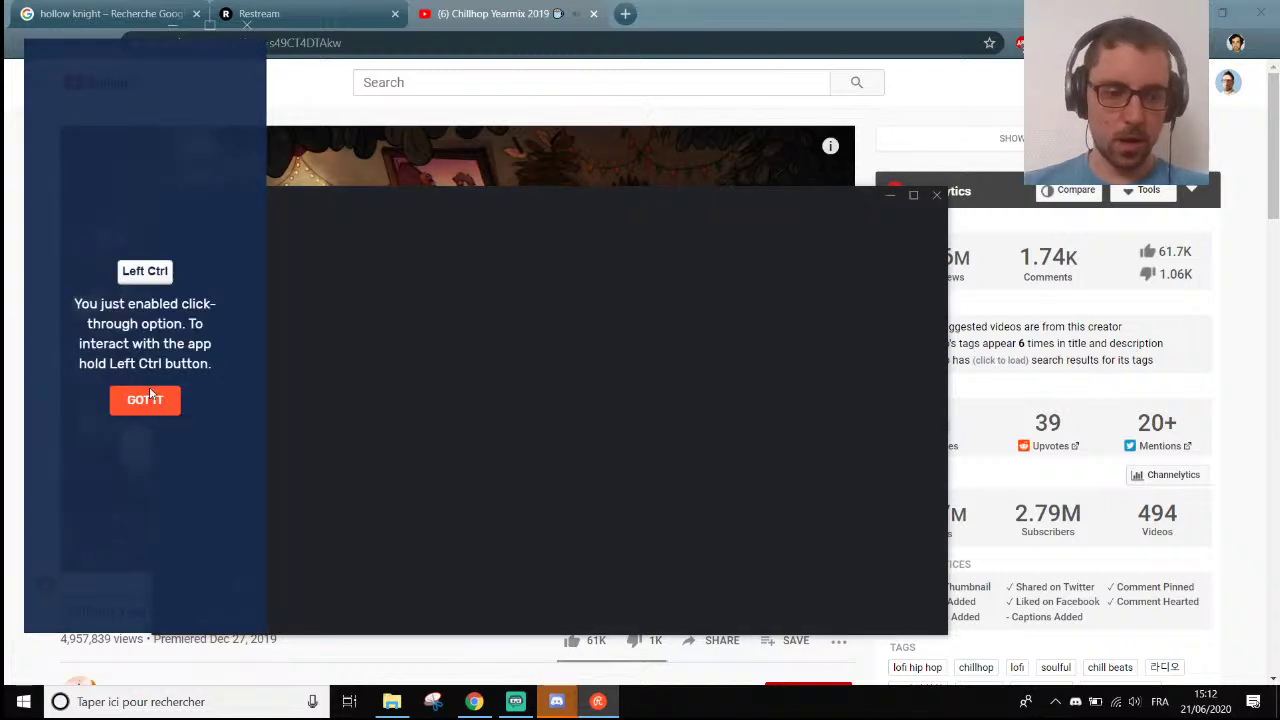
Dismiss the chat overlay's click-through notice and maximize the Discord window.
{"action": "left_click", "coordinate": [156, 400]}
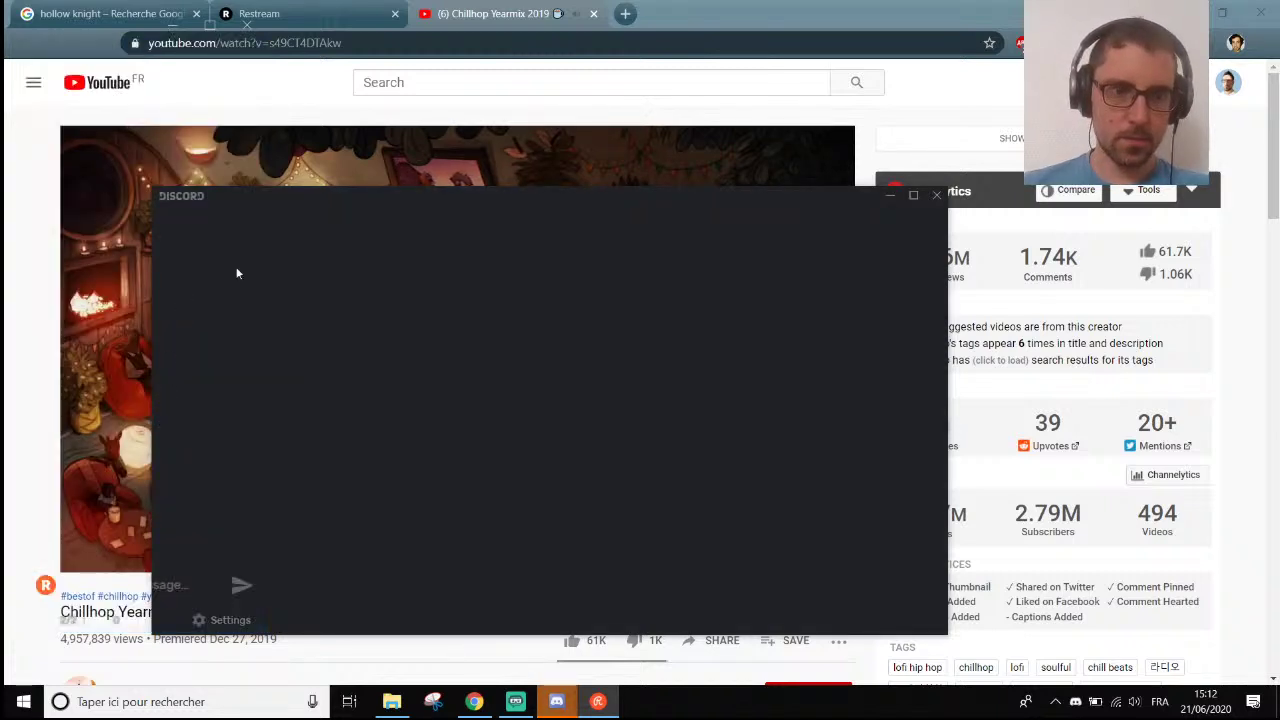
{"action": "key", "text": "alt+Tab"}
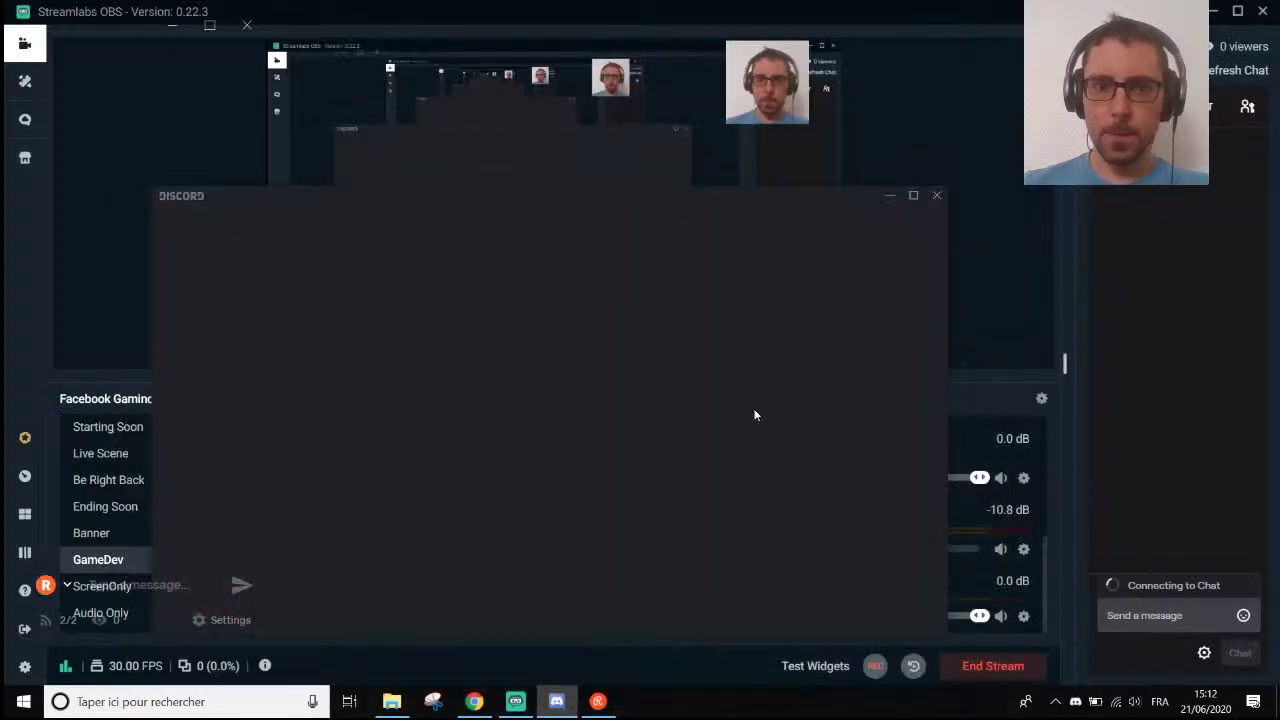
{"action": "left_click", "coordinate": [719, 509]}
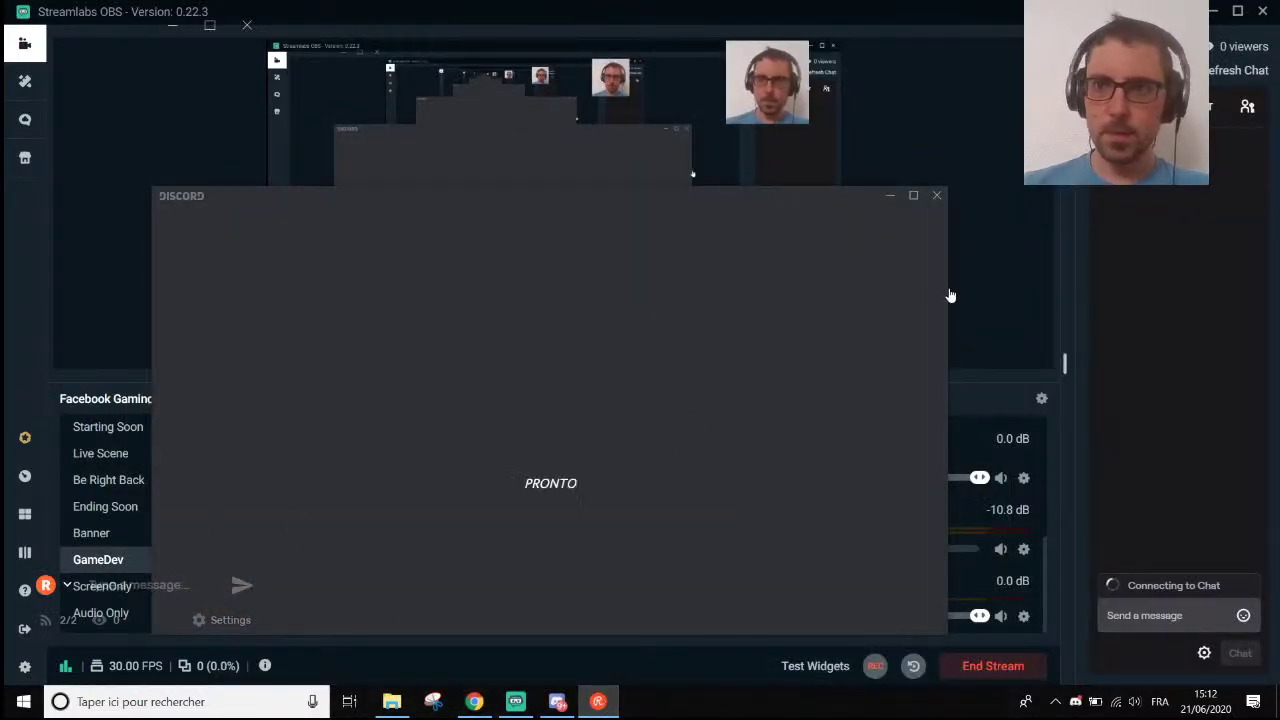
{"action": "left_click", "coordinate": [913, 195]}
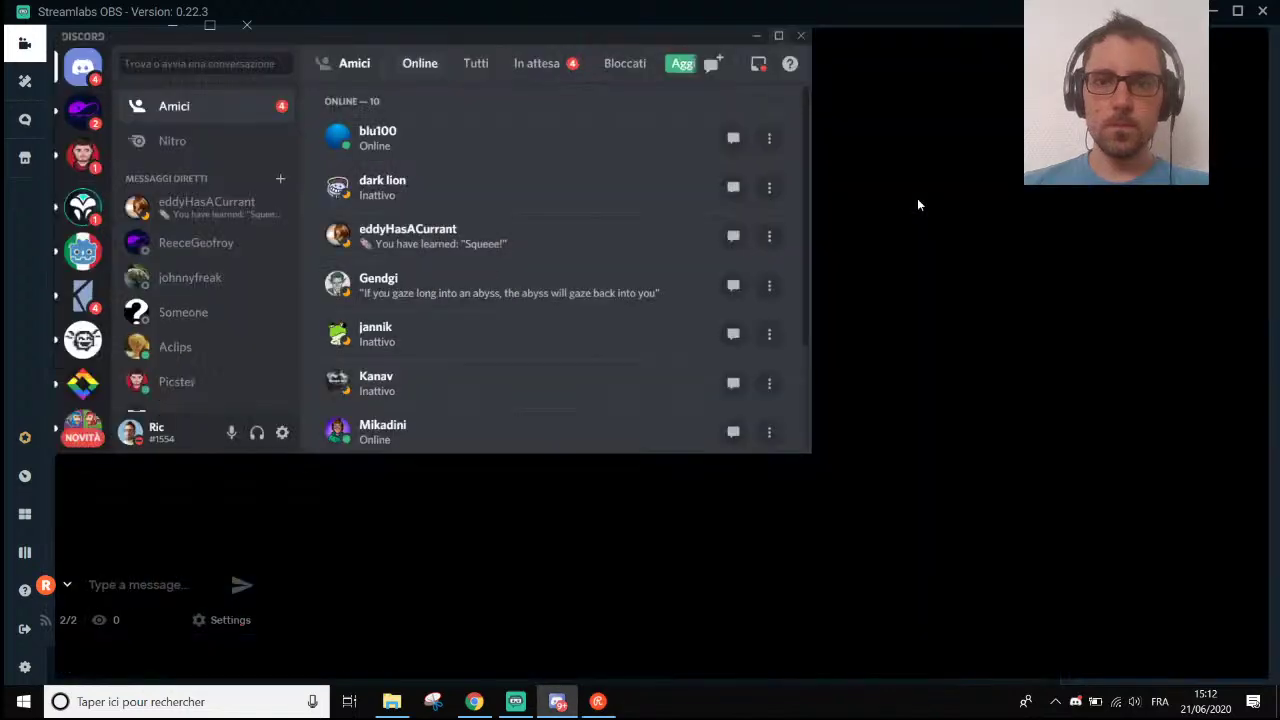
Open the live-streams channel of the Ruins Exploration Base server.
{"action": "scroll", "coordinate": [32, 532], "scroll_direction": "down", "scroll_amount": 5}
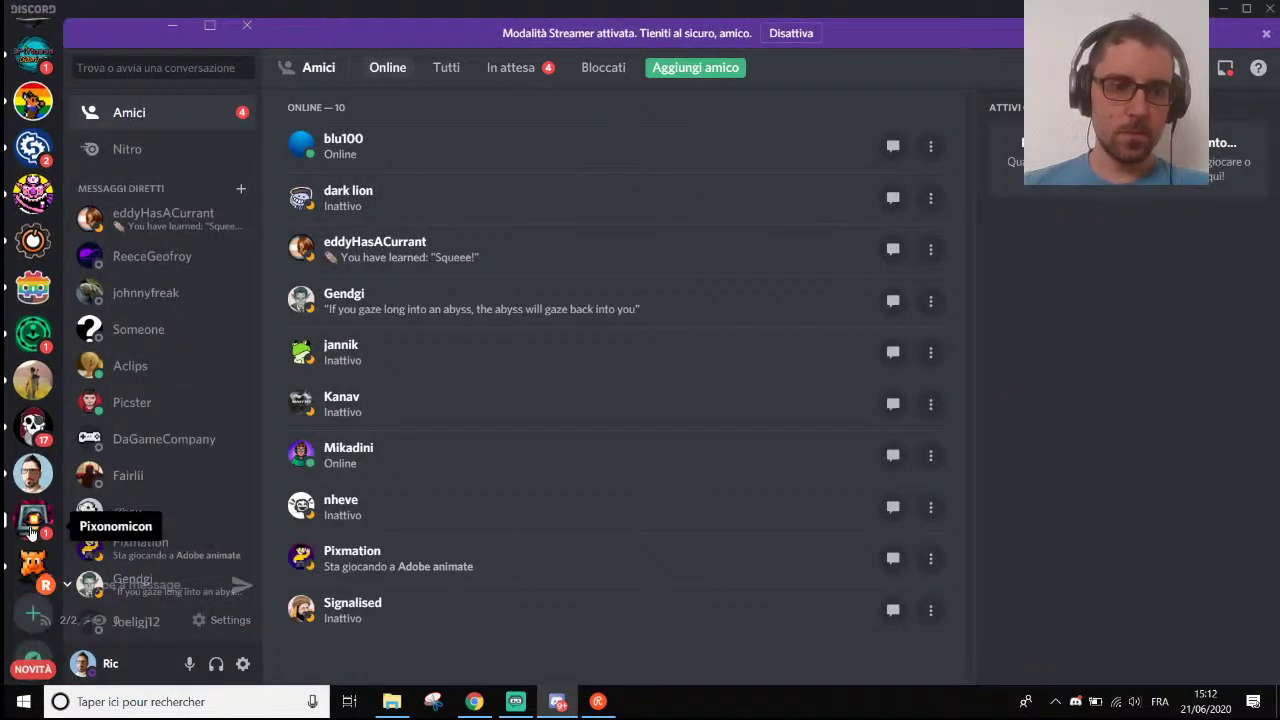
{"action": "left_click", "coordinate": [36, 472]}
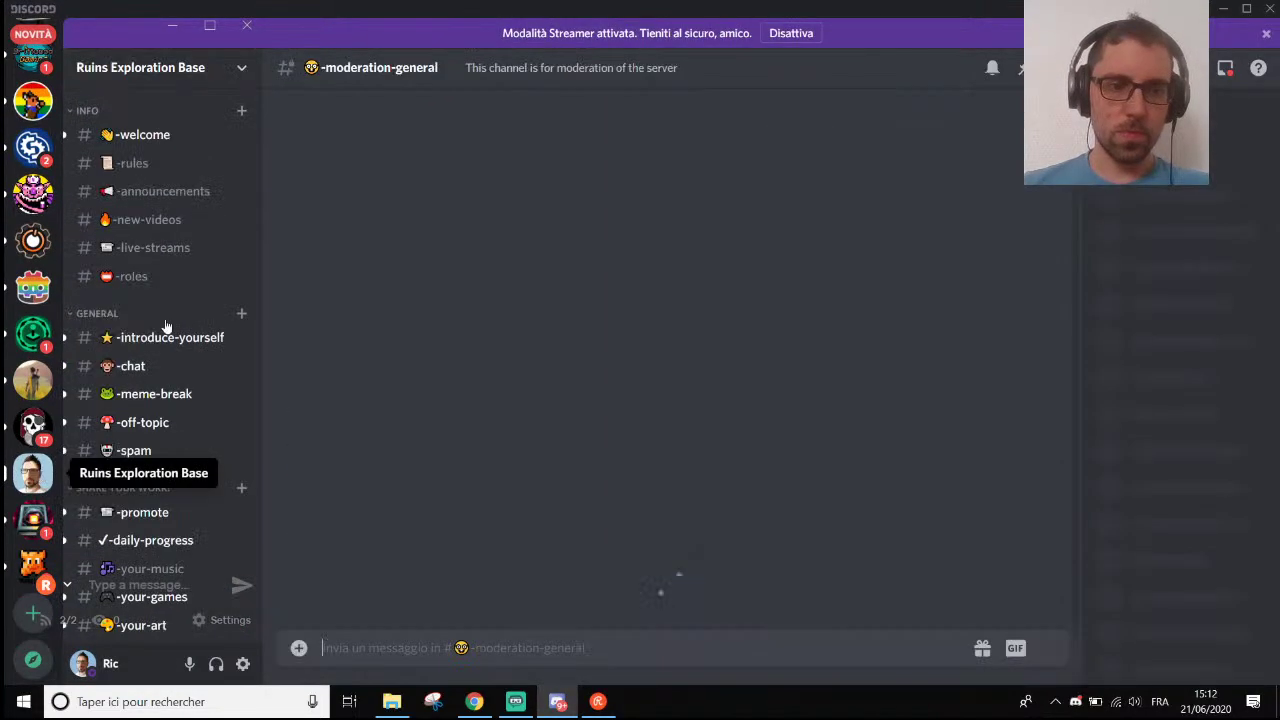
{"action": "left_click", "coordinate": [160, 250]}
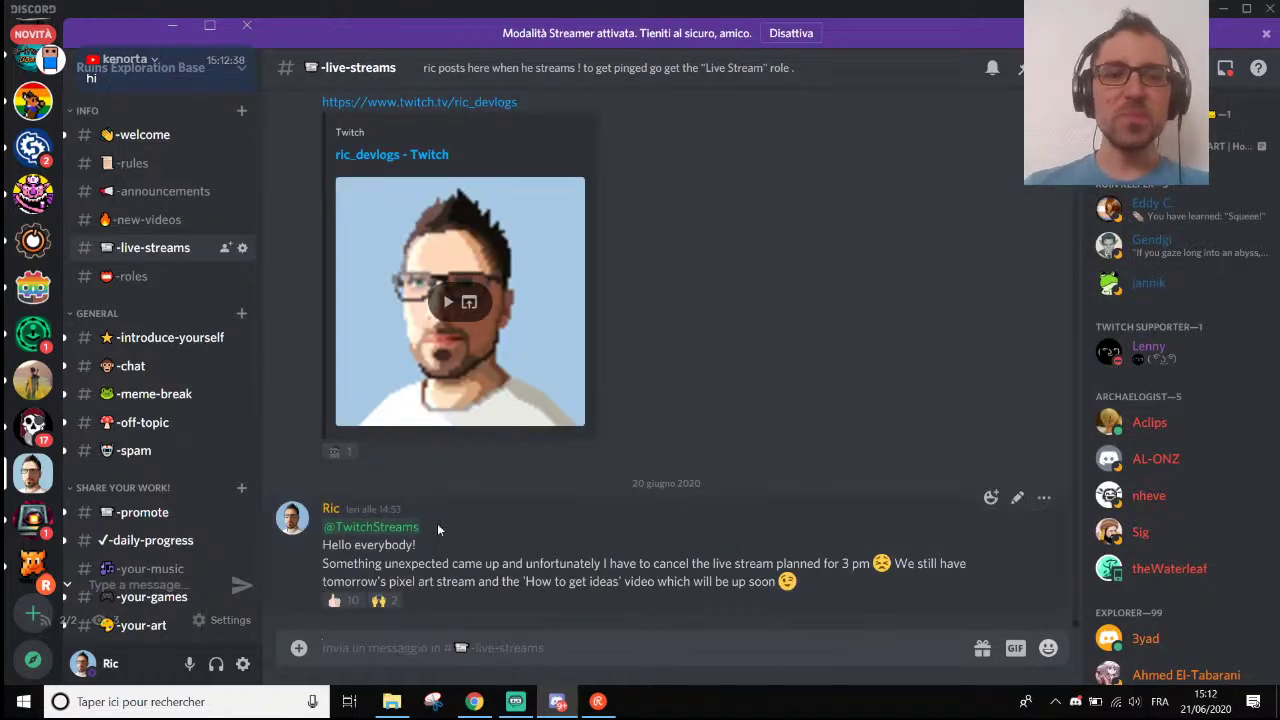
Copy the 14/06/2020 pixel art stream announcement from the channel history into a new message.
{"action": "scroll", "coordinate": [692, 407], "scroll_direction": "up", "scroll_amount": 3}
{"action": "scroll", "coordinate": [563, 284], "scroll_direction": "up", "scroll_amount": 10}
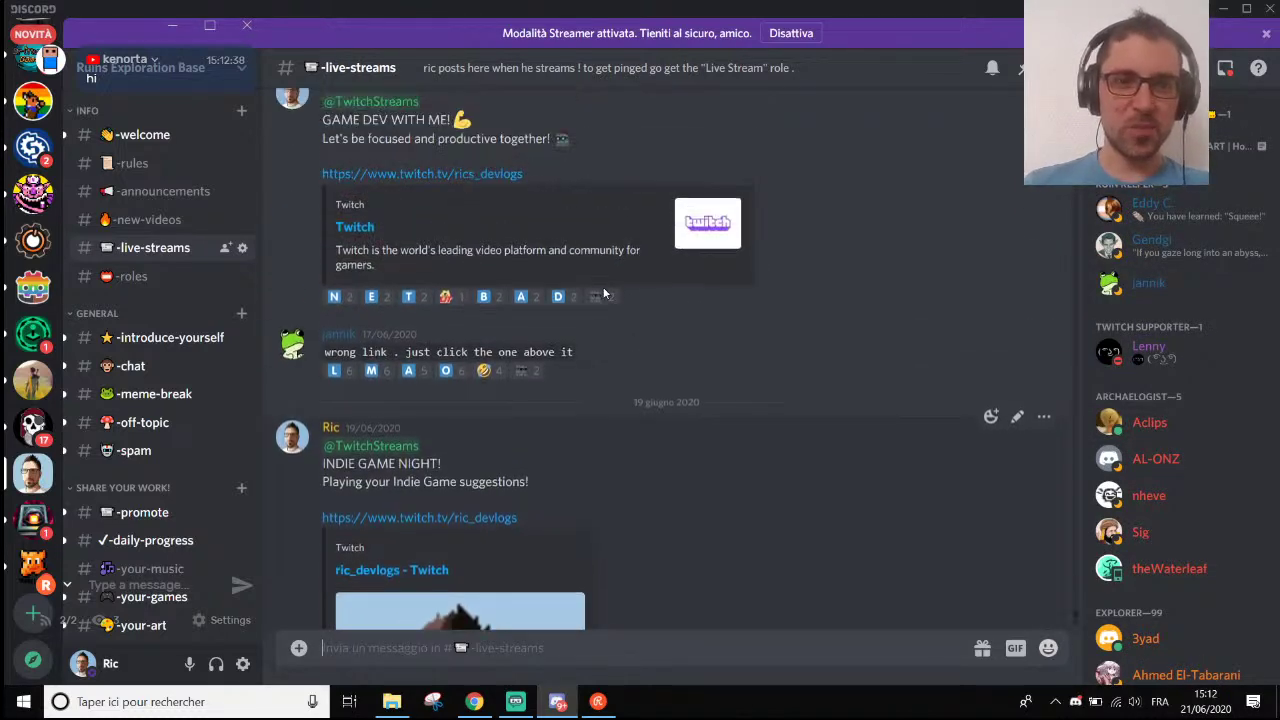
{"action": "scroll", "coordinate": [603, 287], "scroll_direction": "up", "scroll_amount": 1}
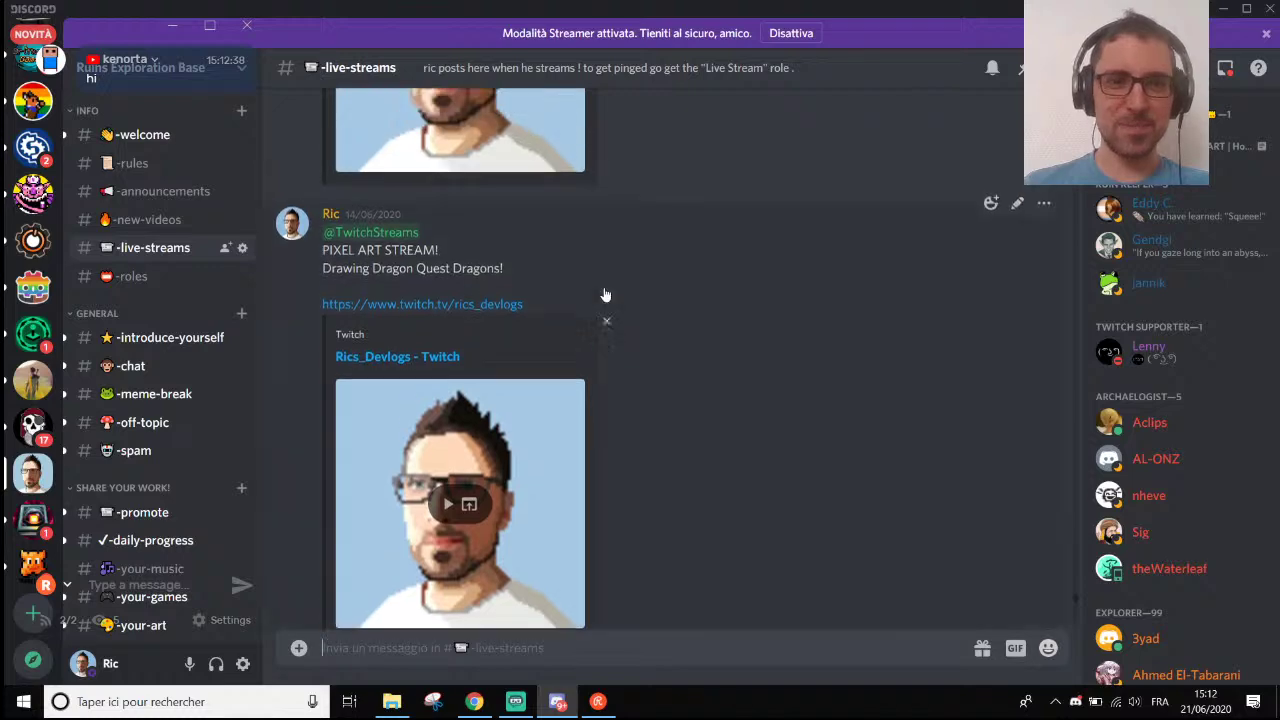
{"action": "left_click_drag", "start_coordinate": [546, 346], "coordinate": [325, 272]}
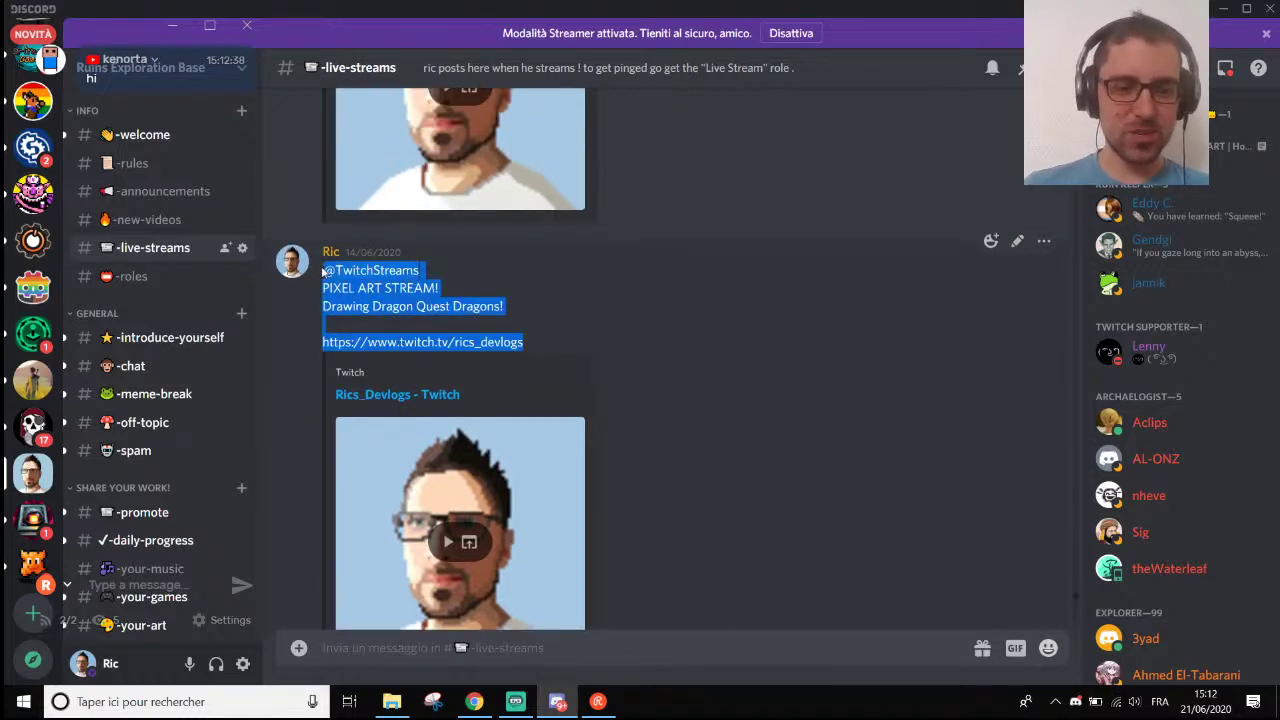
{"action": "key", "text": "ctrl+c"}
{"action": "key", "text": "ctrl+v"}
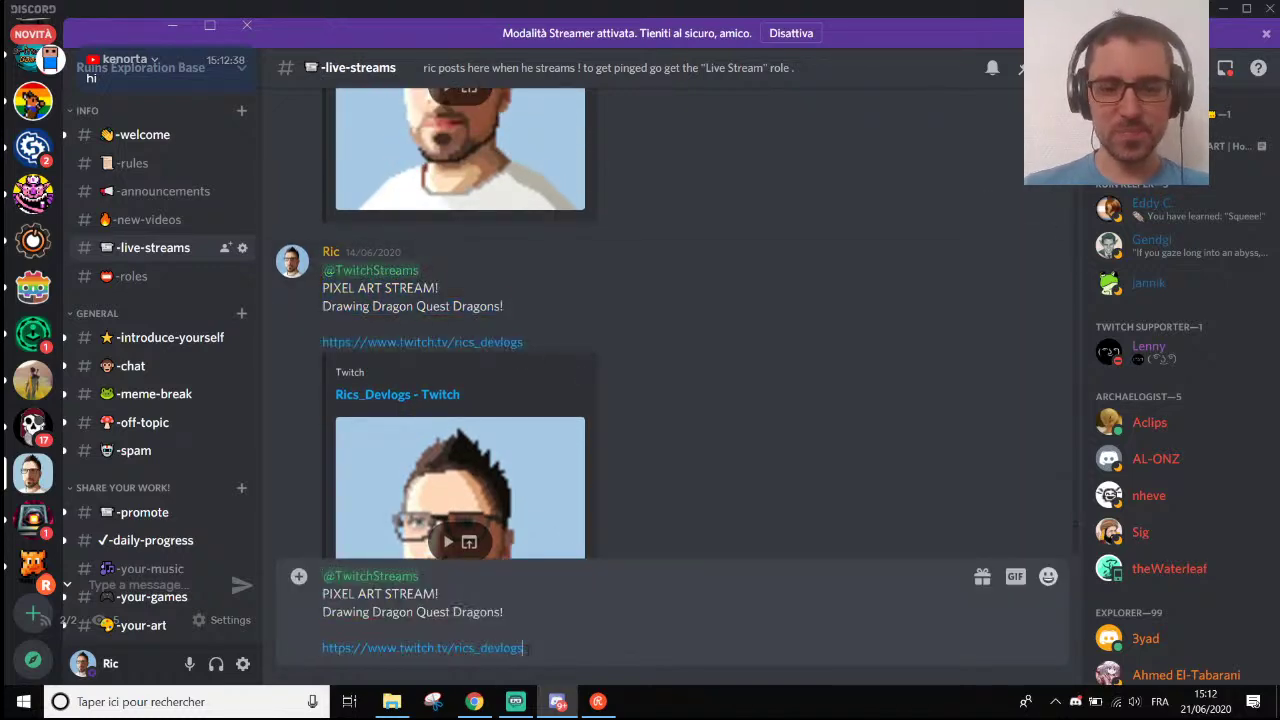
Change the draft's second line to "Drawing Hollow Knight Enemies!" and send the announcement.
{"action": "scroll", "coordinate": [642, 473], "scroll_direction": "down", "scroll_amount": 2}
{"action": "scroll", "coordinate": [642, 473], "scroll_direction": "down", "scroll_amount": 6}
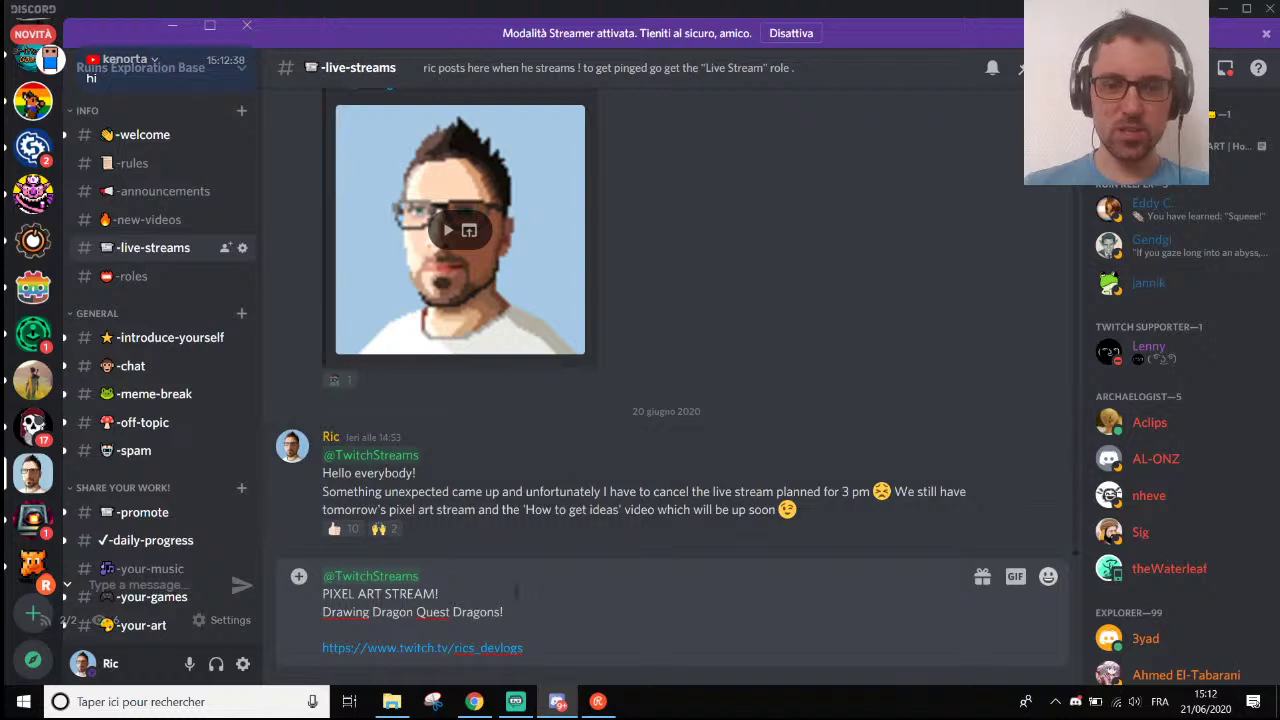
{"action": "left_click_drag", "start_coordinate": [510, 610], "coordinate": [452, 611]}
{"action": "left_click_drag", "start_coordinate": [372, 611], "coordinate": [563, 614]}
{"action": "key", "text": "BackSpace"}
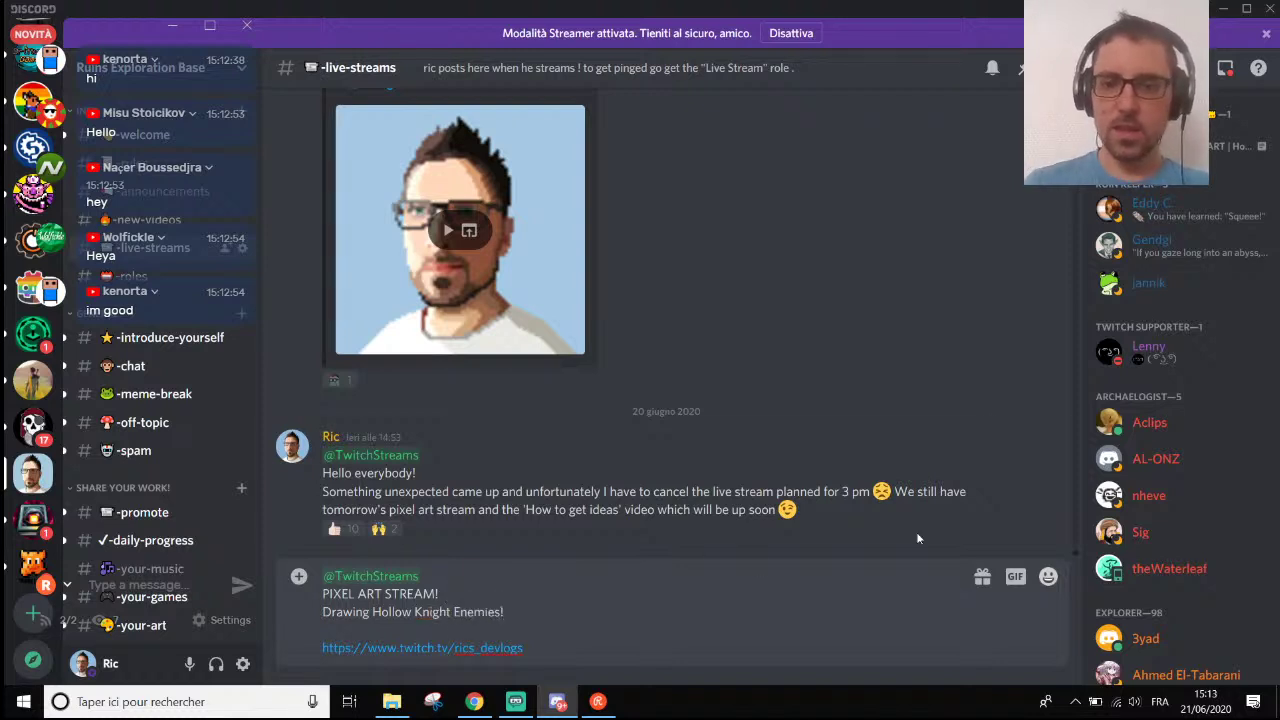
{"action": "key", "text": "Return"}
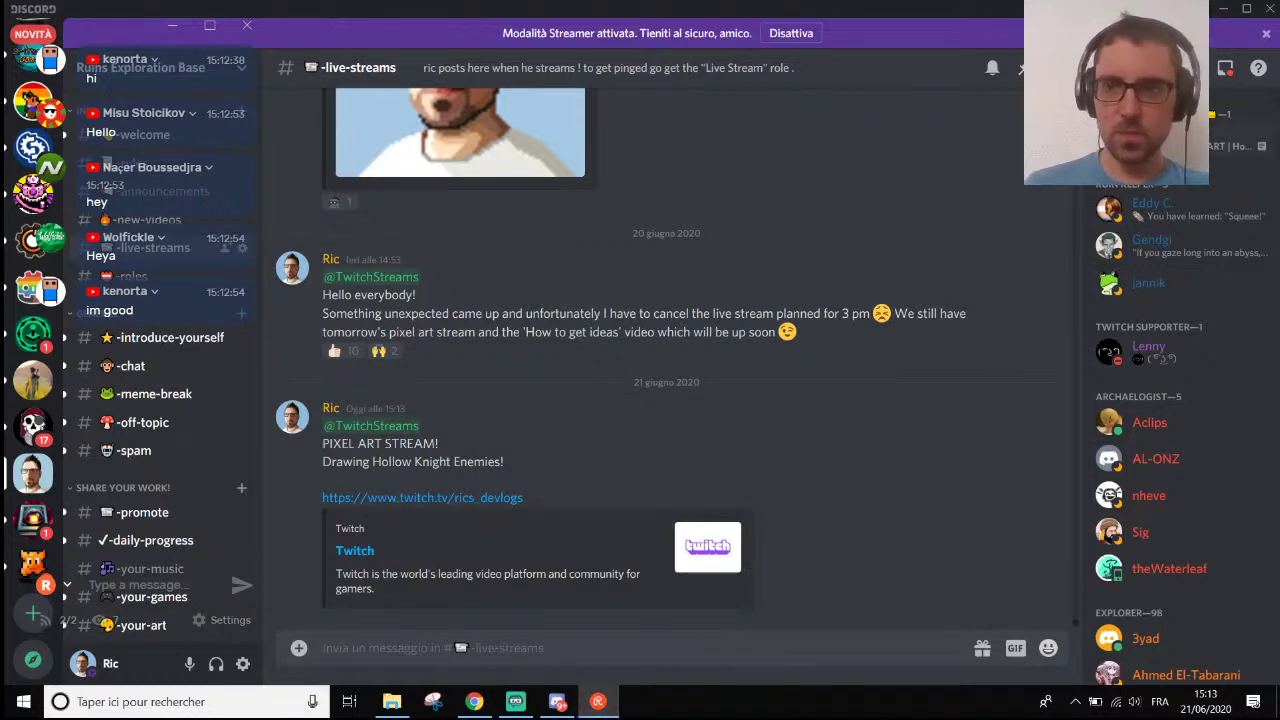
Minimize Discord and Streamlabs OBS and launch Aseprite from the desktop.
{"action": "left_click", "coordinate": [1226, 9]}
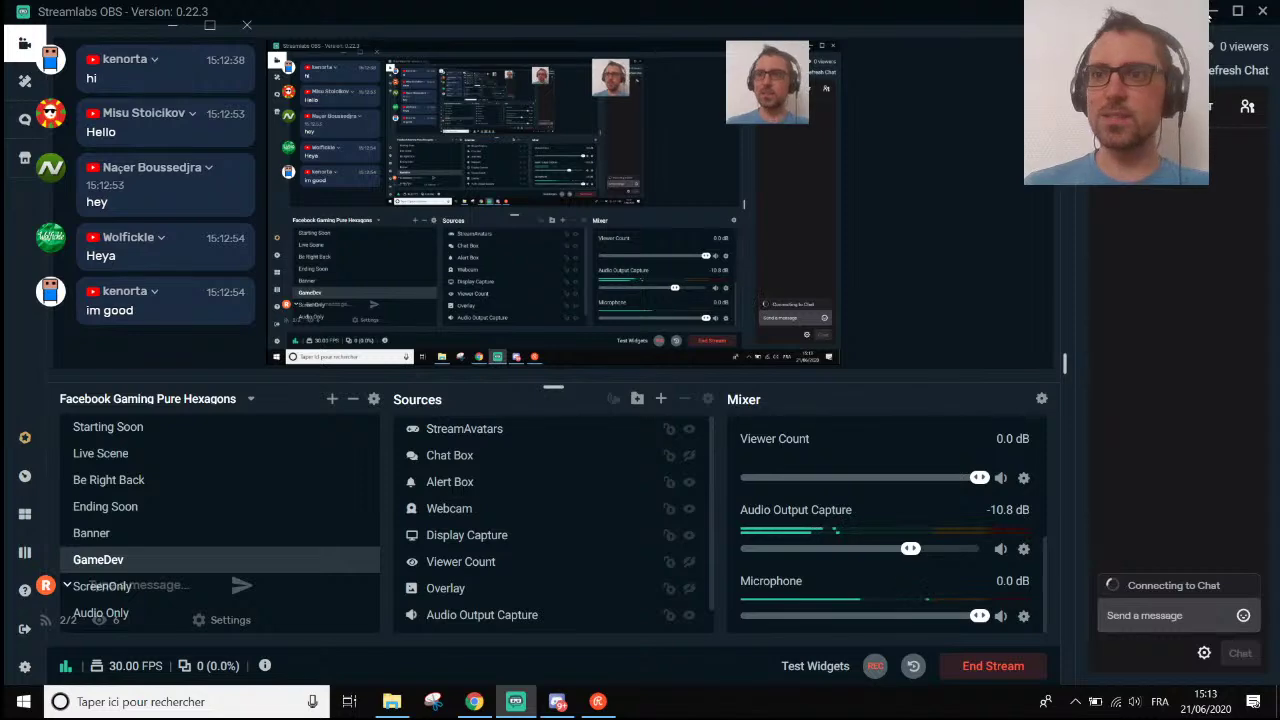
{"action": "left_click", "coordinate": [1213, 11]}
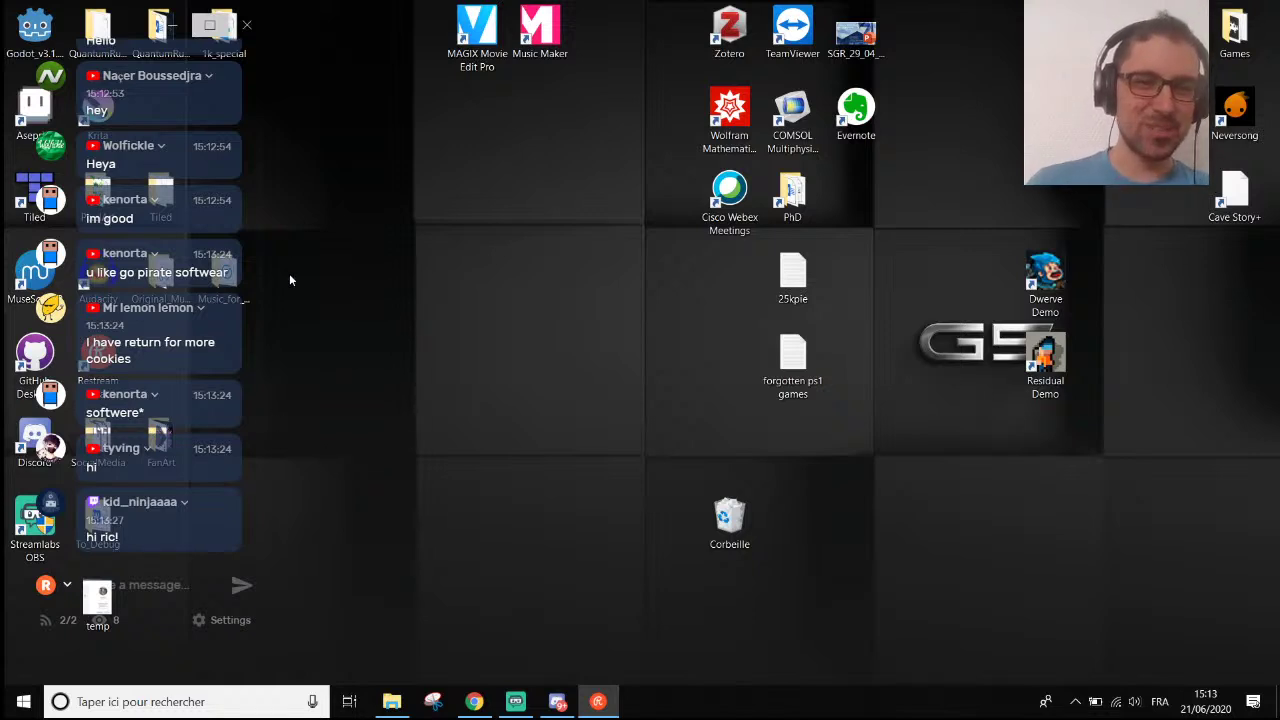
{"action": "double_click", "coordinate": [27, 118]}
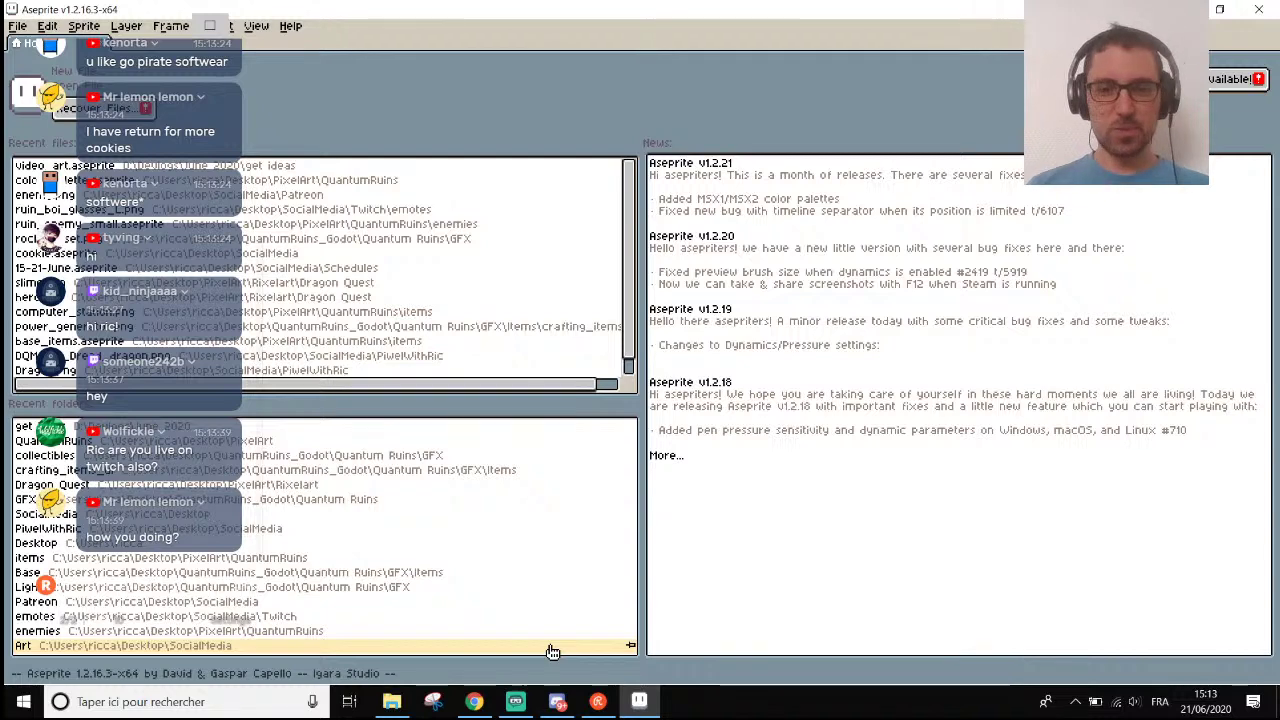
Check the running stream in Streamlabs OBS and return to Aseprite.
{"action": "left_click", "coordinate": [513, 704]}
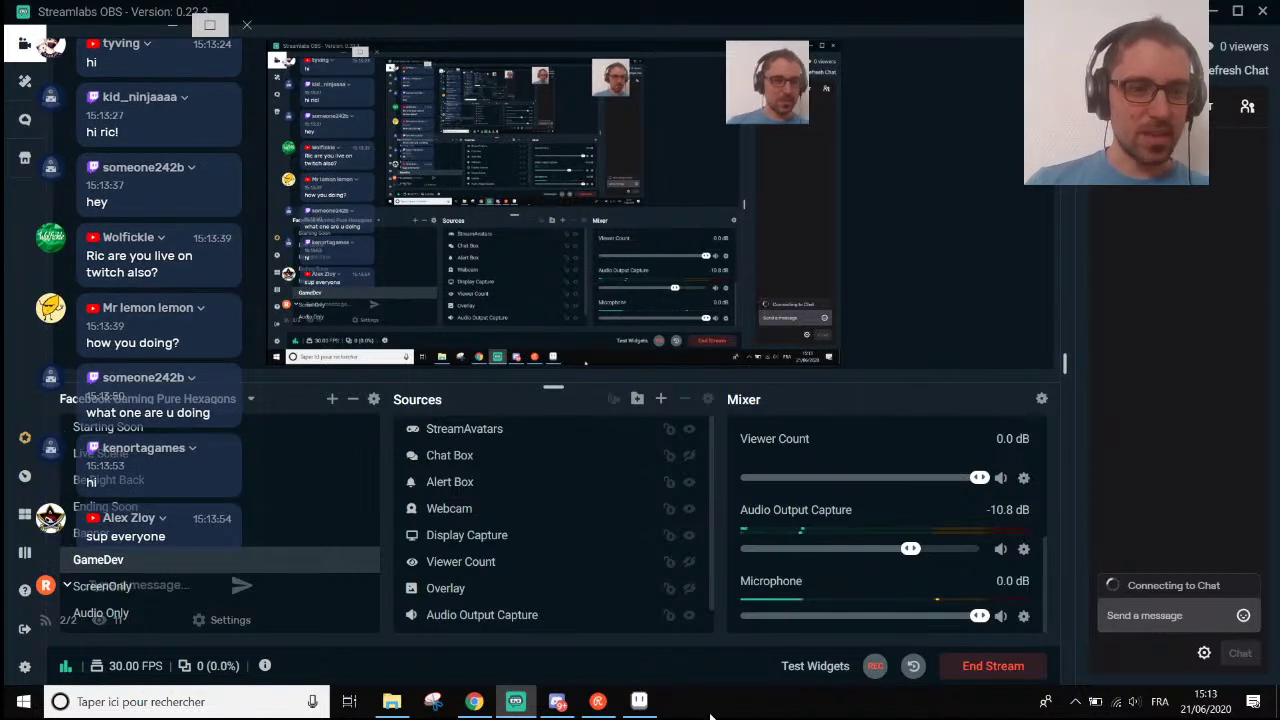
{"action": "mouse_move", "coordinate": [558, 712]}
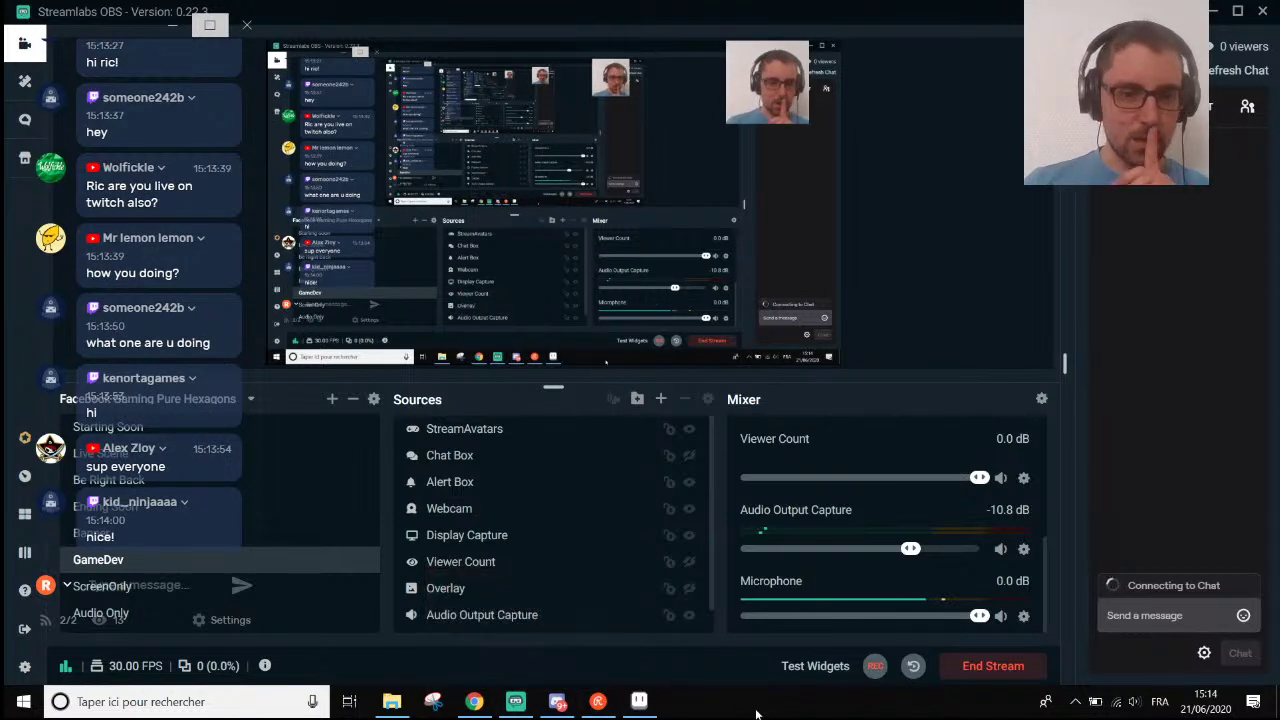
{"action": "mouse_move", "coordinate": [491, 716]}
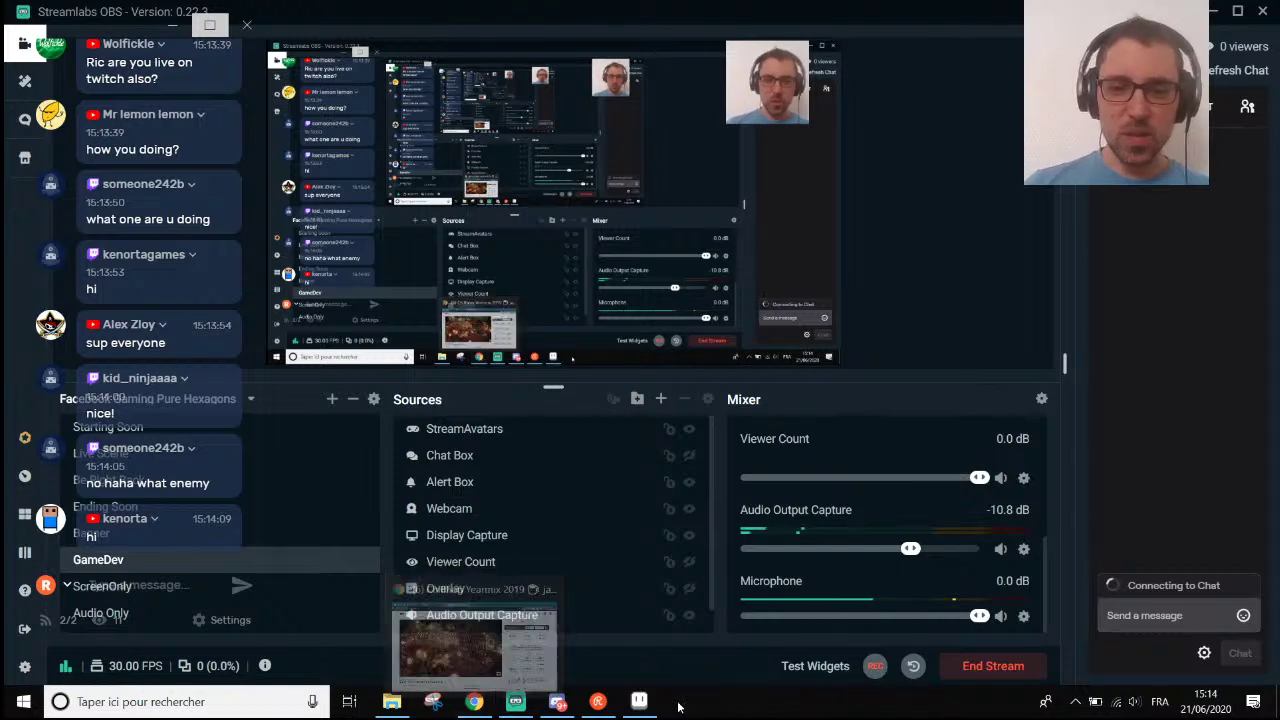
{"action": "left_click", "coordinate": [641, 702]}
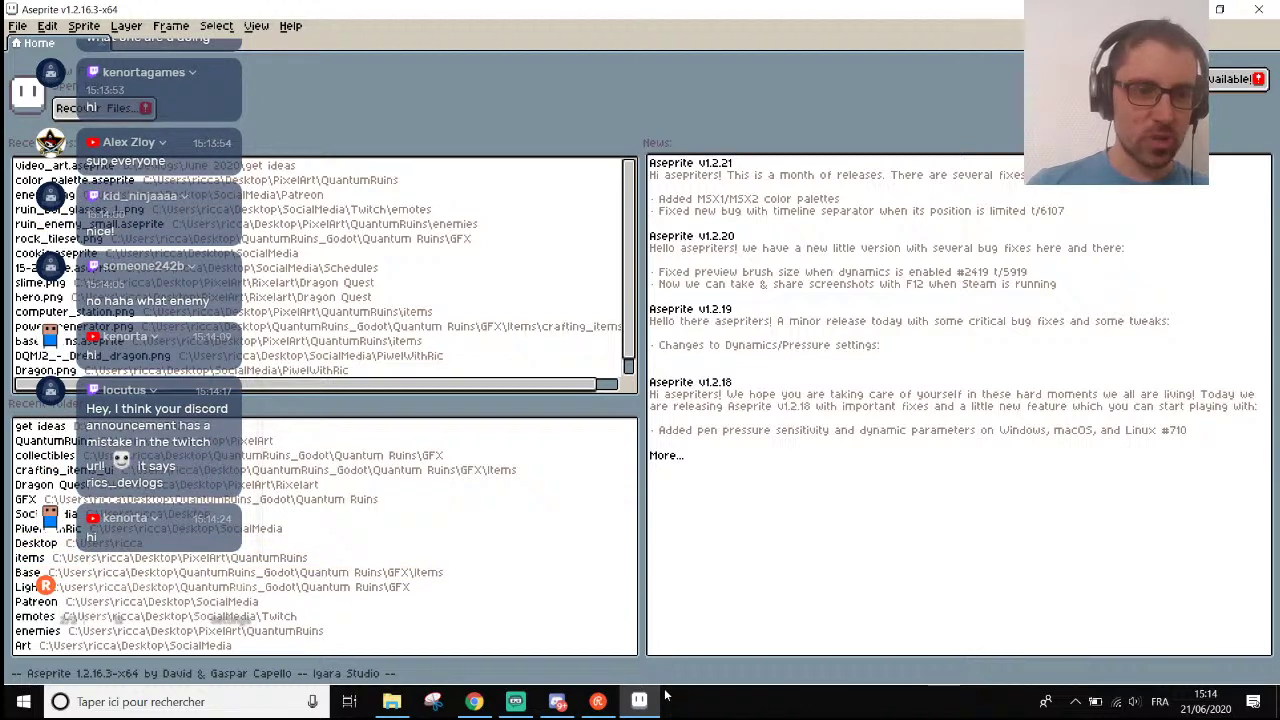
Switch to Discord and edit the posted announcement, removing the extra "s" before the underscore in the Twitch link.
{"action": "left_click", "coordinate": [557, 700]}
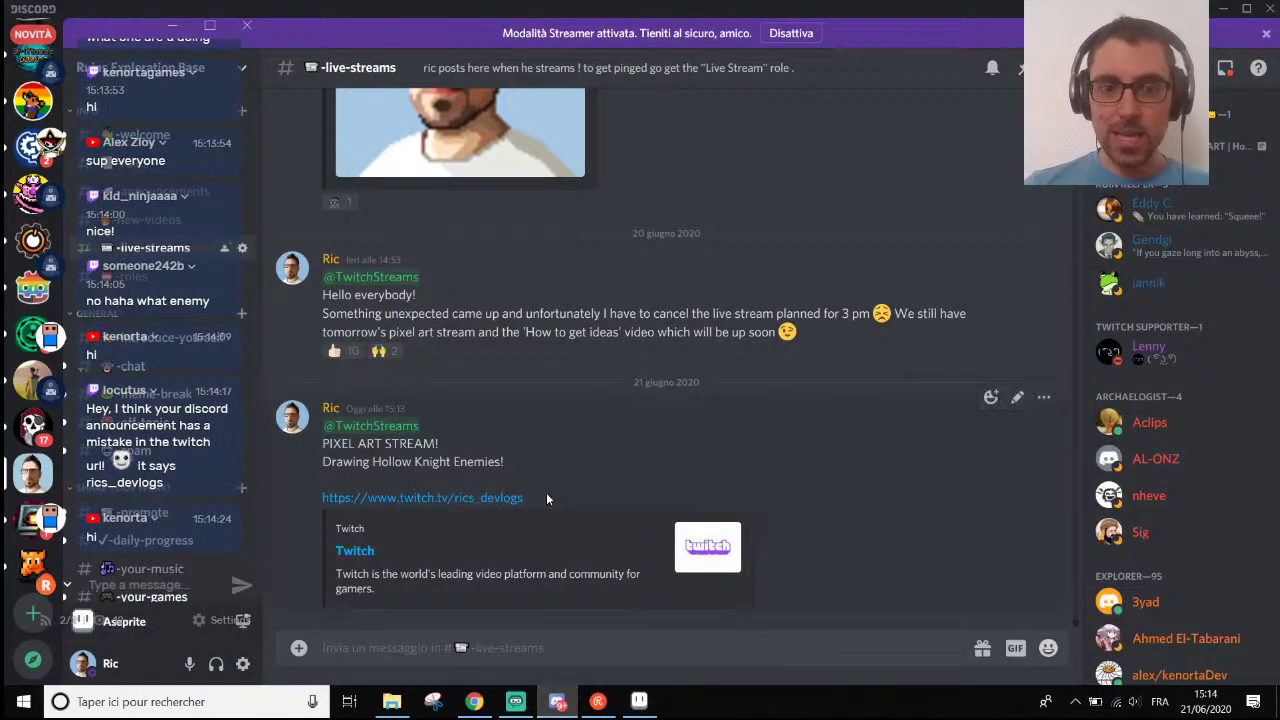
{"action": "left_click", "coordinate": [1018, 397]}
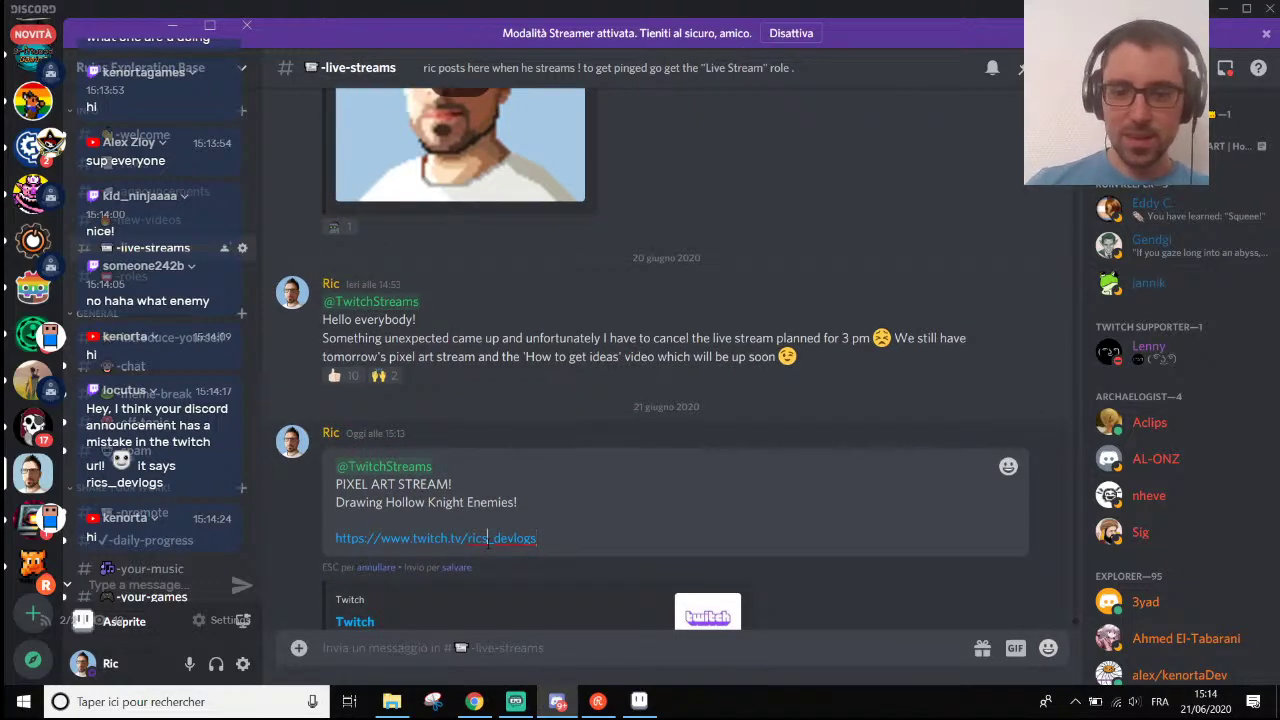
{"action": "key", "text": "BackSpace"}
{"action": "key", "text": "Return"}
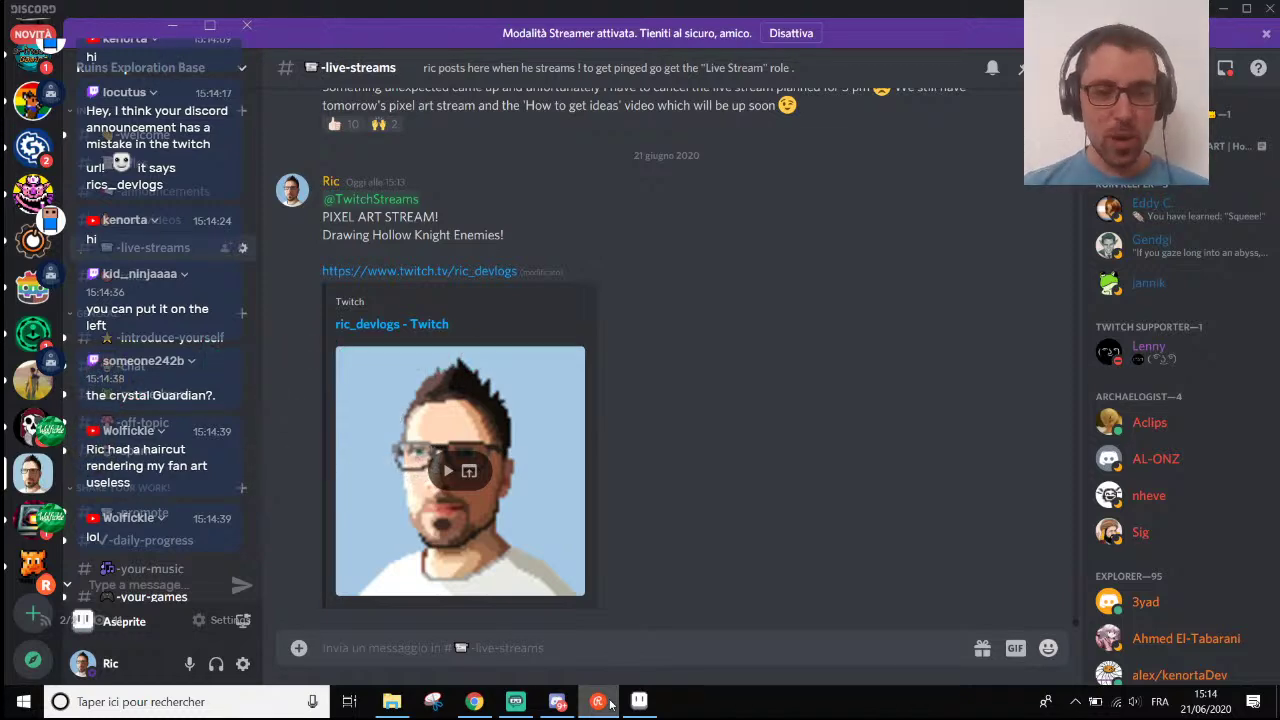
{"action": "left_click", "coordinate": [391, 701]}
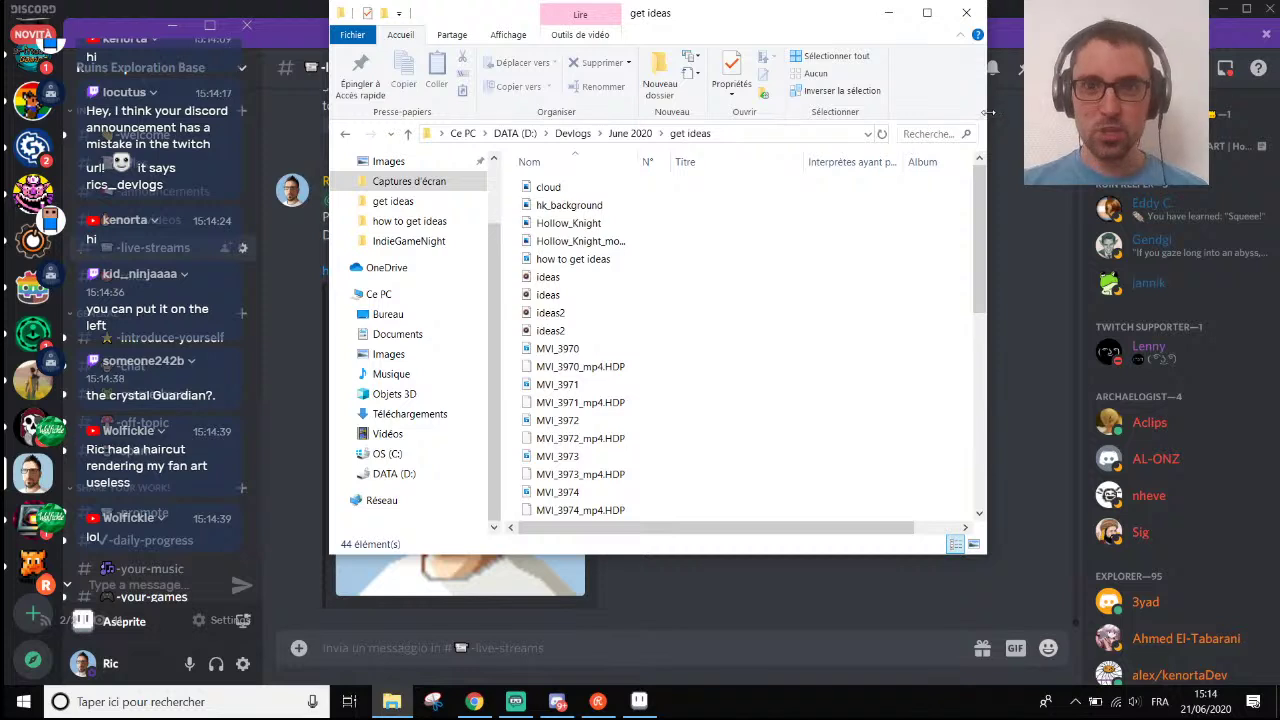
{"action": "left_click_drag", "start_coordinate": [985, 122], "coordinate": [1224, 122]}
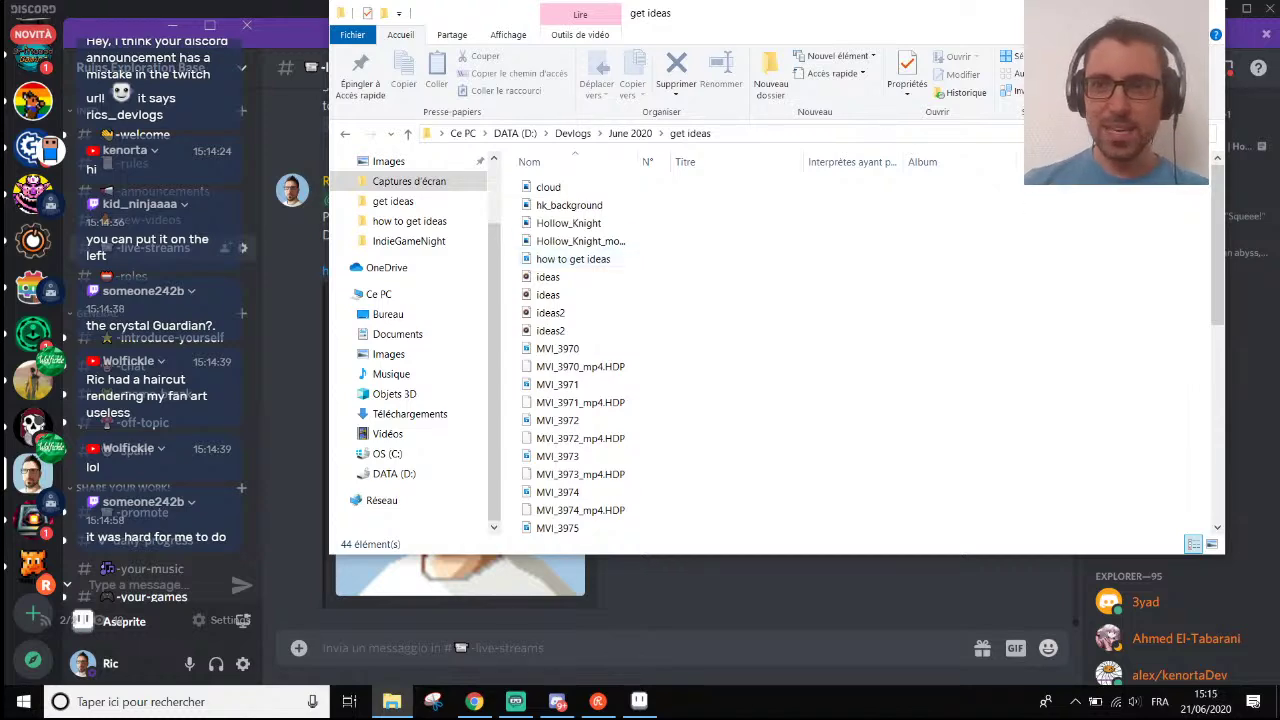
{"action": "key", "text": "alt+Tab"}
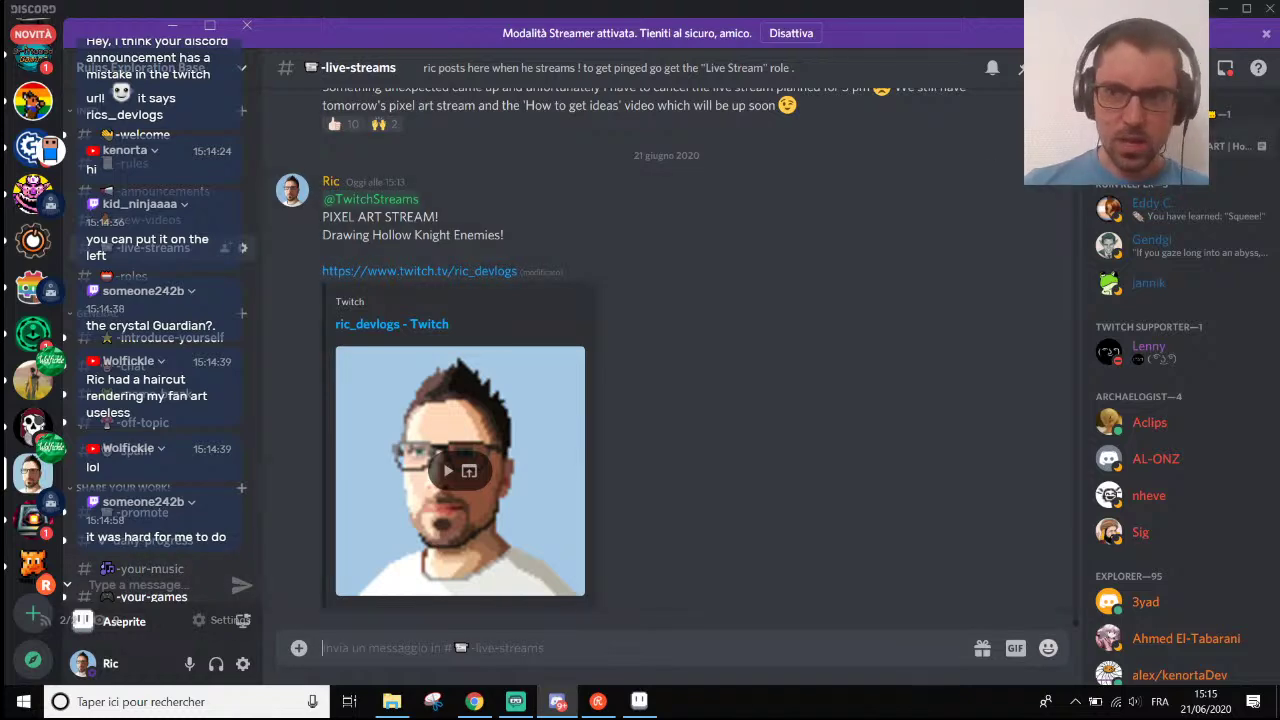
Minimize Discord and, in the Restream chat's Appearance settings, turn off Click through mode and set the background opacity to 75%.
{"action": "left_click", "coordinate": [1218, 10]}
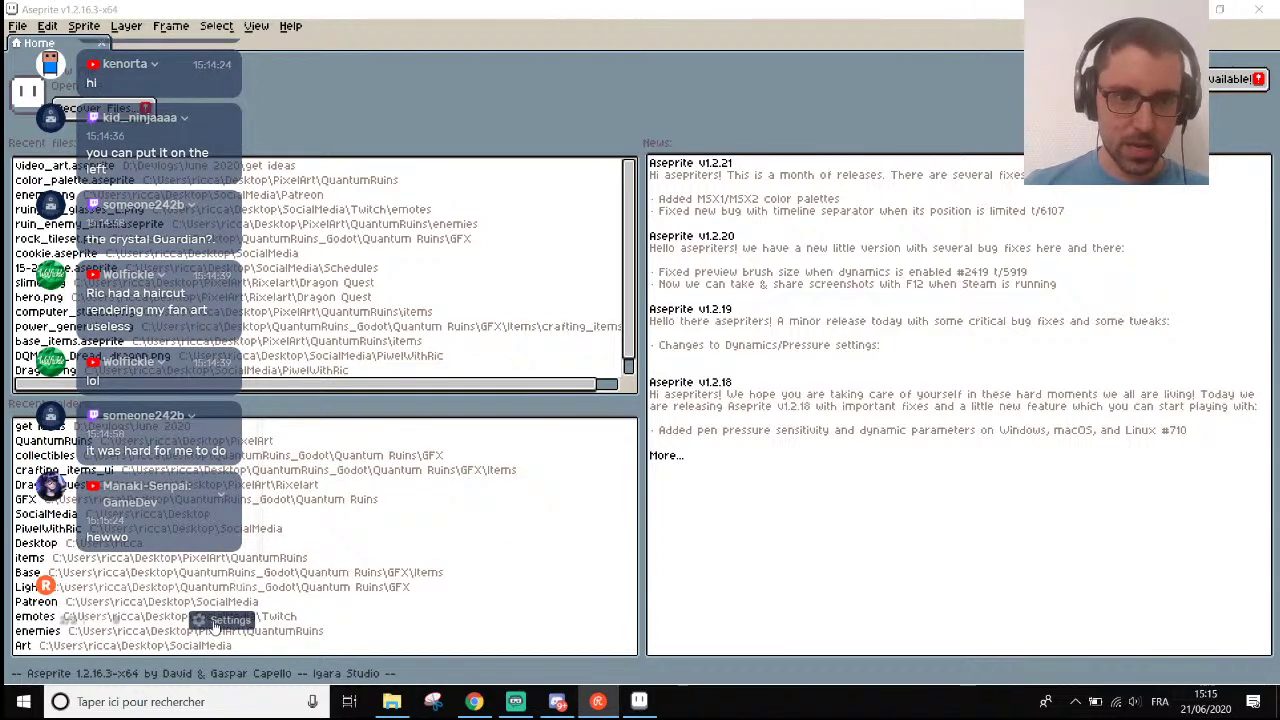
{"action": "left_click", "coordinate": [214, 624]}
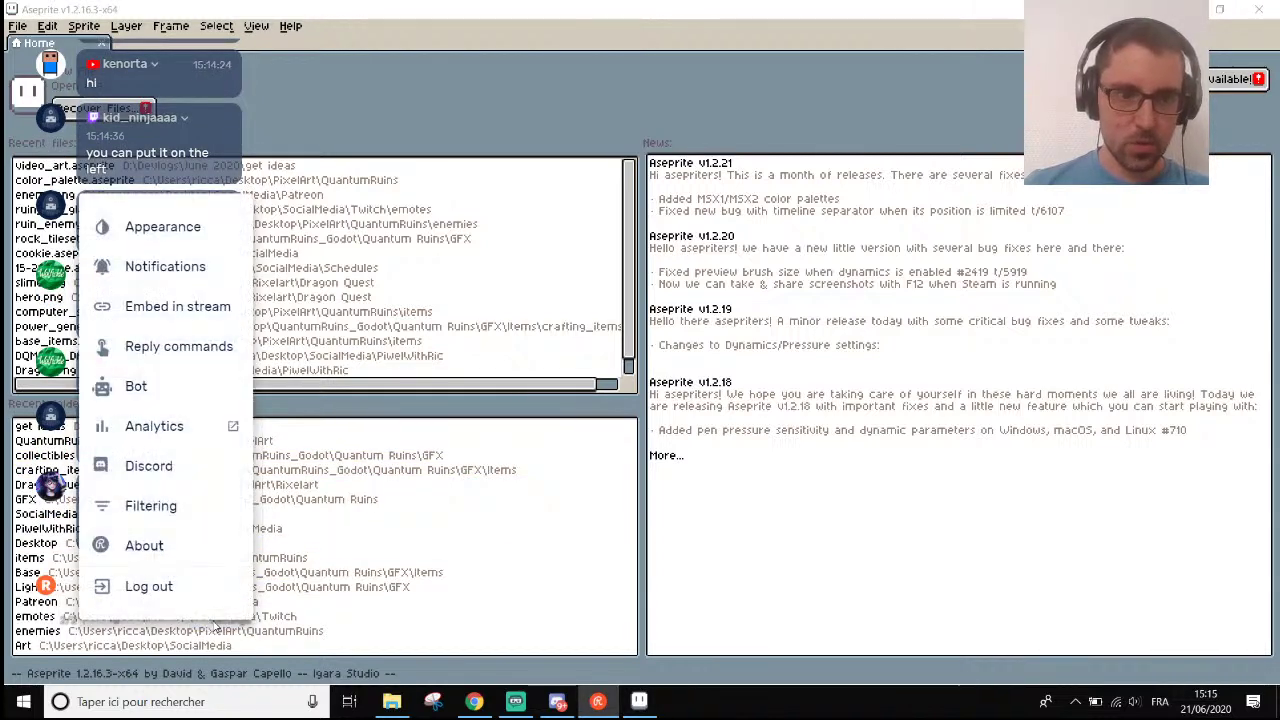
{"action": "left_click", "coordinate": [178, 230]}
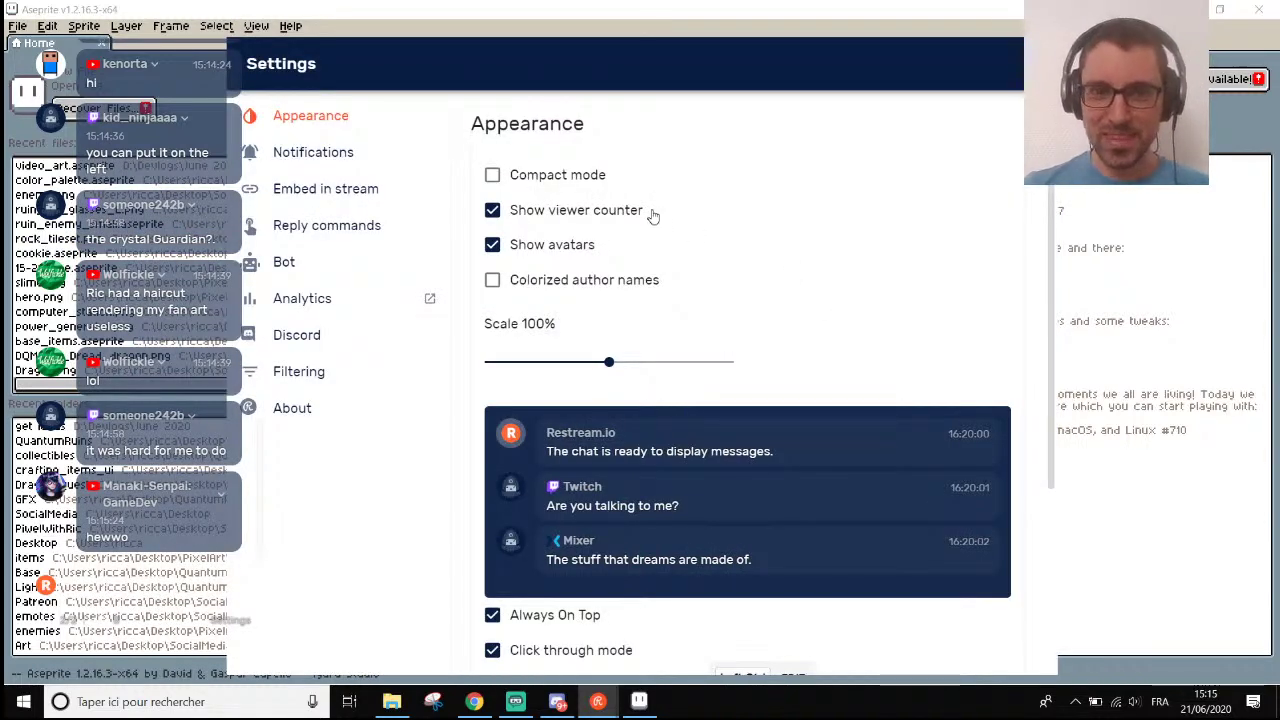
{"action": "scroll", "coordinate": [723, 443], "scroll_direction": "down", "scroll_amount": 3}
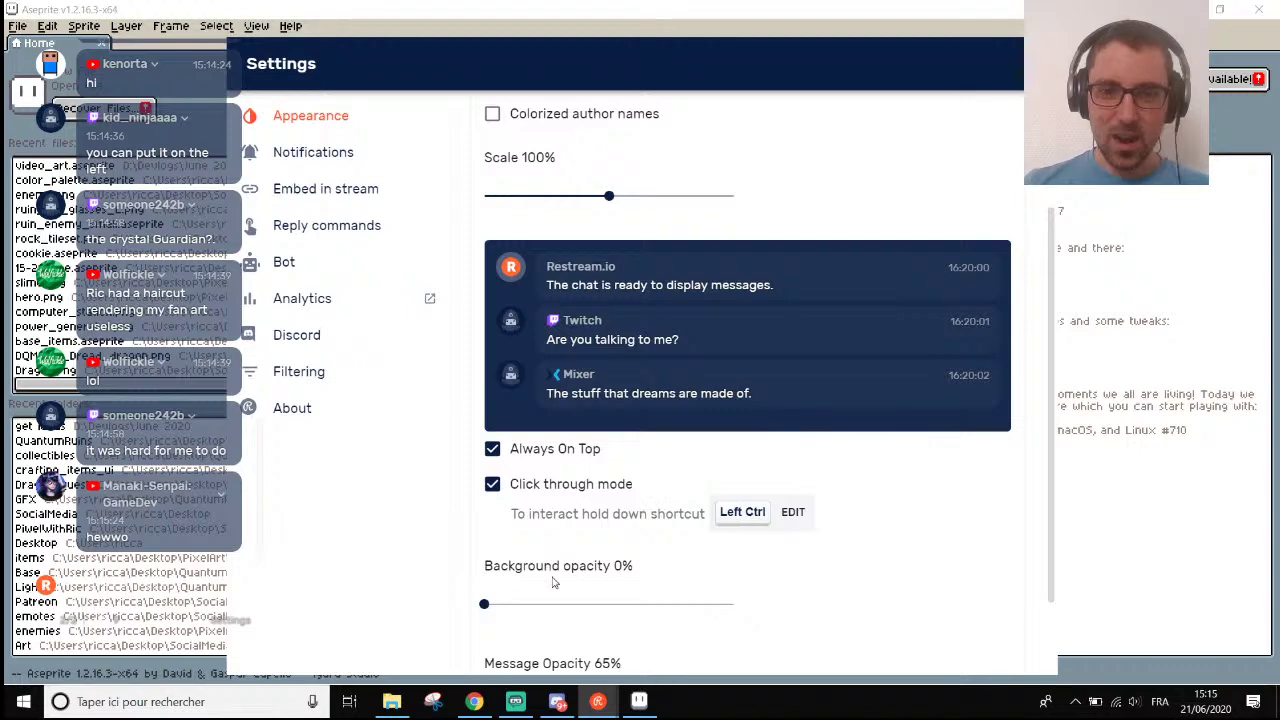
{"action": "left_click", "coordinate": [494, 484]}
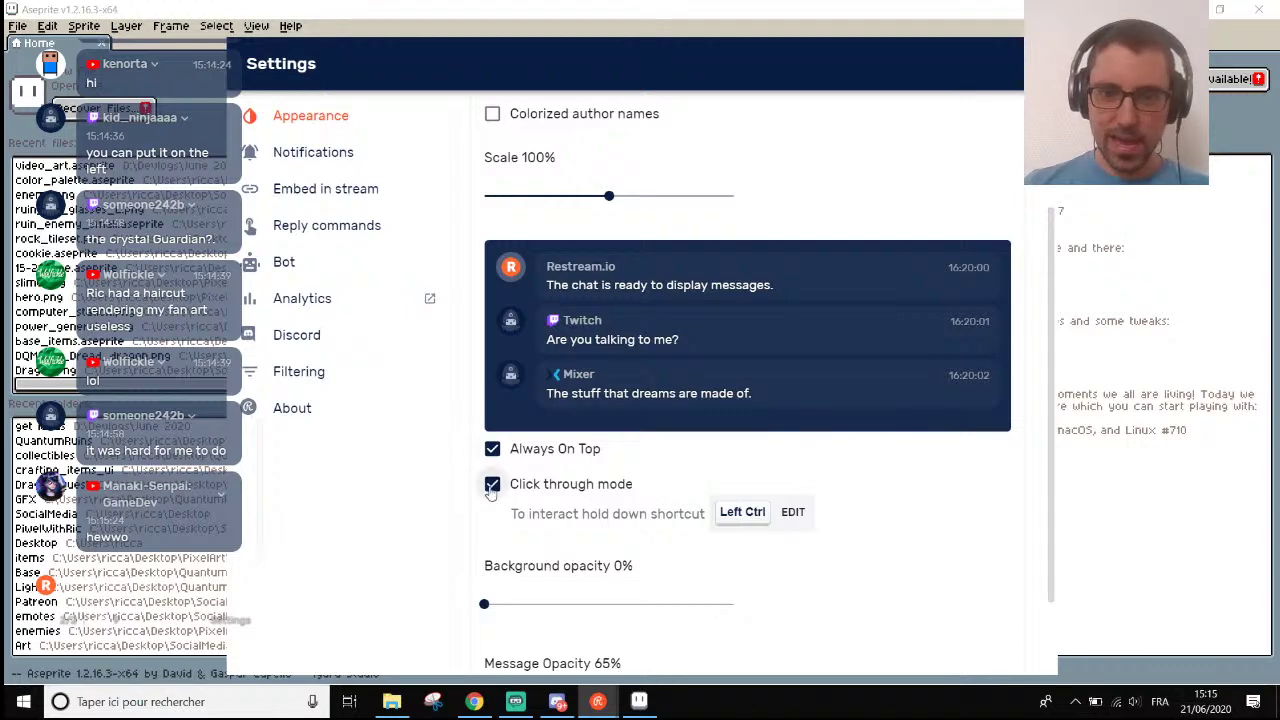
{"action": "left_click", "coordinate": [492, 484]}
{"action": "left_click_drag", "start_coordinate": [484, 604], "coordinate": [671, 606]}
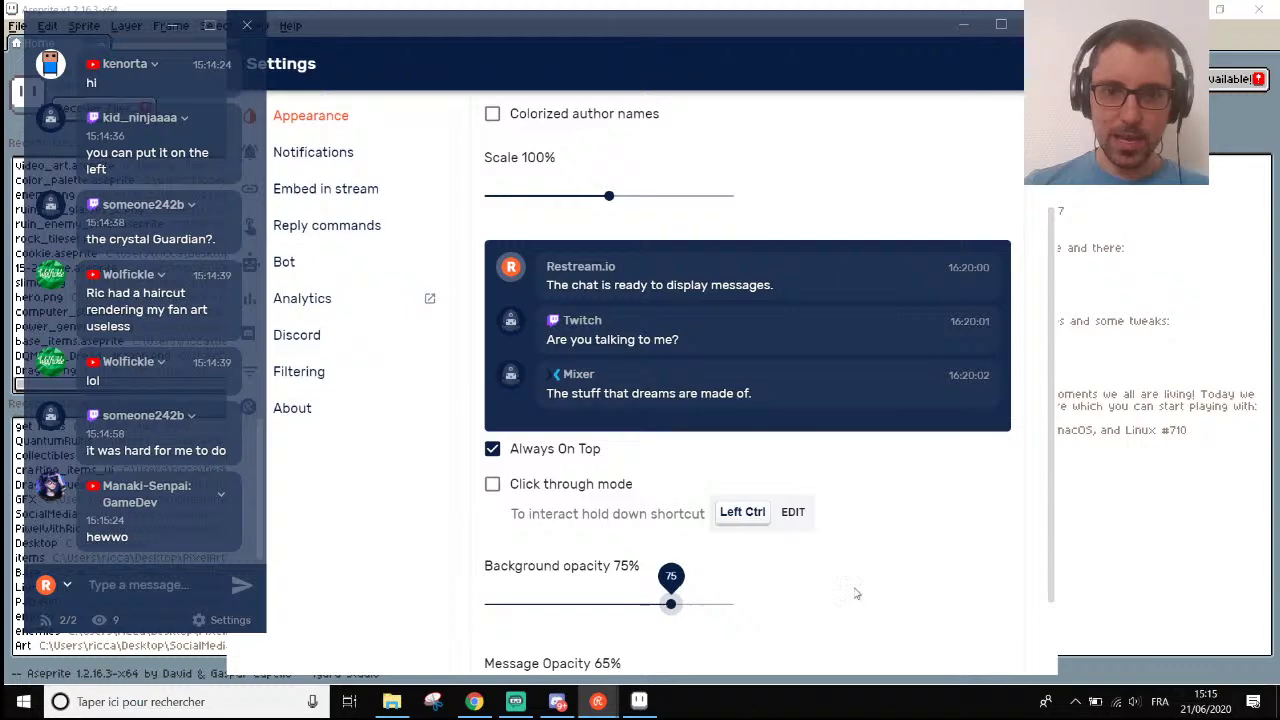
Close the chat settings and move the chat window to the right edge of the screen, clear of Aseprite's menus.
{"action": "left_click", "coordinate": [247, 25]}
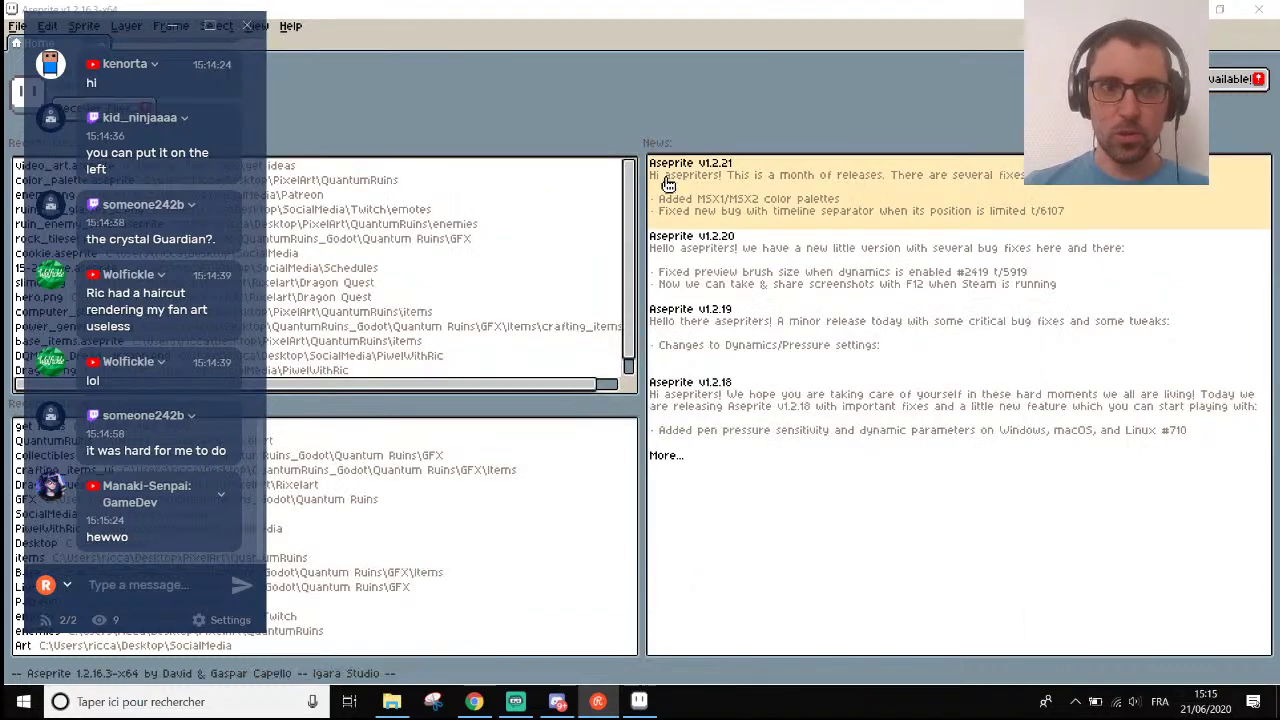
{"action": "left_click_drag", "start_coordinate": [140, 20], "coordinate": [1160, 20]}
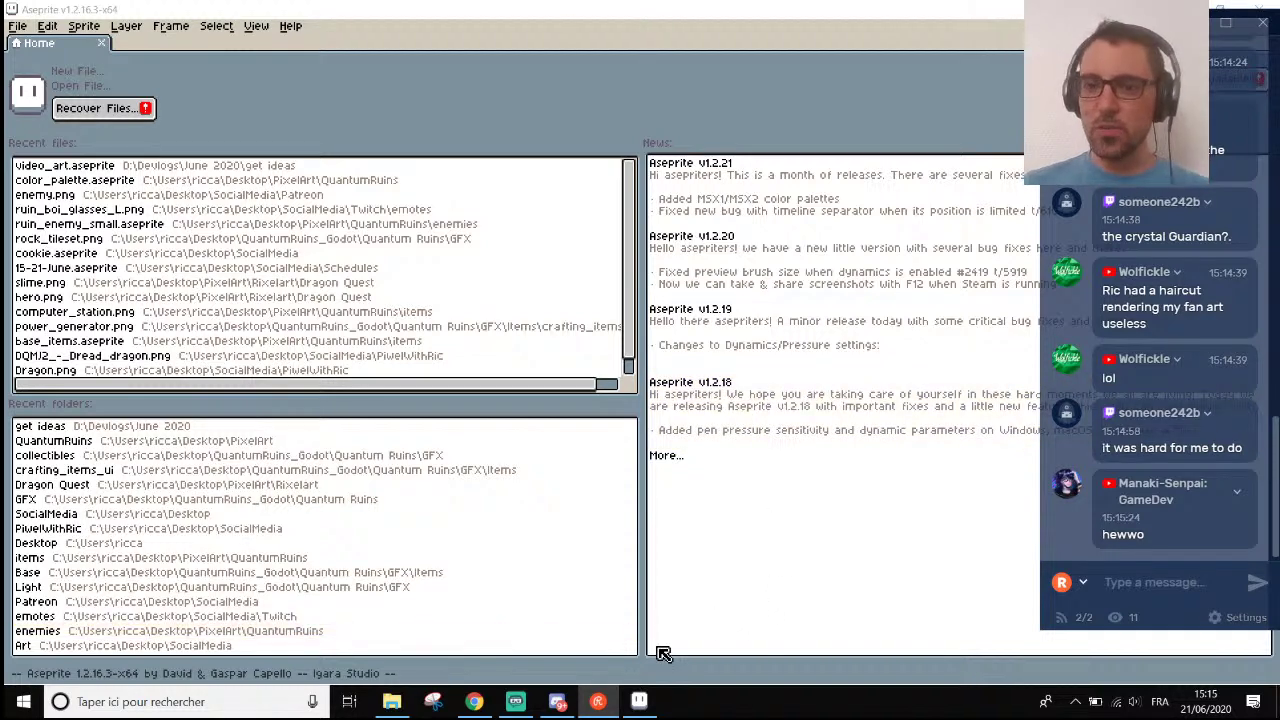
Check the running stream in Streamlabs OBS twice, returning to Aseprite each time.
{"action": "left_click", "coordinate": [515, 701]}
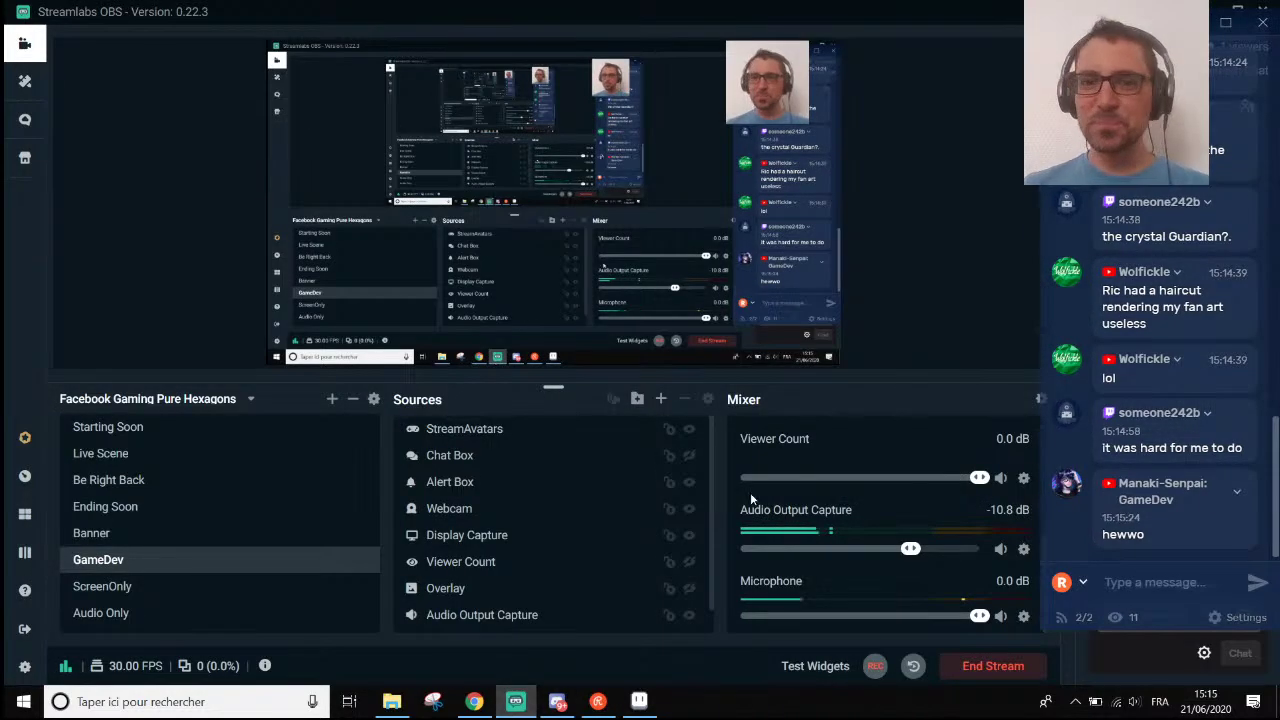
{"action": "left_click", "coordinate": [515, 701]}
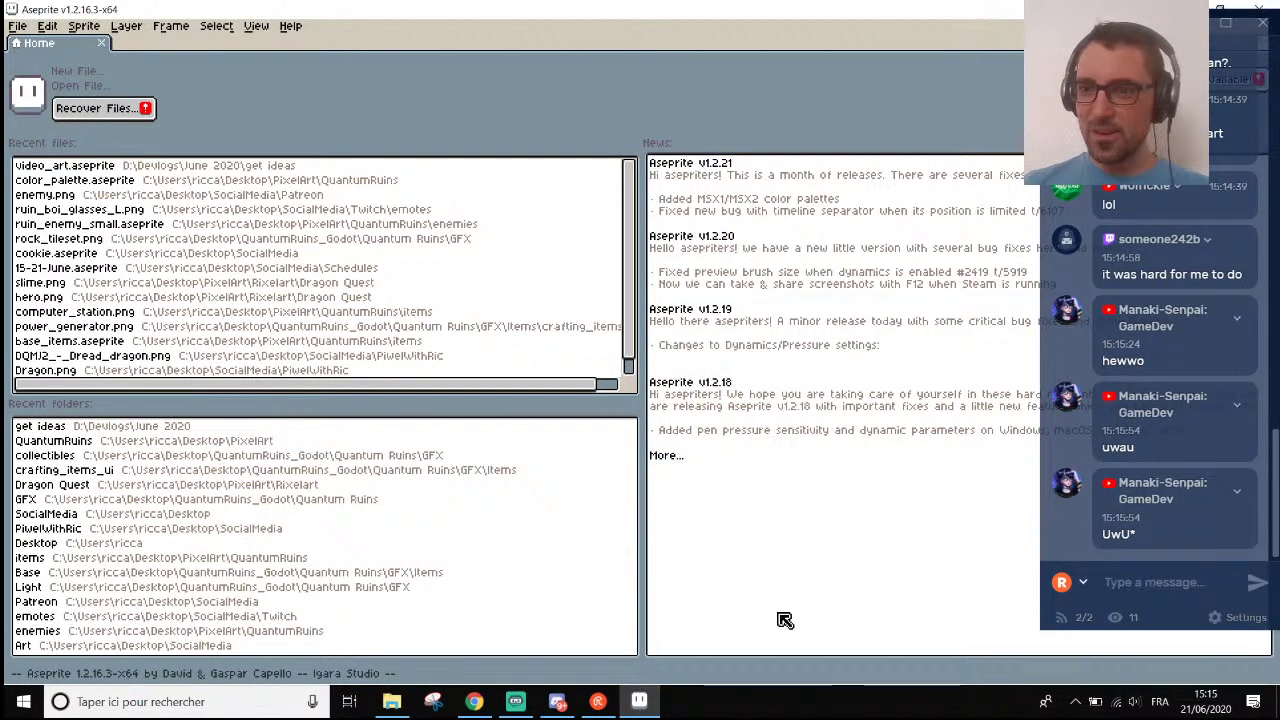
{"action": "left_click", "coordinate": [528, 706]}
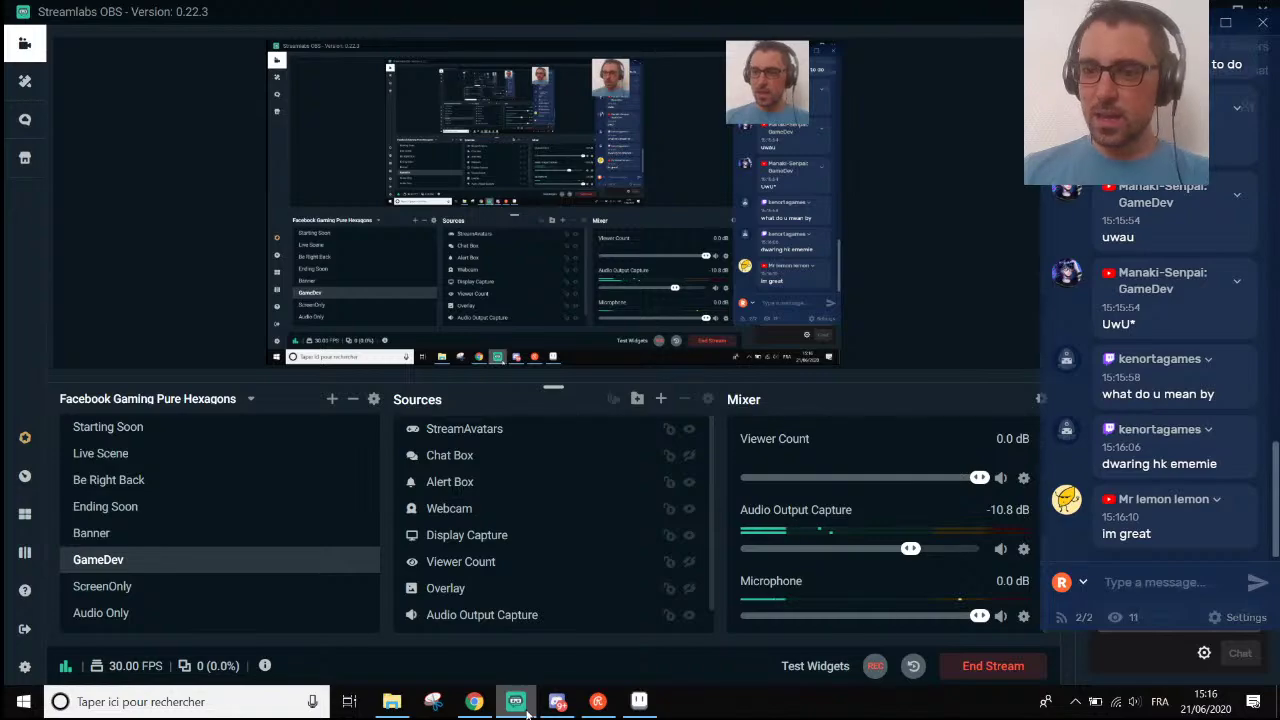
{"action": "left_click", "coordinate": [527, 710]}
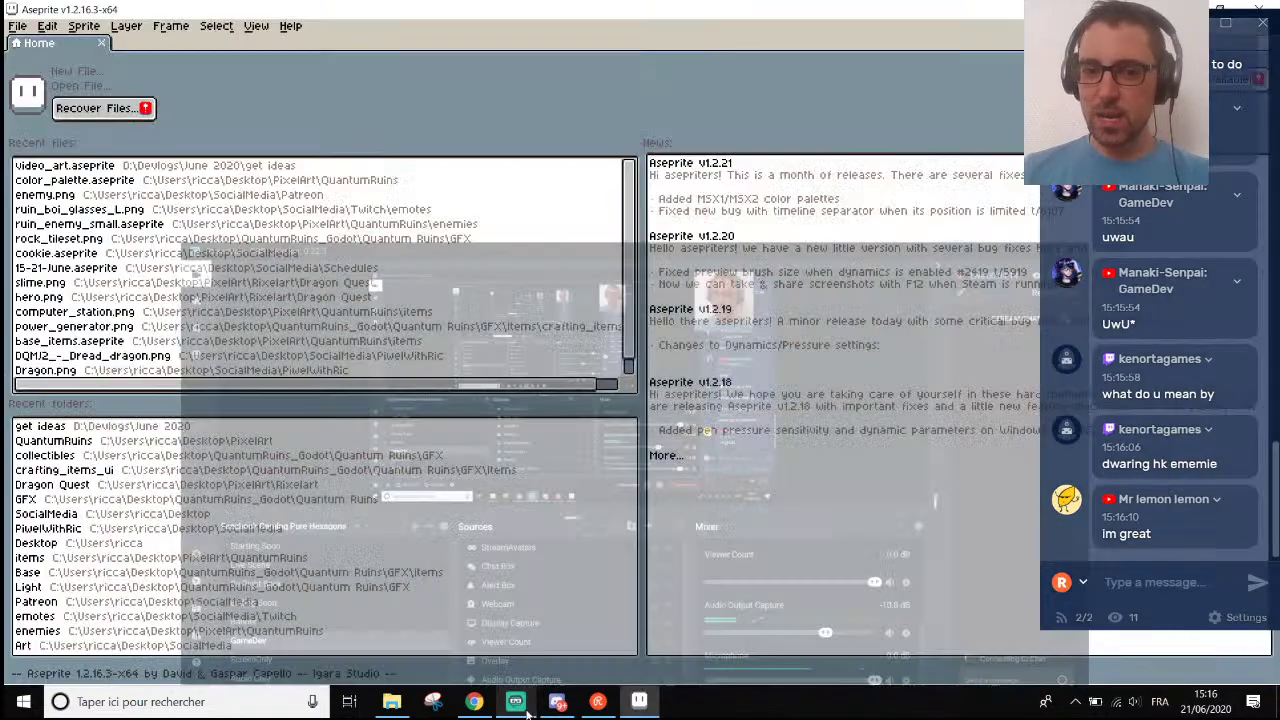
Switch to Chrome, search for "hollow kight enemies" in a new tab and open the Hollow Knight Wiki's Enemies category page.
{"action": "left_click", "coordinate": [474, 701]}
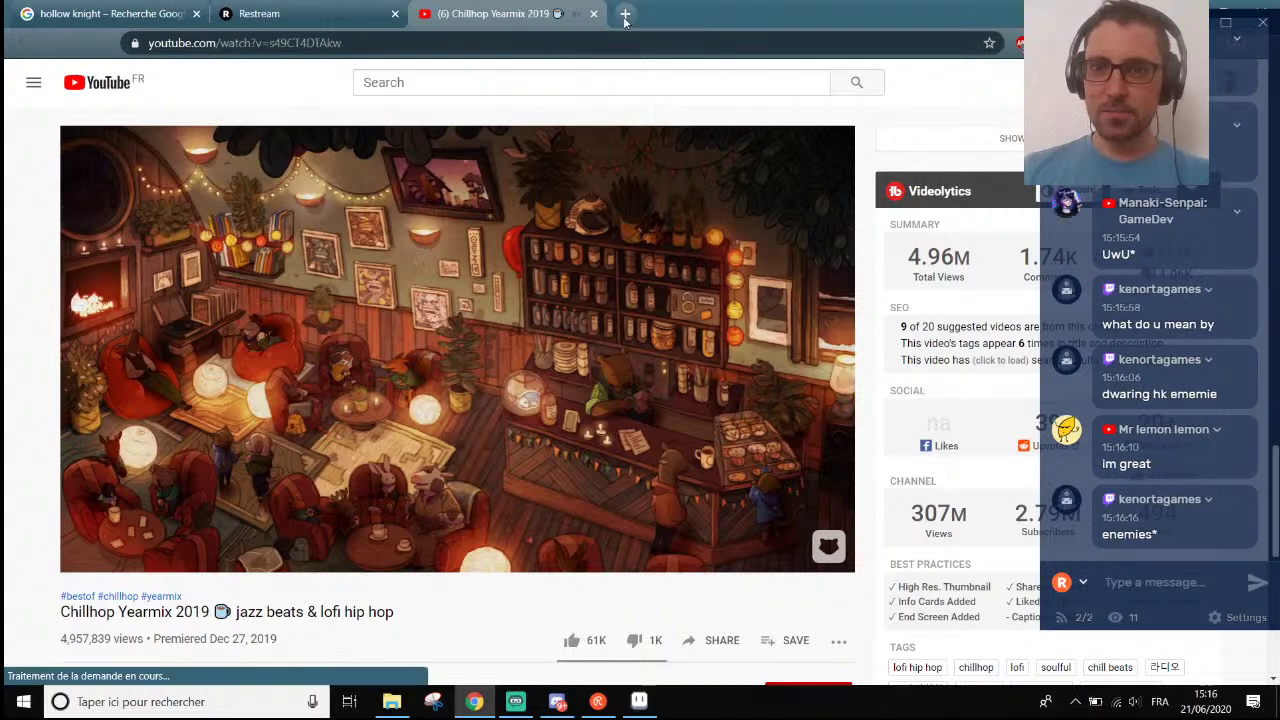
{"action": "left_click", "coordinate": [625, 13]}
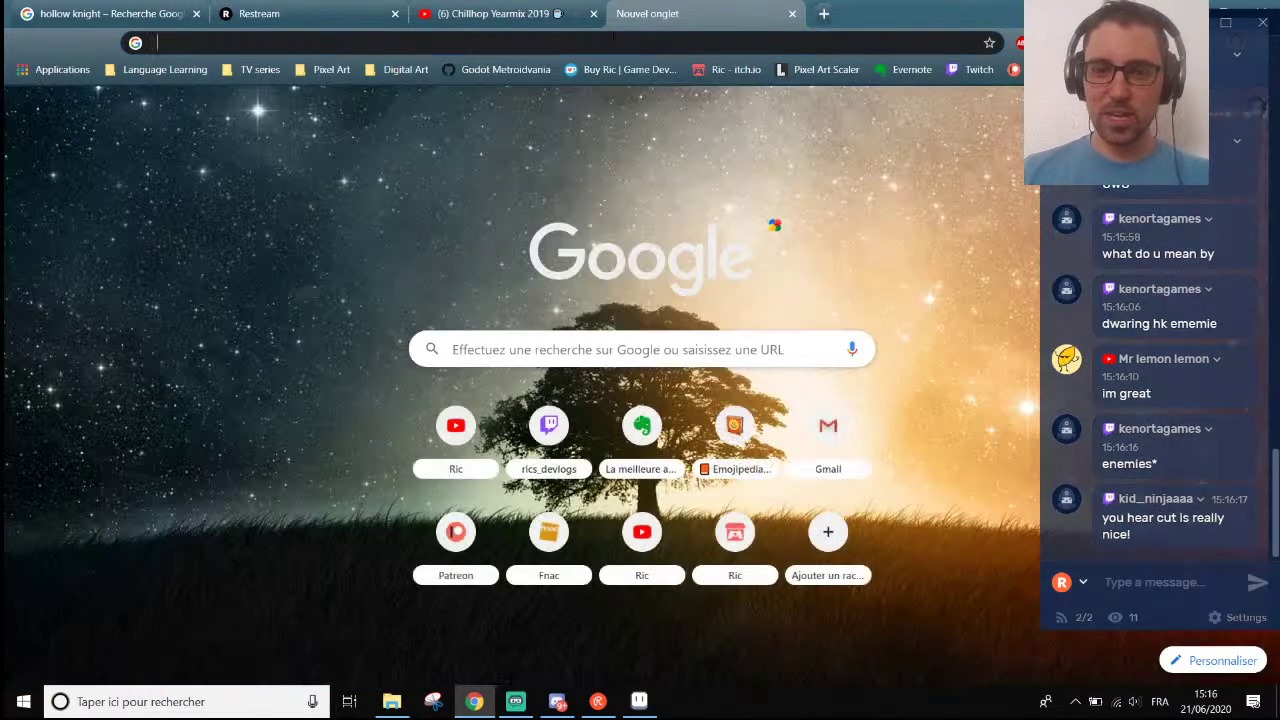
{"action": "left_click", "coordinate": [613, 36]}
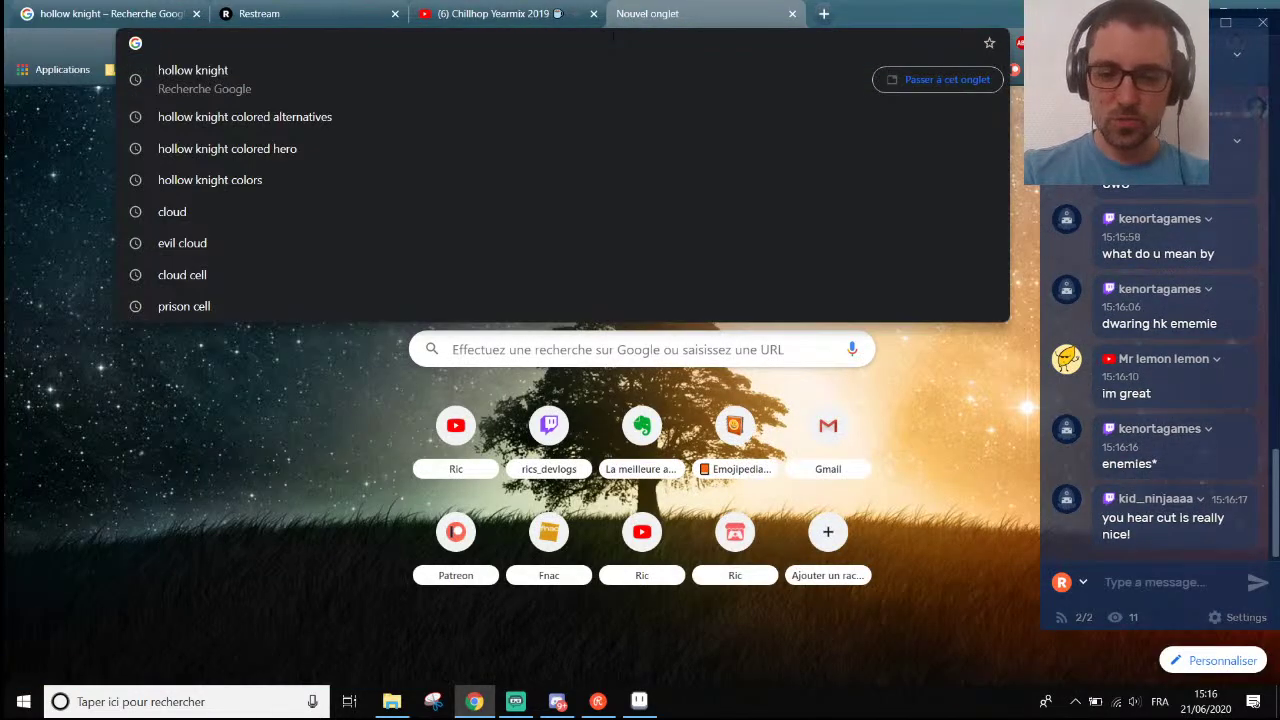
{"action": "type", "text": "hollow "}
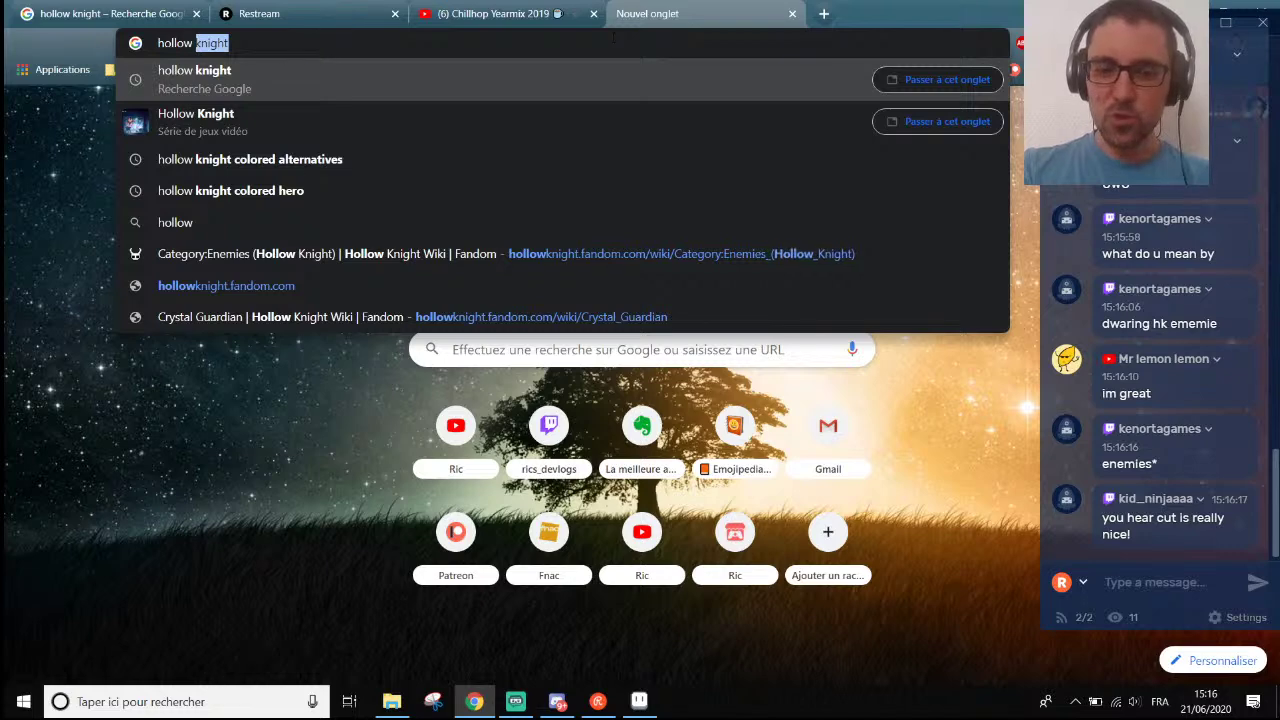
{"action": "type", "text": "kight enemies"}
{"action": "key", "text": "Return"}
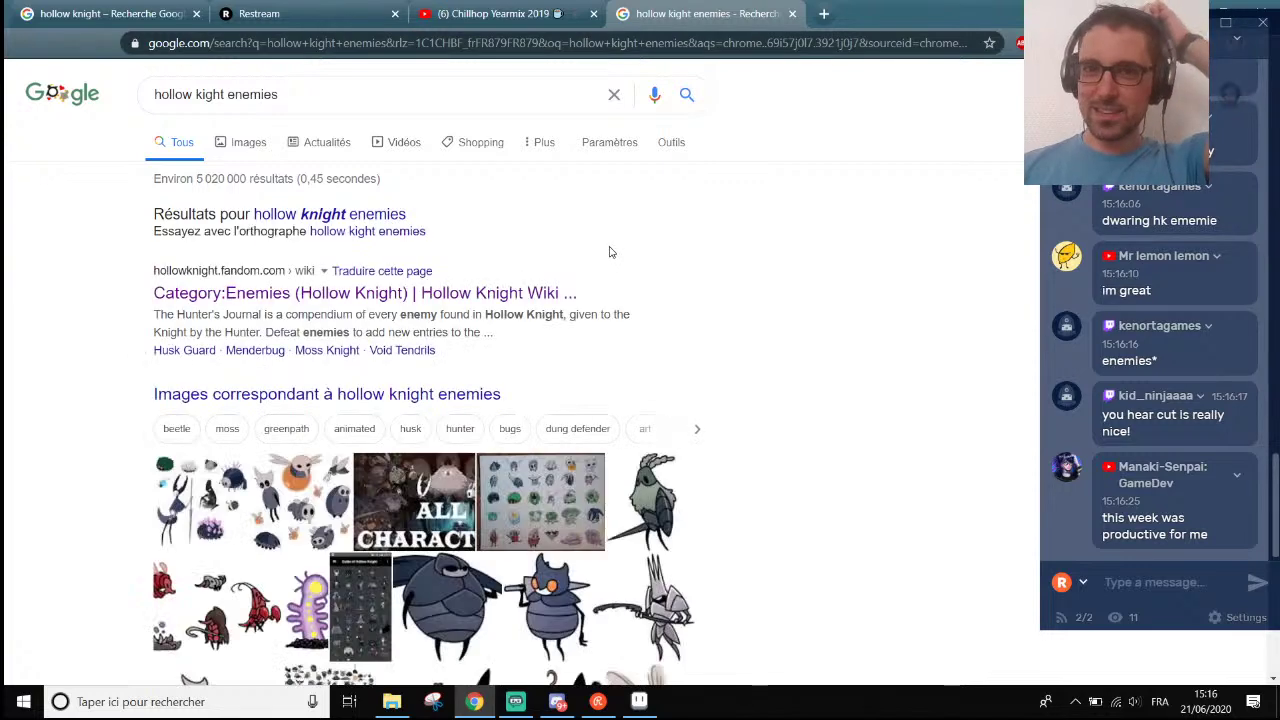
{"action": "left_click", "coordinate": [394, 294]}
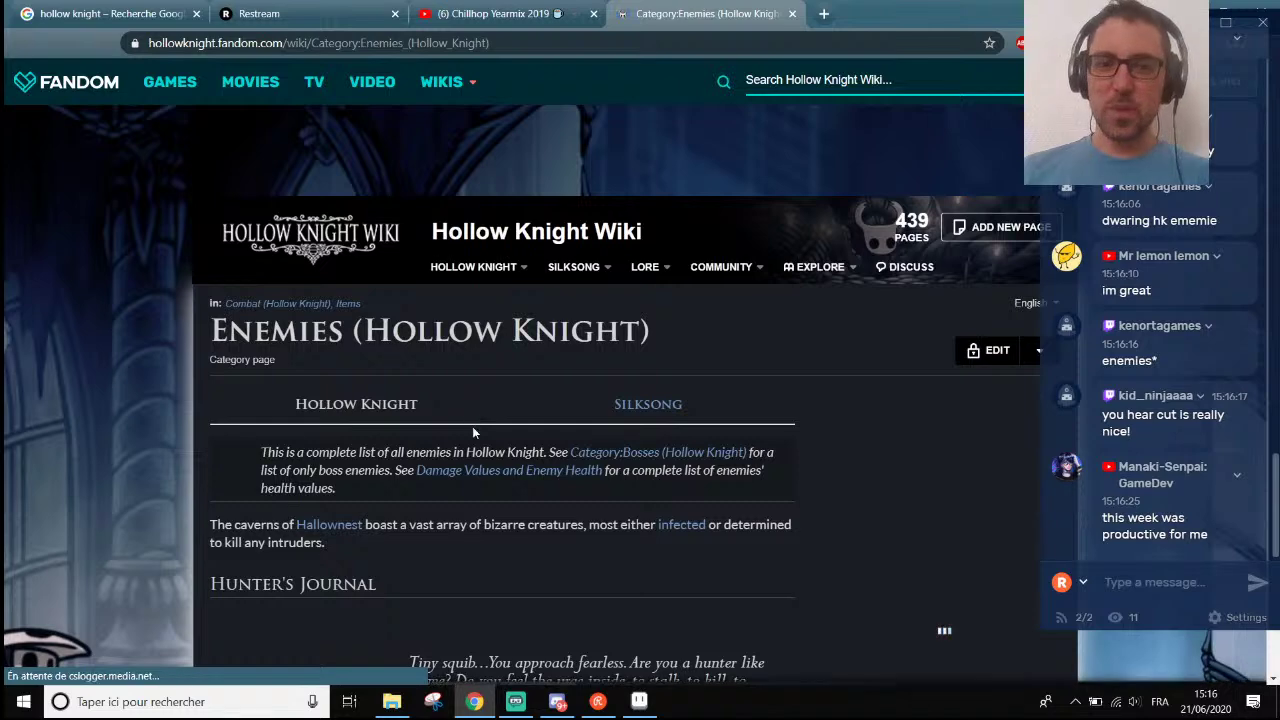
Find Crystal Guardian in the wiki's alphabetical list of enemies and open its page.
{"action": "scroll", "coordinate": [472, 426], "scroll_direction": "down", "scroll_amount": 2}
{"action": "scroll", "coordinate": [472, 428], "scroll_direction": "down", "scroll_amount": 6}
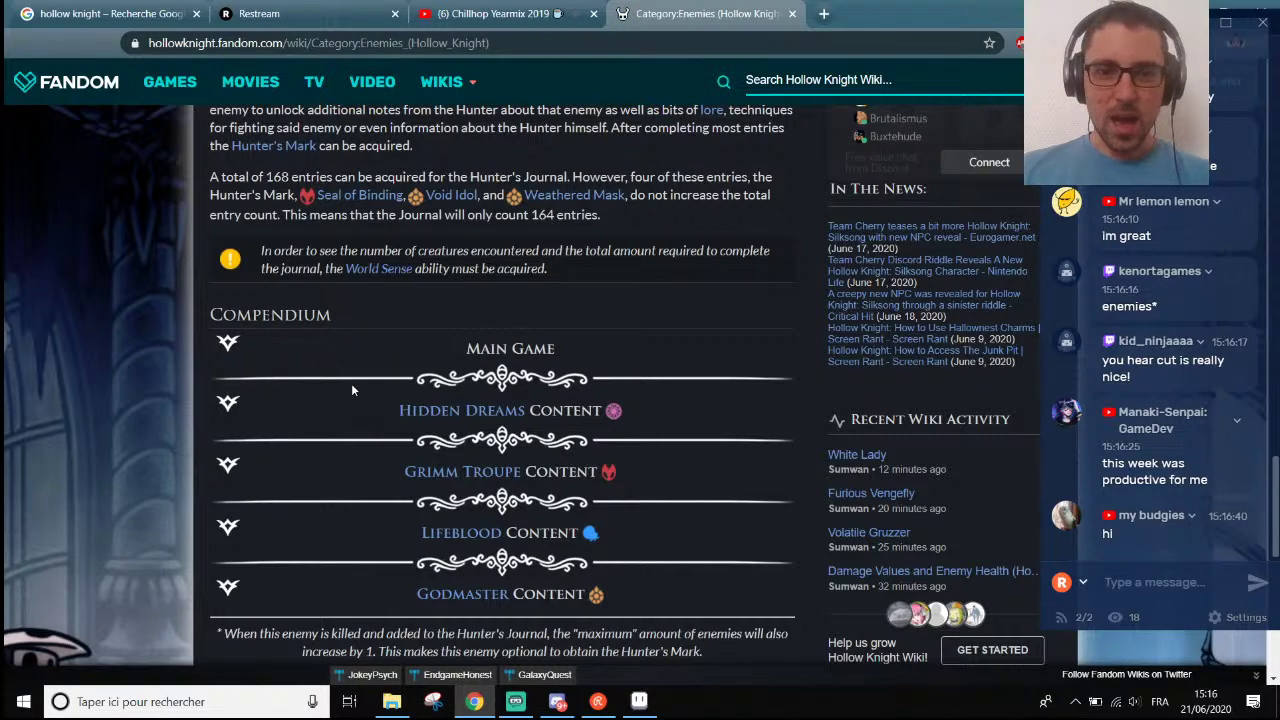
{"action": "scroll", "coordinate": [352, 389], "scroll_direction": "down", "scroll_amount": 12}
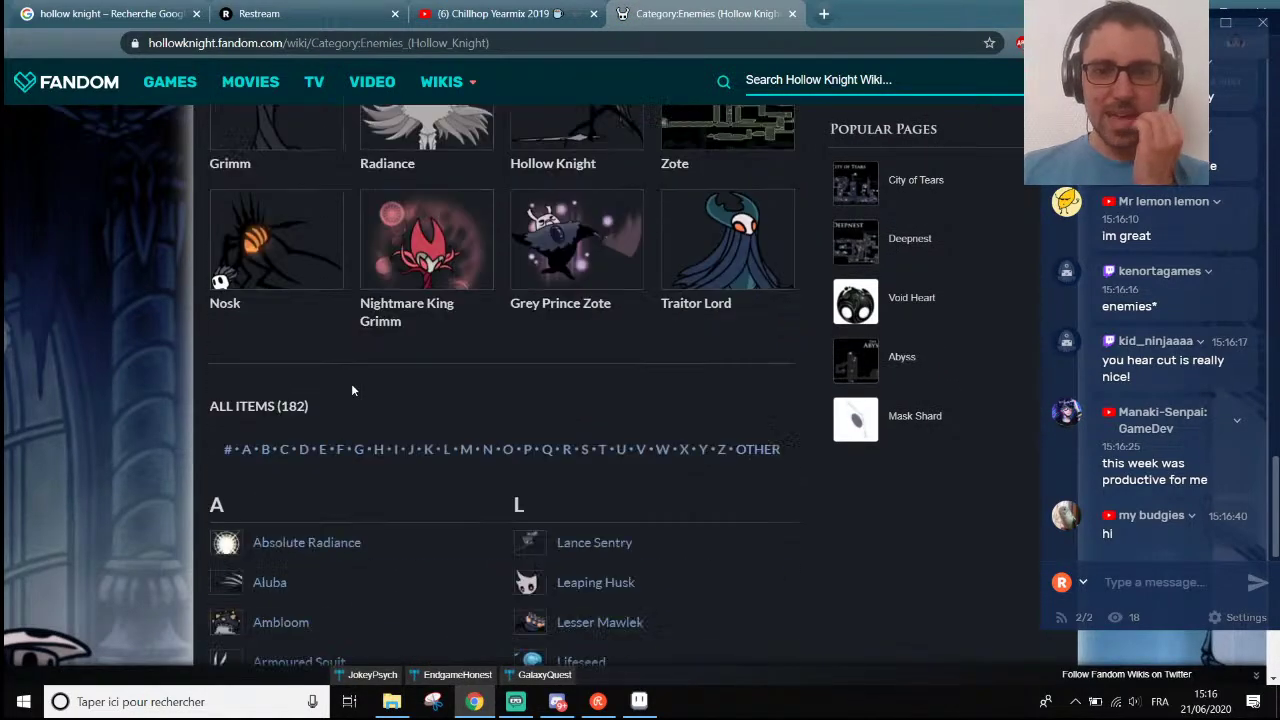
{"action": "scroll", "coordinate": [352, 390], "scroll_direction": "down", "scroll_amount": 8}
{"action": "scroll", "coordinate": [352, 390], "scroll_direction": "down", "scroll_amount": 1}
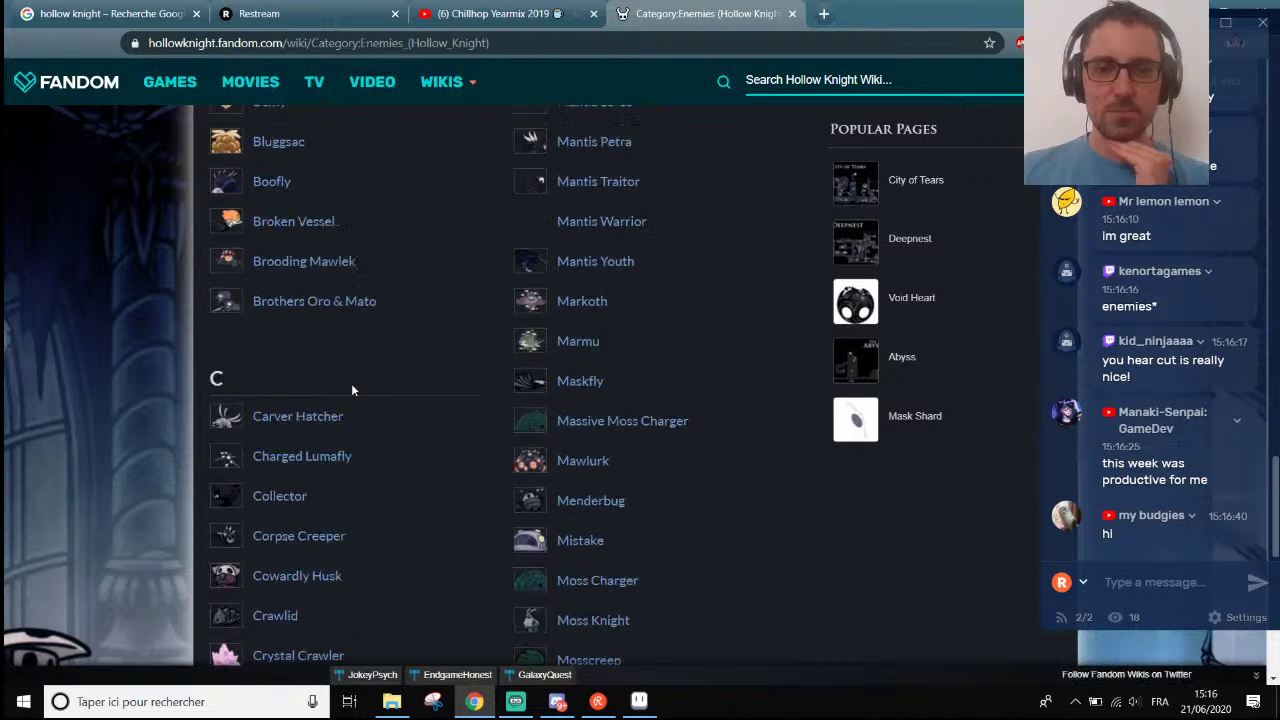
{"action": "scroll", "coordinate": [352, 390], "scroll_direction": "down", "scroll_amount": 1}
{"action": "scroll", "coordinate": [474, 481], "scroll_direction": "down", "scroll_amount": 1}
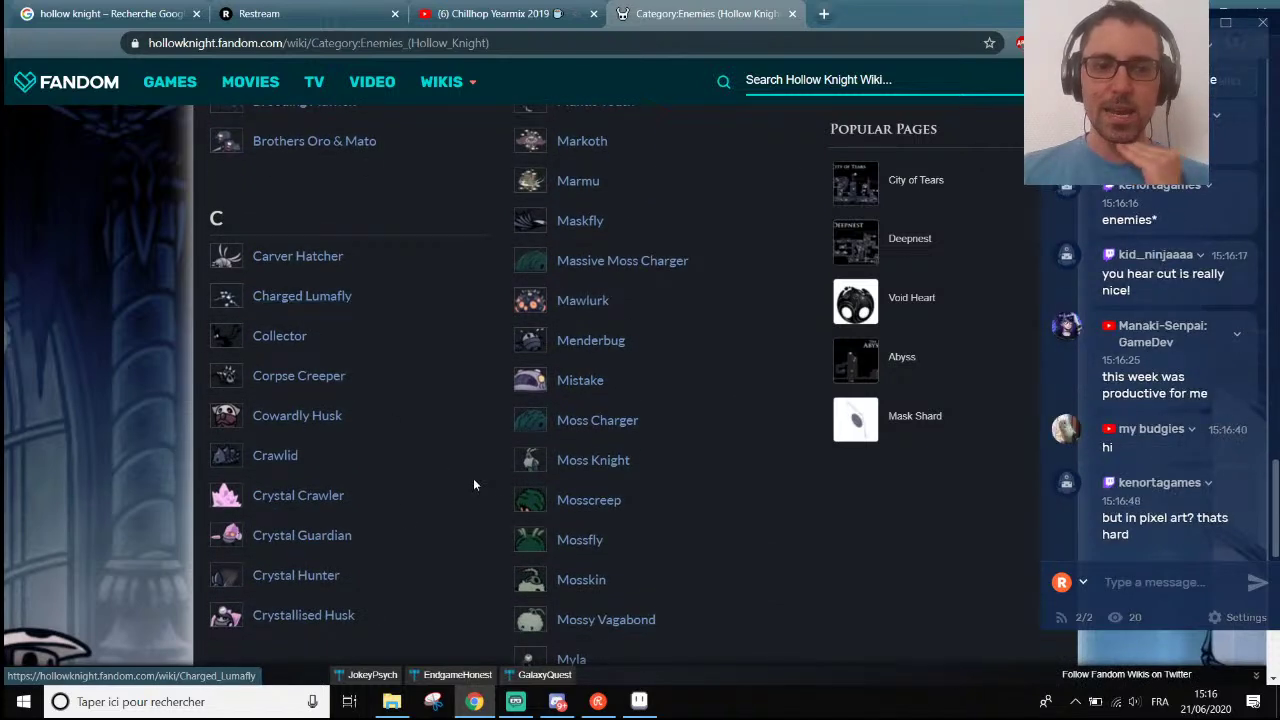
{"action": "left_click", "coordinate": [268, 538]}
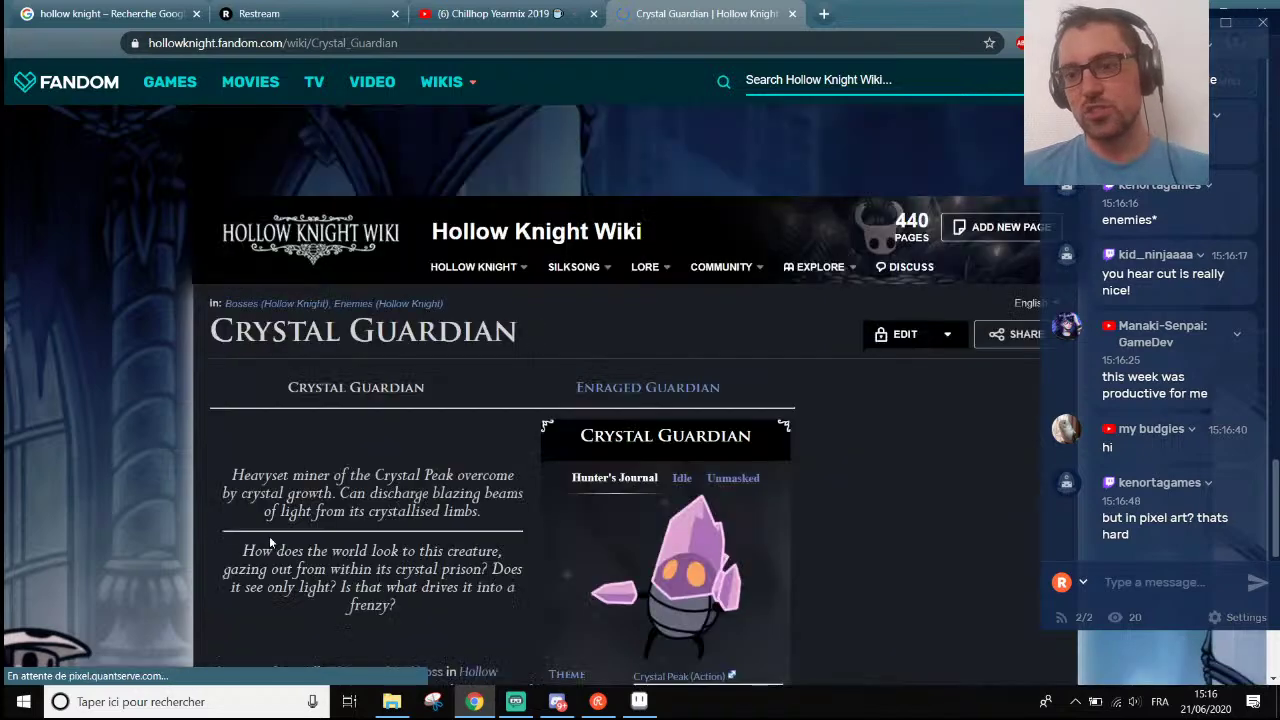
Start saving the Crystal Guardian's Hunter's Journal image, and check the running stream in Streamlabs OBS before returning to the save dialog.
{"action": "scroll", "coordinate": [575, 509], "scroll_direction": "down", "scroll_amount": 2}
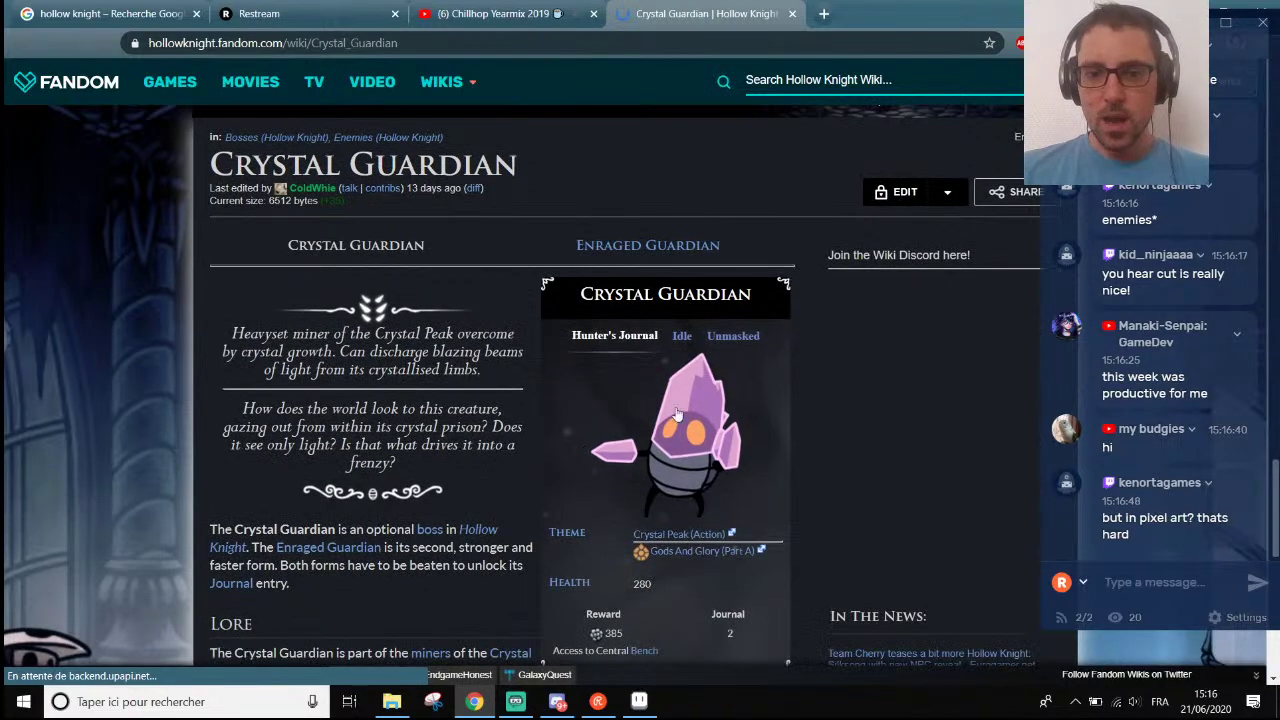
{"action": "right_click", "coordinate": [678, 427]}
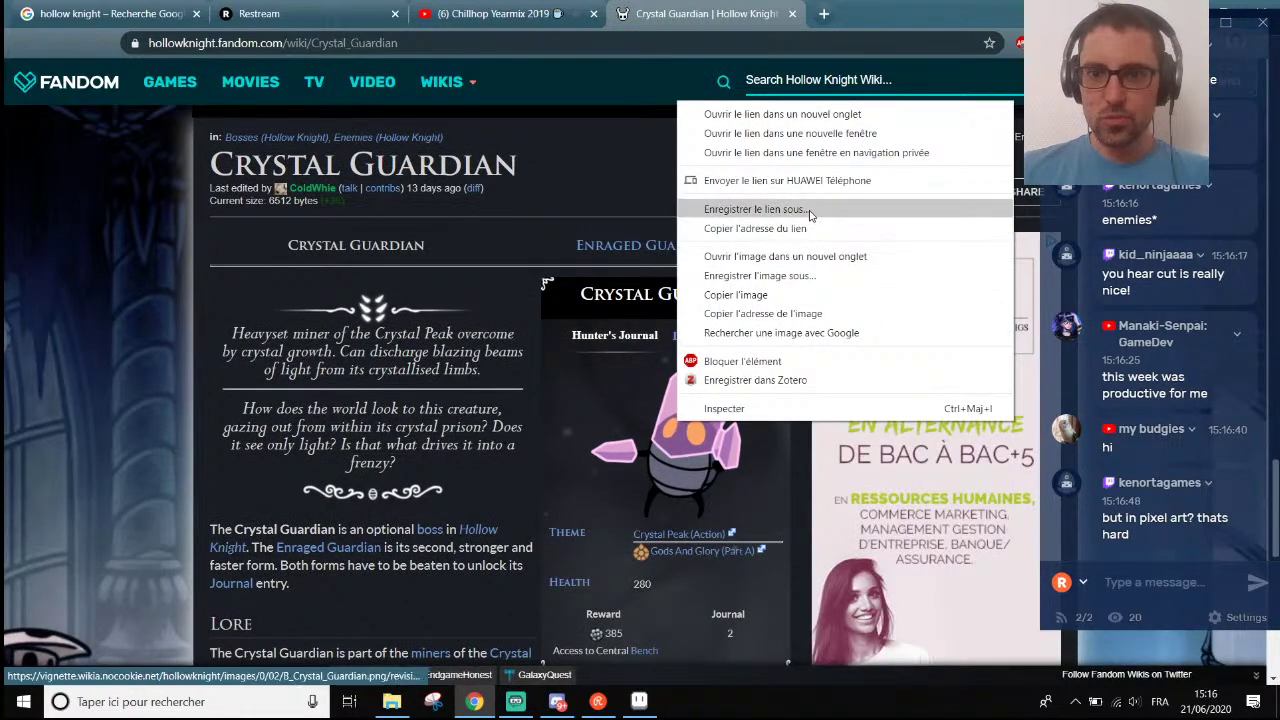
{"action": "left_click", "coordinate": [786, 277]}
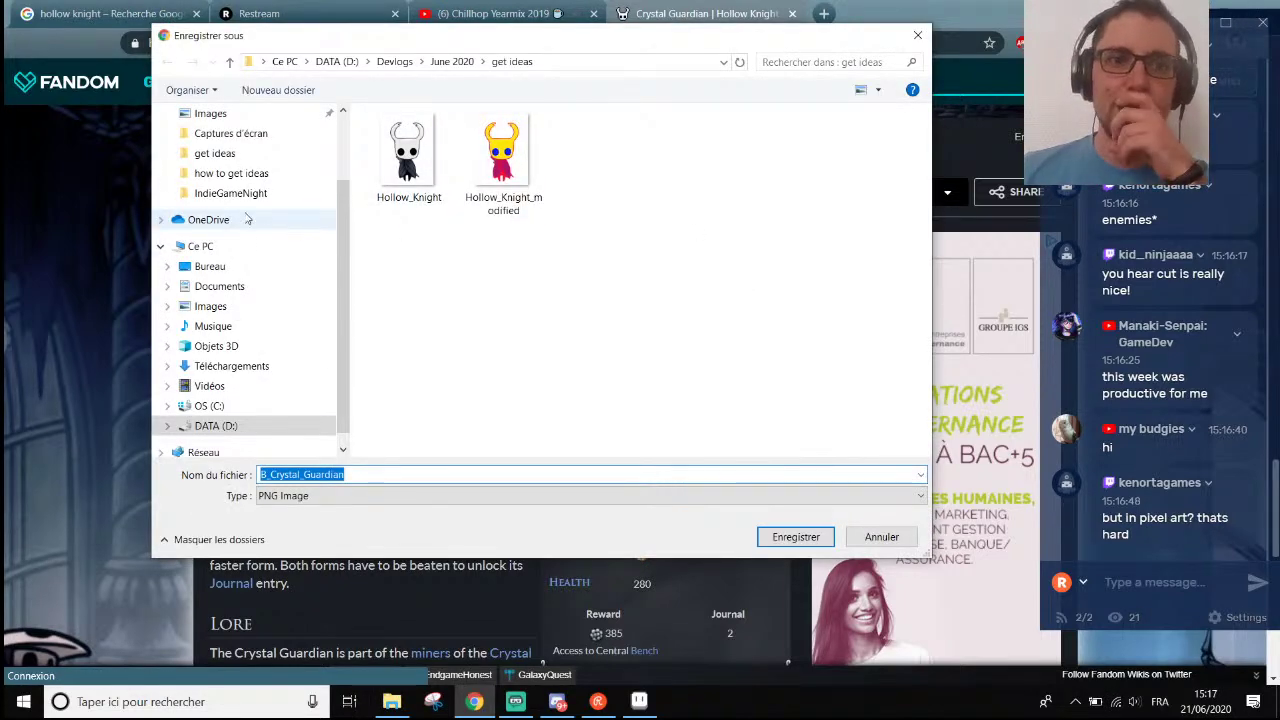
{"action": "scroll", "coordinate": [248, 219], "scroll_direction": "up", "scroll_amount": 2}
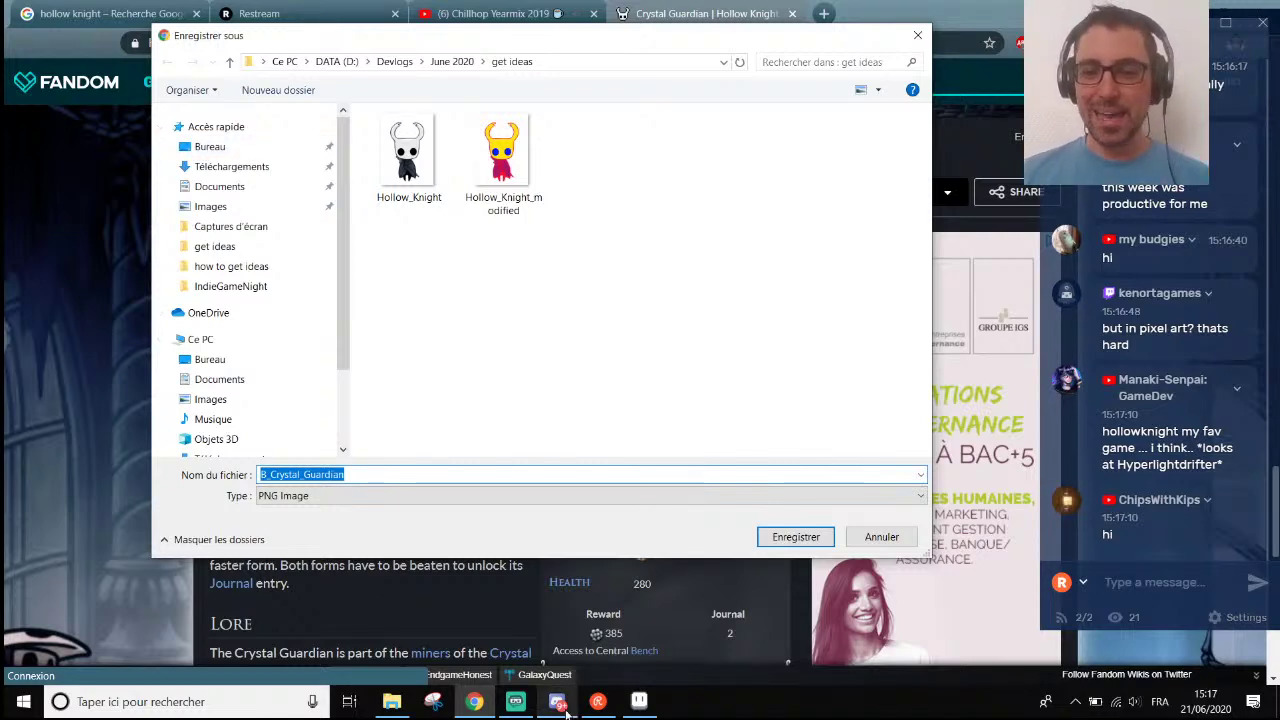
{"action": "left_click", "coordinate": [516, 706]}
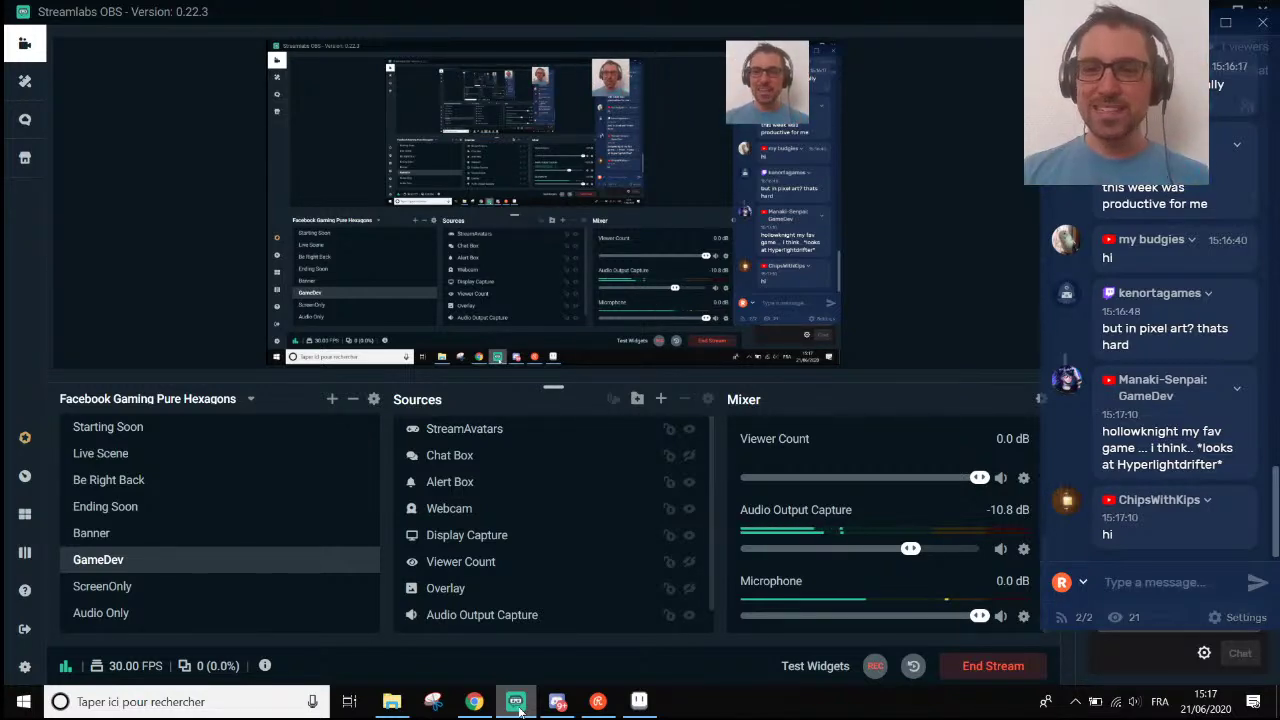
{"action": "left_click", "coordinate": [516, 706]}
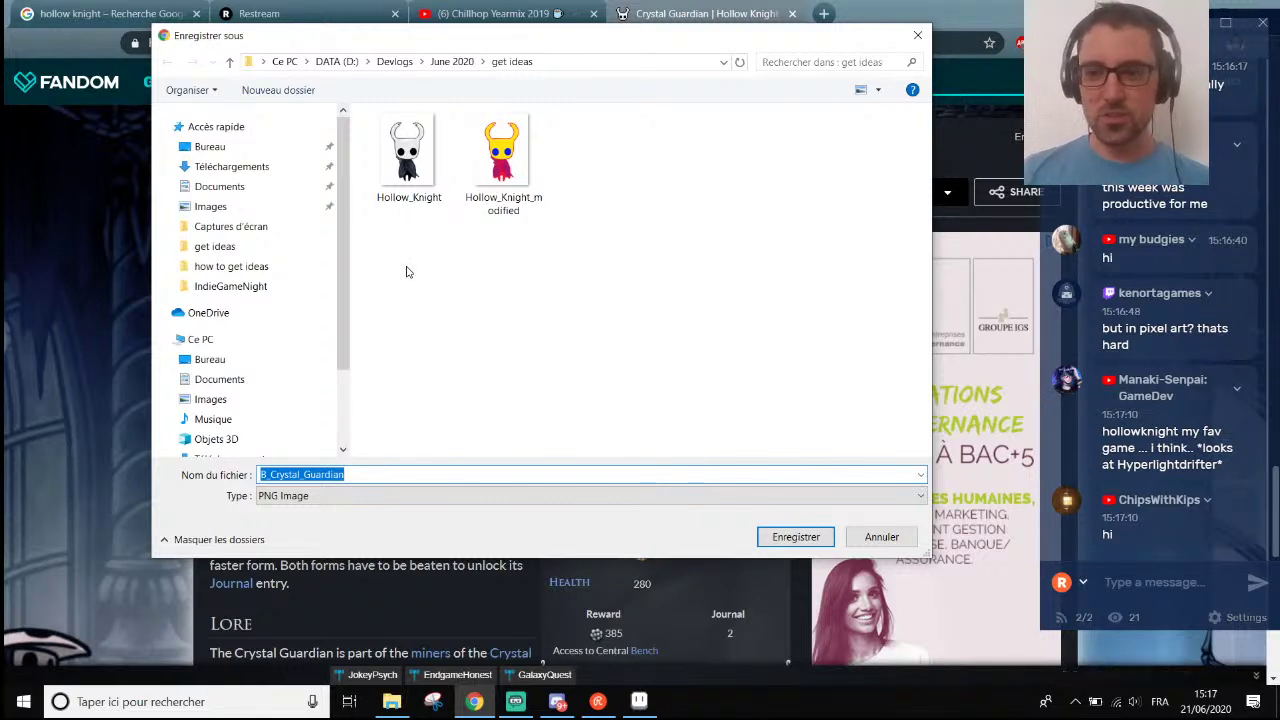
Save the image as B_Crystal_Guardian in PNG format in the desktop folder SocialMedia > PiwelWithRic, and dismiss the download bar.
{"action": "left_click", "coordinate": [239, 148]}
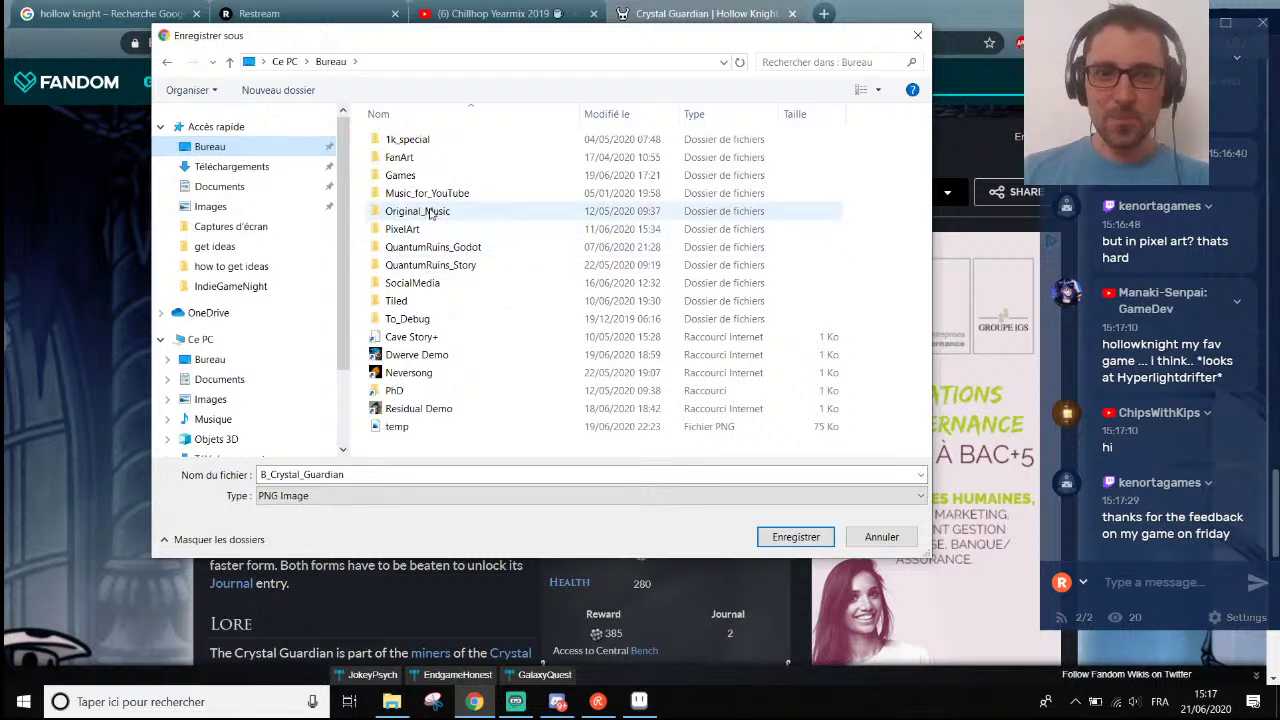
{"action": "left_click", "coordinate": [435, 285]}
{"action": "double_click", "coordinate": [435, 285]}
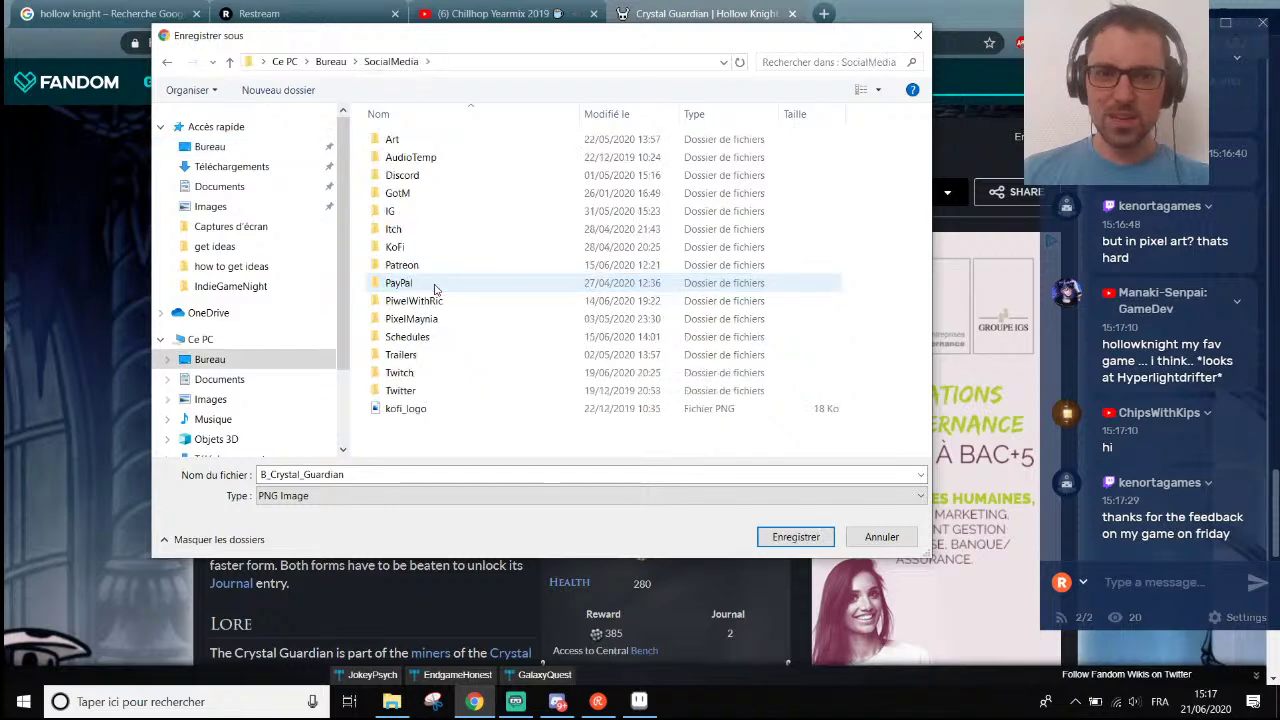
{"action": "double_click", "coordinate": [435, 300]}
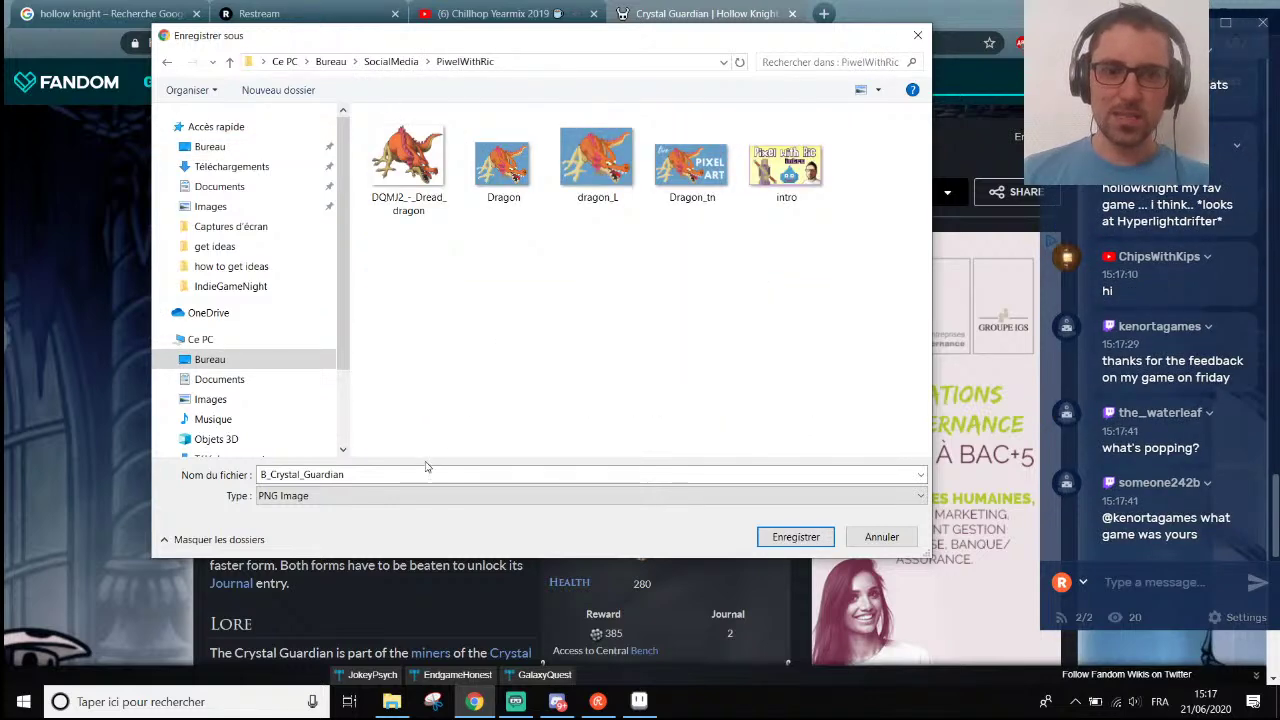
{"action": "left_click", "coordinate": [790, 537]}
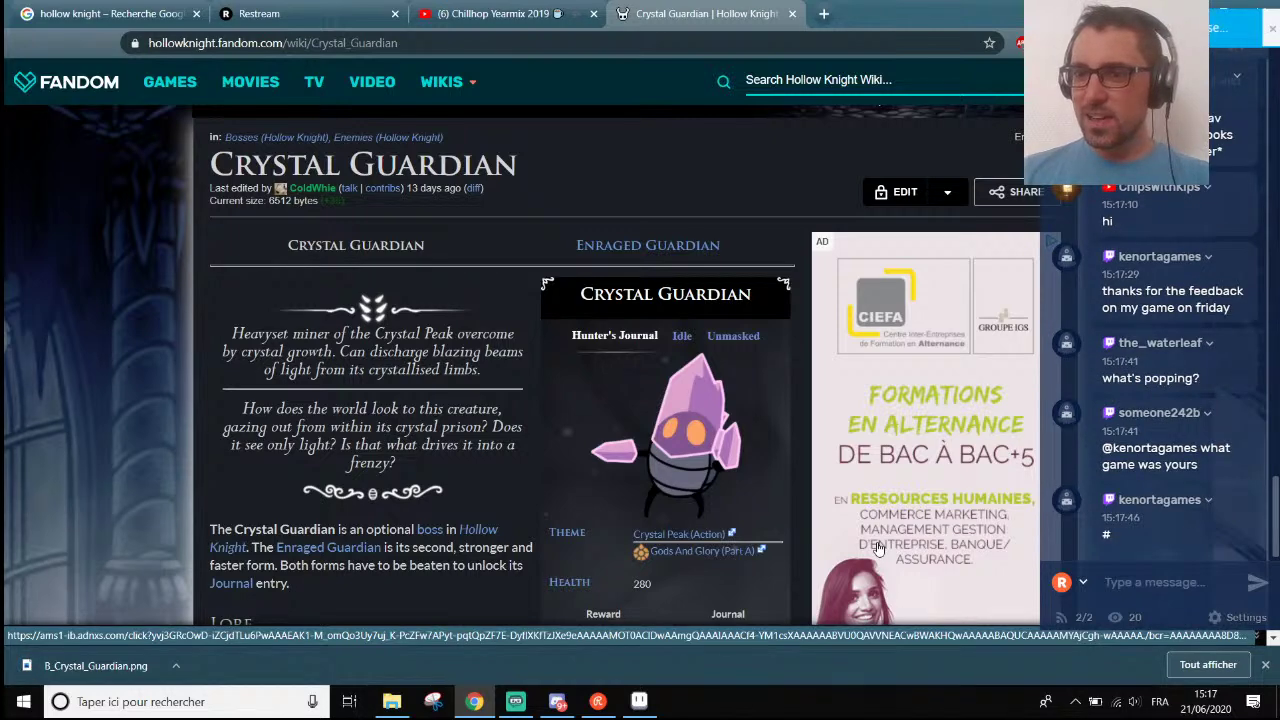
{"action": "left_click", "coordinate": [1265, 664]}
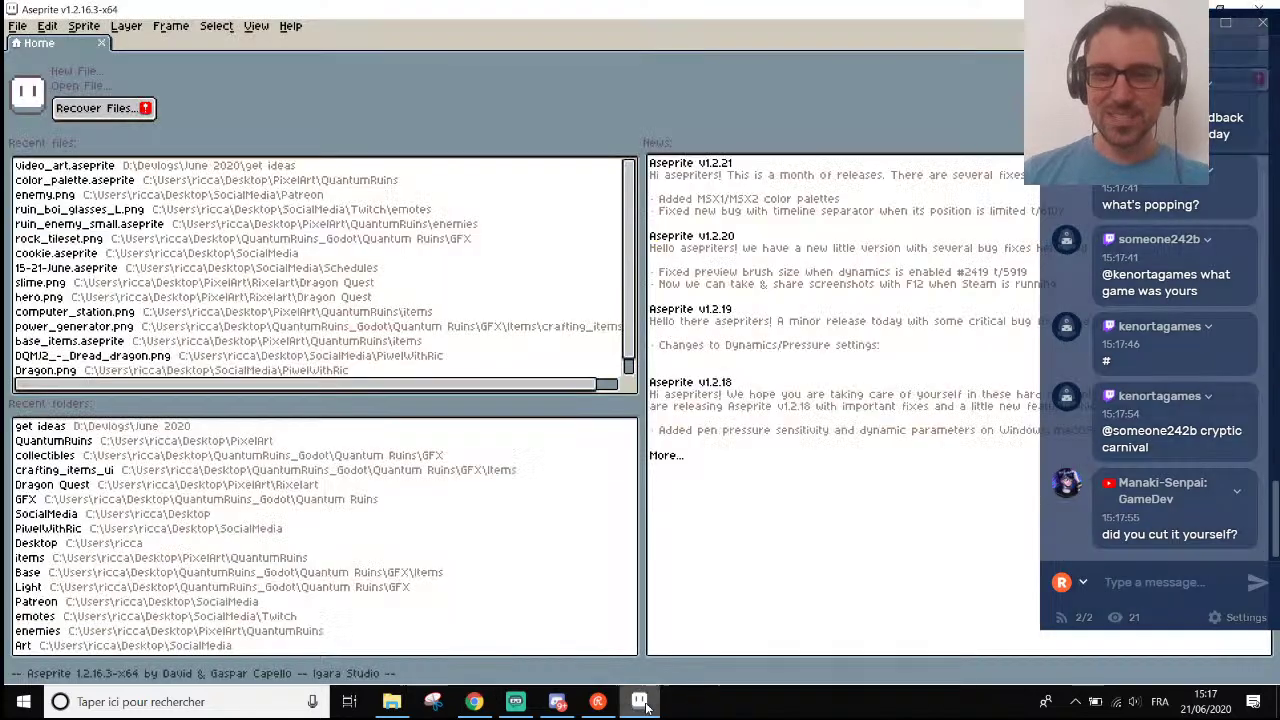
Switch to Aseprite, start opening a file and browse from the get ideas folder up to the desktop folder Bureau.
{"action": "left_click", "coordinate": [639, 701]}
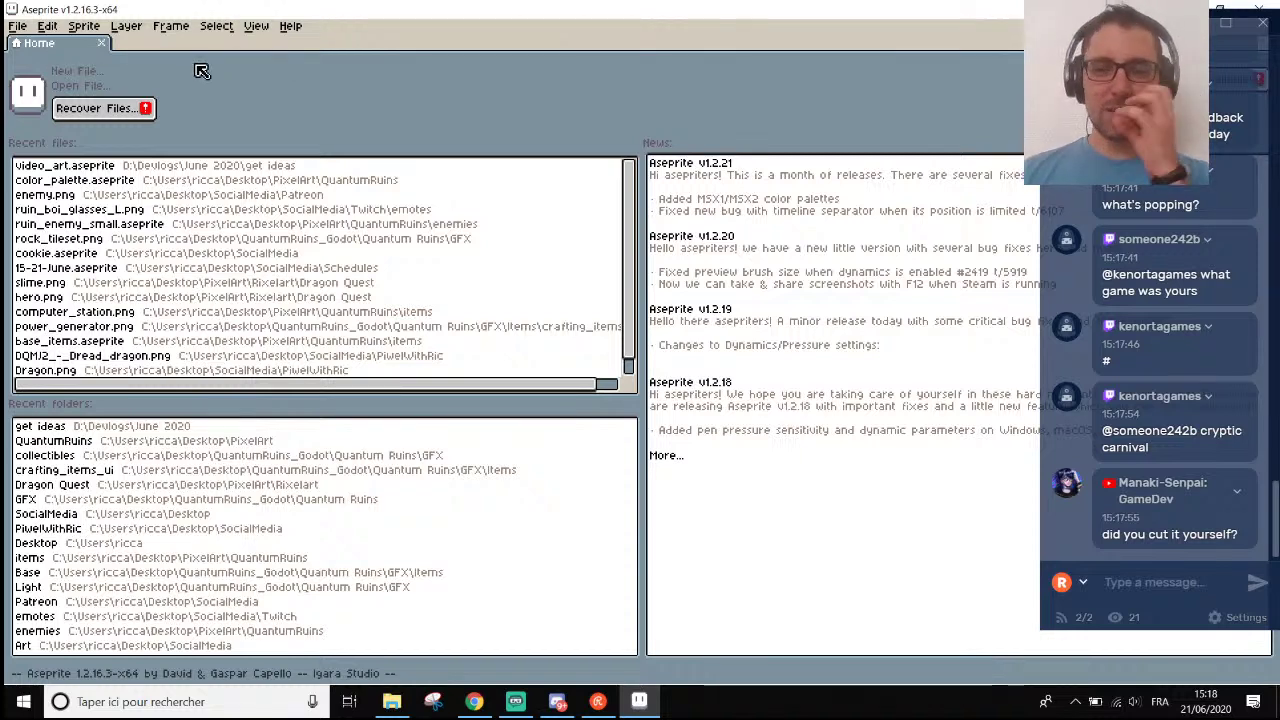
{"action": "left_click", "coordinate": [98, 88]}
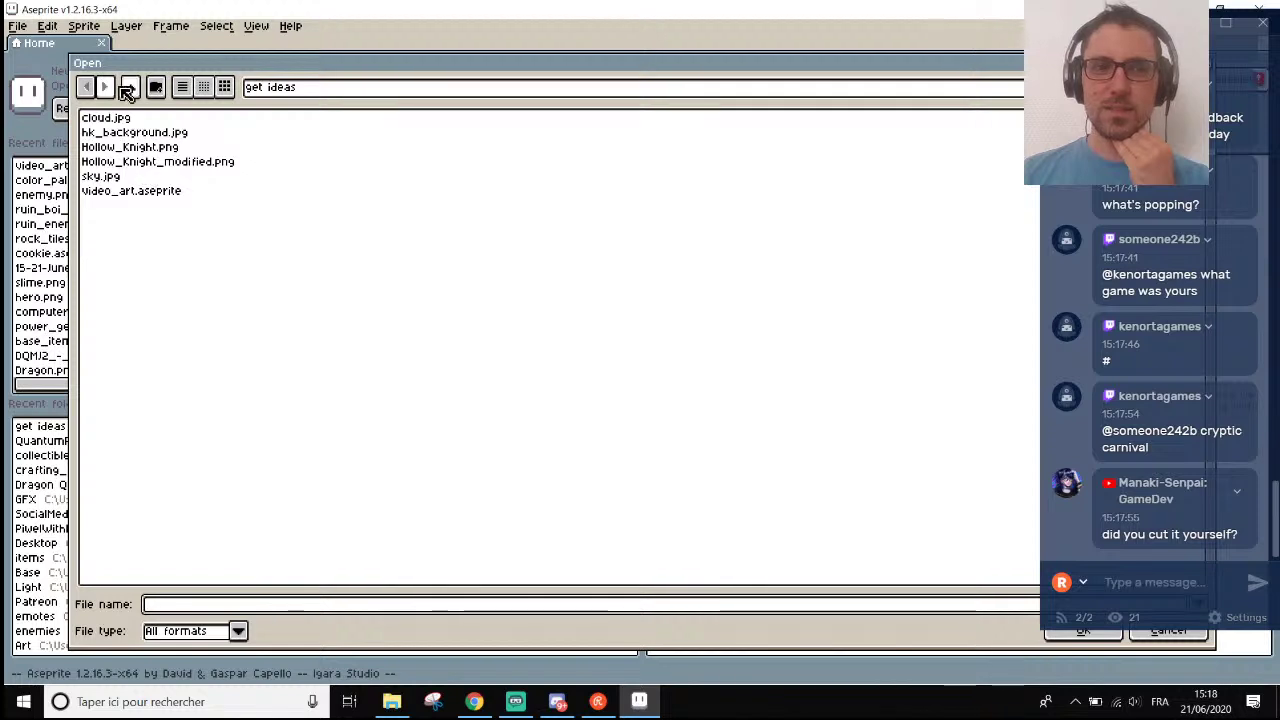
{"action": "left_click", "coordinate": [131, 88]}
{"action": "left_click", "coordinate": [131, 88]}
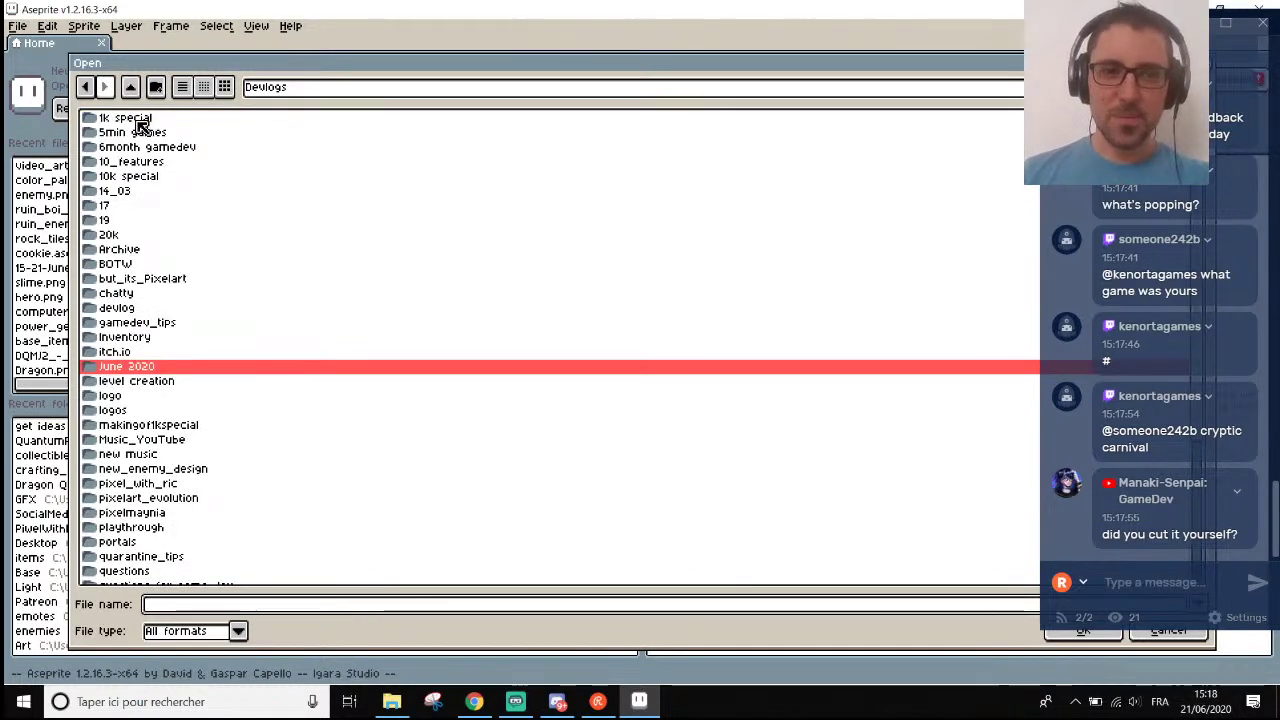
{"action": "left_click", "coordinate": [131, 88]}
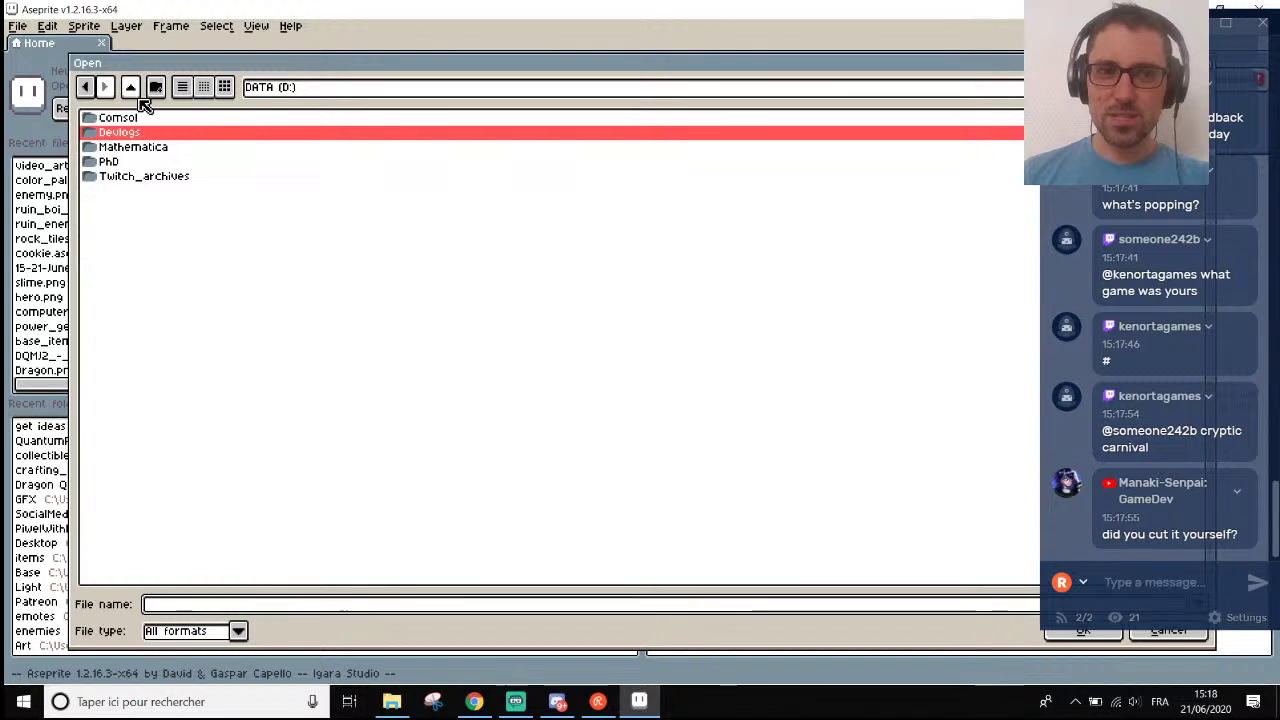
{"action": "left_click", "coordinate": [131, 88]}
{"action": "double_click", "coordinate": [140, 118]}
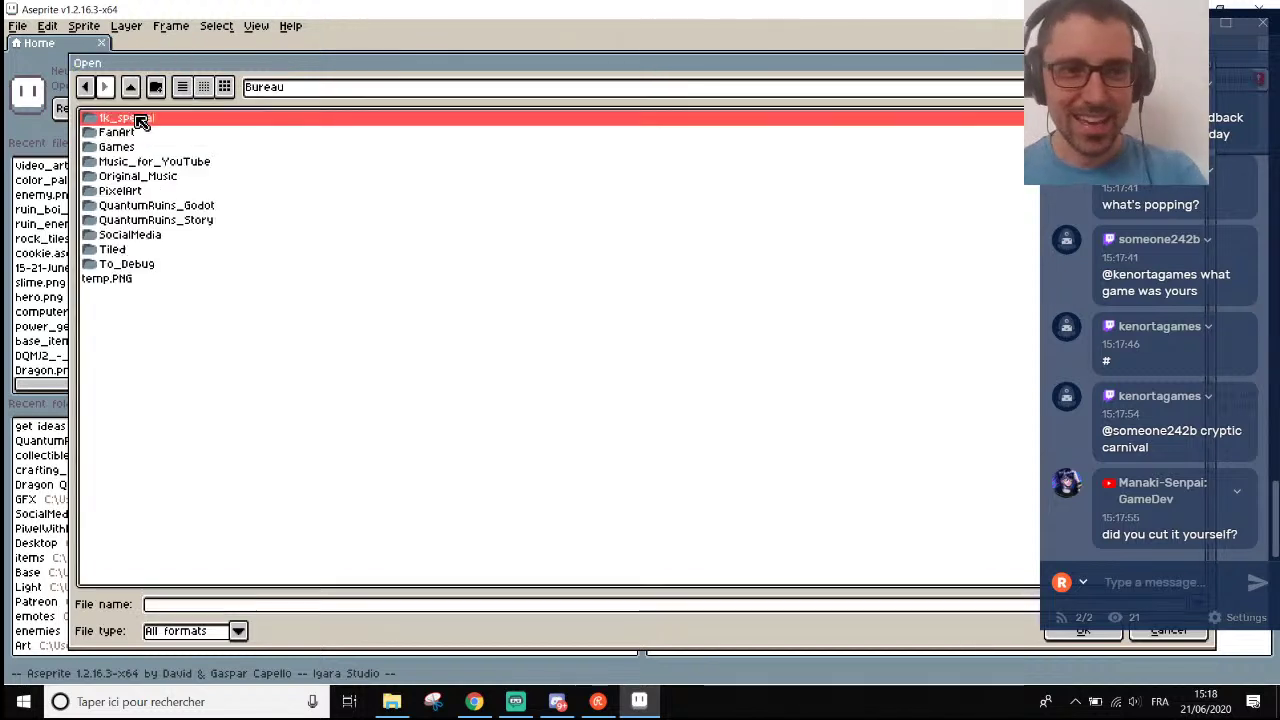
Open the reference image B_Crystal_Guardian.png from the desktop folder SocialMedia > PiwelWithRic.
{"action": "double_click", "coordinate": [130, 192]}
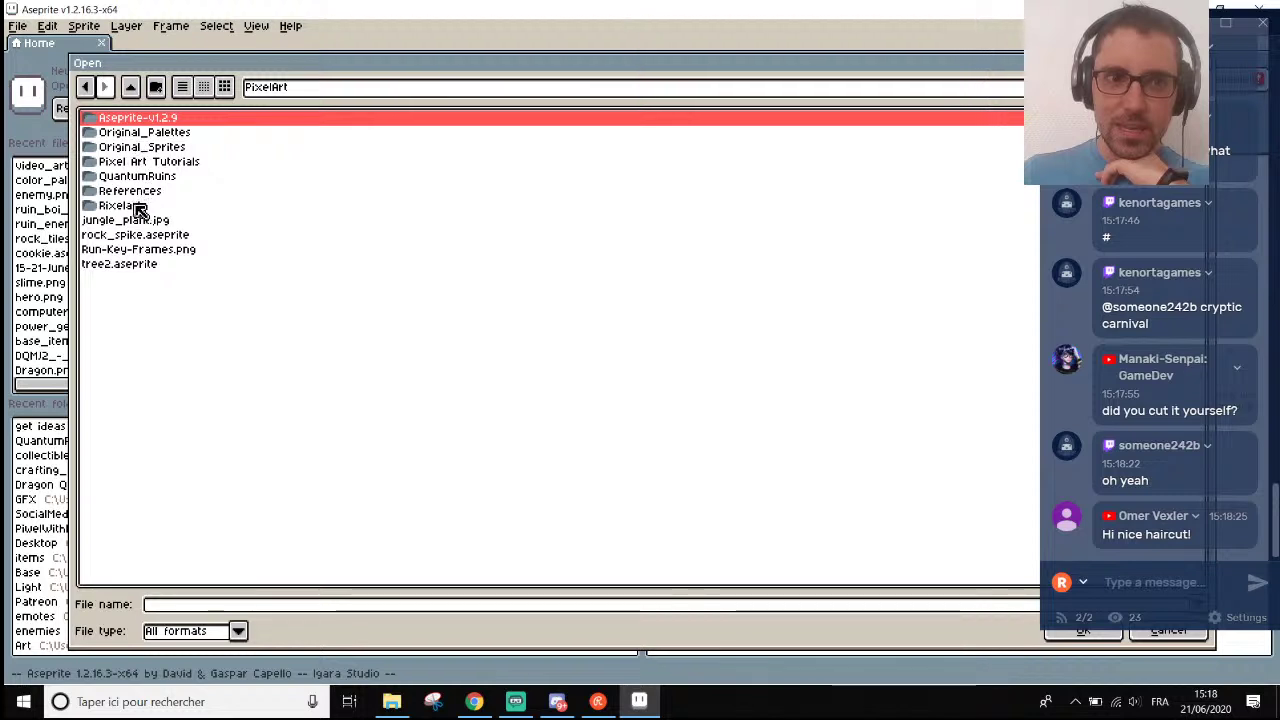
{"action": "left_click", "coordinate": [130, 88]}
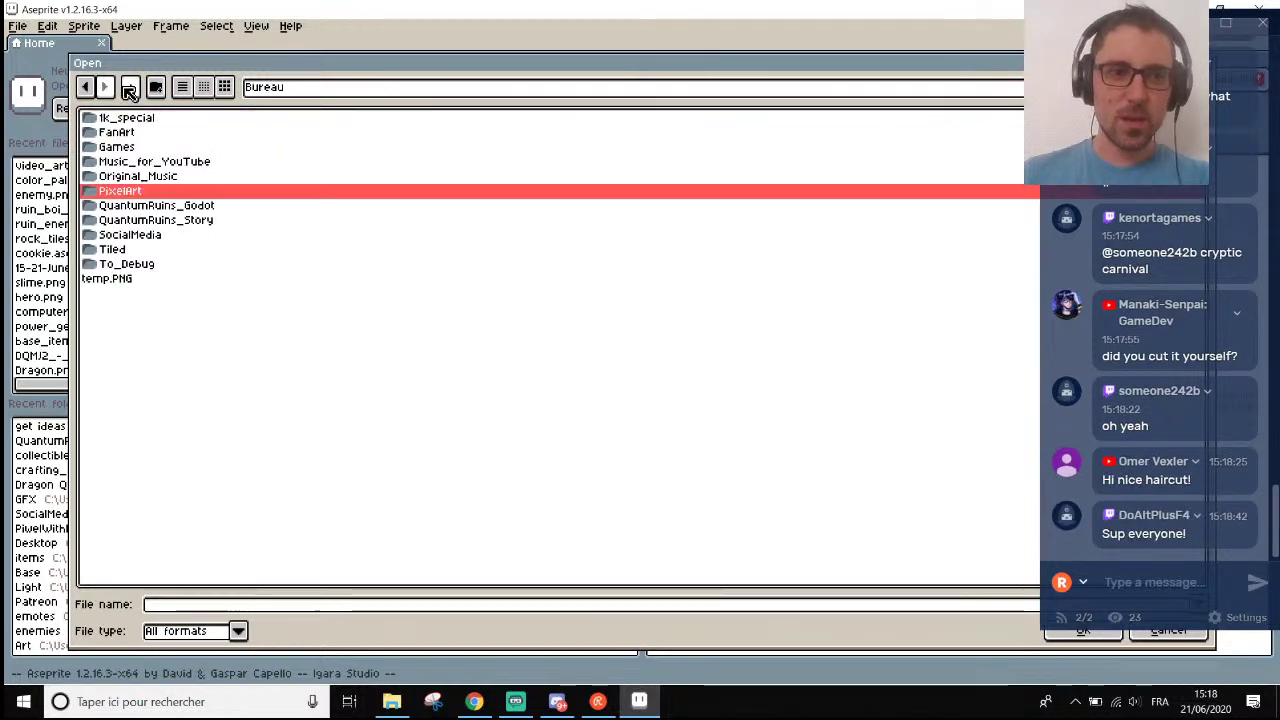
{"action": "double_click", "coordinate": [138, 234]}
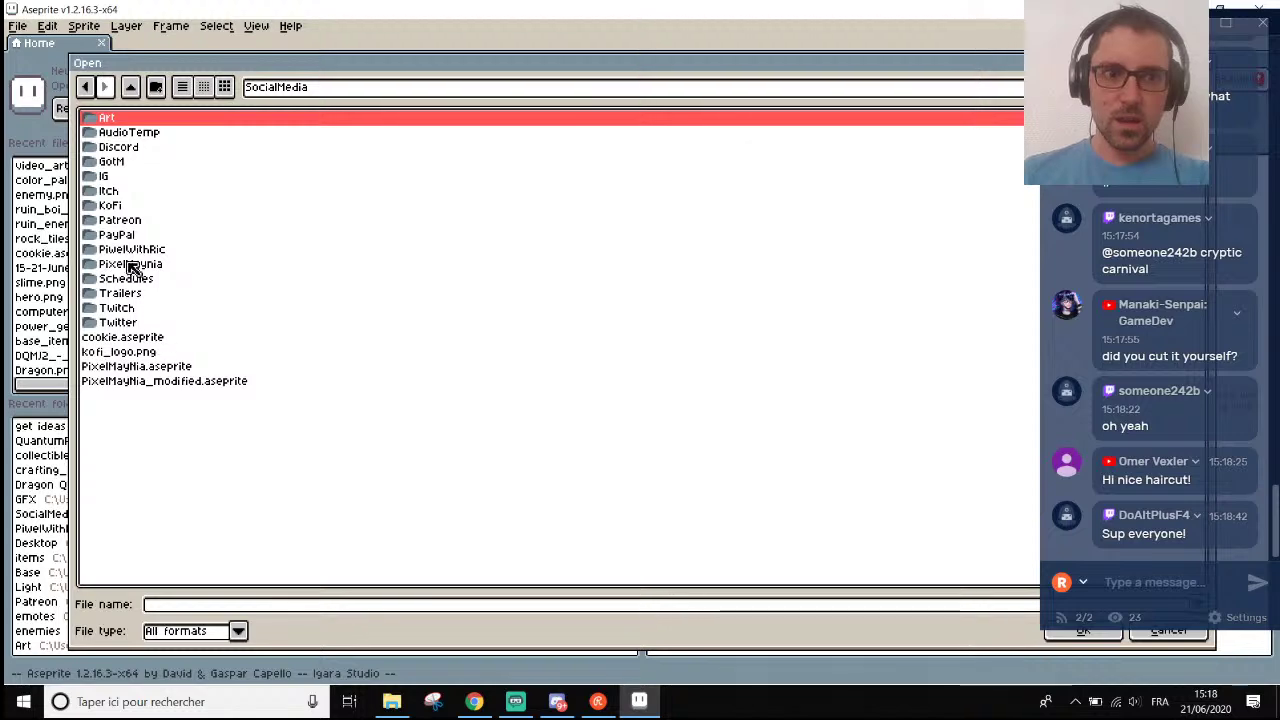
{"action": "double_click", "coordinate": [131, 250]}
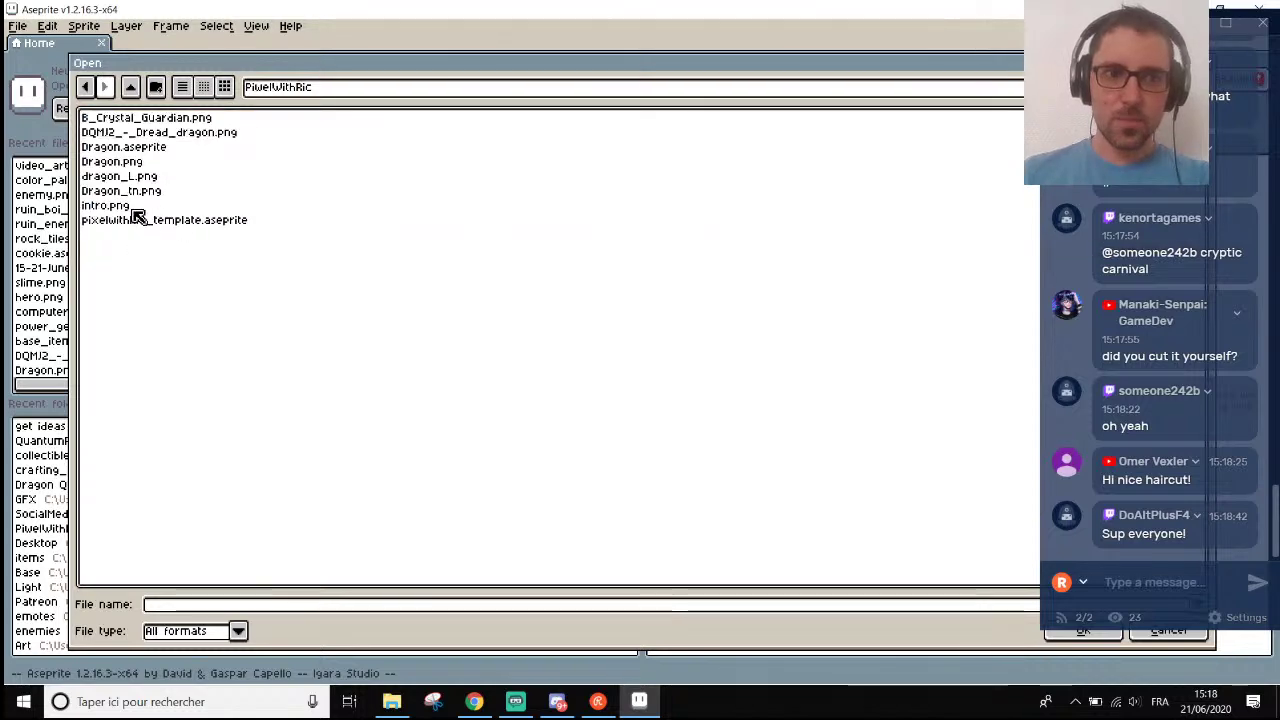
{"action": "left_click", "coordinate": [145, 118]}
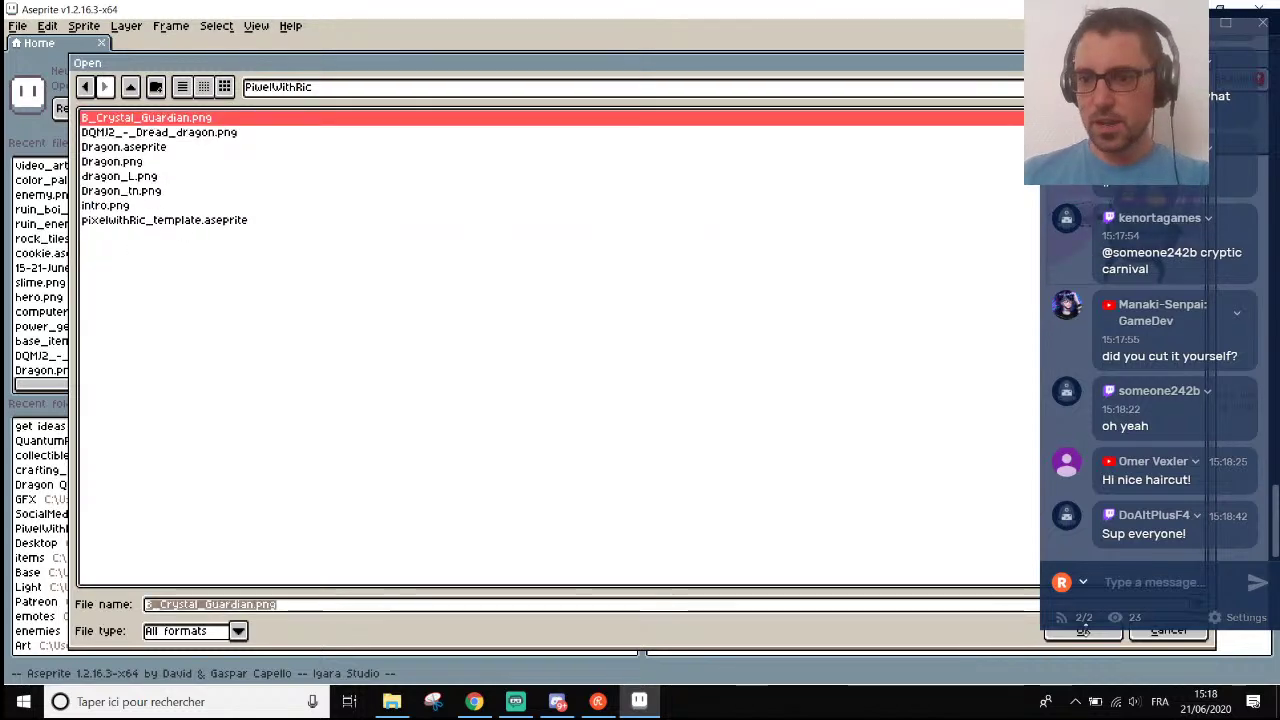
{"action": "left_click", "coordinate": [1092, 638]}
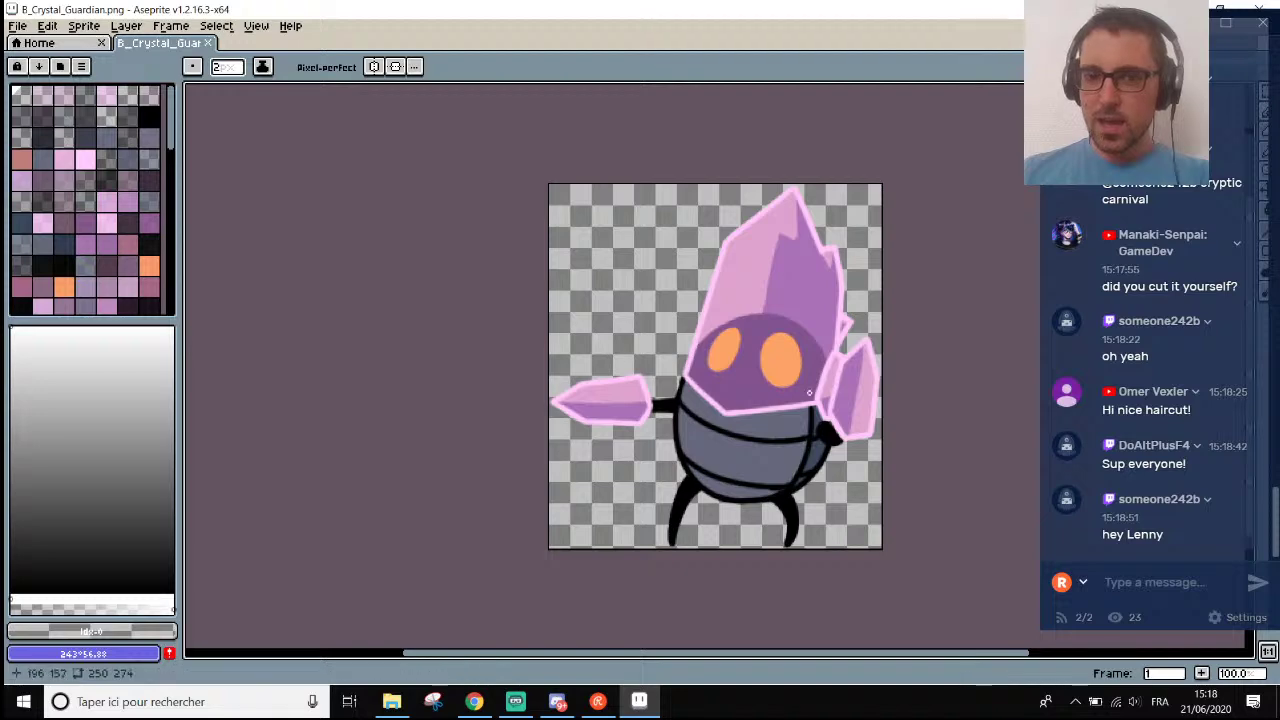
Create a new 64 x 64 px sprite in RGBA colour mode with a transparent background.
{"action": "left_click", "coordinate": [80, 43]}
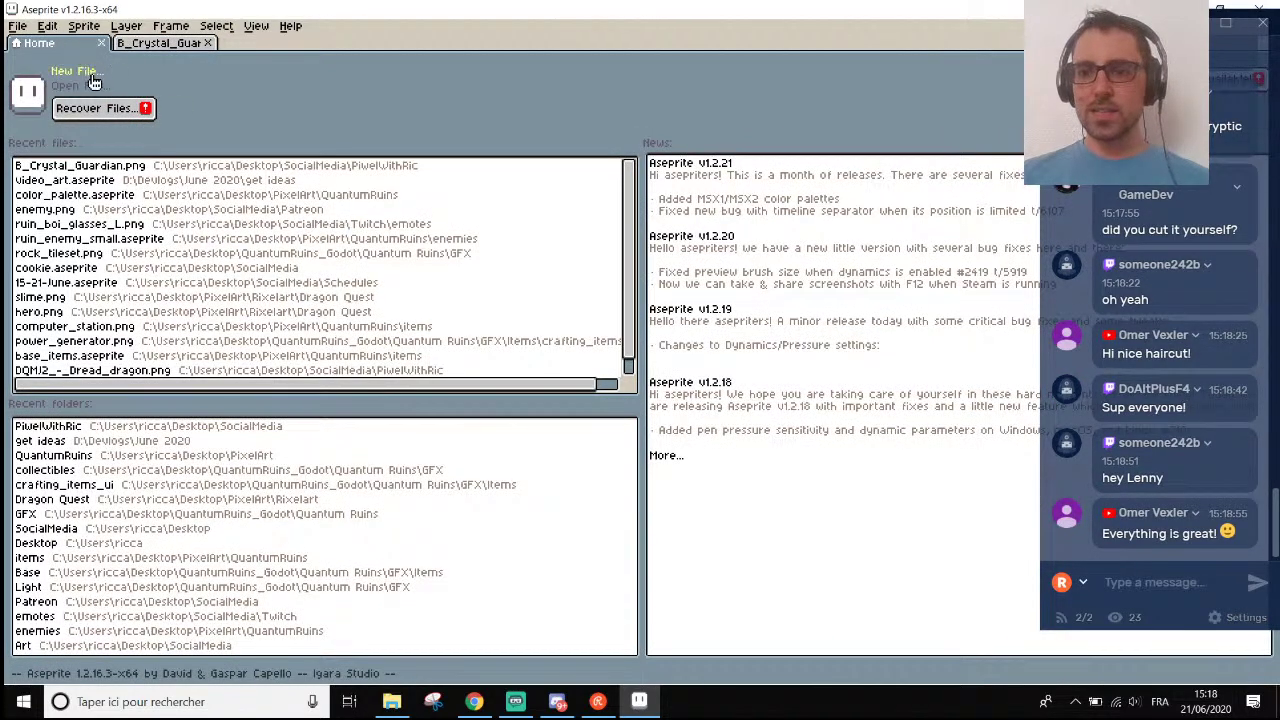
{"action": "left_click", "coordinate": [92, 76]}
{"action": "type", "text": "6"}
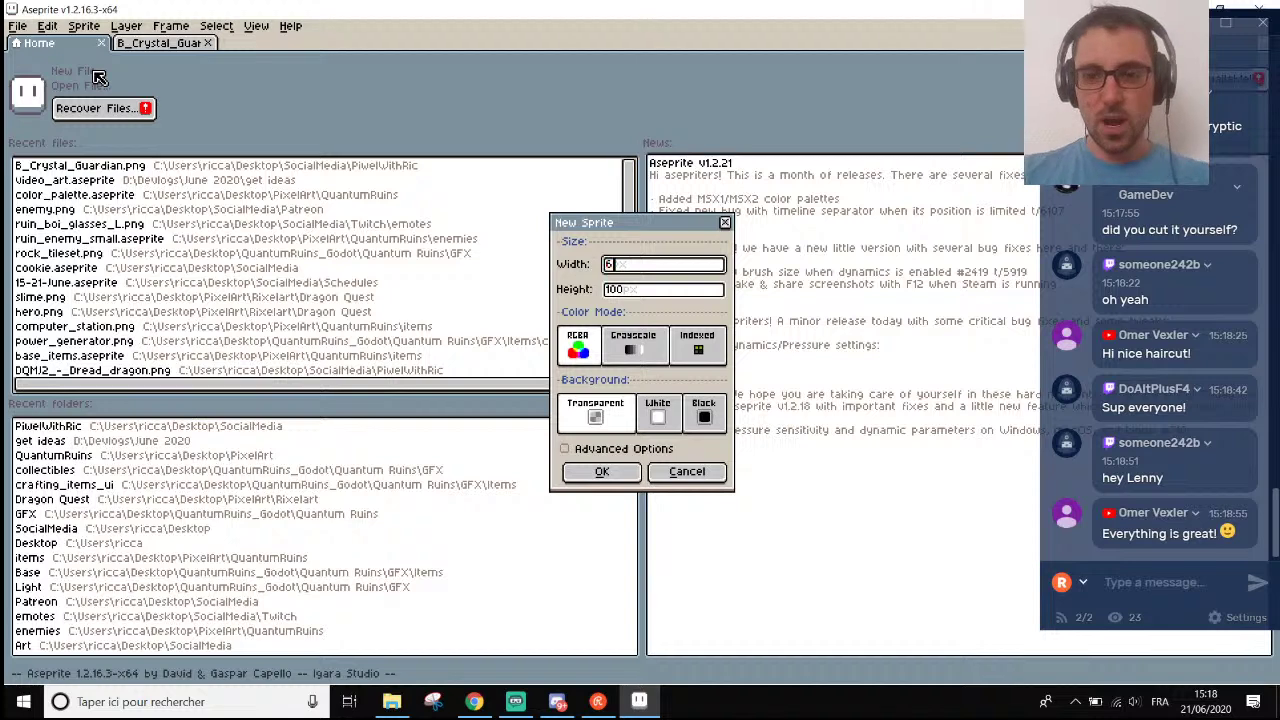
{"action": "type", "text": "4"}
{"action": "key", "text": "Tab"}
{"action": "type", "text": "64"}
{"action": "key", "text": "Return"}
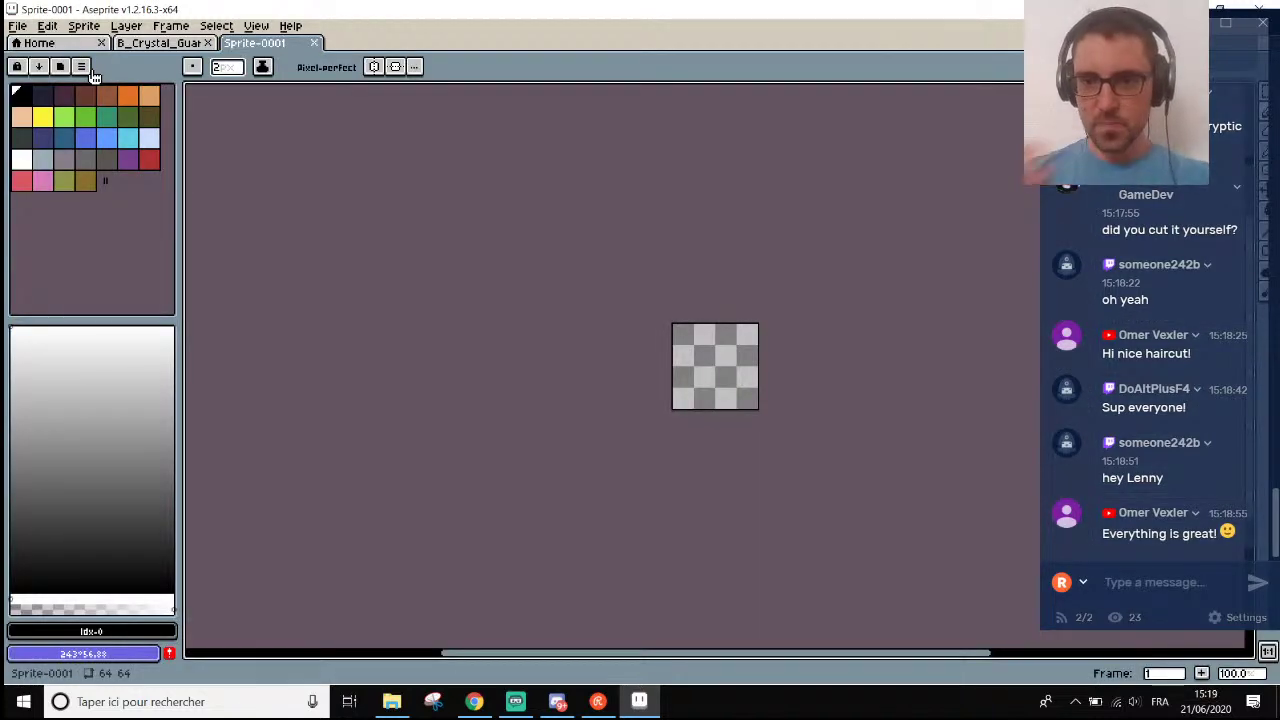
Fill the whole new canvas with white from the palette using the Paint Bucket.
{"action": "scroll", "coordinate": [634, 437], "scroll_direction": "up", "scroll_amount": 2}
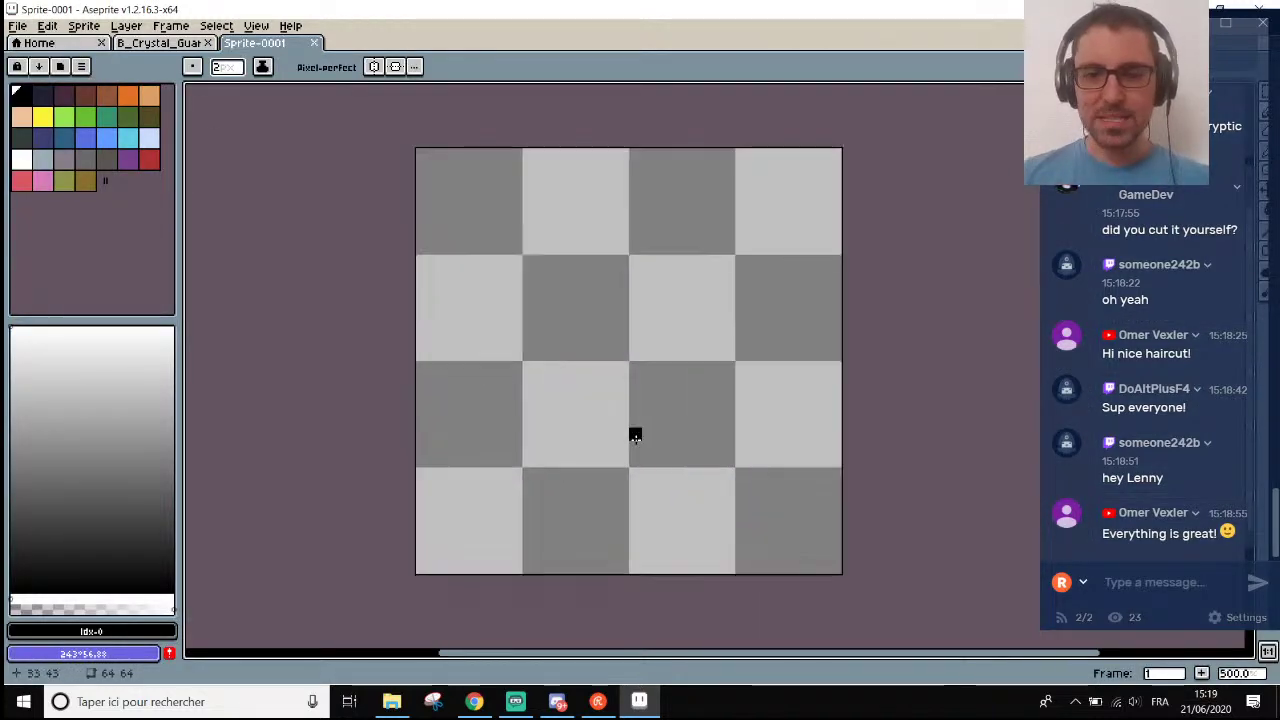
{"action": "left_click", "coordinate": [21, 158]}
{"action": "key", "text": "g"}
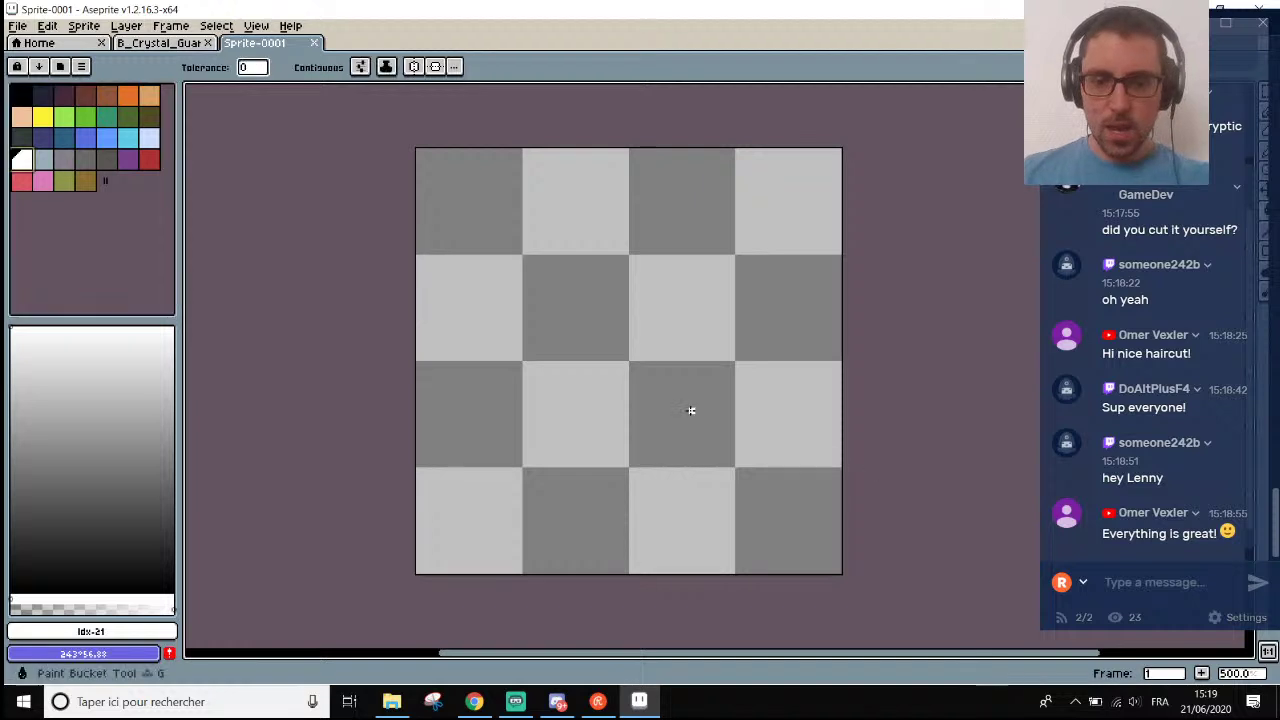
{"action": "left_click", "coordinate": [680, 445]}
{"action": "scroll", "coordinate": [655, 460], "scroll_direction": "up", "scroll_amount": 1}
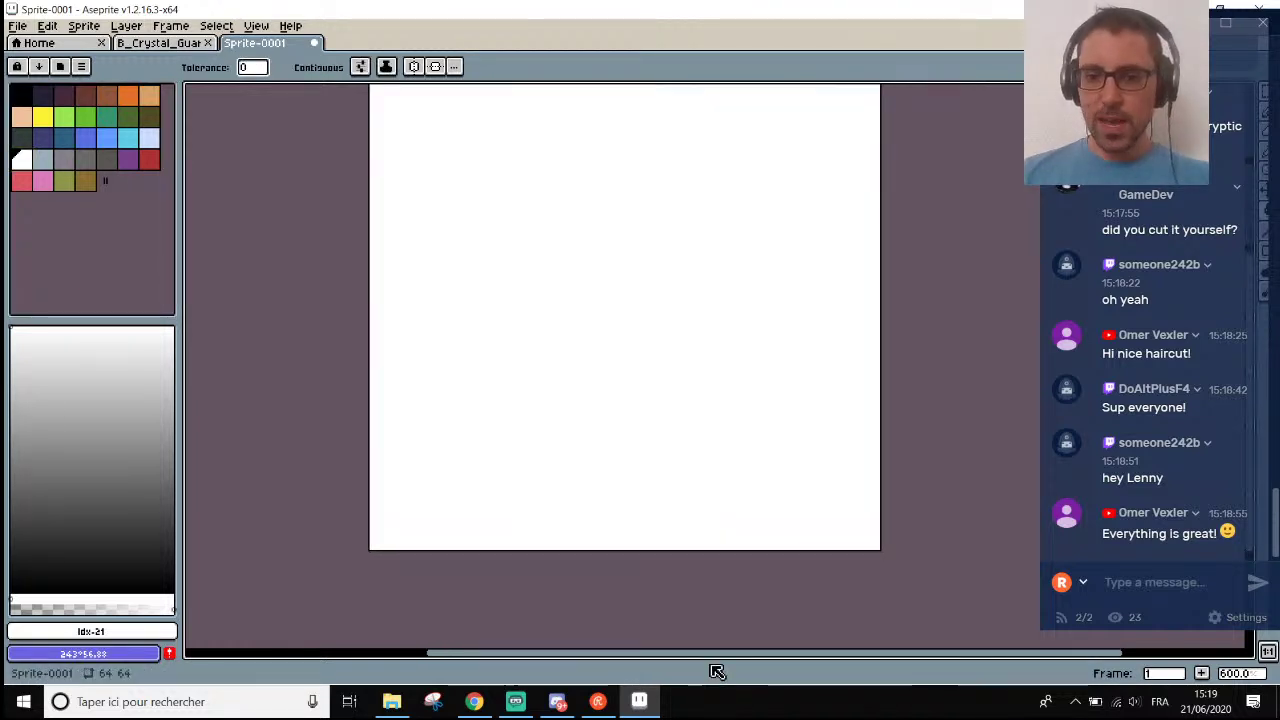
Reveal the timeline below the canvas and add a second layer above the white background layer.
{"action": "left_click_drag", "start_coordinate": [709, 663], "coordinate": [705, 558]}
{"action": "key", "text": "XF86AudioLowerVolume"}
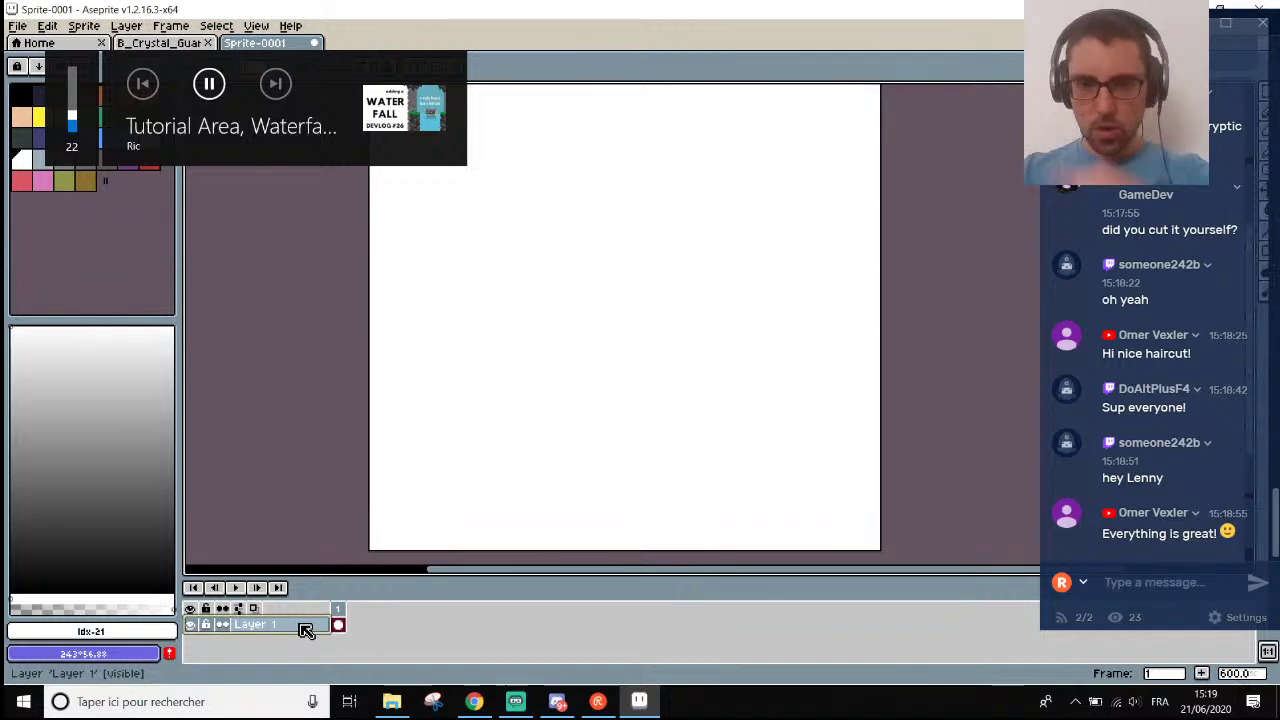
{"action": "key", "text": "shift+n"}
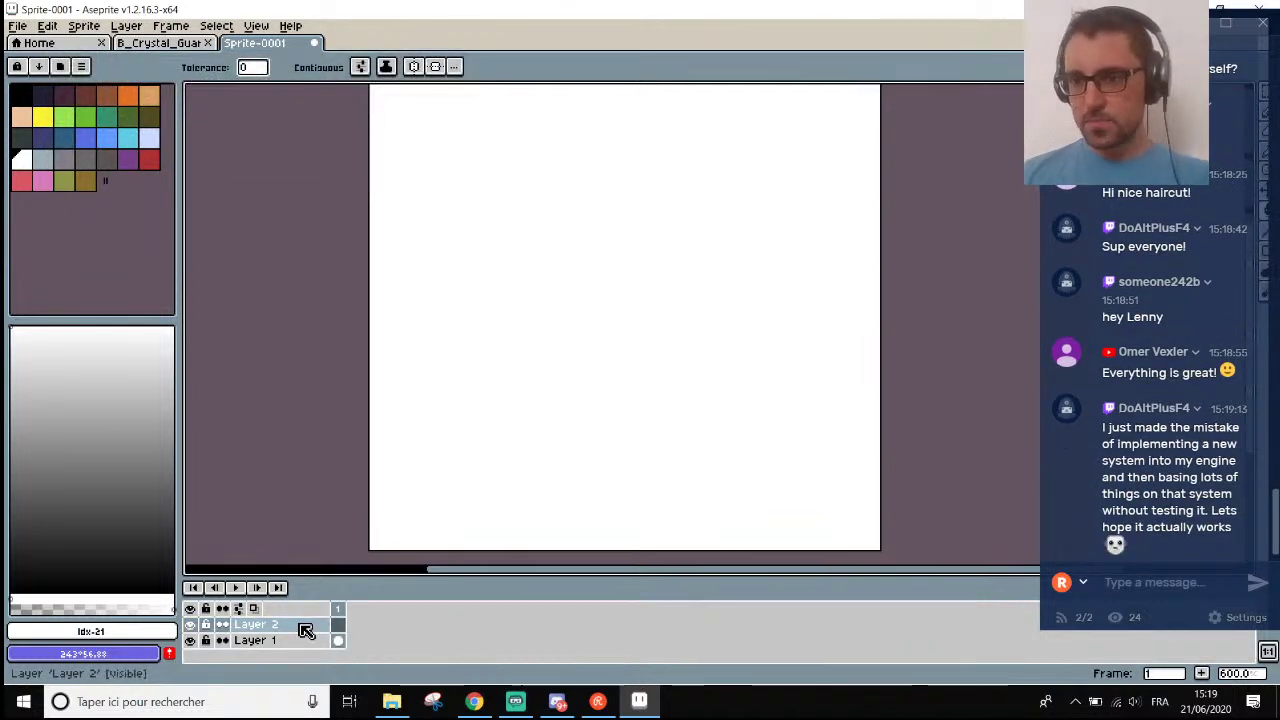
{"action": "scroll", "coordinate": [508, 380], "scroll_direction": "down", "scroll_amount": 1}
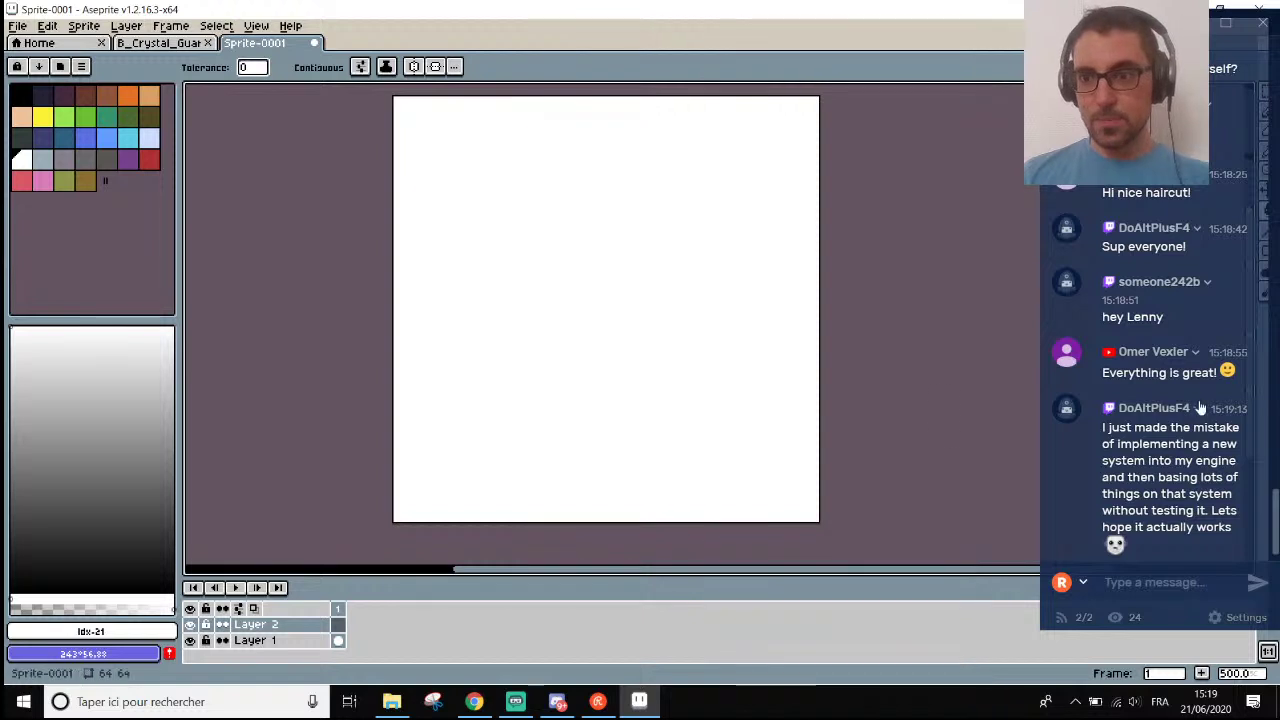
{"action": "left_click_drag", "start_coordinate": [1242, 370], "coordinate": [1253, 352]}
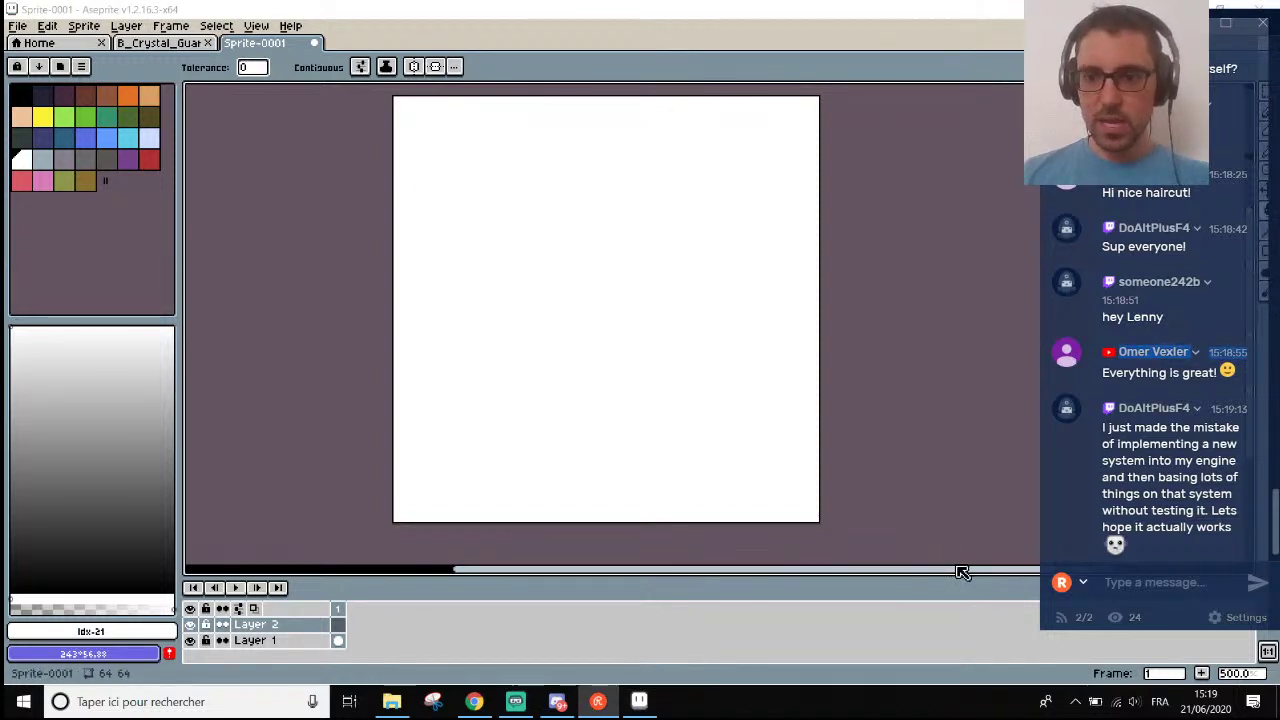
{"action": "left_click_drag", "start_coordinate": [961, 572], "coordinate": [934, 572]}
{"action": "scroll", "coordinate": [608, 160], "scroll_direction": "up", "scroll_amount": 1}
{"action": "scroll", "coordinate": [629, 170], "scroll_direction": "down", "scroll_amount": 1}
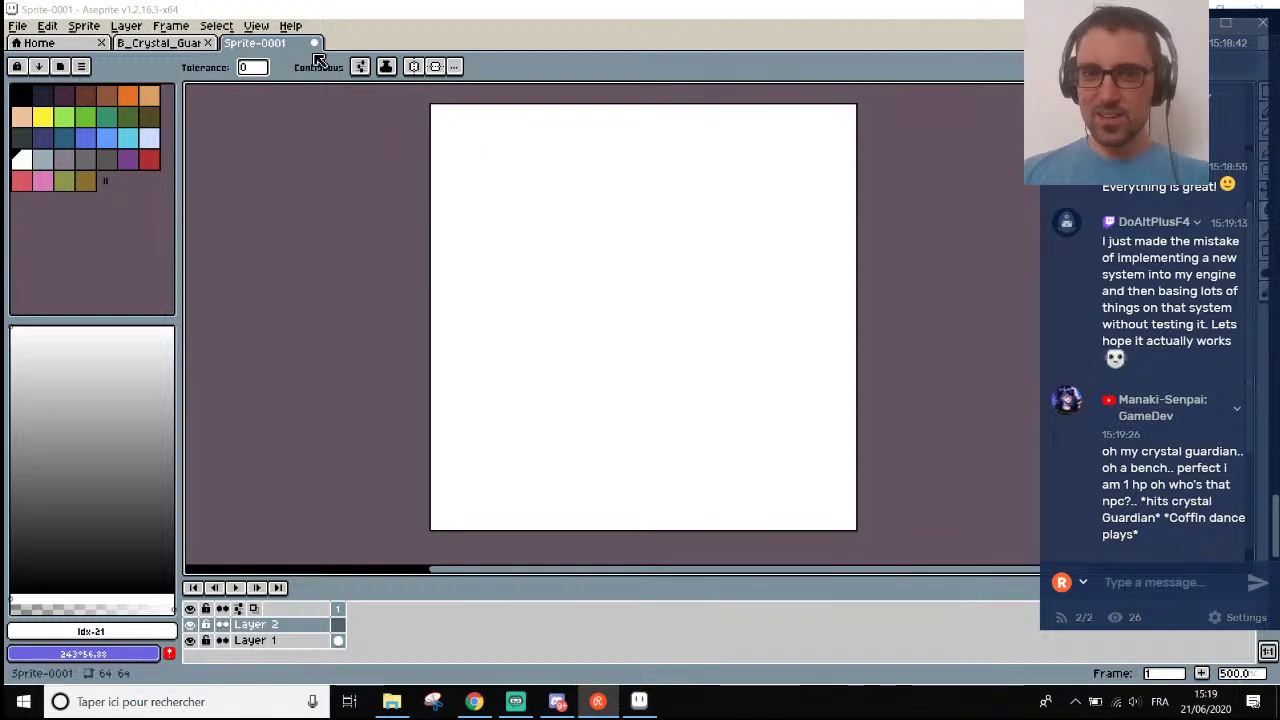
Dock the B_Crystal_Guardian image beside the blank sprite, narrow the palette area and arrange both views so each picture is visible.
{"action": "left_click_drag", "start_coordinate": [170, 43], "coordinate": [1253, 310]}
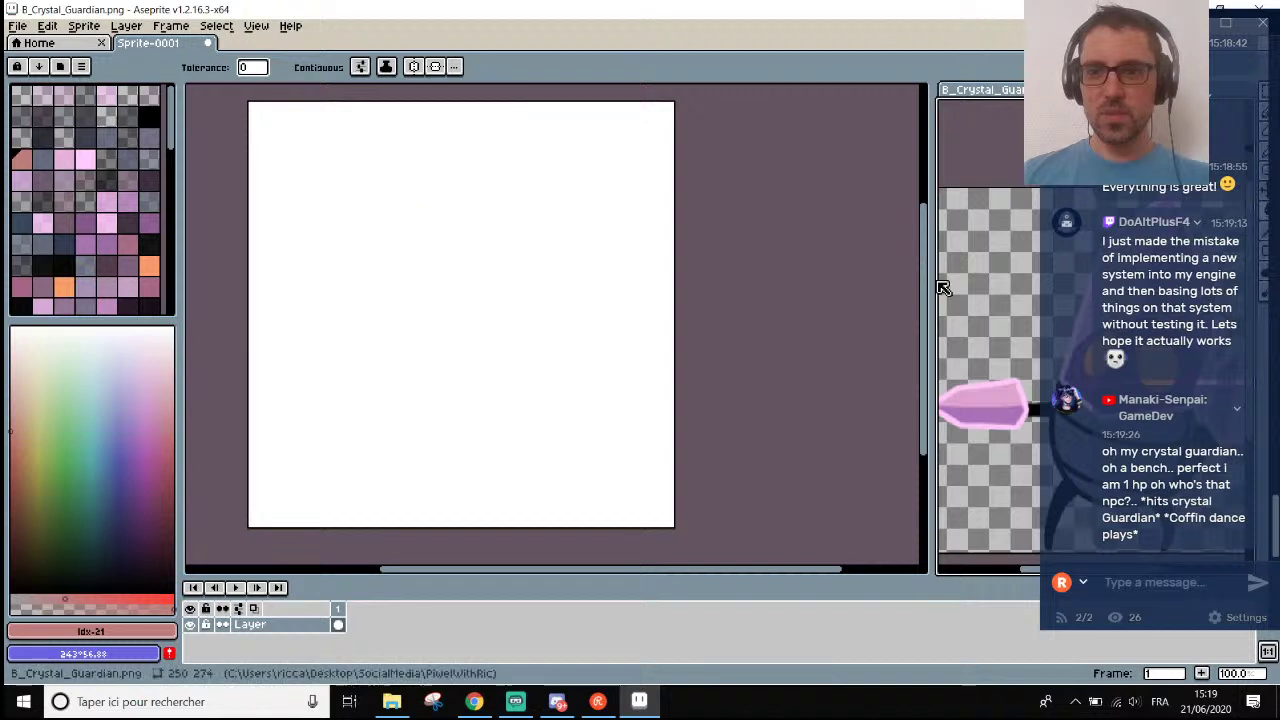
{"action": "left_click_drag", "start_coordinate": [931, 280], "coordinate": [748, 278]}
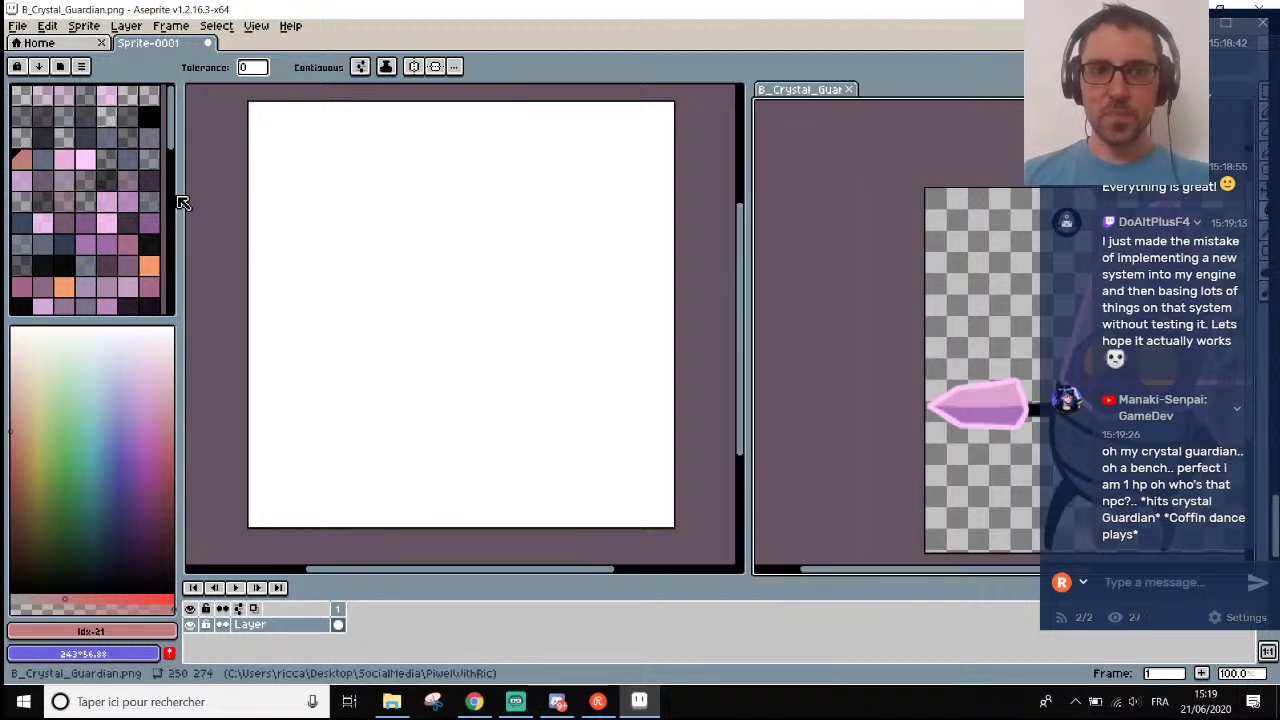
{"action": "left_click_drag", "start_coordinate": [183, 203], "coordinate": [63, 203]}
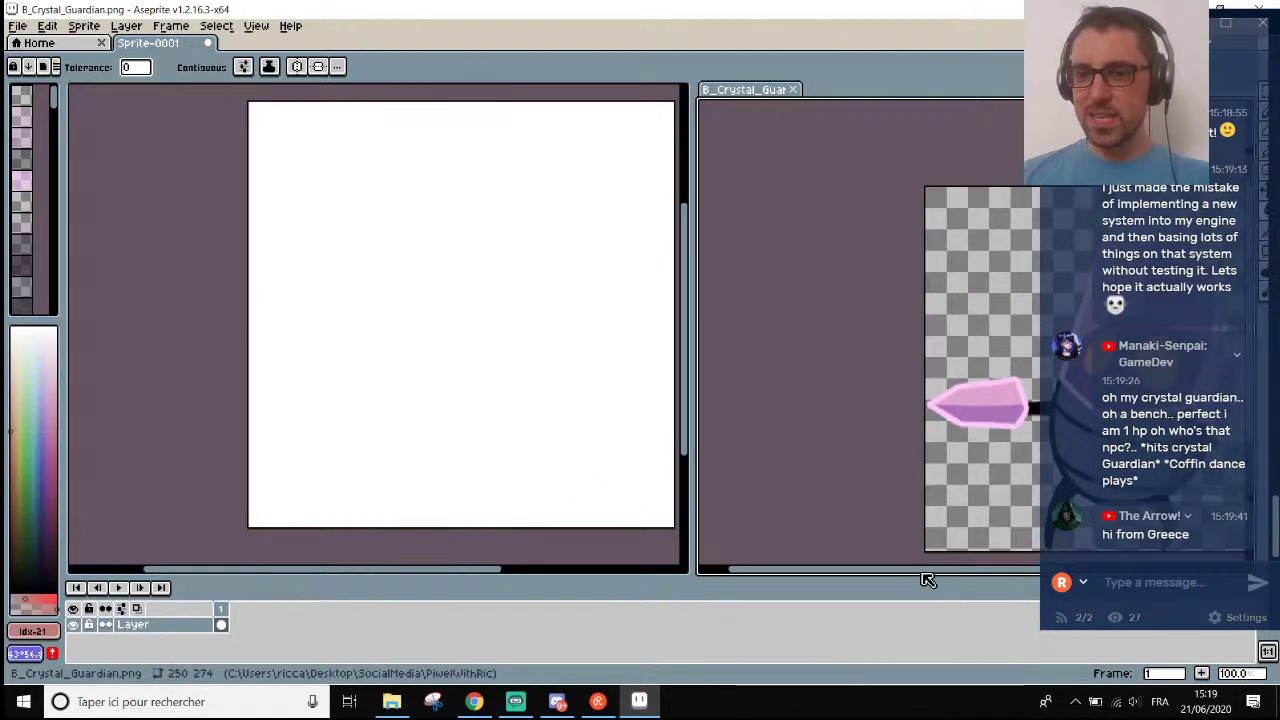
{"action": "left_click_drag", "start_coordinate": [925, 576], "coordinate": [1070, 590]}
{"action": "left_click_drag", "start_coordinate": [690, 321], "coordinate": [598, 321]}
{"action": "left_click_drag", "start_coordinate": [358, 570], "coordinate": [430, 569]}
{"action": "scroll", "coordinate": [945, 463], "scroll_direction": "down", "scroll_amount": 2}
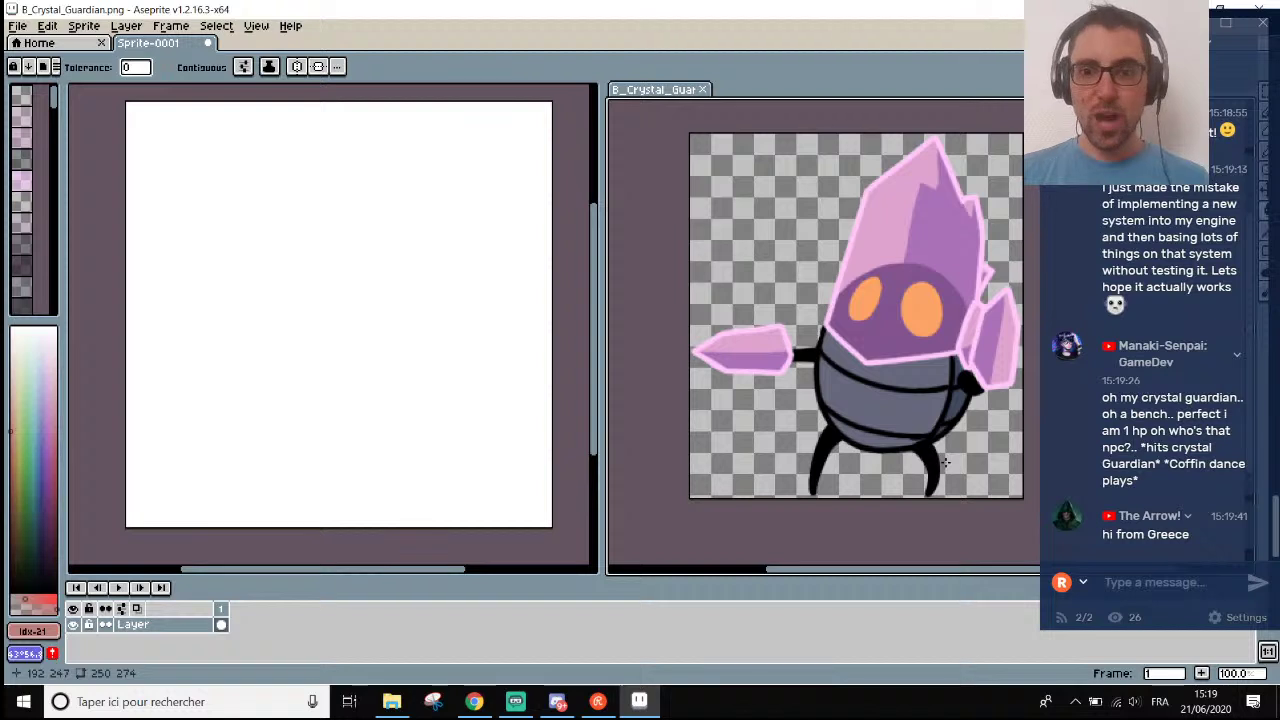
Return to the blank sprite with Layer 2 active, choose black as the drawing colour and shrink the palette to that single colour.
{"action": "left_click", "coordinate": [185, 630]}
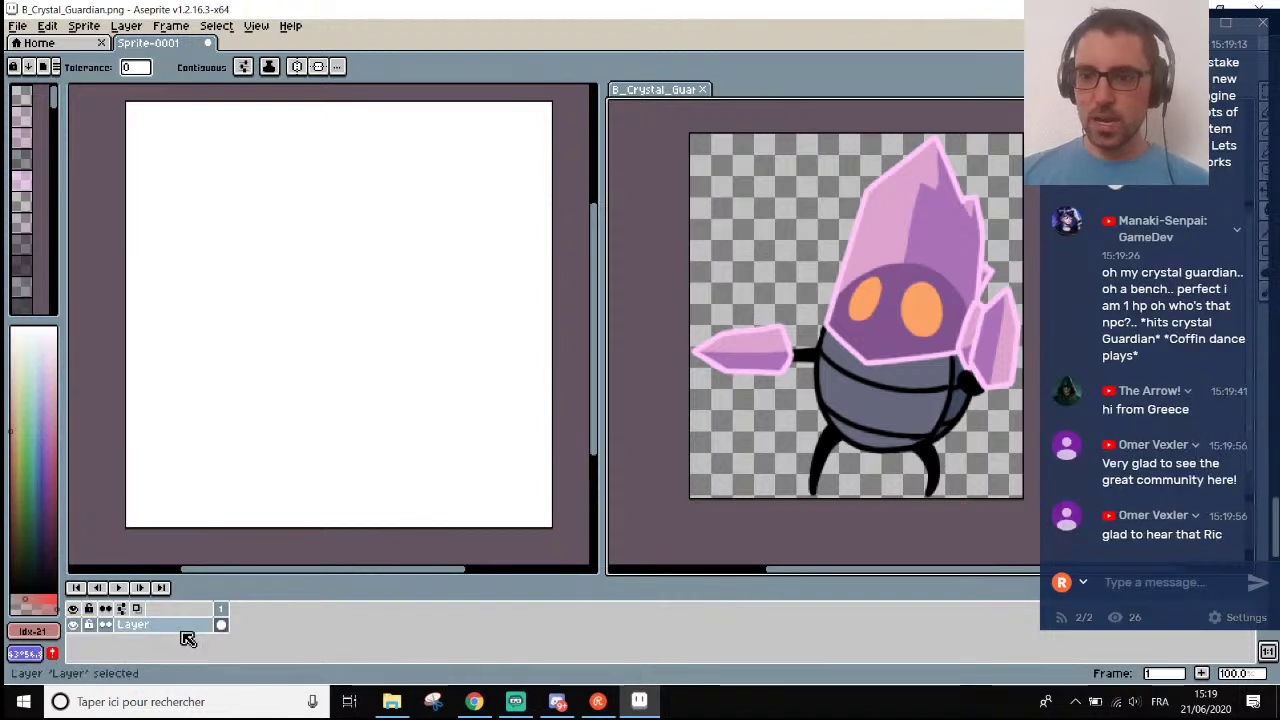
{"action": "left_click", "coordinate": [355, 549]}
{"action": "key", "text": "shift+n"}
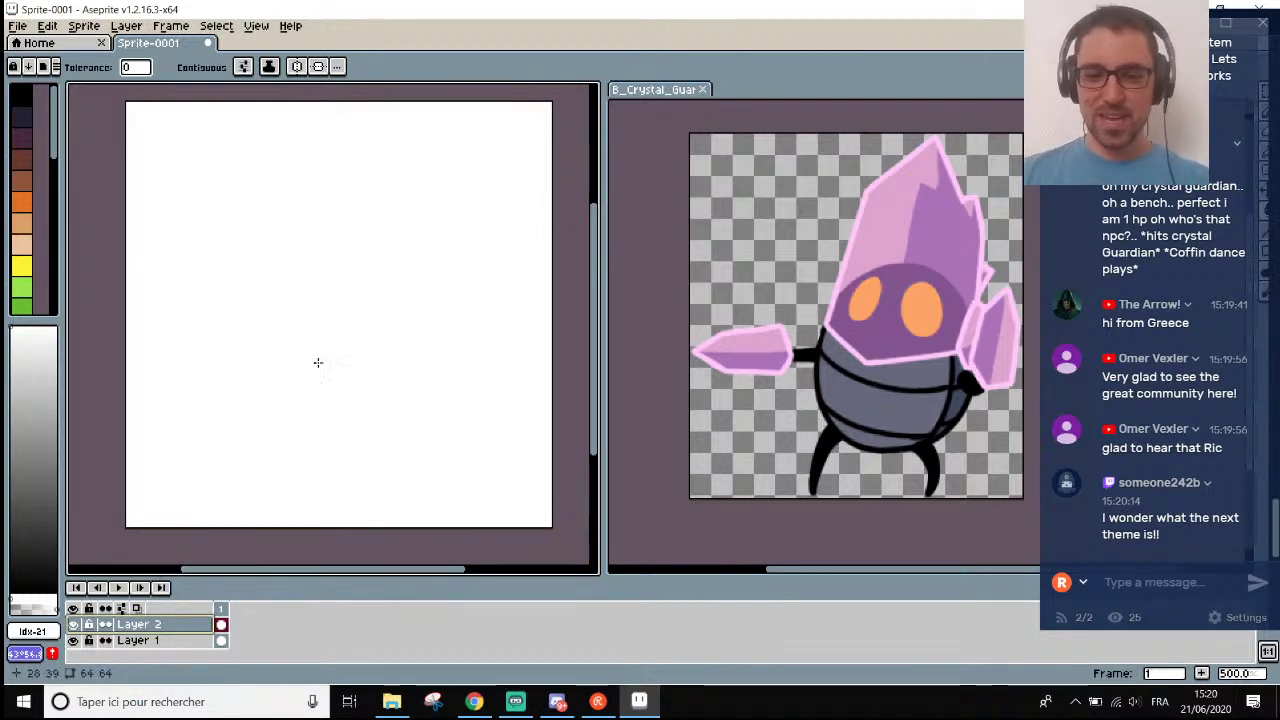
{"action": "key", "text": "i"}
{"action": "left_click", "coordinate": [25, 95]}
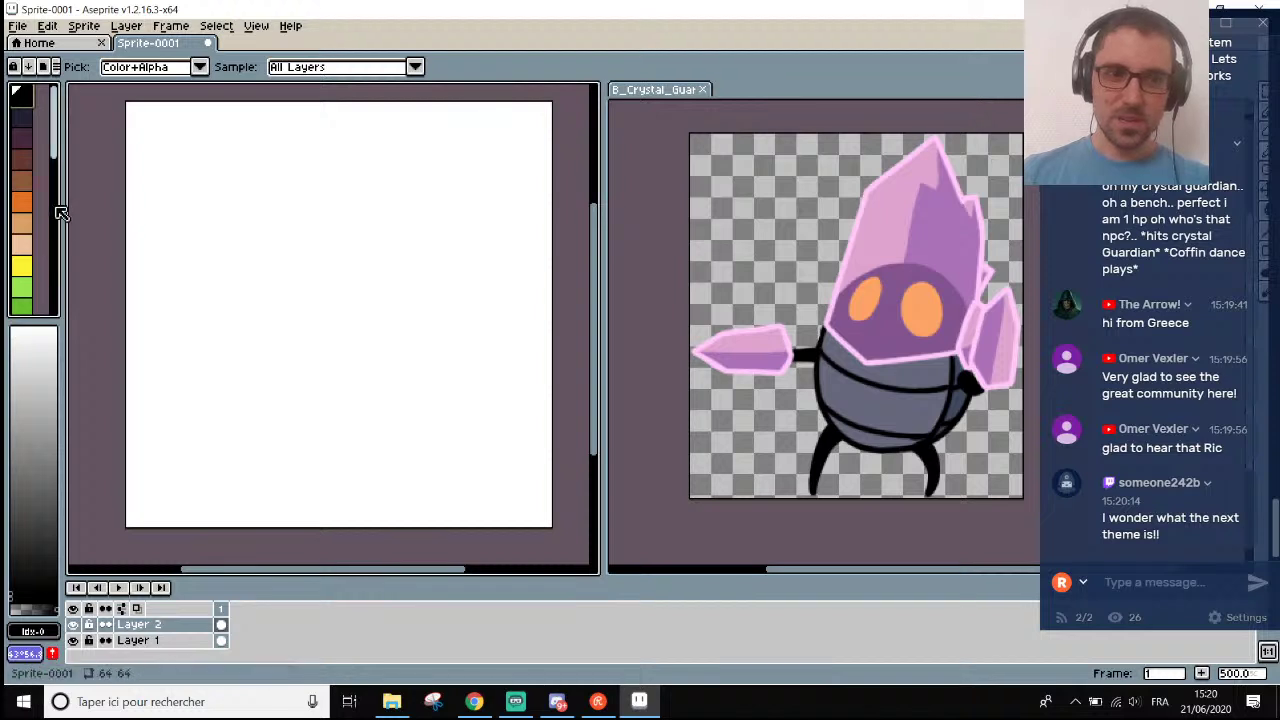
{"action": "scroll", "coordinate": [22, 200], "scroll_direction": "down", "scroll_amount": 5}
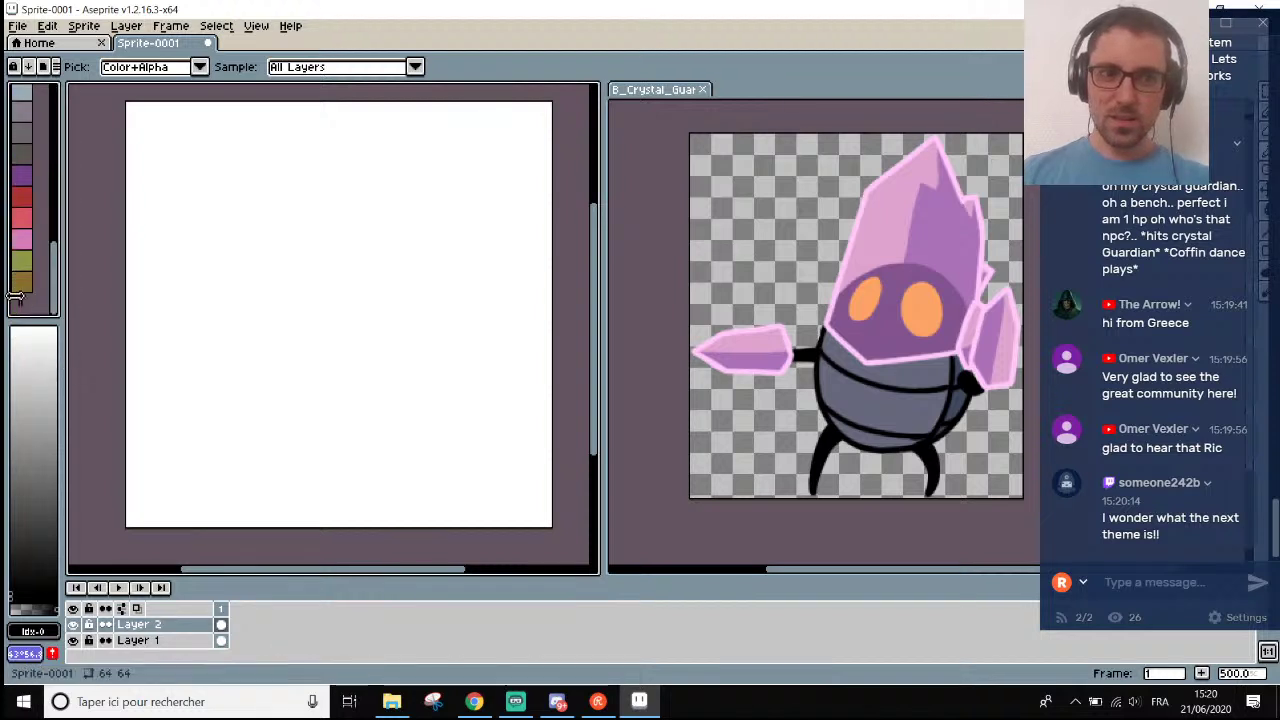
{"action": "scroll", "coordinate": [22, 300], "scroll_direction": "down", "scroll_amount": 5}
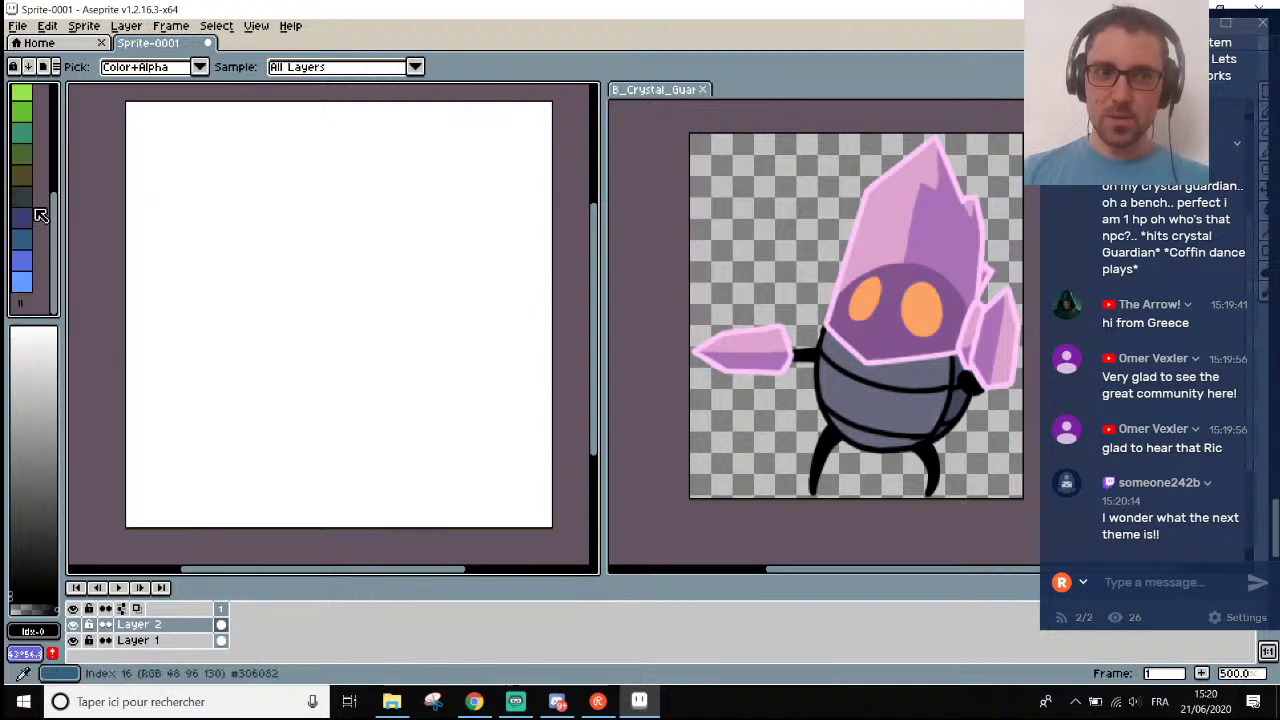
{"action": "left_click_drag", "start_coordinate": [14, 298], "coordinate": [7, 88]}
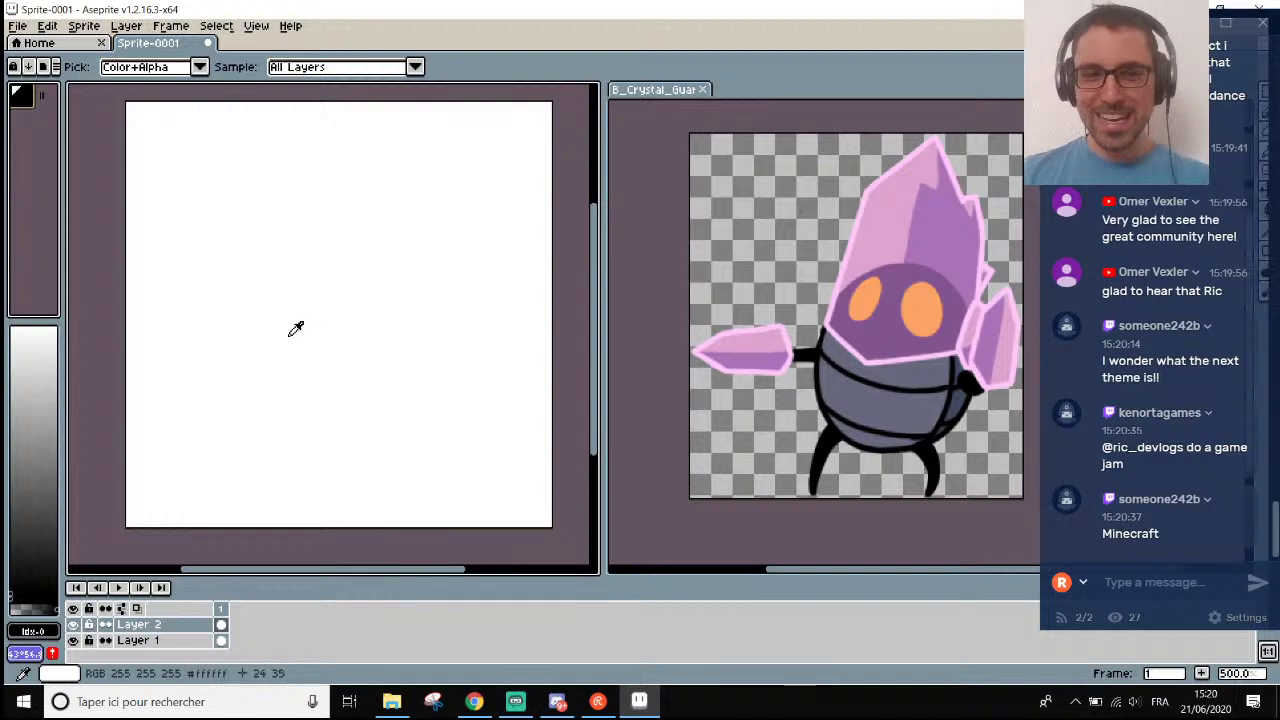
Draw a tall black oval for the body around the middle of the canvas with the 2 px Pencil, thickening its outline inward.
{"action": "key", "text": "b"}
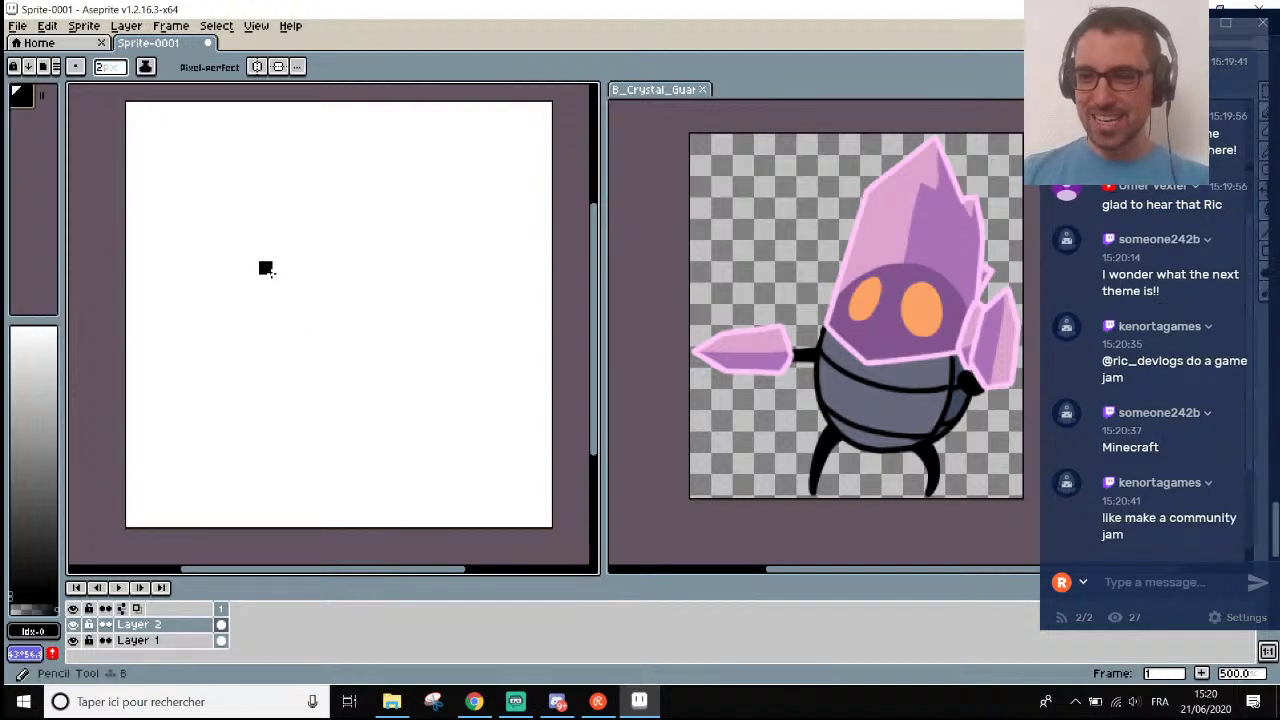
{"action": "mouse_move", "coordinate": [266, 267]}
{"action": "left_mouse_down"}
{"action": "mouse_move", "coordinate": [260, 351]}
{"action": "mouse_move", "coordinate": [283, 395]}
{"action": "mouse_move", "coordinate": [343, 424]}
{"action": "mouse_move", "coordinate": [407, 402]}
{"action": "mouse_move", "coordinate": [423, 295]}
{"action": "mouse_move", "coordinate": [411, 264]}
{"action": "mouse_move", "coordinate": [358, 248]}
{"action": "mouse_move", "coordinate": [308, 261]}
{"action": "mouse_move", "coordinate": [275, 294]}
{"action": "mouse_move", "coordinate": [295, 237]}
{"action": "mouse_move", "coordinate": [329, 234]}
{"action": "mouse_move", "coordinate": [264, 262]}
{"action": "mouse_move", "coordinate": [340, 234]}
{"action": "mouse_move", "coordinate": [294, 240]}
{"action": "mouse_move", "coordinate": [285, 261]}
{"action": "mouse_move", "coordinate": [333, 224]}
{"action": "mouse_move", "coordinate": [322, 236]}
{"action": "mouse_move", "coordinate": [395, 244]}
{"action": "mouse_move", "coordinate": [376, 223]}
{"action": "mouse_move", "coordinate": [292, 230]}
{"action": "left_mouse_up"}
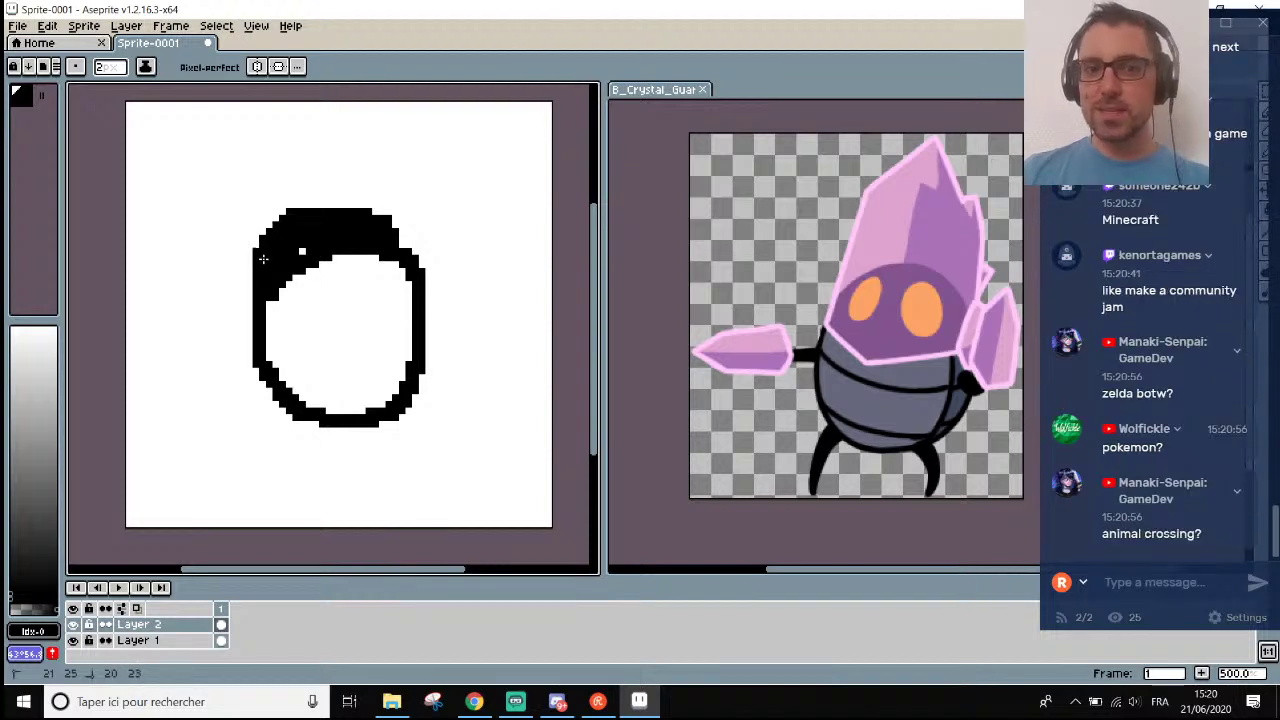
{"action": "mouse_move", "coordinate": [304, 268]}
{"action": "left_mouse_down"}
{"action": "mouse_move", "coordinate": [284, 332]}
{"action": "mouse_move", "coordinate": [272, 308]}
{"action": "left_mouse_up"}
{"action": "mouse_move", "coordinate": [293, 382]}
{"action": "left_mouse_down"}
{"action": "mouse_move", "coordinate": [329, 410]}
{"action": "mouse_move", "coordinate": [383, 403]}
{"action": "mouse_move", "coordinate": [399, 320]}
{"action": "mouse_move", "coordinate": [414, 354]}
{"action": "mouse_move", "coordinate": [406, 309]}
{"action": "mouse_move", "coordinate": [400, 384]}
{"action": "mouse_move", "coordinate": [401, 339]}
{"action": "mouse_move", "coordinate": [410, 375]}
{"action": "mouse_move", "coordinate": [408, 295]}
{"action": "mouse_move", "coordinate": [382, 258]}
{"action": "mouse_move", "coordinate": [414, 299]}
{"action": "mouse_move", "coordinate": [376, 255]}
{"action": "mouse_move", "coordinate": [308, 275]}
{"action": "mouse_move", "coordinate": [300, 293]}
{"action": "mouse_move", "coordinate": [321, 265]}
{"action": "mouse_move", "coordinate": [296, 317]}
{"action": "mouse_move", "coordinate": [296, 369]}
{"action": "mouse_move", "coordinate": [346, 408]}
{"action": "mouse_move", "coordinate": [390, 369]}
{"action": "mouse_move", "coordinate": [378, 276]}
{"action": "left_mouse_up"}
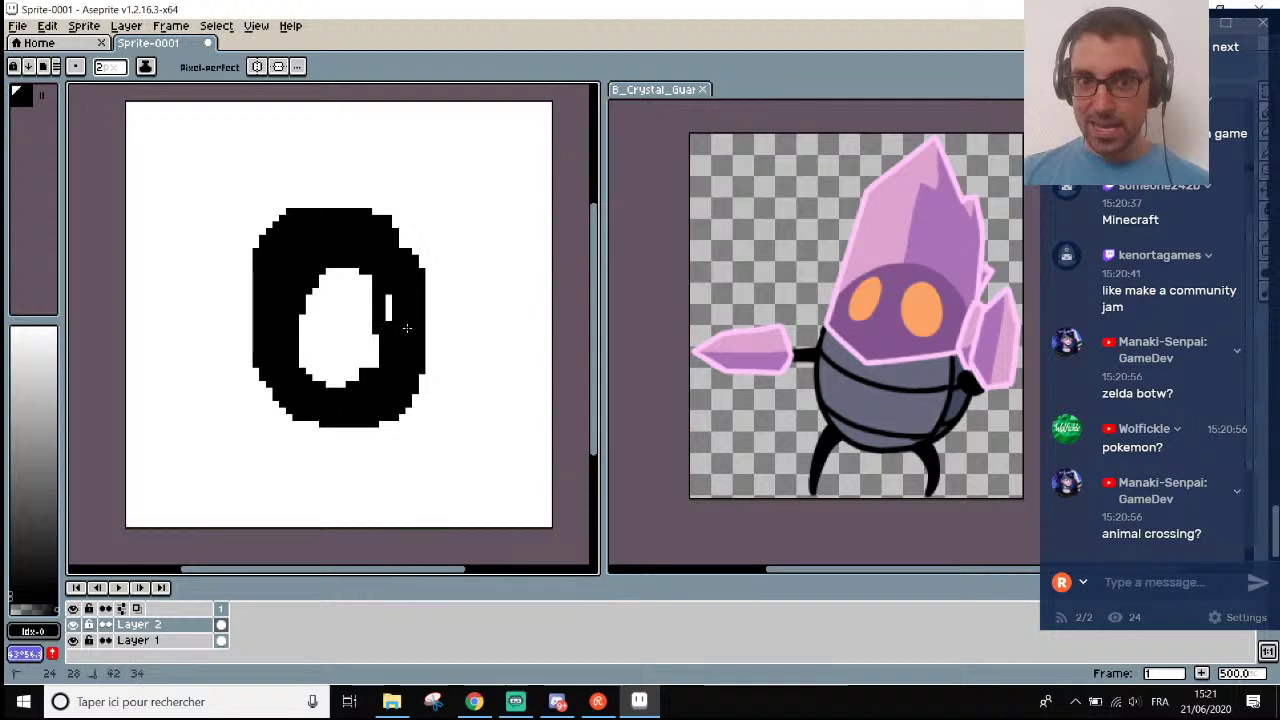
Sample the oval's black with the Eyedropper and fill its white interior with the Paint Bucket.
{"action": "key", "text": "i"}
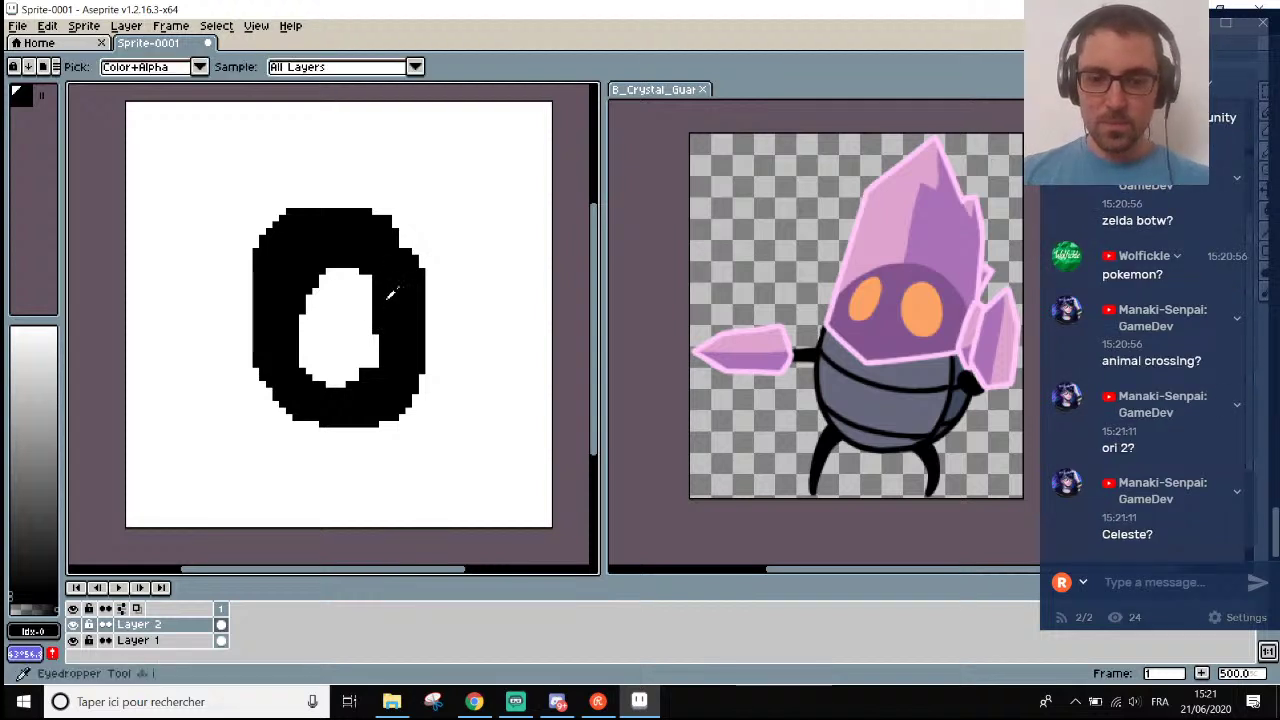
{"action": "left_click", "coordinate": [405, 282]}
{"action": "key", "text": "g"}
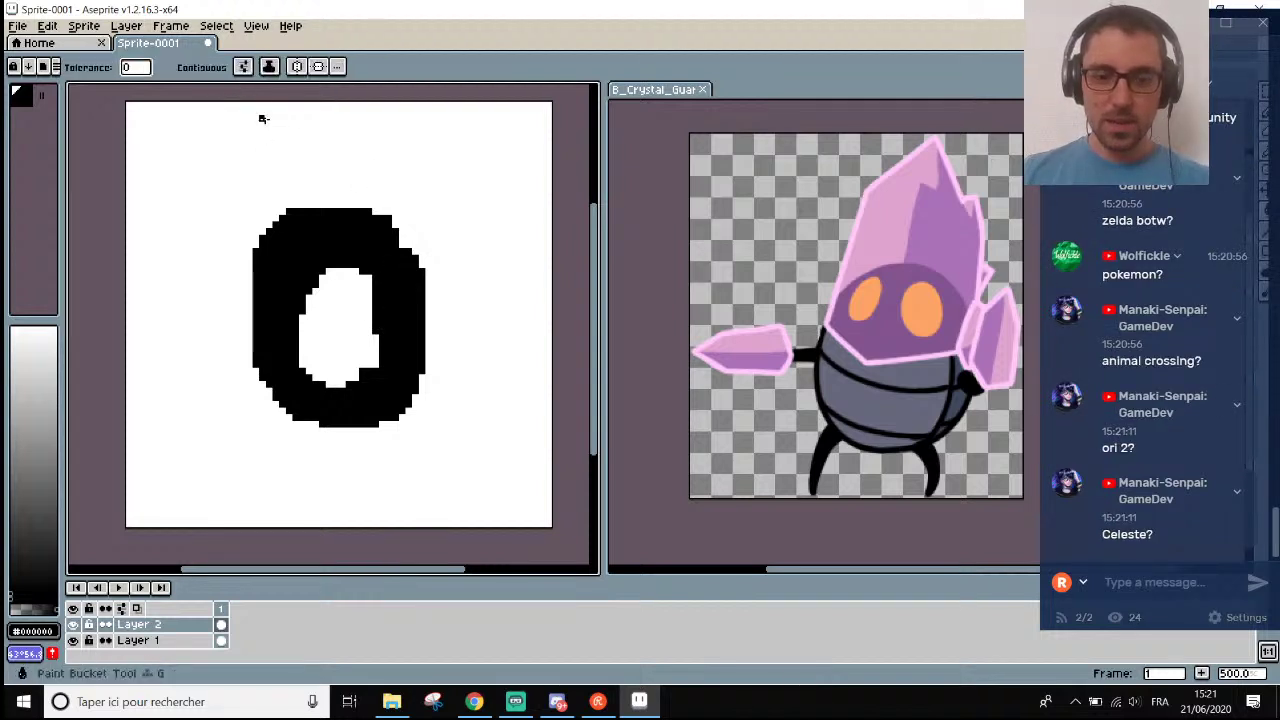
{"action": "left_click", "coordinate": [343, 300]}
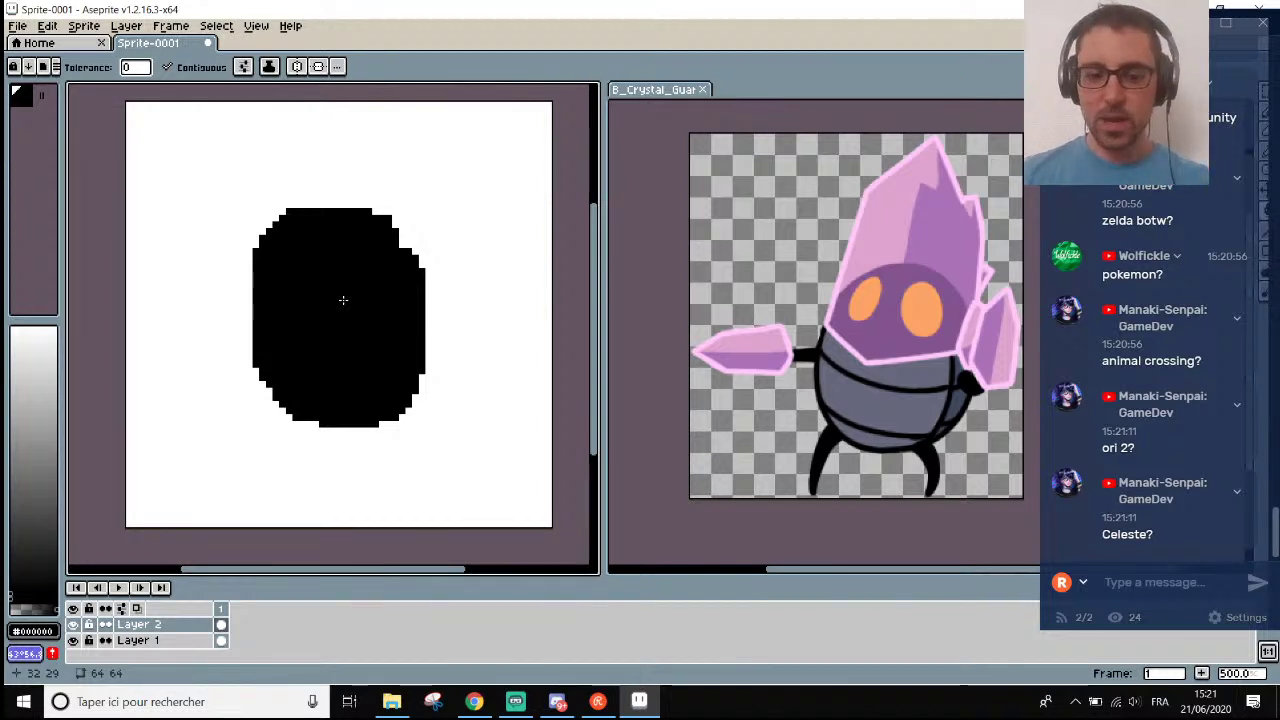
Extend the lower edge of the black body shape with the Pencil to make its base fuller.
{"action": "key", "text": "b"}
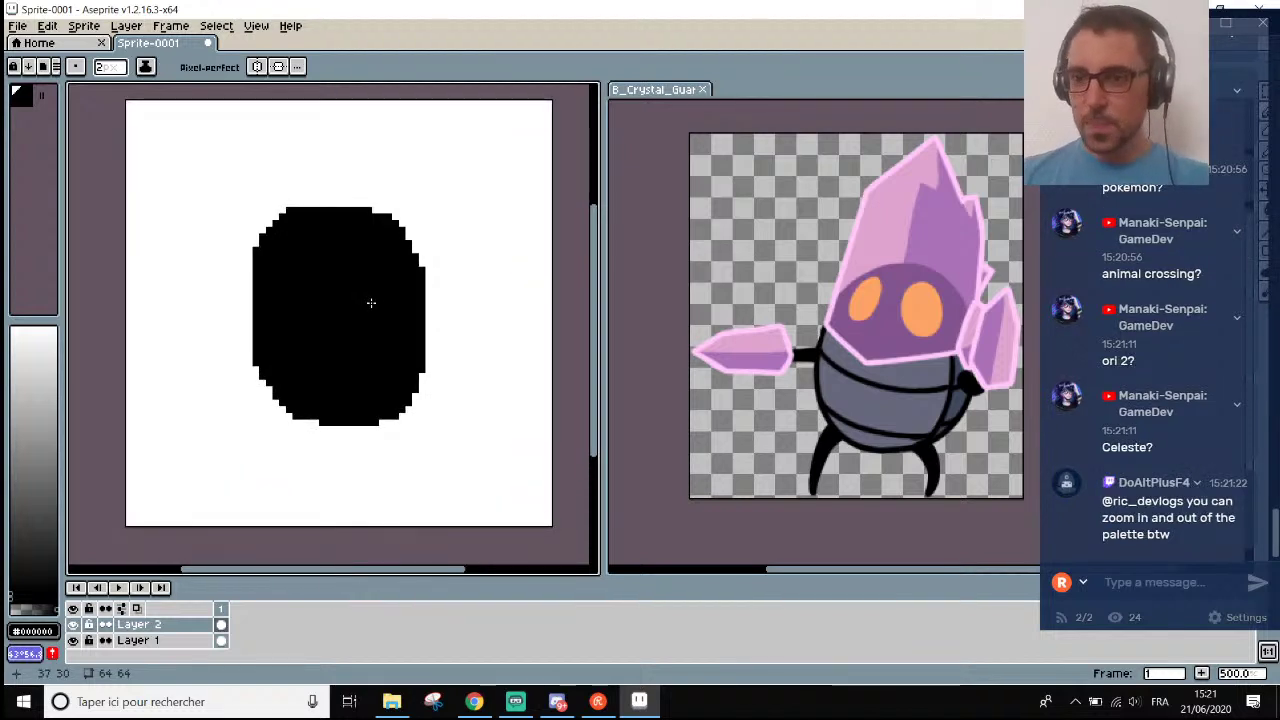
{"action": "scroll", "coordinate": [370, 302], "scroll_direction": "down", "scroll_amount": 1}
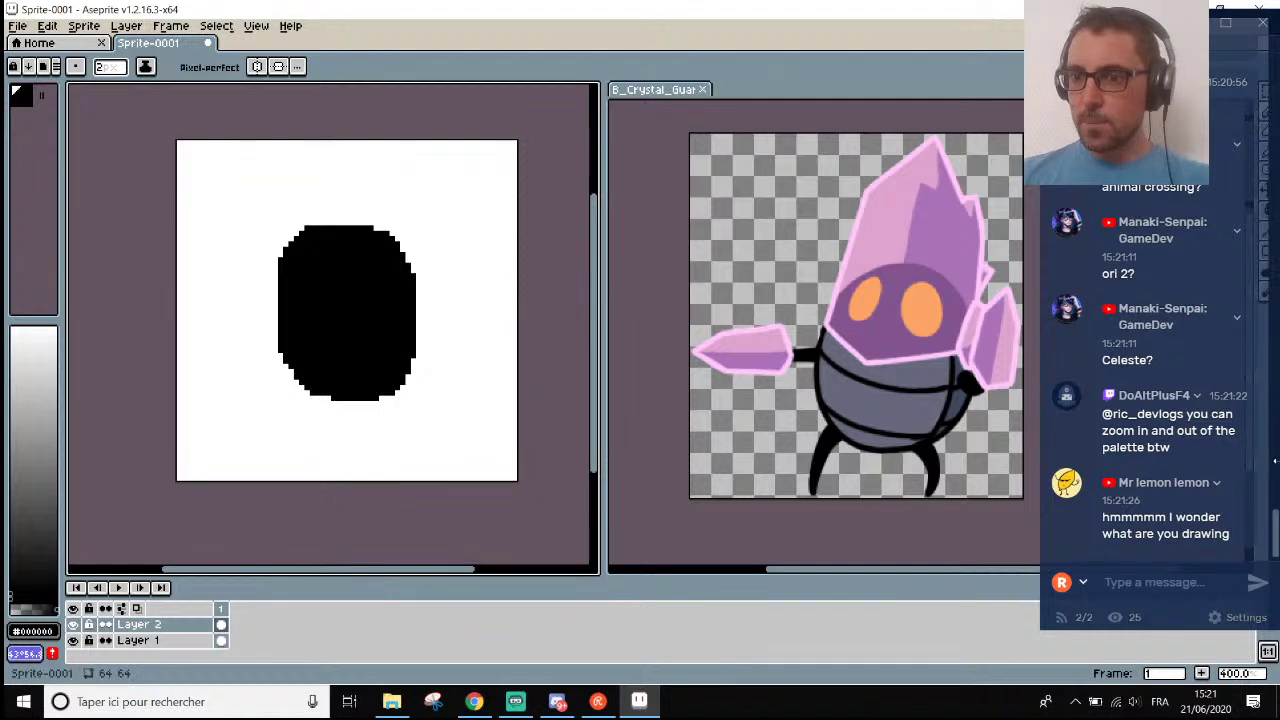
{"action": "scroll", "coordinate": [1190, 260], "scroll_direction": "up", "scroll_amount": 5}
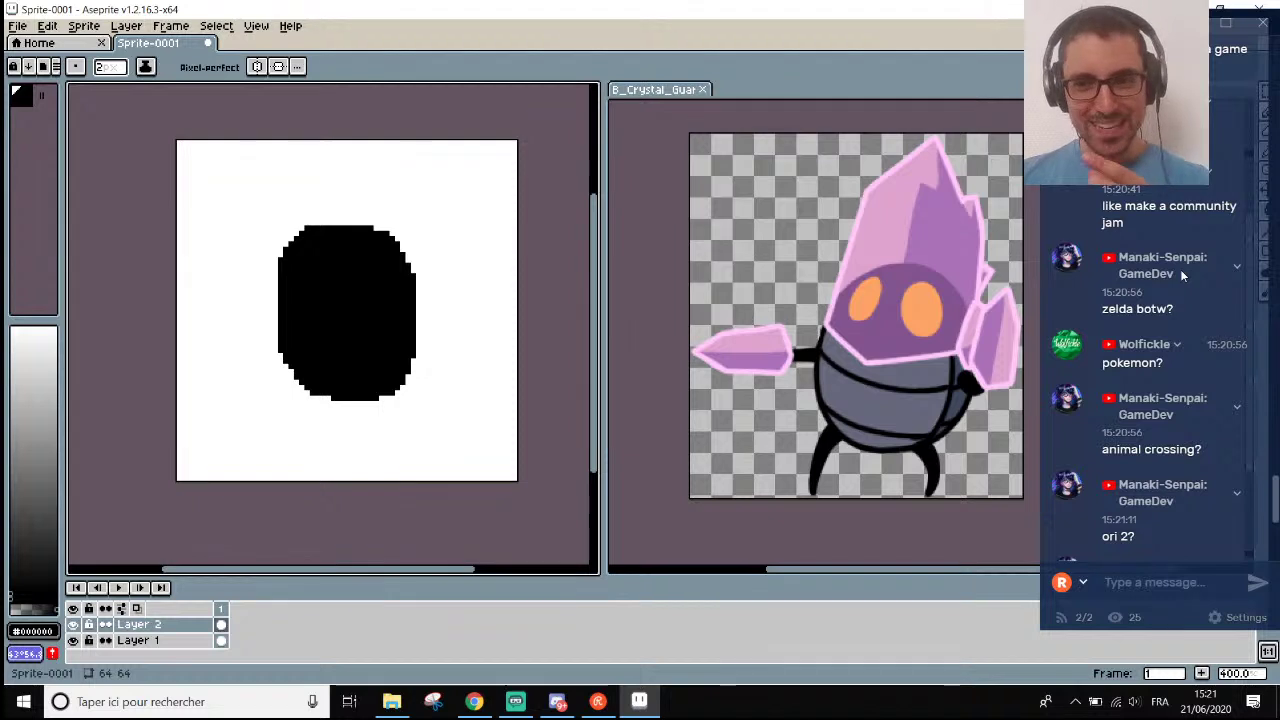
{"action": "scroll", "coordinate": [1180, 269], "scroll_direction": "down", "scroll_amount": 3}
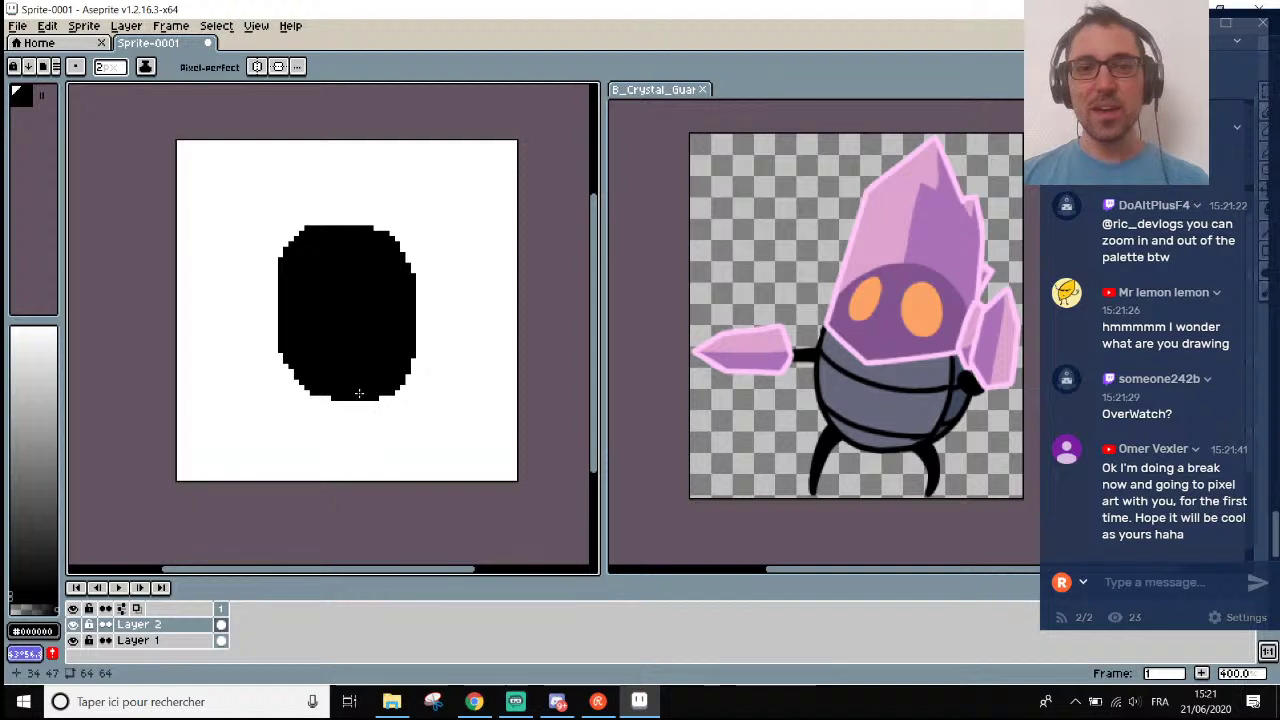
{"action": "mouse_move", "coordinate": [323, 382]}
{"action": "left_mouse_down"}
{"action": "mouse_move", "coordinate": [289, 366]}
{"action": "mouse_move", "coordinate": [312, 396]}
{"action": "mouse_move", "coordinate": [380, 403]}
{"action": "mouse_move", "coordinate": [409, 378]}
{"action": "left_mouse_up"}
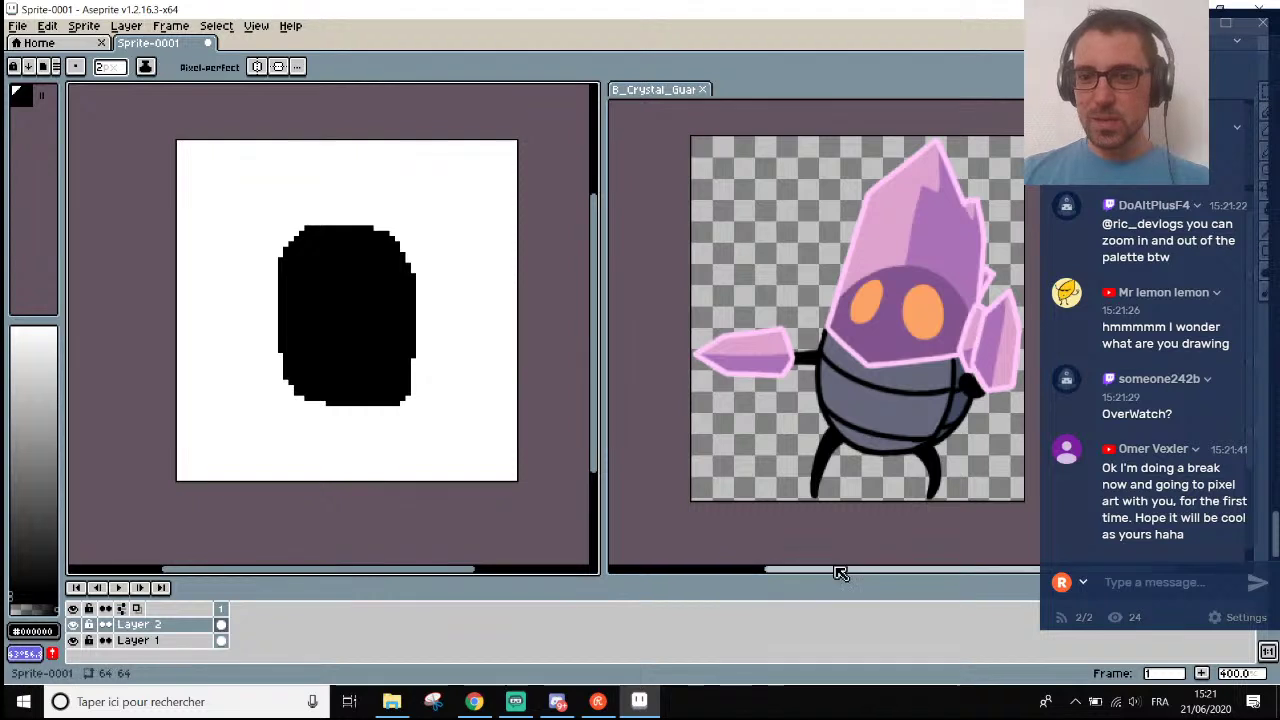
Widen the black body on both sides with Pencil strokes and smooth its stepped edges to match the reference's rounder belly.
{"action": "left_click_drag", "start_coordinate": [837, 571], "coordinate": [860, 571]}
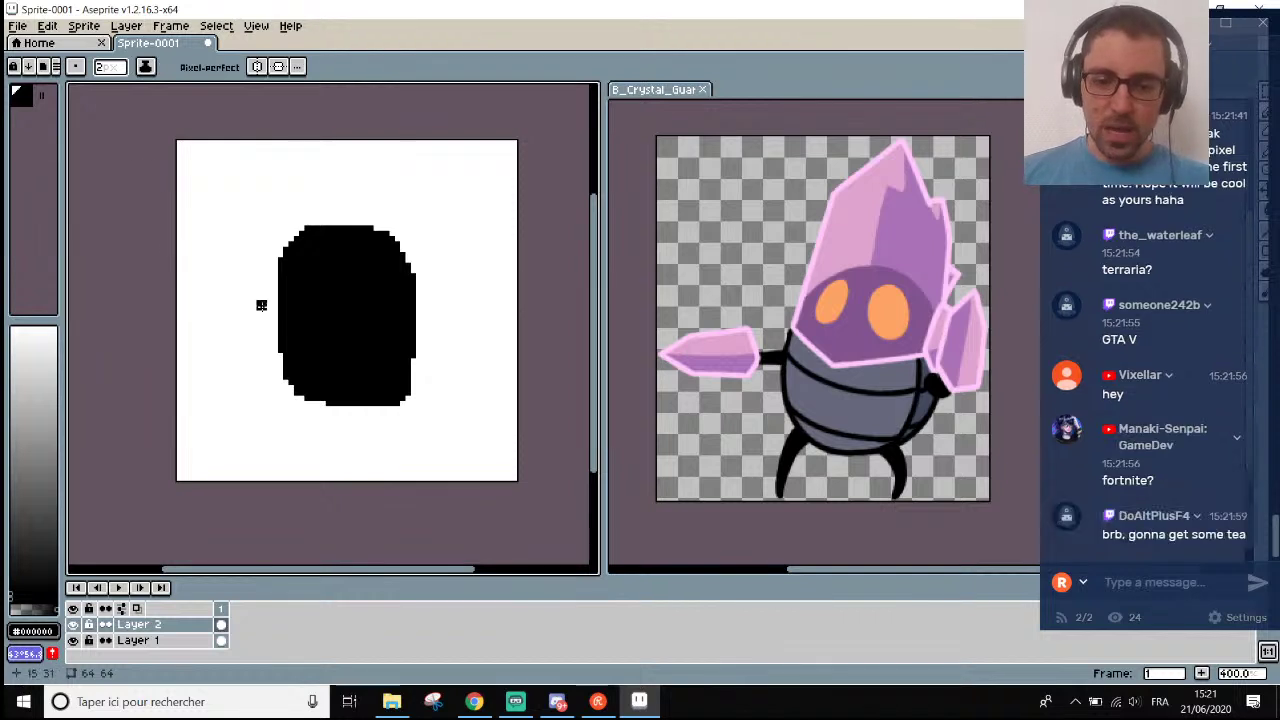
{"action": "key", "text": "b"}
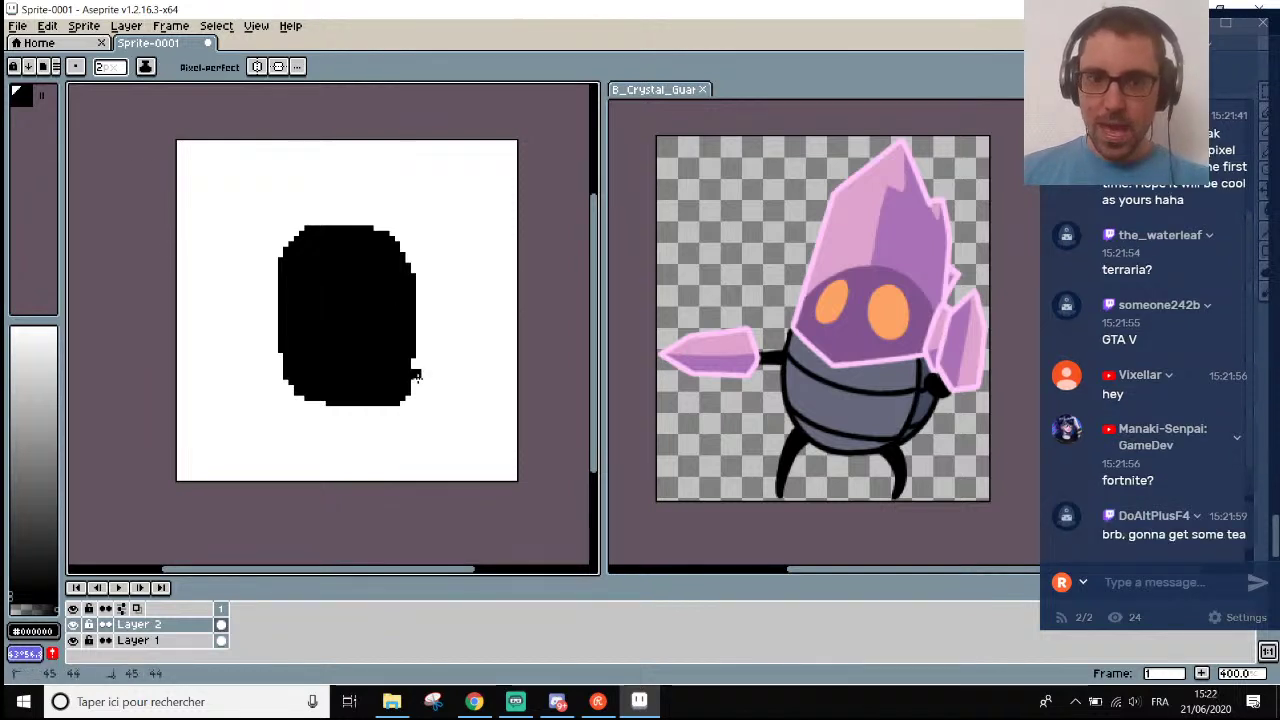
{"action": "mouse_move", "coordinate": [420, 372]}
{"action": "left_mouse_down"}
{"action": "mouse_move", "coordinate": [424, 281]}
{"action": "mouse_move", "coordinate": [396, 238]}
{"action": "left_mouse_up"}
{"action": "left_click", "coordinate": [278, 356]}
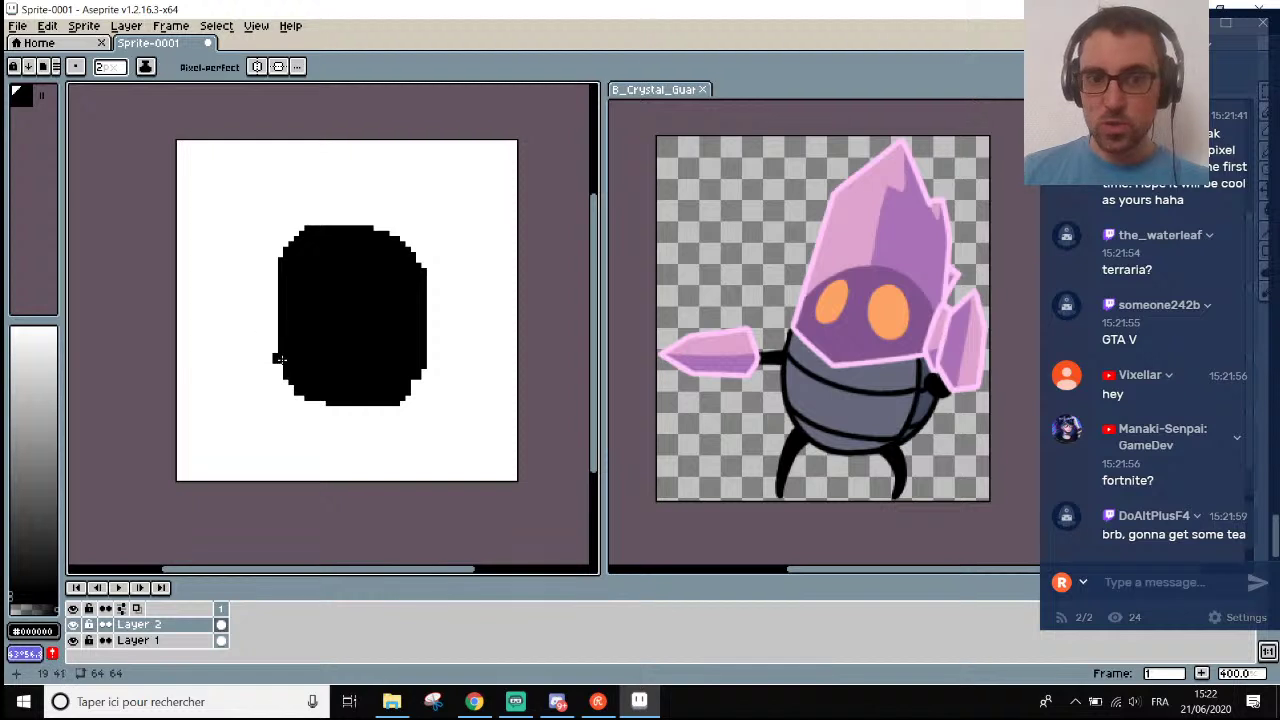
{"action": "left_click_drag", "start_coordinate": [280, 349], "coordinate": [270, 292]}
{"action": "left_click", "coordinate": [280, 348]}
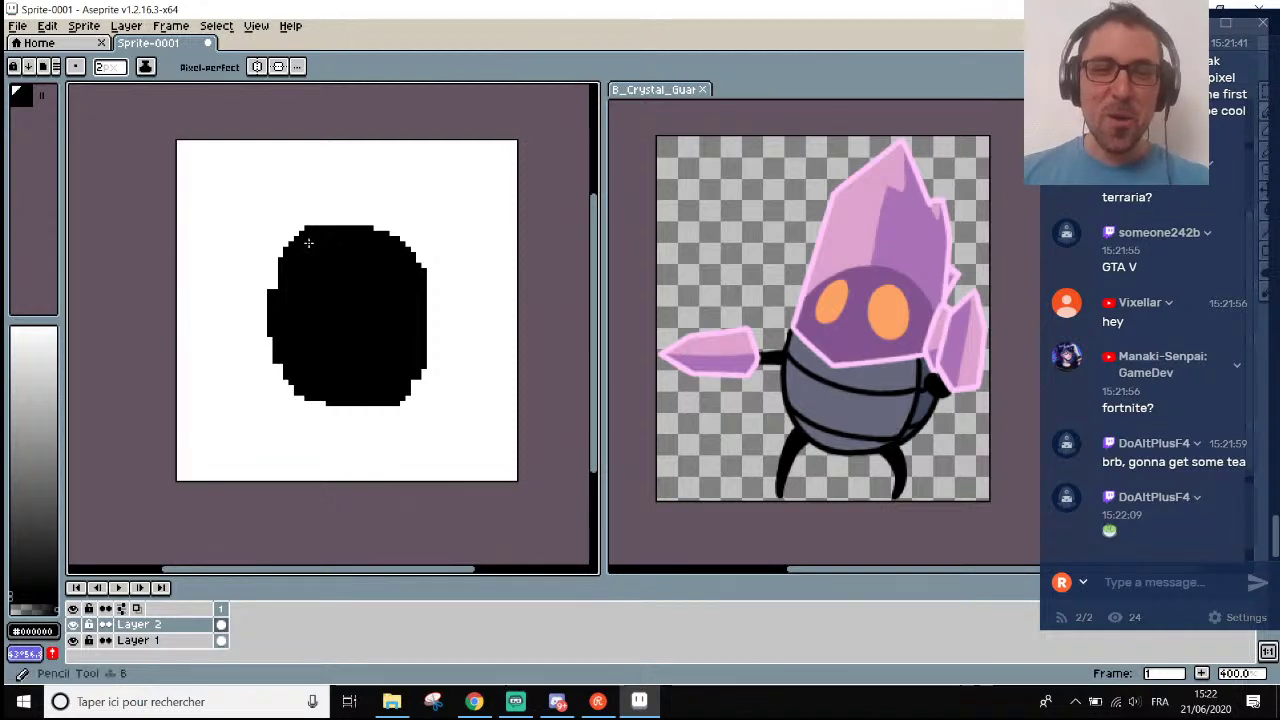
{"action": "left_click", "coordinate": [277, 280]}
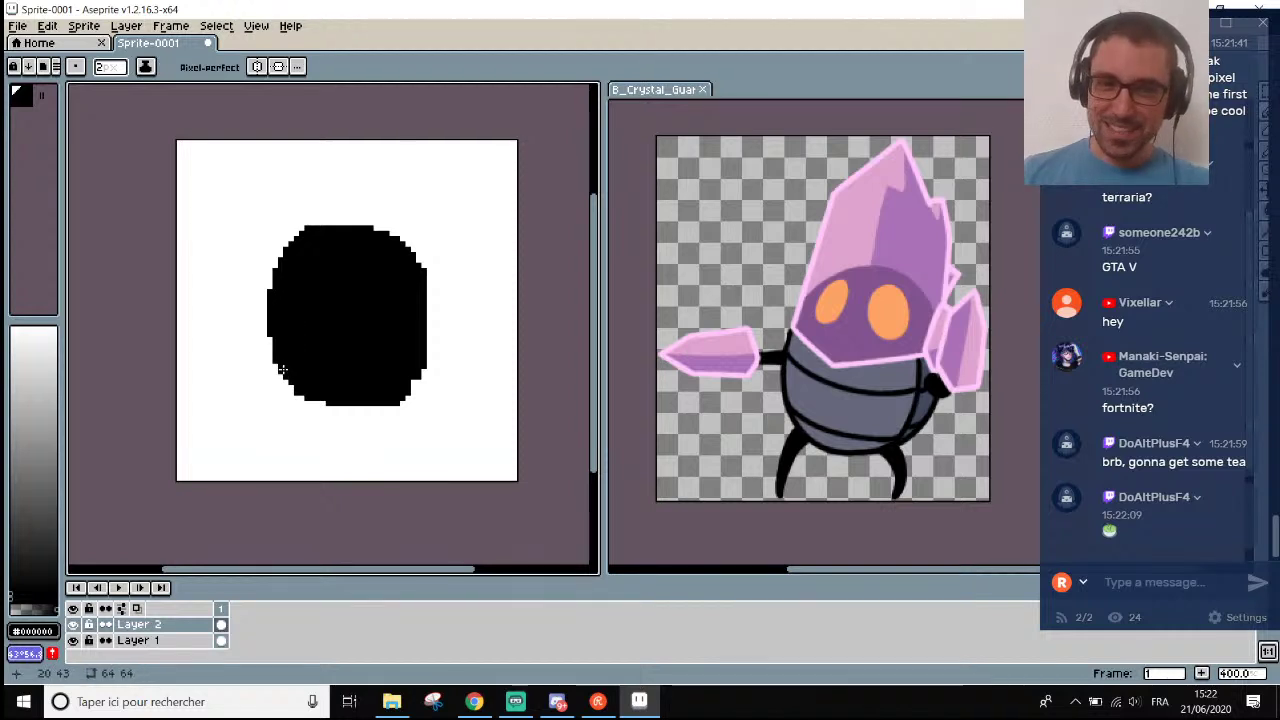
{"action": "scroll", "coordinate": [948, 352], "scroll_direction": "up", "scroll_amount": 1}
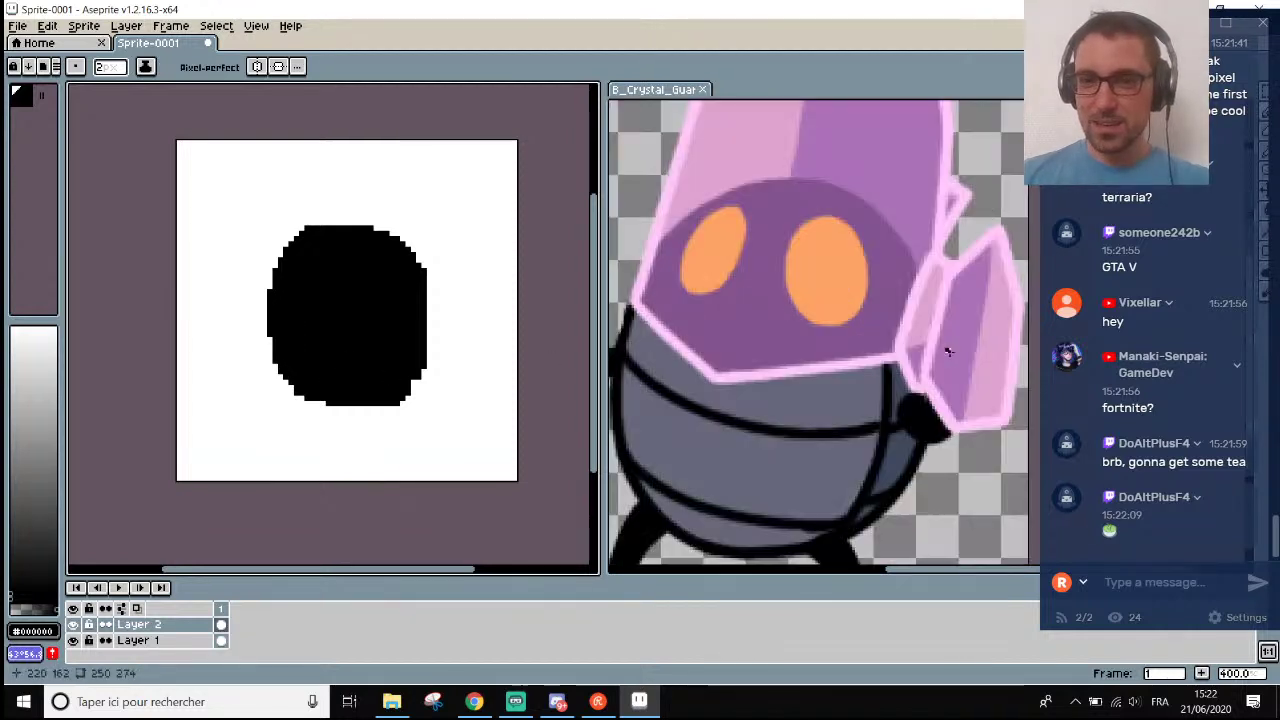
{"action": "scroll", "coordinate": [948, 352], "scroll_direction": "down", "scroll_amount": 2}
{"action": "scroll", "coordinate": [948, 352], "scroll_direction": "up", "scroll_amount": 1}
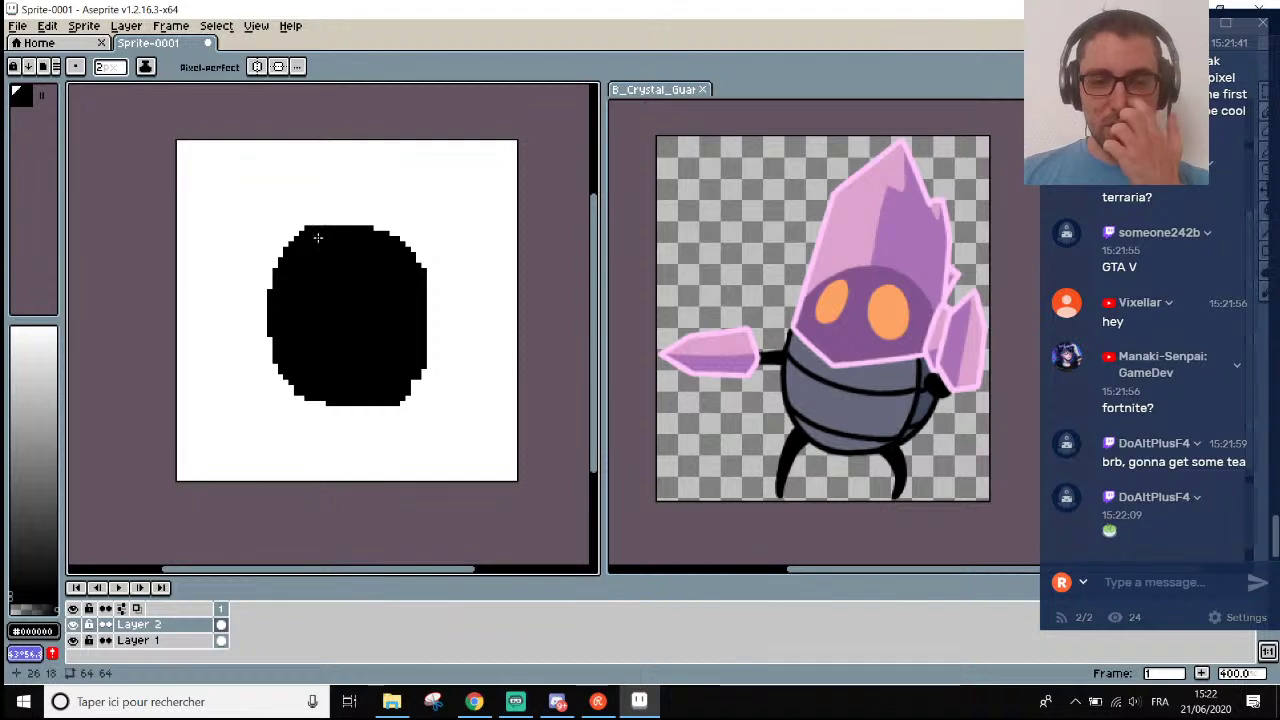
Rename Layer 2 as body.
{"action": "double_click", "coordinate": [163, 625]}
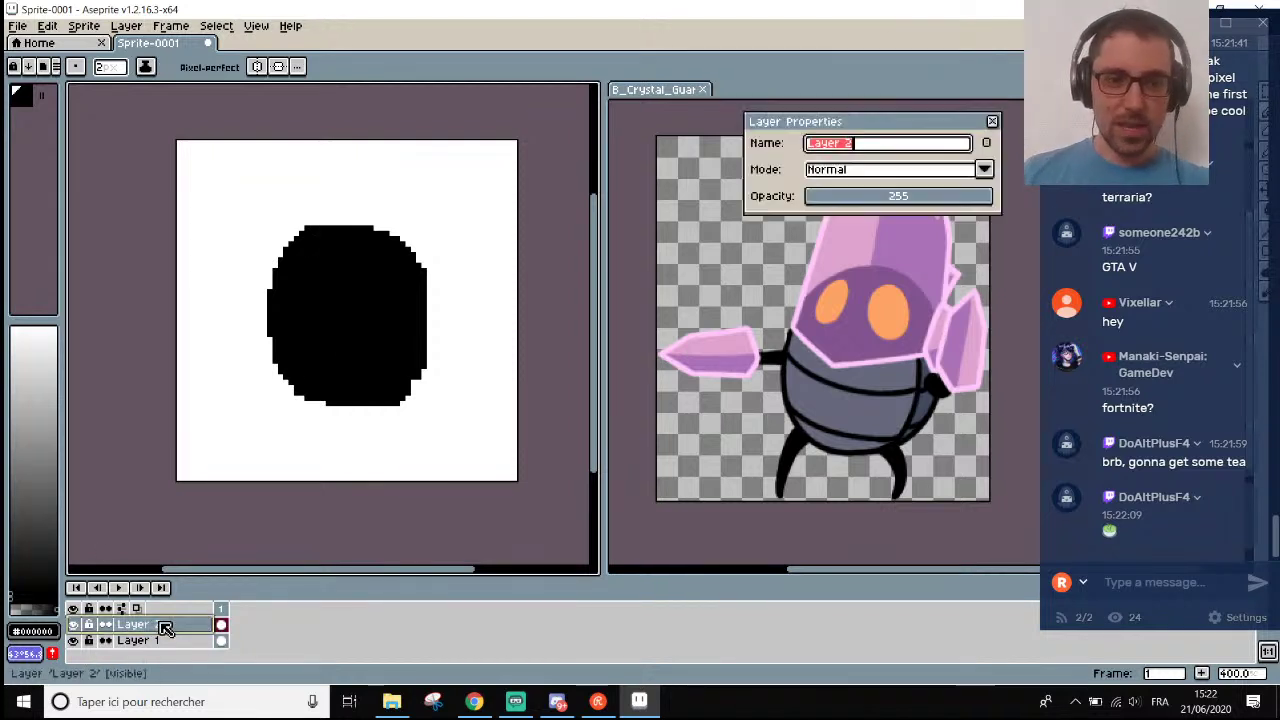
{"action": "type", "text": "body"}
{"action": "key", "text": "Return"}
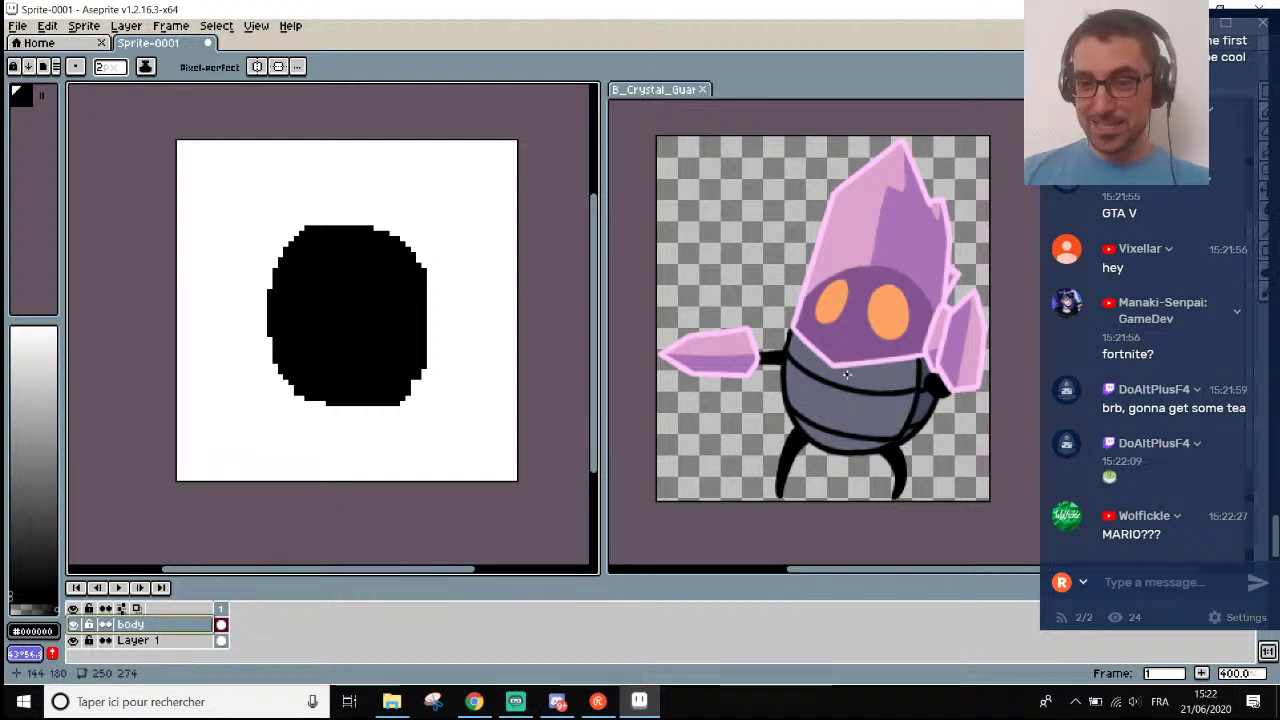
{"action": "scroll", "coordinate": [846, 374], "scroll_direction": "down", "scroll_amount": 2}
{"action": "scroll", "coordinate": [790, 360], "scroll_direction": "up", "scroll_amount": 2}
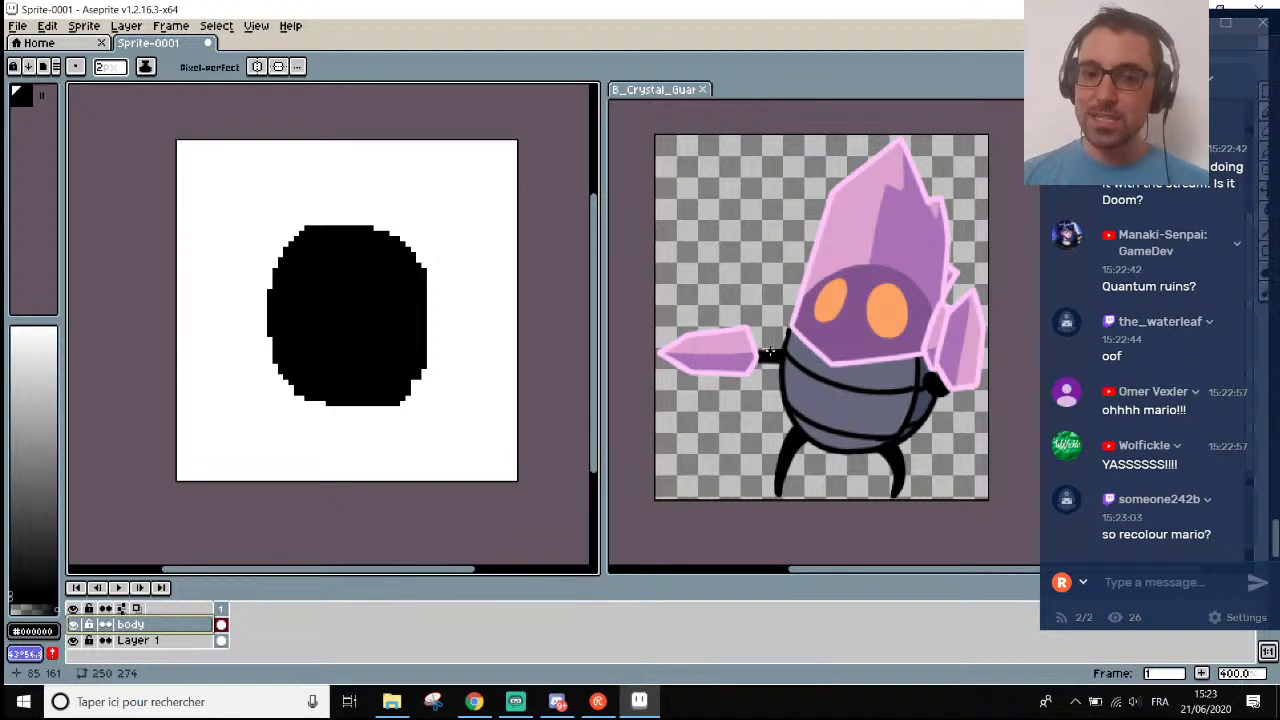
Switch to Chrome and search Google for "mario outfits" in a new tab.
{"action": "left_click", "coordinate": [474, 701]}
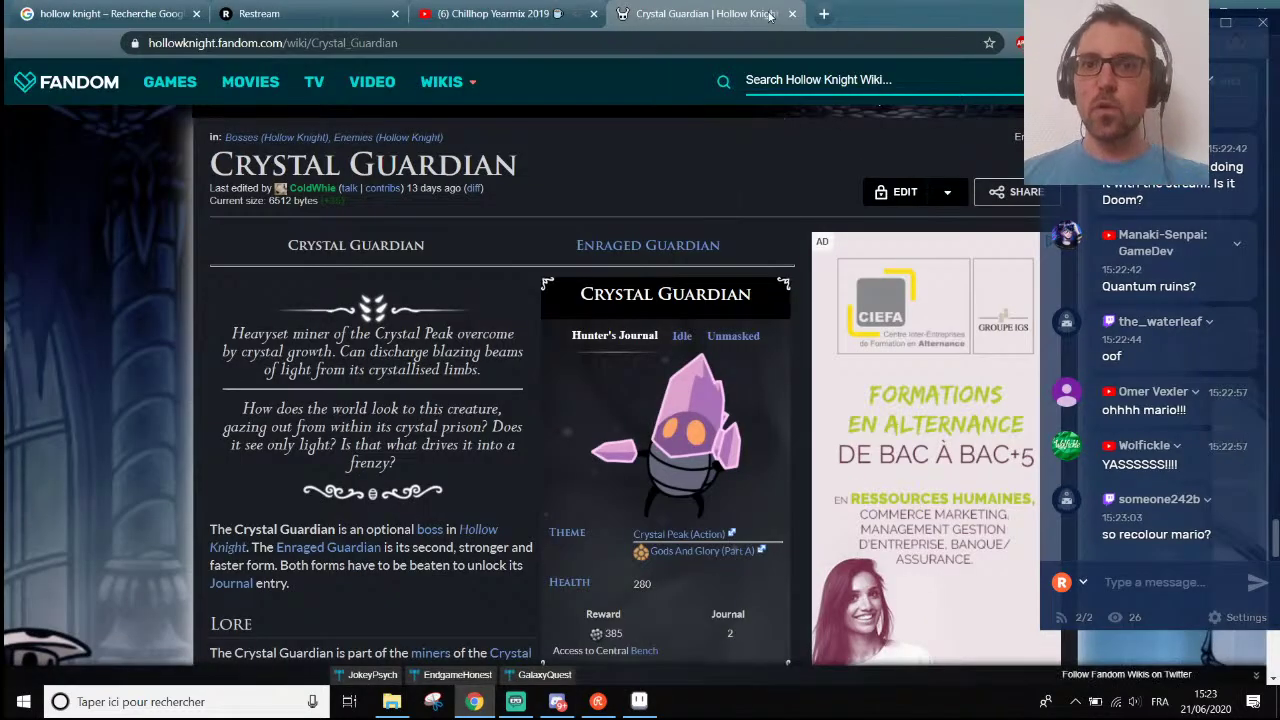
{"action": "left_click", "coordinate": [822, 14]}
{"action": "type", "text": "mario "}
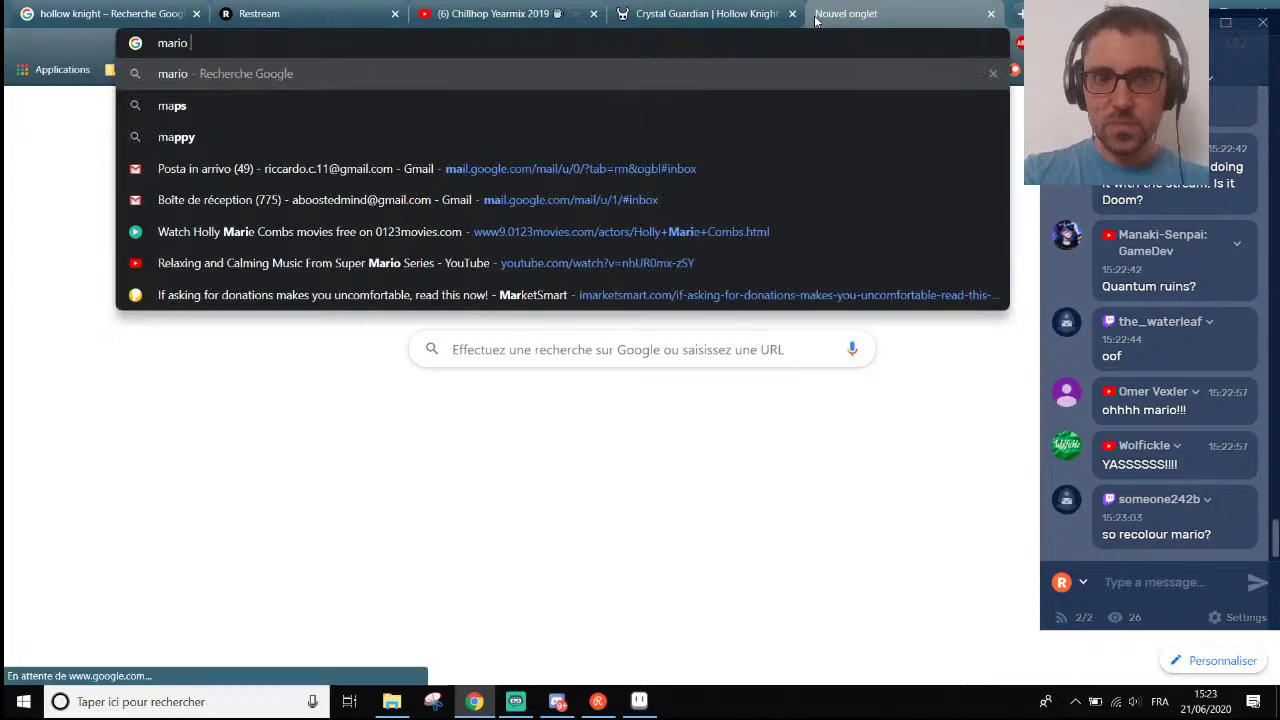
{"action": "type", "text": "outfits"}
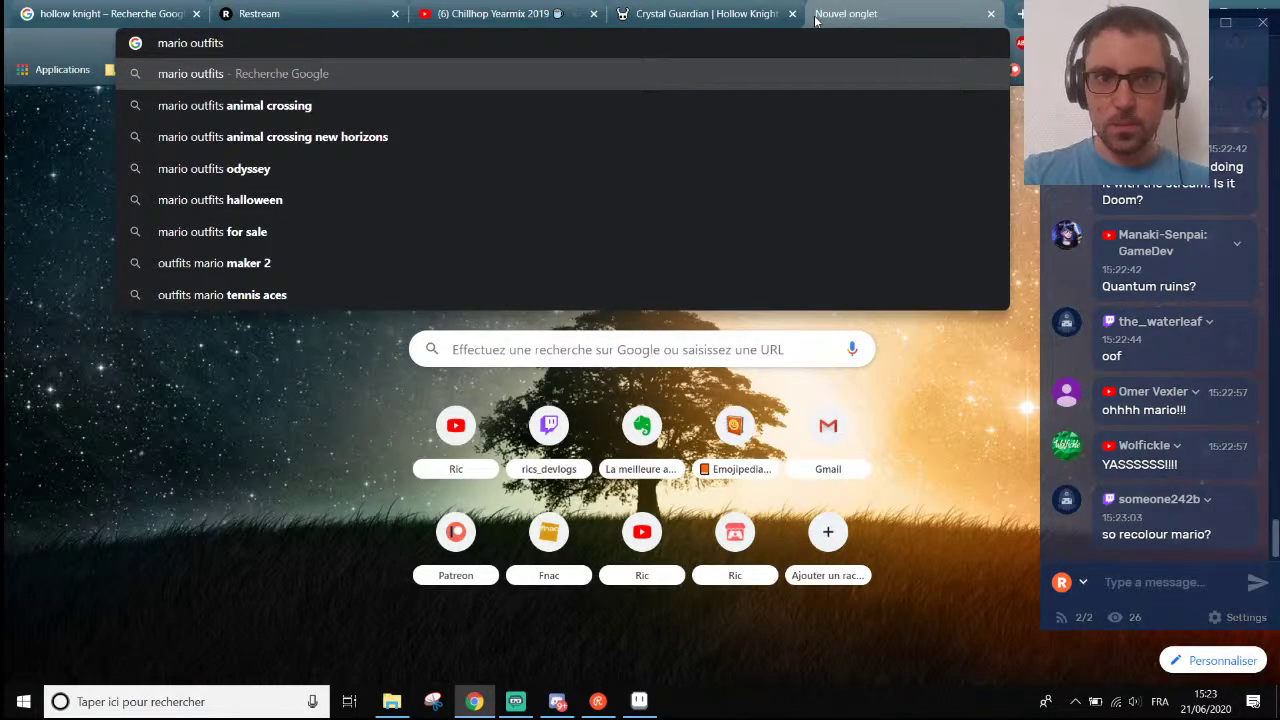
{"action": "key", "text": "Return"}
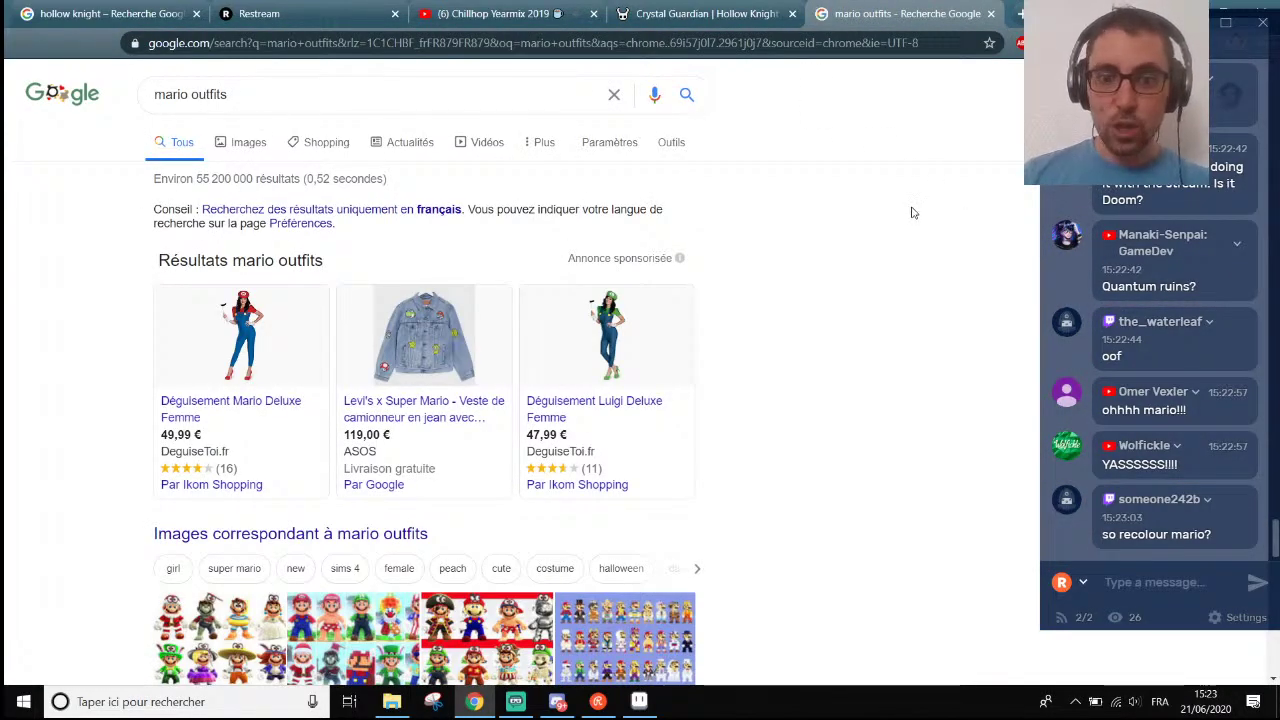
Open the Super Mario Odyssey costumes picture from the image results and examine how the outfits vary one character design.
{"action": "scroll", "coordinate": [617, 482], "scroll_direction": "down", "scroll_amount": 2}
{"action": "left_click", "coordinate": [480, 491]}
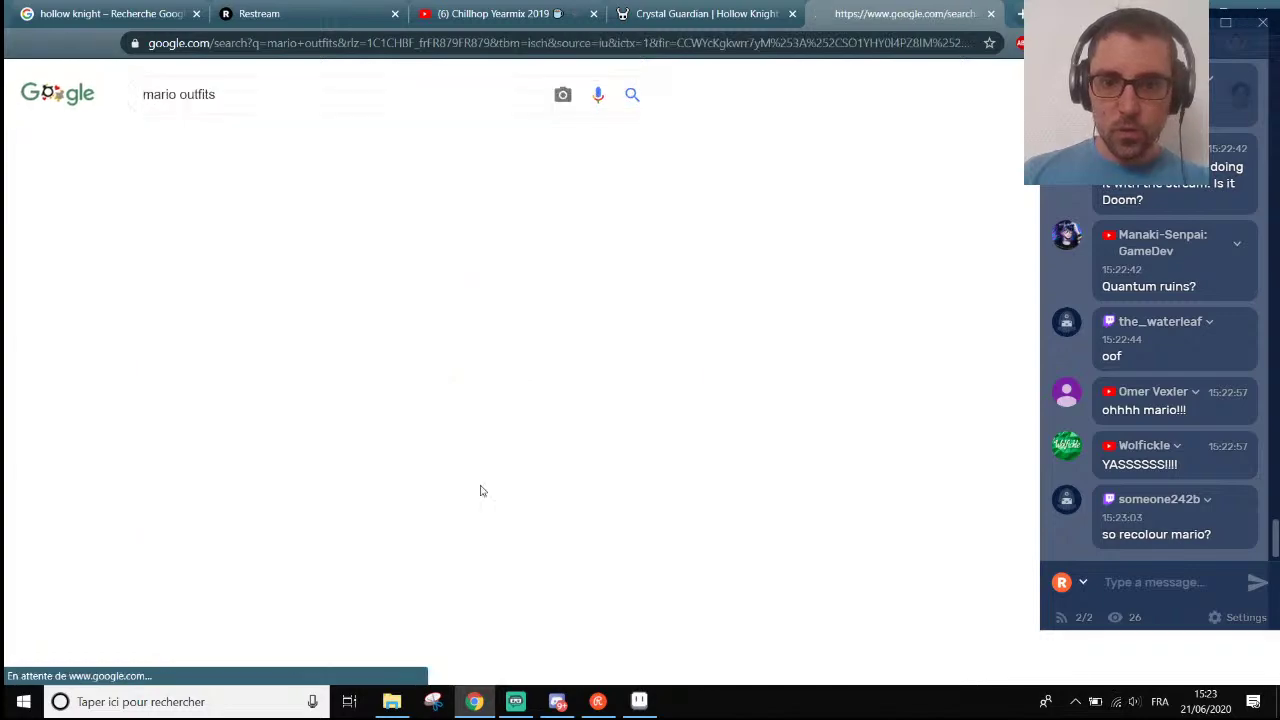
{"action": "left_click", "coordinate": [140, 580]}
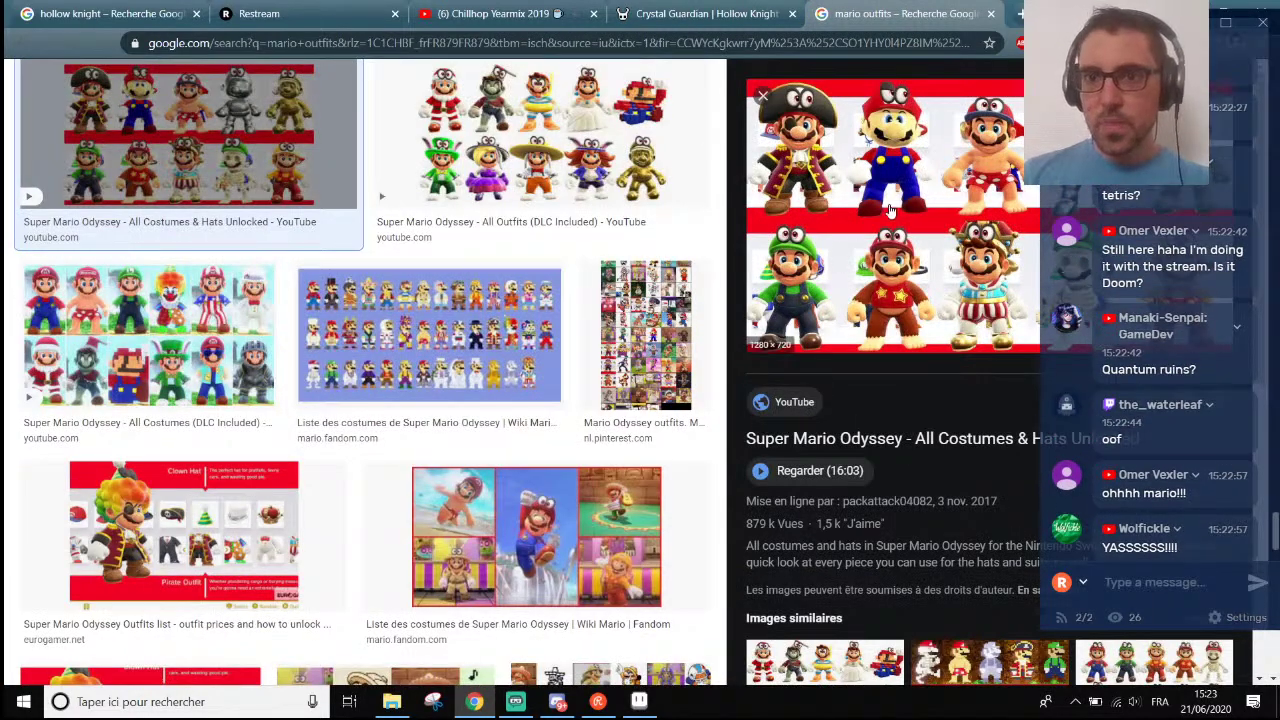
{"action": "scroll", "coordinate": [576, 250], "scroll_direction": "up", "scroll_amount": 2}
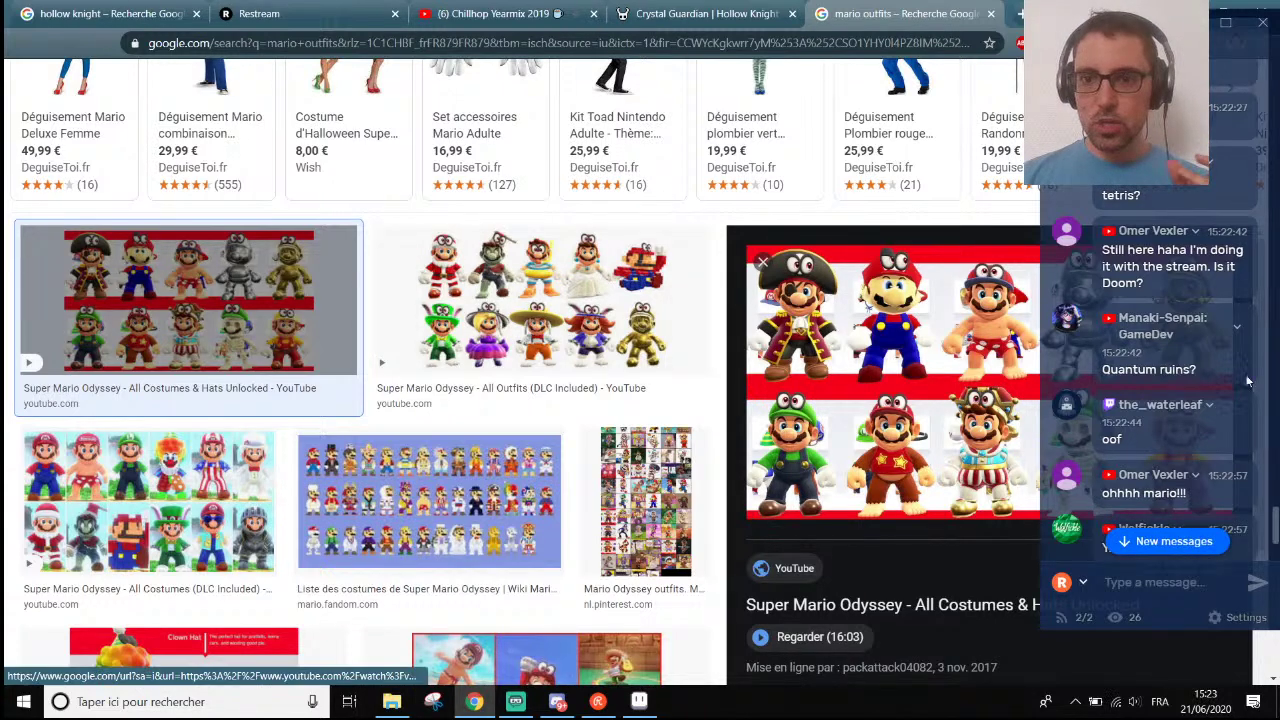
{"action": "scroll", "coordinate": [1186, 372], "scroll_direction": "down", "scroll_amount": 3}
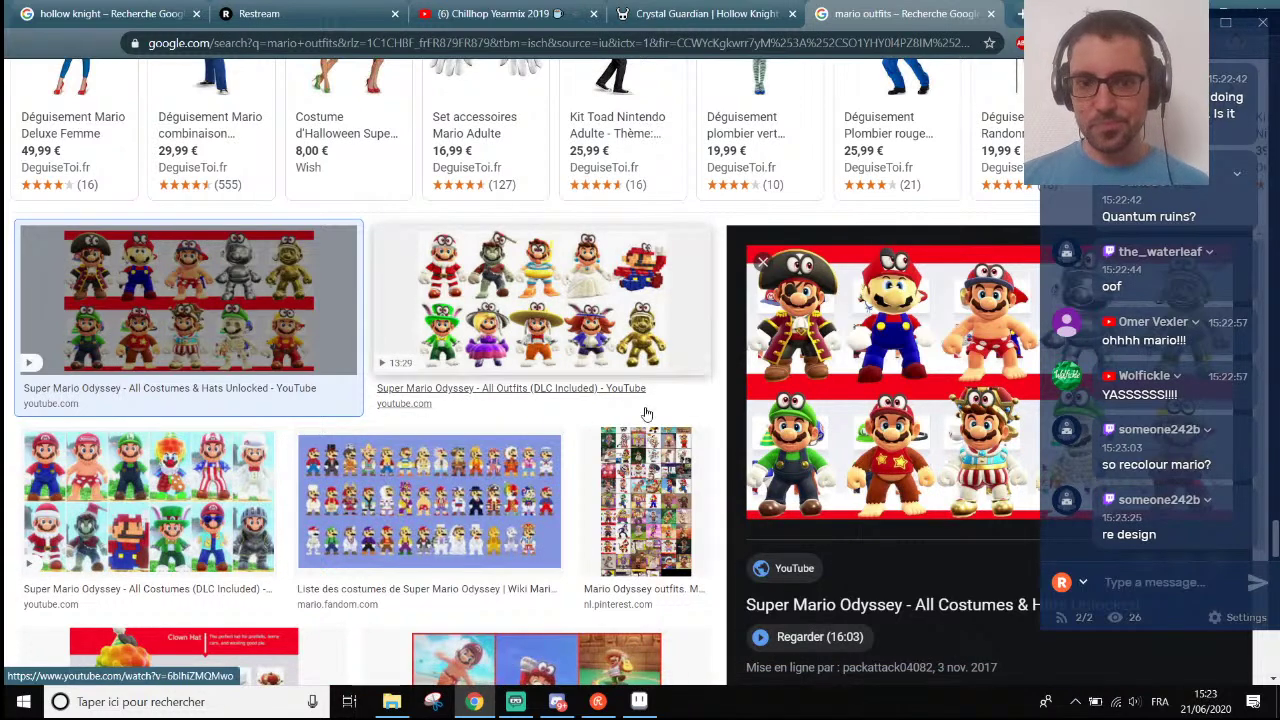
{"action": "scroll", "coordinate": [684, 447], "scroll_direction": "down", "scroll_amount": 1}
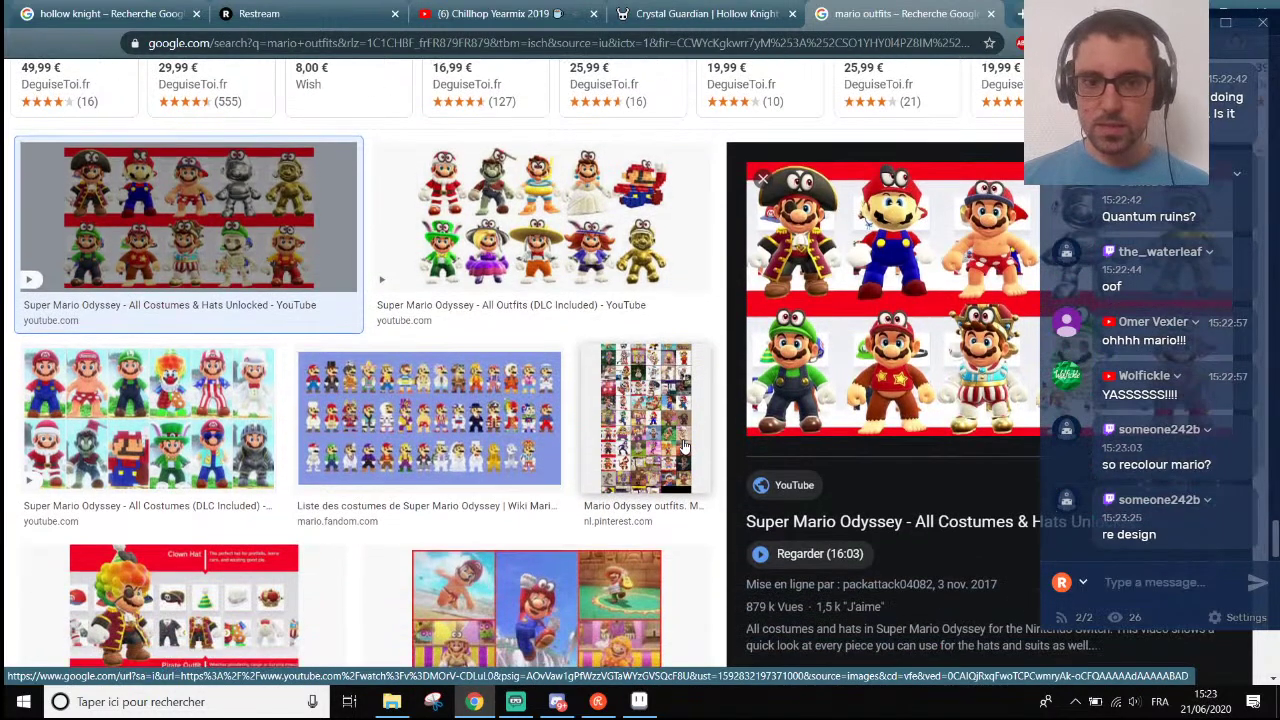
{"action": "scroll", "coordinate": [684, 447], "scroll_direction": "down", "scroll_amount": 2}
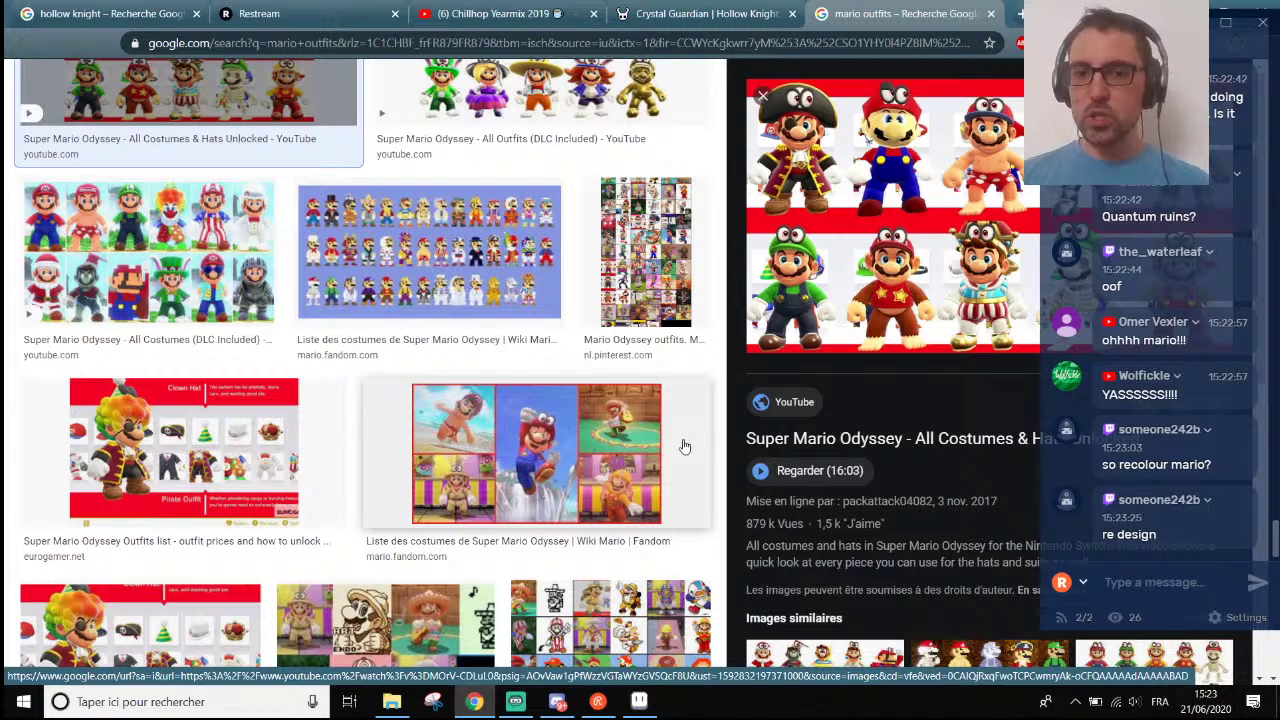
{"action": "scroll", "coordinate": [684, 447], "scroll_direction": "up", "scroll_amount": 6}
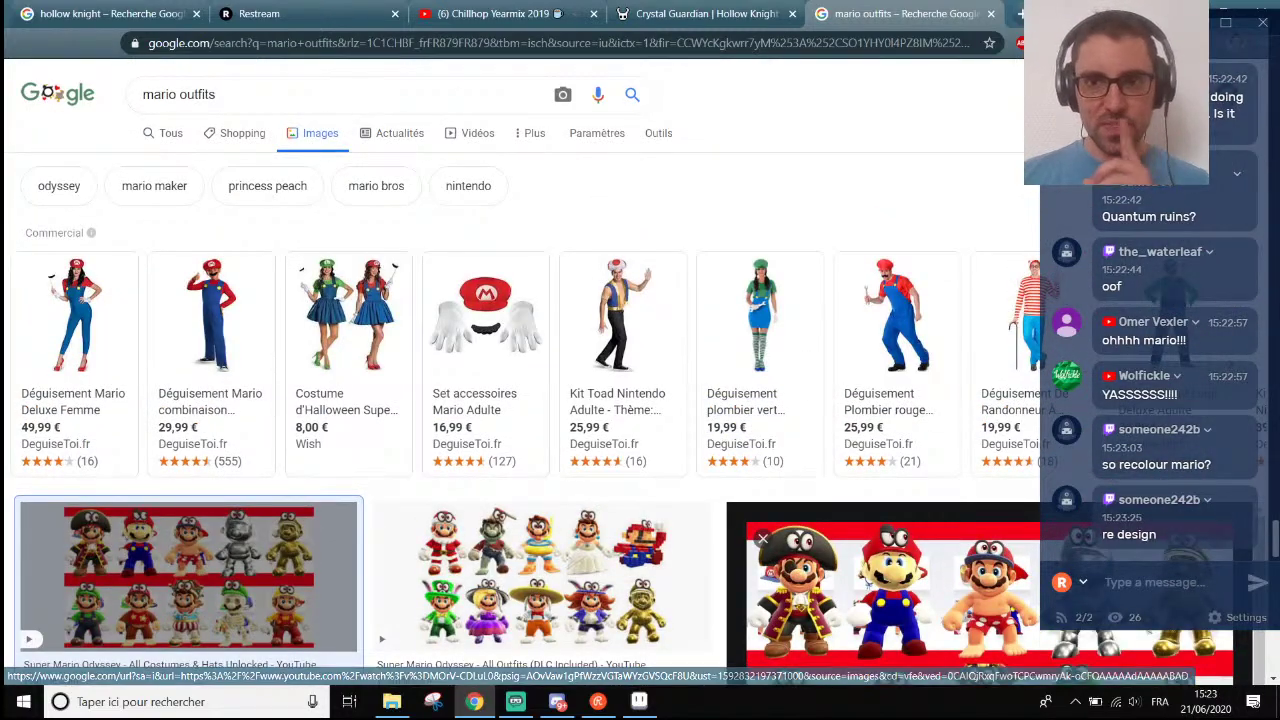
Switch back to Aseprite and check the black body silhouette against the Crystal Guardian reference.
{"action": "key", "text": "alt+Tab"}
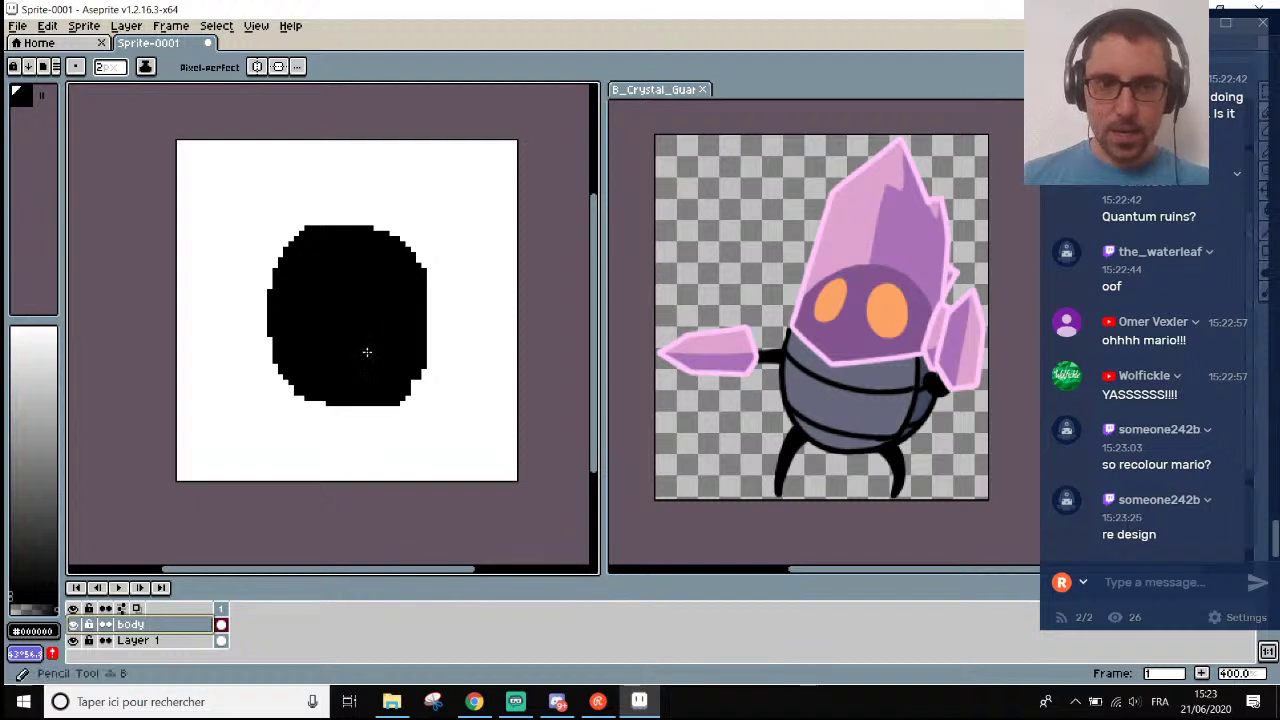
{"action": "scroll", "coordinate": [405, 346], "scroll_direction": "up", "scroll_amount": 1}
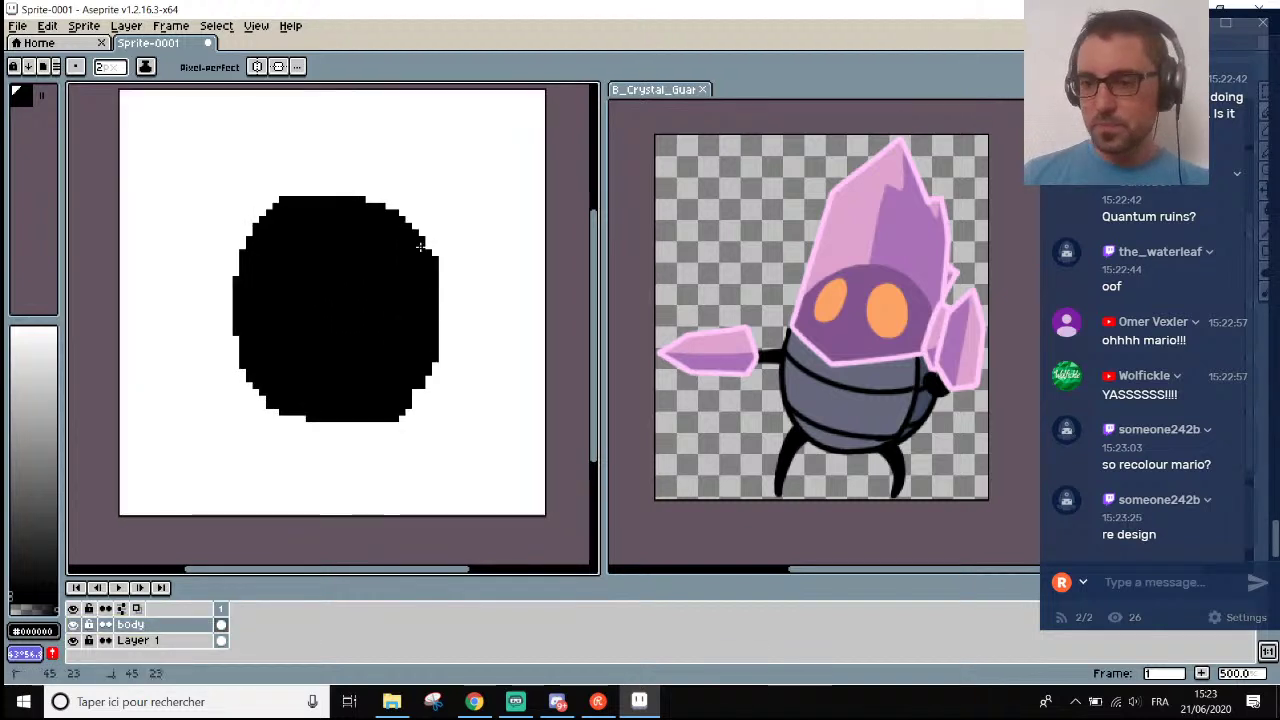
{"action": "scroll", "coordinate": [426, 250], "scroll_direction": "down", "scroll_amount": 3}
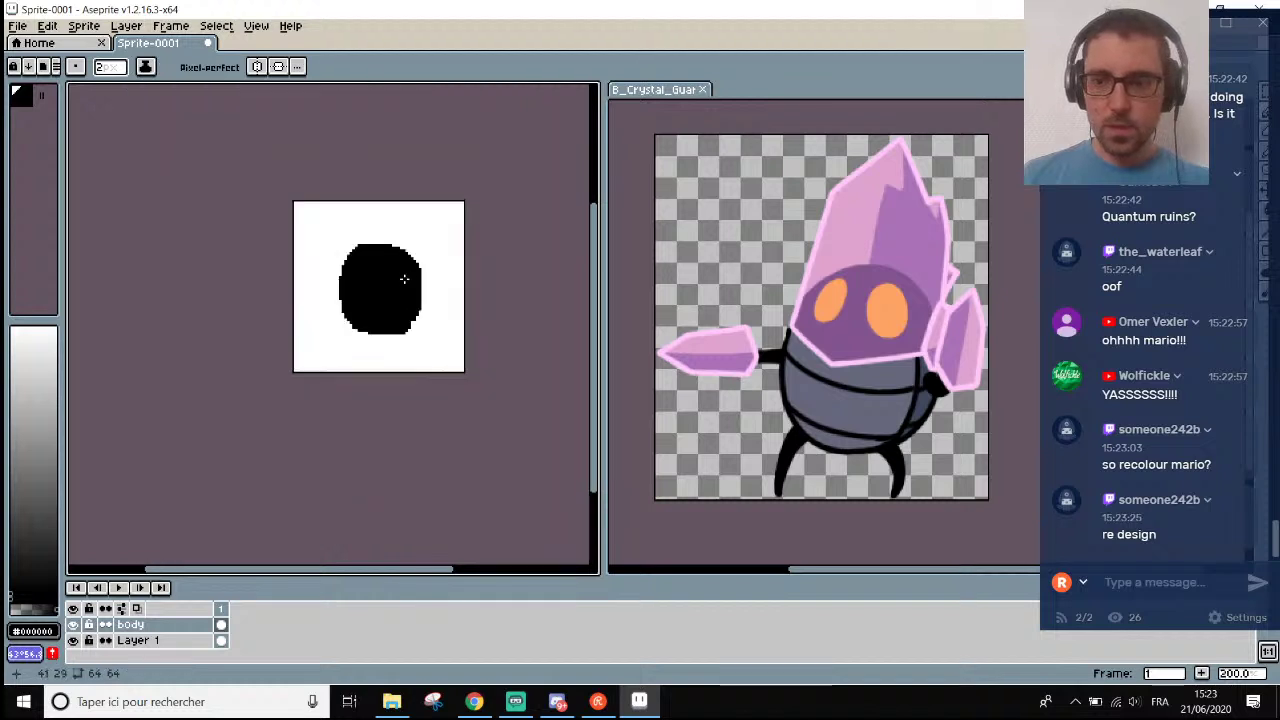
Draw a thin curved left leg in black below the body's lower-left edge, using the 2 px brush.
{"action": "scroll", "coordinate": [403, 271], "scroll_direction": "up", "scroll_amount": 3}
{"action": "scroll", "coordinate": [321, 238], "scroll_direction": "down", "scroll_amount": 1}
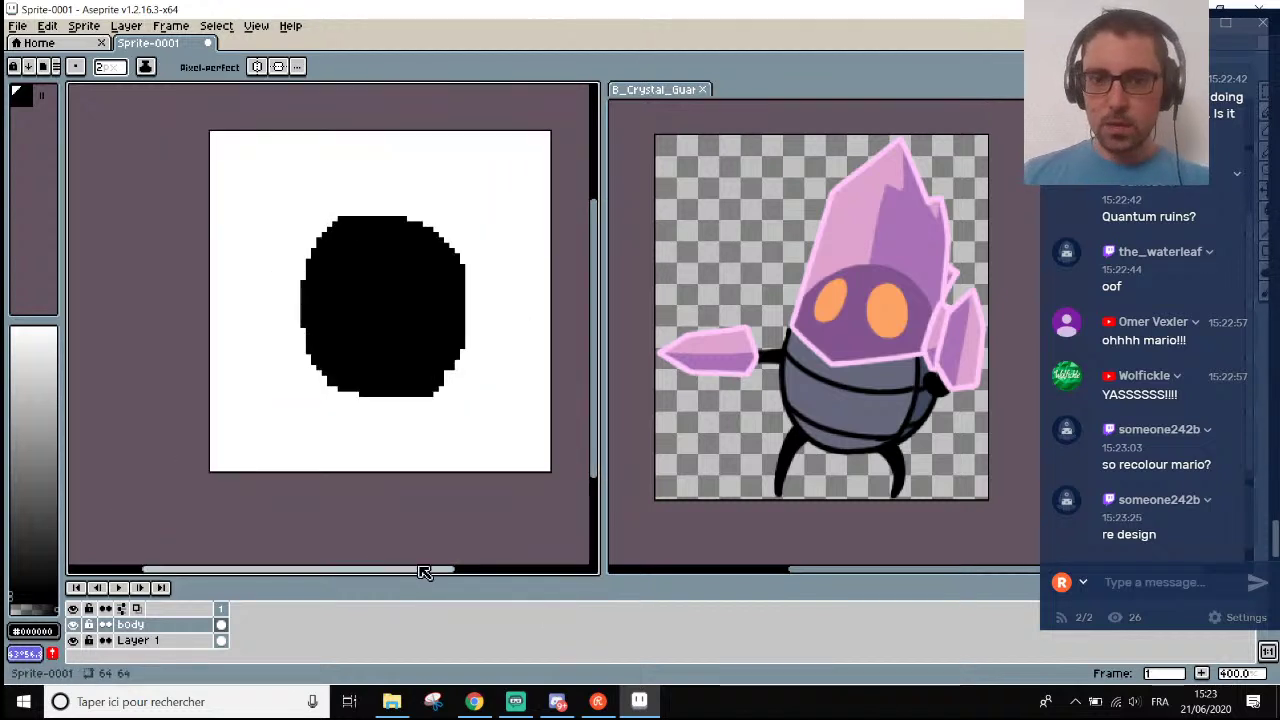
{"action": "left_click_drag", "start_coordinate": [424, 567], "coordinate": [430, 567]}
{"action": "scroll", "coordinate": [351, 374], "scroll_direction": "up", "scroll_amount": 1}
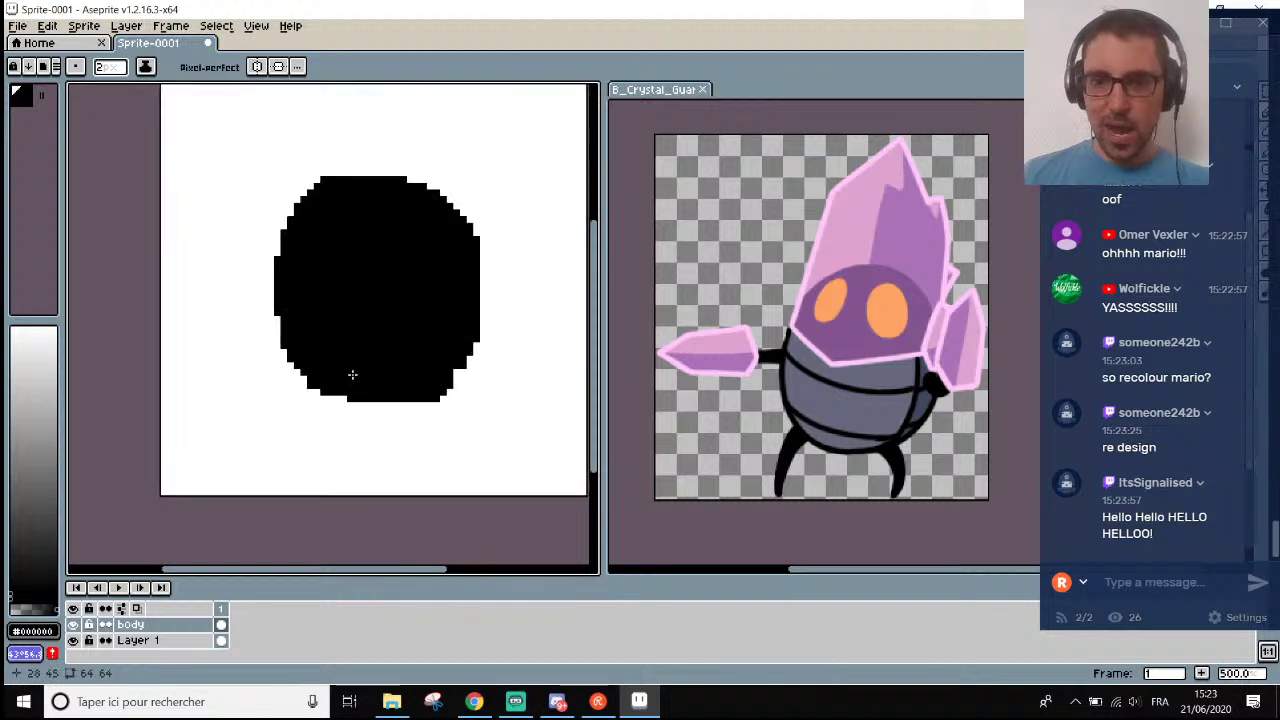
{"action": "scroll", "coordinate": [302, 371], "scroll_direction": "up", "scroll_amount": 1}
{"action": "mouse_move", "coordinate": [302, 371]}
{"action": "left_mouse_down"}
{"action": "mouse_move", "coordinate": [289, 425]}
{"action": "mouse_move", "coordinate": [286, 474]}
{"action": "left_mouse_up"}
{"action": "scroll", "coordinate": [375, 398], "scroll_direction": "down", "scroll_amount": 3}
{"action": "scroll", "coordinate": [385, 394], "scroll_direction": "up", "scroll_amount": 1}
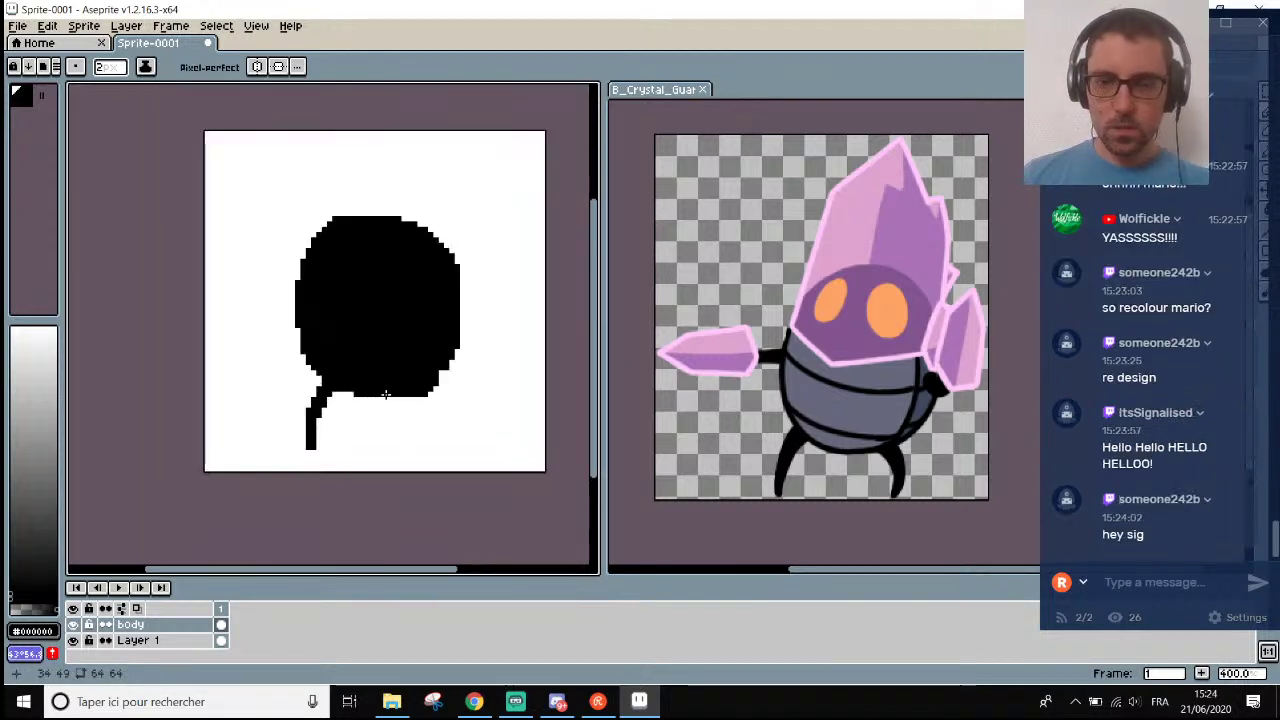
Draw a matching thin curved right leg in black below the body's lower-right edge.
{"action": "scroll", "coordinate": [432, 389], "scroll_direction": "up", "scroll_amount": 2}
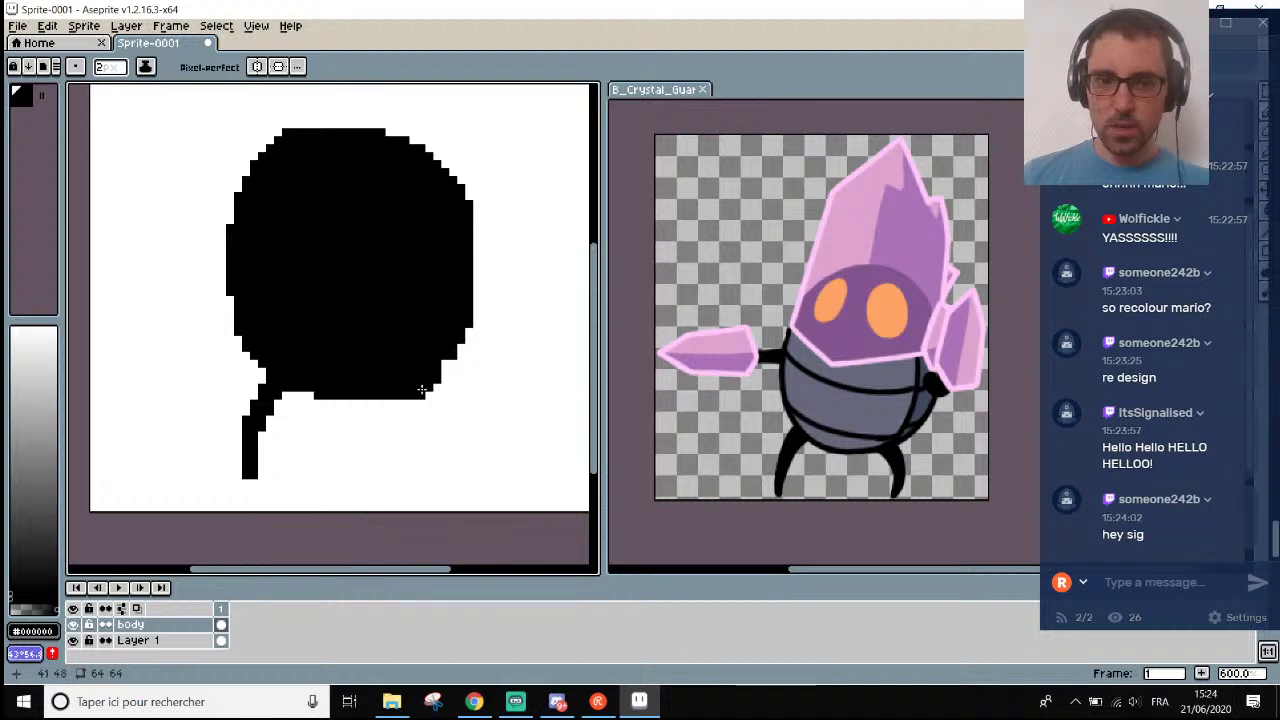
{"action": "mouse_move", "coordinate": [432, 408]}
{"action": "left_mouse_down"}
{"action": "mouse_move", "coordinate": [415, 482]}
{"action": "mouse_move", "coordinate": [427, 404]}
{"action": "mouse_move", "coordinate": [423, 432]}
{"action": "left_mouse_up"}
{"action": "scroll", "coordinate": [420, 425], "scroll_direction": "up", "scroll_amount": 1}
{"action": "key", "text": "e"}
{"action": "scroll", "coordinate": [428, 343], "scroll_direction": "down", "scroll_amount": 4}
{"action": "scroll", "coordinate": [428, 349], "scroll_direction": "up", "scroll_amount": 2}
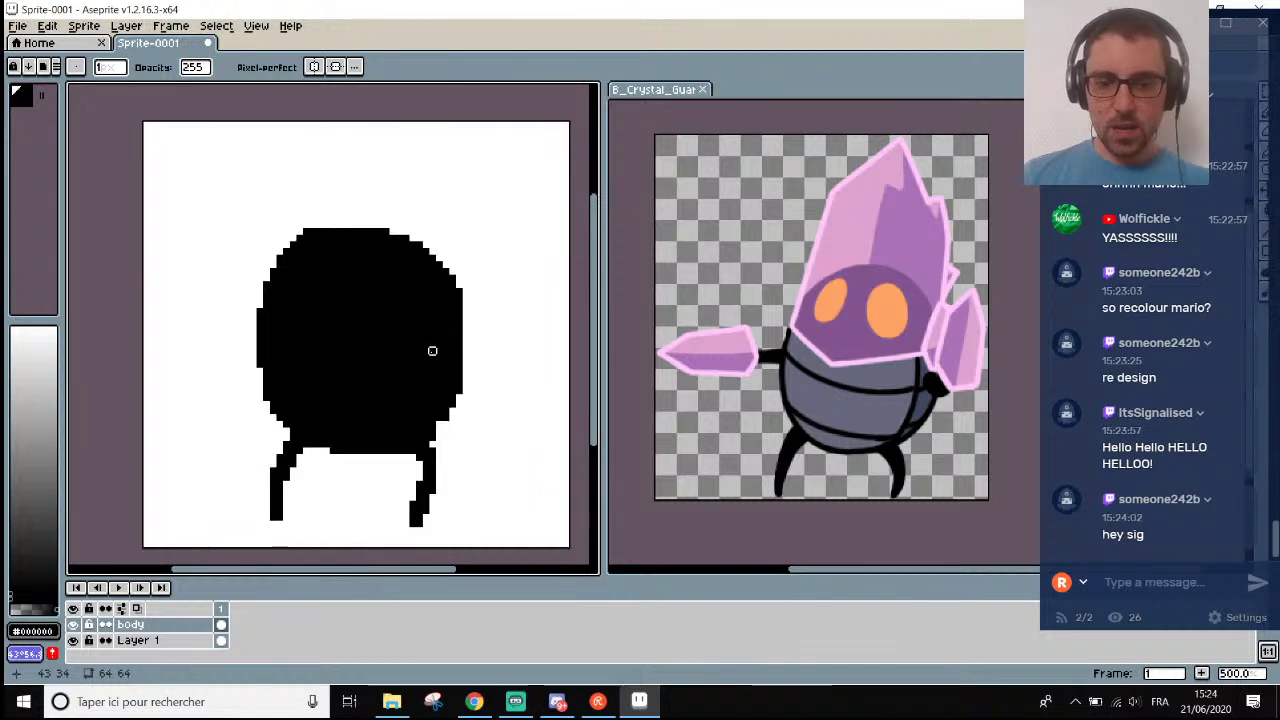
Draw a short black arm sticking out from the body's left side with its tip bent slightly downward.
{"action": "key", "text": "b"}
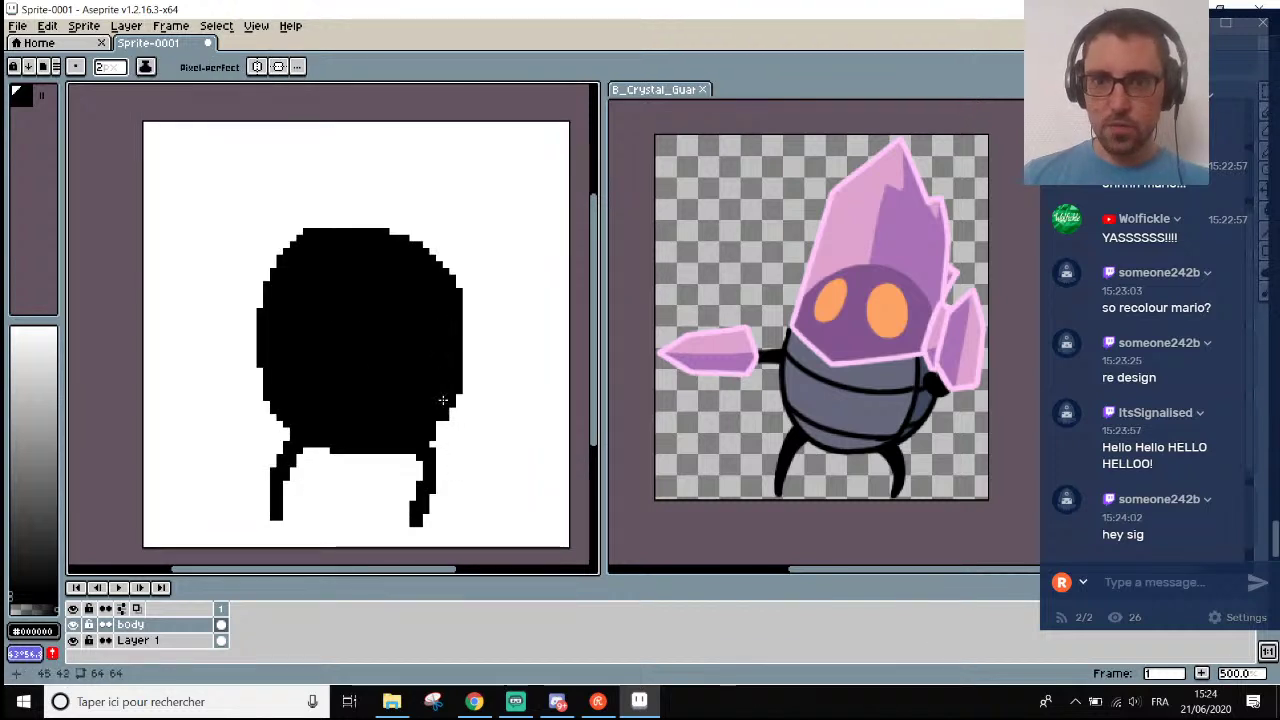
{"action": "left_click", "coordinate": [257, 321]}
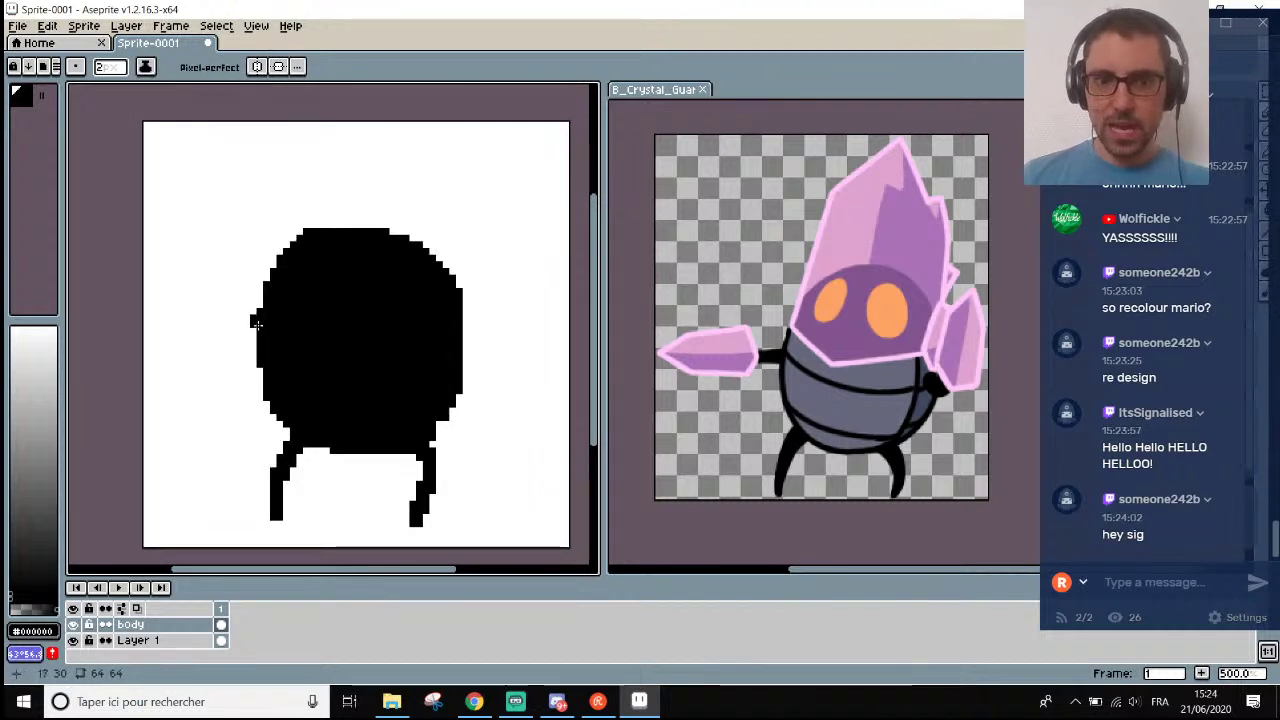
{"action": "left_click_drag", "start_coordinate": [257, 321], "coordinate": [224, 327]}
{"action": "scroll", "coordinate": [291, 316], "scroll_direction": "down", "scroll_amount": 2}
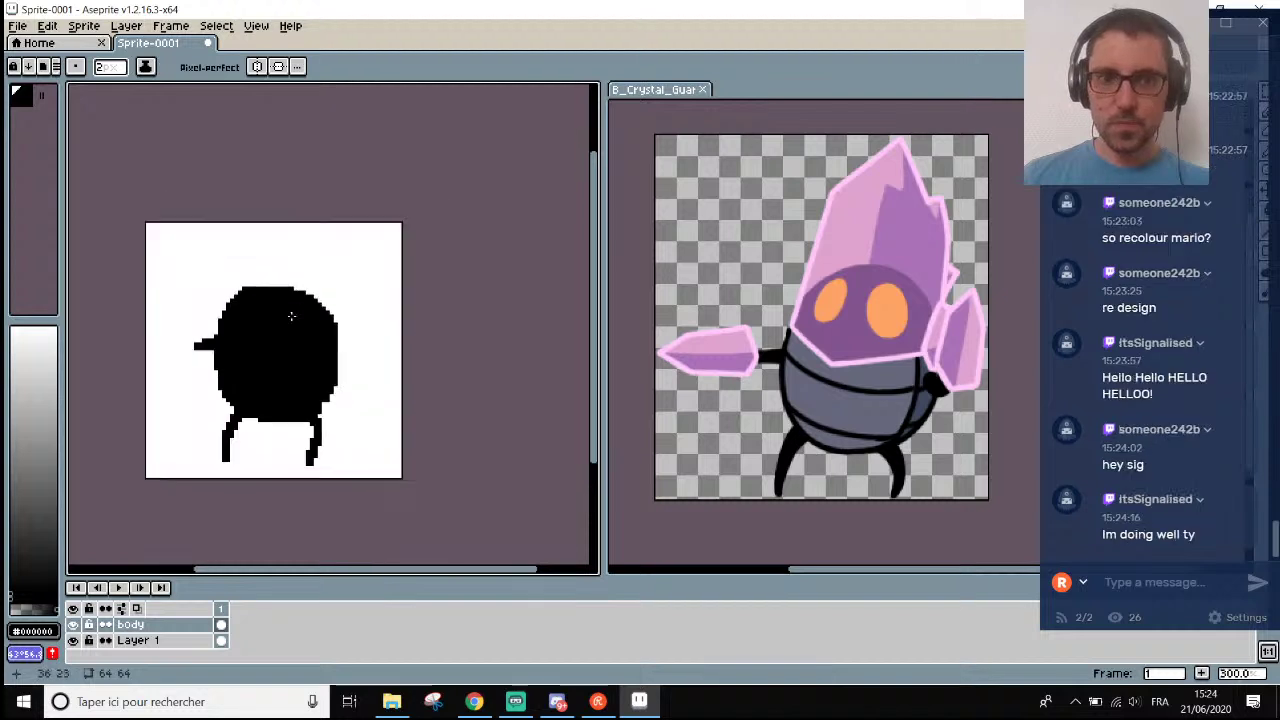
{"action": "scroll", "coordinate": [291, 316], "scroll_direction": "up", "scroll_amount": 1}
{"action": "scroll", "coordinate": [217, 330], "scroll_direction": "down", "scroll_amount": 1}
{"action": "scroll", "coordinate": [217, 330], "scroll_direction": "up", "scroll_amount": 2}
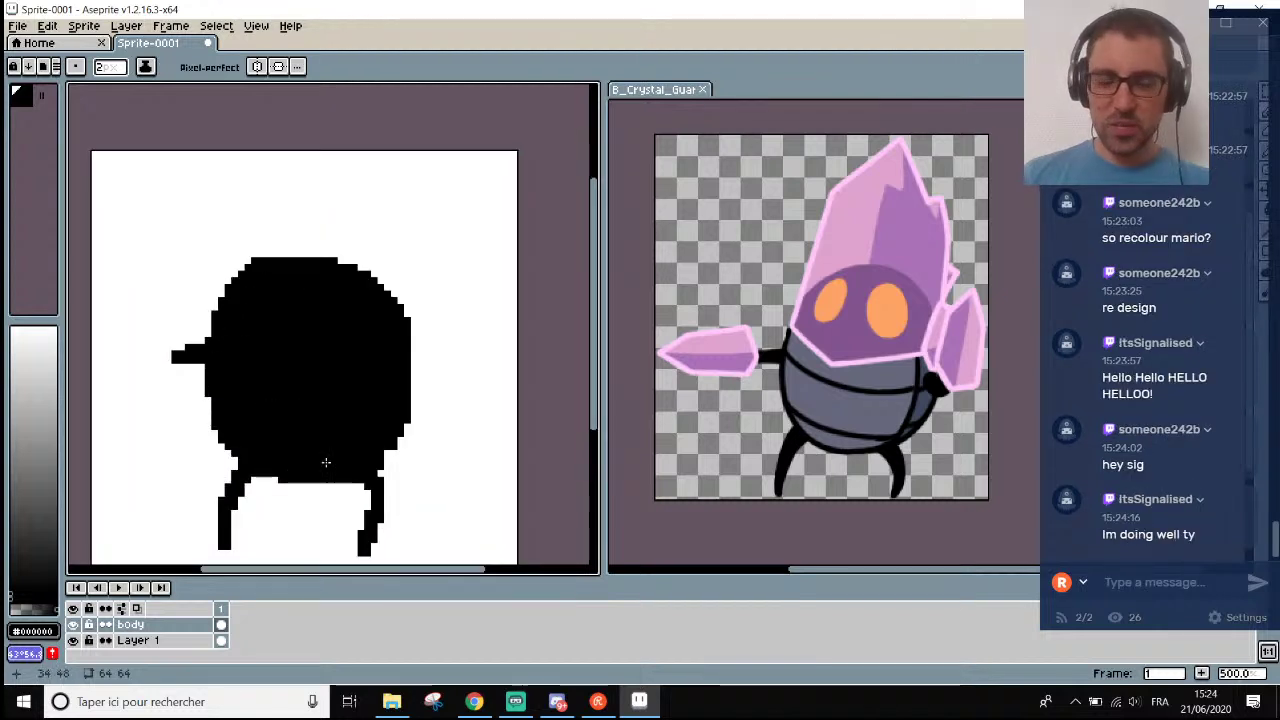
{"action": "left_click_drag", "start_coordinate": [420, 579], "coordinate": [388, 578]}
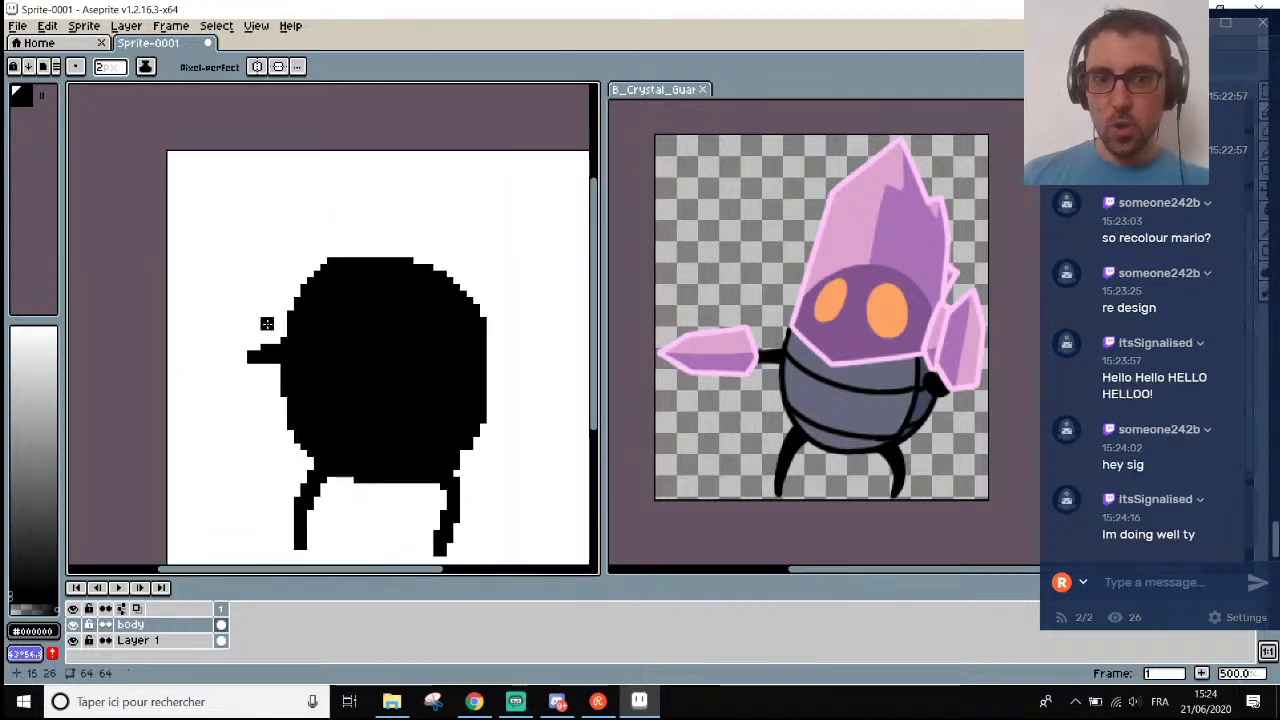
{"action": "scroll", "coordinate": [260, 351], "scroll_direction": "up", "scroll_amount": 1}
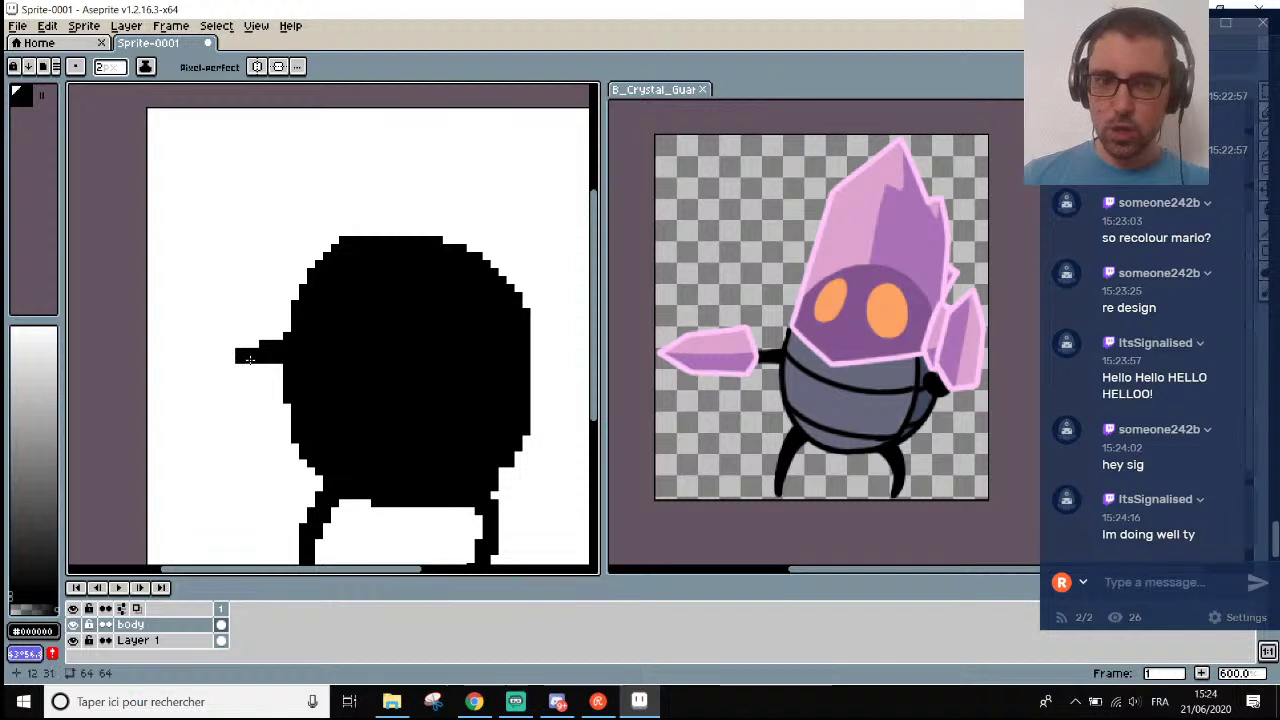
{"action": "left_click", "coordinate": [249, 367]}
{"action": "scroll", "coordinate": [265, 363], "scroll_direction": "down", "scroll_amount": 2}
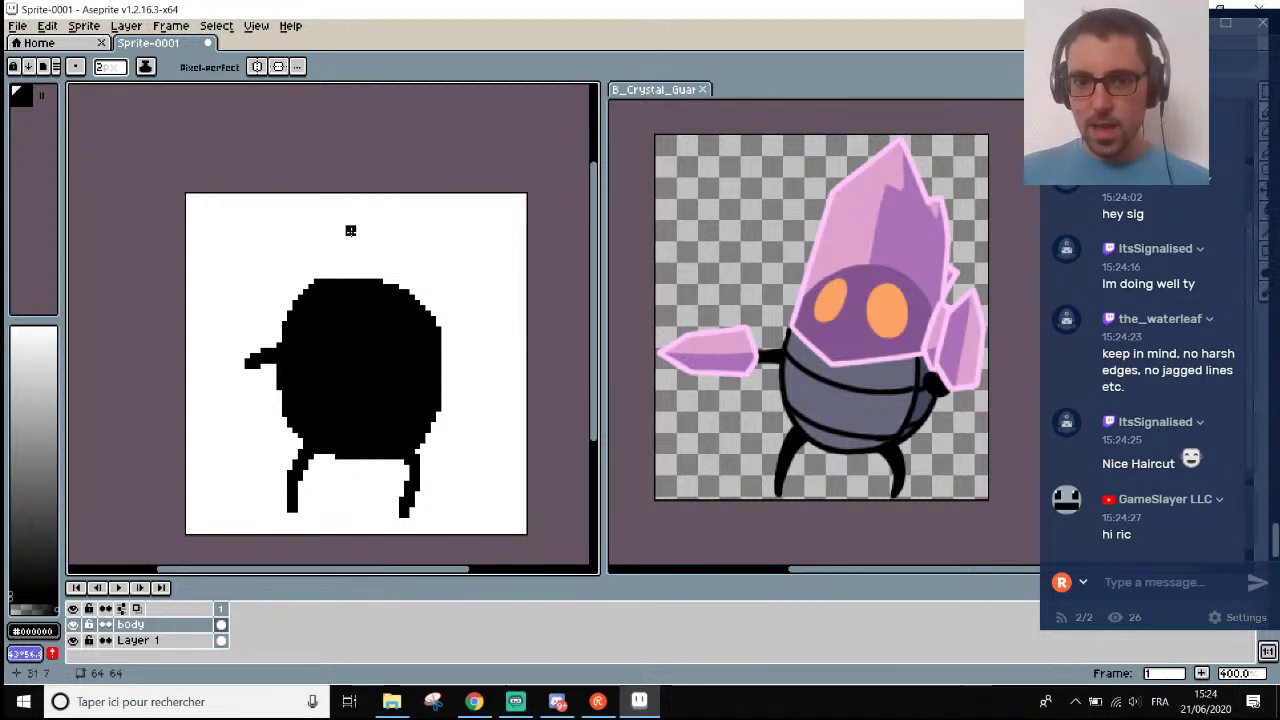
Create a new layer above the body layer.
{"action": "scroll", "coordinate": [362, 322], "scroll_direction": "down", "scroll_amount": 1}
{"action": "scroll", "coordinate": [363, 329], "scroll_direction": "up", "scroll_amount": 1}
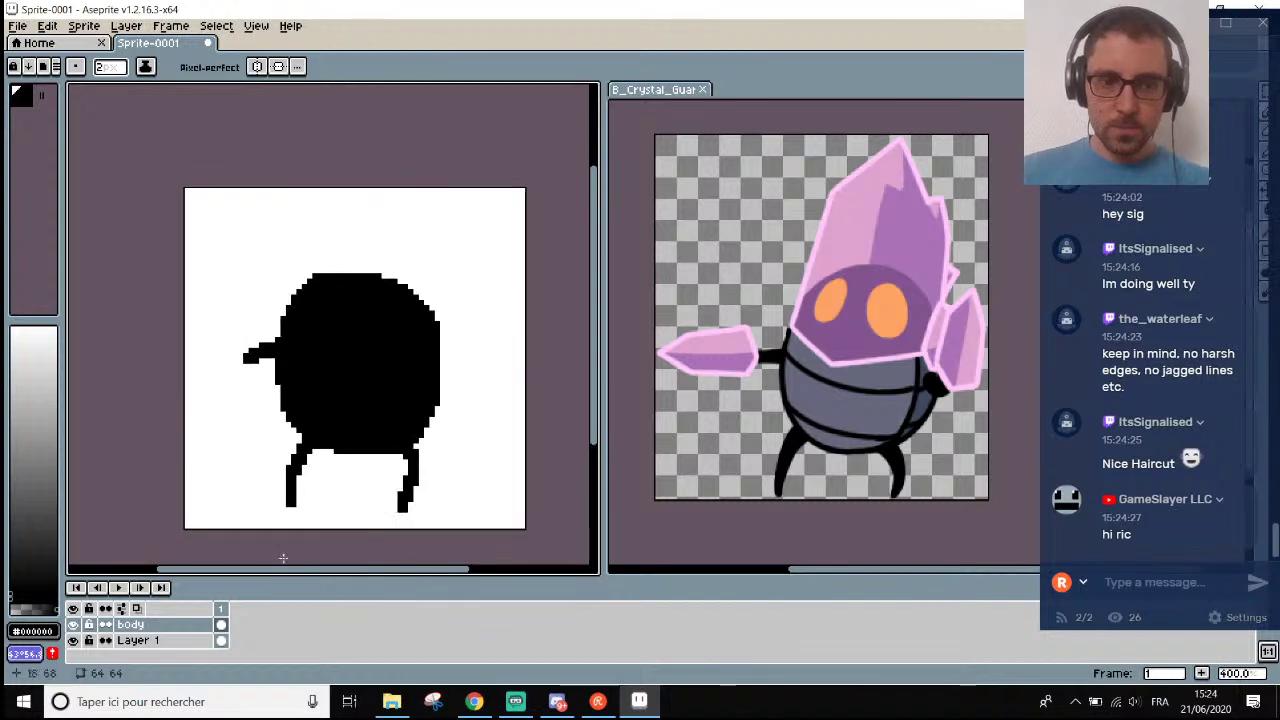
{"action": "key", "text": "shift+n"}
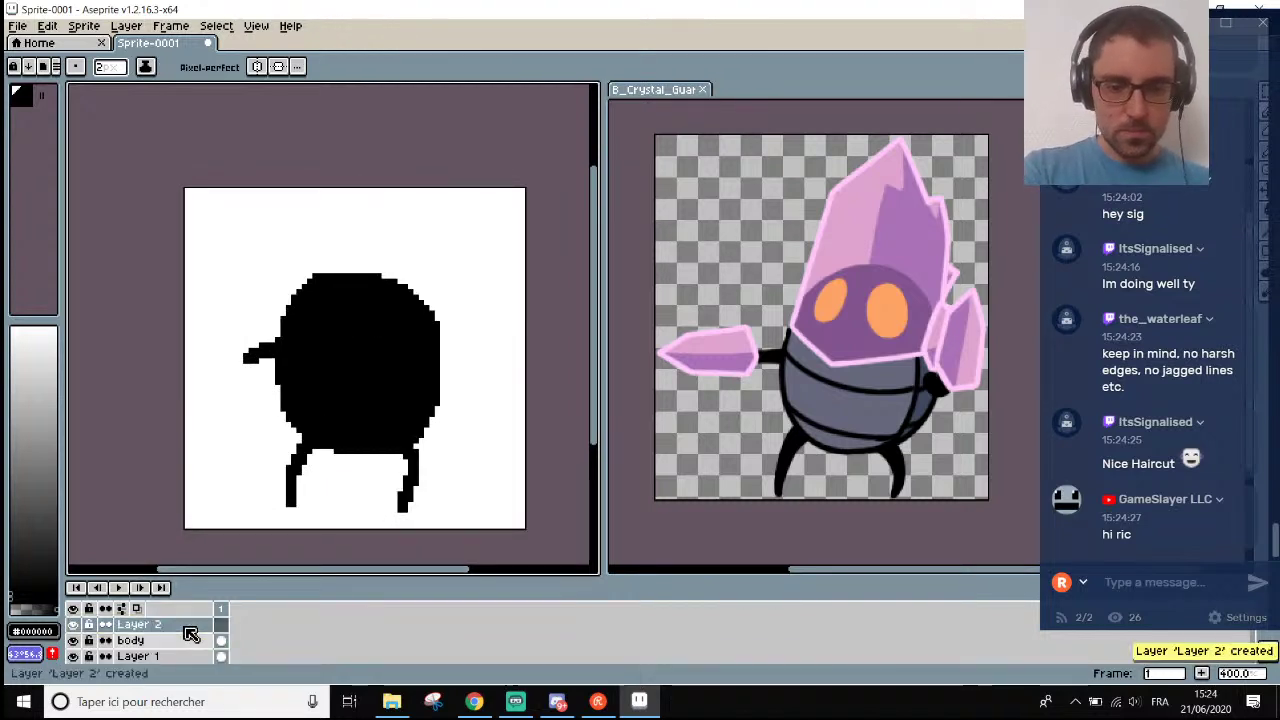
Recolour the whole silhouette on the body layer with a light orange (HSL 32°, 100%, 67%) using the Paint Bucket.
{"action": "left_click", "coordinate": [174, 643]}
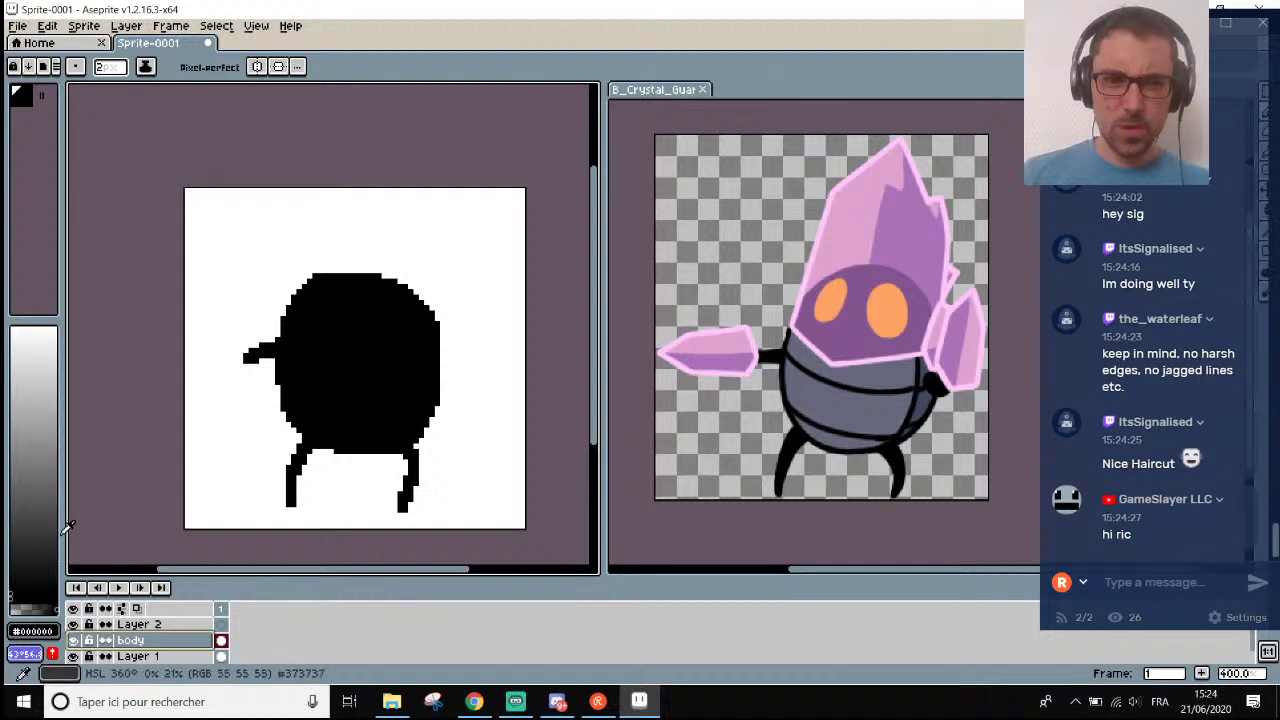
{"action": "left_click_drag", "start_coordinate": [62, 530], "coordinate": [147, 530]}
{"action": "left_click", "coordinate": [76, 631]}
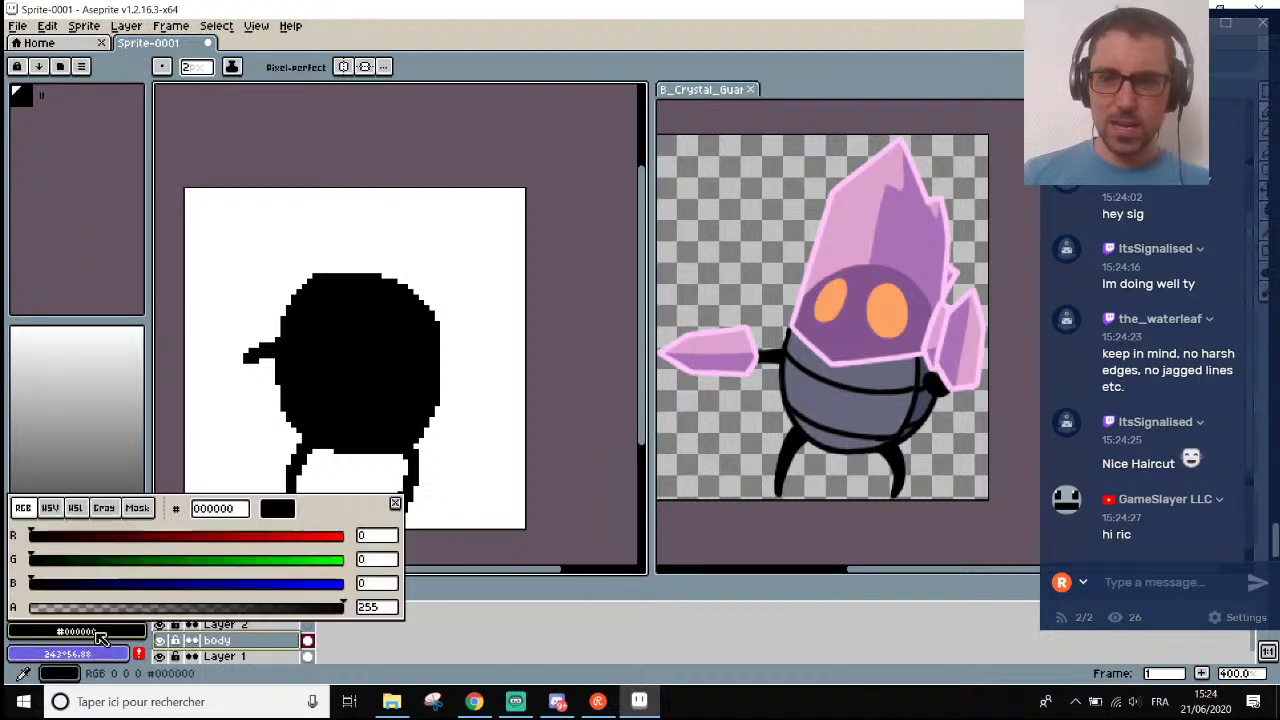
{"action": "left_click", "coordinate": [75, 508]}
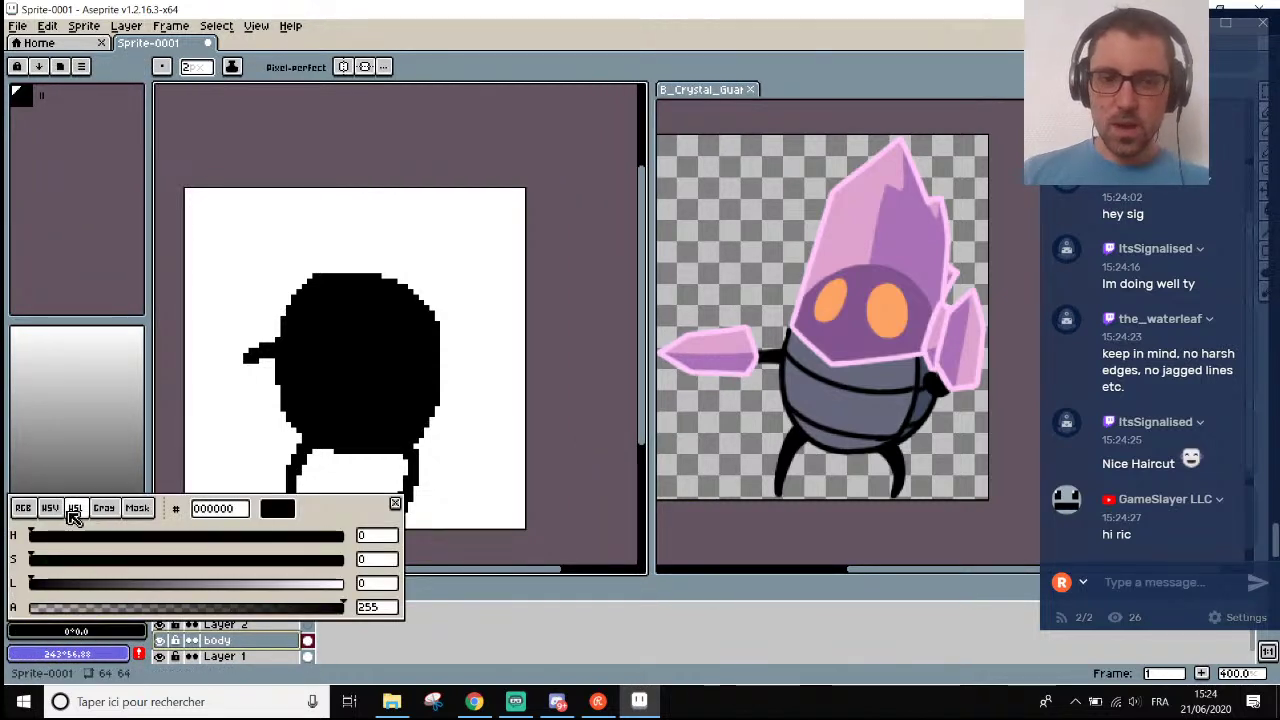
{"action": "left_click", "coordinate": [23, 508]}
{"action": "left_click", "coordinate": [269, 536]}
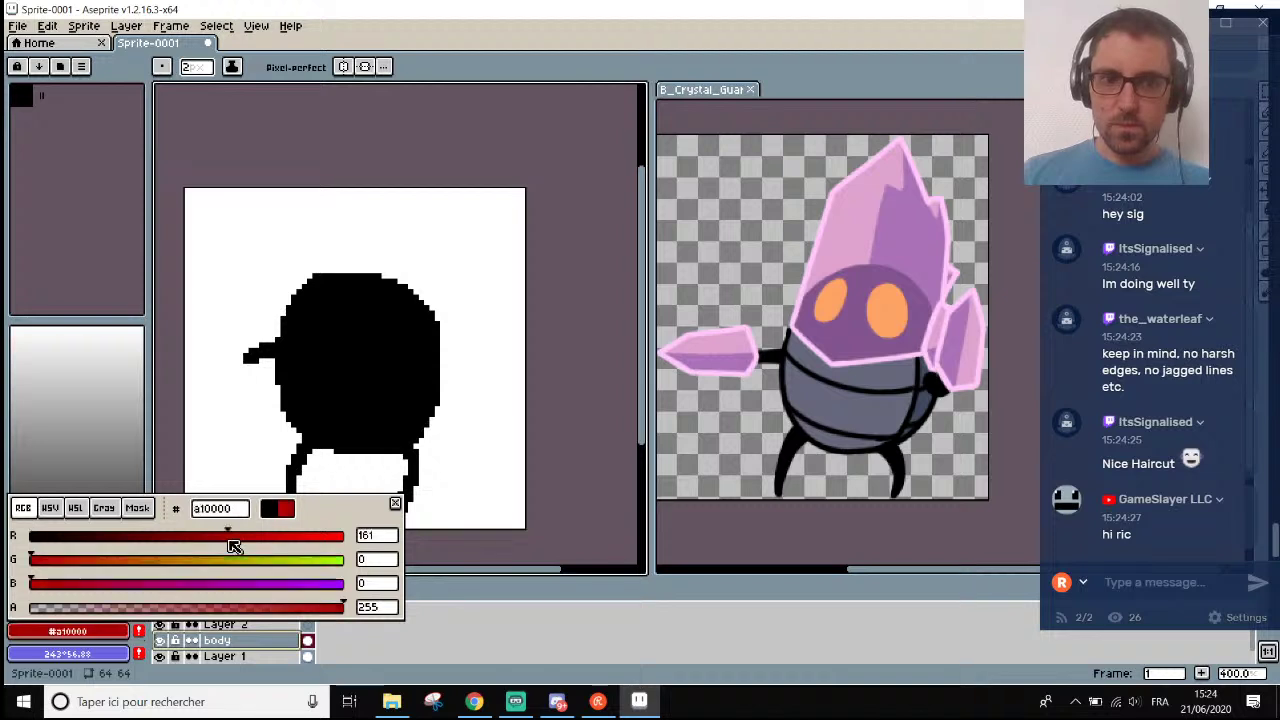
{"action": "left_click", "coordinate": [22, 415]}
{"action": "left_click", "coordinate": [22, 415]}
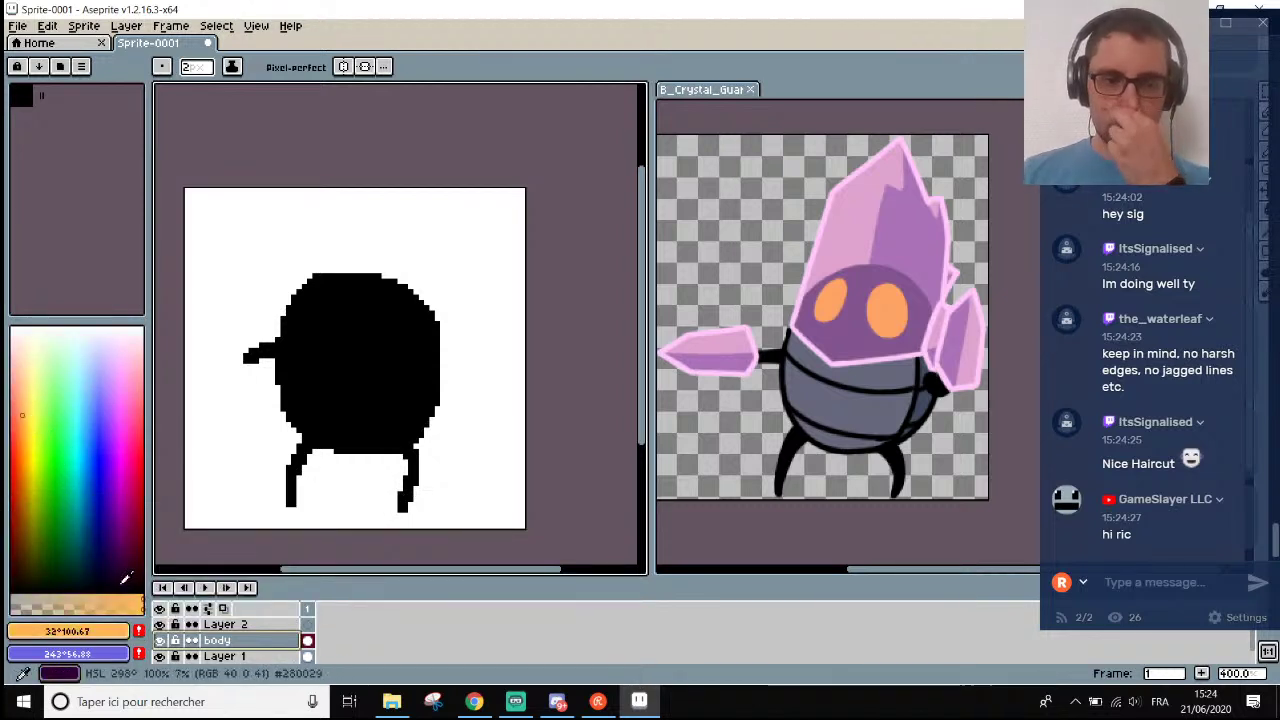
{"action": "key", "text": "g"}
{"action": "left_click", "coordinate": [380, 374]}
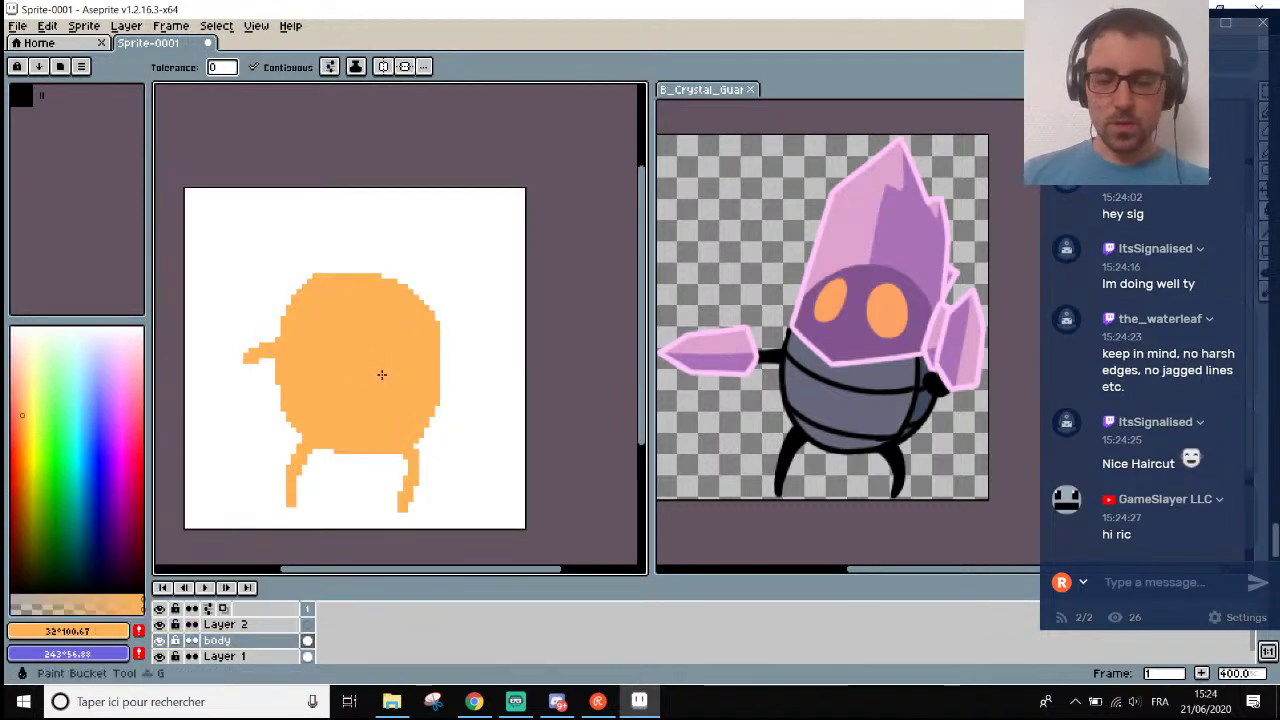
Rename Layer 2 as crystals.
{"action": "double_click", "coordinate": [257, 623]}
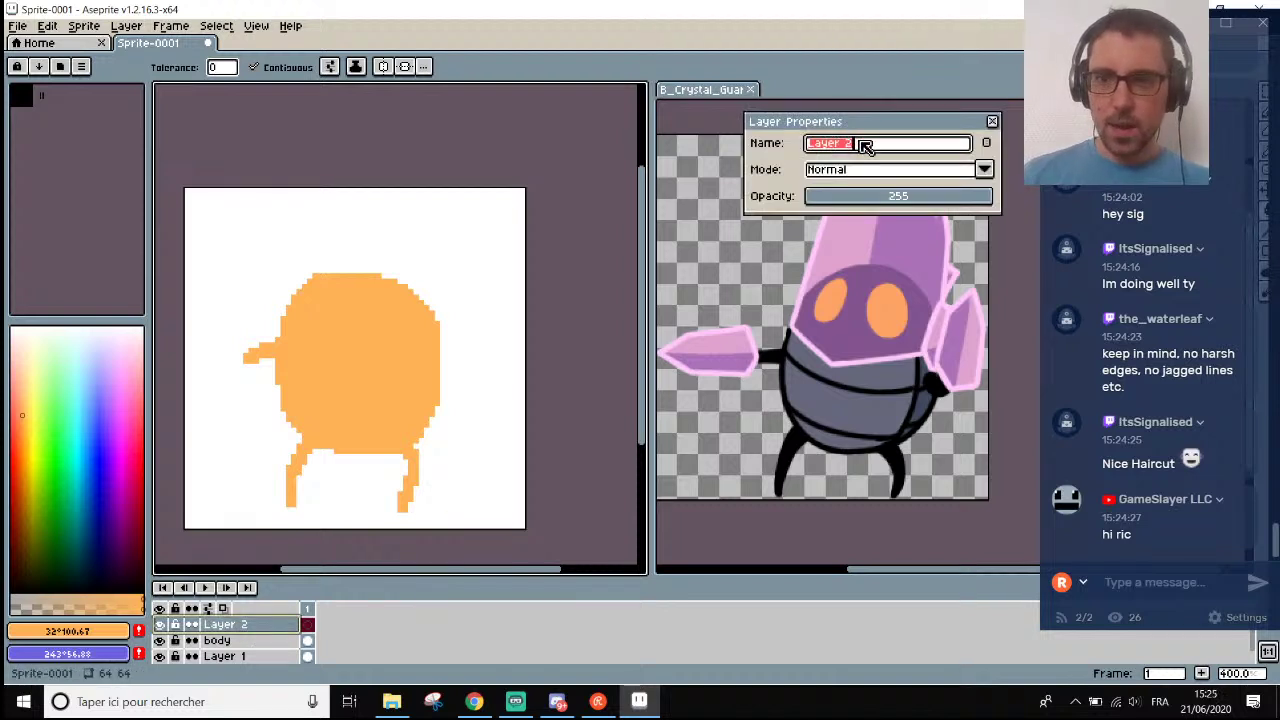
{"action": "type", "text": "C"}
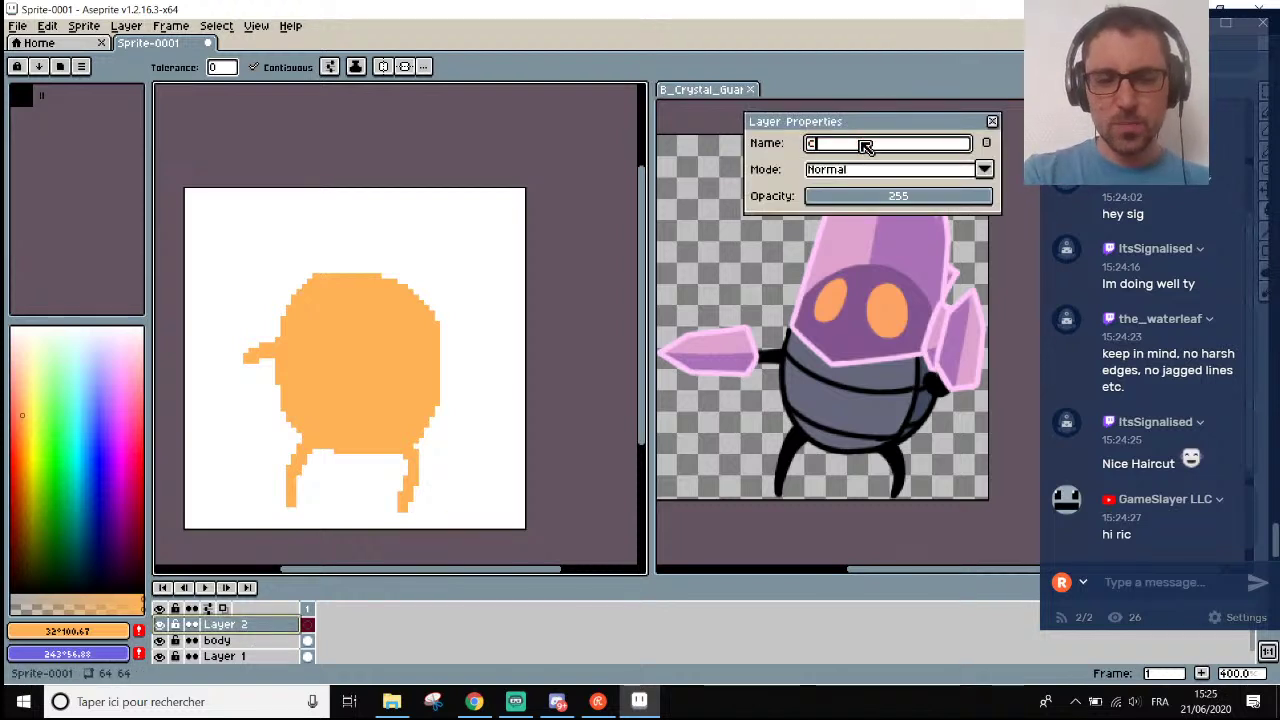
{"action": "type", "text": "rystals"}
{"action": "key", "text": "Return"}
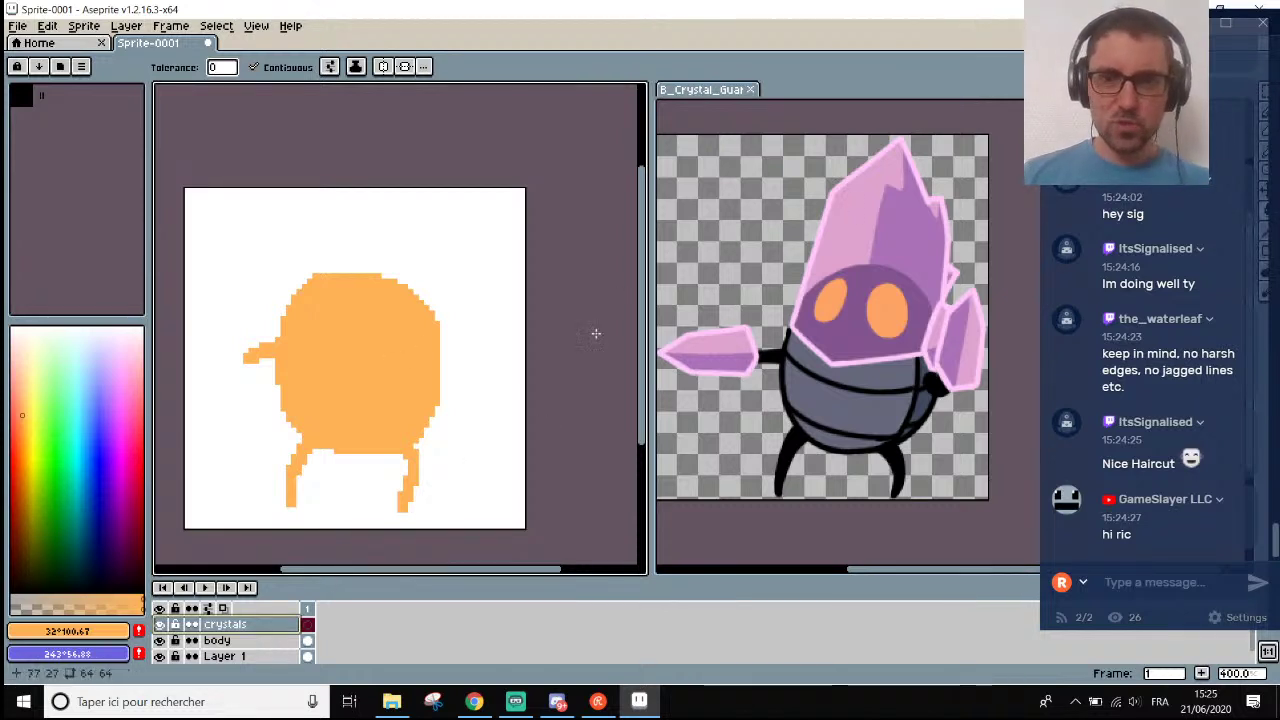
Select the character on the body layer and move it down 2 px, leaving nothing selected.
{"action": "scroll", "coordinate": [537, 320], "scroll_direction": "down", "scroll_amount": 1}
{"action": "scroll", "coordinate": [537, 320], "scroll_direction": "up", "scroll_amount": 1}
{"action": "key", "text": "m"}
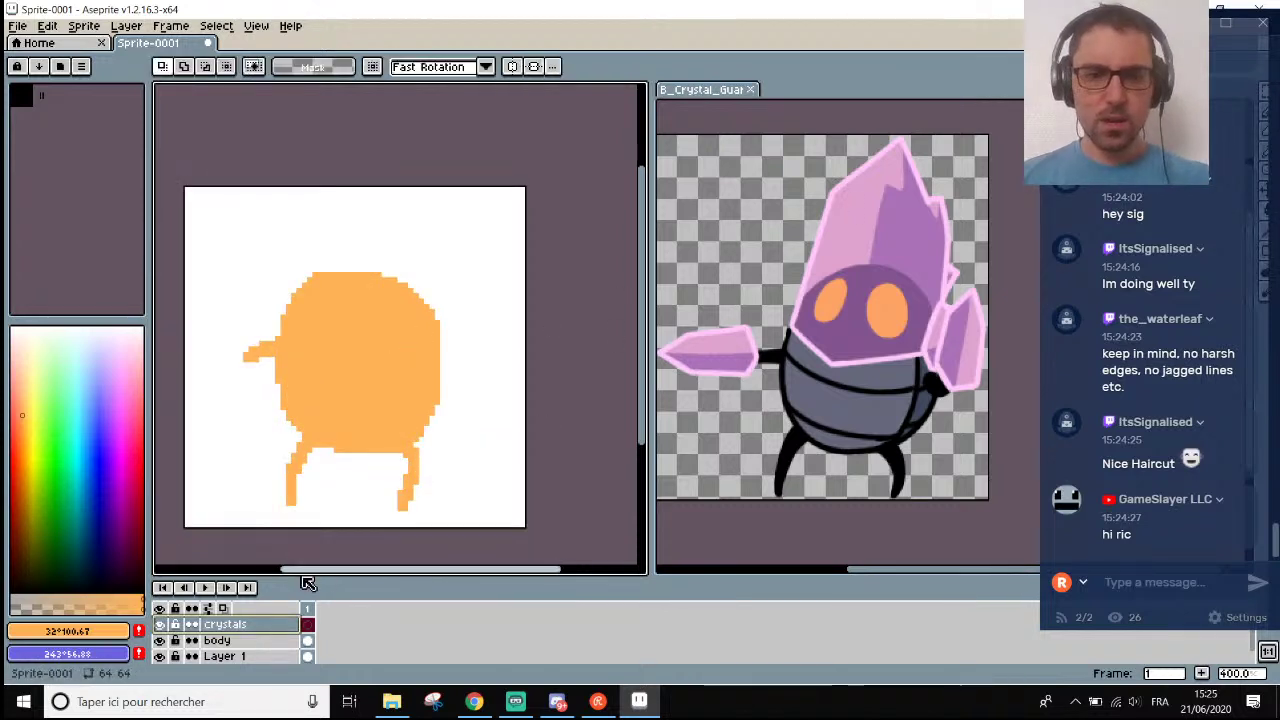
{"action": "left_click", "coordinate": [262, 641]}
{"action": "left_click_drag", "start_coordinate": [197, 227], "coordinate": [522, 562]}
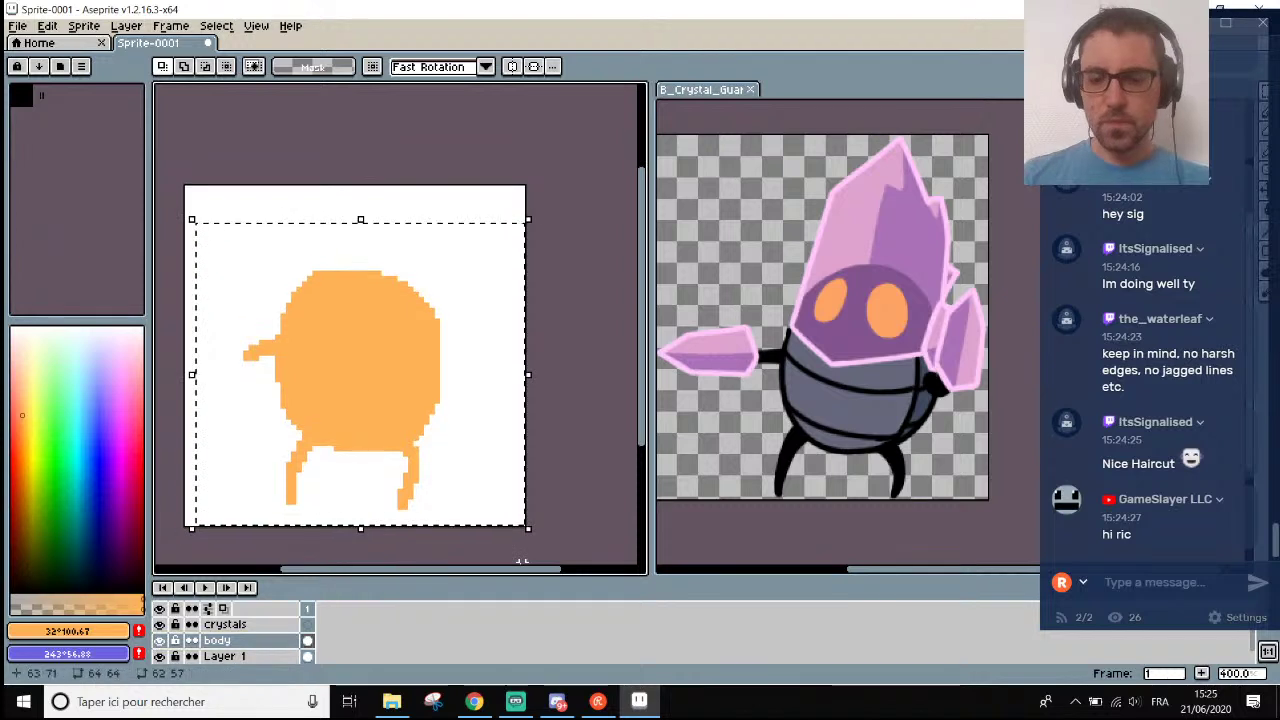
{"action": "key", "text": "Down"}
{"action": "key", "text": "Down"}
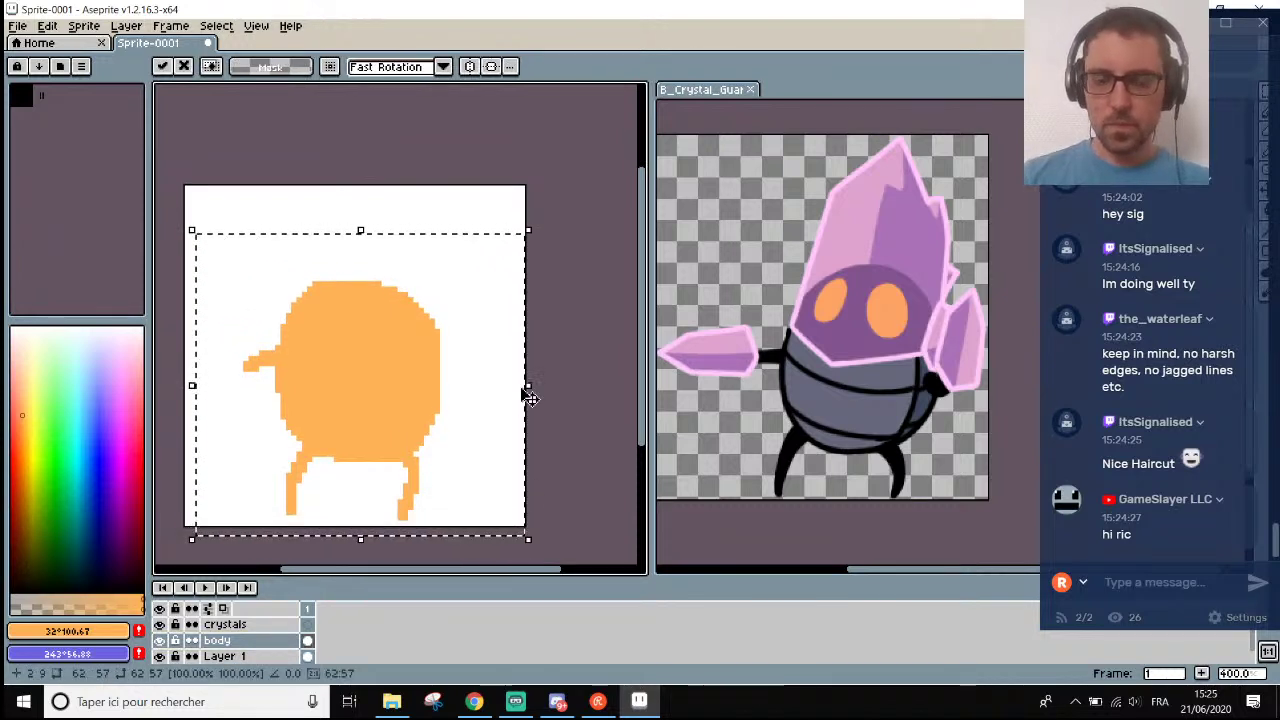
{"action": "key", "text": "ctrl+d"}
Examine the orange body silhouette at several magnifications against the Crystal Guardian reference.
{"action": "scroll", "coordinate": [404, 331], "scroll_direction": "up", "scroll_amount": 1}
{"action": "scroll", "coordinate": [404, 331], "scroll_direction": "down", "scroll_amount": 1}
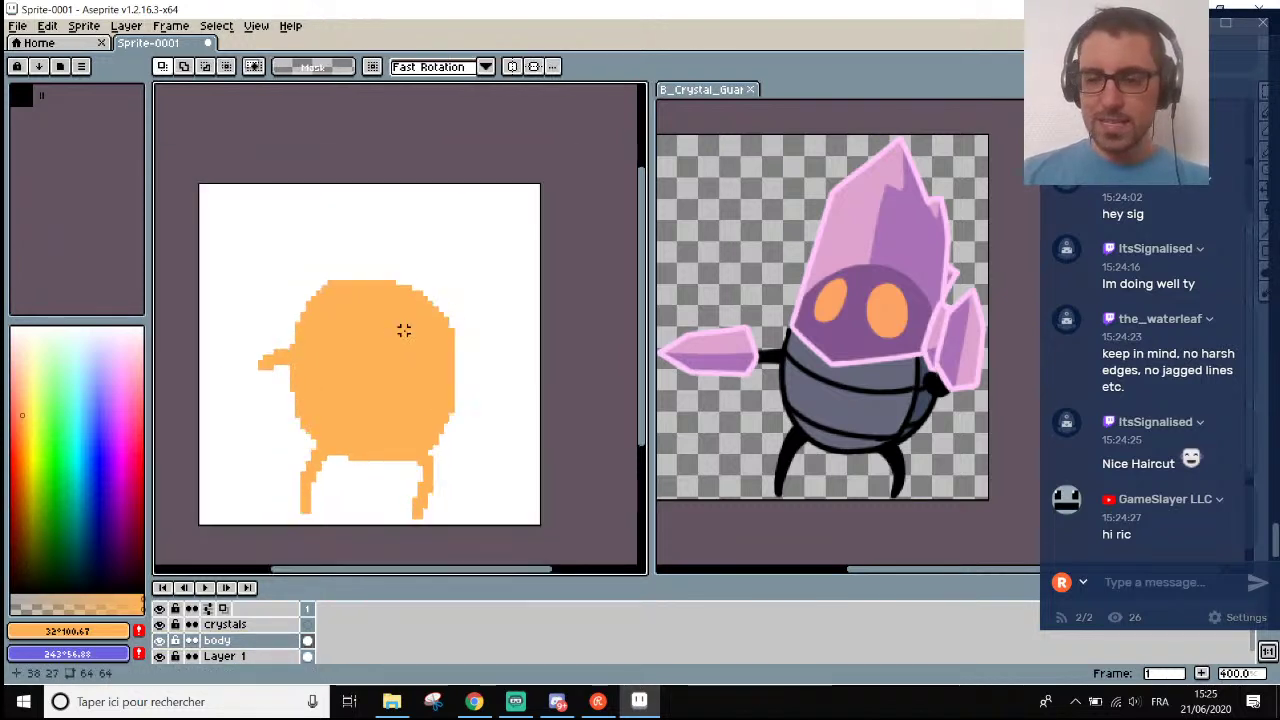
{"action": "scroll", "coordinate": [404, 331], "scroll_direction": "up", "scroll_amount": 1}
{"action": "scroll", "coordinate": [404, 331], "scroll_direction": "down", "scroll_amount": 1}
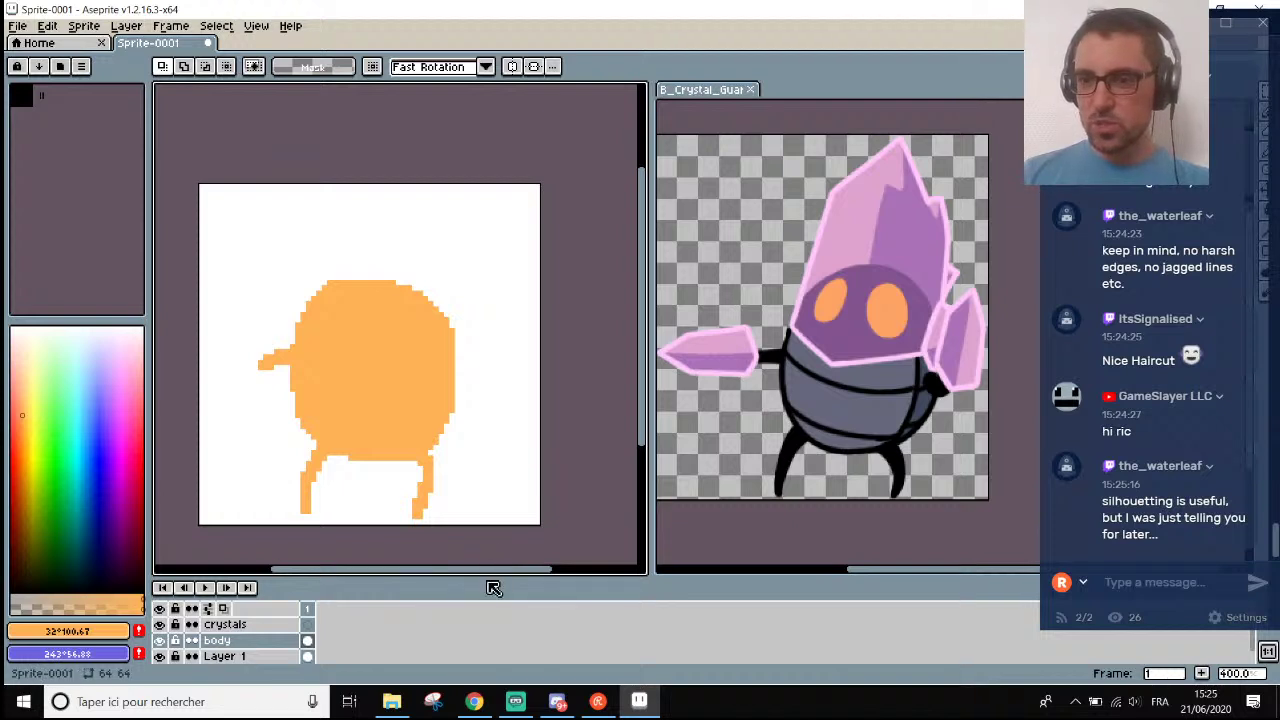
{"action": "left_click_drag", "start_coordinate": [492, 578], "coordinate": [477, 574]}
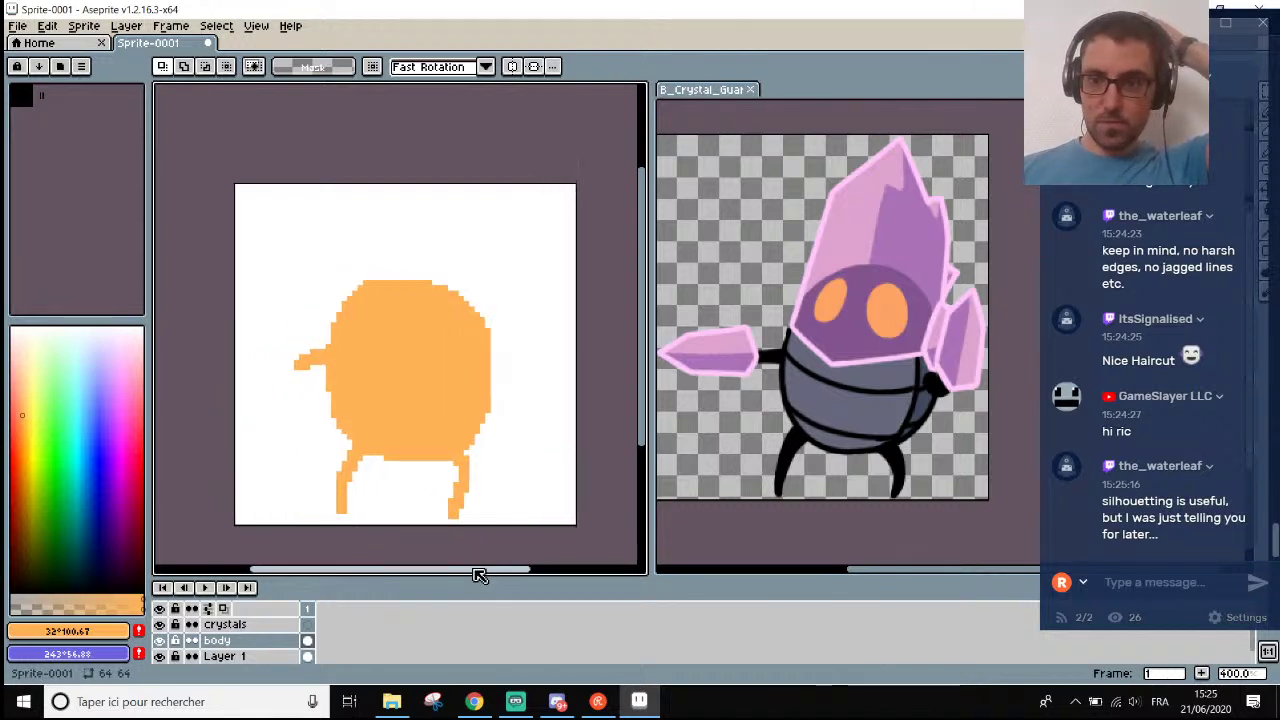
{"action": "scroll", "coordinate": [466, 516], "scroll_direction": "up", "scroll_amount": 2}
{"action": "scroll", "coordinate": [466, 516], "scroll_direction": "down", "scroll_amount": 1}
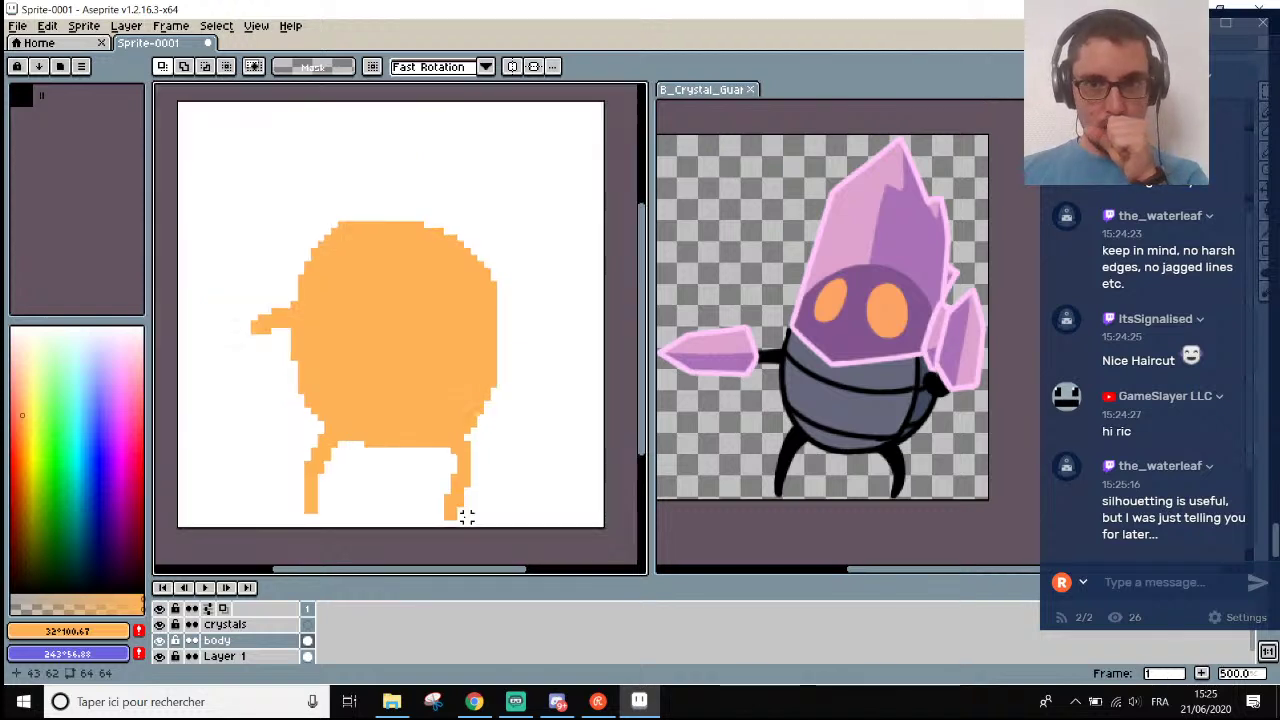
{"action": "scroll", "coordinate": [466, 516], "scroll_direction": "up", "scroll_amount": 1}
{"action": "scroll", "coordinate": [360, 300], "scroll_direction": "down", "scroll_amount": 2}
{"action": "scroll", "coordinate": [293, 140], "scroll_direction": "down", "scroll_amount": 2}
{"action": "scroll", "coordinate": [320, 144], "scroll_direction": "up", "scroll_amount": 3}
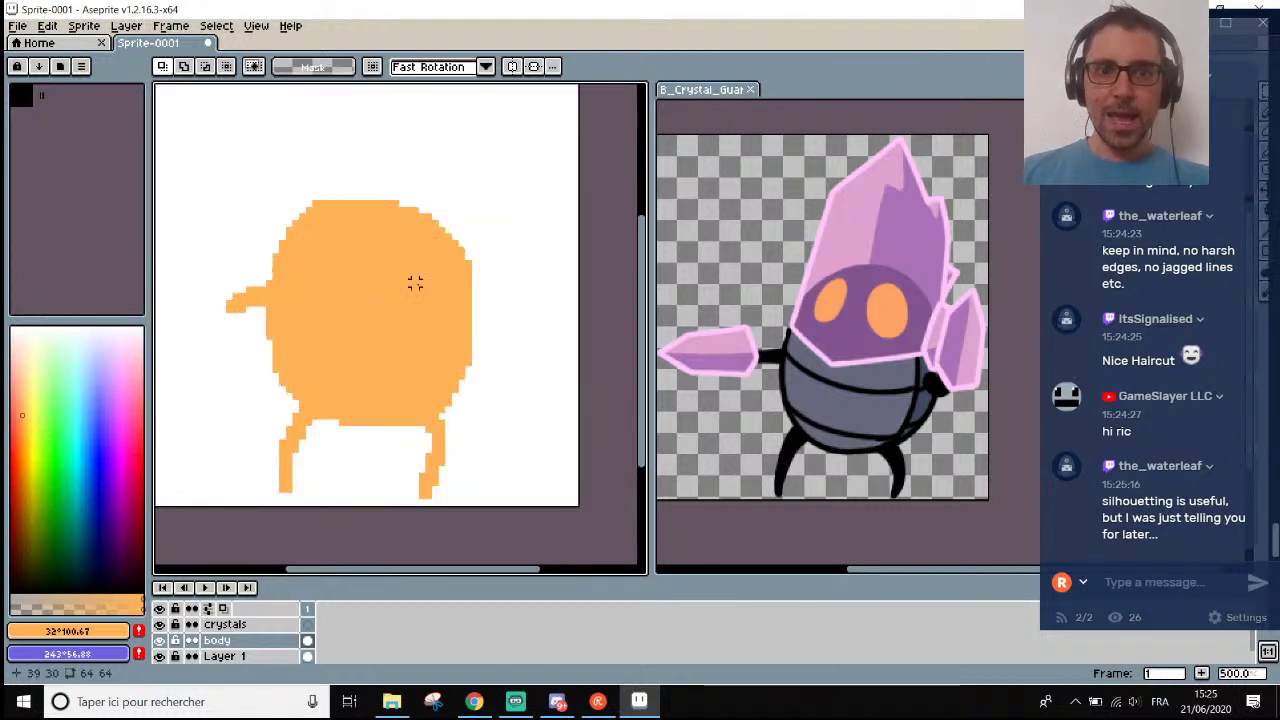
On the crystals layer, draw the head crystal's V-shaped lower edge across the upper body in bright purple (HSL 290°, 100%, 69%).
{"action": "key", "text": "i"}
{"action": "left_click", "coordinate": [240, 624]}
{"action": "left_click_drag", "start_coordinate": [75, 382], "coordinate": [121, 404]}
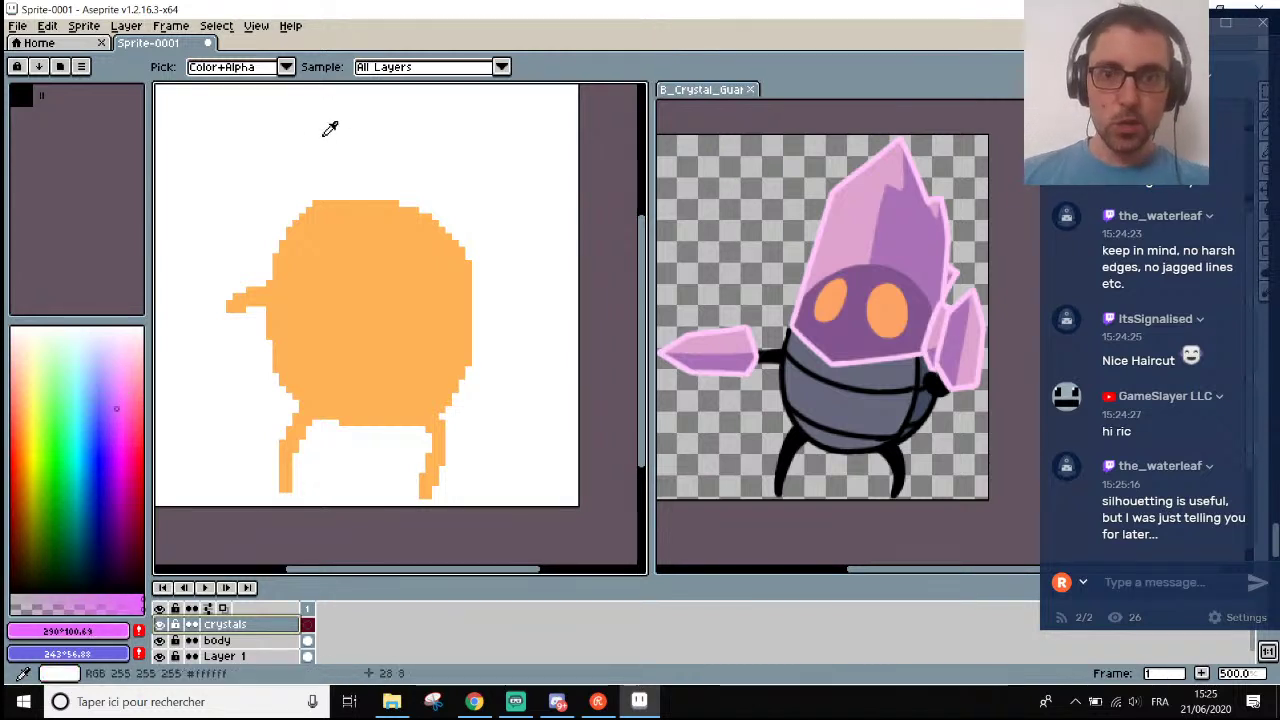
{"action": "key", "text": "b"}
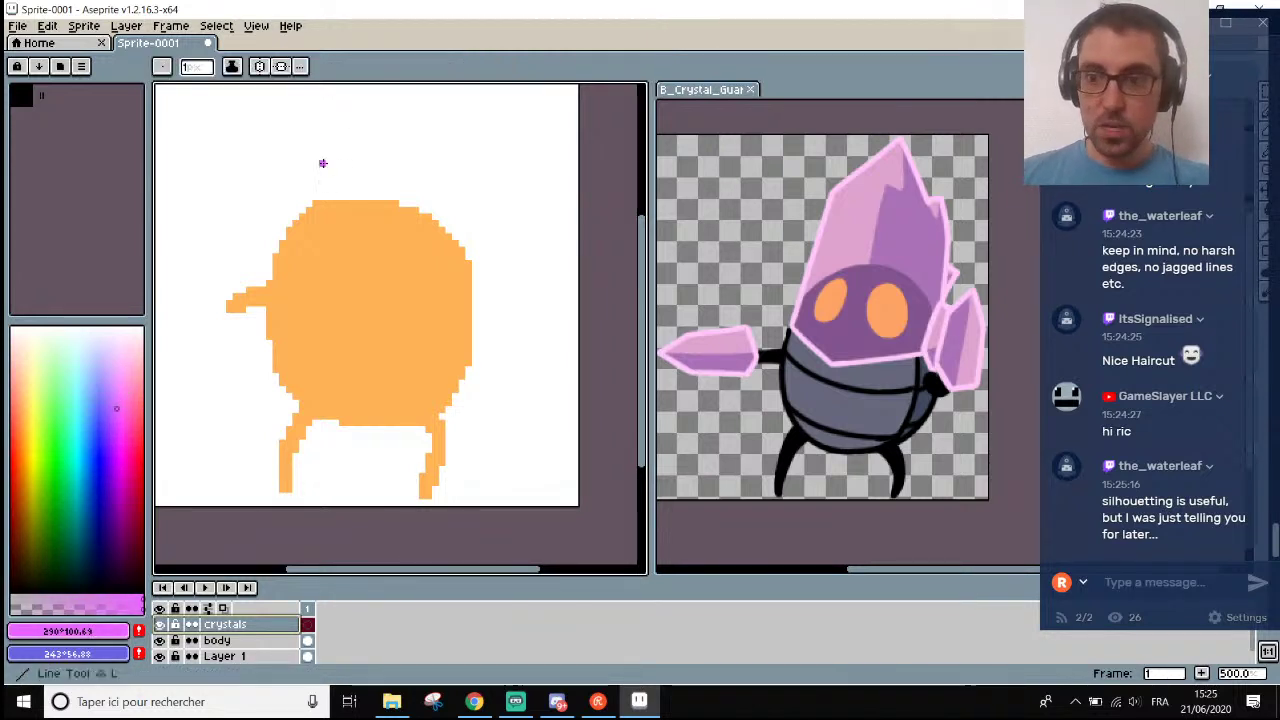
{"action": "left_click", "coordinate": [300, 228]}
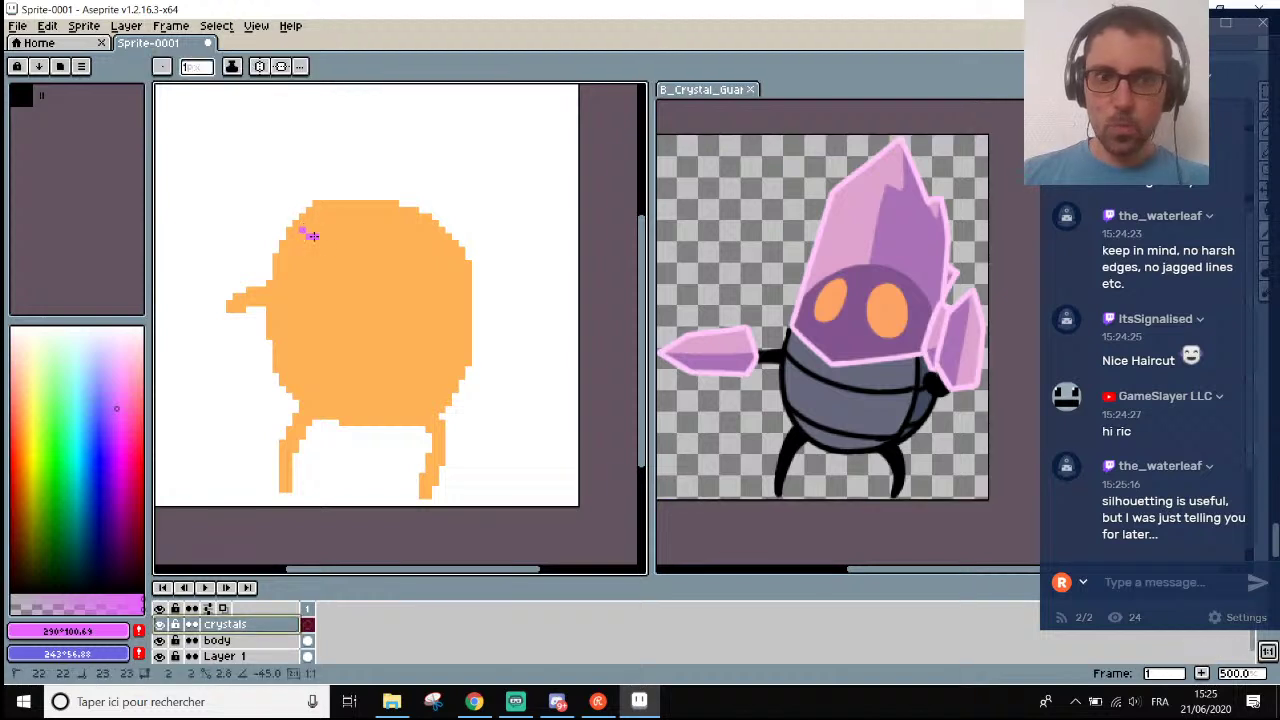
{"action": "left_click_drag", "start_coordinate": [303, 229], "coordinate": [357, 262]}
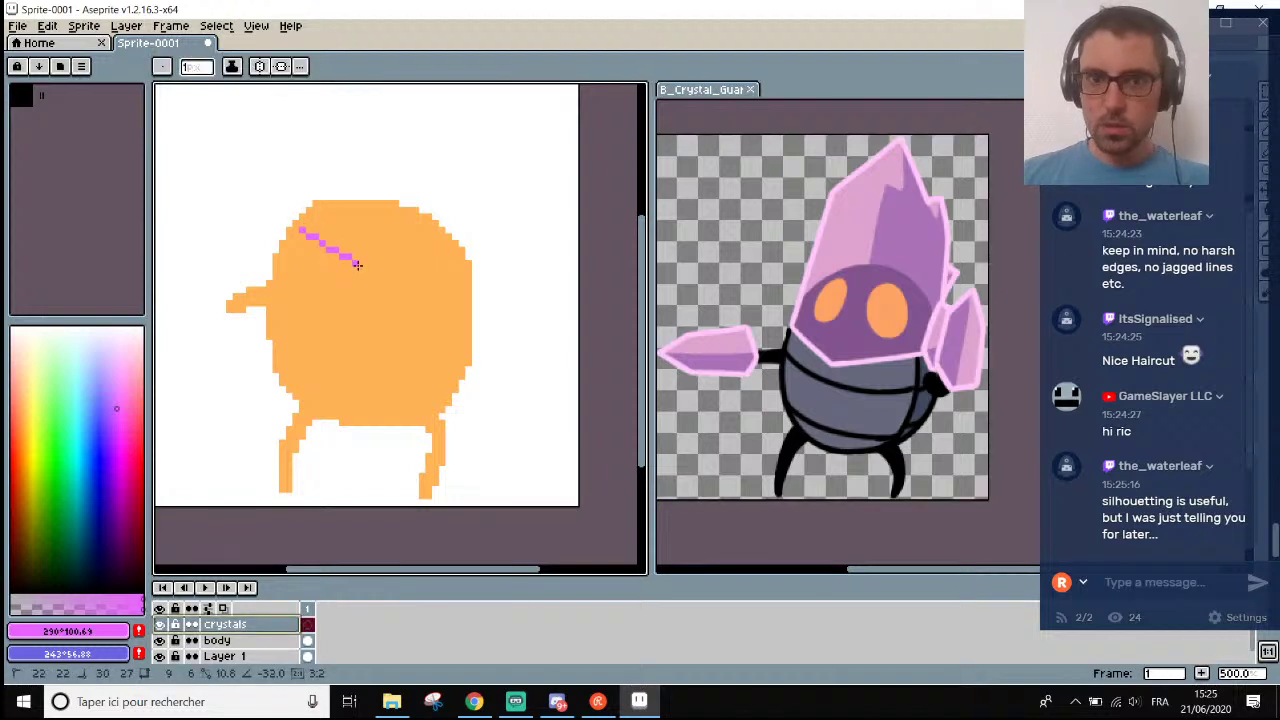
{"action": "left_click", "coordinate": [370, 267], "text": "shift"}
{"action": "left_click", "coordinate": [455, 237], "text": "shift"}
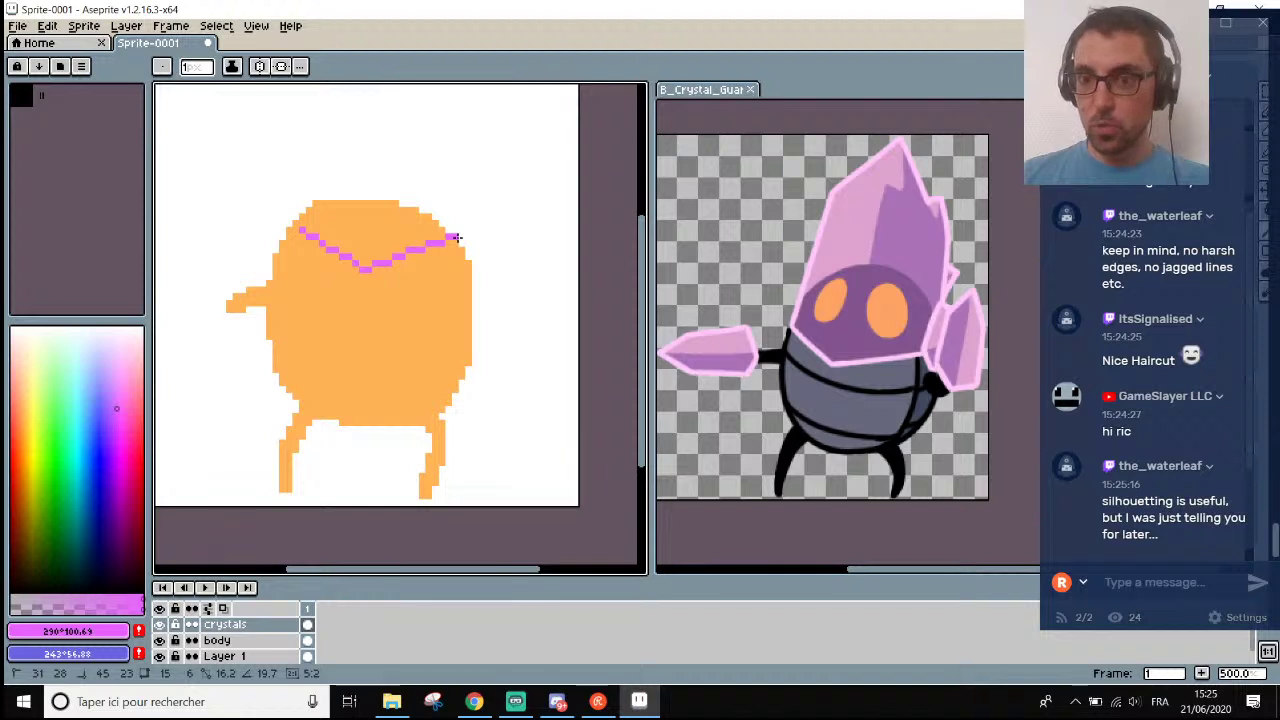
Extend the crystal outline with straight lines up its left side, over the pointed peak and partway down the right slope.
{"action": "scroll", "coordinate": [455, 237], "scroll_direction": "down", "scroll_amount": 2}
{"action": "scroll", "coordinate": [443, 191], "scroll_direction": "up", "scroll_amount": 1}
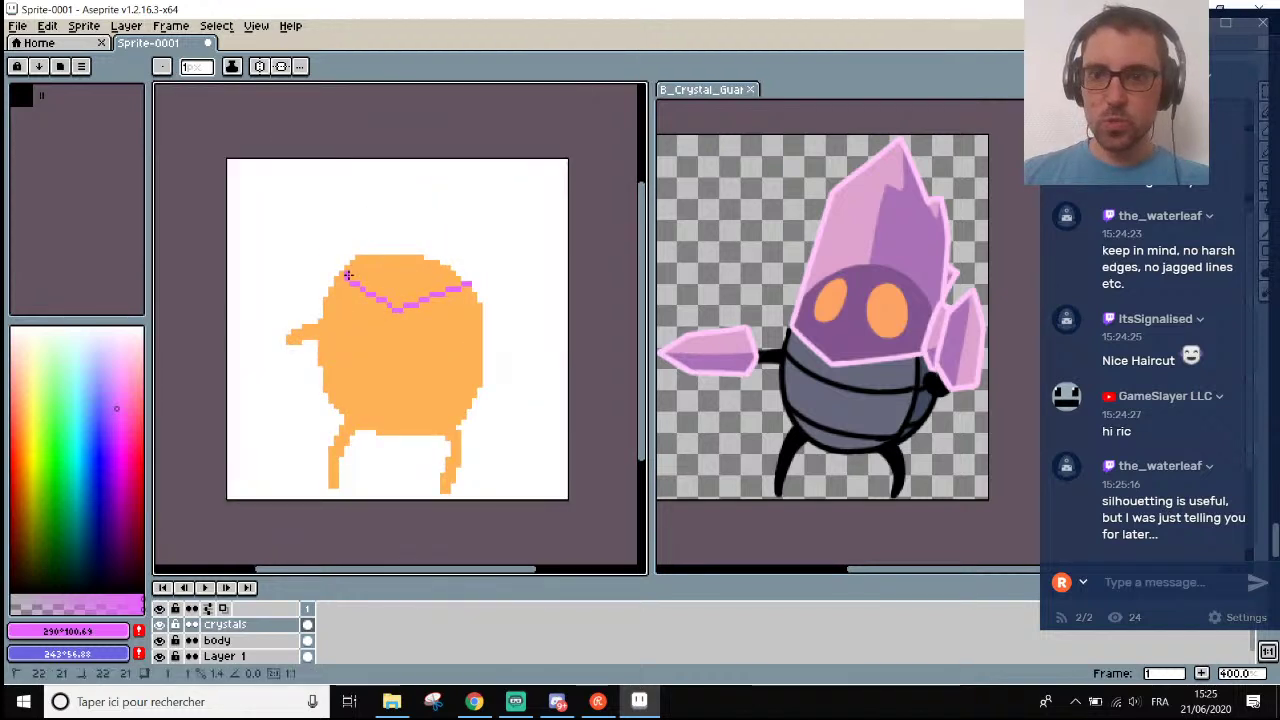
{"action": "left_click_drag", "start_coordinate": [348, 275], "coordinate": [362, 200]}
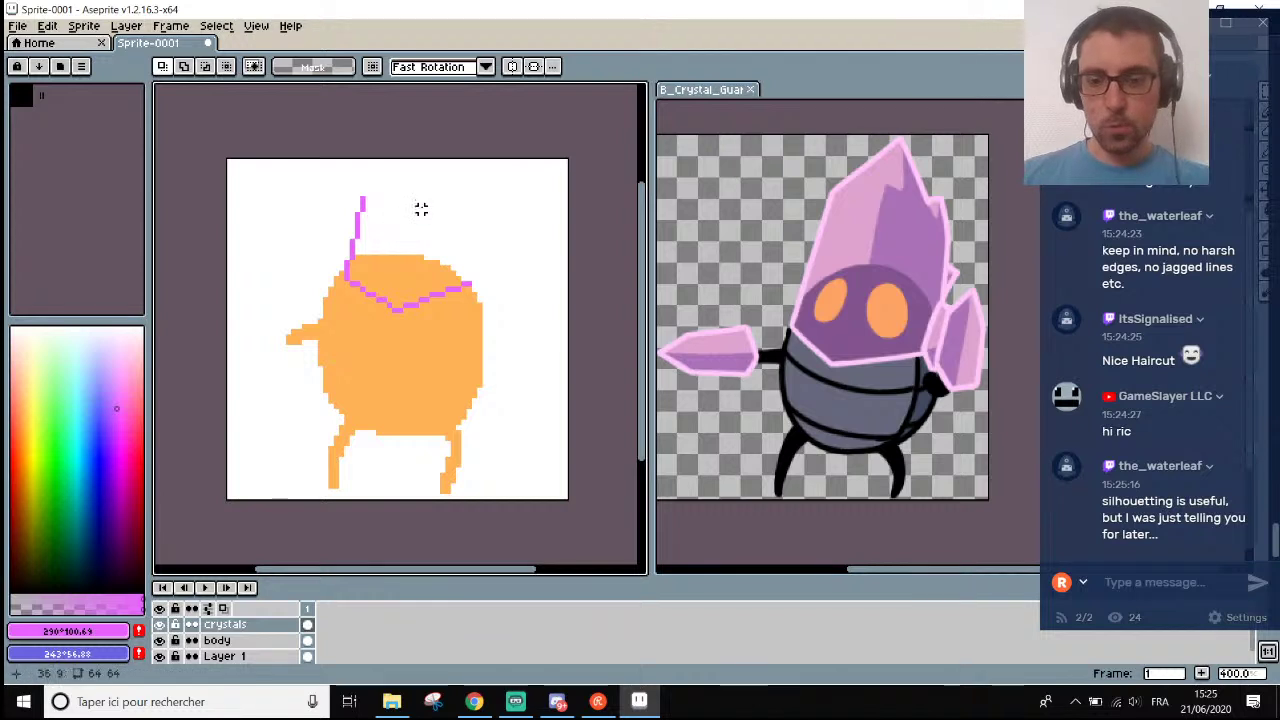
{"action": "key", "text": "i"}
{"action": "scroll", "coordinate": [363, 200], "scroll_direction": "up", "scroll_amount": 2}
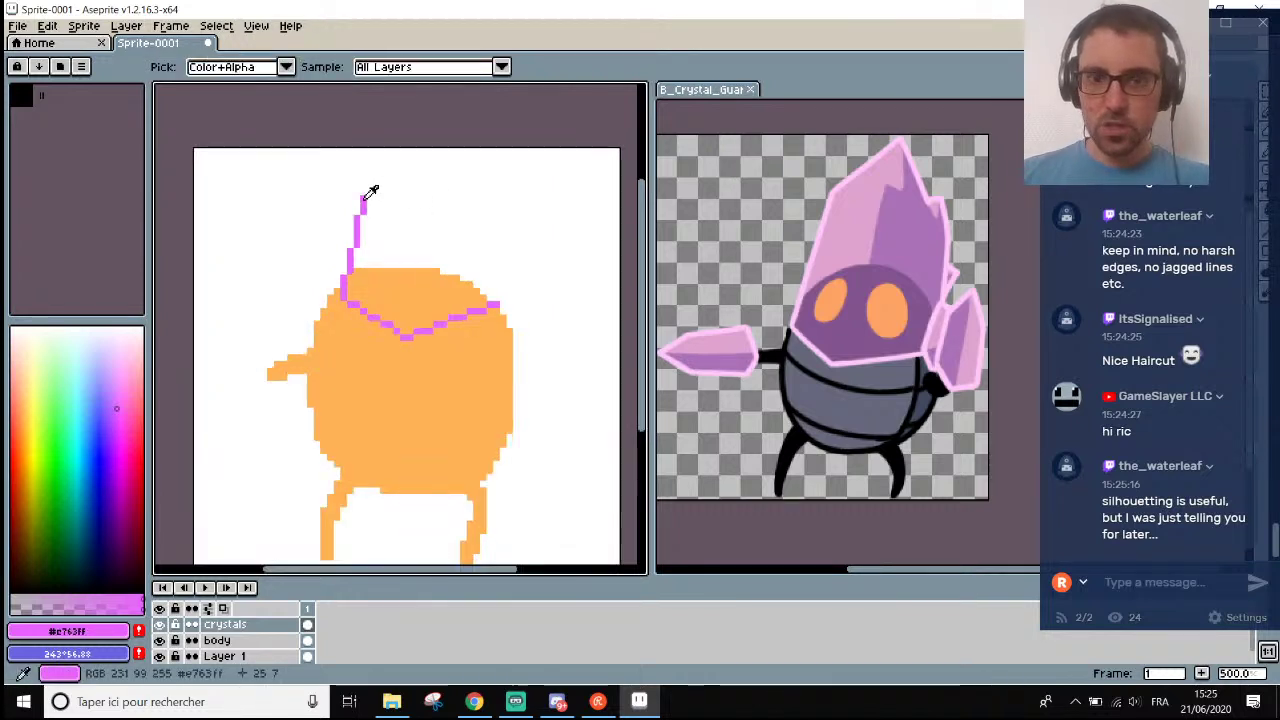
{"action": "key", "text": "l"}
{"action": "scroll", "coordinate": [363, 201], "scroll_direction": "down", "scroll_amount": 1}
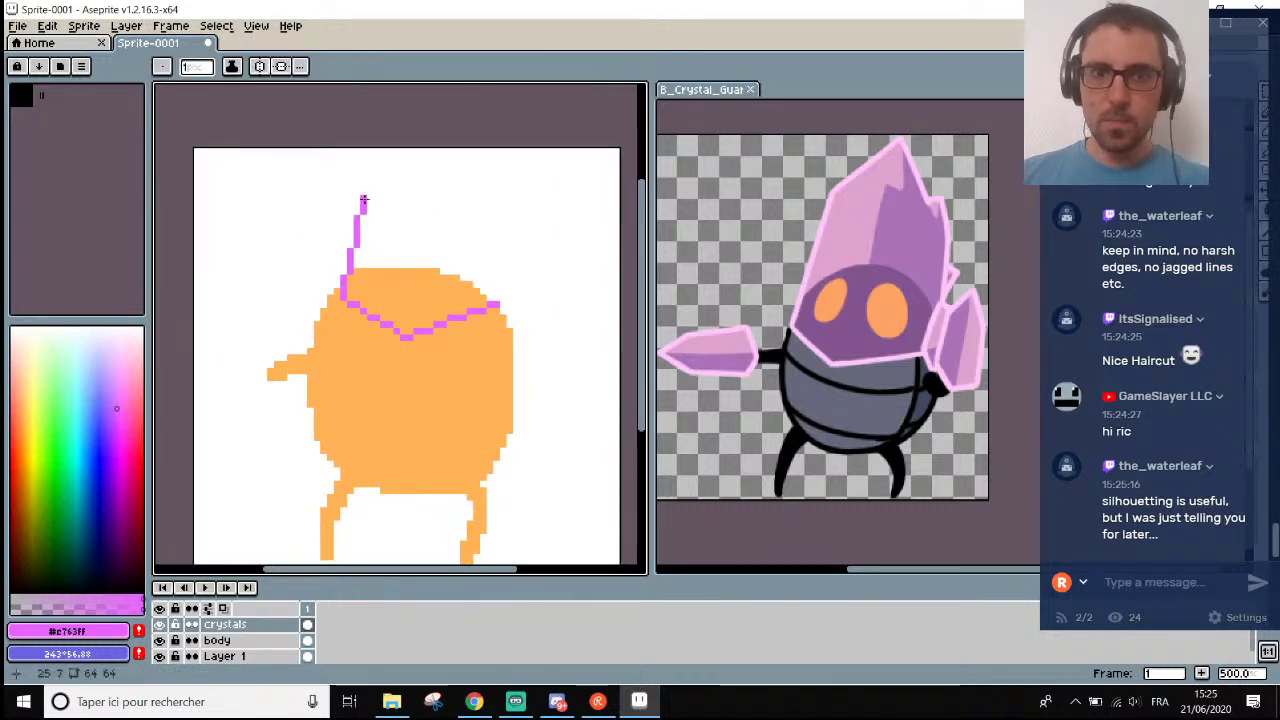
{"action": "left_click_drag", "start_coordinate": [363, 201], "coordinate": [484, 211]}
Draw the small notch and bump on the crystal's right slope and erase the stray pixel at its end.
{"action": "scroll", "coordinate": [484, 211], "scroll_direction": "down", "scroll_amount": 3}
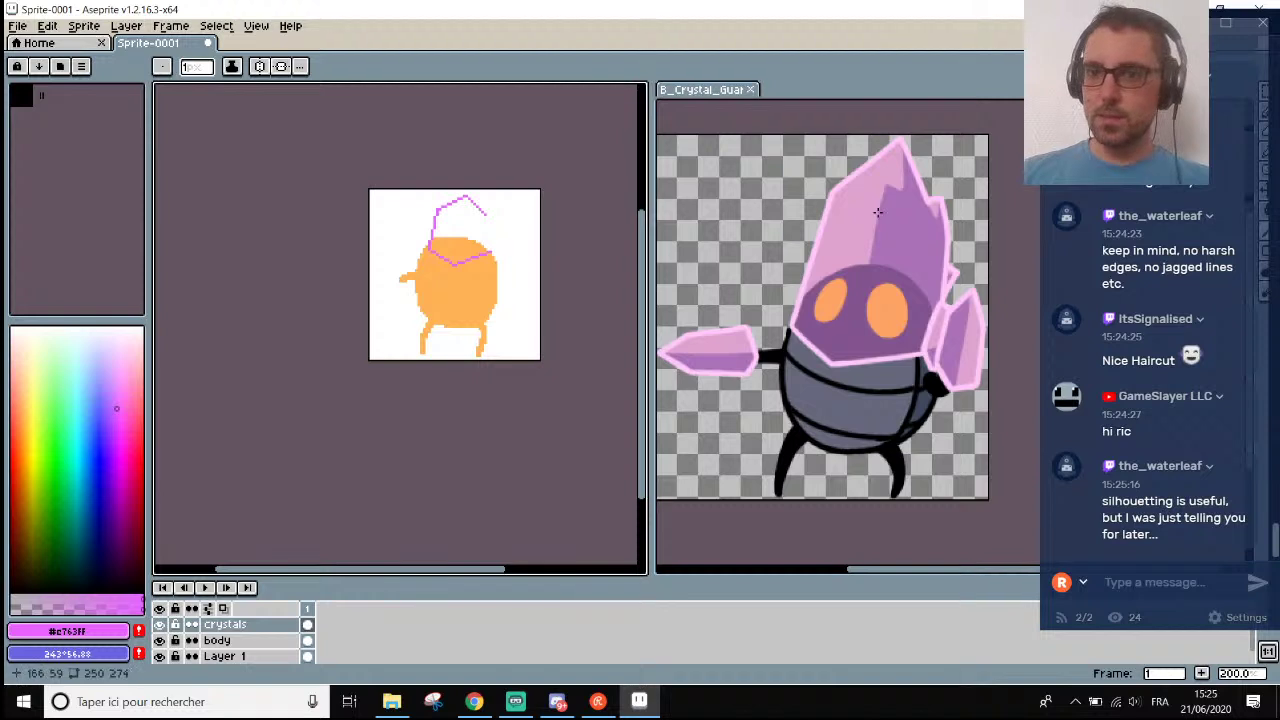
{"action": "scroll", "coordinate": [474, 204], "scroll_direction": "up", "scroll_amount": 1}
{"action": "scroll", "coordinate": [477, 205], "scroll_direction": "up", "scroll_amount": 3}
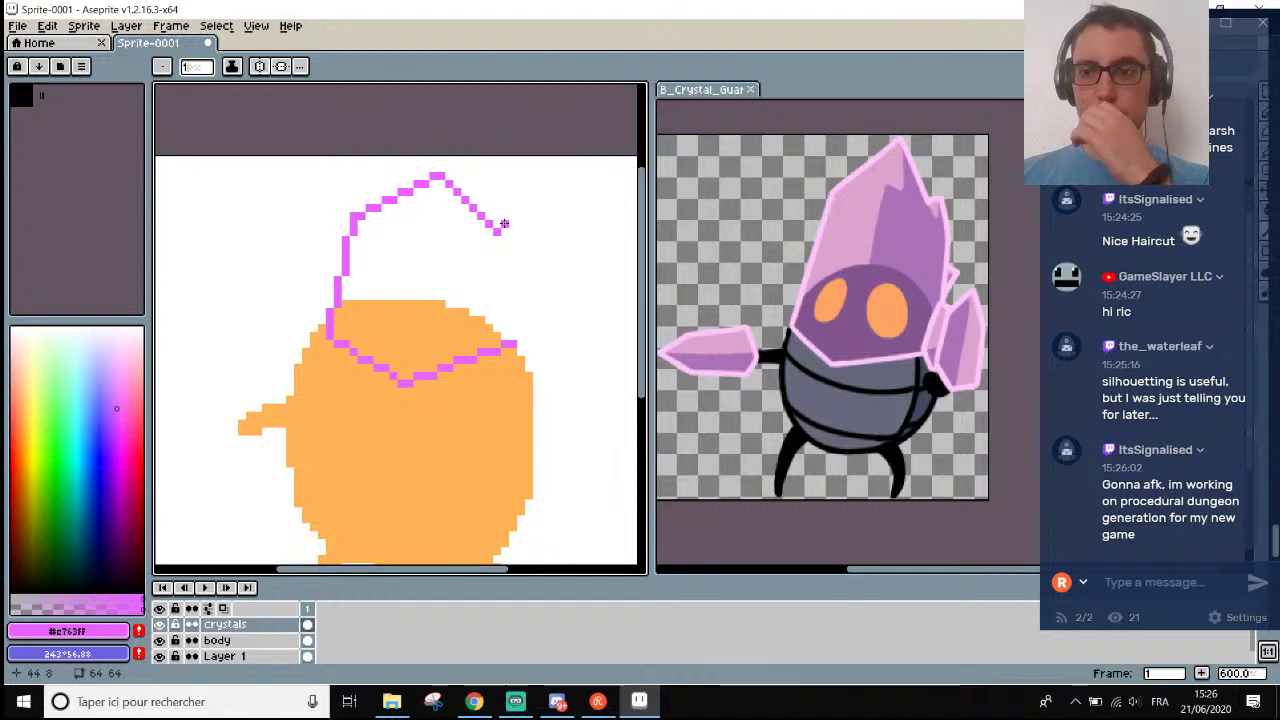
{"action": "left_click_drag", "start_coordinate": [513, 217], "coordinate": [516, 224]}
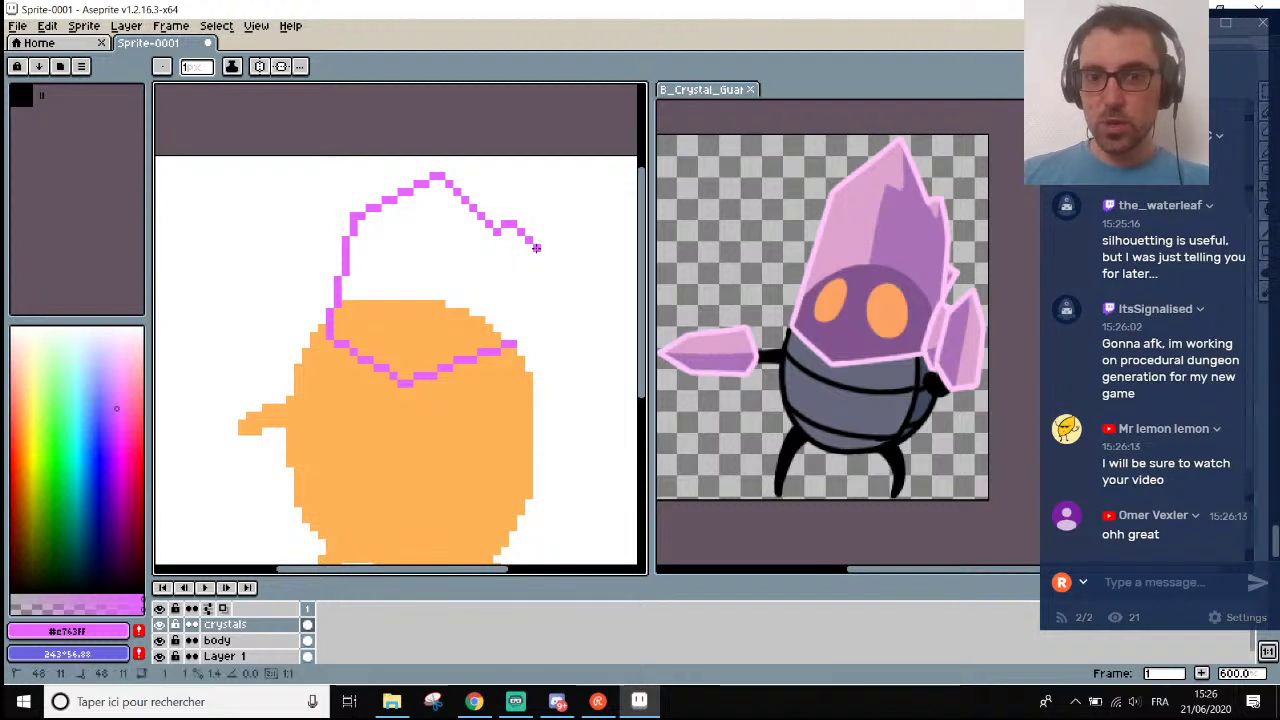
{"action": "key", "text": "e"}
{"action": "left_click_drag", "start_coordinate": [533, 255], "coordinate": [534, 240]}
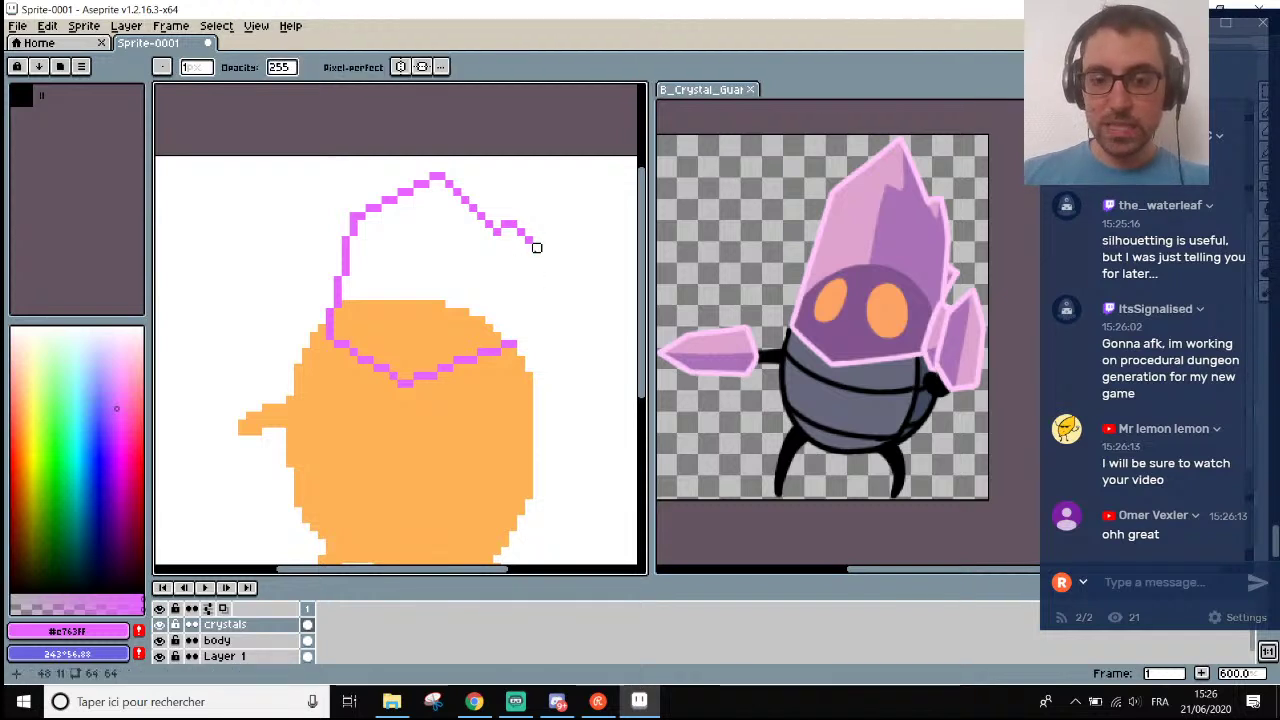
Close the crystal outline with 1 px pencil strokes down its right side to the end of the V-shaped edge.
{"action": "key", "text": "b"}
{"action": "key", "text": "minus"}
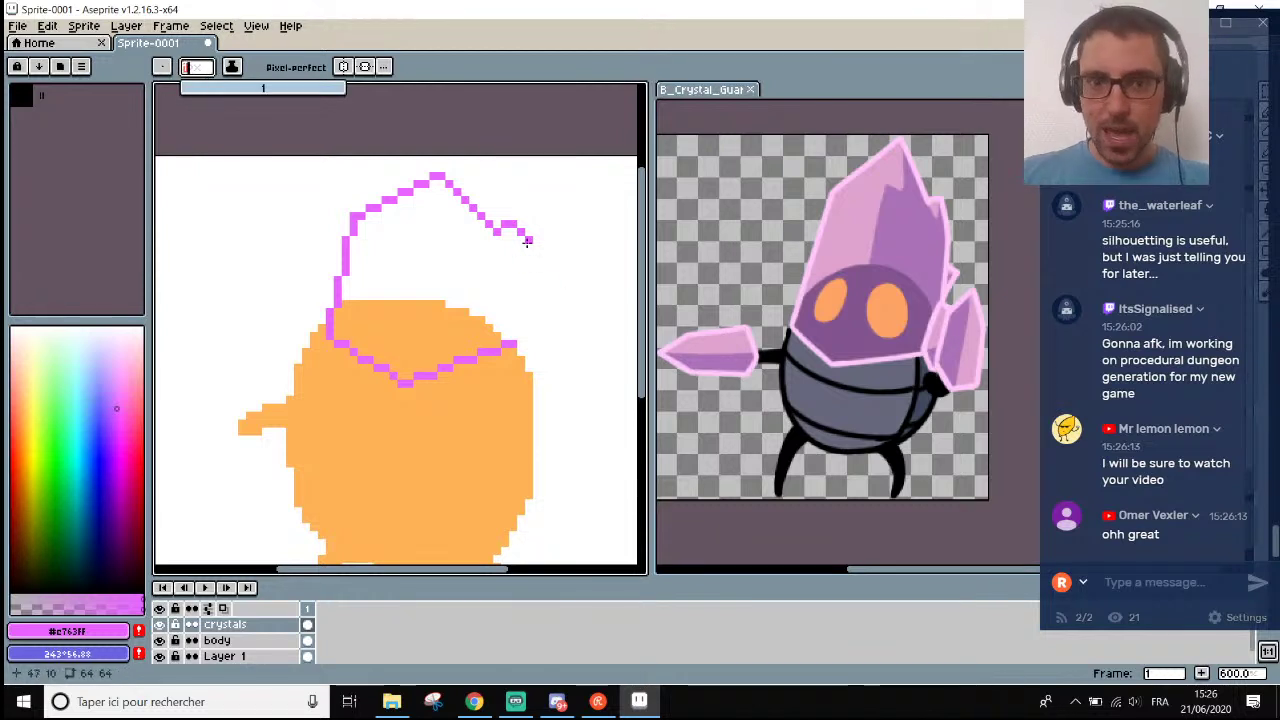
{"action": "scroll", "coordinate": [534, 256], "scroll_direction": "up", "scroll_amount": 1}
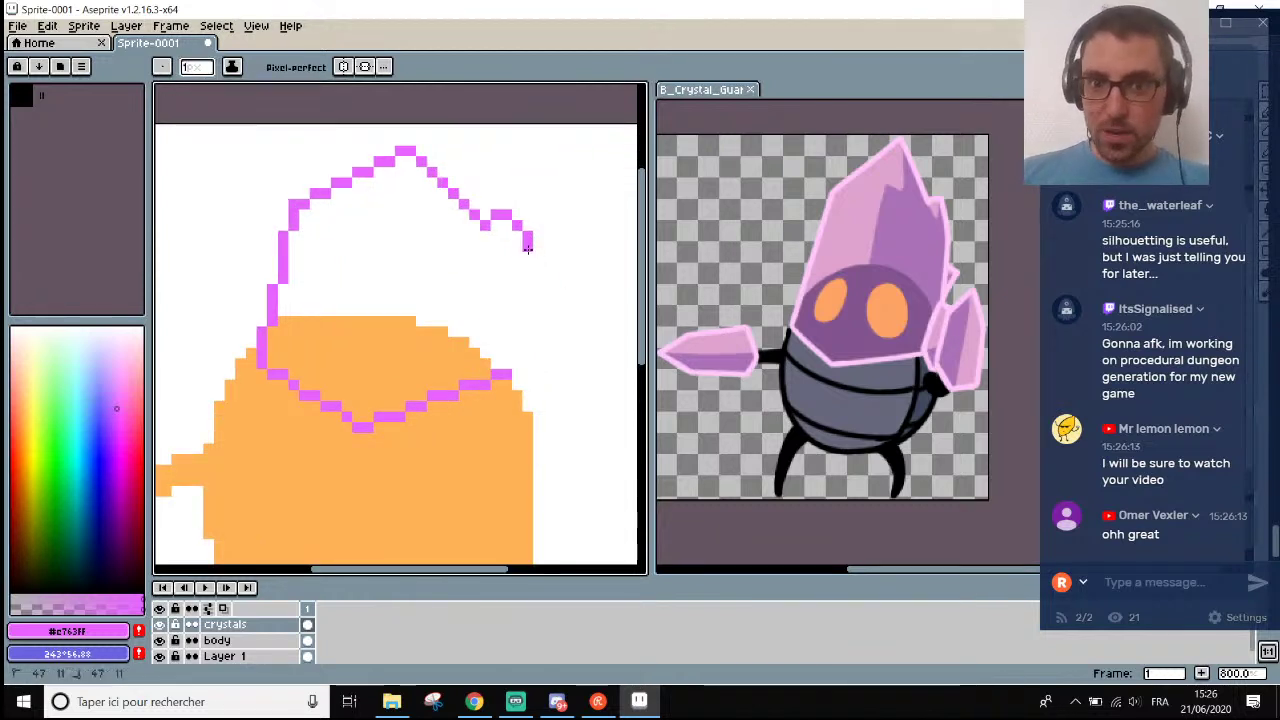
{"action": "left_click_drag", "start_coordinate": [528, 248], "coordinate": [528, 260]}
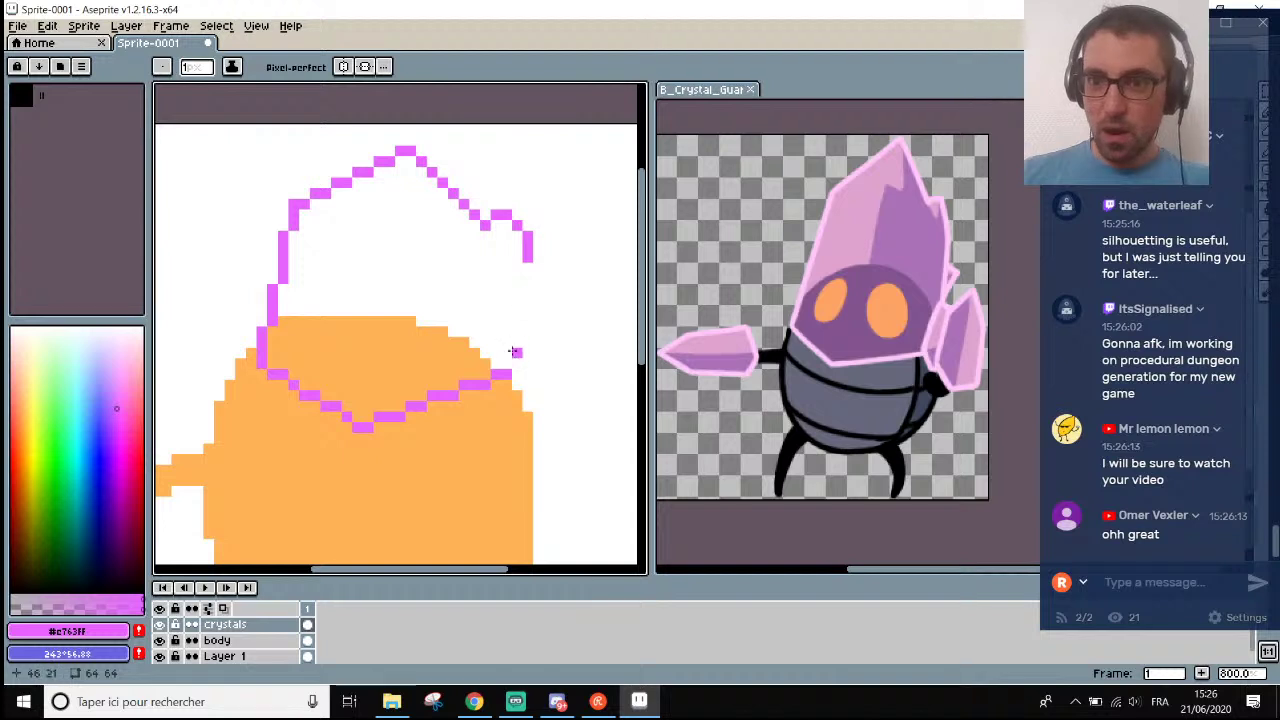
{"action": "left_click_drag", "start_coordinate": [505, 368], "coordinate": [512, 333]}
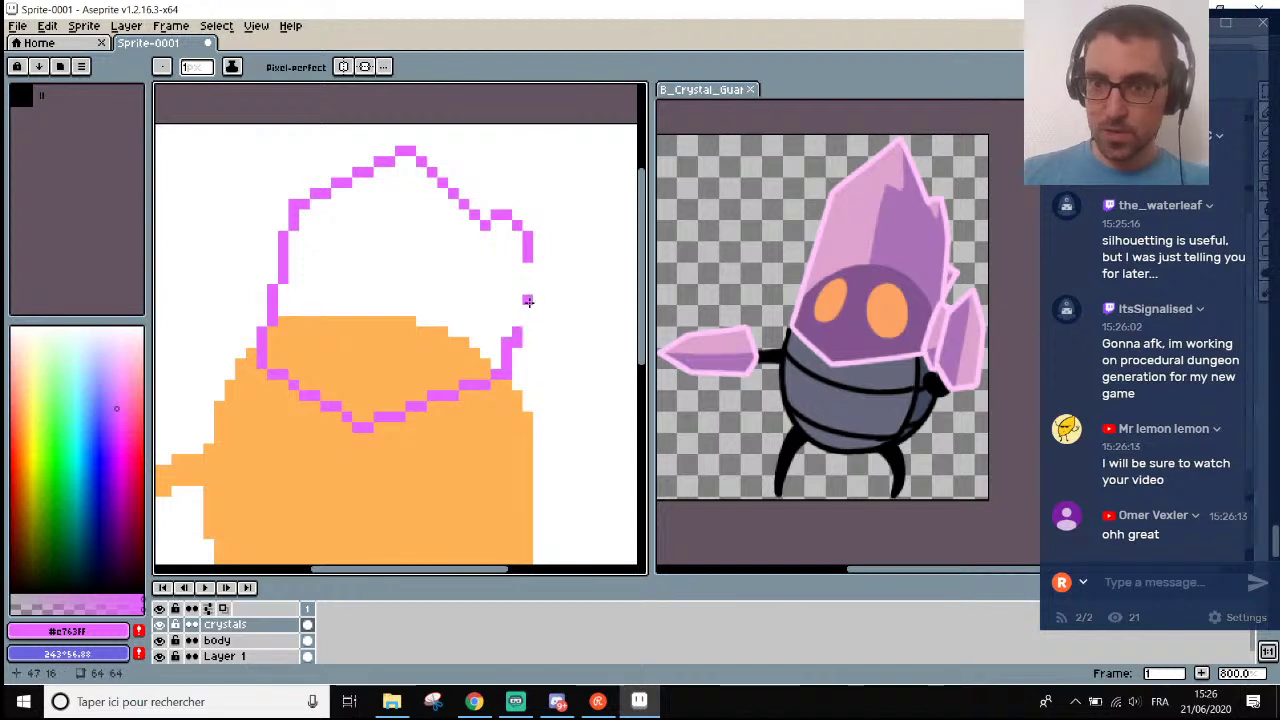
{"action": "left_click_drag", "start_coordinate": [531, 269], "coordinate": [524, 319]}
{"action": "scroll", "coordinate": [524, 319], "scroll_direction": "down", "scroll_amount": 1}
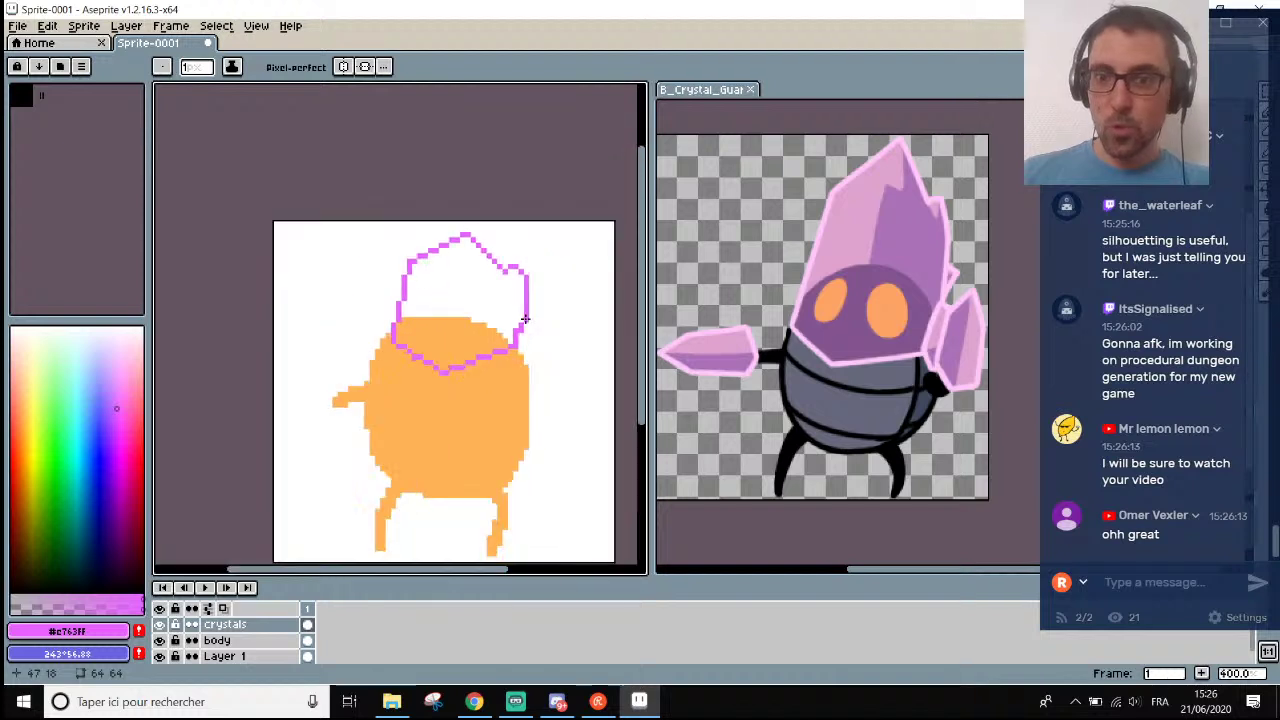
Fill the closed head crystal outline with the same bright purple (#e763ff) using the Paint Bucket.
{"action": "scroll", "coordinate": [468, 287], "scroll_direction": "up", "scroll_amount": 1}
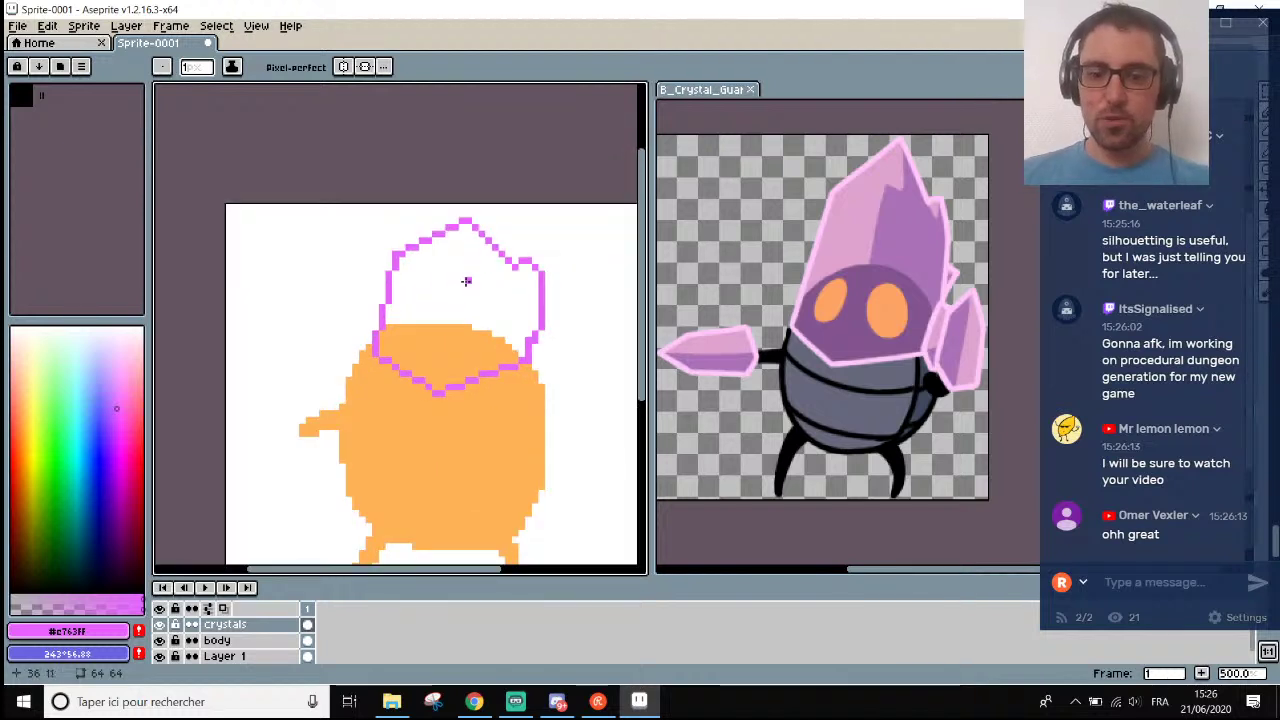
{"action": "key", "text": "i"}
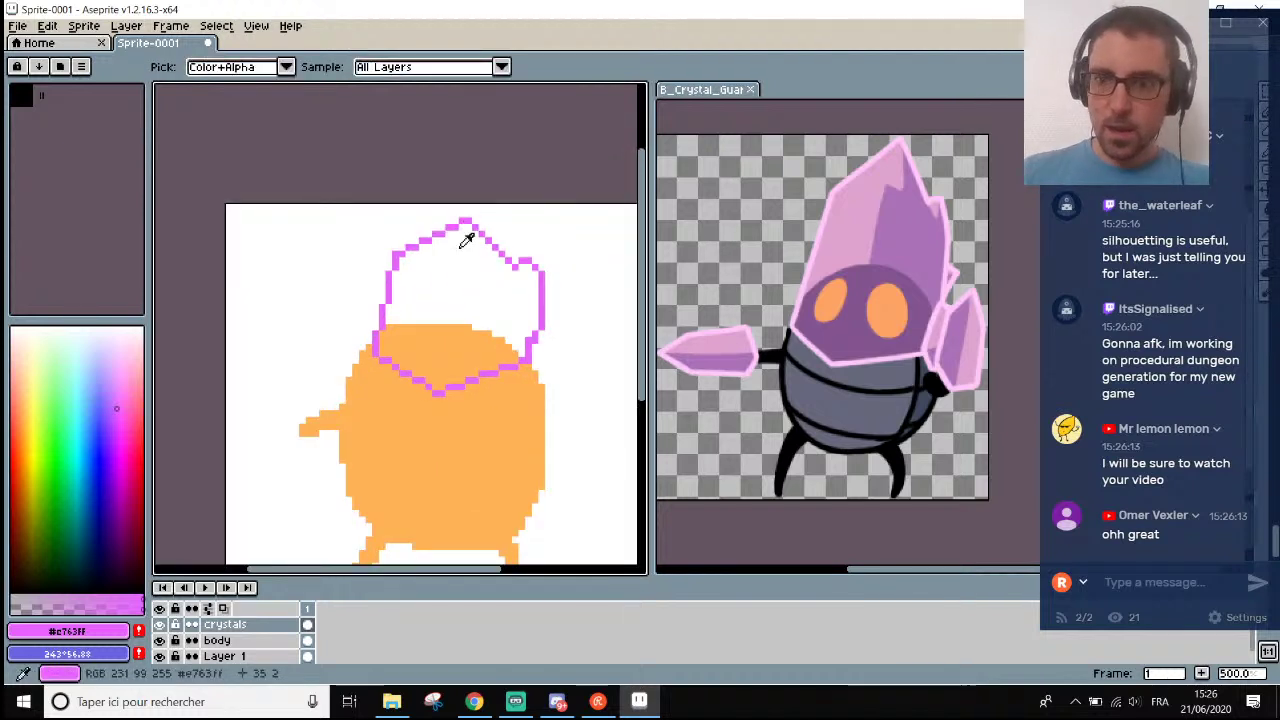
{"action": "key", "text": "g"}
{"action": "left_click", "coordinate": [457, 272]}
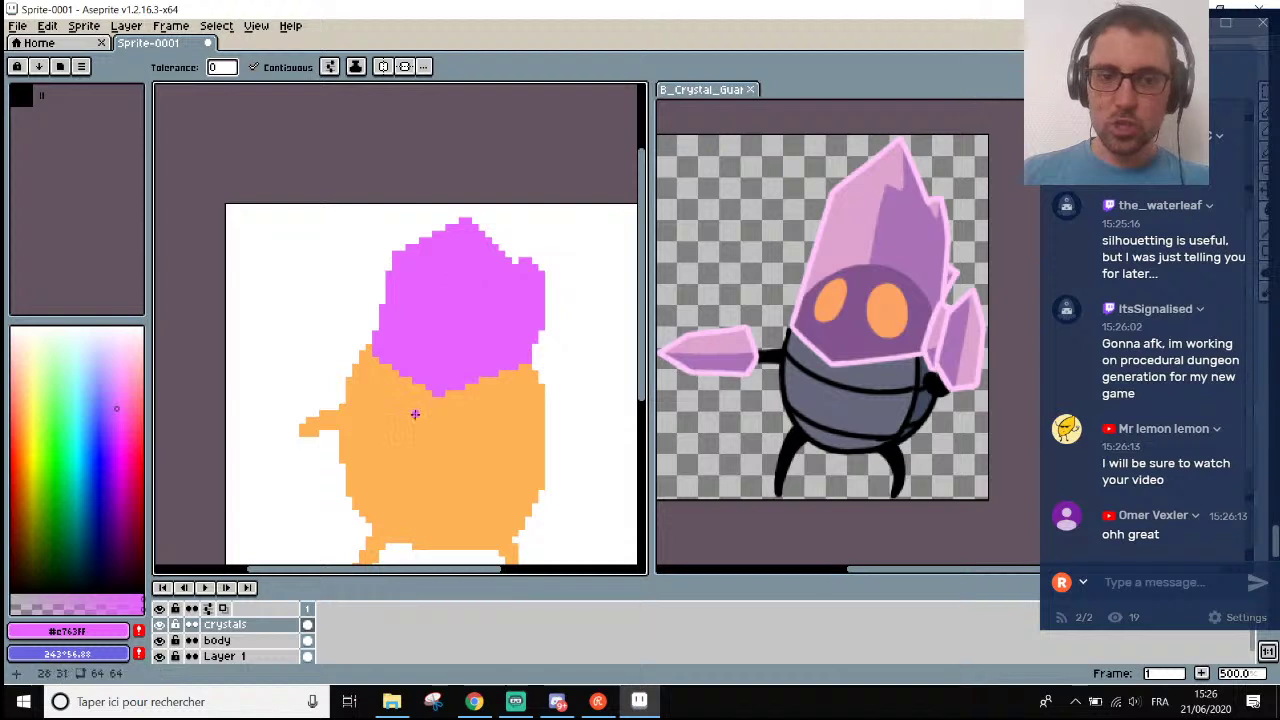
Try lowering the crystals layer's opacity to about half, and undo both that change and a stray canvas fill.
{"action": "double_click", "coordinate": [267, 627]}
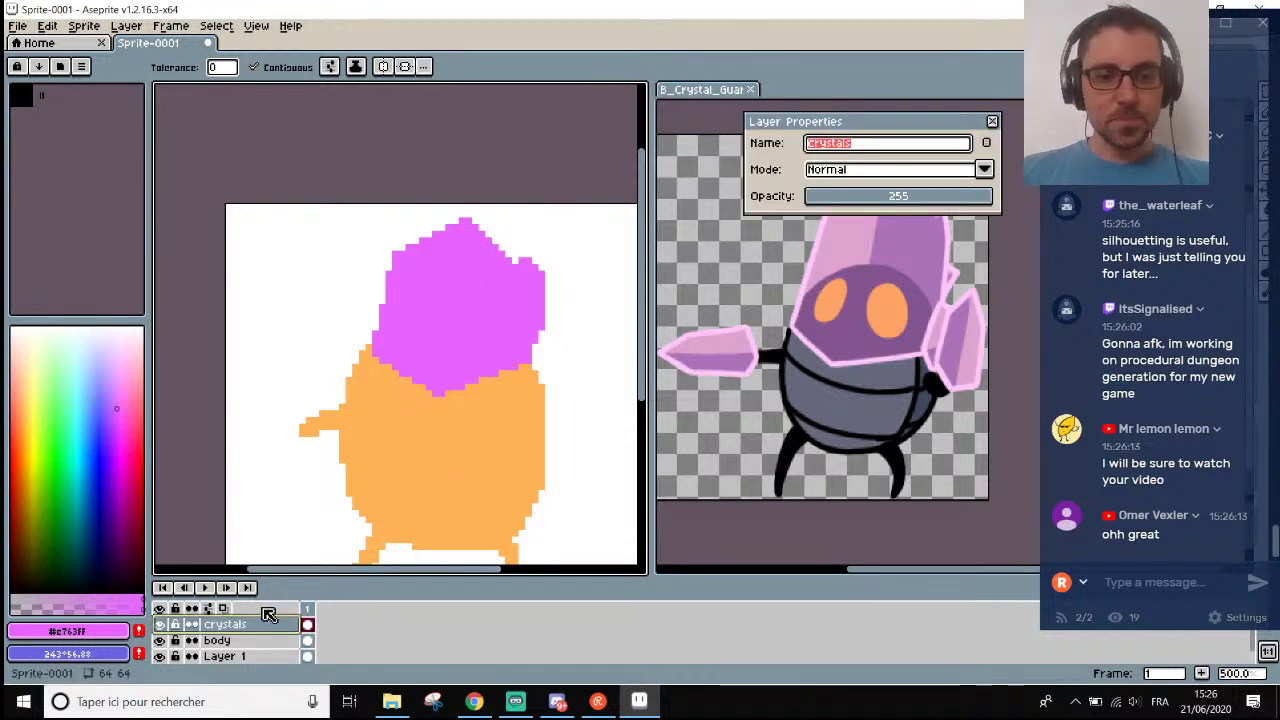
{"action": "left_click_drag", "start_coordinate": [960, 197], "coordinate": [907, 202]}
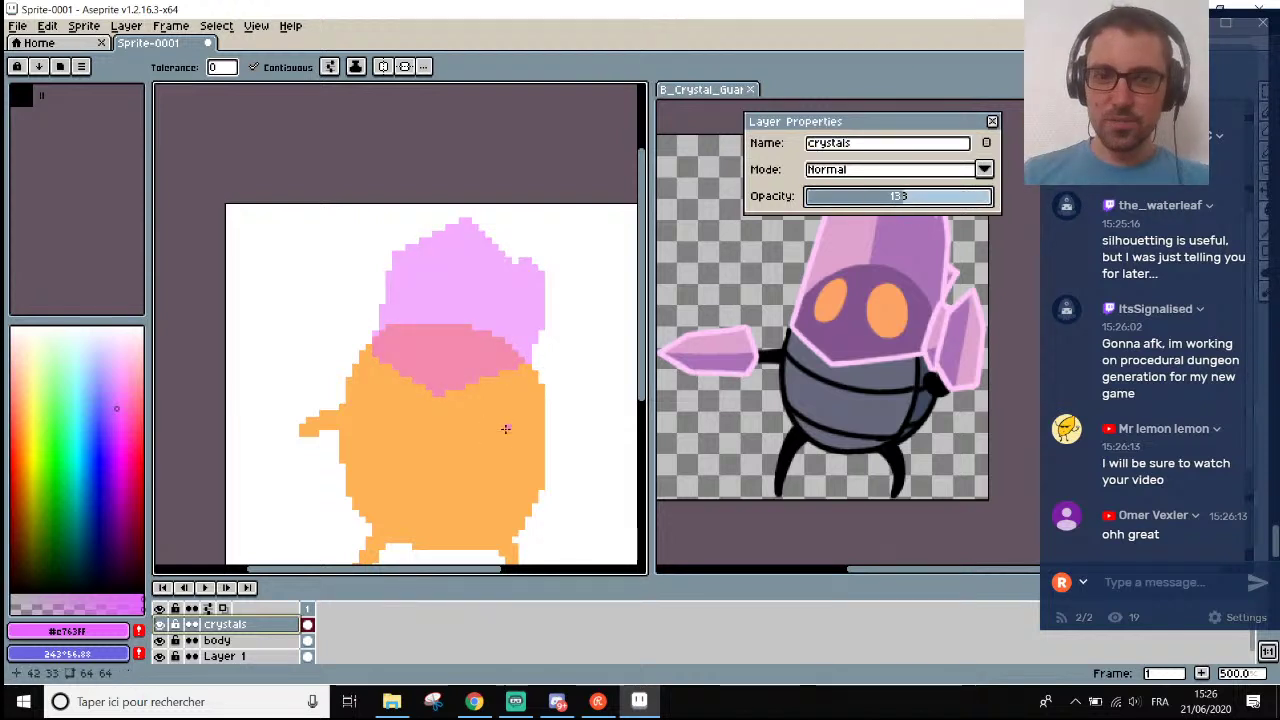
{"action": "key", "text": "ctrl+z"}
{"action": "left_click", "coordinate": [613, 319]}
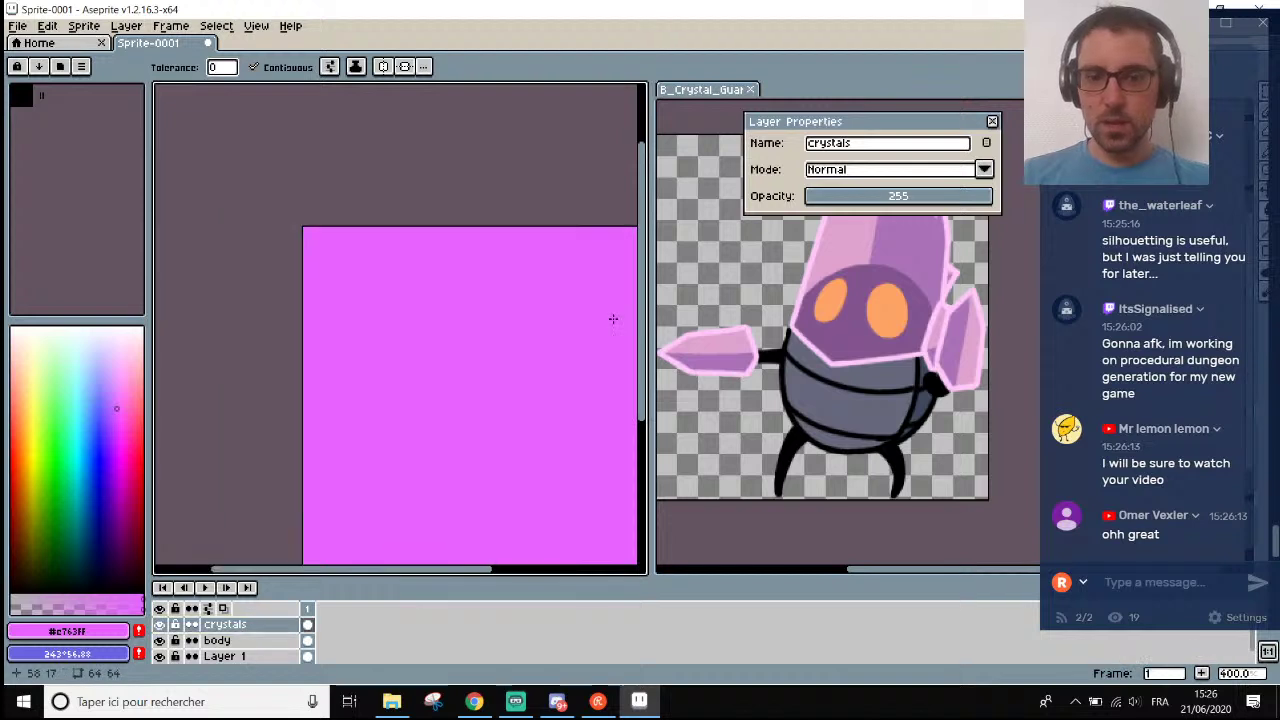
{"action": "key", "text": "ctrl+z"}
{"action": "key", "text": "i"}
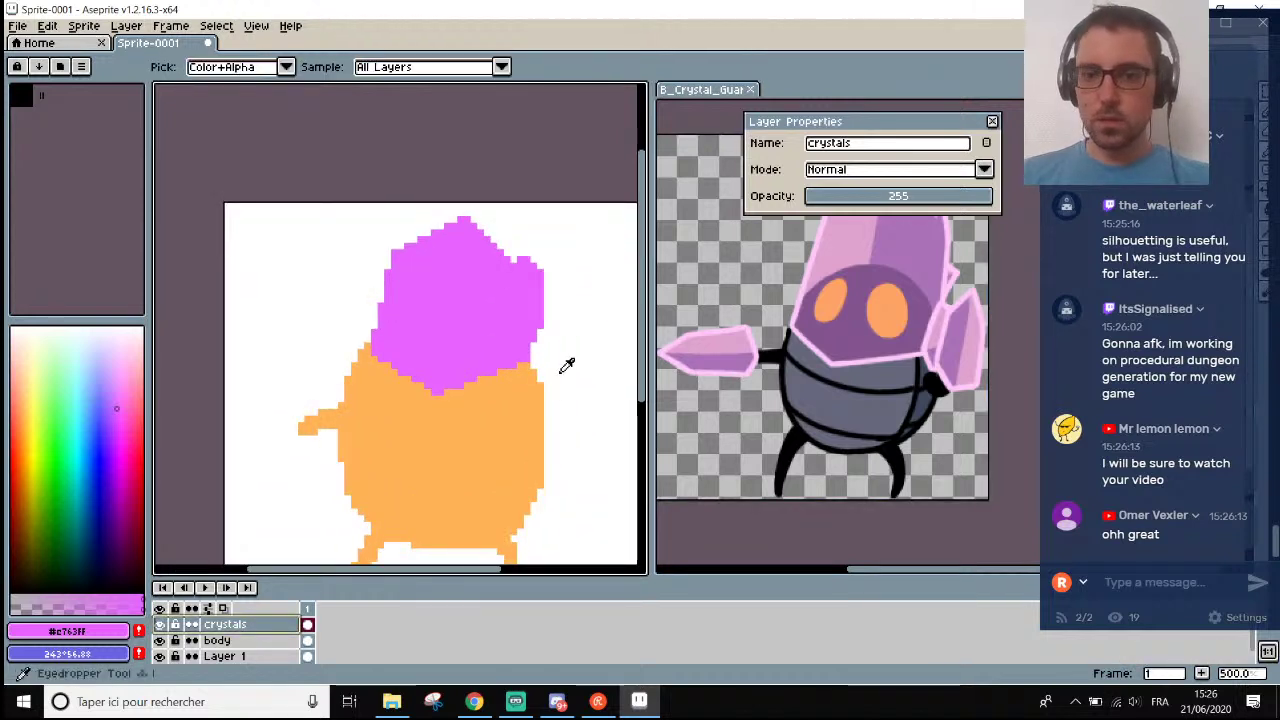
{"action": "scroll", "coordinate": [566, 366], "scroll_direction": "down", "scroll_amount": 1}
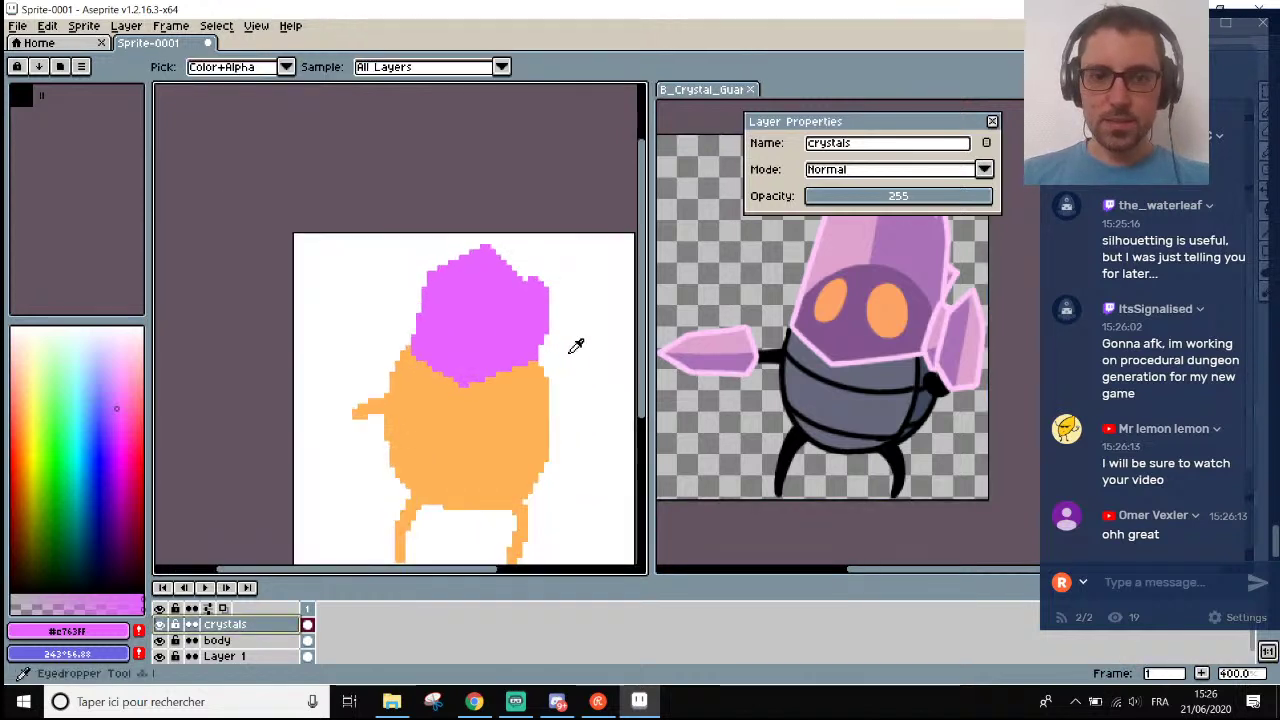
Switch to the body layer and sample the body's orange (#ffb357) for the Pencil.
{"action": "left_click", "coordinate": [280, 640]}
{"action": "left_click", "coordinate": [487, 418]}
{"action": "scroll", "coordinate": [489, 414], "scroll_direction": "down", "scroll_amount": 1}
{"action": "scroll", "coordinate": [488, 416], "scroll_direction": "up", "scroll_amount": 1}
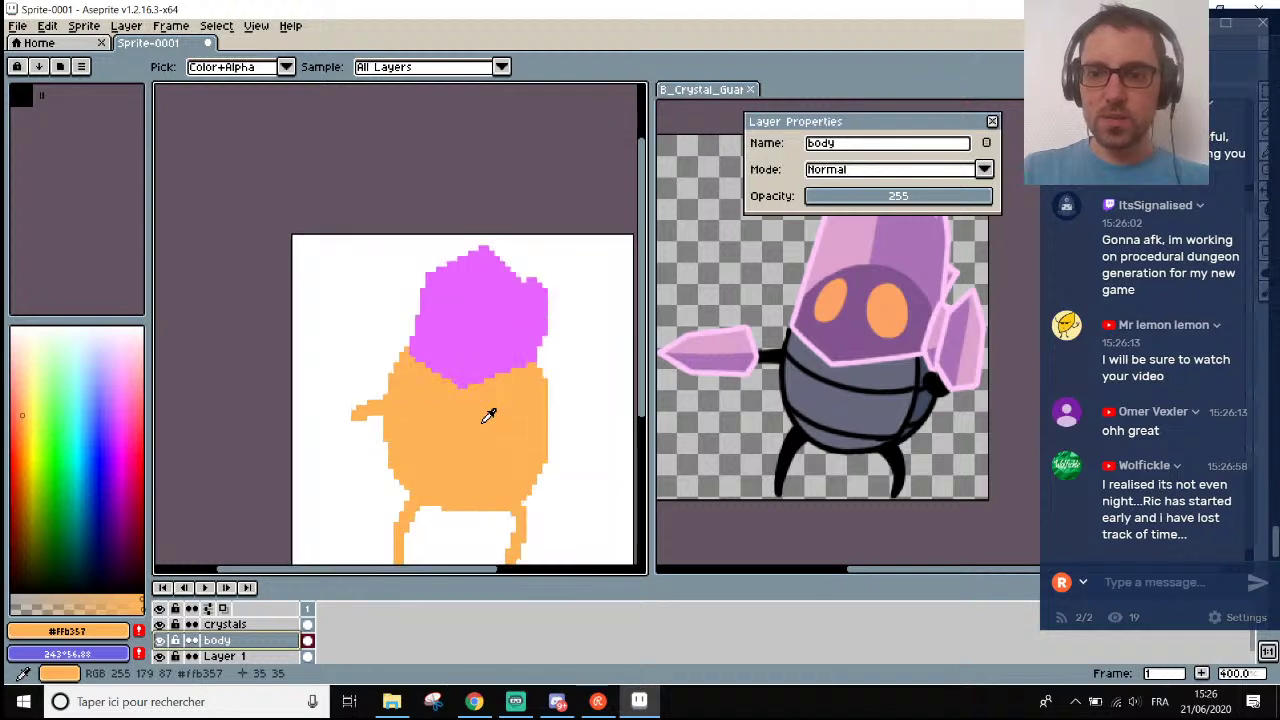
{"action": "scroll", "coordinate": [454, 484], "scroll_direction": "up", "scroll_amount": 1}
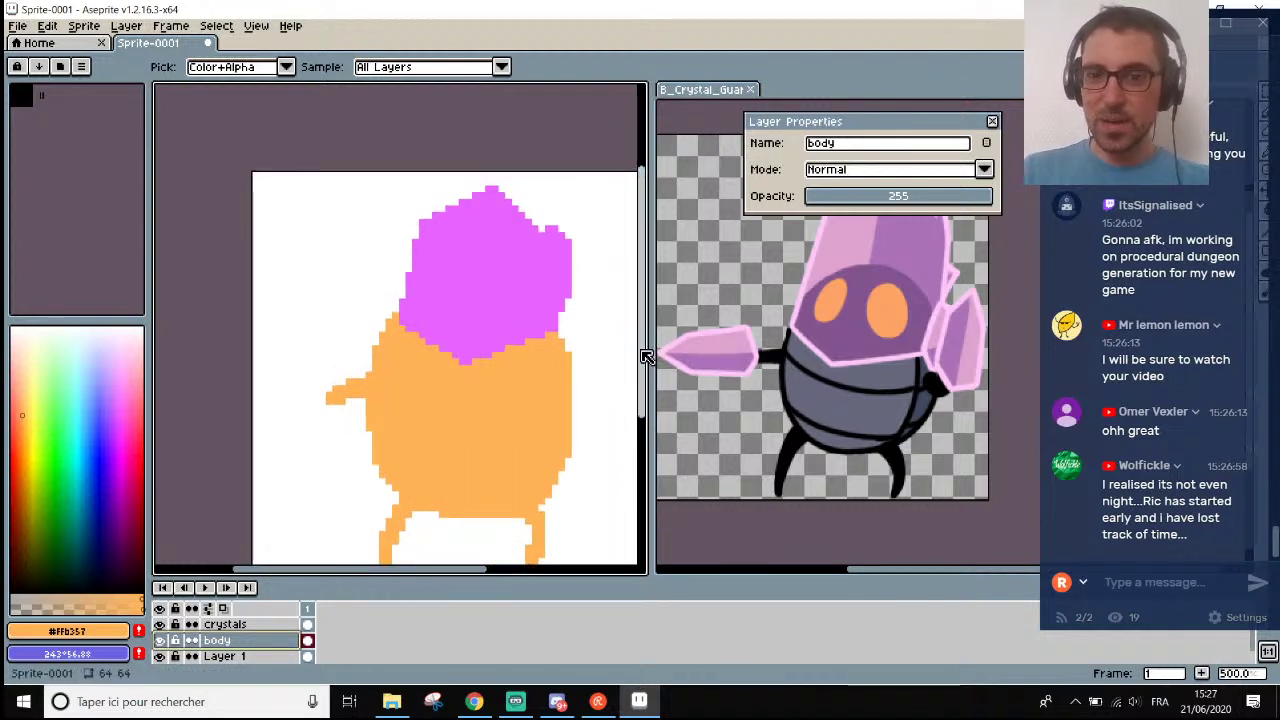
{"action": "left_click_drag", "start_coordinate": [645, 357], "coordinate": [645, 400]}
{"action": "scroll", "coordinate": [487, 467], "scroll_direction": "up", "scroll_amount": 2}
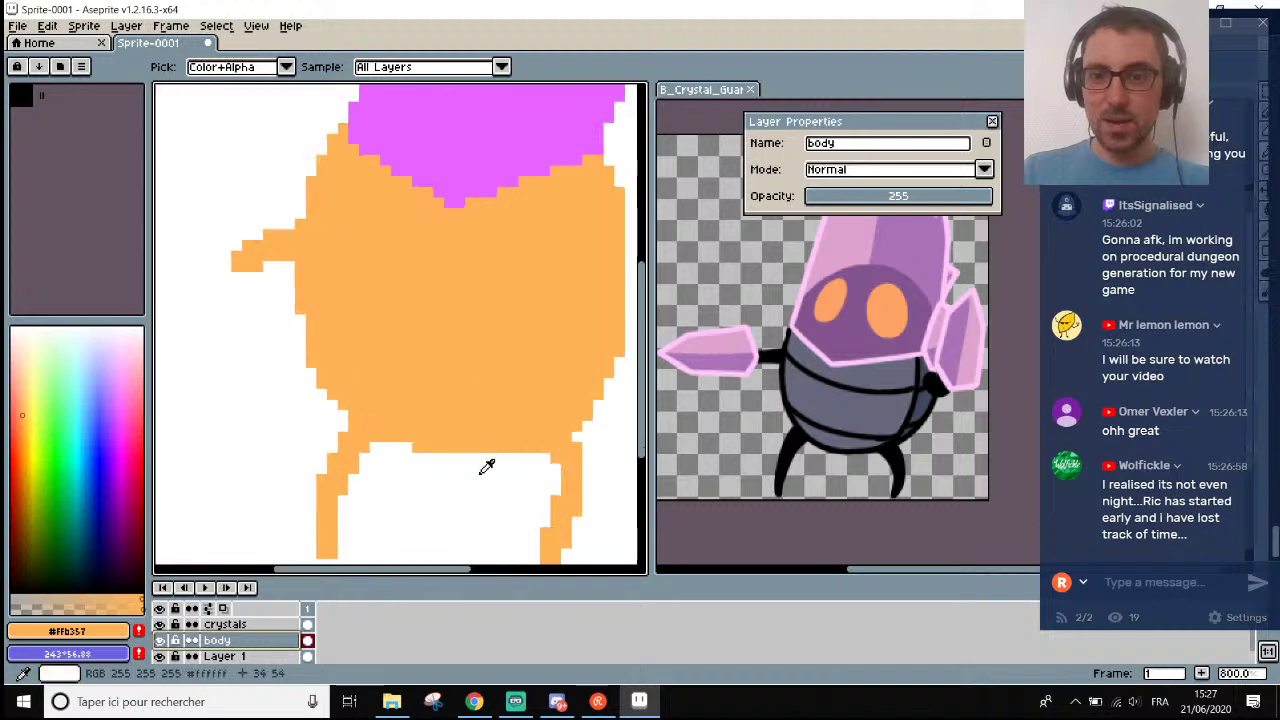
{"action": "key", "text": "b"}
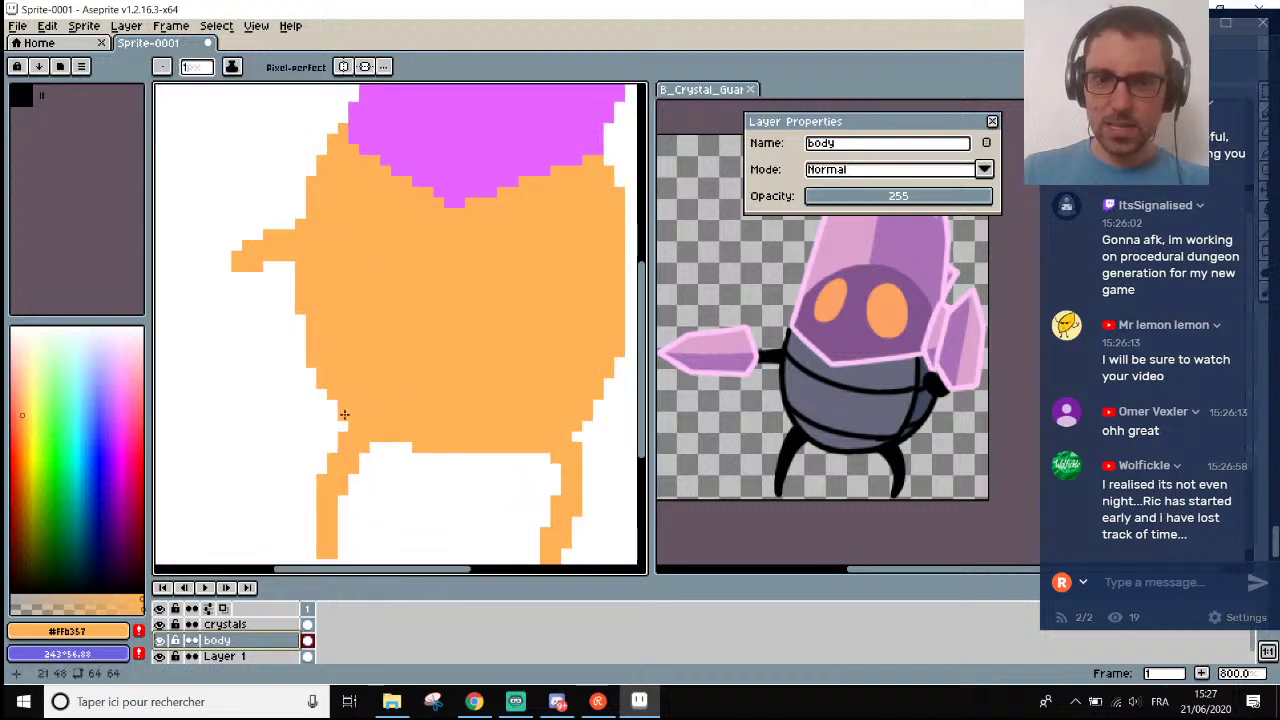
{"action": "scroll", "coordinate": [372, 425], "scroll_direction": "down", "scroll_amount": 1}
{"action": "scroll", "coordinate": [395, 428], "scroll_direction": "up", "scroll_amount": 1}
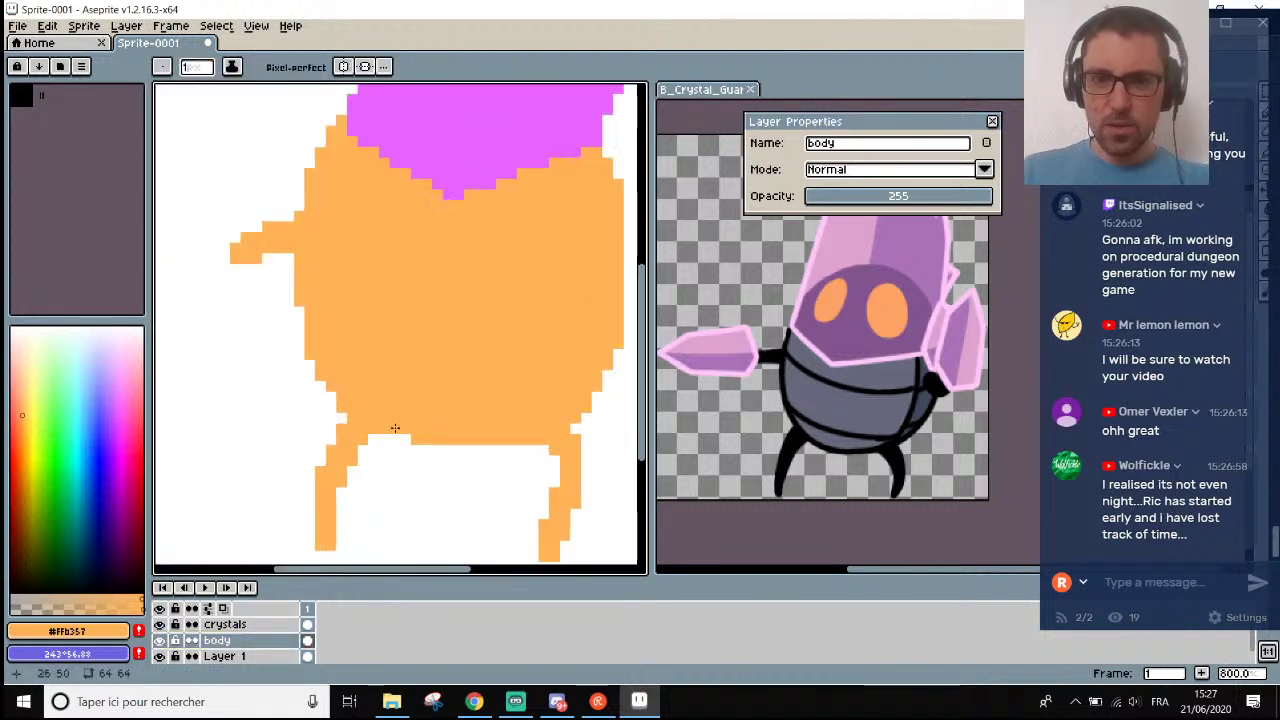
Repaint the left leg with the 1 px Pencil in light blue (#57b3ff) and erase the leftover orange beside its foot.
{"action": "key", "text": "i"}
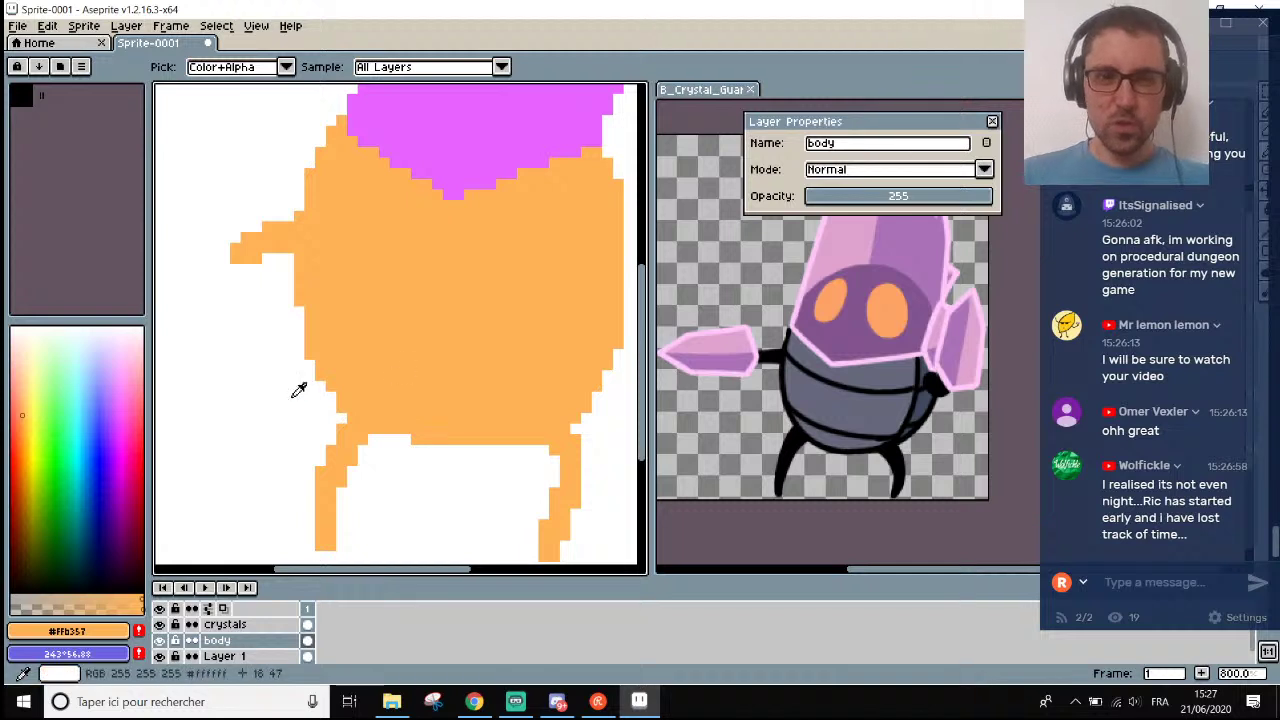
{"action": "left_click_drag", "start_coordinate": [45, 405], "coordinate": [92, 406]}
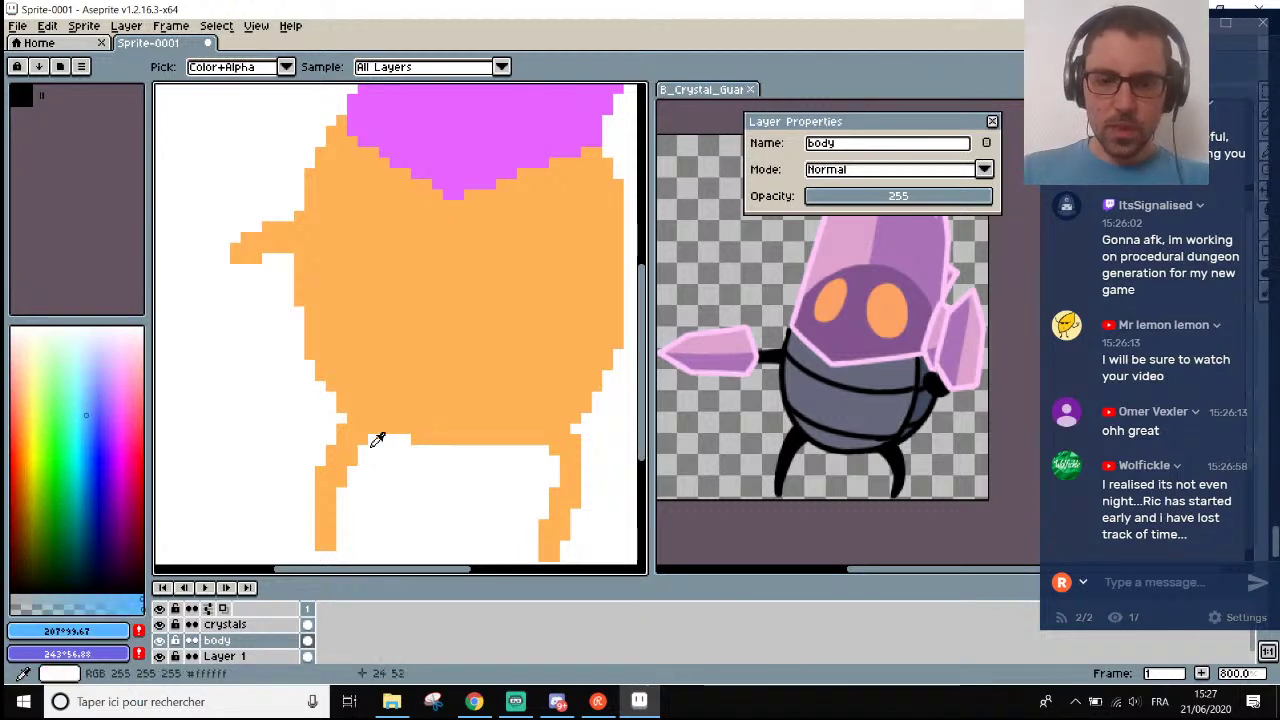
{"action": "scroll", "coordinate": [360, 444], "scroll_direction": "up", "scroll_amount": 2}
{"action": "key", "text": "b"}
{"action": "scroll", "coordinate": [338, 430], "scroll_direction": "down", "scroll_amount": 2}
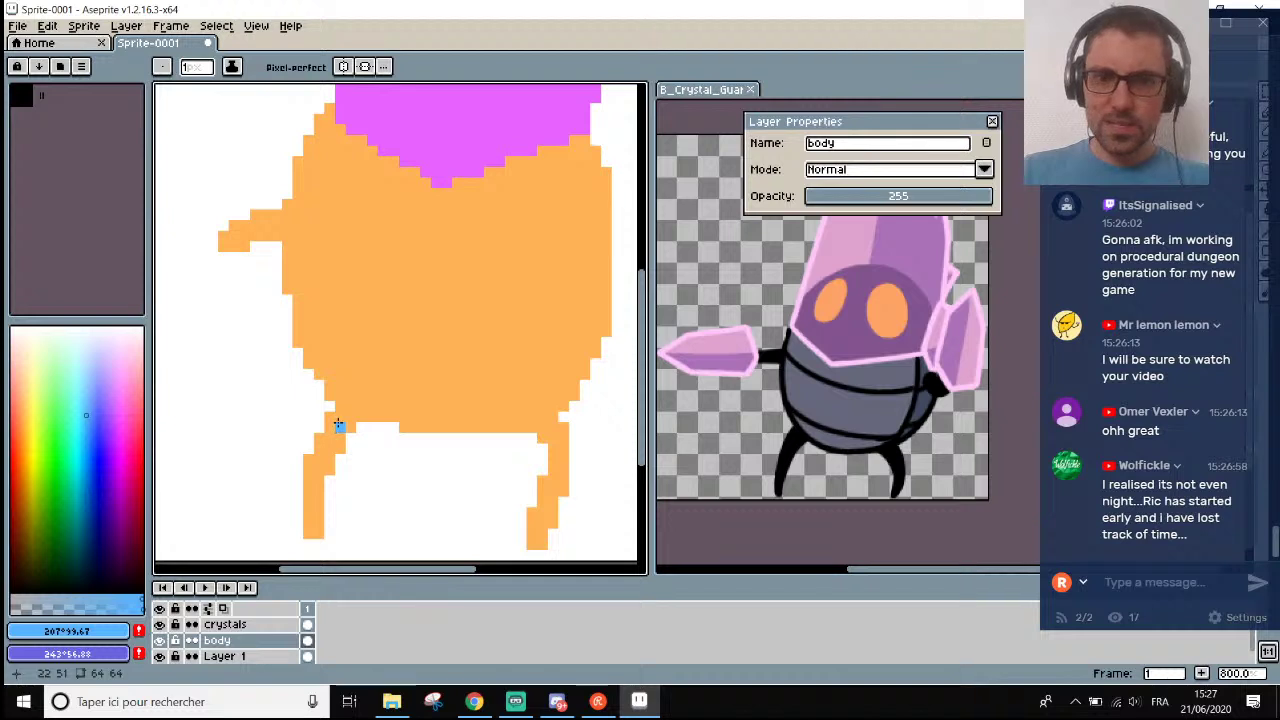
{"action": "mouse_move", "coordinate": [337, 418]}
{"action": "left_mouse_down"}
{"action": "mouse_move", "coordinate": [327, 463]}
{"action": "mouse_move", "coordinate": [308, 463]}
{"action": "left_mouse_up"}
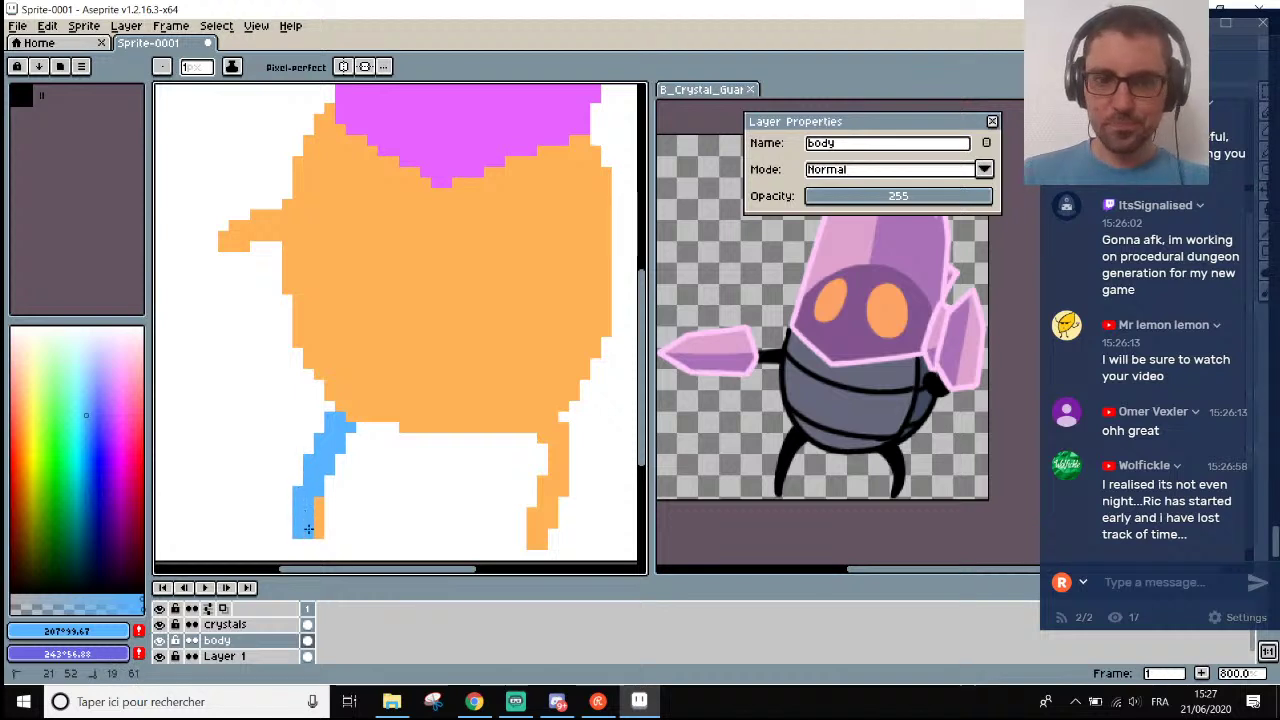
{"action": "key", "text": "e"}
{"action": "mouse_move", "coordinate": [323, 514]}
{"action": "left_mouse_down"}
{"action": "mouse_move", "coordinate": [317, 531]}
{"action": "mouse_move", "coordinate": [317, 497]}
{"action": "left_mouse_up"}
{"action": "scroll", "coordinate": [409, 495], "scroll_direction": "down", "scroll_amount": 3}
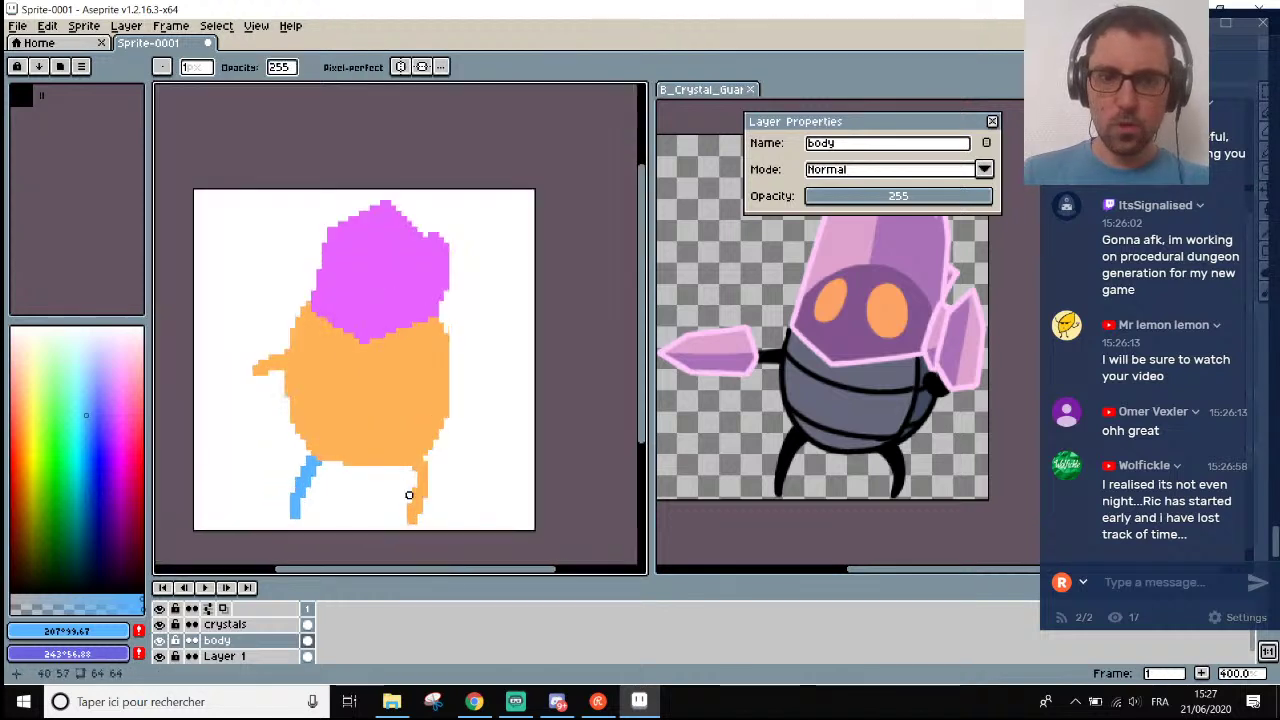
Pencil the right leg in the same light blue, bulging slightly outward from the body's base down to the foot.
{"action": "scroll", "coordinate": [409, 495], "scroll_direction": "up", "scroll_amount": 2}
{"action": "key", "text": "b"}
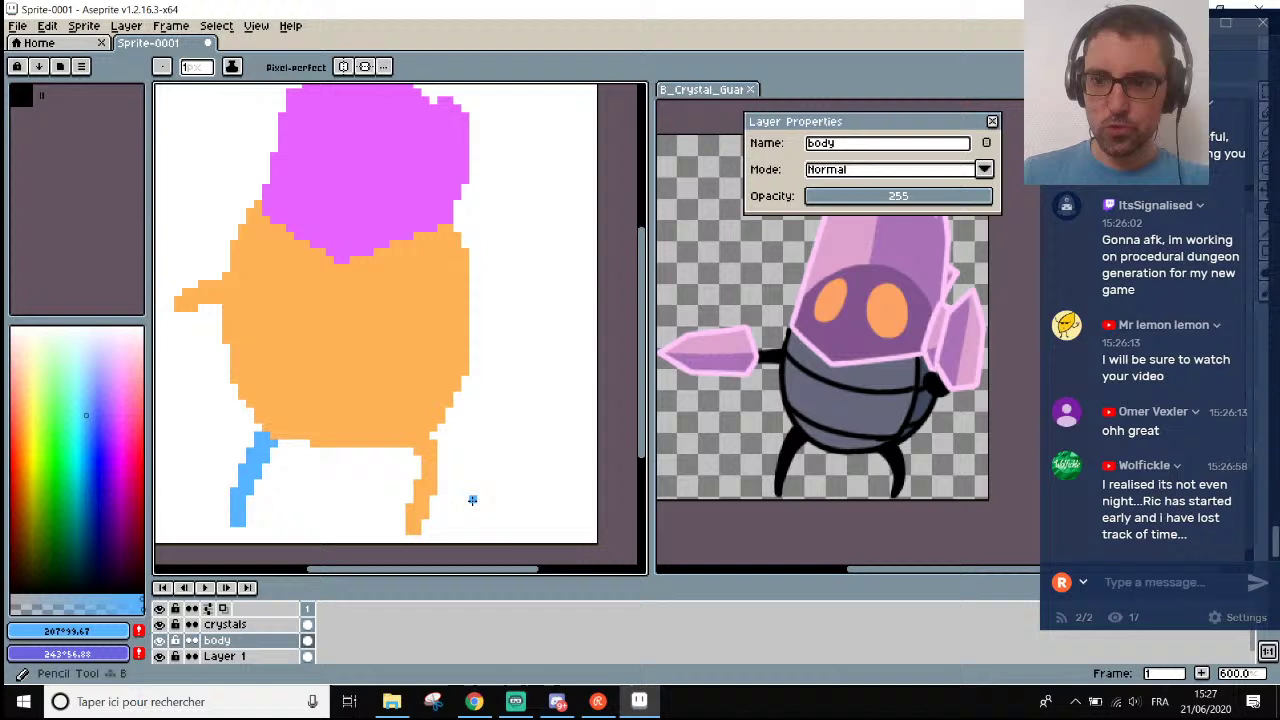
{"action": "scroll", "coordinate": [432, 435], "scroll_direction": "up", "scroll_amount": 1}
{"action": "left_click", "coordinate": [428, 446]}
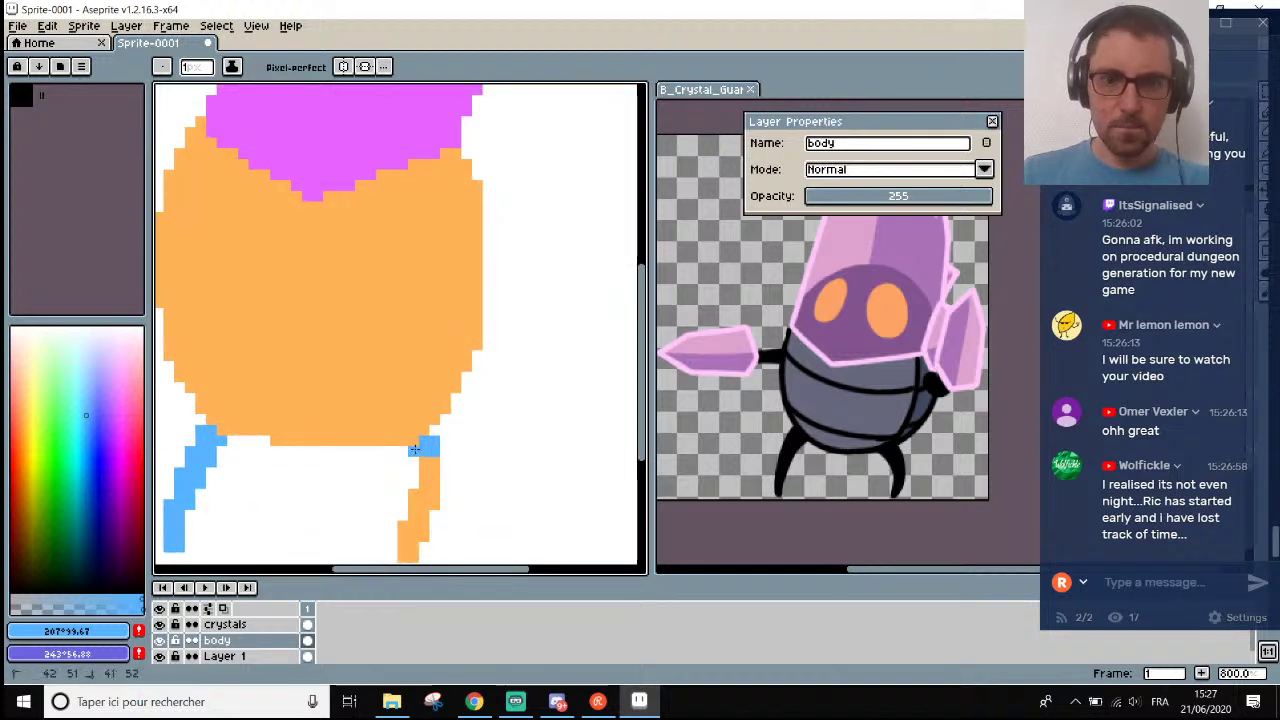
{"action": "left_click", "coordinate": [414, 449]}
{"action": "left_click_drag", "start_coordinate": [436, 494], "coordinate": [440, 464]}
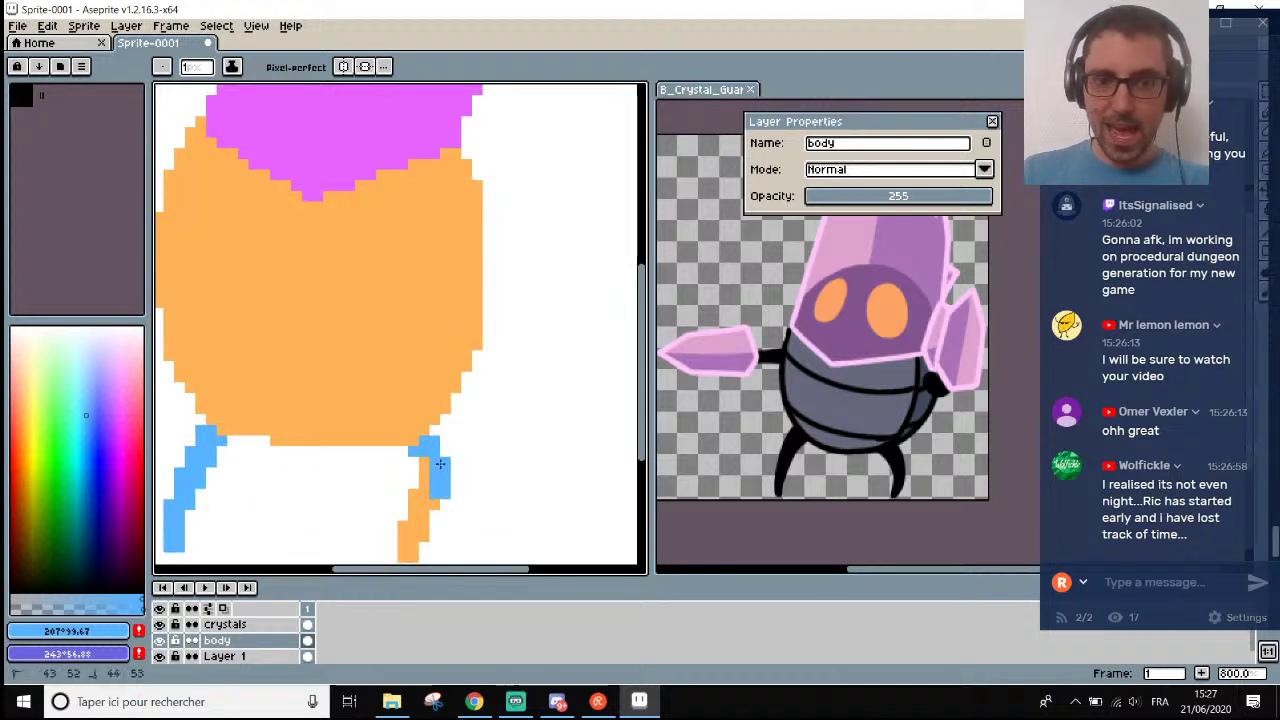
{"action": "scroll", "coordinate": [432, 480], "scroll_direction": "down", "scroll_amount": 1}
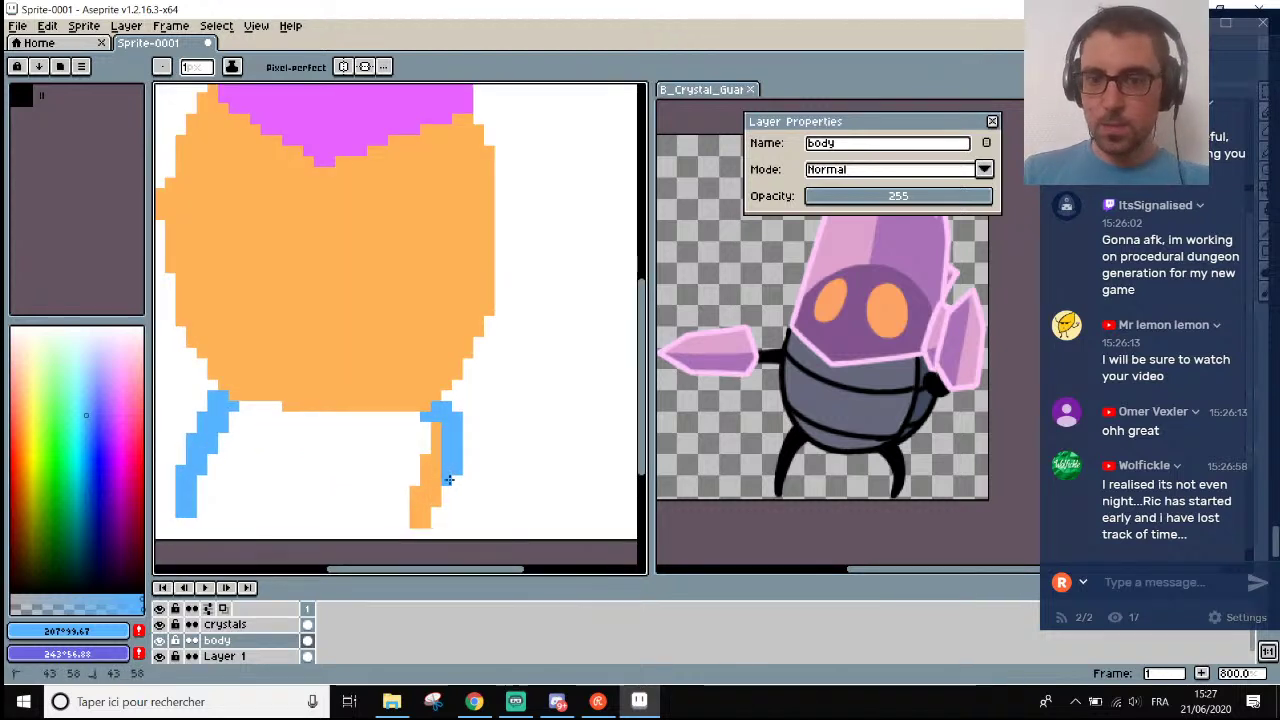
{"action": "left_click", "coordinate": [452, 485]}
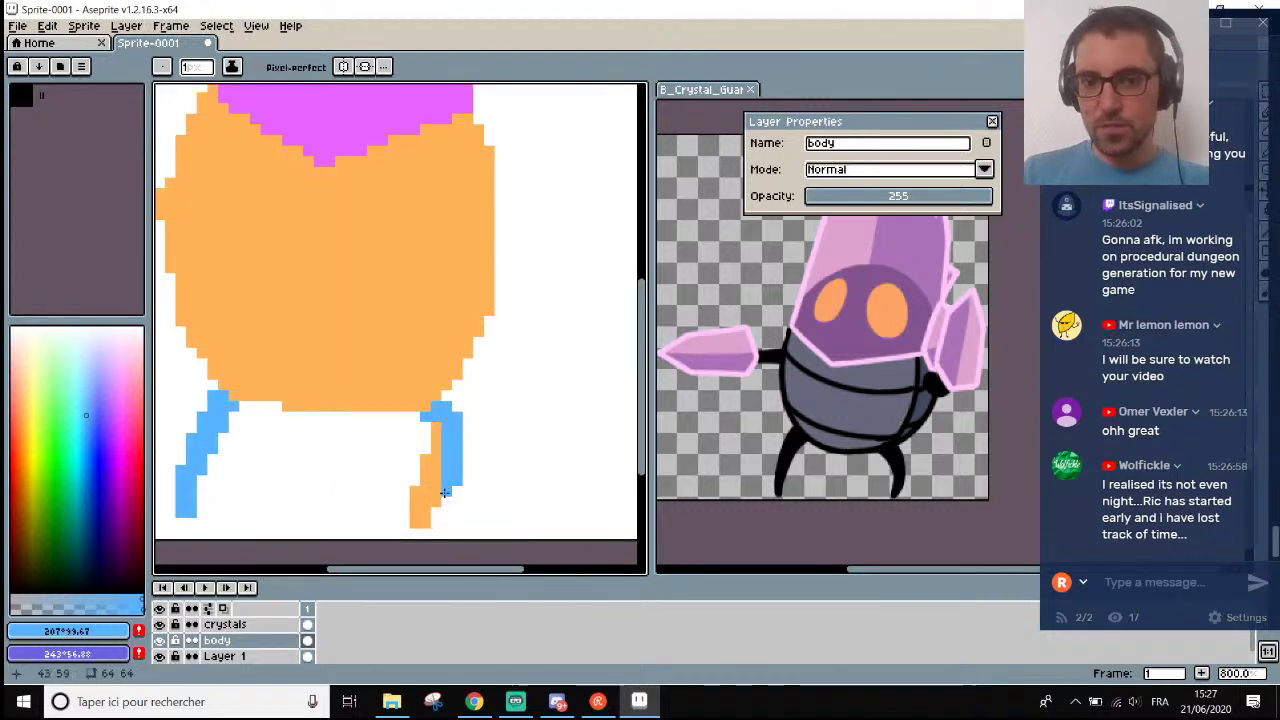
{"action": "mouse_move", "coordinate": [445, 492]}
{"action": "left_mouse_down"}
{"action": "mouse_move", "coordinate": [425, 501]}
{"action": "mouse_move", "coordinate": [441, 457]}
{"action": "left_mouse_up"}
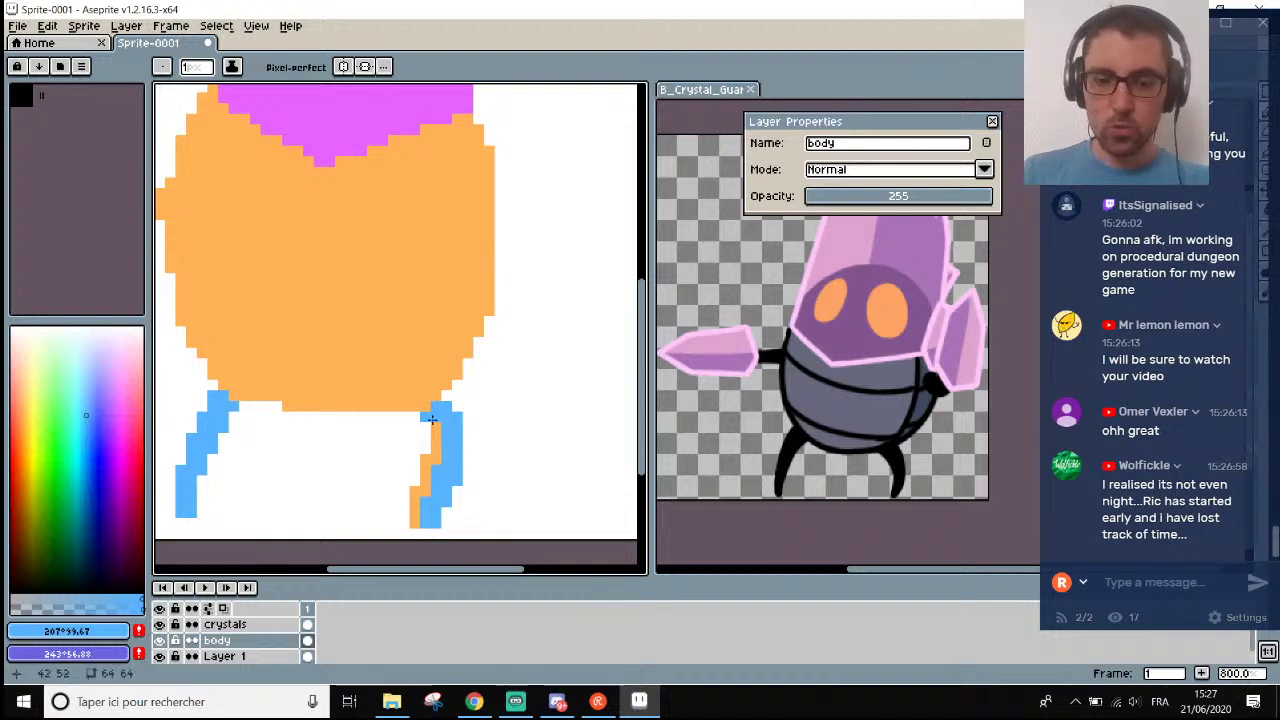
Erase the leftover orange along the right leg's inner side and sample the leg's blue (#57b3ff) for the Pencil.
{"action": "key", "text": "e"}
{"action": "key", "text": "b"}
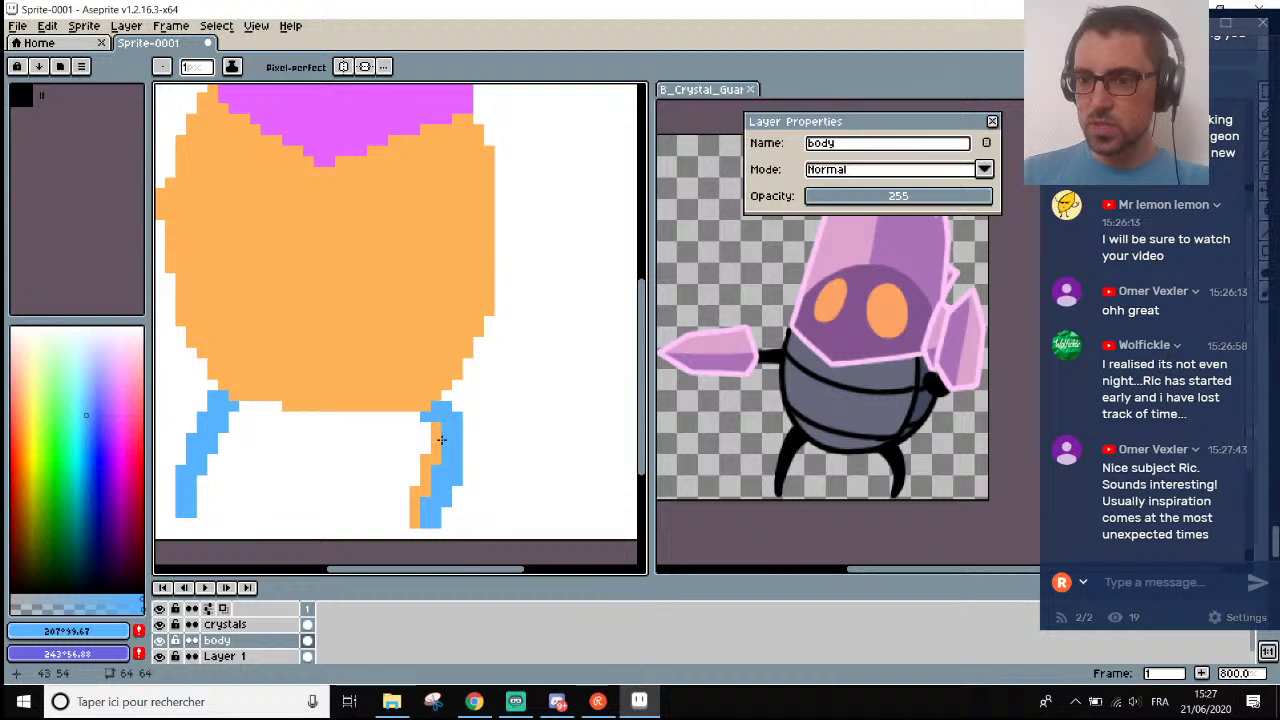
{"action": "scroll", "coordinate": [441, 450], "scroll_direction": "up", "scroll_amount": 2}
{"action": "scroll", "coordinate": [437, 410], "scroll_direction": "down", "scroll_amount": 2}
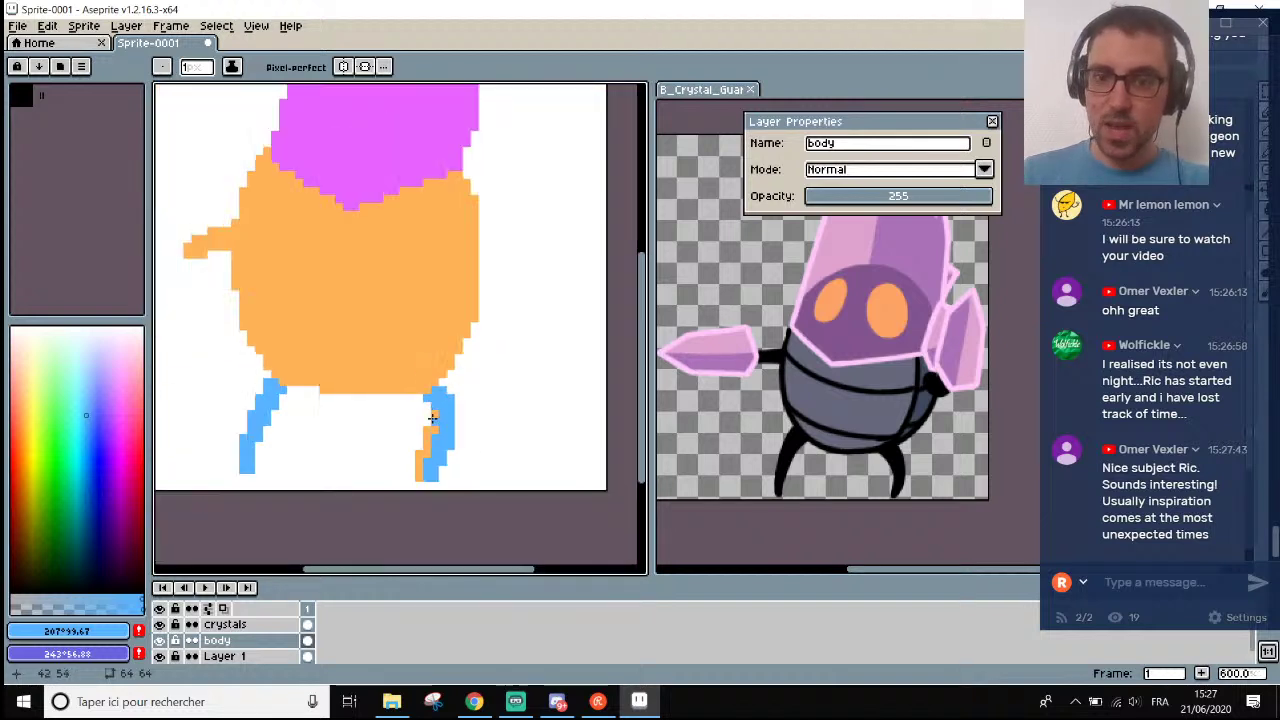
{"action": "scroll", "coordinate": [438, 405], "scroll_direction": "up", "scroll_amount": 2}
{"action": "key", "text": "e"}
{"action": "mouse_move", "coordinate": [438, 405]}
{"action": "left_mouse_down"}
{"action": "mouse_move", "coordinate": [438, 437]}
{"action": "mouse_move", "coordinate": [422, 437]}
{"action": "mouse_move", "coordinate": [422, 485]}
{"action": "mouse_move", "coordinate": [406, 485]}
{"action": "mouse_move", "coordinate": [416, 528]}
{"action": "left_mouse_up"}
{"action": "key", "text": "i"}
{"action": "left_click", "coordinate": [437, 523]}
{"action": "key", "text": "b"}
{"action": "scroll", "coordinate": [415, 525], "scroll_direction": "down", "scroll_amount": 3}
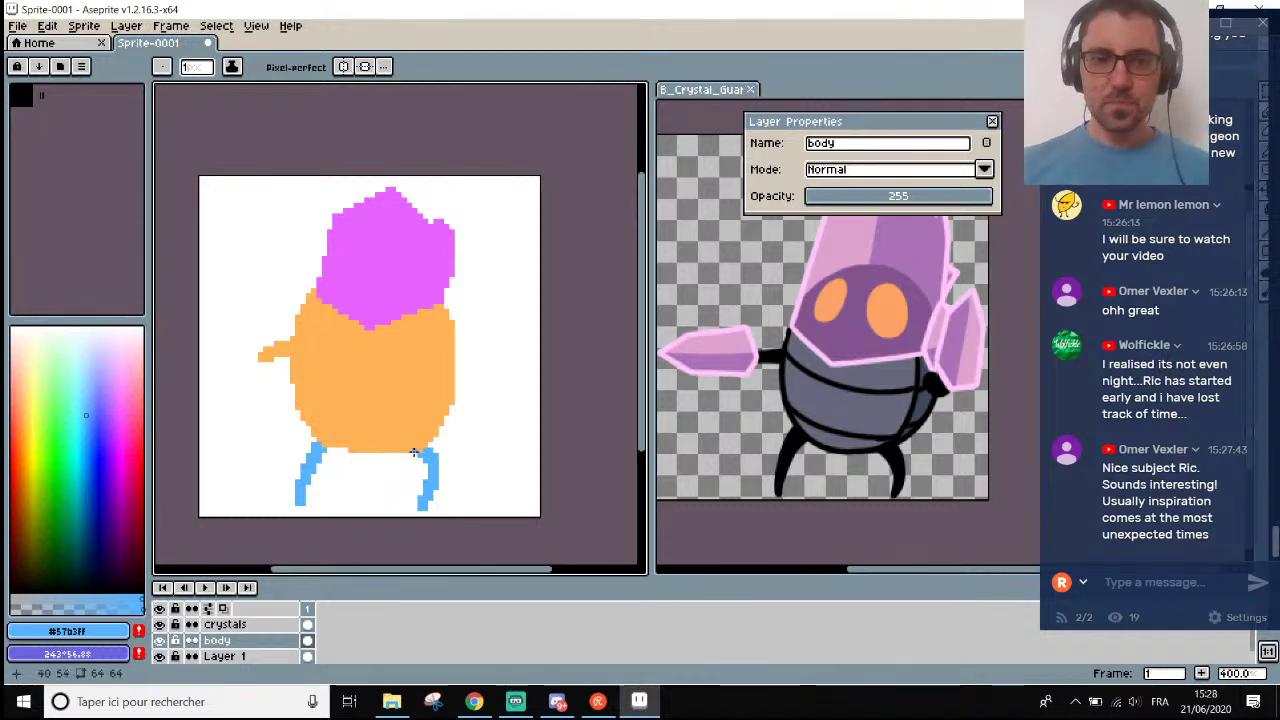
Recolour the left arm's upper pixels in the leg blue and erase the remaining orange beneath them, leaving a thin, short arm.
{"action": "scroll", "coordinate": [433, 481], "scroll_direction": "up", "scroll_amount": 5}
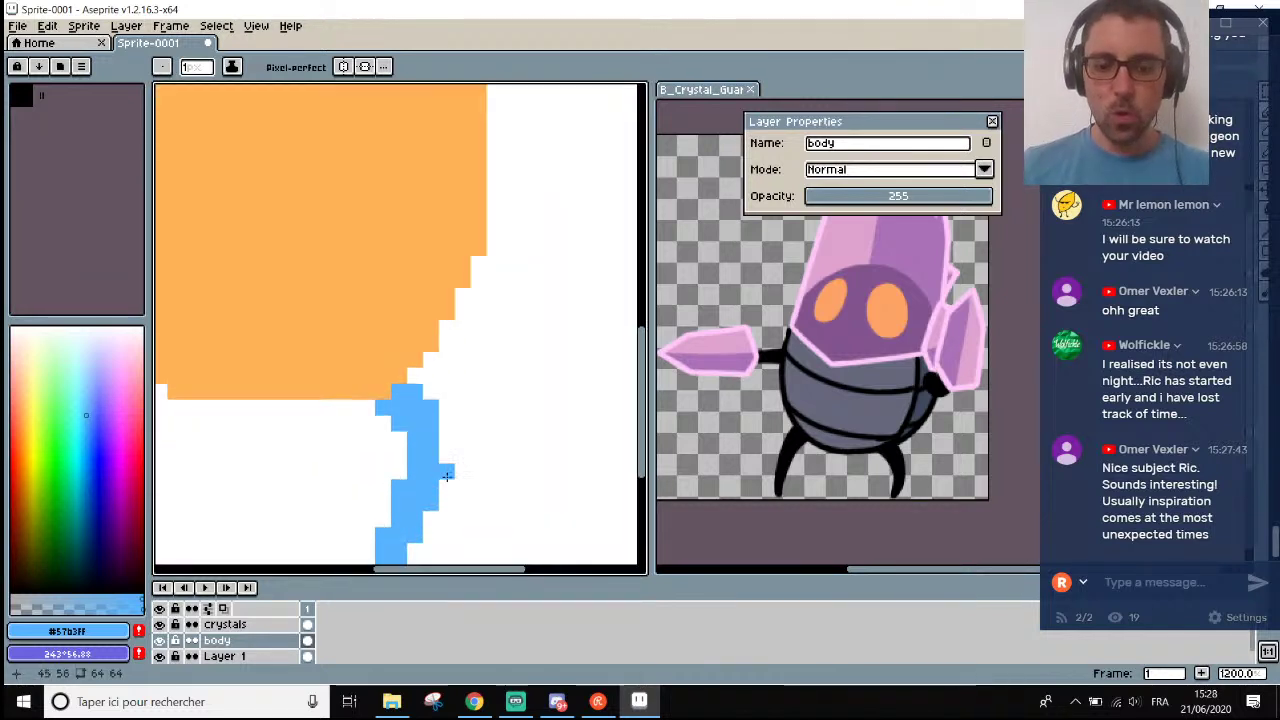
{"action": "scroll", "coordinate": [445, 430], "scroll_direction": "down", "scroll_amount": 3}
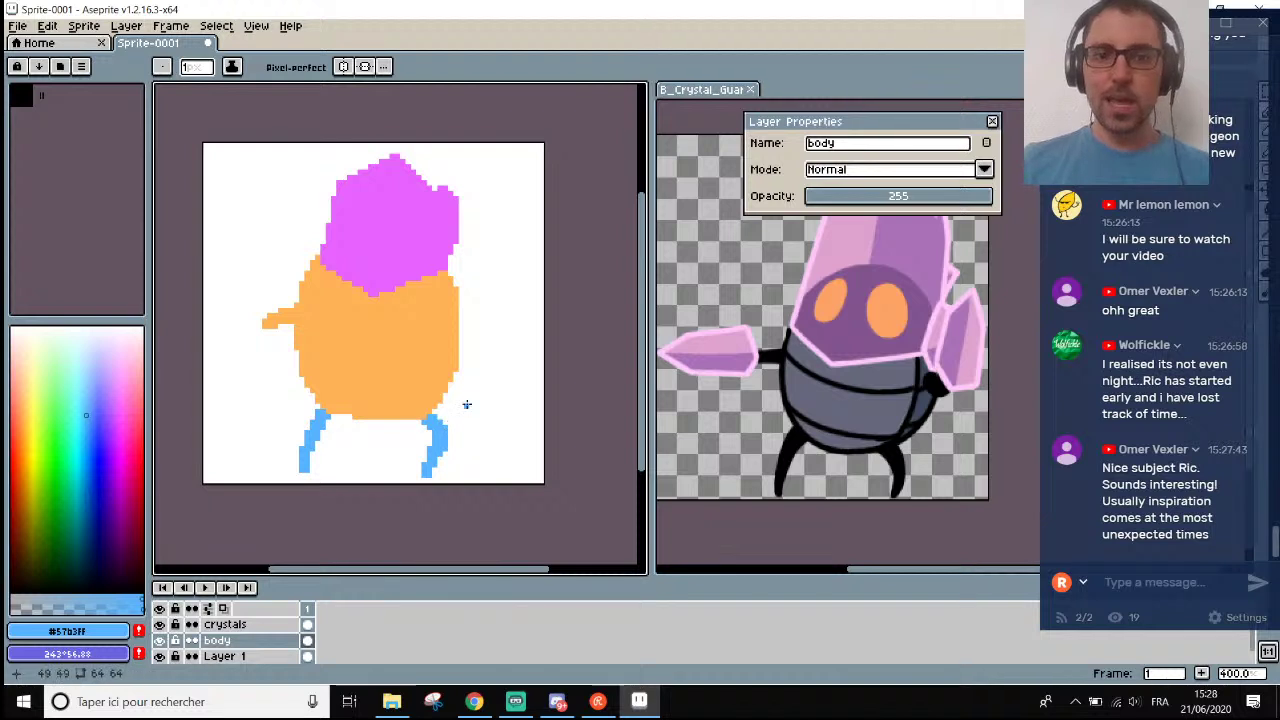
{"action": "scroll", "coordinate": [466, 403], "scroll_direction": "down", "scroll_amount": 2}
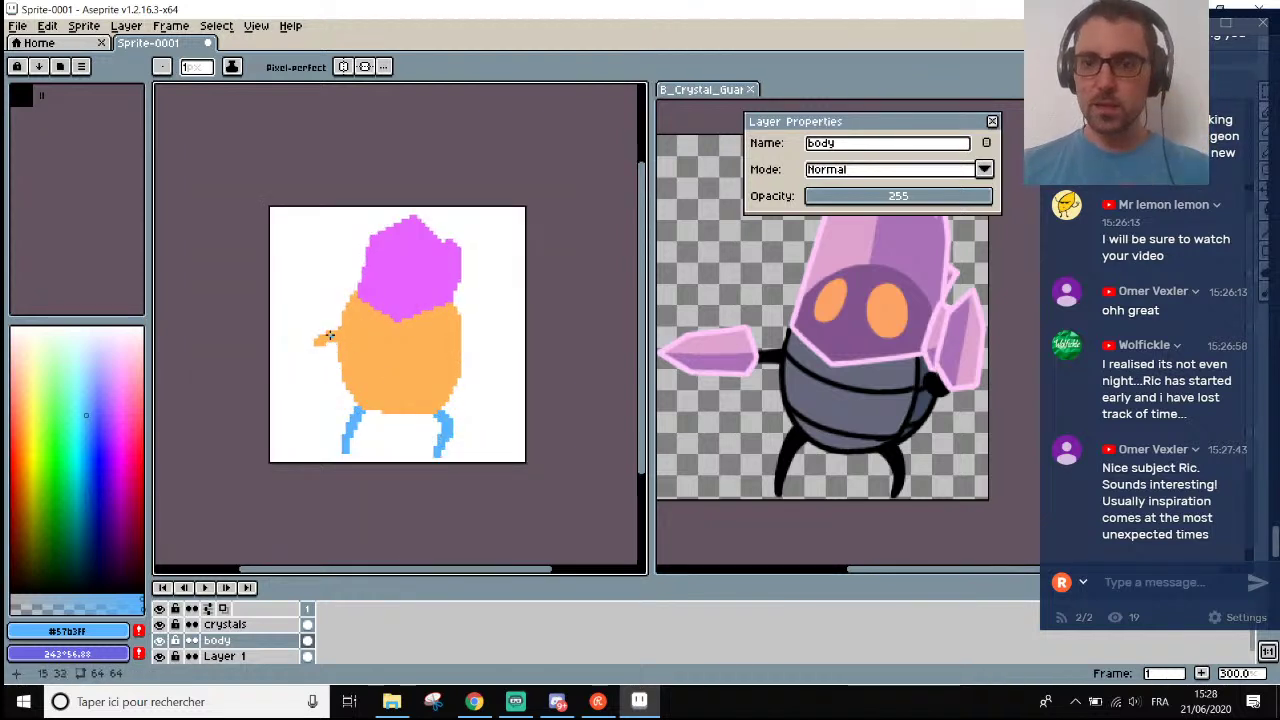
{"action": "scroll", "coordinate": [330, 335], "scroll_direction": "up", "scroll_amount": 4}
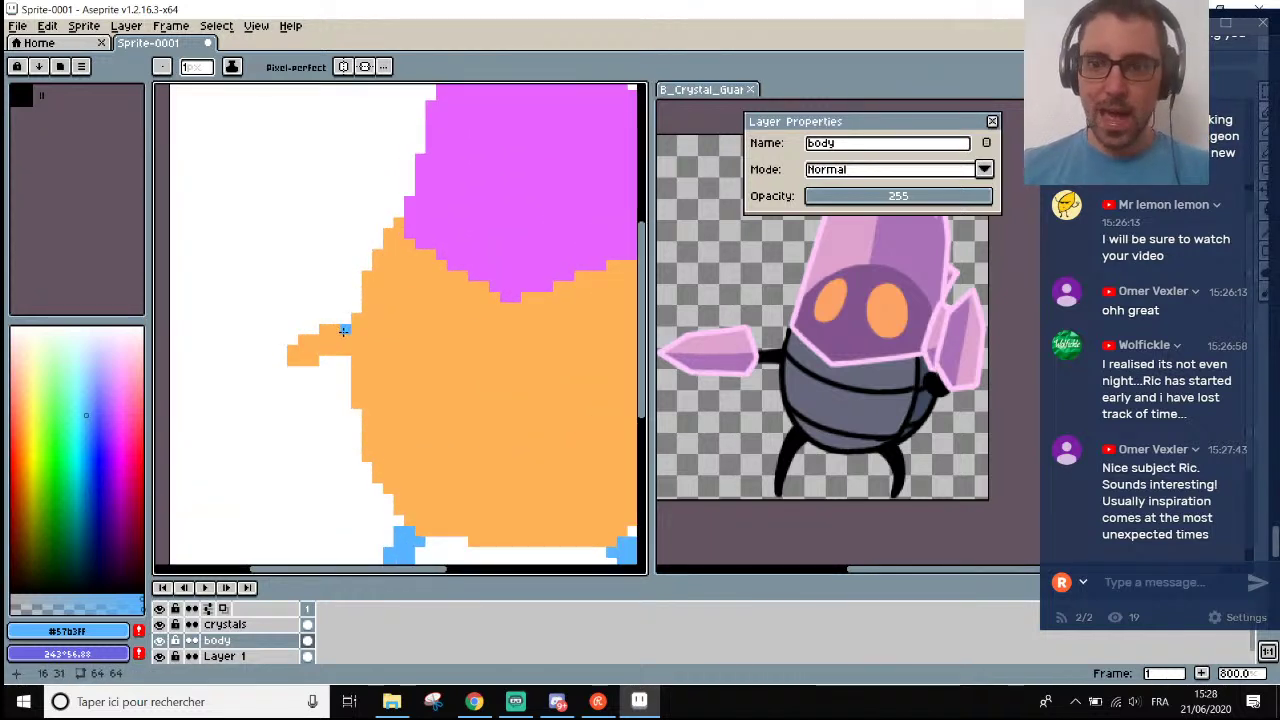
{"action": "scroll", "coordinate": [343, 330], "scroll_direction": "up", "scroll_amount": 3}
{"action": "mouse_move", "coordinate": [350, 342]}
{"action": "left_mouse_down"}
{"action": "mouse_move", "coordinate": [314, 331]}
{"action": "mouse_move", "coordinate": [319, 349]}
{"action": "mouse_move", "coordinate": [283, 344]}
{"action": "left_mouse_up"}
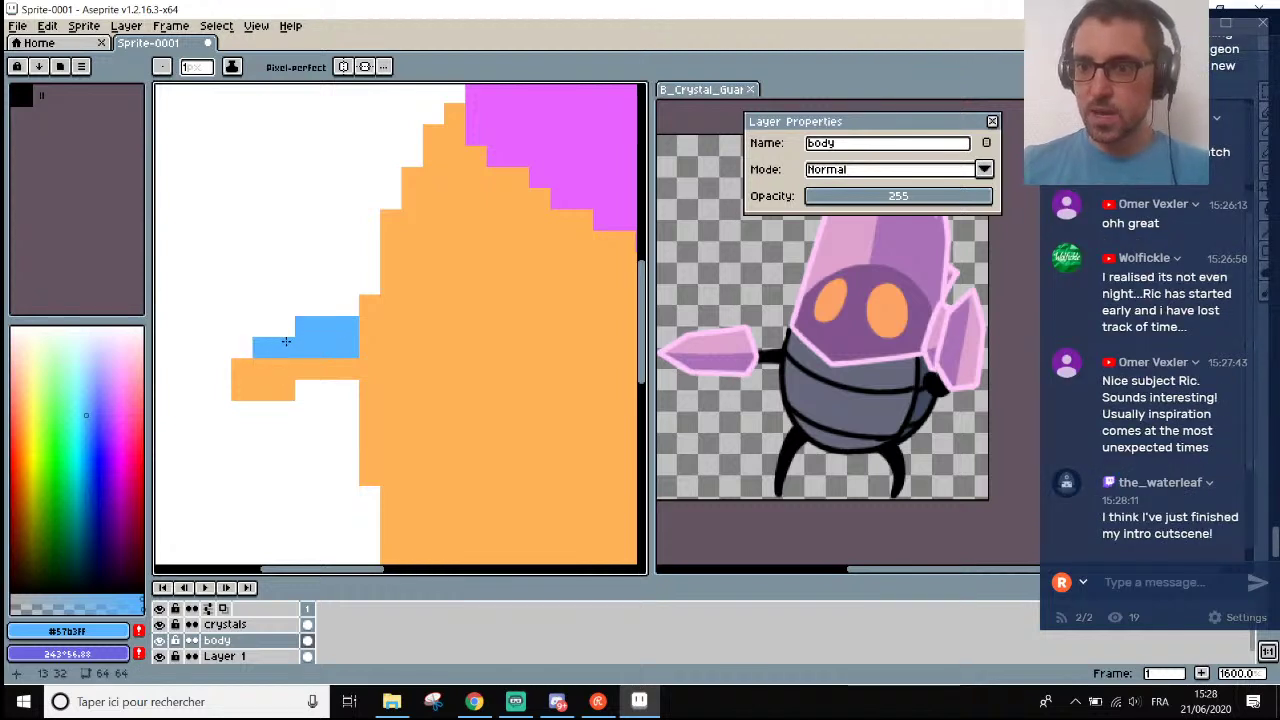
{"action": "scroll", "coordinate": [286, 342], "scroll_direction": "down", "scroll_amount": 2}
{"action": "scroll", "coordinate": [265, 334], "scroll_direction": "up", "scroll_amount": 1}
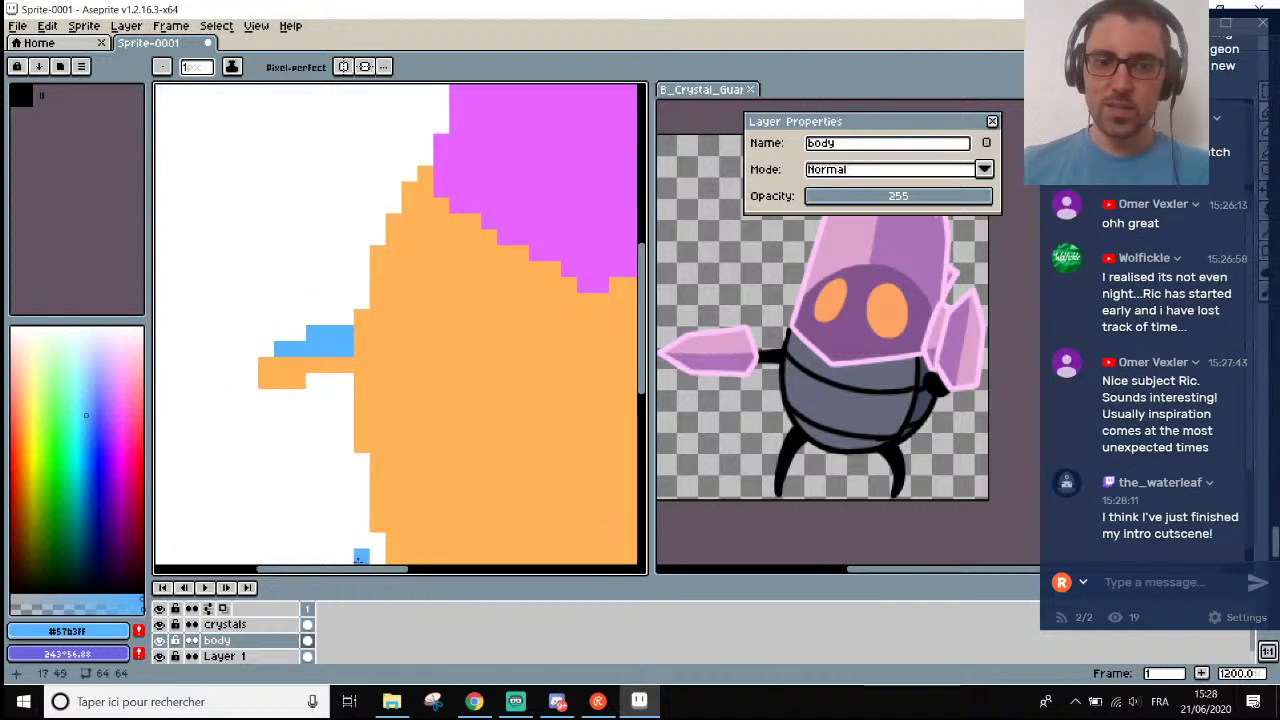
{"action": "left_click_drag", "start_coordinate": [363, 571], "coordinate": [336, 571]}
{"action": "key", "text": "e"}
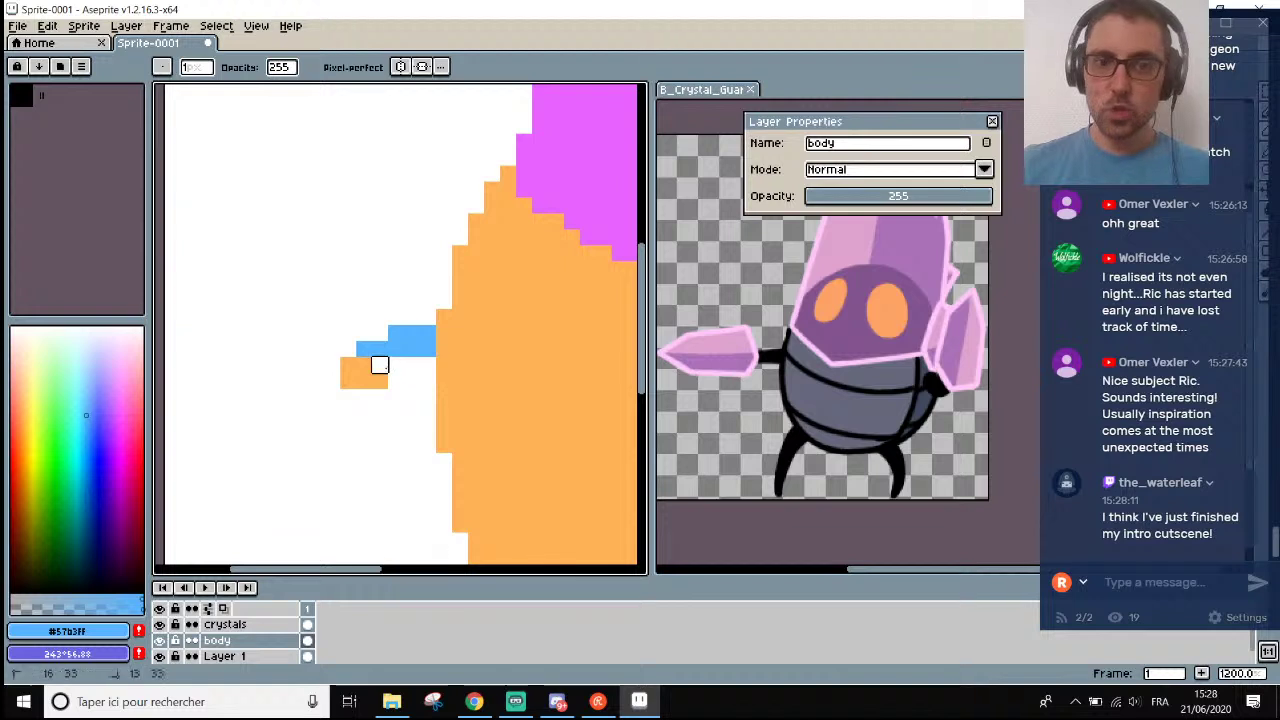
{"action": "mouse_move", "coordinate": [380, 365]}
{"action": "left_mouse_down"}
{"action": "mouse_move", "coordinate": [360, 377]}
{"action": "mouse_move", "coordinate": [351, 360]}
{"action": "mouse_move", "coordinate": [363, 346]}
{"action": "left_mouse_up"}
{"action": "key", "text": "b"}
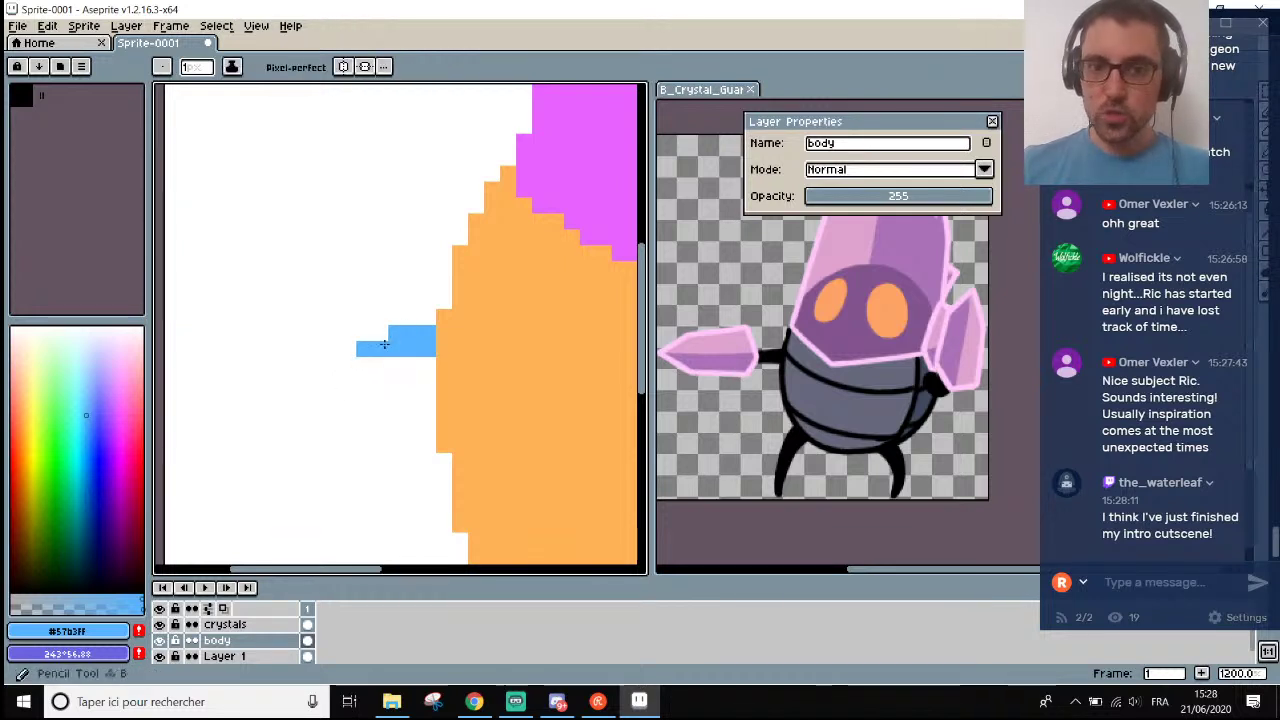
Draw a blue right arm about 7 px long across the body's right edge, ending in a short upward hand.
{"action": "scroll", "coordinate": [405, 352], "scroll_direction": "down", "scroll_amount": 5}
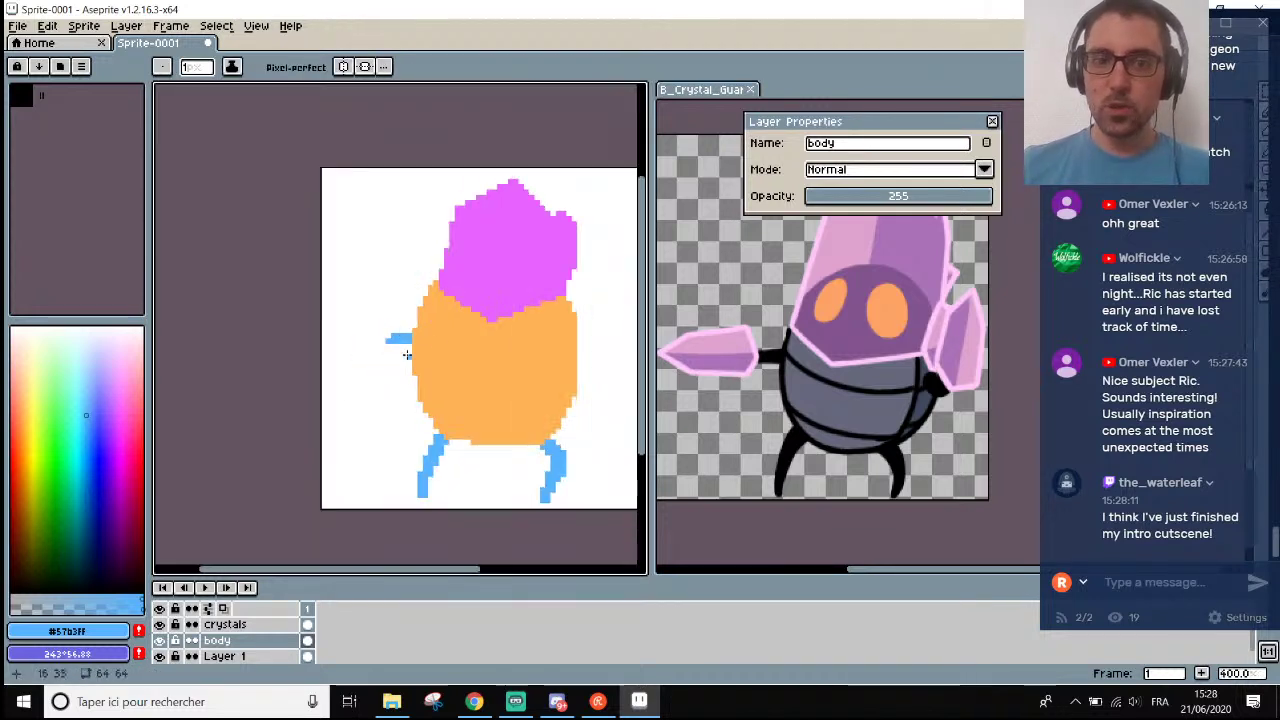
{"action": "scroll", "coordinate": [483, 340], "scroll_direction": "down", "scroll_amount": 2}
{"action": "scroll", "coordinate": [523, 320], "scroll_direction": "up", "scroll_amount": 4}
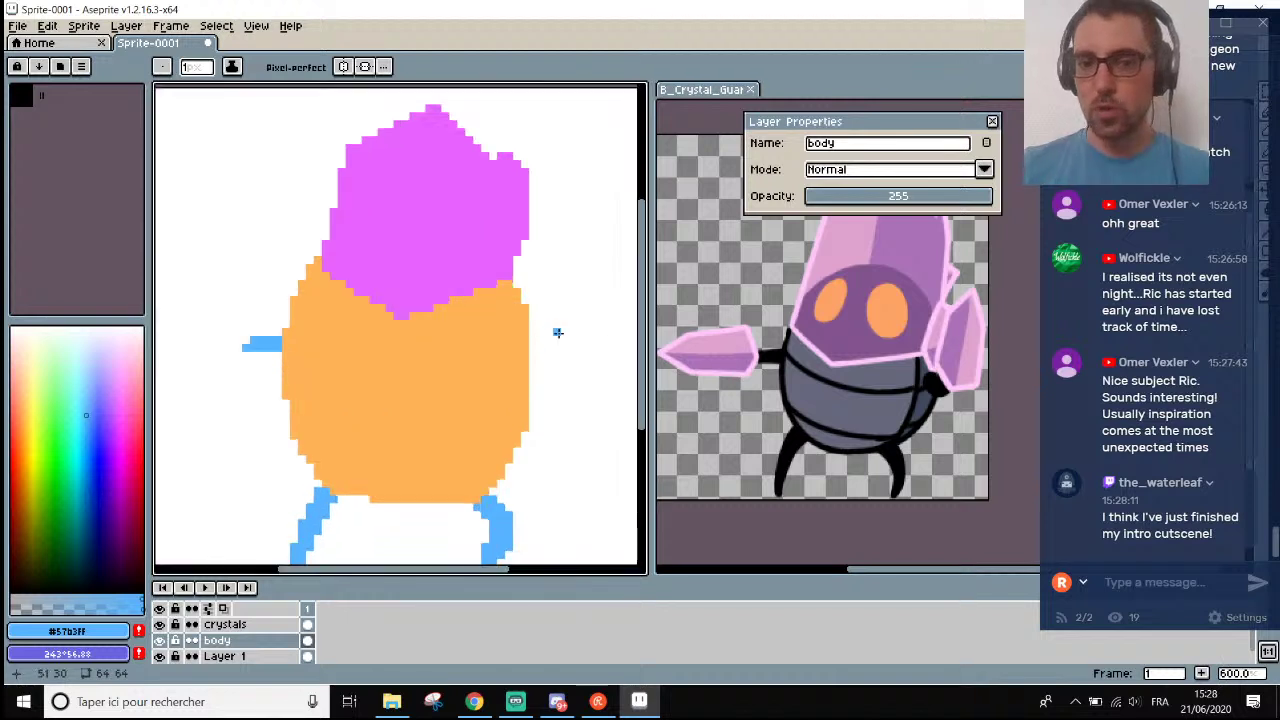
{"action": "scroll", "coordinate": [540, 347], "scroll_direction": "up", "scroll_amount": 3}
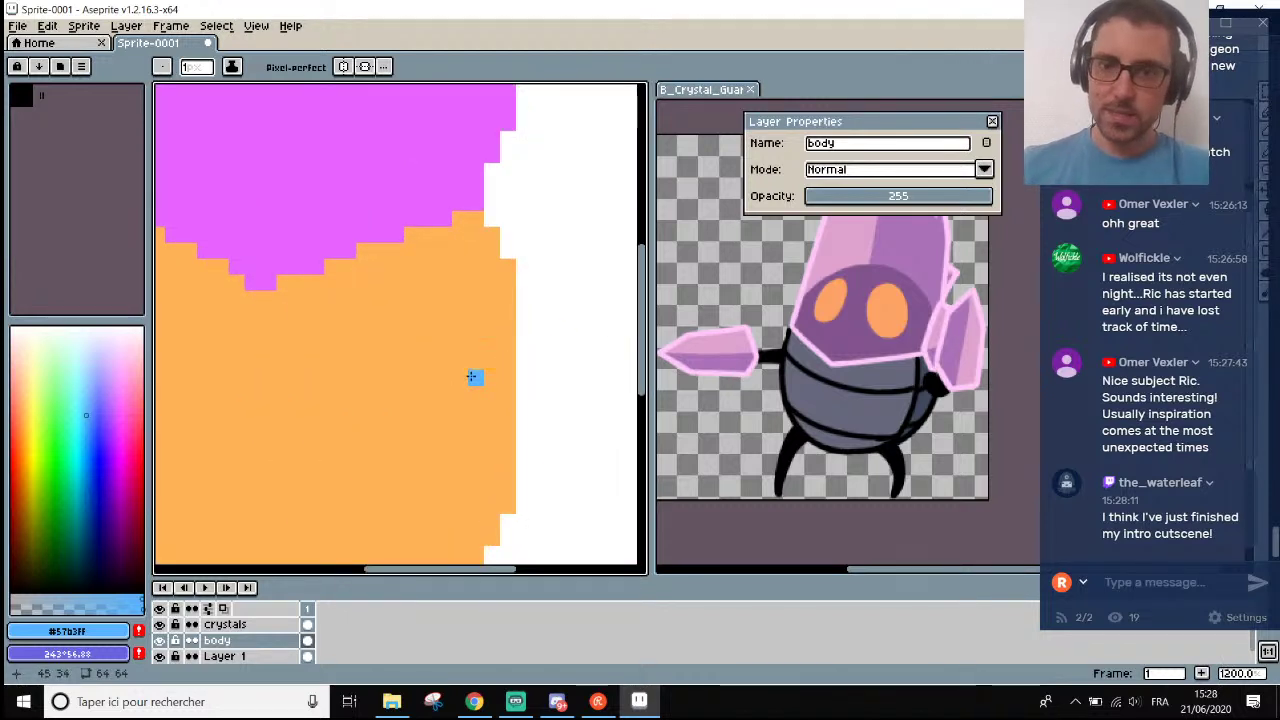
{"action": "mouse_move", "coordinate": [474, 377]}
{"action": "left_mouse_down"}
{"action": "mouse_move", "coordinate": [505, 392]}
{"action": "mouse_move", "coordinate": [498, 381]}
{"action": "mouse_move", "coordinate": [564, 371]}
{"action": "mouse_move", "coordinate": [551, 372]}
{"action": "left_mouse_up"}
{"action": "scroll", "coordinate": [553, 366], "scroll_direction": "down", "scroll_amount": 5}
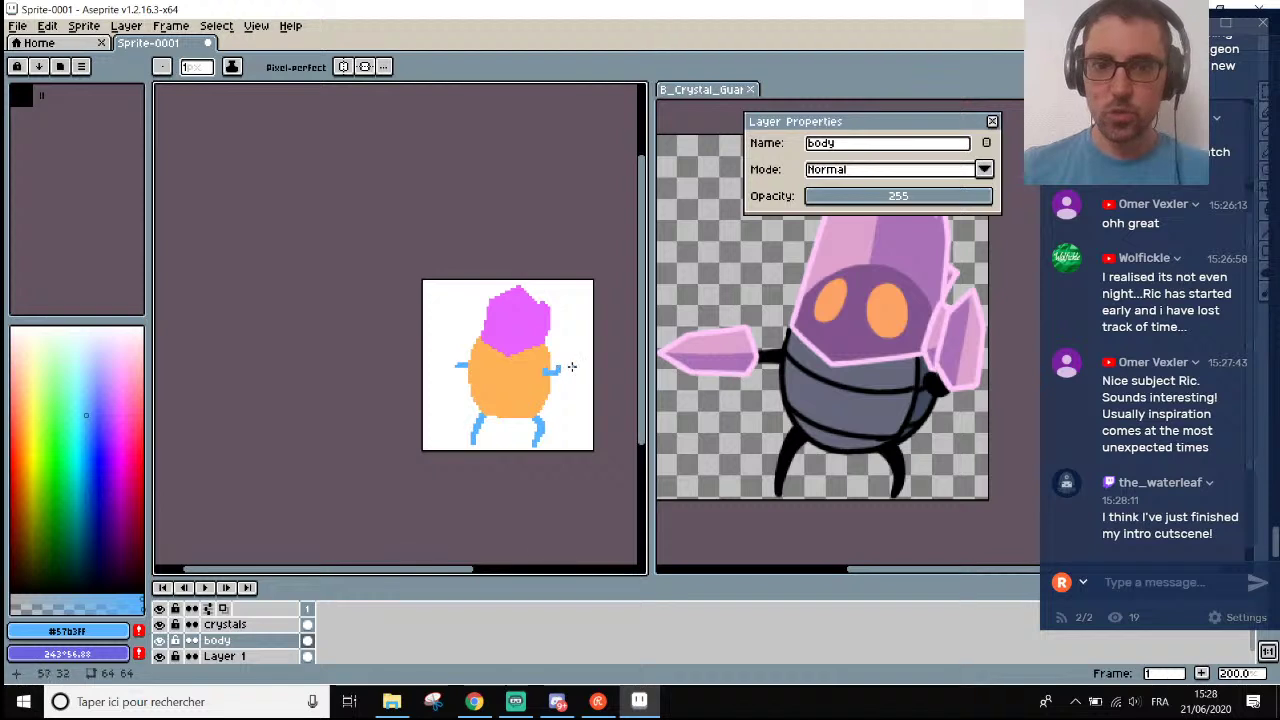
Sample the body's orange (#ffb357) and pencil extra pixel rows under the body to round its flat underside between the legs.
{"action": "scroll", "coordinate": [928, 398], "scroll_direction": "down", "scroll_amount": 2}
{"action": "scroll", "coordinate": [928, 398], "scroll_direction": "up", "scroll_amount": 1}
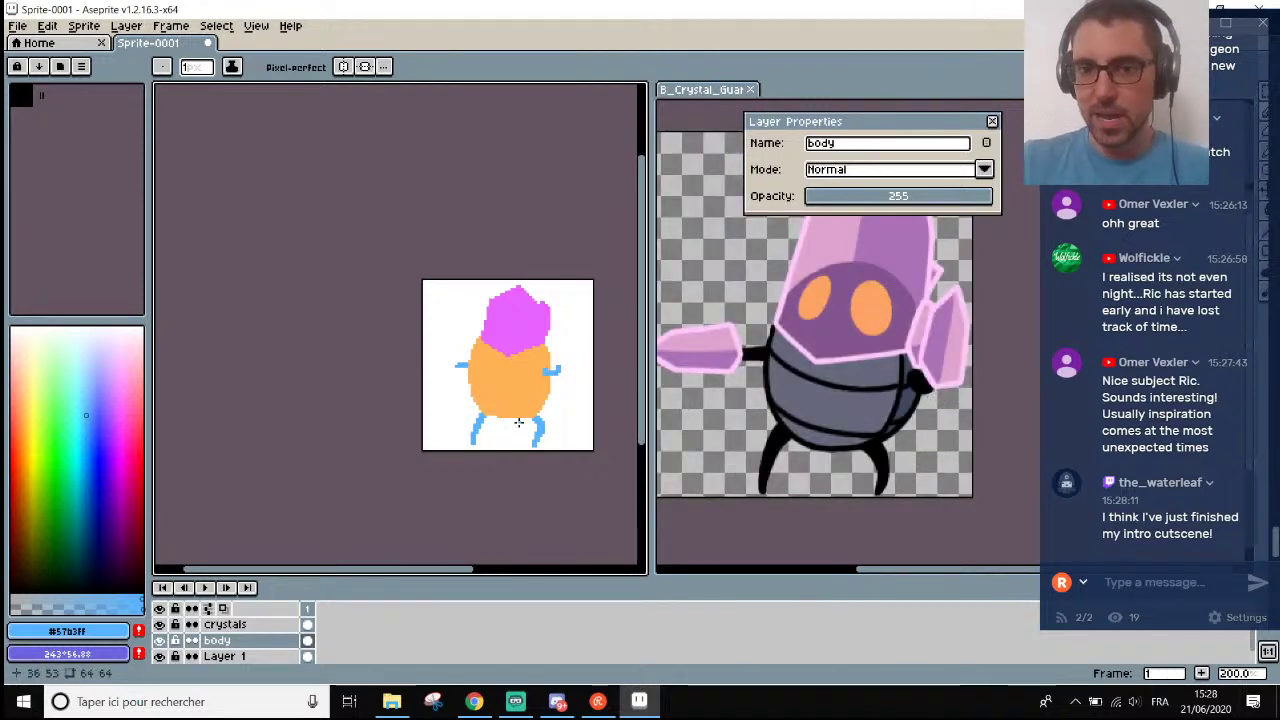
{"action": "scroll", "coordinate": [500, 410], "scroll_direction": "up", "scroll_amount": 4}
{"action": "key", "text": "alt"}
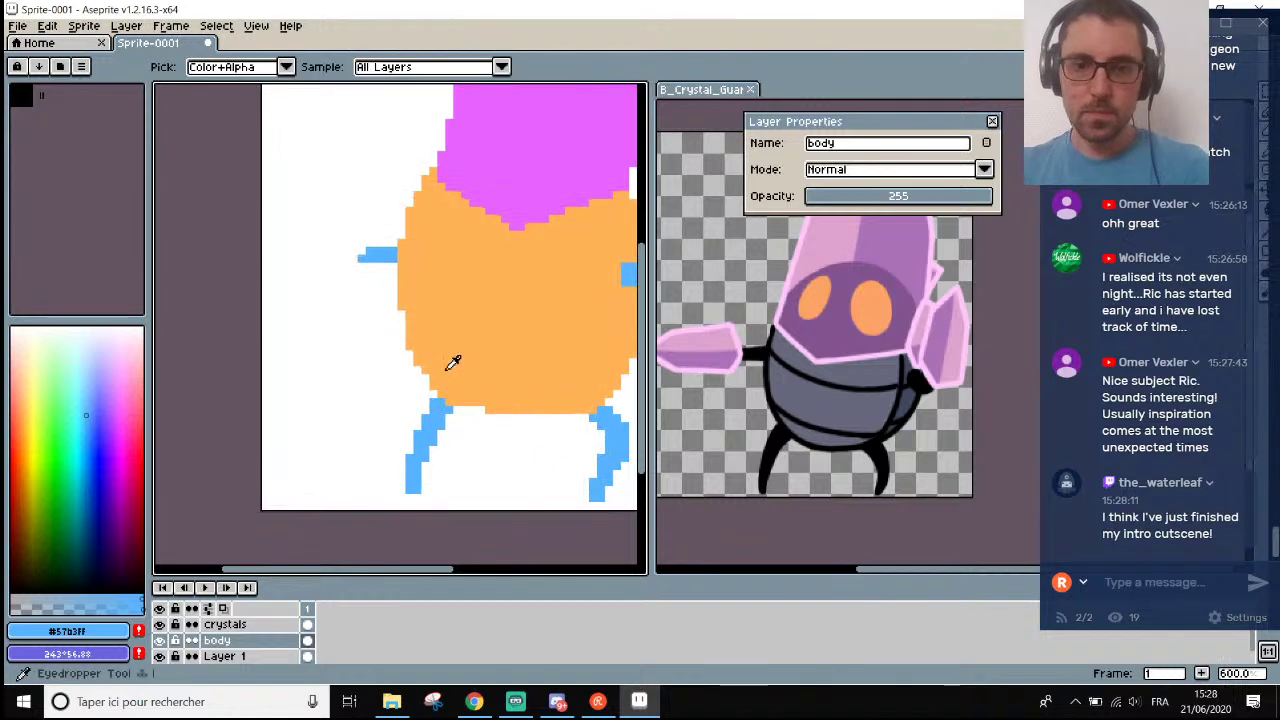
{"action": "left_click", "coordinate": [477, 380], "text": "alt"}
{"action": "scroll", "coordinate": [470, 395], "scroll_direction": "up", "scroll_amount": 3}
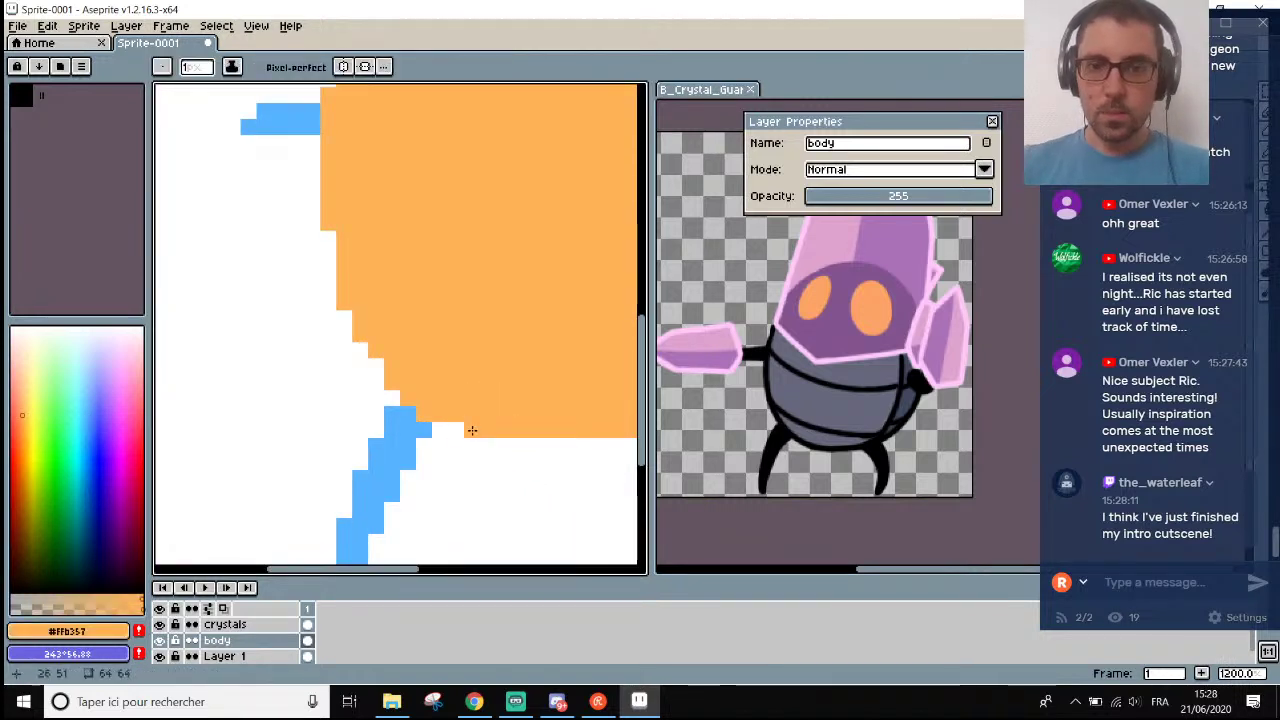
{"action": "scroll", "coordinate": [504, 427], "scroll_direction": "down", "scroll_amount": 3}
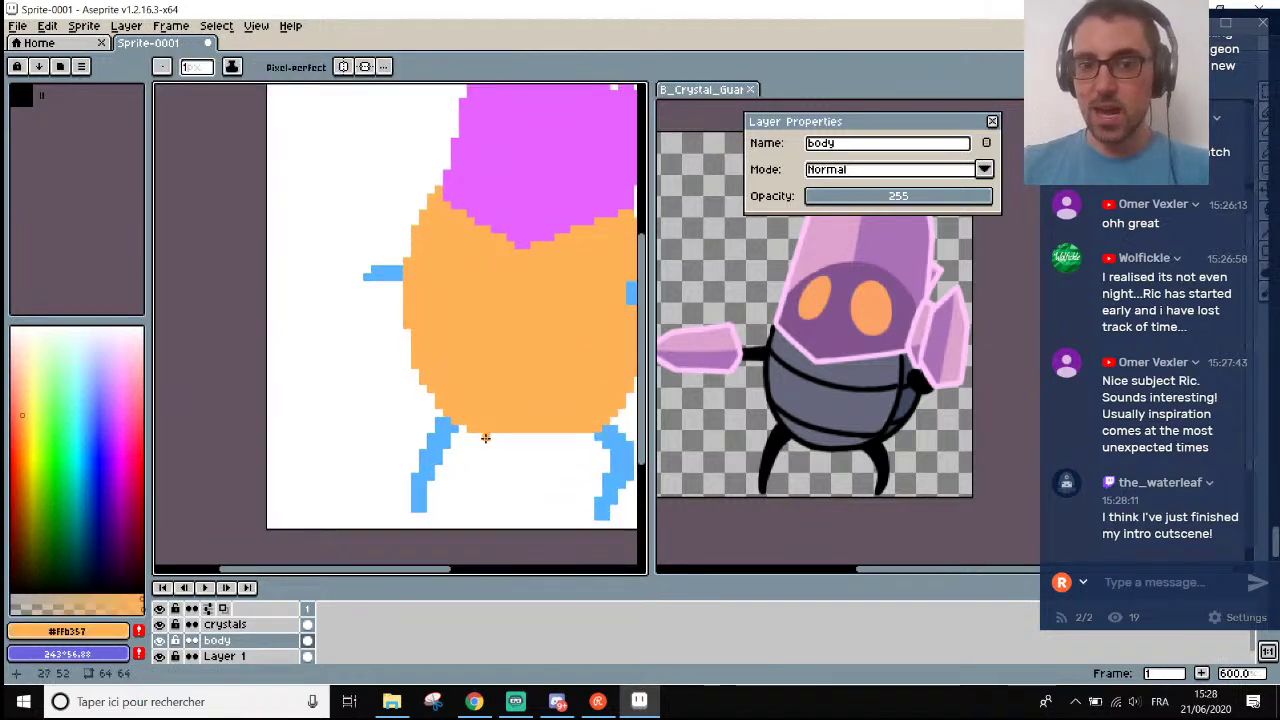
{"action": "scroll", "coordinate": [610, 413], "scroll_direction": "down", "scroll_amount": 3}
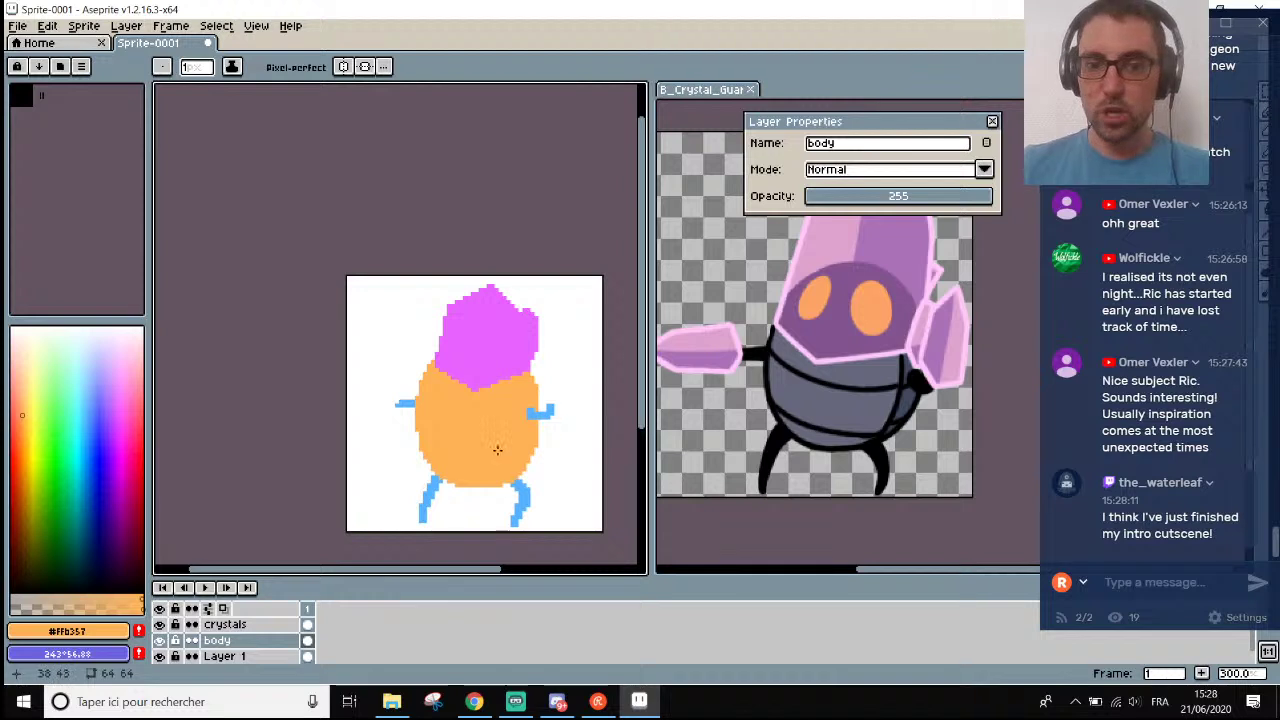
{"action": "scroll", "coordinate": [478, 501], "scroll_direction": "up", "scroll_amount": 4}
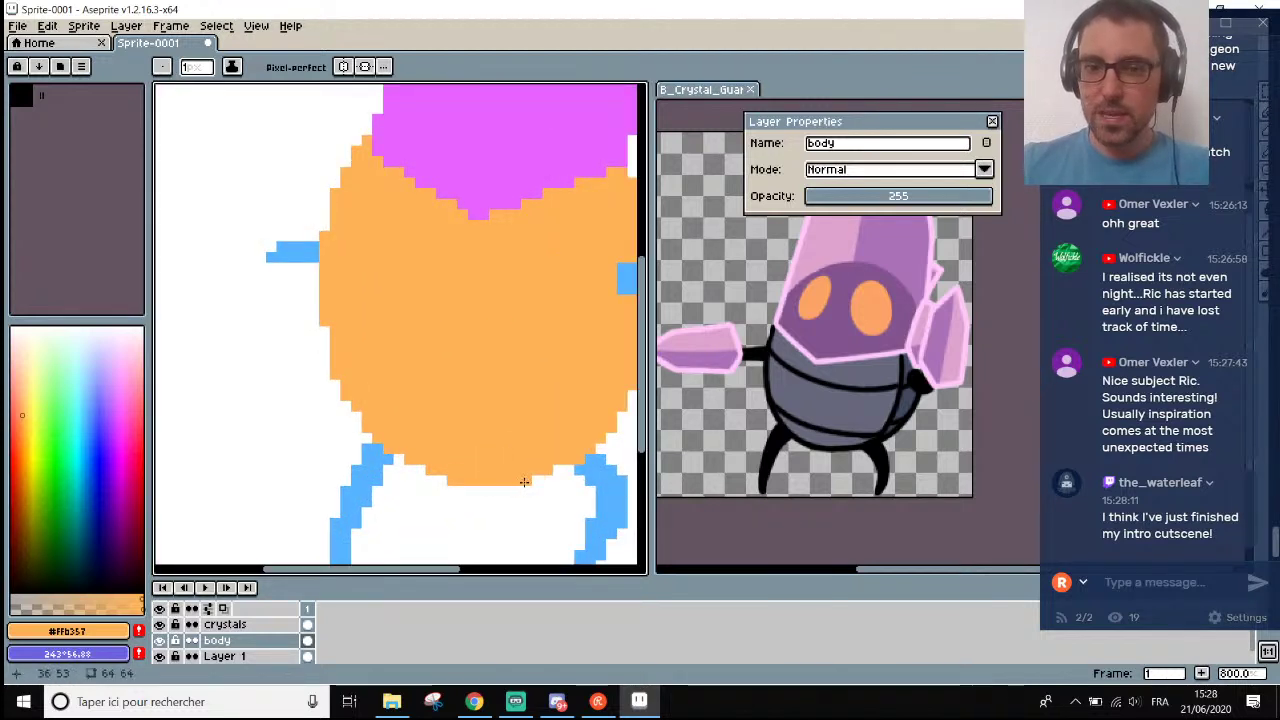
{"action": "scroll", "coordinate": [550, 468], "scroll_direction": "down", "scroll_amount": 3}
{"action": "scroll", "coordinate": [600, 383], "scroll_direction": "up", "scroll_amount": 1}
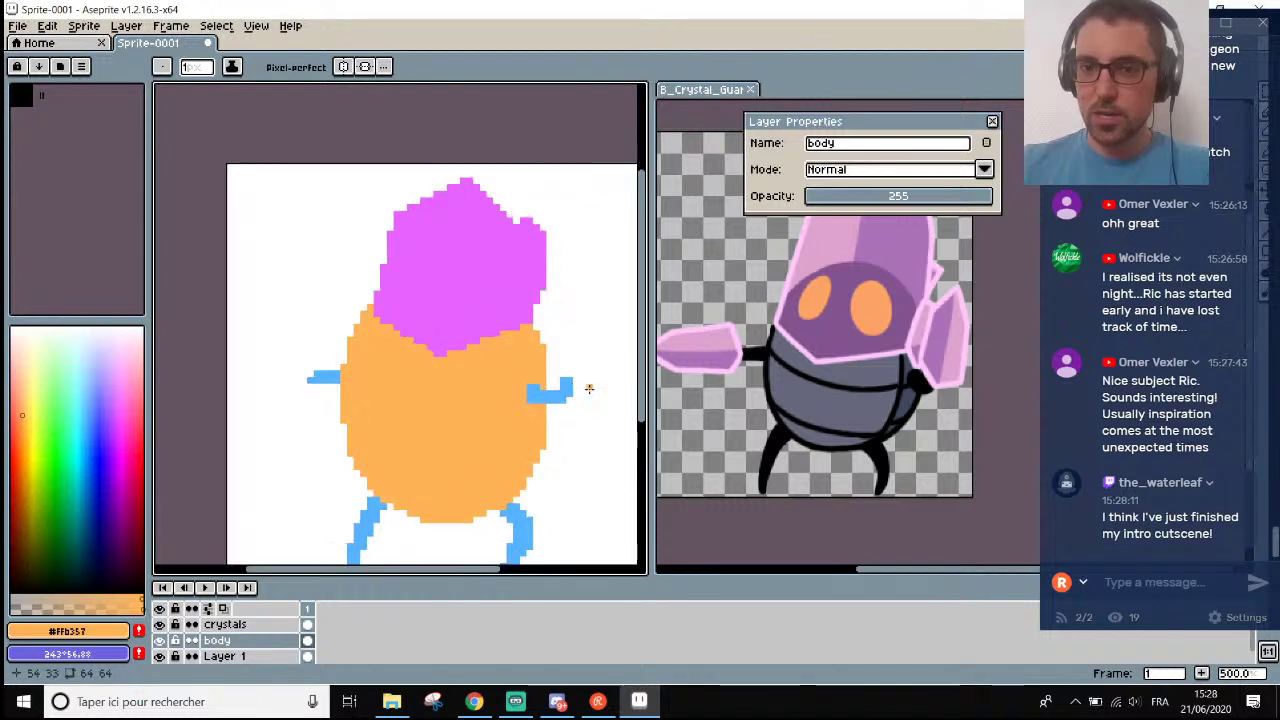
Add an orange column along the body's right edge around the arm to give that side a rounder curve.
{"action": "scroll", "coordinate": [536, 405], "scroll_direction": "up", "scroll_amount": 1}
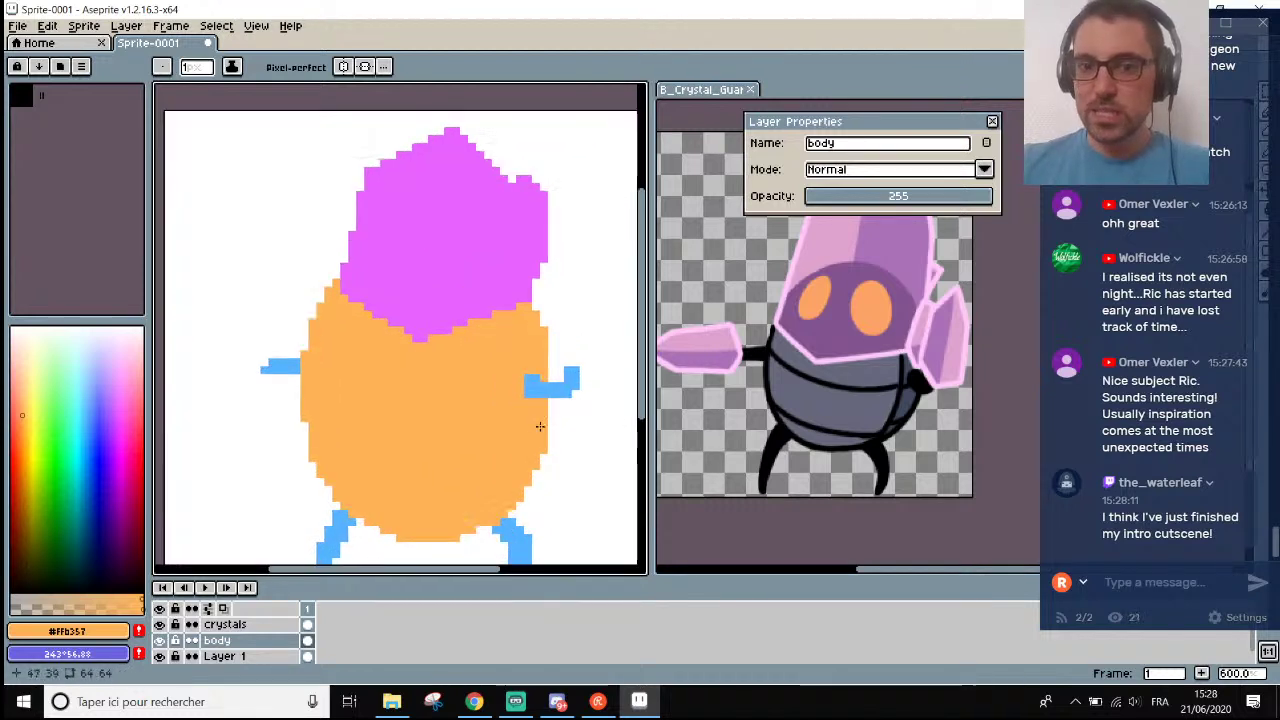
{"action": "left_click_drag", "start_coordinate": [551, 430], "coordinate": [549, 345]}
{"action": "scroll", "coordinate": [549, 345], "scroll_direction": "down", "scroll_amount": 3}
{"action": "scroll", "coordinate": [483, 252], "scroll_direction": "up", "scroll_amount": 1}
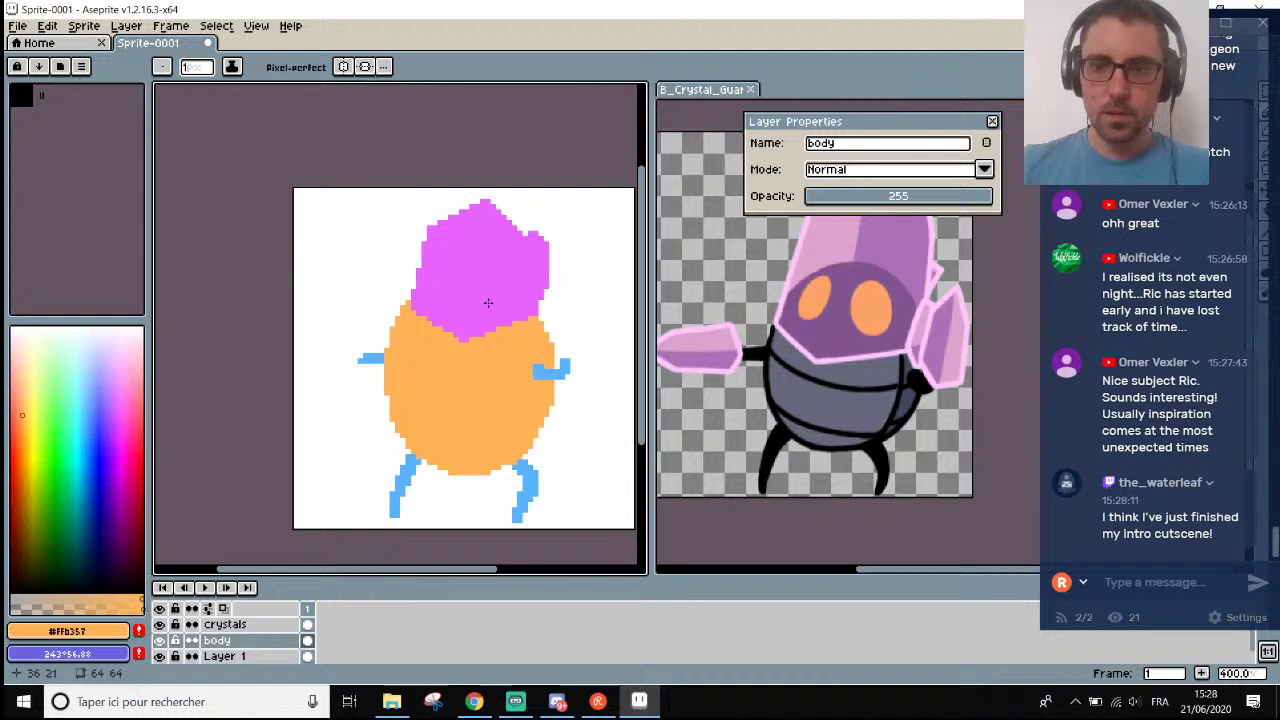
Hide the crystals layer, erase the body's top-left corner pixel and pencil an orange row about 10 px wide on top of the body.
{"action": "scroll", "coordinate": [501, 304], "scroll_direction": "down", "scroll_amount": 1}
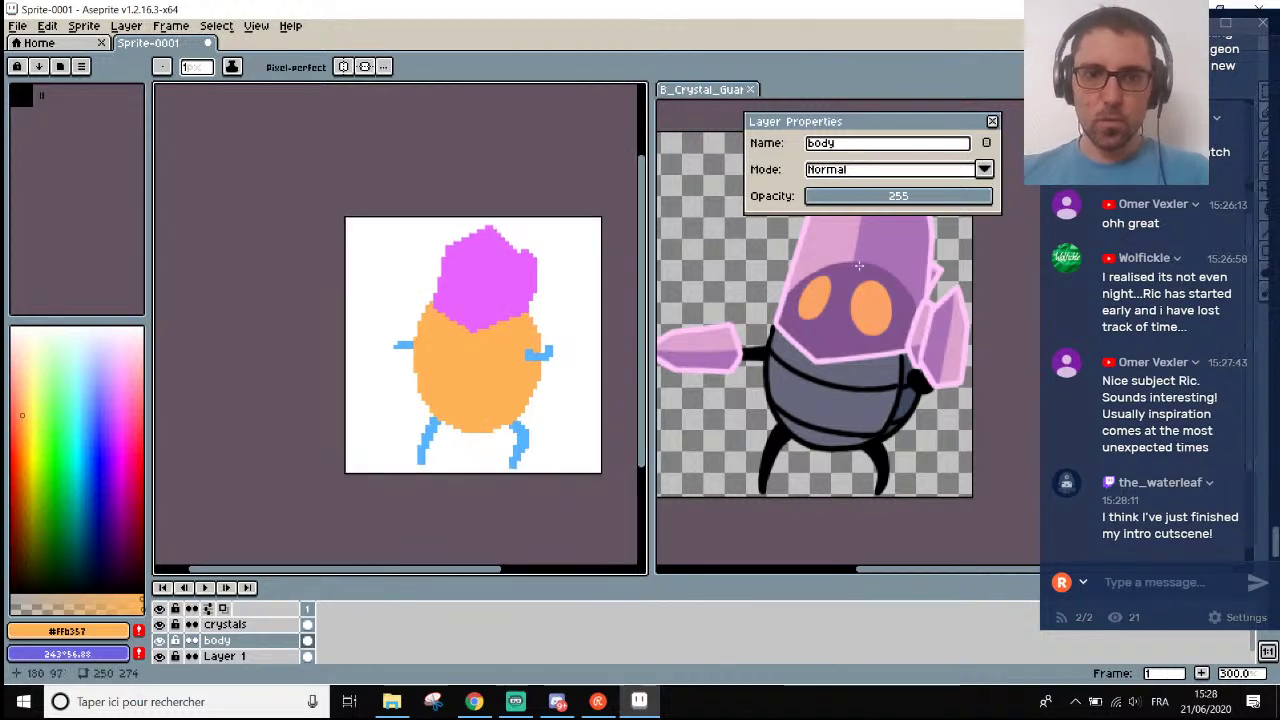
{"action": "left_click", "coordinate": [159, 624]}
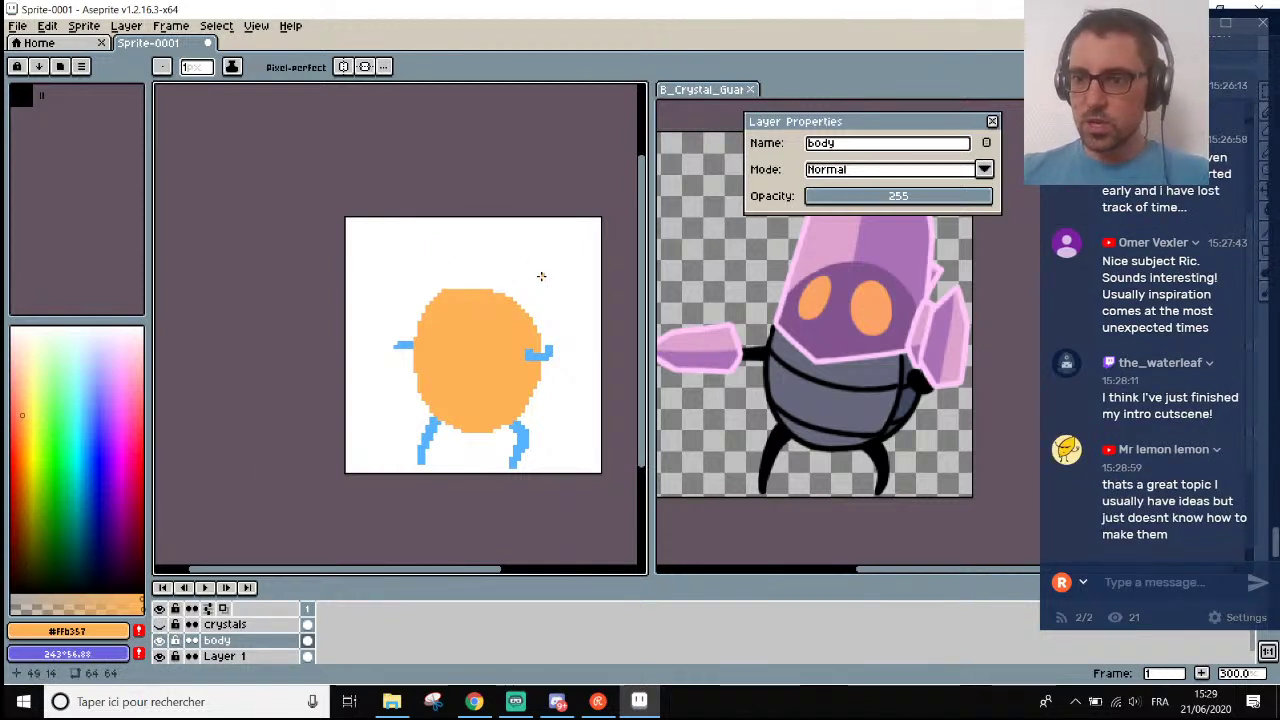
{"action": "scroll", "coordinate": [540, 310], "scroll_direction": "up", "scroll_amount": 4}
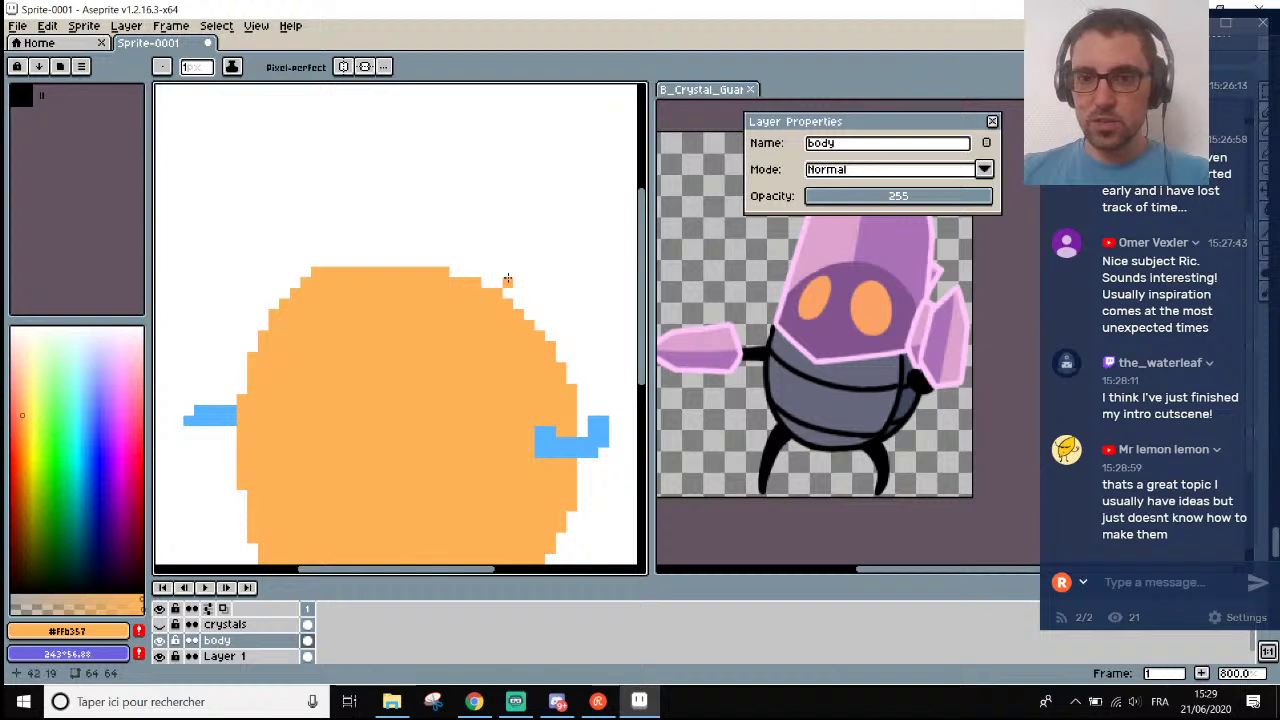
{"action": "key", "text": "e"}
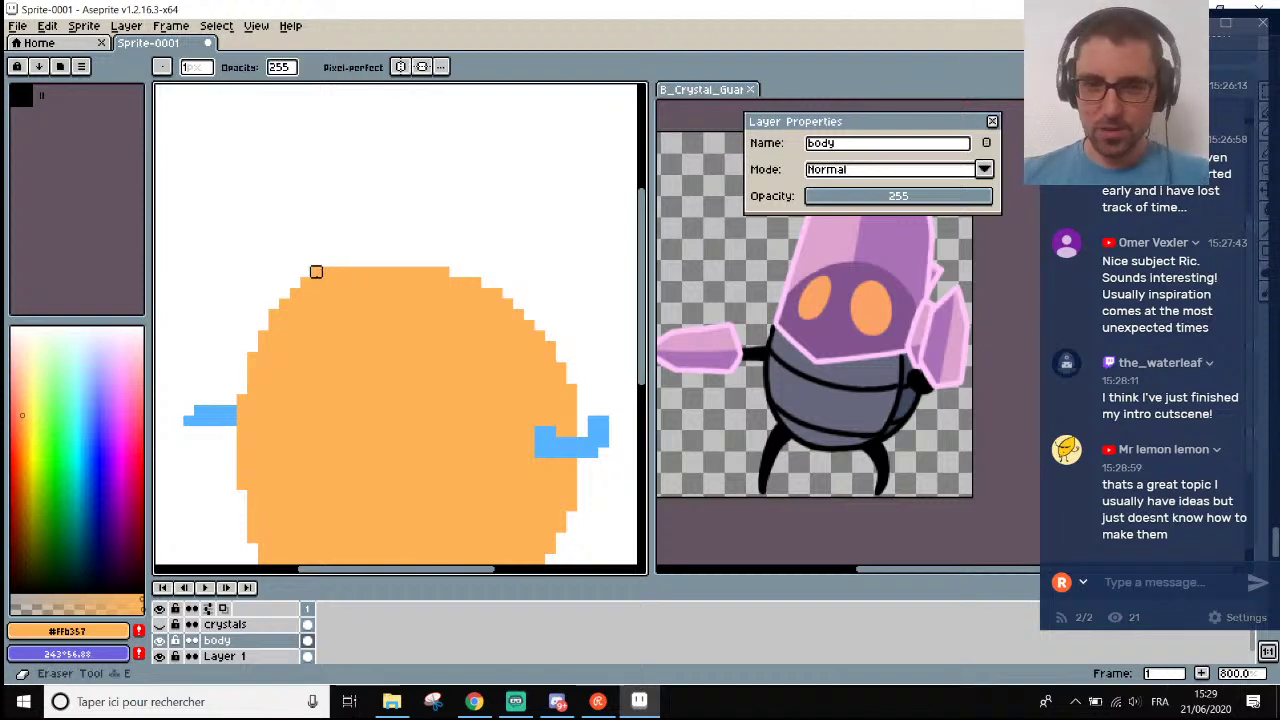
{"action": "left_click", "coordinate": [316, 272]}
{"action": "key", "text": "b"}
{"action": "left_click", "coordinate": [349, 263]}
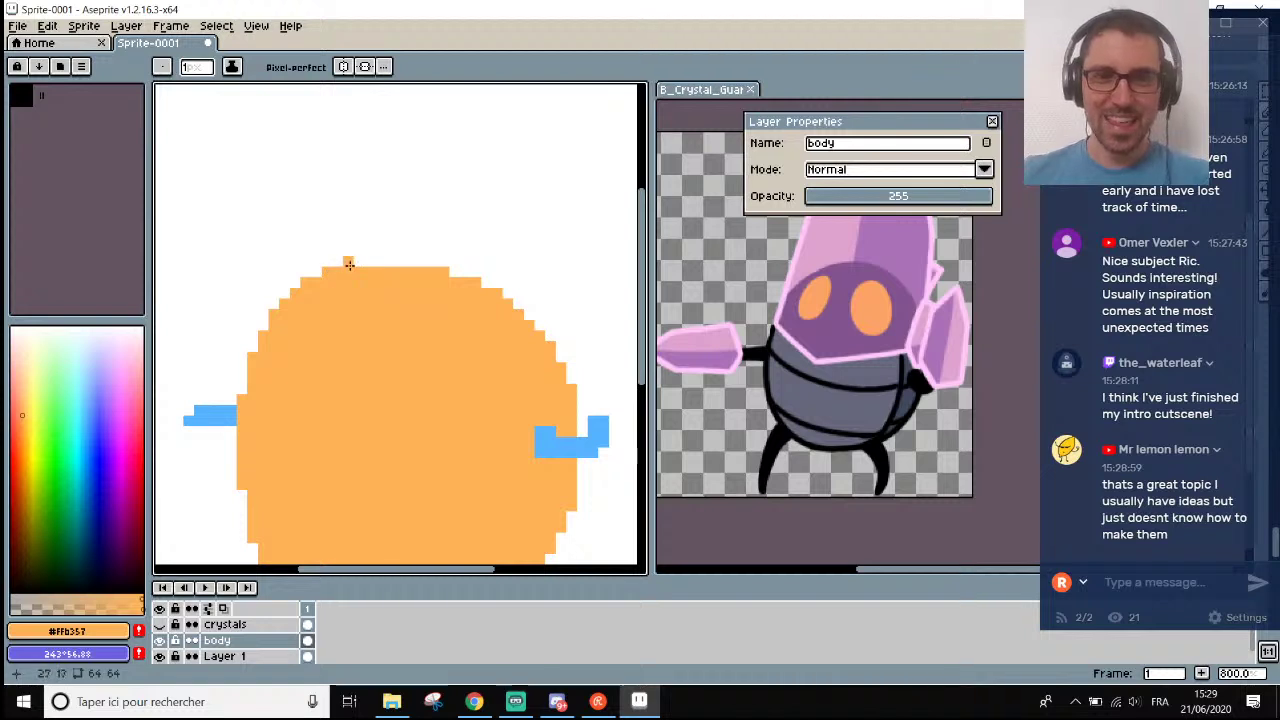
{"action": "left_click_drag", "start_coordinate": [349, 263], "coordinate": [461, 271]}
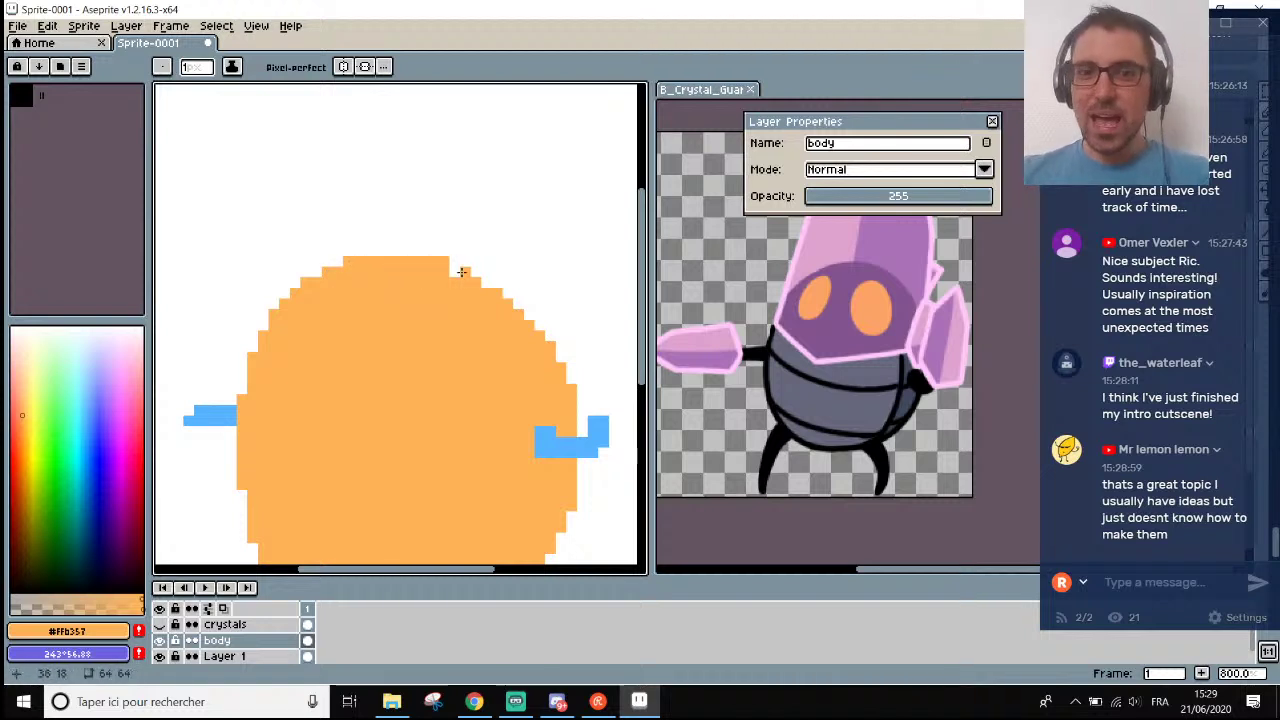
Pencil orange pixels along the body's upper-right edge to give that side a rounder curve.
{"action": "scroll", "coordinate": [487, 280], "scroll_direction": "down", "scroll_amount": 2}
{"action": "scroll", "coordinate": [537, 324], "scroll_direction": "up", "scroll_amount": 1}
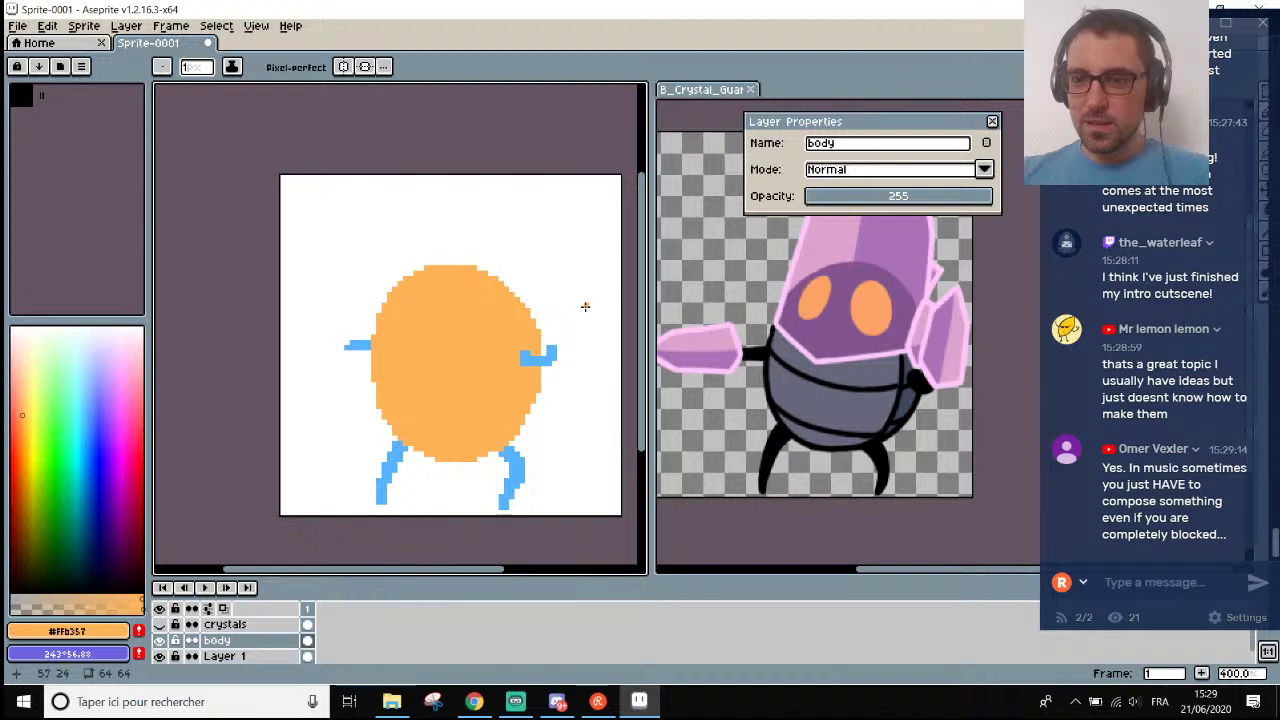
{"action": "scroll", "coordinate": [580, 329], "scroll_direction": "up", "scroll_amount": 3}
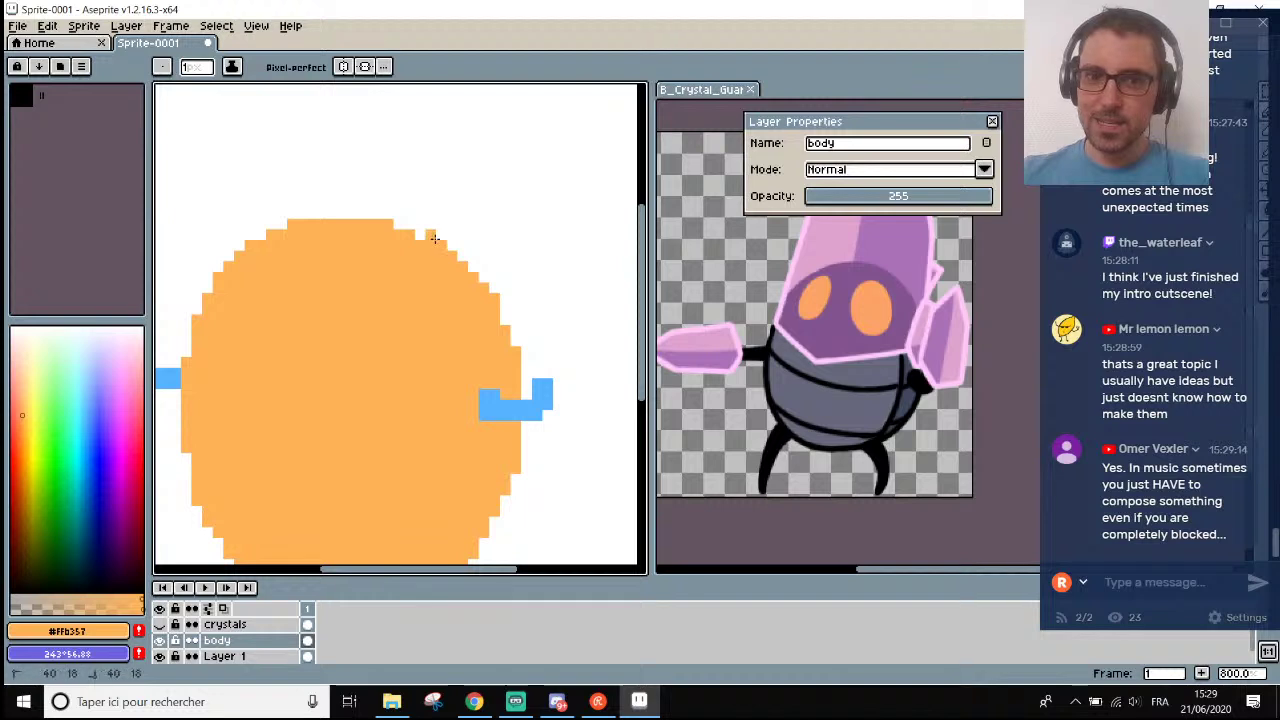
{"action": "scroll", "coordinate": [389, 223], "scroll_direction": "down", "scroll_amount": 2}
{"action": "scroll", "coordinate": [343, 217], "scroll_direction": "up", "scroll_amount": 1}
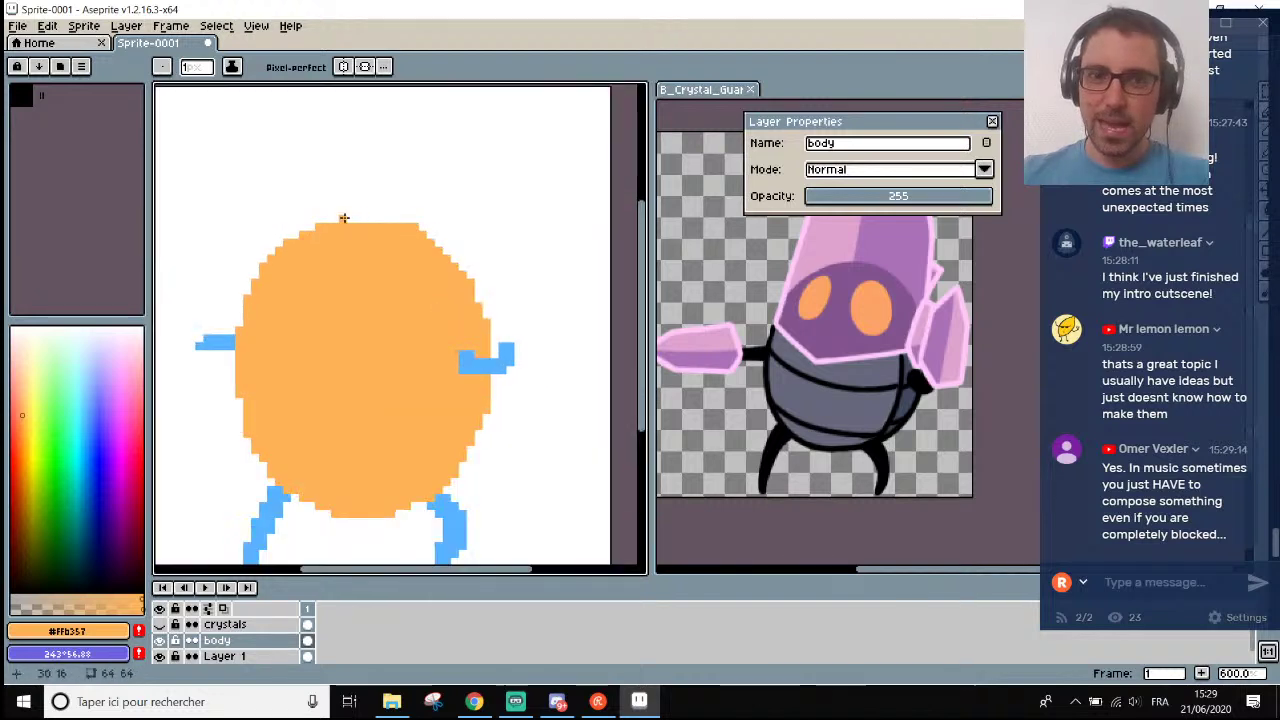
{"action": "scroll", "coordinate": [403, 220], "scroll_direction": "down", "scroll_amount": 4}
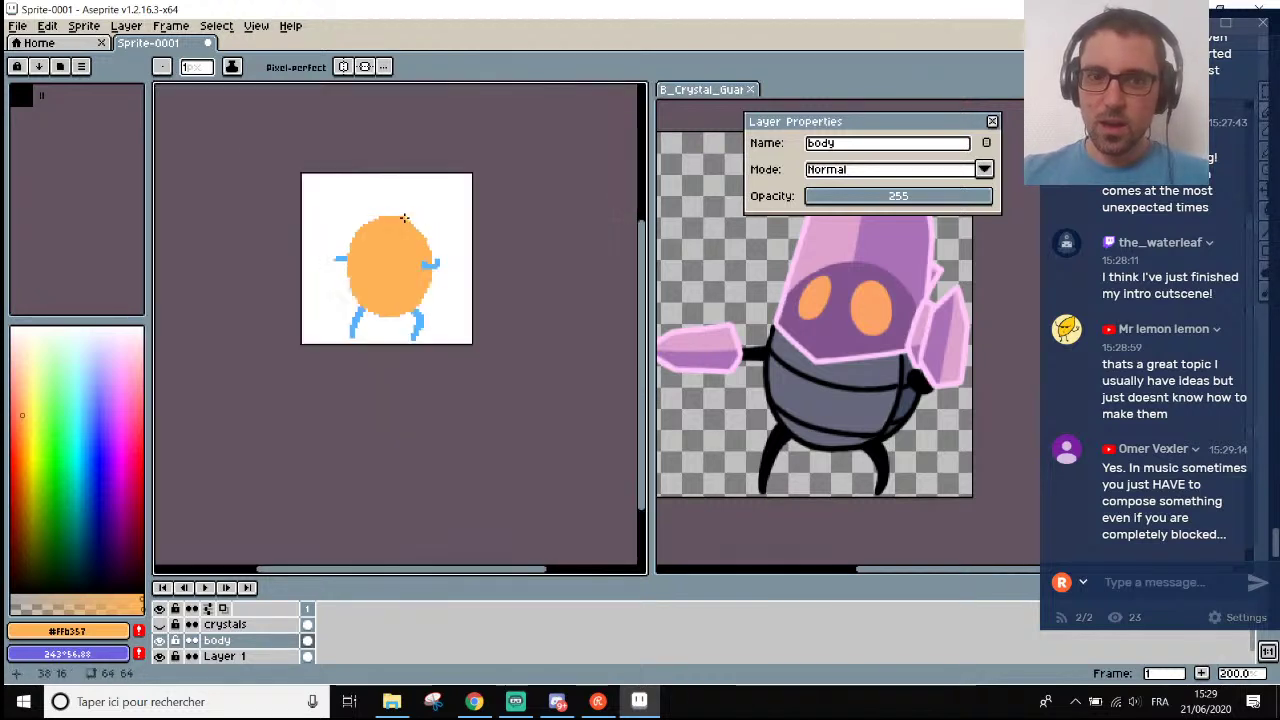
{"action": "scroll", "coordinate": [407, 204], "scroll_direction": "up", "scroll_amount": 2}
{"action": "scroll", "coordinate": [418, 220], "scroll_direction": "up", "scroll_amount": 2}
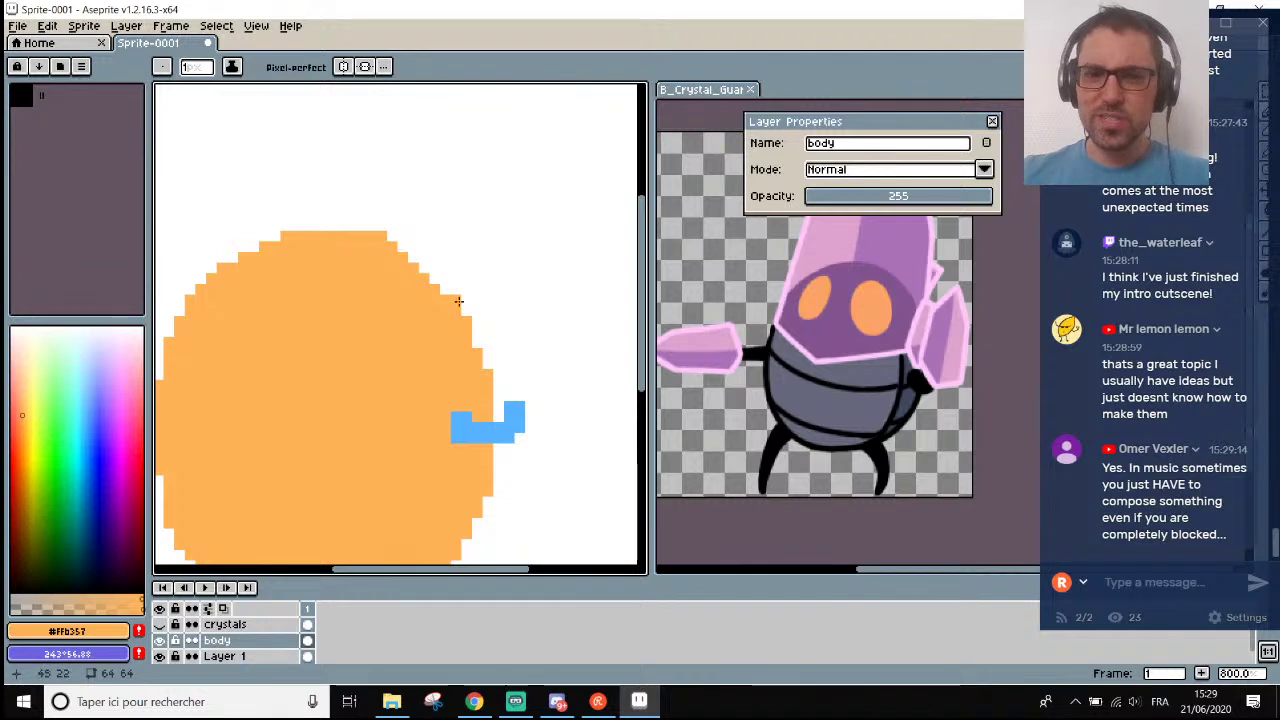
{"action": "scroll", "coordinate": [466, 315], "scroll_direction": "up", "scroll_amount": 2}
{"action": "left_click_drag", "start_coordinate": [474, 330], "coordinate": [420, 264]}
{"action": "scroll", "coordinate": [422, 264], "scroll_direction": "down", "scroll_amount": 2}
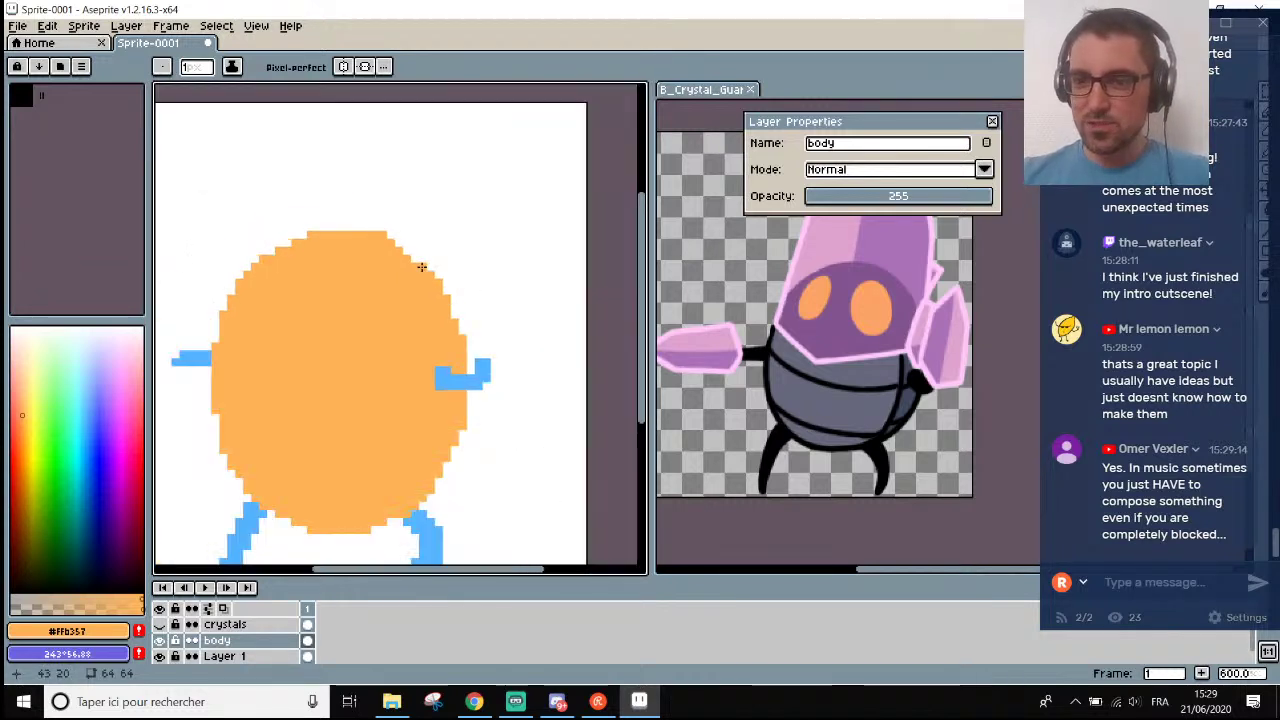
{"action": "scroll", "coordinate": [412, 235], "scroll_direction": "up", "scroll_amount": 1}
{"action": "scroll", "coordinate": [412, 235], "scroll_direction": "down", "scroll_amount": 1}
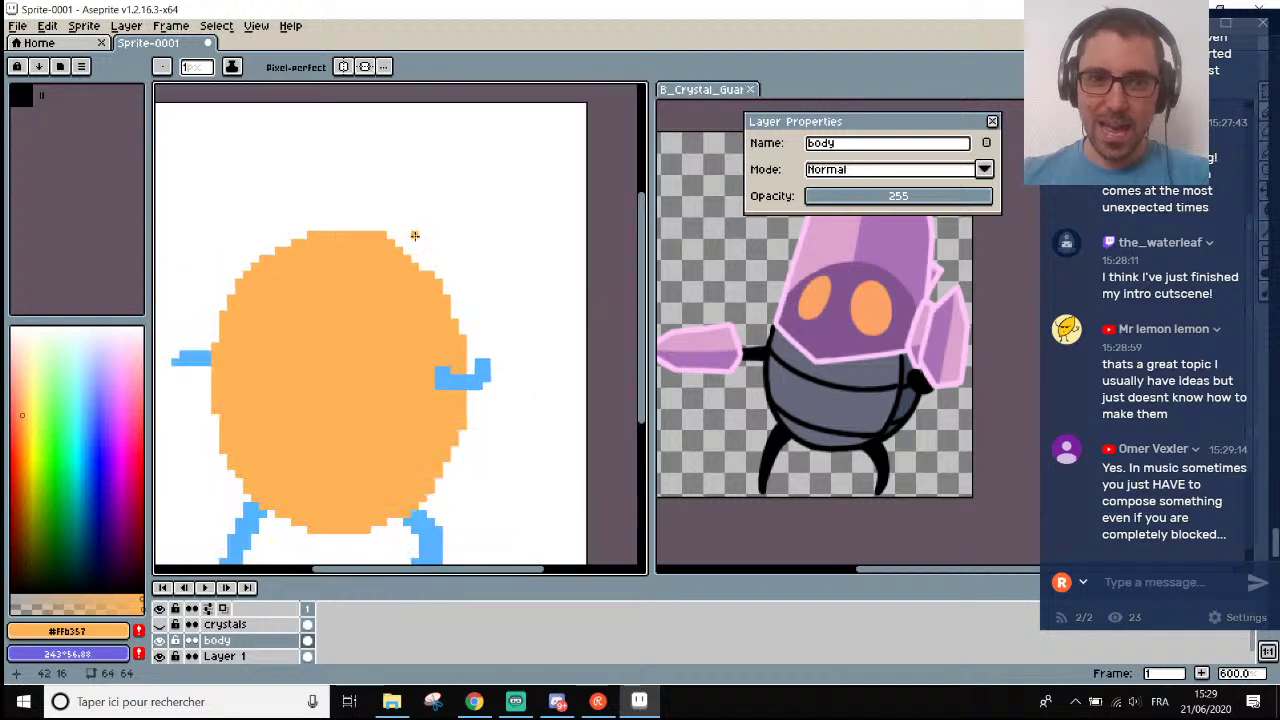
Even out the stepped outline of the body's right shoulder above the arm with a few more orange pixels.
{"action": "scroll", "coordinate": [412, 235], "scroll_direction": "up", "scroll_amount": 1}
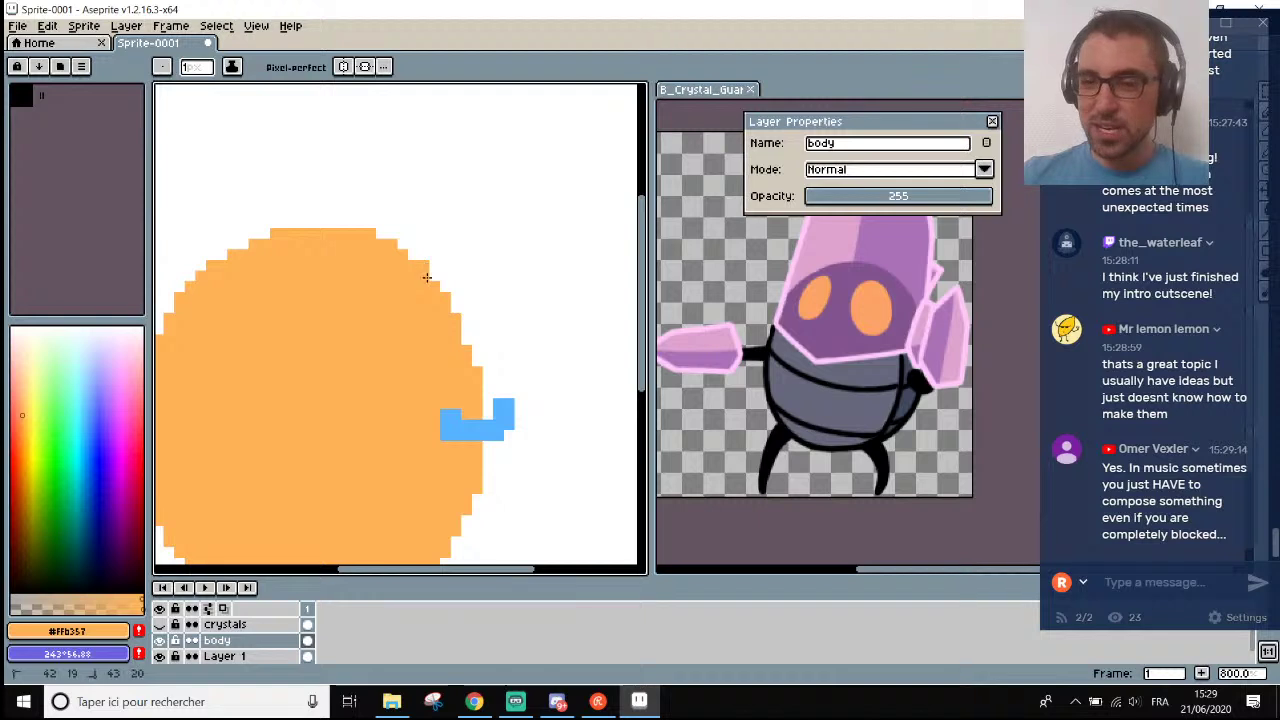
{"action": "scroll", "coordinate": [420, 260], "scroll_direction": "up", "scroll_amount": 2}
{"action": "key", "text": "e"}
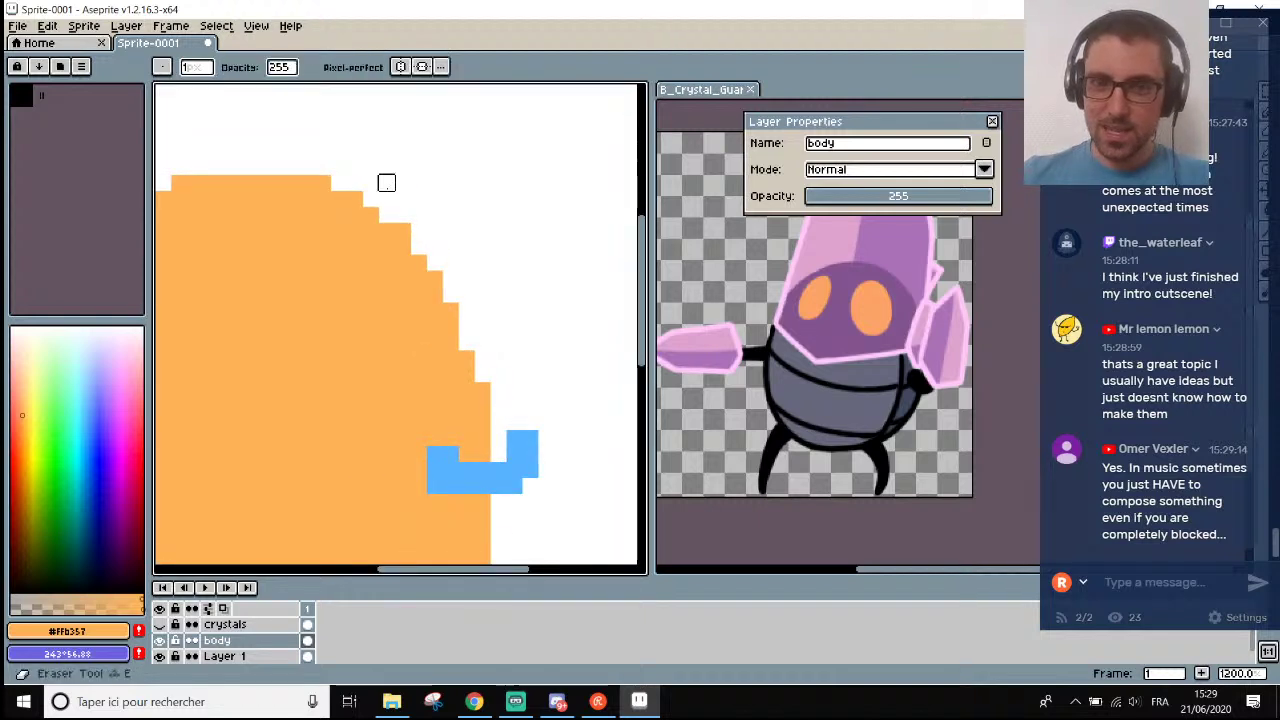
{"action": "scroll", "coordinate": [468, 260], "scroll_direction": "down", "scroll_amount": 3}
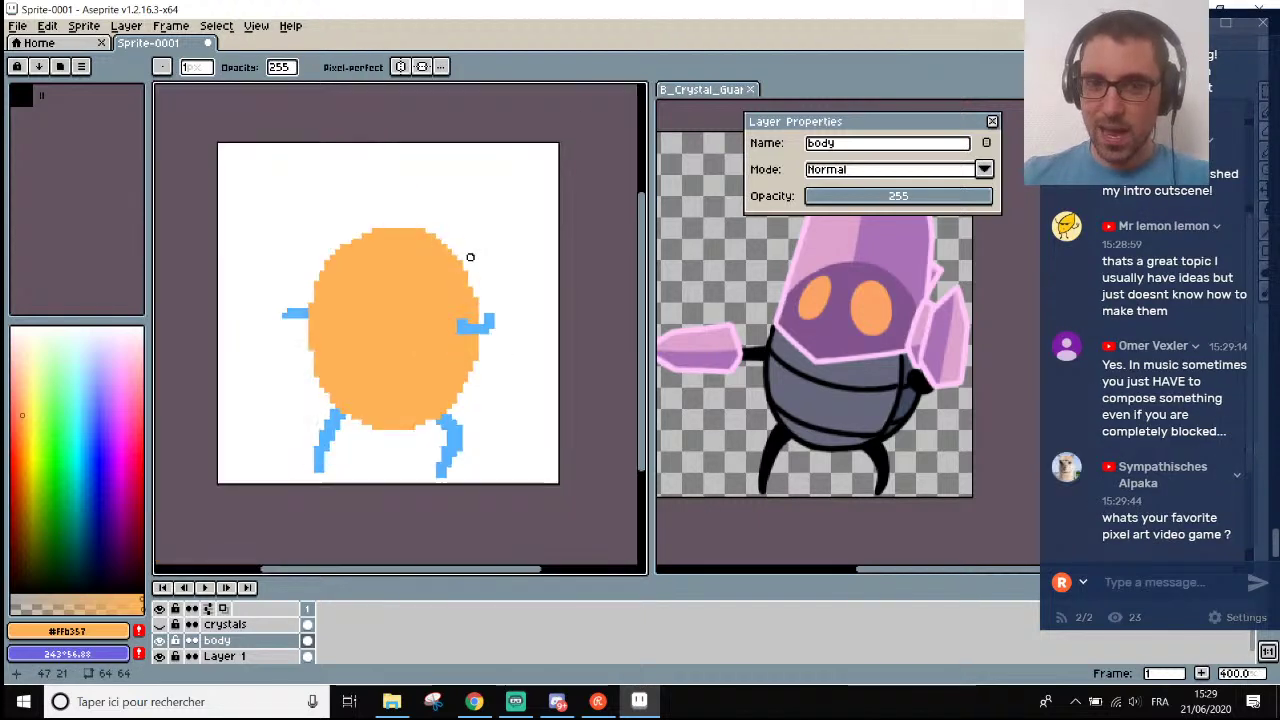
{"action": "scroll", "coordinate": [470, 257], "scroll_direction": "up", "scroll_amount": 1}
{"action": "key", "text": "b"}
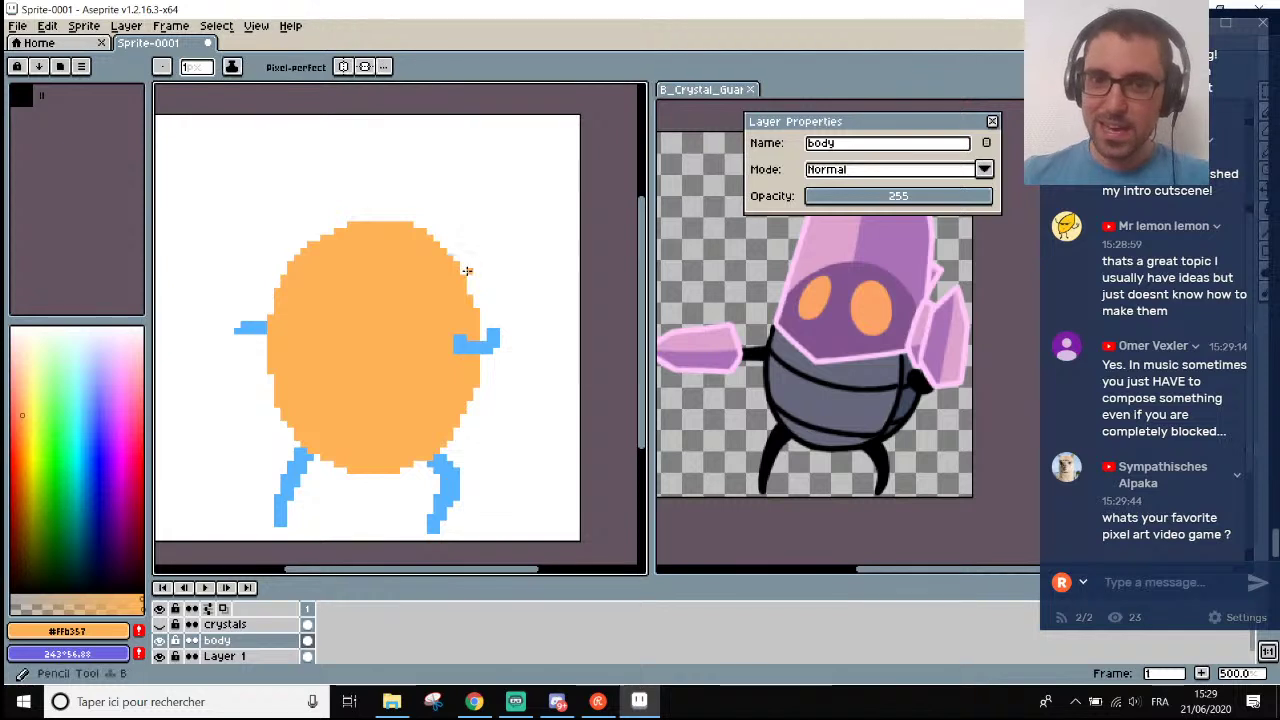
{"action": "scroll", "coordinate": [466, 268], "scroll_direction": "up", "scroll_amount": 2}
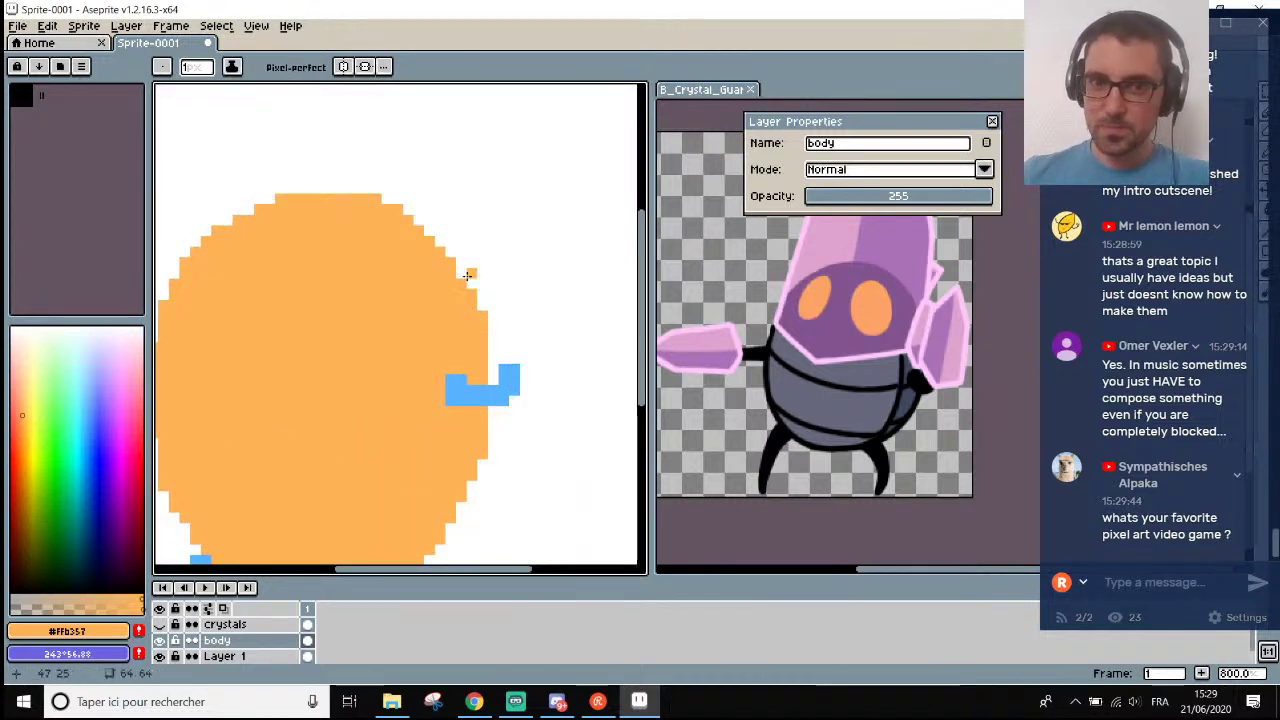
{"action": "scroll", "coordinate": [460, 272], "scroll_direction": "down", "scroll_amount": 3}
{"action": "scroll", "coordinate": [471, 306], "scroll_direction": "up", "scroll_amount": 1}
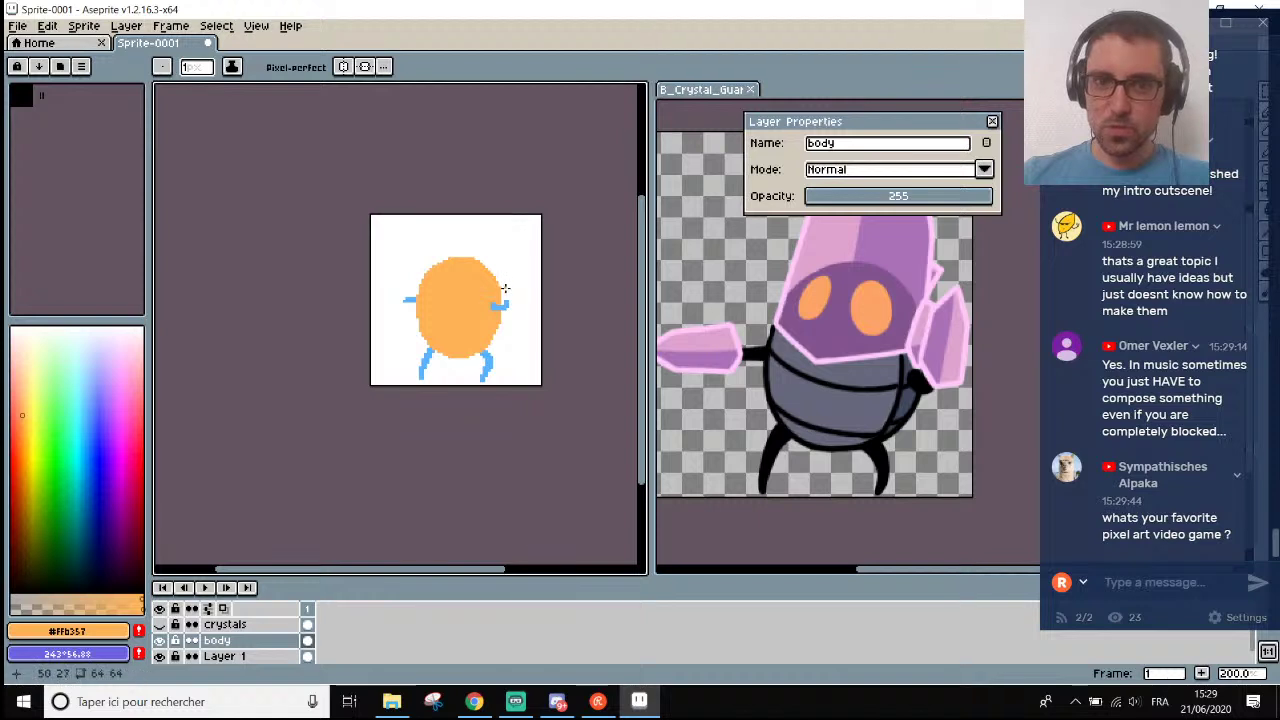
{"action": "scroll", "coordinate": [506, 293], "scroll_direction": "up", "scroll_amount": 1}
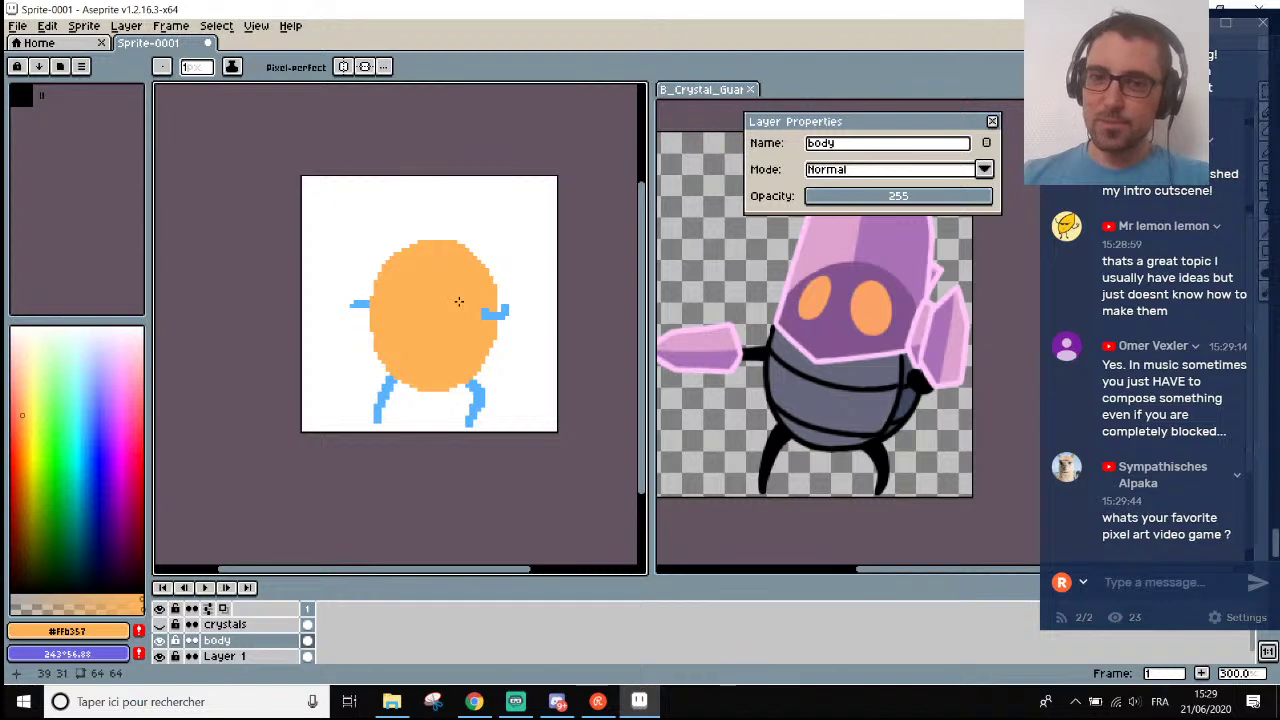
Examine the body's silhouette at small zoom, with the crystals layer shown and hidden.
{"action": "scroll", "coordinate": [479, 302], "scroll_direction": "down", "scroll_amount": 1}
{"action": "scroll", "coordinate": [479, 302], "scroll_direction": "up", "scroll_amount": 1}
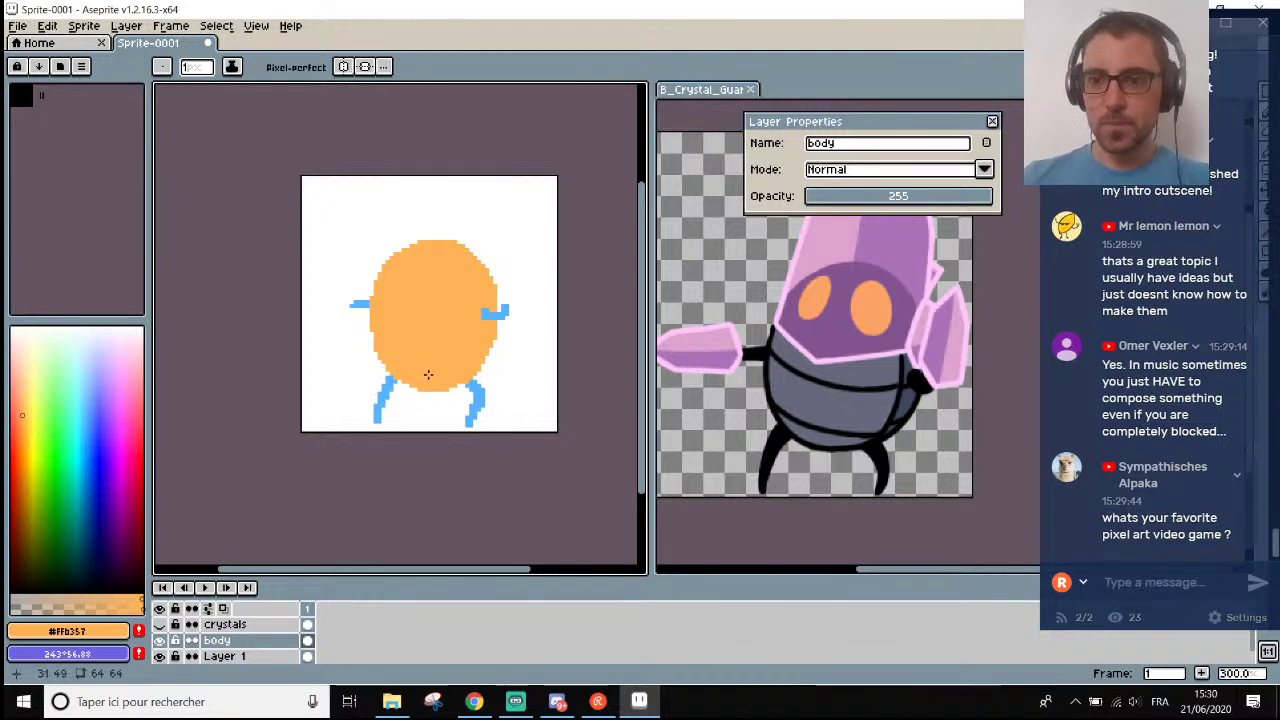
{"action": "scroll", "coordinate": [428, 374], "scroll_direction": "down", "scroll_amount": 2}
{"action": "scroll", "coordinate": [428, 374], "scroll_direction": "up", "scroll_amount": 1}
{"action": "left_click", "coordinate": [160, 624]}
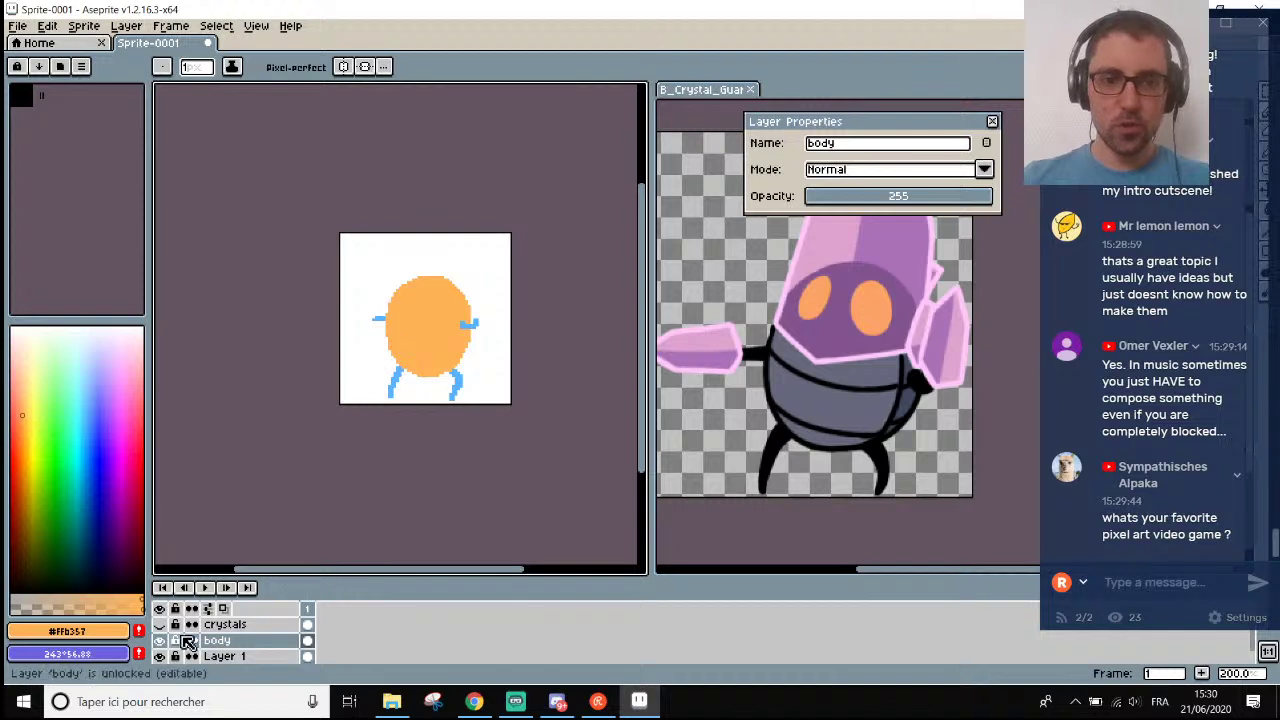
{"action": "left_click", "coordinate": [160, 624]}
{"action": "left_click", "coordinate": [160, 624]}
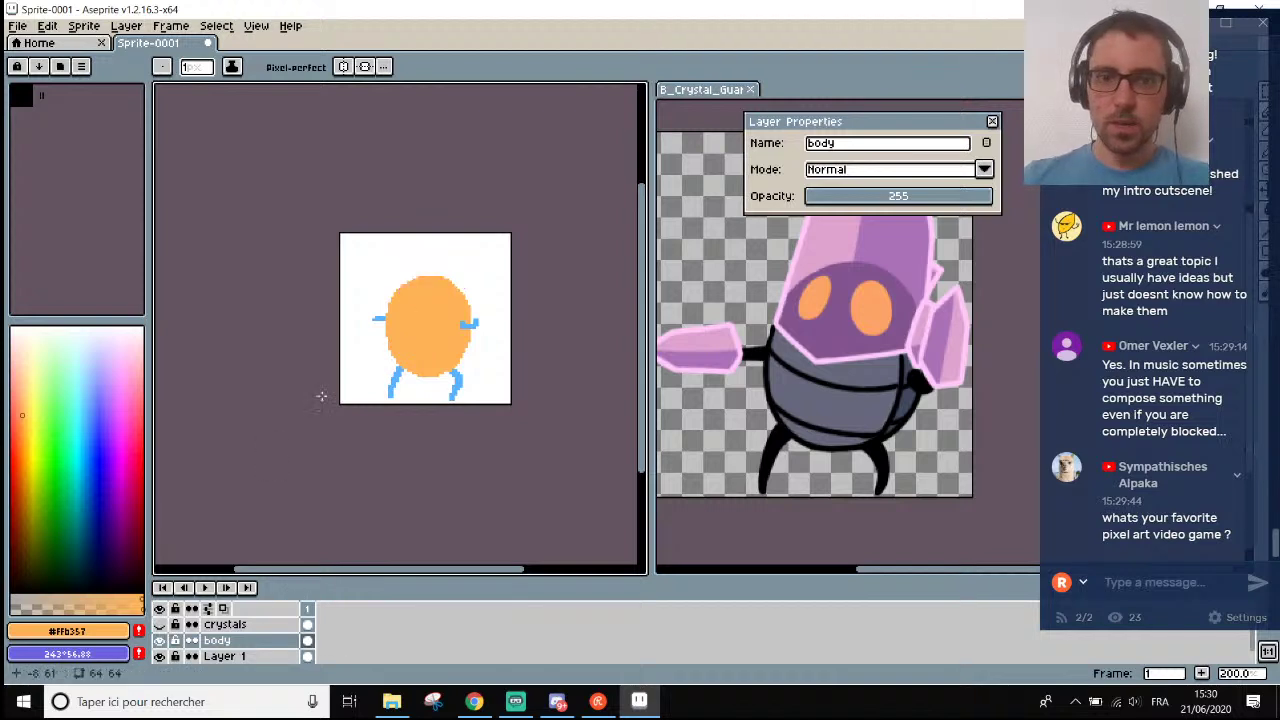
{"action": "scroll", "coordinate": [340, 370], "scroll_direction": "up", "scroll_amount": 1}
{"action": "scroll", "coordinate": [489, 482], "scroll_direction": "down", "scroll_amount": 1}
Try to sample the body's grey (#66687b) from the reference image for use in the sprite.
{"action": "scroll", "coordinate": [489, 482], "scroll_direction": "up", "scroll_amount": 4}
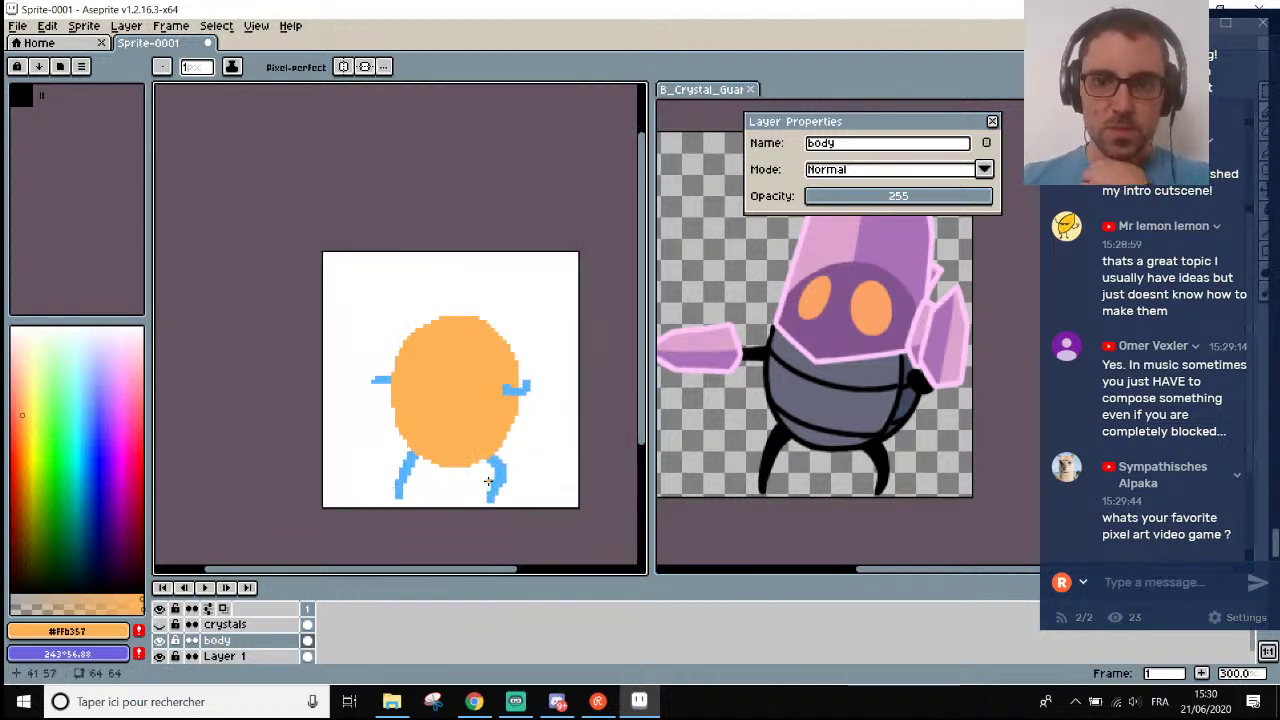
{"action": "key", "text": "i"}
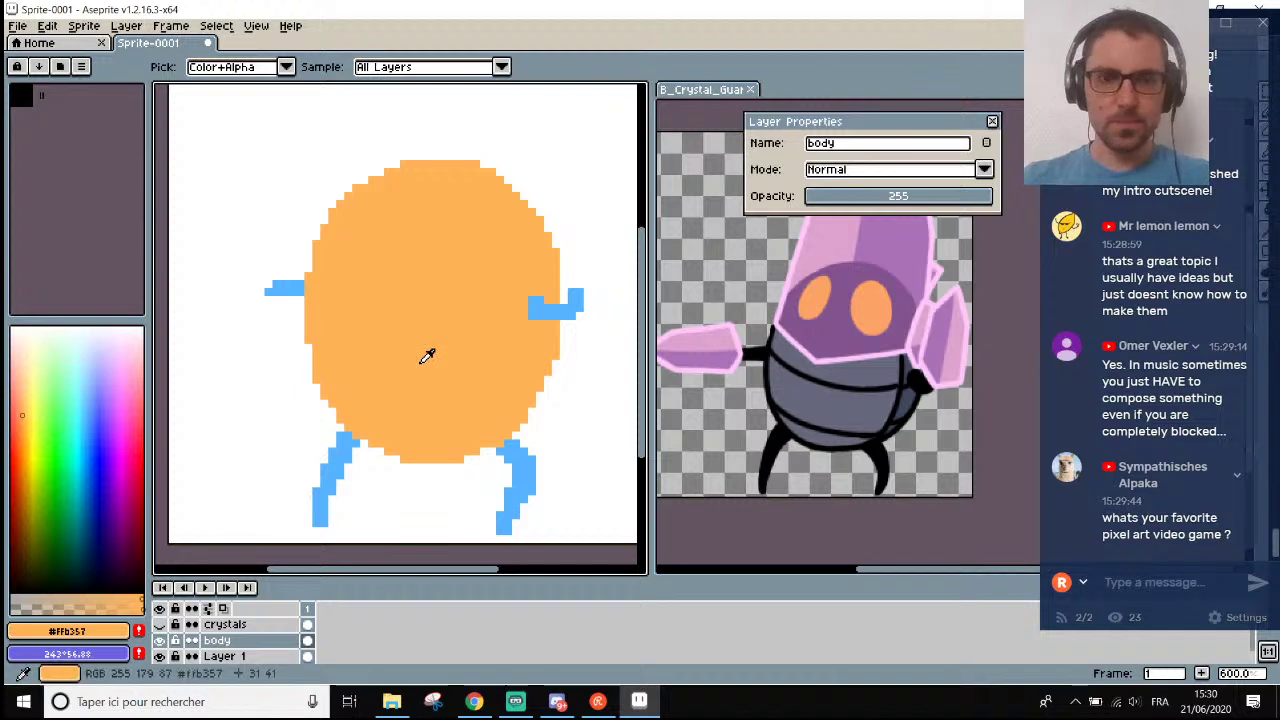
{"action": "left_click", "coordinate": [908, 398]}
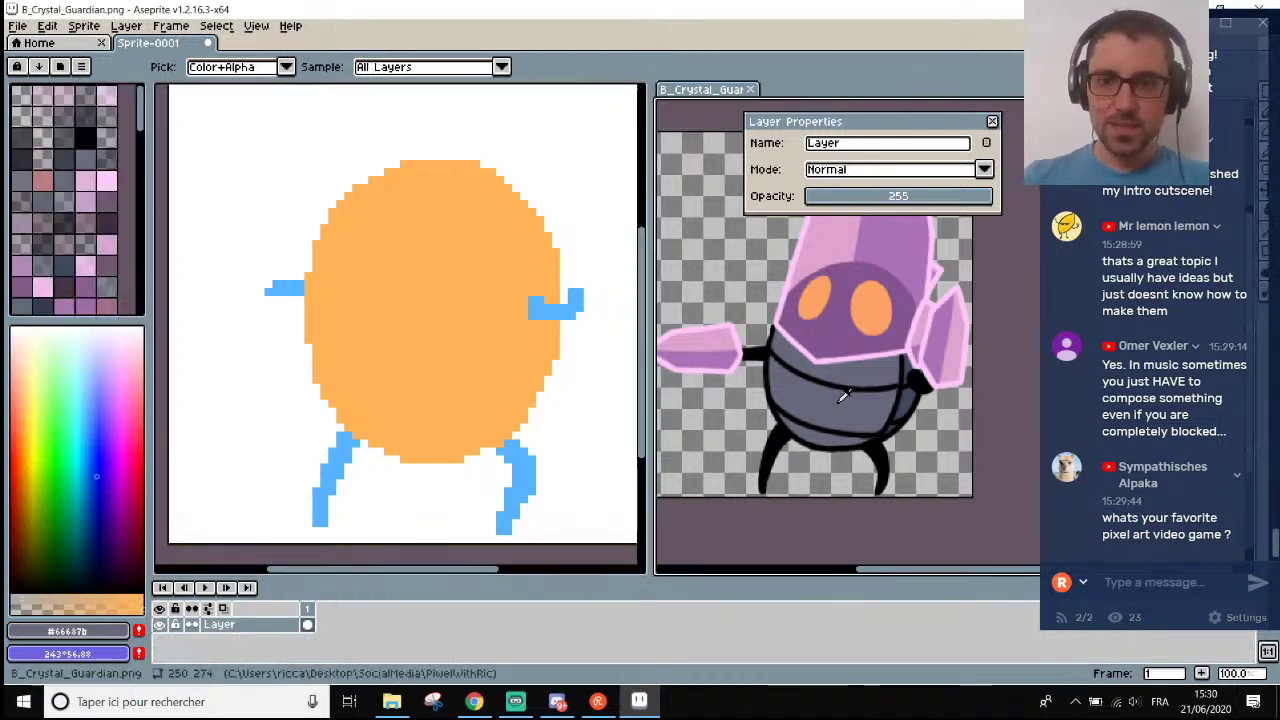
{"action": "left_click", "coordinate": [843, 397]}
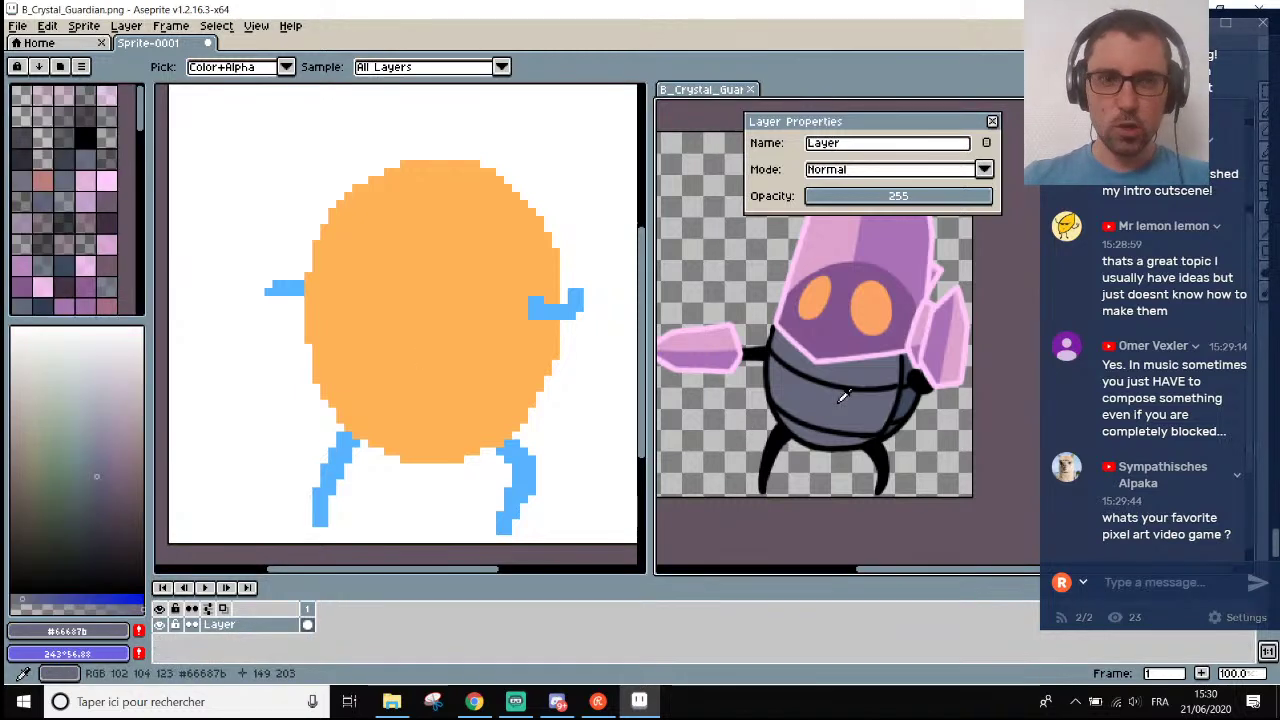
{"action": "left_click", "coordinate": [466, 354]}
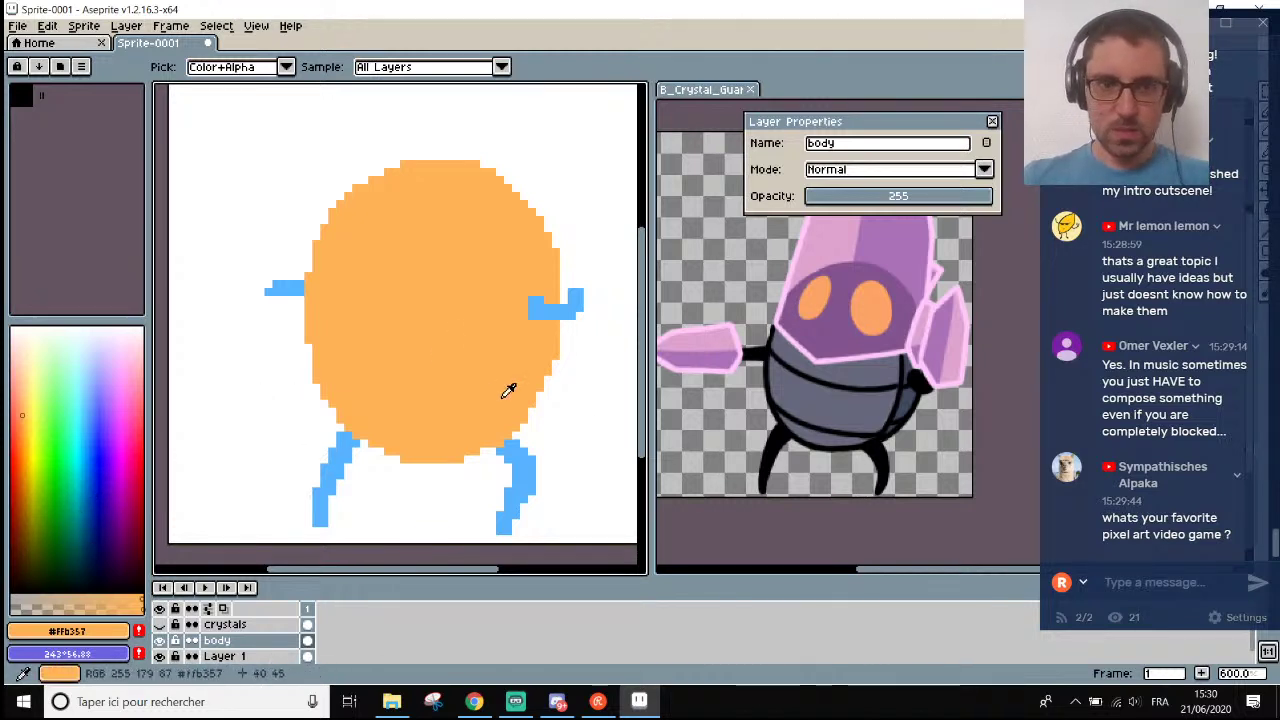
Fill both legs and both arms with the palette's black using the Paint Bucket.
{"action": "left_click", "coordinate": [20, 95]}
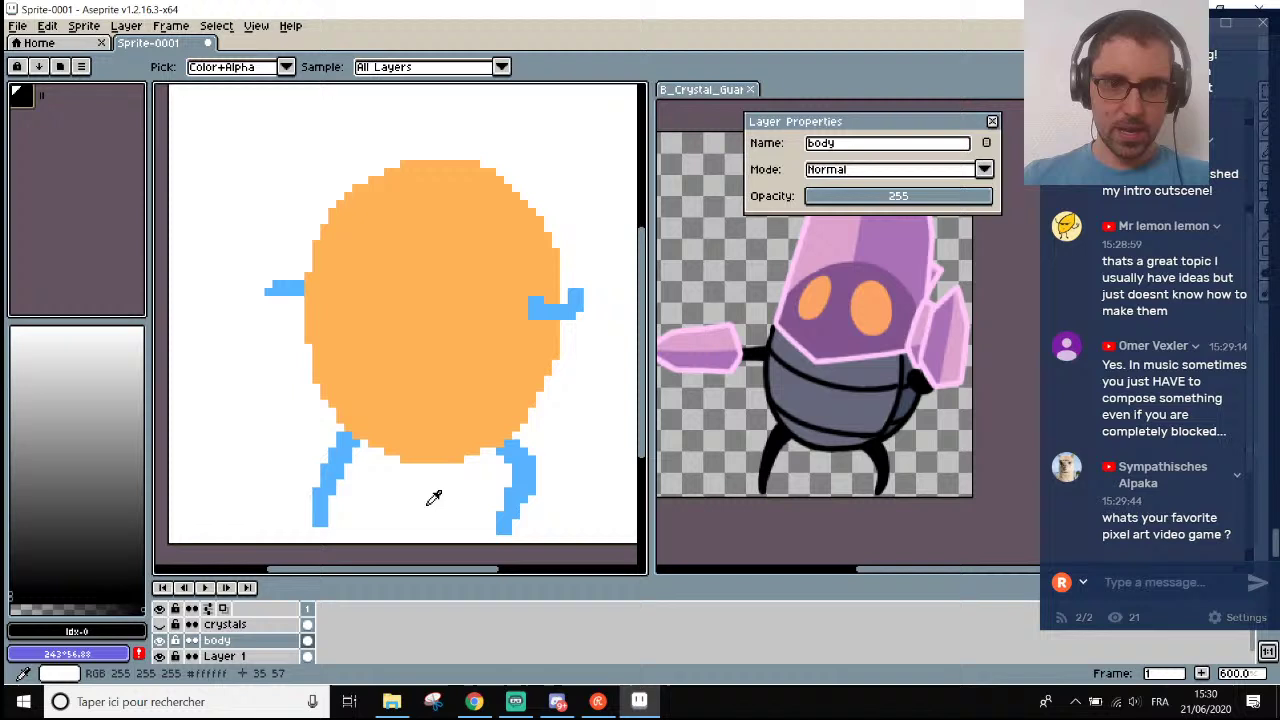
{"action": "key", "text": "g"}
{"action": "left_click", "coordinate": [338, 470]}
{"action": "left_click", "coordinate": [517, 470]}
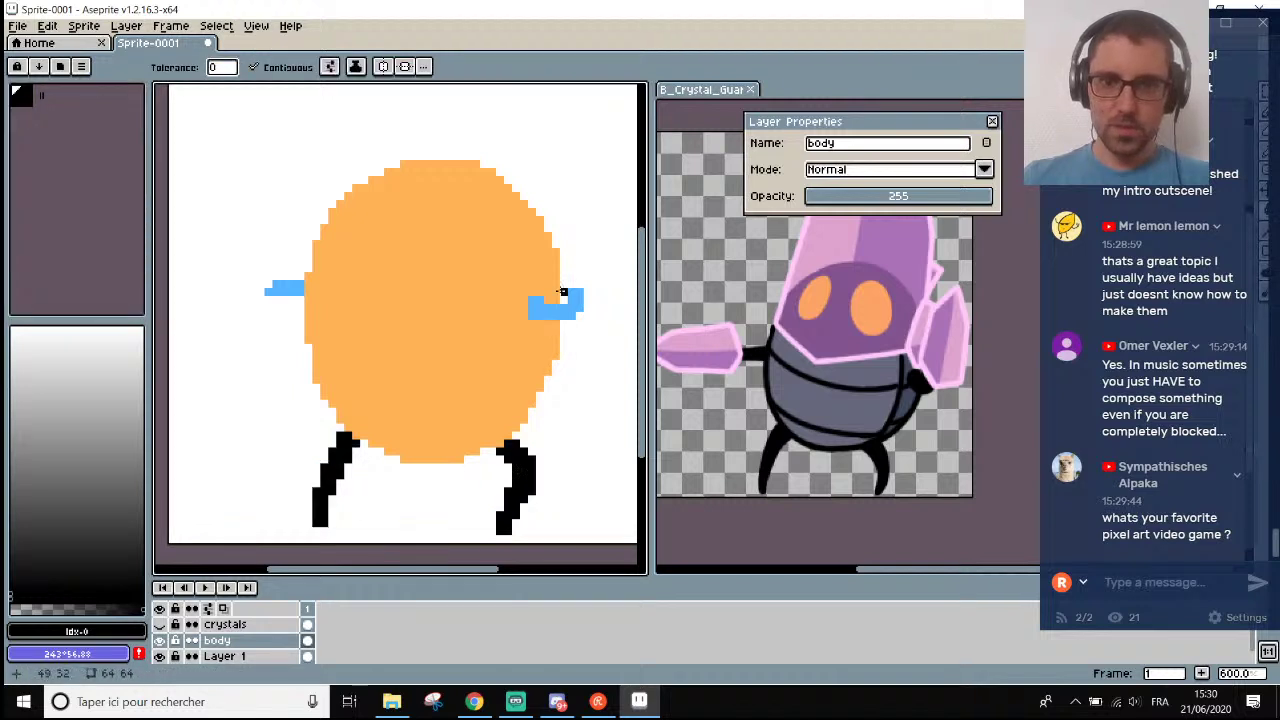
{"action": "left_click", "coordinate": [568, 313]}
{"action": "left_click", "coordinate": [272, 288]}
{"action": "scroll", "coordinate": [525, 333], "scroll_direction": "down", "scroll_amount": 3}
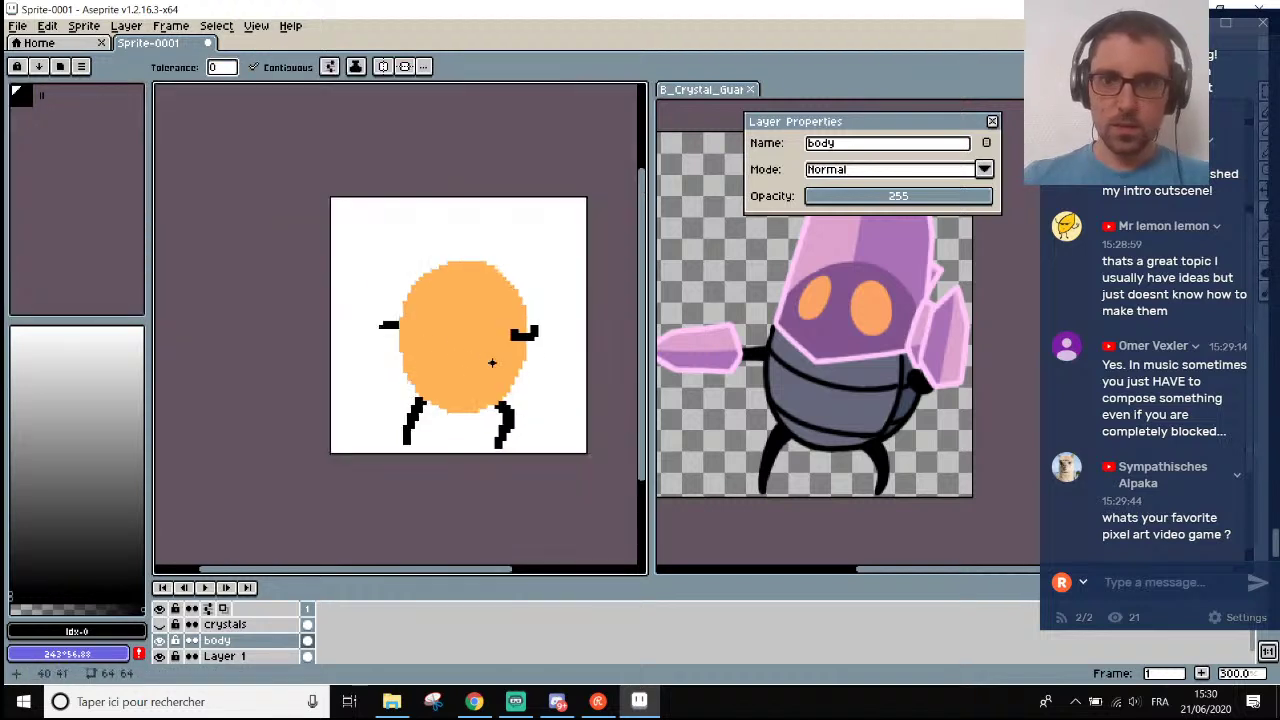
Pencil the missing black pixel at the left arm's tip to square off its end.
{"action": "scroll", "coordinate": [780, 400], "scroll_direction": "up", "scroll_amount": 2}
{"action": "scroll", "coordinate": [404, 325], "scroll_direction": "up", "scroll_amount": 4}
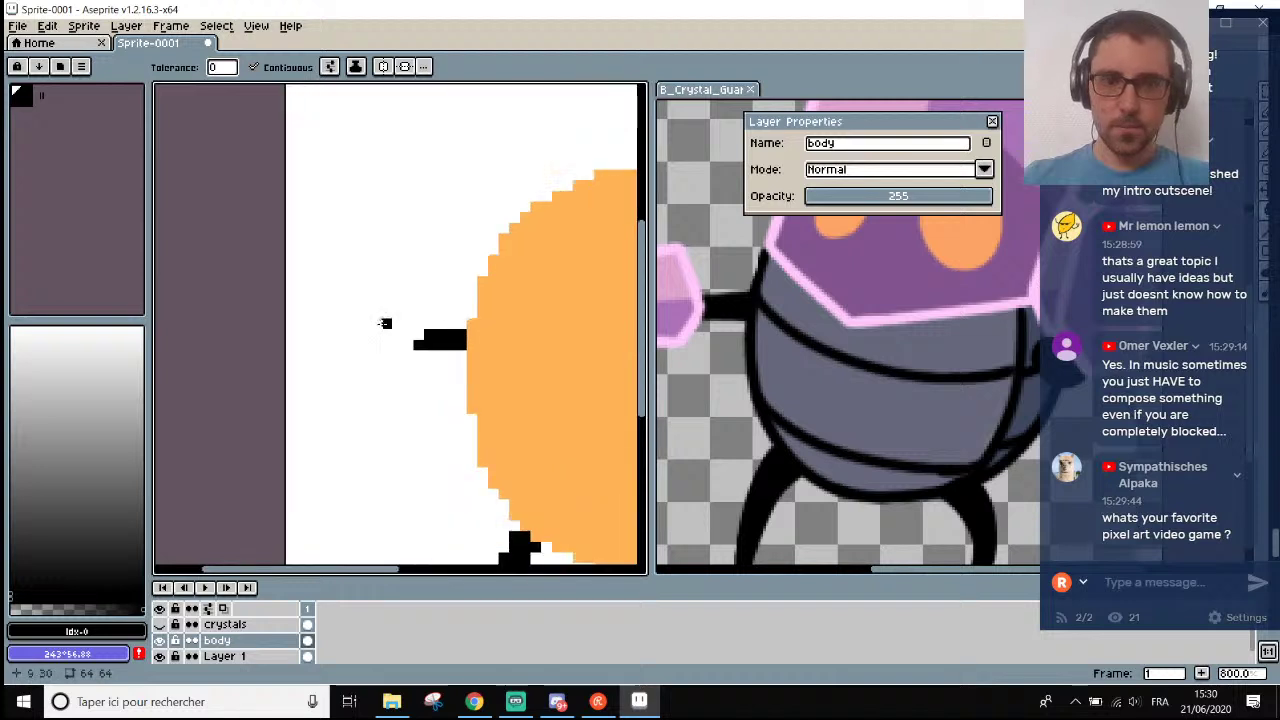
{"action": "key", "text": "b"}
{"action": "scroll", "coordinate": [437, 338], "scroll_direction": "down", "scroll_amount": 3}
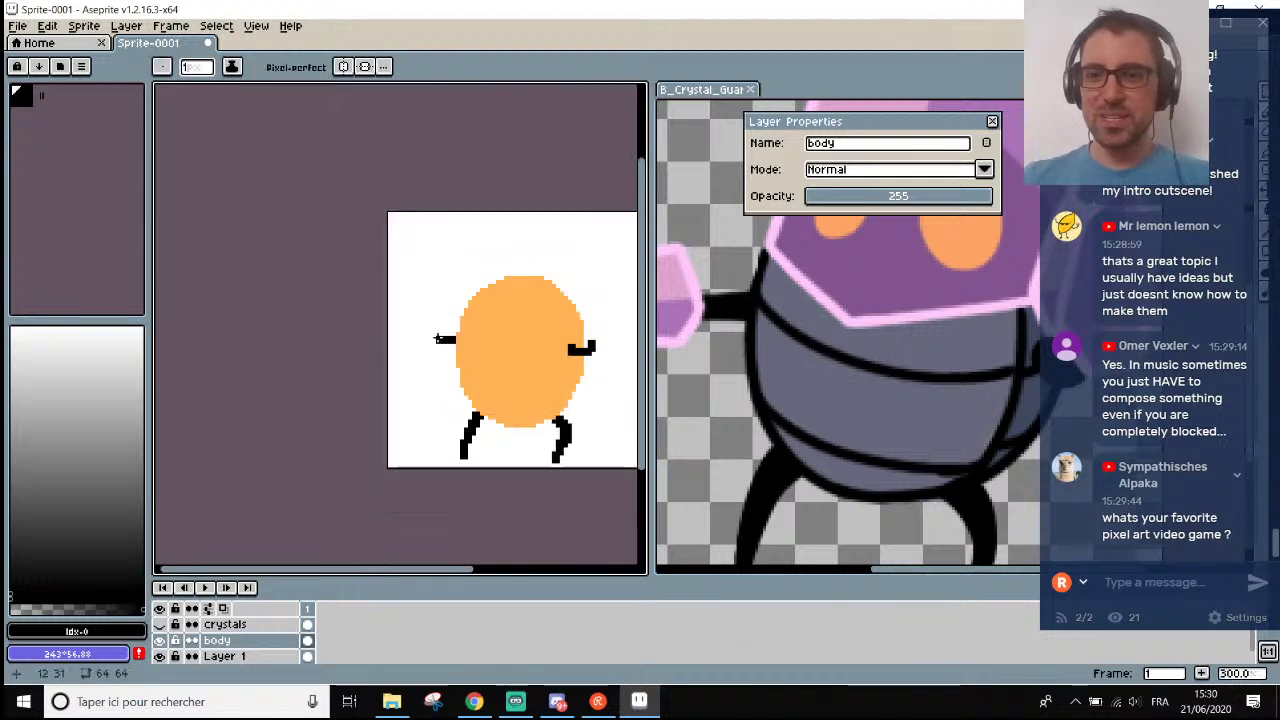
{"action": "scroll", "coordinate": [500, 355], "scroll_direction": "up", "scroll_amount": 1}
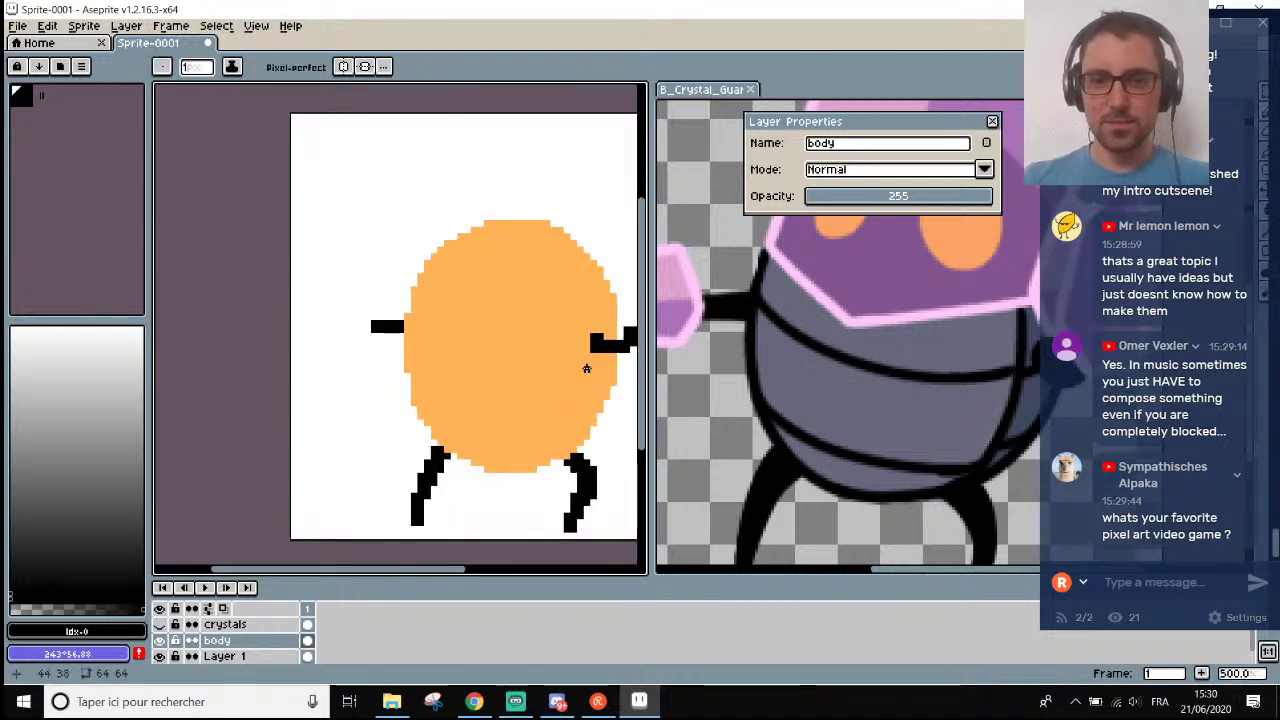
{"action": "scroll", "coordinate": [586, 363], "scroll_direction": "down", "scroll_amount": 1}
{"action": "scroll", "coordinate": [964, 412], "scroll_direction": "down", "scroll_amount": 2}
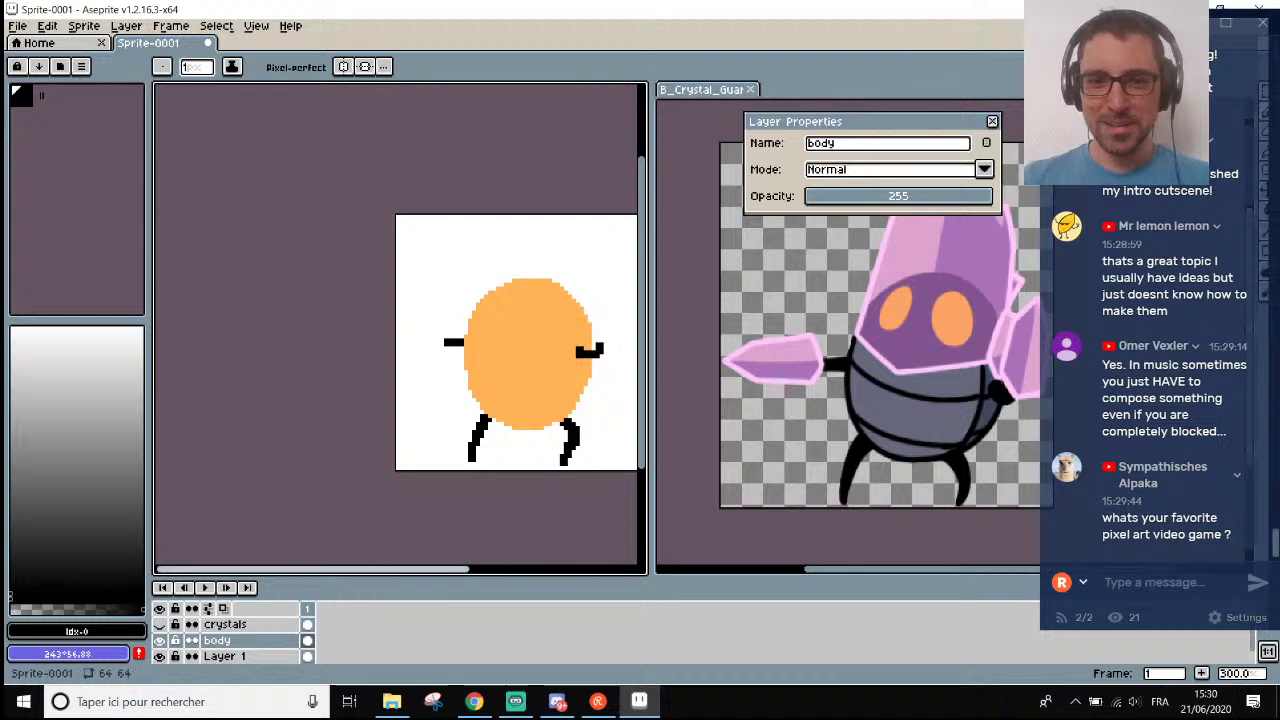
Move the Layer Properties window up to uncover the tip of the reference's head crystal.
{"action": "left_click_drag", "start_coordinate": [457, 571], "coordinate": [475, 572]}
{"action": "scroll", "coordinate": [538, 350], "scroll_direction": "up", "scroll_amount": 3}
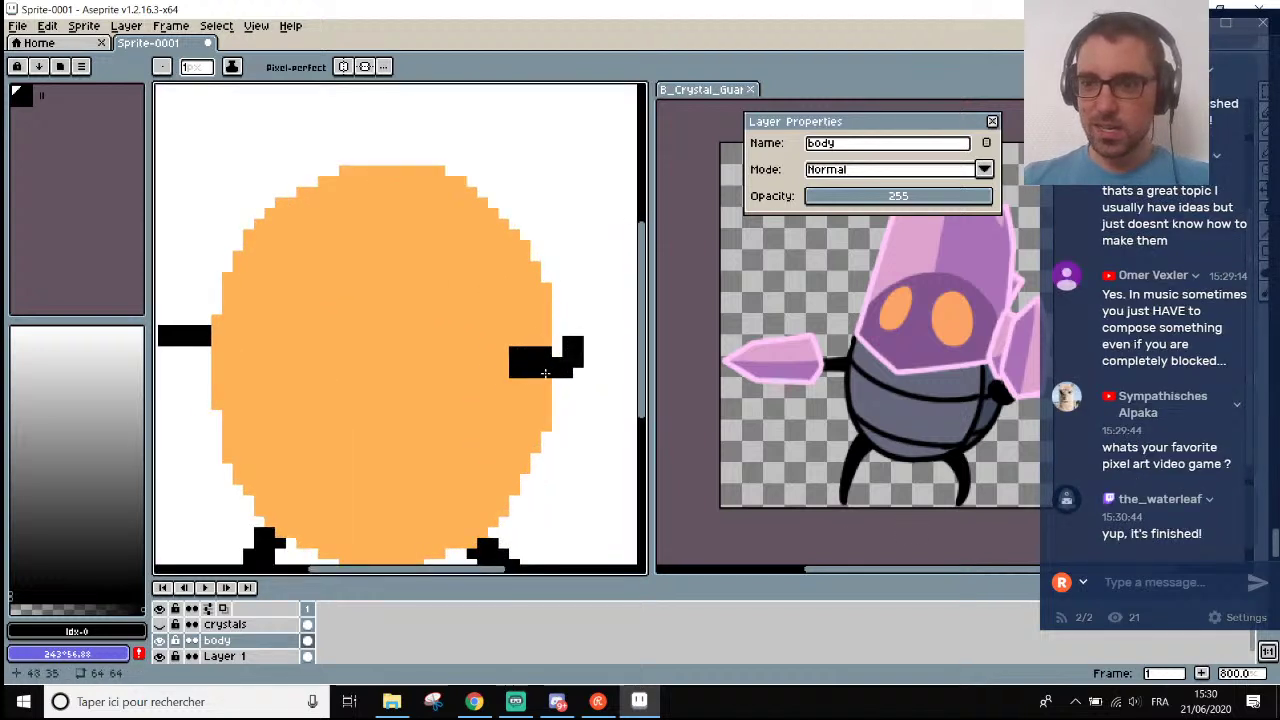
{"action": "scroll", "coordinate": [545, 373], "scroll_direction": "down", "scroll_amount": 3}
{"action": "scroll", "coordinate": [1032, 383], "scroll_direction": "down", "scroll_amount": 2}
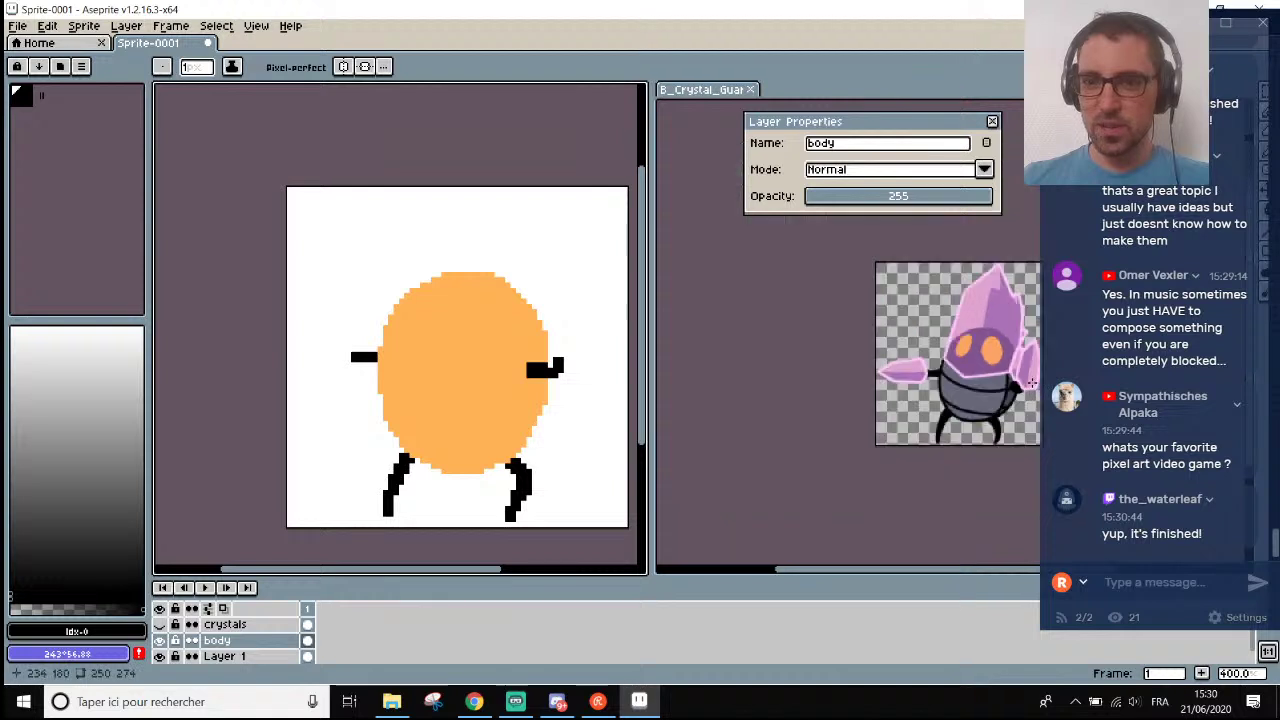
{"action": "scroll", "coordinate": [1032, 383], "scroll_direction": "up", "scroll_amount": 2}
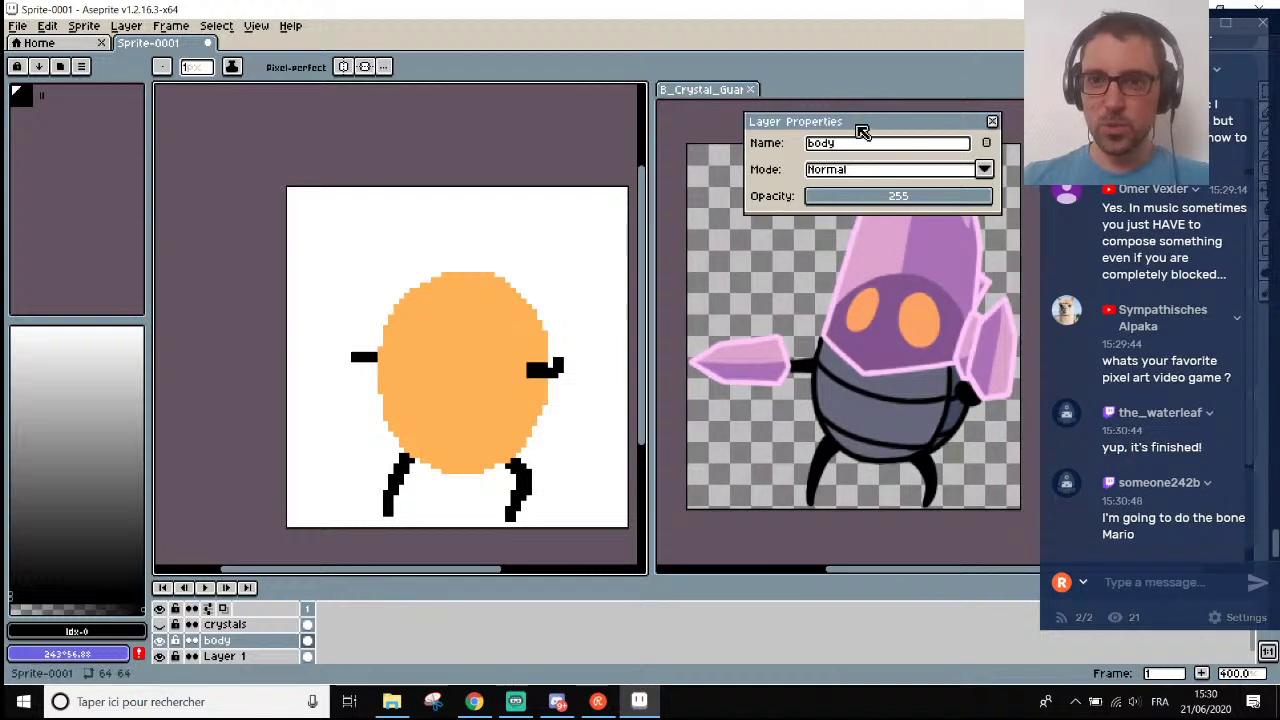
{"action": "left_click_drag", "start_coordinate": [862, 131], "coordinate": [859, 76]}
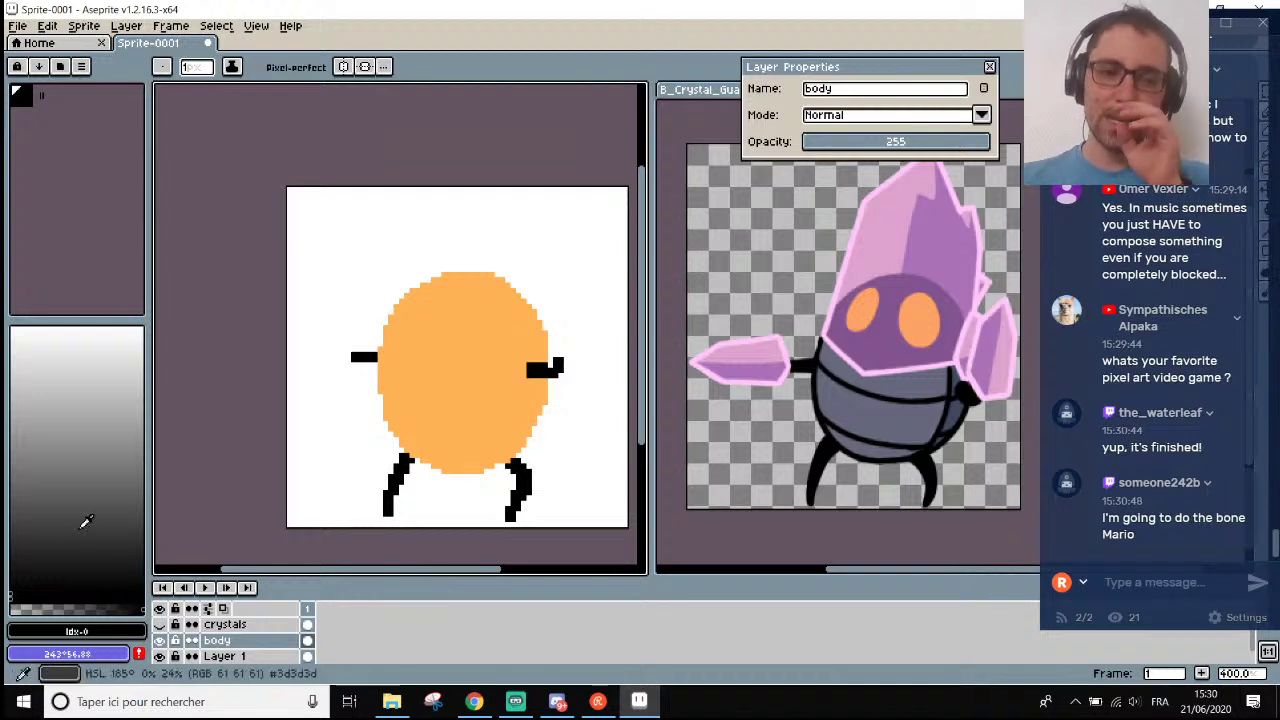
Choose mid grey #7d7d7d as foreground colour and mix a greyish lavender background colour with HSL hue 243, saturation 16, lightness 74.
{"action": "left_click", "coordinate": [80, 521]}
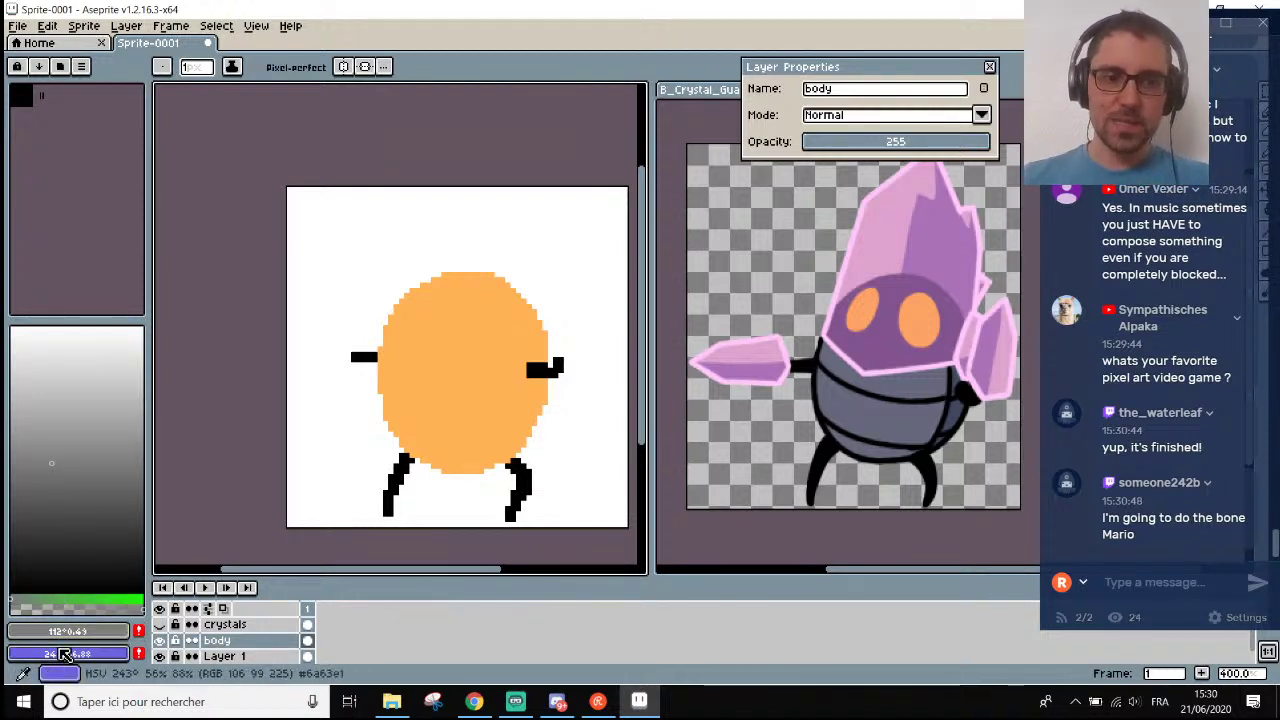
{"action": "left_click", "coordinate": [66, 652]}
{"action": "left_click", "coordinate": [77, 531]}
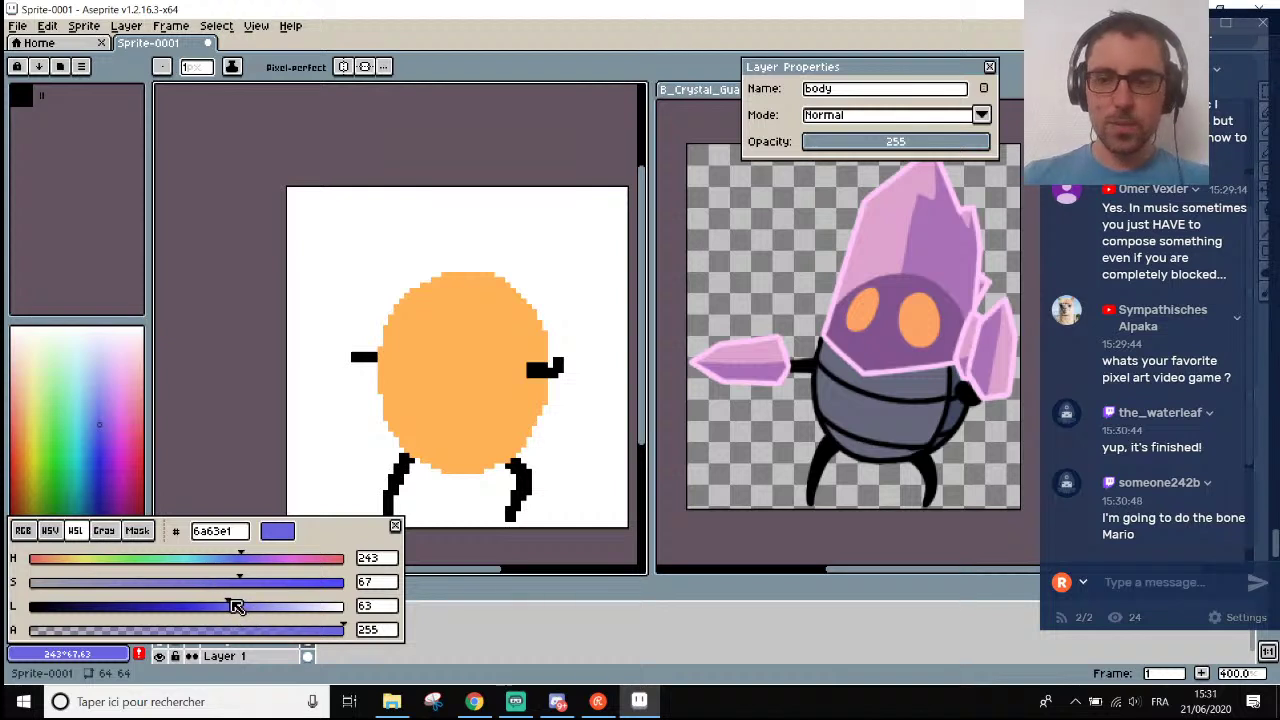
{"action": "left_click_drag", "start_coordinate": [235, 607], "coordinate": [262, 607]}
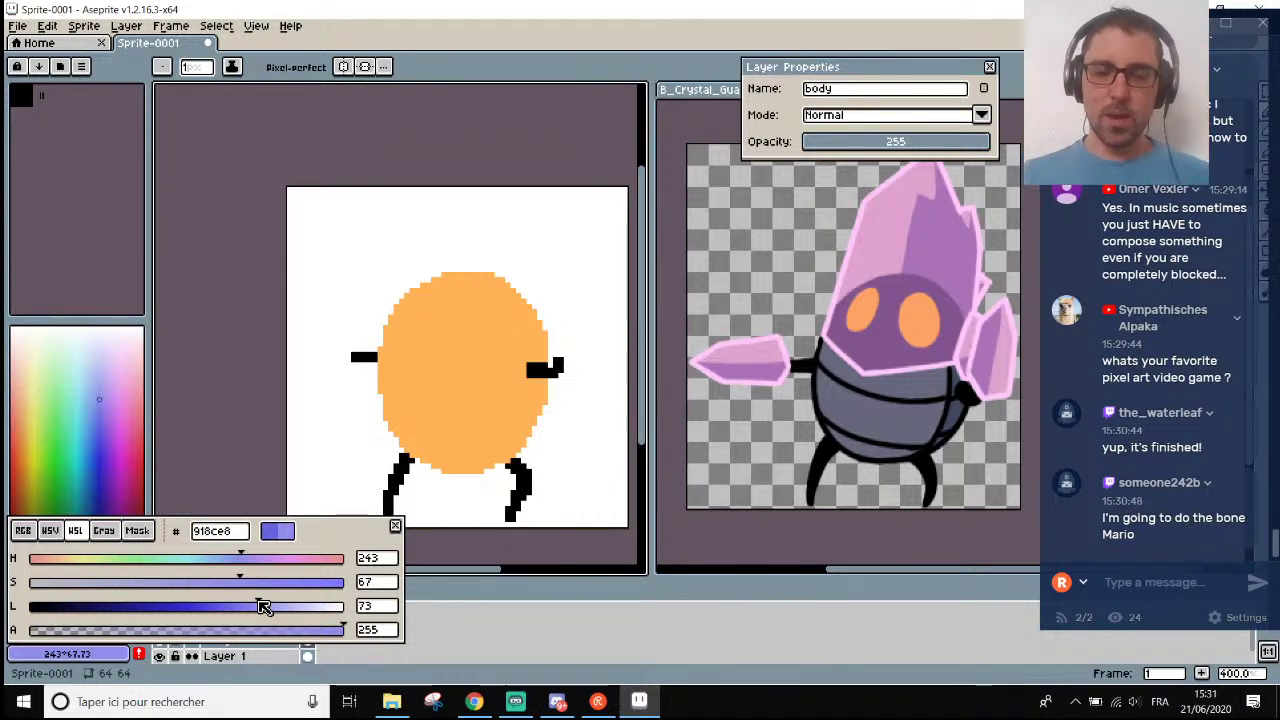
{"action": "left_click_drag", "start_coordinate": [268, 607], "coordinate": [286, 607]}
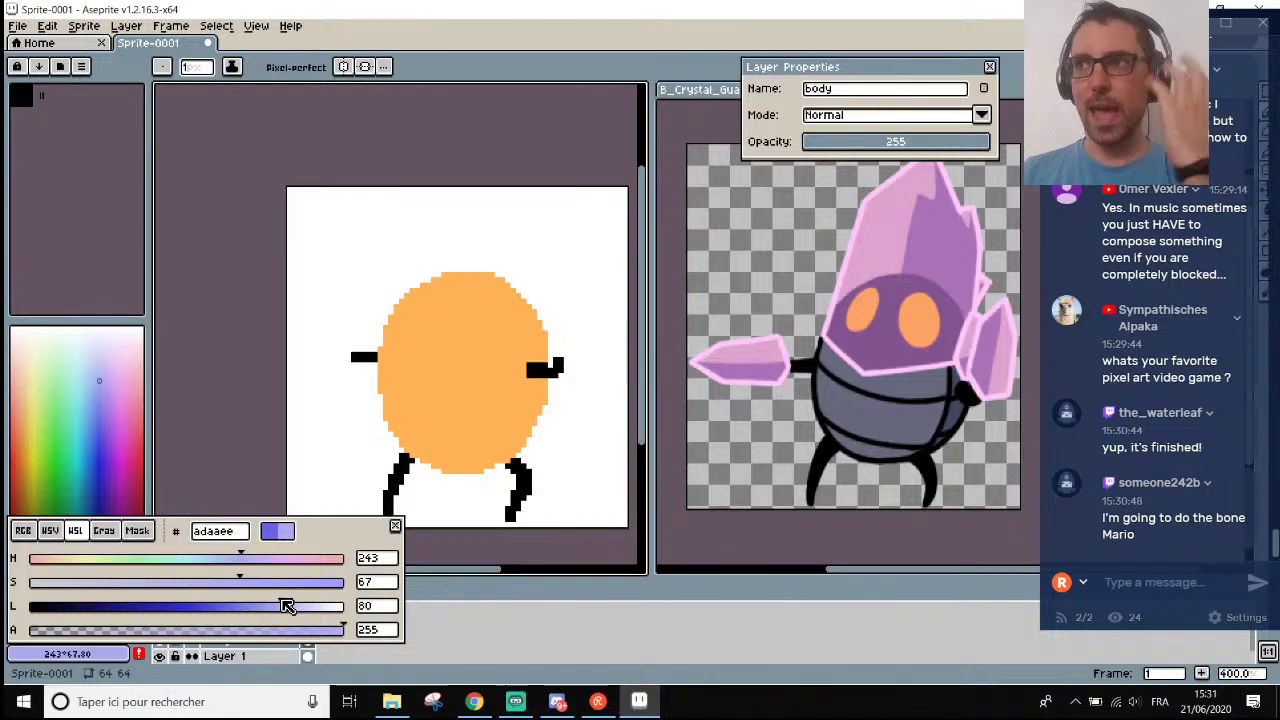
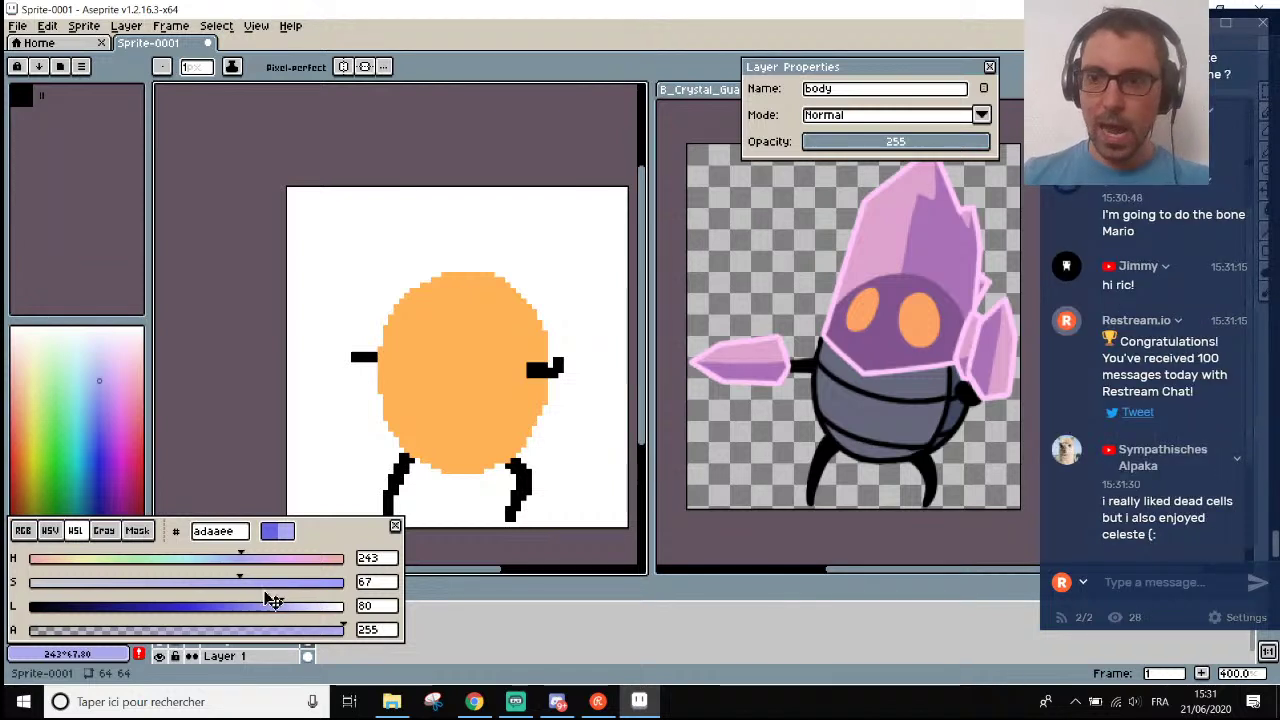
{"action": "left_click_drag", "start_coordinate": [284, 606], "coordinate": [87, 580]}
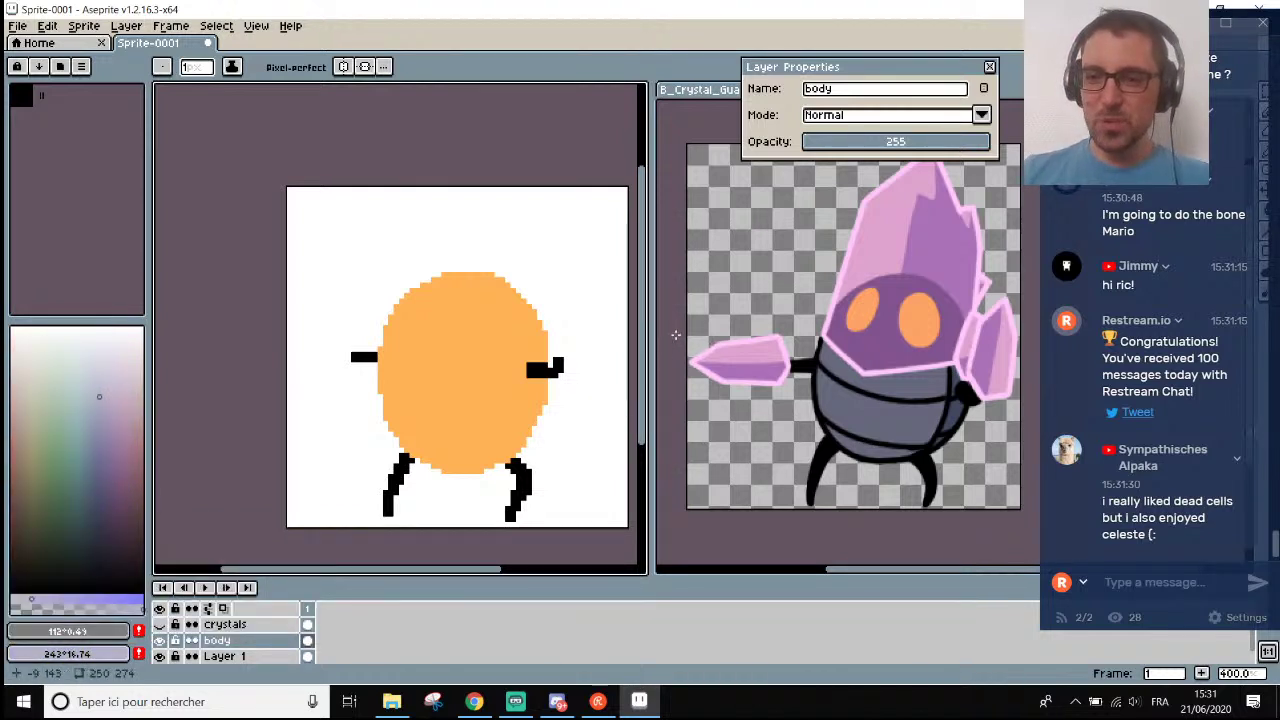
Fill the orange body oval with the mid grey using the Paint Bucket.
{"action": "scroll", "coordinate": [540, 392], "scroll_direction": "up", "scroll_amount": 1}
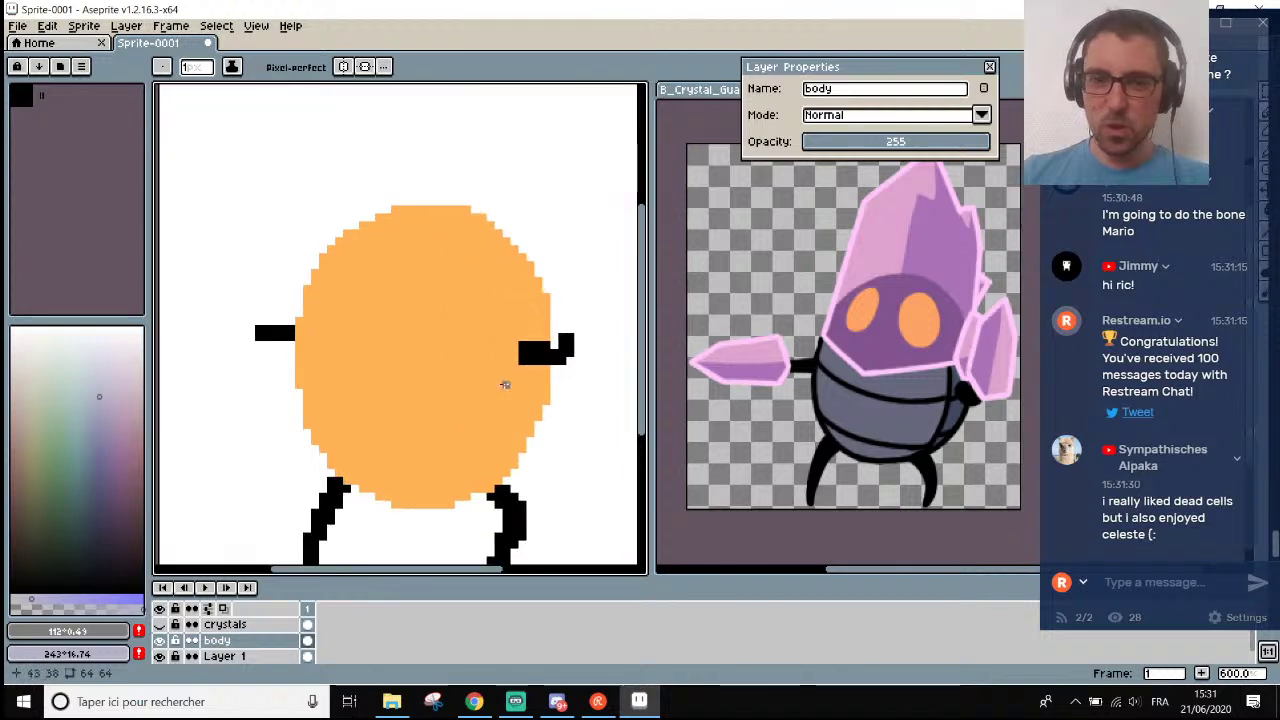
{"action": "key", "text": "g"}
{"action": "left_click", "coordinate": [427, 385]}
{"action": "scroll", "coordinate": [396, 396], "scroll_direction": "down", "scroll_amount": 1}
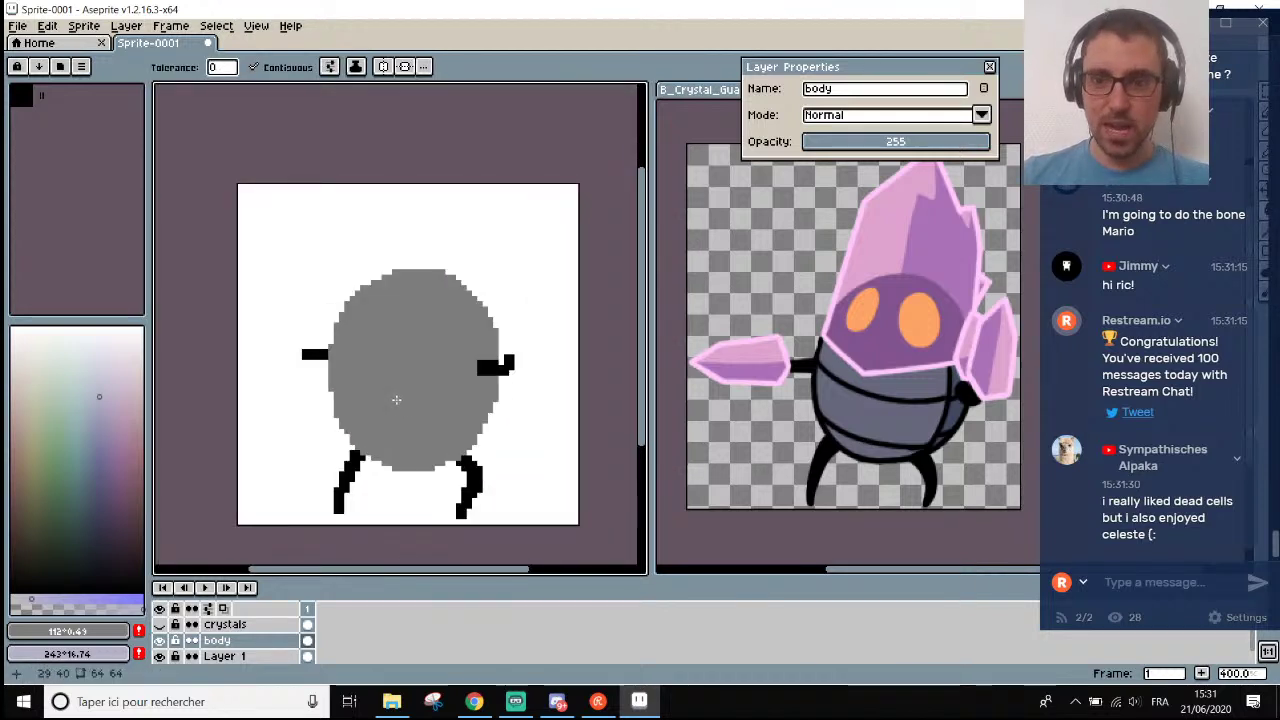
{"action": "scroll", "coordinate": [405, 402], "scroll_direction": "up", "scroll_amount": 1}
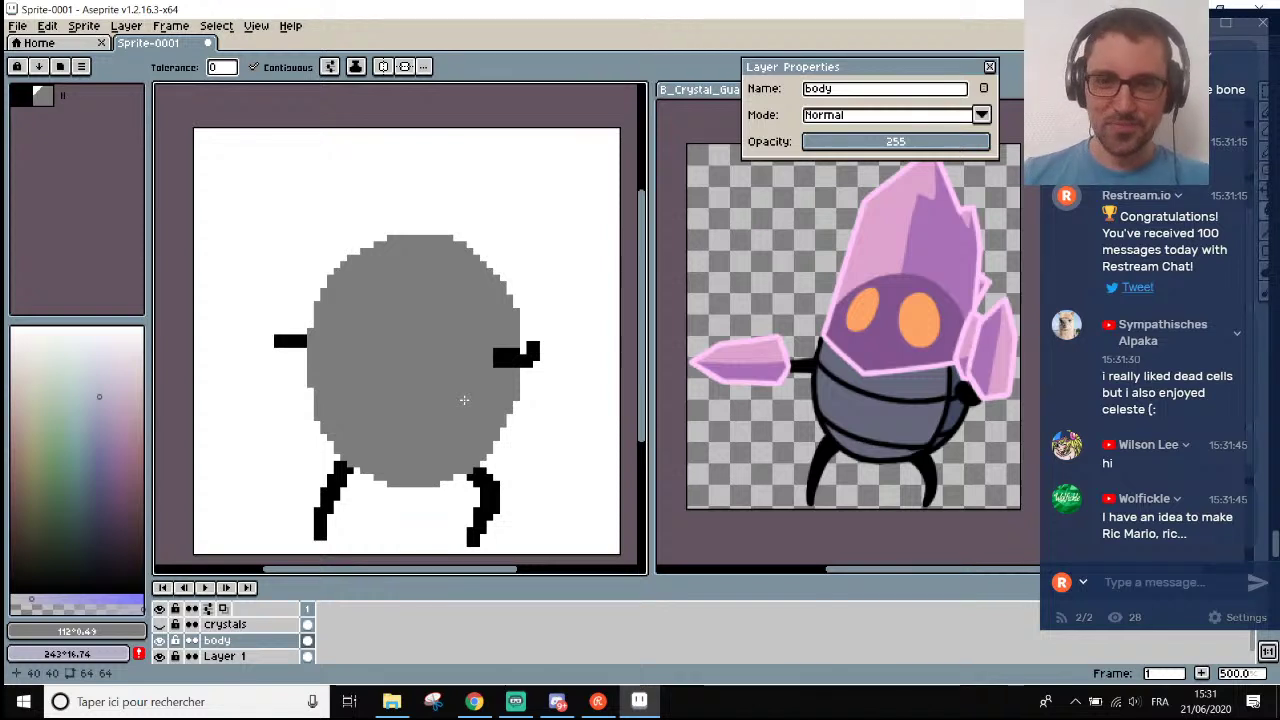
{"action": "scroll", "coordinate": [429, 425], "scroll_direction": "down", "scroll_amount": 1}
{"action": "scroll", "coordinate": [428, 433], "scroll_direction": "up", "scroll_amount": 1}
Sample the limbs' black (#000000) as the foreground colour with the Eyedropper.
{"action": "key", "text": "i"}
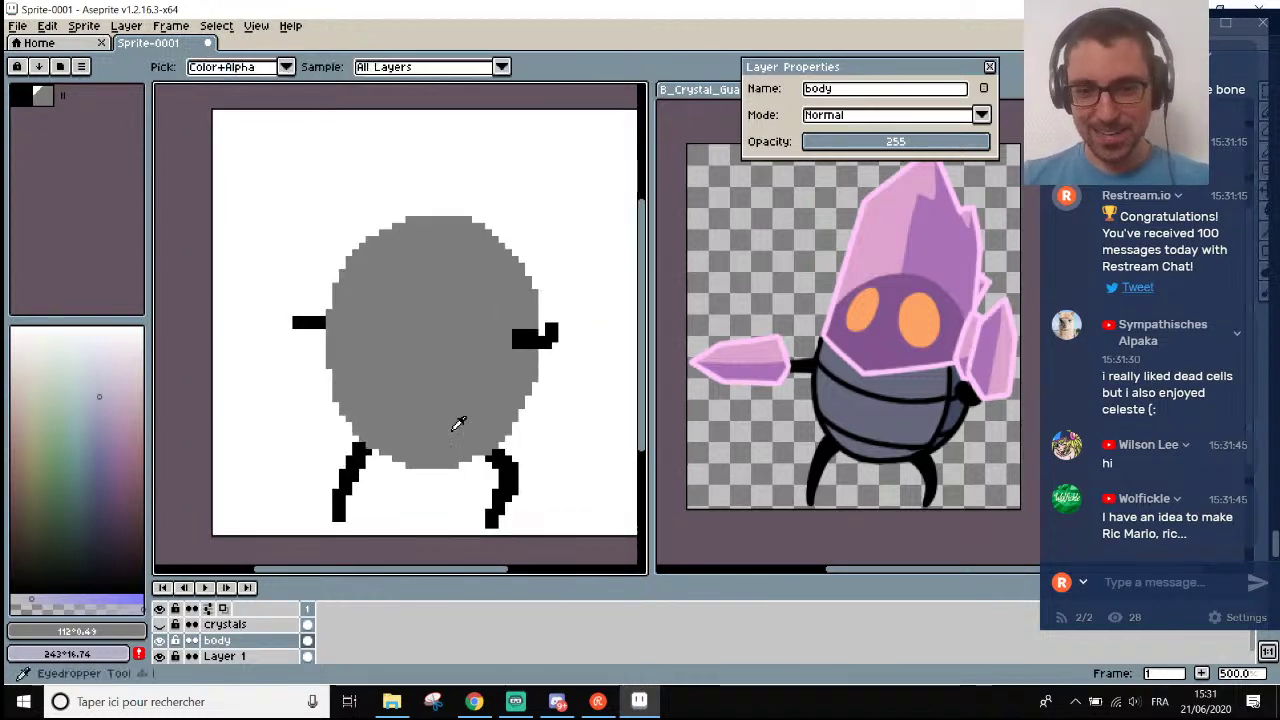
{"action": "scroll", "coordinate": [430, 445], "scroll_direction": "up", "scroll_amount": 3}
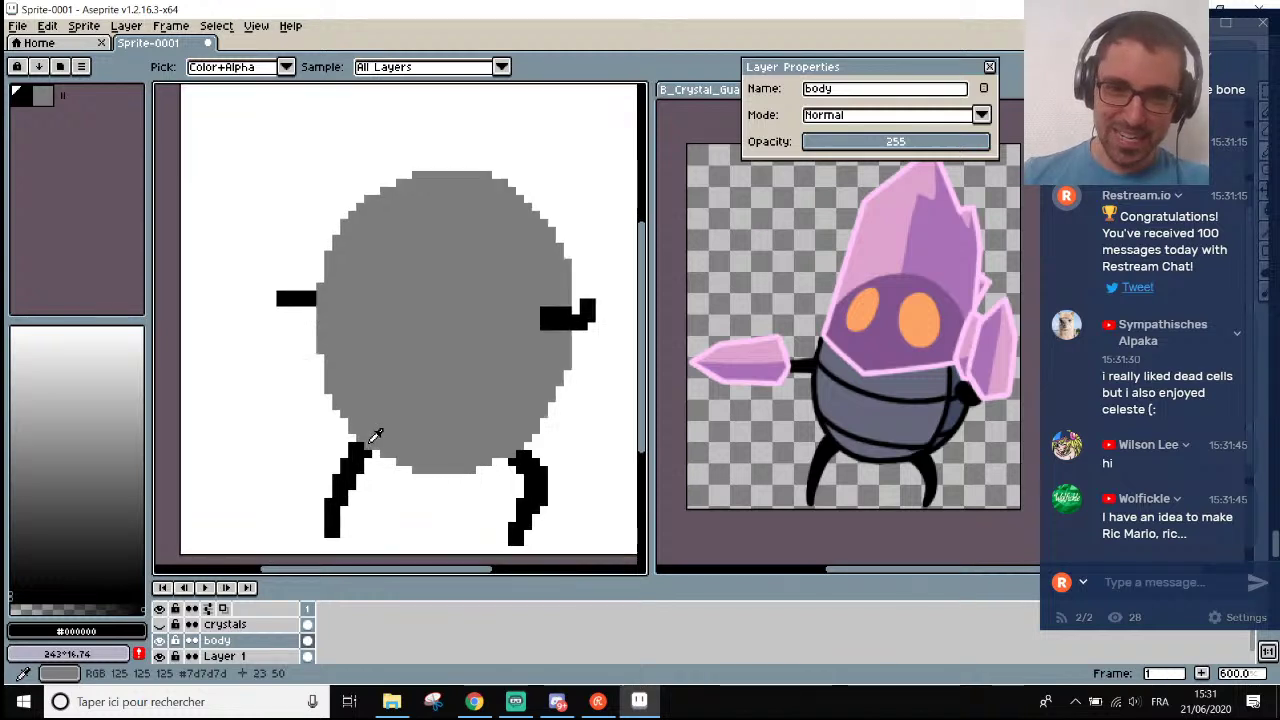
{"action": "scroll", "coordinate": [452, 414], "scroll_direction": "down", "scroll_amount": 3}
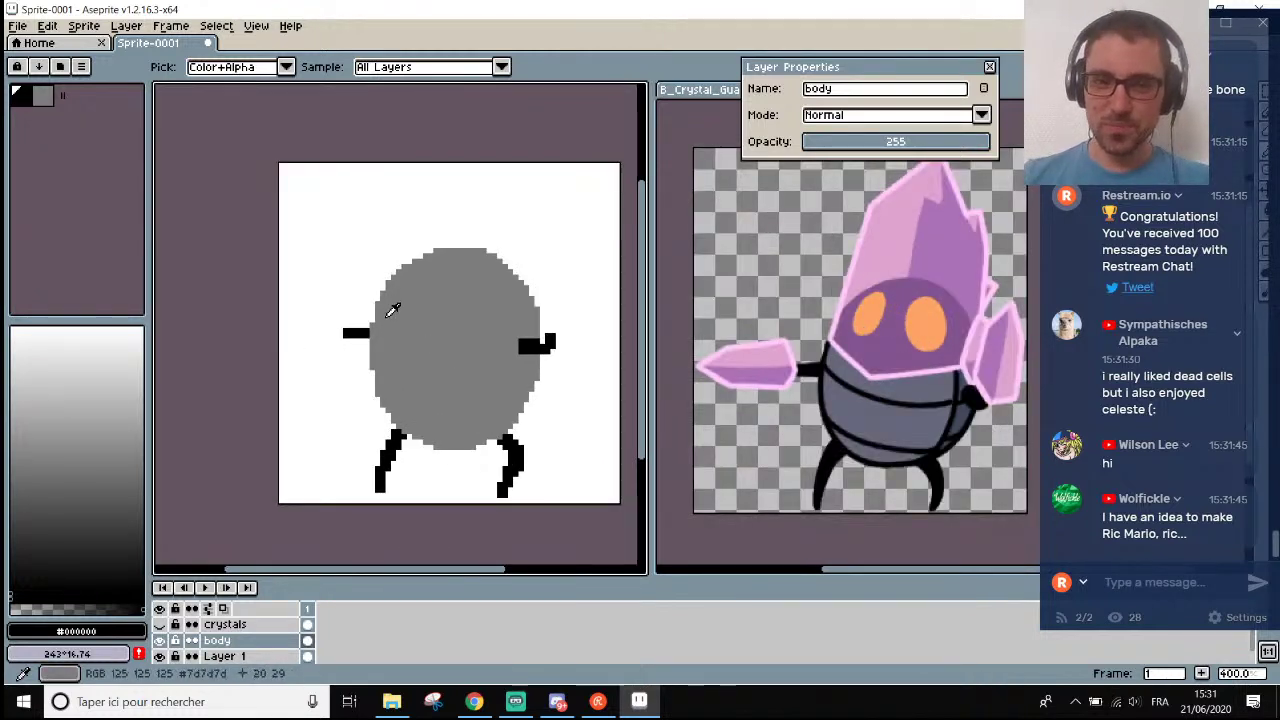
{"action": "scroll", "coordinate": [390, 305], "scroll_direction": "up", "scroll_amount": 5}
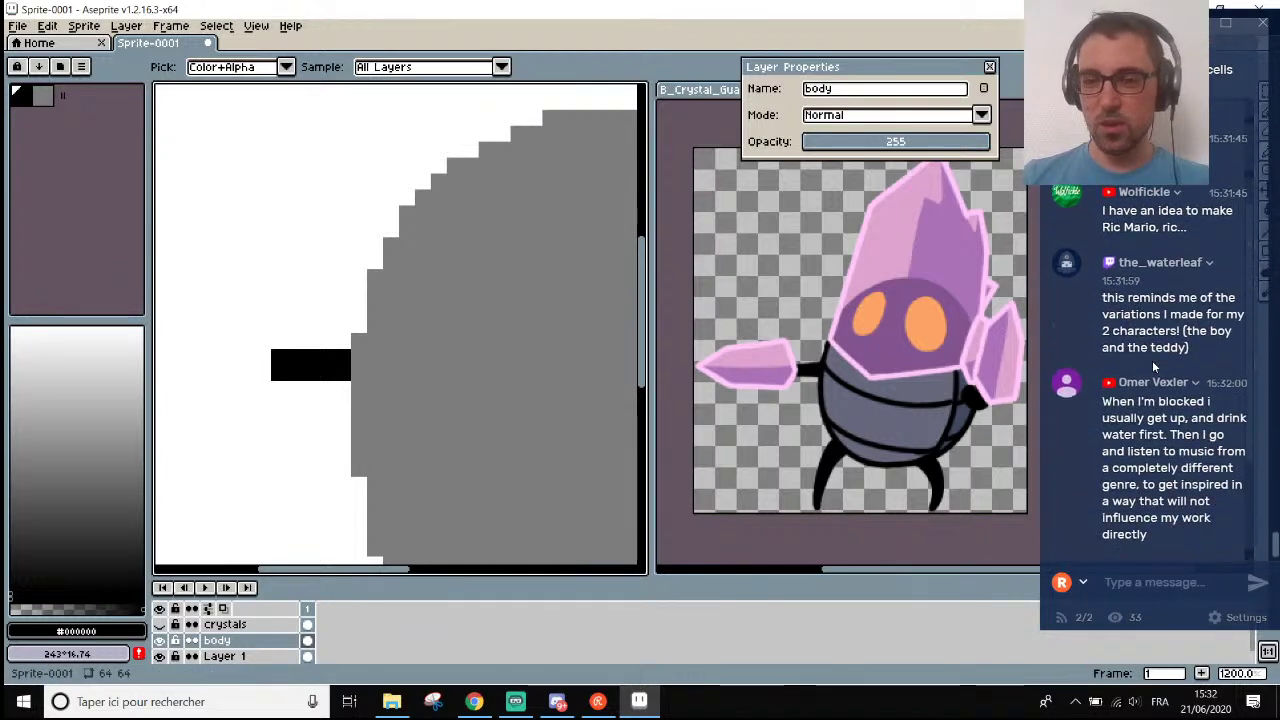
{"action": "scroll", "coordinate": [470, 388], "scroll_direction": "down", "scroll_amount": 3}
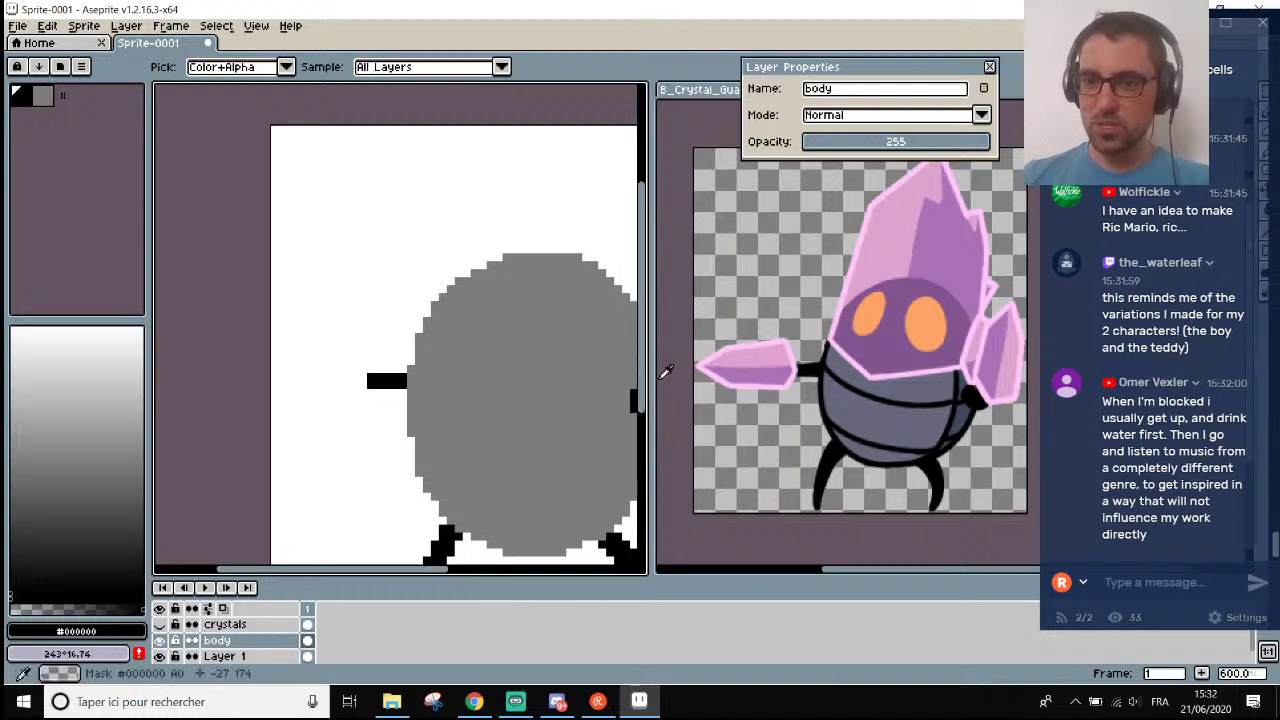
{"action": "scroll", "coordinate": [510, 370], "scroll_direction": "down", "scroll_amount": 1}
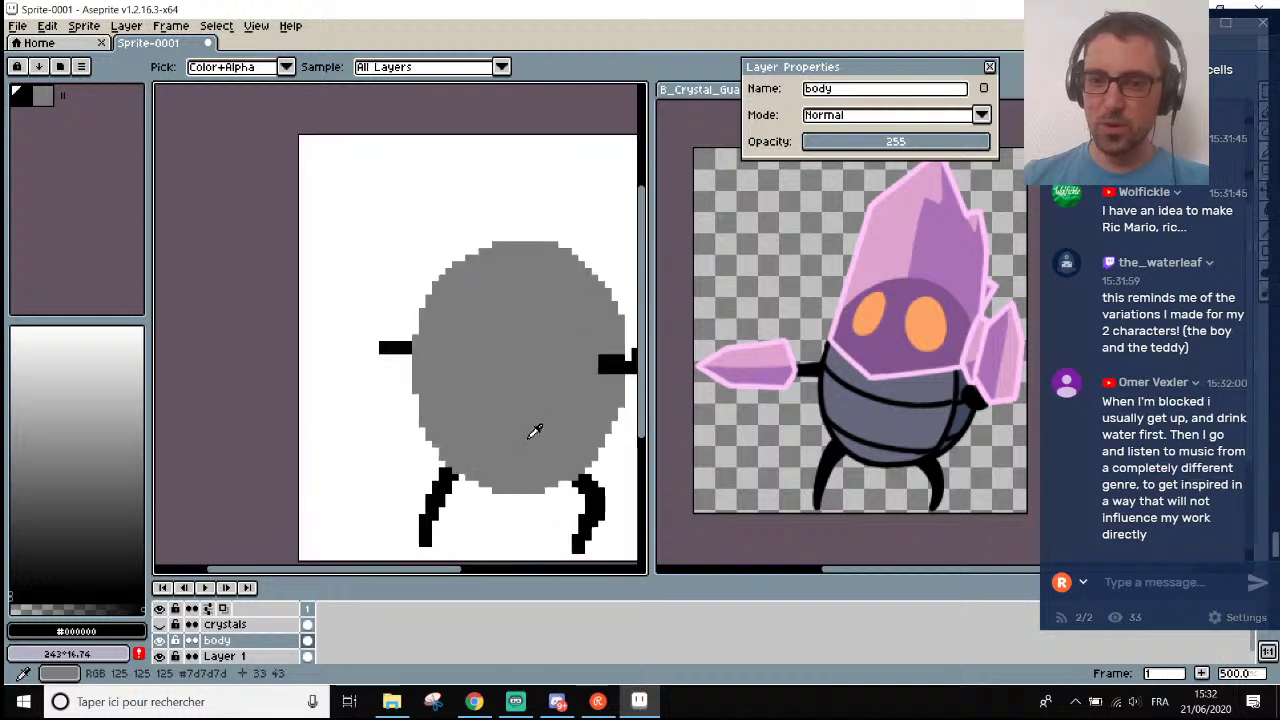
Erase the protruding grey pixels along the body's lower-left edge above the left leg to smooth its curve.
{"action": "scroll", "coordinate": [515, 498], "scroll_direction": "up", "scroll_amount": 5}
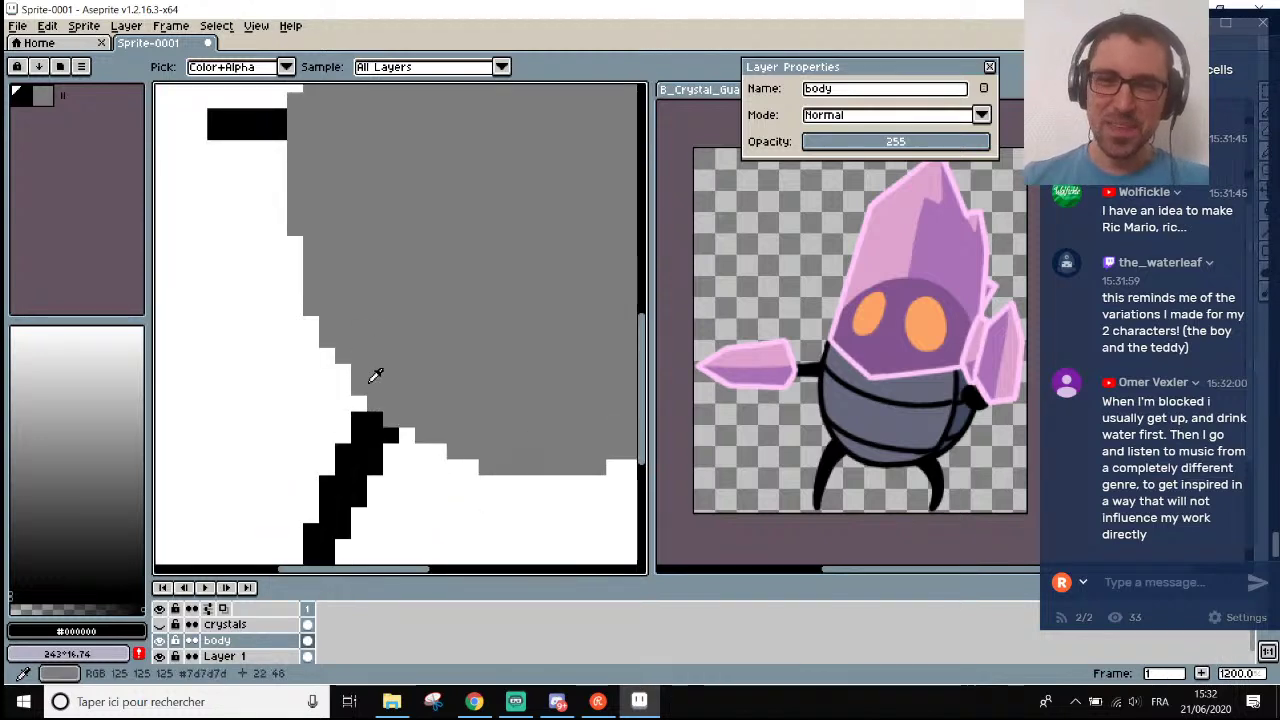
{"action": "scroll", "coordinate": [299, 266], "scroll_direction": "down", "scroll_amount": 1}
{"action": "key", "text": "b"}
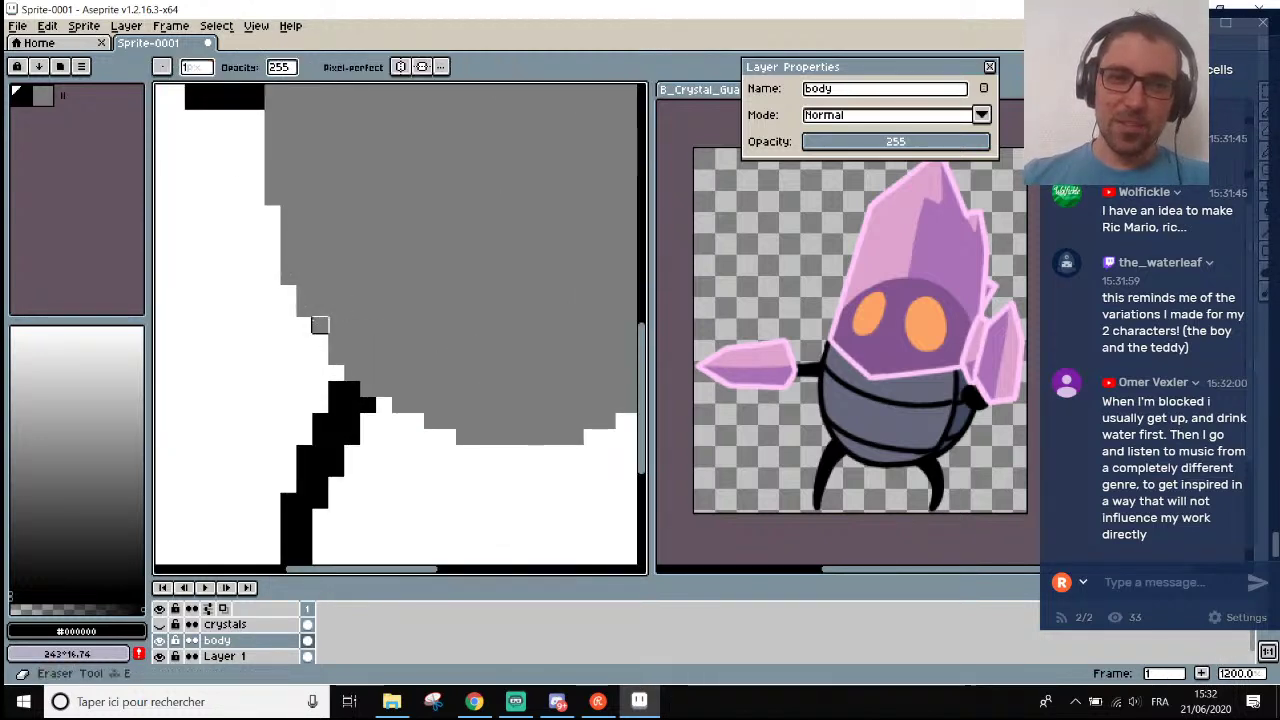
{"action": "scroll", "coordinate": [304, 261], "scroll_direction": "down", "scroll_amount": 3}
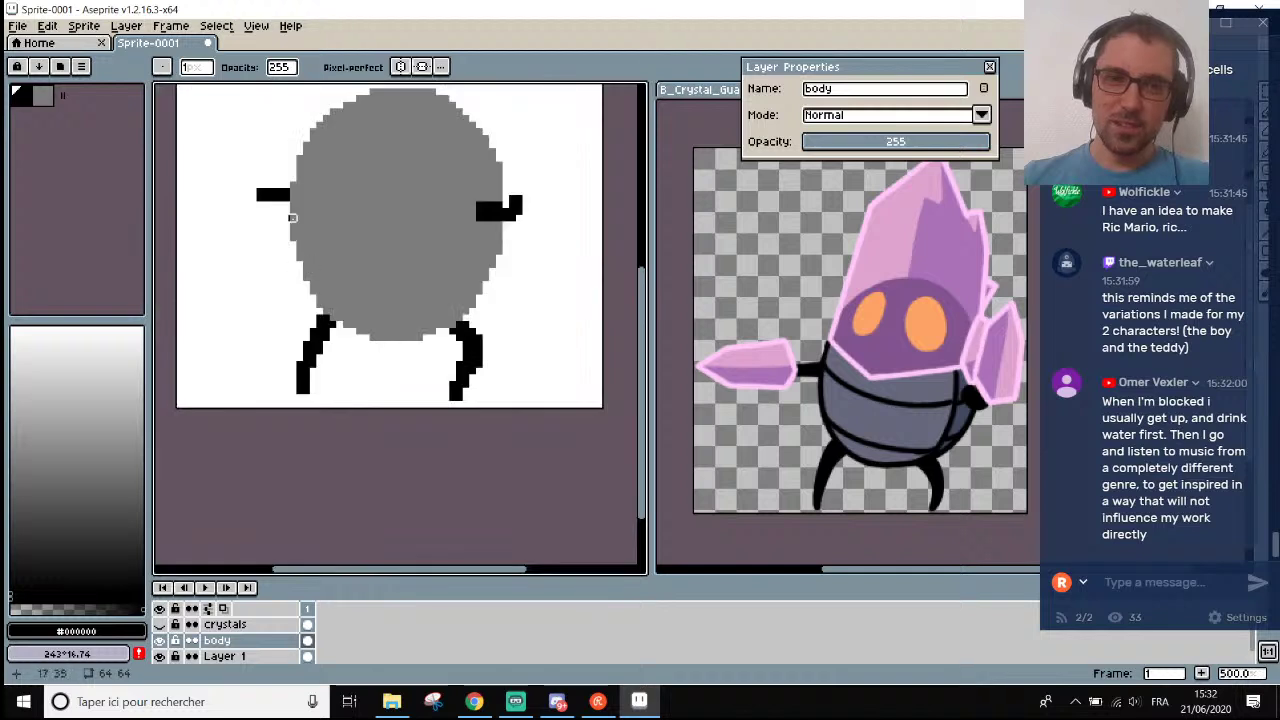
{"action": "scroll", "coordinate": [300, 260], "scroll_direction": "up", "scroll_amount": 2}
{"action": "scroll", "coordinate": [357, 343], "scroll_direction": "up", "scroll_amount": 2}
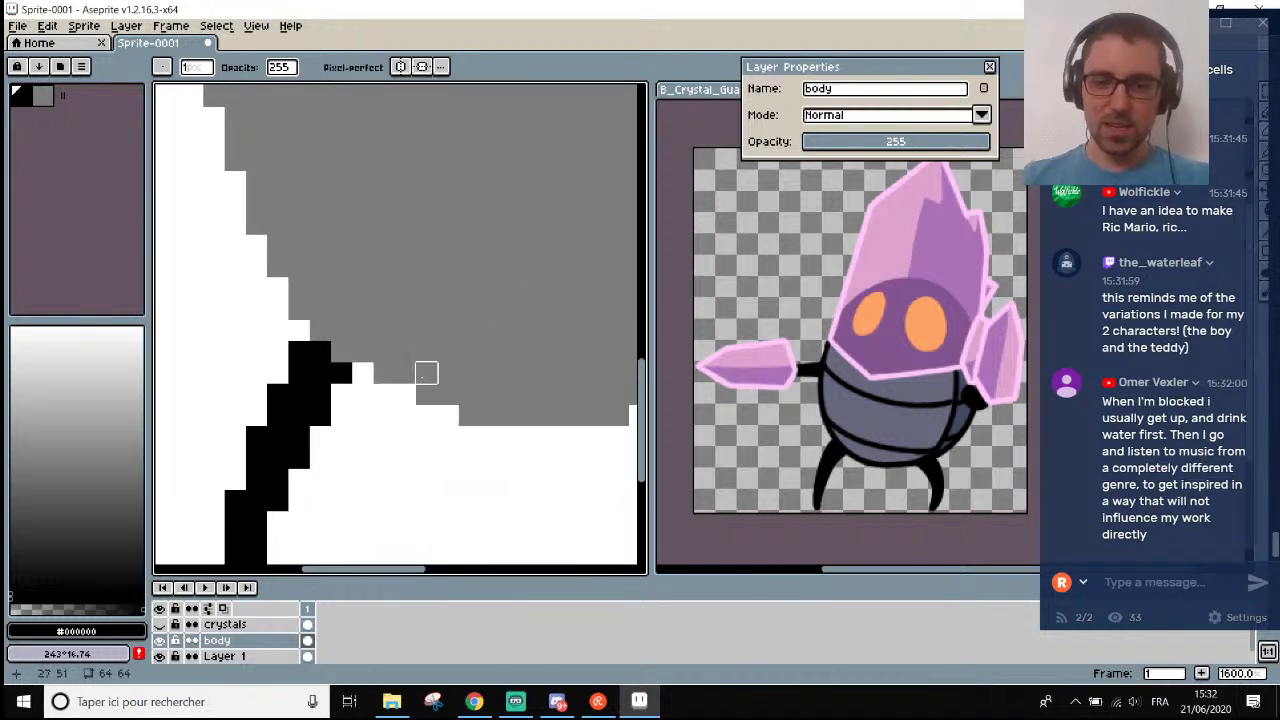
Erase the leftmost grey pixel of the body's bottom row to round its underside.
{"action": "key", "text": "i"}
{"action": "scroll", "coordinate": [515, 392], "scroll_direction": "down", "scroll_amount": 3}
{"action": "scroll", "coordinate": [510, 388], "scroll_direction": "up", "scroll_amount": 3}
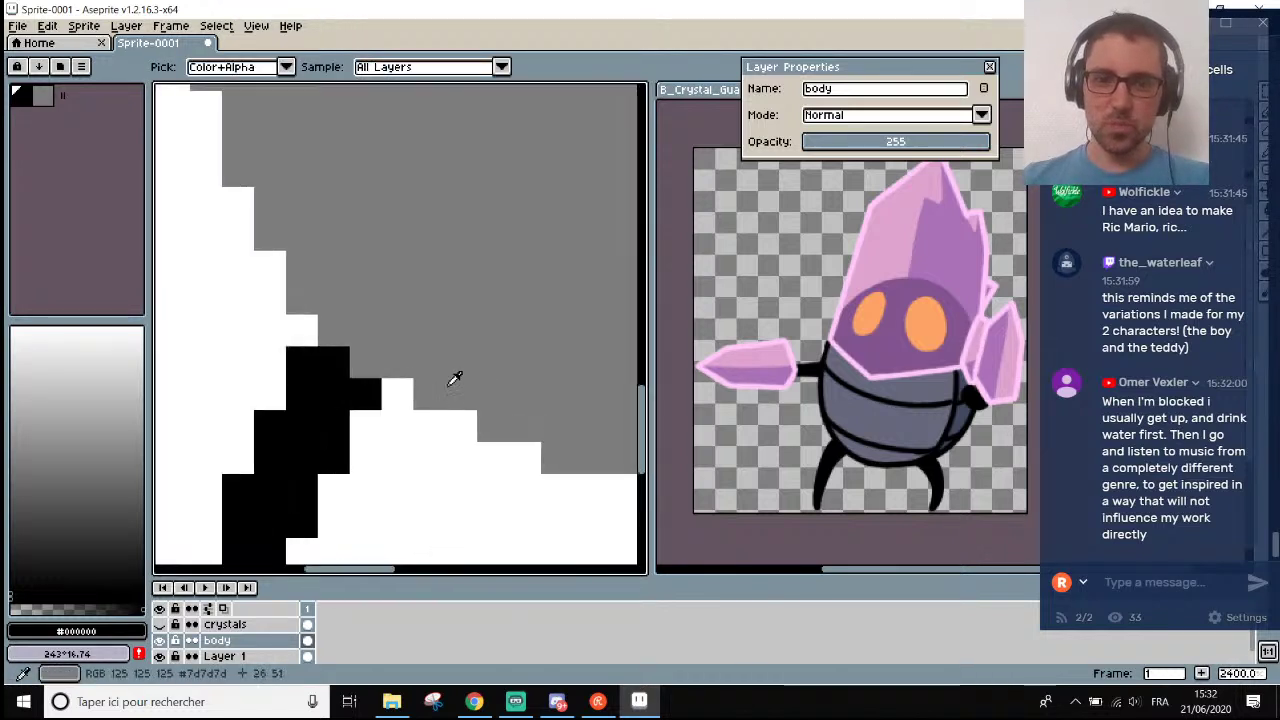
{"action": "scroll", "coordinate": [451, 374], "scroll_direction": "down", "scroll_amount": 2}
{"action": "scroll", "coordinate": [463, 374], "scroll_direction": "up", "scroll_amount": 2}
{"action": "scroll", "coordinate": [509, 380], "scroll_direction": "down", "scroll_amount": 2}
{"action": "scroll", "coordinate": [460, 383], "scroll_direction": "up", "scroll_amount": 1}
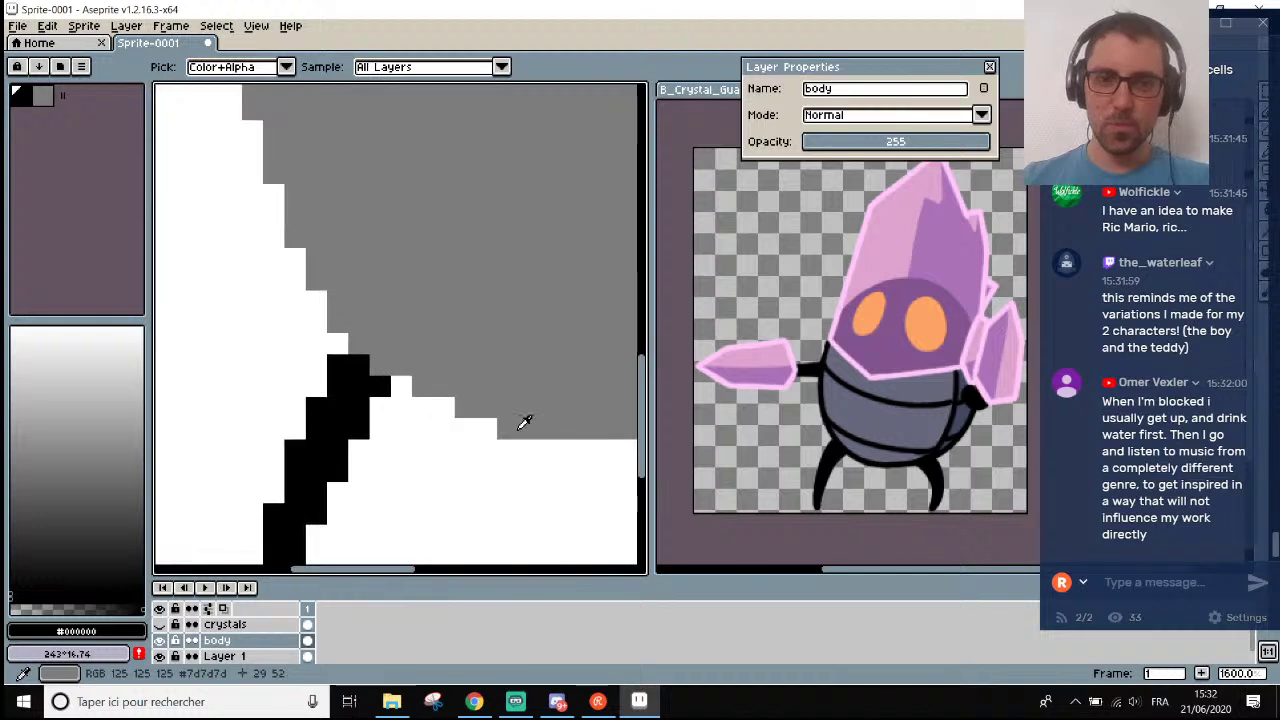
{"action": "key", "text": "b"}
{"action": "scroll", "coordinate": [538, 409], "scroll_direction": "down", "scroll_amount": 2}
{"action": "scroll", "coordinate": [600, 394], "scroll_direction": "up", "scroll_amount": 2}
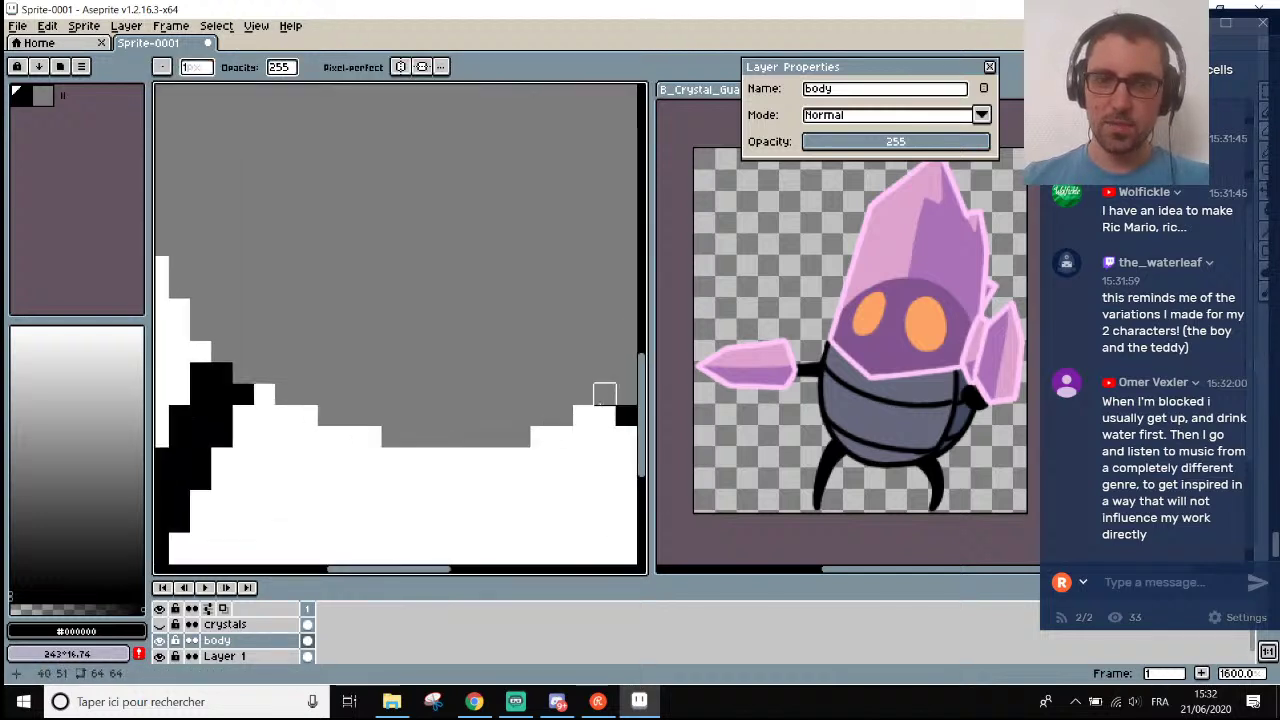
Erase the rightmost grey pixel of the body's bottom row to match the other end.
{"action": "scroll", "coordinate": [590, 400], "scroll_direction": "down", "scroll_amount": 2}
{"action": "scroll", "coordinate": [586, 400], "scroll_direction": "up", "scroll_amount": 1}
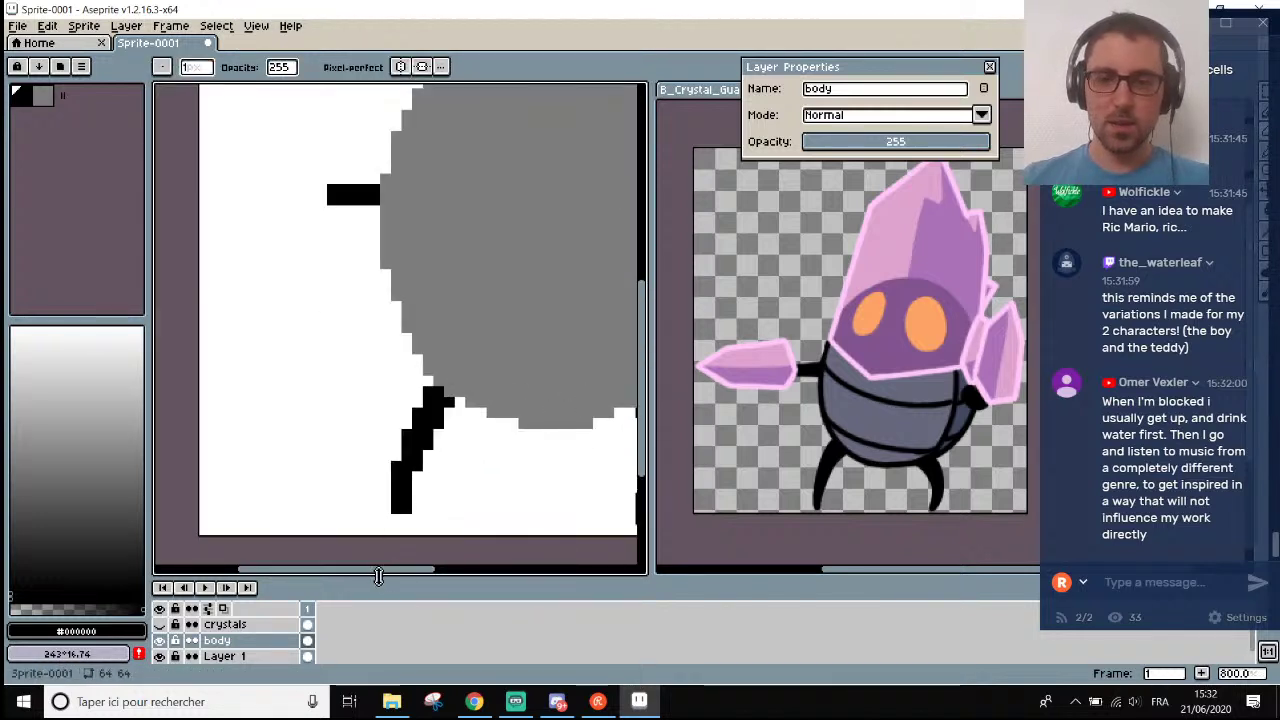
{"action": "left_click_drag", "start_coordinate": [403, 577], "coordinate": [510, 572]}
{"action": "scroll", "coordinate": [415, 415], "scroll_direction": "up", "scroll_amount": 3}
{"action": "left_click", "coordinate": [383, 416]}
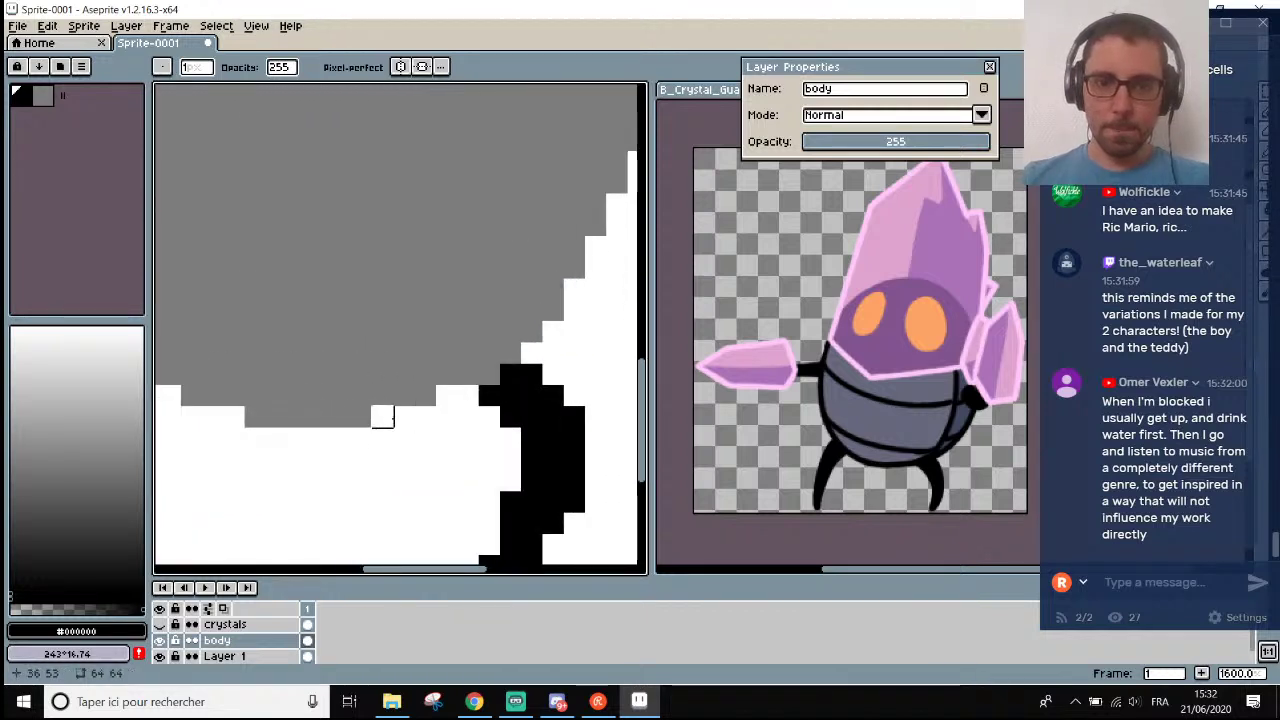
Replace the grey pixel at the inner side of the right leg's top with a black one.
{"action": "key", "text": "i"}
{"action": "key", "text": "b"}
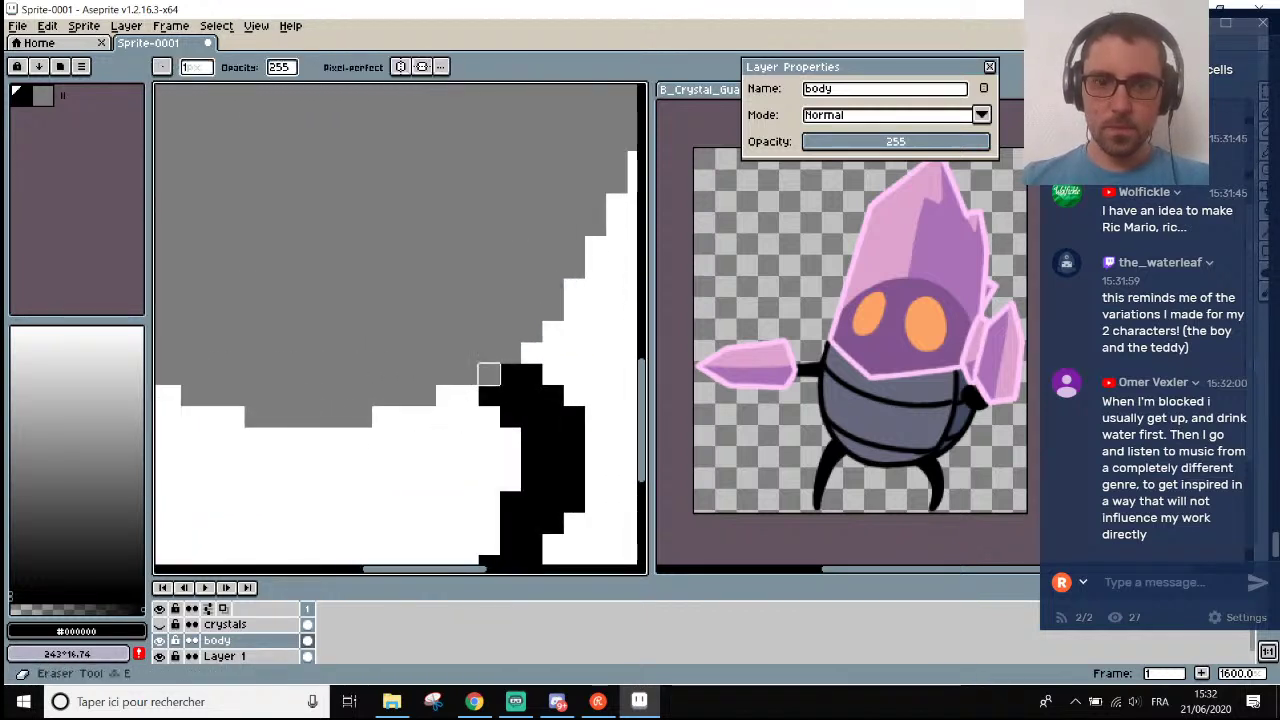
{"action": "scroll", "coordinate": [495, 380], "scroll_direction": "down", "scroll_amount": 4}
{"action": "scroll", "coordinate": [505, 385], "scroll_direction": "up", "scroll_amount": 3}
{"action": "scroll", "coordinate": [505, 385], "scroll_direction": "up", "scroll_amount": 2}
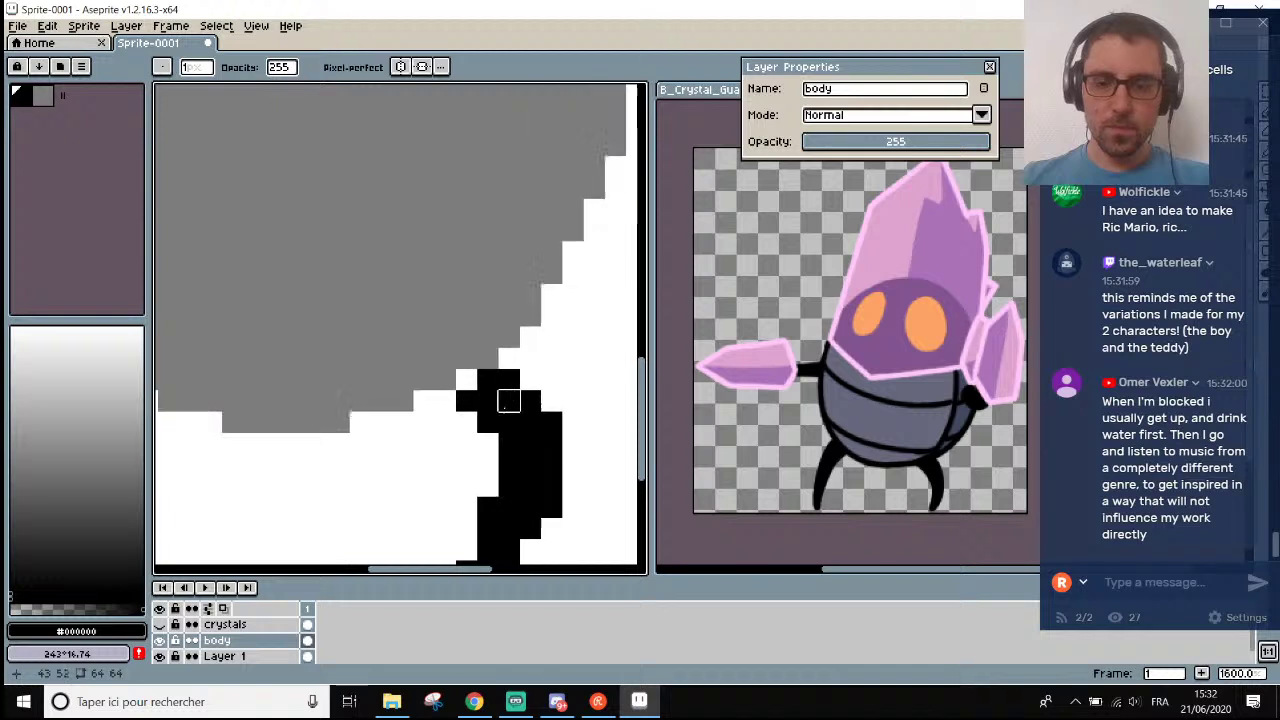
{"action": "key", "text": "i"}
{"action": "key", "text": "b"}
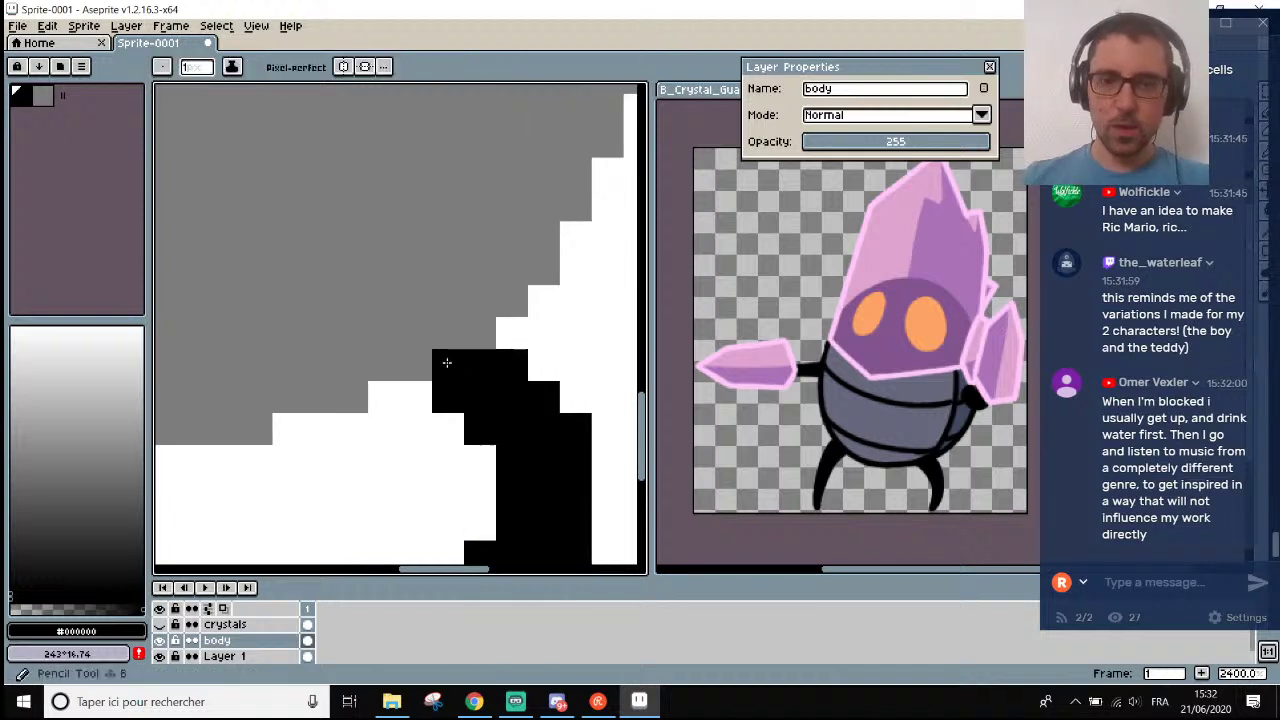
{"action": "scroll", "coordinate": [445, 360], "scroll_direction": "down", "scroll_amount": 6}
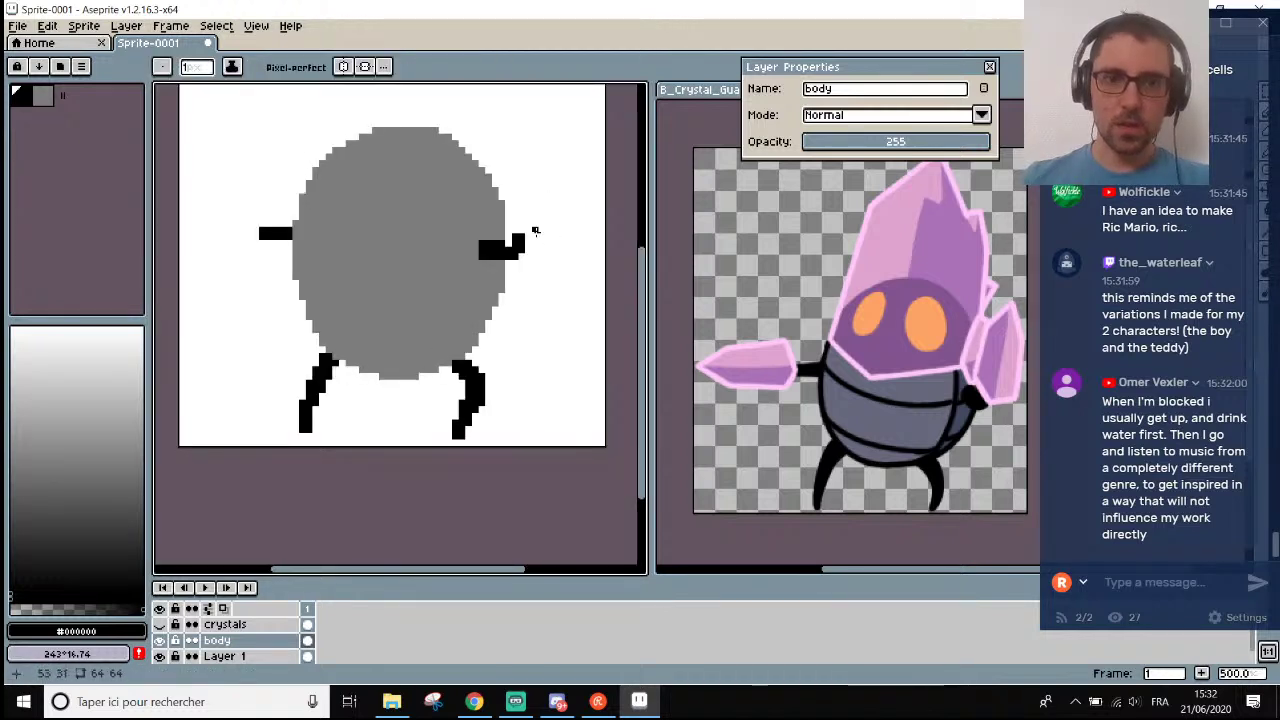
{"action": "scroll", "coordinate": [460, 150], "scroll_direction": "down", "scroll_amount": 2}
{"action": "scroll", "coordinate": [441, 134], "scroll_direction": "up", "scroll_amount": 1}
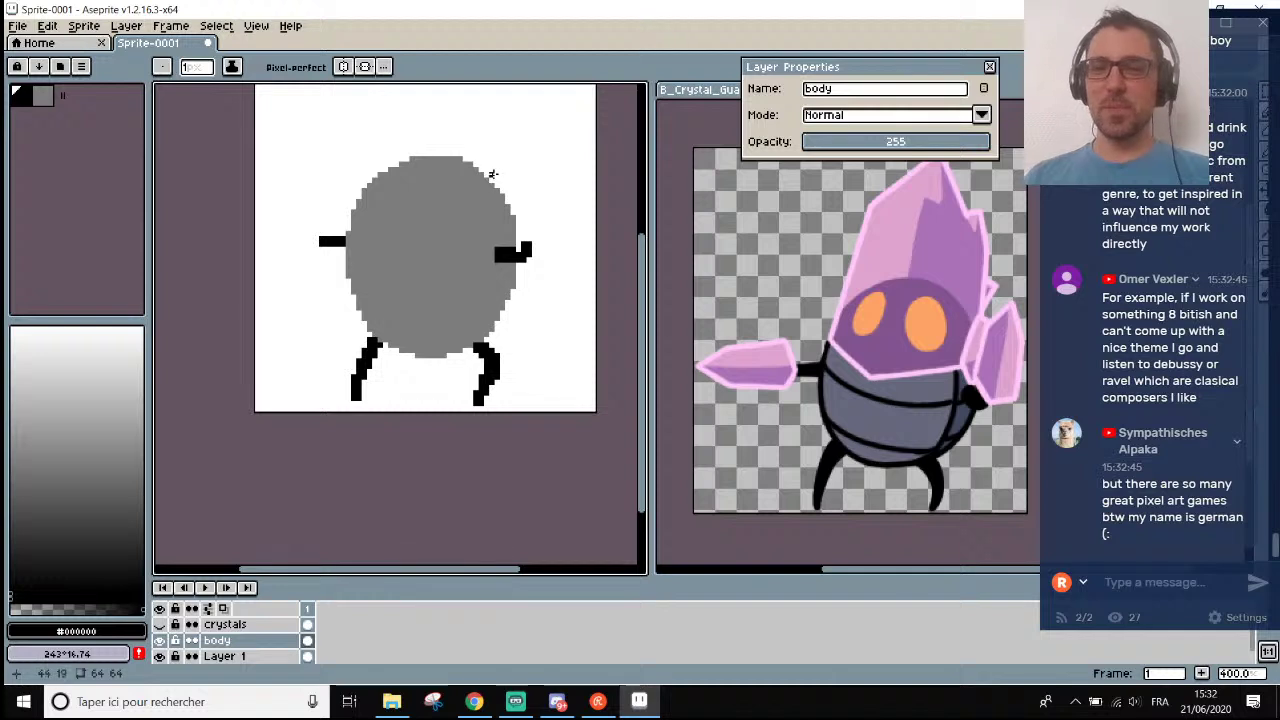
{"action": "scroll", "coordinate": [494, 176], "scroll_direction": "up", "scroll_amount": 1}
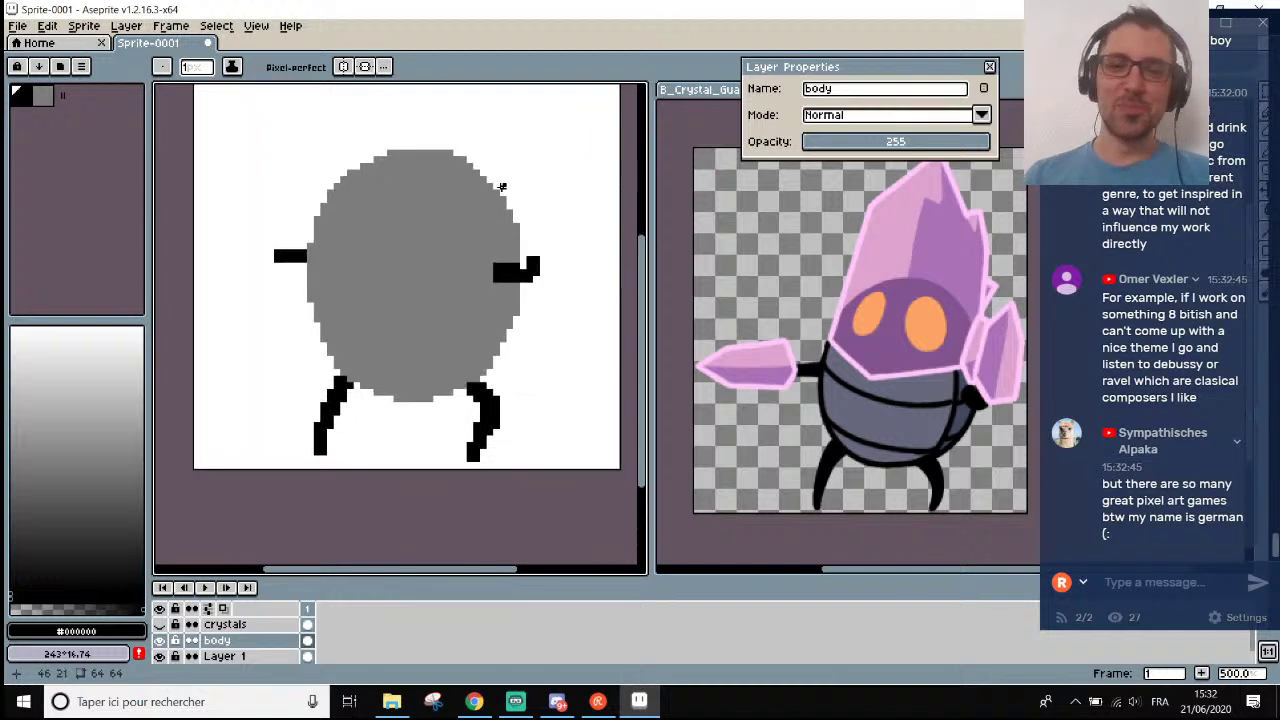
{"action": "scroll", "coordinate": [530, 185], "scroll_direction": "up", "scroll_amount": 4}
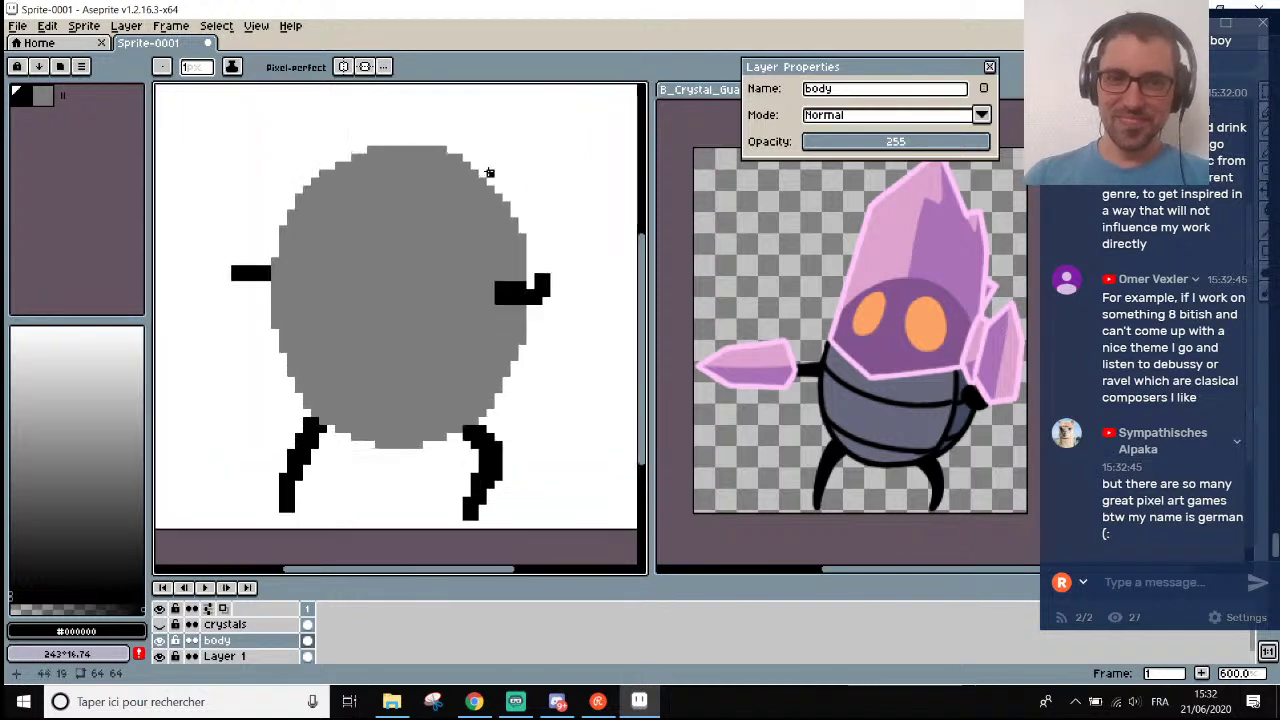
Draw a one-pixel-wide black vertical outline down the body's left edge where the left arm attaches.
{"action": "key", "text": "i"}
{"action": "scroll", "coordinate": [500, 260], "scroll_direction": "down", "scroll_amount": 6}
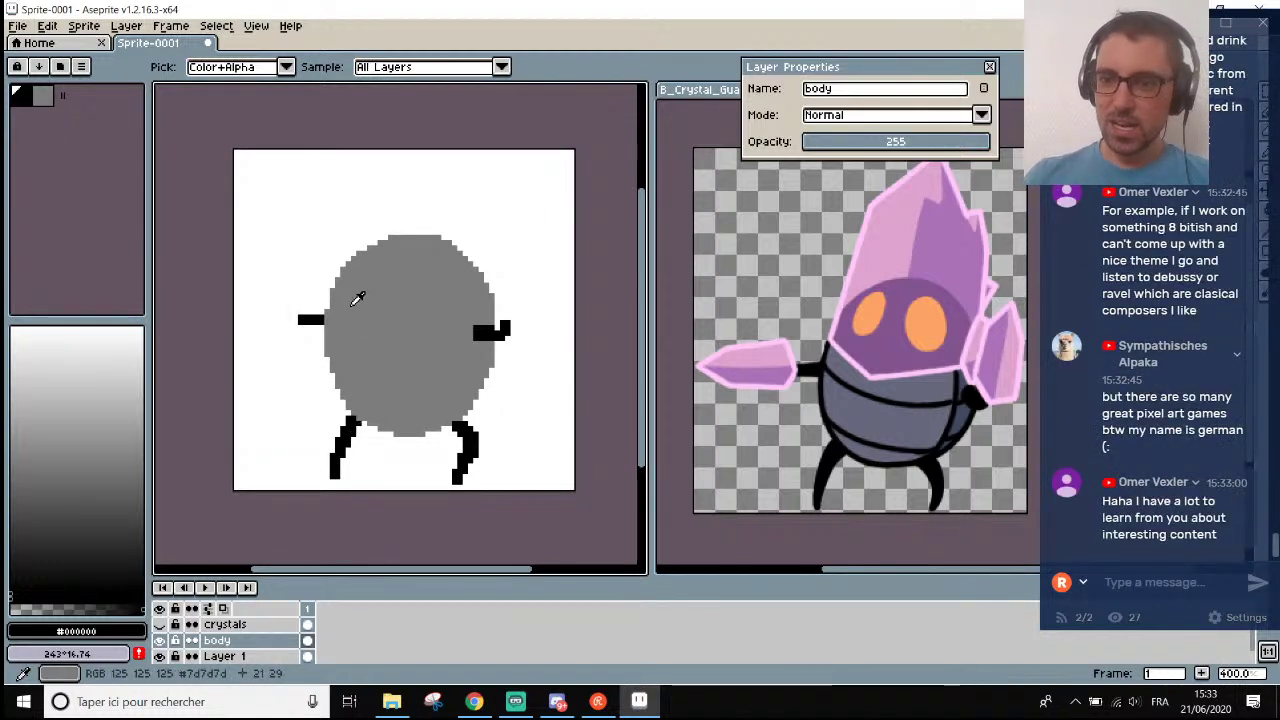
{"action": "scroll", "coordinate": [357, 298], "scroll_direction": "up", "scroll_amount": 2}
{"action": "scroll", "coordinate": [334, 289], "scroll_direction": "down", "scroll_amount": 2}
{"action": "scroll", "coordinate": [334, 297], "scroll_direction": "up", "scroll_amount": 2}
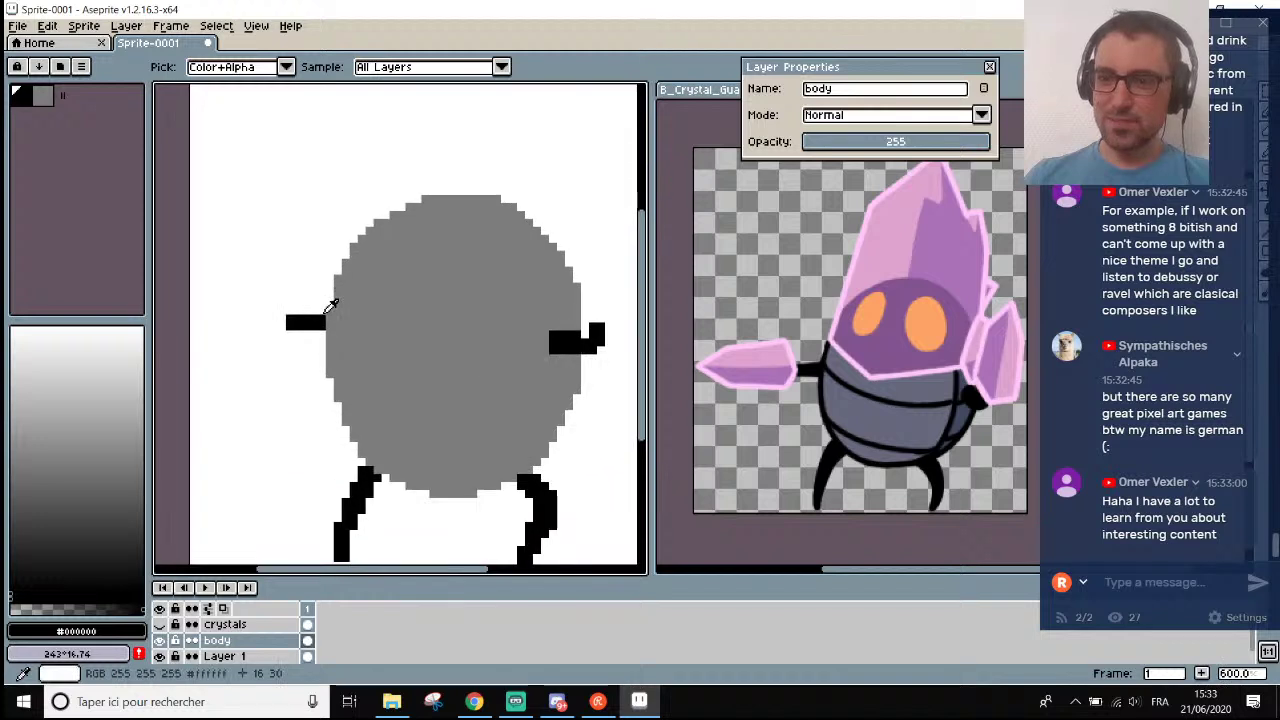
{"action": "scroll", "coordinate": [325, 318], "scroll_direction": "up", "scroll_amount": 4}
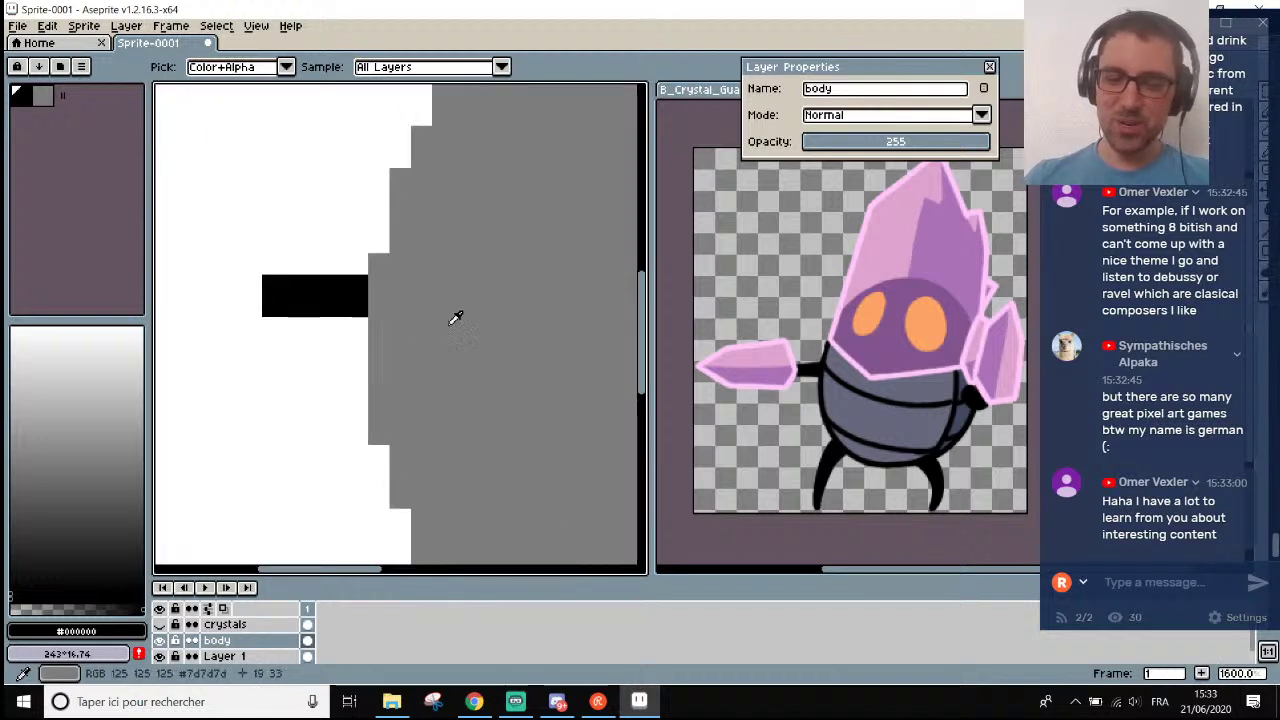
{"action": "key", "text": "l"}
{"action": "left_click_drag", "start_coordinate": [379, 265], "coordinate": [379, 433]}
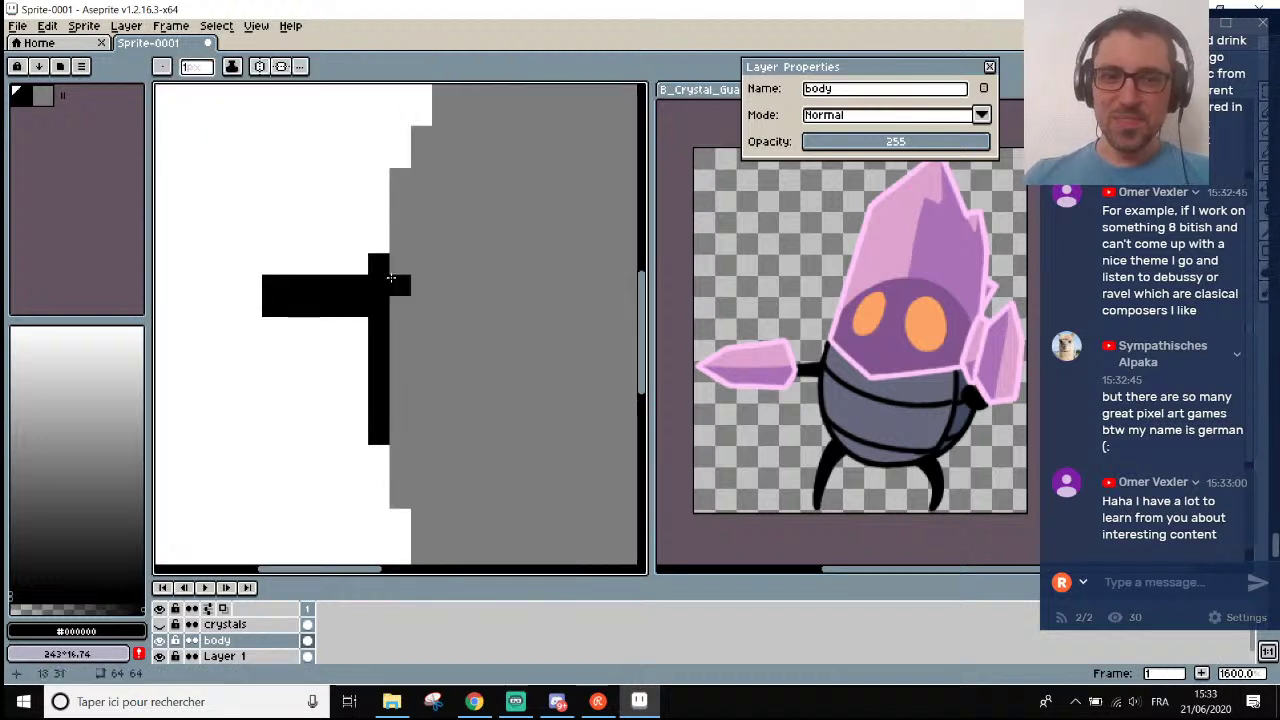
Outline the body's upper-left edge in black, following its stair-stepped curve upward from the left arm.
{"action": "mouse_move", "coordinate": [397, 264]}
{"action": "left_mouse_down"}
{"action": "mouse_move", "coordinate": [400, 180]}
{"action": "mouse_move", "coordinate": [470, 148]}
{"action": "mouse_move", "coordinate": [470, 117]}
{"action": "left_mouse_up"}
{"action": "scroll", "coordinate": [430, 130], "scroll_direction": "down", "scroll_amount": 4}
{"action": "scroll", "coordinate": [447, 104], "scroll_direction": "up", "scroll_amount": 3}
{"action": "scroll", "coordinate": [470, 117], "scroll_direction": "down", "scroll_amount": 3}
{"action": "scroll", "coordinate": [441, 184], "scroll_direction": "up", "scroll_amount": 5}
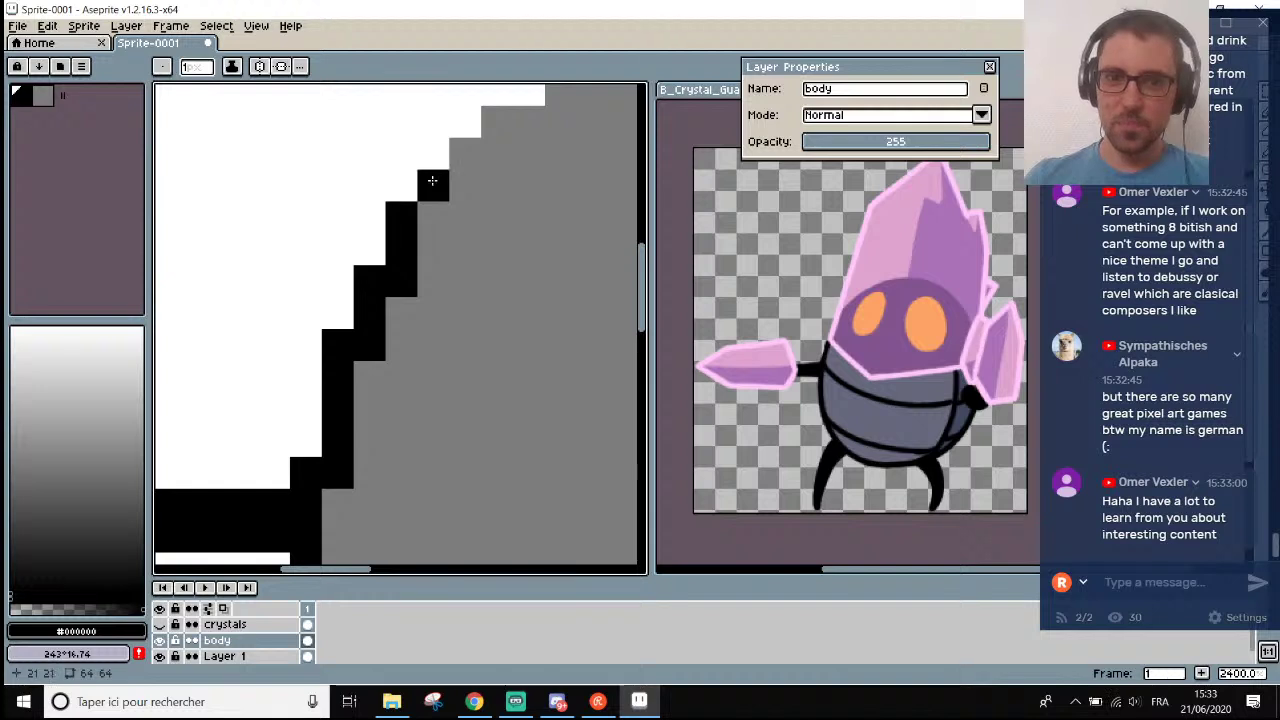
{"action": "left_click_drag", "start_coordinate": [432, 182], "coordinate": [513, 120]}
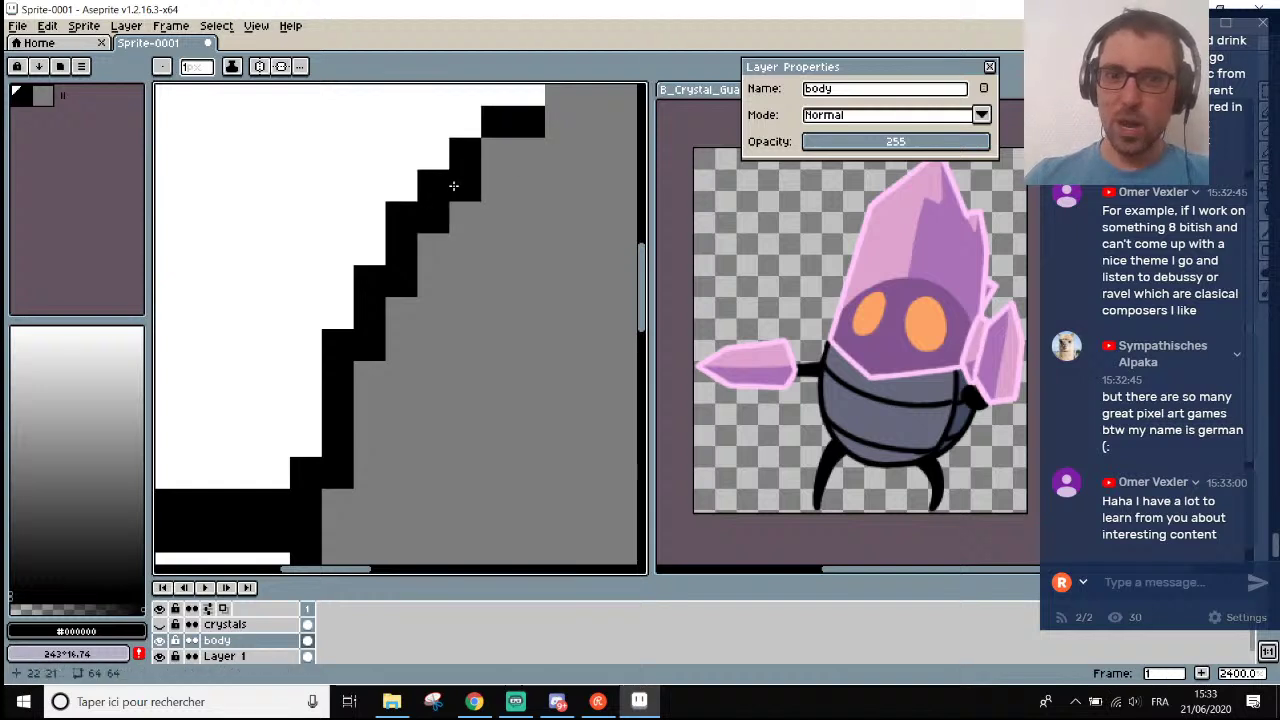
Extend the black outline along the upper-left curve onto the left part of the body's top row.
{"action": "scroll", "coordinate": [490, 150], "scroll_direction": "down", "scroll_amount": 4}
{"action": "scroll", "coordinate": [490, 150], "scroll_direction": "up", "scroll_amount": 5}
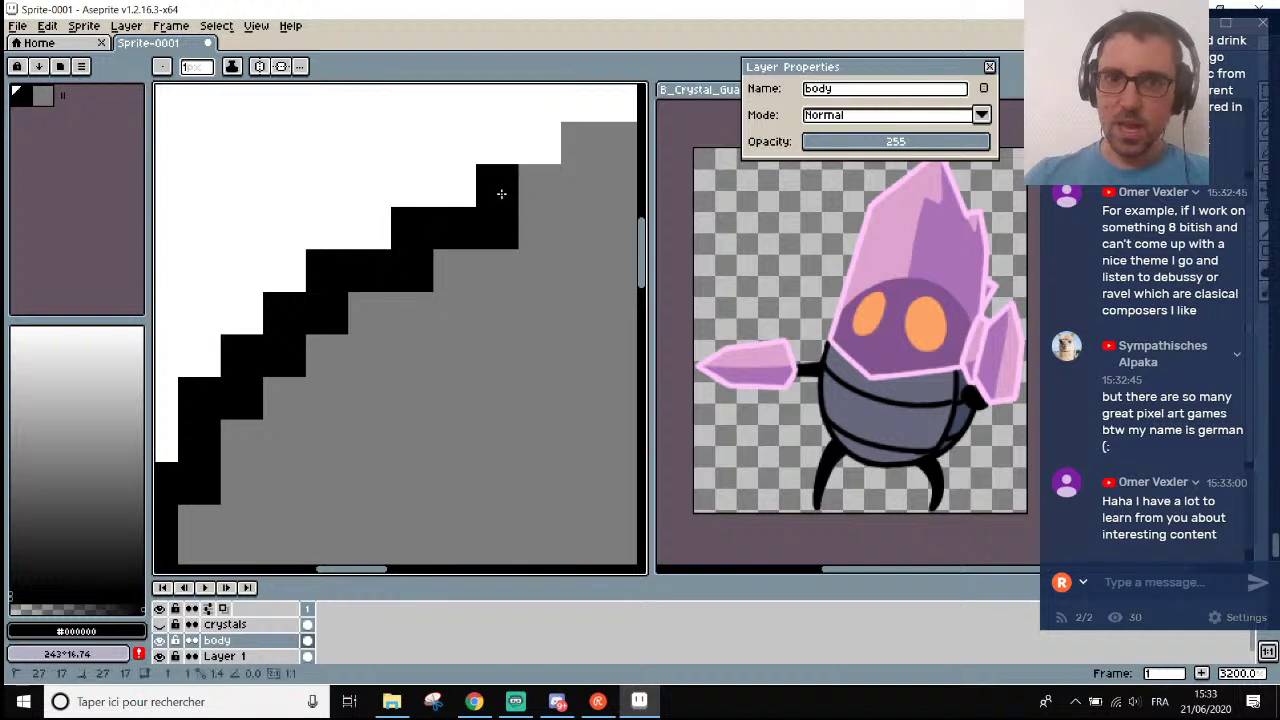
{"action": "scroll", "coordinate": [540, 180], "scroll_direction": "down", "scroll_amount": 2}
{"action": "left_click_drag", "start_coordinate": [520, 188], "coordinate": [592, 188]}
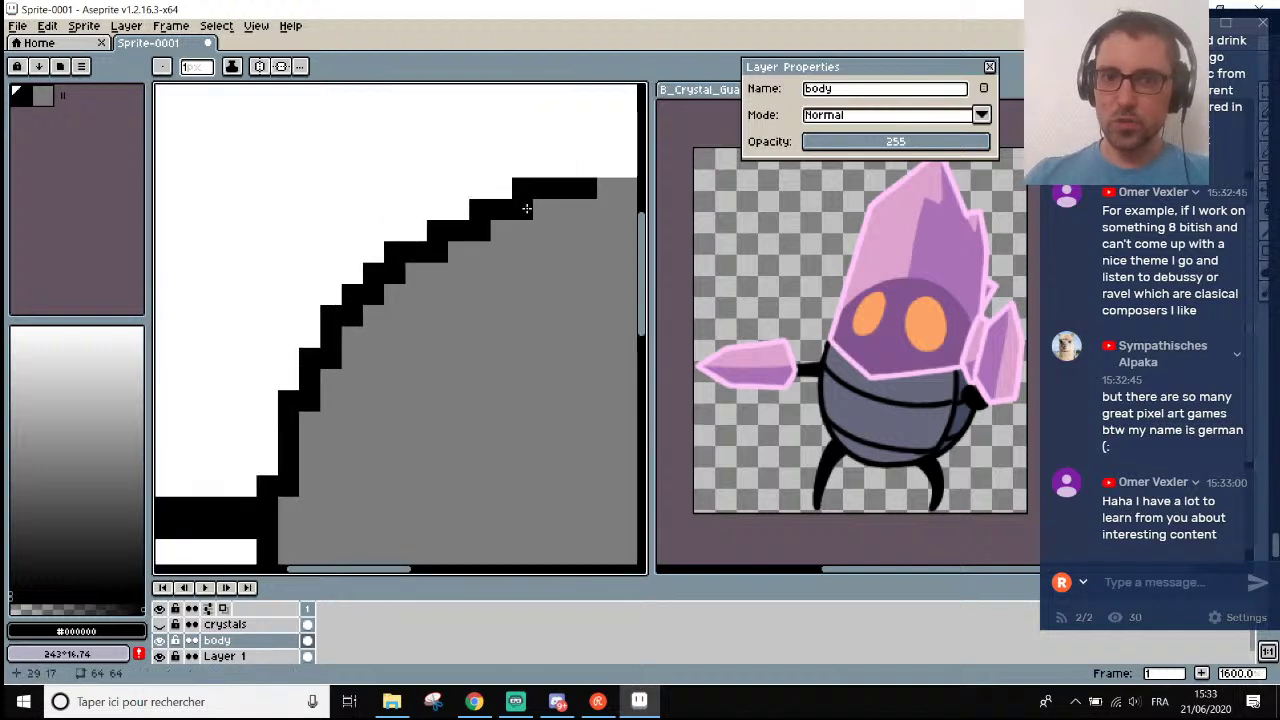
{"action": "scroll", "coordinate": [518, 209], "scroll_direction": "down", "scroll_amount": 6}
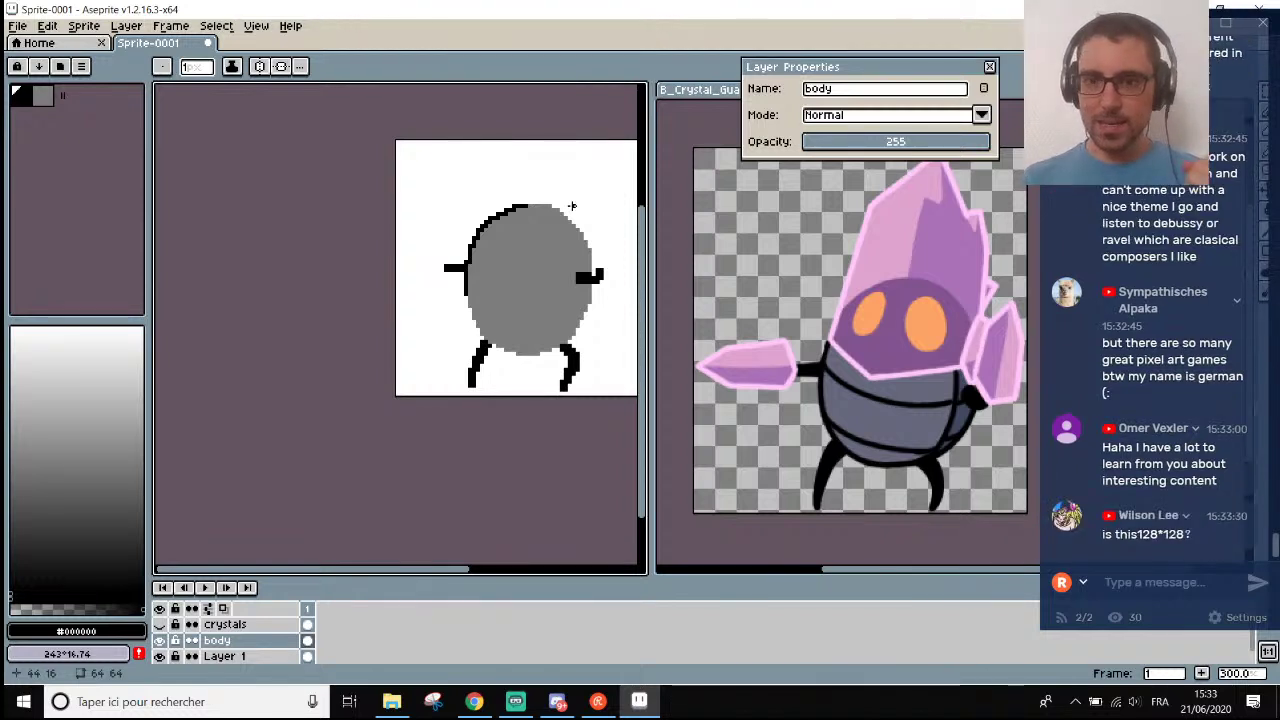
{"action": "scroll", "coordinate": [572, 206], "scroll_direction": "up", "scroll_amount": 3}
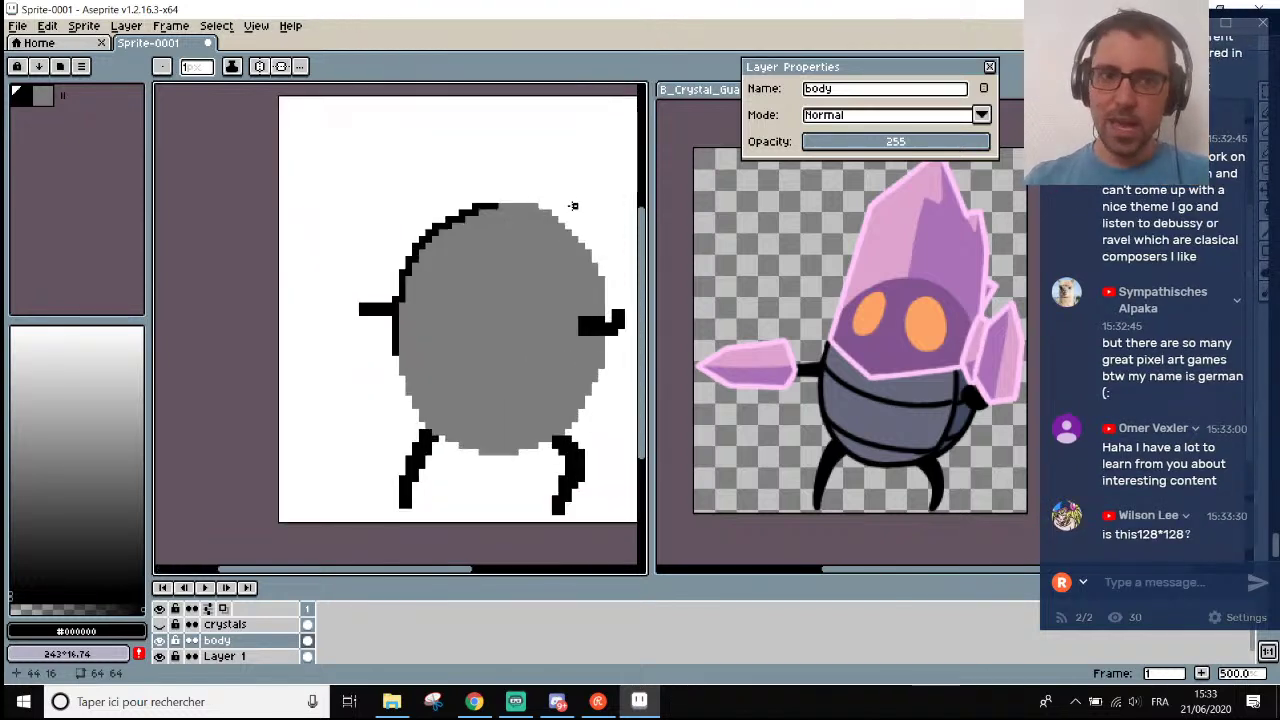
Widen the drawing area beside the reference image and check the sprite's pixel dimensions.
{"action": "scroll", "coordinate": [572, 206], "scroll_direction": "down", "scroll_amount": 2}
{"action": "left_click_drag", "start_coordinate": [648, 190], "coordinate": [787, 185]}
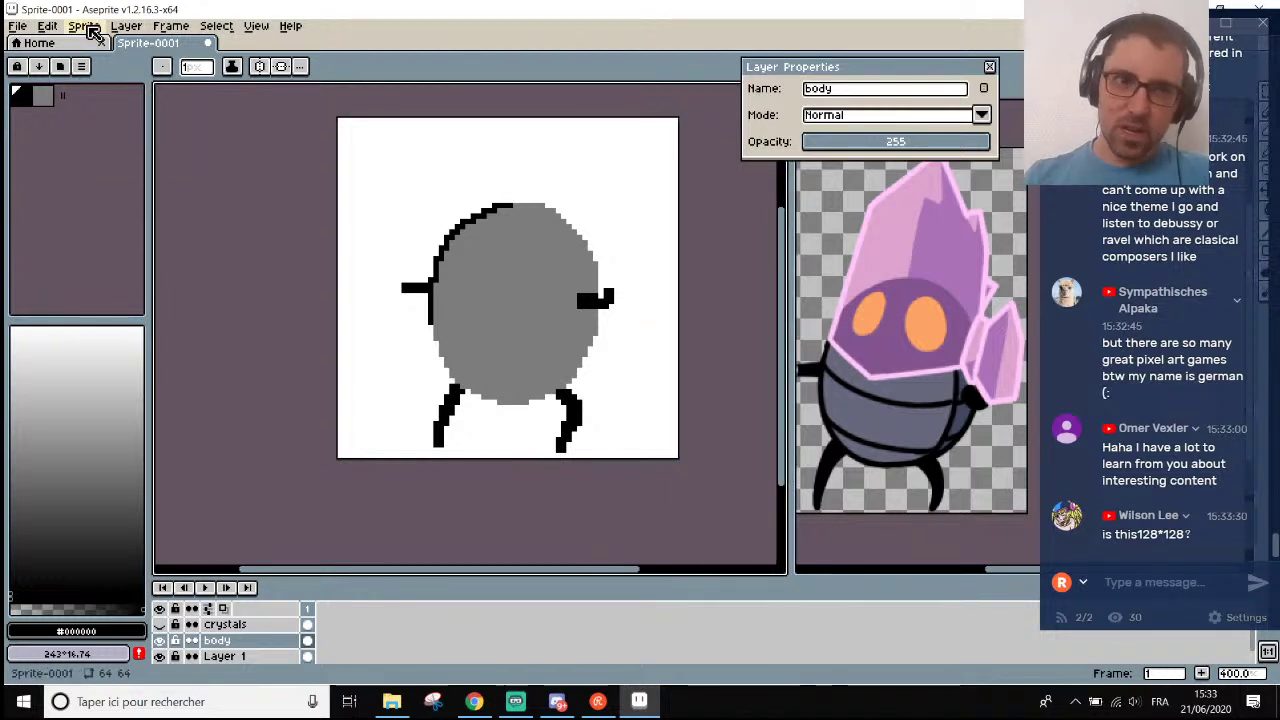
{"action": "left_click", "coordinate": [84, 26]}
{"action": "left_click", "coordinate": [123, 103]}
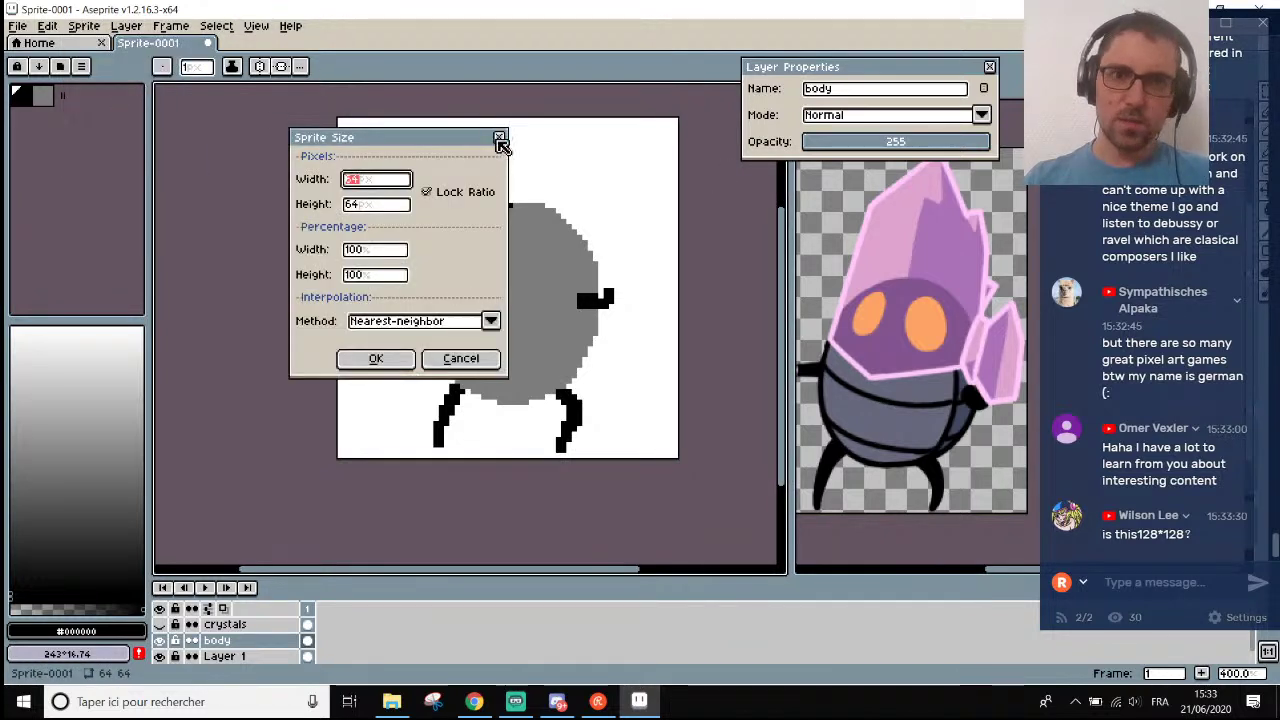
{"action": "left_click", "coordinate": [499, 132]}
Complete the black outline across the body's top row and along its lower-left edge past the left leg.
{"action": "scroll", "coordinate": [580, 209], "scroll_direction": "up", "scroll_amount": 5}
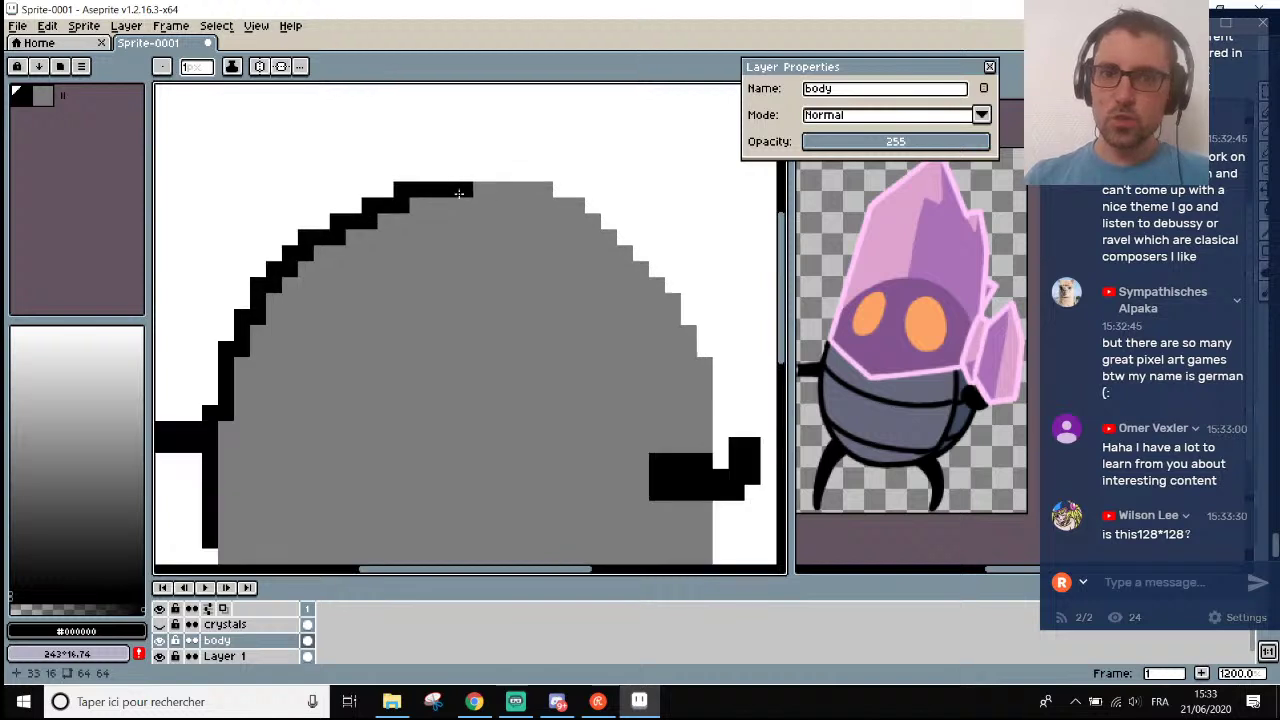
{"action": "scroll", "coordinate": [523, 291], "scroll_direction": "down", "scroll_amount": 5}
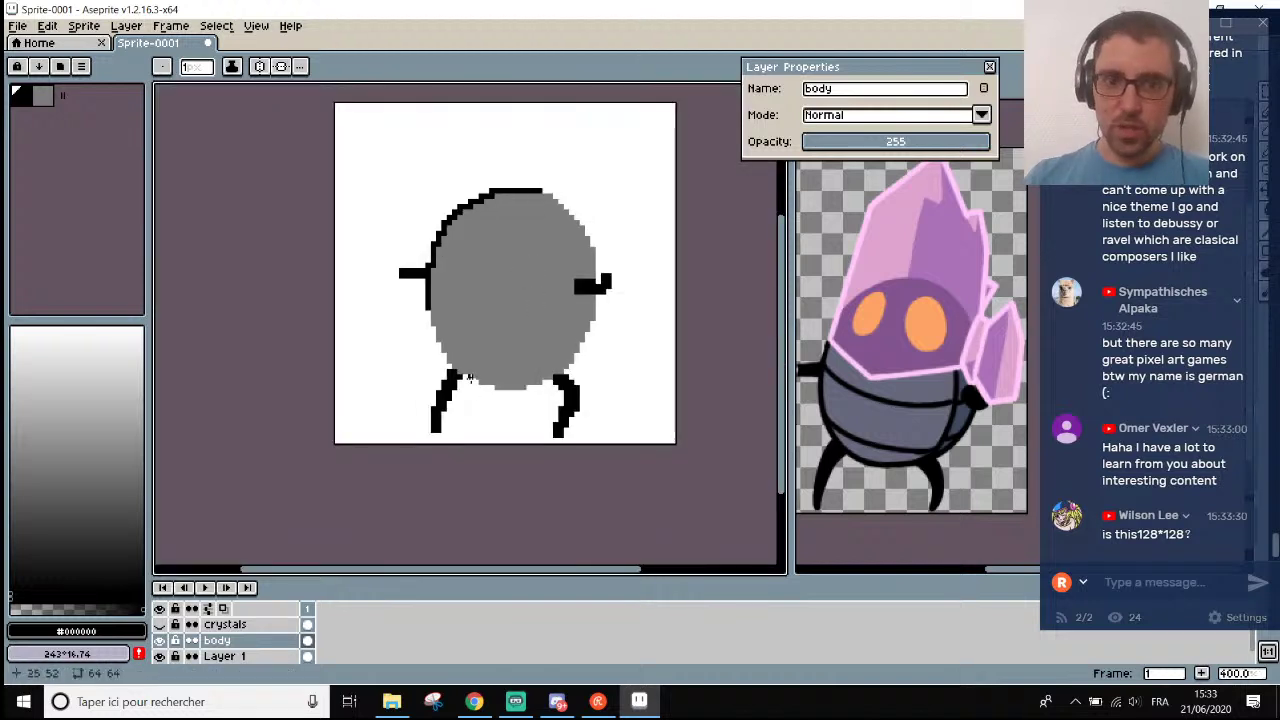
{"action": "scroll", "coordinate": [416, 321], "scroll_direction": "up", "scroll_amount": 5}
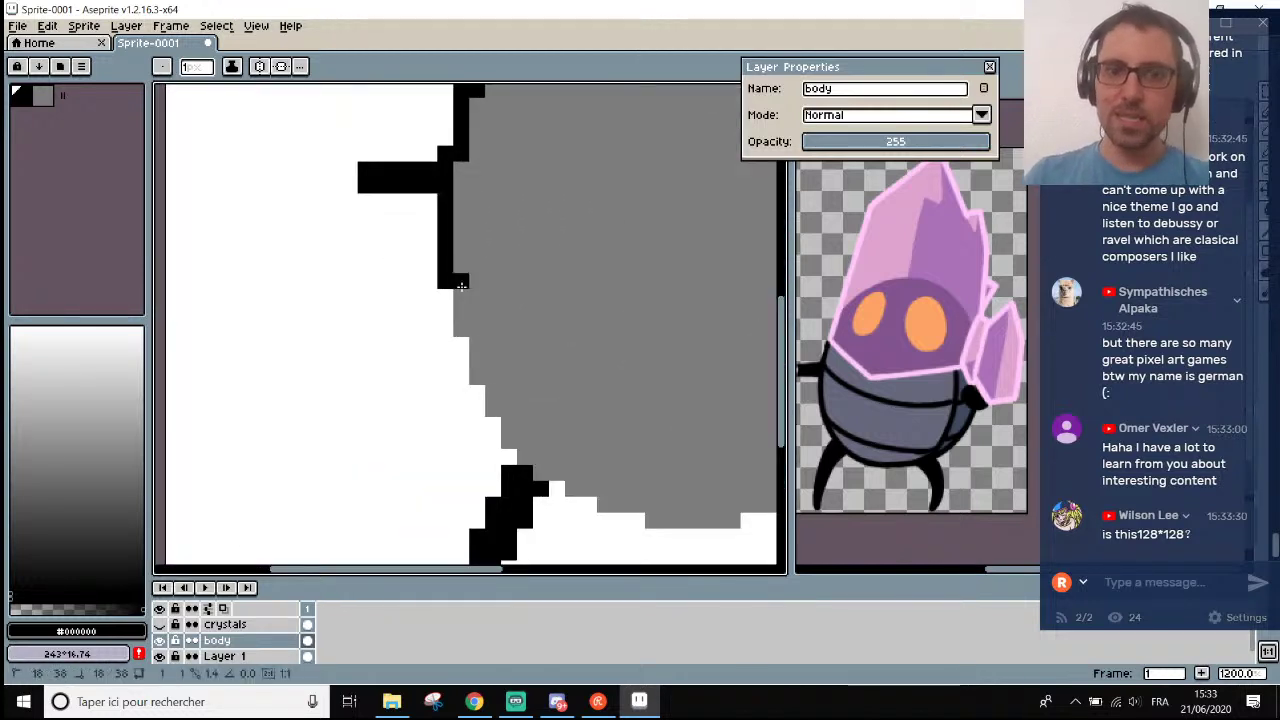
{"action": "mouse_move", "coordinate": [461, 286]}
{"action": "left_mouse_down"}
{"action": "mouse_move", "coordinate": [475, 389]}
{"action": "mouse_move", "coordinate": [492, 382]}
{"action": "mouse_move", "coordinate": [494, 419]}
{"action": "mouse_move", "coordinate": [510, 432]}
{"action": "mouse_move", "coordinate": [512, 420]}
{"action": "mouse_move", "coordinate": [515, 461]}
{"action": "mouse_move", "coordinate": [534, 468]}
{"action": "mouse_move", "coordinate": [531, 504]}
{"action": "mouse_move", "coordinate": [586, 499]}
{"action": "mouse_move", "coordinate": [592, 521]}
{"action": "mouse_move", "coordinate": [641, 523]}
{"action": "mouse_move", "coordinate": [652, 543]}
{"action": "mouse_move", "coordinate": [713, 545]}
{"action": "mouse_move", "coordinate": [672, 546]}
{"action": "left_mouse_up"}
{"action": "scroll", "coordinate": [500, 387], "scroll_direction": "up", "scroll_amount": 1}
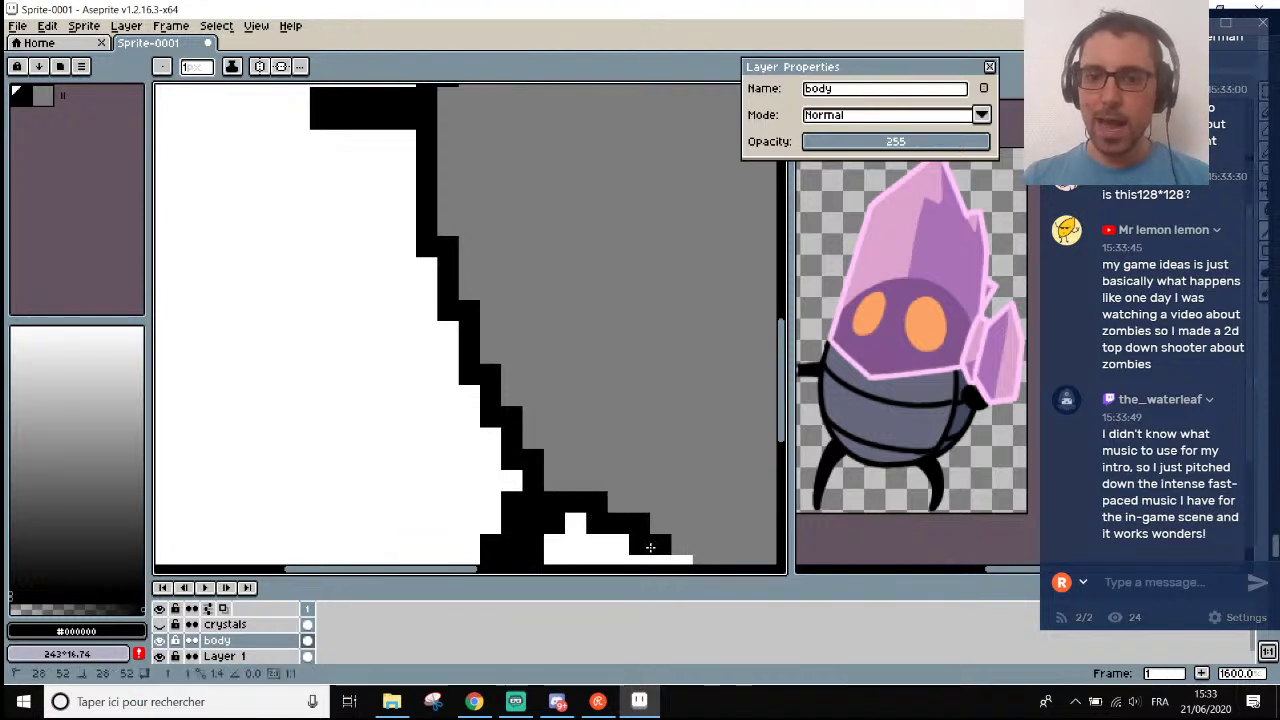
{"action": "scroll", "coordinate": [697, 549], "scroll_direction": "down", "scroll_amount": 5}
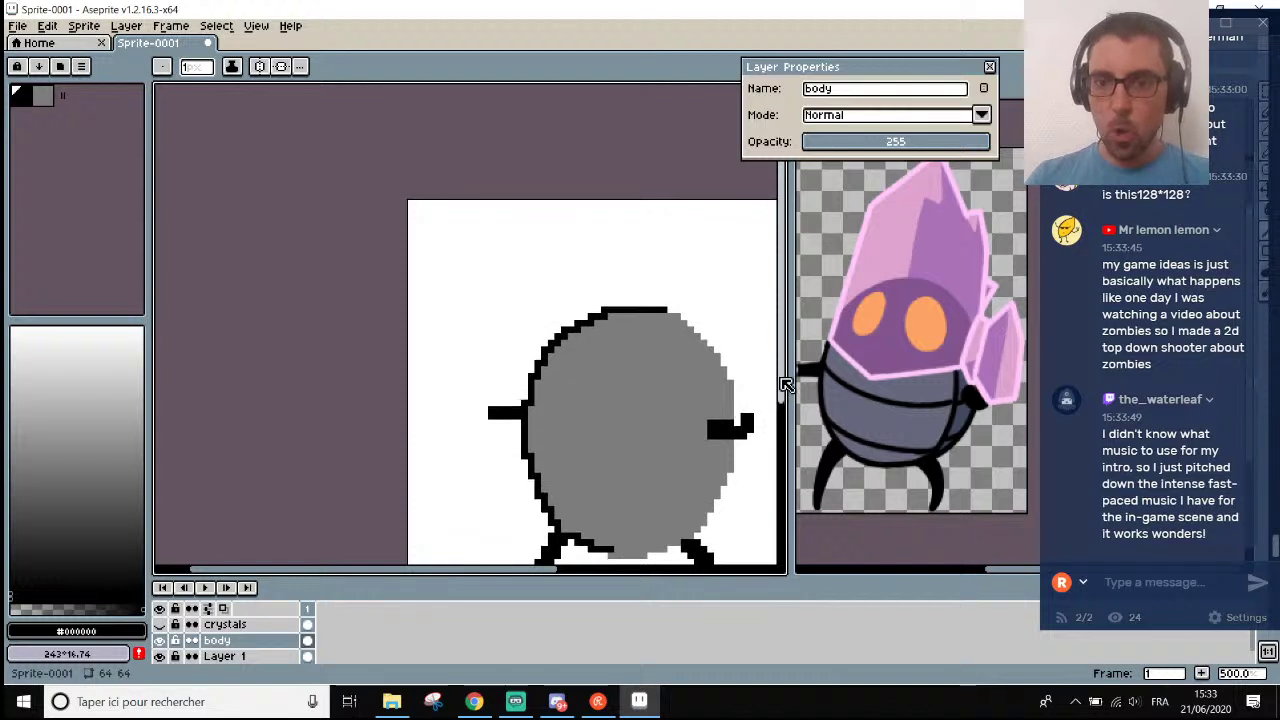
Outline the body's underside in black, joining the lower-left outline to the top of the right leg.
{"action": "scroll", "coordinate": [697, 549], "scroll_direction": "down", "scroll_amount": 3}
{"action": "scroll", "coordinate": [597, 410], "scroll_direction": "up", "scroll_amount": 4}
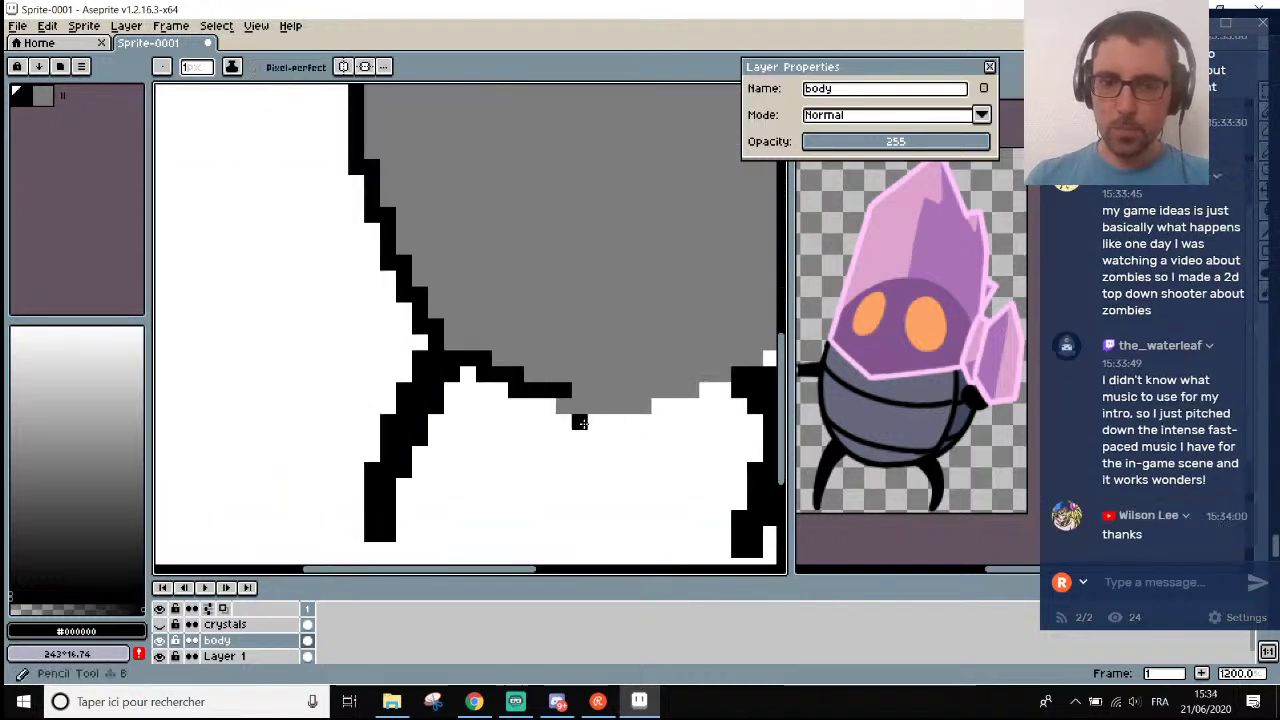
{"action": "mouse_move", "coordinate": [560, 405]}
{"action": "left_mouse_down"}
{"action": "mouse_move", "coordinate": [636, 408]}
{"action": "mouse_move", "coordinate": [645, 390]}
{"action": "mouse_move", "coordinate": [744, 384]}
{"action": "left_mouse_up"}
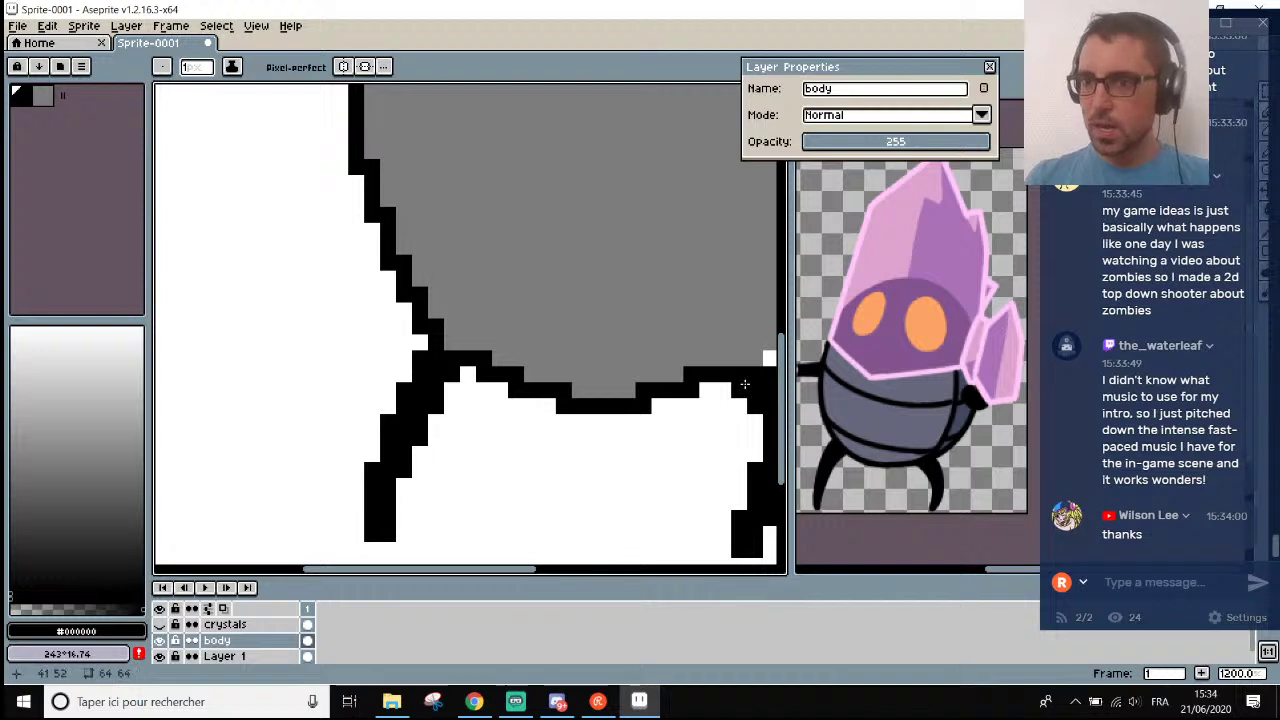
{"action": "scroll", "coordinate": [744, 384], "scroll_direction": "down", "scroll_amount": 3}
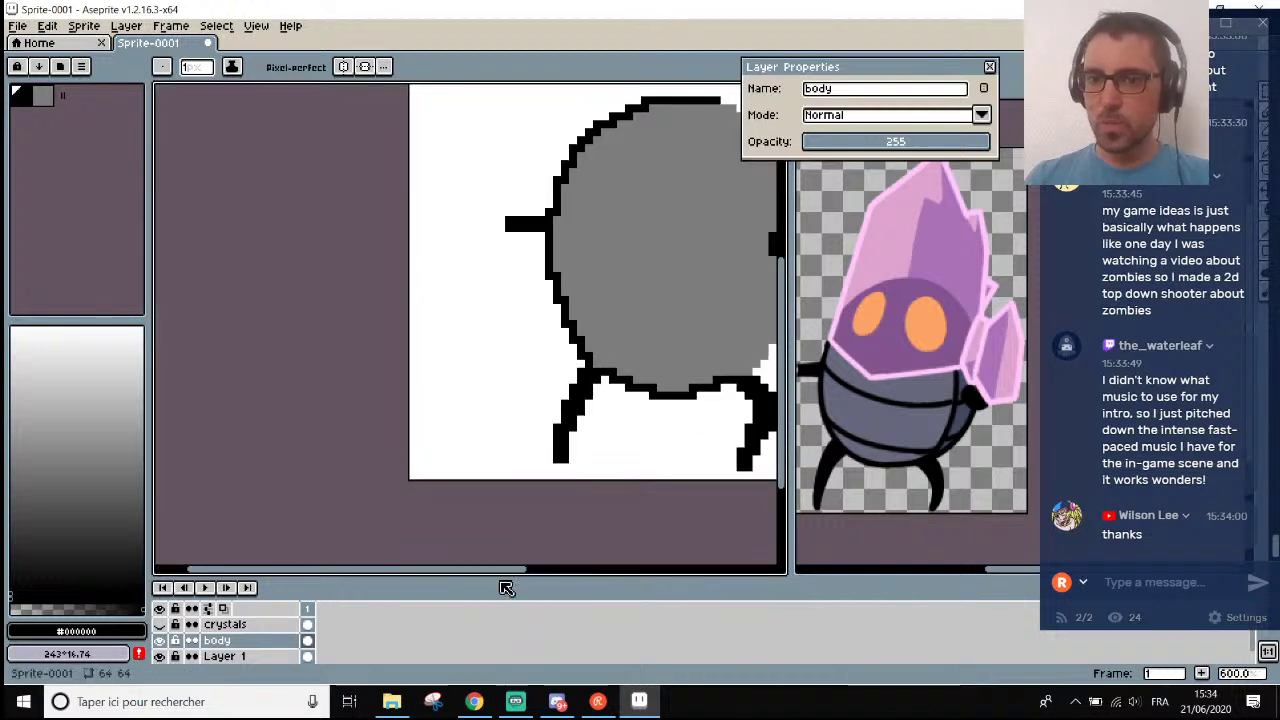
Outline the body's right edge in black from the right leg up past the arm to the top row.
{"action": "left_click_drag", "start_coordinate": [510, 578], "coordinate": [512, 575]}
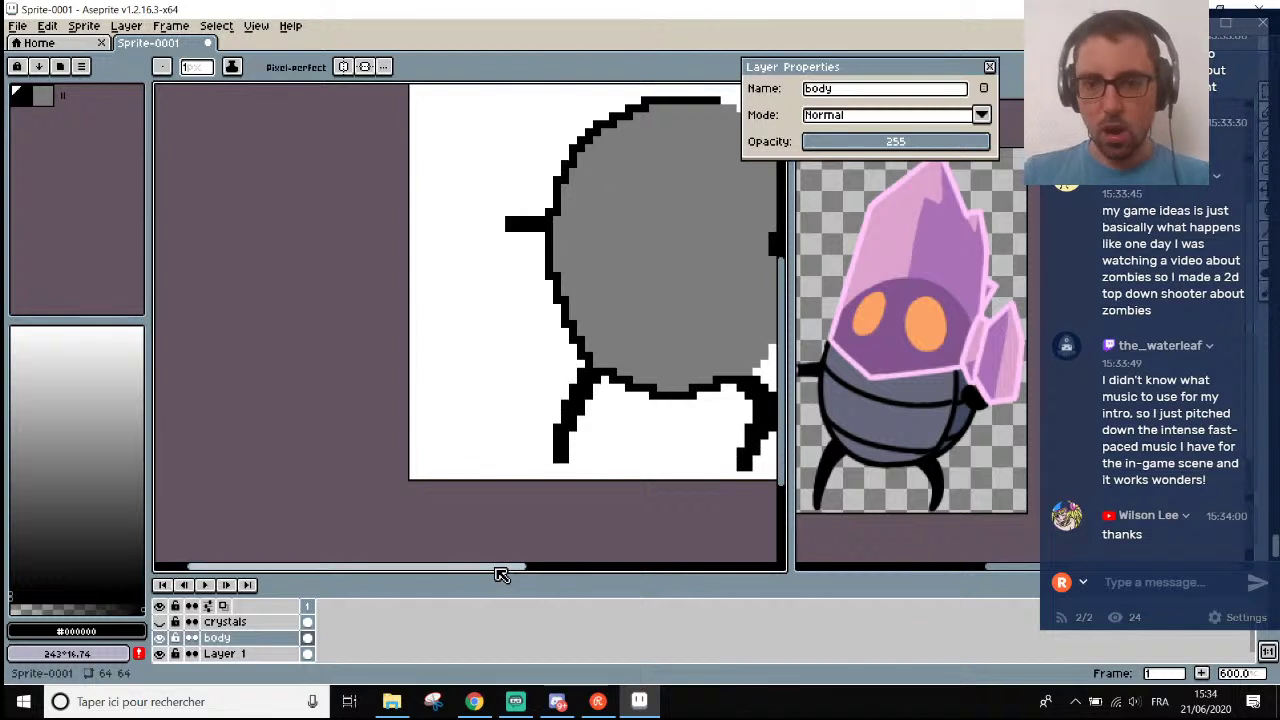
{"action": "left_click_drag", "start_coordinate": [500, 572], "coordinate": [620, 534]}
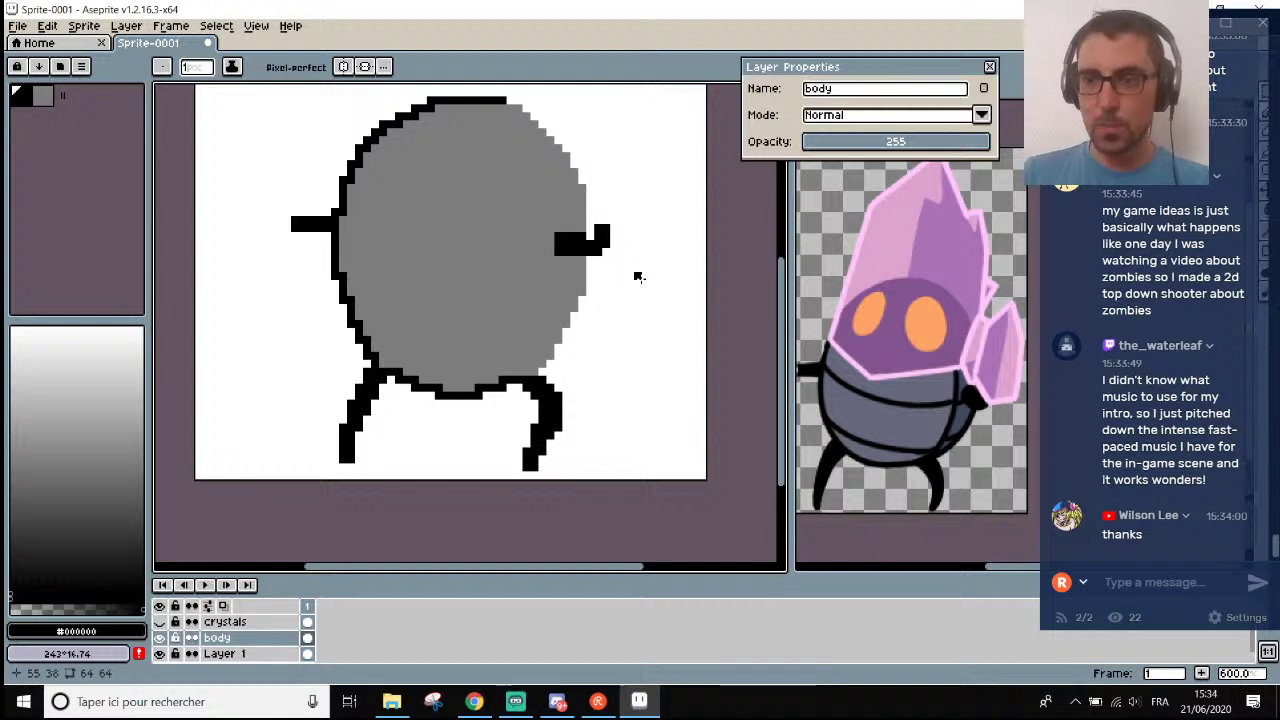
{"action": "left_click", "coordinate": [606, 282]}
{"action": "scroll", "coordinate": [548, 344], "scroll_direction": "up", "scroll_amount": 4}
{"action": "scroll", "coordinate": [456, 480], "scroll_direction": "down", "scroll_amount": 1}
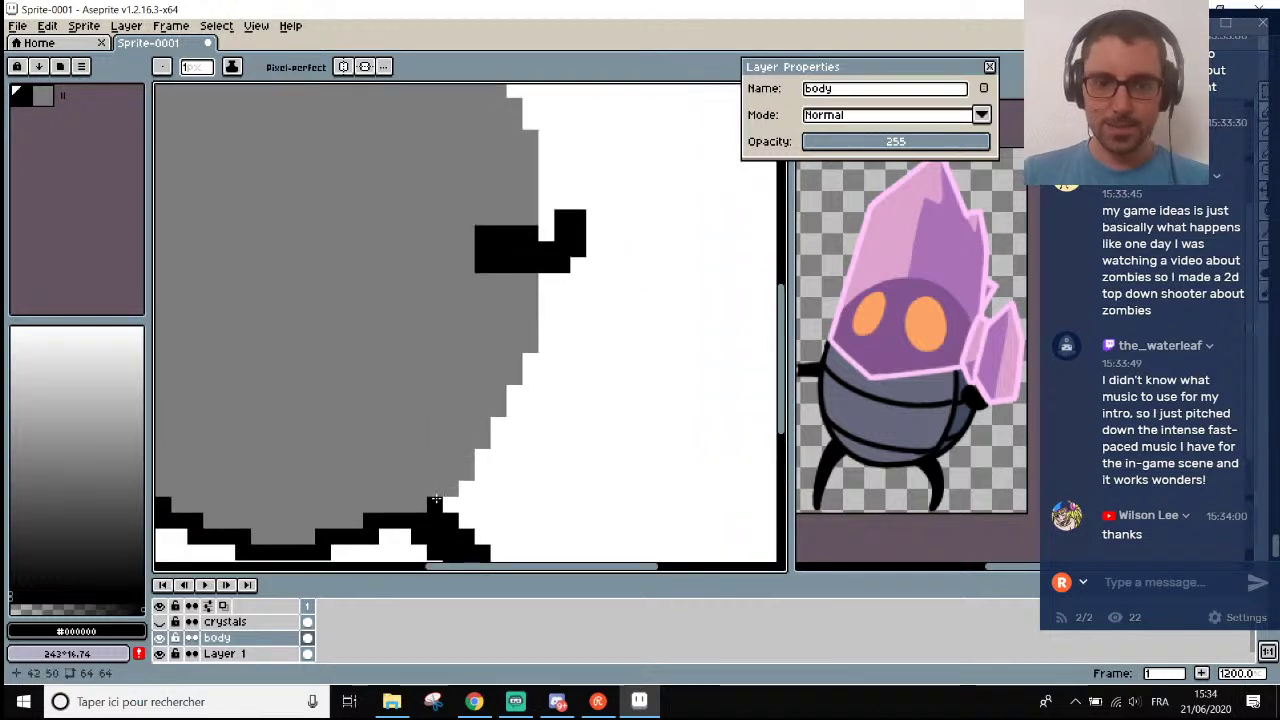
{"action": "left_click", "coordinate": [435, 505]}
{"action": "key", "text": "ctrl+z"}
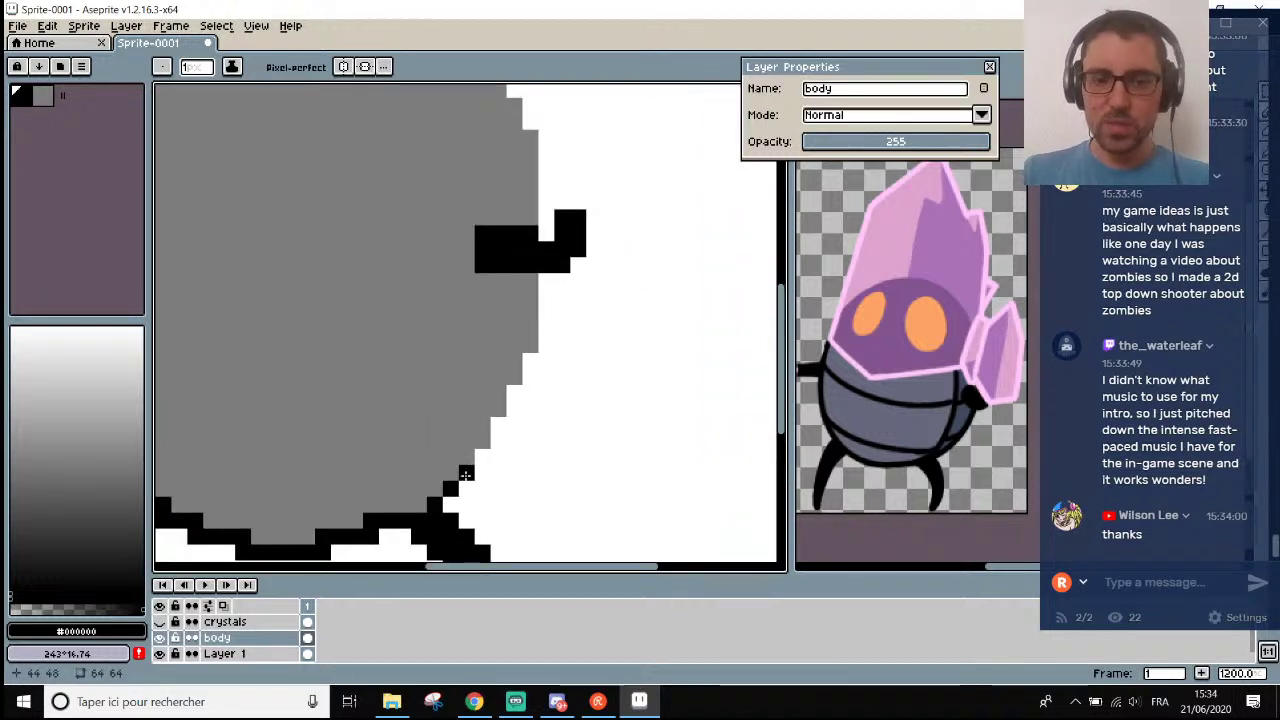
{"action": "left_click", "coordinate": [468, 463]}
{"action": "mouse_move", "coordinate": [481, 440]}
{"action": "left_mouse_down"}
{"action": "mouse_move", "coordinate": [533, 342]}
{"action": "mouse_move", "coordinate": [532, 264]}
{"action": "mouse_move", "coordinate": [492, 181]}
{"action": "mouse_move", "coordinate": [426, 139]}
{"action": "left_mouse_up"}
{"action": "scroll", "coordinate": [532, 260], "scroll_direction": "down", "scroll_amount": 5}
{"action": "scroll", "coordinate": [540, 196], "scroll_direction": "up", "scroll_amount": 3}
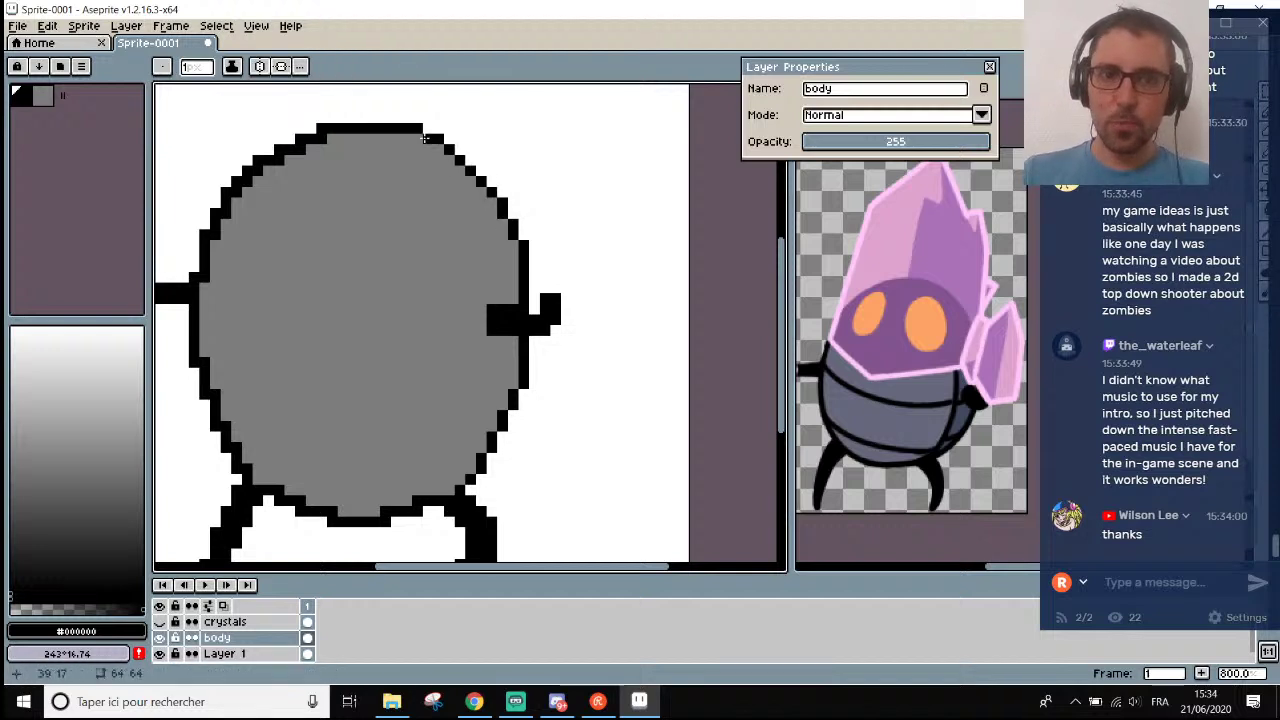
Thicken the lower-right outline above the right leg with black pixels on the inner side of its stair steps.
{"action": "scroll", "coordinate": [415, 136], "scroll_direction": "down", "scroll_amount": 1}
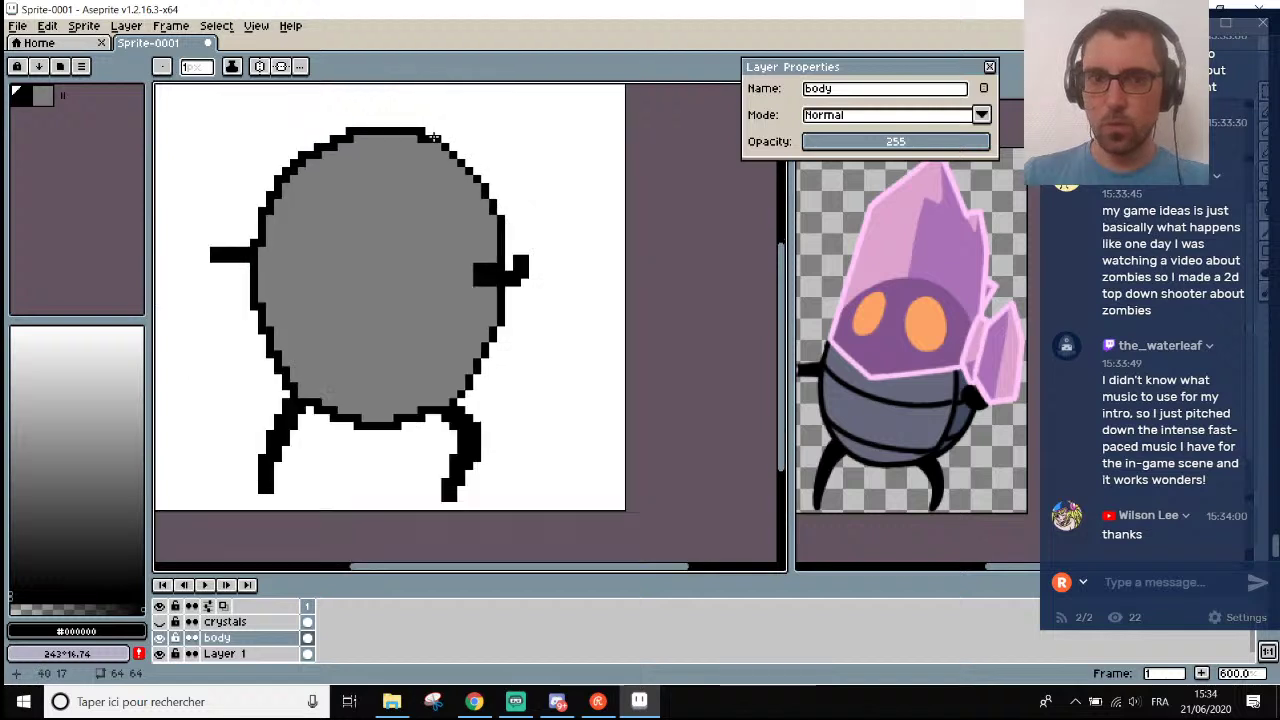
{"action": "scroll", "coordinate": [433, 136], "scroll_direction": "down", "scroll_amount": 1}
{"action": "scroll", "coordinate": [375, 163], "scroll_direction": "up", "scroll_amount": 1}
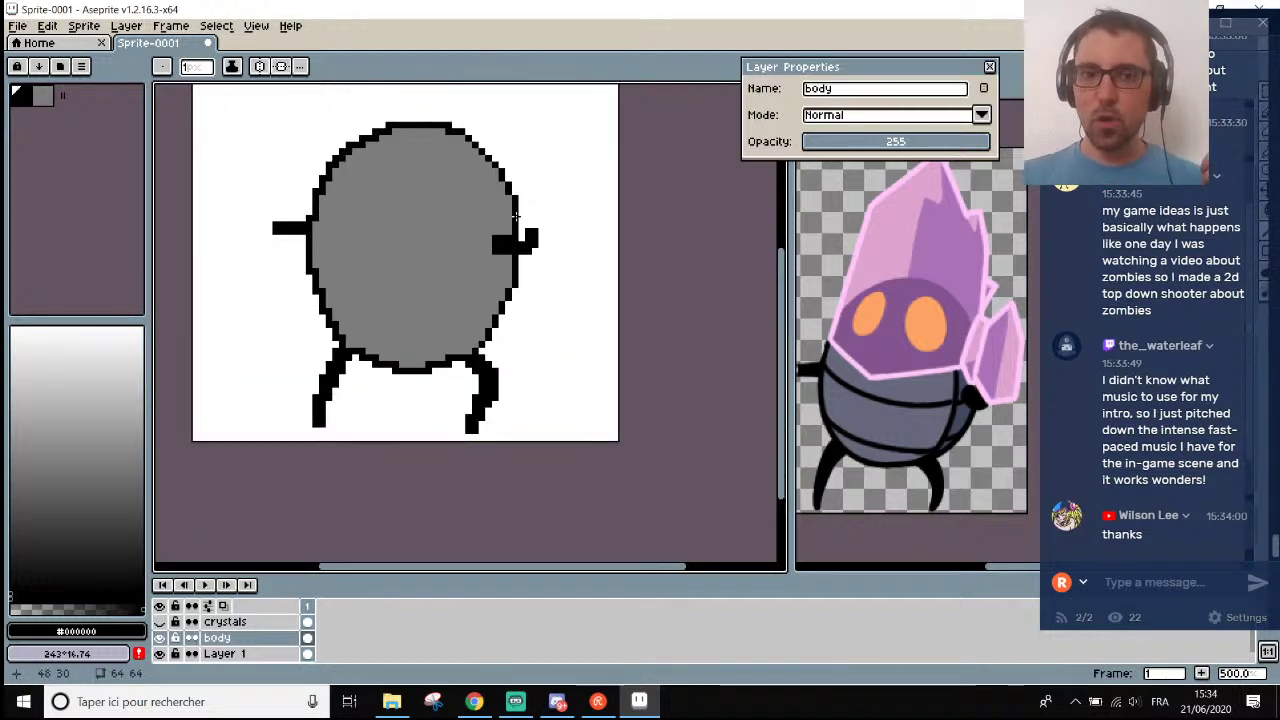
{"action": "scroll", "coordinate": [505, 340], "scroll_direction": "up", "scroll_amount": 5}
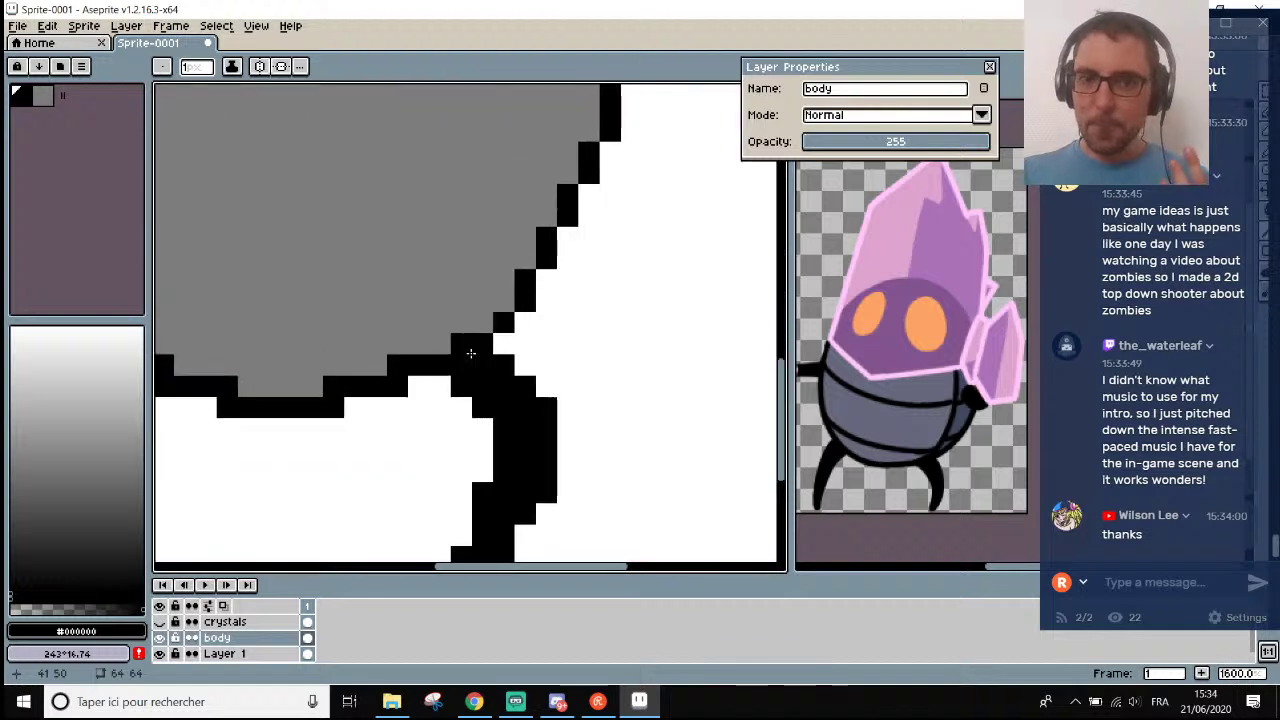
{"action": "left_click", "coordinate": [471, 347]}
{"action": "left_click", "coordinate": [504, 302]}
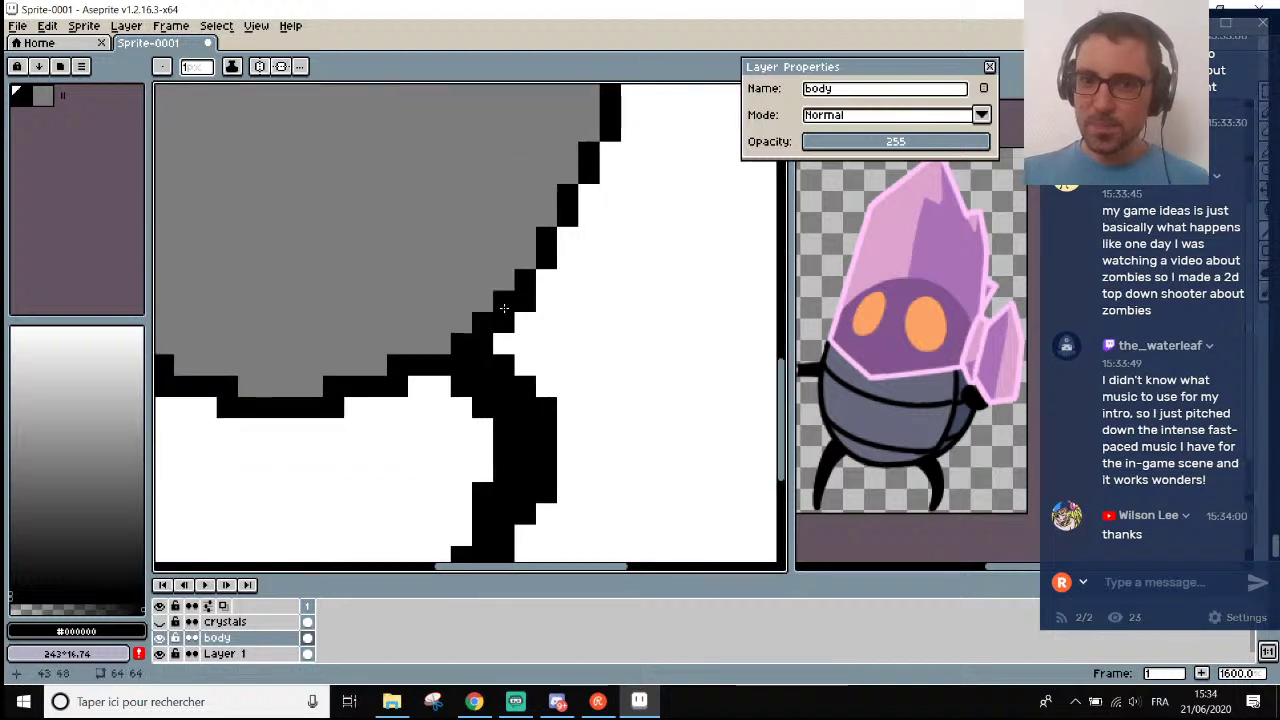
{"action": "scroll", "coordinate": [520, 290], "scroll_direction": "down", "scroll_amount": 3}
{"action": "scroll", "coordinate": [527, 282], "scroll_direction": "up", "scroll_amount": 2}
{"action": "left_click", "coordinate": [520, 288]}
{"action": "scroll", "coordinate": [524, 284], "scroll_direction": "down", "scroll_amount": 2}
{"action": "scroll", "coordinate": [532, 268], "scroll_direction": "up", "scroll_amount": 2}
{"action": "left_click", "coordinate": [535, 261]}
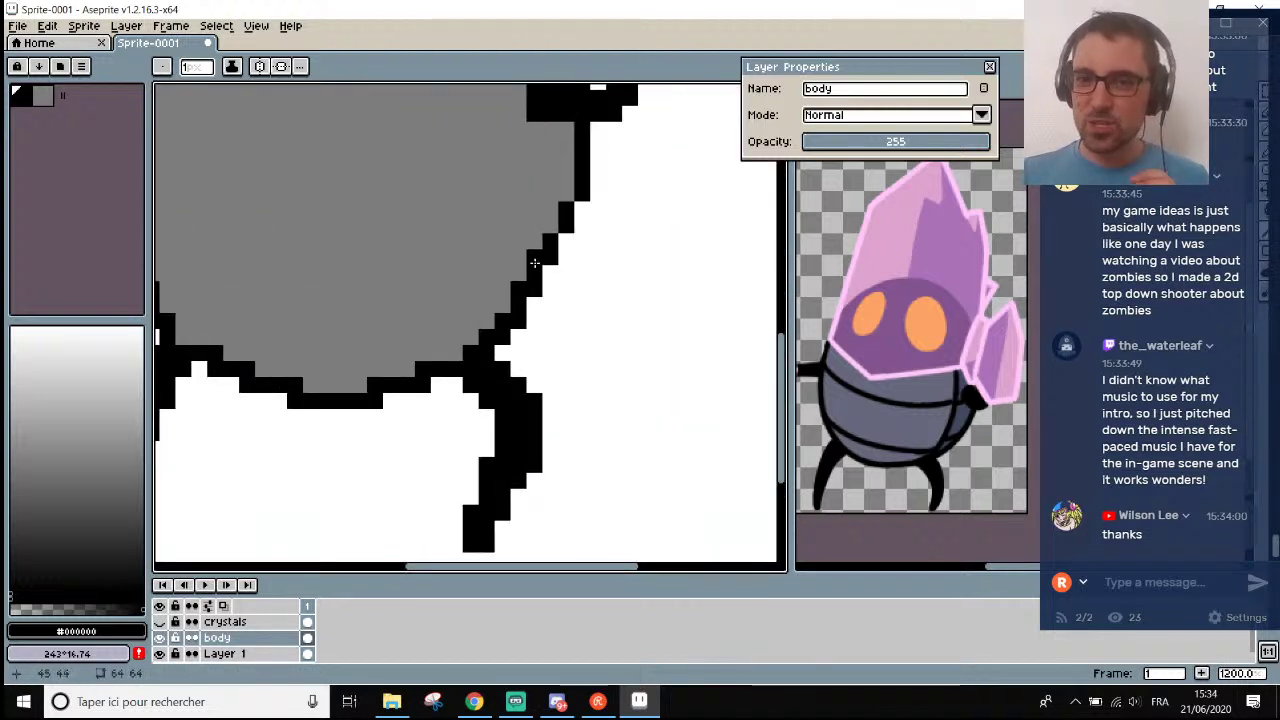
{"action": "scroll", "coordinate": [551, 236], "scroll_direction": "down", "scroll_amount": 2}
{"action": "scroll", "coordinate": [554, 224], "scroll_direction": "up", "scroll_amount": 2}
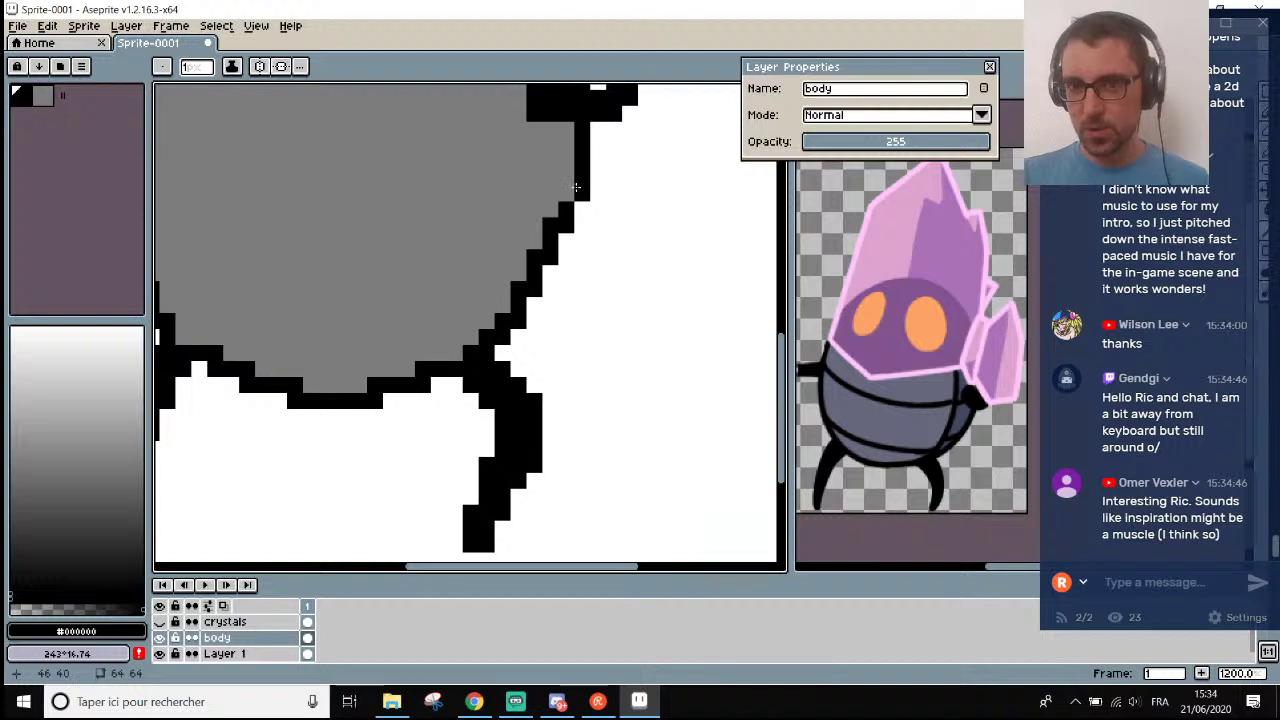
Thicken the body's upper-right outline by filling the inner corners of its stair steps with black.
{"action": "scroll", "coordinate": [569, 165], "scroll_direction": "down", "scroll_amount": 4}
{"action": "scroll", "coordinate": [563, 95], "scroll_direction": "up", "scroll_amount": 2}
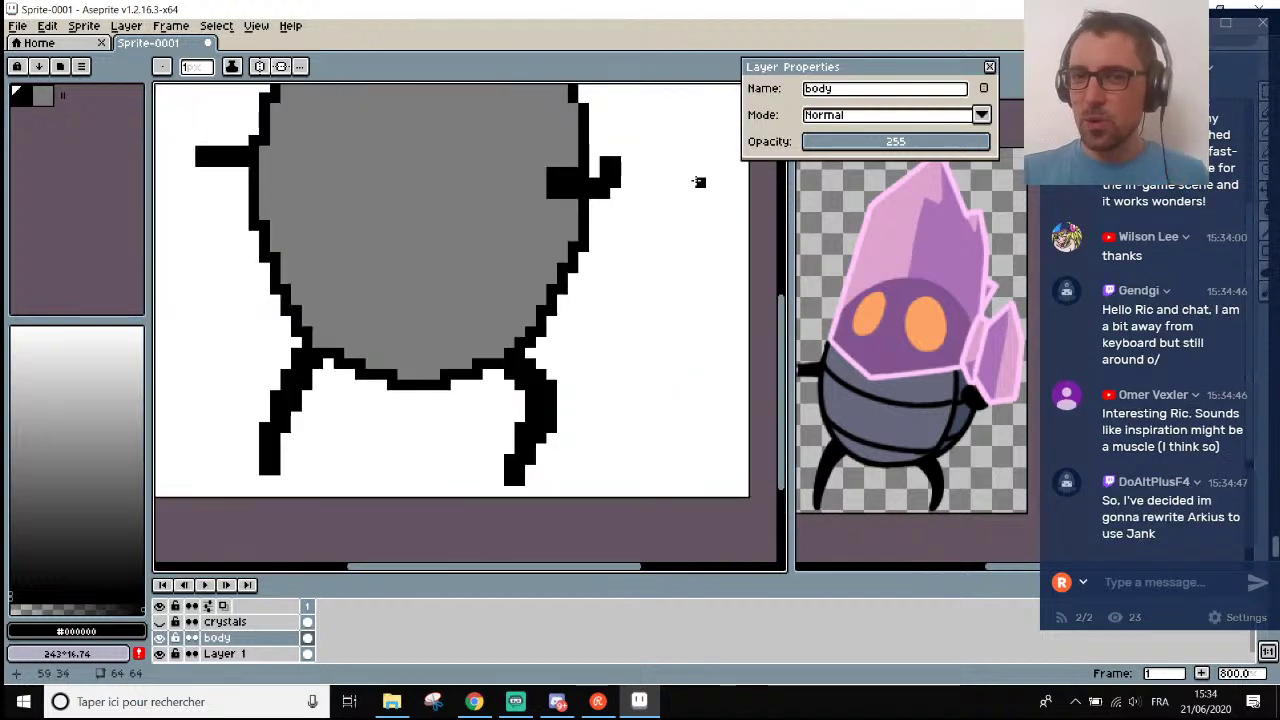
{"action": "left_click_drag", "start_coordinate": [785, 300], "coordinate": [783, 236]}
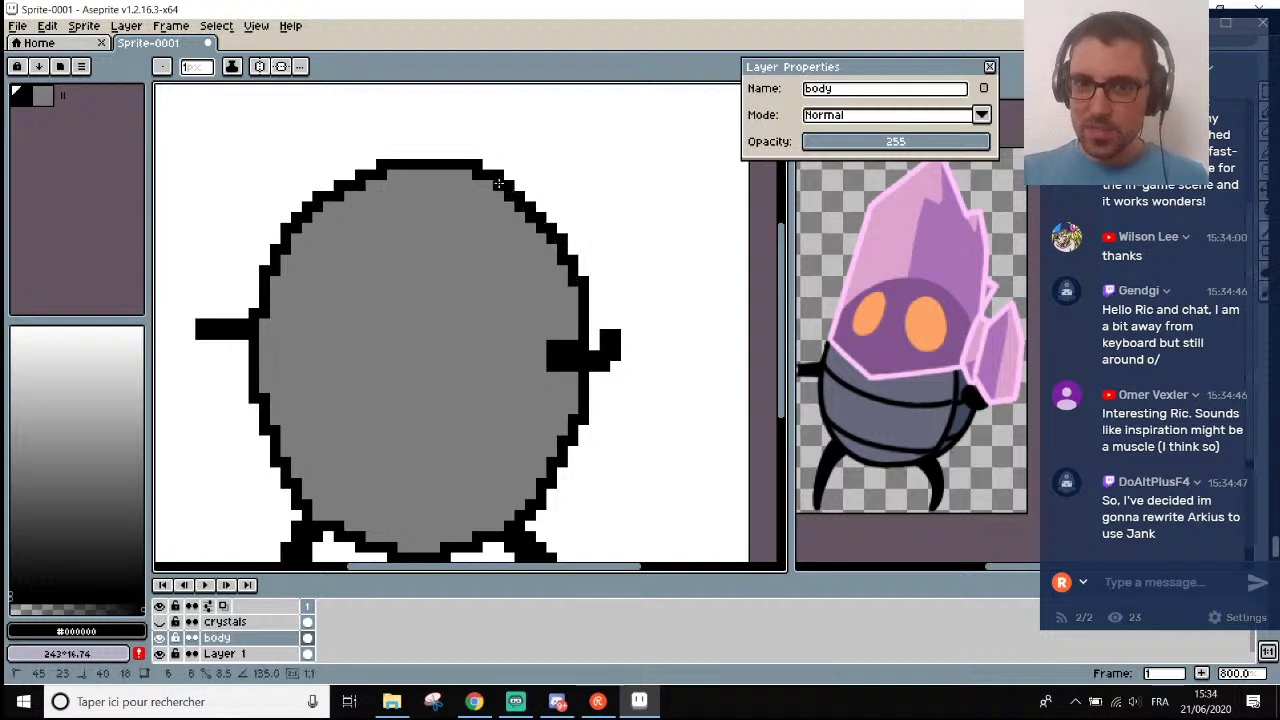
{"action": "scroll", "coordinate": [498, 183], "scroll_direction": "down", "scroll_amount": 3}
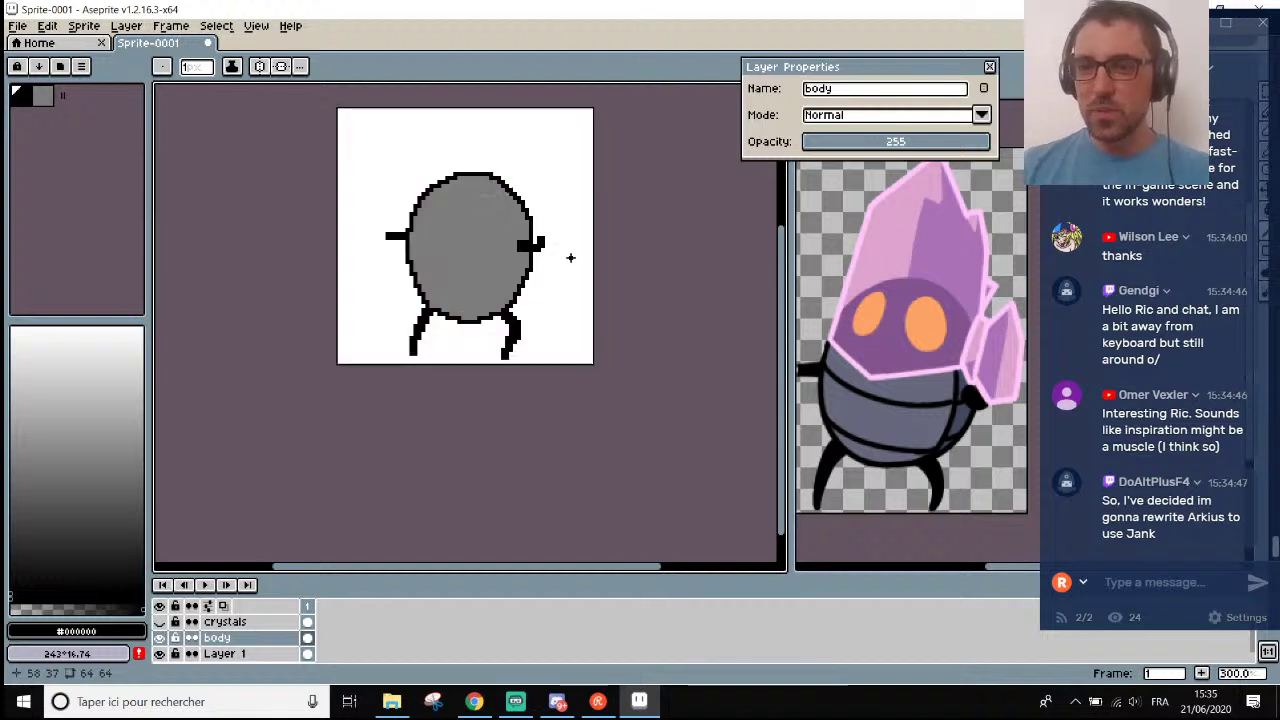
{"action": "scroll", "coordinate": [570, 258], "scroll_direction": "up", "scroll_amount": 1}
{"action": "scroll", "coordinate": [382, 197], "scroll_direction": "up", "scroll_amount": 2}
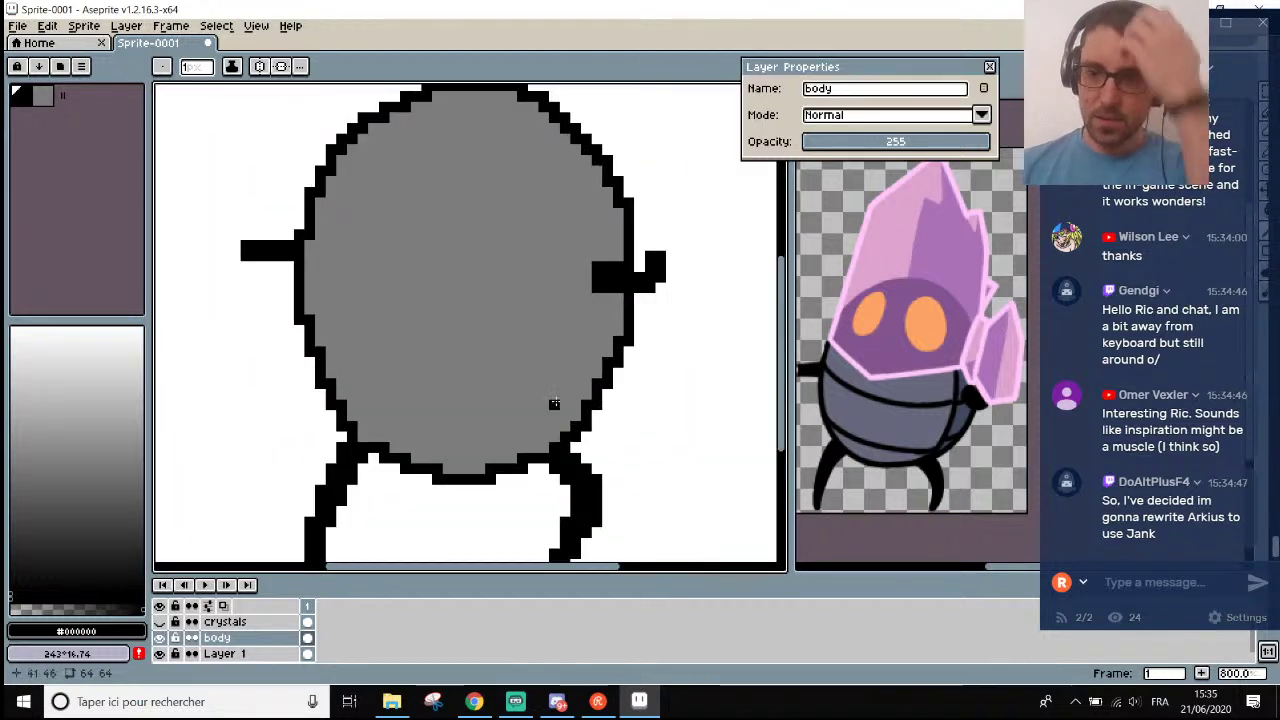
Try to draw a black seam line upward from the right leg, inside the body's lower-right edge.
{"action": "scroll", "coordinate": [571, 411], "scroll_direction": "down", "scroll_amount": 1}
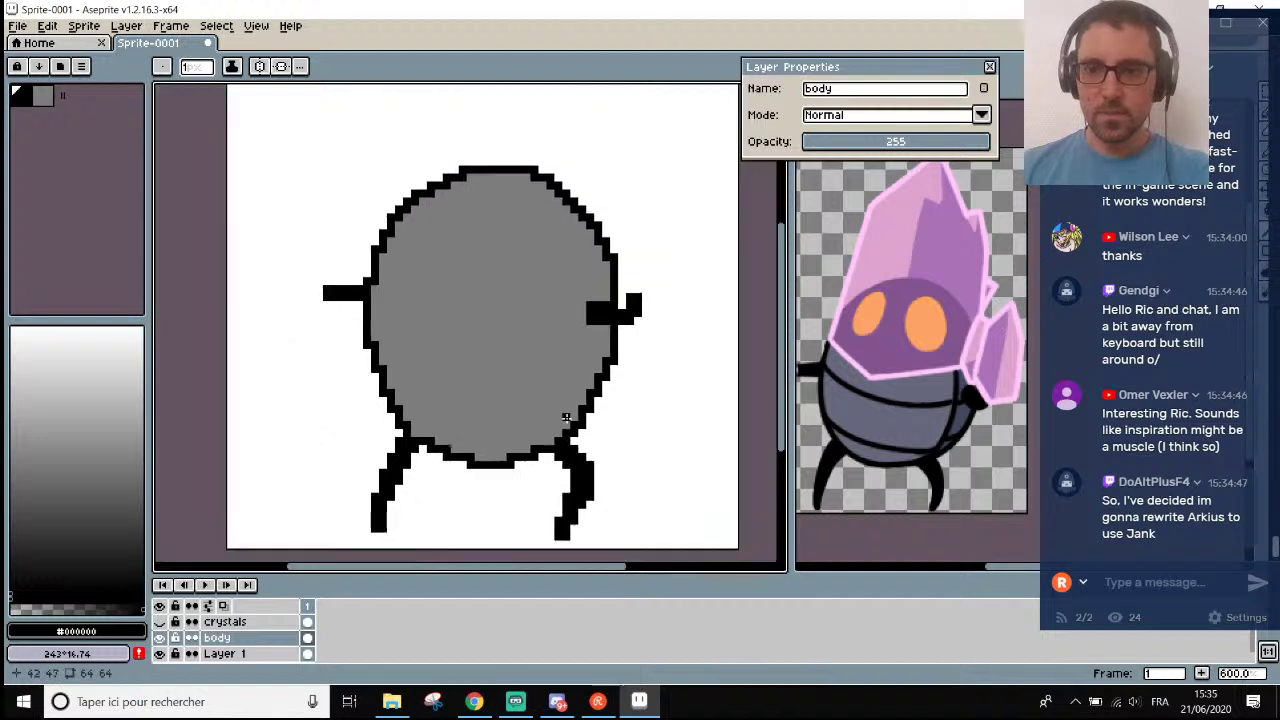
{"action": "scroll", "coordinate": [566, 420], "scroll_direction": "up", "scroll_amount": 1}
{"action": "key", "text": "b"}
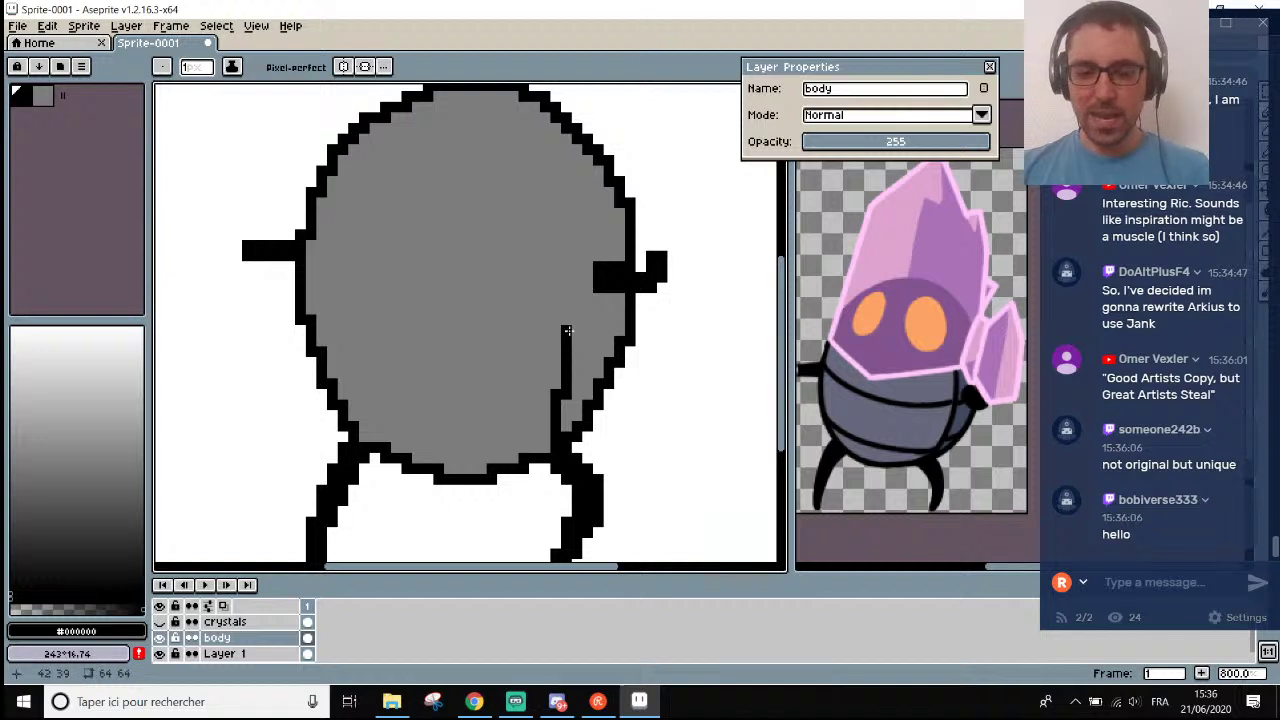
{"action": "key", "text": "ctrl+z"}
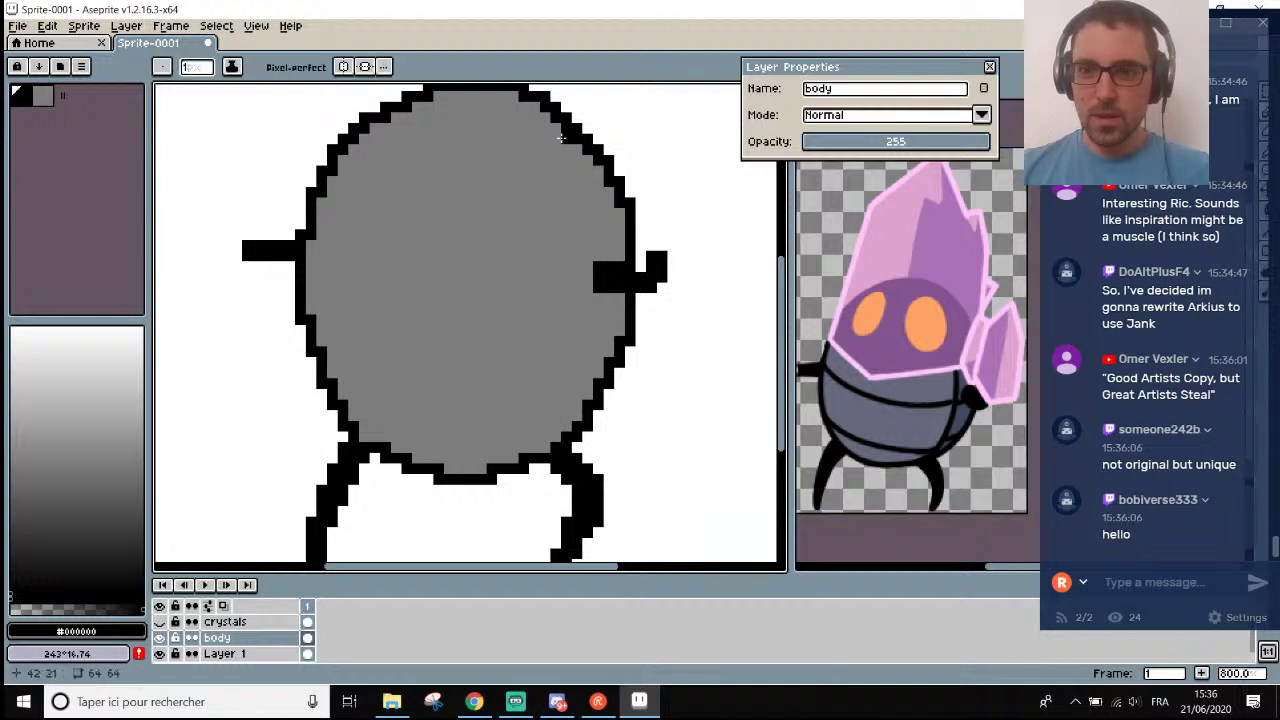
Draw a shallow V-shaped black line across the upper body and fill the grey area above it with black.
{"action": "mouse_move", "coordinate": [338, 189]}
{"action": "left_mouse_down"}
{"action": "mouse_move", "coordinate": [470, 236]}
{"action": "mouse_move", "coordinate": [471, 224]}
{"action": "mouse_move", "coordinate": [600, 186]}
{"action": "left_mouse_up"}
{"action": "key", "text": "ctrl+z"}
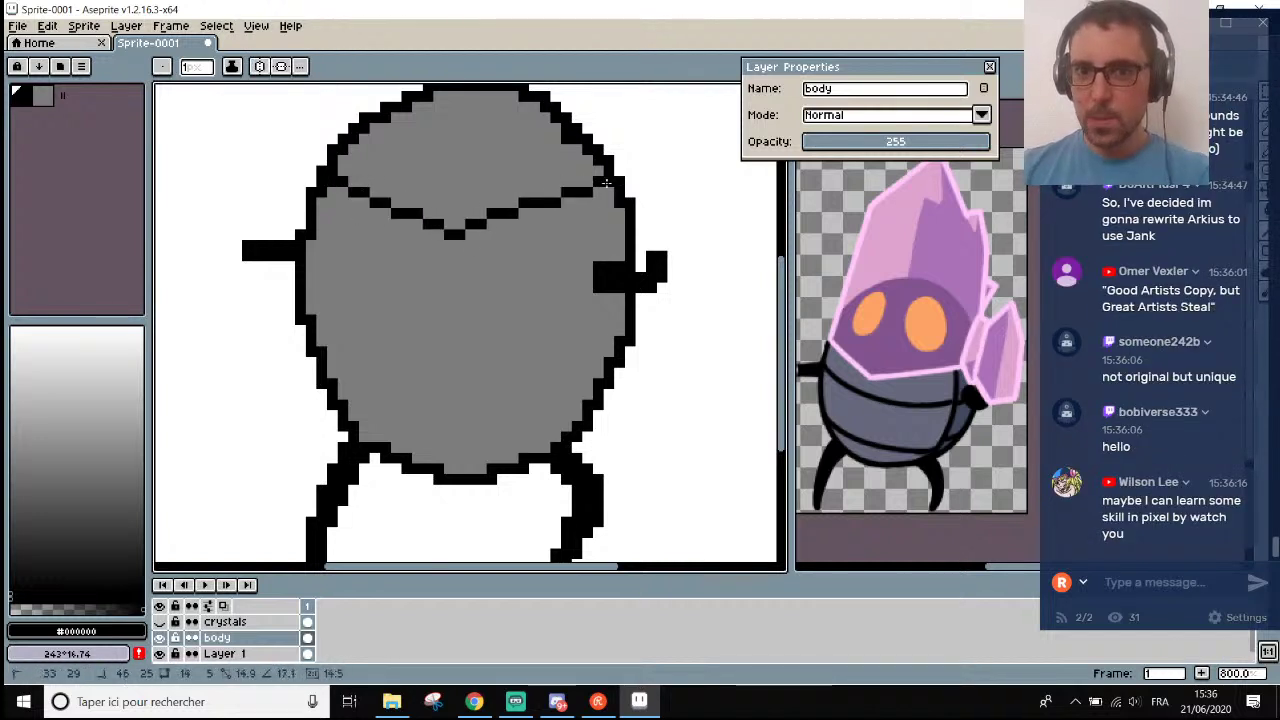
{"action": "key", "text": "g"}
{"action": "left_click", "coordinate": [491, 166]}
{"action": "scroll", "coordinate": [501, 167], "scroll_direction": "down", "scroll_amount": 1}
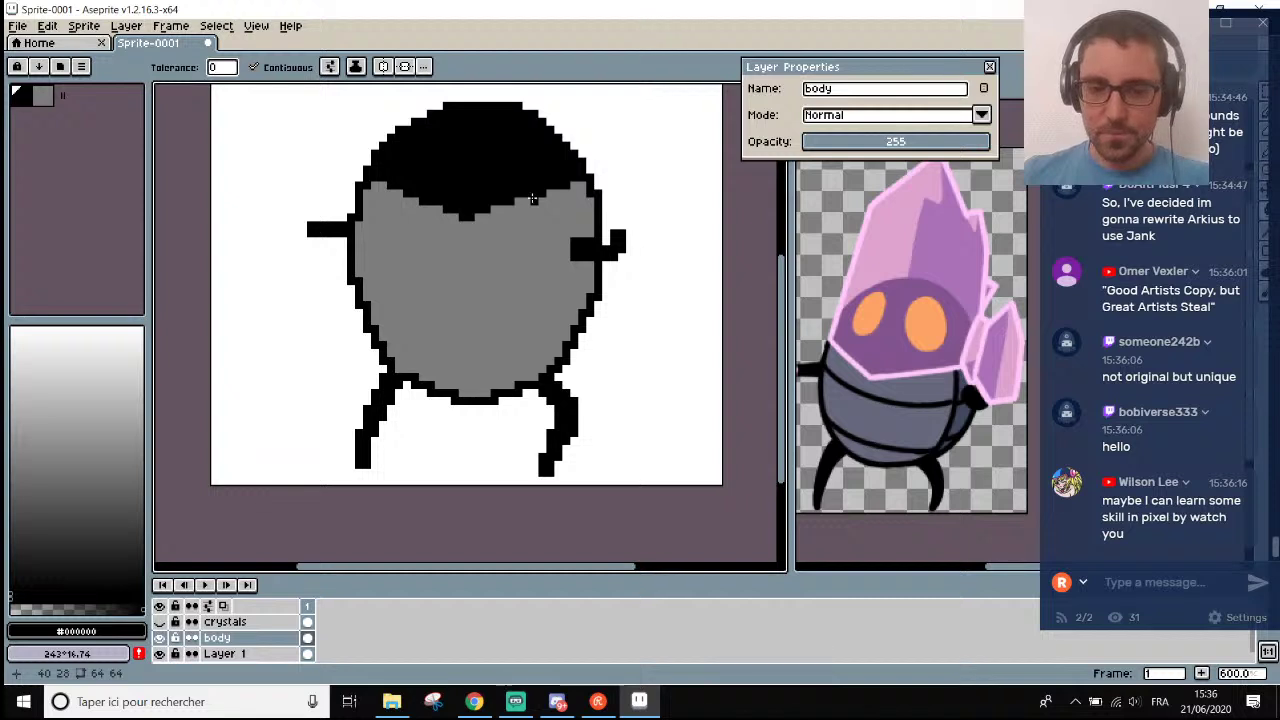
Try freehand black seam lines down the body's right side, from the black top area to the right leg.
{"action": "key", "text": "b"}
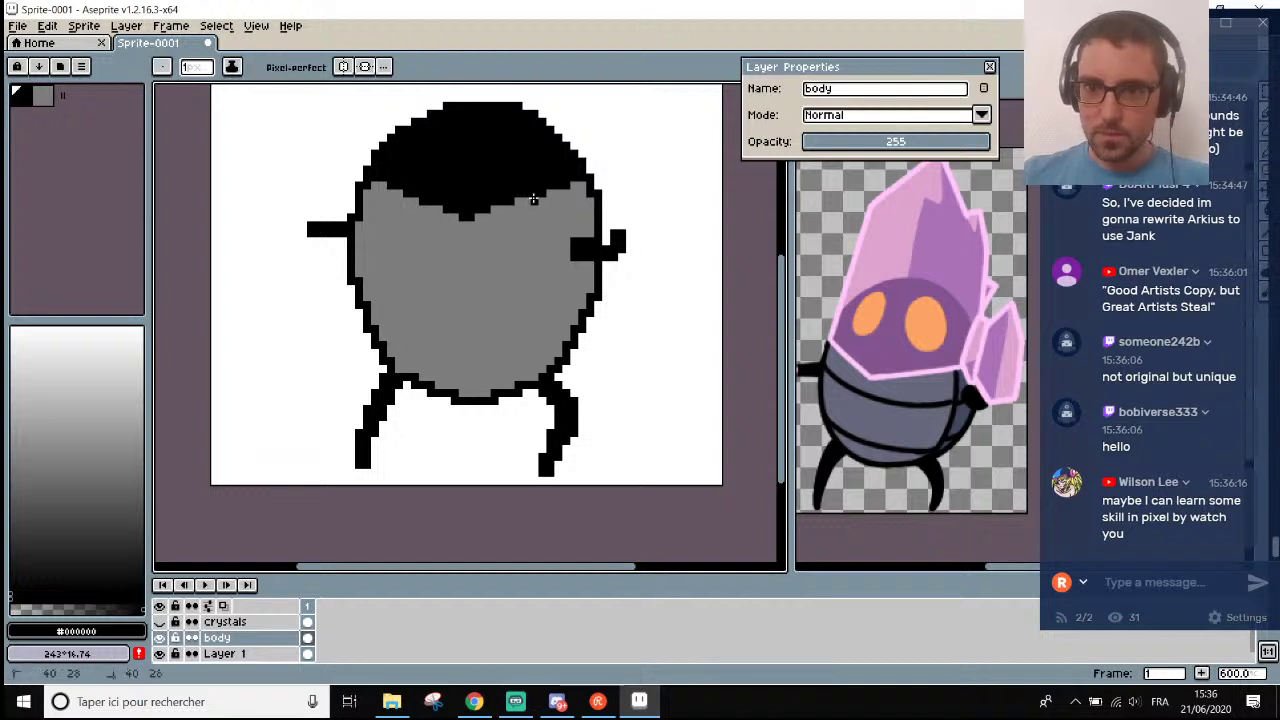
{"action": "left_click_drag", "start_coordinate": [533, 199], "coordinate": [548, 357]}
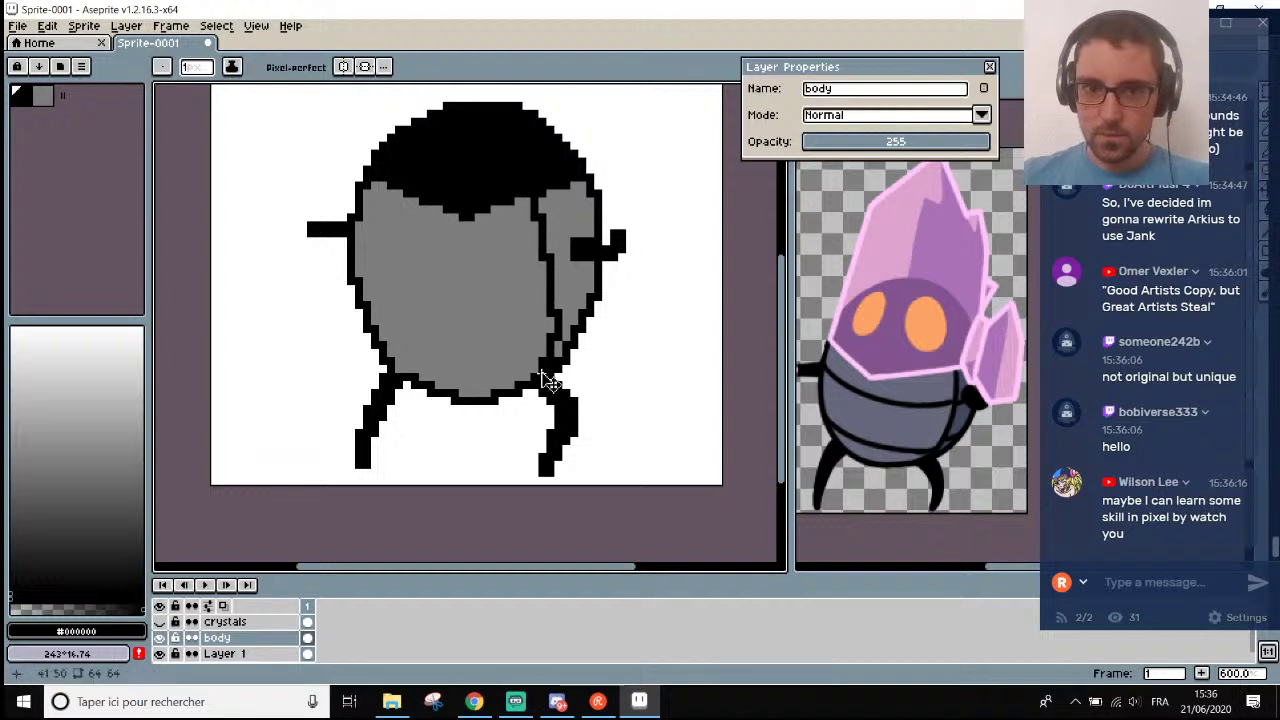
{"action": "key", "text": "ctrl+z"}
{"action": "mouse_move", "coordinate": [537, 199]}
{"action": "left_mouse_down"}
{"action": "mouse_move", "coordinate": [557, 303]}
{"action": "mouse_move", "coordinate": [543, 380]}
{"action": "left_mouse_up"}
{"action": "key", "text": "ctrl+z"}
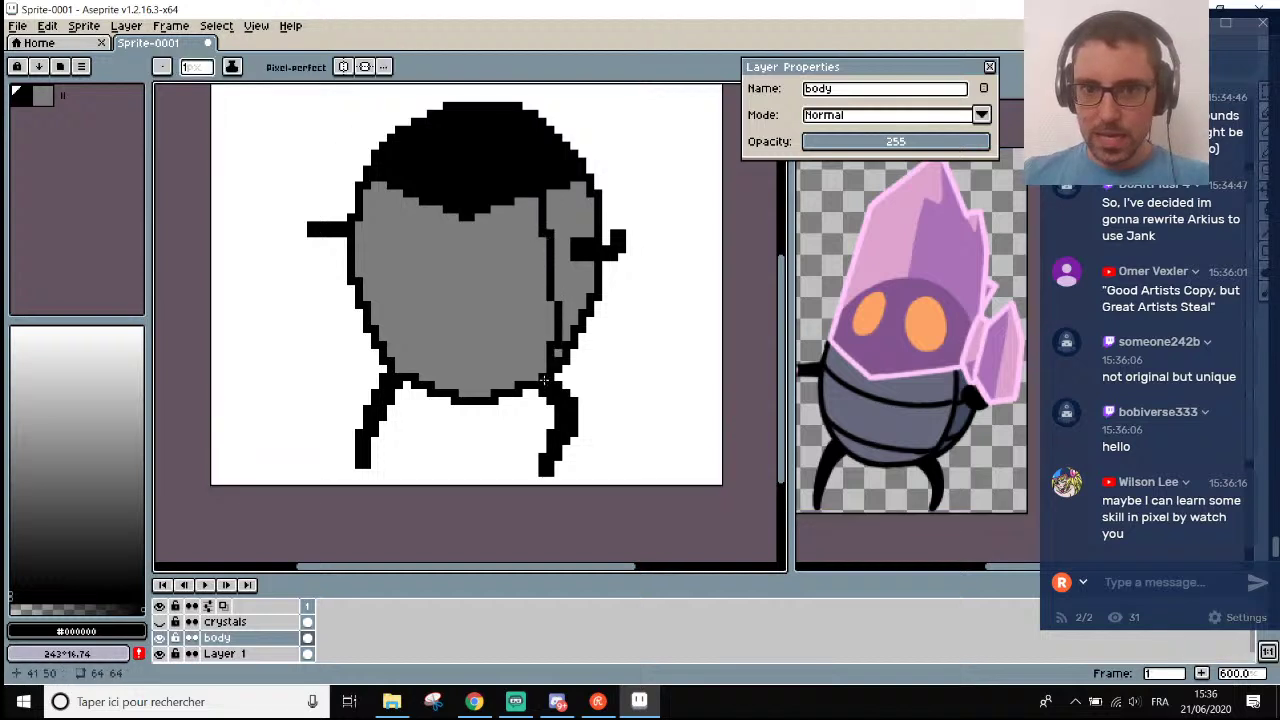
{"action": "scroll", "coordinate": [545, 378], "scroll_direction": "down", "scroll_amount": 1}
{"action": "scroll", "coordinate": [560, 340], "scroll_direction": "up", "scroll_amount": 2}
{"action": "key", "text": "ctrl+z"}
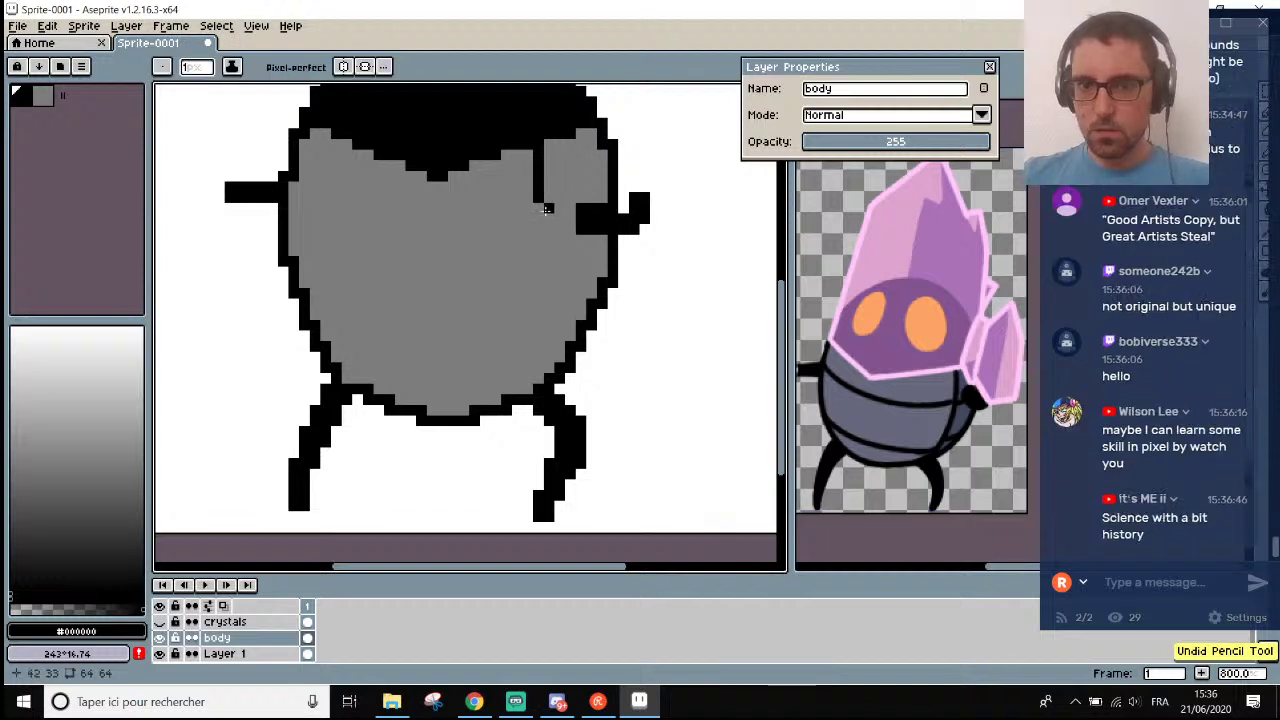
{"action": "scroll", "coordinate": [567, 206], "scroll_direction": "down", "scroll_amount": 1}
{"action": "key", "text": "ctrl+z"}
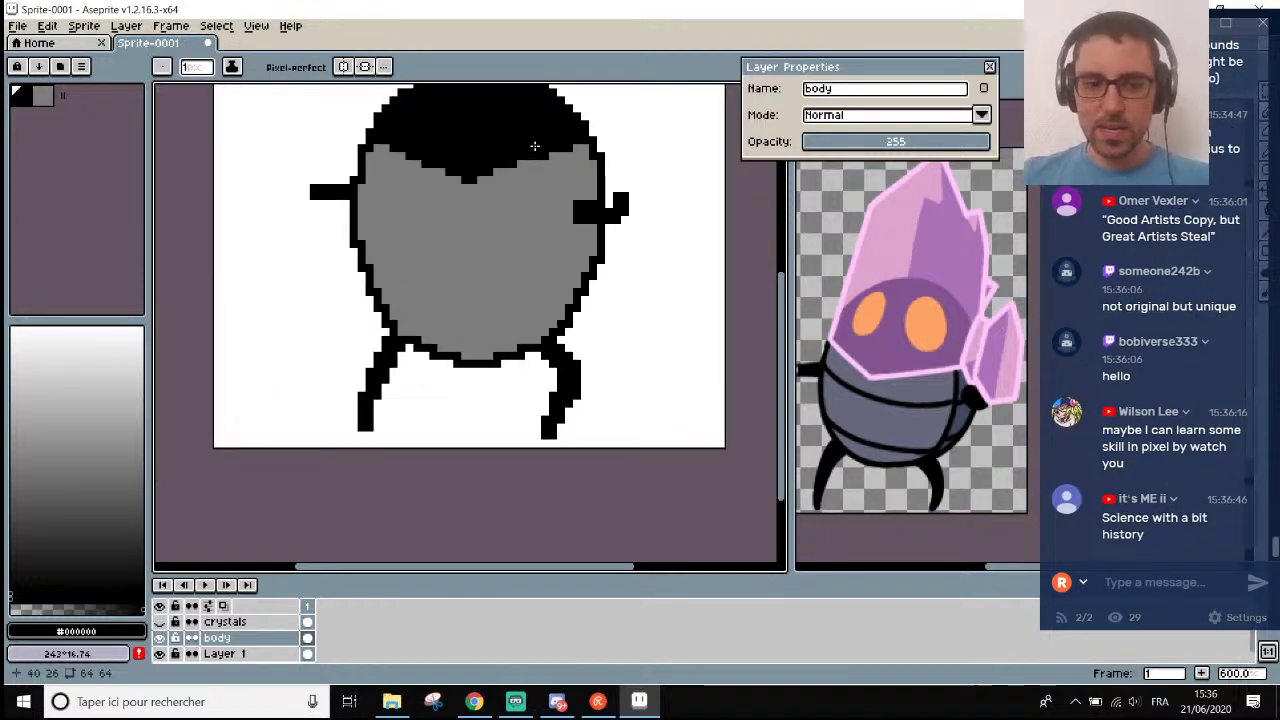
Draw a straight diagonal black line from the grey area's upper-left corner down toward the middle of the body.
{"action": "key", "text": "XF86AudioLowerVolume"}
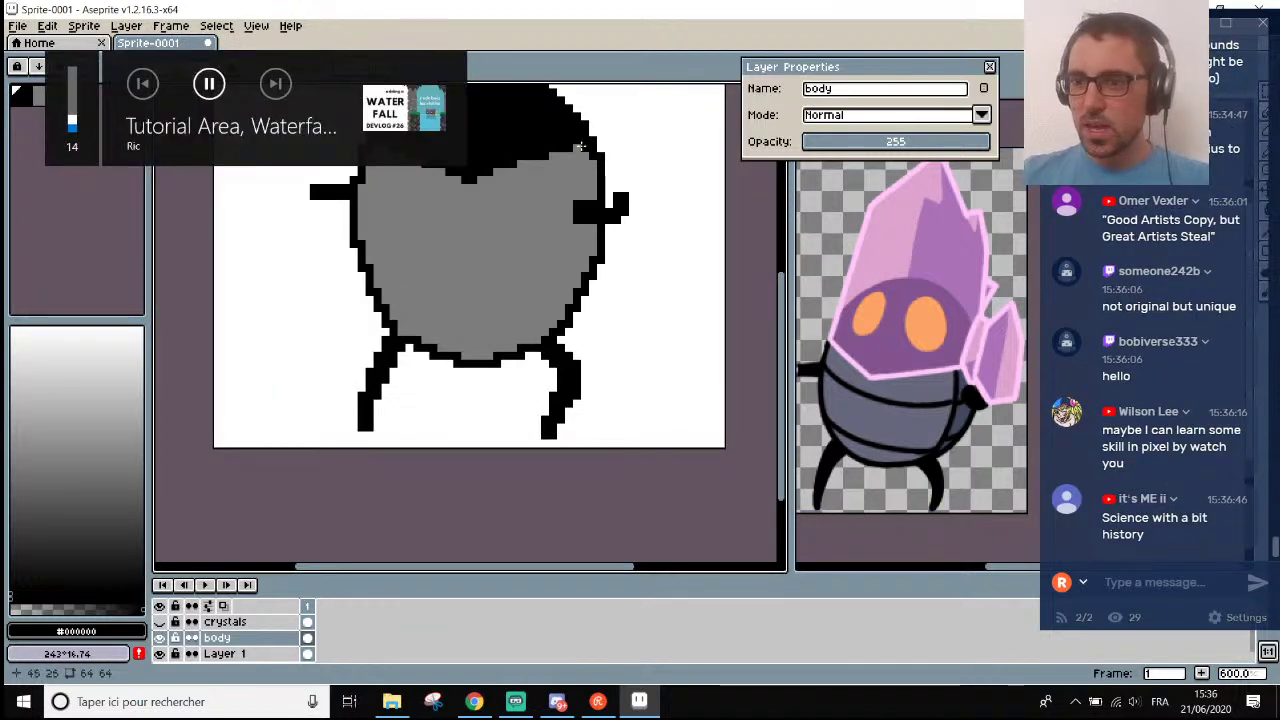
{"action": "scroll", "coordinate": [573, 210], "scroll_direction": "up", "scroll_amount": 3}
{"action": "scroll", "coordinate": [573, 210], "scroll_direction": "down", "scroll_amount": 2}
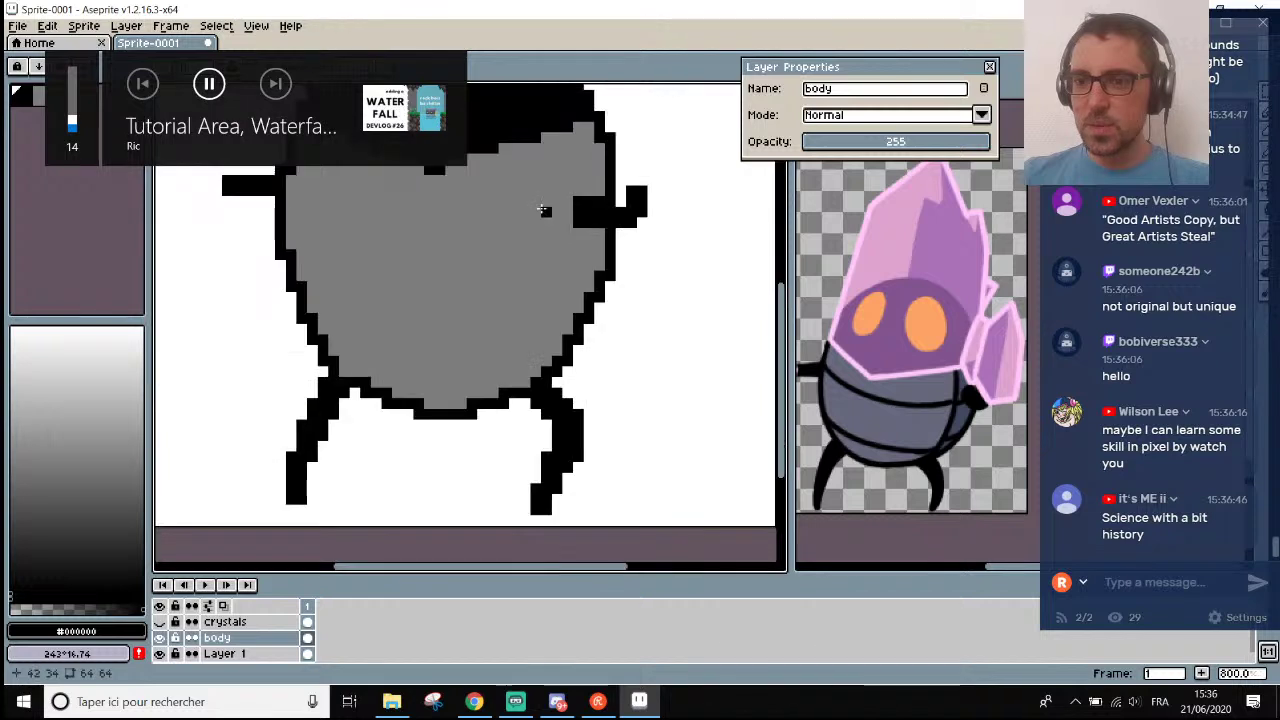
{"action": "left_click_drag", "start_coordinate": [787, 330], "coordinate": [787, 285]}
{"action": "scroll", "coordinate": [566, 317], "scroll_direction": "down", "scroll_amount": 1}
{"action": "scroll", "coordinate": [497, 330], "scroll_direction": "up", "scroll_amount": 1}
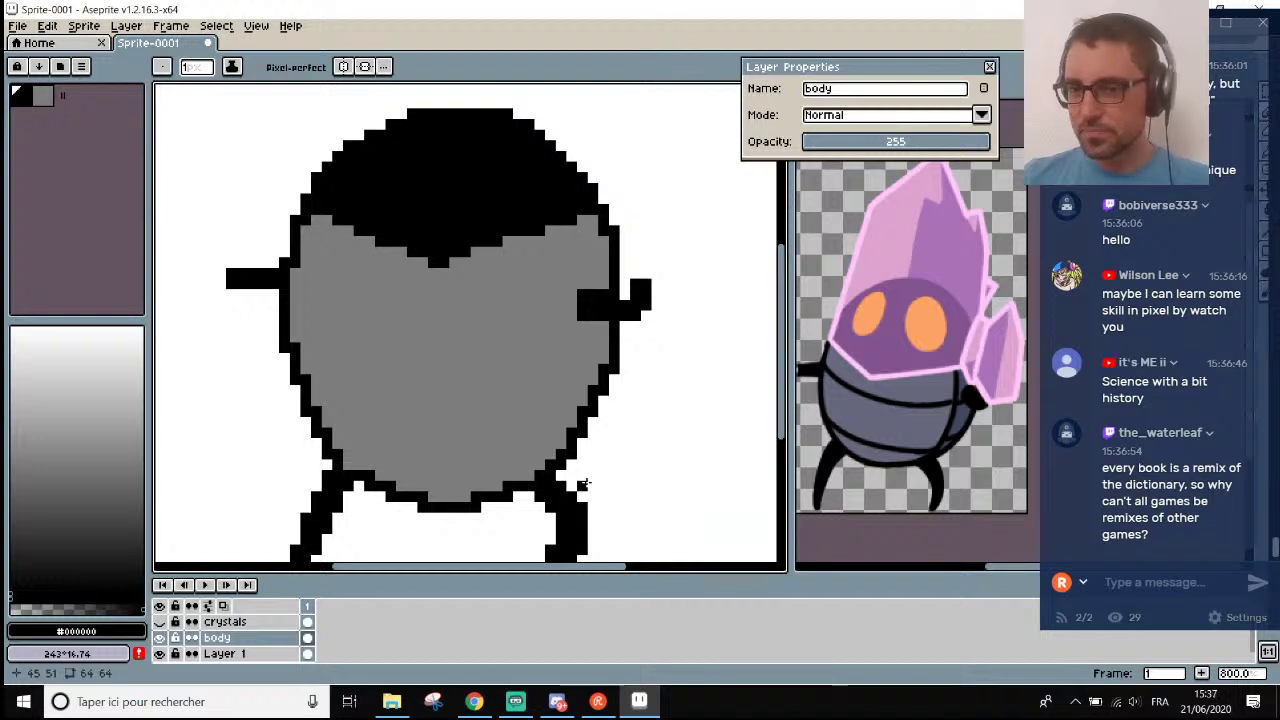
{"action": "scroll", "coordinate": [496, 368], "scroll_direction": "down", "scroll_amount": 1}
{"action": "scroll", "coordinate": [488, 368], "scroll_direction": "up", "scroll_amount": 1}
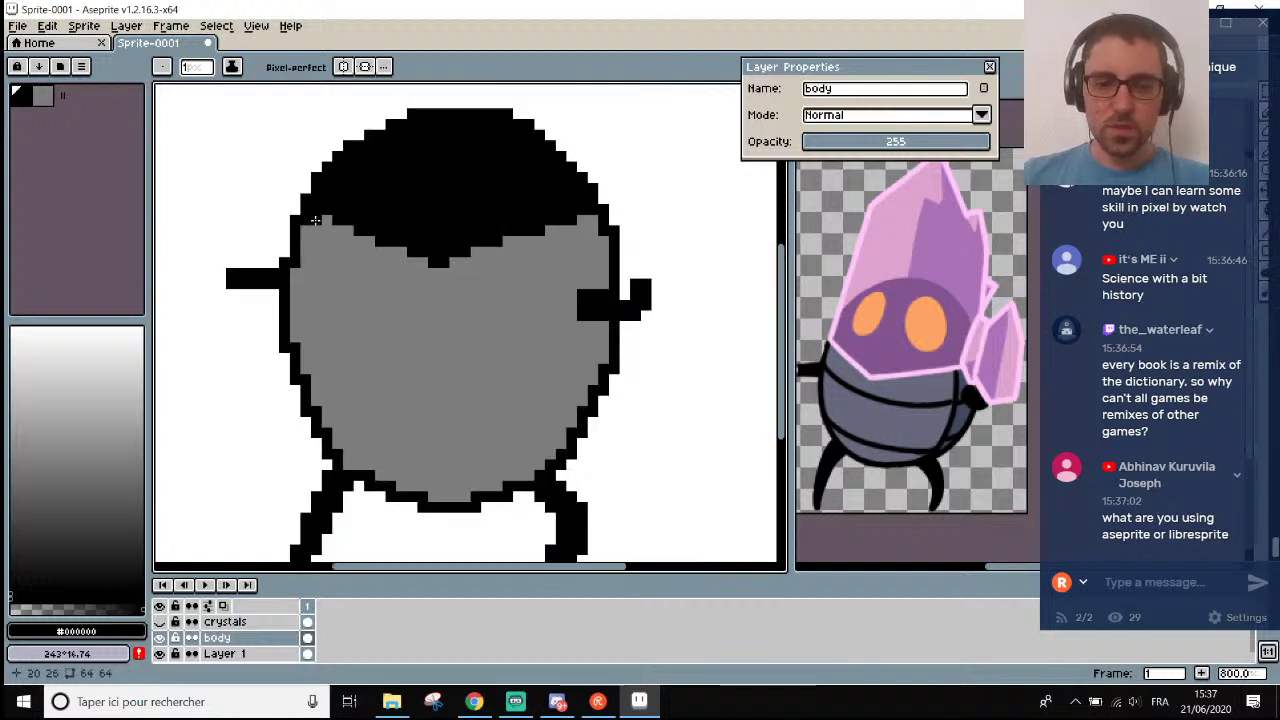
{"action": "key", "text": "l"}
{"action": "left_click_drag", "start_coordinate": [315, 220], "coordinate": [410, 305]}
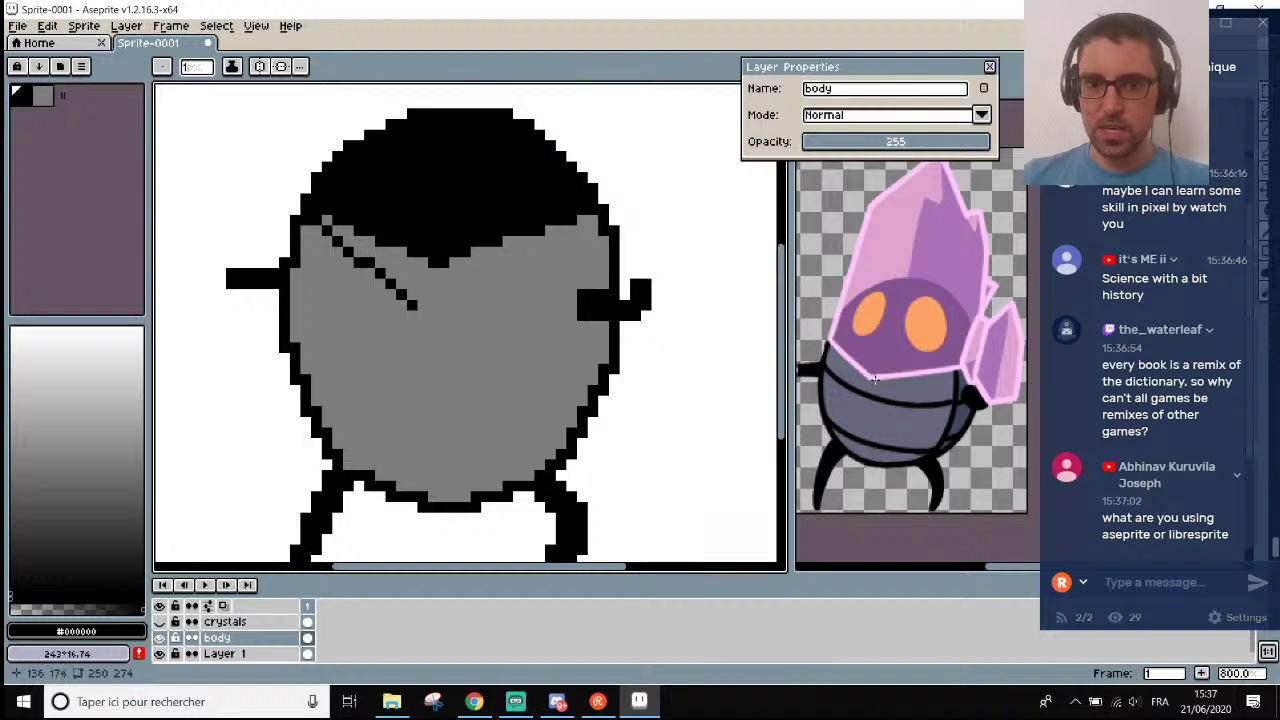
Examine the whole Crystal Guardian reference image in a widened view.
{"action": "scroll", "coordinate": [874, 378], "scroll_direction": "down", "scroll_amount": 1}
{"action": "scroll", "coordinate": [860, 430], "scroll_direction": "up", "scroll_amount": 2}
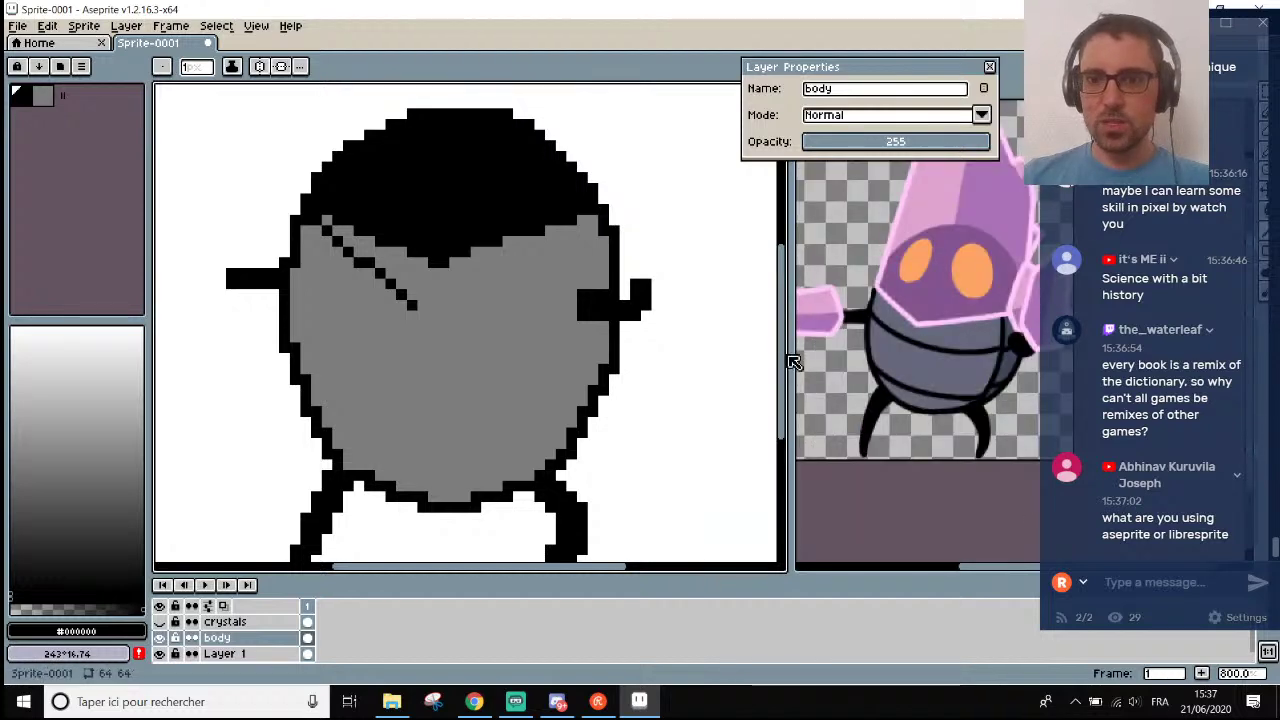
{"action": "left_click_drag", "start_coordinate": [796, 362], "coordinate": [712, 362]}
{"action": "scroll", "coordinate": [848, 278], "scroll_direction": "down", "scroll_amount": 2}
{"action": "scroll", "coordinate": [850, 290], "scroll_direction": "up", "scroll_amount": 2}
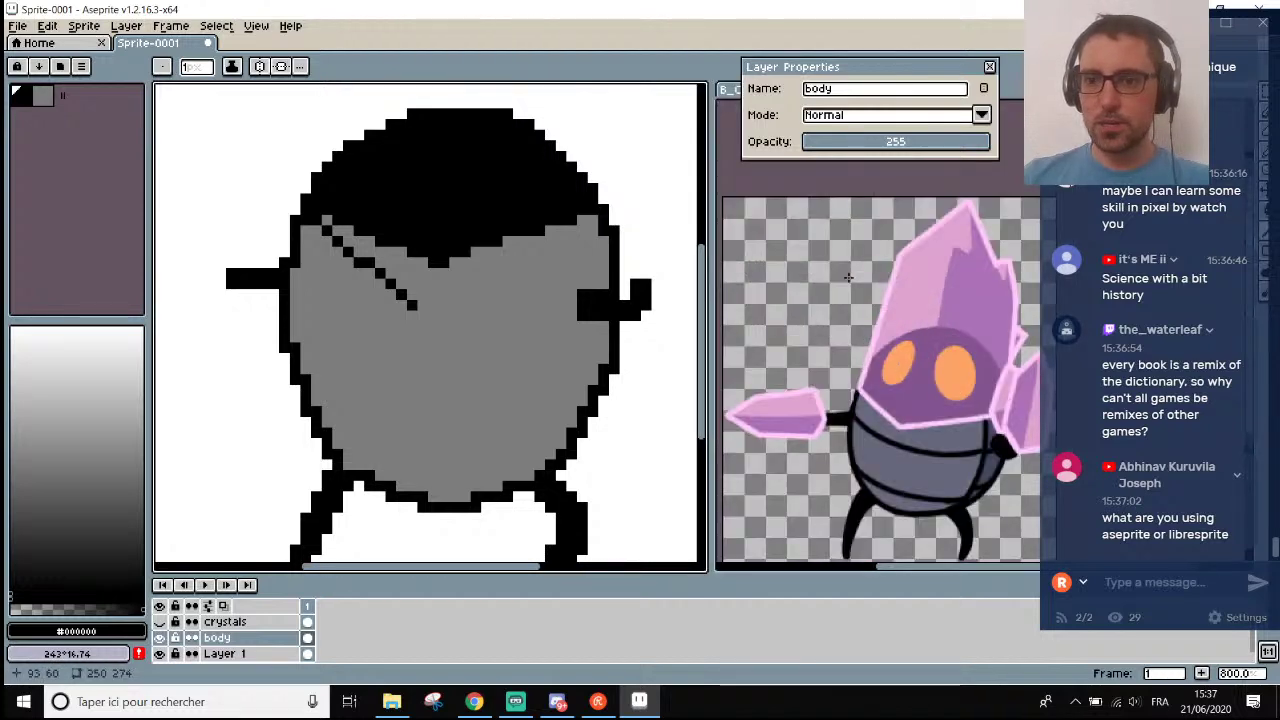
{"action": "scroll", "coordinate": [855, 320], "scroll_direction": "down", "scroll_amount": 1}
{"action": "scroll", "coordinate": [855, 320], "scroll_direction": "up", "scroll_amount": 1}
{"action": "scroll", "coordinate": [860, 340], "scroll_direction": "down", "scroll_amount": 1}
{"action": "scroll", "coordinate": [864, 374], "scroll_direction": "up", "scroll_amount": 1}
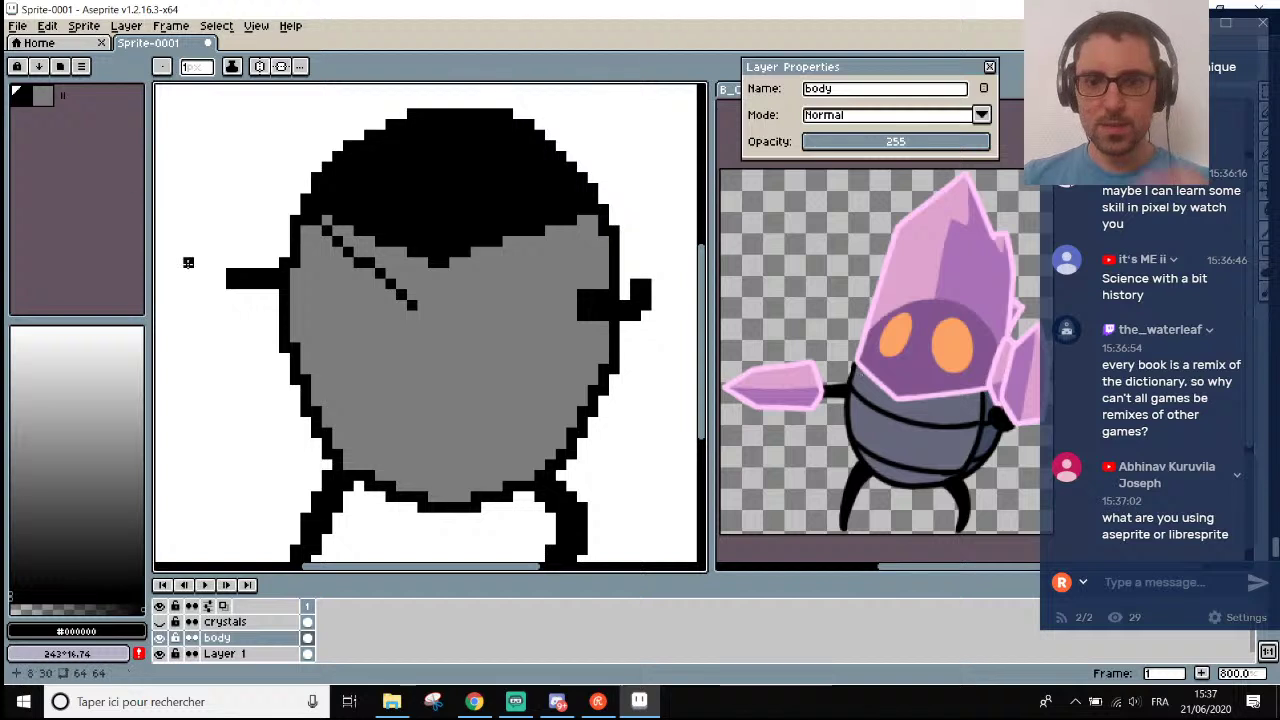
Add a new layer above the artwork in the B_Crystal_Guardian.png reference image.
{"action": "left_click", "coordinate": [864, 374]}
{"action": "left_click", "coordinate": [265, 624]}
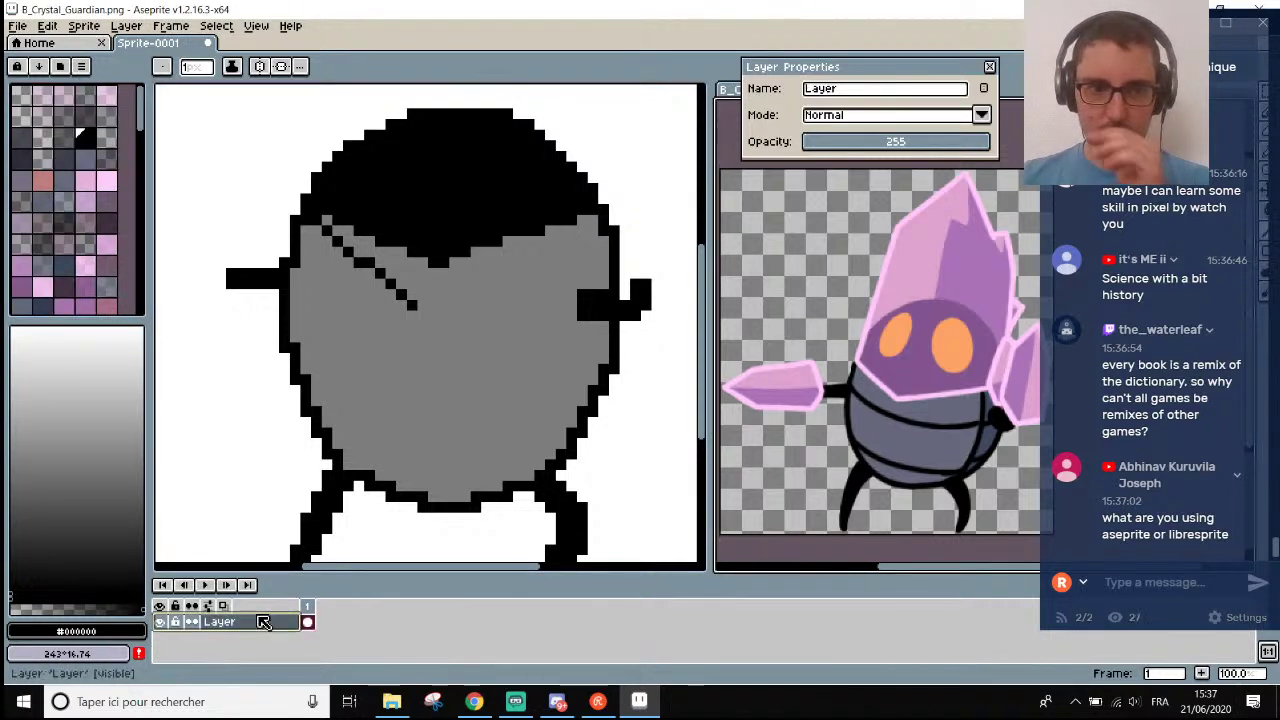
{"action": "key", "text": "shift+n"}
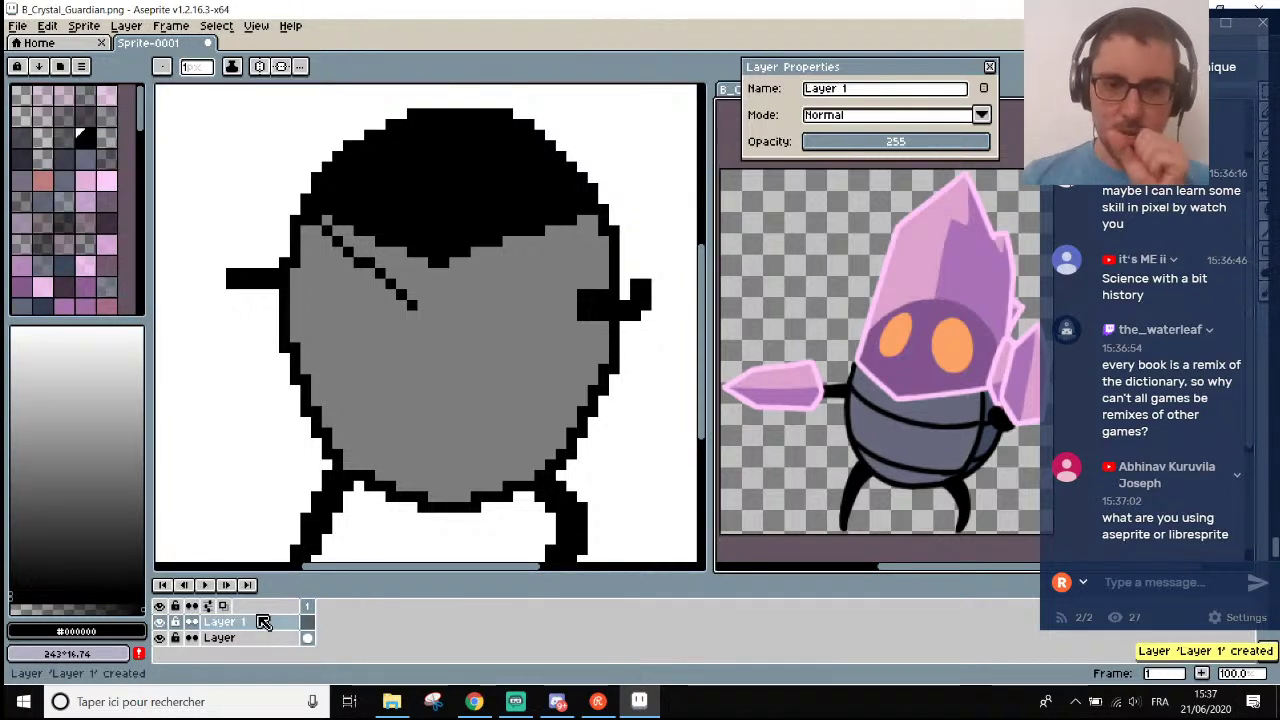
{"action": "left_click", "coordinate": [263, 622]}
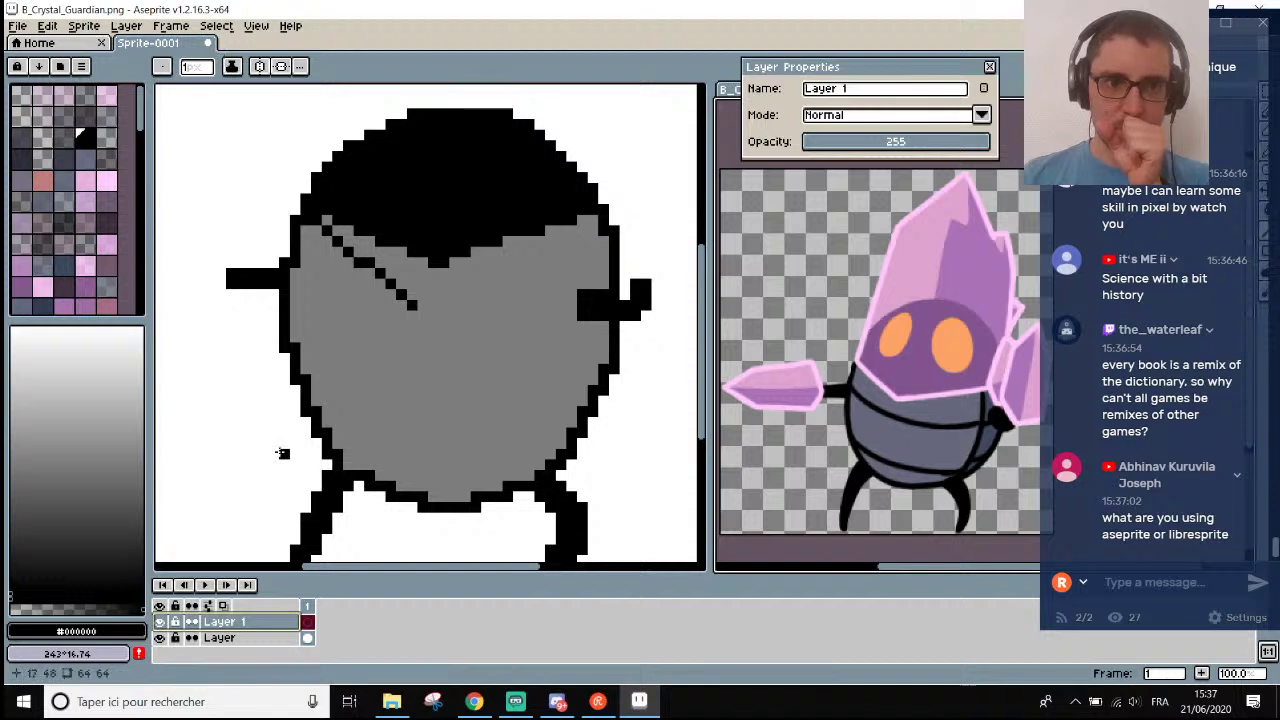
Draw a straight yellow guide line on the reference's new layer, from the head crystal's tip down past the left foot.
{"action": "scroll", "coordinate": [538, 443], "scroll_direction": "down", "scroll_amount": 1}
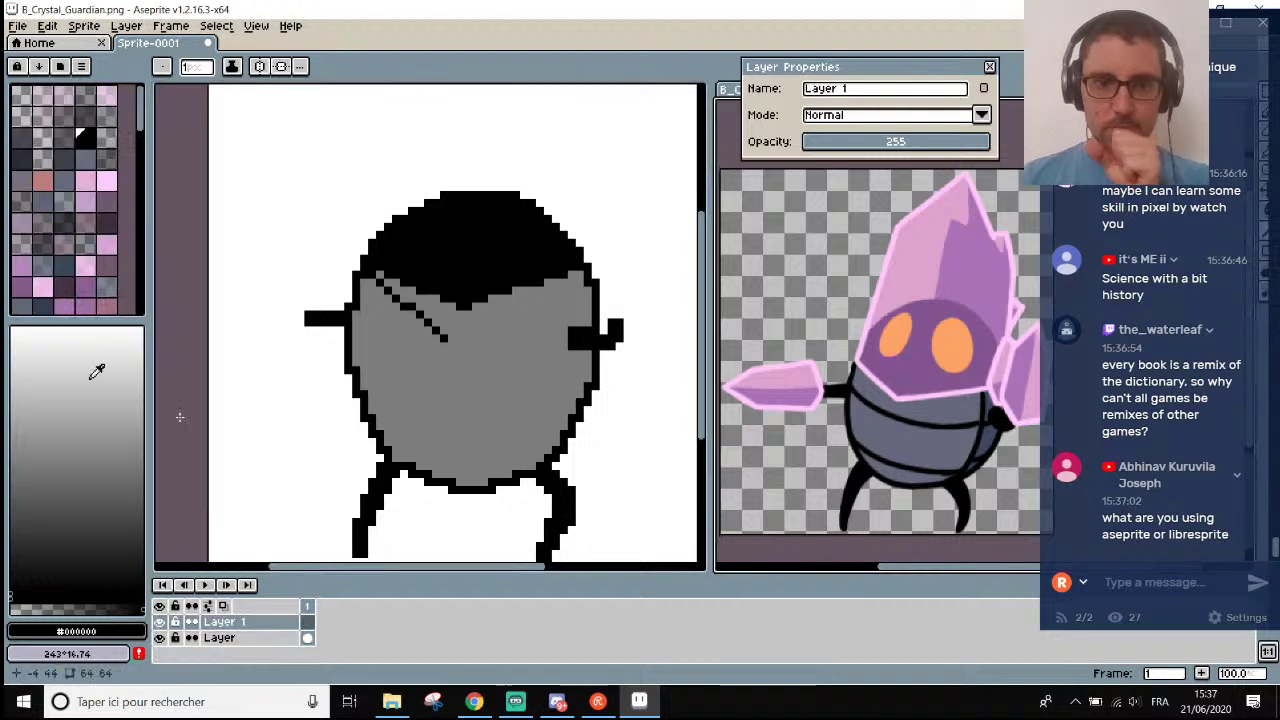
{"action": "left_click", "coordinate": [64, 632]}
{"action": "left_click", "coordinate": [306, 537]}
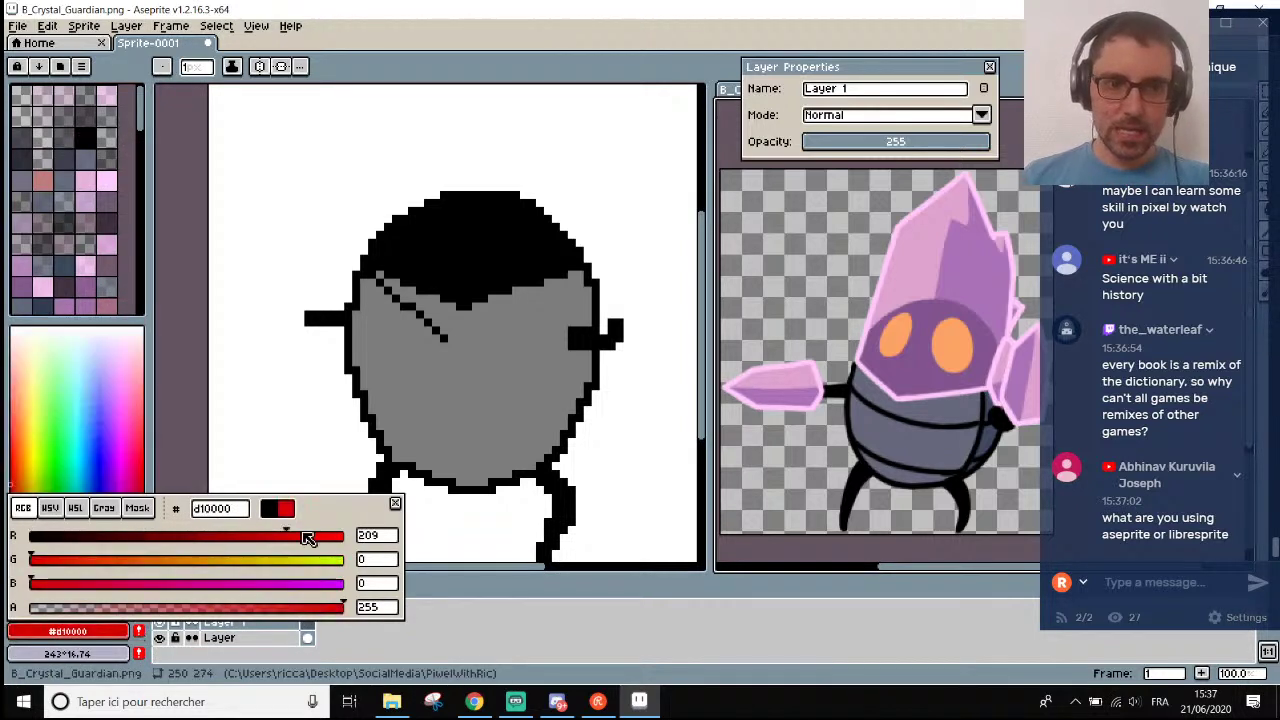
{"action": "left_click", "coordinate": [288, 560]}
{"action": "scroll", "coordinate": [850, 414], "scroll_direction": "down", "scroll_amount": 2}
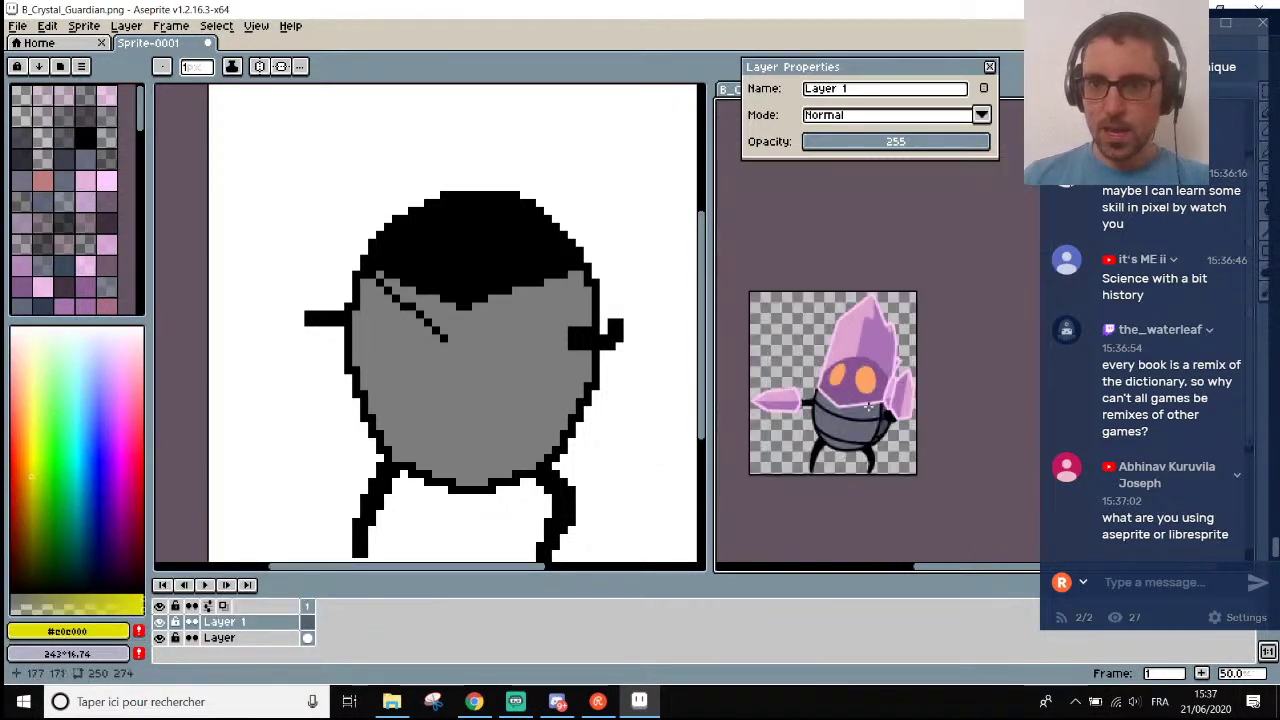
{"action": "scroll", "coordinate": [850, 414], "scroll_direction": "up", "scroll_amount": 3}
{"action": "scroll", "coordinate": [850, 414], "scroll_direction": "down", "scroll_amount": 1}
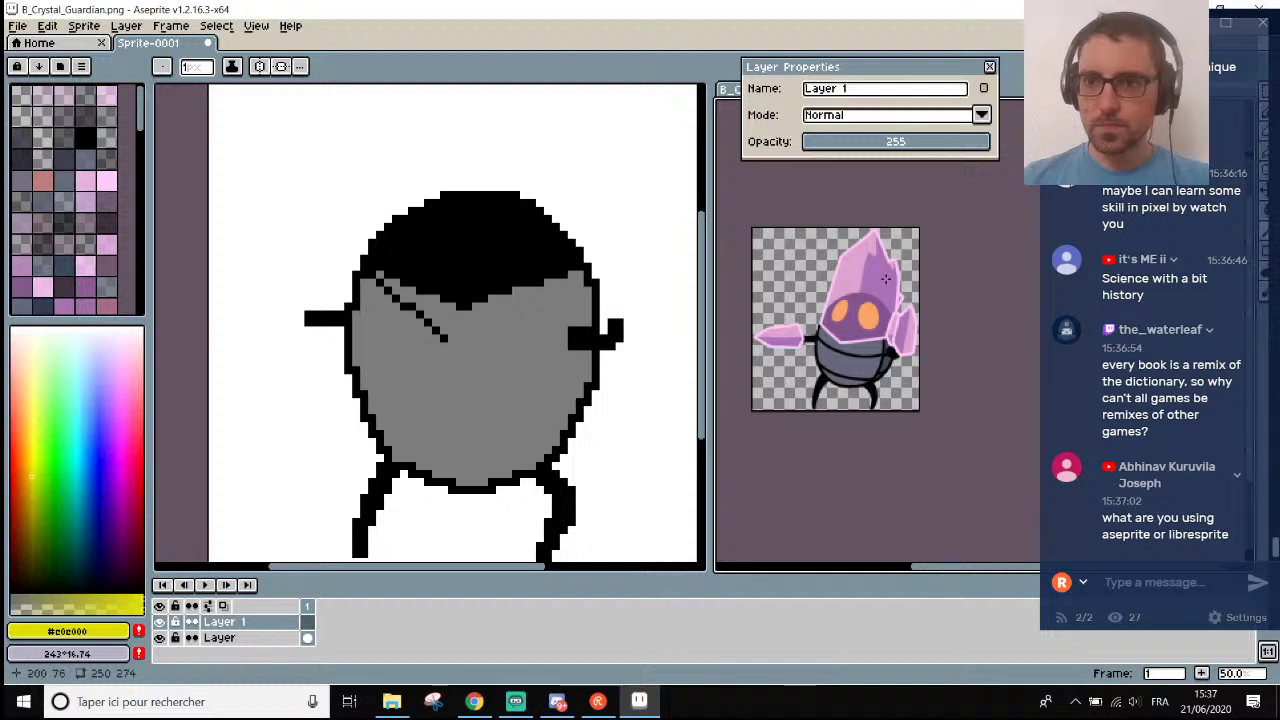
{"action": "scroll", "coordinate": [805, 415], "scroll_direction": "up", "scroll_amount": 1}
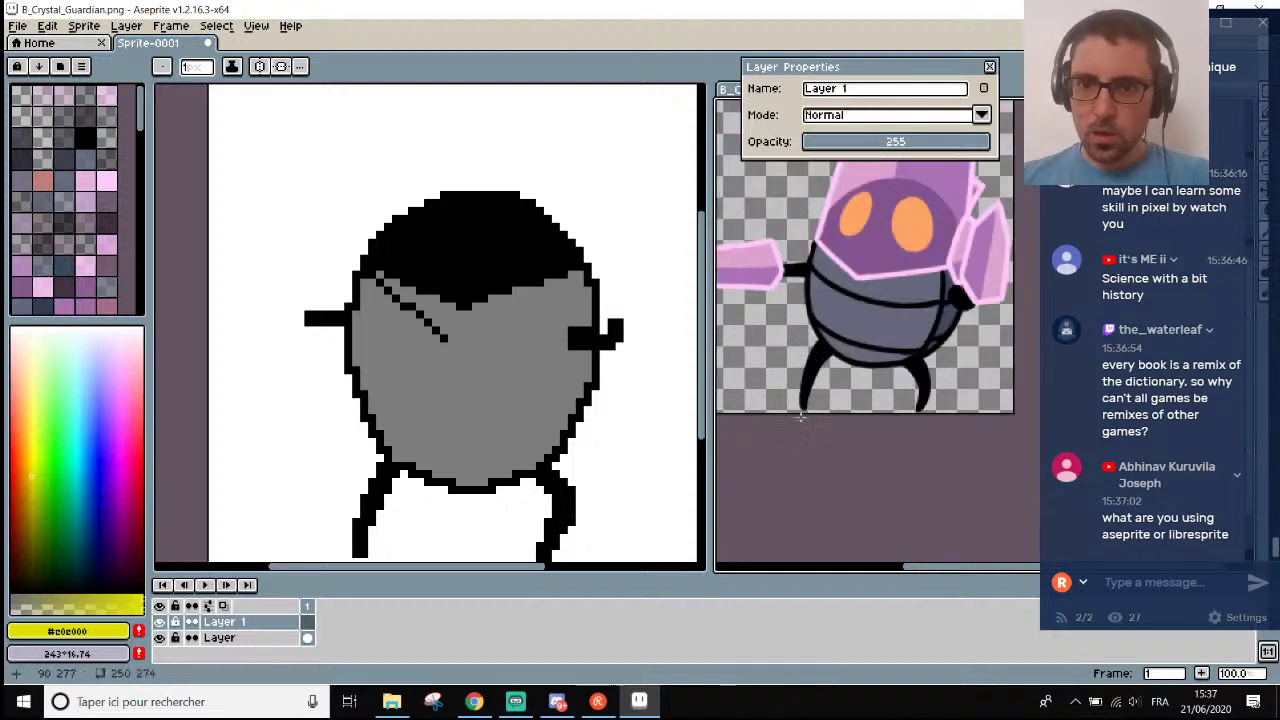
{"action": "scroll", "coordinate": [892, 262], "scroll_direction": "down", "scroll_amount": 1}
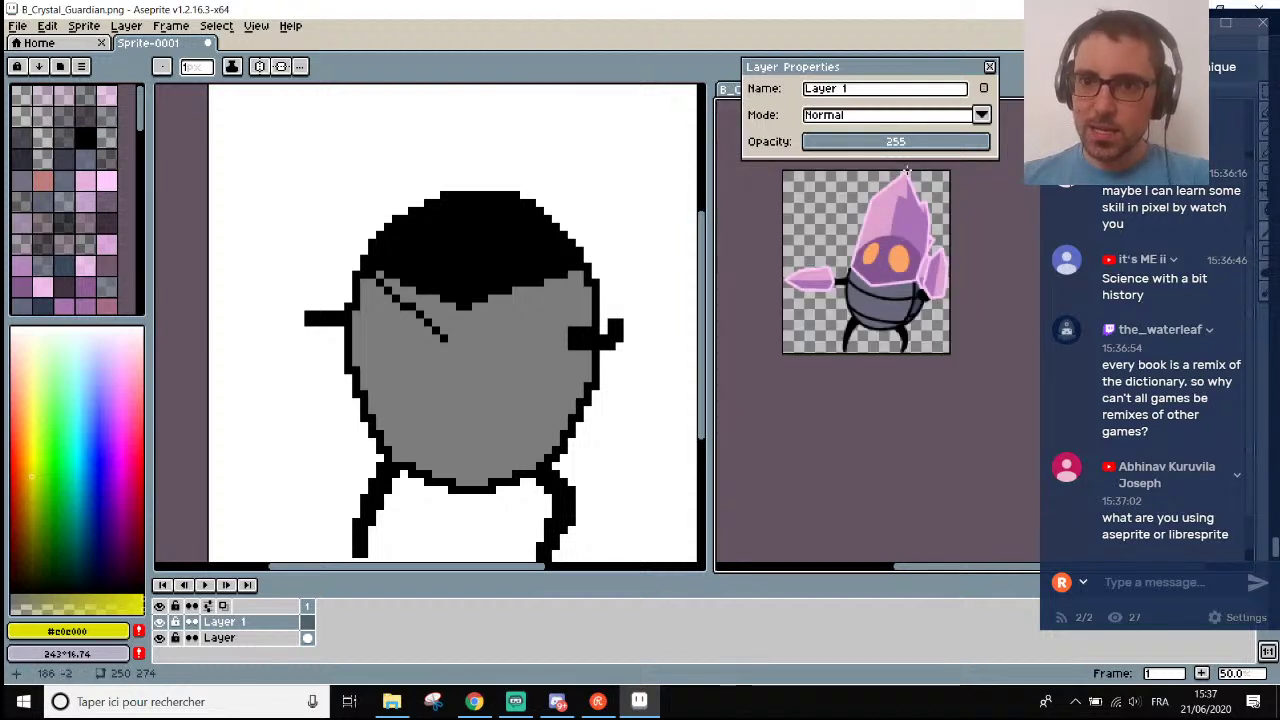
{"action": "left_click_drag", "start_coordinate": [906, 172], "coordinate": [842, 374]}
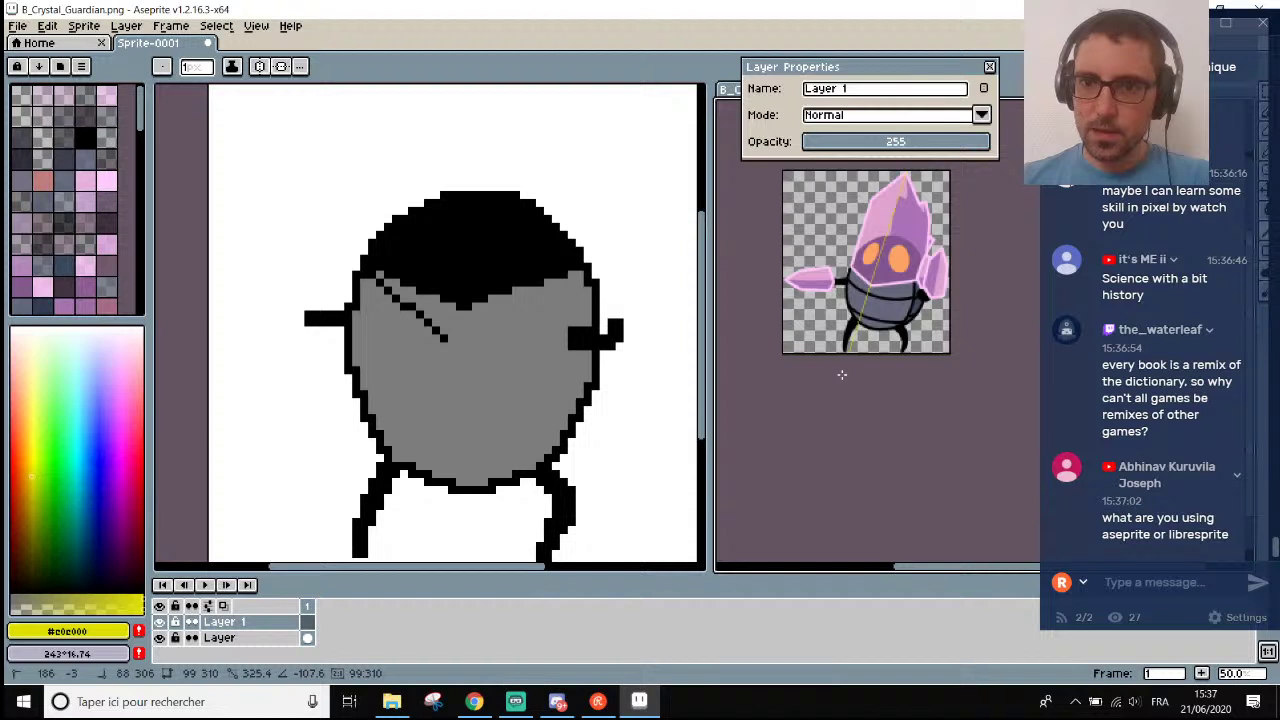
Draw a second yellow guide line across the reference, from the left crystal hand's tip past the chin to the right hand.
{"action": "scroll", "coordinate": [860, 320], "scroll_direction": "up", "scroll_amount": 1}
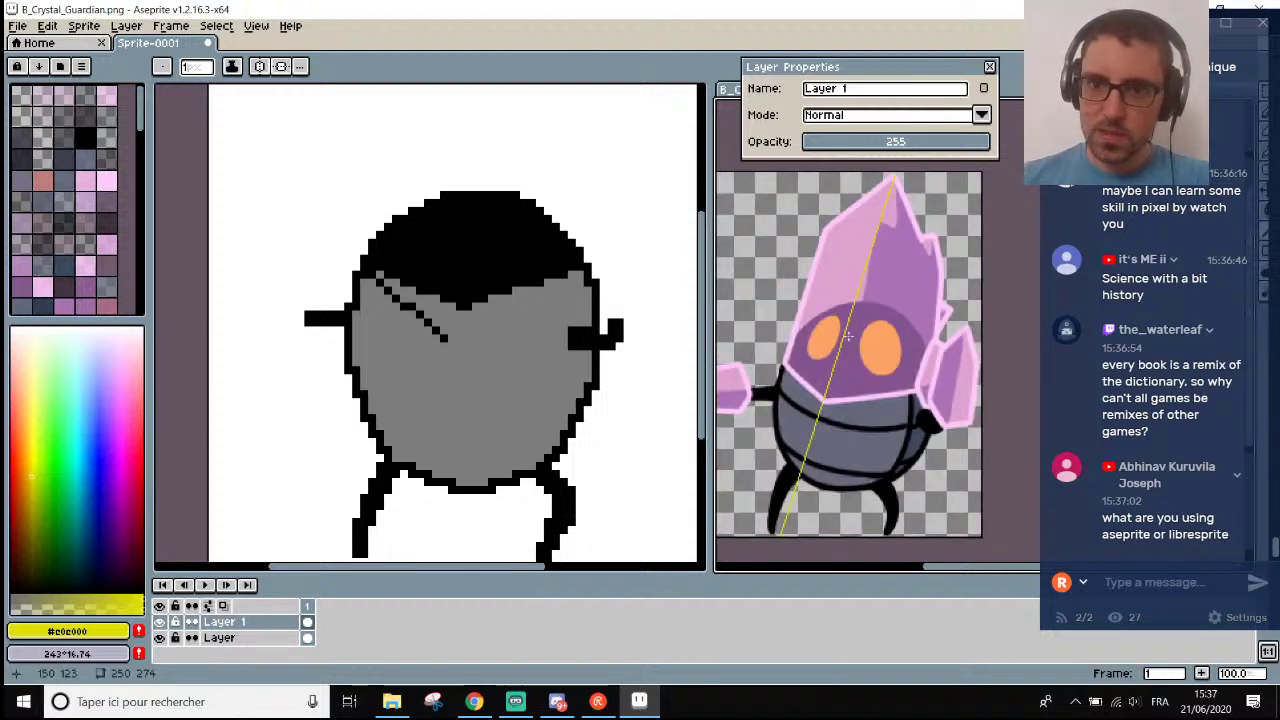
{"action": "scroll", "coordinate": [866, 263], "scroll_direction": "down", "scroll_amount": 1}
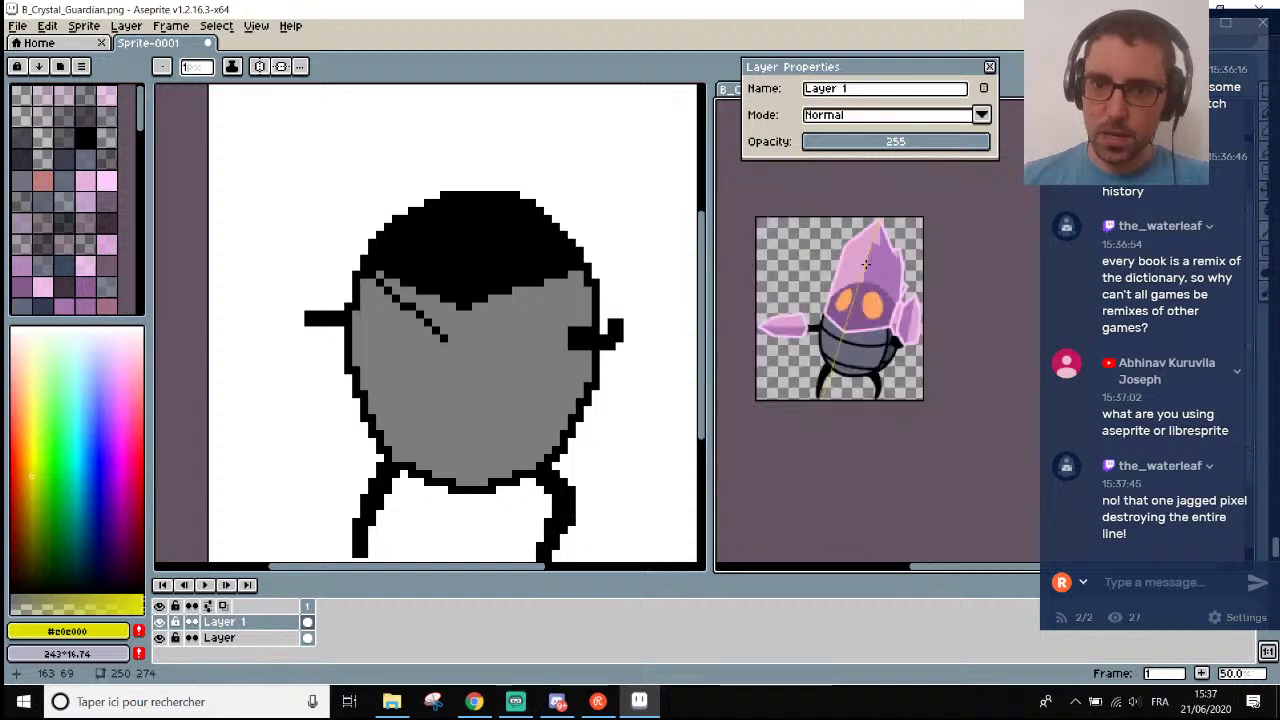
{"action": "scroll", "coordinate": [866, 263], "scroll_direction": "up", "scroll_amount": 1}
{"action": "scroll", "coordinate": [866, 263], "scroll_direction": "down", "scroll_amount": 1}
{"action": "scroll", "coordinate": [866, 263], "scroll_direction": "up", "scroll_amount": 1}
{"action": "scroll", "coordinate": [866, 263], "scroll_direction": "down", "scroll_amount": 1}
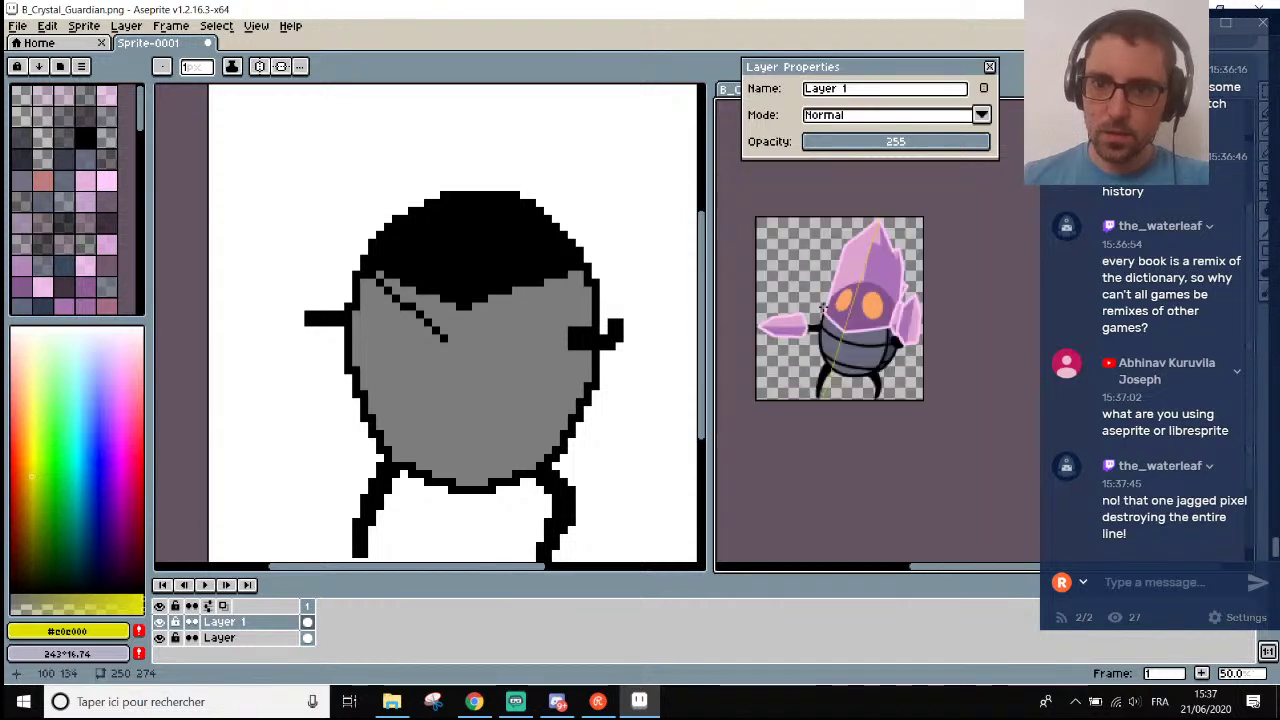
{"action": "scroll", "coordinate": [757, 325], "scroll_direction": "up", "scroll_amount": 1}
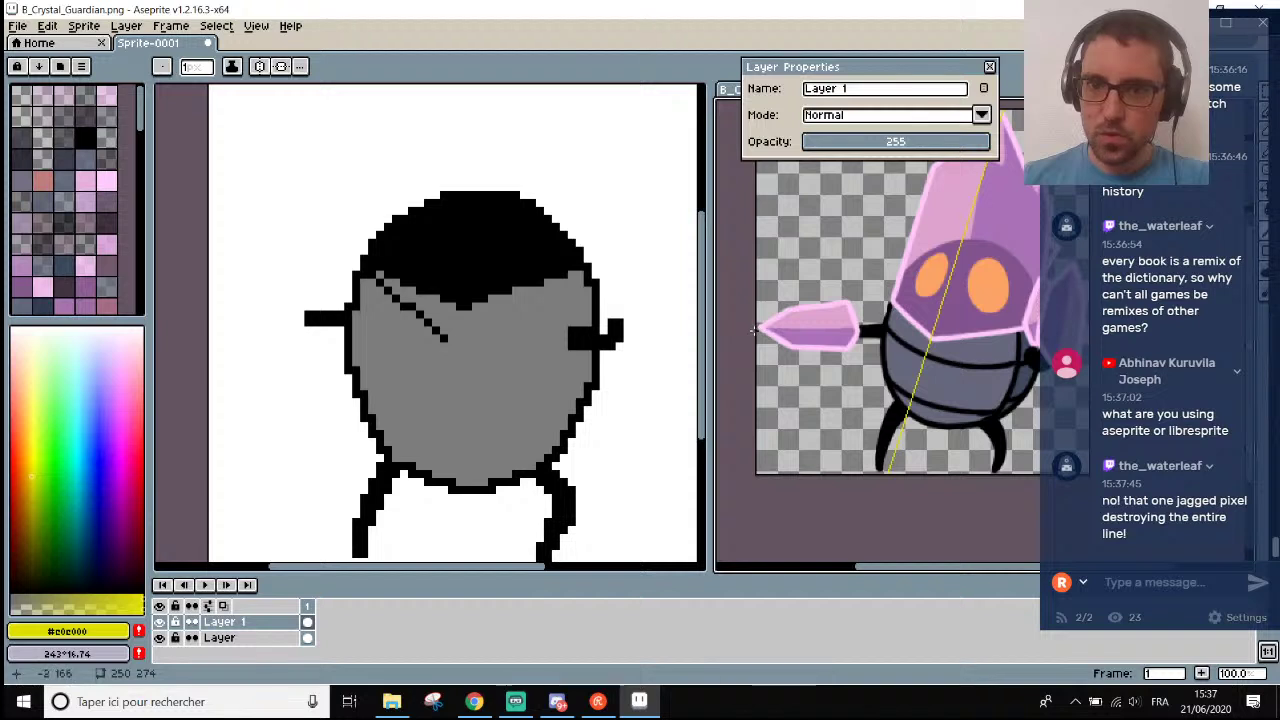
{"action": "left_click_drag", "start_coordinate": [757, 325], "coordinate": [1025, 339]}
Widen the reference view and inspect the whole guardian with its two yellow guide lines.
{"action": "left_click_drag", "start_coordinate": [905, 562], "coordinate": [923, 566]}
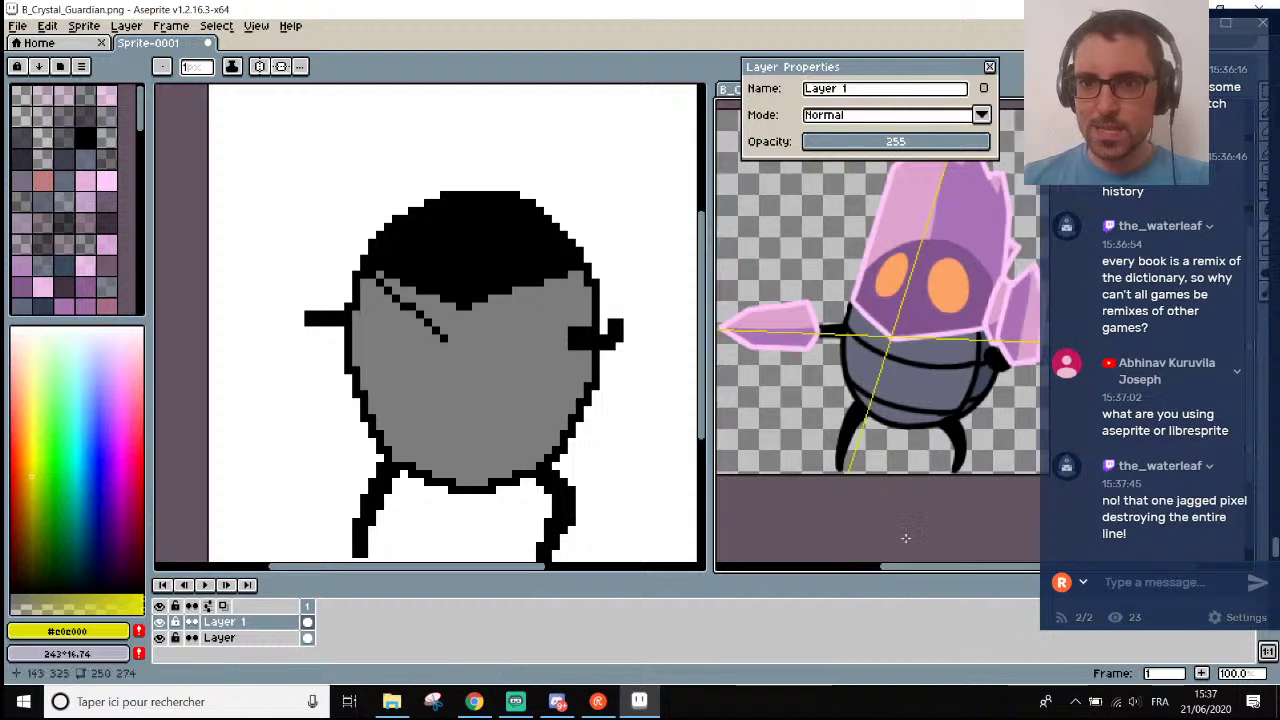
{"action": "left_click_drag", "start_coordinate": [709, 338], "coordinate": [643, 340]}
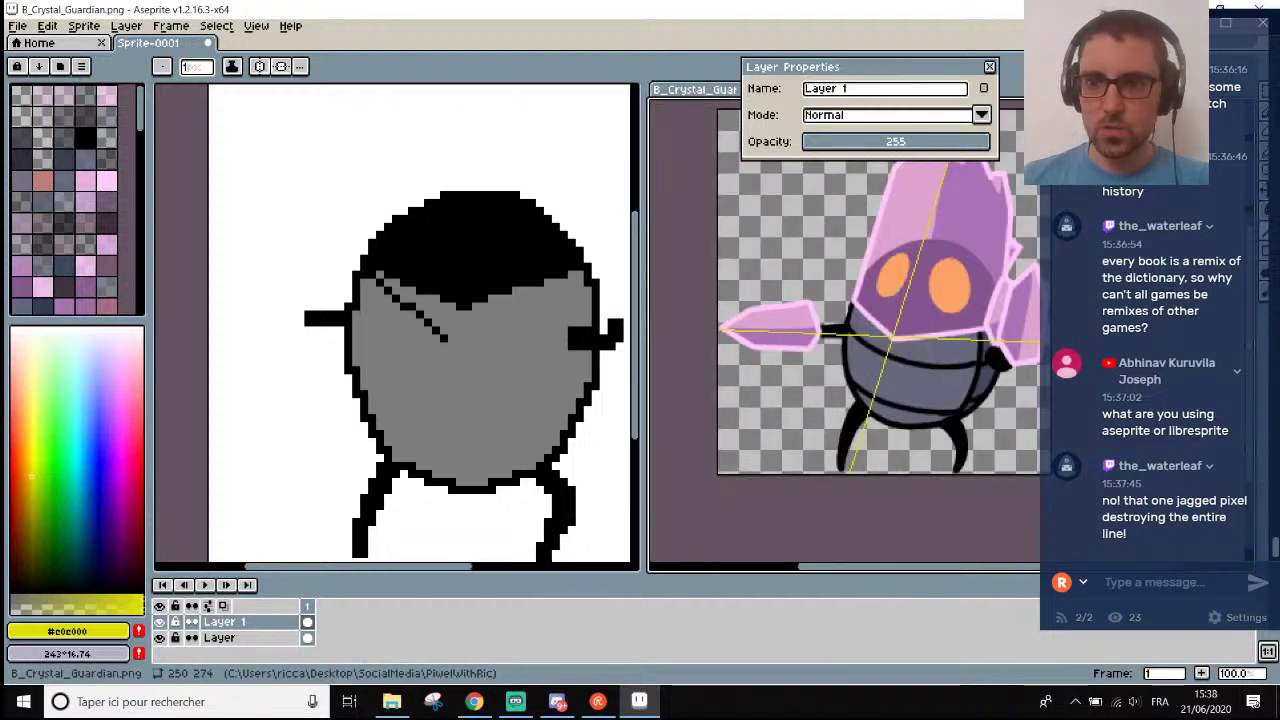
{"action": "scroll", "coordinate": [880, 418], "scroll_direction": "up", "scroll_amount": 1}
{"action": "scroll", "coordinate": [880, 418], "scroll_direction": "down", "scroll_amount": 1}
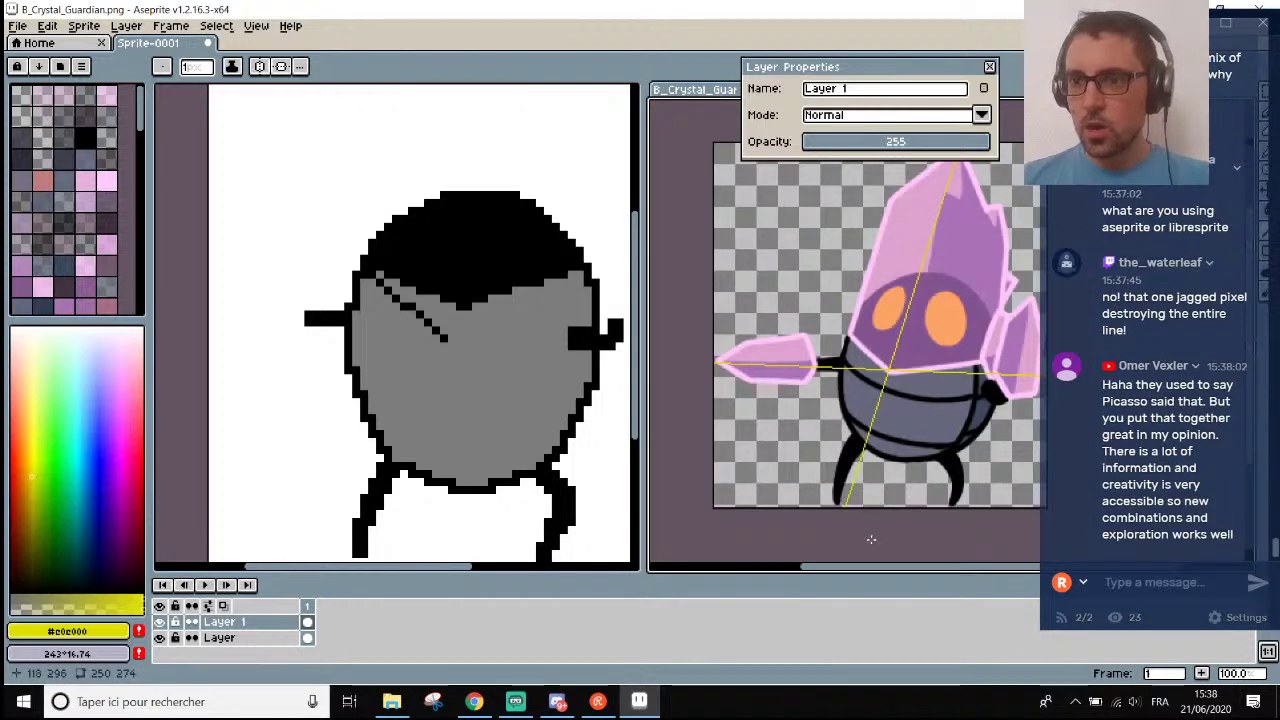
{"action": "left_click_drag", "start_coordinate": [871, 566], "coordinate": [907, 571]}
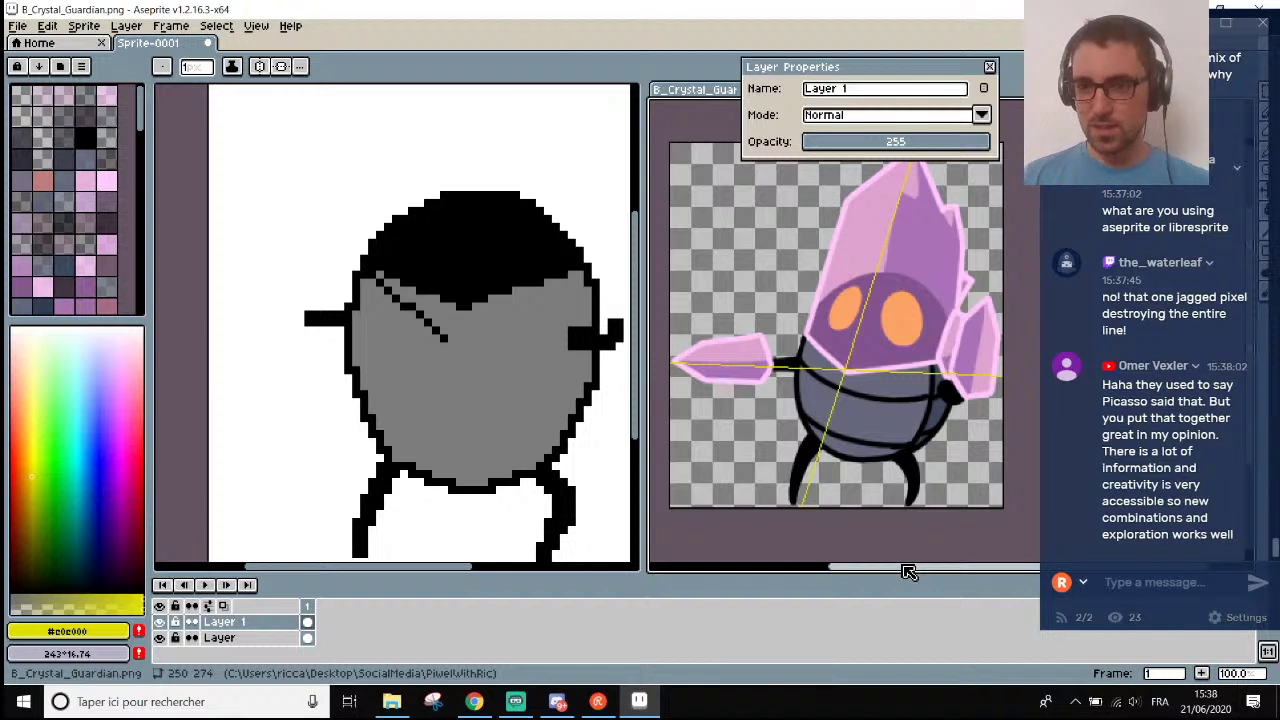
Paint over the diagonal black line on the sprite's body with its grey #7d7d7d, filling the stray white patch too.
{"action": "key", "text": "i"}
{"action": "left_click", "coordinate": [480, 330]}
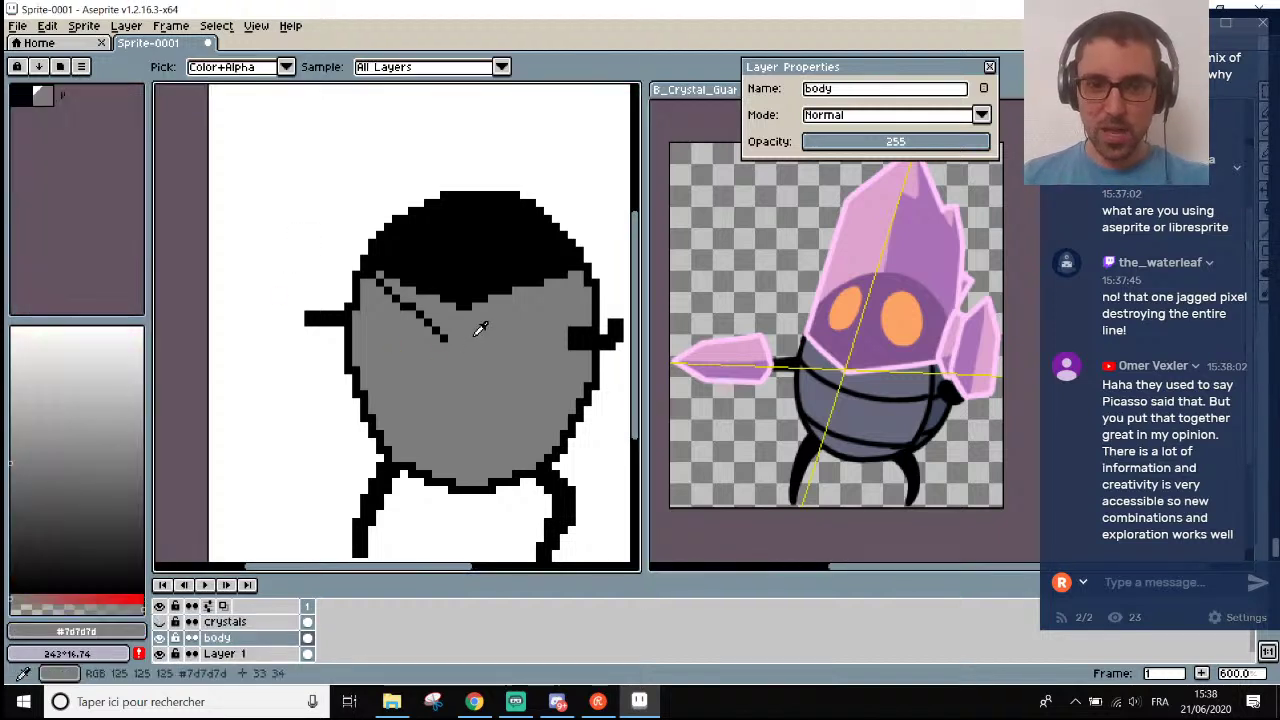
{"action": "key", "text": "b"}
{"action": "mouse_move", "coordinate": [445, 338]}
{"action": "left_mouse_down"}
{"action": "mouse_move", "coordinate": [392, 295]}
{"action": "mouse_move", "coordinate": [447, 338]}
{"action": "left_mouse_up"}
{"action": "key", "text": "i"}
{"action": "key", "text": "g"}
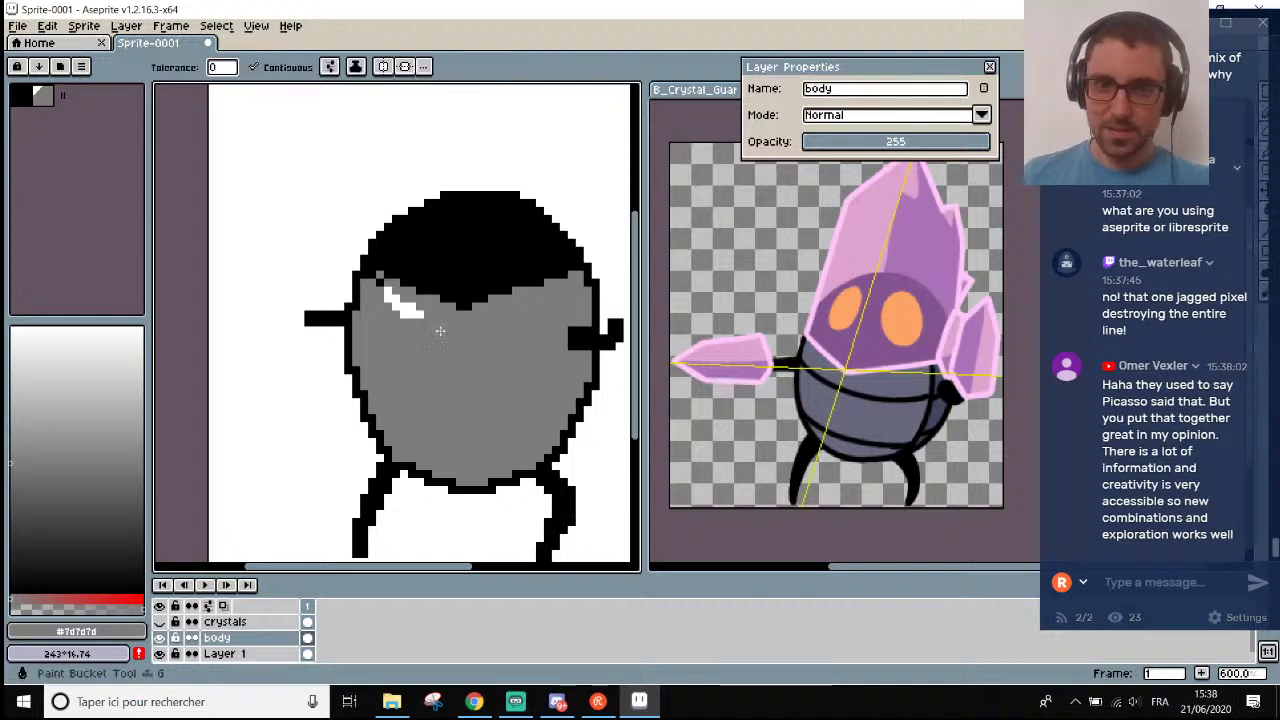
{"action": "left_click", "coordinate": [407, 313]}
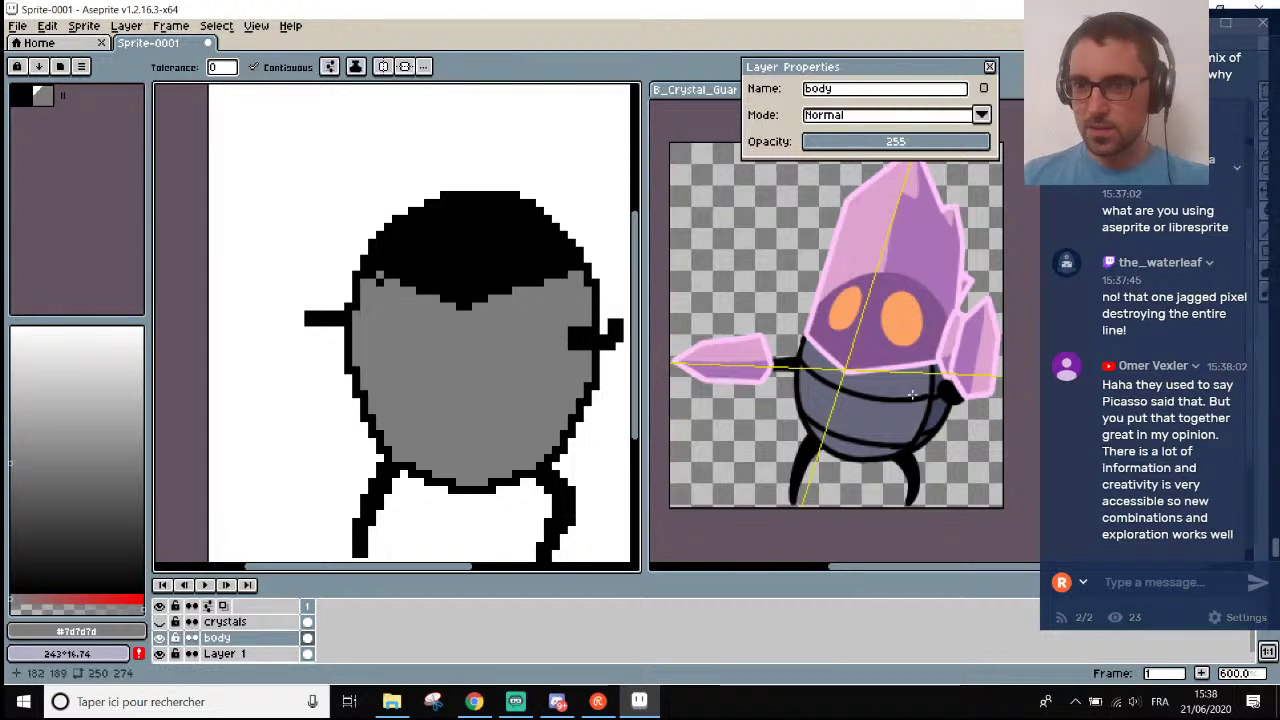
Begin a rectangular selection on the Crystal Guardian reference image.
{"action": "key", "text": "m"}
{"action": "left_click", "coordinate": [804, 309]}
{"action": "scroll", "coordinate": [801, 309], "scroll_direction": "down", "scroll_amount": 1}
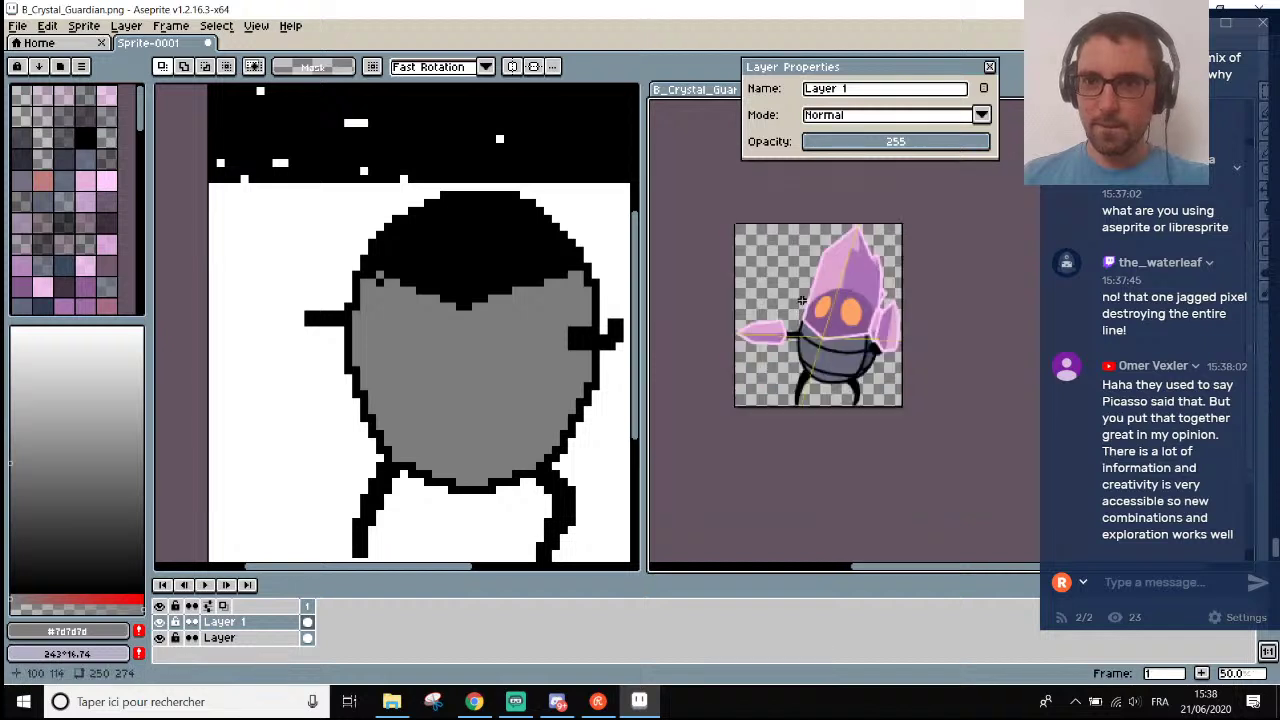
Sample the yellow of the diagonal guide line in the crystal guardian reference image as the drawing colour.
{"action": "scroll", "coordinate": [802, 294], "scroll_direction": "up", "scroll_amount": 1}
{"action": "left_click", "coordinate": [266, 300]}
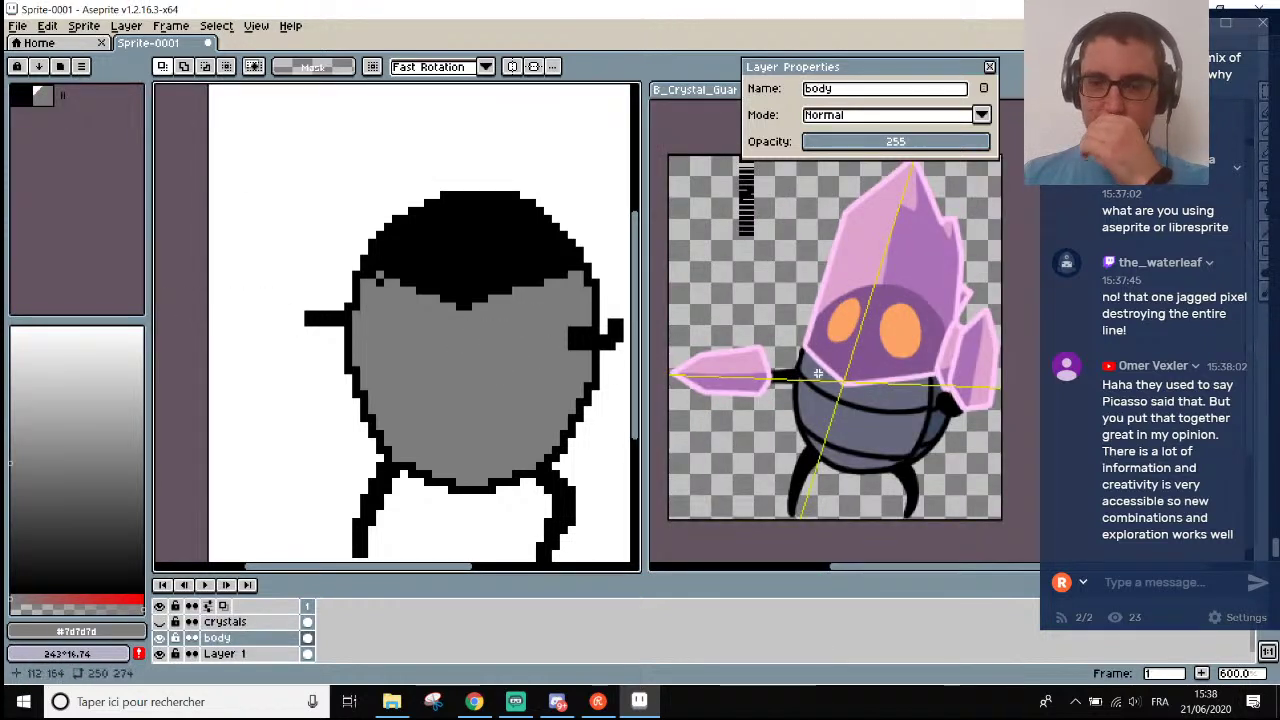
{"action": "left_click_drag", "start_coordinate": [894, 566], "coordinate": [912, 570]}
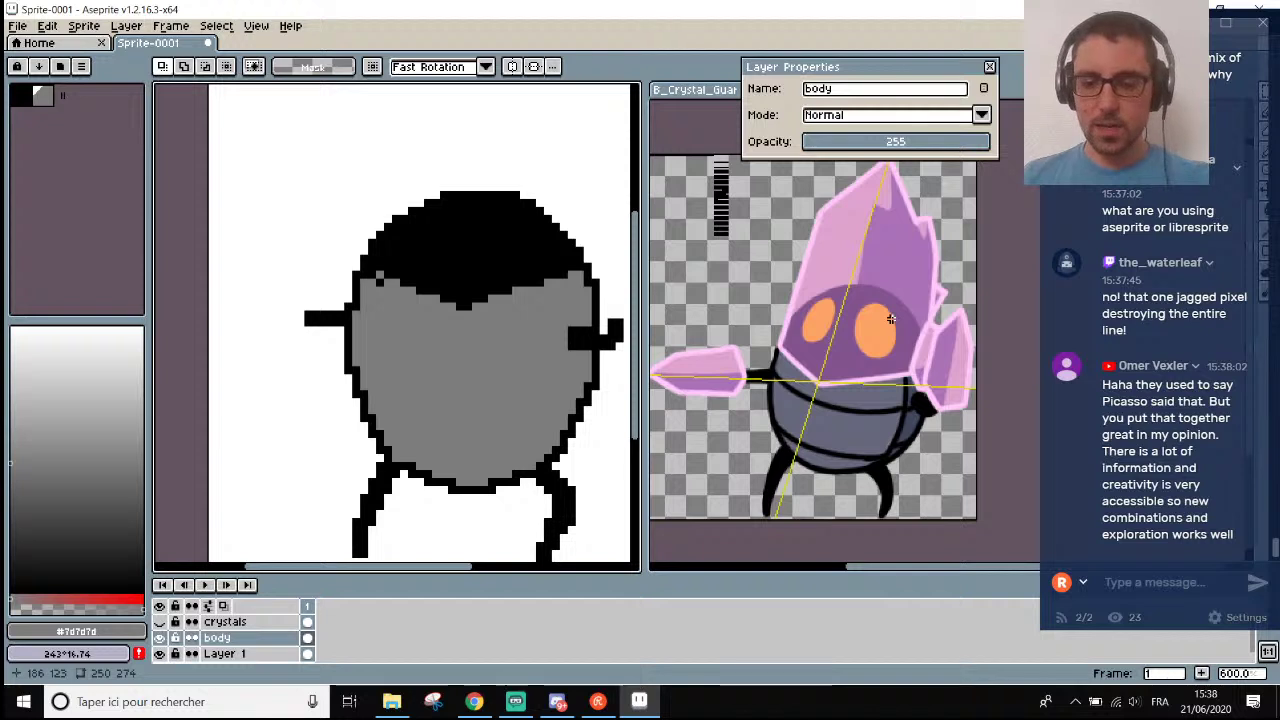
{"action": "key", "text": "i"}
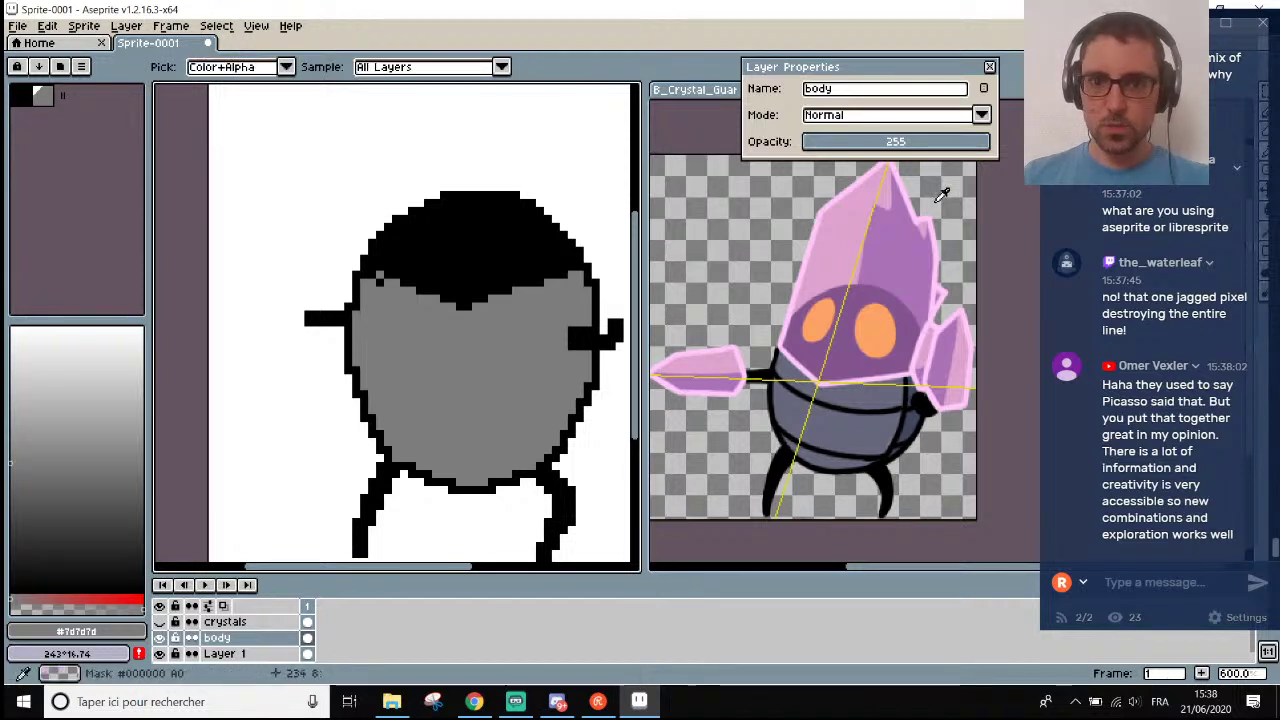
{"action": "scroll", "coordinate": [950, 340], "scroll_direction": "down", "scroll_amount": 2}
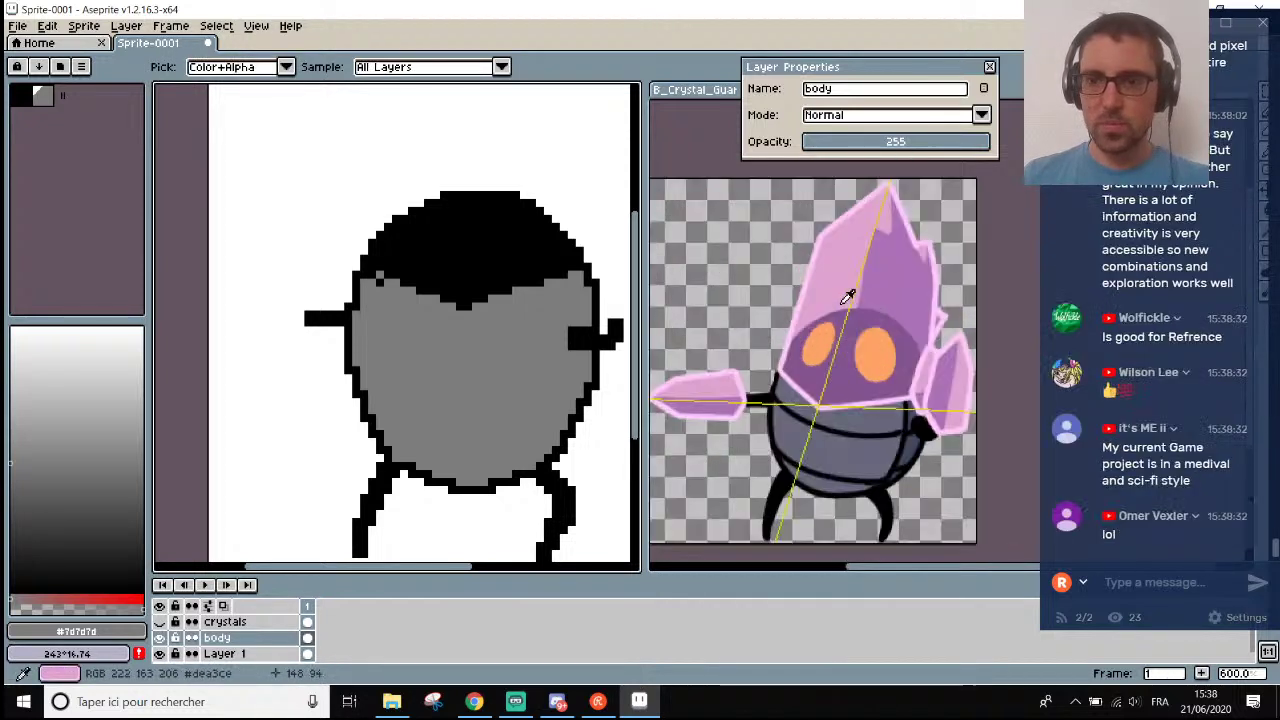
{"action": "scroll", "coordinate": [975, 410], "scroll_direction": "up", "scroll_amount": 2}
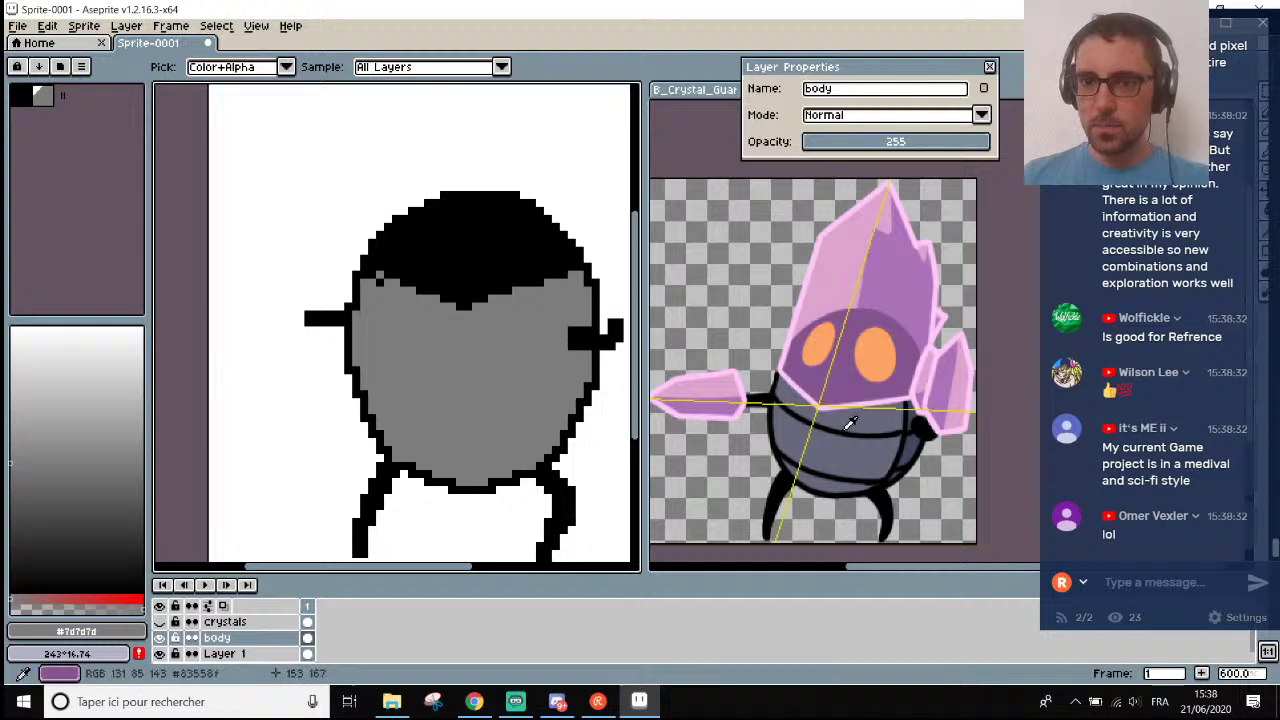
{"action": "scroll", "coordinate": [803, 470], "scroll_direction": "up", "scroll_amount": 3}
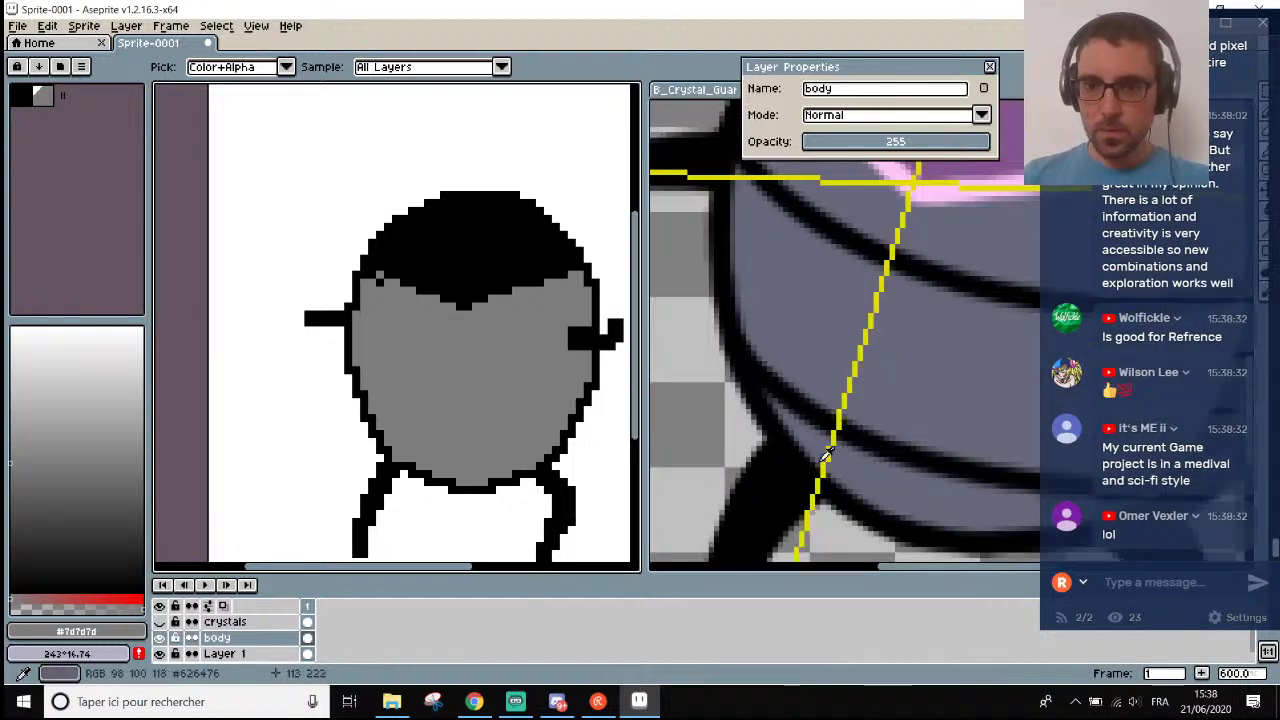
{"action": "left_click", "coordinate": [830, 447]}
{"action": "scroll", "coordinate": [830, 447], "scroll_direction": "down", "scroll_amount": 4}
{"action": "scroll", "coordinate": [829, 420], "scroll_direction": "up", "scroll_amount": 3}
{"action": "scroll", "coordinate": [800, 420], "scroll_direction": "down", "scroll_amount": 3}
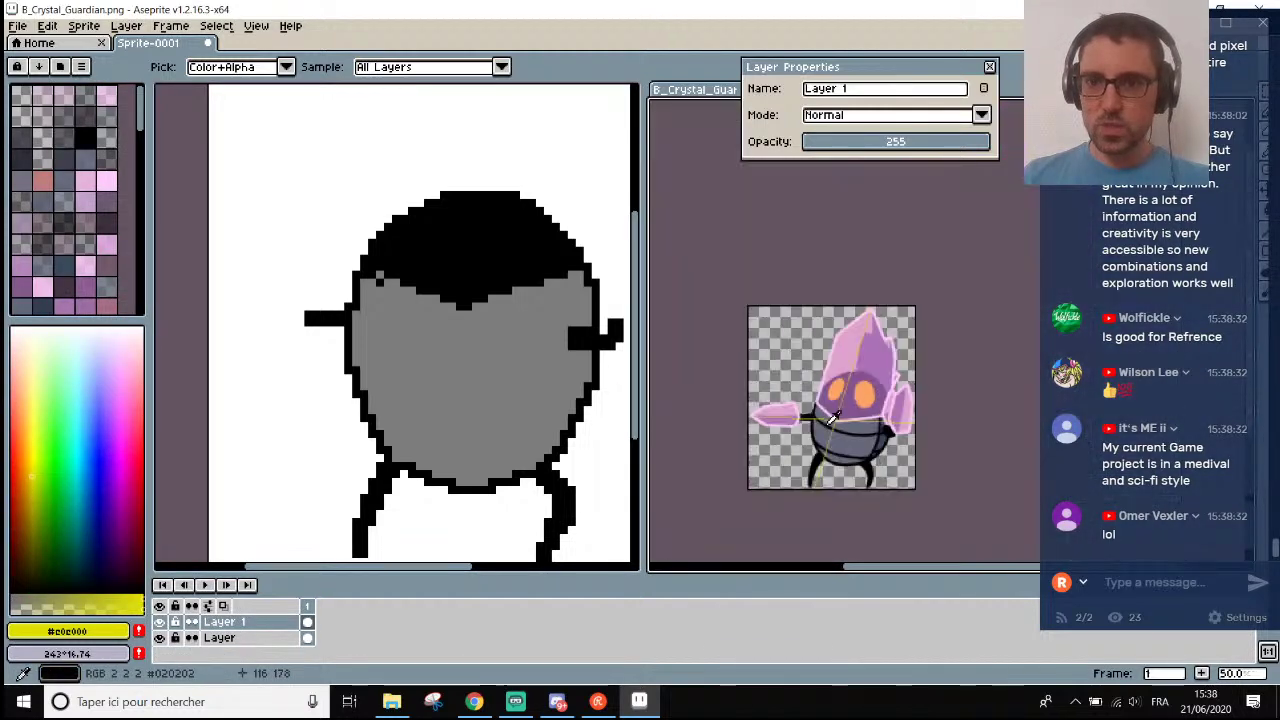
{"action": "scroll", "coordinate": [768, 418], "scroll_direction": "up", "scroll_amount": 1}
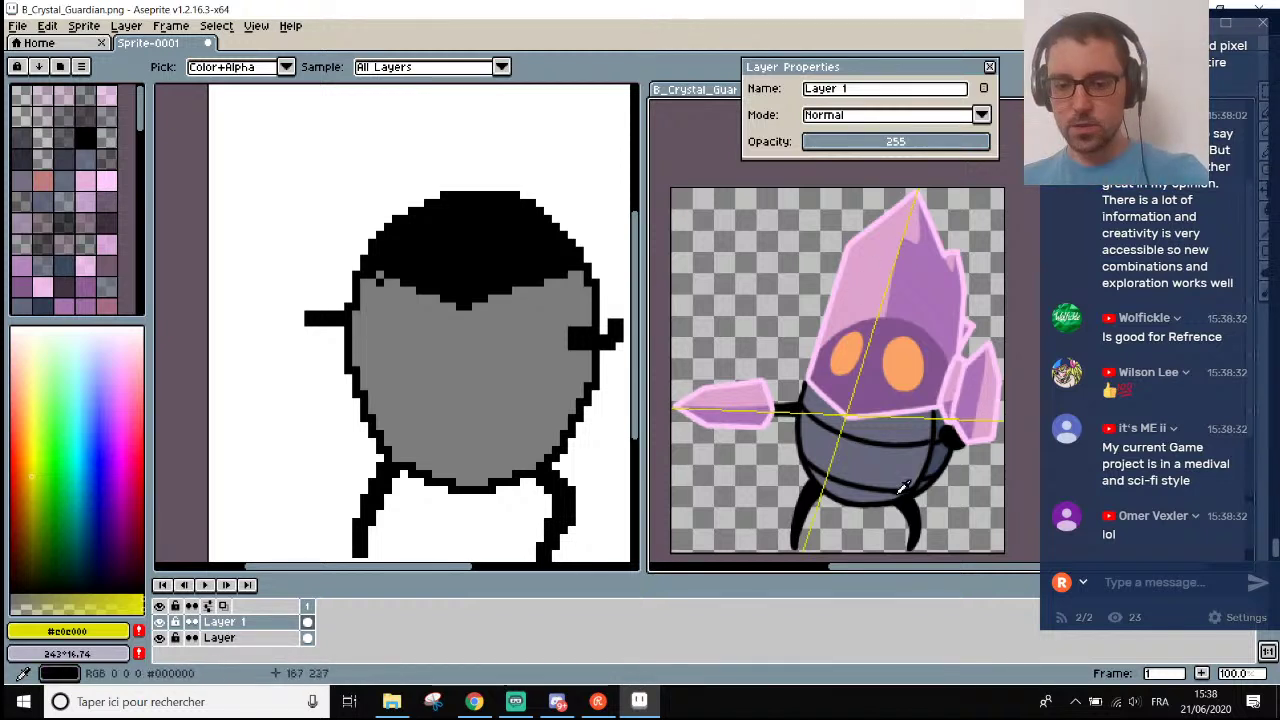
{"action": "key", "text": "b"}
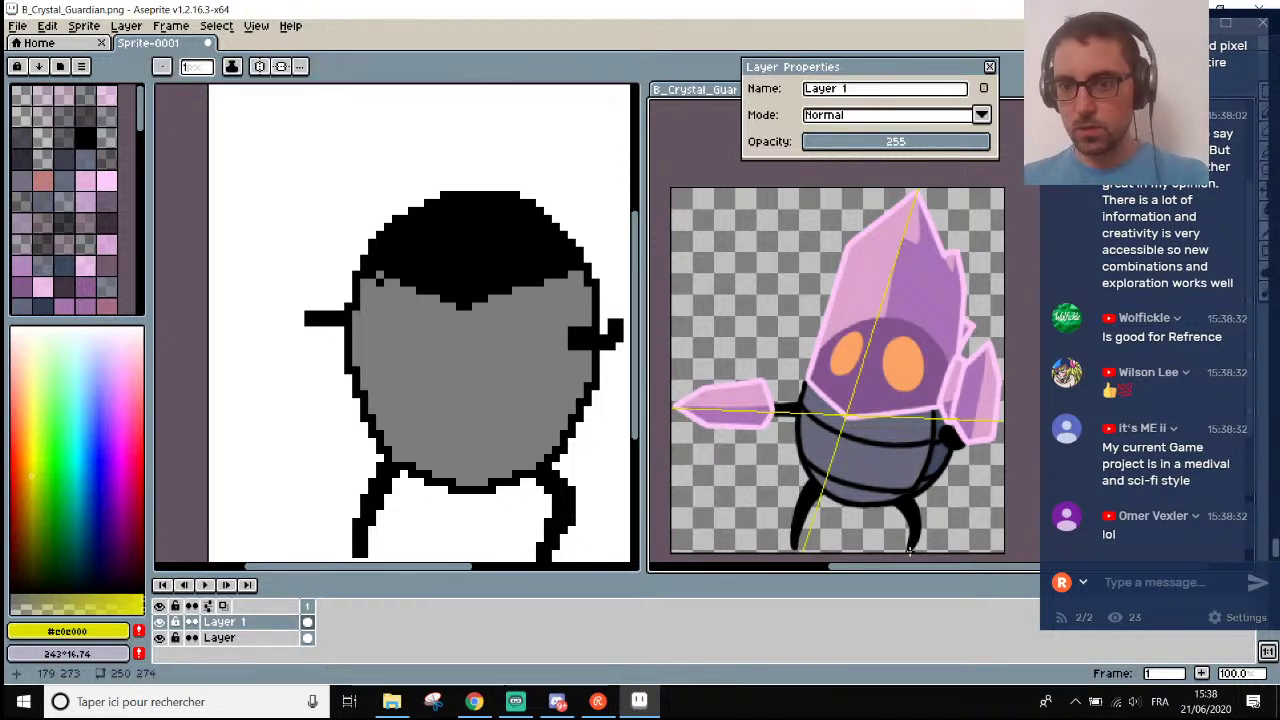
{"action": "left_click", "coordinate": [908, 548]}
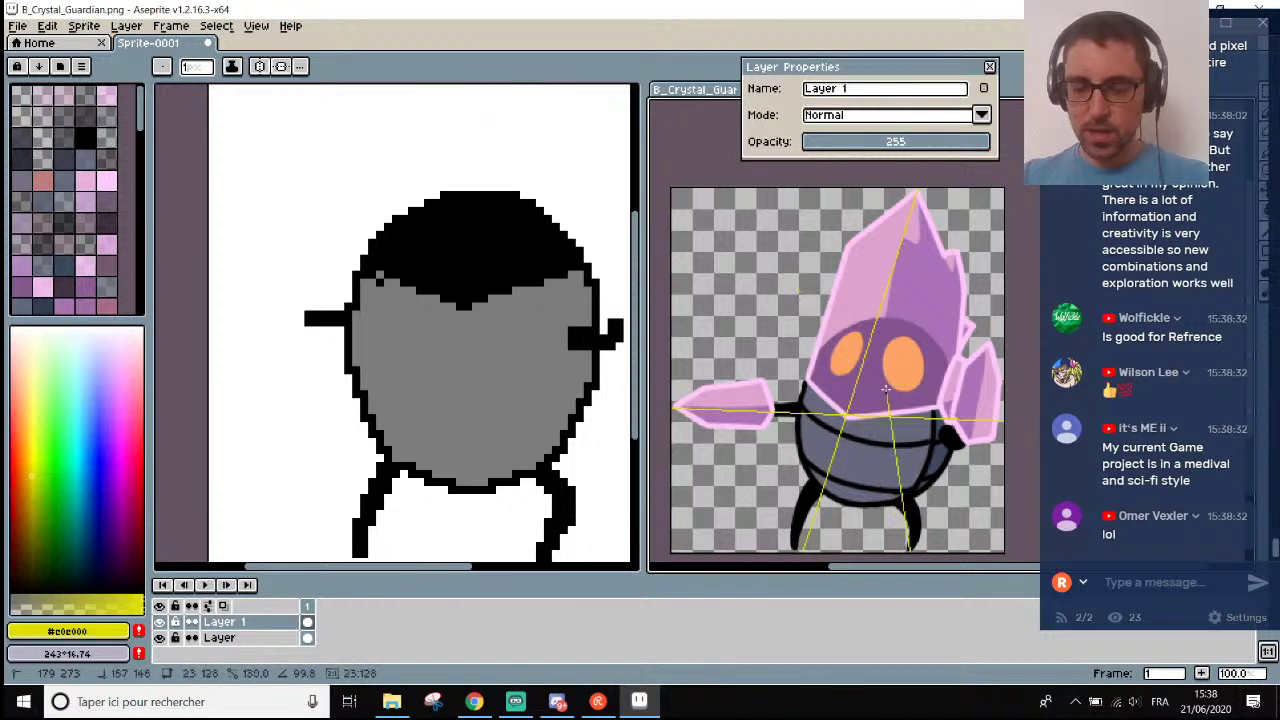
{"action": "key", "text": "ctrl+z"}
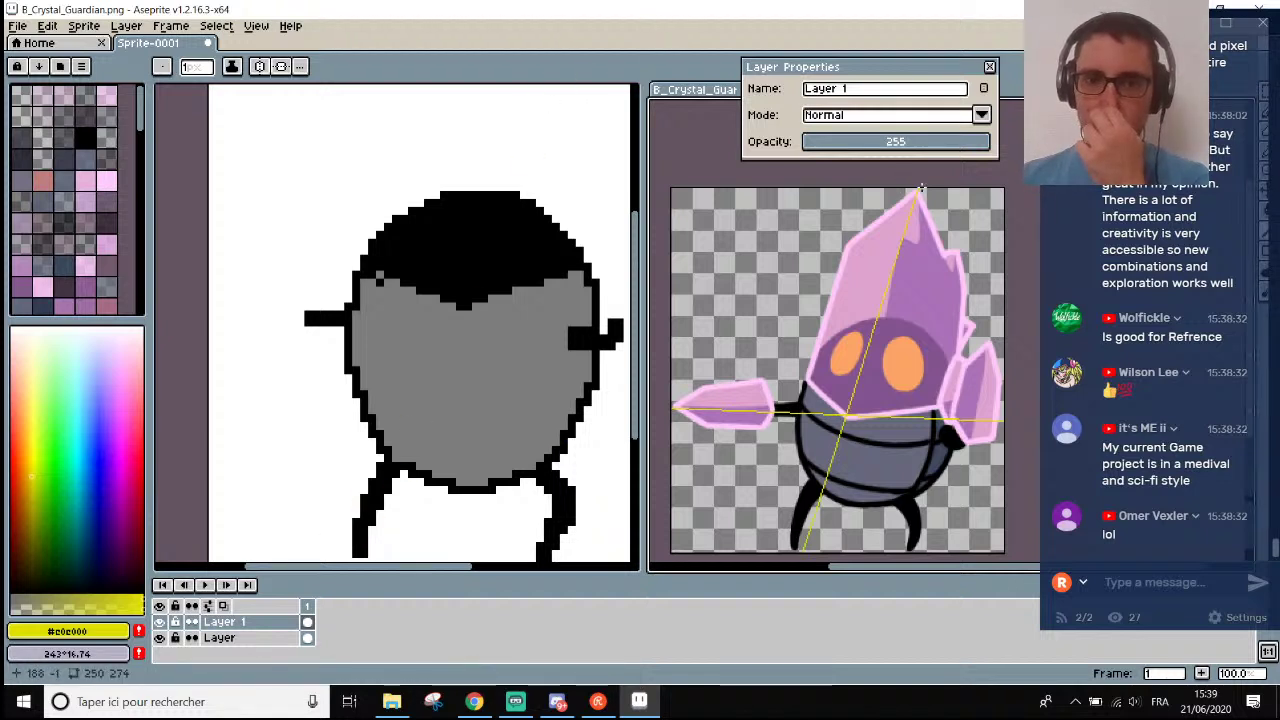
Add a new layer above the crystals layer in the pixel sprite.
{"action": "scroll", "coordinate": [343, 409], "scroll_direction": "down", "scroll_amount": 2}
{"action": "scroll", "coordinate": [343, 409], "scroll_direction": "up", "scroll_amount": 1}
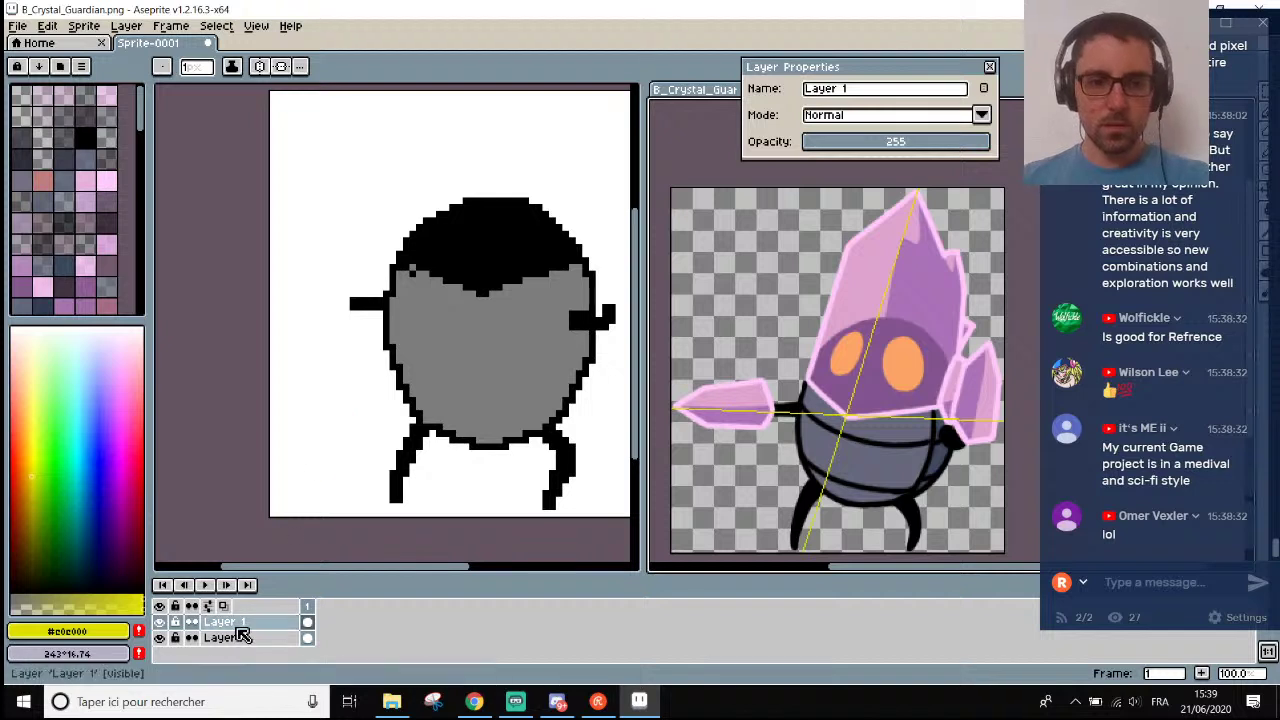
{"action": "left_click", "coordinate": [236, 586]}
{"action": "scroll", "coordinate": [583, 323], "scroll_direction": "down", "scroll_amount": 1}
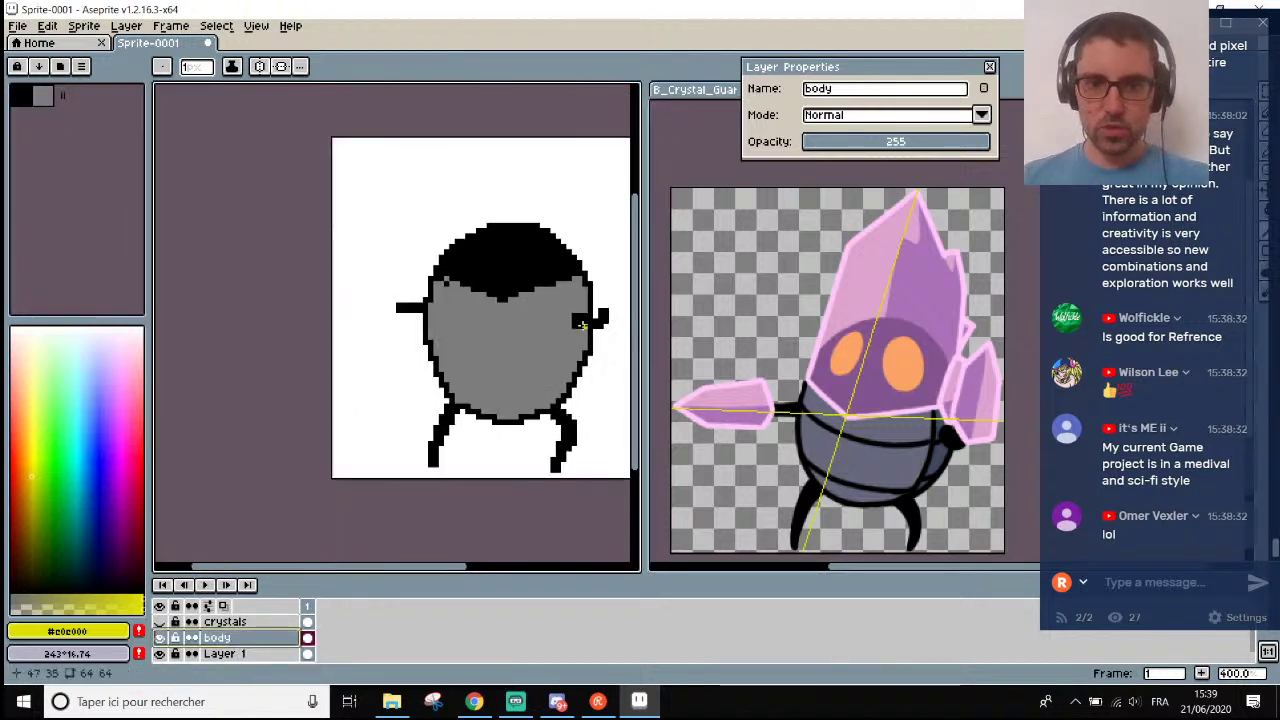
{"action": "left_click_drag", "start_coordinate": [458, 567], "coordinate": [505, 568]}
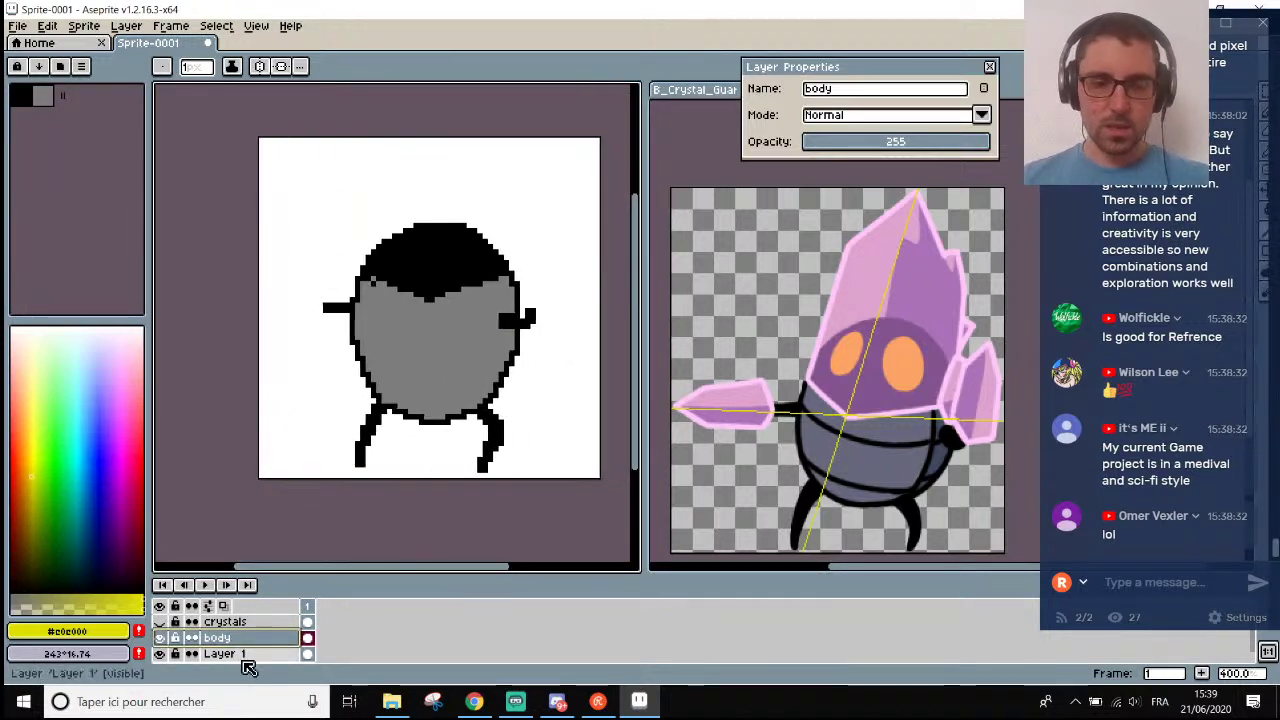
{"action": "left_click", "coordinate": [222, 622]}
{"action": "key", "text": "shift+n"}
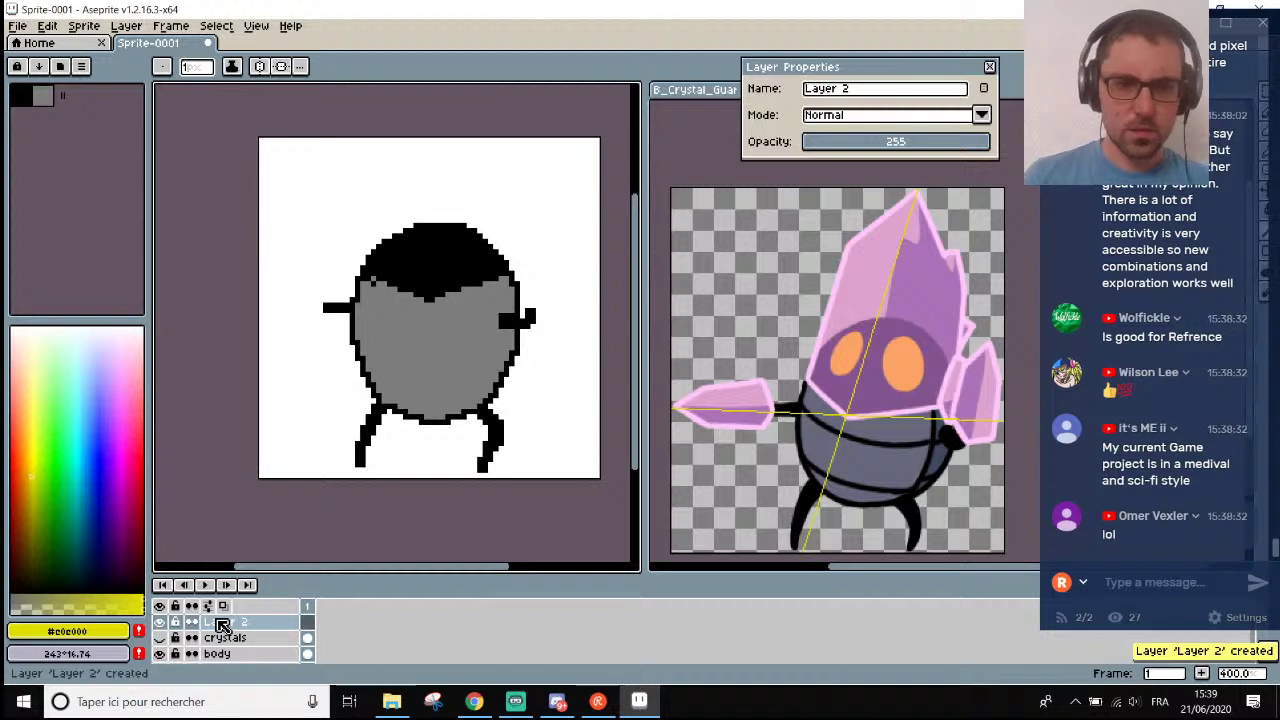
Rename the new layer above crystals to "guide".
{"action": "double_click", "coordinate": [222, 622]}
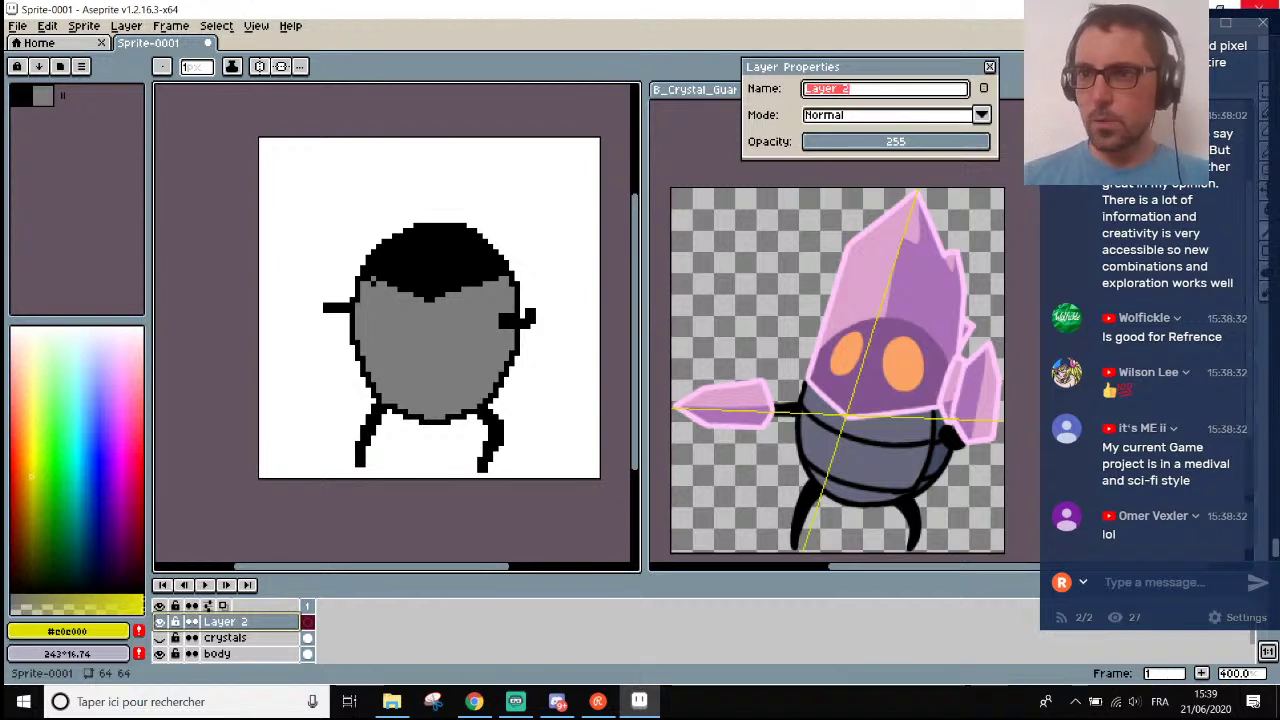
{"action": "scroll", "coordinate": [1195, 247], "scroll_direction": "up", "scroll_amount": 3}
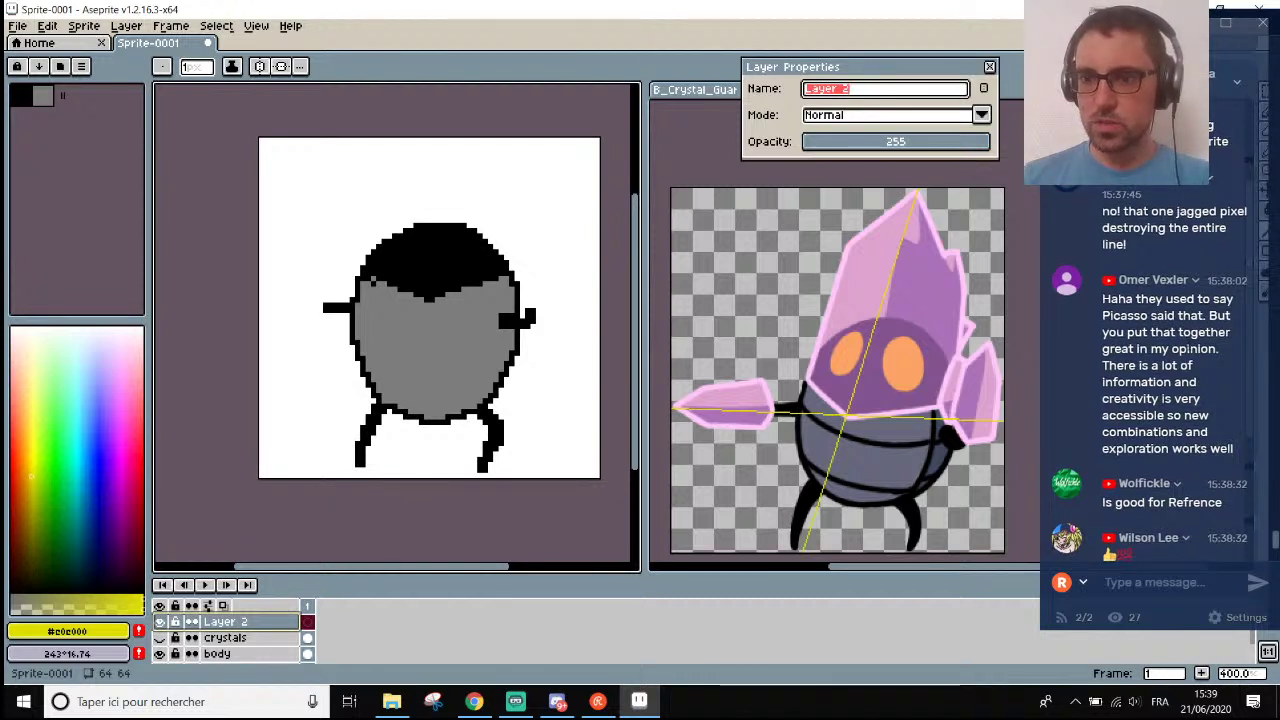
{"action": "scroll", "coordinate": [1189, 349], "scroll_direction": "down", "scroll_amount": 3}
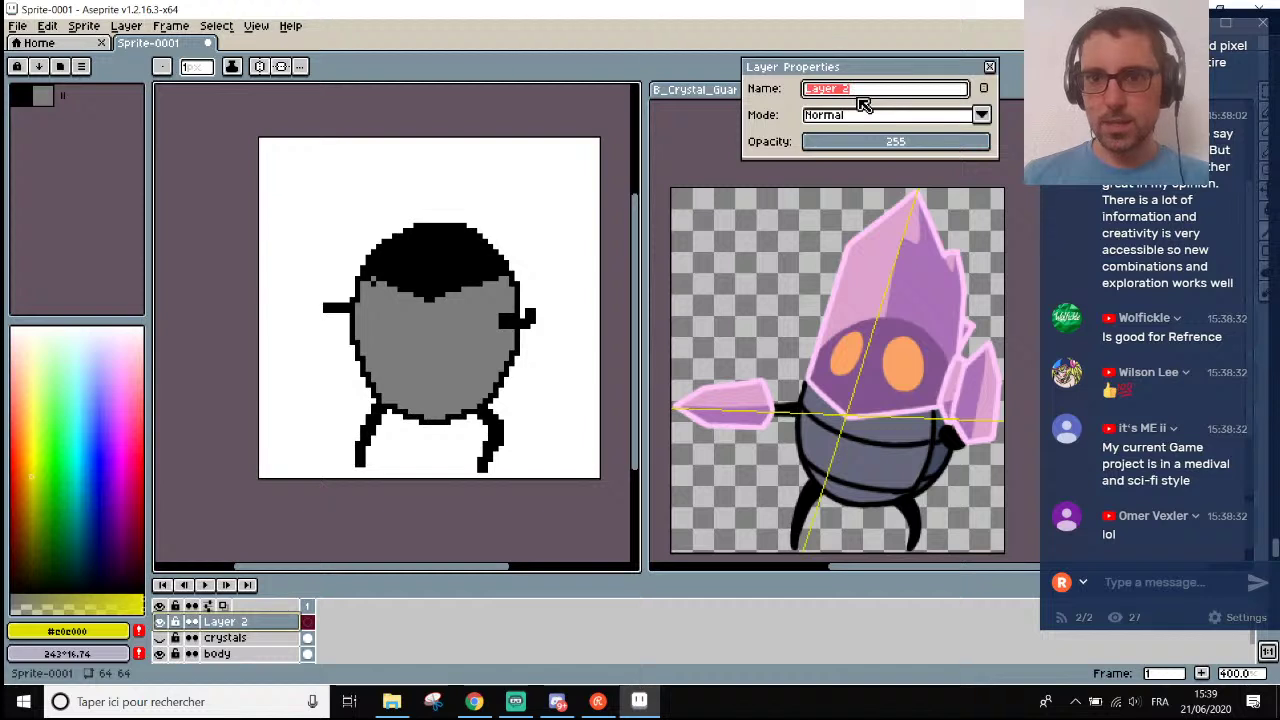
{"action": "left_click", "coordinate": [862, 97]}
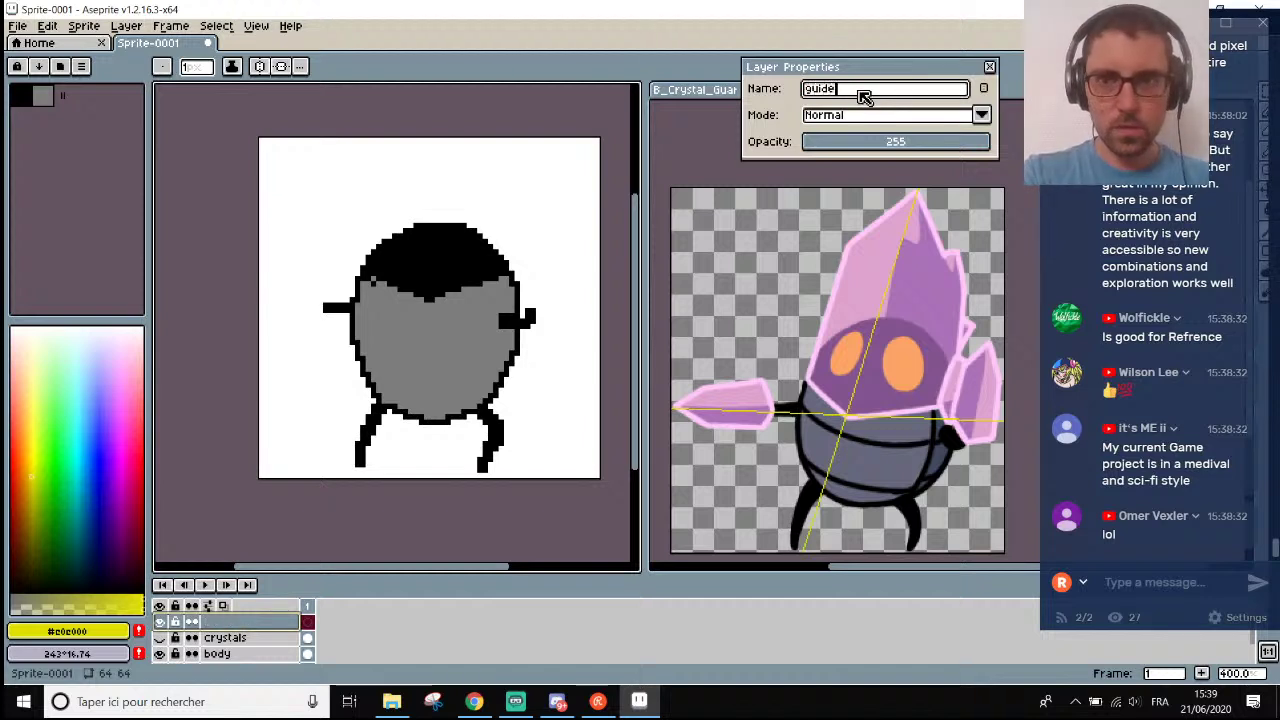
{"action": "type", "text": "guide"}
{"action": "key", "text": "Return"}
Draw two crossing bright yellow guide lines across the canvas, matching the reference's axes, and reduce the guide layer's opacity to 92.
{"action": "left_click", "coordinate": [36, 426]}
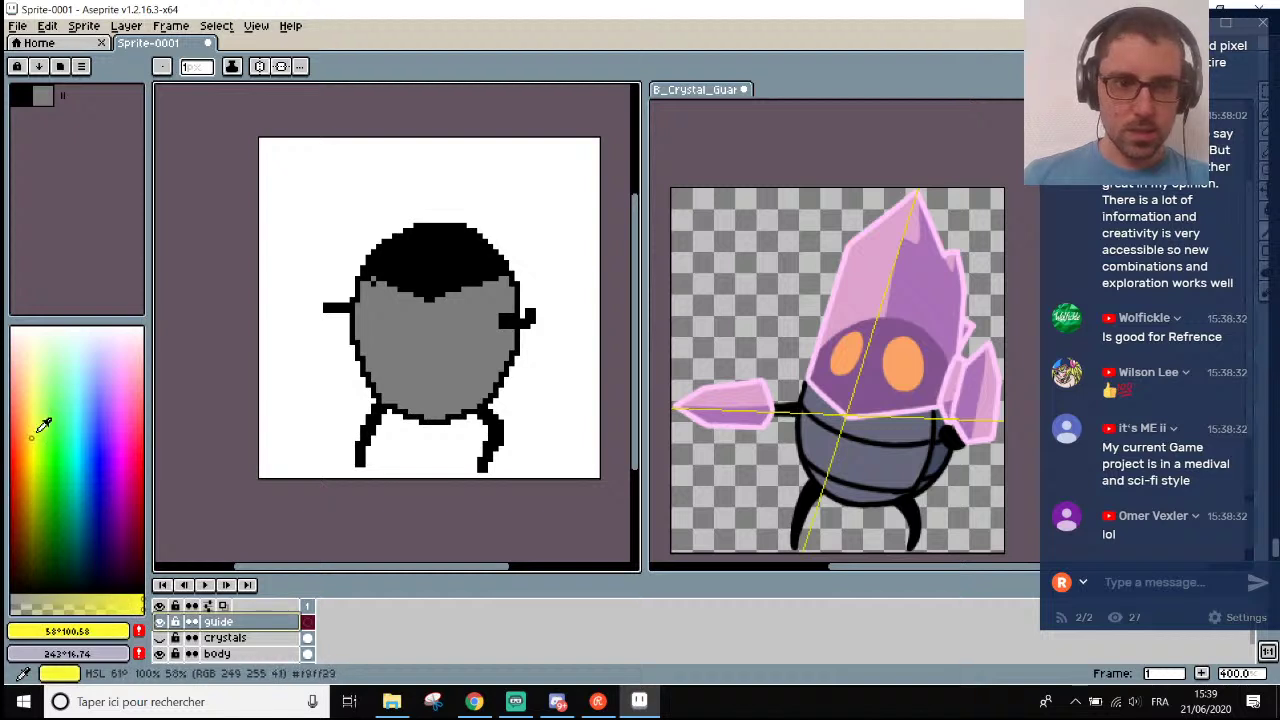
{"action": "key", "text": "l"}
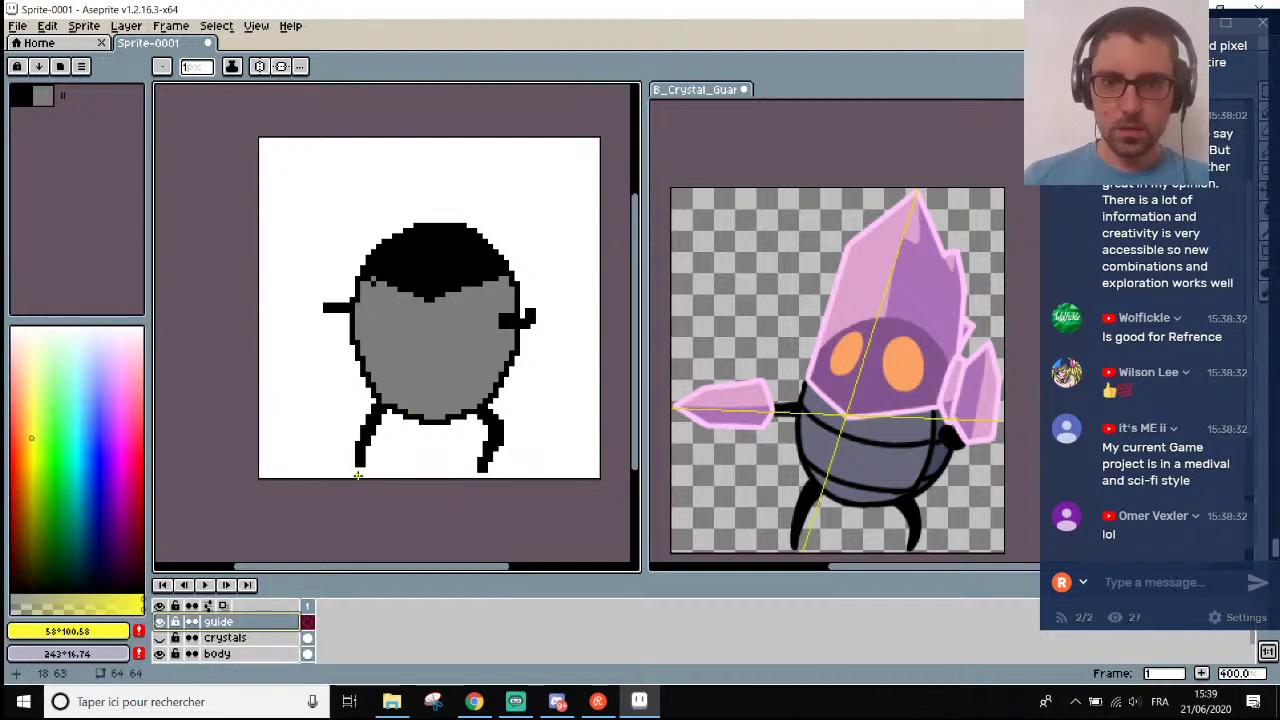
{"action": "mouse_move", "coordinate": [358, 476]}
{"action": "left_mouse_down"}
{"action": "mouse_move", "coordinate": [400, 308]}
{"action": "mouse_move", "coordinate": [496, 98]}
{"action": "left_mouse_up"}
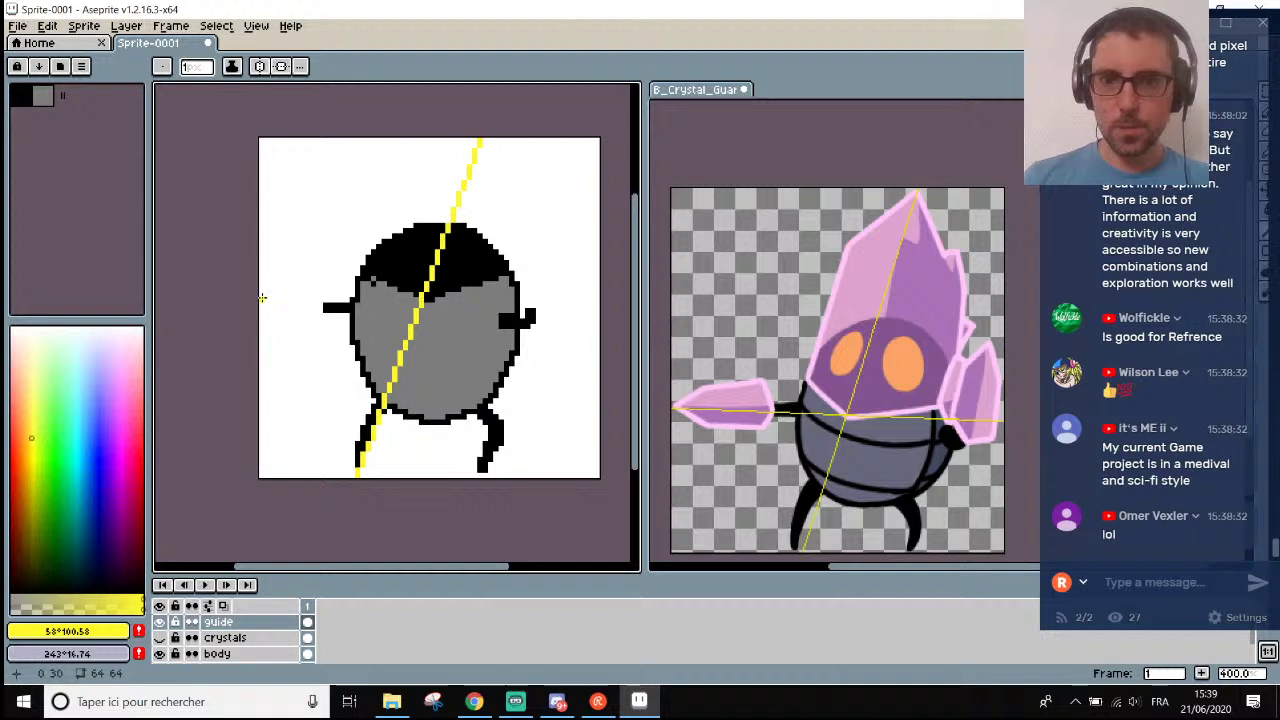
{"action": "left_click_drag", "start_coordinate": [260, 290], "coordinate": [613, 342]}
{"action": "scroll", "coordinate": [510, 396], "scroll_direction": "down", "scroll_amount": 1}
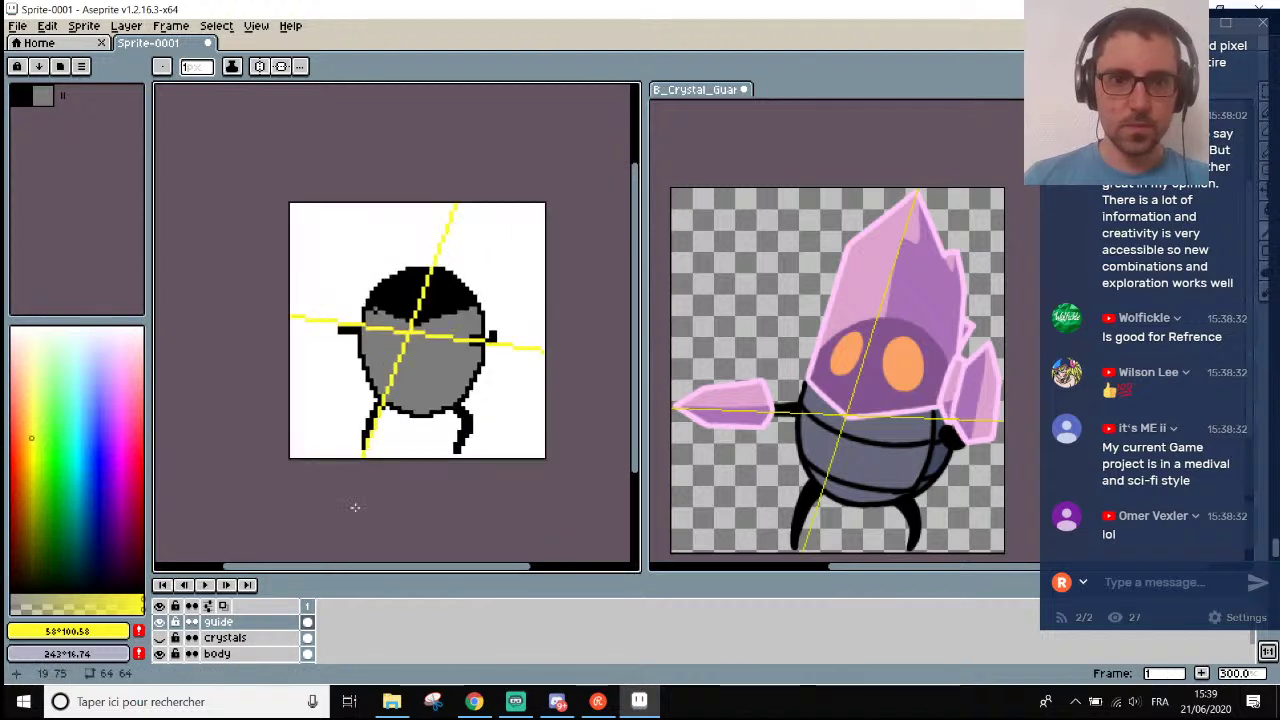
{"action": "double_click", "coordinate": [250, 621]}
{"action": "left_click_drag", "start_coordinate": [952, 145], "coordinate": [870, 145]}
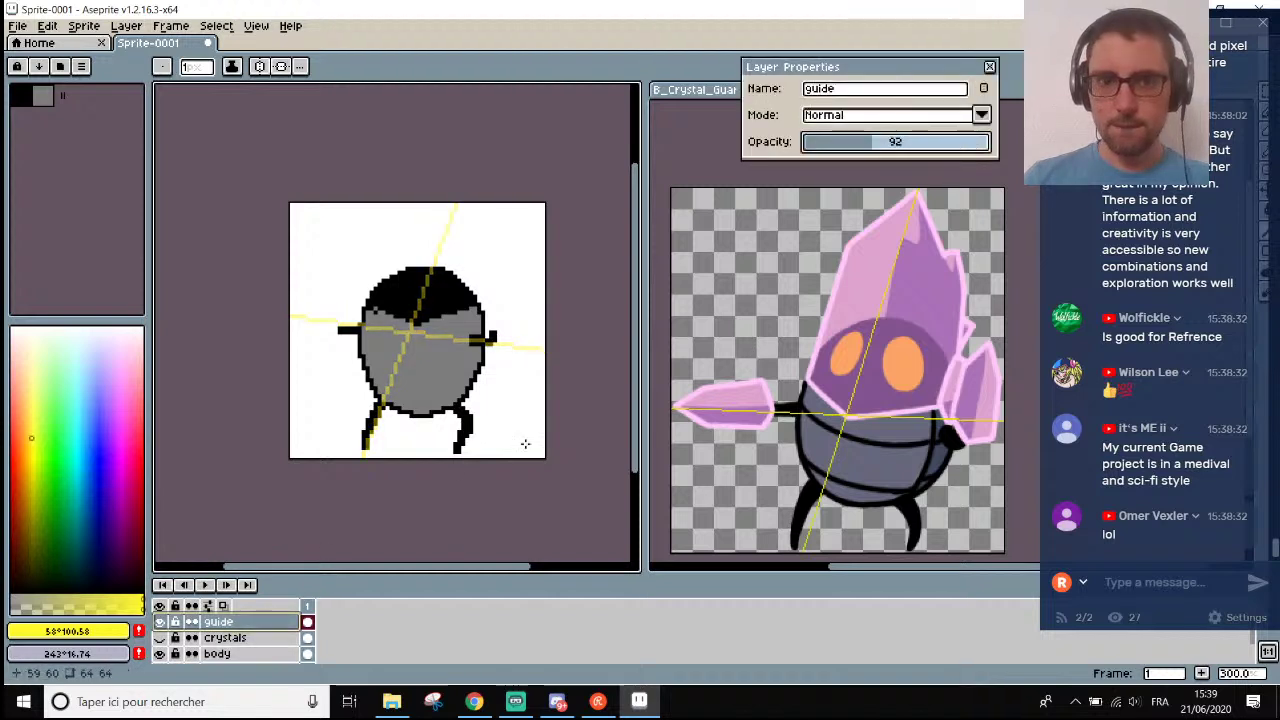
On the body layer, draw a lower black V-shaped edge meeting the guides' intersection and fill the grey gap above it black.
{"action": "left_click", "coordinate": [228, 655]}
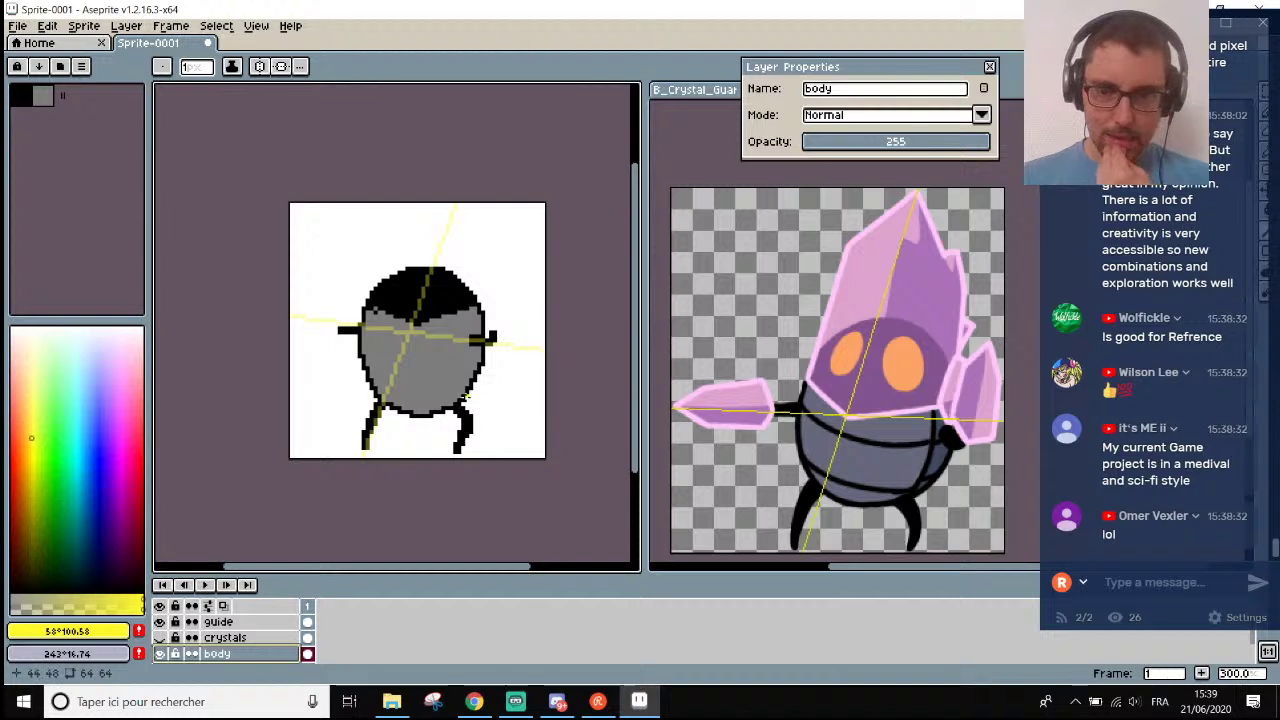
{"action": "scroll", "coordinate": [434, 413], "scroll_direction": "up", "scroll_amount": 2}
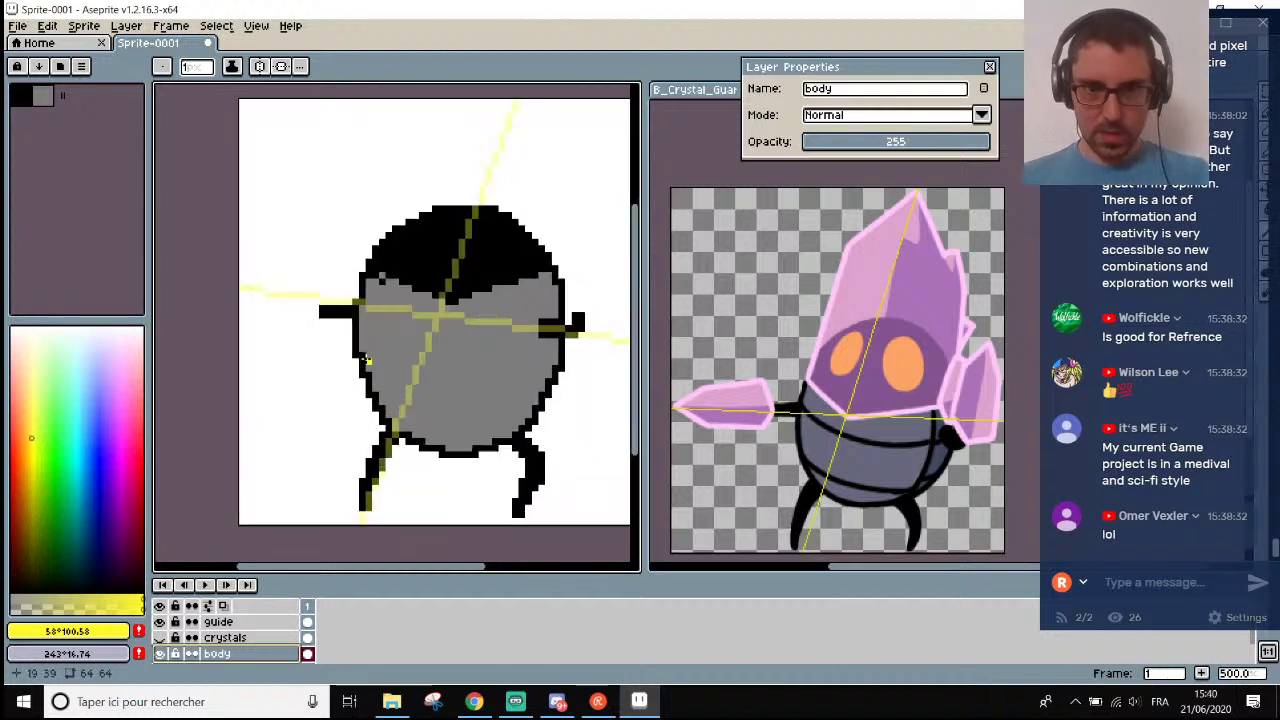
{"action": "scroll", "coordinate": [385, 350], "scroll_direction": "up", "scroll_amount": 1}
{"action": "key", "text": "i"}
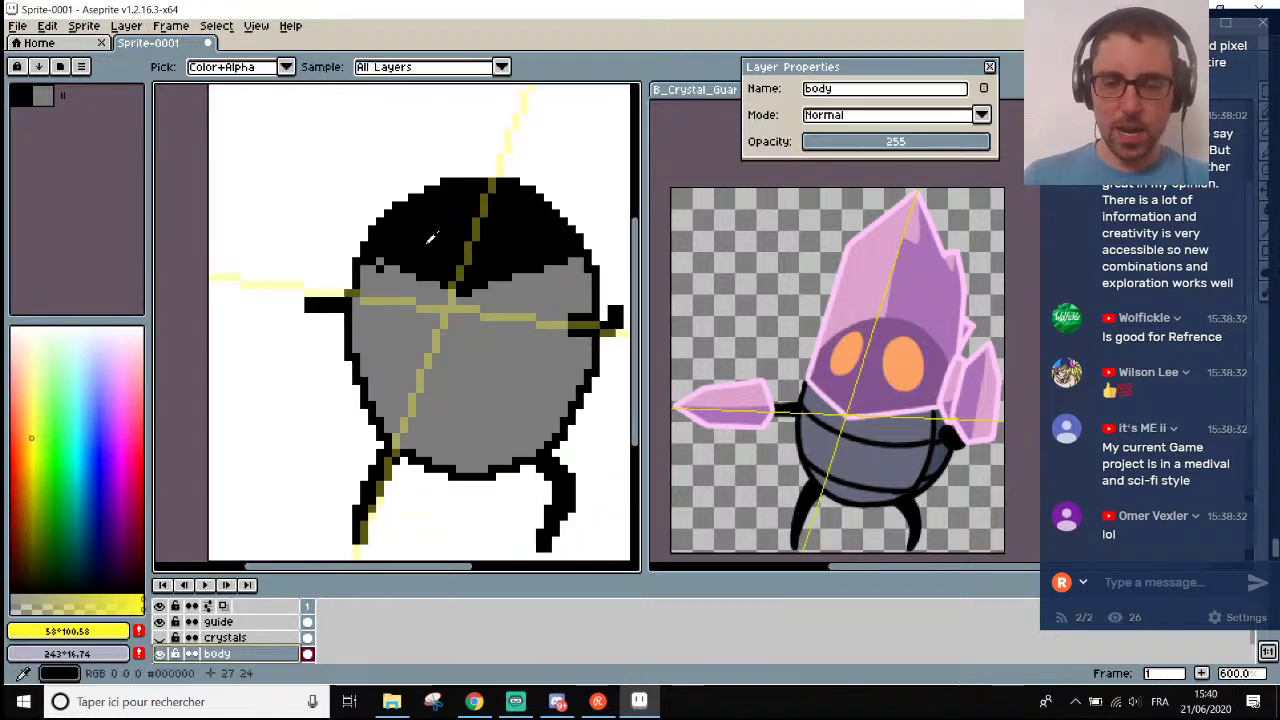
{"action": "left_click", "coordinate": [434, 244]}
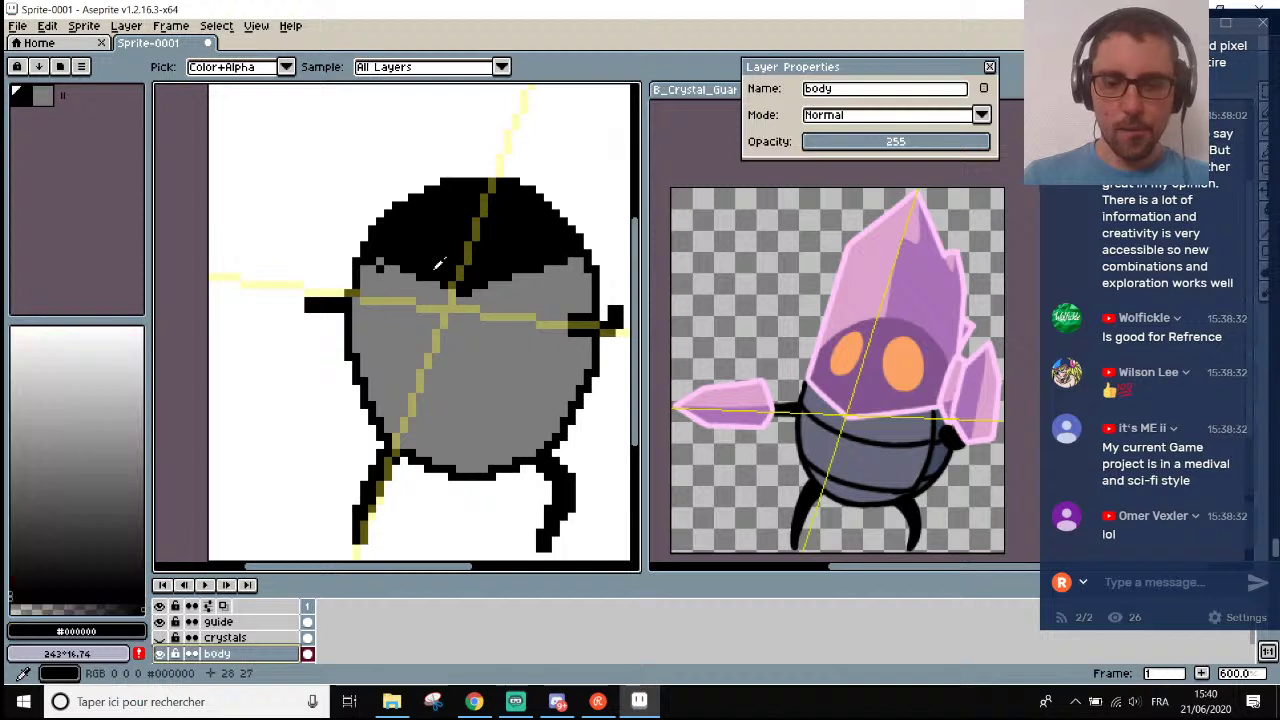
{"action": "key", "text": "b"}
{"action": "mouse_move", "coordinate": [372, 263]}
{"action": "left_mouse_down"}
{"action": "mouse_move", "coordinate": [448, 316]}
{"action": "mouse_move", "coordinate": [573, 270]}
{"action": "left_mouse_up"}
{"action": "key", "text": "l"}
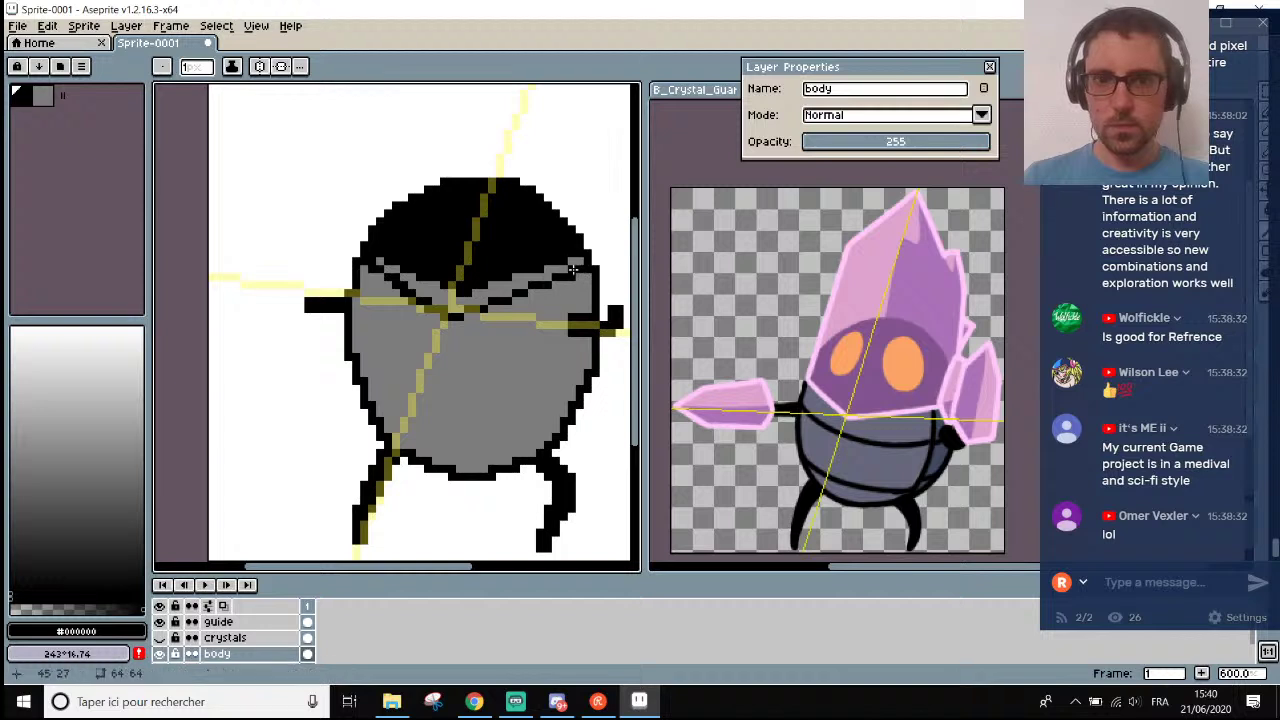
{"action": "key", "text": "g"}
{"action": "left_click", "coordinate": [414, 279]}
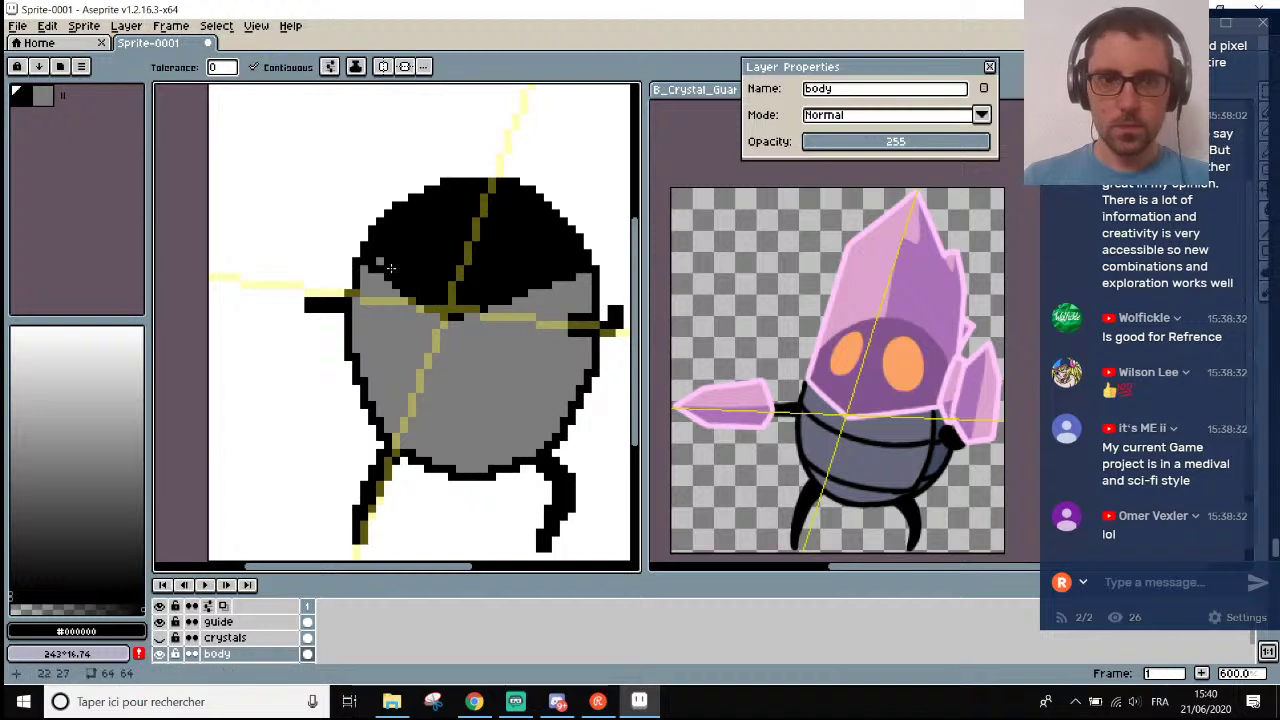
Select the robot body and legs on the body layer, move them down one pixel, and clear the selection.
{"action": "scroll", "coordinate": [390, 266], "scroll_direction": "down", "scroll_amount": 2}
{"action": "scroll", "coordinate": [400, 242], "scroll_direction": "up", "scroll_amount": 1}
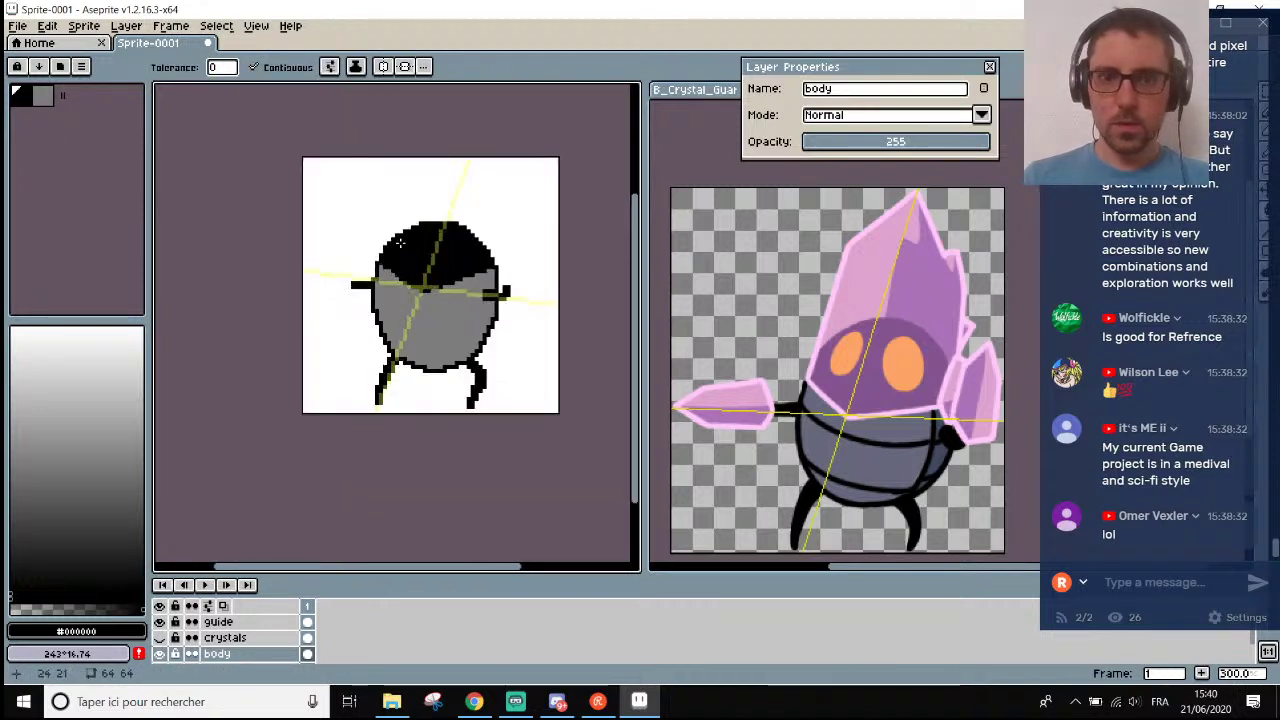
{"action": "scroll", "coordinate": [400, 242], "scroll_direction": "down", "scroll_amount": 1}
{"action": "scroll", "coordinate": [400, 242], "scroll_direction": "up", "scroll_amount": 1}
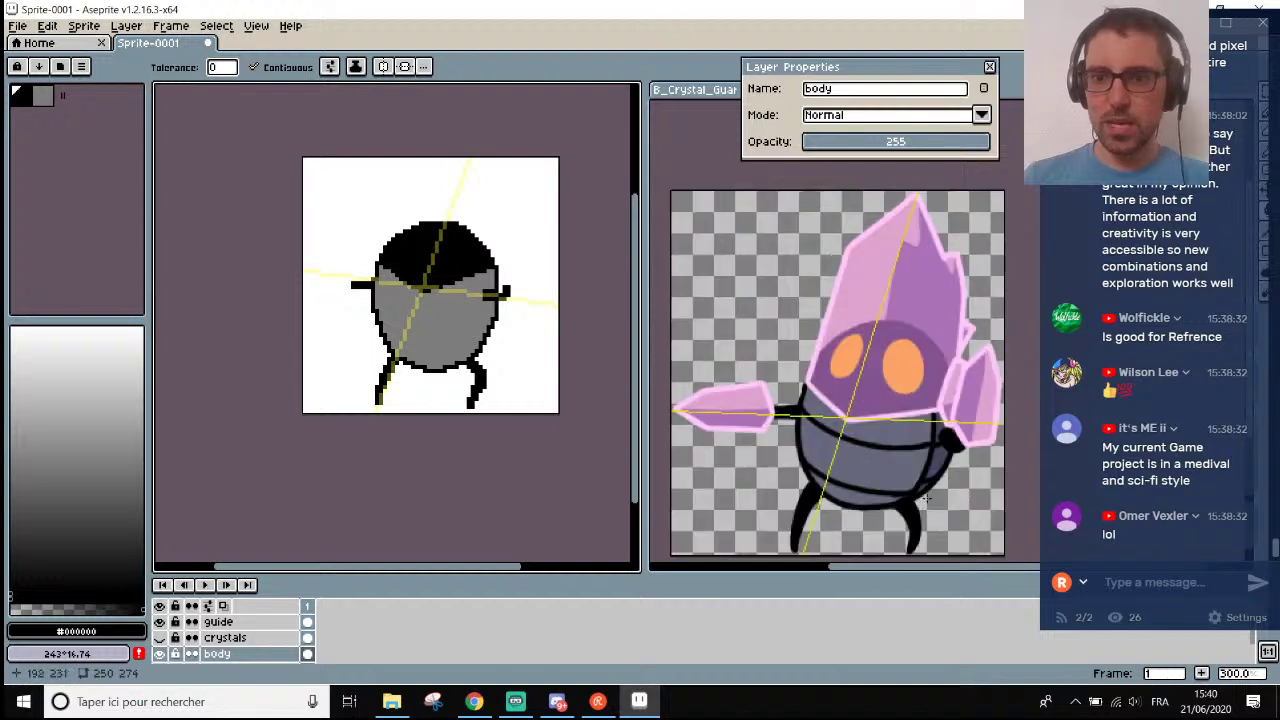
{"action": "key", "text": "m"}
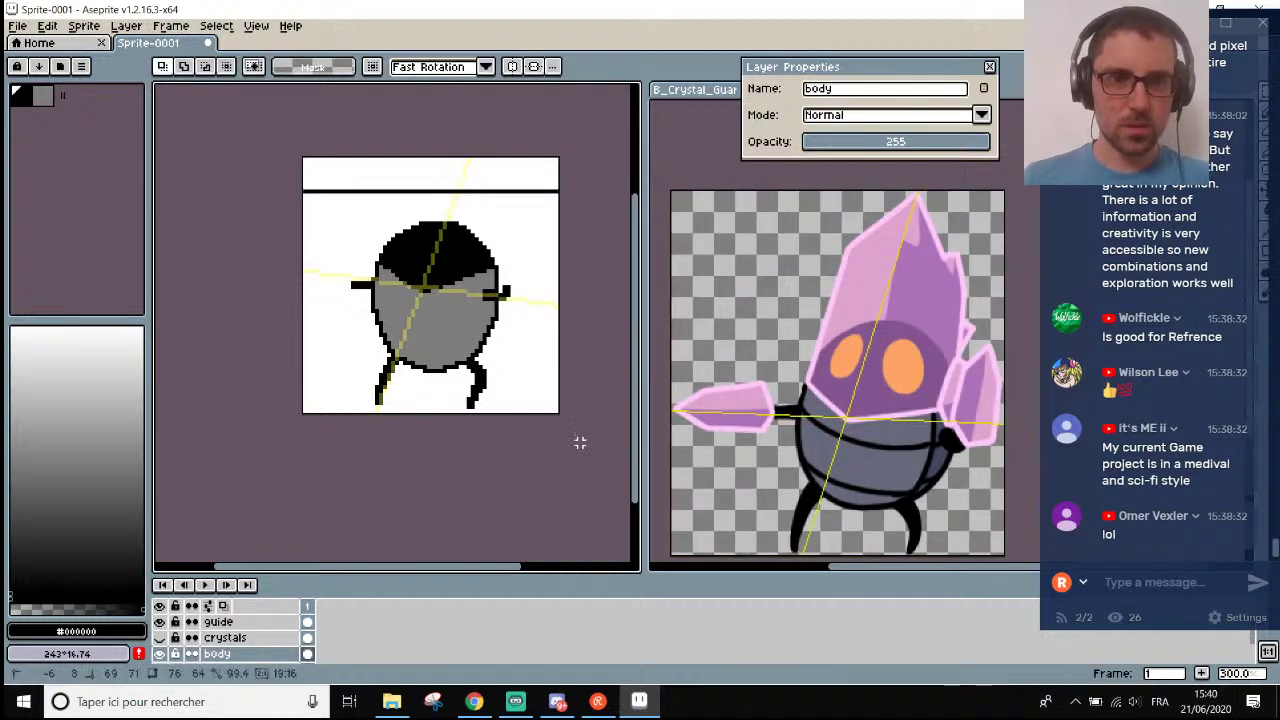
{"action": "key", "text": "Down"}
{"action": "key", "text": "Down"}
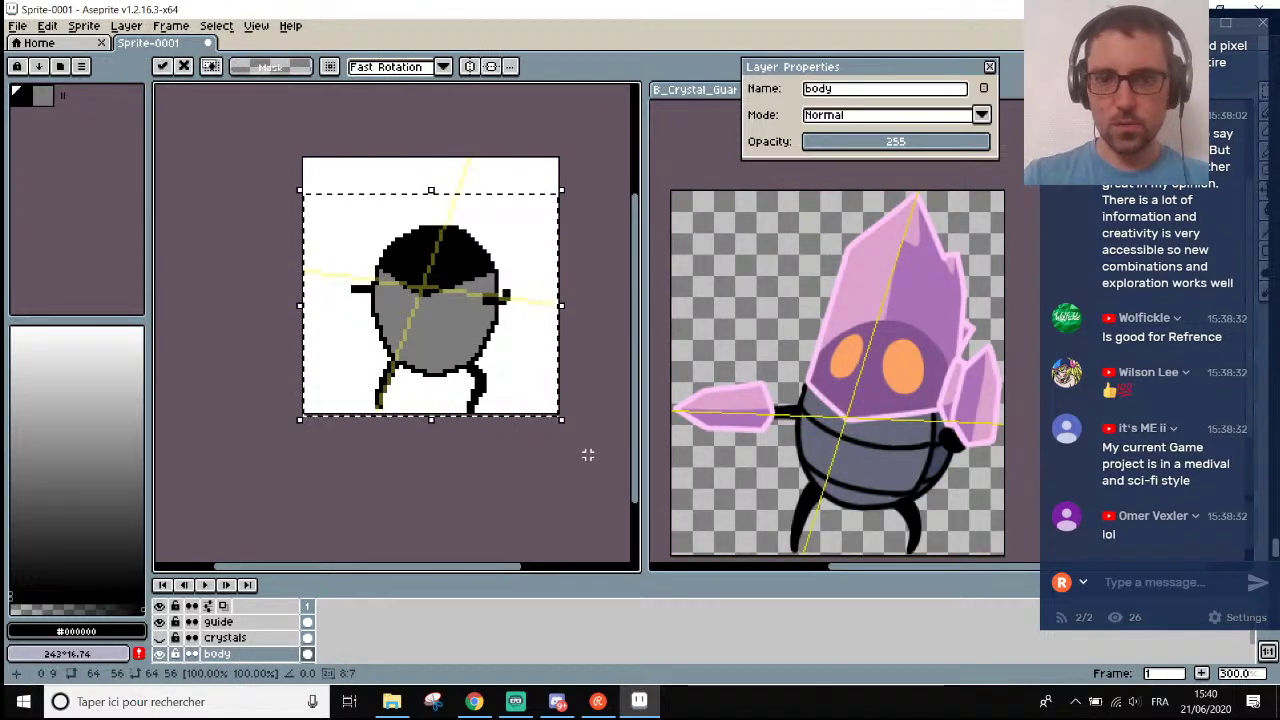
{"action": "key", "text": "ctrl+d"}
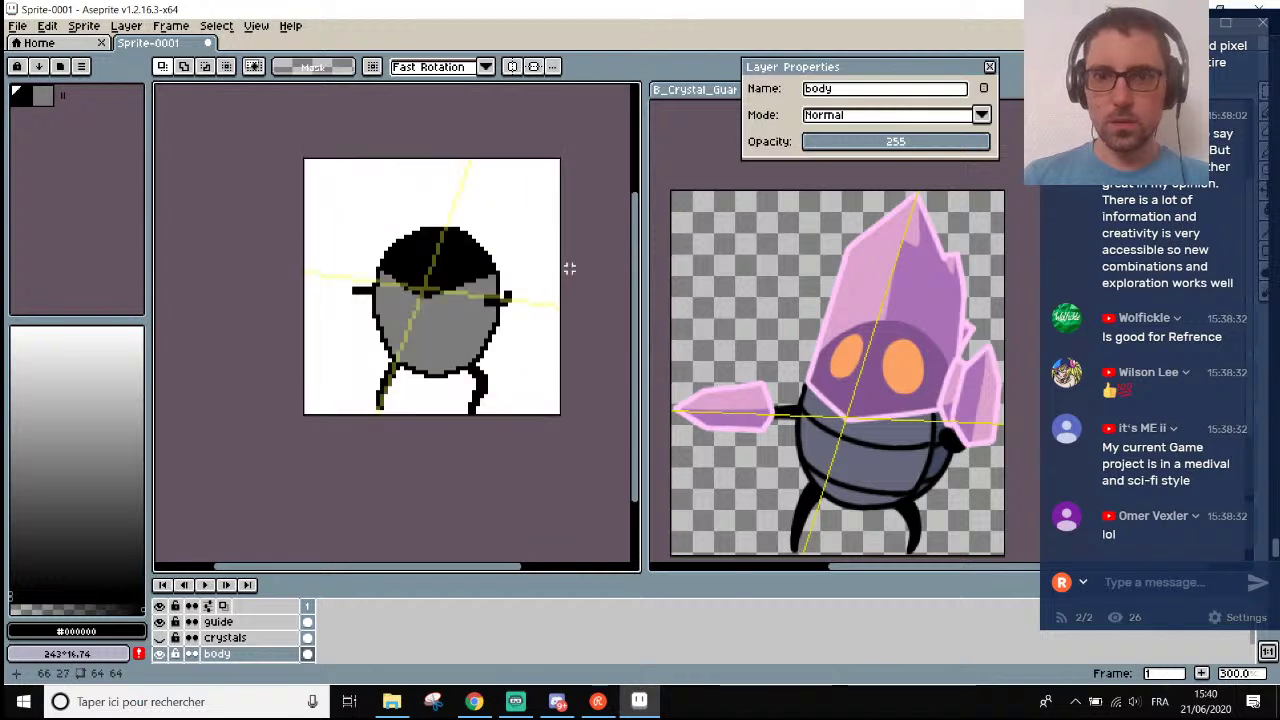
Show the crystals layer, make it the active layer, and sample the old crystal's pink as the drawing colour.
{"action": "left_click", "coordinate": [159, 637]}
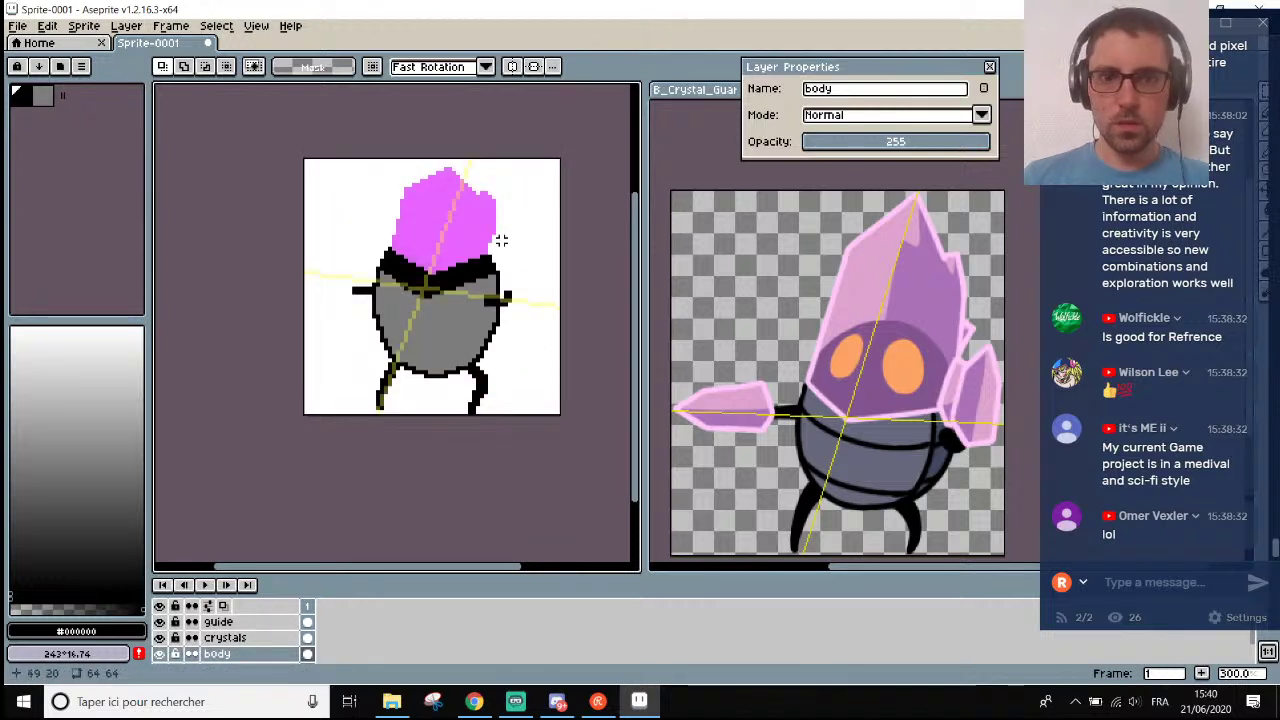
{"action": "left_click", "coordinate": [230, 637]}
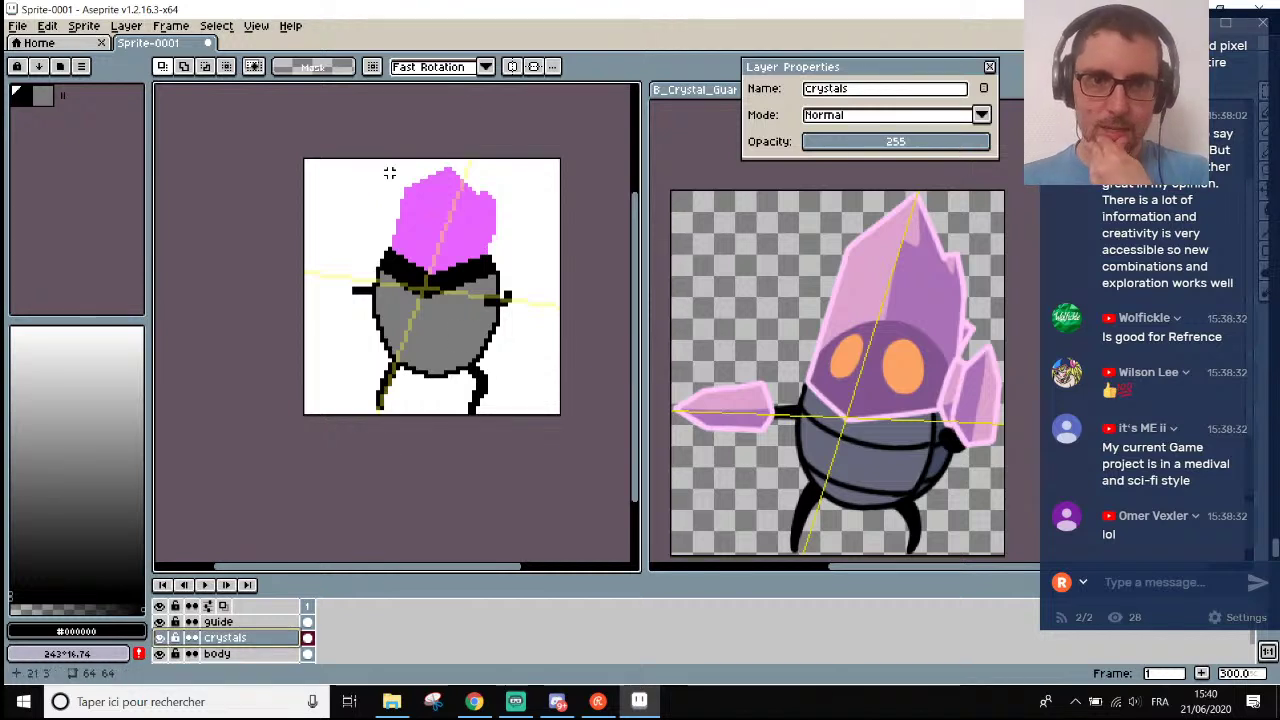
{"action": "scroll", "coordinate": [449, 129], "scroll_direction": "up", "scroll_amount": 1}
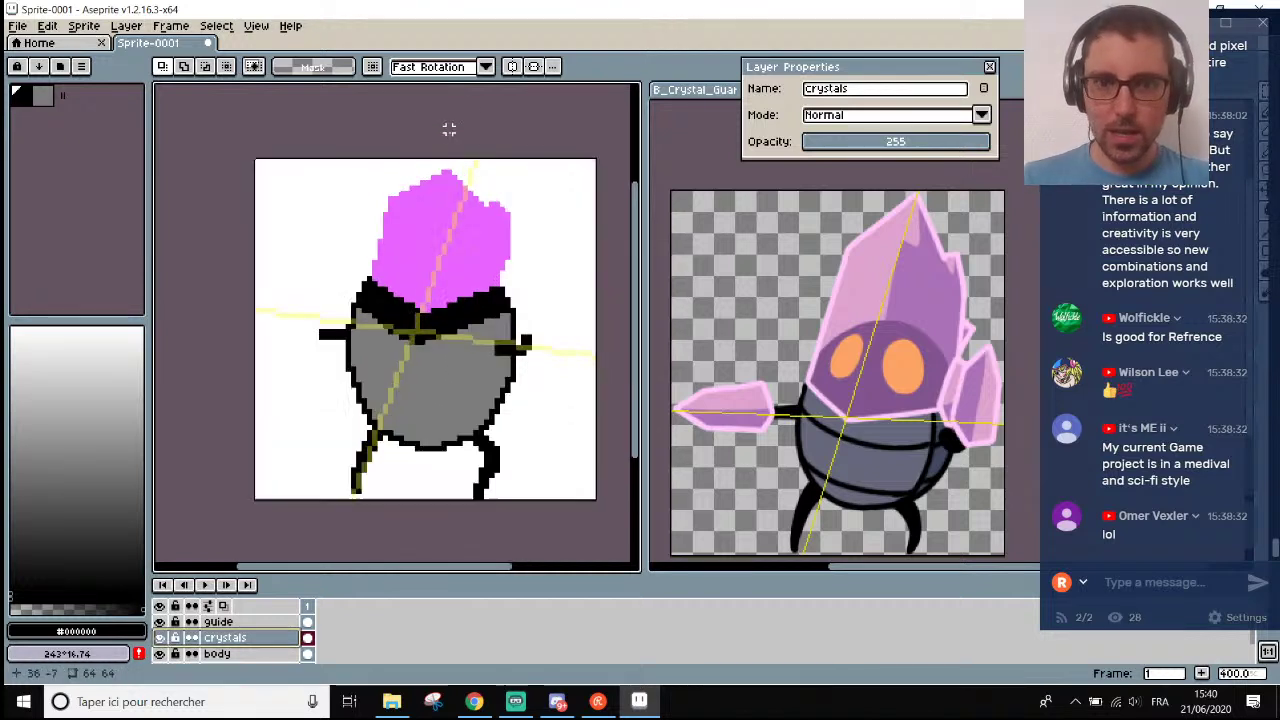
{"action": "scroll", "coordinate": [428, 190], "scroll_direction": "up", "scroll_amount": 1}
{"action": "left_click_drag", "start_coordinate": [333, 167], "coordinate": [573, 374]}
{"action": "left_click", "coordinate": [593, 254]}
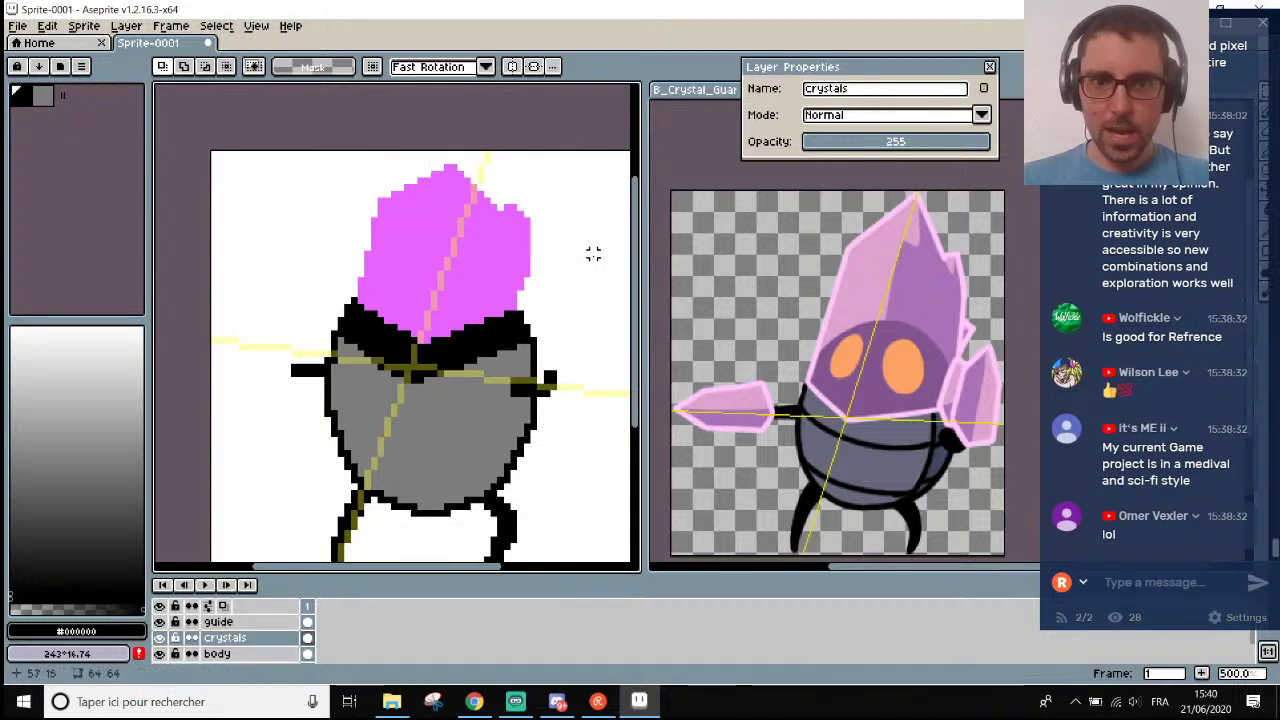
{"action": "key", "text": "i"}
{"action": "left_click", "coordinate": [443, 314]}
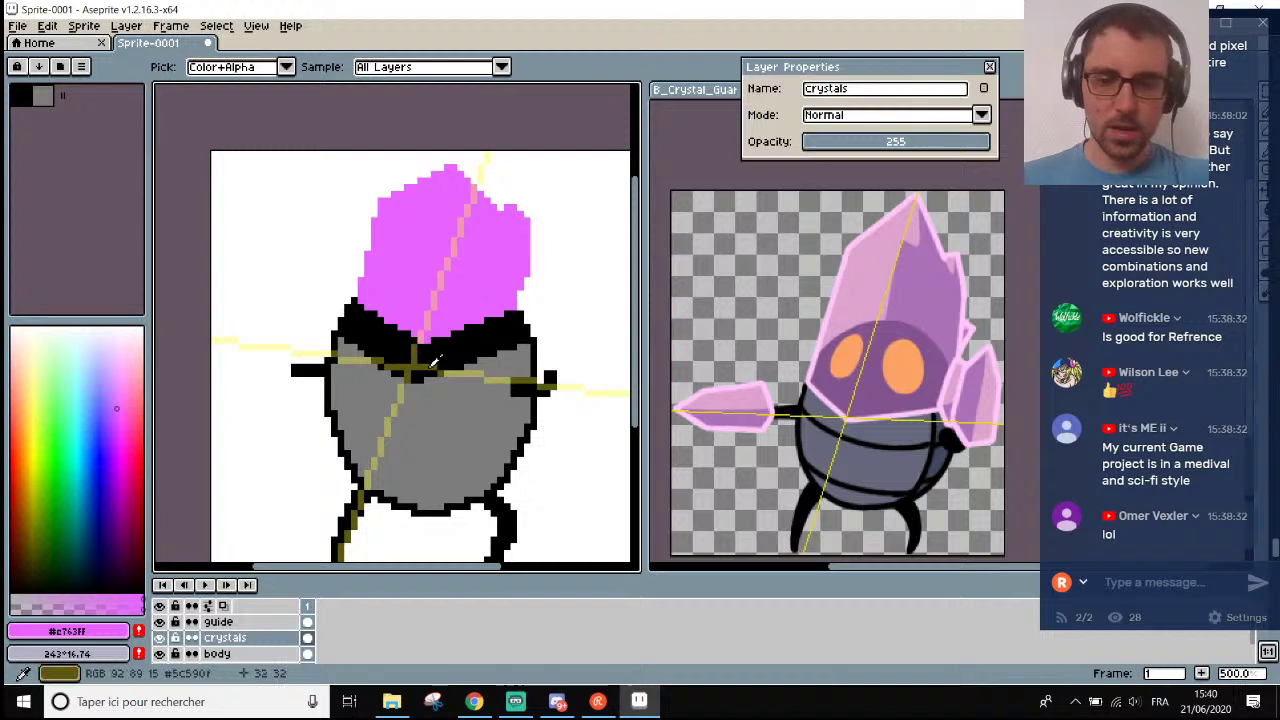
{"action": "key", "text": "b"}
{"action": "left_click_drag", "start_coordinate": [479, 189], "coordinate": [491, 157]}
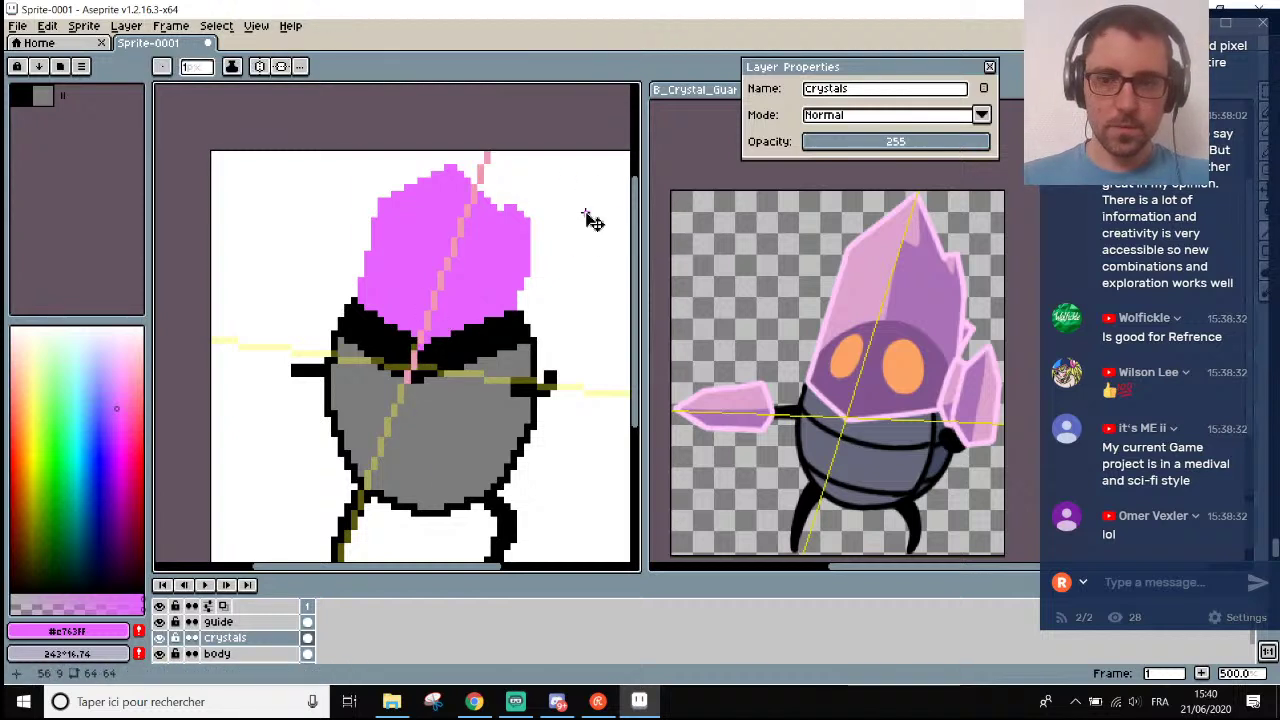
{"action": "key", "text": "ctrl+z"}
Delete the old pink crystal shape and its leftover pixels around the guides' intersection from the crystals layer.
{"action": "key", "text": "m"}
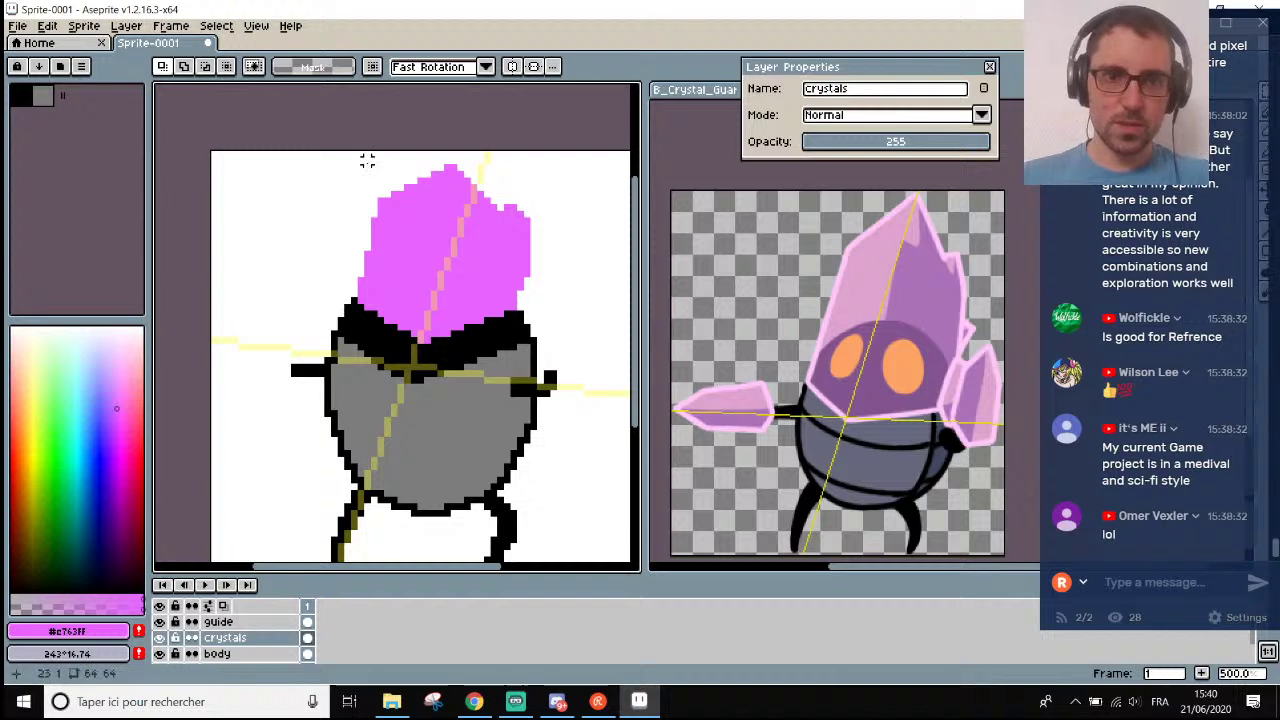
{"action": "left_click_drag", "start_coordinate": [367, 160], "coordinate": [542, 329]}
{"action": "key", "text": "Delete"}
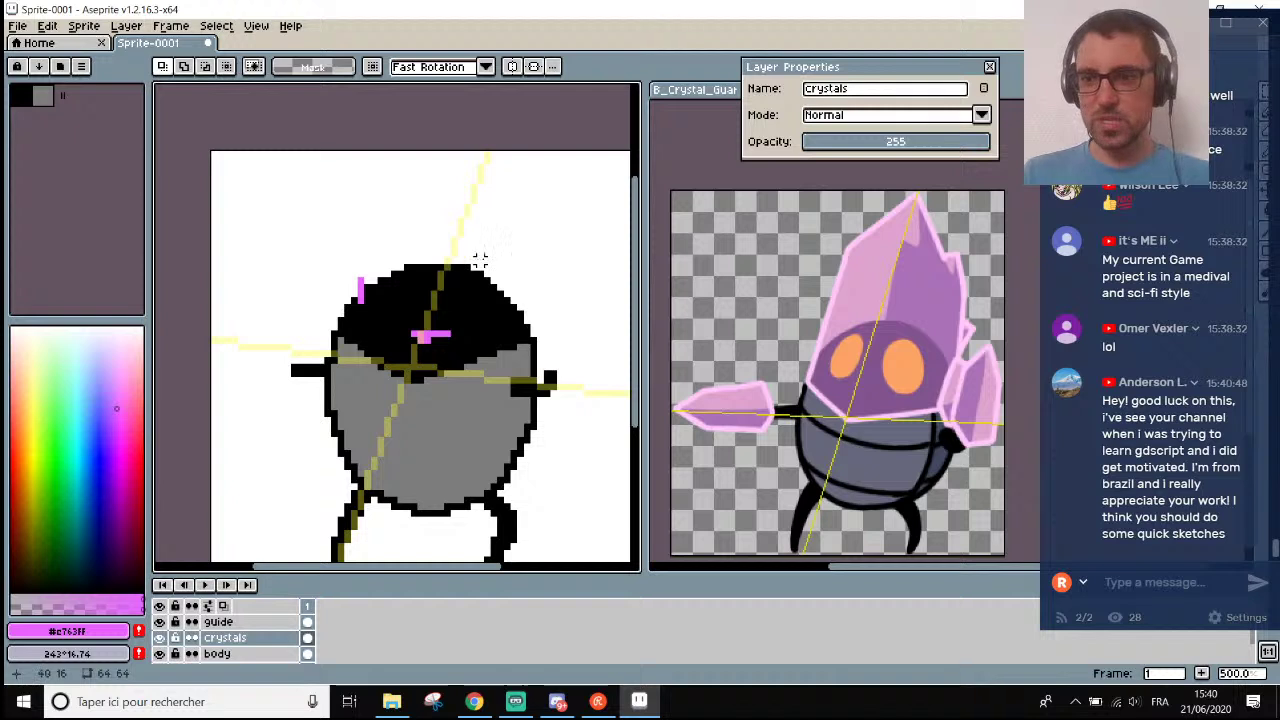
{"action": "scroll", "coordinate": [423, 286], "scroll_direction": "up", "scroll_amount": 2}
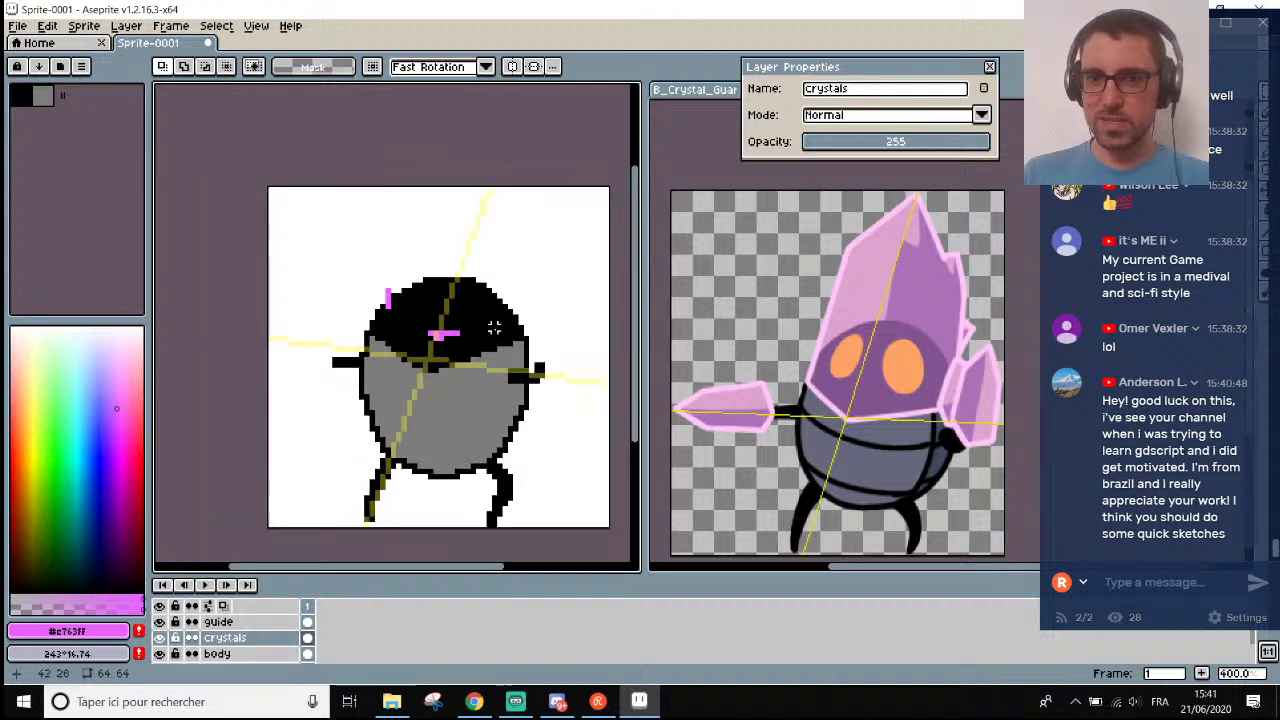
{"action": "scroll", "coordinate": [439, 303], "scroll_direction": "up", "scroll_amount": 1}
{"action": "left_click_drag", "start_coordinate": [364, 316], "coordinate": [486, 360]}
{"action": "key", "text": "Delete"}
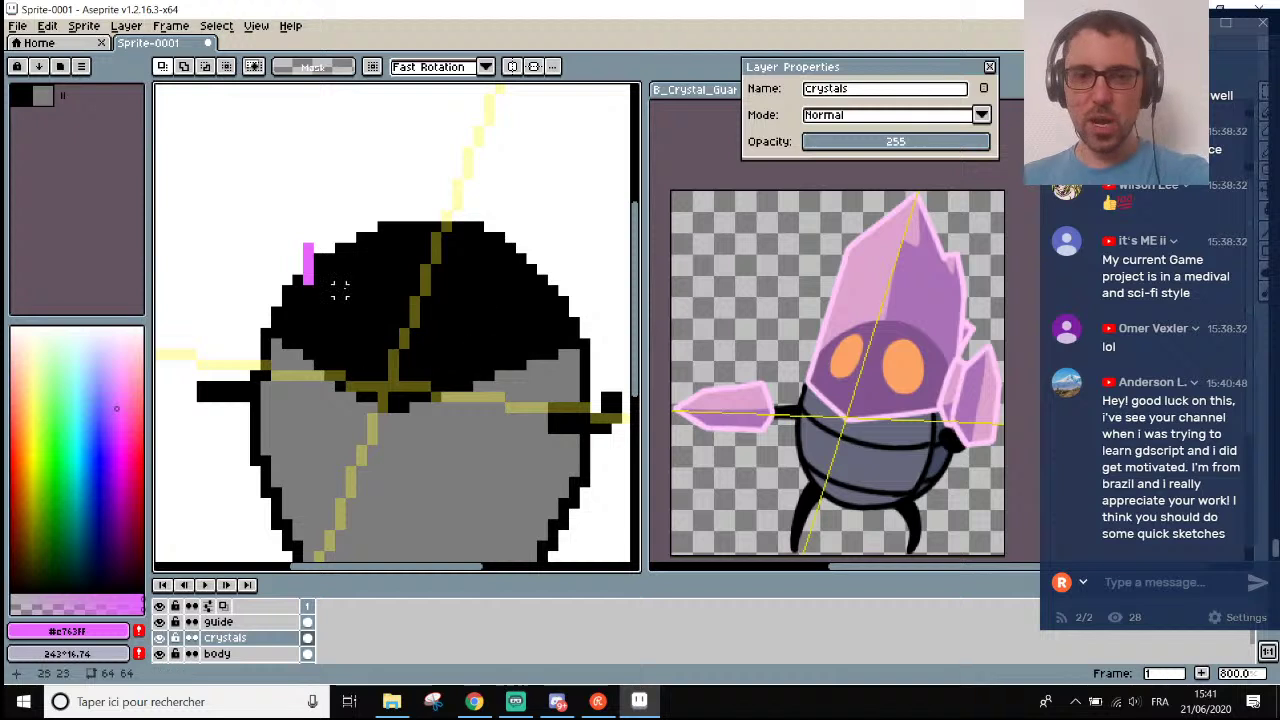
{"action": "left_click_drag", "start_coordinate": [335, 290], "coordinate": [268, 218]}
{"action": "key", "text": "Delete"}
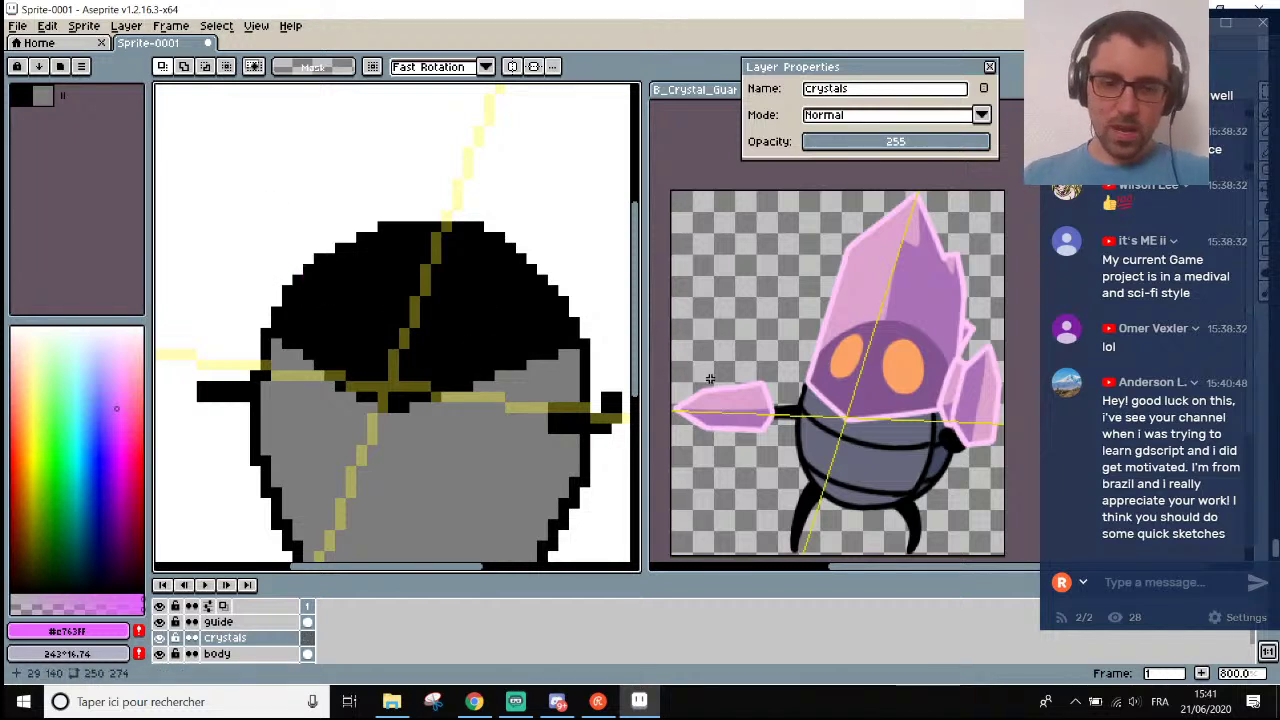
{"action": "key", "text": "v"}
{"action": "key", "text": "ctrl+z"}
{"action": "key", "text": "i"}
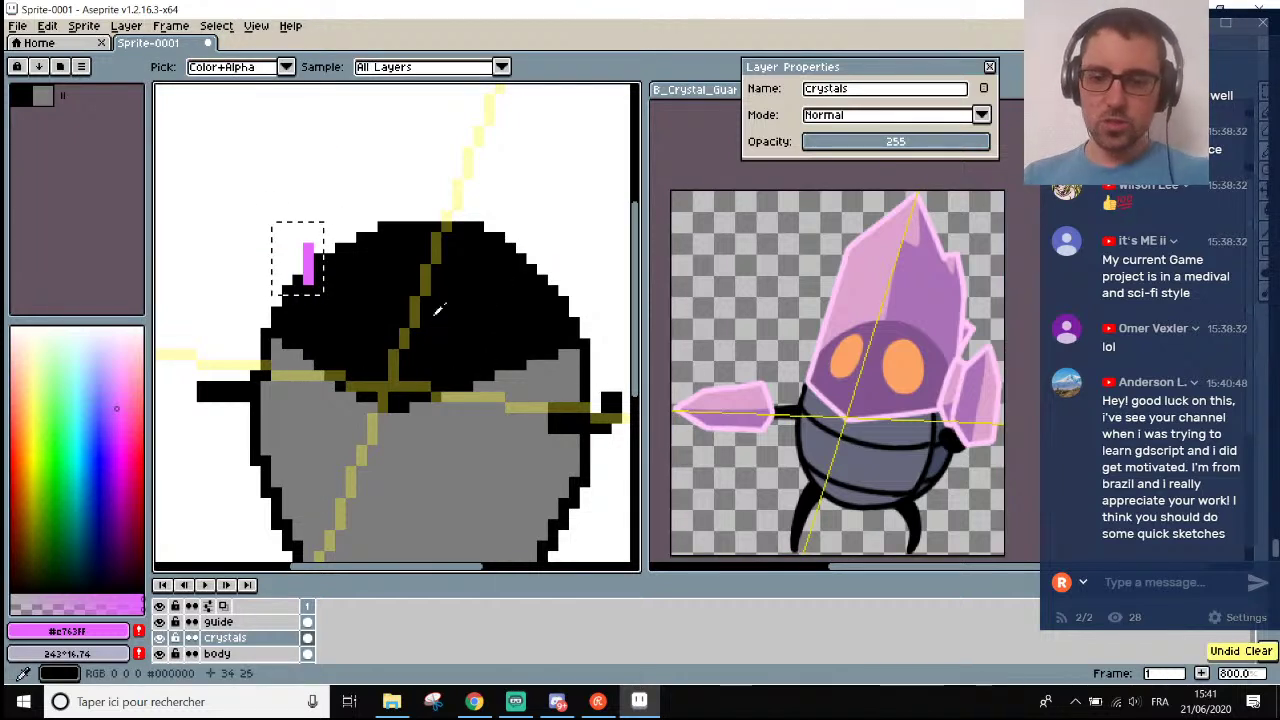
{"action": "key", "text": "m"}
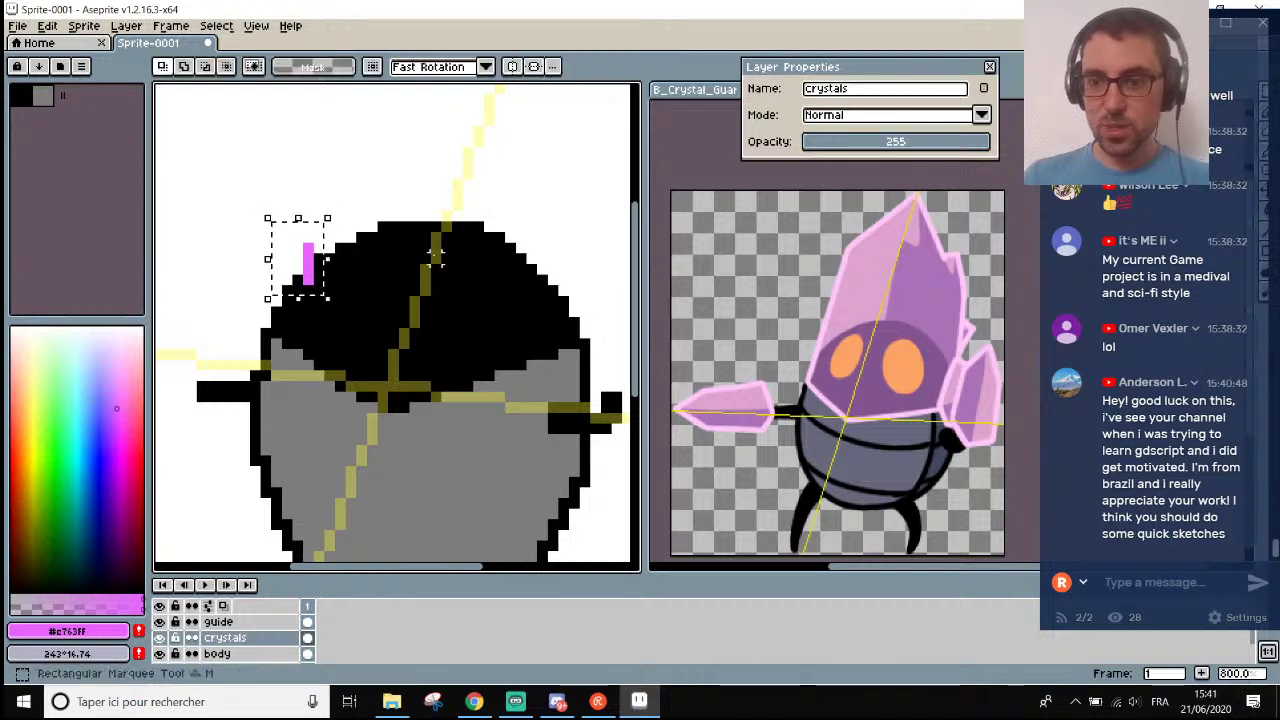
{"action": "left_click", "coordinate": [466, 310]}
Draw a straight pink line along the steep guide from the V's lower tip to the canvas top, and hide the guide layer.
{"action": "key", "text": "l"}
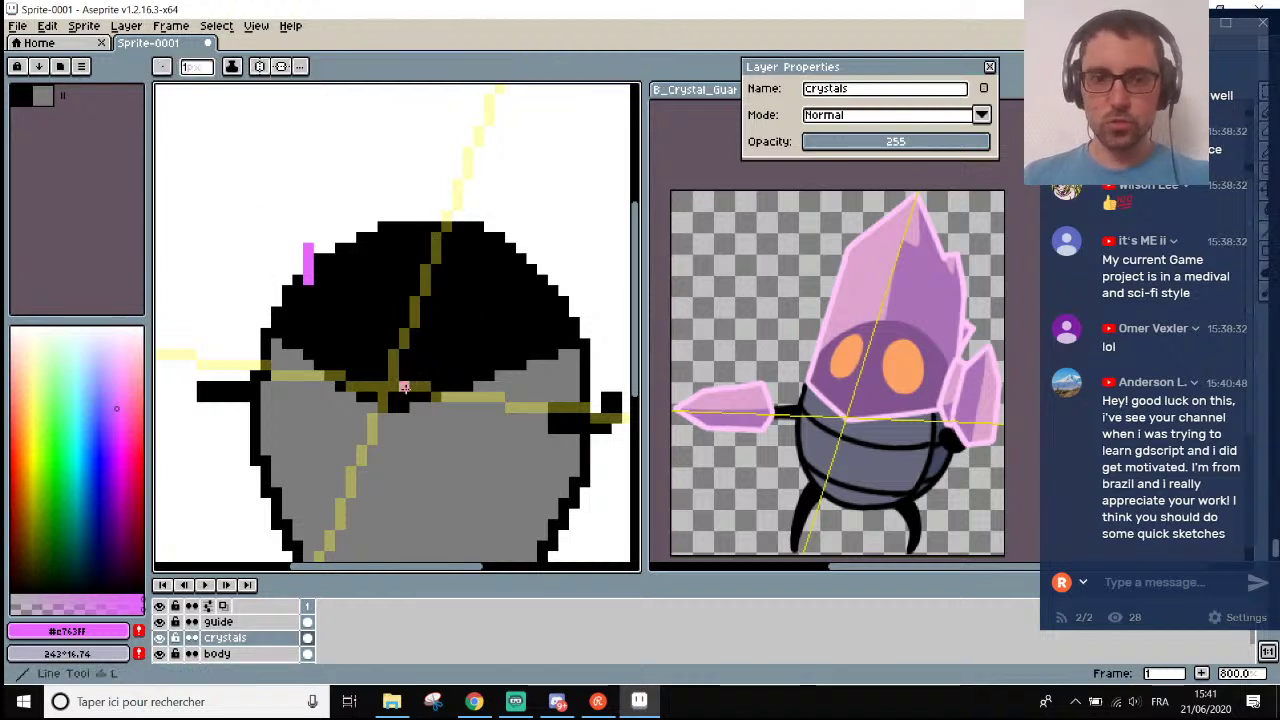
{"action": "left_click_drag", "start_coordinate": [388, 406], "coordinate": [511, 118]}
{"action": "scroll", "coordinate": [426, 418], "scroll_direction": "down", "scroll_amount": 1}
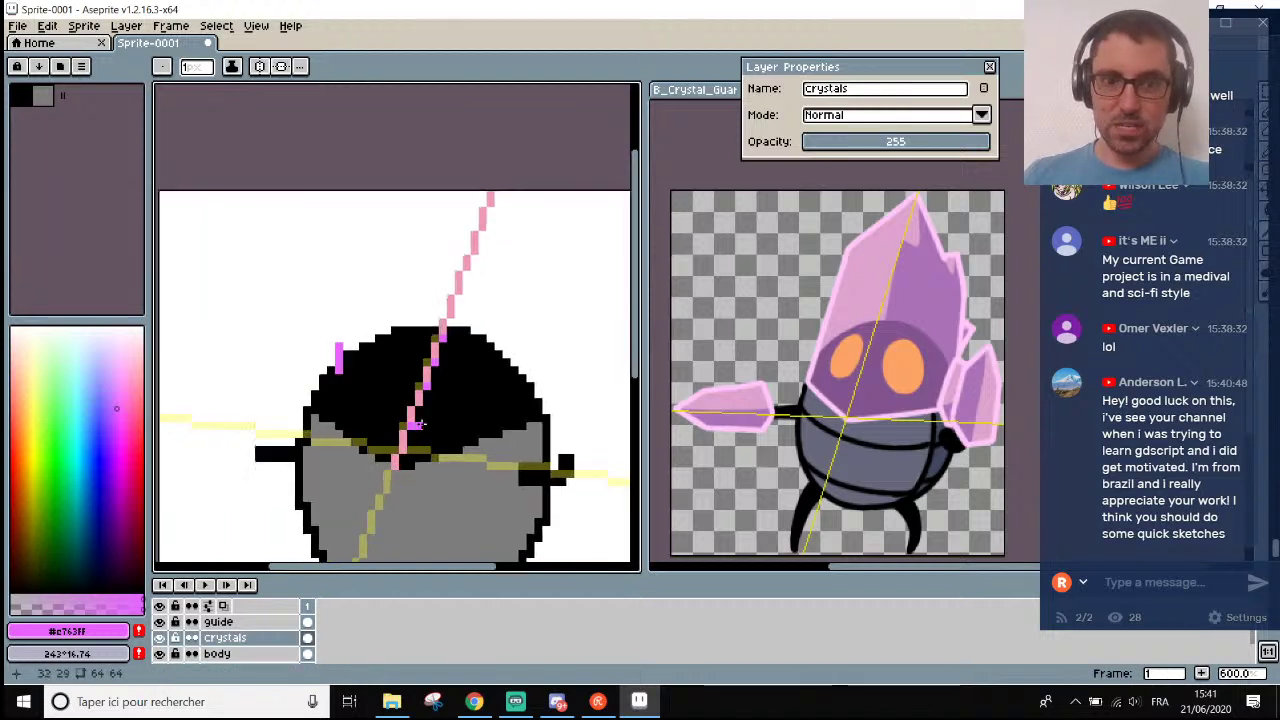
{"action": "scroll", "coordinate": [398, 447], "scroll_direction": "up", "scroll_amount": 3}
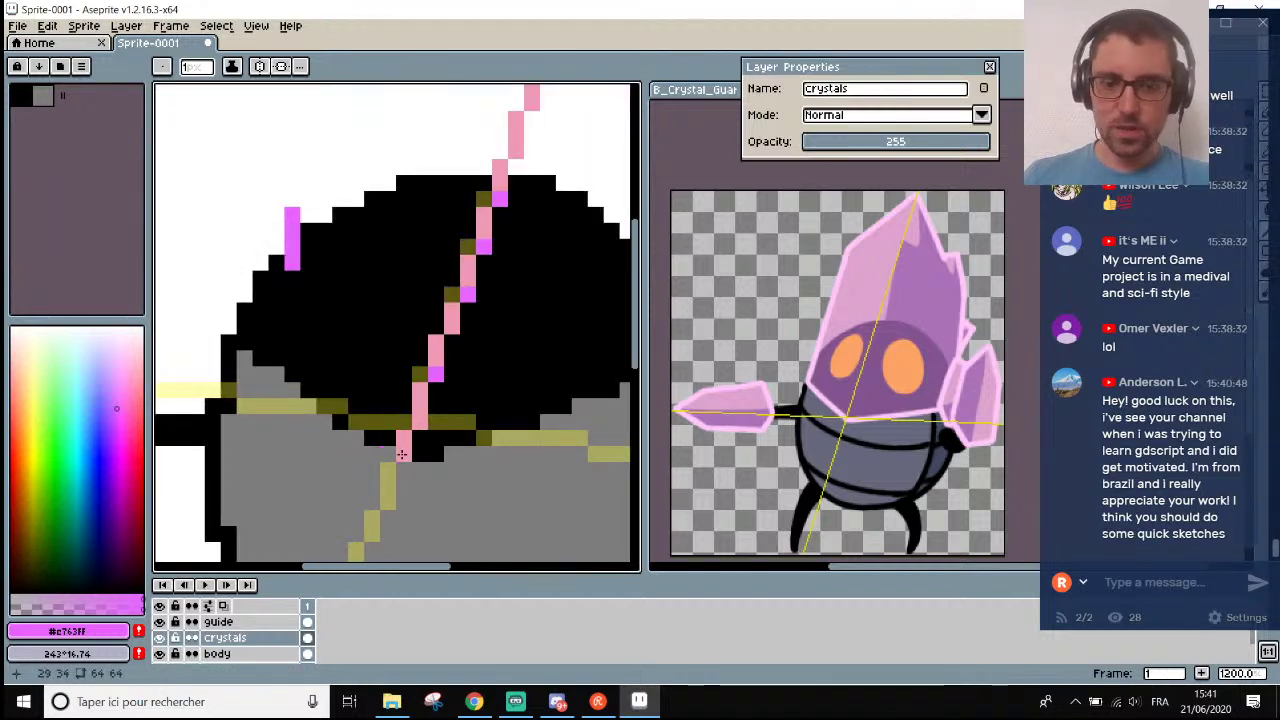
{"action": "left_click", "coordinate": [159, 621]}
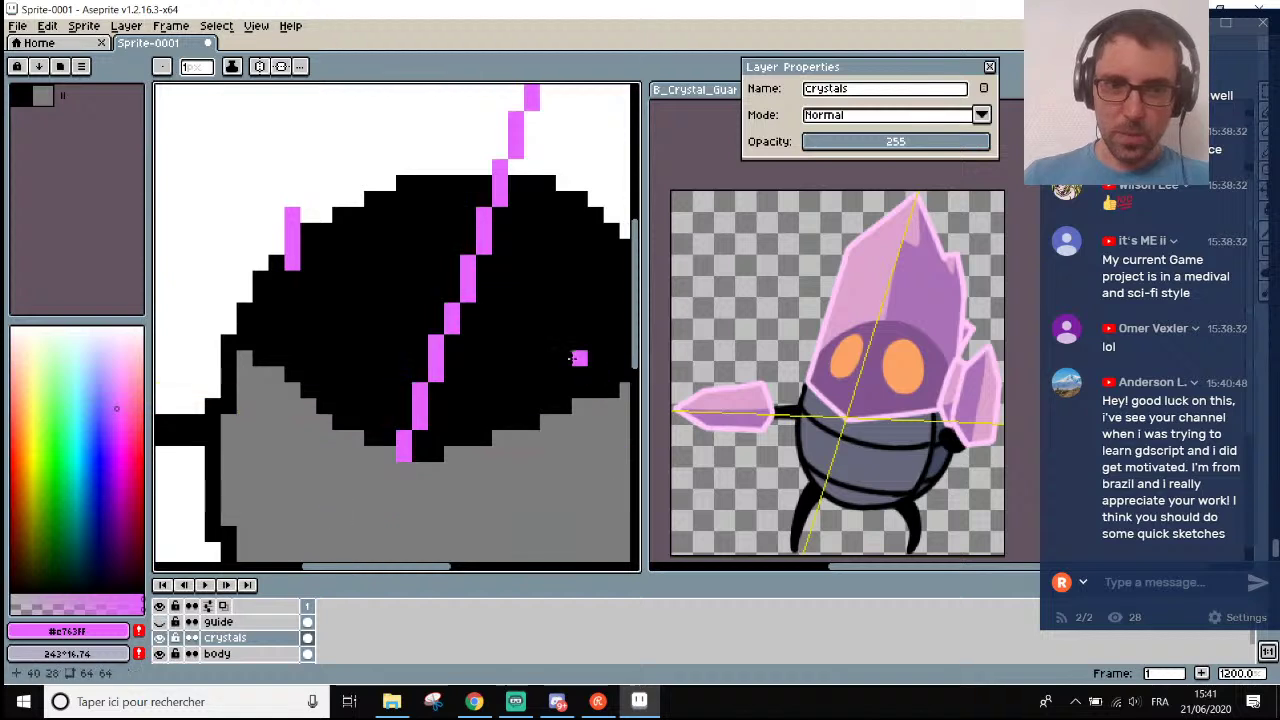
Draw two pink lines from the V's lower tip to the body's left and right edges to form the crystal's base.
{"action": "scroll", "coordinate": [573, 357], "scroll_direction": "down", "scroll_amount": 5}
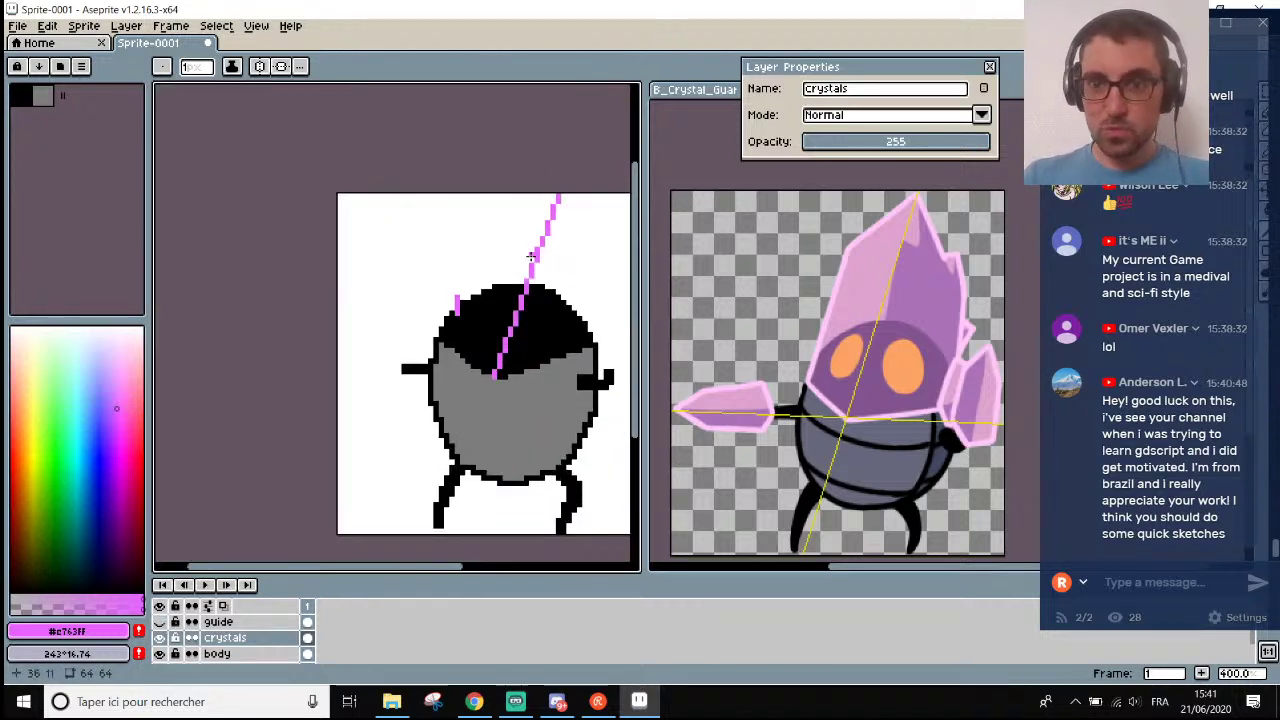
{"action": "scroll", "coordinate": [498, 357], "scroll_direction": "up", "scroll_amount": 4}
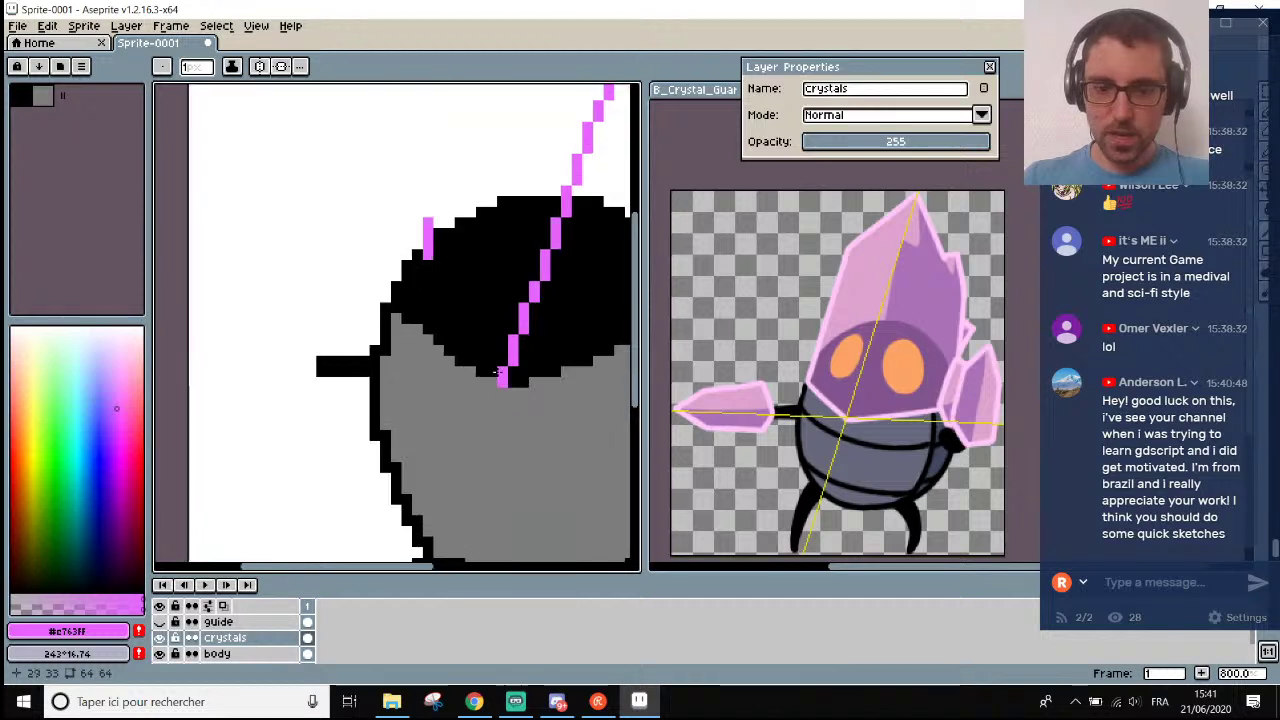
{"action": "mouse_move", "coordinate": [505, 383]}
{"action": "left_mouse_down"}
{"action": "mouse_move", "coordinate": [370, 287]}
{"action": "mouse_move", "coordinate": [346, 246]}
{"action": "left_mouse_up"}
{"action": "scroll", "coordinate": [346, 246], "scroll_direction": "down", "scroll_amount": 3}
{"action": "scroll", "coordinate": [321, 339], "scroll_direction": "up", "scroll_amount": 2}
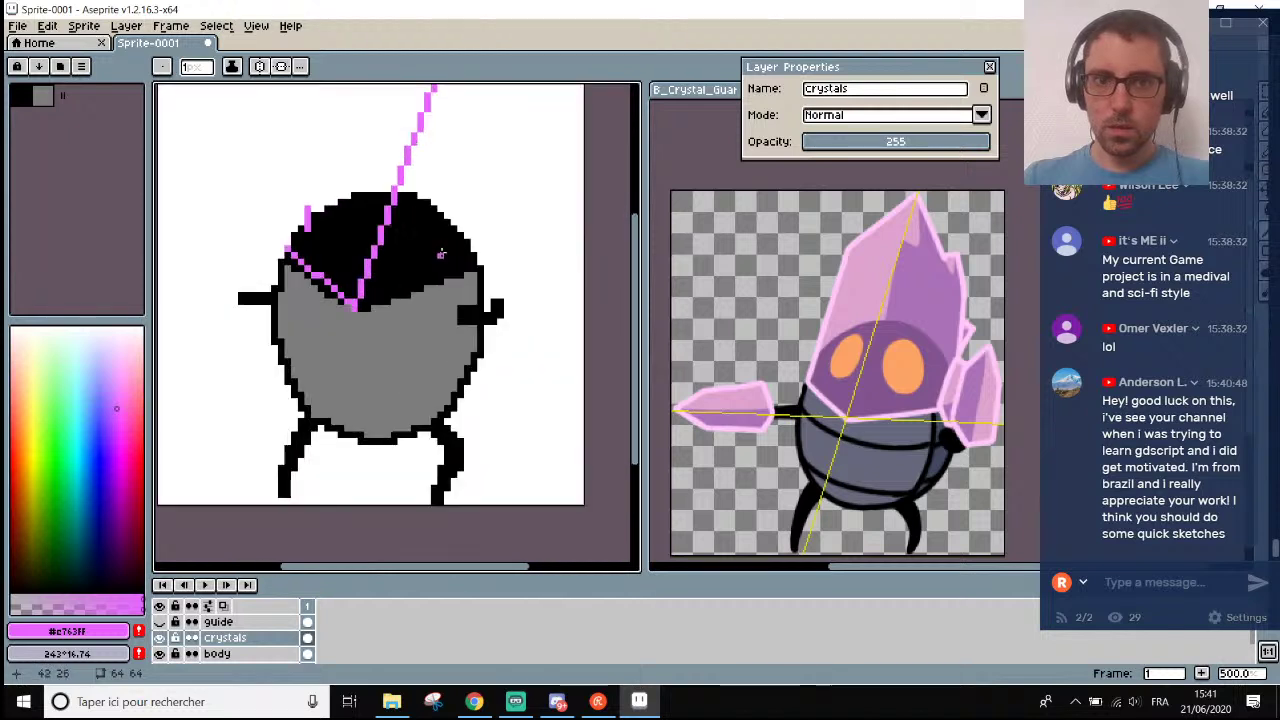
{"action": "left_click_drag", "start_coordinate": [313, 326], "coordinate": [493, 265]}
{"action": "scroll", "coordinate": [493, 265], "scroll_direction": "down", "scroll_amount": 3}
{"action": "scroll", "coordinate": [494, 255], "scroll_direction": "up", "scroll_amount": 1}
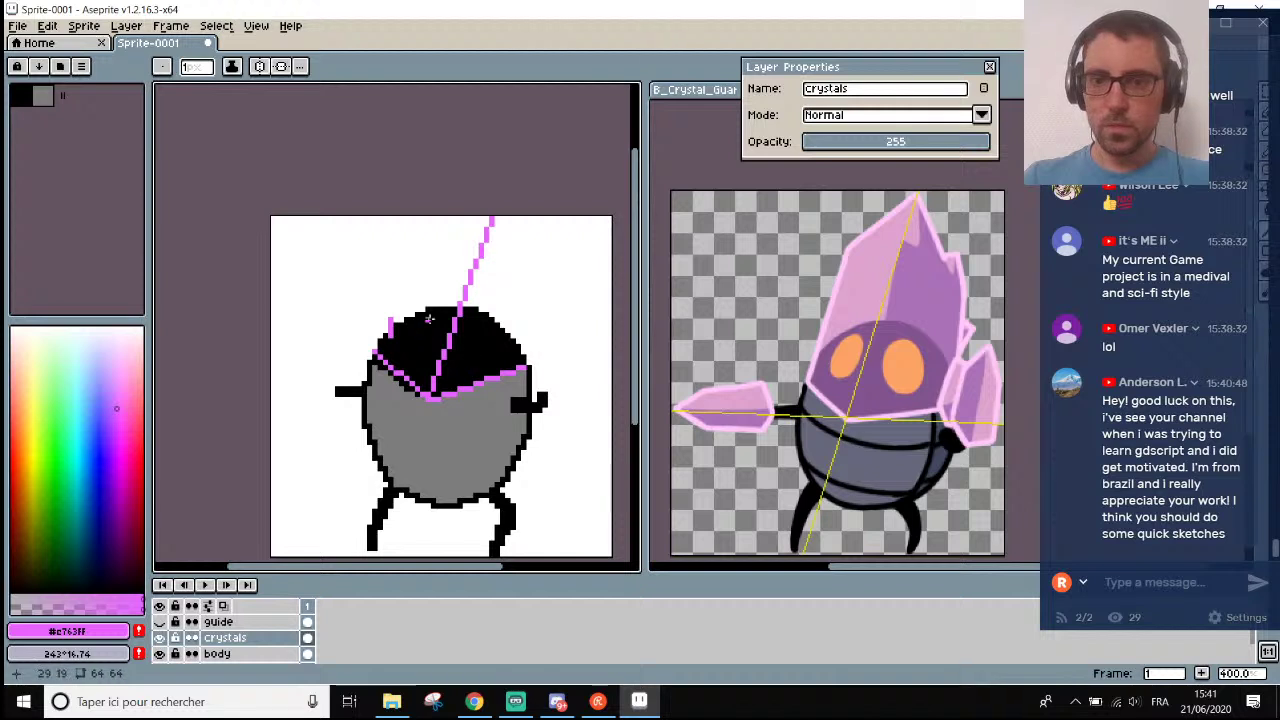
Erase the leftover pink stub at the upper left of the black head area.
{"action": "scroll", "coordinate": [391, 328], "scroll_direction": "up", "scroll_amount": 3}
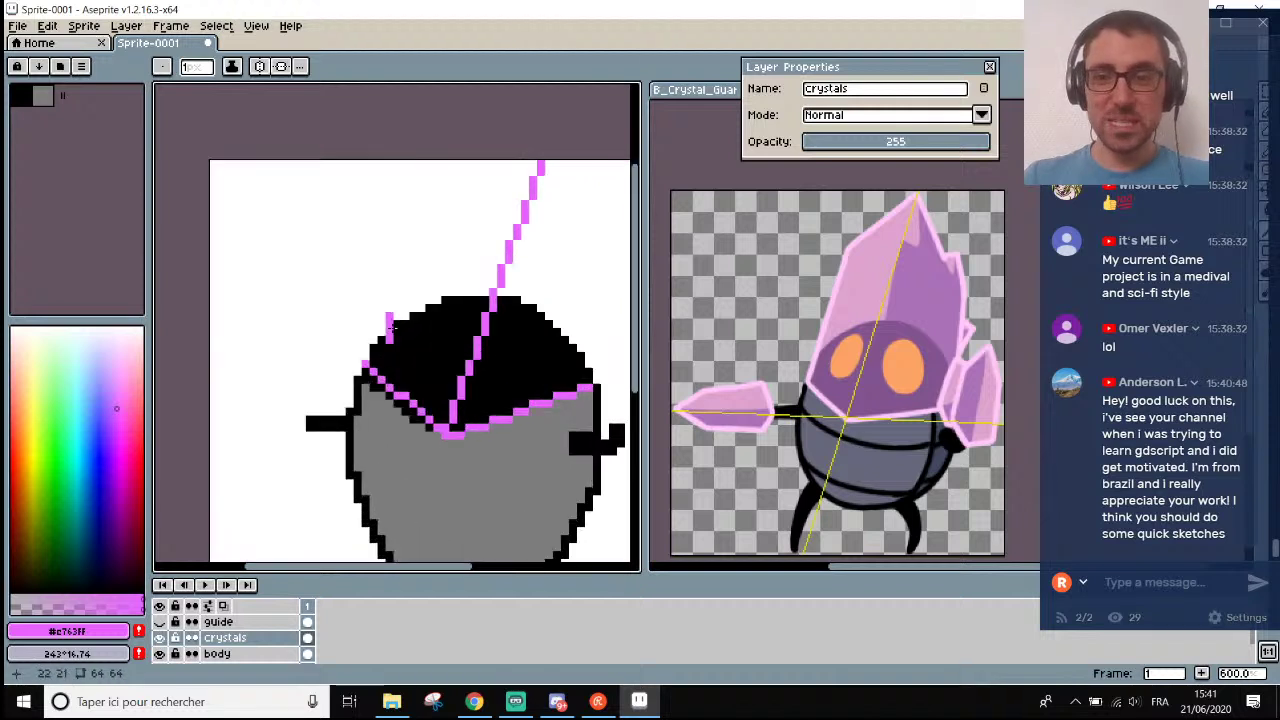
{"action": "scroll", "coordinate": [375, 352], "scroll_direction": "down", "scroll_amount": 3}
{"action": "scroll", "coordinate": [373, 357], "scroll_direction": "up", "scroll_amount": 1}
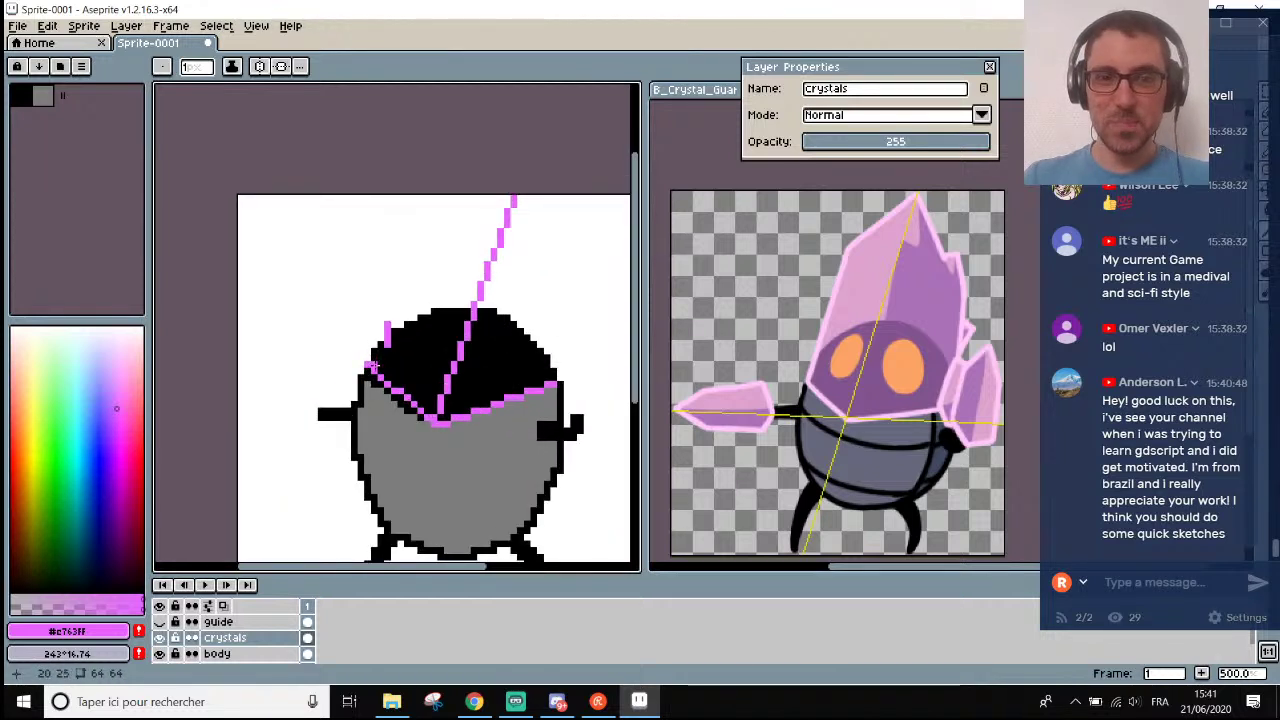
{"action": "mouse_move", "coordinate": [371, 366]}
{"action": "left_mouse_down"}
{"action": "mouse_move", "coordinate": [401, 239]}
{"action": "mouse_move", "coordinate": [409, 251]}
{"action": "left_mouse_up"}
{"action": "key", "text": "ctrl+z"}
{"action": "key", "text": "e"}
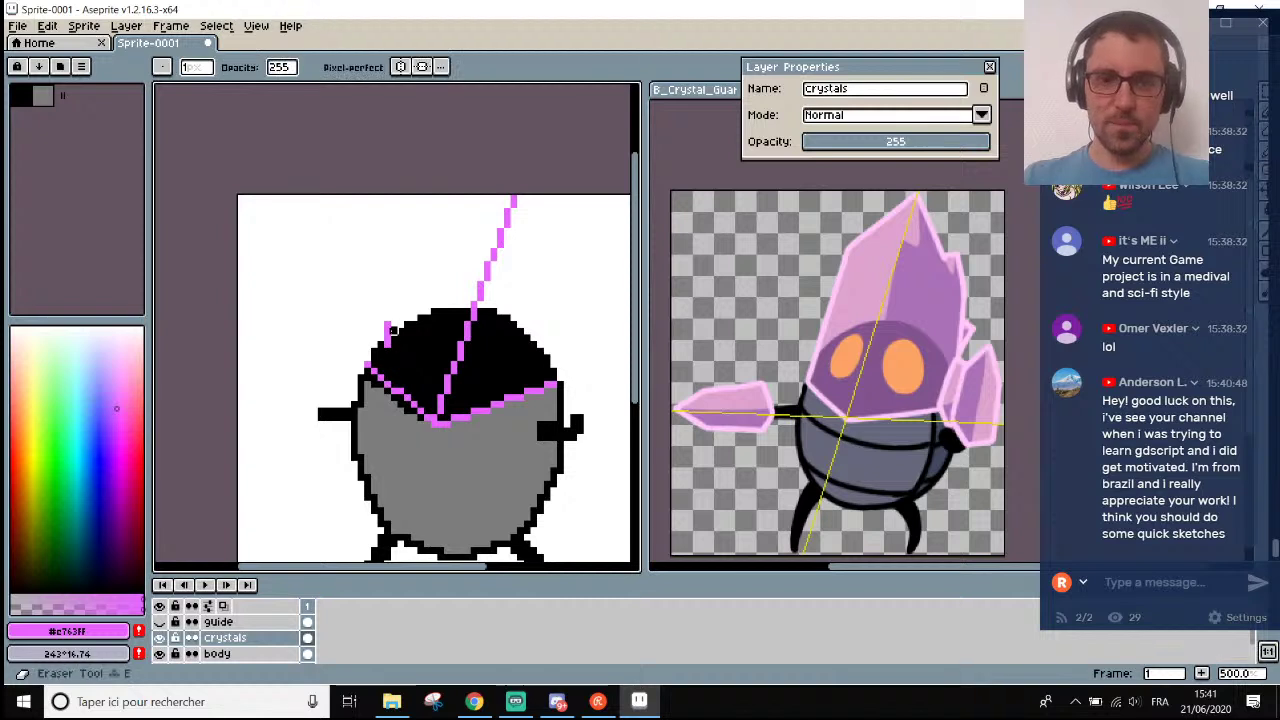
Outline the crystal's left side with a steep pink line up from the base corner and a slanted line to the apex.
{"action": "key", "text": "i"}
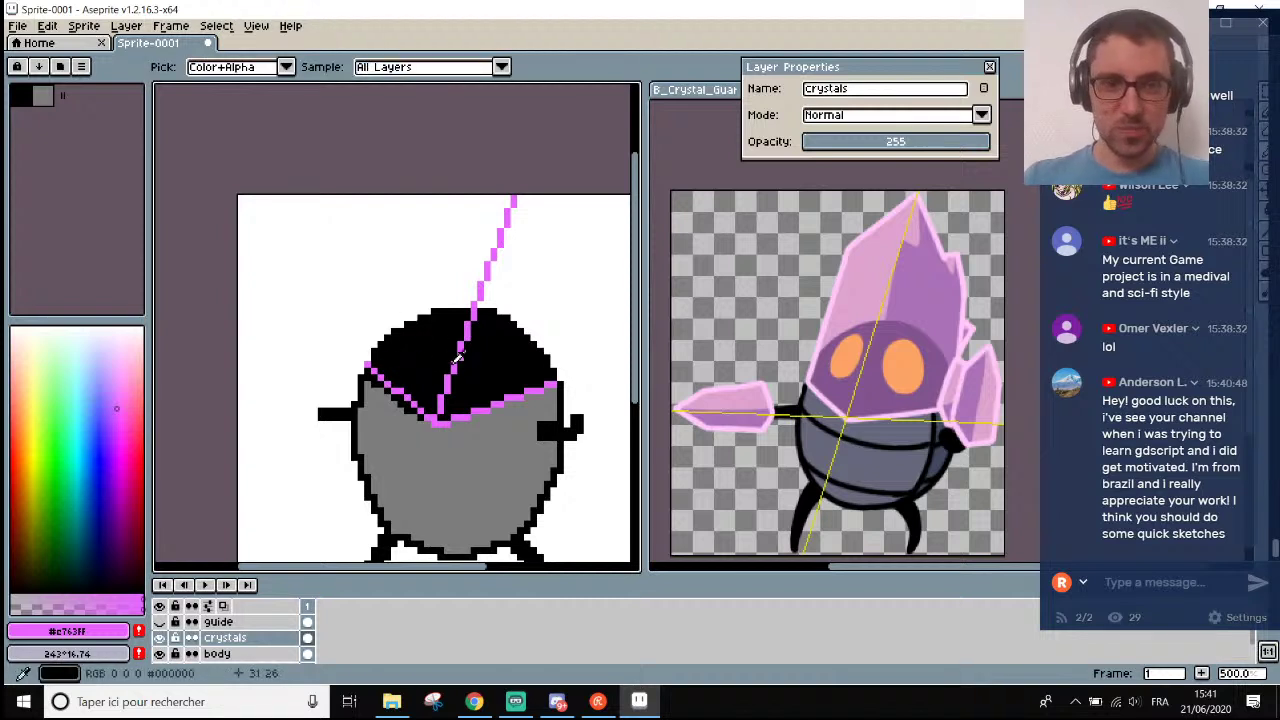
{"action": "key", "text": "b"}
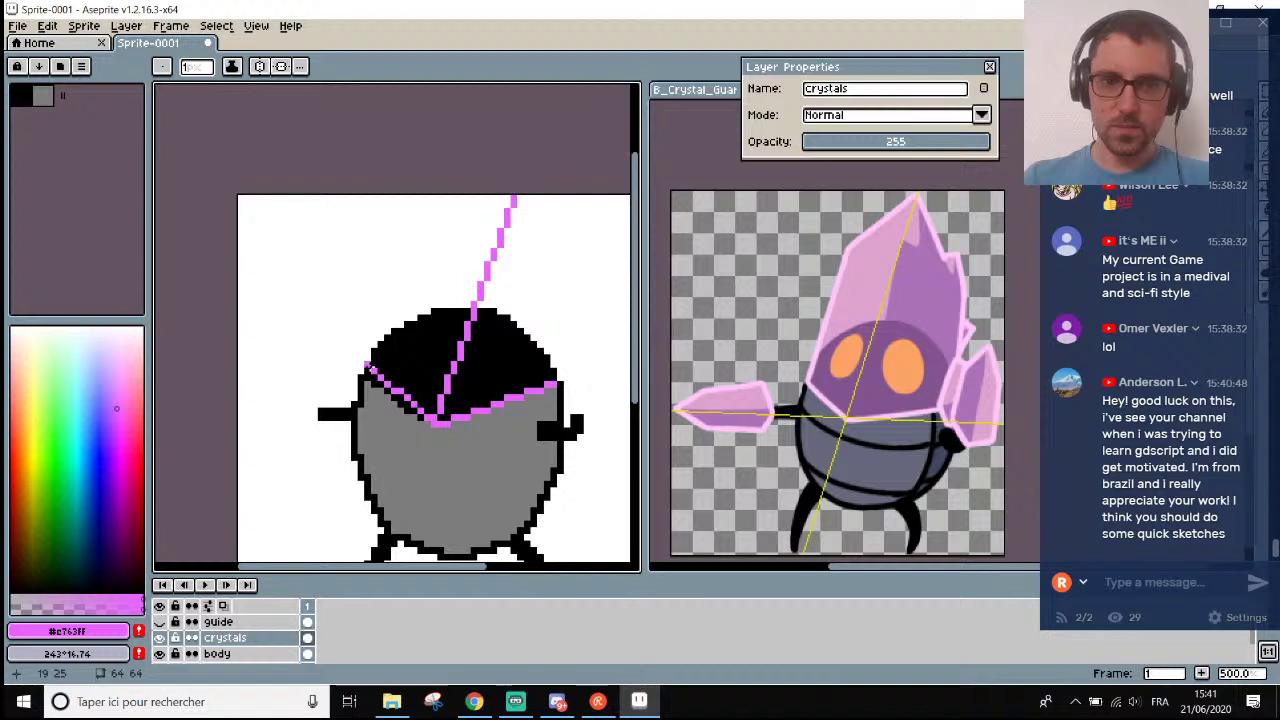
{"action": "mouse_move", "coordinate": [368, 362]}
{"action": "left_mouse_down"}
{"action": "mouse_move", "coordinate": [381, 272]}
{"action": "mouse_move", "coordinate": [406, 234]}
{"action": "left_mouse_up"}
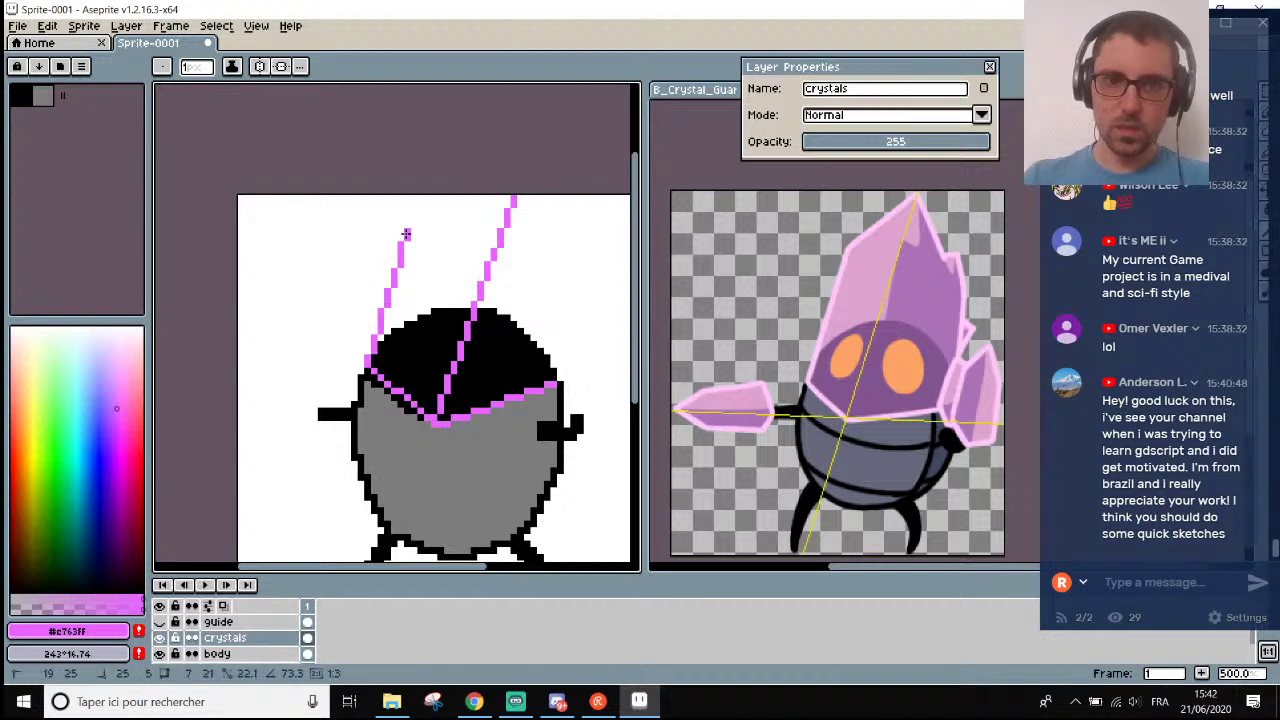
{"action": "left_click_drag", "start_coordinate": [405, 238], "coordinate": [507, 197]}
Compare the pink crystal outline with the guide lines and the reference crystal, with the guide layer shown and hidden.
{"action": "scroll", "coordinate": [575, 262], "scroll_direction": "down", "scroll_amount": 6}
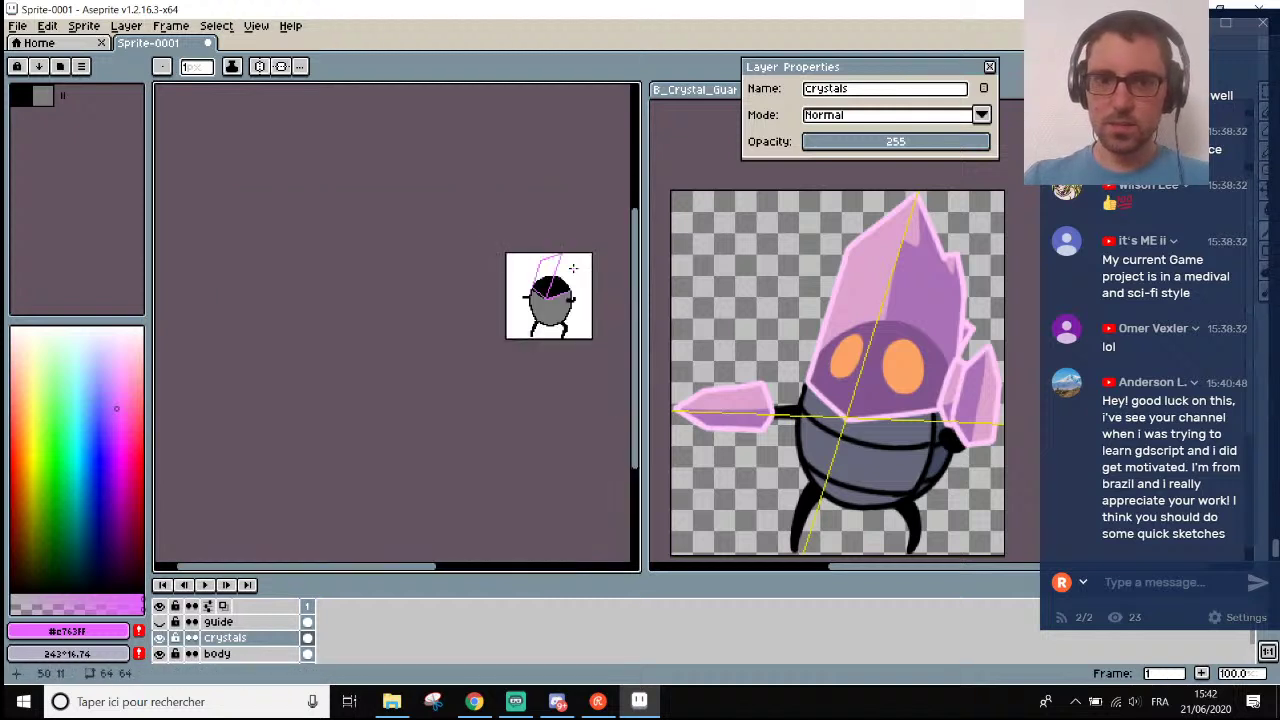
{"action": "scroll", "coordinate": [581, 266], "scroll_direction": "up", "scroll_amount": 3}
{"action": "scroll", "coordinate": [594, 274], "scroll_direction": "up", "scroll_amount": 2}
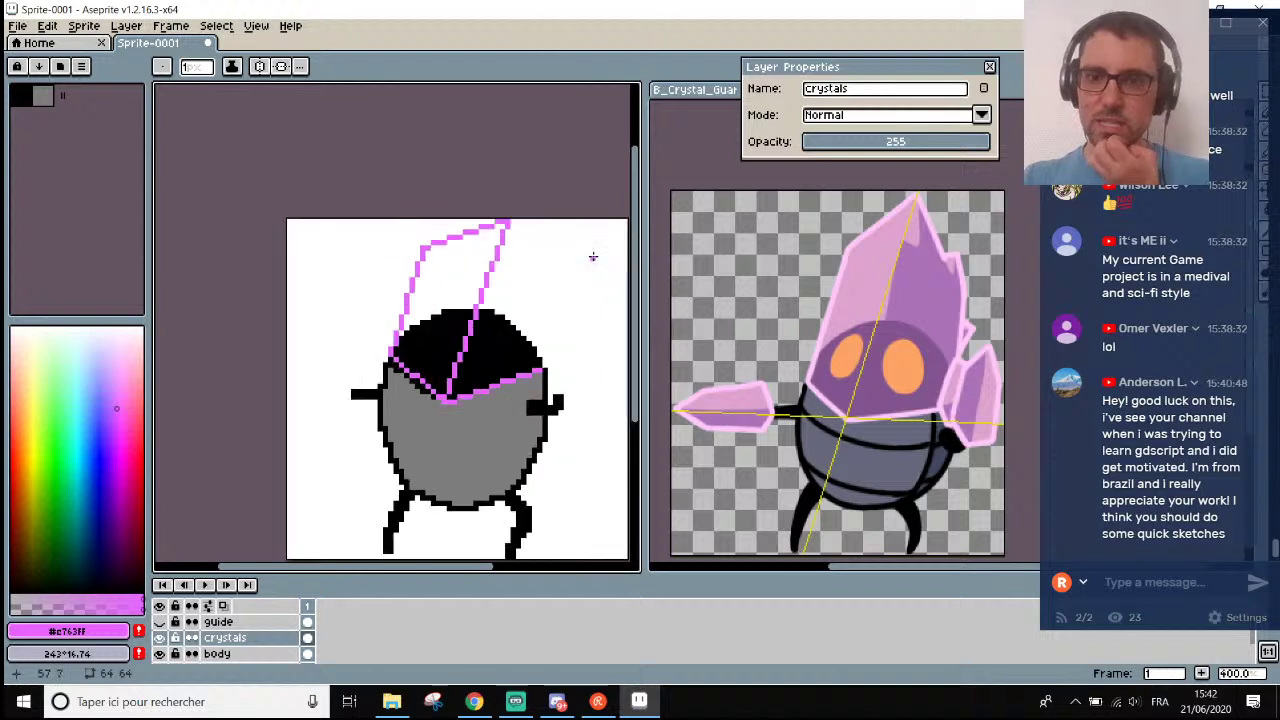
{"action": "scroll", "coordinate": [585, 292], "scroll_direction": "down", "scroll_amount": 2}
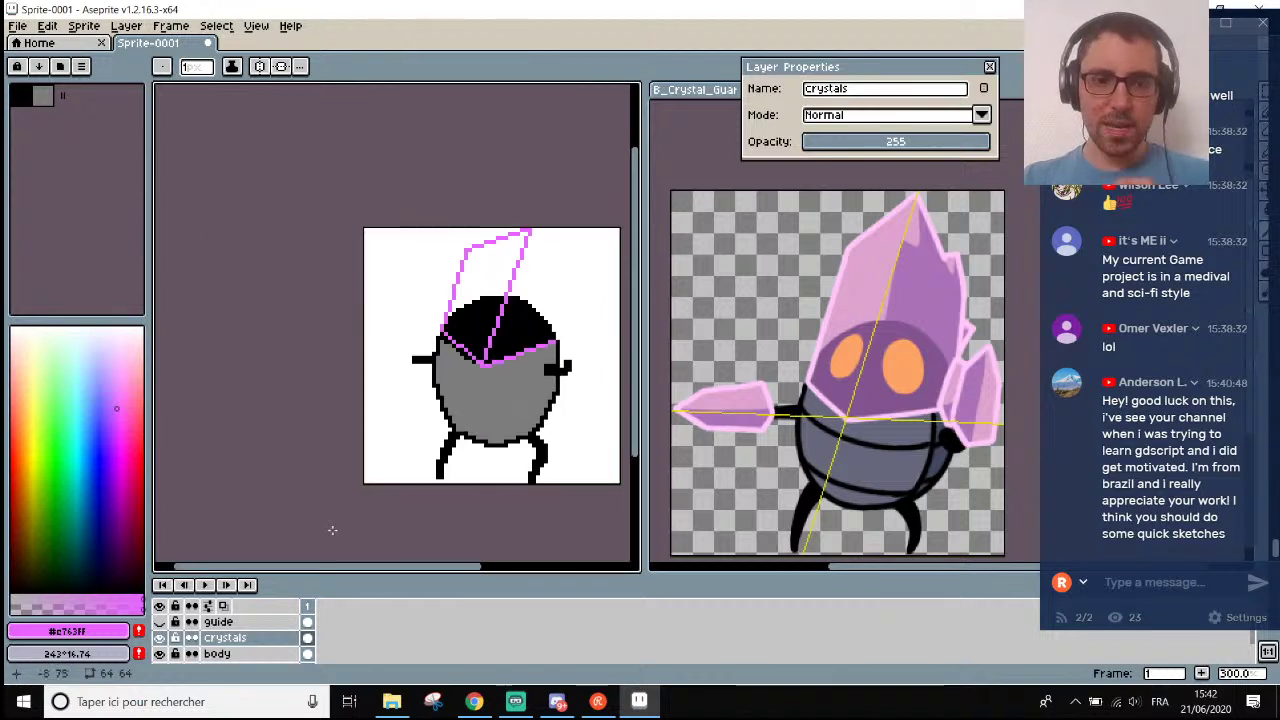
{"action": "left_click", "coordinate": [160, 621]}
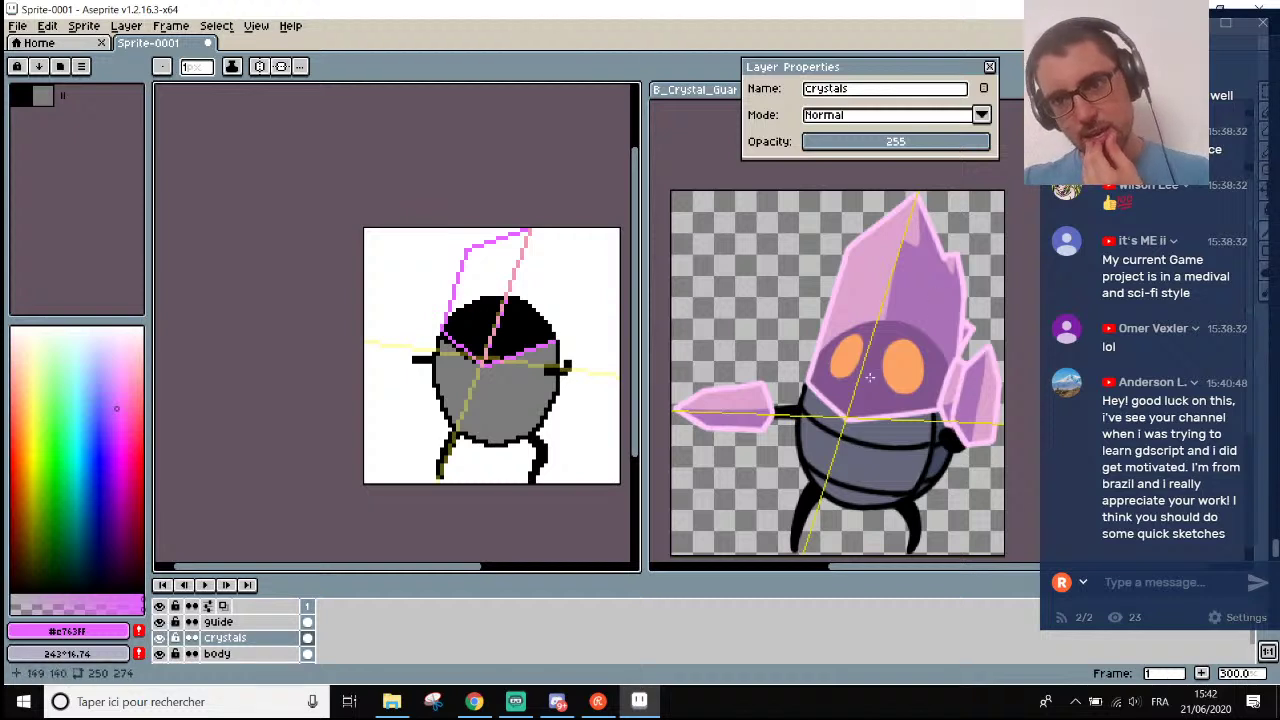
{"action": "scroll", "coordinate": [464, 289], "scroll_direction": "up", "scroll_amount": 3}
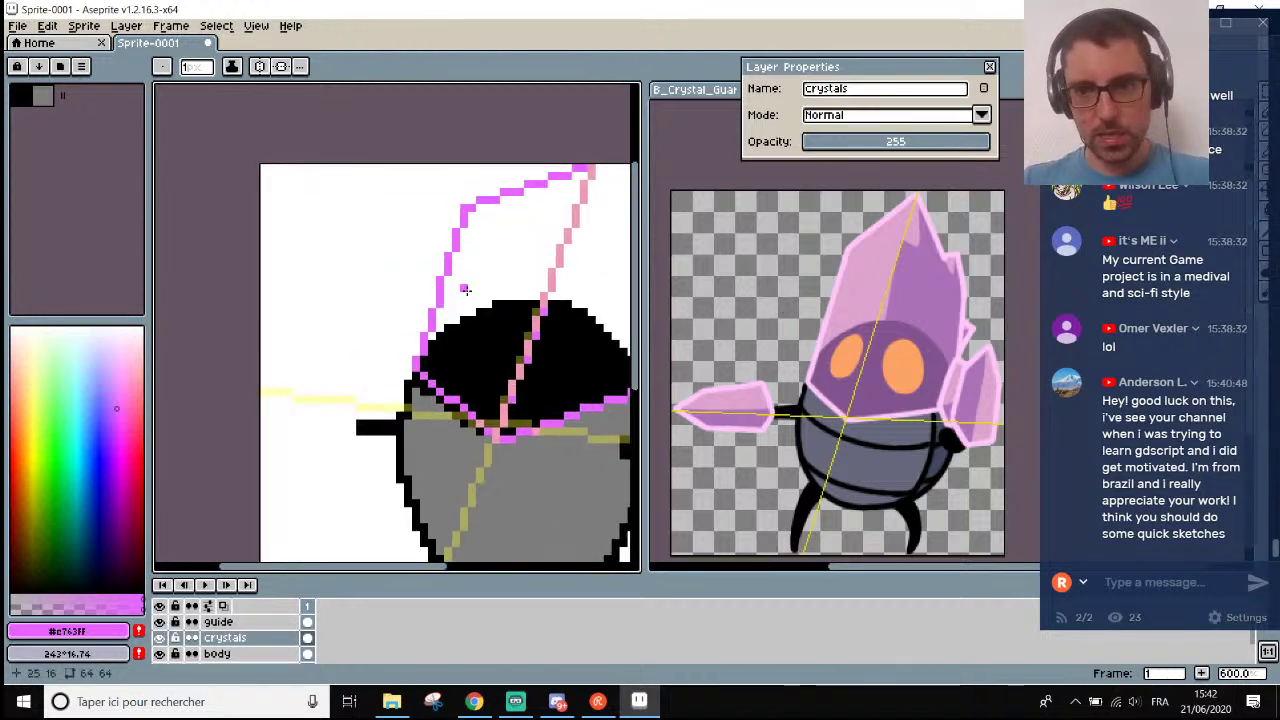
{"action": "scroll", "coordinate": [464, 289], "scroll_direction": "down", "scroll_amount": 2}
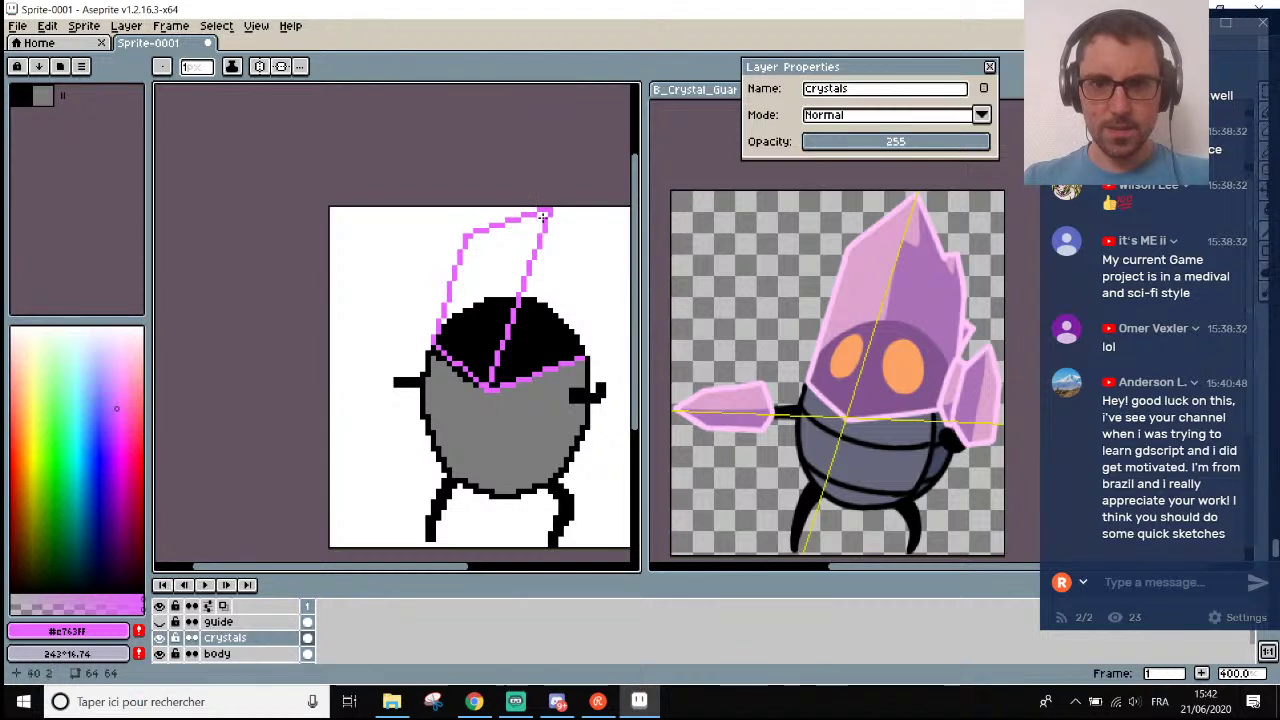
{"action": "scroll", "coordinate": [543, 216], "scroll_direction": "up", "scroll_amount": 2}
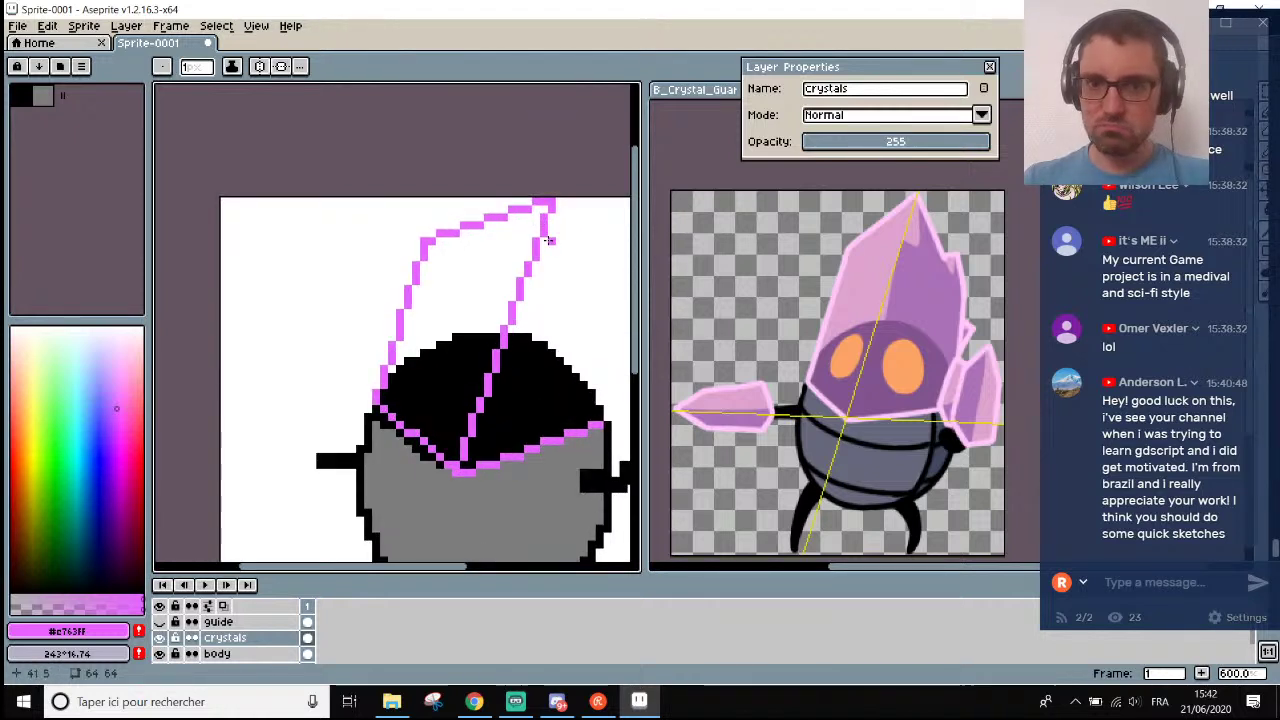
{"action": "scroll", "coordinate": [505, 385], "scroll_direction": "up", "scroll_amount": 3}
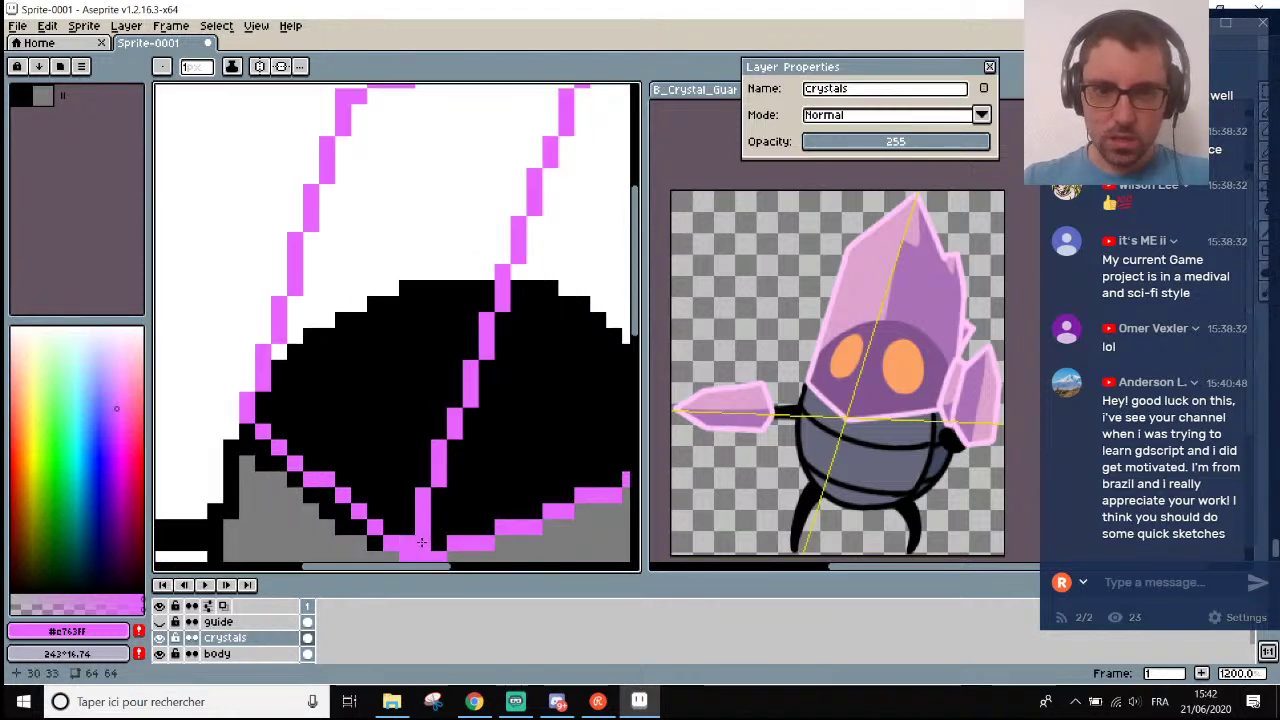
Erase the crystal's pink centre line between the V's lower tip and the apex.
{"action": "scroll", "coordinate": [452, 446], "scroll_direction": "up", "scroll_amount": 1}
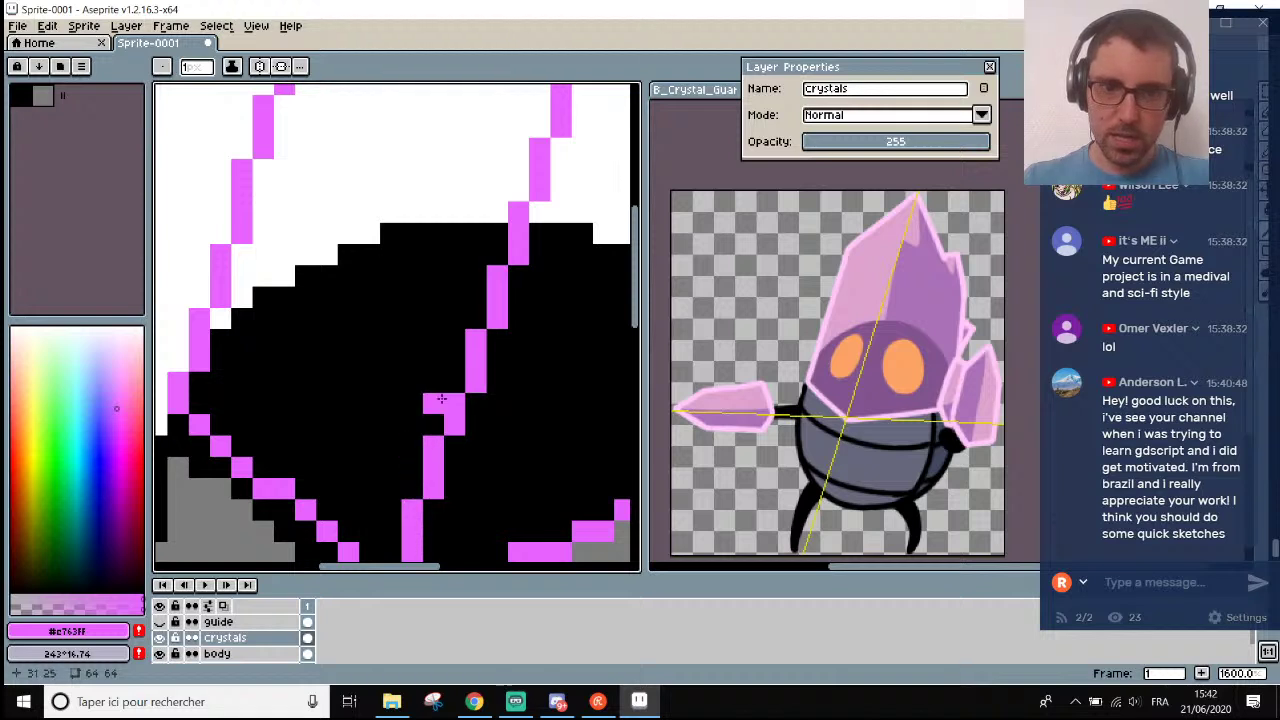
{"action": "scroll", "coordinate": [520, 255], "scroll_direction": "down", "scroll_amount": 3}
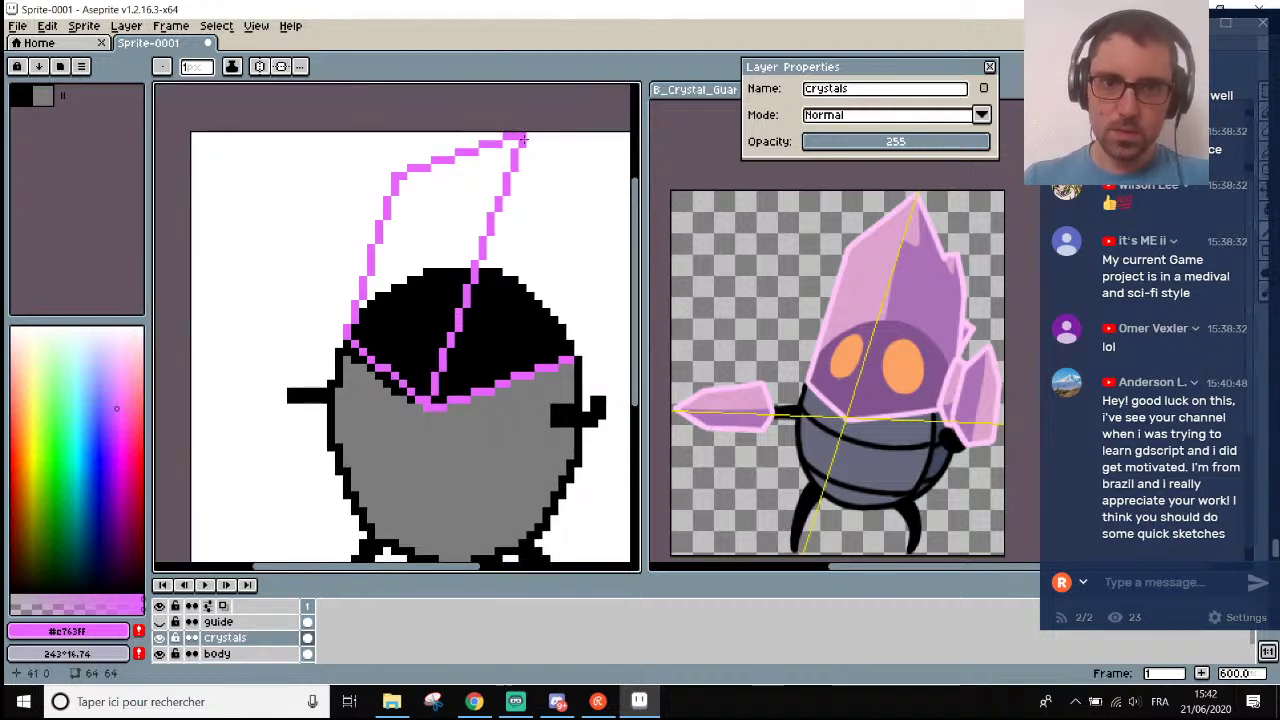
{"action": "scroll", "coordinate": [520, 140], "scroll_direction": "up", "scroll_amount": 1}
{"action": "scroll", "coordinate": [463, 298], "scroll_direction": "down", "scroll_amount": 2}
{"action": "scroll", "coordinate": [432, 390], "scroll_direction": "up", "scroll_amount": 1}
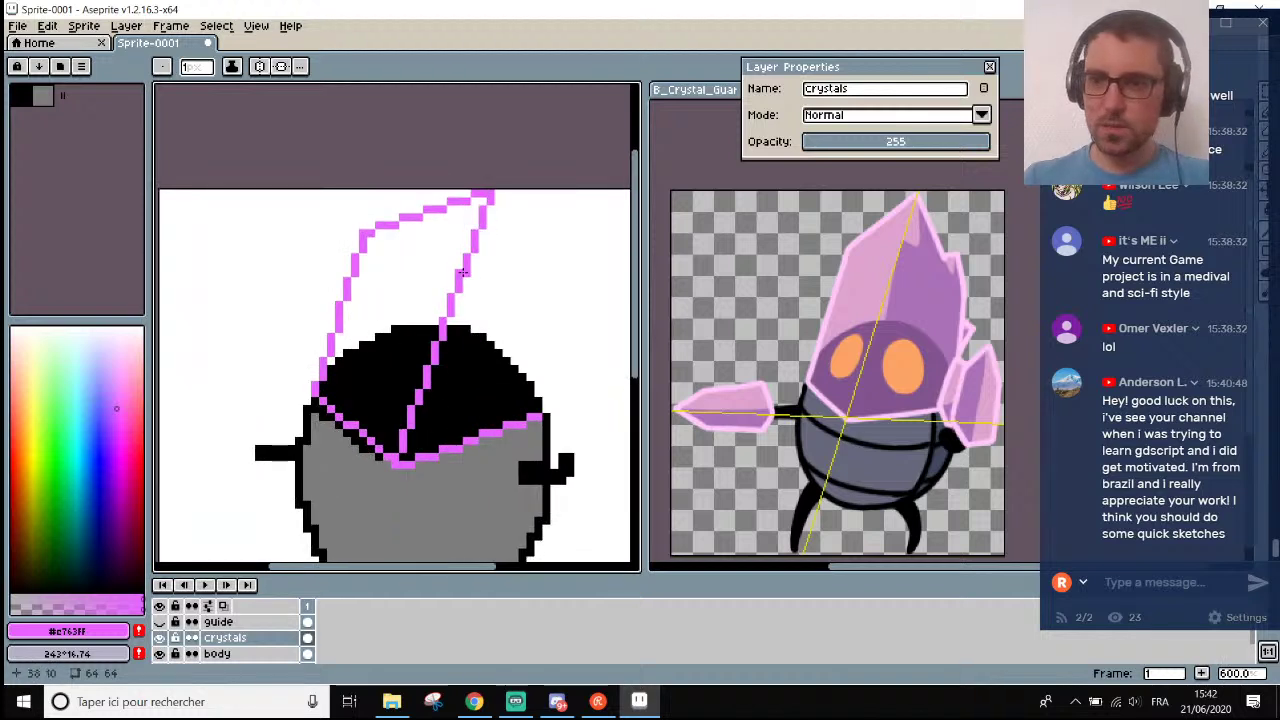
{"action": "scroll", "coordinate": [415, 440], "scroll_direction": "up", "scroll_amount": 1}
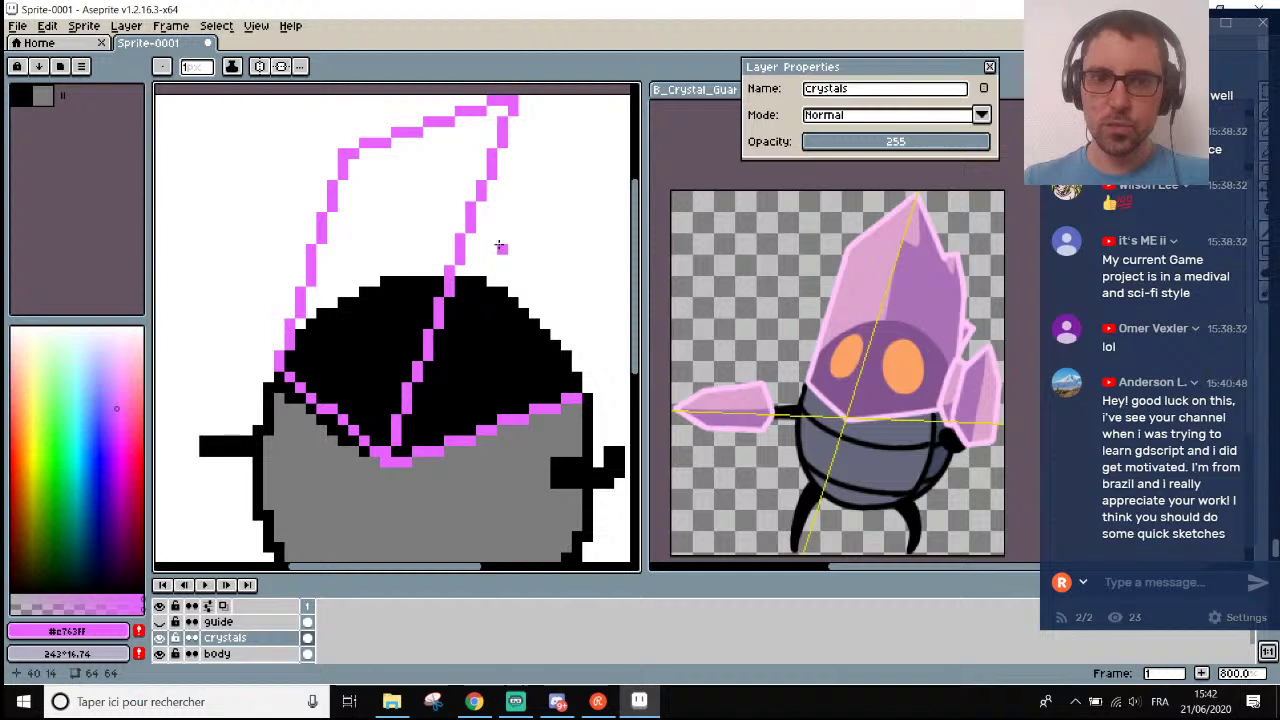
{"action": "scroll", "coordinate": [474, 318], "scroll_direction": "up", "scroll_amount": 1}
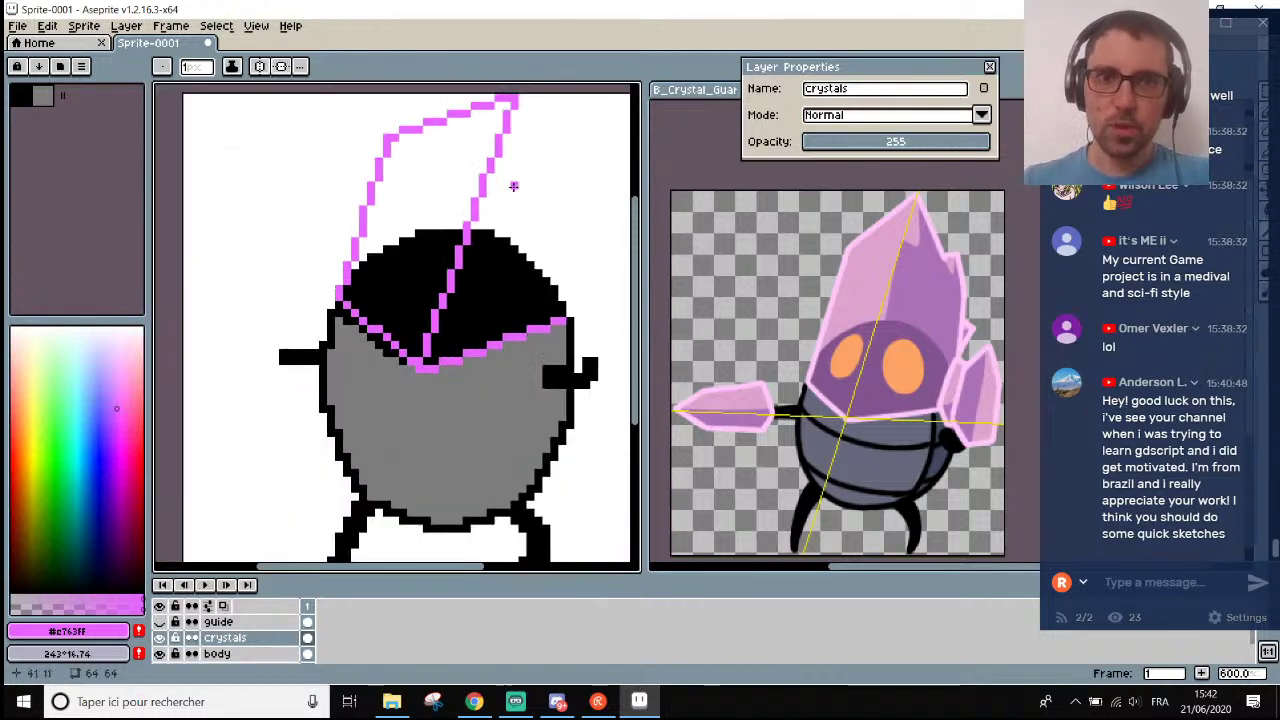
{"action": "scroll", "coordinate": [500, 212], "scroll_direction": "down", "scroll_amount": 2}
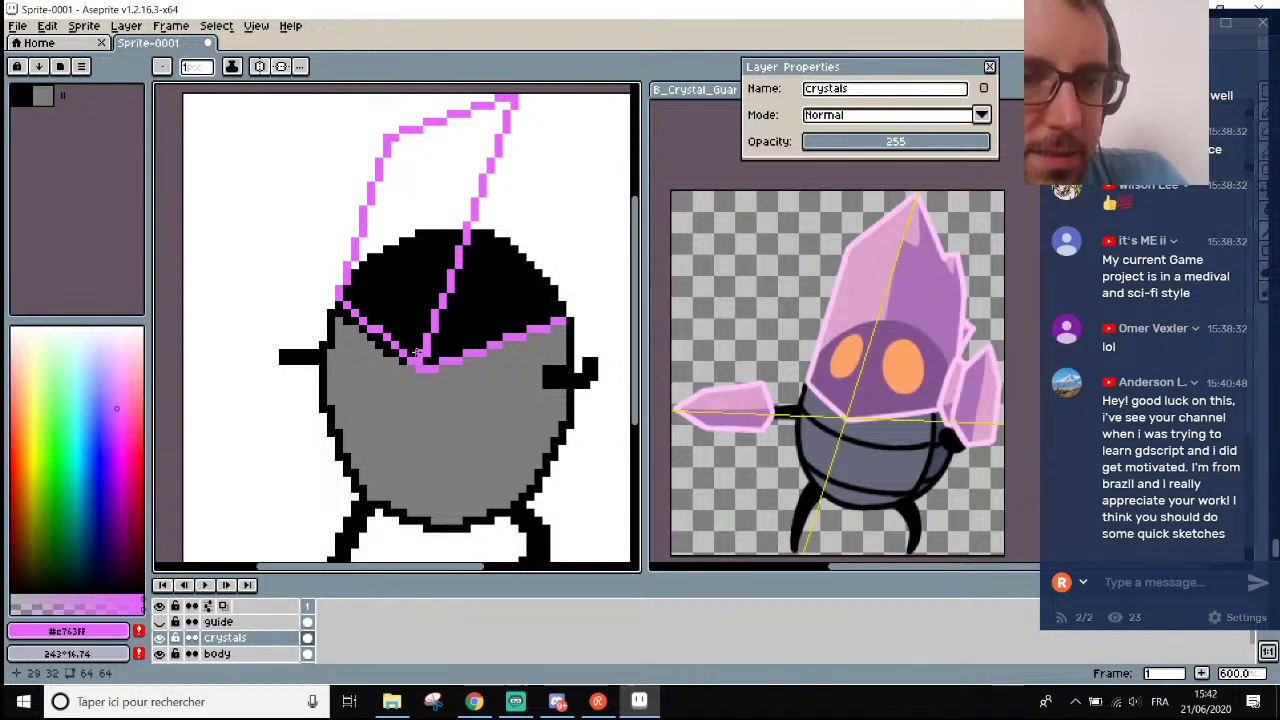
{"action": "key", "text": "e"}
{"action": "mouse_move", "coordinate": [418, 356]}
{"action": "left_mouse_down"}
{"action": "mouse_move", "coordinate": [435, 289]}
{"action": "mouse_move", "coordinate": [443, 321]}
{"action": "mouse_move", "coordinate": [443, 282]}
{"action": "mouse_move", "coordinate": [465, 249]}
{"action": "mouse_move", "coordinate": [457, 289]}
{"action": "mouse_move", "coordinate": [474, 217]}
{"action": "mouse_move", "coordinate": [450, 297]}
{"action": "mouse_move", "coordinate": [498, 161]}
{"action": "left_mouse_up"}
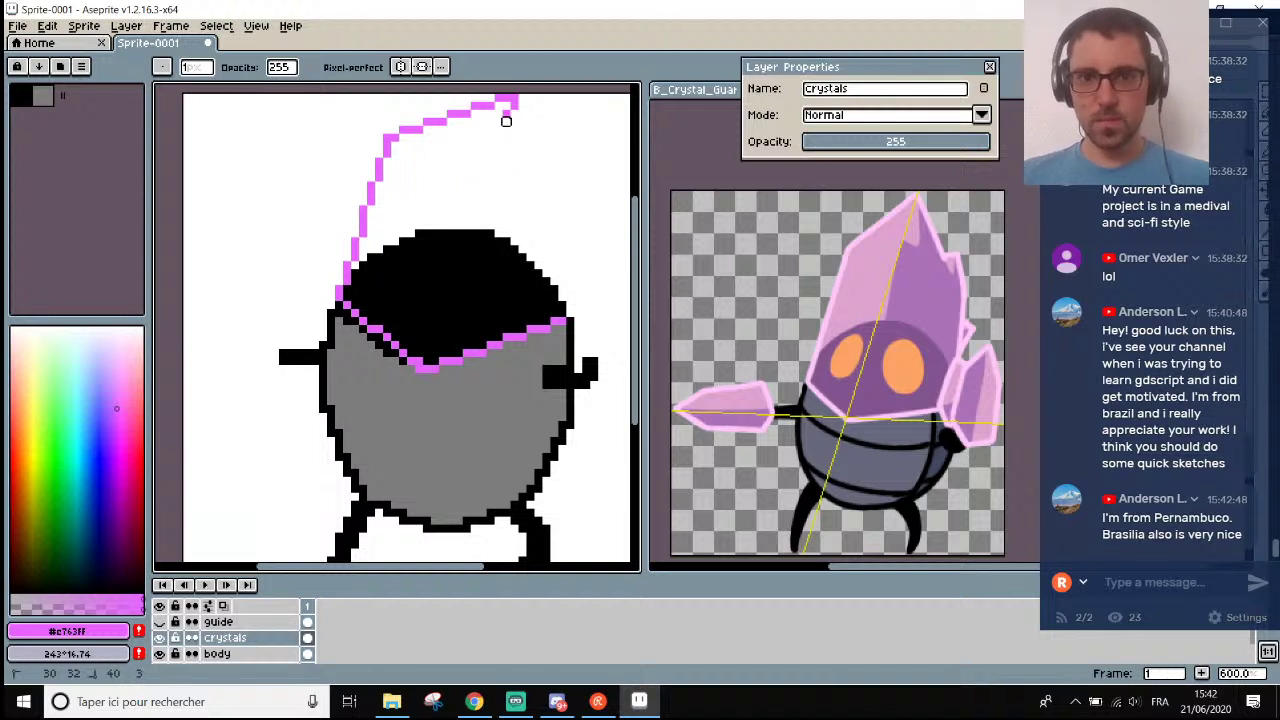
Try redrawing the pink centre line from the V's lower tip to the crystal's apex, and undo it.
{"action": "key", "text": "i"}
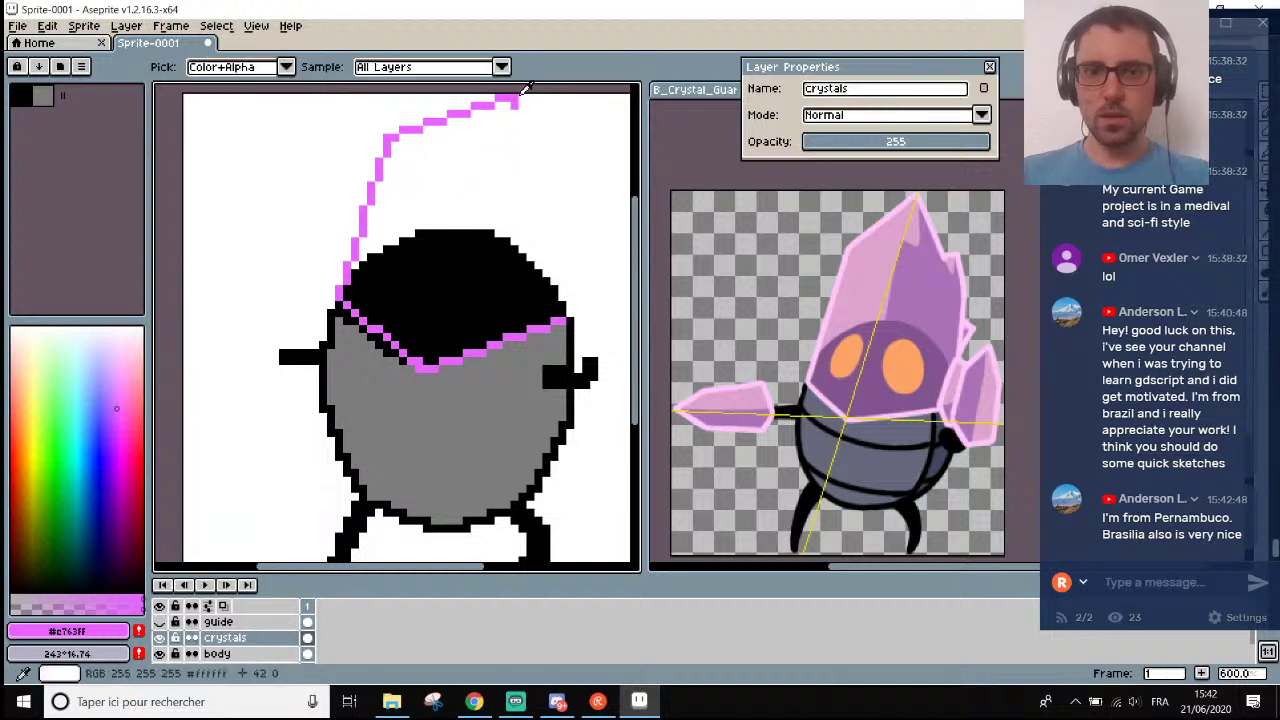
{"action": "key", "text": "b"}
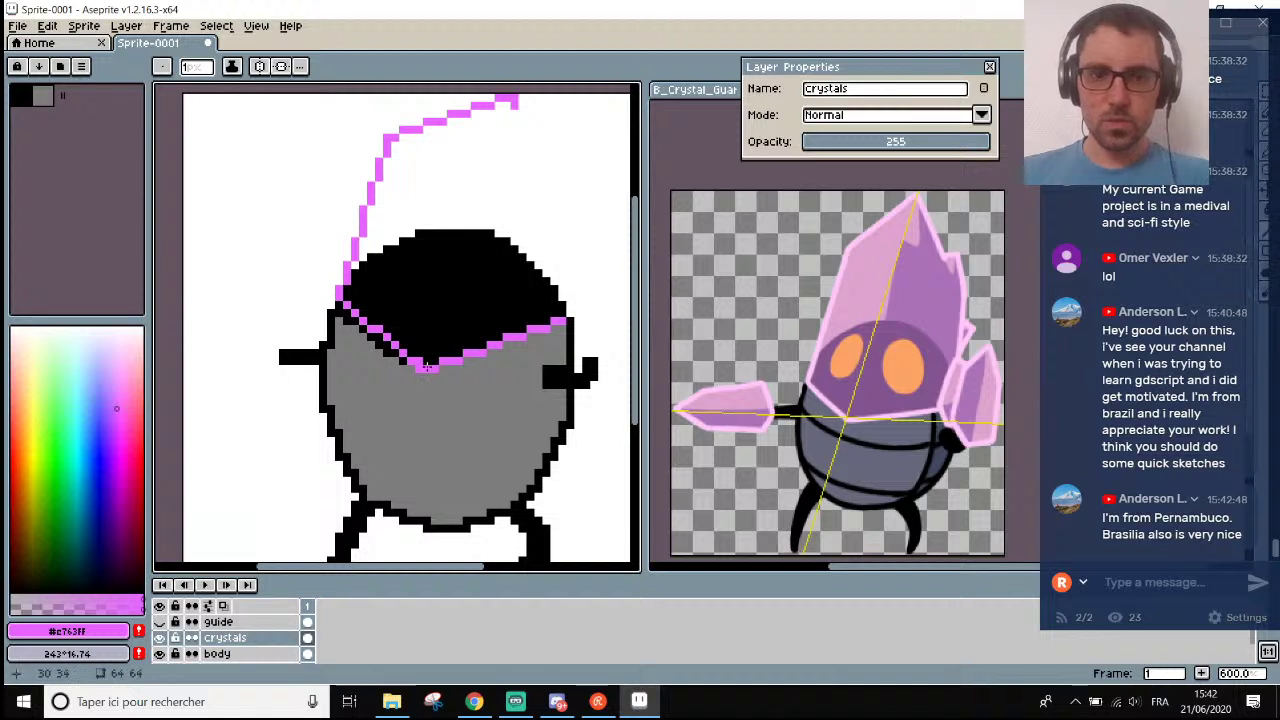
{"action": "left_click_drag", "start_coordinate": [422, 369], "coordinate": [509, 96]}
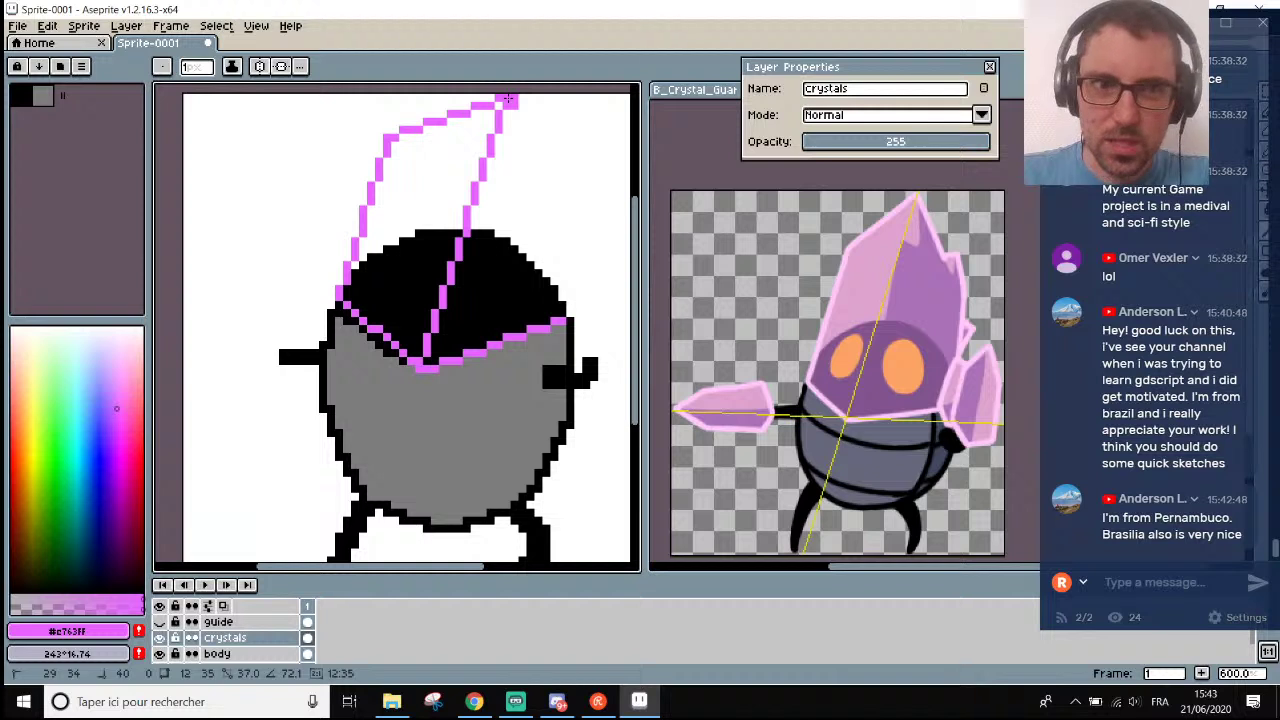
{"action": "left_click_drag", "start_coordinate": [509, 97], "coordinate": [509, 97]}
{"action": "scroll", "coordinate": [455, 313], "scroll_direction": "up", "scroll_amount": 2}
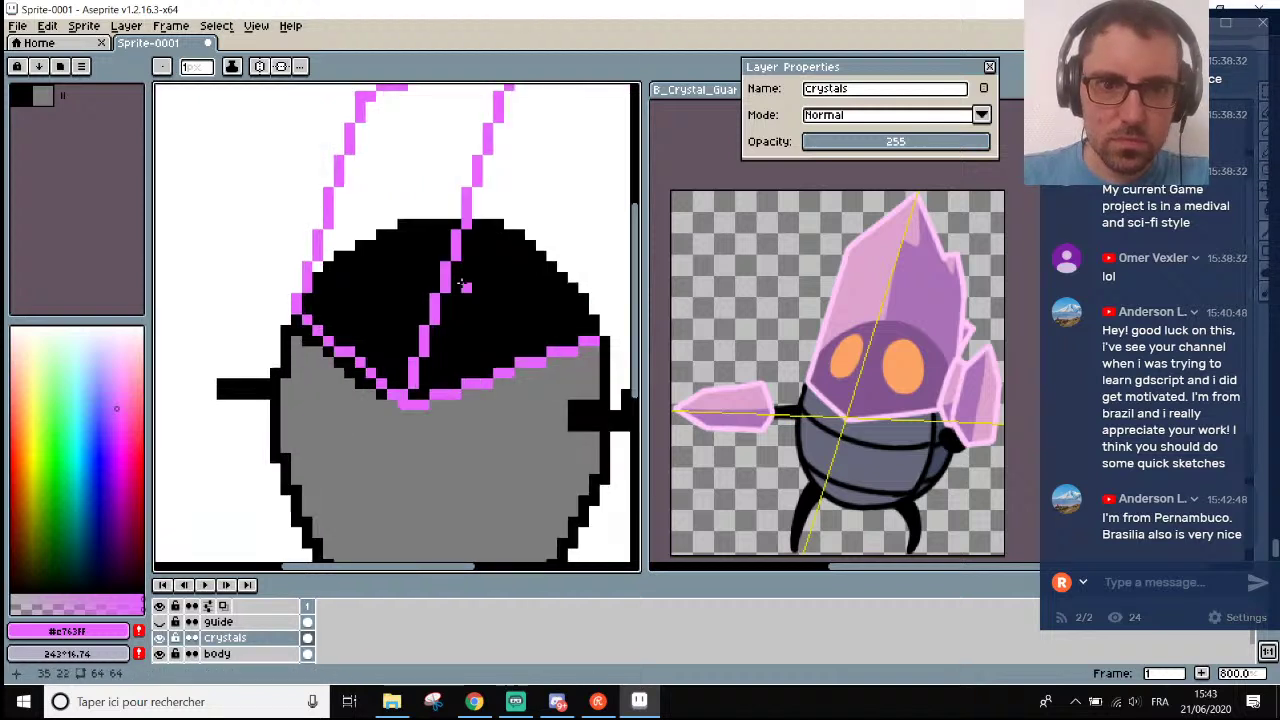
{"action": "scroll", "coordinate": [455, 313], "scroll_direction": "down", "scroll_amount": 3}
{"action": "key", "text": "ctrl+z"}
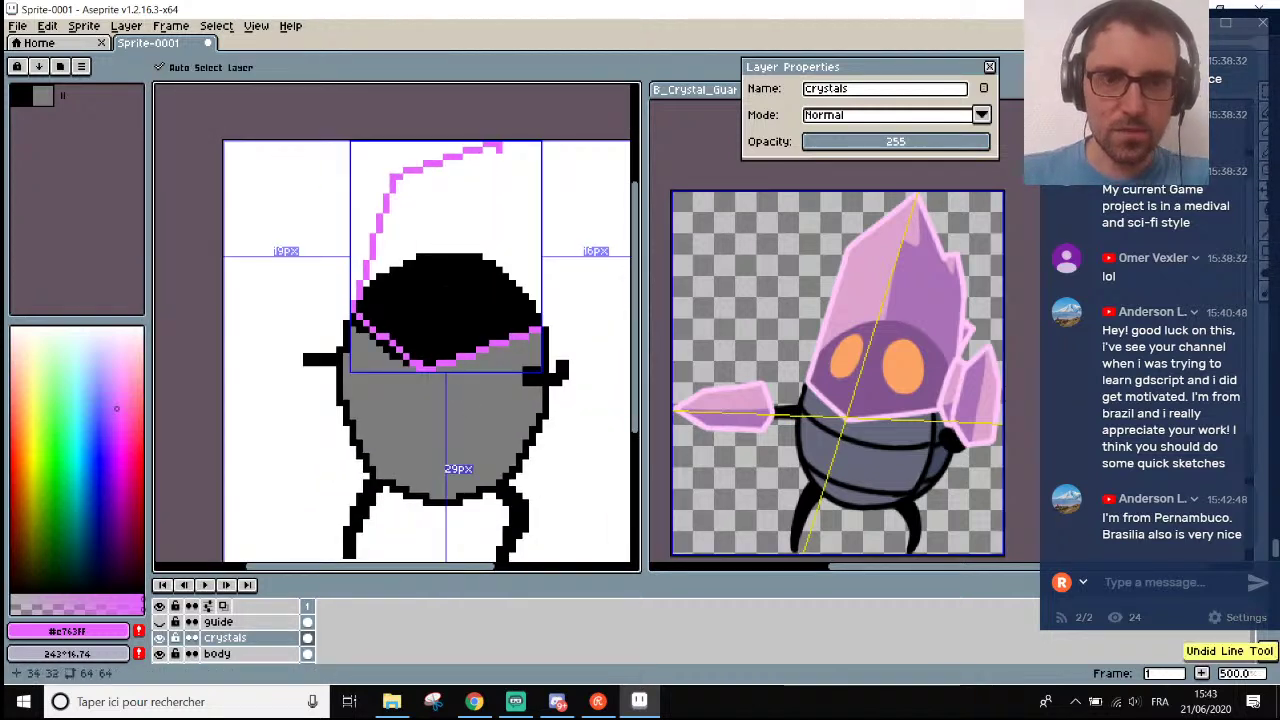
Show the guide layer over the sprite and set its opacity to 33.
{"action": "scroll", "coordinate": [418, 367], "scroll_direction": "up", "scroll_amount": 1}
{"action": "scroll", "coordinate": [418, 367], "scroll_direction": "up", "scroll_amount": 1}
{"action": "scroll", "coordinate": [418, 367], "scroll_direction": "down", "scroll_amount": 4}
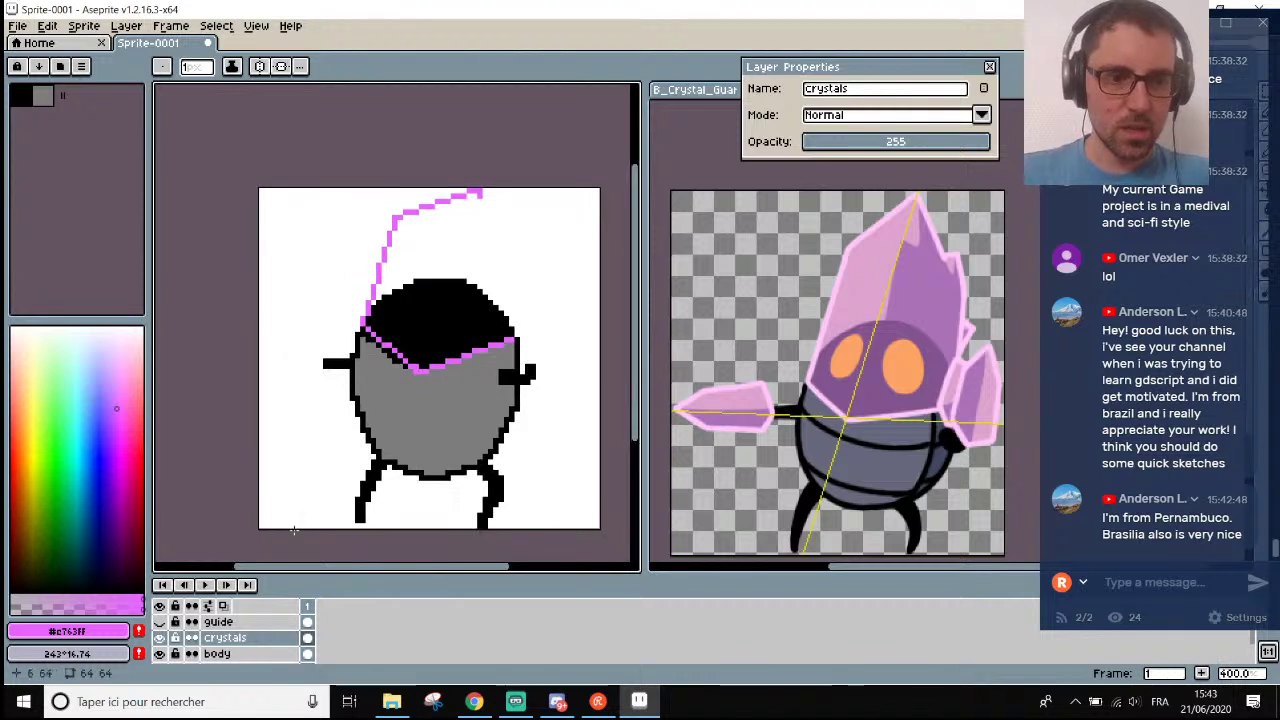
{"action": "left_click", "coordinate": [163, 622]}
{"action": "scroll", "coordinate": [389, 405], "scroll_direction": "up", "scroll_amount": 4}
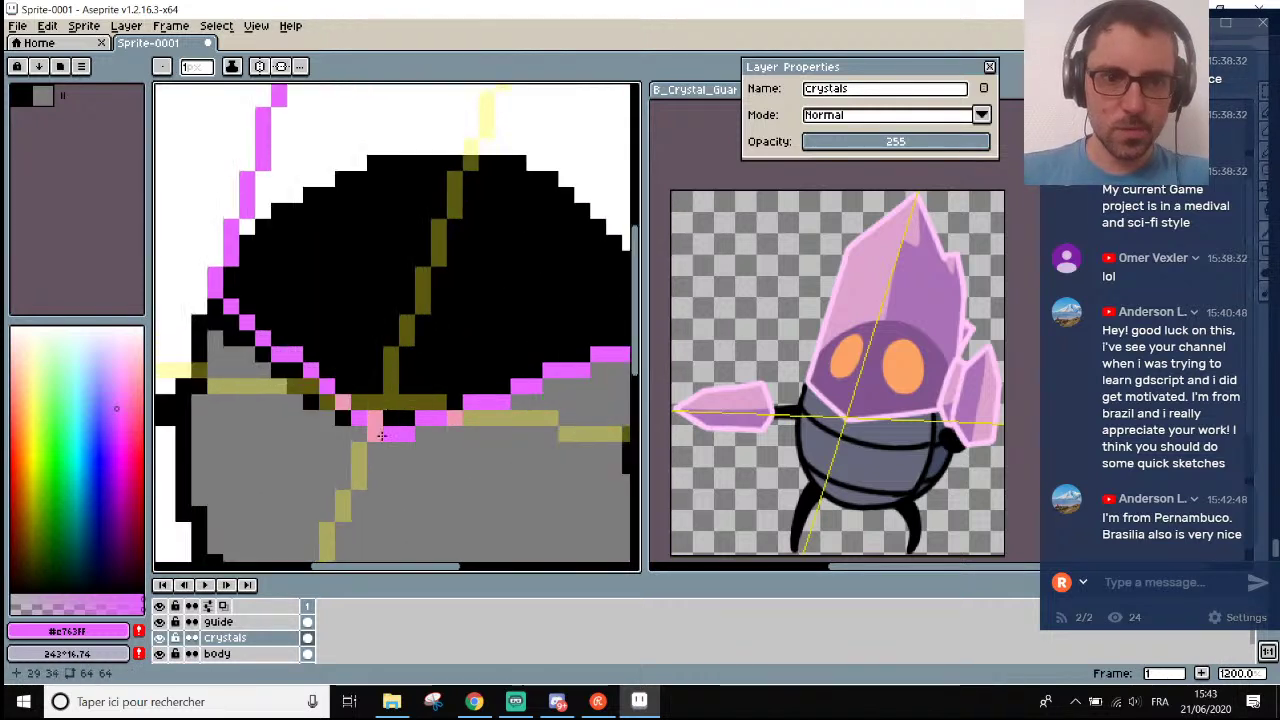
{"action": "left_click", "coordinate": [230, 621]}
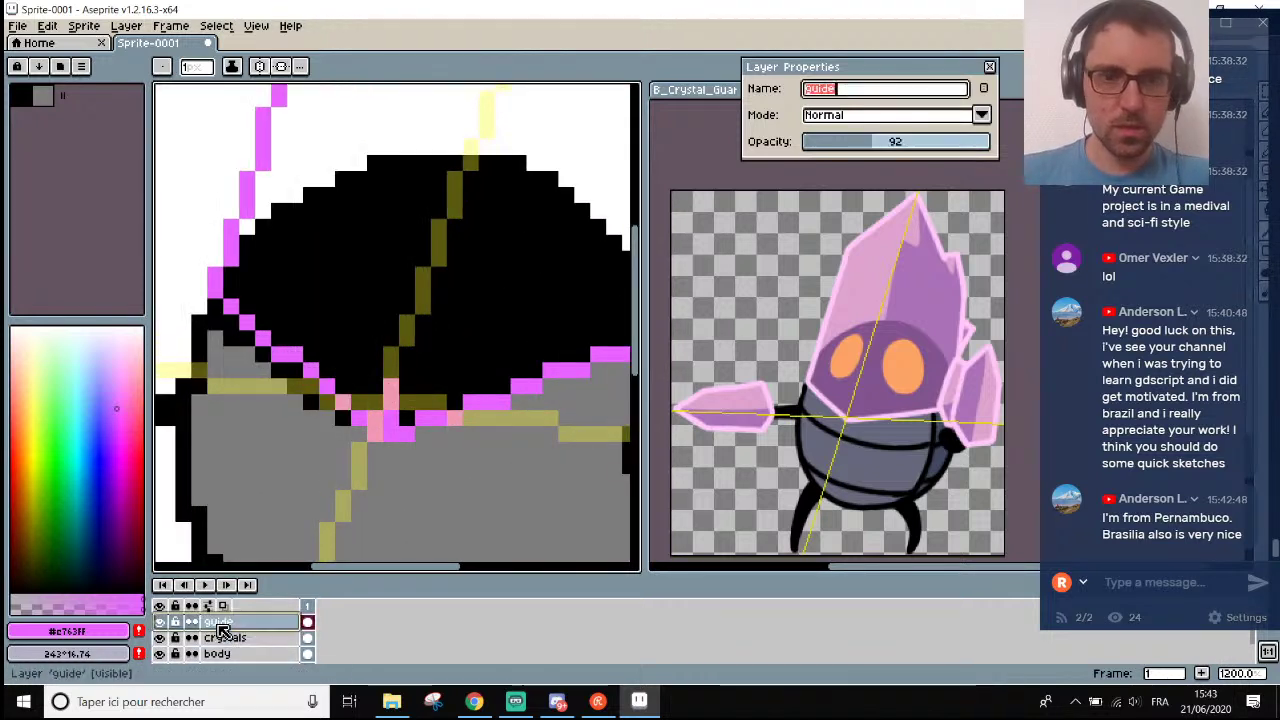
{"action": "left_click_drag", "start_coordinate": [884, 148], "coordinate": [829, 141]}
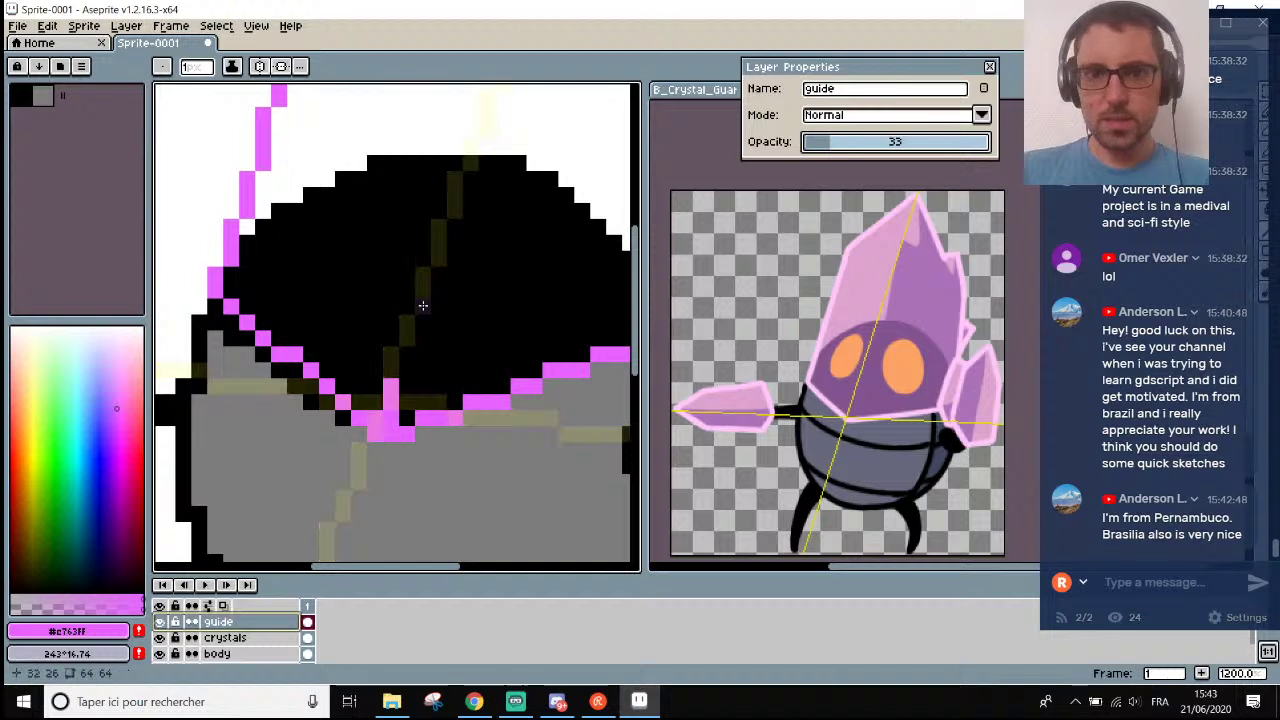
Erase the pink stub above the V's lower tip on the crystals layer.
{"action": "key", "text": "i"}
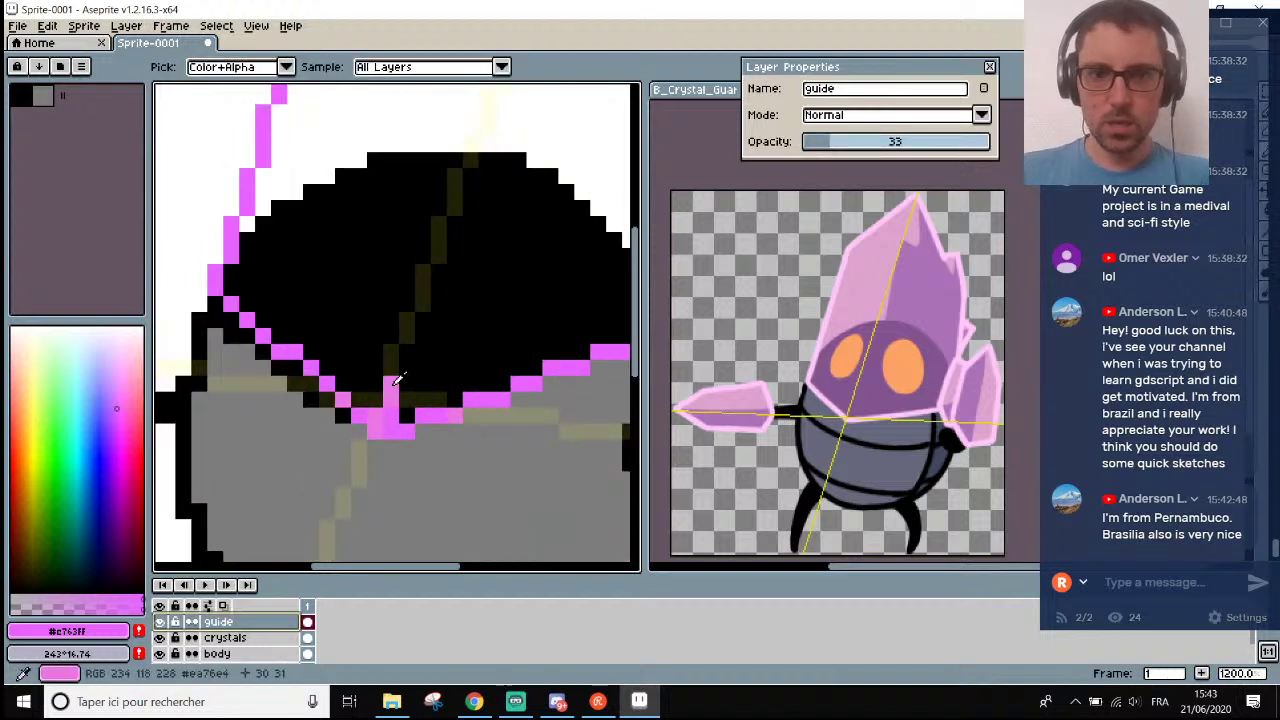
{"action": "scroll", "coordinate": [398, 375], "scroll_direction": "down", "scroll_amount": 5}
{"action": "scroll", "coordinate": [398, 368], "scroll_direction": "up", "scroll_amount": 1}
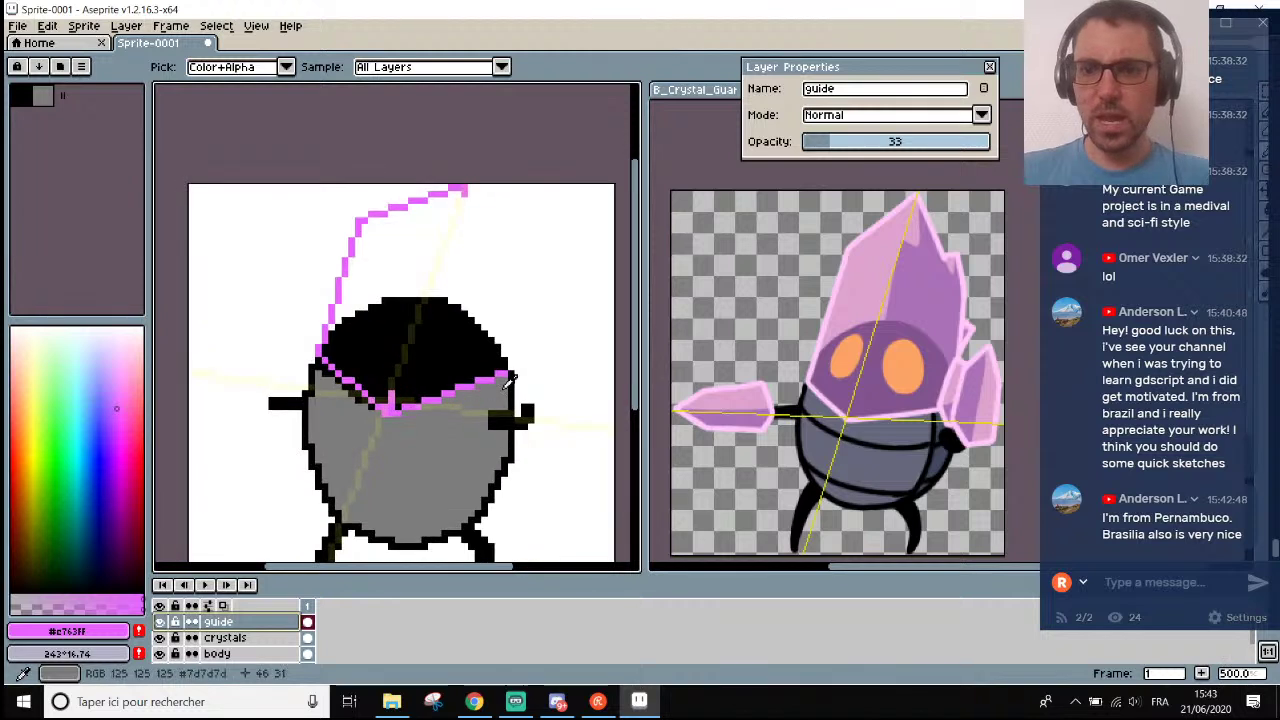
{"action": "scroll", "coordinate": [830, 476], "scroll_direction": "down", "scroll_amount": 2}
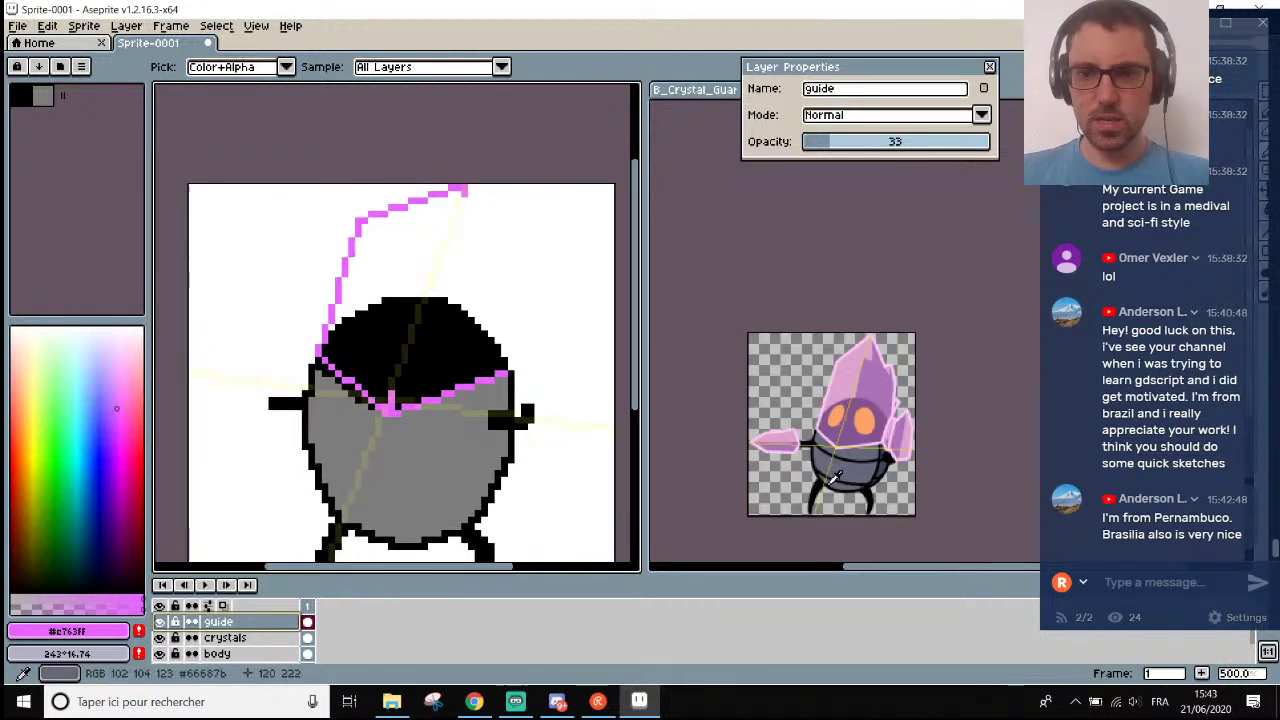
{"action": "left_click", "coordinate": [796, 369]}
{"action": "scroll", "coordinate": [877, 326], "scroll_direction": "up", "scroll_amount": 2}
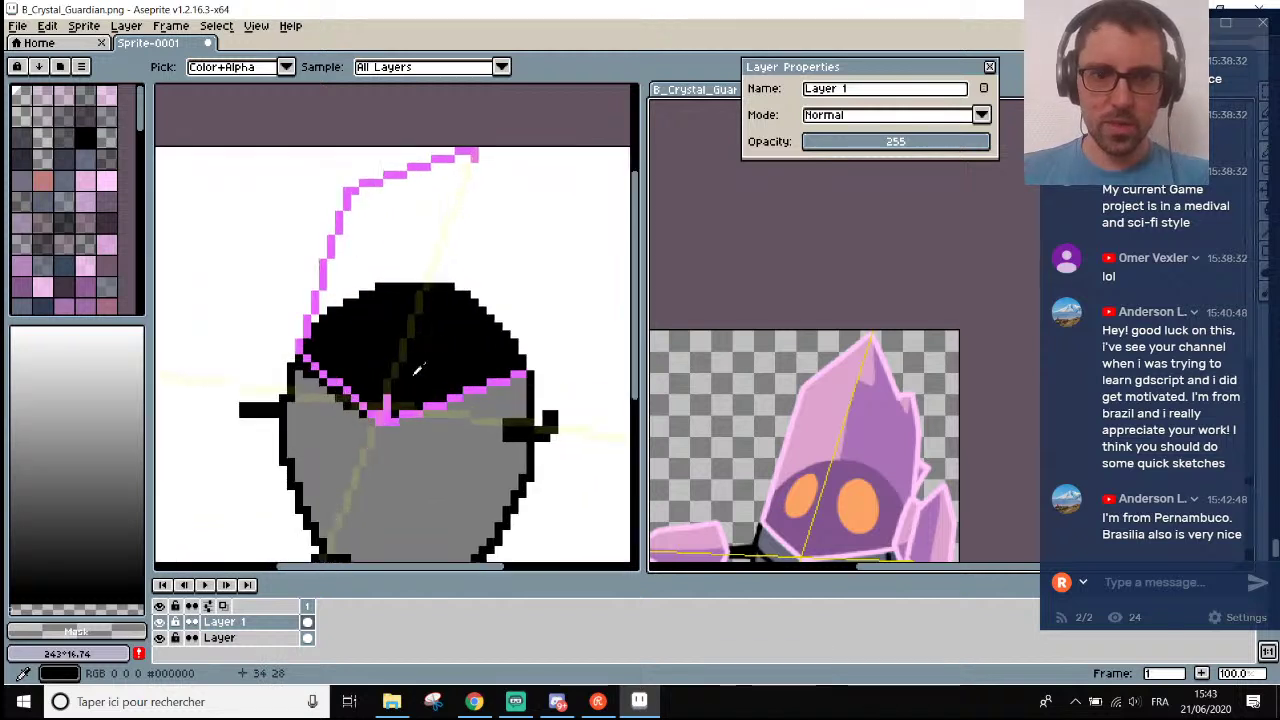
{"action": "scroll", "coordinate": [400, 380], "scroll_direction": "up", "scroll_amount": 2}
{"action": "left_click", "coordinate": [388, 418]}
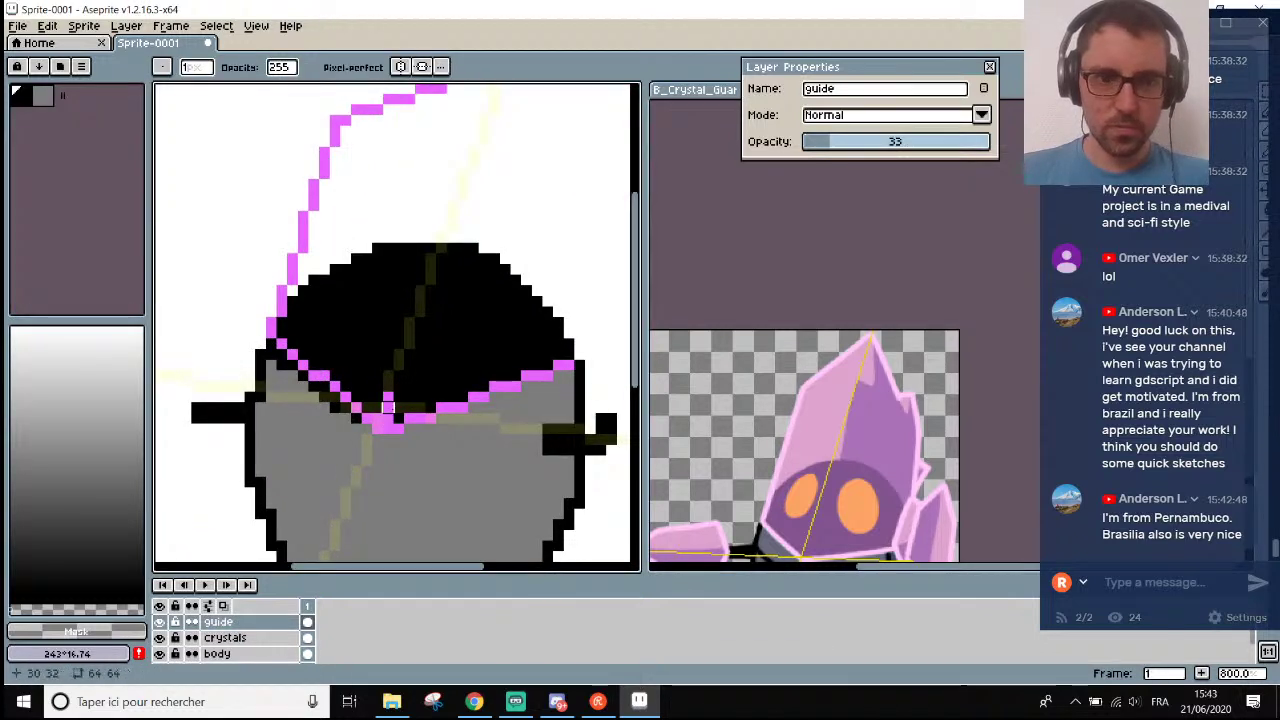
{"action": "left_click", "coordinate": [240, 637]}
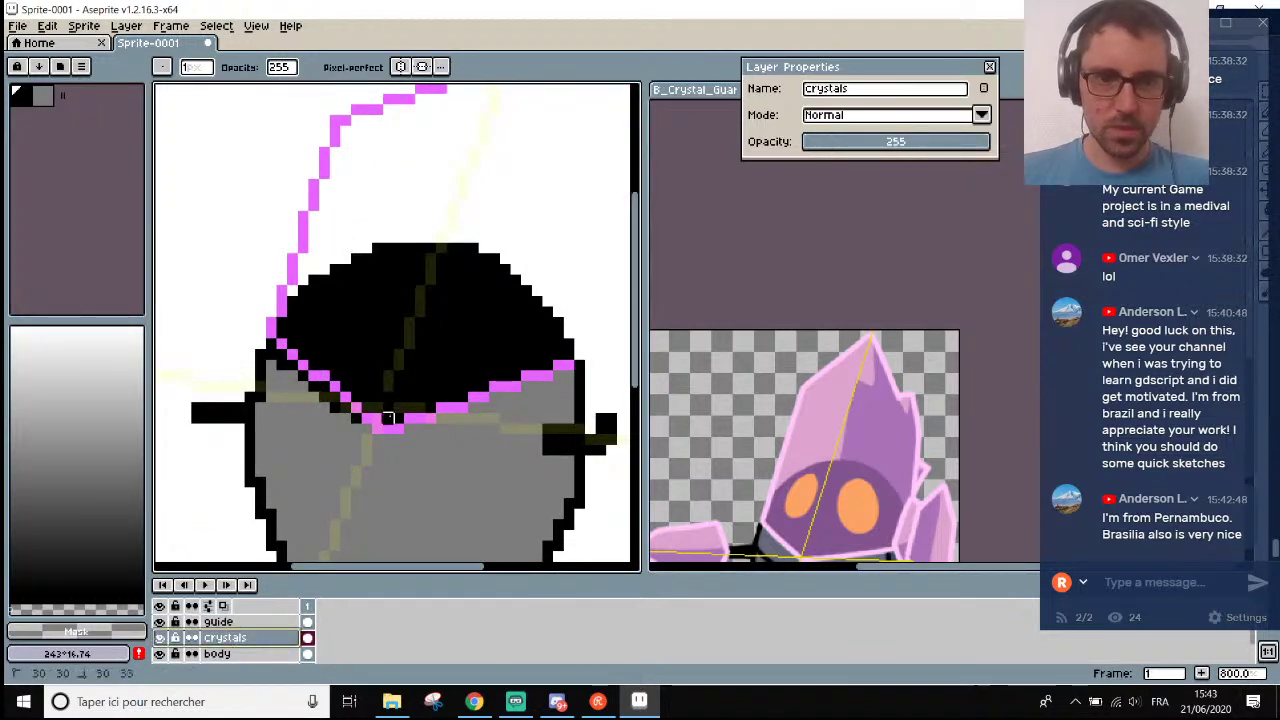
Raise the guide layer's opacity slightly to make its yellow lines clearer, and make the crystals layer active again.
{"action": "scroll", "coordinate": [388, 400], "scroll_direction": "down", "scroll_amount": 3}
{"action": "scroll", "coordinate": [407, 348], "scroll_direction": "up", "scroll_amount": 2}
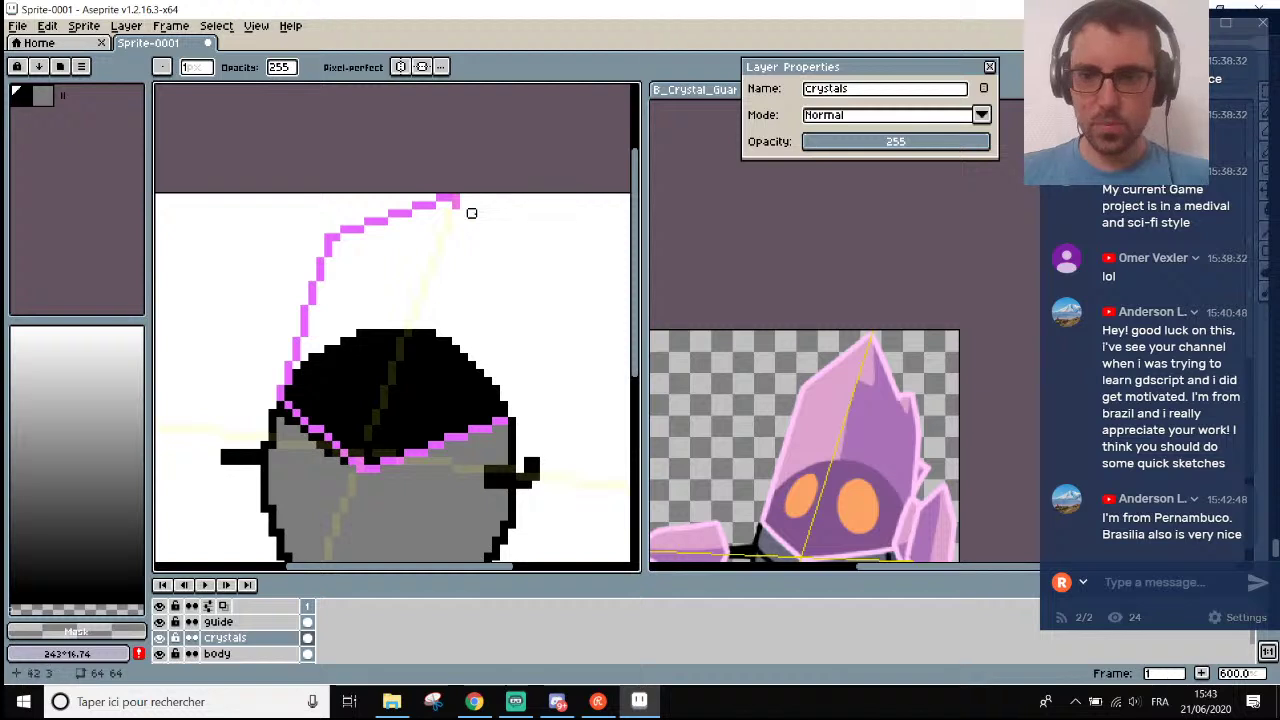
{"action": "scroll", "coordinate": [877, 317], "scroll_direction": "down", "scroll_amount": 3}
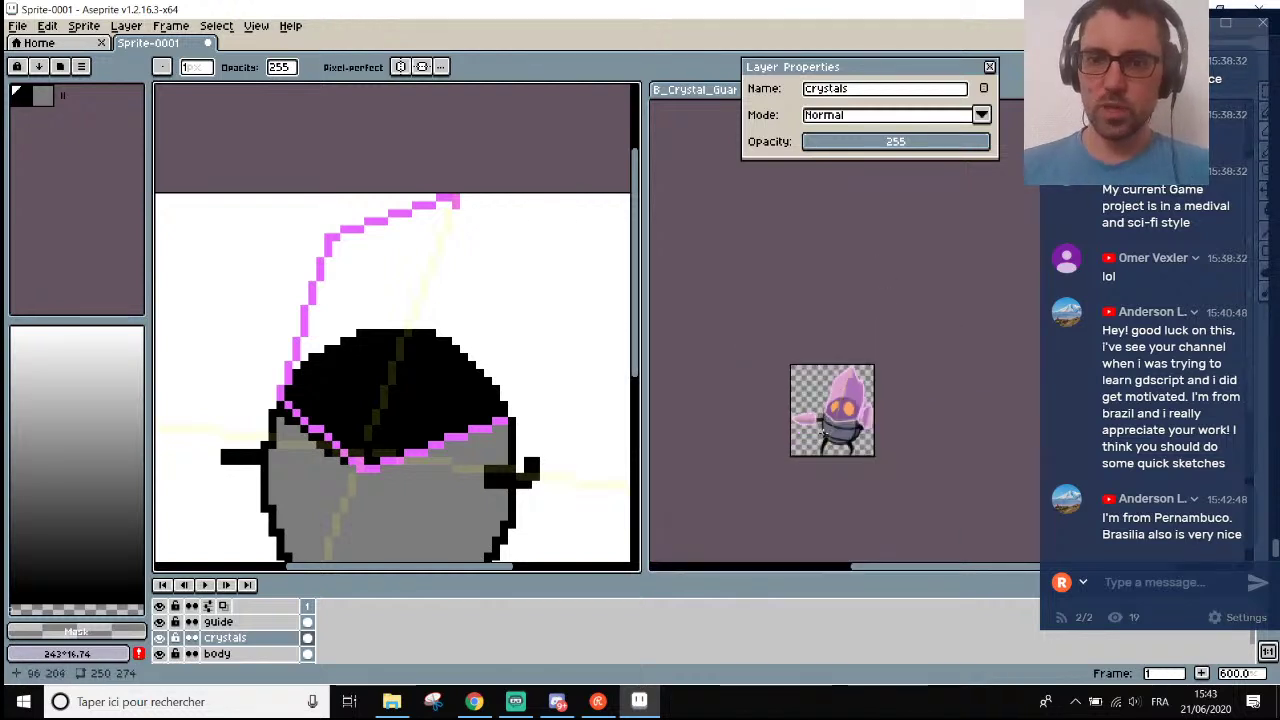
{"action": "scroll", "coordinate": [876, 291], "scroll_direction": "up", "scroll_amount": 2}
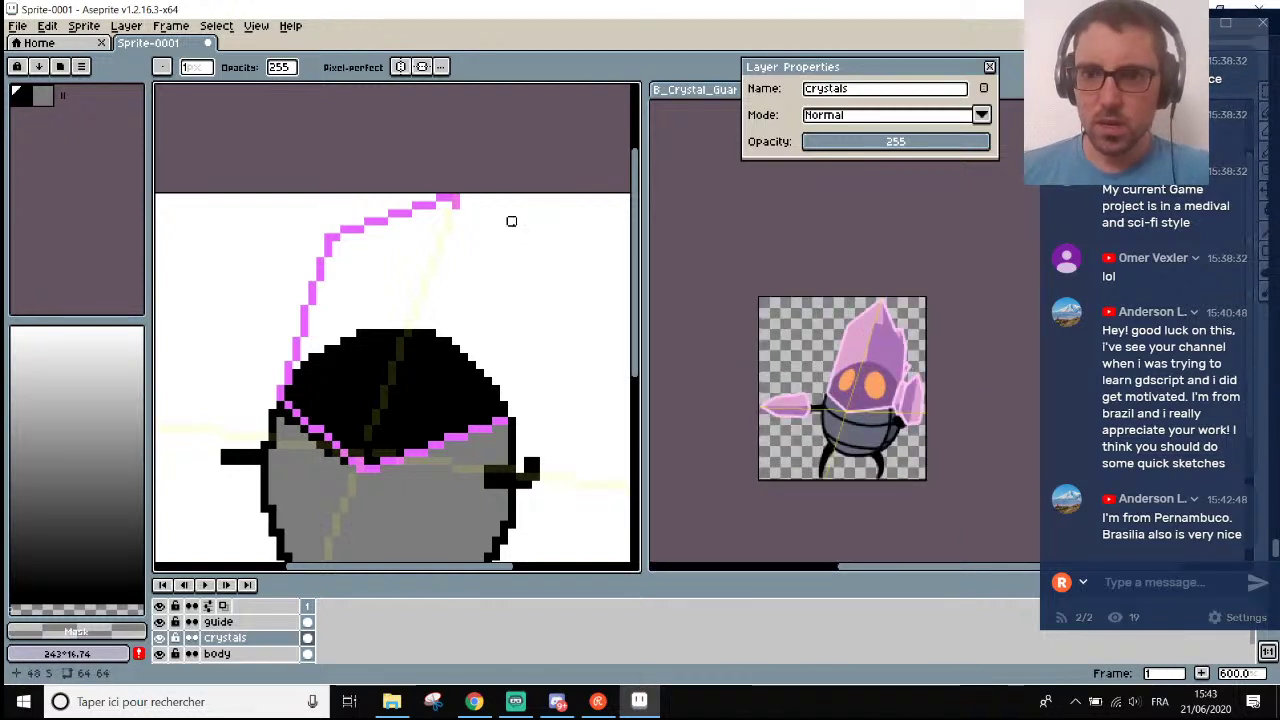
{"action": "key", "text": "i"}
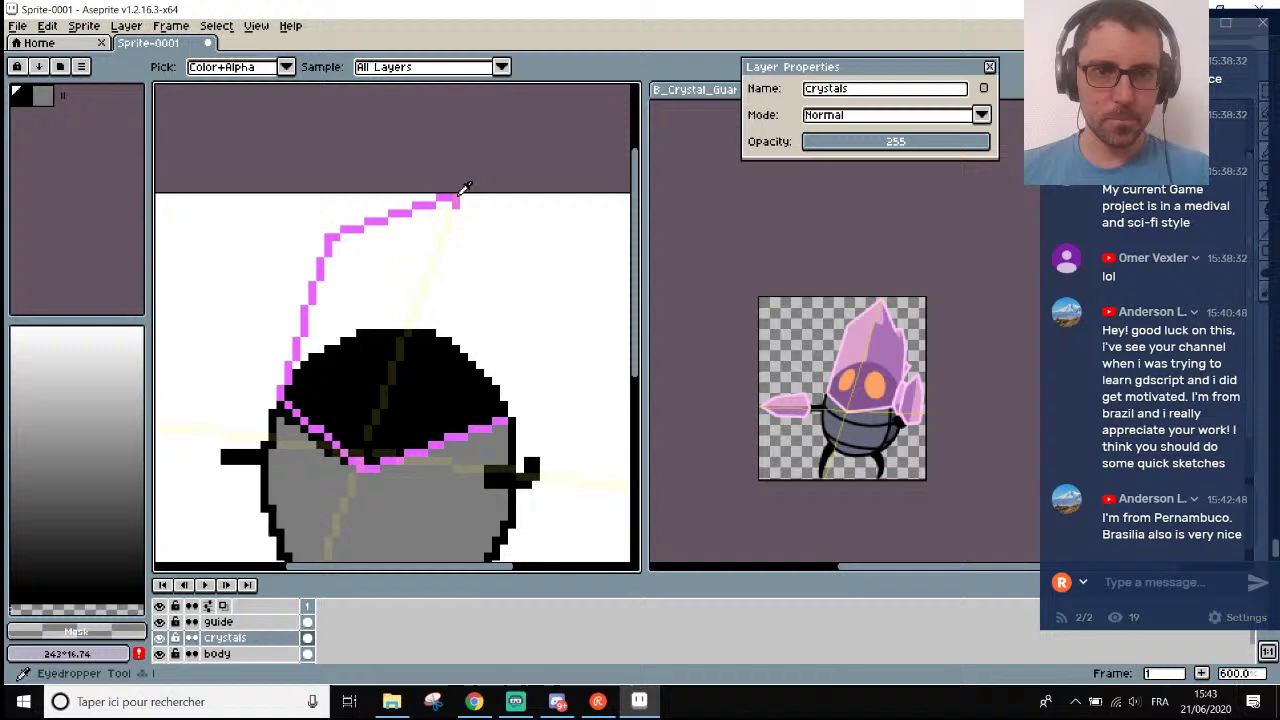
{"action": "left_click", "coordinate": [257, 622]}
{"action": "left_click_drag", "start_coordinate": [837, 142], "coordinate": [858, 142]}
{"action": "left_click", "coordinate": [266, 638]}
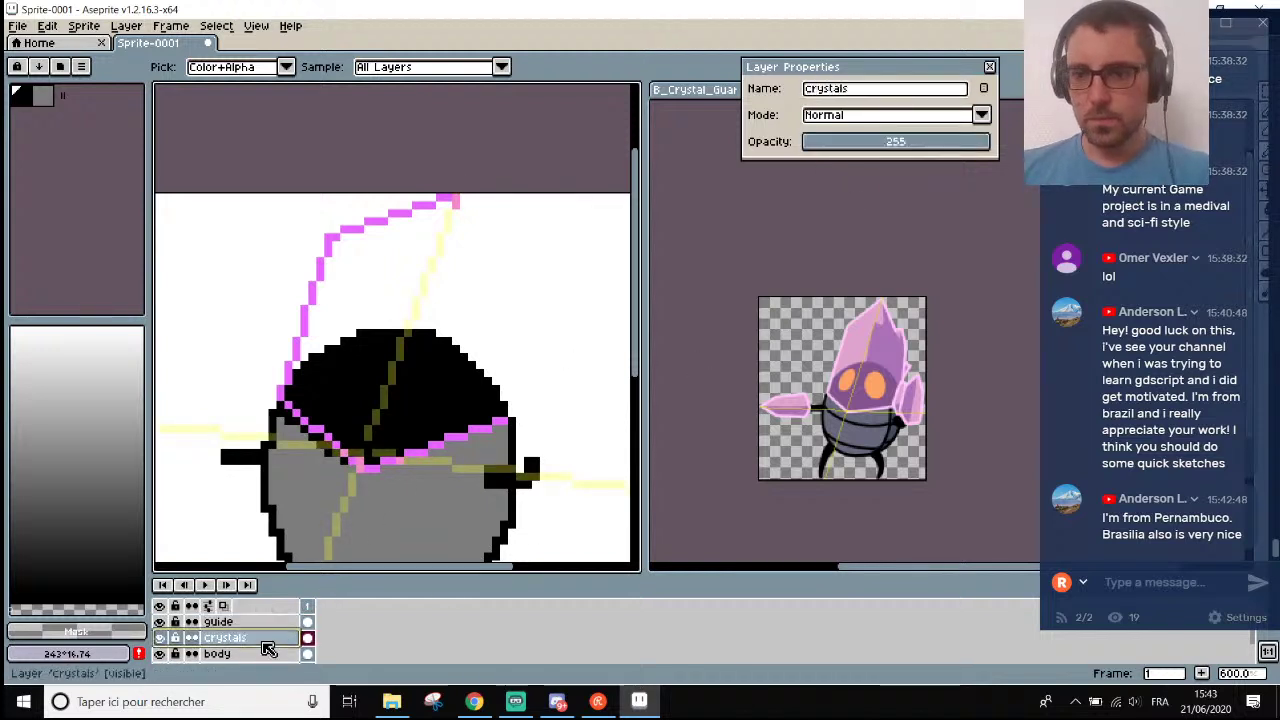
Pick the outline's pink and draw a short, steep straight line from the apex down to the right, starting the crystal's right side.
{"action": "scroll", "coordinate": [507, 218], "scroll_direction": "down", "scroll_amount": 2}
{"action": "scroll", "coordinate": [507, 218], "scroll_direction": "up", "scroll_amount": 2}
{"action": "scroll", "coordinate": [483, 171], "scroll_direction": "down", "scroll_amount": 1}
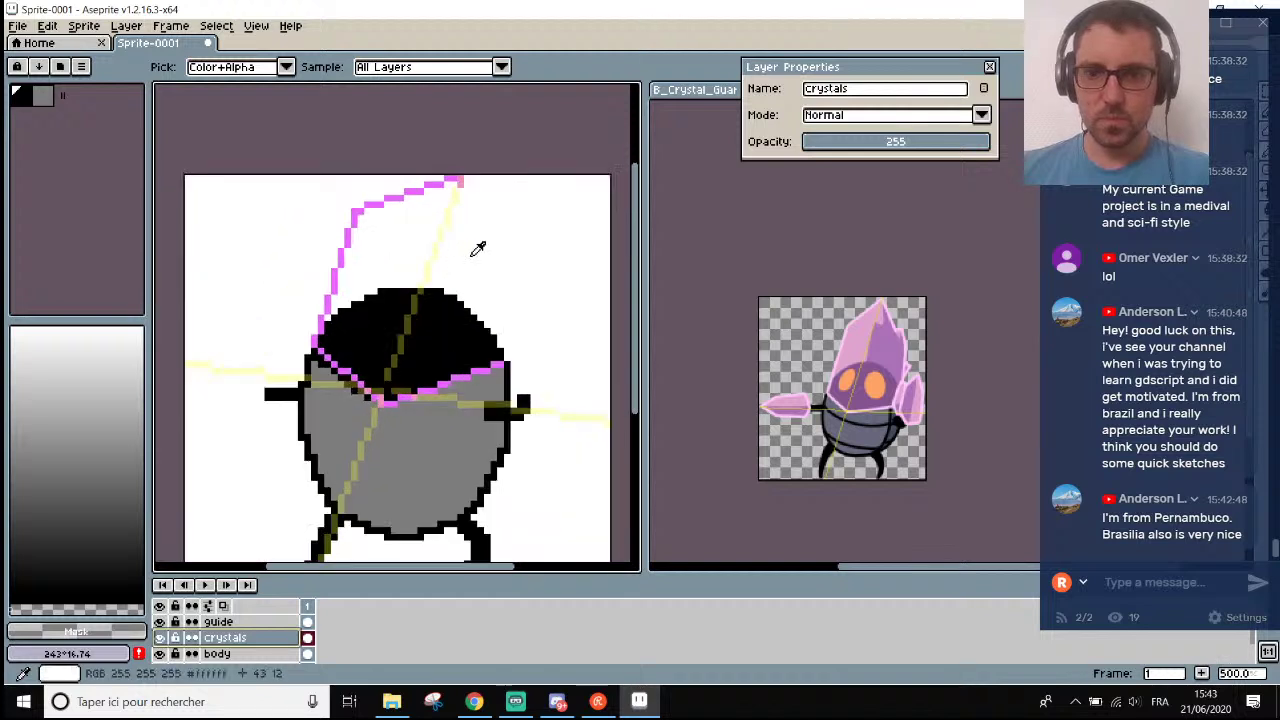
{"action": "scroll", "coordinate": [492, 207], "scroll_direction": "up", "scroll_amount": 4}
{"action": "left_click", "coordinate": [405, 165]}
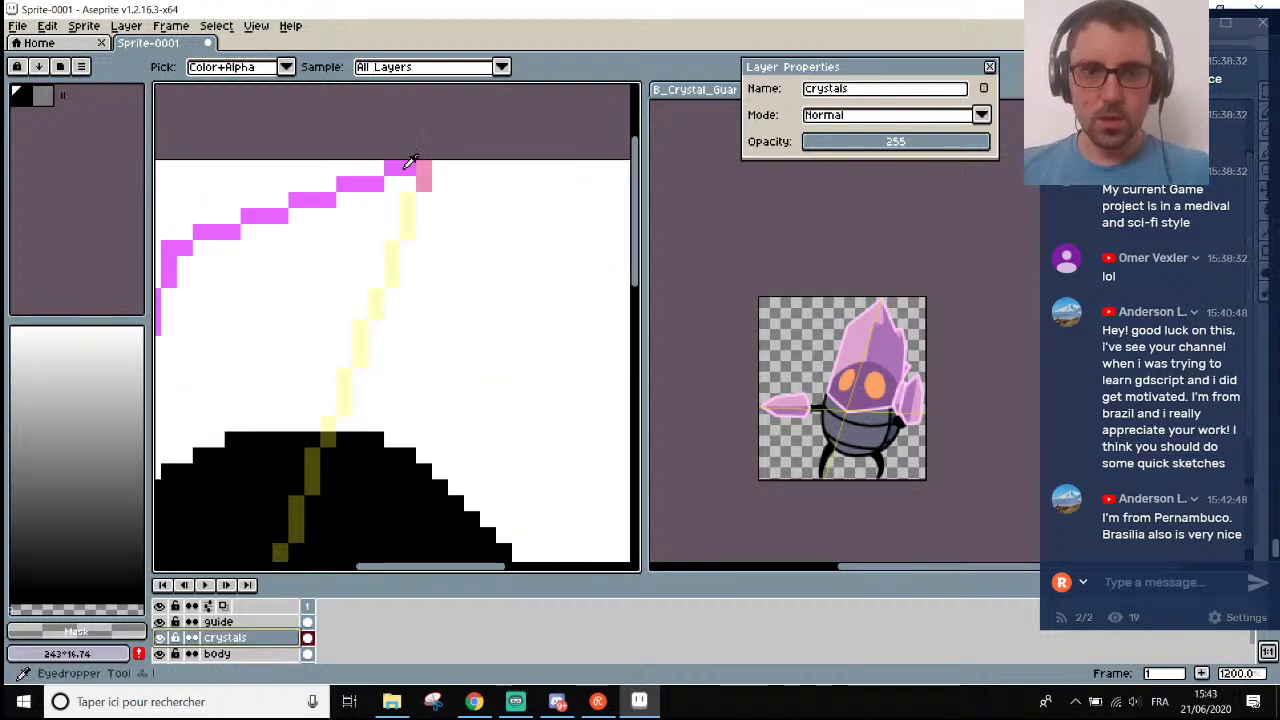
{"action": "key", "text": "b"}
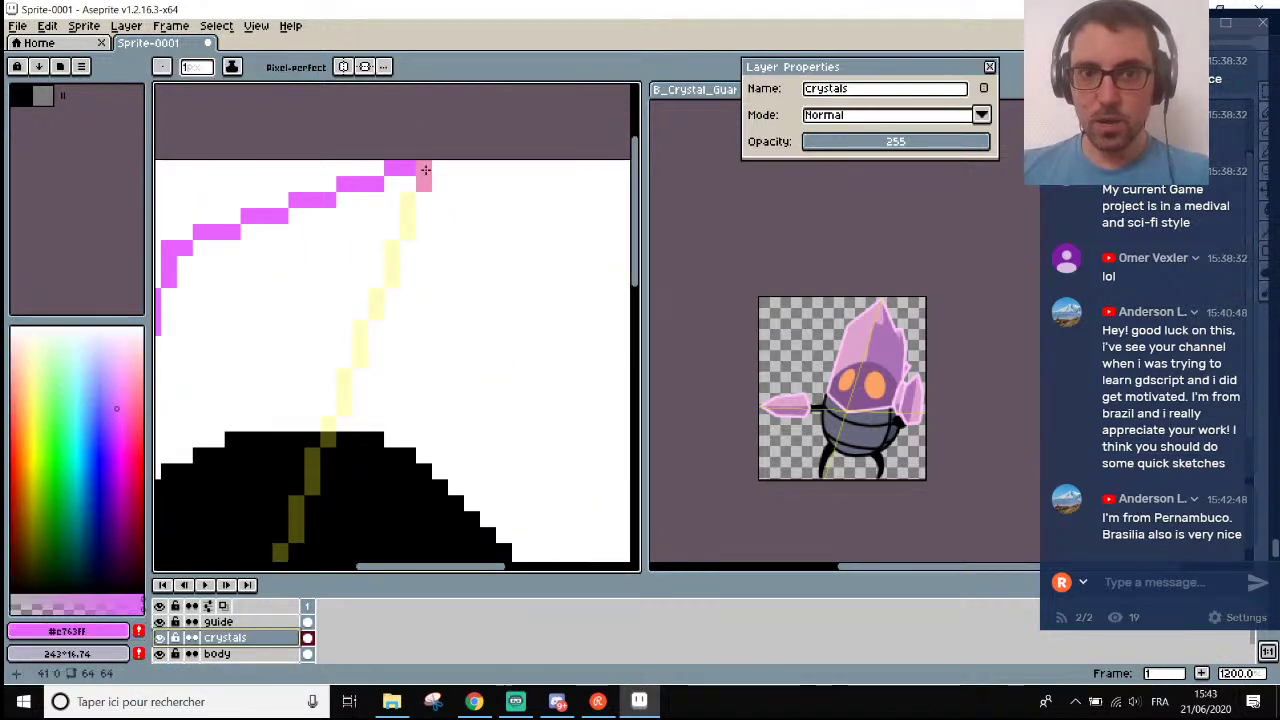
{"action": "key", "text": "l"}
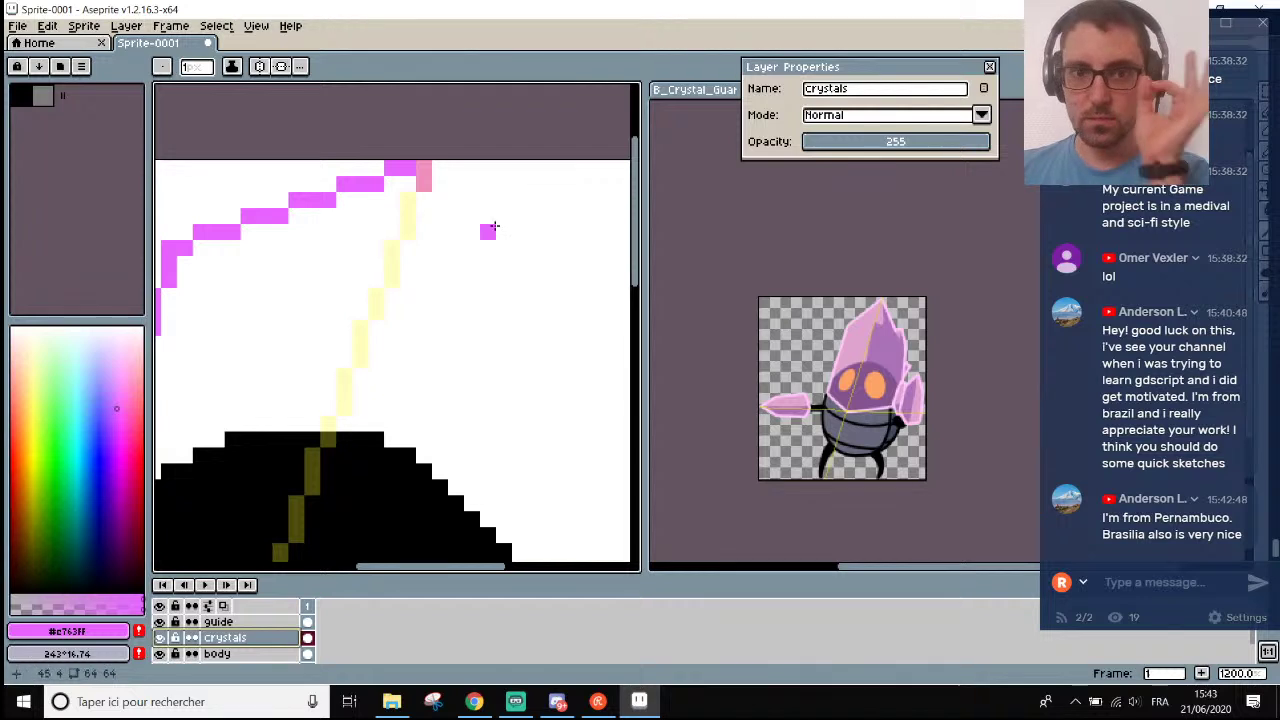
{"action": "left_click_drag", "start_coordinate": [436, 178], "coordinate": [506, 330]}
{"action": "scroll", "coordinate": [567, 346], "scroll_direction": "down", "scroll_amount": 3}
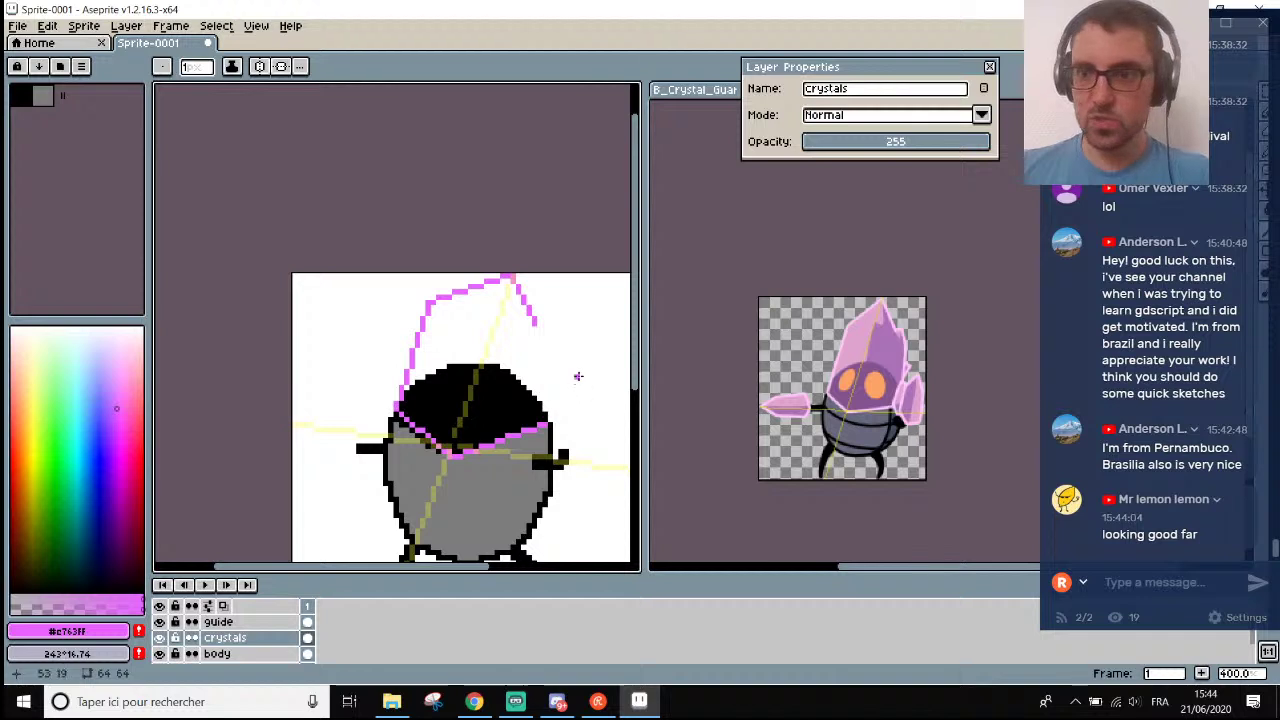
{"action": "scroll", "coordinate": [577, 376], "scroll_direction": "up", "scroll_amount": 1}
{"action": "scroll", "coordinate": [597, 357], "scroll_direction": "down", "scroll_amount": 2}
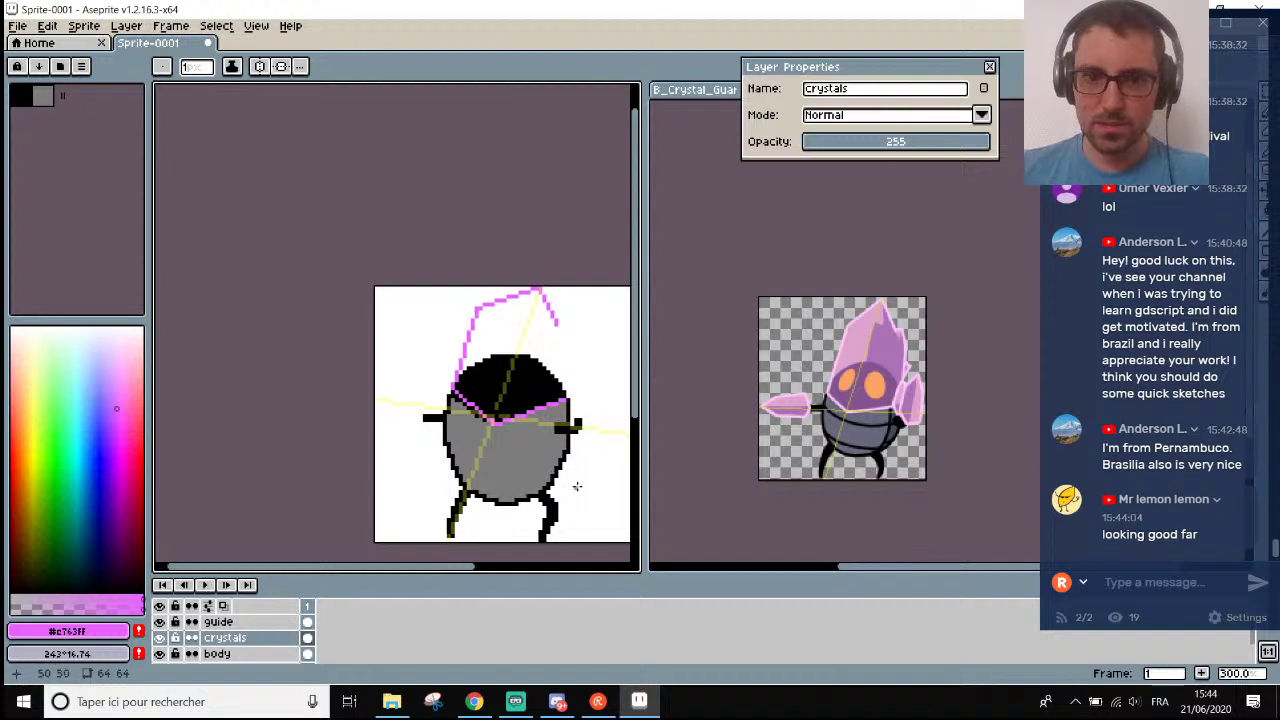
{"action": "scroll", "coordinate": [577, 486], "scroll_direction": "up", "scroll_amount": 6}
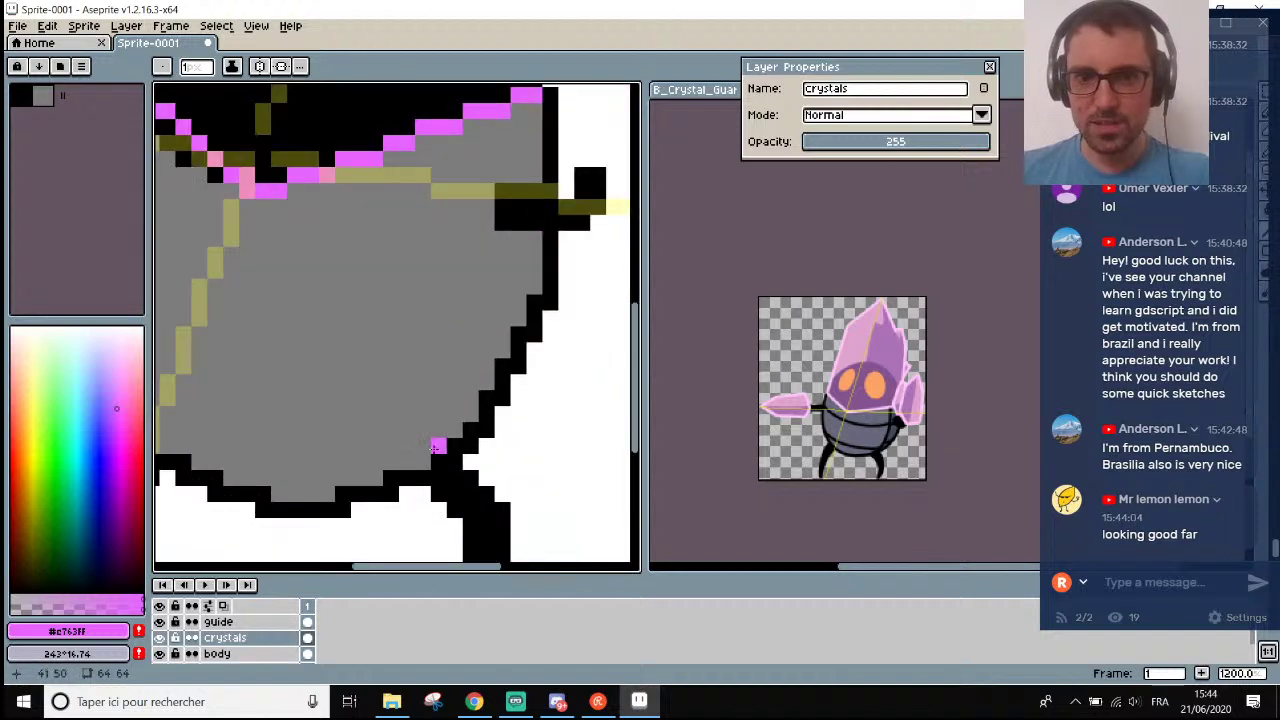
{"action": "scroll", "coordinate": [558, 277], "scroll_direction": "down", "scroll_amount": 4}
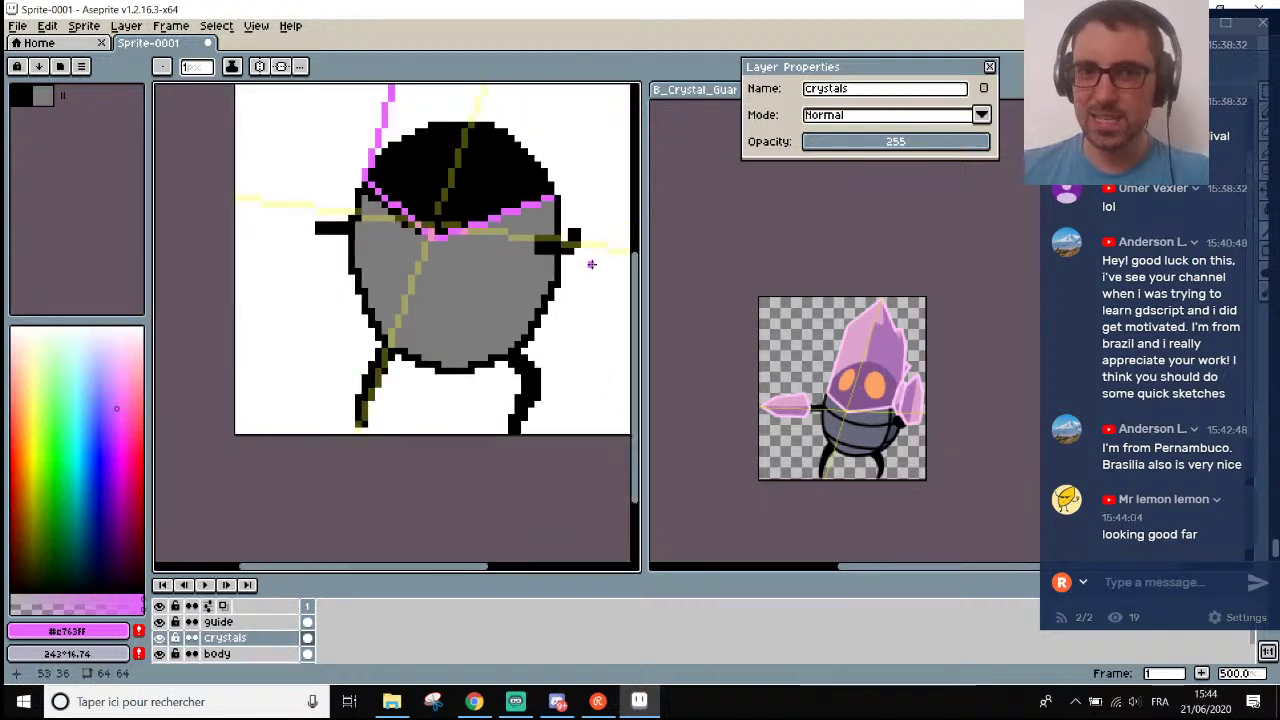
Draw a small stepped notch in pink at the lower end of the crystal's right slope, ending in a three-pixel vertical segment.
{"action": "scroll", "coordinate": [591, 264], "scroll_direction": "down", "scroll_amount": 2}
{"action": "scroll", "coordinate": [534, 209], "scroll_direction": "up", "scroll_amount": 1}
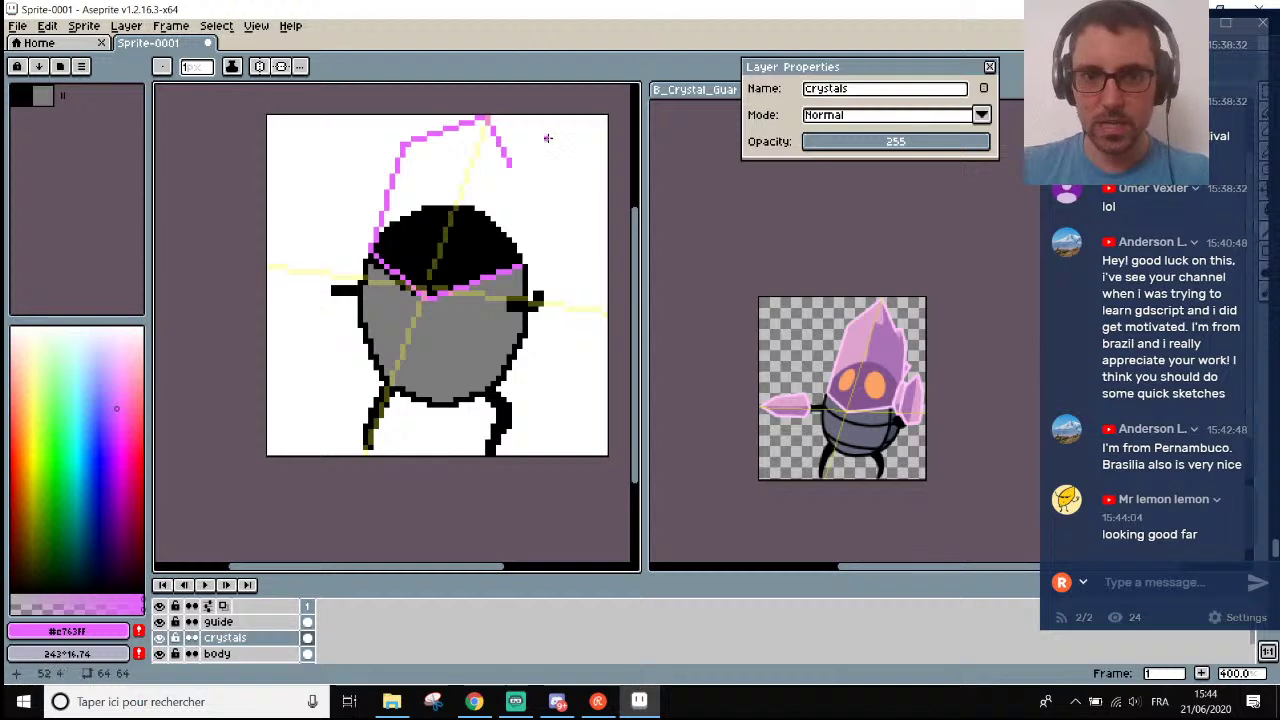
{"action": "scroll", "coordinate": [547, 138], "scroll_direction": "up", "scroll_amount": 3}
{"action": "scroll", "coordinate": [544, 168], "scroll_direction": "up", "scroll_amount": 3}
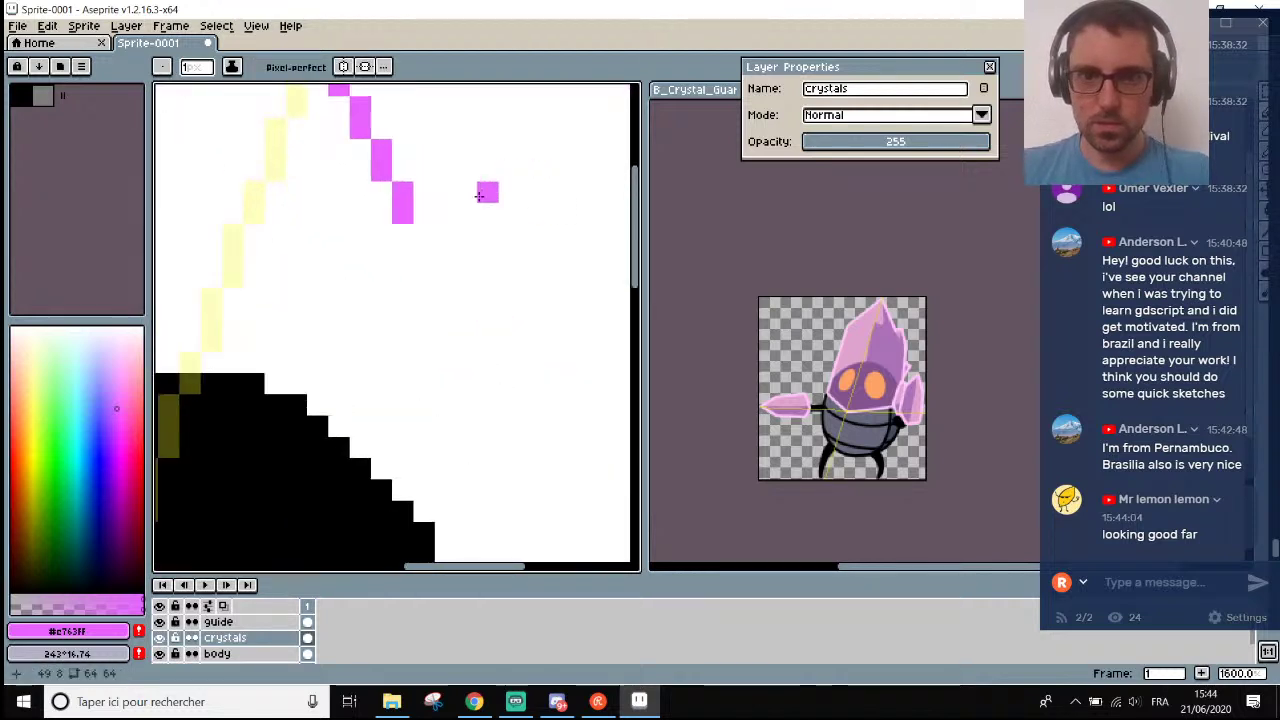
{"action": "left_click", "coordinate": [444, 195]}
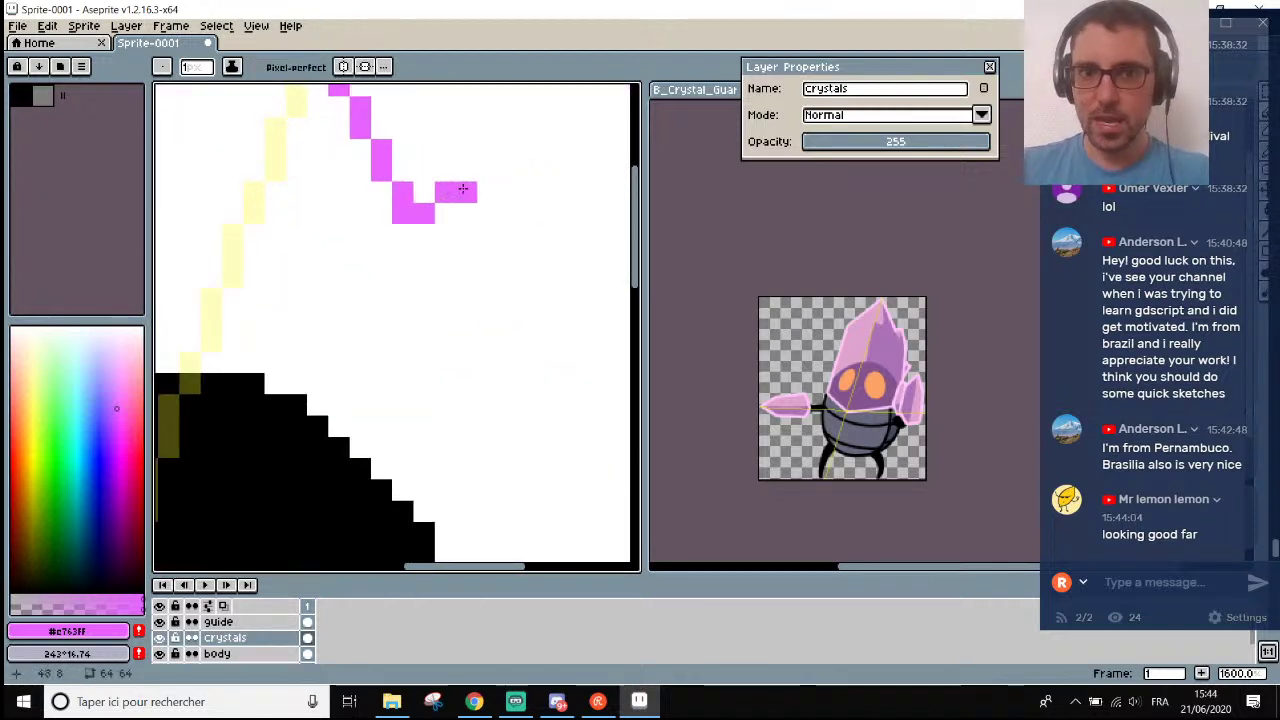
{"action": "left_click_drag", "start_coordinate": [473, 217], "coordinate": [484, 247]}
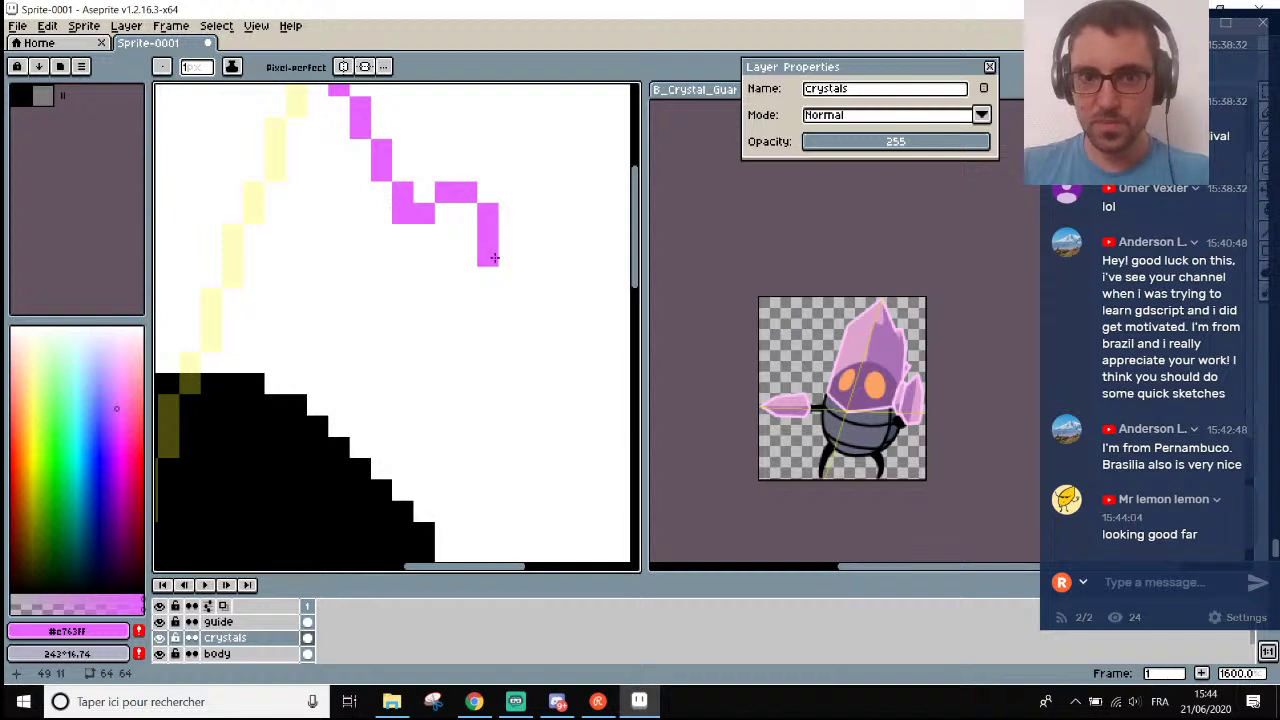
Extend the crystal's right side with a straight vertical pink line from the notch down toward the V's right end.
{"action": "scroll", "coordinate": [496, 258], "scroll_direction": "down", "scroll_amount": 5}
{"action": "scroll", "coordinate": [501, 259], "scroll_direction": "up", "scroll_amount": 1}
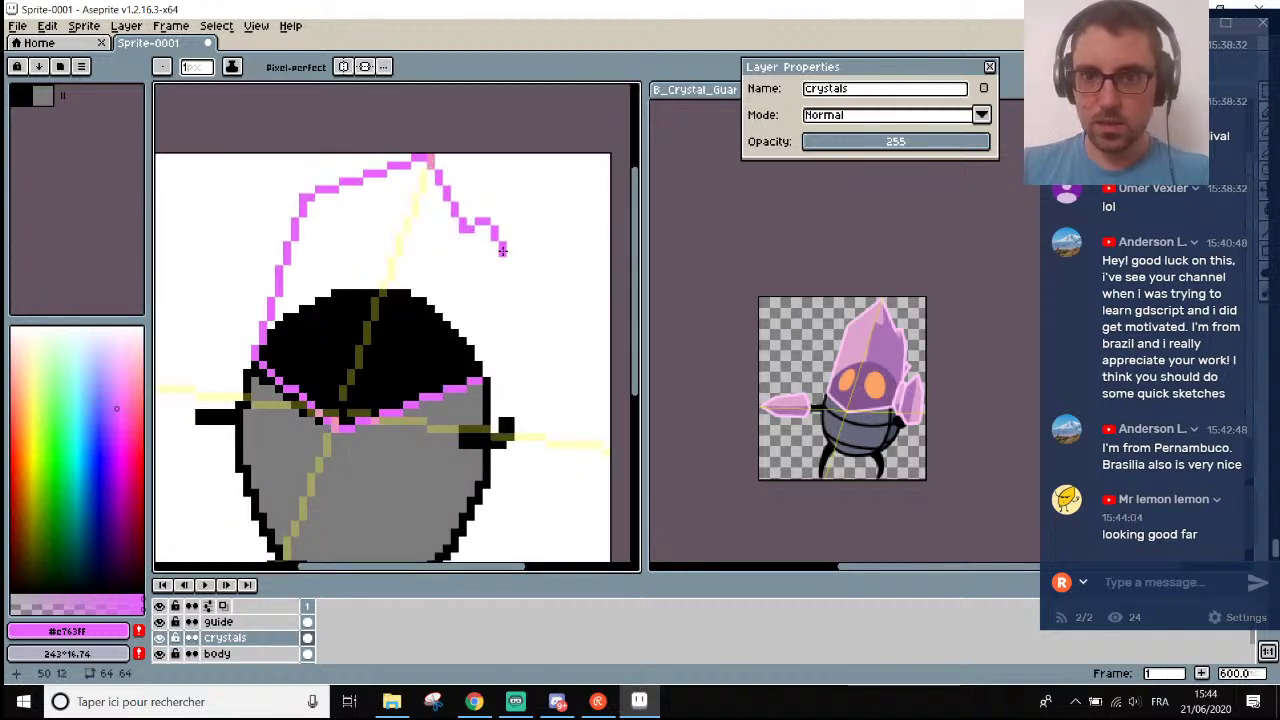
{"action": "scroll", "coordinate": [502, 250], "scroll_direction": "up", "scroll_amount": 1}
{"action": "left_click_drag", "start_coordinate": [502, 250], "coordinate": [505, 382]}
Compare the crystal's right side and side crystals in the reference with the sprite's outline.
{"action": "scroll", "coordinate": [914, 396], "scroll_direction": "up", "scroll_amount": 3}
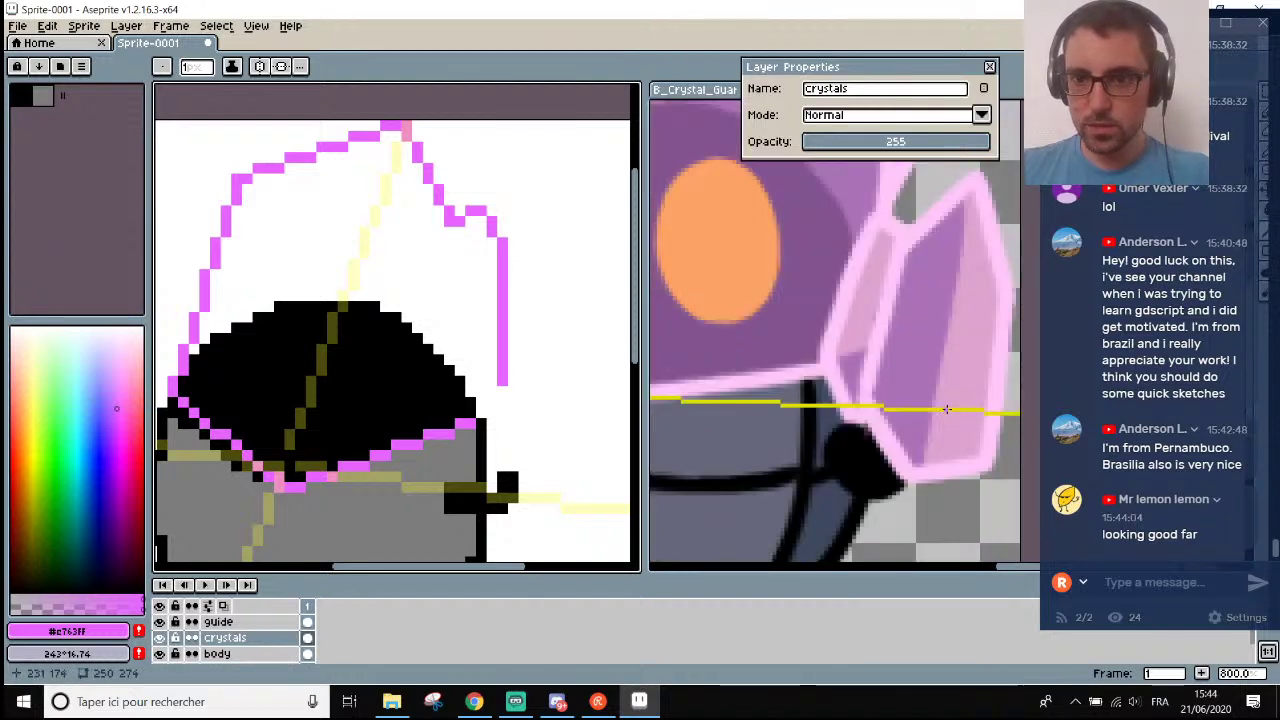
{"action": "scroll", "coordinate": [946, 408], "scroll_direction": "down", "scroll_amount": 2}
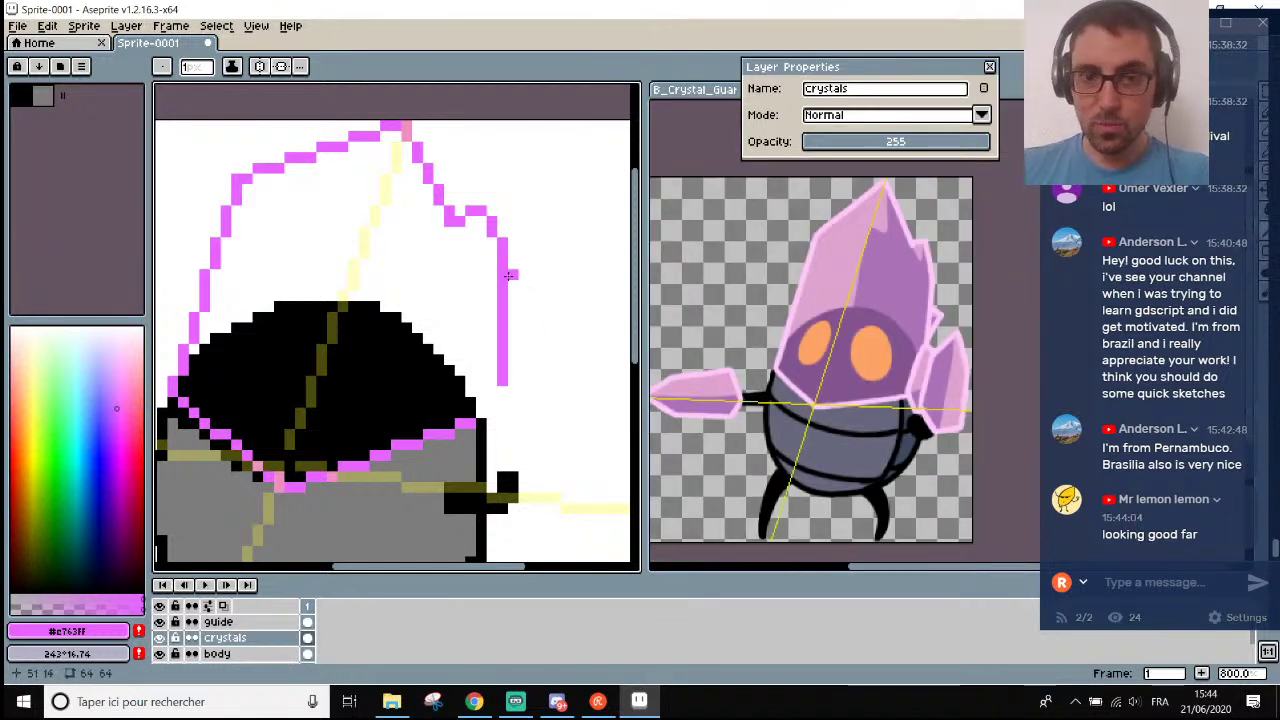
{"action": "scroll", "coordinate": [540, 306], "scroll_direction": "down", "scroll_amount": 2}
{"action": "scroll", "coordinate": [496, 368], "scroll_direction": "up", "scroll_amount": 1}
{"action": "scroll", "coordinate": [496, 368], "scroll_direction": "up", "scroll_amount": 1}
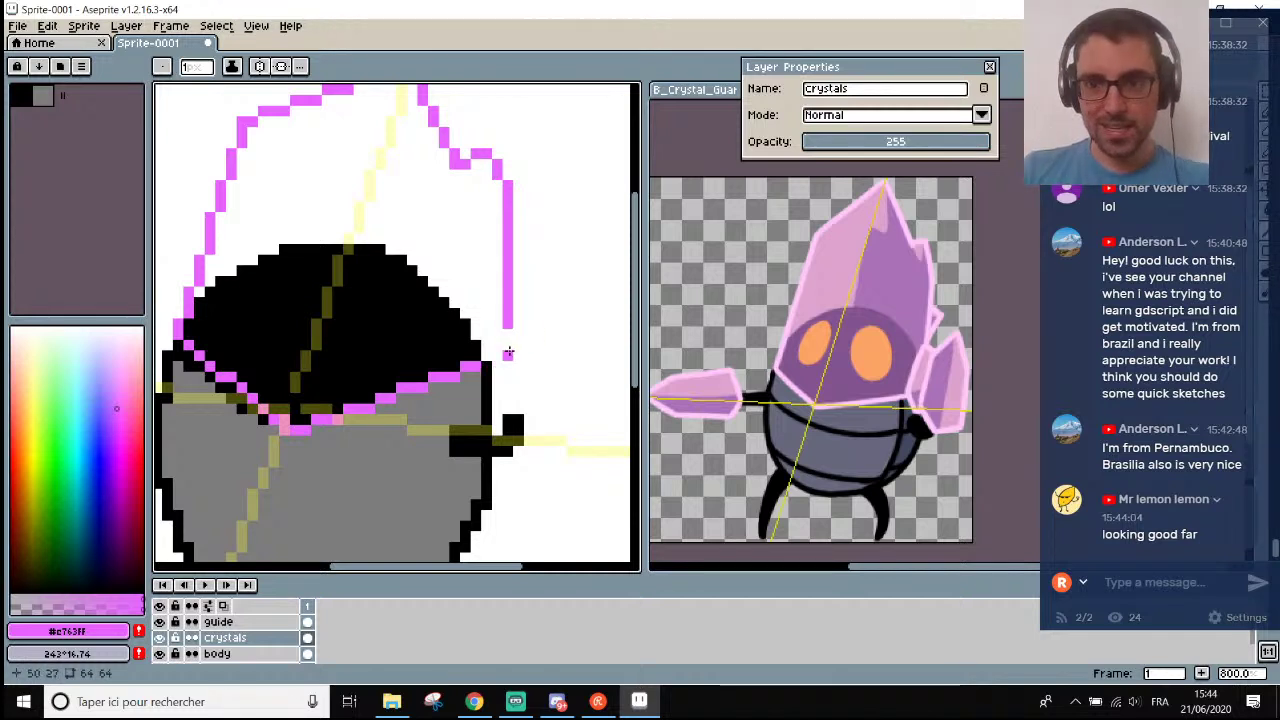
{"action": "scroll", "coordinate": [498, 313], "scroll_direction": "down", "scroll_amount": 2}
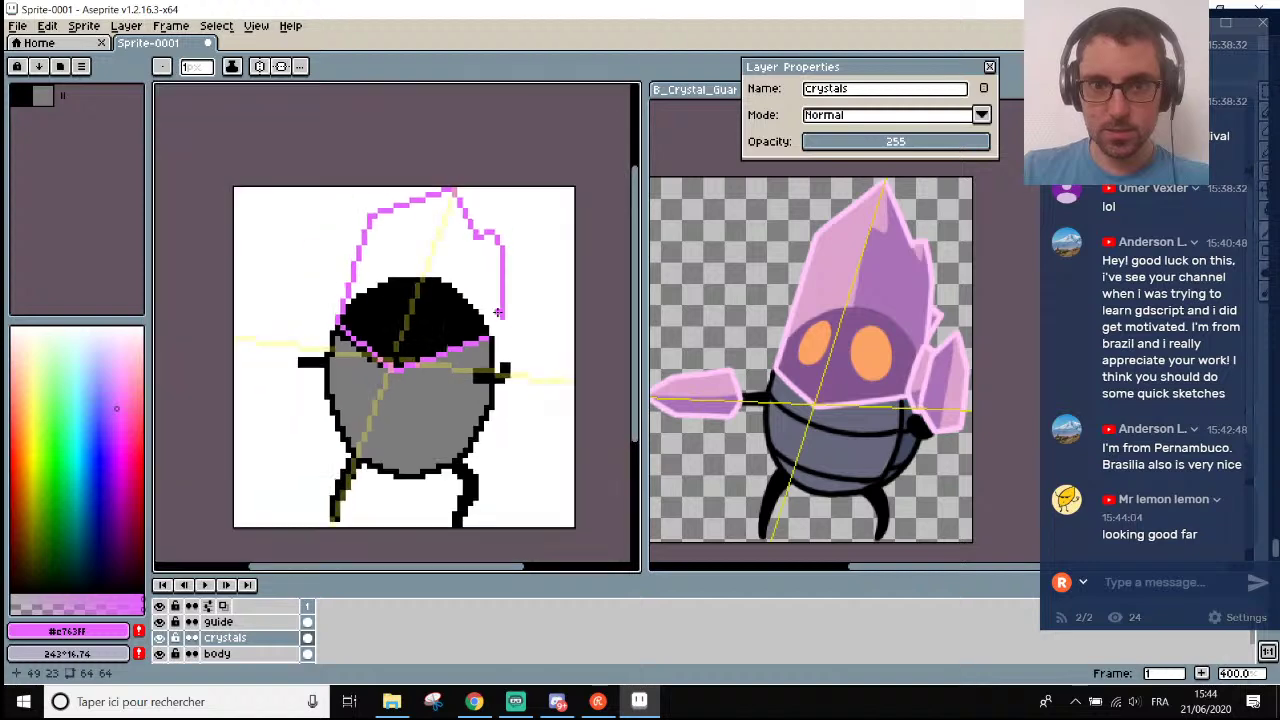
{"action": "scroll", "coordinate": [497, 310], "scroll_direction": "up", "scroll_amount": 2}
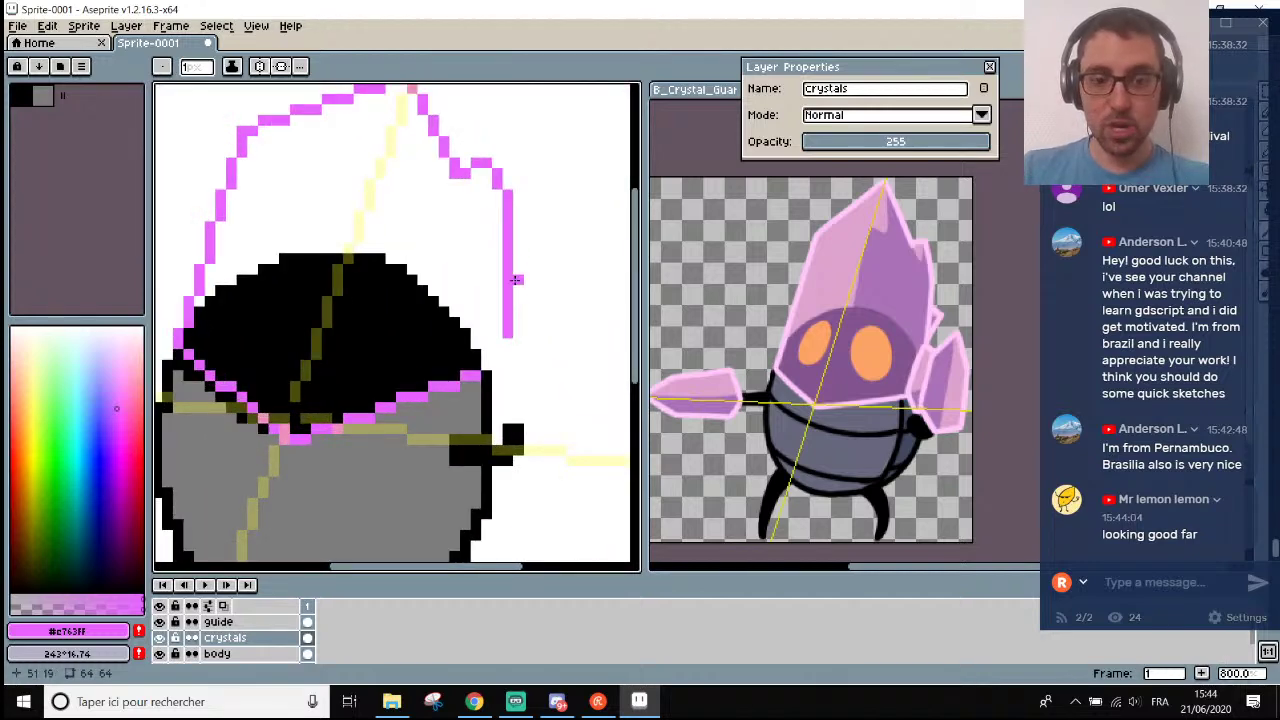
{"action": "scroll", "coordinate": [452, 257], "scroll_direction": "down", "scroll_amount": 2}
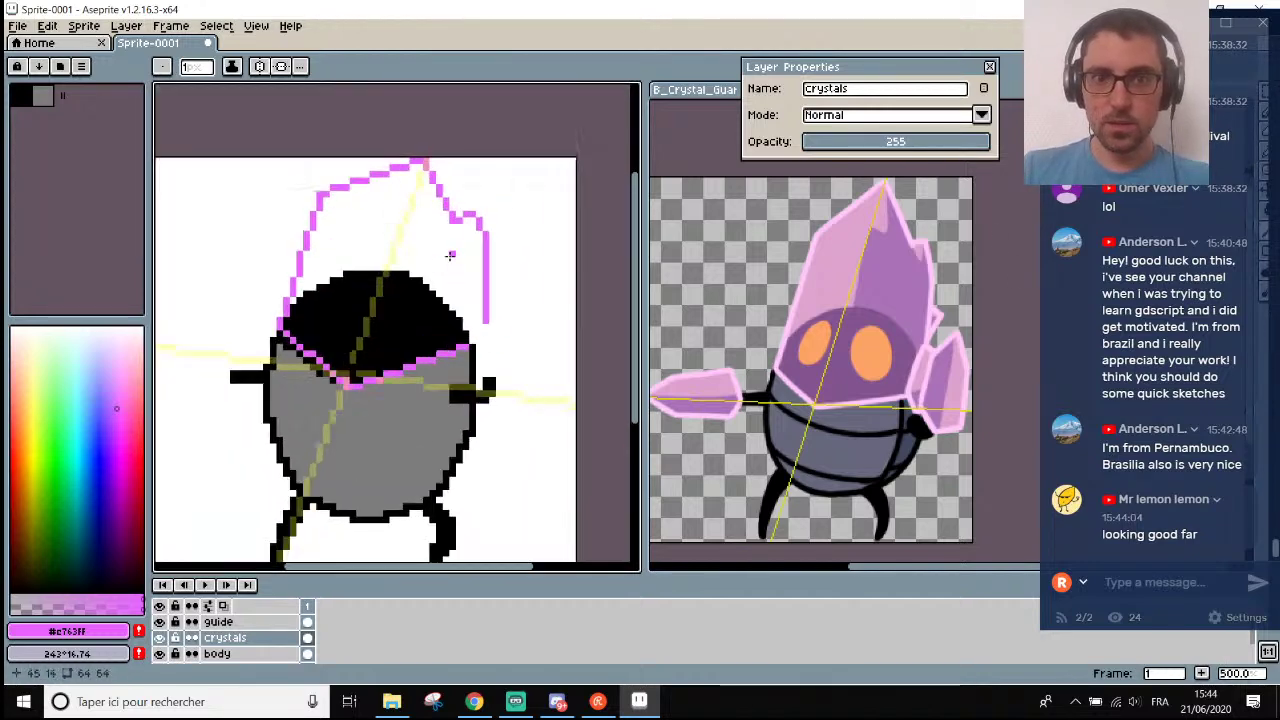
Add the outline's pink #e763ff to the sprite's palette.
{"action": "scroll", "coordinate": [496, 347], "scroll_direction": "up", "scroll_amount": 2}
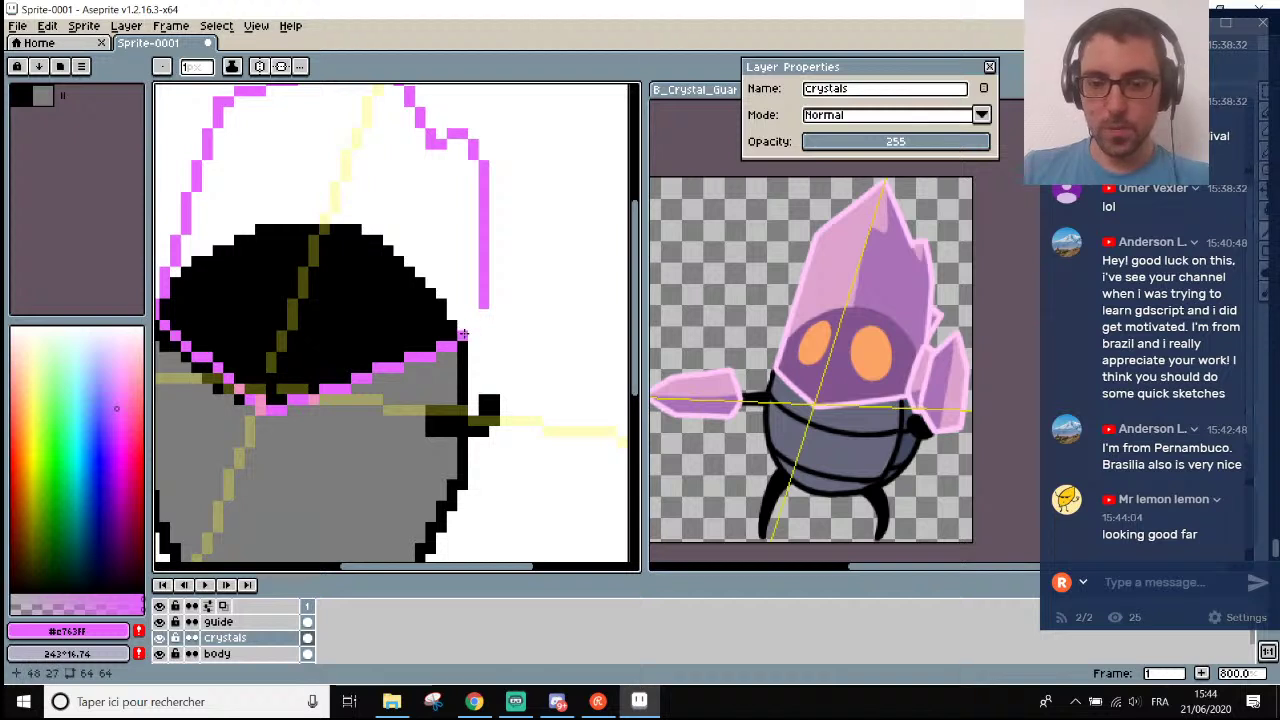
{"action": "key", "text": "i"}
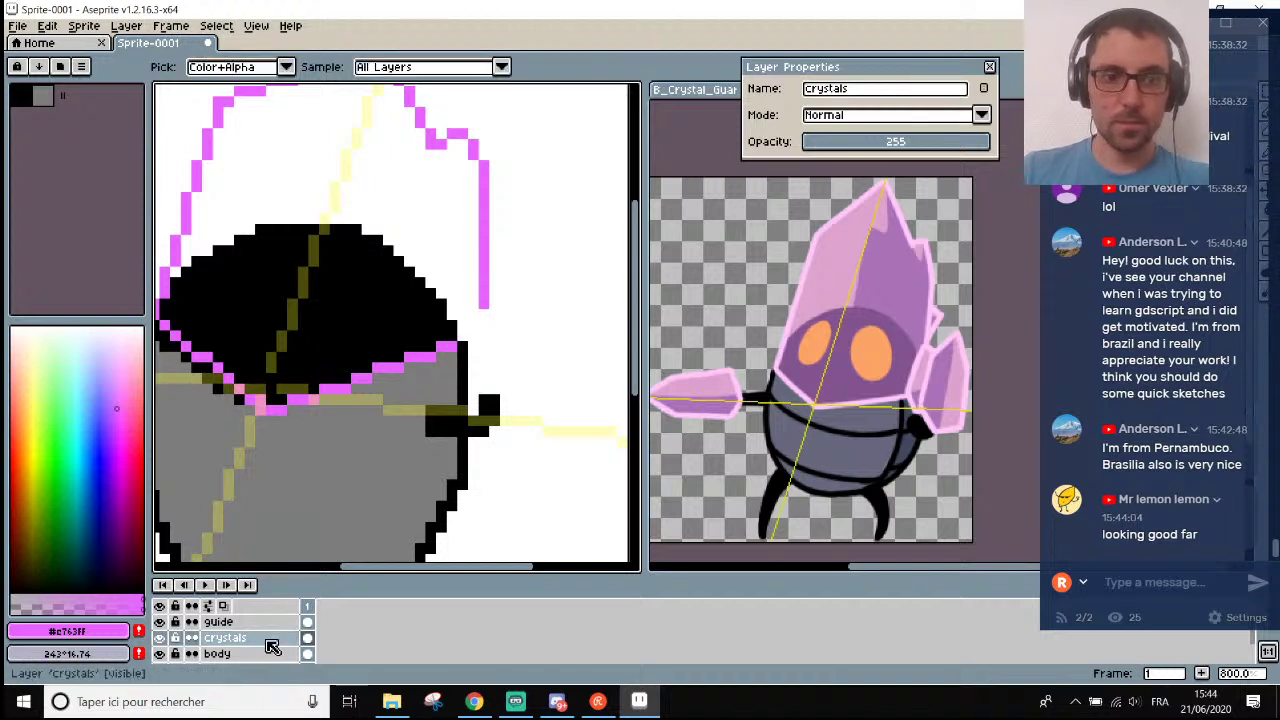
{"action": "left_click", "coordinate": [139, 630]}
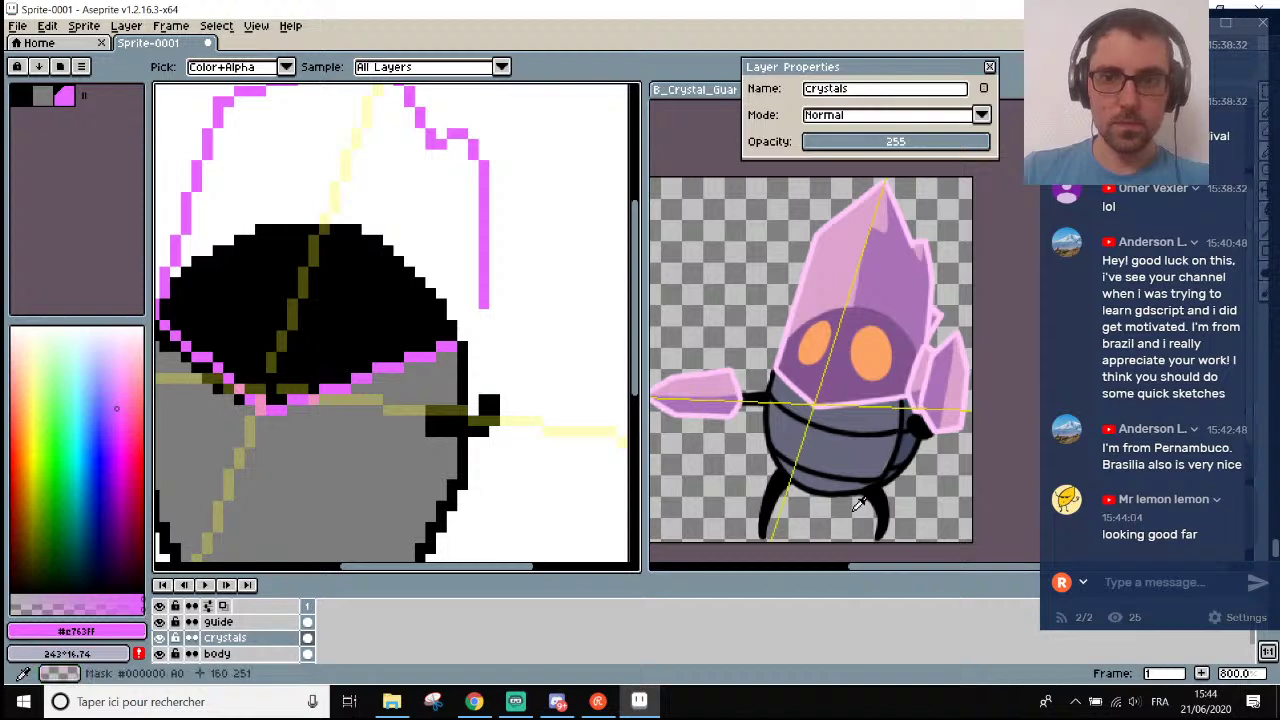
Examine the proportions of head crystal, face and body in the reference against those of the sprite.
{"action": "scroll", "coordinate": [500, 340], "scroll_direction": "down", "scroll_amount": 2}
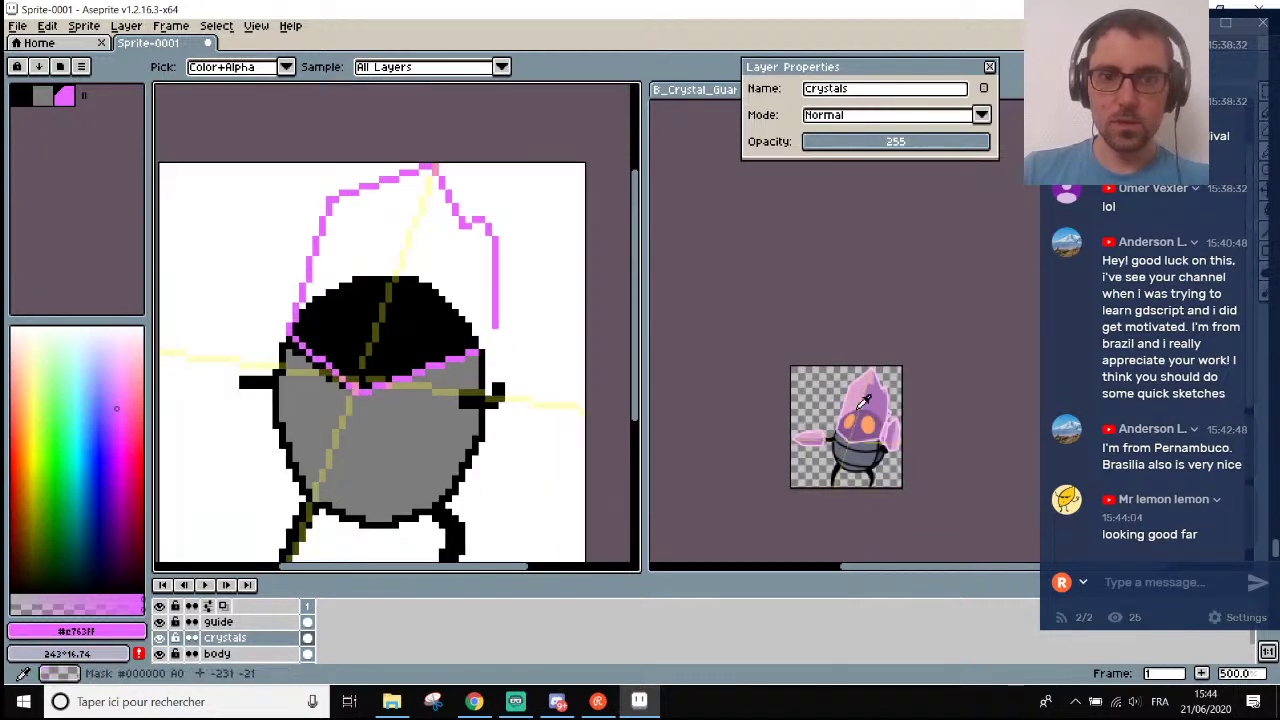
{"action": "scroll", "coordinate": [523, 363], "scroll_direction": "down", "scroll_amount": 1}
{"action": "scroll", "coordinate": [608, 363], "scroll_direction": "up", "scroll_amount": 1}
{"action": "scroll", "coordinate": [892, 425], "scroll_direction": "up", "scroll_amount": 3}
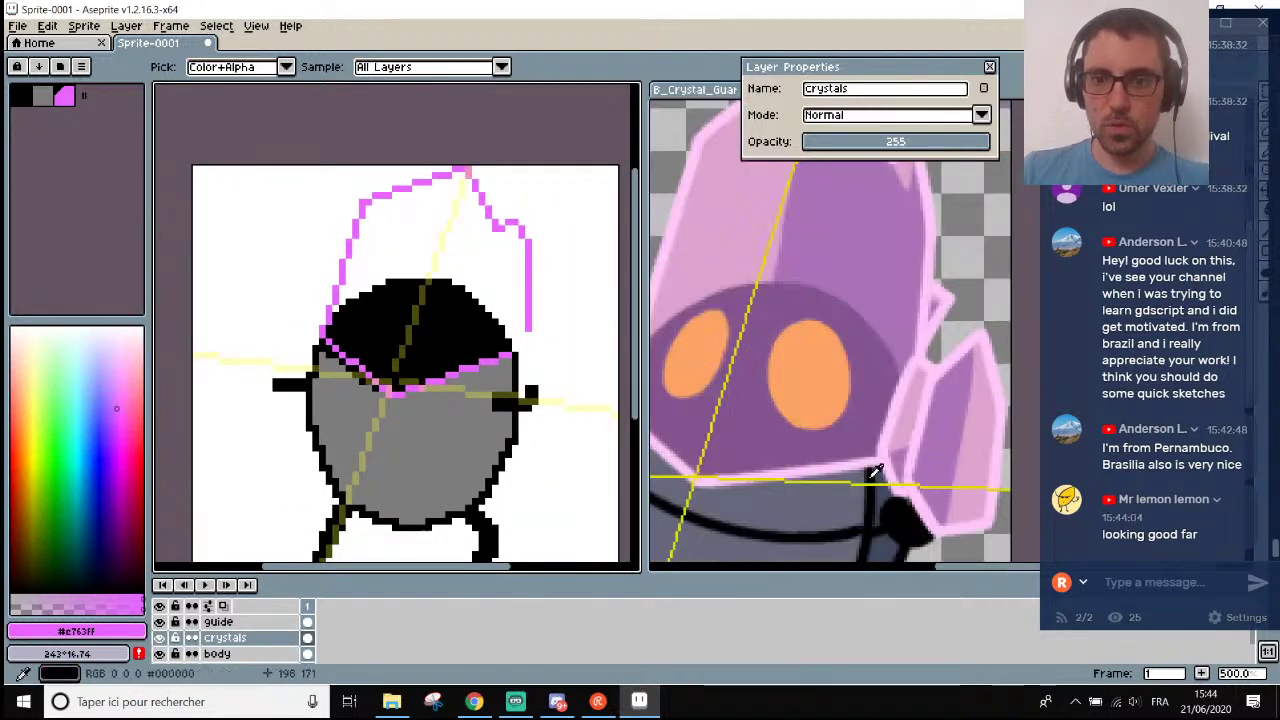
{"action": "scroll", "coordinate": [868, 470], "scroll_direction": "down", "scroll_amount": 2}
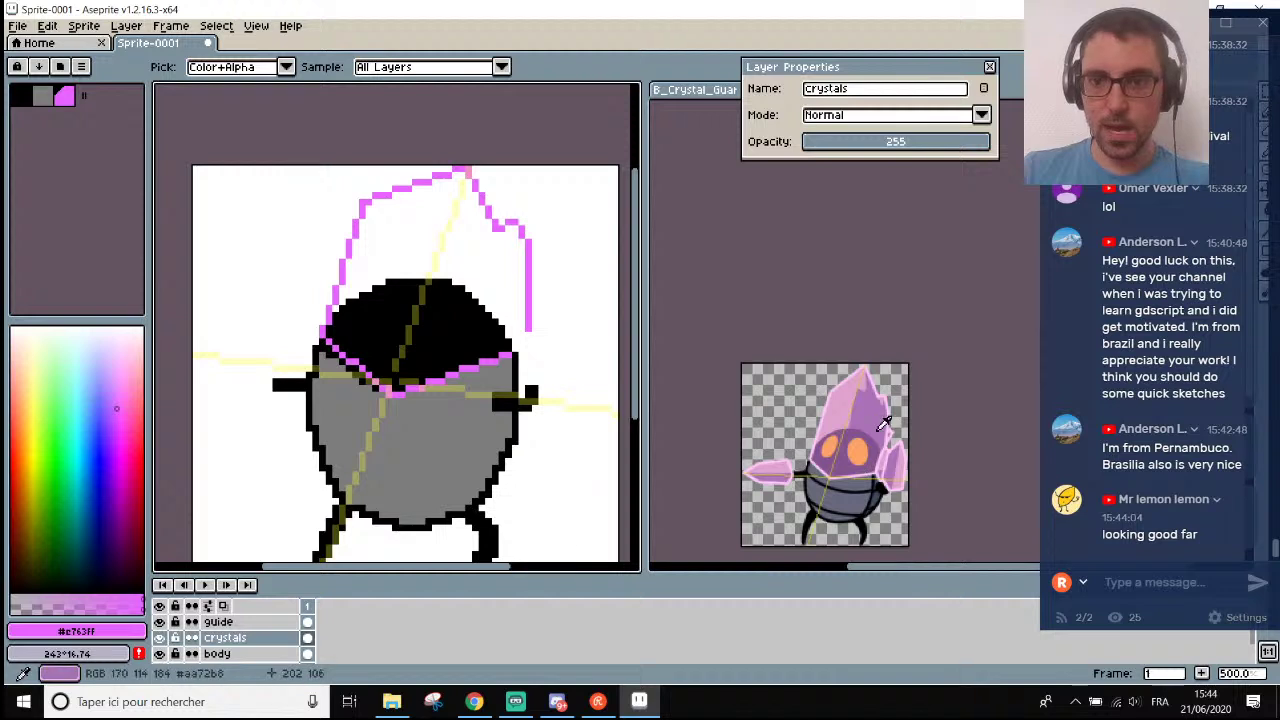
{"action": "scroll", "coordinate": [383, 385], "scroll_direction": "down", "scroll_amount": 1}
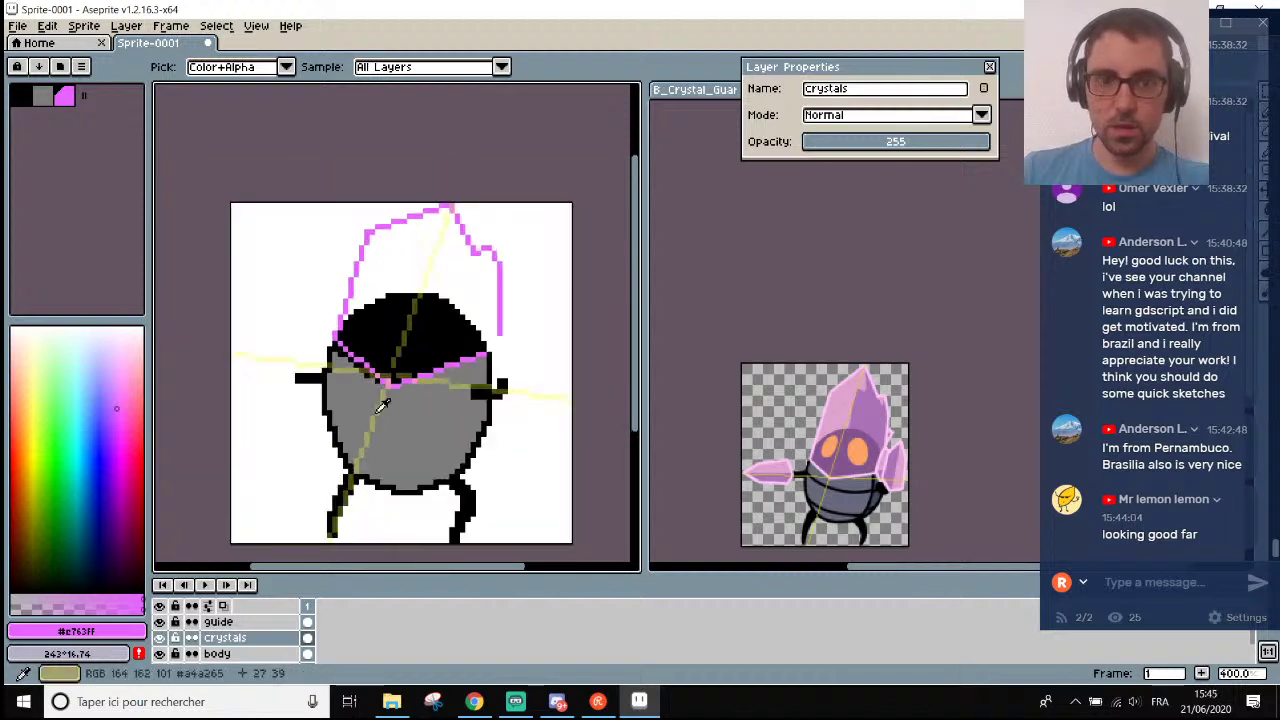
{"action": "scroll", "coordinate": [858, 510], "scroll_direction": "up", "scroll_amount": 2}
{"action": "scroll", "coordinate": [858, 510], "scroll_direction": "down", "scroll_amount": 3}
{"action": "scroll", "coordinate": [857, 512], "scroll_direction": "up", "scroll_amount": 1}
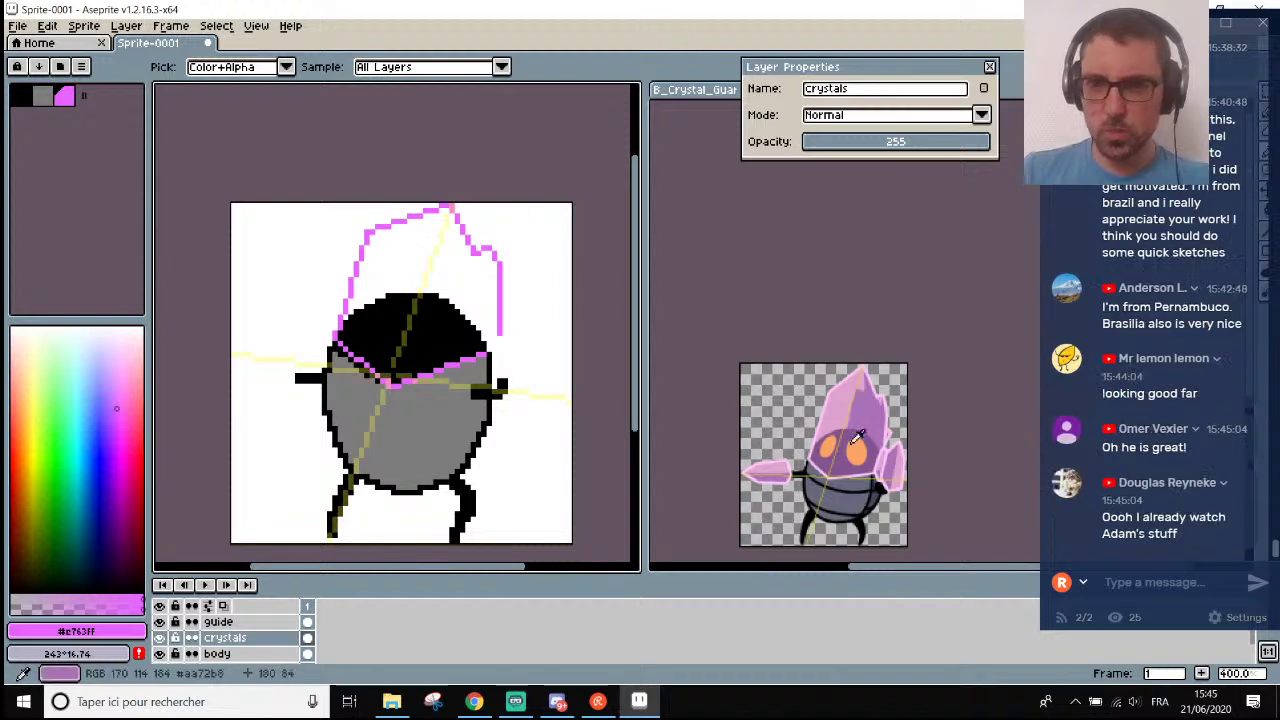
{"action": "scroll", "coordinate": [857, 440], "scroll_direction": "up", "scroll_amount": 1}
{"action": "scroll", "coordinate": [857, 440], "scroll_direction": "down", "scroll_amount": 1}
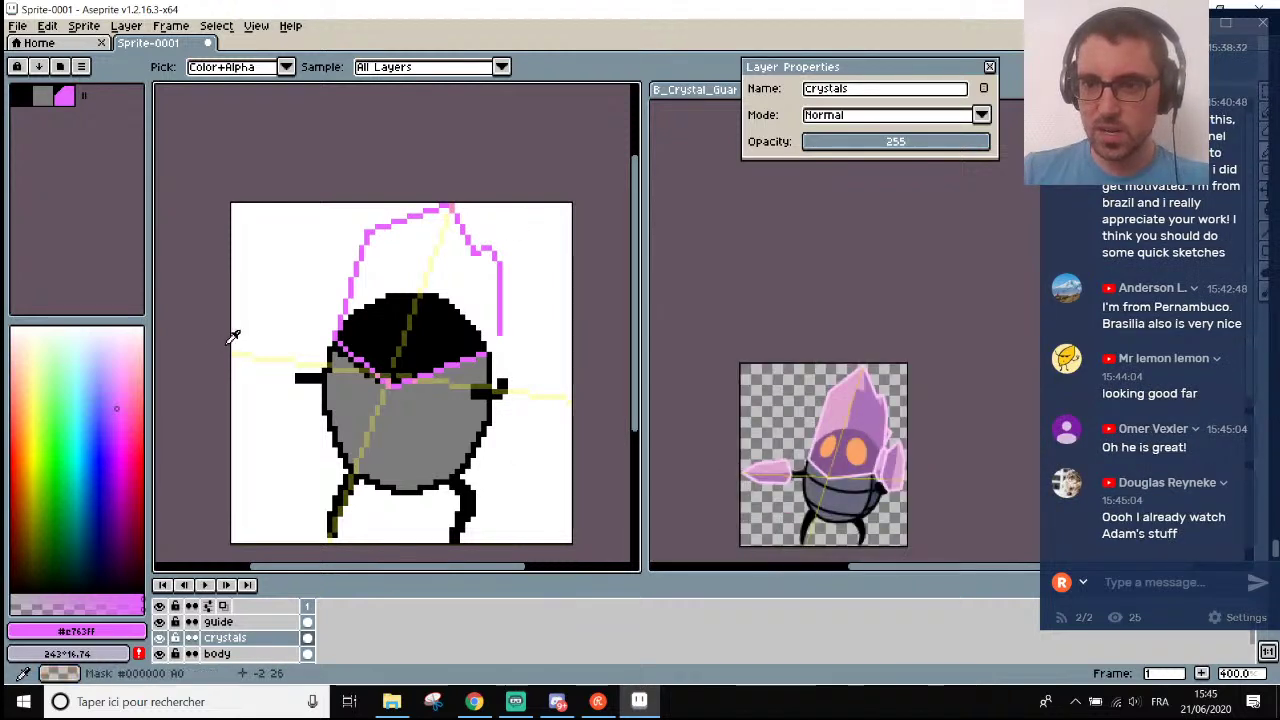
{"action": "scroll", "coordinate": [243, 386], "scroll_direction": "down", "scroll_amount": 1}
{"action": "scroll", "coordinate": [262, 382], "scroll_direction": "up", "scroll_amount": 1}
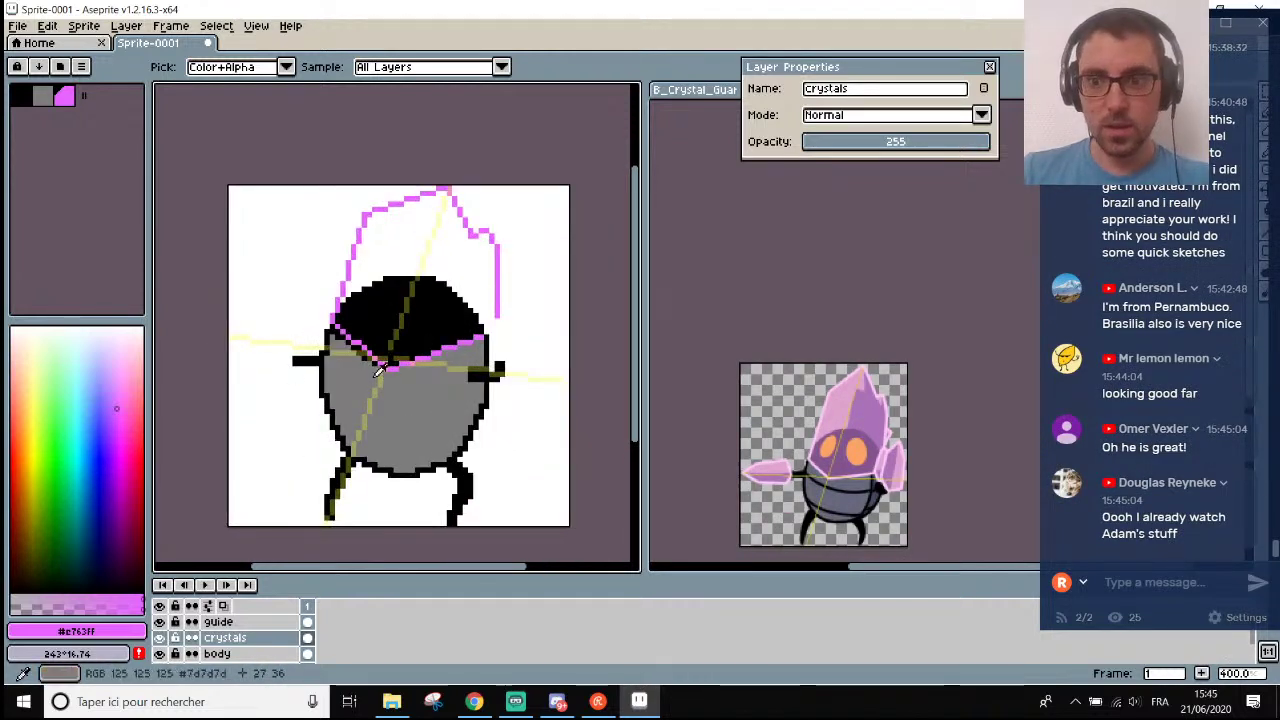
{"action": "scroll", "coordinate": [400, 330], "scroll_direction": "down", "scroll_amount": 1}
{"action": "scroll", "coordinate": [400, 330], "scroll_direction": "up", "scroll_amount": 1}
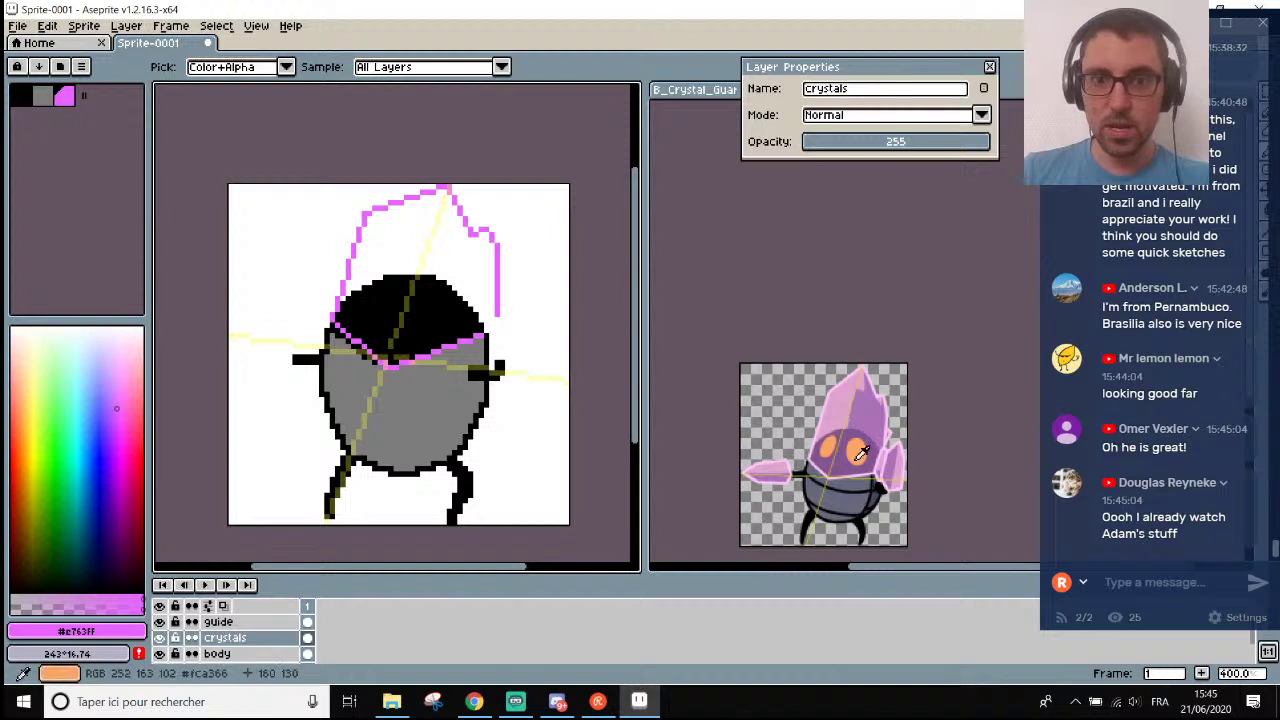
{"action": "scroll", "coordinate": [340, 306], "scroll_direction": "down", "scroll_amount": 1}
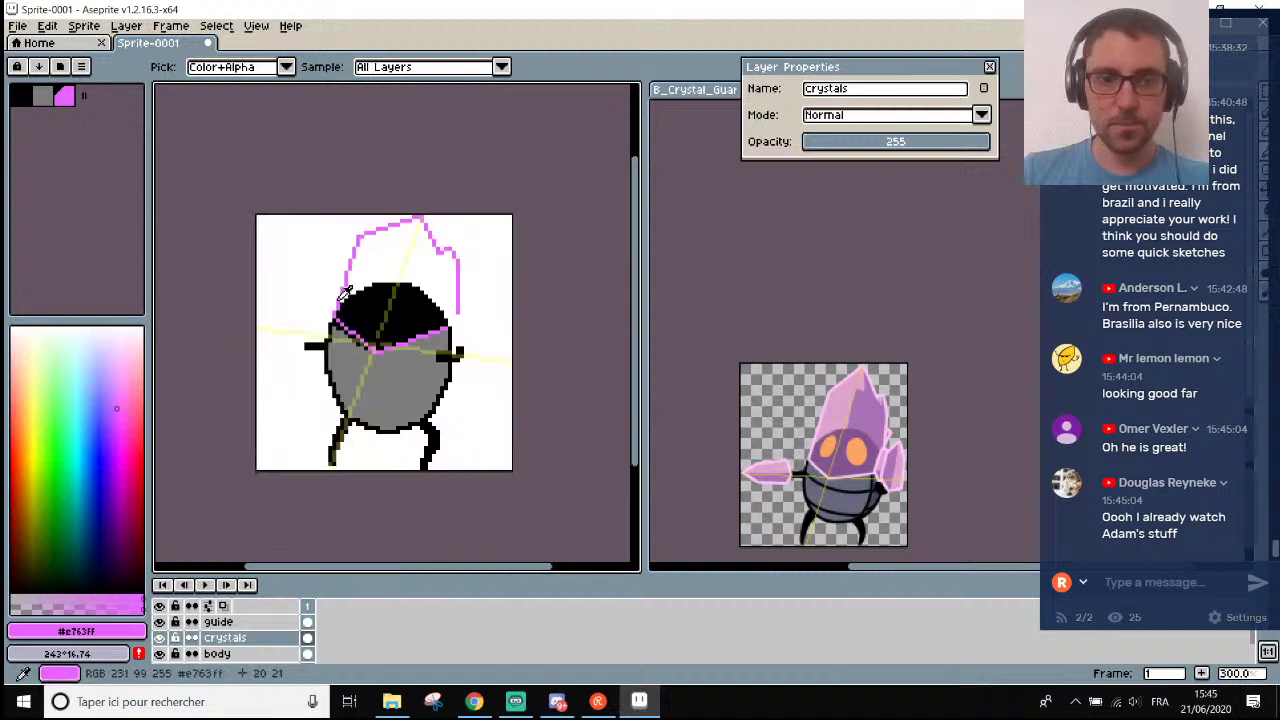
{"action": "left_click", "coordinate": [84, 25]}
{"action": "left_click", "coordinate": [122, 100]}
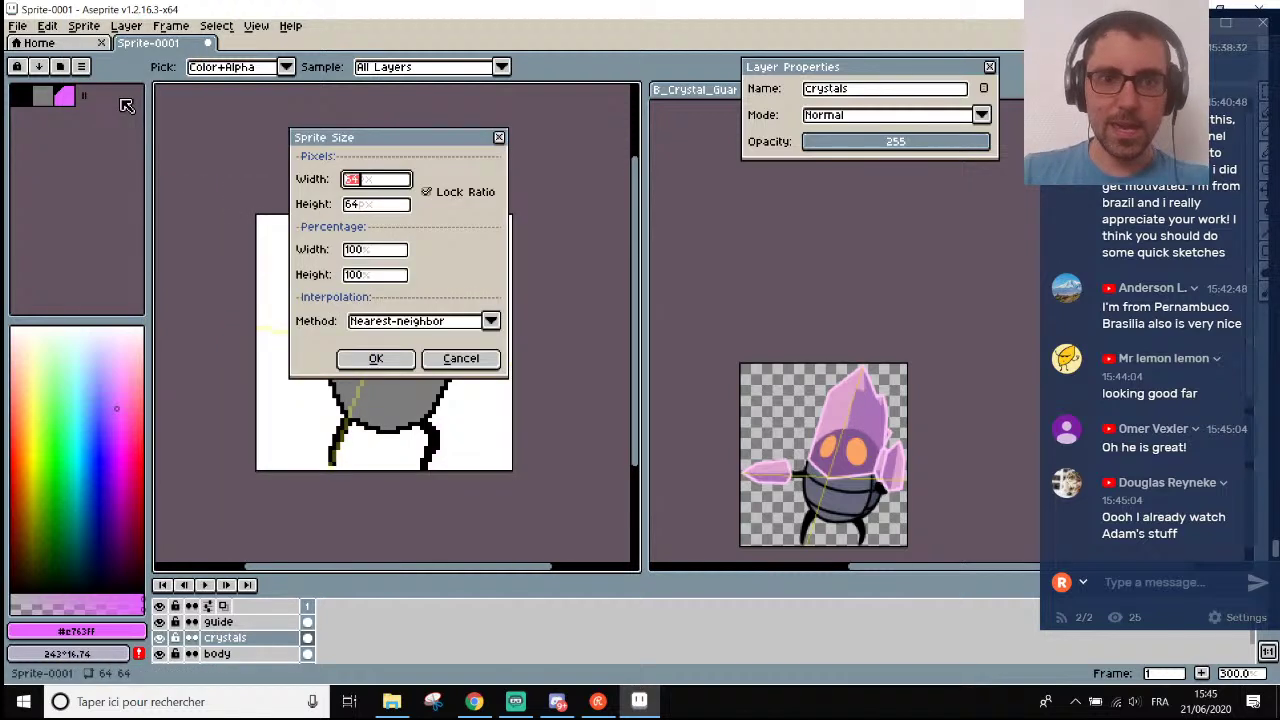
{"action": "left_click", "coordinate": [499, 136]}
{"action": "left_click", "coordinate": [84, 25]}
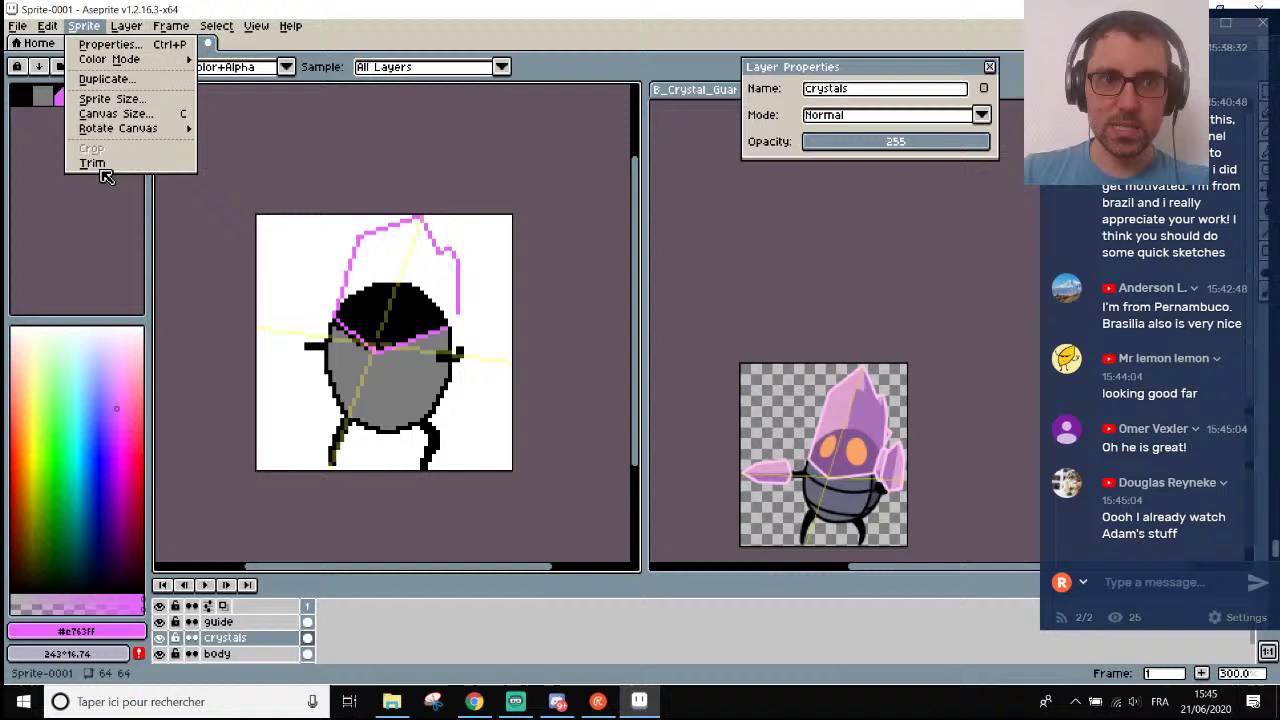
{"action": "left_click", "coordinate": [136, 118]}
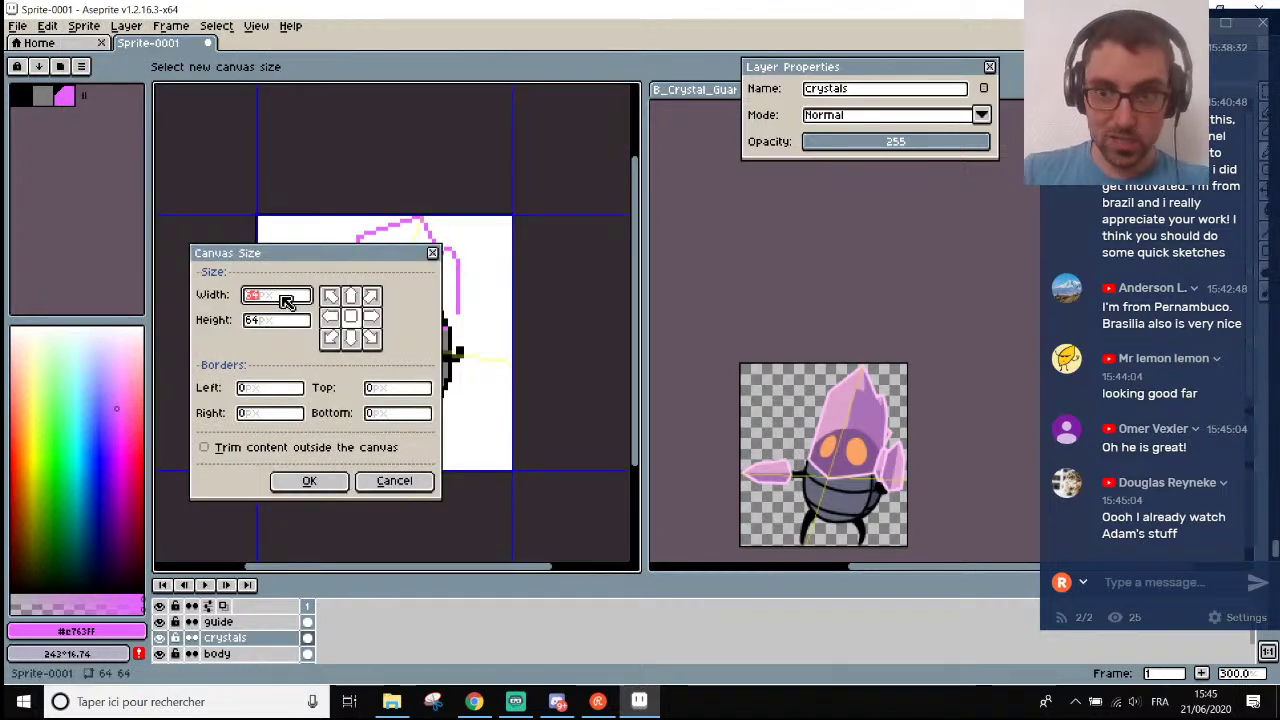
{"action": "left_click", "coordinate": [270, 325]}
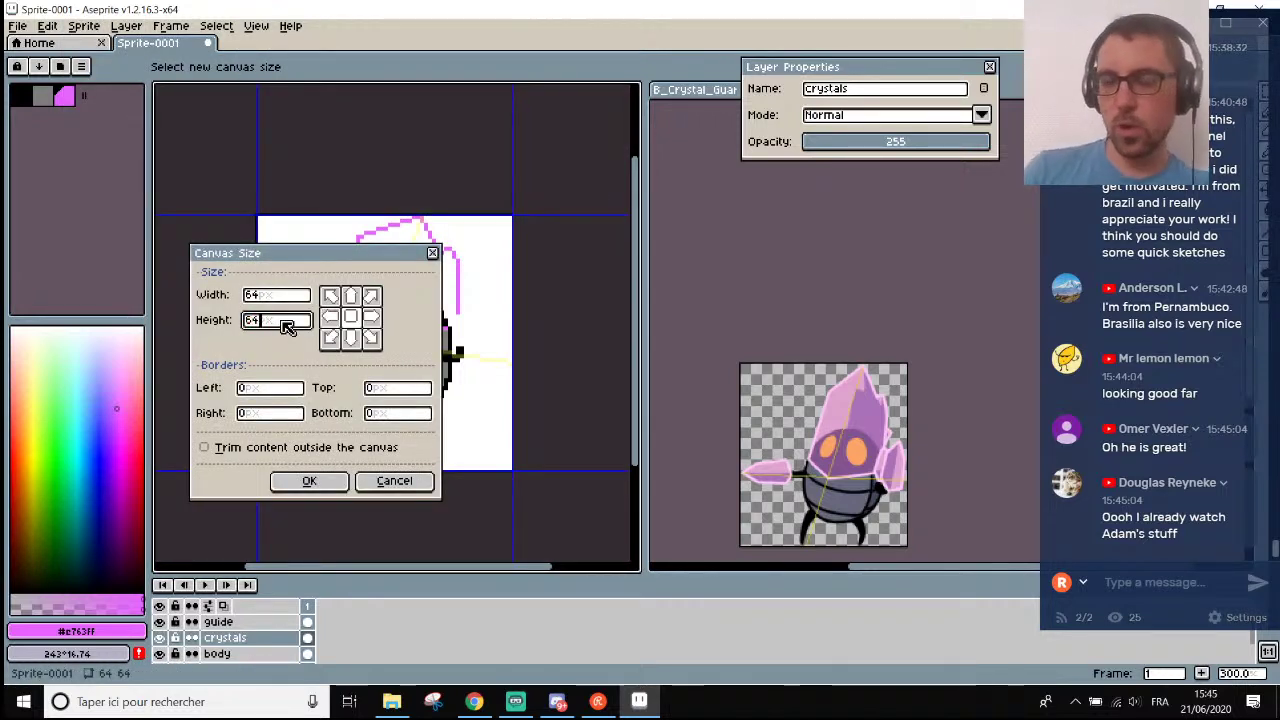
{"action": "key", "text": "BackSpace"}
{"action": "key", "text": "BackSpace"}
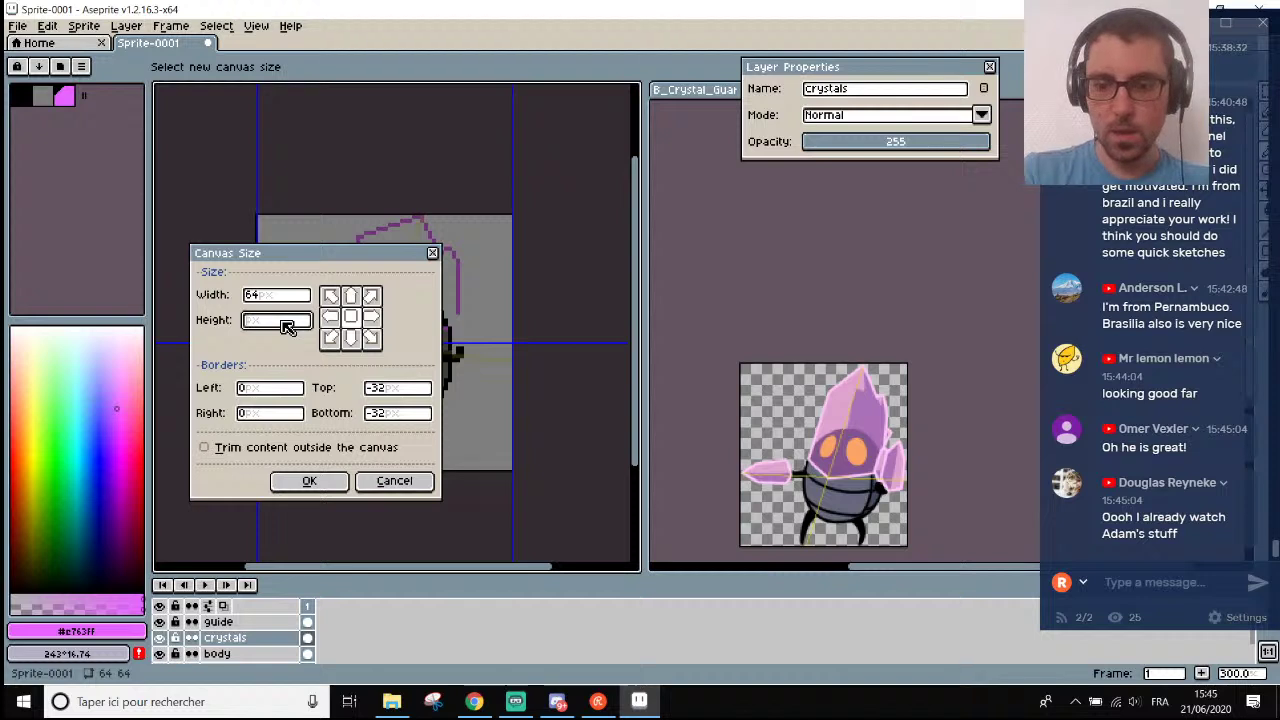
{"action": "type", "text": "100"}
{"action": "left_click", "coordinate": [350, 338]}
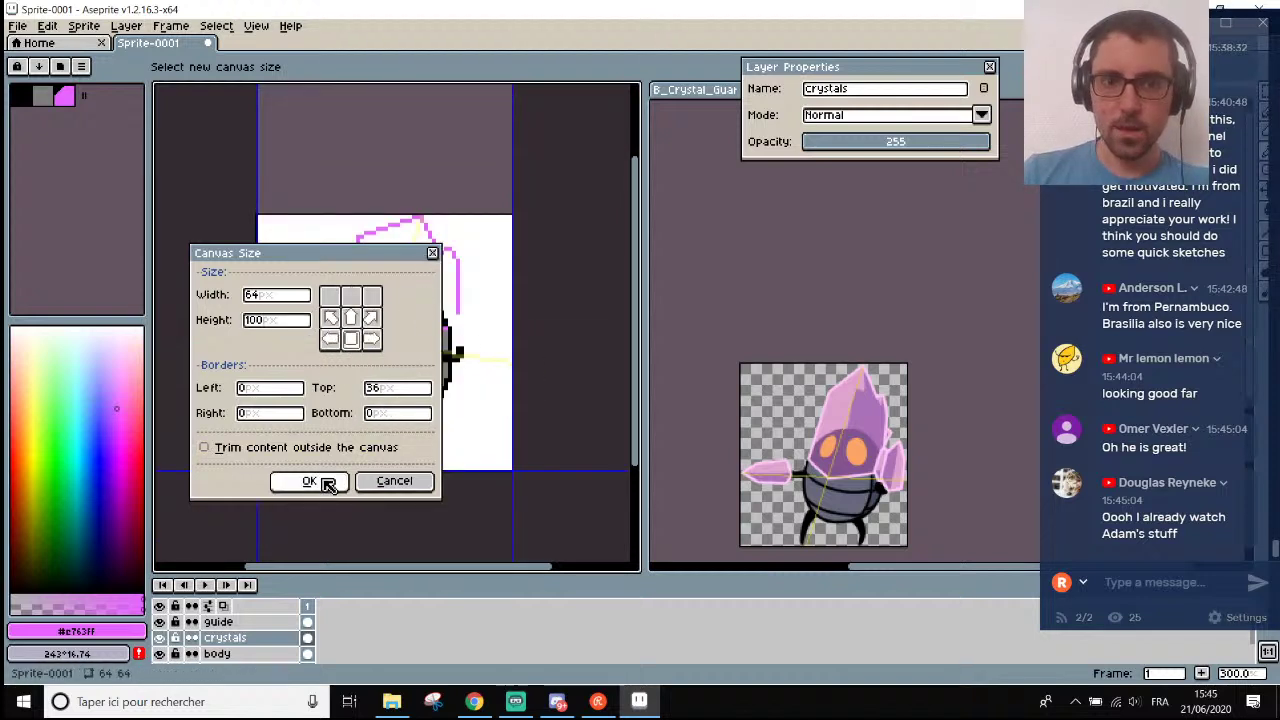
{"action": "left_click", "coordinate": [432, 254]}
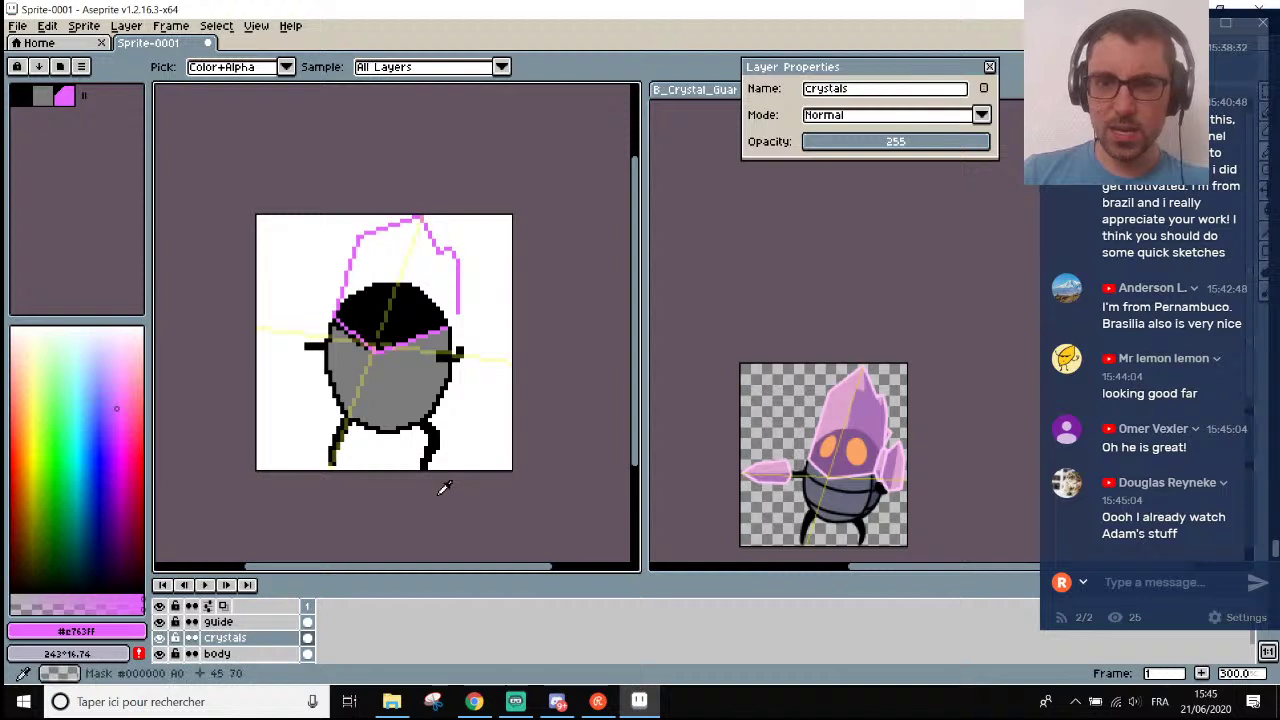
Make the body layer active and ready the rectangular marquee tool around the sprite's body.
{"action": "scroll", "coordinate": [441, 472], "scroll_direction": "up", "scroll_amount": 1}
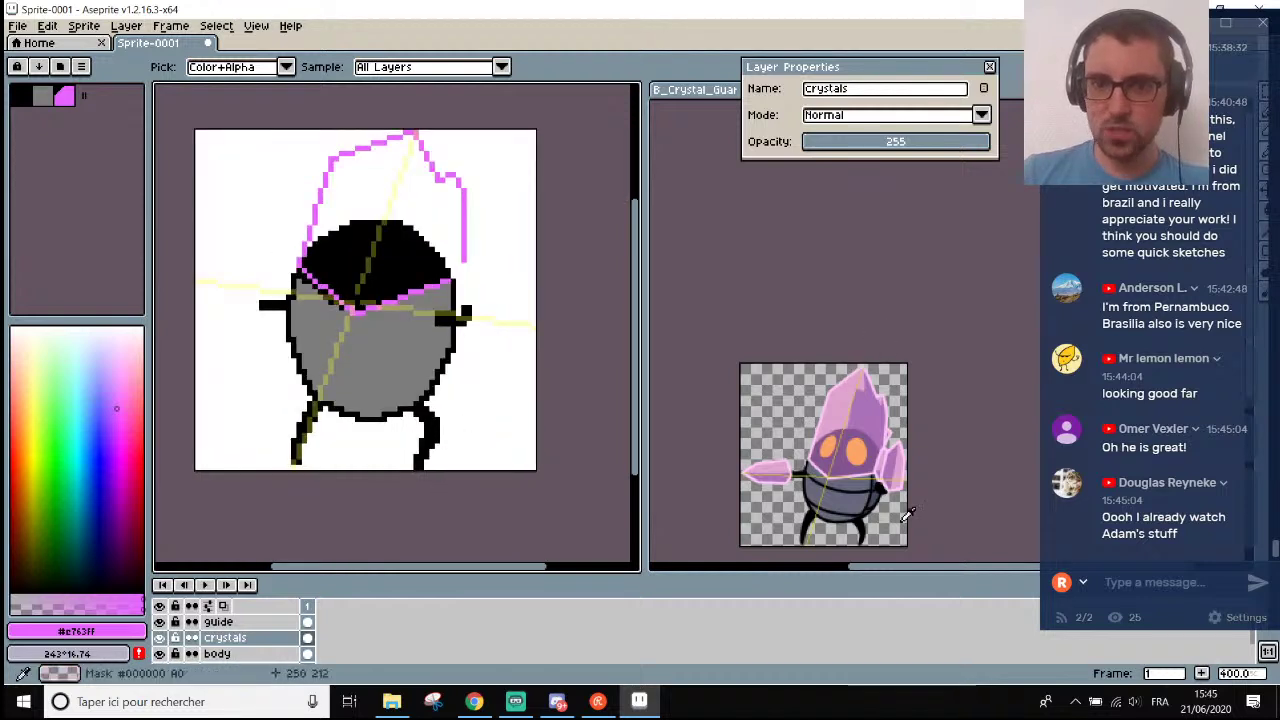
{"action": "left_click", "coordinate": [220, 654]}
{"action": "scroll", "coordinate": [444, 220], "scroll_direction": "up", "scroll_amount": 1}
{"action": "key", "text": "m"}
{"action": "scroll", "coordinate": [214, 206], "scroll_direction": "down", "scroll_amount": 1}
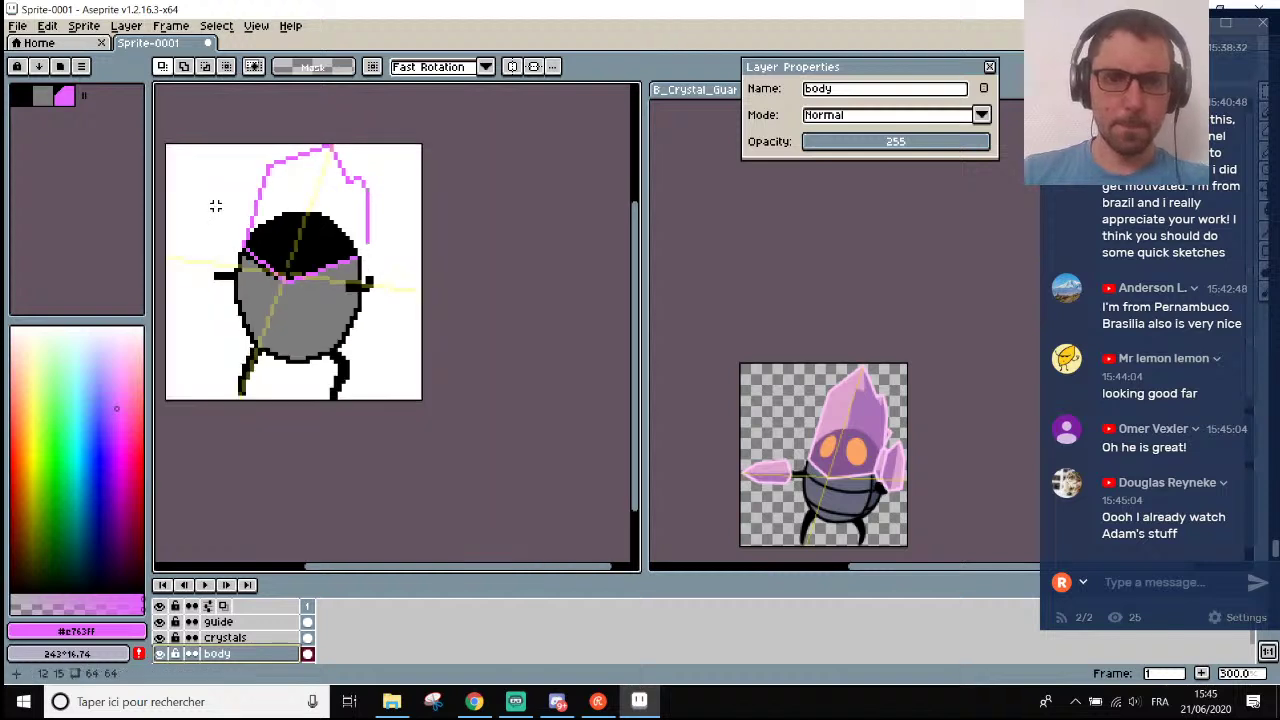
{"action": "scroll", "coordinate": [214, 206], "scroll_direction": "up", "scroll_amount": 1}
{"action": "scroll", "coordinate": [196, 205], "scroll_direction": "down", "scroll_amount": 1}
{"action": "left_click_drag", "start_coordinate": [182, 195], "coordinate": [436, 418]}
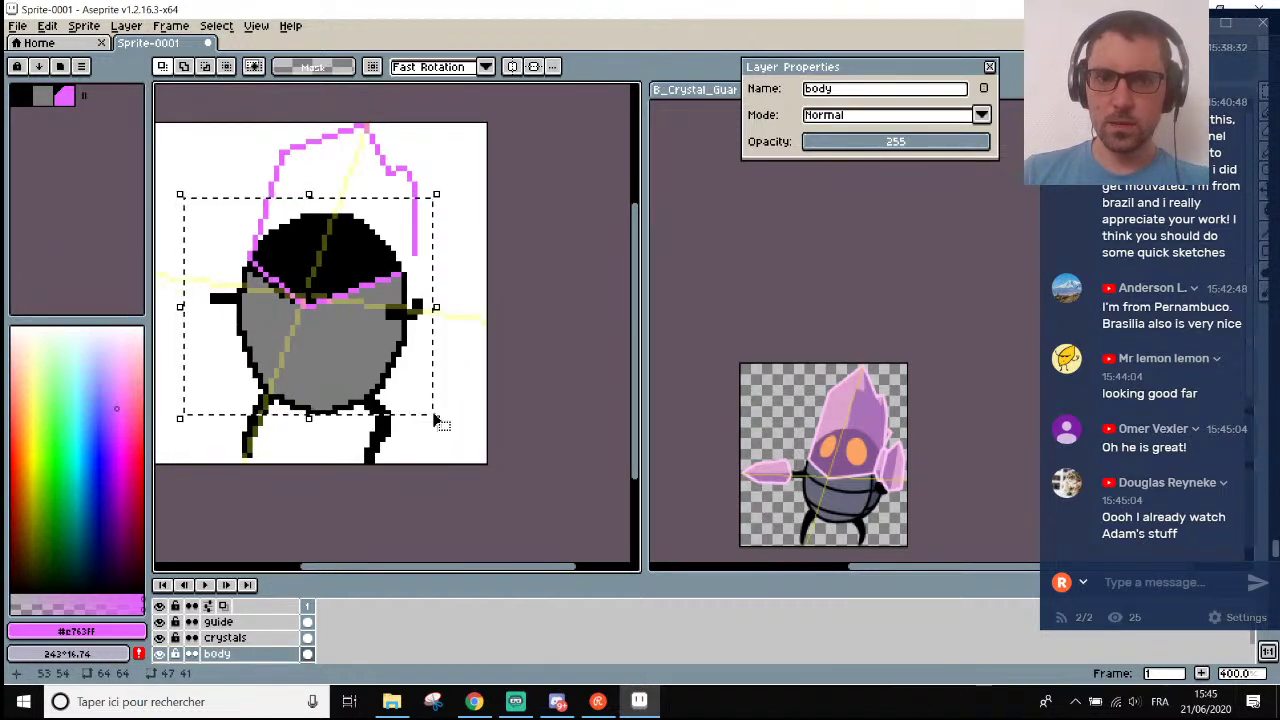
{"action": "left_click", "coordinate": [860, 525]}
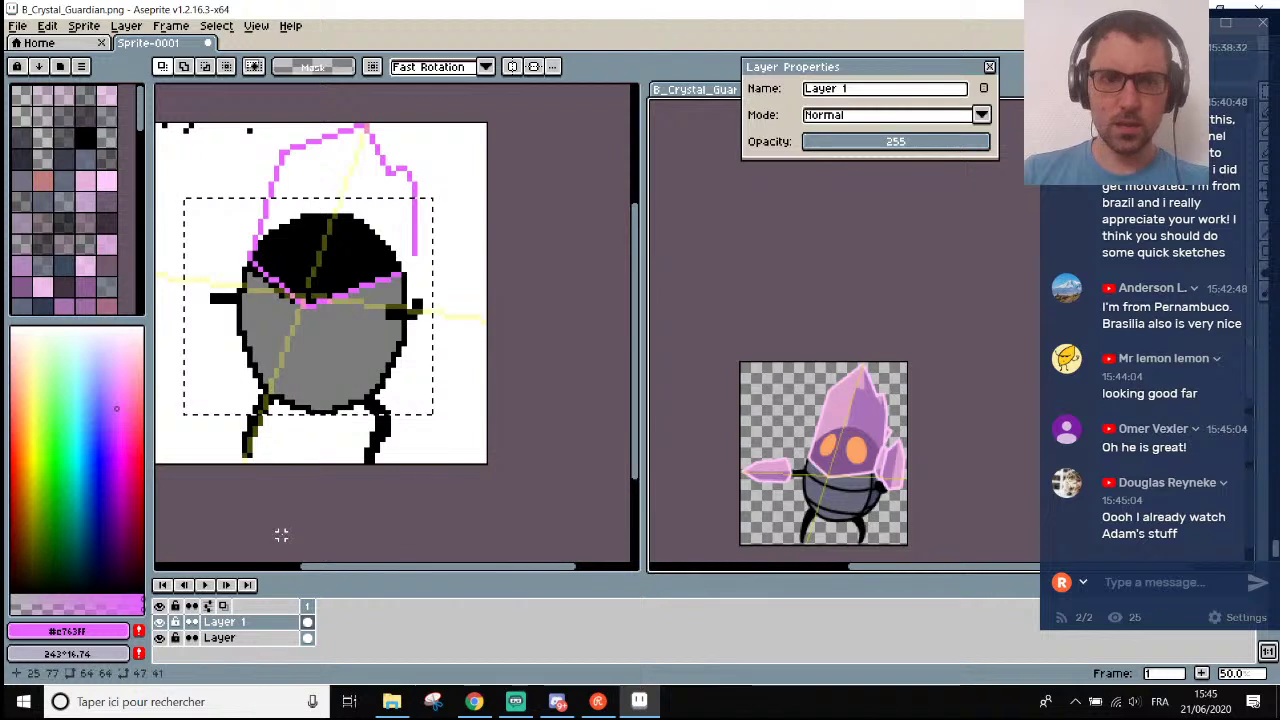
{"action": "left_click_drag", "start_coordinate": [332, 568], "coordinate": [297, 572]}
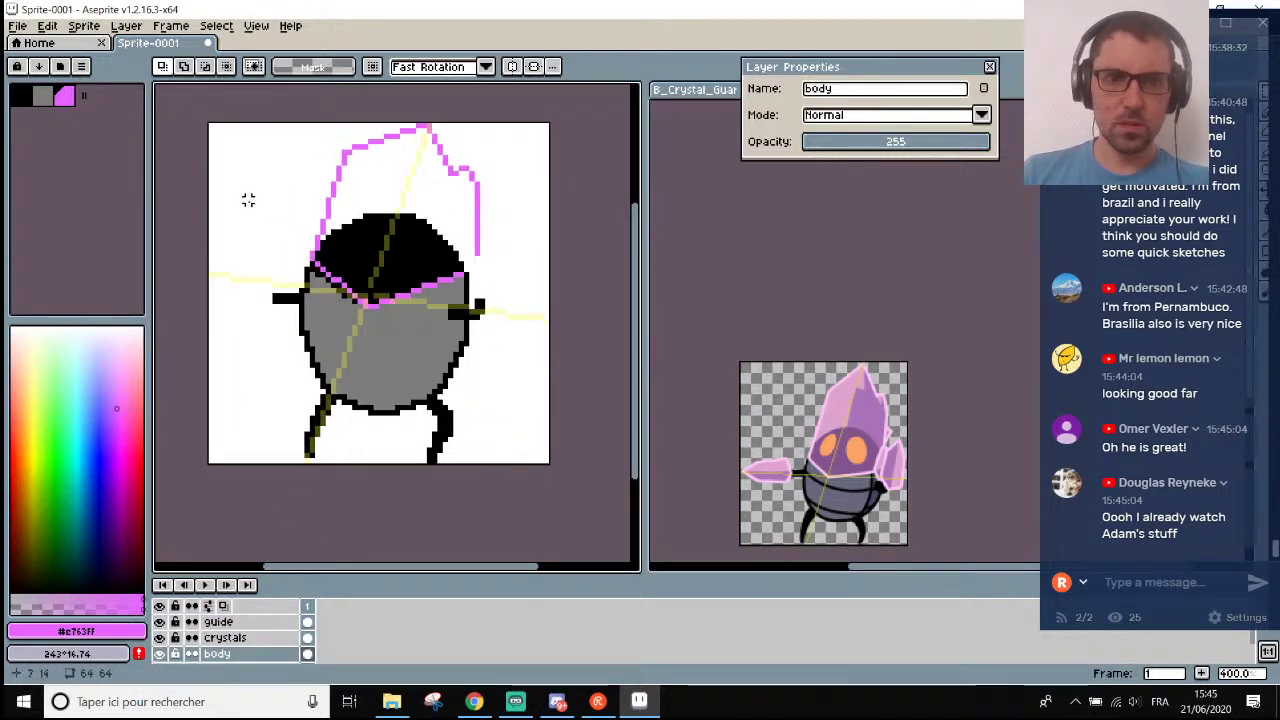
{"action": "left_click_drag", "start_coordinate": [245, 197], "coordinate": [530, 418]}
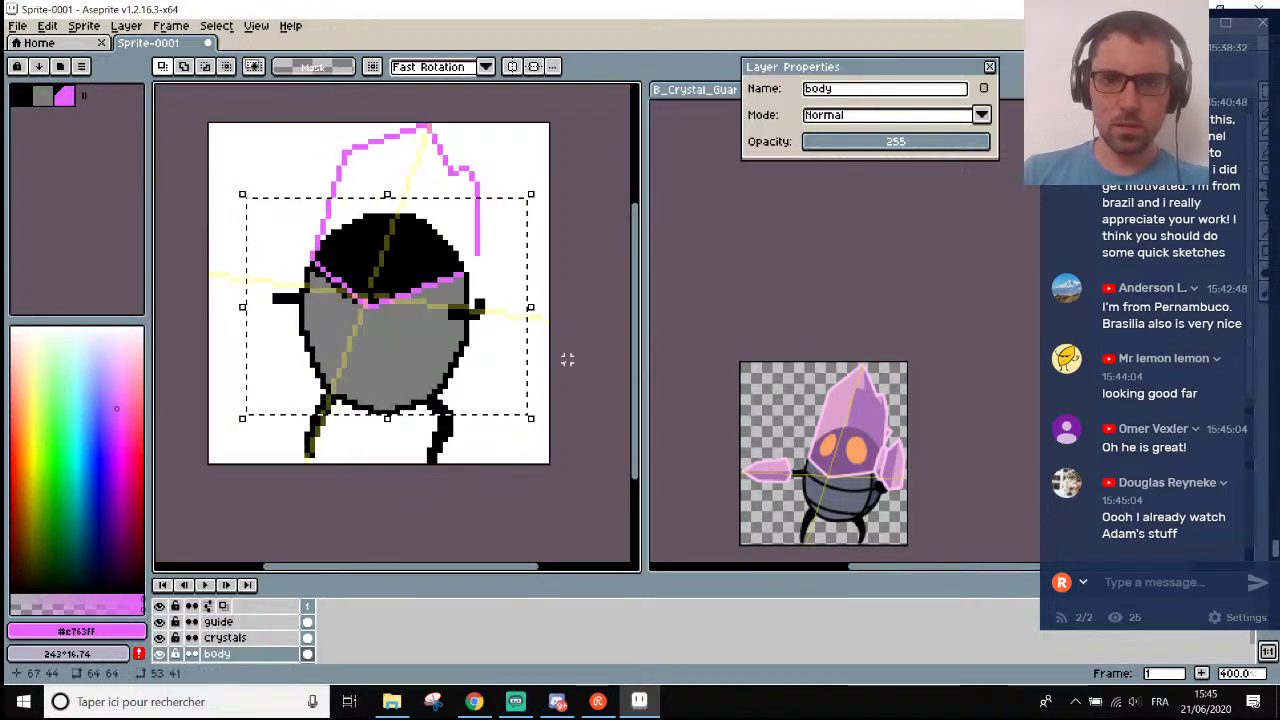
{"action": "key", "text": "ctrl+d"}
{"action": "scroll", "coordinate": [488, 340], "scroll_direction": "up", "scroll_amount": 1}
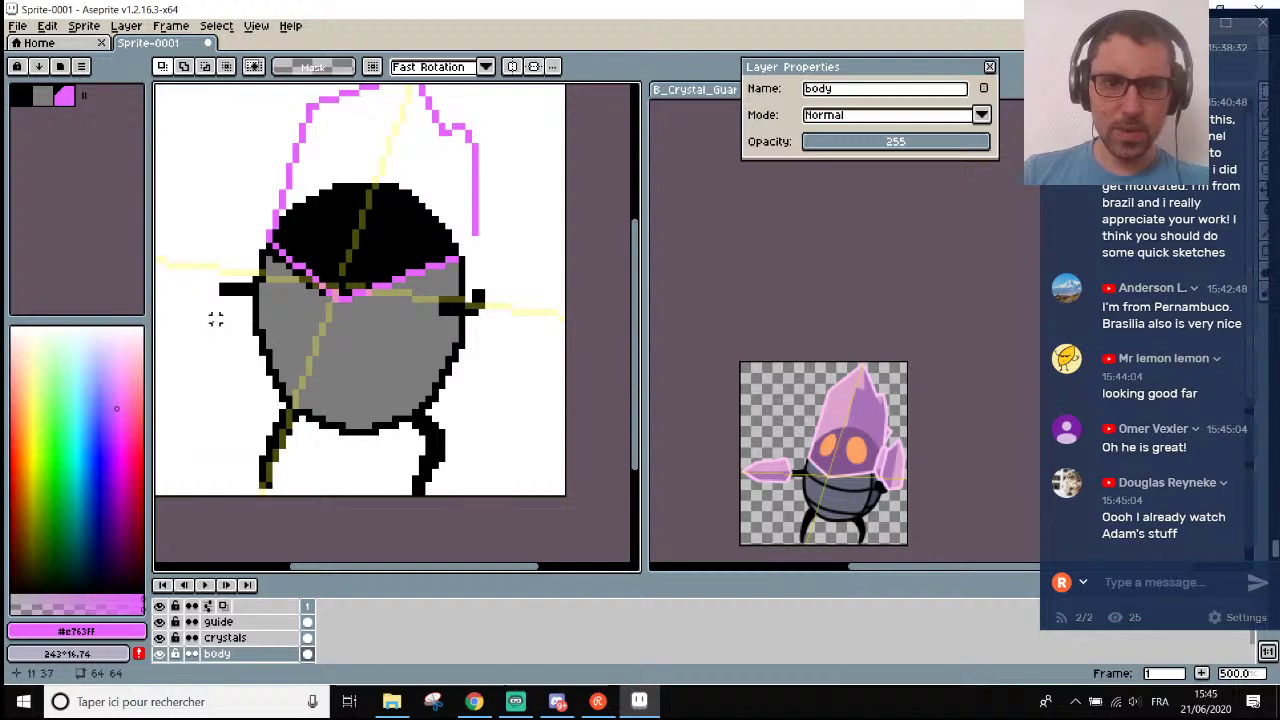
{"action": "left_click_drag", "start_coordinate": [215, 318], "coordinate": [501, 367]}
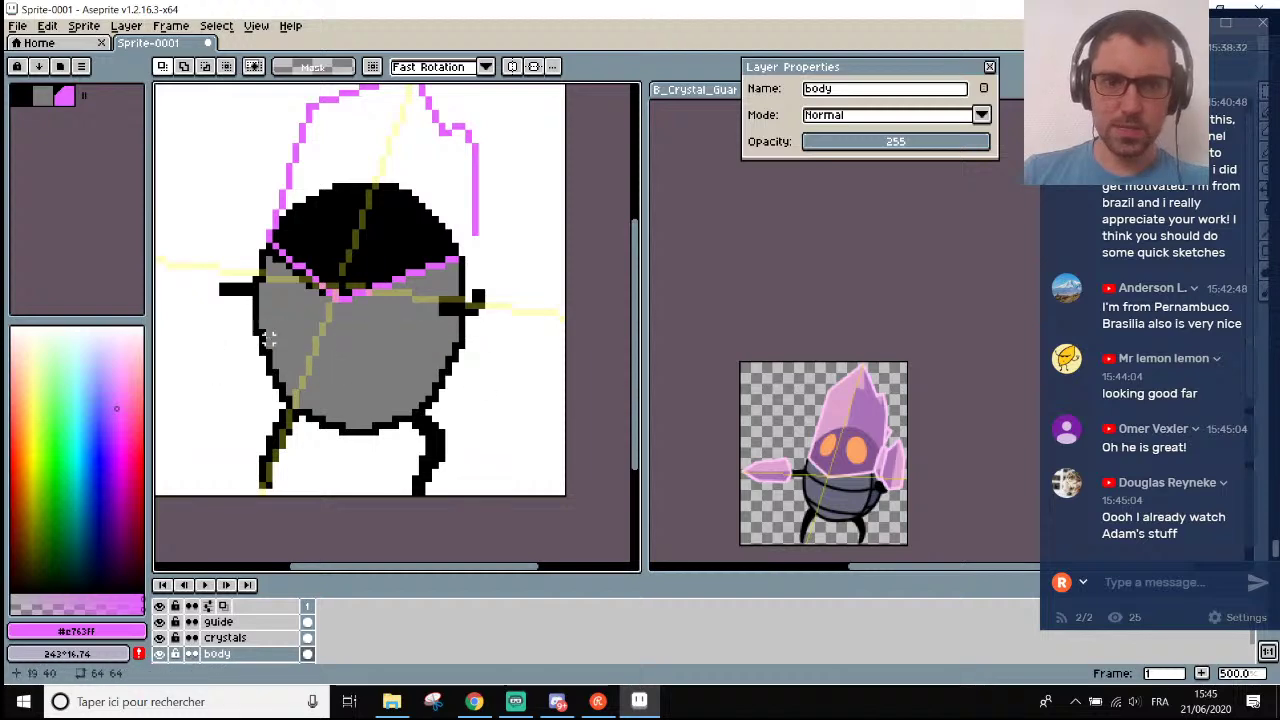
{"action": "left_click_drag", "start_coordinate": [266, 337], "coordinate": [486, 390]}
{"action": "key", "text": "ctrl+d"}
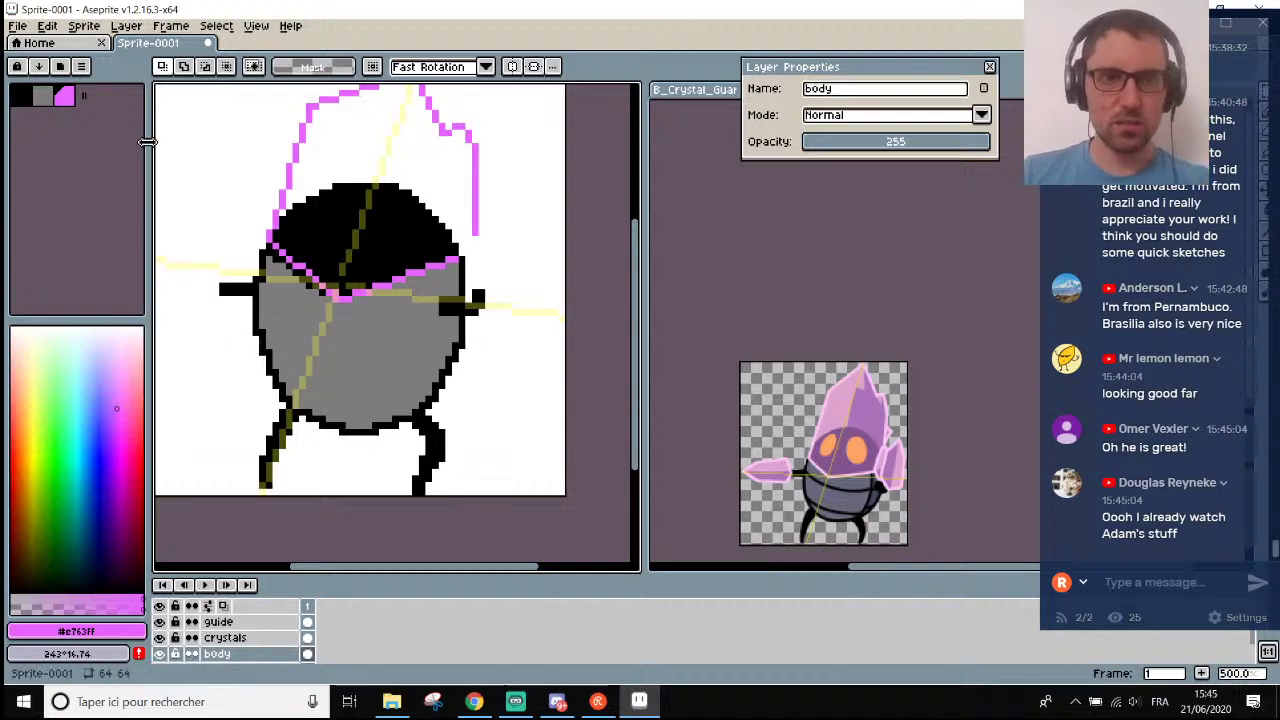
Select the body above the feet and squash it vertically by lowering its upper edge about 5 pixels.
{"action": "left_click_drag", "start_coordinate": [147, 142], "coordinate": [145, 190]}
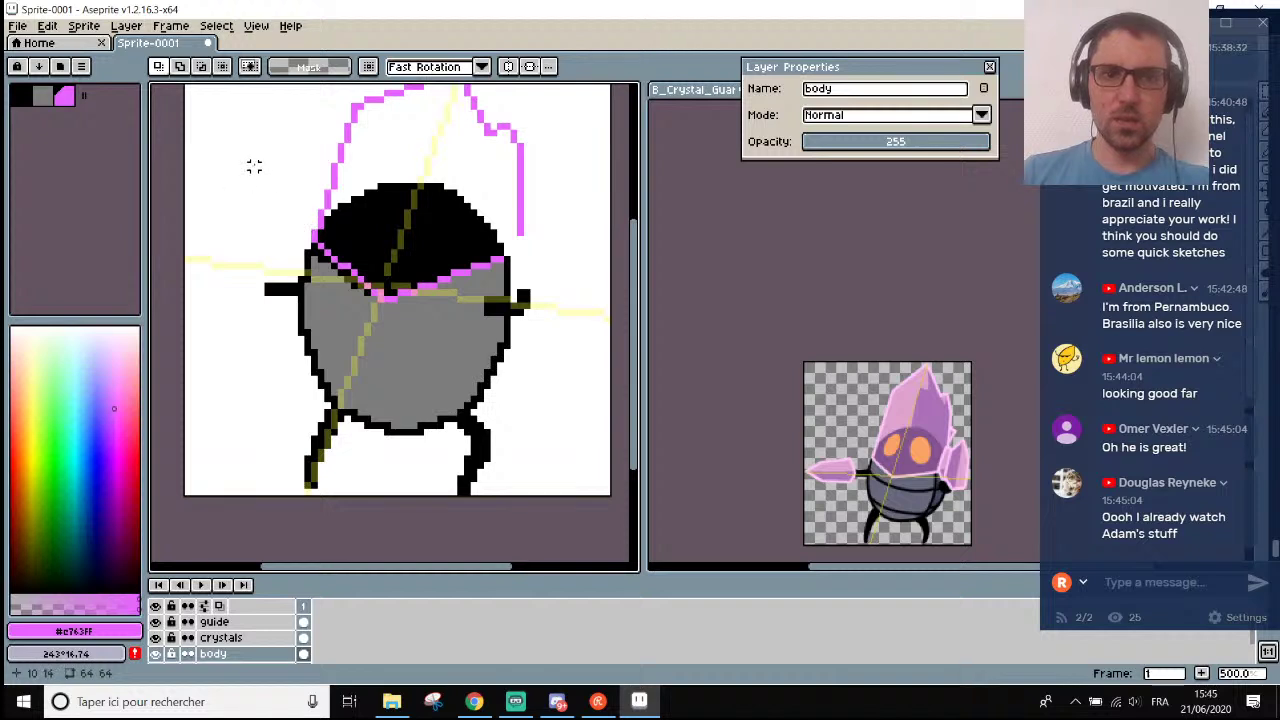
{"action": "left_click_drag", "start_coordinate": [282, 168], "coordinate": [547, 437]}
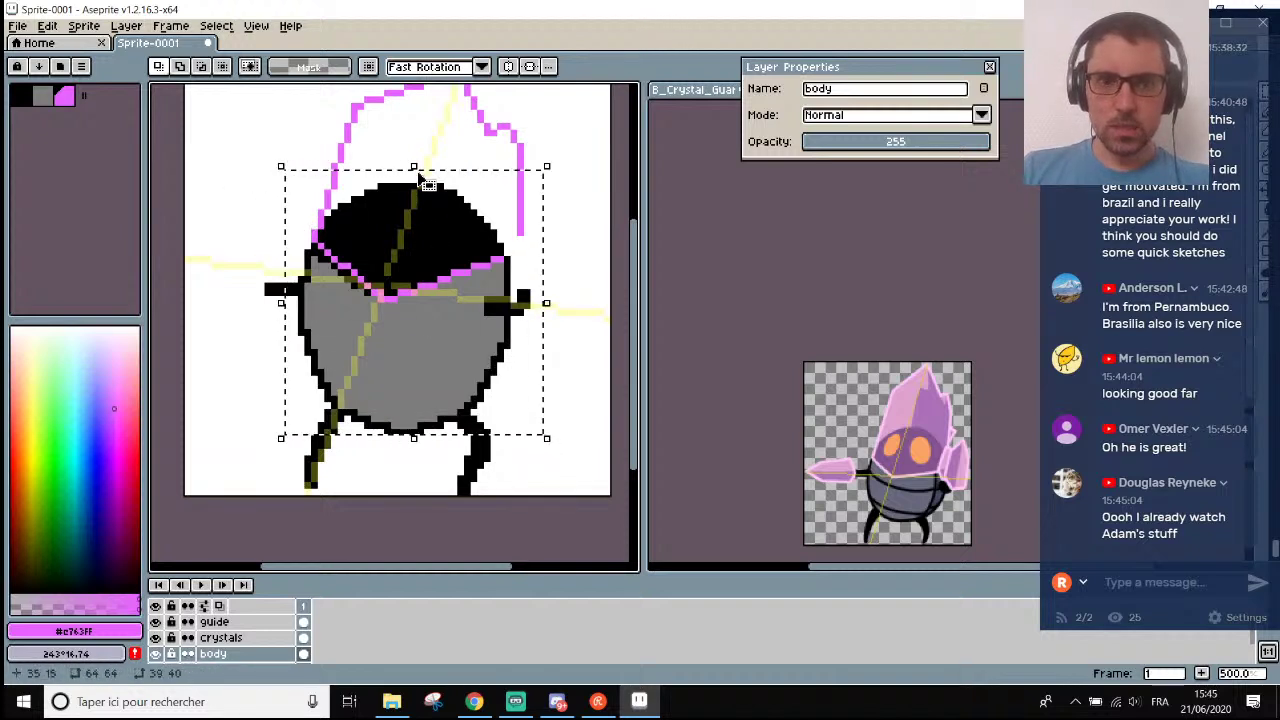
{"action": "left_click_drag", "start_coordinate": [414, 168], "coordinate": [431, 201]}
{"action": "left_click", "coordinate": [586, 331]}
{"action": "scroll", "coordinate": [586, 331], "scroll_direction": "down", "scroll_amount": 1}
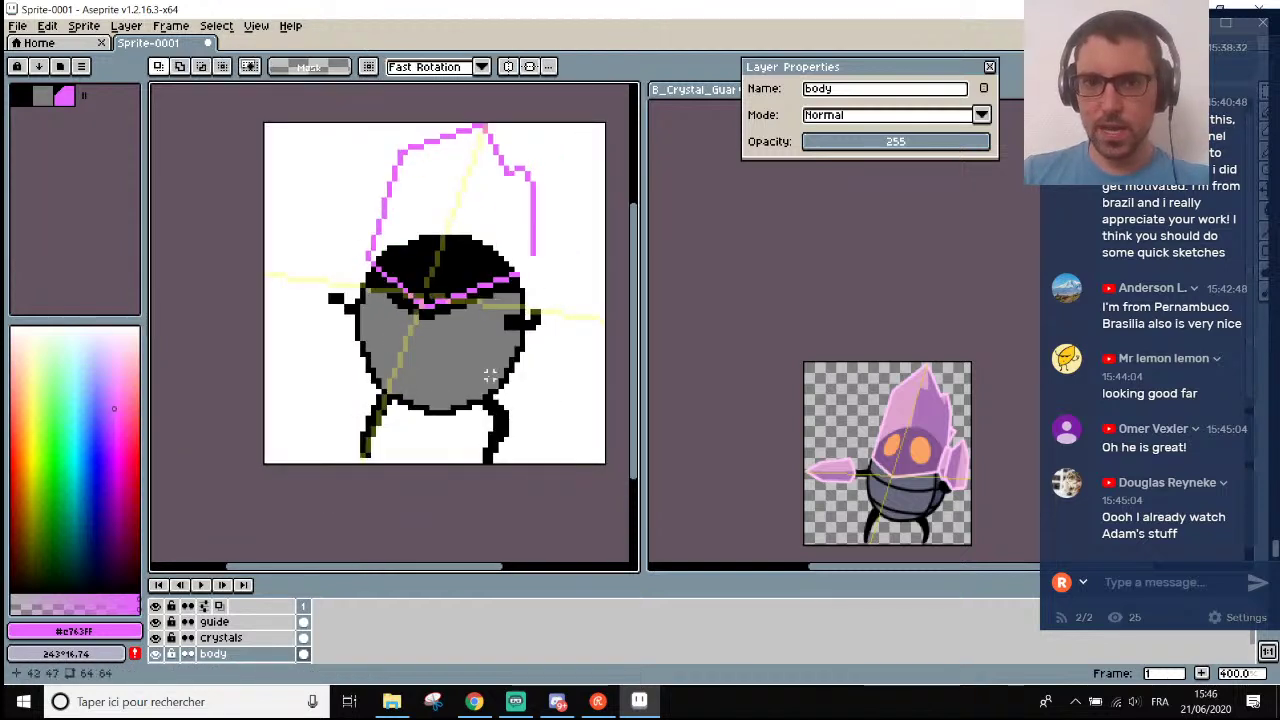
{"action": "left_click", "coordinate": [240, 621]}
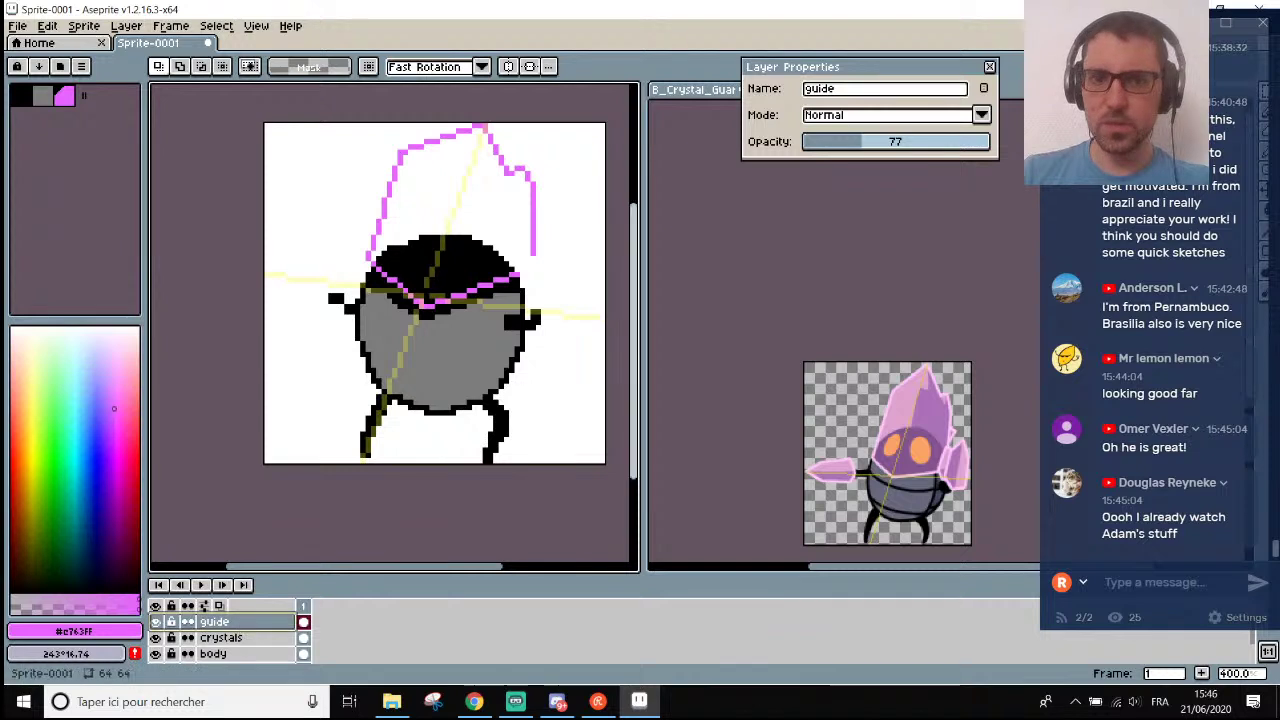
{"action": "scroll", "coordinate": [507, 340], "scroll_direction": "down", "scroll_amount": 2}
{"action": "scroll", "coordinate": [507, 340], "scroll_direction": "up", "scroll_amount": 1}
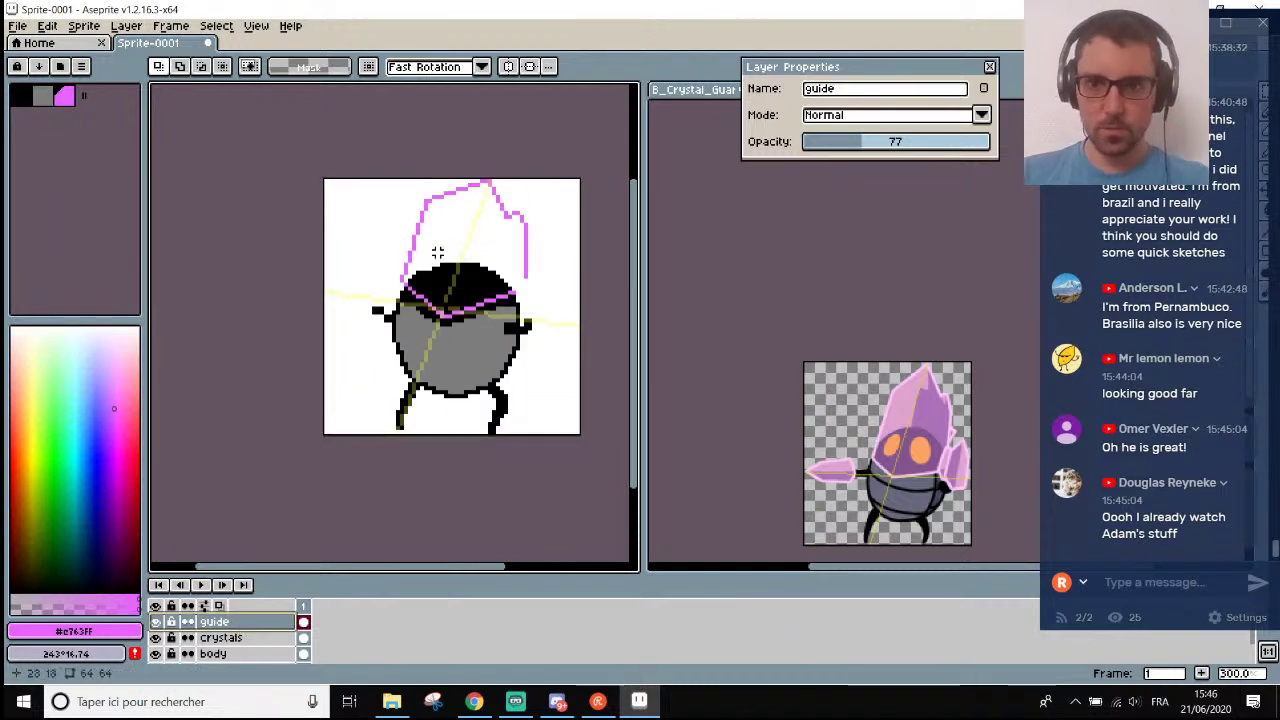
{"action": "scroll", "coordinate": [528, 263], "scroll_direction": "up", "scroll_amount": 2}
{"action": "scroll", "coordinate": [528, 285], "scroll_direction": "down", "scroll_amount": 1}
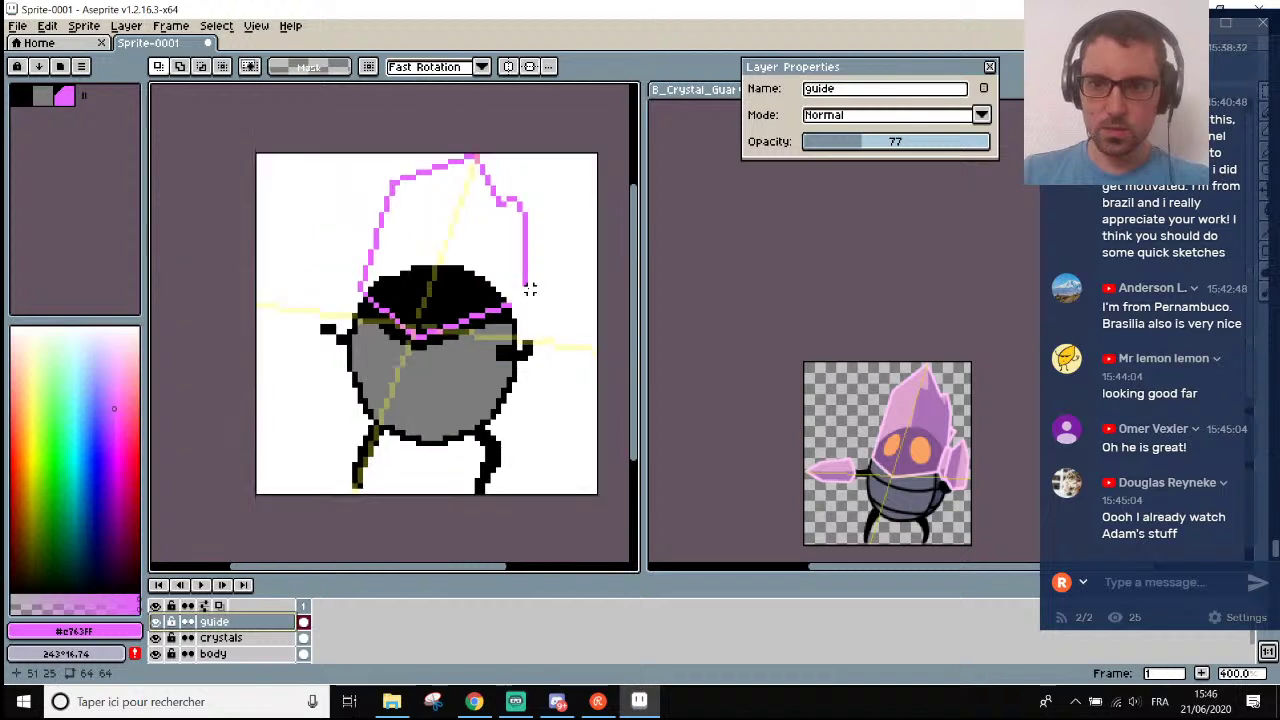
{"action": "scroll", "coordinate": [524, 300], "scroll_direction": "up", "scroll_amount": 1}
On the crystals layer, pencil the small right side crystal's lower edge in pink pixels just above the right arm's end.
{"action": "left_click", "coordinate": [220, 637]}
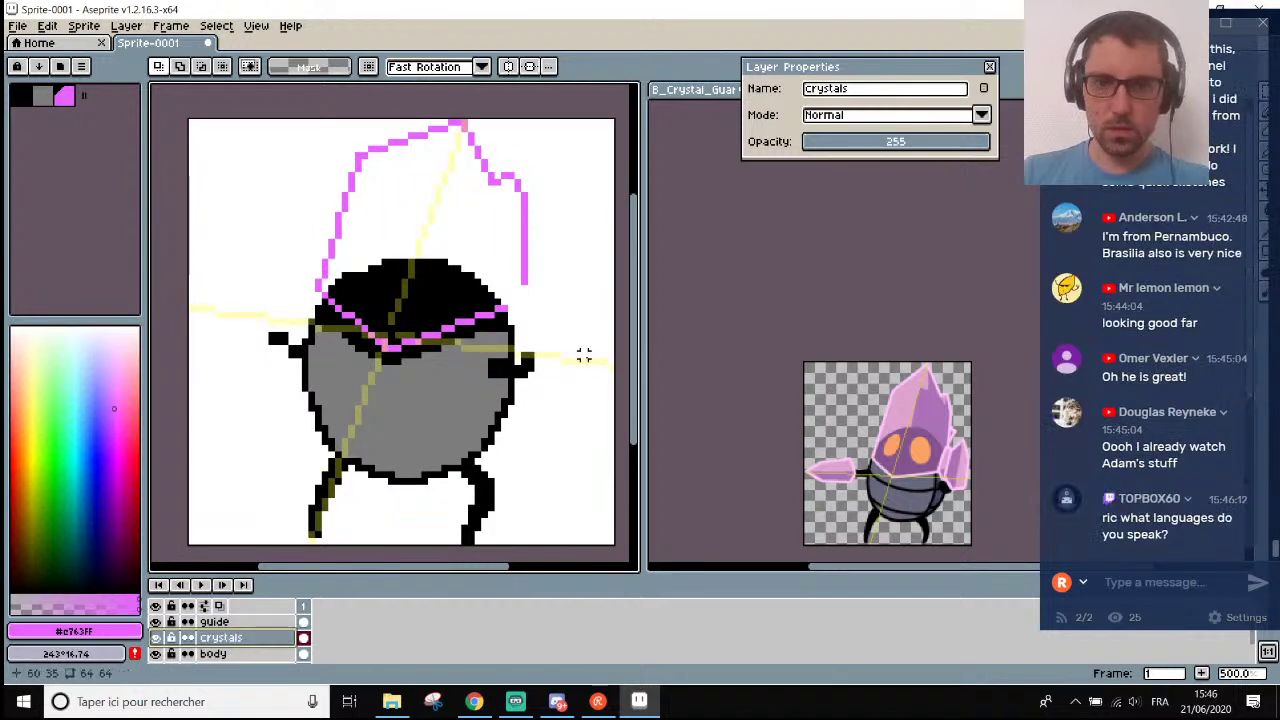
{"action": "scroll", "coordinate": [559, 321], "scroll_direction": "up", "scroll_amount": 1}
{"action": "key", "text": "b"}
{"action": "scroll", "coordinate": [558, 330], "scroll_direction": "up", "scroll_amount": 4}
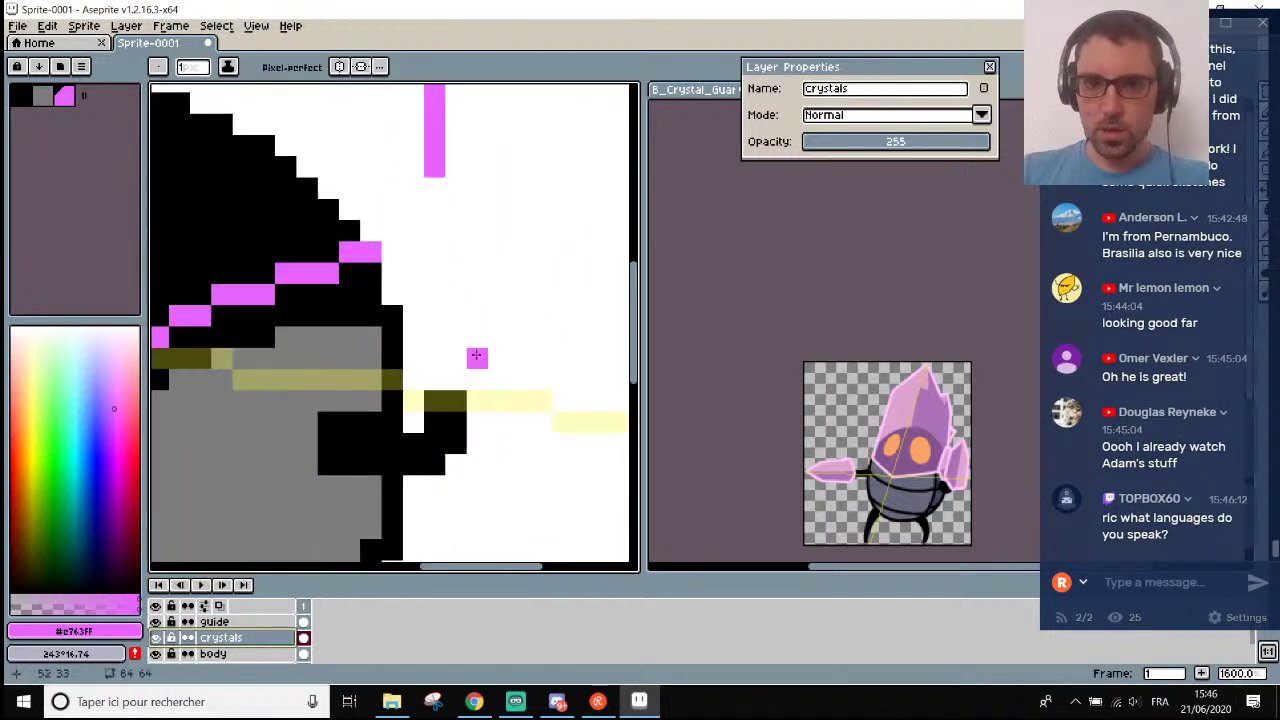
{"action": "scroll", "coordinate": [450, 372], "scroll_direction": "down", "scroll_amount": 3}
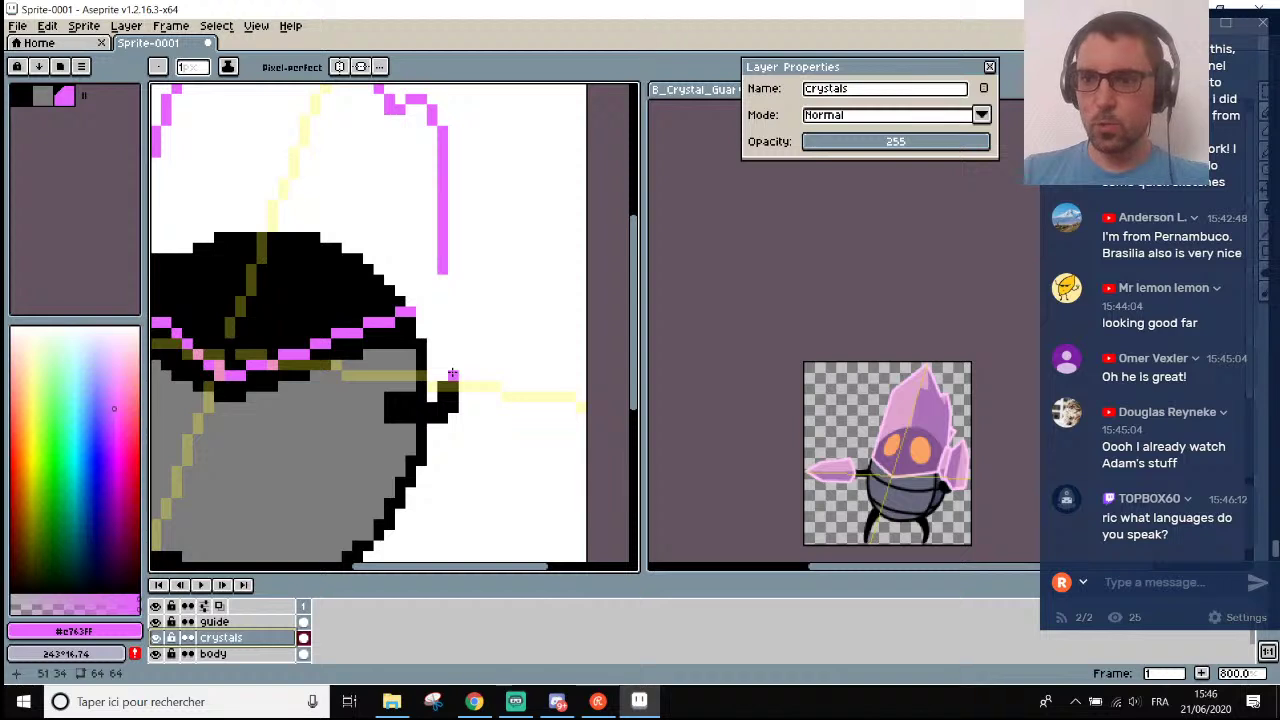
{"action": "scroll", "coordinate": [452, 374], "scroll_direction": "up", "scroll_amount": 1}
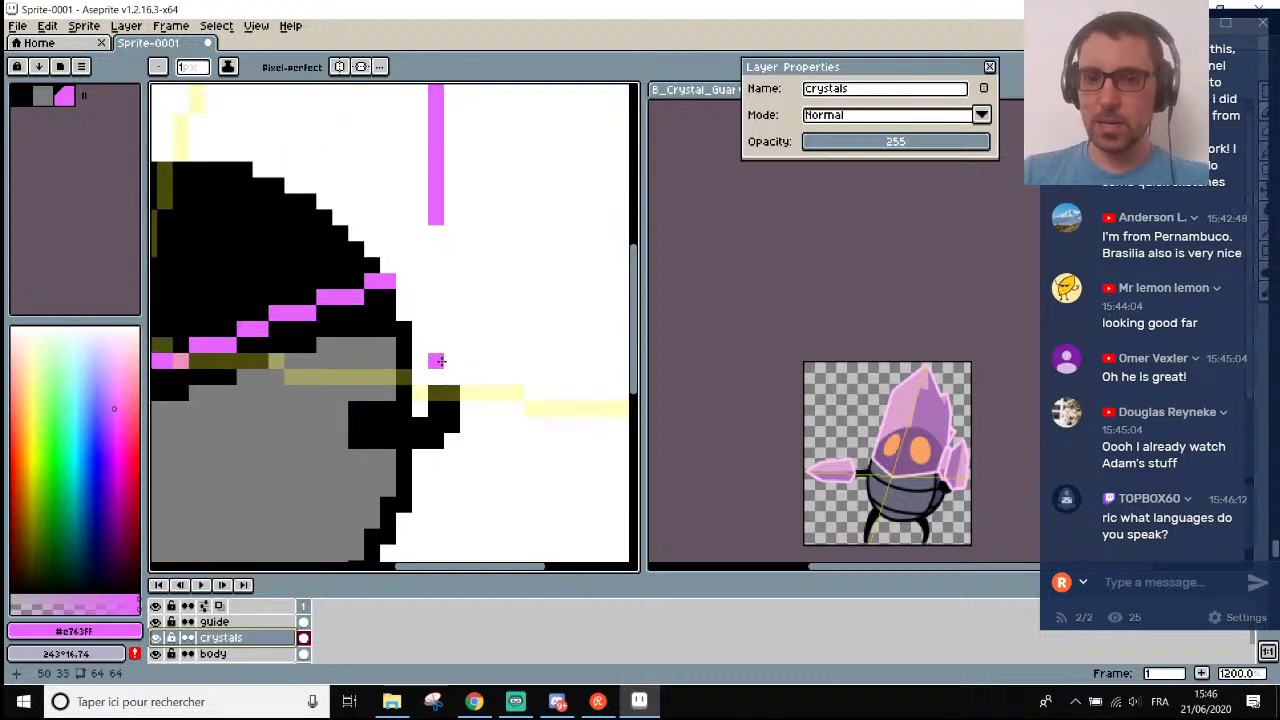
{"action": "left_click", "coordinate": [440, 361]}
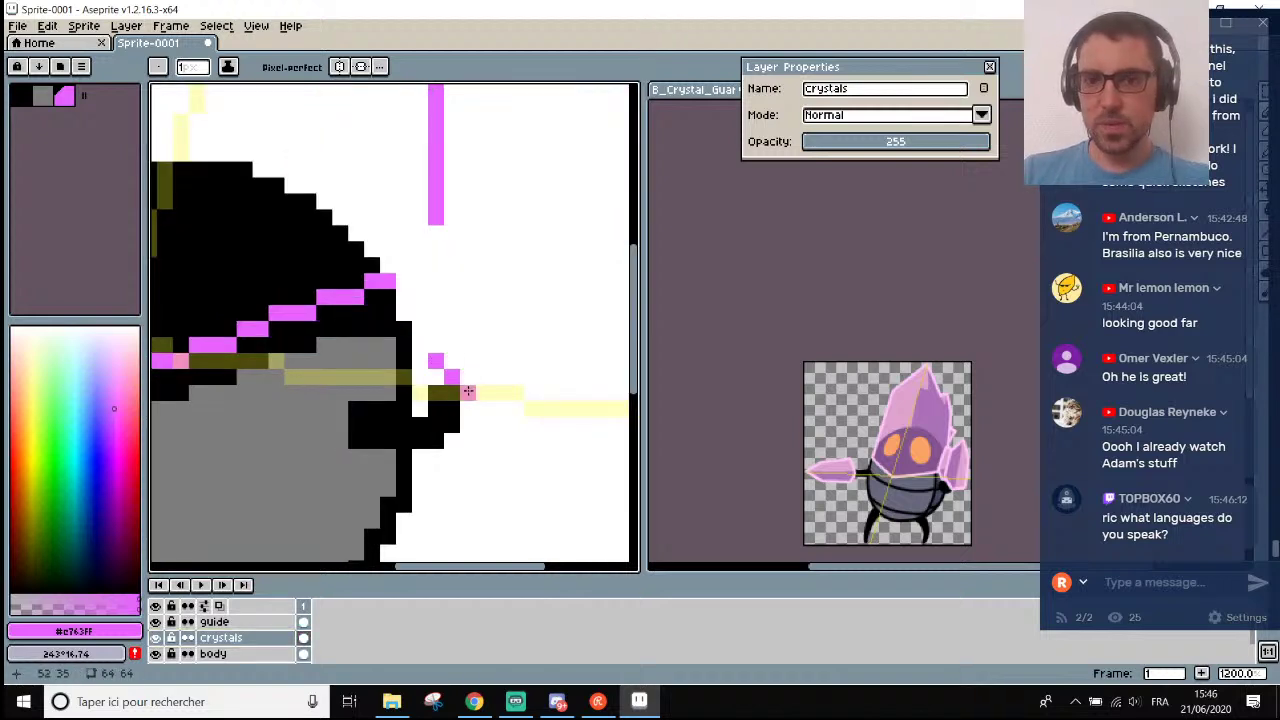
{"action": "left_click_drag", "start_coordinate": [500, 377], "coordinate": [513, 376]}
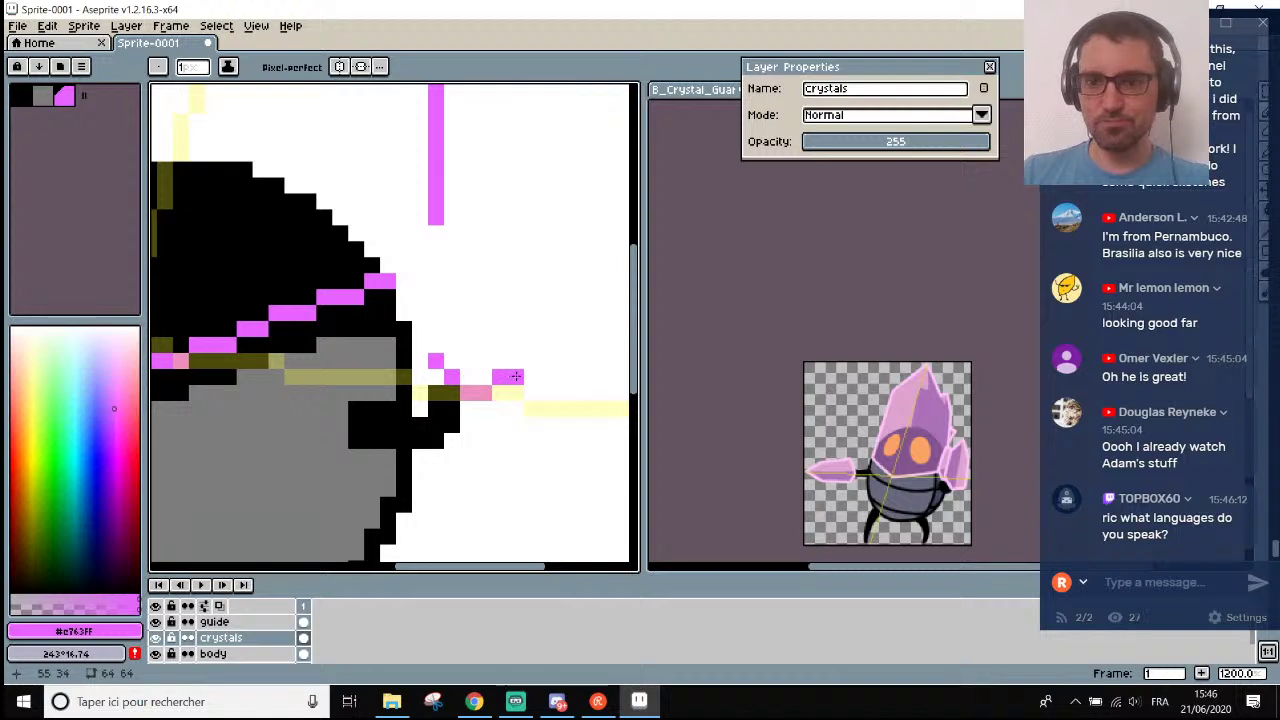
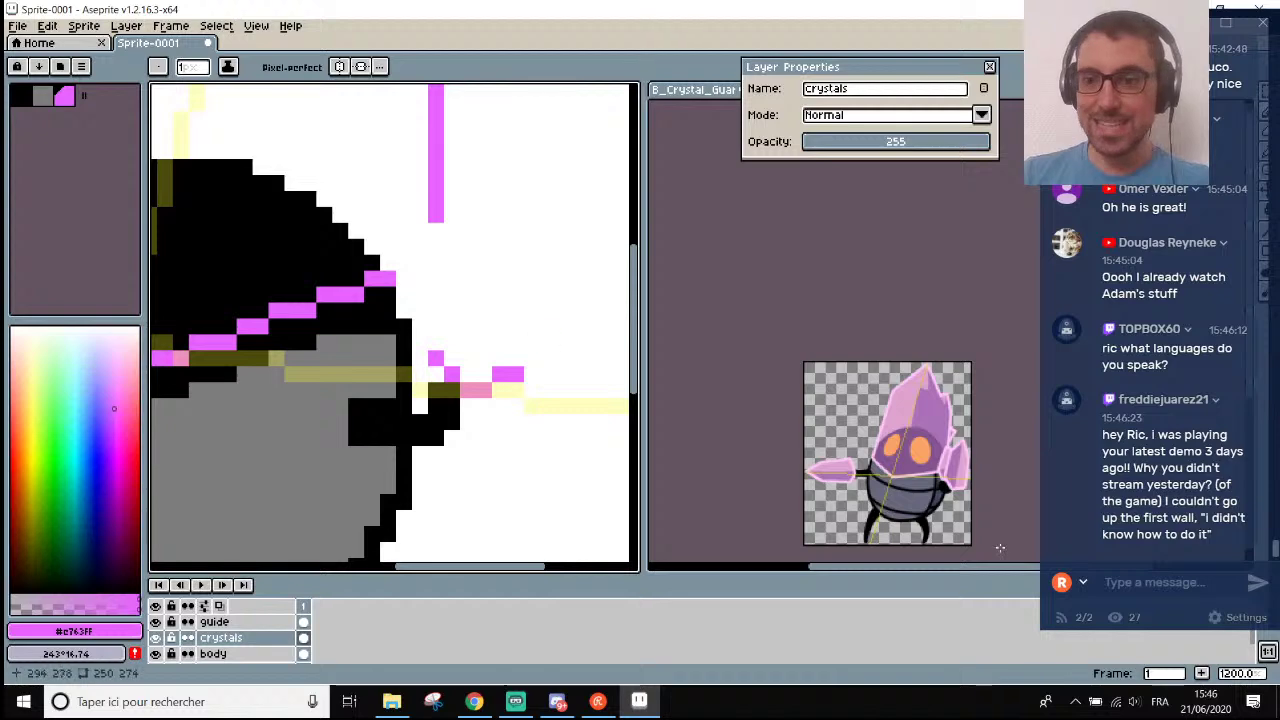
Draw the right side crystal's inner edge as a stepped pink line slanting up and outward from its lower corner, following the reference.
{"action": "scroll", "coordinate": [940, 480], "scroll_direction": "up", "scroll_amount": 5}
{"action": "scroll", "coordinate": [940, 480], "scroll_direction": "down", "scroll_amount": 5}
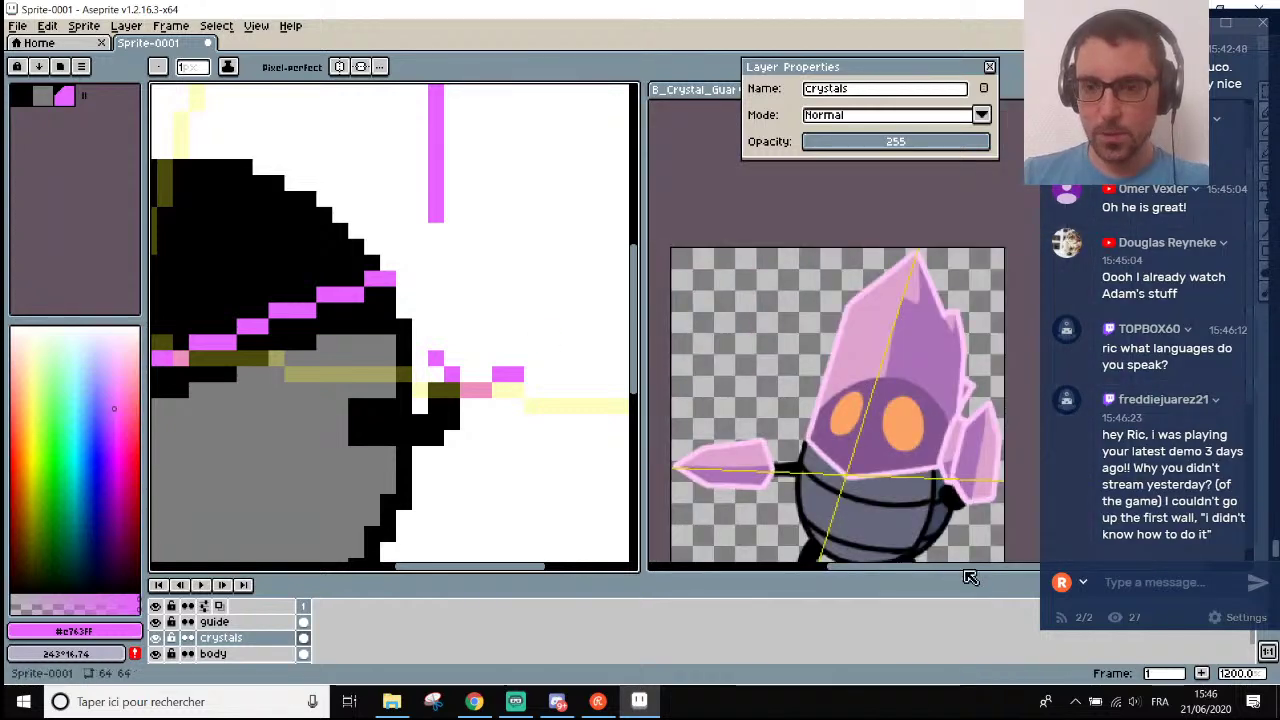
{"action": "left_click_drag", "start_coordinate": [974, 569], "coordinate": [1000, 570]}
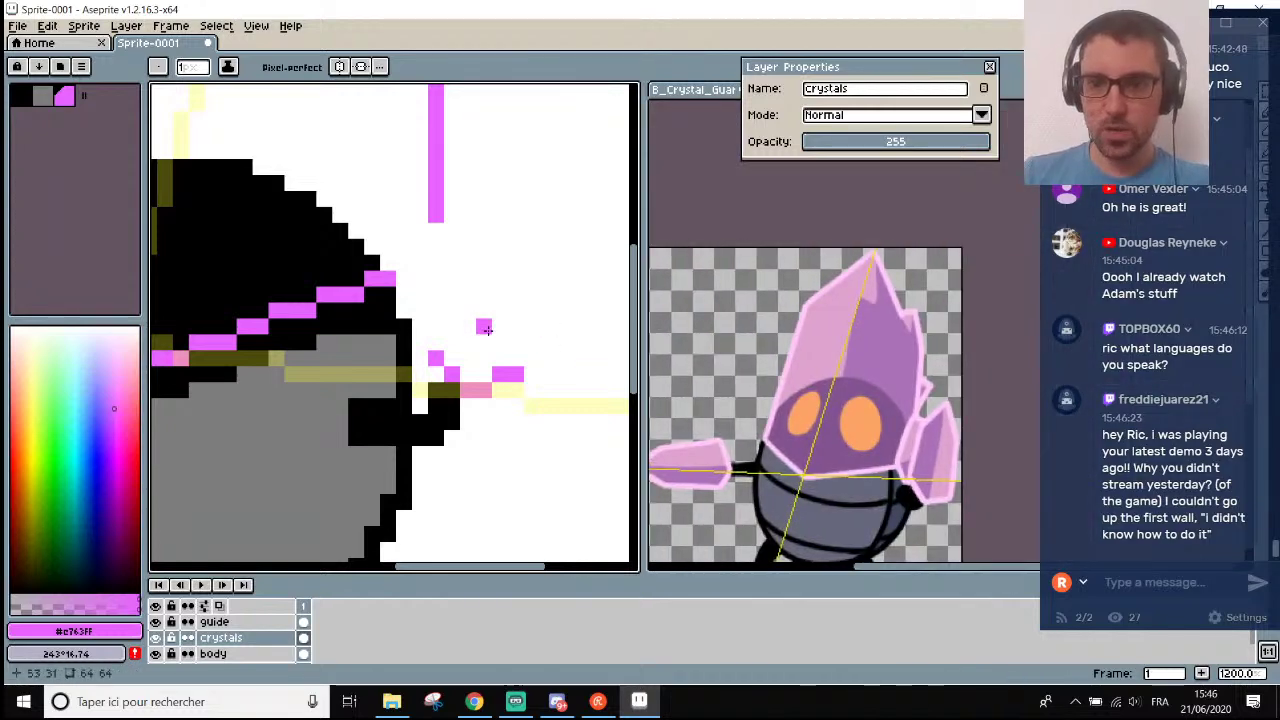
{"action": "left_click_drag", "start_coordinate": [452, 327], "coordinate": [452, 310]}
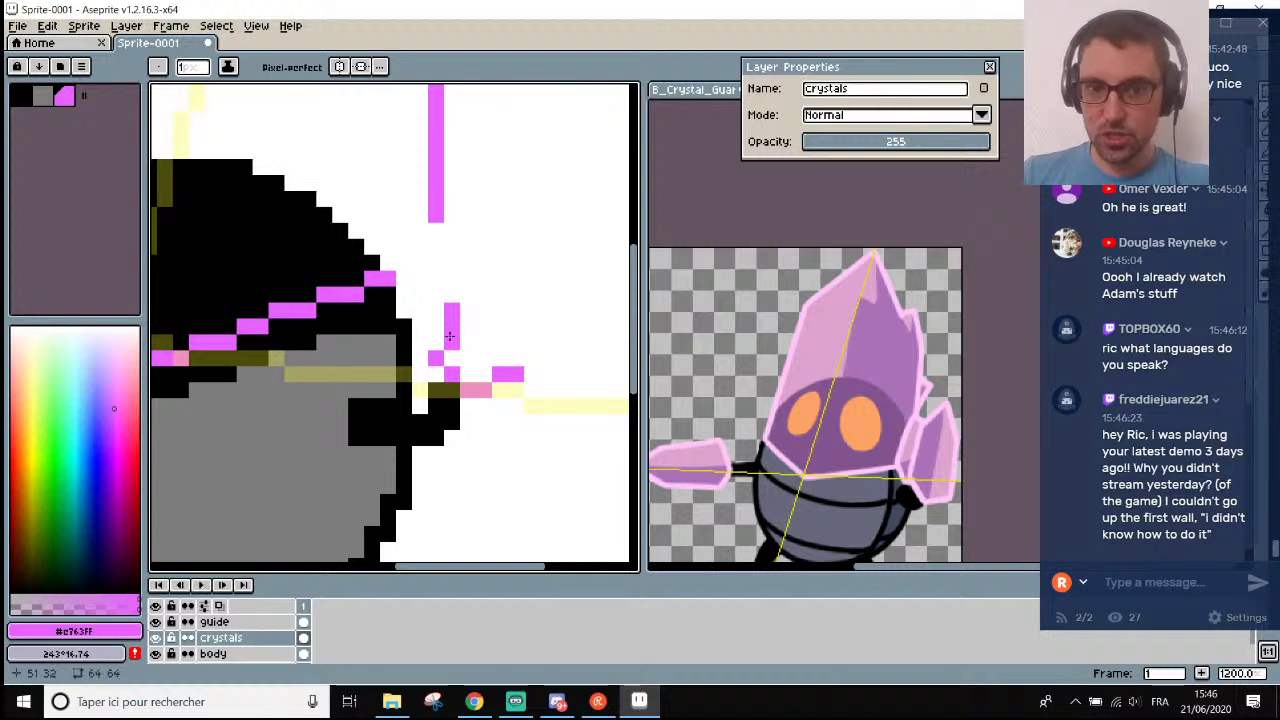
{"action": "key", "text": "e"}
{"action": "key", "text": "b"}
{"action": "left_click", "coordinate": [436, 342]}
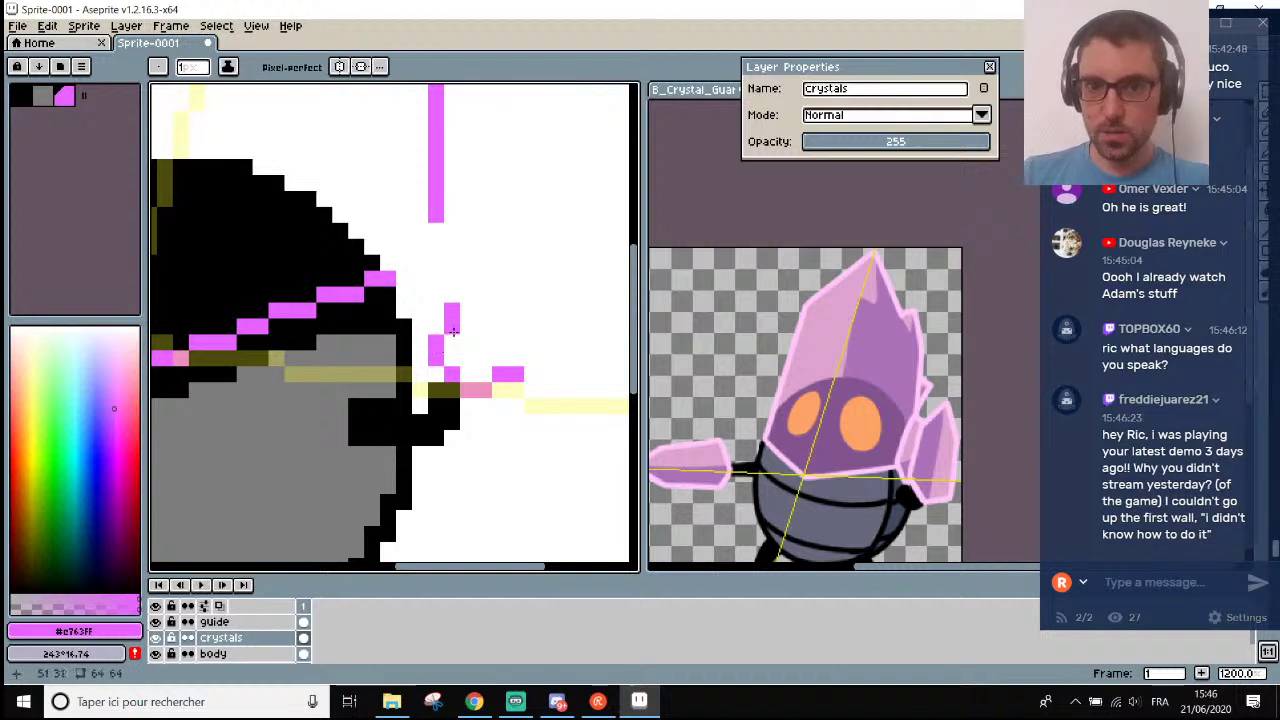
{"action": "left_click", "coordinate": [468, 292]}
{"action": "mouse_move", "coordinate": [472, 290]}
{"action": "left_mouse_down"}
{"action": "mouse_move", "coordinate": [468, 258]}
{"action": "mouse_move", "coordinate": [494, 208]}
{"action": "left_mouse_up"}
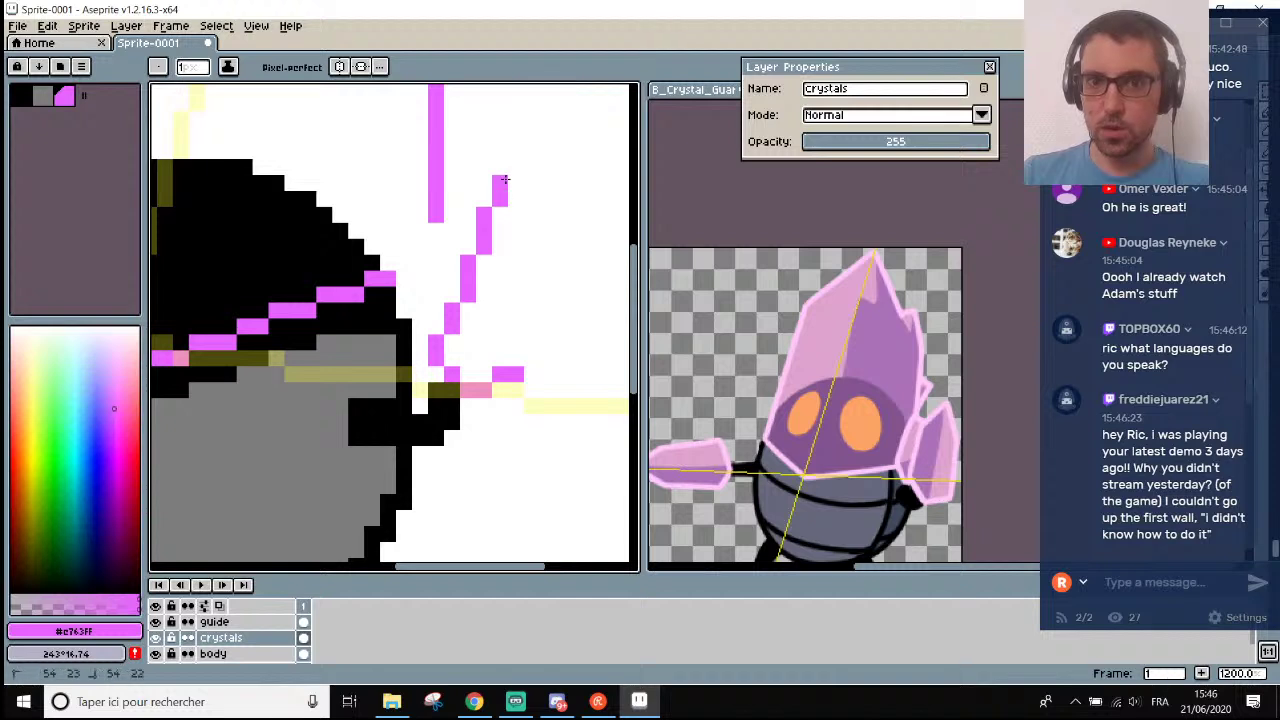
{"action": "scroll", "coordinate": [575, 372], "scroll_direction": "down", "scroll_amount": 2}
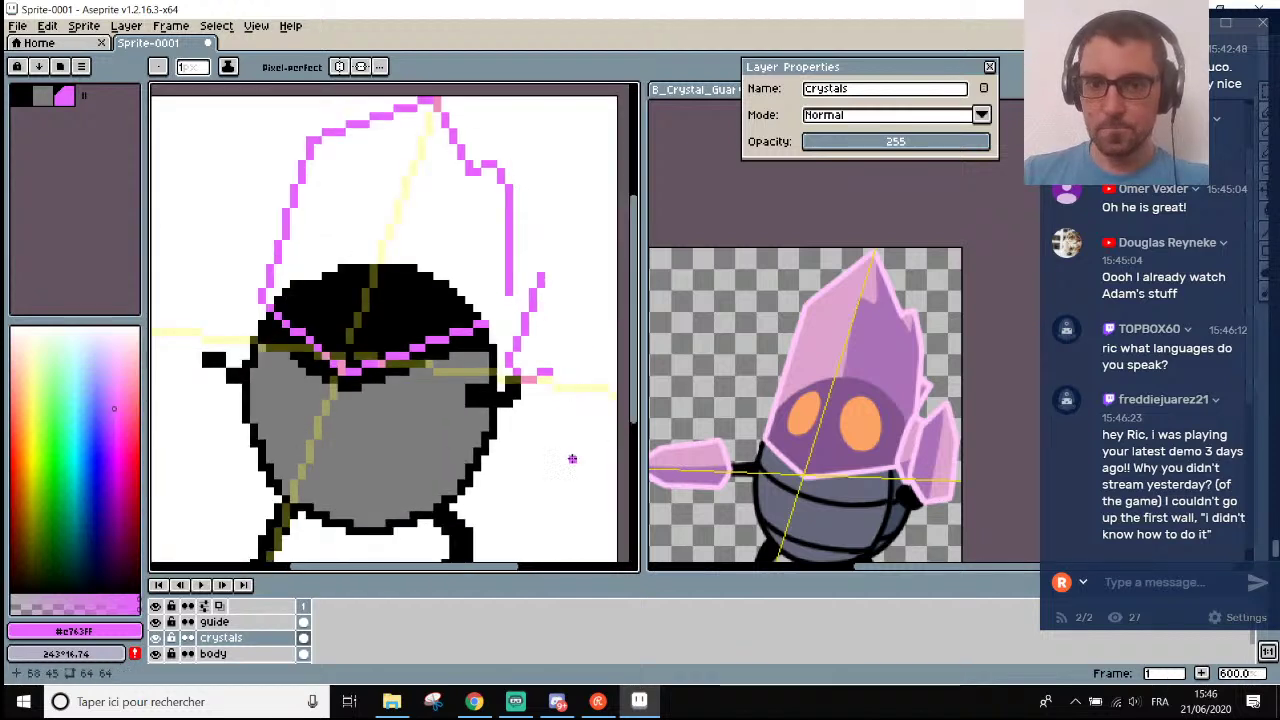
Redraw the side crystal's bottom edge one pixel lower beside the arm and erase its old pixels.
{"action": "scroll", "coordinate": [551, 371], "scroll_direction": "up", "scroll_amount": 2}
{"action": "scroll", "coordinate": [505, 272], "scroll_direction": "up", "scroll_amount": 1}
{"action": "left_click_drag", "start_coordinate": [452, 281], "coordinate": [474, 281]}
{"action": "left_click", "coordinate": [516, 259]}
{"action": "key", "text": "e"}
{"action": "left_click_drag", "start_coordinate": [516, 238], "coordinate": [471, 260]}
{"action": "scroll", "coordinate": [472, 238], "scroll_direction": "down", "scroll_amount": 3}
{"action": "scroll", "coordinate": [563, 223], "scroll_direction": "up", "scroll_amount": 1}
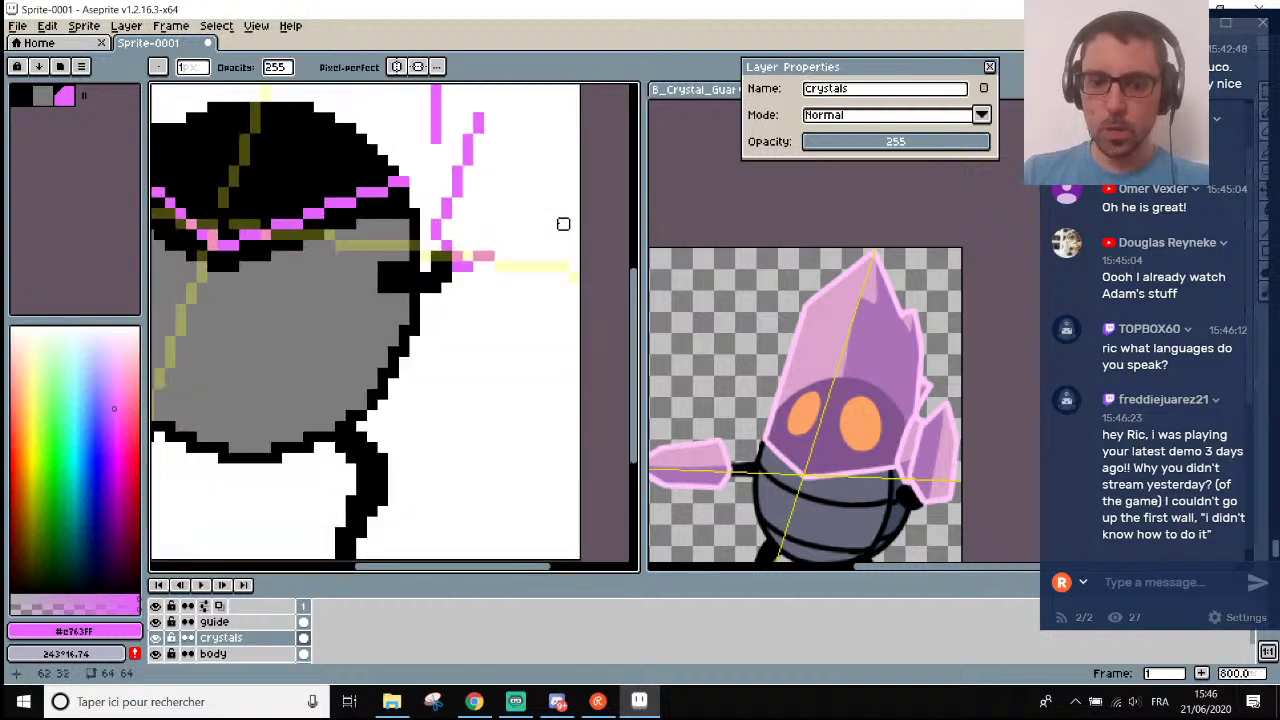
Bend the upper end of the side crystal's inner edge diagonally outward to match the reference's tip, erasing the steeper pixels.
{"action": "key", "text": "b"}
{"action": "scroll", "coordinate": [780, 480], "scroll_direction": "up", "scroll_amount": 3}
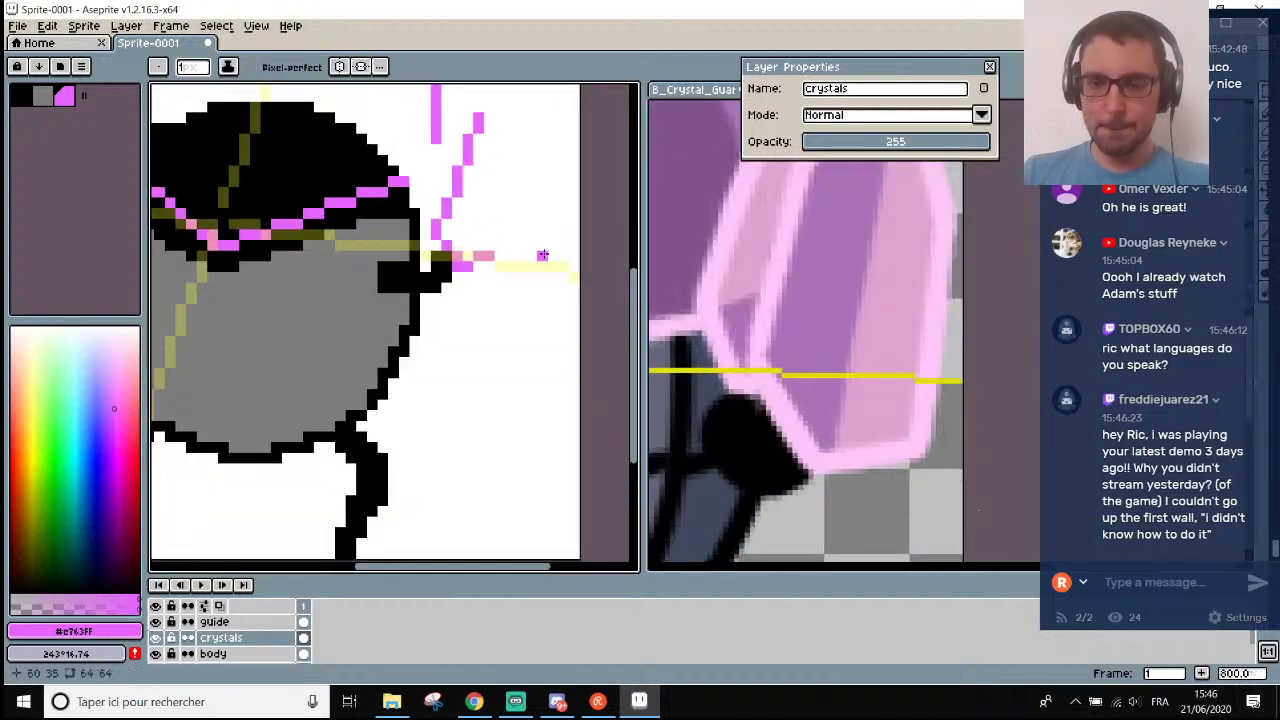
{"action": "scroll", "coordinate": [533, 220], "scroll_direction": "down", "scroll_amount": 1}
{"action": "scroll", "coordinate": [533, 220], "scroll_direction": "up", "scroll_amount": 1}
{"action": "scroll", "coordinate": [533, 220], "scroll_direction": "down", "scroll_amount": 1}
{"action": "scroll", "coordinate": [800, 320], "scroll_direction": "down", "scroll_amount": 4}
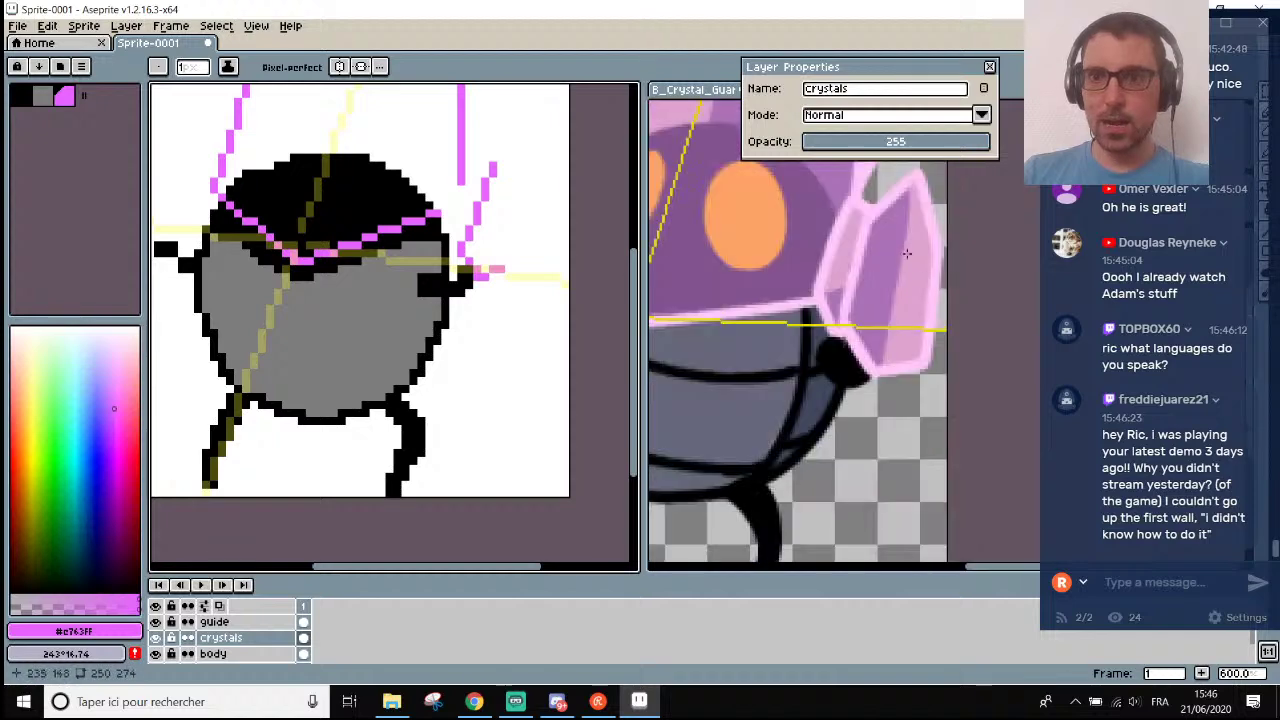
{"action": "scroll", "coordinate": [900, 250], "scroll_direction": "up", "scroll_amount": 3}
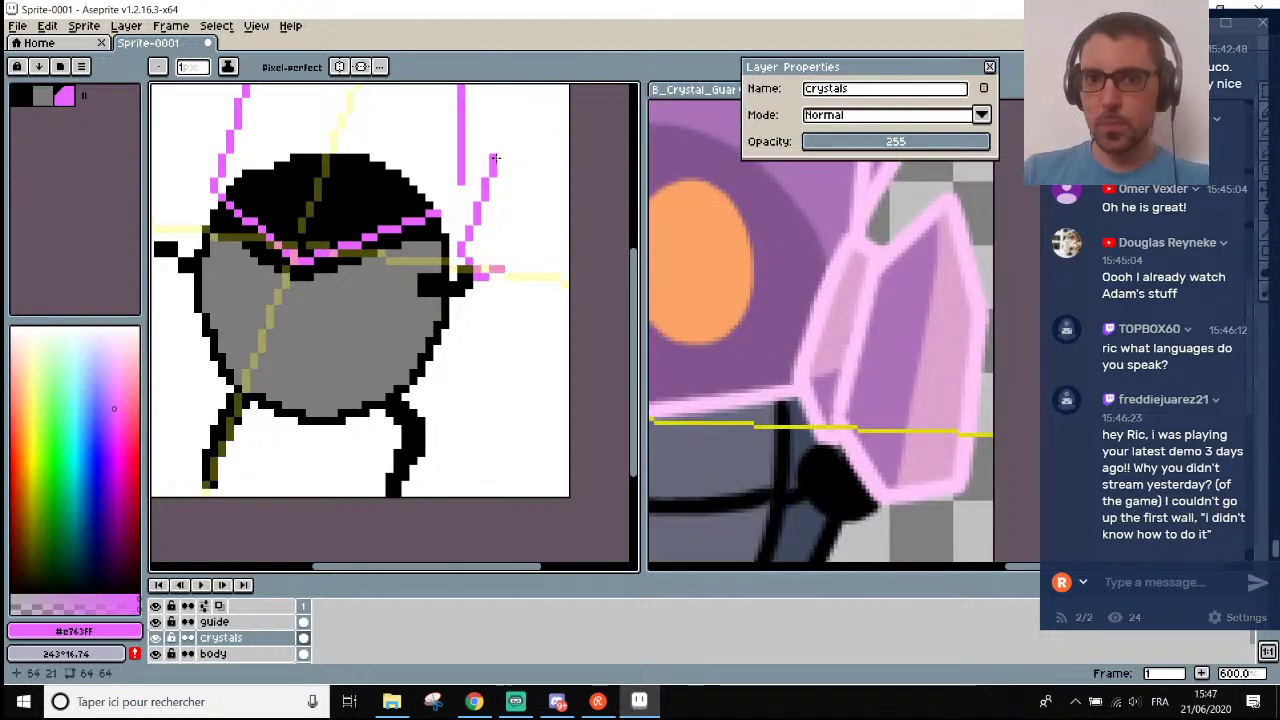
{"action": "scroll", "coordinate": [501, 158], "scroll_direction": "up", "scroll_amount": 1}
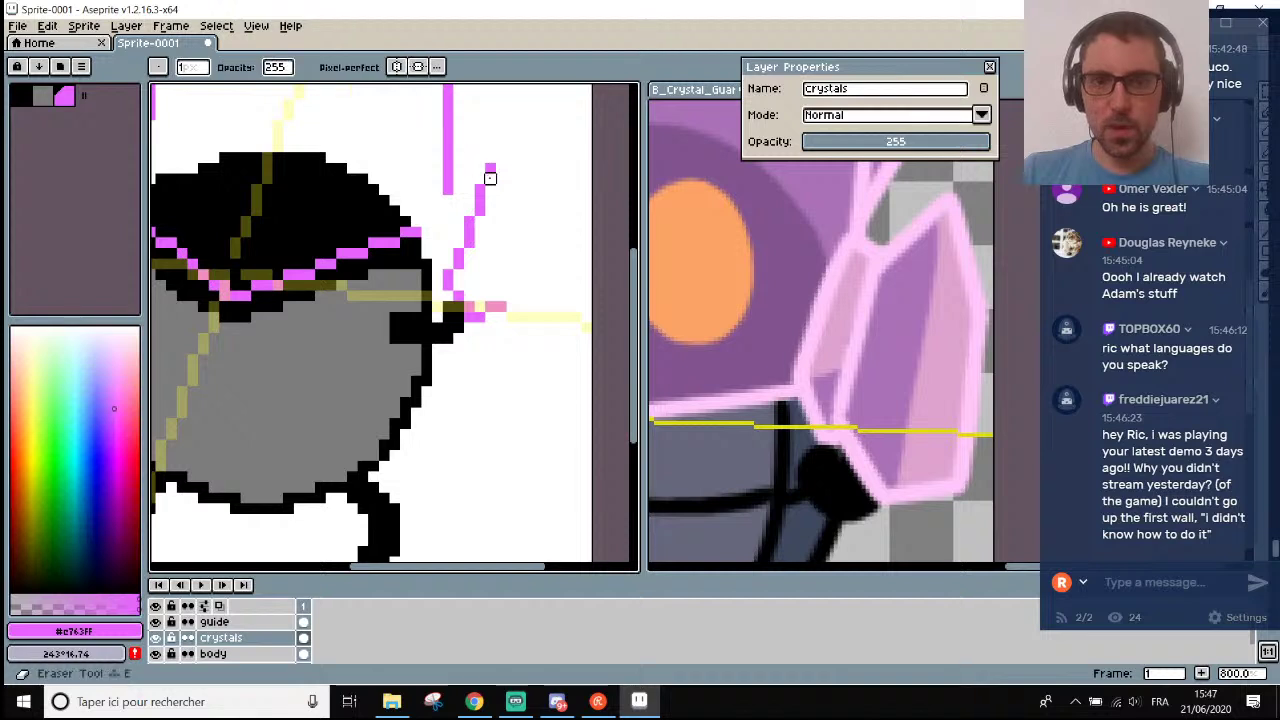
{"action": "left_click", "coordinate": [490, 178]}
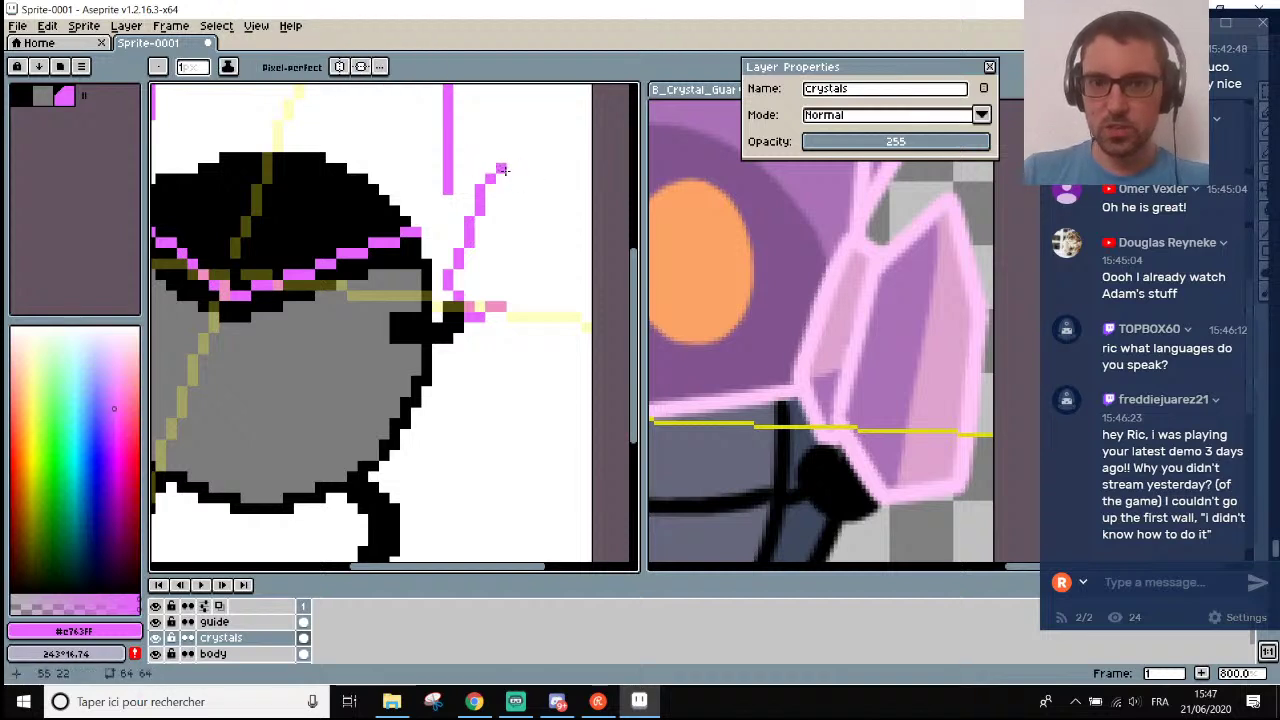
{"action": "scroll", "coordinate": [511, 165], "scroll_direction": "down", "scroll_amount": 4}
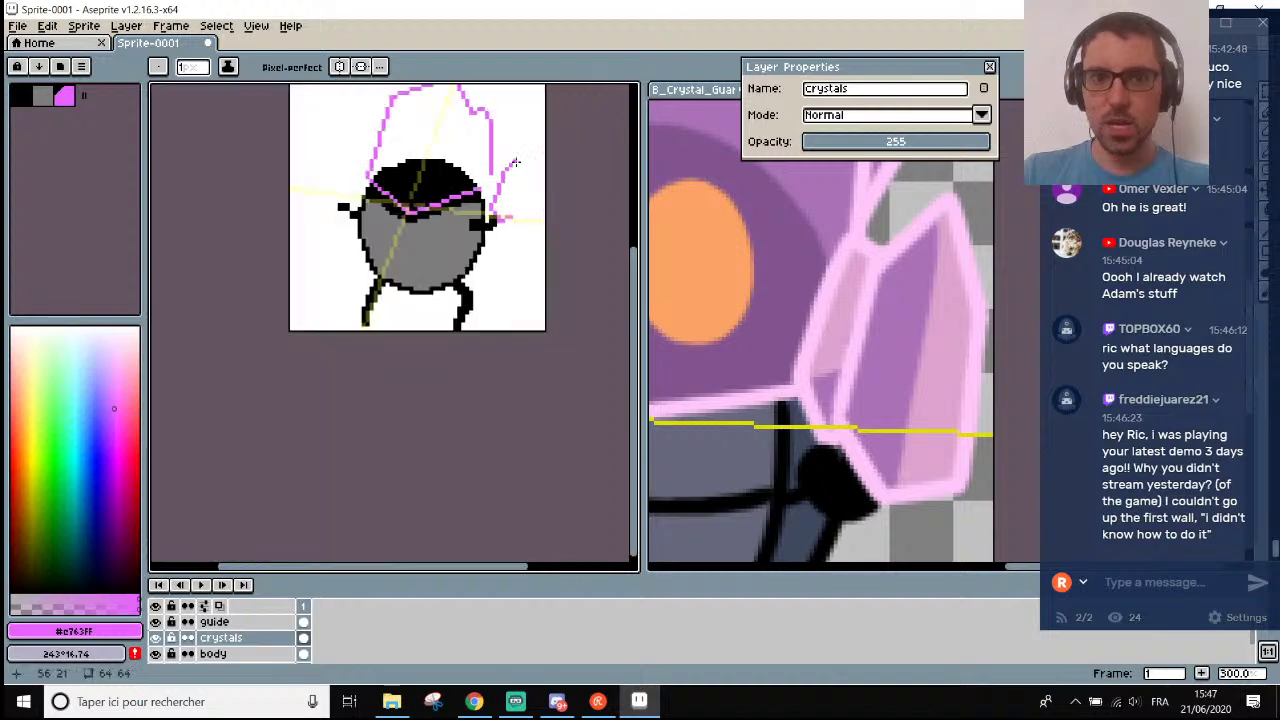
Erase the diagonal upper end of the right side crystal's inner edge after comparing it with the reference.
{"action": "scroll", "coordinate": [511, 165], "scroll_direction": "up", "scroll_amount": 1}
{"action": "scroll", "coordinate": [947, 262], "scroll_direction": "down", "scroll_amount": 6}
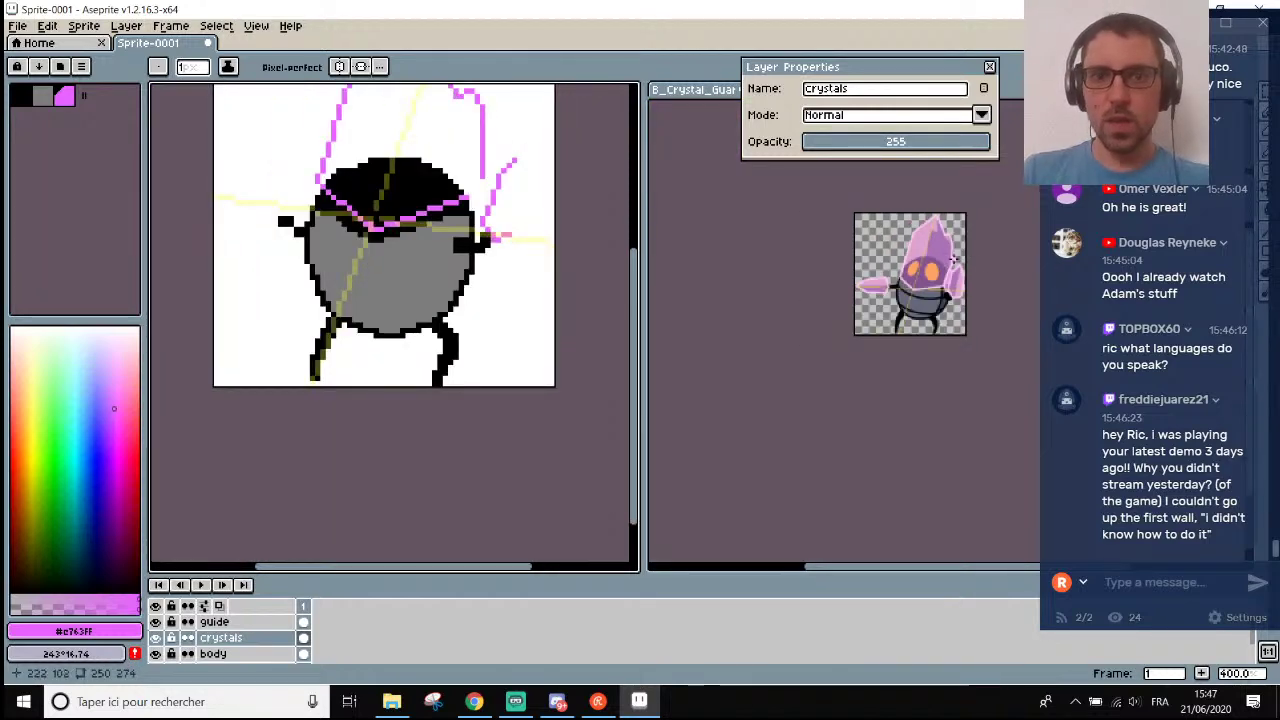
{"action": "scroll", "coordinate": [953, 259], "scroll_direction": "down", "scroll_amount": 1}
{"action": "scroll", "coordinate": [518, 190], "scroll_direction": "up", "scroll_amount": 3}
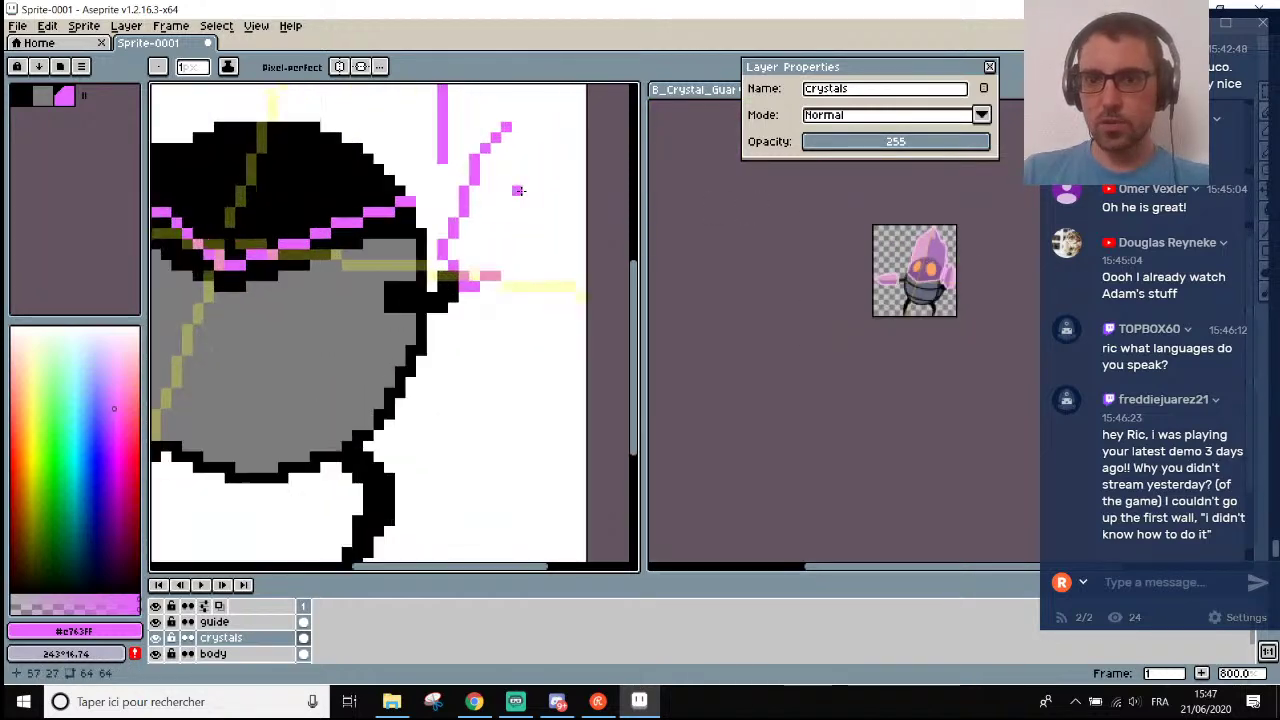
{"action": "scroll", "coordinate": [918, 292], "scroll_direction": "up", "scroll_amount": 6}
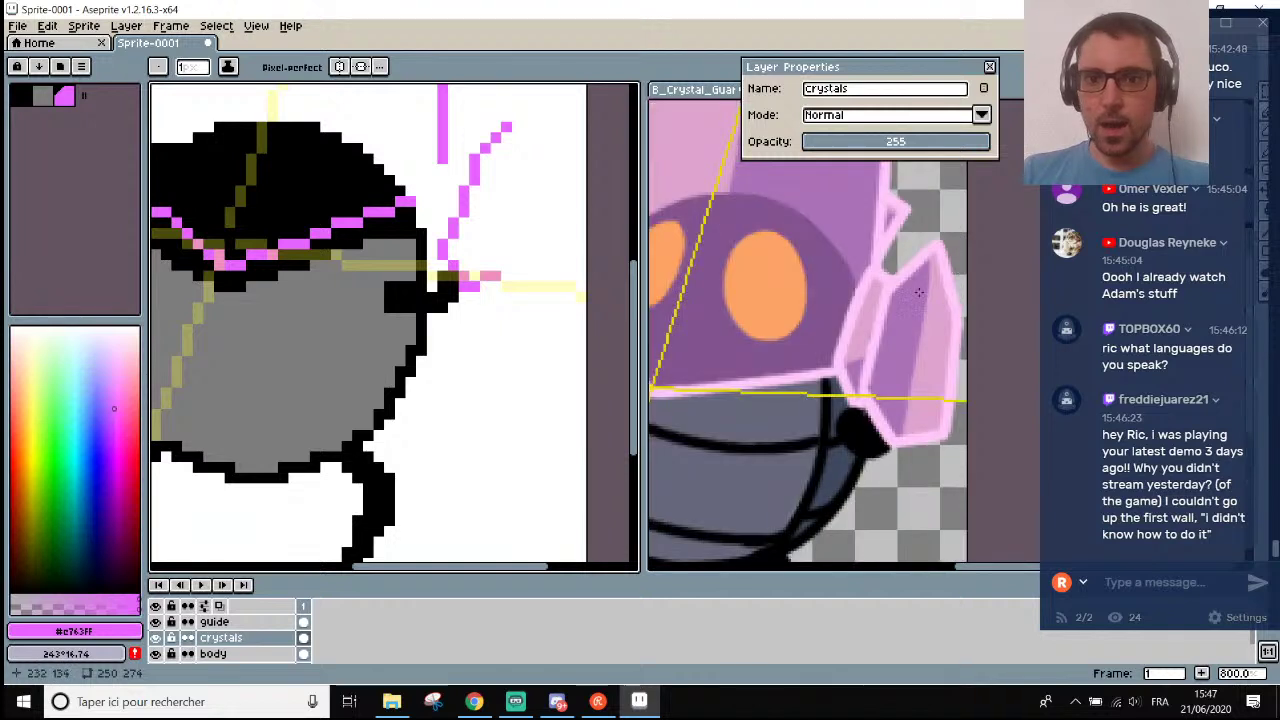
{"action": "scroll", "coordinate": [598, 238], "scroll_direction": "up", "scroll_amount": 1}
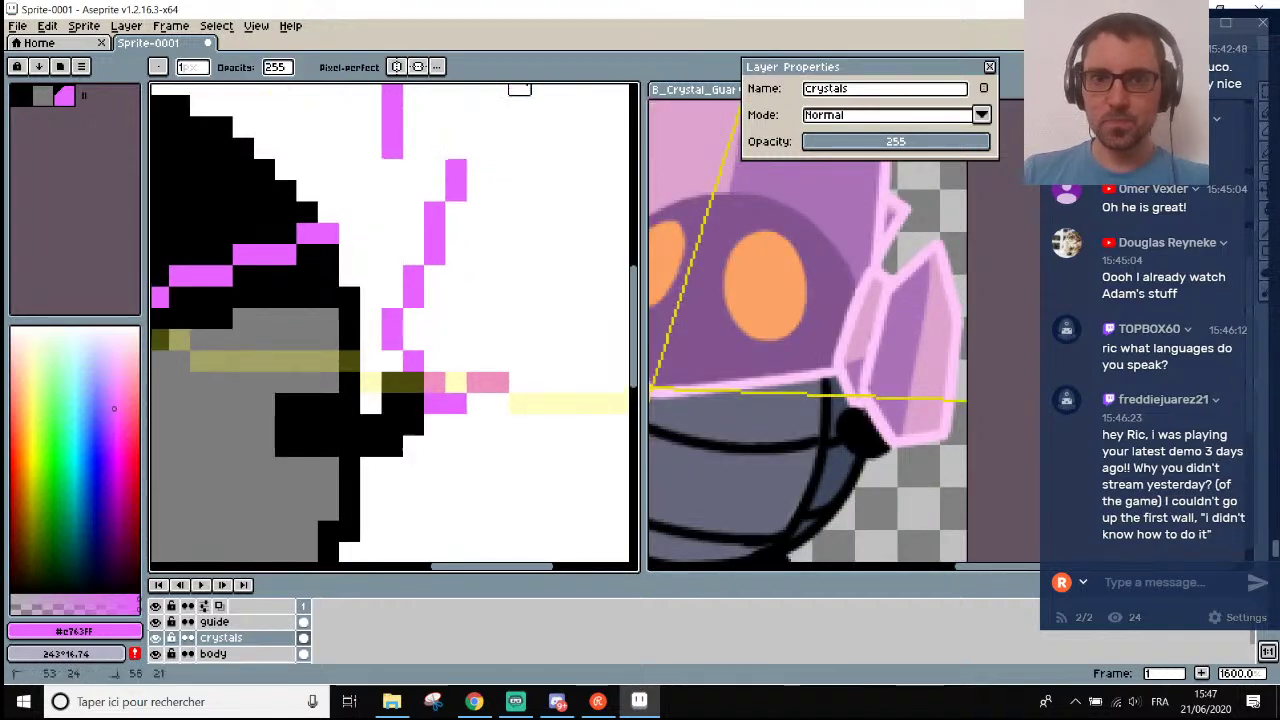
Re-step the side crystal's inner edge into two-pixel vertical segments, moving its upper pixels inward and erasing the old outer ones.
{"action": "scroll", "coordinate": [533, 85], "scroll_direction": "down", "scroll_amount": 3}
{"action": "scroll", "coordinate": [538, 92], "scroll_direction": "up", "scroll_amount": 1}
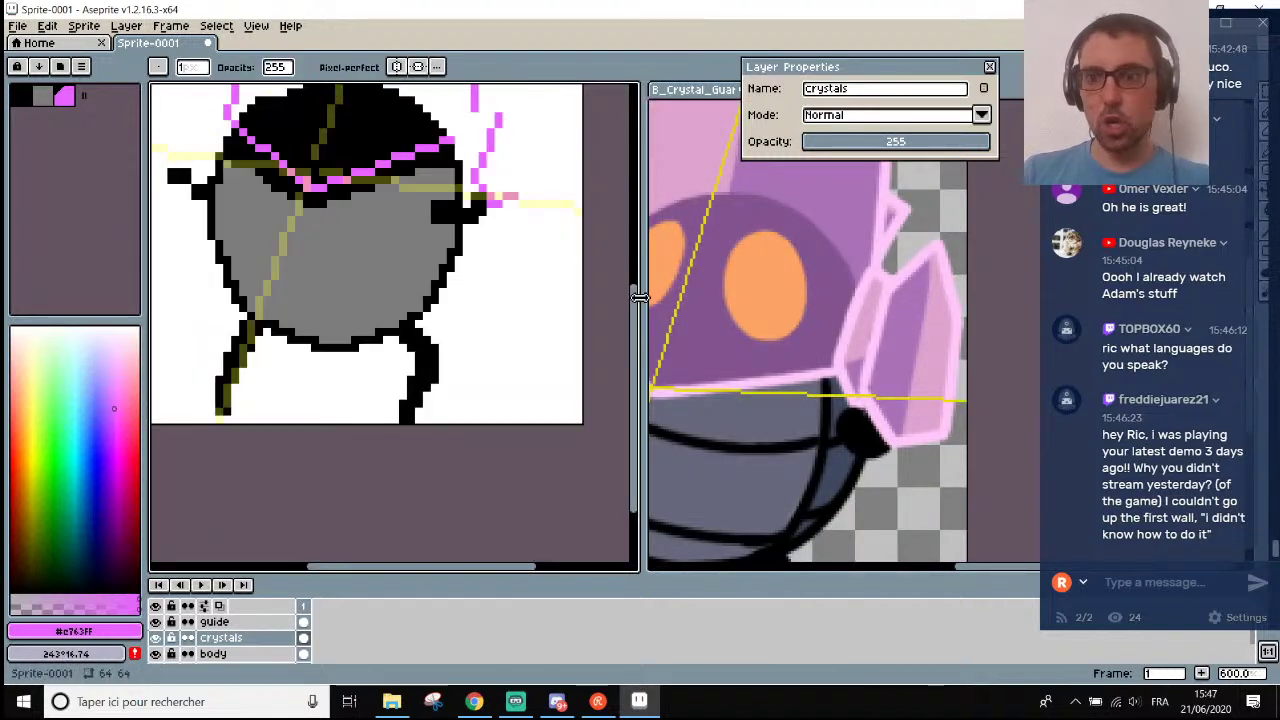
{"action": "left_click_drag", "start_coordinate": [641, 306], "coordinate": [634, 243]}
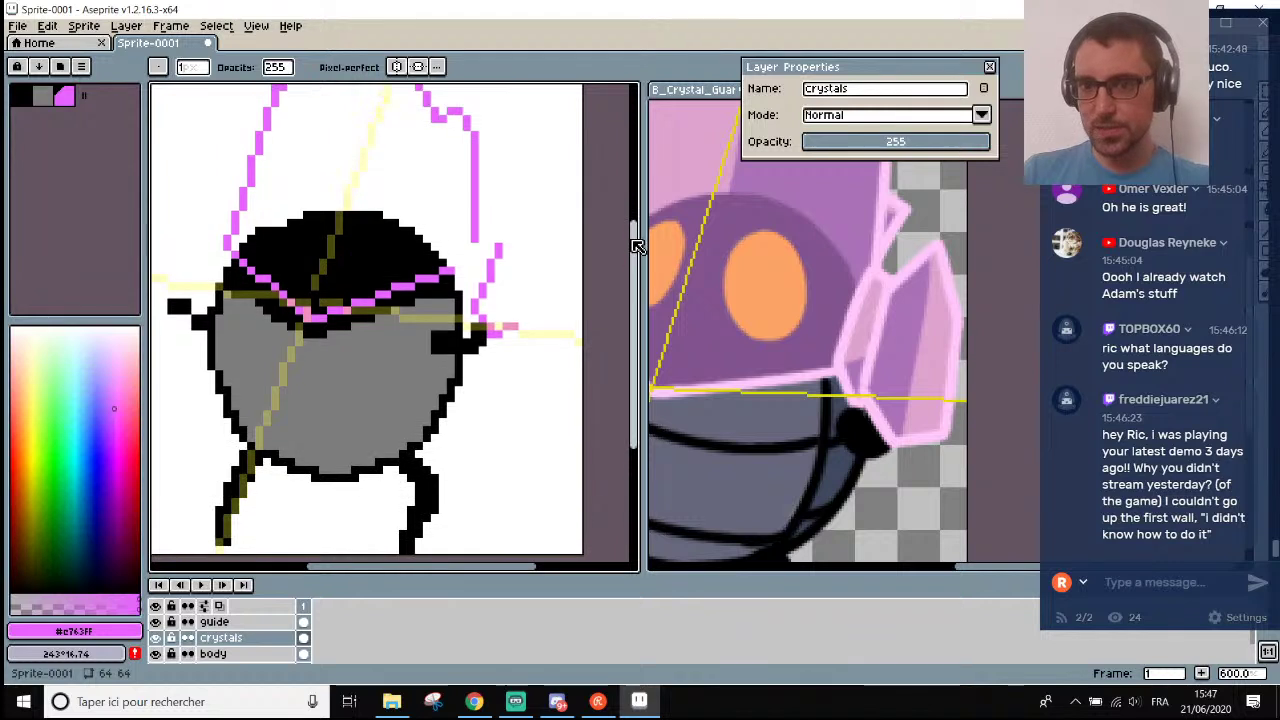
{"action": "scroll", "coordinate": [570, 212], "scroll_direction": "up", "scroll_amount": 1}
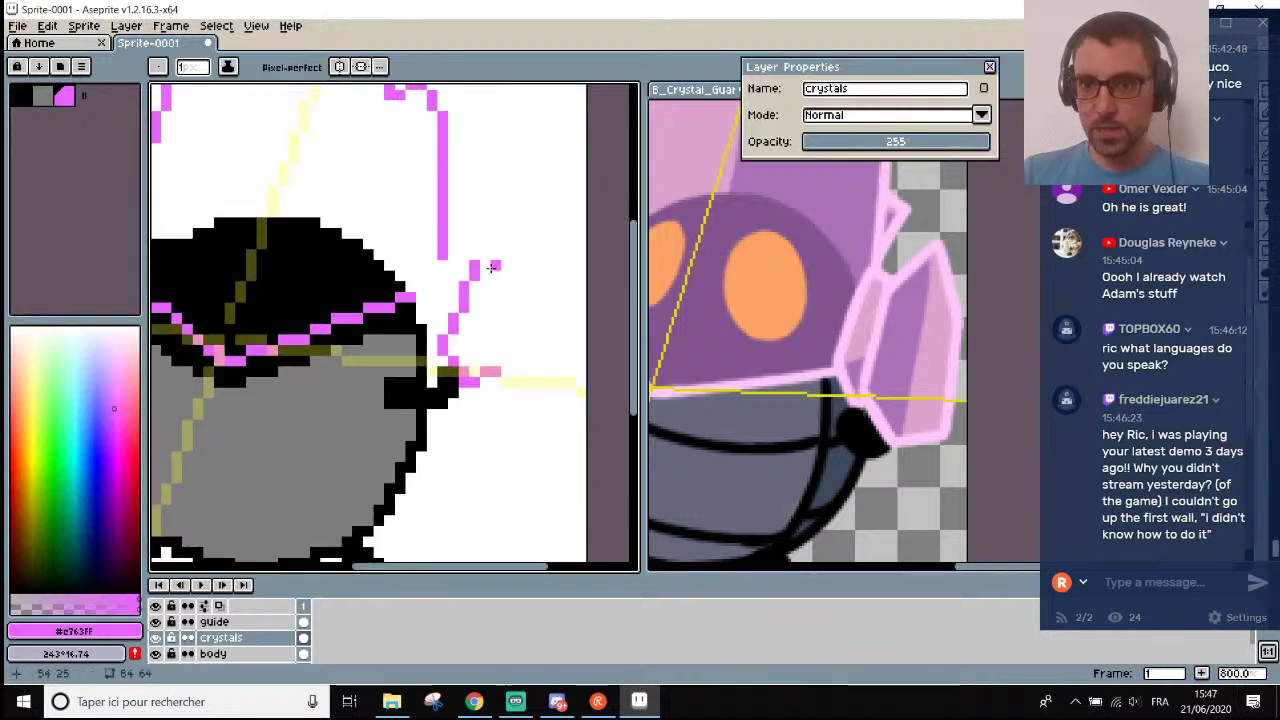
{"action": "scroll", "coordinate": [492, 278], "scroll_direction": "up", "scroll_amount": 1}
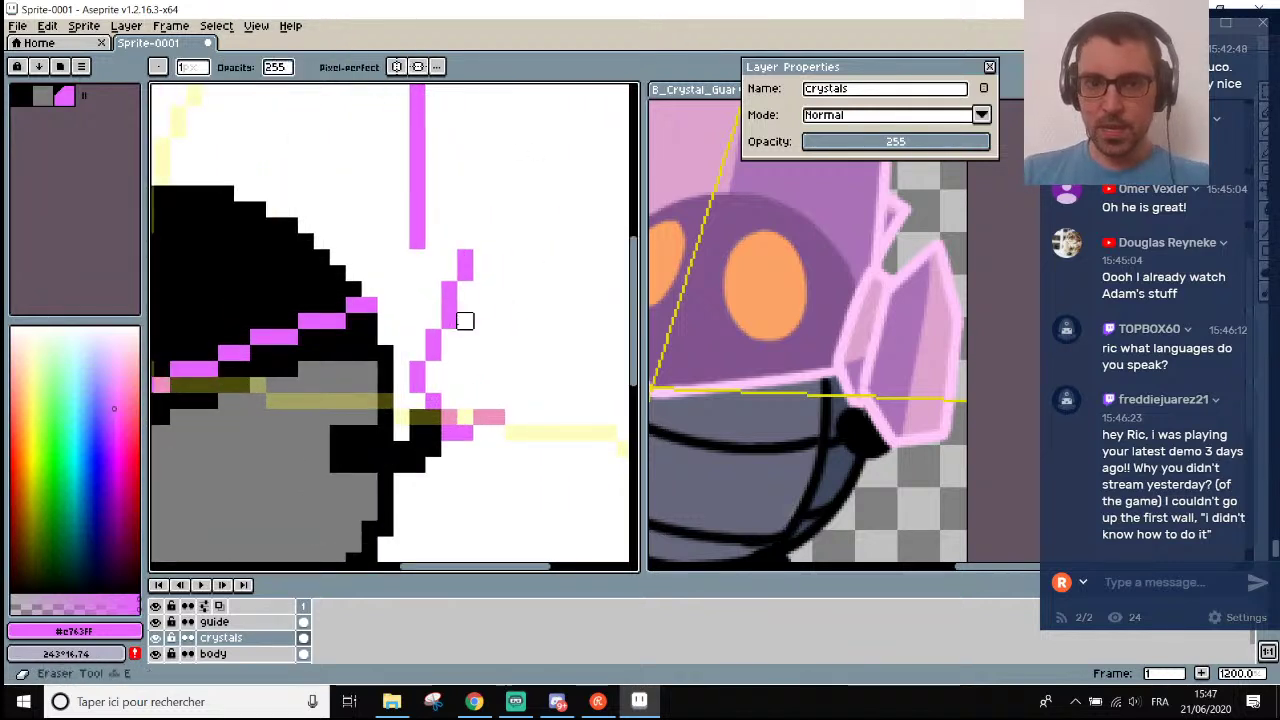
{"action": "left_click", "coordinate": [433, 320]}
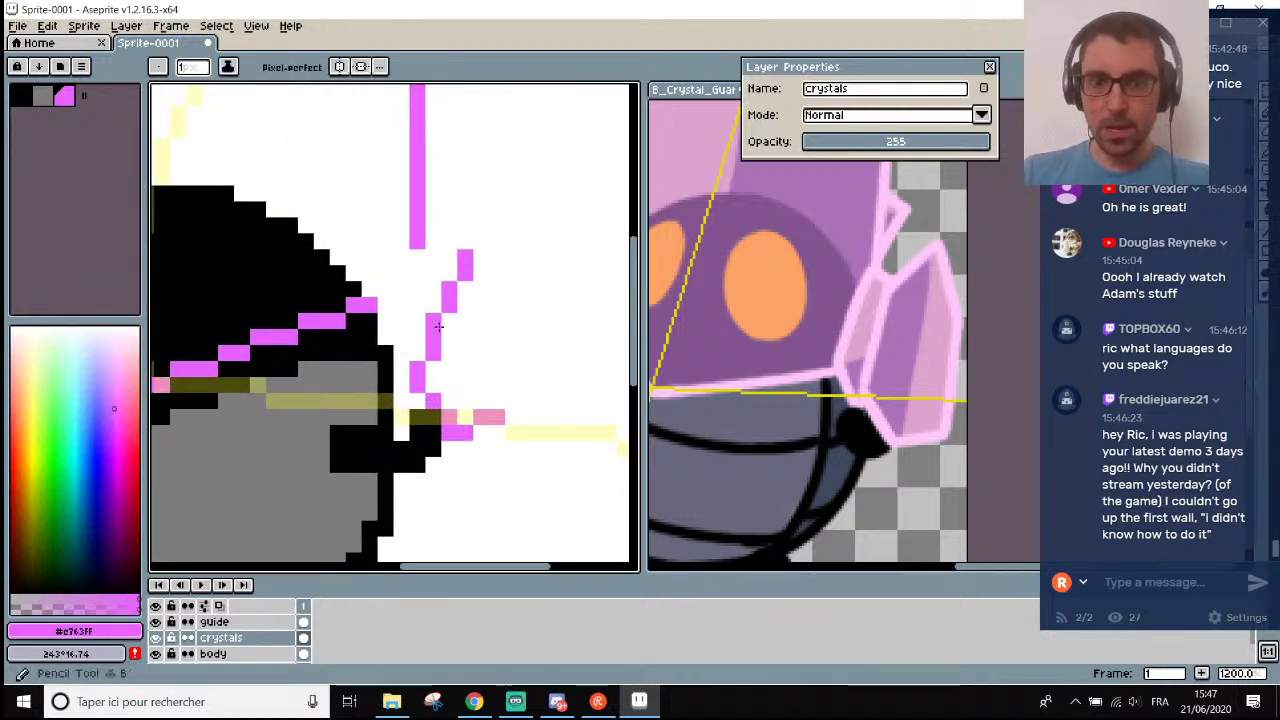
{"action": "left_click", "coordinate": [449, 274]}
{"action": "key", "text": "e"}
{"action": "left_click_drag", "start_coordinate": [465, 273], "coordinate": [465, 257]}
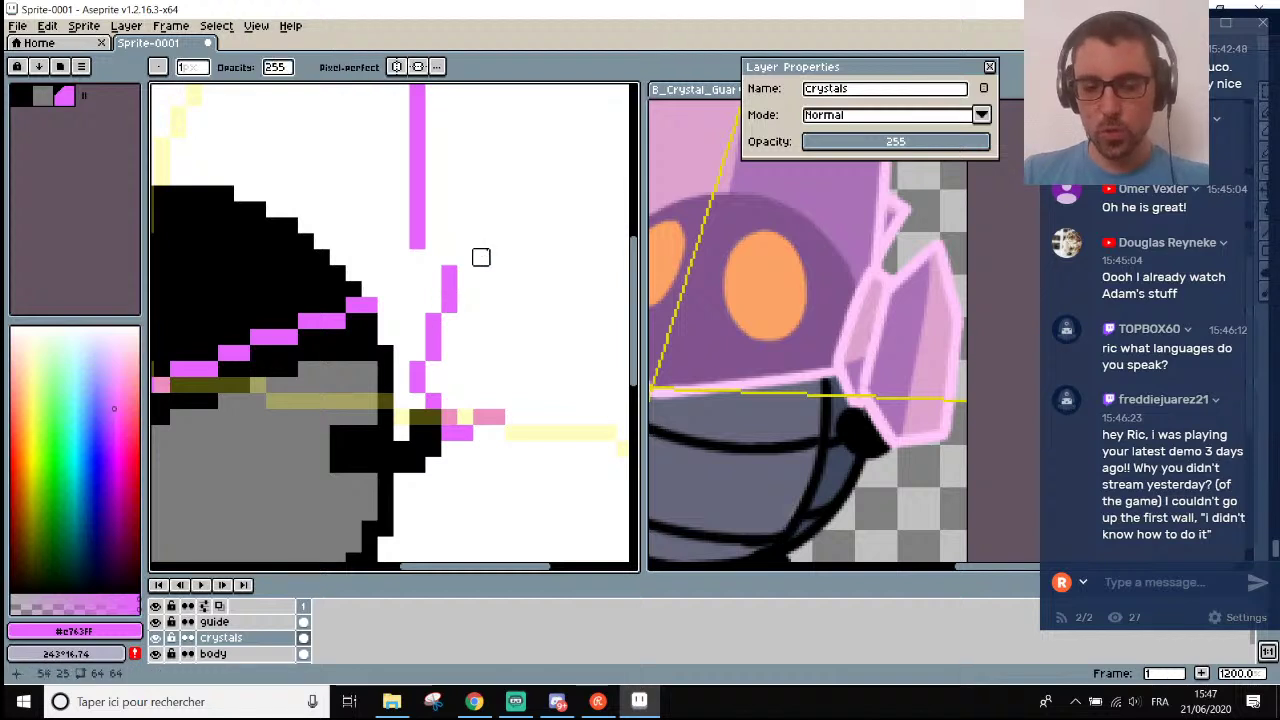
Pencil the side crystal's inner edge diagonally up to its tip and start the outer edge stepping down from it.
{"action": "key", "text": "b"}
{"action": "left_click", "coordinate": [464, 256]}
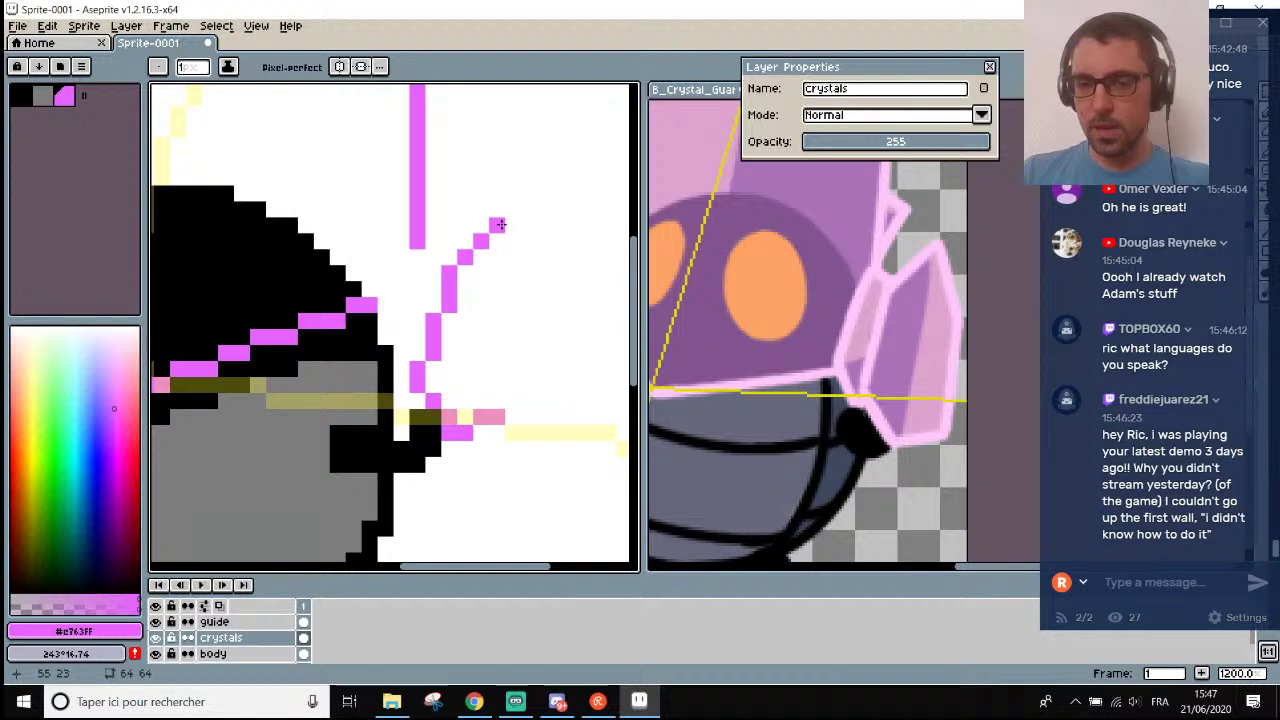
{"action": "left_click", "coordinate": [498, 224]}
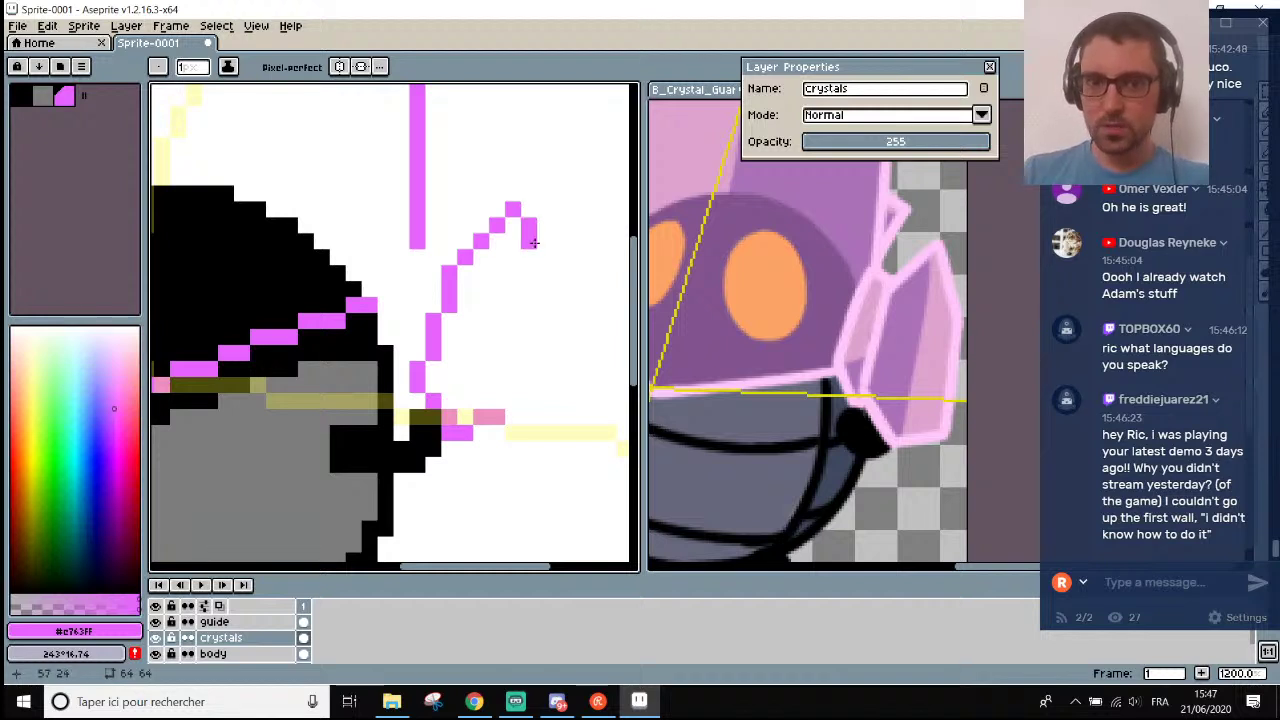
{"action": "left_click", "coordinate": [544, 241]}
{"action": "left_click", "coordinate": [544, 257]}
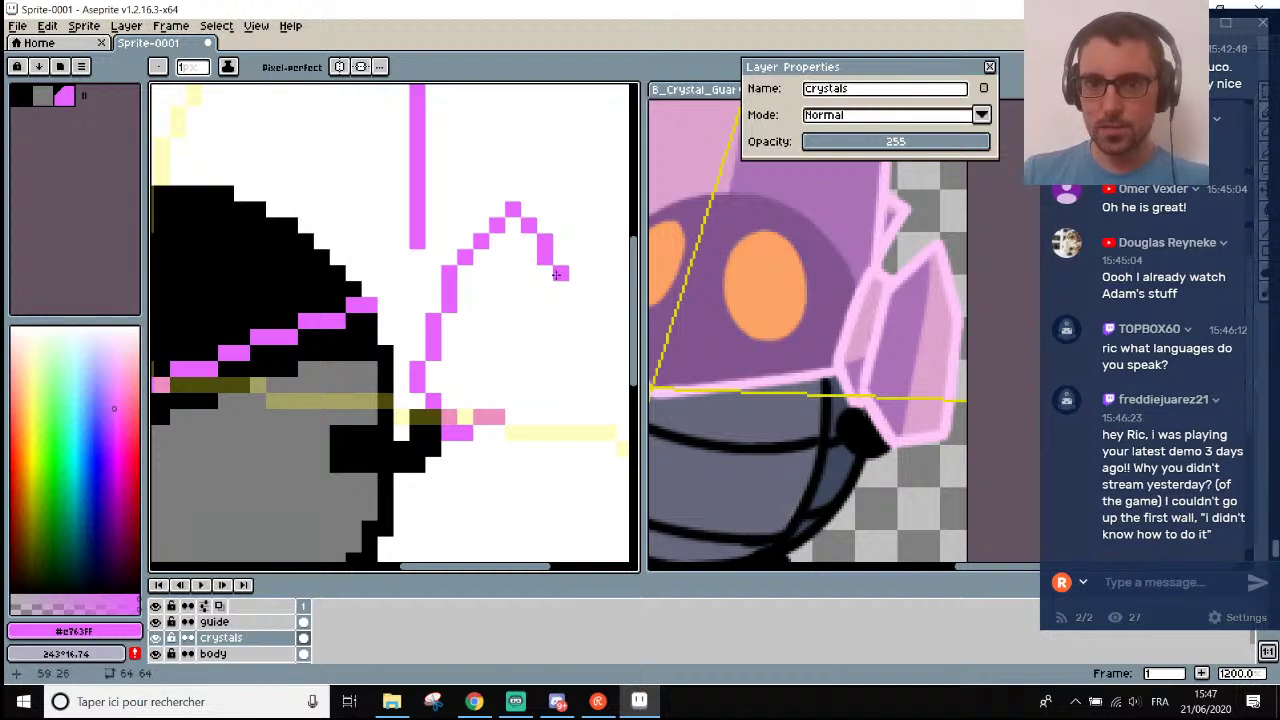
{"action": "left_click_drag", "start_coordinate": [557, 273], "coordinate": [557, 289]}
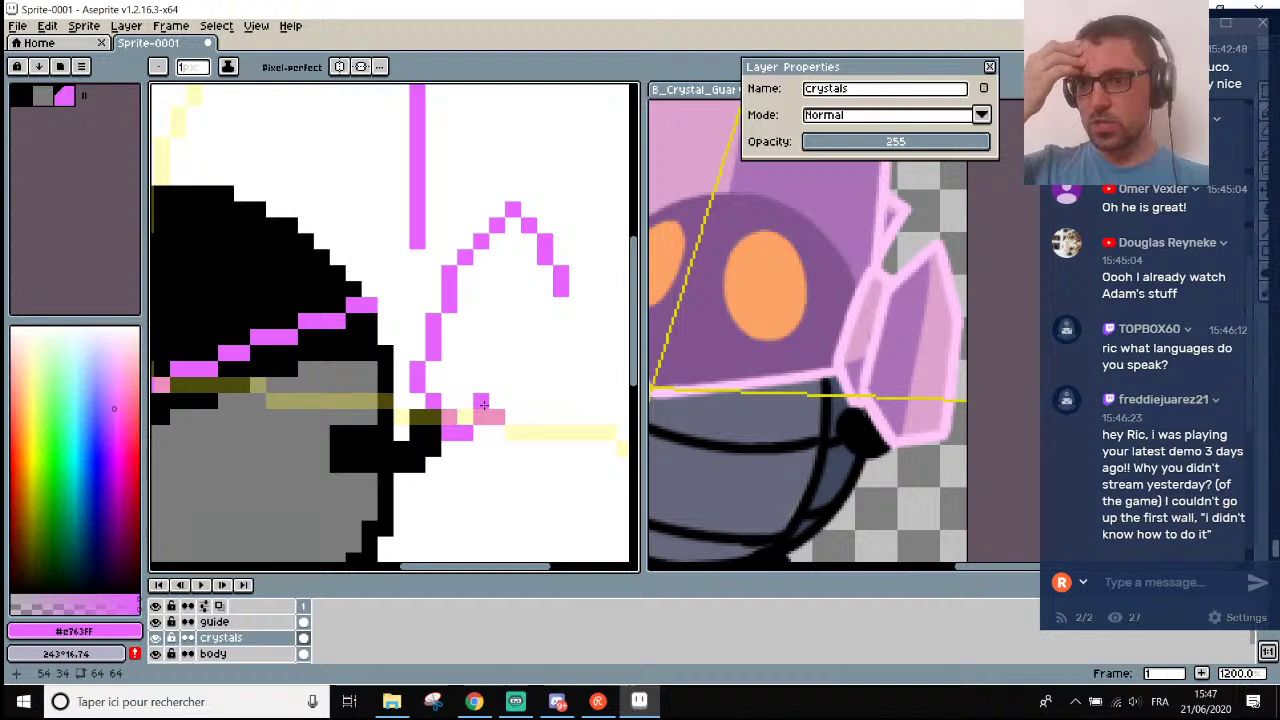
Erase the stray pink pixels of the side crystal's old bottom edge along the guide line.
{"action": "scroll", "coordinate": [483, 404], "scroll_direction": "down", "scroll_amount": 3}
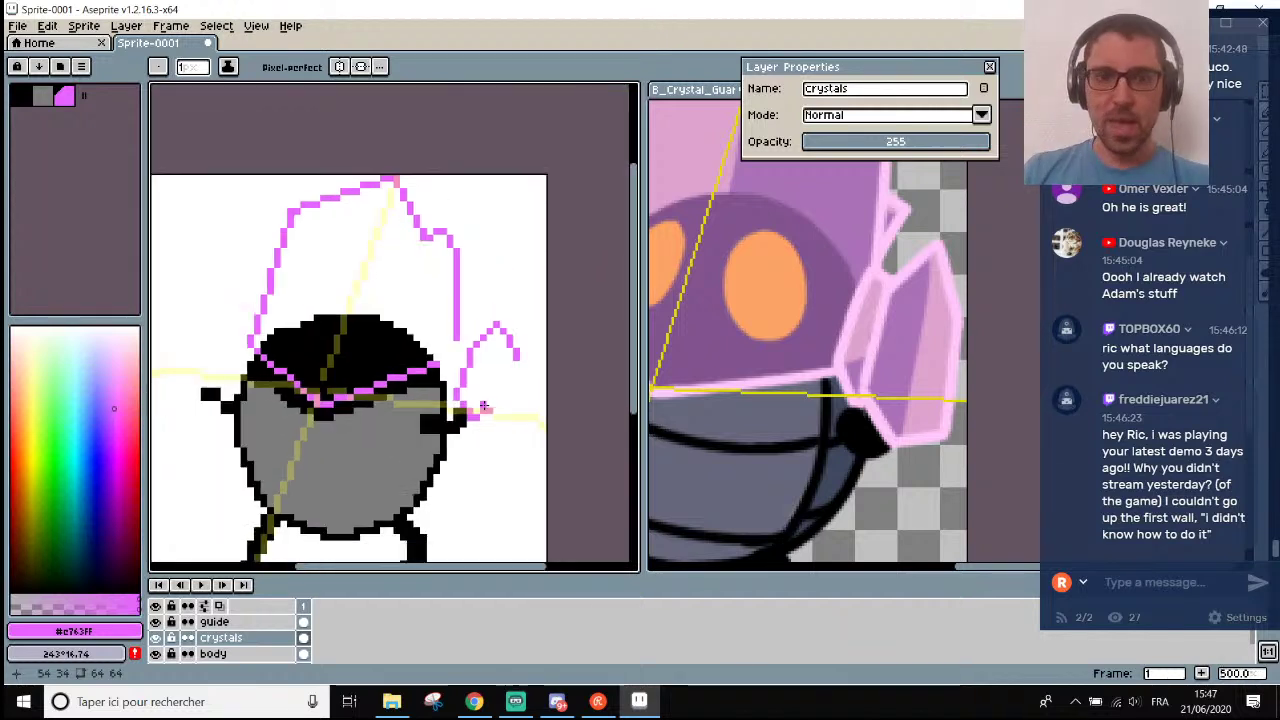
{"action": "scroll", "coordinate": [490, 410], "scroll_direction": "up", "scroll_amount": 4}
{"action": "key", "text": "e"}
{"action": "left_click_drag", "start_coordinate": [471, 389], "coordinate": [491, 389]}
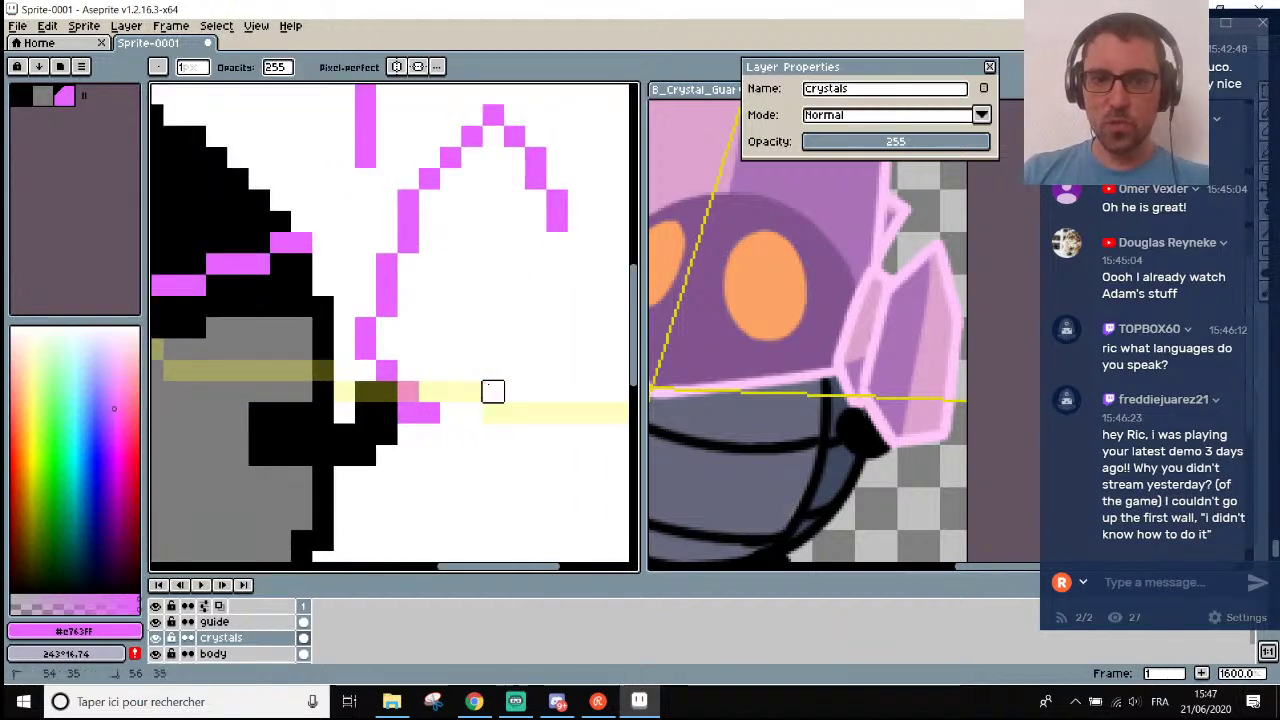
{"action": "scroll", "coordinate": [491, 383], "scroll_direction": "down", "scroll_amount": 3}
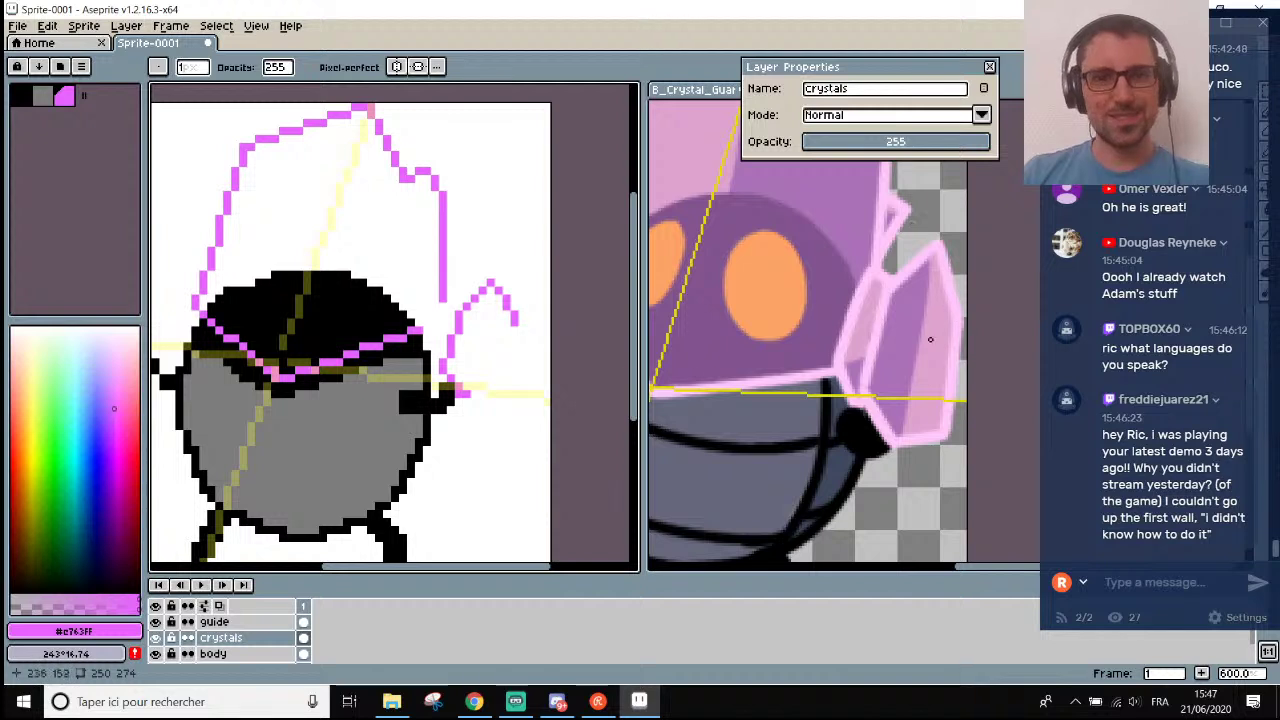
Draw the side crystal's inner facet line as a stepped pink line from just below the tip down to the bottom edge.
{"action": "scroll", "coordinate": [498, 336], "scroll_direction": "up", "scroll_amount": 3}
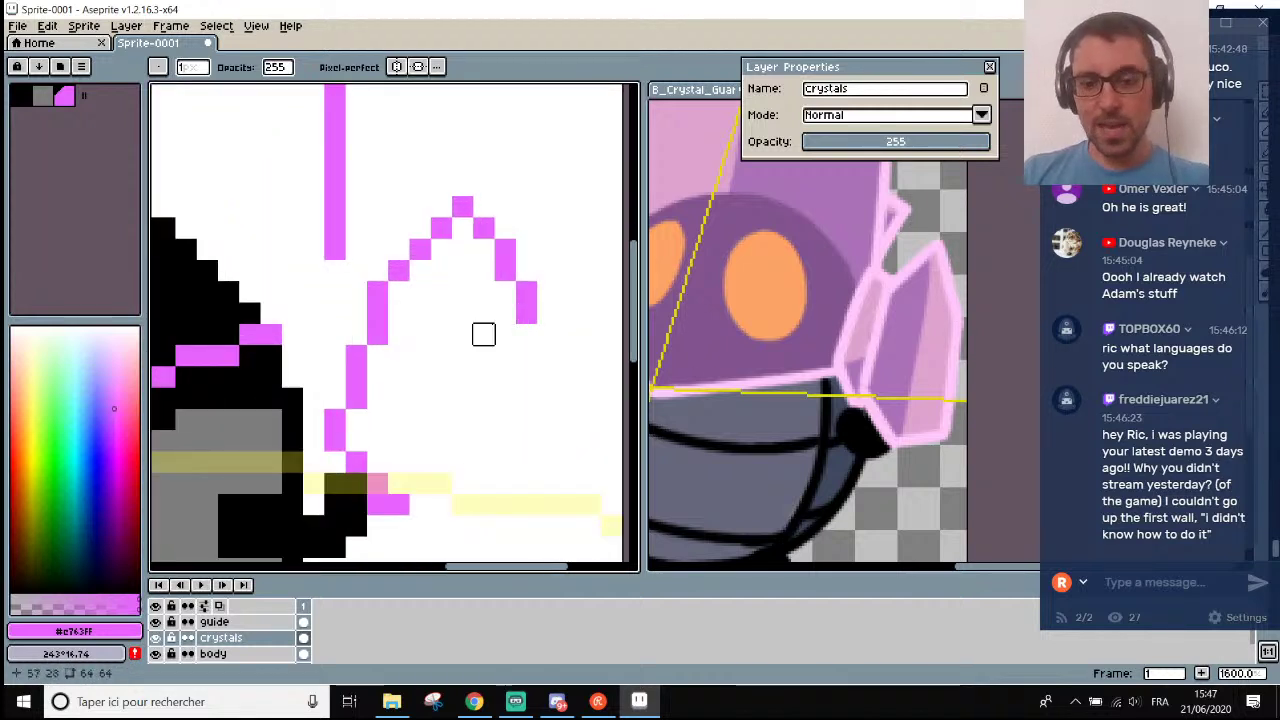
{"action": "key", "text": "i"}
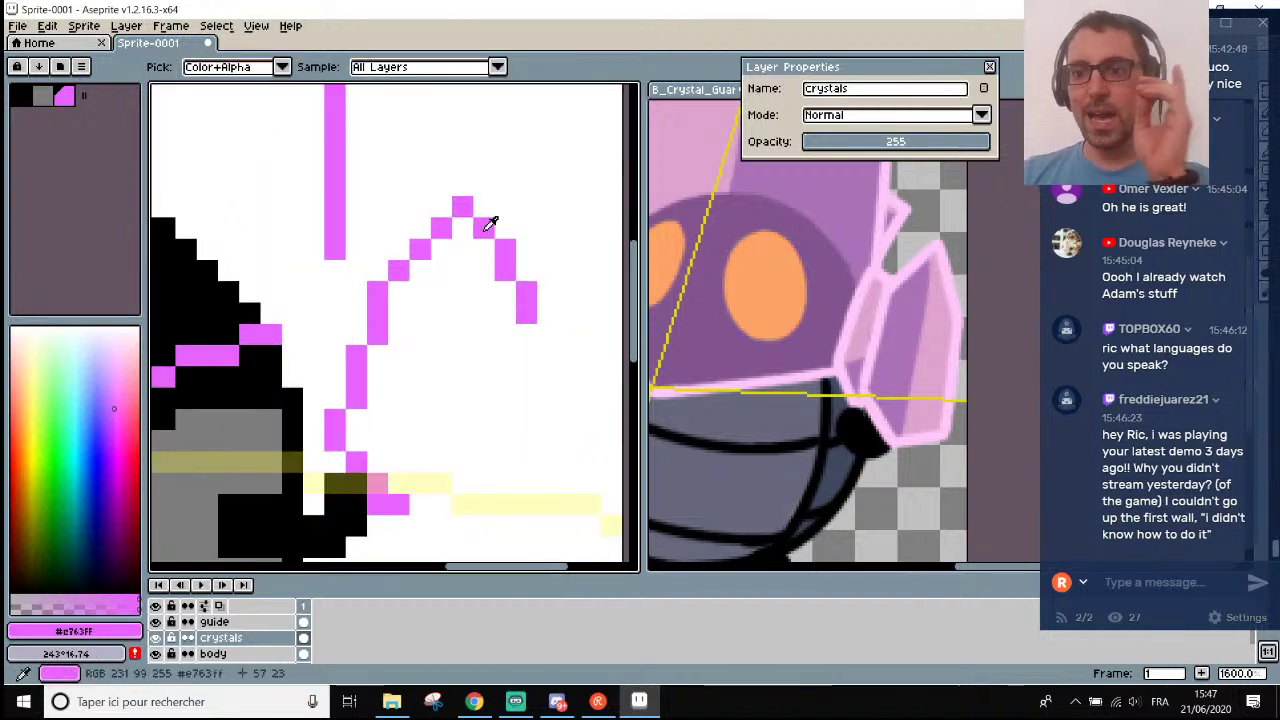
{"action": "key", "text": "b"}
{"action": "left_click", "coordinate": [461, 232]}
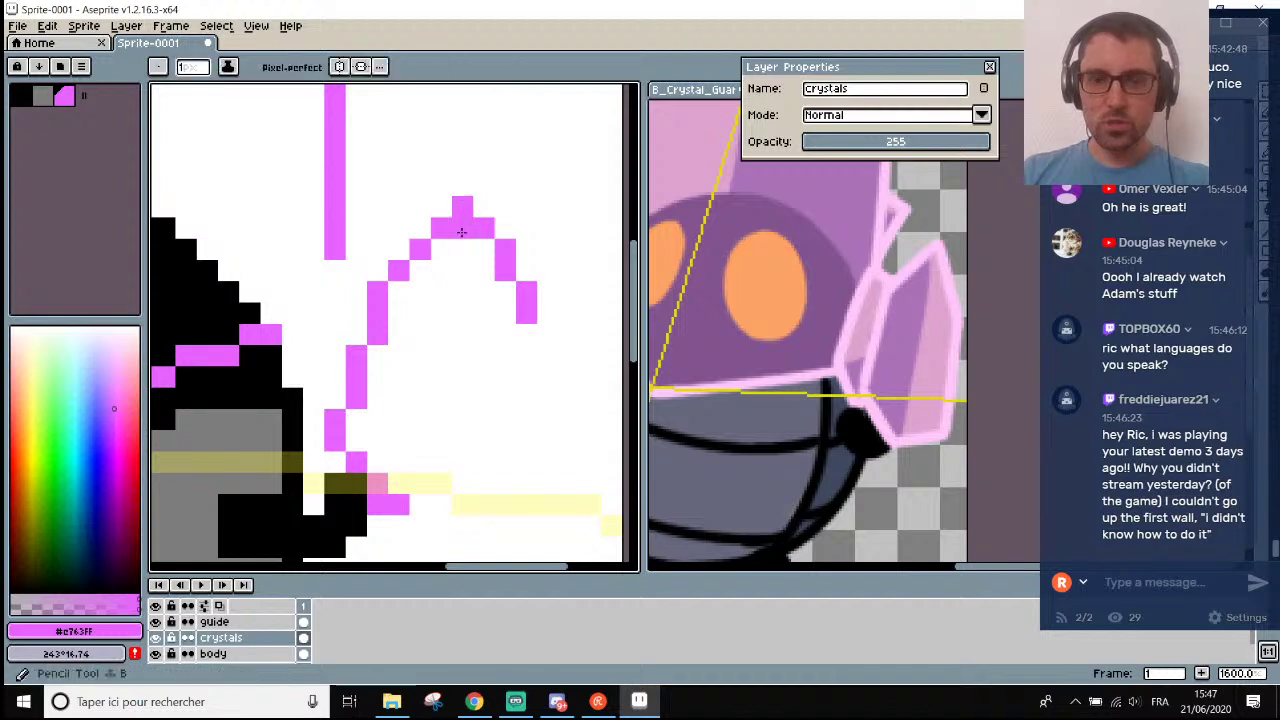
{"action": "left_click_drag", "start_coordinate": [461, 232], "coordinate": [432, 454]}
{"action": "key", "text": "ctrl+z"}
{"action": "left_click_drag", "start_coordinate": [462, 228], "coordinate": [420, 510]}
{"action": "scroll", "coordinate": [420, 510], "scroll_direction": "down", "scroll_amount": 4}
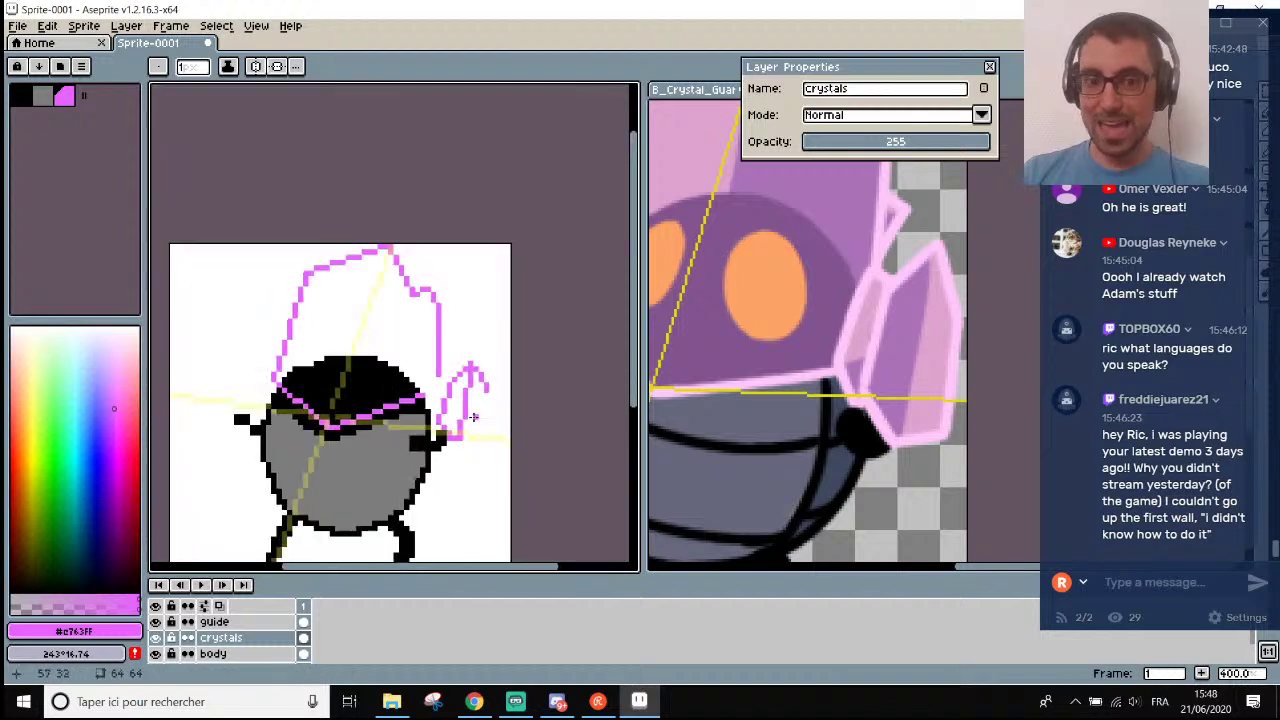
Add pink pixels below the side crystal's lower corner and pencil a bottom edge rising outward from it.
{"action": "scroll", "coordinate": [463, 449], "scroll_direction": "up", "scroll_amount": 3}
{"action": "scroll", "coordinate": [428, 502], "scroll_direction": "up", "scroll_amount": 2}
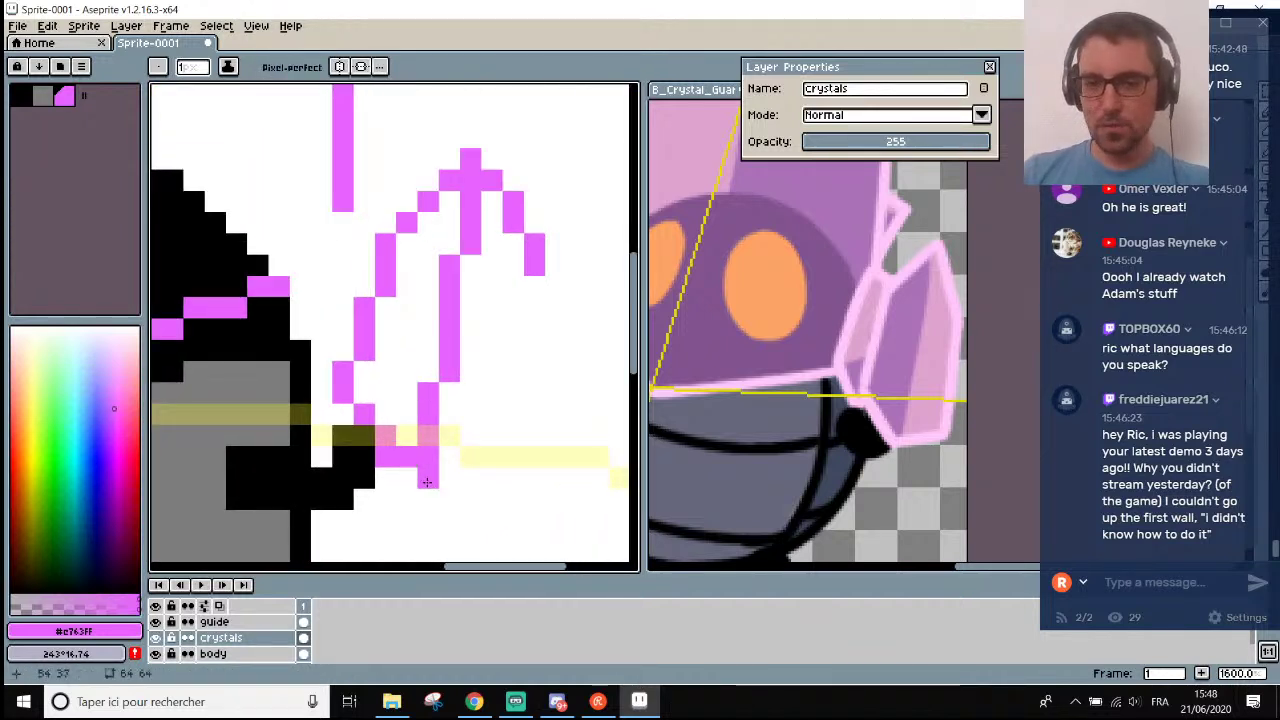
{"action": "left_click", "coordinate": [407, 477]}
{"action": "left_click_drag", "start_coordinate": [422, 492], "coordinate": [490, 425]}
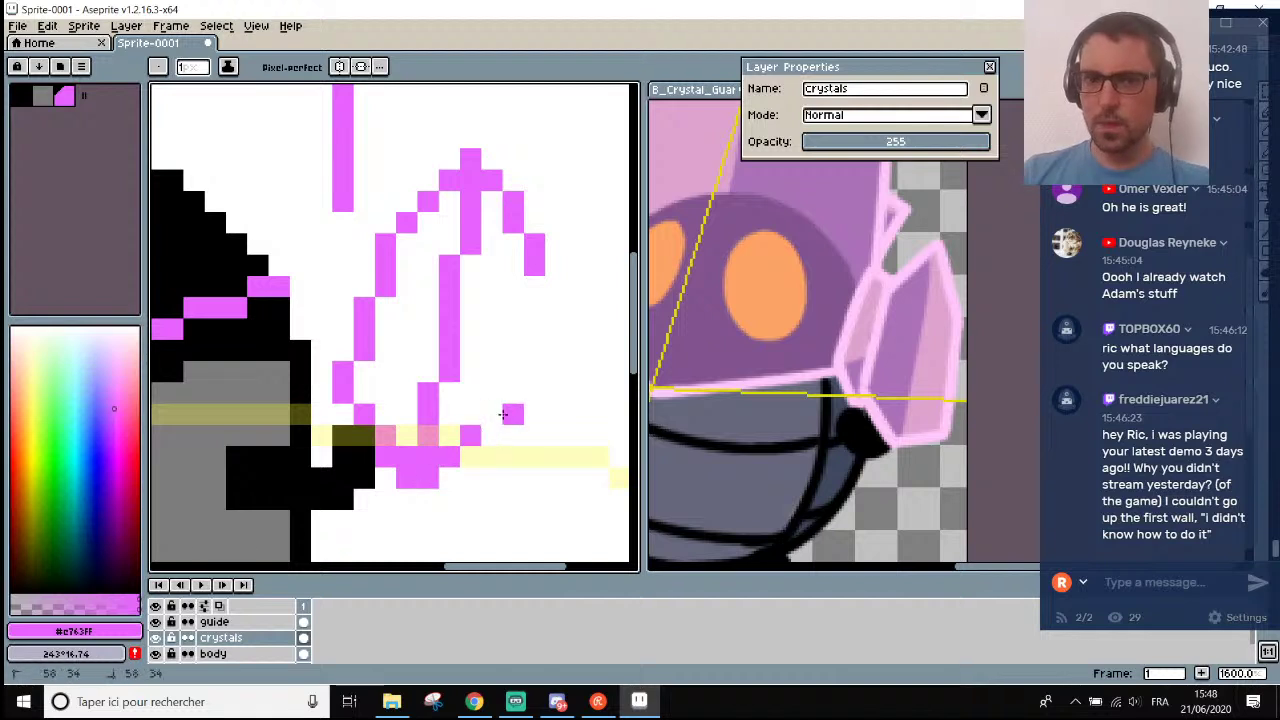
{"action": "scroll", "coordinate": [512, 402], "scroll_direction": "down", "scroll_amount": 6}
{"action": "scroll", "coordinate": [510, 405], "scroll_direction": "up", "scroll_amount": 2}
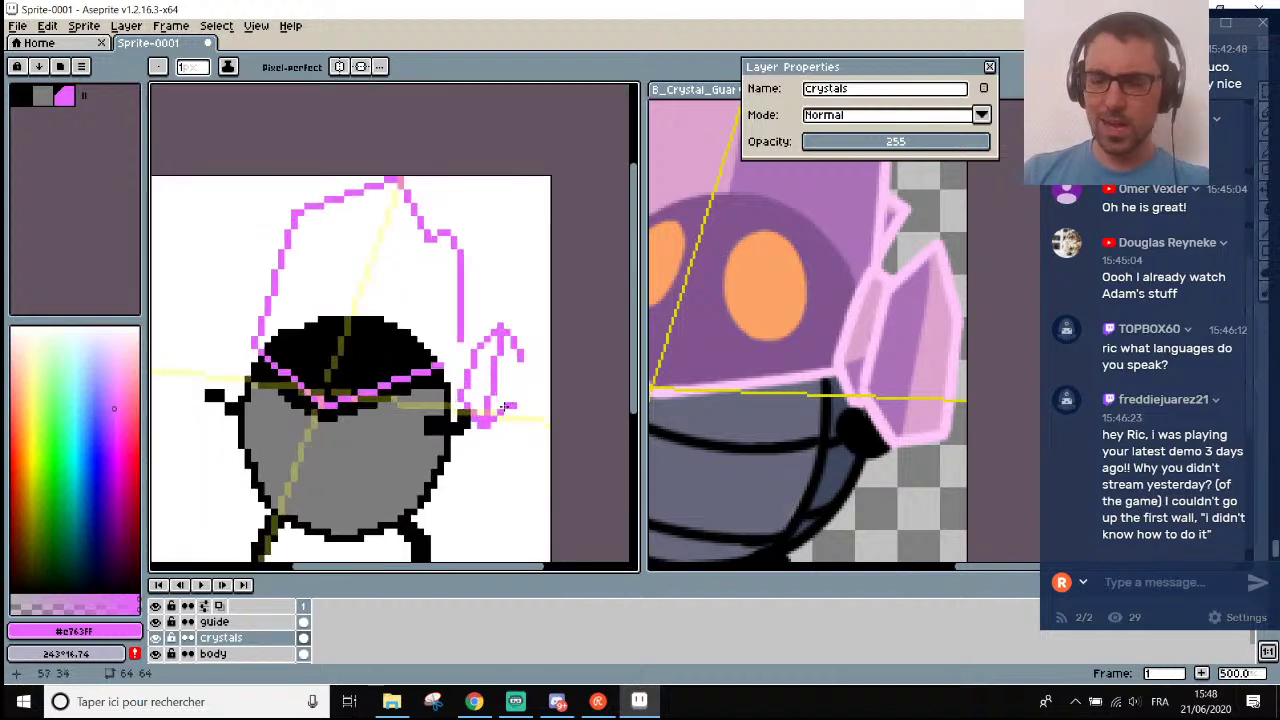
{"action": "scroll", "coordinate": [502, 424], "scroll_direction": "down", "scroll_amount": 2}
{"action": "scroll", "coordinate": [501, 494], "scroll_direction": "up", "scroll_amount": 1}
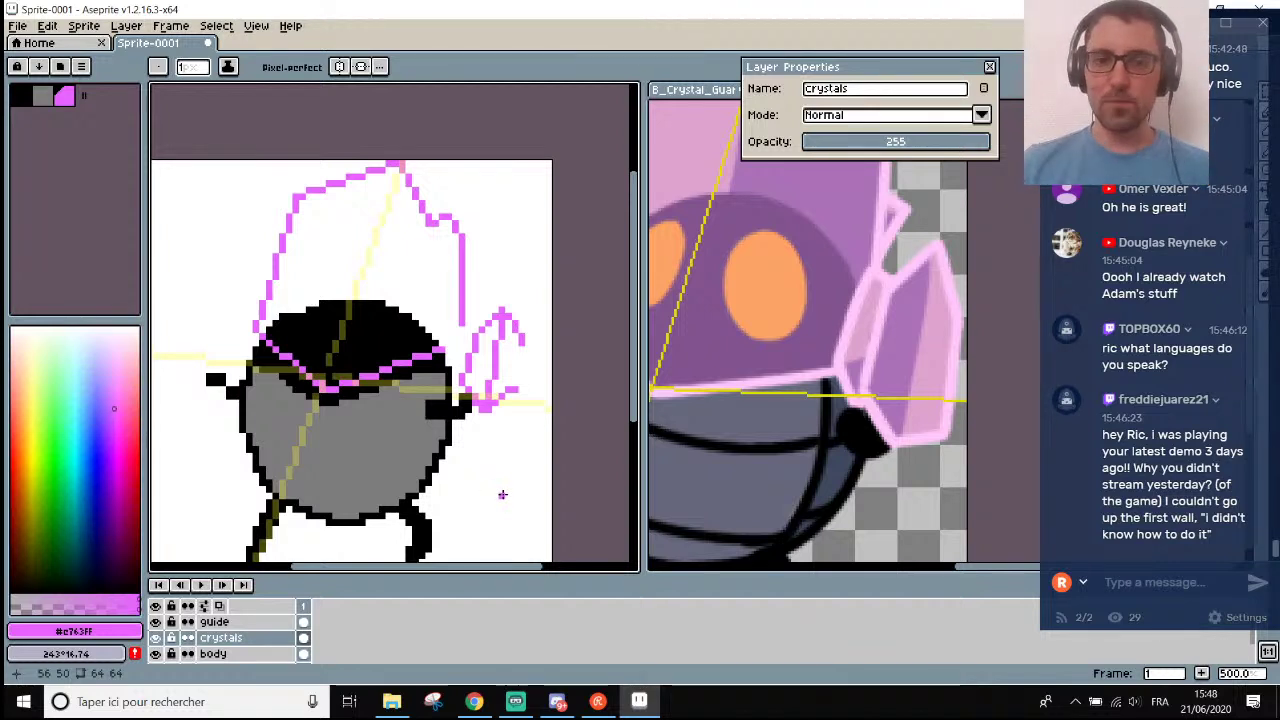
Even out the side crystal's facet line by extending its upper segment one pixel down and shifting the step below.
{"action": "scroll", "coordinate": [511, 391], "scroll_direction": "up", "scroll_amount": 4}
{"action": "key", "text": "e"}
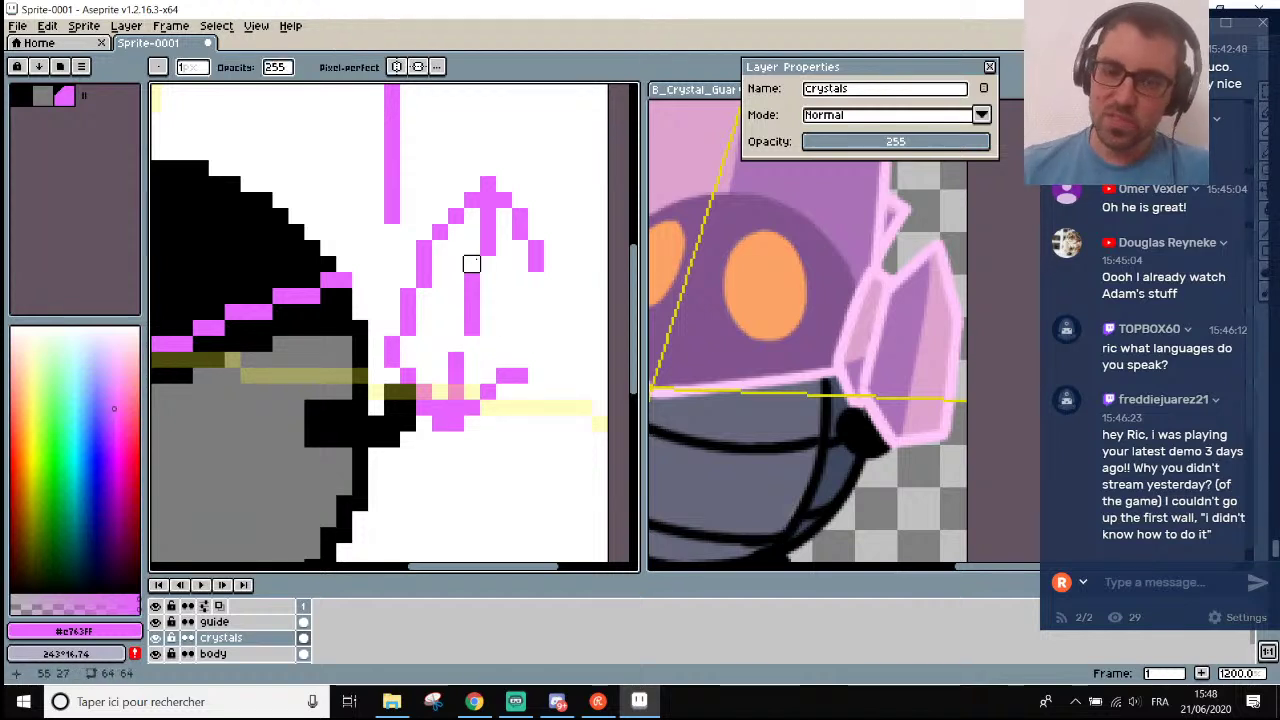
{"action": "scroll", "coordinate": [469, 265], "scroll_direction": "up", "scroll_amount": 1}
{"action": "key", "text": "b"}
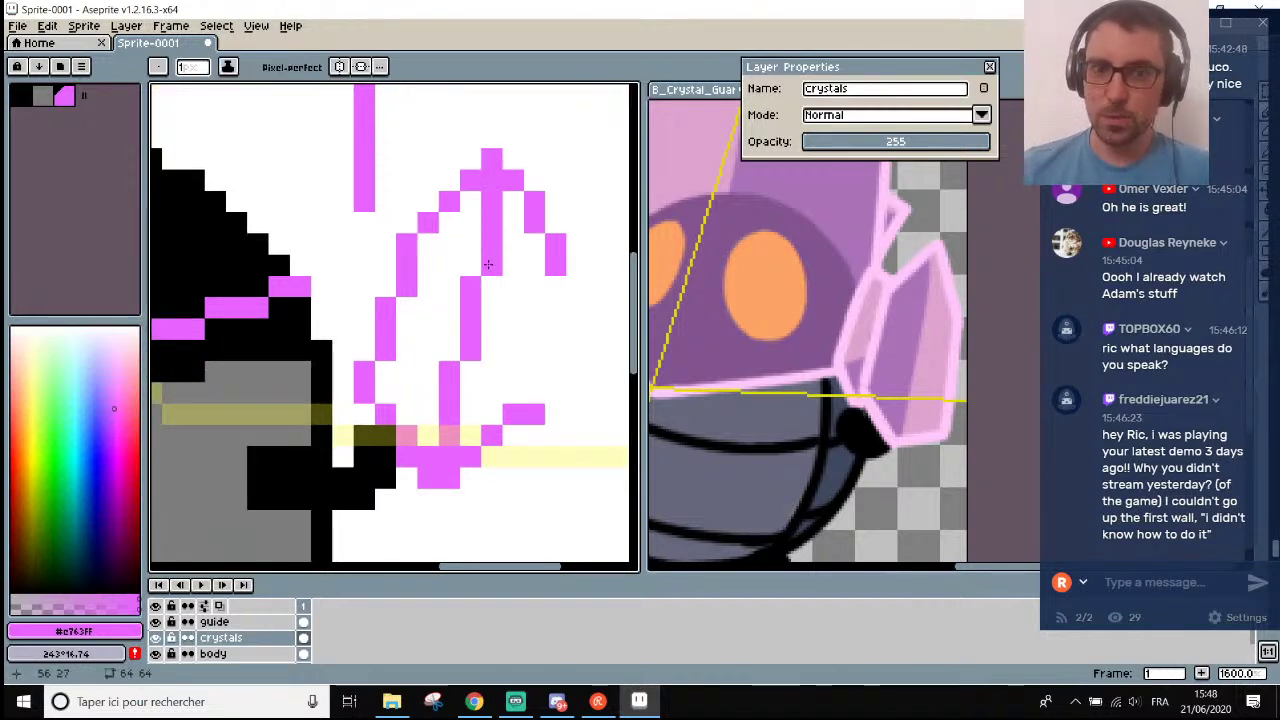
Remove the side crystal's rising bottom edge and extend its lower corner one pixel down and outward.
{"action": "scroll", "coordinate": [488, 264], "scroll_direction": "down", "scroll_amount": 3}
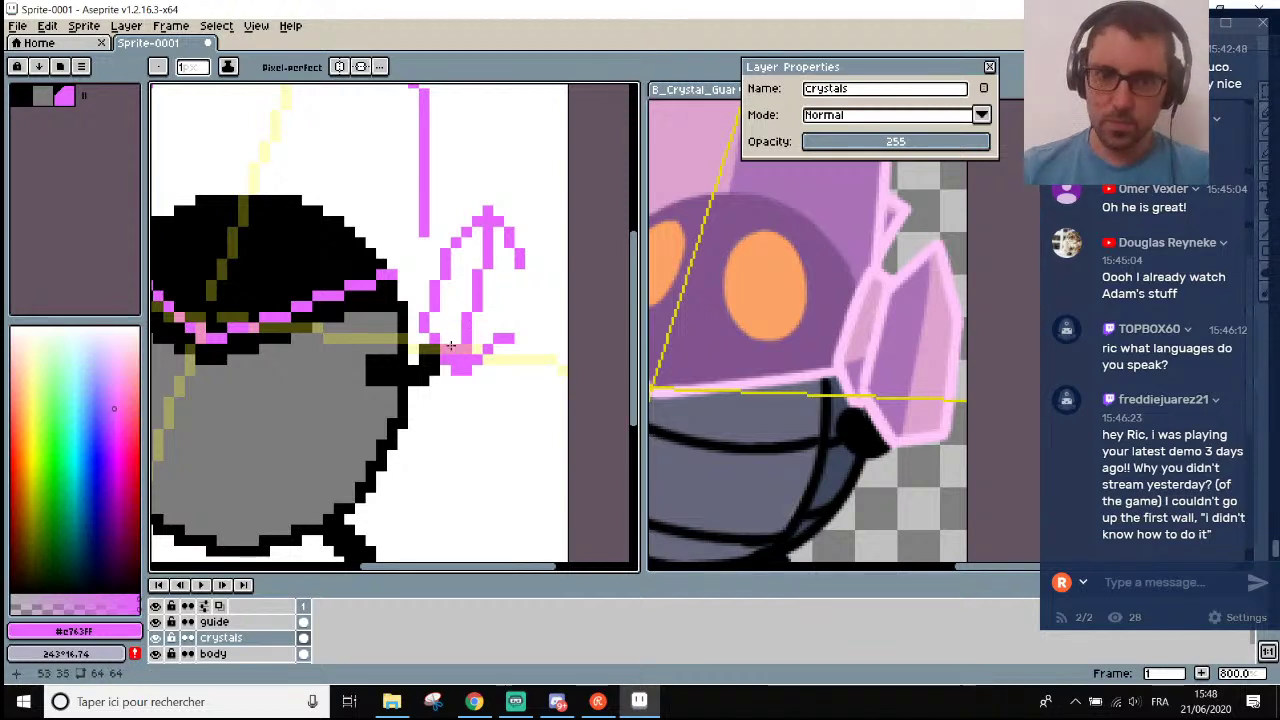
{"action": "scroll", "coordinate": [451, 345], "scroll_direction": "up", "scroll_amount": 3}
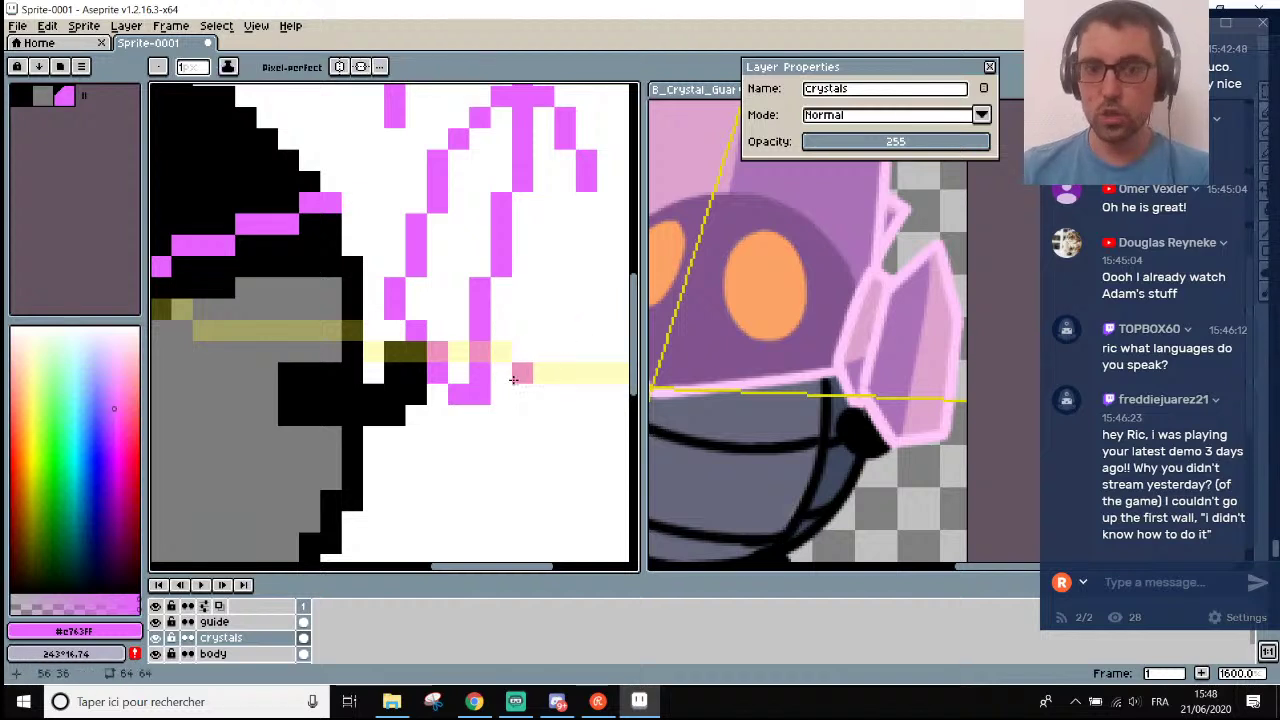
{"action": "mouse_move", "coordinate": [501, 395]}
{"action": "left_mouse_down"}
{"action": "mouse_move", "coordinate": [480, 416]}
{"action": "mouse_move", "coordinate": [501, 416]}
{"action": "mouse_move", "coordinate": [506, 400]}
{"action": "left_mouse_up"}
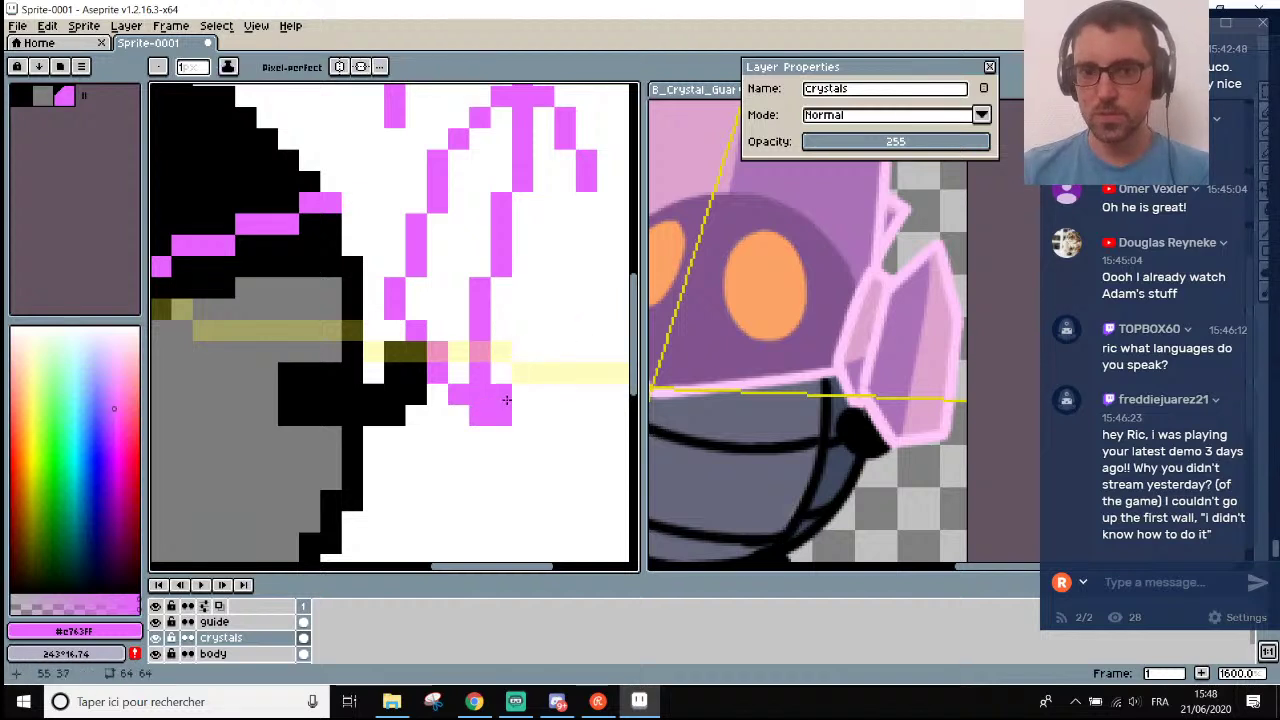
{"action": "scroll", "coordinate": [506, 400], "scroll_direction": "down", "scroll_amount": 6}
{"action": "scroll", "coordinate": [529, 374], "scroll_direction": "up", "scroll_amount": 1}
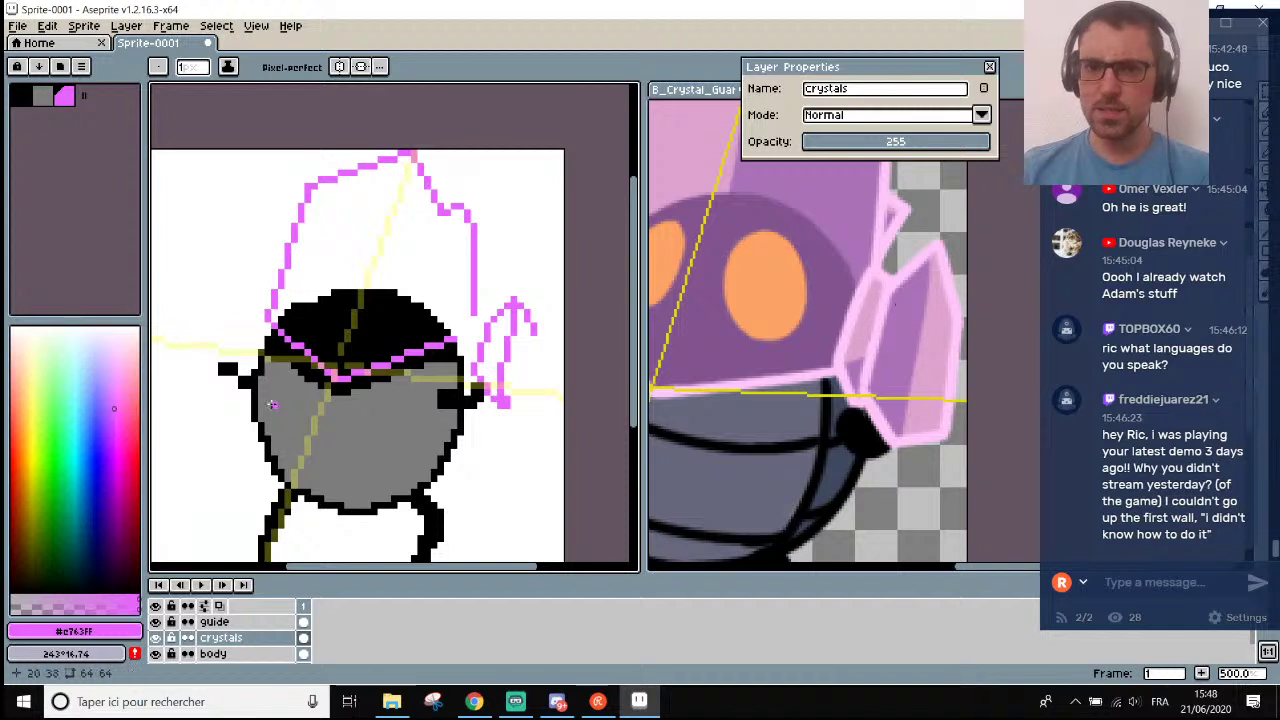
With the body and guide layers hidden, redraw the side crystal's lower inner edge as a one-pixel diagonal into its corner.
{"action": "left_click", "coordinate": [155, 653]}
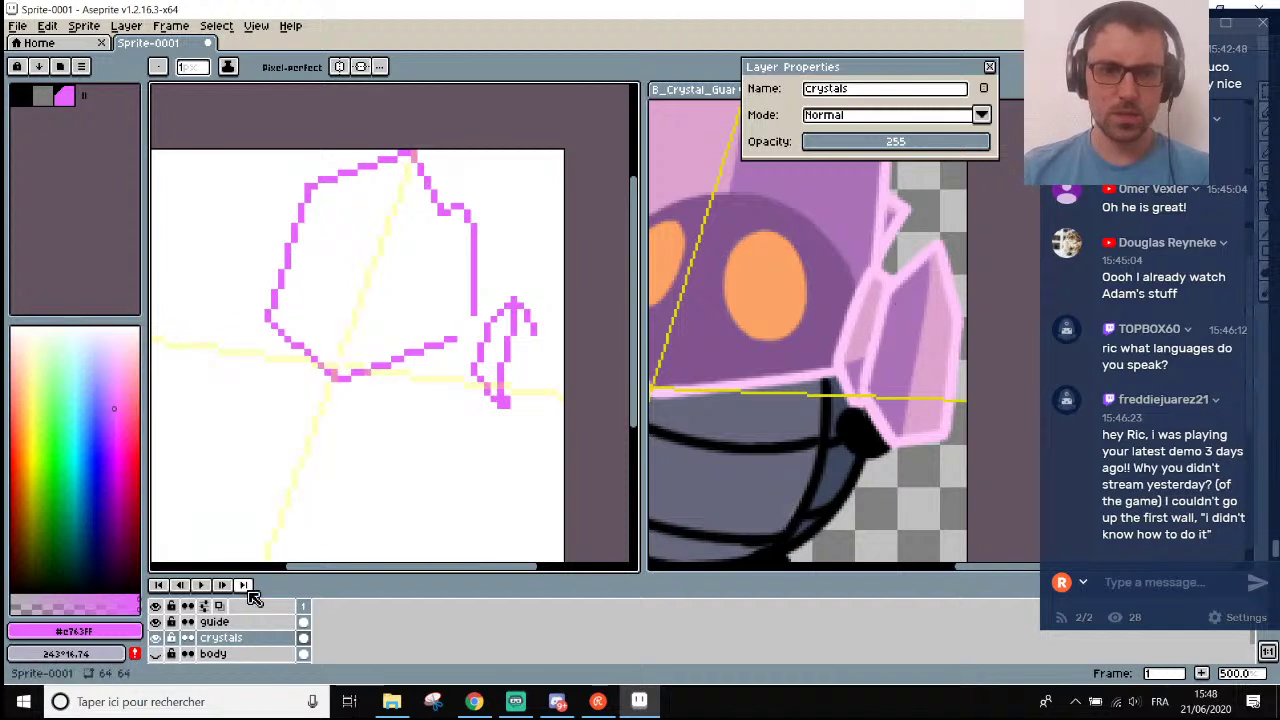
{"action": "left_click", "coordinate": [156, 621]}
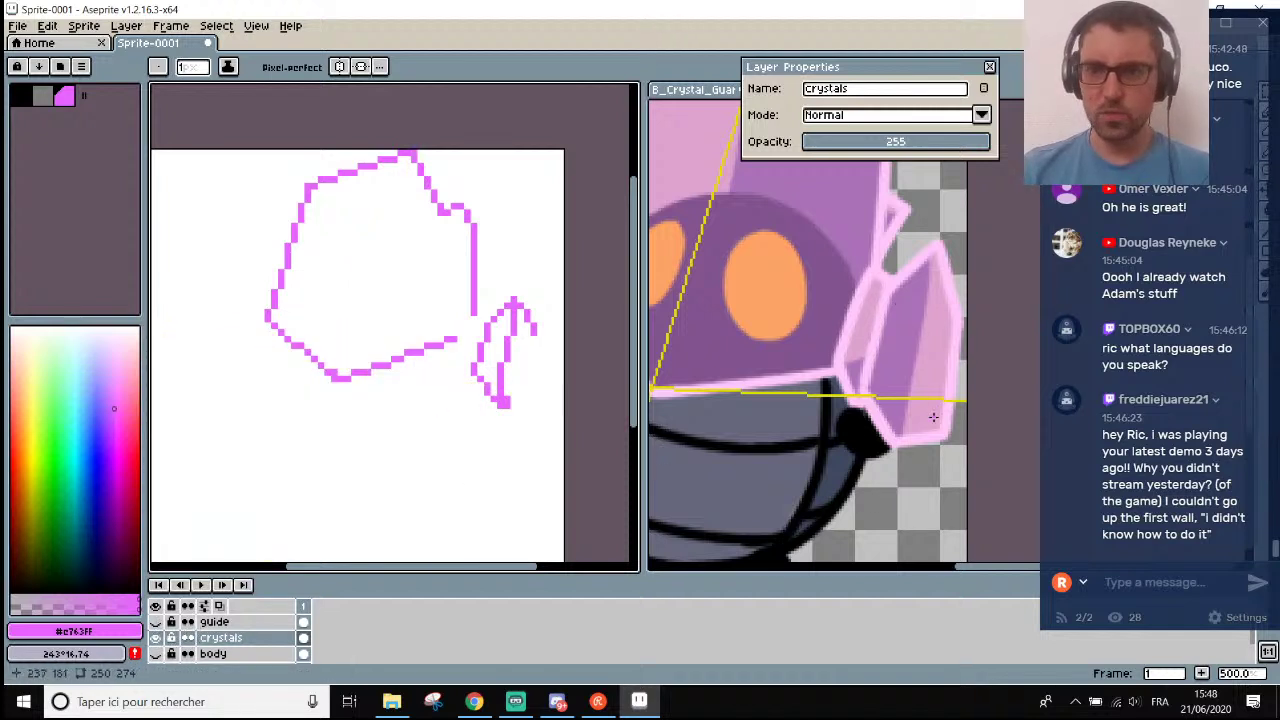
{"action": "scroll", "coordinate": [530, 410], "scroll_direction": "up", "scroll_amount": 4}
{"action": "key", "text": "e"}
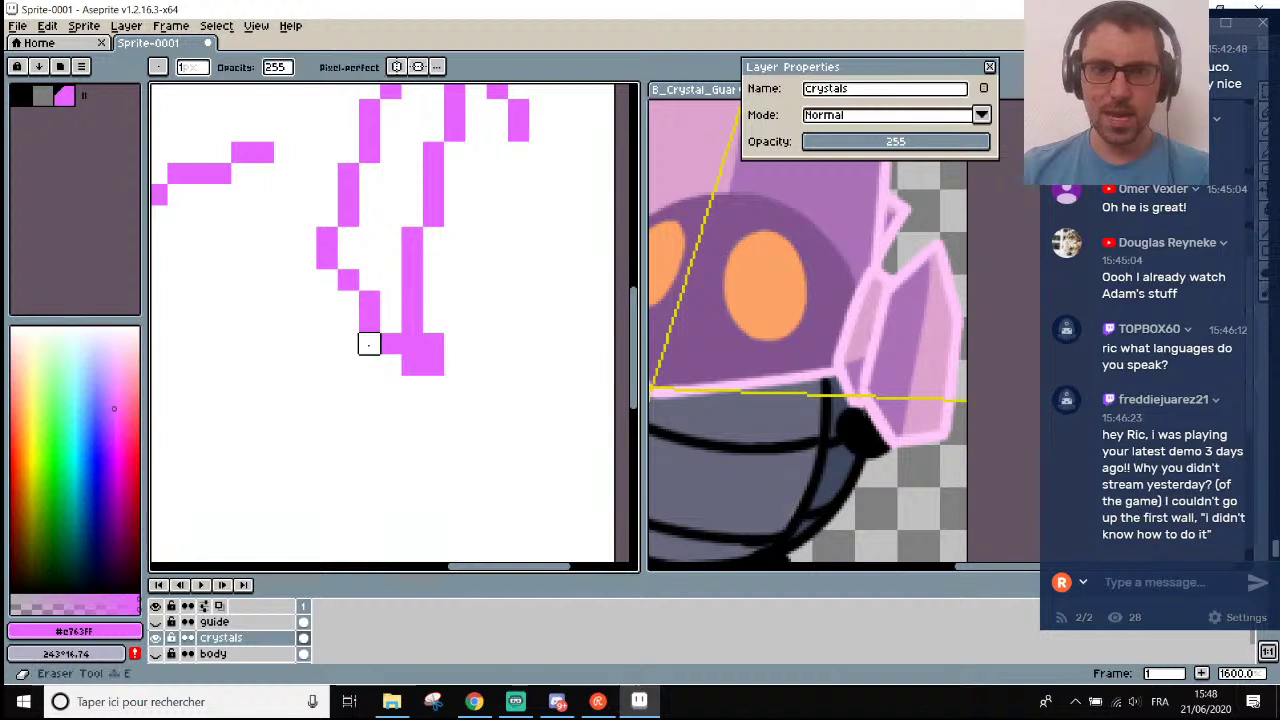
{"action": "left_click", "coordinate": [391, 344]}
{"action": "key", "text": "b"}
{"action": "left_click", "coordinate": [391, 322]}
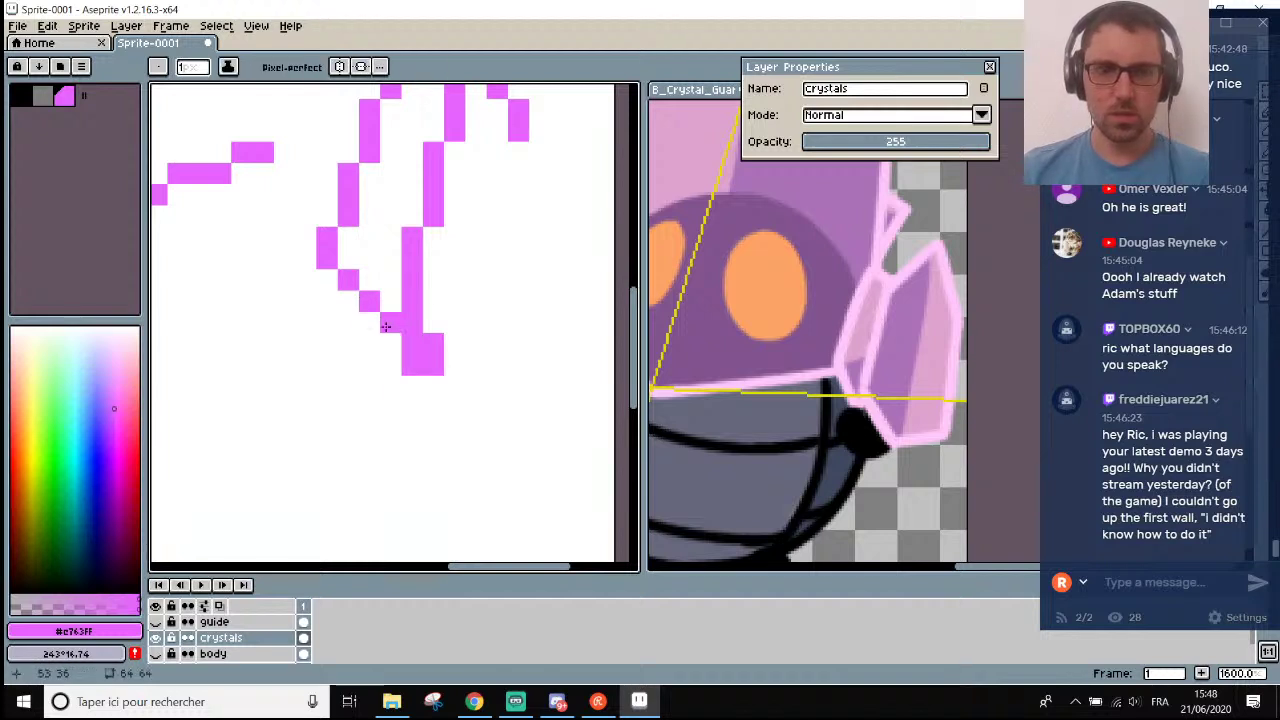
Erase the 2 × 2 block of pink pixels below the side crystal's lower corner.
{"action": "key", "text": "e"}
{"action": "left_click_drag", "start_coordinate": [411, 344], "coordinate": [436, 358]}
{"action": "scroll", "coordinate": [436, 358], "scroll_direction": "down", "scroll_amount": 4}
{"action": "scroll", "coordinate": [469, 226], "scroll_direction": "up", "scroll_amount": 4}
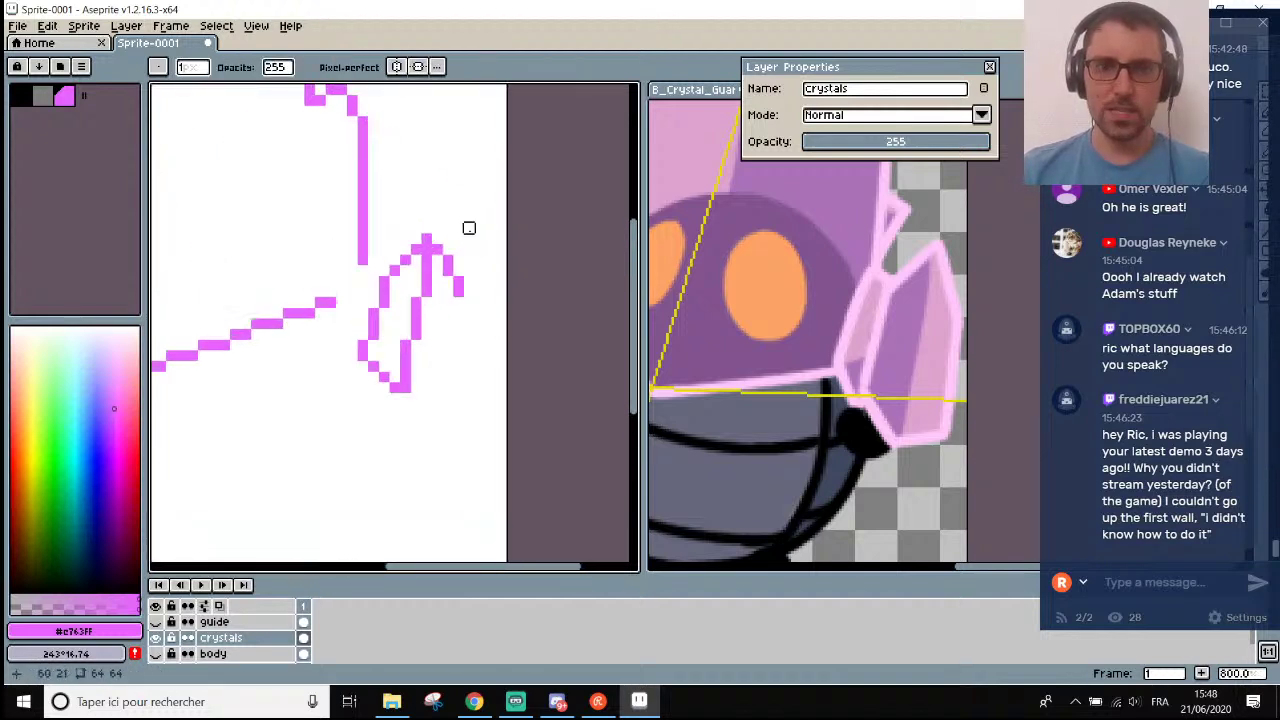
Compare the head and side crystal outlines with the full reference character, checking their overall shape and proportions.
{"action": "scroll", "coordinate": [402, 287], "scroll_direction": "down", "scroll_amount": 5}
{"action": "scroll", "coordinate": [474, 271], "scroll_direction": "up", "scroll_amount": 2}
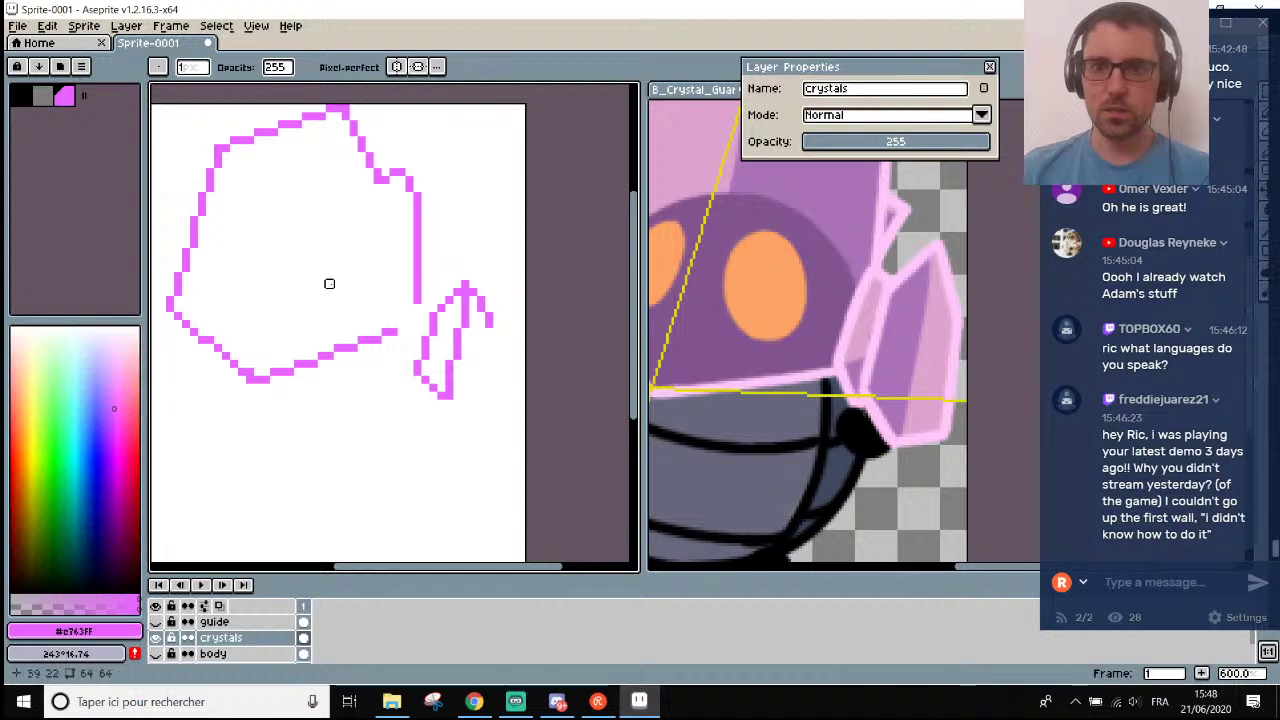
{"action": "scroll", "coordinate": [433, 284], "scroll_direction": "up", "scroll_amount": 1}
{"action": "scroll", "coordinate": [471, 257], "scroll_direction": "down", "scroll_amount": 2}
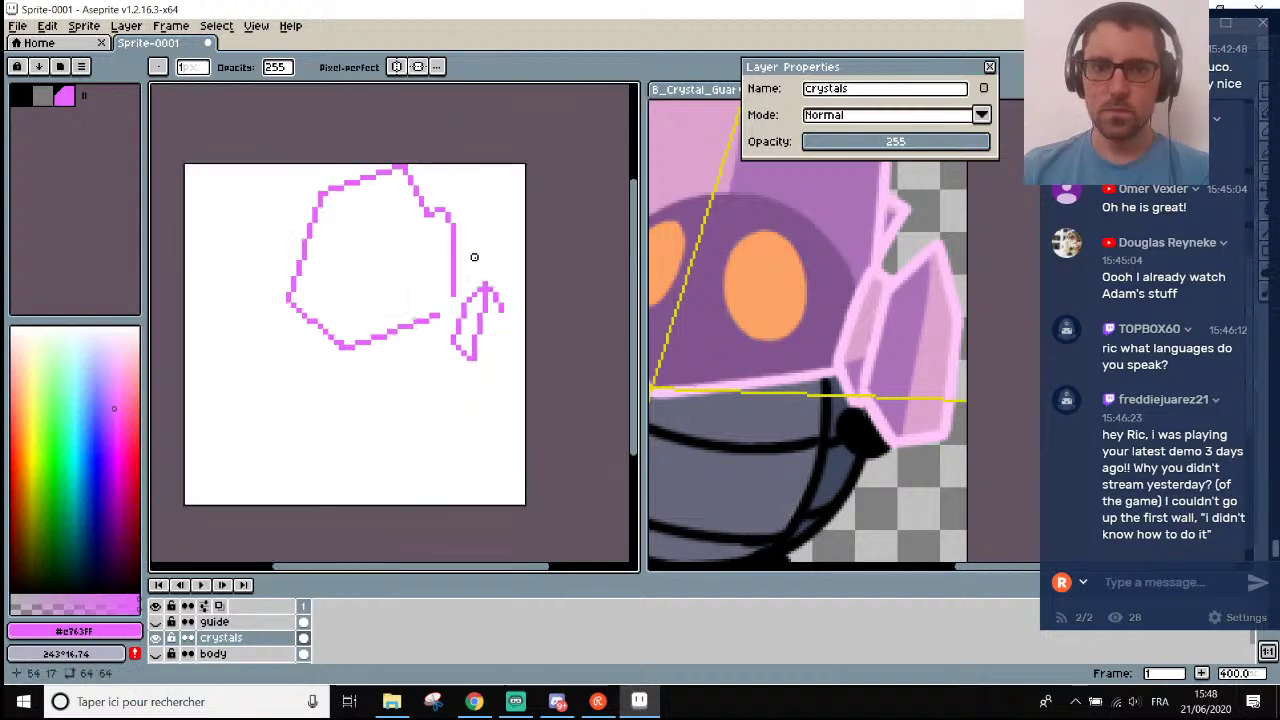
{"action": "scroll", "coordinate": [446, 240], "scroll_direction": "up", "scroll_amount": 2}
{"action": "scroll", "coordinate": [731, 334], "scroll_direction": "down", "scroll_amount": 3}
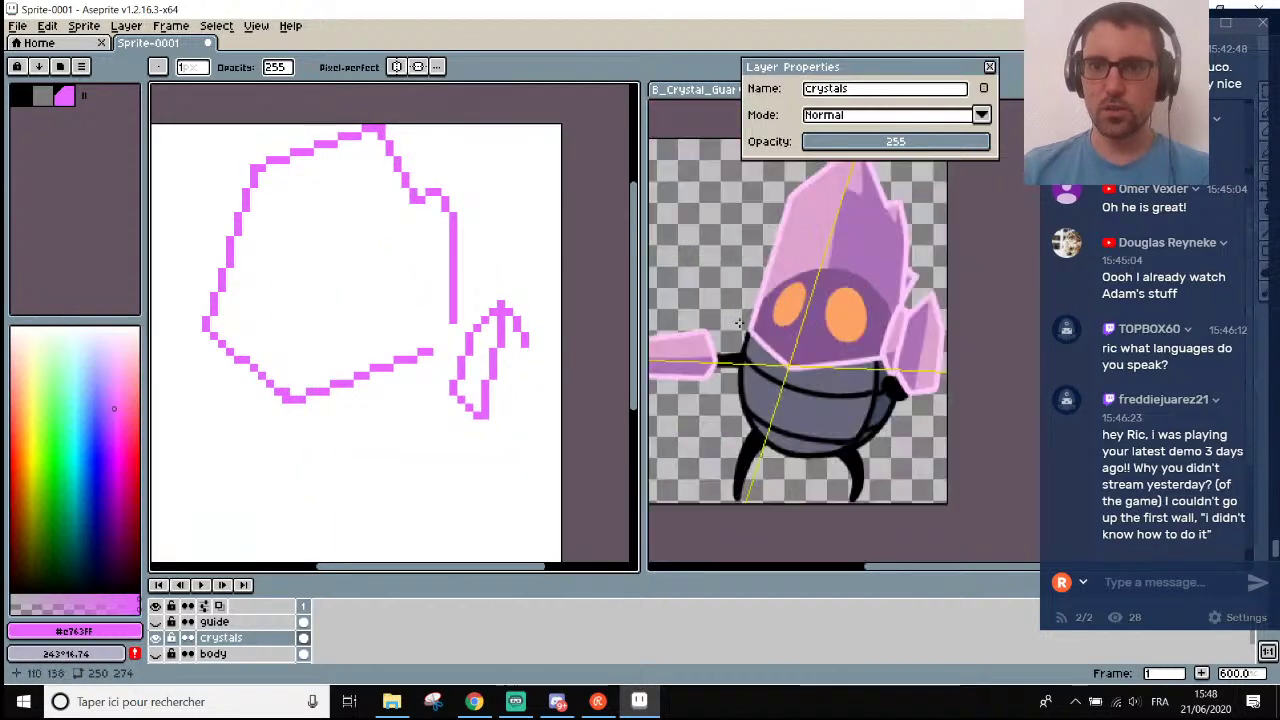
{"action": "scroll", "coordinate": [731, 334], "scroll_direction": "up", "scroll_amount": 3}
{"action": "scroll", "coordinate": [850, 420], "scroll_direction": "down", "scroll_amount": 3}
{"action": "scroll", "coordinate": [927, 517], "scroll_direction": "up", "scroll_amount": 1}
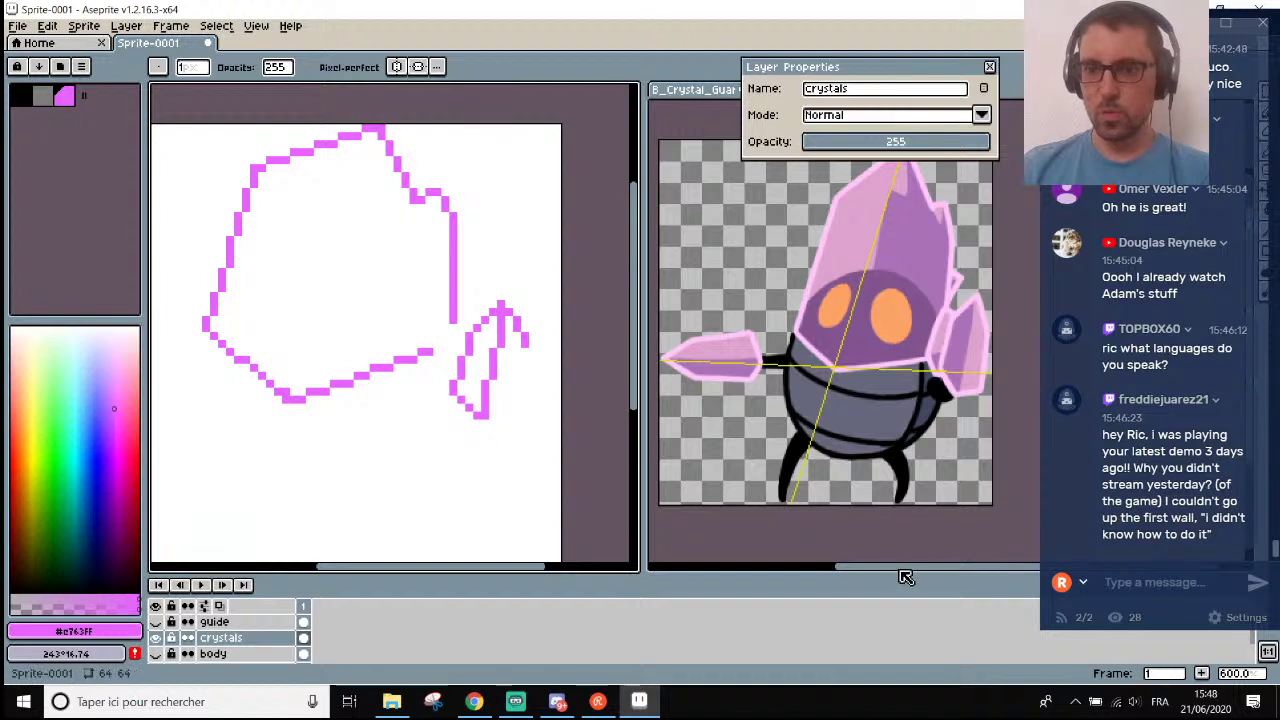
{"action": "left_click_drag", "start_coordinate": [905, 567], "coordinate": [938, 566]}
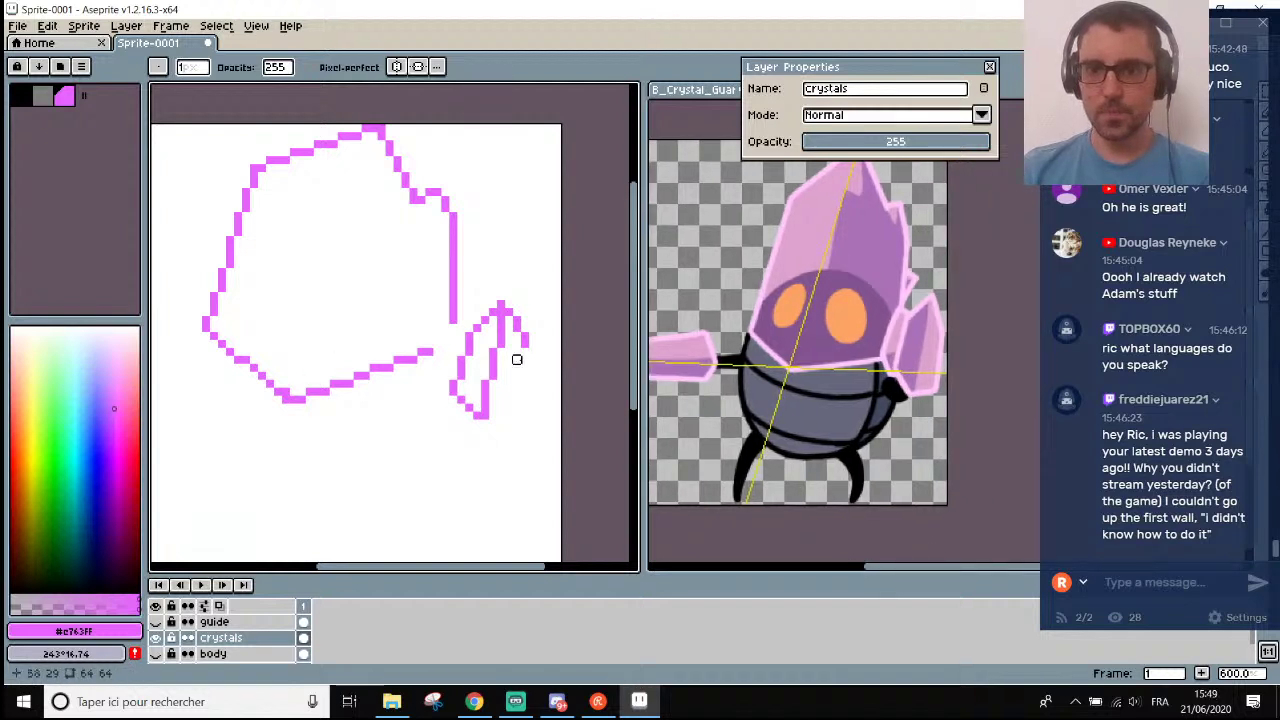
Lighten the drawing colour to pale pink #e7b0ff, add it to the palette and select it.
{"action": "scroll", "coordinate": [484, 343], "scroll_direction": "up", "scroll_amount": 4}
{"action": "key", "text": "i"}
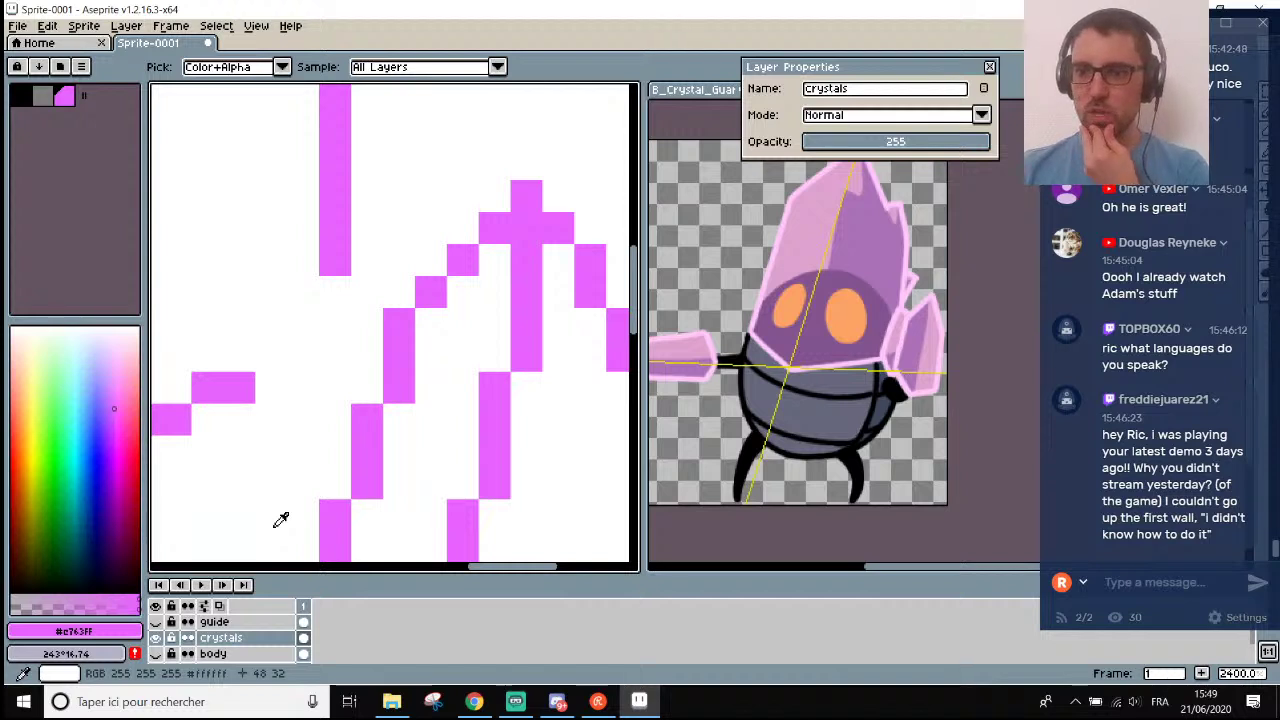
{"action": "left_click", "coordinate": [75, 631]}
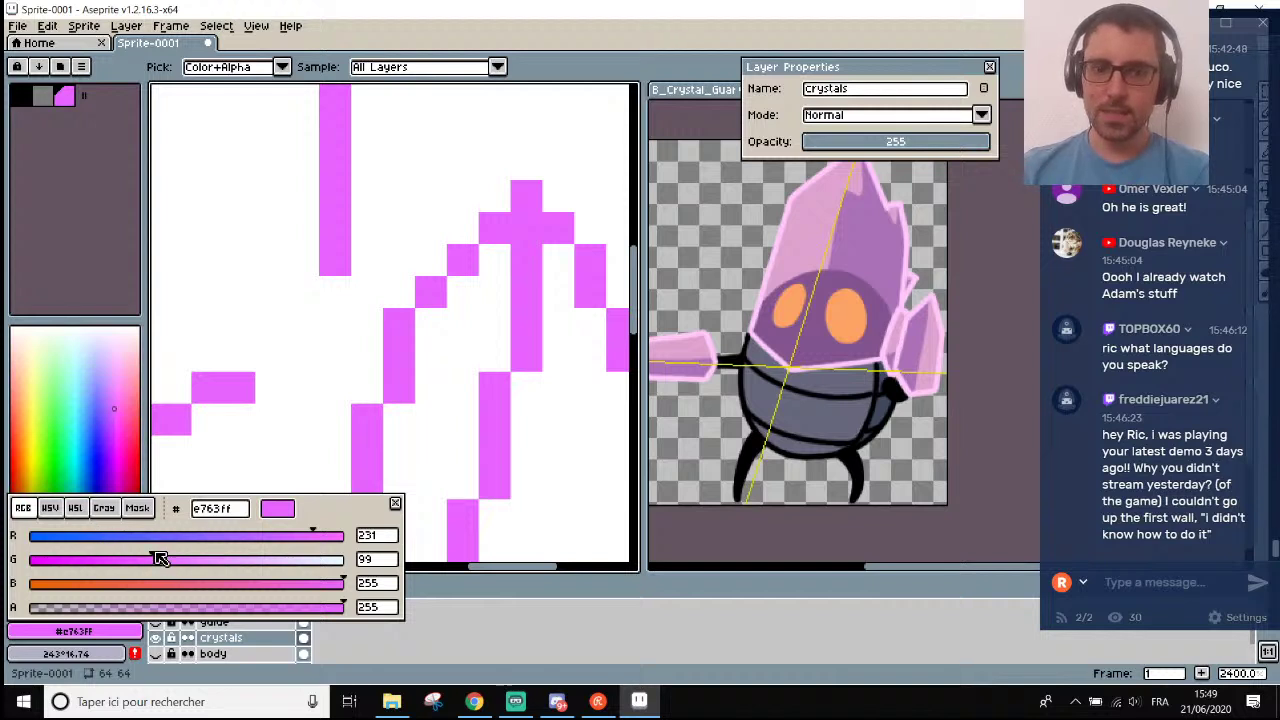
{"action": "left_click_drag", "start_coordinate": [160, 558], "coordinate": [250, 560]}
{"action": "left_click", "coordinate": [76, 632]}
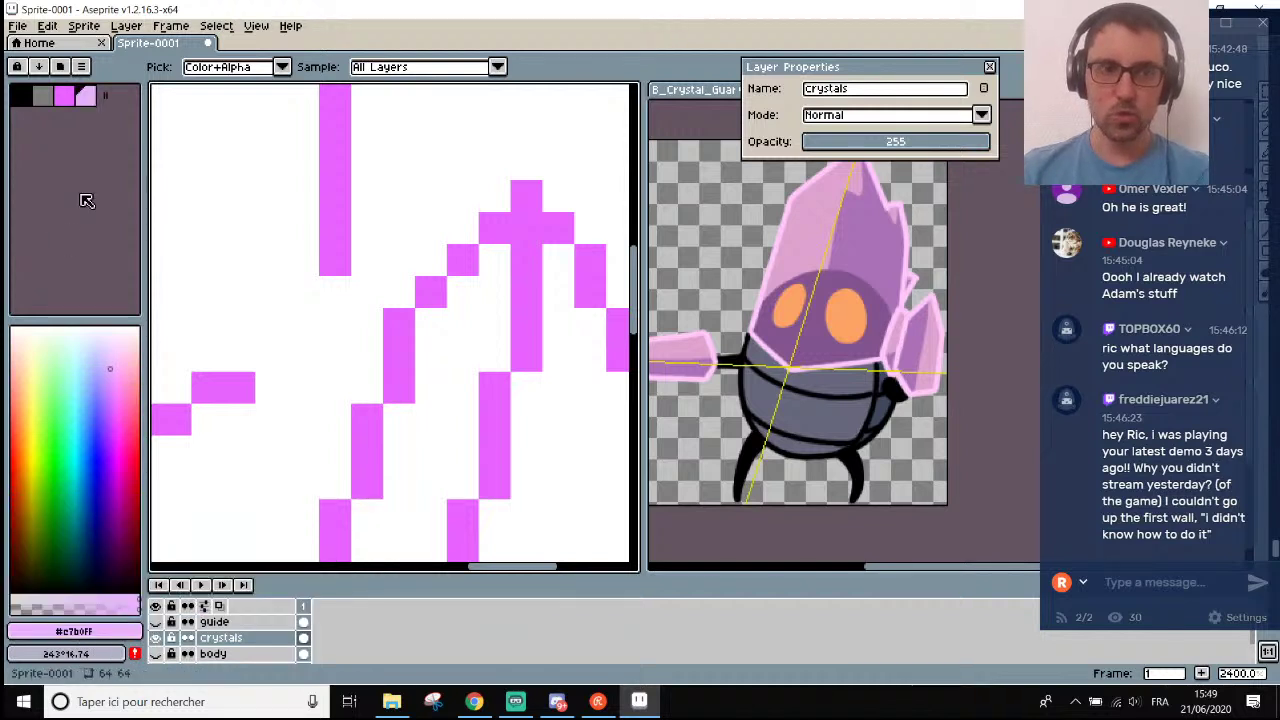
{"action": "left_click", "coordinate": [90, 100]}
Recolour every pink outline on the crystals layer to the pale pink with a non-contiguous Paint Bucket fill.
{"action": "scroll", "coordinate": [591, 334], "scroll_direction": "down", "scroll_amount": 5}
{"action": "key", "text": "g"}
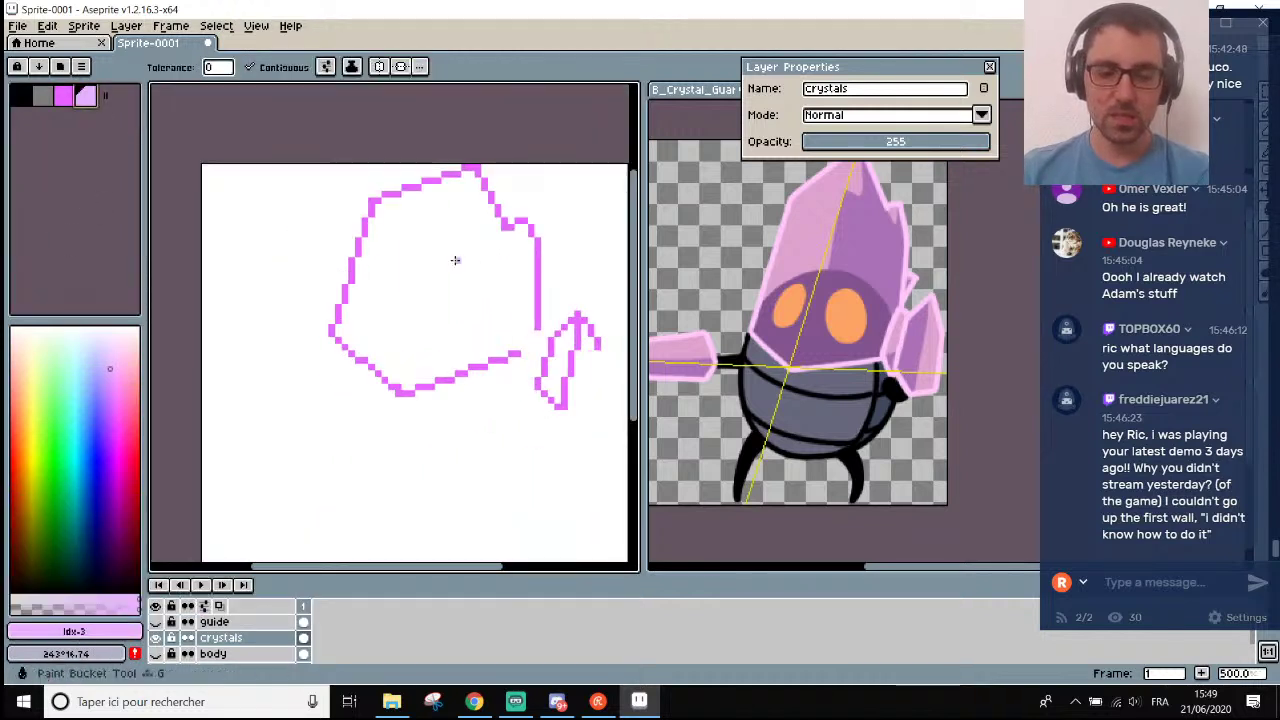
{"action": "left_click", "coordinate": [272, 67]}
{"action": "scroll", "coordinate": [535, 252], "scroll_direction": "up", "scroll_amount": 1}
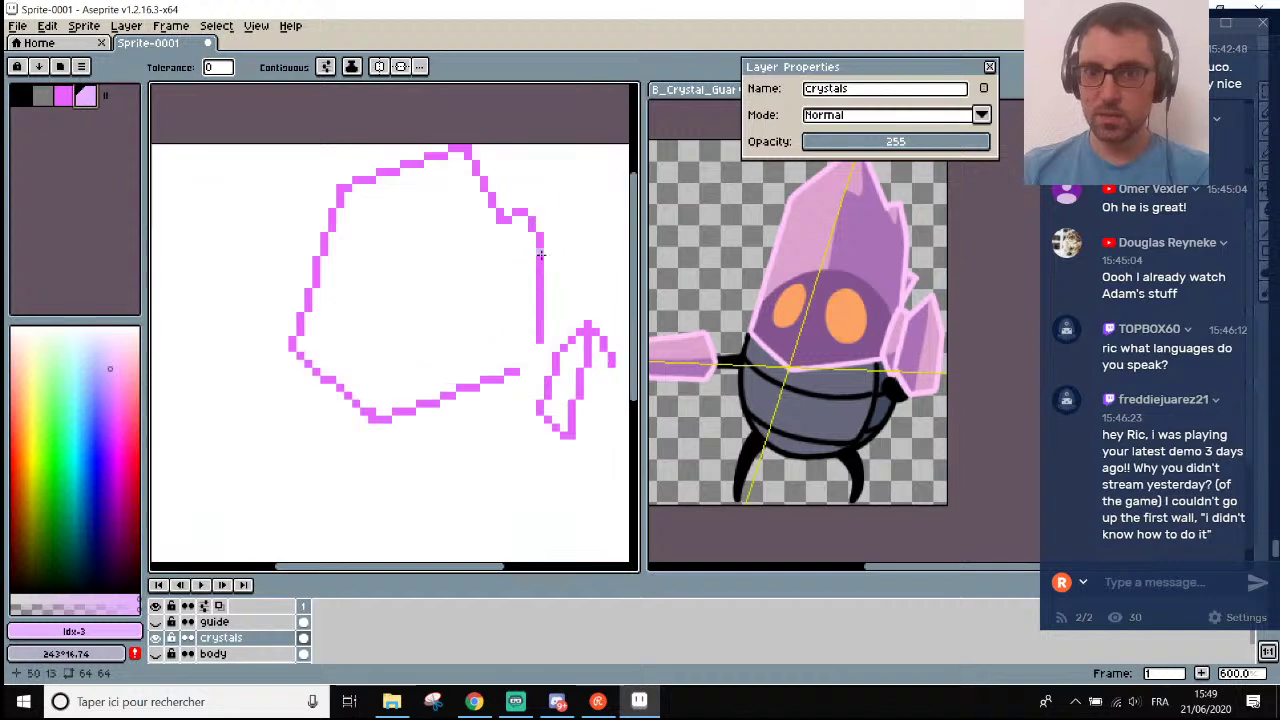
{"action": "left_click", "coordinate": [540, 254]}
{"action": "scroll", "coordinate": [537, 265], "scroll_direction": "down", "scroll_amount": 2}
{"action": "scroll", "coordinate": [532, 320], "scroll_direction": "up", "scroll_amount": 1}
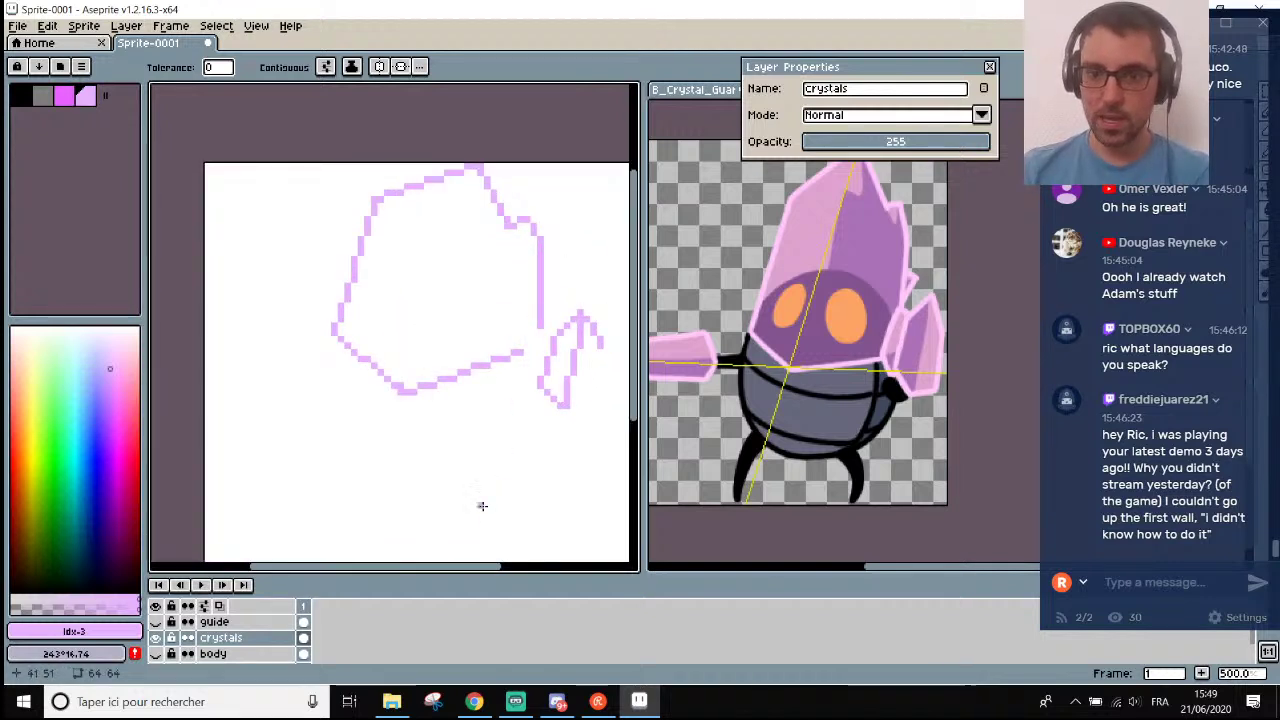
Pencil a stepped bottom edge outward from the side crystal's lower corner in the pale pink.
{"action": "left_click_drag", "start_coordinate": [451, 566], "coordinate": [502, 565]}
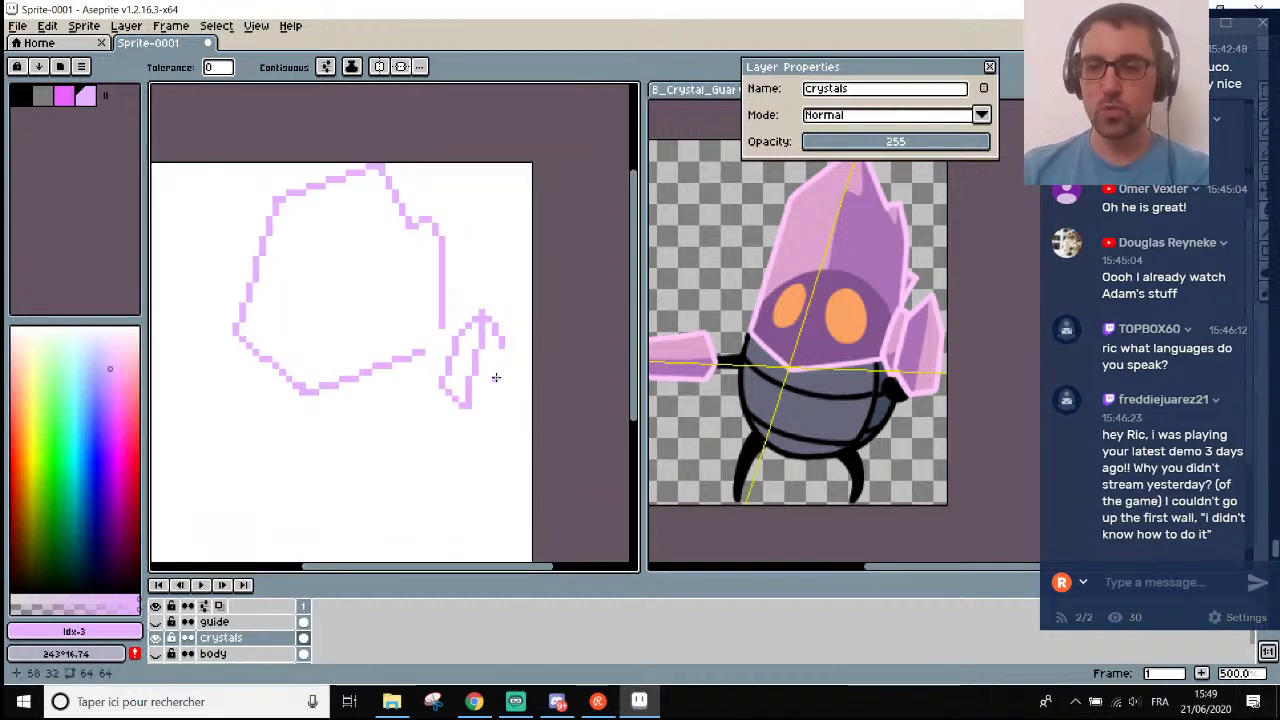
{"action": "key", "text": "b"}
{"action": "scroll", "coordinate": [497, 366], "scroll_direction": "up", "scroll_amount": 2}
{"action": "scroll", "coordinate": [506, 385], "scroll_direction": "down", "scroll_amount": 1}
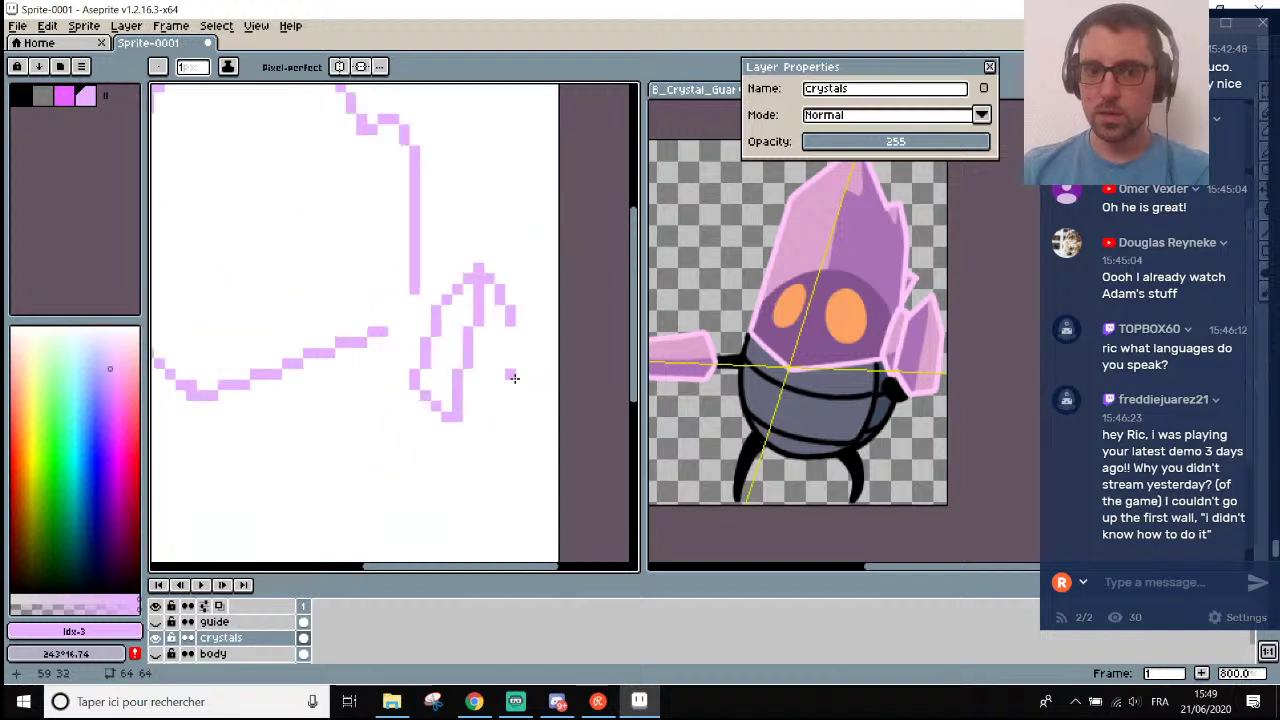
{"action": "key", "text": "i"}
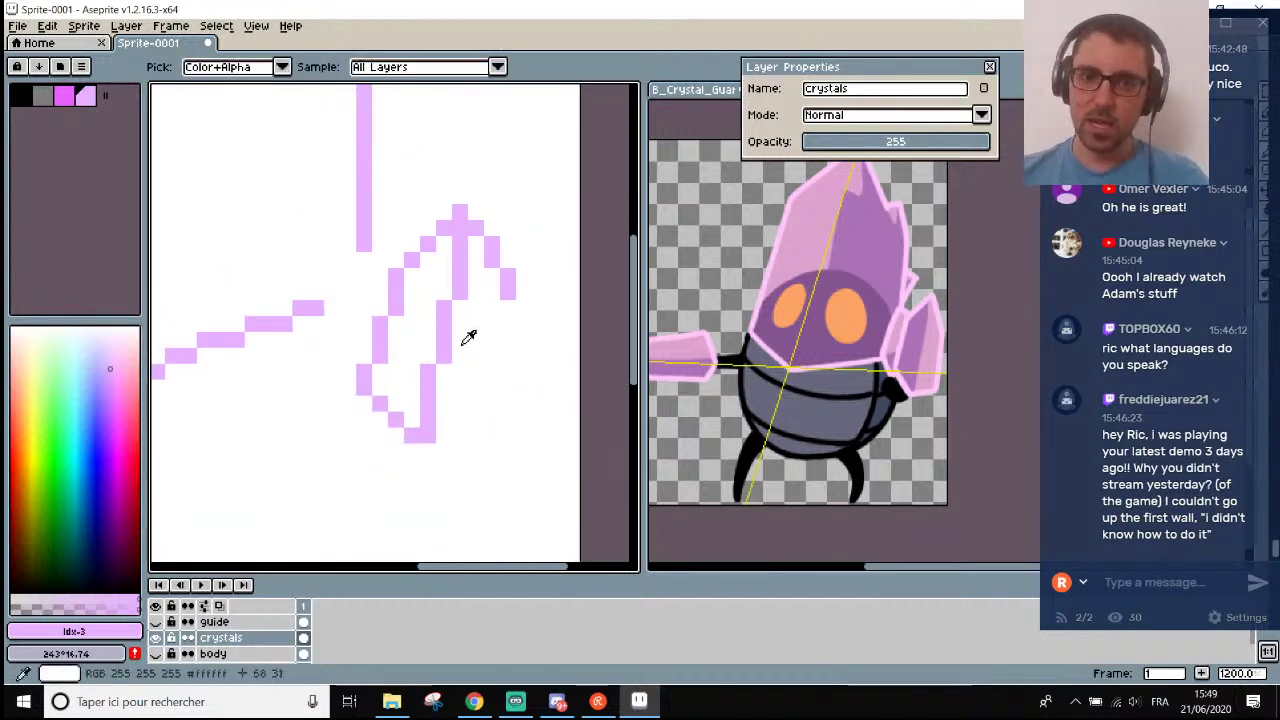
{"action": "left_click", "coordinate": [433, 430]}
{"action": "key", "text": "b"}
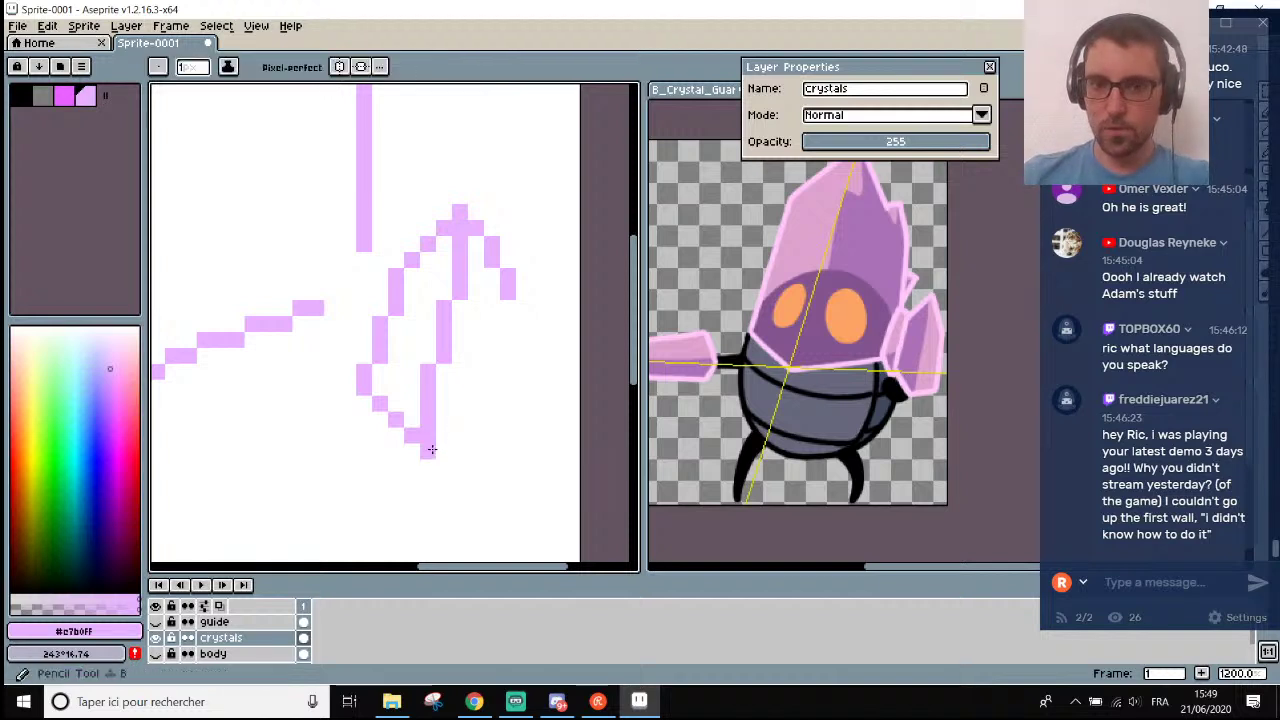
{"action": "left_click", "coordinate": [428, 450]}
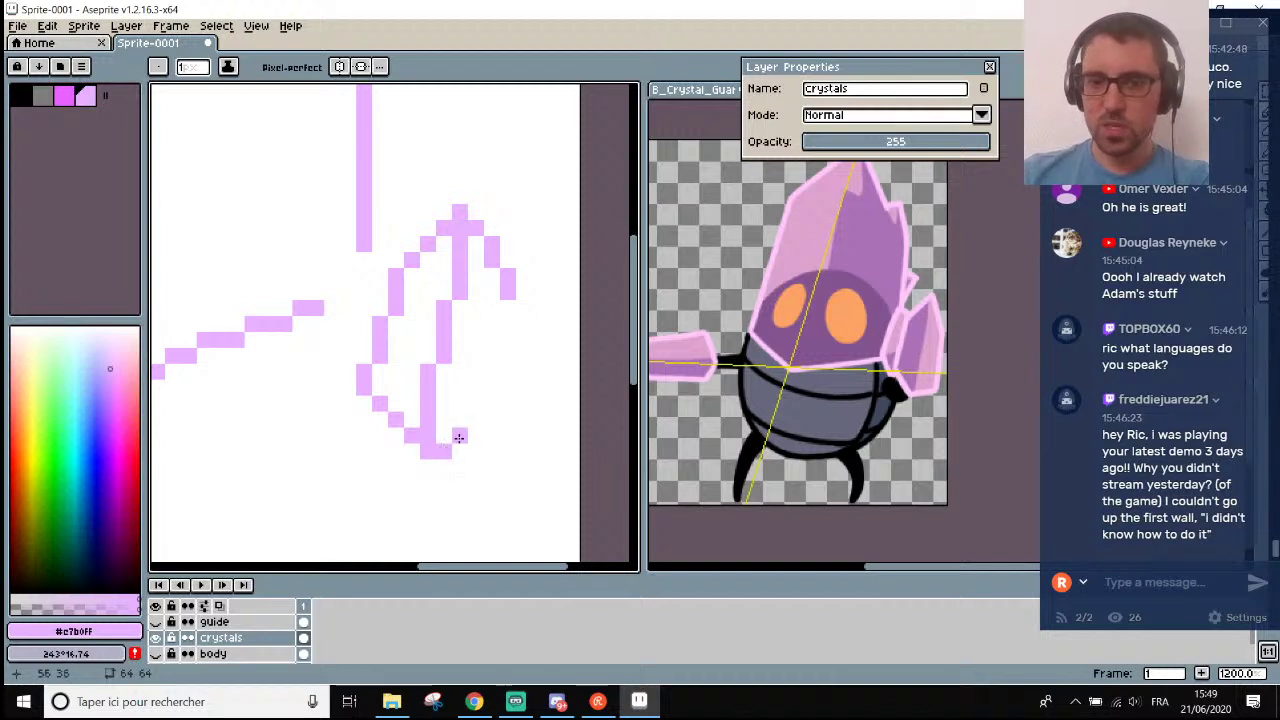
{"action": "left_click_drag", "start_coordinate": [459, 437], "coordinate": [474, 436]}
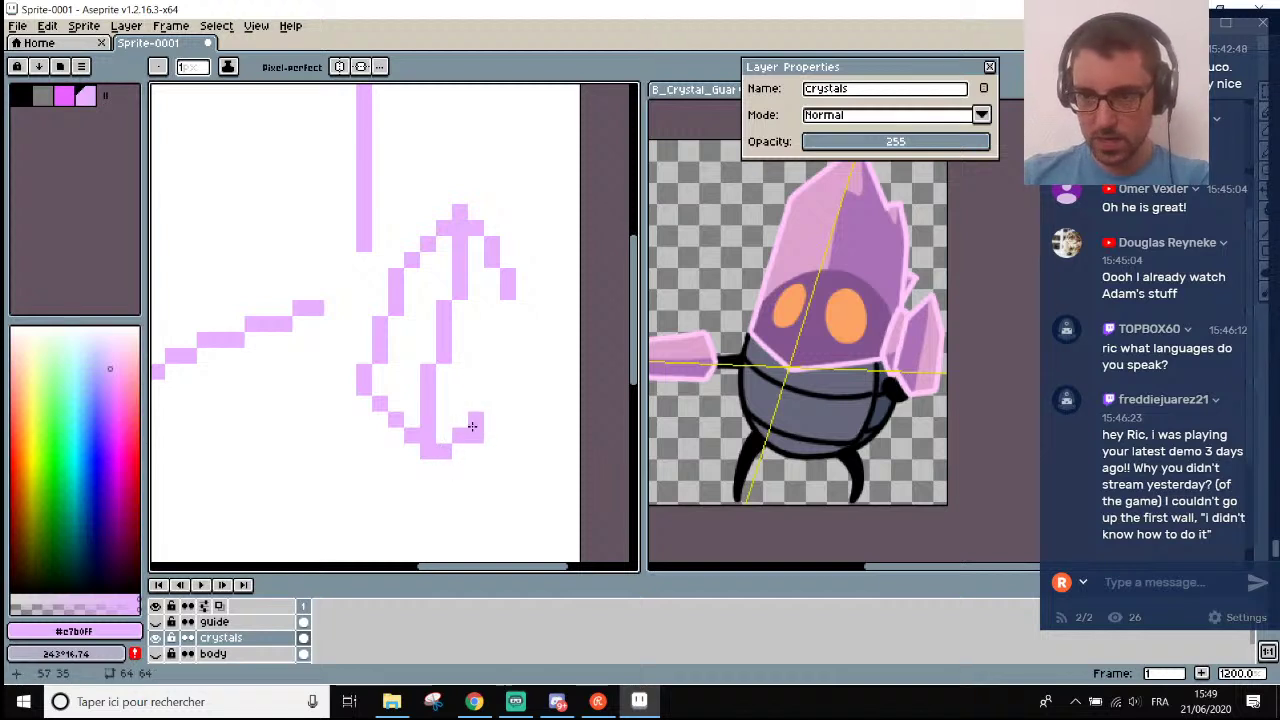
Smooth the side crystal's inner edge by shifting its steps one pixel up, giving the two lowest vertical segments three pixels each.
{"action": "key", "text": "e"}
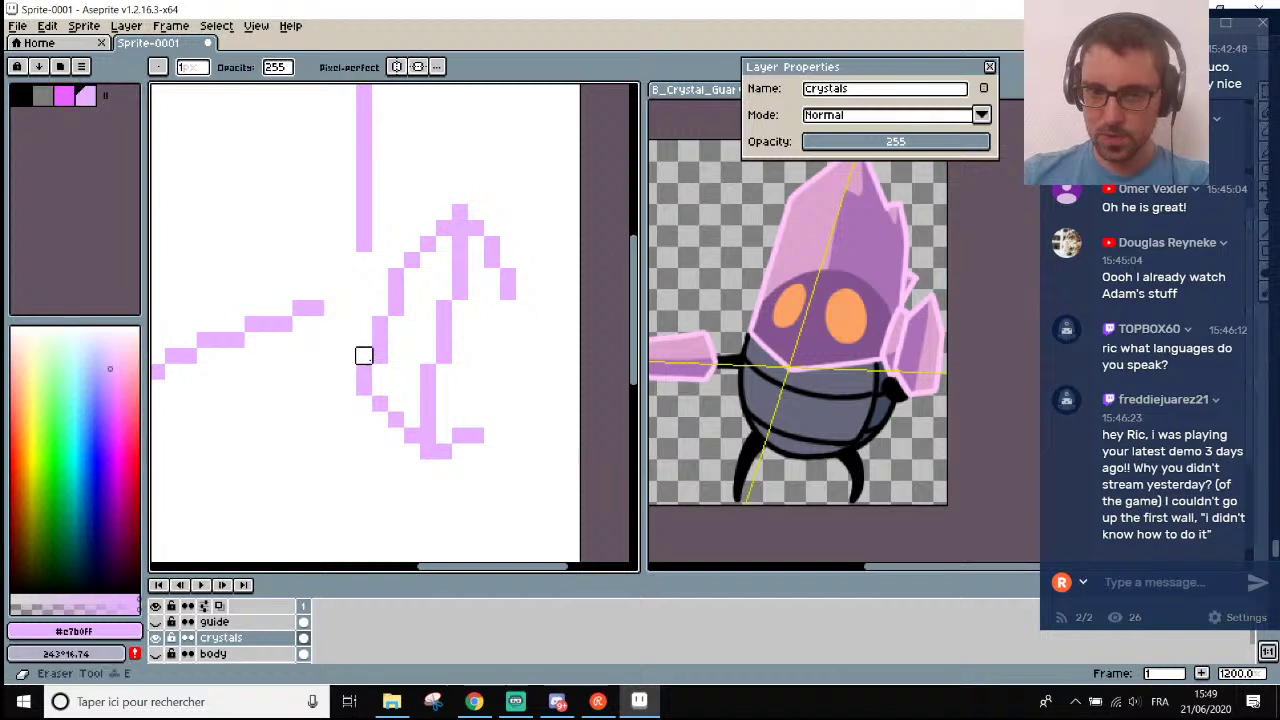
{"action": "scroll", "coordinate": [379, 355], "scroll_direction": "up", "scroll_amount": 1}
{"action": "key", "text": "b"}
{"action": "left_click", "coordinate": [357, 357]}
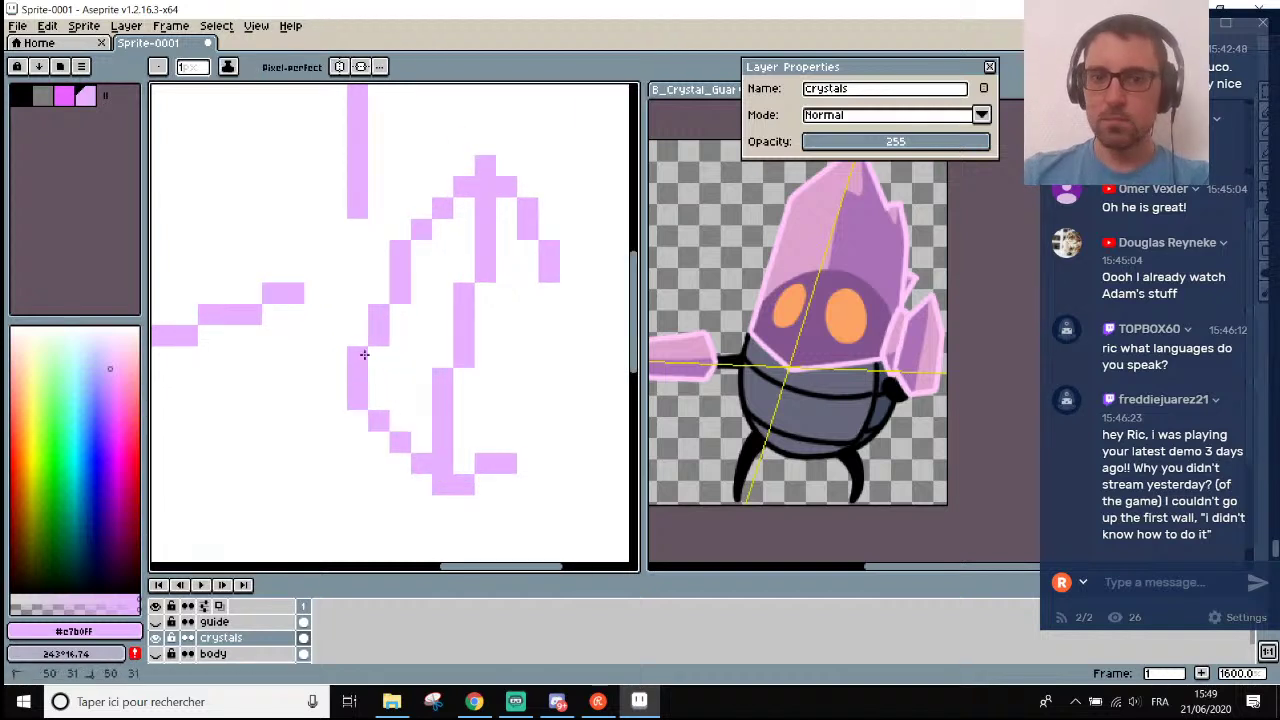
{"action": "left_click", "coordinate": [378, 294]}
{"action": "key", "text": "r"}
{"action": "scroll", "coordinate": [399, 292], "scroll_direction": "down", "scroll_amount": 5}
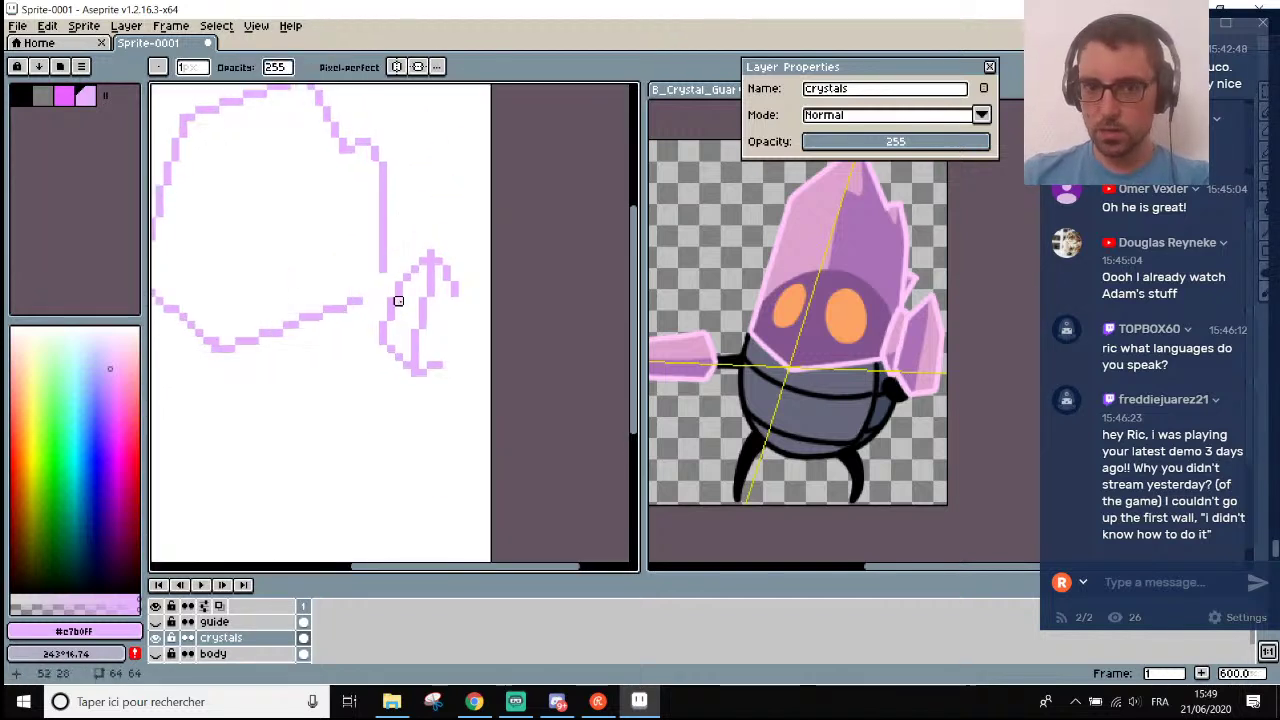
{"action": "scroll", "coordinate": [400, 286], "scroll_direction": "up", "scroll_amount": 7}
{"action": "key", "text": "e"}
{"action": "scroll", "coordinate": [436, 270], "scroll_direction": "down", "scroll_amount": 6}
{"action": "scroll", "coordinate": [443, 250], "scroll_direction": "up", "scroll_amount": 3}
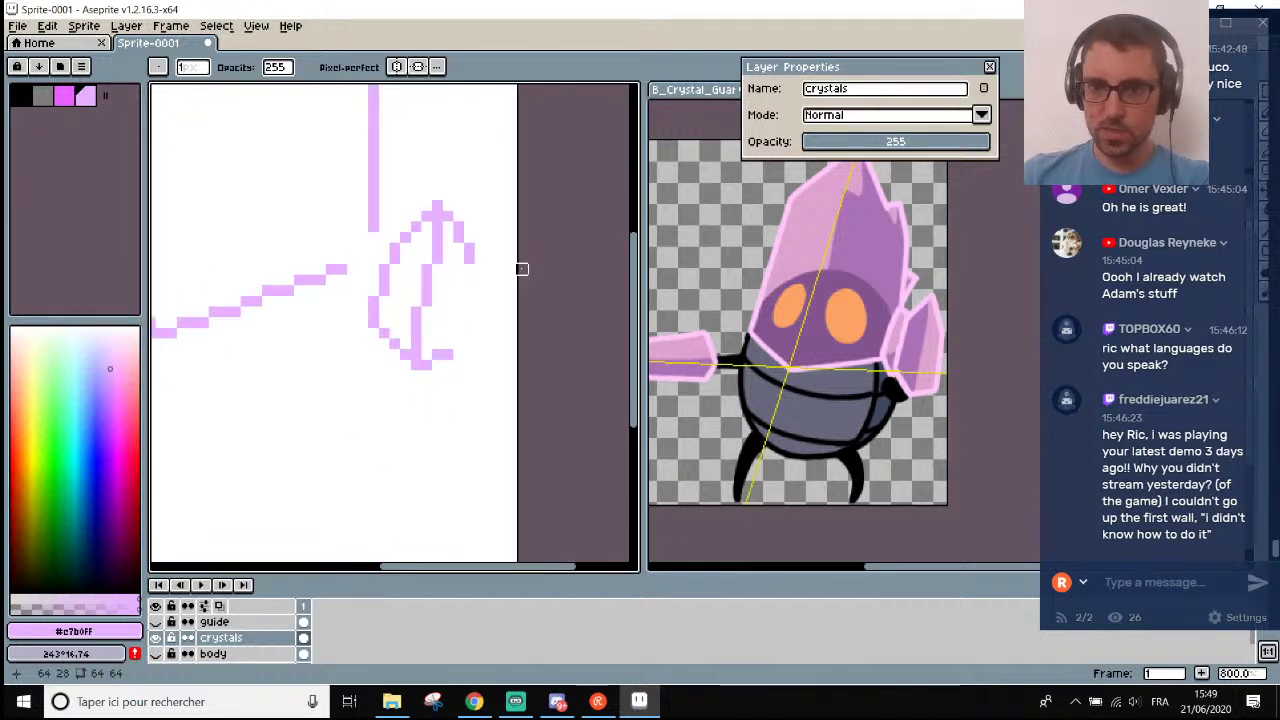
Redraw the side crystal's bottom edge with a three-pixel base row and a two-pixel step above it, shifted one pixel outward.
{"action": "scroll", "coordinate": [491, 238], "scroll_direction": "up", "scroll_amount": 2}
{"action": "key", "text": "b"}
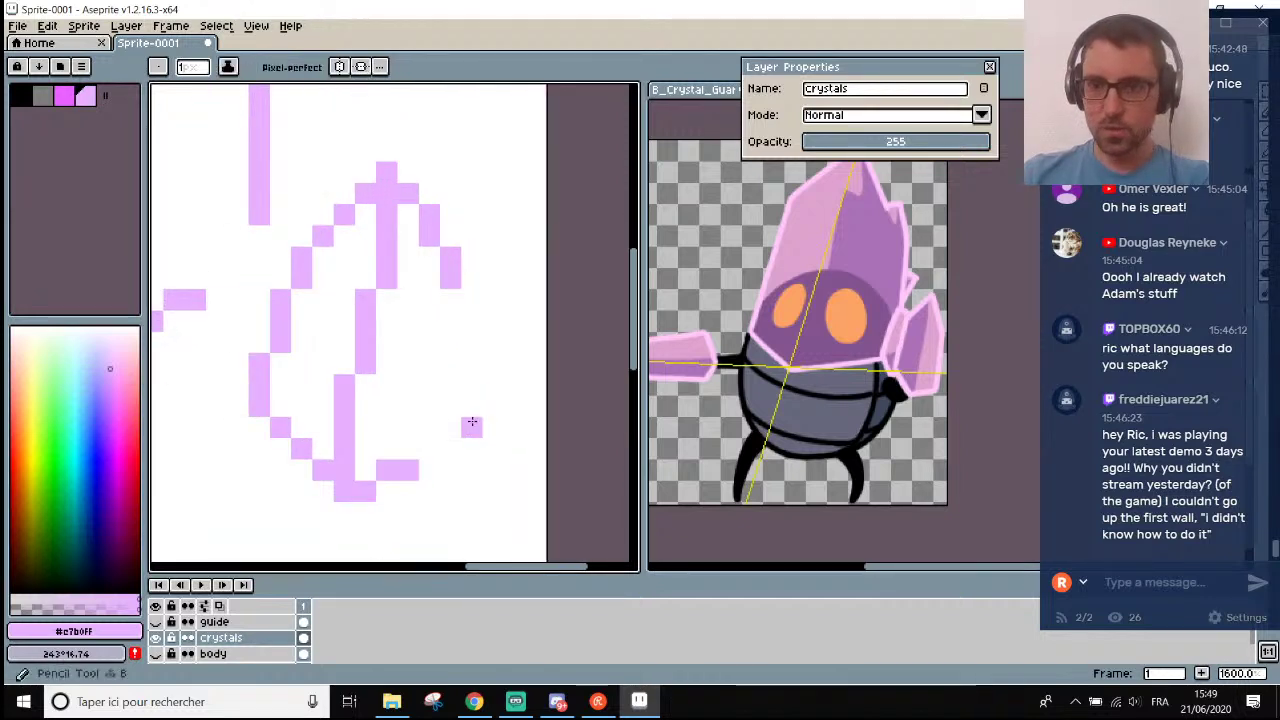
{"action": "key", "text": "e"}
{"action": "left_click_drag", "start_coordinate": [386, 470], "coordinate": [424, 467]}
{"action": "key", "text": "b"}
{"action": "left_click", "coordinate": [387, 490]}
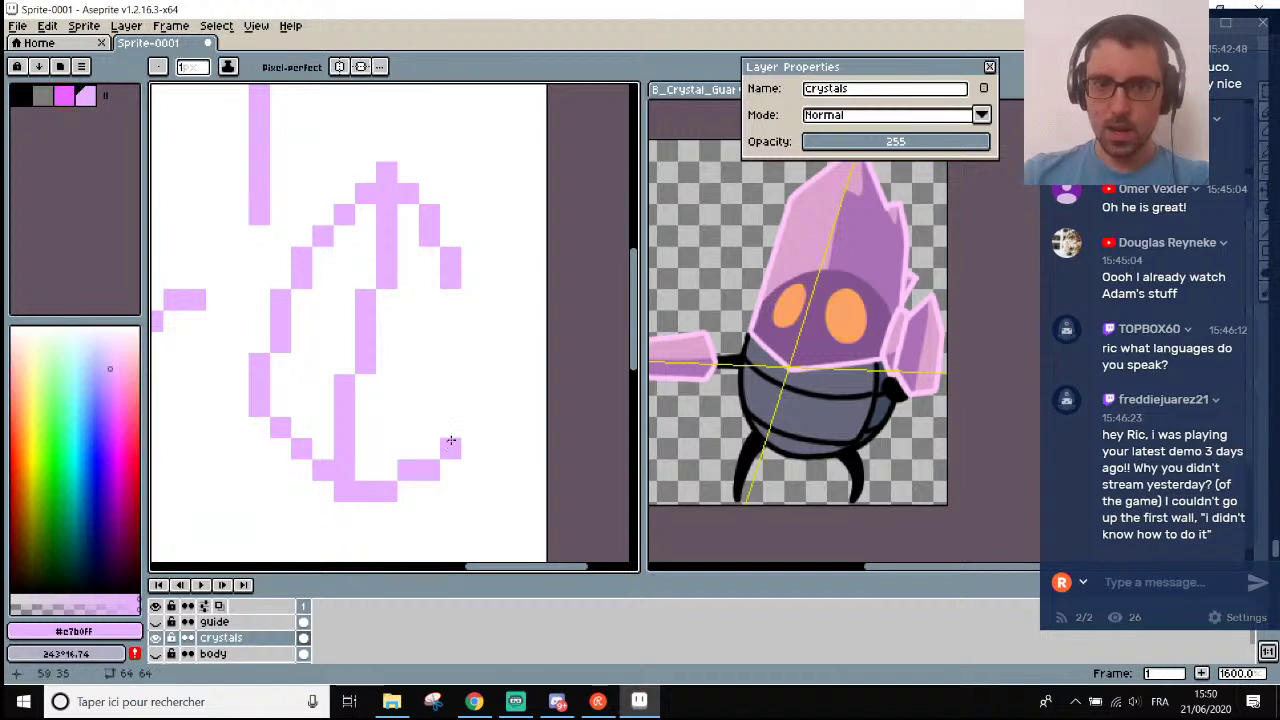
Draw the side crystal's outer edge as a seven-pixel vertical line and join it to the bottom edge with one diagonal pixel.
{"action": "scroll", "coordinate": [450, 443], "scroll_direction": "down", "scroll_amount": 1}
{"action": "scroll", "coordinate": [452, 444], "scroll_direction": "up", "scroll_amount": 1}
{"action": "scroll", "coordinate": [452, 444], "scroll_direction": "down", "scroll_amount": 1}
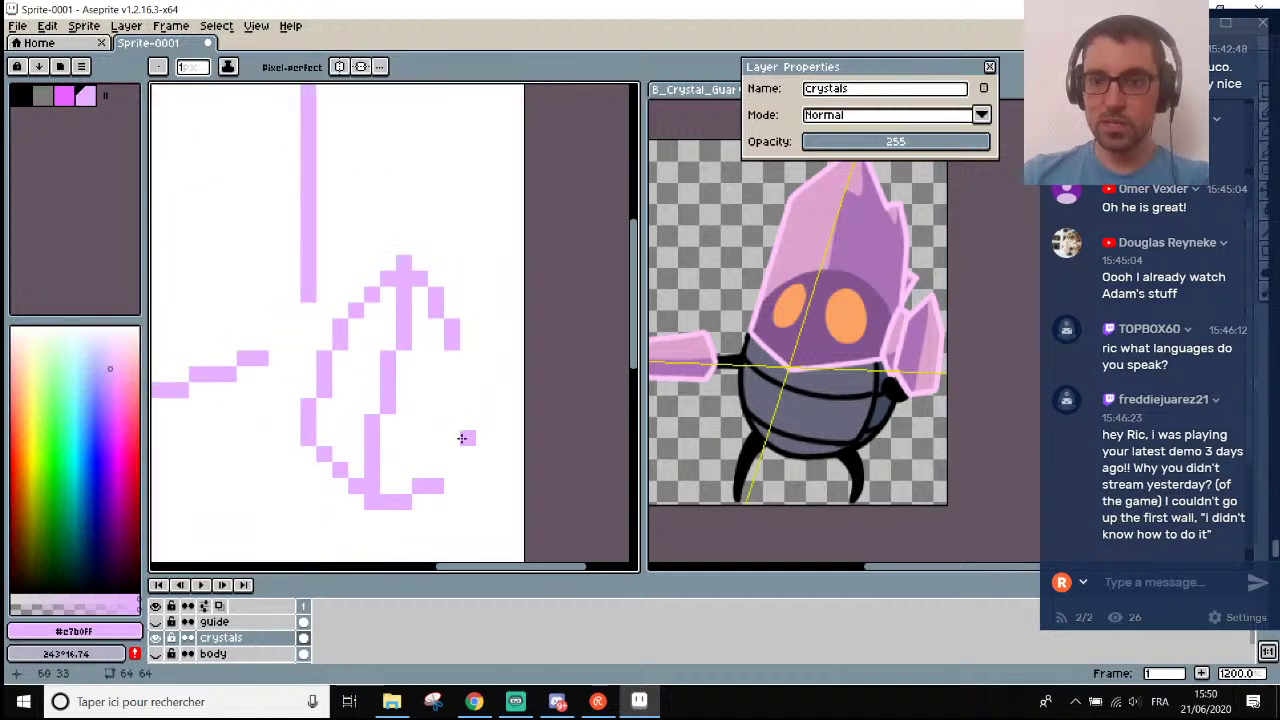
{"action": "left_click", "coordinate": [463, 392]}
{"action": "left_click_drag", "start_coordinate": [463, 396], "coordinate": [465, 470]}
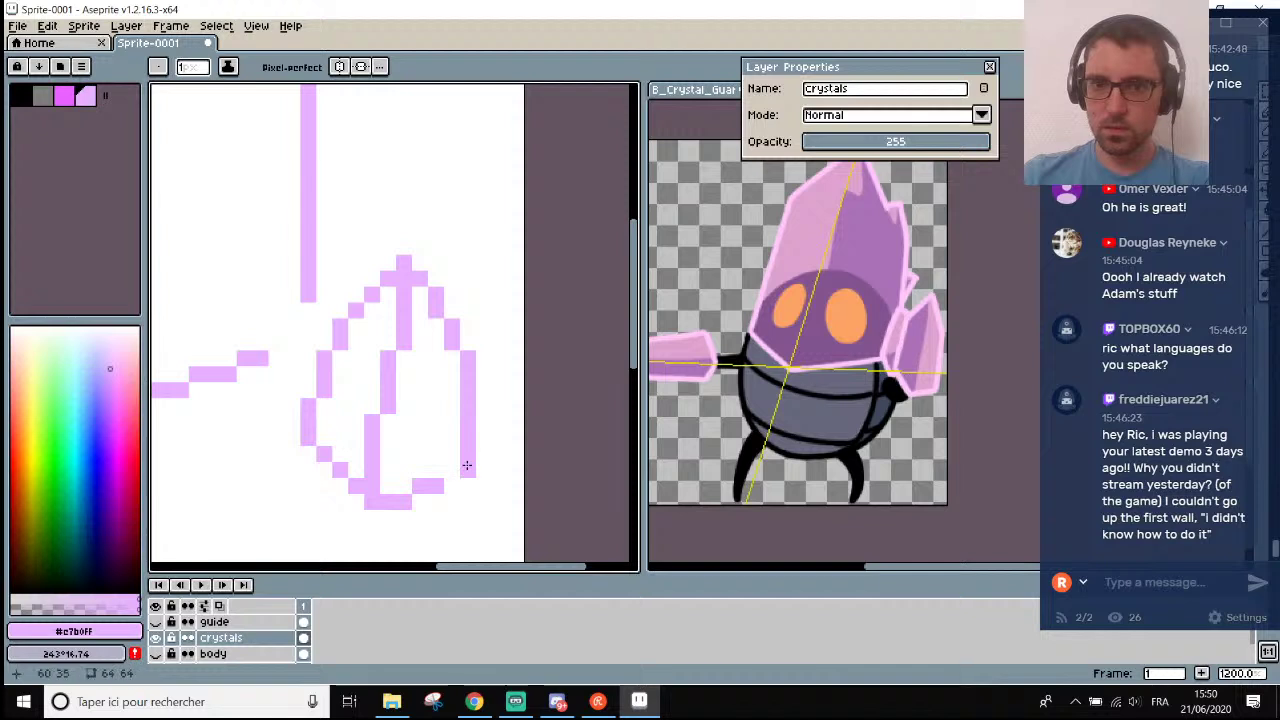
{"action": "right_click", "coordinate": [453, 486]}
{"action": "key", "text": "e"}
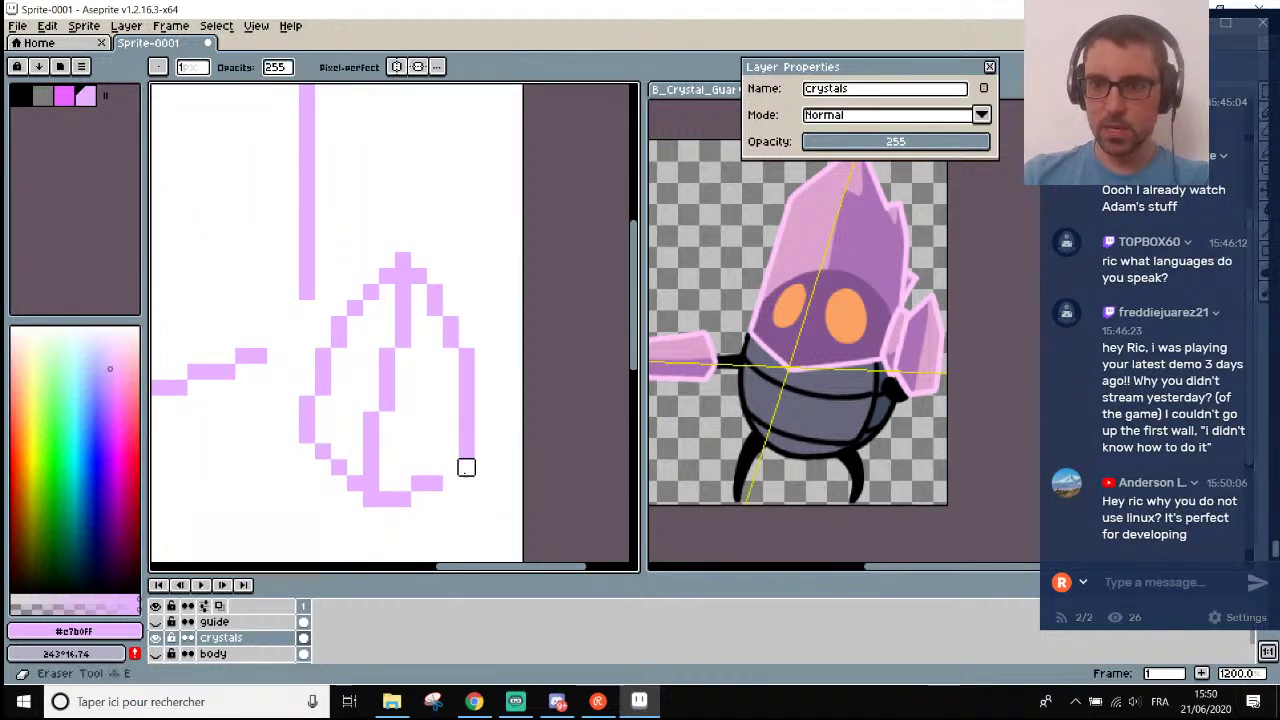
{"action": "left_click", "coordinate": [466, 466]}
{"action": "key", "text": "b"}
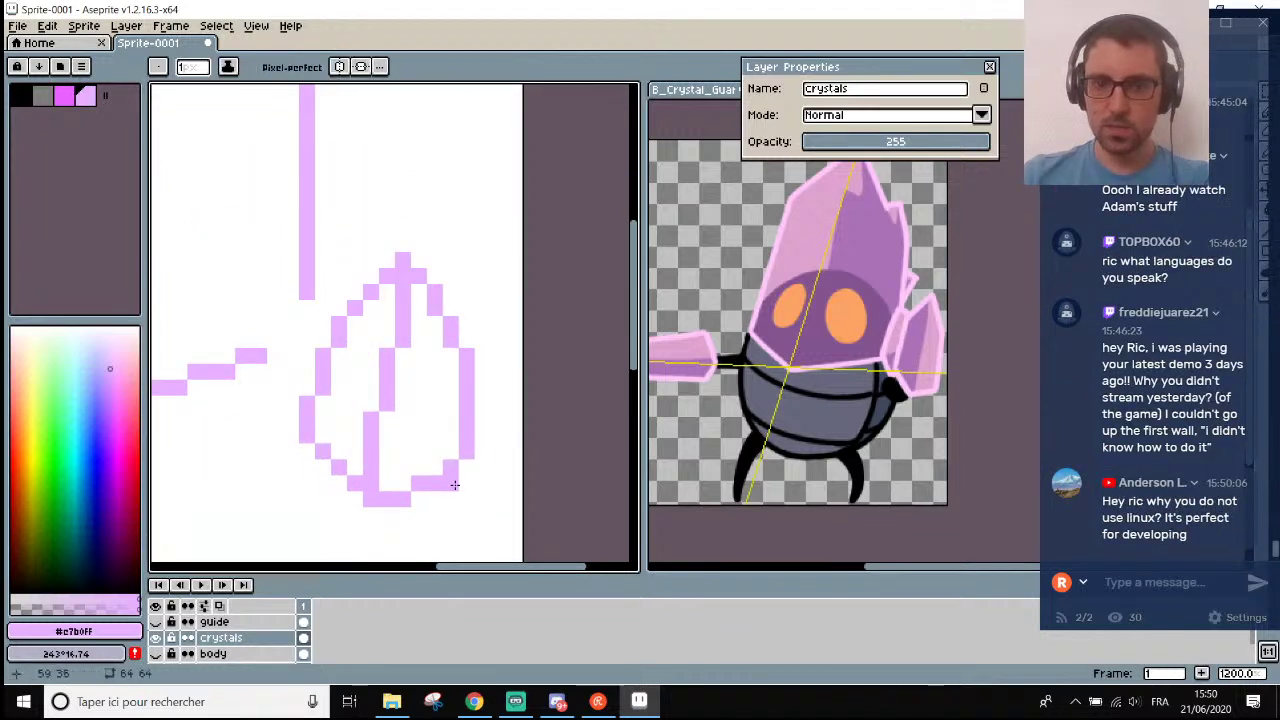
Redraw the side crystal's facet line as two straight vertical segments with a single one-pixel step between them.
{"action": "scroll", "coordinate": [454, 484], "scroll_direction": "down", "scroll_amount": 2}
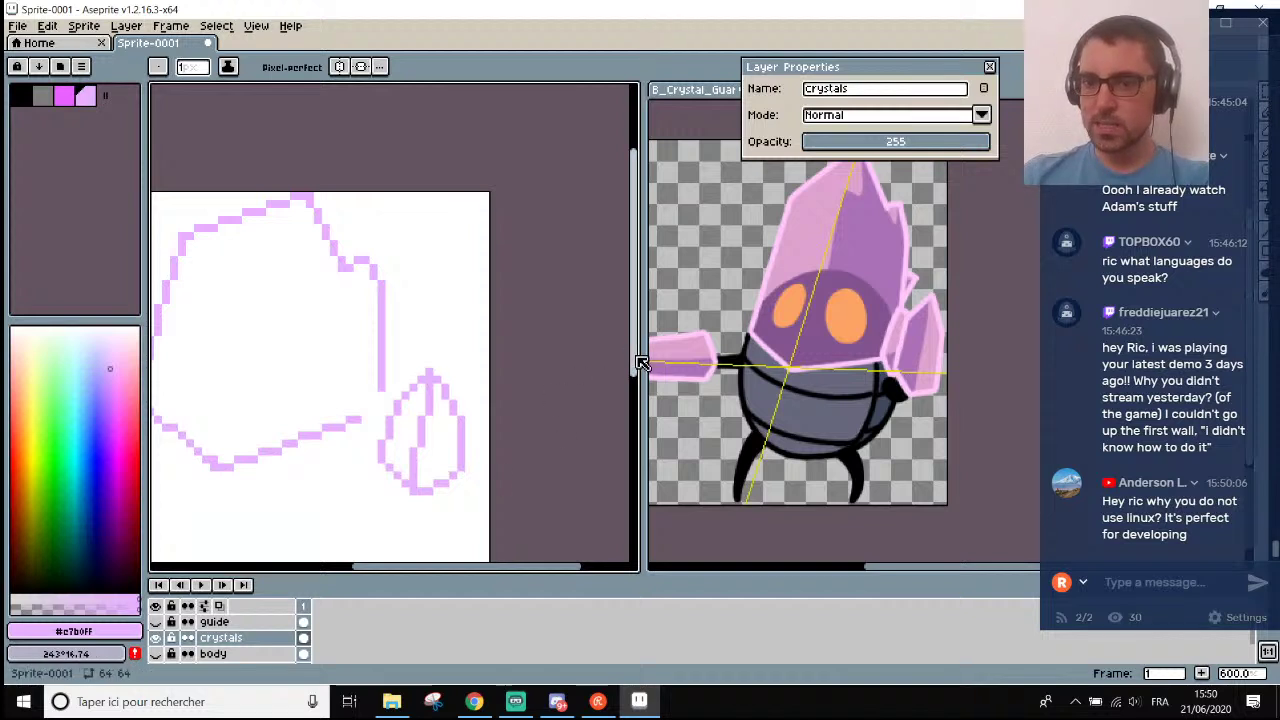
{"action": "left_click_drag", "start_coordinate": [636, 378], "coordinate": [638, 410]}
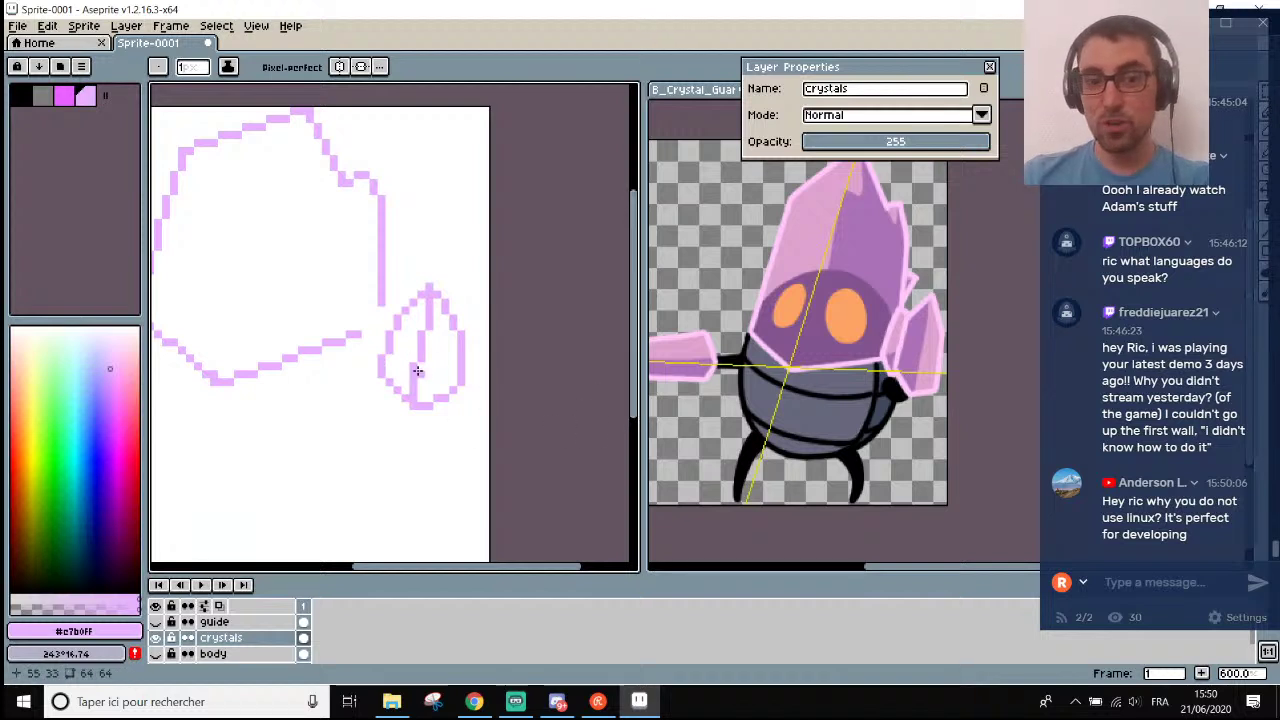
{"action": "key", "text": "b"}
{"action": "scroll", "coordinate": [425, 371], "scroll_direction": "up", "scroll_amount": 6}
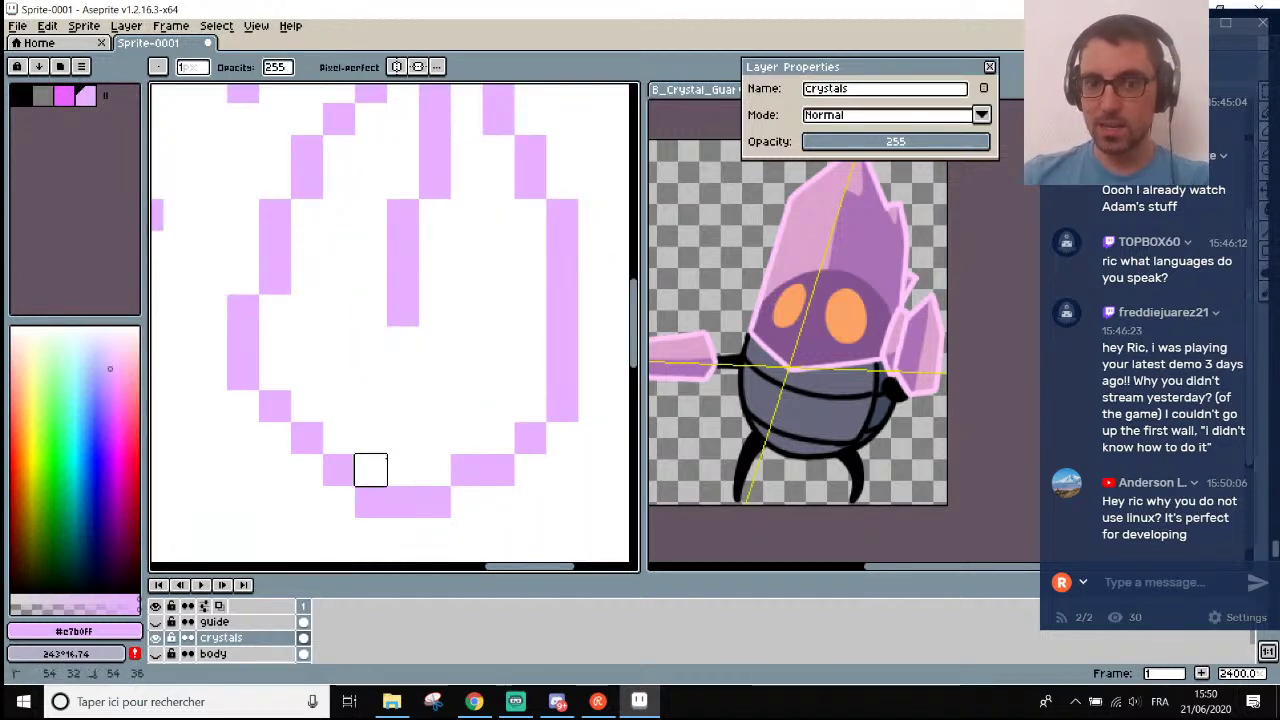
{"action": "scroll", "coordinate": [400, 434], "scroll_direction": "down", "scroll_amount": 5}
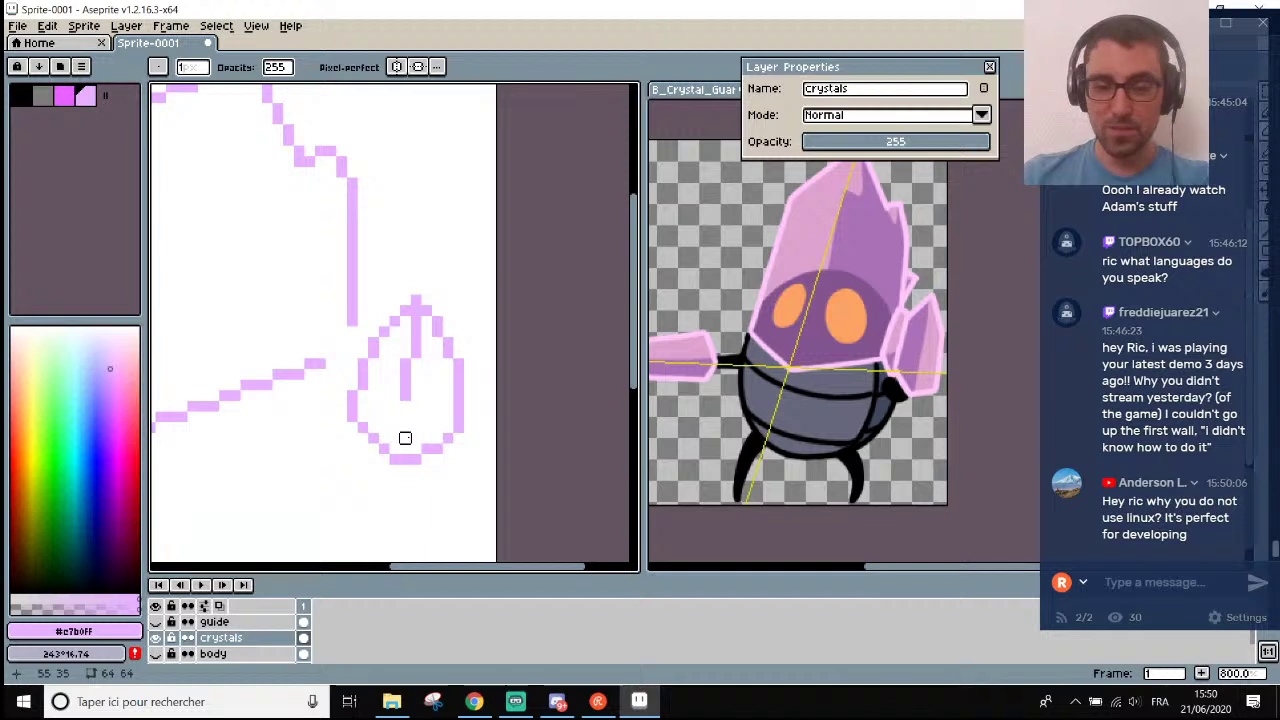
{"action": "left_click_drag", "start_coordinate": [405, 455], "coordinate": [405, 398]}
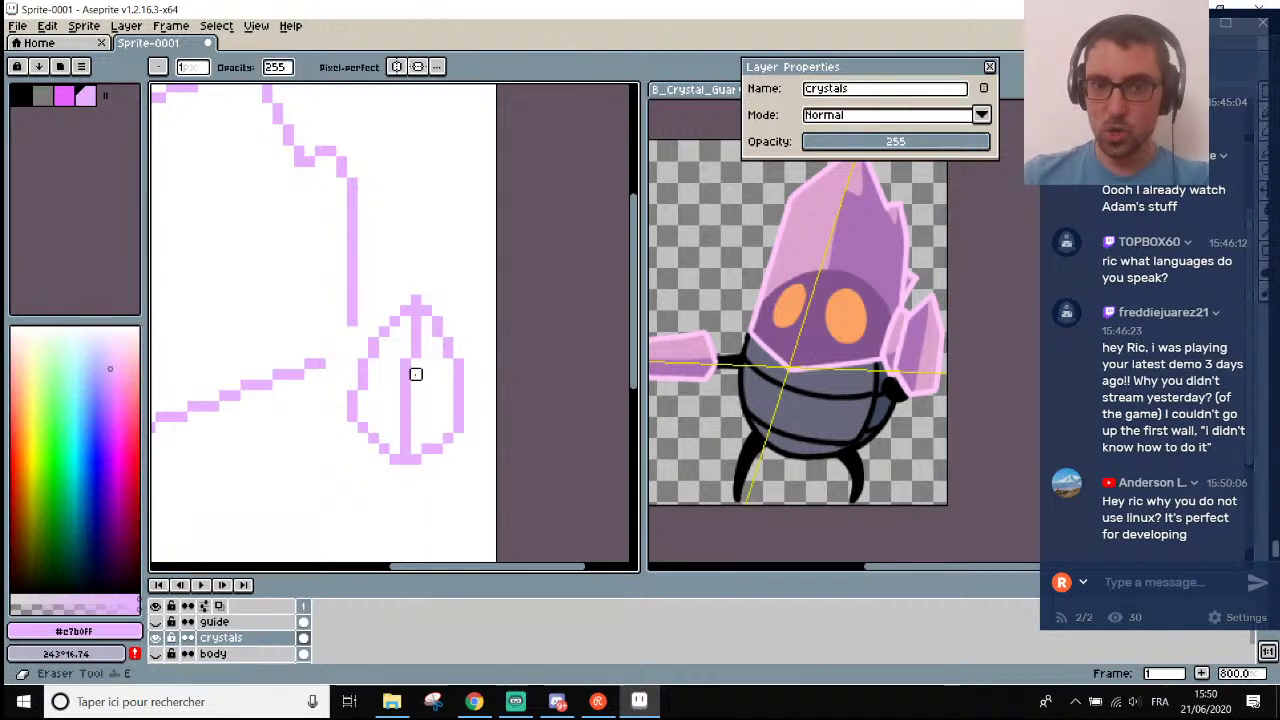
{"action": "key", "text": "b"}
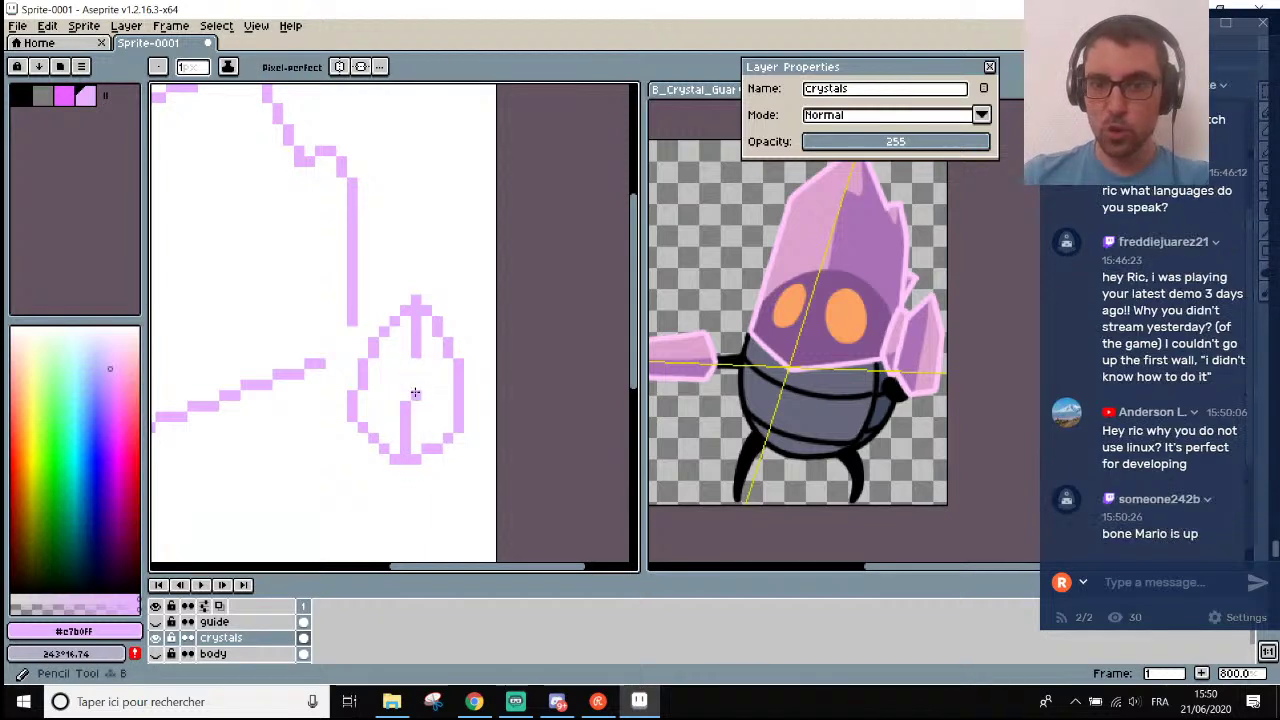
{"action": "left_click_drag", "start_coordinate": [415, 398], "coordinate": [415, 360]}
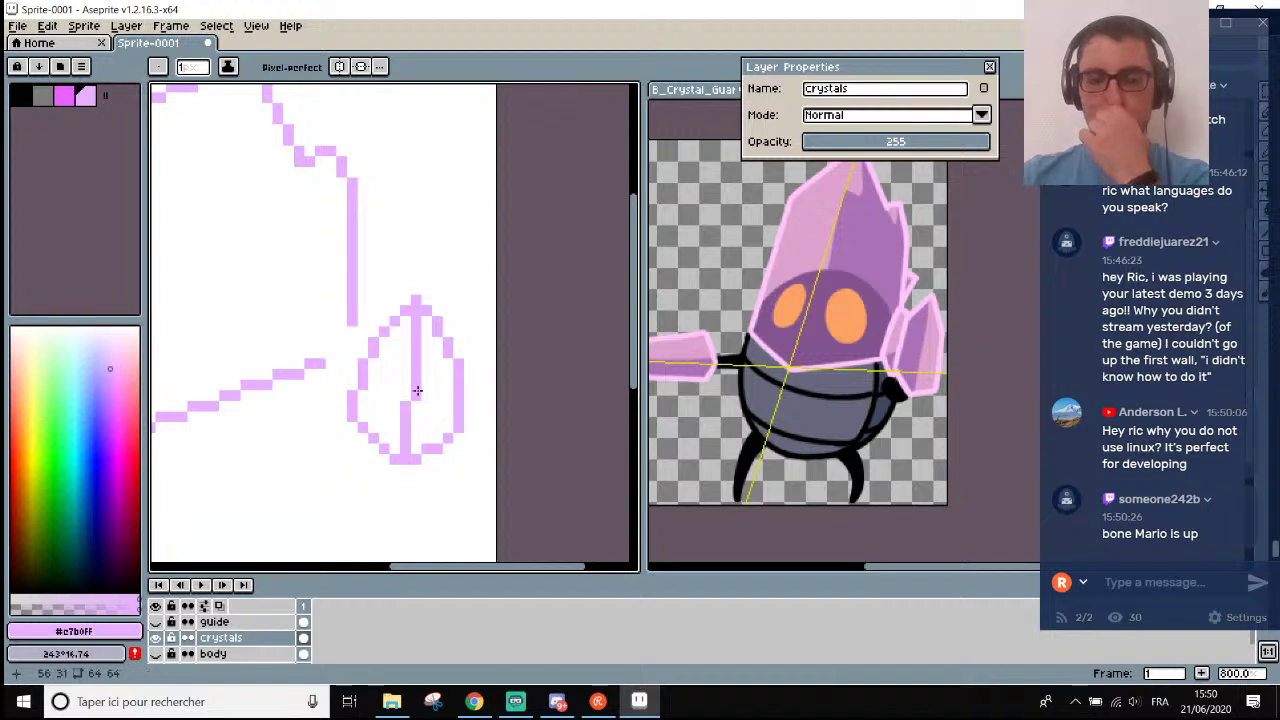
Shift the step in the side crystal's facet line one pixel up, shortening the upper segment and lengthening the lower one.
{"action": "scroll", "coordinate": [416, 395], "scroll_direction": "up", "scroll_amount": 5}
{"action": "key", "text": "e"}
{"action": "left_click", "coordinate": [425, 443]}
{"action": "key", "text": "b"}
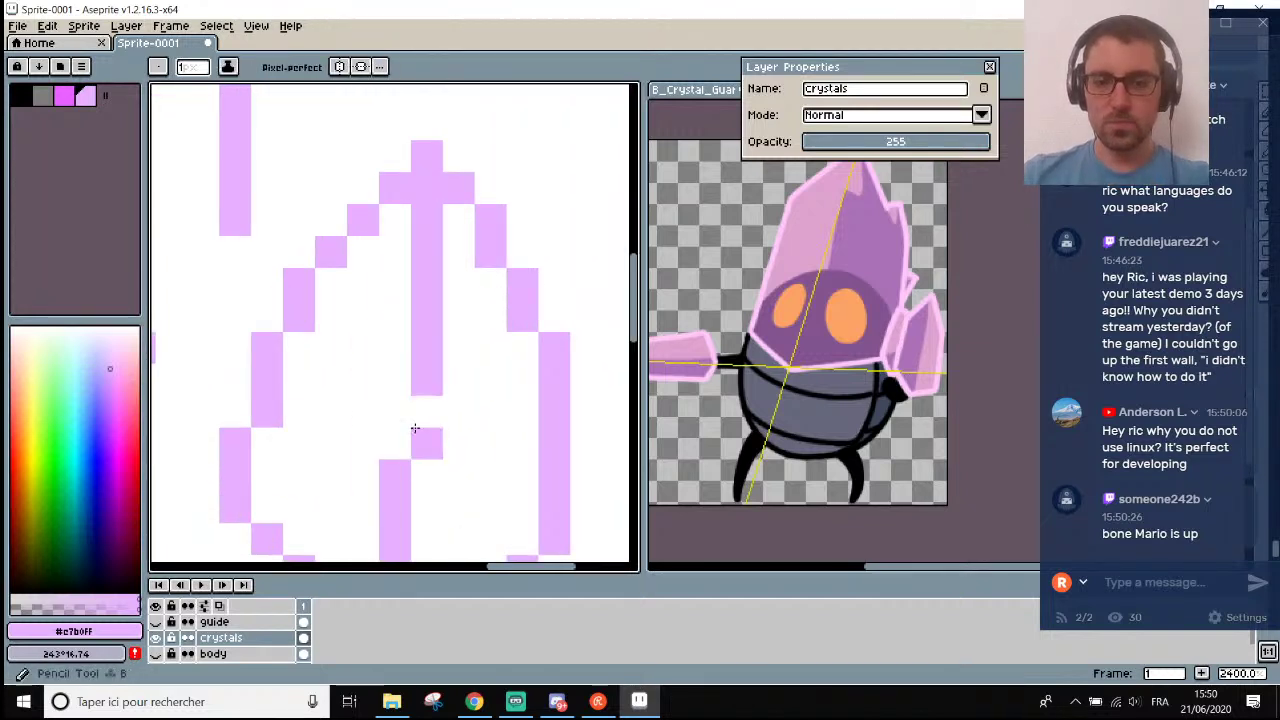
{"action": "left_click", "coordinate": [395, 443]}
{"action": "scroll", "coordinate": [411, 422], "scroll_direction": "down", "scroll_amount": 6}
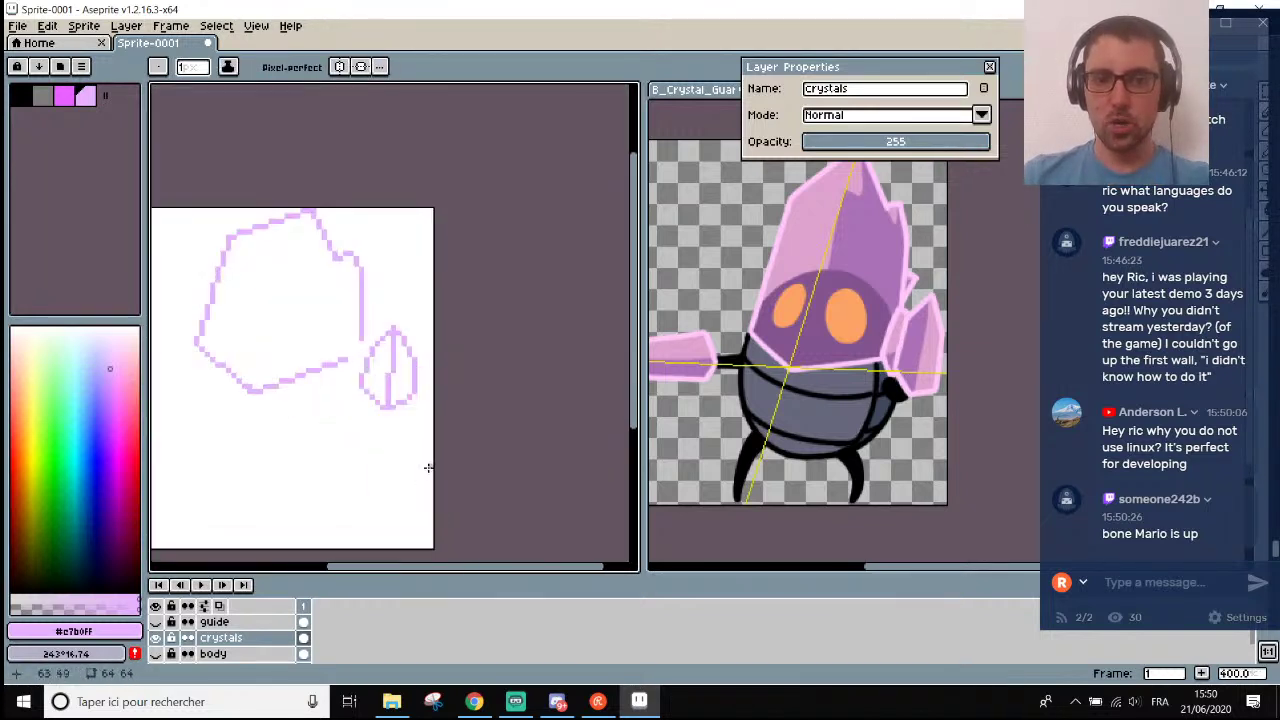
Erase the protruding vertical segment from the side crystal's inner edge.
{"action": "scroll", "coordinate": [392, 378], "scroll_direction": "up", "scroll_amount": 1}
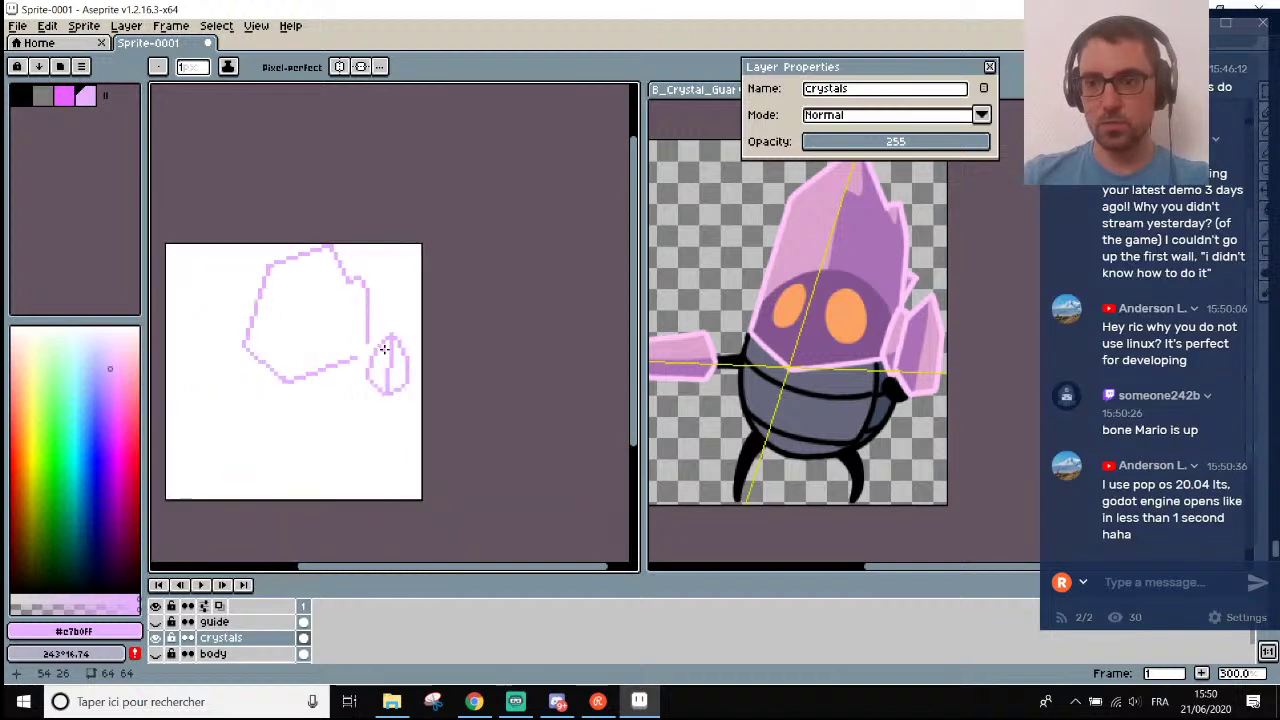
{"action": "scroll", "coordinate": [377, 323], "scroll_direction": "up", "scroll_amount": 1}
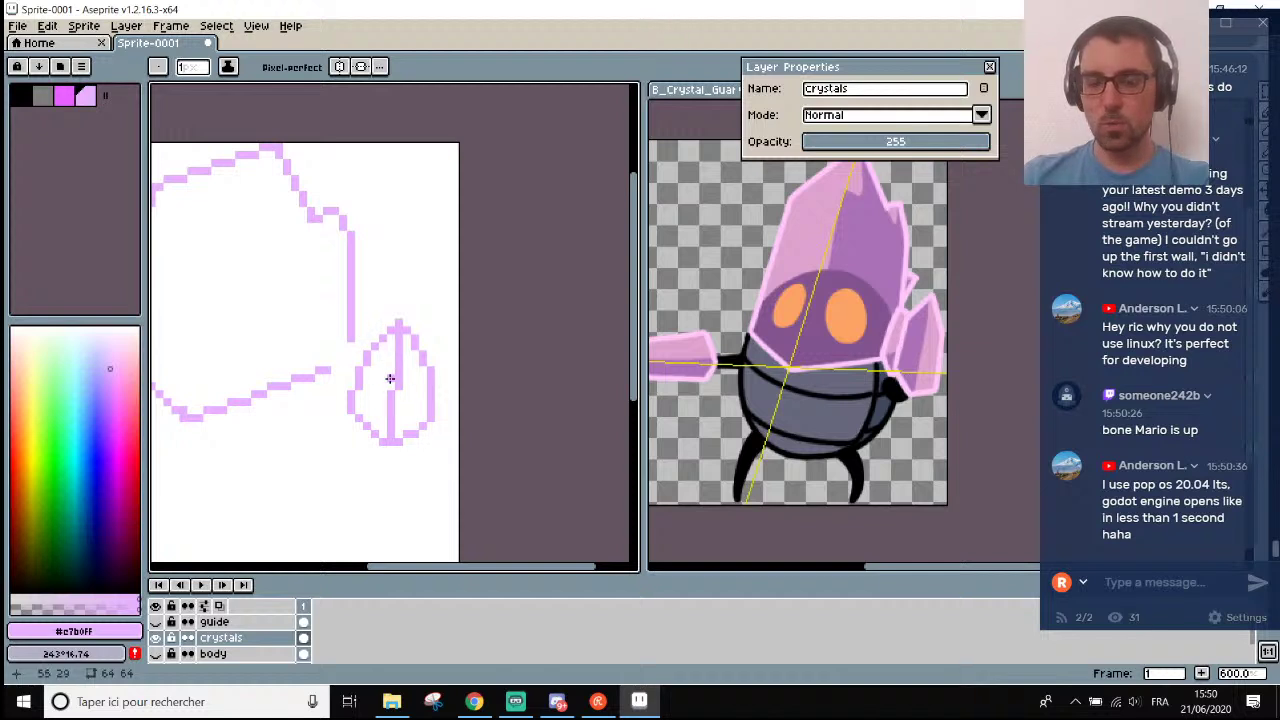
{"action": "scroll", "coordinate": [390, 379], "scroll_direction": "up", "scroll_amount": 4}
{"action": "scroll", "coordinate": [350, 376], "scroll_direction": "down", "scroll_amount": 4}
{"action": "scroll", "coordinate": [312, 374], "scroll_direction": "up", "scroll_amount": 3}
{"action": "key", "text": "e"}
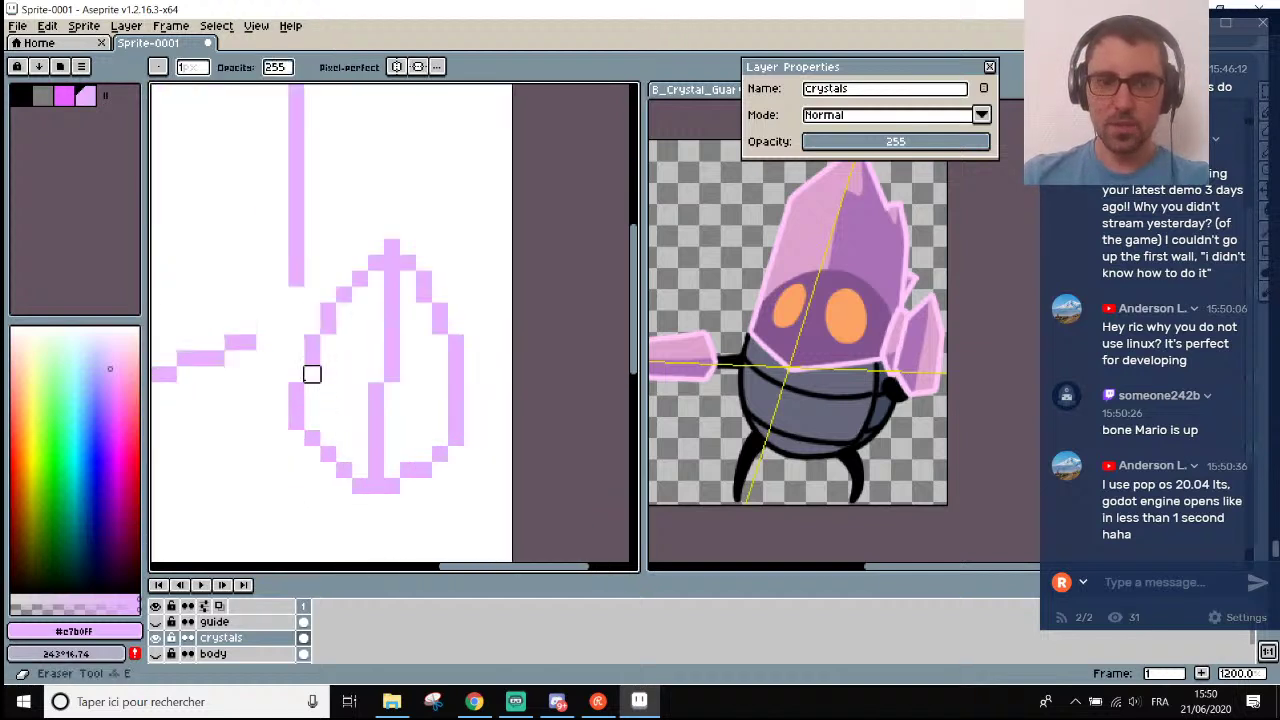
{"action": "scroll", "coordinate": [310, 391], "scroll_direction": "down", "scroll_amount": 2}
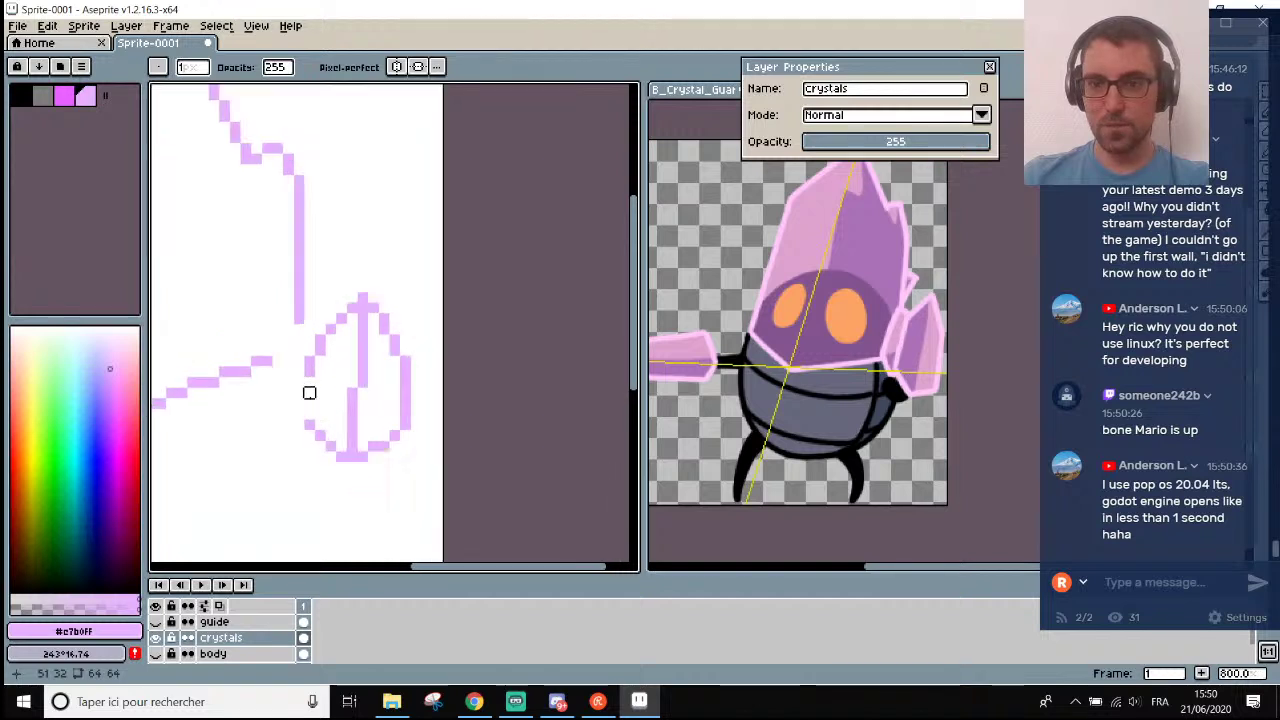
Redraw the side crystal's inner edge one pixel further in as a straight seven-pixel vertical line.
{"action": "scroll", "coordinate": [309, 392], "scroll_direction": "down", "scroll_amount": 3}
{"action": "scroll", "coordinate": [955, 360], "scroll_direction": "up", "scroll_amount": 3}
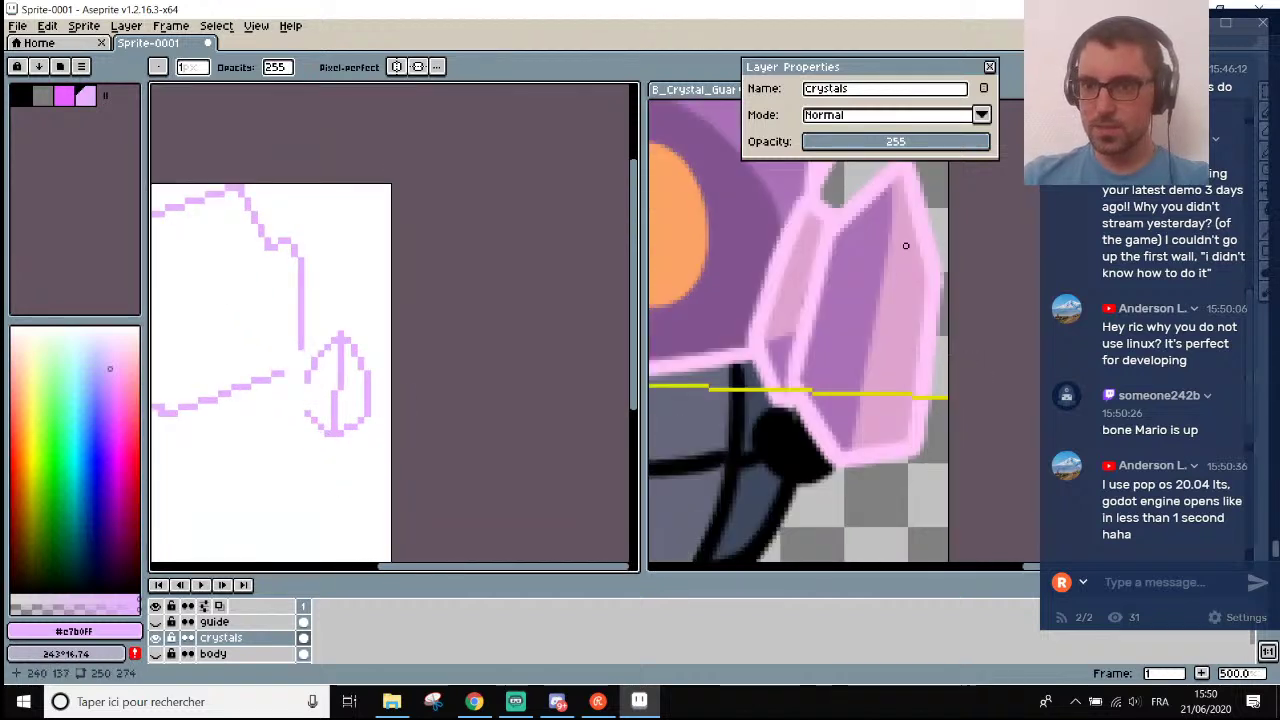
{"action": "scroll", "coordinate": [922, 297], "scroll_direction": "down", "scroll_amount": 3}
{"action": "scroll", "coordinate": [922, 297], "scroll_direction": "up", "scroll_amount": 2}
{"action": "scroll", "coordinate": [345, 405], "scroll_direction": "down", "scroll_amount": 2}
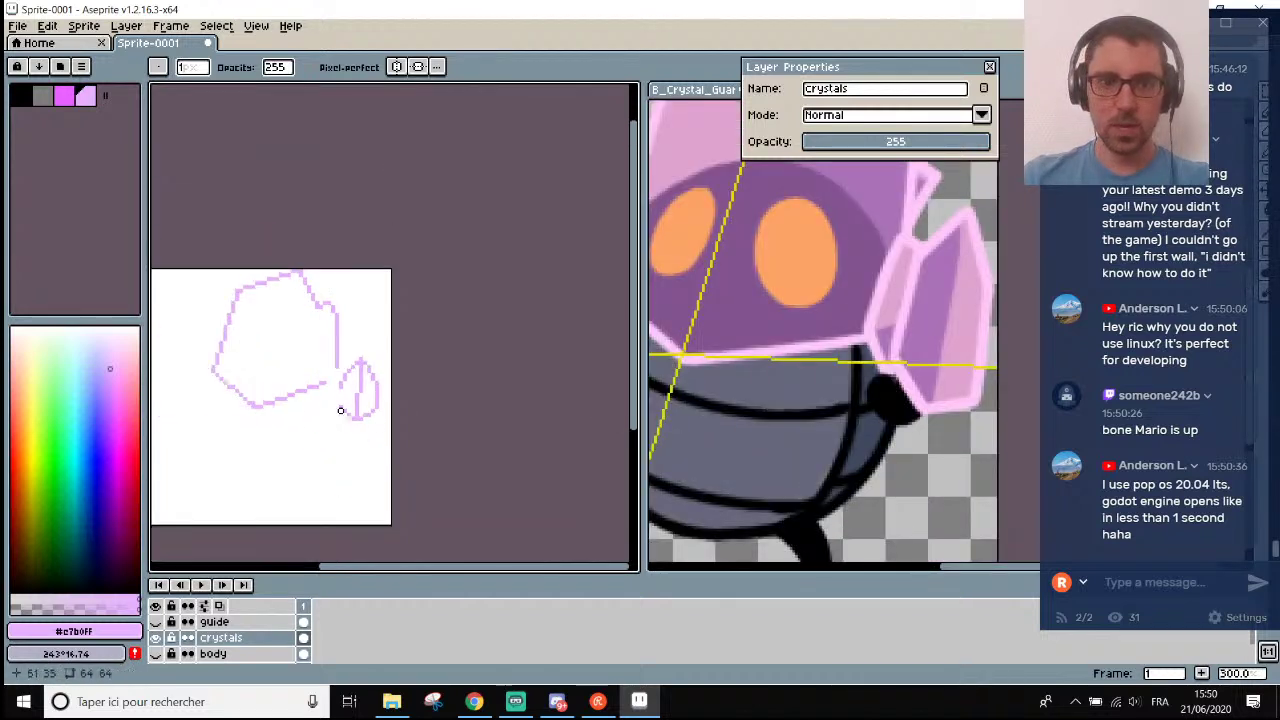
{"action": "scroll", "coordinate": [369, 402], "scroll_direction": "up", "scroll_amount": 2}
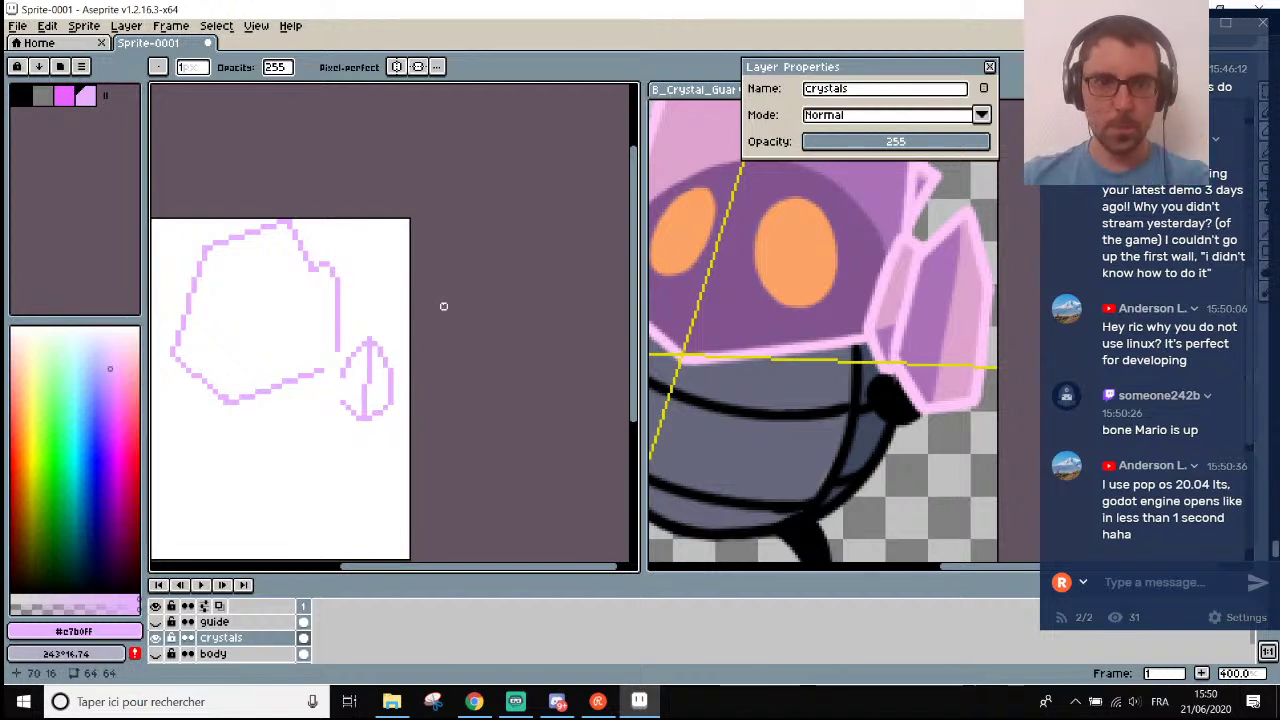
{"action": "scroll", "coordinate": [371, 343], "scroll_direction": "up", "scroll_amount": 5}
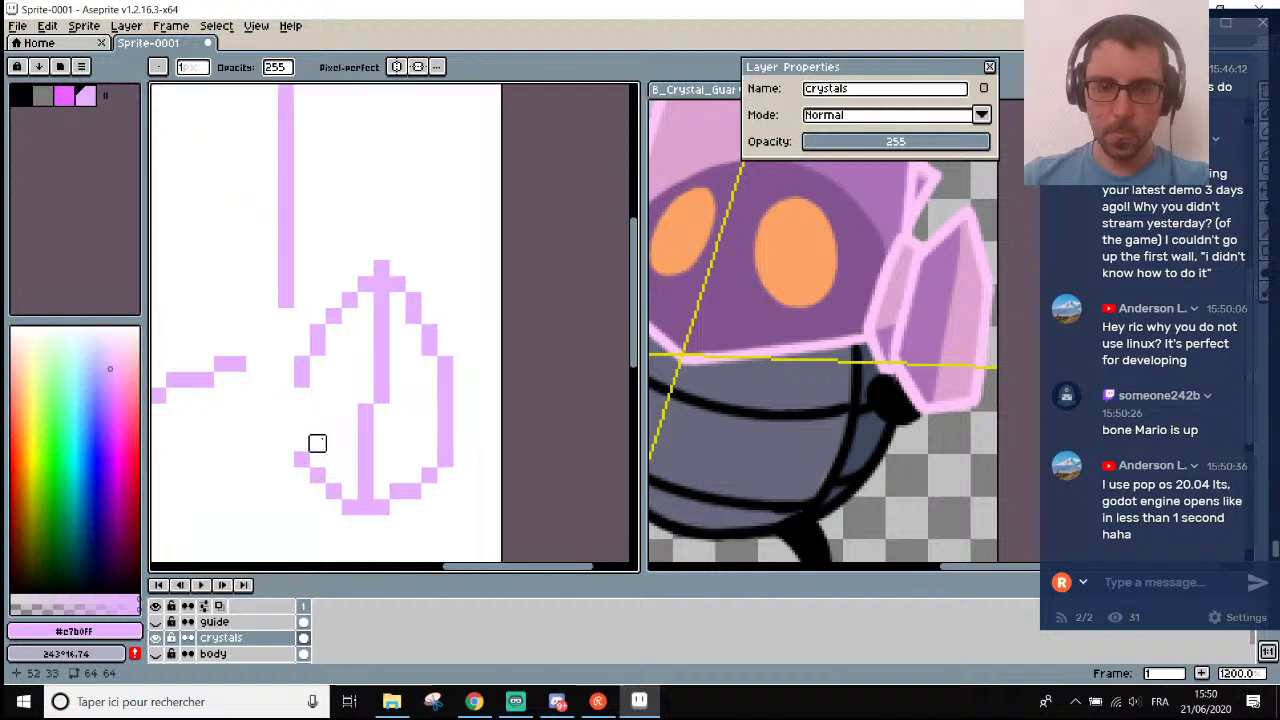
{"action": "scroll", "coordinate": [317, 443], "scroll_direction": "up", "scroll_amount": 1}
{"action": "key", "text": "i"}
{"action": "key", "text": "b"}
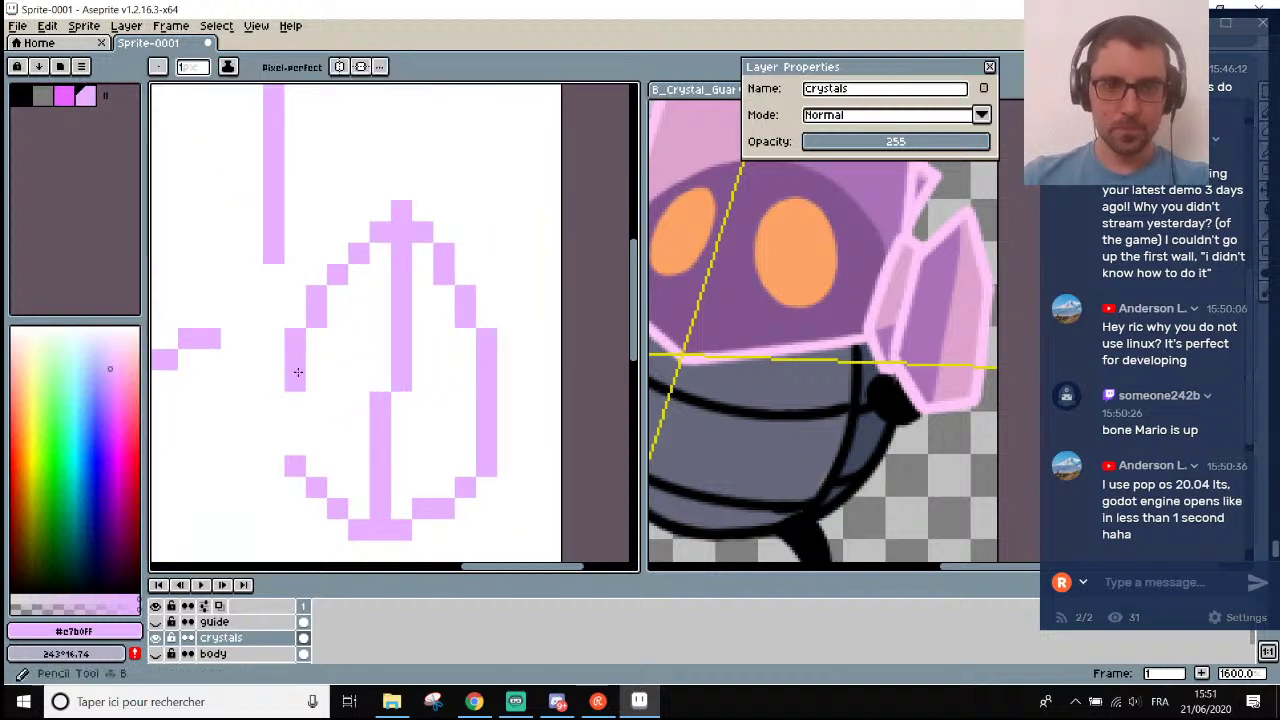
Compare the side crystal's outline and its size relative to the head with the crystal guardian reference.
{"action": "scroll", "coordinate": [297, 430], "scroll_direction": "down", "scroll_amount": 7}
{"action": "scroll", "coordinate": [297, 433], "scroll_direction": "up", "scroll_amount": 3}
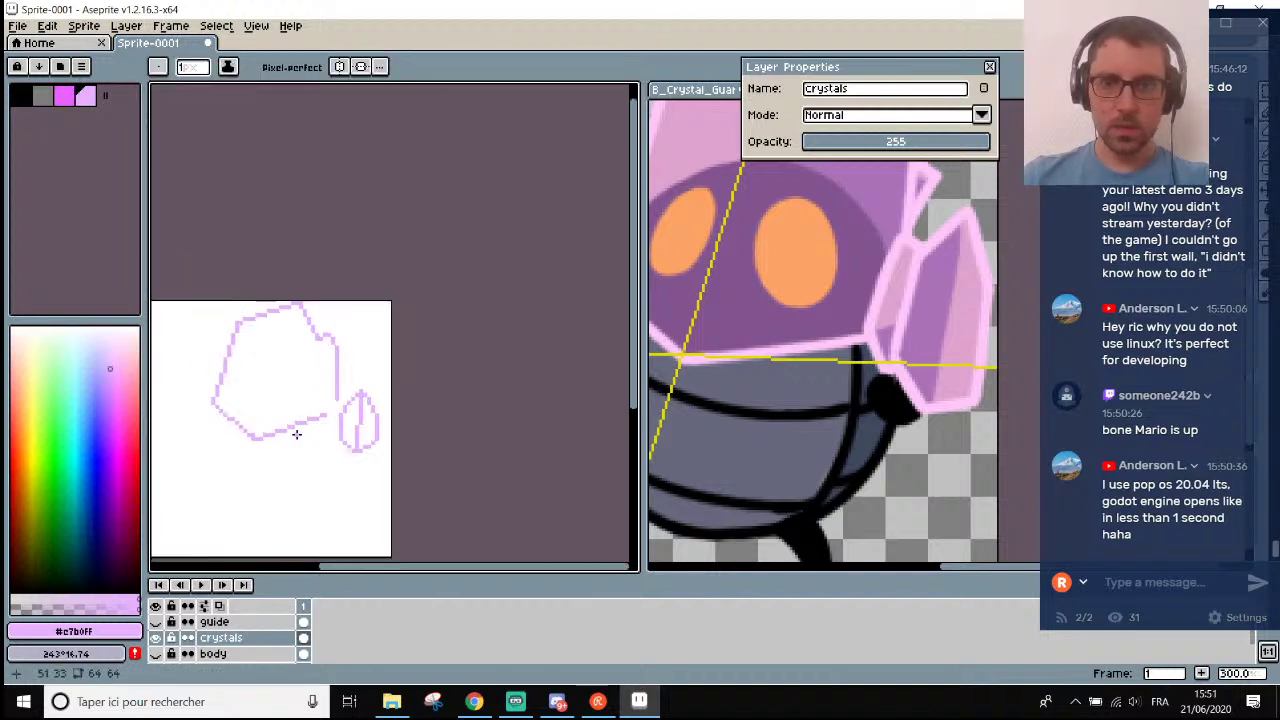
{"action": "scroll", "coordinate": [320, 414], "scroll_direction": "down", "scroll_amount": 3}
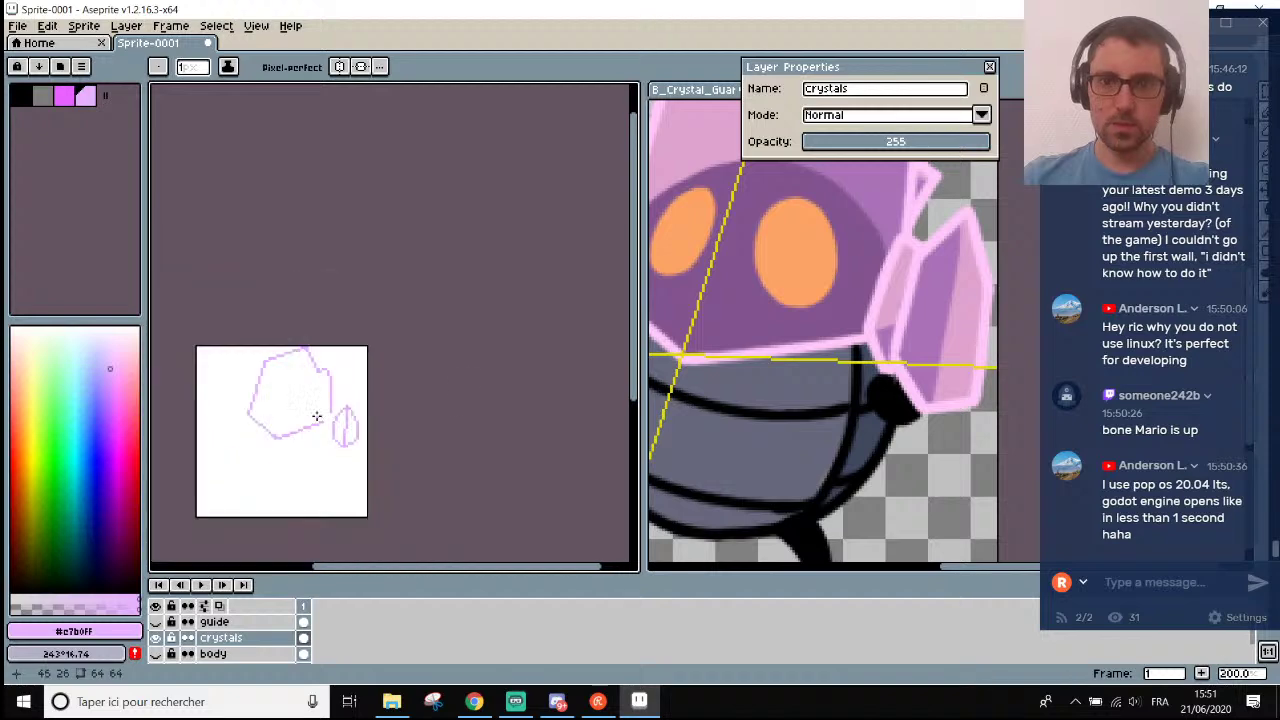
{"action": "scroll", "coordinate": [760, 332], "scroll_direction": "down", "scroll_amount": 3}
{"action": "scroll", "coordinate": [760, 332], "scroll_direction": "up", "scroll_amount": 2}
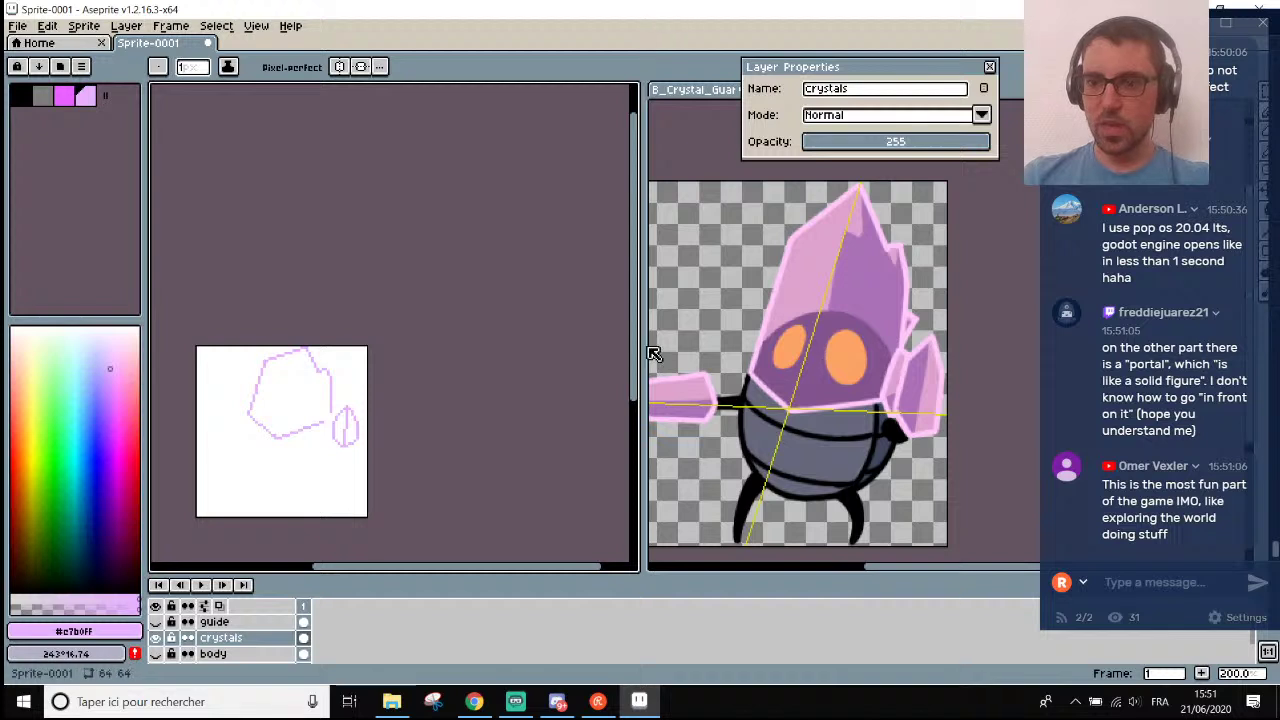
{"action": "scroll", "coordinate": [291, 482], "scroll_direction": "up", "scroll_amount": 4}
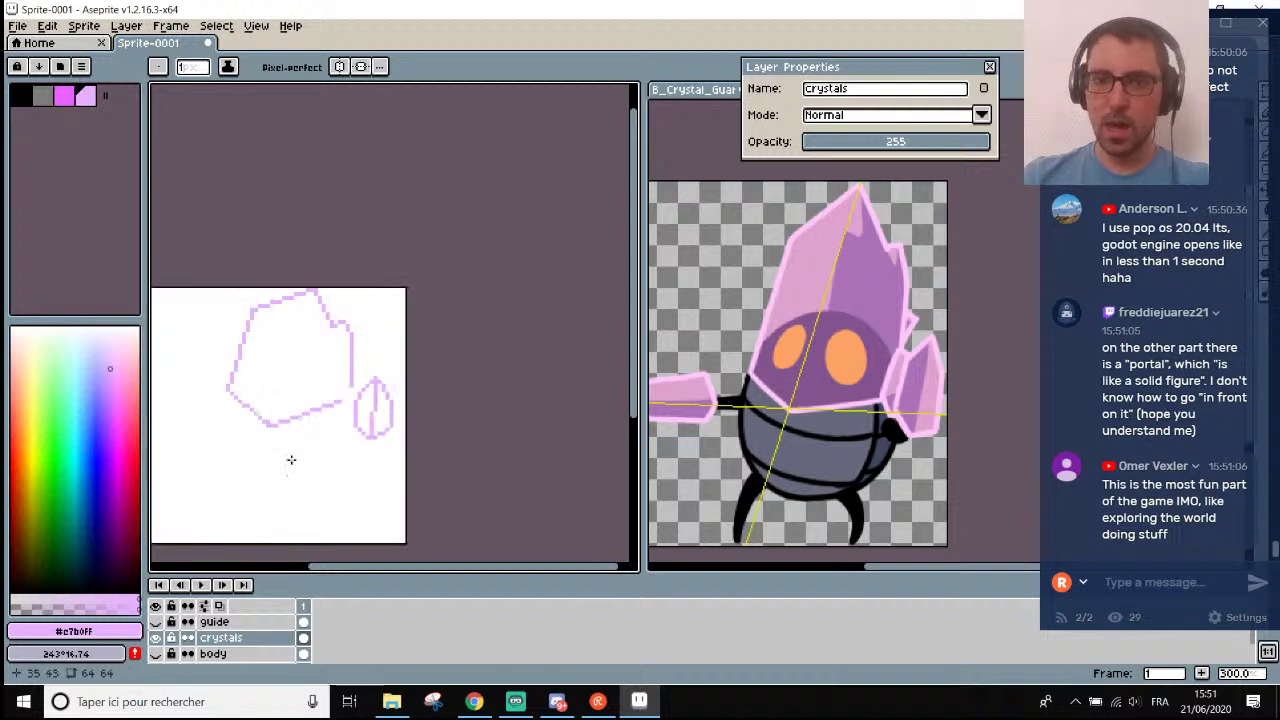
{"action": "scroll", "coordinate": [424, 388], "scroll_direction": "up", "scroll_amount": 1}
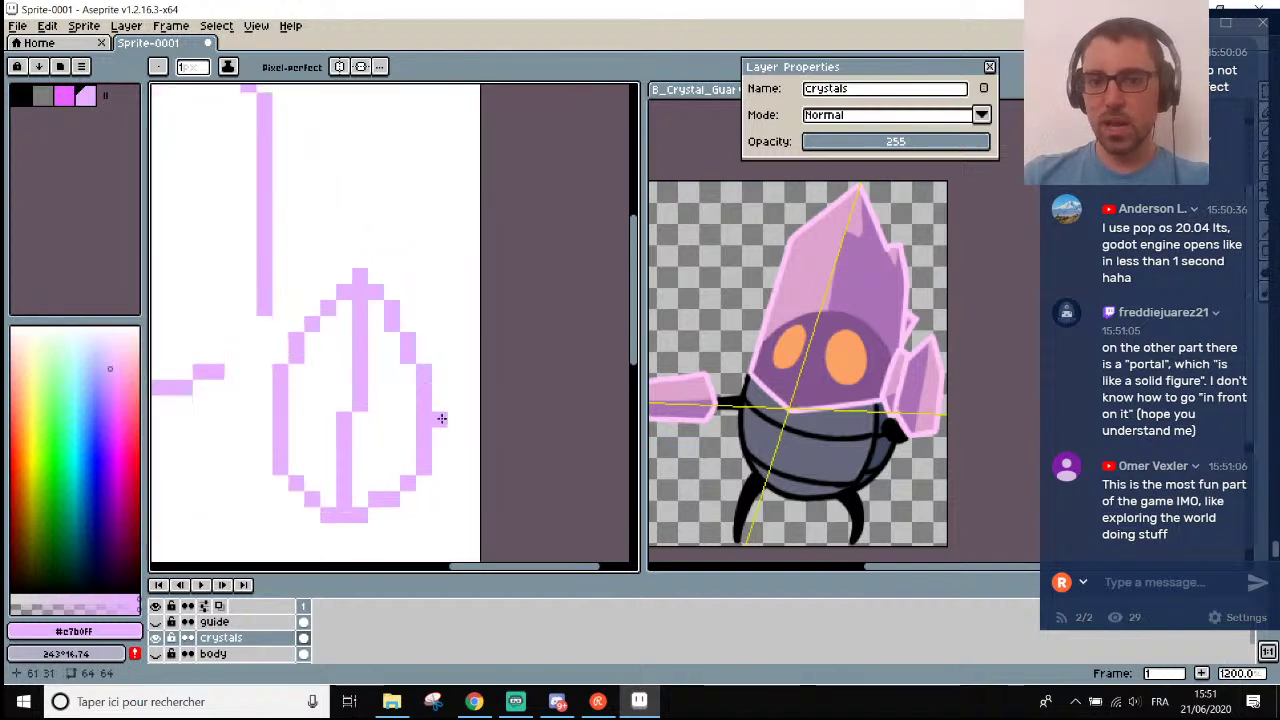
{"action": "scroll", "coordinate": [390, 378], "scroll_direction": "down", "scroll_amount": 1}
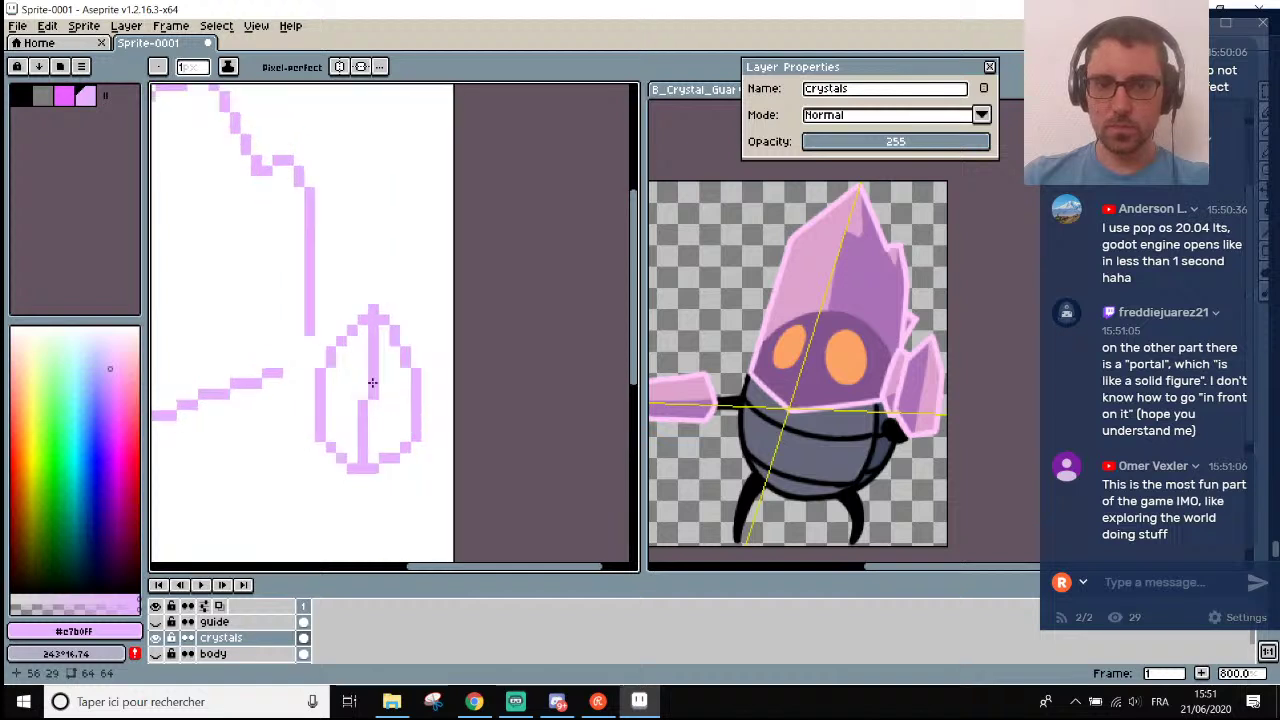
{"action": "scroll", "coordinate": [366, 346], "scroll_direction": "up", "scroll_amount": 2}
Mix a darker purple foreground colour in HSL with hue 273, saturation 89 and lightness 70.
{"action": "key", "text": "i"}
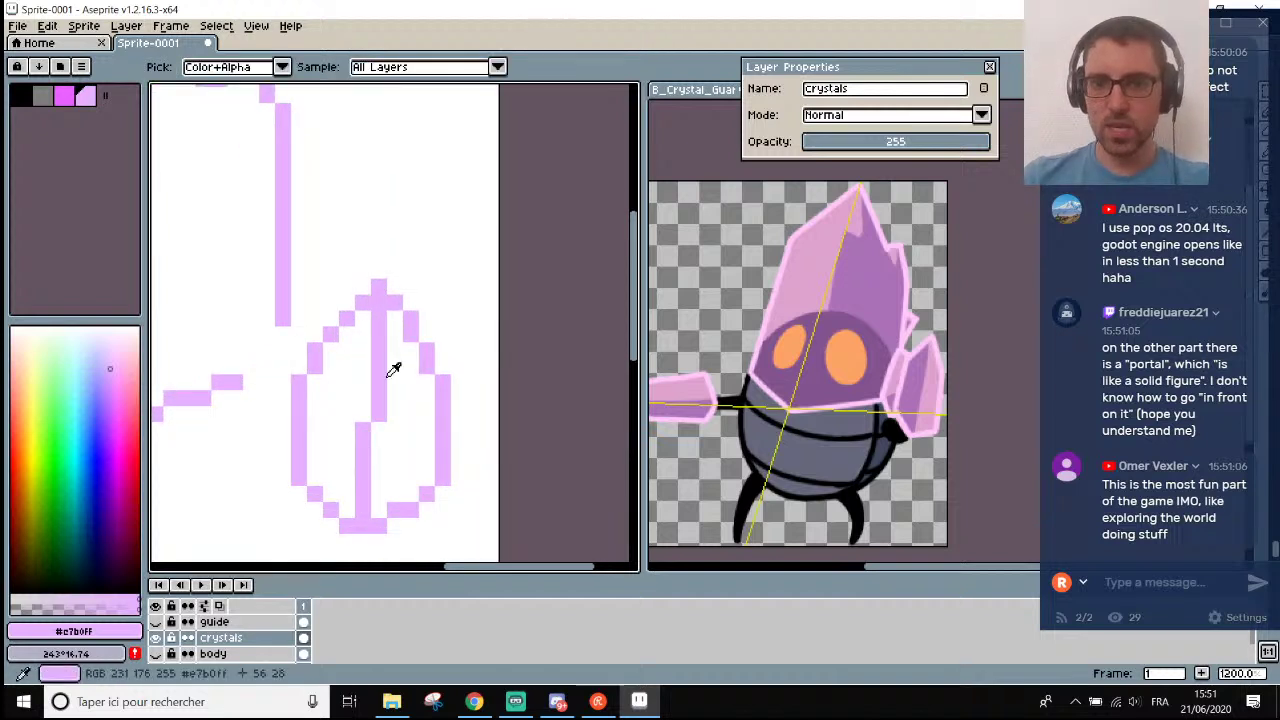
{"action": "left_click", "coordinate": [73, 631]}
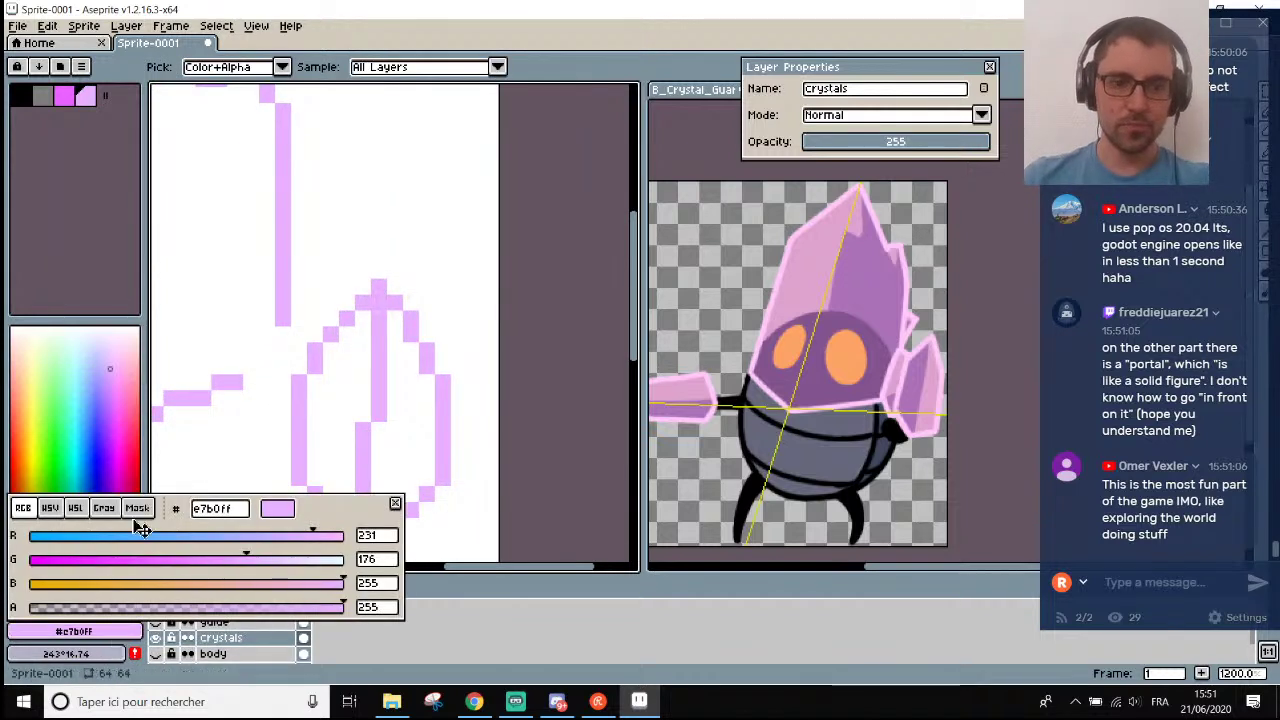
{"action": "left_click", "coordinate": [75, 508]}
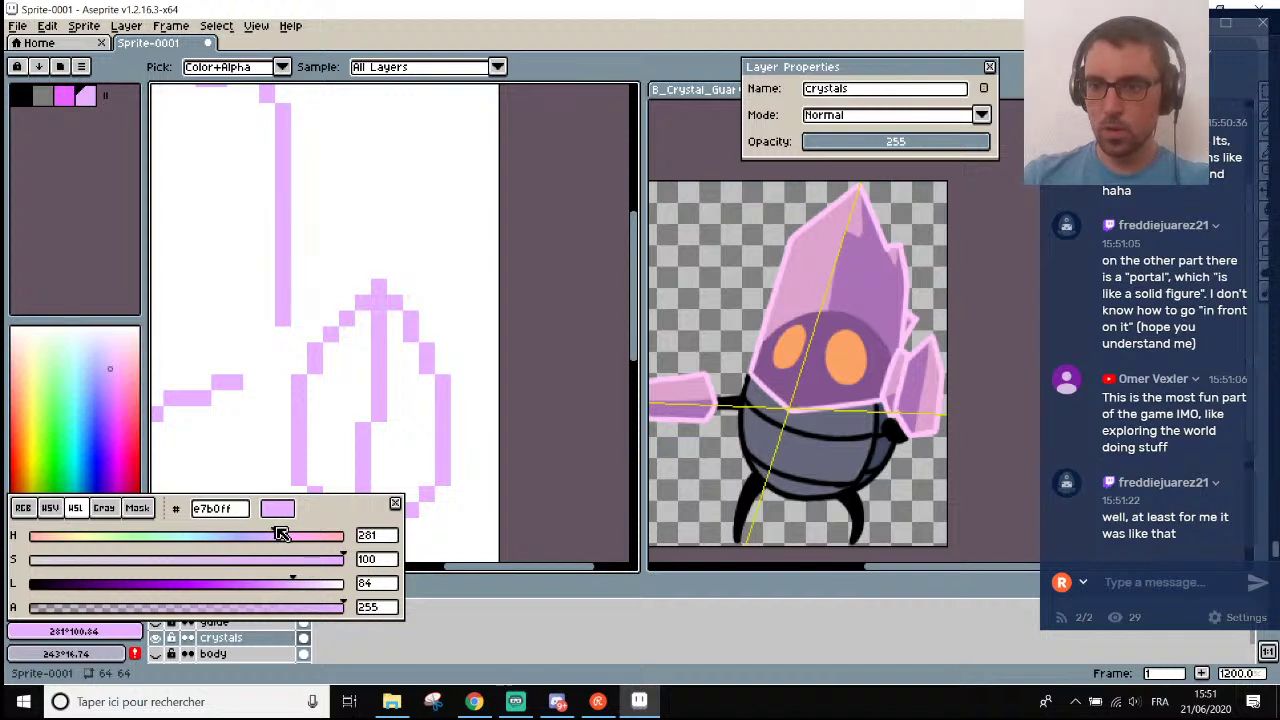
{"action": "left_click_drag", "start_coordinate": [281, 535], "coordinate": [274, 535]}
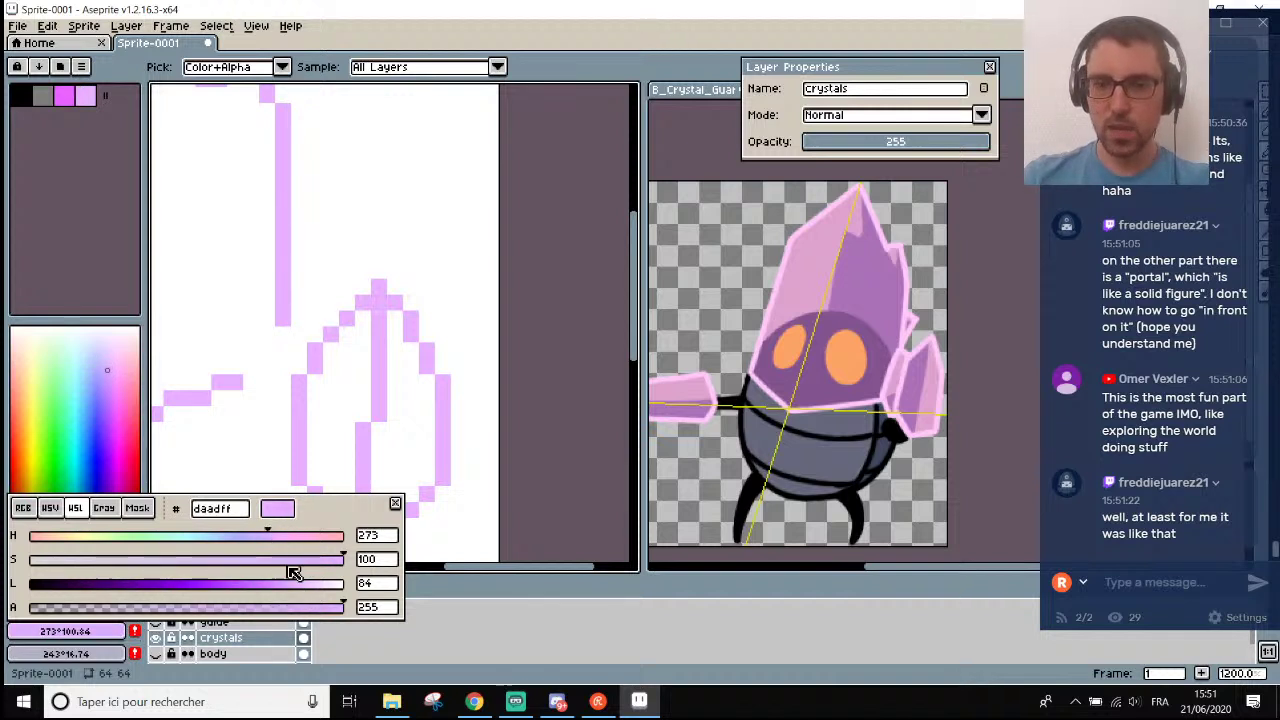
{"action": "left_click_drag", "start_coordinate": [298, 583], "coordinate": [277, 586]}
{"action": "left_click_drag", "start_coordinate": [343, 561], "coordinate": [250, 586]}
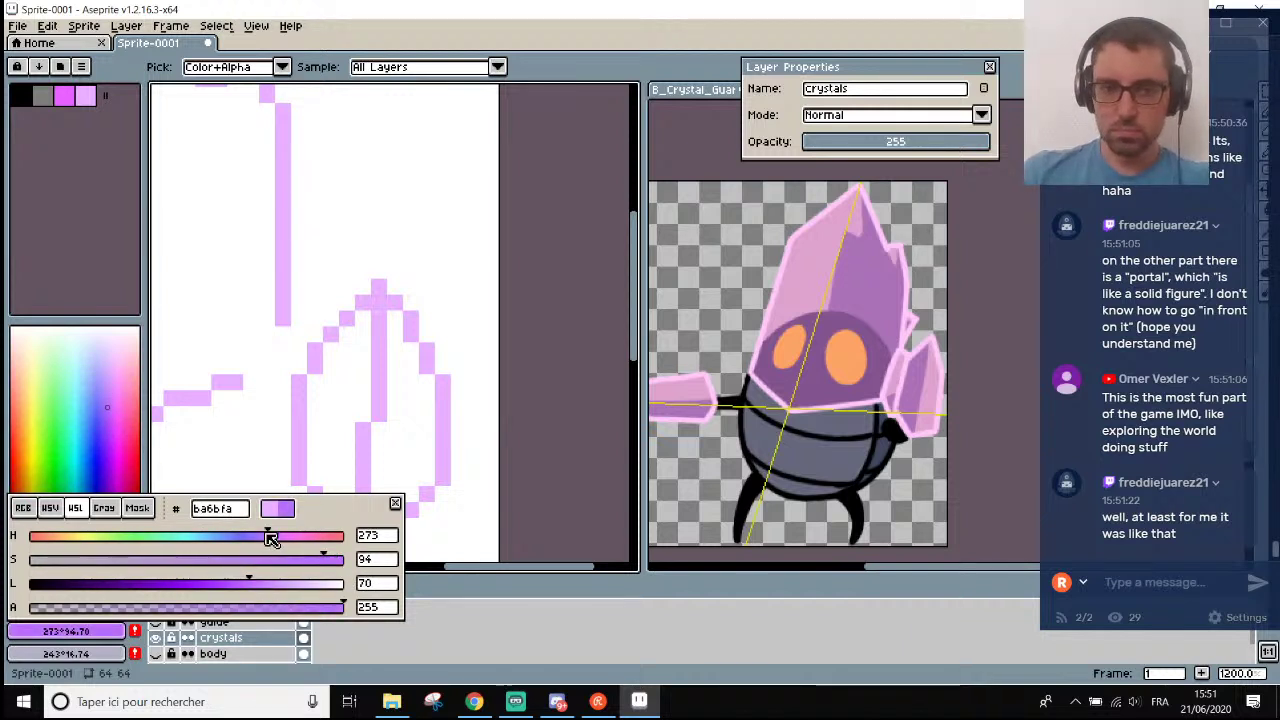
{"action": "left_click_drag", "start_coordinate": [328, 558], "coordinate": [312, 559]}
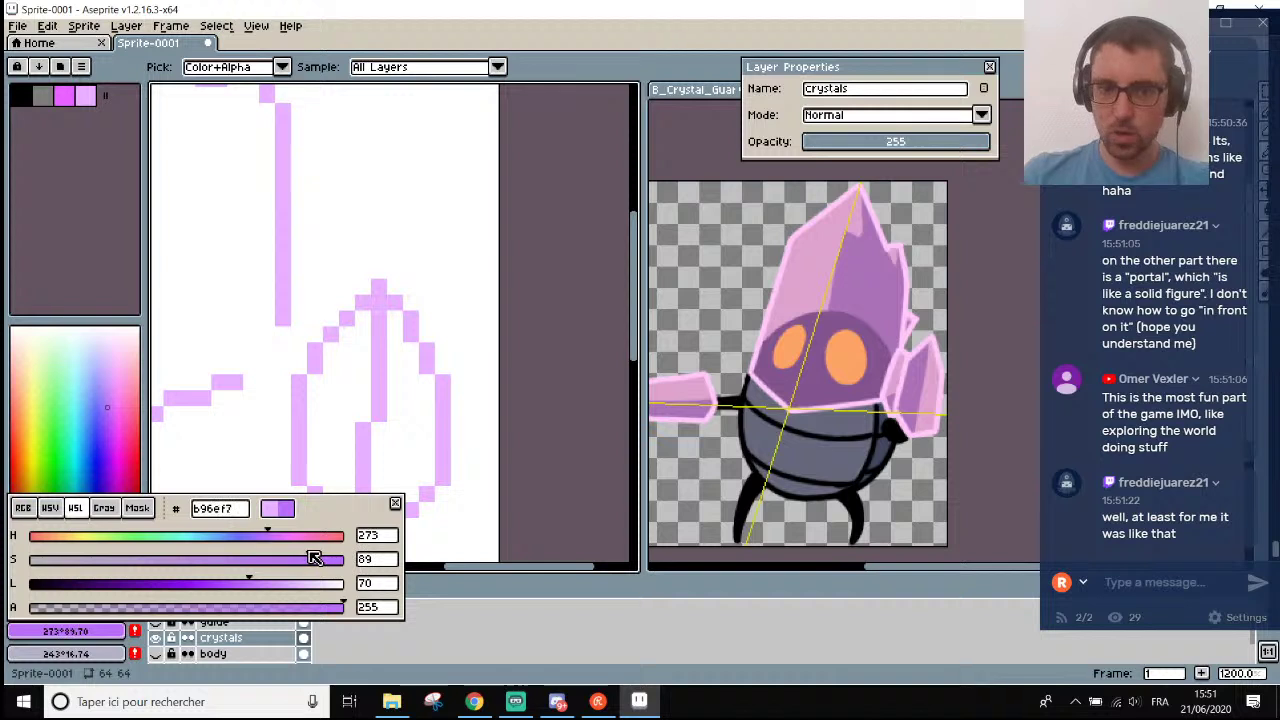
Fill the side crystal's inner facet with the purple, using the Paint Bucket with Continuous filling enabled.
{"action": "key", "text": "g"}
{"action": "scroll", "coordinate": [391, 414], "scroll_direction": "down", "scroll_amount": 2}
{"action": "scroll", "coordinate": [391, 414], "scroll_direction": "up", "scroll_amount": 2}
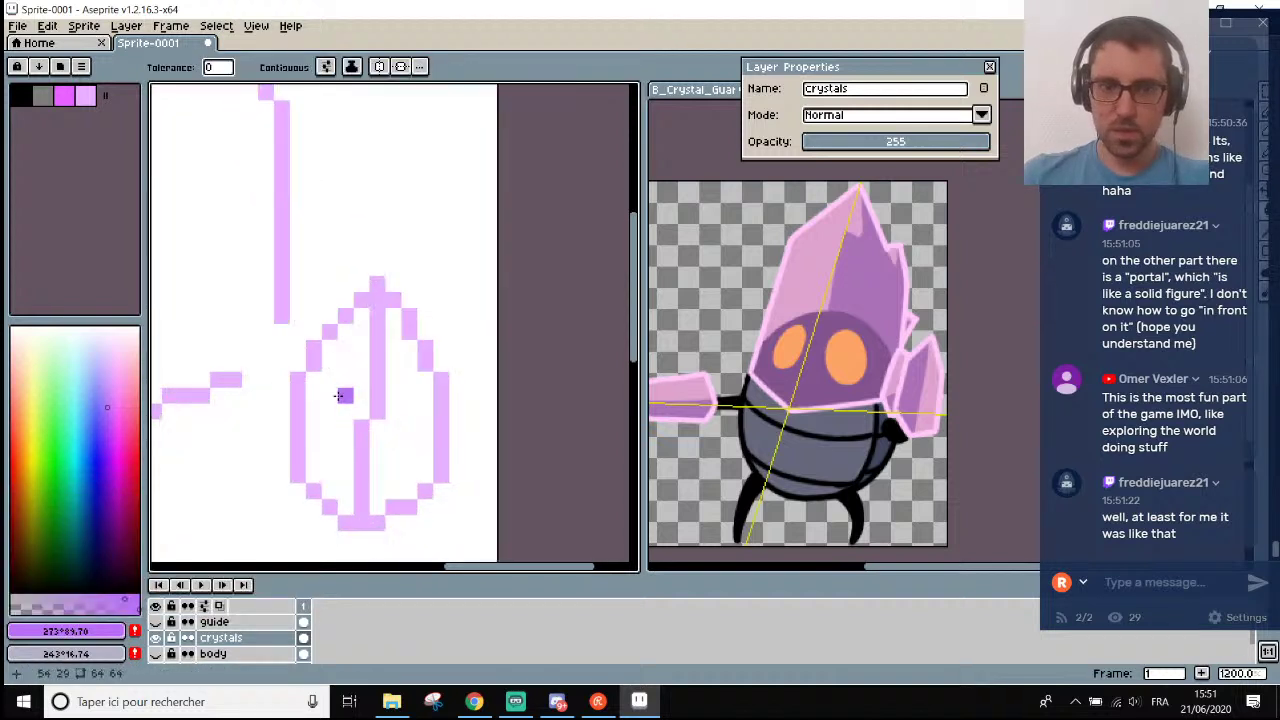
{"action": "left_click", "coordinate": [340, 395]}
{"action": "scroll", "coordinate": [346, 386], "scroll_direction": "down", "scroll_amount": 3}
{"action": "key", "text": "ctrl+z"}
{"action": "left_click", "coordinate": [284, 67]}
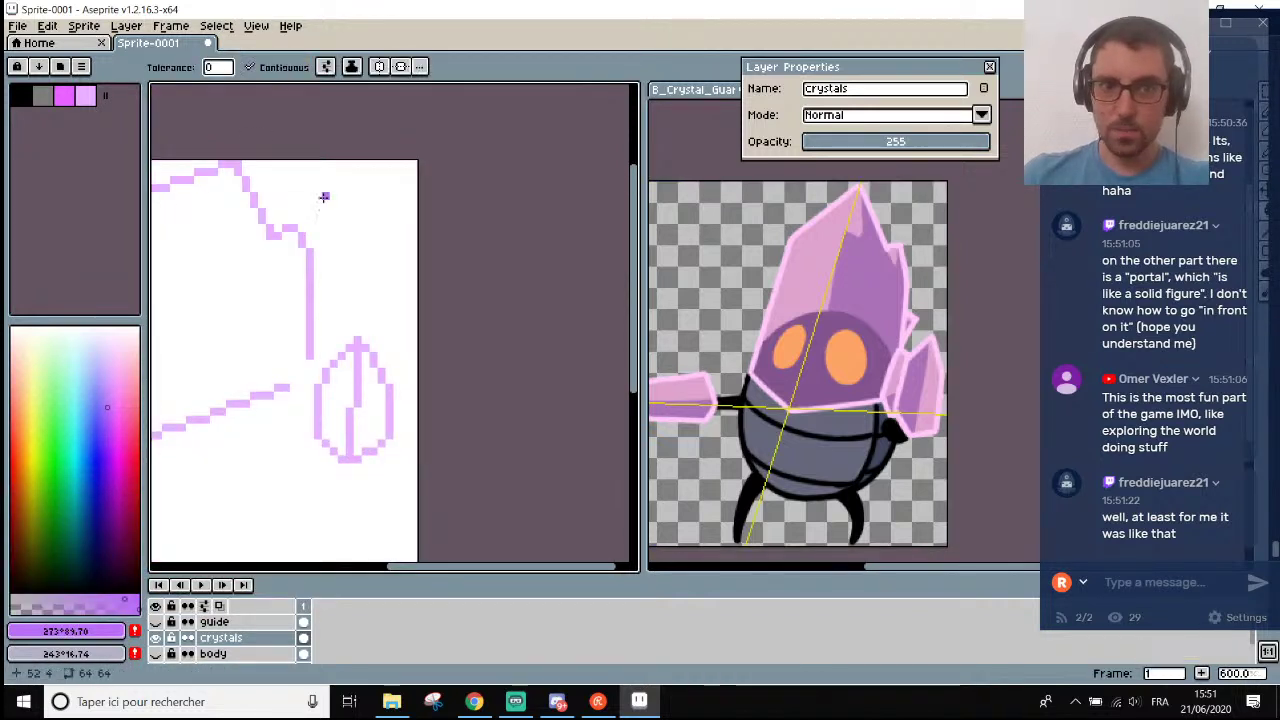
{"action": "scroll", "coordinate": [324, 374], "scroll_direction": "up", "scroll_amount": 1}
{"action": "left_click", "coordinate": [347, 397]}
{"action": "scroll", "coordinate": [348, 397], "scroll_direction": "down", "scroll_amount": 2}
{"action": "scroll", "coordinate": [348, 397], "scroll_direction": "up", "scroll_amount": 1}
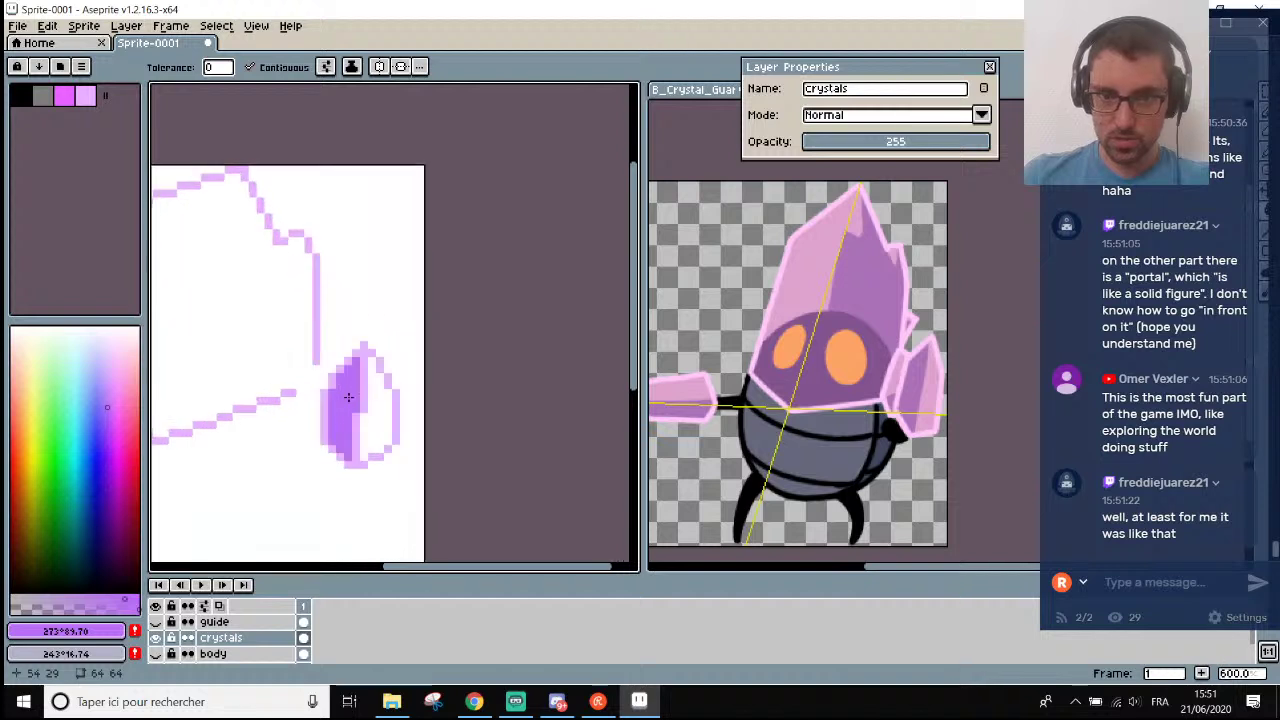
{"action": "scroll", "coordinate": [259, 338], "scroll_direction": "down", "scroll_amount": 1}
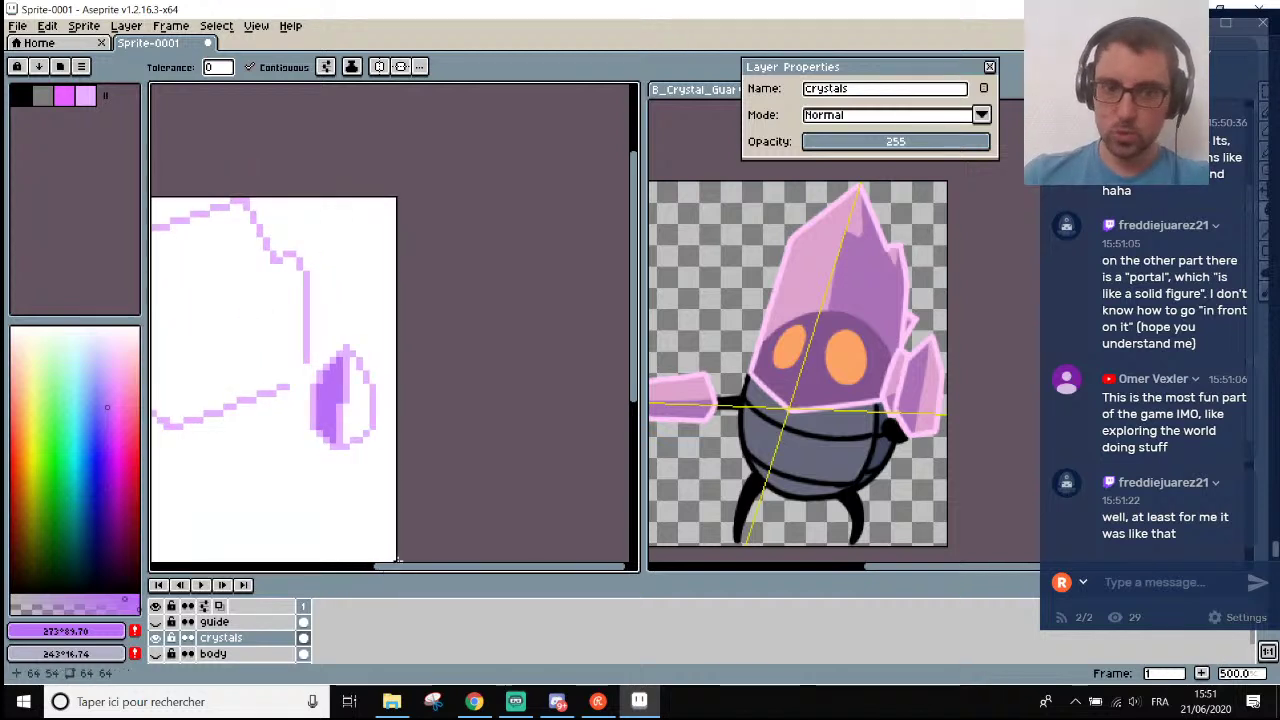
Sample the pale pink #e7b0ff from the head outline's vertical edge as the foreground colour.
{"action": "left_click_drag", "start_coordinate": [400, 576], "coordinate": [334, 574]}
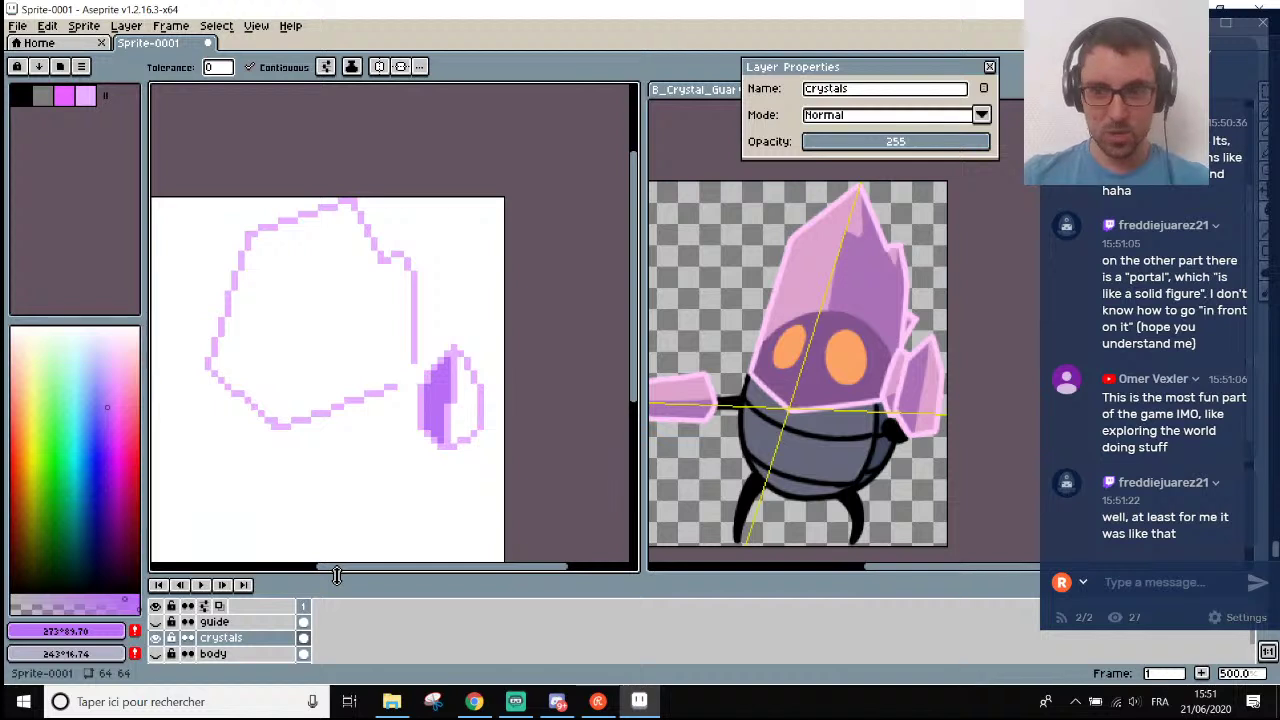
{"action": "key", "text": "i"}
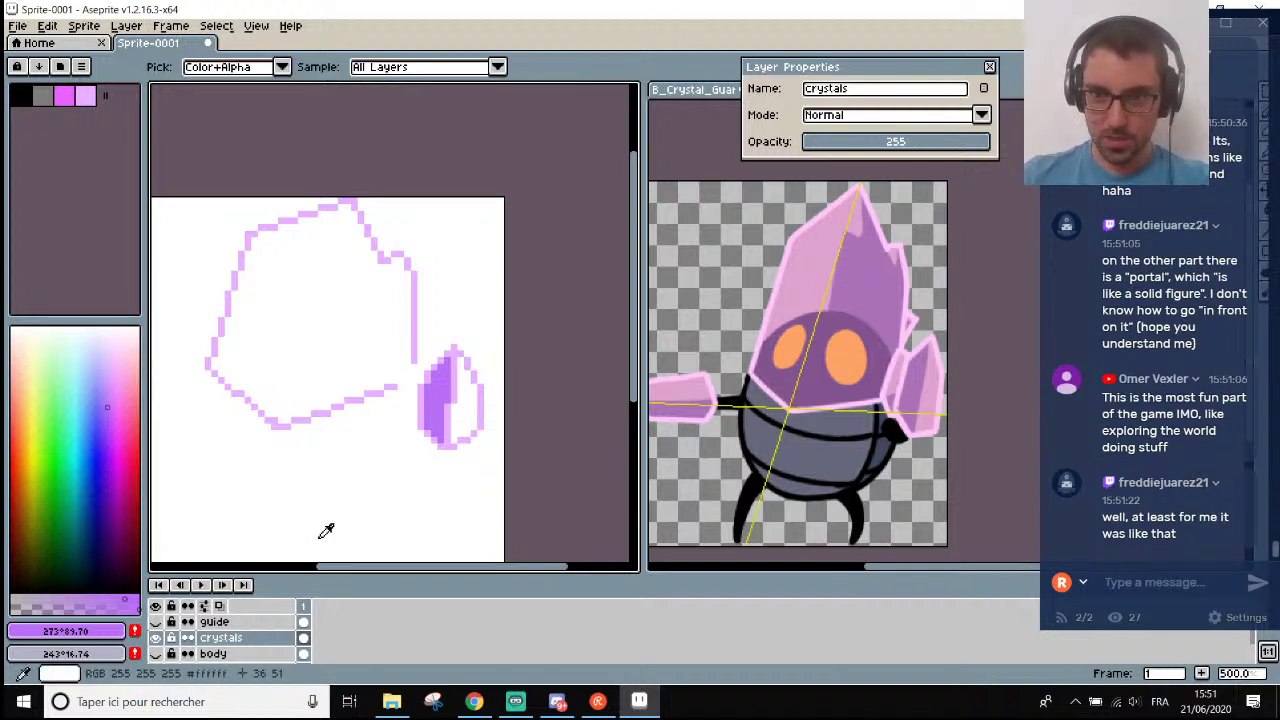
{"action": "scroll", "coordinate": [430, 355], "scroll_direction": "up", "scroll_amount": 4}
{"action": "key", "text": "e"}
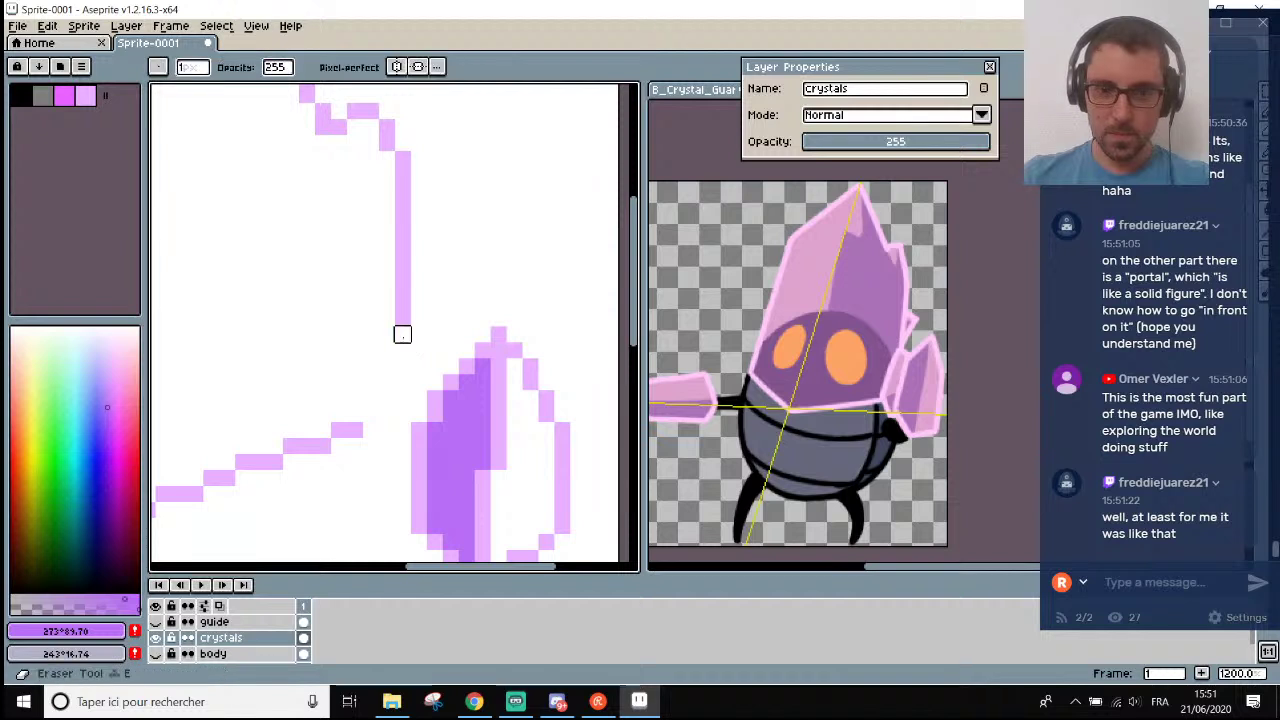
{"action": "key", "text": "i"}
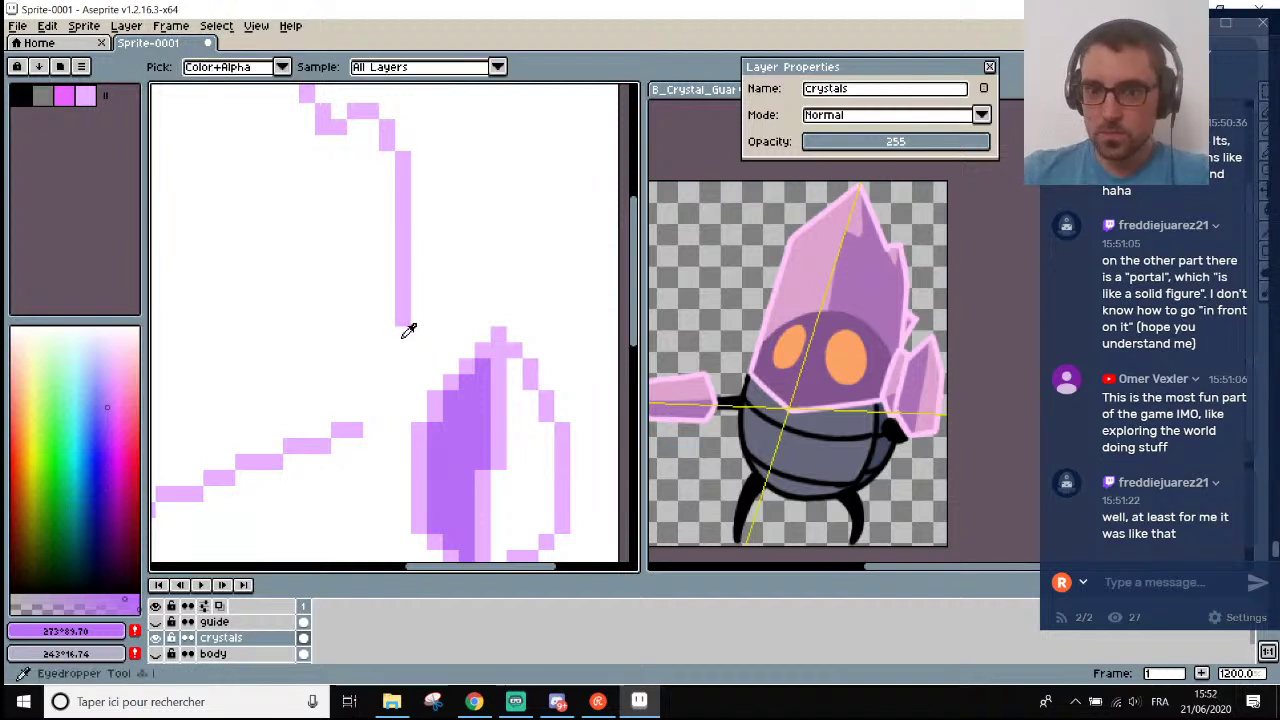
{"action": "left_click", "coordinate": [405, 312]}
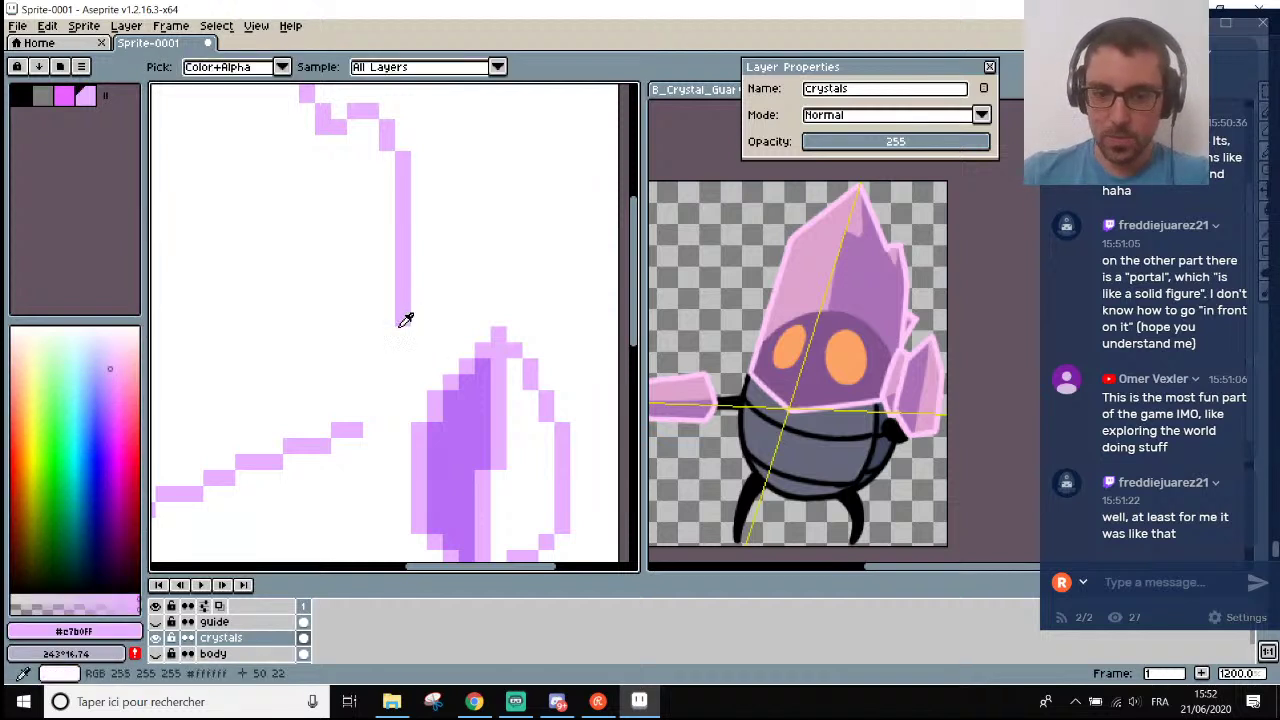
Close the head outline down to the jaw line with the Pencil, then join it to the side crystal with upper and lower diagonals.
{"action": "key", "text": "b"}
{"action": "left_click", "coordinate": [386, 332]}
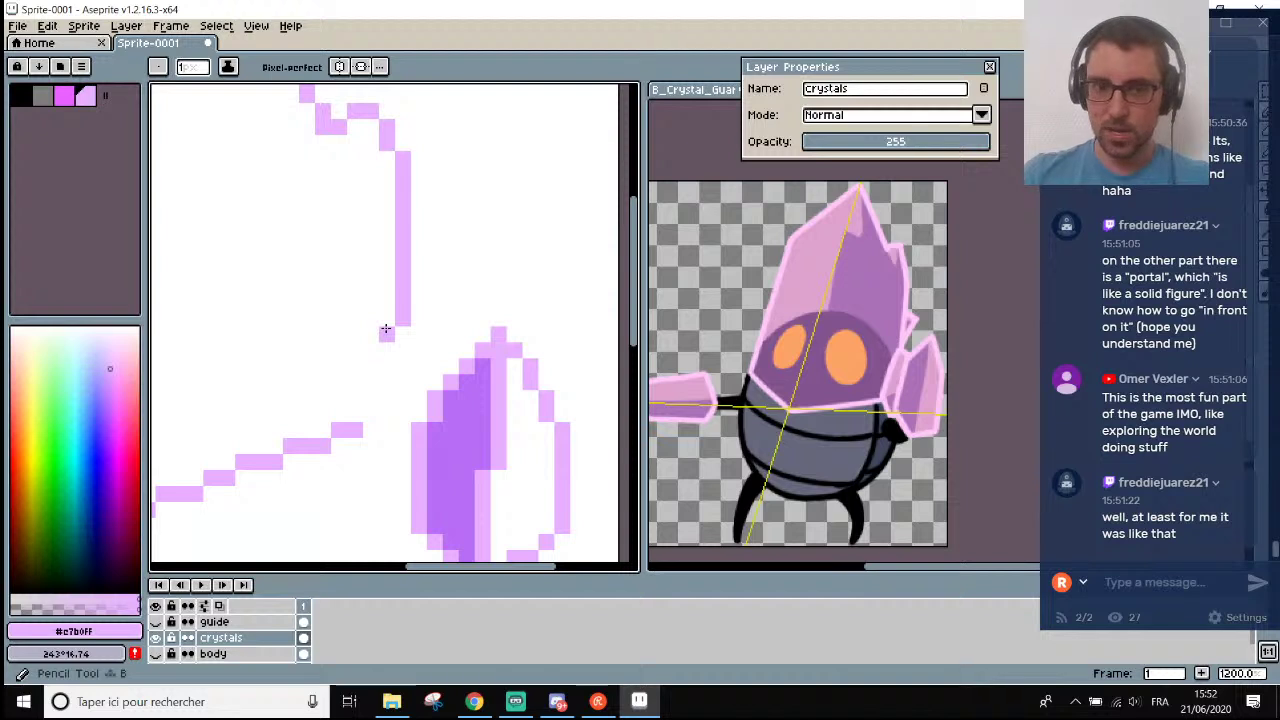
{"action": "left_click_drag", "start_coordinate": [385, 331], "coordinate": [382, 362]}
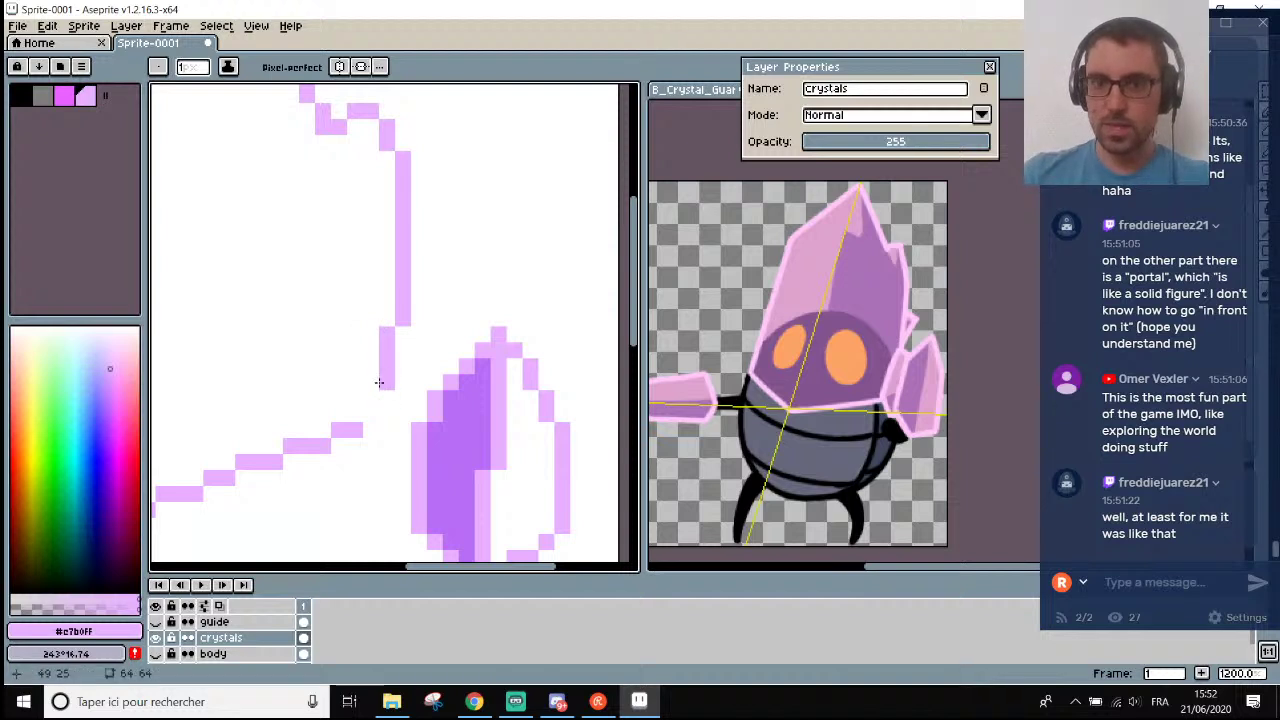
{"action": "key", "text": "ctrl+z"}
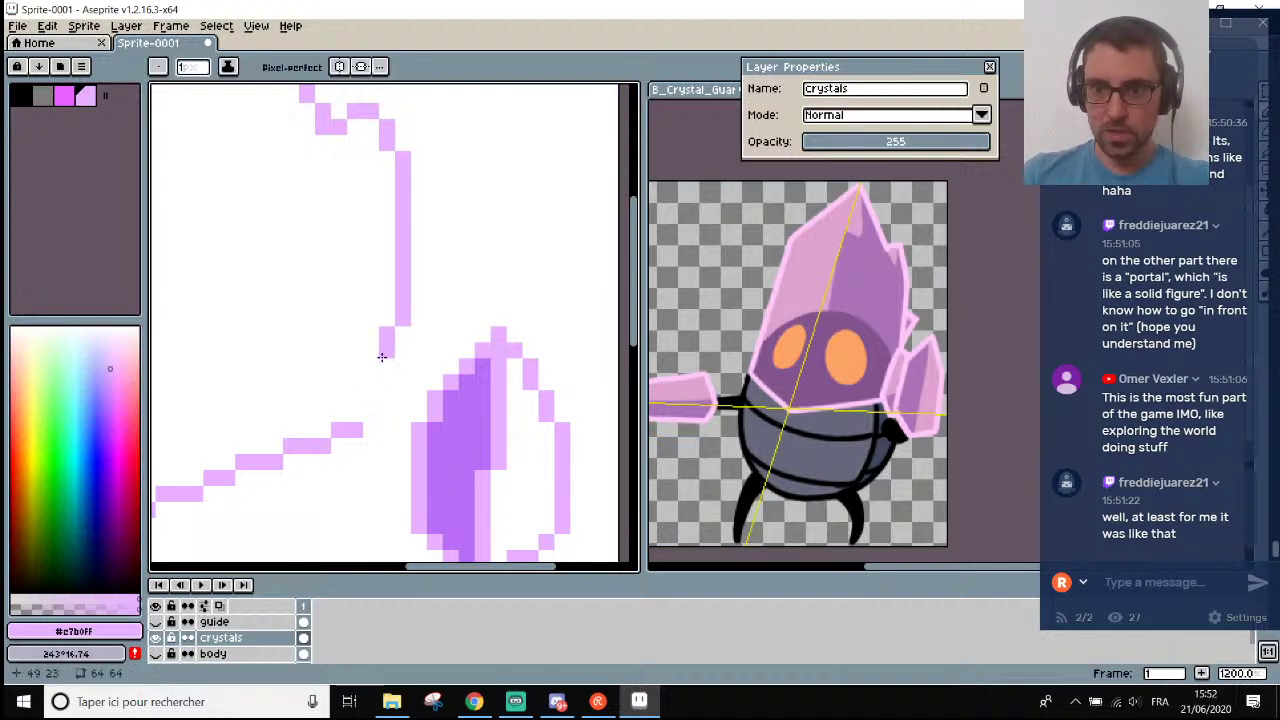
{"action": "left_click", "coordinate": [379, 367]}
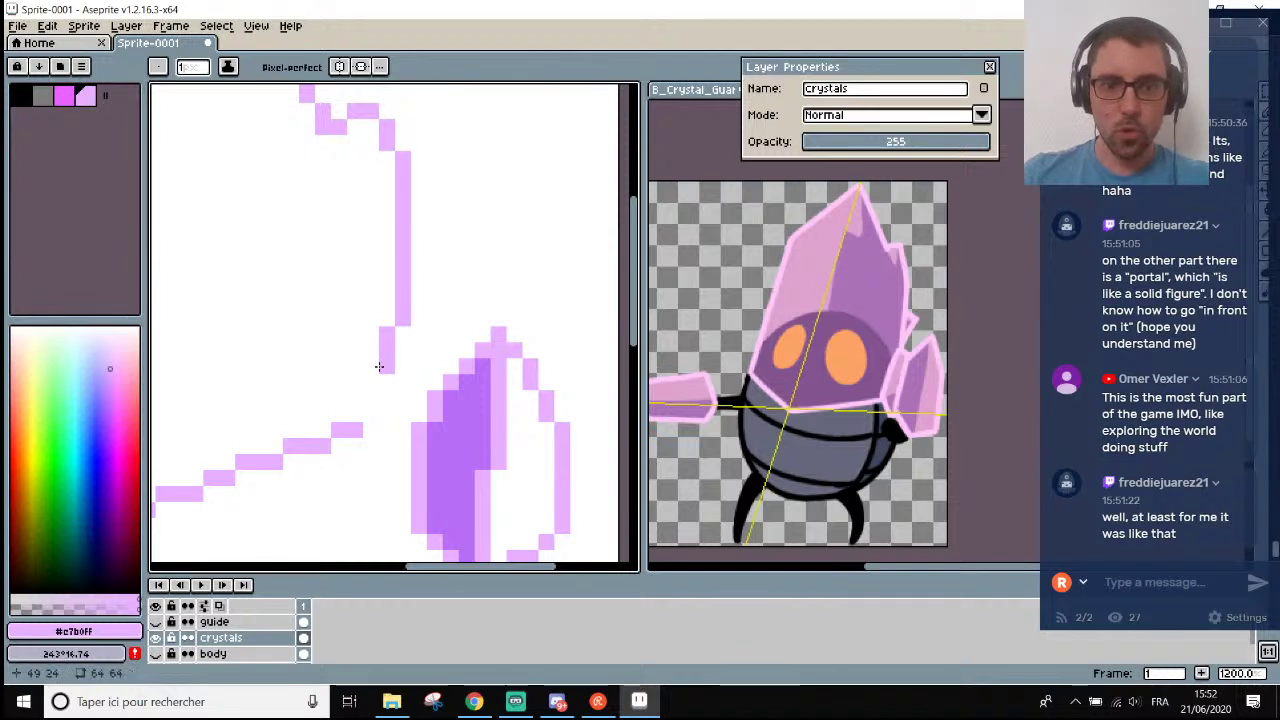
{"action": "key", "text": "ctrl+z"}
{"action": "left_click", "coordinate": [371, 366]}
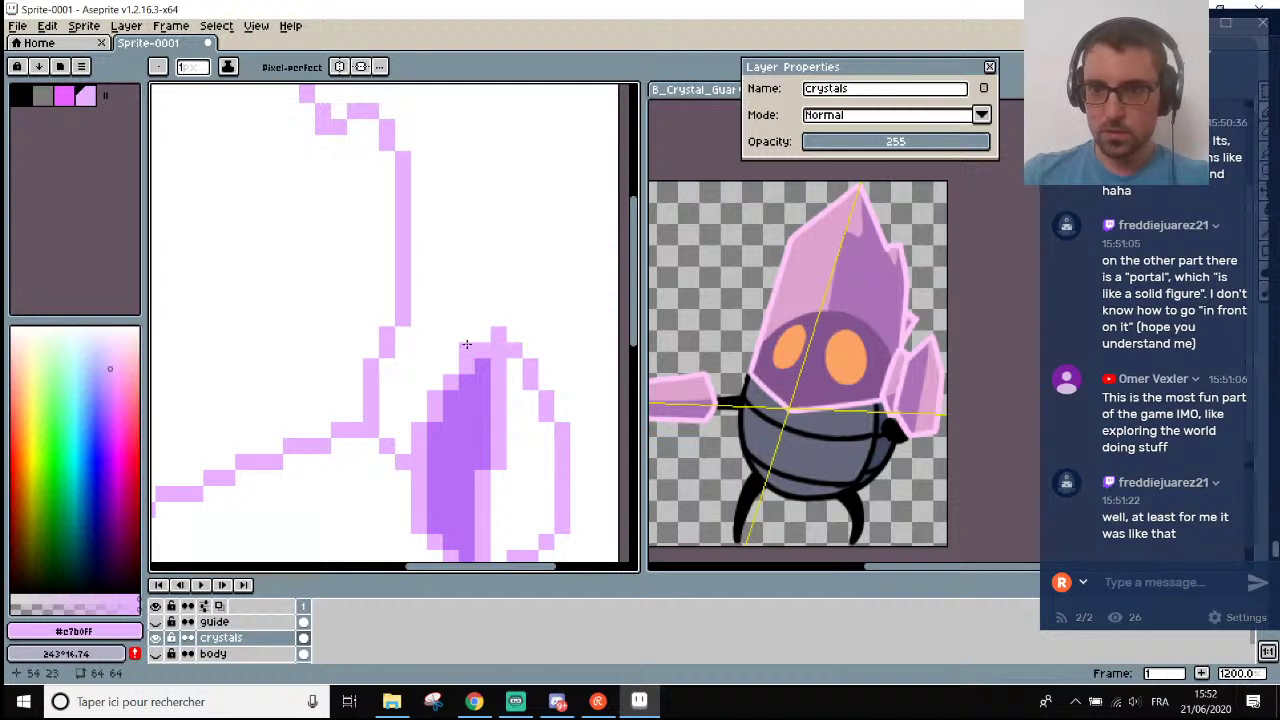
{"action": "left_click_drag", "start_coordinate": [411, 333], "coordinate": [437, 372]}
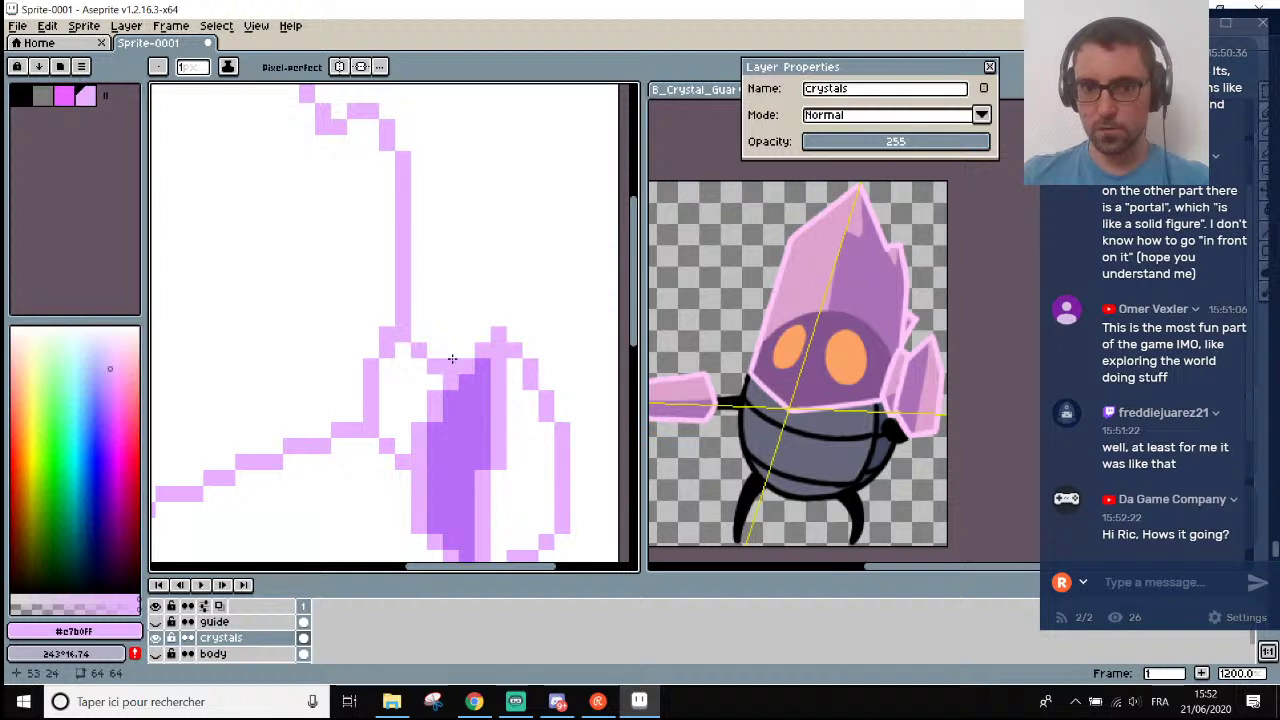
{"action": "scroll", "coordinate": [470, 470], "scroll_direction": "down", "scroll_amount": 3}
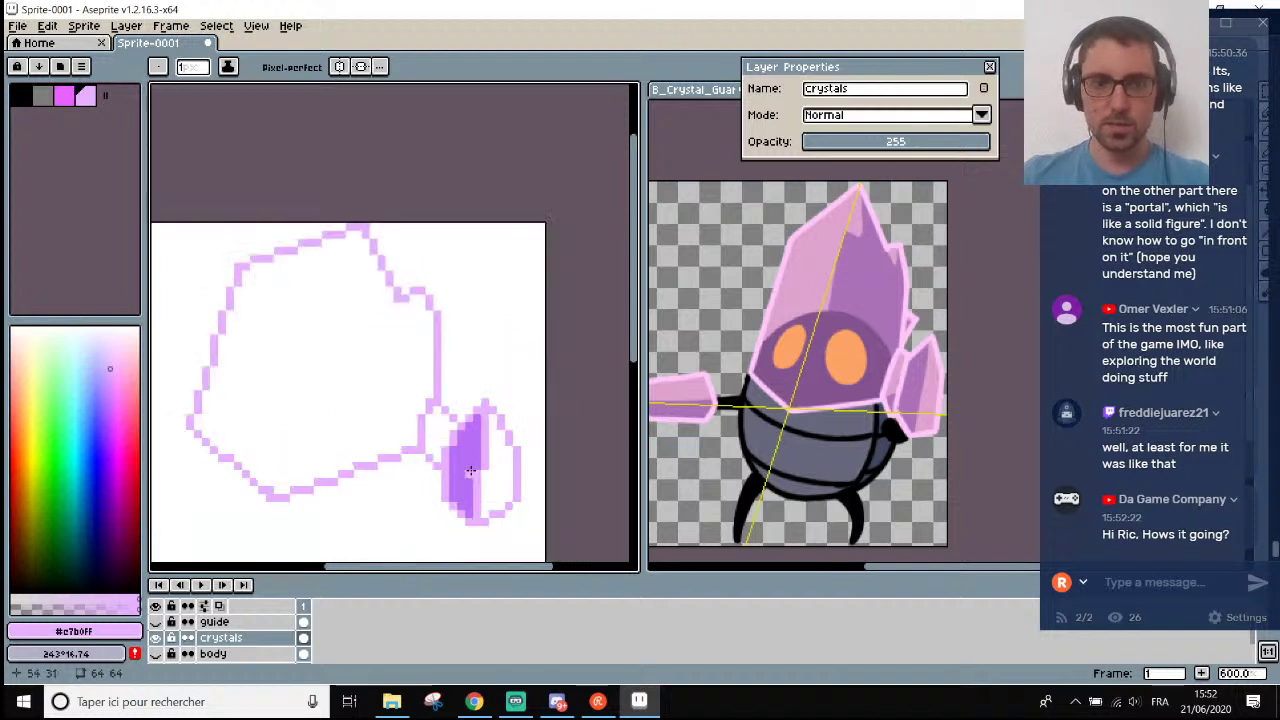
Try a lighter pink foreground colour in HSL with hue 294, saturation 91 and lightness 91, then restore the sampled #e7b0ff.
{"action": "scroll", "coordinate": [470, 470], "scroll_direction": "up", "scroll_amount": 4}
{"action": "key", "text": "i"}
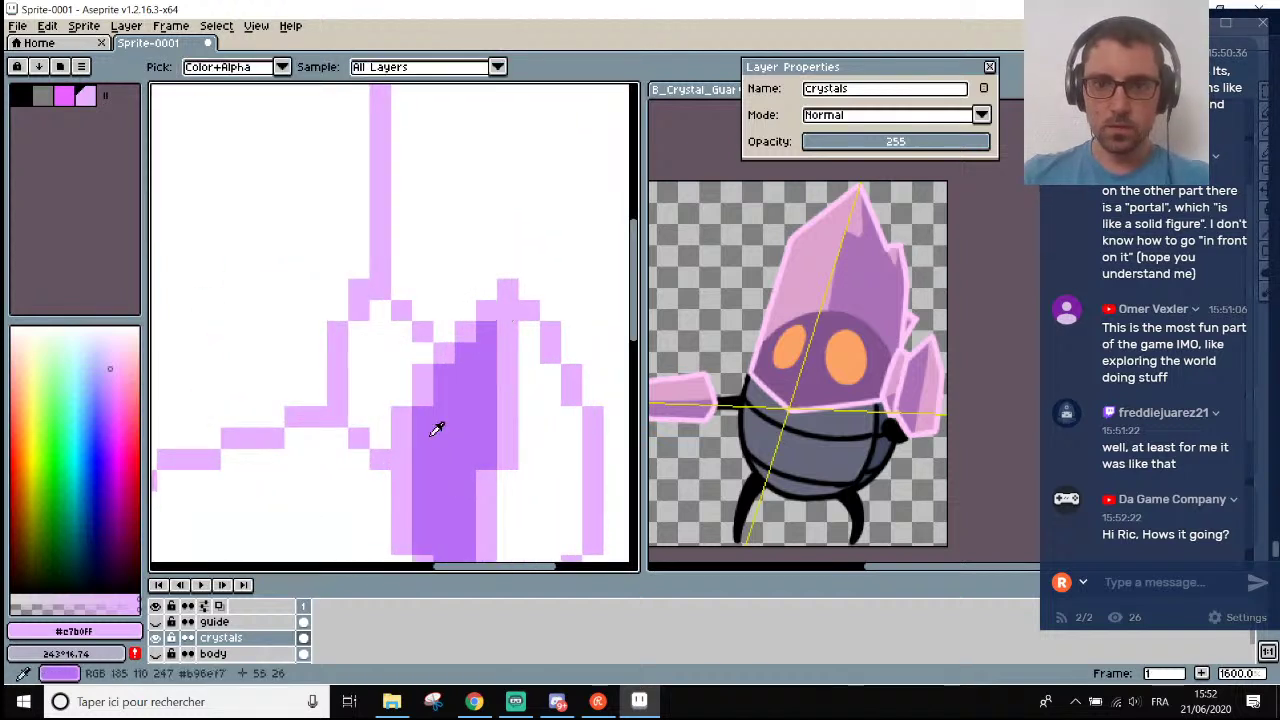
{"action": "left_click", "coordinate": [74, 631]}
{"action": "left_click", "coordinate": [86, 509]}
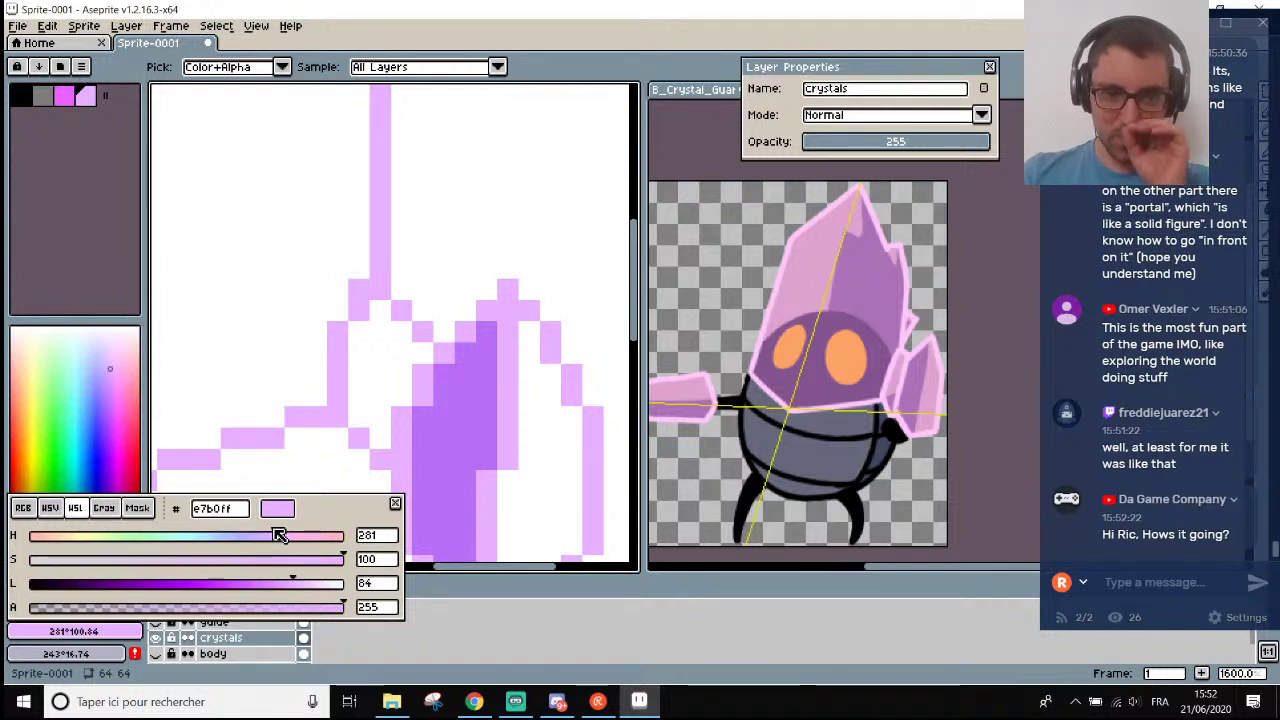
{"action": "left_click_drag", "start_coordinate": [280, 536], "coordinate": [322, 583]}
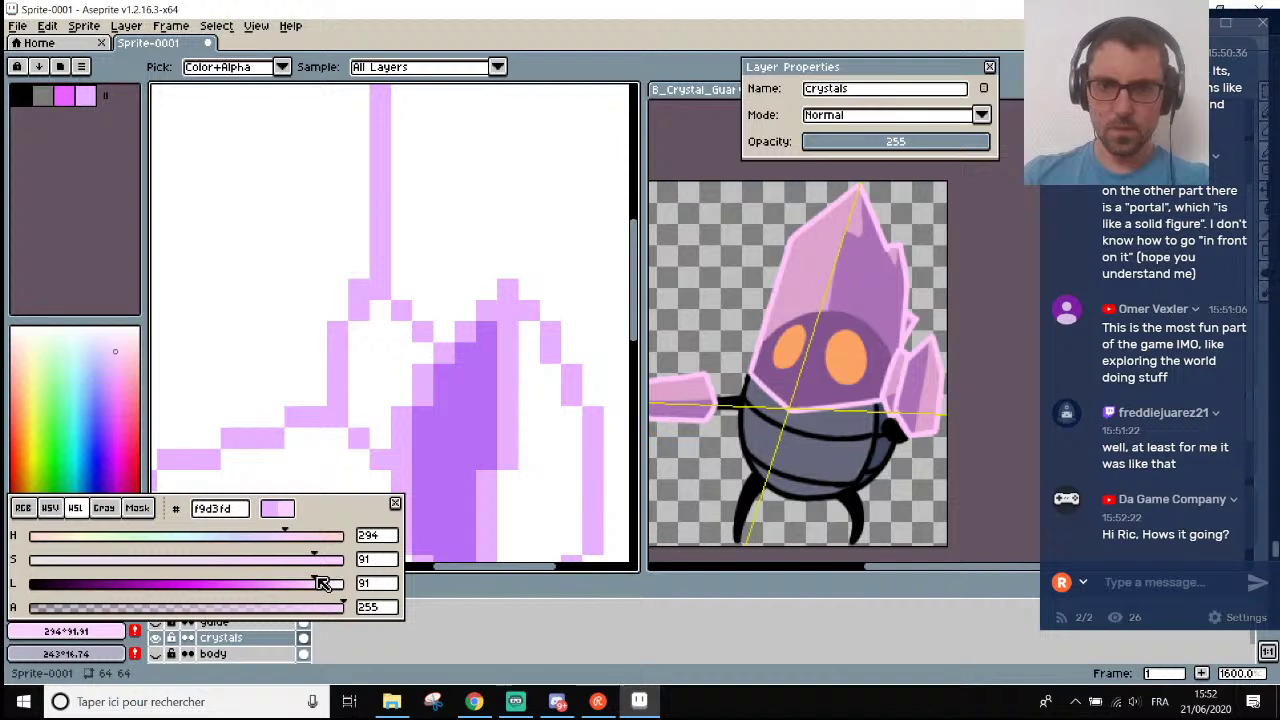
{"action": "scroll", "coordinate": [894, 408], "scroll_direction": "down", "scroll_amount": 3}
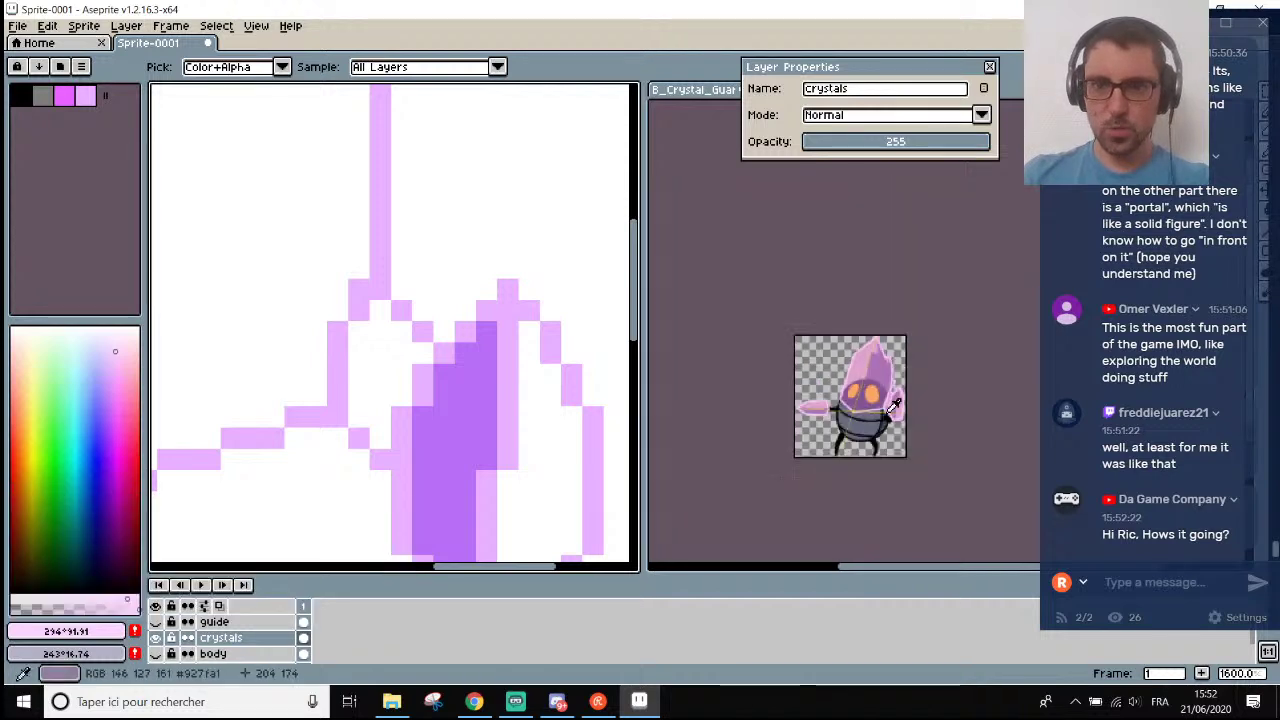
{"action": "scroll", "coordinate": [790, 407], "scroll_direction": "up", "scroll_amount": 3}
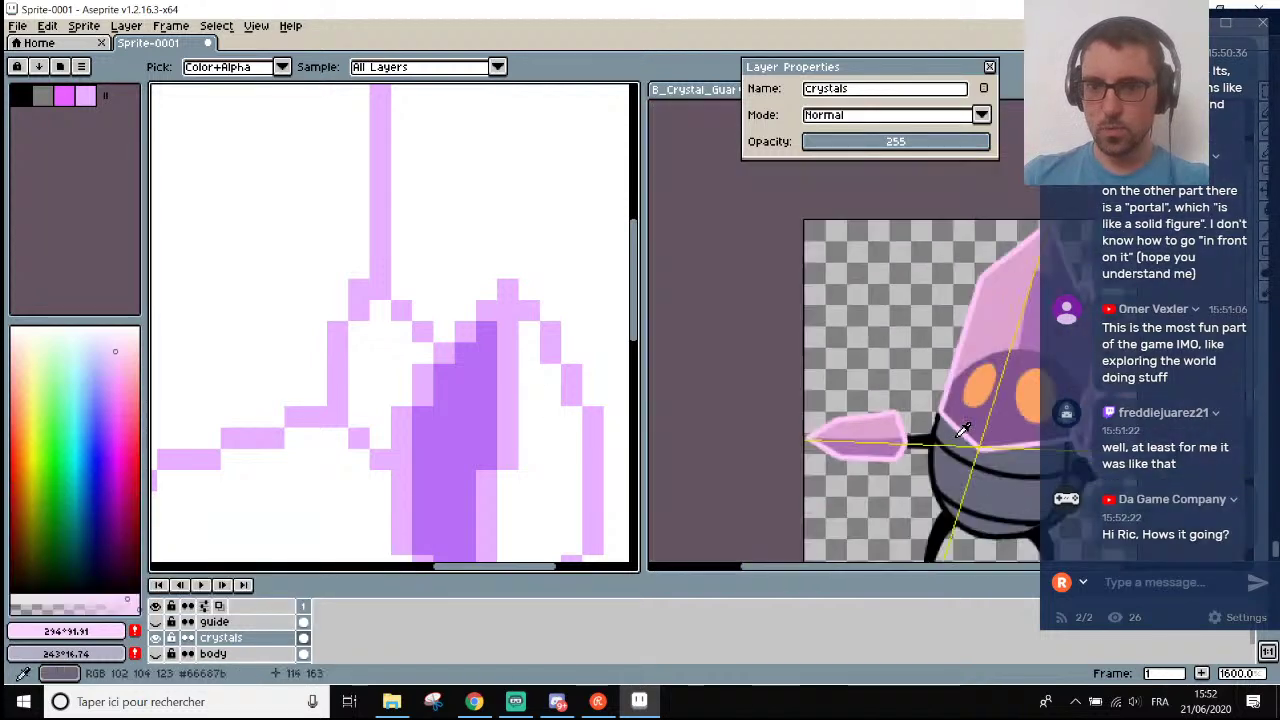
{"action": "scroll", "coordinate": [430, 440], "scroll_direction": "down", "scroll_amount": 3}
{"action": "scroll", "coordinate": [415, 455], "scroll_direction": "up", "scroll_amount": 1}
{"action": "left_click", "coordinate": [444, 416]}
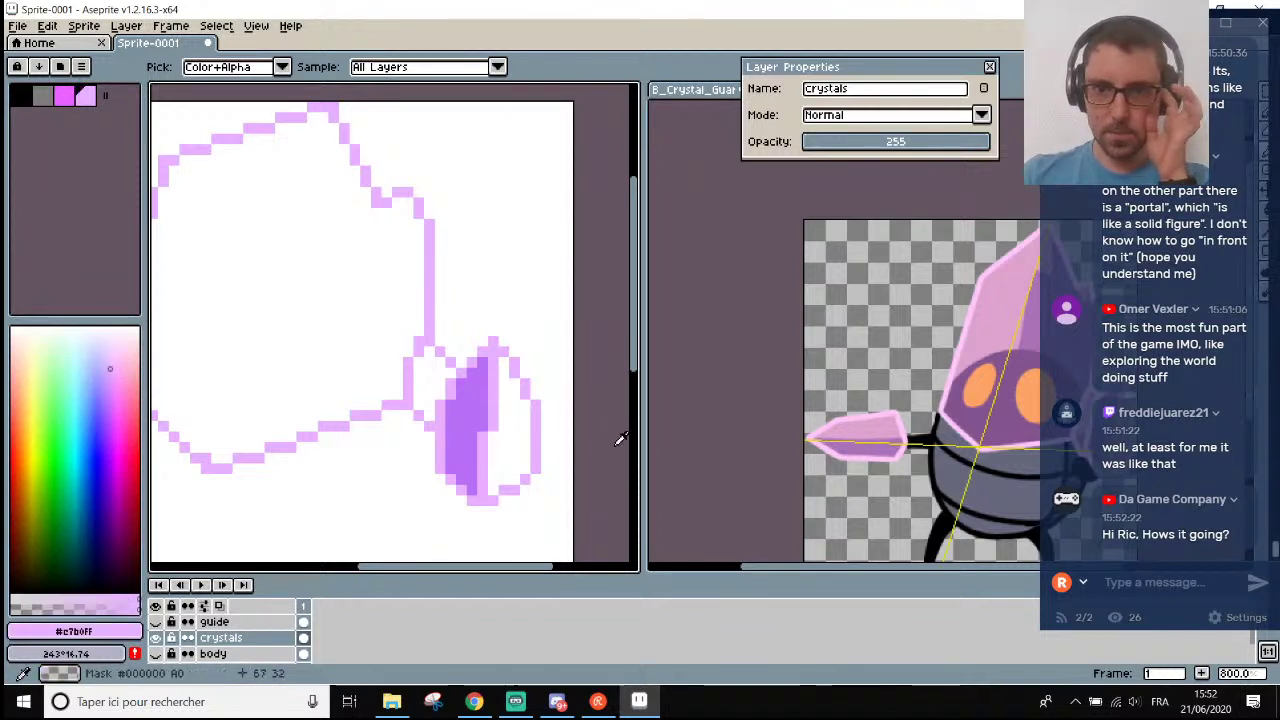
Examine the reference's side crystal closely, comparing its facets and its joint with the head to the sprite.
{"action": "scroll", "coordinate": [760, 437], "scroll_direction": "down", "scroll_amount": 3}
{"action": "scroll", "coordinate": [928, 451], "scroll_direction": "up", "scroll_amount": 1}
{"action": "scroll", "coordinate": [928, 451], "scroll_direction": "up", "scroll_amount": 2}
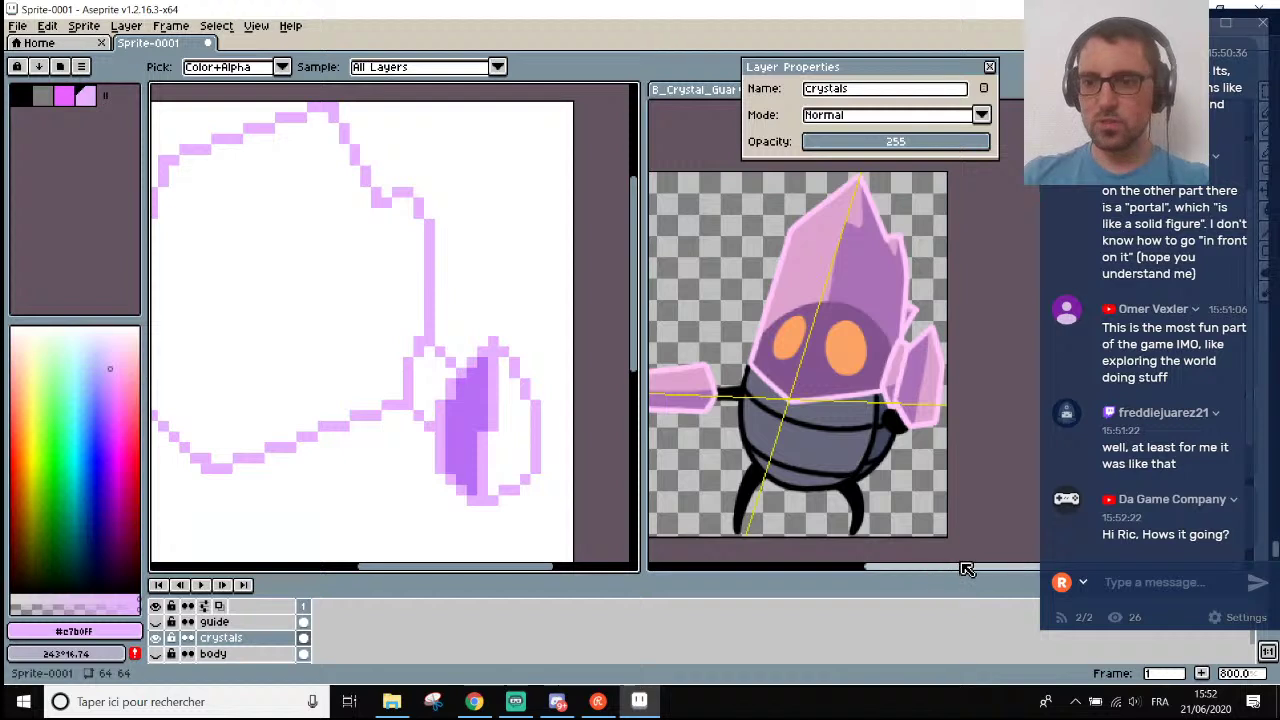
{"action": "scroll", "coordinate": [970, 400], "scroll_direction": "up", "scroll_amount": 3}
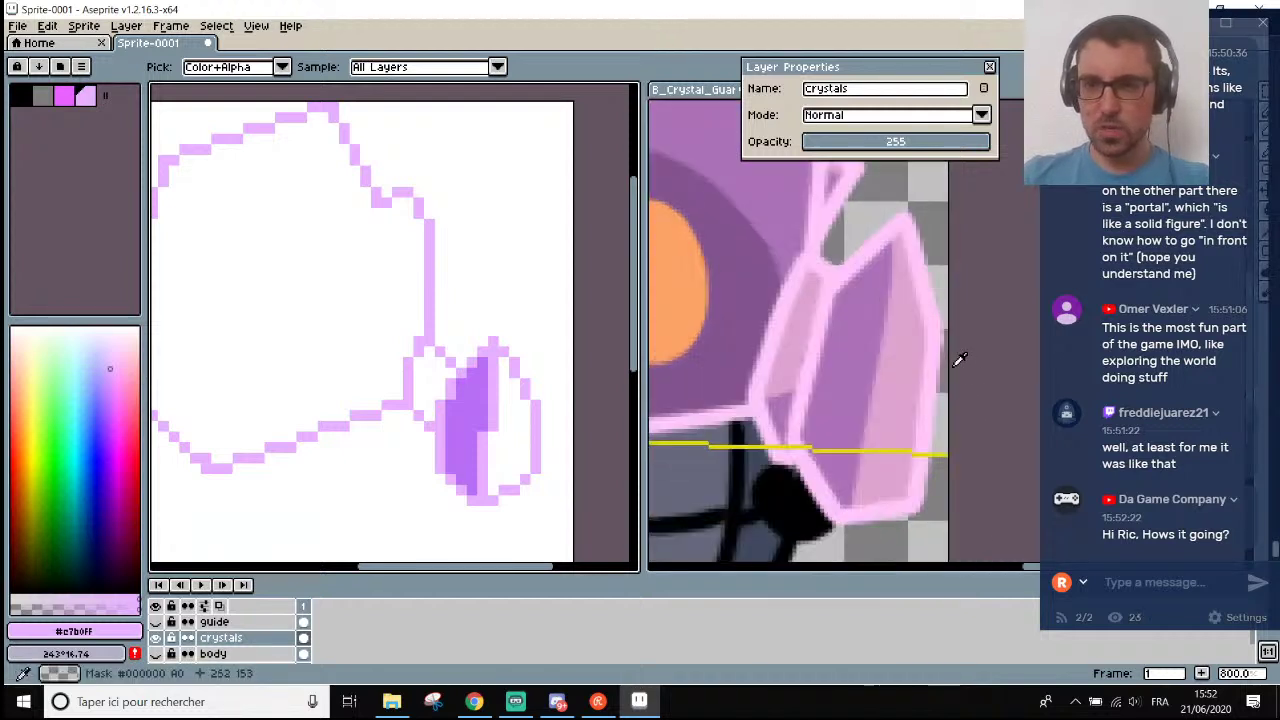
{"action": "scroll", "coordinate": [545, 432], "scroll_direction": "down", "scroll_amount": 1}
{"action": "scroll", "coordinate": [540, 440], "scroll_direction": "down", "scroll_amount": 1}
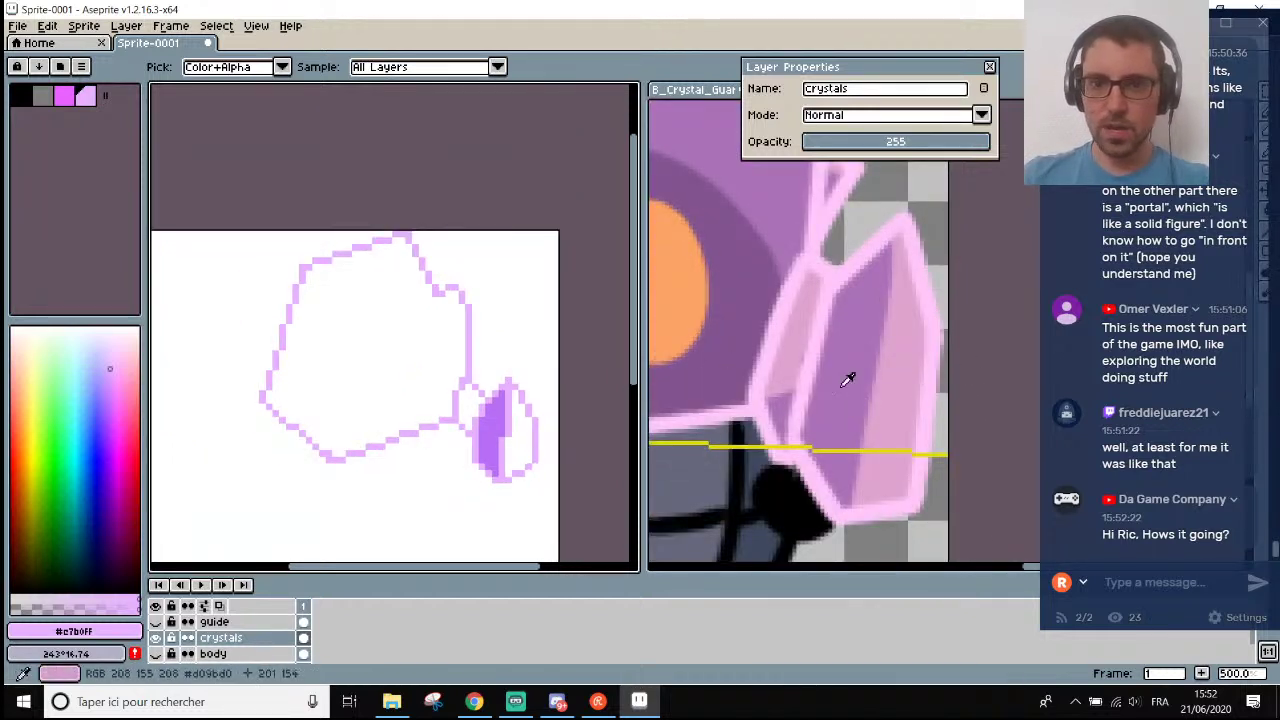
{"action": "scroll", "coordinate": [474, 406], "scroll_direction": "up", "scroll_amount": 3}
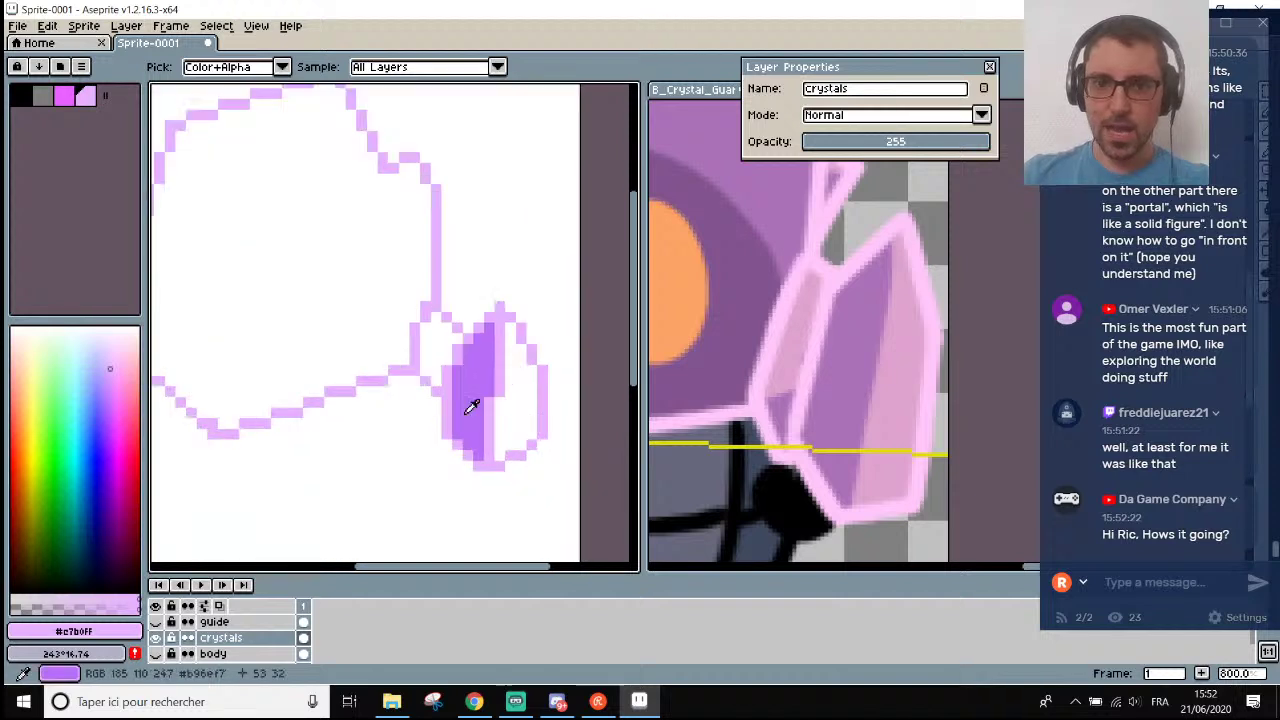
Add one pale pink pixel below the side crystal's lower end to form a pointed tip.
{"action": "scroll", "coordinate": [531, 527], "scroll_direction": "down", "scroll_amount": 2}
{"action": "scroll", "coordinate": [531, 527], "scroll_direction": "up", "scroll_amount": 3}
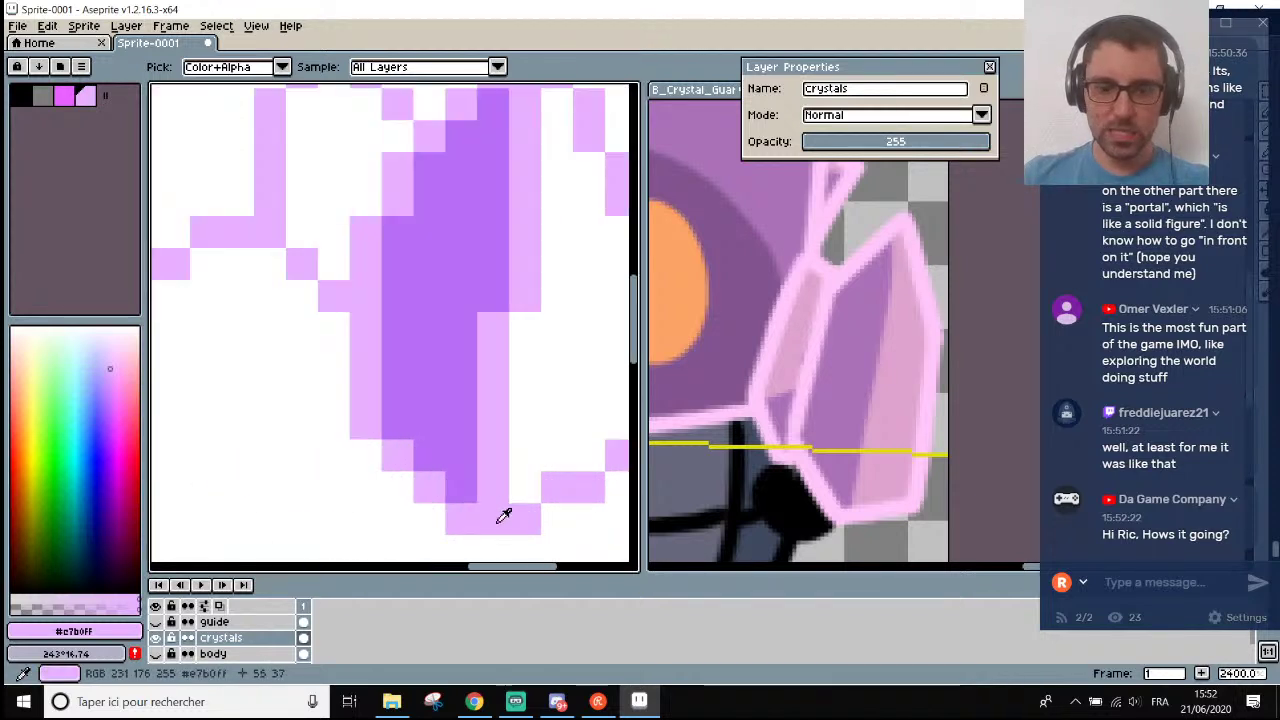
{"action": "scroll", "coordinate": [502, 525], "scroll_direction": "down", "scroll_amount": 6}
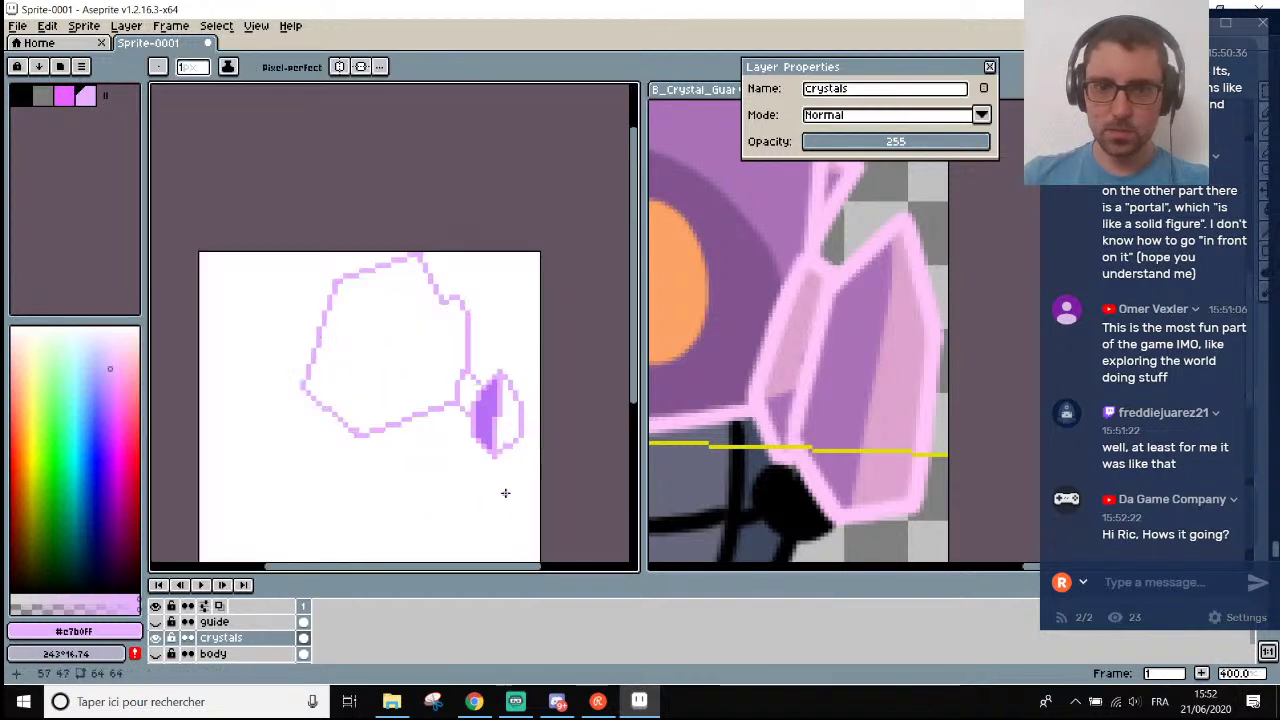
{"action": "scroll", "coordinate": [495, 459], "scroll_direction": "up", "scroll_amount": 3}
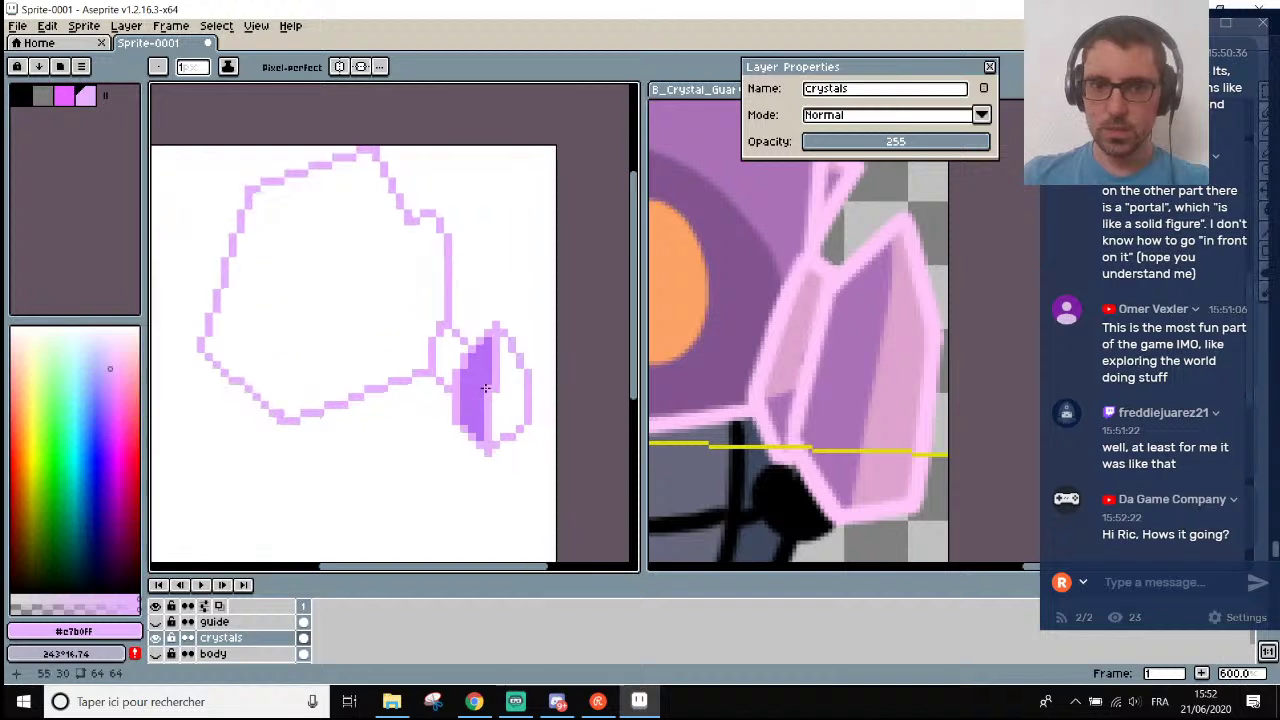
Sample the facet purple #b96ef7 and paint over the side crystal's pink inner dividing line with the Pencil, after checking the reference.
{"action": "key", "text": "i"}
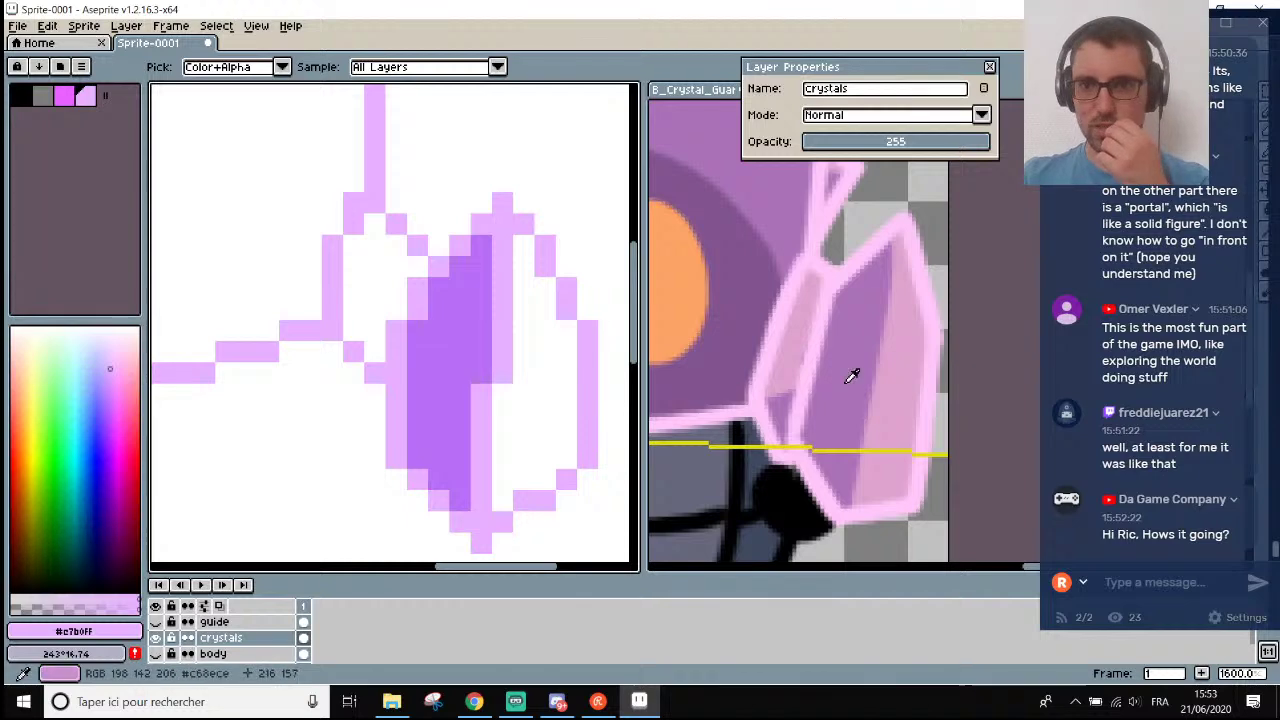
{"action": "scroll", "coordinate": [806, 359], "scroll_direction": "down", "scroll_amount": 2}
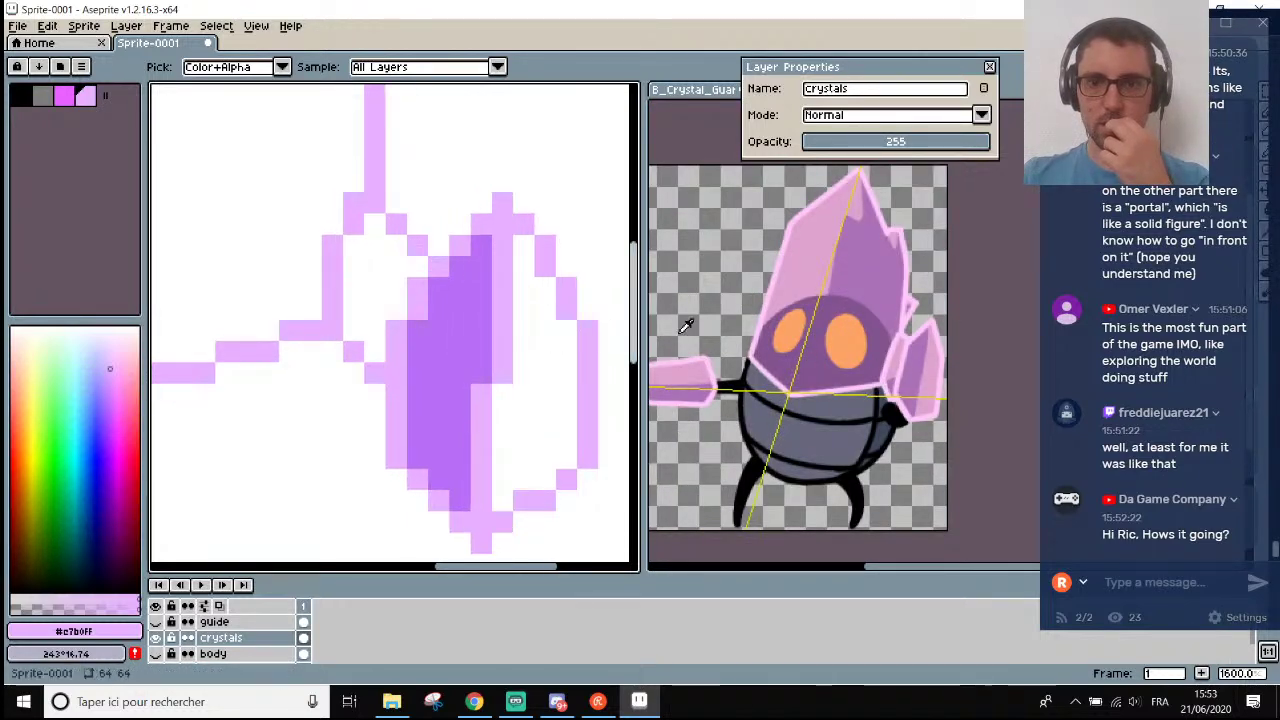
{"action": "scroll", "coordinate": [902, 359], "scroll_direction": "up", "scroll_amount": 3}
{"action": "scroll", "coordinate": [965, 364], "scroll_direction": "down", "scroll_amount": 4}
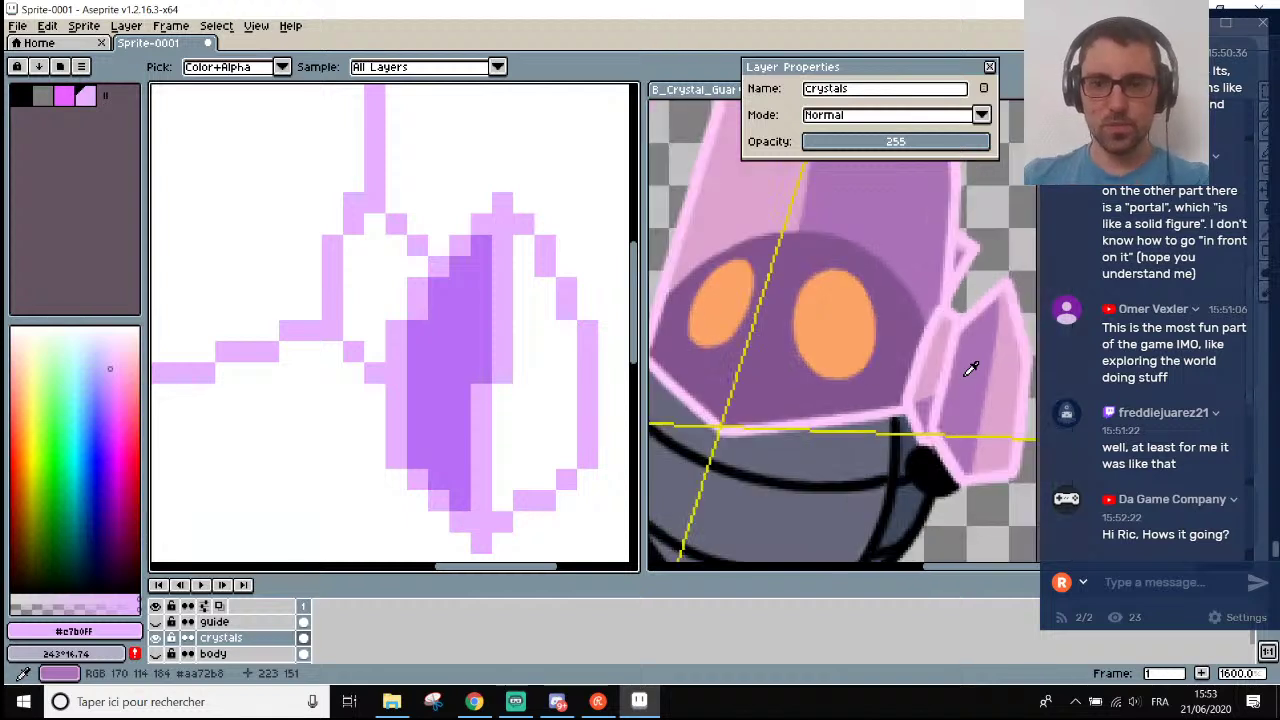
{"action": "left_click", "coordinate": [112, 638]}
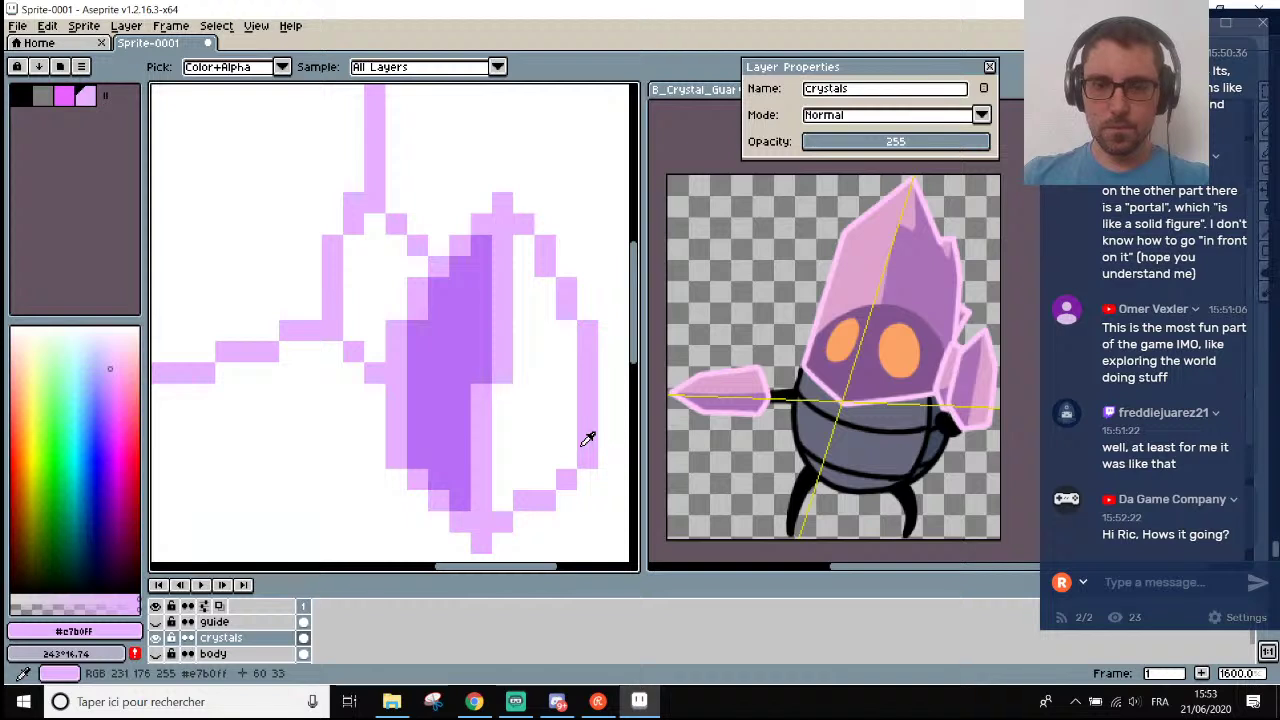
{"action": "left_click", "coordinate": [465, 495], "text": "alt"}
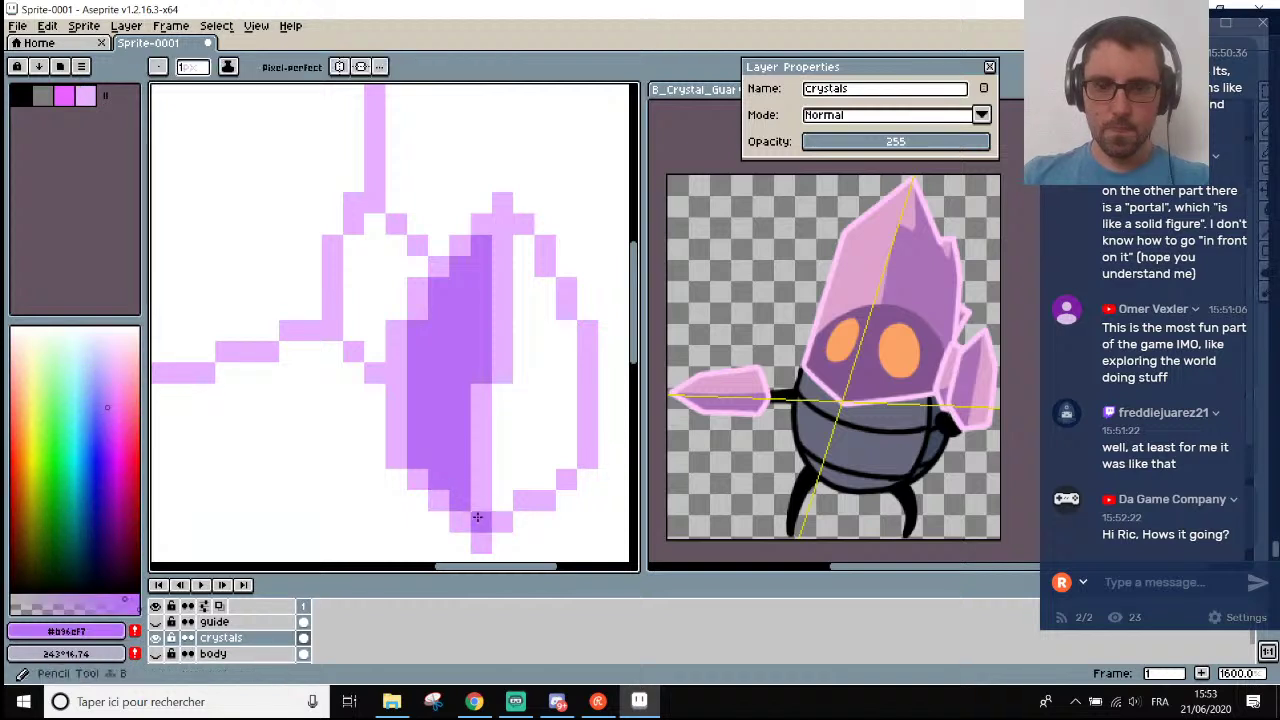
{"action": "left_click", "coordinate": [482, 505]}
{"action": "mouse_move", "coordinate": [482, 505]}
{"action": "left_mouse_down"}
{"action": "mouse_move", "coordinate": [482, 380]}
{"action": "mouse_move", "coordinate": [497, 362]}
{"action": "mouse_move", "coordinate": [504, 377]}
{"action": "mouse_move", "coordinate": [515, 239]}
{"action": "mouse_move", "coordinate": [504, 262]}
{"action": "mouse_move", "coordinate": [503, 233]}
{"action": "mouse_move", "coordinate": [503, 398]}
{"action": "left_mouse_up"}
{"action": "key", "text": "ctrl+z"}
Rework the side crystal's lower-right outline with the Eraser and Pencil, using the sampled pale pink #e7b0ff to widen its lower curve.
{"action": "scroll", "coordinate": [600, 490], "scroll_direction": "down", "scroll_amount": 5}
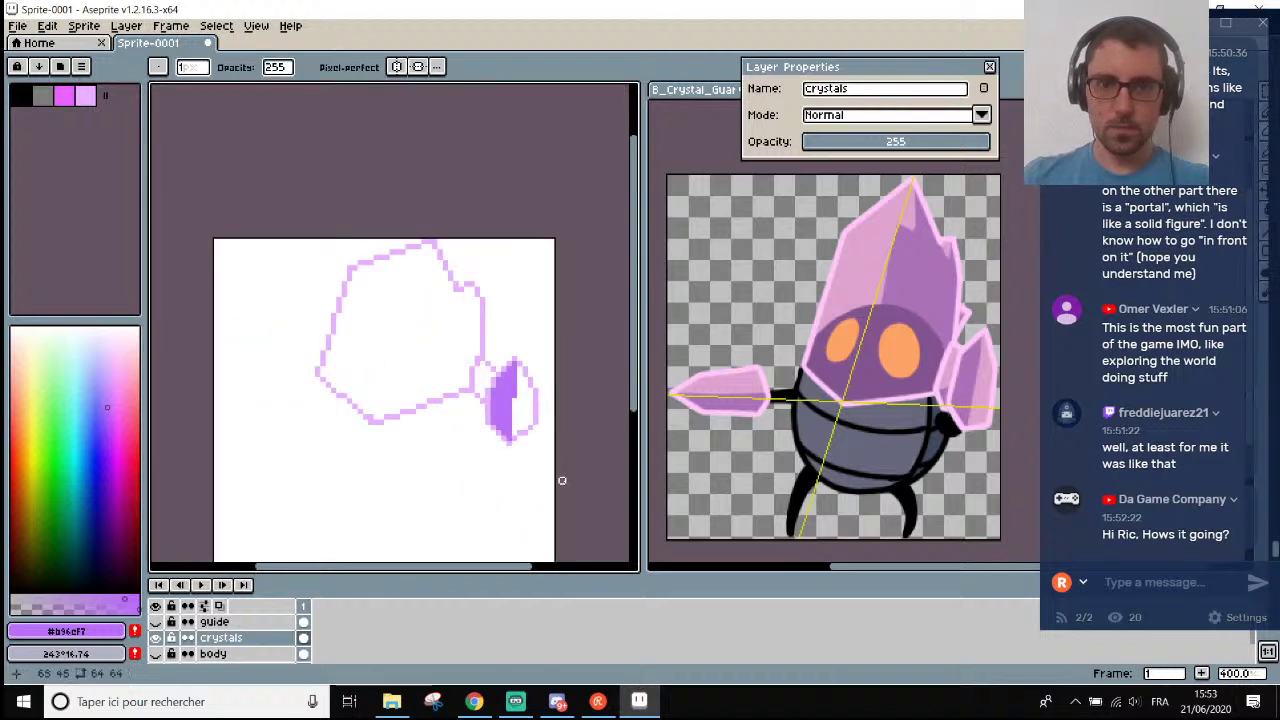
{"action": "scroll", "coordinate": [563, 481], "scroll_direction": "down", "scroll_amount": 1}
{"action": "scroll", "coordinate": [564, 481], "scroll_direction": "up", "scroll_amount": 2}
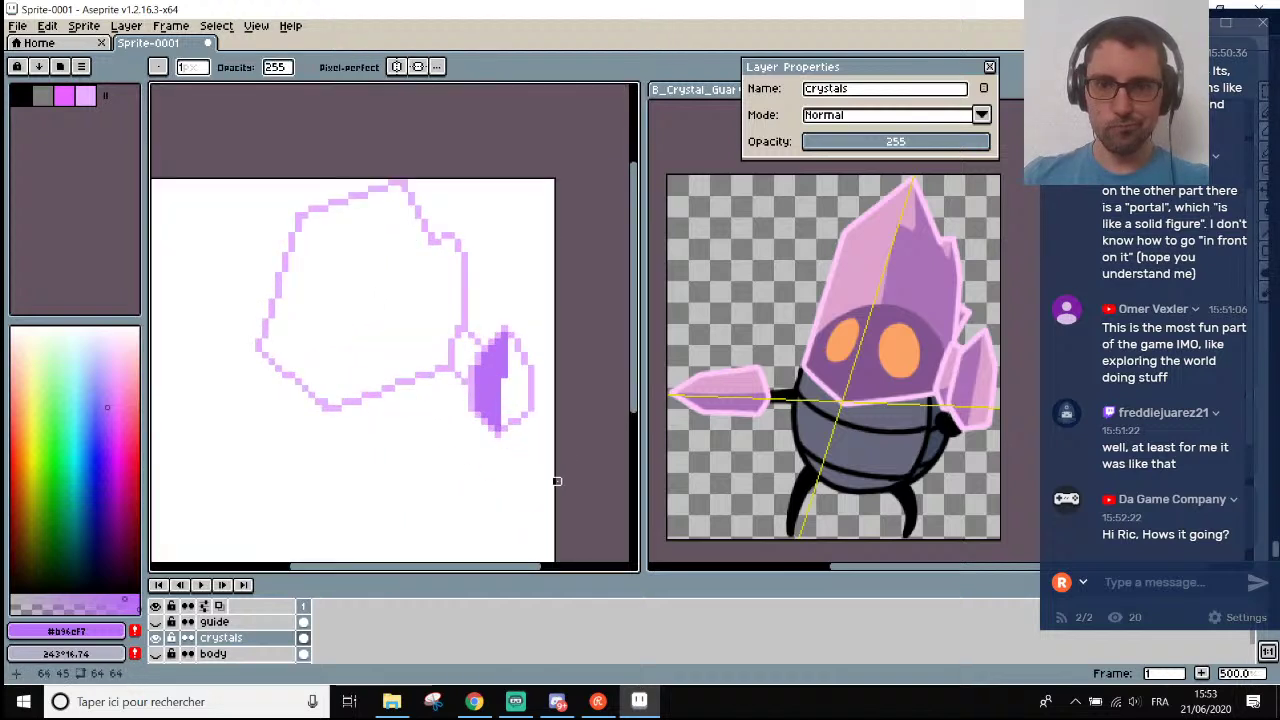
{"action": "scroll", "coordinate": [518, 436], "scroll_direction": "up", "scroll_amount": 5}
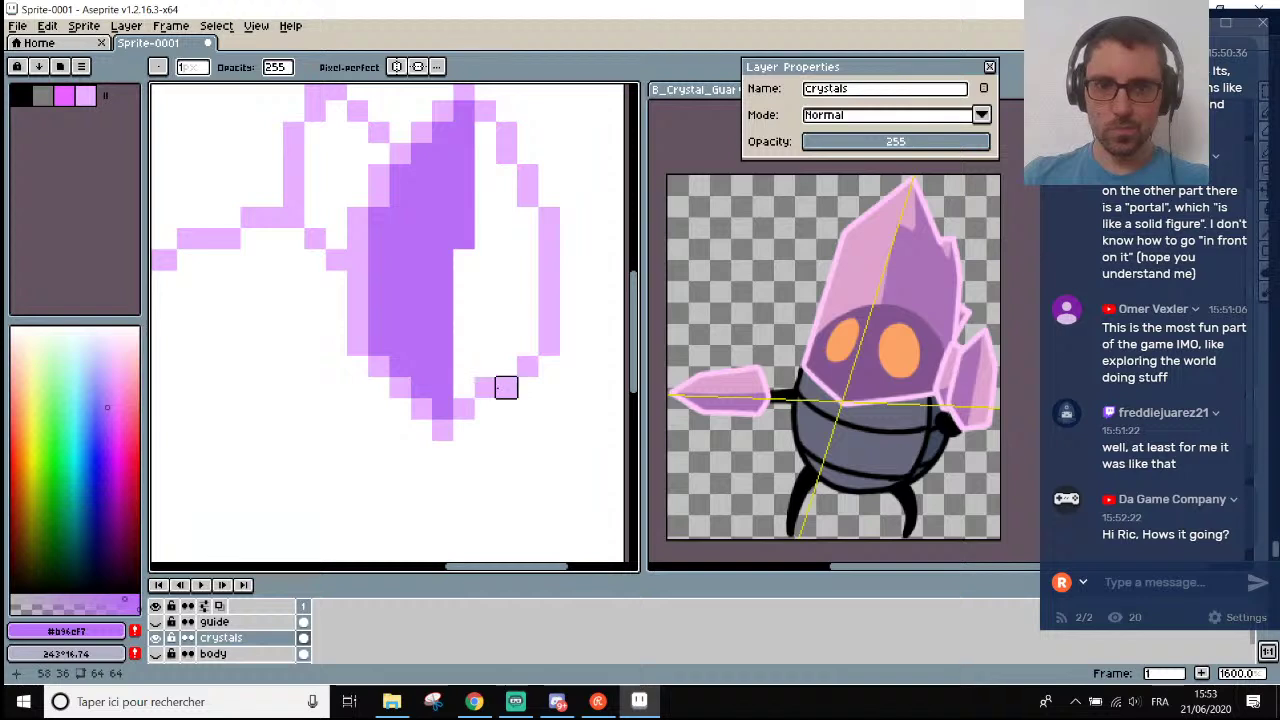
{"action": "left_click_drag", "start_coordinate": [506, 388], "coordinate": [527, 387]}
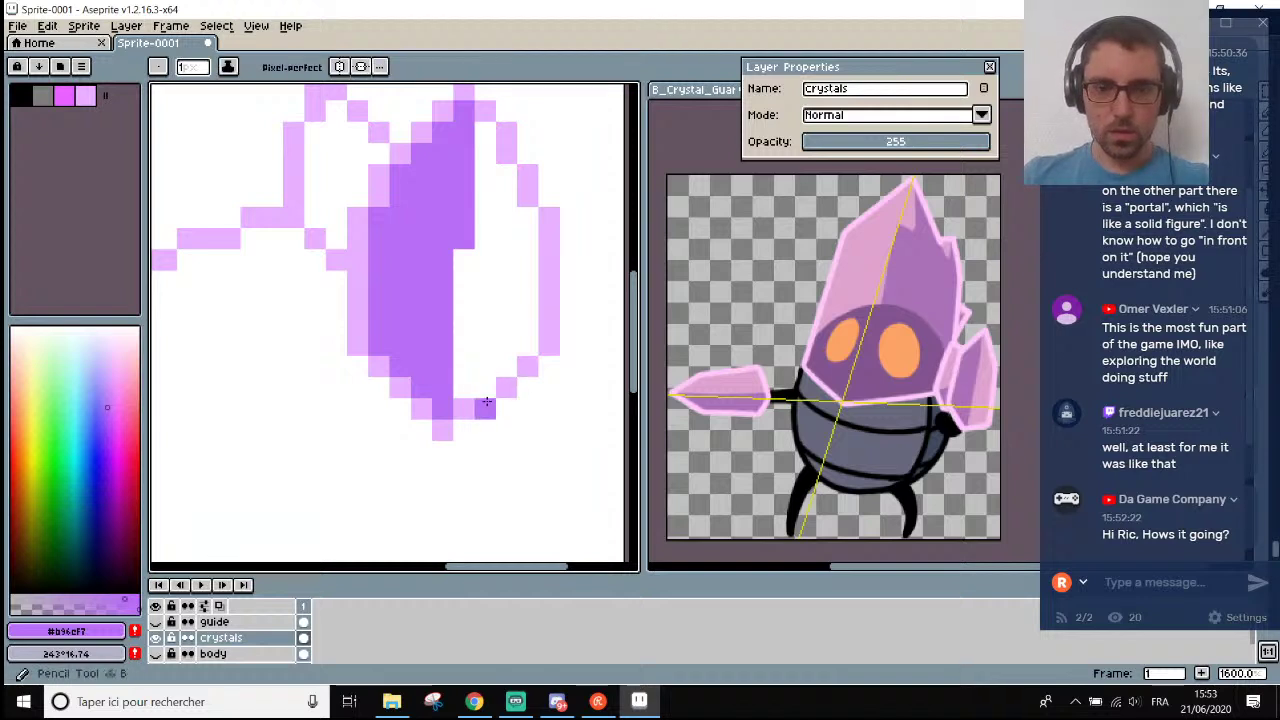
{"action": "left_click", "coordinate": [482, 404], "text": "alt"}
{"action": "left_click", "coordinate": [527, 388]}
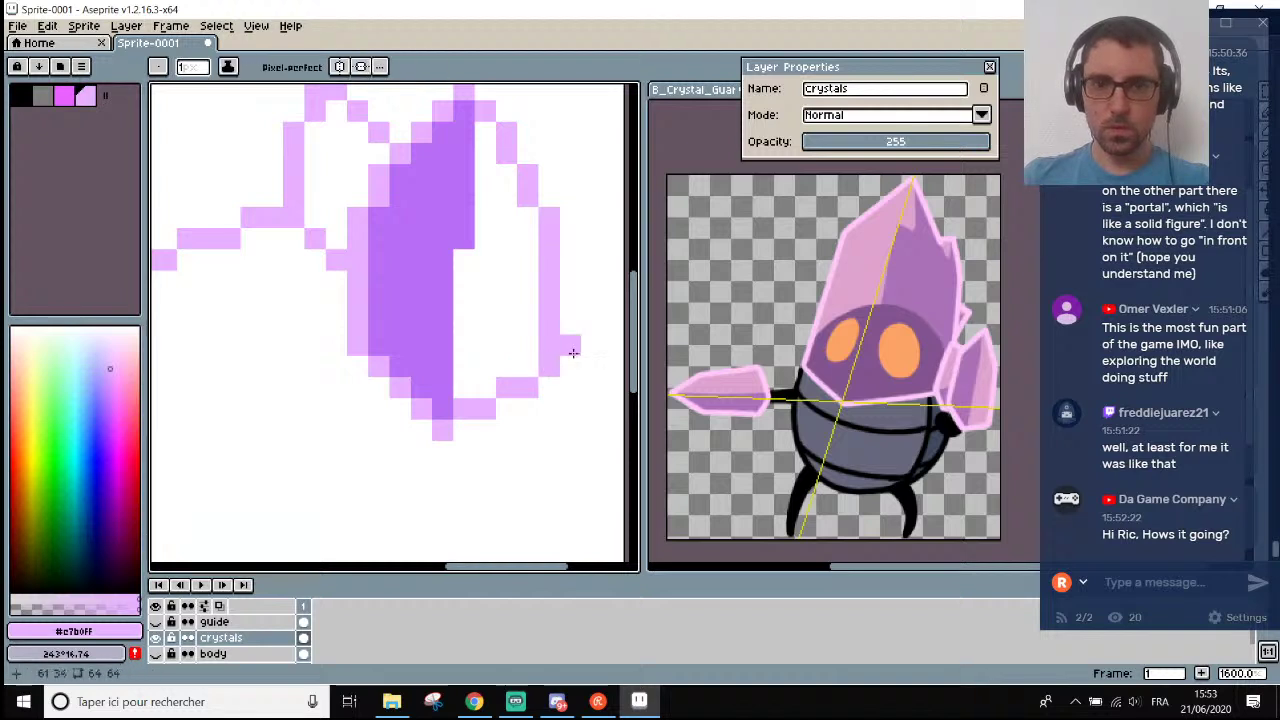
{"action": "scroll", "coordinate": [575, 335], "scroll_direction": "down", "scroll_amount": 4}
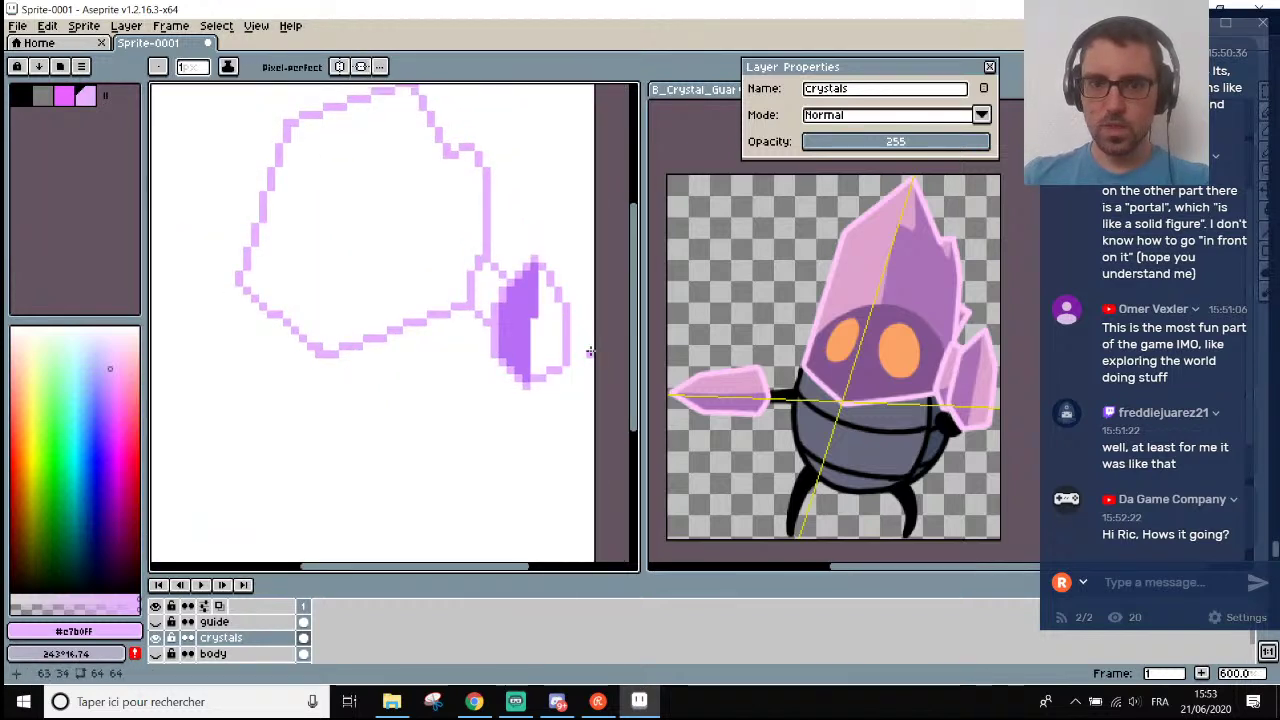
{"action": "scroll", "coordinate": [590, 352], "scroll_direction": "up", "scroll_amount": 3}
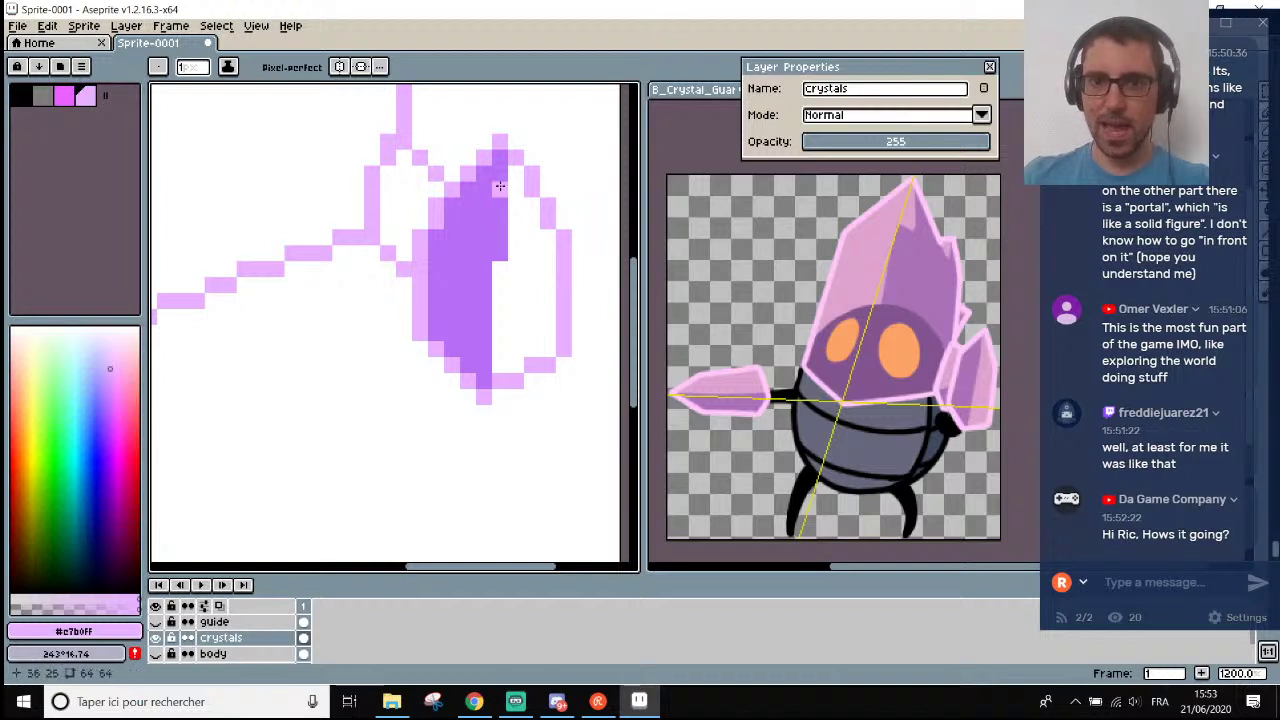
Try reshaping the outline where the joint meets the side crystal's upper-left edge, and undo those pixel edits.
{"action": "scroll", "coordinate": [554, 160], "scroll_direction": "down", "scroll_amount": 3}
{"action": "scroll", "coordinate": [555, 167], "scroll_direction": "up", "scroll_amount": 1}
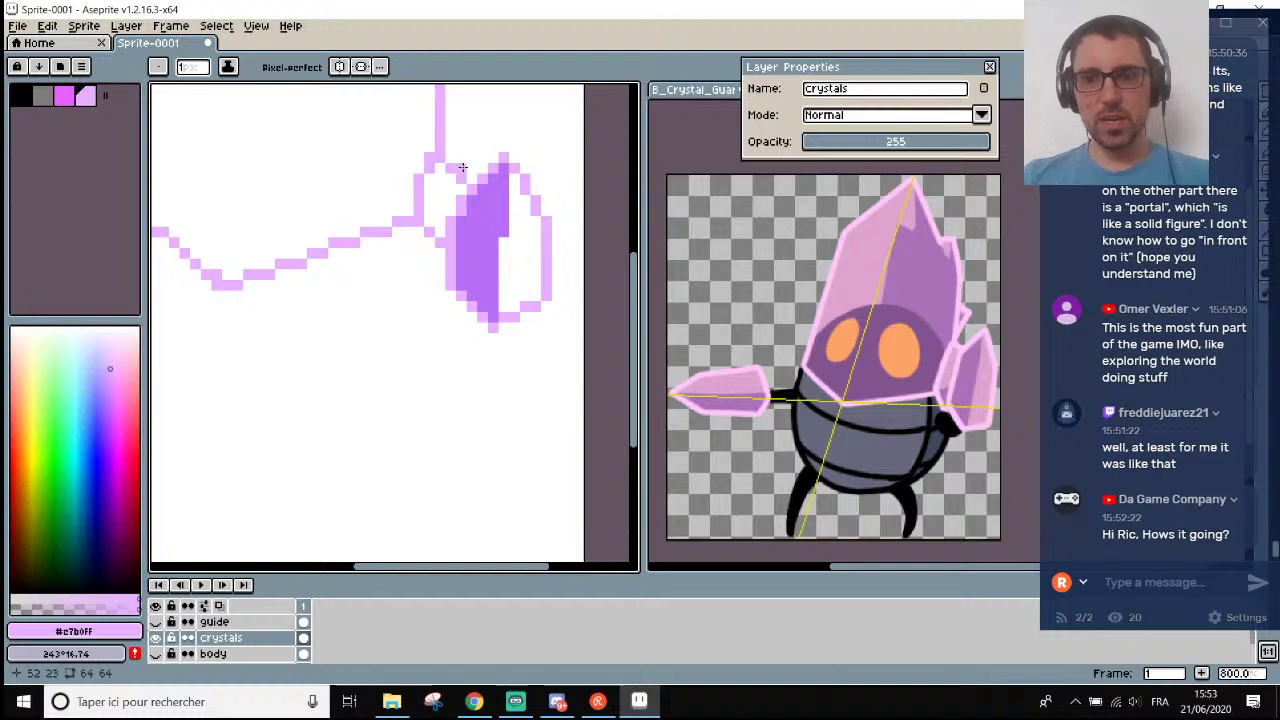
{"action": "scroll", "coordinate": [462, 200], "scroll_direction": "up", "scroll_amount": 3}
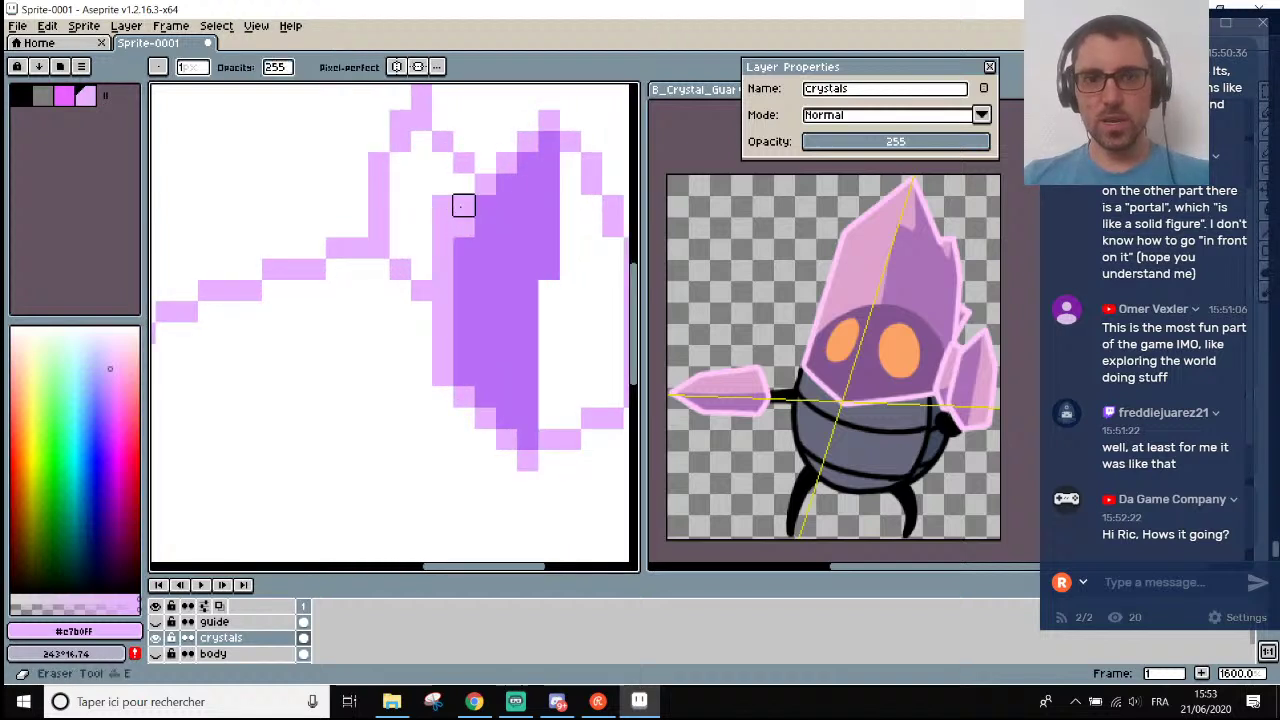
{"action": "key", "text": "ctrl+z"}
{"action": "key", "text": "ctrl+z"}
{"action": "key", "text": "ctrl+z"}
{"action": "key", "text": "ctrl+z"}
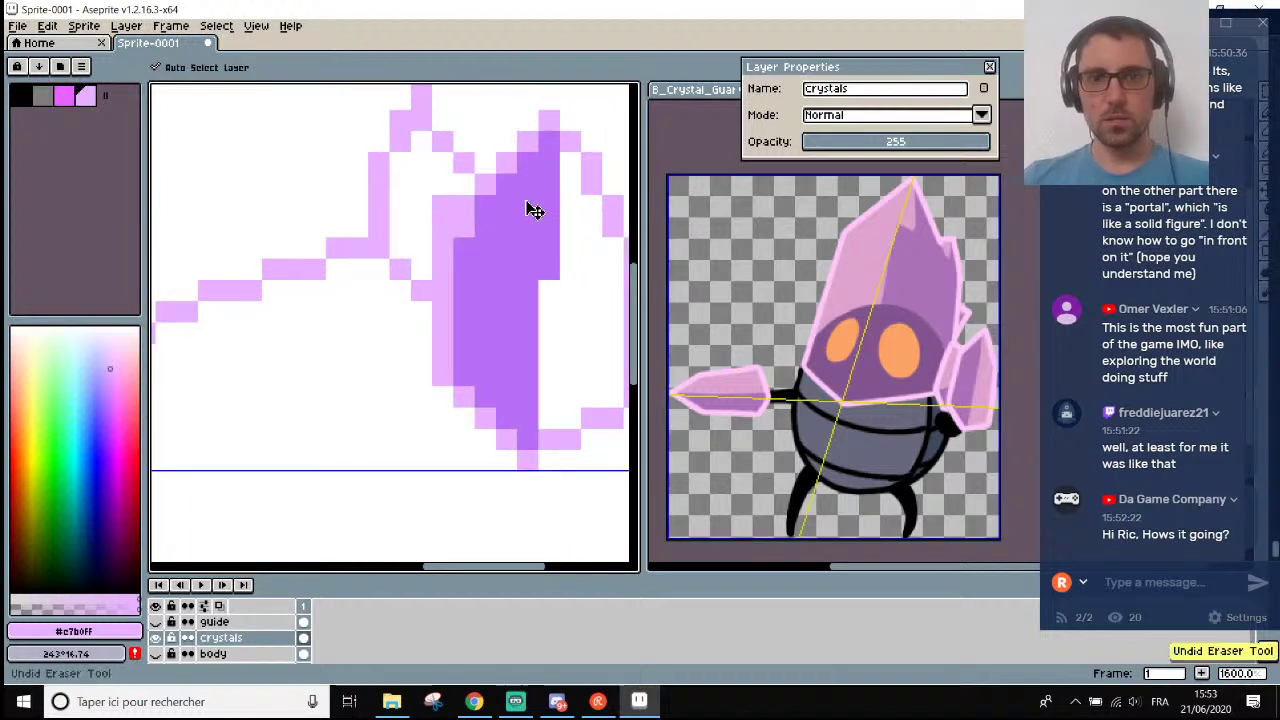
{"action": "scroll", "coordinate": [534, 210], "scroll_direction": "down", "scroll_amount": 4}
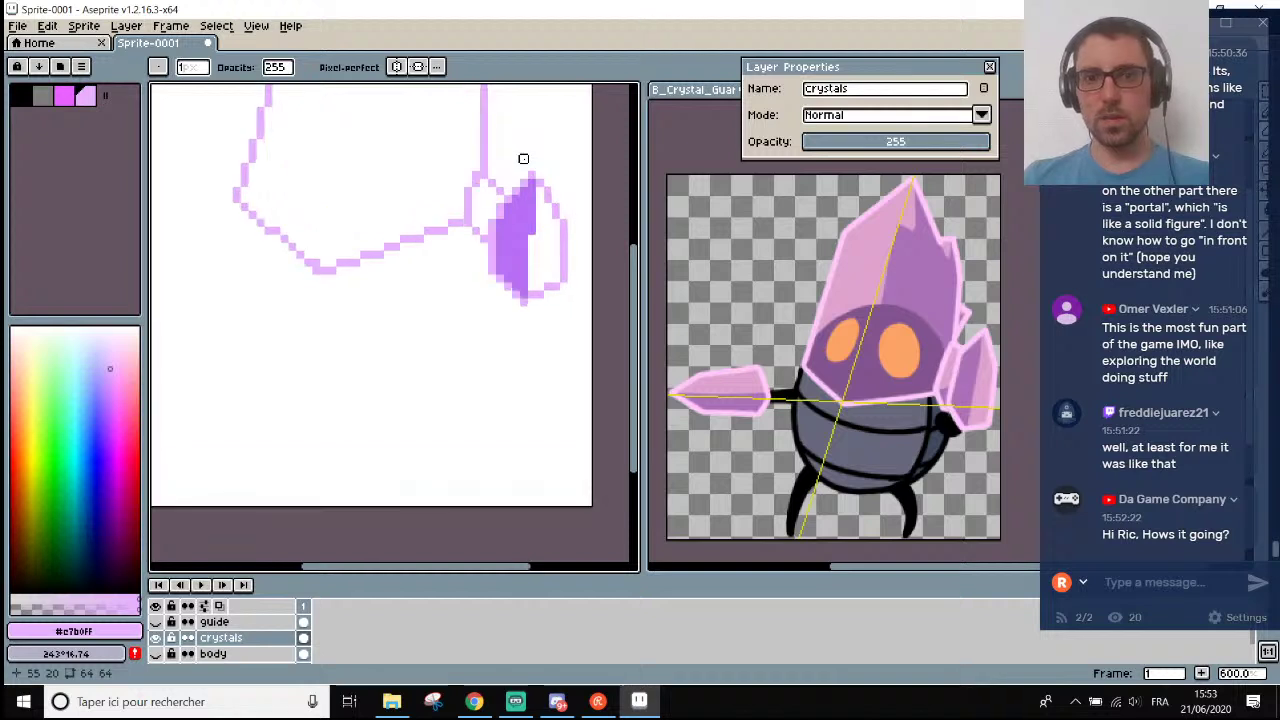
Thin the side crystal's upper-left outline corner by erasing the extra pixel and painting the inner one with the sampled purple #b96ef7.
{"action": "scroll", "coordinate": [539, 167], "scroll_direction": "up", "scroll_amount": 3}
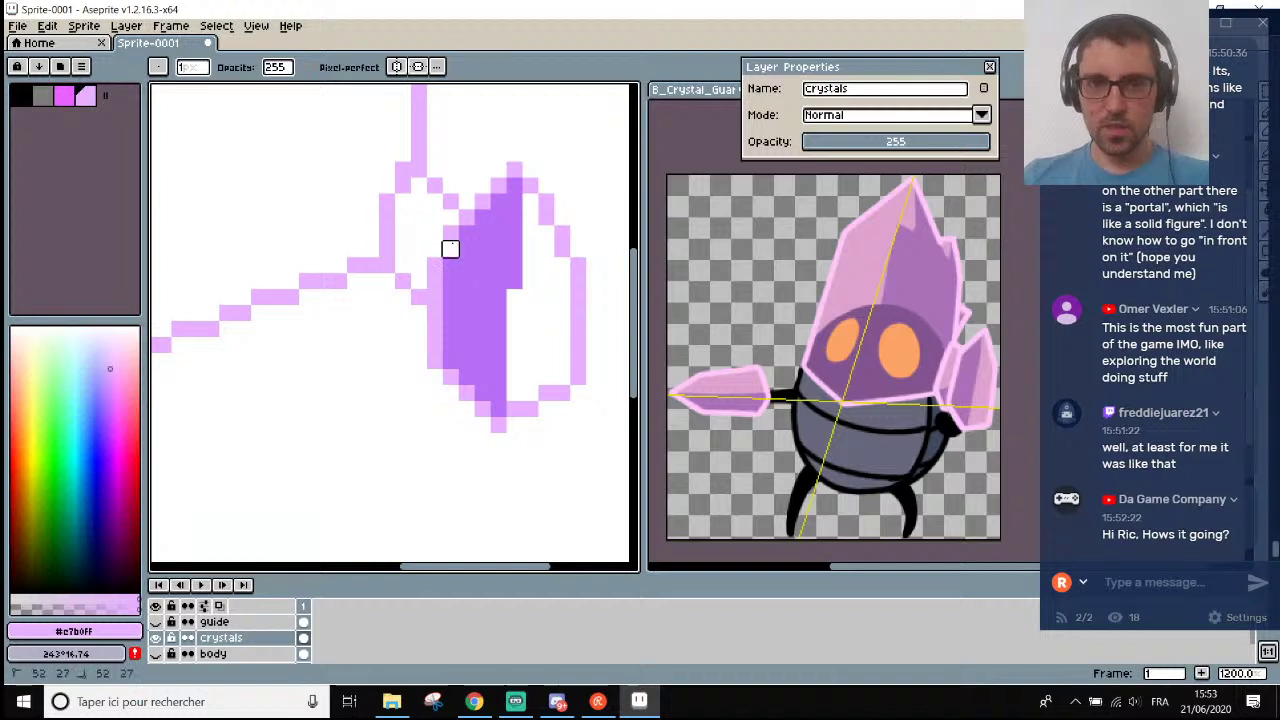
{"action": "key", "text": "e"}
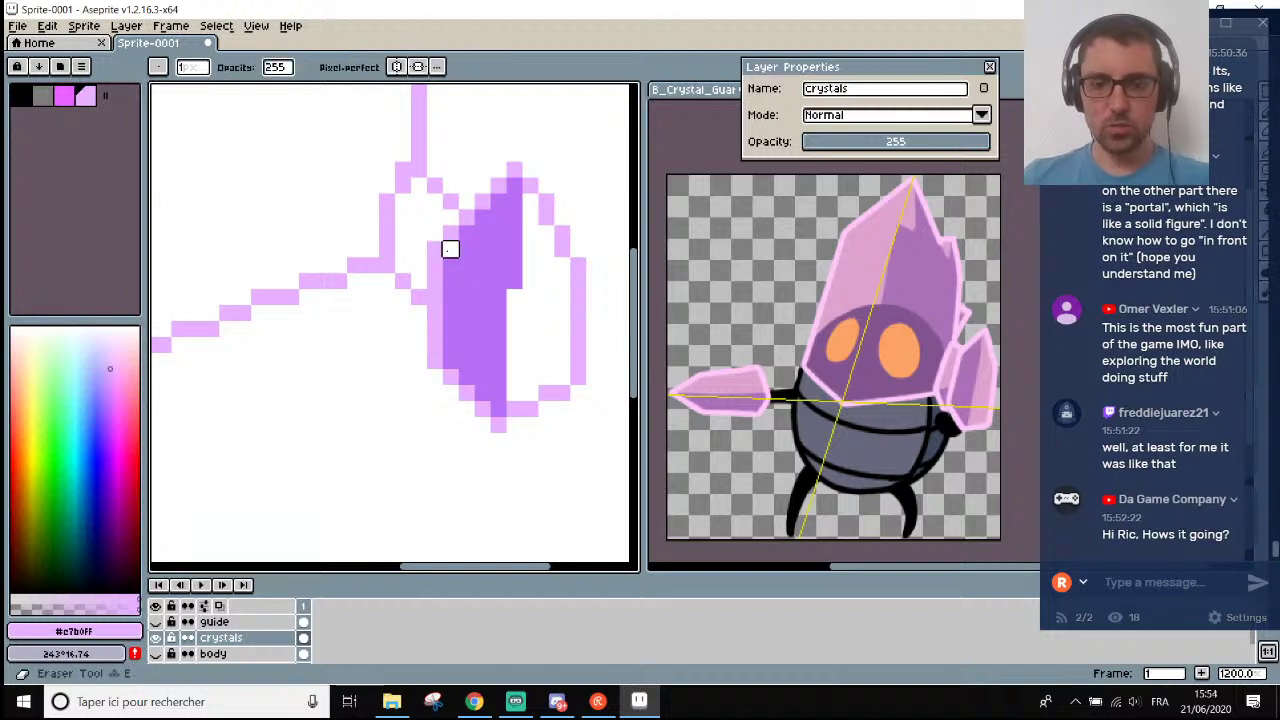
{"action": "left_click", "coordinate": [450, 249], "text": "alt"}
{"action": "key", "text": "b"}
{"action": "scroll", "coordinate": [447, 275], "scroll_direction": "down", "scroll_amount": 2}
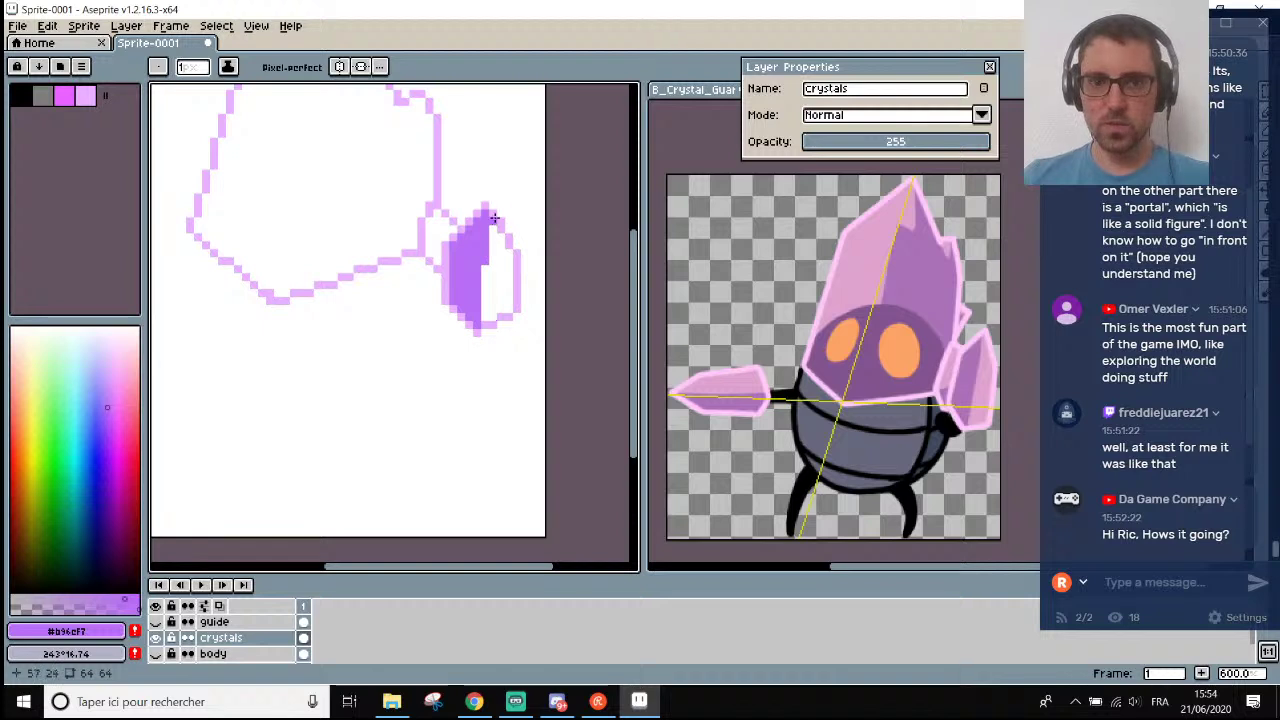
{"action": "scroll", "coordinate": [533, 205], "scroll_direction": "up", "scroll_amount": 3}
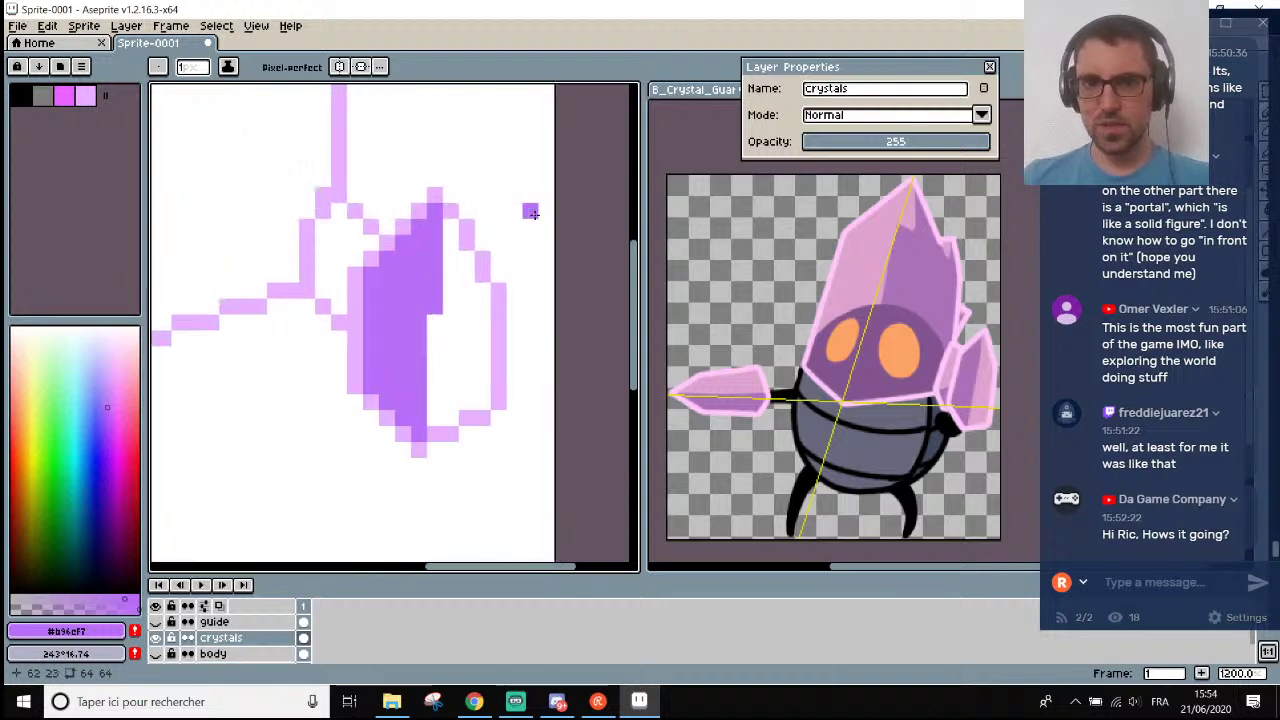
{"action": "scroll", "coordinate": [532, 226], "scroll_direction": "down", "scroll_amount": 2}
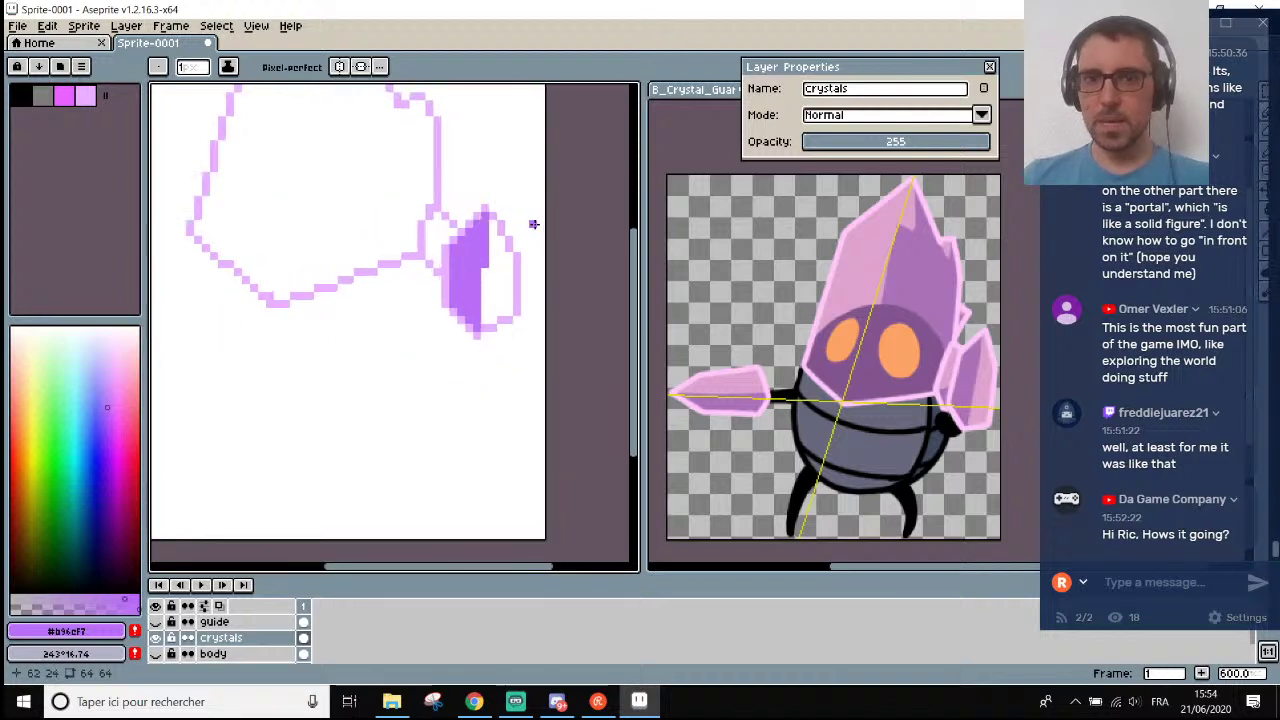
{"action": "scroll", "coordinate": [533, 225], "scroll_direction": "up", "scroll_amount": 1}
{"action": "scroll", "coordinate": [534, 224], "scroll_direction": "down", "scroll_amount": 1}
{"action": "scroll", "coordinate": [533, 224], "scroll_direction": "up", "scroll_amount": 1}
Sample the outline pink, lighten it in HSV to hue 288, saturation 23 and value 100, and add it to the palette as the foreground colour.
{"action": "key", "text": "i"}
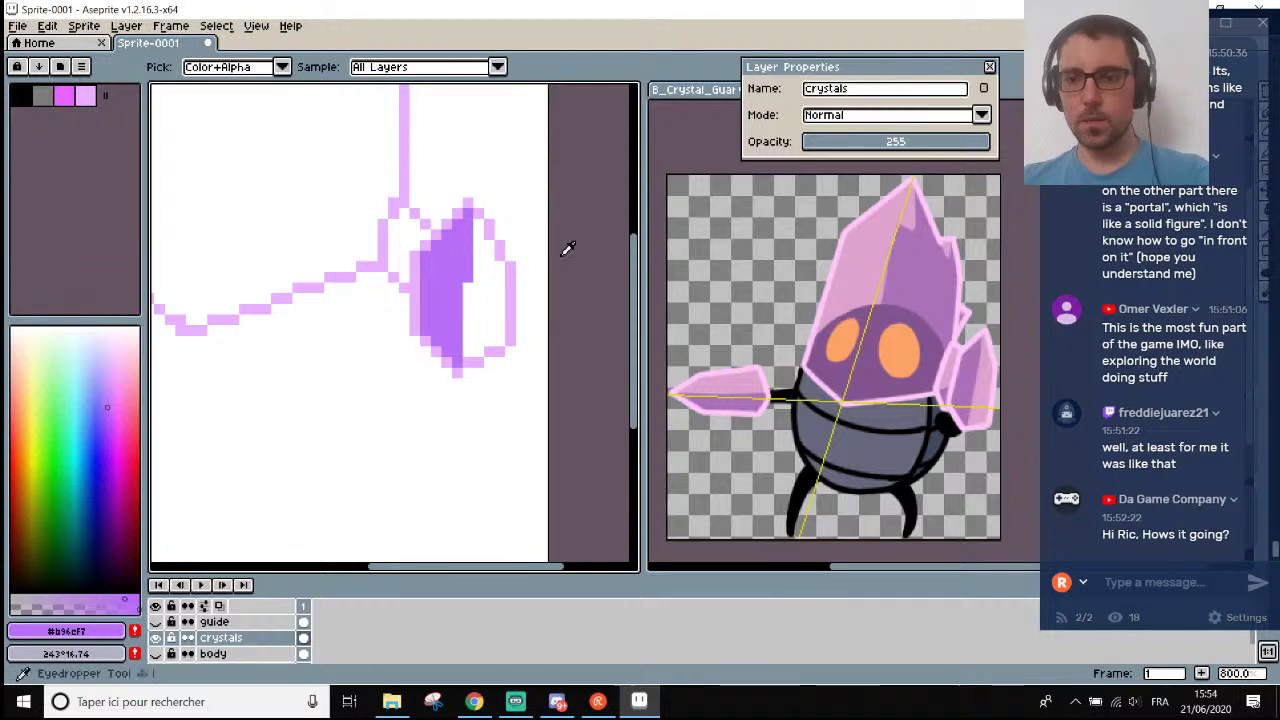
{"action": "left_click", "coordinate": [516, 288]}
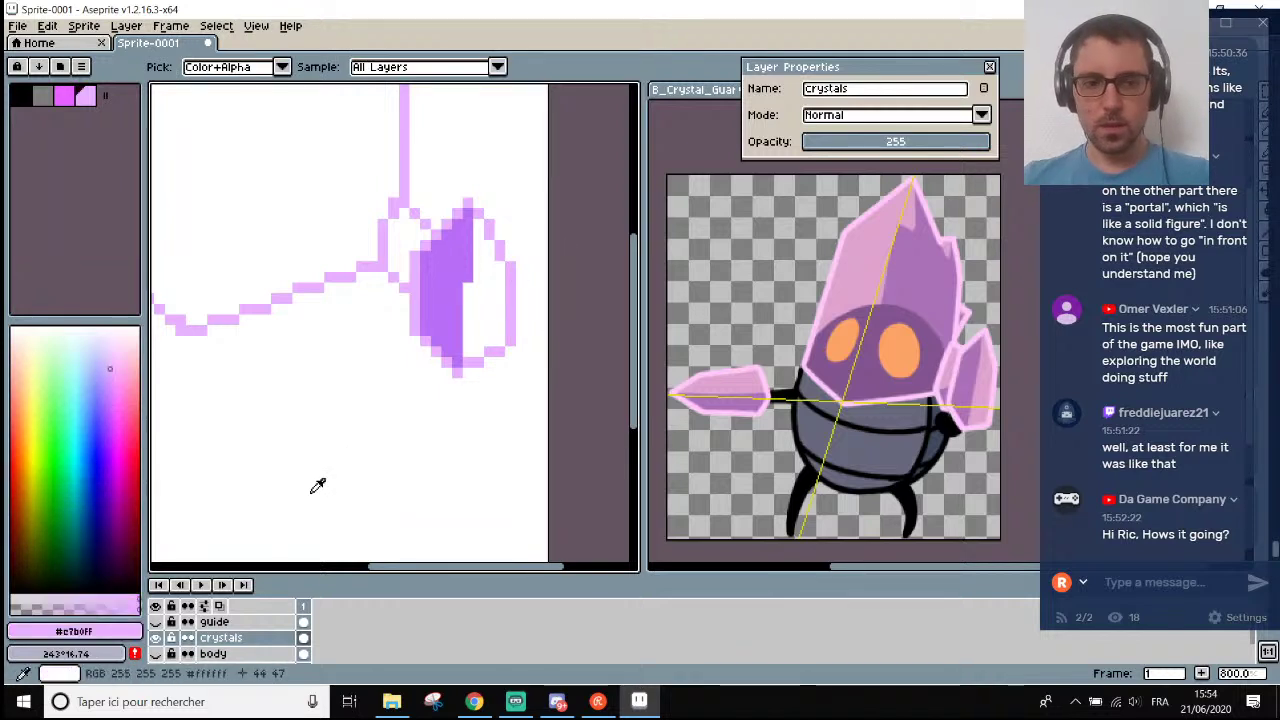
{"action": "left_click", "coordinate": [71, 631]}
{"action": "left_click", "coordinate": [77, 508]}
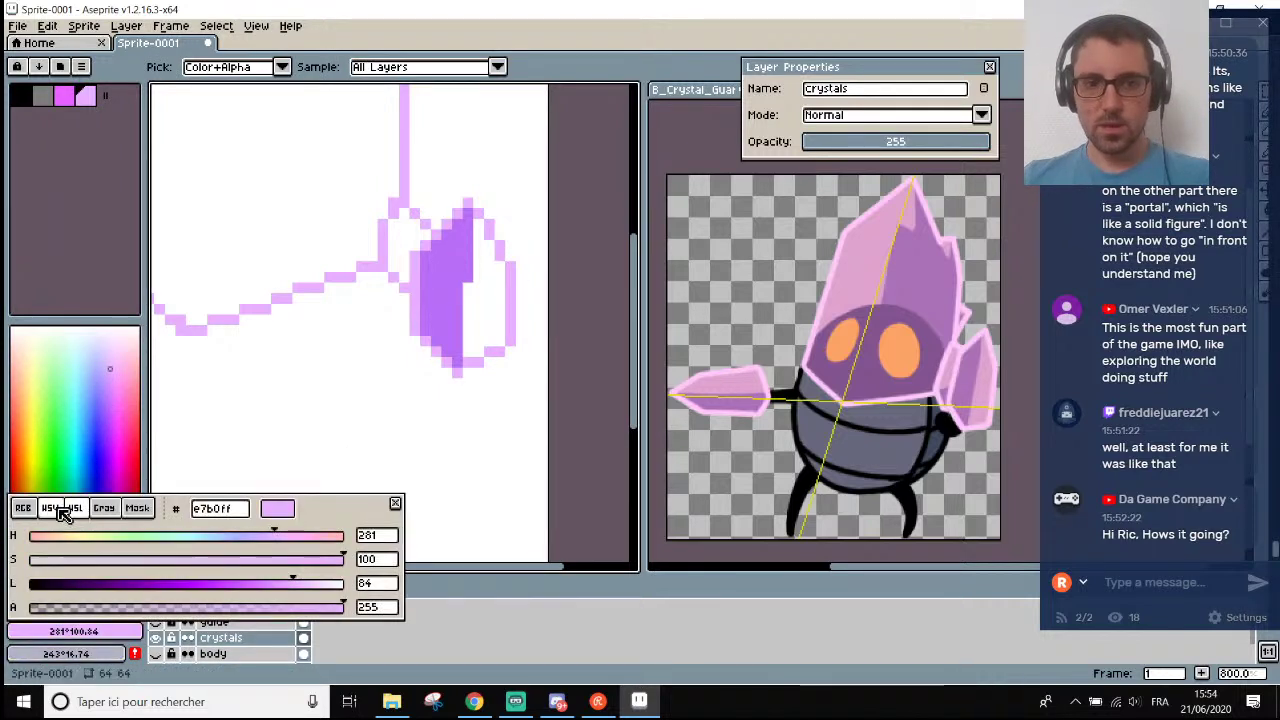
{"action": "left_click", "coordinate": [50, 508]}
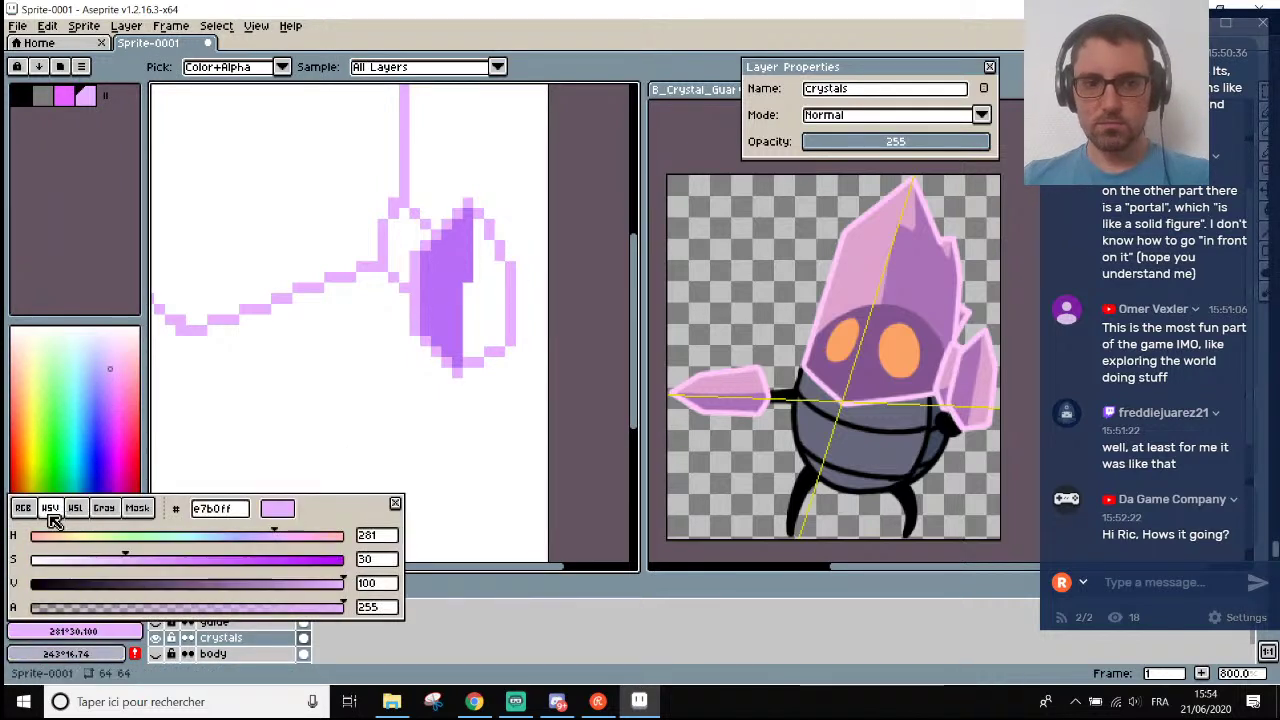
{"action": "left_click", "coordinate": [283, 535]}
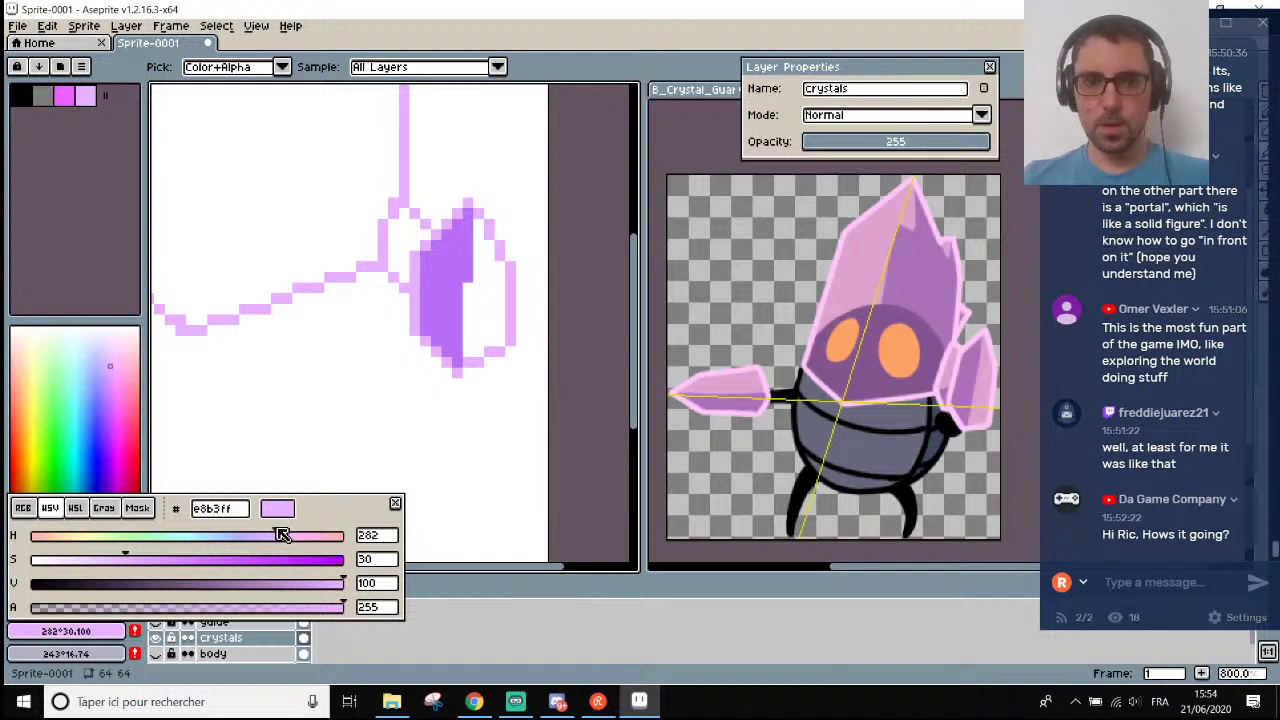
{"action": "left_click", "coordinate": [116, 560]}
{"action": "left_click", "coordinate": [110, 559]}
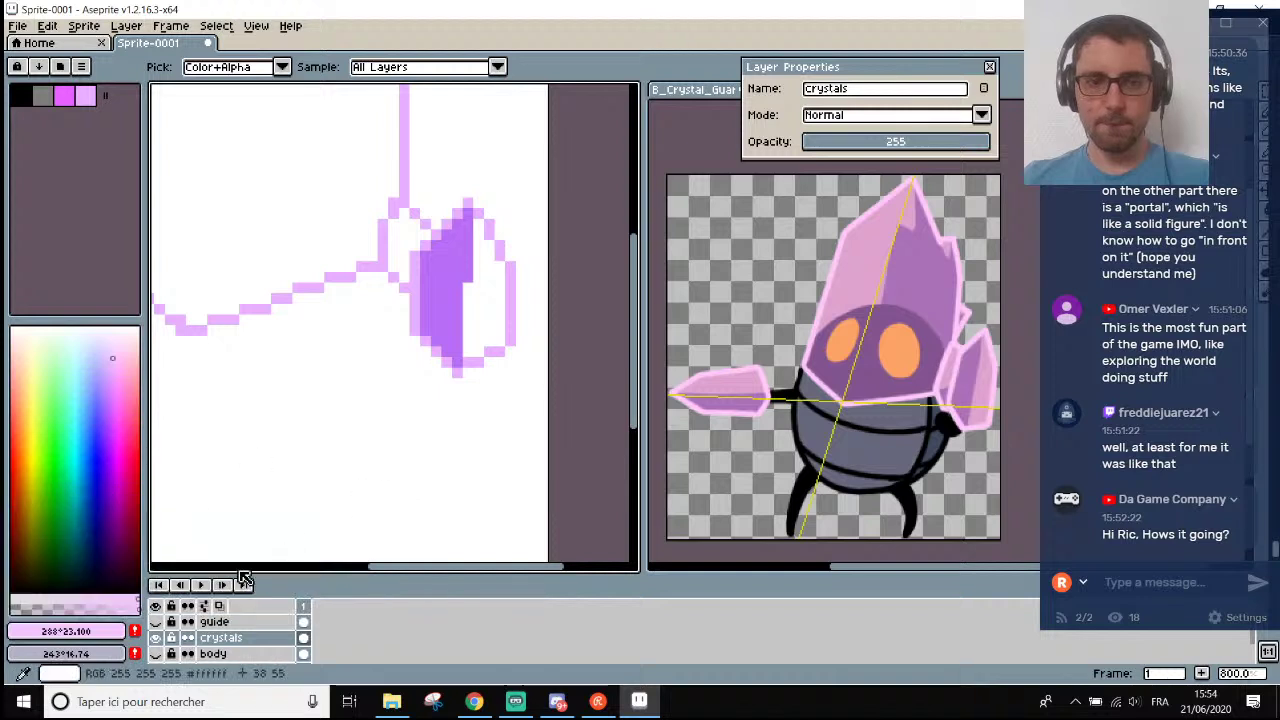
{"action": "left_click", "coordinate": [135, 632]}
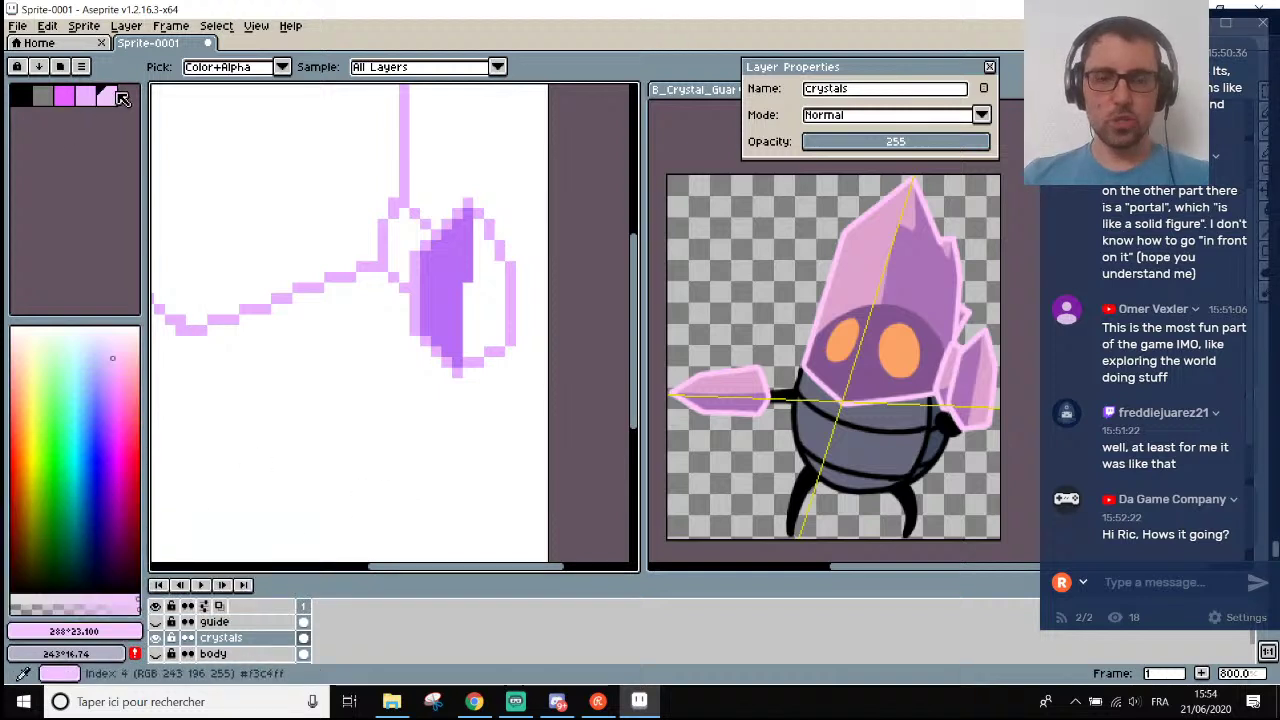
{"action": "left_click", "coordinate": [112, 96]}
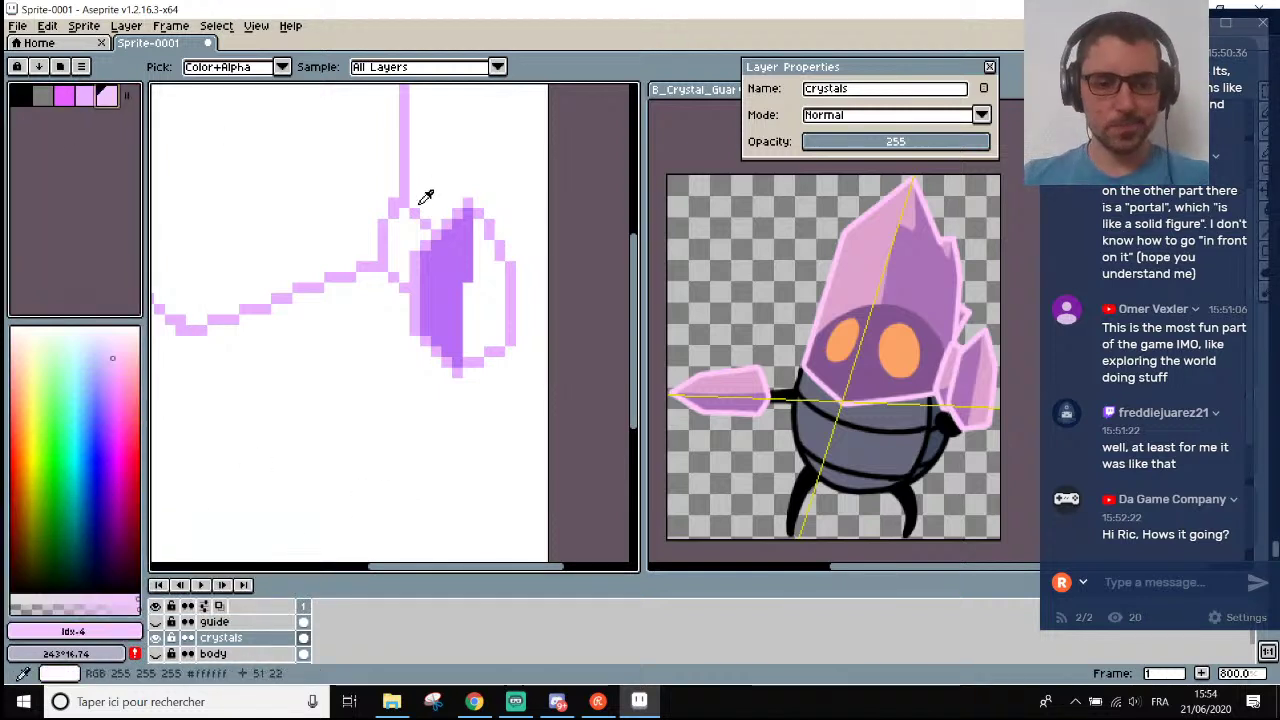
Recolour all head, joint and side crystal outlines with the lighter pink #f3c4ff using a non-contiguous Paint Bucket fill.
{"action": "key", "text": "g"}
{"action": "left_click", "coordinate": [250, 67]}
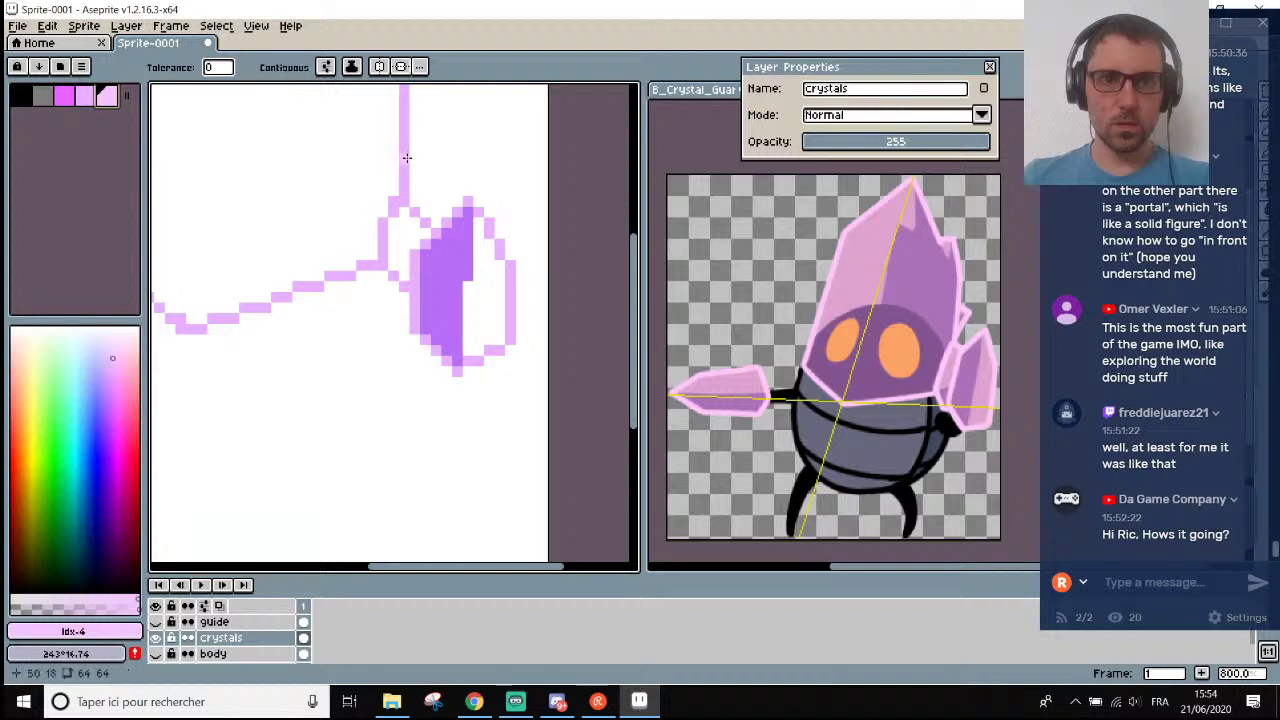
{"action": "scroll", "coordinate": [405, 160], "scroll_direction": "down", "scroll_amount": 2}
Fill the side crystal's empty right facet with the palette pink #e7b0ff, undoing the non-contiguous fill and enabling Contiguous.
{"action": "key", "text": "9"}
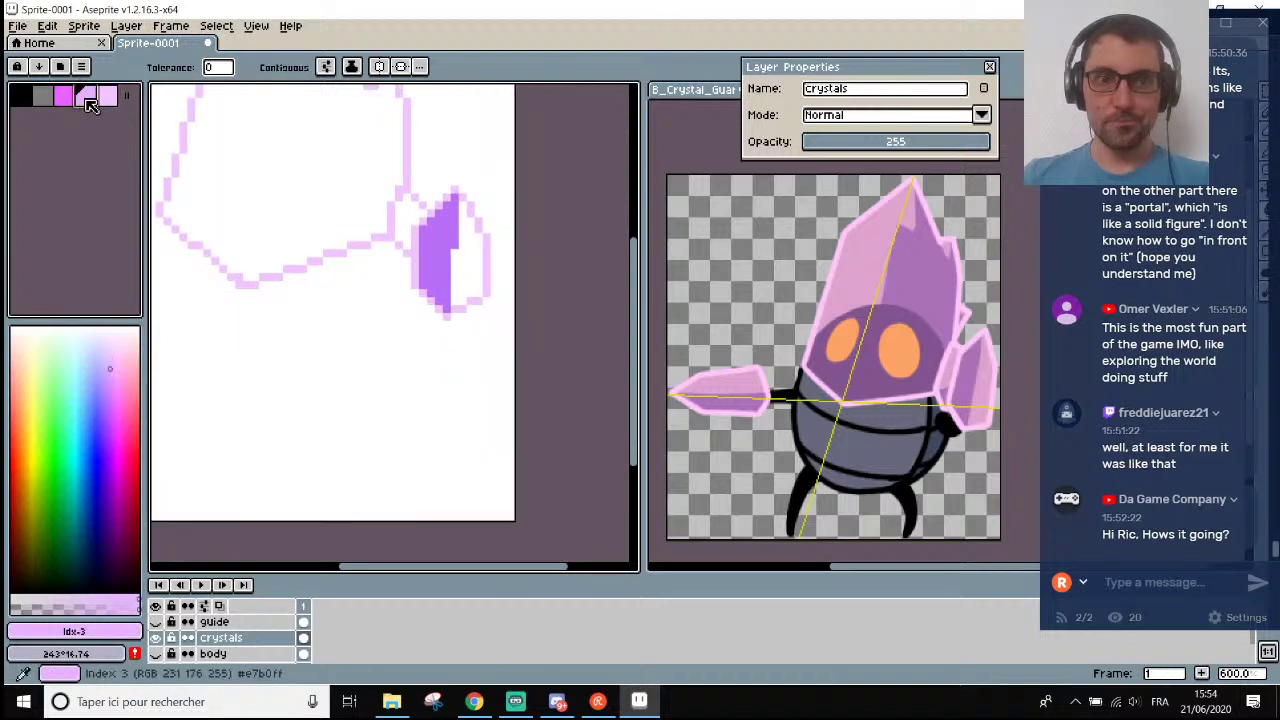
{"action": "scroll", "coordinate": [478, 263], "scroll_direction": "up", "scroll_amount": 4}
{"action": "left_click", "coordinate": [478, 263]}
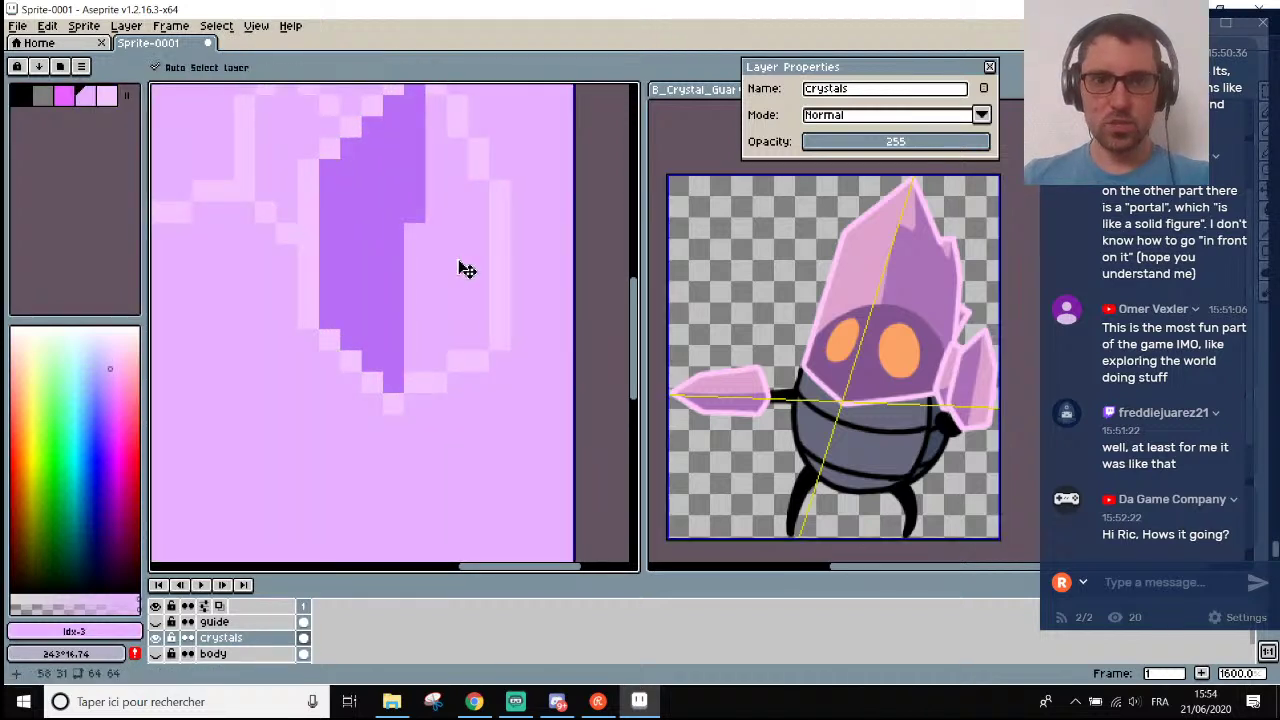
{"action": "key", "text": "ctrl+z"}
{"action": "left_click", "coordinate": [282, 67]}
{"action": "scroll", "coordinate": [455, 211], "scroll_direction": "down", "scroll_amount": 7}
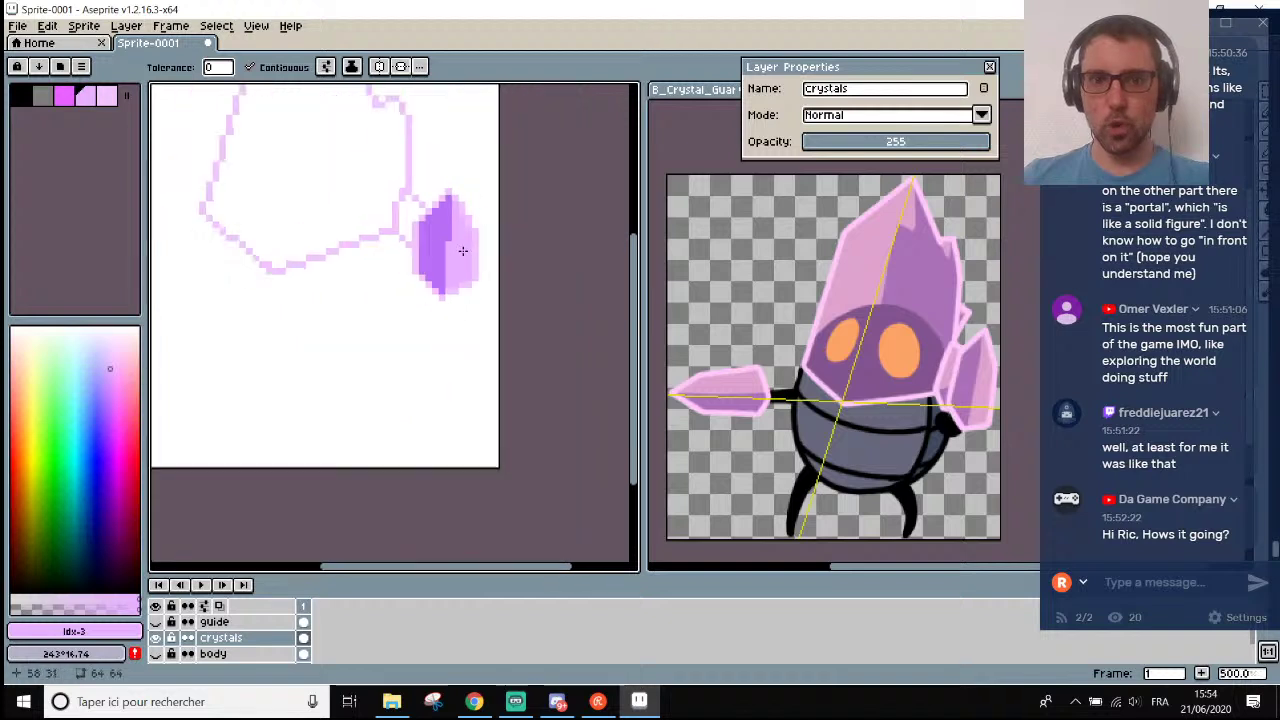
Examine the recoloured sprite at several scales and compare its head and side crystal with a close view of the reference.
{"action": "scroll", "coordinate": [455, 211], "scroll_direction": "up", "scroll_amount": 1}
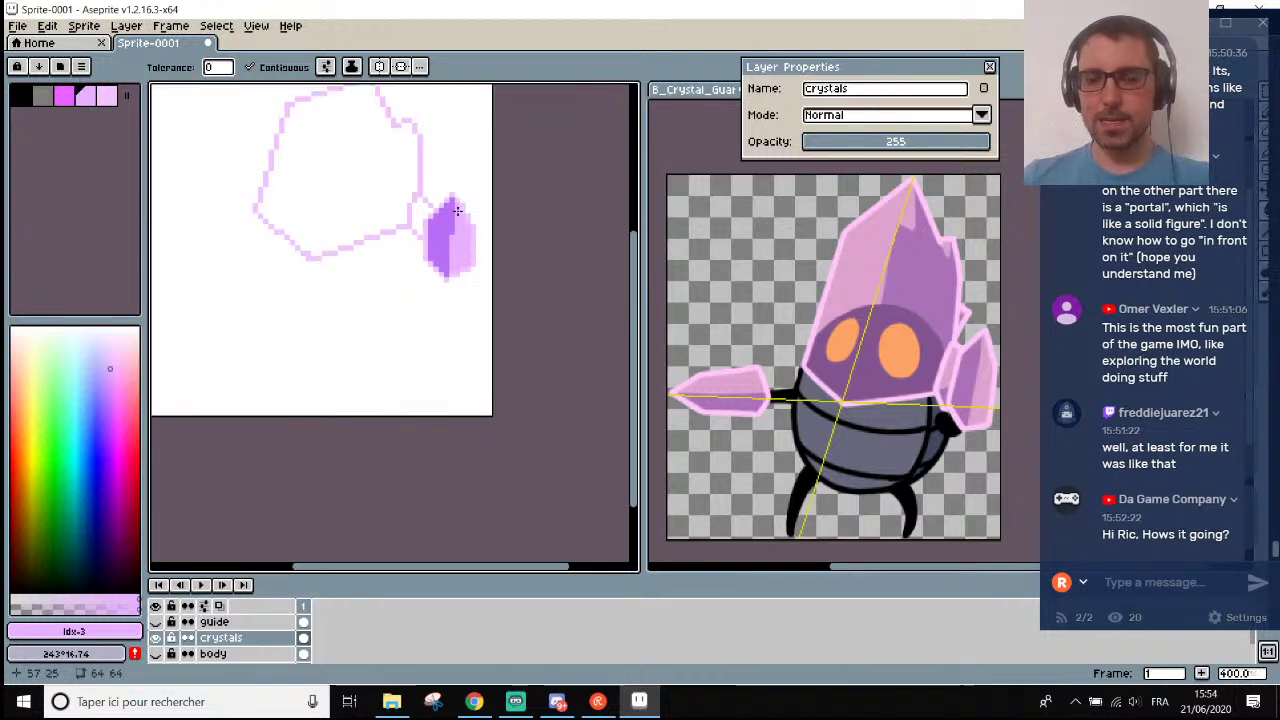
{"action": "scroll", "coordinate": [313, 132], "scroll_direction": "down", "scroll_amount": 2}
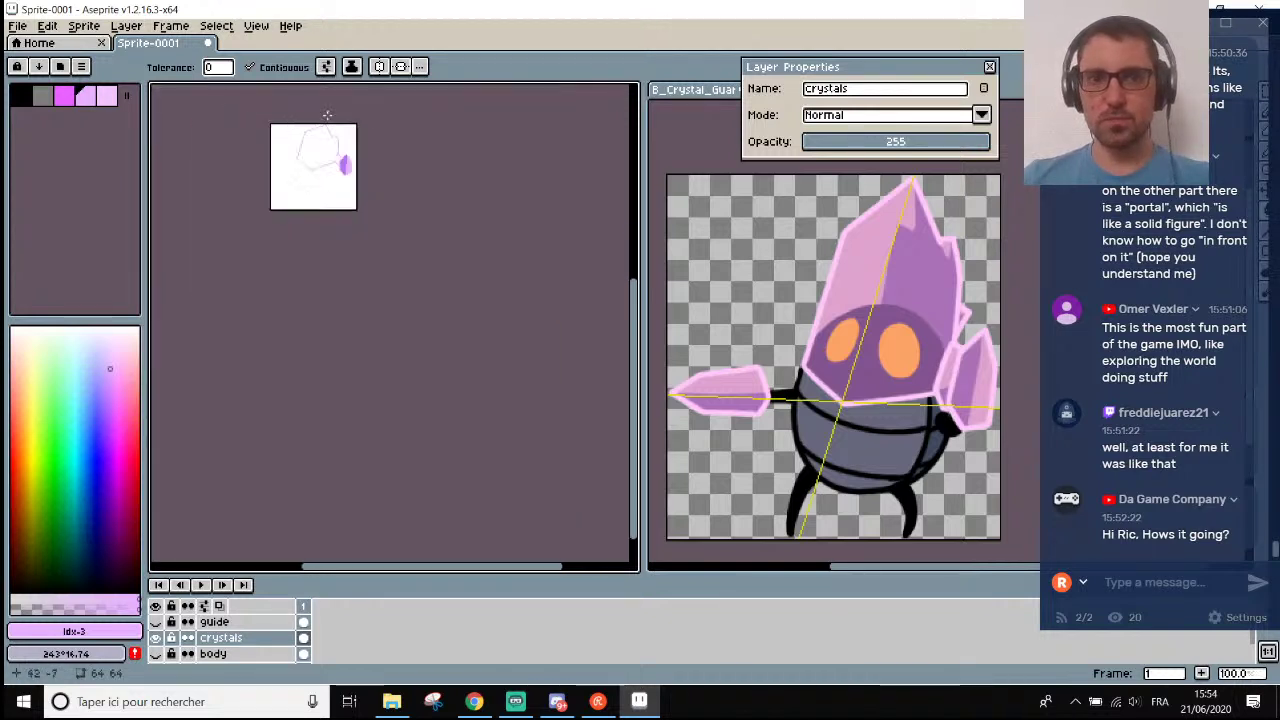
{"action": "scroll", "coordinate": [330, 115], "scroll_direction": "up", "scroll_amount": 1}
{"action": "scroll", "coordinate": [205, 158], "scroll_direction": "up", "scroll_amount": 1}
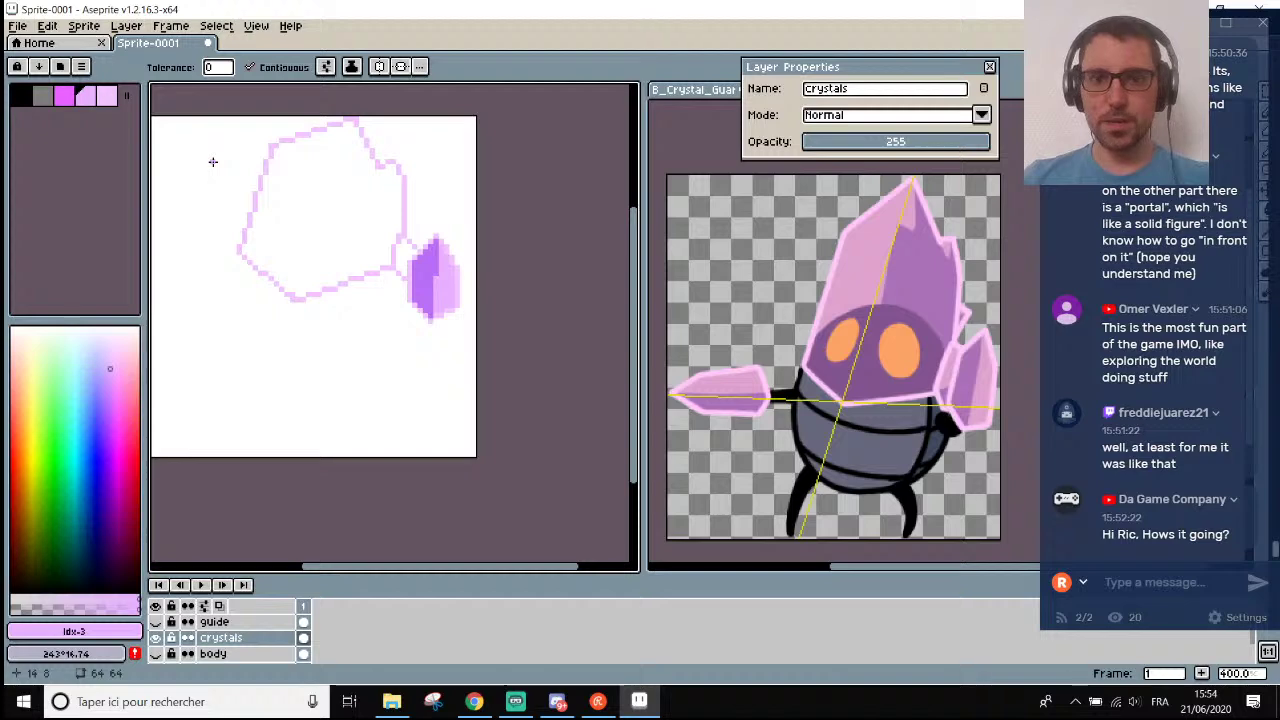
{"action": "scroll", "coordinate": [268, 178], "scroll_direction": "up", "scroll_amount": 1}
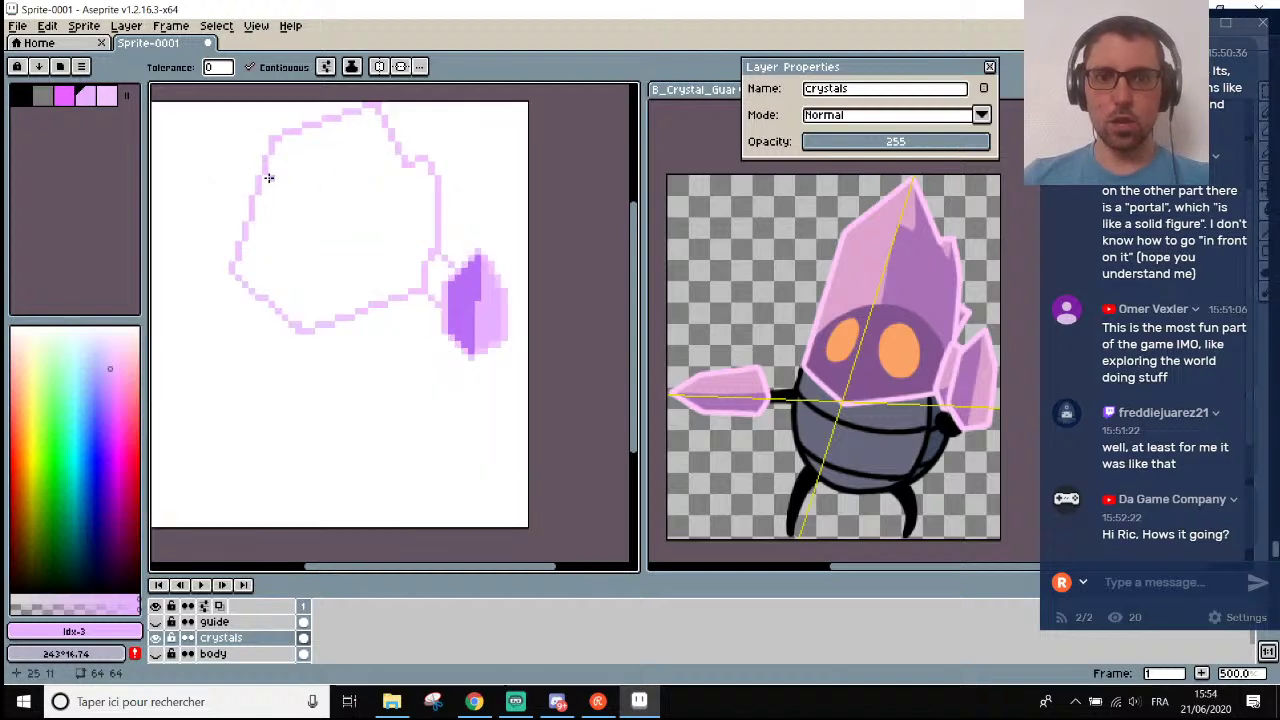
{"action": "scroll", "coordinate": [265, 300], "scroll_direction": "up", "scroll_amount": 2}
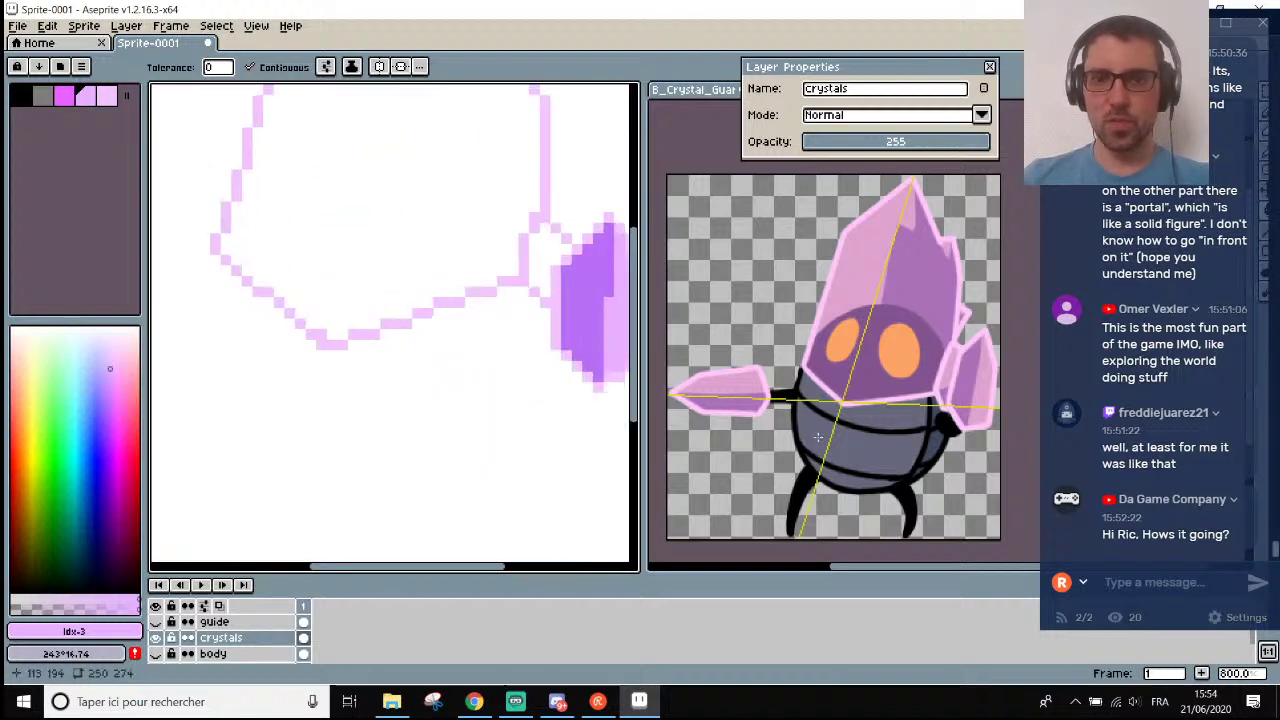
{"action": "scroll", "coordinate": [778, 368], "scroll_direction": "up", "scroll_amount": 2}
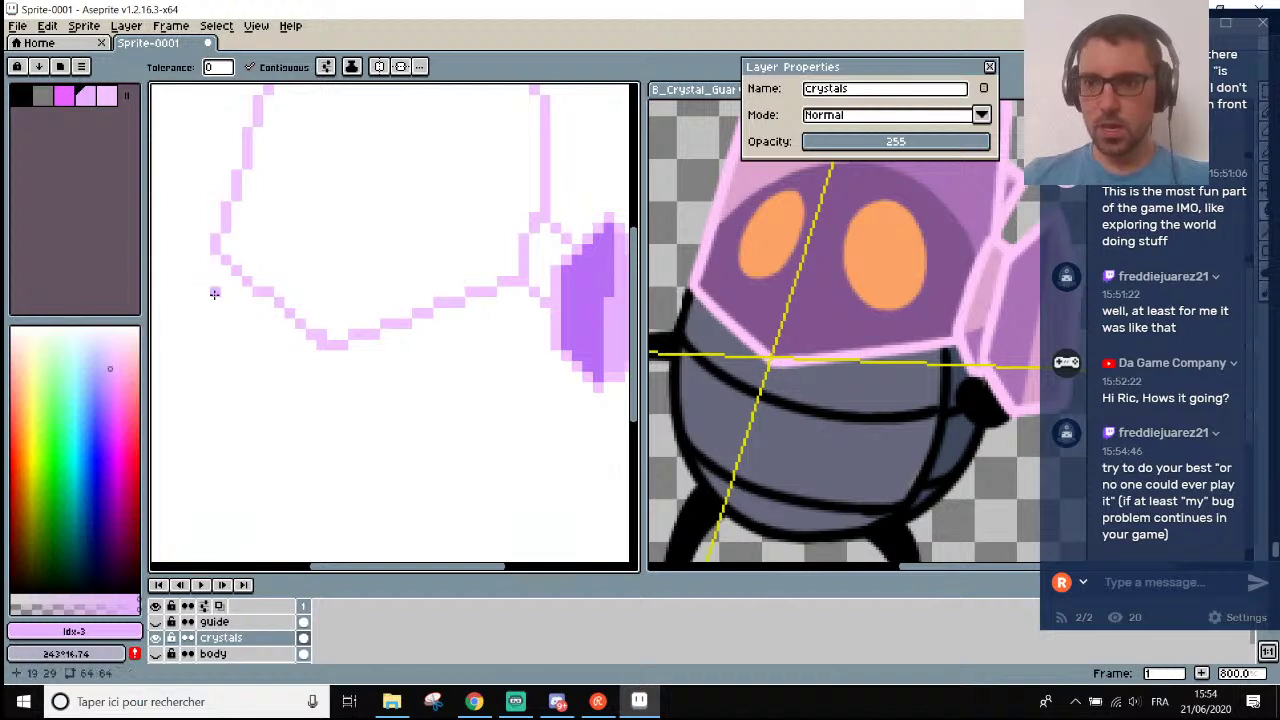
{"action": "scroll", "coordinate": [220, 291], "scroll_direction": "down", "scroll_amount": 1}
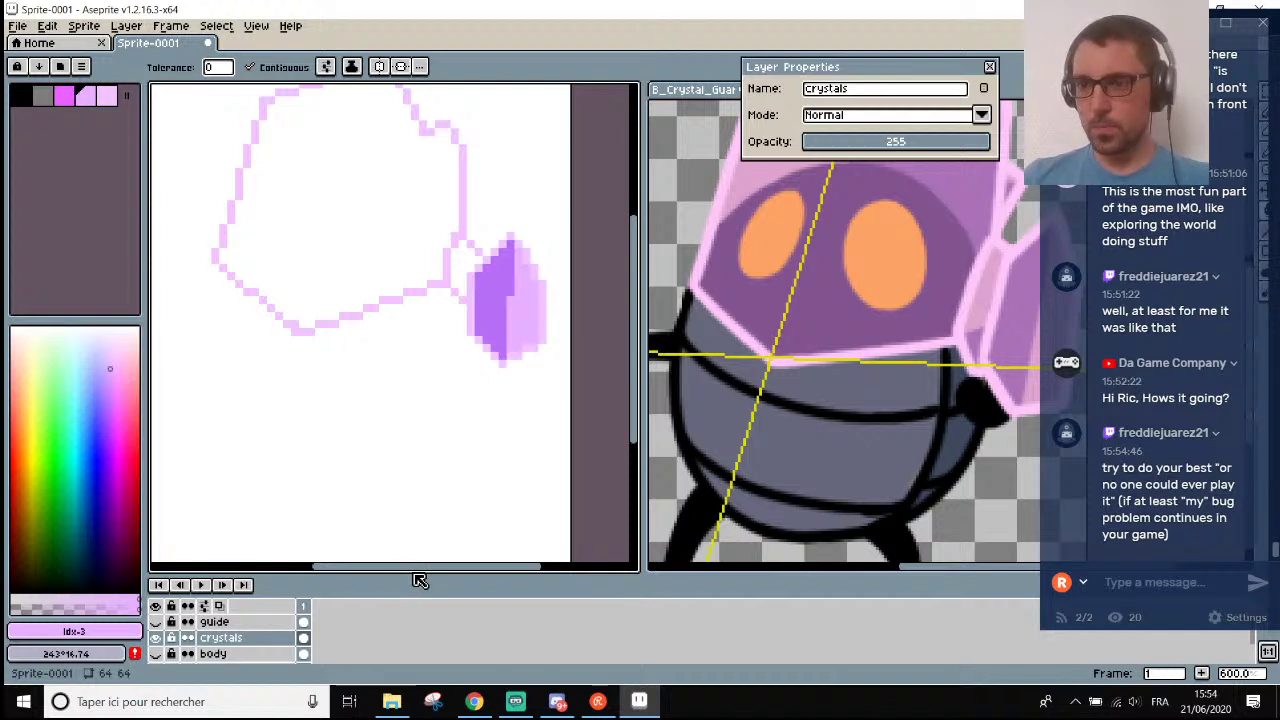
Sample outline pink #f3c4ff, erase the uneven part of the head outline's lower-left edge and redraw it as a straight 45° diagonal with the Line tool.
{"action": "left_click_drag", "start_coordinate": [460, 569], "coordinate": [414, 577]}
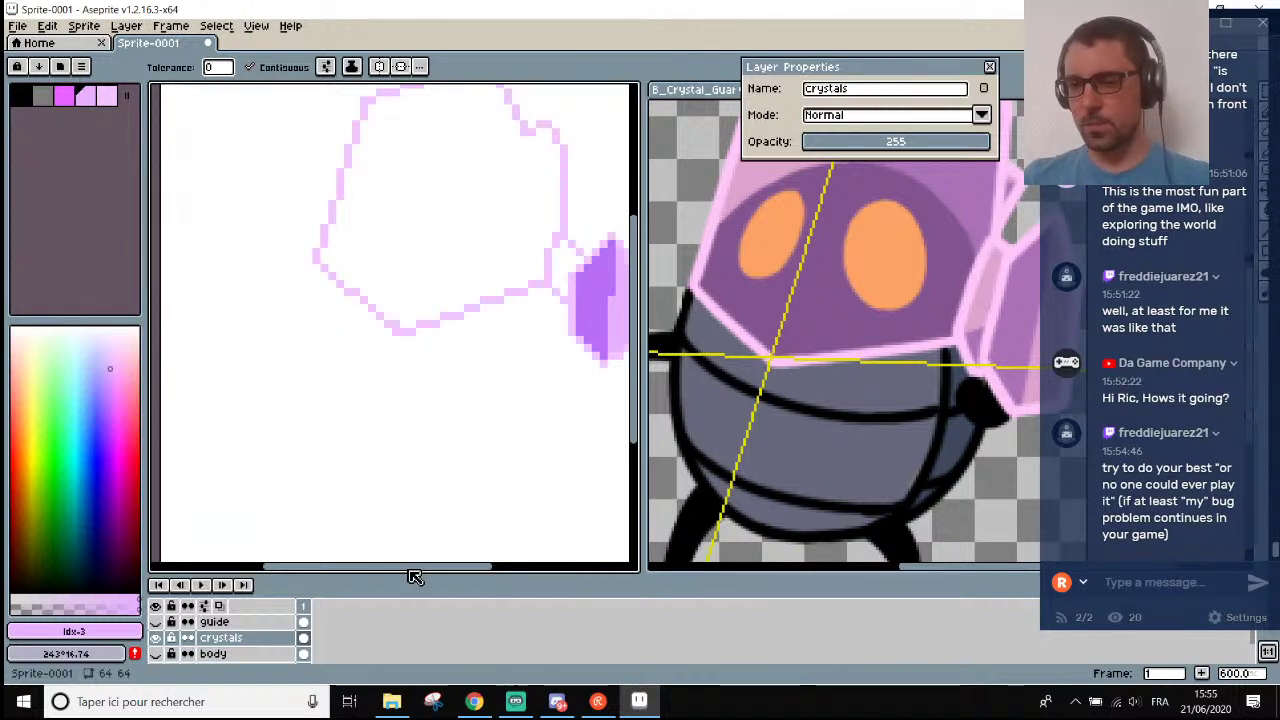
{"action": "scroll", "coordinate": [352, 273], "scroll_direction": "up", "scroll_amount": 2}
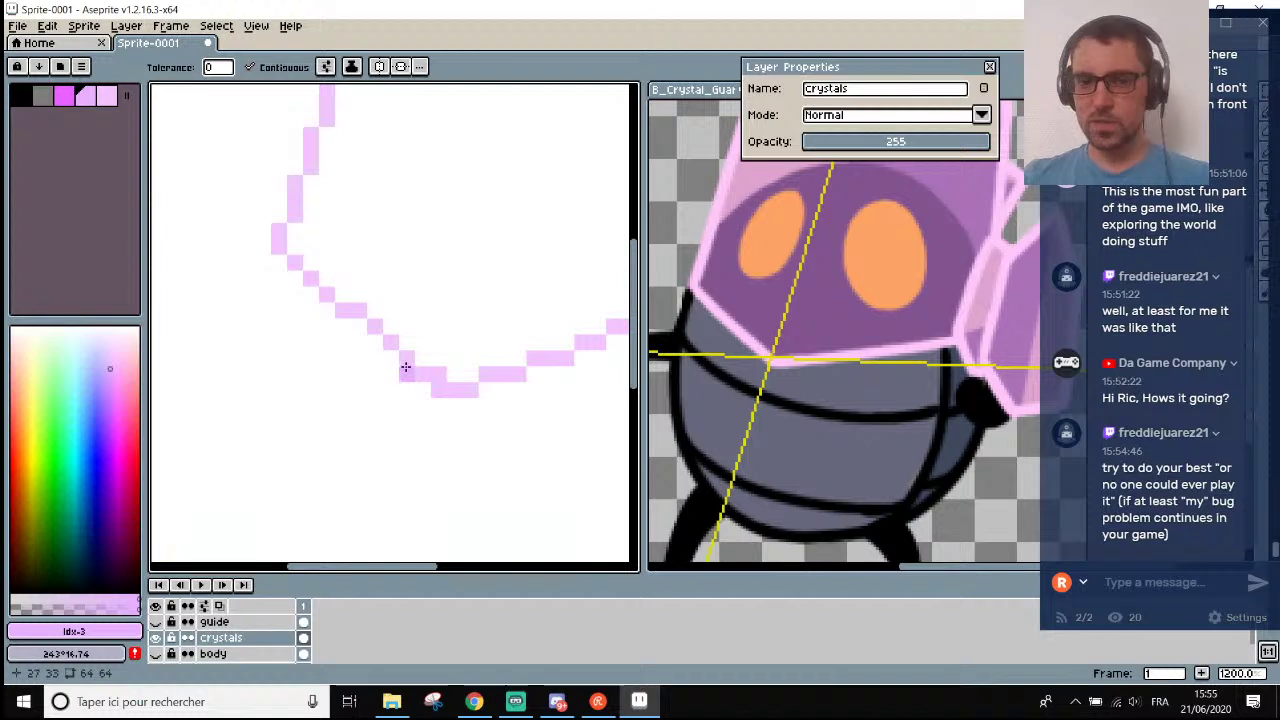
{"action": "scroll", "coordinate": [405, 355], "scroll_direction": "up", "scroll_amount": 2}
{"action": "key", "text": "i"}
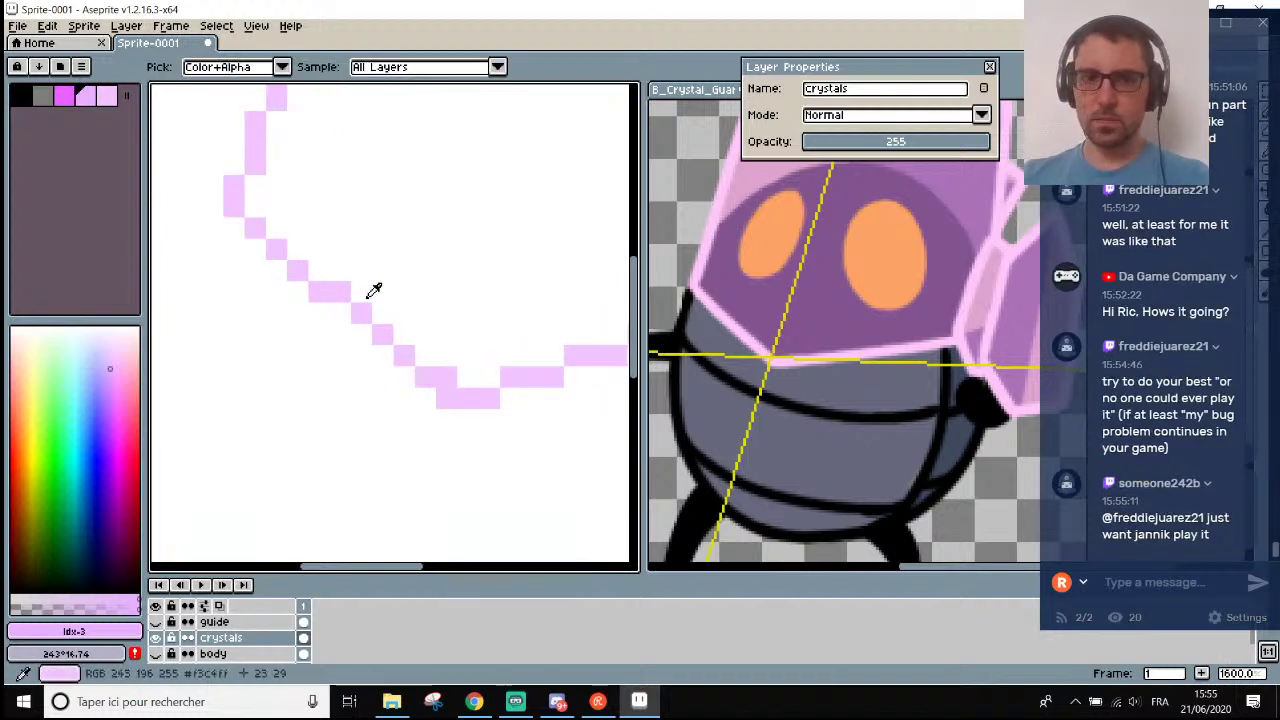
{"action": "left_click", "coordinate": [243, 201]}
{"action": "key", "text": "e"}
{"action": "left_click_drag", "start_coordinate": [340, 292], "coordinate": [425, 376]}
{"action": "key", "text": "i"}
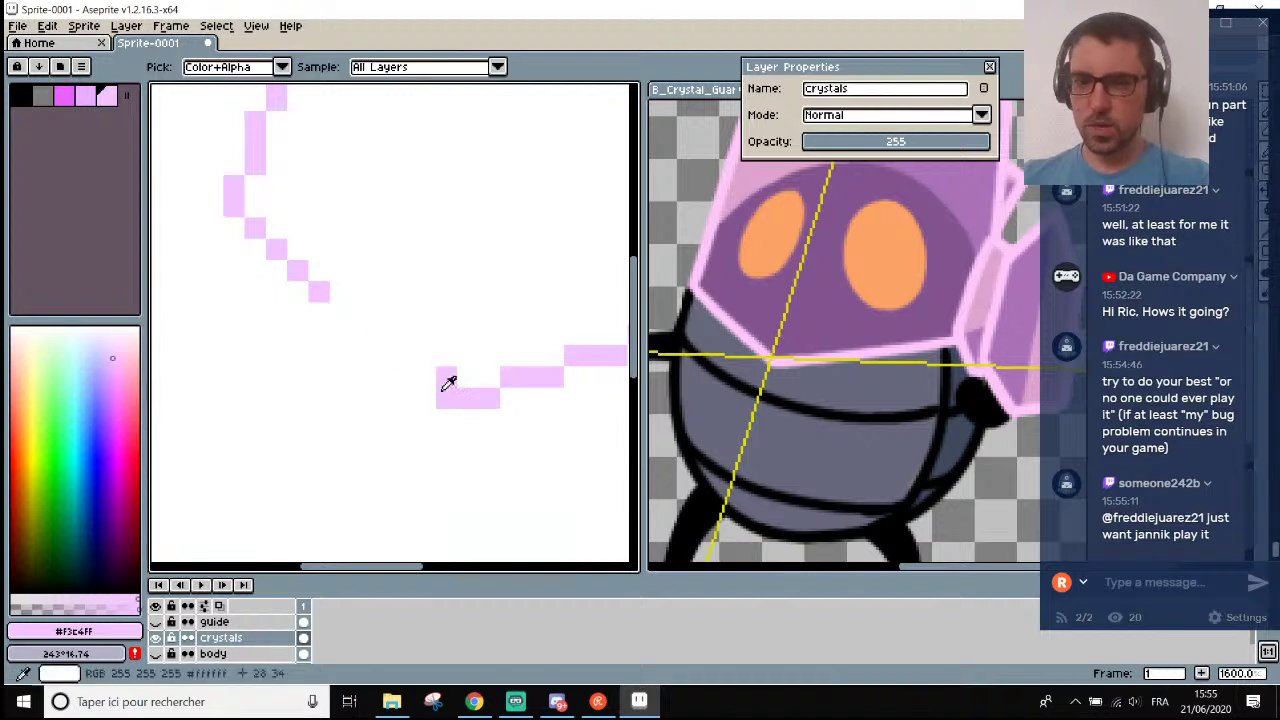
{"action": "key", "text": "l"}
{"action": "left_click", "coordinate": [430, 395]}
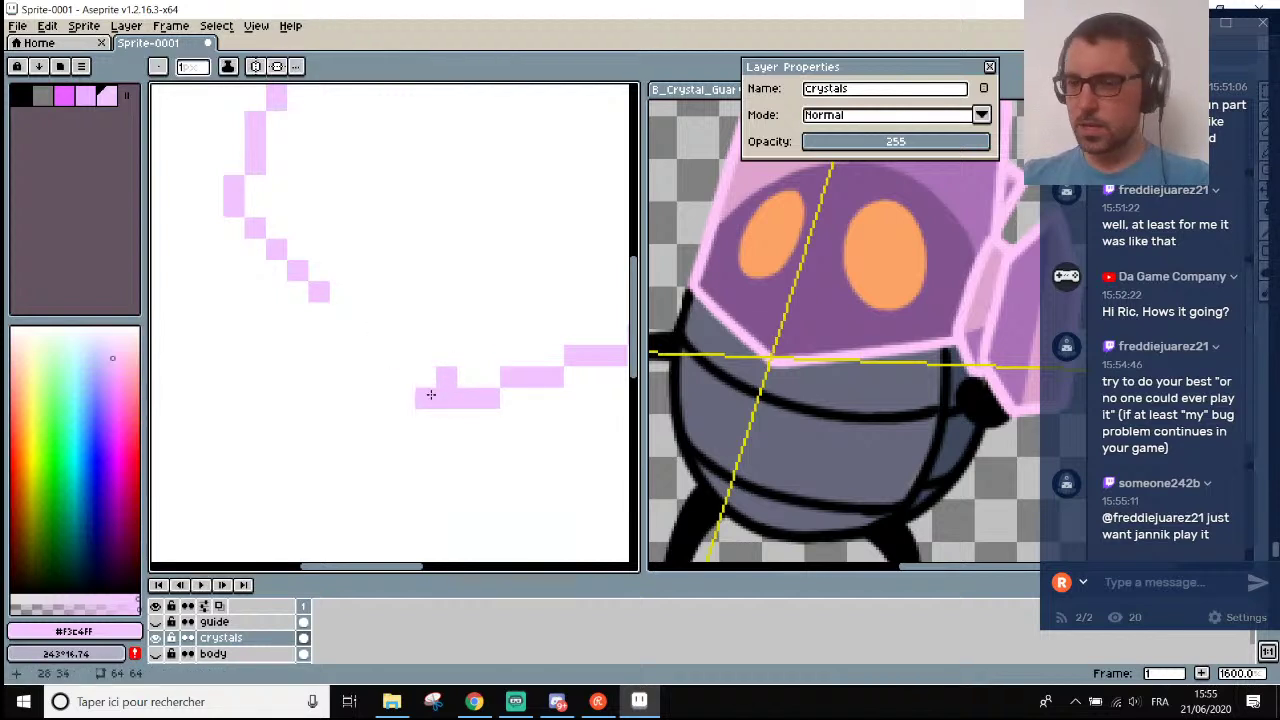
{"action": "left_click_drag", "start_coordinate": [430, 395], "coordinate": [328, 284]}
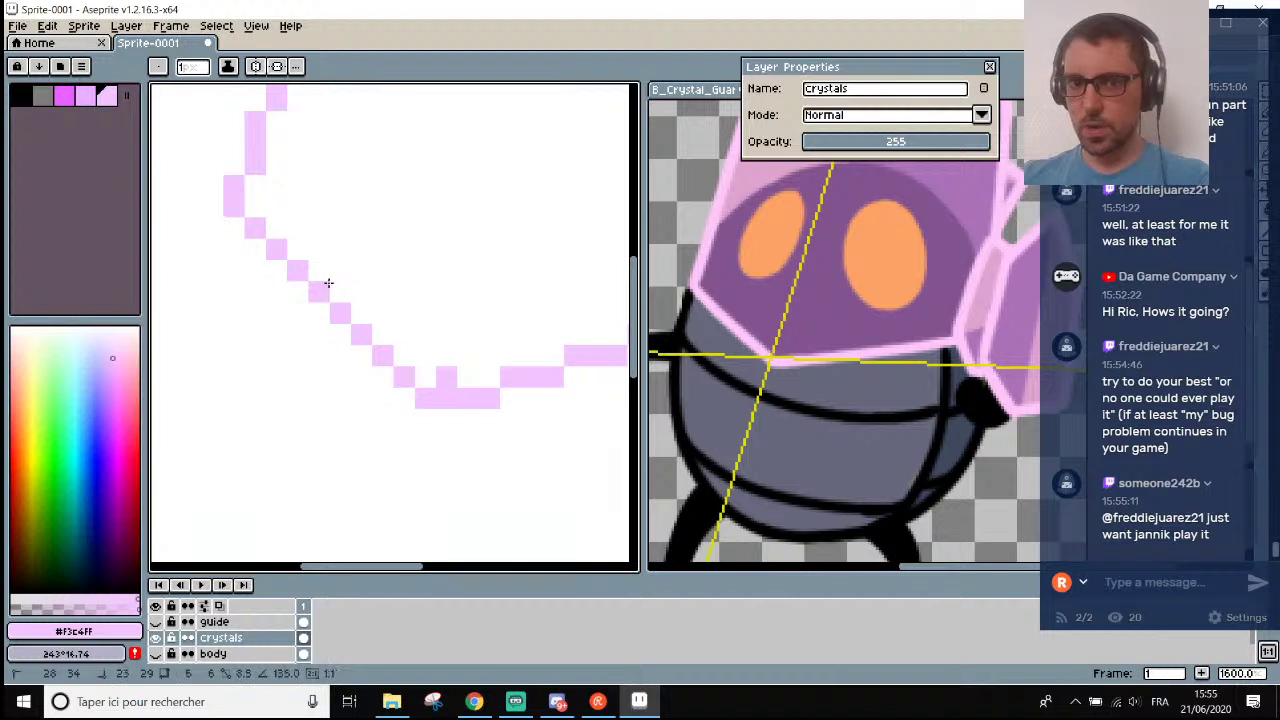
Erase the stray pixel just above the head outline's bottom corner.
{"action": "scroll", "coordinate": [328, 284], "scroll_direction": "down", "scroll_amount": 5}
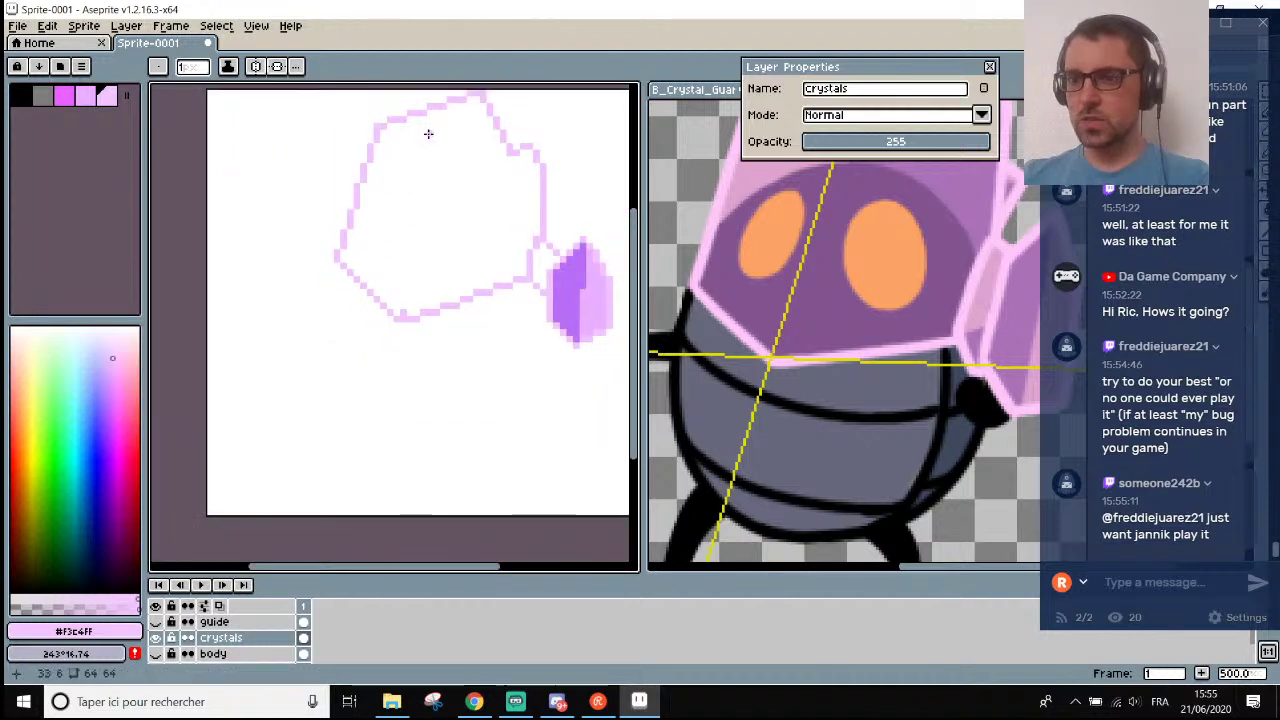
{"action": "scroll", "coordinate": [433, 108], "scroll_direction": "up", "scroll_amount": 1}
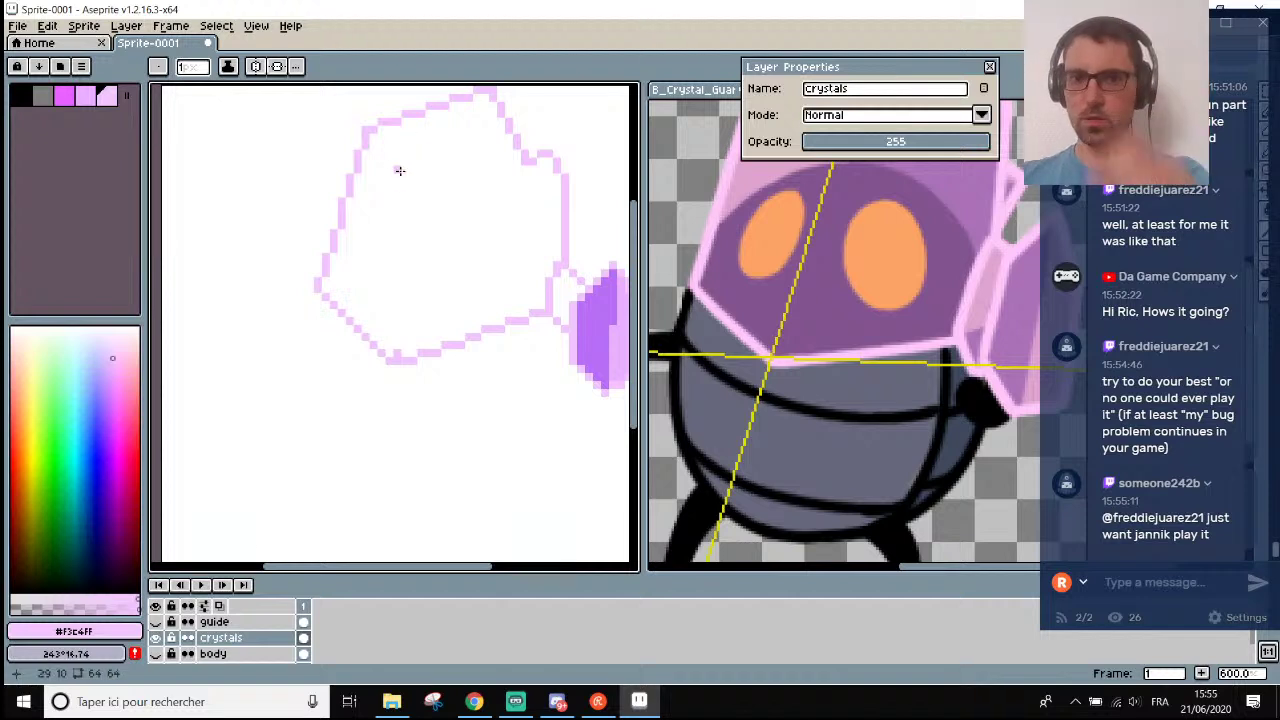
{"action": "scroll", "coordinate": [407, 206], "scroll_direction": "down", "scroll_amount": 2}
{"action": "scroll", "coordinate": [407, 206], "scroll_direction": "up", "scroll_amount": 5}
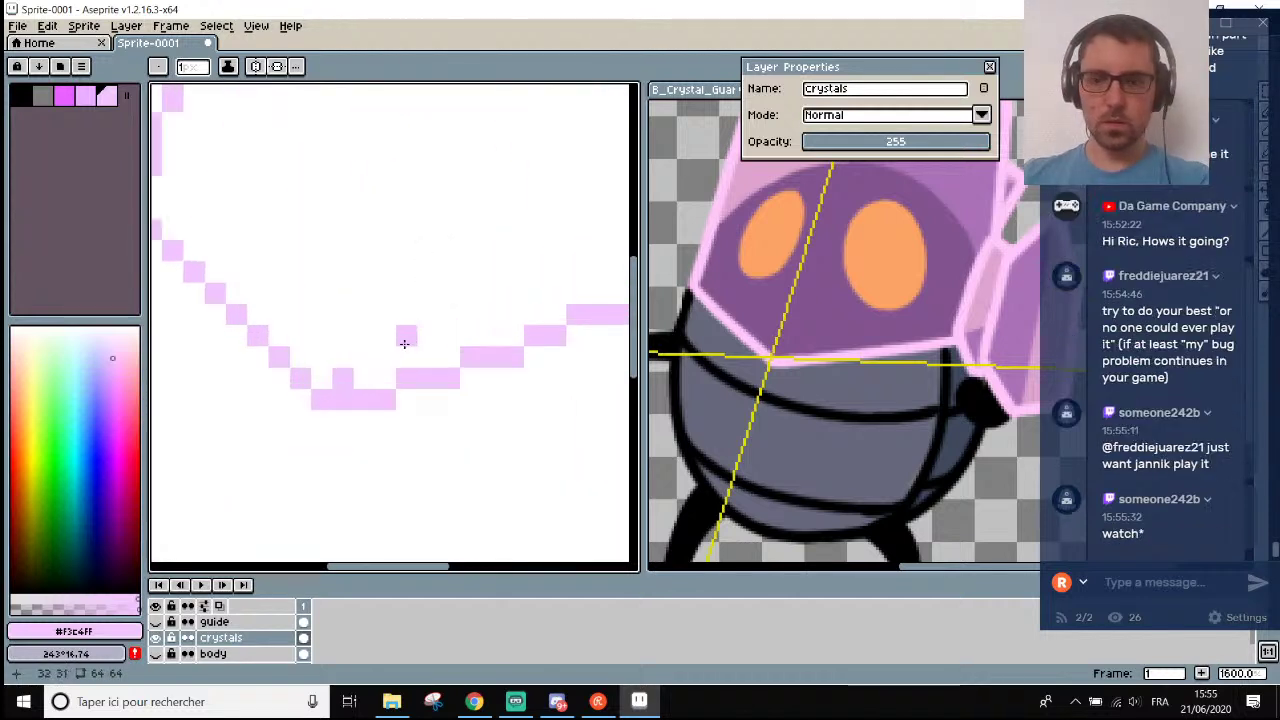
{"action": "scroll", "coordinate": [393, 360], "scroll_direction": "up", "scroll_amount": 1}
{"action": "scroll", "coordinate": [331, 351], "scroll_direction": "up", "scroll_amount": 1}
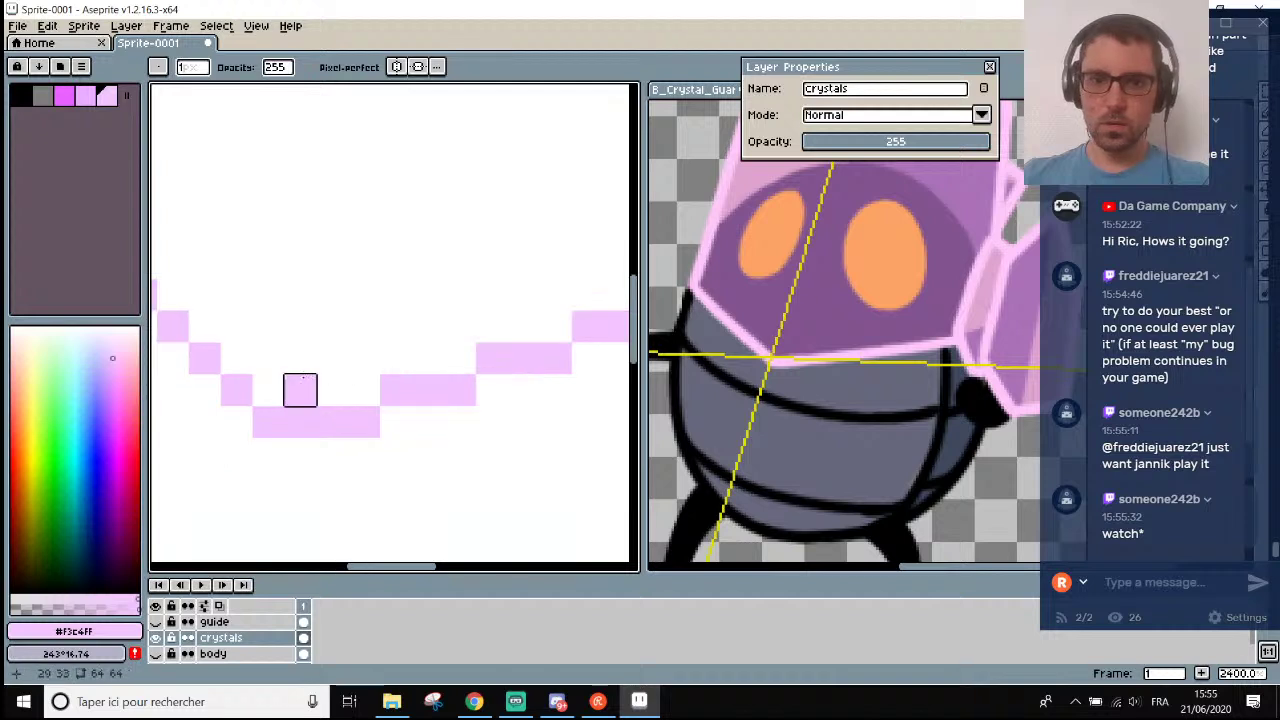
{"action": "scroll", "coordinate": [350, 360], "scroll_direction": "down", "scroll_amount": 5}
{"action": "scroll", "coordinate": [346, 330], "scroll_direction": "up", "scroll_amount": 2}
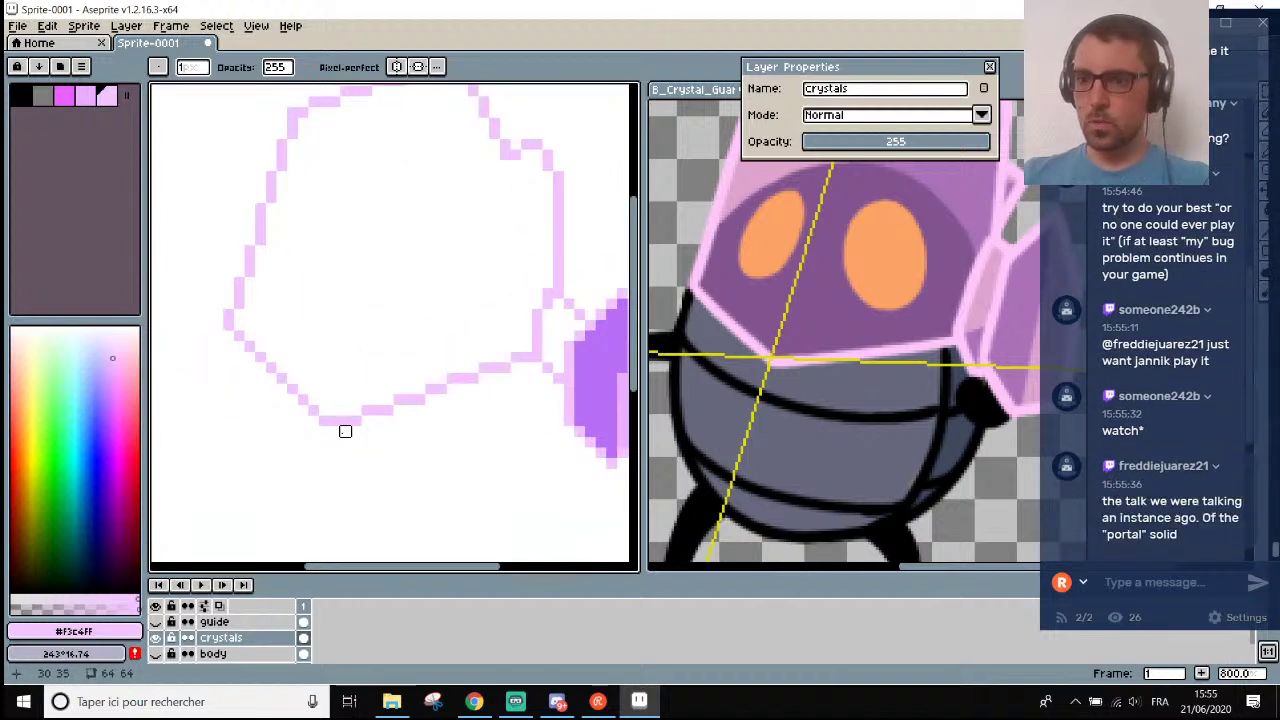
{"action": "scroll", "coordinate": [345, 431], "scroll_direction": "down", "scroll_amount": 1}
{"action": "scroll", "coordinate": [344, 430], "scroll_direction": "up", "scroll_amount": 1}
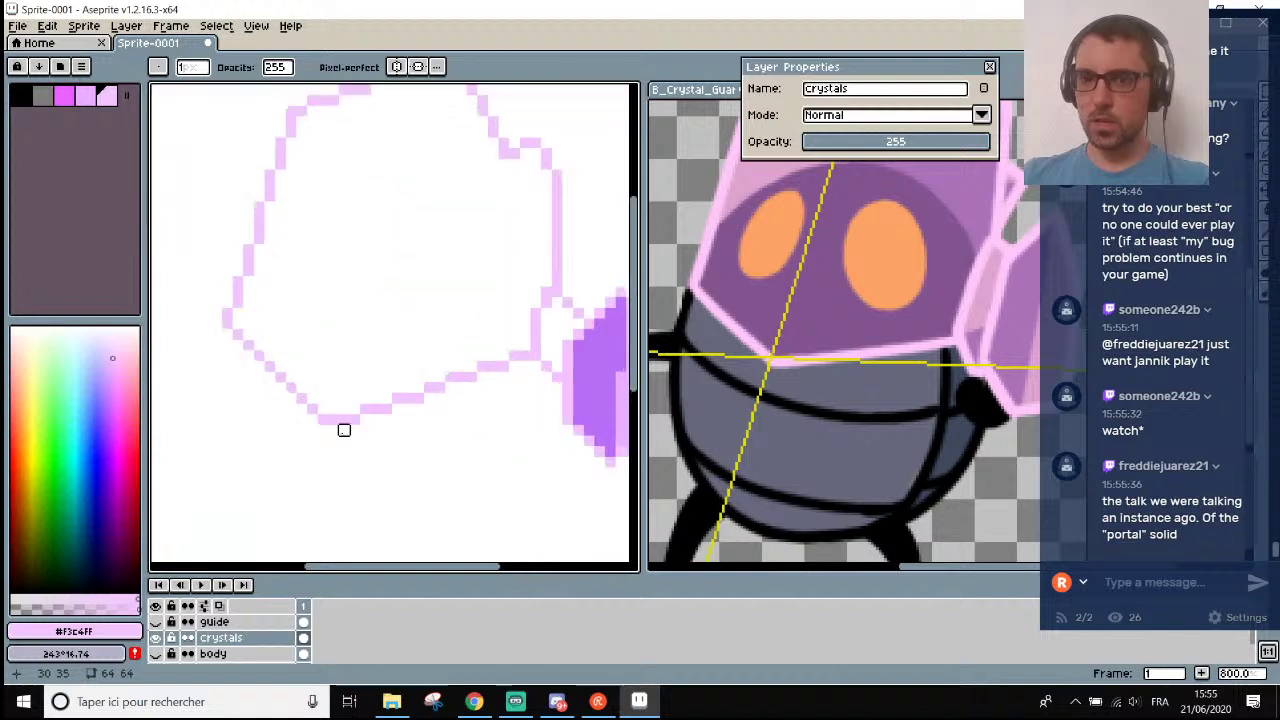
Lower the head outline's bottom corner by one pixel, adding two #f3c4ff pixels beneath it and erasing the two above them.
{"action": "scroll", "coordinate": [336, 443], "scroll_direction": "up", "scroll_amount": 1}
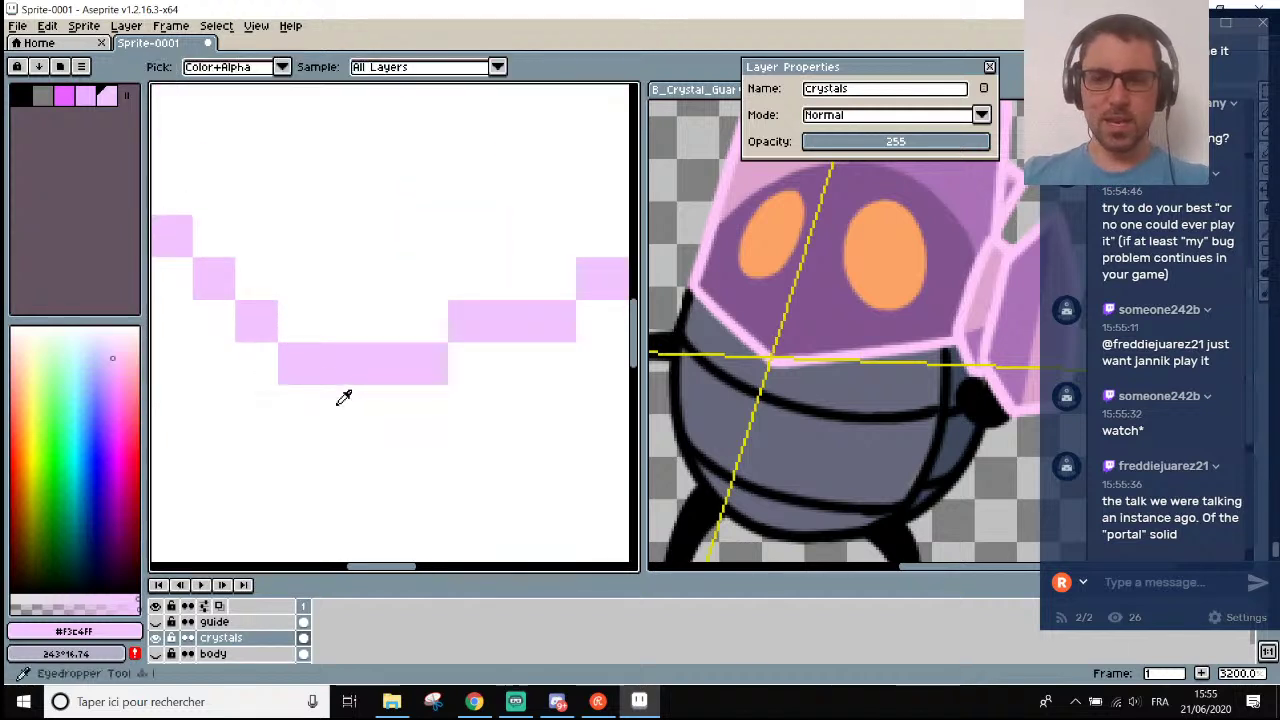
{"action": "left_click", "coordinate": [351, 360], "text": "alt"}
{"action": "left_click", "coordinate": [355, 394]}
{"action": "left_click", "coordinate": [382, 400]}
{"action": "scroll", "coordinate": [390, 392], "scroll_direction": "down", "scroll_amount": 3}
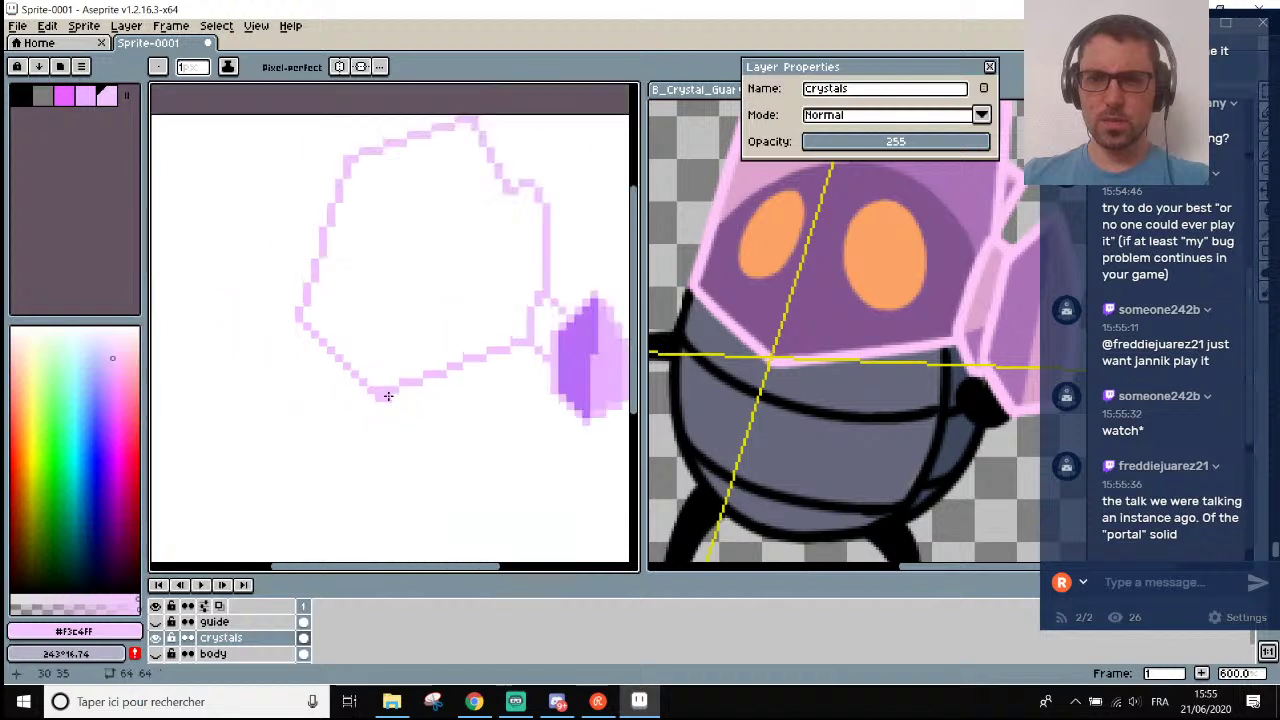
{"action": "scroll", "coordinate": [420, 385], "scroll_direction": "up", "scroll_amount": 1}
{"action": "scroll", "coordinate": [420, 385], "scroll_direction": "up", "scroll_amount": 1}
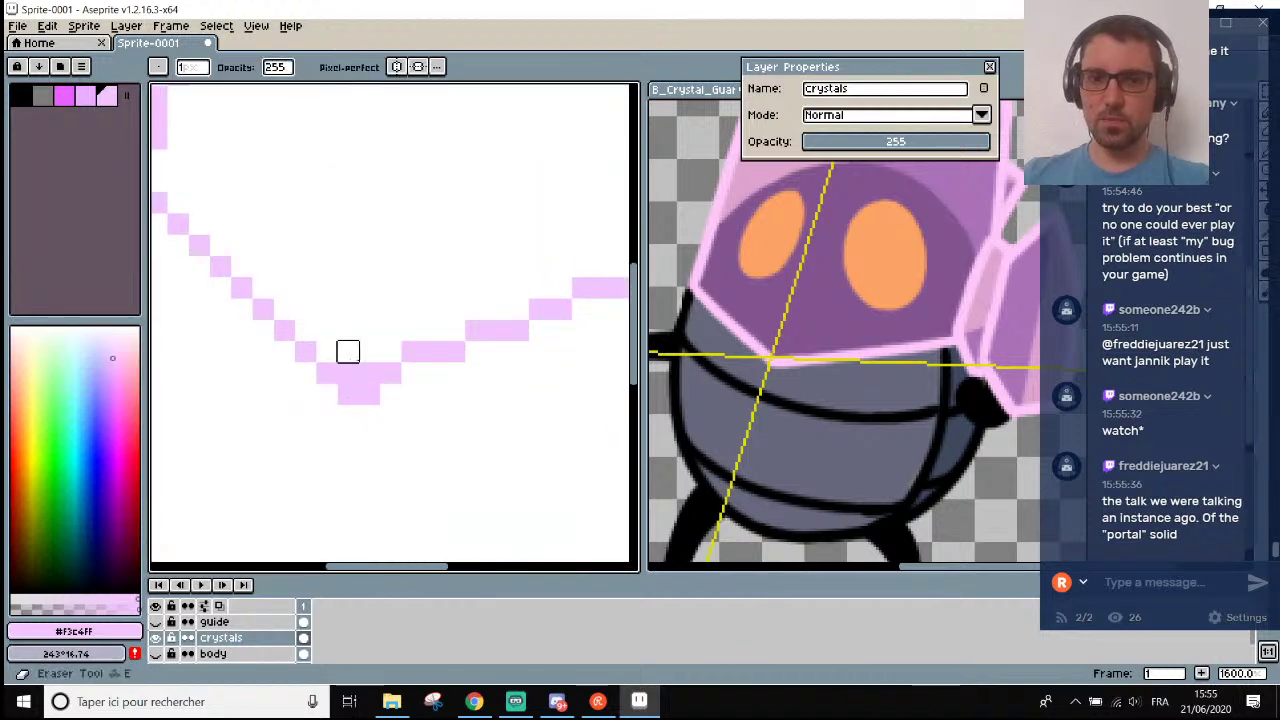
{"action": "scroll", "coordinate": [369, 372], "scroll_direction": "down", "scroll_amount": 4}
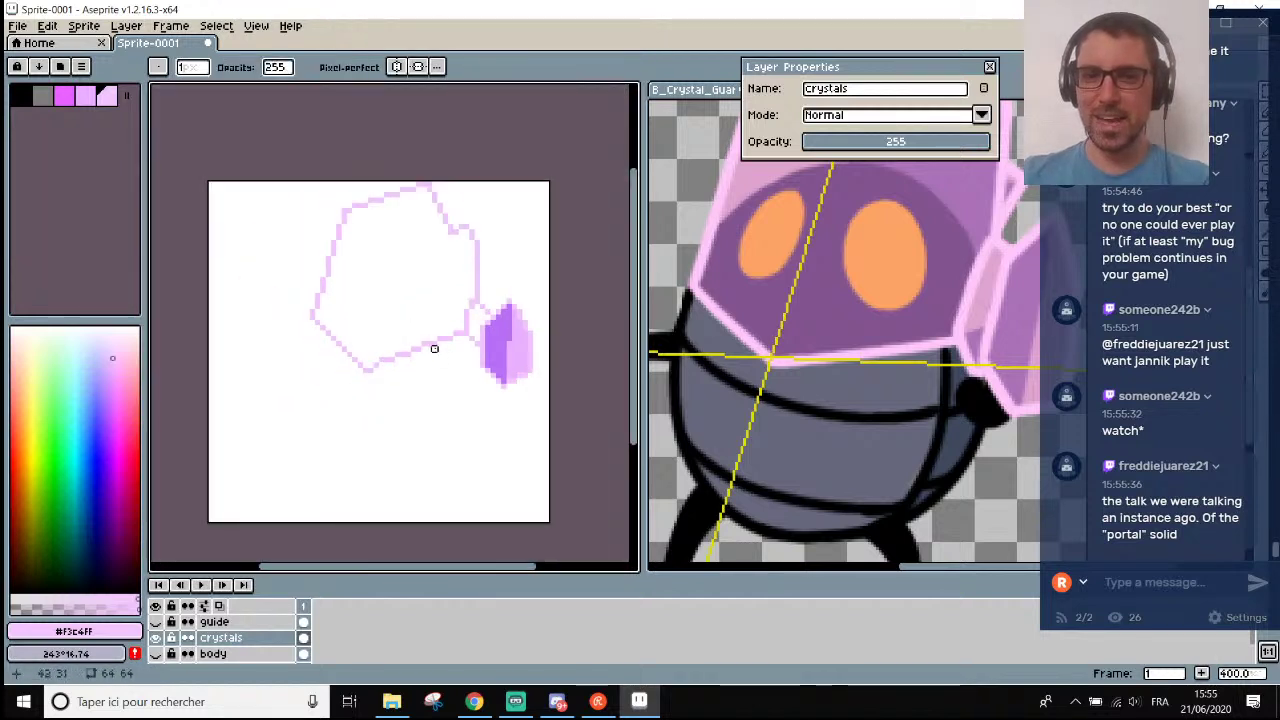
Erase the head outline's lower-right edge and redraw it as one straight line from the bottom corner to the side crystal joint.
{"action": "scroll", "coordinate": [434, 349], "scroll_direction": "up", "scroll_amount": 2}
{"action": "scroll", "coordinate": [451, 357], "scroll_direction": "up", "scroll_amount": 2}
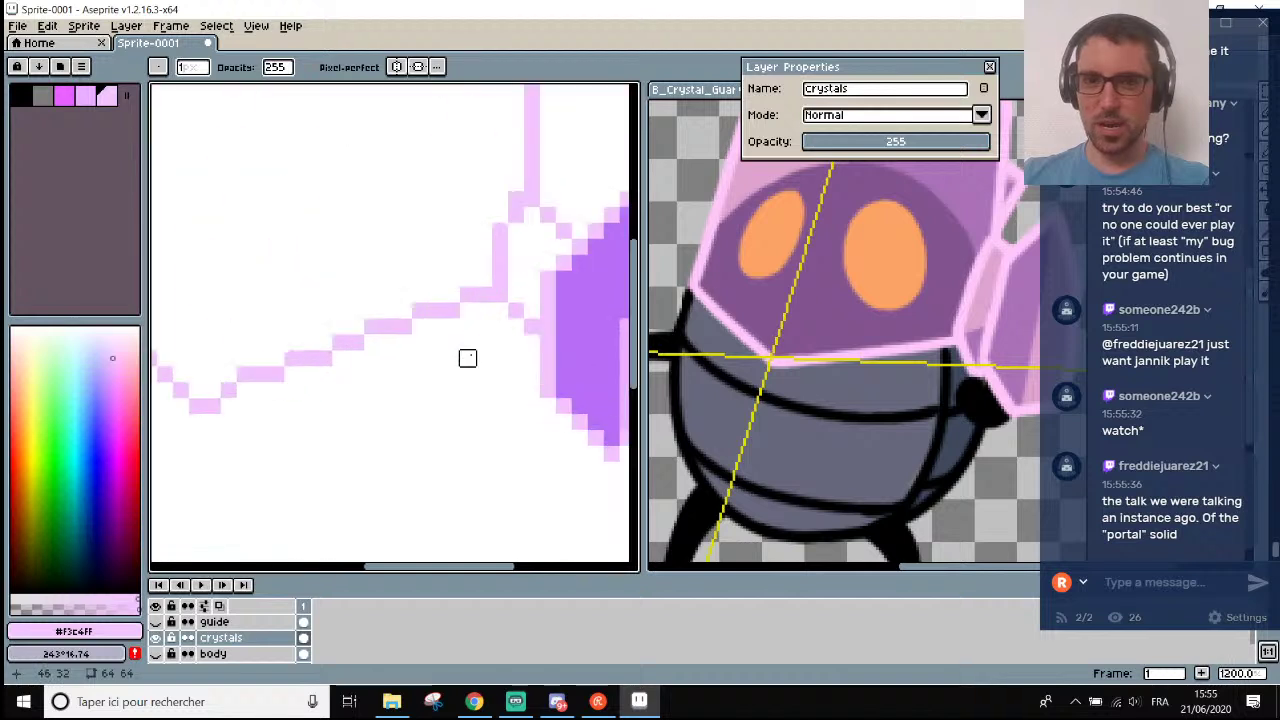
{"action": "scroll", "coordinate": [434, 309], "scroll_direction": "down", "scroll_amount": 1}
{"action": "scroll", "coordinate": [407, 326], "scroll_direction": "up", "scroll_amount": 1}
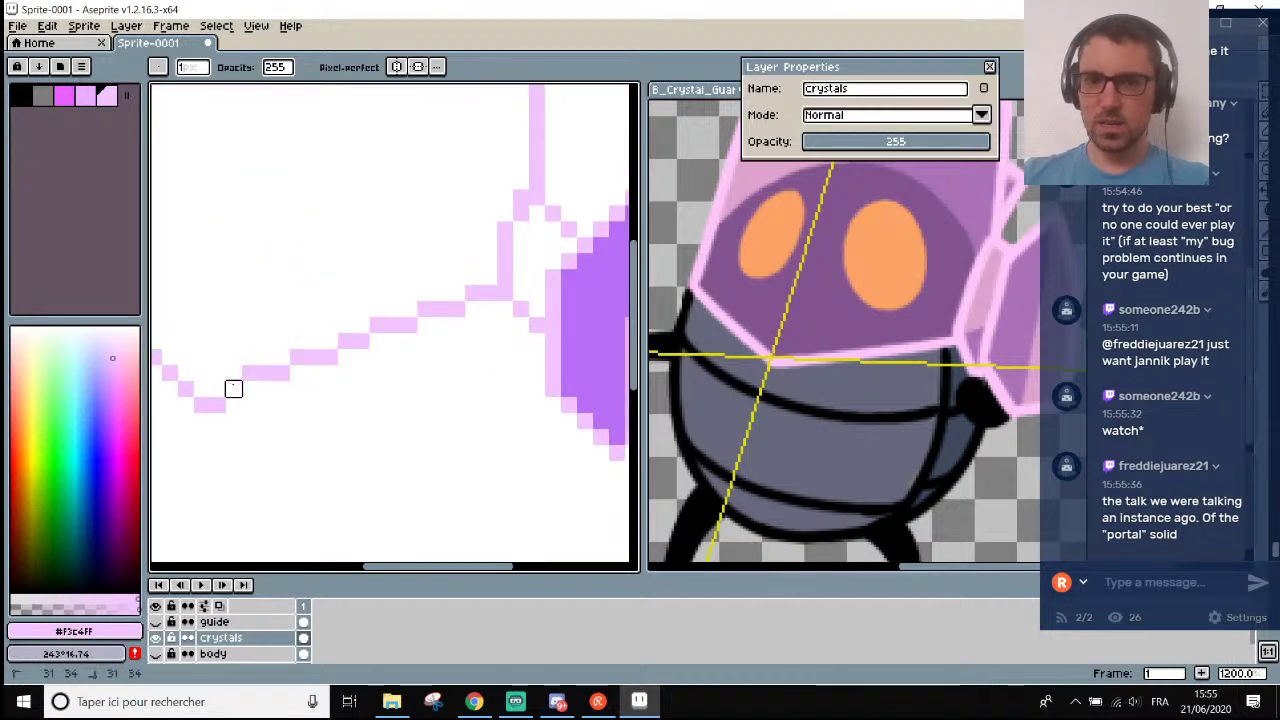
{"action": "mouse_move", "coordinate": [329, 357]}
{"action": "left_mouse_down"}
{"action": "mouse_move", "coordinate": [441, 324]}
{"action": "mouse_move", "coordinate": [425, 308]}
{"action": "mouse_move", "coordinate": [473, 324]}
{"action": "mouse_move", "coordinate": [488, 293]}
{"action": "left_mouse_up"}
{"action": "key", "text": "i"}
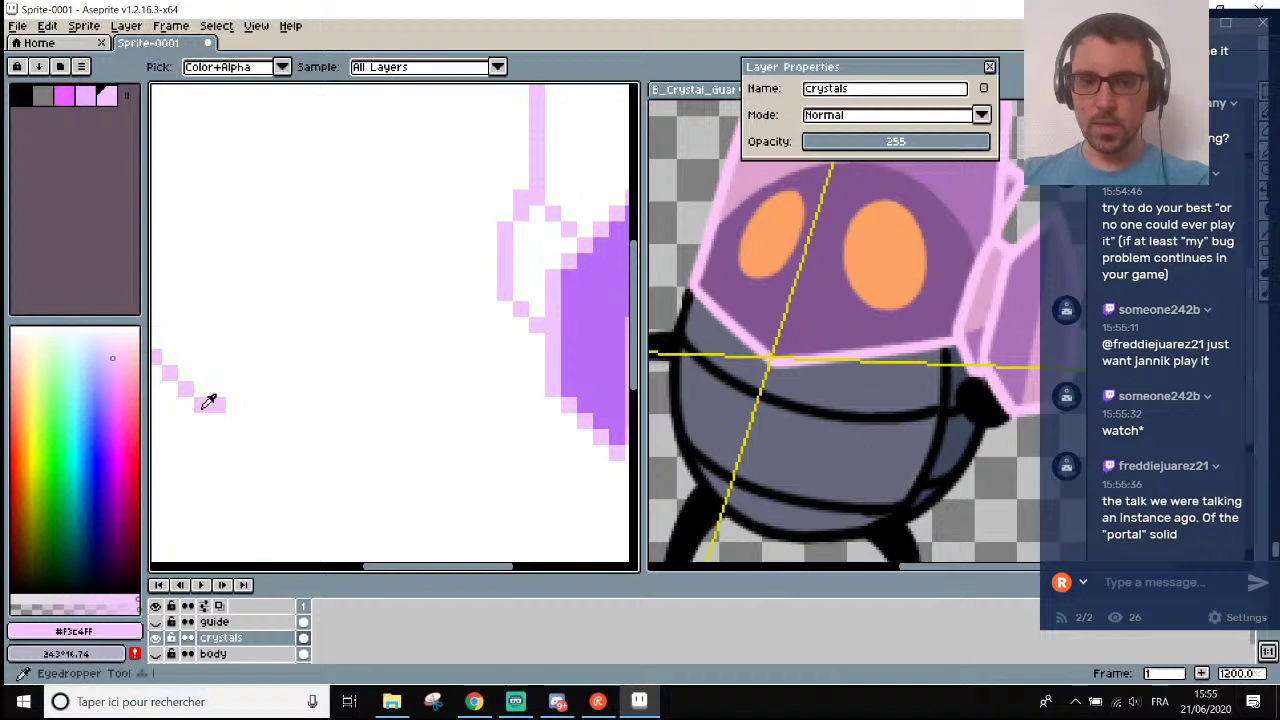
{"action": "key", "text": "b"}
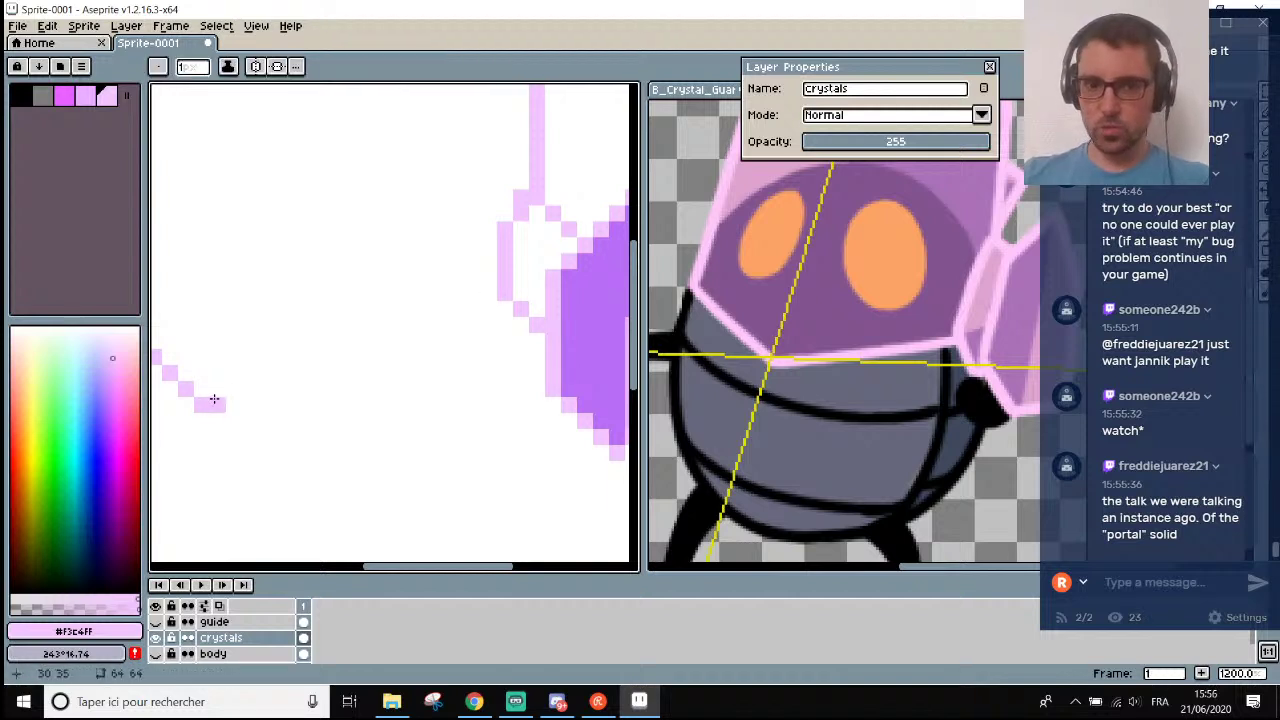
{"action": "mouse_move", "coordinate": [203, 404]}
{"action": "left_mouse_down"}
{"action": "mouse_move", "coordinate": [501, 301]}
{"action": "mouse_move", "coordinate": [489, 304]}
{"action": "left_mouse_up"}
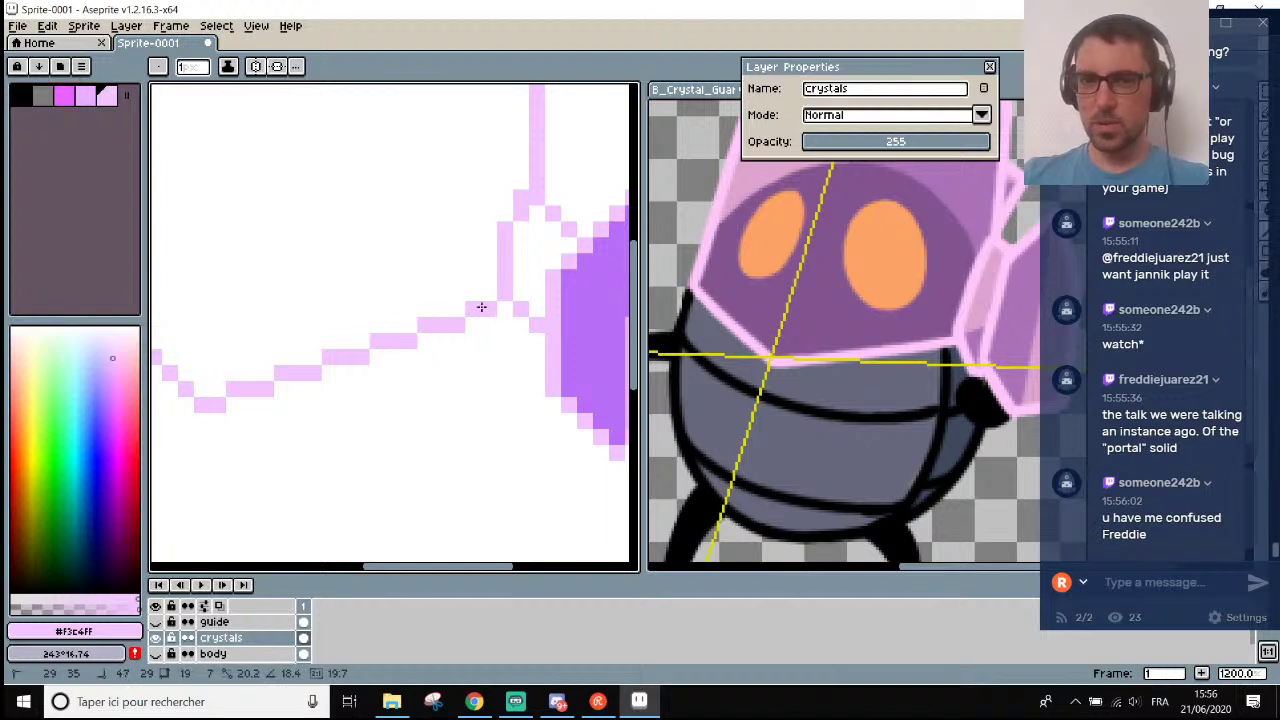
Examine the redrawn lower edges of the head outline and their connection to the side crystal joint at several scales.
{"action": "scroll", "coordinate": [481, 307], "scroll_direction": "down", "scroll_amount": 5}
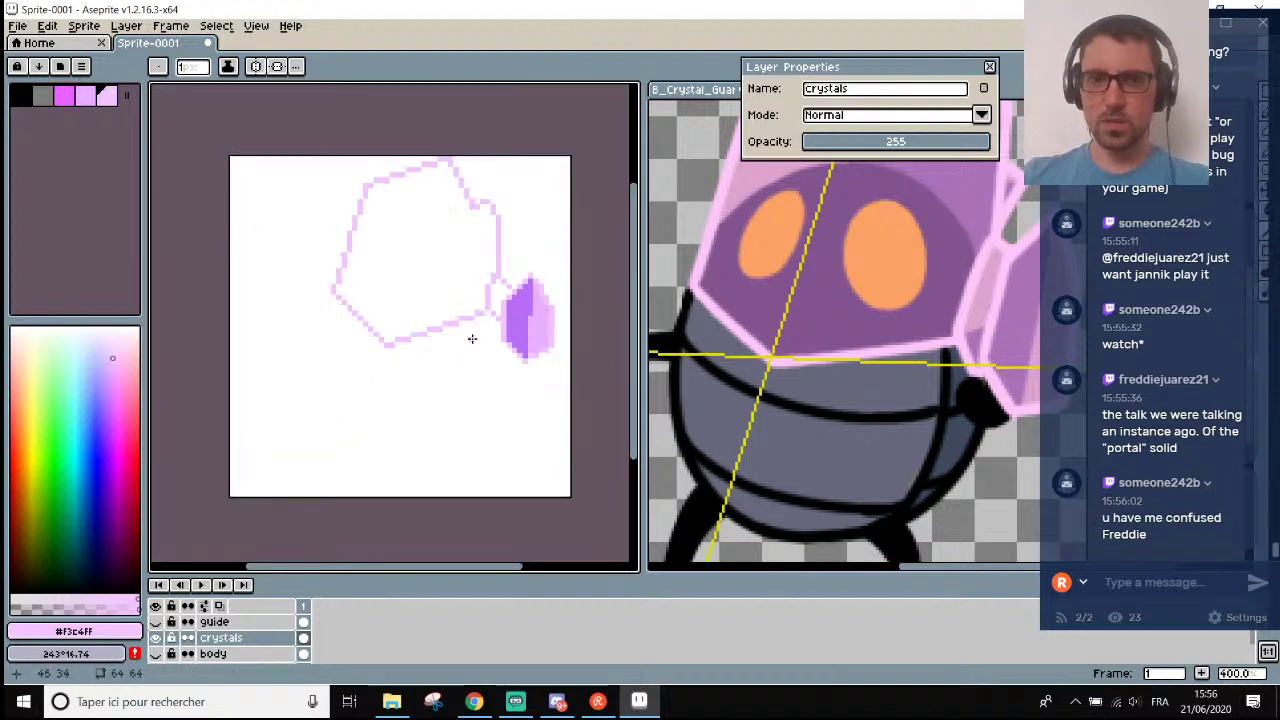
{"action": "scroll", "coordinate": [400, 382], "scroll_direction": "up", "scroll_amount": 1}
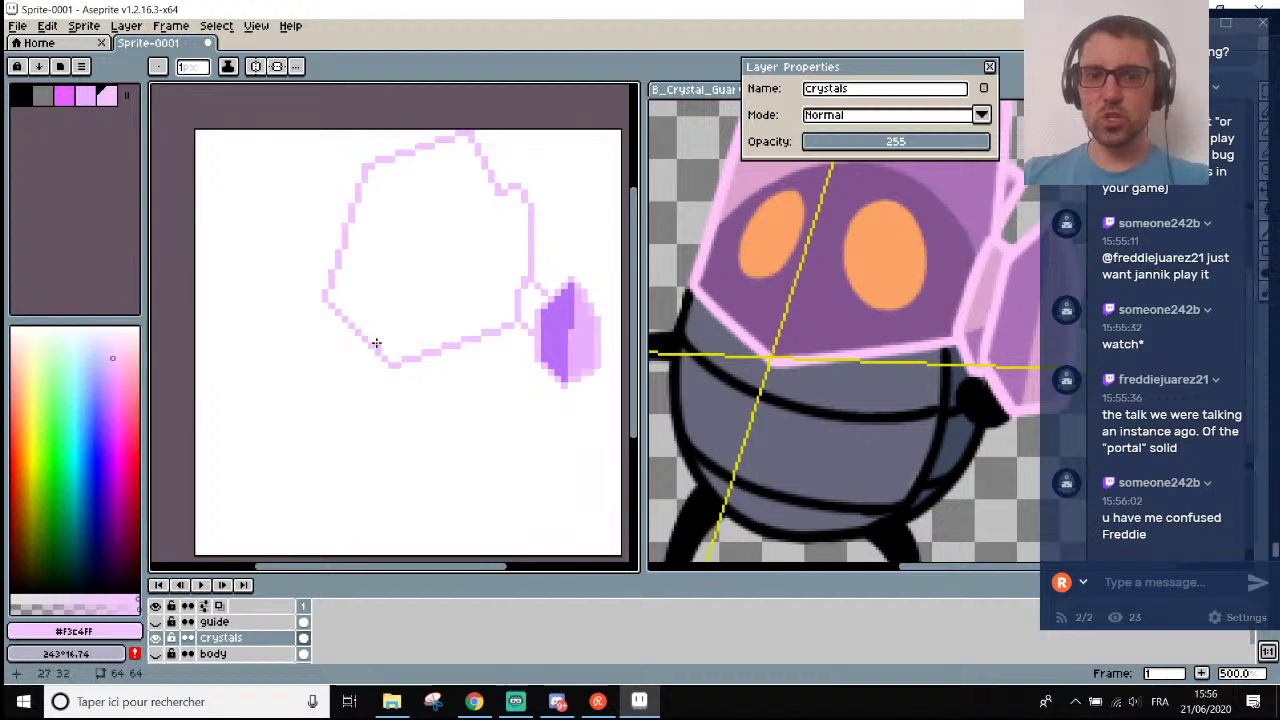
{"action": "left_click_drag", "start_coordinate": [359, 338], "coordinate": [386, 348]}
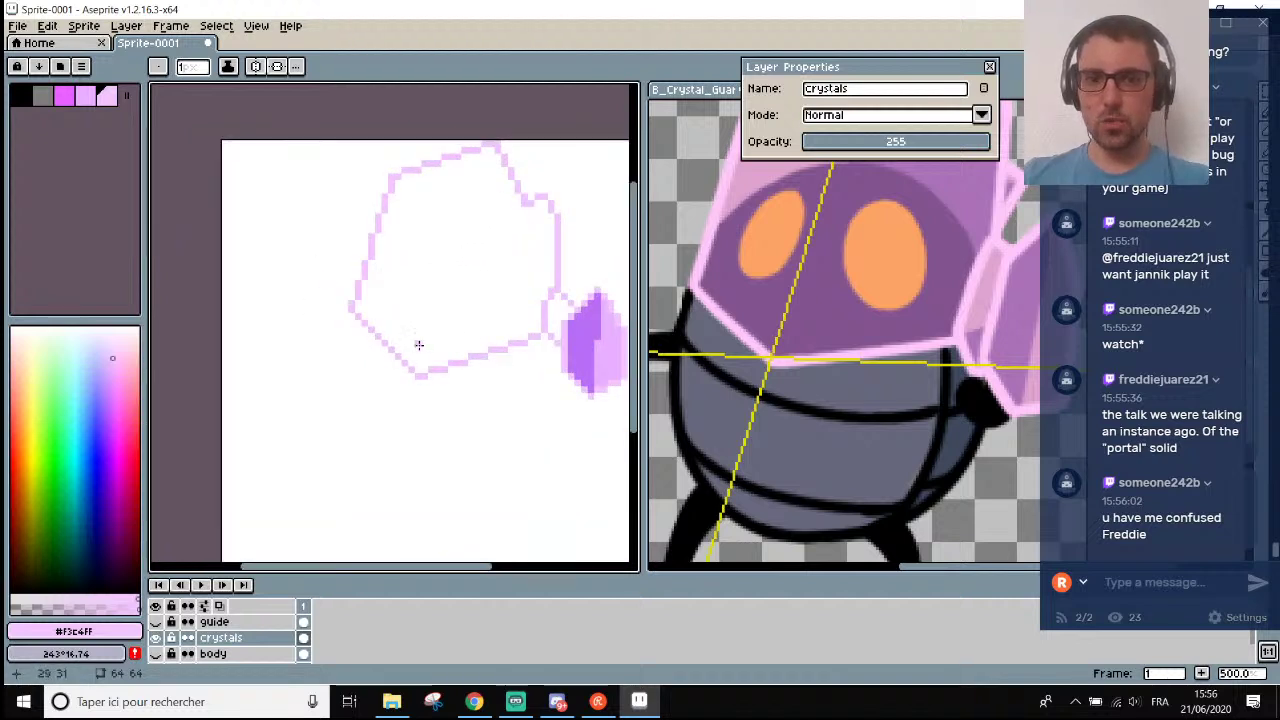
{"action": "scroll", "coordinate": [419, 344], "scroll_direction": "up", "scroll_amount": 5}
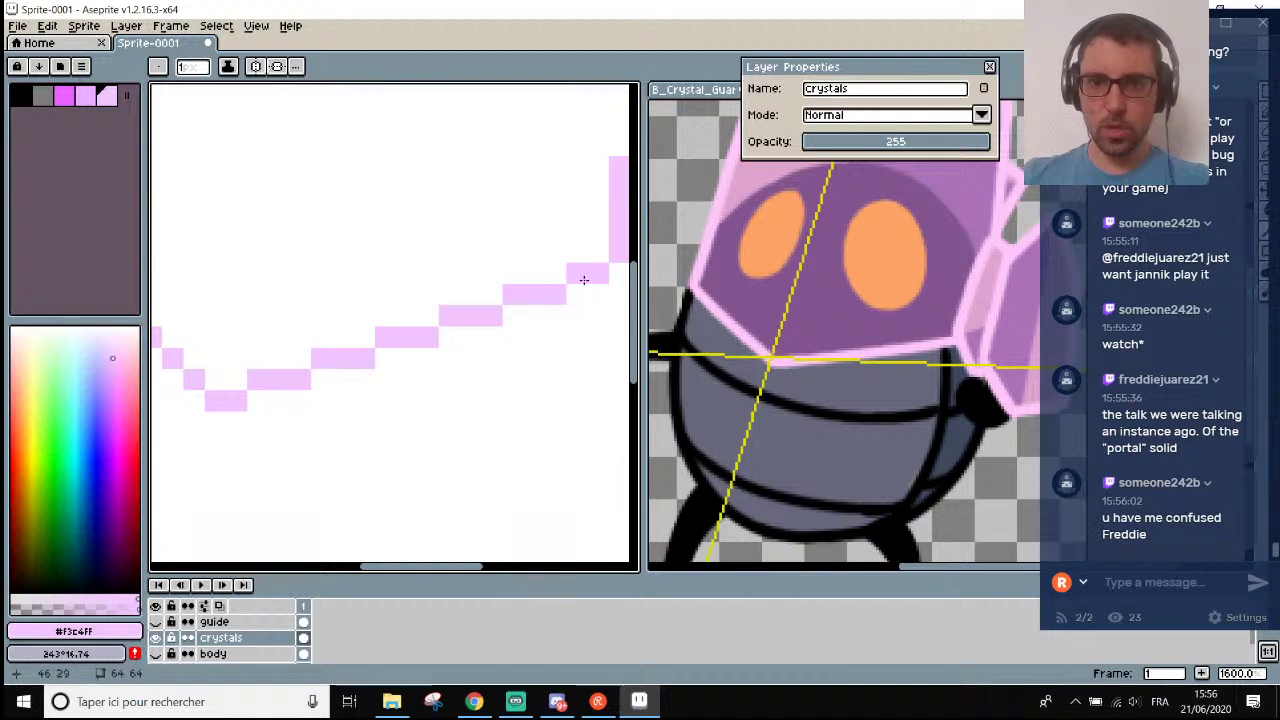
{"action": "scroll", "coordinate": [583, 279], "scroll_direction": "down", "scroll_amount": 2}
{"action": "scroll", "coordinate": [582, 277], "scroll_direction": "up", "scroll_amount": 2}
{"action": "scroll", "coordinate": [590, 272], "scroll_direction": "down", "scroll_amount": 5}
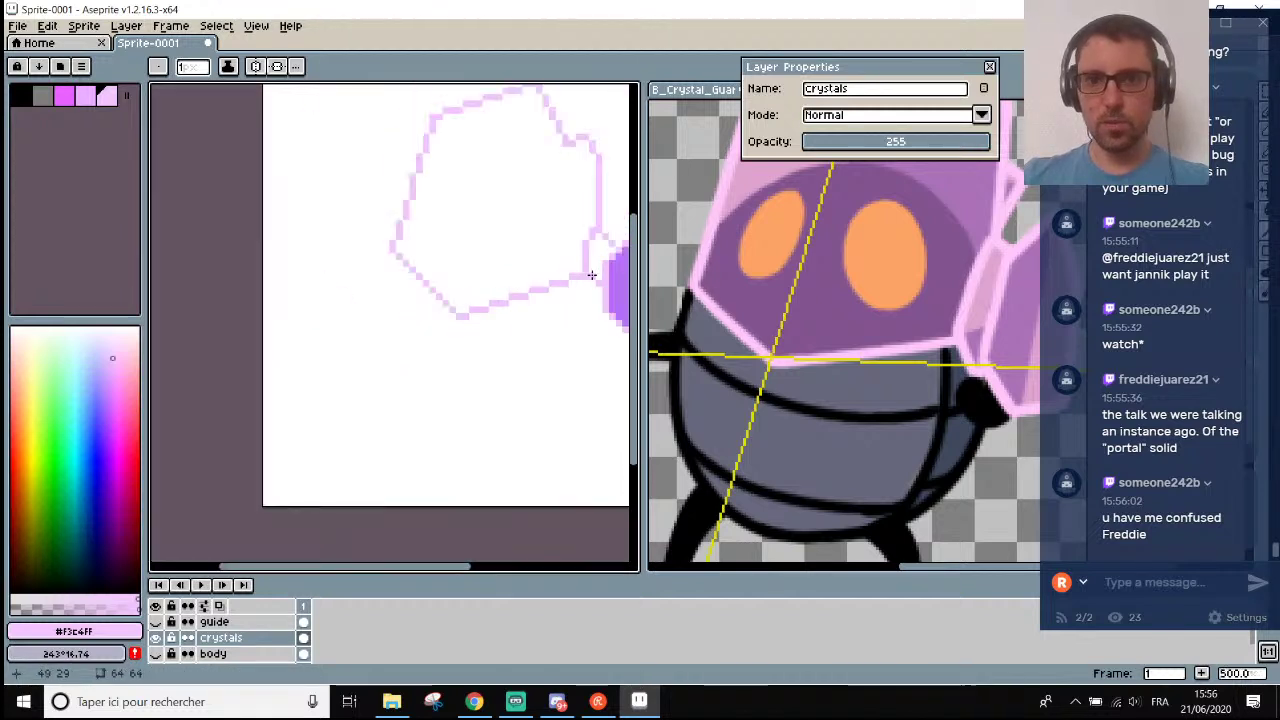
{"action": "scroll", "coordinate": [562, 262], "scroll_direction": "down", "scroll_amount": 2}
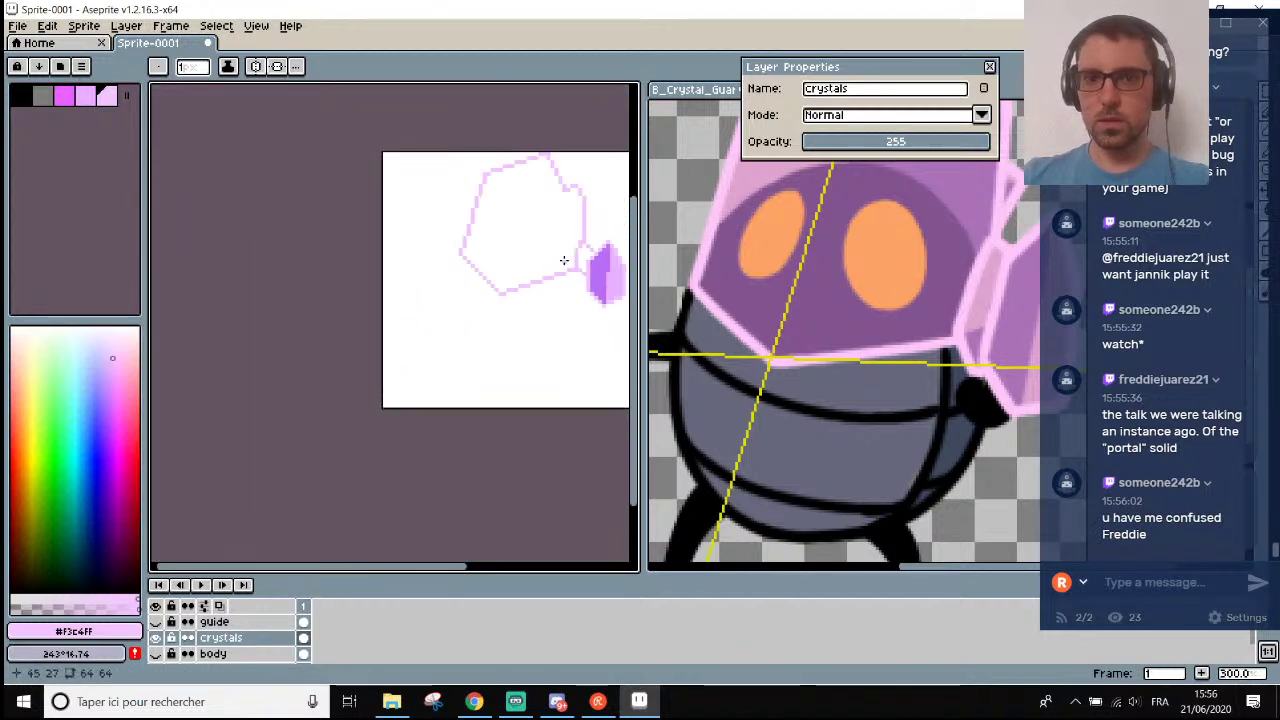
{"action": "scroll", "coordinate": [563, 260], "scroll_direction": "up", "scroll_amount": 1}
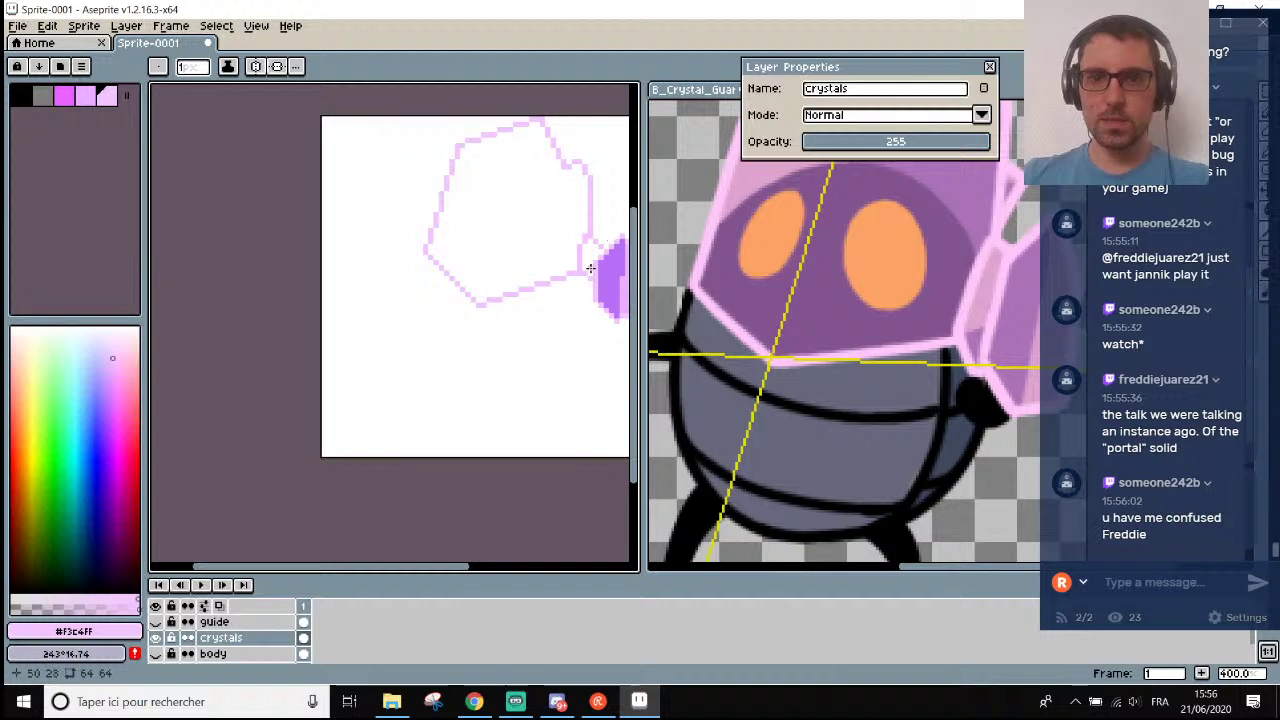
{"action": "scroll", "coordinate": [487, 310], "scroll_direction": "up", "scroll_amount": 2}
{"action": "scroll", "coordinate": [437, 247], "scroll_direction": "down", "scroll_amount": 1}
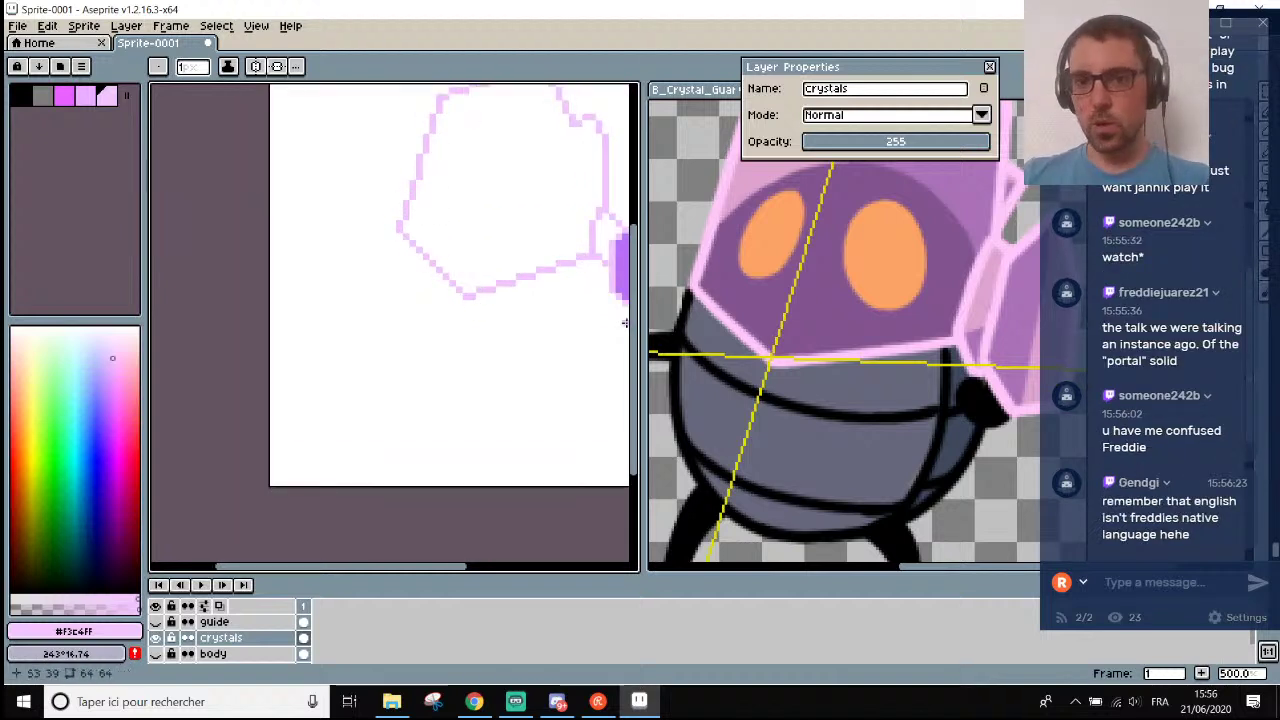
{"action": "scroll", "coordinate": [638, 317], "scroll_direction": "up", "scroll_amount": 1}
{"action": "left_click_drag", "start_coordinate": [638, 317], "coordinate": [640, 277]}
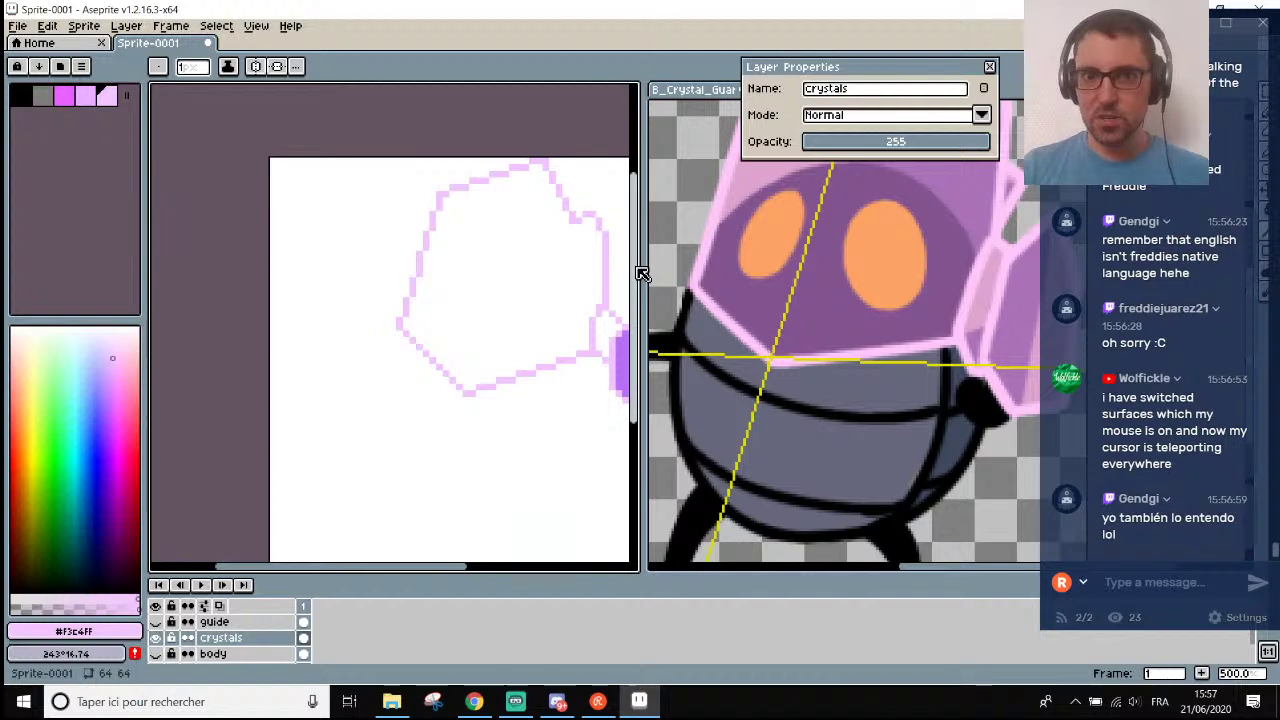
Compare the head outline's upper-left corner and long left edge with the head crystal in the reference.
{"action": "scroll", "coordinate": [414, 271], "scroll_direction": "up", "scroll_amount": 4}
{"action": "scroll", "coordinate": [471, 163], "scroll_direction": "down", "scroll_amount": 2}
{"action": "scroll", "coordinate": [482, 142], "scroll_direction": "up", "scroll_amount": 1}
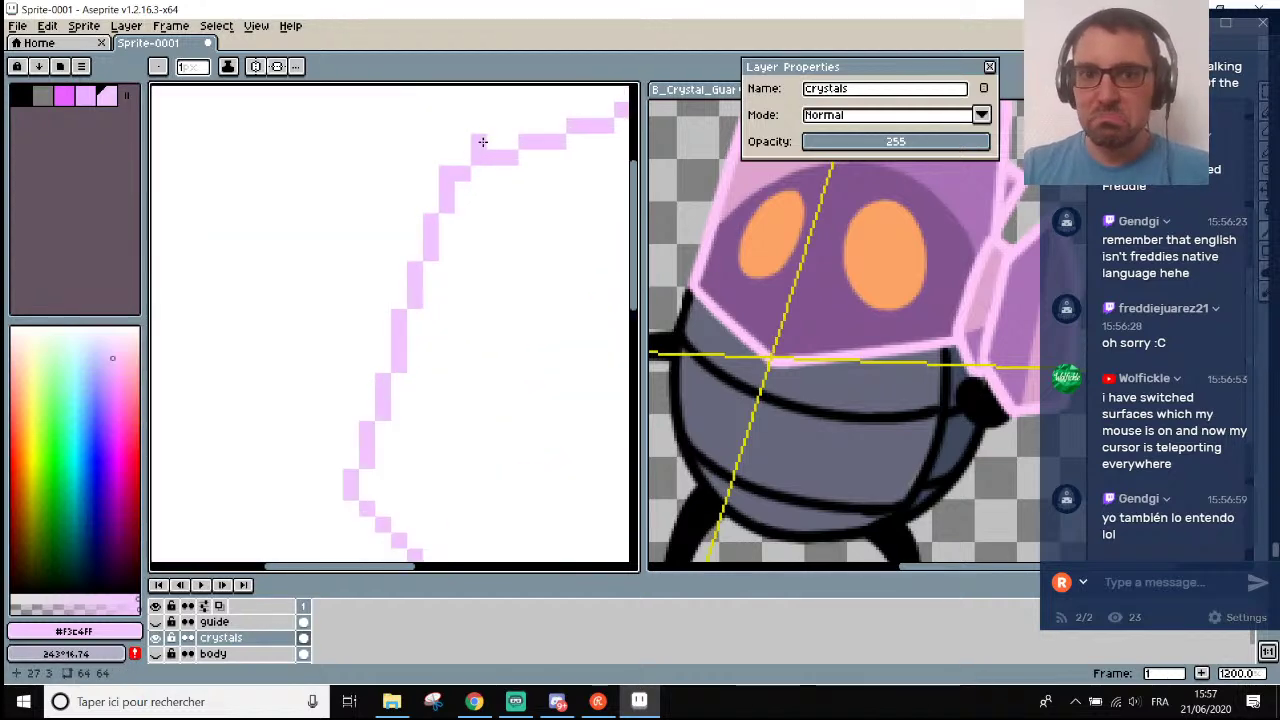
{"action": "scroll", "coordinate": [482, 142], "scroll_direction": "up", "scroll_amount": 1}
{"action": "scroll", "coordinate": [890, 312], "scroll_direction": "down", "scroll_amount": 3}
{"action": "scroll", "coordinate": [890, 312], "scroll_direction": "up", "scroll_amount": 2}
{"action": "scroll", "coordinate": [890, 312], "scroll_direction": "down", "scroll_amount": 2}
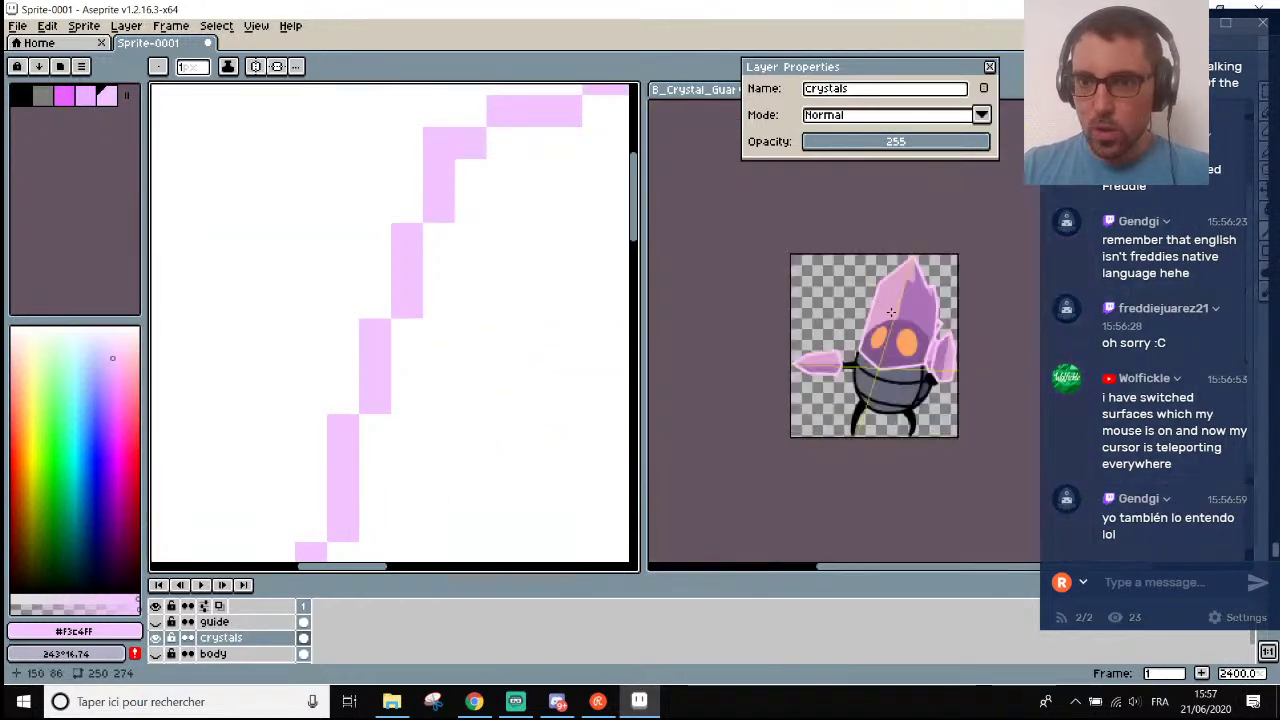
{"action": "scroll", "coordinate": [890, 312], "scroll_direction": "up", "scroll_amount": 3}
{"action": "scroll", "coordinate": [375, 463], "scroll_direction": "down", "scroll_amount": 2}
{"action": "scroll", "coordinate": [389, 490], "scroll_direction": "up", "scroll_amount": 1}
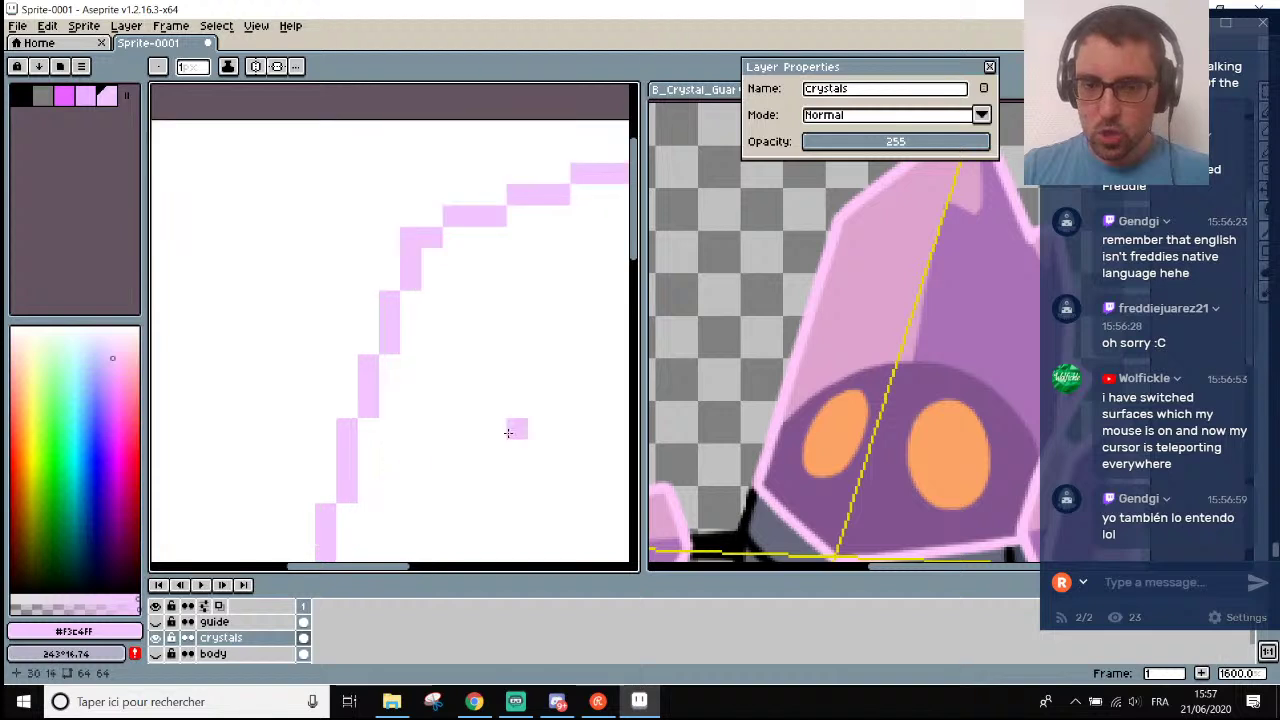
Erase the lowest pixel from each of the three vertical segments above the head outline's leftmost corner.
{"action": "left_click_drag", "start_coordinate": [630, 250], "coordinate": [648, 286]}
{"action": "scroll", "coordinate": [572, 266], "scroll_direction": "down", "scroll_amount": 1}
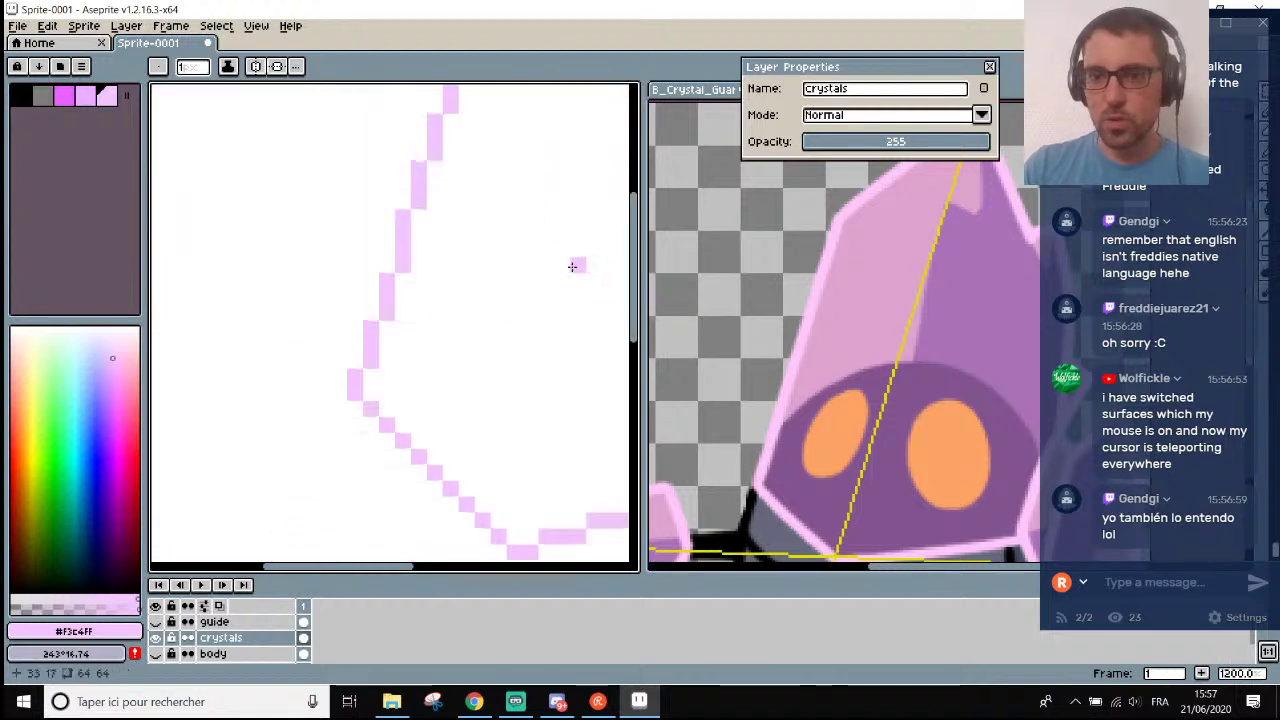
{"action": "scroll", "coordinate": [474, 274], "scroll_direction": "up", "scroll_amount": 1}
{"action": "scroll", "coordinate": [373, 365], "scroll_direction": "up", "scroll_amount": 1}
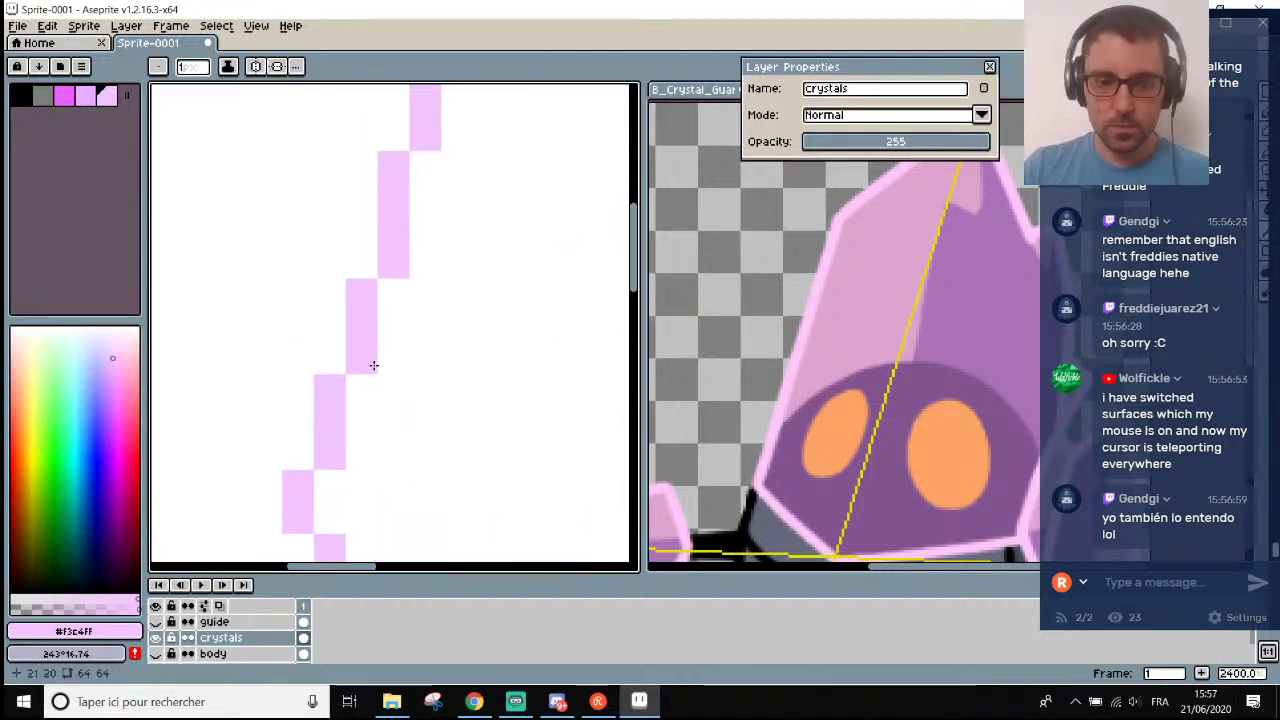
{"action": "key", "text": "e"}
{"action": "left_click", "coordinate": [330, 454]}
{"action": "left_click", "coordinate": [361, 358]}
{"action": "left_click", "coordinate": [393, 262]}
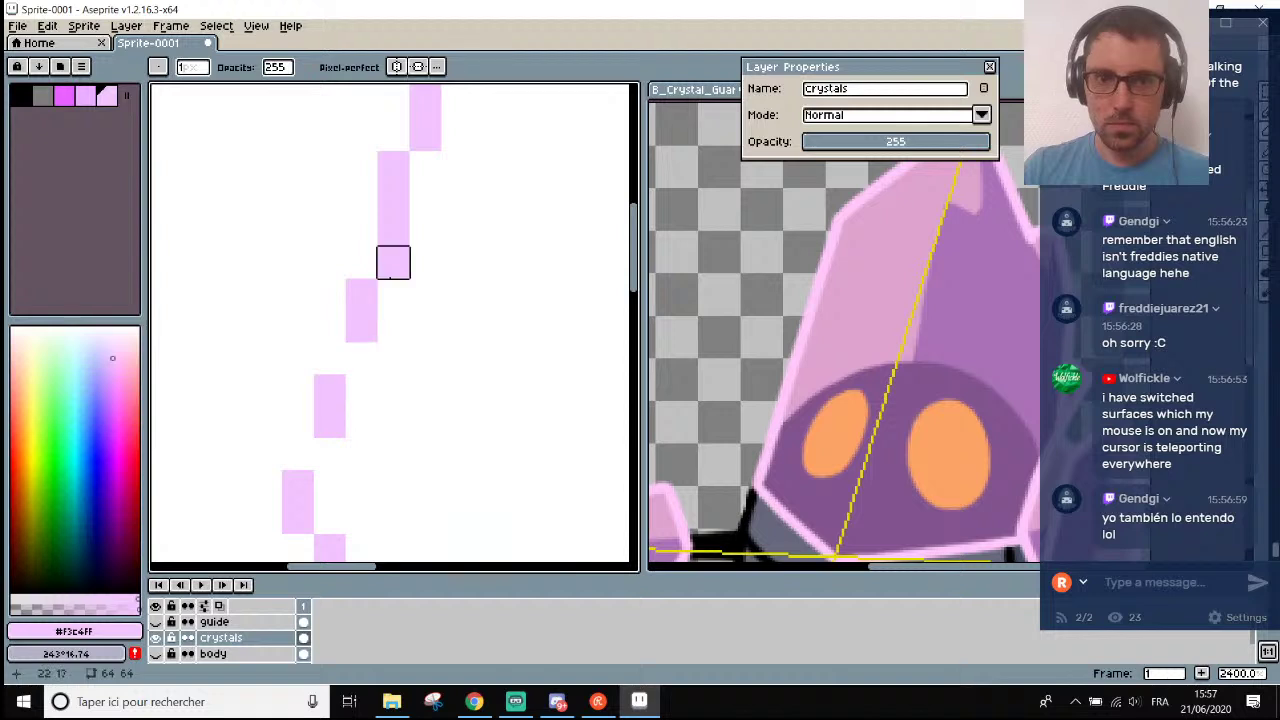
{"action": "scroll", "coordinate": [394, 260], "scroll_direction": "down", "scroll_amount": 3}
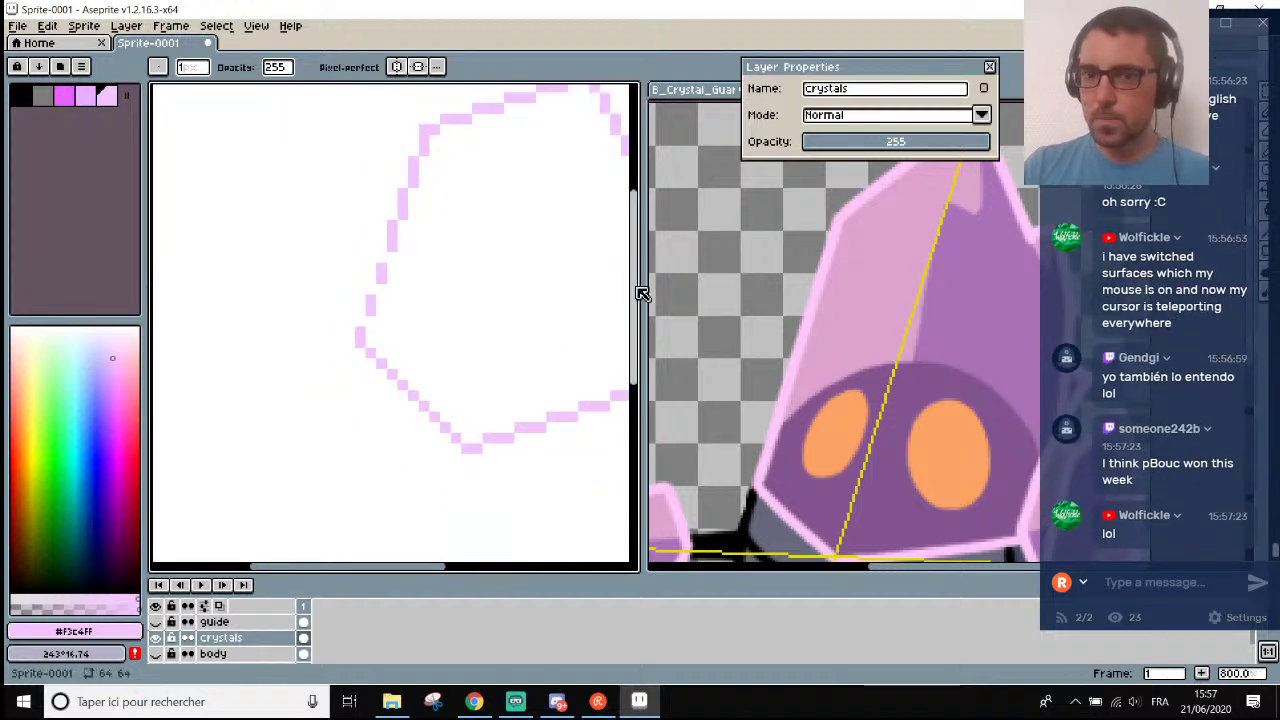
Widen the sprite's editing view beside the reference image and bring the whole crystal outline into view.
{"action": "left_click_drag", "start_coordinate": [640, 286], "coordinate": [679, 272]}
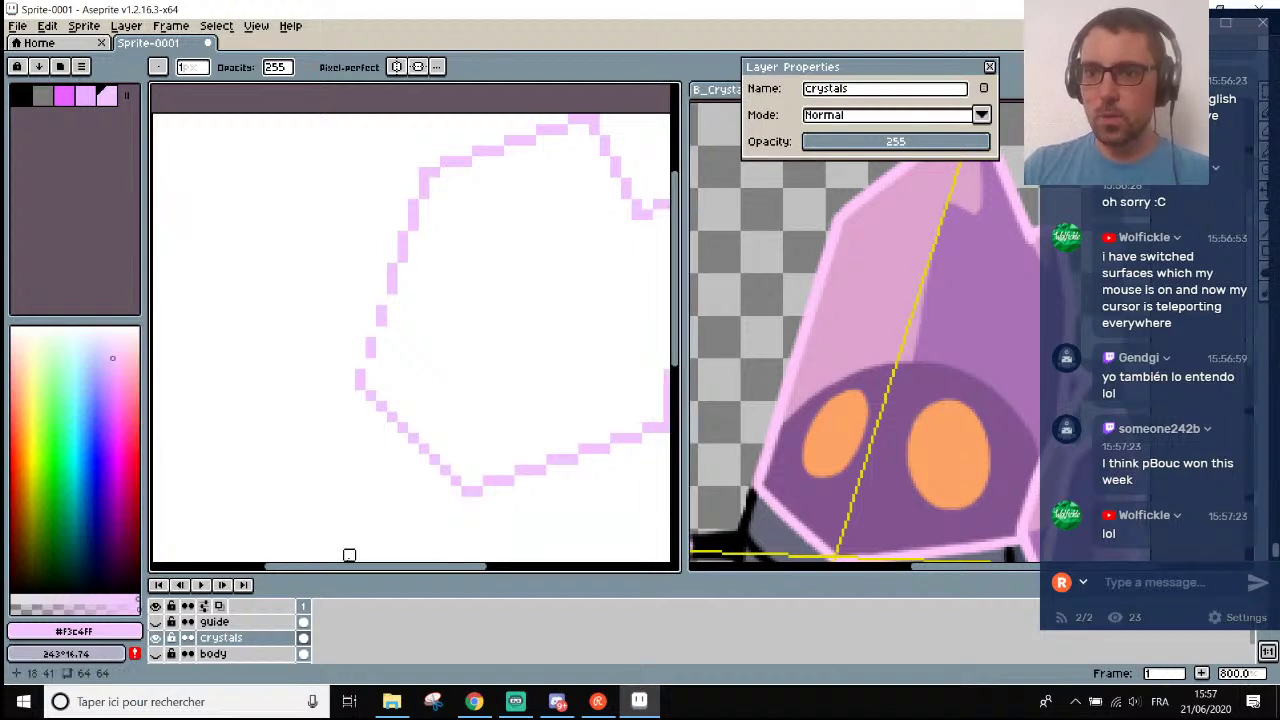
{"action": "left_click_drag", "start_coordinate": [351, 569], "coordinate": [408, 570]}
{"action": "scroll", "coordinate": [374, 314], "scroll_direction": "down", "scroll_amount": 1}
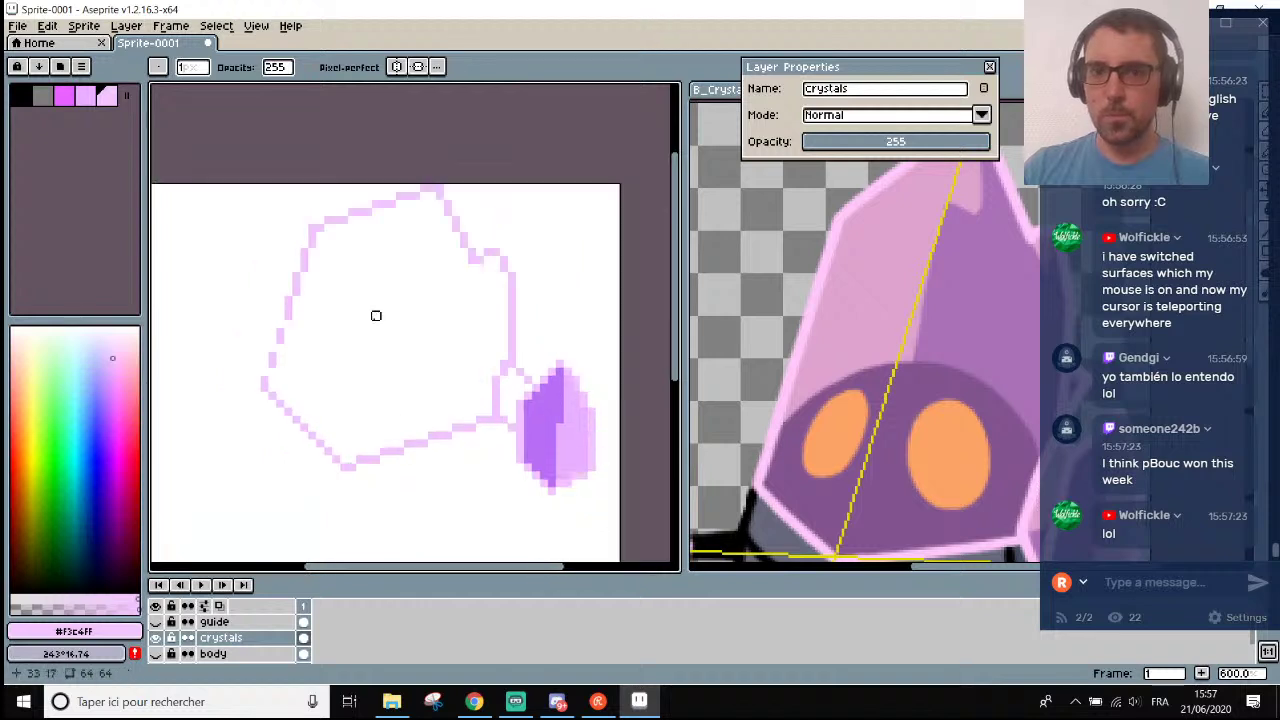
Erase uneven pixels along the large crystal's left edge and retouch the pixels just above its lower-left corner.
{"action": "scroll", "coordinate": [290, 185], "scroll_direction": "up", "scroll_amount": 2}
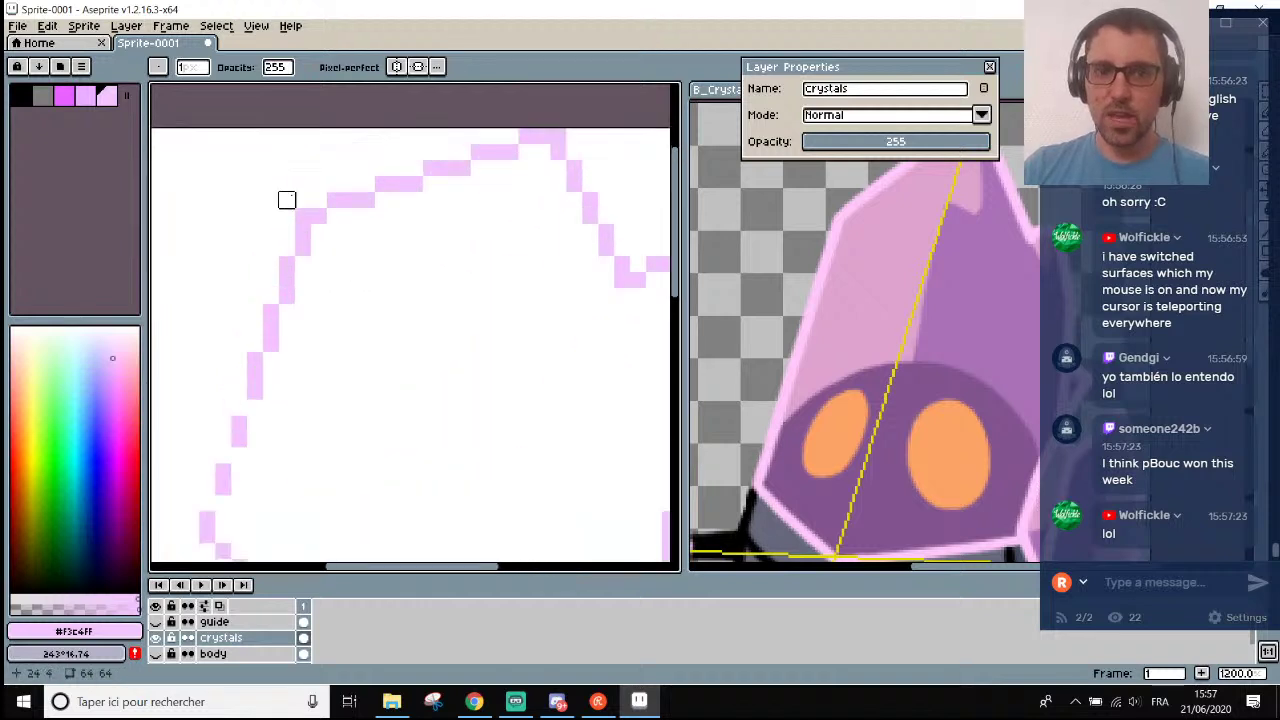
{"action": "scroll", "coordinate": [270, 400], "scroll_direction": "up", "scroll_amount": 1}
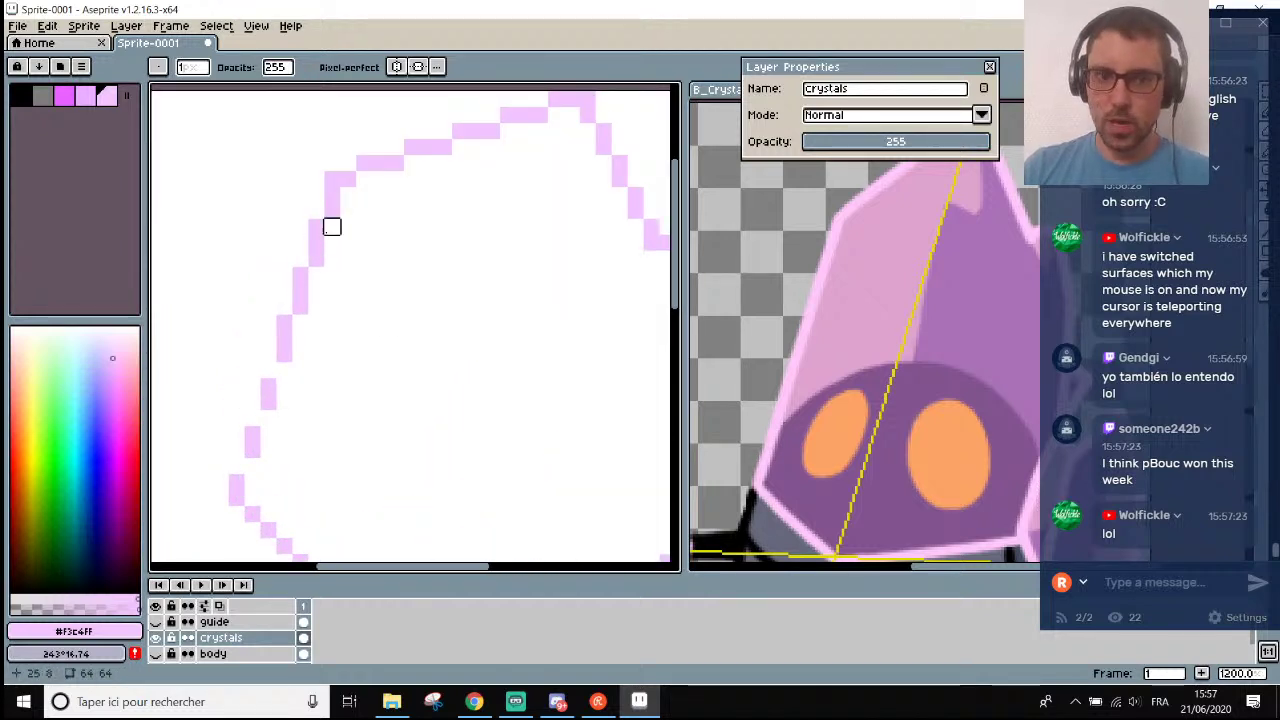
{"action": "left_click_drag", "start_coordinate": [334, 226], "coordinate": [331, 194]}
{"action": "left_click", "coordinate": [316, 242]}
{"action": "scroll", "coordinate": [314, 463], "scroll_direction": "down", "scroll_amount": 1}
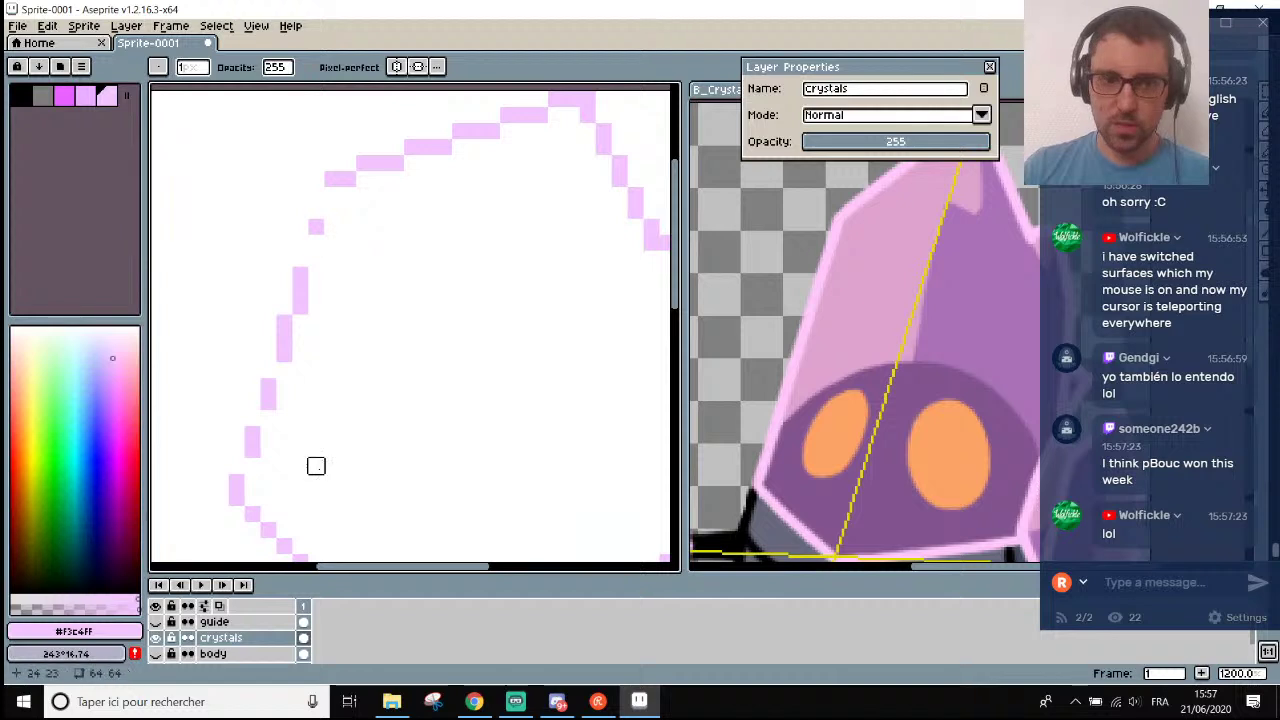
{"action": "scroll", "coordinate": [314, 463], "scroll_direction": "up", "scroll_amount": 2}
{"action": "key", "text": "i"}
{"action": "key", "text": "b"}
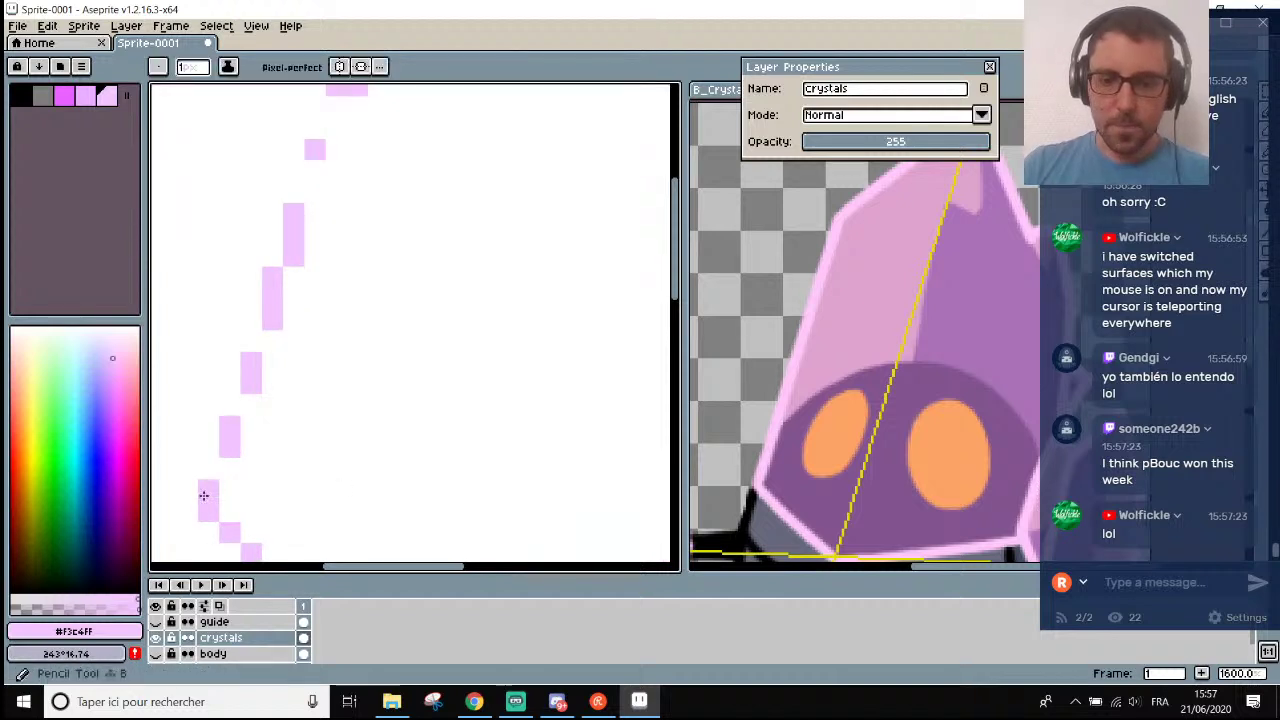
{"action": "left_click", "coordinate": [229, 467]}
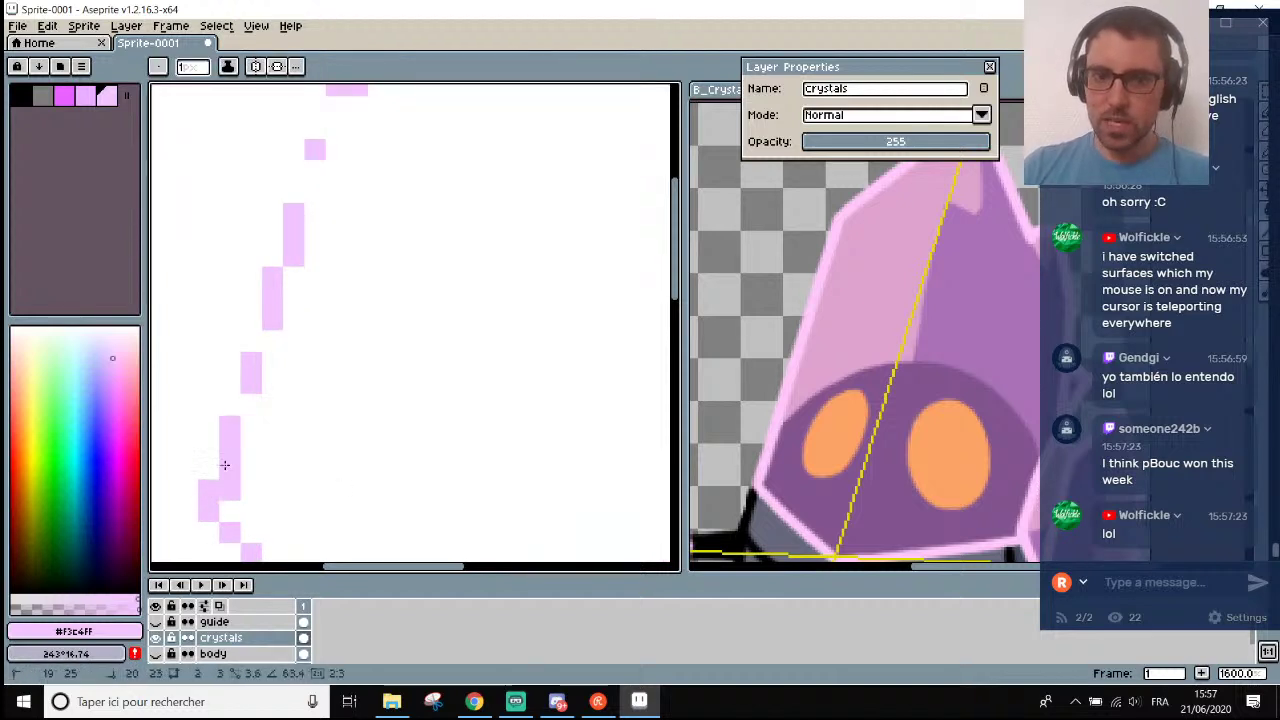
{"action": "key", "text": "e"}
{"action": "mouse_move", "coordinate": [236, 434]}
{"action": "left_mouse_down"}
{"action": "mouse_move", "coordinate": [249, 466]}
{"action": "mouse_move", "coordinate": [229, 466]}
{"action": "left_mouse_up"}
Redraw the missing left edge of the large crystal in #f3c4ff from its lower-left corner up to the top edge.
{"action": "key", "text": "i"}
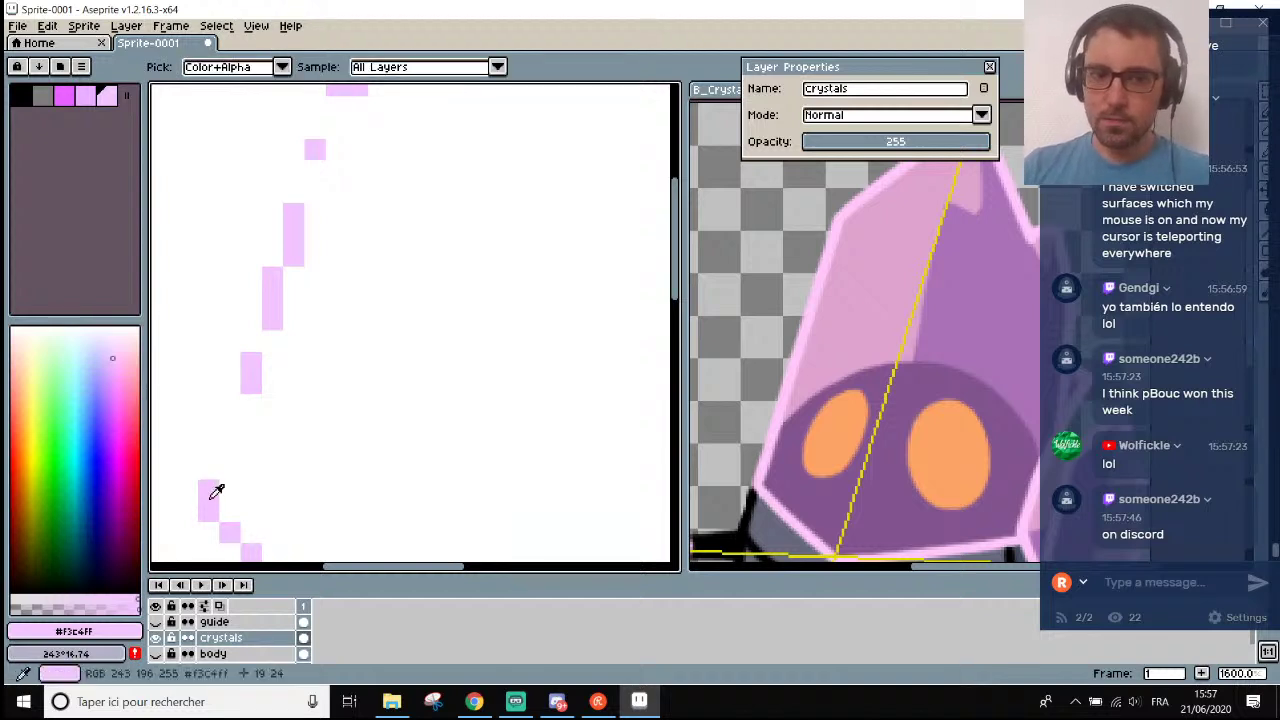
{"action": "key", "text": "l"}
{"action": "left_click_drag", "start_coordinate": [209, 515], "coordinate": [319, 243]}
{"action": "scroll", "coordinate": [319, 243], "scroll_direction": "down", "scroll_amount": 3}
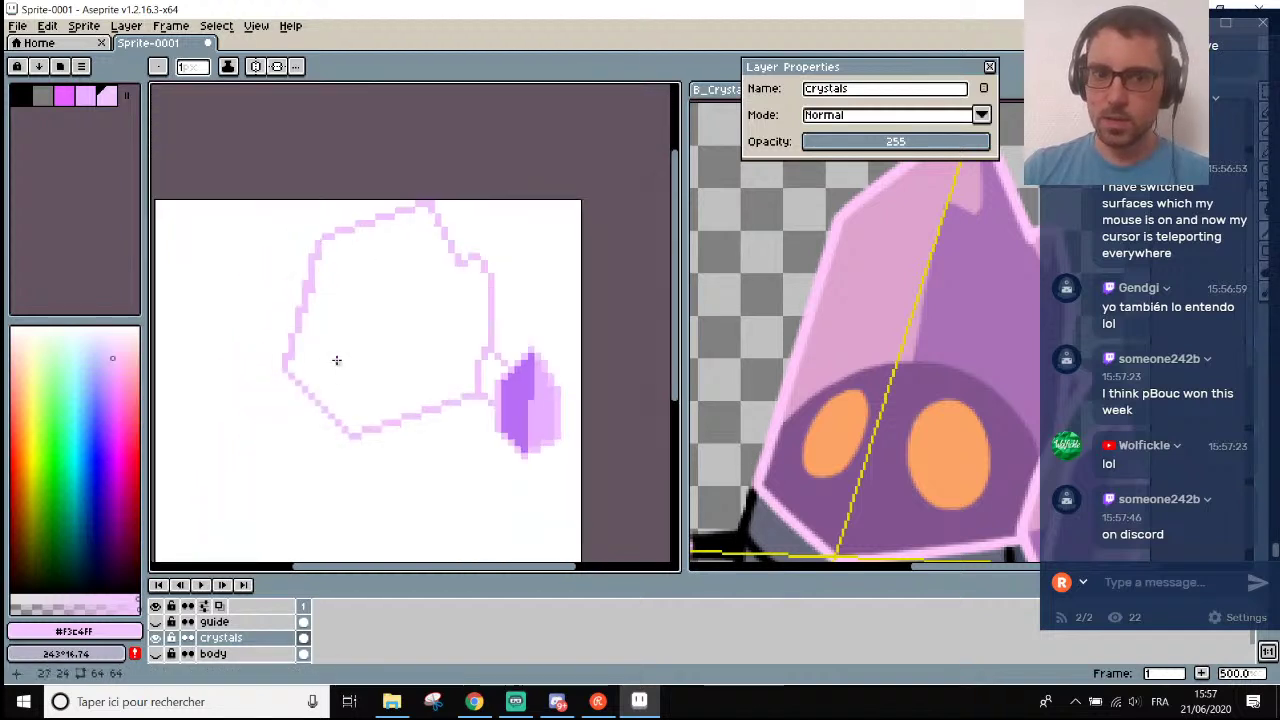
{"action": "scroll", "coordinate": [317, 323], "scroll_direction": "up", "scroll_amount": 3}
{"action": "scroll", "coordinate": [294, 321], "scroll_direction": "down", "scroll_amount": 3}
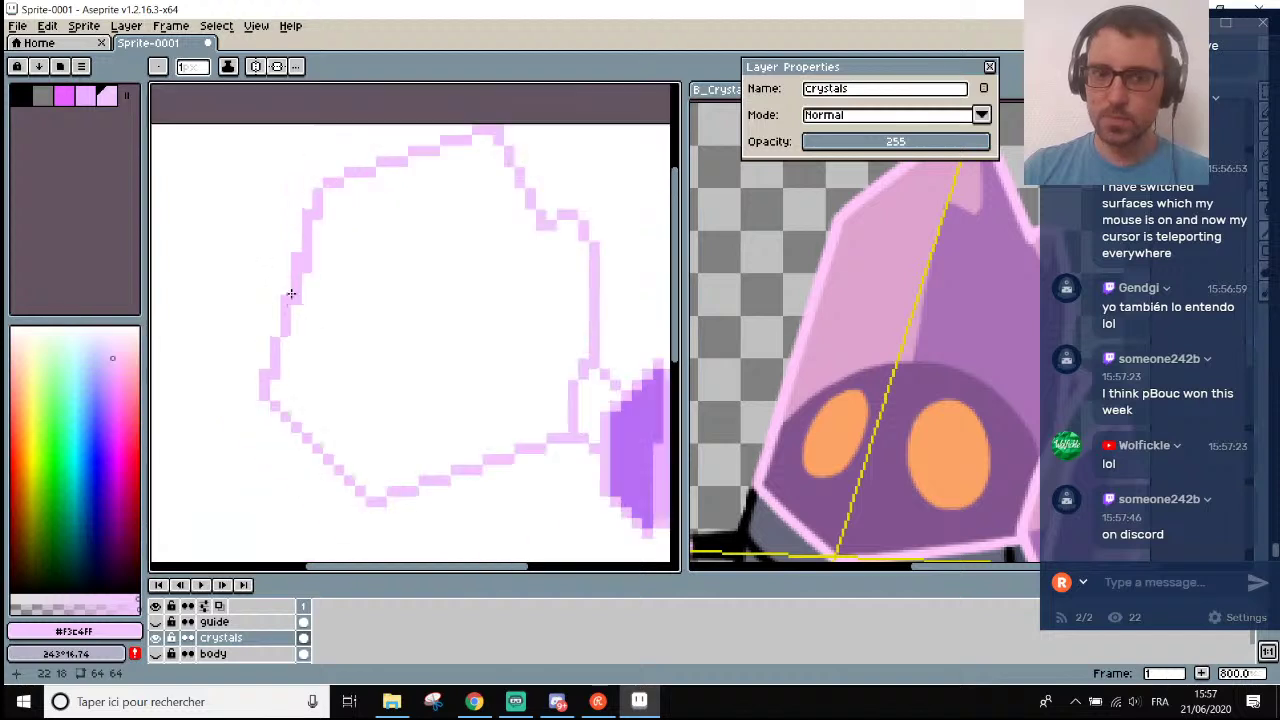
Erase the large crystal's left edge between the top edge and the lower-left corner.
{"action": "key", "text": "b"}
{"action": "scroll", "coordinate": [289, 289], "scroll_direction": "up", "scroll_amount": 3}
{"action": "scroll", "coordinate": [323, 237], "scroll_direction": "down", "scroll_amount": 3}
{"action": "mouse_move", "coordinate": [338, 158]}
{"action": "left_mouse_down"}
{"action": "mouse_move", "coordinate": [328, 233]}
{"action": "mouse_move", "coordinate": [318, 169]}
{"action": "mouse_move", "coordinate": [318, 244]}
{"action": "mouse_move", "coordinate": [328, 158]}
{"action": "mouse_move", "coordinate": [318, 275]}
{"action": "mouse_move", "coordinate": [307, 244]}
{"action": "mouse_move", "coordinate": [294, 331]}
{"action": "left_mouse_up"}
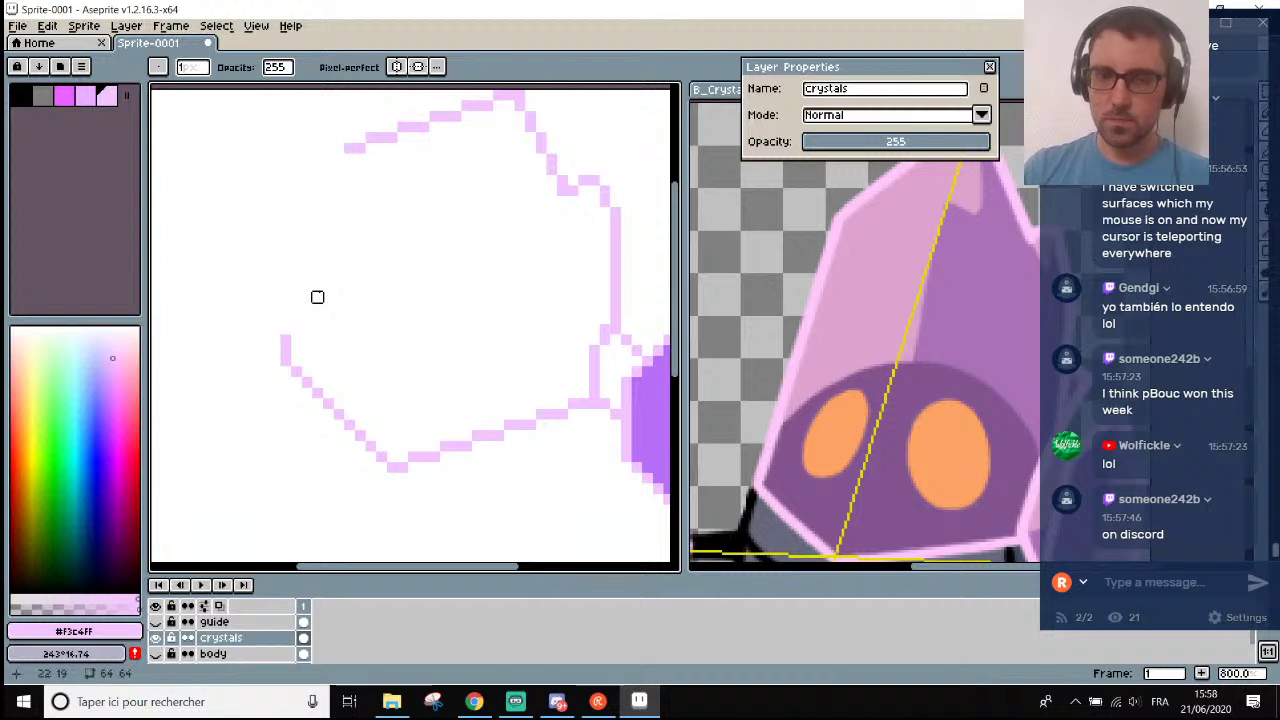
{"action": "scroll", "coordinate": [274, 349], "scroll_direction": "up", "scroll_amount": 5}
Draw a straight #f3c4ff line, about 6 by 20 pixels, from the crystal's lower-left corner up to its top edge.
{"action": "key", "text": "i"}
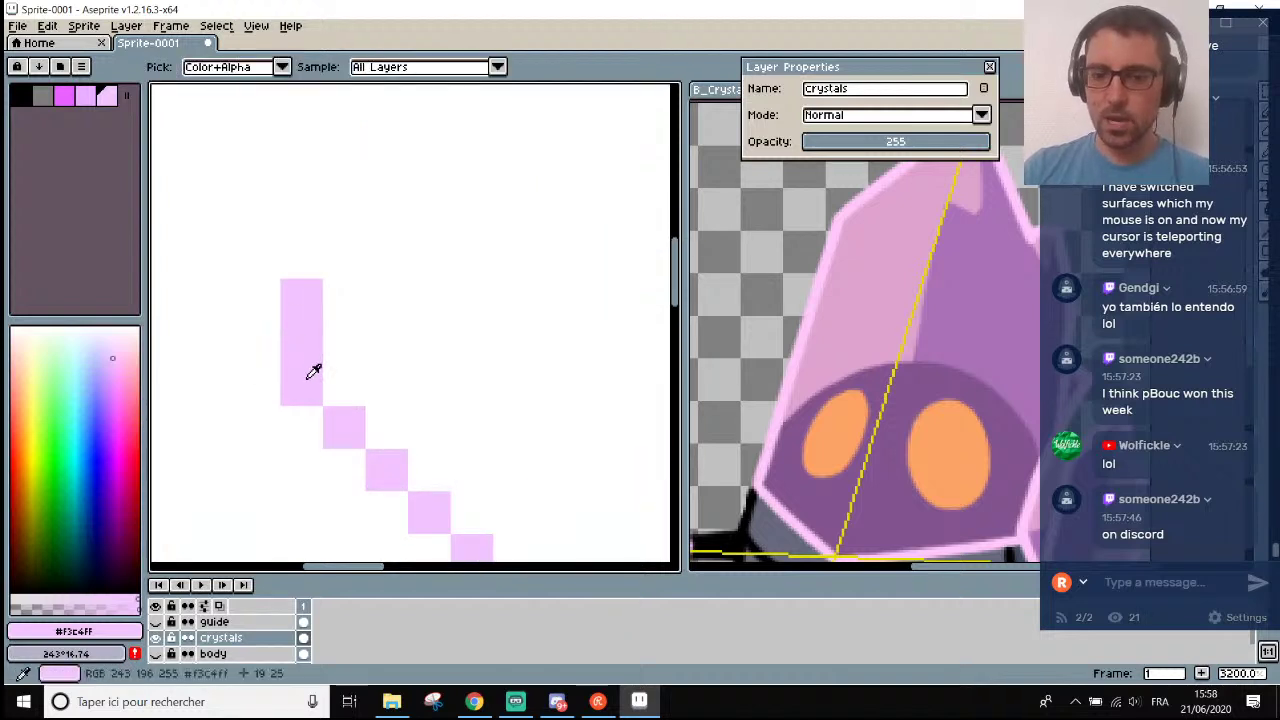
{"action": "key", "text": "b"}
{"action": "scroll", "coordinate": [306, 371], "scroll_direction": "down", "scroll_amount": 3}
{"action": "scroll", "coordinate": [304, 371], "scroll_direction": "up", "scroll_amount": 2}
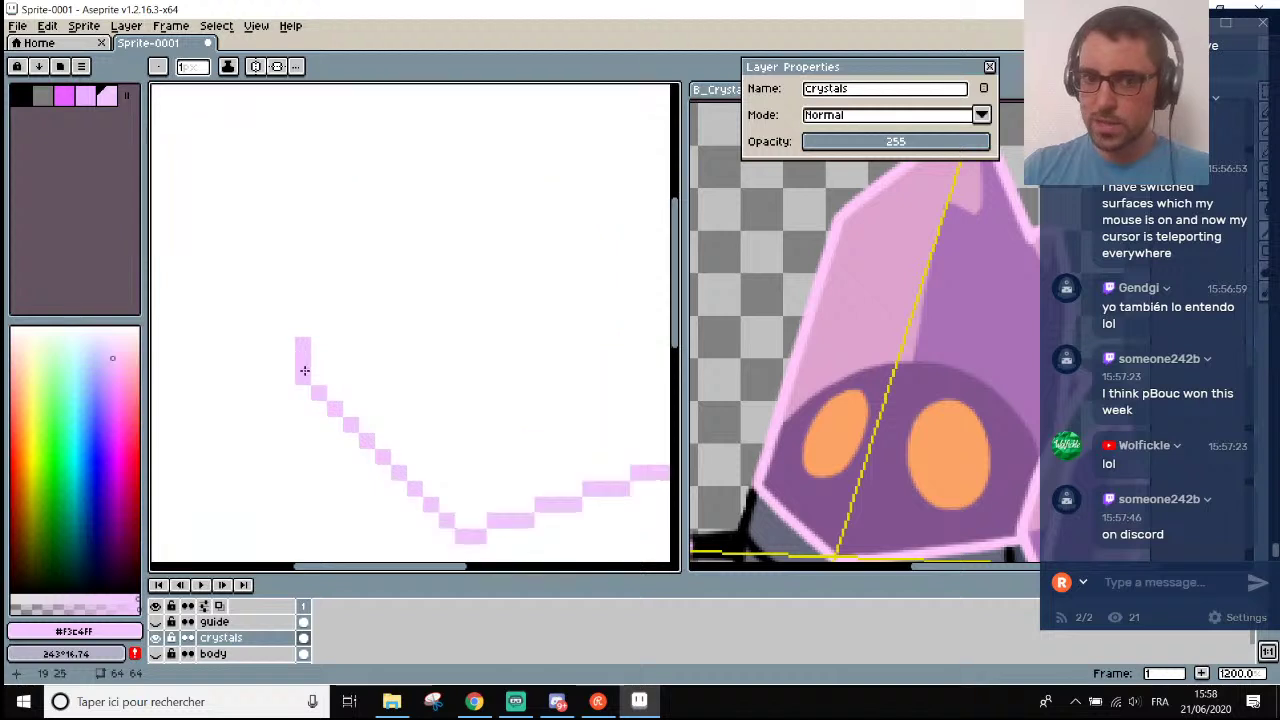
{"action": "mouse_move", "coordinate": [304, 342]}
{"action": "left_mouse_down"}
{"action": "mouse_move", "coordinate": [411, 87]}
{"action": "mouse_move", "coordinate": [384, 228]}
{"action": "left_mouse_up"}
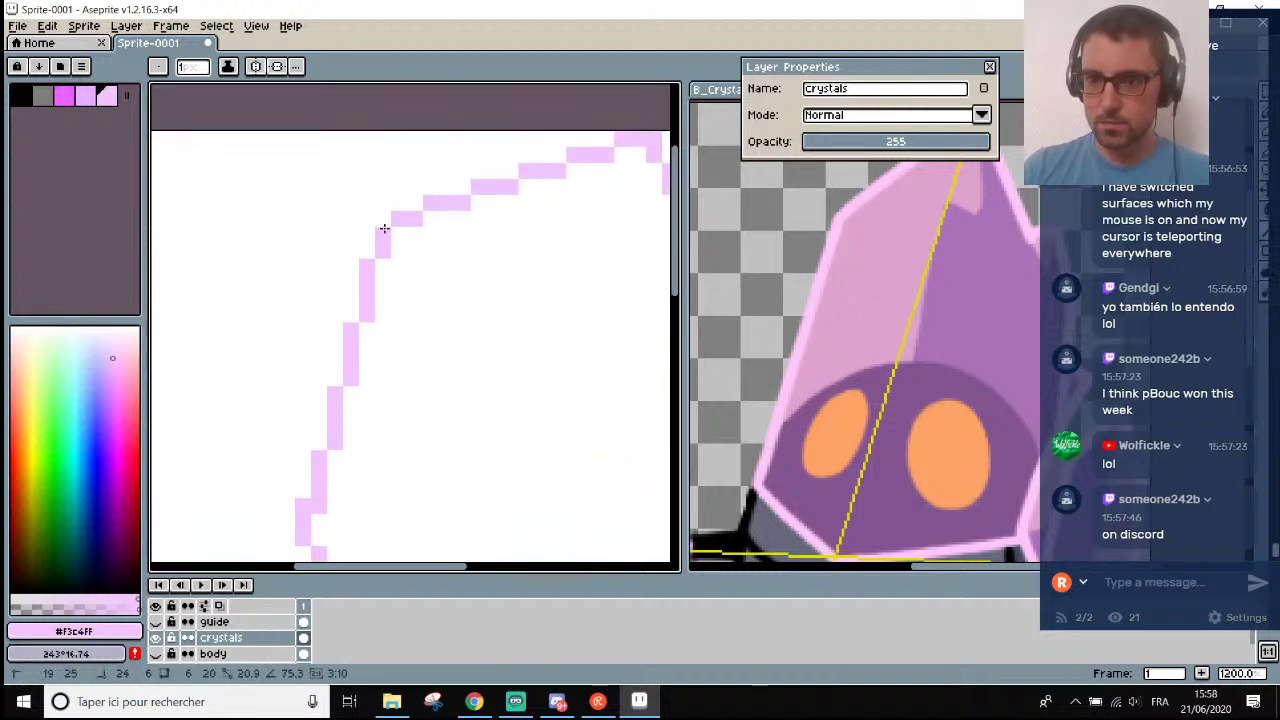
{"action": "scroll", "coordinate": [374, 330], "scroll_direction": "down", "scroll_amount": 4}
{"action": "scroll", "coordinate": [305, 404], "scroll_direction": "up", "scroll_amount": 5}
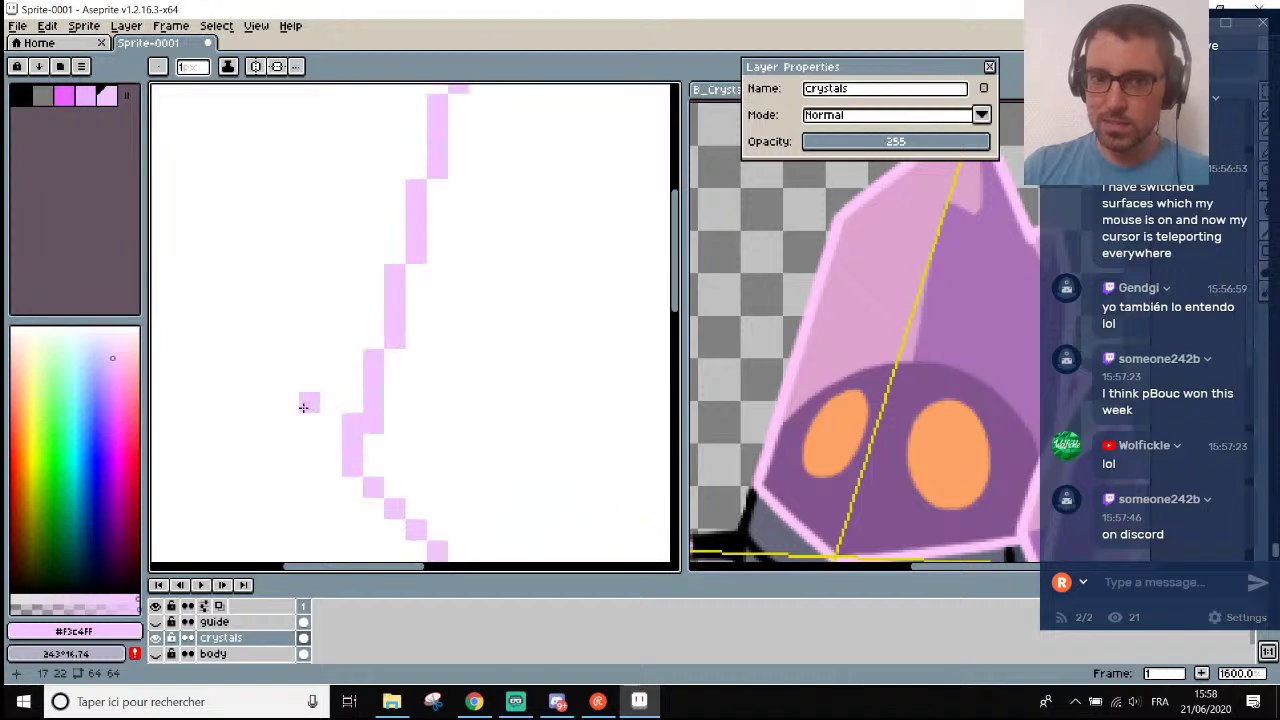
Erase the doubled pixels where the crystal's left edge meets its lower-left corner.
{"action": "key", "text": "e"}
{"action": "scroll", "coordinate": [346, 417], "scroll_direction": "down", "scroll_amount": 1}
{"action": "left_click", "coordinate": [350, 420]}
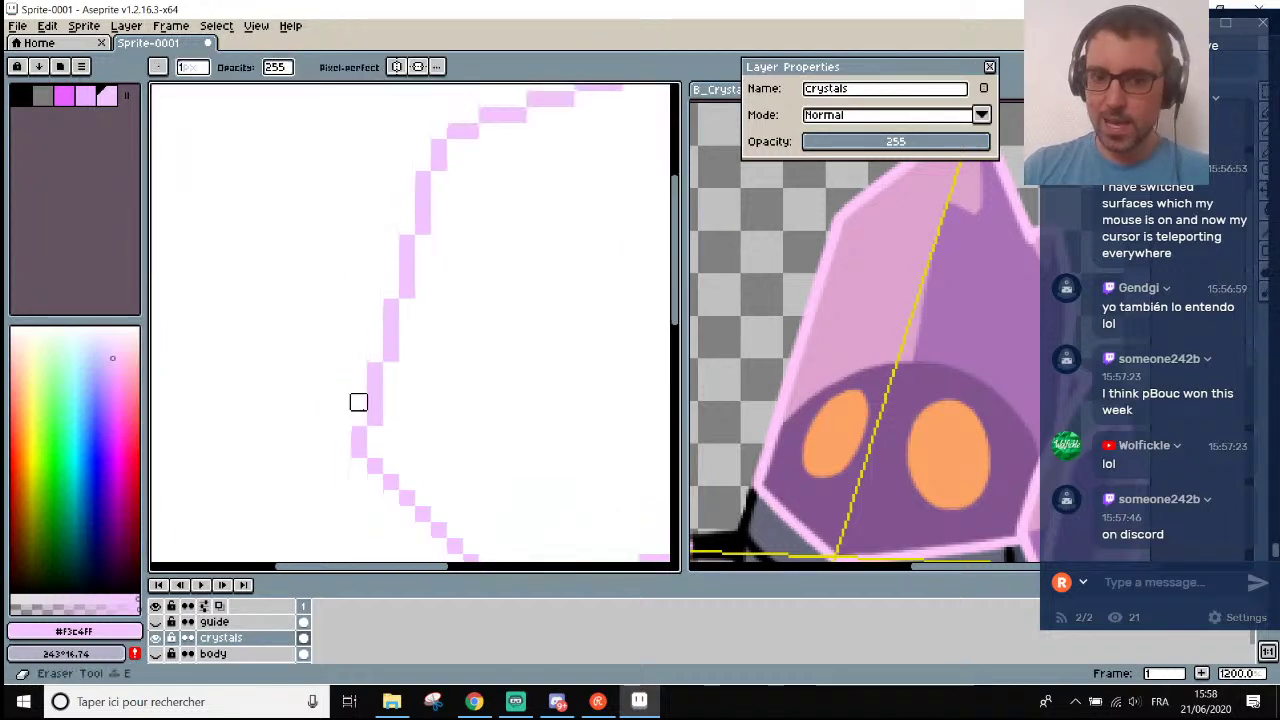
{"action": "scroll", "coordinate": [411, 380], "scroll_direction": "down", "scroll_amount": 3}
{"action": "scroll", "coordinate": [369, 400], "scroll_direction": "up", "scroll_amount": 4}
{"action": "left_click", "coordinate": [371, 420]}
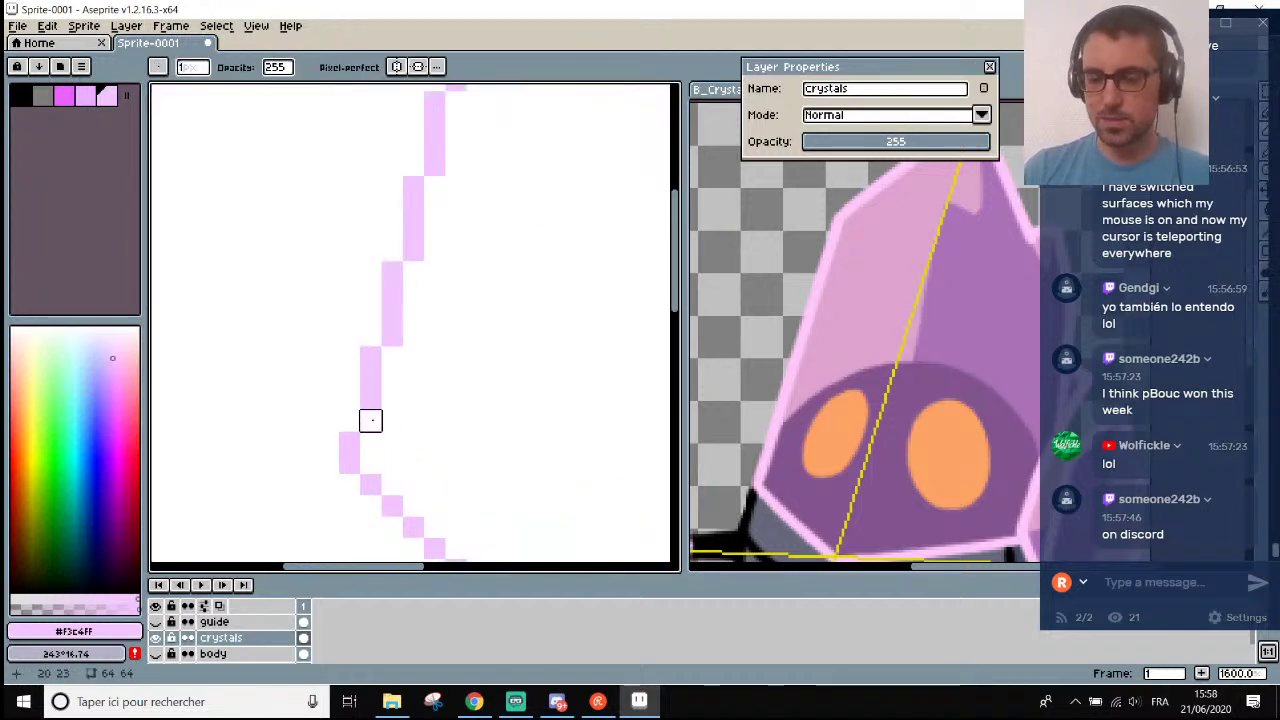
Fill the one-pixel gap above the crystal's lower-left corner and undo the extra pixel drawn over it.
{"action": "key", "text": "i"}
{"action": "key", "text": "b"}
{"action": "left_click_drag", "start_coordinate": [350, 420], "coordinate": [356, 402]}
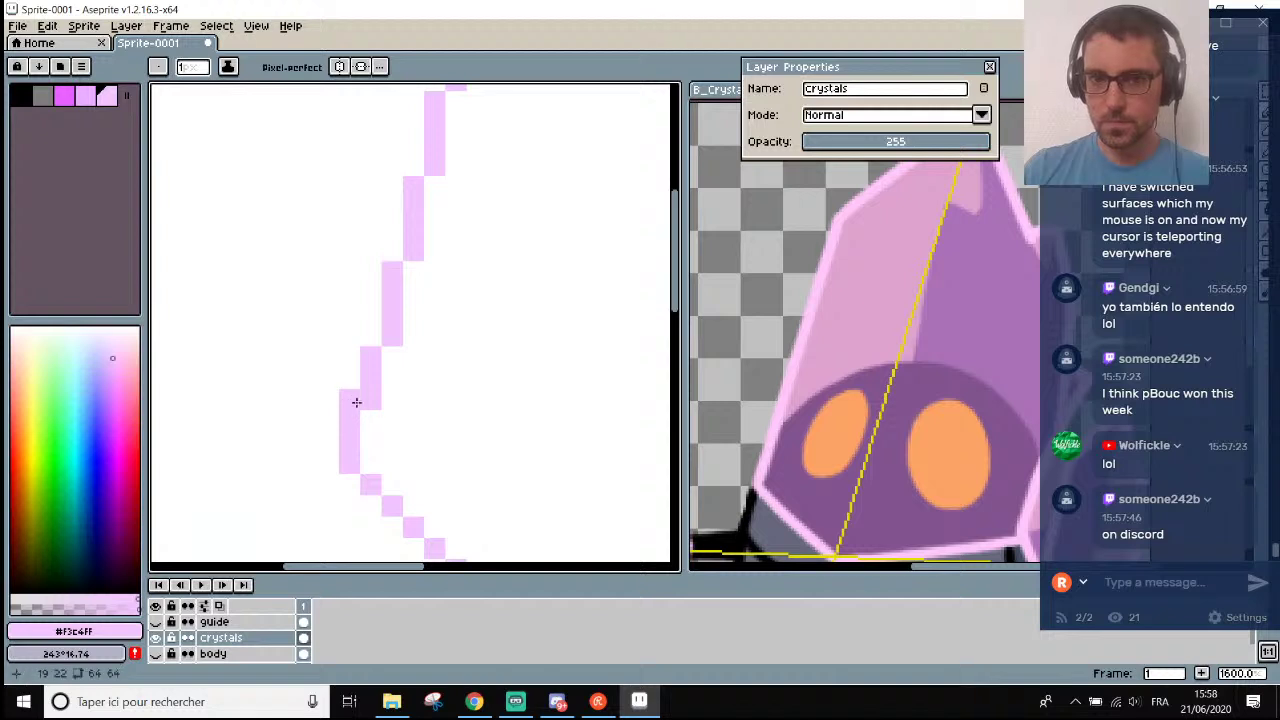
{"action": "scroll", "coordinate": [356, 402], "scroll_direction": "down", "scroll_amount": 3}
{"action": "key", "text": "ctrl+z"}
{"action": "scroll", "coordinate": [374, 300], "scroll_direction": "up", "scroll_amount": 4}
{"action": "scroll", "coordinate": [383, 306], "scroll_direction": "down", "scroll_amount": 4}
{"action": "scroll", "coordinate": [380, 303], "scroll_direction": "up", "scroll_amount": 3}
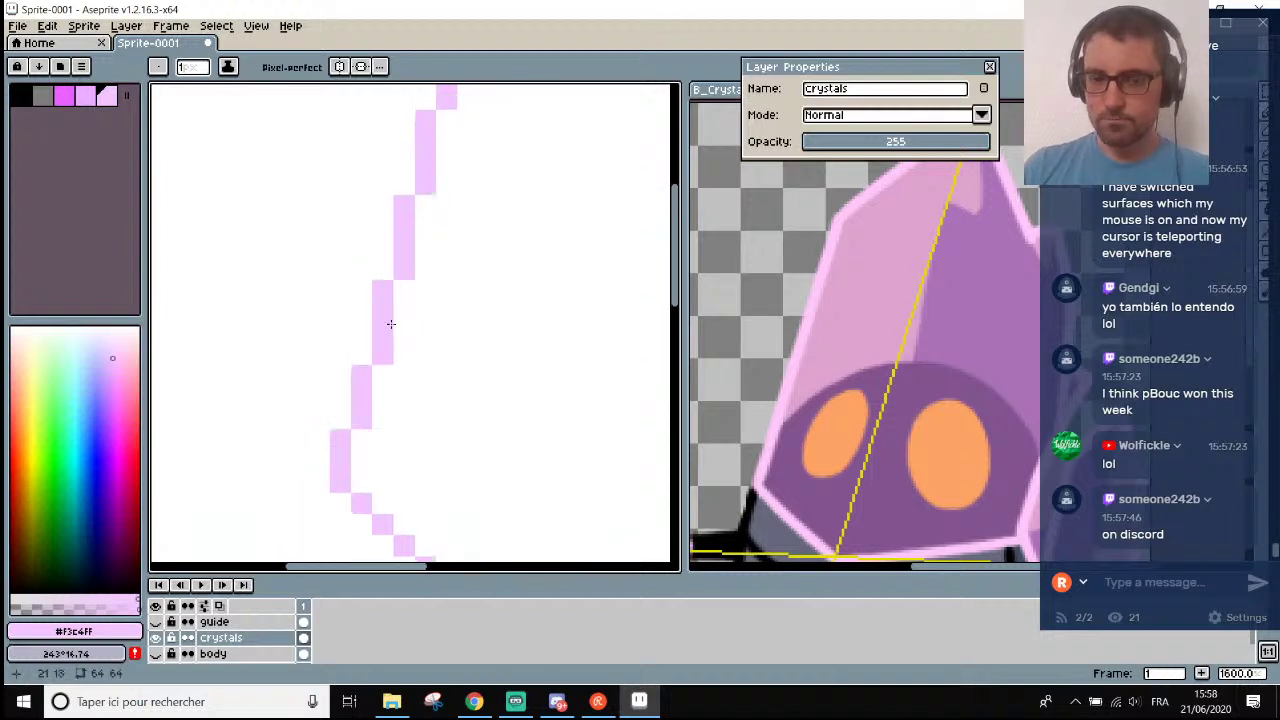
{"action": "scroll", "coordinate": [388, 330], "scroll_direction": "down", "scroll_amount": 3}
{"action": "scroll", "coordinate": [389, 300], "scroll_direction": "up", "scroll_amount": 3}
{"action": "scroll", "coordinate": [397, 266], "scroll_direction": "down", "scroll_amount": 3}
{"action": "scroll", "coordinate": [398, 216], "scroll_direction": "up", "scroll_amount": 2}
{"action": "left_click", "coordinate": [407, 346]}
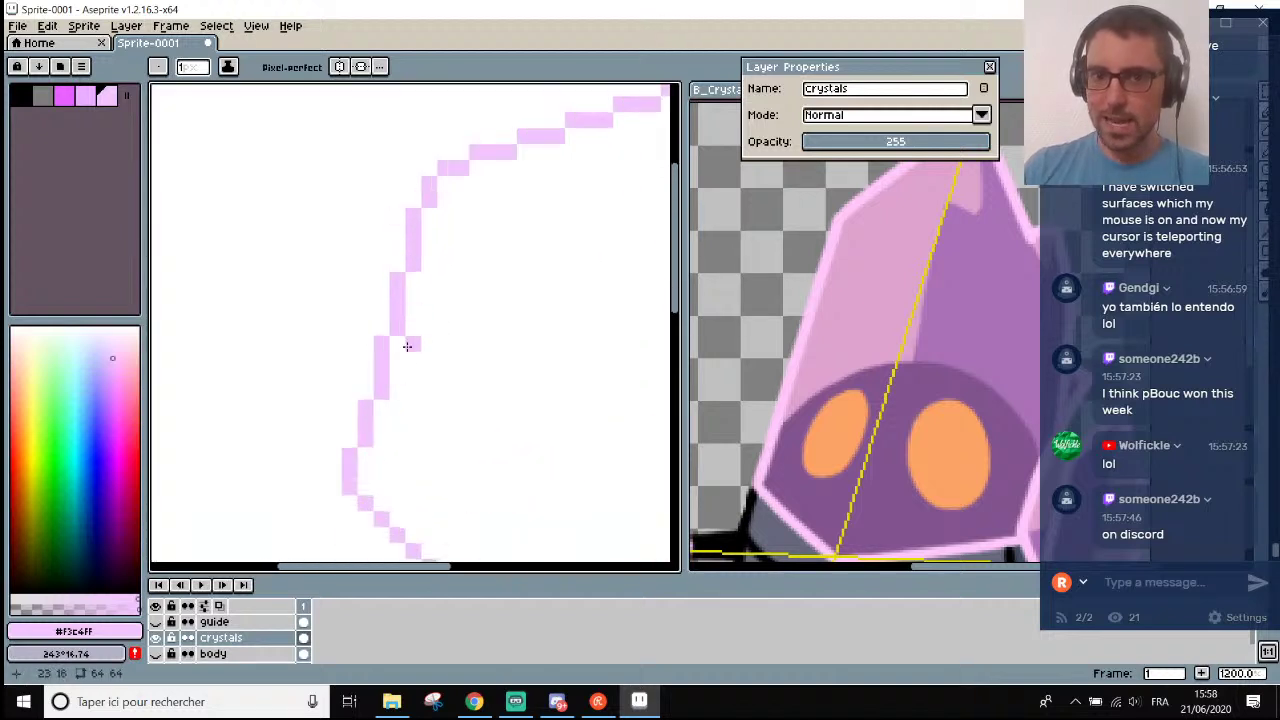
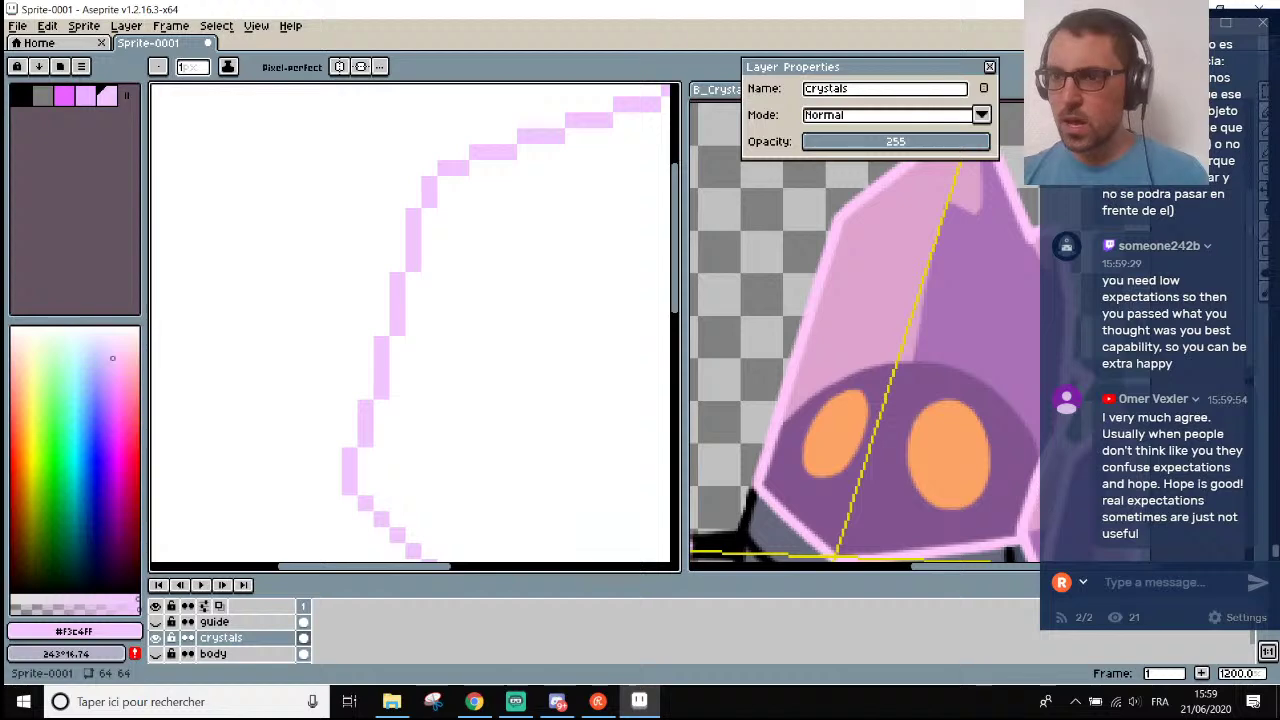
Read back through the recent messages in the stream chat.
{"action": "scroll", "coordinate": [1183, 244], "scroll_direction": "up", "scroll_amount": 2}
{"action": "scroll", "coordinate": [1183, 244], "scroll_direction": "up", "scroll_amount": 2}
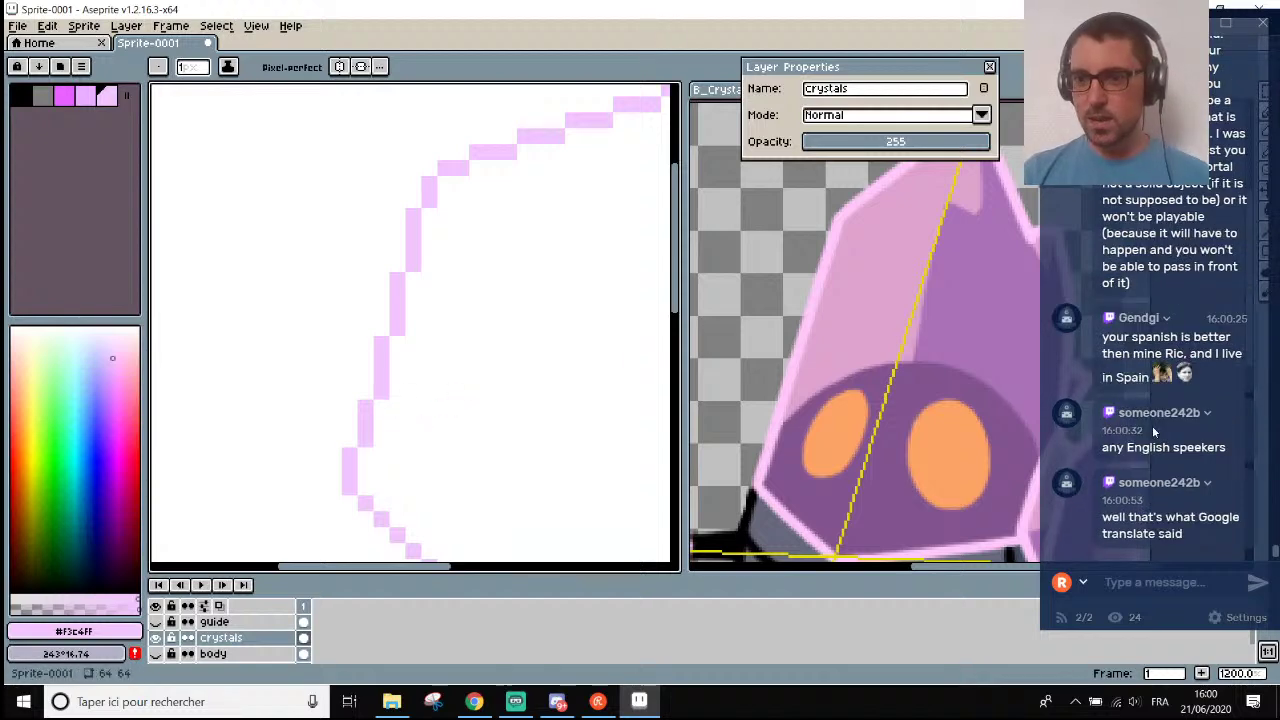
{"action": "scroll", "coordinate": [1152, 425], "scroll_direction": "up", "scroll_amount": 5}
{"action": "scroll", "coordinate": [1152, 425], "scroll_direction": "down", "scroll_amount": 2}
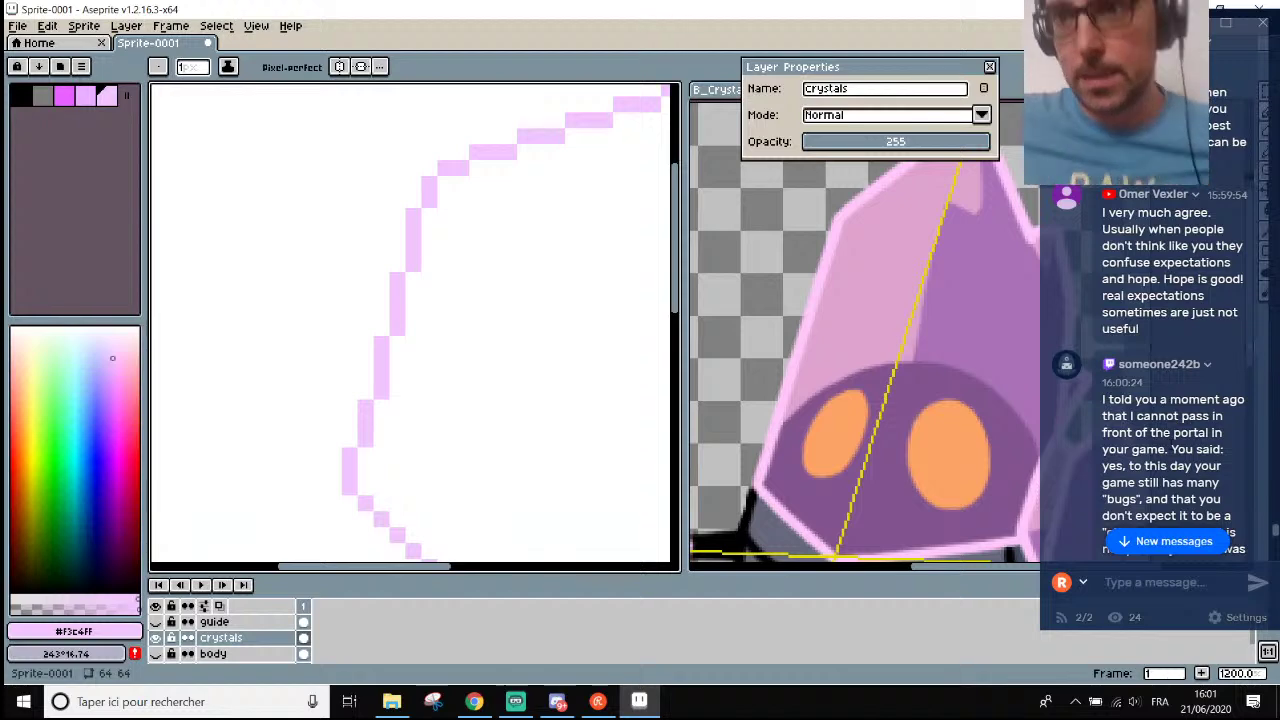
{"action": "scroll", "coordinate": [1152, 400], "scroll_direction": "up", "scroll_amount": 2}
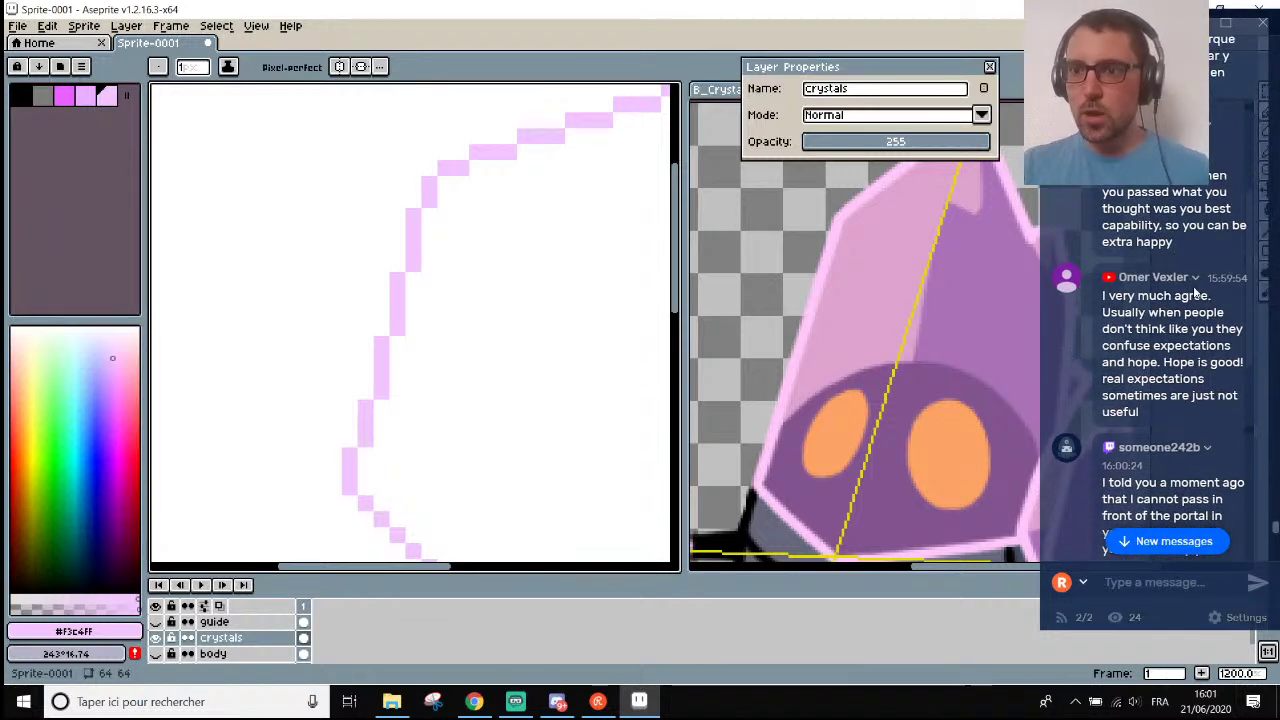
{"action": "scroll", "coordinate": [1194, 292], "scroll_direction": "down", "scroll_amount": 10}
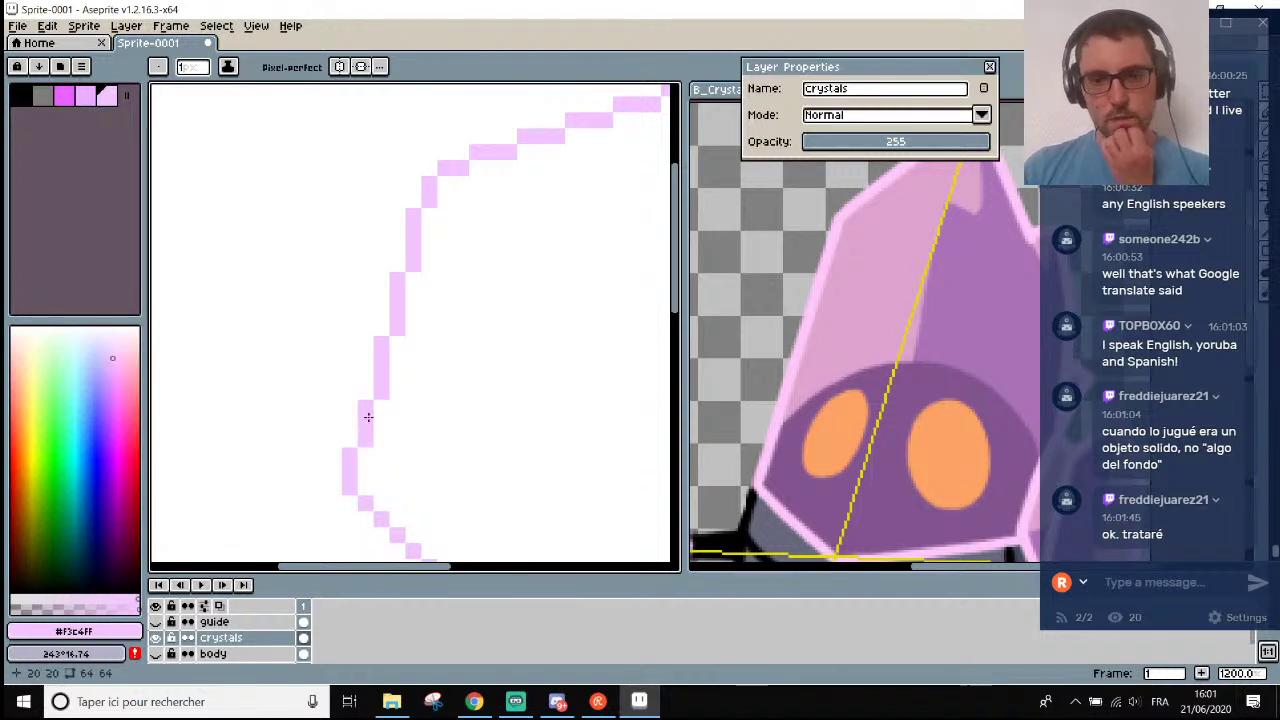
Rework the lower part of the crystal's left edge into stair steps four pixels tall, removing the overlap at the corner.
{"action": "key", "text": "e"}
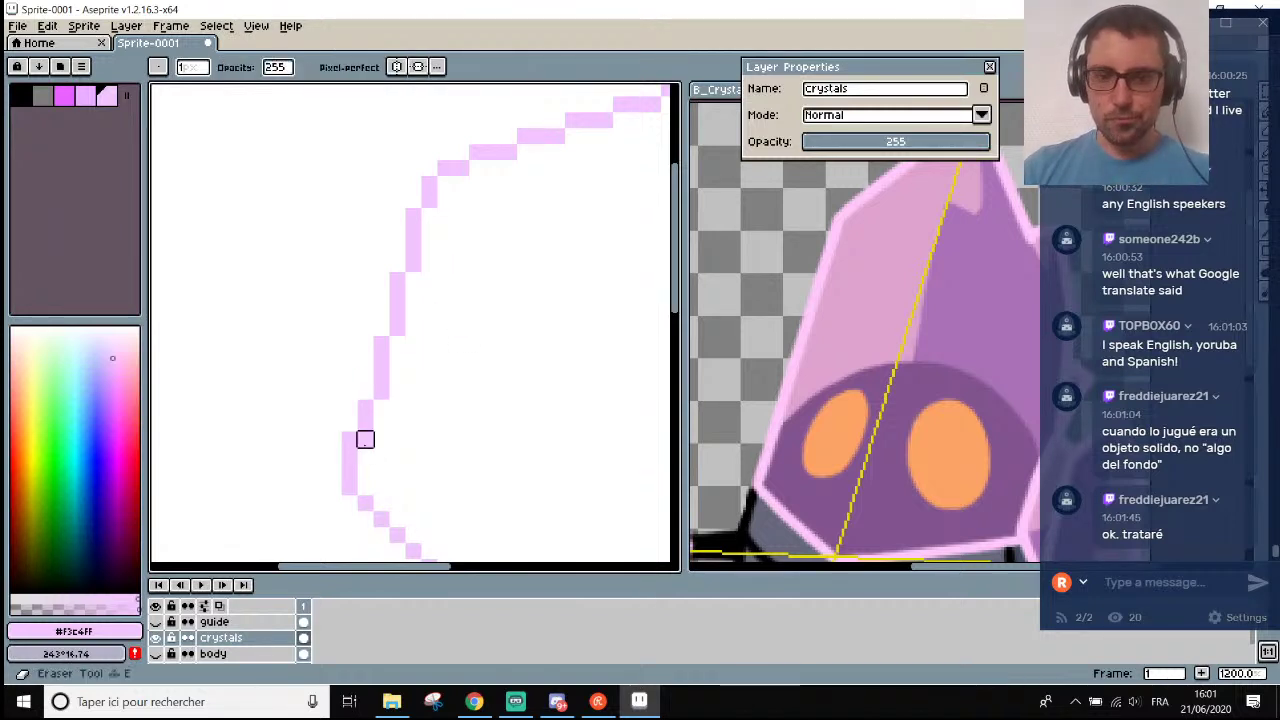
{"action": "key", "text": "b"}
{"action": "mouse_move", "coordinate": [366, 360]}
{"action": "left_mouse_down"}
{"action": "mouse_move", "coordinate": [397, 391]}
{"action": "mouse_move", "coordinate": [381, 375]}
{"action": "mouse_move", "coordinate": [381, 391]}
{"action": "mouse_move", "coordinate": [381, 359]}
{"action": "mouse_move", "coordinate": [365, 359]}
{"action": "mouse_move", "coordinate": [413, 359]}
{"action": "mouse_move", "coordinate": [382, 353]}
{"action": "mouse_move", "coordinate": [382, 313]}
{"action": "left_mouse_up"}
{"action": "key", "text": "b"}
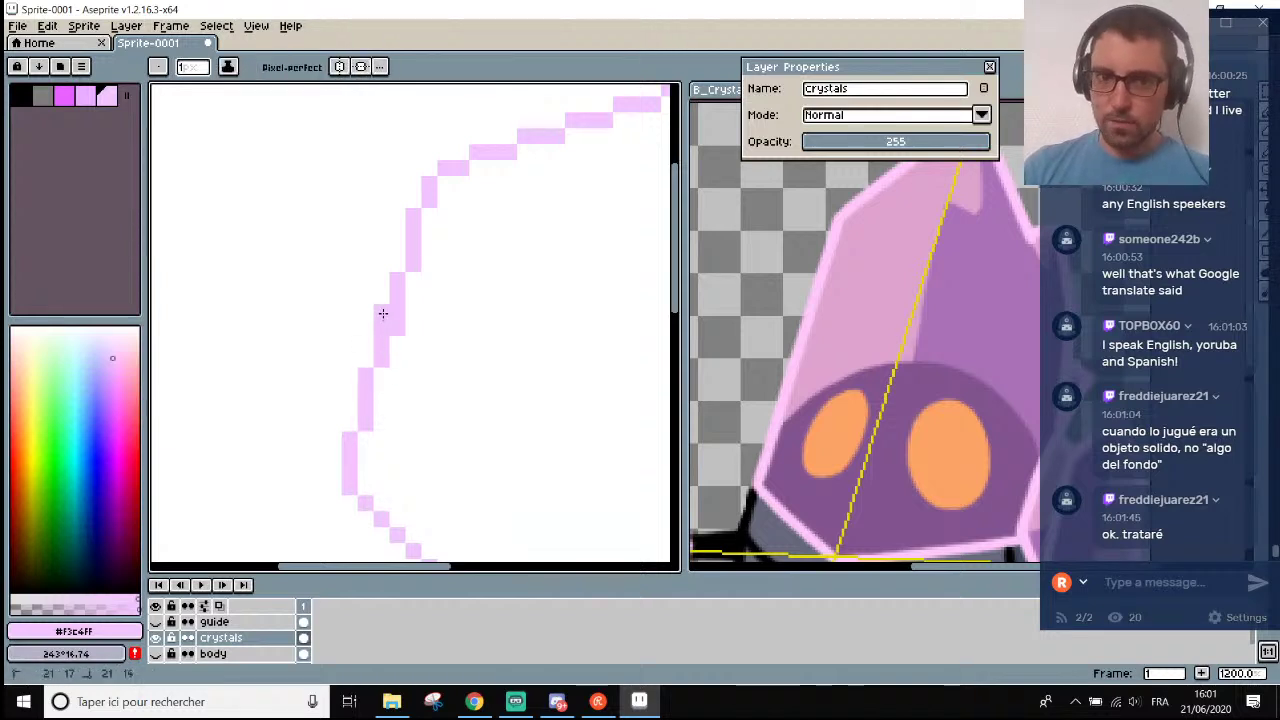
{"action": "key", "text": "b"}
Erase the doubled pixels on the upper part of the crystal's left edge so its steps stay one pixel wide.
{"action": "scroll", "coordinate": [414, 243], "scroll_direction": "up", "scroll_amount": 3}
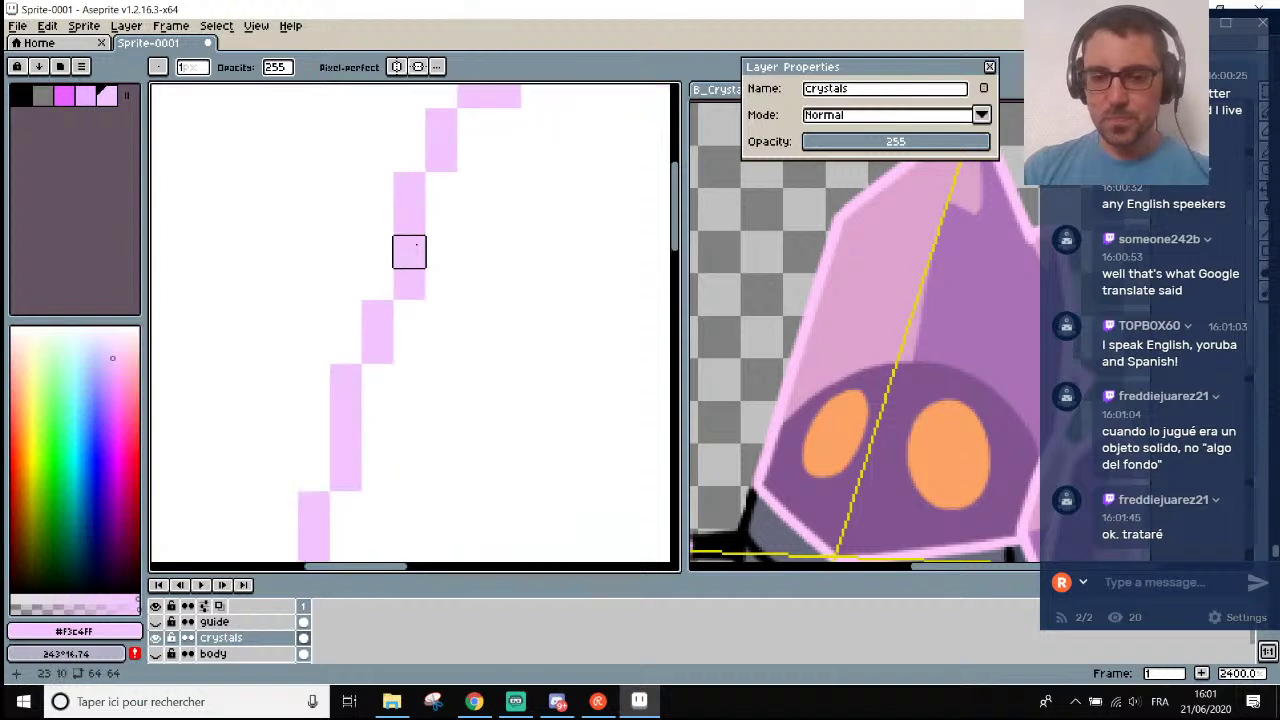
{"action": "mouse_move", "coordinate": [391, 297]}
{"action": "left_mouse_down"}
{"action": "mouse_move", "coordinate": [388, 239]}
{"action": "mouse_move", "coordinate": [383, 273]}
{"action": "mouse_move", "coordinate": [408, 244]}
{"action": "mouse_move", "coordinate": [409, 296]}
{"action": "mouse_move", "coordinate": [409, 217]}
{"action": "left_mouse_up"}
{"action": "scroll", "coordinate": [423, 217], "scroll_direction": "down", "scroll_amount": 4}
{"action": "scroll", "coordinate": [426, 217], "scroll_direction": "up", "scroll_amount": 2}
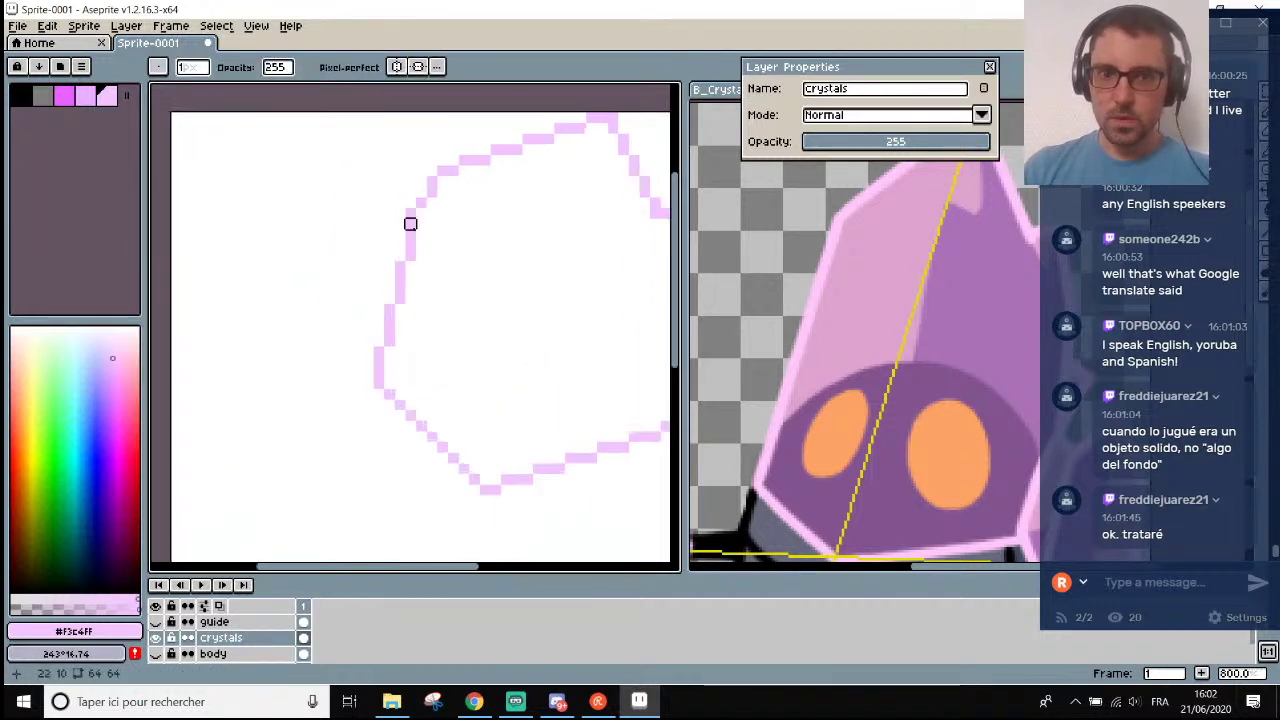
Inspect the stepped left edge and erase the surplus pixels just below the crystal's upper-left corner.
{"action": "scroll", "coordinate": [389, 277], "scroll_direction": "up", "scroll_amount": 3}
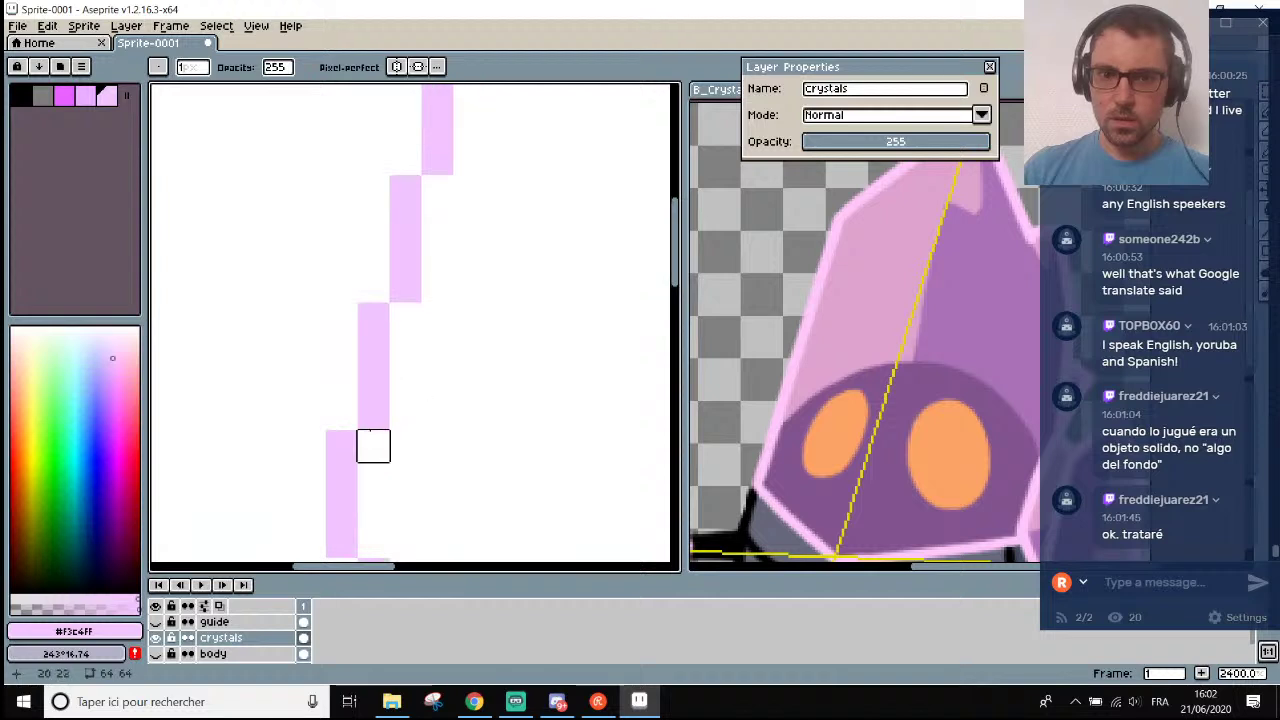
{"action": "scroll", "coordinate": [376, 440], "scroll_direction": "down", "scroll_amount": 3}
{"action": "scroll", "coordinate": [370, 466], "scroll_direction": "up", "scroll_amount": 2}
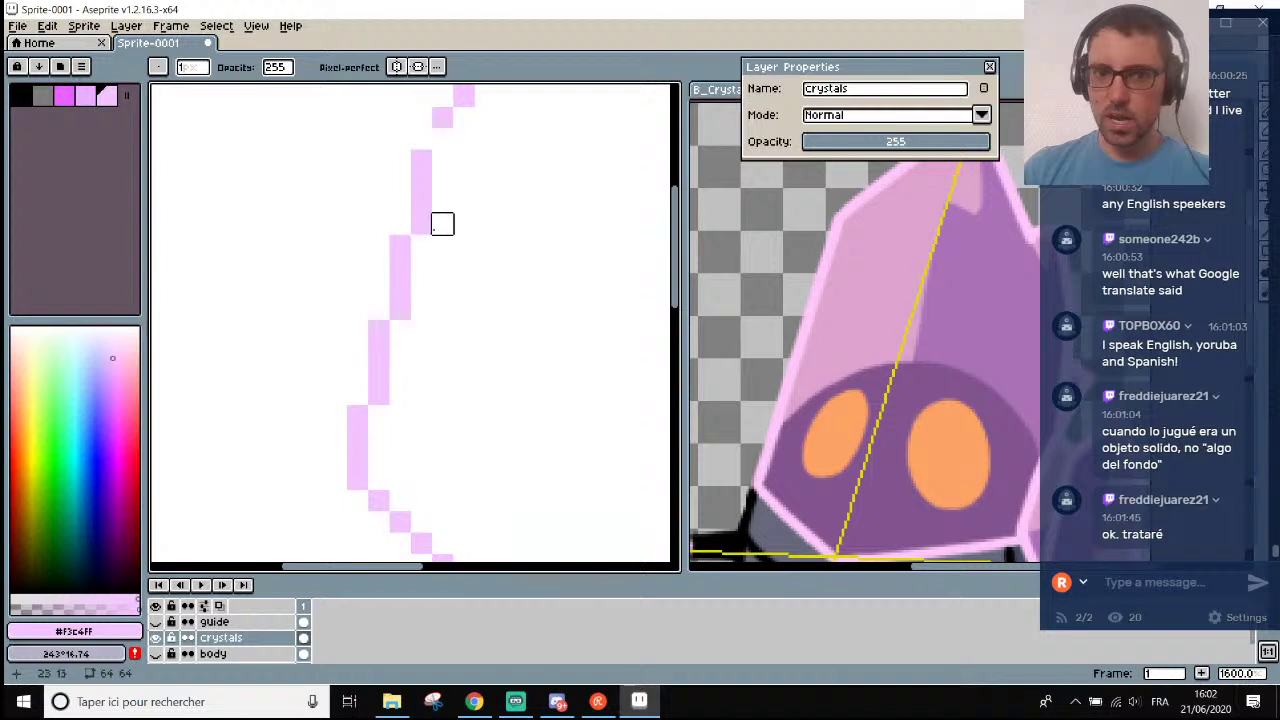
{"action": "scroll", "coordinate": [442, 181], "scroll_direction": "down", "scroll_amount": 3}
{"action": "scroll", "coordinate": [449, 109], "scroll_direction": "up", "scroll_amount": 5}
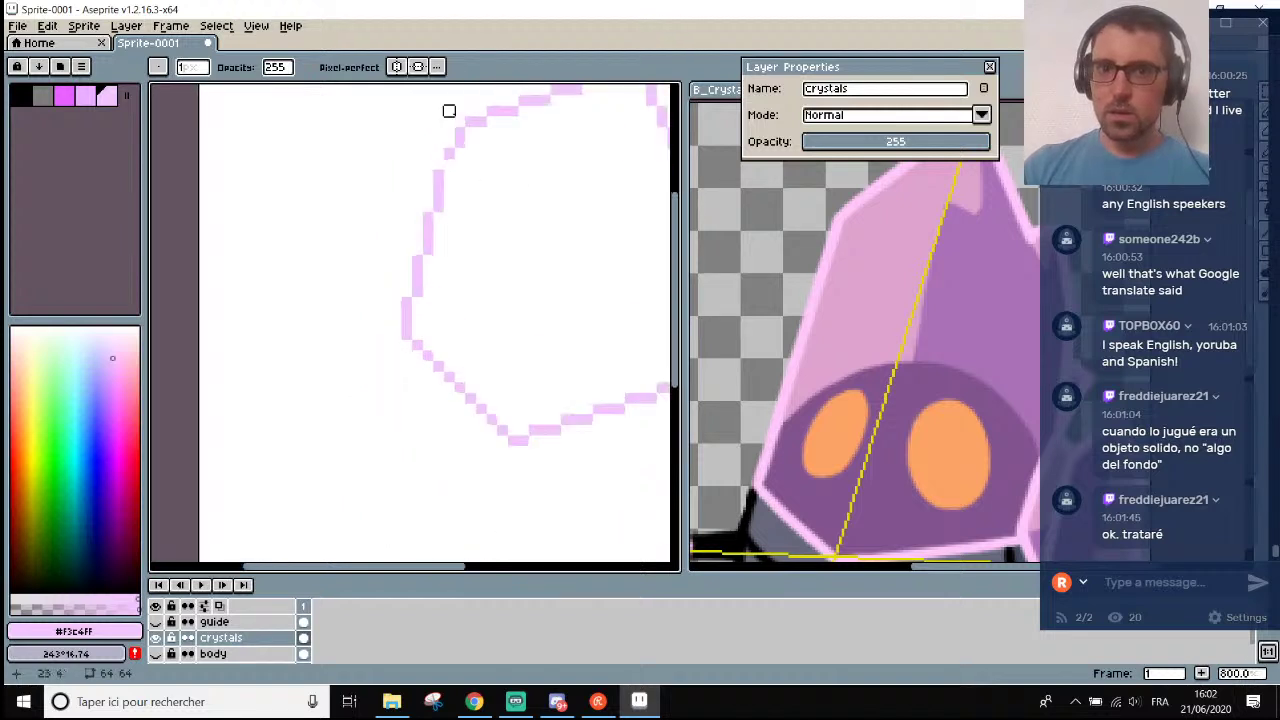
{"action": "left_click", "coordinate": [471, 144]}
Draw a four-pixel-tall step at the upper end of the left edge and extend the top edge to meet it.
{"action": "key", "text": "b"}
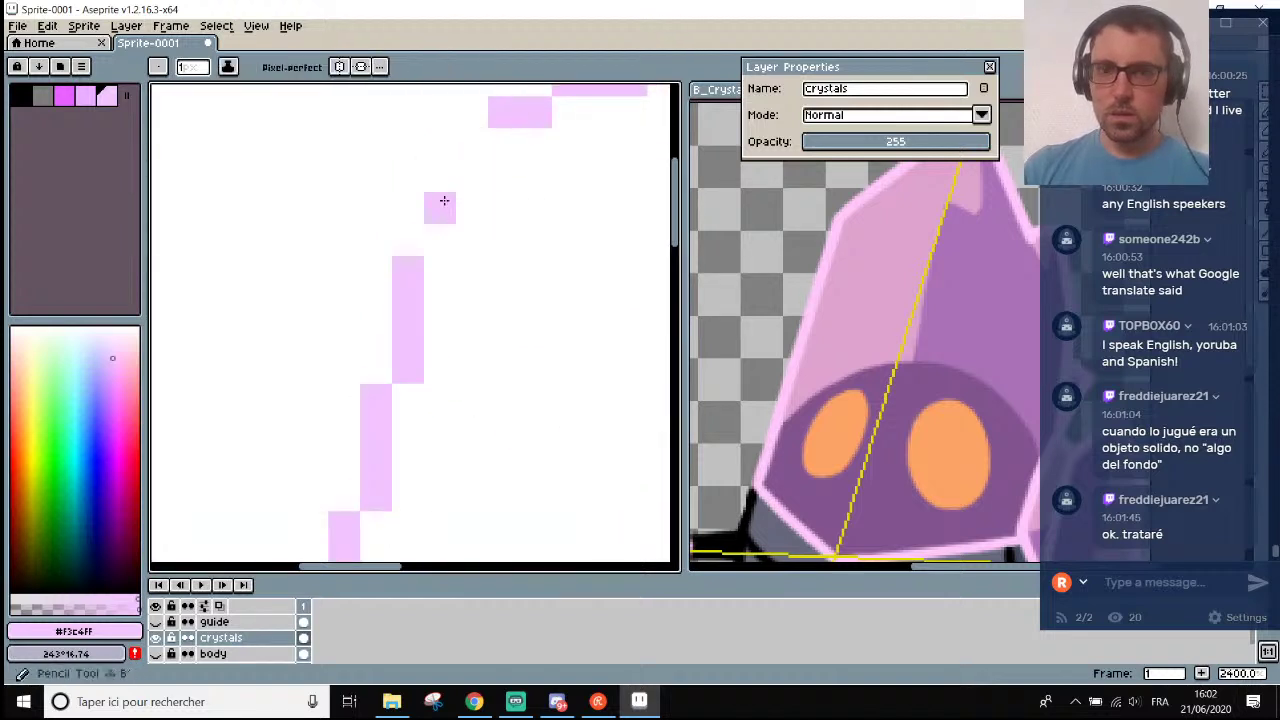
{"action": "left_click", "coordinate": [440, 240]}
{"action": "left_click", "coordinate": [436, 212]}
{"action": "mouse_move", "coordinate": [436, 212]}
{"action": "left_mouse_down"}
{"action": "mouse_move", "coordinate": [436, 157]}
{"action": "mouse_move", "coordinate": [460, 109]}
{"action": "left_mouse_up"}
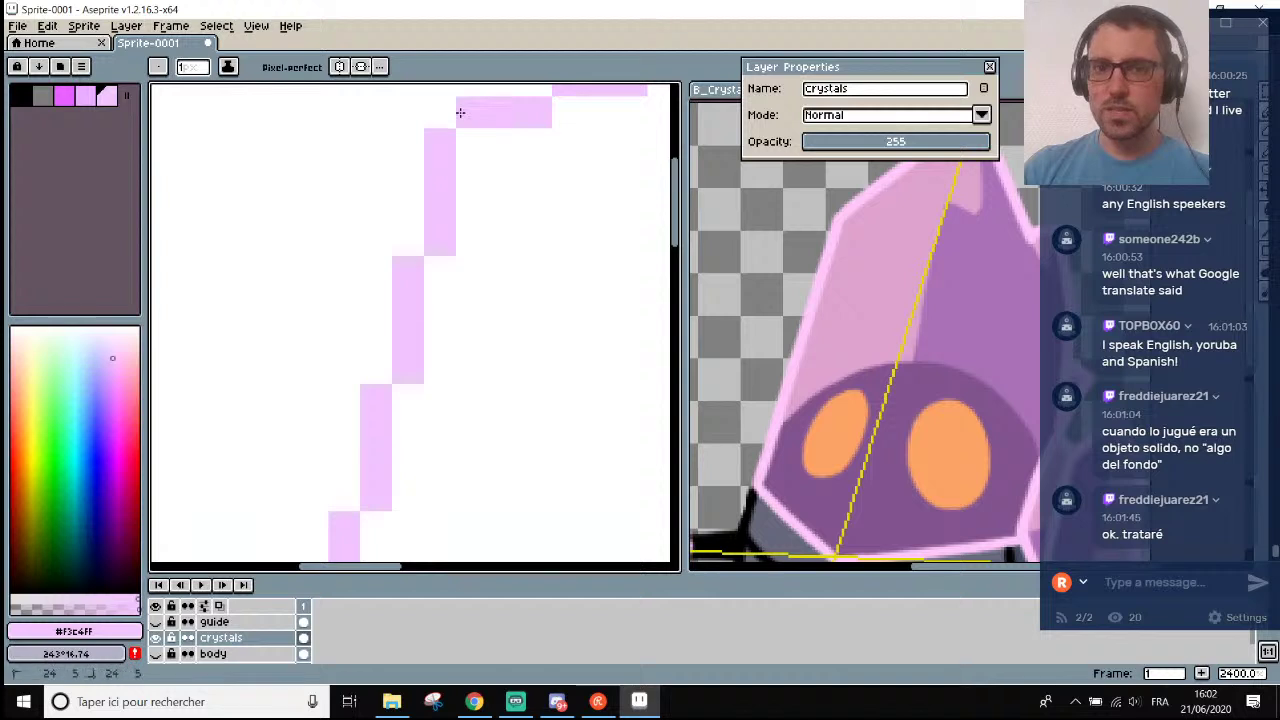
{"action": "scroll", "coordinate": [549, 130], "scroll_direction": "down", "scroll_amount": 4}
{"action": "scroll", "coordinate": [838, 246], "scroll_direction": "down", "scroll_amount": 3}
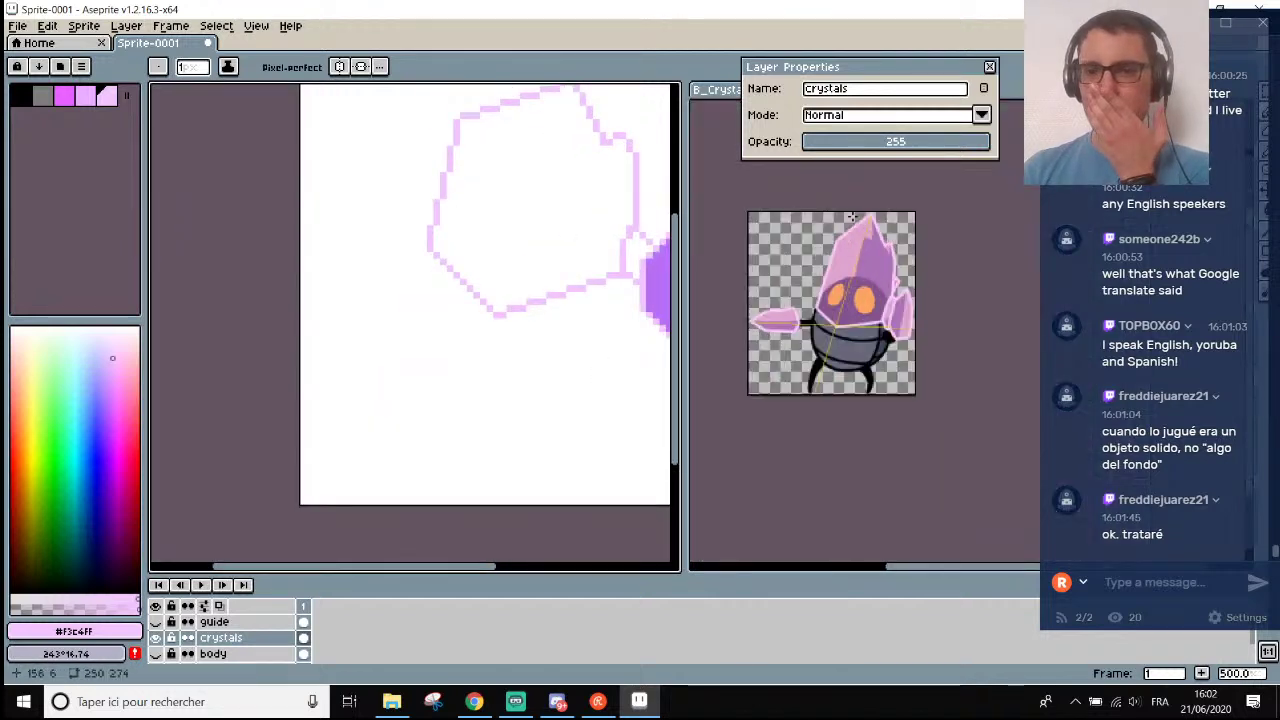
Compare the large crystal's whole outline with the crystal guard reference, examining the tip and the slope down to the upper-left corner.
{"action": "scroll", "coordinate": [855, 213], "scroll_direction": "up", "scroll_amount": 1}
{"action": "scroll", "coordinate": [556, 124], "scroll_direction": "down", "scroll_amount": 1}
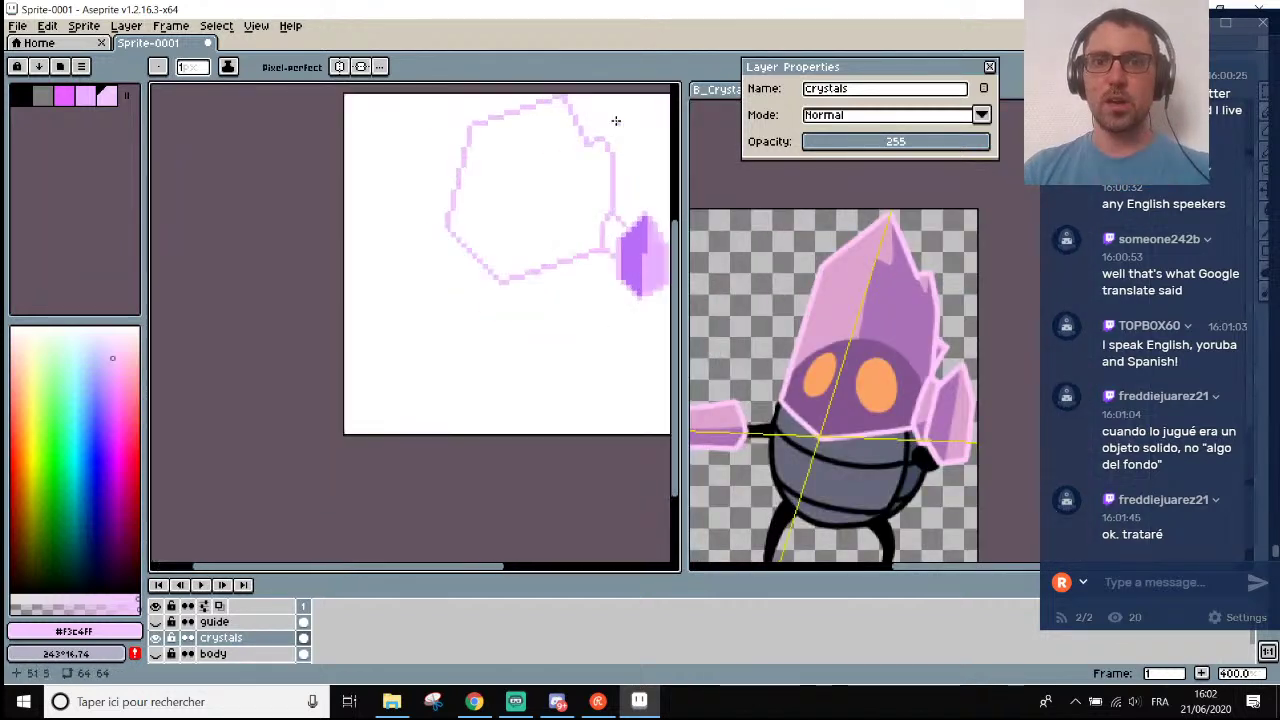
{"action": "left_click_drag", "start_coordinate": [677, 228], "coordinate": [676, 206]}
{"action": "scroll", "coordinate": [641, 178], "scroll_direction": "down", "scroll_amount": 1}
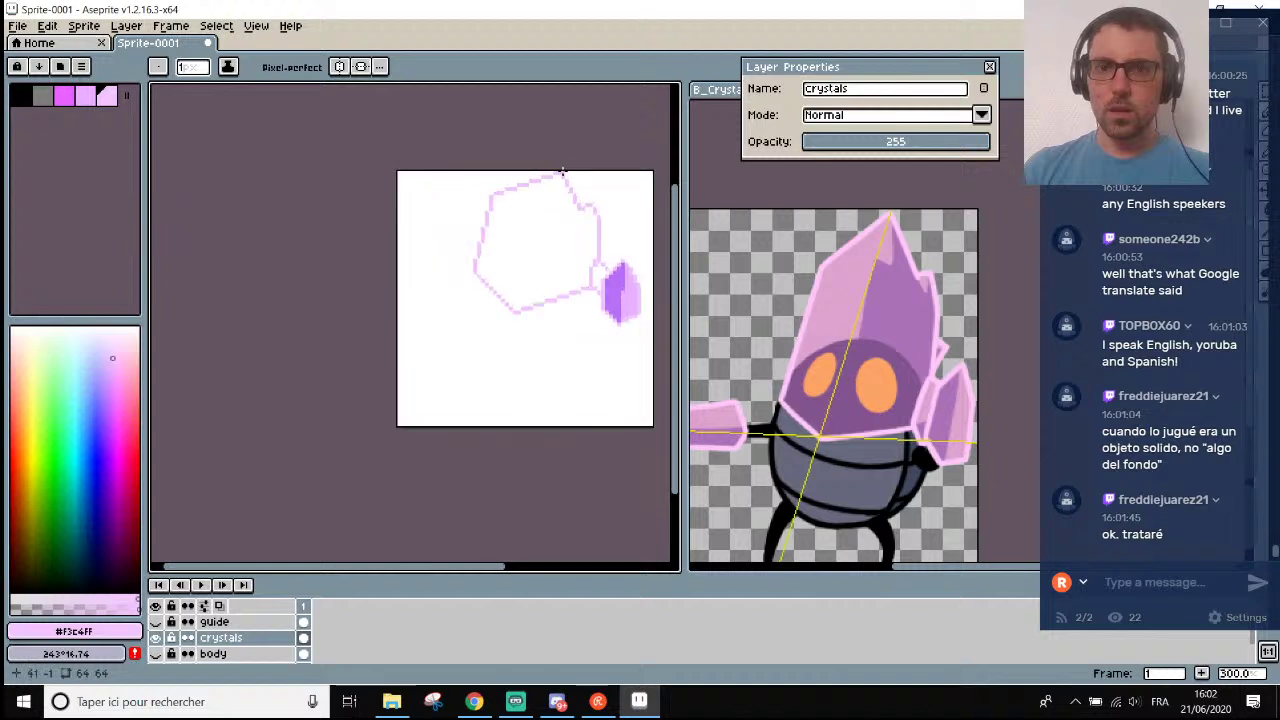
{"action": "scroll", "coordinate": [557, 200], "scroll_direction": "up", "scroll_amount": 3}
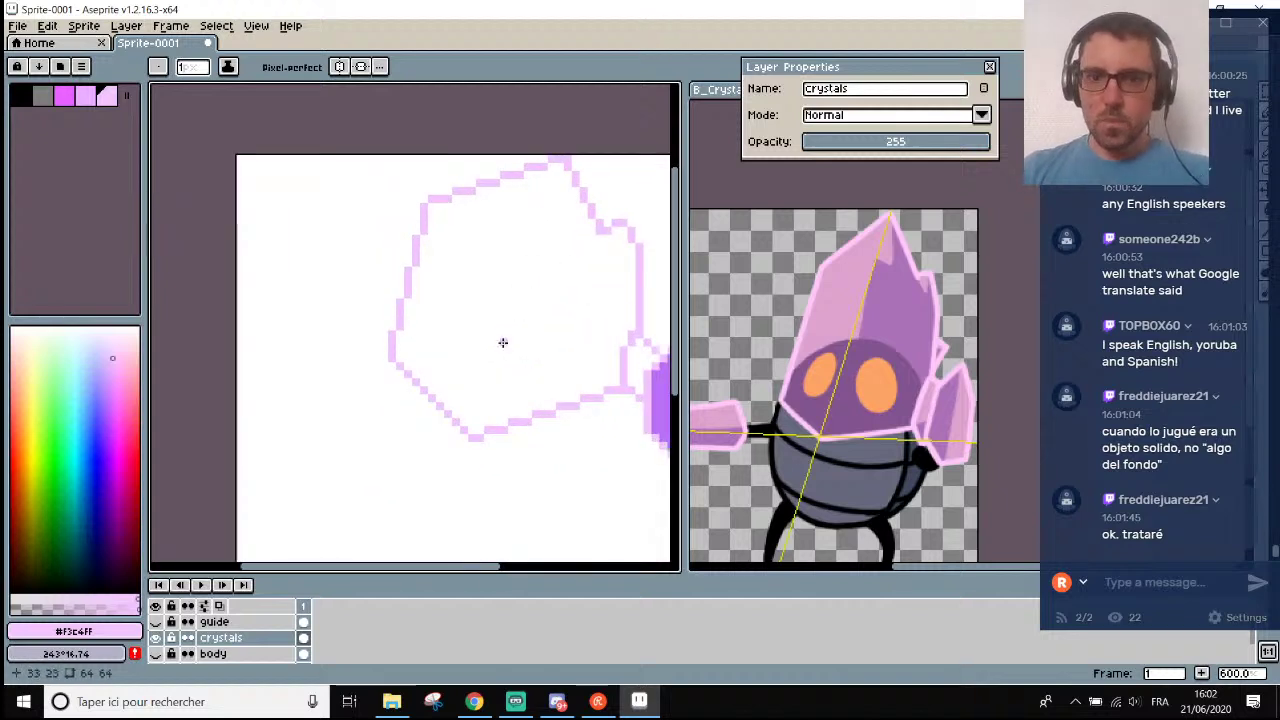
{"action": "scroll", "coordinate": [480, 229], "scroll_direction": "up", "scroll_amount": 3}
{"action": "key", "text": "z"}
{"action": "key", "text": "b"}
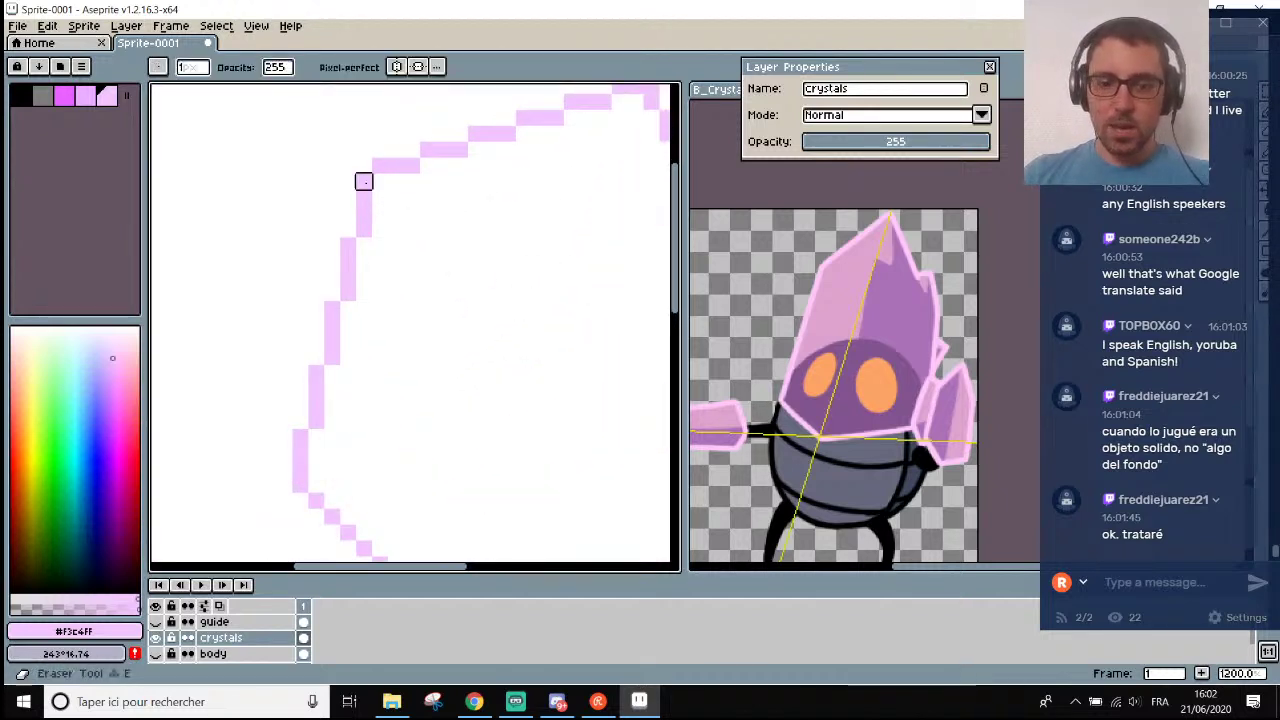
{"action": "scroll", "coordinate": [380, 182], "scroll_direction": "down", "scroll_amount": 4}
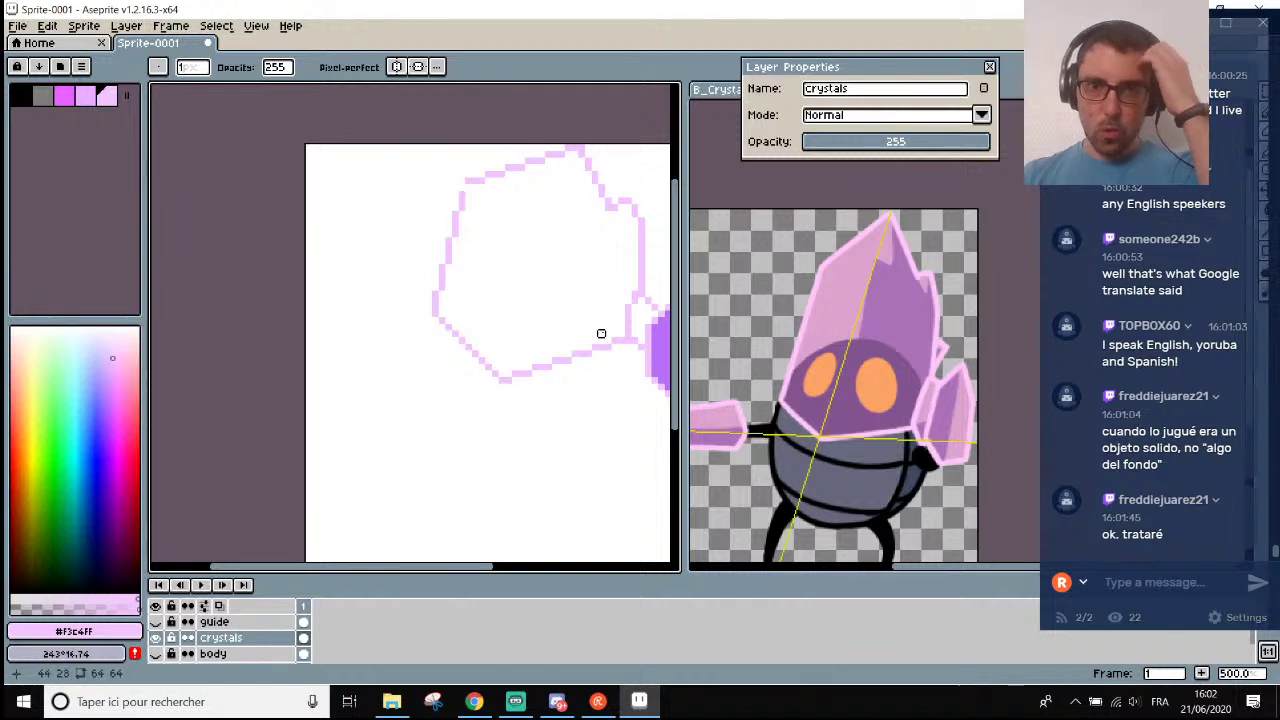
{"action": "scroll", "coordinate": [600, 332], "scroll_direction": "down", "scroll_amount": 1}
{"action": "scroll", "coordinate": [600, 332], "scroll_direction": "up", "scroll_amount": 1}
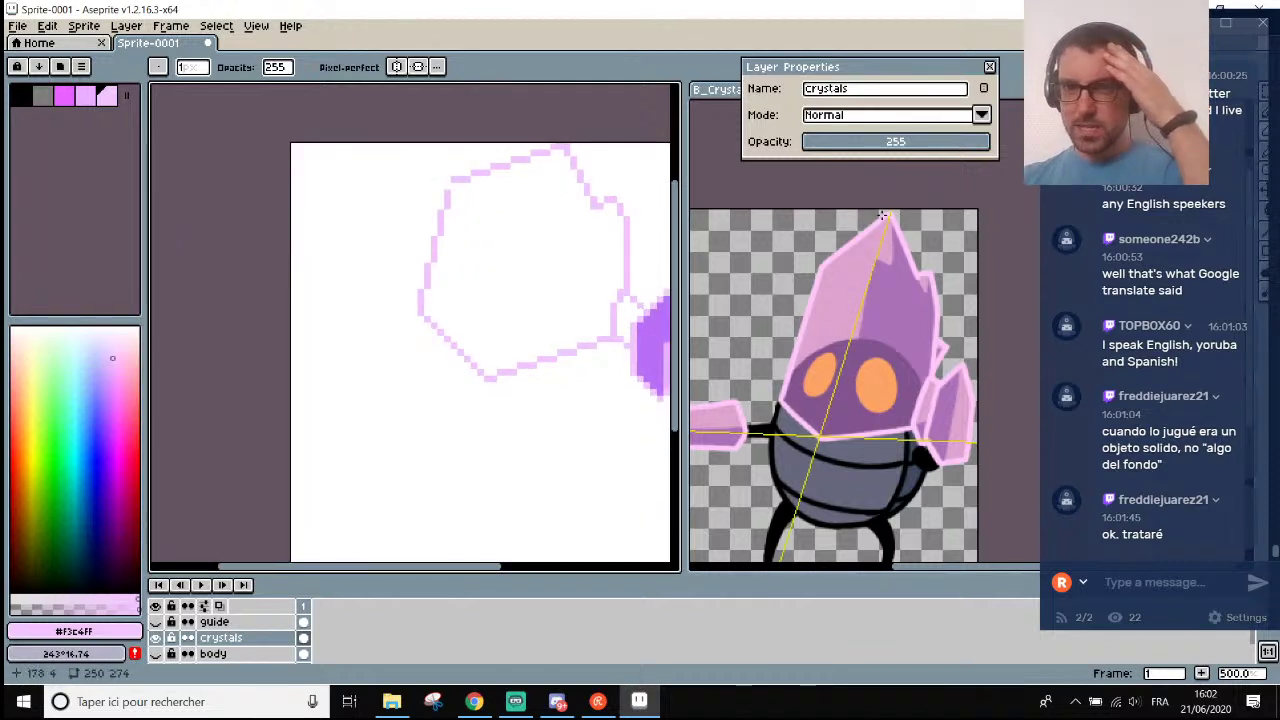
{"action": "scroll", "coordinate": [554, 152], "scroll_direction": "up", "scroll_amount": 1}
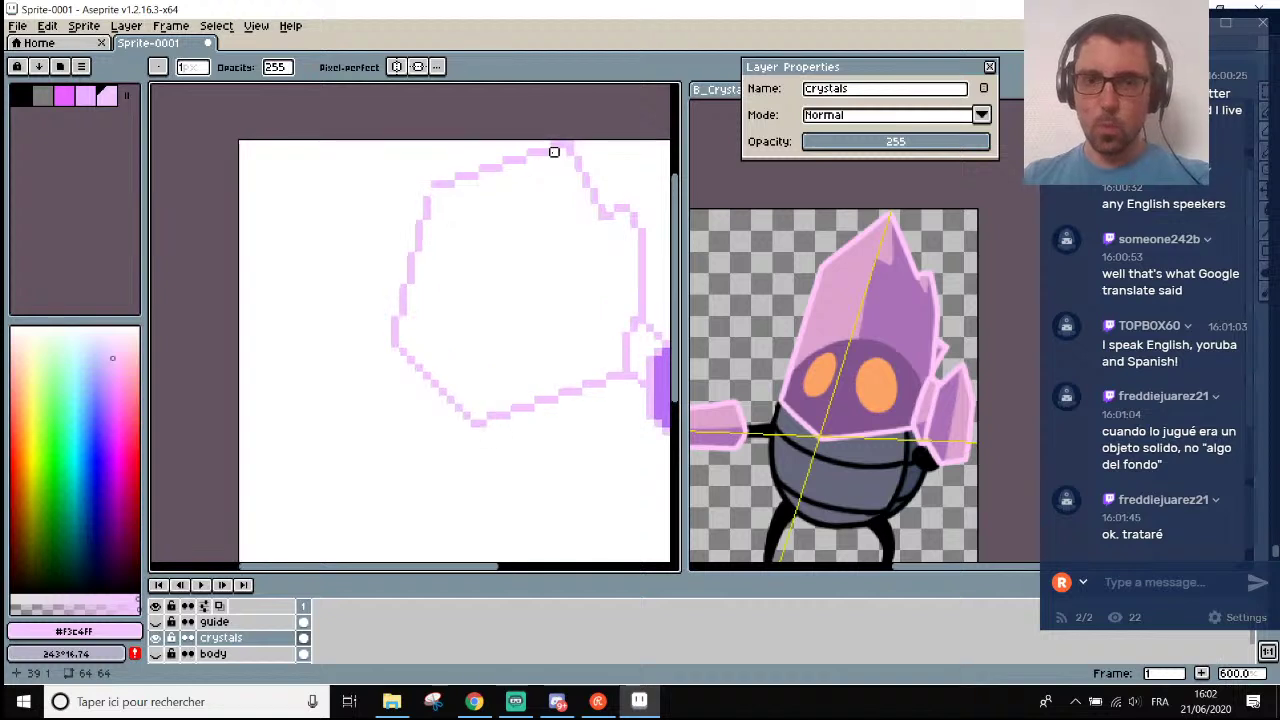
Try erasing the stepped top edge between the crystal's tip and its upper-left corner.
{"action": "scroll", "coordinate": [538, 152], "scroll_direction": "up", "scroll_amount": 2}
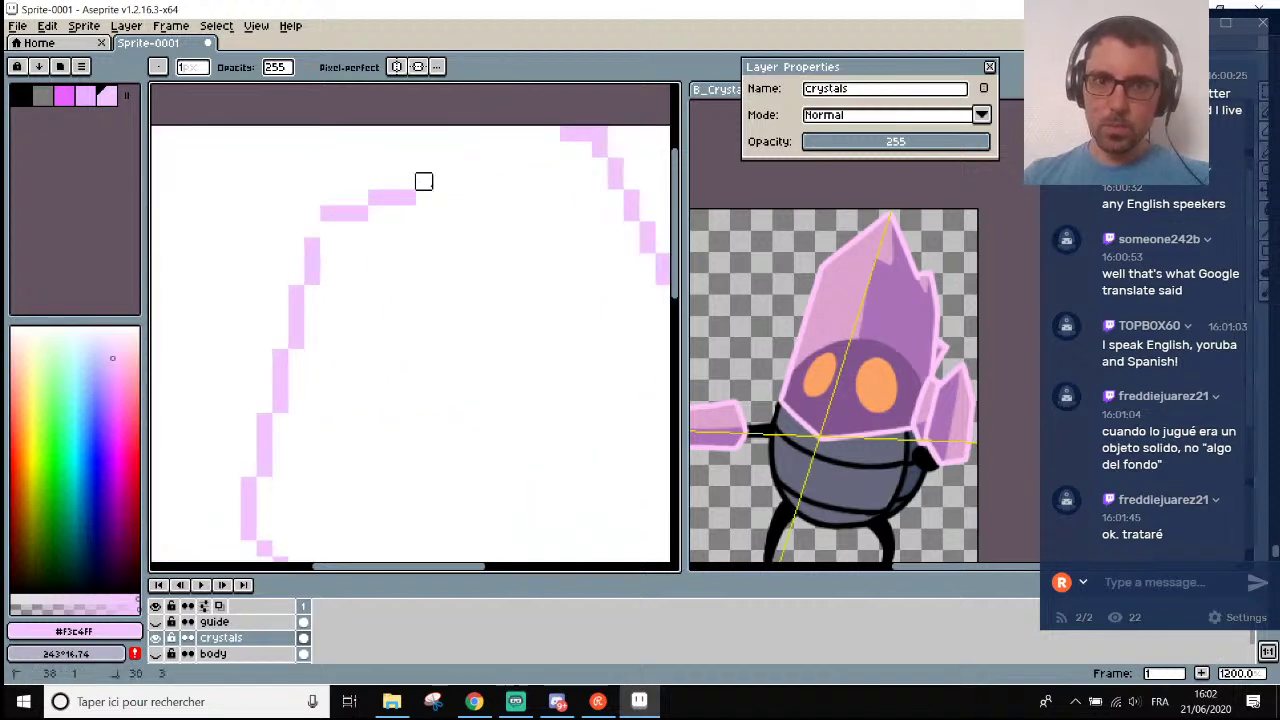
{"action": "key", "text": "v"}
{"action": "key", "text": "b"}
{"action": "left_click", "coordinate": [555, 143], "text": "shift"}
{"action": "key", "text": "i"}
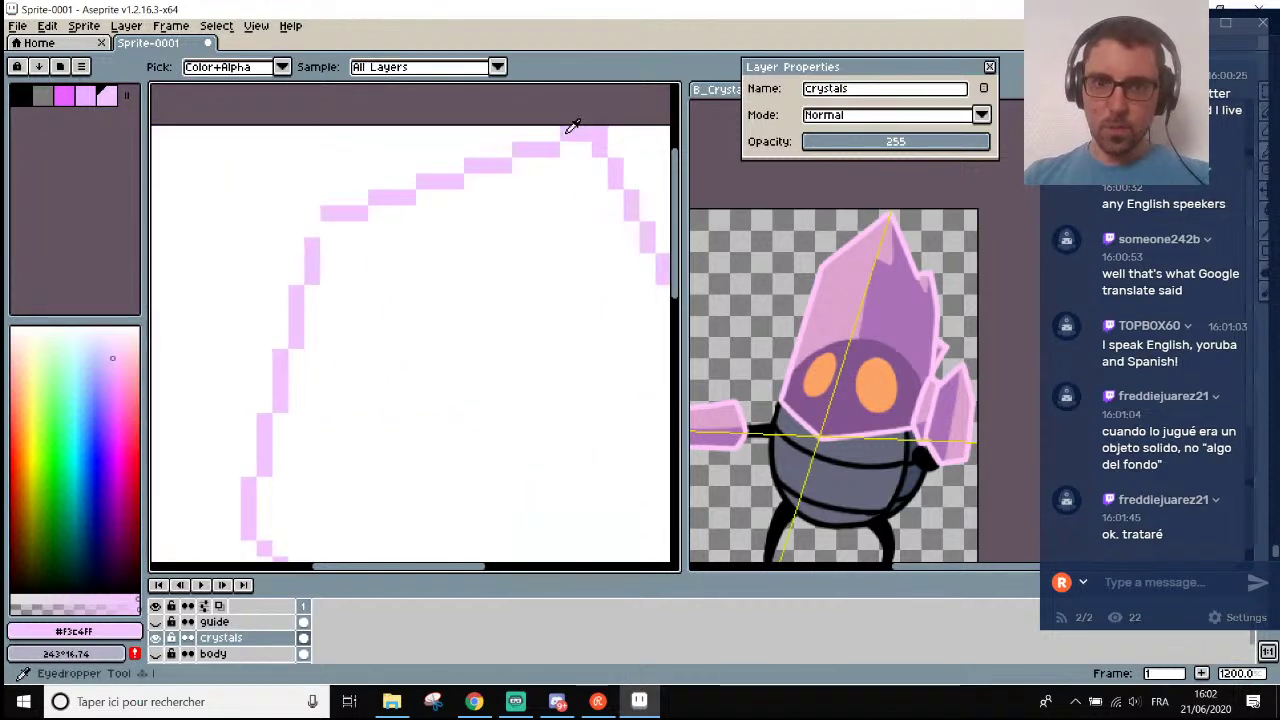
{"action": "scroll", "coordinate": [571, 128], "scroll_direction": "down", "scroll_amount": 2}
Draw a steeper straight line from near the tip down to the left edge and erase the old corner above it.
{"action": "key", "text": "l"}
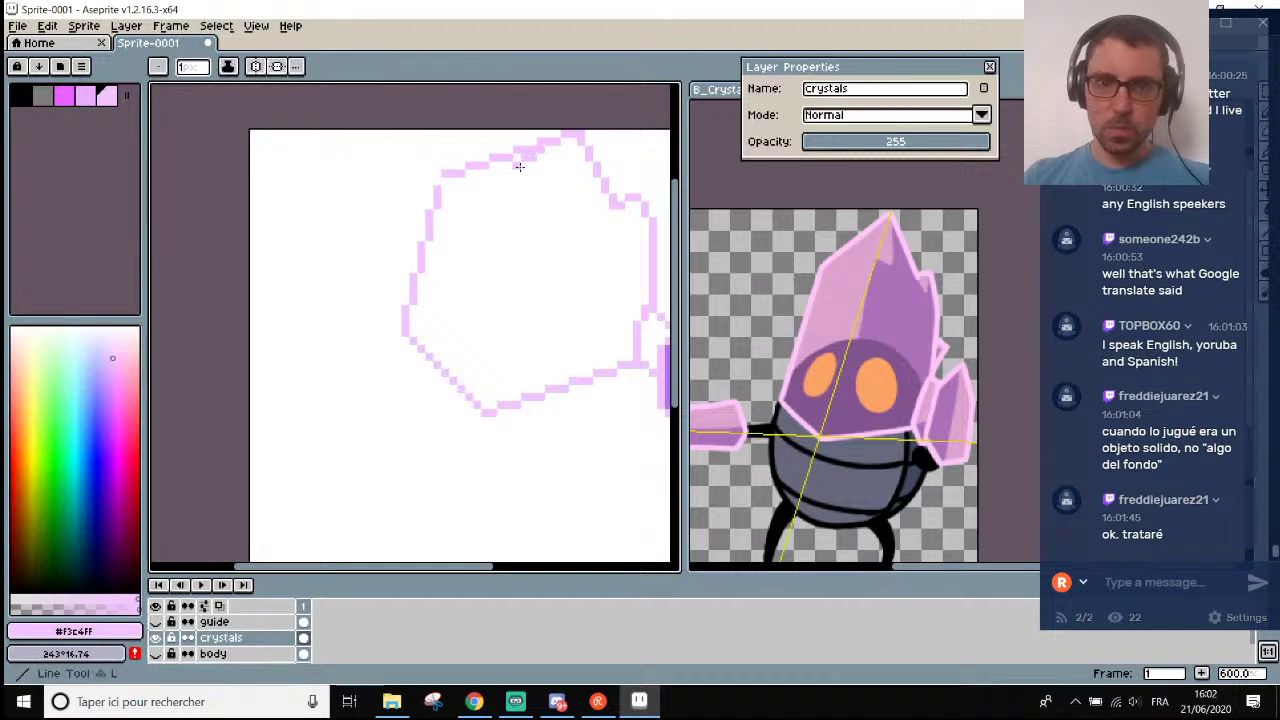
{"action": "left_click_drag", "start_coordinate": [519, 167], "coordinate": [434, 219]}
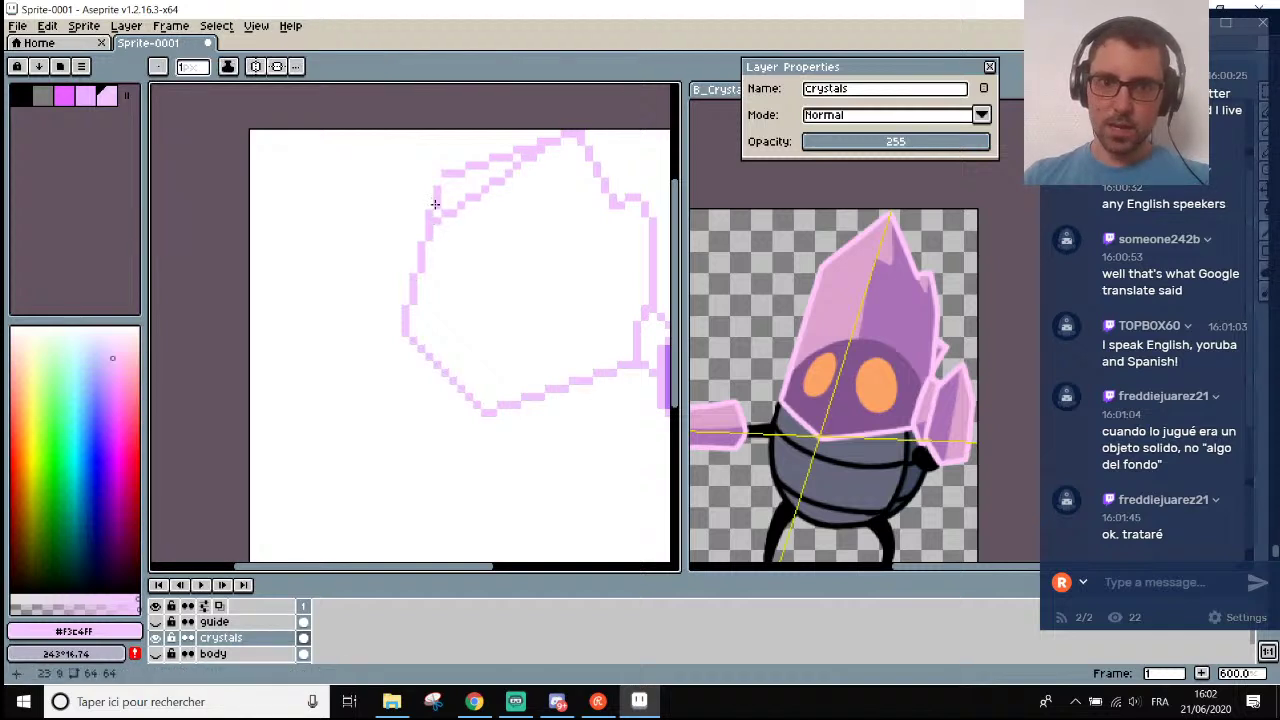
{"action": "key", "text": "b"}
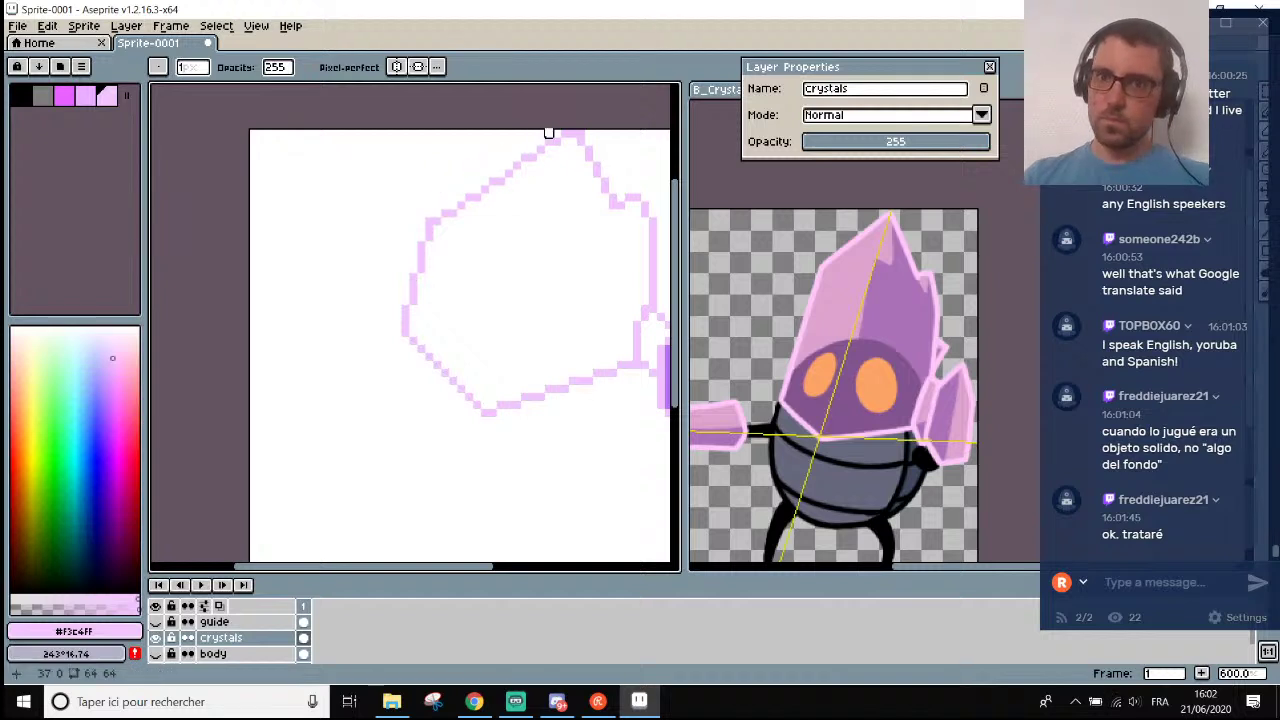
Erase the upper part of the new slanted edge, up to the short stub beside the crystal's tip.
{"action": "scroll", "coordinate": [548, 155], "scroll_direction": "up", "scroll_amount": 1}
{"action": "key", "text": "i"}
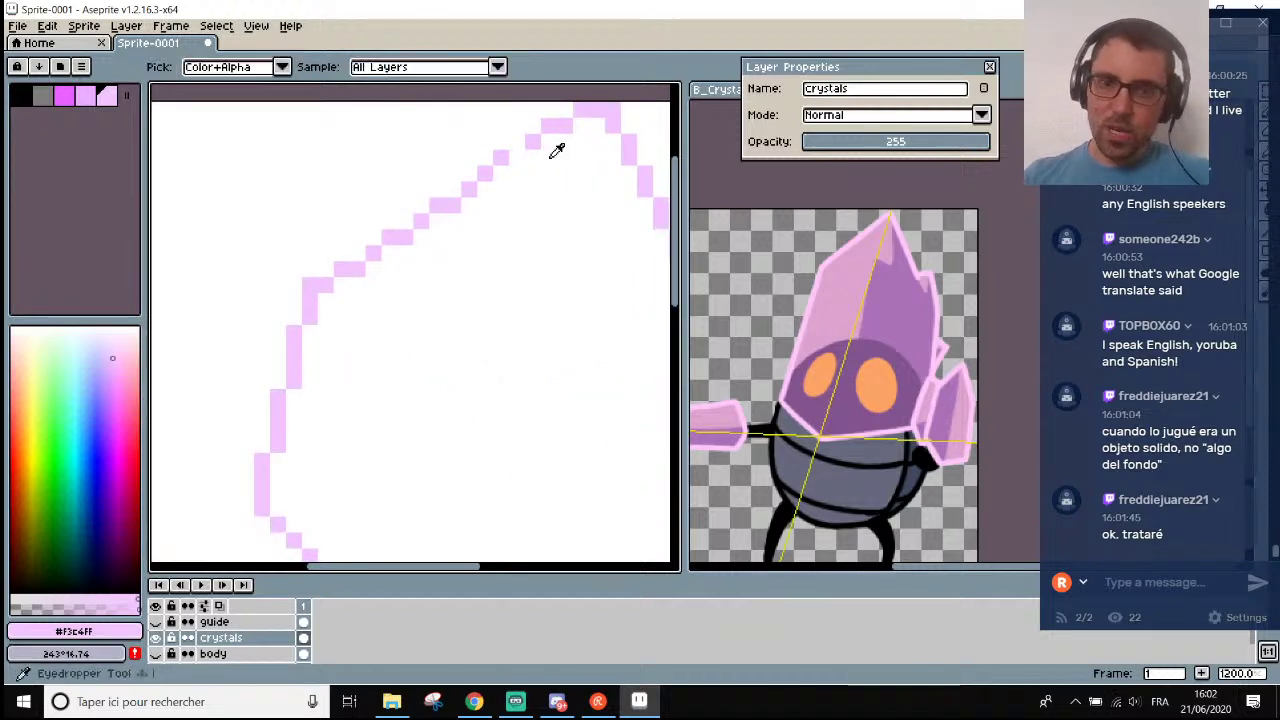
{"action": "key", "text": "b"}
{"action": "mouse_move", "coordinate": [466, 191]}
{"action": "left_mouse_down"}
{"action": "mouse_move", "coordinate": [437, 237]}
{"action": "mouse_move", "coordinate": [405, 237]}
{"action": "mouse_move", "coordinate": [531, 140]}
{"action": "left_mouse_up"}
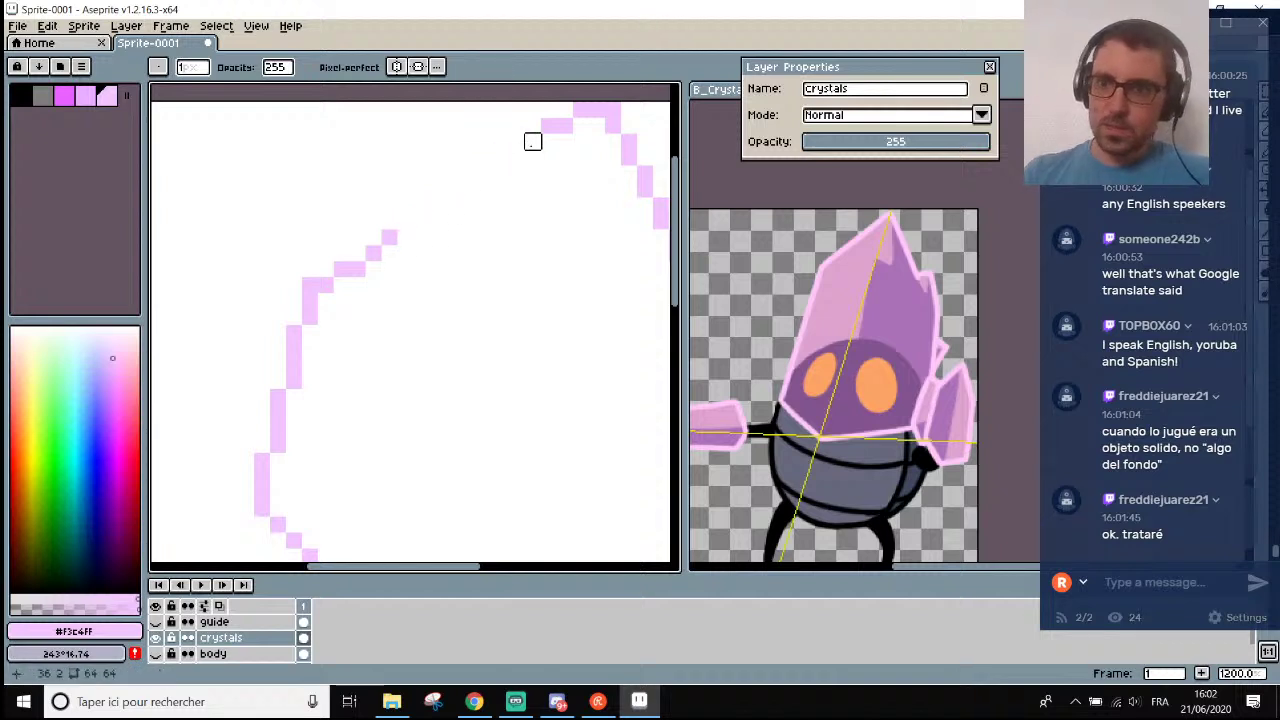
Check the gap in the slanted edge, and undo the erasures and the slanted line.
{"action": "key", "text": "i"}
{"action": "scroll", "coordinate": [399, 222], "scroll_direction": "down", "scroll_amount": 2}
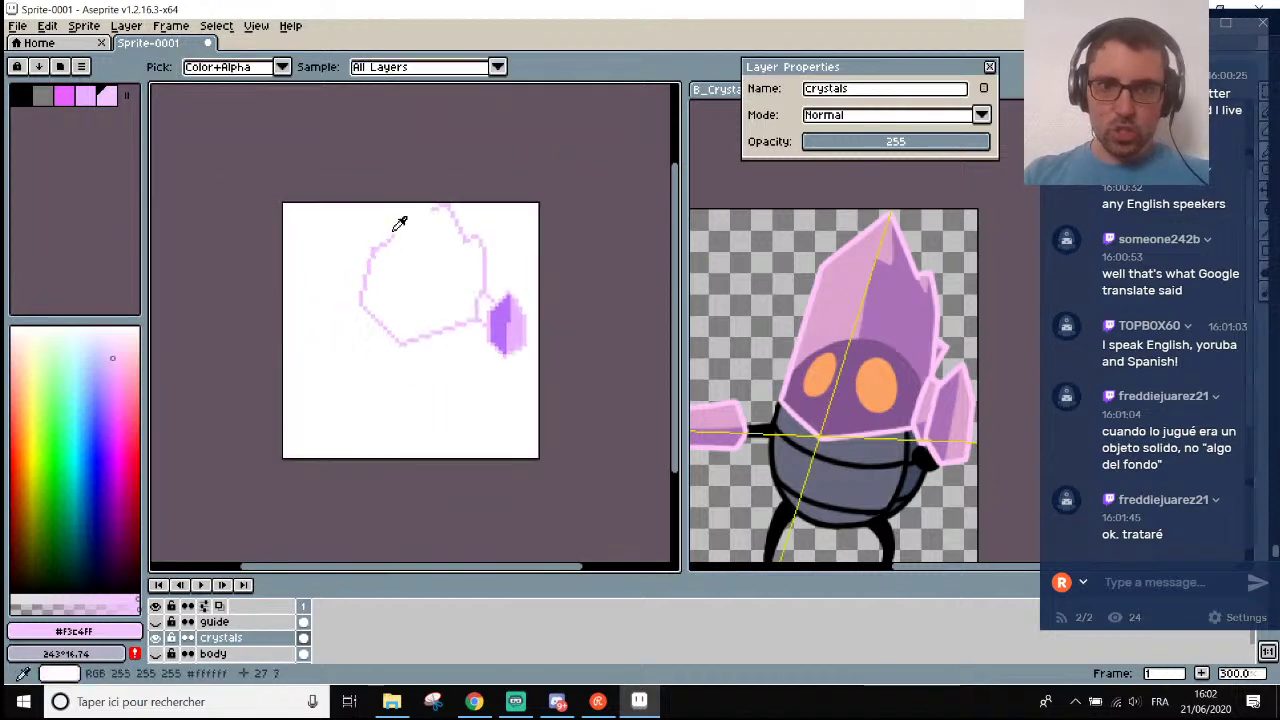
{"action": "scroll", "coordinate": [399, 222], "scroll_direction": "up", "scroll_amount": 2}
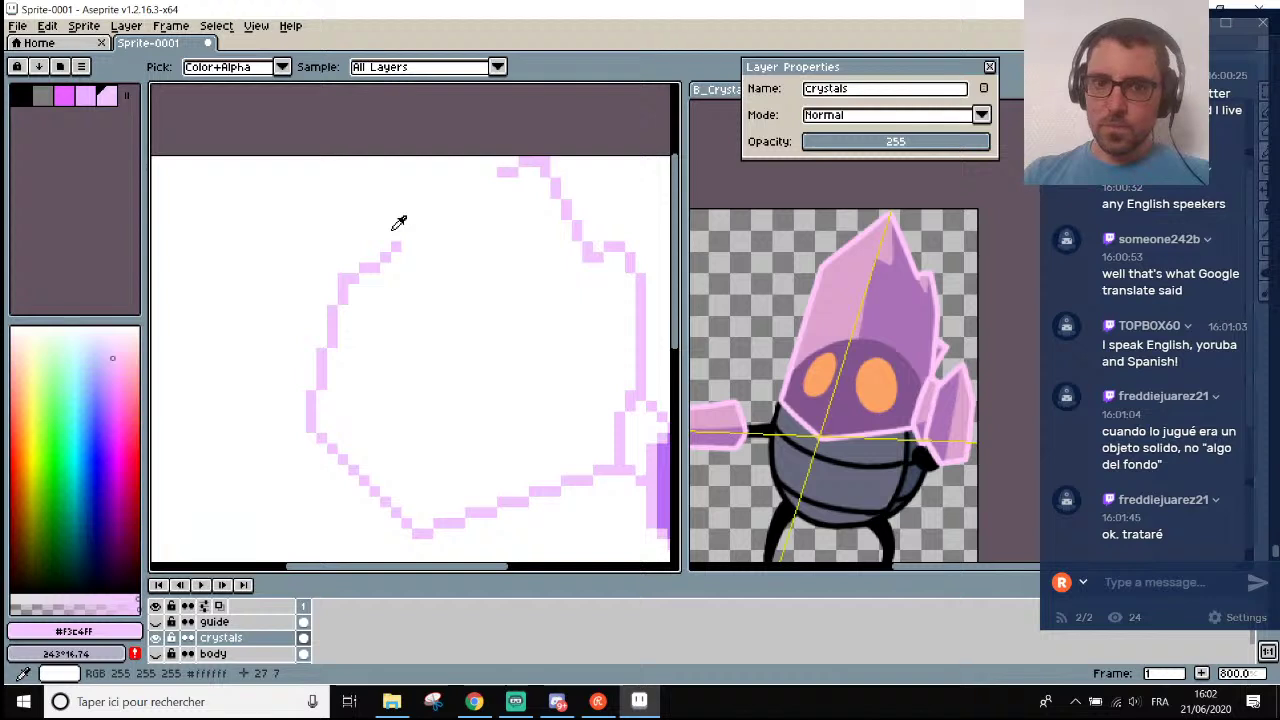
{"action": "scroll", "coordinate": [399, 222], "scroll_direction": "down", "scroll_amount": 1}
{"action": "key", "text": "v"}
{"action": "key", "text": "ctrl+z"}
{"action": "key", "text": "ctrl+z"}
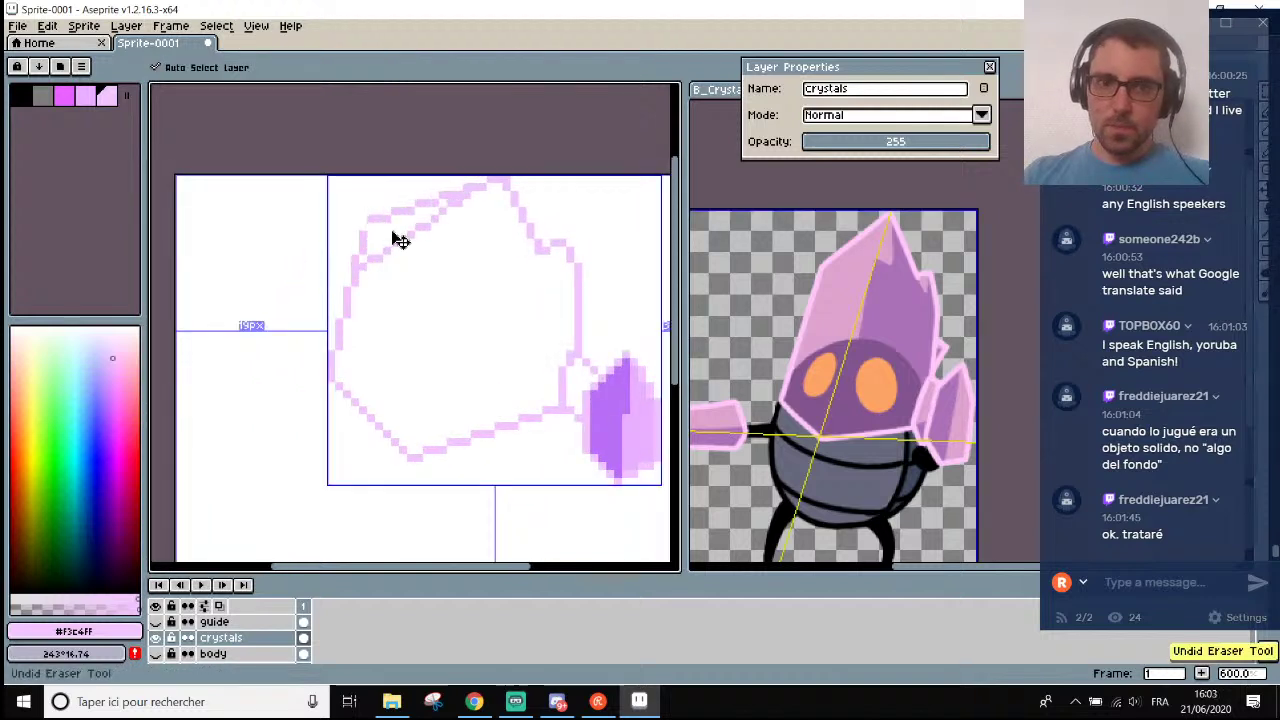
{"action": "key", "text": "i"}
{"action": "scroll", "coordinate": [418, 210], "scroll_direction": "up", "scroll_amount": 1}
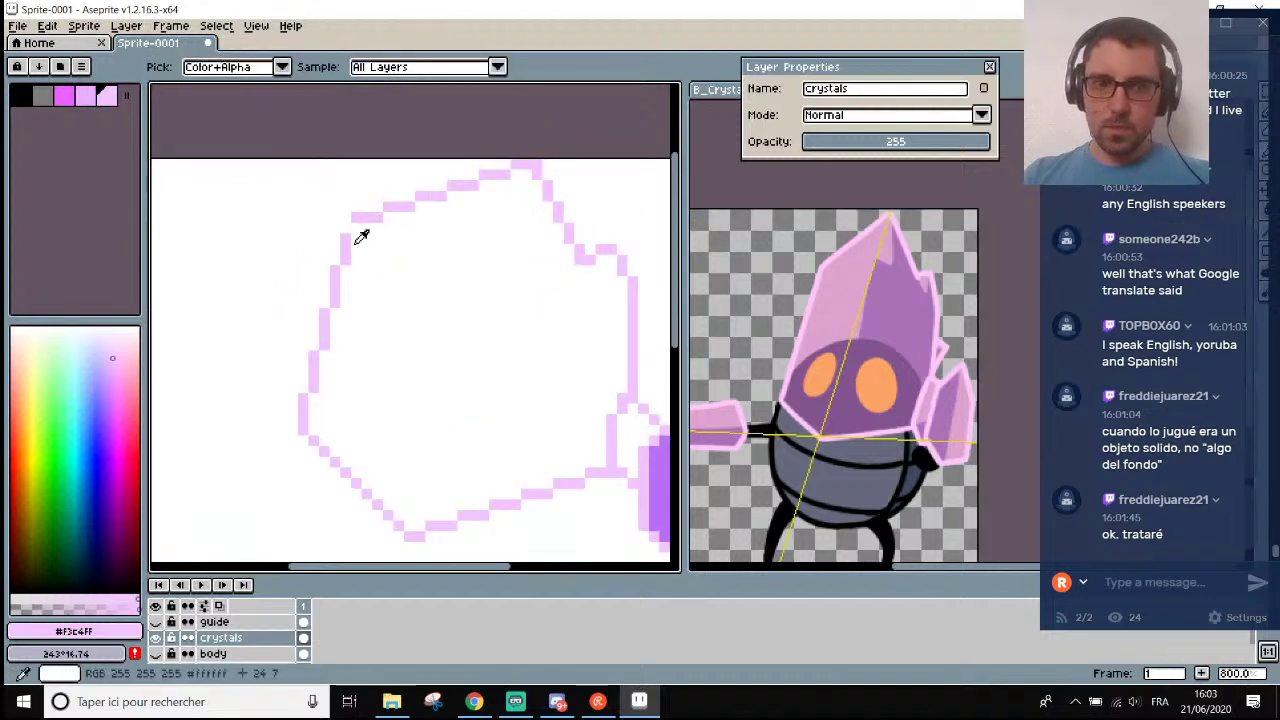
Erase the top edge from beside the tip to the upper-left corner, plus the uppermost step of the left edge.
{"action": "key", "text": "e"}
{"action": "left_click_drag", "start_coordinate": [471, 183], "coordinate": [377, 217]}
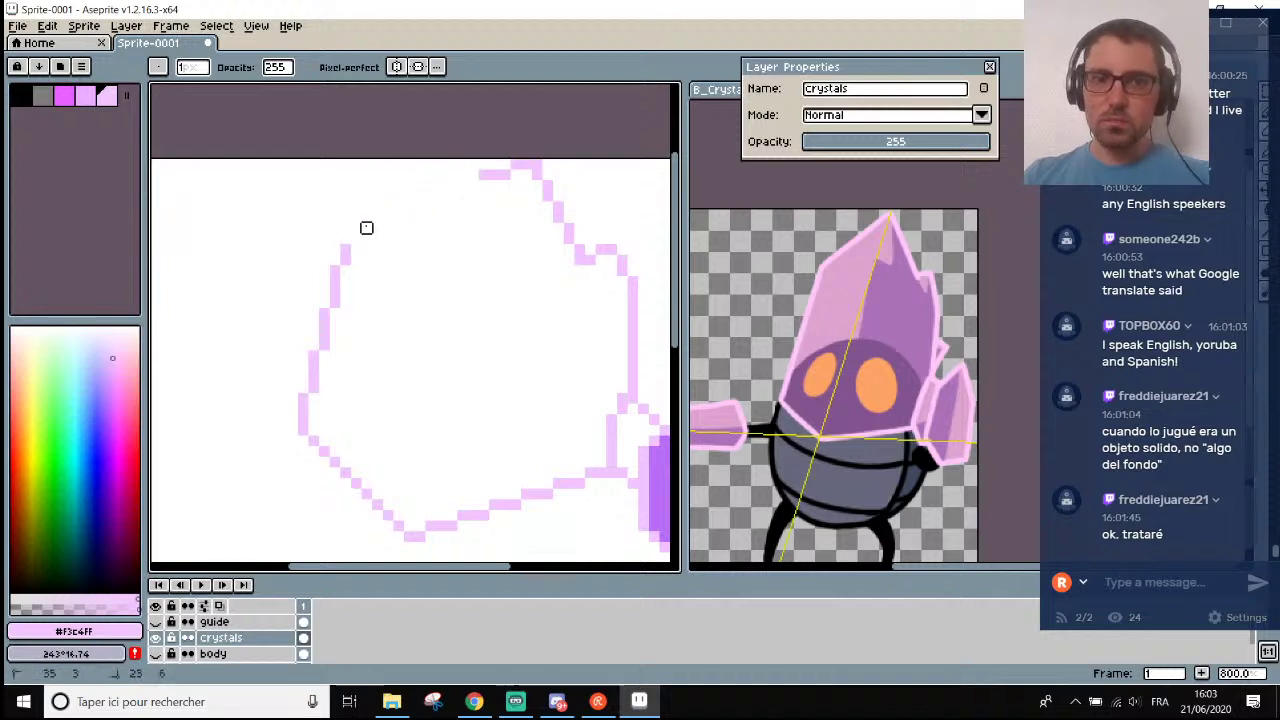
{"action": "key", "text": "i"}
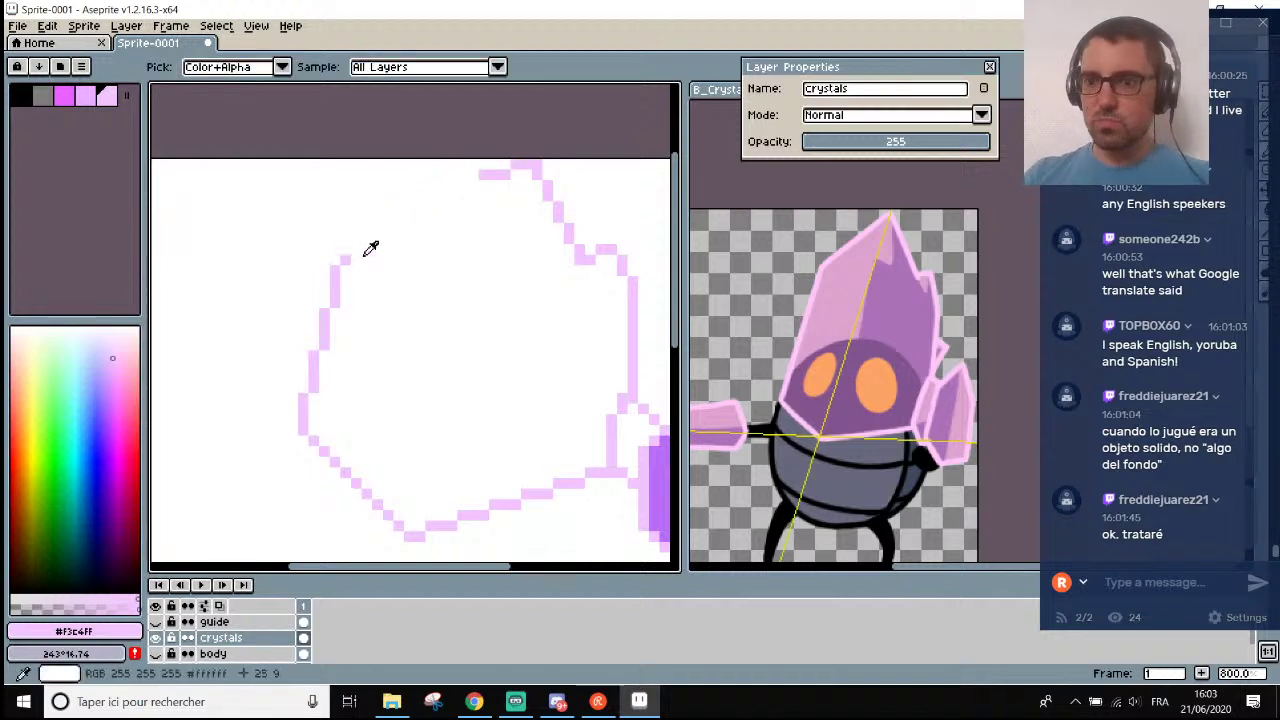
{"action": "key", "text": "e"}
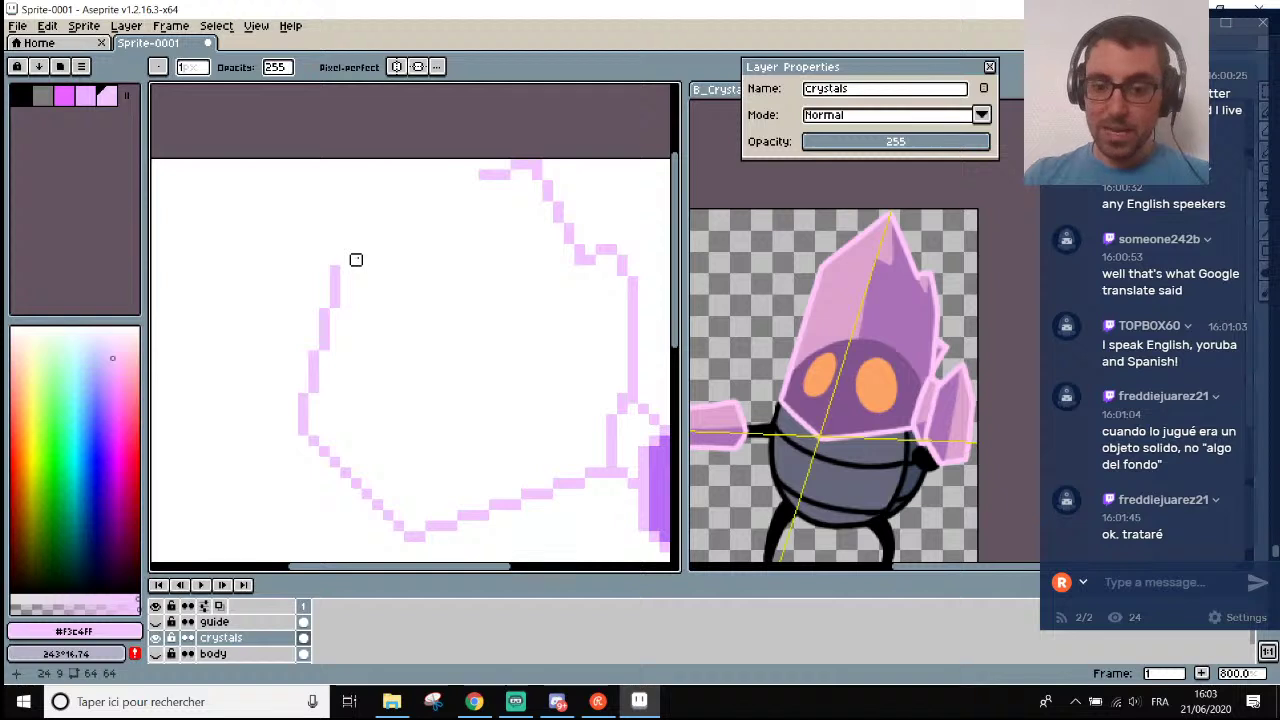
{"action": "key", "text": "i"}
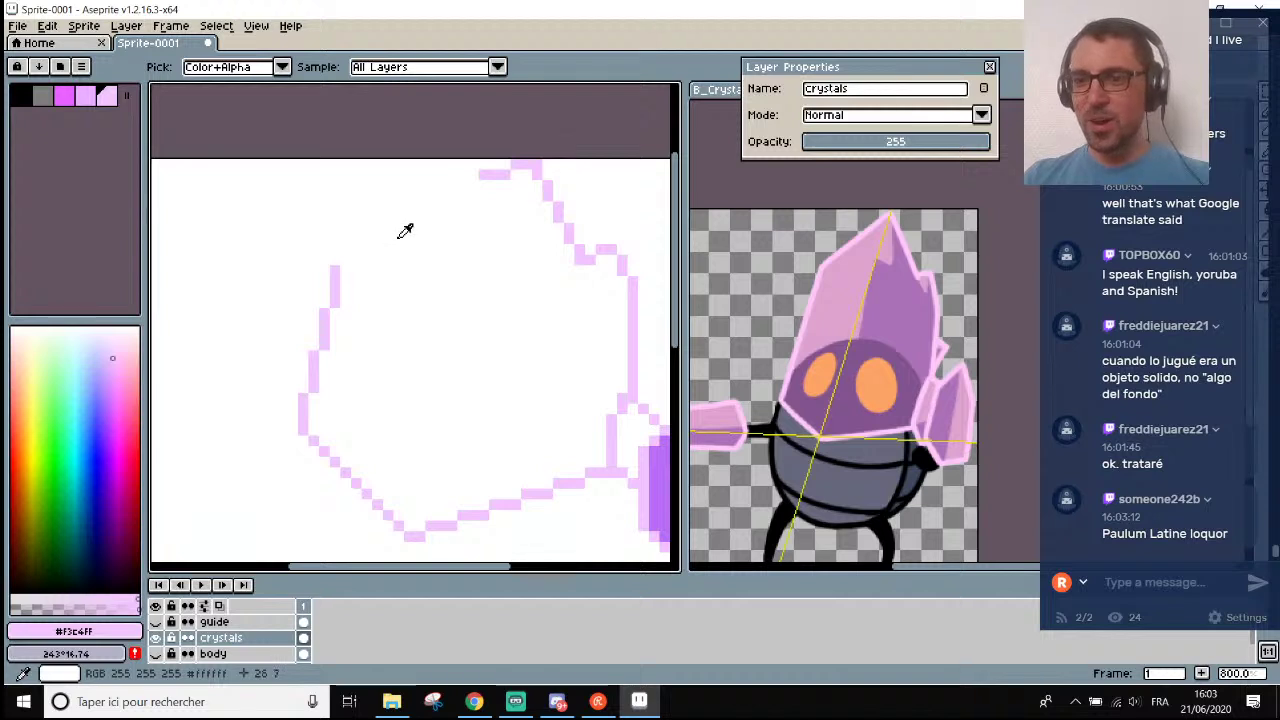
Try a straight slanted line from the left edge's upper end to the canvas's upper border, just left of the tip.
{"action": "scroll", "coordinate": [418, 225], "scroll_direction": "up", "scroll_amount": 1}
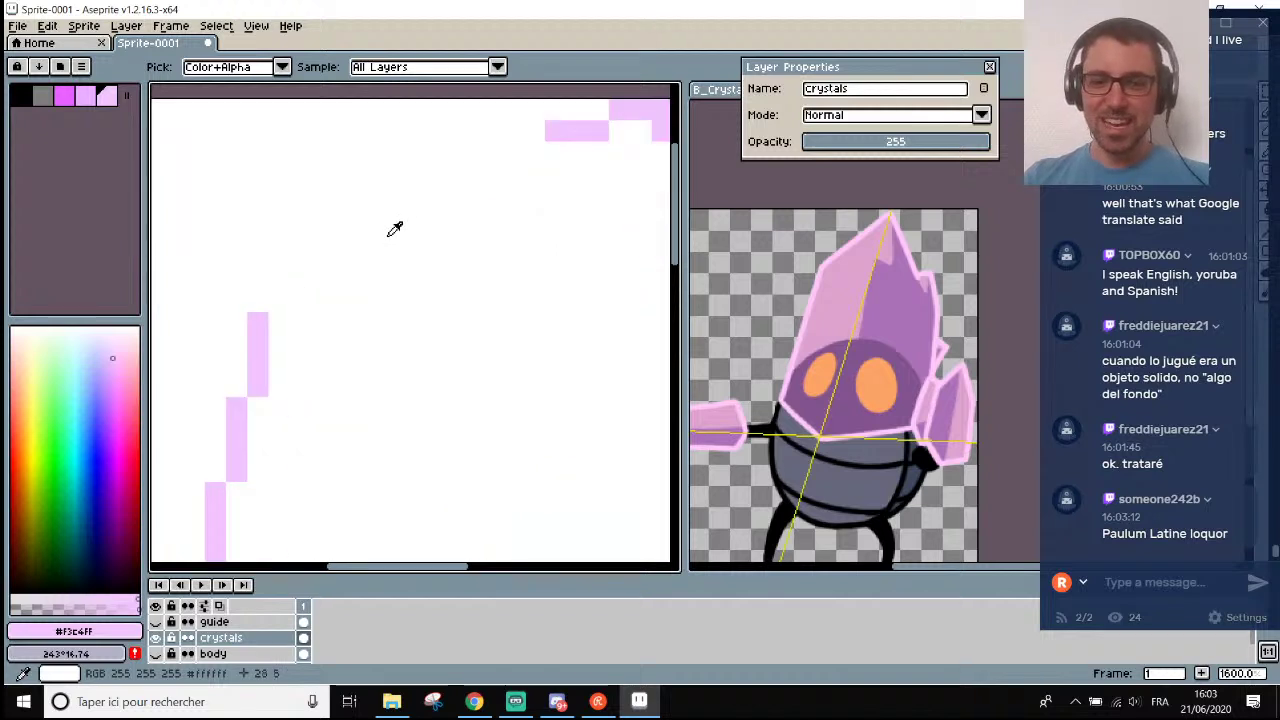
{"action": "key", "text": "b"}
{"action": "scroll", "coordinate": [394, 229], "scroll_direction": "down", "scroll_amount": 3}
{"action": "scroll", "coordinate": [397, 223], "scroll_direction": "up", "scroll_amount": 2}
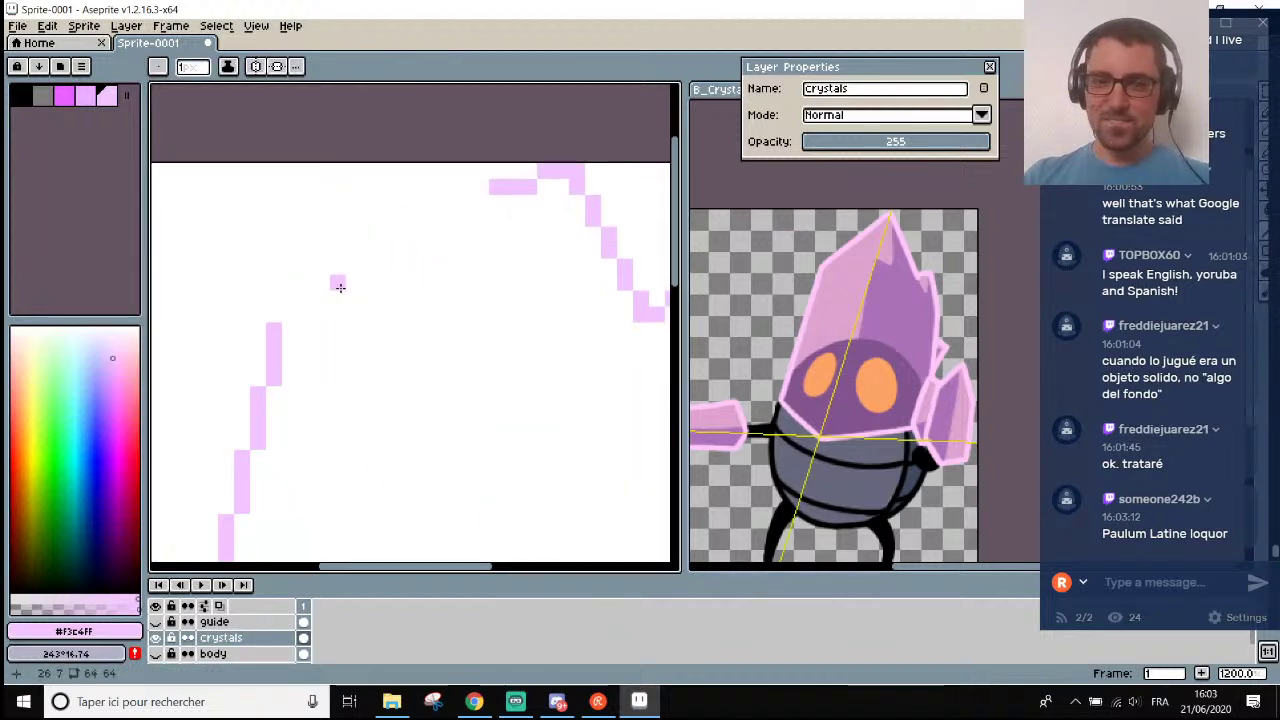
{"action": "mouse_move", "coordinate": [278, 332]}
{"action": "left_mouse_down"}
{"action": "mouse_move", "coordinate": [307, 293]}
{"action": "mouse_move", "coordinate": [480, 172]}
{"action": "left_mouse_up"}
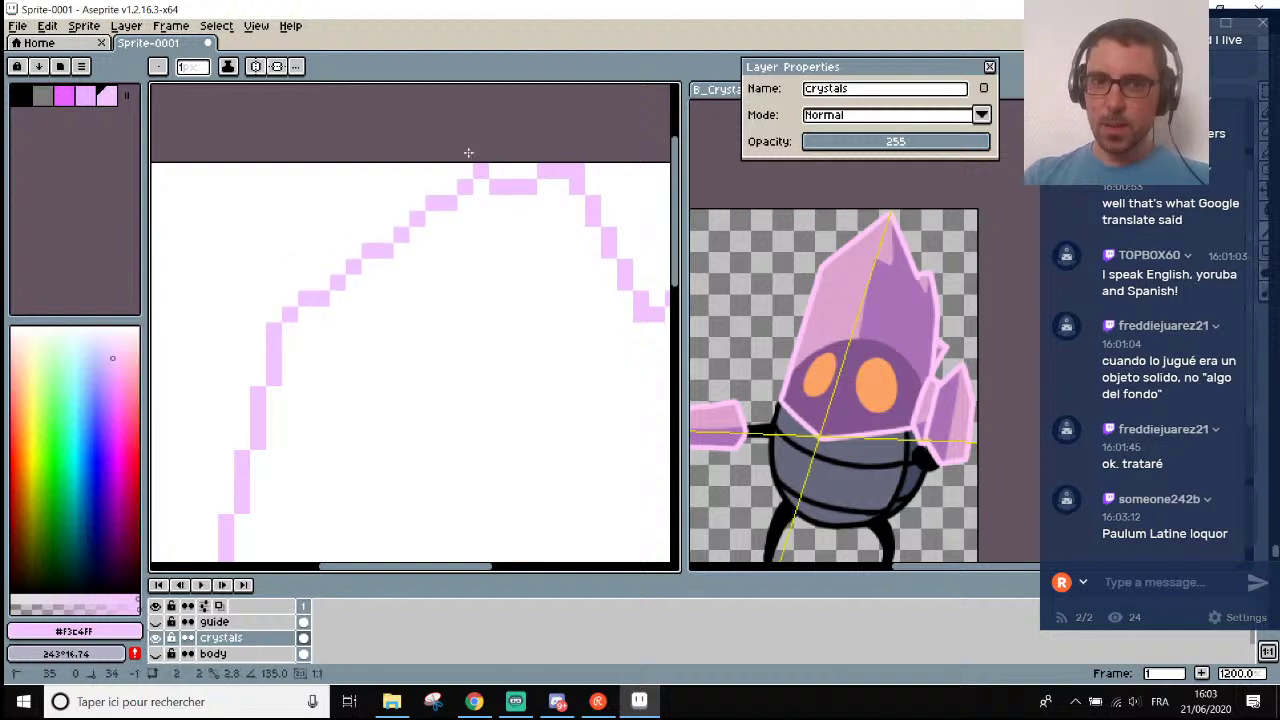
{"action": "key", "text": "v"}
{"action": "key", "text": "b"}
Compare the slanted edge with the reference crystal, and undo the line.
{"action": "scroll", "coordinate": [423, 252], "scroll_direction": "down", "scroll_amount": 2}
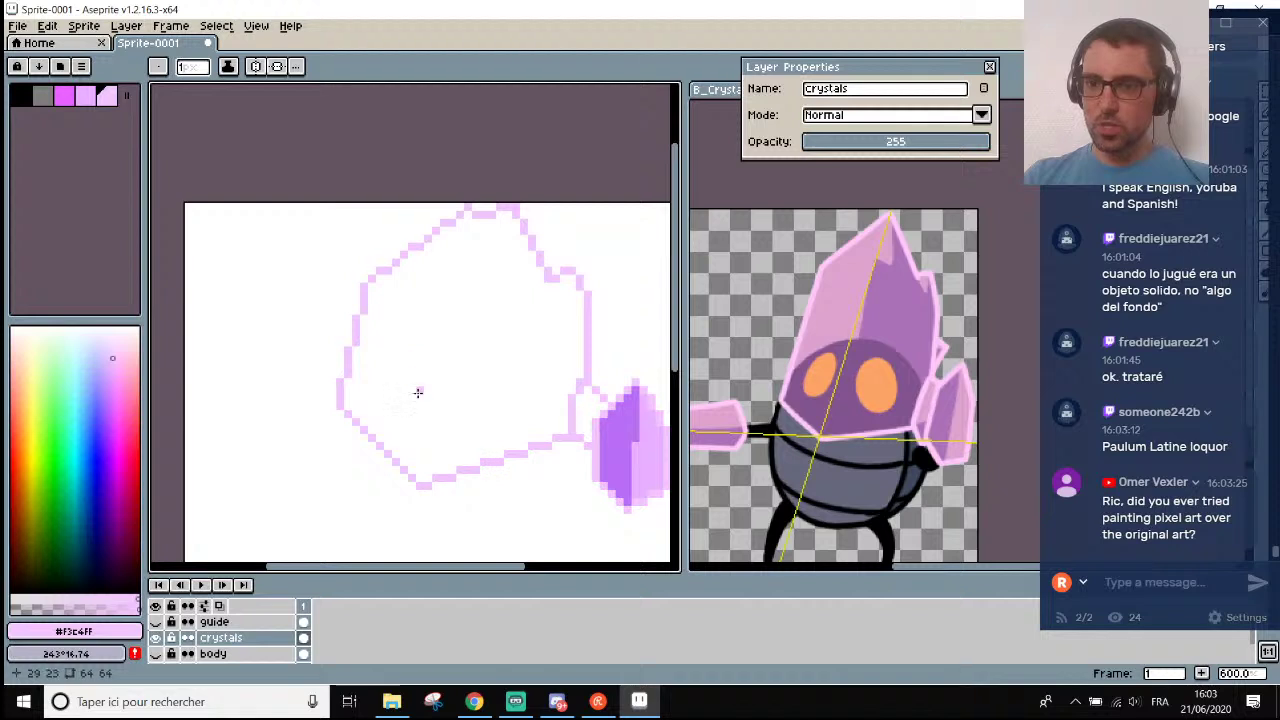
{"action": "scroll", "coordinate": [423, 414], "scroll_direction": "down", "scroll_amount": 1}
{"action": "scroll", "coordinate": [428, 430], "scroll_direction": "up", "scroll_amount": 1}
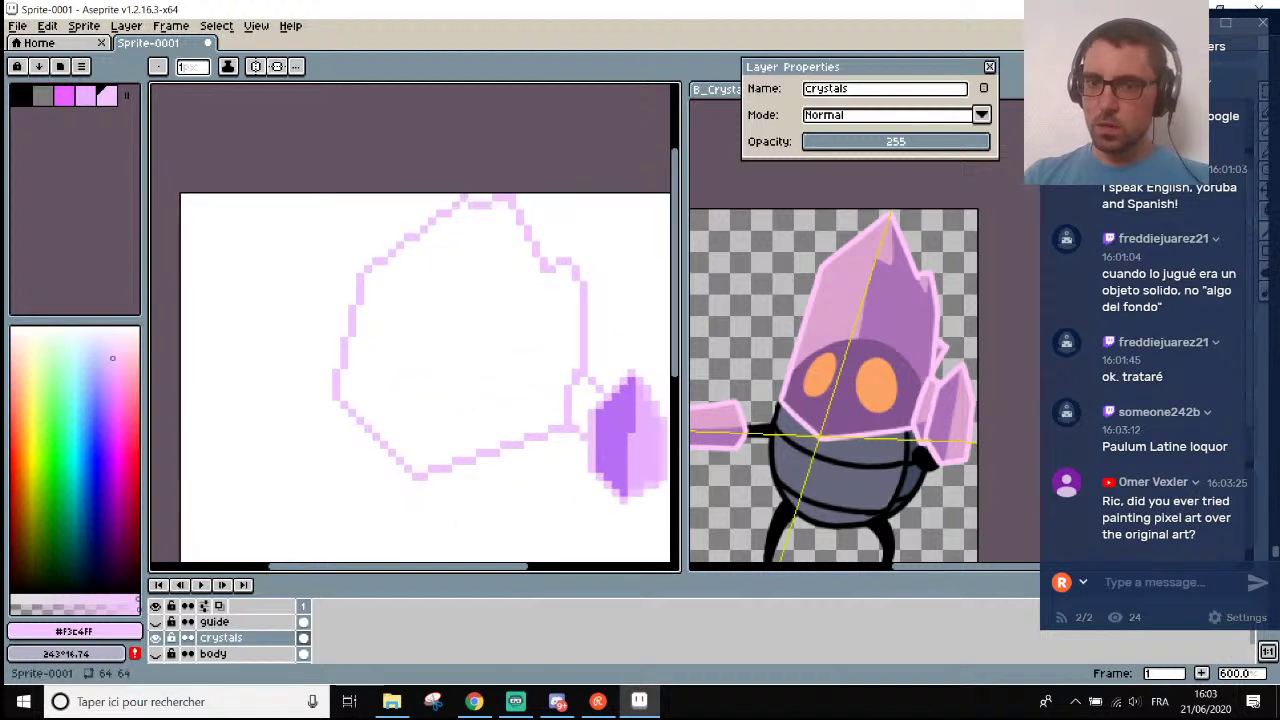
{"action": "left_click_drag", "start_coordinate": [674, 257], "coordinate": [684, 291]}
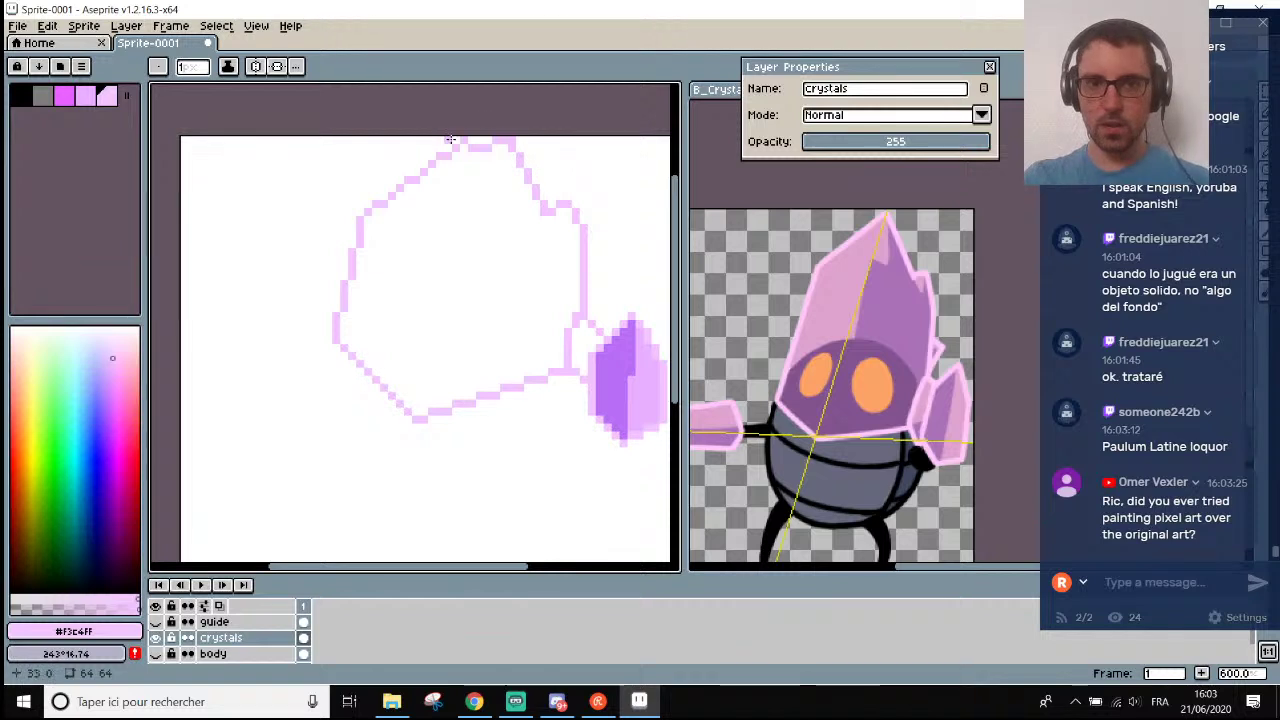
{"action": "scroll", "coordinate": [450, 147], "scroll_direction": "up", "scroll_amount": 3}
{"action": "key", "text": "ctrl+z"}
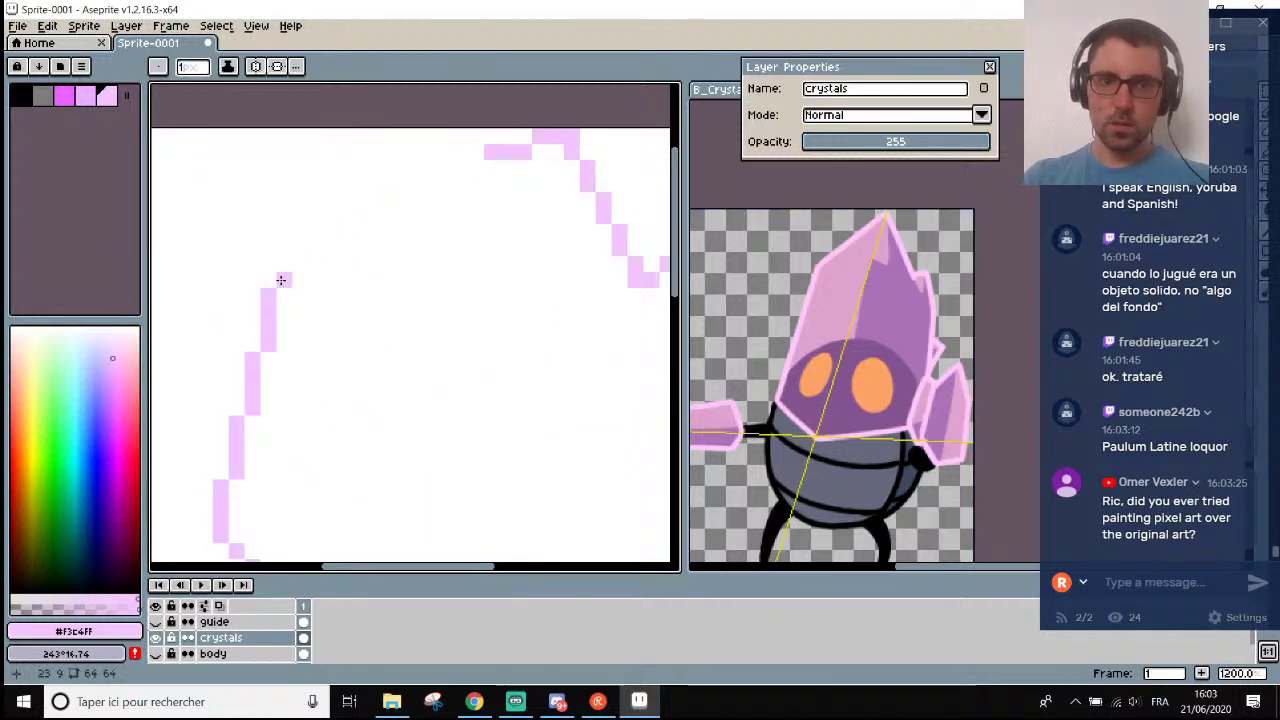
Try another slanted line from the left edge's upper end toward the canvas's upper border, and undo it.
{"action": "mouse_move", "coordinate": [281, 280]}
{"action": "left_mouse_down"}
{"action": "mouse_move", "coordinate": [467, 173]}
{"action": "mouse_move", "coordinate": [445, 151]}
{"action": "left_mouse_up"}
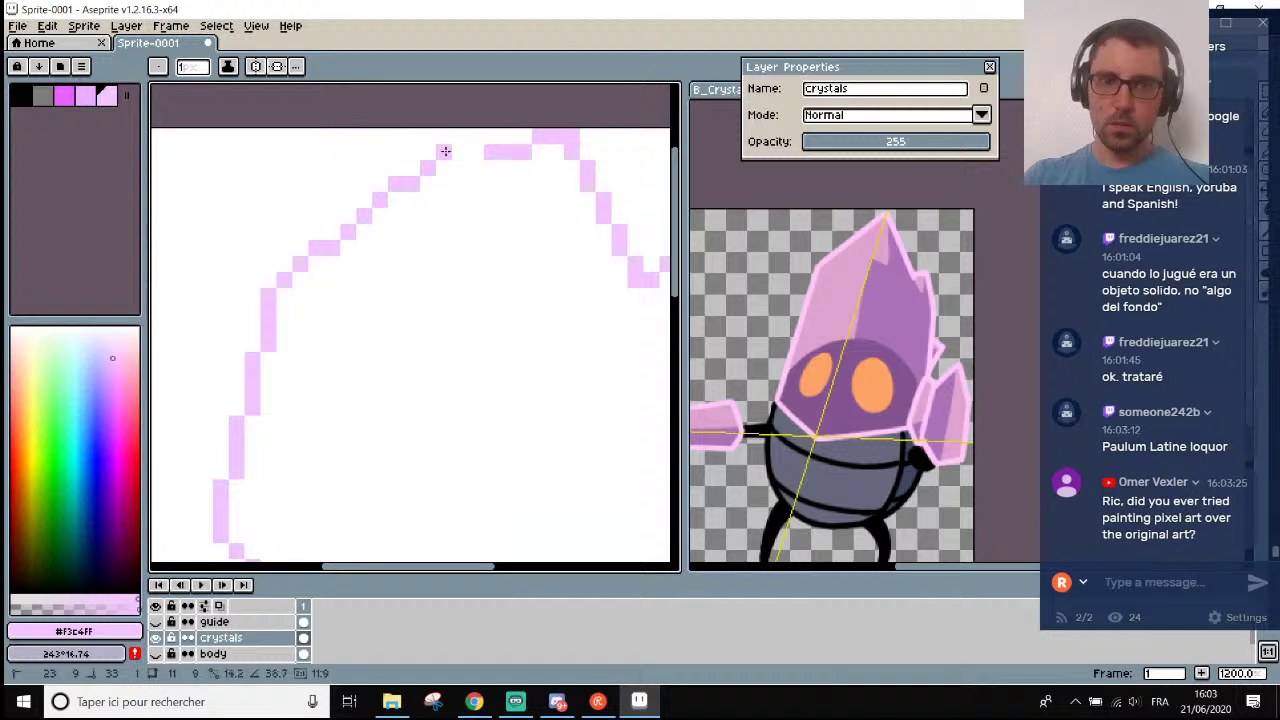
{"action": "key", "text": "plus"}
{"action": "key", "text": "plus"}
{"action": "key", "text": "ctrl+z"}
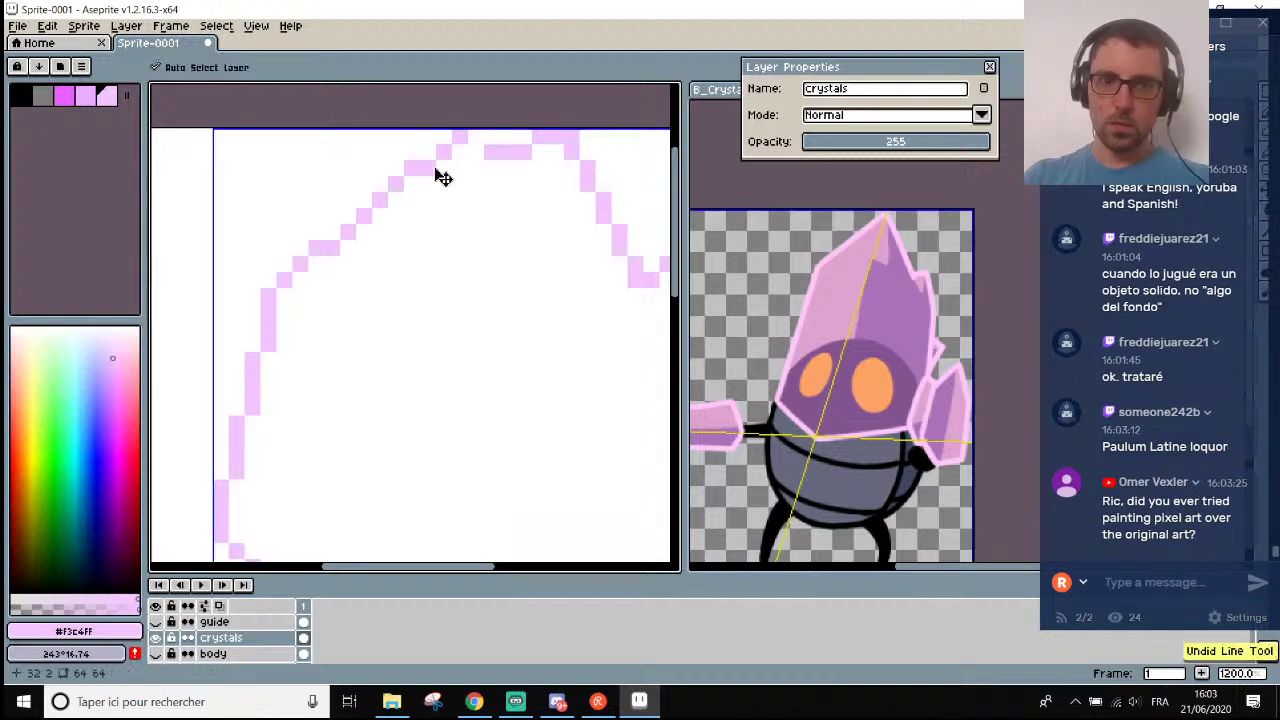
Set the brush size for the line to 1 px.
{"action": "scroll", "coordinate": [433, 167], "scroll_direction": "down", "scroll_amount": 1}
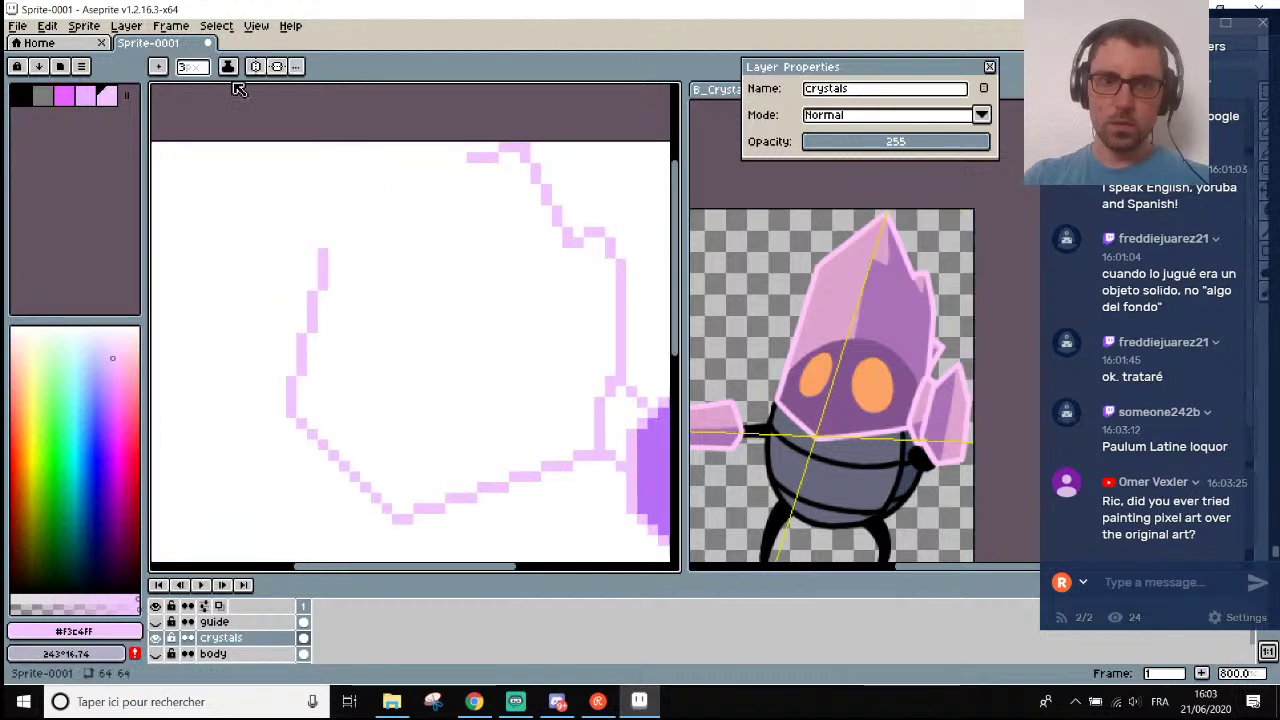
{"action": "left_click", "coordinate": [195, 68]}
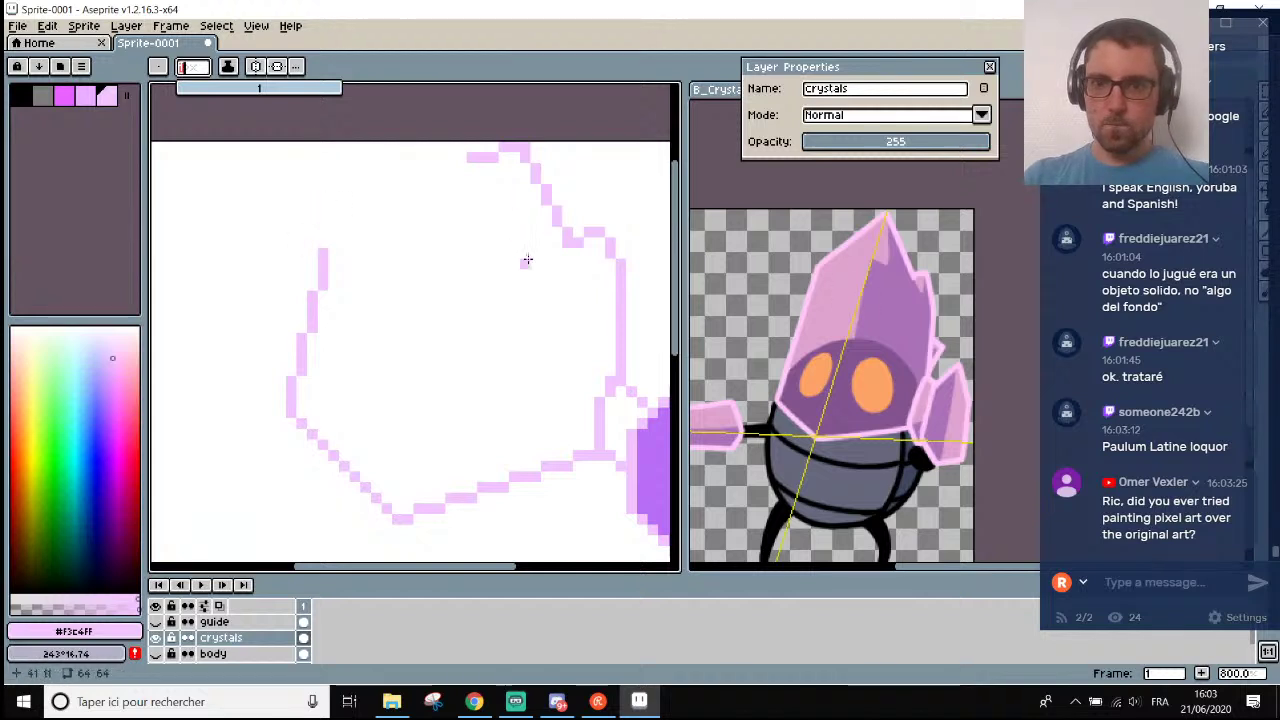
Try extending the left edge's upper end with a few diagonal pixels, and erase them.
{"action": "mouse_move", "coordinate": [333, 241]}
{"action": "left_mouse_down"}
{"action": "mouse_move", "coordinate": [439, 142]}
{"action": "mouse_move", "coordinate": [495, 145]}
{"action": "mouse_move", "coordinate": [379, 235]}
{"action": "mouse_move", "coordinate": [440, 161]}
{"action": "mouse_move", "coordinate": [493, 145]}
{"action": "mouse_move", "coordinate": [346, 225]}
{"action": "left_mouse_up"}
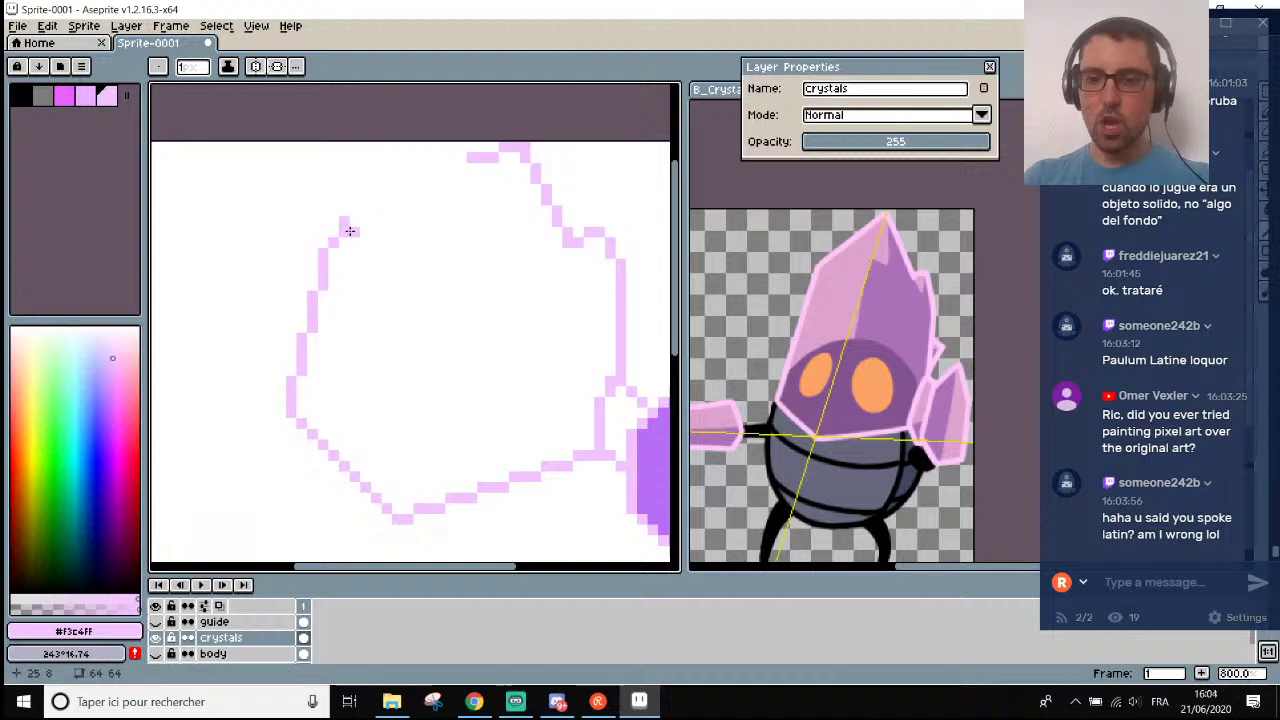
{"action": "key", "text": "Delete"}
{"action": "key", "text": "ctrl+z"}
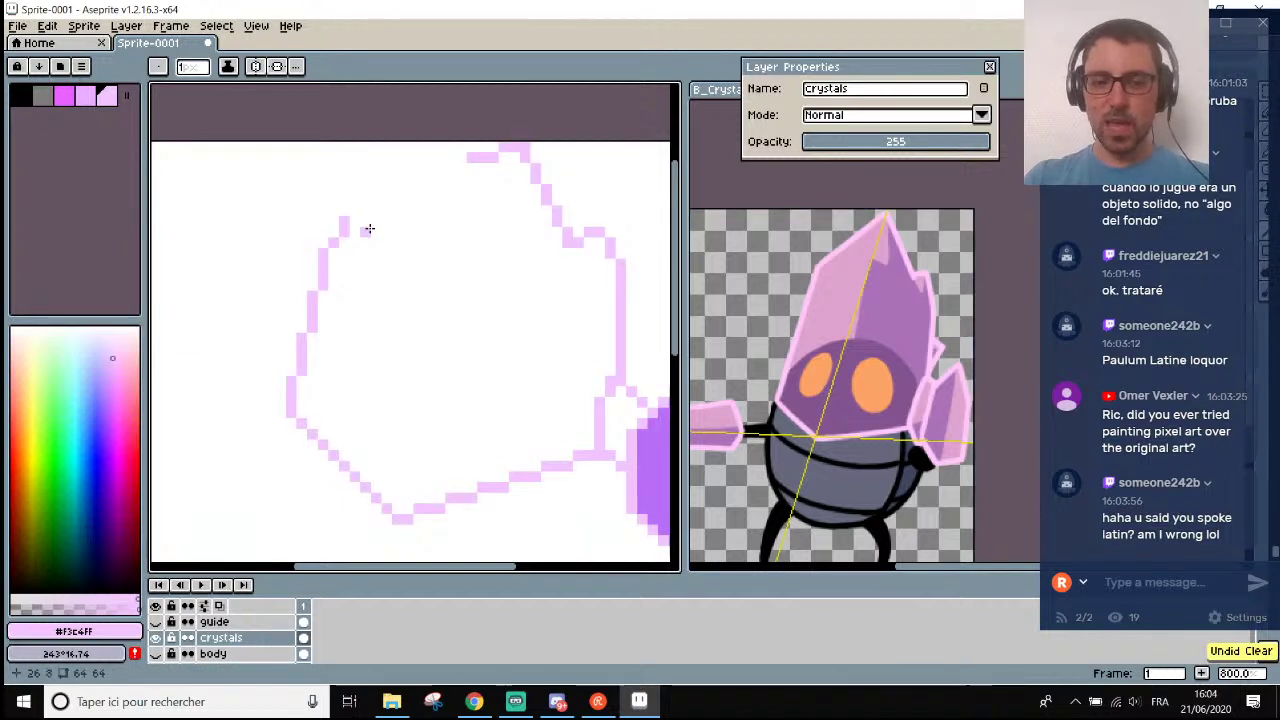
{"action": "key", "text": "v"}
{"action": "key", "text": "e"}
{"action": "scroll", "coordinate": [343, 222], "scroll_direction": "up", "scroll_amount": 1}
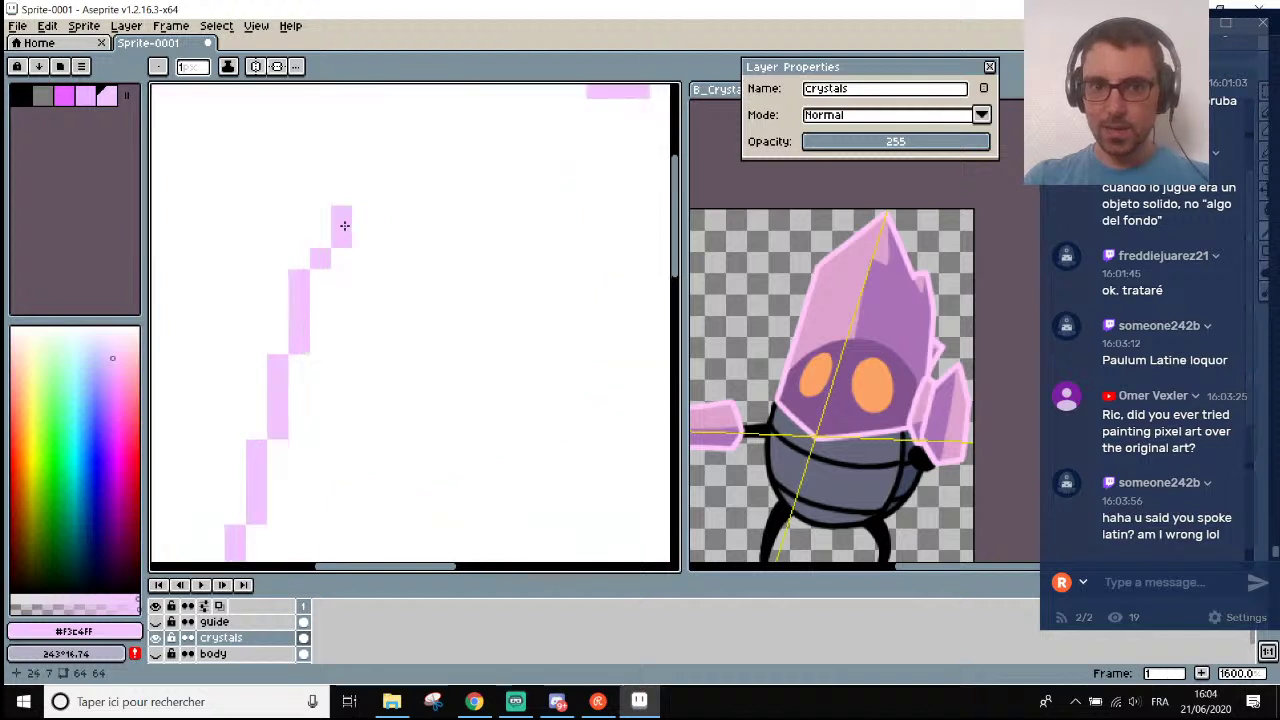
{"action": "scroll", "coordinate": [343, 223], "scroll_direction": "down", "scroll_amount": 2}
{"action": "scroll", "coordinate": [337, 231], "scroll_direction": "up", "scroll_amount": 1}
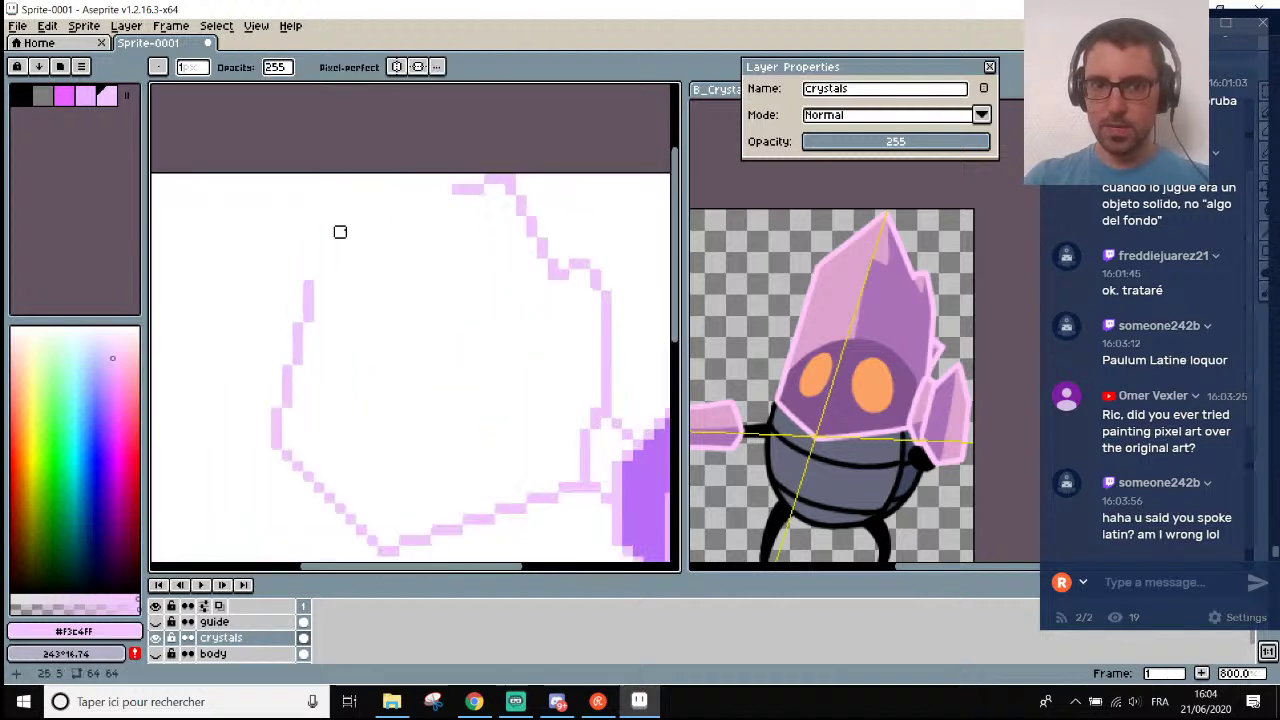
Try a straight slanted line from the left edge's upper end toward the canvas's upper border, and undo it.
{"action": "scroll", "coordinate": [342, 251], "scroll_direction": "up", "scroll_amount": 1}
{"action": "key", "text": "l"}
{"action": "left_click_drag", "start_coordinate": [290, 304], "coordinate": [443, 178]}
{"action": "key", "text": "ctrl+z"}
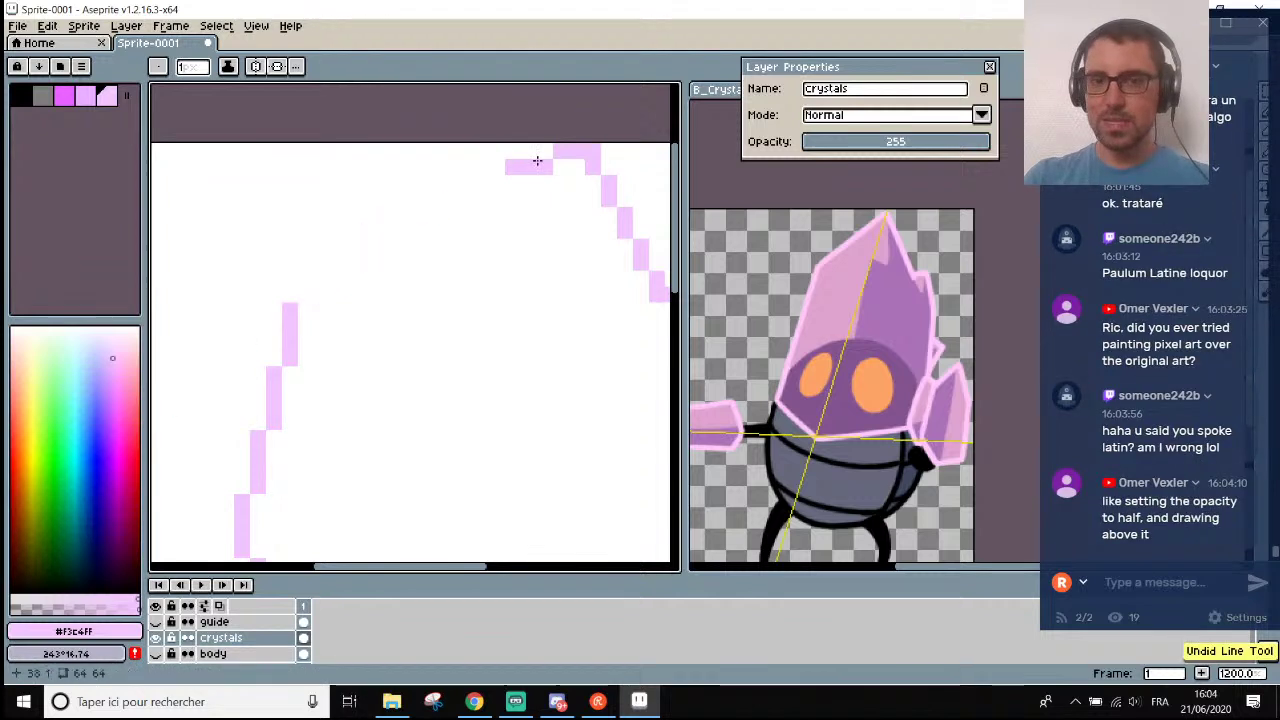
{"action": "key", "text": "b"}
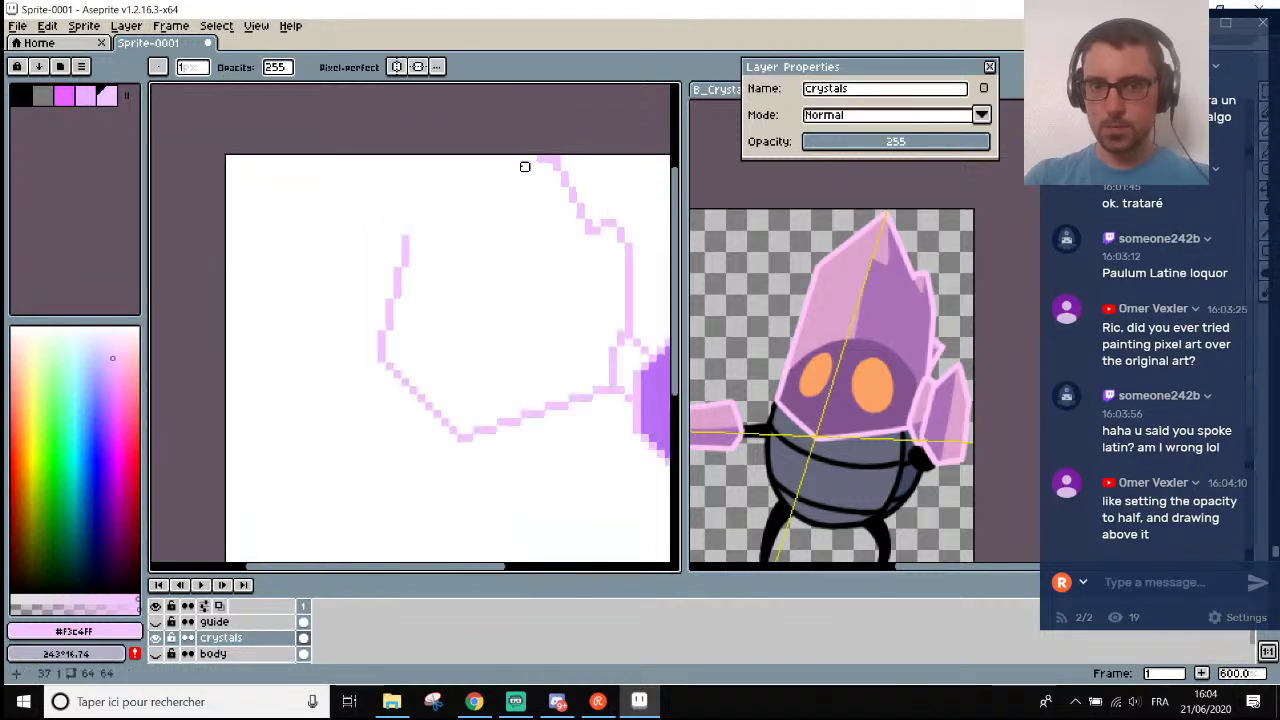
Draw a straight line from just beside the crystal's tip down to the upper end of the left edge.
{"action": "scroll", "coordinate": [523, 163], "scroll_direction": "down", "scroll_amount": 3}
{"action": "key", "text": "l"}
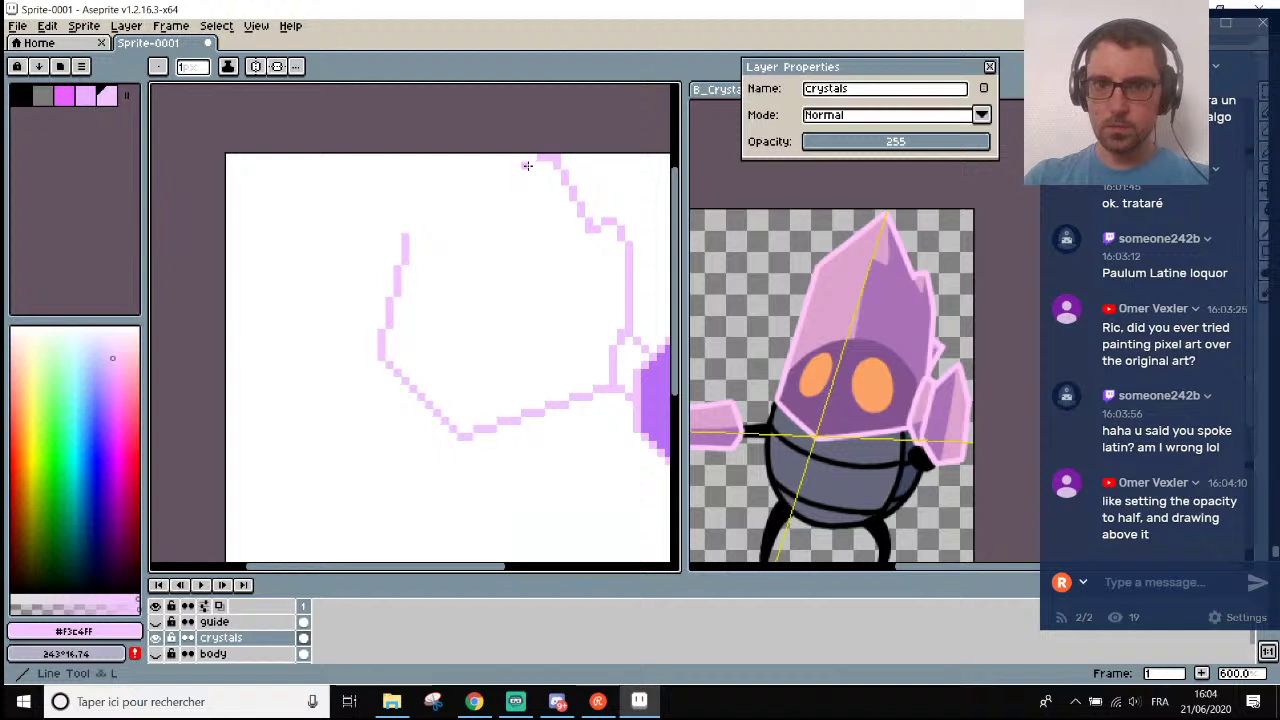
{"action": "left_click_drag", "start_coordinate": [527, 165], "coordinate": [406, 231]}
Erase the tip's topmost pixels and close the gap between the slanted edge and the right edge one row lower.
{"action": "scroll", "coordinate": [544, 151], "scroll_direction": "up", "scroll_amount": 4}
{"action": "key", "text": "e"}
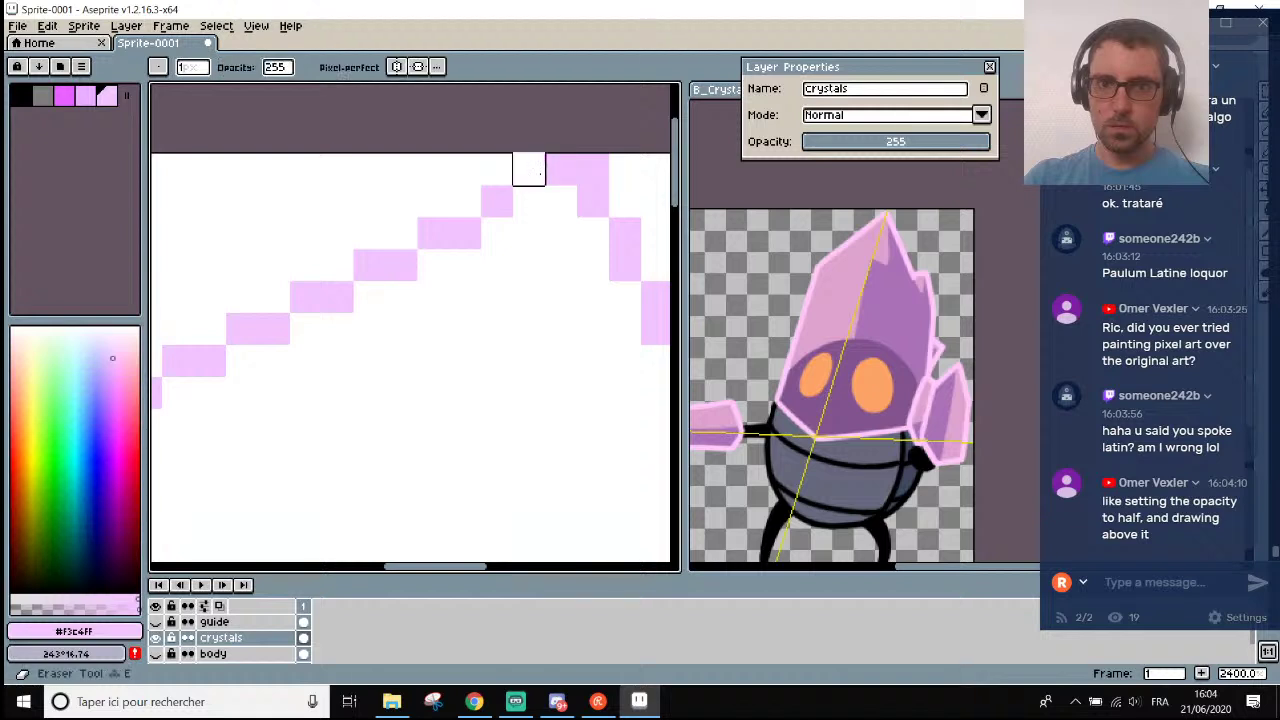
{"action": "scroll", "coordinate": [556, 168], "scroll_direction": "down", "scroll_amount": 1}
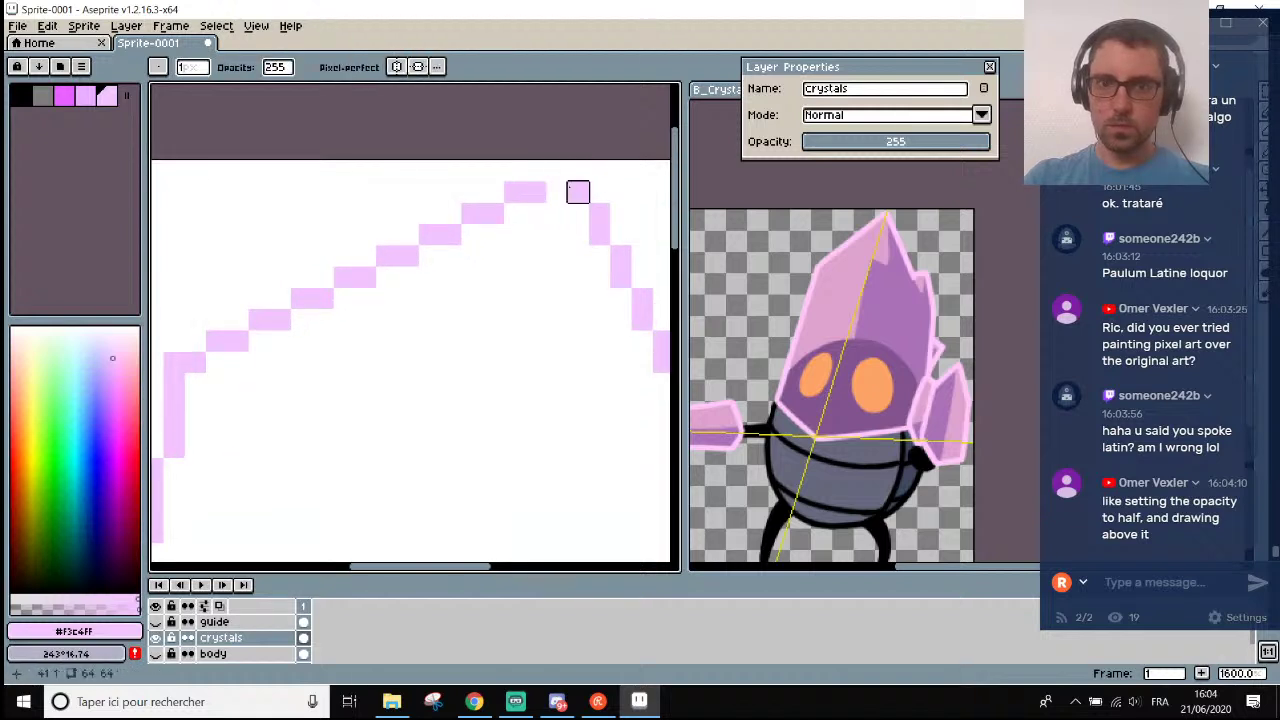
{"action": "key", "text": "b"}
{"action": "scroll", "coordinate": [580, 231], "scroll_direction": "down", "scroll_amount": 6}
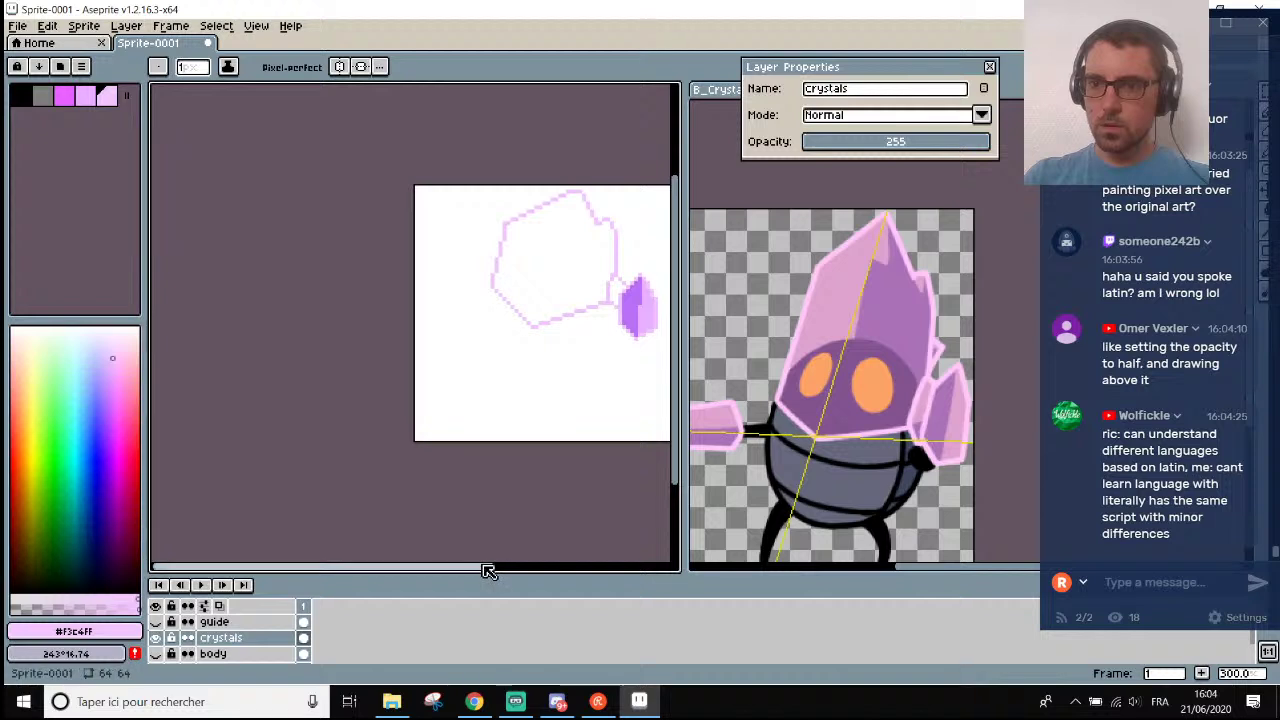
{"action": "left_click_drag", "start_coordinate": [410, 576], "coordinate": [467, 571]}
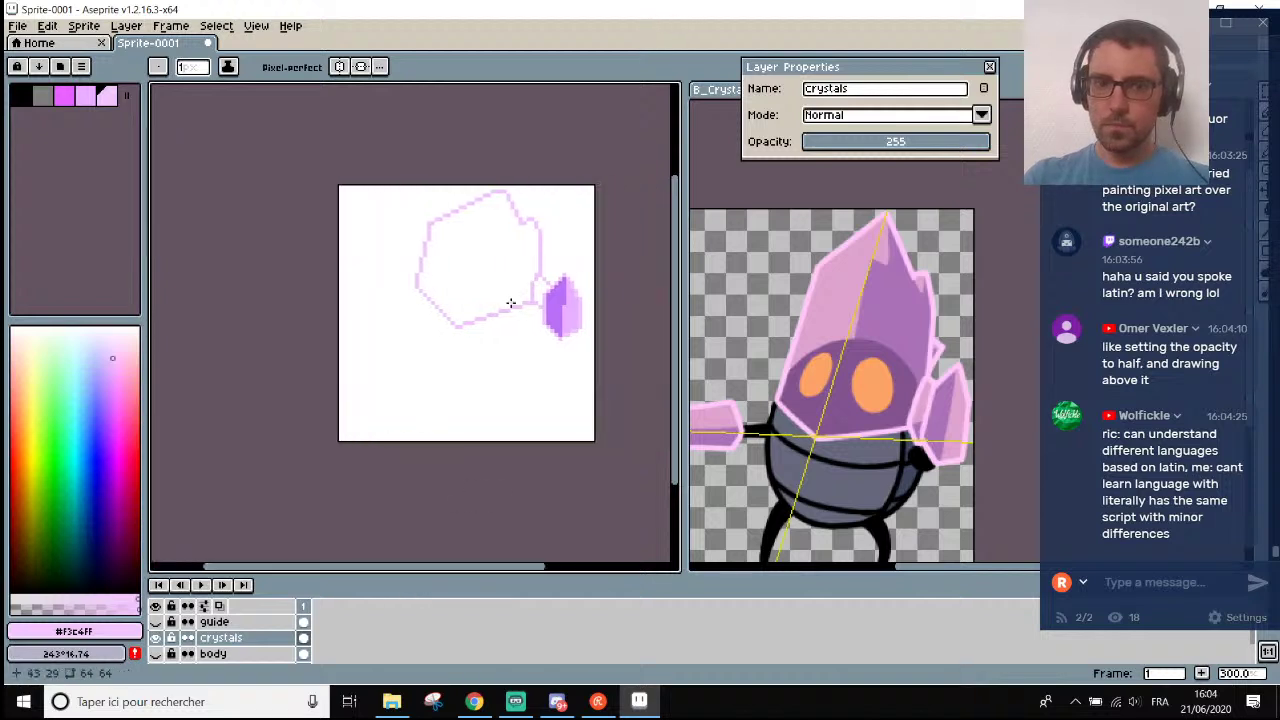
Raise the tip with two pixels on the canvas's top row and erase the surplus pixels below them.
{"action": "scroll", "coordinate": [500, 150], "scroll_direction": "up", "scroll_amount": 3}
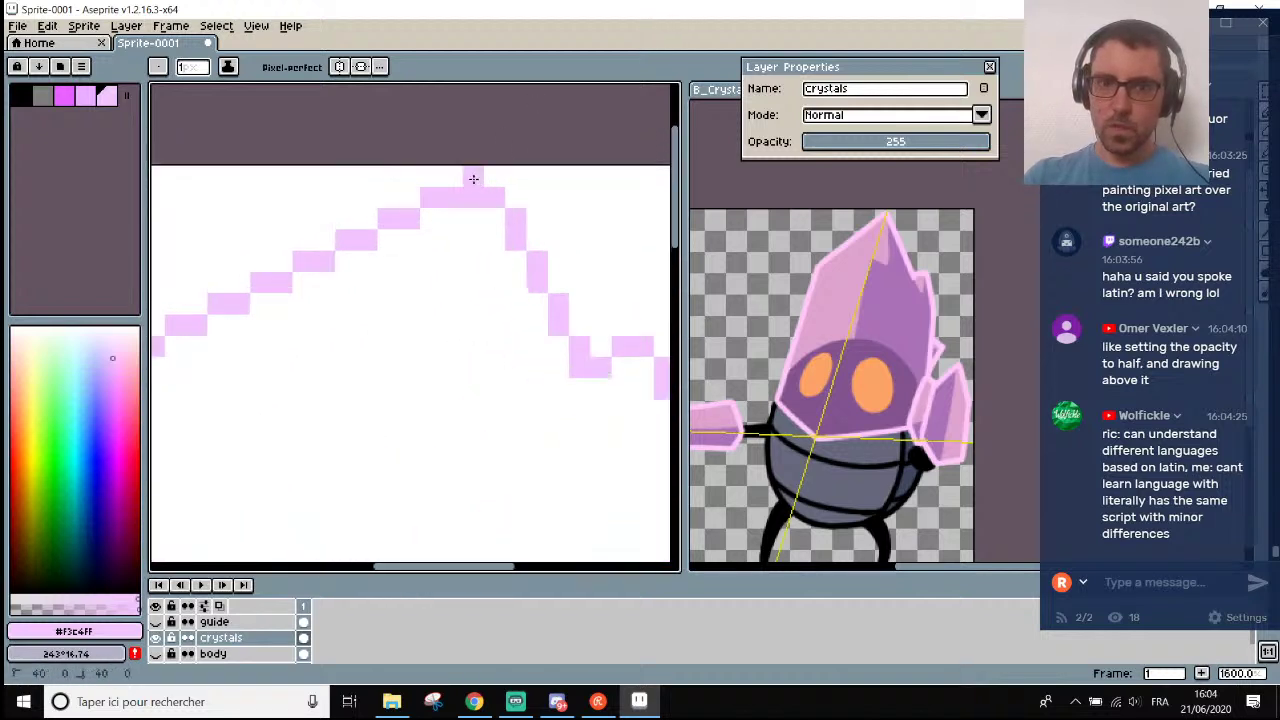
{"action": "key", "text": "e"}
{"action": "scroll", "coordinate": [471, 214], "scroll_direction": "down", "scroll_amount": 4}
{"action": "scroll", "coordinate": [462, 200], "scroll_direction": "up", "scroll_amount": 3}
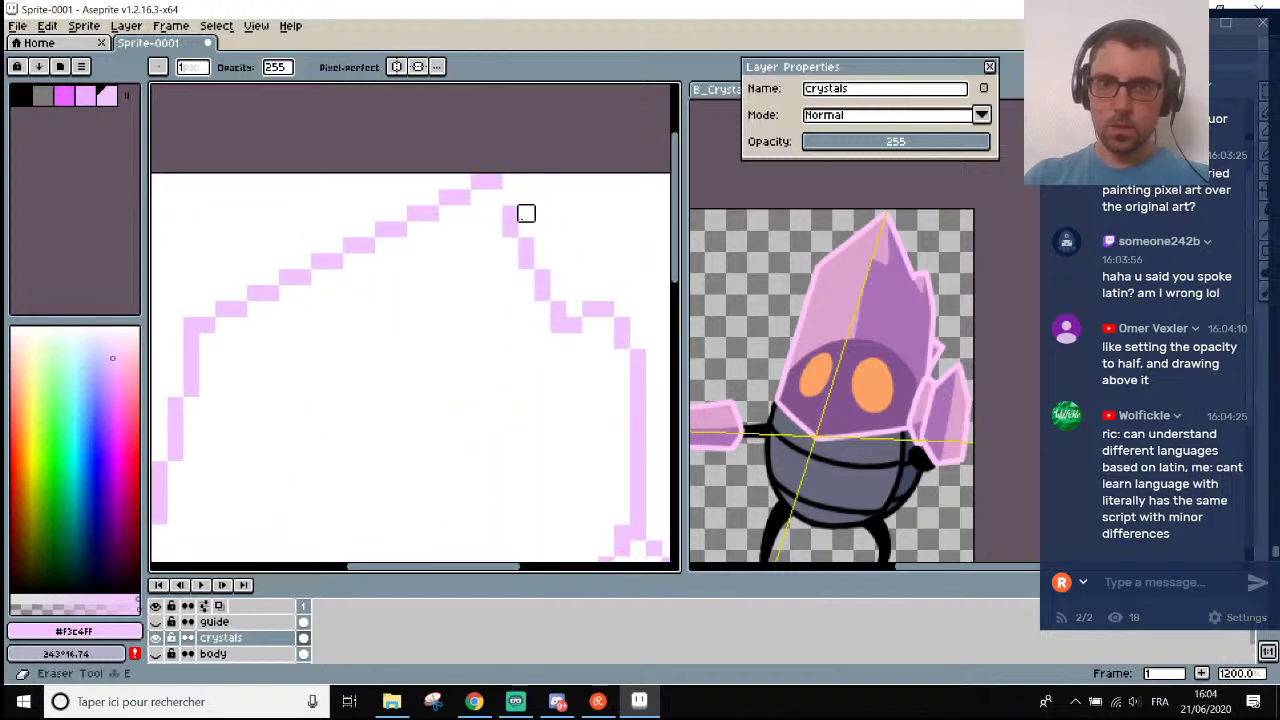
Add the missing pixel that joins the crystal's tip to the top of the right edge.
{"action": "scroll", "coordinate": [528, 220], "scroll_direction": "down", "scroll_amount": 4}
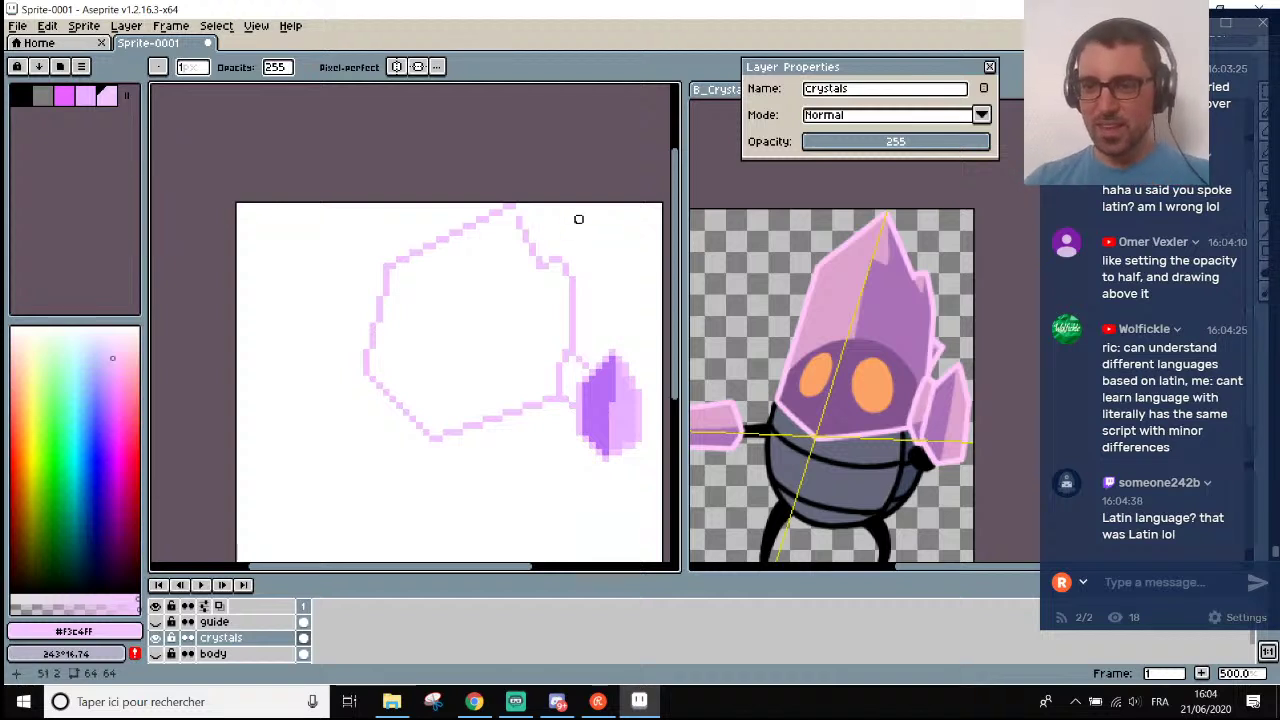
{"action": "scroll", "coordinate": [558, 218], "scroll_direction": "up", "scroll_amount": 4}
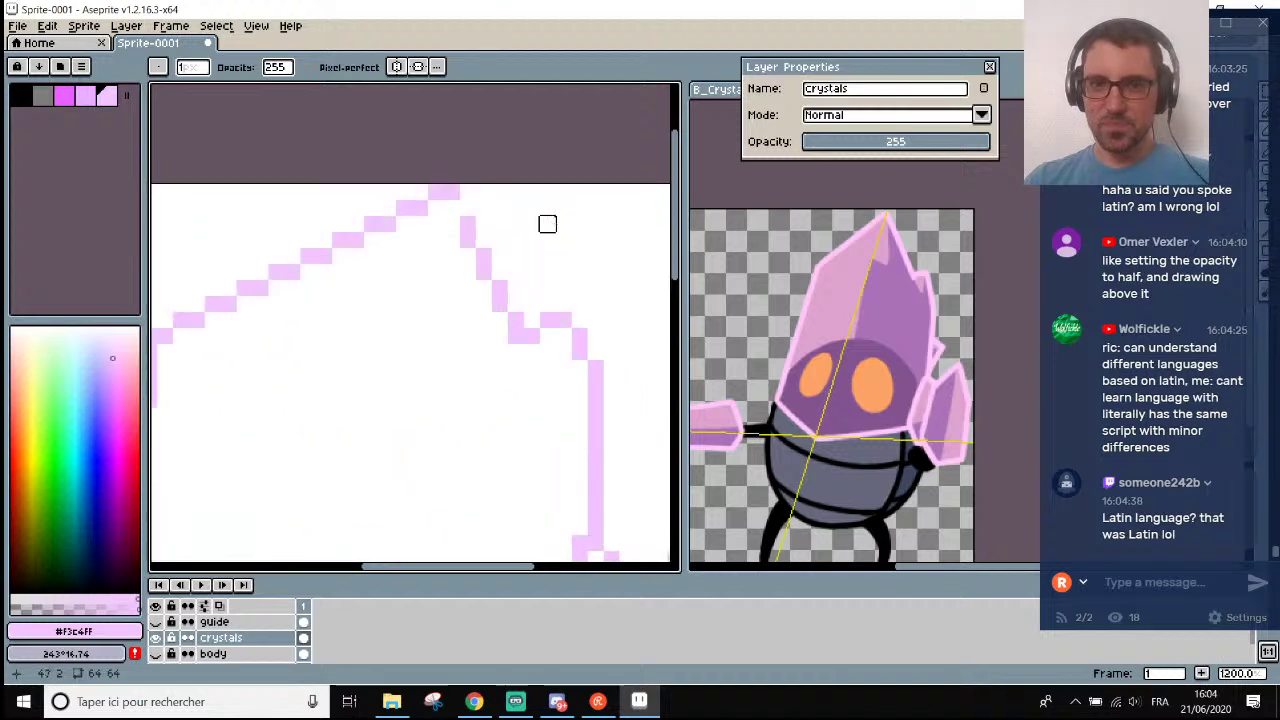
{"action": "scroll", "coordinate": [546, 223], "scroll_direction": "down", "scroll_amount": 4}
{"action": "scroll", "coordinate": [551, 251], "scroll_direction": "up", "scroll_amount": 2}
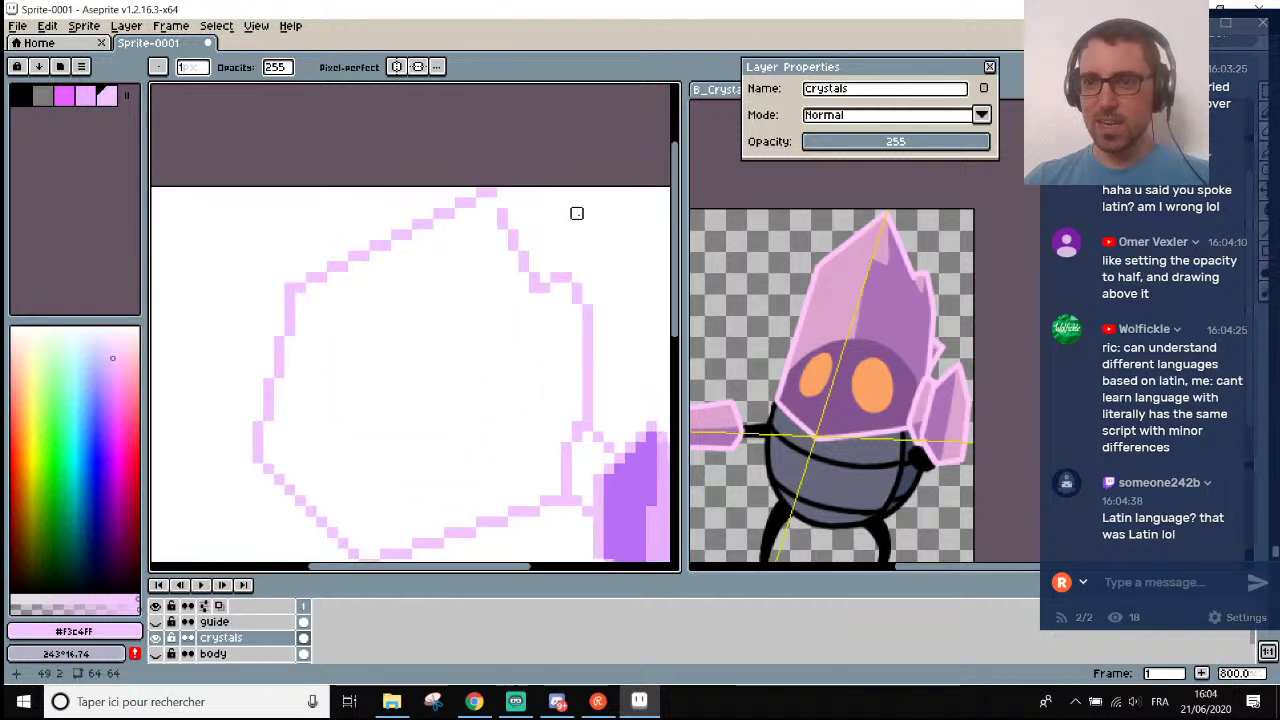
{"action": "scroll", "coordinate": [575, 212], "scroll_direction": "up", "scroll_amount": 2}
{"action": "scroll", "coordinate": [560, 220], "scroll_direction": "down", "scroll_amount": 3}
{"action": "scroll", "coordinate": [530, 205], "scroll_direction": "up", "scroll_amount": 3}
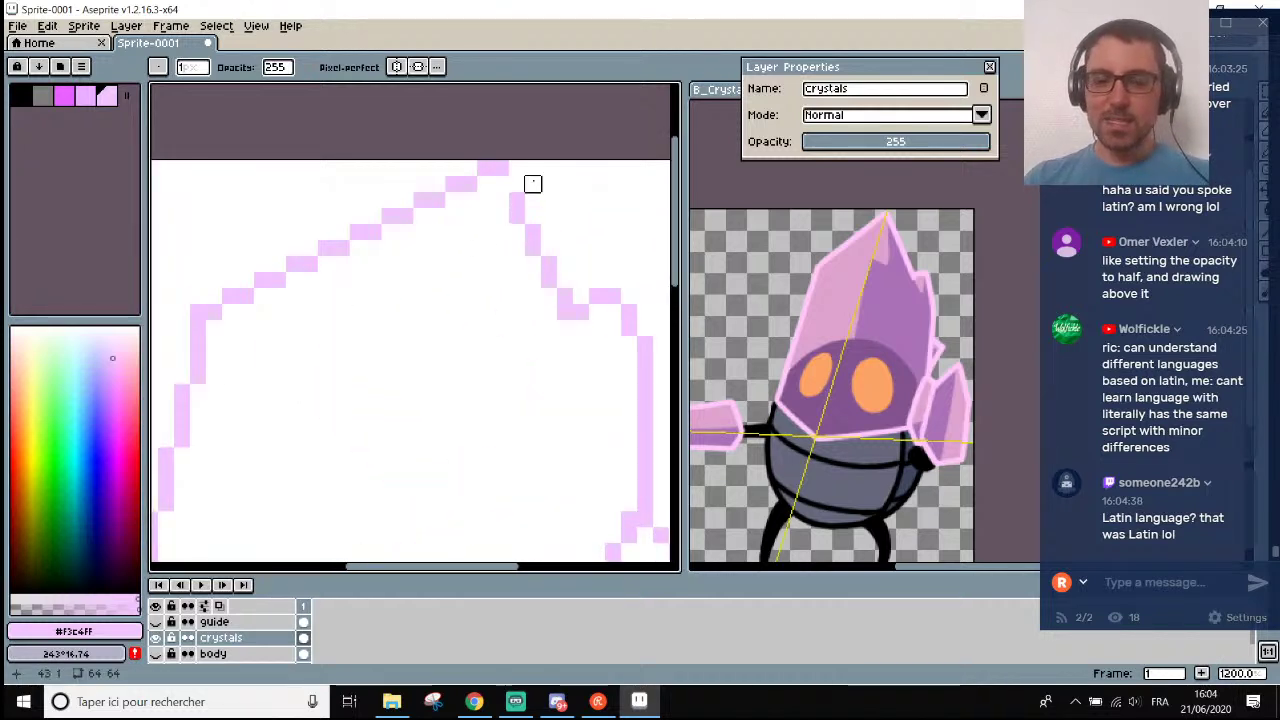
{"action": "scroll", "coordinate": [532, 183], "scroll_direction": "up", "scroll_amount": 1}
{"action": "key", "text": "i"}
{"action": "key", "text": "b"}
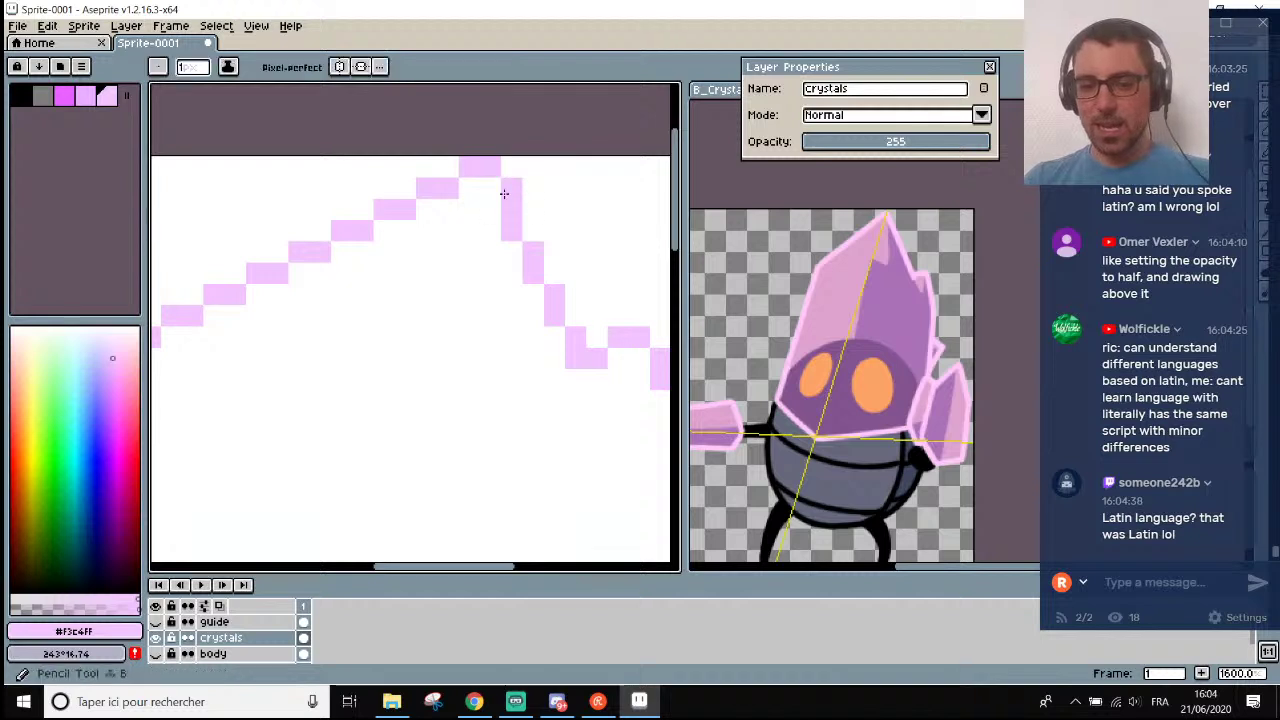
{"action": "scroll", "coordinate": [537, 215], "scroll_direction": "down", "scroll_amount": 2}
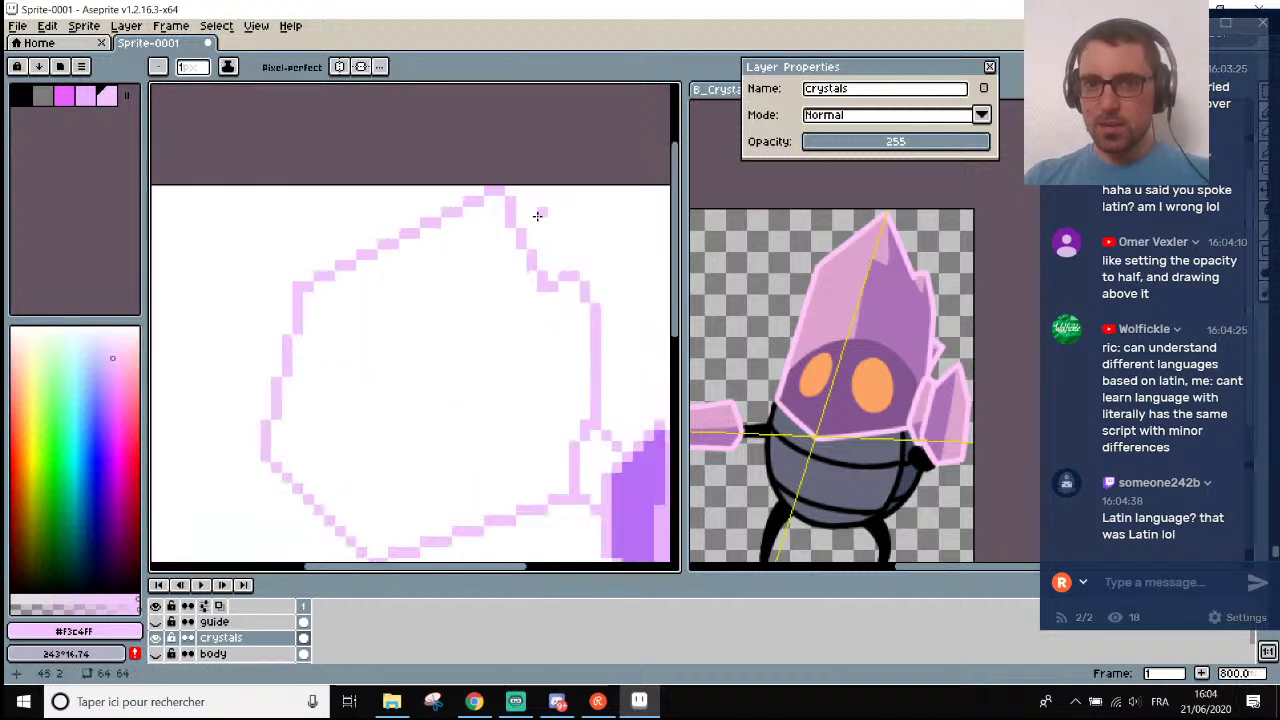
Even out the right edge from the tip down to the notch by erasing and adding single step pixels.
{"action": "scroll", "coordinate": [537, 215], "scroll_direction": "up", "scroll_amount": 1}
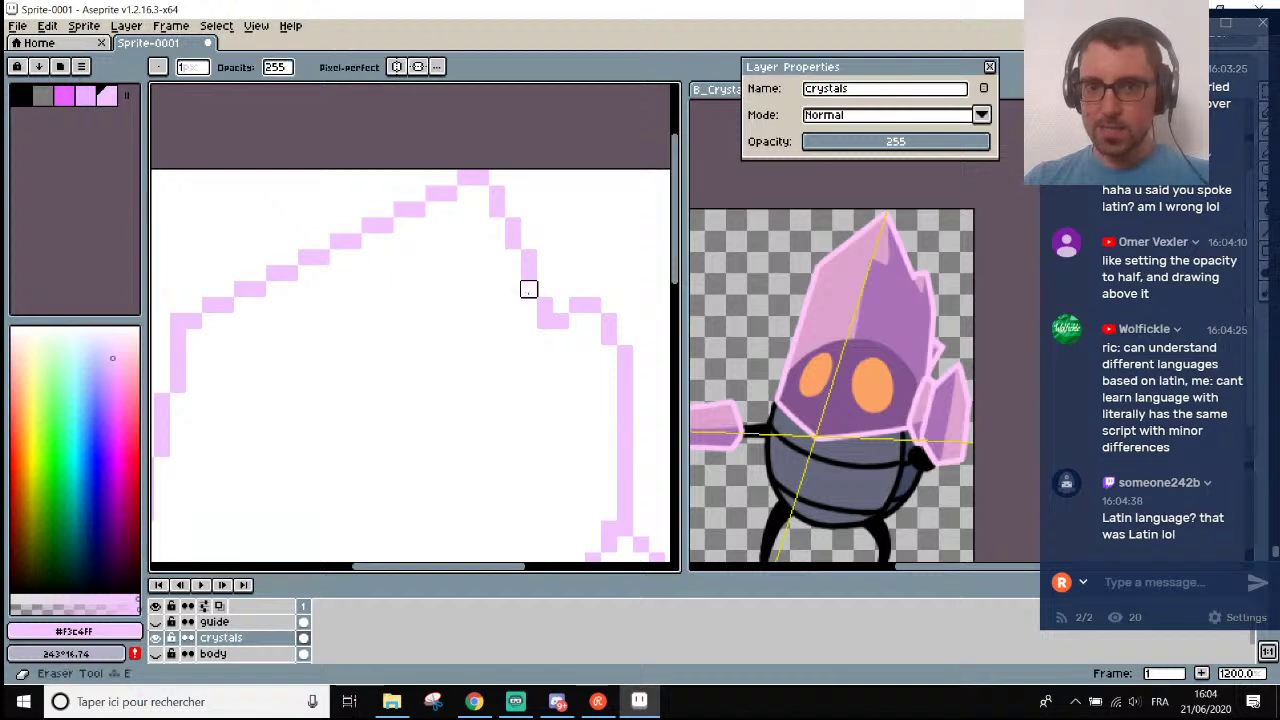
{"action": "scroll", "coordinate": [577, 323], "scroll_direction": "down", "scroll_amount": 1}
{"action": "scroll", "coordinate": [563, 306], "scroll_direction": "up", "scroll_amount": 1}
{"action": "scroll", "coordinate": [563, 306], "scroll_direction": "up", "scroll_amount": 4}
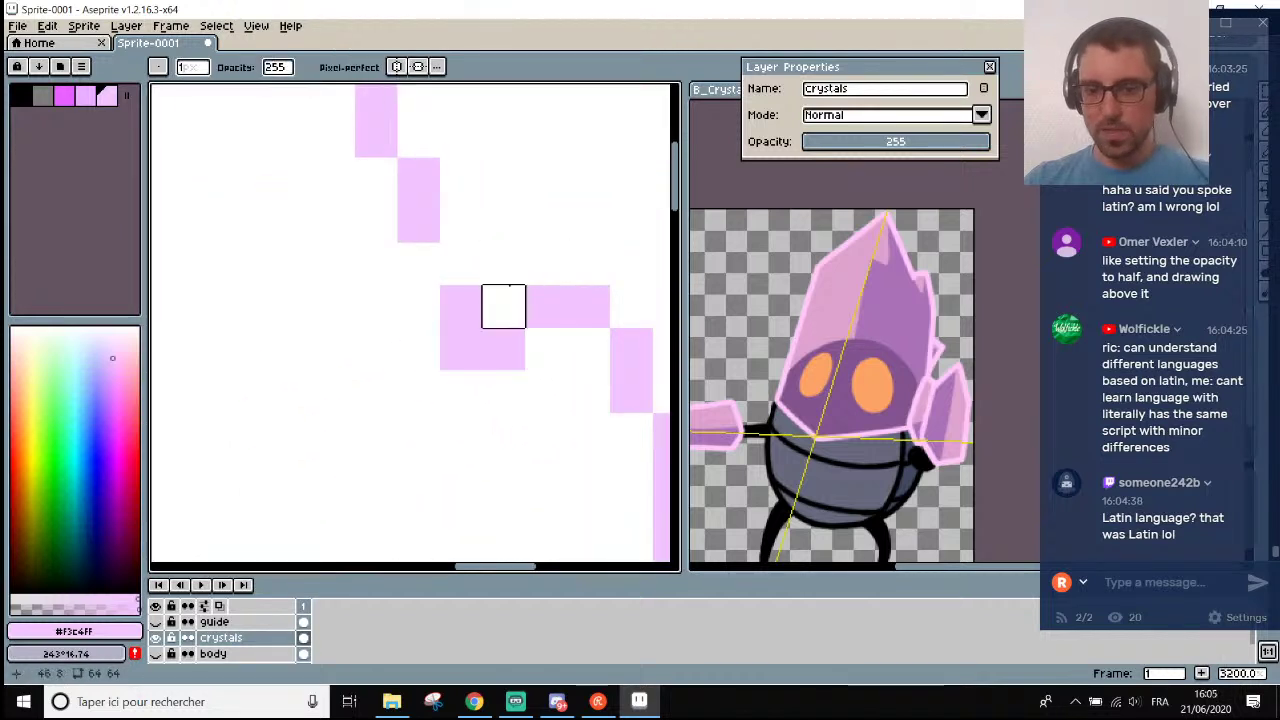
{"action": "key", "text": "alt"}
{"action": "scroll", "coordinate": [460, 277], "scroll_direction": "down", "scroll_amount": 3}
{"action": "left_click", "coordinate": [458, 276]}
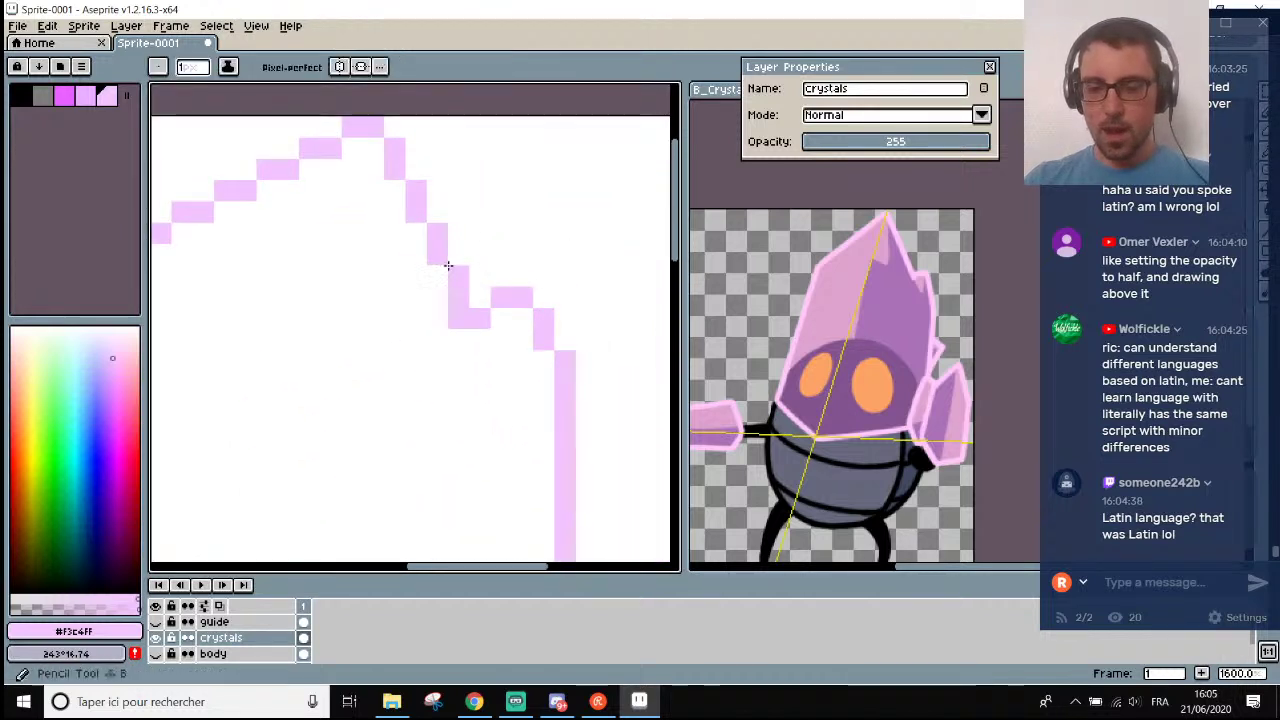
{"action": "key", "text": "e"}
{"action": "scroll", "coordinate": [458, 318], "scroll_direction": "down", "scroll_amount": 7}
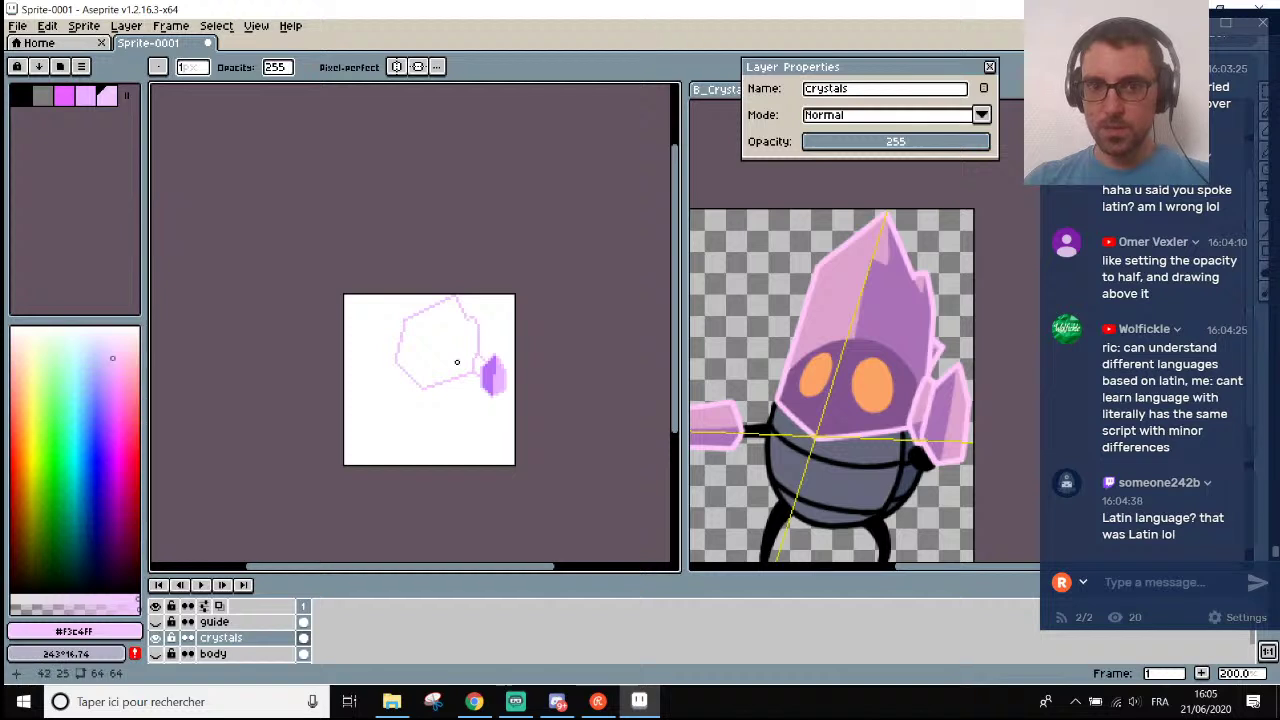
Examine the reshaped crystal outline, its upper-left corner and its junction with the small crystal.
{"action": "scroll", "coordinate": [437, 354], "scroll_direction": "up", "scroll_amount": 1}
{"action": "scroll", "coordinate": [620, 287], "scroll_direction": "up", "scroll_amount": 3}
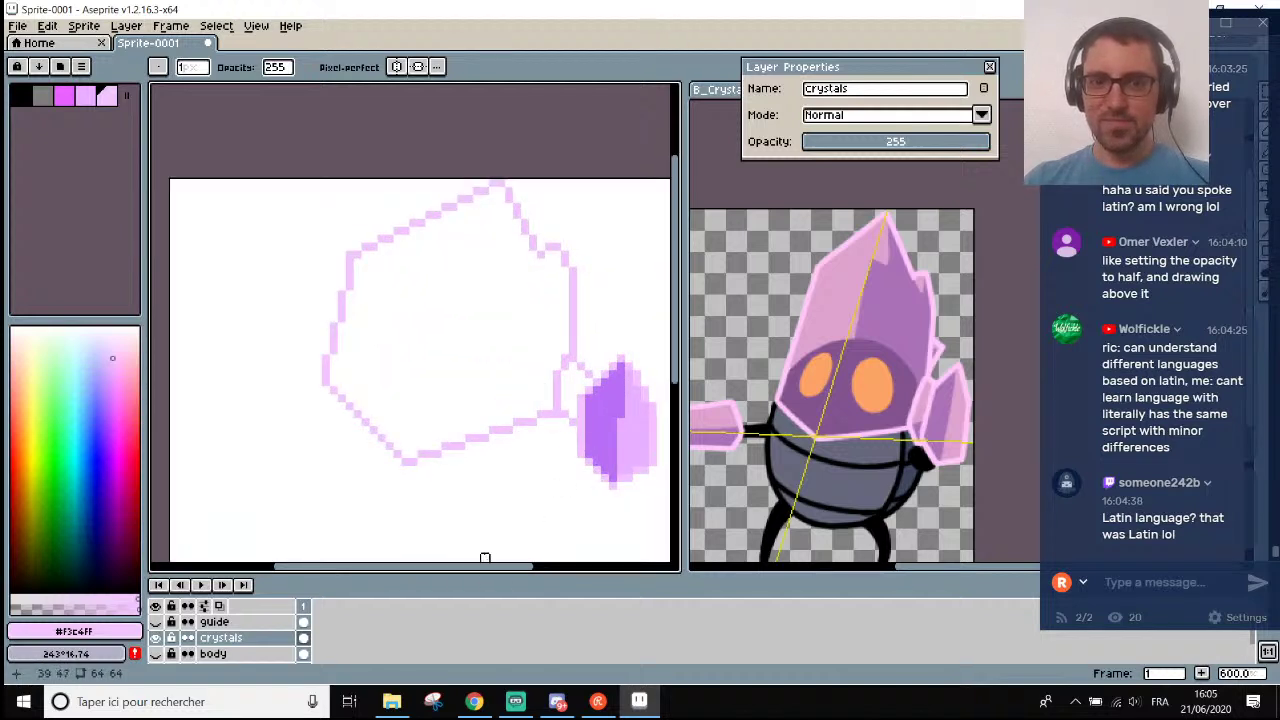
{"action": "scroll", "coordinate": [485, 557], "scroll_direction": "right", "scroll_amount": 3}
{"action": "scroll", "coordinate": [300, 251], "scroll_direction": "up", "scroll_amount": 2}
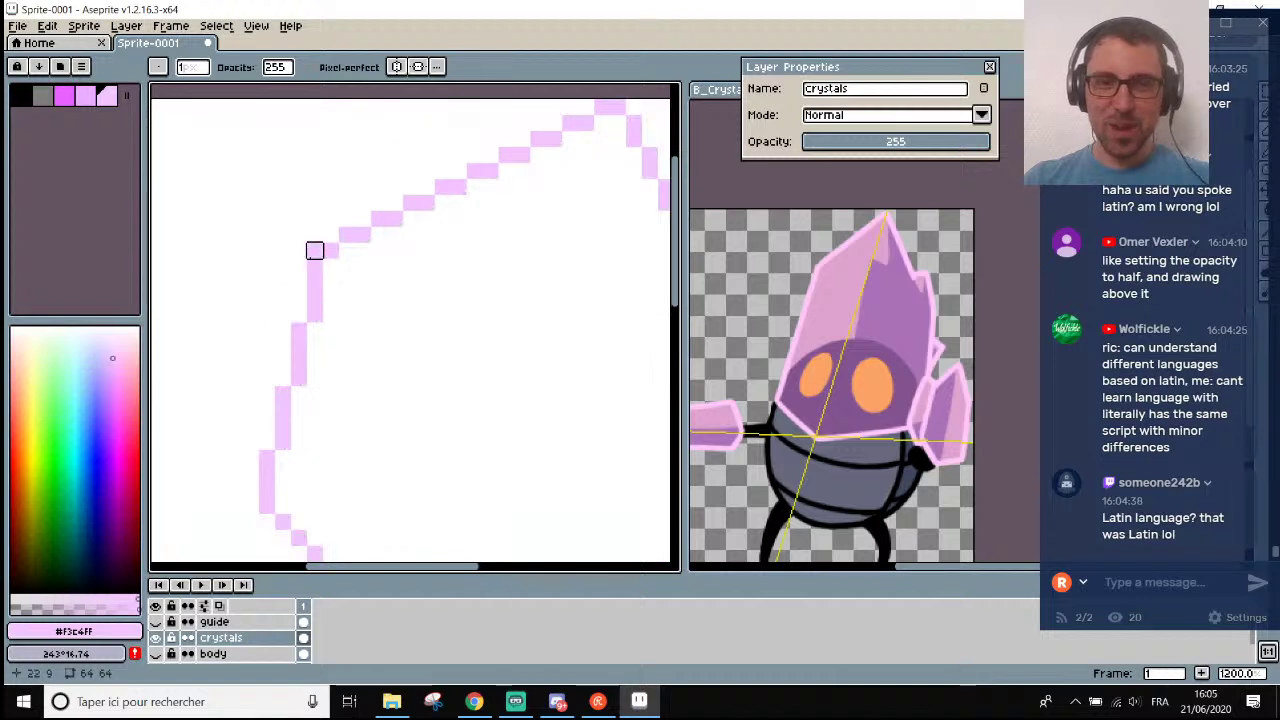
{"action": "scroll", "coordinate": [453, 298], "scroll_direction": "down", "scroll_amount": 5}
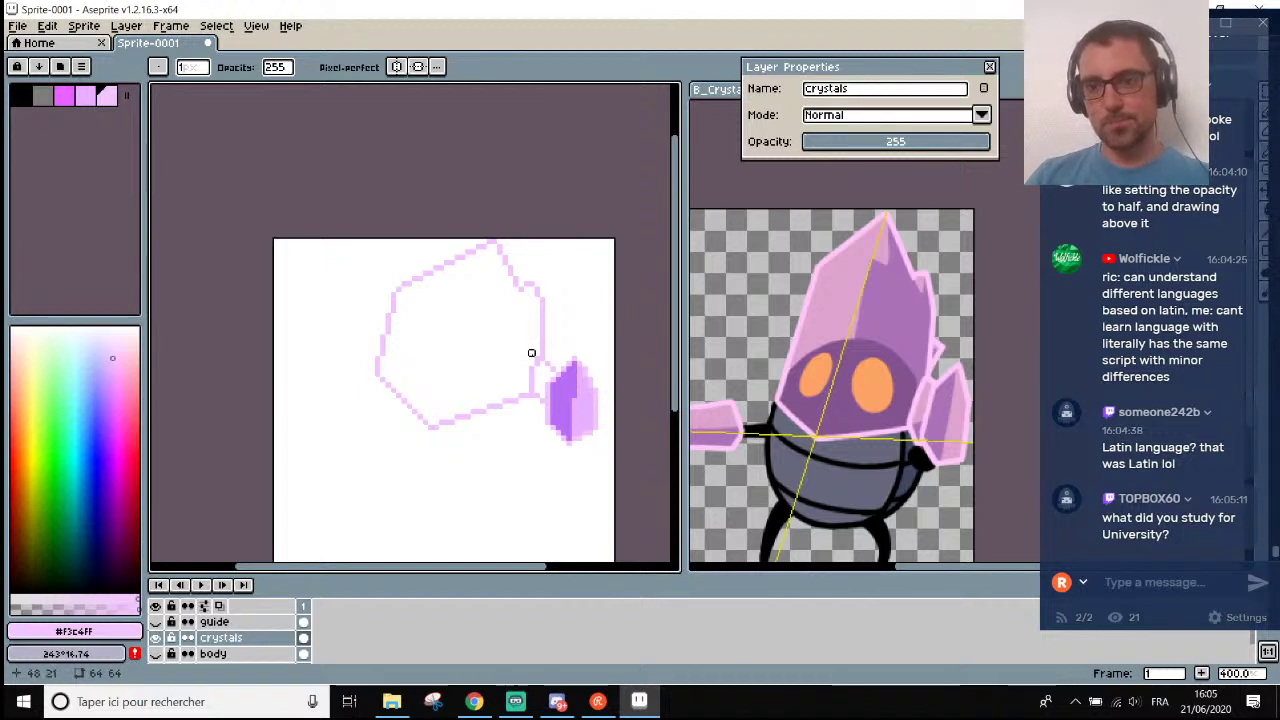
{"action": "scroll", "coordinate": [573, 379], "scroll_direction": "up", "scroll_amount": 3}
{"action": "scroll", "coordinate": [554, 418], "scroll_direction": "down", "scroll_amount": 2}
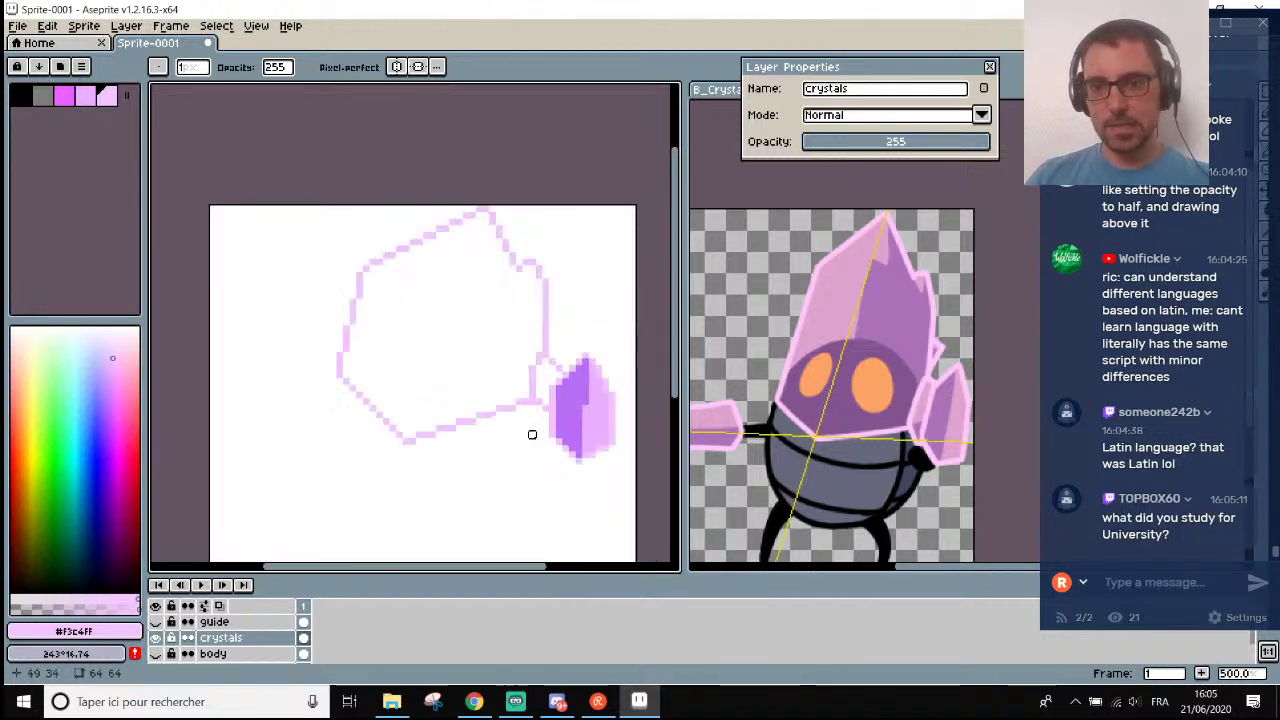
Sample the dark purple #b96ef7 from the small crystal's fill.
{"action": "scroll", "coordinate": [598, 447], "scroll_direction": "up", "scroll_amount": 2}
{"action": "key", "text": "i"}
{"action": "left_click", "coordinate": [523, 326]}
{"action": "scroll", "coordinate": [523, 326], "scroll_direction": "down", "scroll_amount": 1}
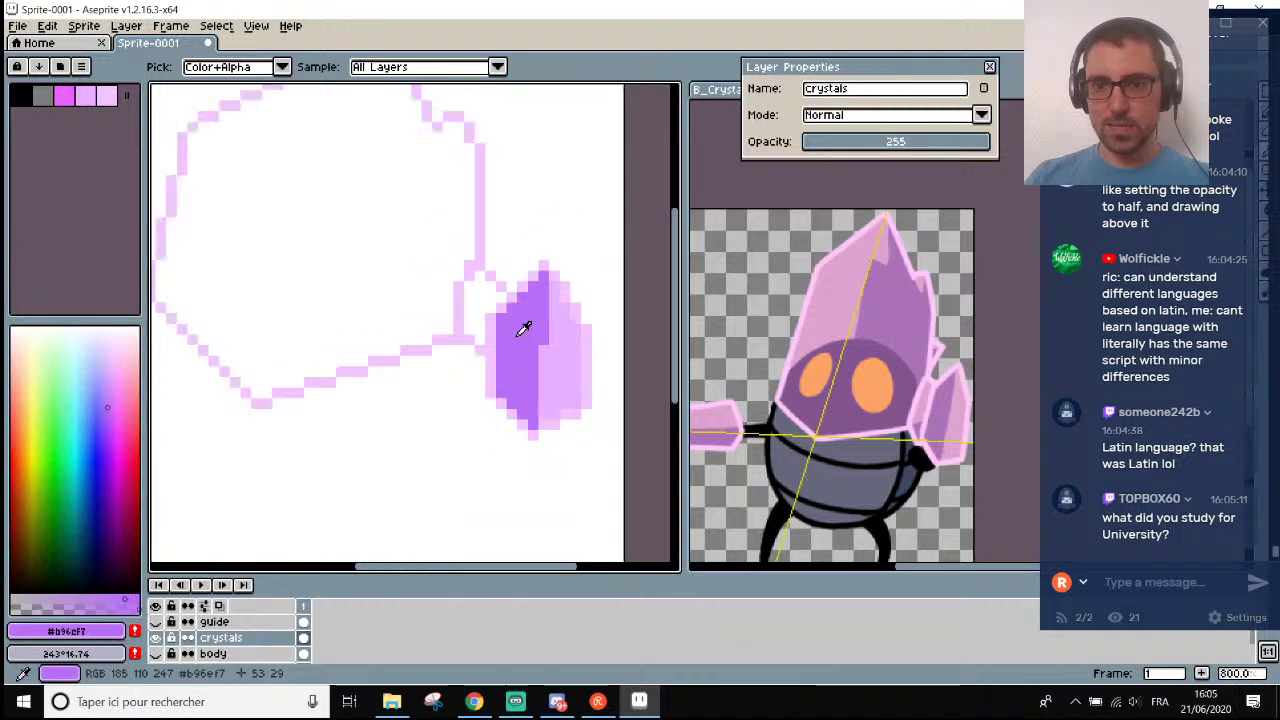
Pick the outline pink #f3c4ff and shift the lower connector between the large and small crystals one pixel down.
{"action": "scroll", "coordinate": [503, 320], "scroll_direction": "up", "scroll_amount": 2}
{"action": "scroll", "coordinate": [503, 320], "scroll_direction": "up", "scroll_amount": 2}
{"action": "scroll", "coordinate": [438, 312], "scroll_direction": "up", "scroll_amount": 1}
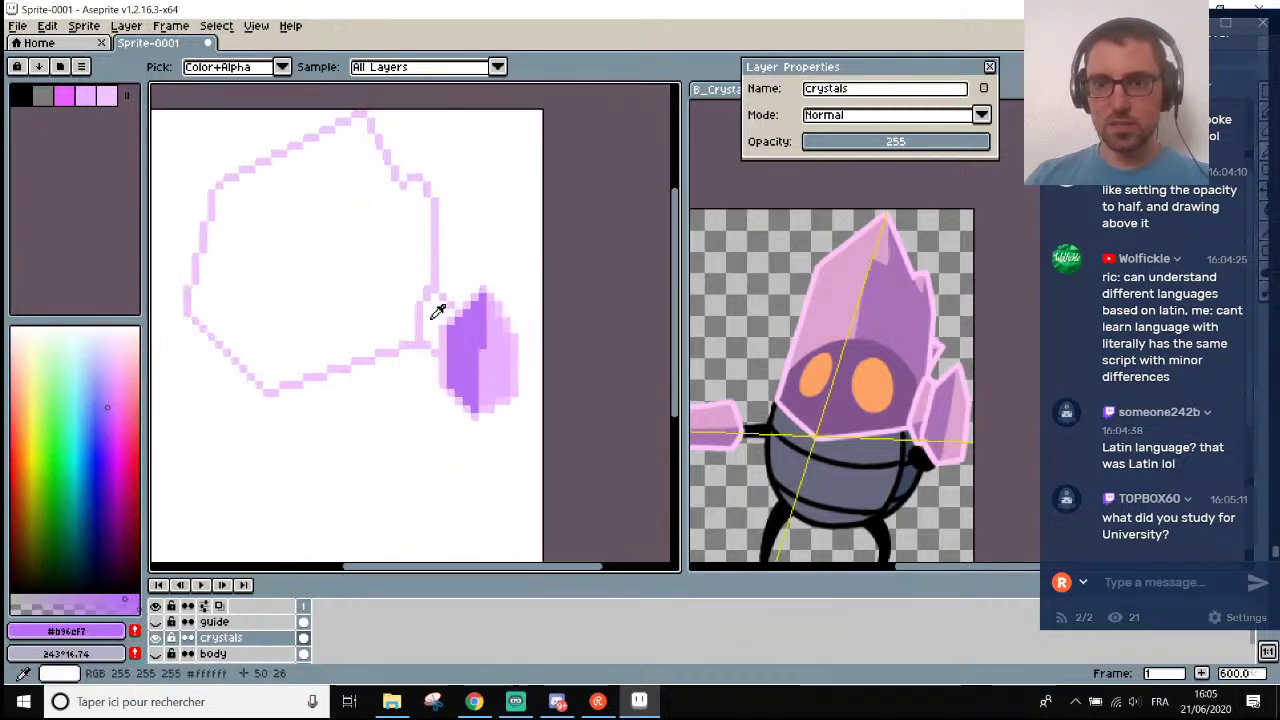
{"action": "scroll", "coordinate": [436, 330], "scroll_direction": "up", "scroll_amount": 4}
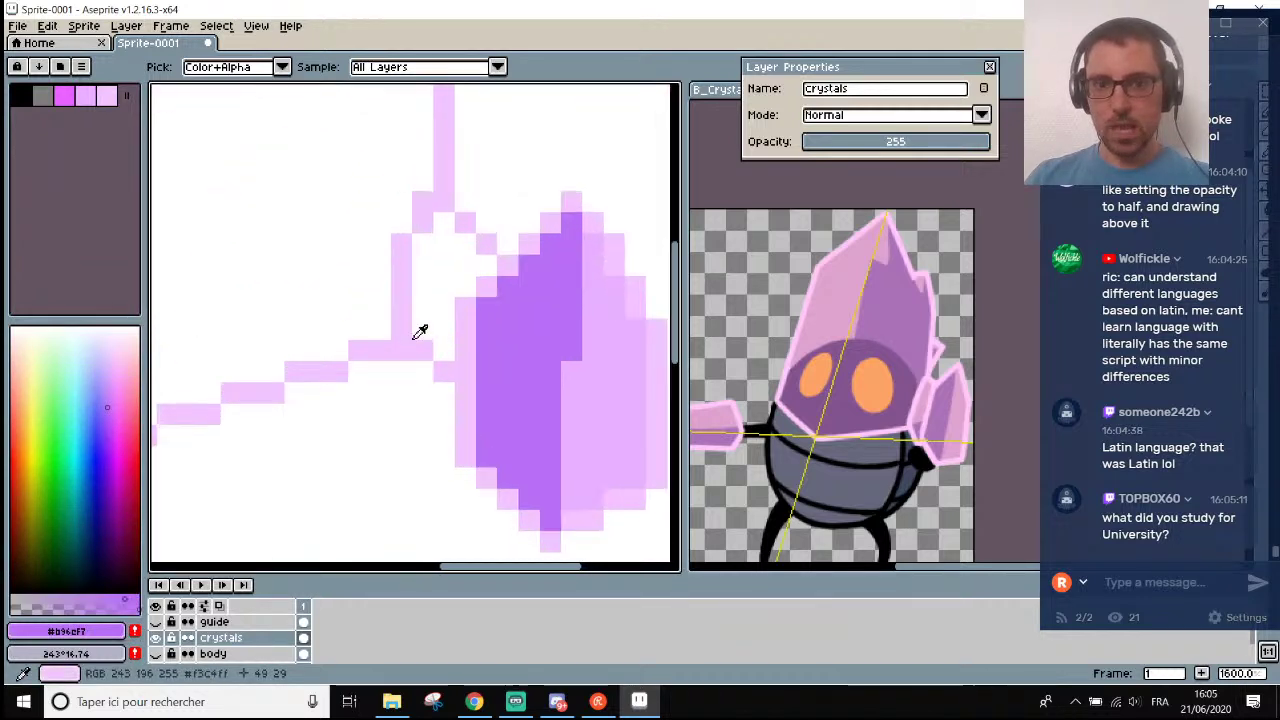
{"action": "left_click", "coordinate": [397, 353], "text": "alt"}
{"action": "left_click", "coordinate": [415, 374]}
{"action": "left_click", "coordinate": [438, 396]}
{"action": "key", "text": "e"}
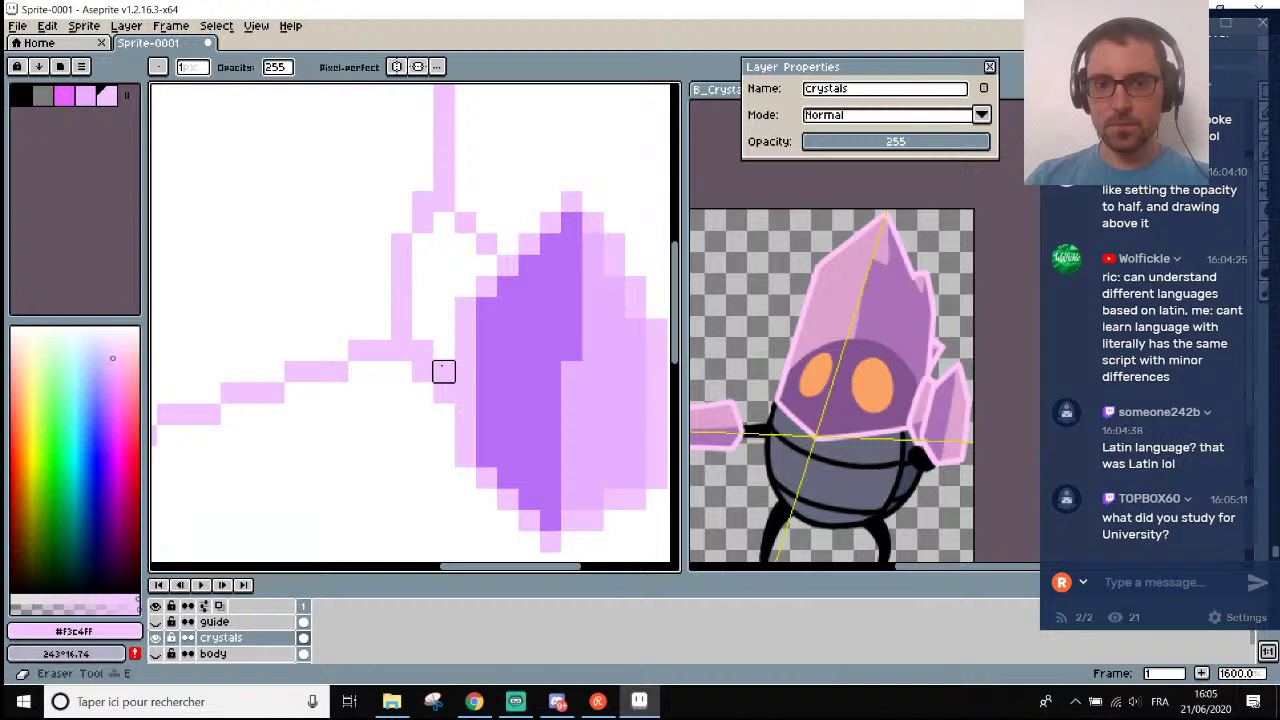
{"action": "left_click", "coordinate": [443, 371]}
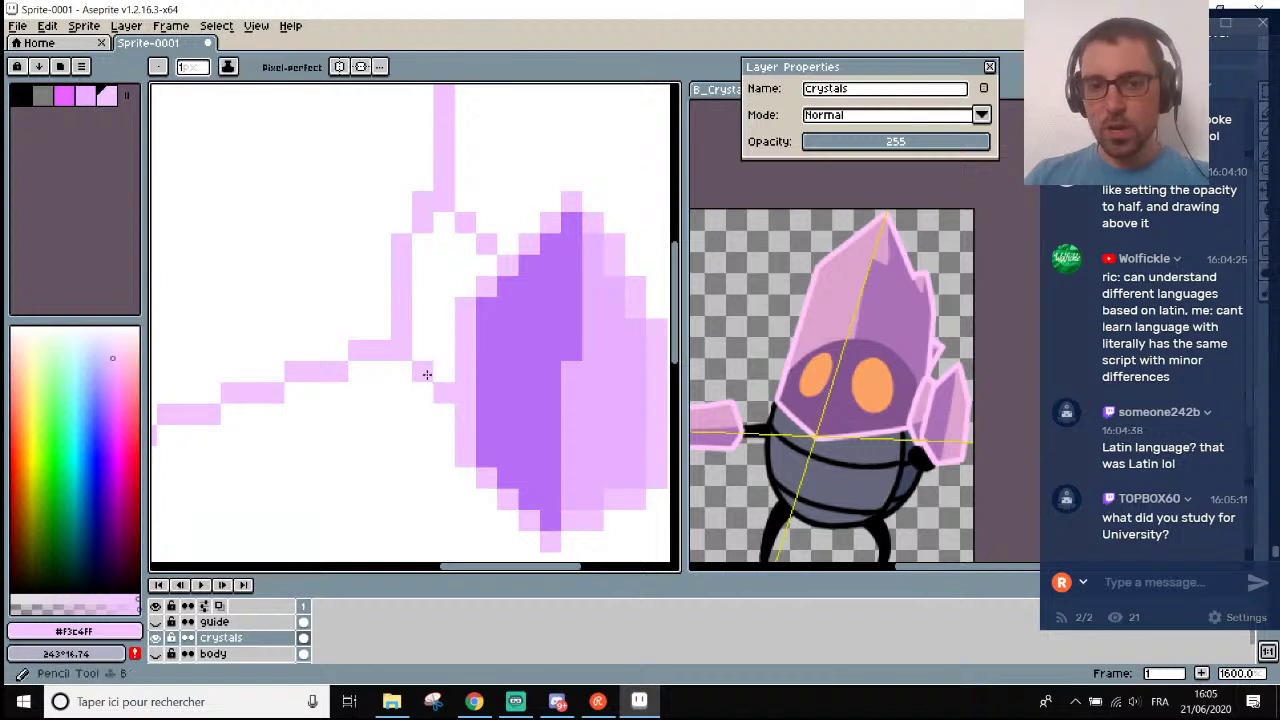
{"action": "key", "text": "b"}
{"action": "key", "text": "e"}
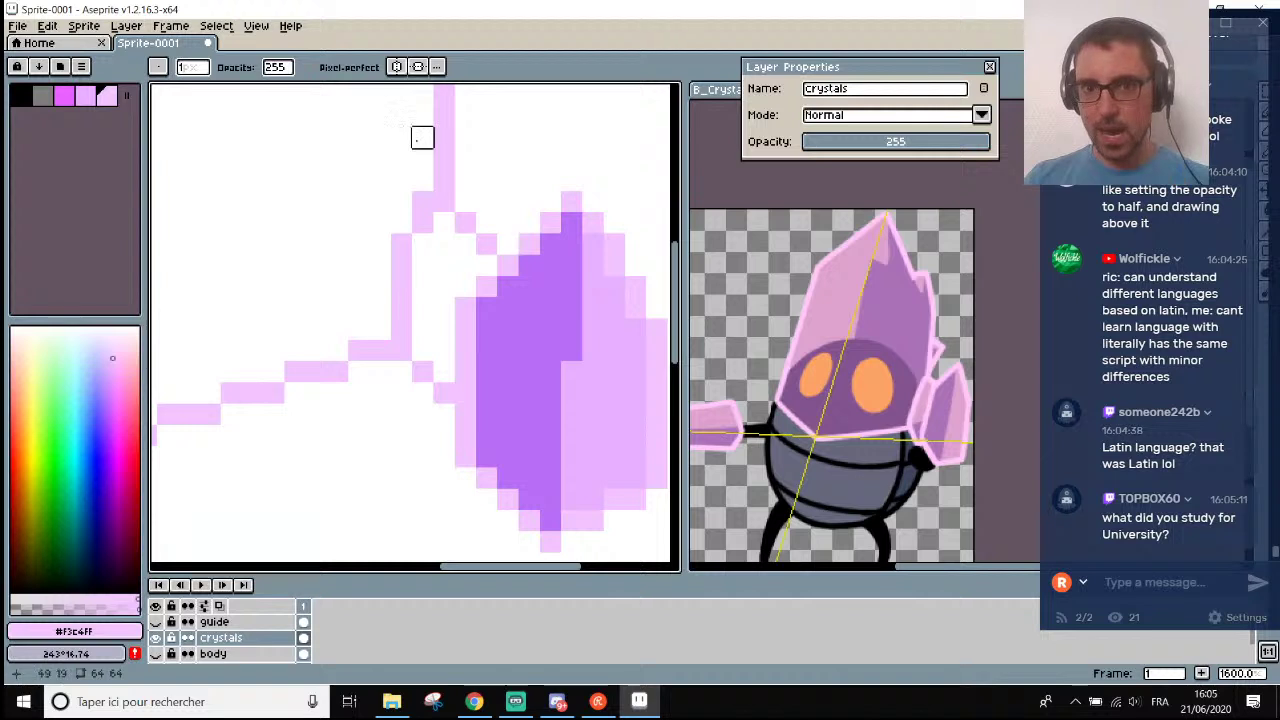
Raise the corner of the large crystal's outline above the small crystal by one pixel, adding step pixels and erasing the leftovers.
{"action": "left_click", "coordinate": [422, 200]}
{"action": "scroll", "coordinate": [475, 170], "scroll_direction": "down", "scroll_amount": 1}
{"action": "scroll", "coordinate": [483, 157], "scroll_direction": "up", "scroll_amount": 1}
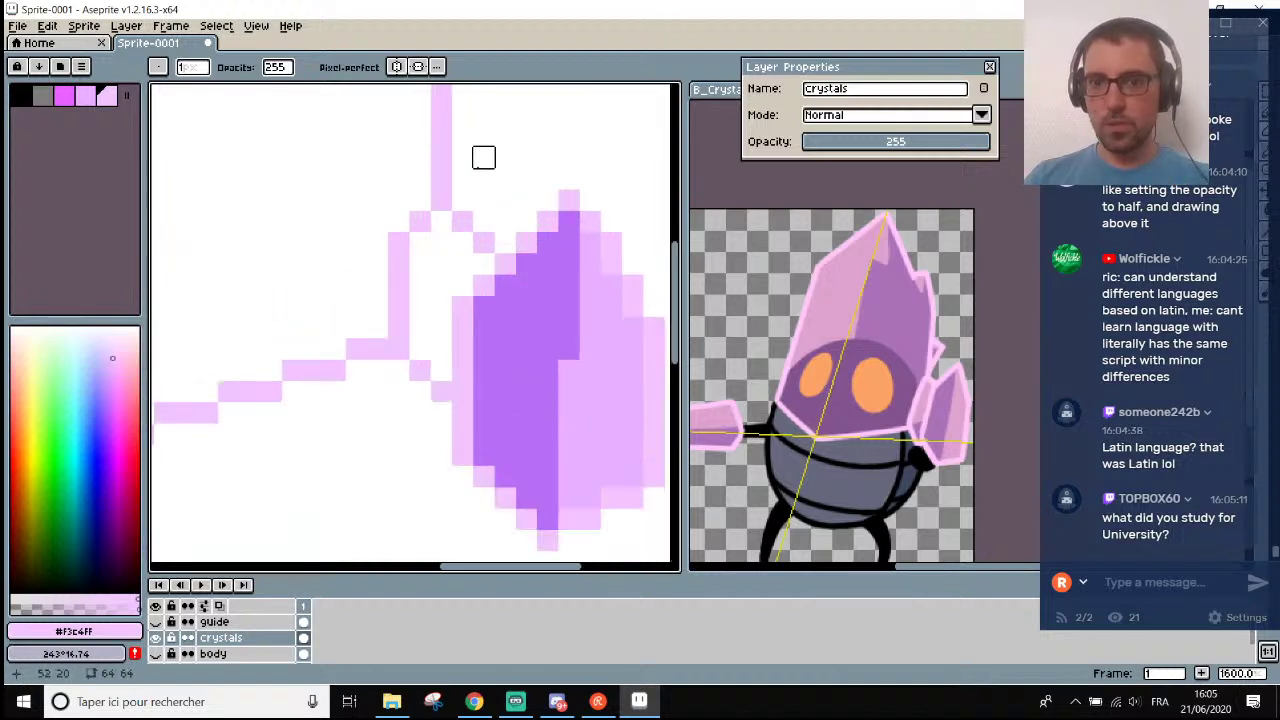
{"action": "scroll", "coordinate": [460, 140], "scroll_direction": "up", "scroll_amount": 2}
{"action": "key", "text": "i"}
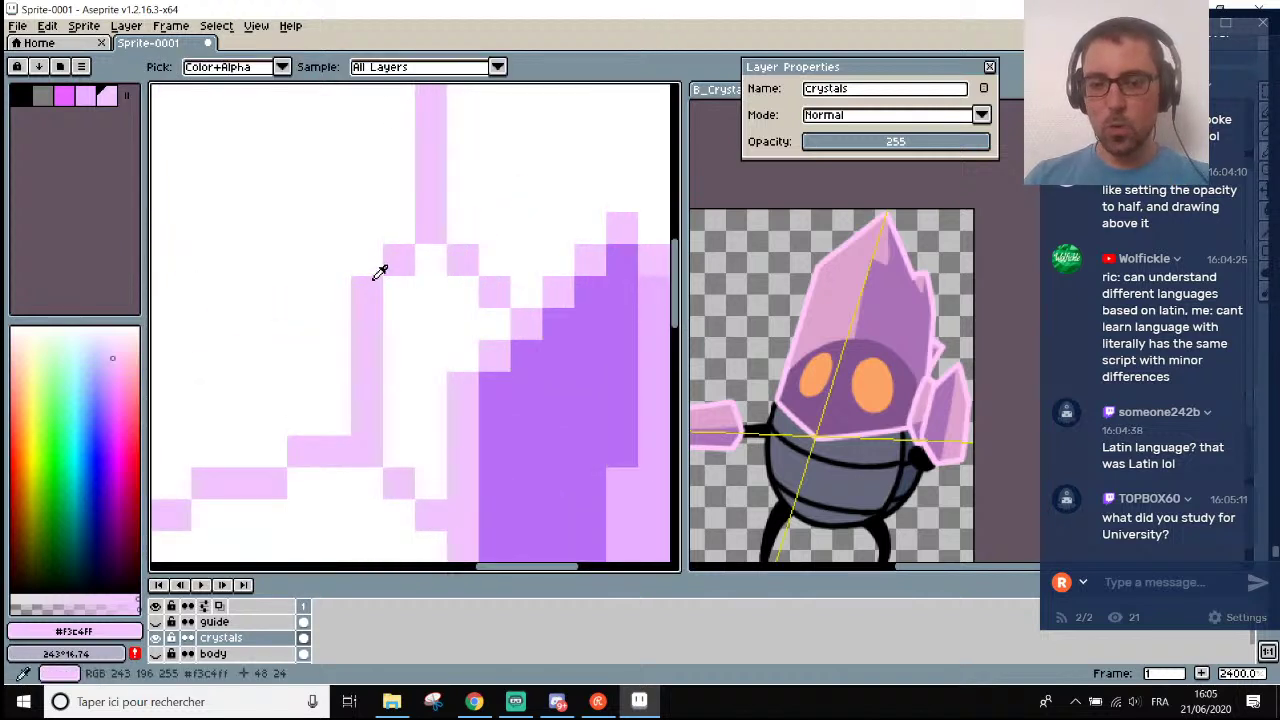
{"action": "key", "text": "b"}
{"action": "left_click_drag", "start_coordinate": [370, 262], "coordinate": [398, 228]}
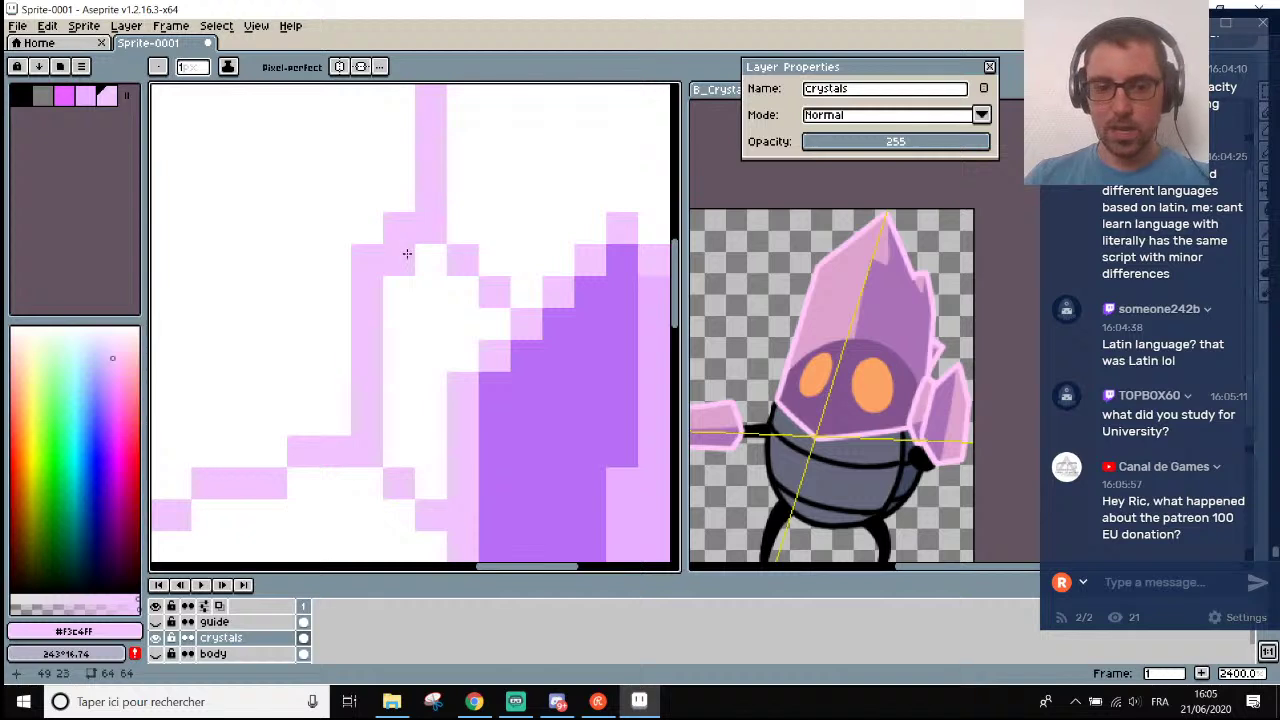
{"action": "key", "text": "e"}
{"action": "scroll", "coordinate": [437, 254], "scroll_direction": "down", "scroll_amount": 7}
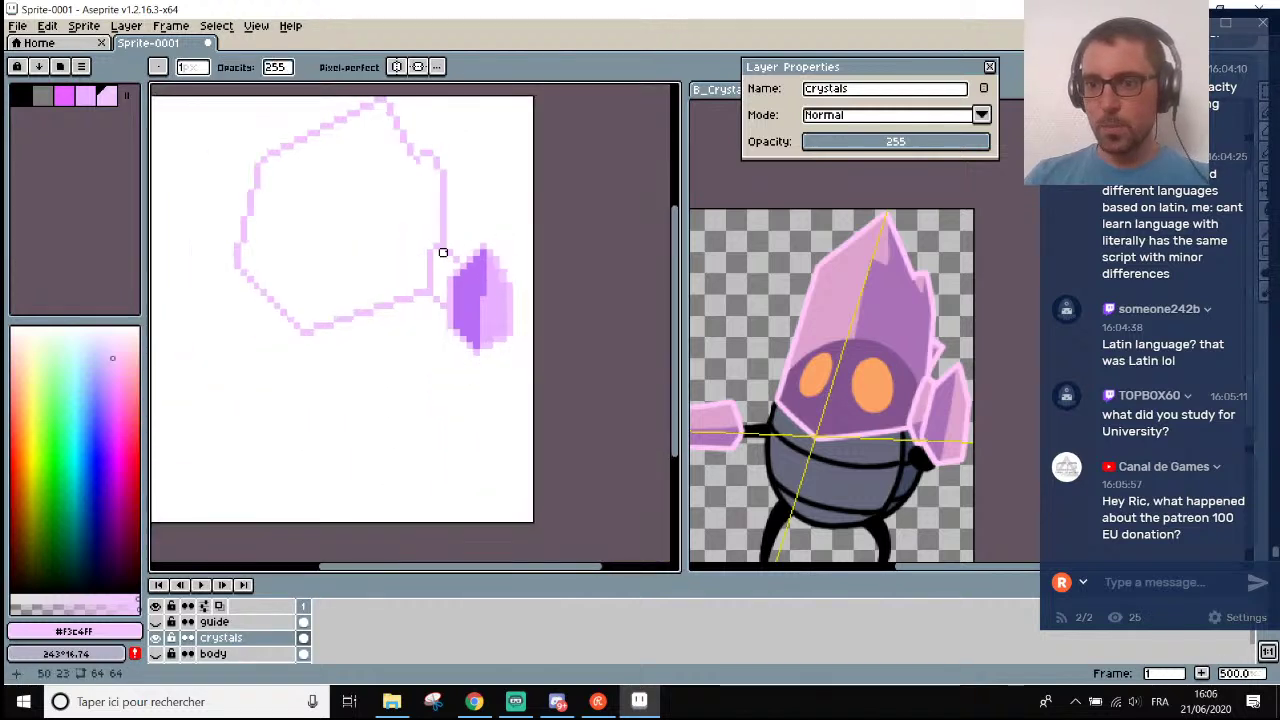
{"action": "scroll", "coordinate": [400, 215], "scroll_direction": "up", "scroll_amount": 1}
{"action": "scroll", "coordinate": [331, 177], "scroll_direction": "down", "scroll_amount": 1}
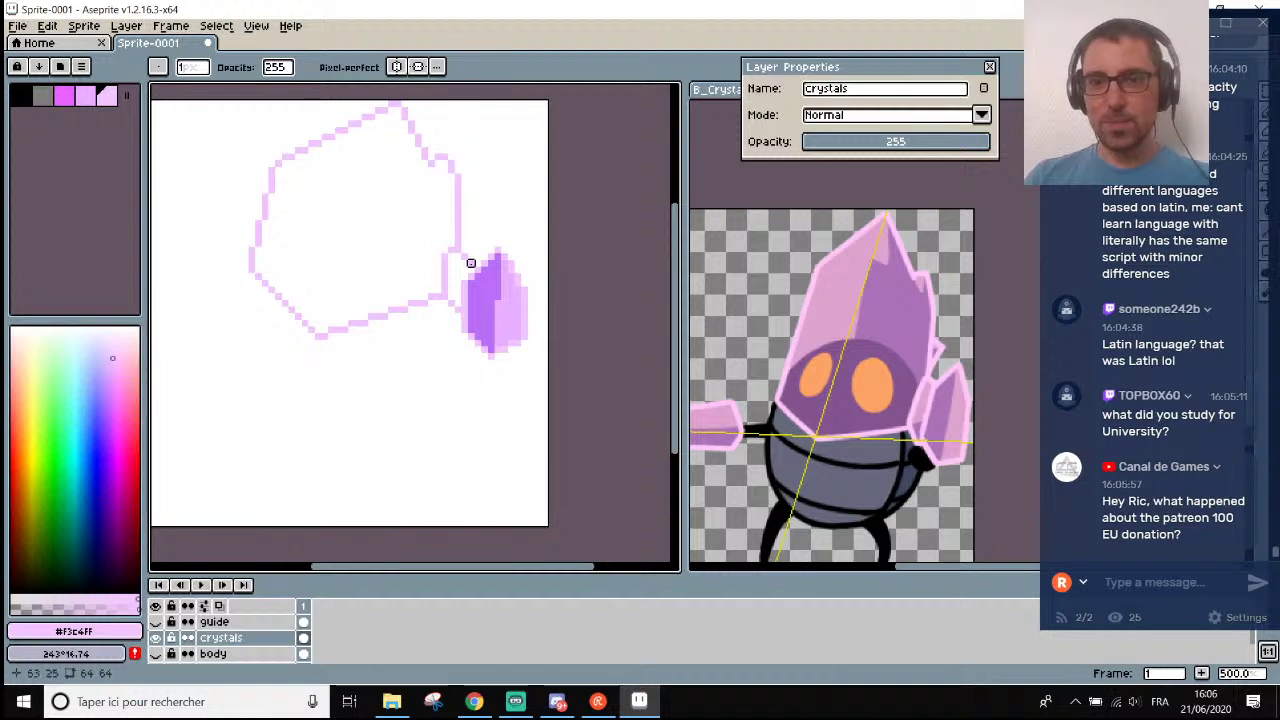
Add a small pointed spike in outline pink #f3c4ff to the large crystal's right edge, above the small crystal.
{"action": "scroll", "coordinate": [485, 185], "scroll_direction": "up", "scroll_amount": 4}
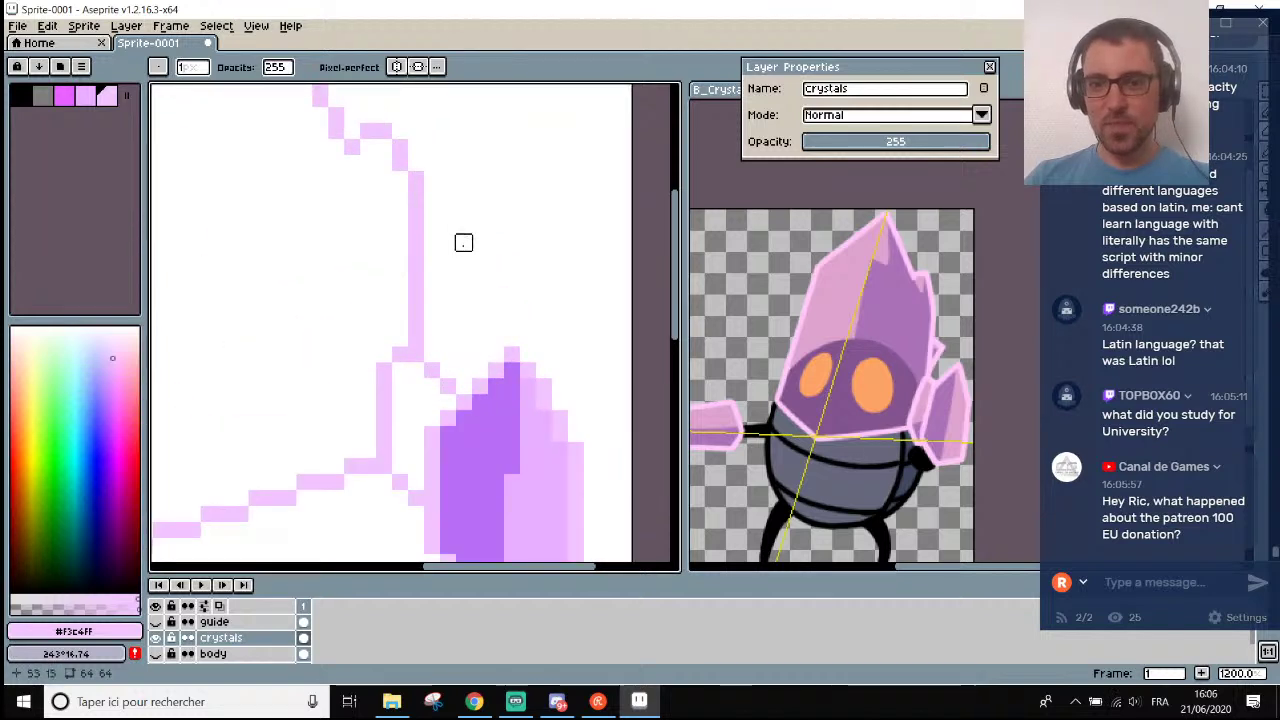
{"action": "scroll", "coordinate": [427, 257], "scroll_direction": "up", "scroll_amount": 1}
{"action": "key", "text": "i"}
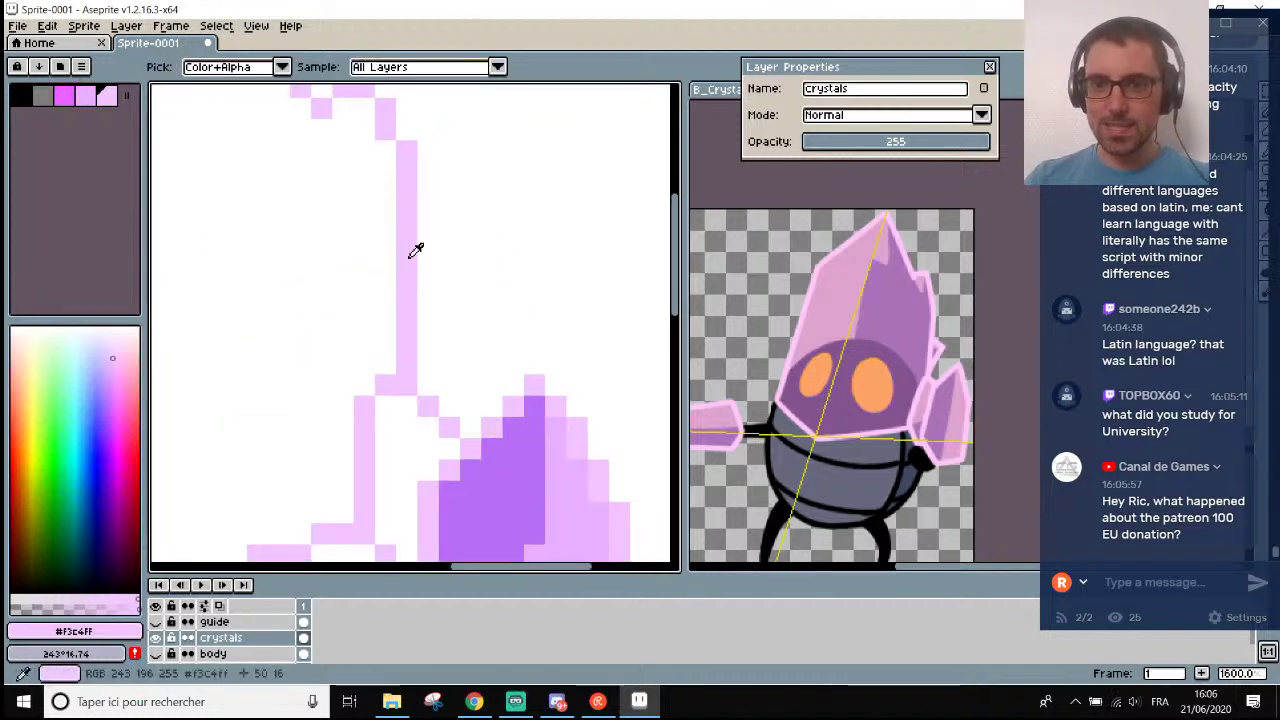
{"action": "key", "text": "b"}
{"action": "left_click", "coordinate": [428, 255]}
{"action": "left_click", "coordinate": [449, 277]}
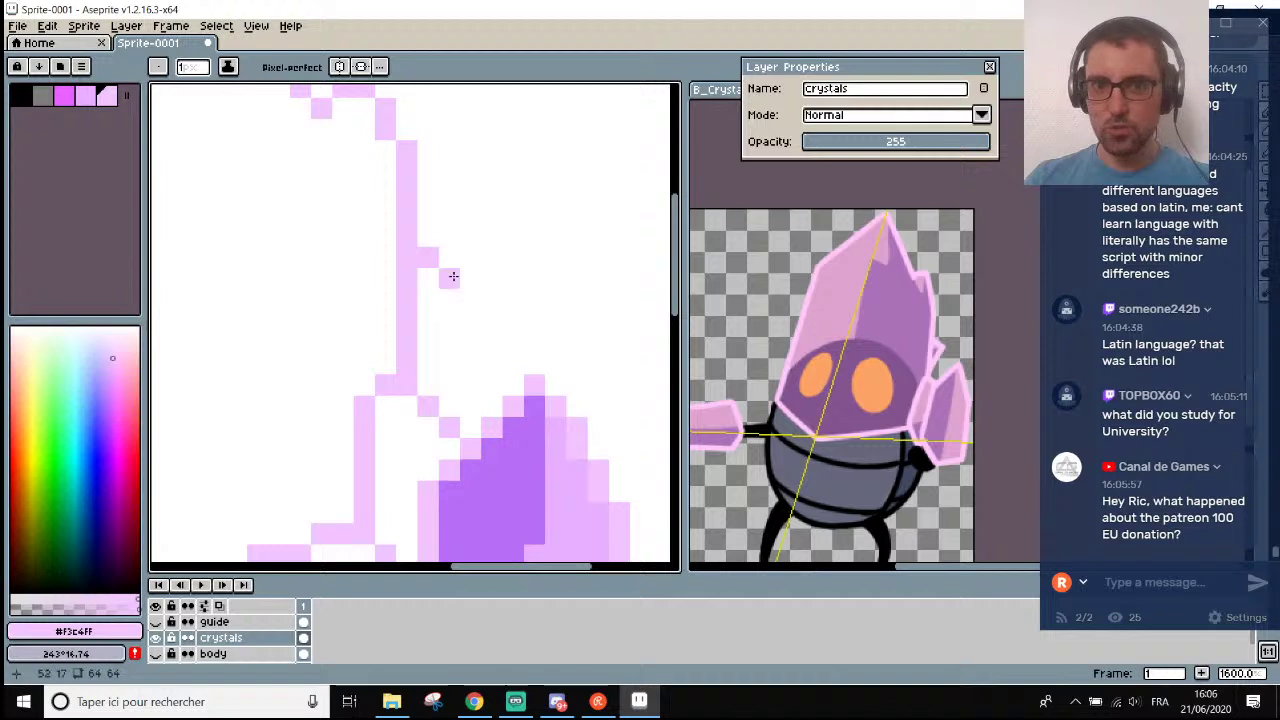
{"action": "left_click", "coordinate": [465, 292]}
{"action": "left_click", "coordinate": [449, 320]}
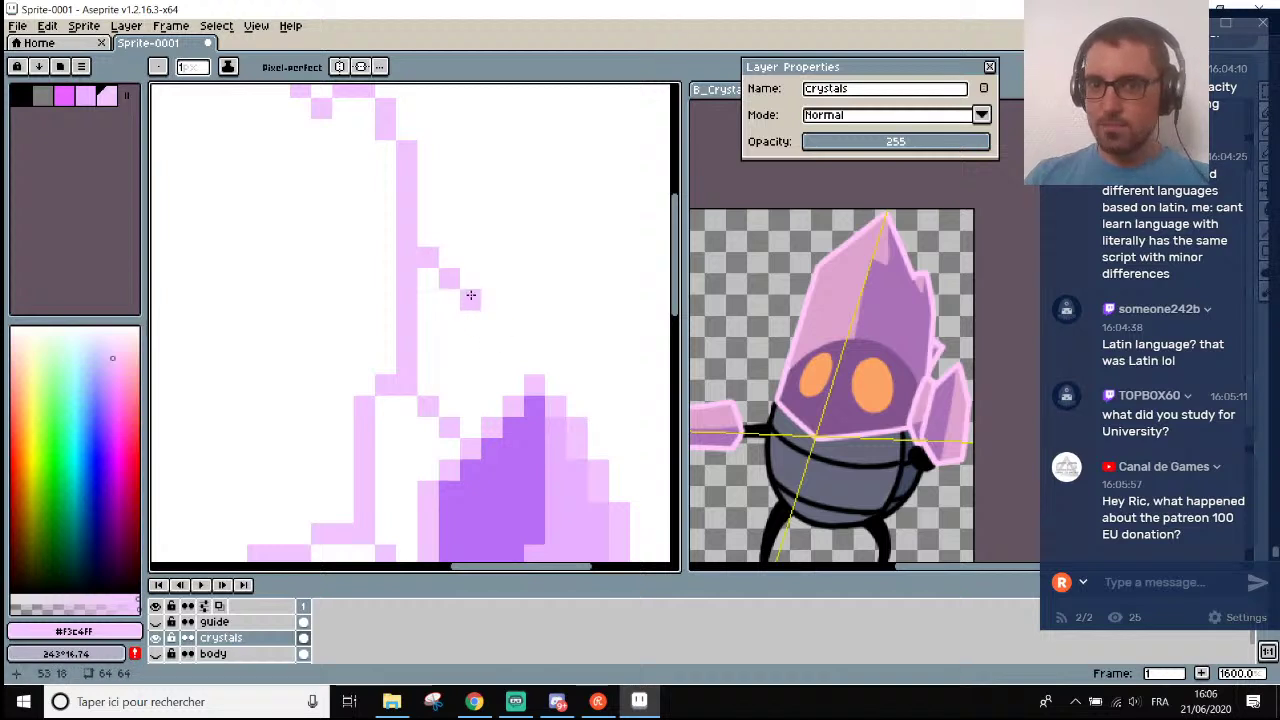
Examine the large crystal's silhouette with its new spike at several zoom levels against the reference.
{"action": "scroll", "coordinate": [450, 325], "scroll_direction": "down", "scroll_amount": 6}
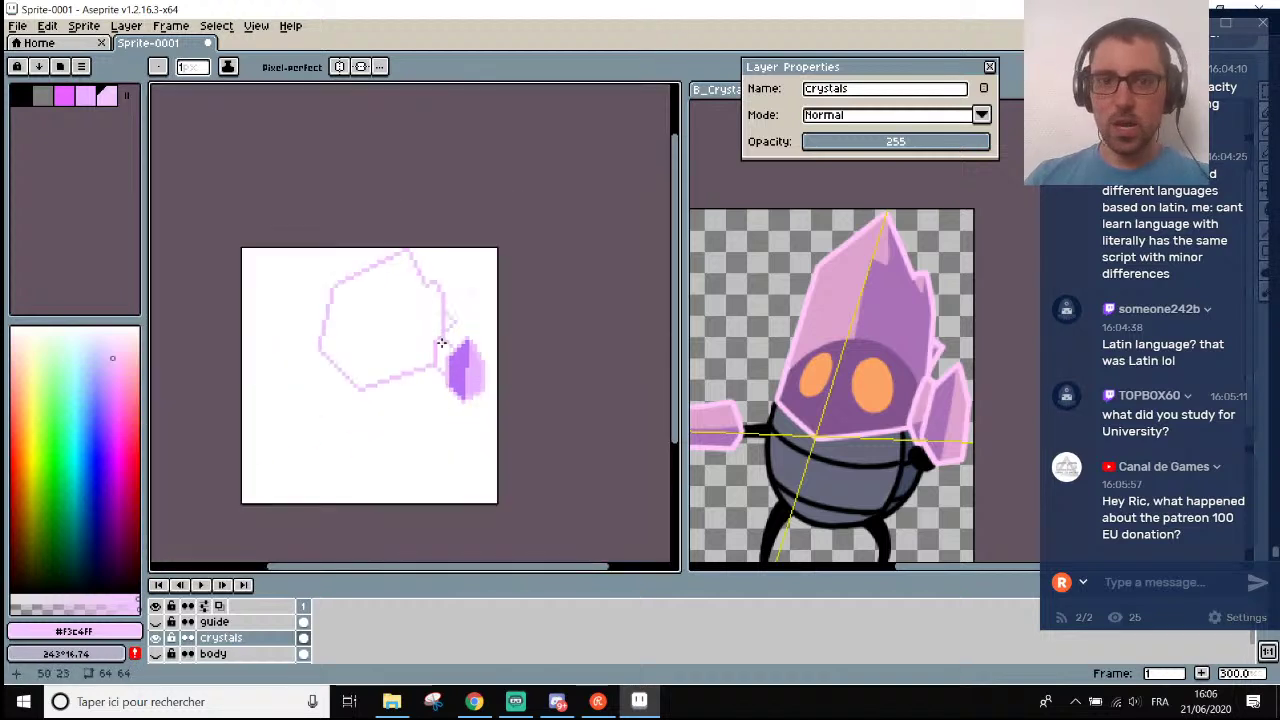
{"action": "scroll", "coordinate": [365, 302], "scroll_direction": "up", "scroll_amount": 1}
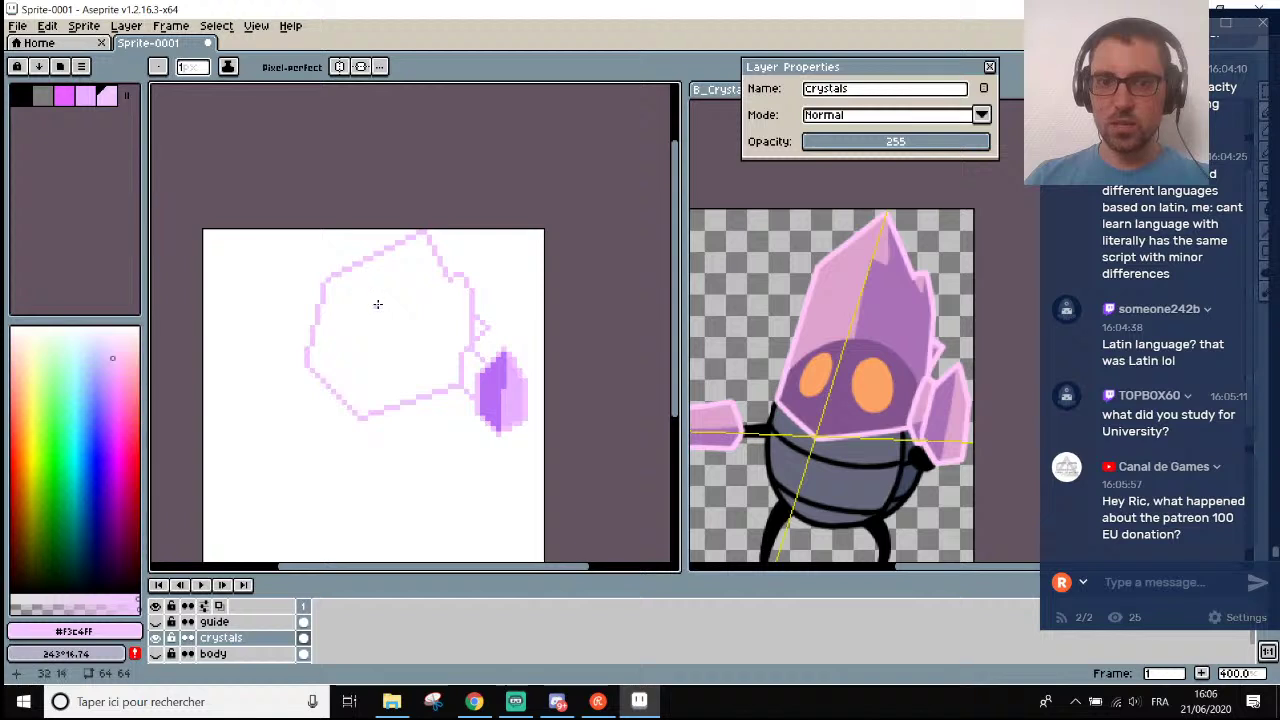
{"action": "scroll", "coordinate": [378, 308], "scroll_direction": "down", "scroll_amount": 1}
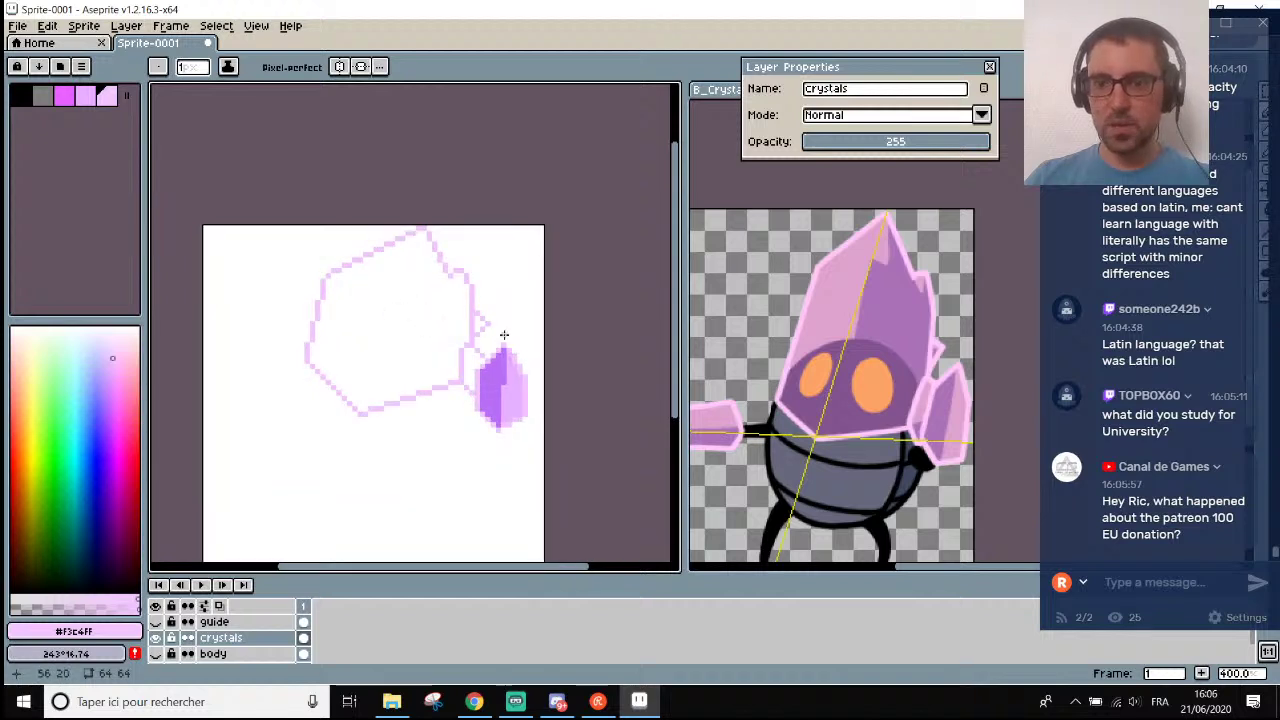
{"action": "scroll", "coordinate": [483, 350], "scroll_direction": "up", "scroll_amount": 4}
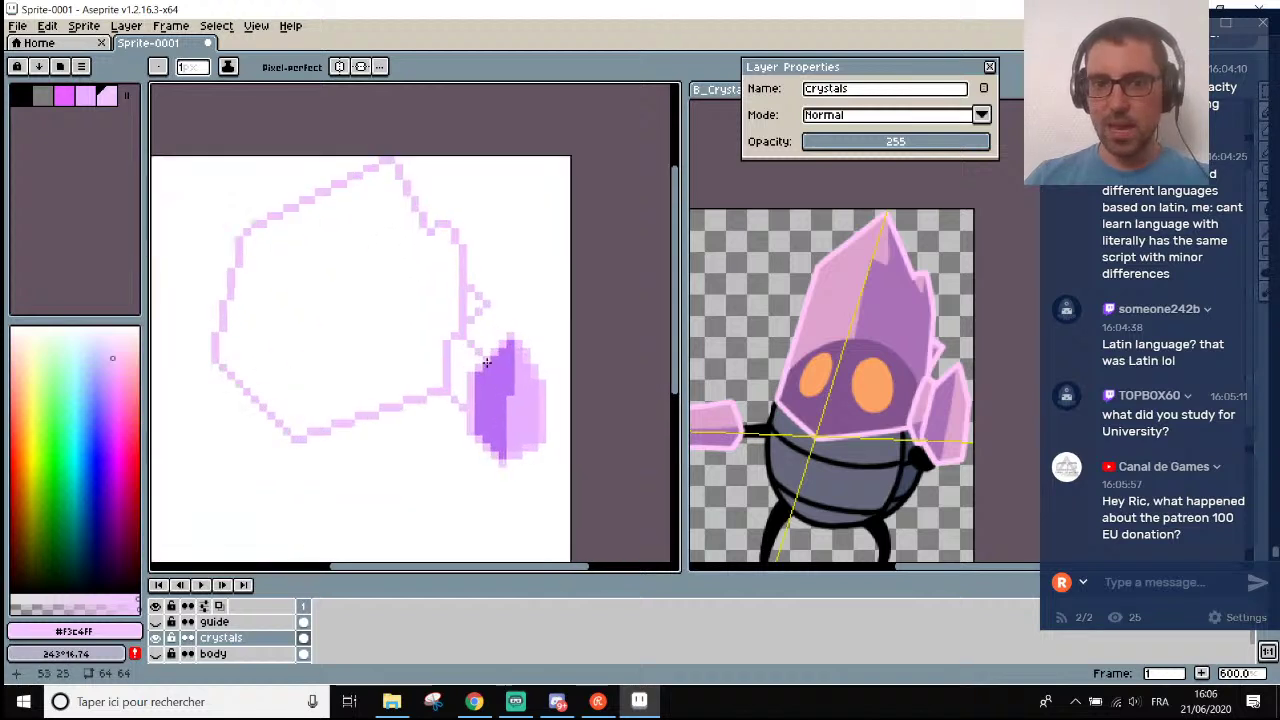
{"action": "scroll", "coordinate": [481, 406], "scroll_direction": "down", "scroll_amount": 1}
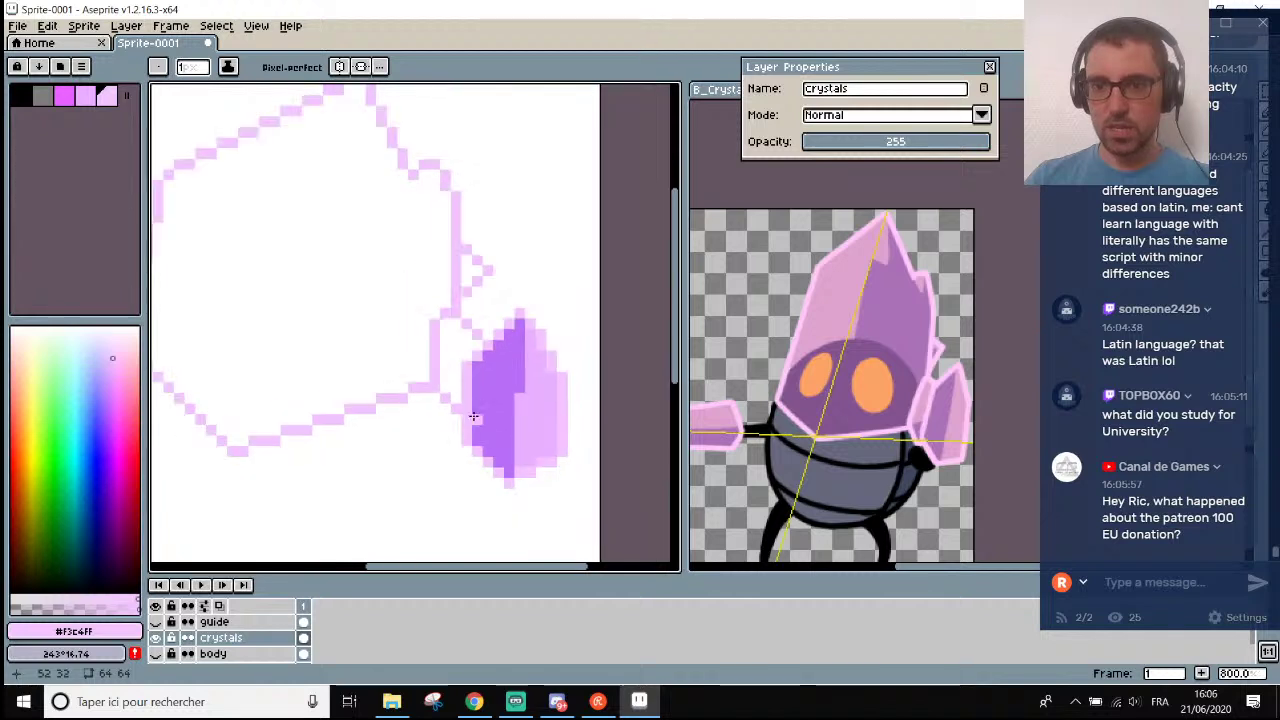
{"action": "scroll", "coordinate": [473, 420], "scroll_direction": "down", "scroll_amount": 4}
{"action": "scroll", "coordinate": [480, 367], "scroll_direction": "up", "scroll_amount": 1}
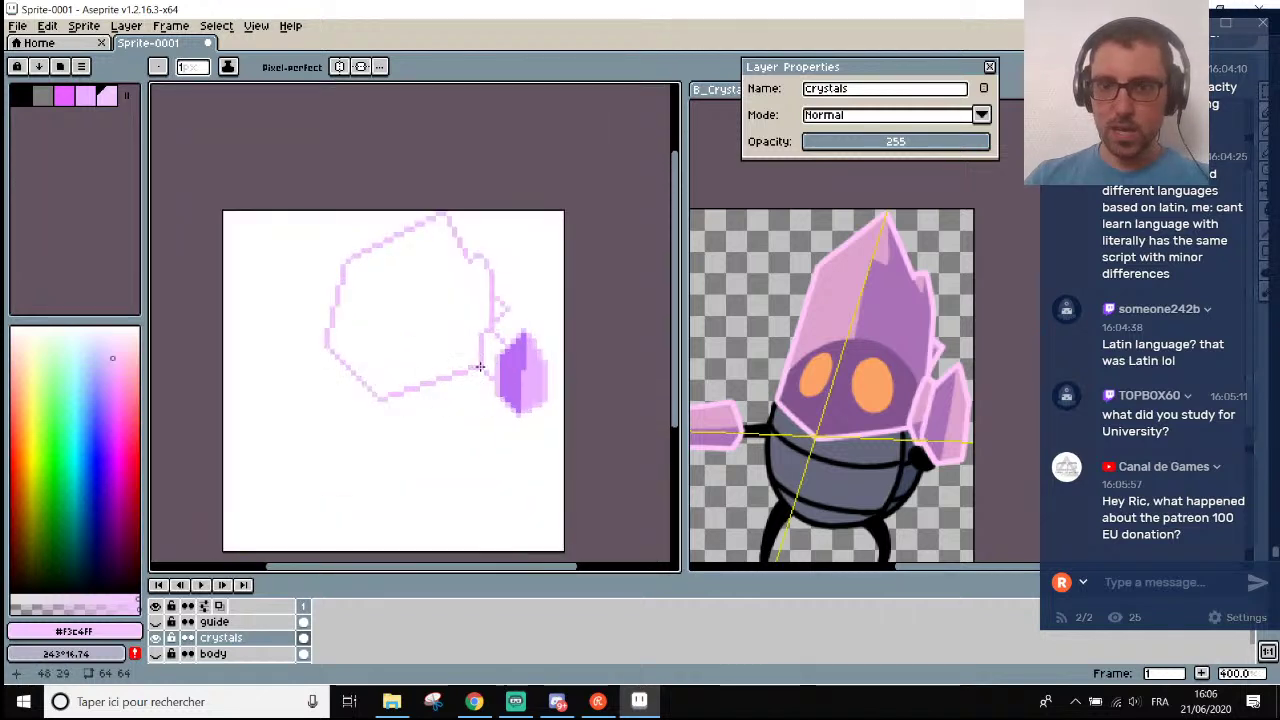
{"action": "scroll", "coordinate": [494, 356], "scroll_direction": "up", "scroll_amount": 1}
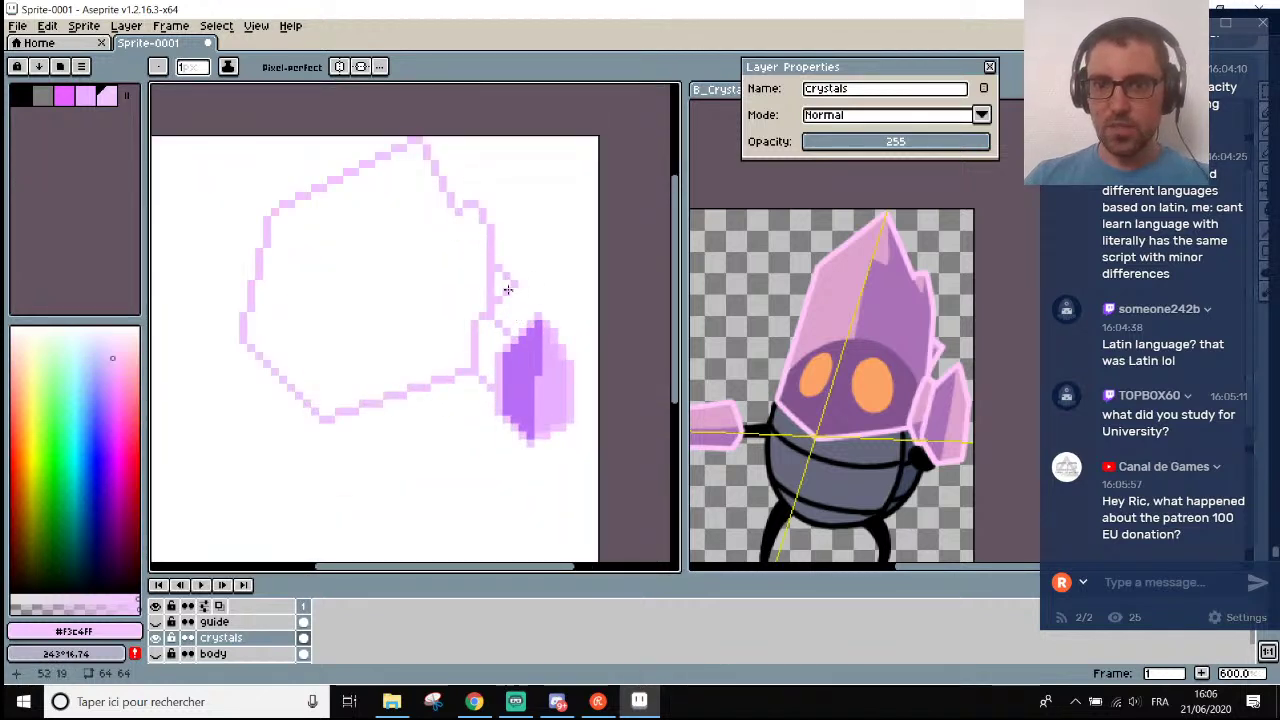
{"action": "scroll", "coordinate": [510, 300], "scroll_direction": "up", "scroll_amount": 1}
{"action": "scroll", "coordinate": [514, 314], "scroll_direction": "down", "scroll_amount": 2}
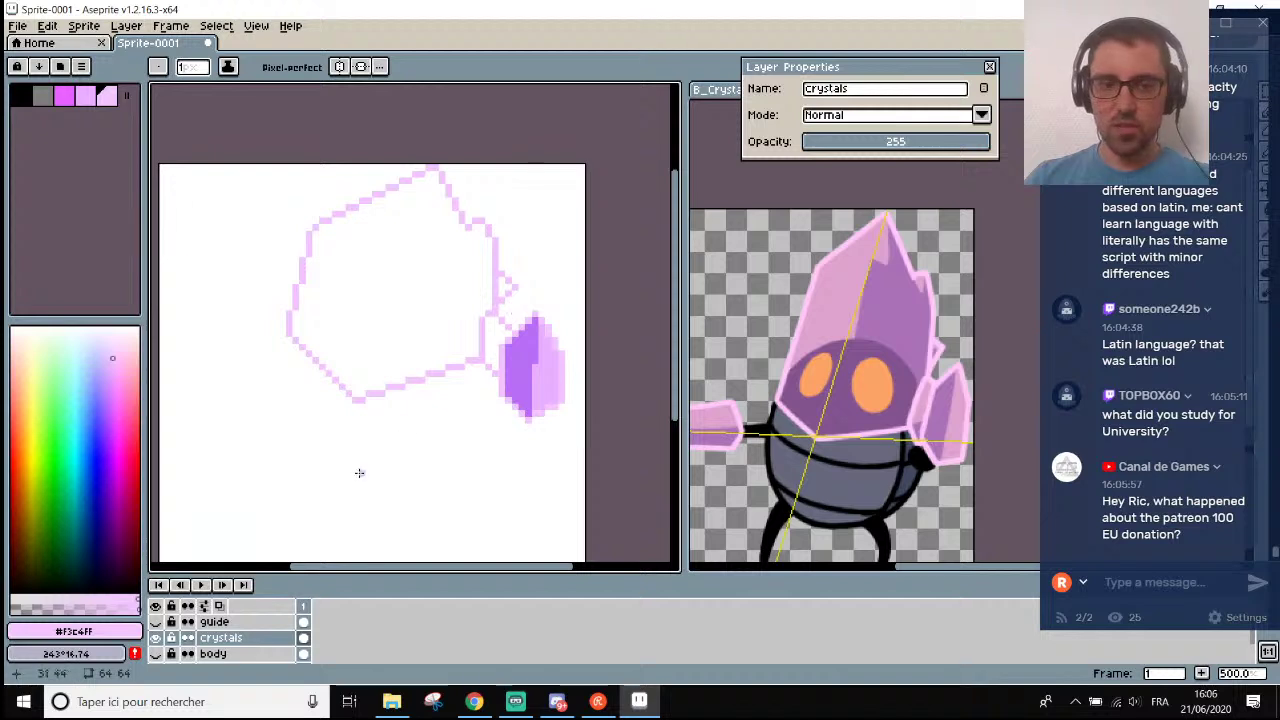
Show the body layer and check how the crystal outline sits on the body at small scale.
{"action": "left_click", "coordinate": [156, 654]}
{"action": "scroll", "coordinate": [296, 397], "scroll_direction": "down", "scroll_amount": 3}
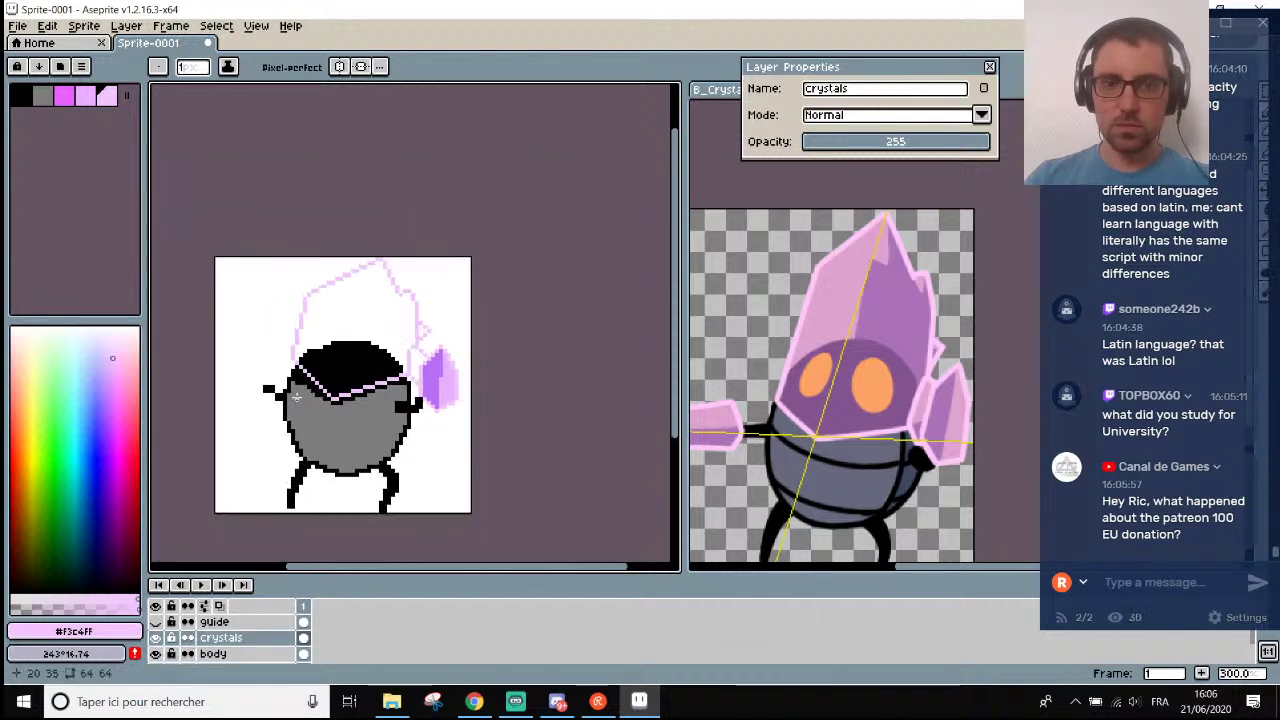
{"action": "scroll", "coordinate": [296, 397], "scroll_direction": "up", "scroll_amount": 2}
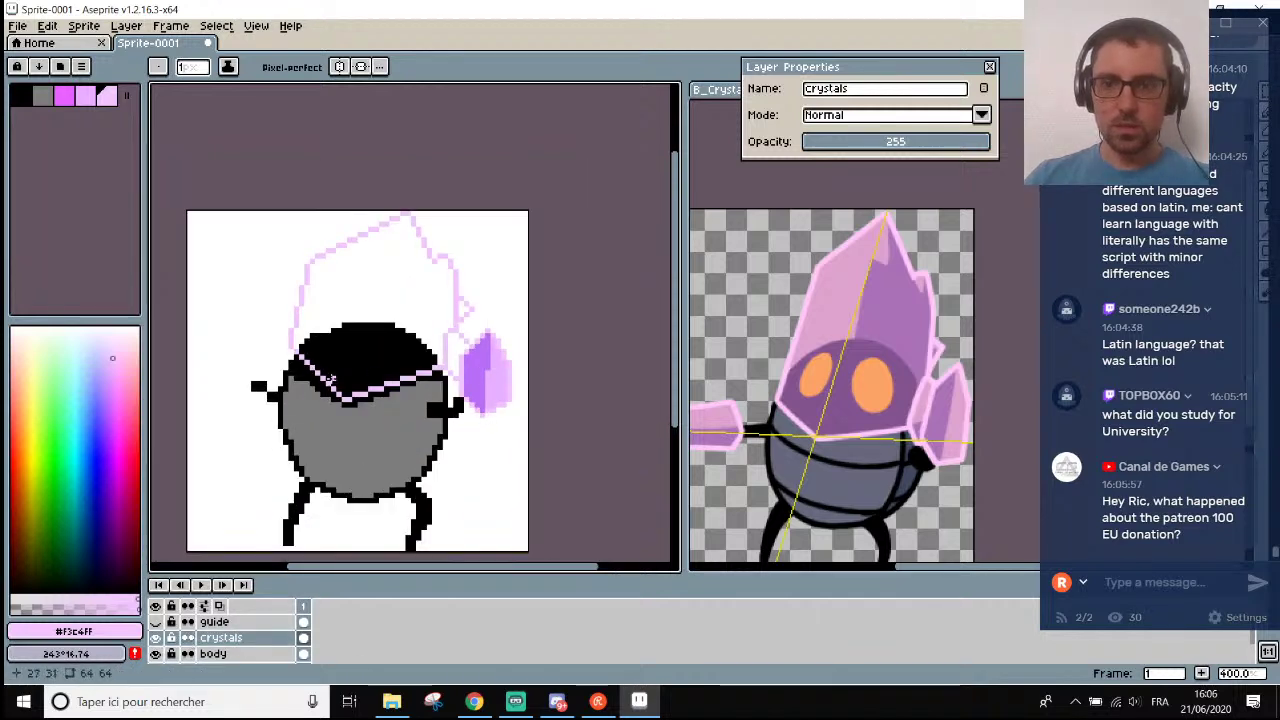
{"action": "scroll", "coordinate": [362, 387], "scroll_direction": "down", "scroll_amount": 2}
{"action": "scroll", "coordinate": [362, 387], "scroll_direction": "down", "scroll_amount": 2}
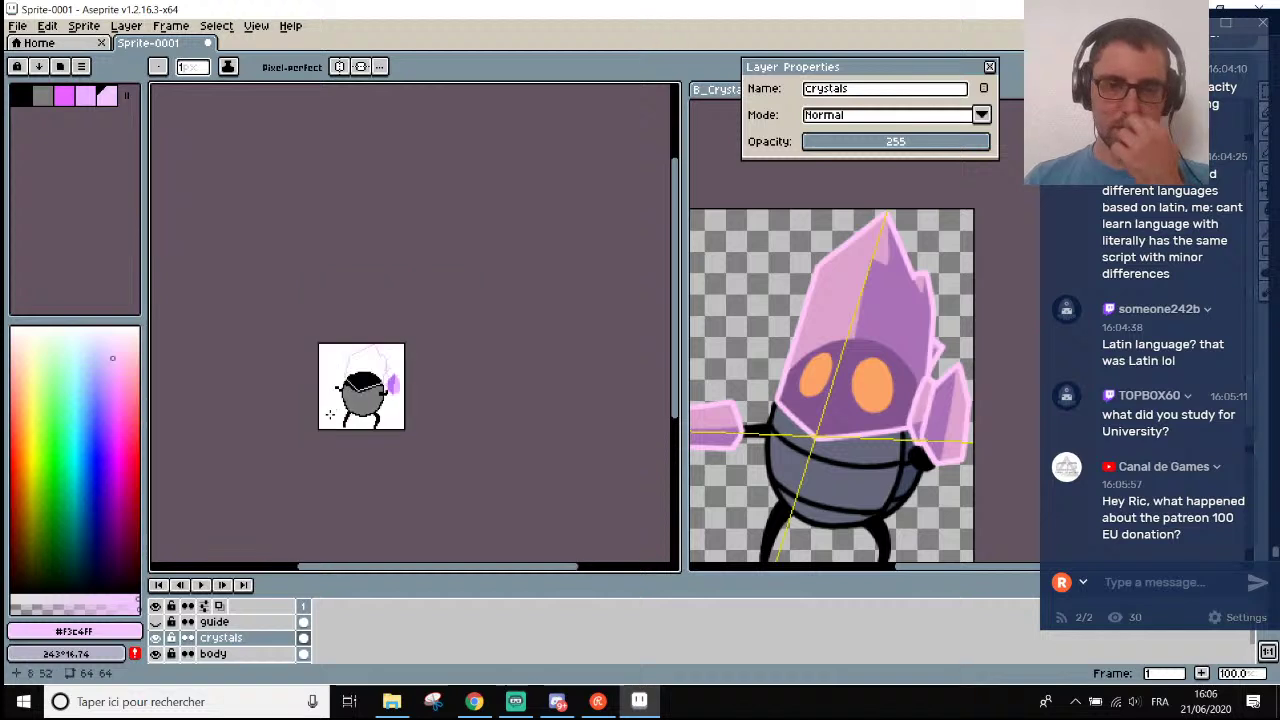
{"action": "scroll", "coordinate": [330, 418], "scroll_direction": "up", "scroll_amount": 3}
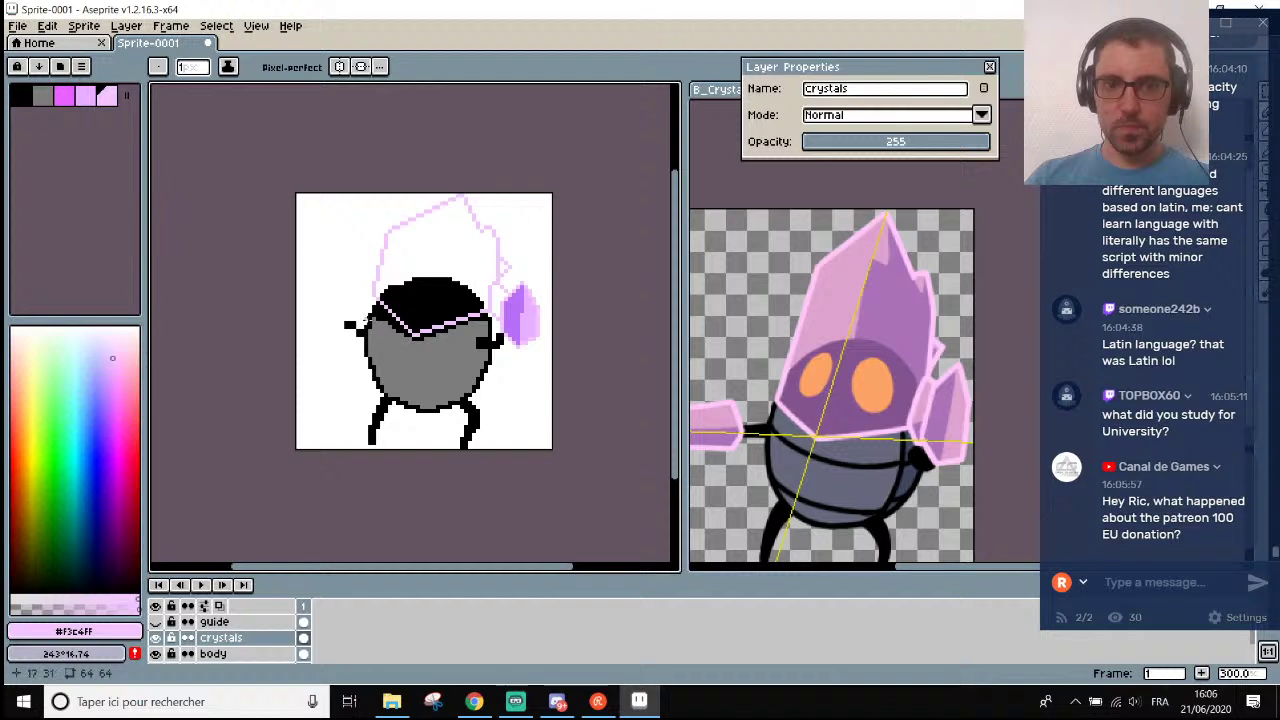
Compare the body with and without the crystals layer, leaving the crystals layer active and visible.
{"action": "left_click", "coordinate": [242, 654]}
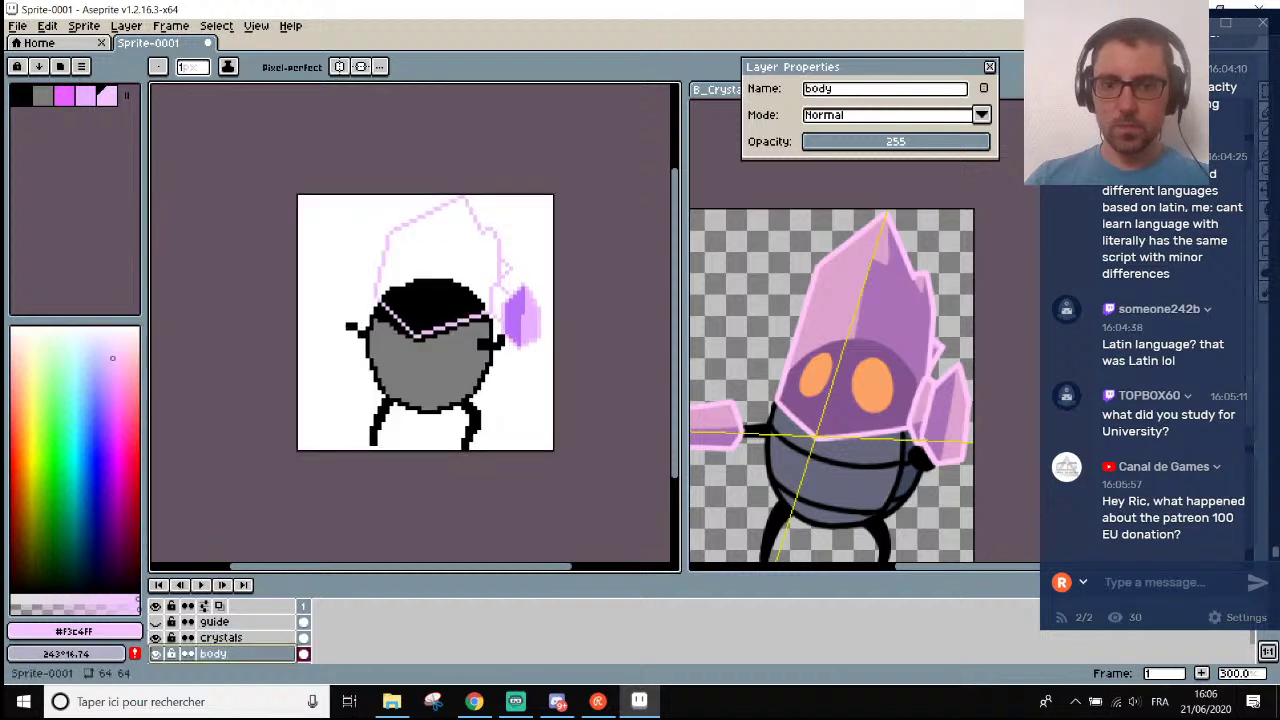
{"action": "scroll", "coordinate": [412, 398], "scroll_direction": "up", "scroll_amount": 1}
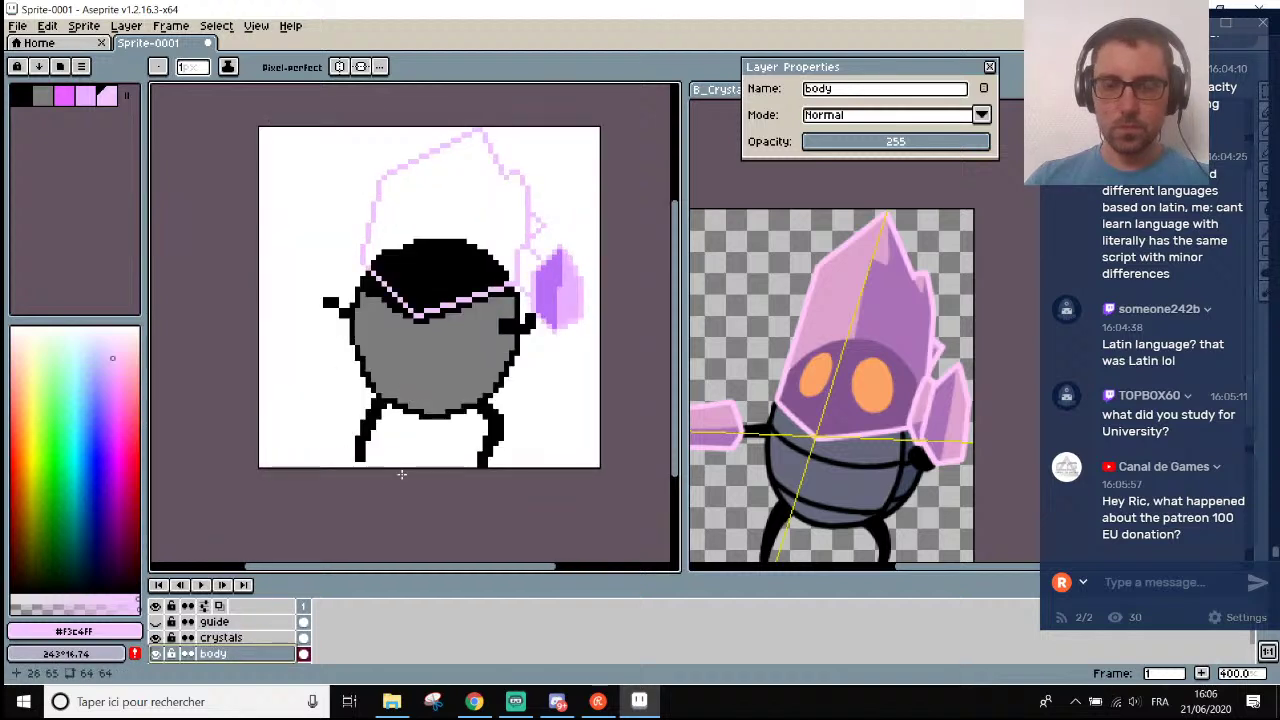
{"action": "left_click", "coordinate": [251, 638]}
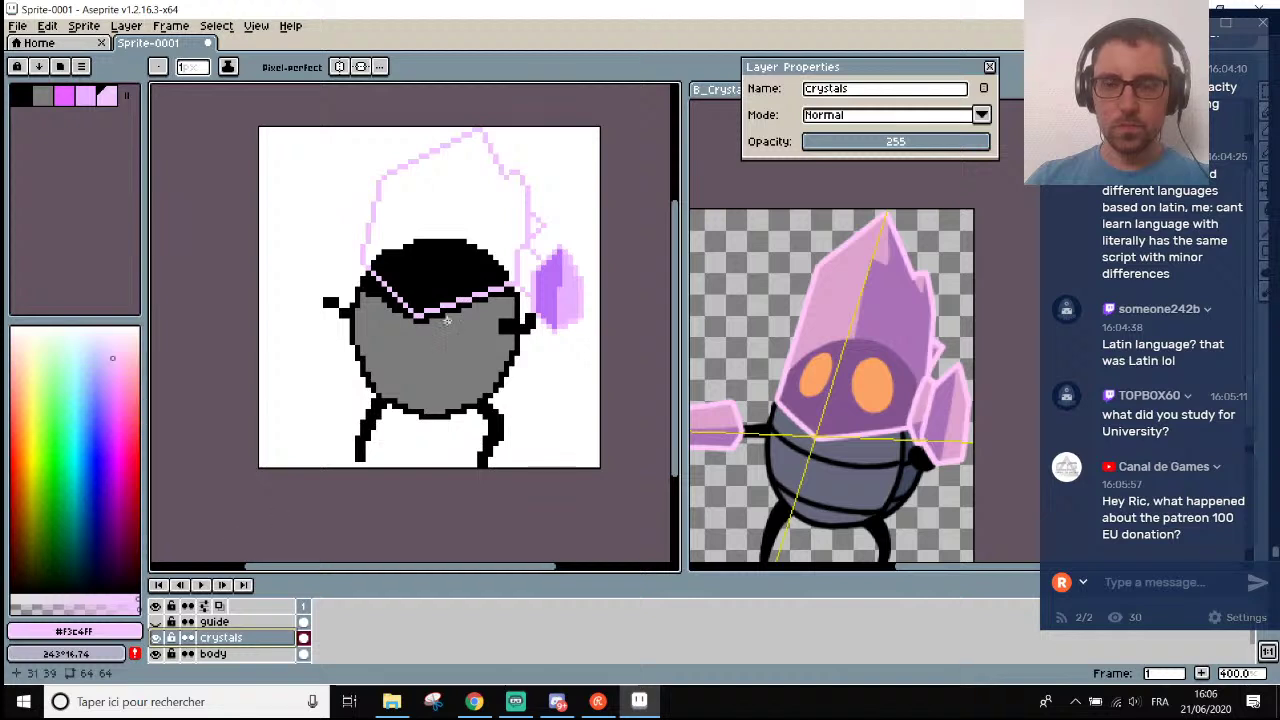
{"action": "left_click", "coordinate": [157, 638]}
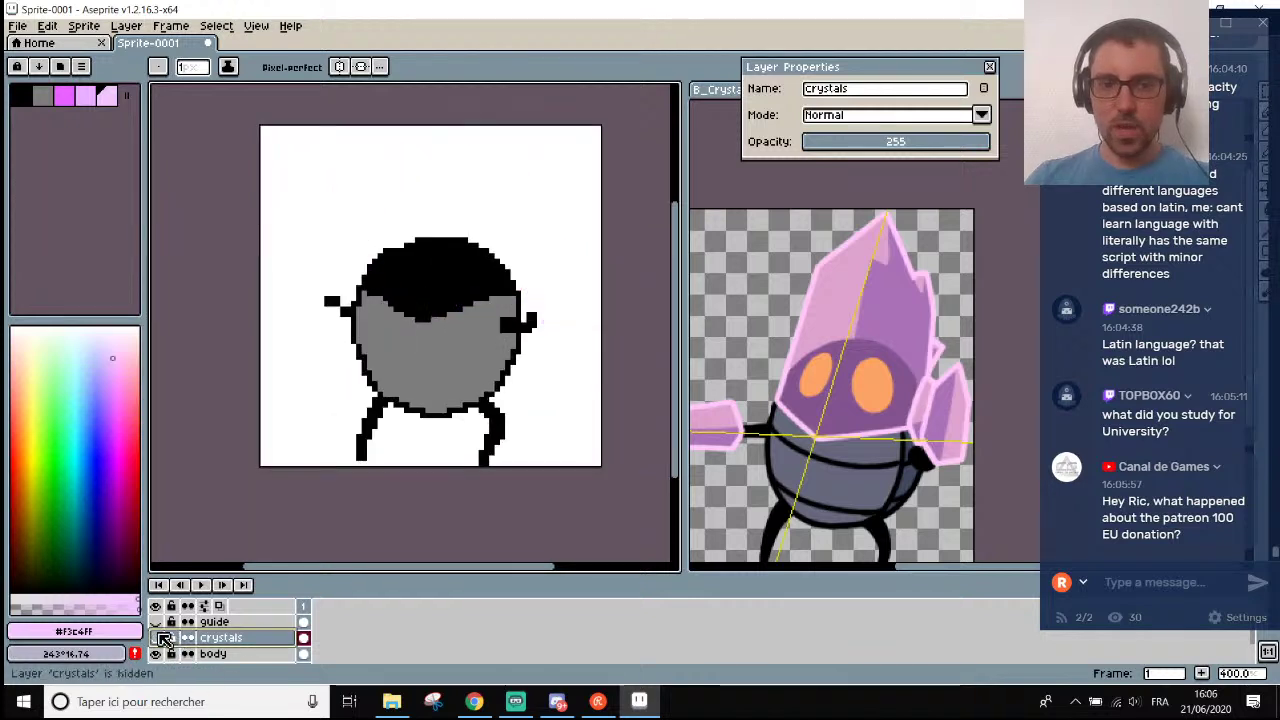
{"action": "left_click", "coordinate": [160, 638]}
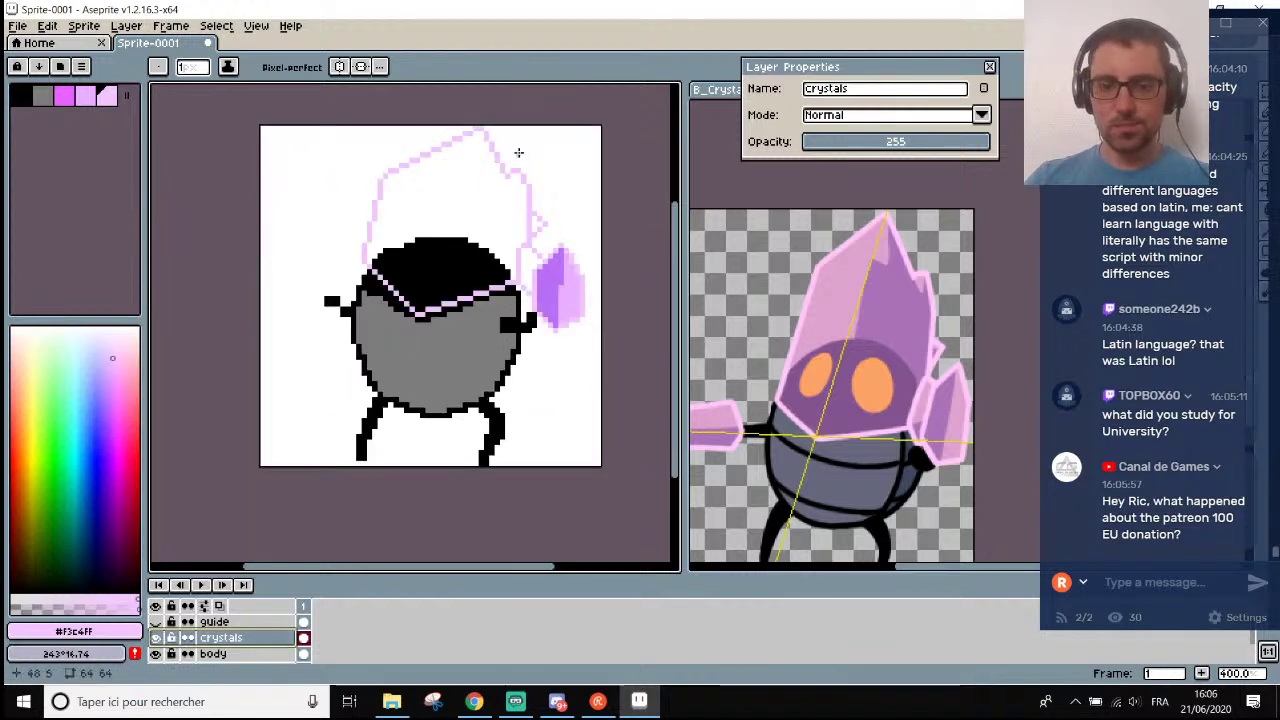
Sample the dark purple #b96ef7 from the small crystal's fill and show the guide layer.
{"action": "key", "text": "i"}
{"action": "scroll", "coordinate": [562, 238], "scroll_direction": "up", "scroll_amount": 1}
{"action": "left_click", "coordinate": [557, 266]}
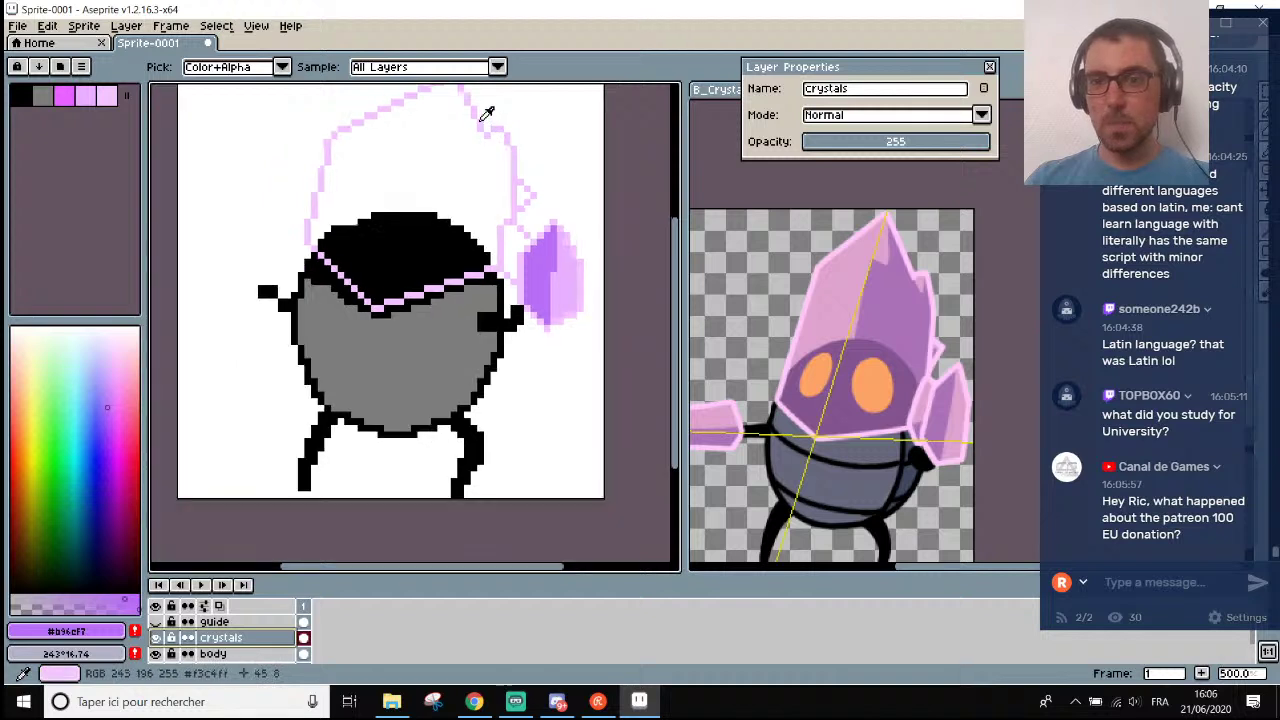
{"action": "scroll", "coordinate": [340, 340], "scroll_direction": "up", "scroll_amount": 1}
{"action": "scroll", "coordinate": [340, 350], "scroll_direction": "down", "scroll_amount": 1}
{"action": "left_click", "coordinate": [157, 622]}
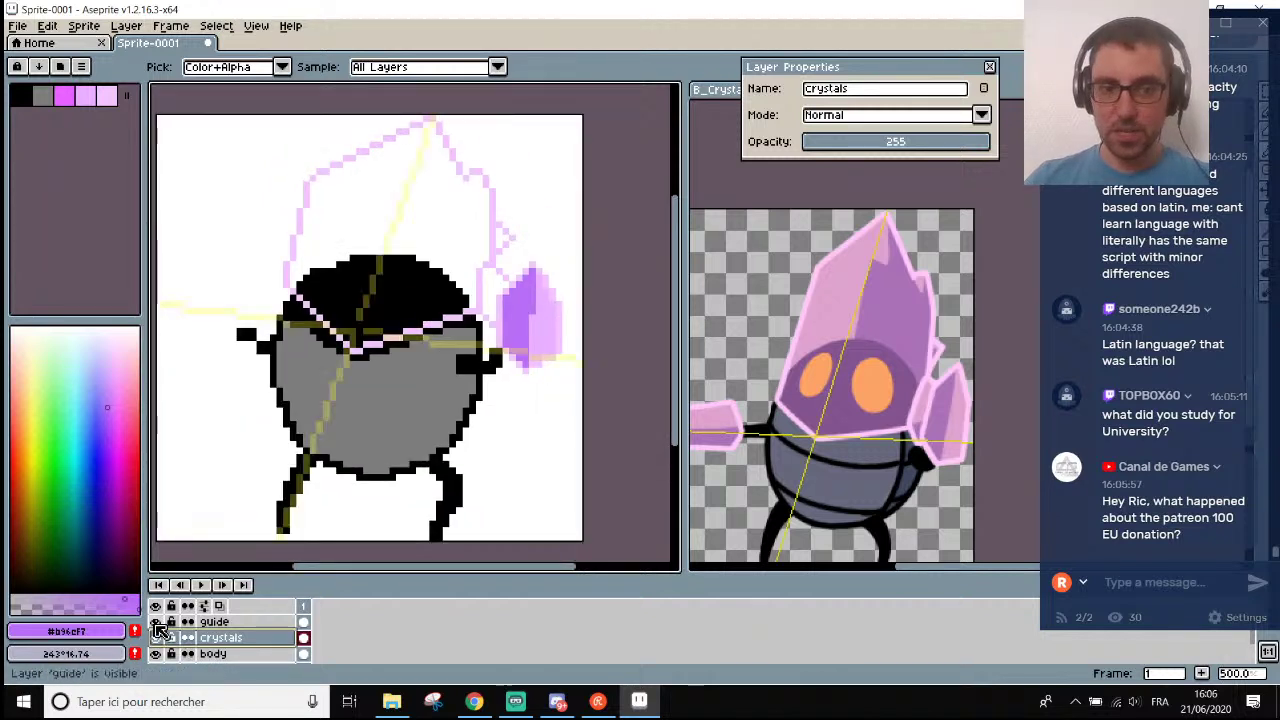
Draw a slanted dark purple facet line on the crystals layer, following the guide axis from below the tip down to the body.
{"action": "scroll", "coordinate": [431, 154], "scroll_direction": "up", "scroll_amount": 1}
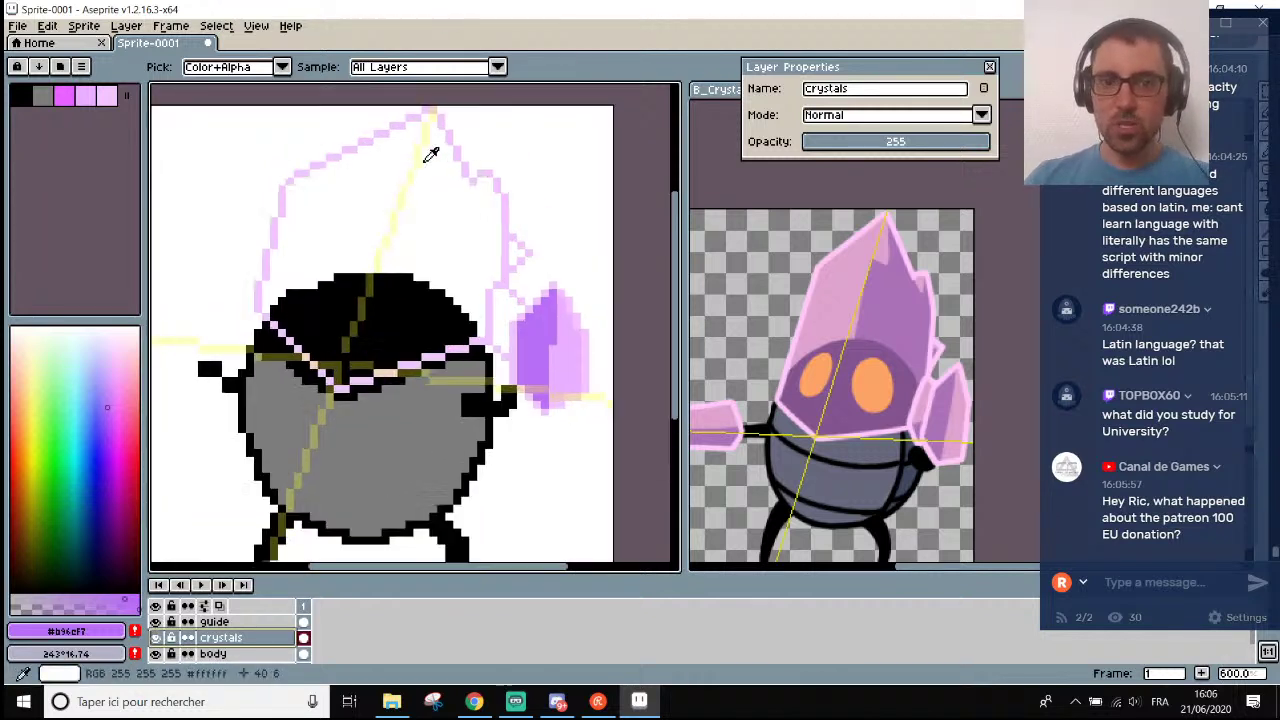
{"action": "scroll", "coordinate": [430, 155], "scroll_direction": "up", "scroll_amount": 1}
{"action": "scroll", "coordinate": [429, 157], "scroll_direction": "up", "scroll_amount": 2}
{"action": "key", "text": "l"}
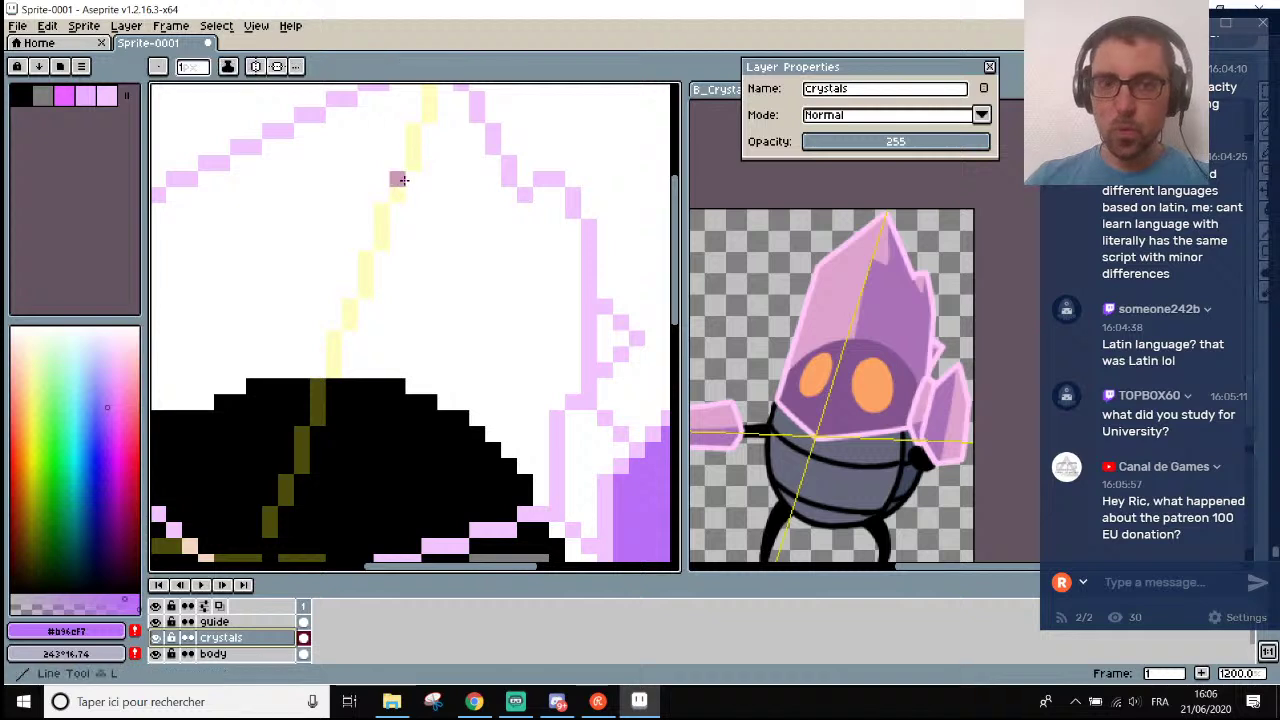
{"action": "mouse_move", "coordinate": [401, 183]}
{"action": "left_mouse_down"}
{"action": "mouse_move", "coordinate": [376, 385]}
{"action": "mouse_move", "coordinate": [359, 372]}
{"action": "mouse_move", "coordinate": [362, 330]}
{"action": "mouse_move", "coordinate": [347, 348]}
{"action": "mouse_move", "coordinate": [351, 323]}
{"action": "mouse_move", "coordinate": [357, 357]}
{"action": "left_mouse_up"}
{"action": "key", "text": "b"}
{"action": "scroll", "coordinate": [357, 357], "scroll_direction": "down", "scroll_amount": 3}
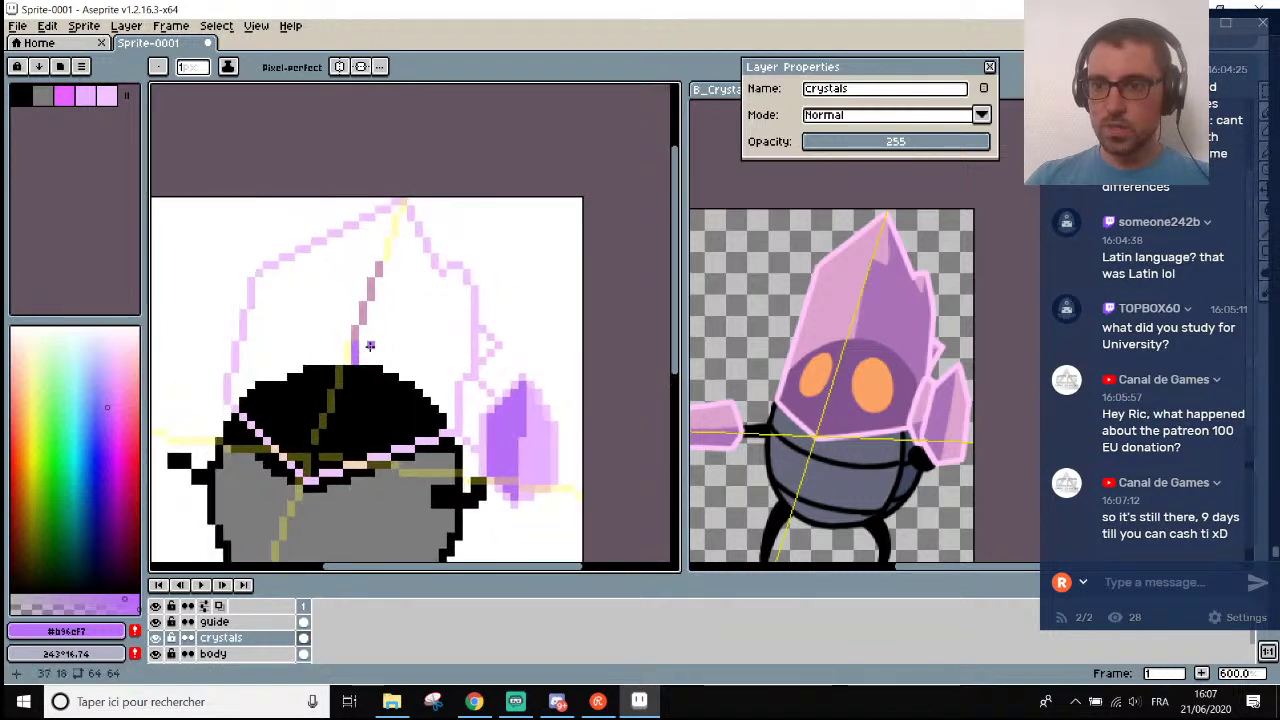
Outline the notch at the top of the dark facet, stepping right from the facet line and up to the crystal's right edge.
{"action": "scroll", "coordinate": [380, 265], "scroll_direction": "up", "scroll_amount": 4}
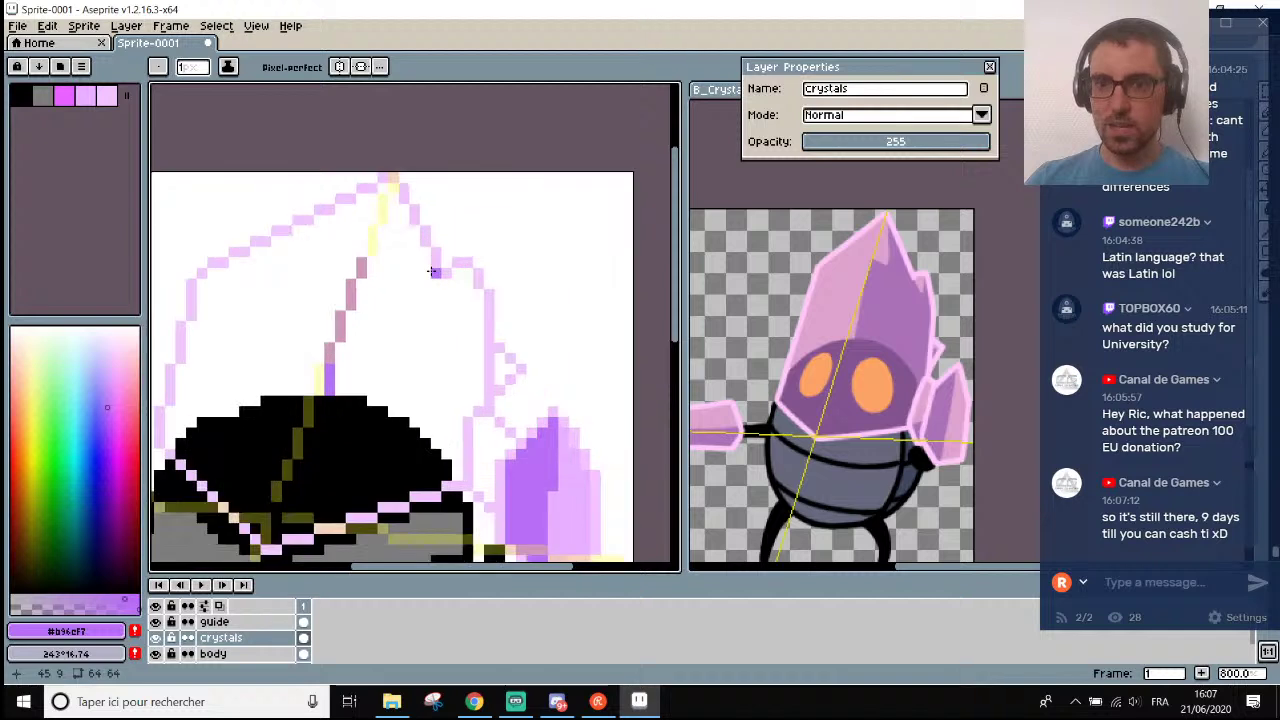
{"action": "left_click", "coordinate": [338, 273]}
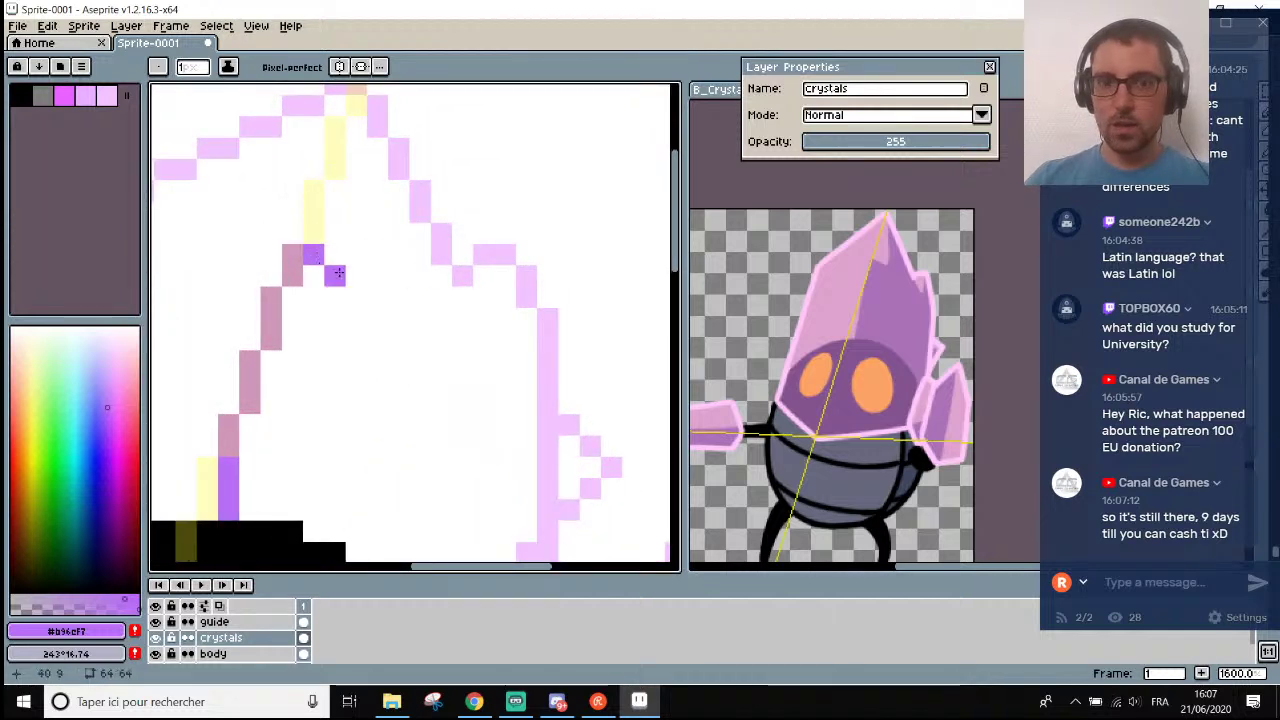
{"action": "left_click", "coordinate": [356, 276]}
{"action": "left_click", "coordinate": [377, 255]}
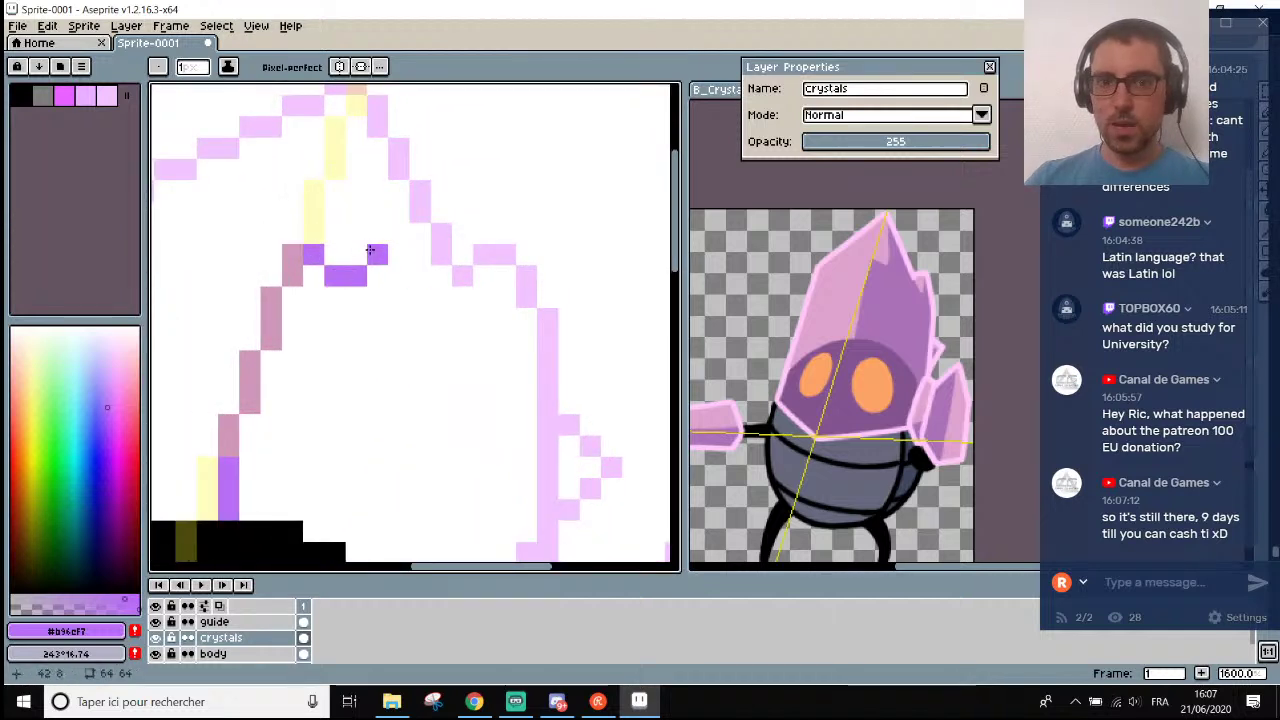
{"action": "left_click", "coordinate": [370, 233]}
{"action": "left_click", "coordinate": [370, 212]}
{"action": "left_click", "coordinate": [370, 191]}
{"action": "left_click", "coordinate": [370, 170]}
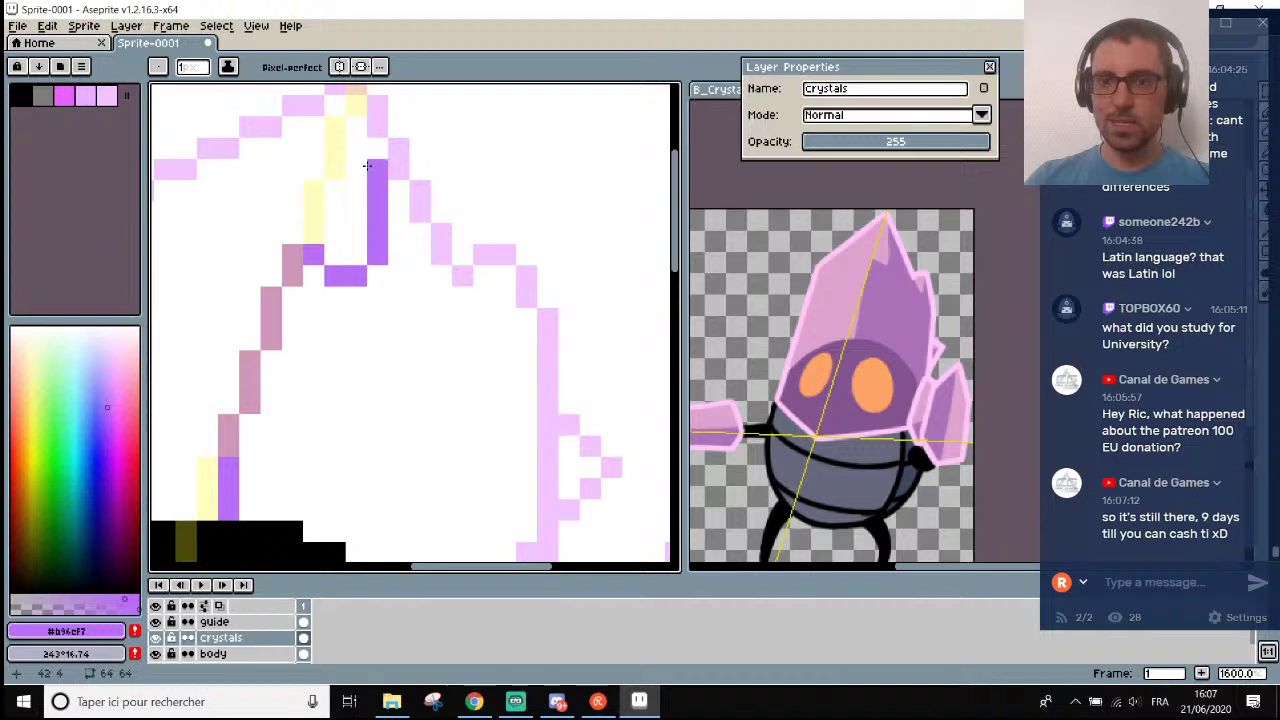
Extend the right side of the dark facet's top notch upward along the crystal's edge by one dark purple pixel.
{"action": "left_click", "coordinate": [370, 149]}
{"action": "scroll", "coordinate": [370, 146], "scroll_direction": "down", "scroll_amount": 3}
{"action": "scroll", "coordinate": [390, 300], "scroll_direction": "up", "scroll_amount": 1}
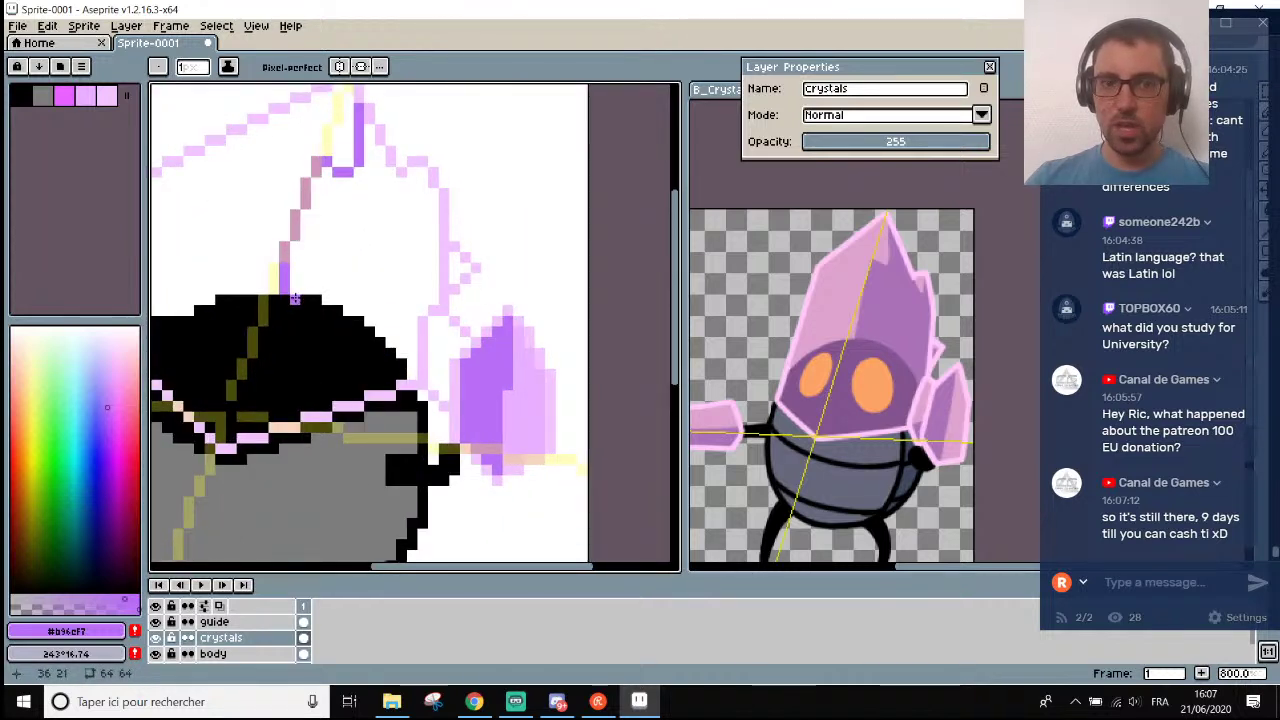
Outline the dark facet's lower edge just above the body's black top and up the inside of the crystal's right outline.
{"action": "left_click_drag", "start_coordinate": [294, 298], "coordinate": [324, 300]}
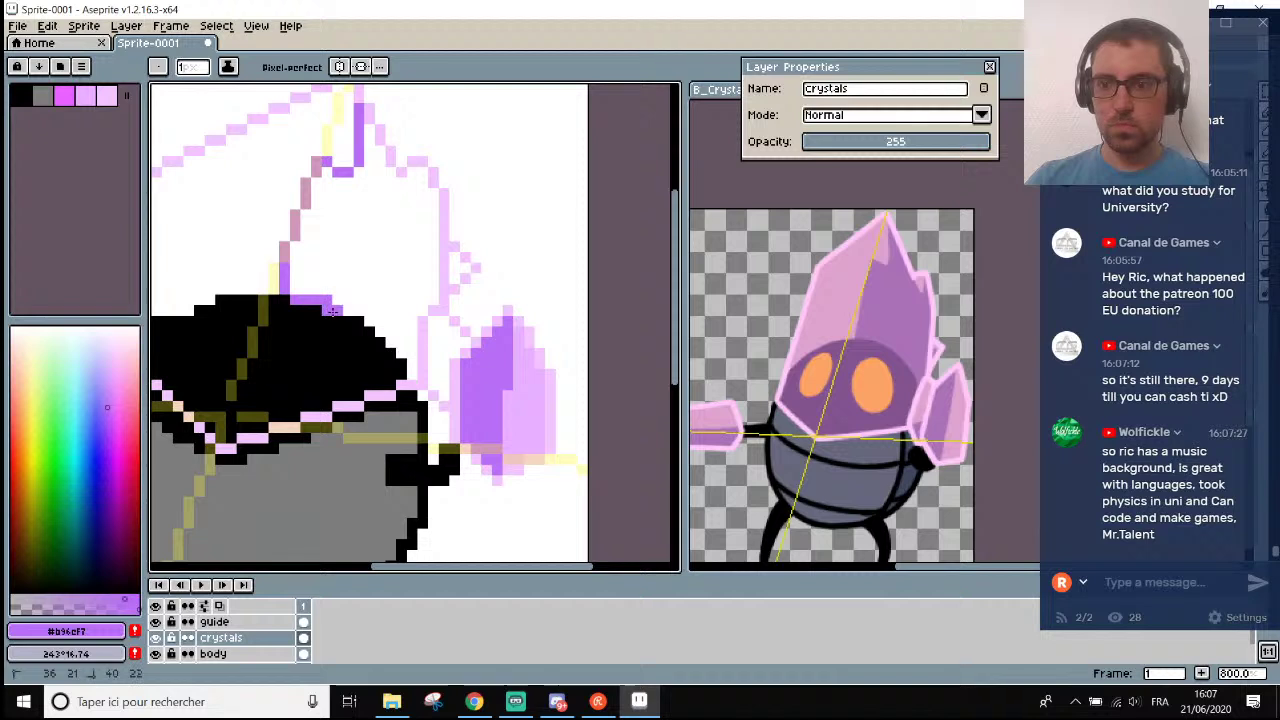
{"action": "key", "text": "ctrl+z"}
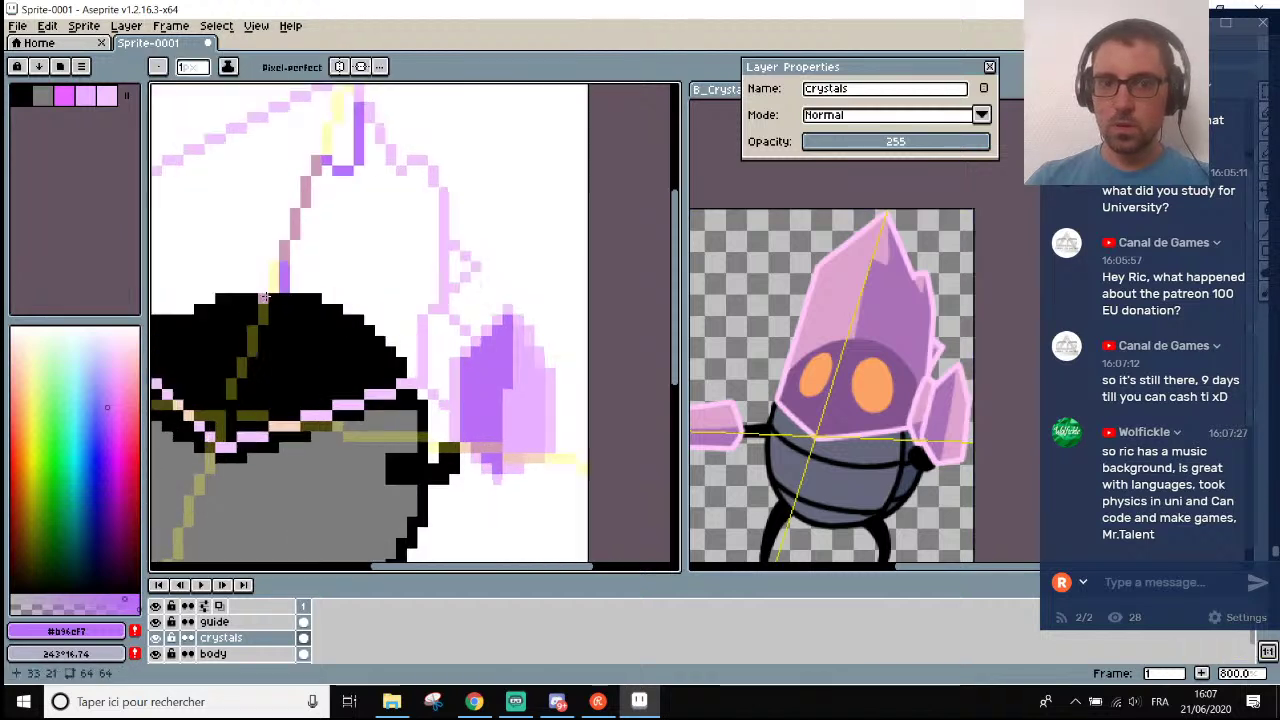
{"action": "scroll", "coordinate": [294, 305], "scroll_direction": "up", "scroll_amount": 1}
{"action": "scroll", "coordinate": [291, 289], "scroll_direction": "up", "scroll_amount": 1}
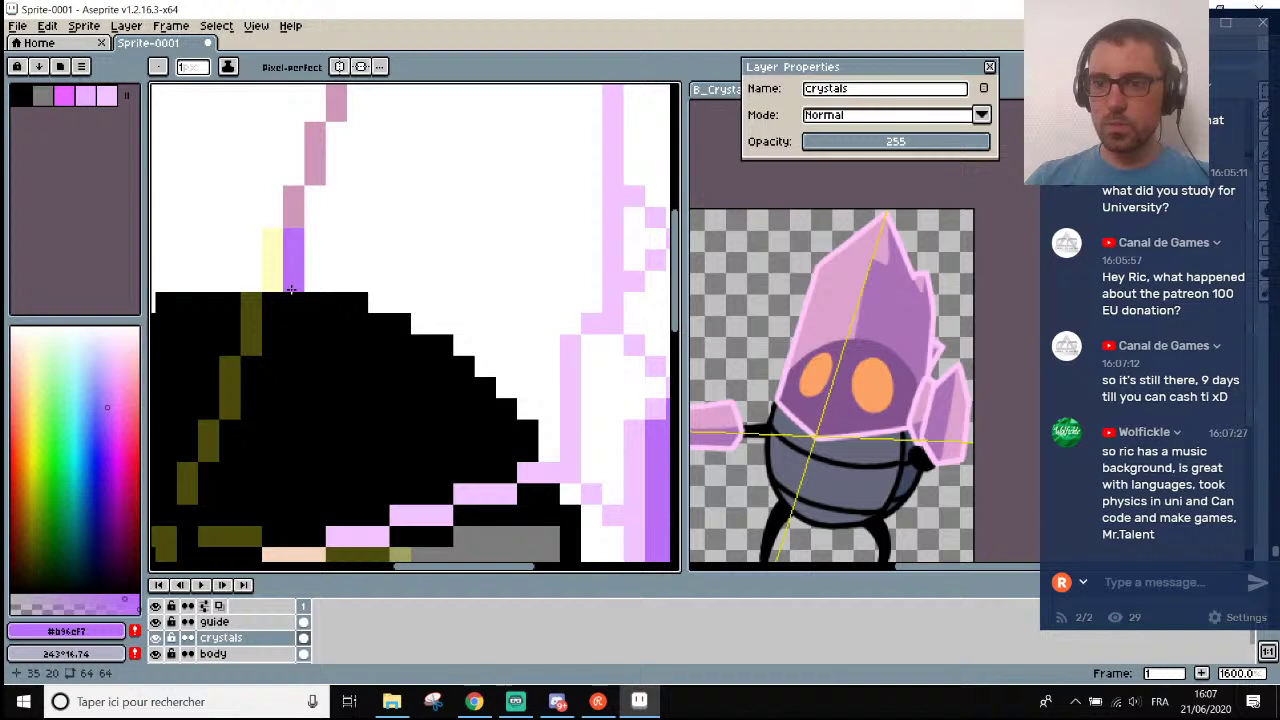
{"action": "scroll", "coordinate": [220, 233], "scroll_direction": "down", "scroll_amount": 3}
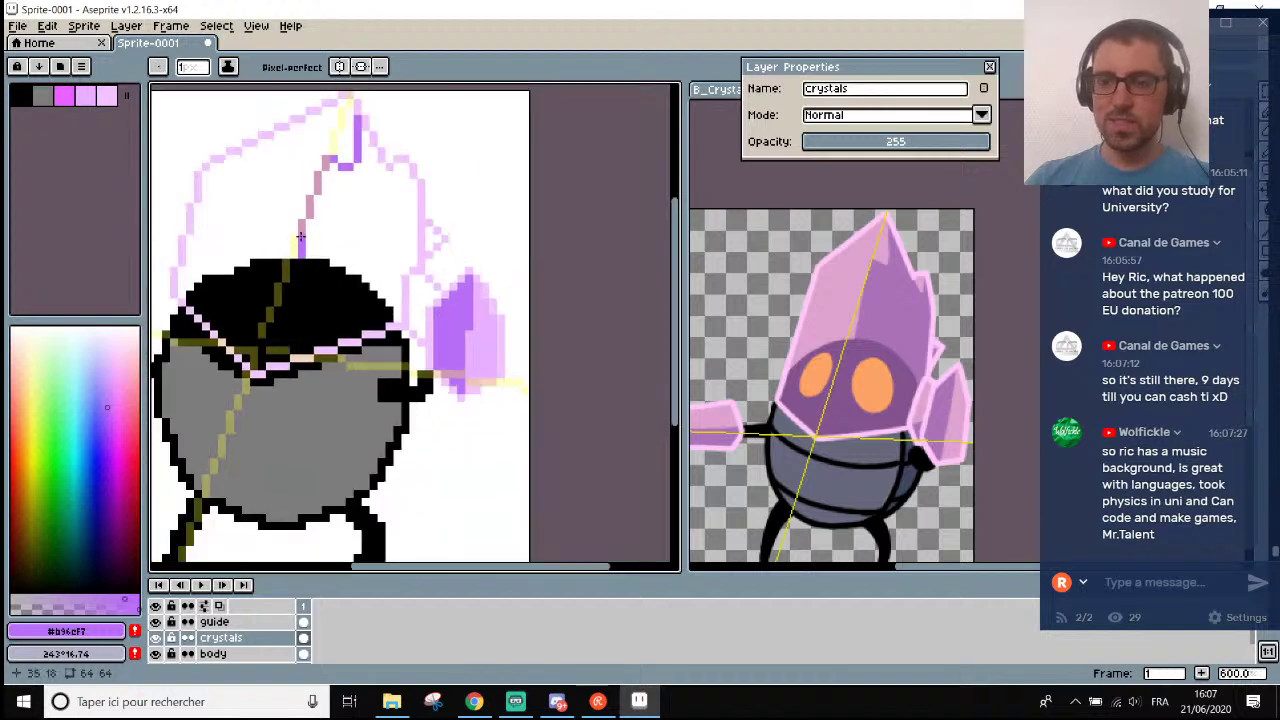
{"action": "scroll", "coordinate": [301, 232], "scroll_direction": "up", "scroll_amount": 2}
{"action": "scroll", "coordinate": [309, 231], "scroll_direction": "up", "scroll_amount": 1}
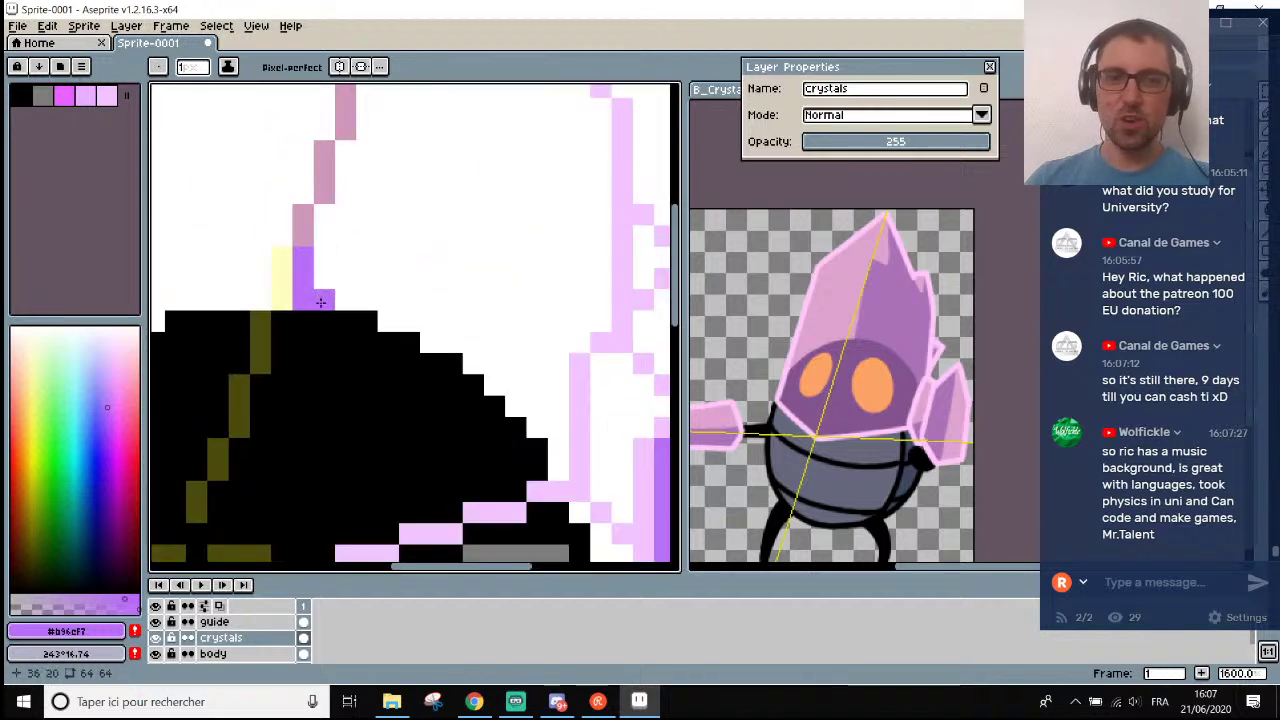
{"action": "mouse_move", "coordinate": [320, 300]}
{"action": "left_mouse_down"}
{"action": "mouse_move", "coordinate": [370, 295]}
{"action": "mouse_move", "coordinate": [429, 337]}
{"action": "mouse_move", "coordinate": [467, 342]}
{"action": "mouse_move", "coordinate": [556, 432]}
{"action": "mouse_move", "coordinate": [558, 465]}
{"action": "mouse_move", "coordinate": [564, 359]}
{"action": "mouse_move", "coordinate": [590, 292]}
{"action": "mouse_move", "coordinate": [596, 306]}
{"action": "mouse_move", "coordinate": [590, 229]}
{"action": "left_mouse_up"}
Close the facet's outline along the upper right edge to the notch and fill the facet with dark purple #b96ef7.
{"action": "scroll", "coordinate": [593, 292], "scroll_direction": "down", "scroll_amount": 5}
{"action": "scroll", "coordinate": [593, 292], "scroll_direction": "up", "scroll_amount": 3}
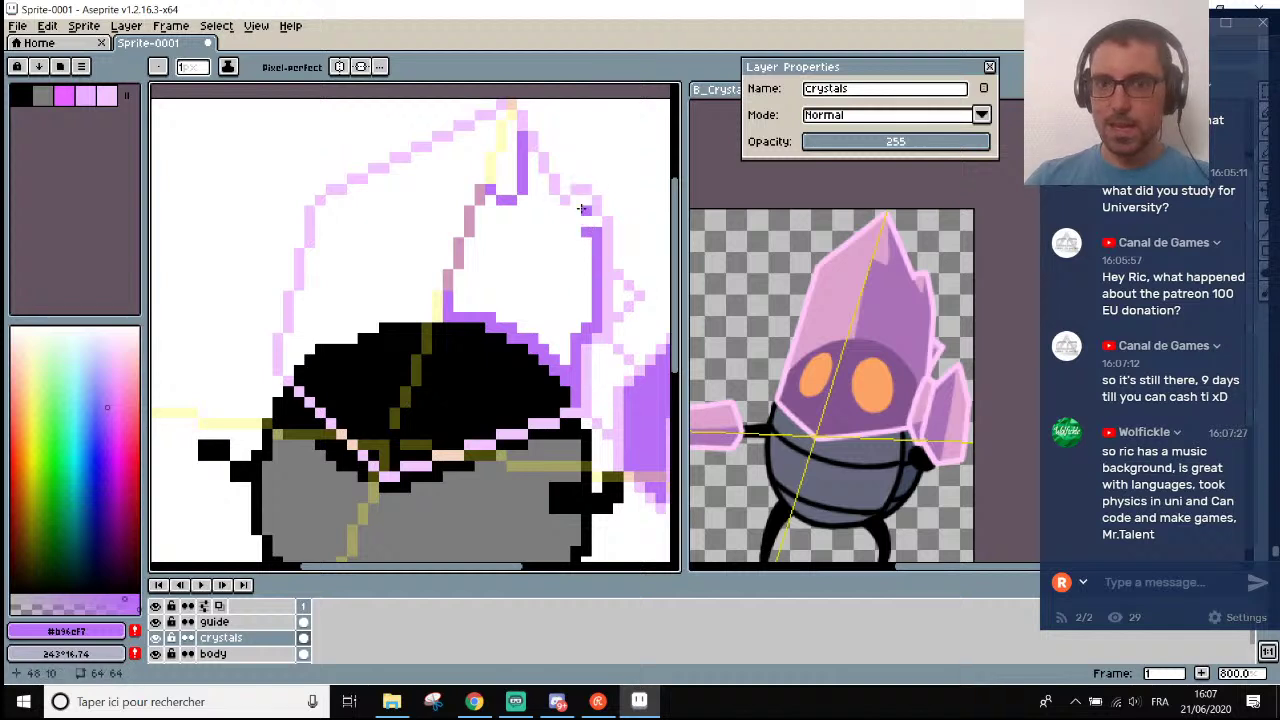
{"action": "left_click", "coordinate": [586, 207]}
{"action": "mouse_move", "coordinate": [592, 222]}
{"action": "left_mouse_down"}
{"action": "mouse_move", "coordinate": [580, 236]}
{"action": "mouse_move", "coordinate": [527, 163]}
{"action": "left_mouse_up"}
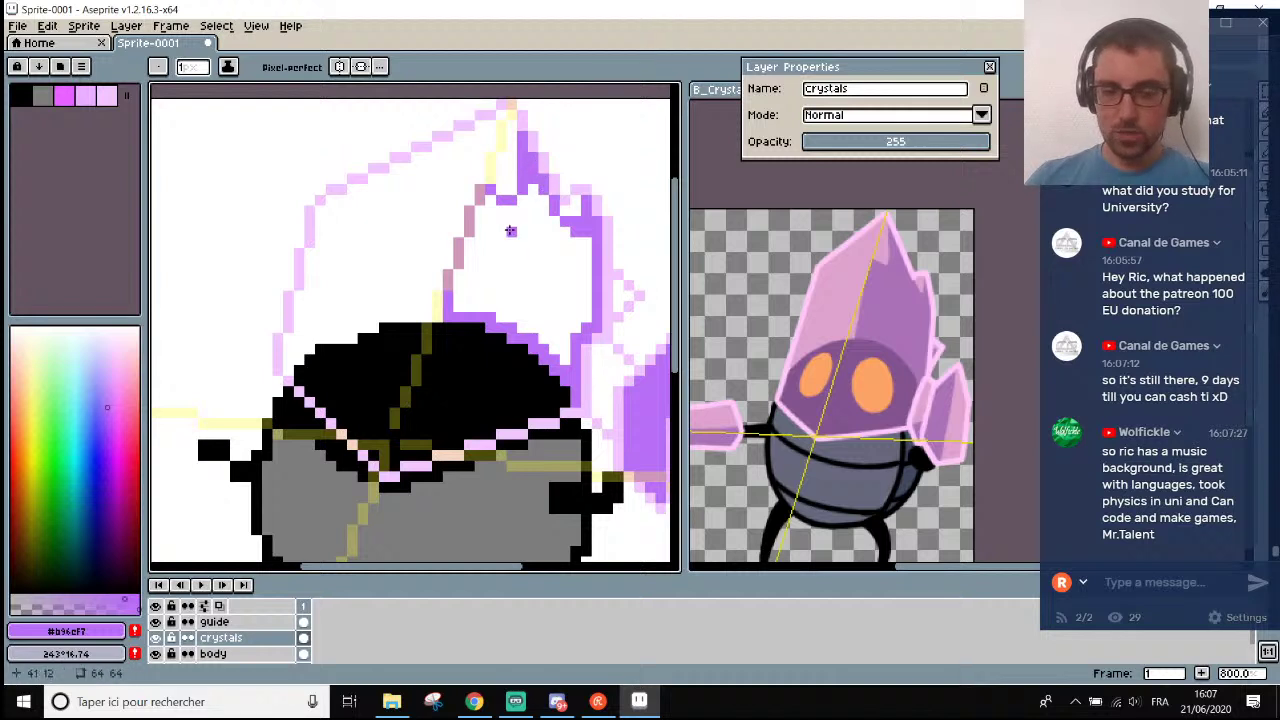
{"action": "key", "text": "g"}
{"action": "left_click", "coordinate": [523, 287]}
{"action": "scroll", "coordinate": [526, 296], "scroll_direction": "down", "scroll_amount": 1}
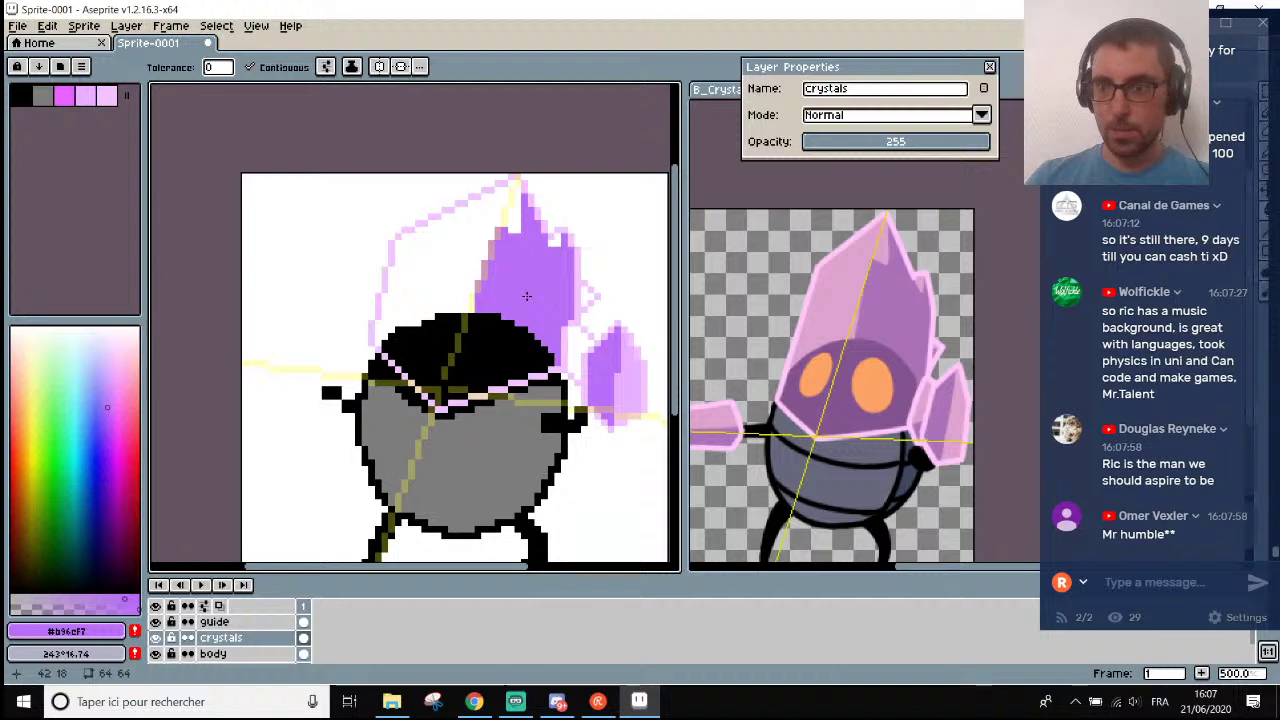
Sample the light purple #e7b0ff from the small crystal's fill and paint the small white gap near the large crystal's upper right edge.
{"action": "key", "text": "i"}
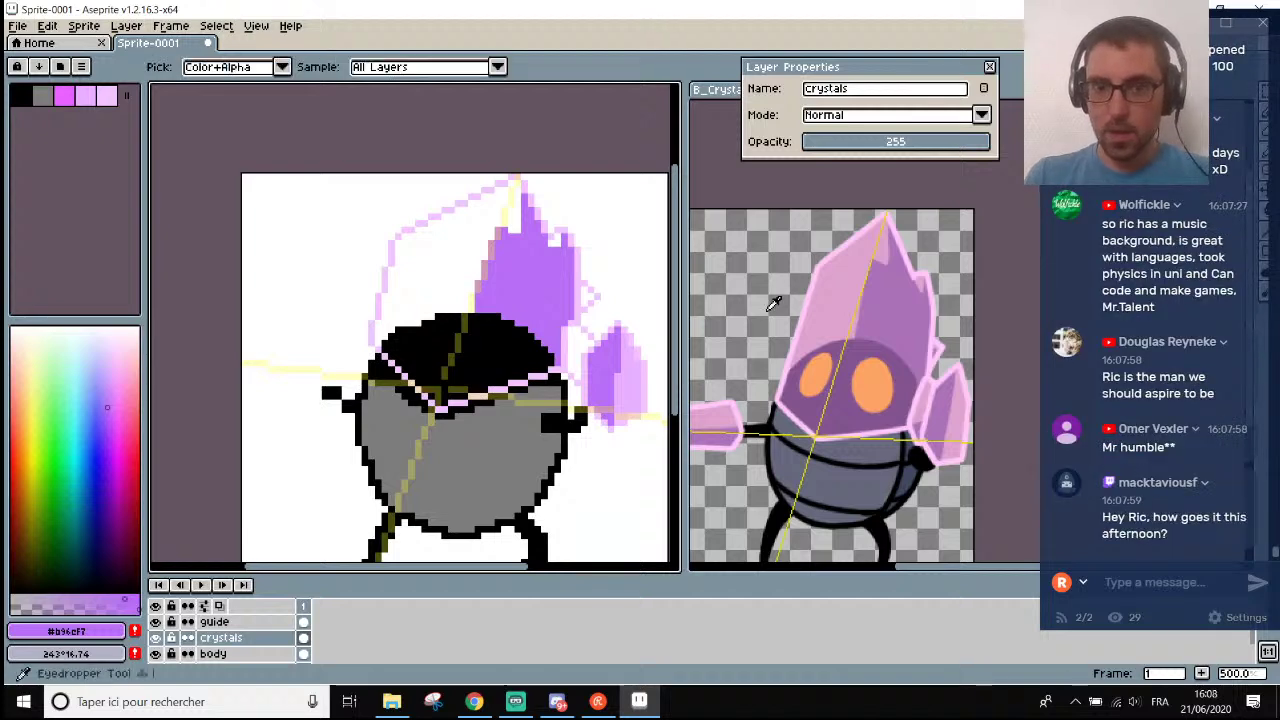
{"action": "scroll", "coordinate": [626, 373], "scroll_direction": "up", "scroll_amount": 2}
{"action": "left_click", "coordinate": [629, 366]}
{"action": "scroll", "coordinate": [563, 225], "scroll_direction": "down", "scroll_amount": 2}
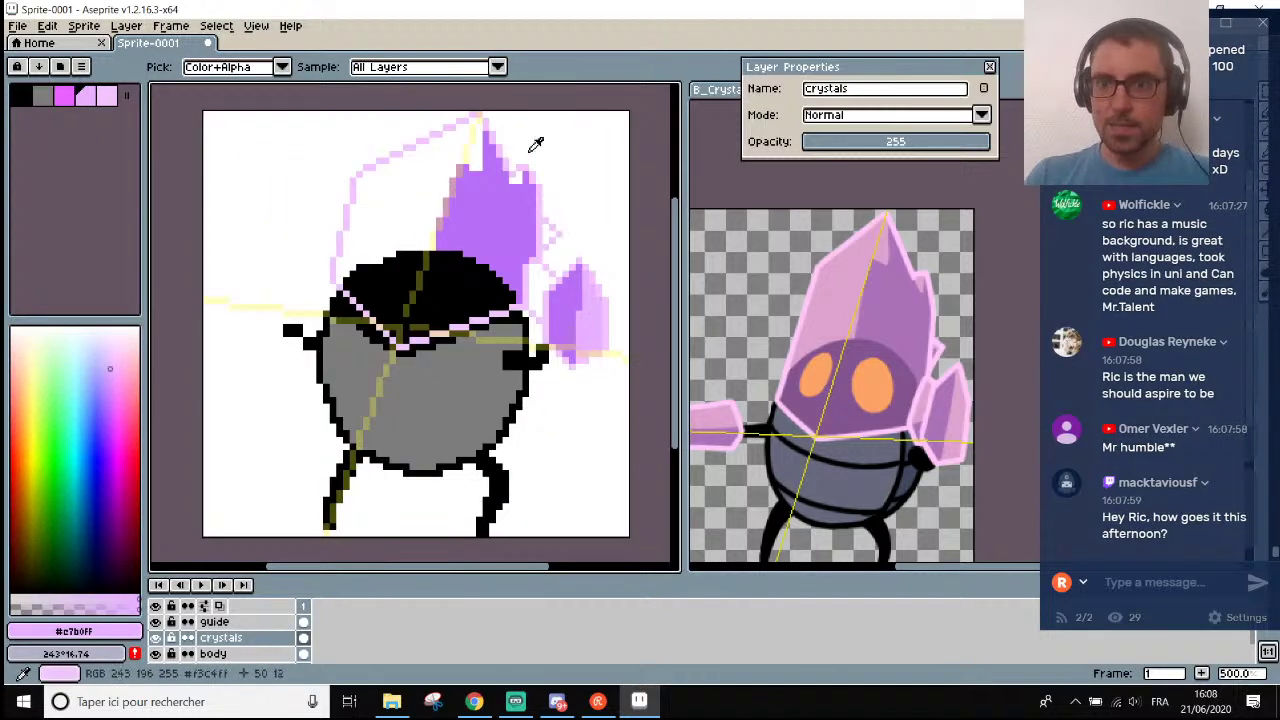
{"action": "scroll", "coordinate": [531, 137], "scroll_direction": "up", "scroll_amount": 5}
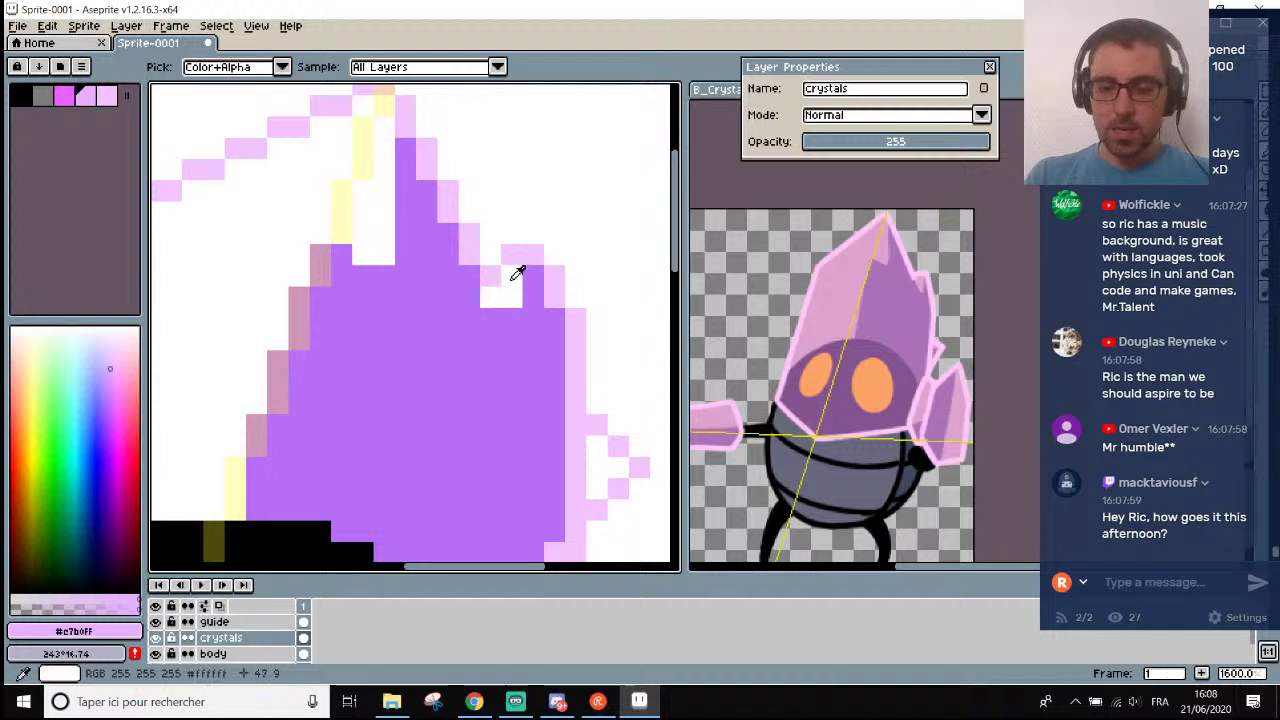
{"action": "key", "text": "b"}
{"action": "scroll", "coordinate": [497, 296], "scroll_direction": "down", "scroll_amount": 6}
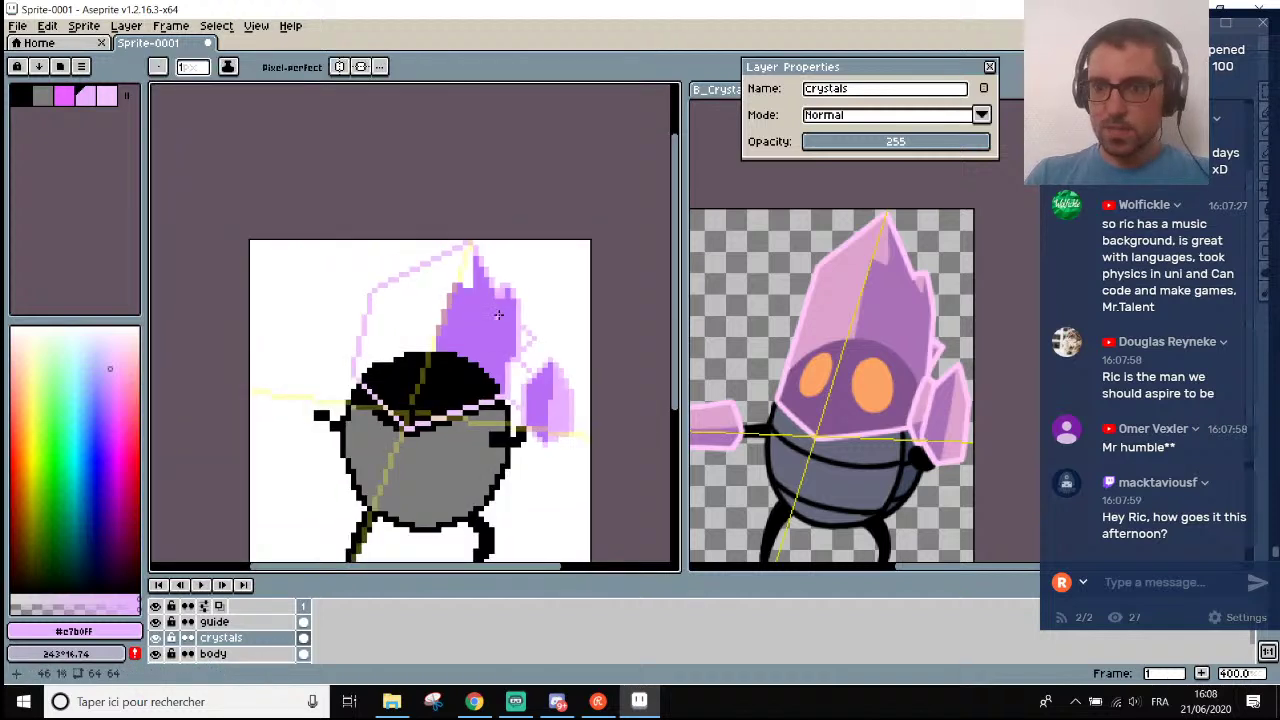
Paint the white gap between the large crystal's lower right edge and the small crystal with light purple #e7b0ff.
{"action": "scroll", "coordinate": [543, 477], "scroll_direction": "down", "scroll_amount": 2}
{"action": "scroll", "coordinate": [546, 511], "scroll_direction": "up", "scroll_amount": 2}
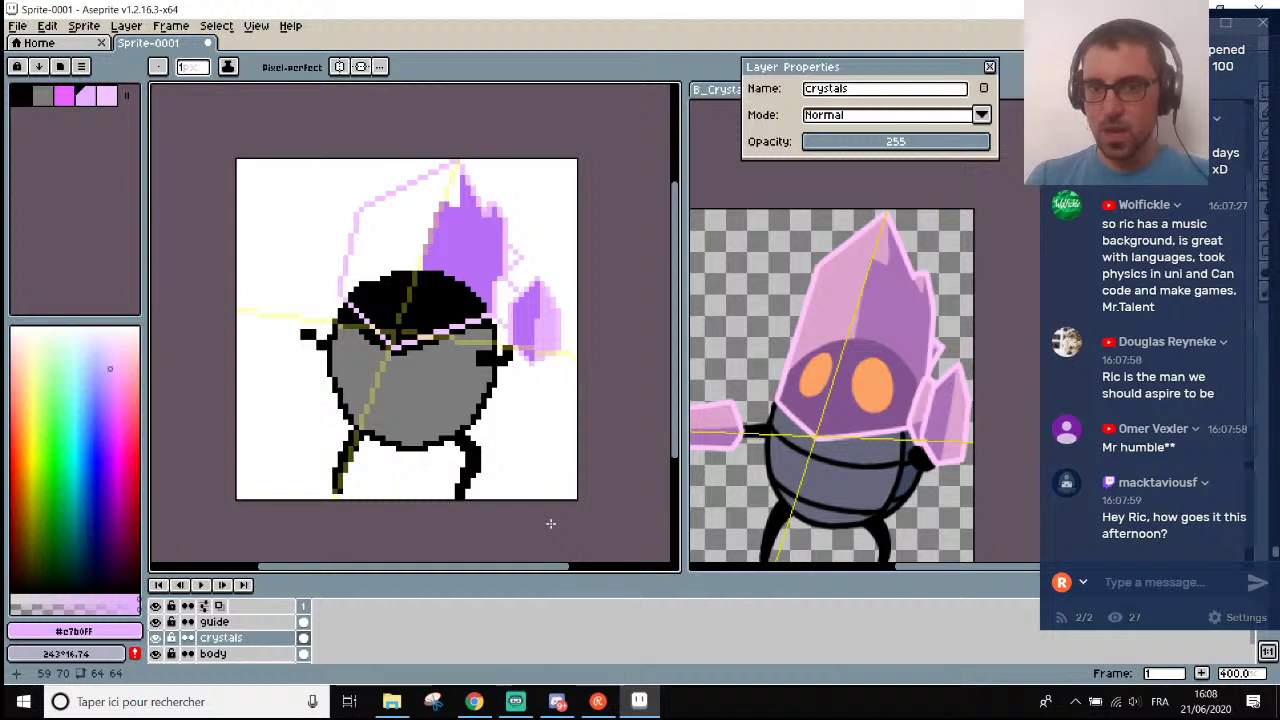
{"action": "scroll", "coordinate": [545, 297], "scroll_direction": "up", "scroll_amount": 2}
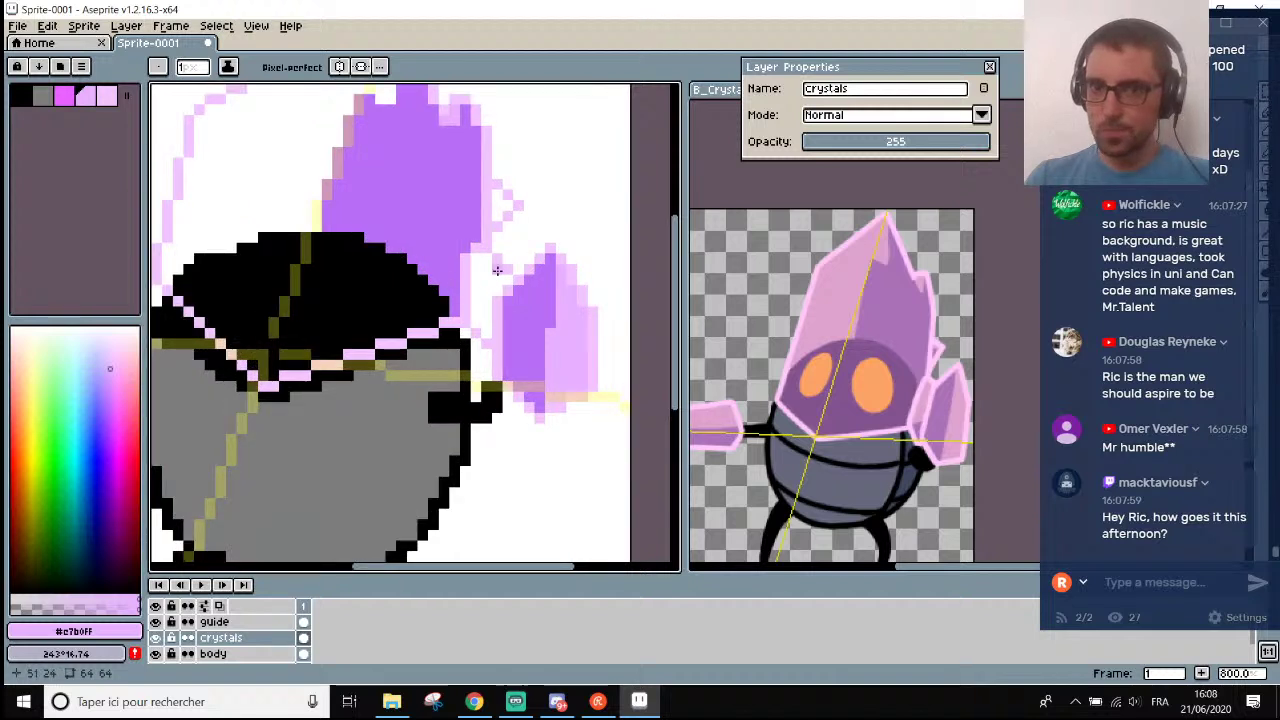
{"action": "scroll", "coordinate": [495, 268], "scroll_direction": "up", "scroll_amount": 3}
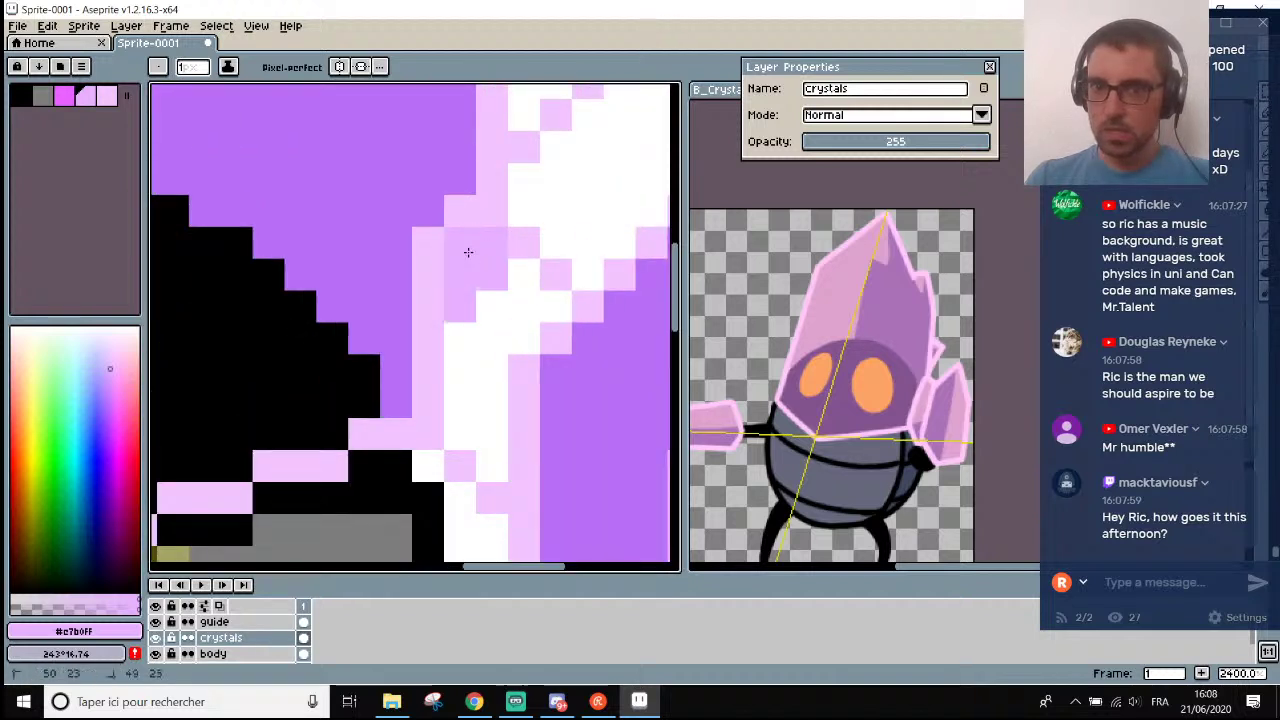
{"action": "left_click_drag", "start_coordinate": [468, 252], "coordinate": [468, 381]}
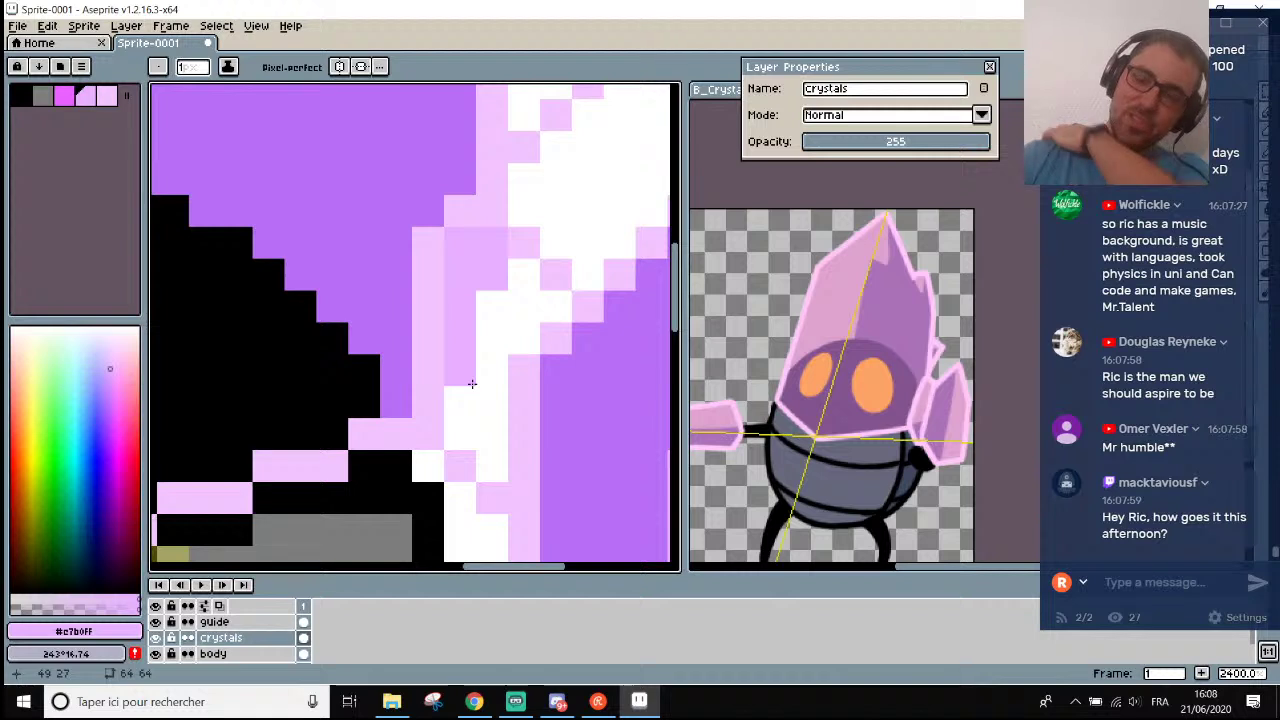
{"action": "left_click", "coordinate": [471, 401]}
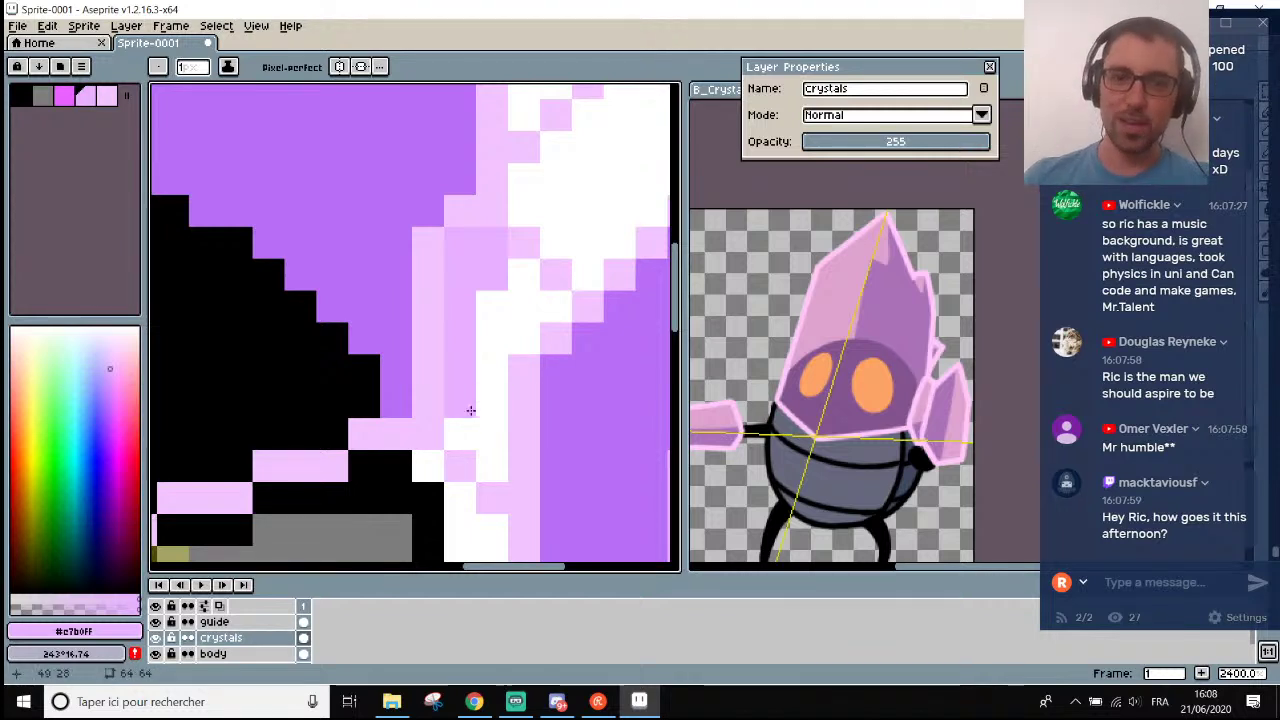
{"action": "mouse_move", "coordinate": [470, 410]}
{"action": "left_mouse_down"}
{"action": "mouse_move", "coordinate": [487, 306]}
{"action": "mouse_move", "coordinate": [513, 321]}
{"action": "mouse_move", "coordinate": [513, 280]}
{"action": "mouse_move", "coordinate": [530, 308]}
{"action": "left_mouse_up"}
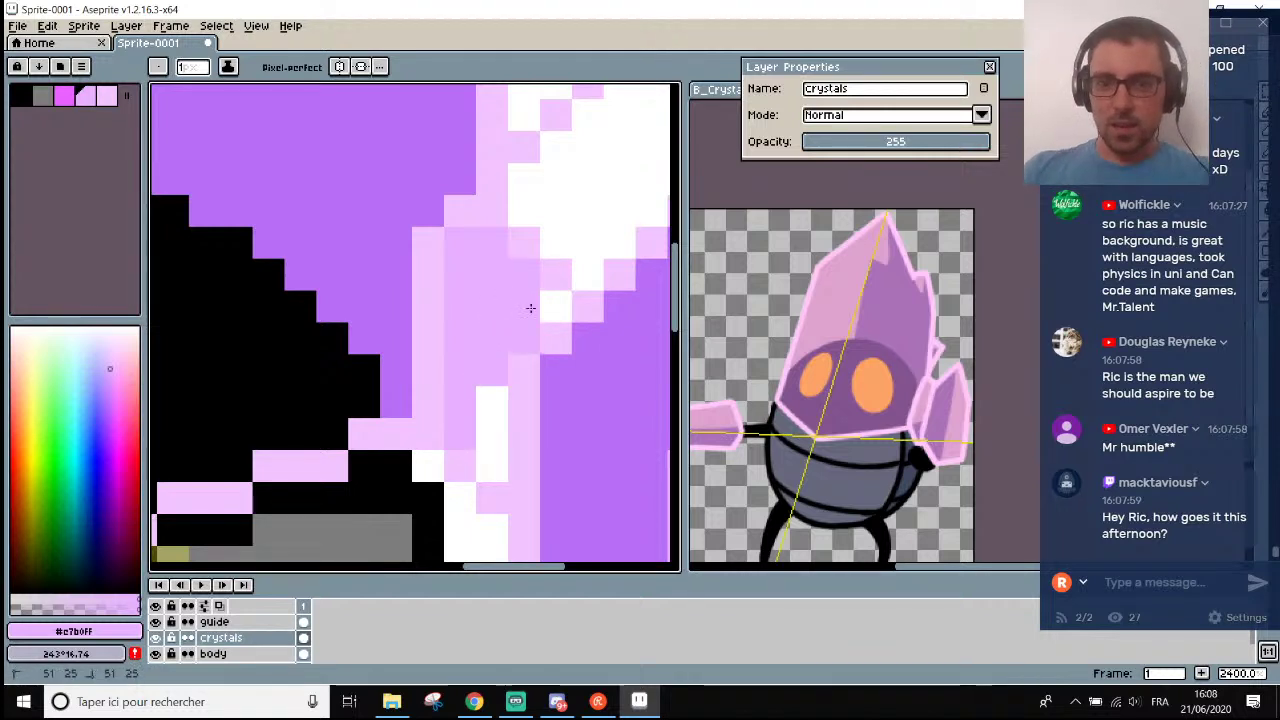
{"action": "scroll", "coordinate": [530, 305], "scroll_direction": "down", "scroll_amount": 2}
{"action": "scroll", "coordinate": [532, 295], "scroll_direction": "up", "scroll_amount": 3}
Sample the pink outline colour #f3c4ff and draw a short diagonal edge over the light purple area toward the small crystal.
{"action": "key", "text": "alt"}
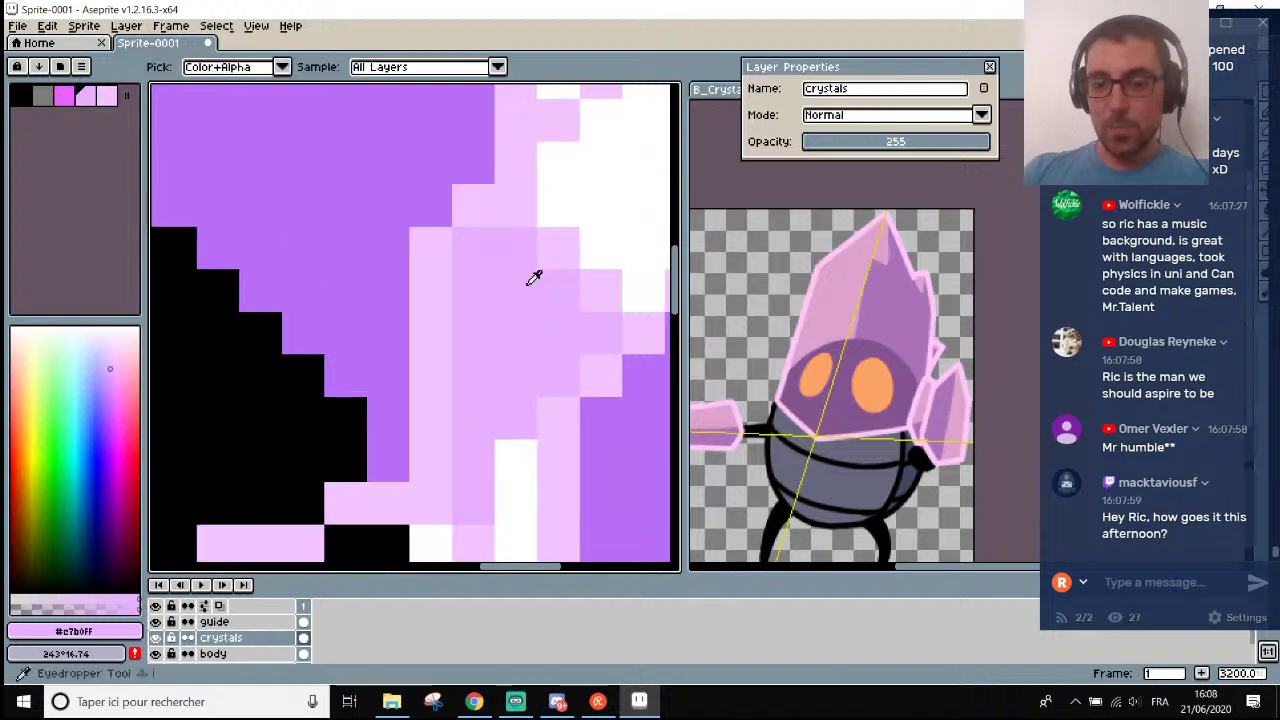
{"action": "left_click", "coordinate": [510, 200], "text": "alt"}
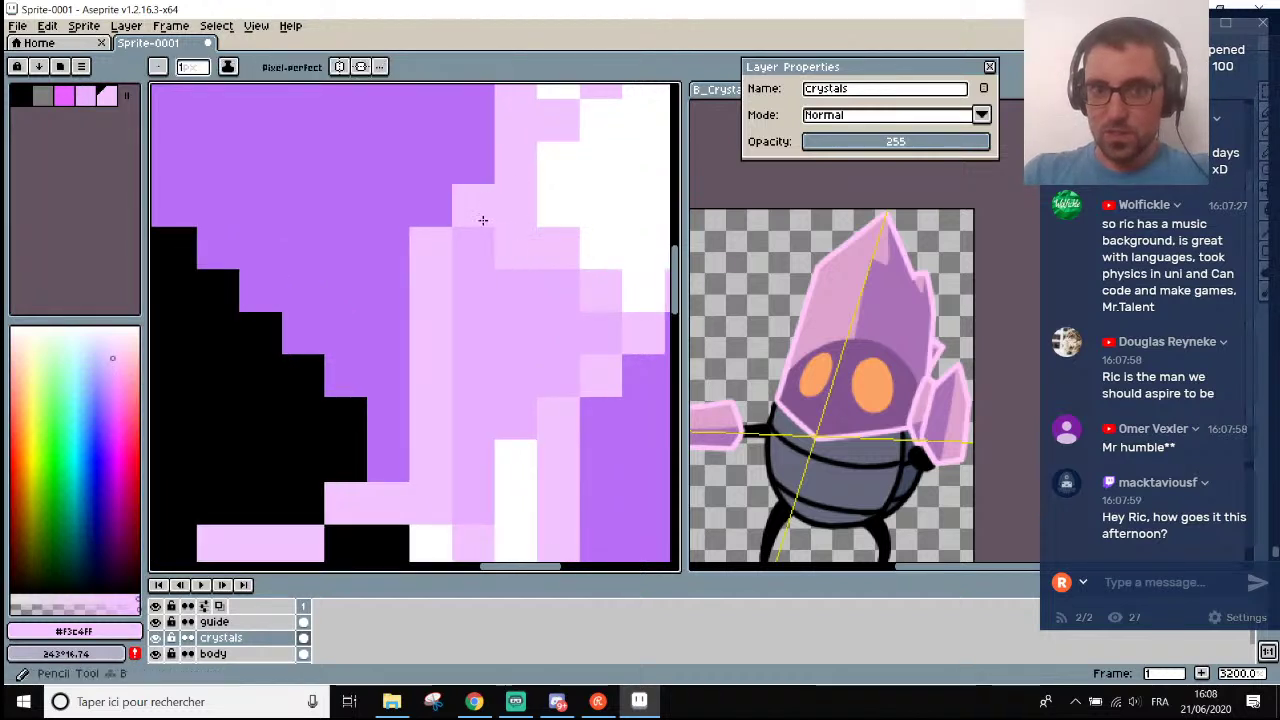
{"action": "mouse_move", "coordinate": [556, 285]}
{"action": "left_mouse_down"}
{"action": "mouse_move", "coordinate": [591, 289]}
{"action": "mouse_move", "coordinate": [607, 318]}
{"action": "left_mouse_up"}
{"action": "scroll", "coordinate": [607, 318], "scroll_direction": "down", "scroll_amount": 5}
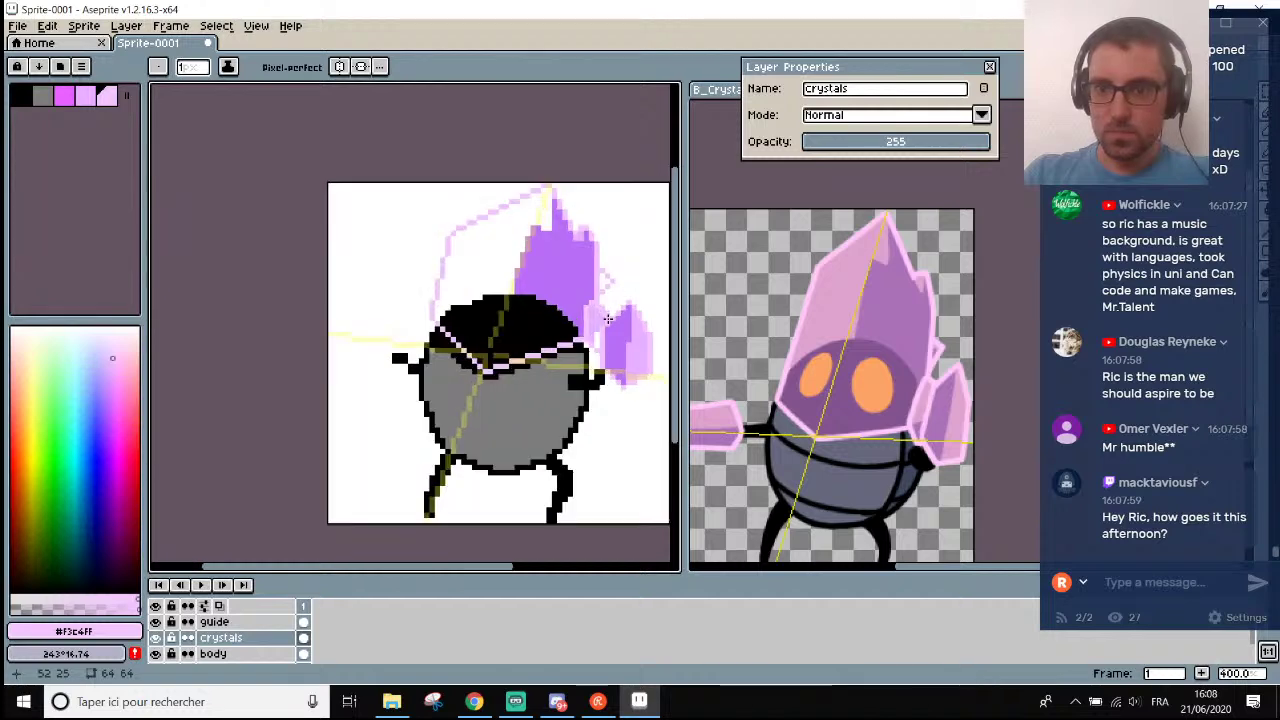
Sample the dark purple #b96ef7 from the small crystal and paint the remaining gap pixels below the light purple area.
{"action": "scroll", "coordinate": [606, 326], "scroll_direction": "up", "scroll_amount": 5}
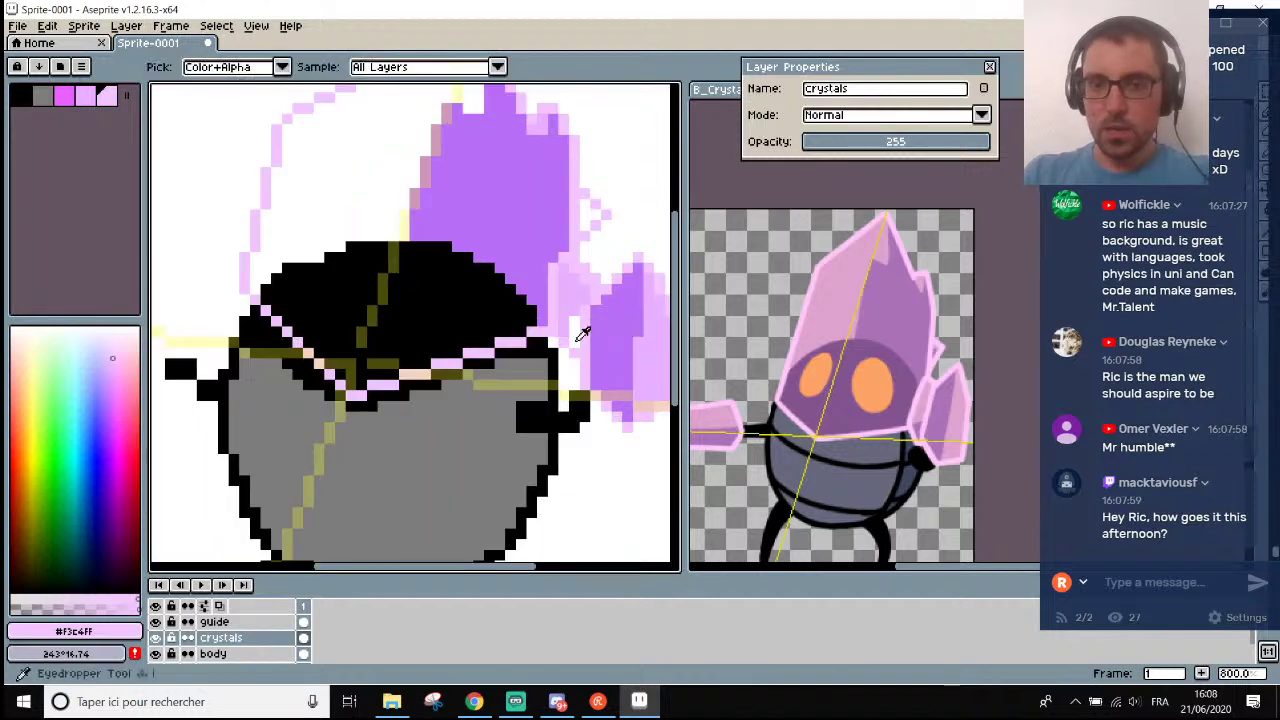
{"action": "scroll", "coordinate": [600, 337], "scroll_direction": "down", "scroll_amount": 3}
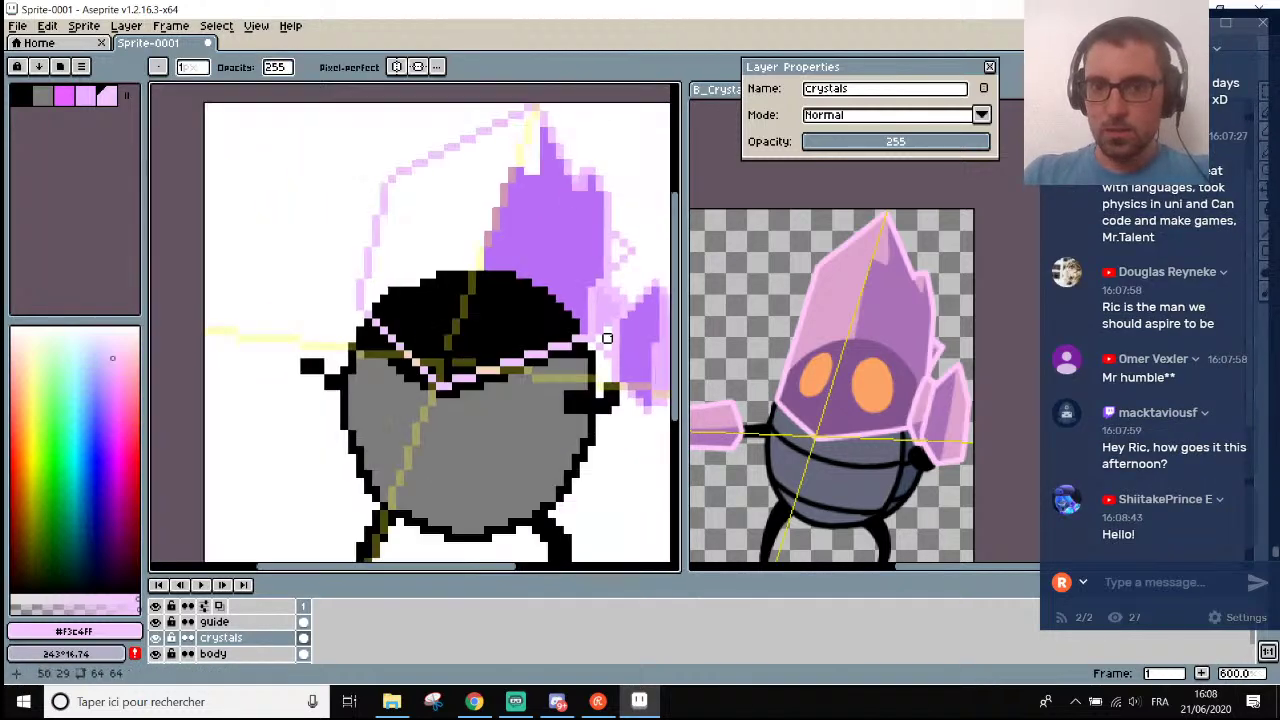
{"action": "scroll", "coordinate": [634, 340], "scroll_direction": "up", "scroll_amount": 1}
{"action": "scroll", "coordinate": [634, 357], "scroll_direction": "down", "scroll_amount": 1}
{"action": "scroll", "coordinate": [634, 357], "scroll_direction": "up", "scroll_amount": 2}
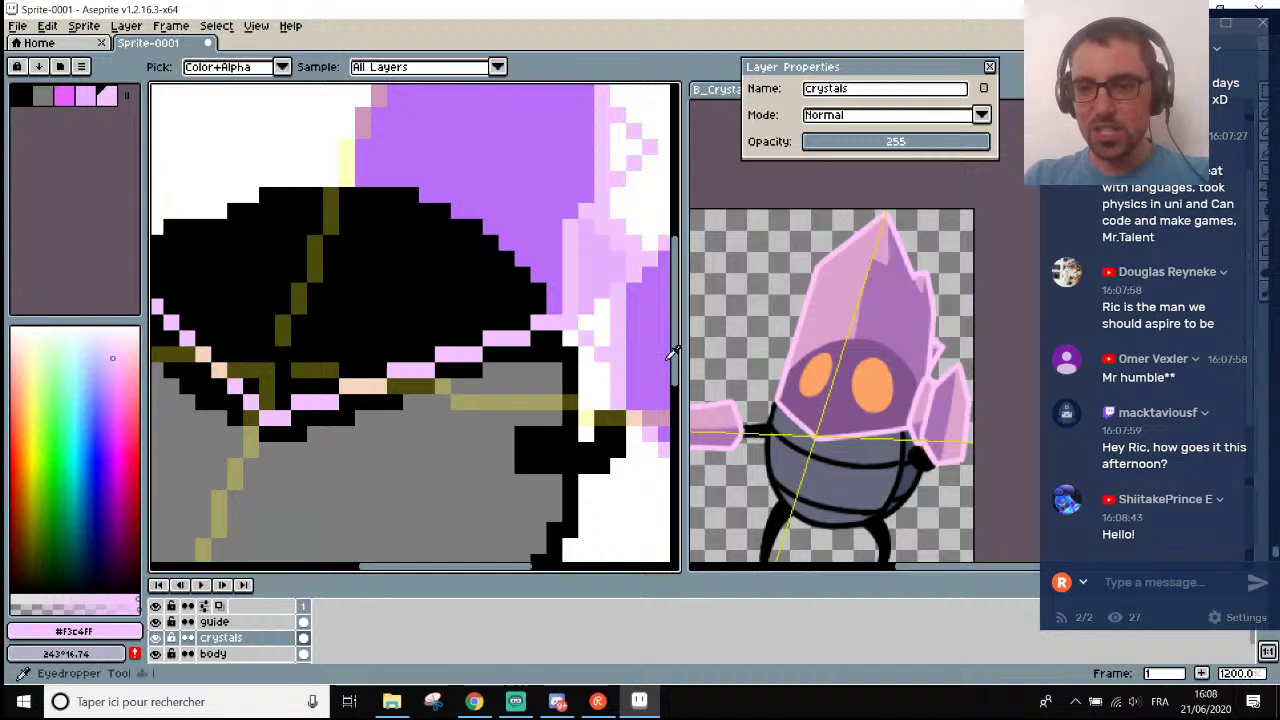
{"action": "key", "text": "alt"}
{"action": "left_click", "coordinate": [657, 314], "text": "alt"}
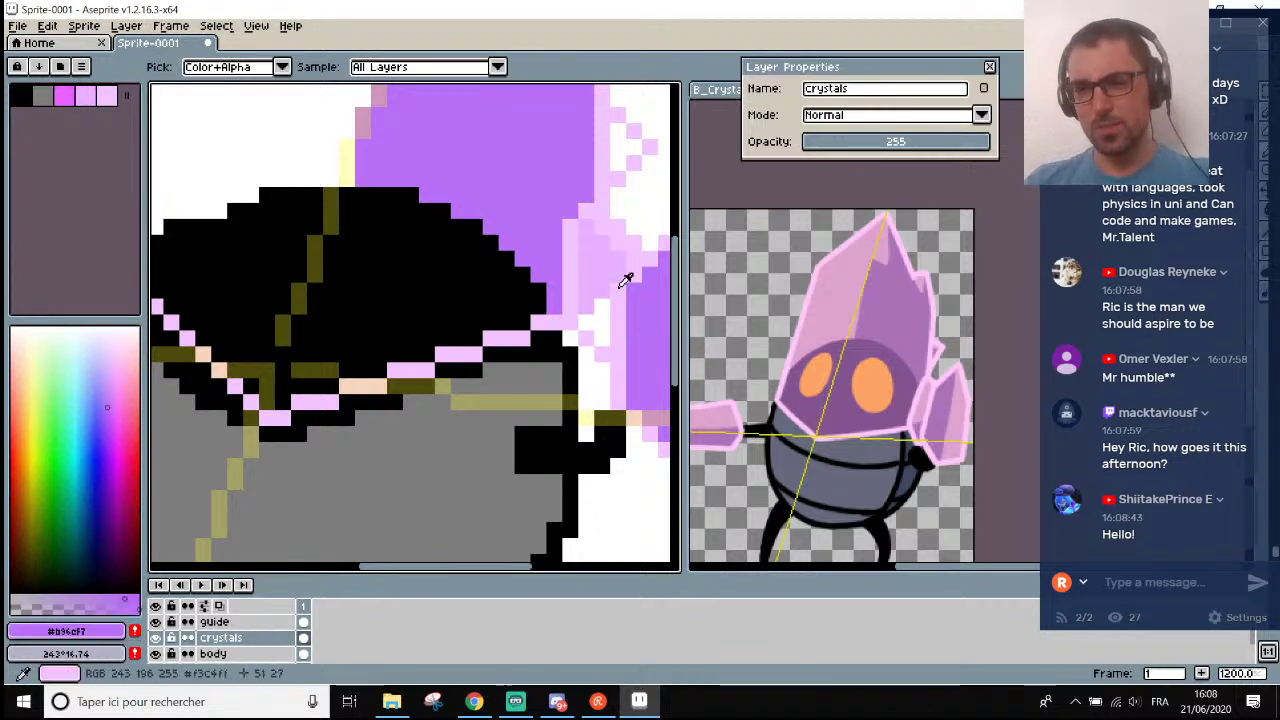
{"action": "left_click", "coordinate": [587, 319]}
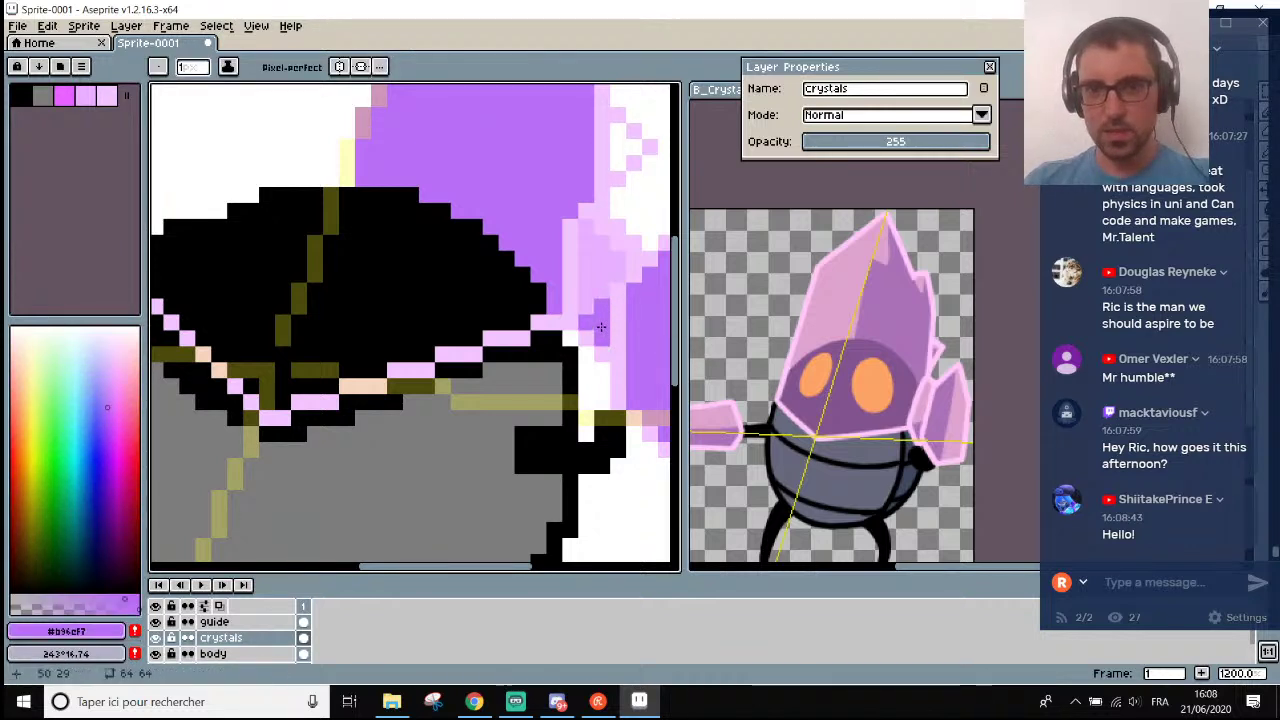
Compare the whole sprite with the guide layer hidden and shown, leaving the guide visible.
{"action": "scroll", "coordinate": [591, 316], "scroll_direction": "down", "scroll_amount": 5}
{"action": "scroll", "coordinate": [555, 348], "scroll_direction": "down", "scroll_amount": 2}
{"action": "scroll", "coordinate": [554, 341], "scroll_direction": "up", "scroll_amount": 2}
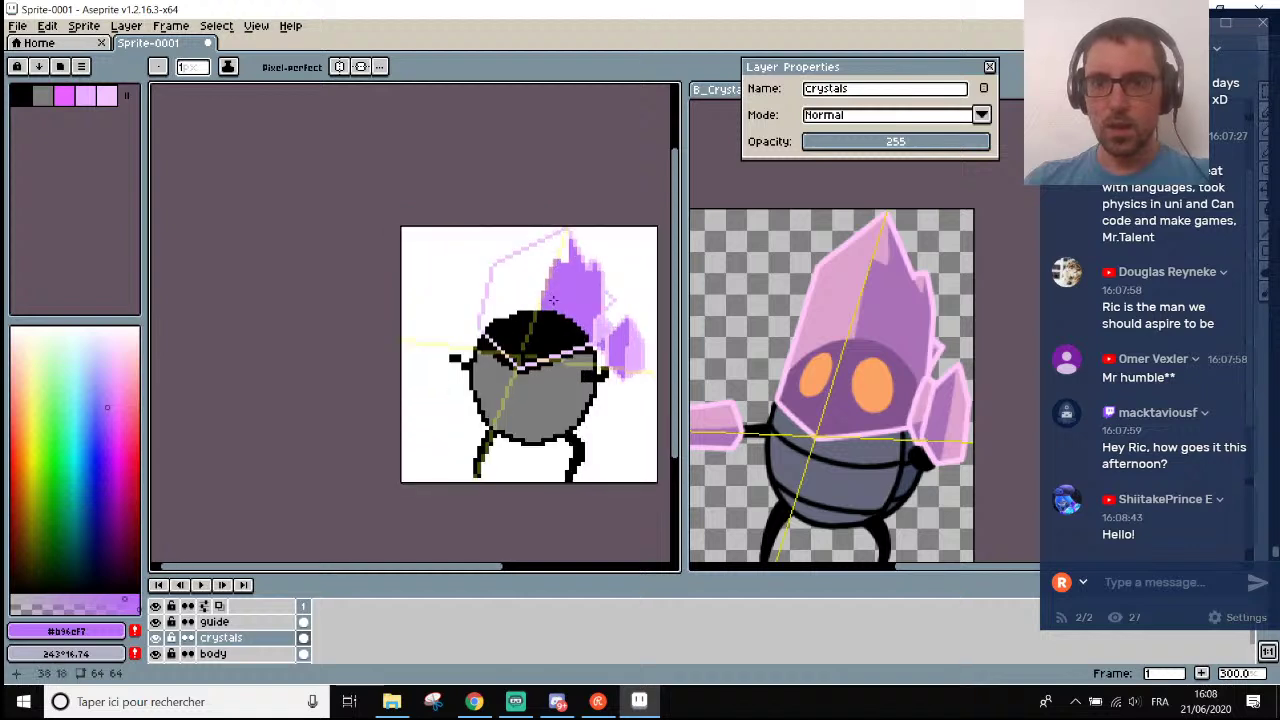
{"action": "left_click", "coordinate": [156, 622]}
{"action": "scroll", "coordinate": [481, 404], "scroll_direction": "down", "scroll_amount": 1}
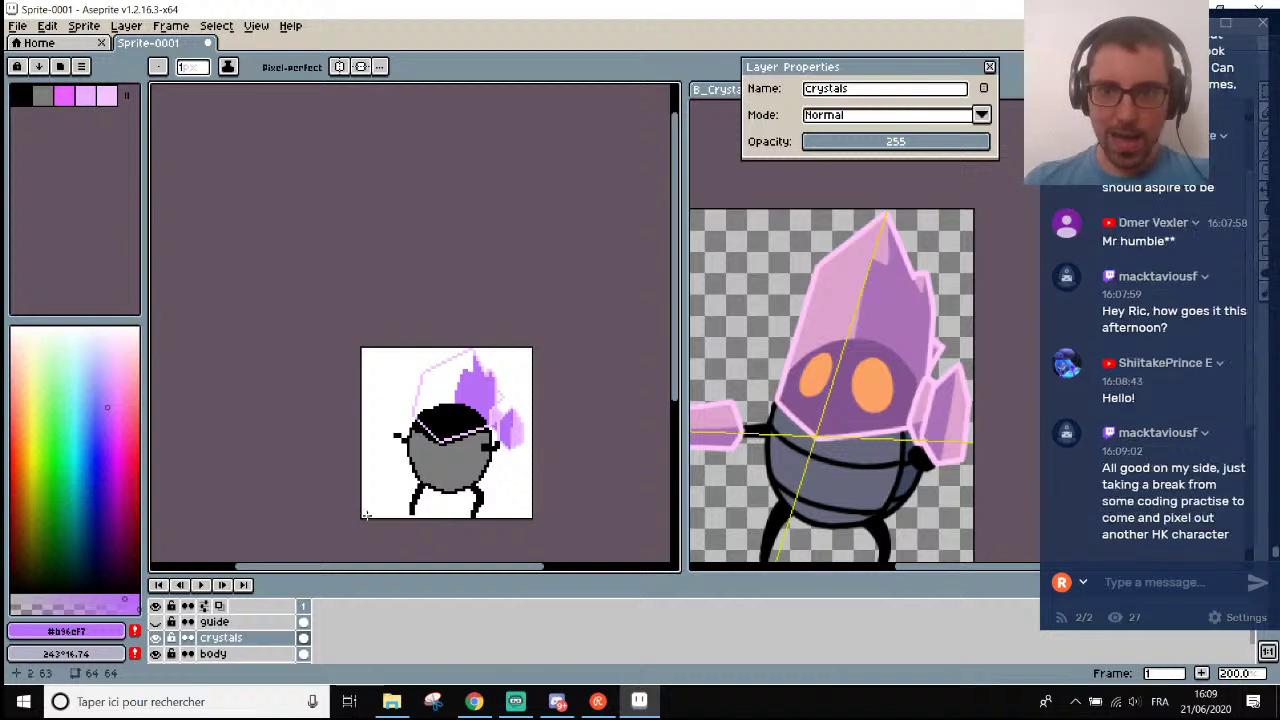
{"action": "left_click", "coordinate": [156, 622]}
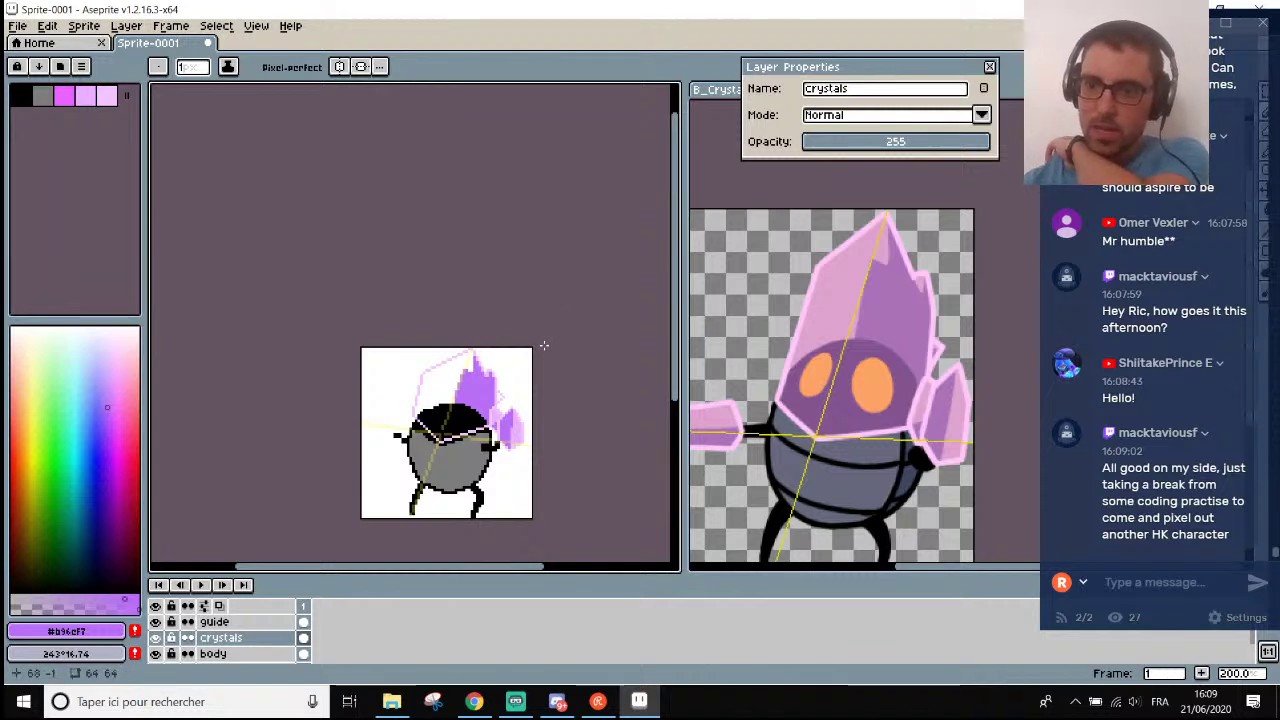
On the crystals layer, pencil dark purple #b96ef7 along the inside of the black face area's lower edges and over its right edge.
{"action": "scroll", "coordinate": [456, 425], "scroll_direction": "up", "scroll_amount": 4}
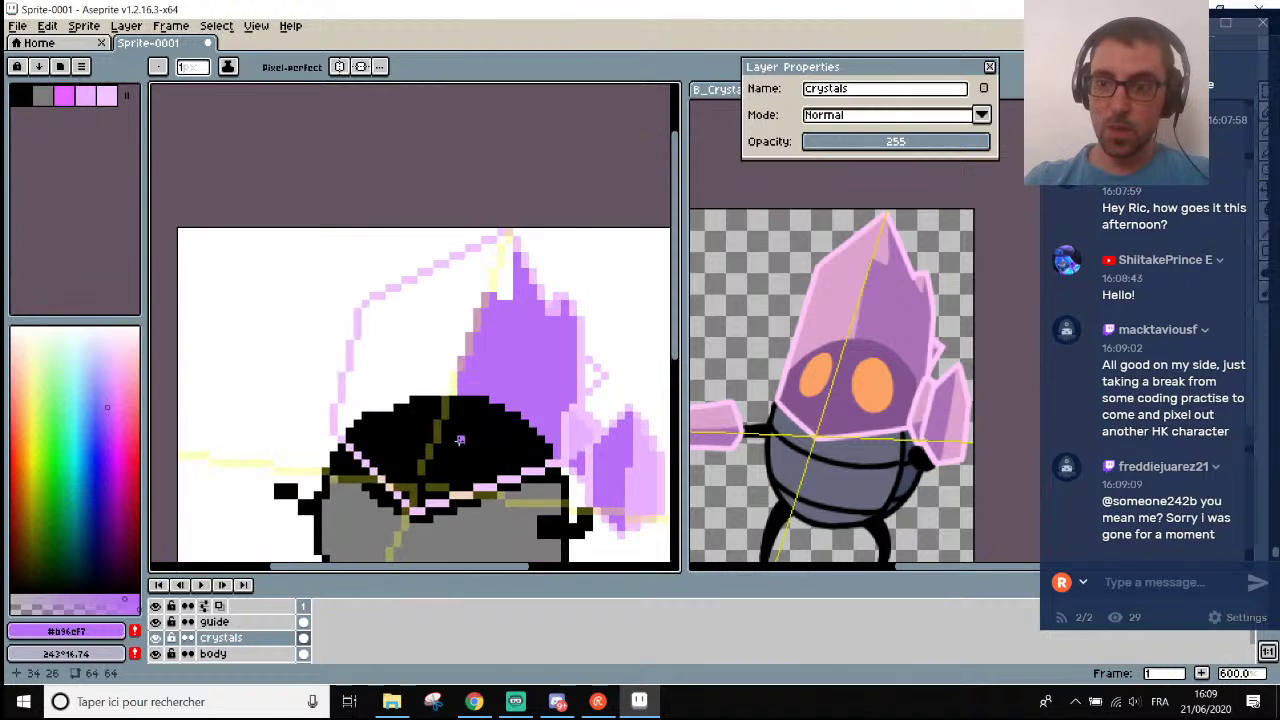
{"action": "scroll", "coordinate": [555, 461], "scroll_direction": "up", "scroll_amount": 1}
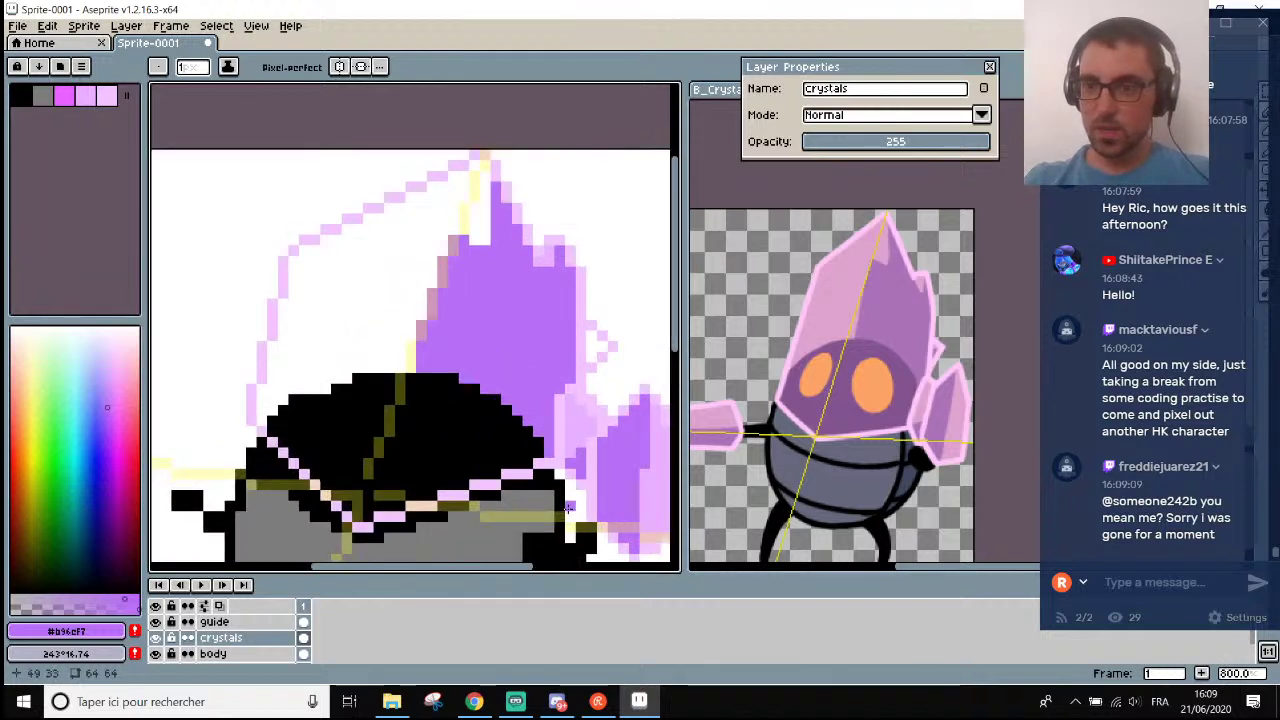
{"action": "scroll", "coordinate": [567, 507], "scroll_direction": "down", "scroll_amount": 1}
{"action": "key", "text": "i"}
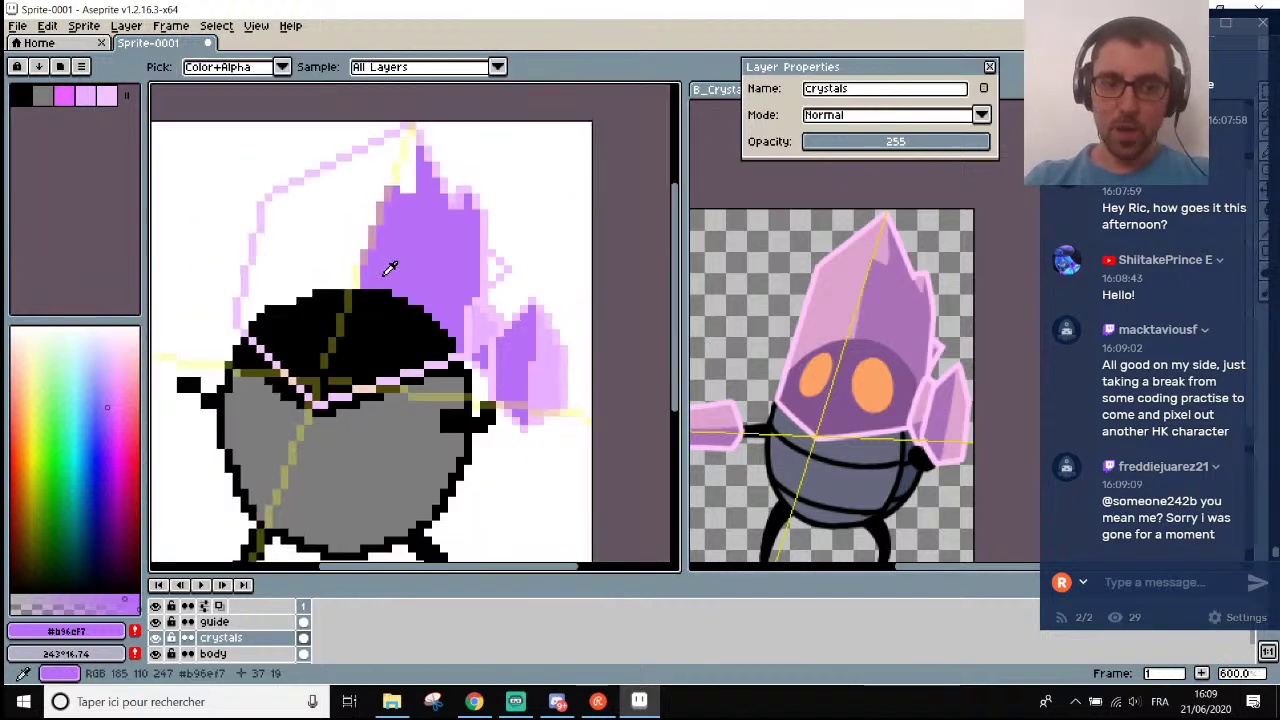
{"action": "left_click", "coordinate": [214, 621]}
{"action": "left_click", "coordinate": [221, 637]}
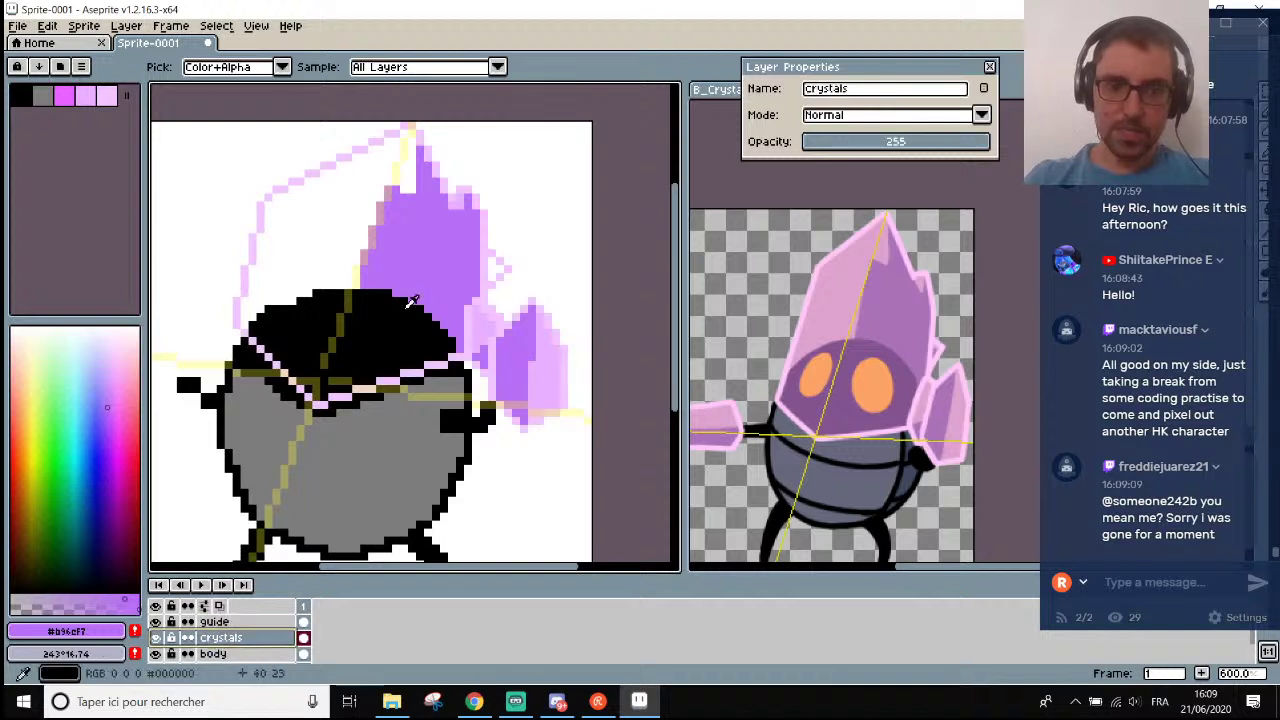
{"action": "key", "text": "b"}
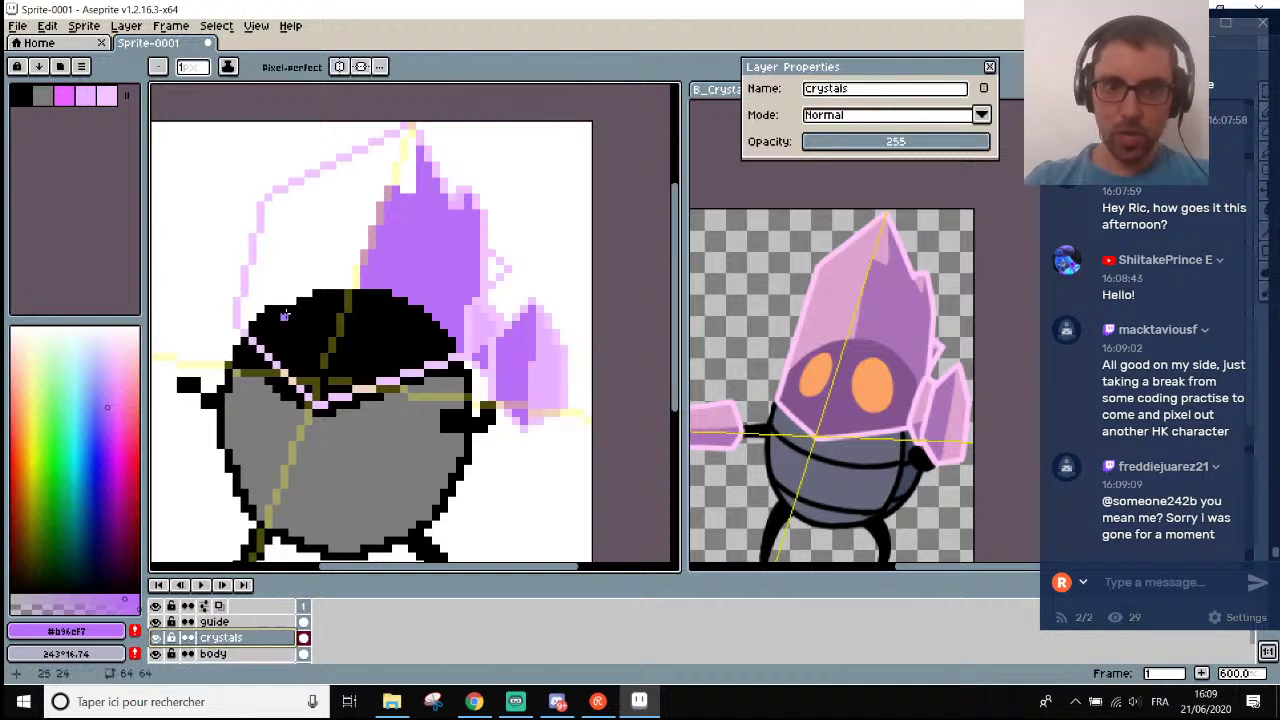
{"action": "scroll", "coordinate": [258, 325], "scroll_direction": "up", "scroll_amount": 3}
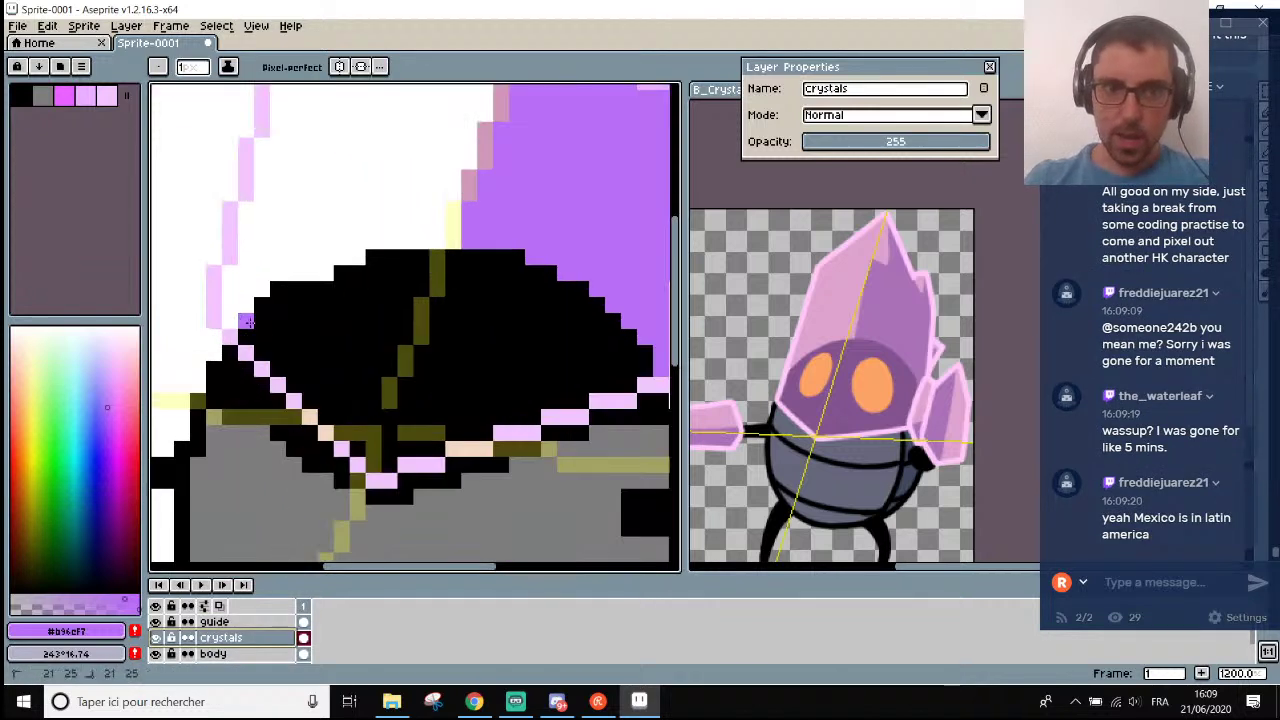
{"action": "mouse_move", "coordinate": [246, 322]}
{"action": "left_mouse_down"}
{"action": "mouse_move", "coordinate": [278, 373]}
{"action": "mouse_move", "coordinate": [271, 356]}
{"action": "mouse_move", "coordinate": [291, 380]}
{"action": "left_mouse_up"}
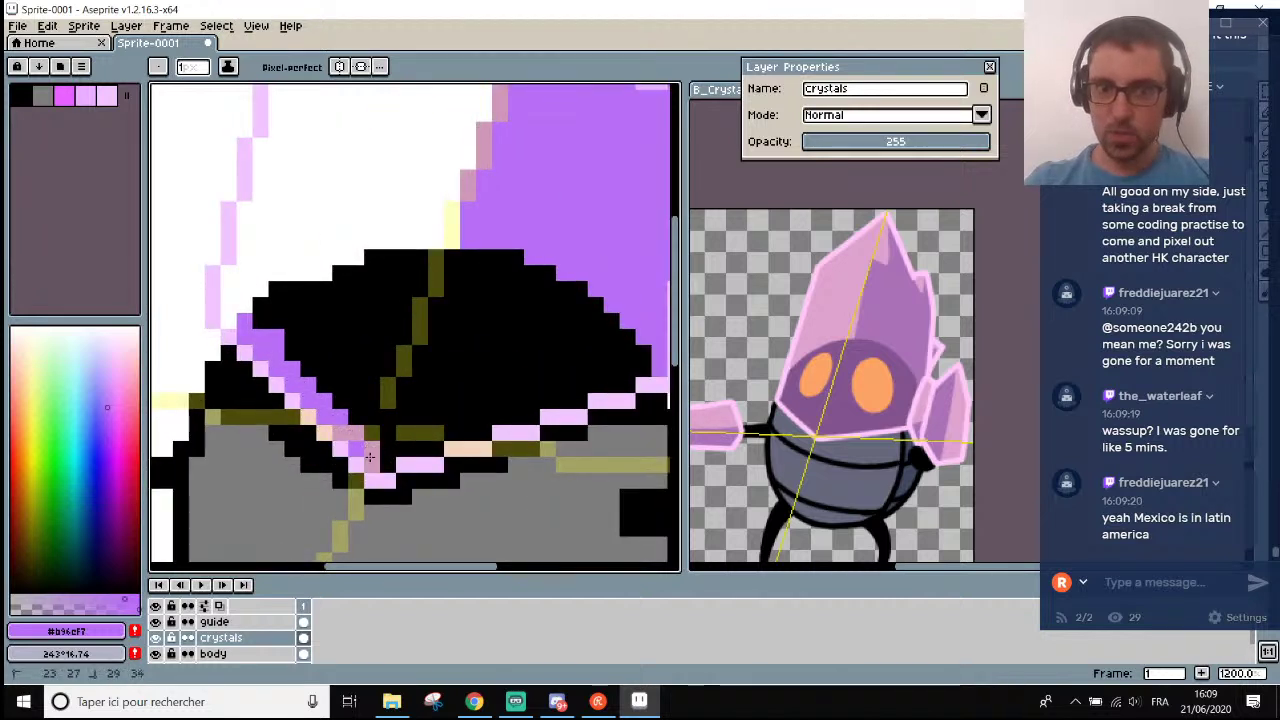
{"action": "mouse_move", "coordinate": [369, 457]}
{"action": "left_mouse_down"}
{"action": "mouse_move", "coordinate": [437, 446]}
{"action": "mouse_move", "coordinate": [441, 426]}
{"action": "mouse_move", "coordinate": [423, 429]}
{"action": "mouse_move", "coordinate": [473, 417]}
{"action": "mouse_move", "coordinate": [477, 429]}
{"action": "mouse_move", "coordinate": [483, 410]}
{"action": "mouse_move", "coordinate": [530, 401]}
{"action": "mouse_move", "coordinate": [524, 417]}
{"action": "mouse_move", "coordinate": [534, 399]}
{"action": "mouse_move", "coordinate": [580, 391]}
{"action": "left_mouse_up"}
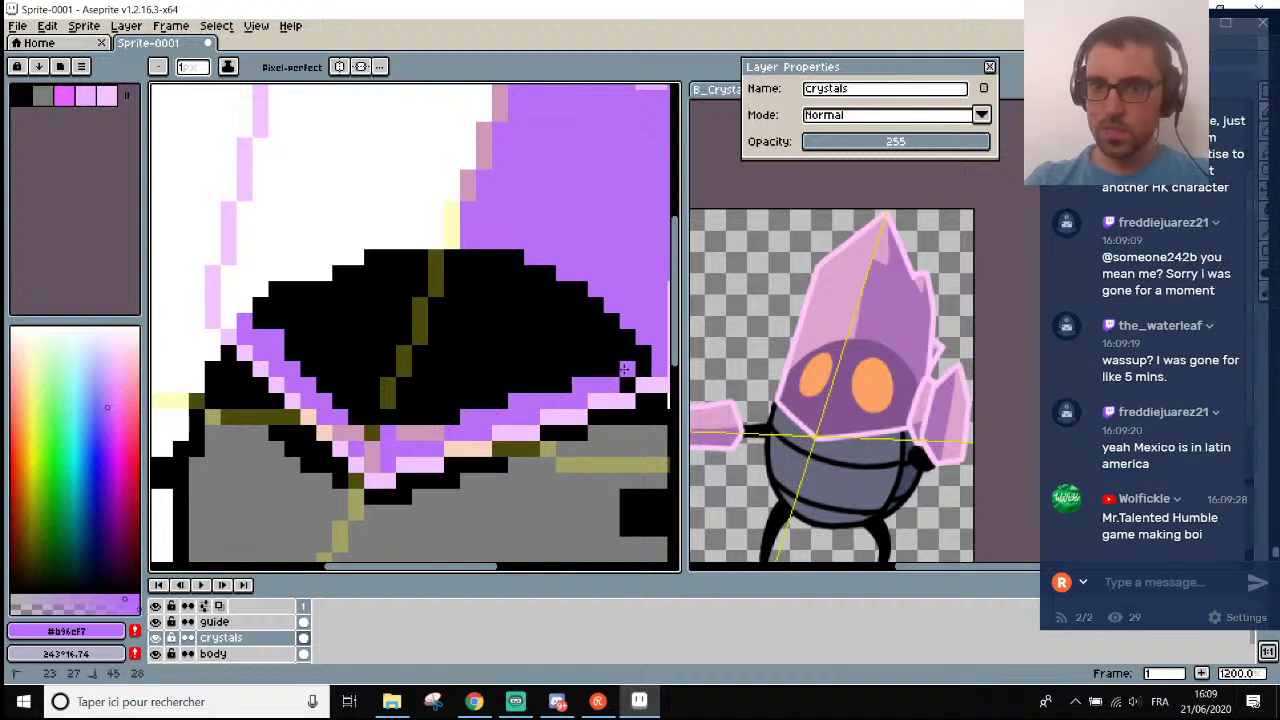
{"action": "mouse_move", "coordinate": [645, 365]}
{"action": "left_mouse_down"}
{"action": "mouse_move", "coordinate": [638, 324]}
{"action": "mouse_move", "coordinate": [581, 356]}
{"action": "mouse_move", "coordinate": [503, 318]}
{"action": "mouse_move", "coordinate": [533, 302]}
{"action": "left_mouse_up"}
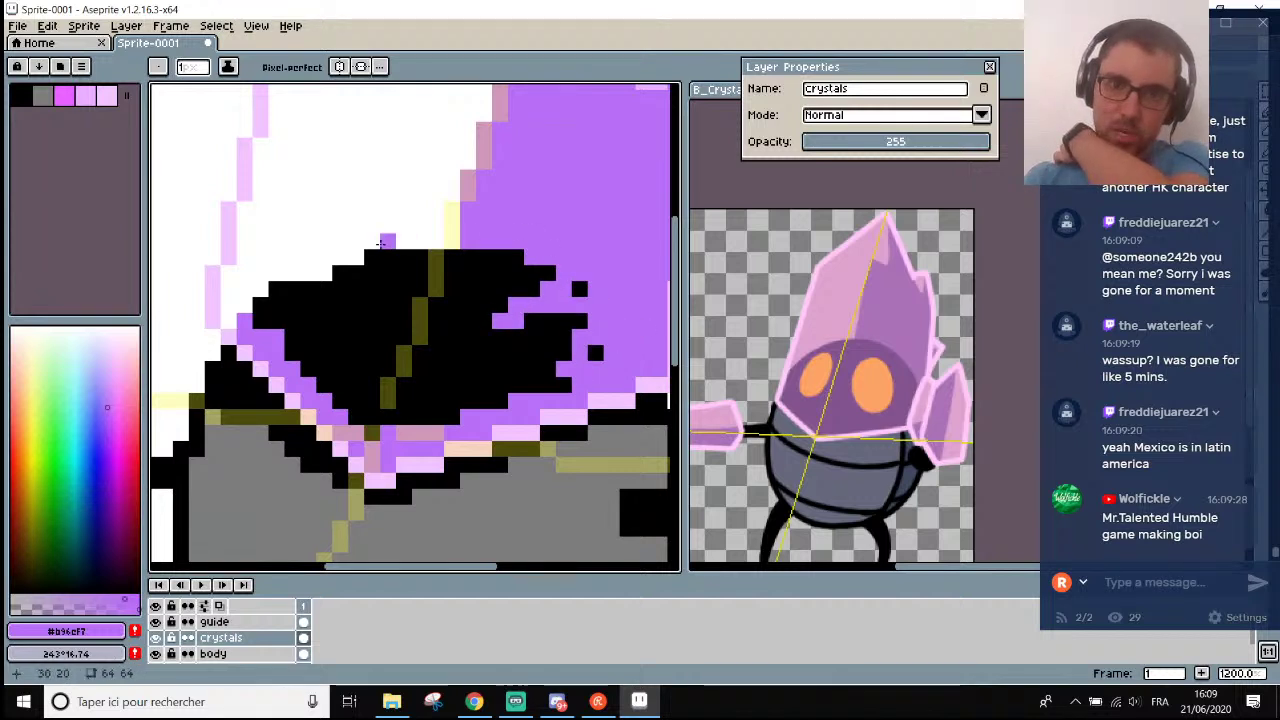
Draw the face area's stepped upper-left edge in #b96ef7, close its outline and fill the remaining black interior with the same colour.
{"action": "left_click_drag", "start_coordinate": [398, 241], "coordinate": [448, 241]}
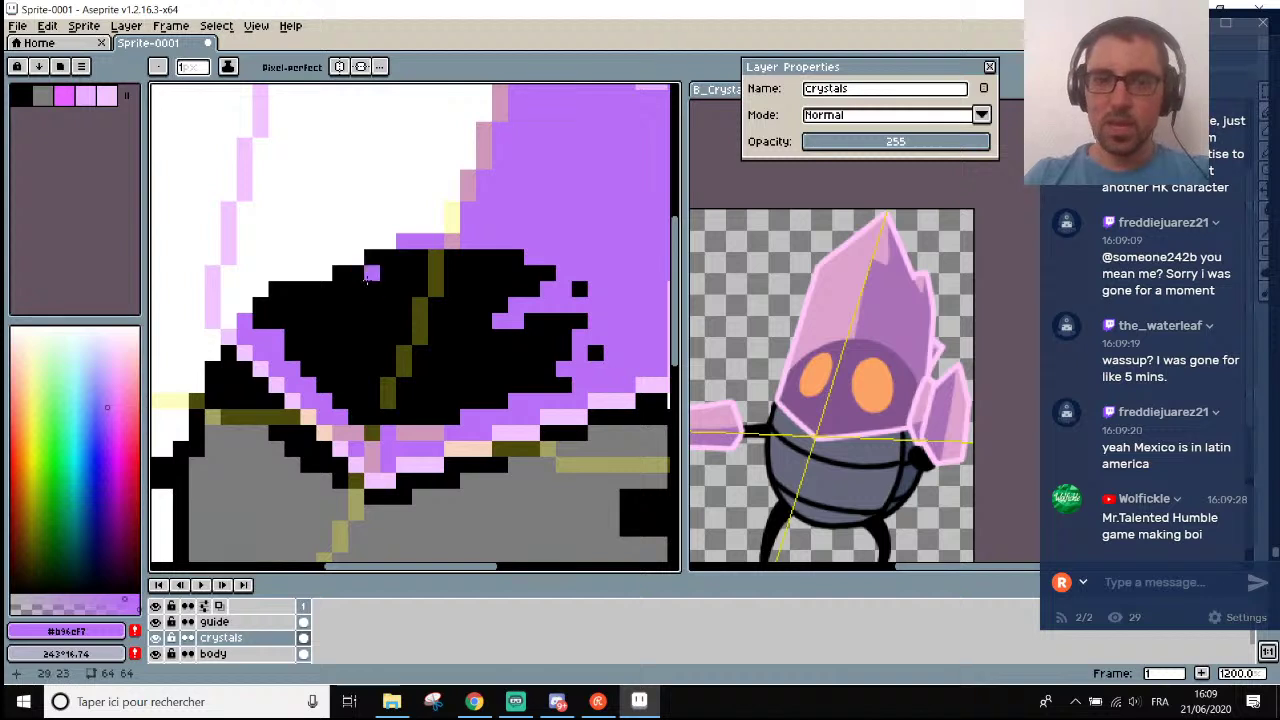
{"action": "mouse_move", "coordinate": [388, 257]}
{"action": "left_mouse_down"}
{"action": "mouse_move", "coordinate": [346, 281]}
{"action": "mouse_move", "coordinate": [308, 274]}
{"action": "left_mouse_up"}
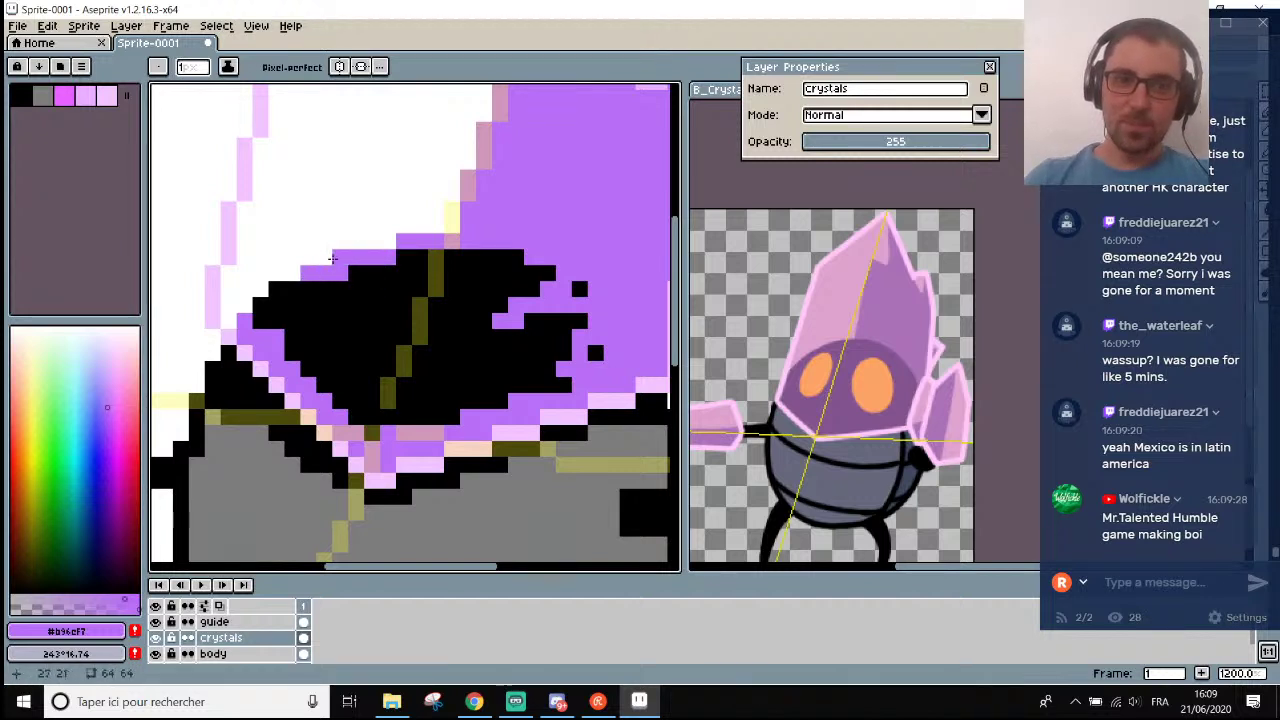
{"action": "left_click", "coordinate": [340, 258]}
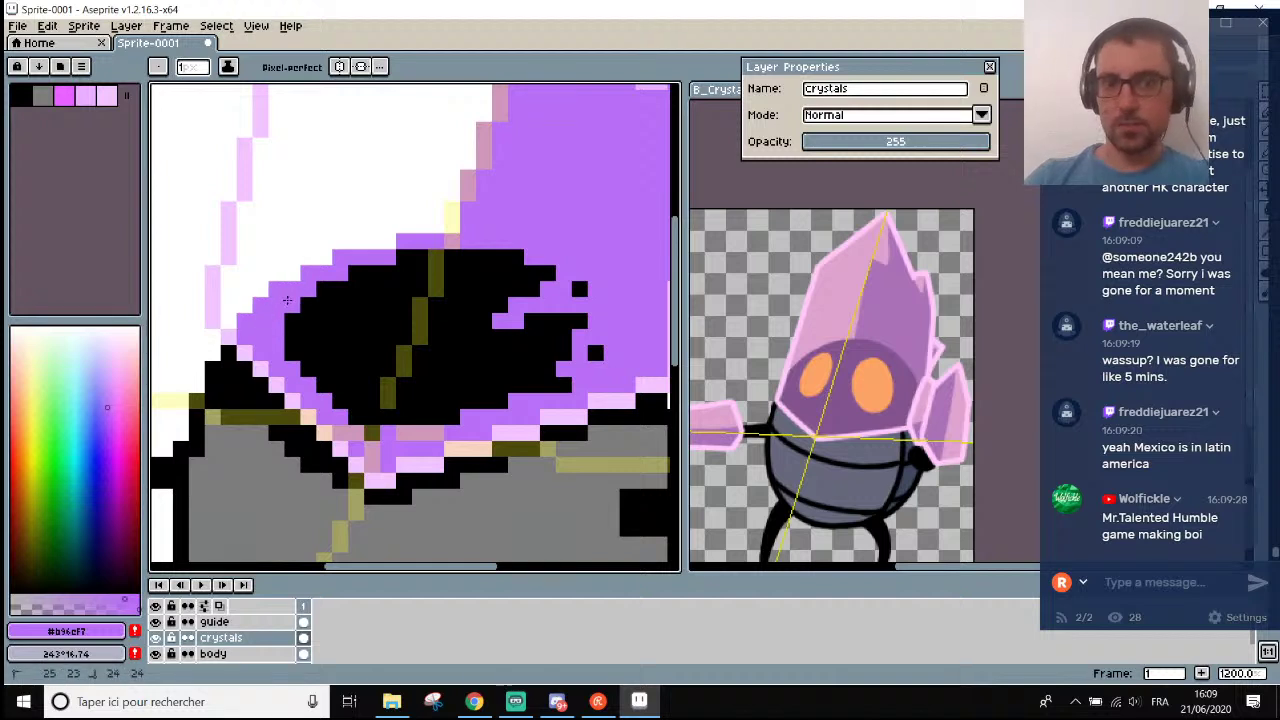
{"action": "mouse_move", "coordinate": [392, 257]}
{"action": "left_mouse_down"}
{"action": "mouse_move", "coordinate": [510, 250]}
{"action": "mouse_move", "coordinate": [565, 273]}
{"action": "mouse_move", "coordinate": [600, 357]}
{"action": "mouse_move", "coordinate": [576, 346]}
{"action": "mouse_move", "coordinate": [565, 381]}
{"action": "mouse_move", "coordinate": [551, 336]}
{"action": "mouse_move", "coordinate": [518, 347]}
{"action": "left_mouse_up"}
{"action": "key", "text": "g"}
{"action": "left_click", "coordinate": [458, 360]}
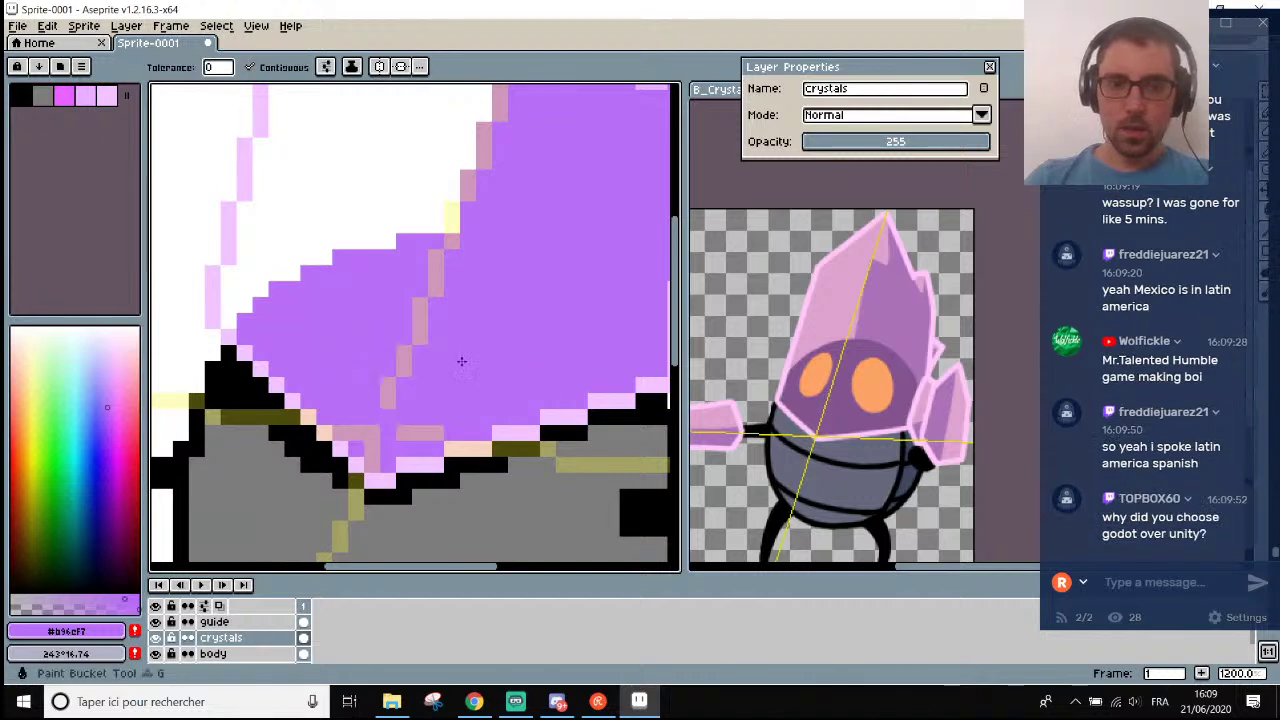
Lower the crystals layer's opacity to 184 and check how the body sits beneath the crystals.
{"action": "scroll", "coordinate": [461, 361], "scroll_direction": "down", "scroll_amount": 4}
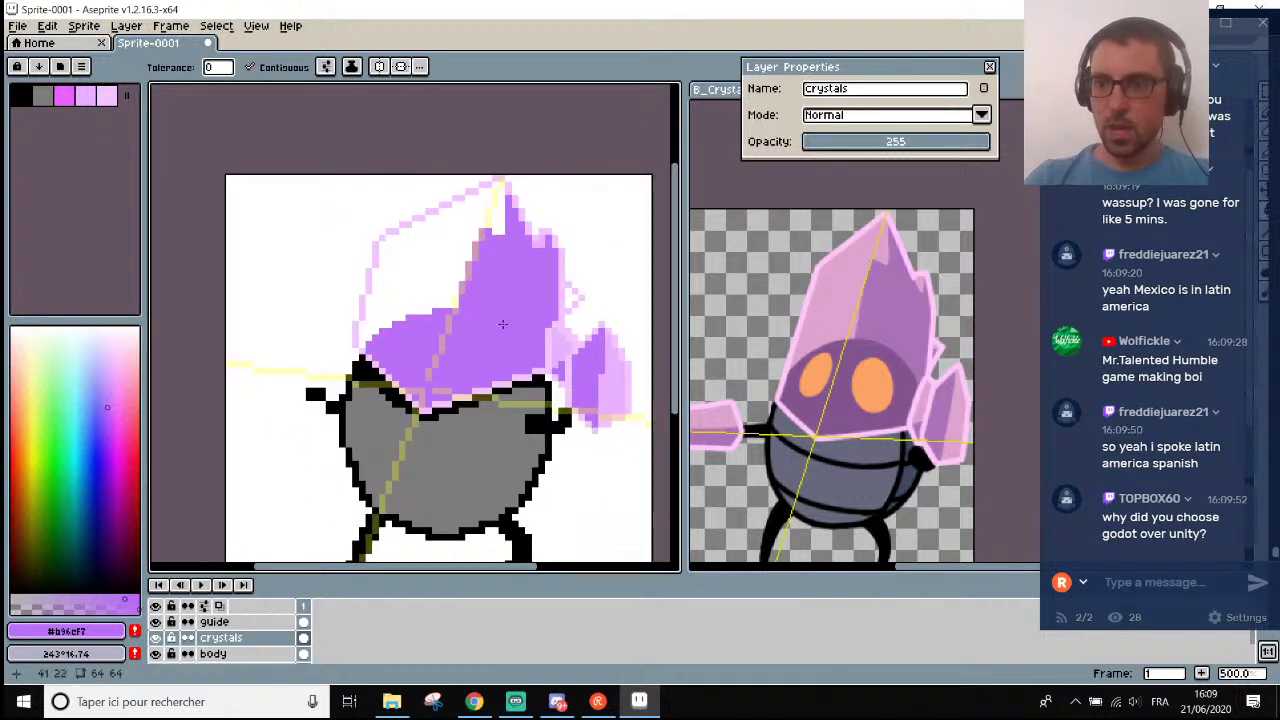
{"action": "left_click", "coordinate": [240, 626]}
{"action": "left_click", "coordinate": [245, 636]}
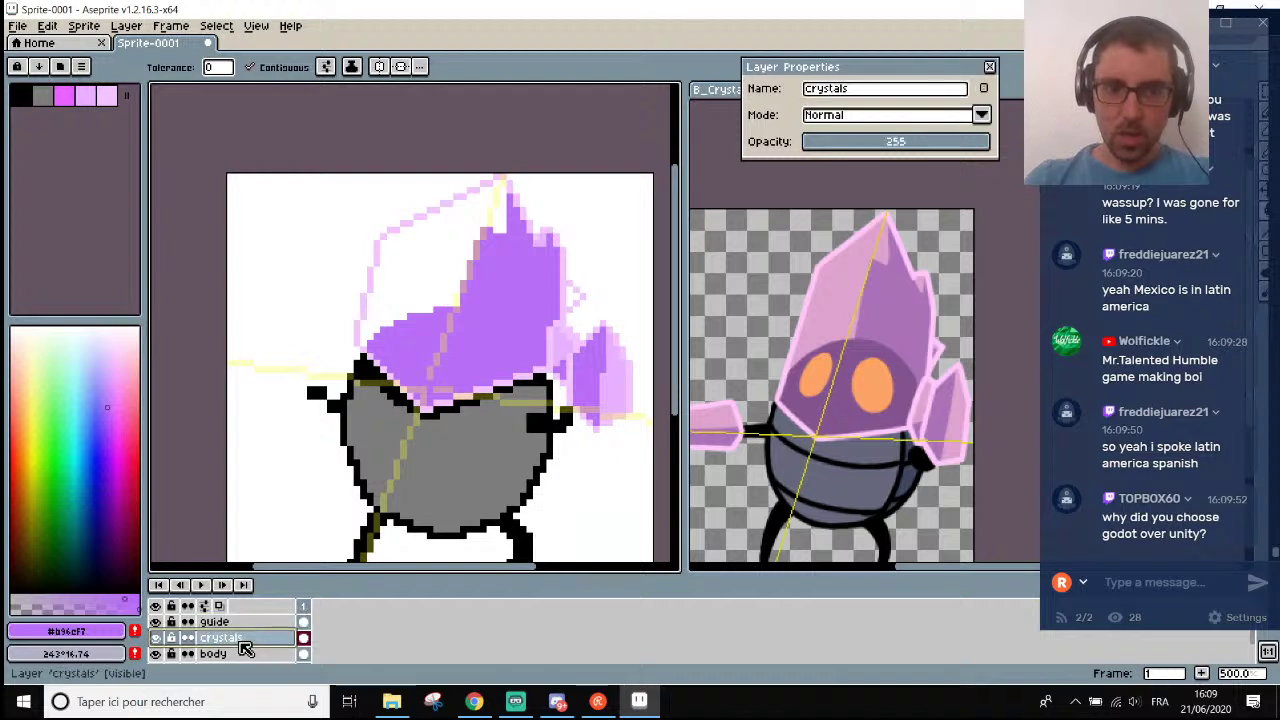
{"action": "left_click", "coordinate": [933, 143]}
{"action": "mouse_move", "coordinate": [933, 143]}
{"action": "left_mouse_down"}
{"action": "mouse_move", "coordinate": [894, 144]}
{"action": "mouse_move", "coordinate": [942, 150]}
{"action": "left_mouse_up"}
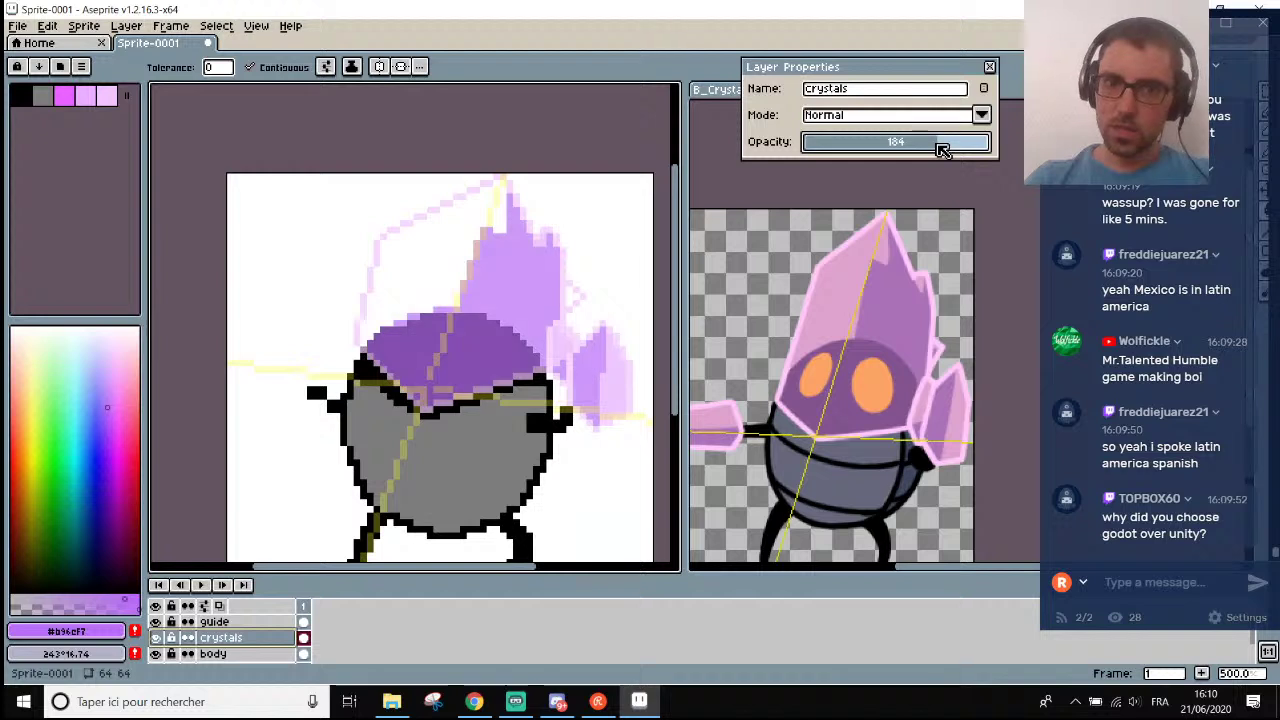
{"action": "scroll", "coordinate": [590, 290], "scroll_direction": "down", "scroll_amount": 2}
{"action": "scroll", "coordinate": [586, 286], "scroll_direction": "up", "scroll_amount": 2}
{"action": "scroll", "coordinate": [617, 286], "scroll_direction": "down", "scroll_amount": 1}
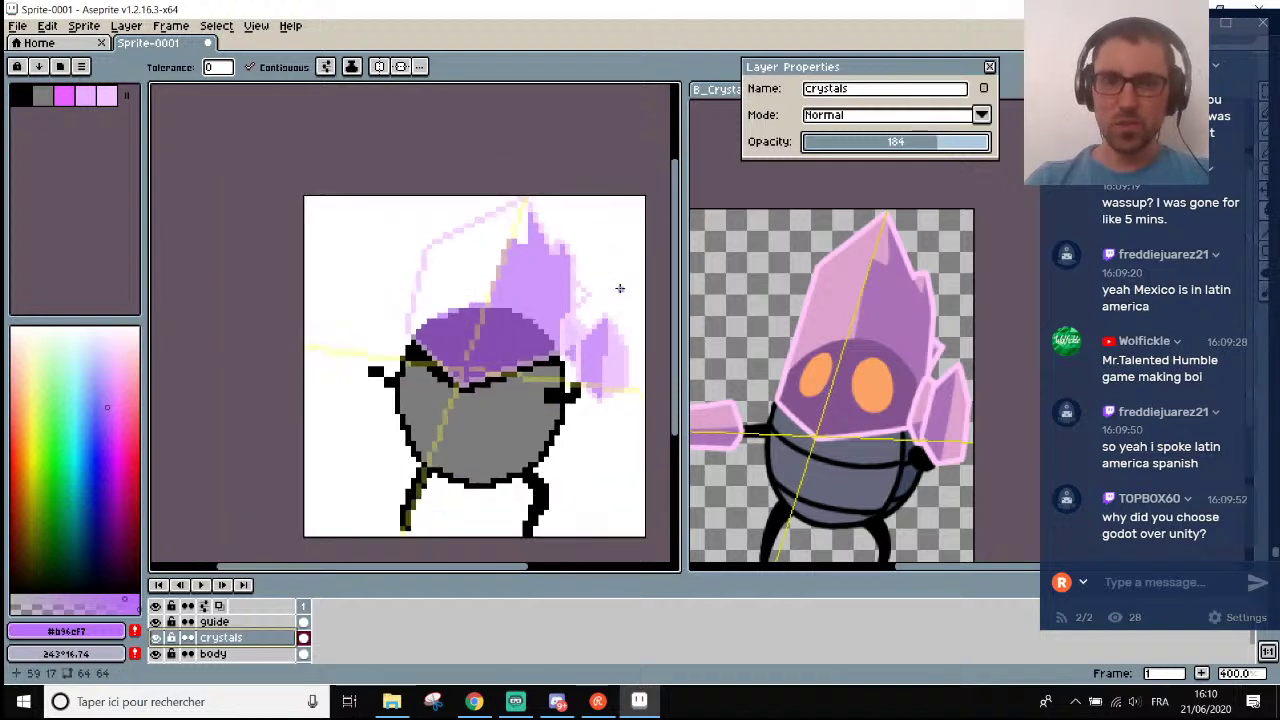
Compare the sprite with the guide layer hidden and shown, and restore the crystals layer's opacity to 255.
{"action": "left_click", "coordinate": [155, 622]}
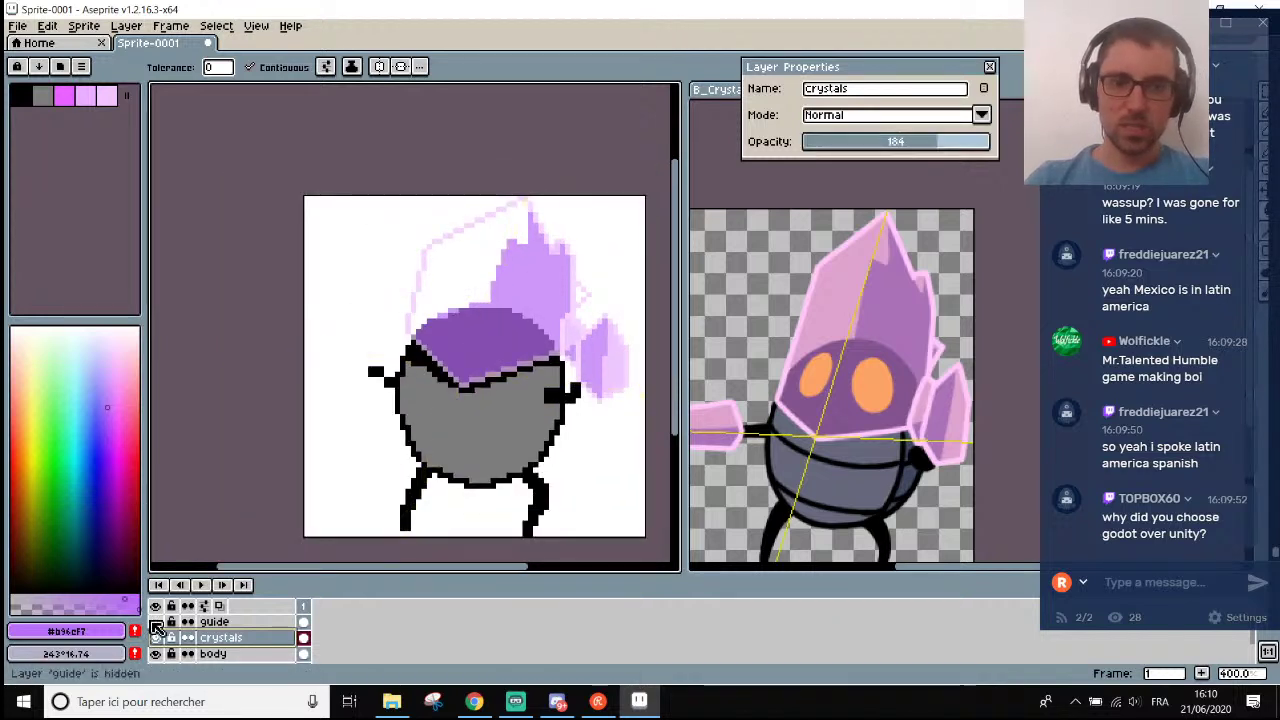
{"action": "left_click", "coordinate": [155, 622]}
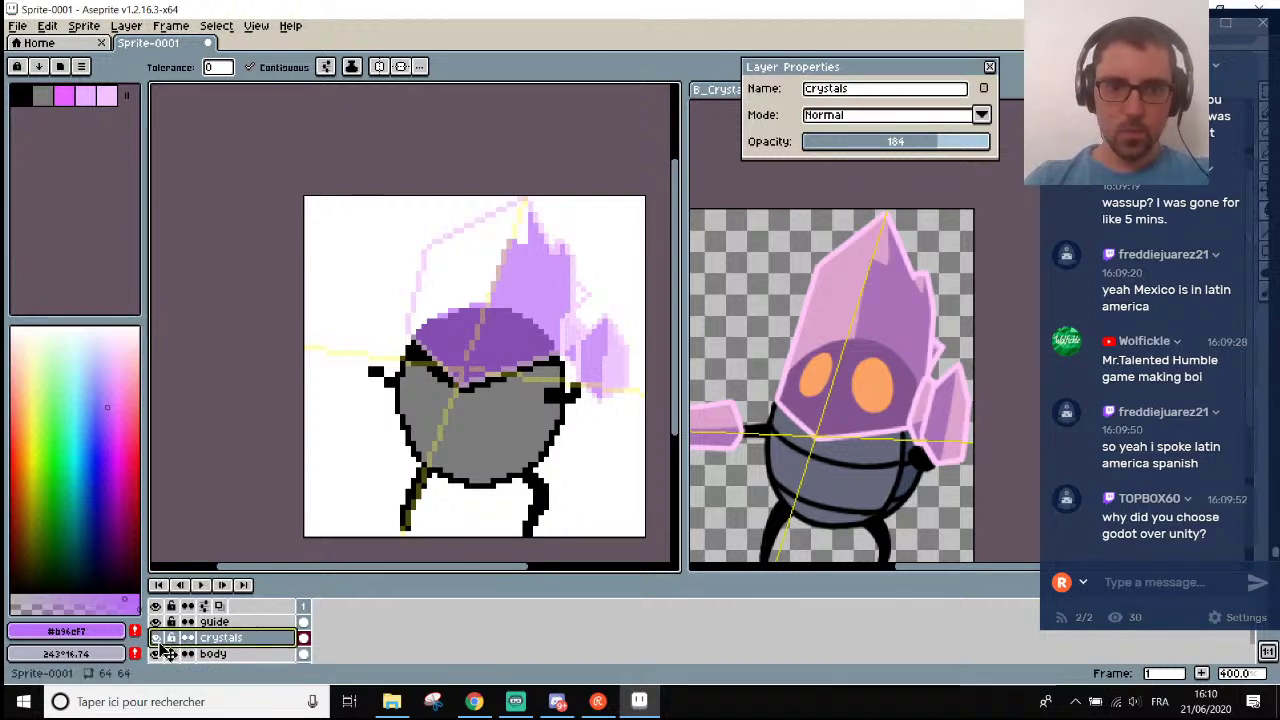
{"action": "double_click", "coordinate": [250, 640]}
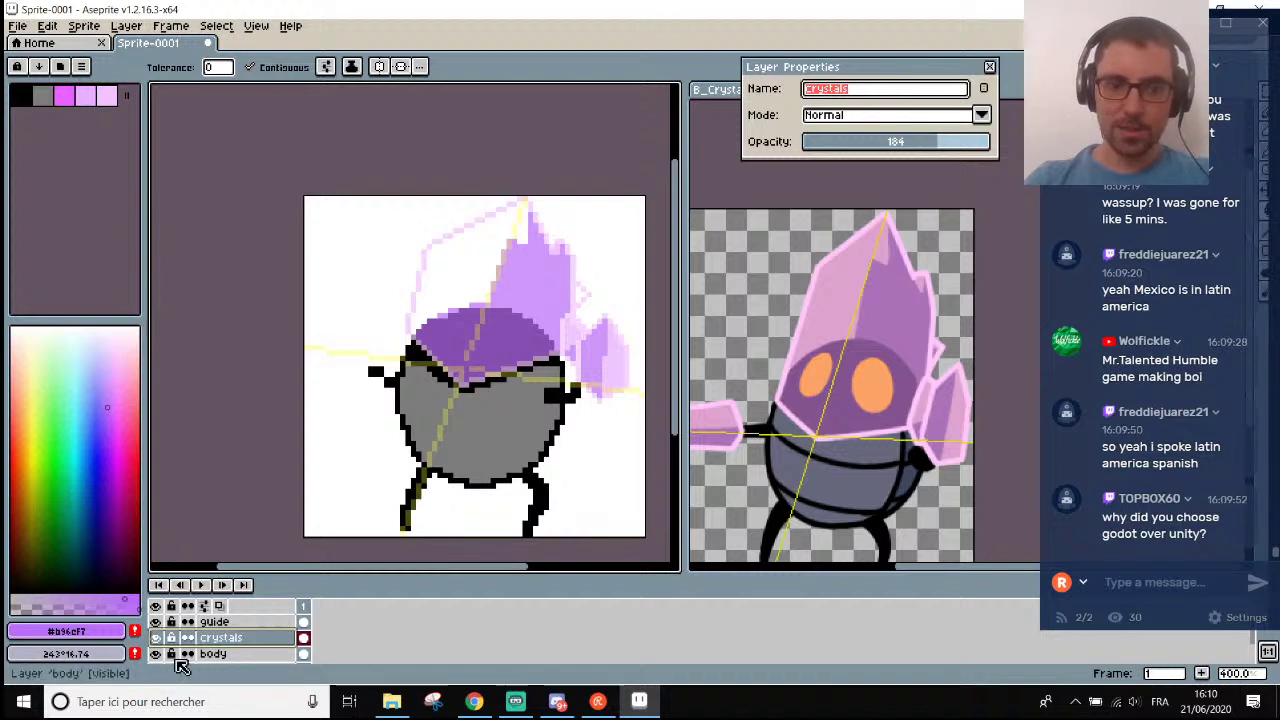
{"action": "left_click_drag", "start_coordinate": [947, 145], "coordinate": [992, 143]}
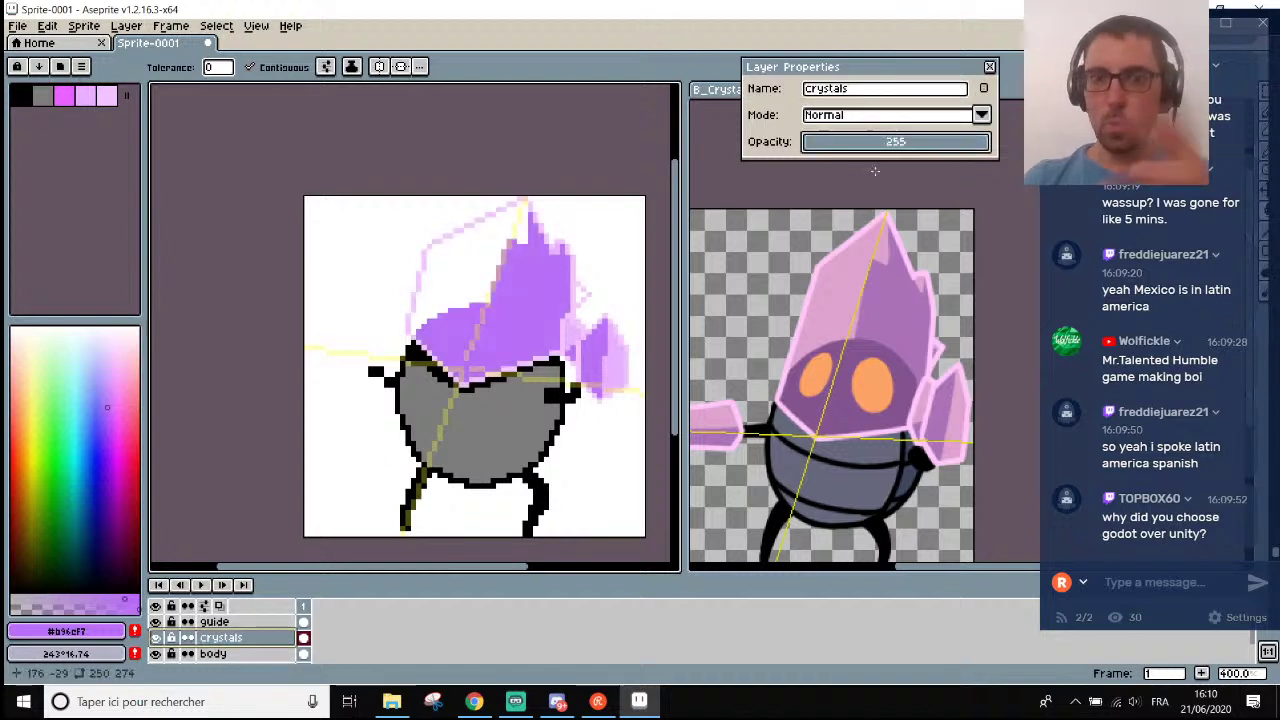
Sample the light purple #e7b0ff beside the small crystal and fill the large crystal's white left facet with it.
{"action": "scroll", "coordinate": [570, 275], "scroll_direction": "up", "scroll_amount": 5}
{"action": "key", "text": "i"}
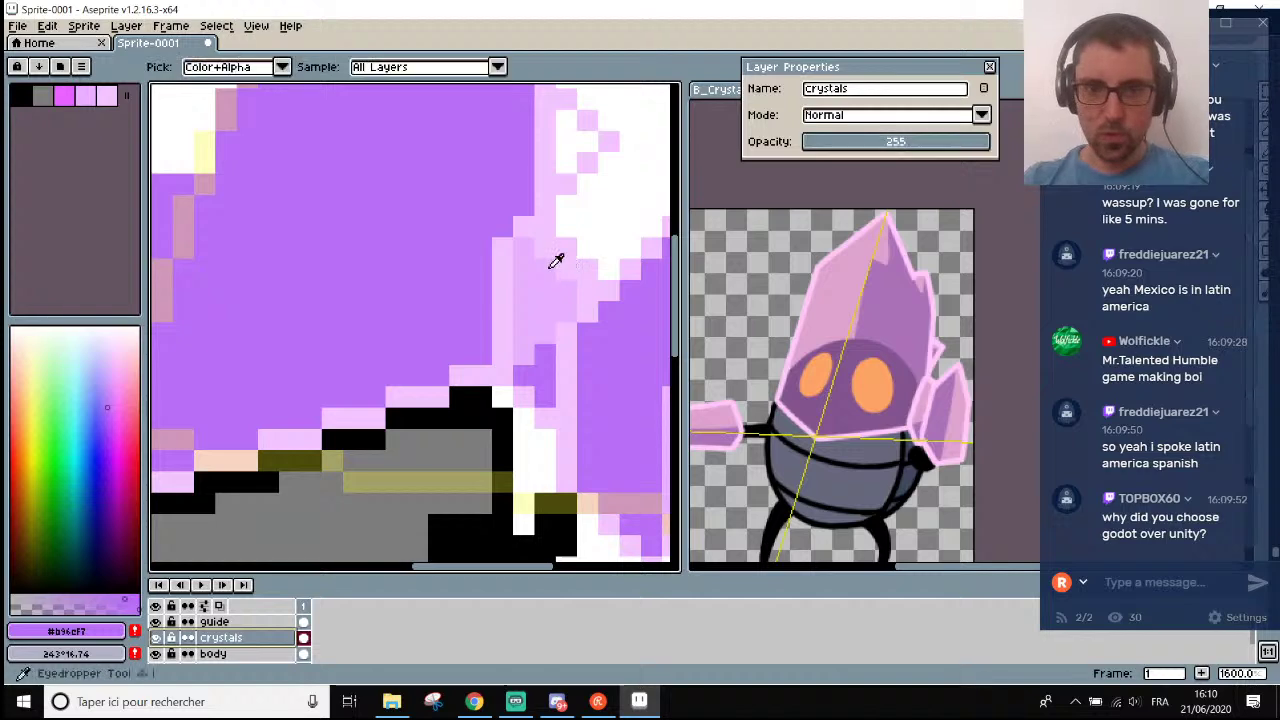
{"action": "left_click", "coordinate": [557, 260]}
{"action": "scroll", "coordinate": [403, 200], "scroll_direction": "down", "scroll_amount": 3}
{"action": "key", "text": "g"}
{"action": "left_click", "coordinate": [376, 205]}
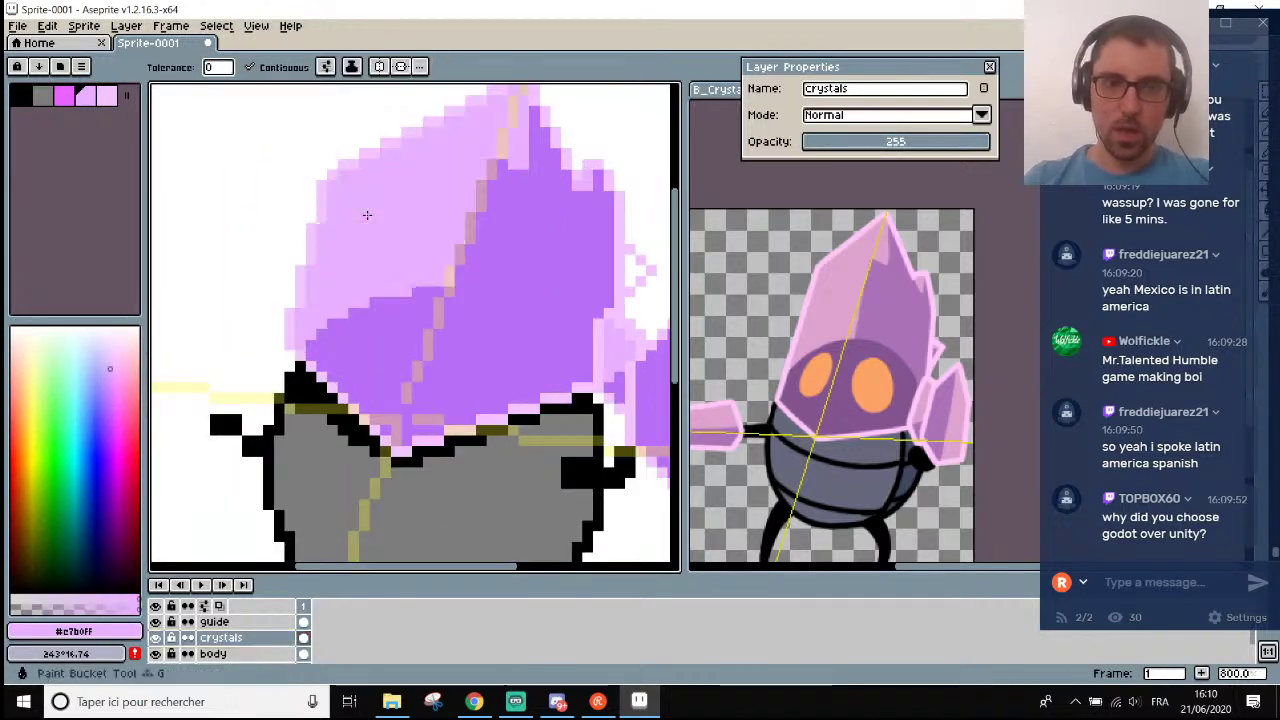
{"action": "scroll", "coordinate": [378, 212], "scroll_direction": "down", "scroll_amount": 1}
{"action": "scroll", "coordinate": [446, 207], "scroll_direction": "down", "scroll_amount": 1}
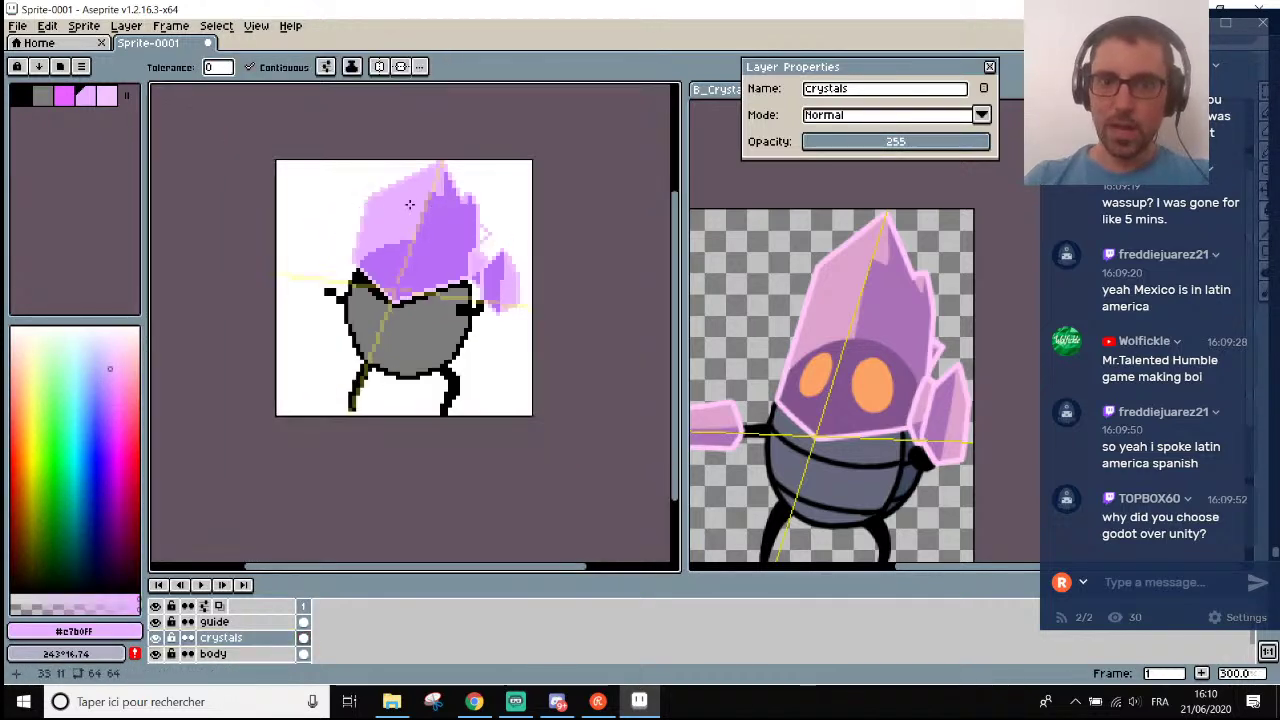
{"action": "scroll", "coordinate": [433, 204], "scroll_direction": "up", "scroll_amount": 1}
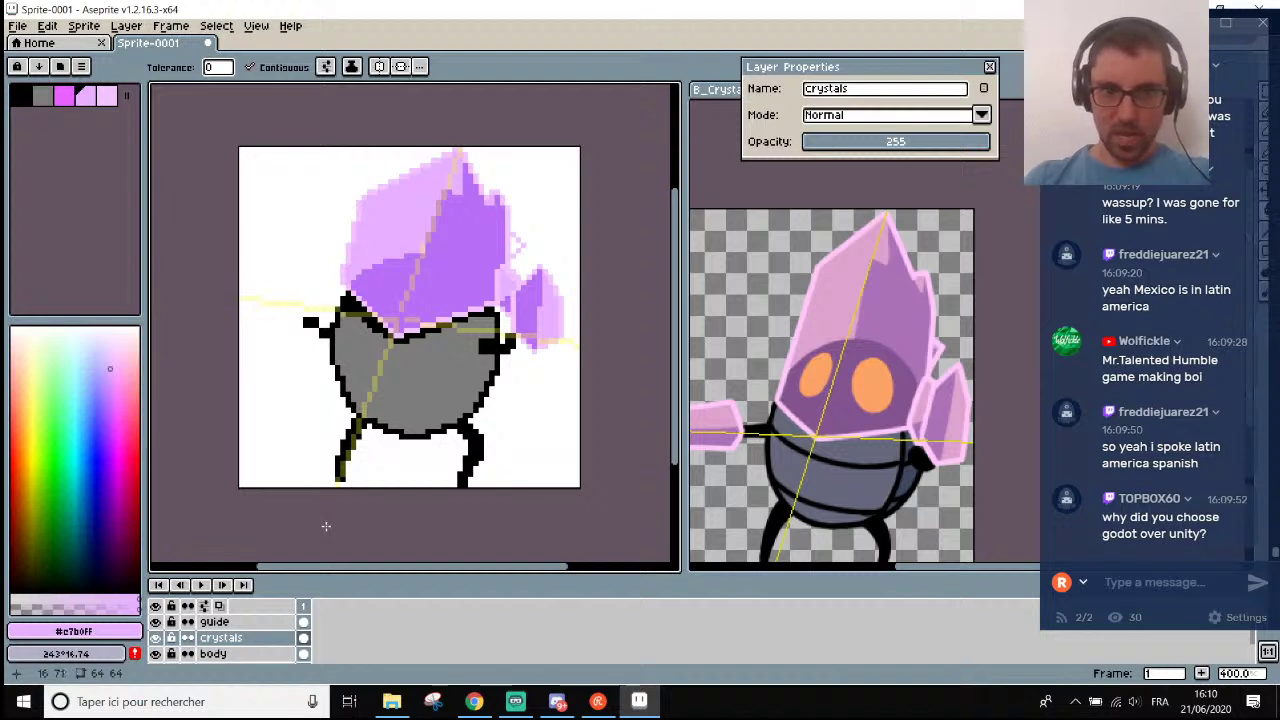
Make the body layer active and sample the black #000000 of the body outline as the drawing colour.
{"action": "left_click", "coordinate": [252, 654]}
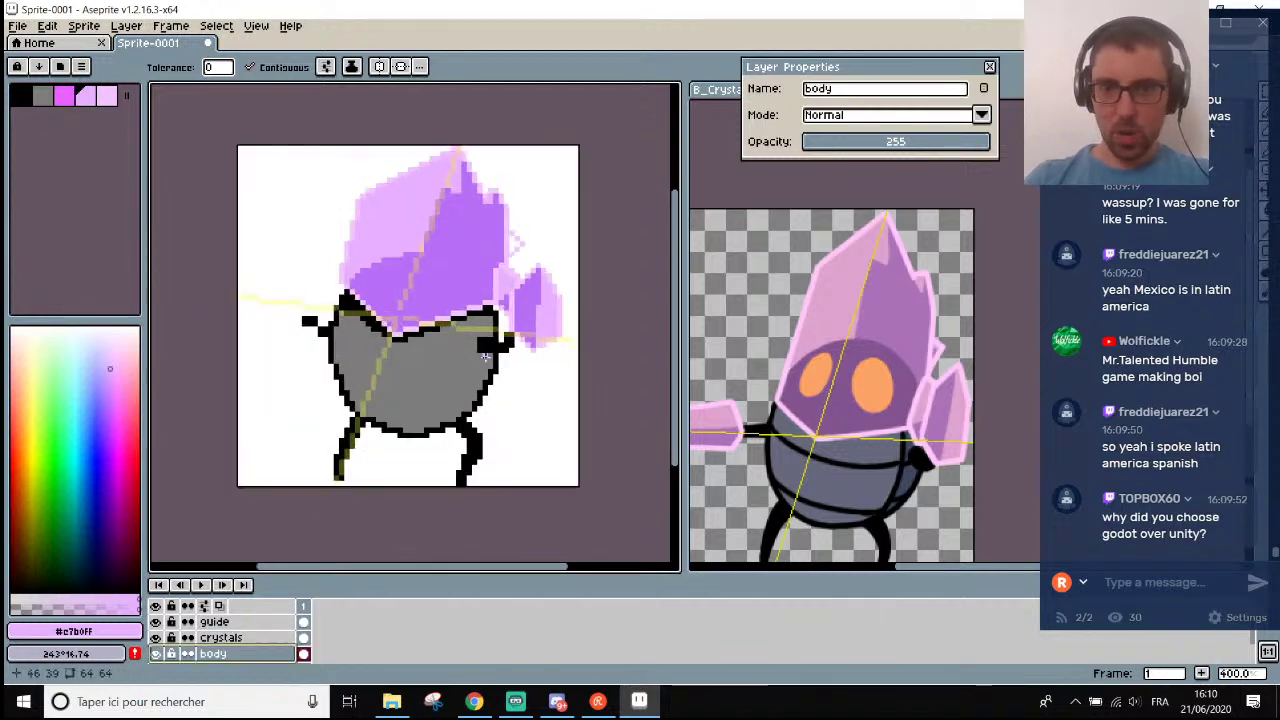
{"action": "scroll", "coordinate": [511, 361], "scroll_direction": "up", "scroll_amount": 2}
{"action": "key", "text": "i"}
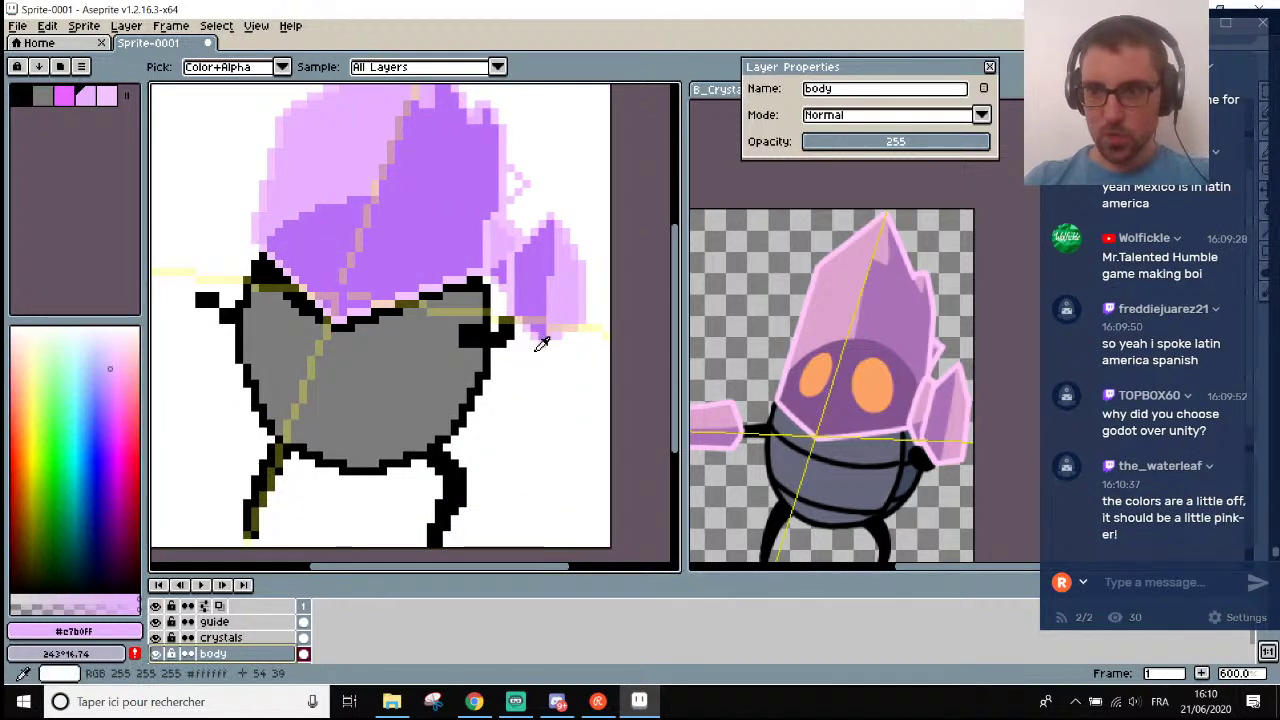
{"action": "scroll", "coordinate": [541, 343], "scroll_direction": "down", "scroll_amount": 2}
{"action": "scroll", "coordinate": [515, 345], "scroll_direction": "up", "scroll_amount": 1}
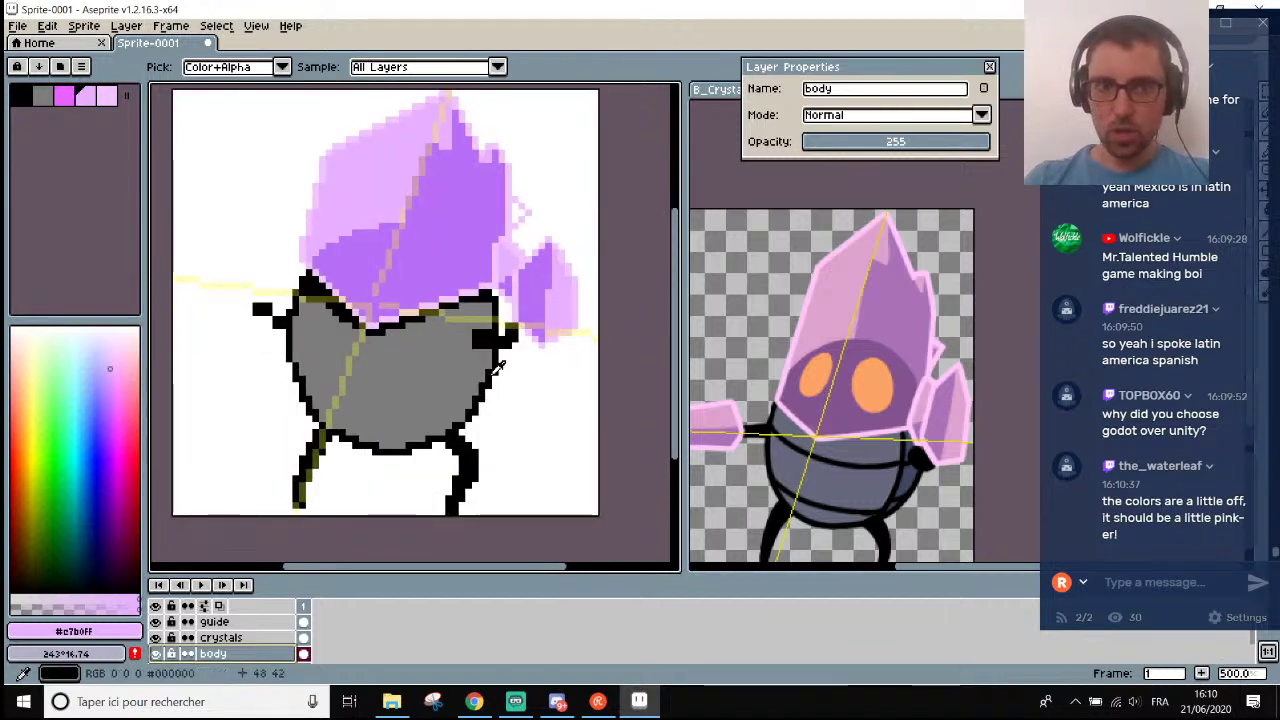
{"action": "scroll", "coordinate": [507, 358], "scroll_direction": "down", "scroll_amount": 1}
{"action": "scroll", "coordinate": [437, 357], "scroll_direction": "up", "scroll_amount": 1}
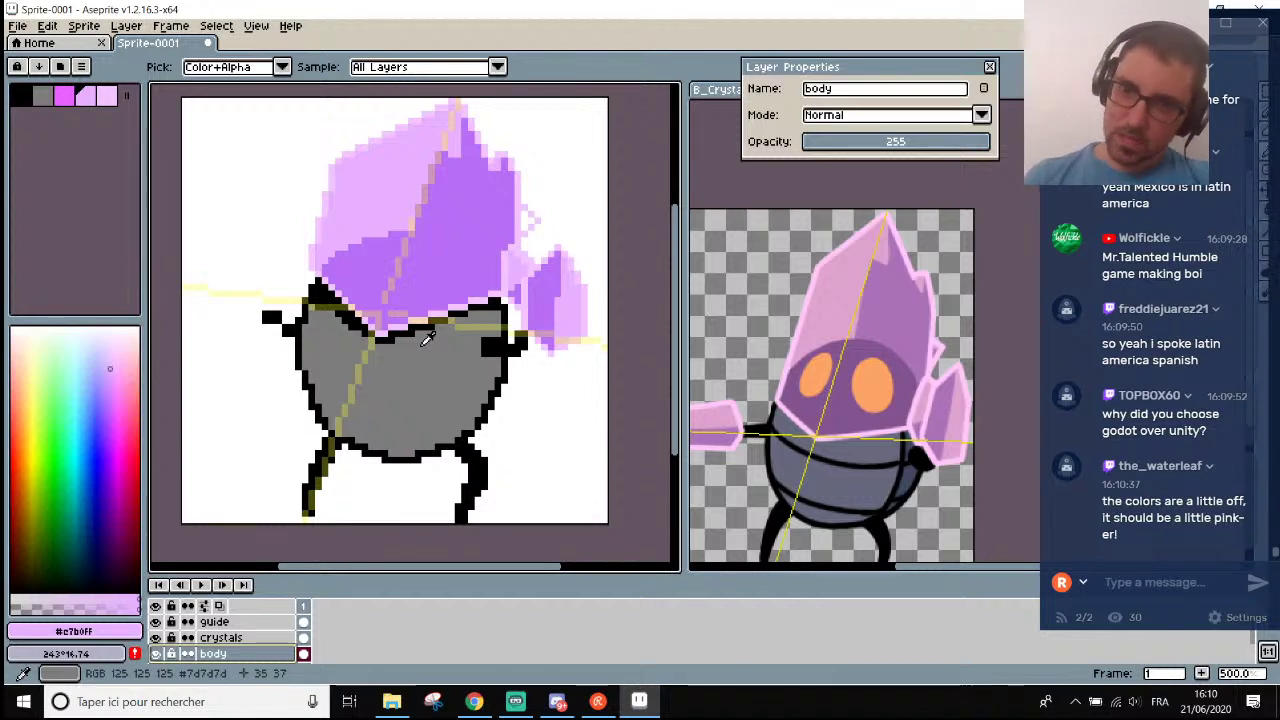
{"action": "left_click", "coordinate": [512, 366]}
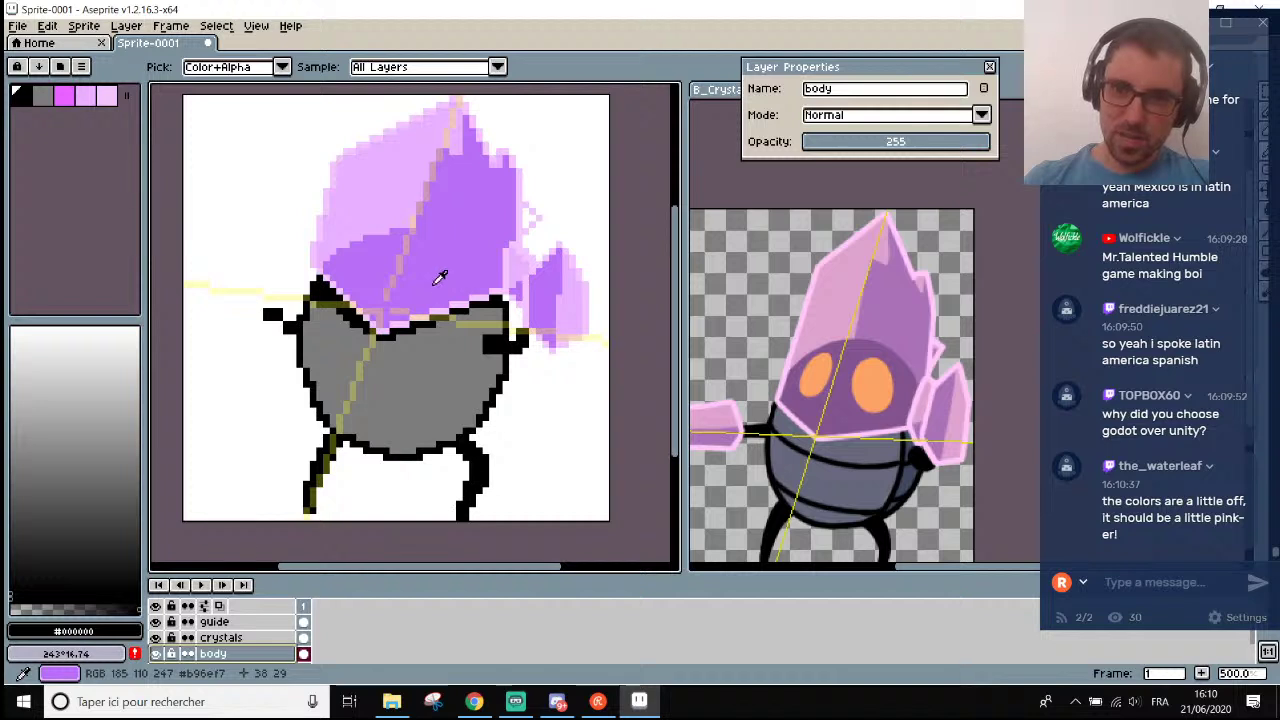
Compare the sprite with the reference, hide the crystals layer and keep the body layer active for editing.
{"action": "scroll", "coordinate": [440, 278], "scroll_direction": "down", "scroll_amount": 1}
{"action": "scroll", "coordinate": [420, 229], "scroll_direction": "up", "scroll_amount": 1}
{"action": "scroll", "coordinate": [371, 206], "scroll_direction": "down", "scroll_amount": 1}
{"action": "scroll", "coordinate": [374, 188], "scroll_direction": "up", "scroll_amount": 1}
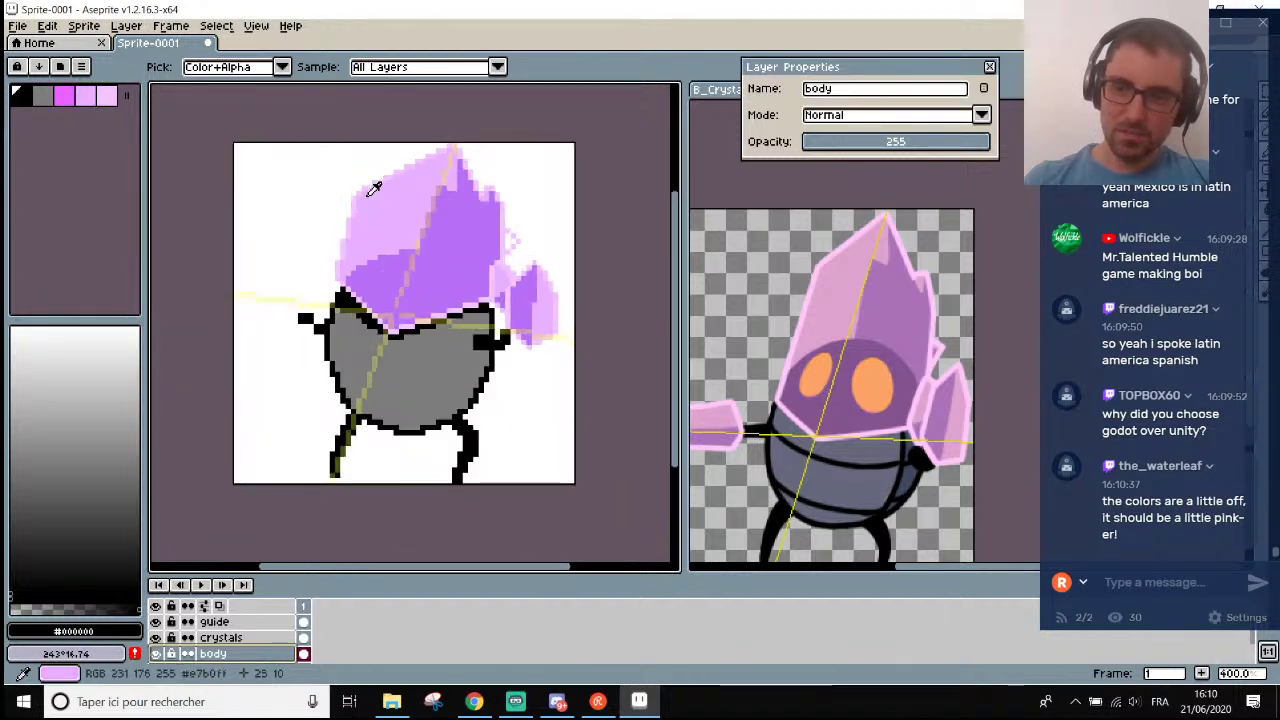
{"action": "scroll", "coordinate": [895, 330], "scroll_direction": "down", "scroll_amount": 2}
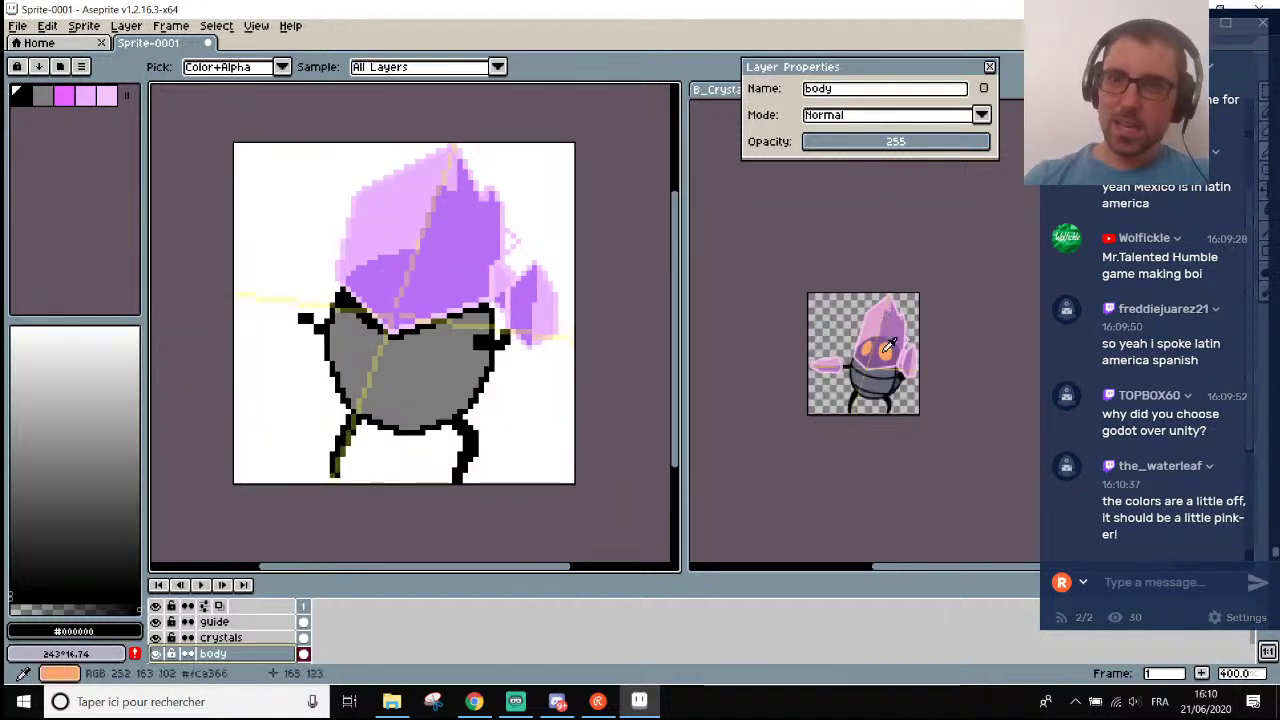
{"action": "scroll", "coordinate": [891, 350], "scroll_direction": "up", "scroll_amount": 2}
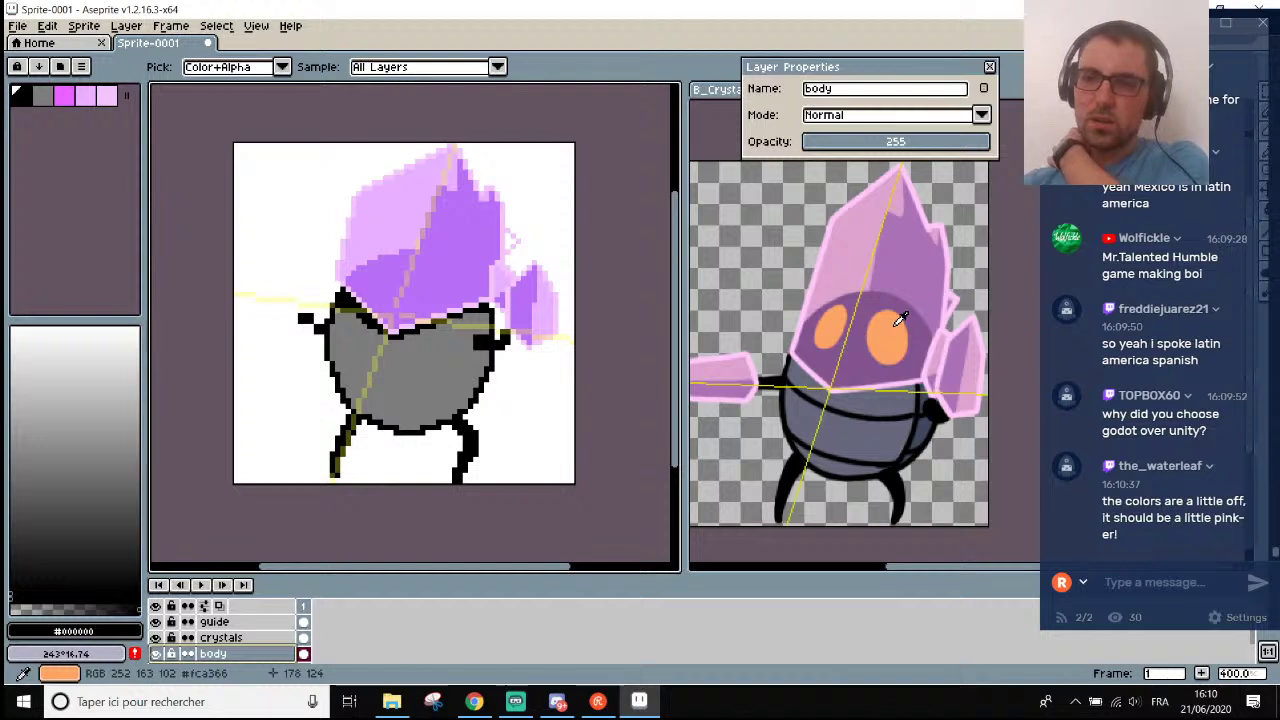
{"action": "left_click", "coordinate": [155, 637]}
{"action": "left_click", "coordinate": [225, 638]}
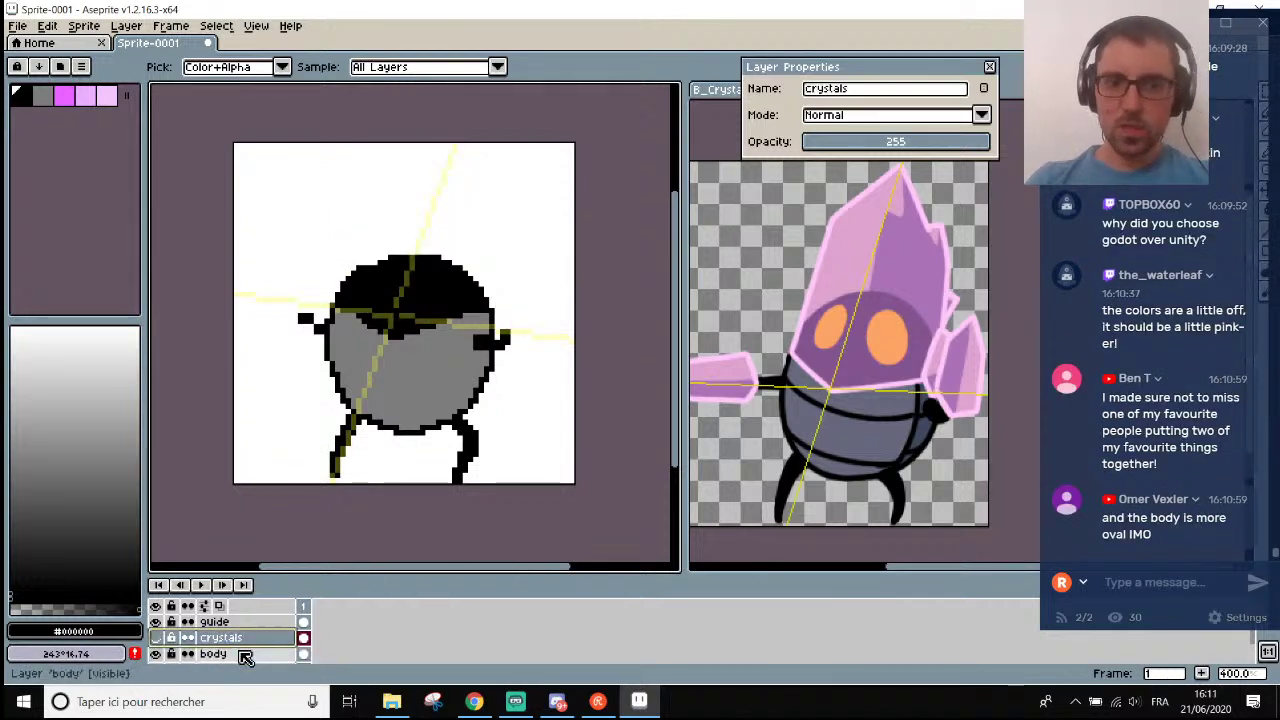
{"action": "left_click", "coordinate": [245, 655]}
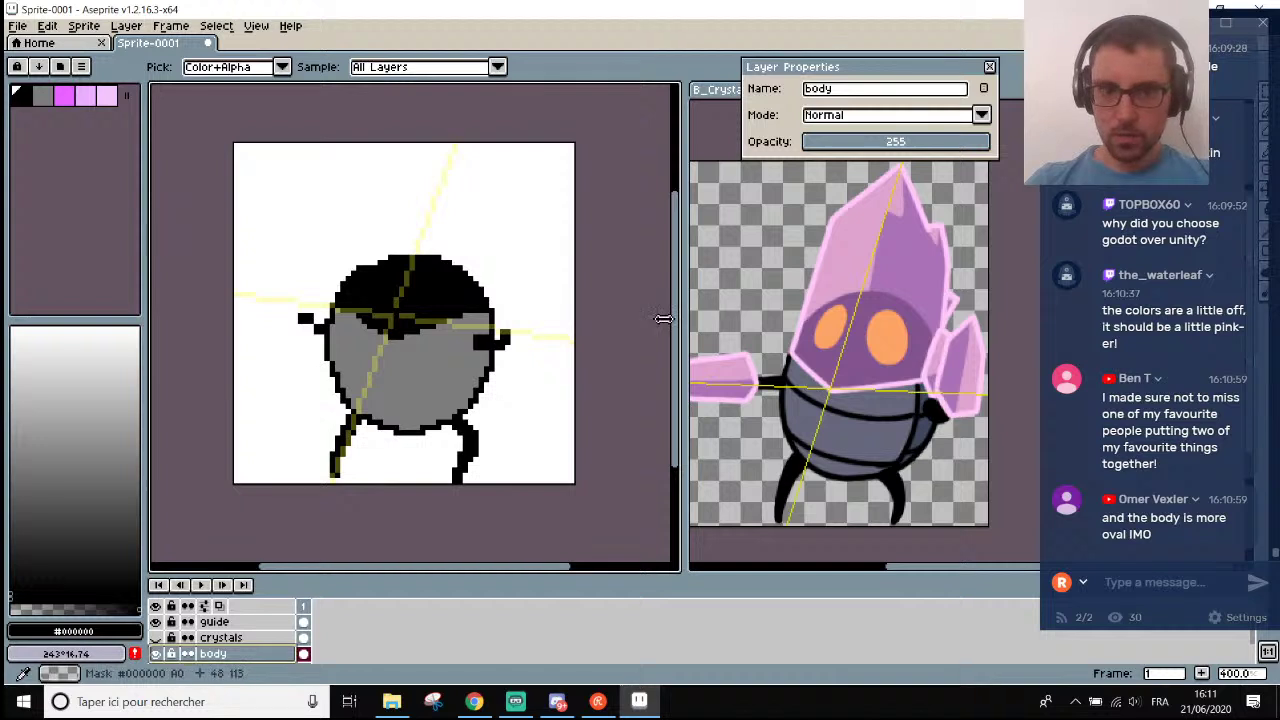
Mix a light orange as the drawing colour for the creature's eyes.
{"action": "left_click", "coordinate": [62, 632]}
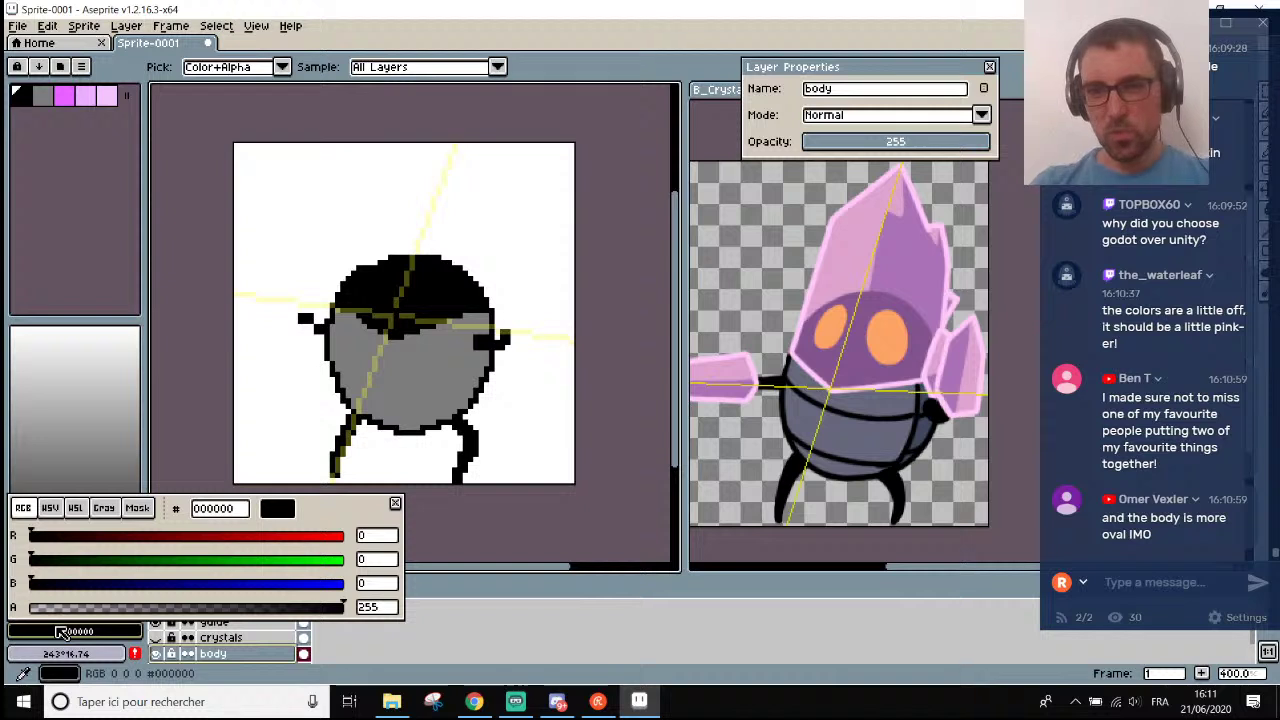
{"action": "left_click", "coordinate": [76, 508]}
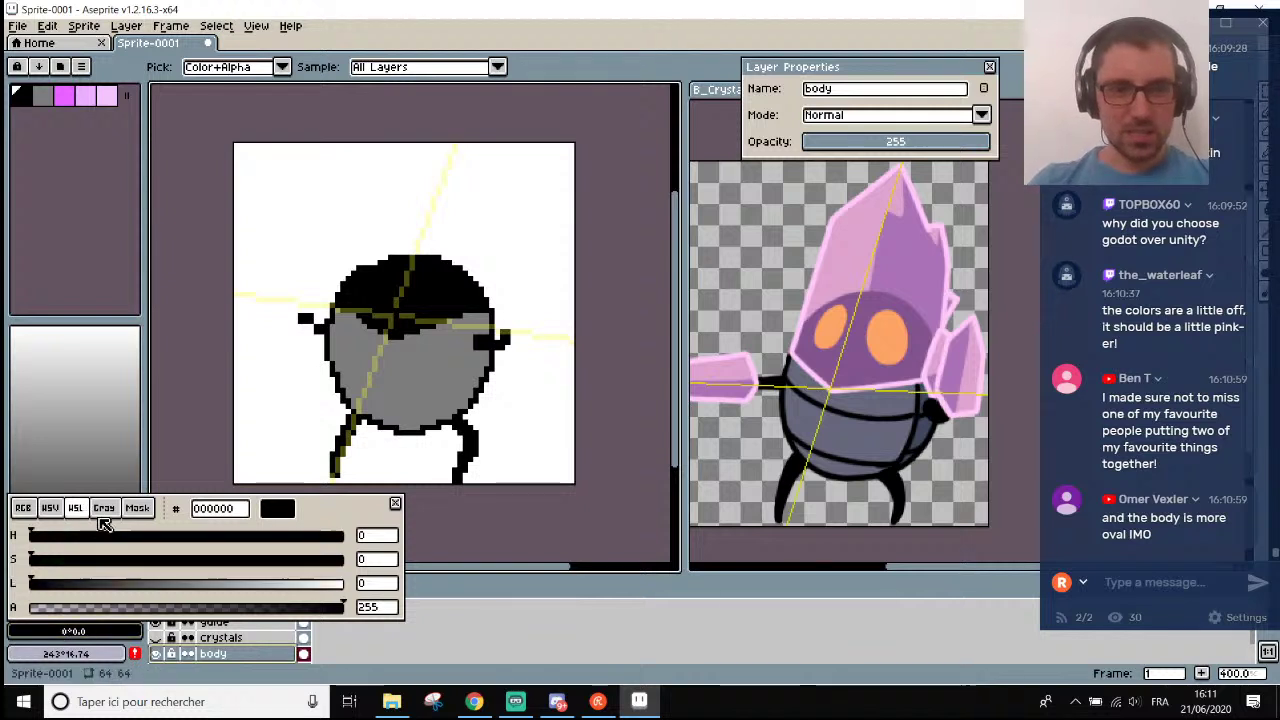
{"action": "left_click", "coordinate": [23, 508]}
{"action": "left_click_drag", "start_coordinate": [200, 536], "coordinate": [93, 535]}
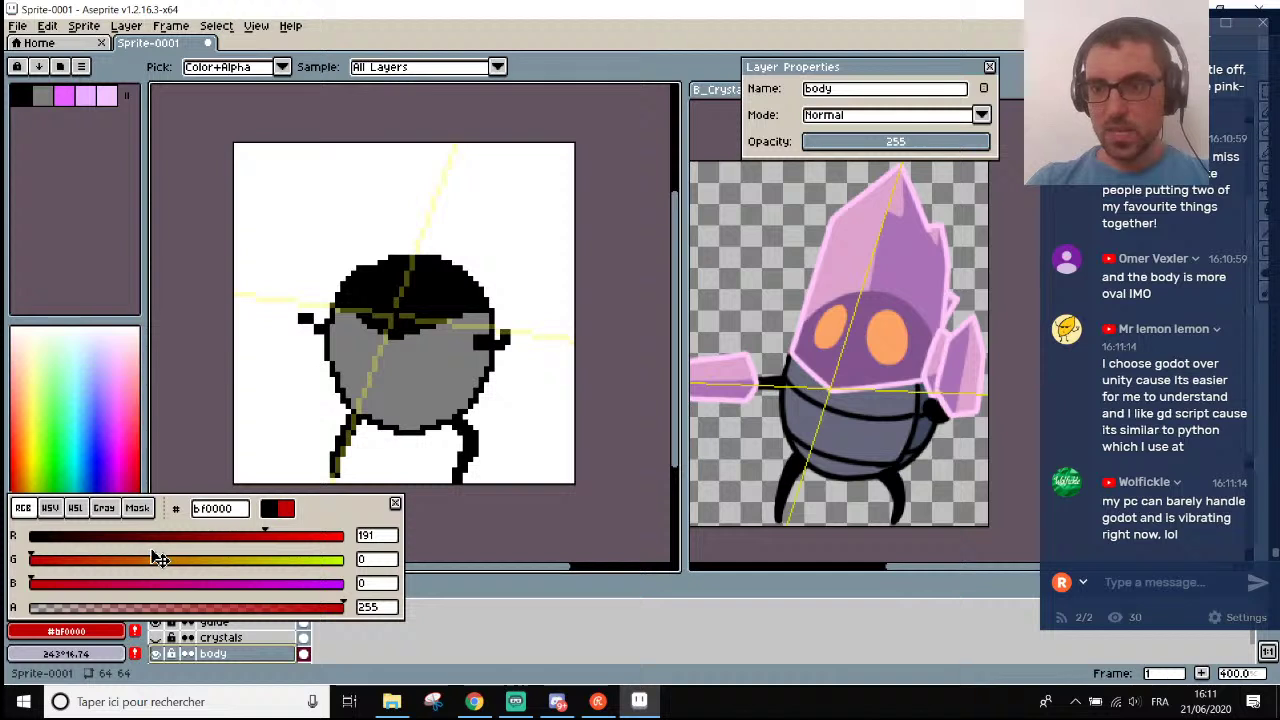
{"action": "left_click", "coordinate": [57, 414]}
{"action": "mouse_move", "coordinate": [57, 414]}
{"action": "left_mouse_down"}
{"action": "mouse_move", "coordinate": [23, 408]}
{"action": "mouse_move", "coordinate": [23, 371]}
{"action": "mouse_move", "coordinate": [23, 405]}
{"action": "left_mouse_up"}
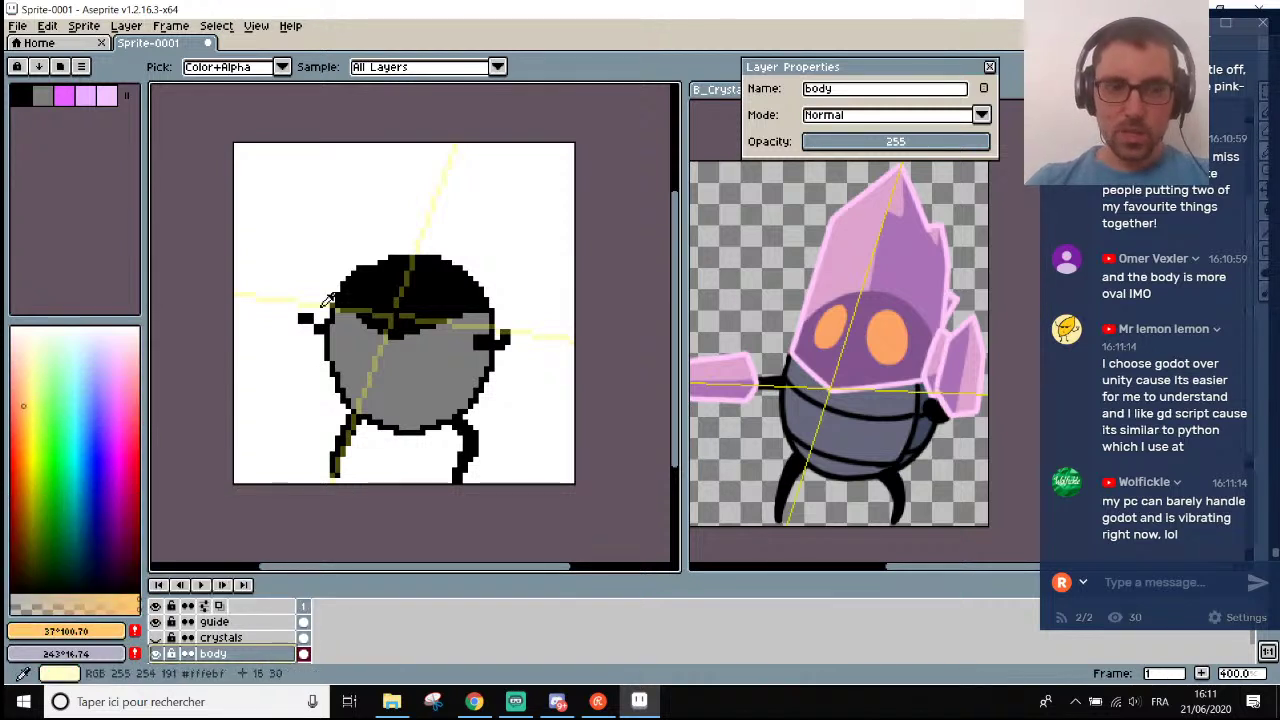
{"action": "scroll", "coordinate": [385, 275], "scroll_direction": "up", "scroll_amount": 1}
{"action": "scroll", "coordinate": [385, 275], "scroll_direction": "up", "scroll_amount": 1}
{"action": "key", "text": "b"}
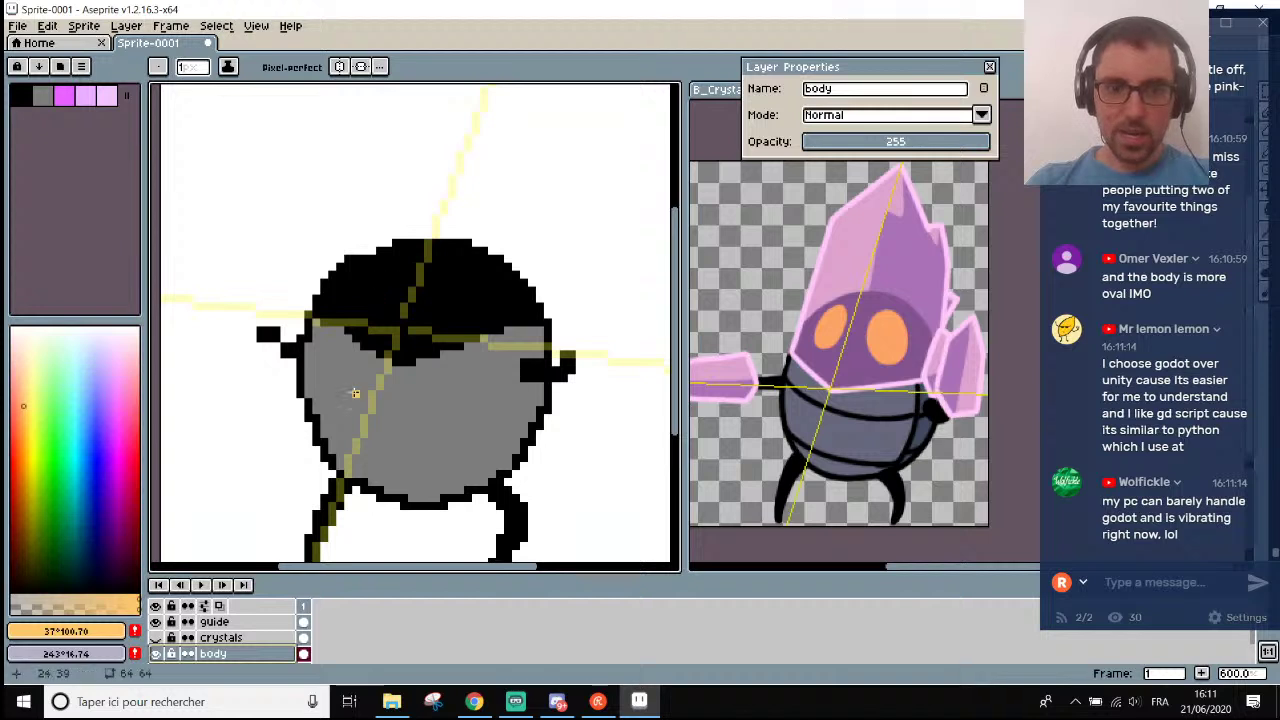
{"action": "scroll", "coordinate": [395, 252], "scroll_direction": "up", "scroll_amount": 3}
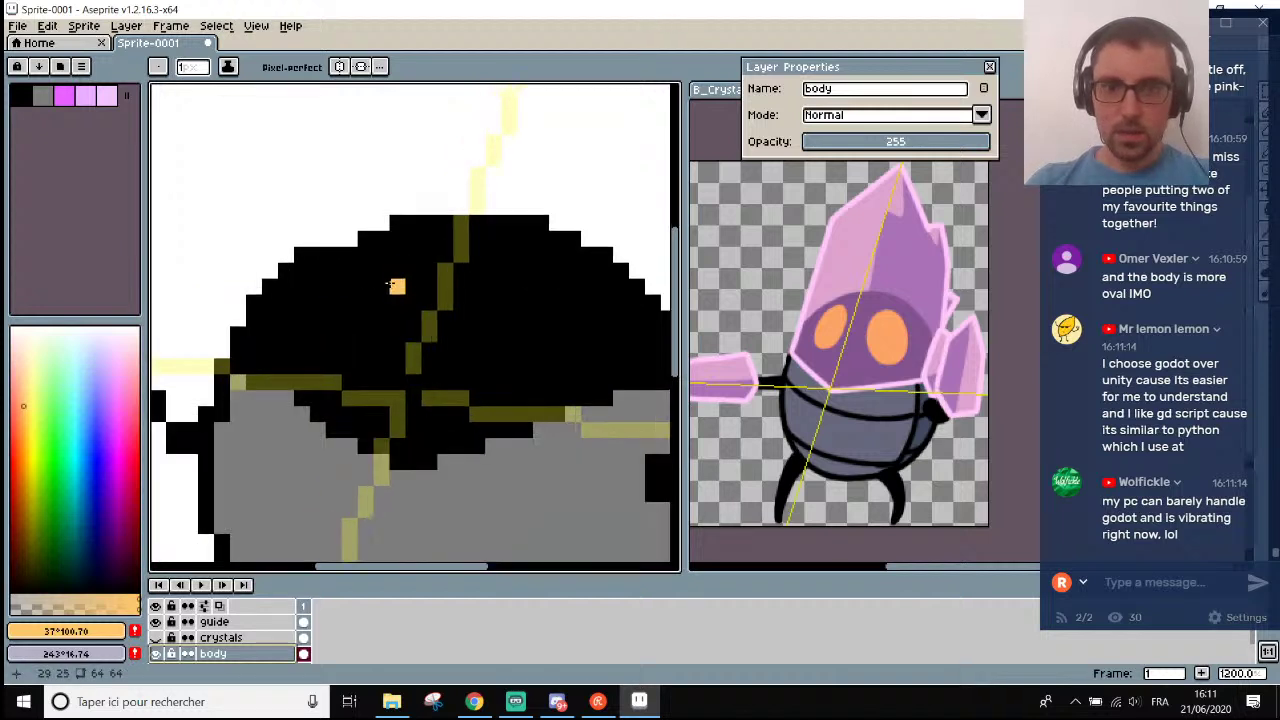
Sample the head's black and add pixels along the dome's upper-left edge to smooth its curve on the body layer.
{"action": "key", "text": "u"}
{"action": "left_click", "coordinate": [393, 272], "text": "alt"}
{"action": "key", "text": "b"}
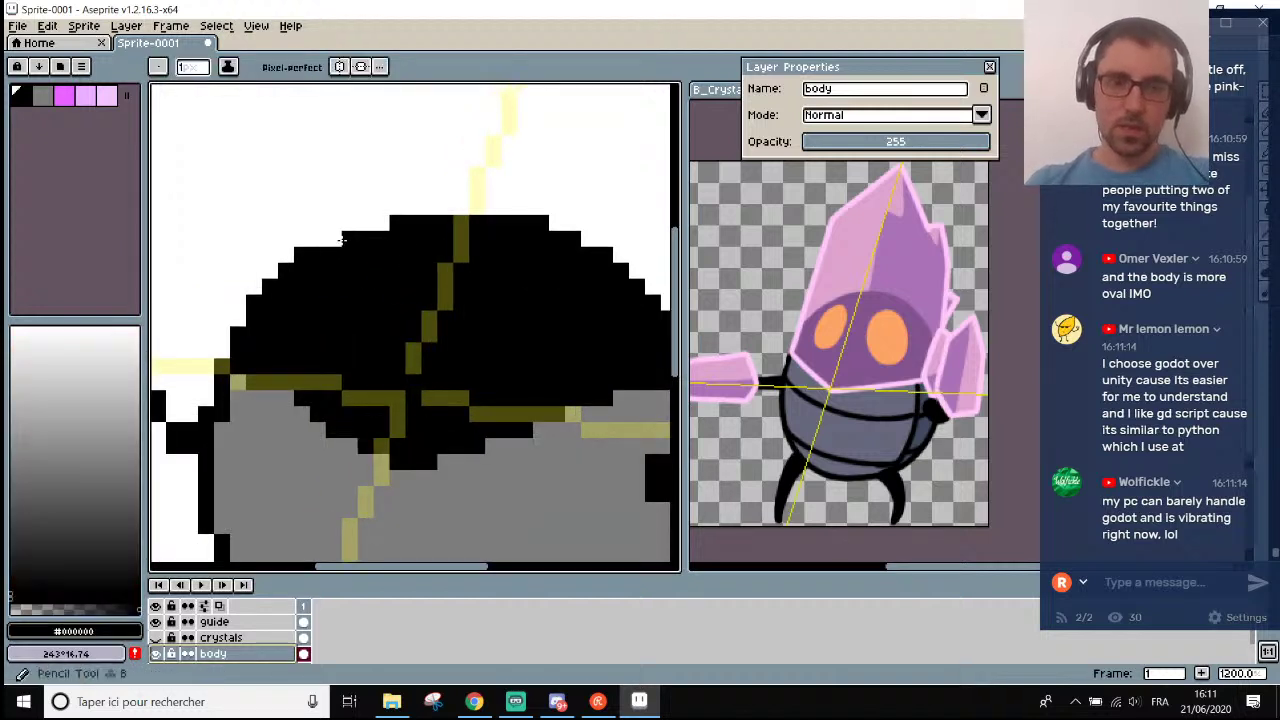
{"action": "left_click_drag", "start_coordinate": [334, 238], "coordinate": [362, 222]}
{"action": "scroll", "coordinate": [405, 262], "scroll_direction": "down", "scroll_amount": 2}
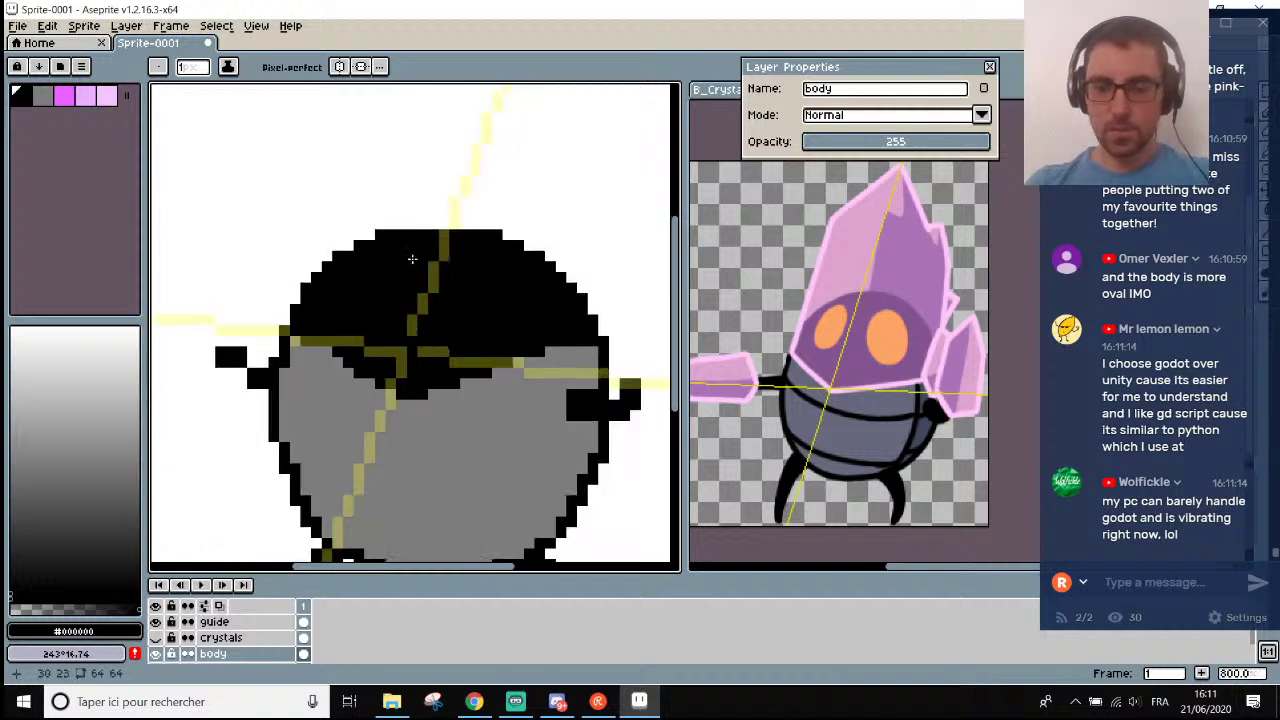
Set the drawing colour to the dark orange #d65f00, with red 214, green 95 and blue 0.
{"action": "left_click", "coordinate": [73, 631]}
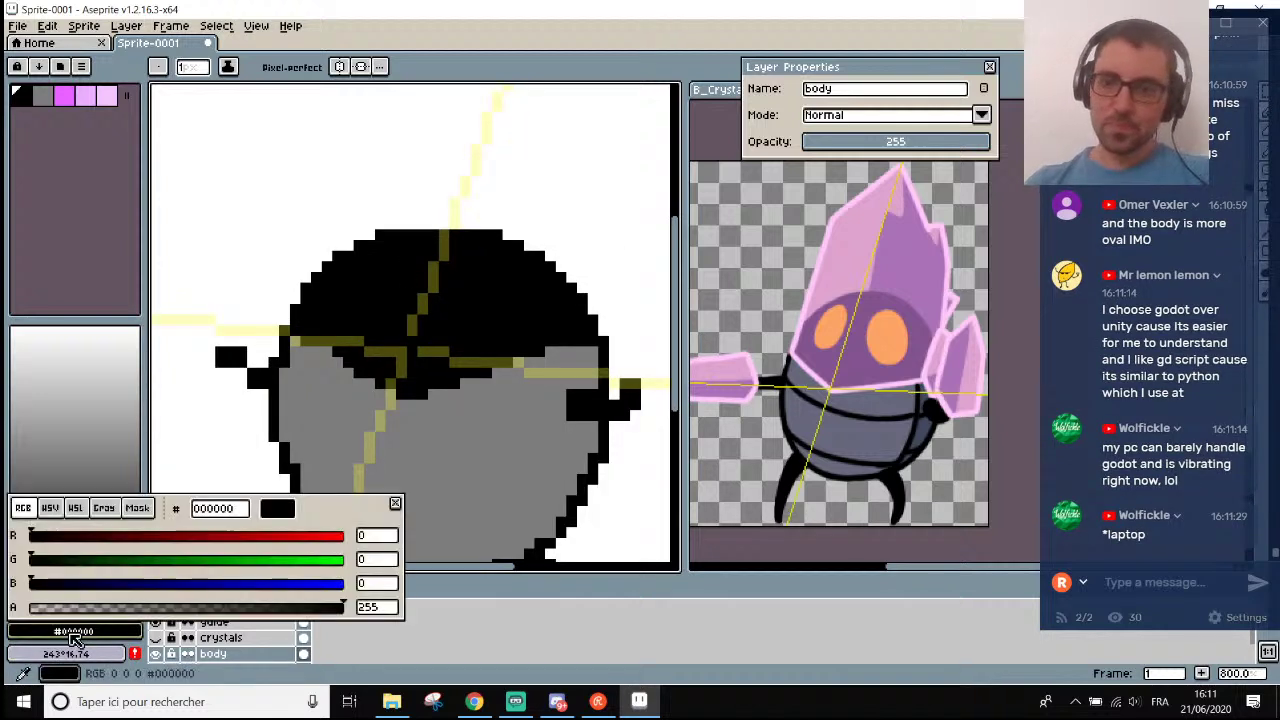
{"action": "left_click", "coordinate": [50, 507]}
{"action": "left_click", "coordinate": [23, 507]}
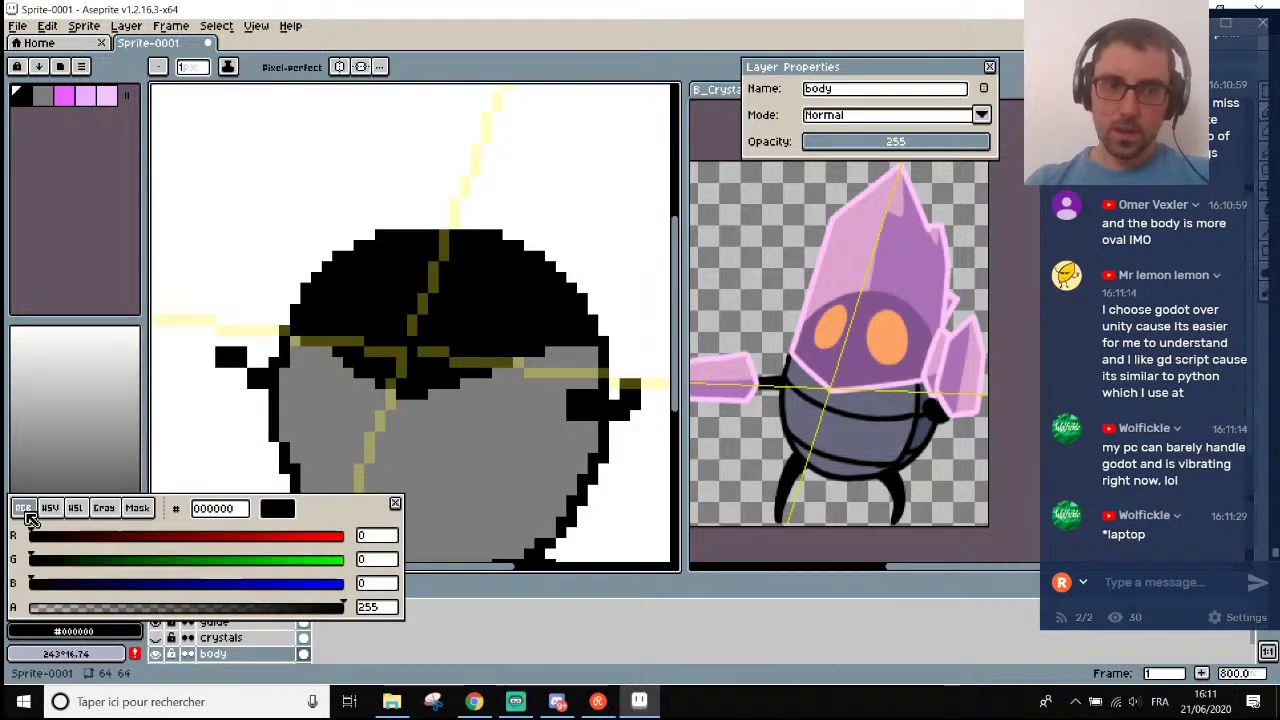
{"action": "left_click", "coordinate": [265, 535]}
{"action": "mouse_move", "coordinate": [152, 562]}
{"action": "left_mouse_down"}
{"action": "mouse_move", "coordinate": [213, 561]}
{"action": "mouse_move", "coordinate": [153, 568]}
{"action": "left_mouse_up"}
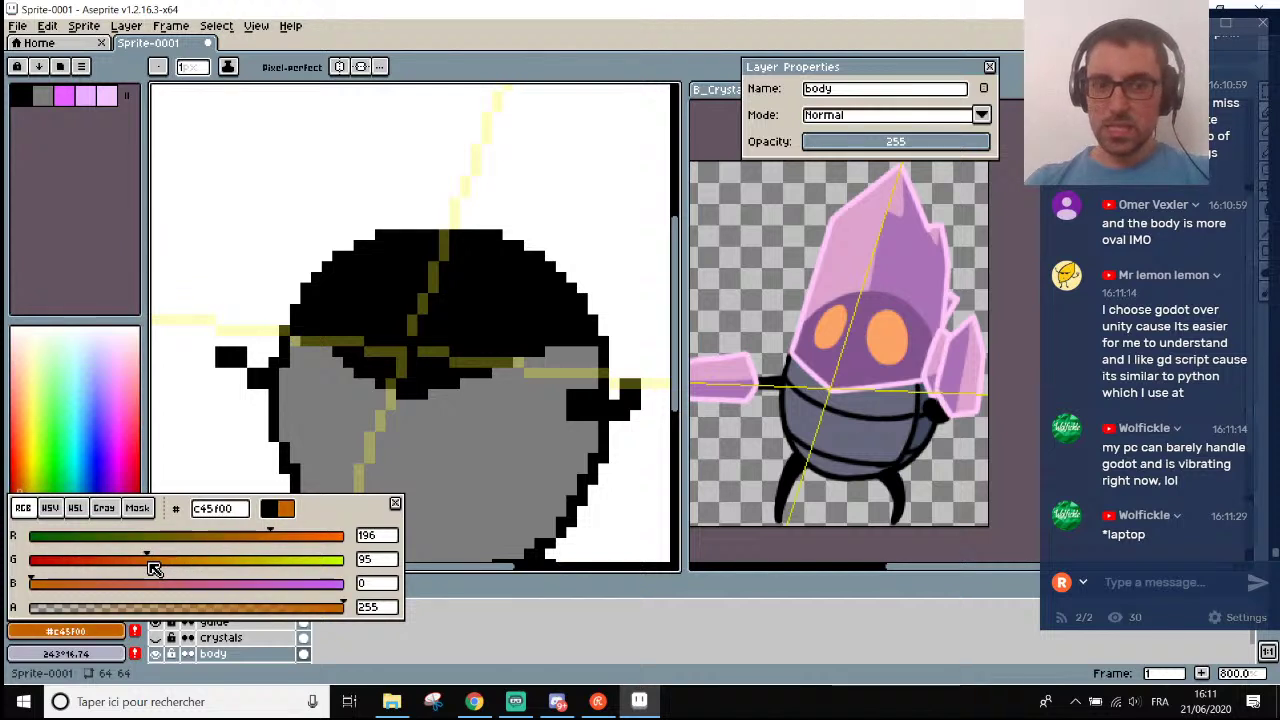
{"action": "left_click_drag", "start_coordinate": [269, 541], "coordinate": [293, 541]}
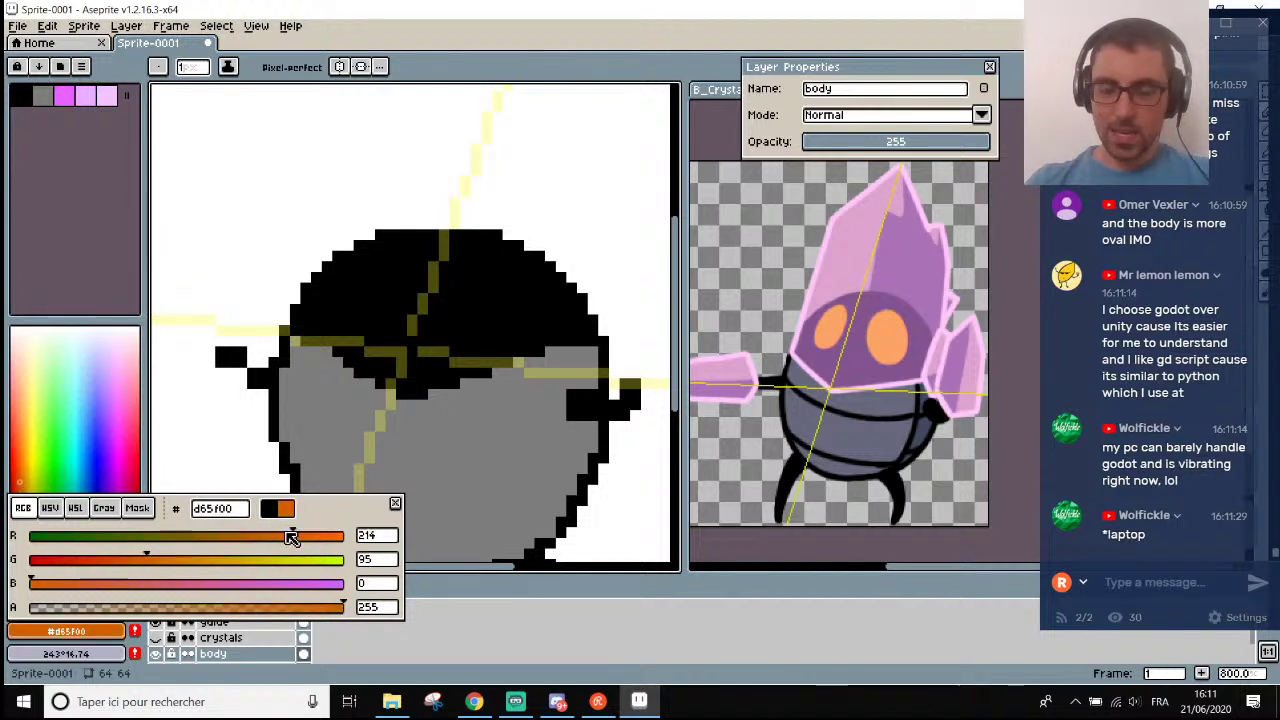
{"action": "left_click", "coordinate": [370, 287]}
Paint a rounded orange left eye about 5 pixels wide and 5 pixels tall on the black face.
{"action": "scroll", "coordinate": [370, 287], "scroll_direction": "up", "scroll_amount": 2}
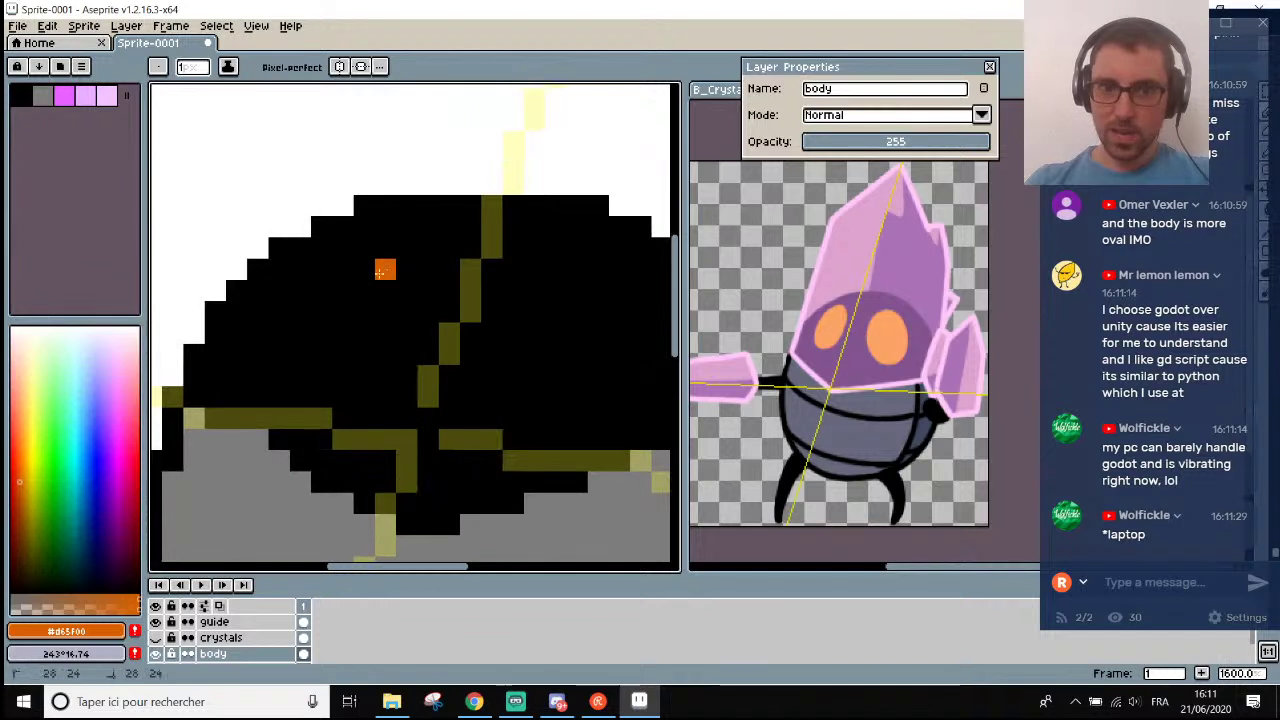
{"action": "mouse_move", "coordinate": [375, 270]}
{"action": "left_mouse_down"}
{"action": "mouse_move", "coordinate": [361, 304]}
{"action": "mouse_move", "coordinate": [370, 346]}
{"action": "mouse_move", "coordinate": [390, 357]}
{"action": "mouse_move", "coordinate": [403, 284]}
{"action": "mouse_move", "coordinate": [388, 332]}
{"action": "mouse_move", "coordinate": [345, 301]}
{"action": "mouse_move", "coordinate": [343, 336]}
{"action": "left_mouse_up"}
{"action": "left_click_drag", "start_coordinate": [428, 286], "coordinate": [428, 334]}
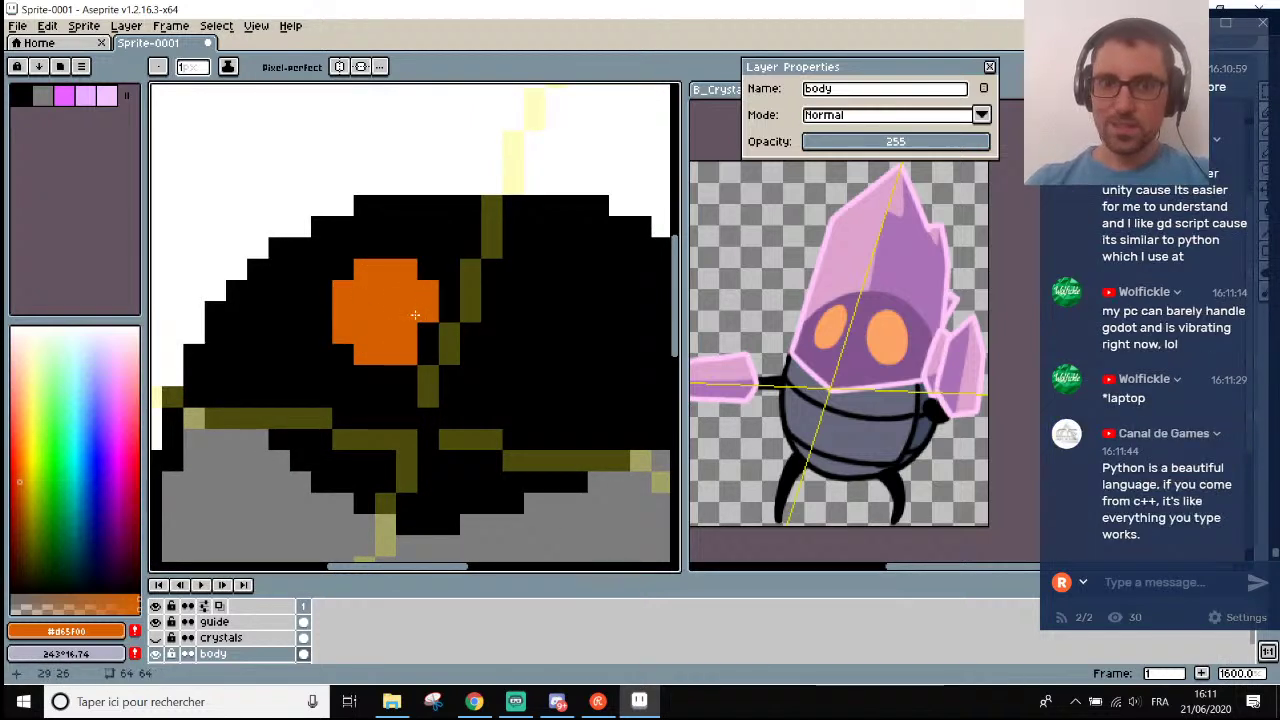
{"action": "scroll", "coordinate": [415, 315], "scroll_direction": "down", "scroll_amount": 2}
{"action": "scroll", "coordinate": [418, 318], "scroll_direction": "up", "scroll_amount": 1}
{"action": "scroll", "coordinate": [418, 318], "scroll_direction": "down", "scroll_amount": 1}
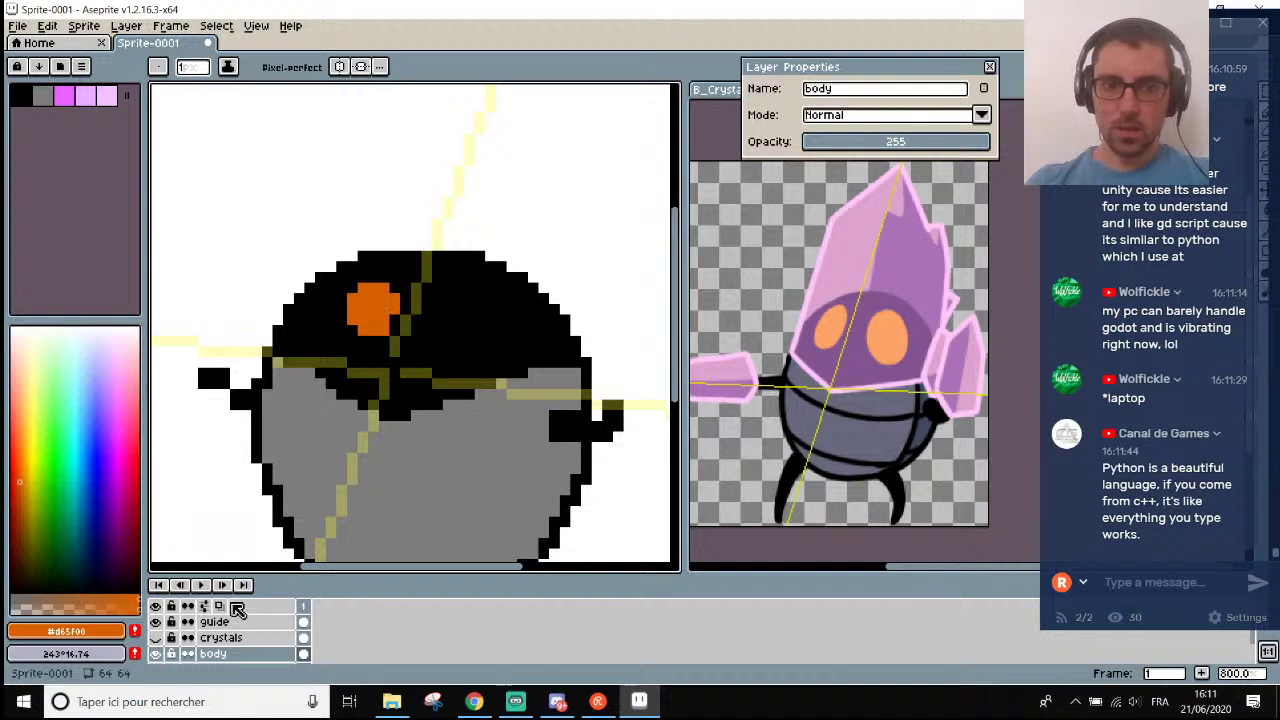
Hide the guide layer and paint a slanted orange right eye about 5 pixels wide and 6 pixels tall.
{"action": "left_click", "coordinate": [155, 621]}
{"action": "scroll", "coordinate": [330, 319], "scroll_direction": "up", "scroll_amount": 1}
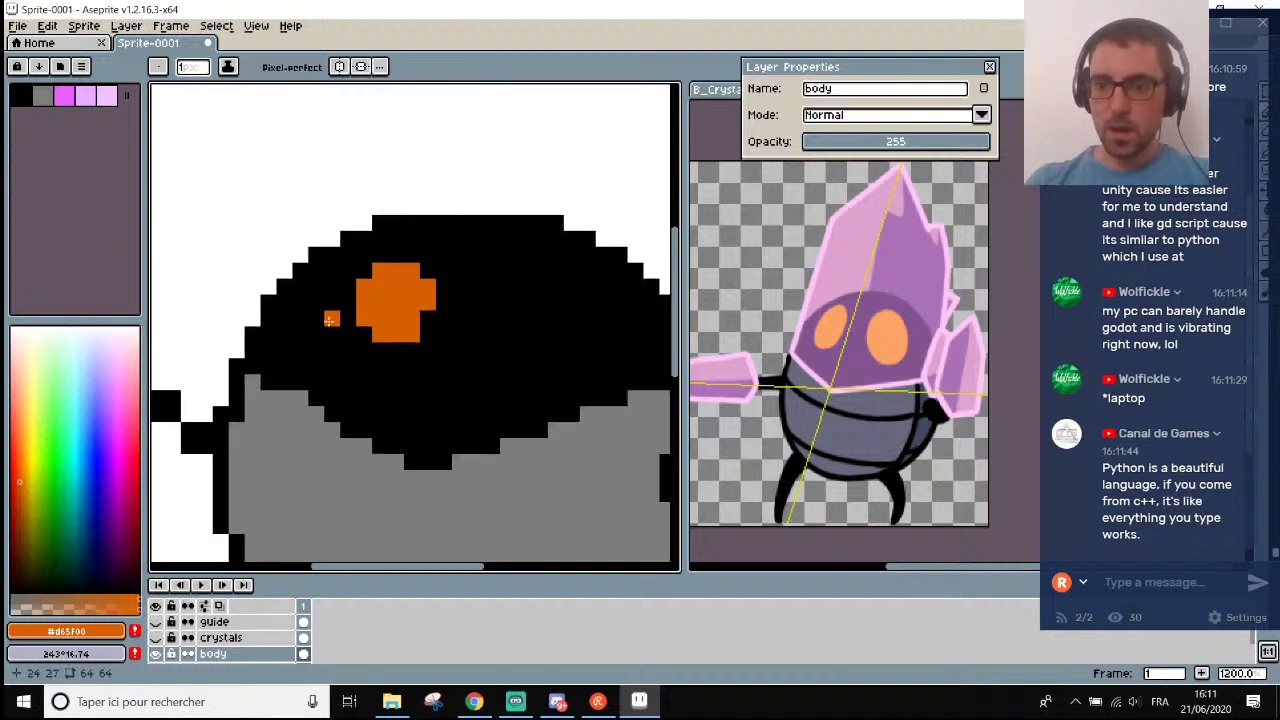
{"action": "scroll", "coordinate": [508, 288], "scroll_direction": "down", "scroll_amount": 1}
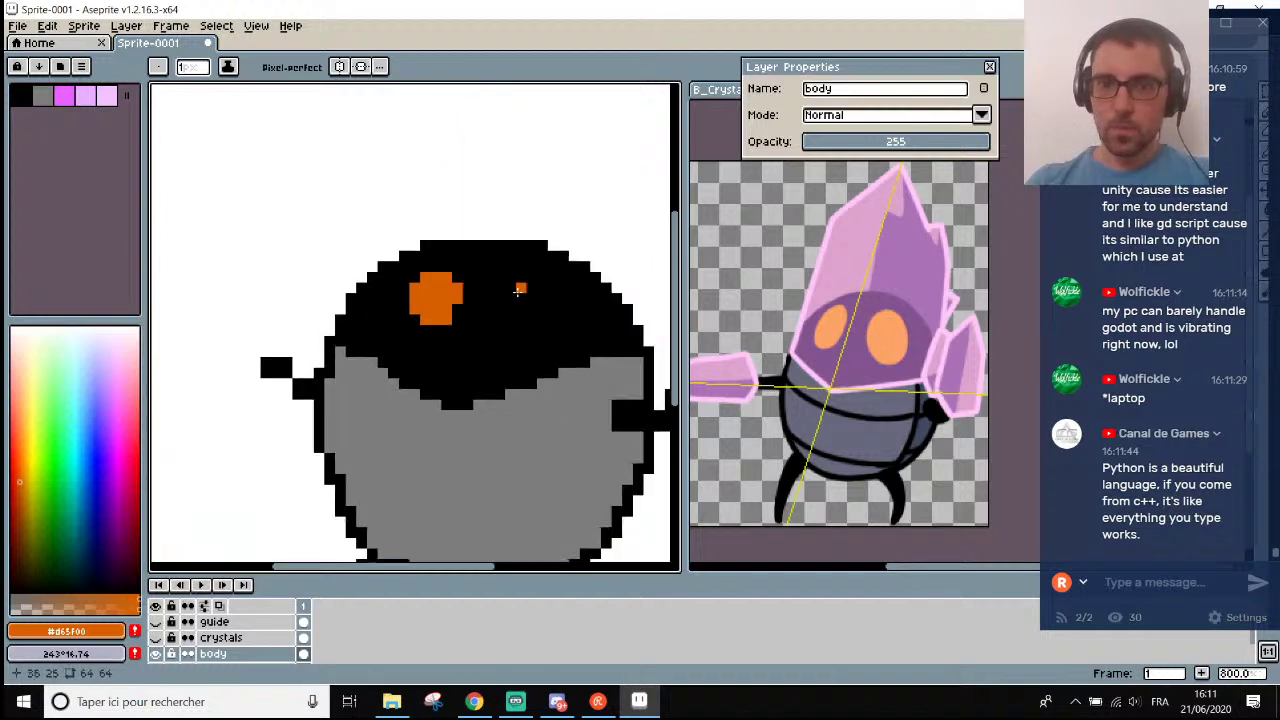
{"action": "scroll", "coordinate": [515, 285], "scroll_direction": "up", "scroll_amount": 1}
{"action": "mouse_move", "coordinate": [519, 271]}
{"action": "left_mouse_down"}
{"action": "mouse_move", "coordinate": [508, 322]}
{"action": "mouse_move", "coordinate": [547, 347]}
{"action": "mouse_move", "coordinate": [525, 300]}
{"action": "left_mouse_up"}
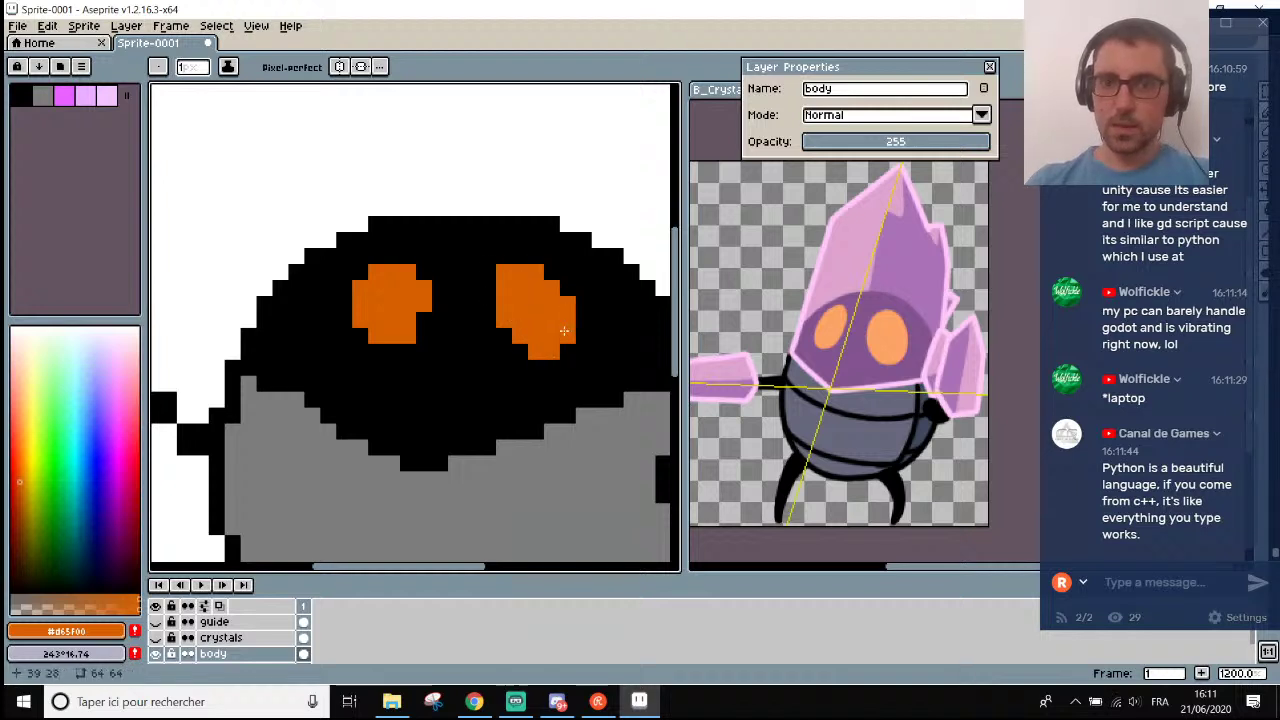
Sample the face's black and trim the protruding pixels from the left eye's right side.
{"action": "scroll", "coordinate": [540, 325], "scroll_direction": "down", "scroll_amount": 4}
{"action": "scroll", "coordinate": [510, 315], "scroll_direction": "up", "scroll_amount": 1}
{"action": "scroll", "coordinate": [498, 310], "scroll_direction": "up", "scroll_amount": 1}
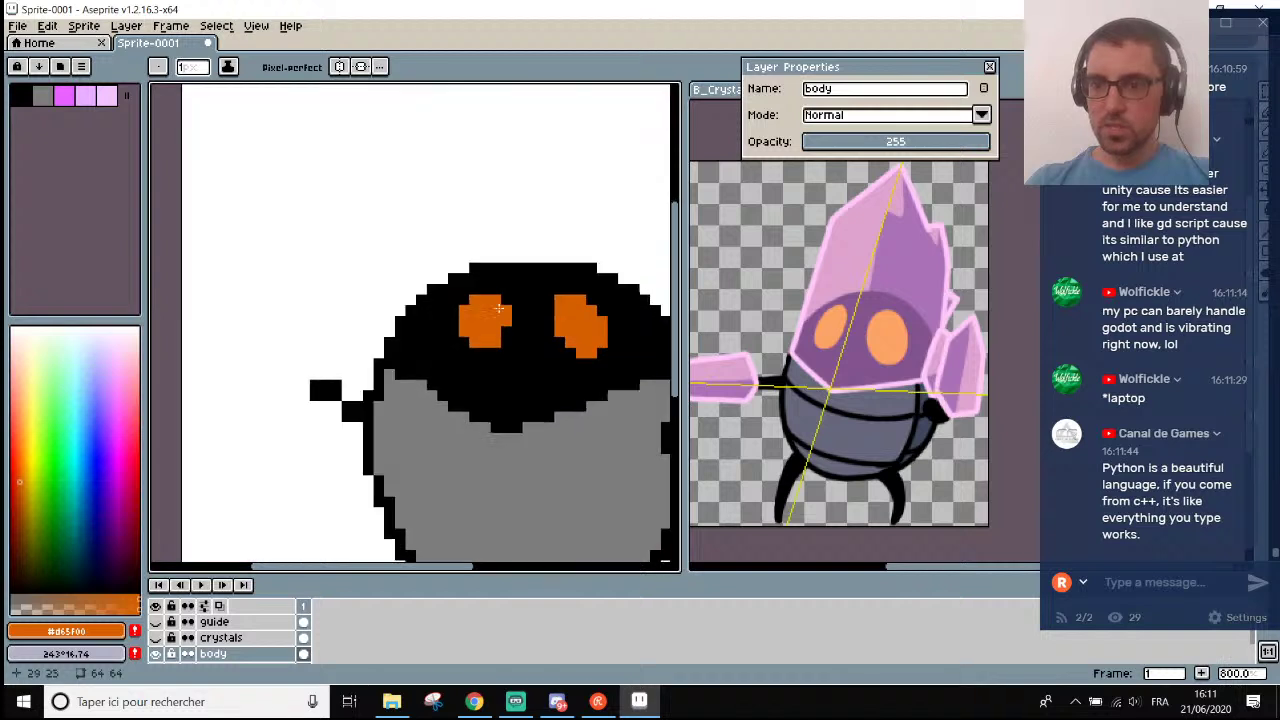
{"action": "scroll", "coordinate": [498, 310], "scroll_direction": "up", "scroll_amount": 1}
{"action": "scroll", "coordinate": [498, 312], "scroll_direction": "down", "scroll_amount": 2}
{"action": "scroll", "coordinate": [495, 320], "scroll_direction": "up", "scroll_amount": 3}
{"action": "key", "text": "e"}
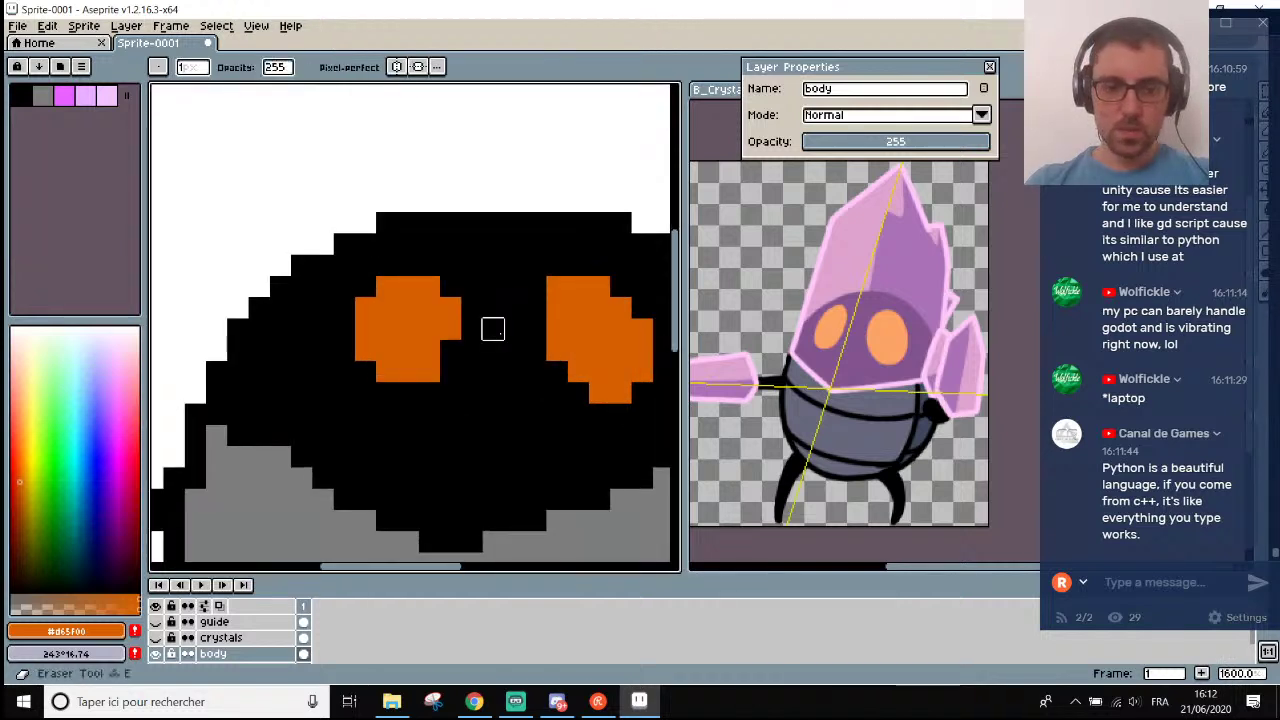
{"action": "key", "text": "i"}
{"action": "left_click", "coordinate": [495, 340]}
{"action": "key", "text": "b"}
{"action": "scroll", "coordinate": [449, 310], "scroll_direction": "down", "scroll_amount": 1}
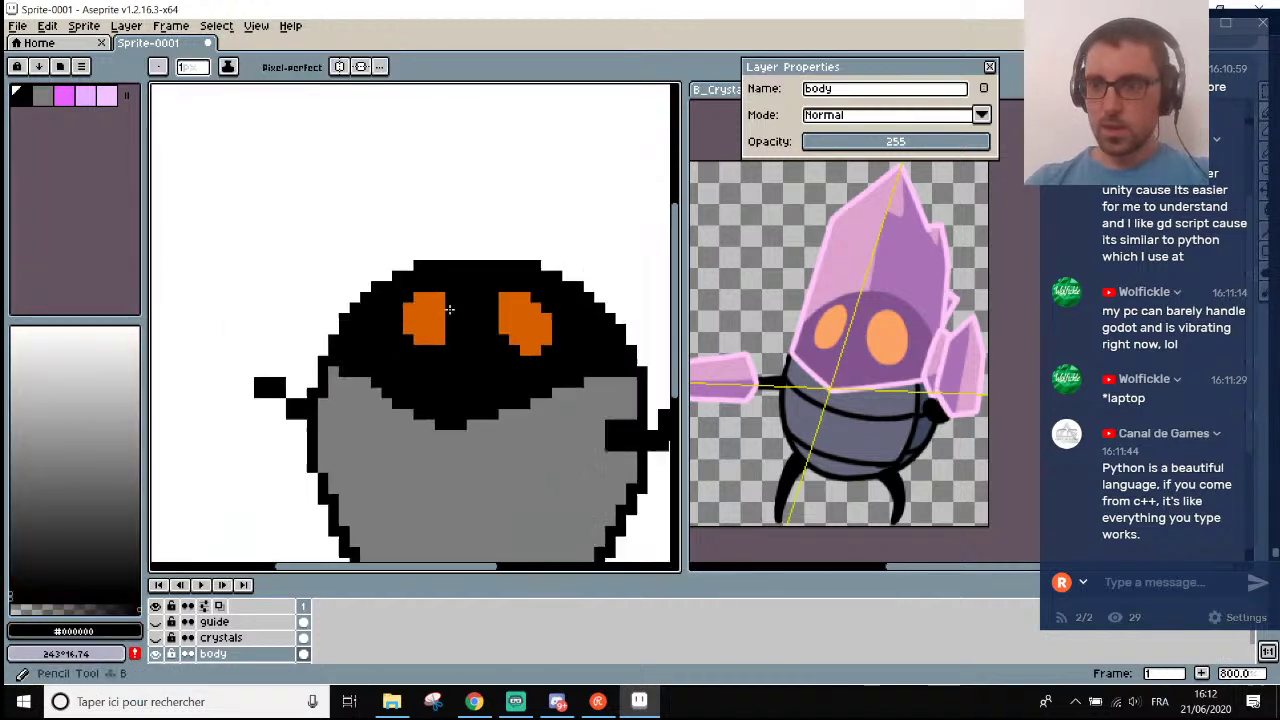
{"action": "scroll", "coordinate": [452, 304], "scroll_direction": "up", "scroll_amount": 1}
{"action": "scroll", "coordinate": [431, 341], "scroll_direction": "down", "scroll_amount": 1}
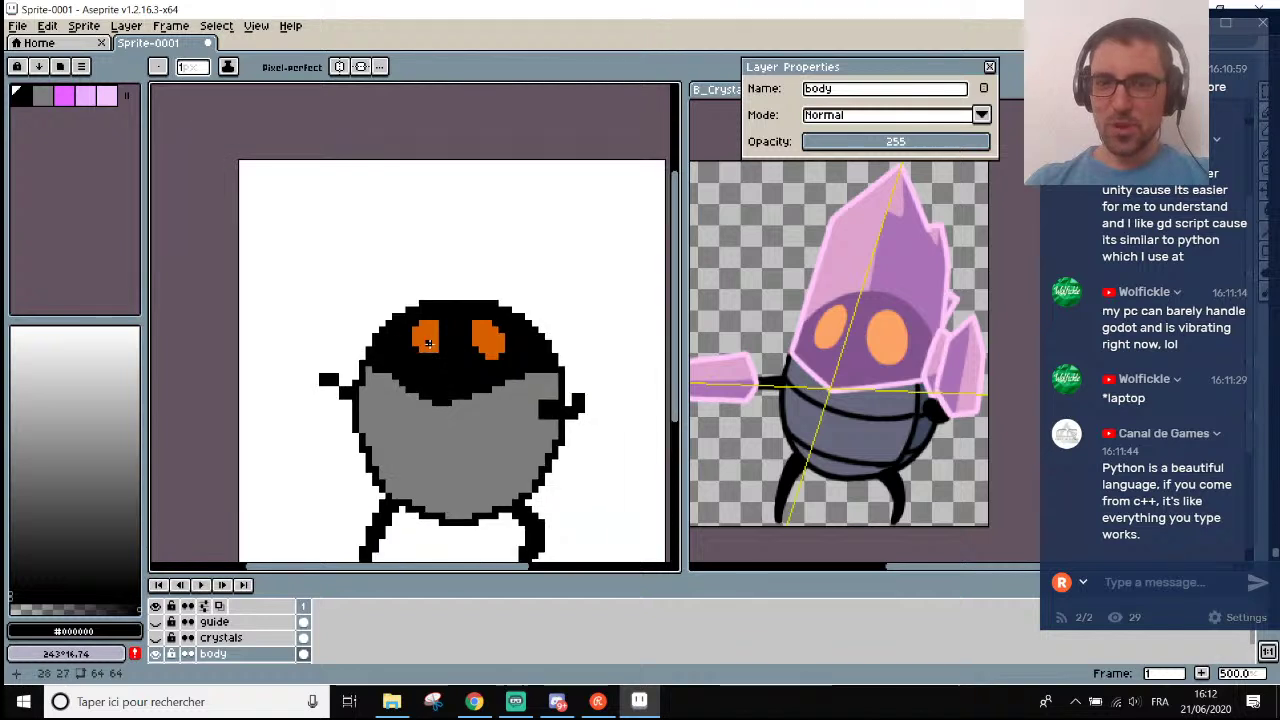
Sample the eye's orange and extend the left eye one row at the bottom and one column along its right side.
{"action": "scroll", "coordinate": [413, 358], "scroll_direction": "up", "scroll_amount": 1}
{"action": "key", "text": "i"}
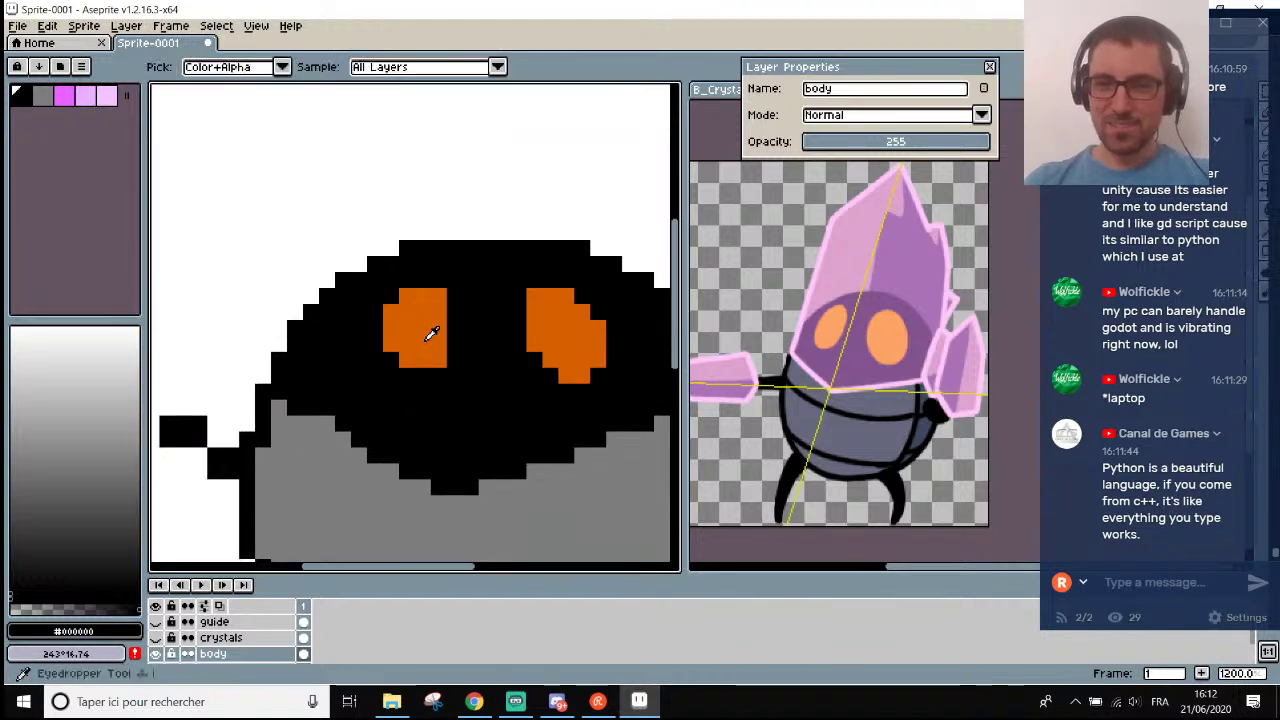
{"action": "left_click", "coordinate": [430, 332]}
{"action": "key", "text": "b"}
{"action": "left_click", "coordinate": [424, 362]}
{"action": "left_click", "coordinate": [402, 358]}
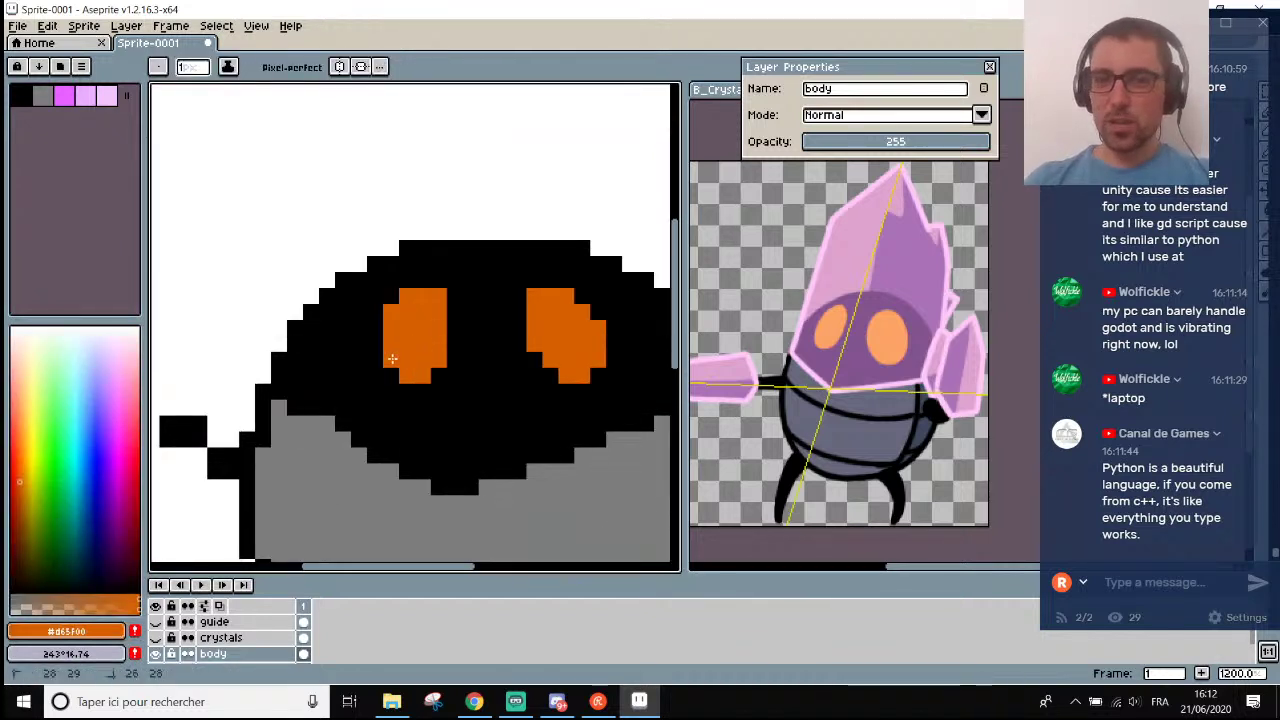
{"action": "scroll", "coordinate": [392, 358], "scroll_direction": "down", "scroll_amount": 2}
{"action": "scroll", "coordinate": [405, 340], "scroll_direction": "up", "scroll_amount": 2}
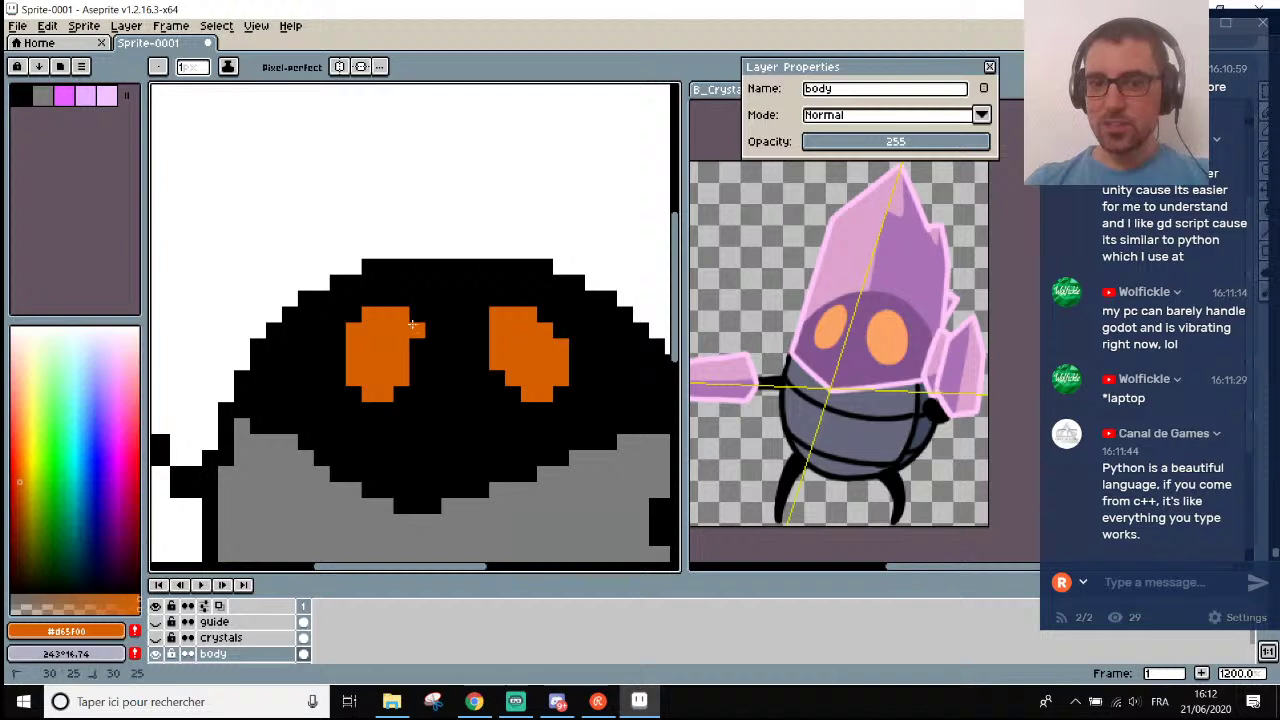
{"action": "scroll", "coordinate": [412, 354], "scroll_direction": "down", "scroll_amount": 2}
{"action": "scroll", "coordinate": [411, 350], "scroll_direction": "up", "scroll_amount": 1}
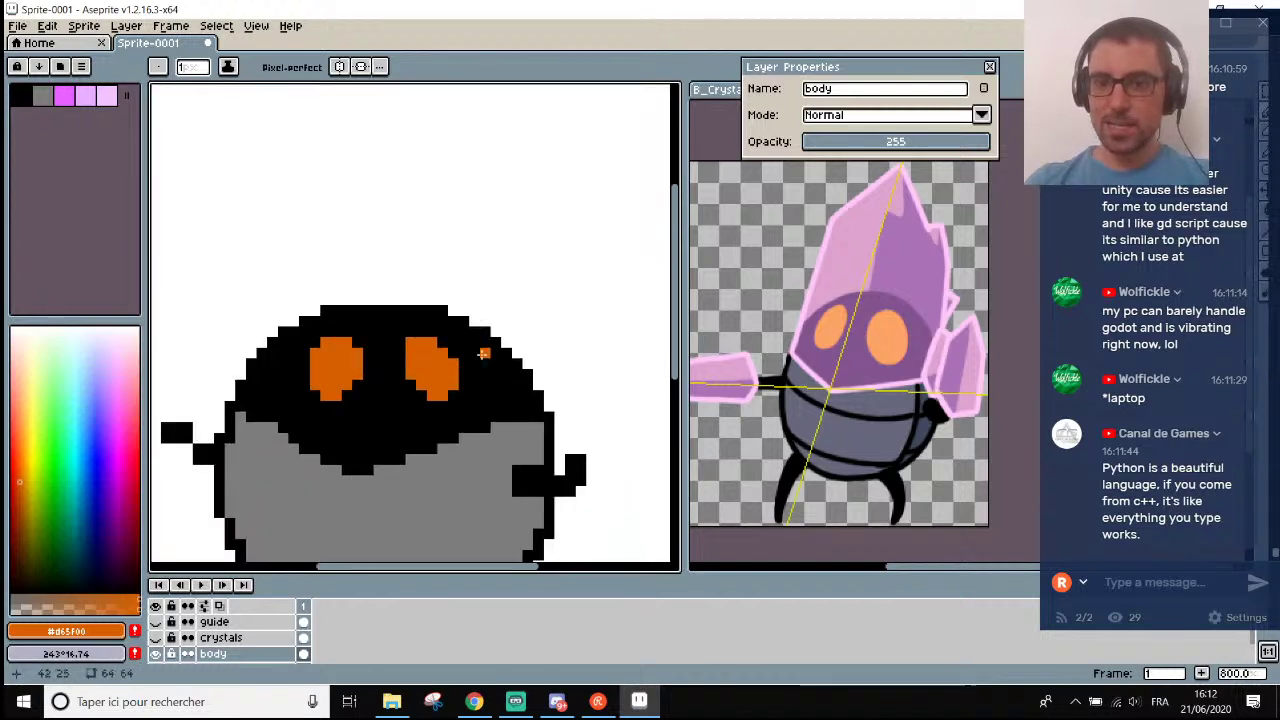
Round the right eye's corners with sampled black and orange, and extend it one row down and one column to the right.
{"action": "scroll", "coordinate": [410, 347], "scroll_direction": "up", "scroll_amount": 1}
{"action": "left_click", "coordinate": [425, 331]}
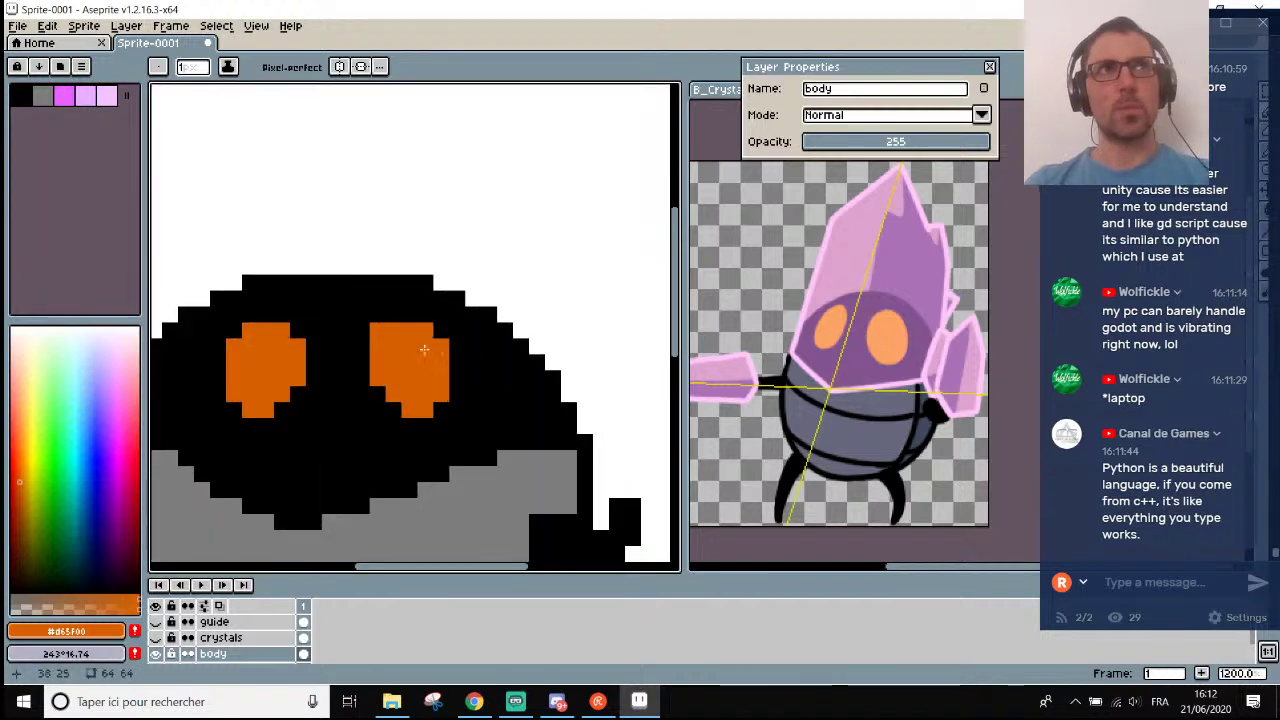
{"action": "left_click", "coordinate": [395, 312], "text": "alt"}
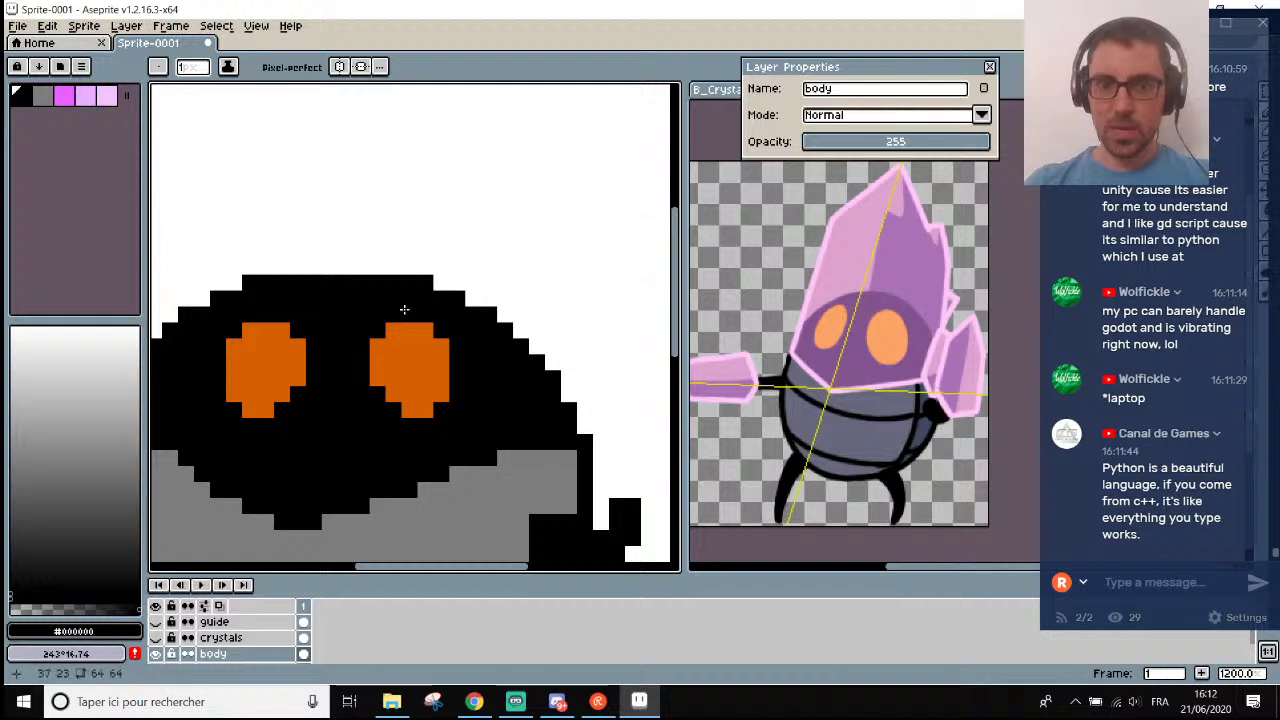
{"action": "left_click", "coordinate": [416, 384], "text": "alt"}
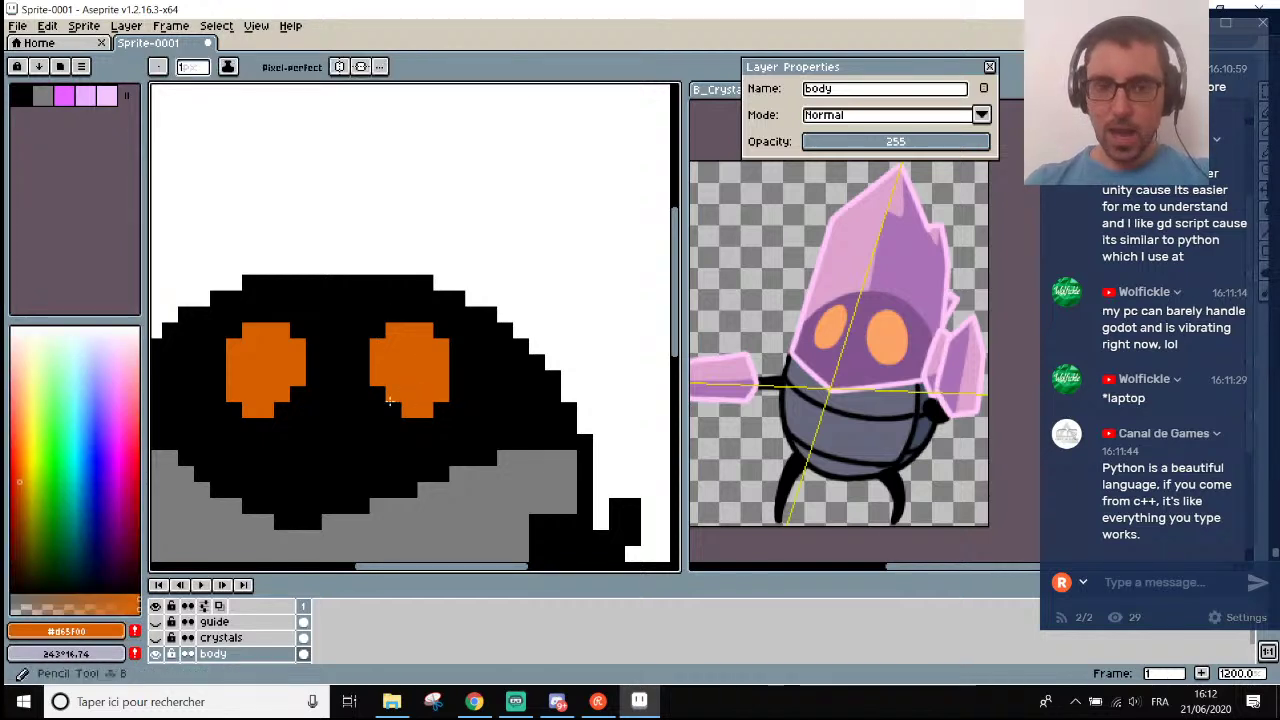
{"action": "left_click", "coordinate": [402, 415]}
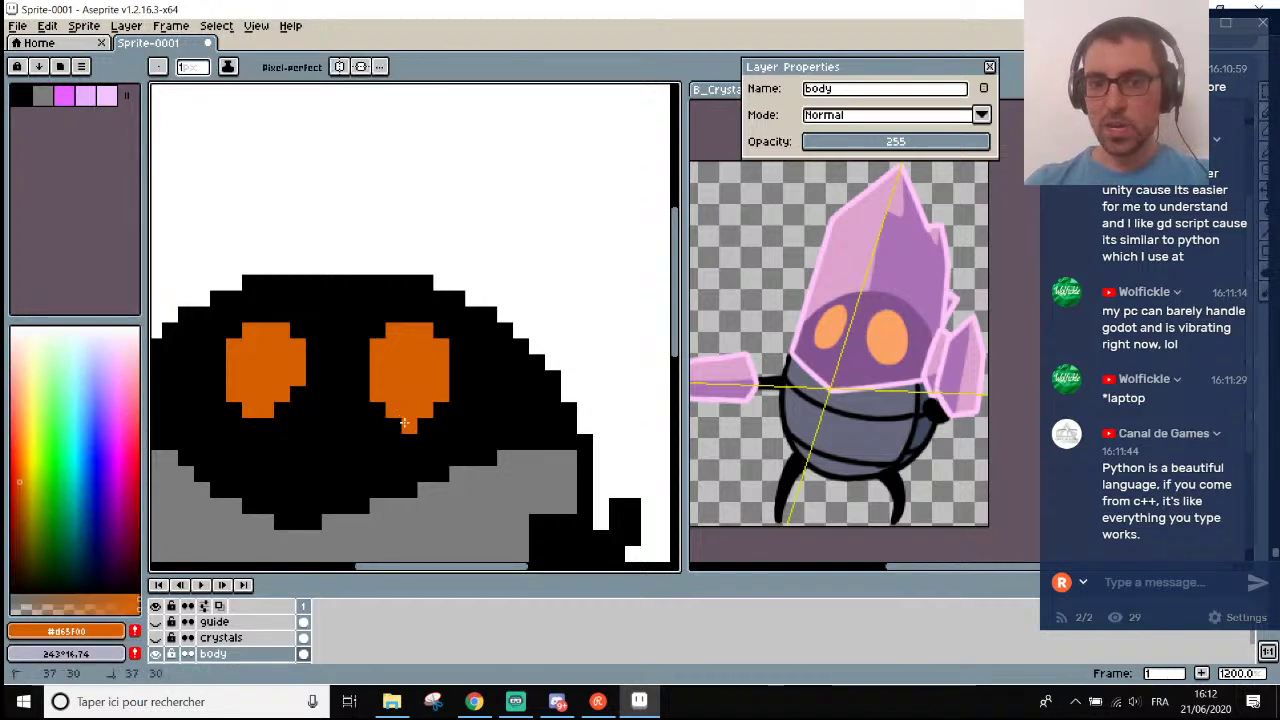
{"action": "left_click", "coordinate": [432, 412]}
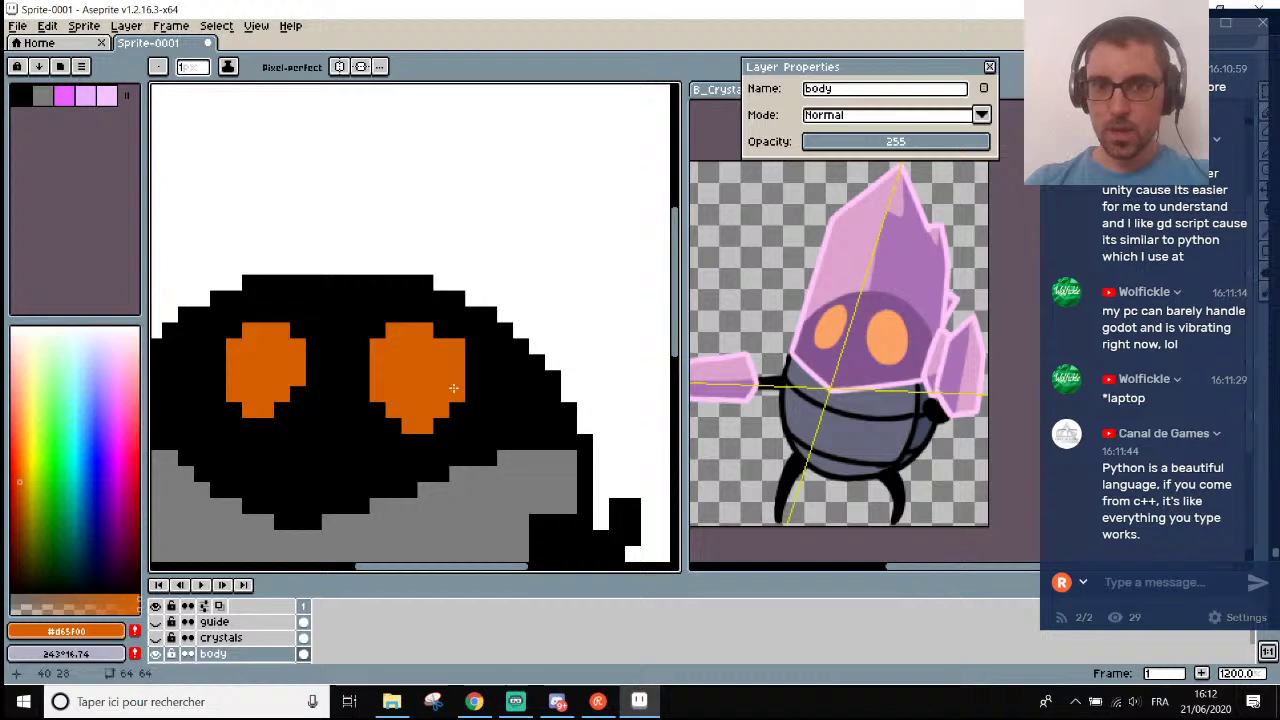
Add orange pixels along the top of the right eye to make it taller, and compare the face with the reference.
{"action": "key", "text": "i"}
{"action": "key", "text": "b"}
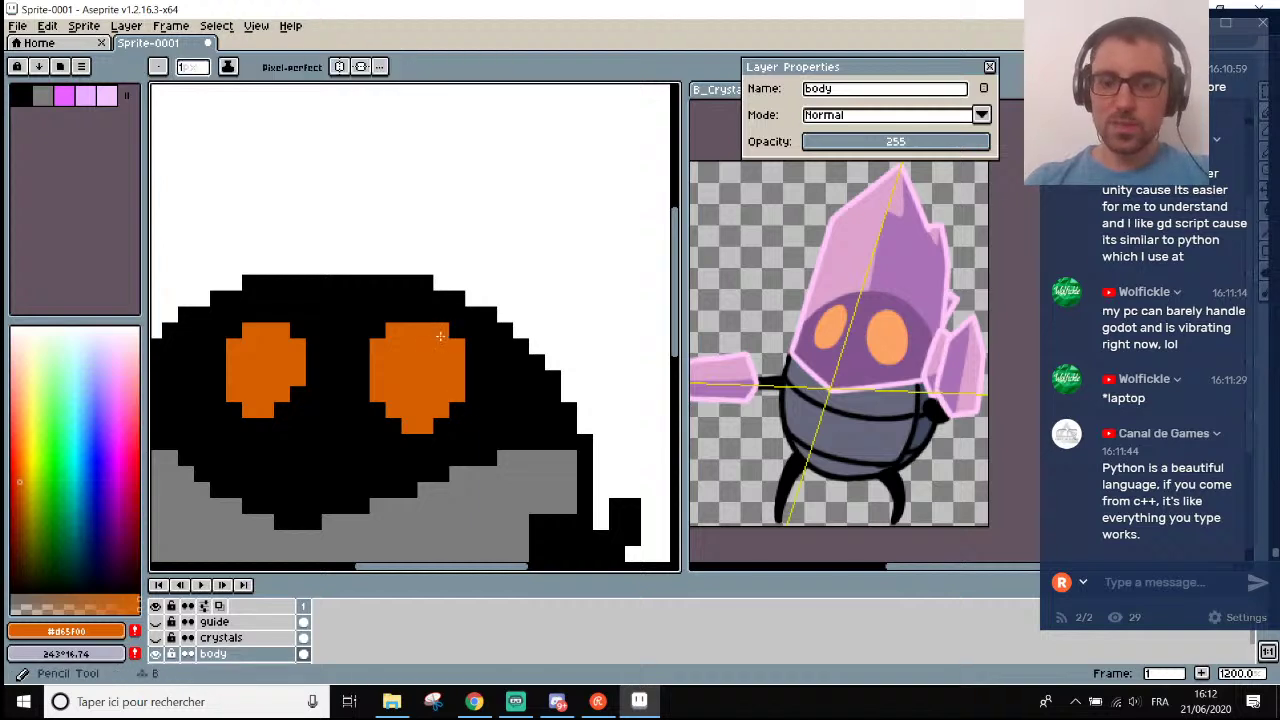
{"action": "scroll", "coordinate": [440, 336], "scroll_direction": "down", "scroll_amount": 3}
{"action": "scroll", "coordinate": [430, 330], "scroll_direction": "up", "scroll_amount": 4}
{"action": "key", "text": "i"}
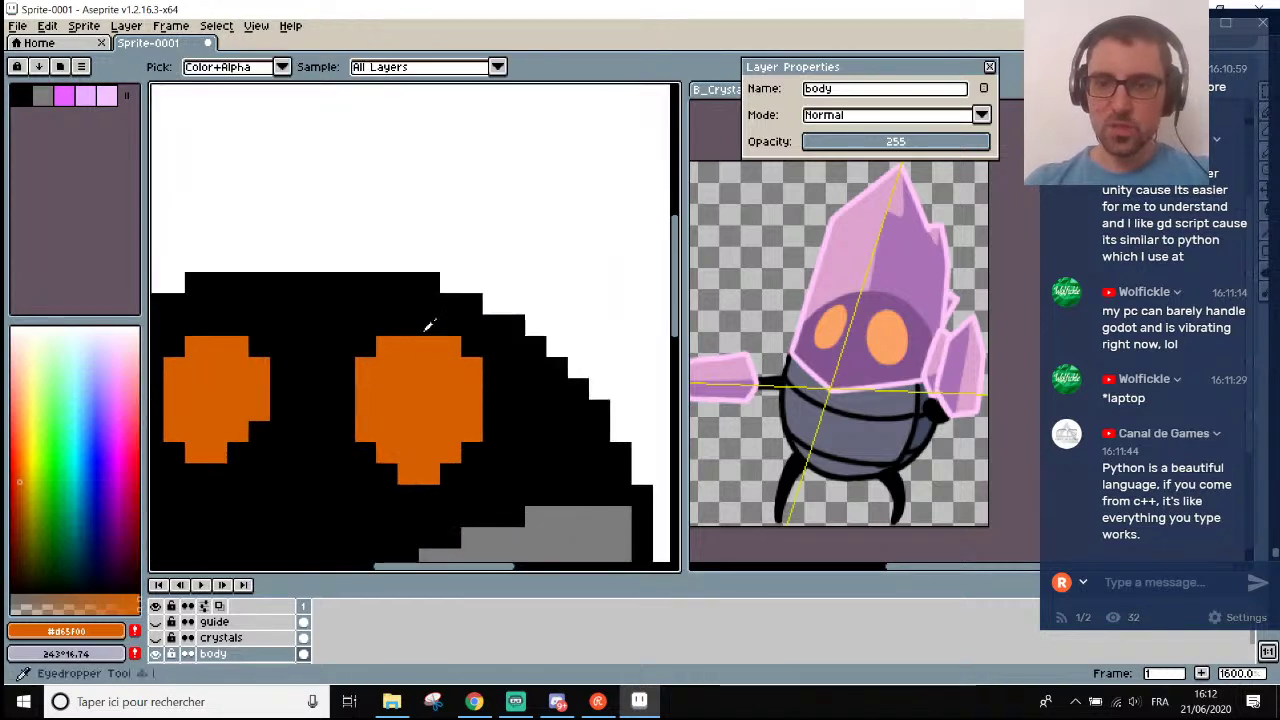
{"action": "key", "text": "b"}
{"action": "scroll", "coordinate": [414, 346], "scroll_direction": "down", "scroll_amount": 4}
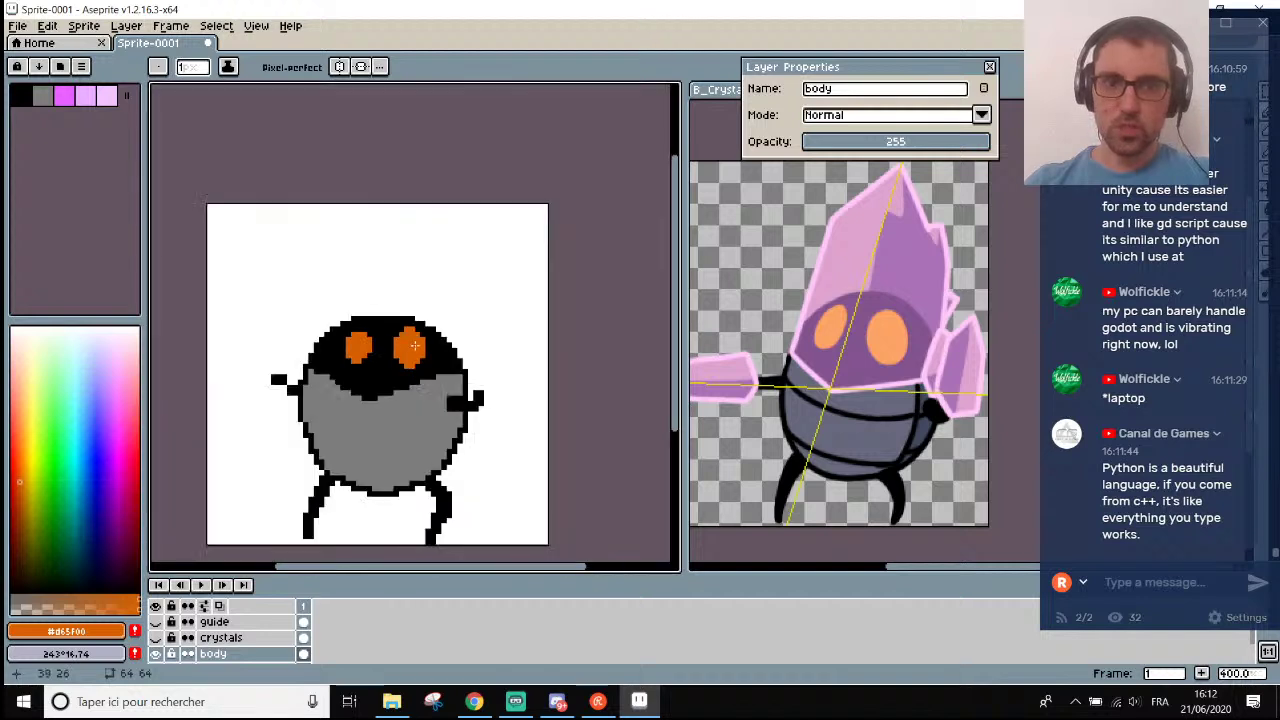
{"action": "scroll", "coordinate": [414, 346], "scroll_direction": "down", "scroll_amount": 1}
{"action": "scroll", "coordinate": [414, 346], "scroll_direction": "up", "scroll_amount": 2}
{"action": "scroll", "coordinate": [866, 362], "scroll_direction": "down", "scroll_amount": 3}
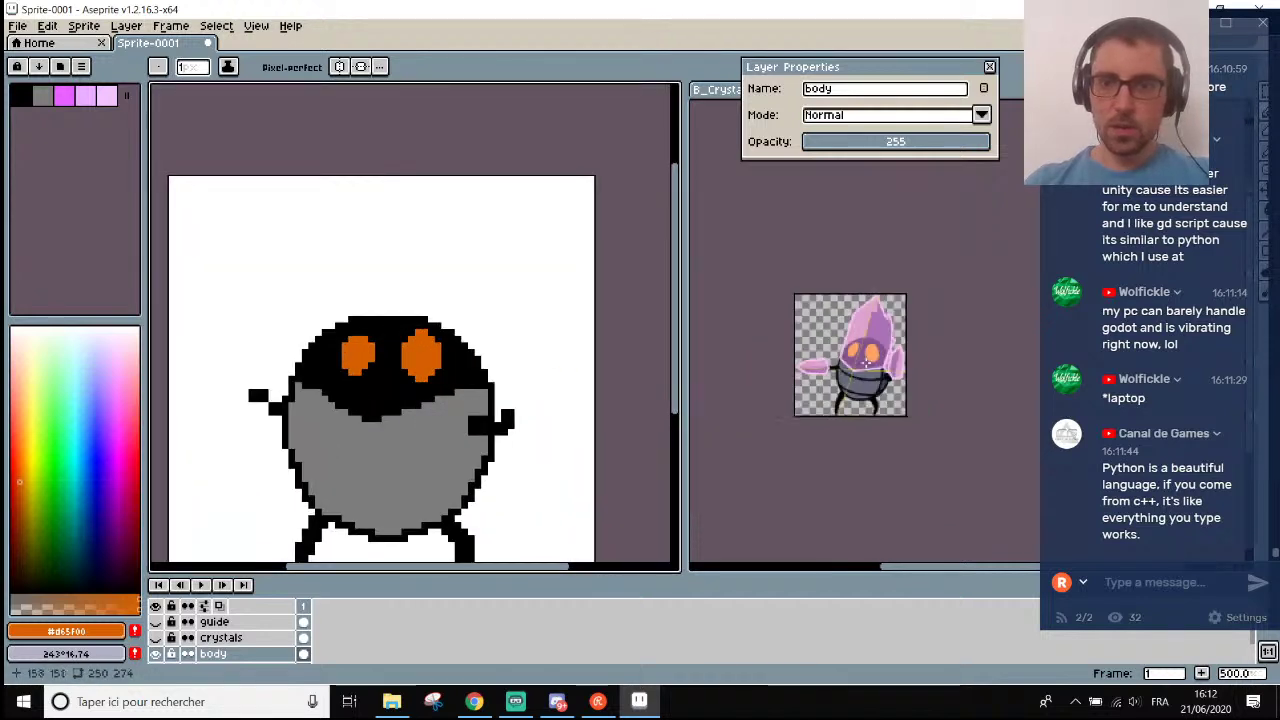
Extend the left eye with orange pixels along its left side and lower edge.
{"action": "scroll", "coordinate": [866, 362], "scroll_direction": "up", "scroll_amount": 3}
{"action": "scroll", "coordinate": [328, 364], "scroll_direction": "up", "scroll_amount": 5}
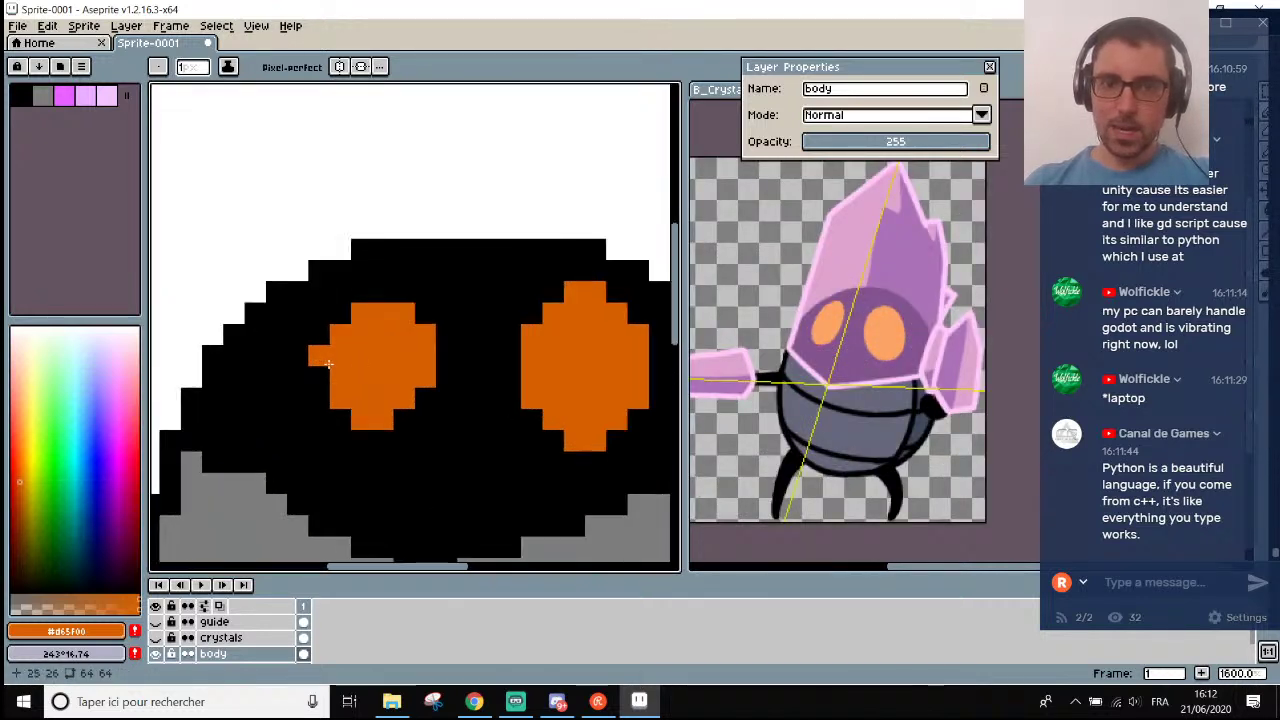
{"action": "mouse_move", "coordinate": [328, 364]}
{"action": "left_mouse_down"}
{"action": "mouse_move", "coordinate": [323, 408]}
{"action": "mouse_move", "coordinate": [343, 437]}
{"action": "mouse_move", "coordinate": [380, 435]}
{"action": "left_mouse_up"}
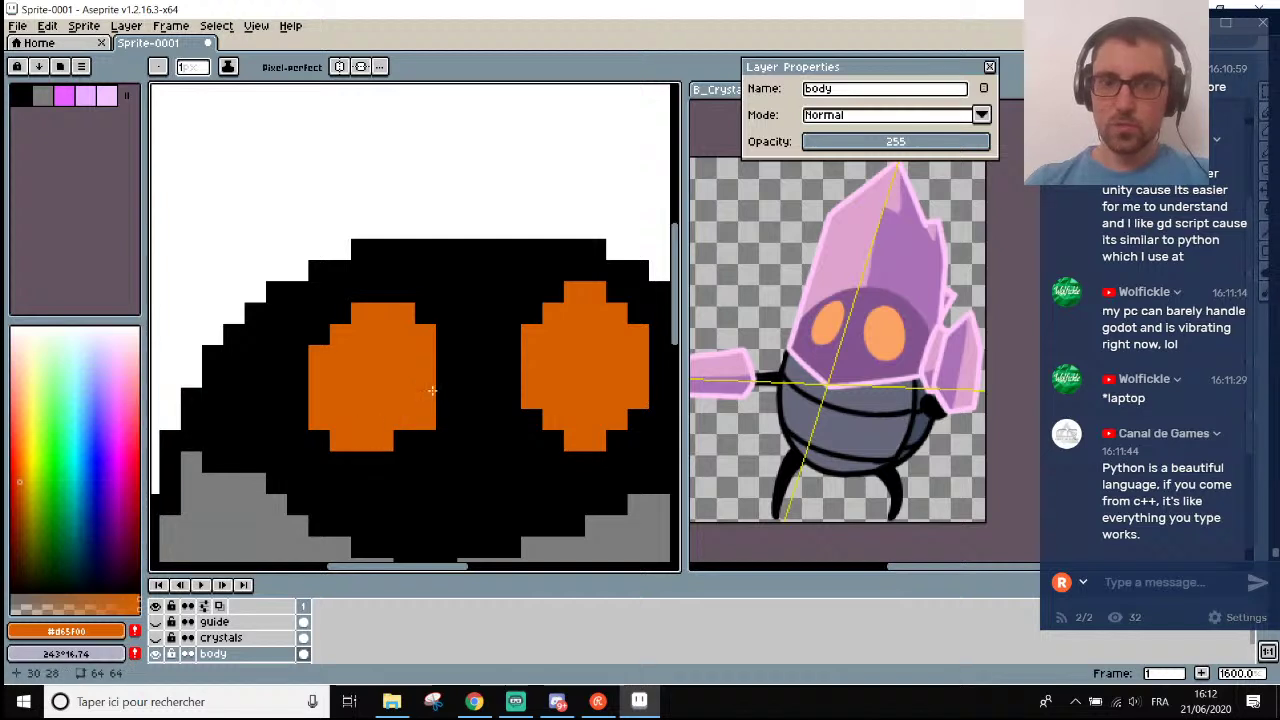
{"action": "scroll", "coordinate": [423, 370], "scroll_direction": "down", "scroll_amount": 4}
{"action": "scroll", "coordinate": [425, 349], "scroll_direction": "up", "scroll_amount": 1}
{"action": "scroll", "coordinate": [425, 349], "scroll_direction": "down", "scroll_amount": 2}
{"action": "scroll", "coordinate": [418, 362], "scroll_direction": "up", "scroll_amount": 4}
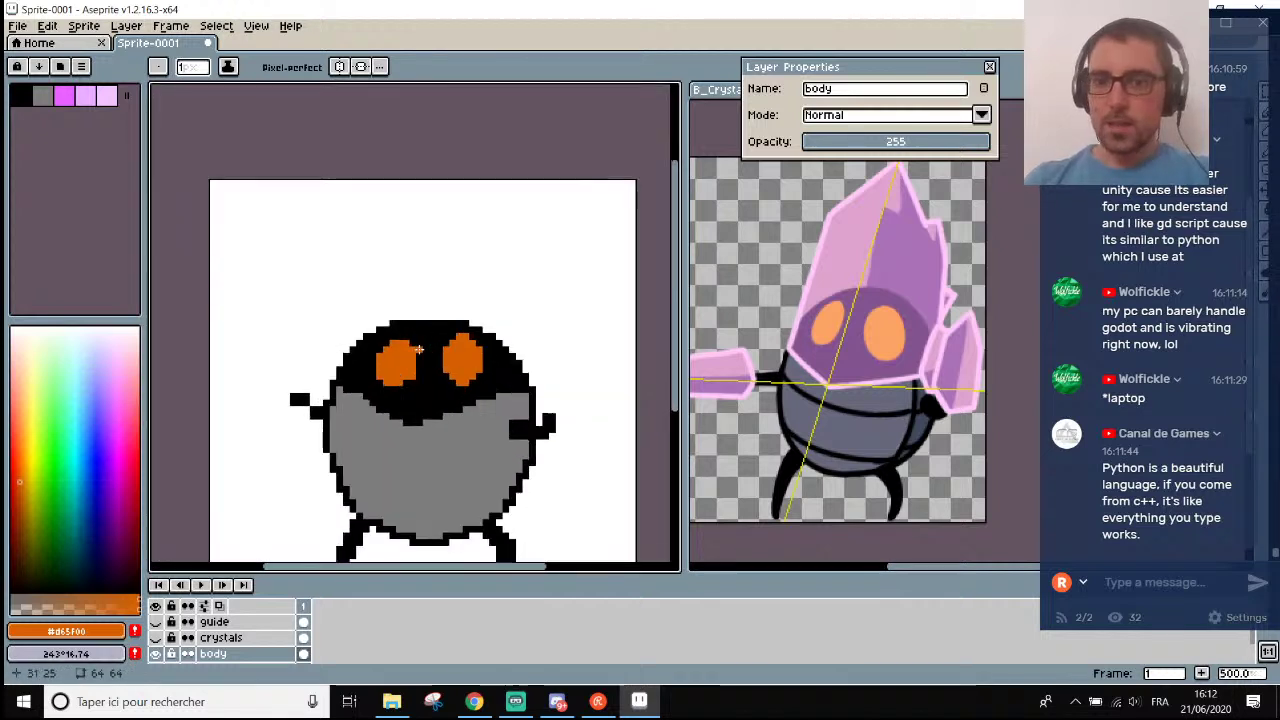
Sample the face's black, round the left eye's bottom corners, trim the right eye's top row, and undo the last pixel change.
{"action": "left_click", "coordinate": [418, 376], "text": "alt"}
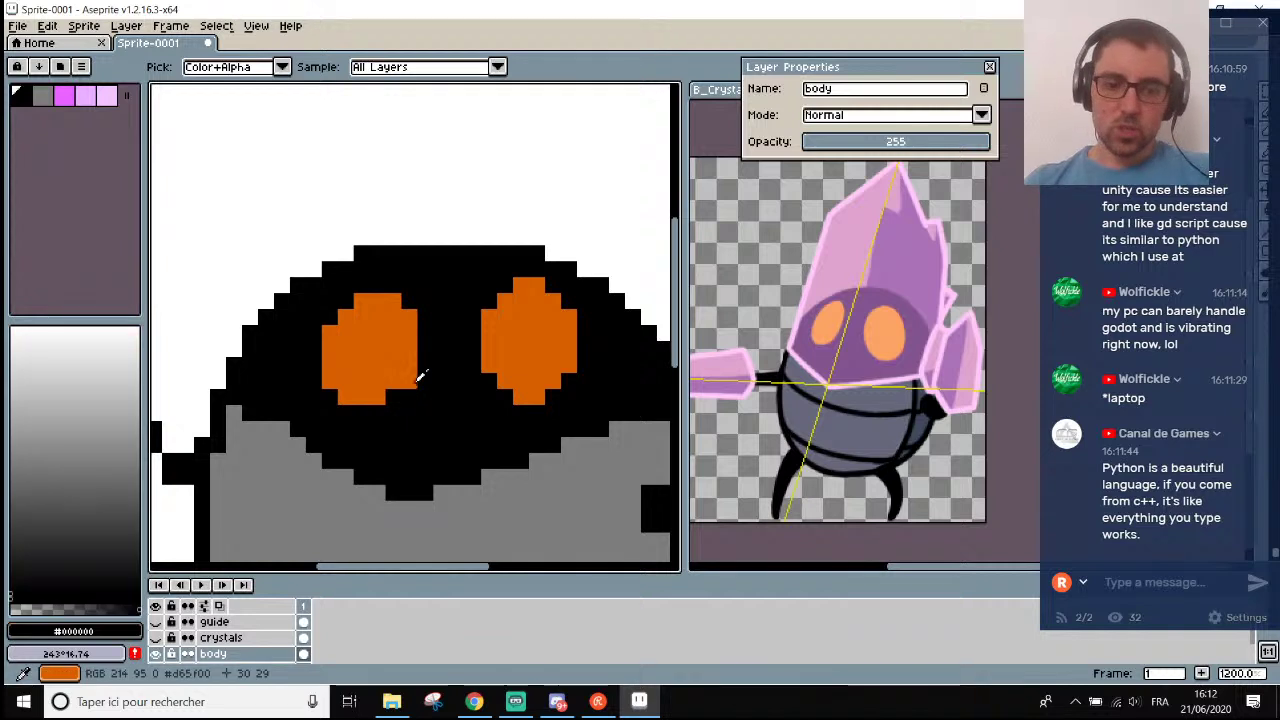
{"action": "scroll", "coordinate": [420, 328], "scroll_direction": "down", "scroll_amount": 5}
{"action": "scroll", "coordinate": [538, 324], "scroll_direction": "up", "scroll_amount": 1}
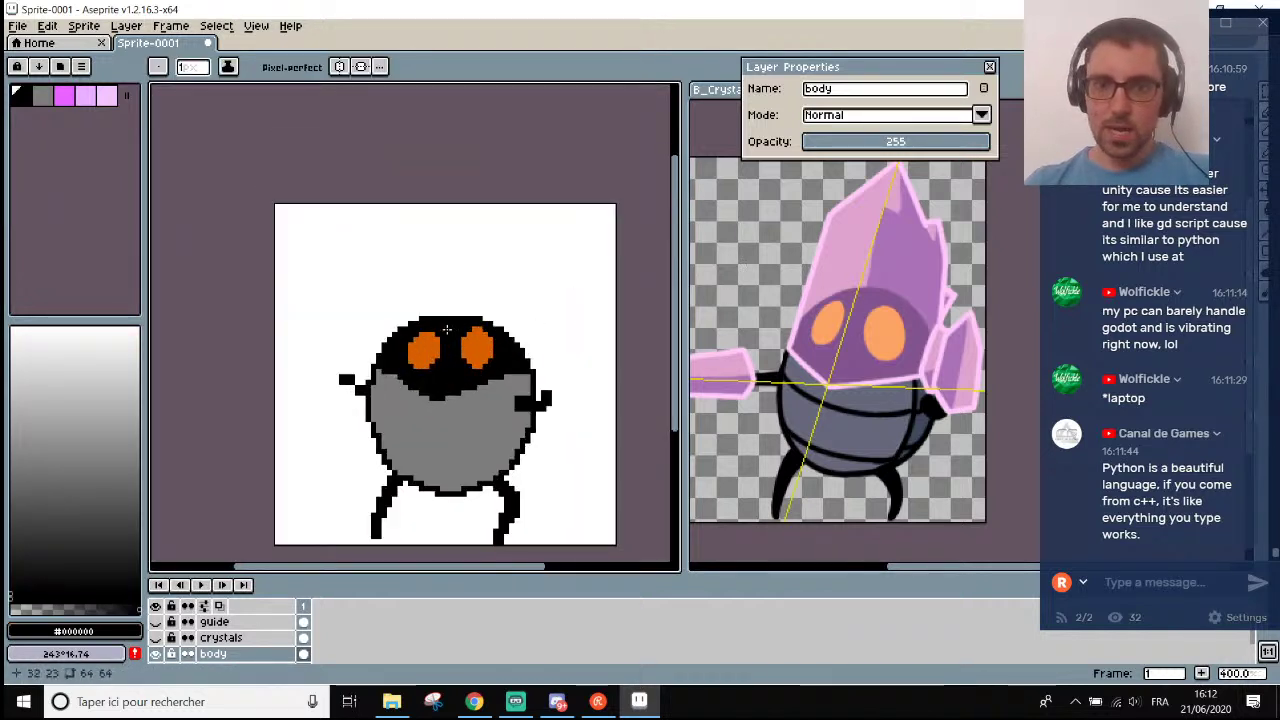
{"action": "scroll", "coordinate": [535, 324], "scroll_direction": "up", "scroll_amount": 3}
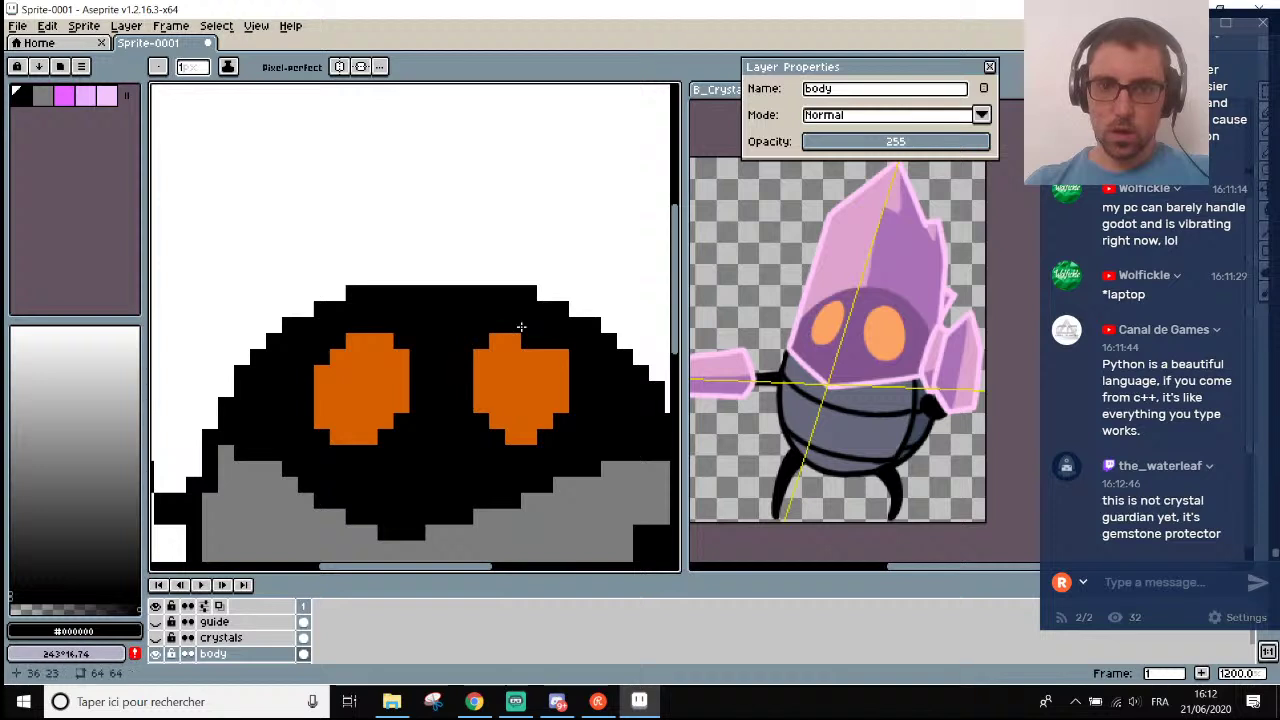
{"action": "key", "text": "ctrl+z"}
{"action": "scroll", "coordinate": [501, 316], "scroll_direction": "down", "scroll_amount": 5}
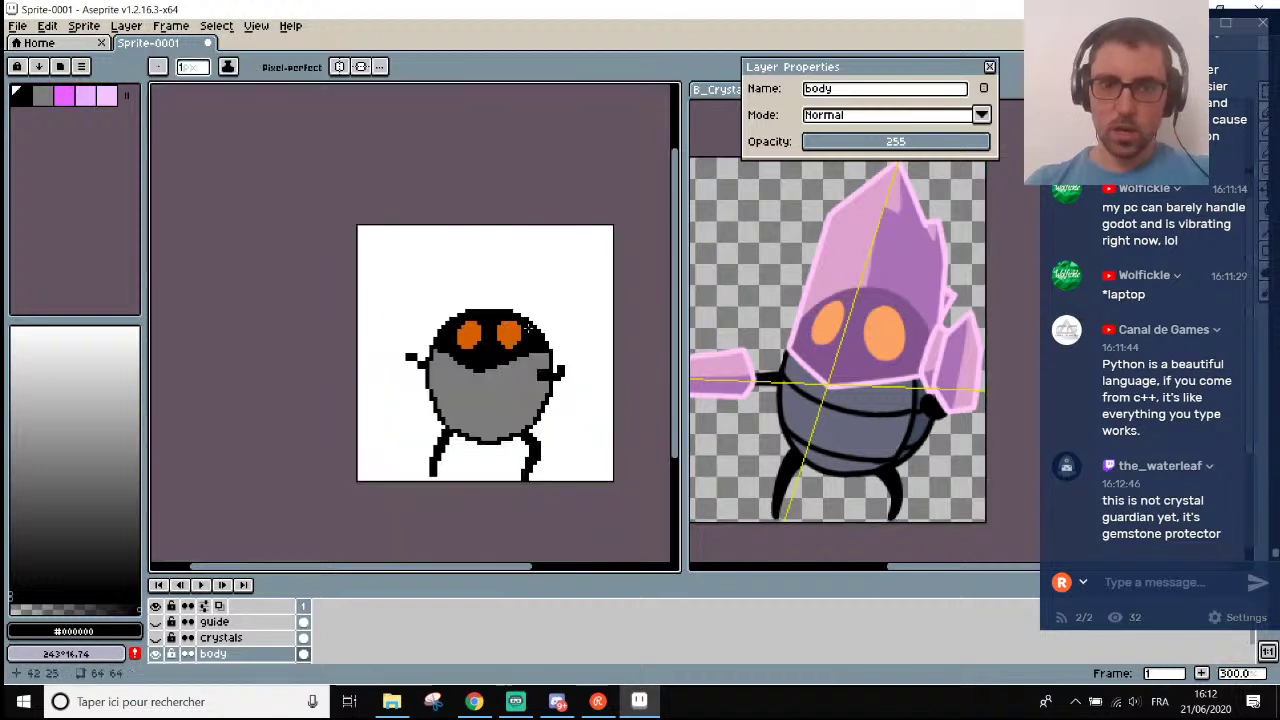
{"action": "scroll", "coordinate": [538, 420], "scroll_direction": "up", "scroll_amount": 1}
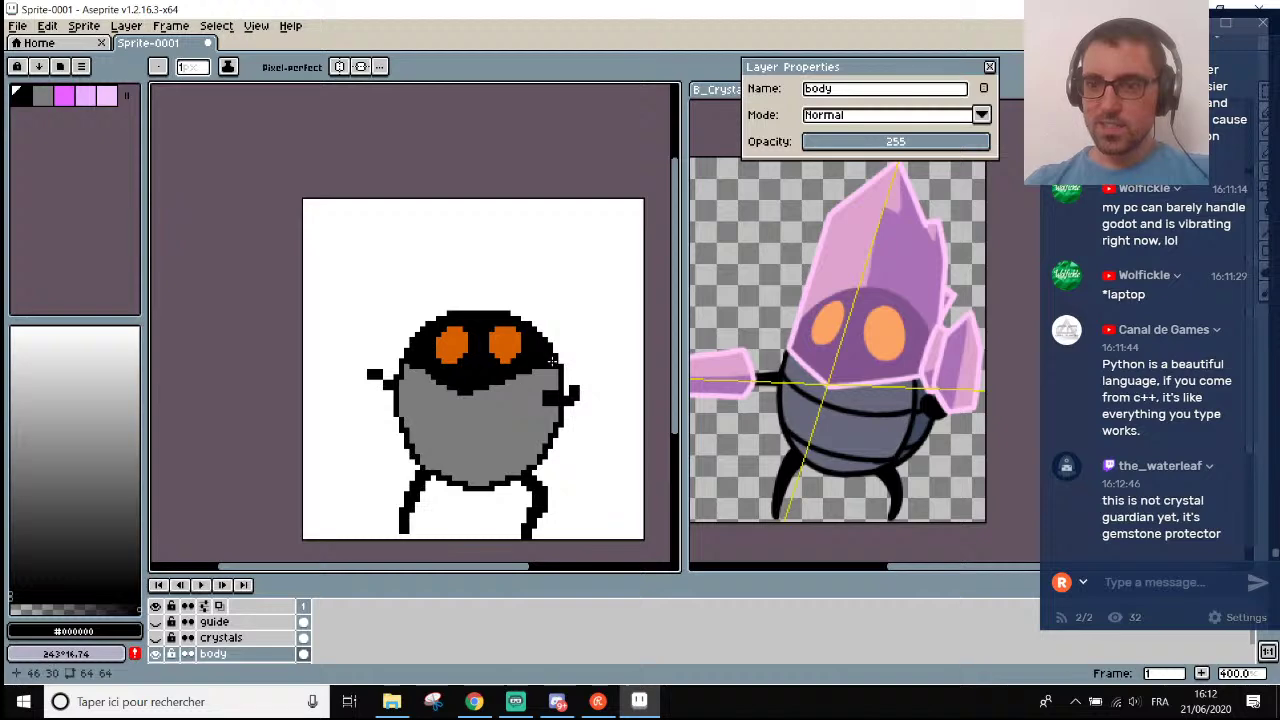
{"action": "scroll", "coordinate": [510, 367], "scroll_direction": "down", "scroll_amount": 2}
{"action": "scroll", "coordinate": [511, 368], "scroll_direction": "up", "scroll_amount": 1}
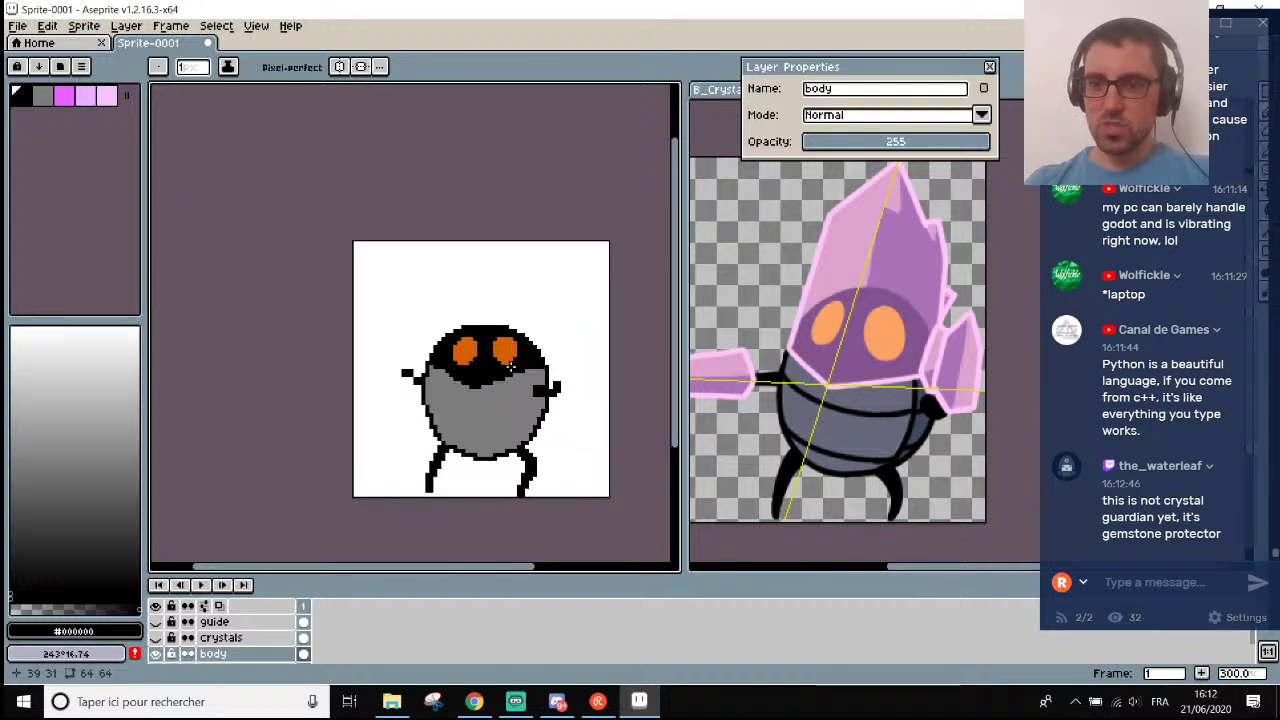
{"action": "scroll", "coordinate": [510, 367], "scroll_direction": "down", "scroll_amount": 3}
{"action": "scroll", "coordinate": [510, 367], "scroll_direction": "up", "scroll_amount": 3}
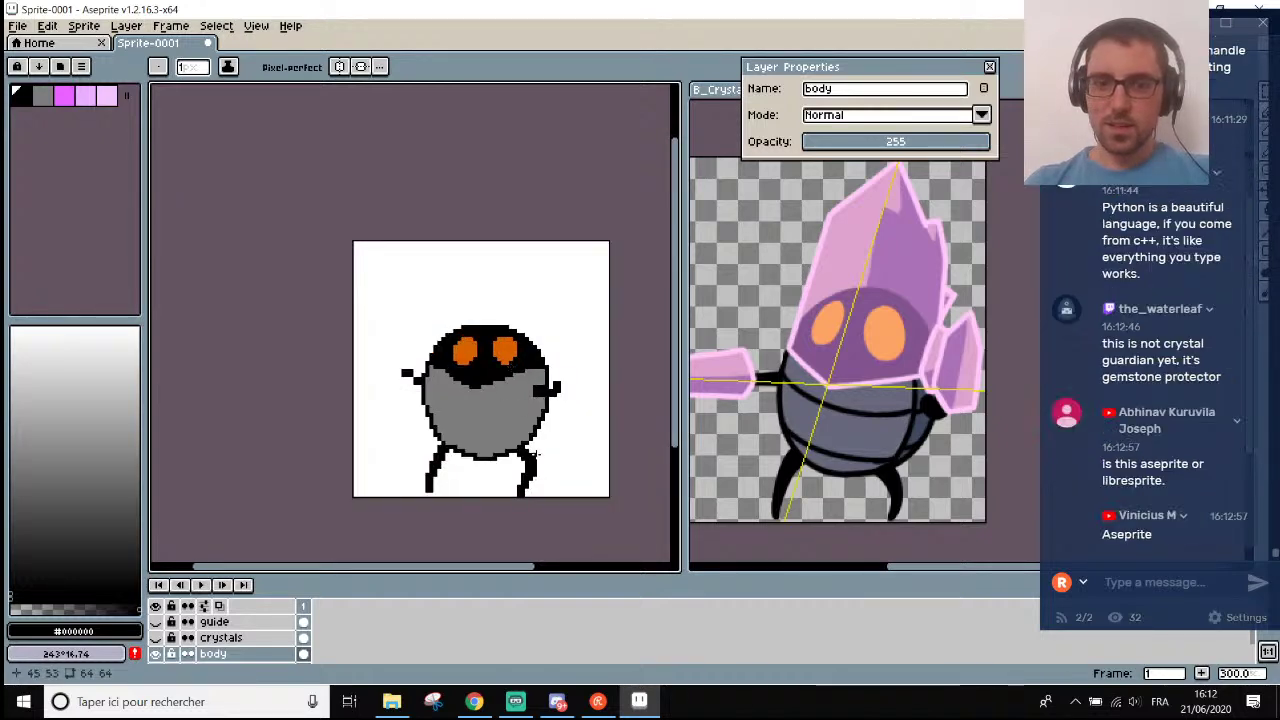
Switch to Chrome, examine the Crystal Guardian picture on the Hollow Knight wiki, and return to Aseprite.
{"action": "left_click", "coordinate": [474, 700]}
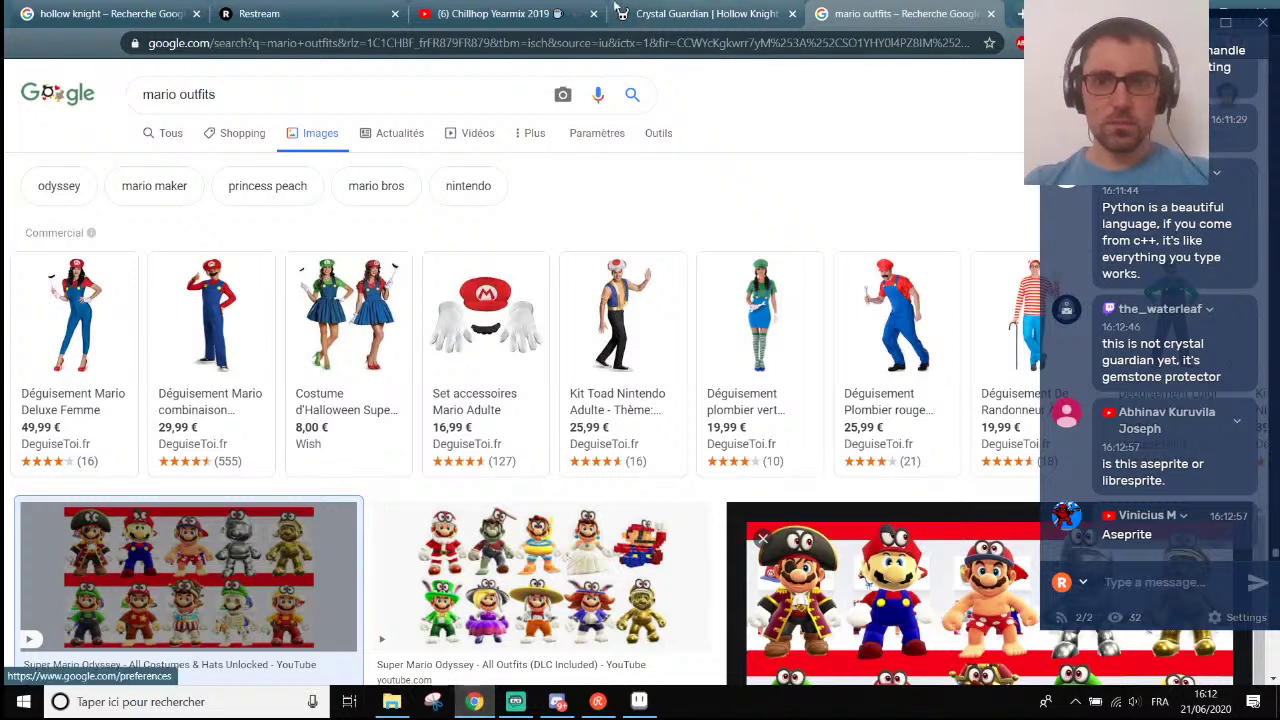
{"action": "left_click", "coordinate": [700, 14]}
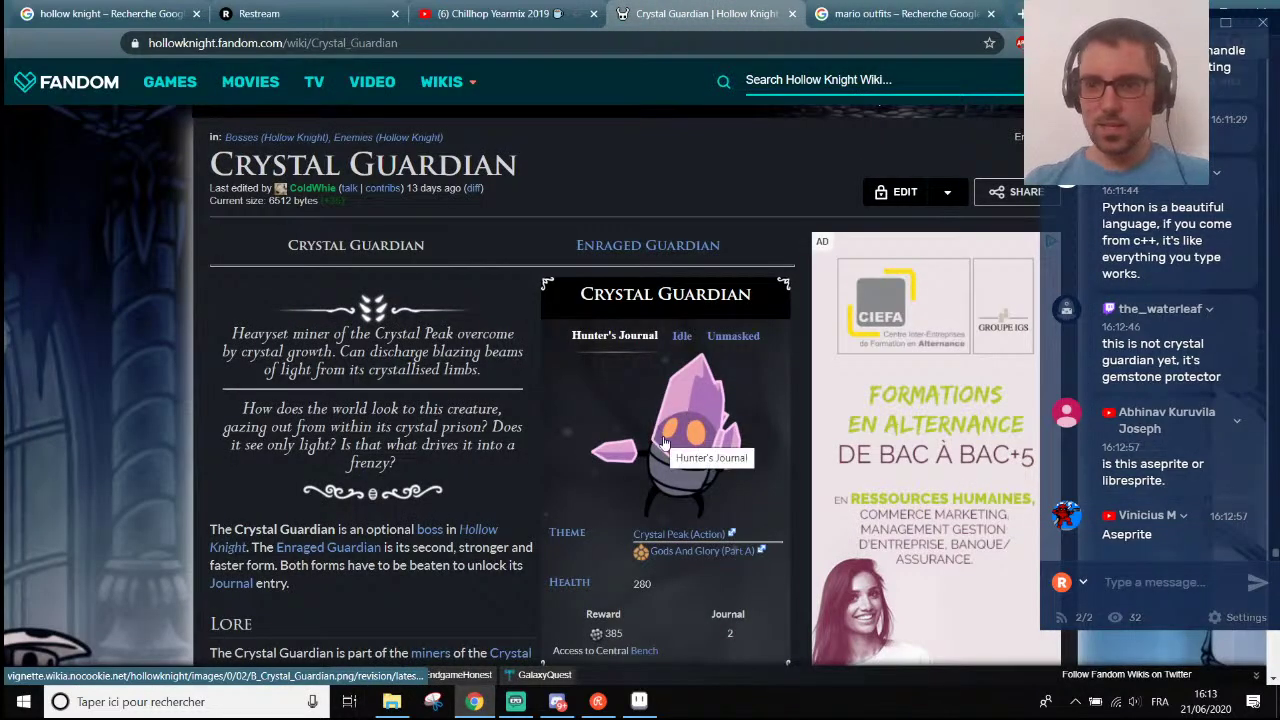
{"action": "scroll", "coordinate": [664, 443], "scroll_direction": "down", "scroll_amount": 2}
{"action": "scroll", "coordinate": [664, 443], "scroll_direction": "up", "scroll_amount": 1}
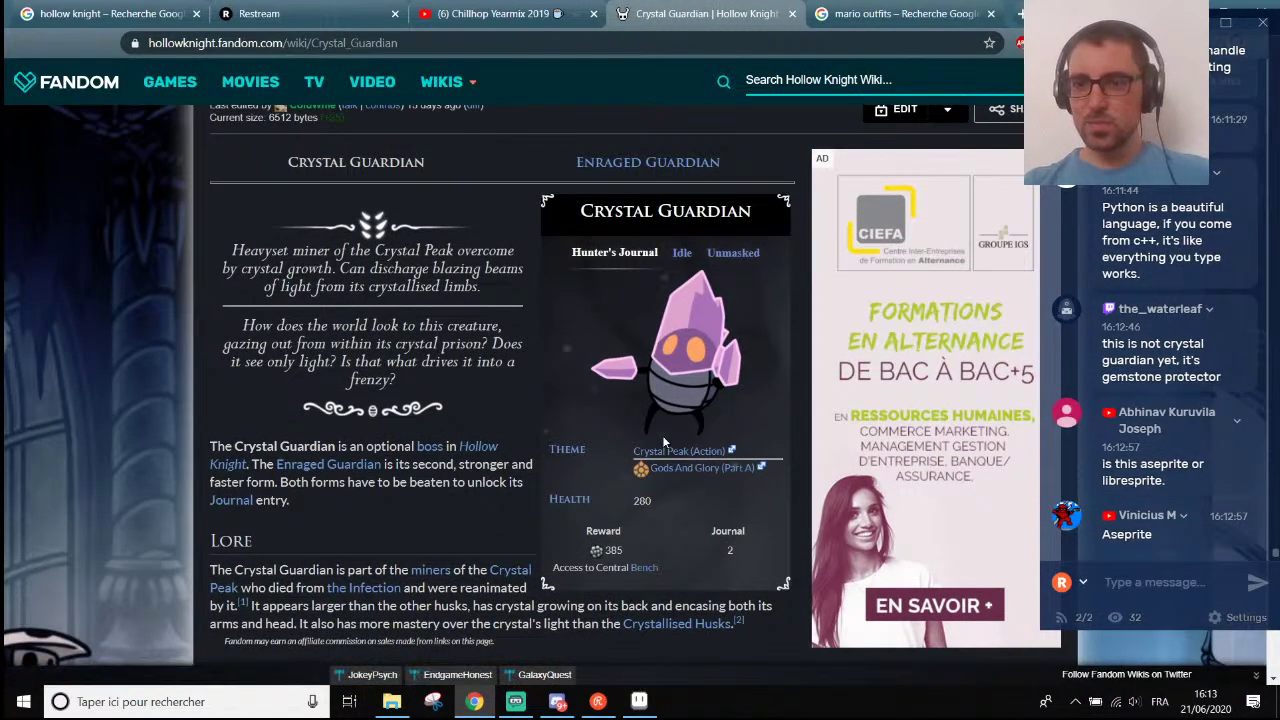
{"action": "scroll", "coordinate": [658, 418], "scroll_direction": "down", "scroll_amount": 2}
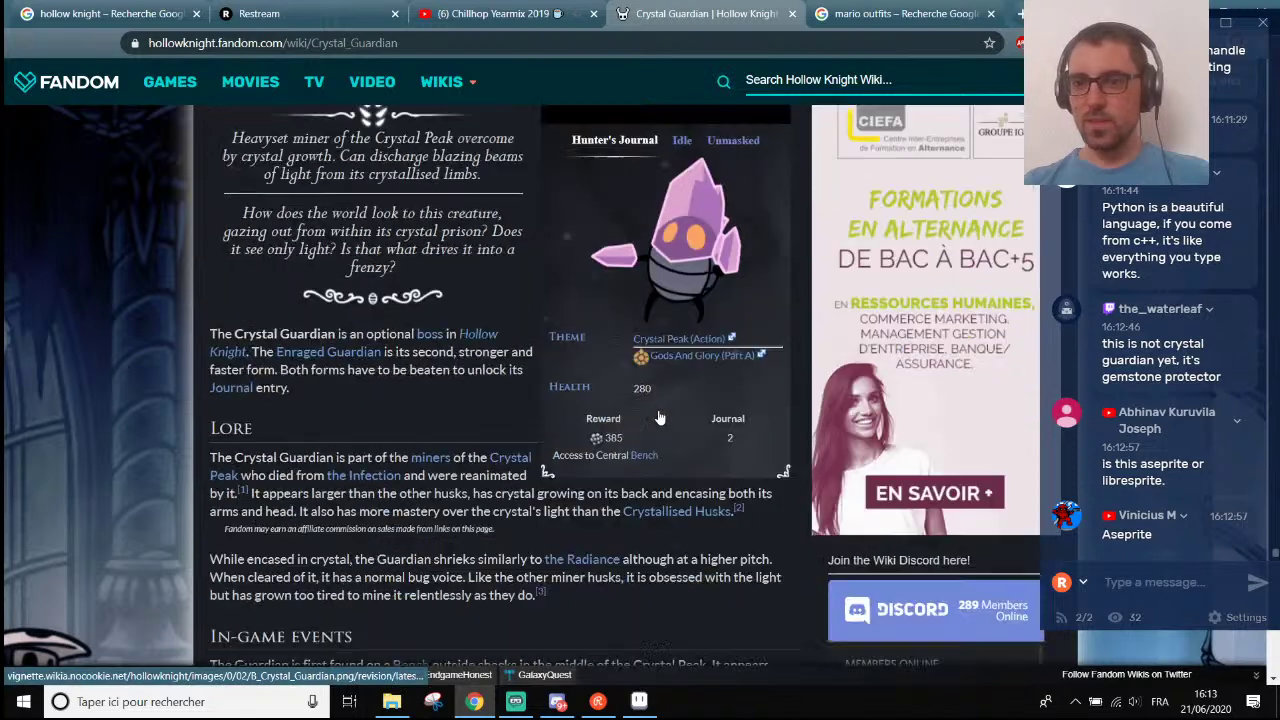
{"action": "scroll", "coordinate": [658, 418], "scroll_direction": "up", "scroll_amount": 2}
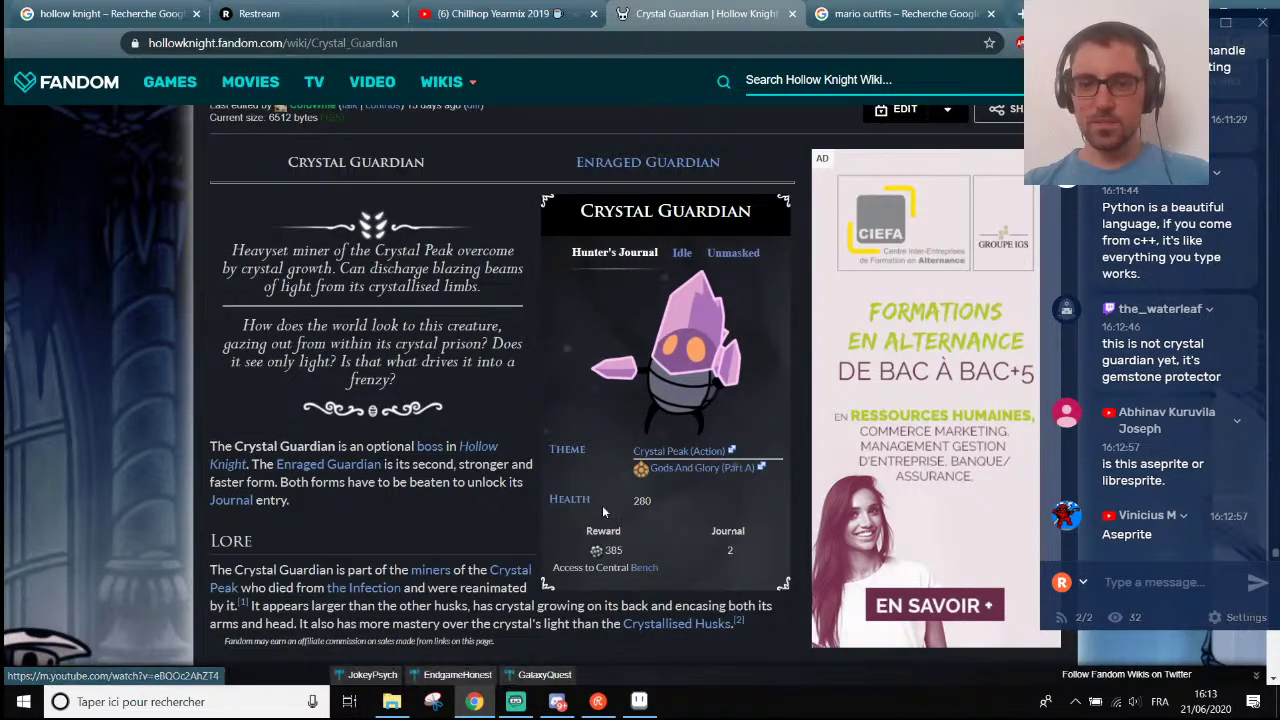
{"action": "left_click", "coordinate": [639, 701]}
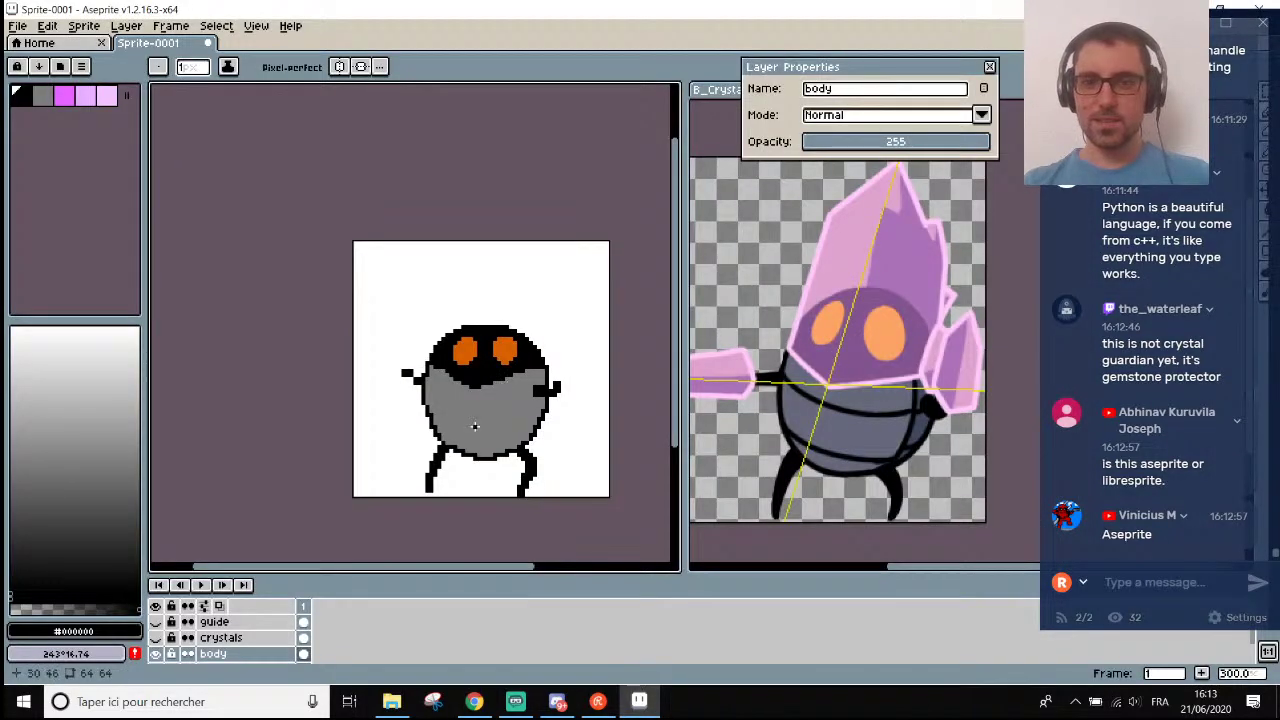
Show the crystals layer, select it, and lower its opacity to 163.
{"action": "scroll", "coordinate": [507, 405], "scroll_direction": "up", "scroll_amount": 3}
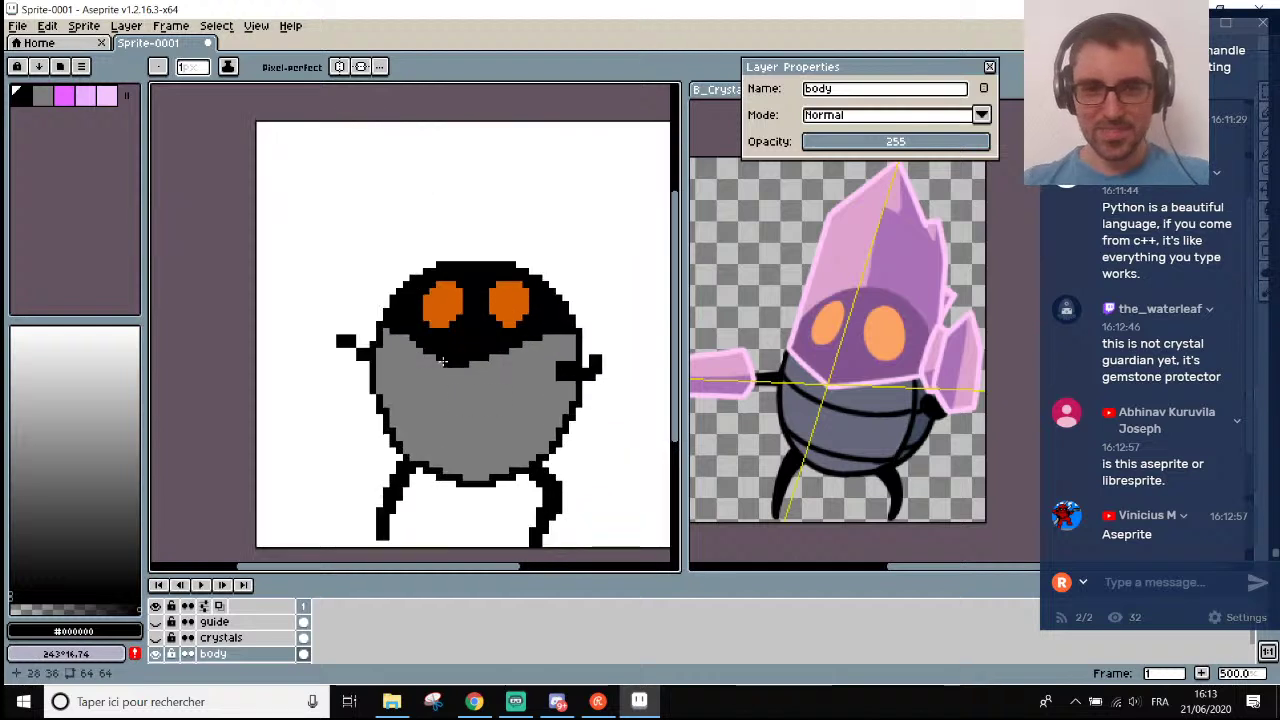
{"action": "key", "text": "m"}
{"action": "scroll", "coordinate": [495, 357], "scroll_direction": "down", "scroll_amount": 1}
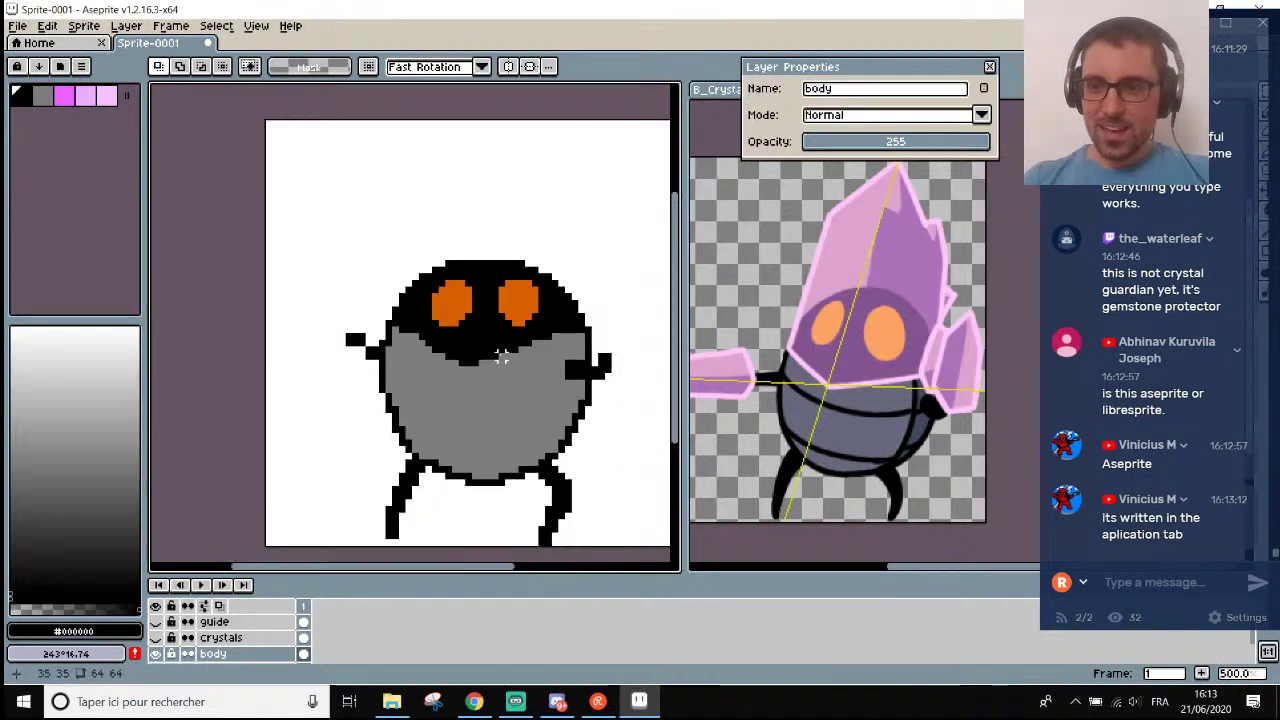
{"action": "scroll", "coordinate": [502, 358], "scroll_direction": "up", "scroll_amount": 1}
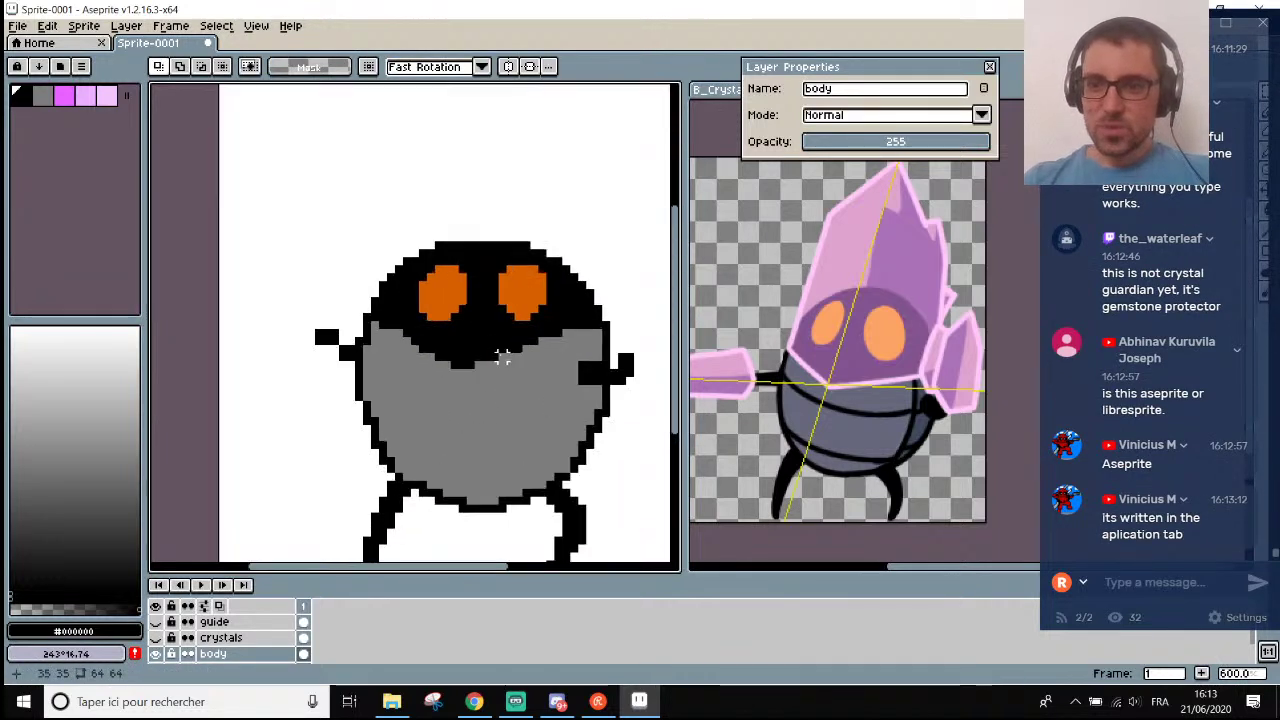
{"action": "left_click", "coordinate": [155, 638]}
{"action": "left_click", "coordinate": [155, 638]}
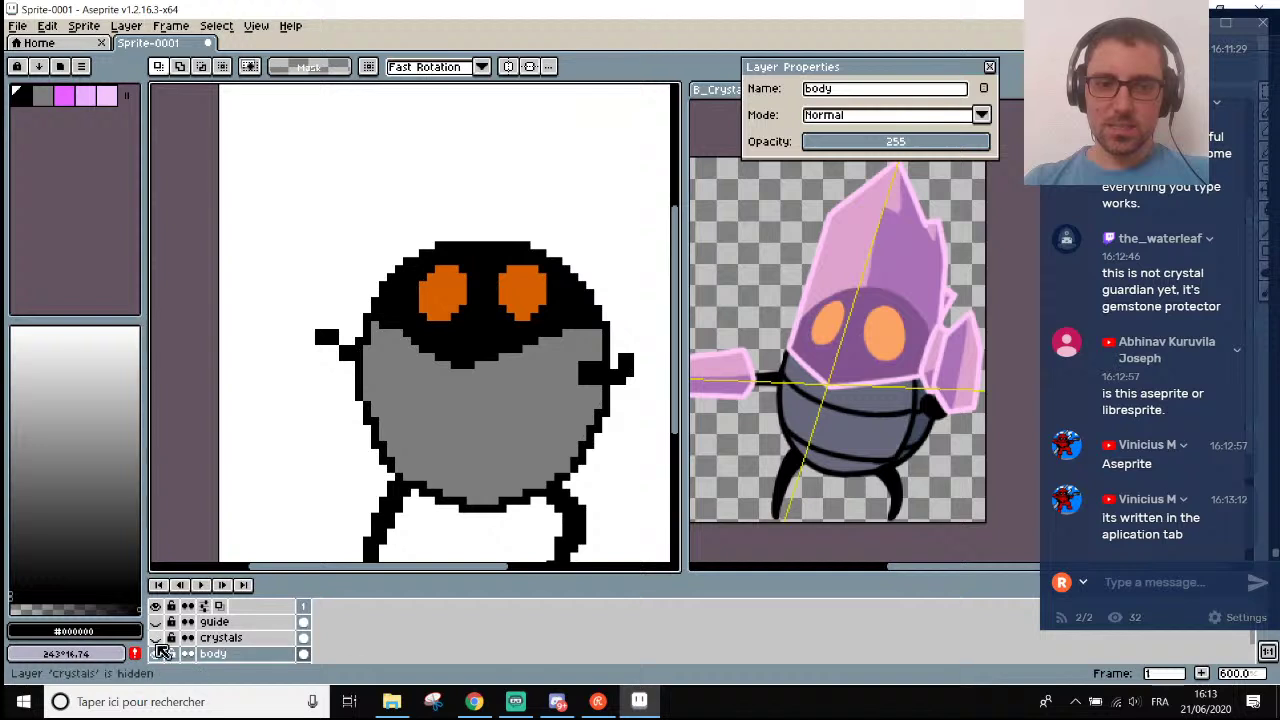
{"action": "left_click", "coordinate": [155, 638]}
{"action": "left_click", "coordinate": [220, 638]}
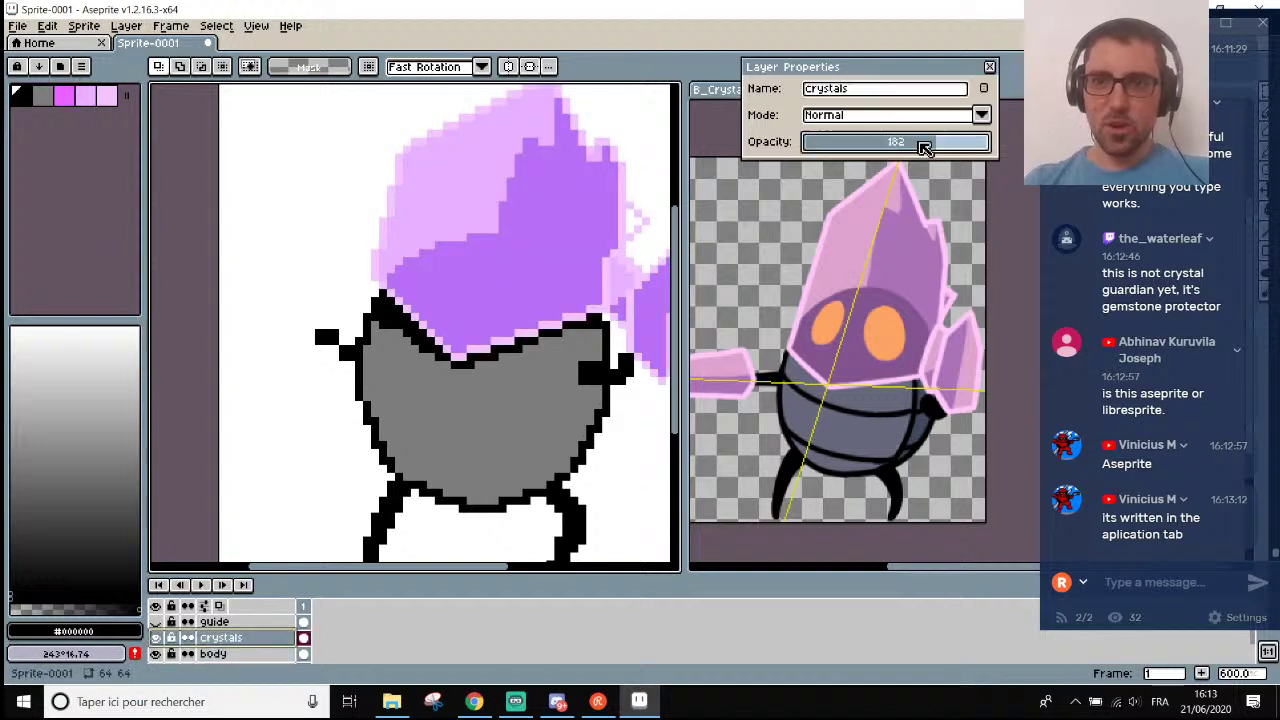
{"action": "mouse_move", "coordinate": [920, 143]}
{"action": "left_mouse_down"}
{"action": "mouse_move", "coordinate": [880, 148]}
{"action": "mouse_move", "coordinate": [921, 142]}
{"action": "left_mouse_up"}
Examine the face through the translucent crystals, toggle the guide layer on and off, and hide the crystals layer.
{"action": "scroll", "coordinate": [614, 180], "scroll_direction": "down", "scroll_amount": 4}
{"action": "scroll", "coordinate": [614, 180], "scroll_direction": "up", "scroll_amount": 2}
{"action": "scroll", "coordinate": [610, 228], "scroll_direction": "down", "scroll_amount": 1}
{"action": "scroll", "coordinate": [575, 217], "scroll_direction": "up", "scroll_amount": 1}
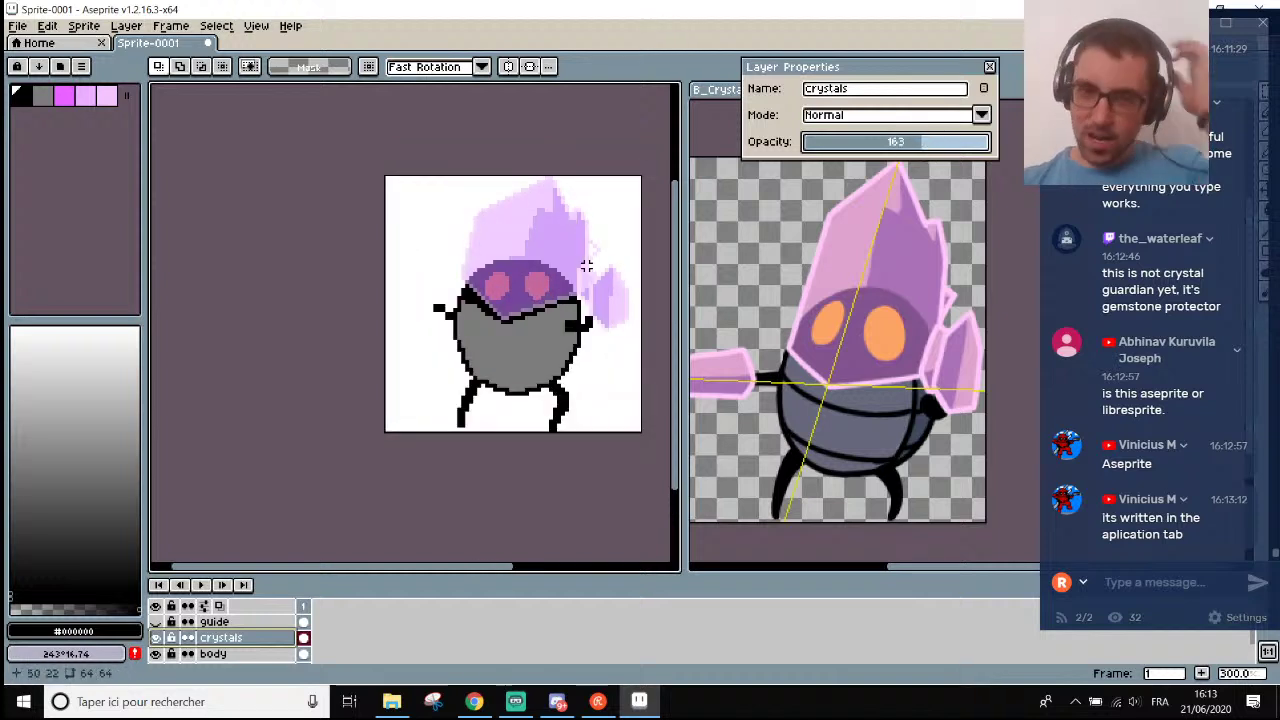
{"action": "scroll", "coordinate": [586, 265], "scroll_direction": "up", "scroll_amount": 1}
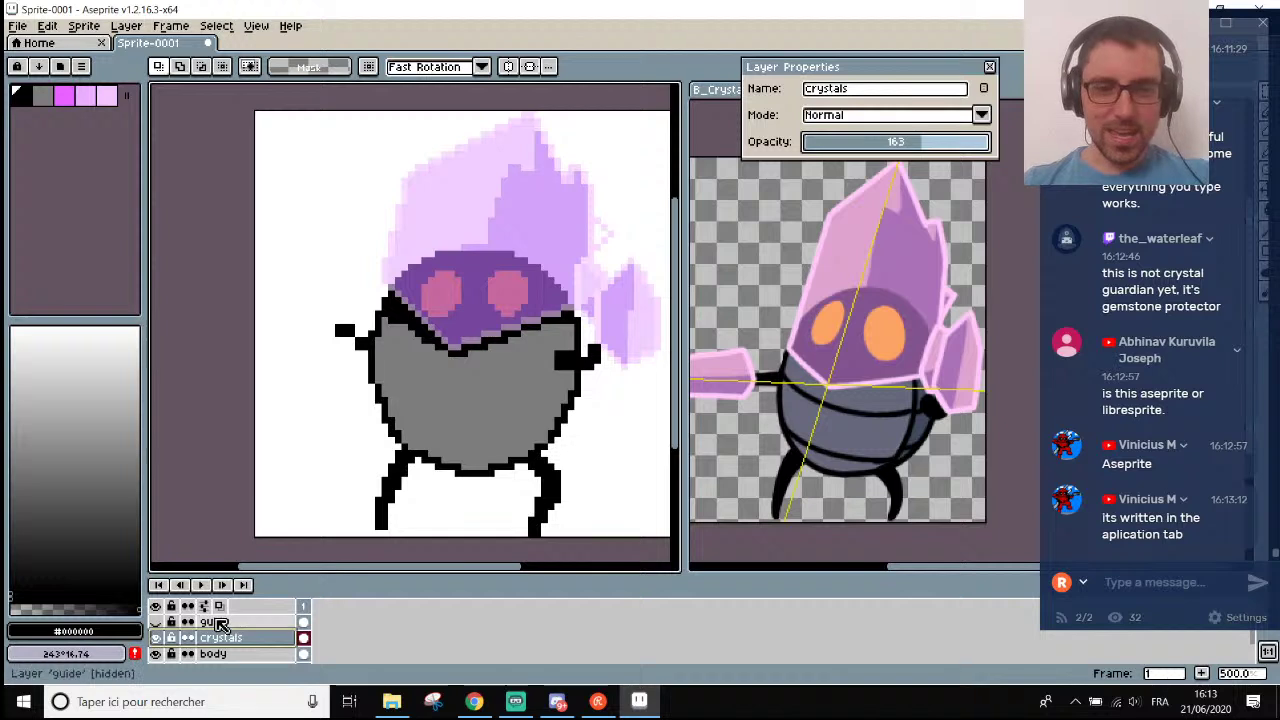
{"action": "left_click", "coordinate": [155, 622]}
{"action": "left_click", "coordinate": [155, 622]}
{"action": "left_click", "coordinate": [155, 638]}
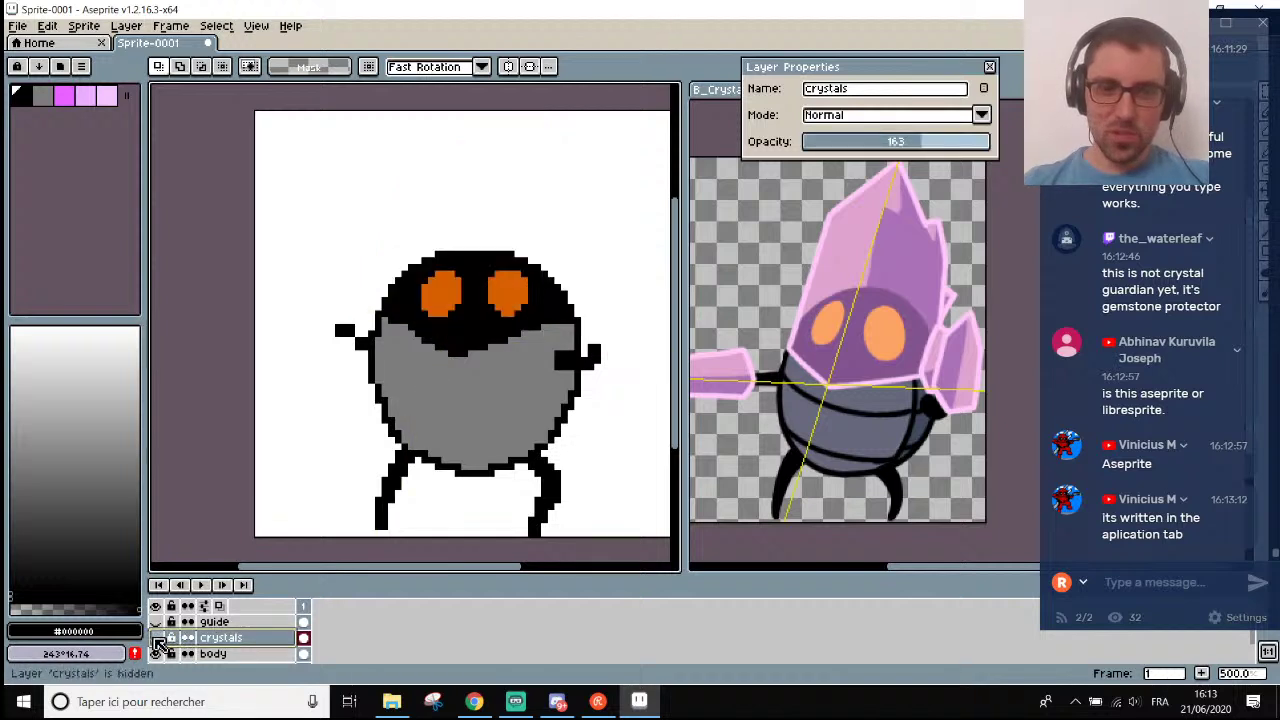
On the body layer, draw a black one-pixel curved seam about 19 pixels tall down the right part of the gray torso.
{"action": "scroll", "coordinate": [557, 387], "scroll_direction": "up", "scroll_amount": 2}
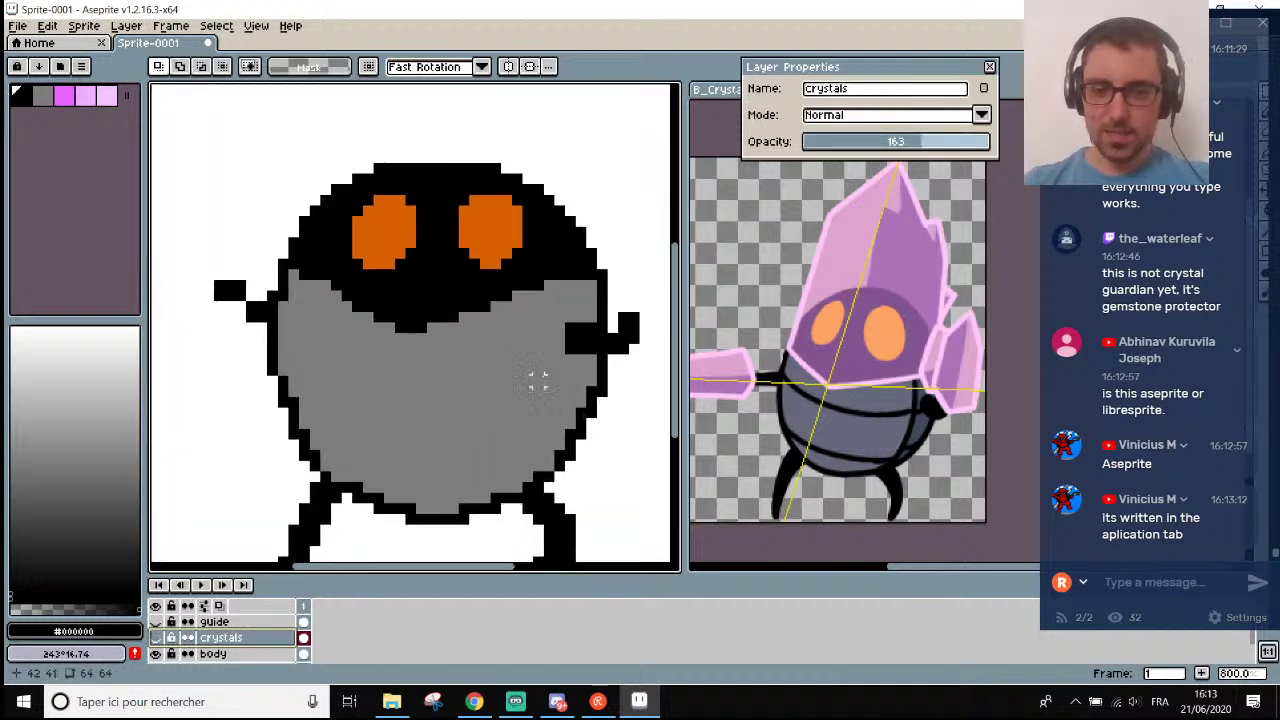
{"action": "key", "text": "i"}
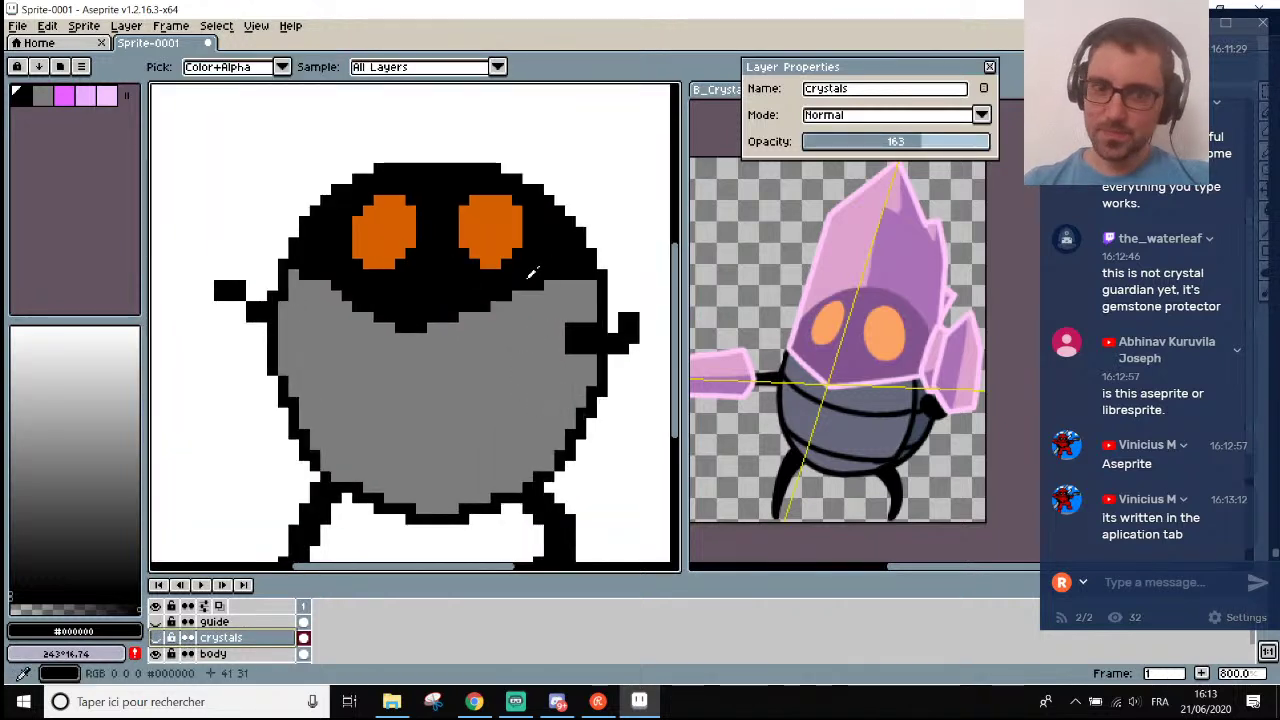
{"action": "left_click", "coordinate": [240, 654]}
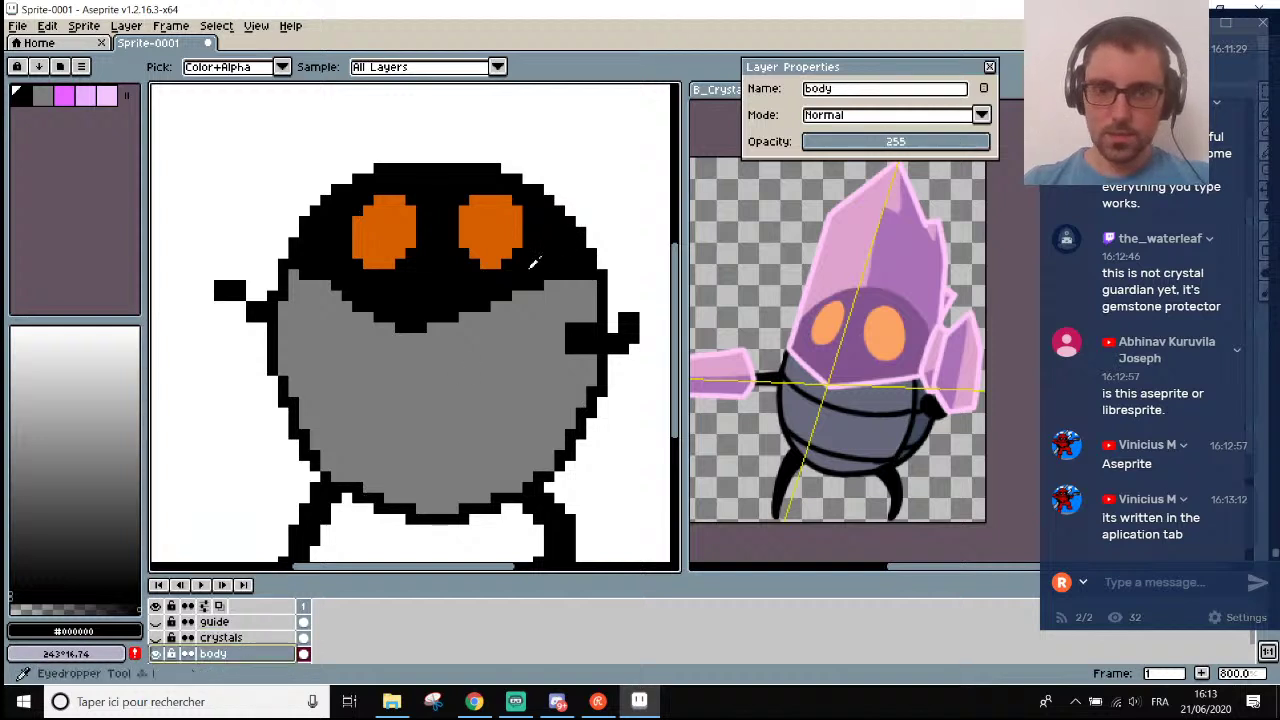
{"action": "key", "text": "b"}
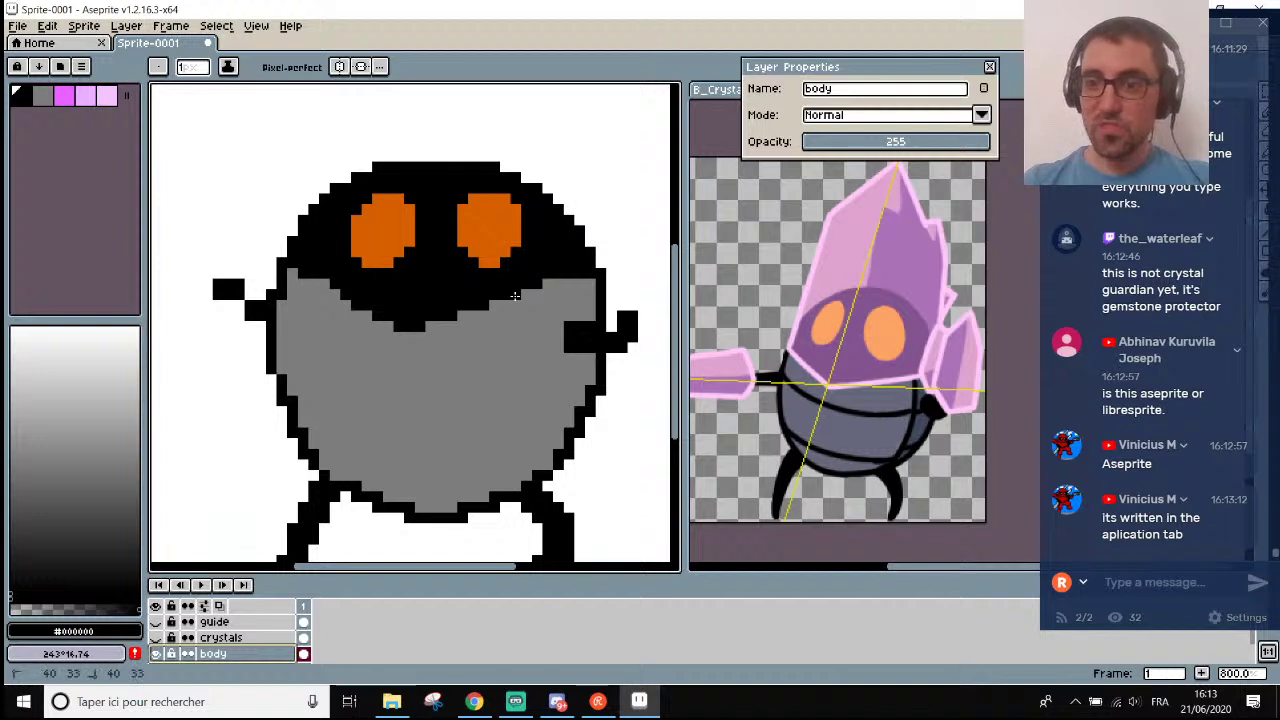
{"action": "mouse_move", "coordinate": [514, 296]}
{"action": "left_mouse_down"}
{"action": "mouse_move", "coordinate": [535, 388]}
{"action": "mouse_move", "coordinate": [505, 487]}
{"action": "left_mouse_up"}
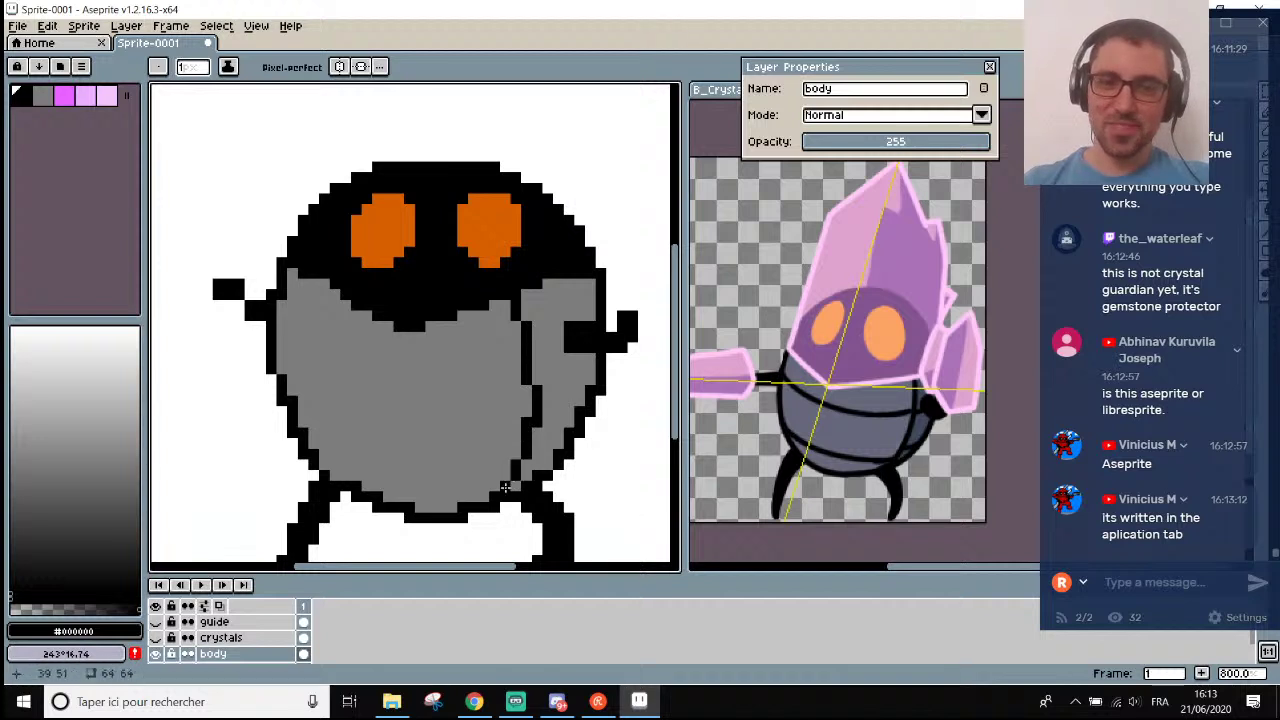
{"action": "scroll", "coordinate": [505, 487], "scroll_direction": "down", "scroll_amount": 1}
{"action": "scroll", "coordinate": [505, 487], "scroll_direction": "up", "scroll_amount": 1}
{"action": "scroll", "coordinate": [922, 395], "scroll_direction": "down", "scroll_amount": 2}
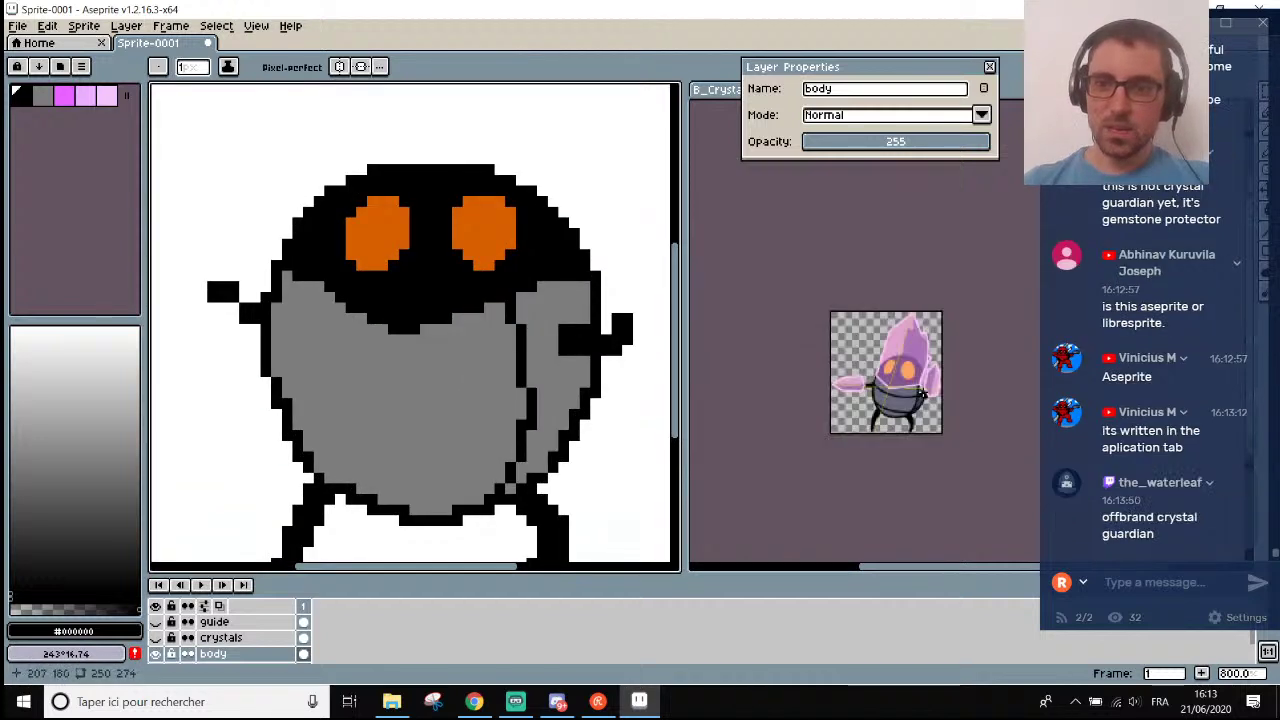
{"action": "scroll", "coordinate": [921, 393], "scroll_direction": "up", "scroll_amount": 3}
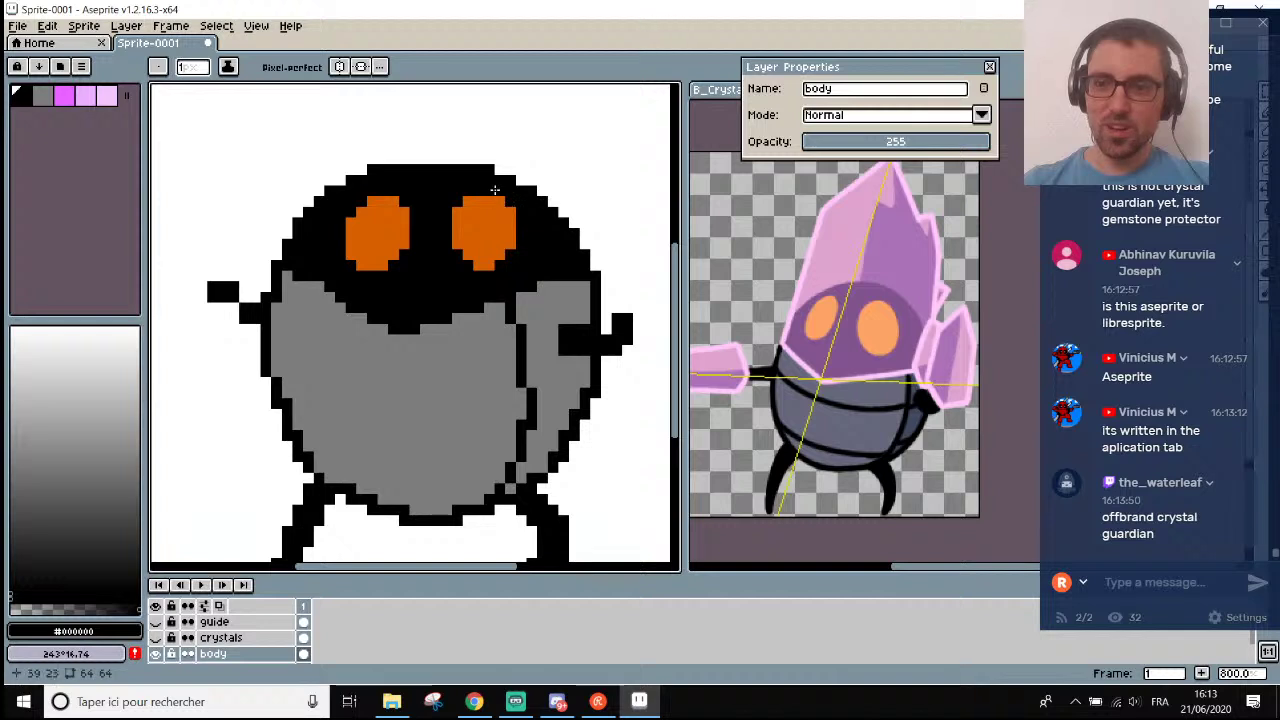
{"action": "scroll", "coordinate": [494, 189], "scroll_direction": "up", "scroll_amount": 2}
{"action": "scroll", "coordinate": [495, 200], "scroll_direction": "down", "scroll_amount": 2}
{"action": "scroll", "coordinate": [496, 211], "scroll_direction": "down", "scroll_amount": 2}
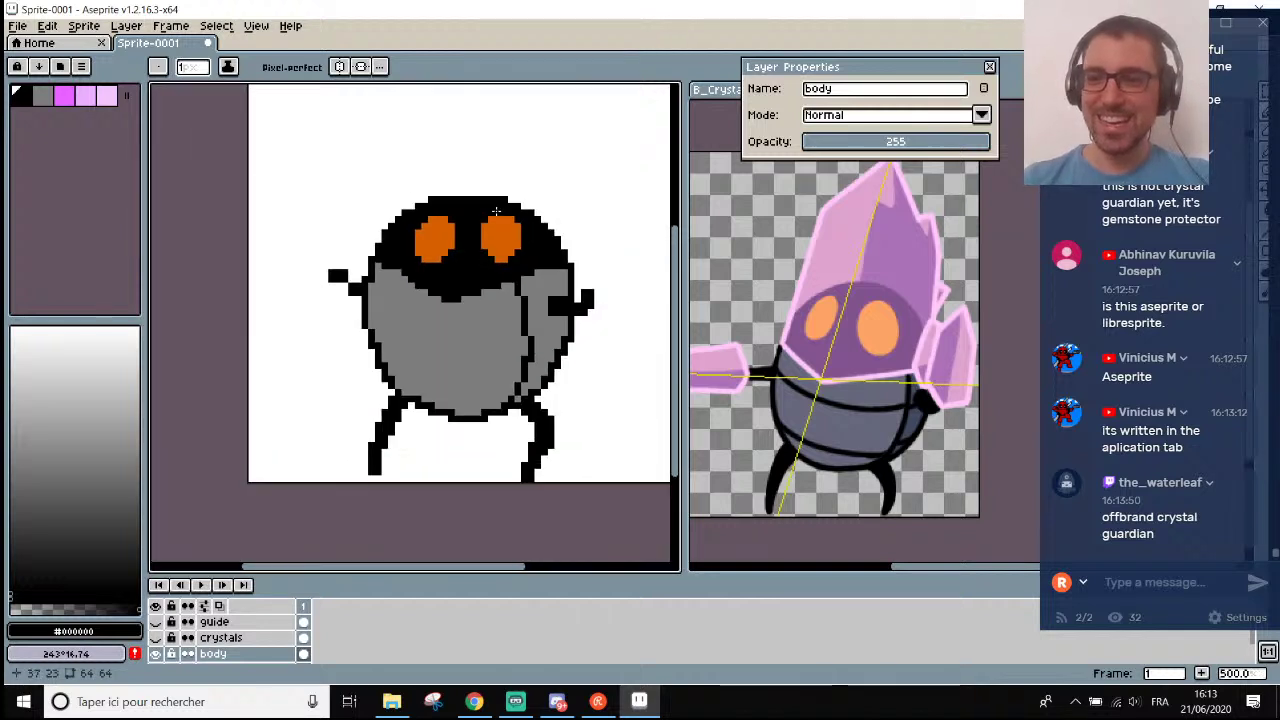
{"action": "scroll", "coordinate": [496, 211], "scroll_direction": "up", "scroll_amount": 4}
{"action": "key", "text": "i"}
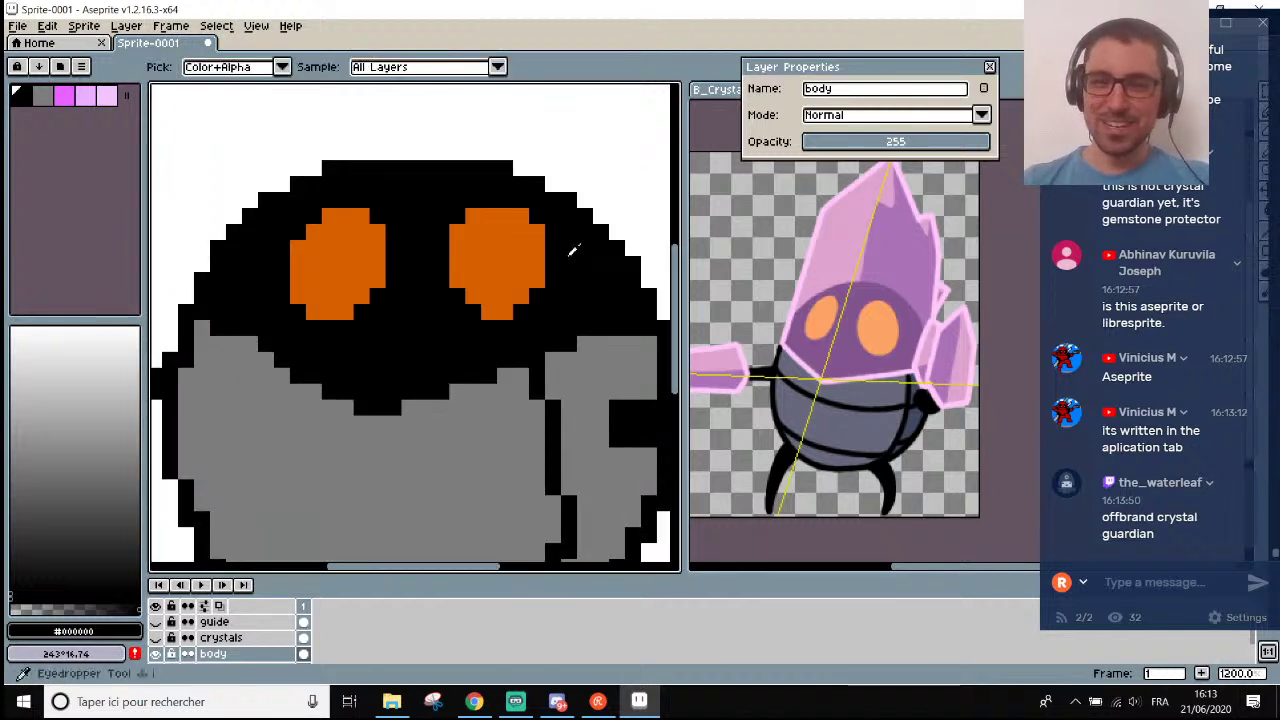
{"action": "scroll", "coordinate": [570, 270], "scroll_direction": "down", "scroll_amount": 2}
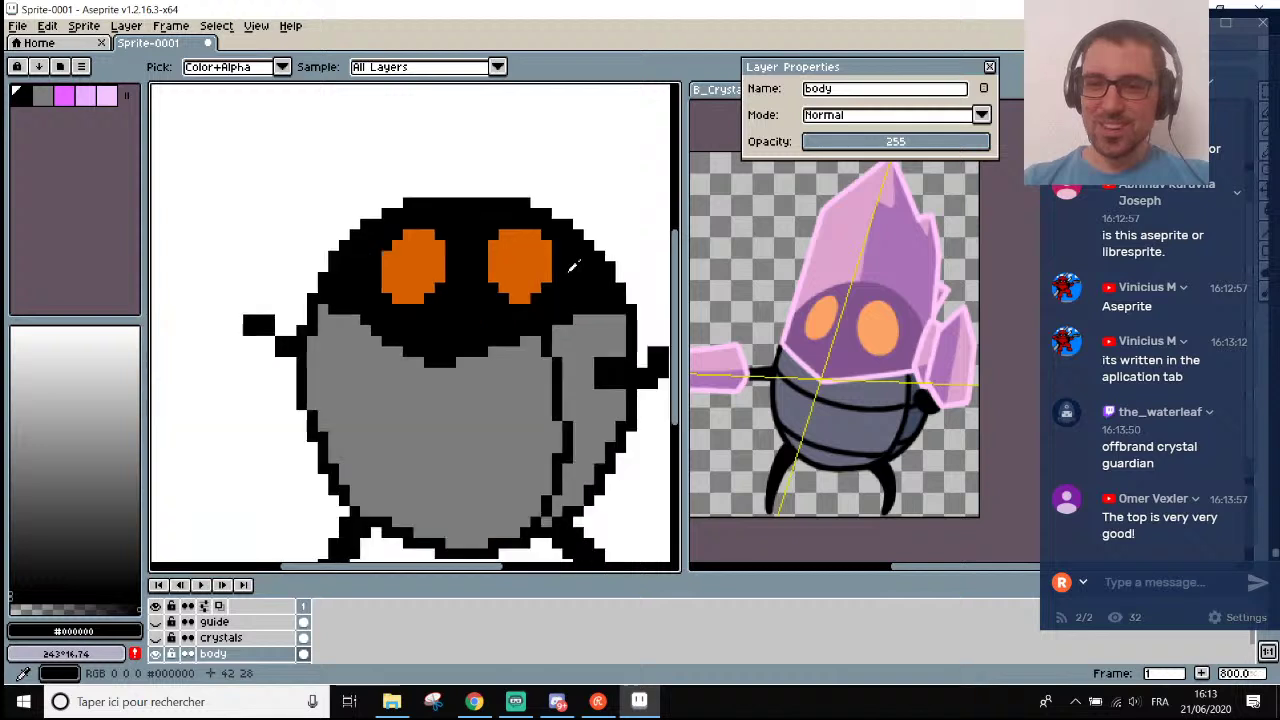
{"action": "scroll", "coordinate": [570, 270], "scroll_direction": "up", "scroll_amount": 2}
{"action": "scroll", "coordinate": [570, 268], "scroll_direction": "down", "scroll_amount": 4}
{"action": "scroll", "coordinate": [572, 264], "scroll_direction": "up", "scroll_amount": 2}
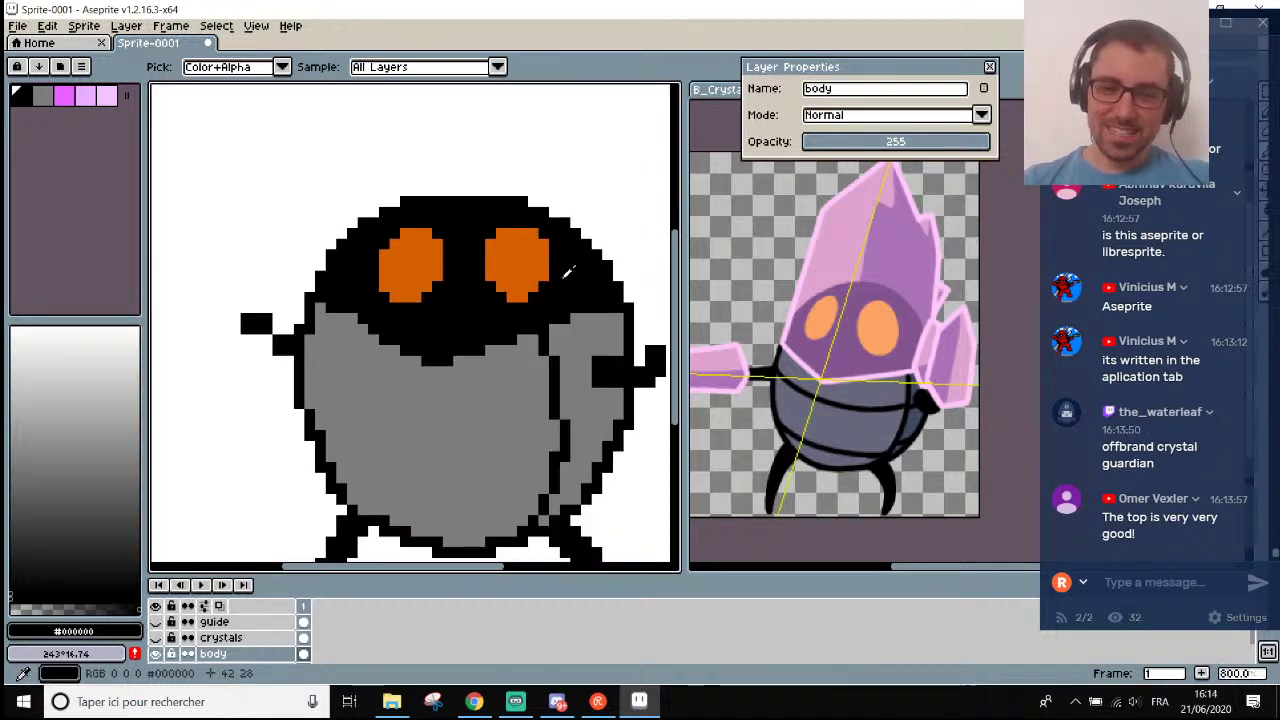
Try to narrow the right eye by painting black pixels along its outer edge, and undo the strokes.
{"action": "key", "text": "b"}
{"action": "left_click_drag", "start_coordinate": [544, 285], "coordinate": [532, 236]}
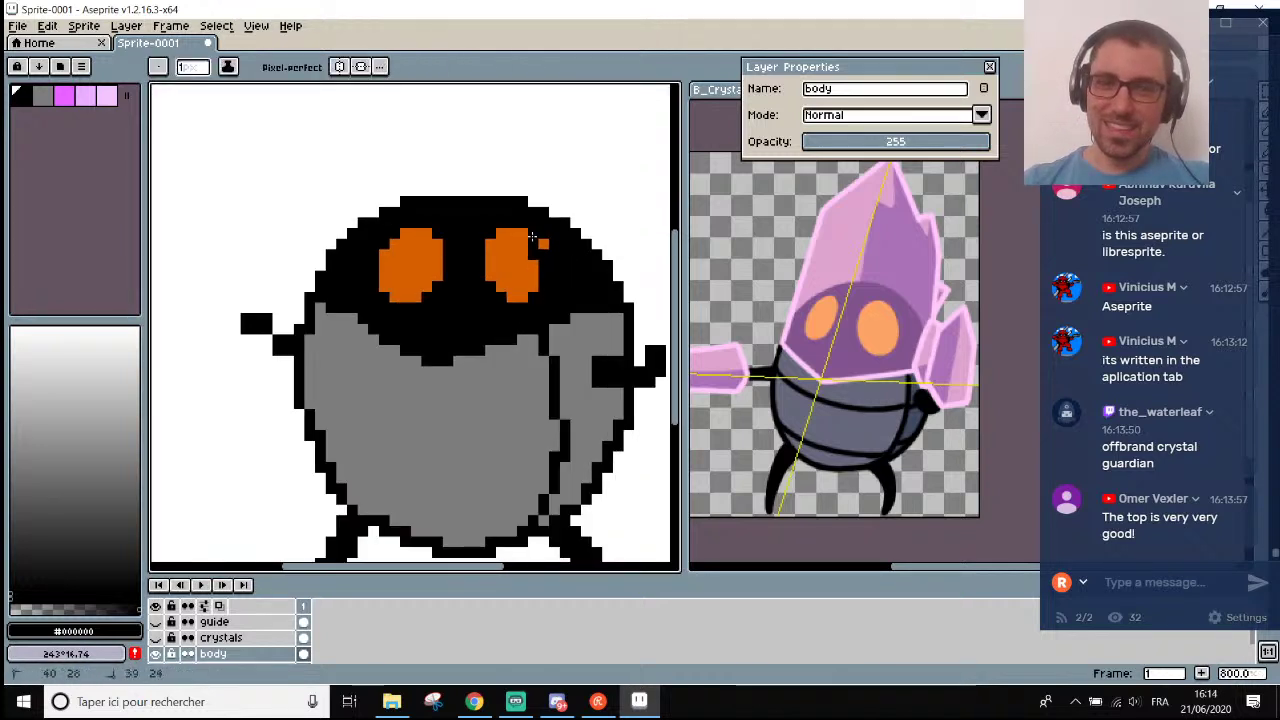
{"action": "left_click_drag", "start_coordinate": [533, 297], "coordinate": [529, 259]}
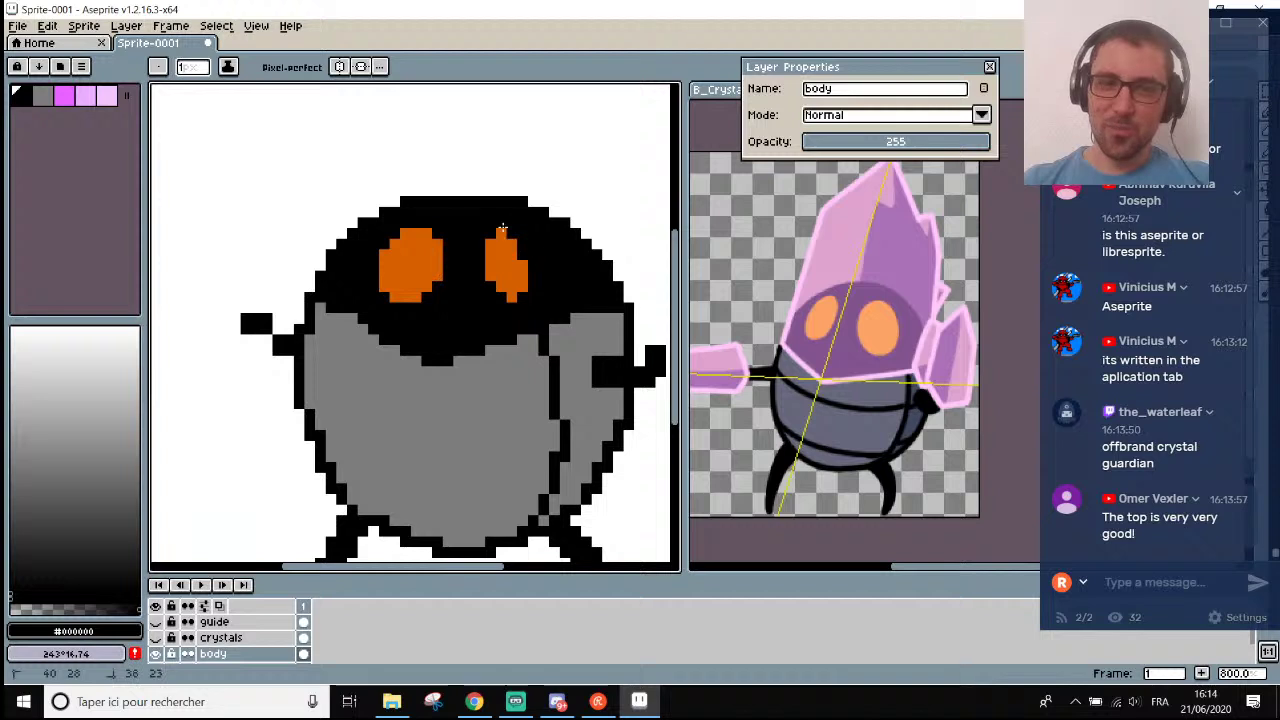
{"action": "scroll", "coordinate": [546, 236], "scroll_direction": "down", "scroll_amount": 2}
{"action": "key", "text": "ctrl+z"}
{"action": "key", "text": "v"}
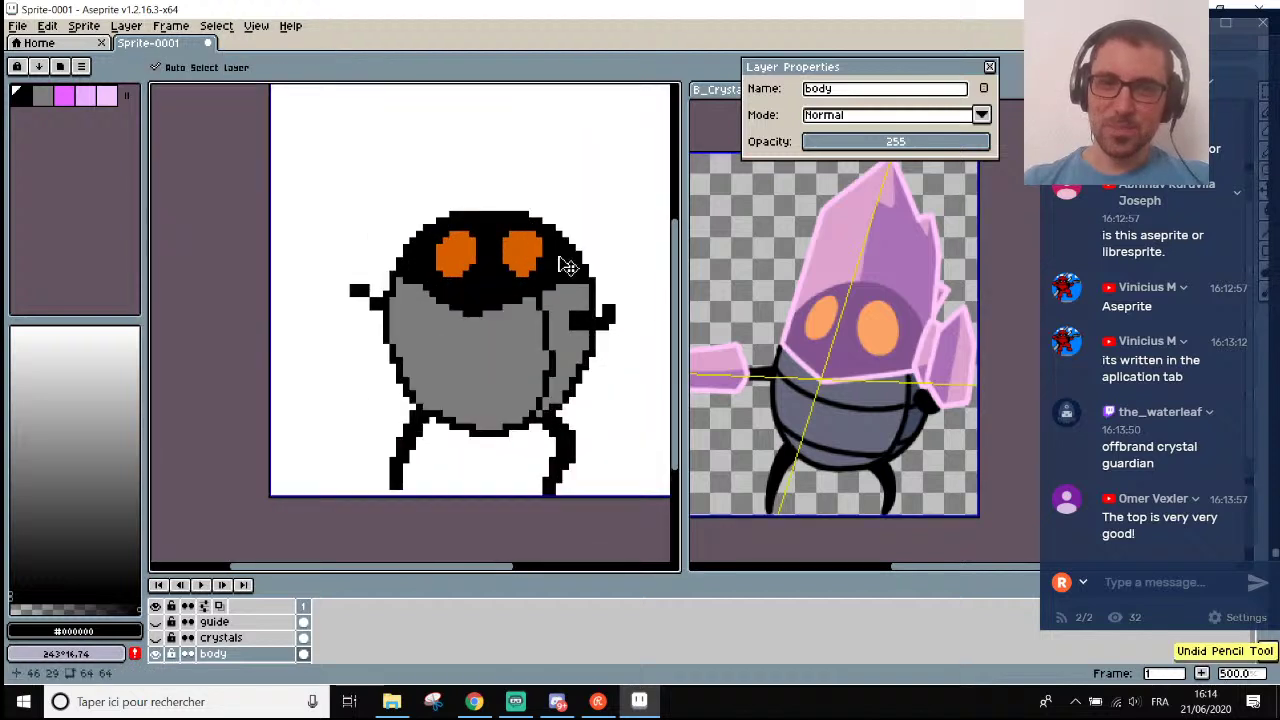
Trim the edges of both orange eyes with black one-pixel strokes to about 5 by 6 pixels each.
{"action": "scroll", "coordinate": [566, 262], "scroll_direction": "up", "scroll_amount": 2}
{"action": "key", "text": "b"}
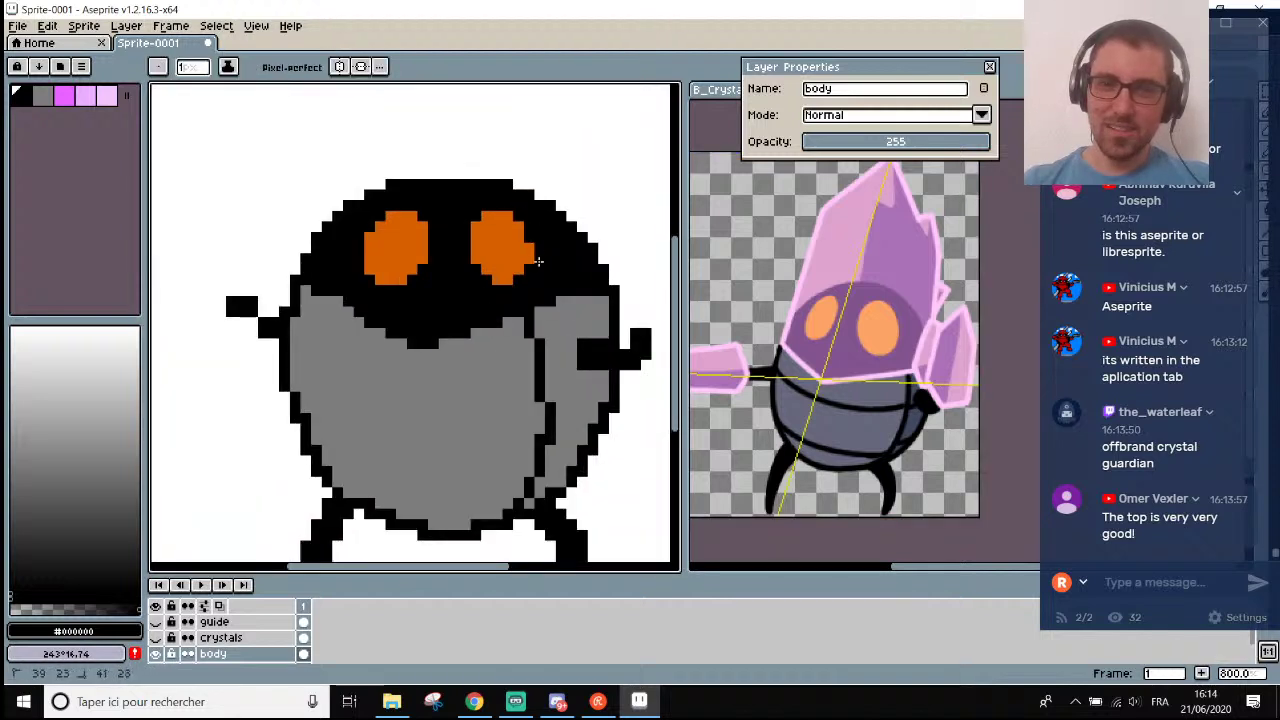
{"action": "left_click_drag", "start_coordinate": [538, 261], "coordinate": [532, 246]}
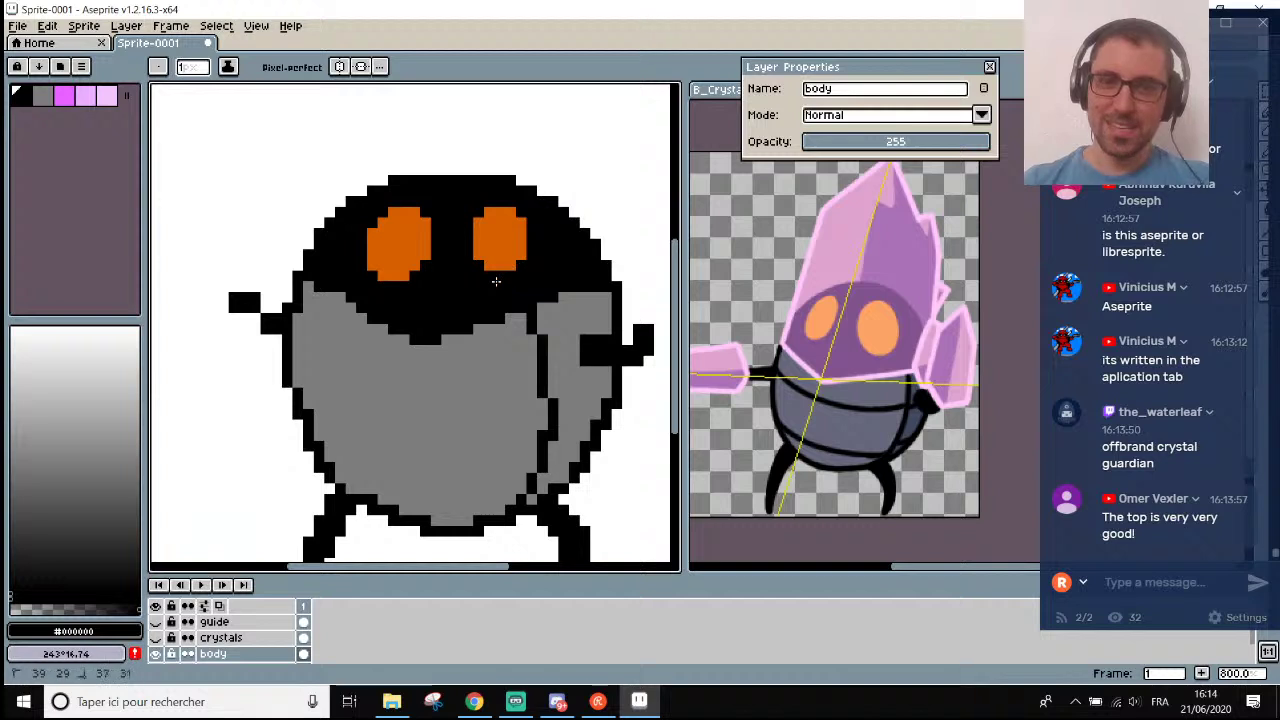
{"action": "scroll", "coordinate": [496, 282], "scroll_direction": "down", "scroll_amount": 5}
{"action": "scroll", "coordinate": [540, 266], "scroll_direction": "up", "scroll_amount": 2}
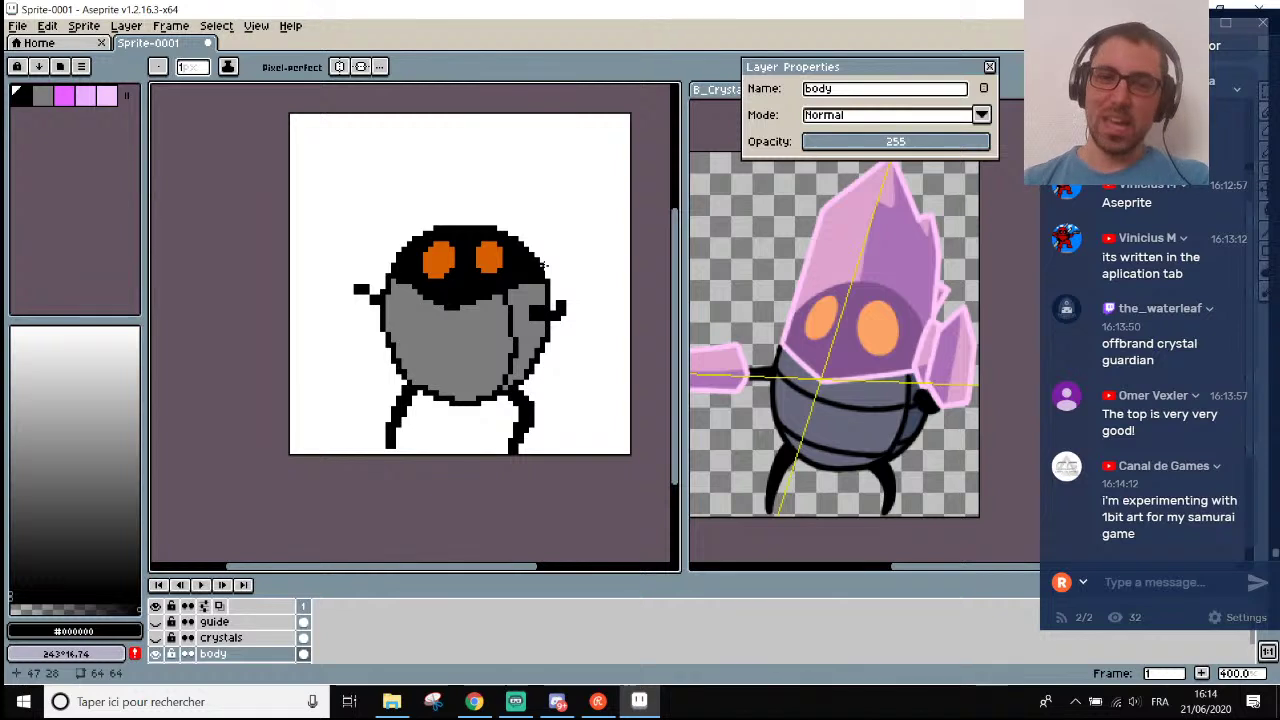
{"action": "scroll", "coordinate": [494, 272], "scroll_direction": "up", "scroll_amount": 1}
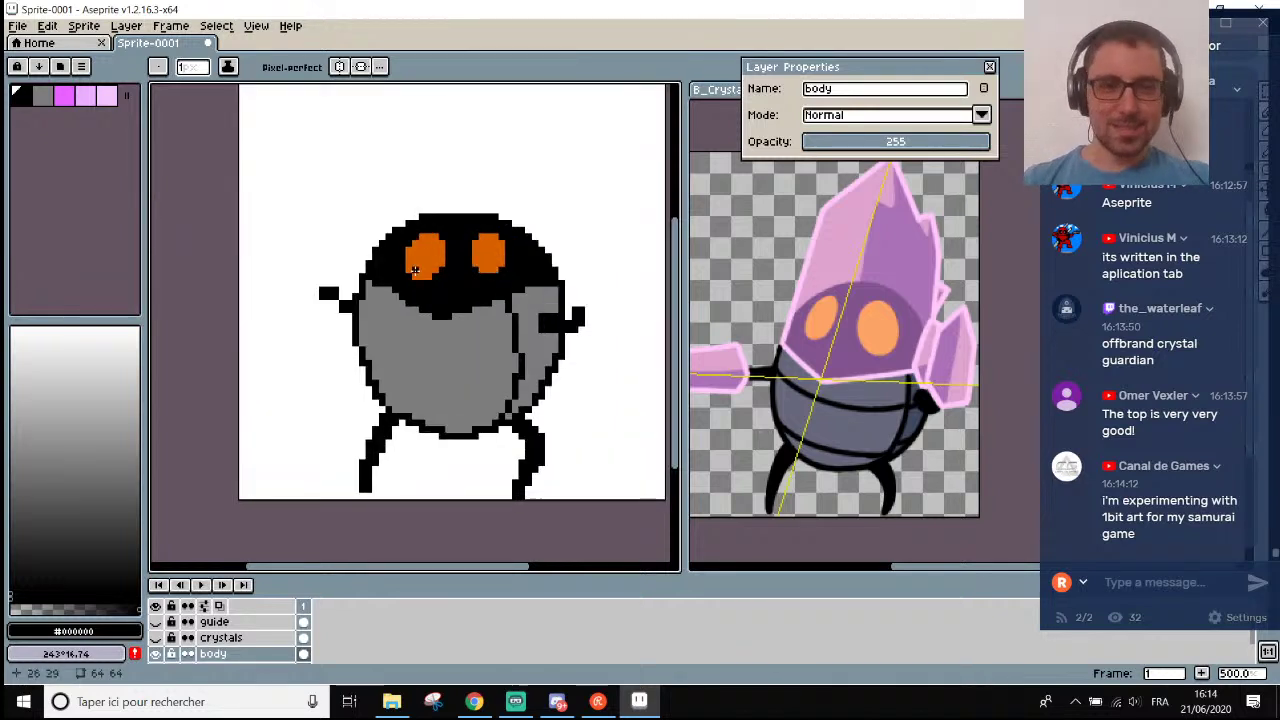
{"action": "scroll", "coordinate": [423, 269], "scroll_direction": "up", "scroll_amount": 4}
{"action": "left_click_drag", "start_coordinate": [384, 270], "coordinate": [379, 233]}
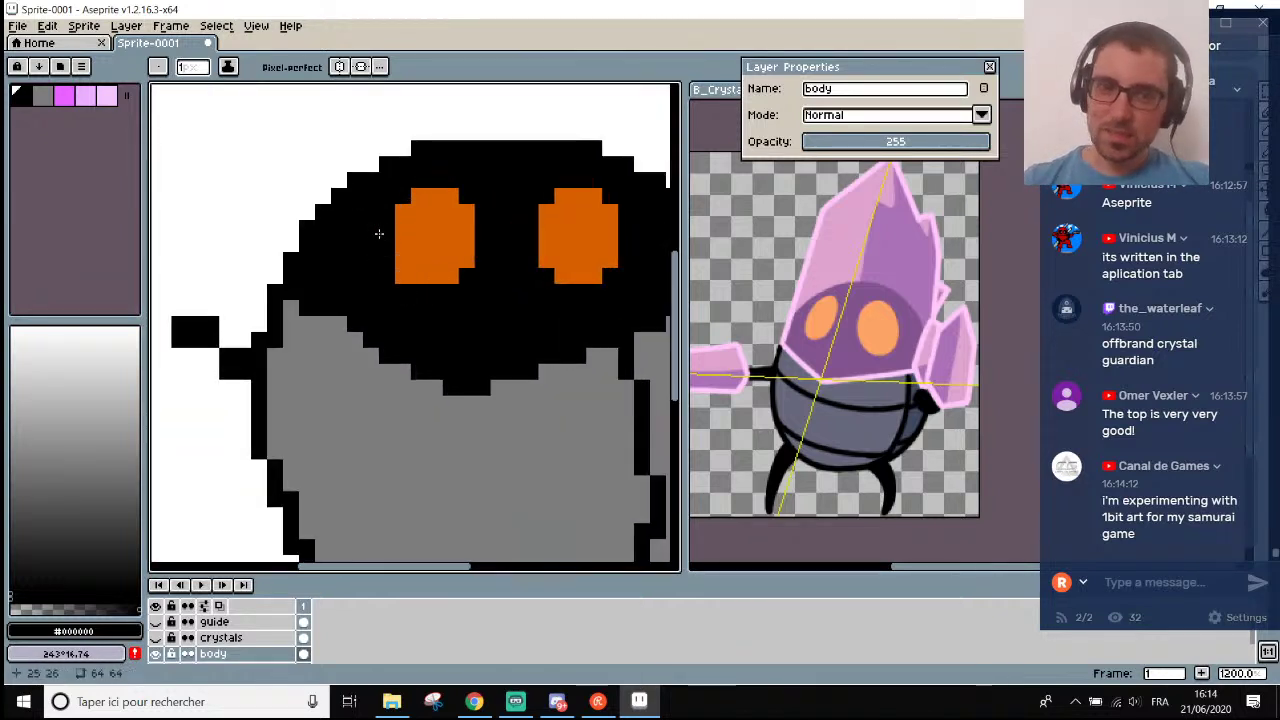
{"action": "scroll", "coordinate": [399, 277], "scroll_direction": "down", "scroll_amount": 5}
{"action": "scroll", "coordinate": [420, 290], "scroll_direction": "down", "scroll_amount": 2}
{"action": "scroll", "coordinate": [420, 290], "scroll_direction": "up", "scroll_amount": 2}
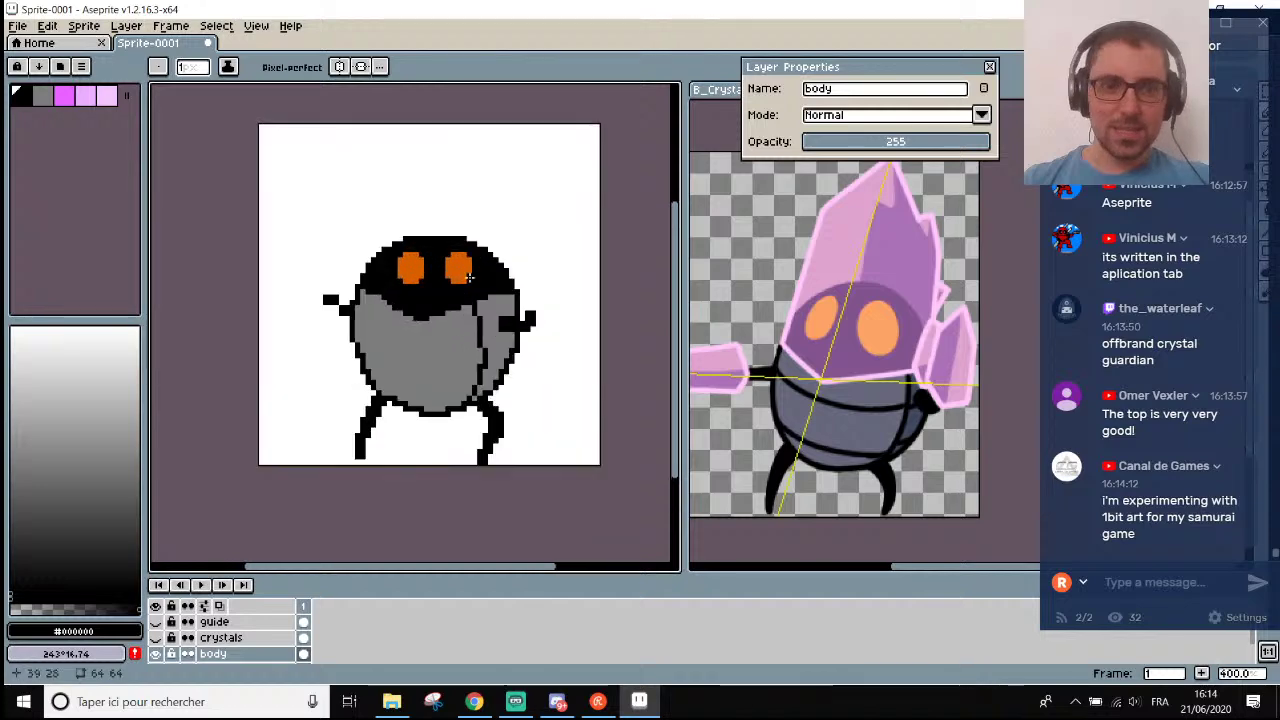
Sample the eye orange #d65f00 and repaint the edges of both eyes, enlarging each to about 6 by 7 pixels.
{"action": "scroll", "coordinate": [420, 268], "scroll_direction": "up", "scroll_amount": 5}
{"action": "key", "text": "i"}
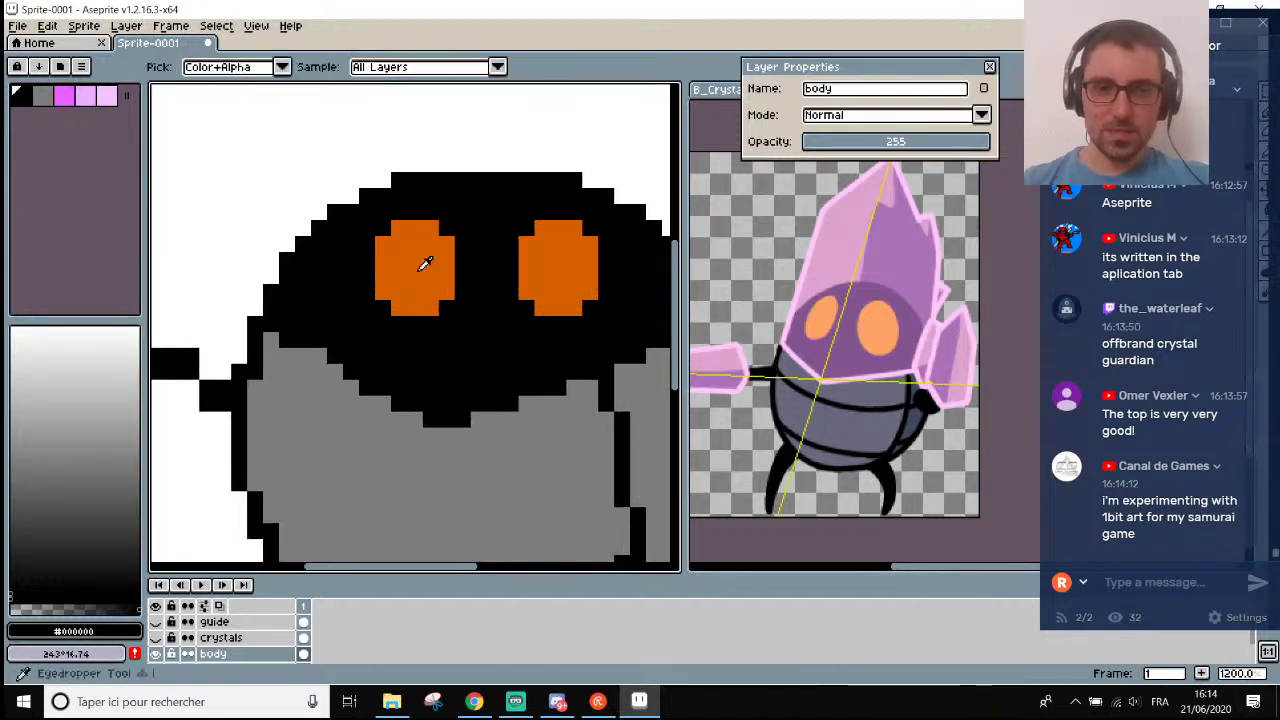
{"action": "scroll", "coordinate": [440, 258], "scroll_direction": "down", "scroll_amount": 3}
{"action": "scroll", "coordinate": [465, 258], "scroll_direction": "down", "scroll_amount": 2}
{"action": "scroll", "coordinate": [465, 262], "scroll_direction": "up", "scroll_amount": 5}
{"action": "left_click", "coordinate": [463, 266]}
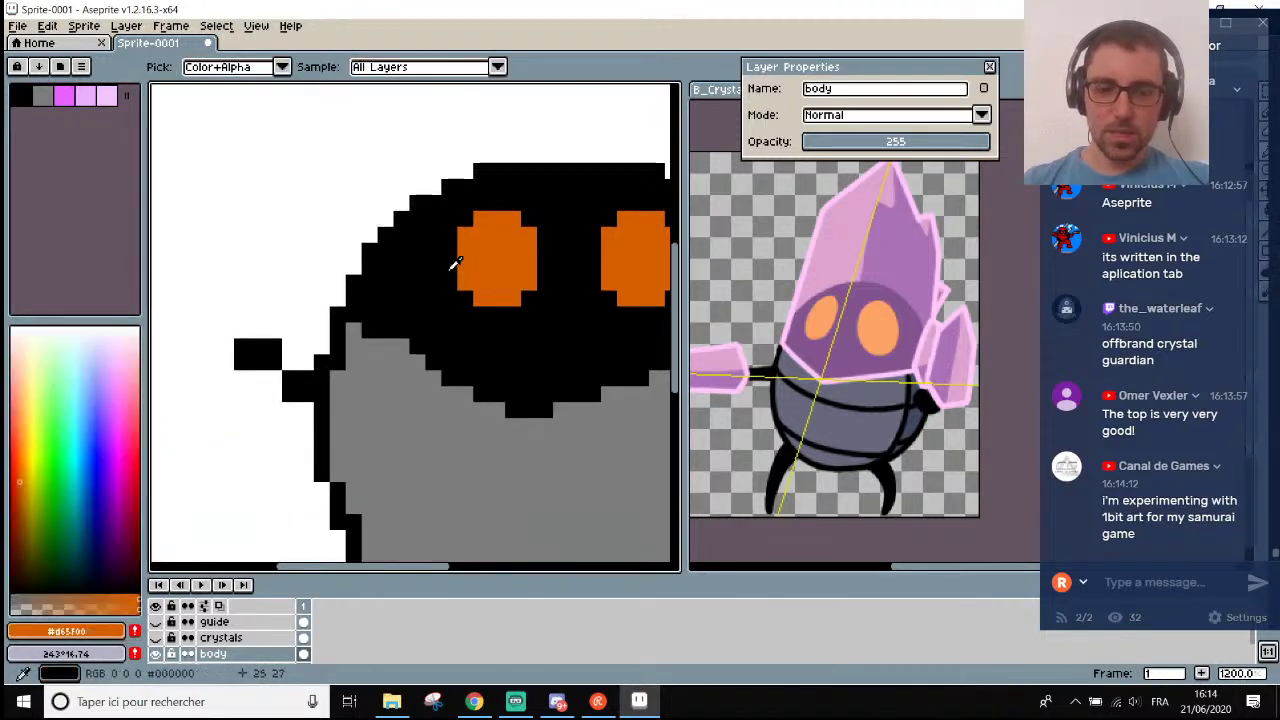
{"action": "key", "text": "b"}
{"action": "mouse_move", "coordinate": [447, 265]}
{"action": "left_mouse_down"}
{"action": "mouse_move", "coordinate": [461, 301]}
{"action": "mouse_move", "coordinate": [498, 314]}
{"action": "mouse_move", "coordinate": [448, 252]}
{"action": "left_mouse_up"}
{"action": "scroll", "coordinate": [448, 252], "scroll_direction": "down", "scroll_amount": 5}
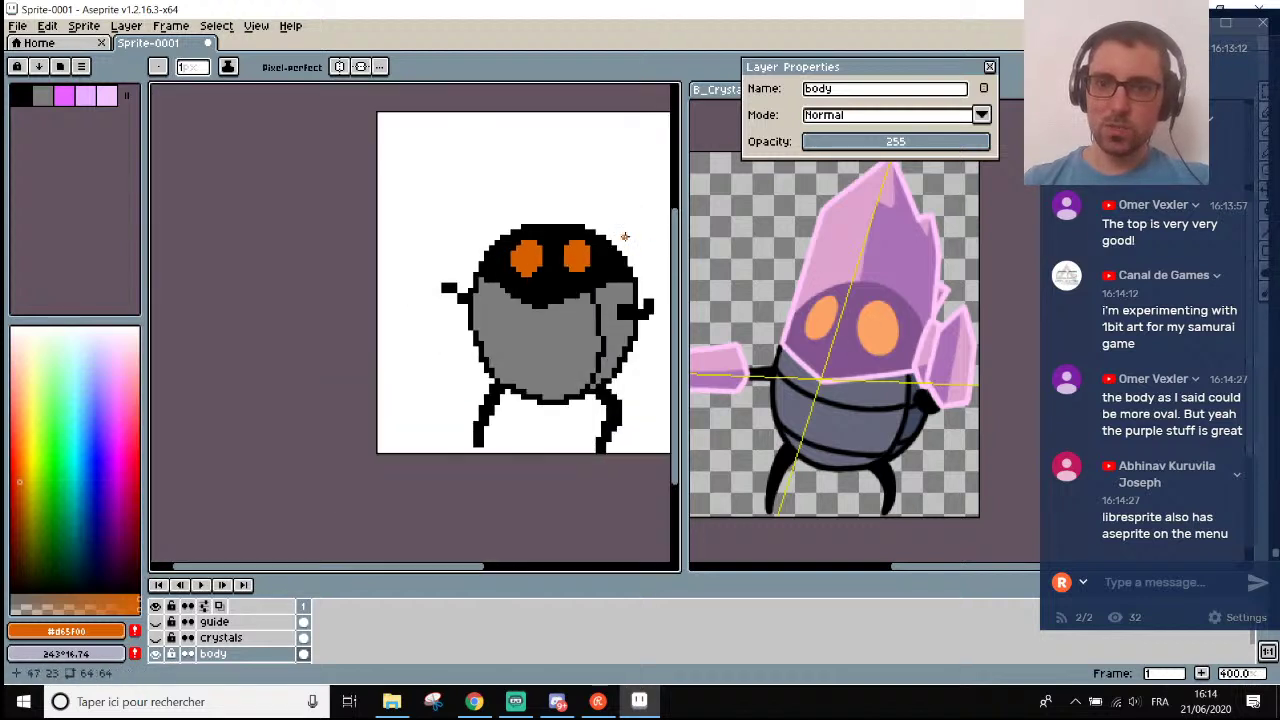
{"action": "scroll", "coordinate": [625, 236], "scroll_direction": "up", "scroll_amount": 5}
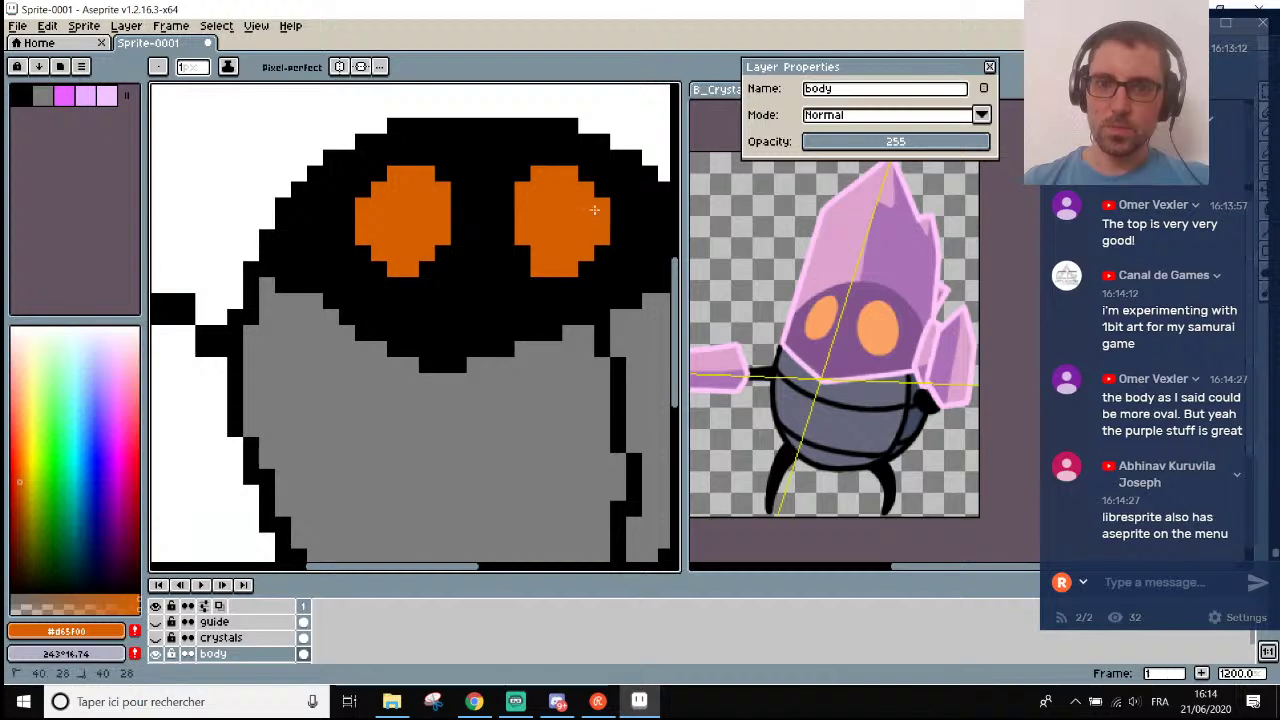
Widen the right eye toward the middle of the face with orange pixels to about 7 by 7 pixels.
{"action": "scroll", "coordinate": [594, 209], "scroll_direction": "down", "scroll_amount": 5}
{"action": "scroll", "coordinate": [526, 238], "scroll_direction": "up", "scroll_amount": 3}
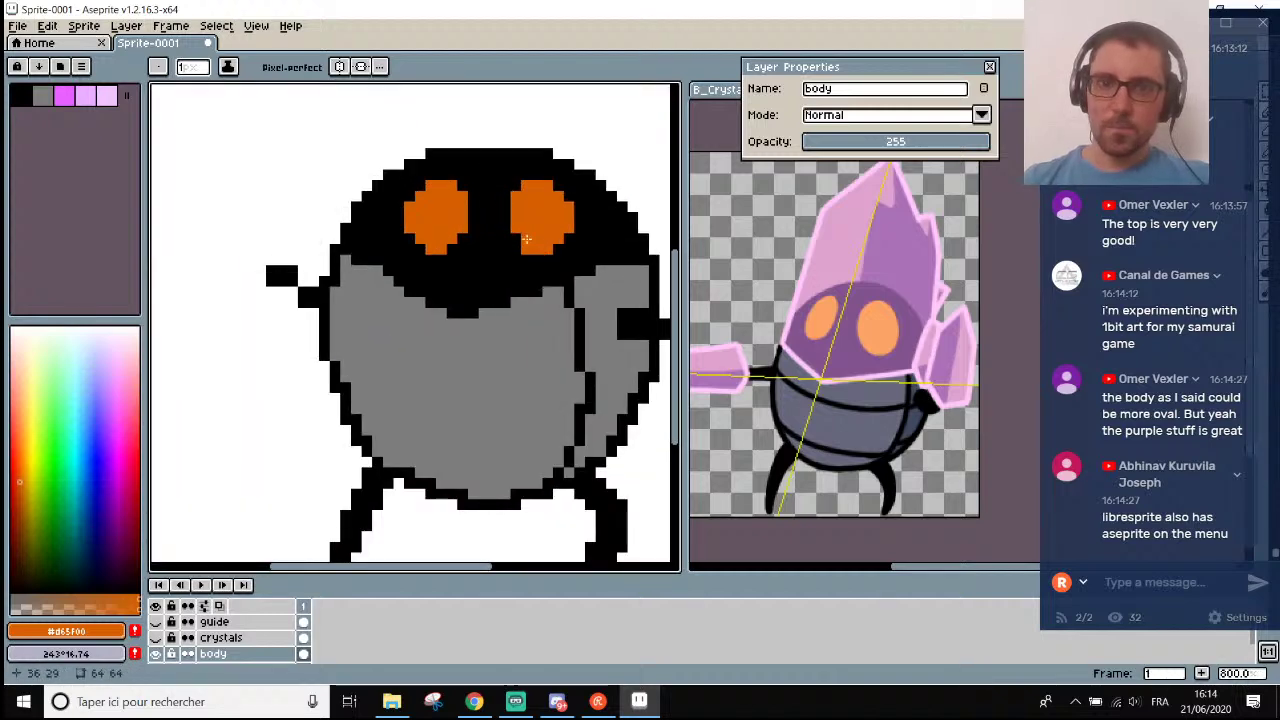
{"action": "scroll", "coordinate": [520, 217], "scroll_direction": "down", "scroll_amount": 3}
{"action": "scroll", "coordinate": [517, 203], "scroll_direction": "up", "scroll_amount": 3}
{"action": "scroll", "coordinate": [508, 232], "scroll_direction": "down", "scroll_amount": 3}
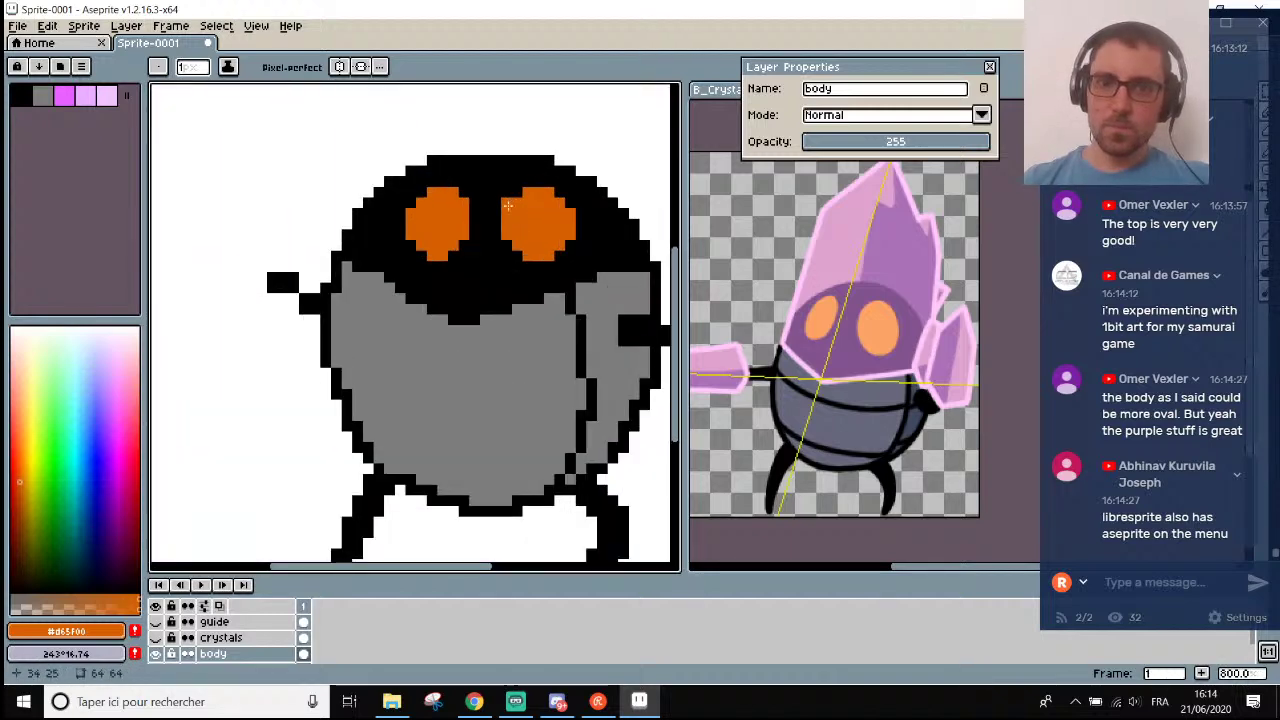
{"action": "scroll", "coordinate": [503, 214], "scroll_direction": "up", "scroll_amount": 3}
{"action": "scroll", "coordinate": [545, 240], "scroll_direction": "down", "scroll_amount": 3}
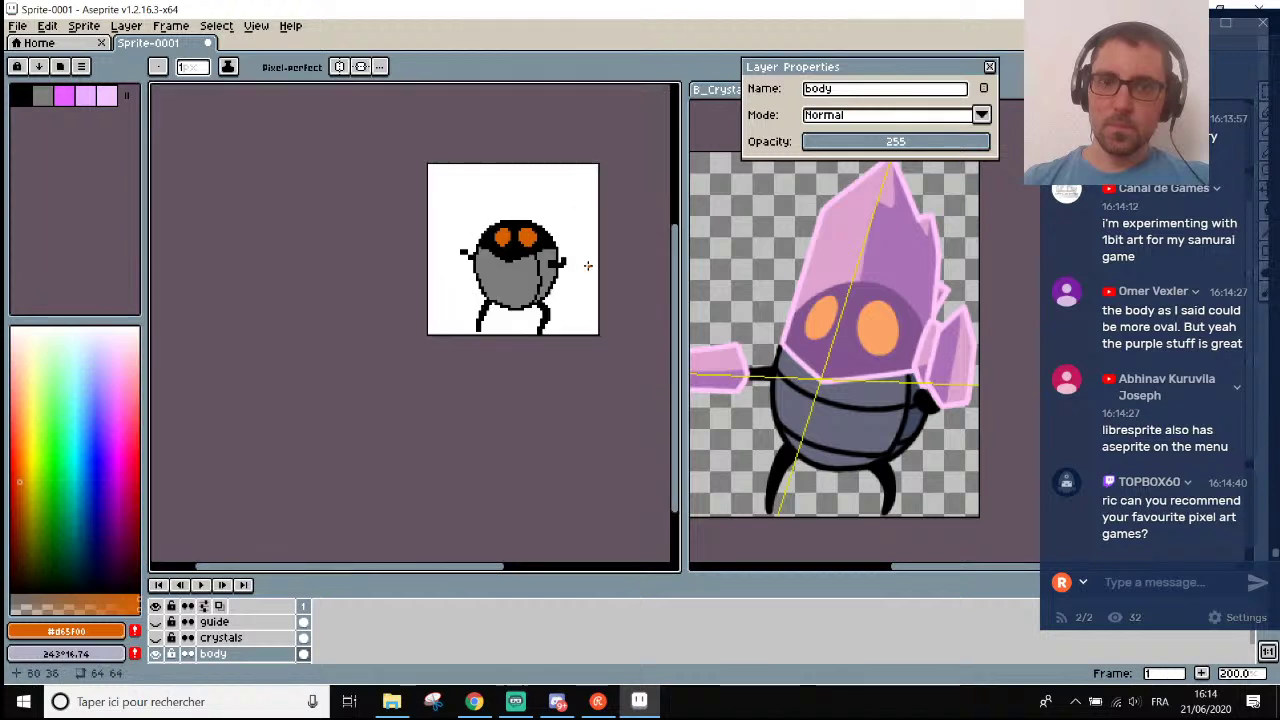
{"action": "scroll", "coordinate": [529, 222], "scroll_direction": "up", "scroll_amount": 3}
{"action": "scroll", "coordinate": [468, 266], "scroll_direction": "up", "scroll_amount": 1}
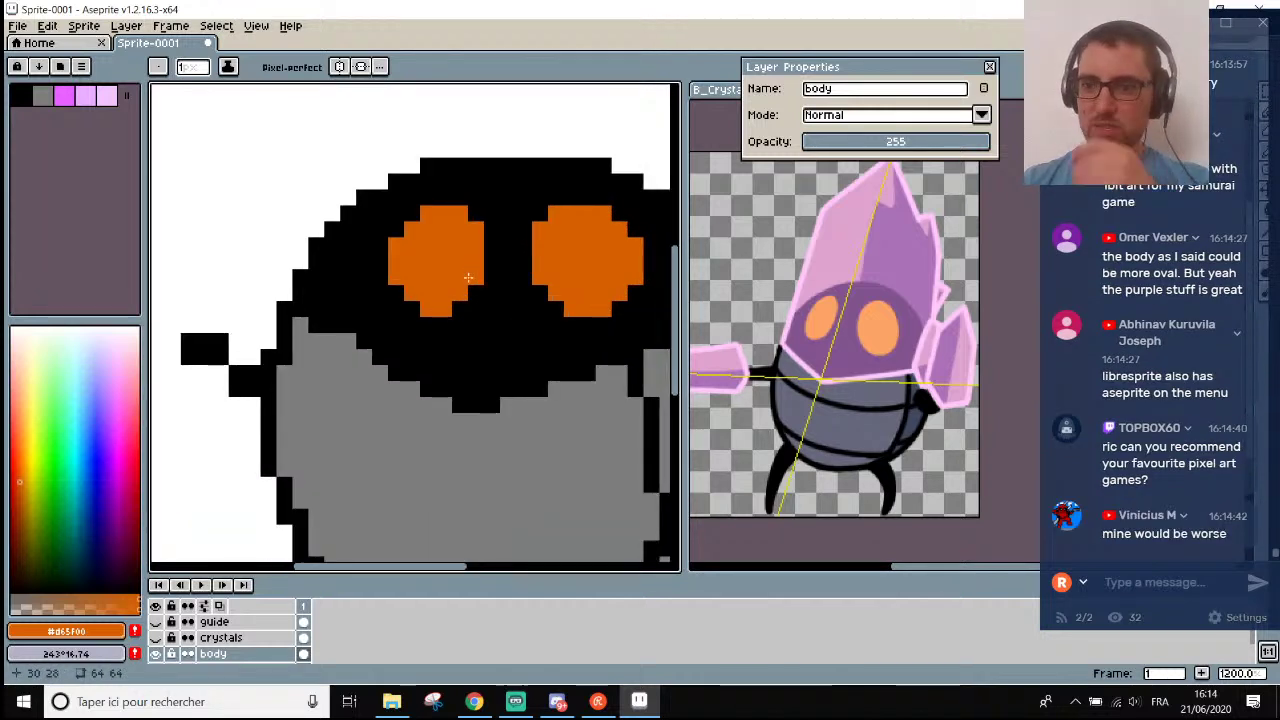
{"action": "scroll", "coordinate": [468, 277], "scroll_direction": "down", "scroll_amount": 3}
{"action": "scroll", "coordinate": [468, 277], "scroll_direction": "up", "scroll_amount": 3}
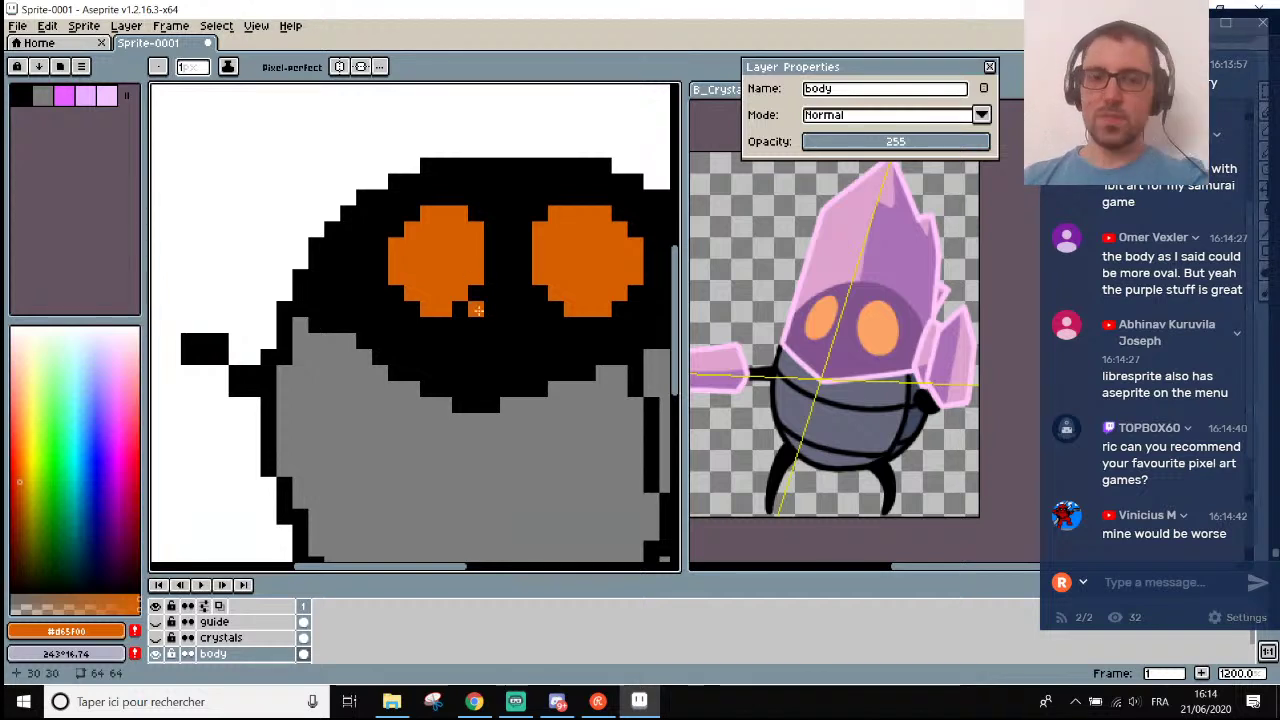
Sample black and trim the left eye's lower edge, inner side and upper-left corner to about 5 by 6 pixels.
{"action": "scroll", "coordinate": [477, 310], "scroll_direction": "up", "scroll_amount": 1}
{"action": "key", "text": "i"}
{"action": "left_click", "coordinate": [500, 266]}
{"action": "scroll", "coordinate": [500, 266], "scroll_direction": "down", "scroll_amount": 2}
{"action": "scroll", "coordinate": [487, 283], "scroll_direction": "up", "scroll_amount": 2}
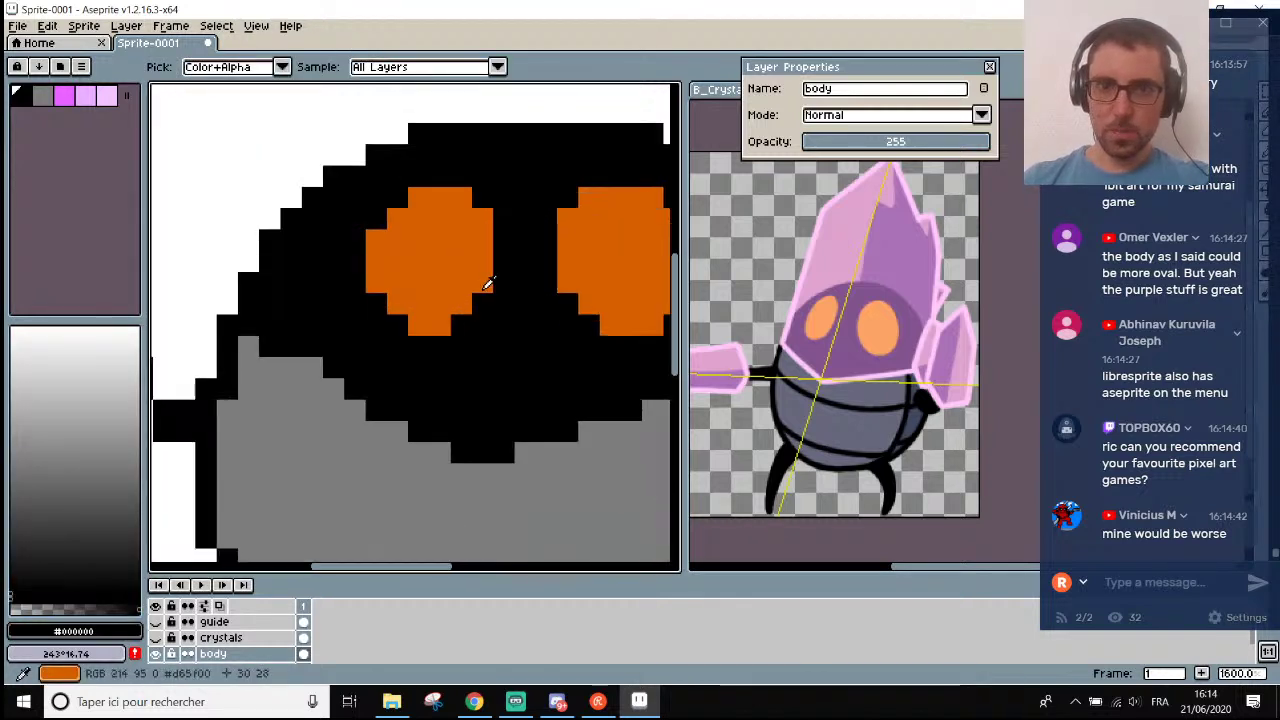
{"action": "key", "text": "b"}
{"action": "left_click", "coordinate": [461, 303]}
{"action": "left_click", "coordinate": [439, 325]}
{"action": "left_click", "coordinate": [420, 325]}
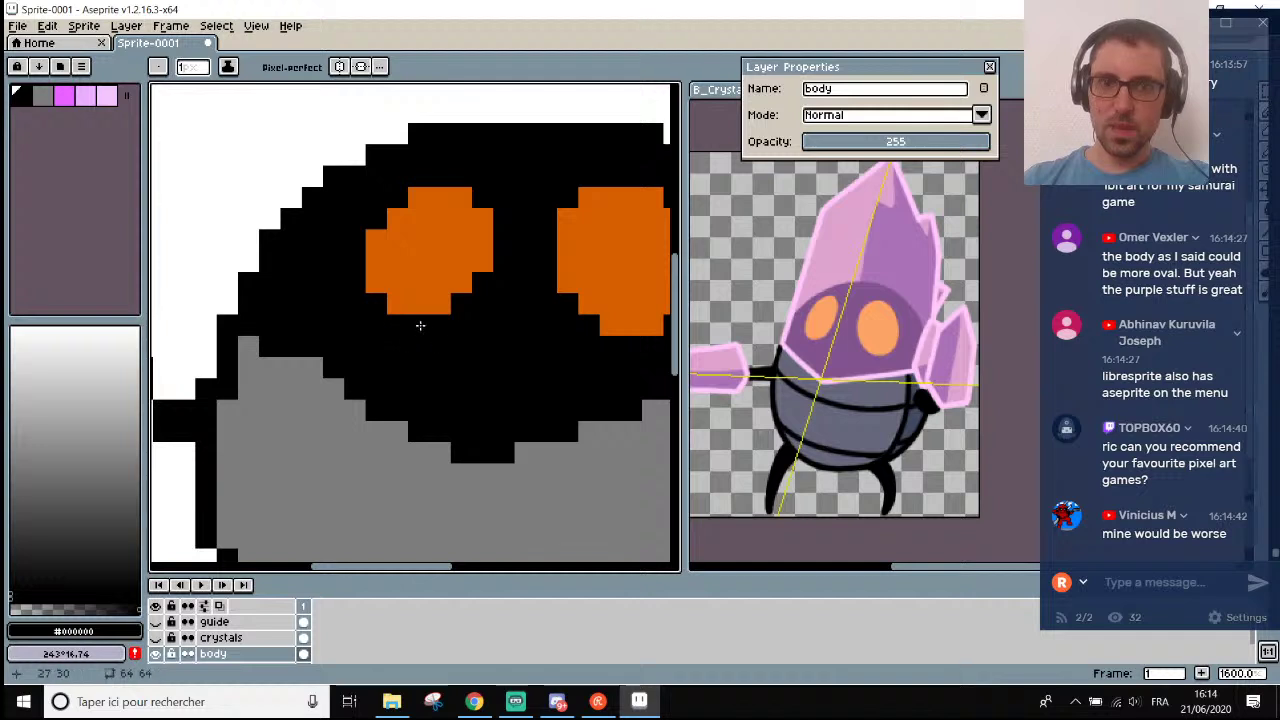
{"action": "scroll", "coordinate": [420, 325], "scroll_direction": "down", "scroll_amount": 4}
{"action": "scroll", "coordinate": [442, 307], "scroll_direction": "up", "scroll_amount": 4}
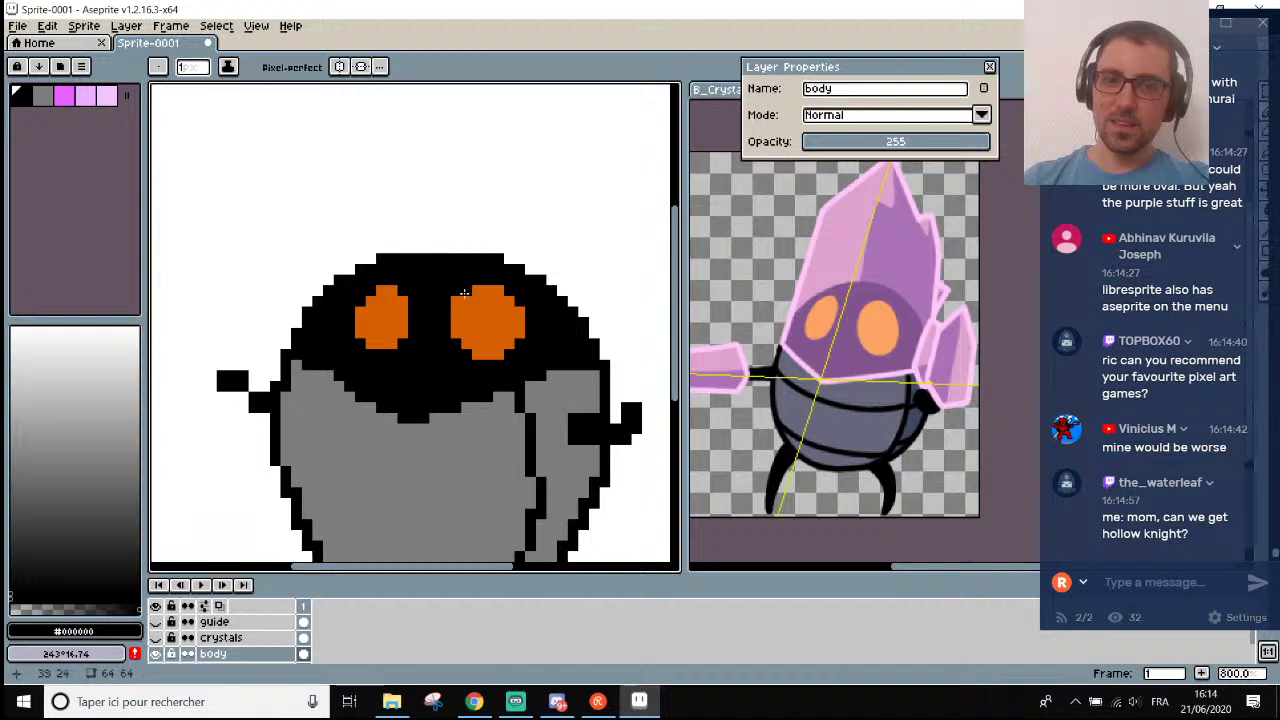
{"action": "scroll", "coordinate": [458, 292], "scroll_direction": "down", "scroll_amount": 4}
{"action": "scroll", "coordinate": [434, 305], "scroll_direction": "up", "scroll_amount": 3}
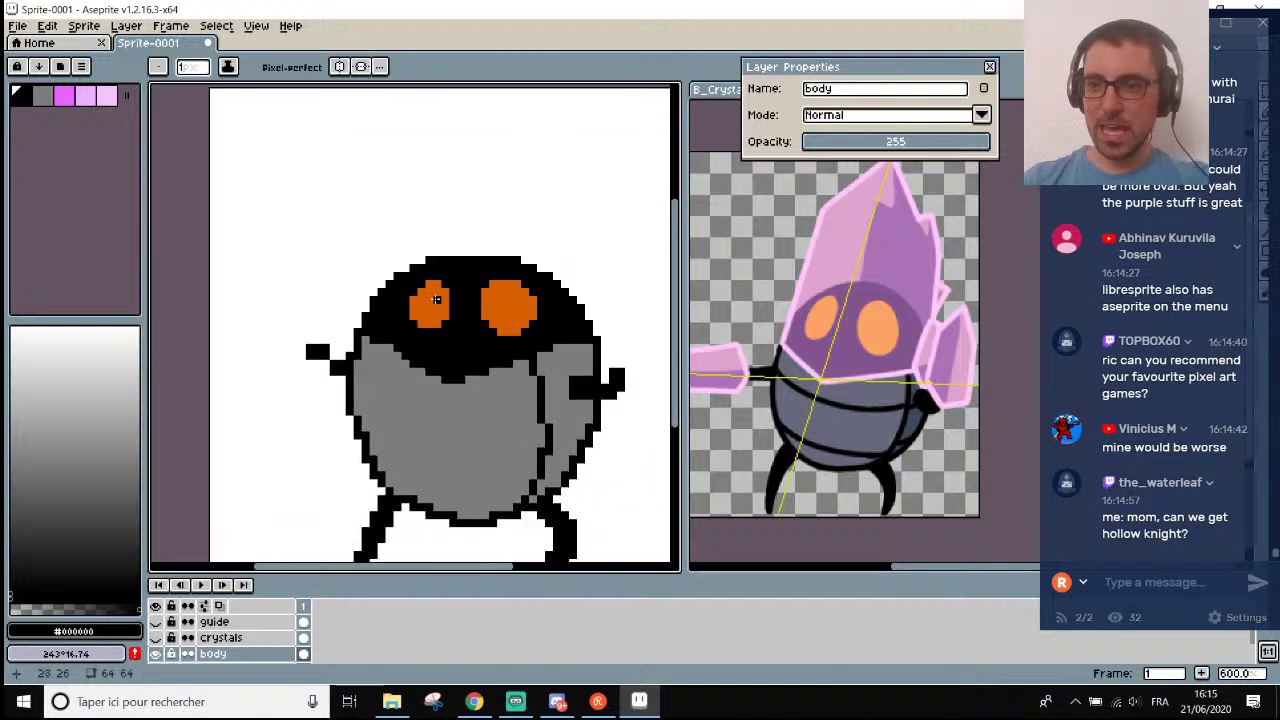
{"action": "scroll", "coordinate": [436, 299], "scroll_direction": "up", "scroll_amount": 2}
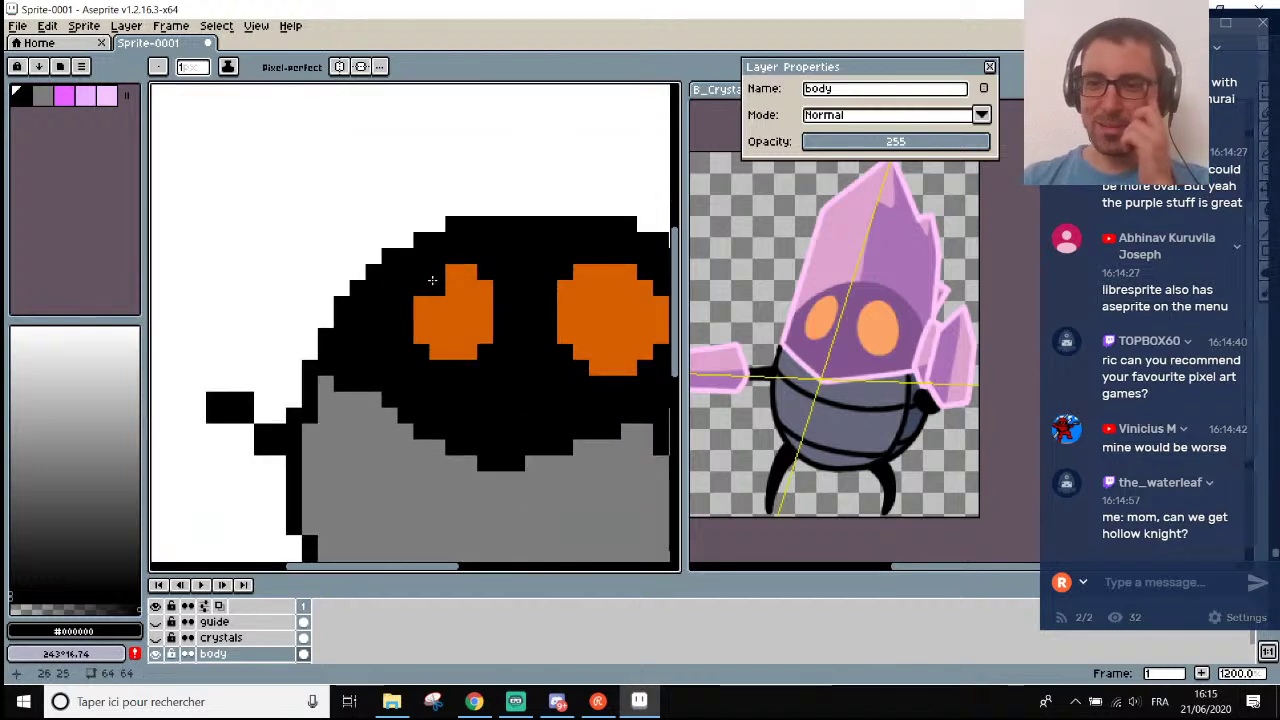
Sample orange #d65f00 and rebuild the left eye's outer side and lower edge to about 6 by 7 pixels.
{"action": "left_click", "coordinate": [470, 285], "text": "alt"}
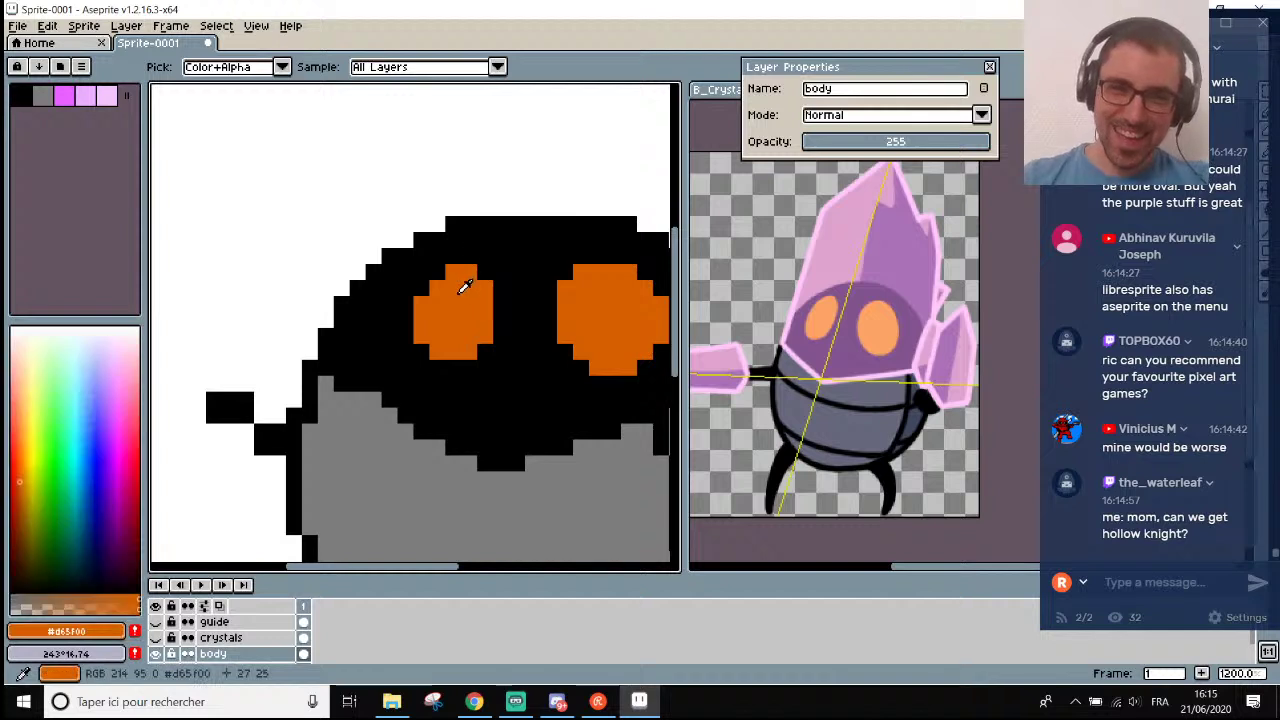
{"action": "scroll", "coordinate": [464, 317], "scroll_direction": "down", "scroll_amount": 4}
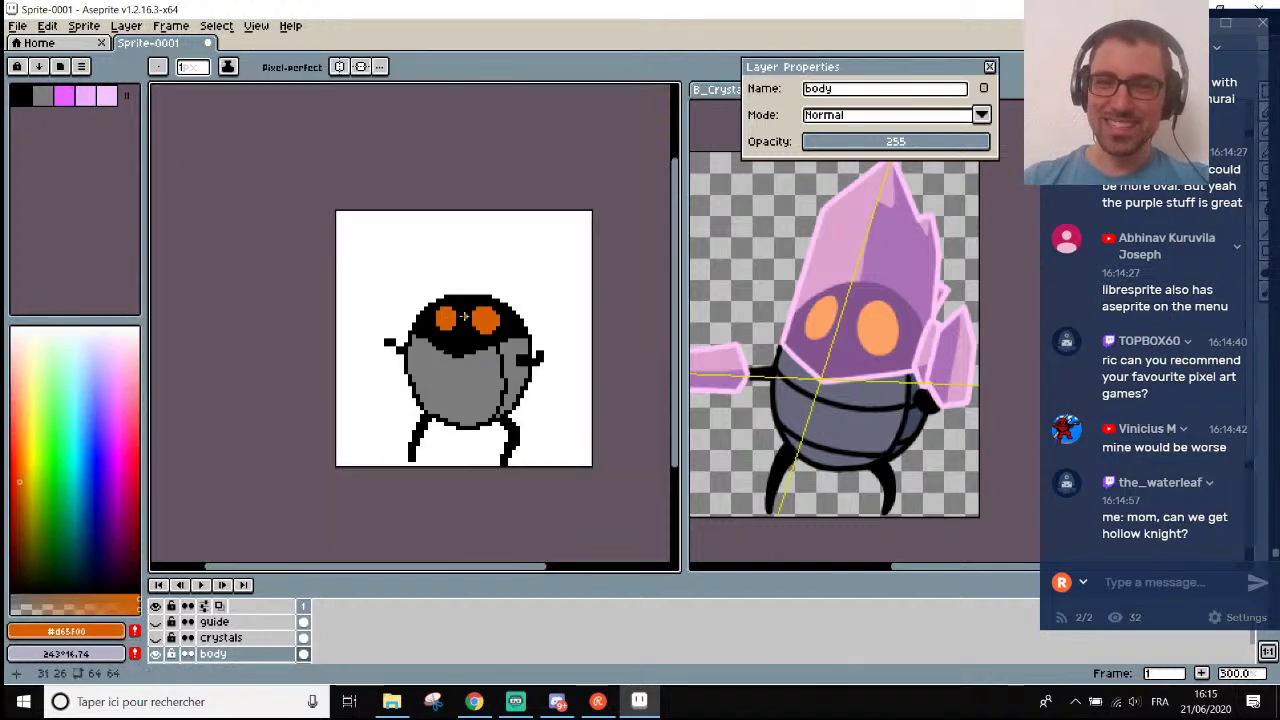
{"action": "scroll", "coordinate": [396, 316], "scroll_direction": "up", "scroll_amount": 4}
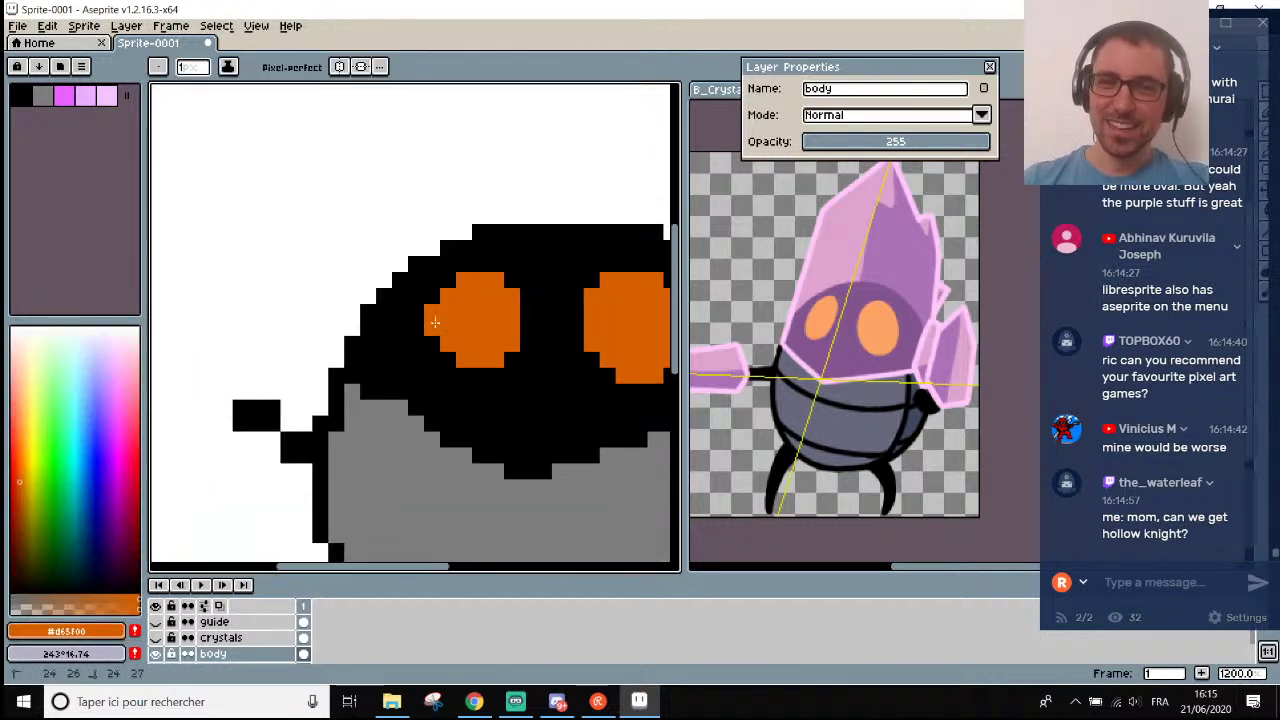
{"action": "scroll", "coordinate": [465, 359], "scroll_direction": "down", "scroll_amount": 4}
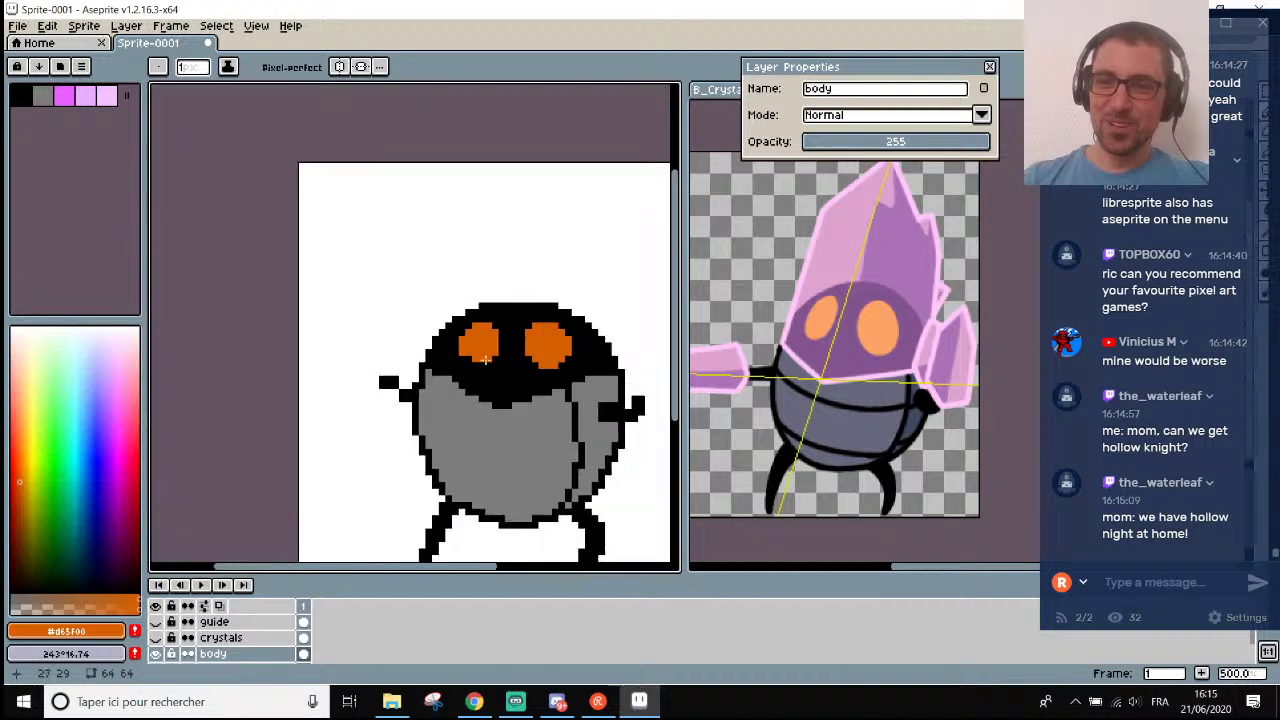
{"action": "scroll", "coordinate": [440, 355], "scroll_direction": "up", "scroll_amount": 4}
{"action": "scroll", "coordinate": [430, 352], "scroll_direction": "up", "scroll_amount": 1}
{"action": "left_click", "coordinate": [428, 356]}
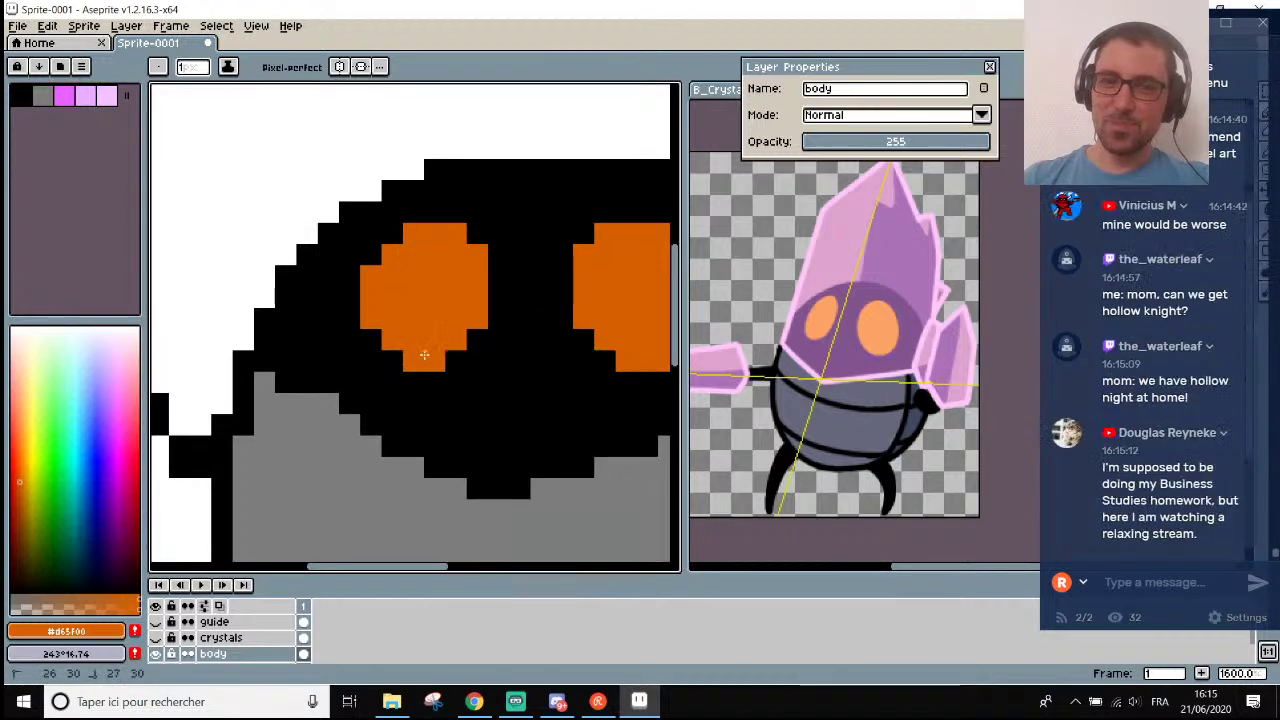
{"action": "scroll", "coordinate": [505, 366], "scroll_direction": "down", "scroll_amount": 5}
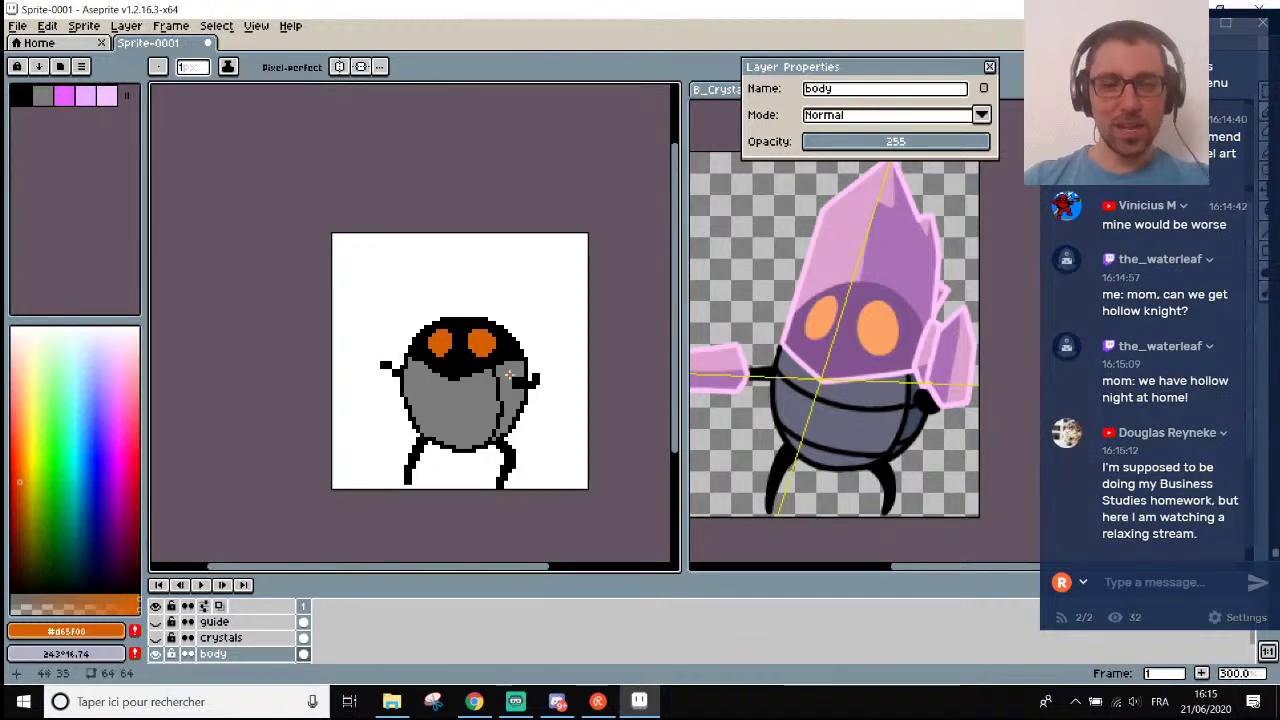
{"action": "scroll", "coordinate": [510, 375], "scroll_direction": "up", "scroll_amount": 1}
{"action": "scroll", "coordinate": [430, 374], "scroll_direction": "down", "scroll_amount": 3}
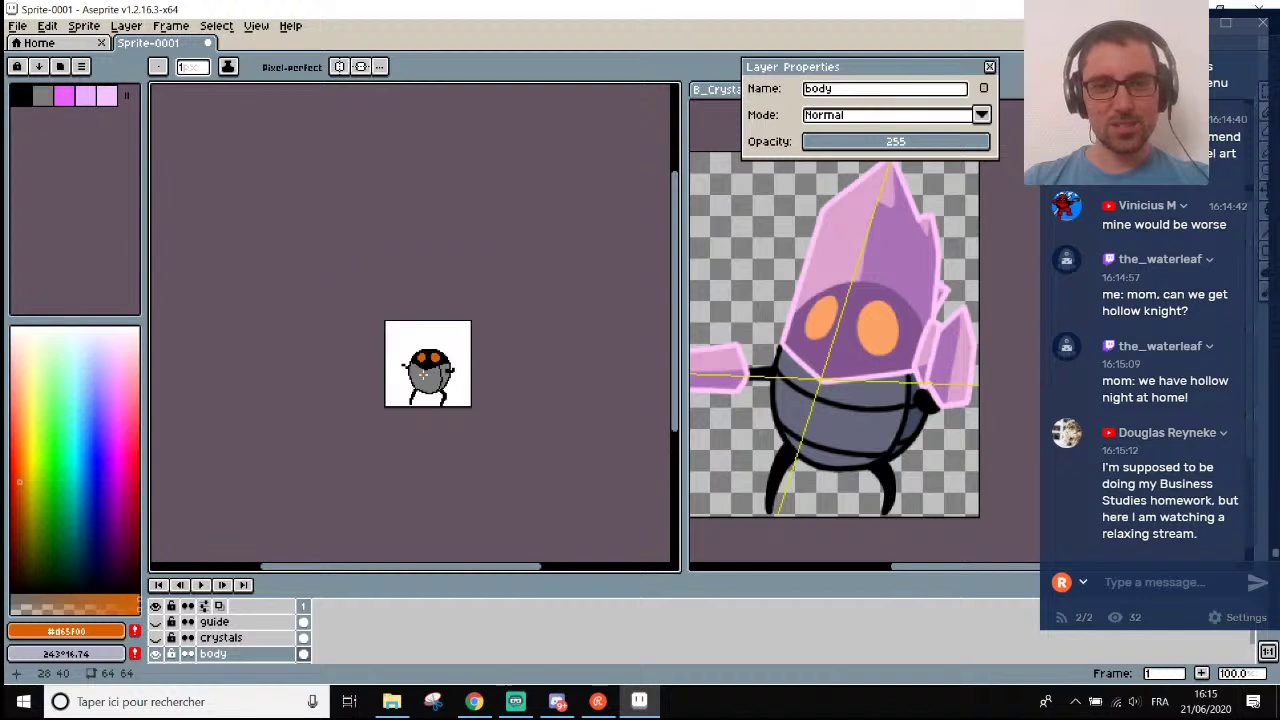
{"action": "scroll", "coordinate": [423, 374], "scroll_direction": "up", "scroll_amount": 1}
{"action": "scroll", "coordinate": [403, 331], "scroll_direction": "up", "scroll_amount": 6}
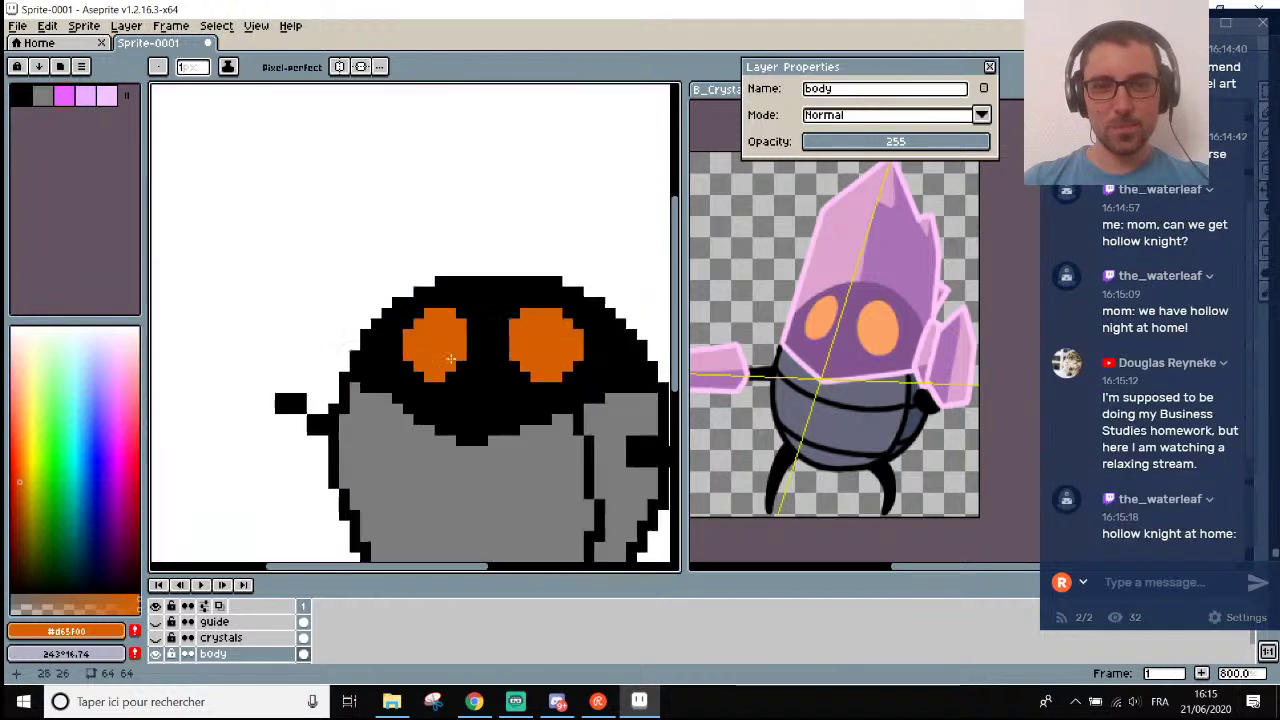
Trim the left eye's bottom and inner edge with black, and repaint part of its inner edge in orange #d65f00, about 6 by 6 pixels overall.
{"action": "left_click", "coordinate": [452, 376], "text": "alt"}
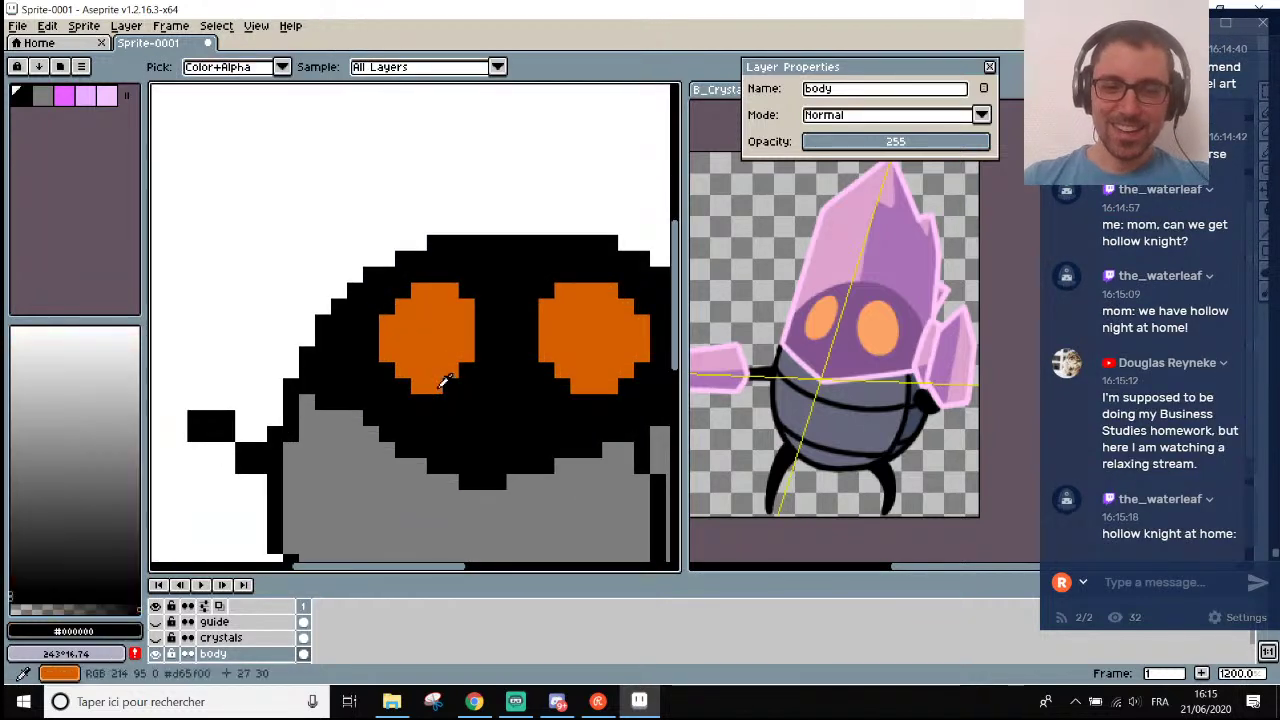
{"action": "mouse_move", "coordinate": [419, 386]}
{"action": "left_mouse_down"}
{"action": "mouse_move", "coordinate": [437, 386]}
{"action": "mouse_move", "coordinate": [469, 331]}
{"action": "left_mouse_up"}
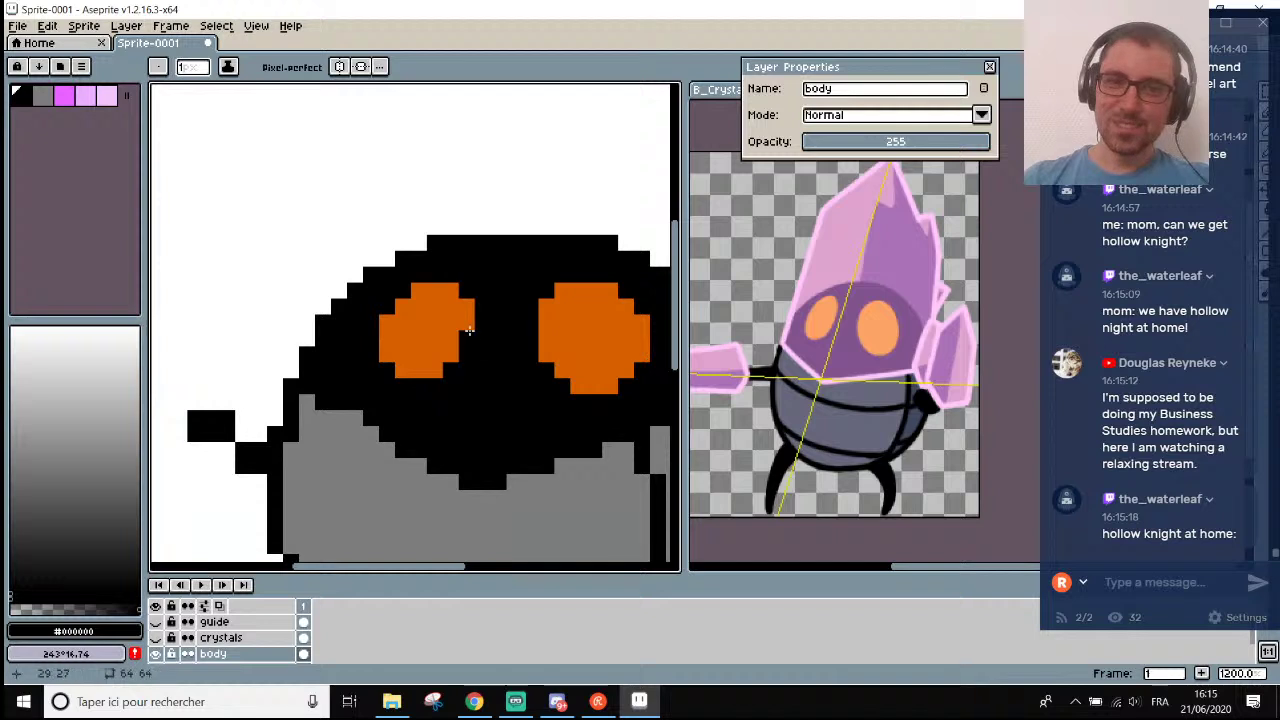
{"action": "scroll", "coordinate": [476, 352], "scroll_direction": "down", "scroll_amount": 6}
{"action": "scroll", "coordinate": [548, 388], "scroll_direction": "down", "scroll_amount": 2}
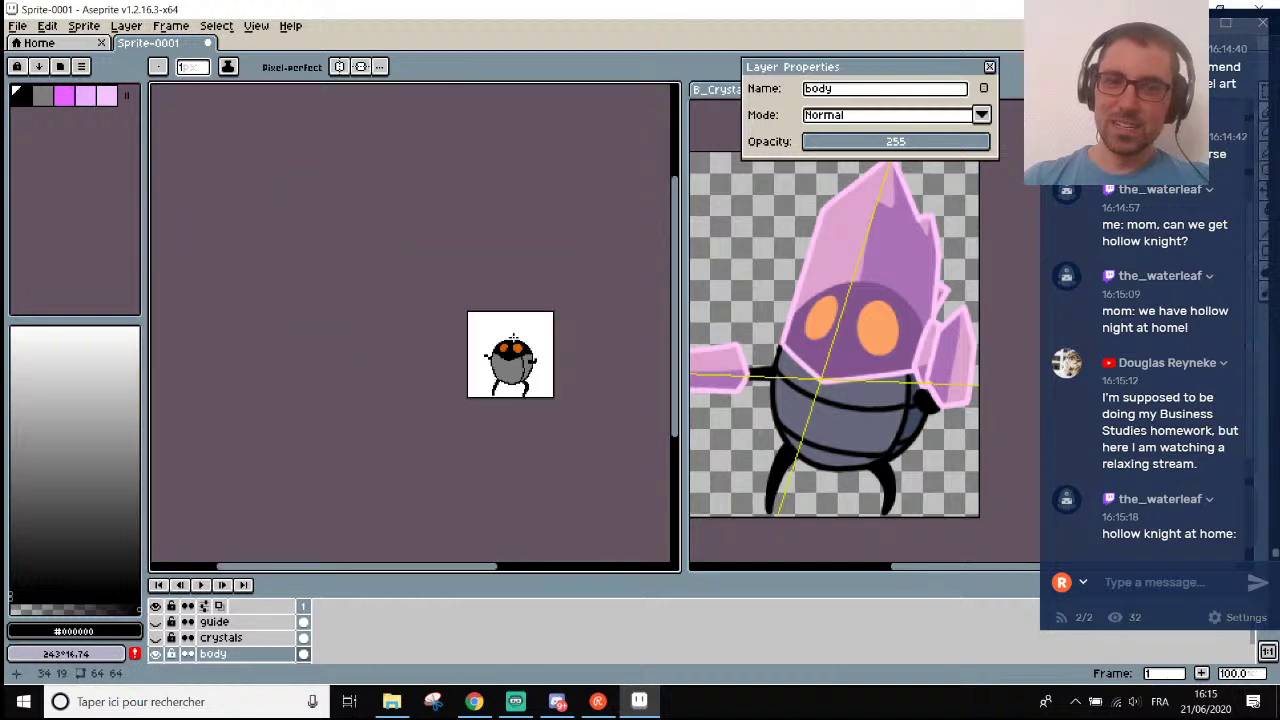
{"action": "scroll", "coordinate": [470, 372], "scroll_direction": "up", "scroll_amount": 11}
{"action": "left_click", "coordinate": [469, 373], "text": "alt"}
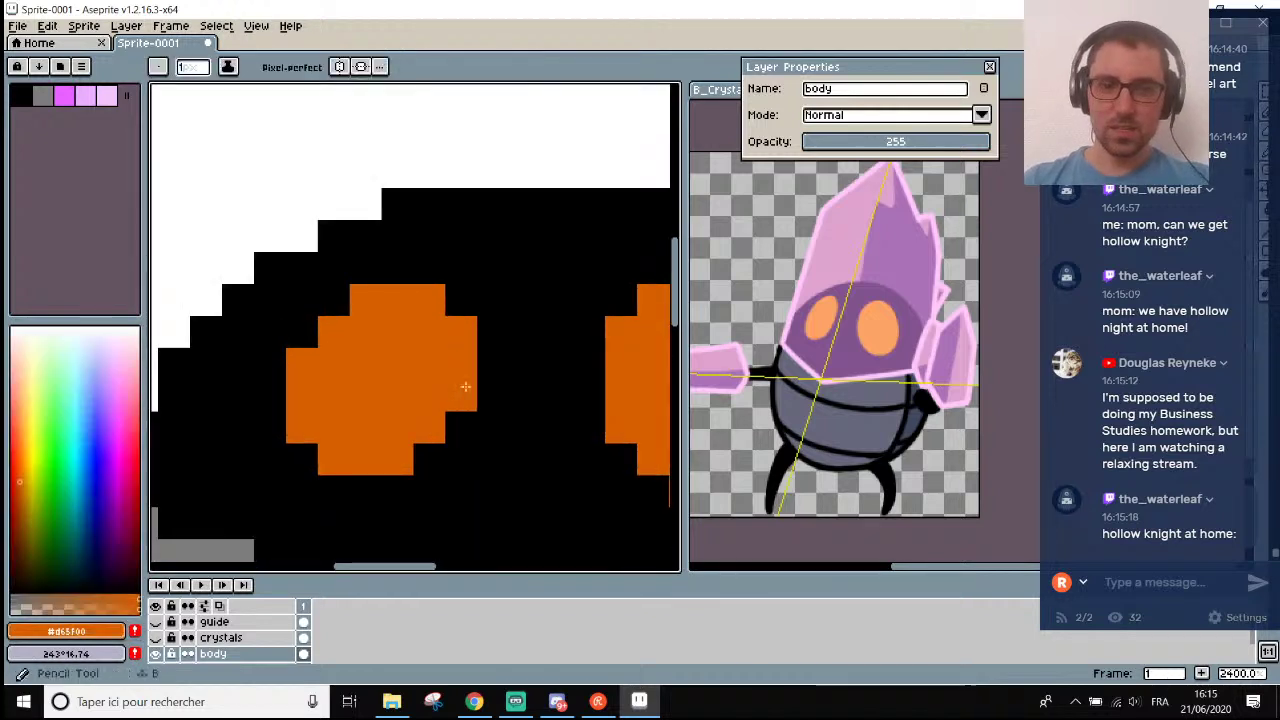
Check the creature's proportions at reduced size against the reference, comparing it with the crystals layer shown and hidden.
{"action": "scroll", "coordinate": [530, 390], "scroll_direction": "down", "scroll_amount": 8}
{"action": "scroll", "coordinate": [565, 438], "scroll_direction": "down", "scroll_amount": 2}
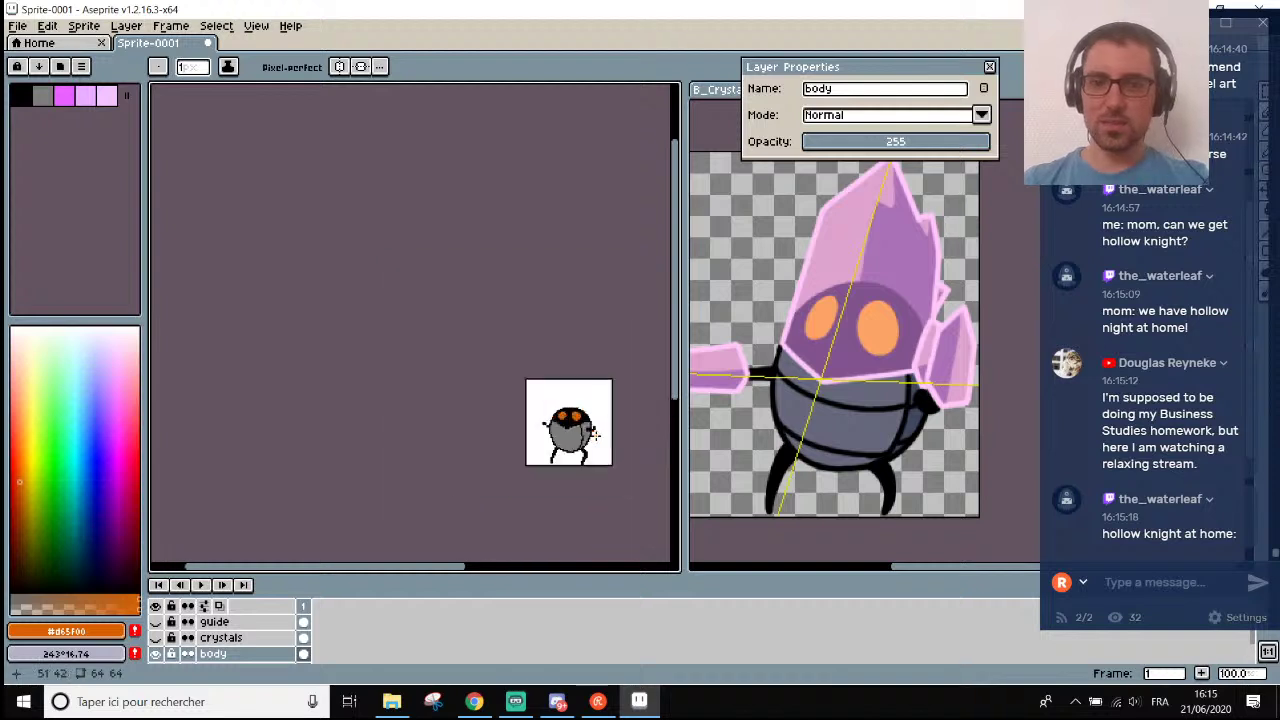
{"action": "scroll", "coordinate": [594, 434], "scroll_direction": "up", "scroll_amount": 1}
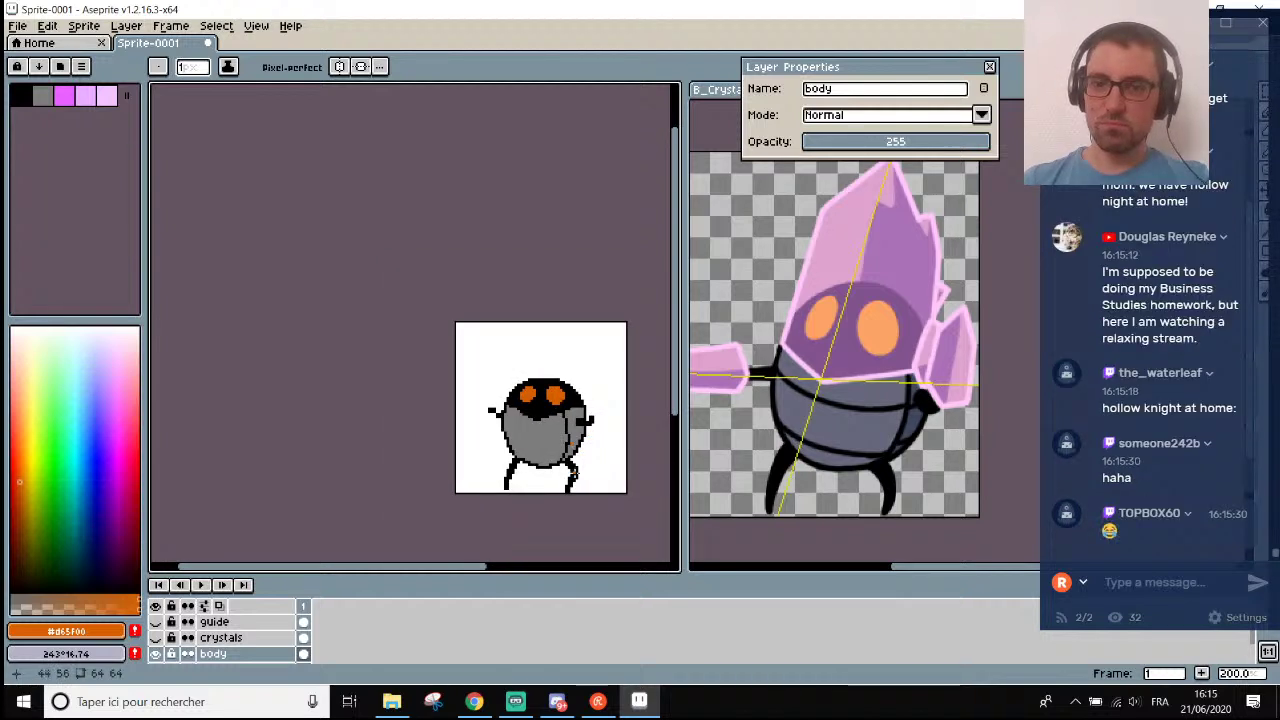
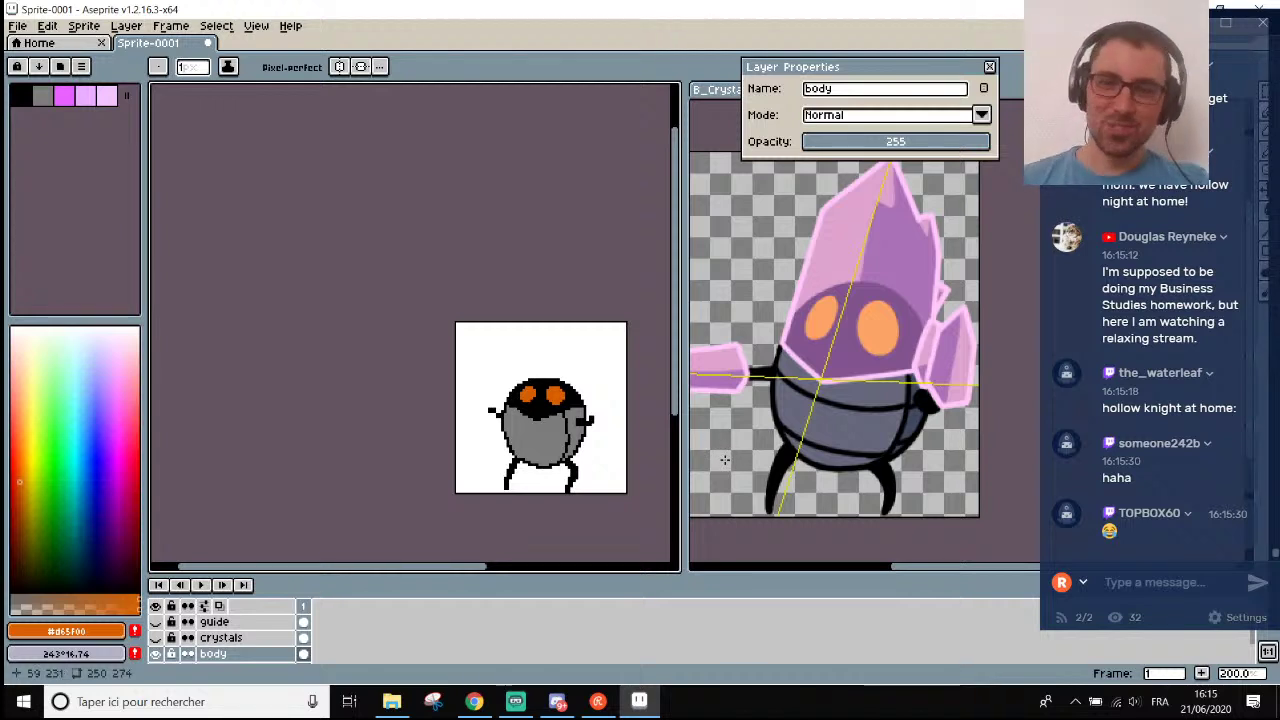
{"action": "scroll", "coordinate": [725, 460], "scroll_direction": "down", "scroll_amount": 1}
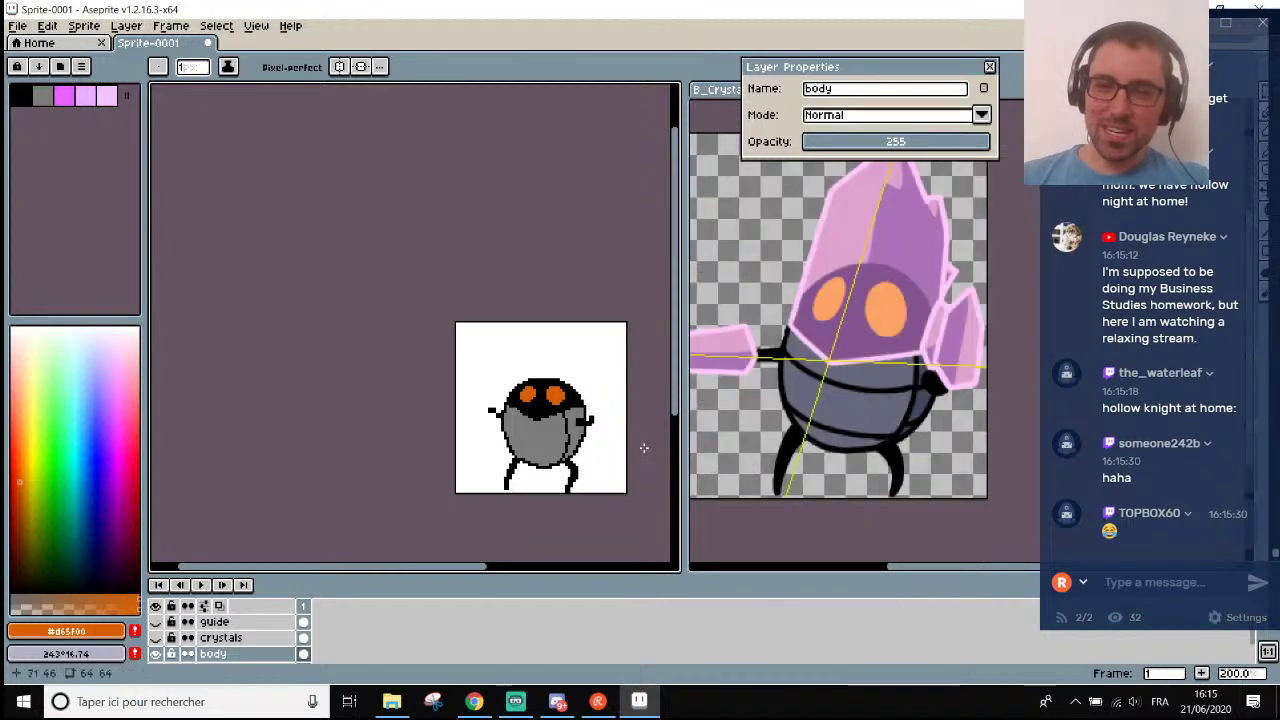
{"action": "scroll", "coordinate": [641, 455], "scroll_direction": "up", "scroll_amount": 1}
{"action": "scroll", "coordinate": [584, 450], "scroll_direction": "up", "scroll_amount": 1}
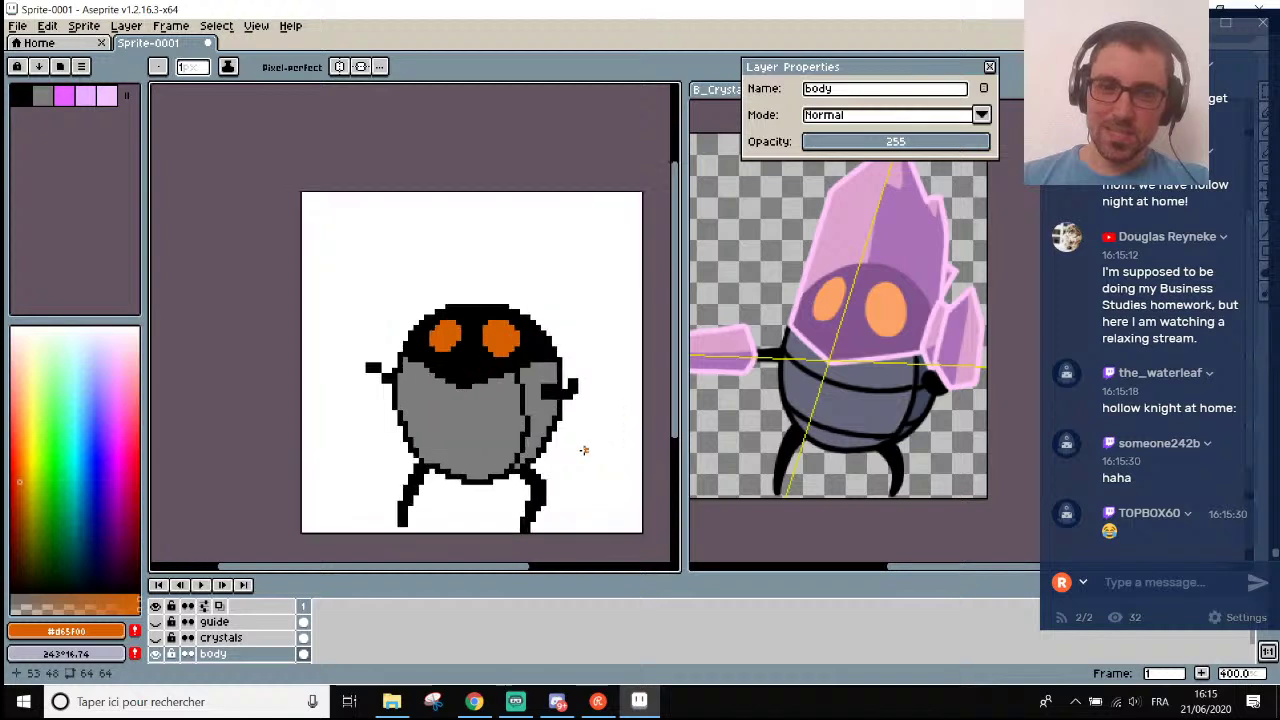
{"action": "left_click", "coordinate": [157, 639]}
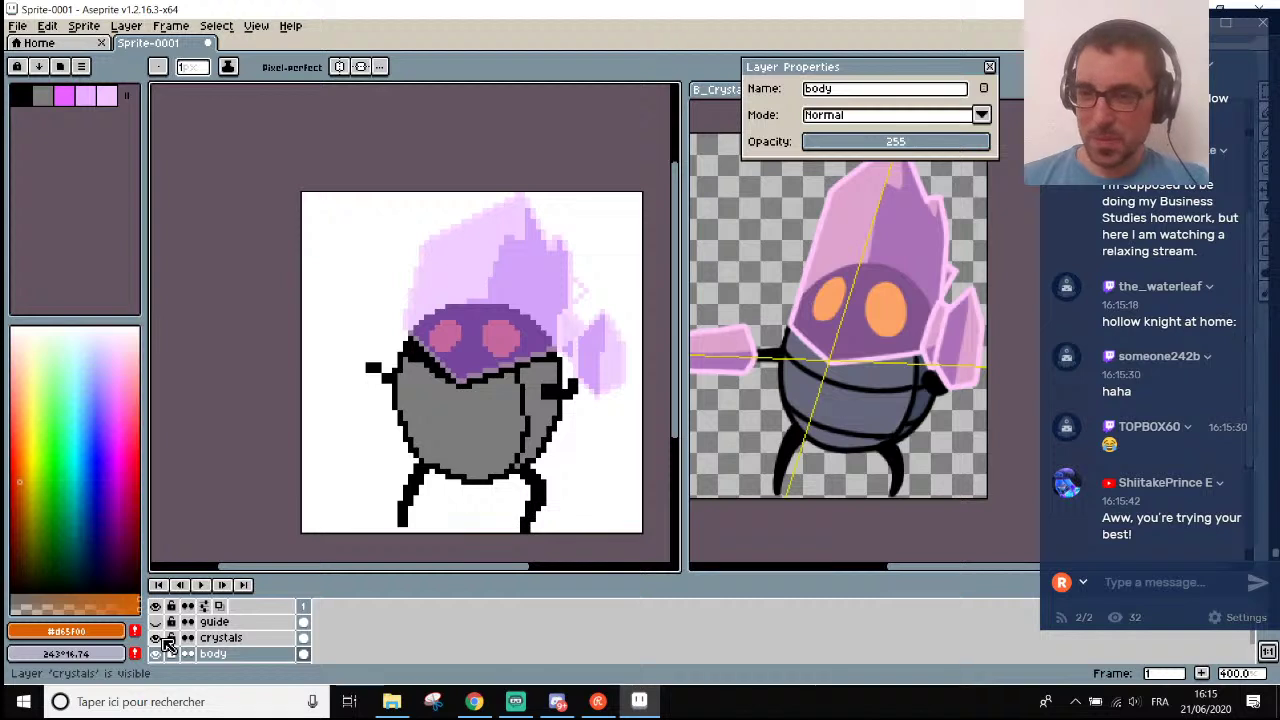
{"action": "left_click", "coordinate": [157, 639]}
{"action": "left_click", "coordinate": [157, 639]}
{"action": "left_click", "coordinate": [157, 639]}
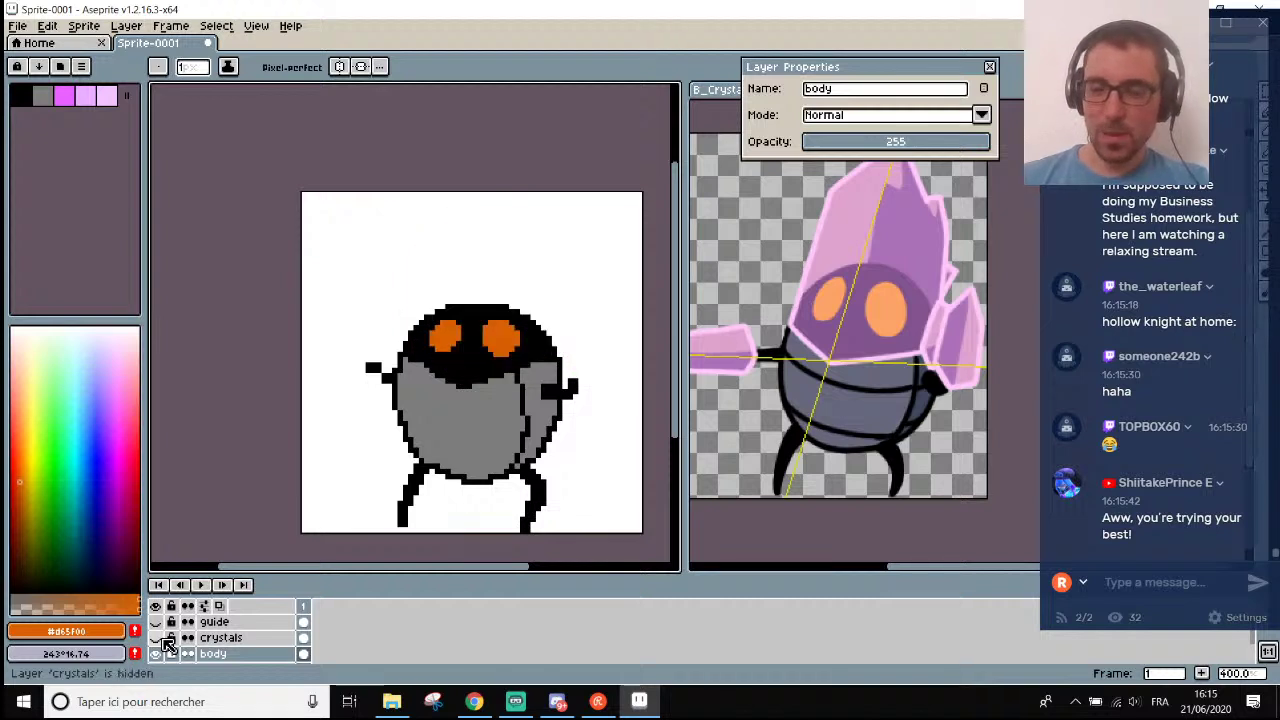
Sample gray #7d7d7d and black to shift the middle of the body's vertical seam one pixel outward.
{"action": "key", "text": "i"}
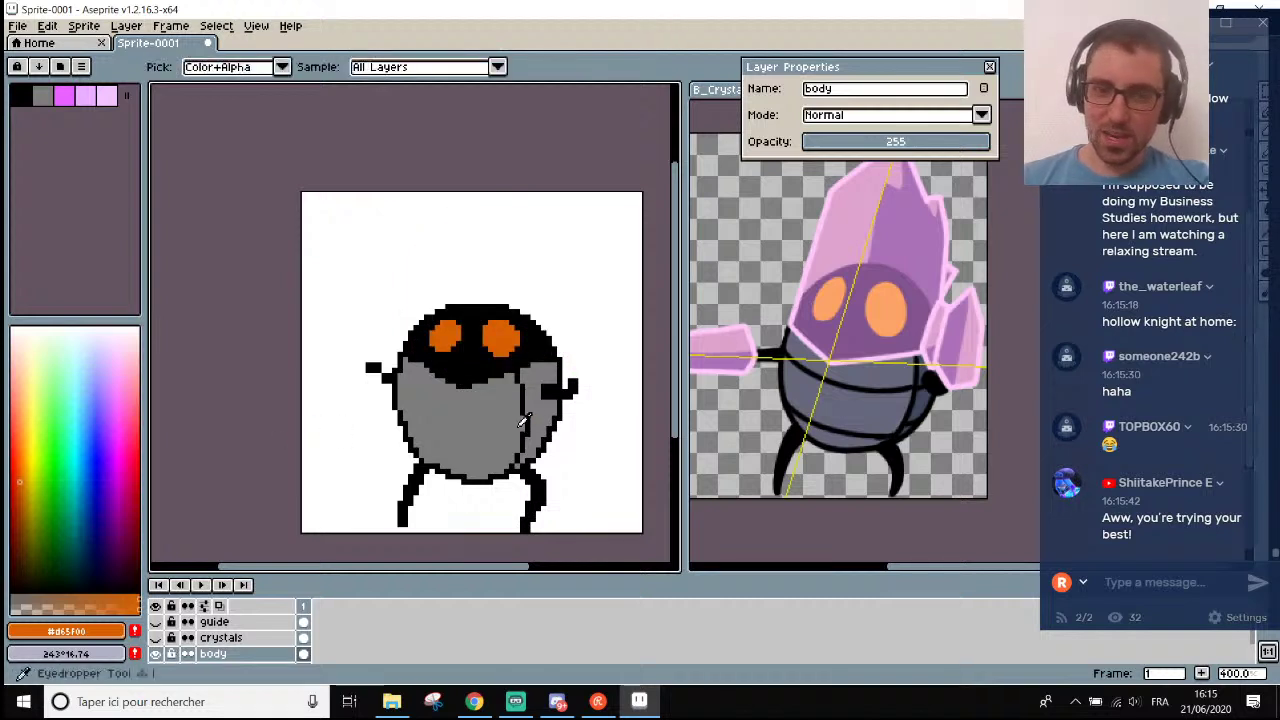
{"action": "scroll", "coordinate": [493, 366], "scroll_direction": "up", "scroll_amount": 3}
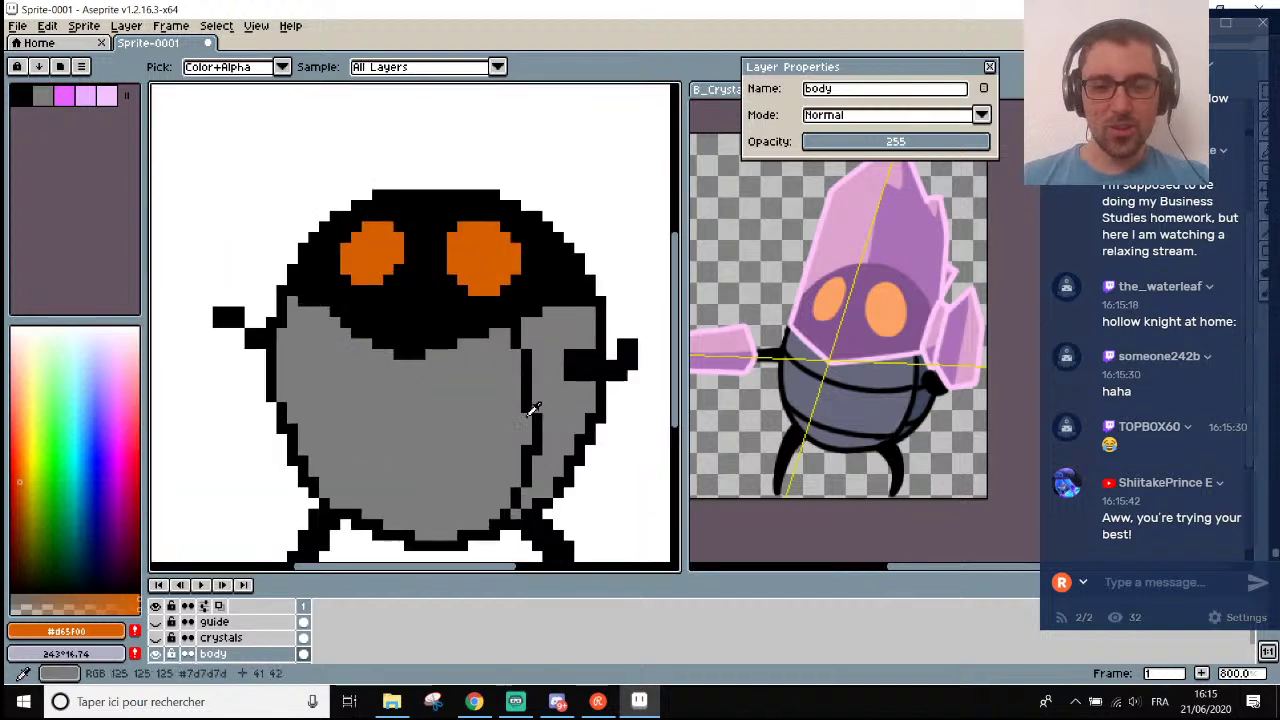
{"action": "key", "text": "b"}
{"action": "key", "text": "i"}
{"action": "left_click", "coordinate": [516, 410]}
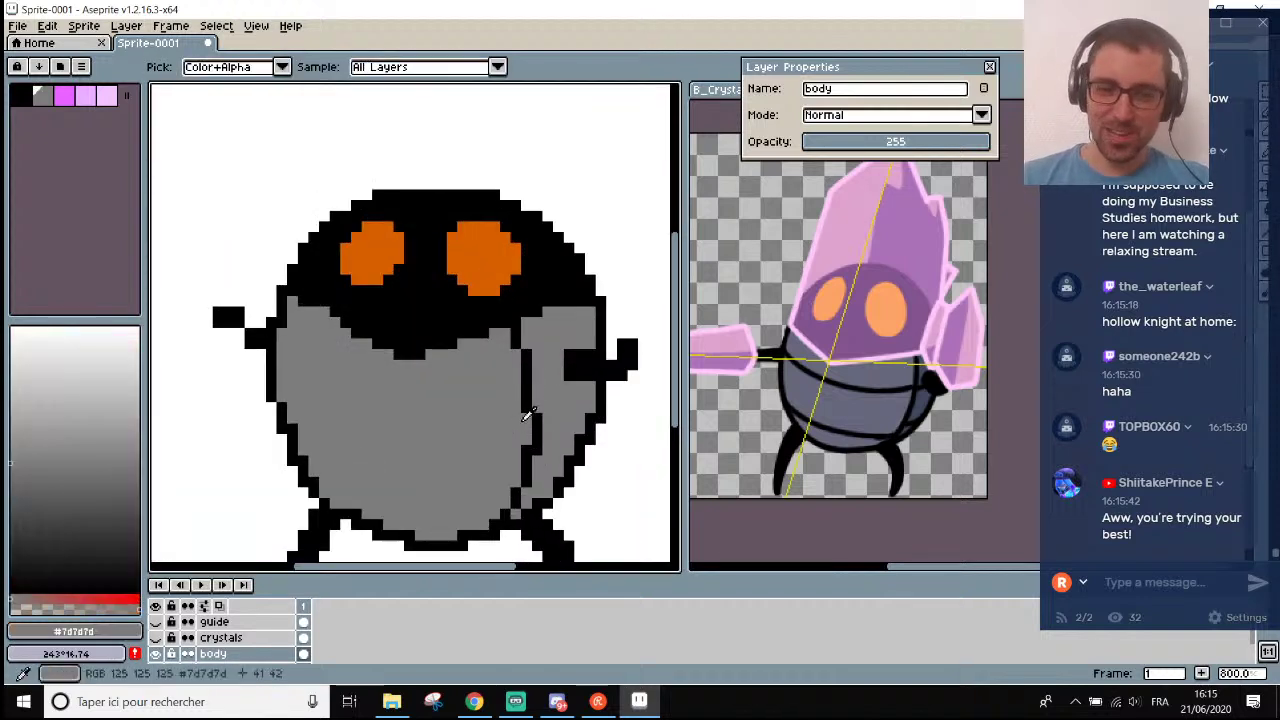
{"action": "key", "text": "b"}
{"action": "left_click_drag", "start_coordinate": [527, 422], "coordinate": [537, 396]}
{"action": "key", "text": "i"}
{"action": "left_click", "coordinate": [538, 430]}
{"action": "key", "text": "b"}
Erase the extra pixel on the inner side of the vertical seam and fill the gap with gray #7d7d7d.
{"action": "key", "text": "e"}
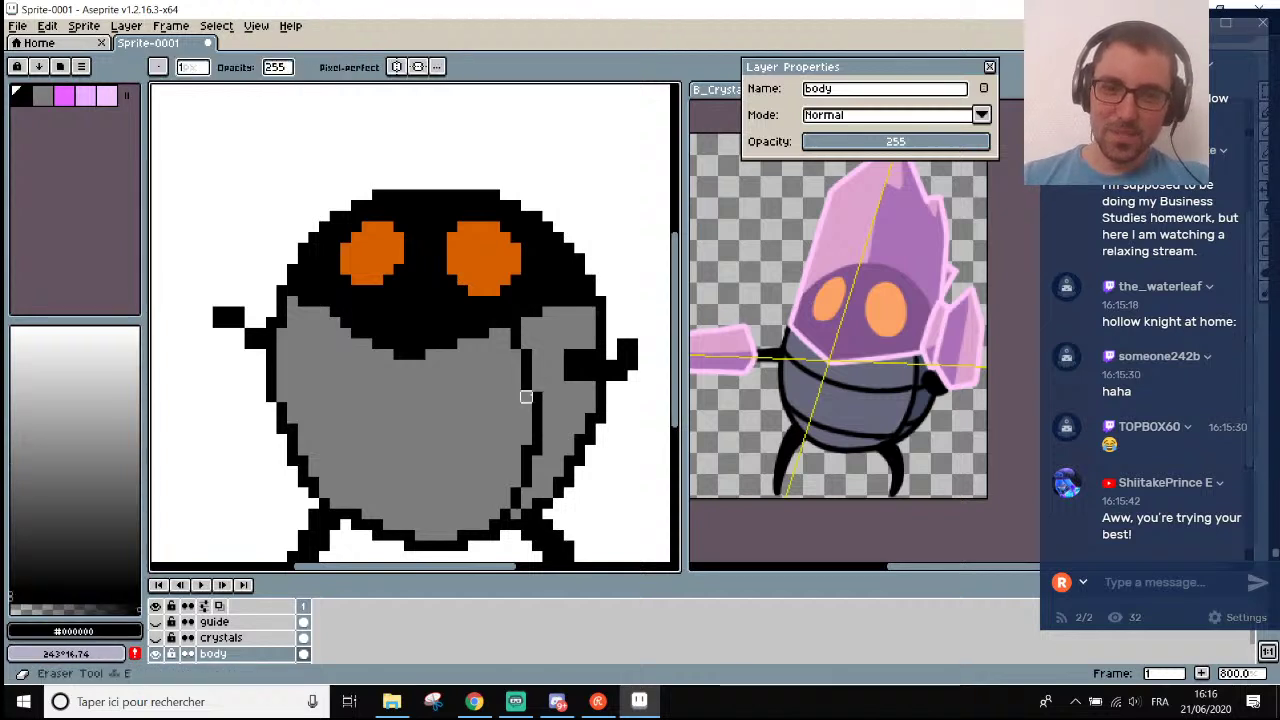
{"action": "left_click", "coordinate": [527, 450]}
{"action": "key", "text": "i"}
{"action": "left_click", "coordinate": [516, 438]}
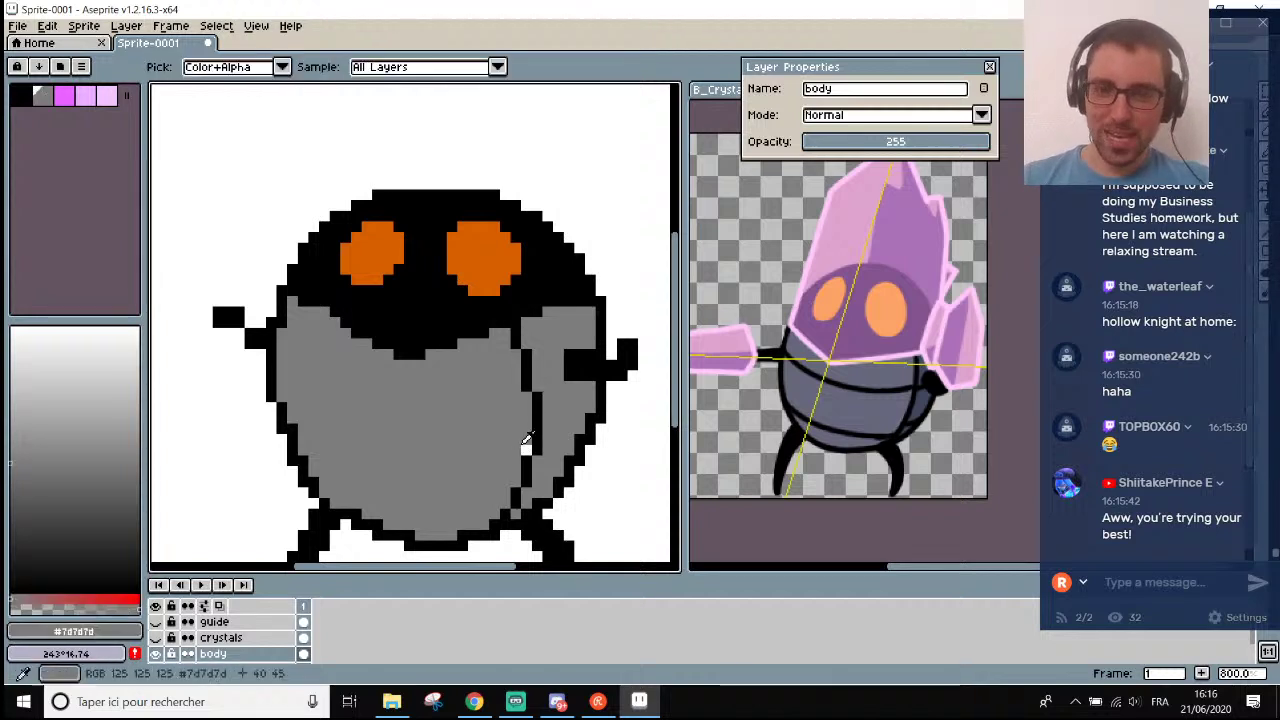
{"action": "key", "text": "b"}
{"action": "scroll", "coordinate": [521, 458], "scroll_direction": "down", "scroll_amount": 1}
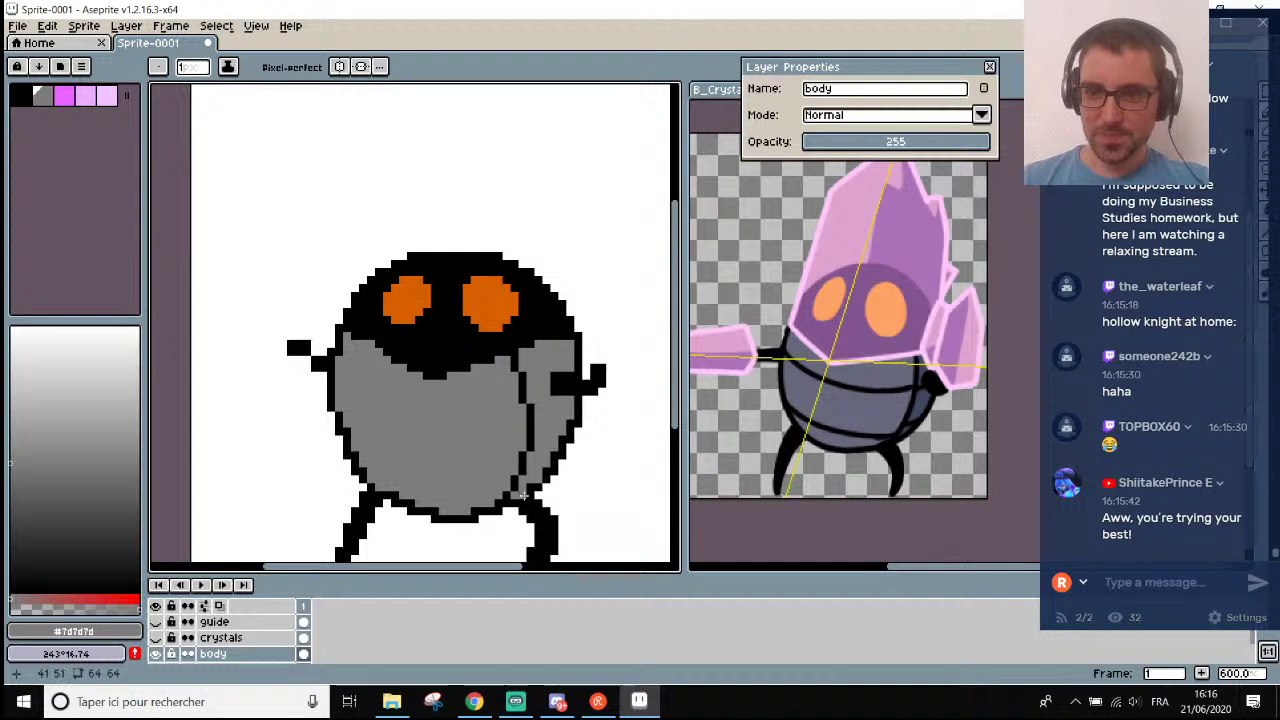
Sample black and draw a horizontal line connecting the vertical seam to the base of the right arm.
{"action": "scroll", "coordinate": [525, 494], "scroll_direction": "up", "scroll_amount": 2}
{"action": "key", "text": "i"}
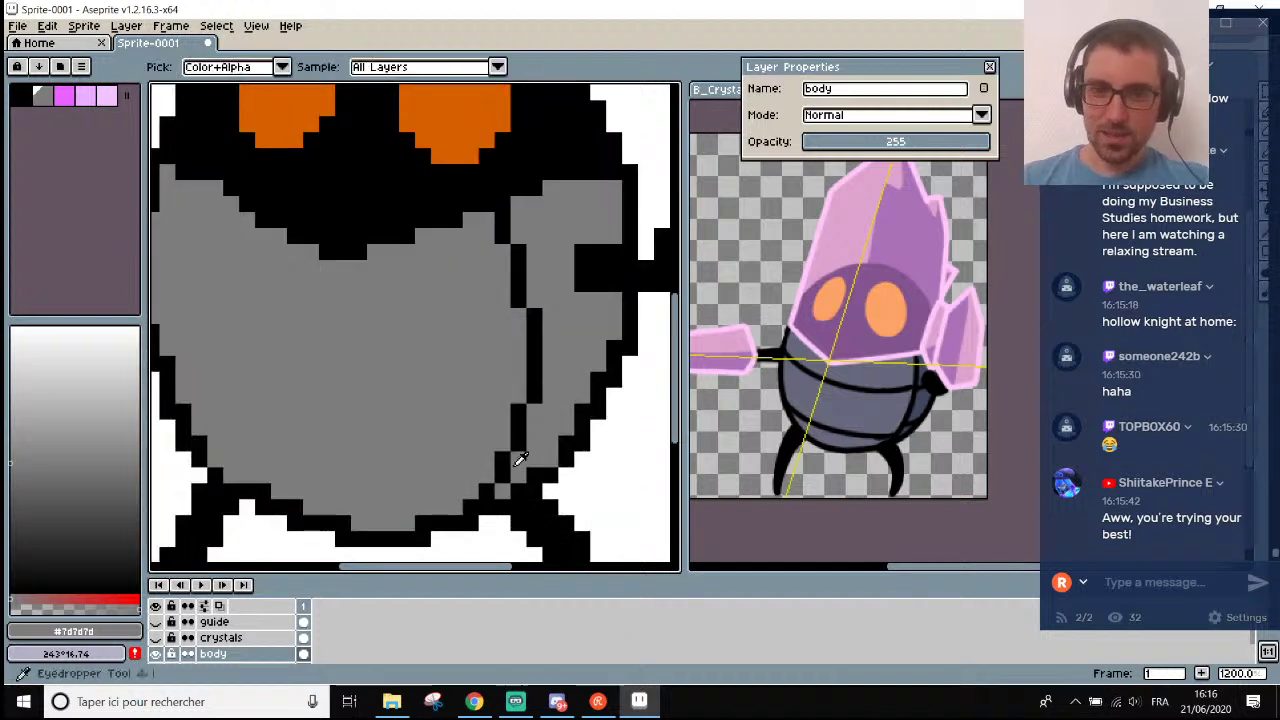
{"action": "key", "text": "b"}
{"action": "scroll", "coordinate": [530, 222], "scroll_direction": "down", "scroll_amount": 2}
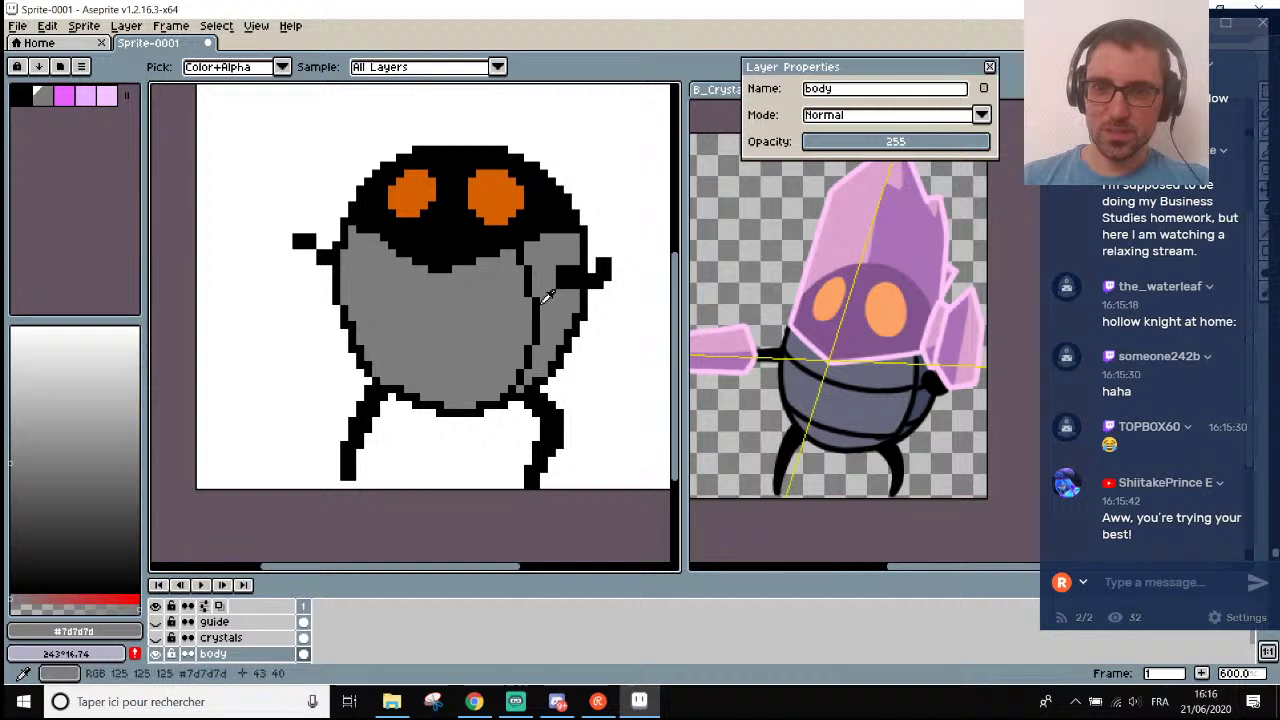
{"action": "left_click", "coordinate": [533, 274]}
{"action": "key", "text": "b"}
{"action": "scroll", "coordinate": [540, 280], "scroll_direction": "up", "scroll_amount": 2}
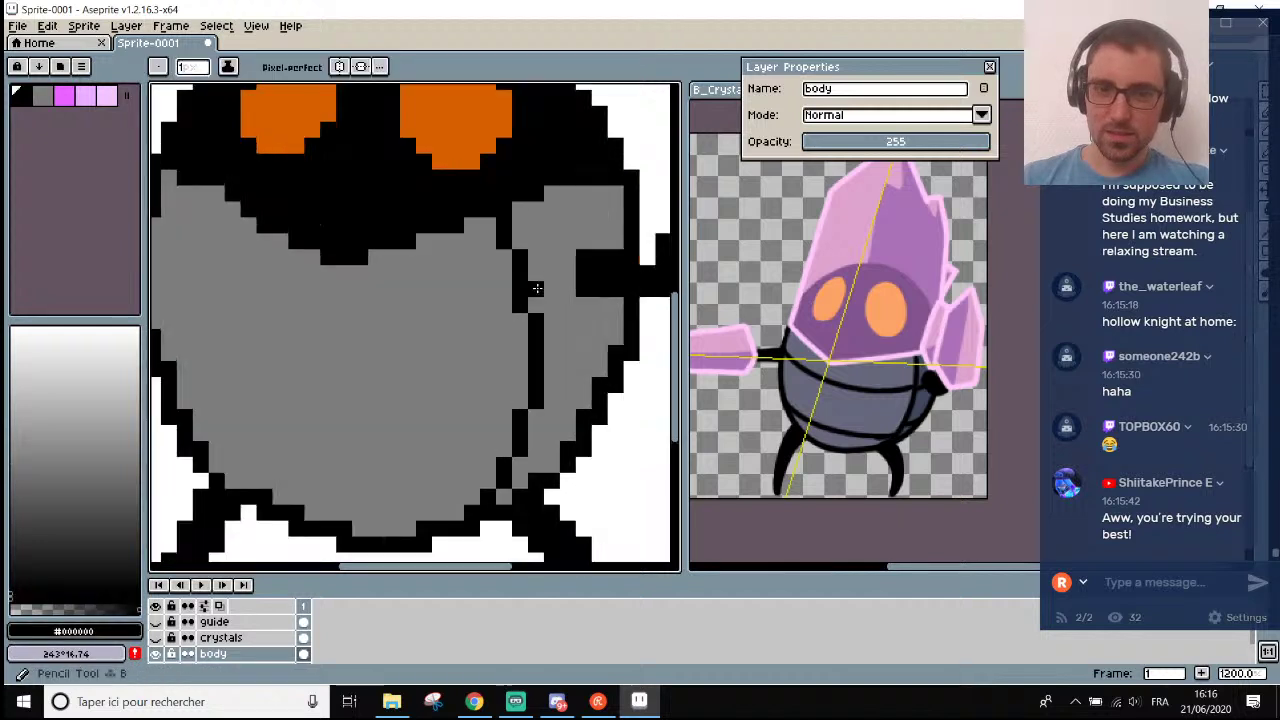
{"action": "scroll", "coordinate": [421, 291], "scroll_direction": "down", "scroll_amount": 2}
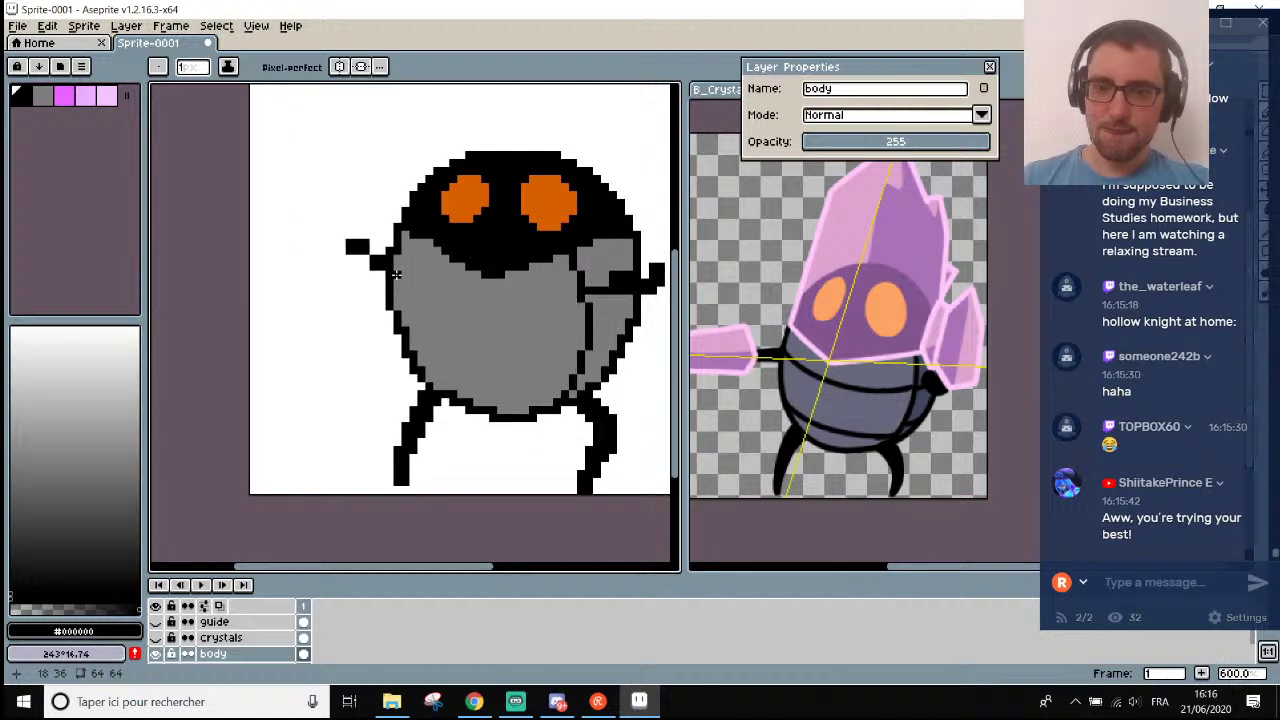
Draw the upper sagging black band across the gray body with the Line tool, from below the left arm to the vertical seam.
{"action": "left_click_drag", "start_coordinate": [396, 273], "coordinate": [411, 275]}
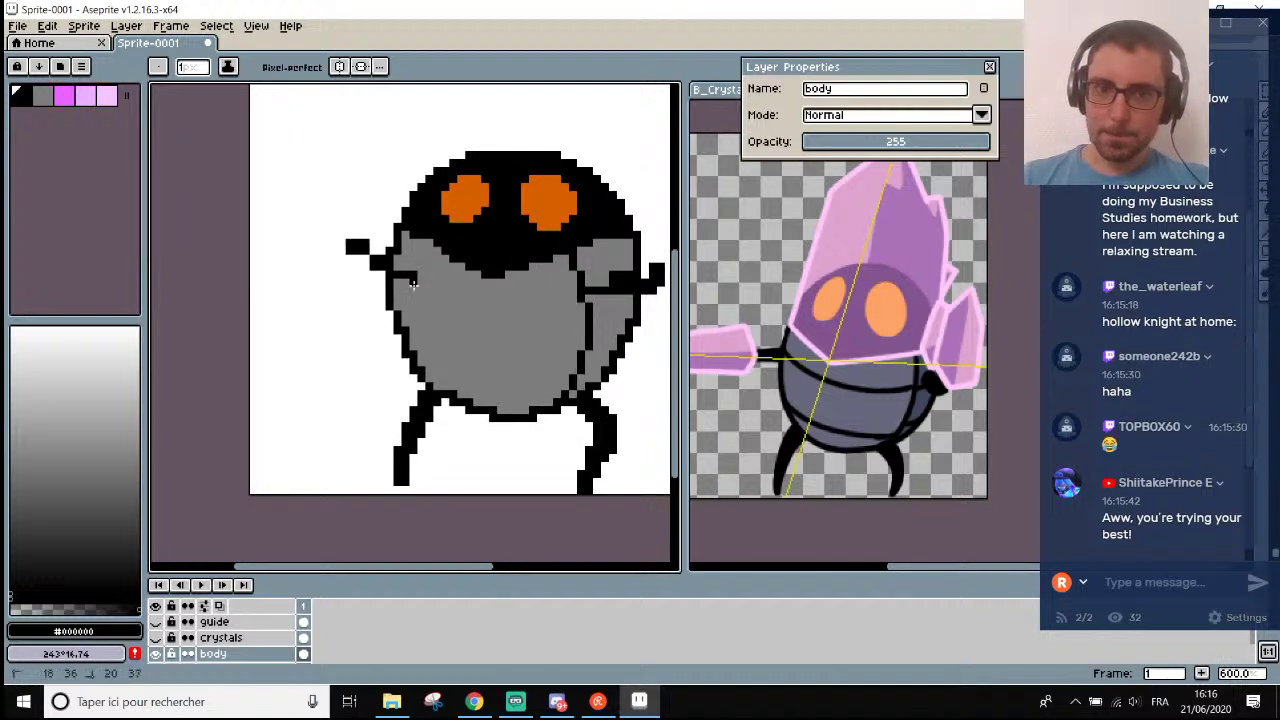
{"action": "key", "text": "l"}
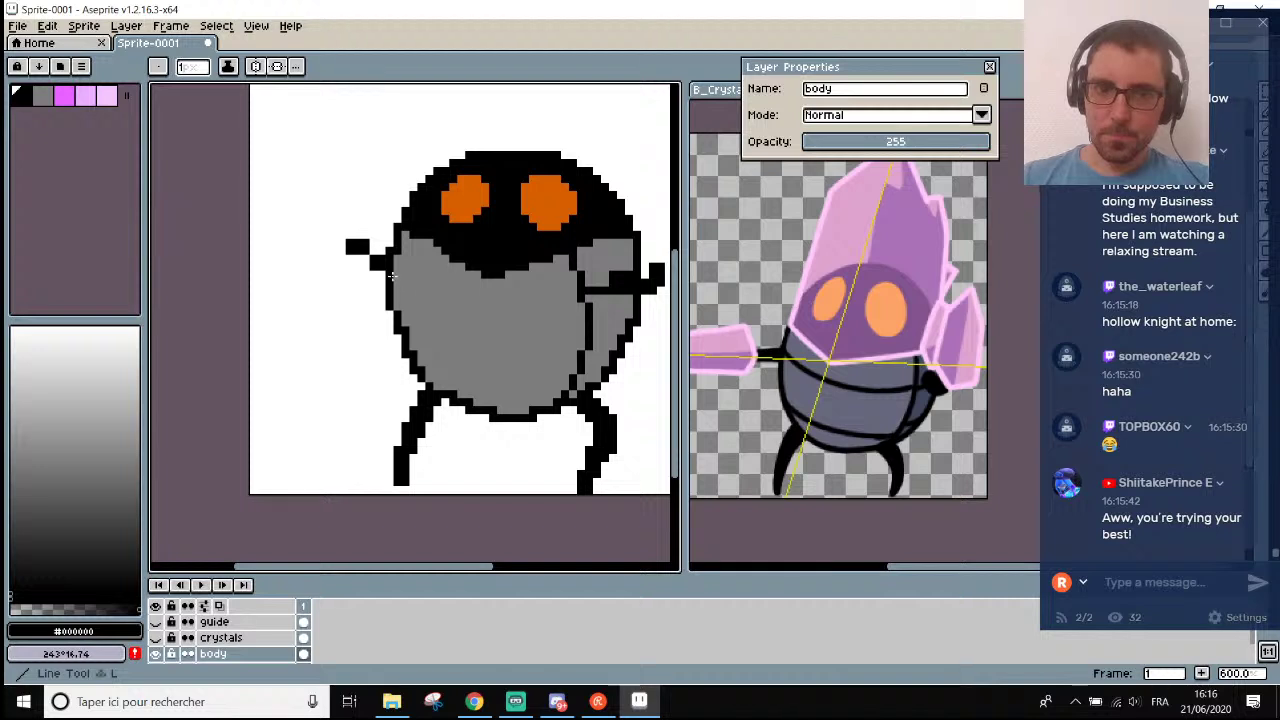
{"action": "left_click_drag", "start_coordinate": [391, 278], "coordinate": [466, 314]}
{"action": "left_click_drag", "start_coordinate": [466, 314], "coordinate": [578, 295]}
{"action": "scroll", "coordinate": [636, 322], "scroll_direction": "down", "scroll_amount": 6}
{"action": "scroll", "coordinate": [584, 314], "scroll_direction": "up", "scroll_amount": 6}
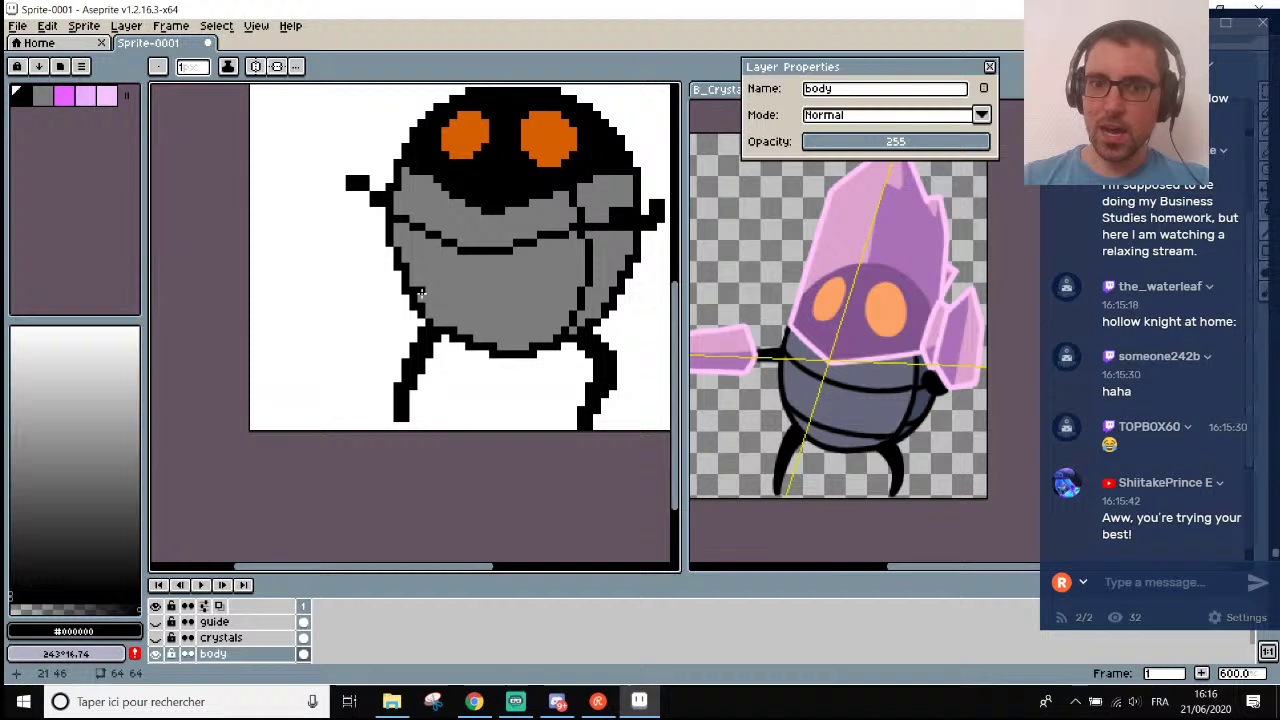
Draw the lower sagging black band across the gray body with the Line tool, ending at the vertical seam.
{"action": "mouse_move", "coordinate": [427, 293]}
{"action": "left_mouse_down"}
{"action": "mouse_move", "coordinate": [522, 306]}
{"action": "mouse_move", "coordinate": [489, 313]}
{"action": "mouse_move", "coordinate": [583, 288]}
{"action": "mouse_move", "coordinate": [572, 284]}
{"action": "left_mouse_up"}
{"action": "scroll", "coordinate": [572, 284], "scroll_direction": "up", "scroll_amount": 1}
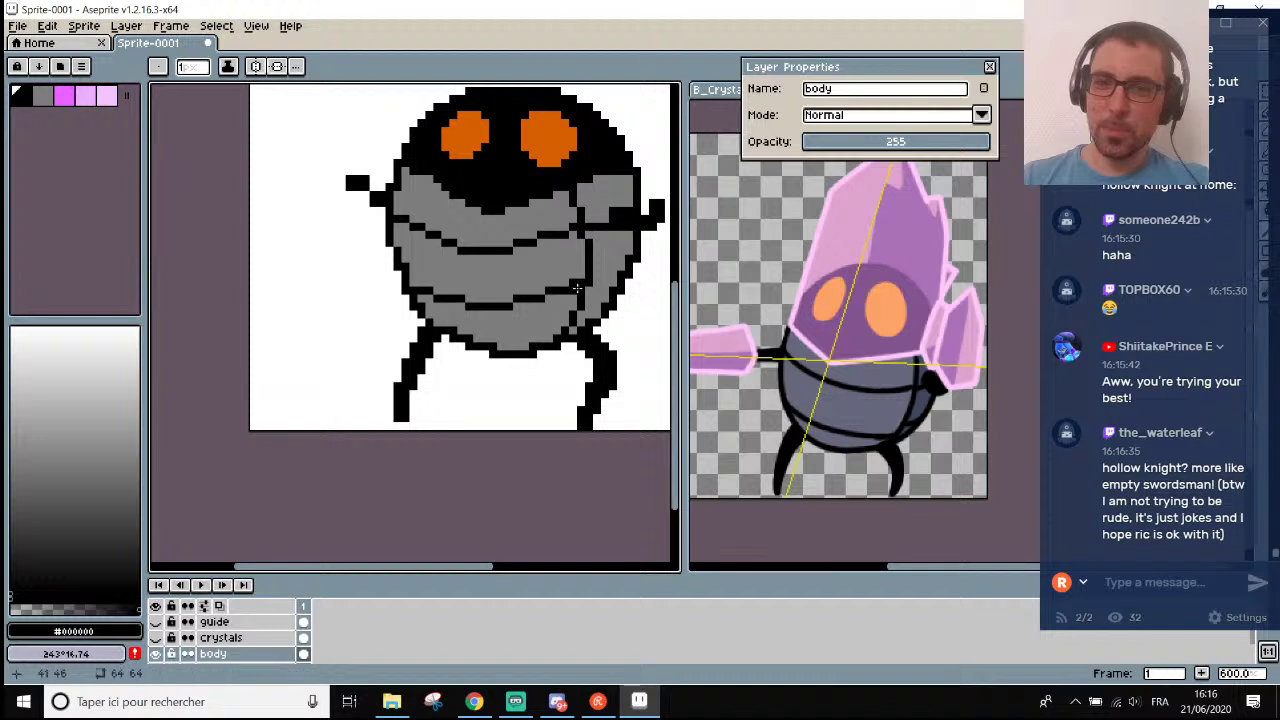
{"action": "scroll", "coordinate": [590, 290], "scroll_direction": "down", "scroll_amount": 2}
{"action": "scroll", "coordinate": [607, 293], "scroll_direction": "up", "scroll_amount": 1}
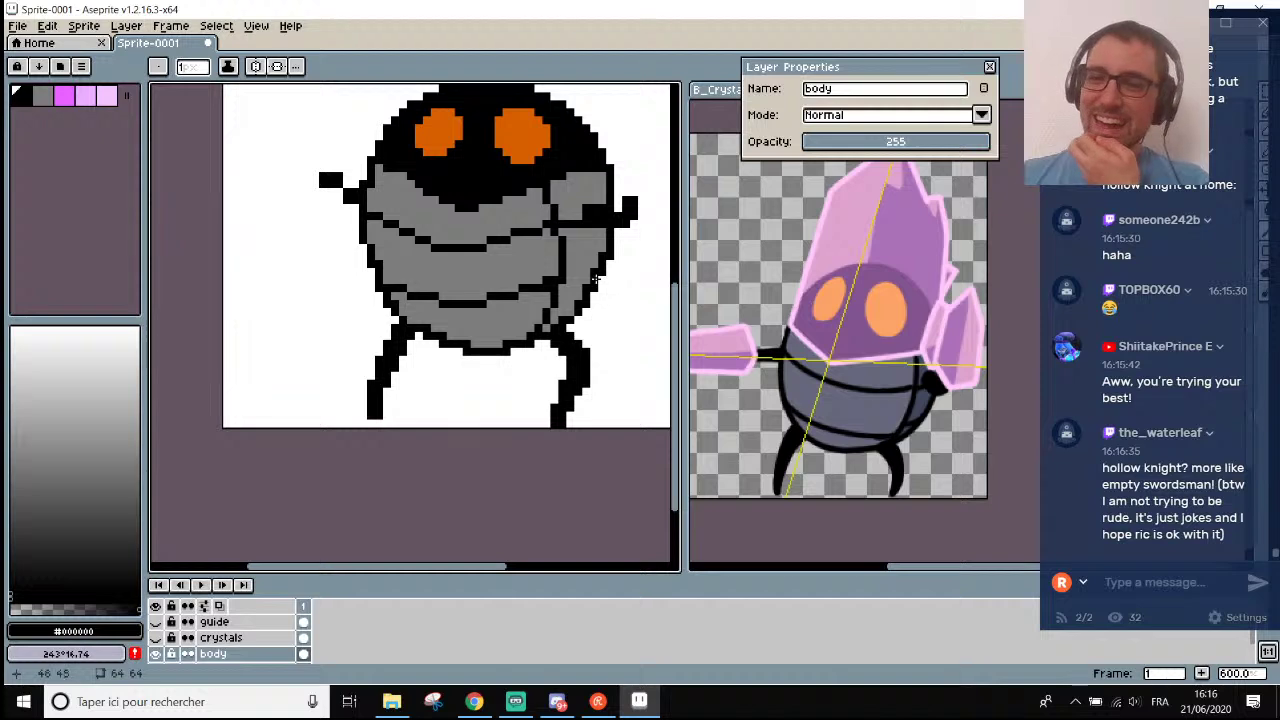
Sample gray #7d7d7d and clean up the junction of the lower band and the vertical seam.
{"action": "scroll", "coordinate": [593, 280], "scroll_direction": "up", "scroll_amount": 5}
{"action": "left_click", "coordinate": [590, 281], "text": "alt"}
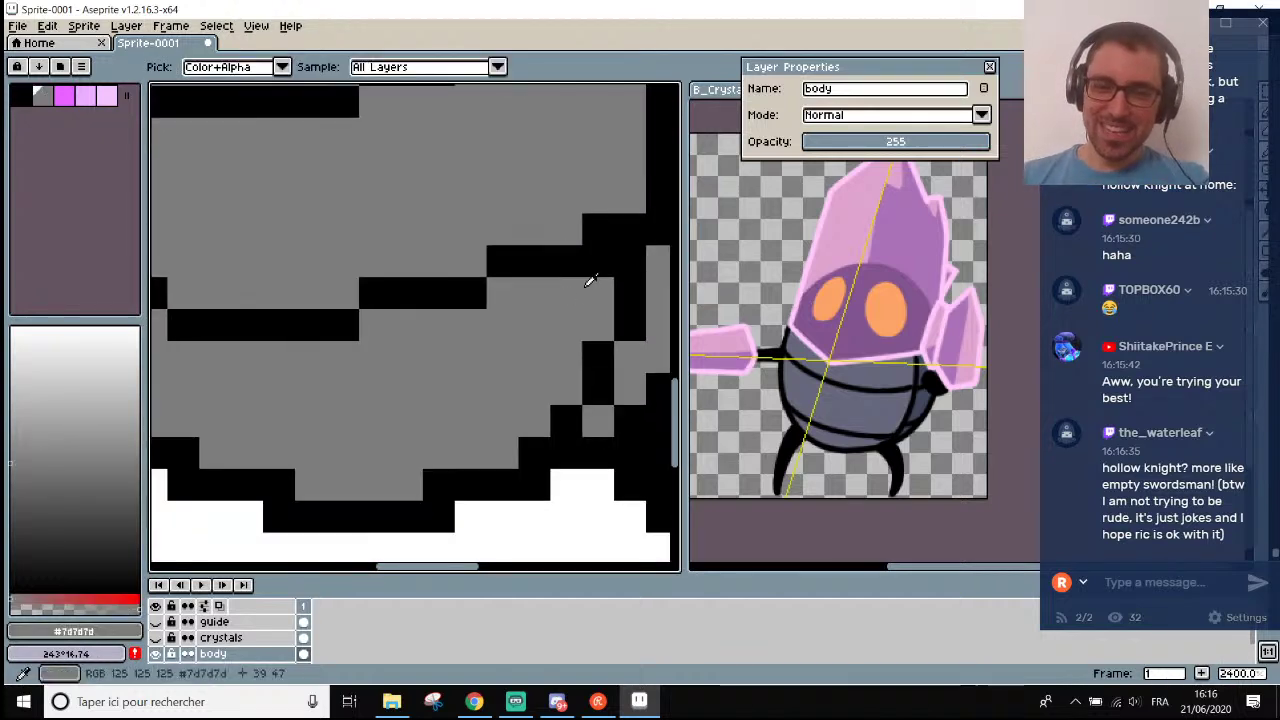
{"action": "scroll", "coordinate": [592, 281], "scroll_direction": "down", "scroll_amount": 8}
{"action": "scroll", "coordinate": [604, 283], "scroll_direction": "up", "scroll_amount": 1}
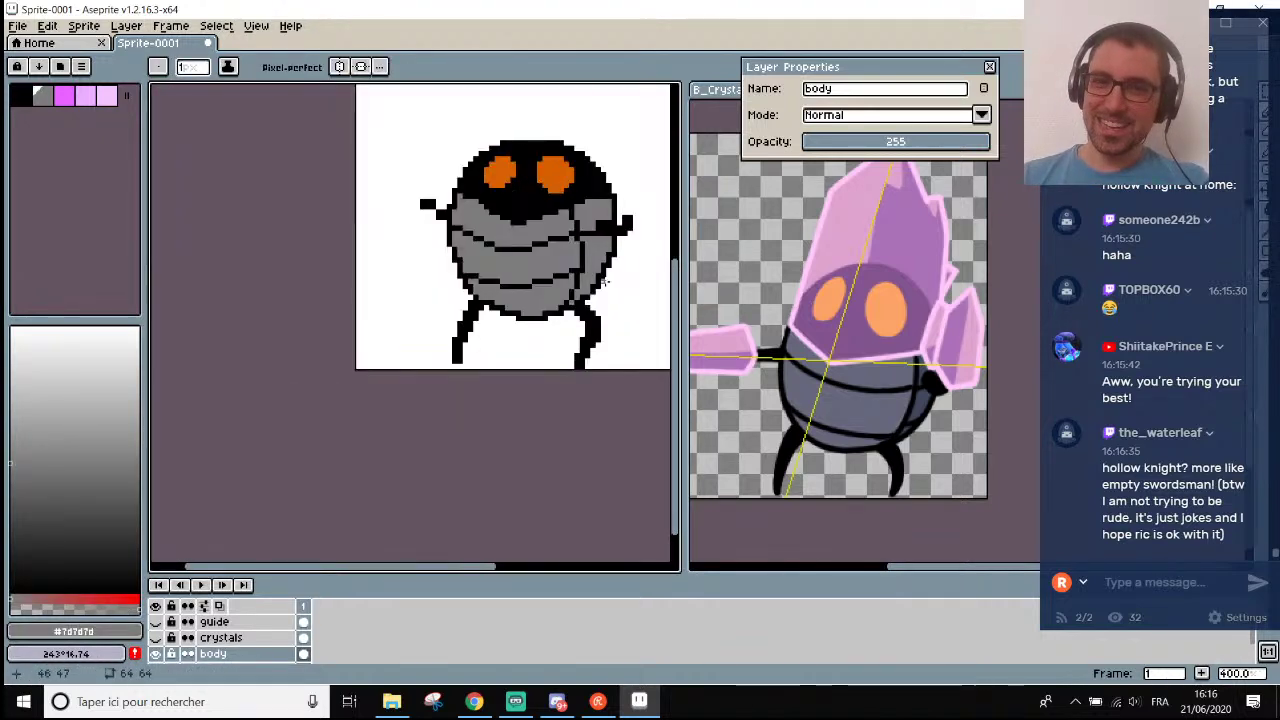
Examine the banded body at several sizes against the reference, including the outline around the right arm.
{"action": "scroll", "coordinate": [600, 280], "scroll_direction": "down", "scroll_amount": 1}
{"action": "scroll", "coordinate": [609, 220], "scroll_direction": "up", "scroll_amount": 1}
{"action": "scroll", "coordinate": [622, 174], "scroll_direction": "up", "scroll_amount": 1}
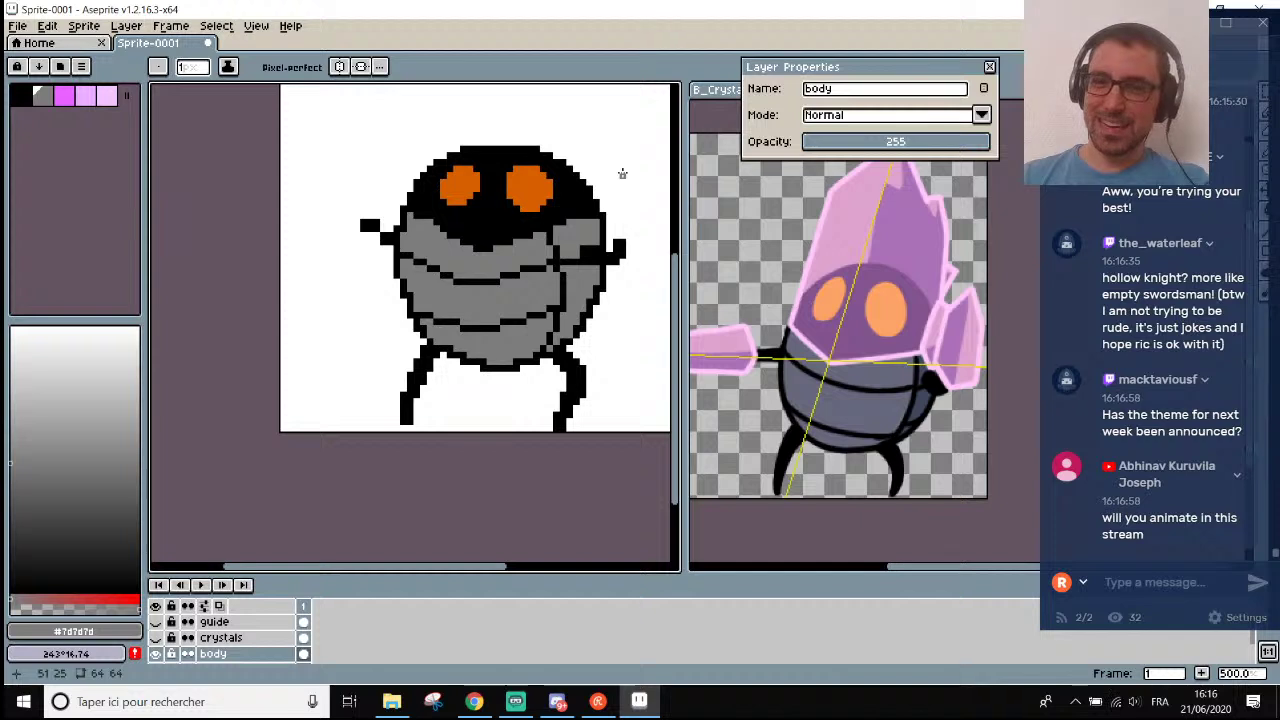
{"action": "scroll", "coordinate": [614, 174], "scroll_direction": "down", "scroll_amount": 1}
{"action": "scroll", "coordinate": [608, 165], "scroll_direction": "up", "scroll_amount": 1}
{"action": "scroll", "coordinate": [600, 155], "scroll_direction": "down", "scroll_amount": 1}
{"action": "scroll", "coordinate": [593, 236], "scroll_direction": "up", "scroll_amount": 1}
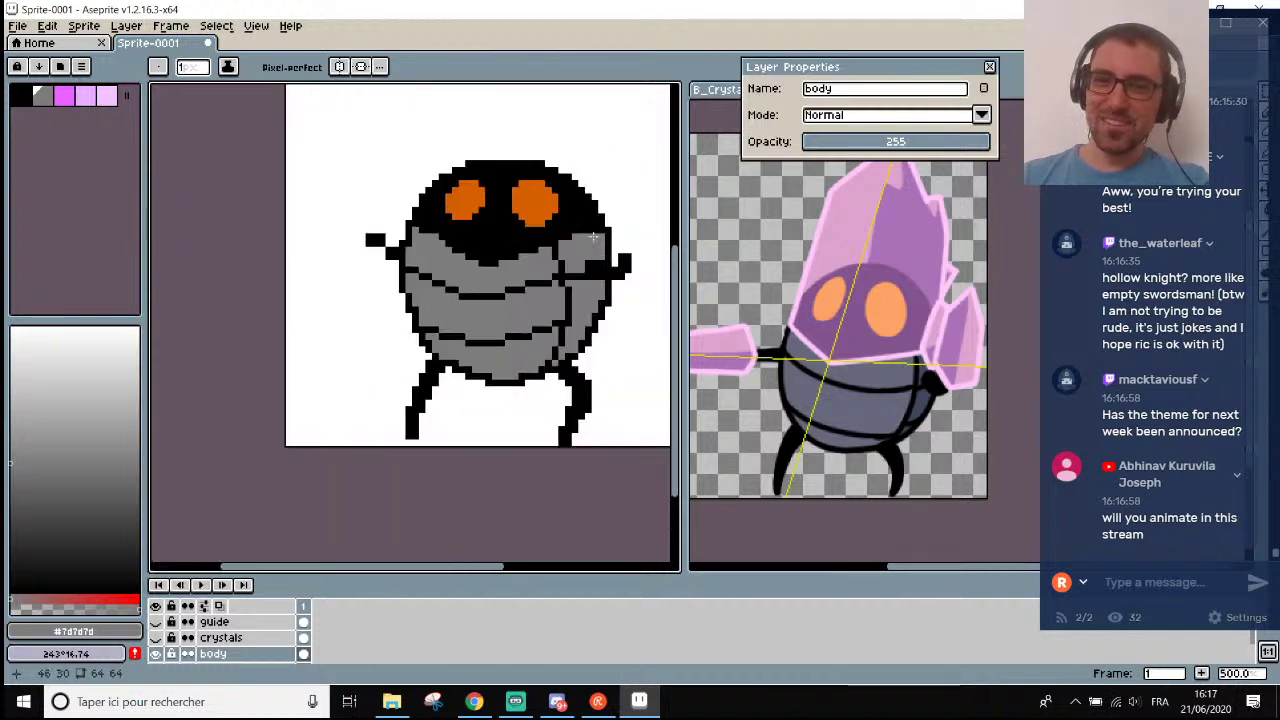
{"action": "scroll", "coordinate": [605, 232], "scroll_direction": "up", "scroll_amount": 1}
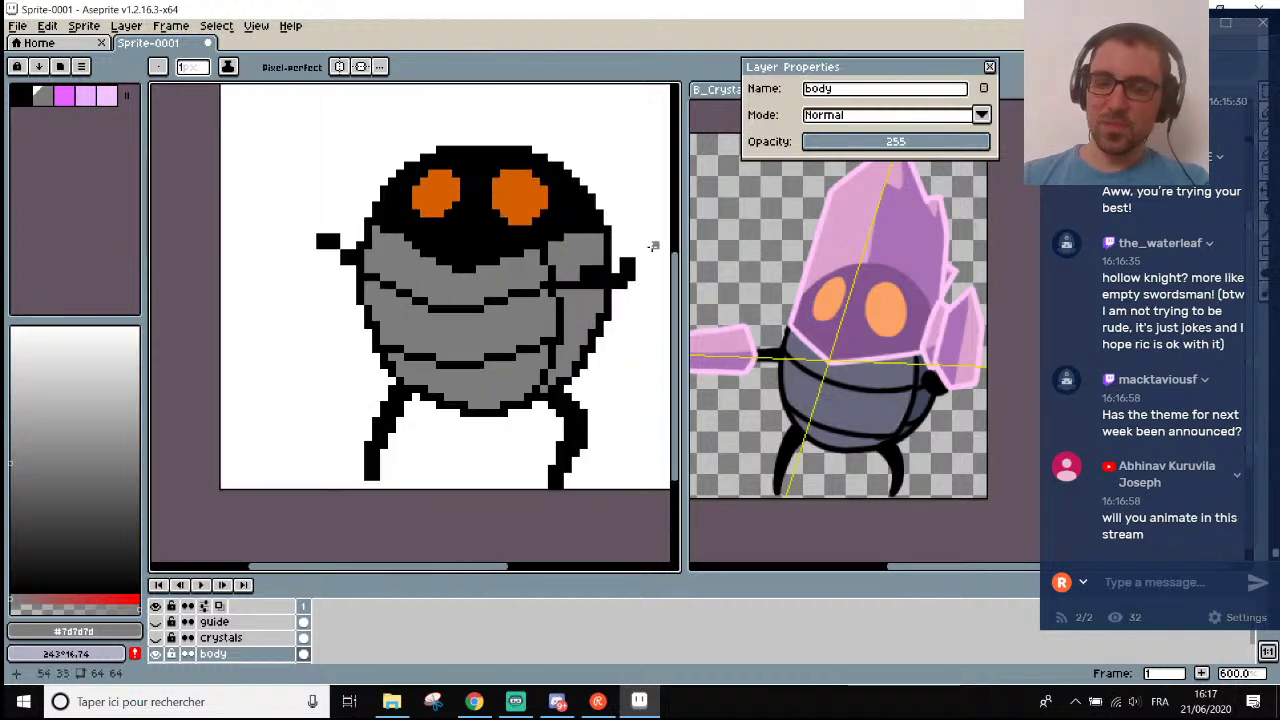
{"action": "scroll", "coordinate": [585, 265], "scroll_direction": "down", "scroll_amount": 1}
{"action": "scroll", "coordinate": [595, 255], "scroll_direction": "up", "scroll_amount": 2}
Erase the body outline just above the right arm and redraw it in black one pixel further inward.
{"action": "scroll", "coordinate": [600, 252], "scroll_direction": "up", "scroll_amount": 1}
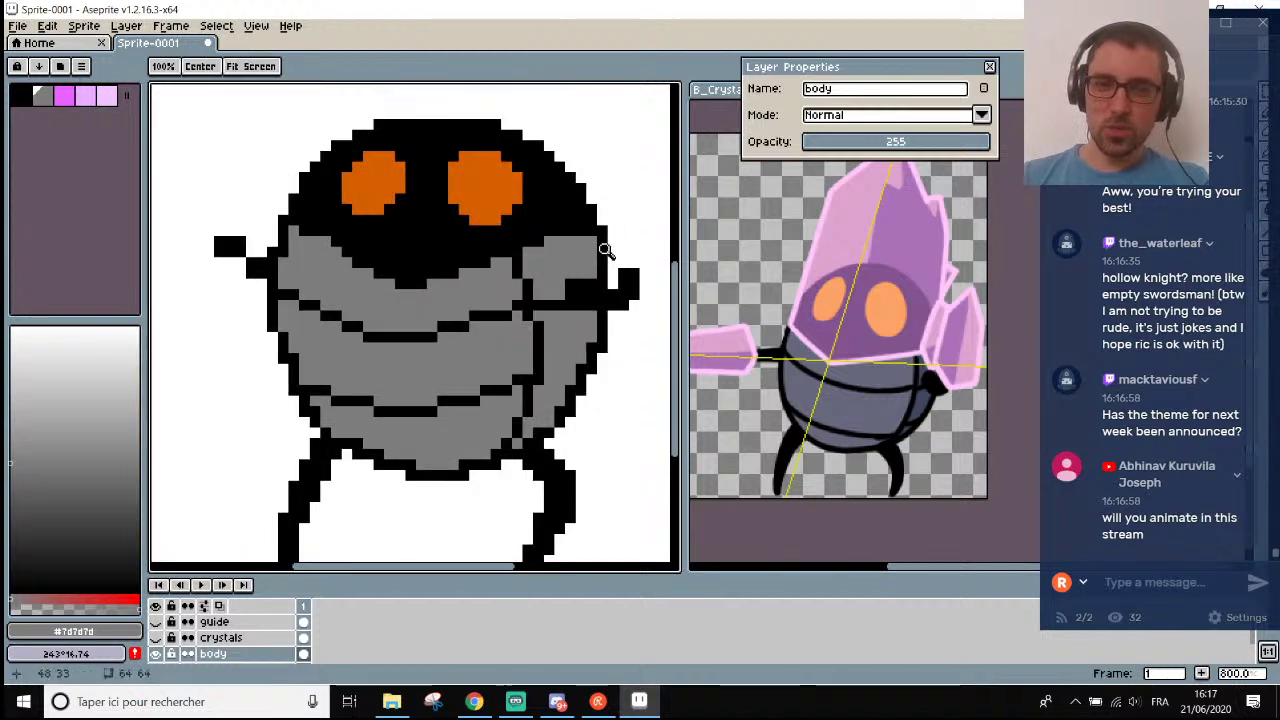
{"action": "key", "text": "e"}
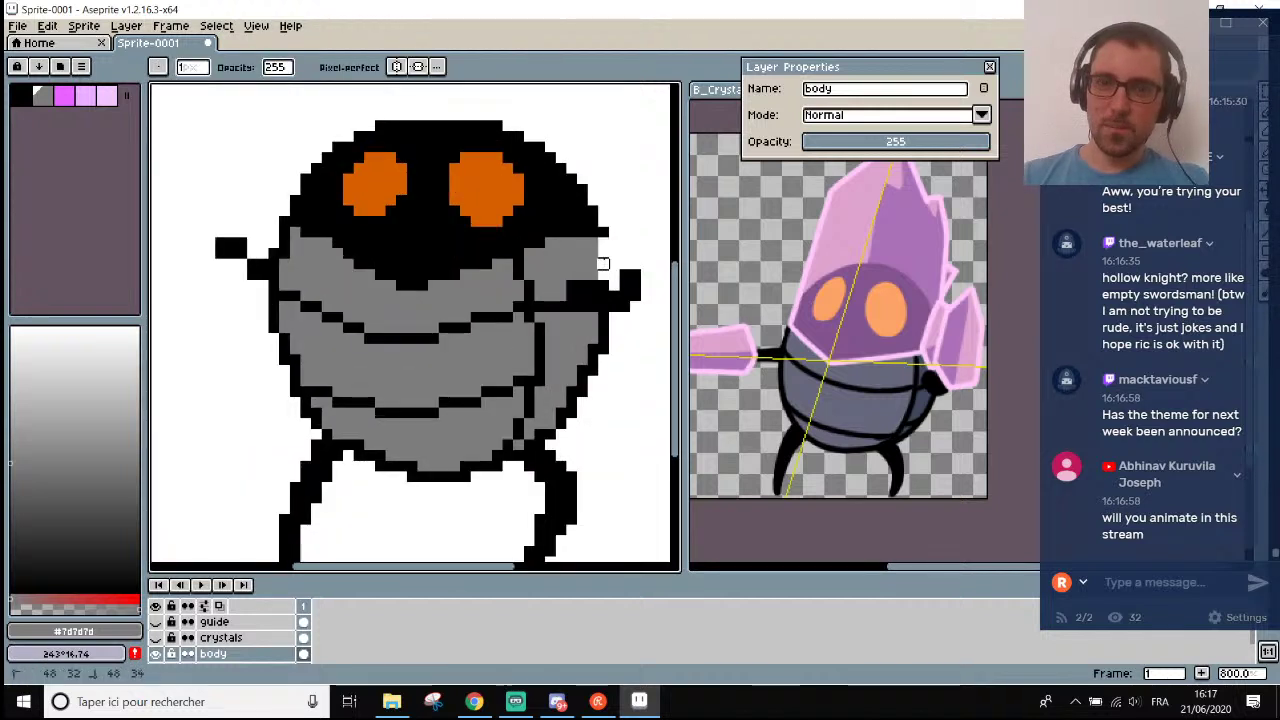
{"action": "key", "text": "i"}
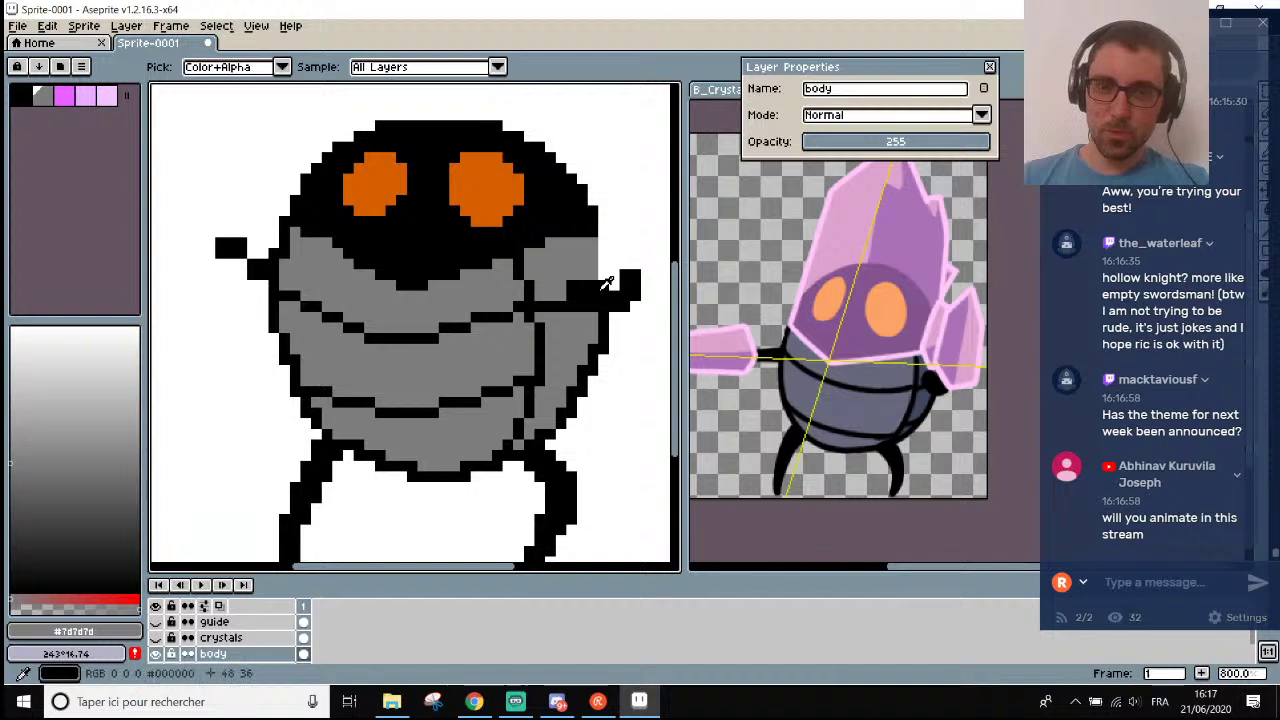
{"action": "left_click", "coordinate": [606, 281]}
{"action": "key", "text": "b"}
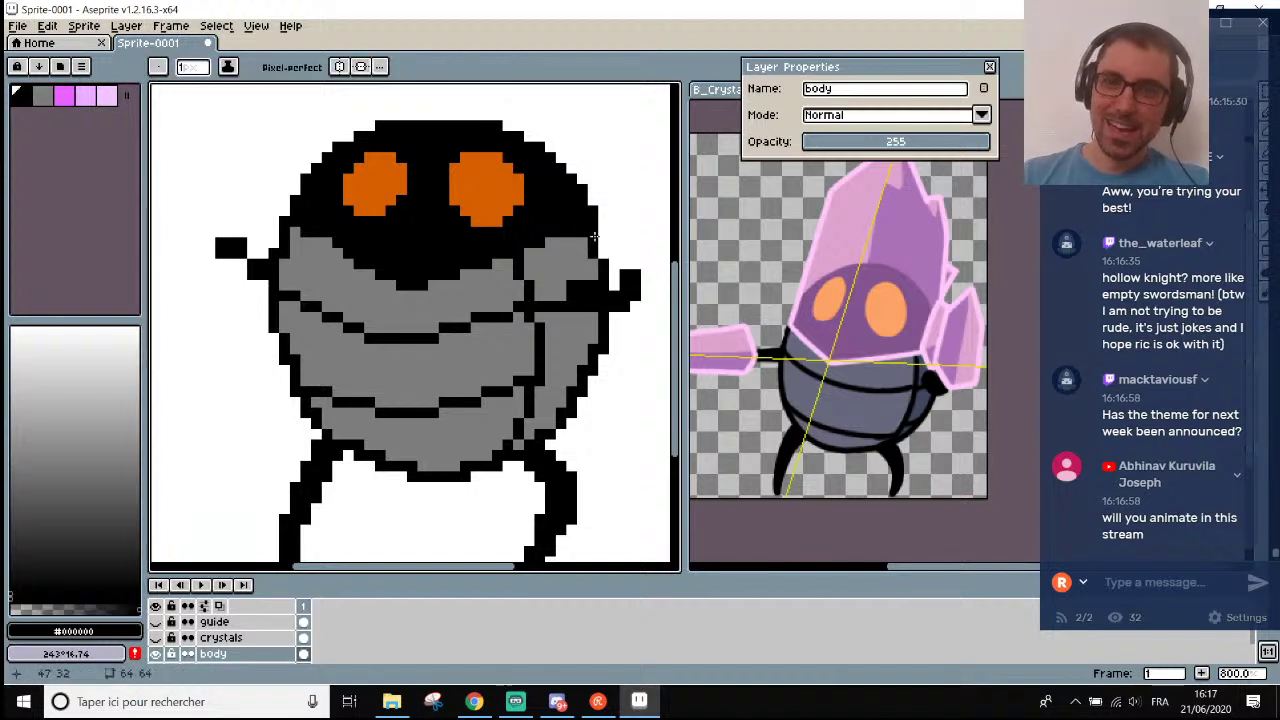
{"action": "scroll", "coordinate": [594, 236], "scroll_direction": "down", "scroll_amount": 4}
{"action": "scroll", "coordinate": [590, 205], "scroll_direction": "up", "scroll_amount": 1}
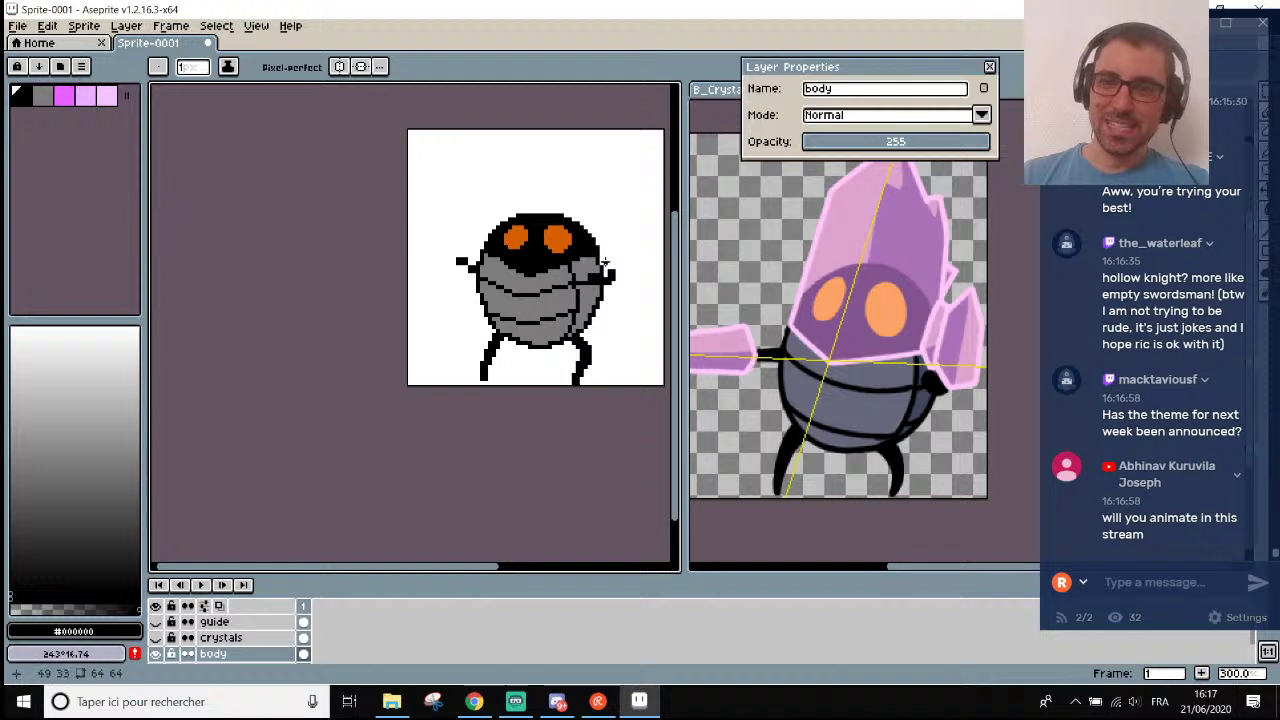
Build up a rounded black shoulder on the body where the right arm joins it.
{"action": "scroll", "coordinate": [625, 277], "scroll_direction": "up", "scroll_amount": 3}
{"action": "scroll", "coordinate": [551, 266], "scroll_direction": "up", "scroll_amount": 3}
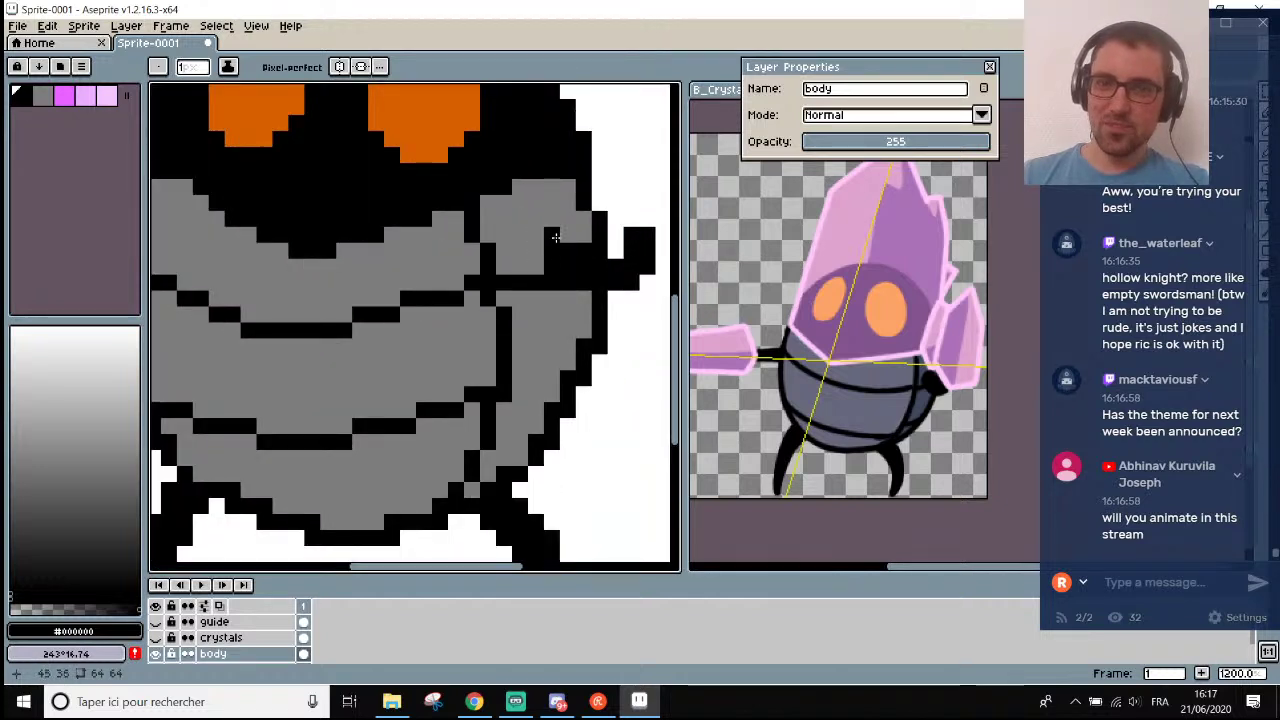
{"action": "scroll", "coordinate": [555, 244], "scroll_direction": "down", "scroll_amount": 3}
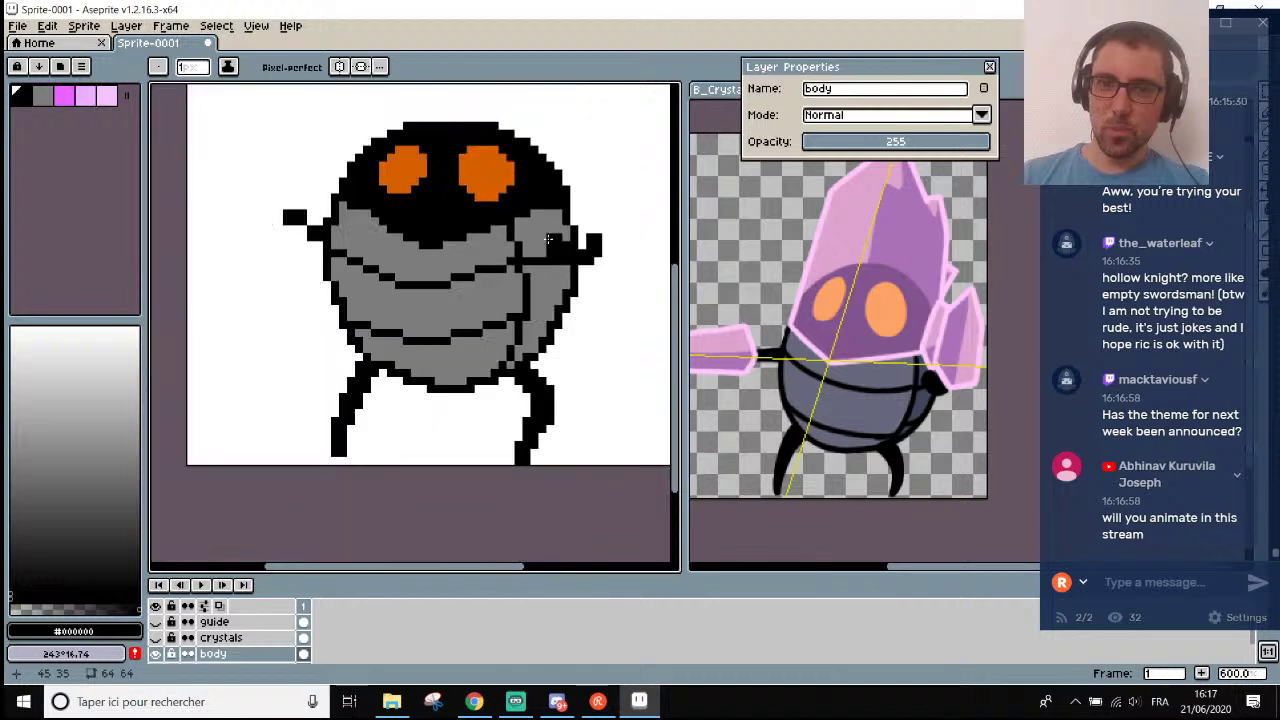
{"action": "scroll", "coordinate": [545, 252], "scroll_direction": "up", "scroll_amount": 1}
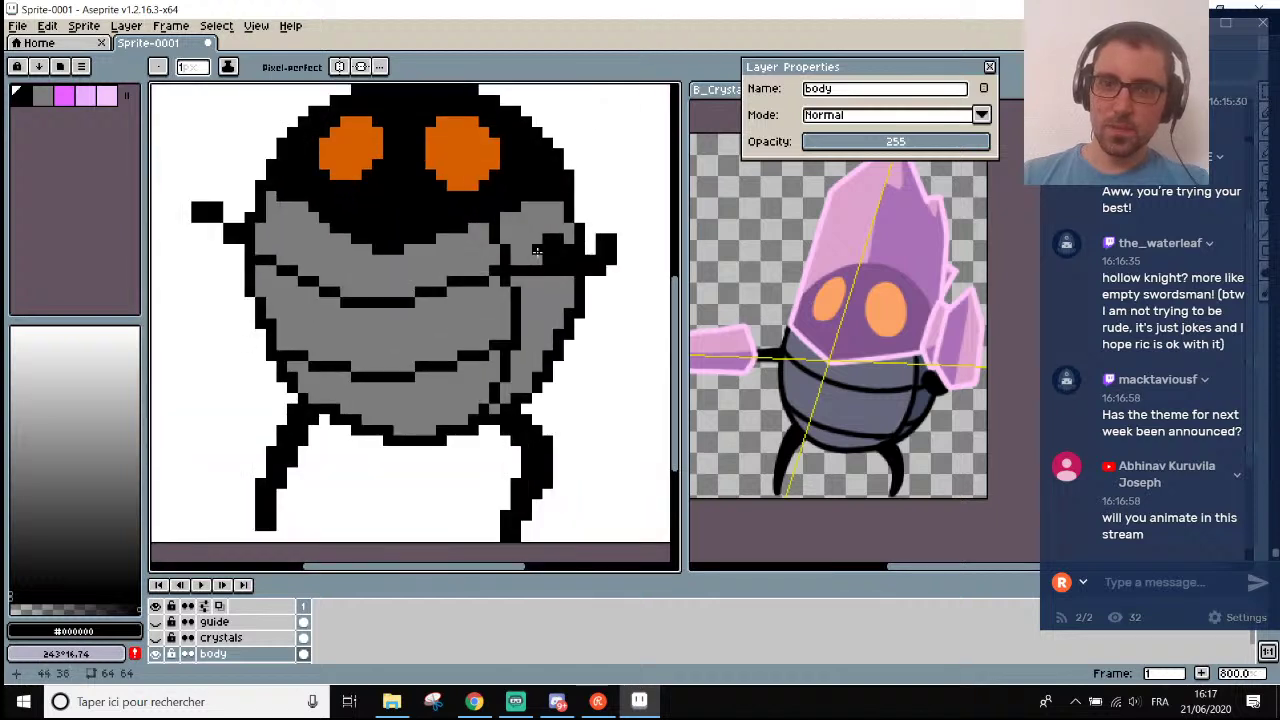
{"action": "scroll", "coordinate": [560, 264], "scroll_direction": "down", "scroll_amount": 3}
{"action": "scroll", "coordinate": [586, 258], "scroll_direction": "up", "scroll_amount": 1}
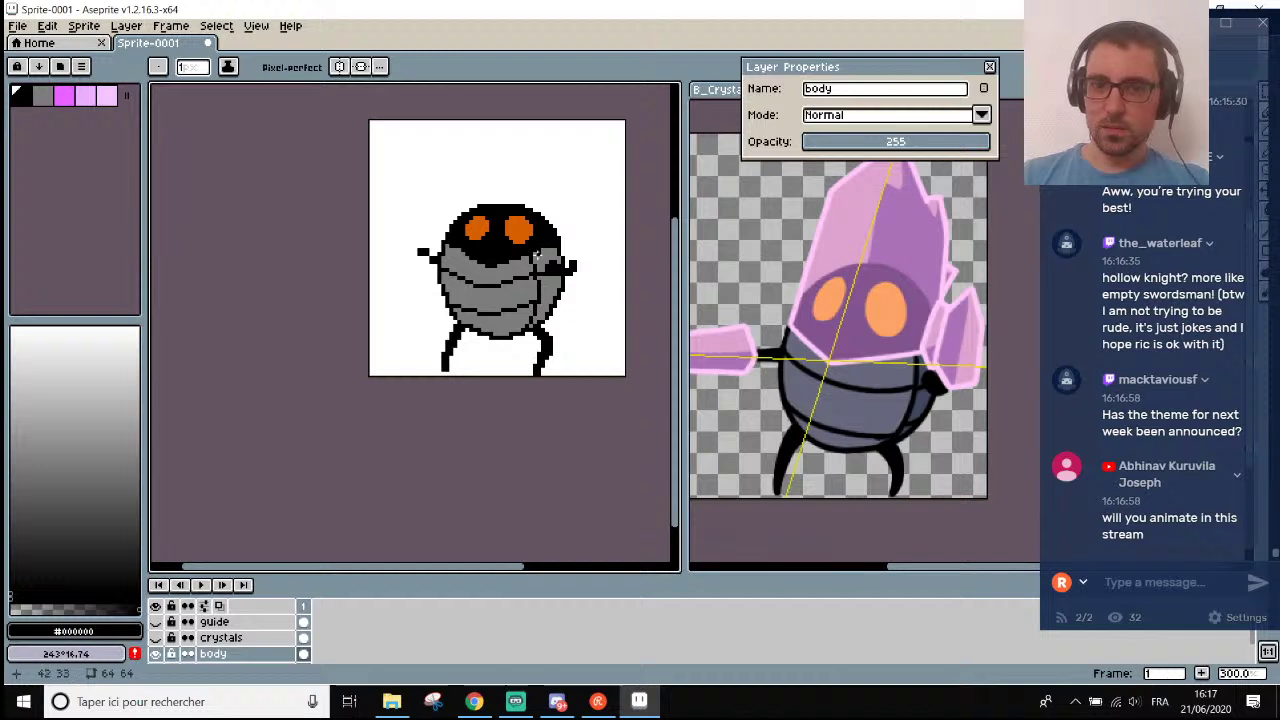
{"action": "scroll", "coordinate": [537, 255], "scroll_direction": "up", "scroll_amount": 3}
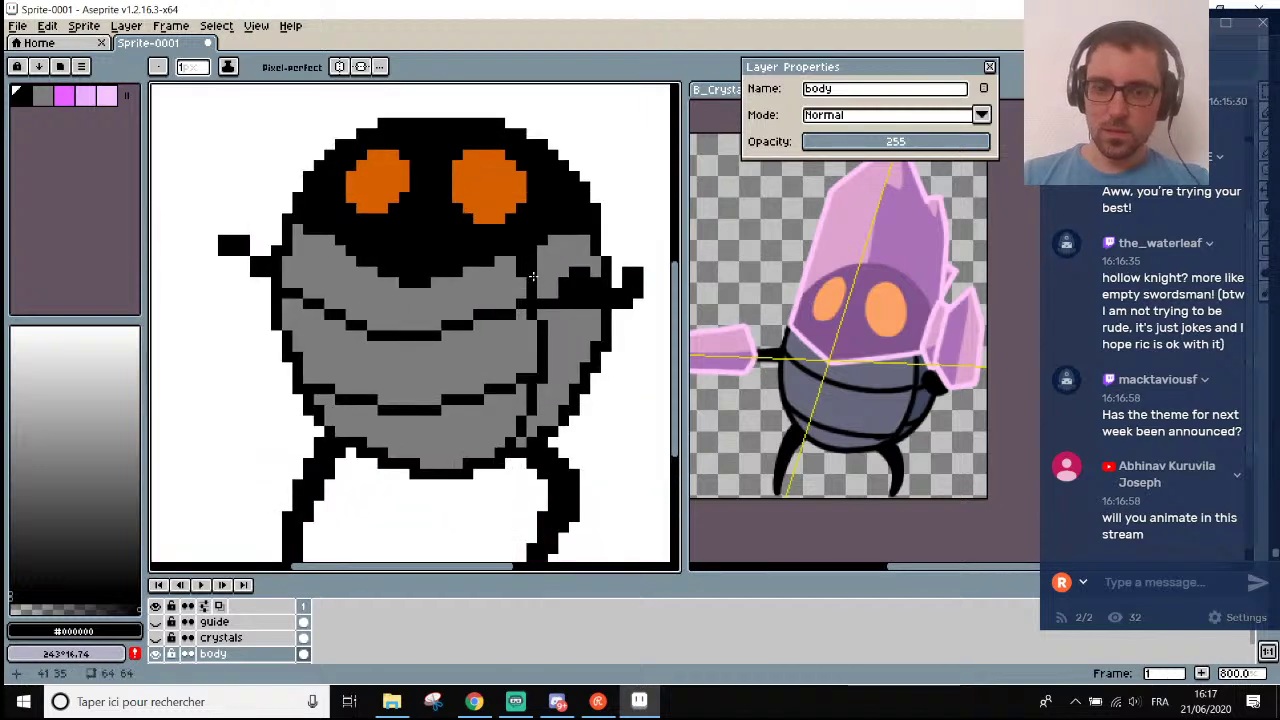
Sample the body gray #7d7d7d and thin the upper part of the vertical seam to a straight one-pixel line.
{"action": "key", "text": "i"}
{"action": "left_click", "coordinate": [526, 274]}
{"action": "key", "text": "b"}
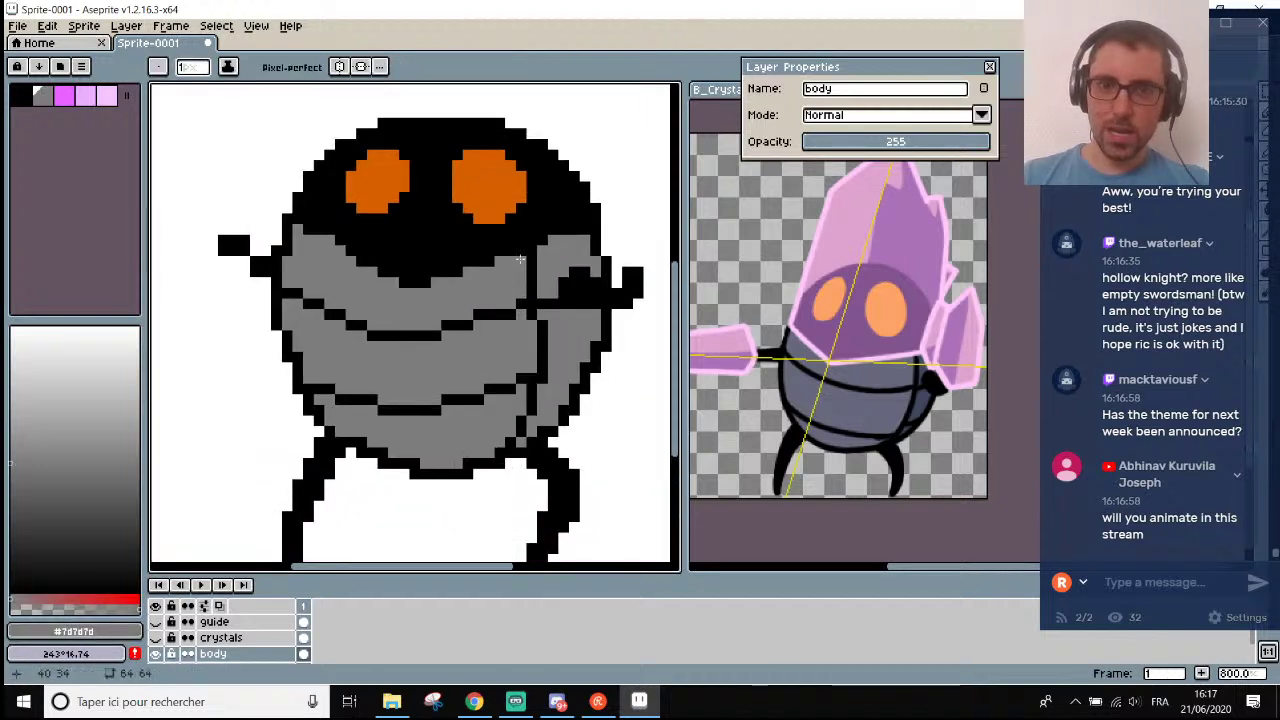
Examine the right shoulder, vertical seam and curved bands at several sizes against the reference.
{"action": "scroll", "coordinate": [550, 283], "scroll_direction": "down", "scroll_amount": 4}
{"action": "scroll", "coordinate": [548, 282], "scroll_direction": "up", "scroll_amount": 2}
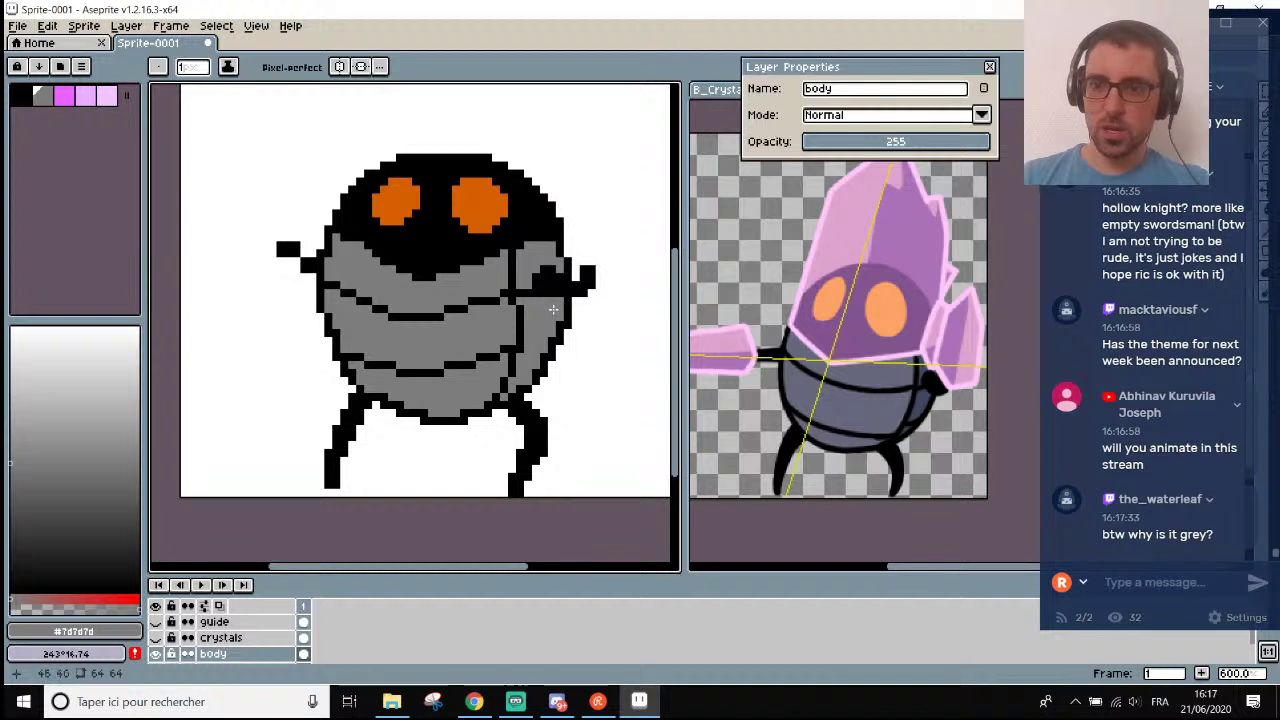
{"action": "scroll", "coordinate": [553, 309], "scroll_direction": "down", "scroll_amount": 2}
{"action": "scroll", "coordinate": [548, 307], "scroll_direction": "up", "scroll_amount": 4}
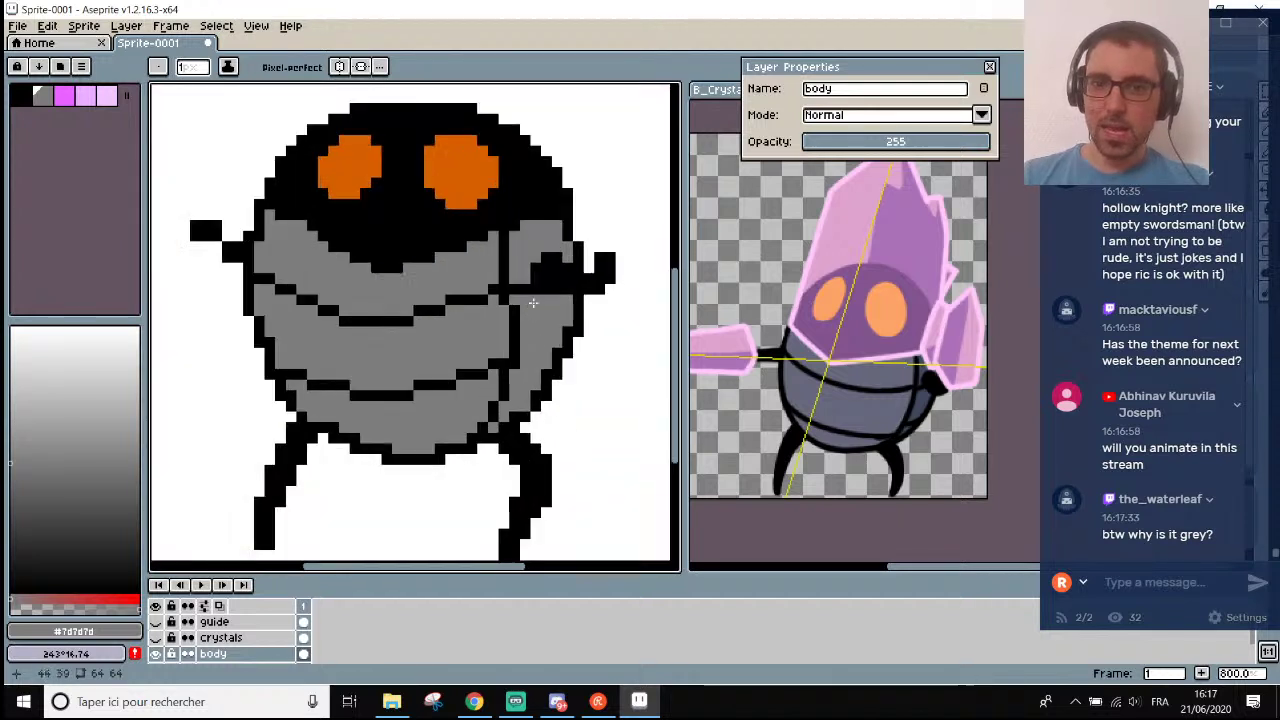
{"action": "scroll", "coordinate": [511, 274], "scroll_direction": "up", "scroll_amount": 3}
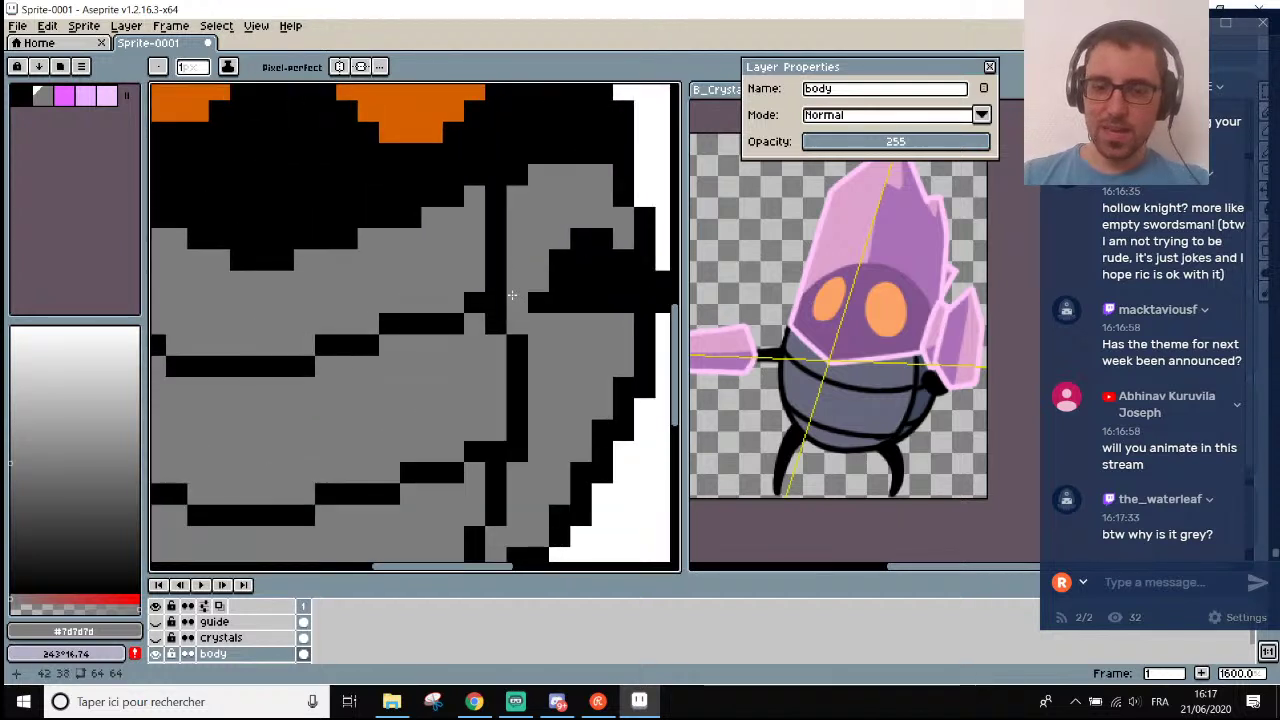
{"action": "key", "text": "i"}
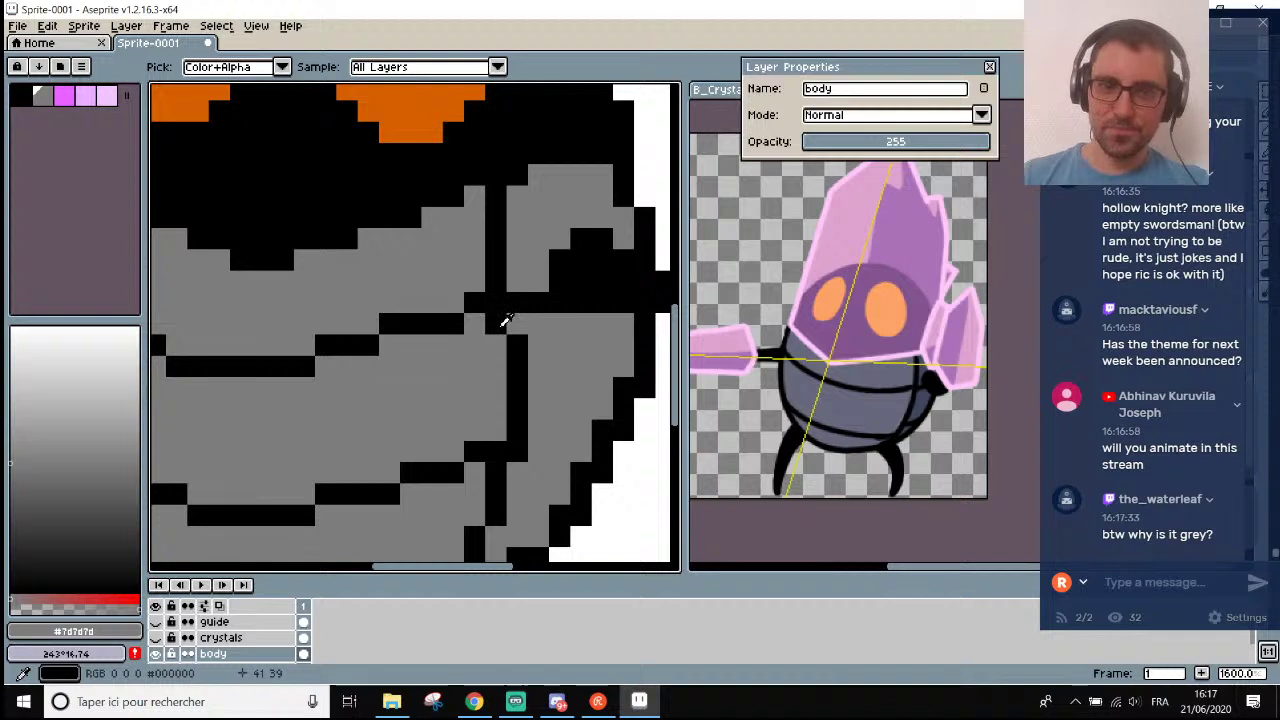
{"action": "scroll", "coordinate": [505, 318], "scroll_direction": "down", "scroll_amount": 6}
{"action": "scroll", "coordinate": [495, 330], "scroll_direction": "up", "scroll_amount": 2}
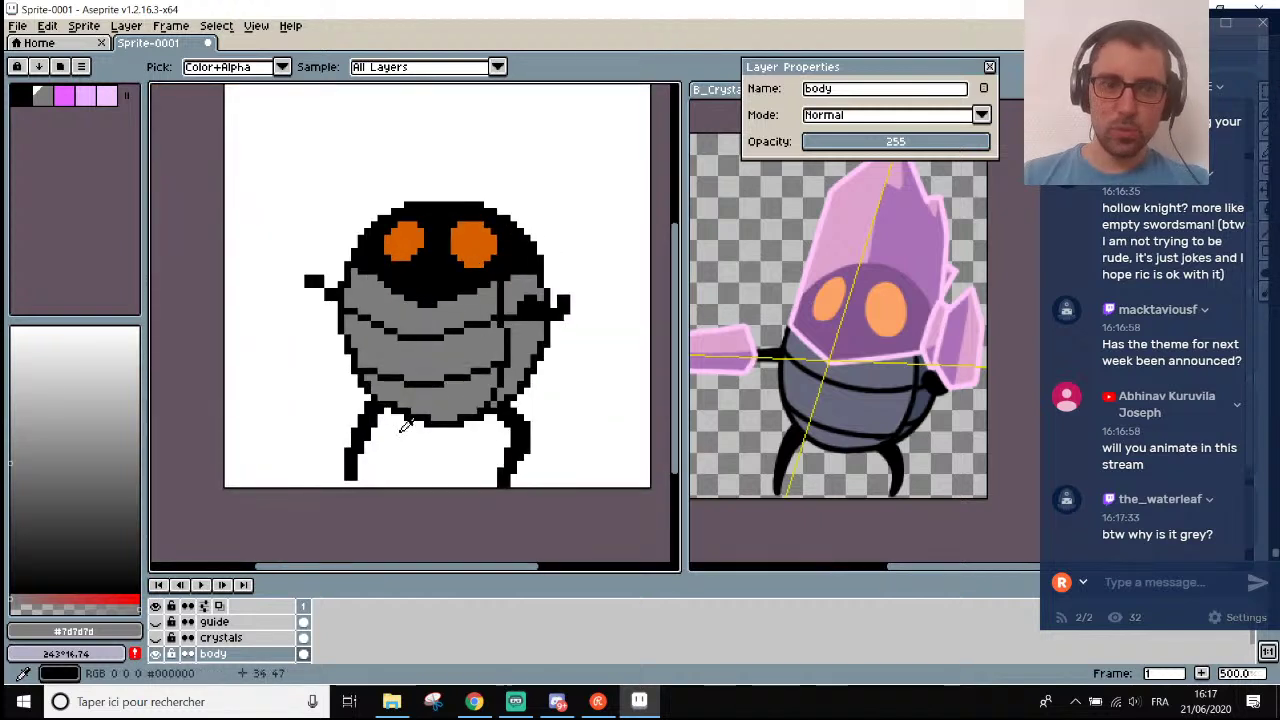
Turn the gray foreground color into a slate blue with HSL hue 236, saturation 24 and lightness 49.
{"action": "left_click", "coordinate": [106, 630]}
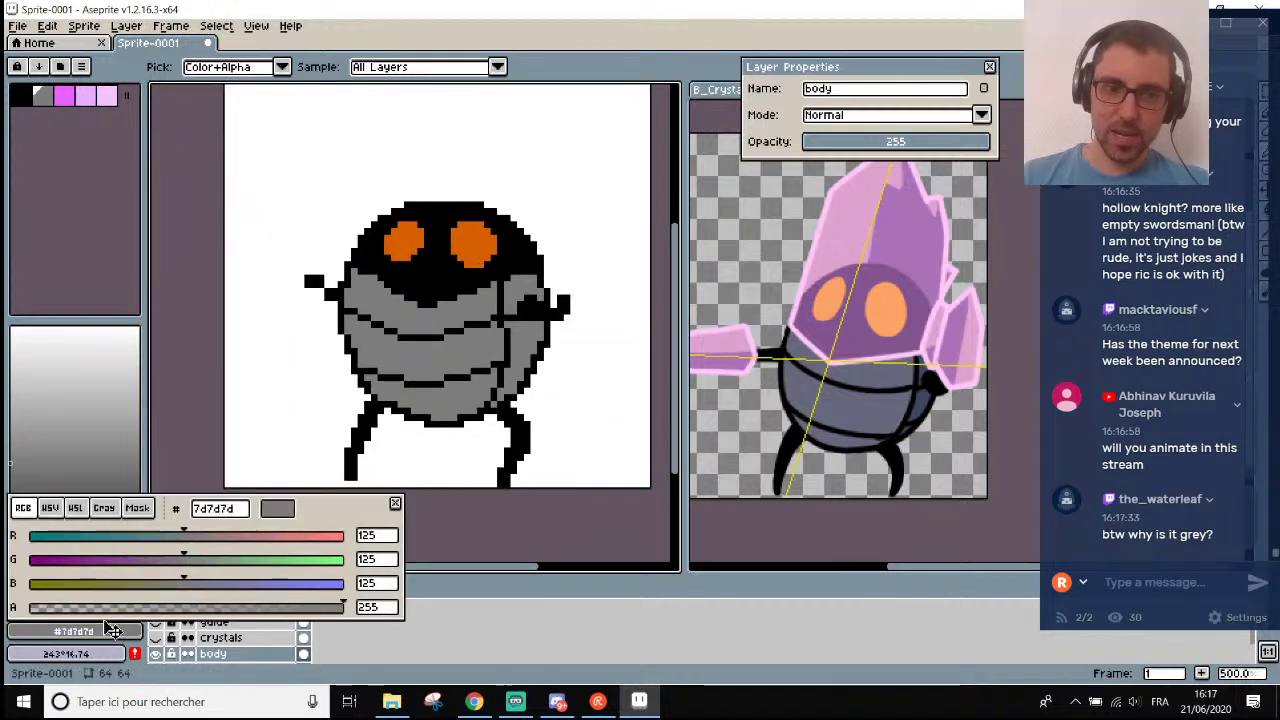
{"action": "left_click", "coordinate": [75, 508]}
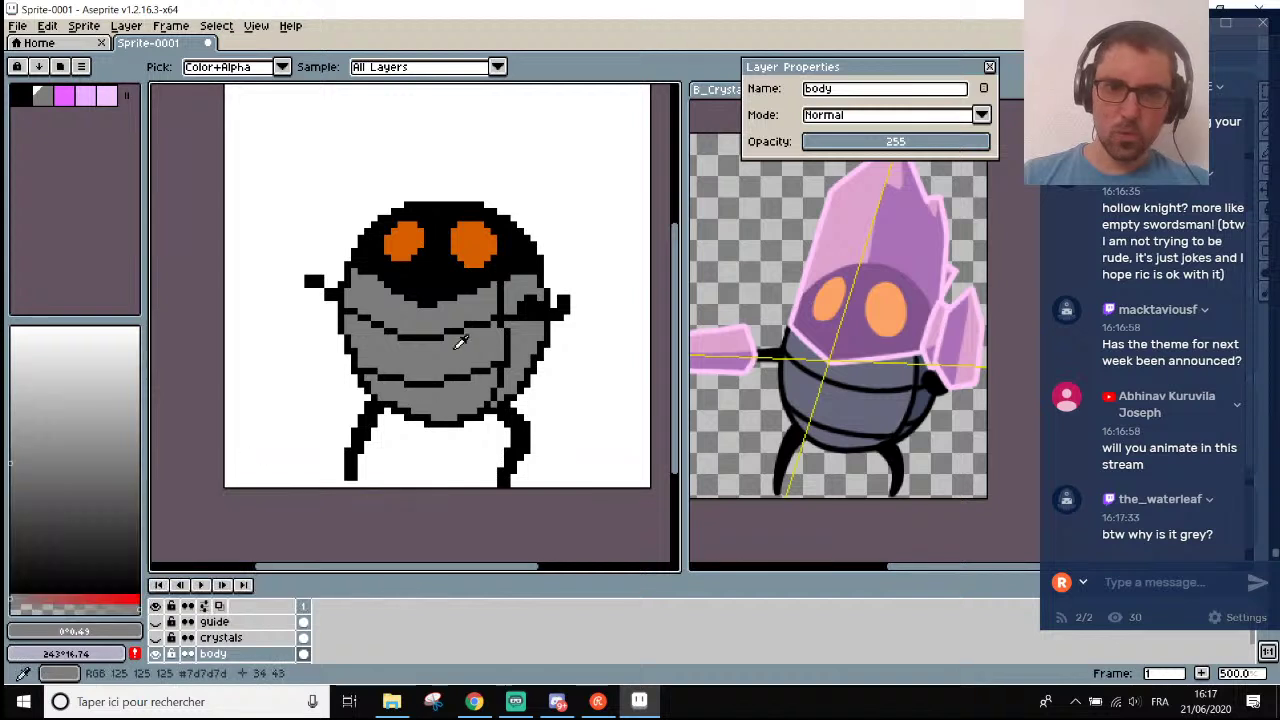
{"action": "left_click", "coordinate": [108, 630]}
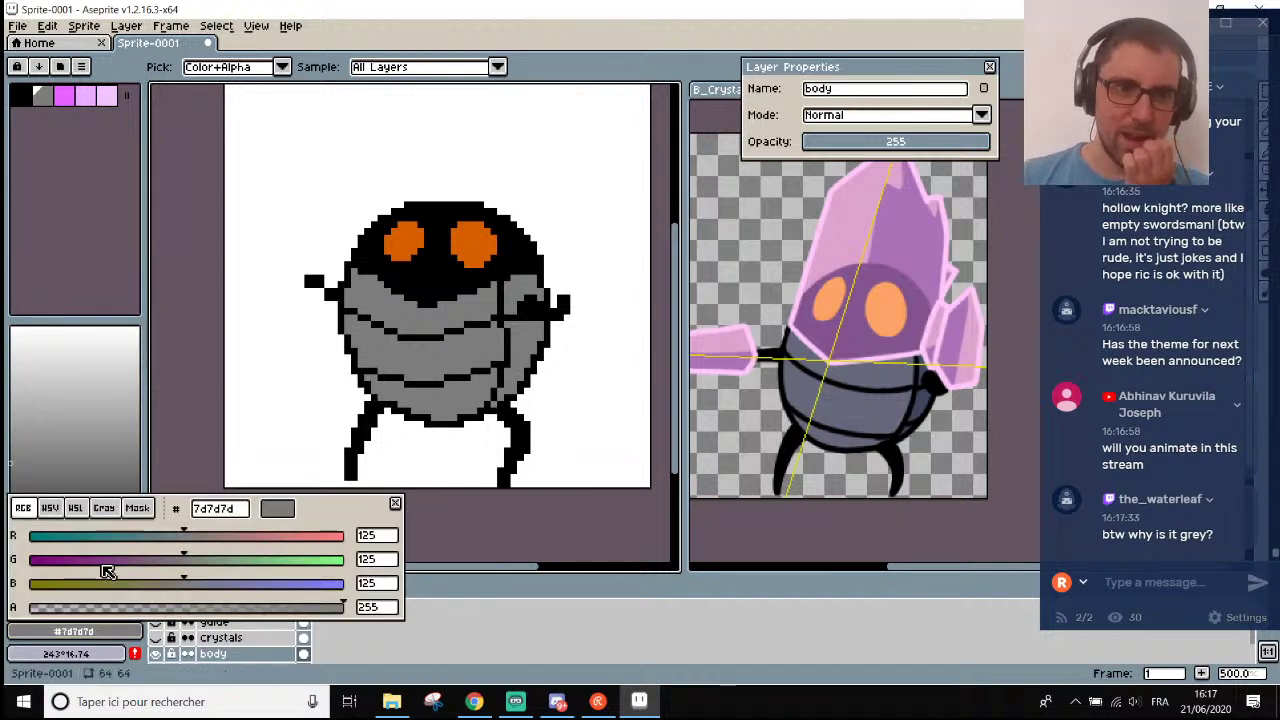
{"action": "left_click", "coordinate": [75, 508]}
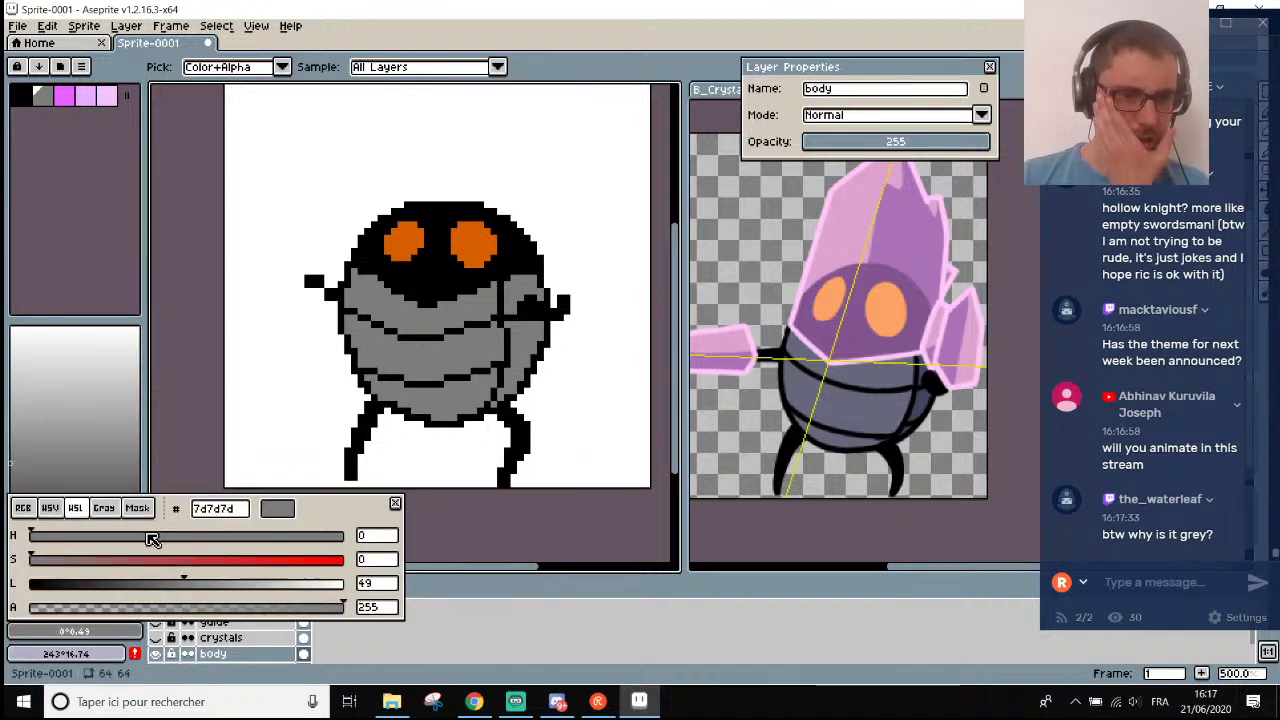
{"action": "mouse_move", "coordinate": [88, 566]}
{"action": "left_mouse_down"}
{"action": "mouse_move", "coordinate": [210, 558]}
{"action": "mouse_move", "coordinate": [236, 537]}
{"action": "mouse_move", "coordinate": [105, 560]}
{"action": "left_mouse_up"}
{"action": "left_click", "coordinate": [274, 537]}
Fill the three front bands and the two side sections of the gray body with the slate blue.
{"action": "key", "text": "g"}
{"action": "left_click", "coordinate": [451, 365]}
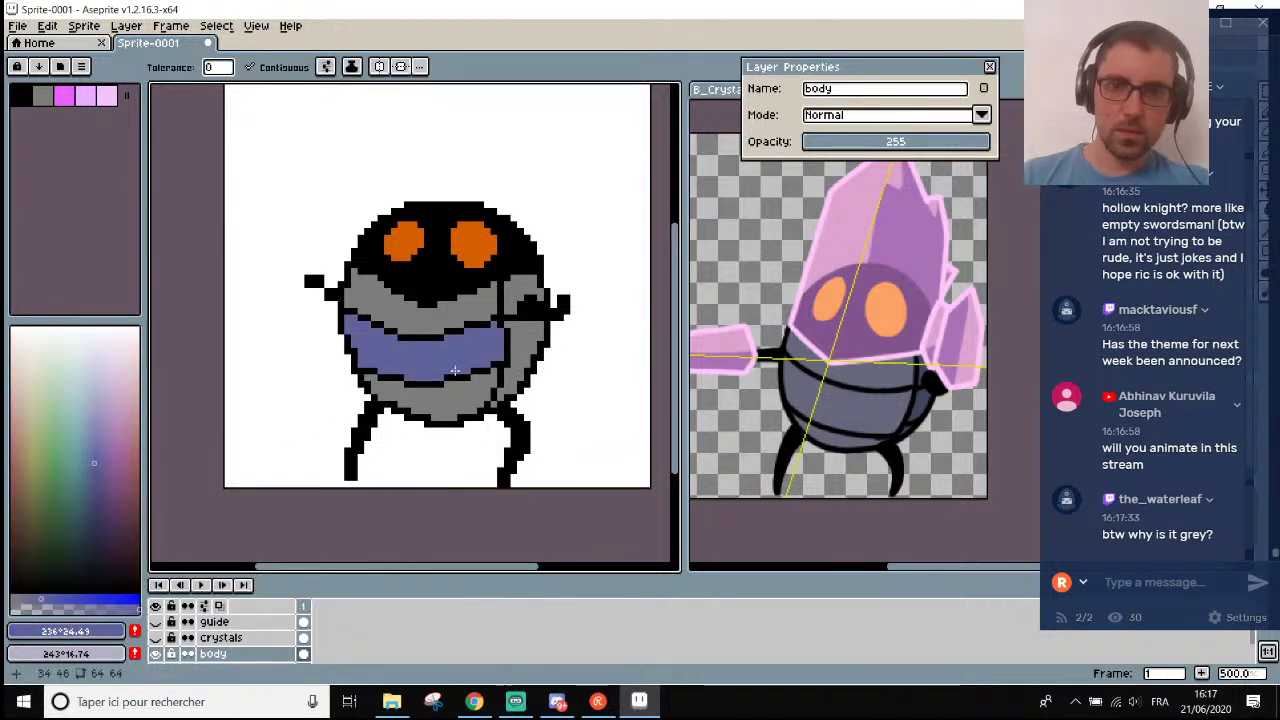
{"action": "left_click", "coordinate": [453, 402]}
{"action": "left_click", "coordinate": [430, 315]}
{"action": "left_click", "coordinate": [511, 298]}
{"action": "left_click", "coordinate": [520, 340]}
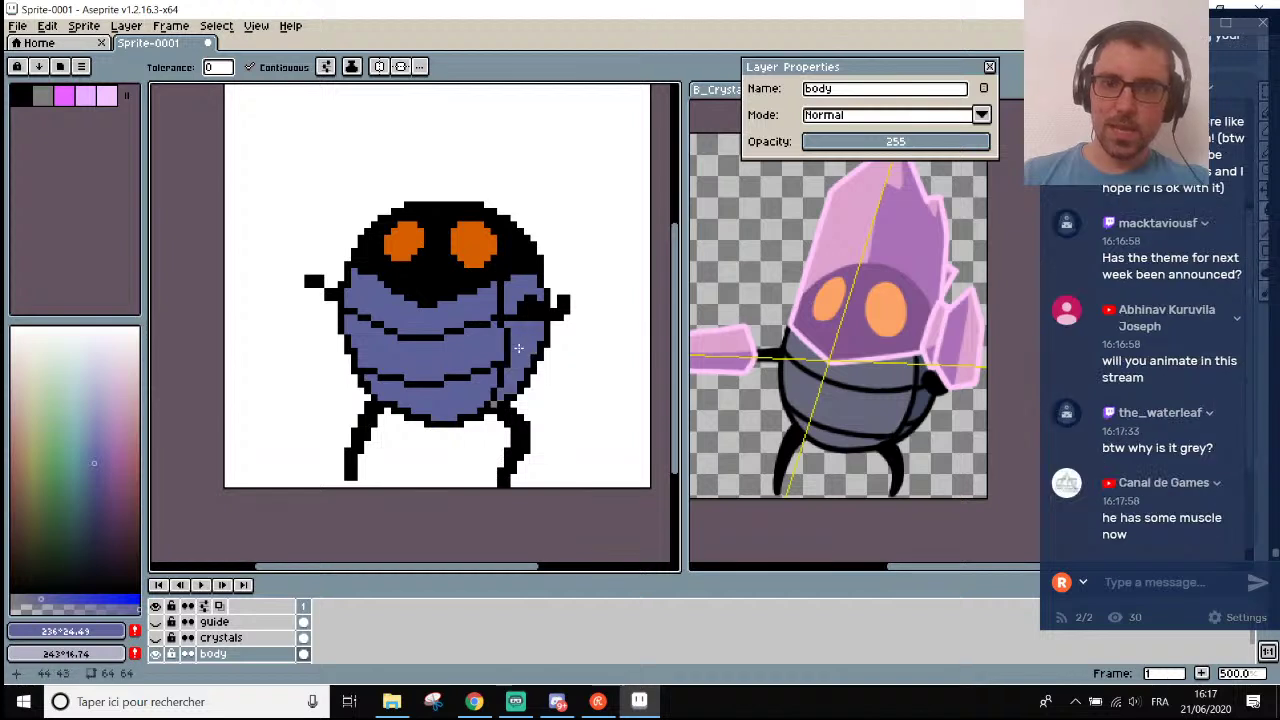
Sample the body blue #5f639b and set its HSL saturation to 12 for a grayer tone.
{"action": "scroll", "coordinate": [511, 365], "scroll_direction": "up", "scroll_amount": 2}
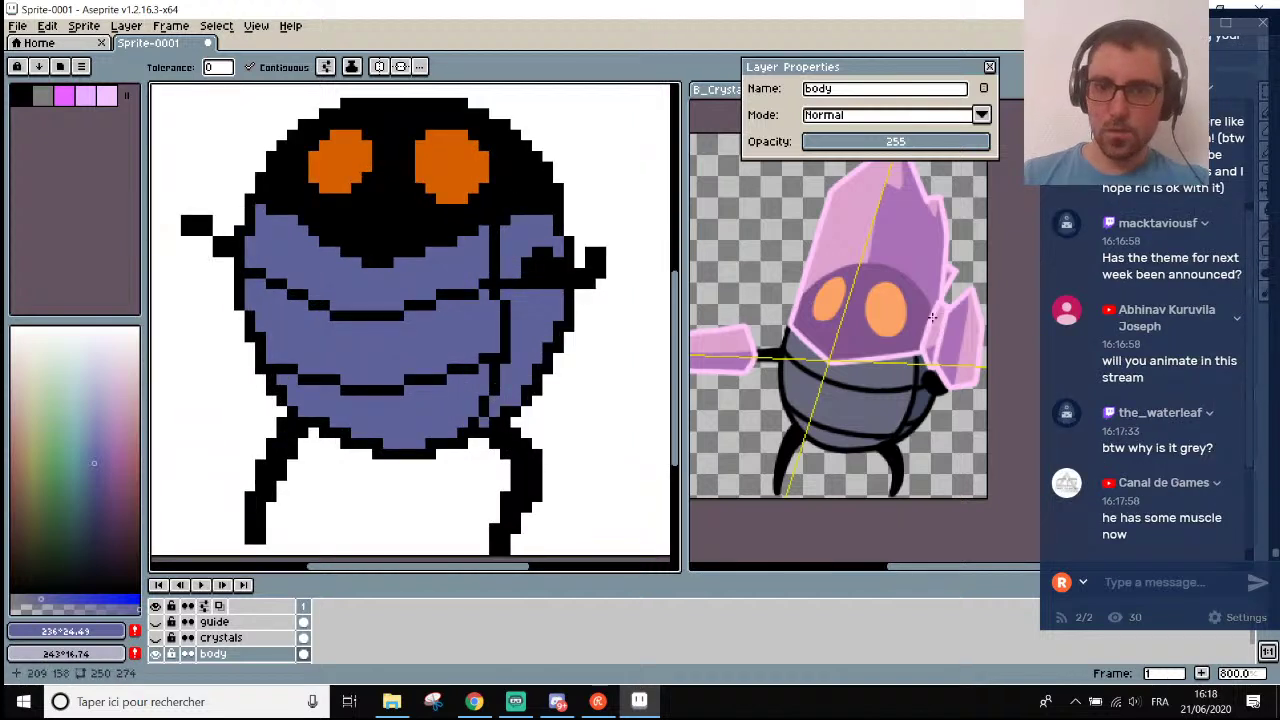
{"action": "scroll", "coordinate": [474, 334], "scroll_direction": "down", "scroll_amount": 1}
{"action": "scroll", "coordinate": [485, 320], "scroll_direction": "up", "scroll_amount": 1}
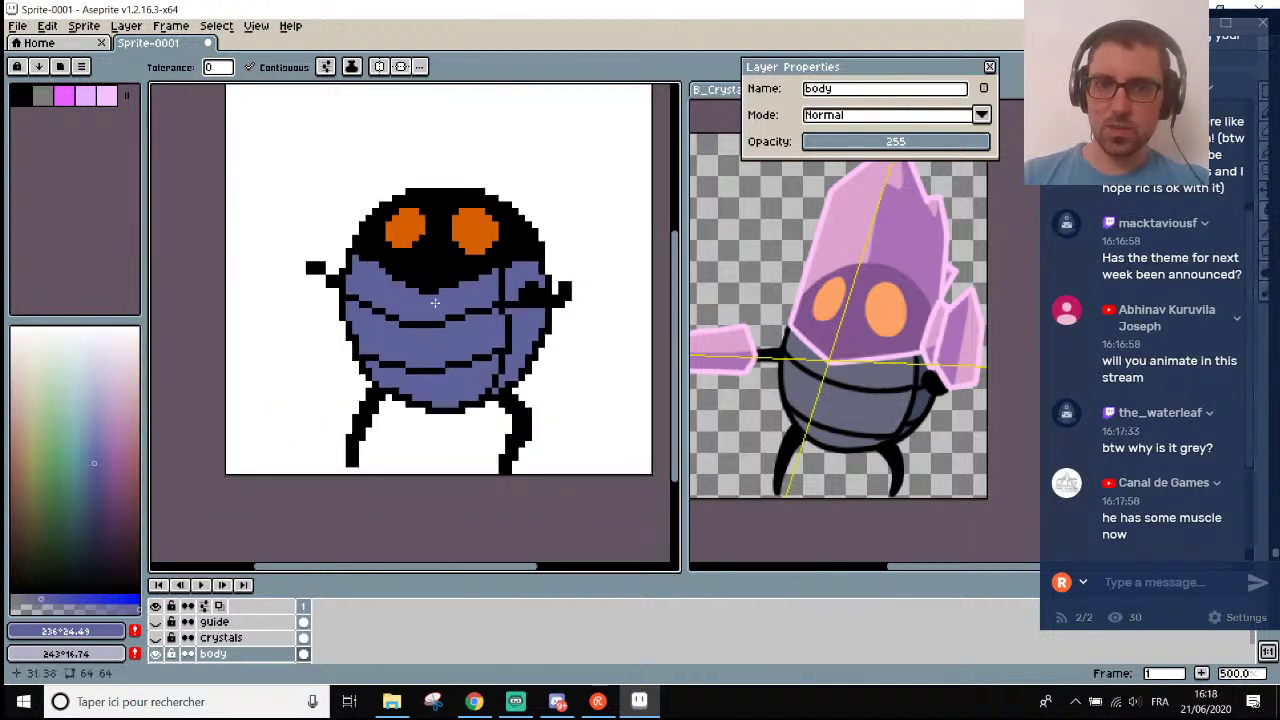
{"action": "scroll", "coordinate": [505, 300], "scroll_direction": "down", "scroll_amount": 1}
{"action": "scroll", "coordinate": [390, 340], "scroll_direction": "up", "scroll_amount": 3}
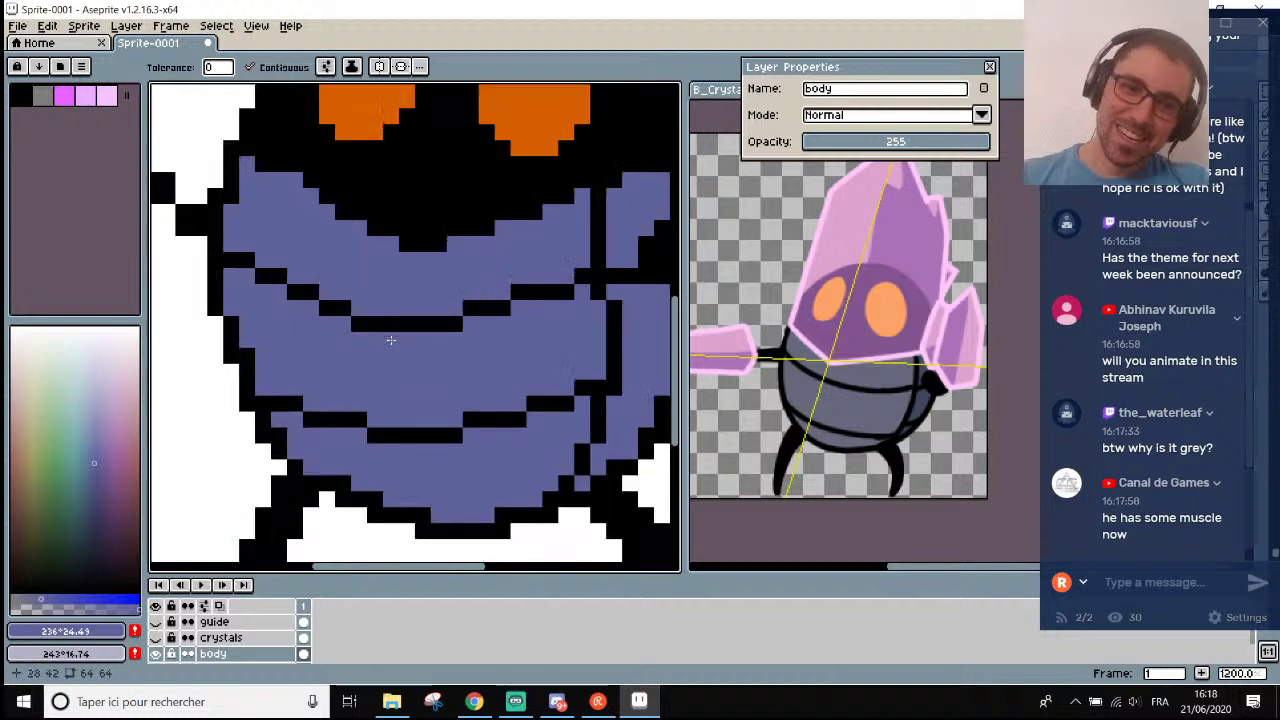
{"action": "scroll", "coordinate": [390, 340], "scroll_direction": "down", "scroll_amount": 4}
{"action": "key", "text": "i"}
{"action": "left_click", "coordinate": [406, 347]}
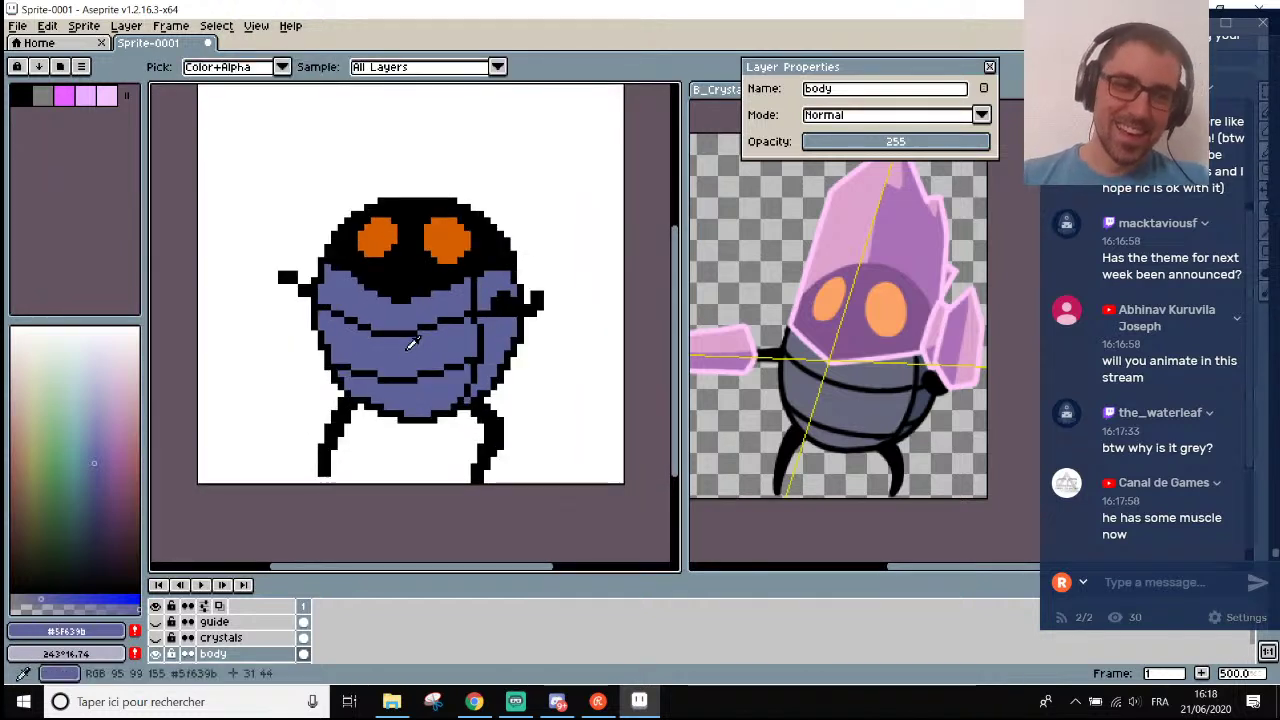
{"action": "left_click", "coordinate": [110, 634]}
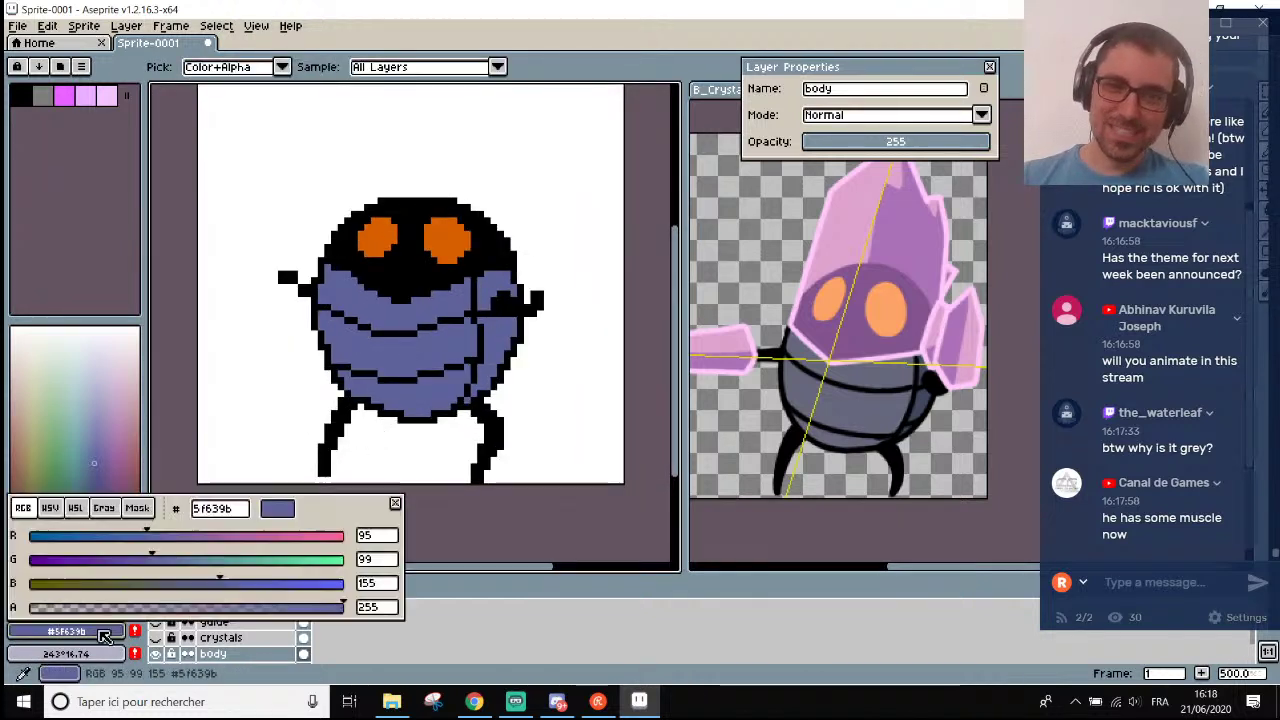
{"action": "left_click", "coordinate": [75, 508]}
{"action": "left_click_drag", "start_coordinate": [107, 559], "coordinate": [77, 562]}
Fill the three front body bands with the grayer blue, keeping the side sections in the more saturated blue.
{"action": "key", "text": "g"}
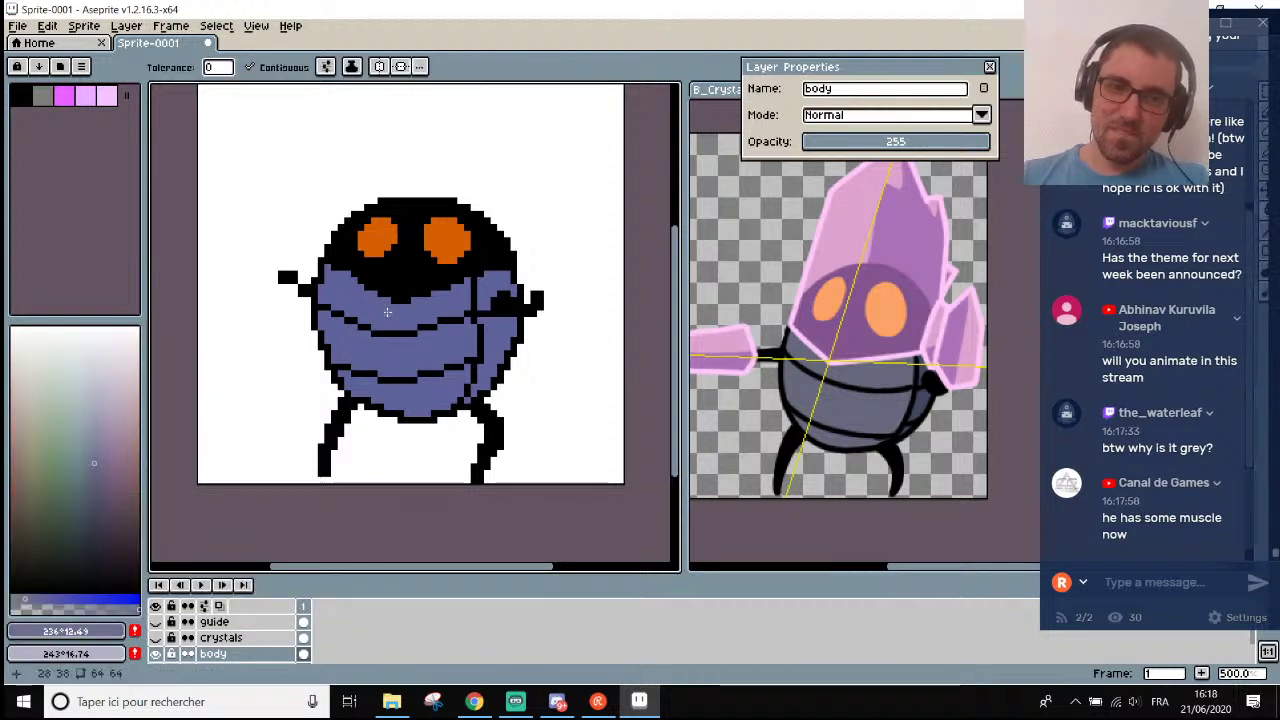
{"action": "left_click", "coordinate": [380, 295]}
{"action": "left_click", "coordinate": [400, 345]}
{"action": "left_click", "coordinate": [403, 402]}
{"action": "scroll", "coordinate": [403, 402], "scroll_direction": "down", "scroll_amount": 3}
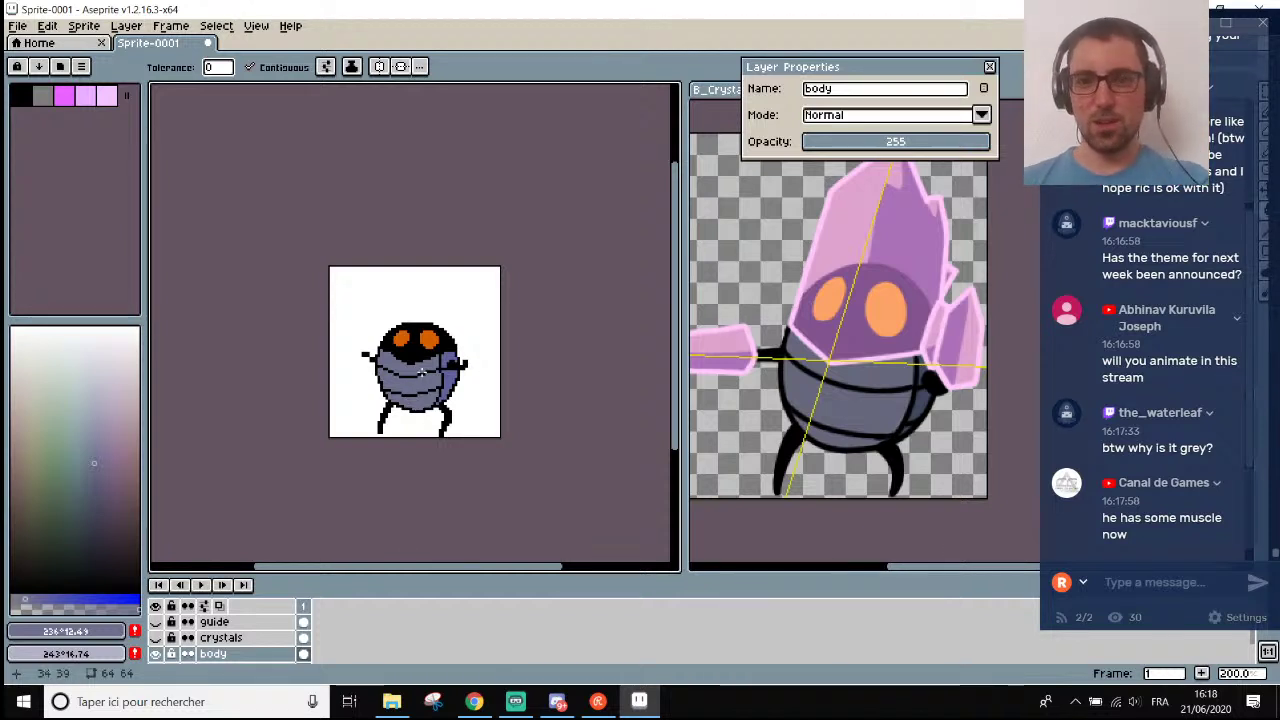
{"action": "scroll", "coordinate": [413, 337], "scroll_direction": "up", "scroll_amount": 1}
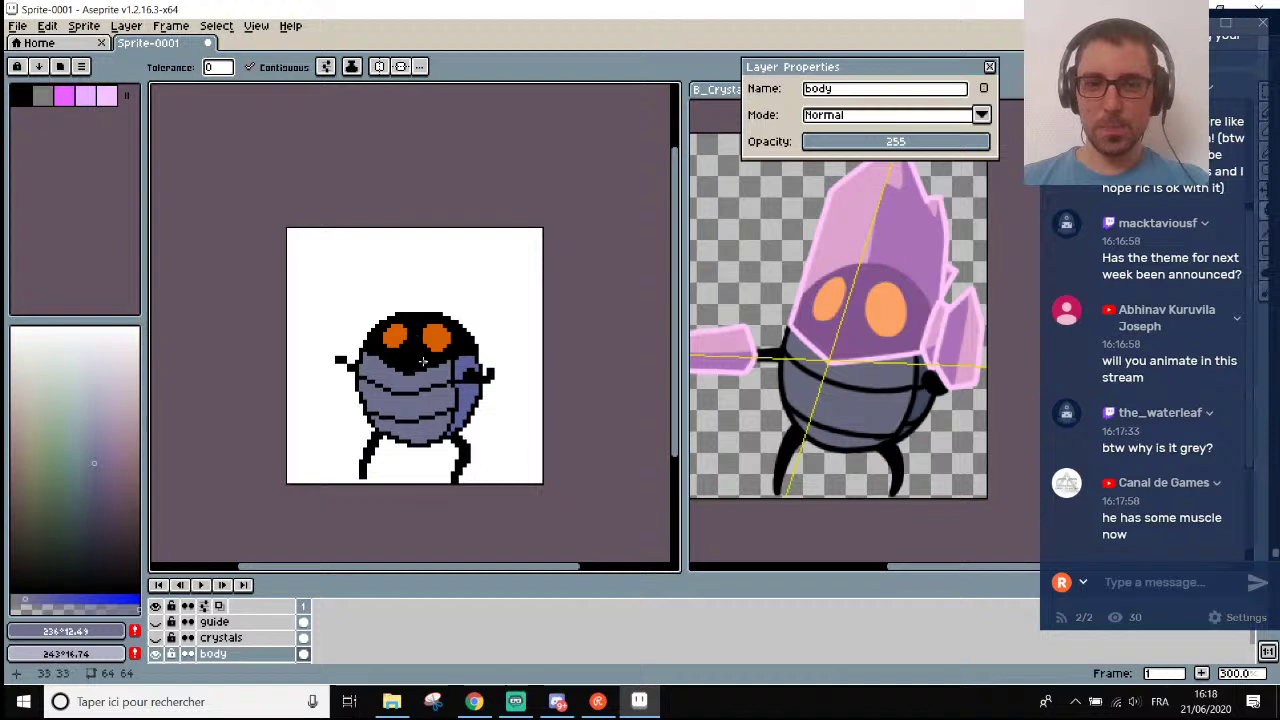
Erase the inner pixels at the tip of the left leg to taper it to one pixel wide.
{"action": "scroll", "coordinate": [370, 450], "scroll_direction": "up", "scroll_amount": 4}
{"action": "key", "text": "e"}
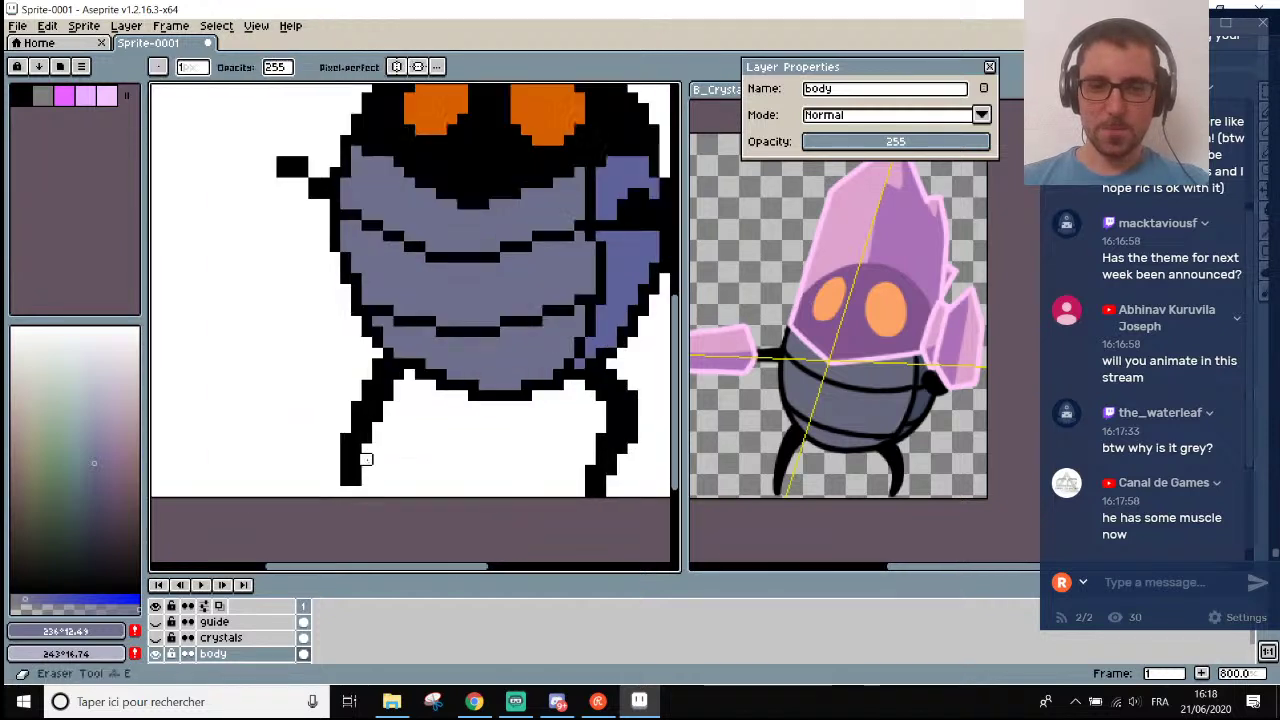
{"action": "mouse_move", "coordinate": [366, 459]}
{"action": "left_mouse_down"}
{"action": "mouse_move", "coordinate": [356, 480]}
{"action": "mouse_move", "coordinate": [398, 491]}
{"action": "left_mouse_up"}
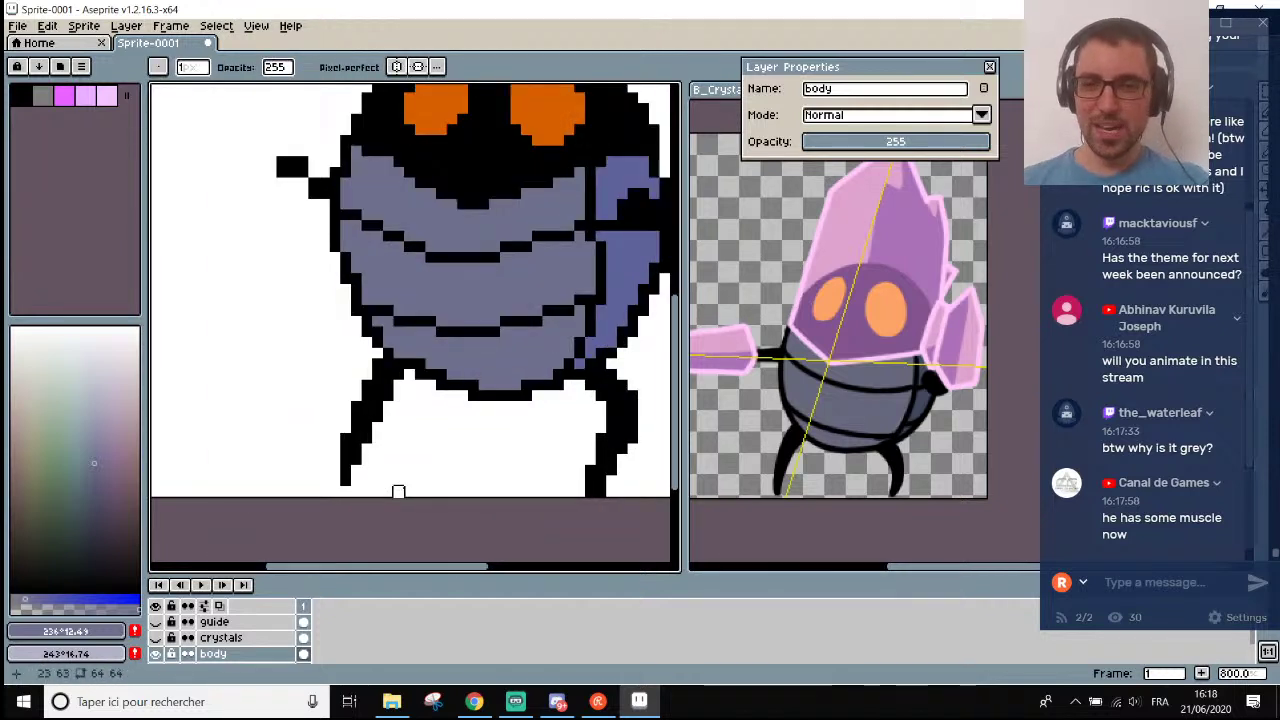
{"action": "scroll", "coordinate": [398, 491], "scroll_direction": "down", "scroll_amount": 3}
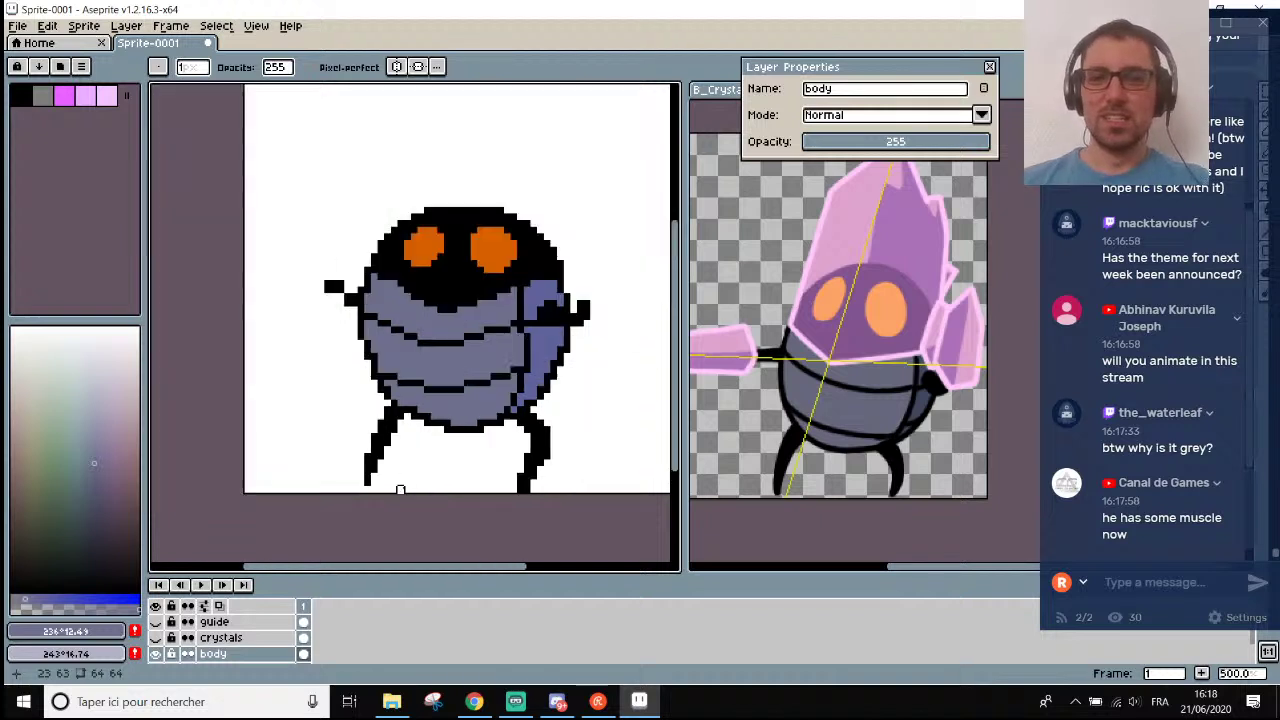
{"action": "scroll", "coordinate": [476, 264], "scroll_direction": "up", "scroll_amount": 1}
{"action": "scroll", "coordinate": [476, 264], "scroll_direction": "down", "scroll_amount": 2}
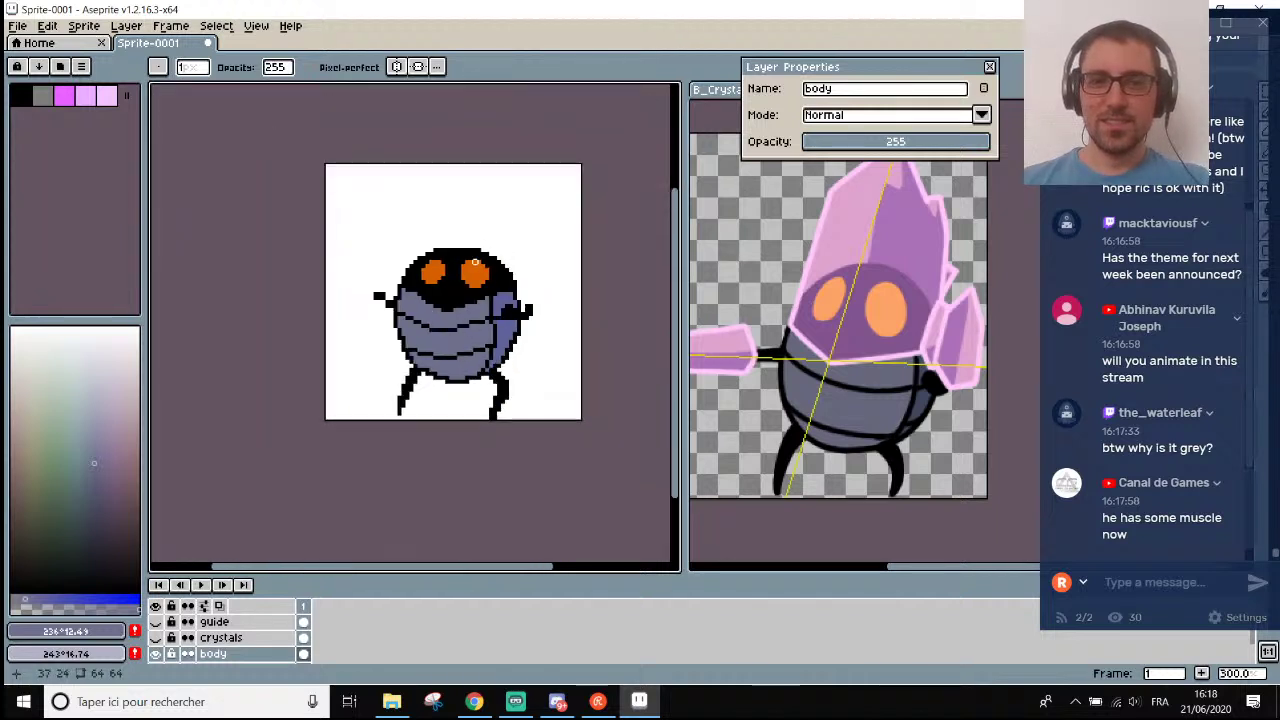
Sample black #000000 from the body outline beside the left arm for reworking the arm.
{"action": "scroll", "coordinate": [484, 240], "scroll_direction": "down", "scroll_amount": 1}
{"action": "scroll", "coordinate": [439, 266], "scroll_direction": "up", "scroll_amount": 2}
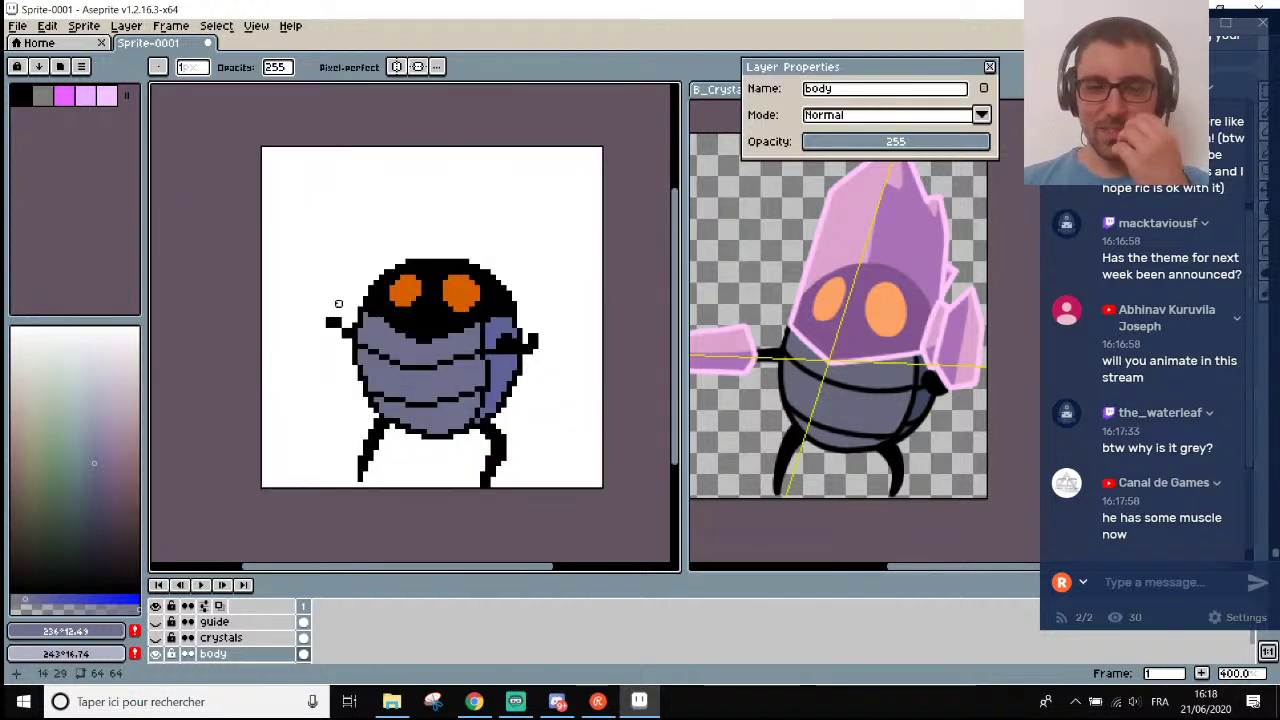
{"action": "scroll", "coordinate": [338, 303], "scroll_direction": "up", "scroll_amount": 3}
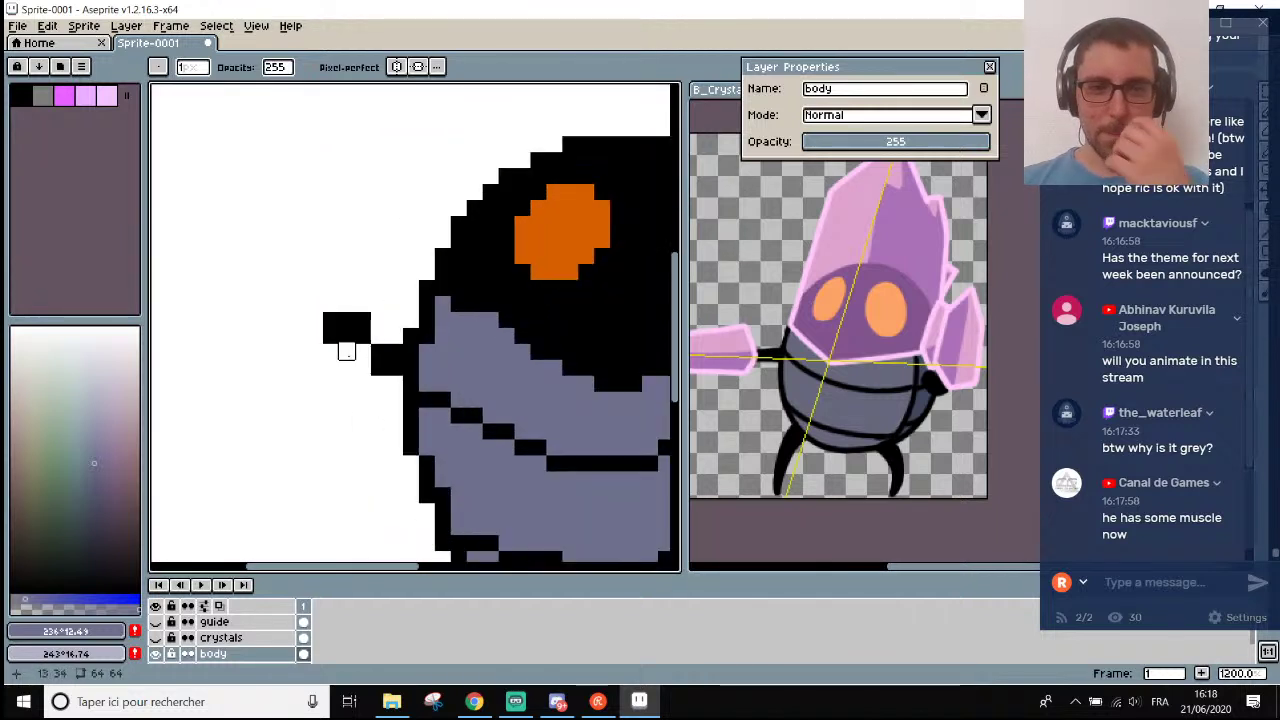
{"action": "left_click", "coordinate": [416, 378], "text": "alt"}
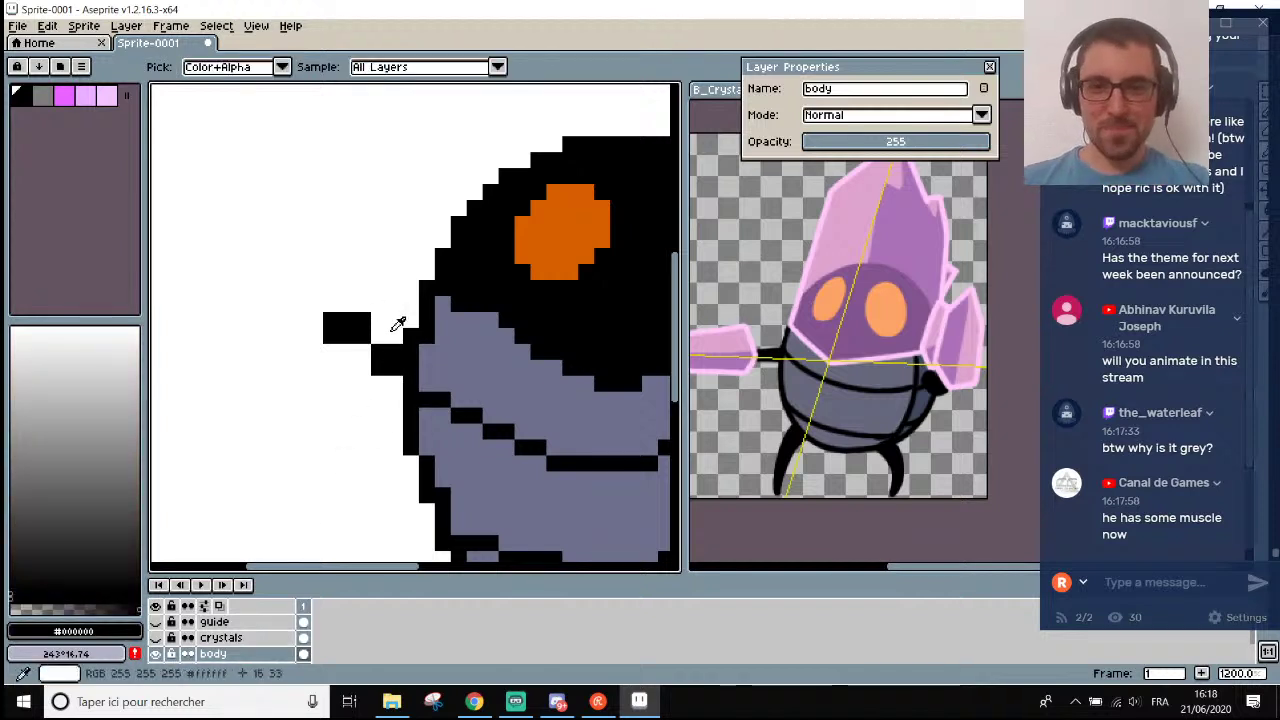
Reshape the creature's left arm on the body layer into a straight horizontal stub two pixels thick with black pencil and eraser.
{"action": "scroll", "coordinate": [400, 330], "scroll_direction": "up", "scroll_amount": 1}
{"action": "left_click", "coordinate": [352, 376]}
{"action": "left_click", "coordinate": [346, 352]}
{"action": "left_click", "coordinate": [332, 356]}
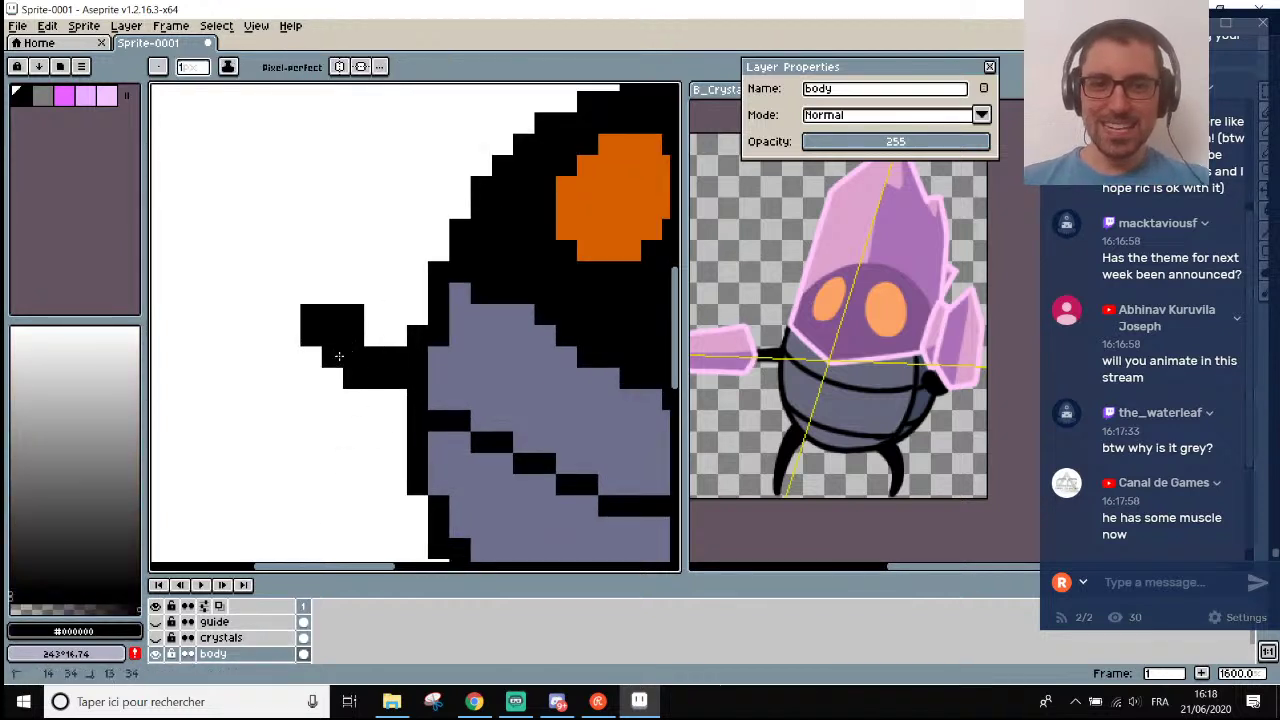
{"action": "left_click", "coordinate": [332, 377]}
{"action": "key", "text": "z"}
{"action": "key", "text": "b"}
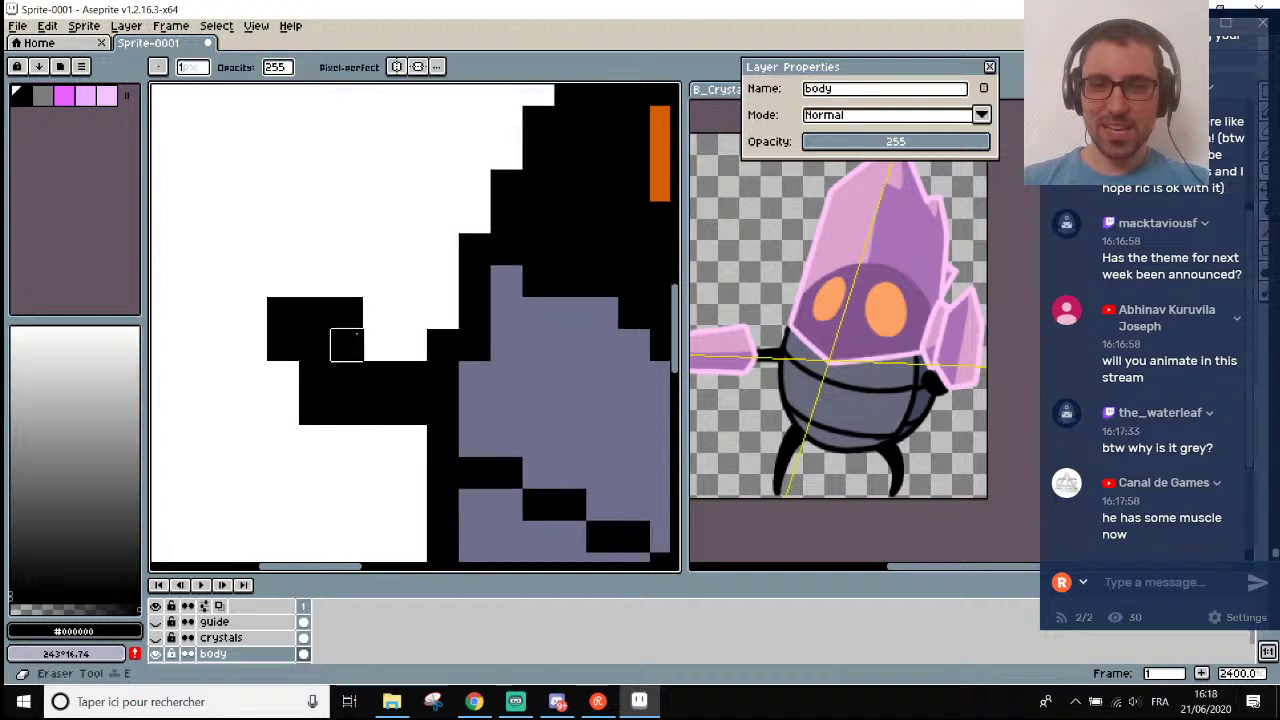
{"action": "scroll", "coordinate": [389, 289], "scroll_direction": "down", "scroll_amount": 5}
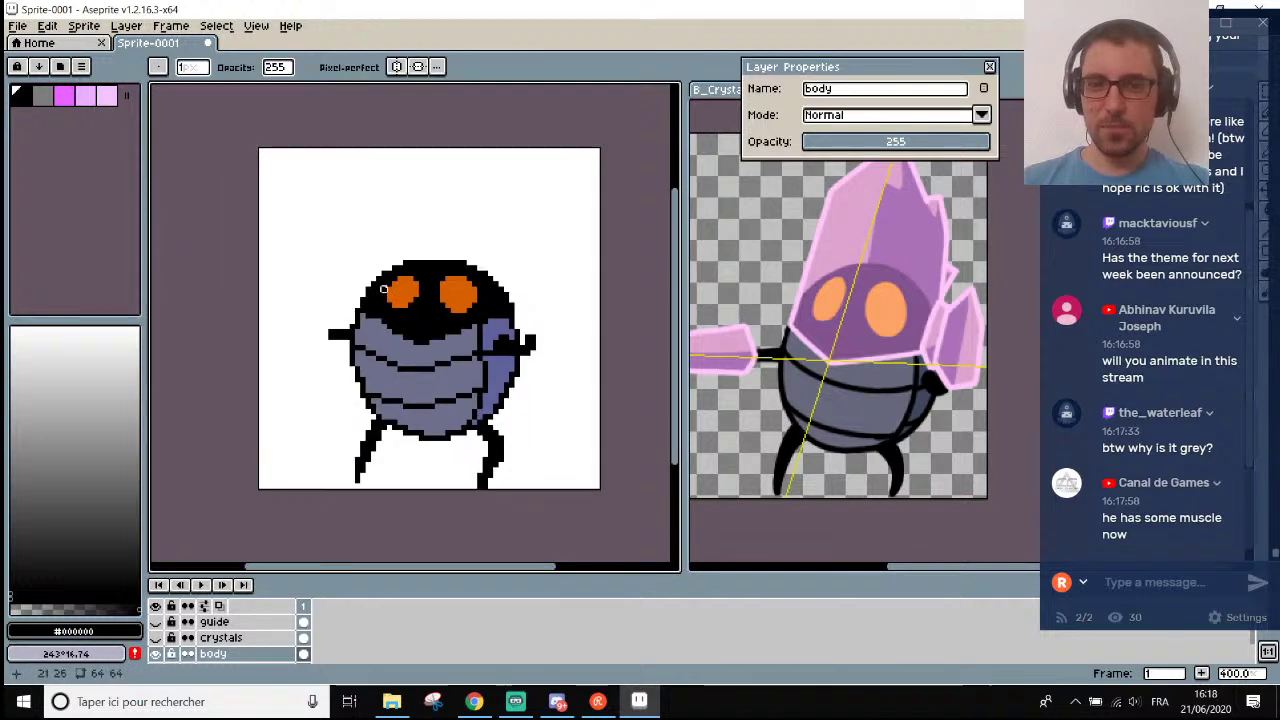
Sample black and draw a one-pixel seam across the body's dark blue side, continuing the lower band line.
{"action": "scroll", "coordinate": [540, 346], "scroll_direction": "up", "scroll_amount": 2}
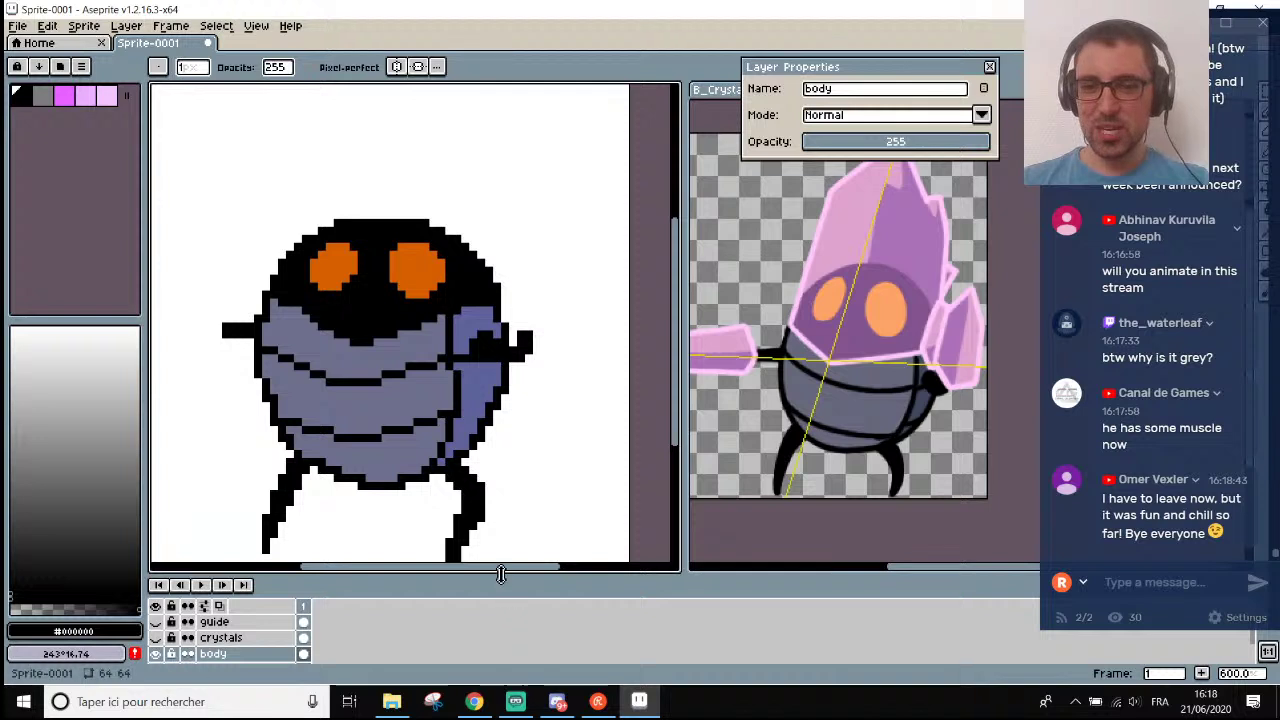
{"action": "left_click_drag", "start_coordinate": [546, 580], "coordinate": [562, 566]}
{"action": "scroll", "coordinate": [465, 333], "scroll_direction": "up", "scroll_amount": 1}
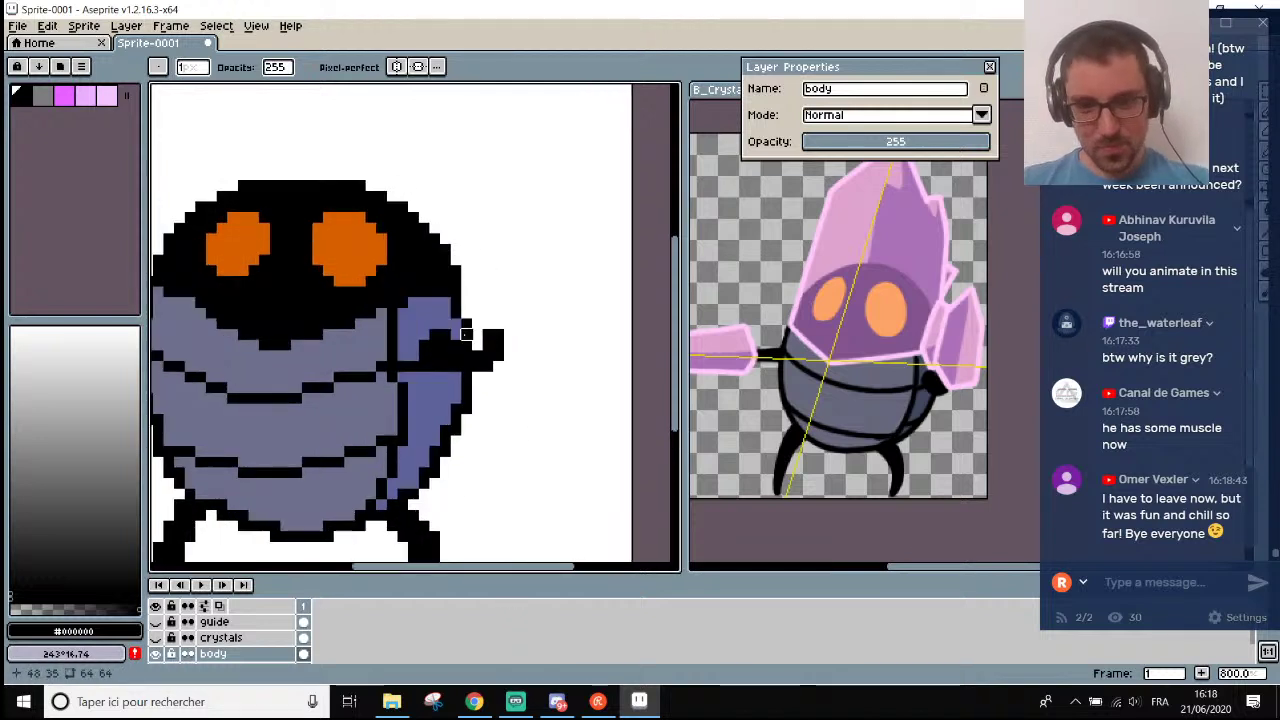
{"action": "key", "text": "i"}
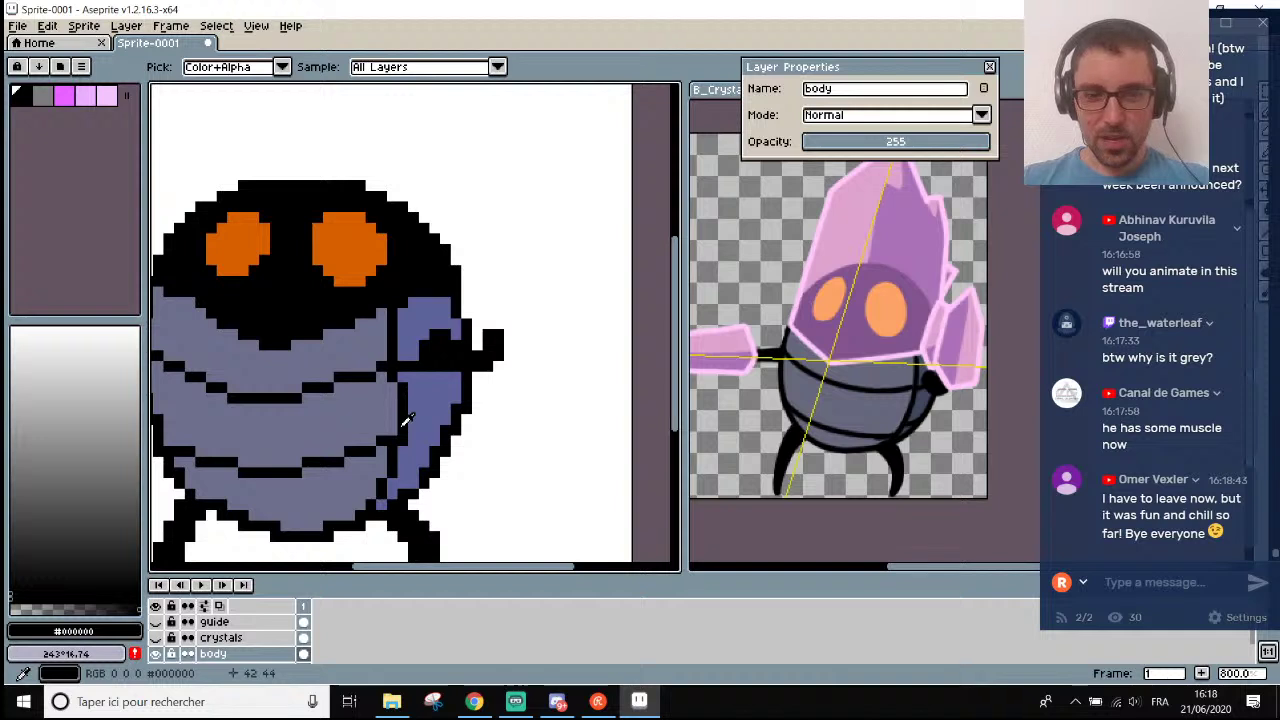
{"action": "scroll", "coordinate": [418, 423], "scroll_direction": "up", "scroll_amount": 3}
{"action": "key", "text": "b"}
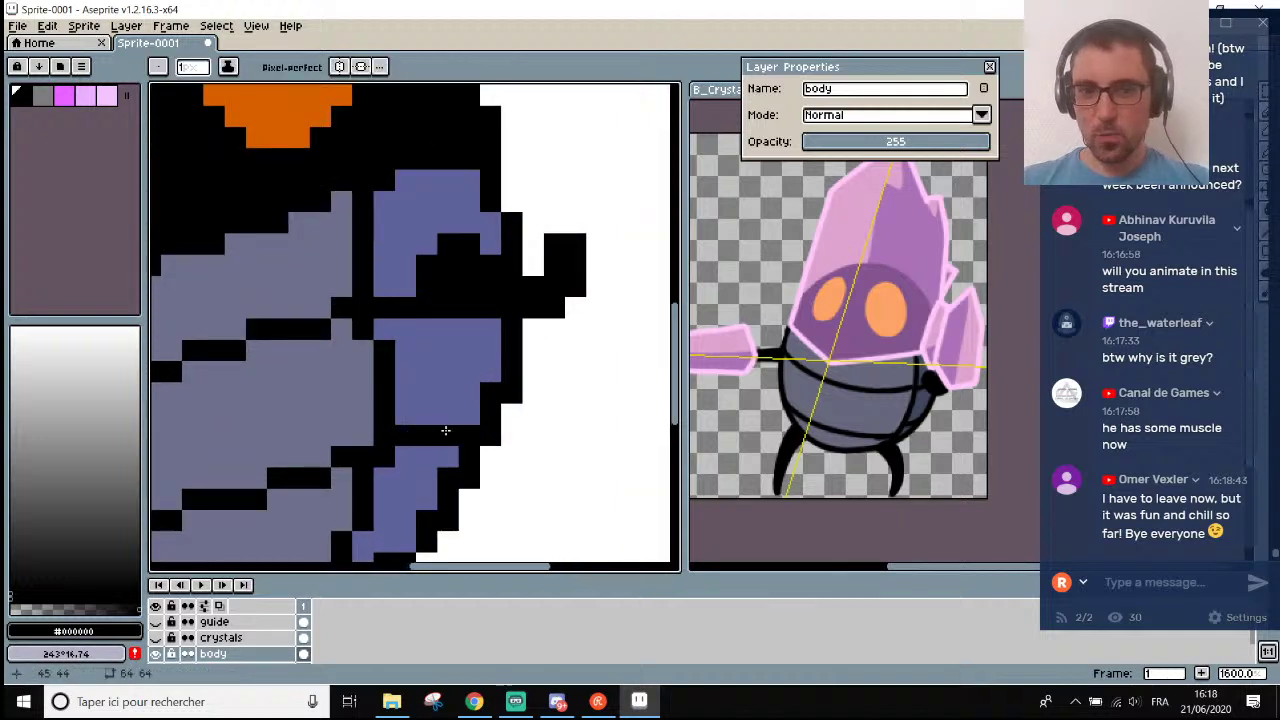
{"action": "scroll", "coordinate": [445, 428], "scroll_direction": "down", "scroll_amount": 4}
{"action": "scroll", "coordinate": [436, 397], "scroll_direction": "up", "scroll_amount": 3}
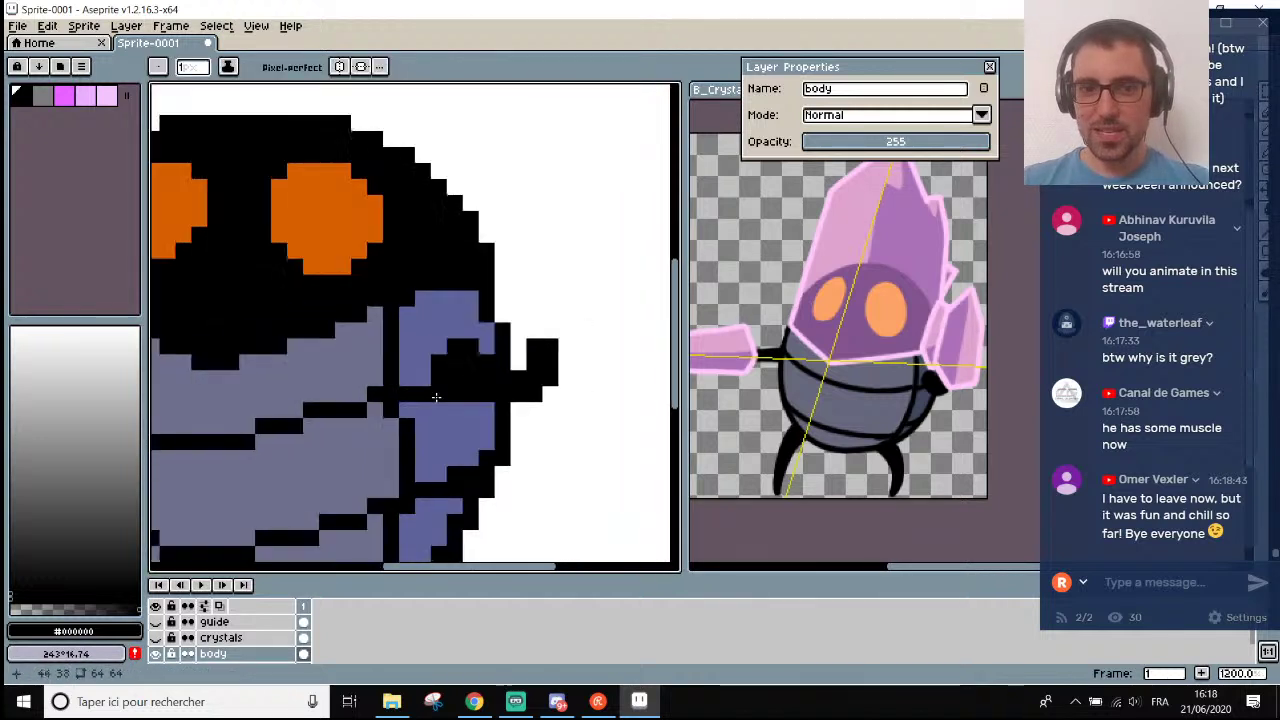
Add black pixels beneath the right arm's base and trim the shoulder above it with the sampled side blue #5f639b.
{"action": "scroll", "coordinate": [436, 397], "scroll_direction": "down", "scroll_amount": 3}
{"action": "scroll", "coordinate": [451, 380], "scroll_direction": "up", "scroll_amount": 4}
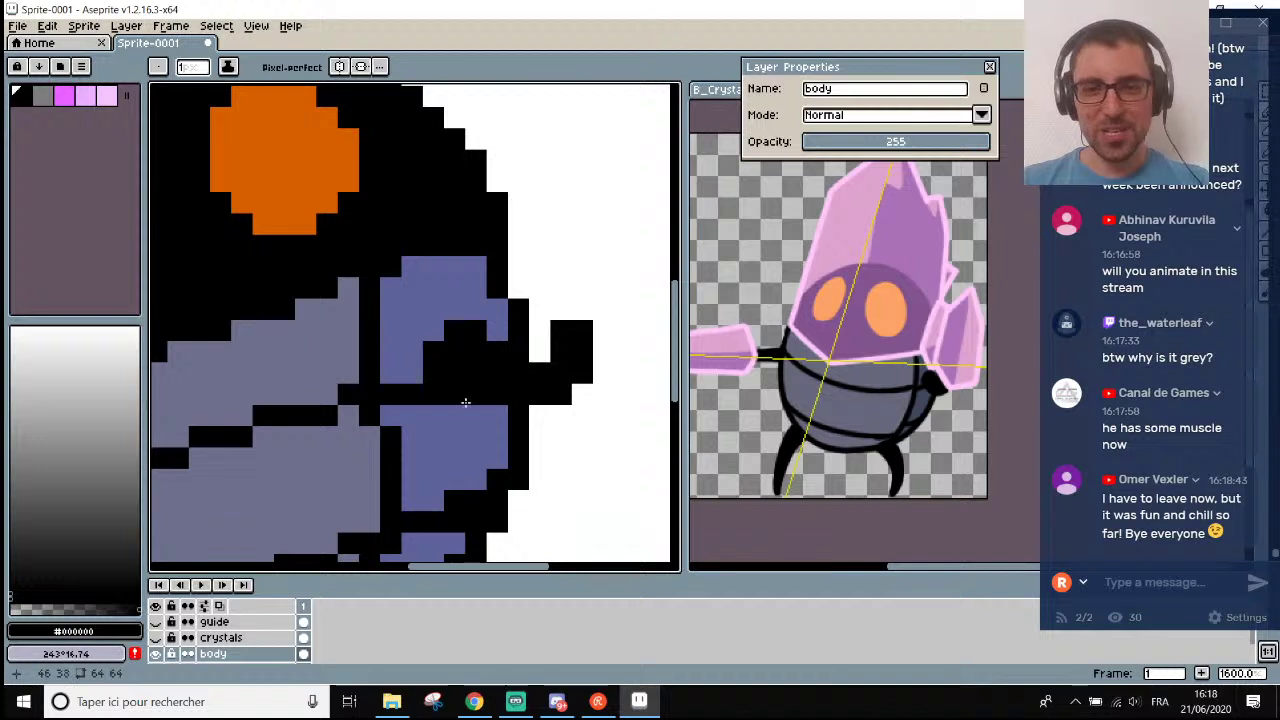
{"action": "mouse_move", "coordinate": [465, 403]}
{"action": "left_mouse_down"}
{"action": "mouse_move", "coordinate": [455, 415]}
{"action": "mouse_move", "coordinate": [483, 412]}
{"action": "left_mouse_up"}
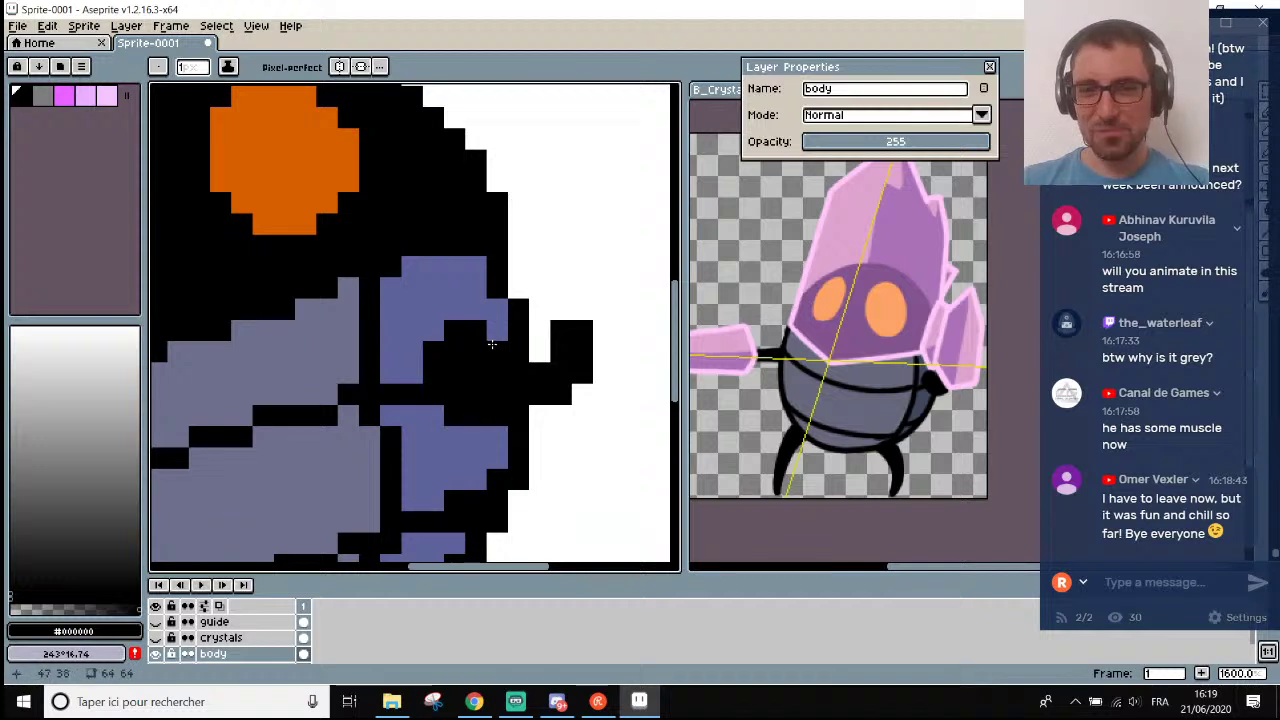
{"action": "left_click", "coordinate": [486, 298], "text": "alt"}
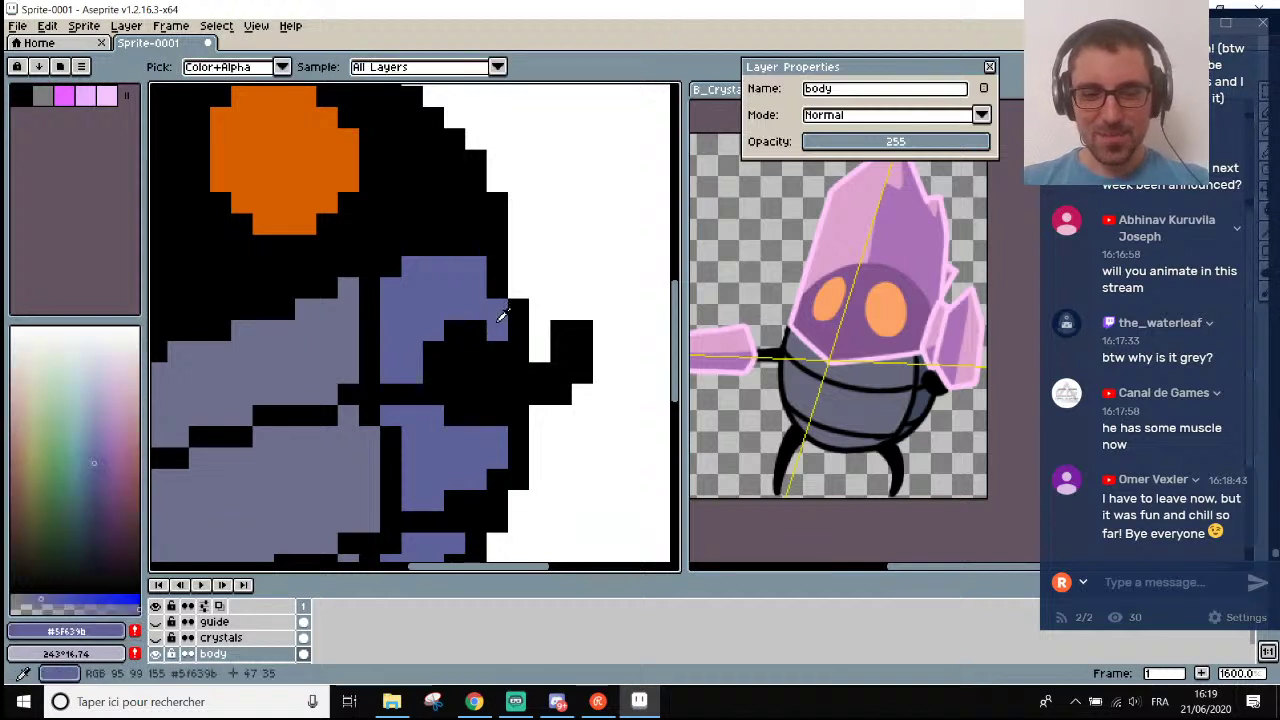
{"action": "scroll", "coordinate": [485, 327], "scroll_direction": "down", "scroll_amount": 6}
{"action": "scroll", "coordinate": [486, 326], "scroll_direction": "up", "scroll_amount": 2}
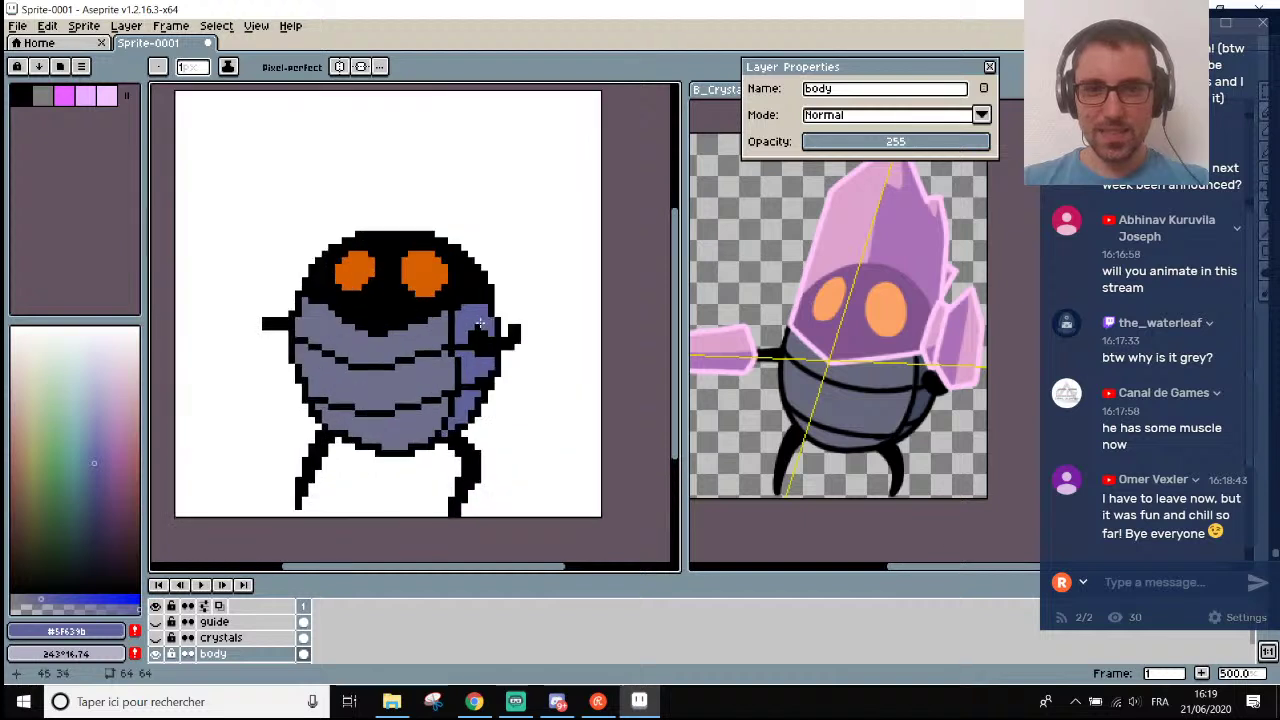
Examine the body sprite at several zoom levels to compare its proportions and outline with the reference drawing.
{"action": "scroll", "coordinate": [570, 228], "scroll_direction": "down", "scroll_amount": 2}
{"action": "scroll", "coordinate": [565, 289], "scroll_direction": "up", "scroll_amount": 1}
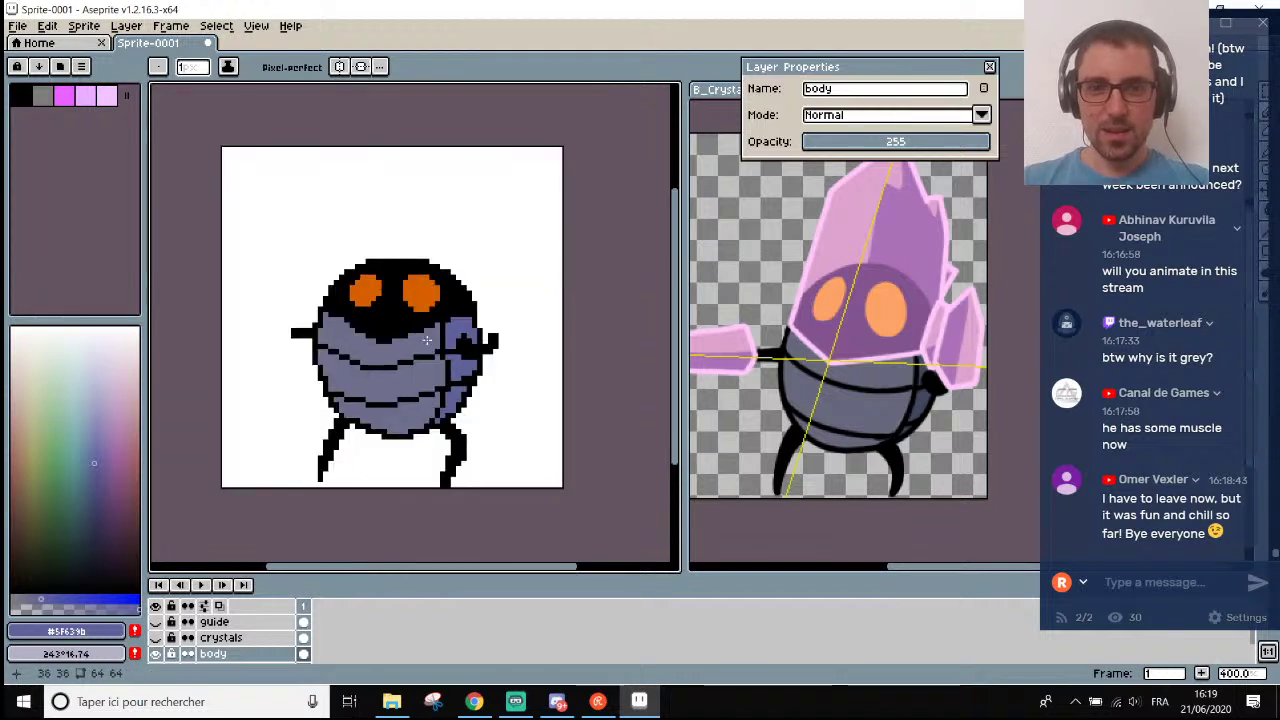
{"action": "scroll", "coordinate": [460, 401], "scroll_direction": "up", "scroll_amount": 5}
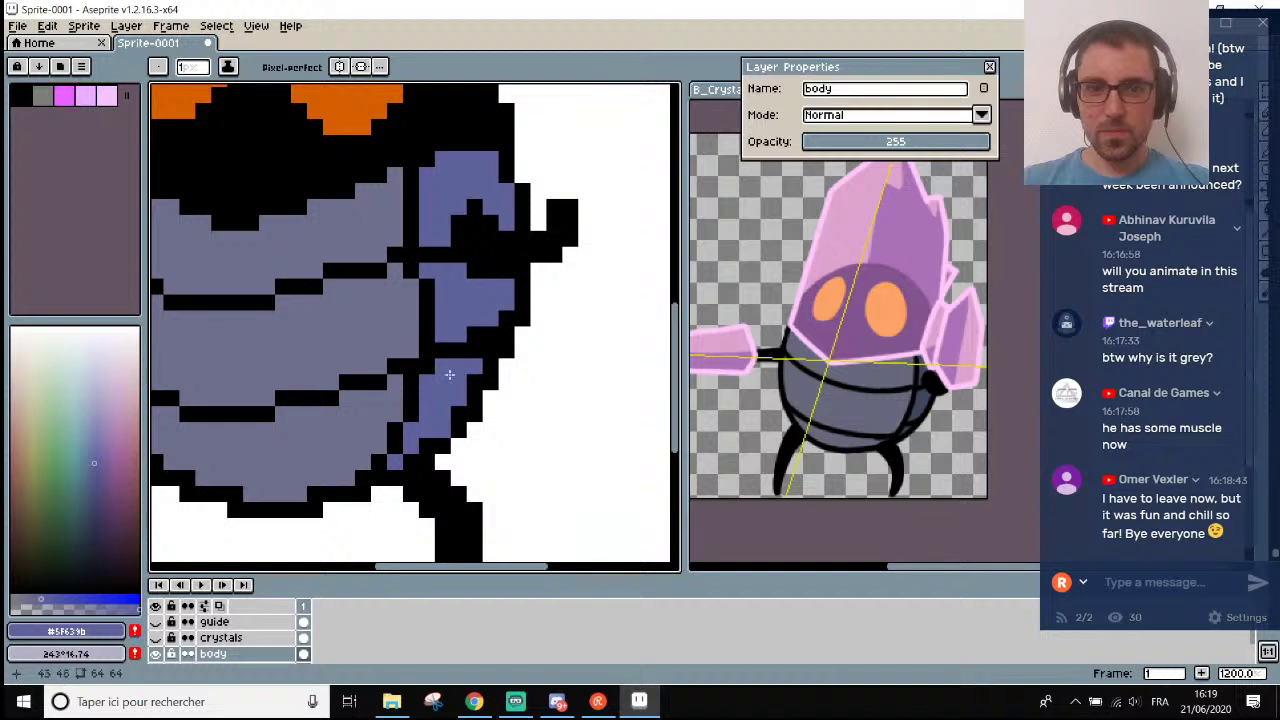
{"action": "scroll", "coordinate": [449, 374], "scroll_direction": "down", "scroll_amount": 5}
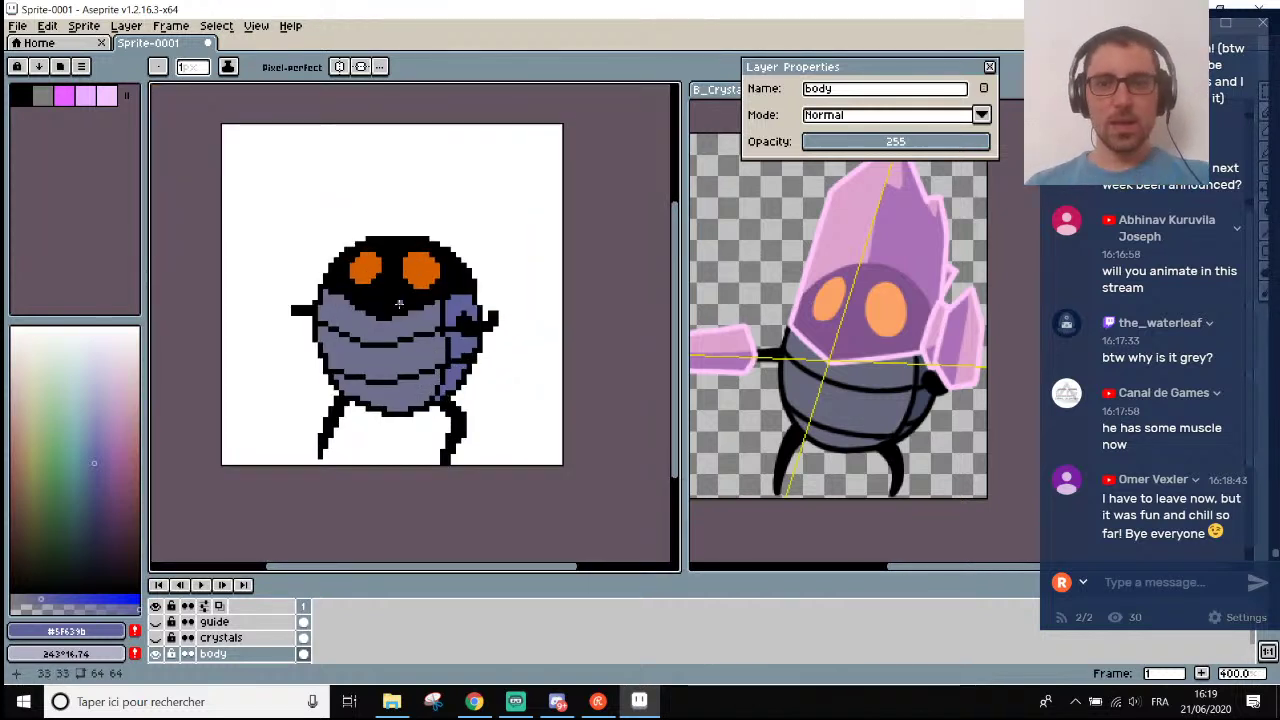
{"action": "scroll", "coordinate": [399, 303], "scroll_direction": "down", "scroll_amount": 2}
{"action": "scroll", "coordinate": [390, 298], "scroll_direction": "up", "scroll_amount": 5}
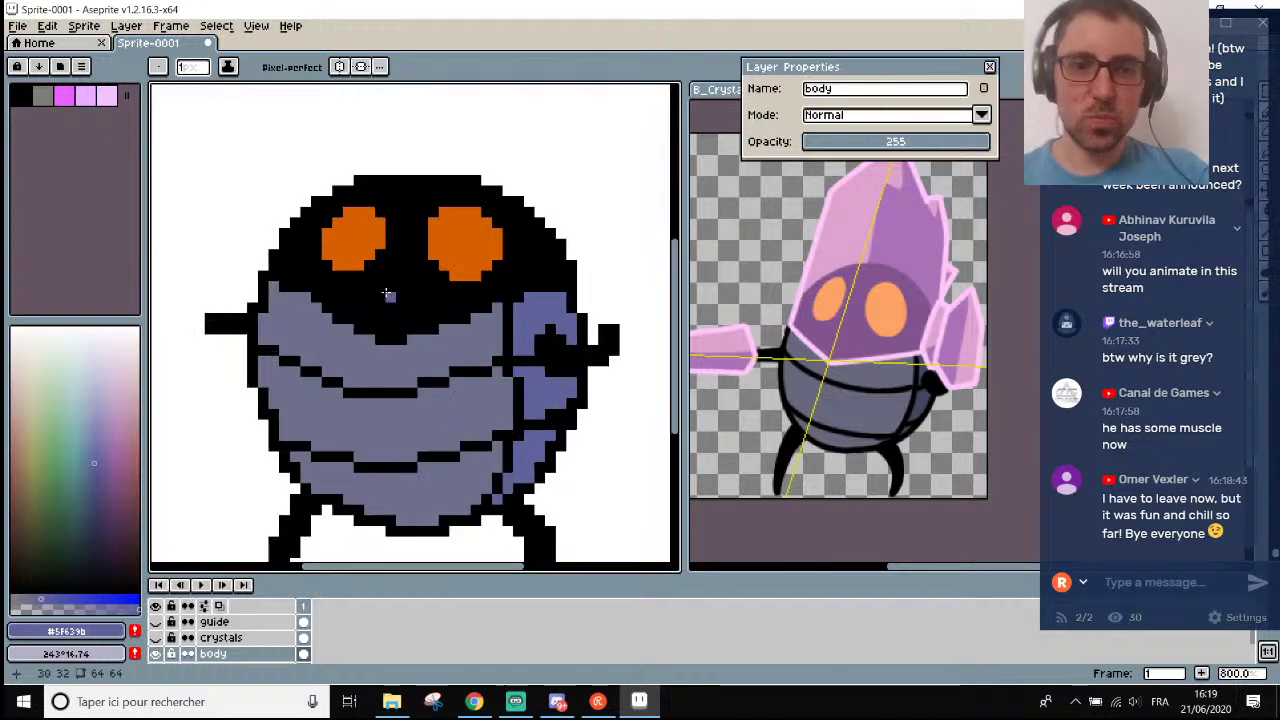
{"action": "scroll", "coordinate": [387, 293], "scroll_direction": "down", "scroll_amount": 4}
{"action": "scroll", "coordinate": [387, 293], "scroll_direction": "up", "scroll_amount": 2}
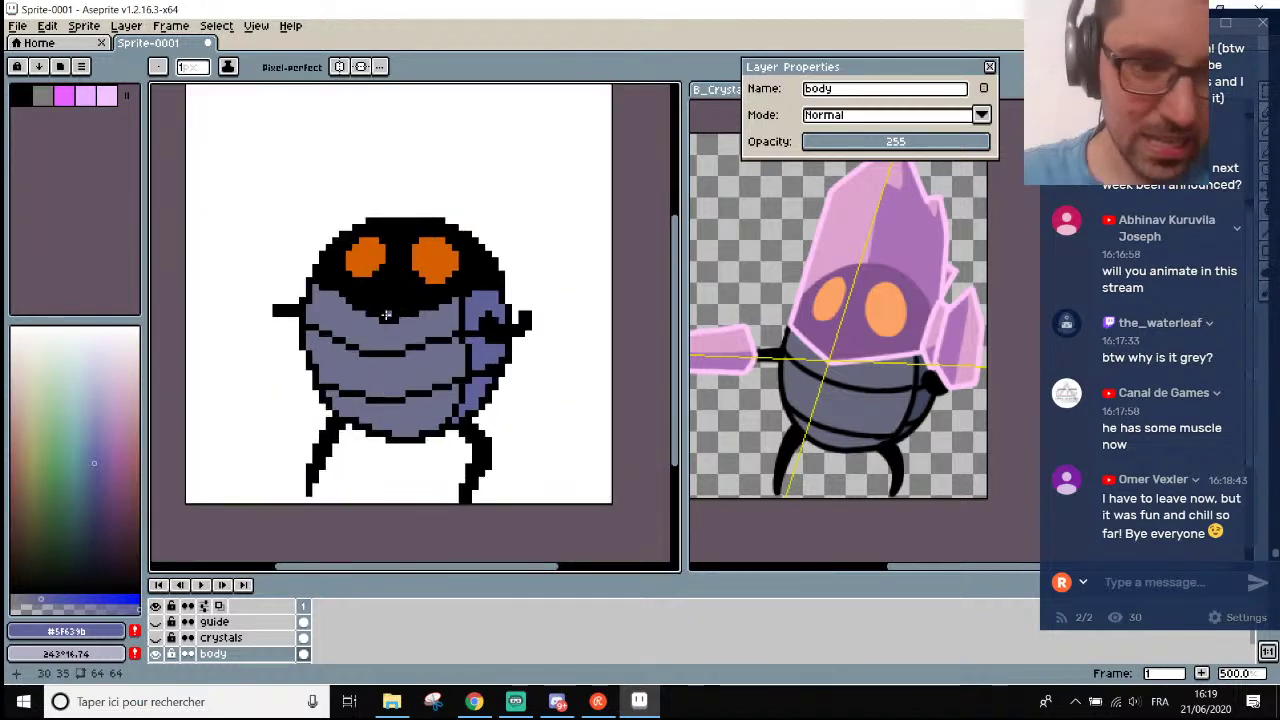
Sample the black outline and thicken the body's lower-left edge just above the left leg with added pixels.
{"action": "scroll", "coordinate": [369, 459], "scroll_direction": "up", "scroll_amount": 4}
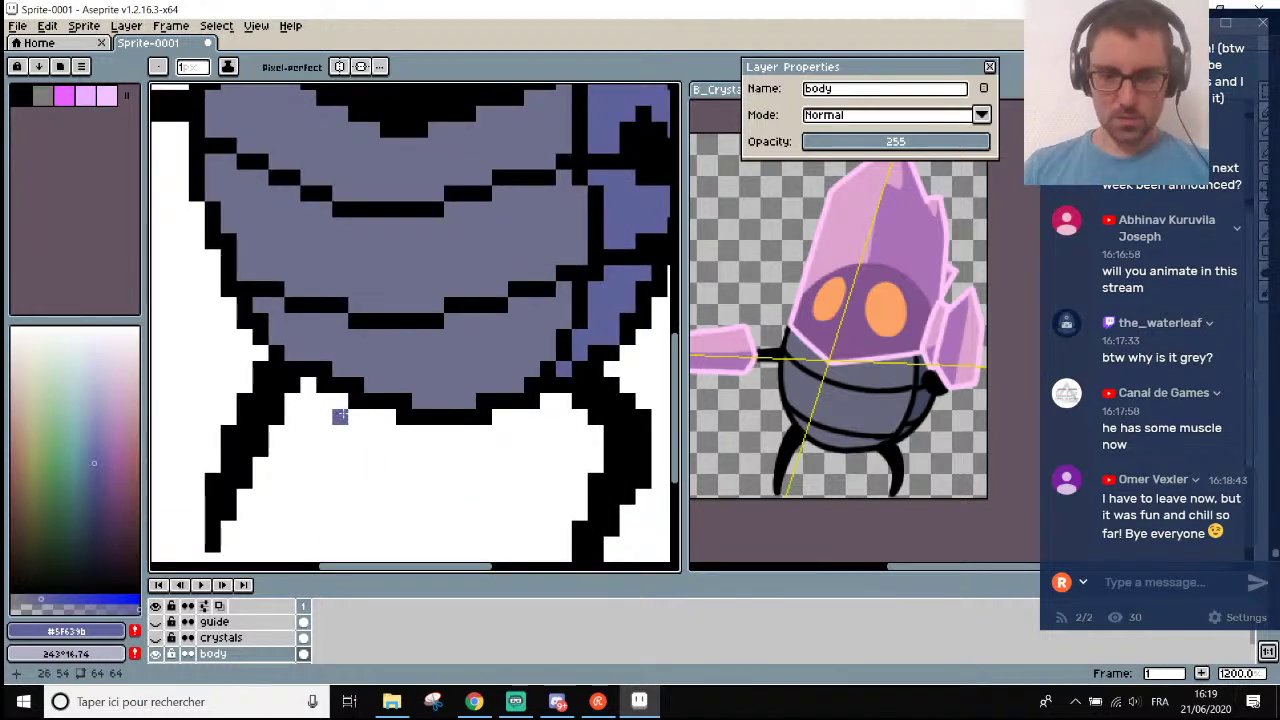
{"action": "key", "text": "i"}
{"action": "scroll", "coordinate": [340, 416], "scroll_direction": "down", "scroll_amount": 4}
{"action": "scroll", "coordinate": [310, 380], "scroll_direction": "up", "scroll_amount": 5}
{"action": "left_click", "coordinate": [302, 376]}
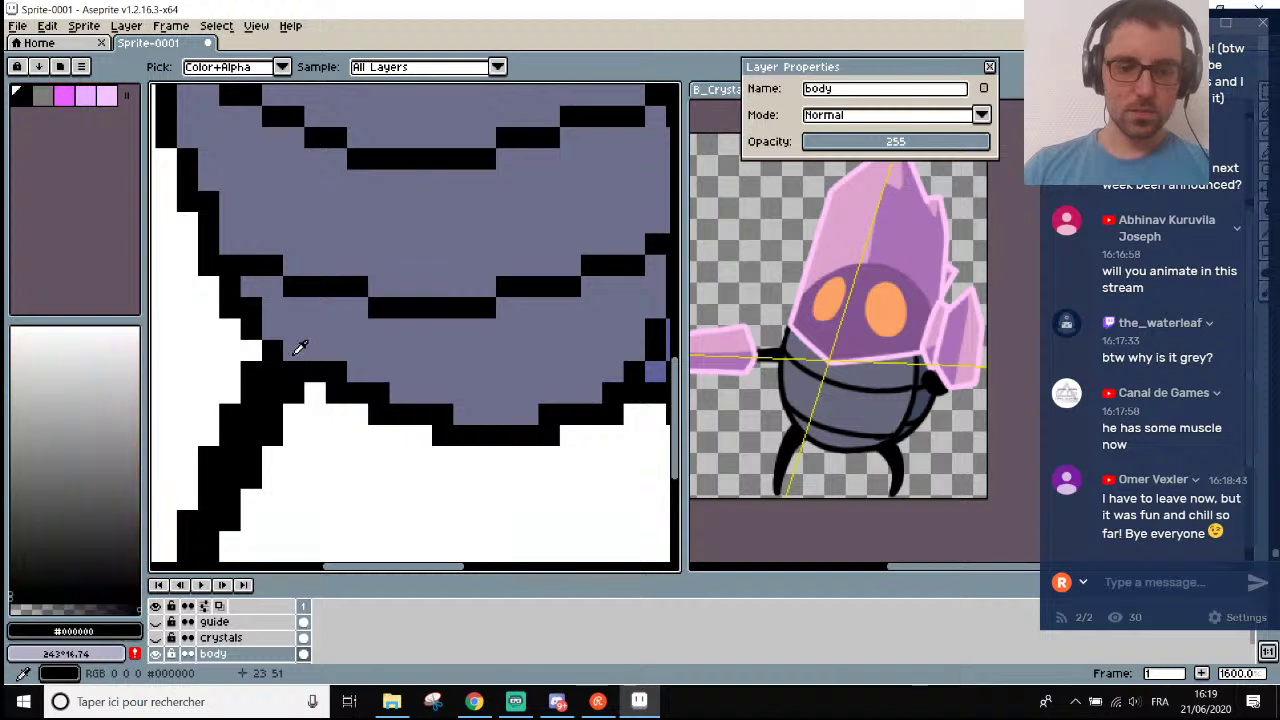
{"action": "key", "text": "b"}
{"action": "left_click", "coordinate": [272, 330]}
{"action": "left_click", "coordinate": [243, 289]}
{"action": "scroll", "coordinate": [243, 289], "scroll_direction": "down", "scroll_amount": 7}
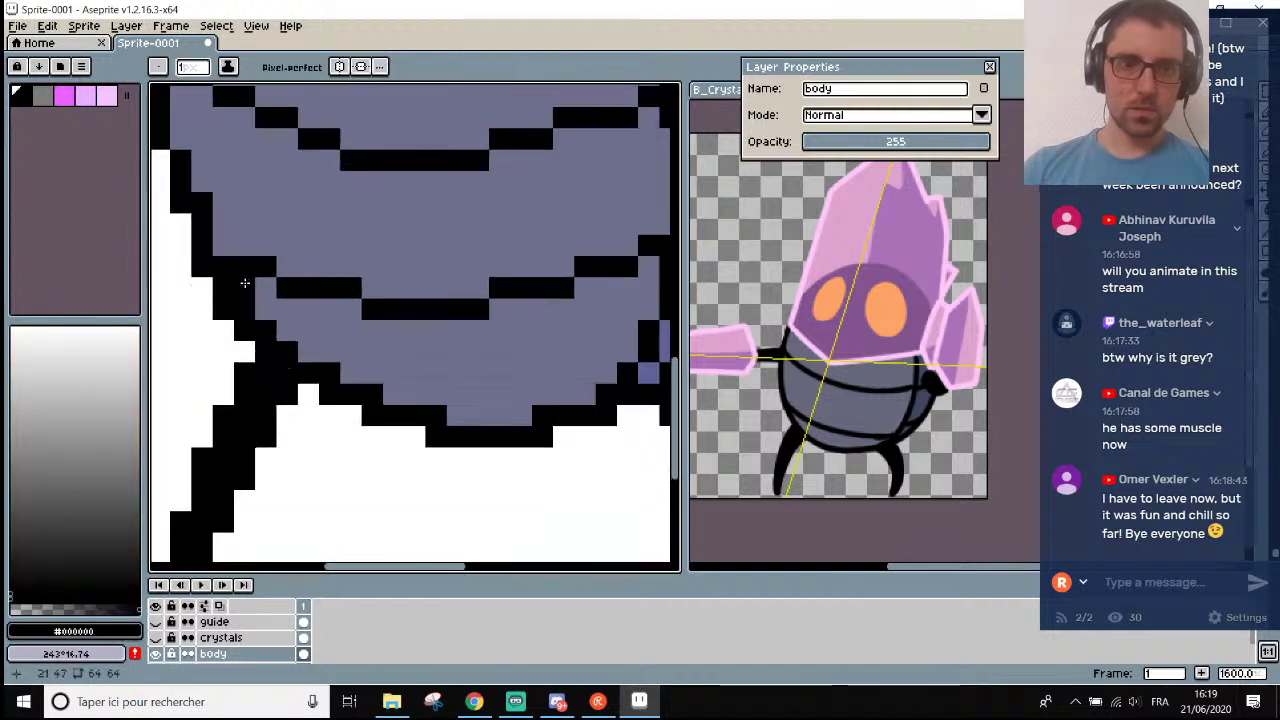
{"action": "scroll", "coordinate": [329, 281], "scroll_direction": "up", "scroll_amount": 1}
{"action": "scroll", "coordinate": [329, 281], "scroll_direction": "down", "scroll_amount": 1}
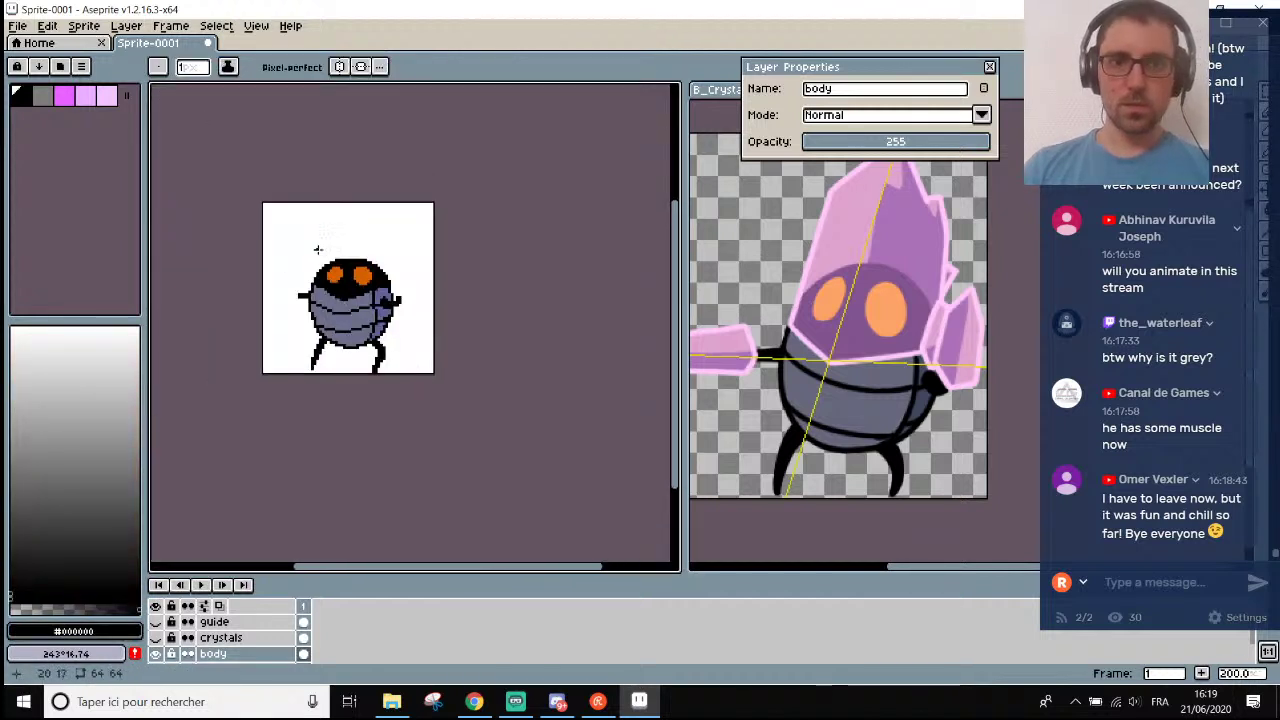
{"action": "scroll", "coordinate": [310, 326], "scroll_direction": "up", "scroll_amount": 1}
{"action": "scroll", "coordinate": [310, 326], "scroll_direction": "down", "scroll_amount": 1}
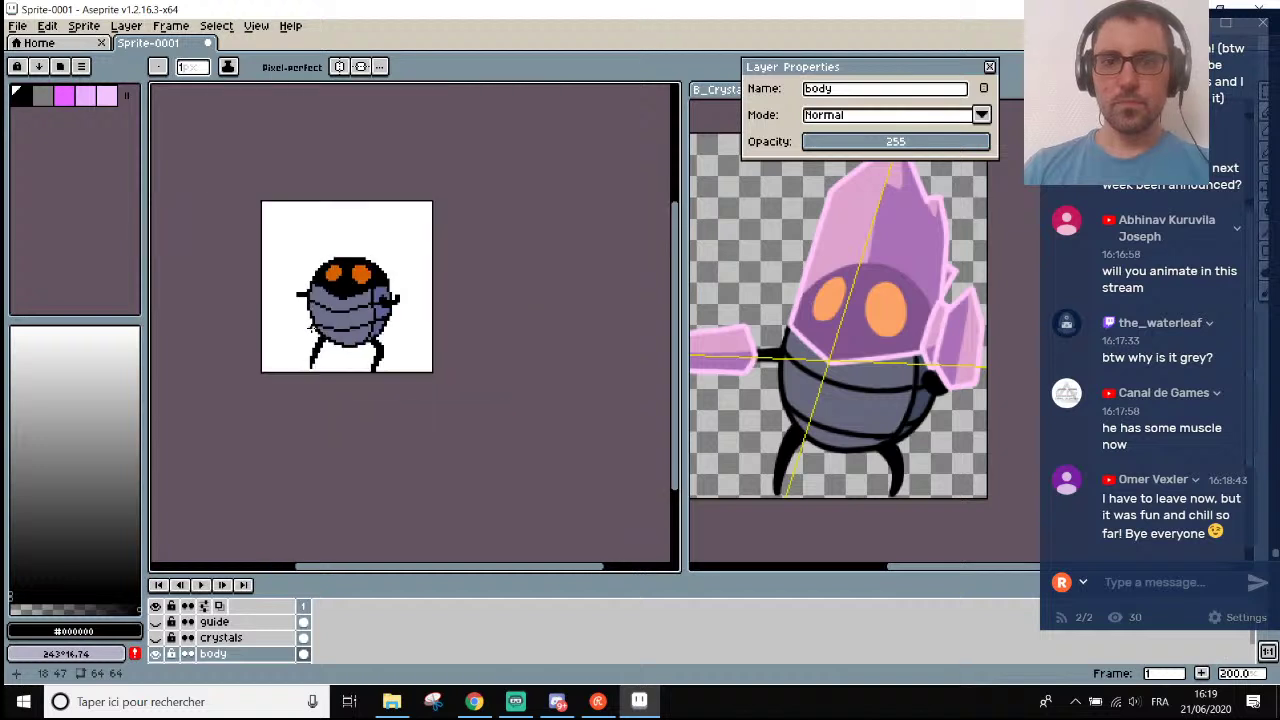
Show the crystals layer over the body and set its opacity to 255.
{"action": "left_click", "coordinate": [155, 637]}
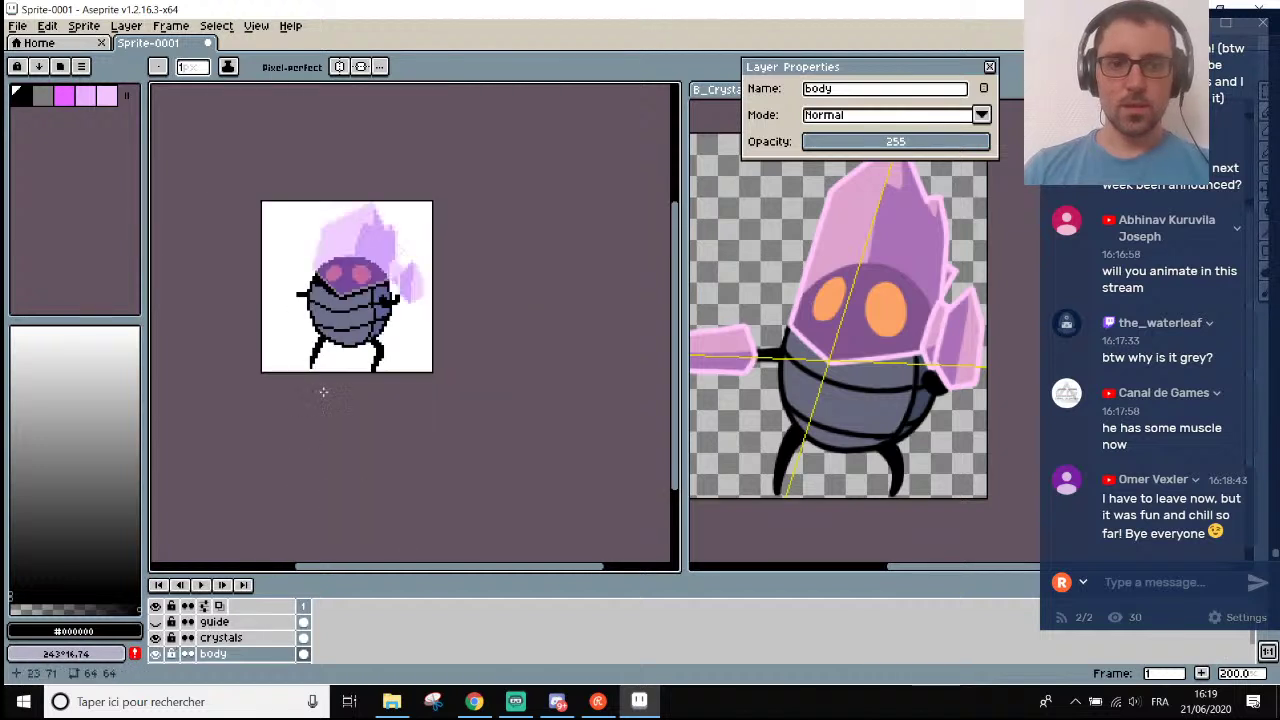
{"action": "scroll", "coordinate": [370, 228], "scroll_direction": "up", "scroll_amount": 1}
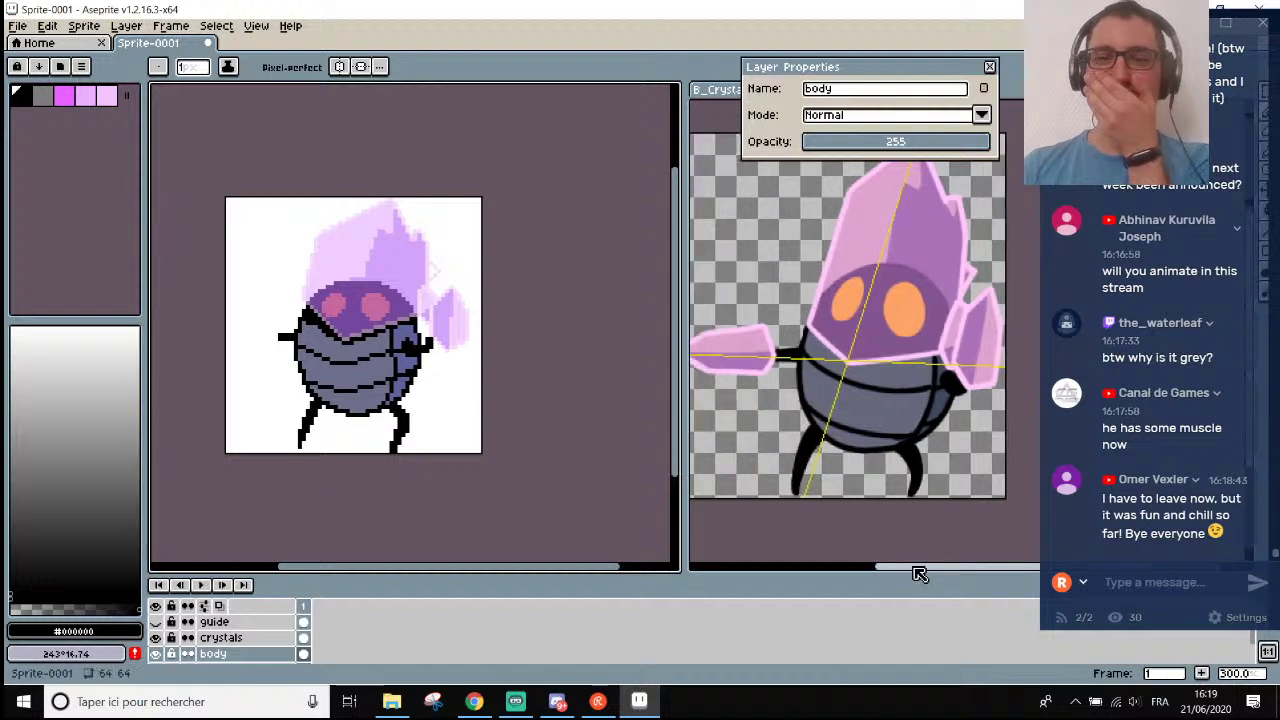
{"action": "mouse_move", "coordinate": [920, 571]}
{"action": "left_mouse_down"}
{"action": "mouse_move", "coordinate": [888, 571]}
{"action": "mouse_move", "coordinate": [923, 571]}
{"action": "left_mouse_up"}
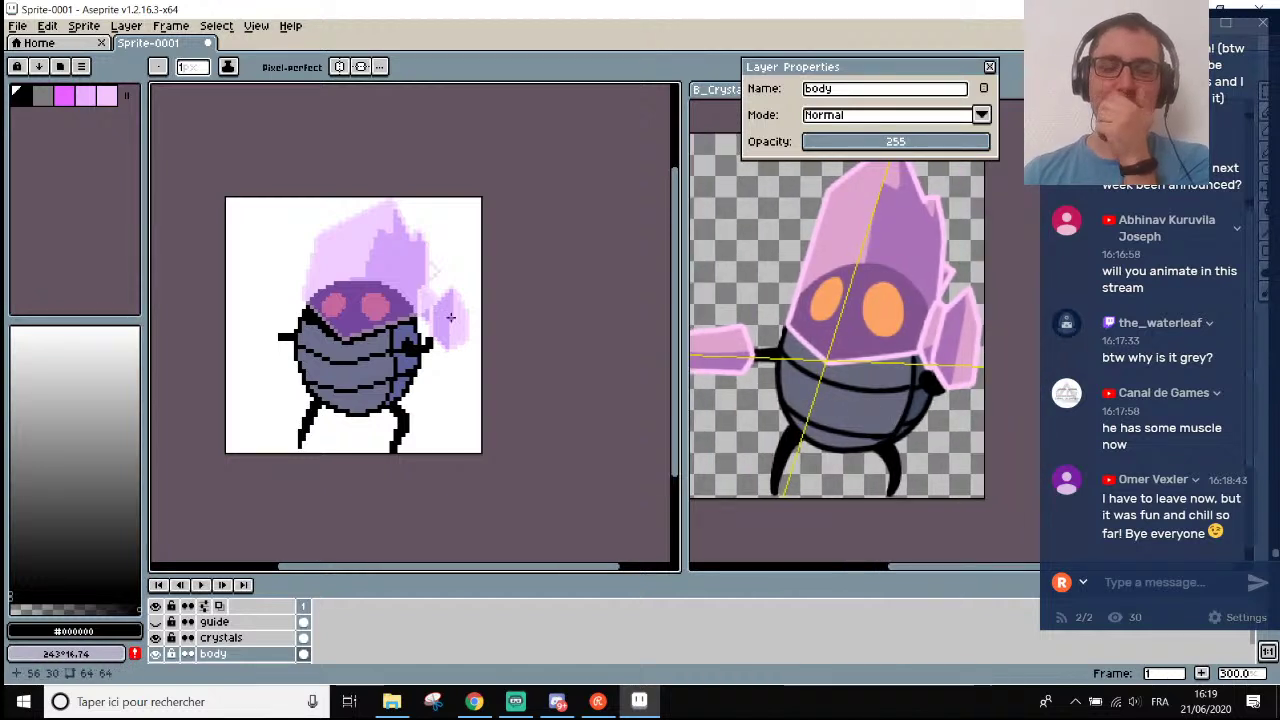
{"action": "left_click_drag", "start_coordinate": [338, 336], "coordinate": [343, 338]}
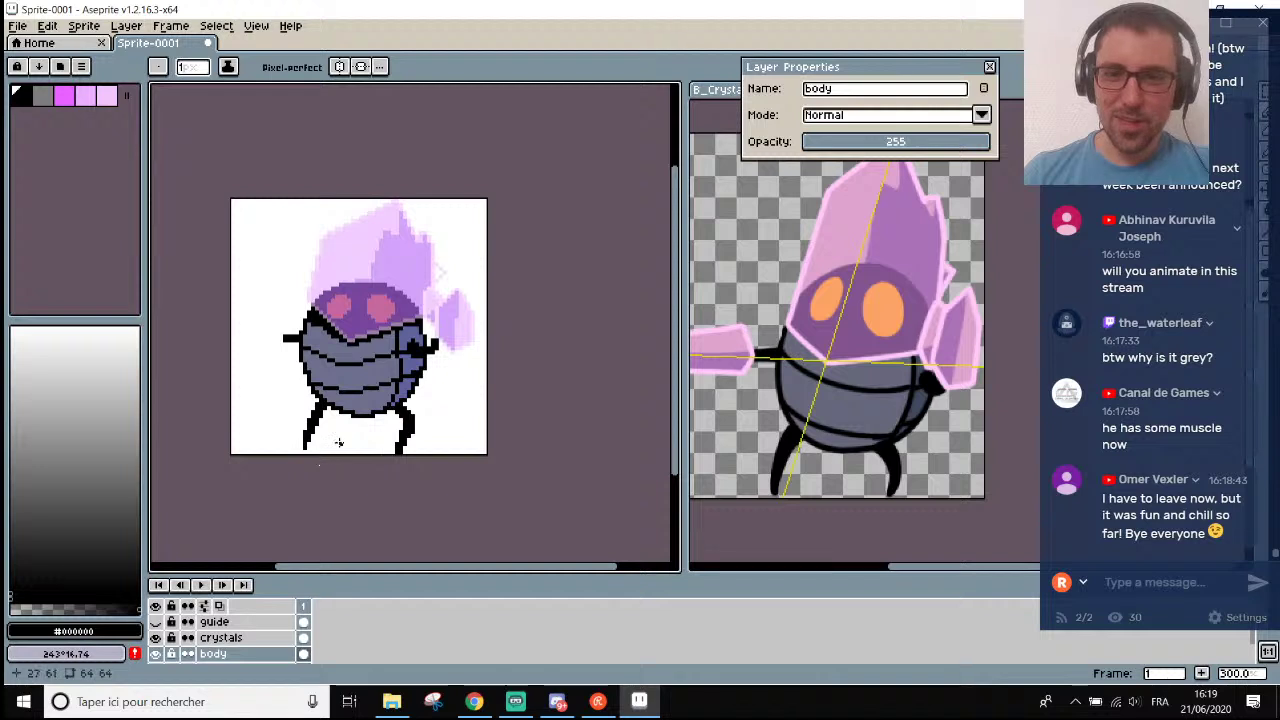
{"action": "left_click_drag", "start_coordinate": [319, 464], "coordinate": [317, 466]}
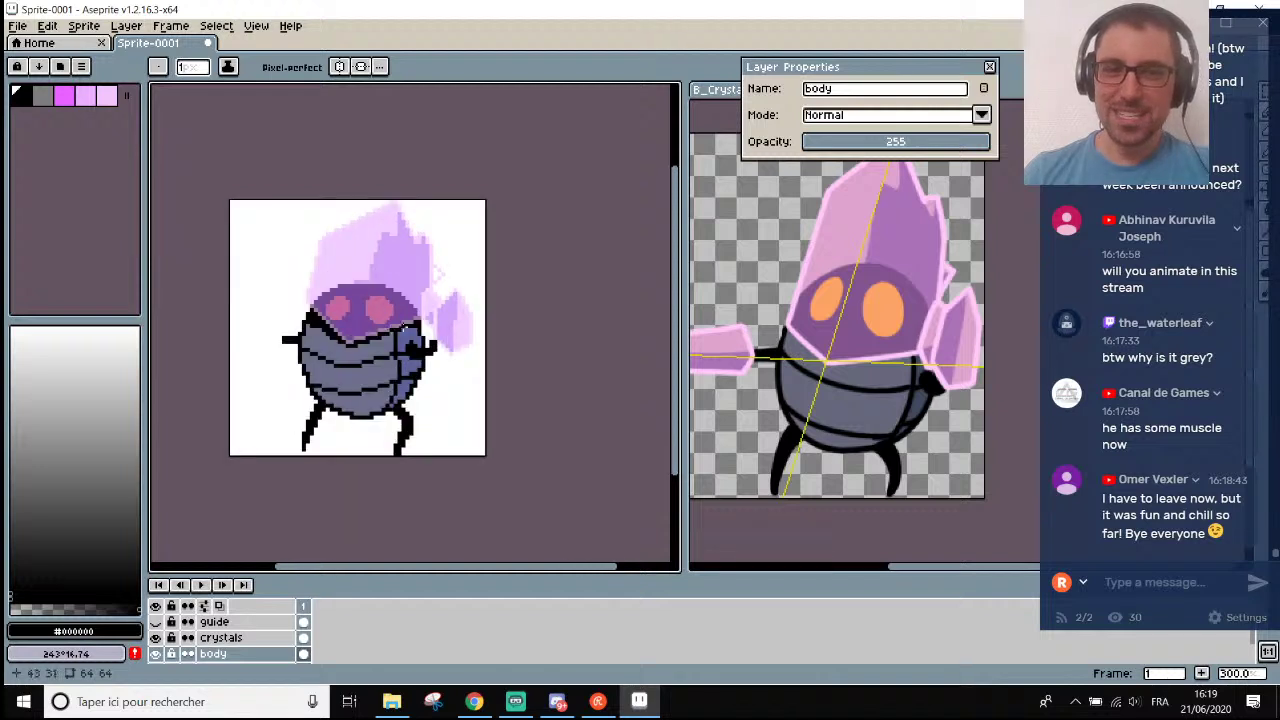
{"action": "left_click", "coordinate": [225, 637]}
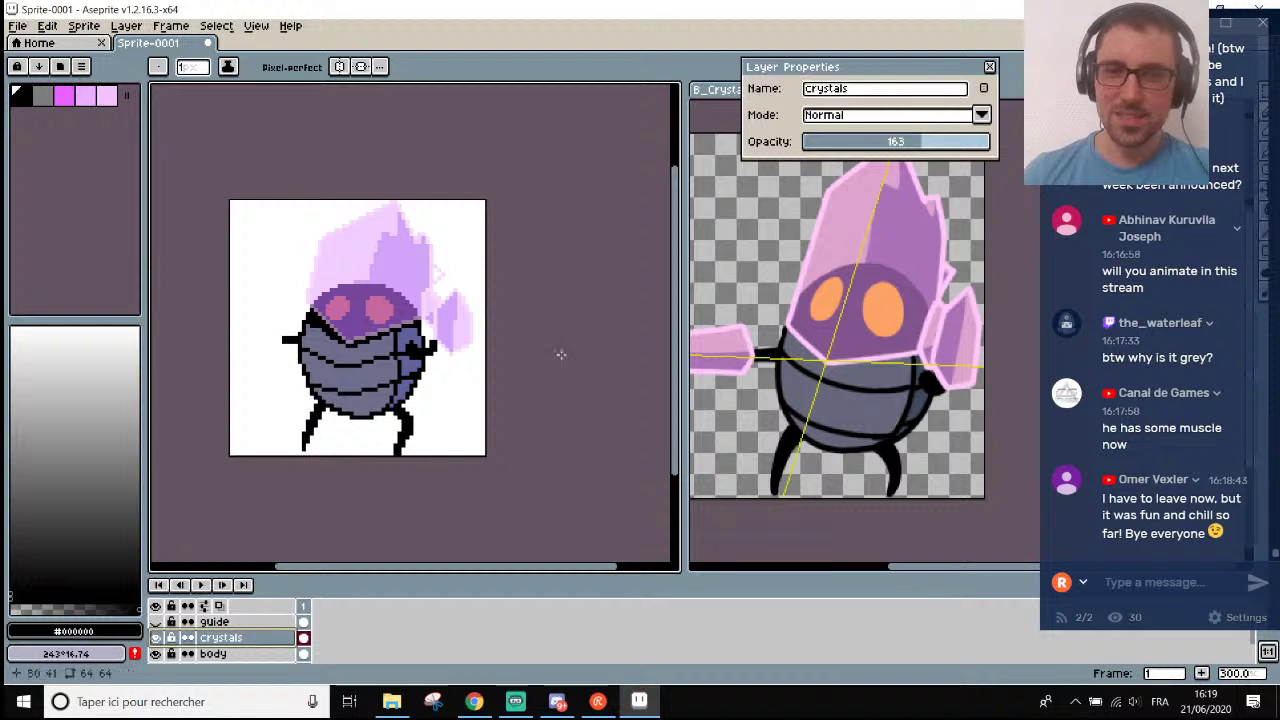
{"action": "left_click_drag", "start_coordinate": [950, 141], "coordinate": [1015, 148]}
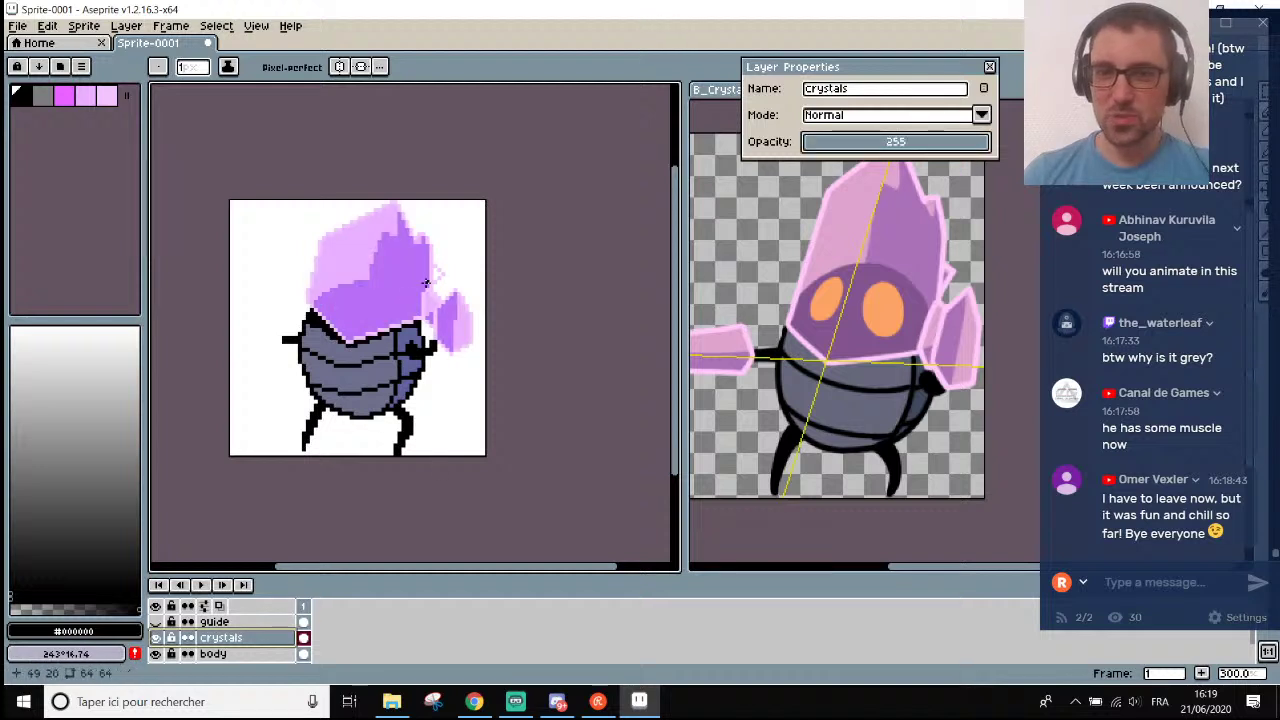
Sample the head crystal's dark purple and shade the lower inner pixels of the small crystal on its right edge.
{"action": "scroll", "coordinate": [440, 249], "scroll_direction": "up", "scroll_amount": 3}
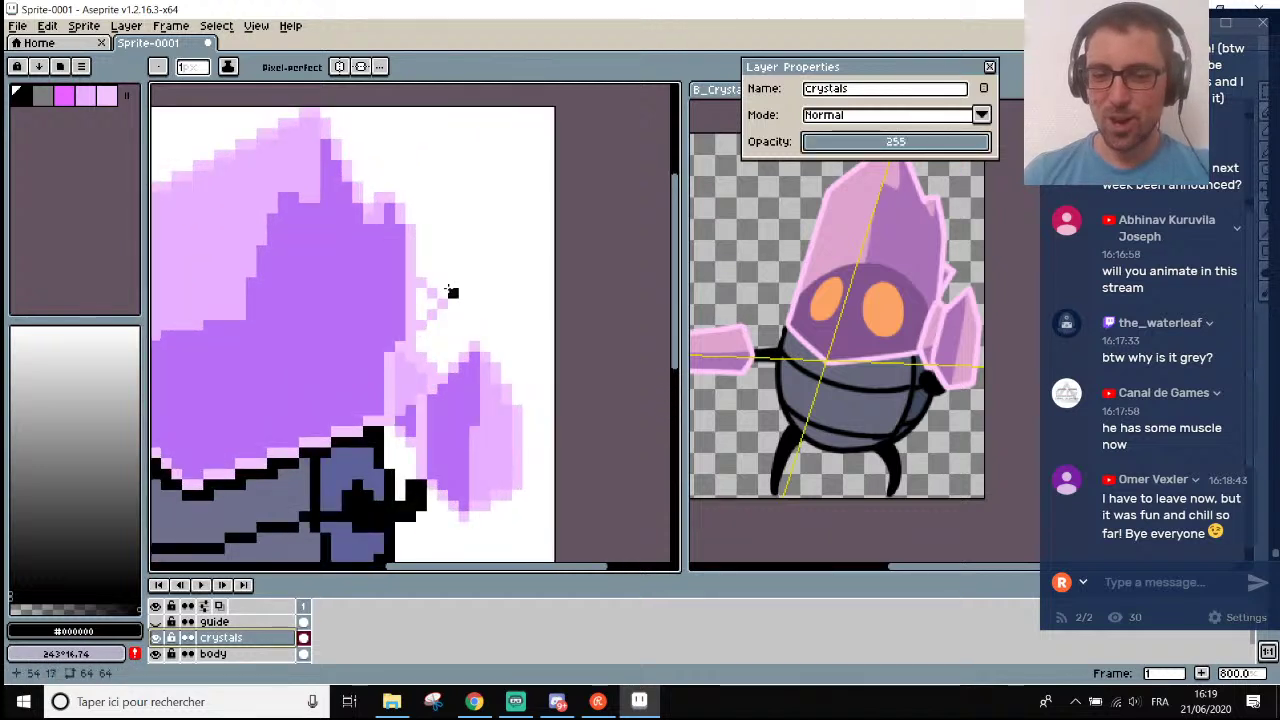
{"action": "left_click", "coordinate": [372, 278], "text": "alt"}
{"action": "scroll", "coordinate": [430, 295], "scroll_direction": "up", "scroll_amount": 1}
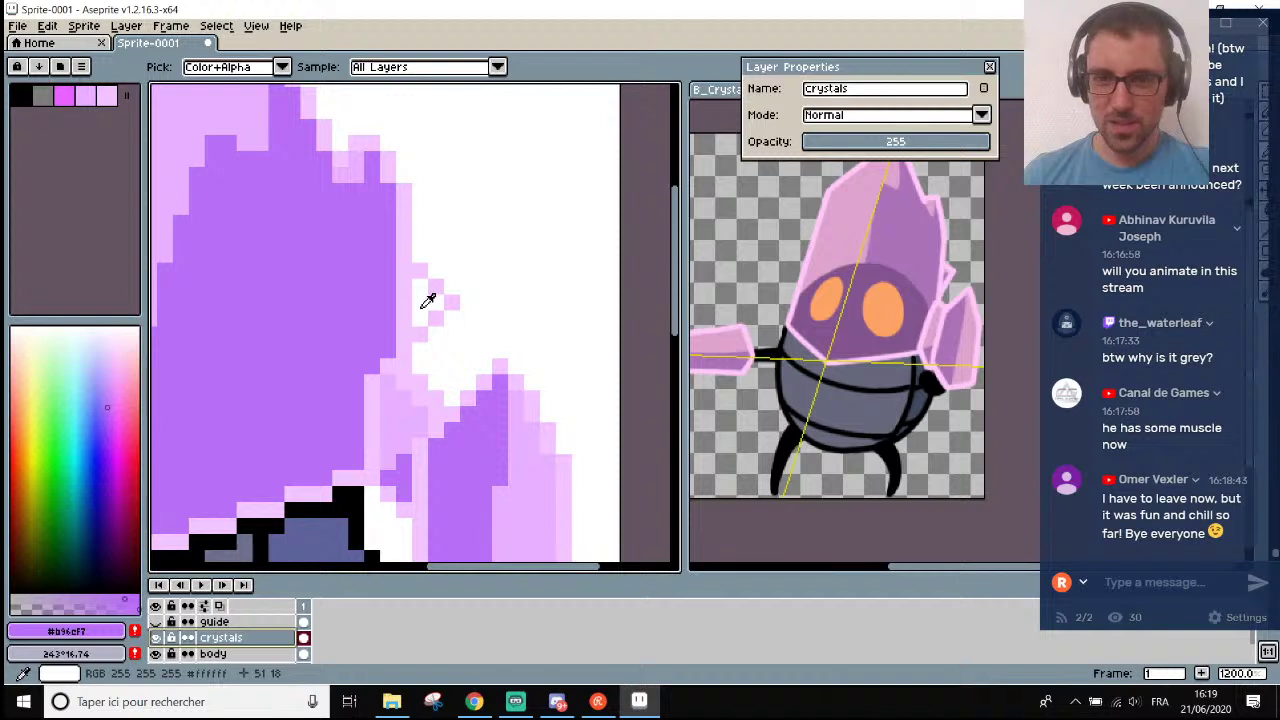
{"action": "left_click", "coordinate": [421, 317]}
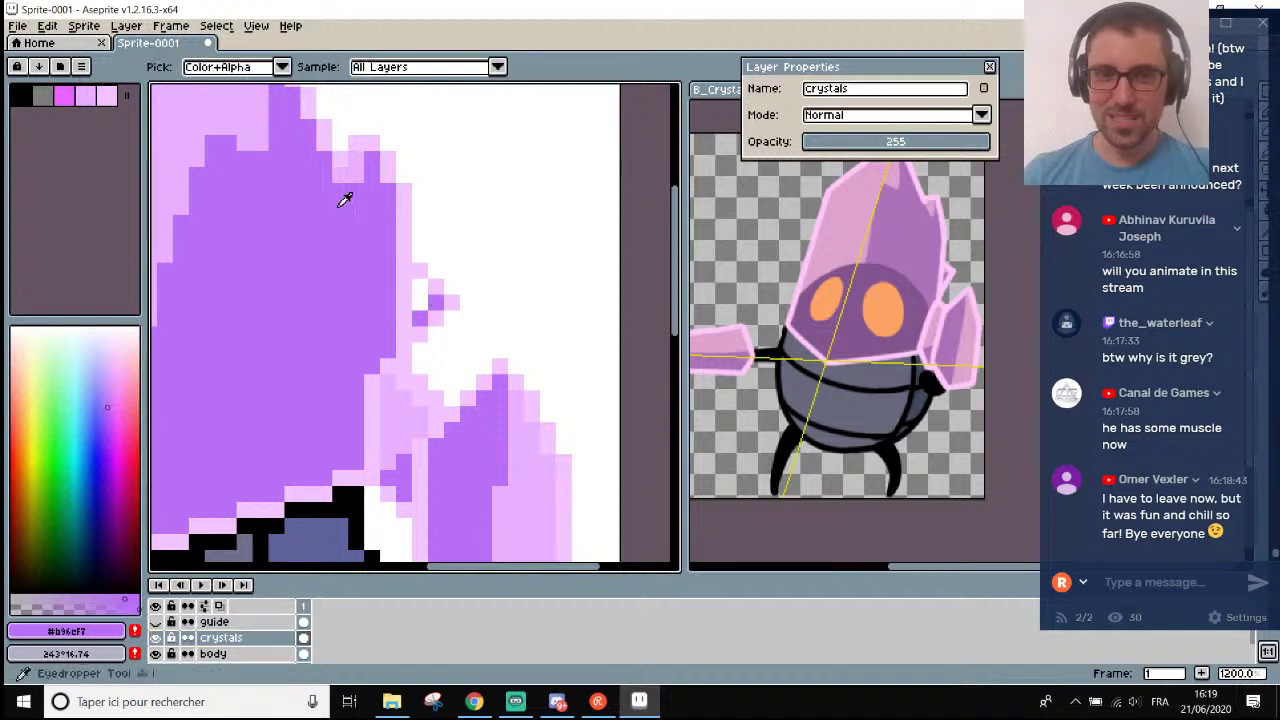
Try to paint the small crystal's remaining empty area with the lighter pink #e7b0ff sampled from the head crystal.
{"action": "left_click", "coordinate": [249, 120], "text": "alt"}
{"action": "key", "text": "g"}
{"action": "left_click", "coordinate": [424, 311]}
{"action": "key", "text": "b"}
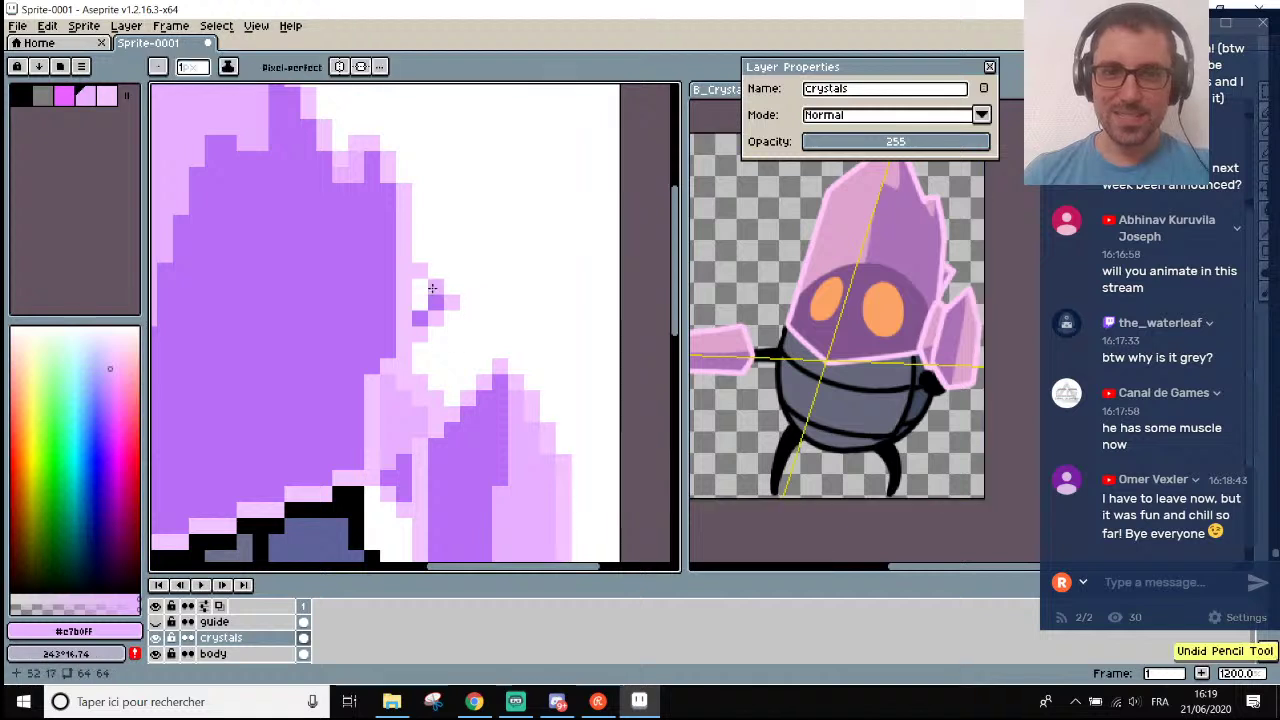
Sample the small crystal's dark purple #b96cf7 and fill the remaining empty pixel inside that crystal.
{"action": "key", "text": "alt"}
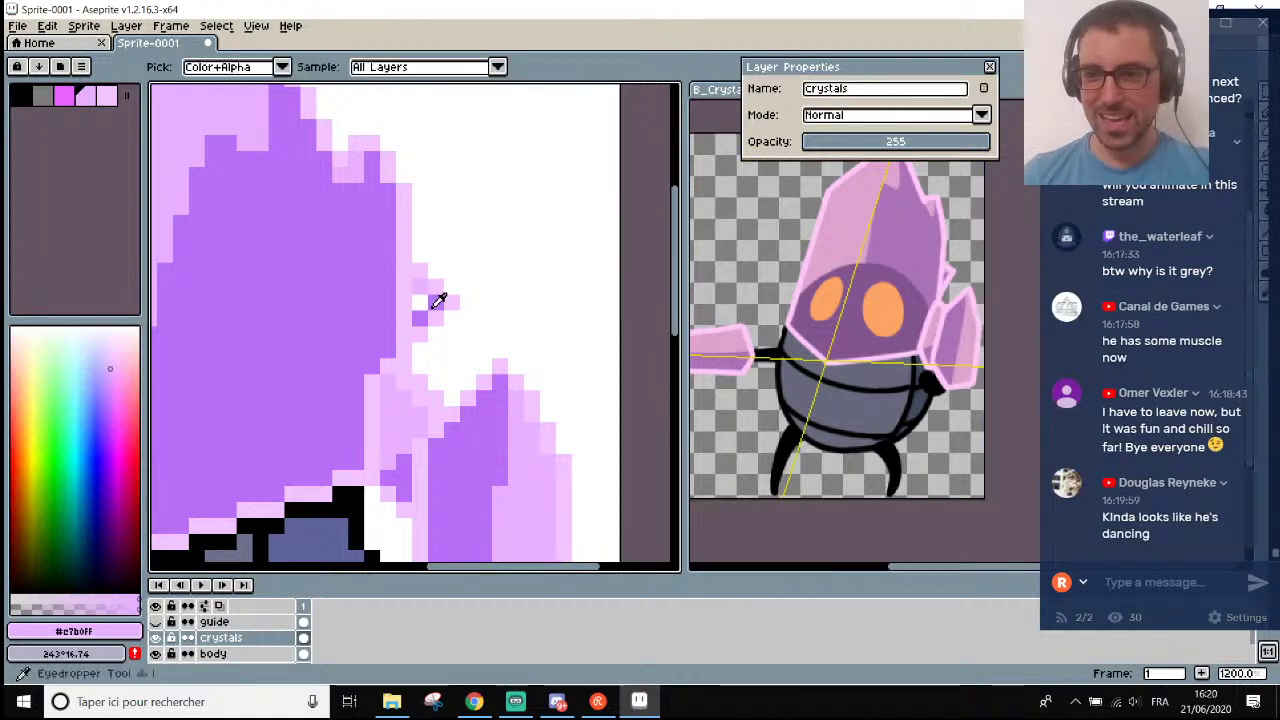
{"action": "left_click", "coordinate": [430, 304], "text": "alt"}
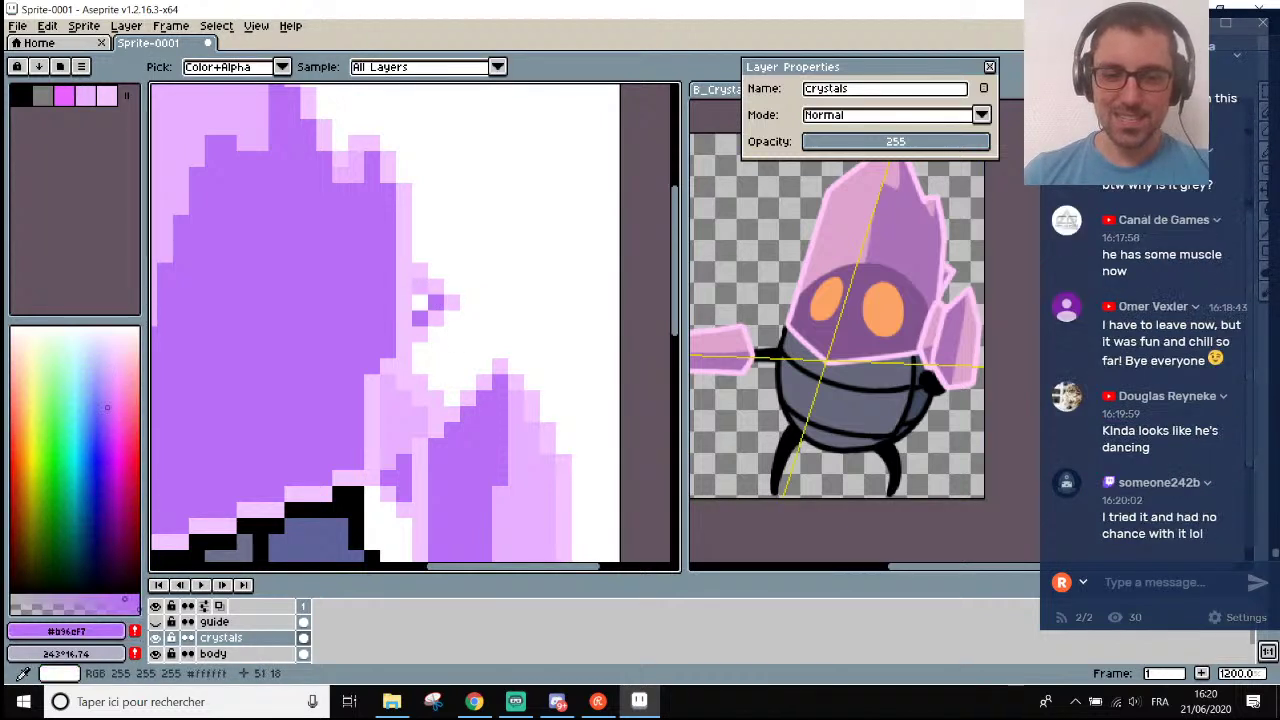
{"action": "scroll", "coordinate": [421, 305], "scroll_direction": "down", "scroll_amount": 5}
{"action": "scroll", "coordinate": [421, 305], "scroll_direction": "up", "scroll_amount": 1}
{"action": "scroll", "coordinate": [421, 306], "scroll_direction": "down", "scroll_amount": 1}
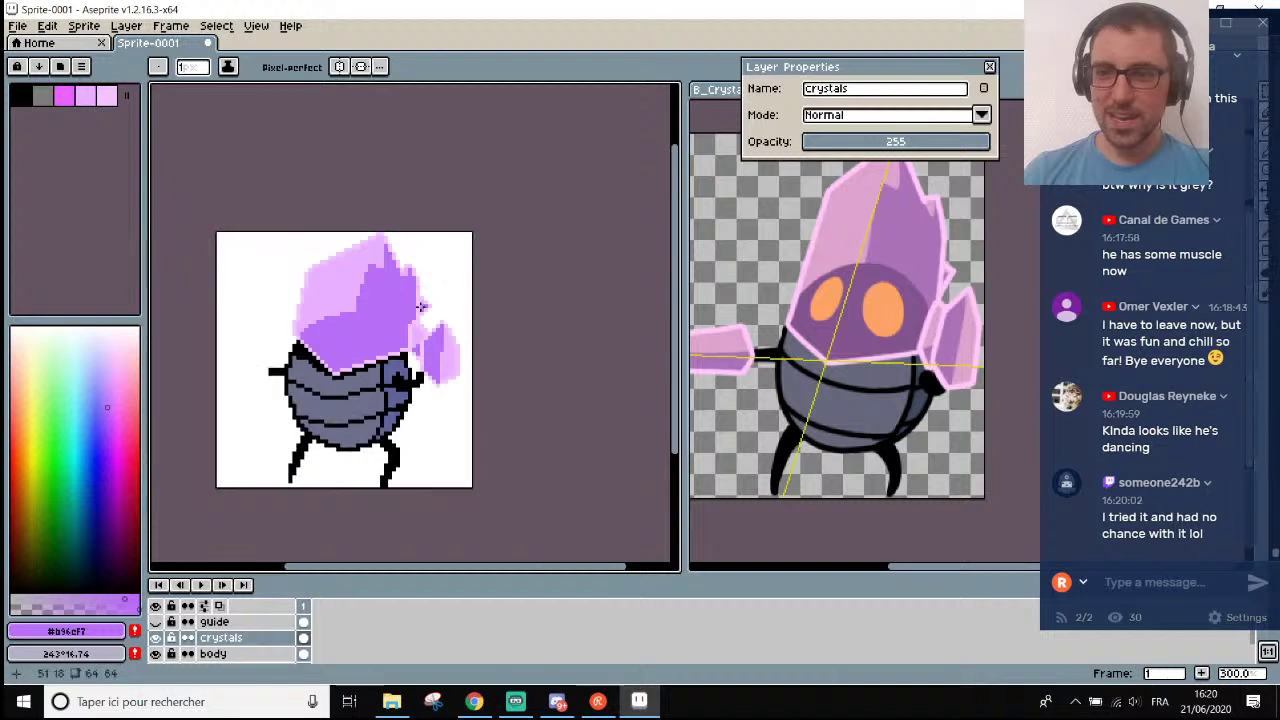
{"action": "scroll", "coordinate": [420, 308], "scroll_direction": "up", "scroll_amount": 1}
{"action": "scroll", "coordinate": [419, 311], "scroll_direction": "down", "scroll_amount": 1}
{"action": "left_click_drag", "start_coordinate": [437, 568], "coordinate": [386, 574]}
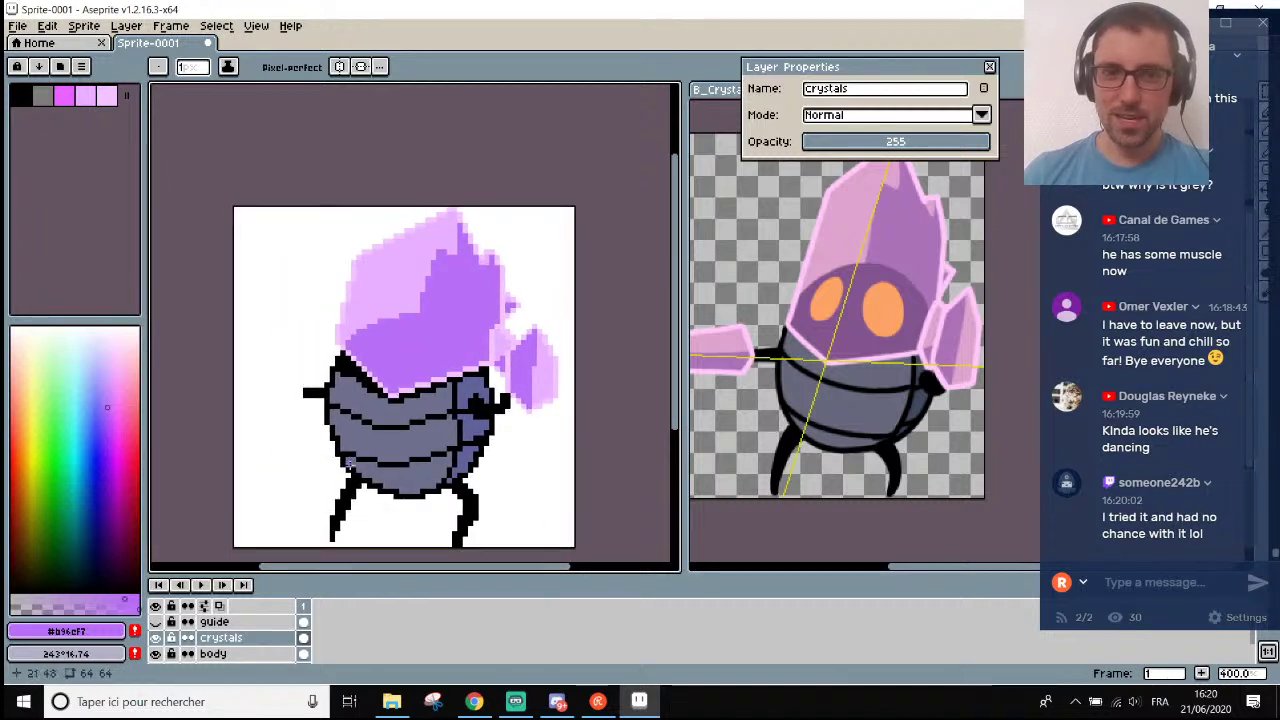
Toggle the guide, body and crystals layers' visibility to check what each one contributes to the sprite.
{"action": "left_click", "coordinate": [157, 621]}
{"action": "left_click", "coordinate": [157, 621]}
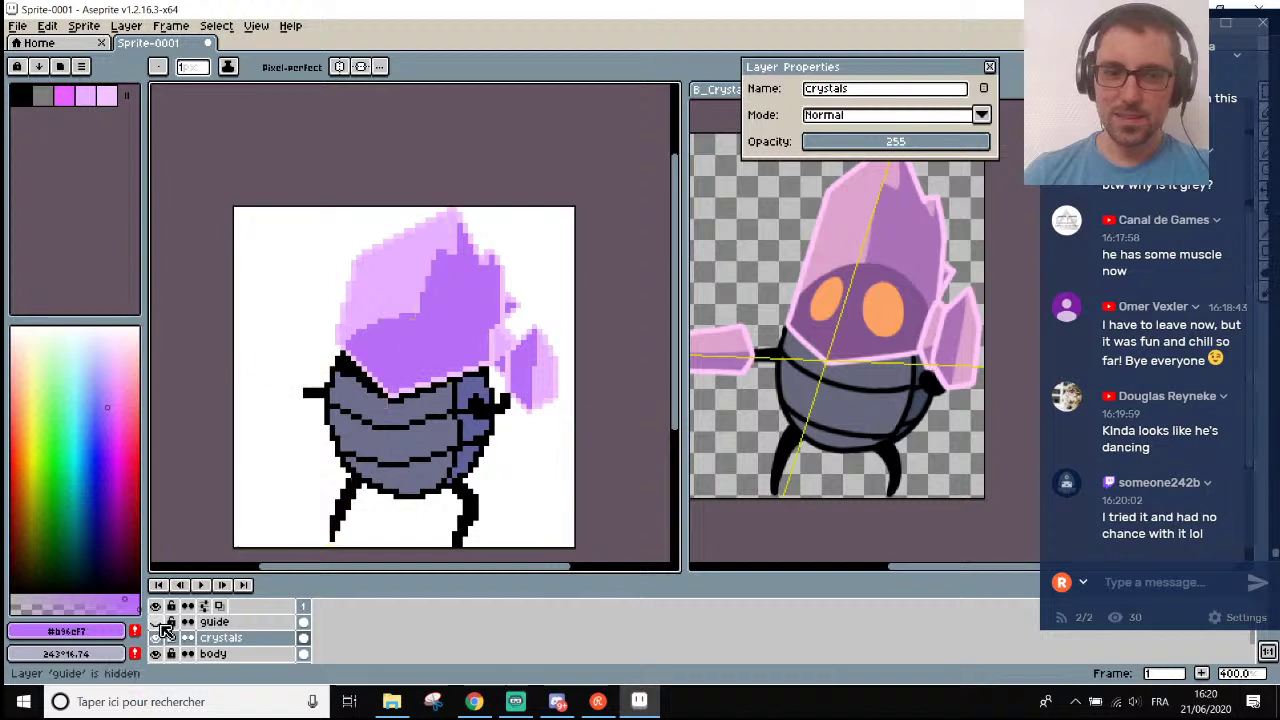
{"action": "left_click", "coordinate": [155, 653]}
{"action": "left_click", "coordinate": [155, 653]}
{"action": "left_click", "coordinate": [155, 637]}
{"action": "left_click", "coordinate": [155, 637]}
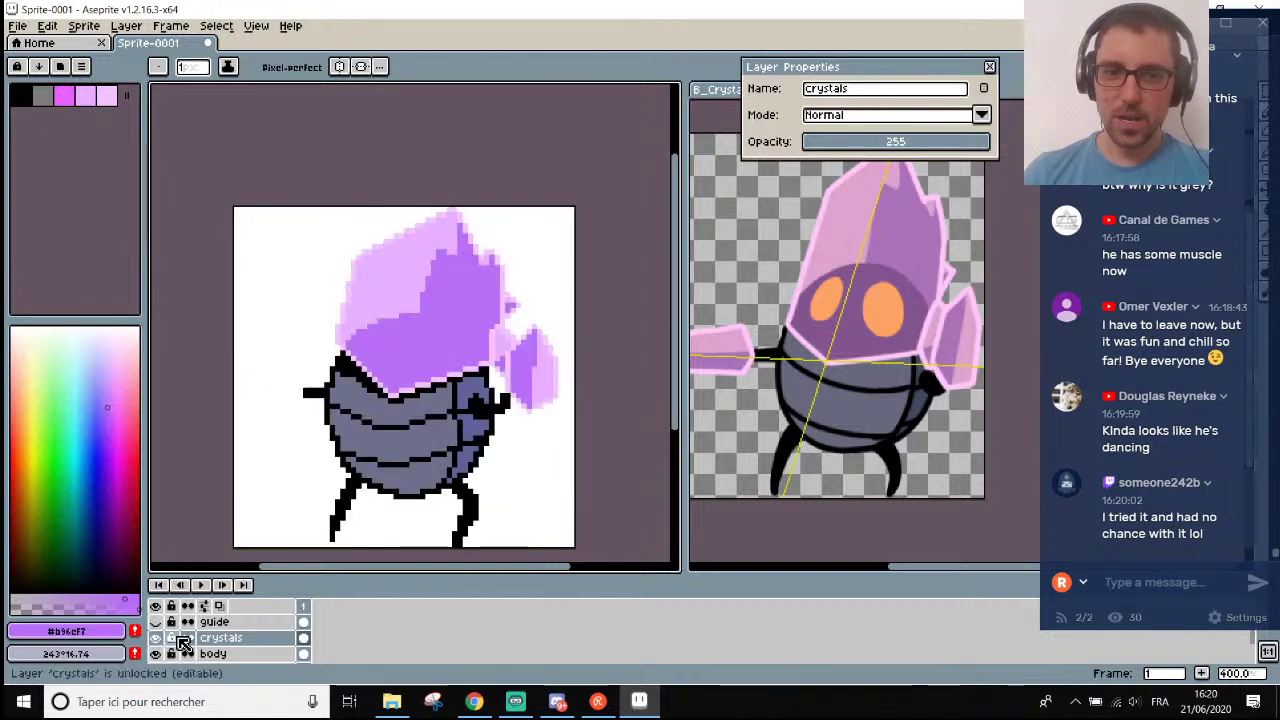
Lock the crystals layer and reduce its opacity to about half.
{"action": "left_click", "coordinate": [176, 638]}
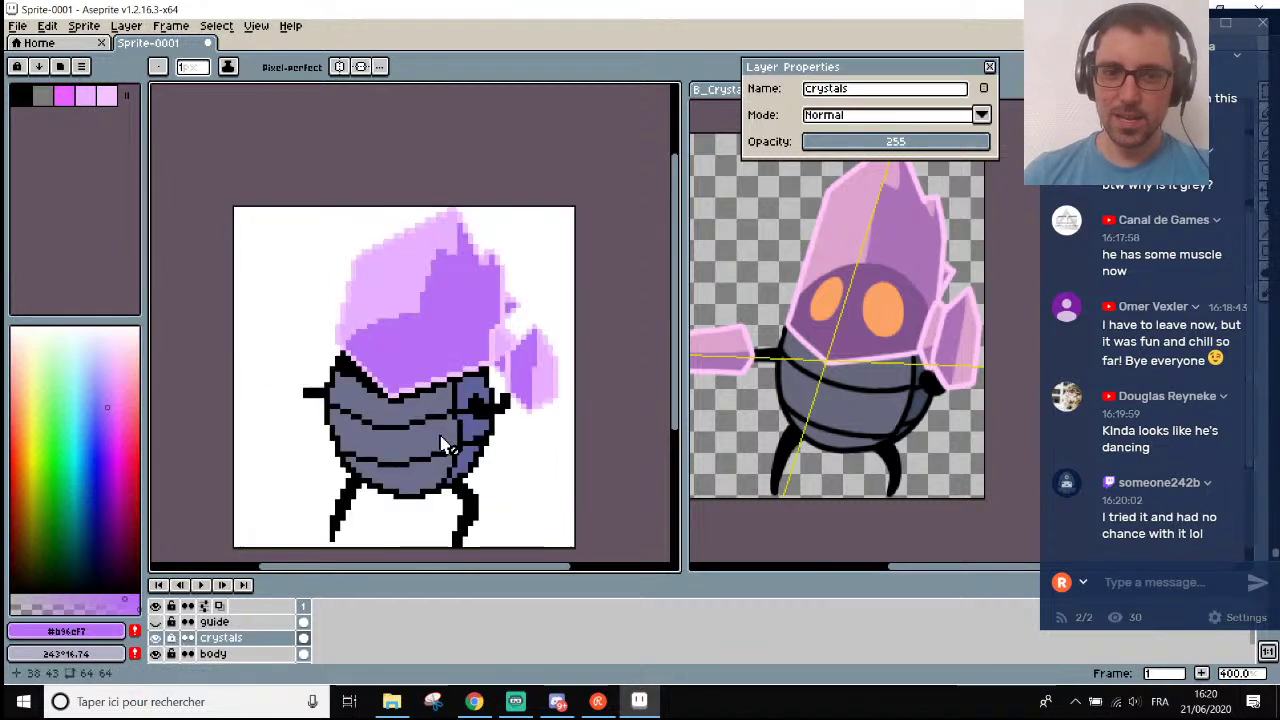
{"action": "double_click", "coordinate": [236, 643]}
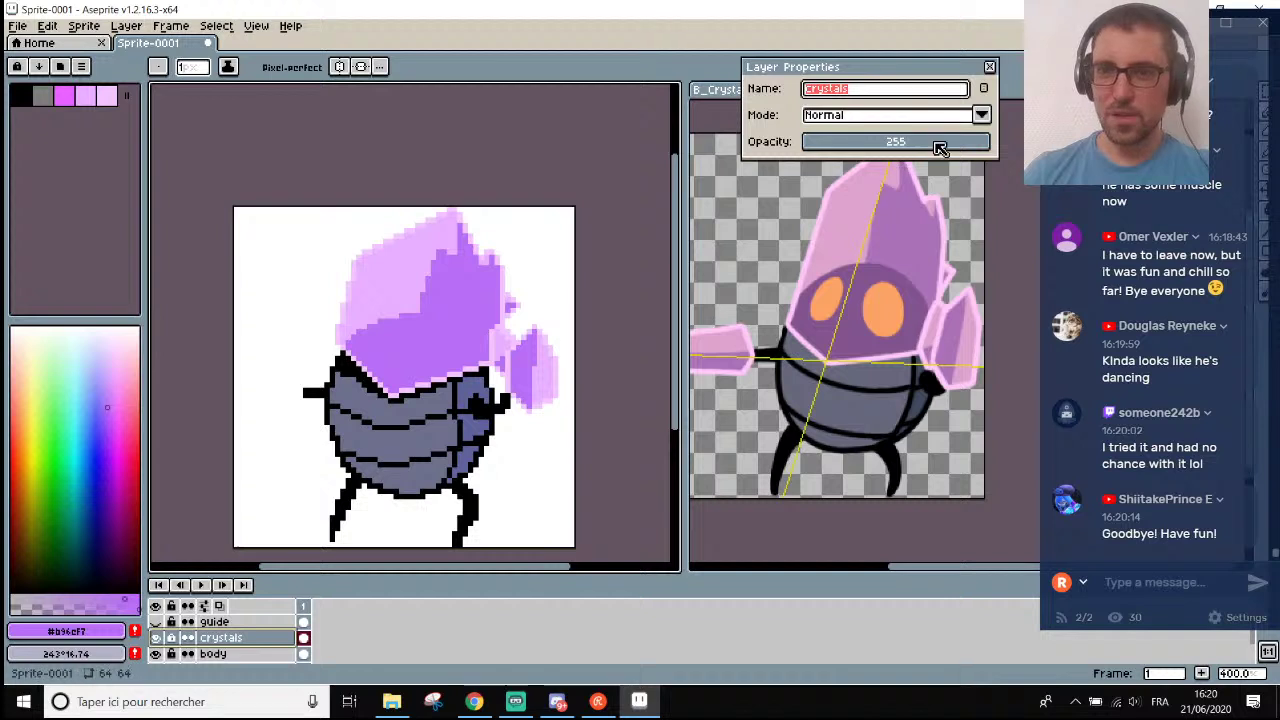
{"action": "left_click_drag", "start_coordinate": [940, 147], "coordinate": [920, 147]}
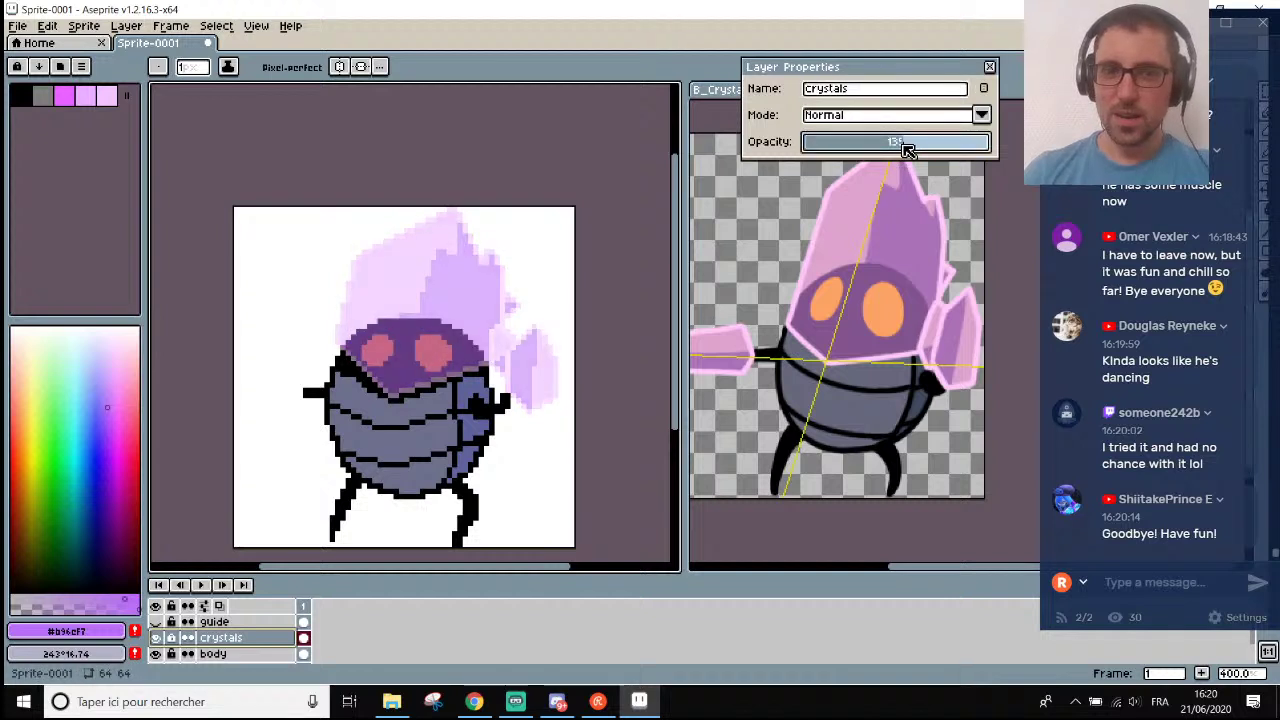
On the body layer, try to thin the black outline under the head crystal's left side with the body's sampled grey #6c708c.
{"action": "left_click", "coordinate": [287, 655]}
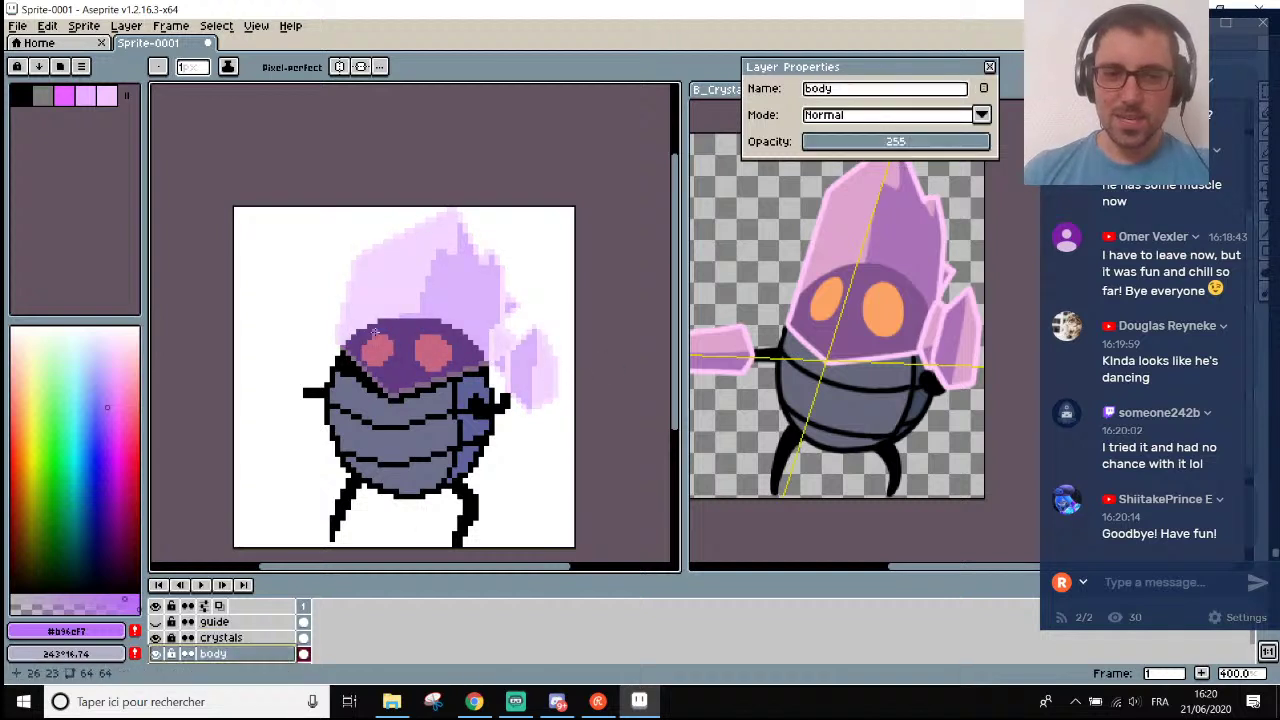
{"action": "scroll", "coordinate": [373, 383], "scroll_direction": "up", "scroll_amount": 5}
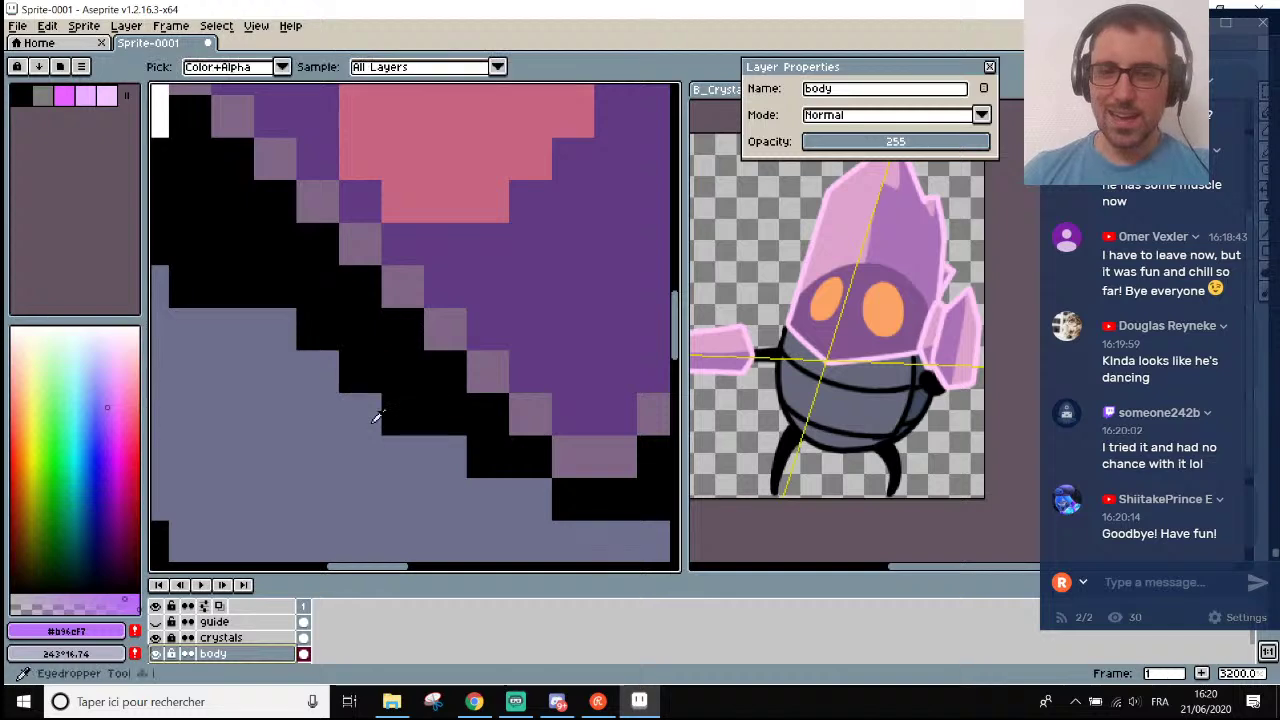
{"action": "left_click", "coordinate": [372, 392], "text": "alt"}
{"action": "scroll", "coordinate": [370, 393], "scroll_direction": "down", "scroll_amount": 3}
{"action": "scroll", "coordinate": [372, 392], "scroll_direction": "up", "scroll_amount": 2}
{"action": "mouse_move", "coordinate": [395, 412]}
{"action": "left_mouse_down"}
{"action": "mouse_move", "coordinate": [201, 316]}
{"action": "mouse_move", "coordinate": [267, 329]}
{"action": "mouse_move", "coordinate": [210, 260]}
{"action": "left_mouse_up"}
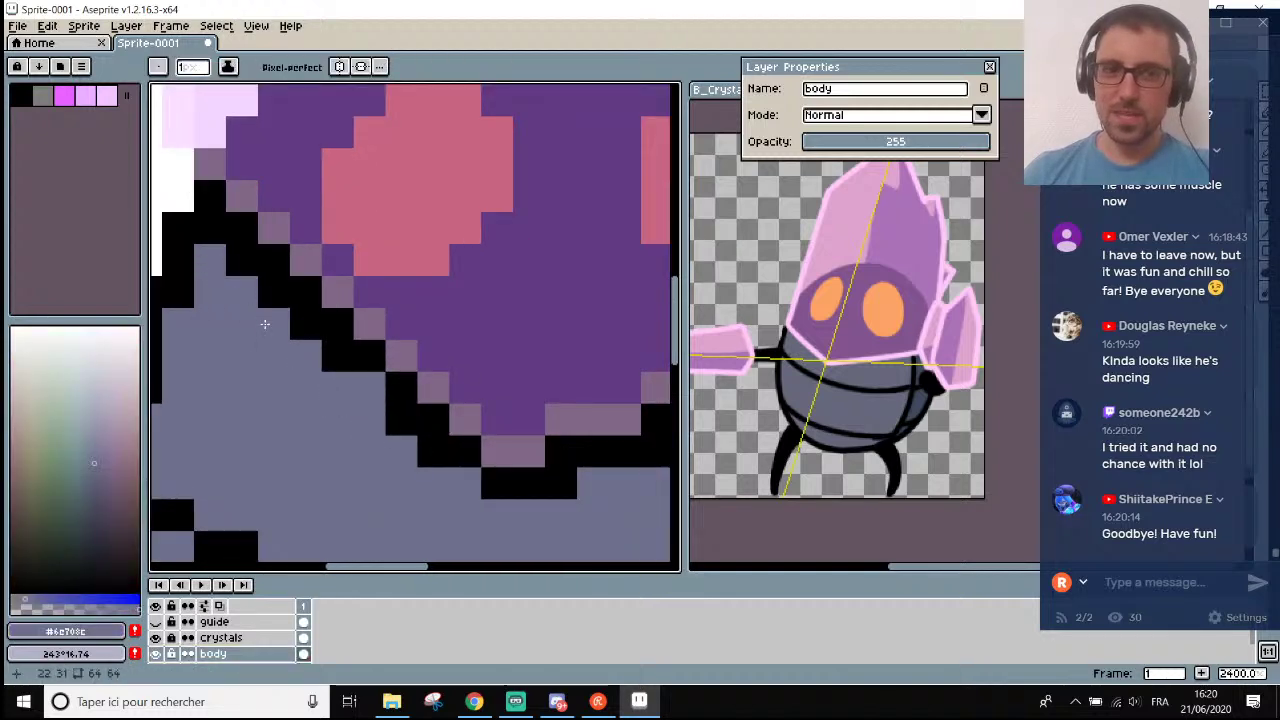
{"action": "scroll", "coordinate": [272, 331], "scroll_direction": "down", "scroll_amount": 3}
{"action": "scroll", "coordinate": [272, 331], "scroll_direction": "down", "scroll_amount": 4}
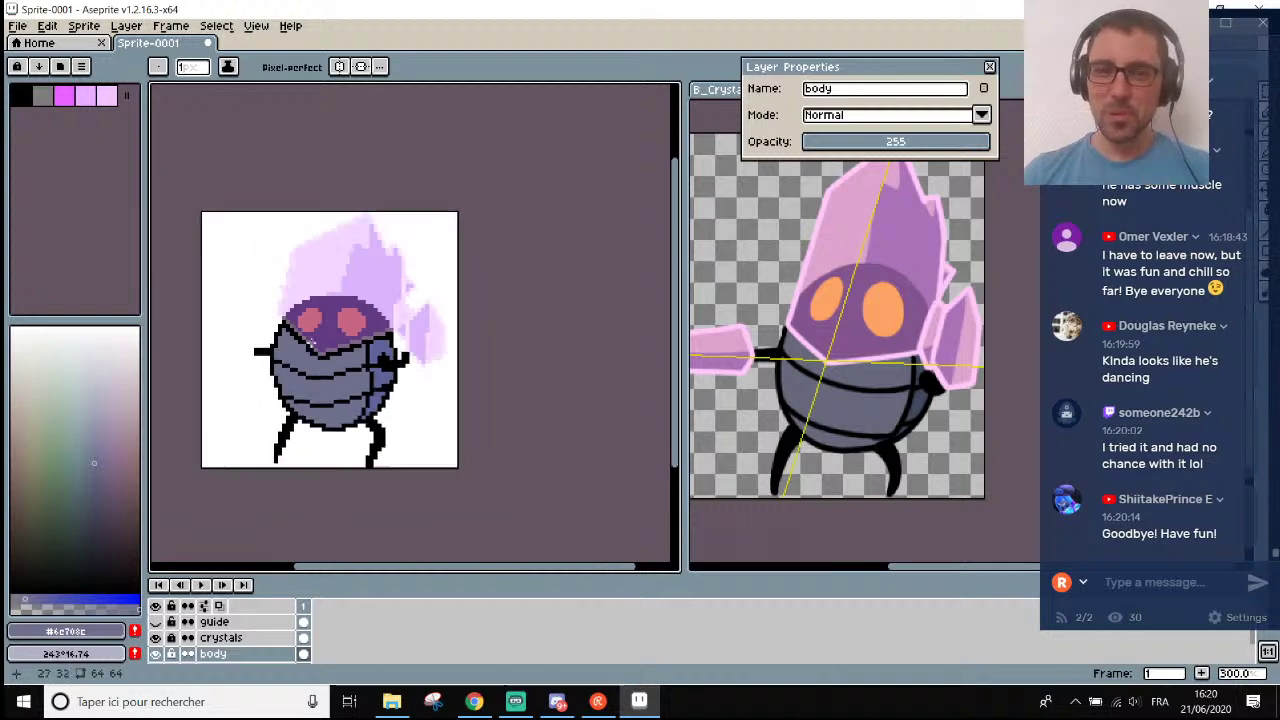
Try to paint the rest of that diagonal outline over with the grey, compare the look, and undo the thinning.
{"action": "scroll", "coordinate": [288, 362], "scroll_direction": "up", "scroll_amount": 4}
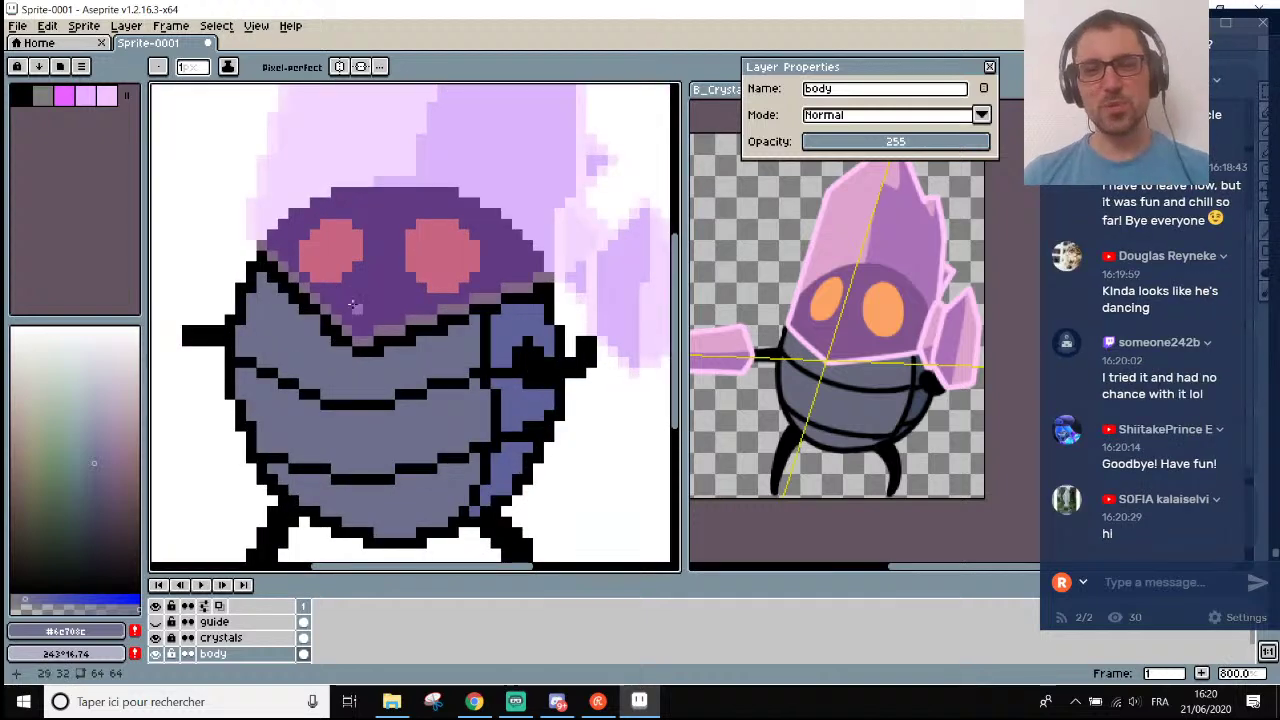
{"action": "scroll", "coordinate": [352, 305], "scroll_direction": "up", "scroll_amount": 3}
{"action": "mouse_move", "coordinate": [323, 349]}
{"action": "left_mouse_down"}
{"action": "mouse_move", "coordinate": [344, 393]}
{"action": "mouse_move", "coordinate": [285, 328]}
{"action": "mouse_move", "coordinate": [186, 251]}
{"action": "left_mouse_up"}
{"action": "scroll", "coordinate": [182, 256], "scroll_direction": "down", "scroll_amount": 4}
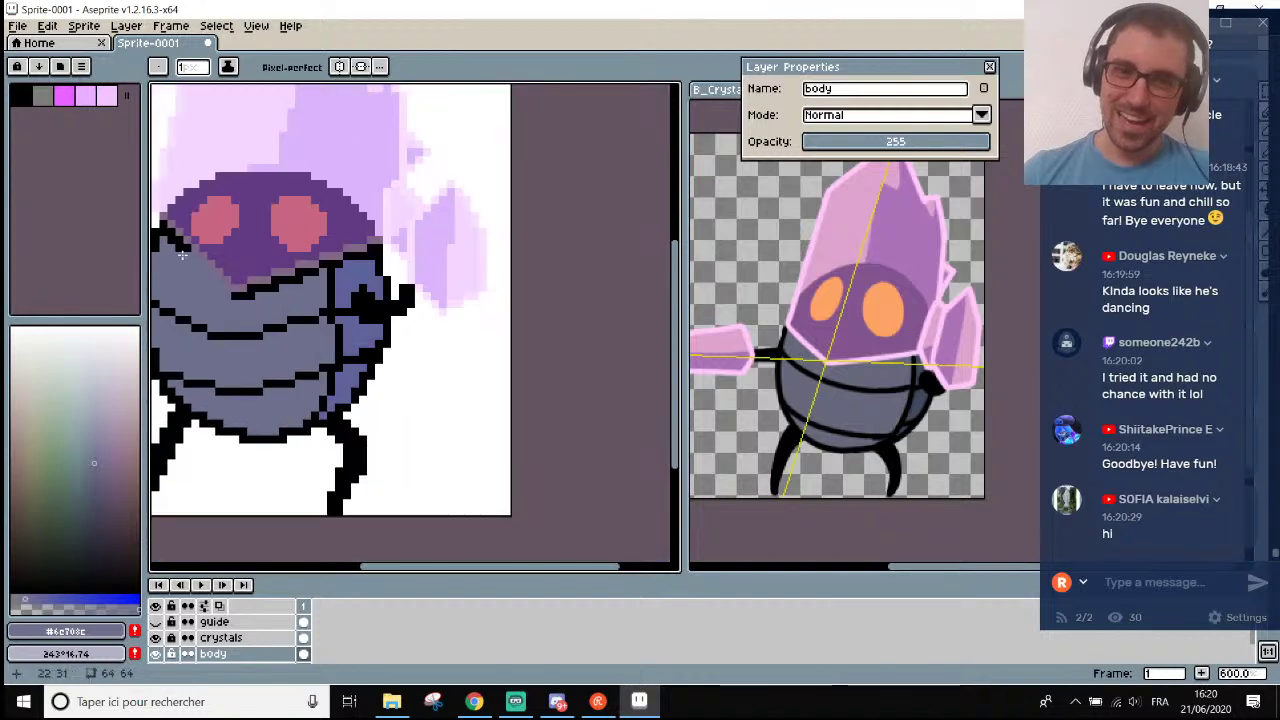
{"action": "scroll", "coordinate": [182, 256], "scroll_direction": "up", "scroll_amount": 2}
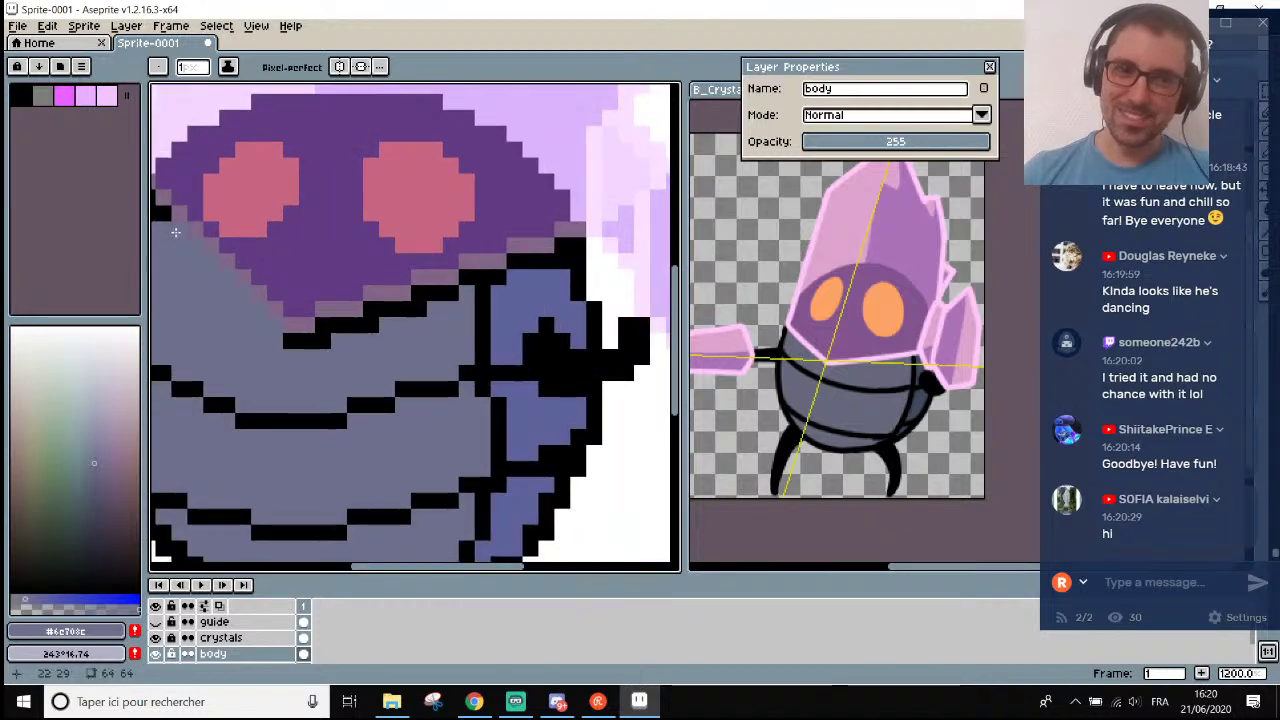
{"action": "scroll", "coordinate": [165, 215], "scroll_direction": "down", "scroll_amount": 4}
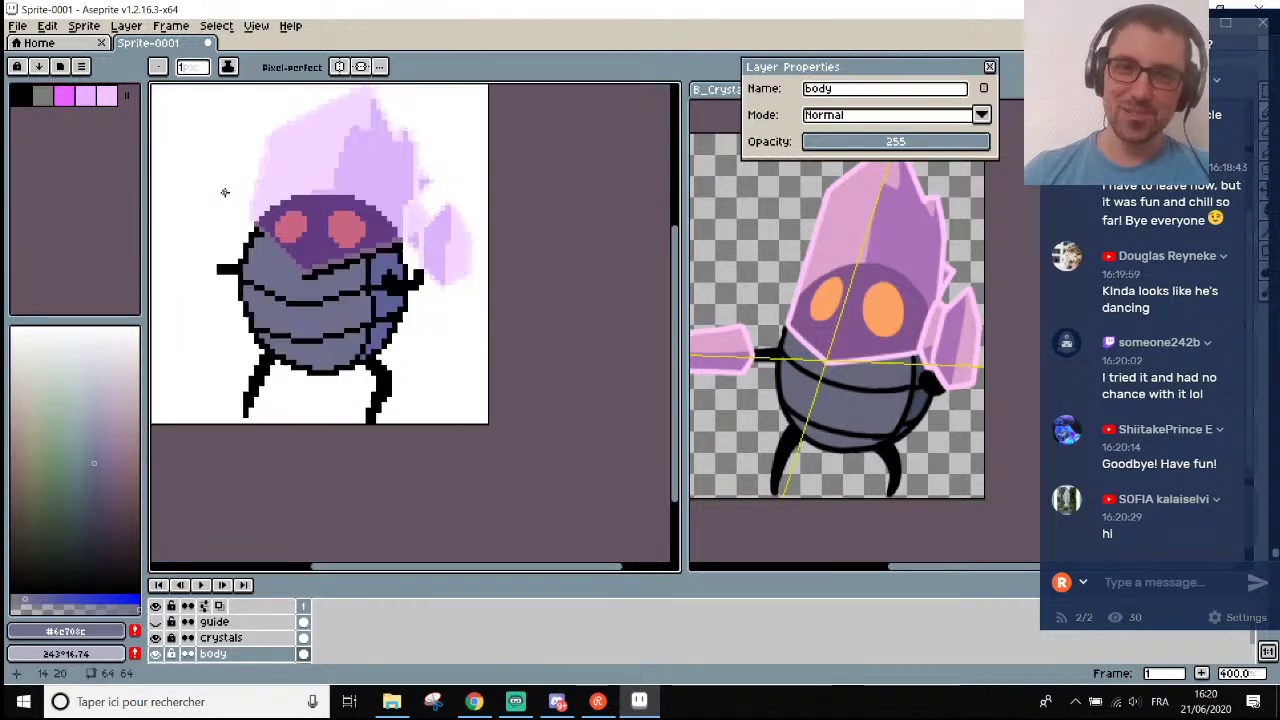
{"action": "key", "text": "ctrl+z"}
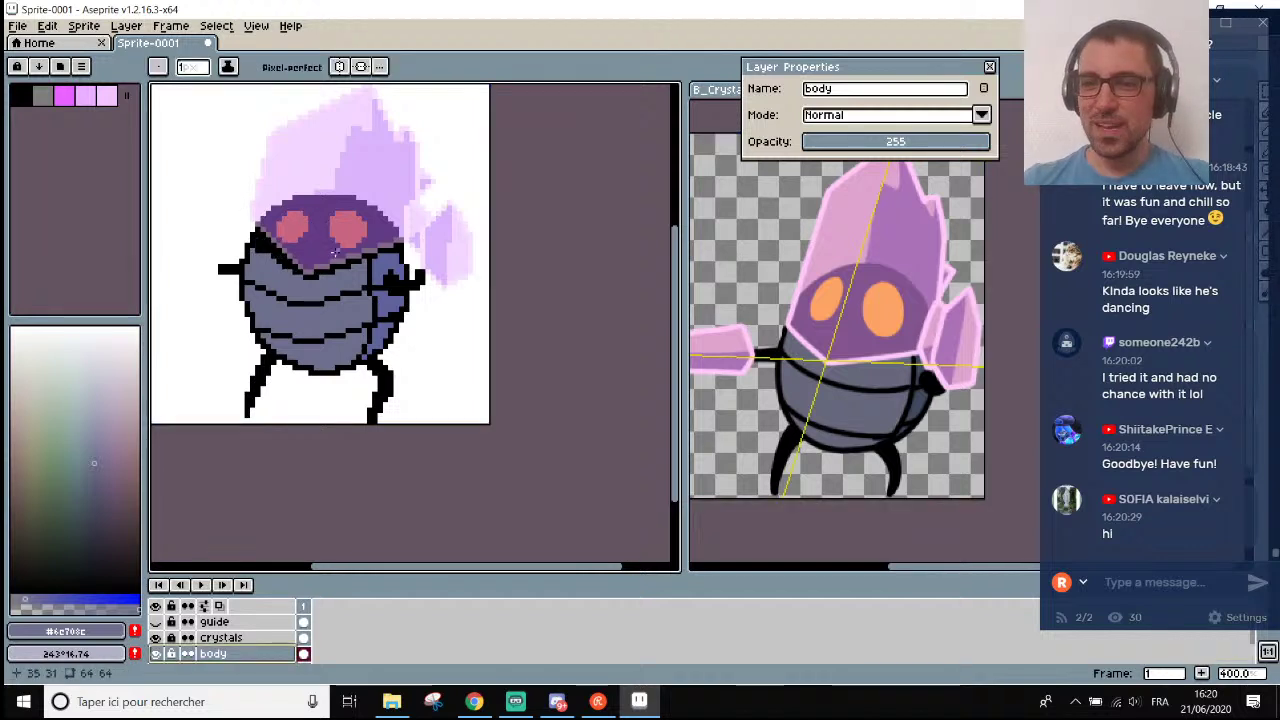
{"action": "scroll", "coordinate": [261, 236], "scroll_direction": "up", "scroll_amount": 1}
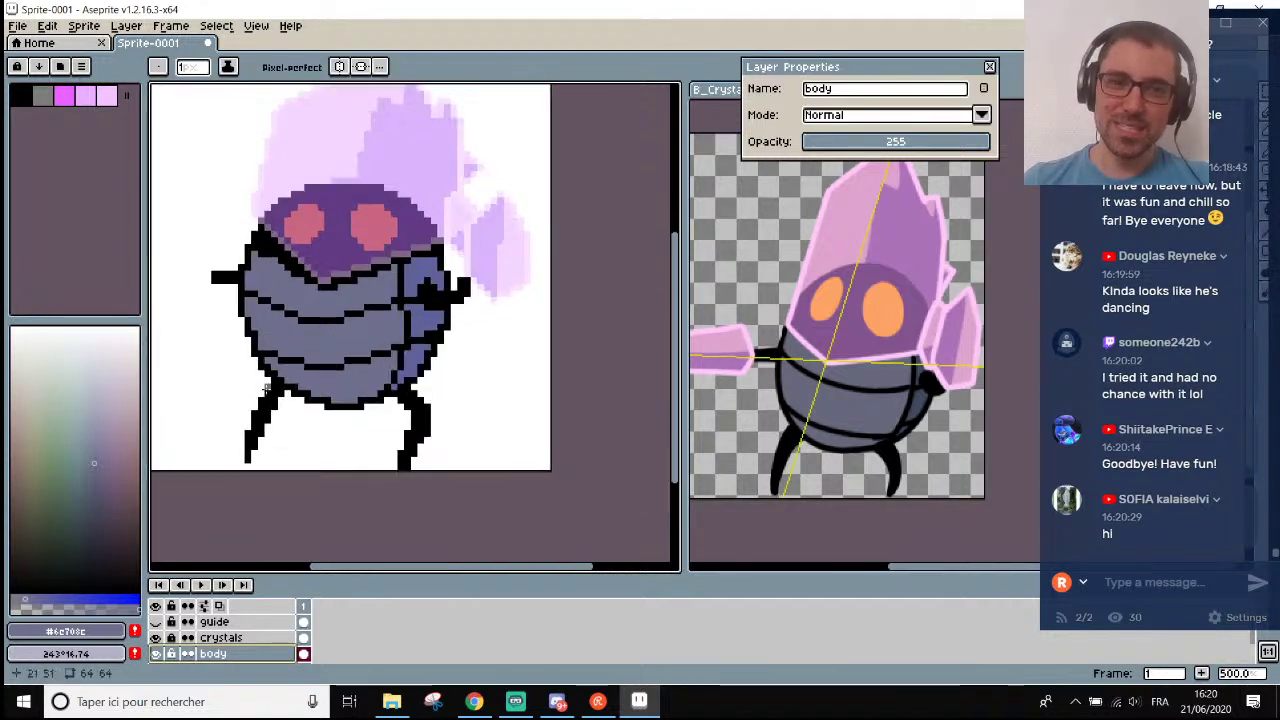
Raise the crystals layer's opacity to 233.
{"action": "left_click", "coordinate": [220, 637]}
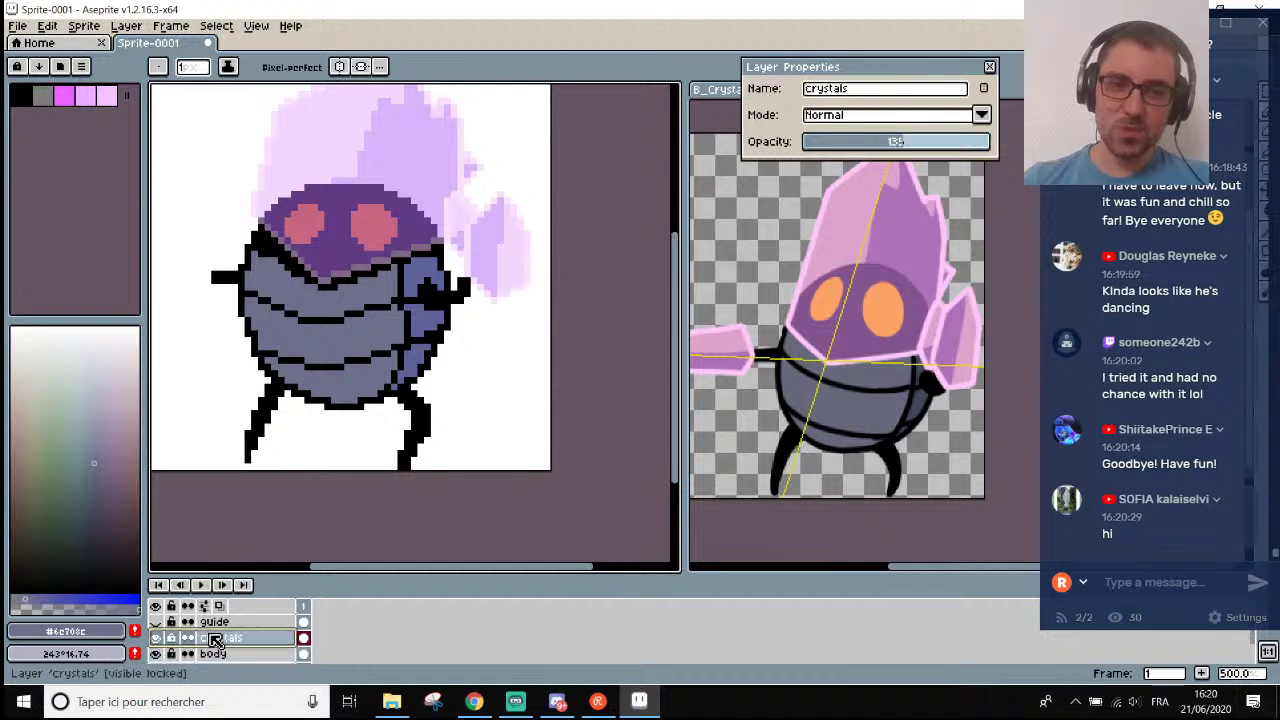
{"action": "left_click_drag", "start_coordinate": [910, 150], "coordinate": [973, 143]}
{"action": "scroll", "coordinate": [354, 238], "scroll_direction": "up", "scroll_amount": 2}
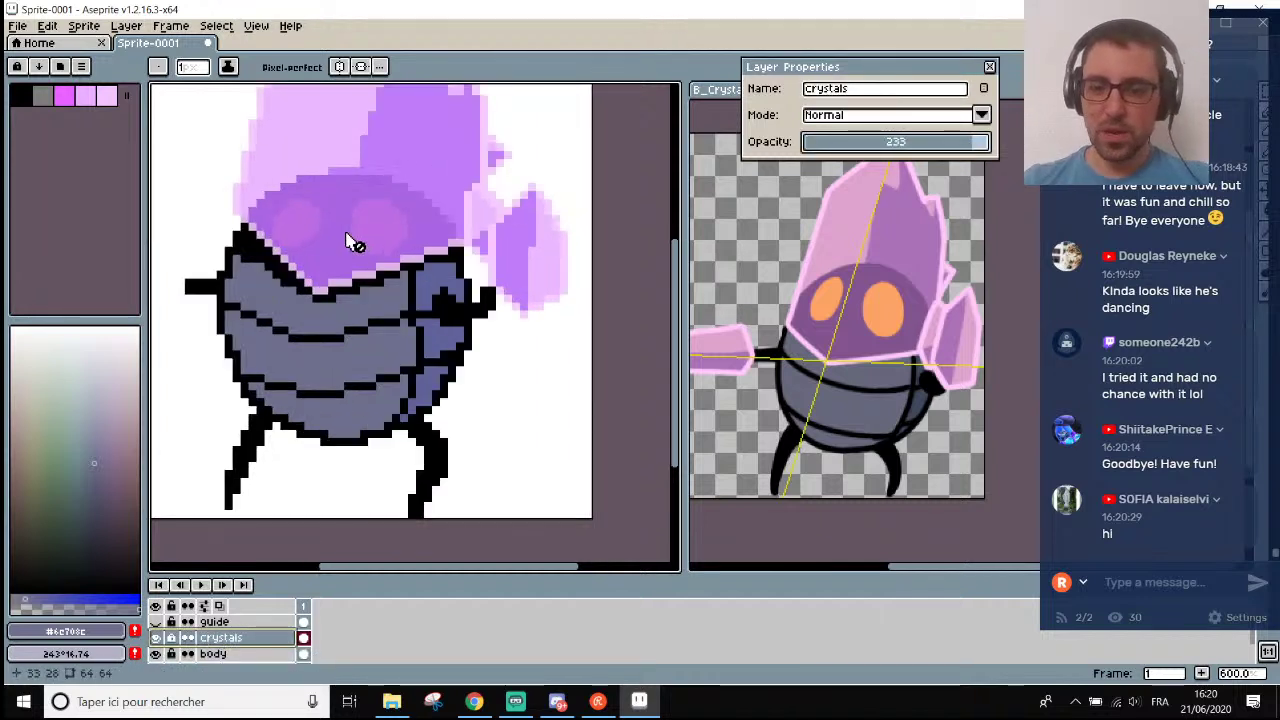
Select the 32 by 13 pixel lower part of the head crystal, move it two pixels down and one pixel left, and deselect.
{"action": "key", "text": "m"}
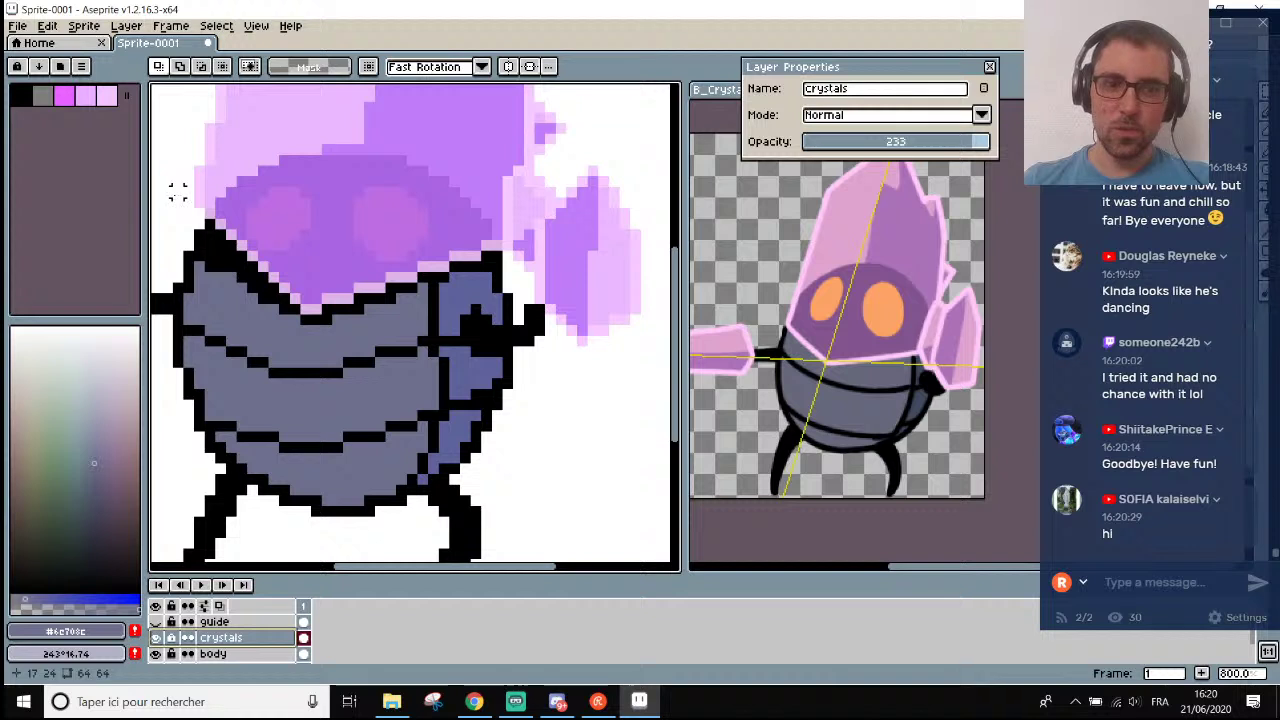
{"action": "left_click_drag", "start_coordinate": [159, 184], "coordinate": [497, 320]}
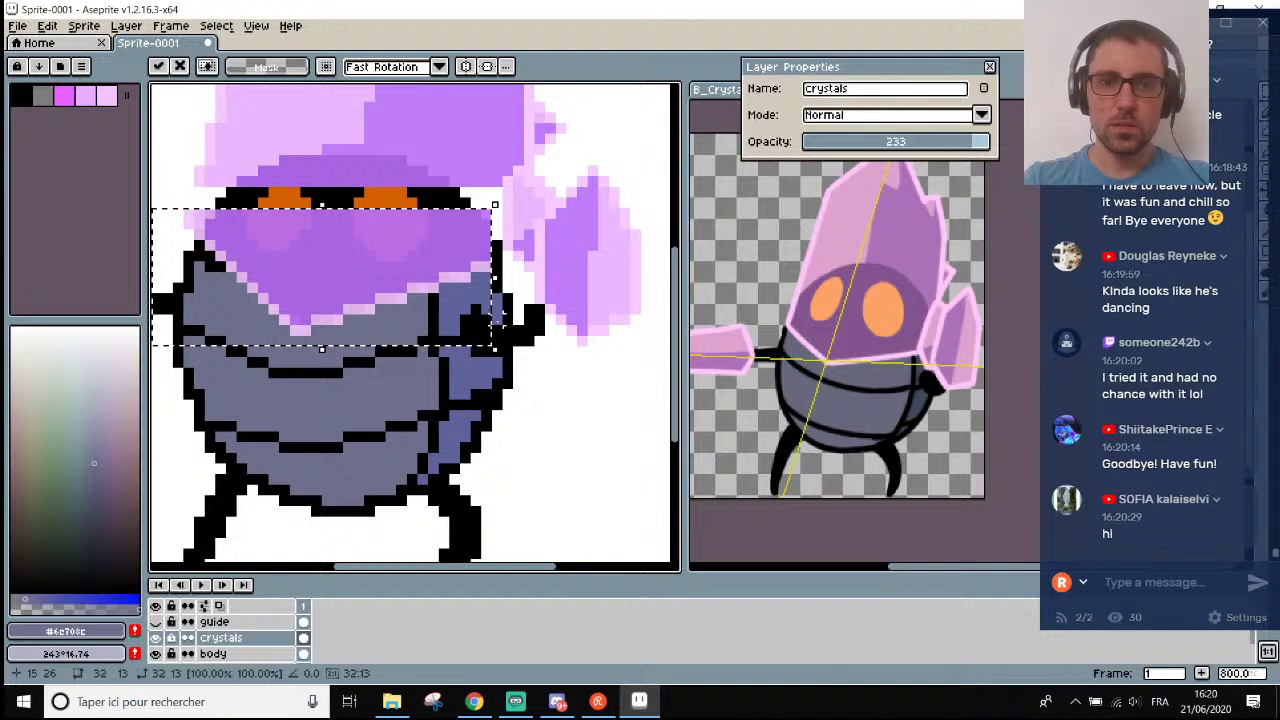
{"action": "left_click", "coordinate": [645, 222]}
{"action": "scroll", "coordinate": [508, 210], "scroll_direction": "down", "scroll_amount": 1}
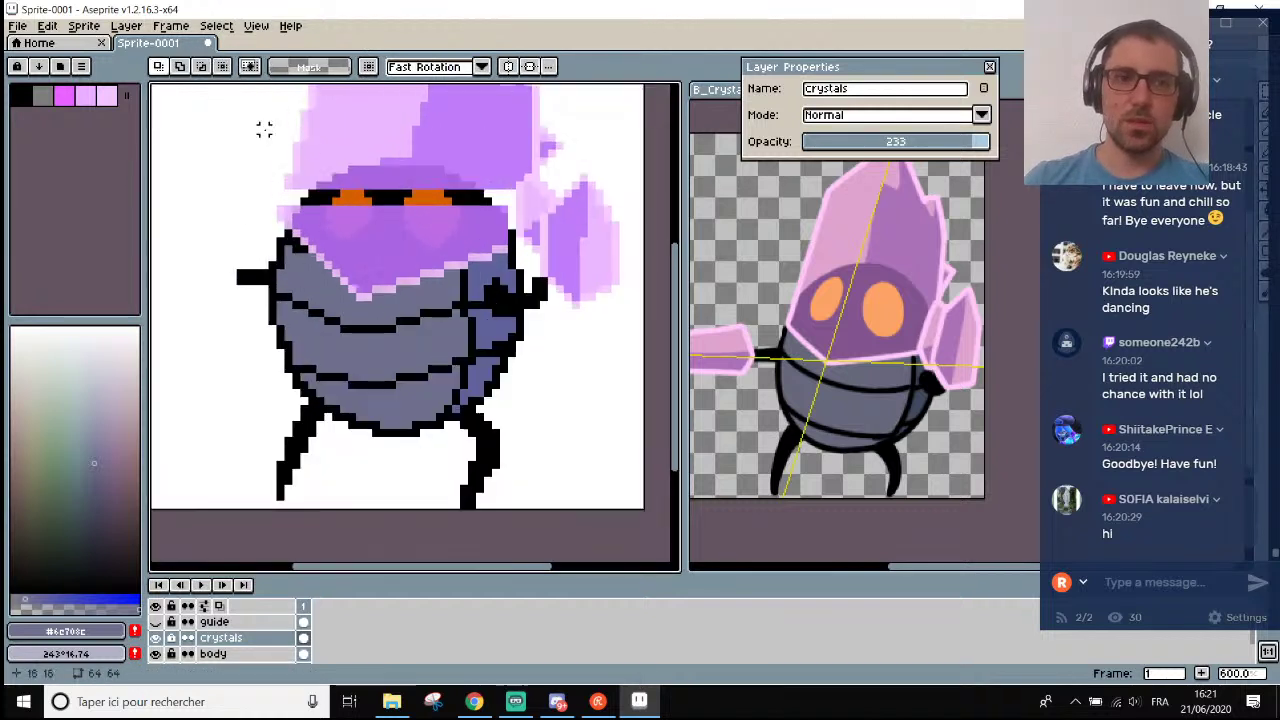
Sample the light pink outline #f5caff and extend the head crystal's left edge down across the gap.
{"action": "scroll", "coordinate": [280, 206], "scroll_direction": "up", "scroll_amount": 4}
{"action": "key", "text": "alt"}
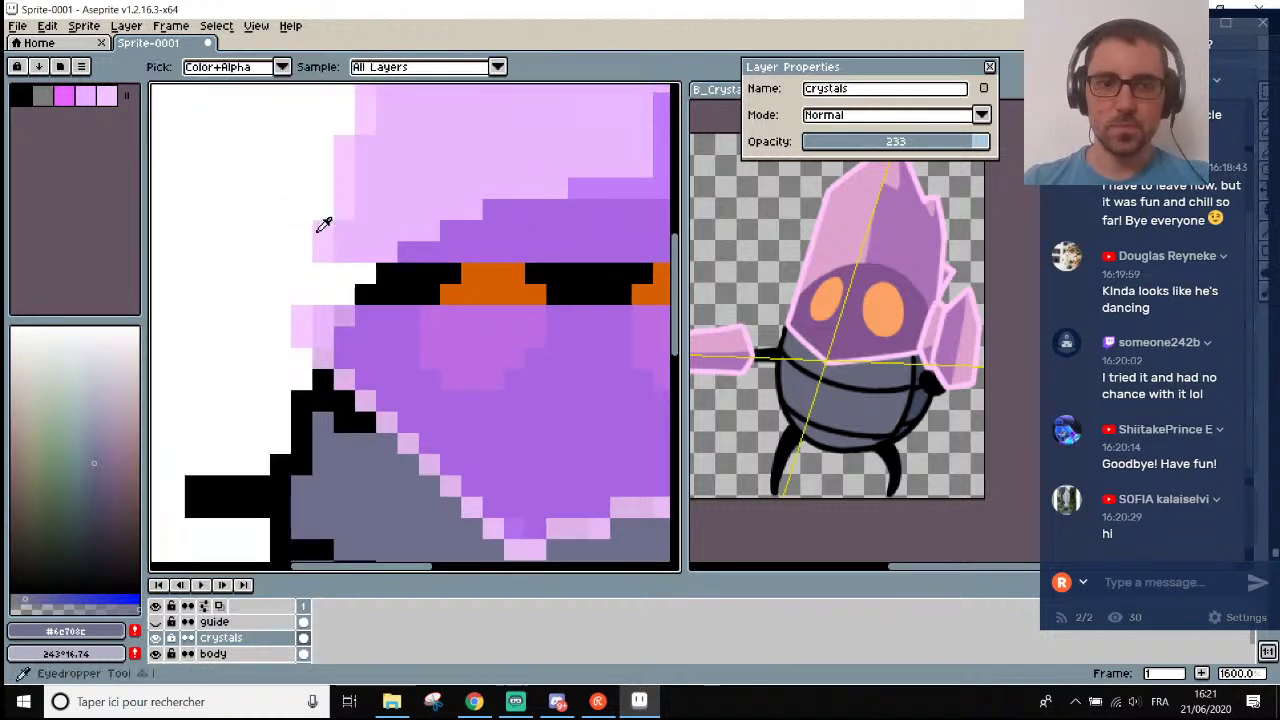
{"action": "left_click", "coordinate": [324, 224], "text": "alt"}
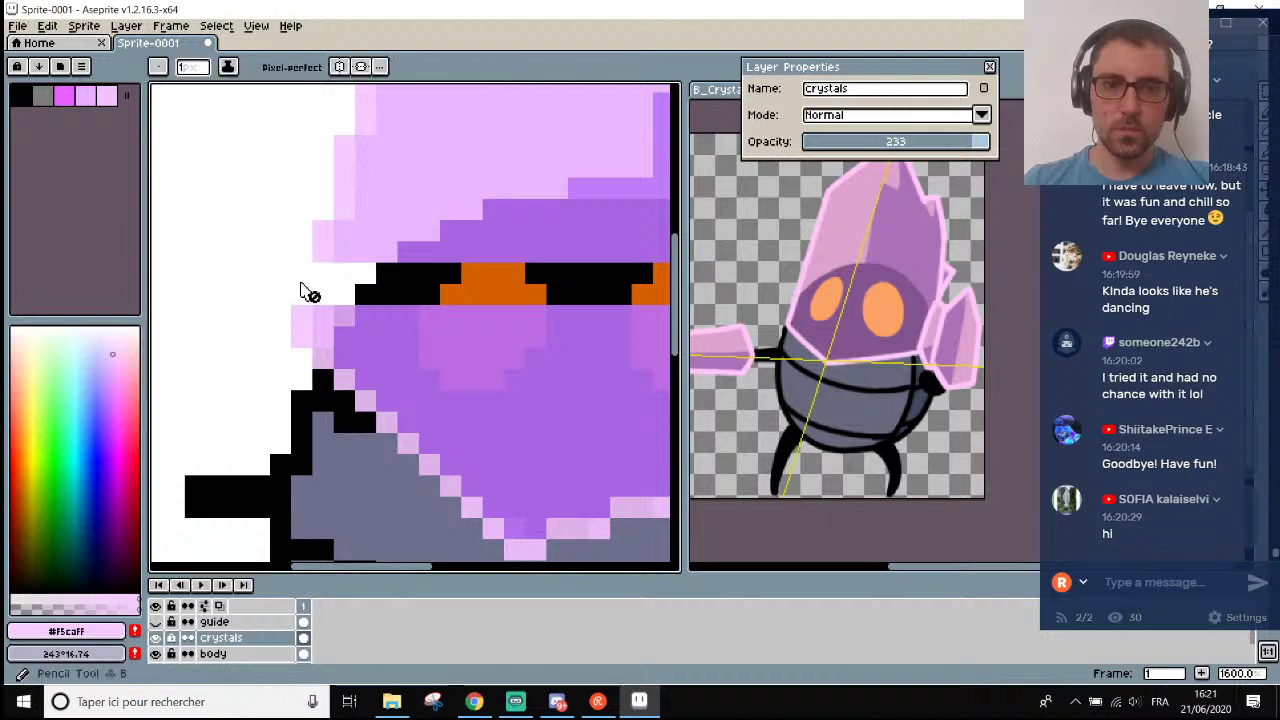
{"action": "key", "text": "alt"}
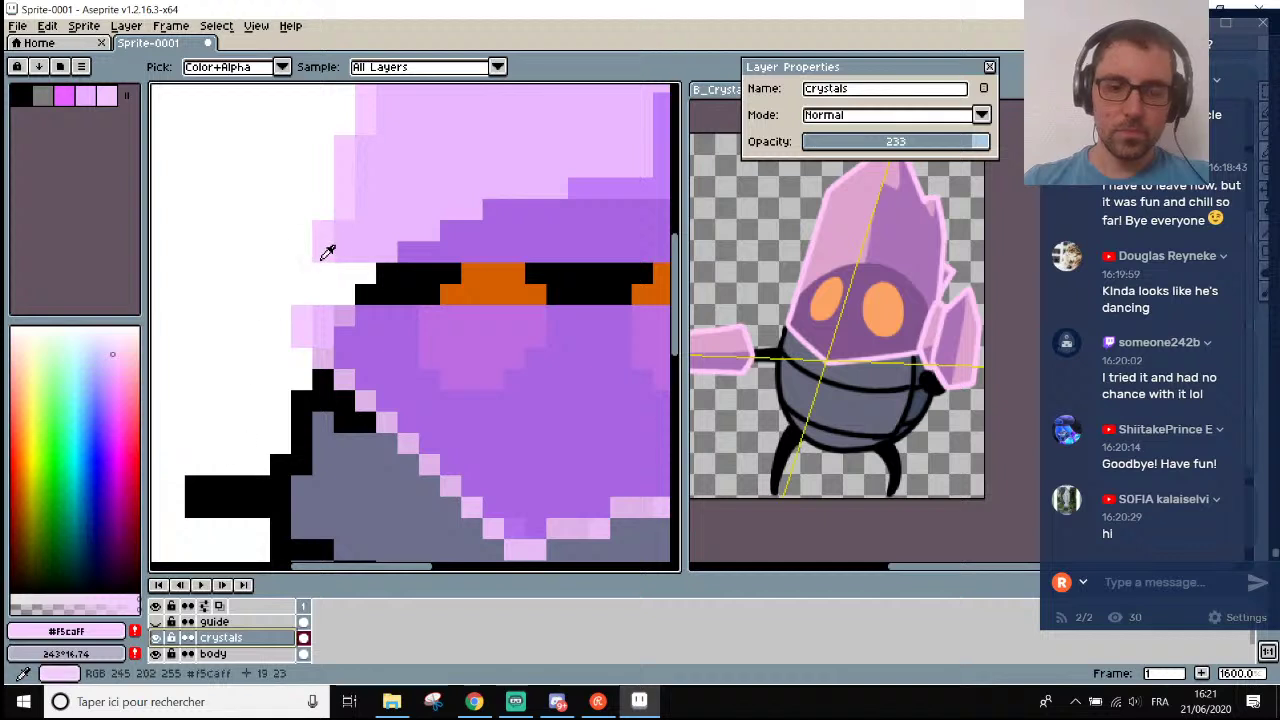
{"action": "scroll", "coordinate": [340, 235], "scroll_direction": "down", "scroll_amount": 3}
{"action": "scroll", "coordinate": [362, 196], "scroll_direction": "up", "scroll_amount": 2}
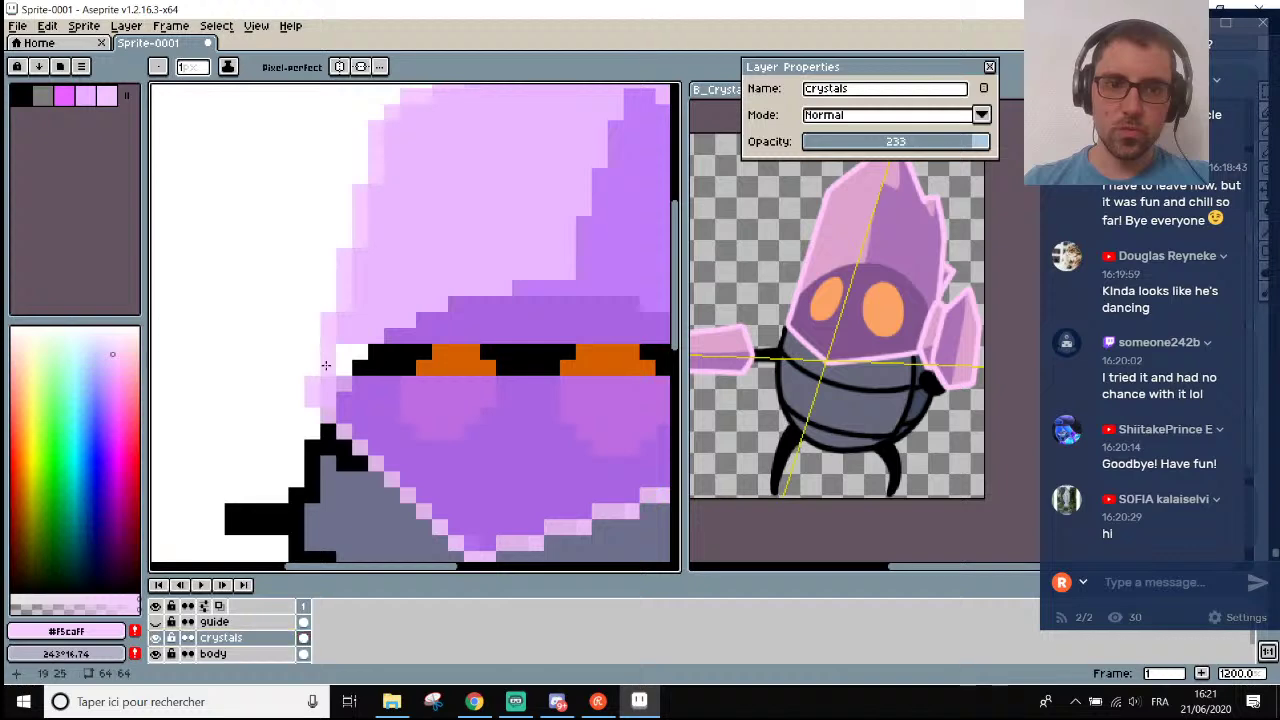
Erase the pixels of the moved lower part that stick out beyond the head crystal's left edge.
{"action": "scroll", "coordinate": [330, 368], "scroll_direction": "down", "scroll_amount": 4}
{"action": "scroll", "coordinate": [372, 366], "scroll_direction": "up", "scroll_amount": 4}
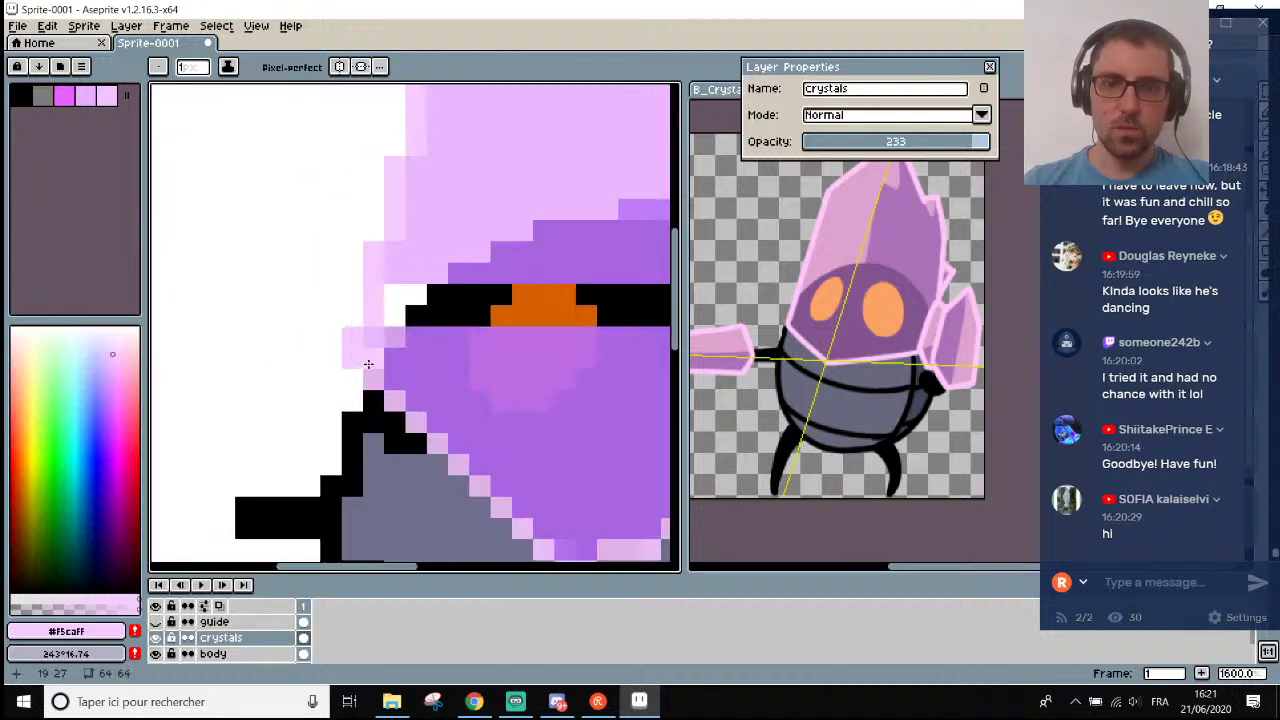
{"action": "scroll", "coordinate": [351, 357], "scroll_direction": "down", "scroll_amount": 5}
{"action": "scroll", "coordinate": [414, 302], "scroll_direction": "up", "scroll_amount": 8}
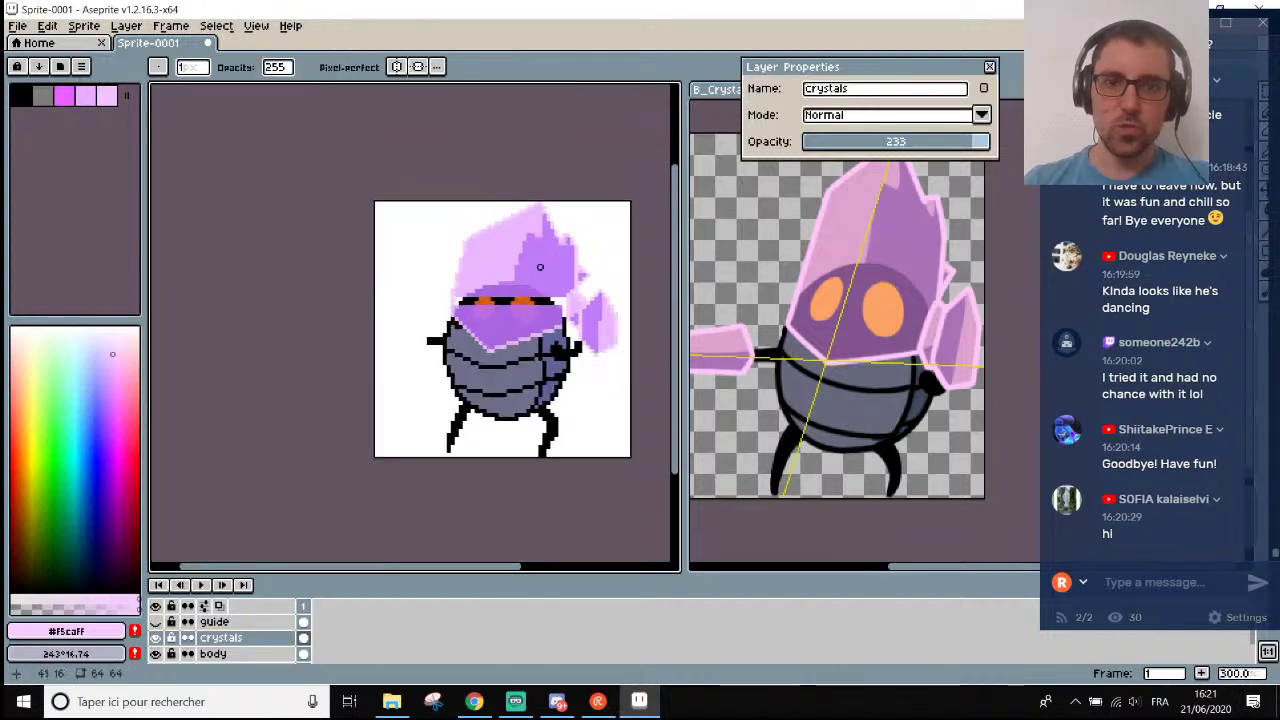
Sample the outline pink #f6cfff and repaint the lower left edge of the head crystal down to the body outline.
{"action": "key", "text": "i"}
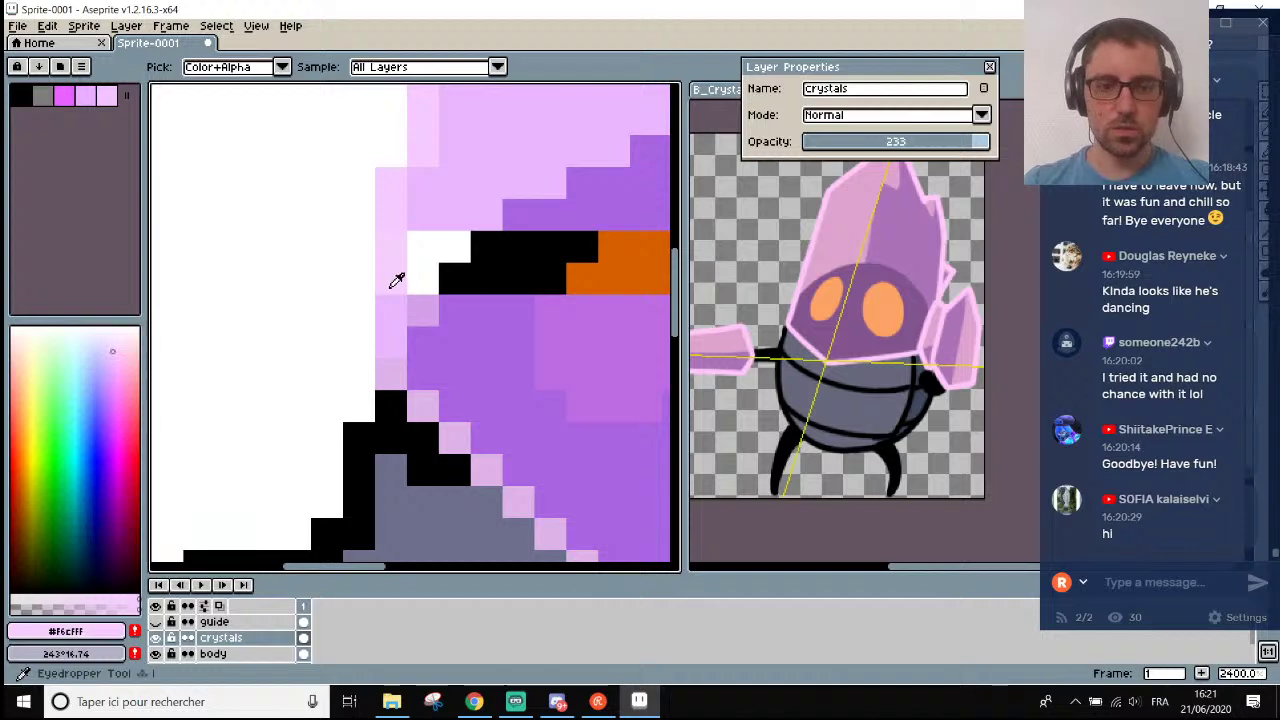
{"action": "key", "text": "b"}
{"action": "scroll", "coordinate": [388, 334], "scroll_direction": "down", "scroll_amount": 5}
{"action": "scroll", "coordinate": [414, 294], "scroll_direction": "up", "scroll_amount": 3}
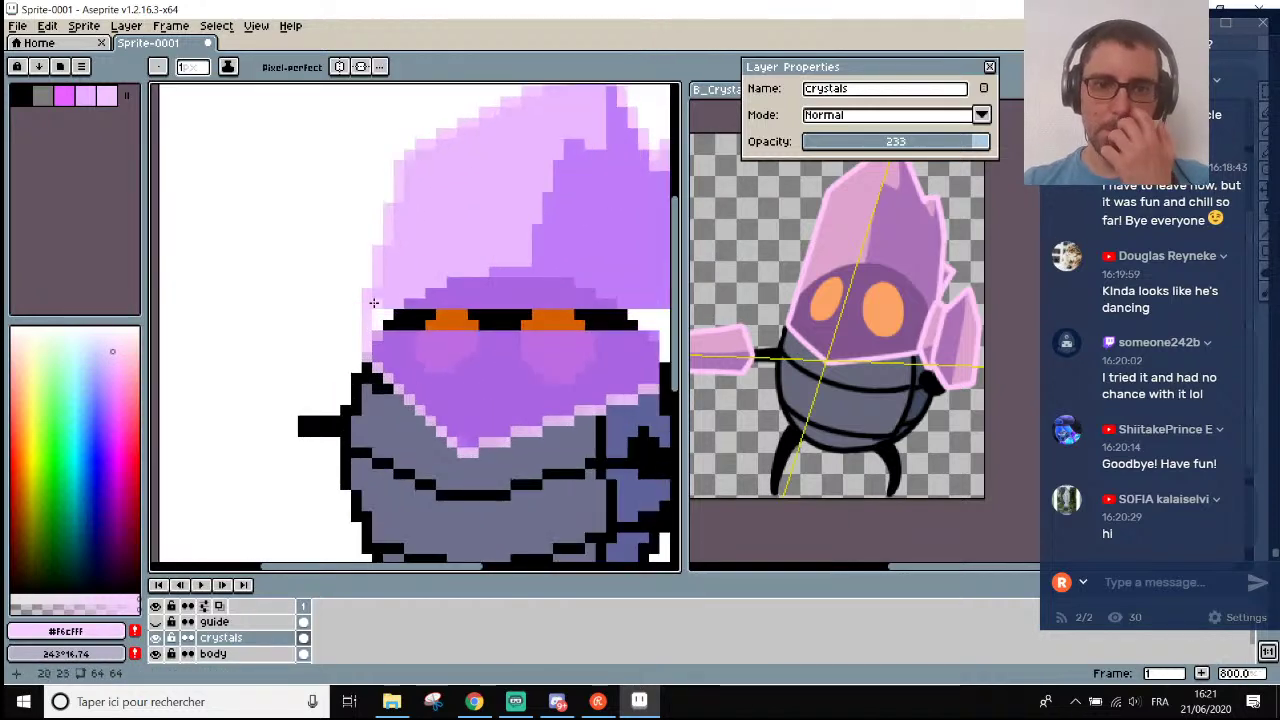
{"action": "scroll", "coordinate": [372, 320], "scroll_direction": "up", "scroll_amount": 2}
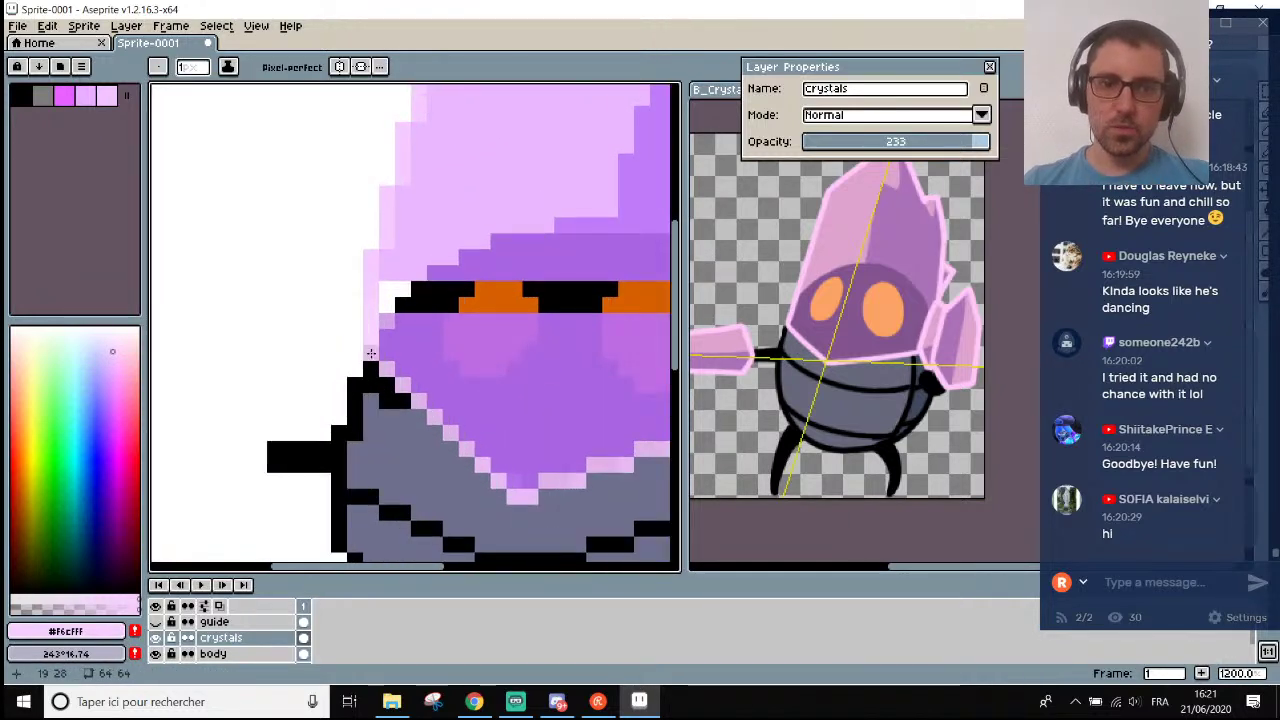
{"action": "scroll", "coordinate": [370, 352], "scroll_direction": "down", "scroll_amount": 1}
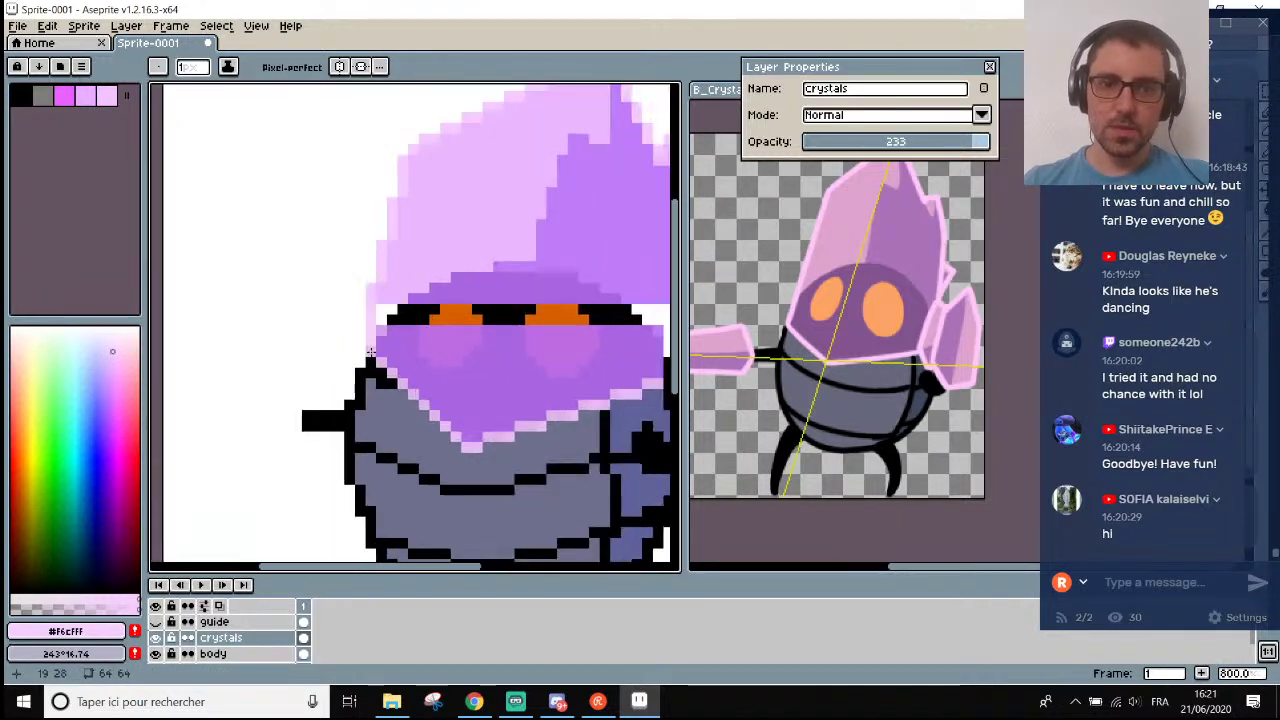
Hide the body layer to isolate the crystals.
{"action": "left_click", "coordinate": [157, 654]}
{"action": "scroll", "coordinate": [448, 416], "scroll_direction": "down", "scroll_amount": 2}
{"action": "scroll", "coordinate": [590, 351], "scroll_direction": "up", "scroll_amount": 1}
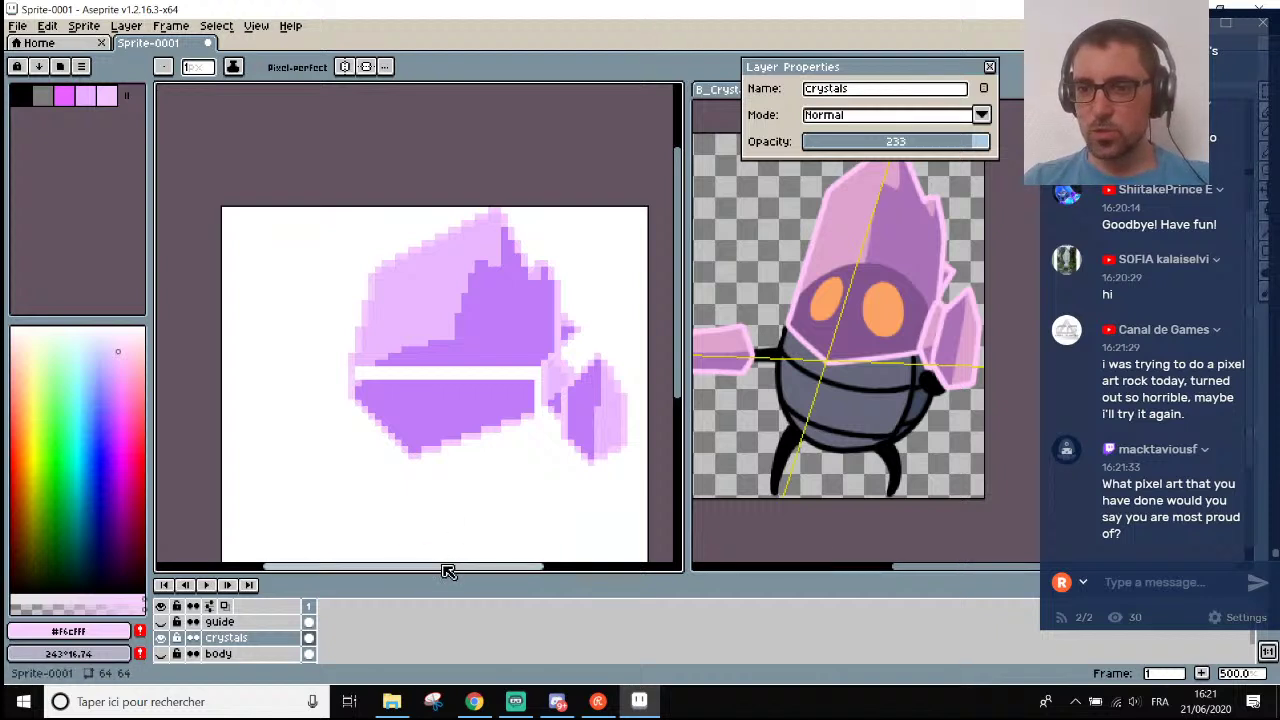
Sample the purple #c07bf8 from the head crystal and fill the white gap across it.
{"action": "left_click_drag", "start_coordinate": [437, 571], "coordinate": [491, 566]}
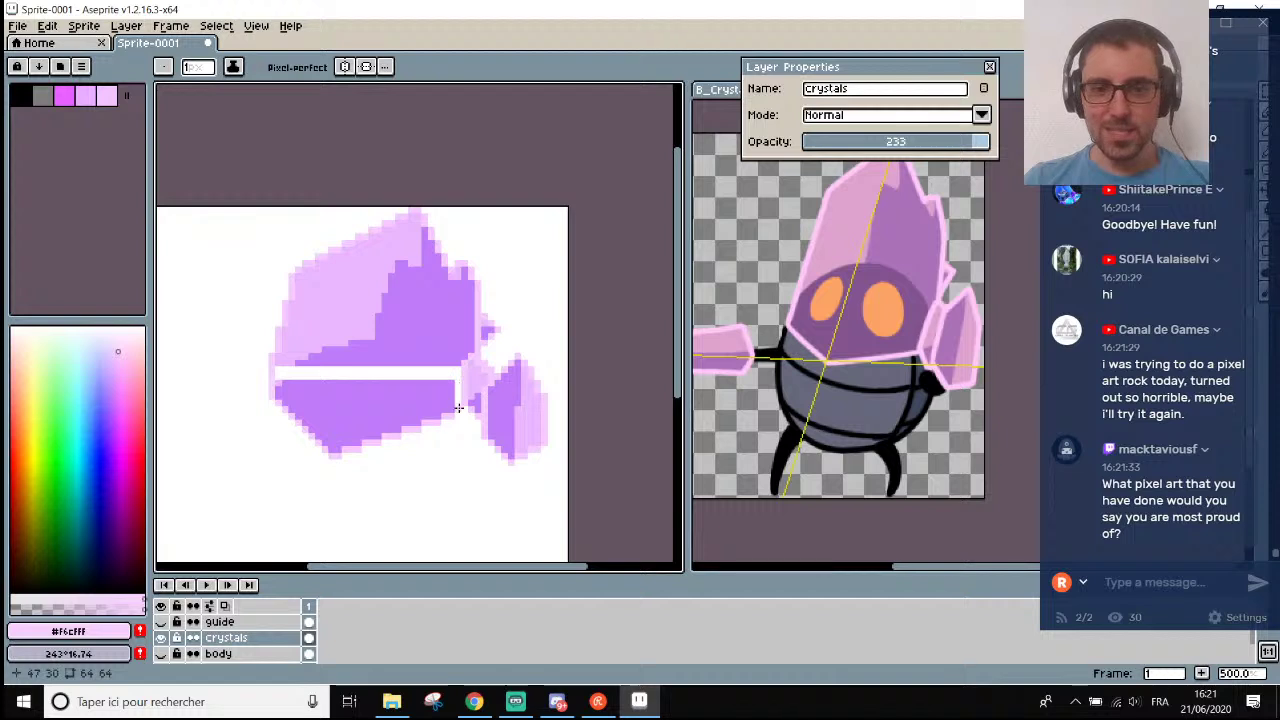
{"action": "scroll", "coordinate": [458, 407], "scroll_direction": "up", "scroll_amount": 5}
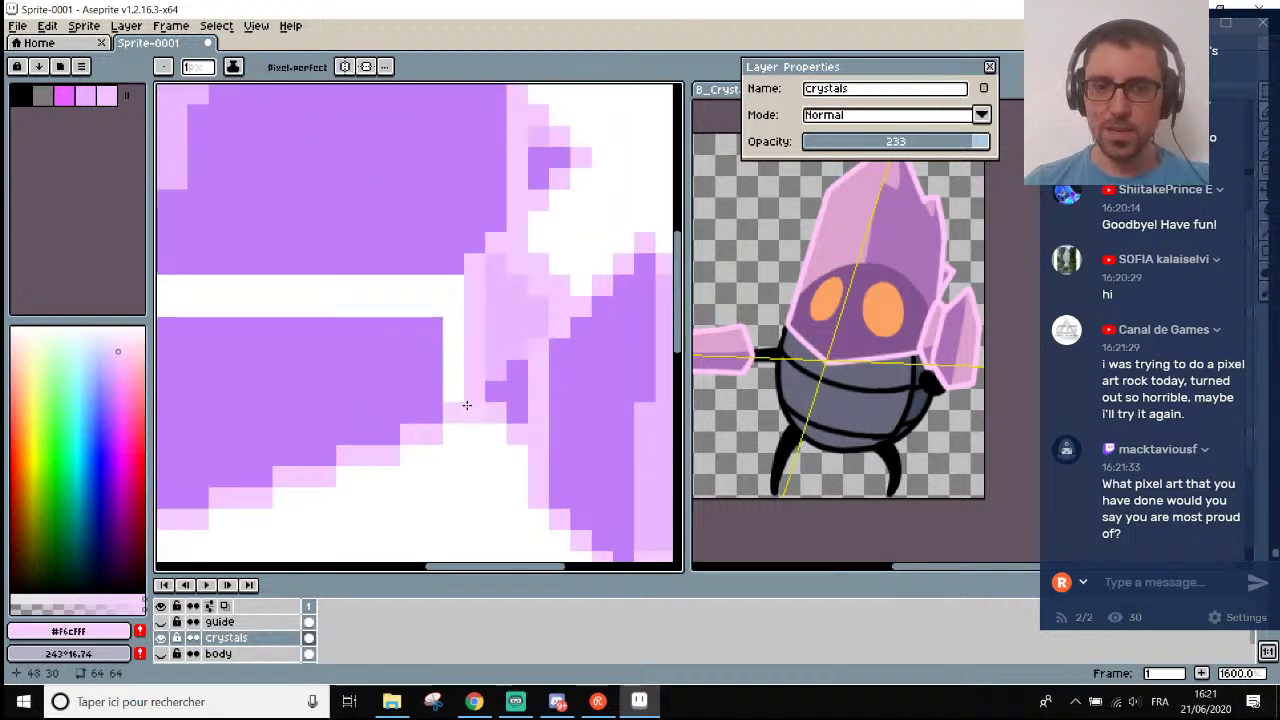
{"action": "scroll", "coordinate": [466, 405], "scroll_direction": "down", "scroll_amount": 3}
{"action": "key", "text": "i"}
{"action": "left_click", "coordinate": [418, 352]}
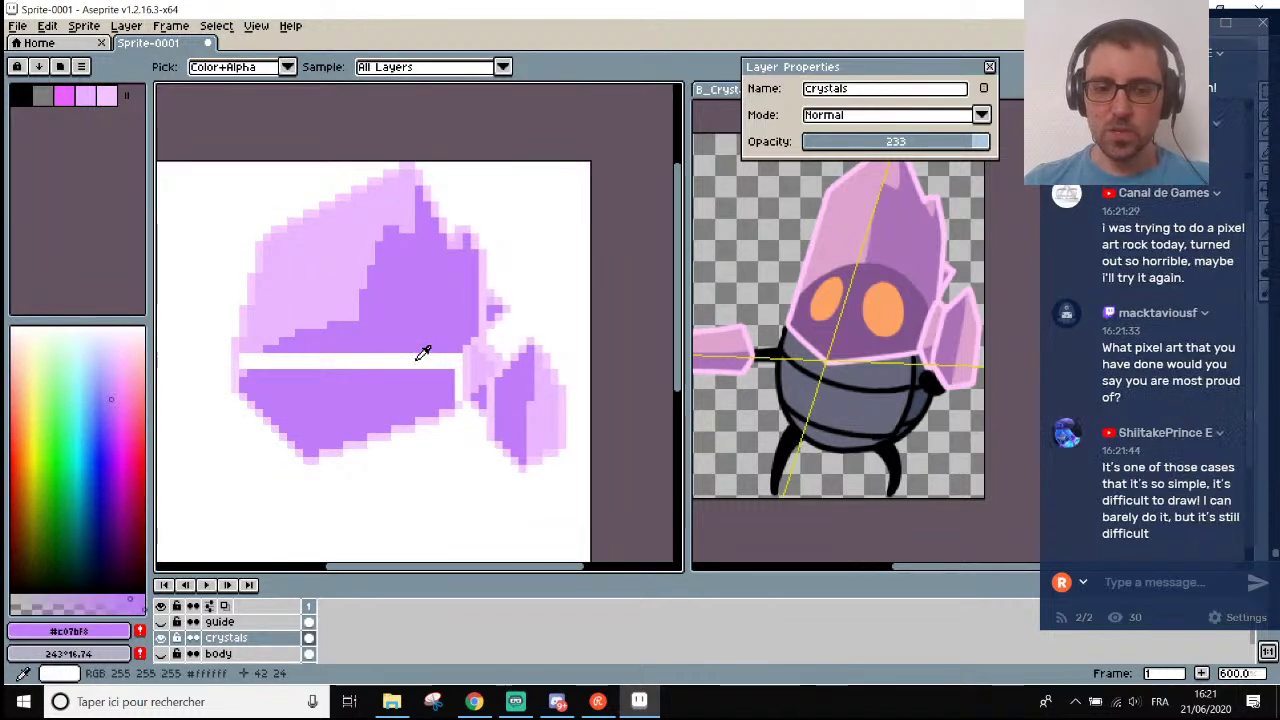
{"action": "key", "text": "g"}
{"action": "left_click", "coordinate": [416, 360]}
{"action": "scroll", "coordinate": [416, 360], "scroll_direction": "up", "scroll_amount": 2}
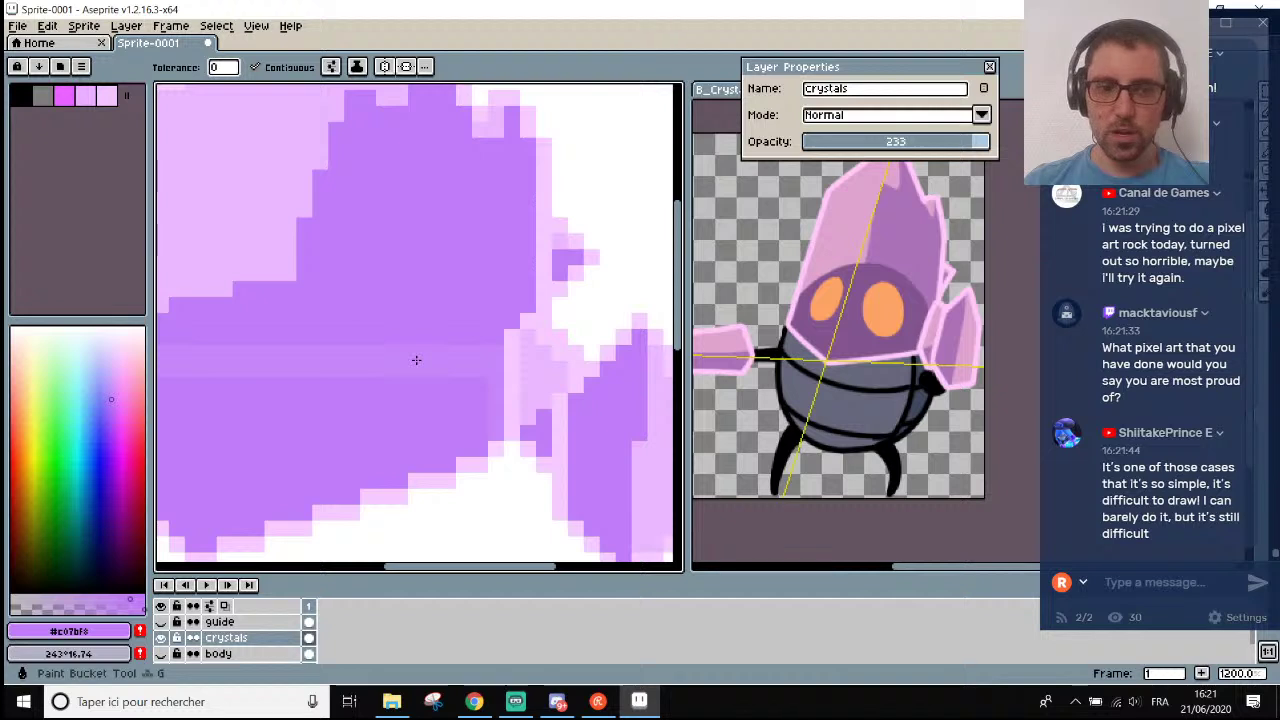
Set the crystals layer's opacity to 255 and fill the band across the head crystal with its sampled purple #b96ef7.
{"action": "scroll", "coordinate": [416, 360], "scroll_direction": "down", "scroll_amount": 1}
{"action": "left_click_drag", "start_coordinate": [984, 142], "coordinate": [1013, 148]}
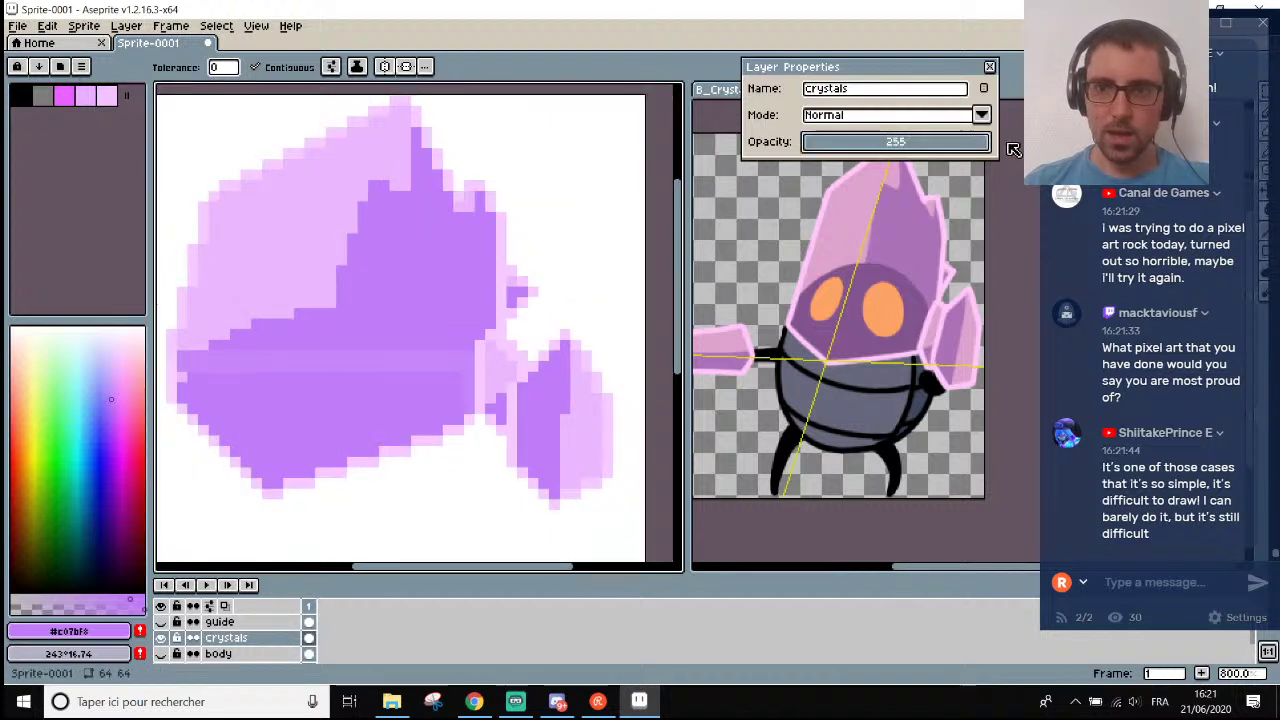
{"action": "left_click", "coordinate": [430, 335], "text": "alt"}
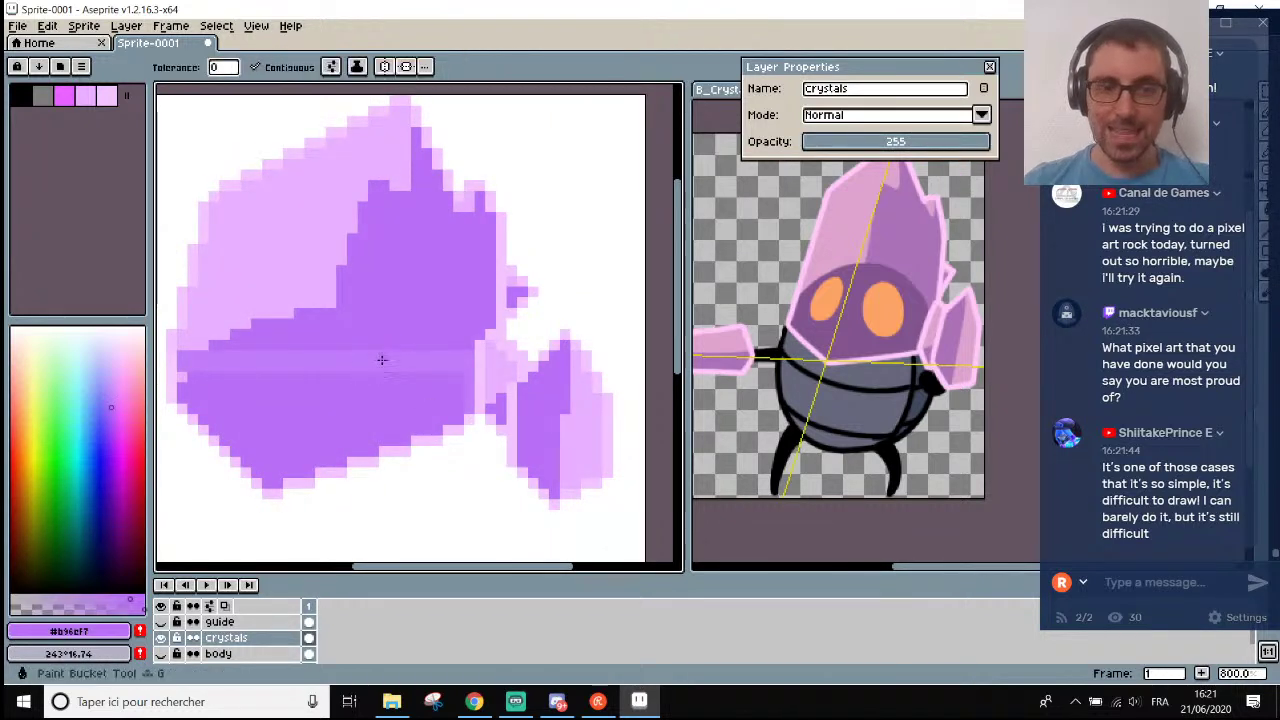
{"action": "left_click", "coordinate": [432, 354]}
{"action": "key", "text": "alt"}
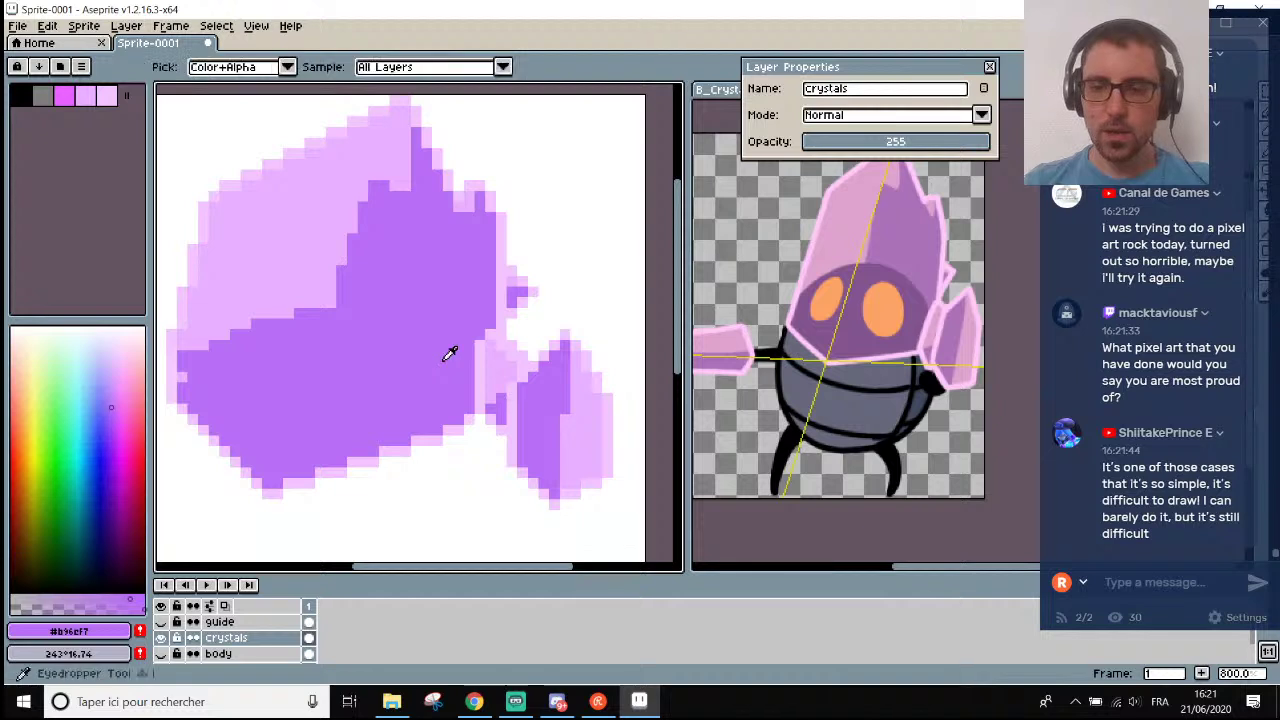
Sample the light pink #e7b0ff and extend the head crystal's light facet down its left edge in stepped pixels over the purple.
{"action": "left_click", "coordinate": [188, 338]}
{"action": "scroll", "coordinate": [187, 345], "scroll_direction": "up", "scroll_amount": 3}
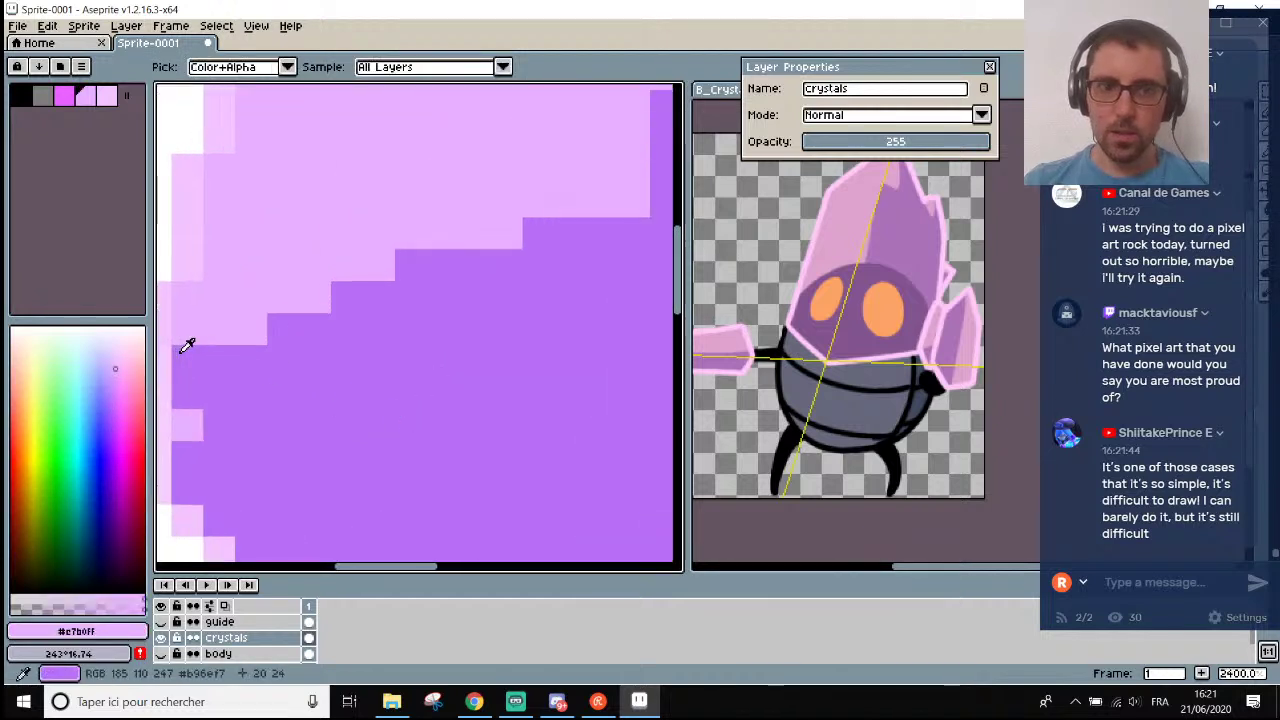
{"action": "key", "text": "e"}
{"action": "mouse_move", "coordinate": [217, 332]}
{"action": "left_mouse_down"}
{"action": "mouse_move", "coordinate": [187, 360]}
{"action": "mouse_move", "coordinate": [193, 350]}
{"action": "mouse_move", "coordinate": [193, 391]}
{"action": "mouse_move", "coordinate": [206, 360]}
{"action": "left_mouse_up"}
{"action": "key", "text": "ctrl+z"}
{"action": "key", "text": "alt"}
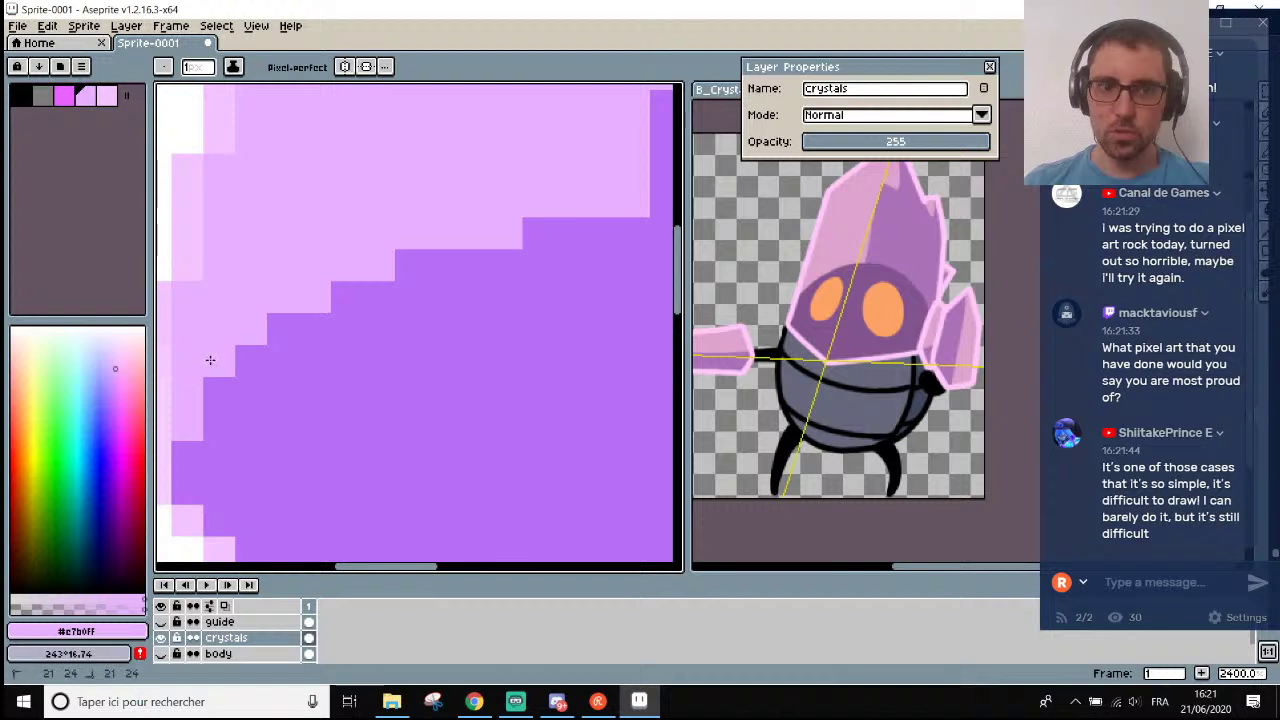
Examine the head crystal's repaired left edge and overall shape from close up and from a distance.
{"action": "scroll", "coordinate": [259, 342], "scroll_direction": "down", "scroll_amount": 6}
{"action": "scroll", "coordinate": [210, 333], "scroll_direction": "down", "scroll_amount": 2}
{"action": "scroll", "coordinate": [203, 333], "scroll_direction": "up", "scroll_amount": 1}
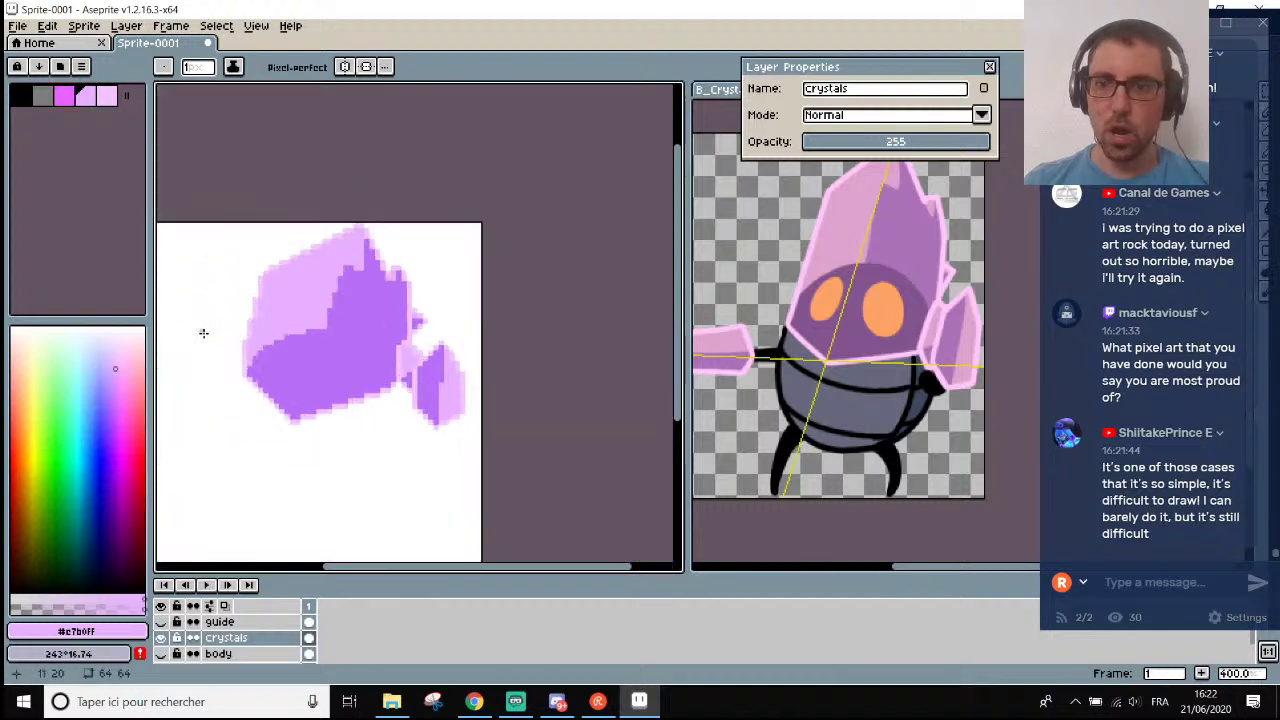
{"action": "scroll", "coordinate": [286, 331], "scroll_direction": "up", "scroll_amount": 2}
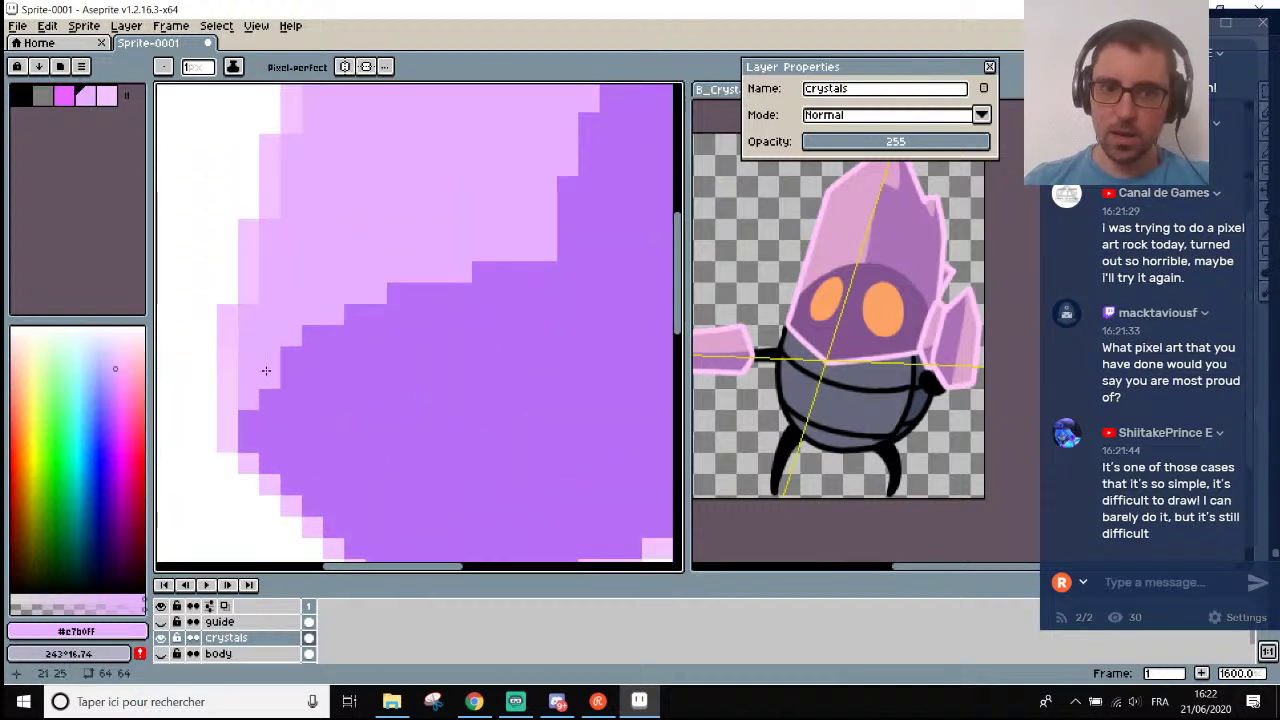
{"action": "scroll", "coordinate": [342, 290], "scroll_direction": "down", "scroll_amount": 4}
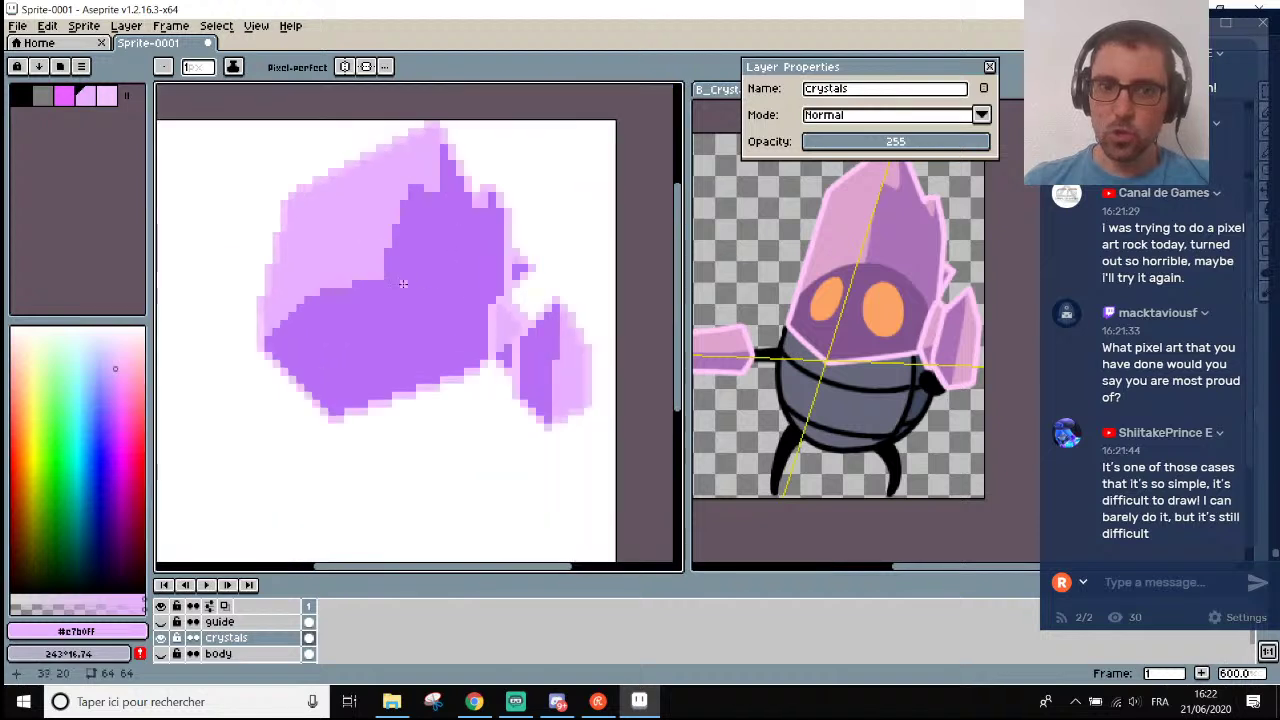
{"action": "scroll", "coordinate": [288, 224], "scroll_direction": "up", "scroll_amount": 1}
{"action": "scroll", "coordinate": [291, 223], "scroll_direction": "down", "scroll_amount": 2}
{"action": "scroll", "coordinate": [291, 223], "scroll_direction": "up", "scroll_amount": 2}
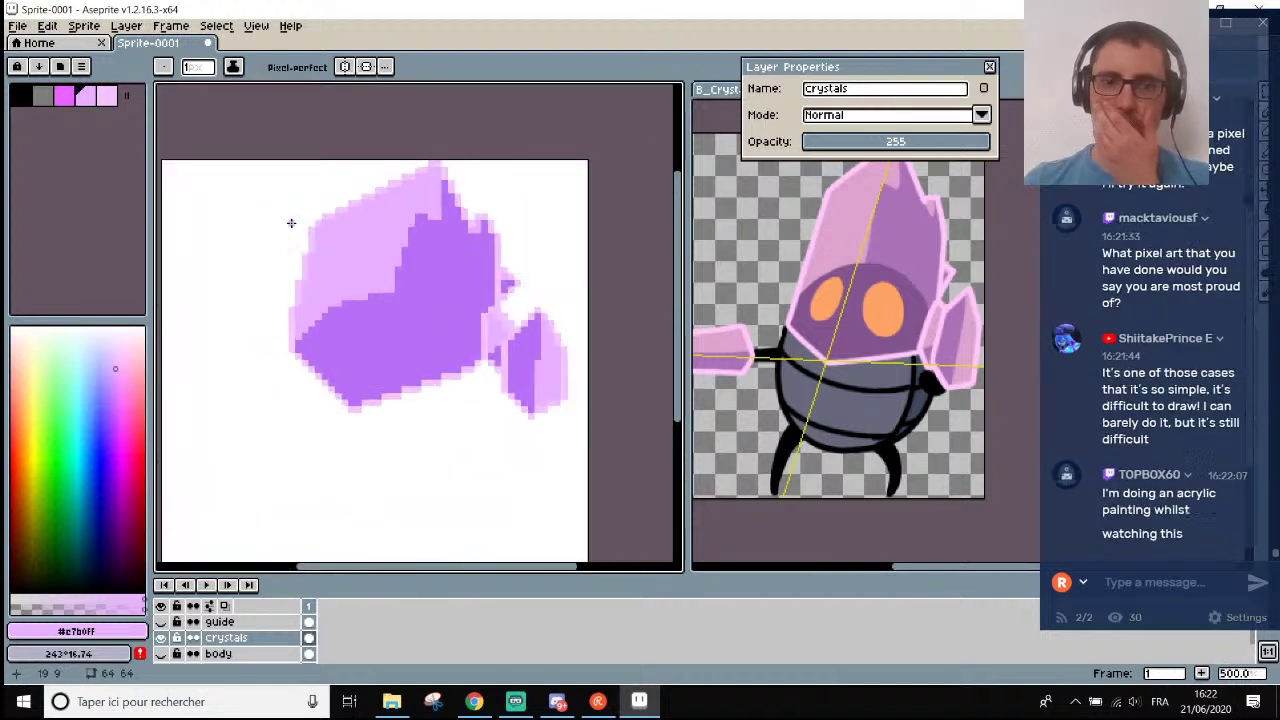
{"action": "scroll", "coordinate": [357, 530], "scroll_direction": "down", "scroll_amount": 2}
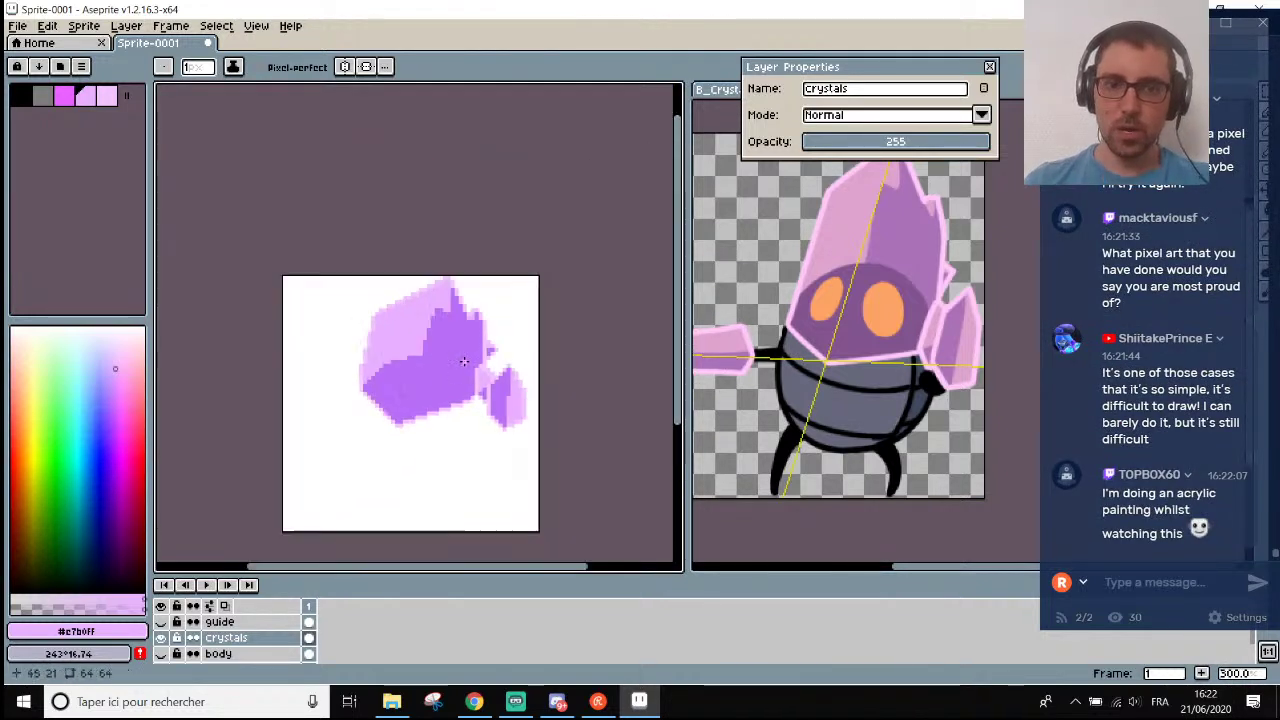
{"action": "scroll", "coordinate": [357, 535], "scroll_direction": "up", "scroll_amount": 1}
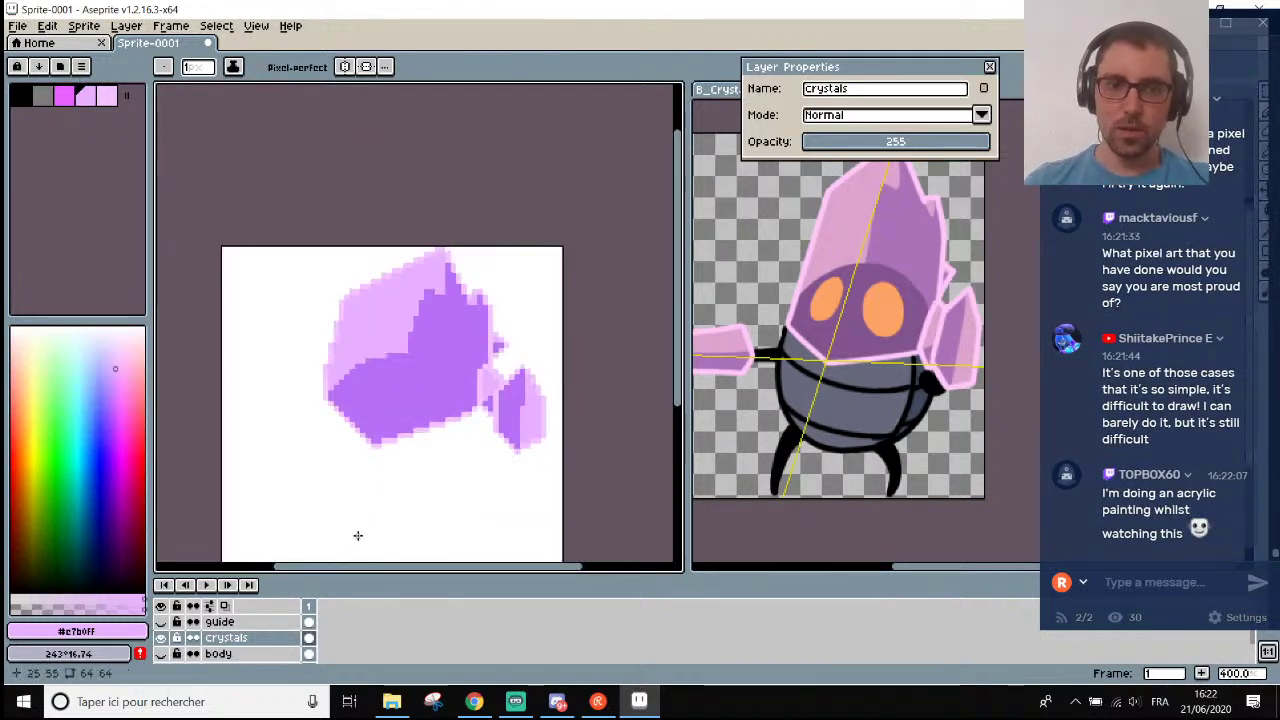
Lower the crystals layer's opacity to 184 and show the body layer again.
{"action": "double_click", "coordinate": [226, 636]}
{"action": "left_click_drag", "start_coordinate": [989, 142], "coordinate": [937, 142]}
{"action": "left_click", "coordinate": [162, 655]}
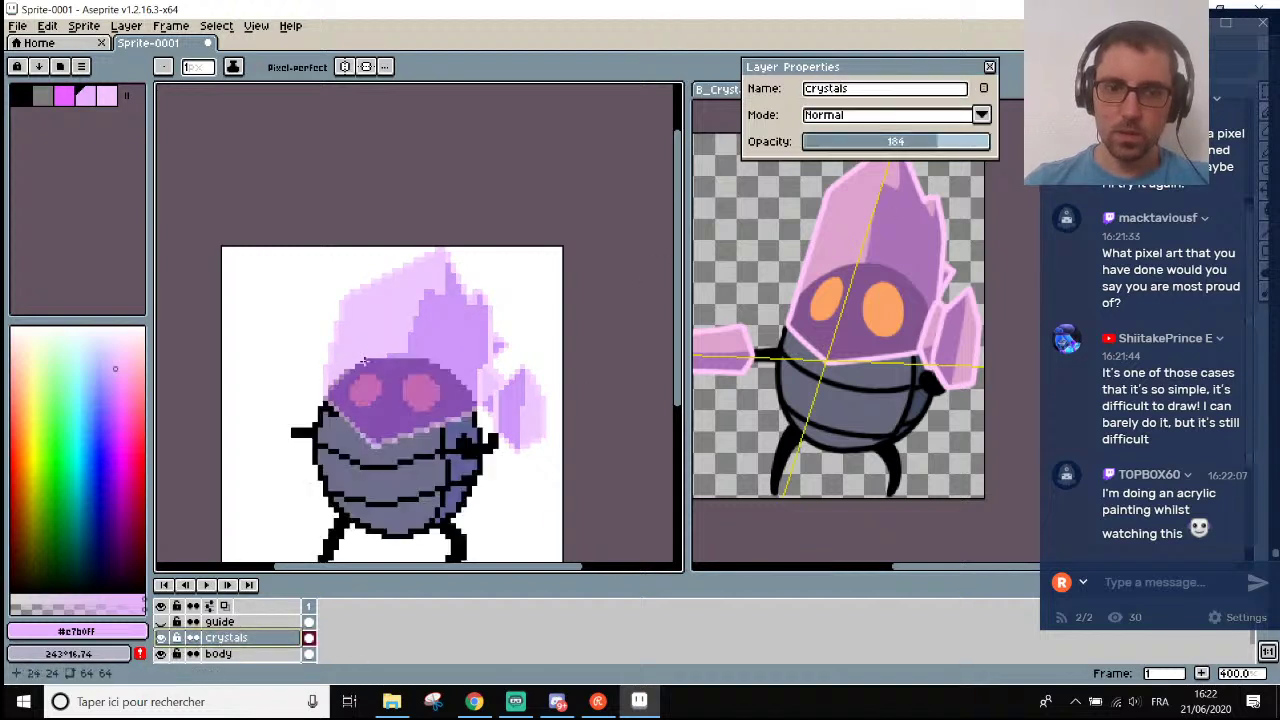
Compare the sprite's head crystal, face and body proportions with the reference drawing.
{"action": "scroll", "coordinate": [401, 376], "scroll_direction": "down", "scroll_amount": 1}
{"action": "scroll", "coordinate": [403, 429], "scroll_direction": "up", "scroll_amount": 2}
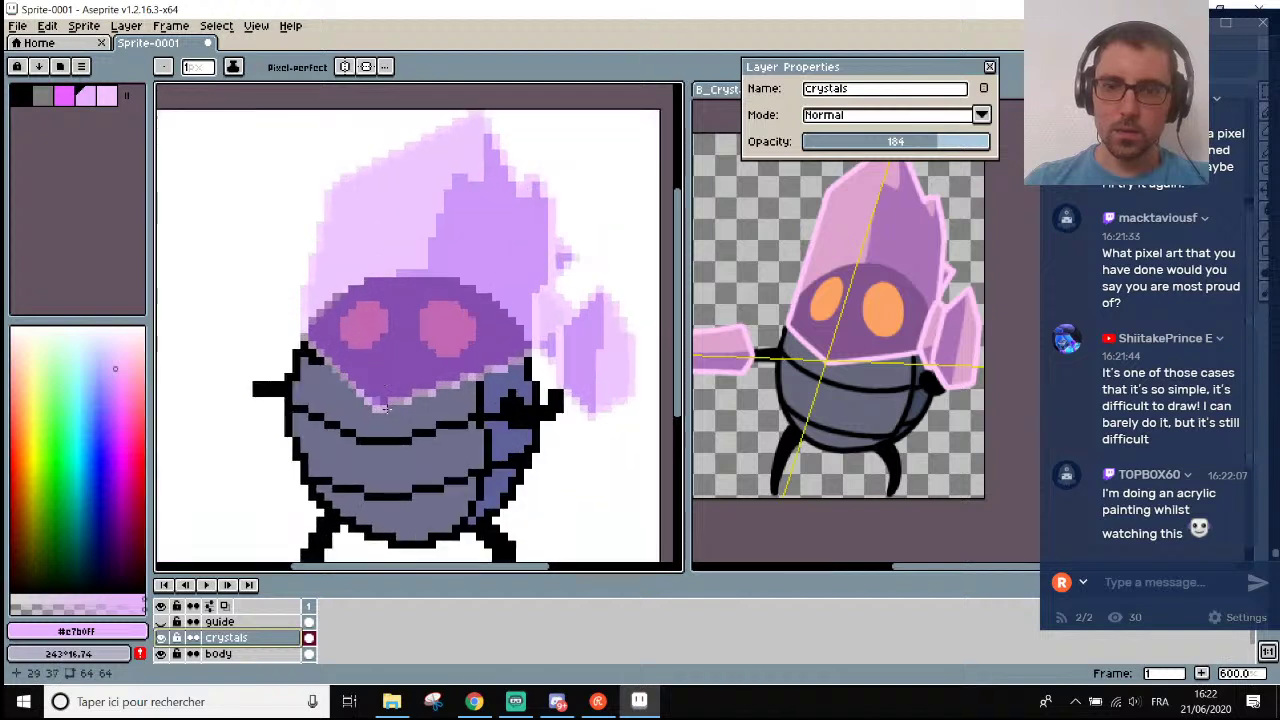
{"action": "scroll", "coordinate": [385, 420], "scroll_direction": "down", "scroll_amount": 1}
{"action": "scroll", "coordinate": [367, 410], "scroll_direction": "up", "scroll_amount": 1}
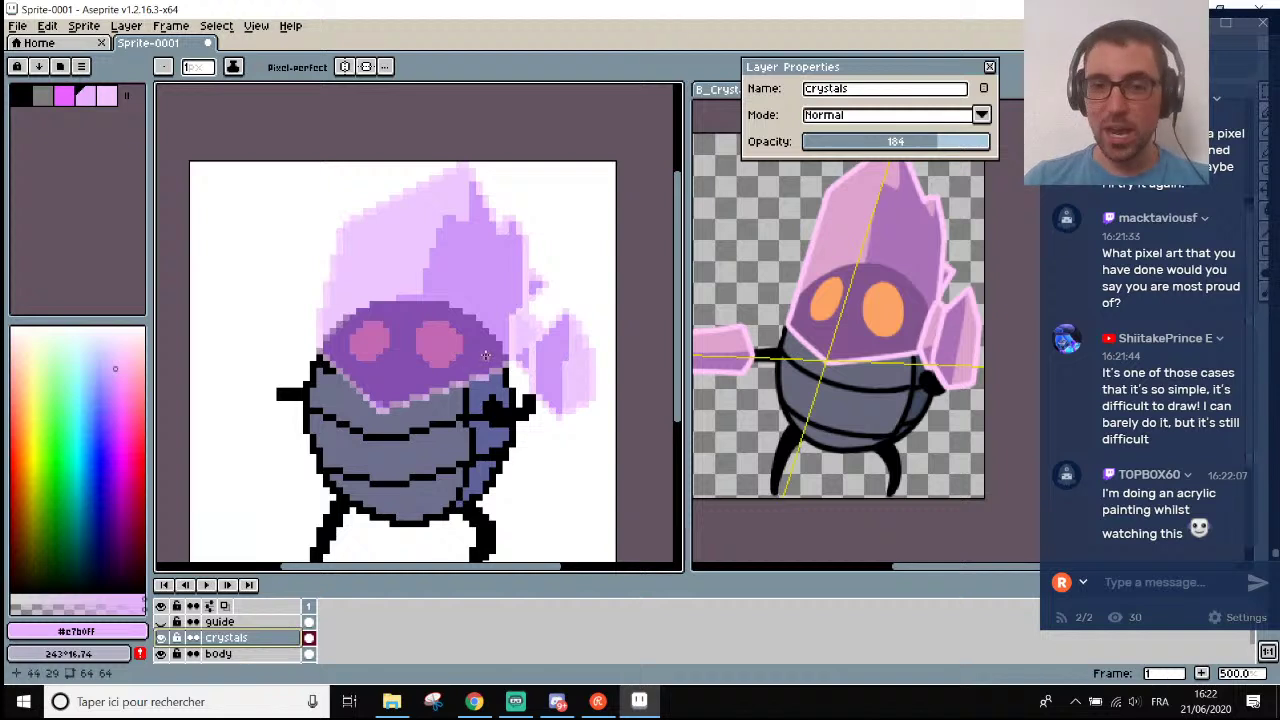
{"action": "scroll", "coordinate": [487, 381], "scroll_direction": "down", "scroll_amount": 1}
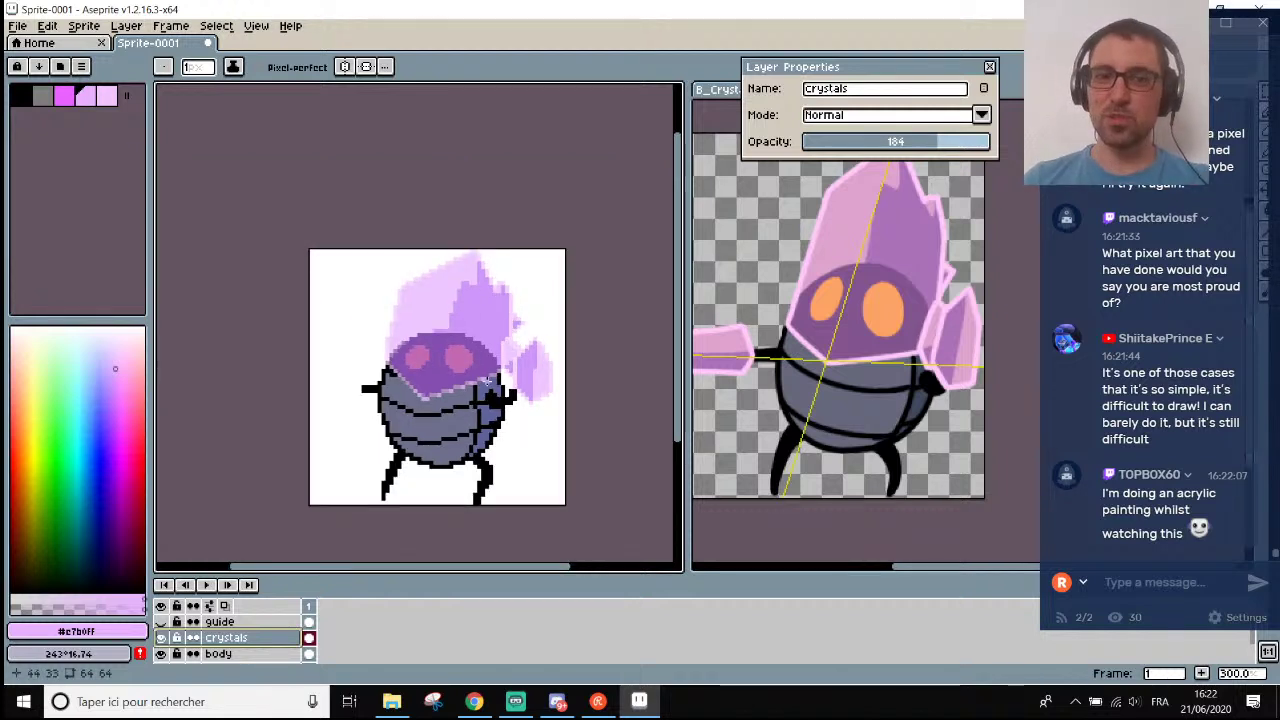
{"action": "scroll", "coordinate": [850, 420], "scroll_direction": "down", "scroll_amount": 1}
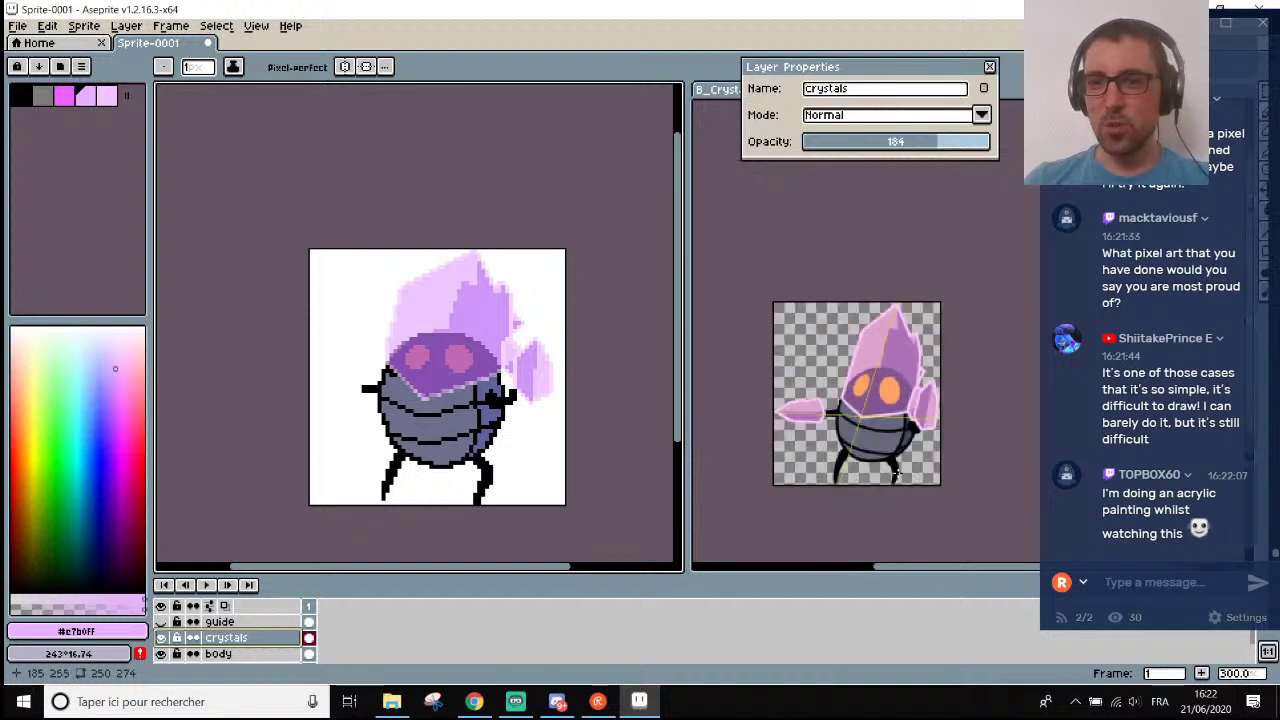
{"action": "scroll", "coordinate": [848, 413], "scroll_direction": "up", "scroll_amount": 2}
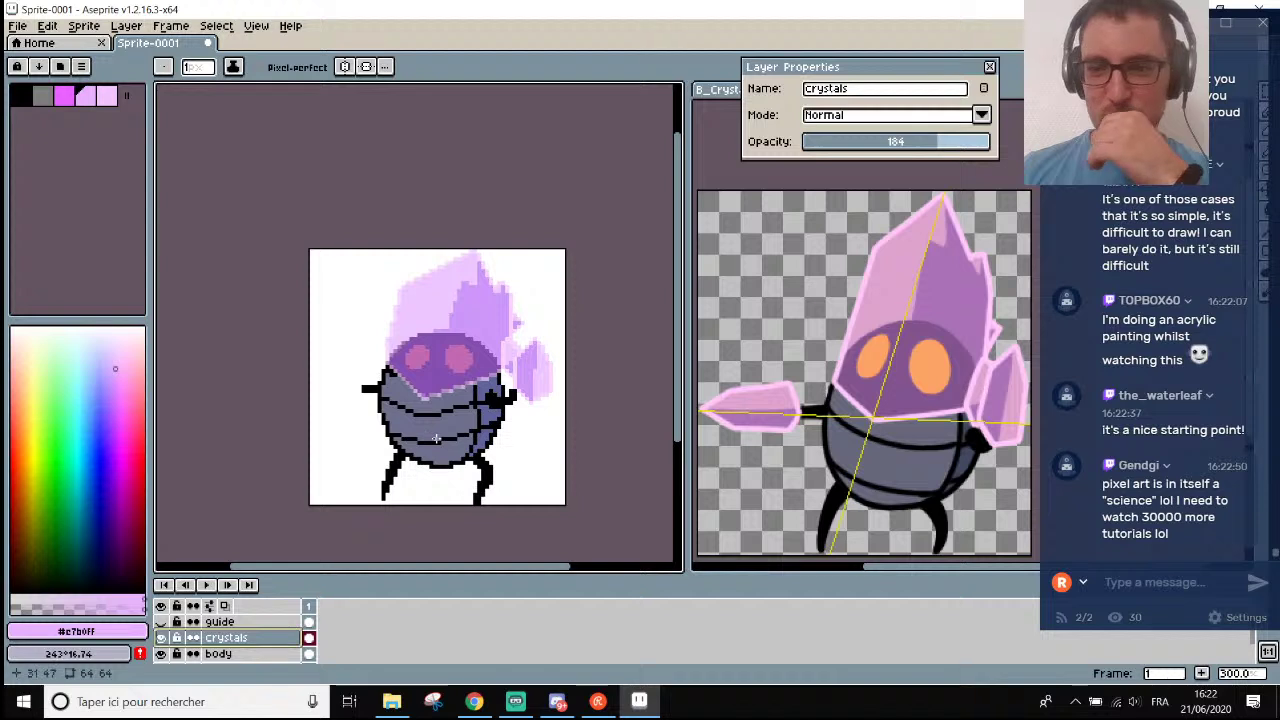
{"action": "scroll", "coordinate": [407, 433], "scroll_direction": "up", "scroll_amount": 1}
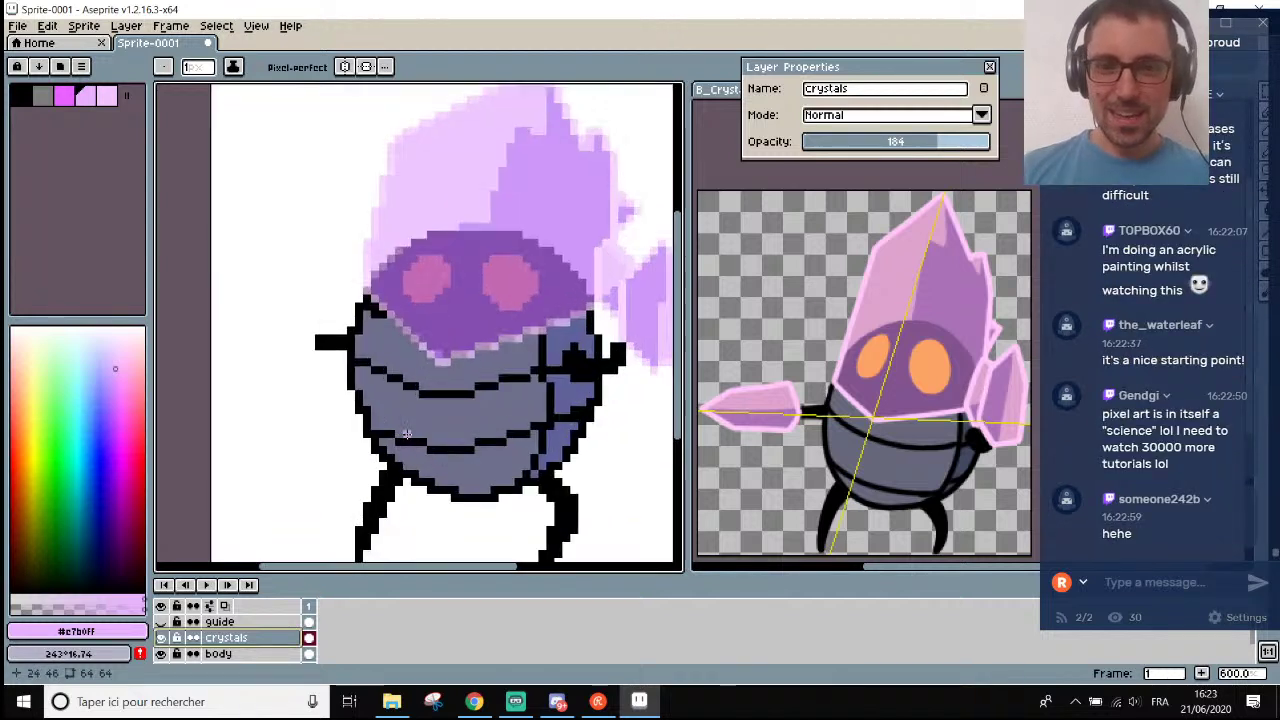
{"action": "scroll", "coordinate": [407, 433], "scroll_direction": "down", "scroll_amount": 1}
{"action": "scroll", "coordinate": [407, 433], "scroll_direction": "down", "scroll_amount": 1}
Select the body layer and briefly hide the crystals layer to inspect the body underneath.
{"action": "left_click", "coordinate": [232, 655]}
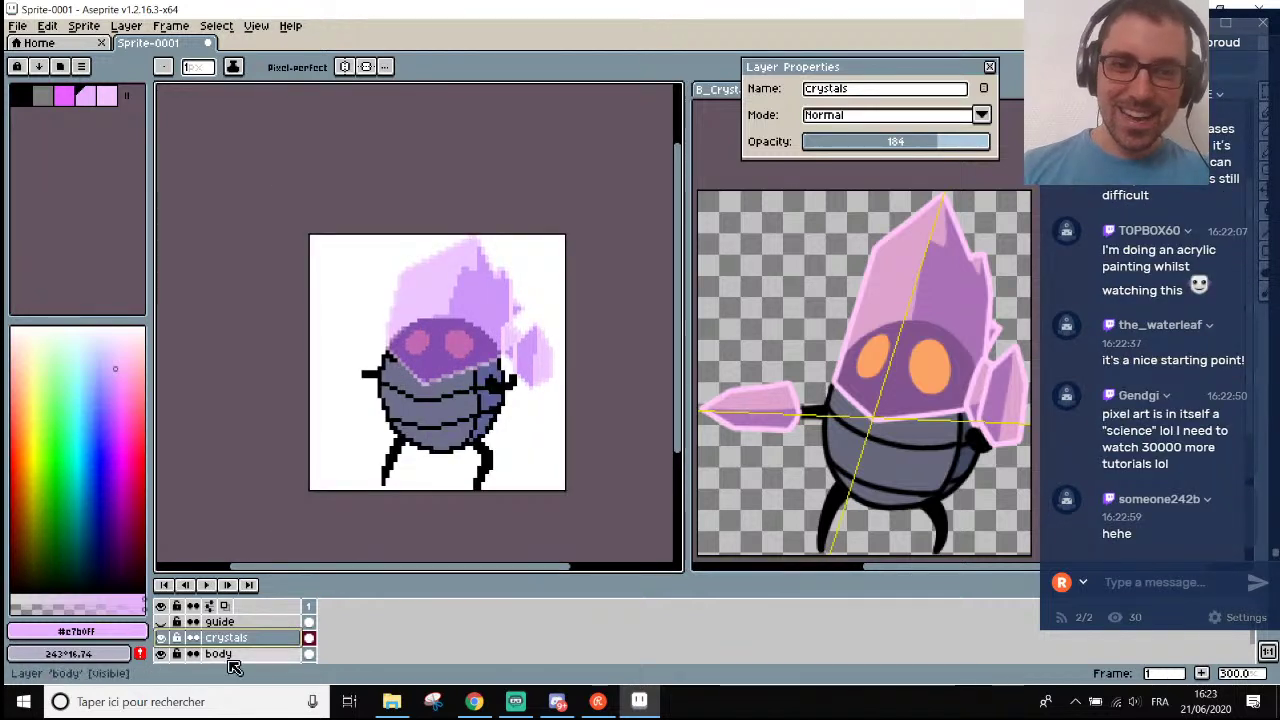
{"action": "scroll", "coordinate": [395, 382], "scroll_direction": "up", "scroll_amount": 2}
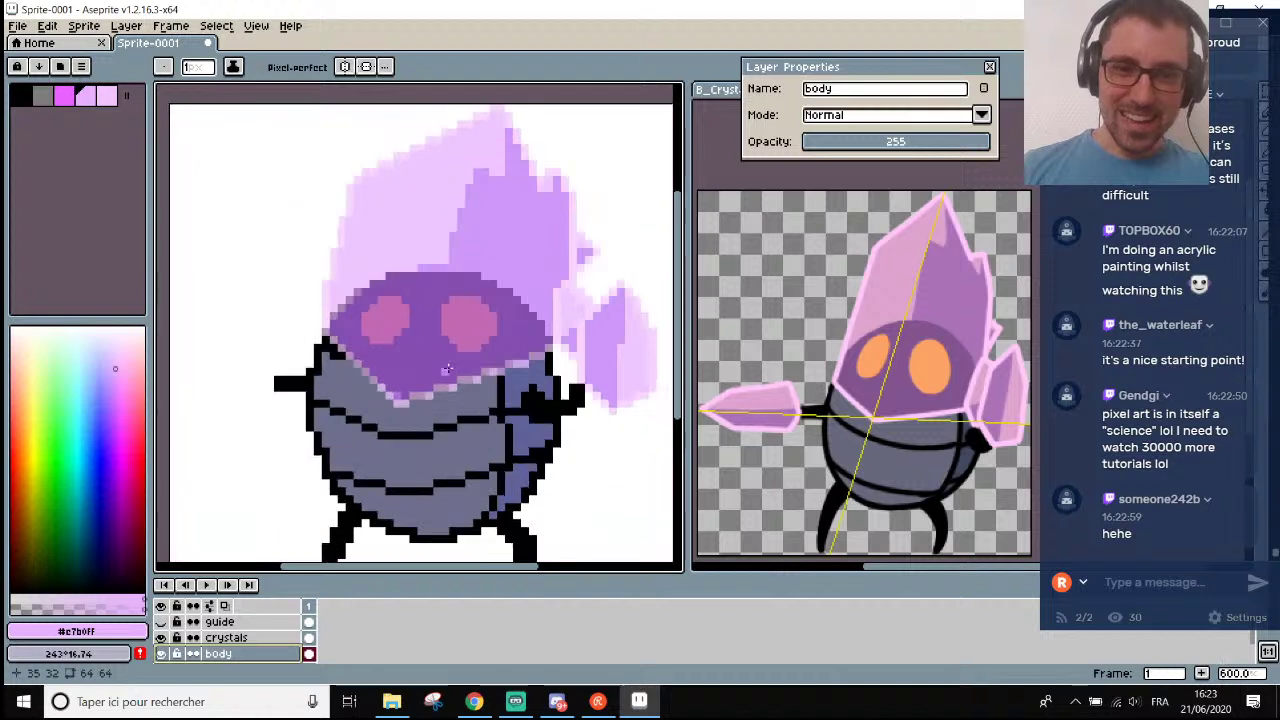
{"action": "scroll", "coordinate": [405, 529], "scroll_direction": "down", "scroll_amount": 2}
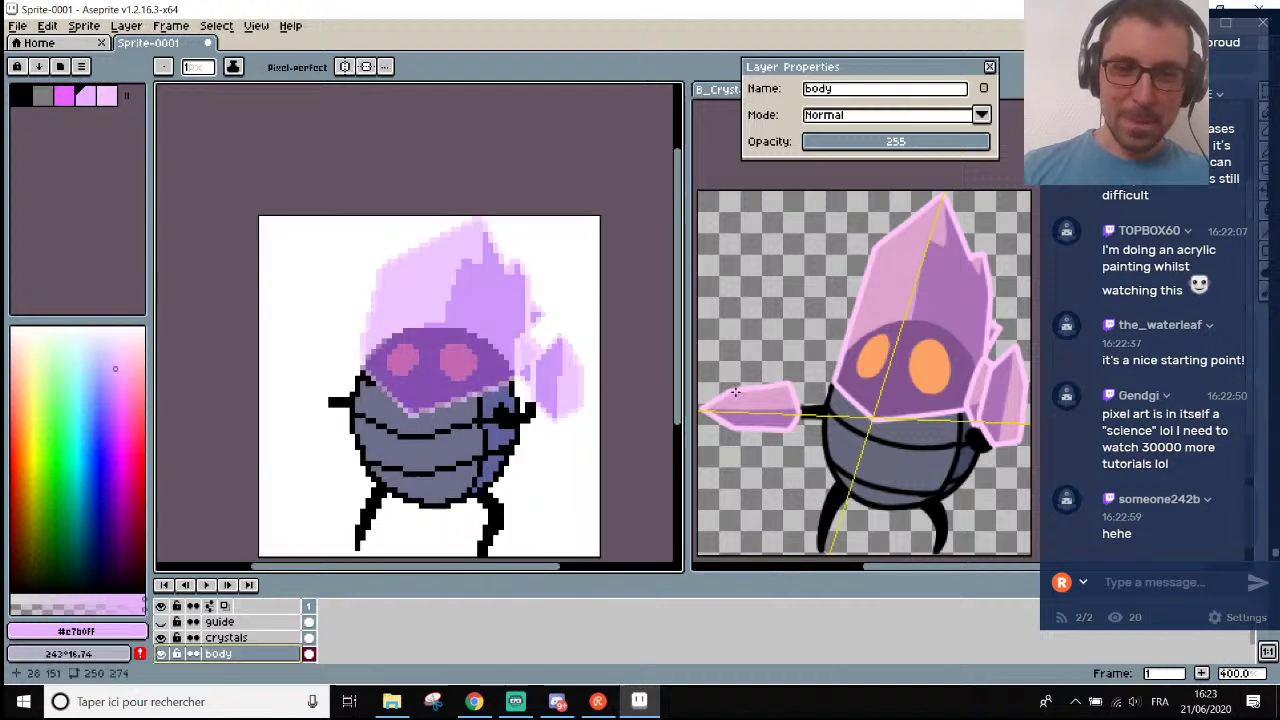
{"action": "scroll", "coordinate": [686, 390], "scroll_direction": "down", "scroll_amount": 2}
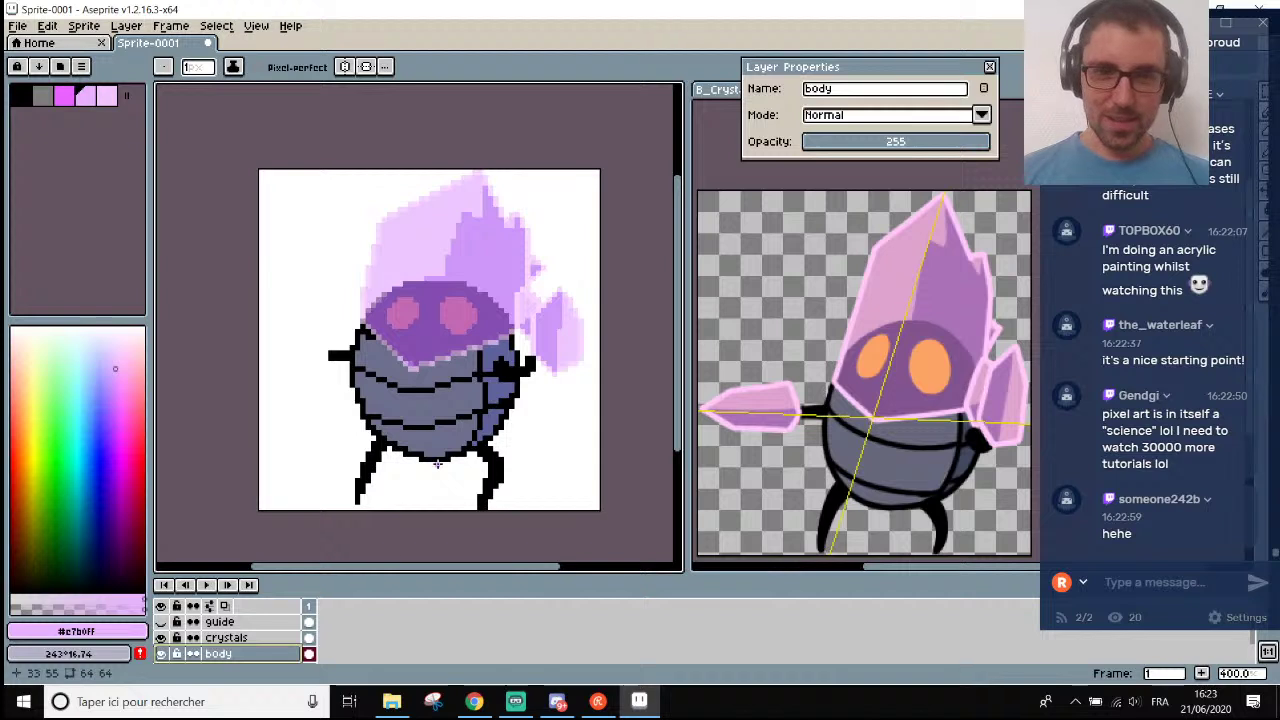
{"action": "left_click", "coordinate": [161, 637]}
{"action": "left_click", "coordinate": [161, 637]}
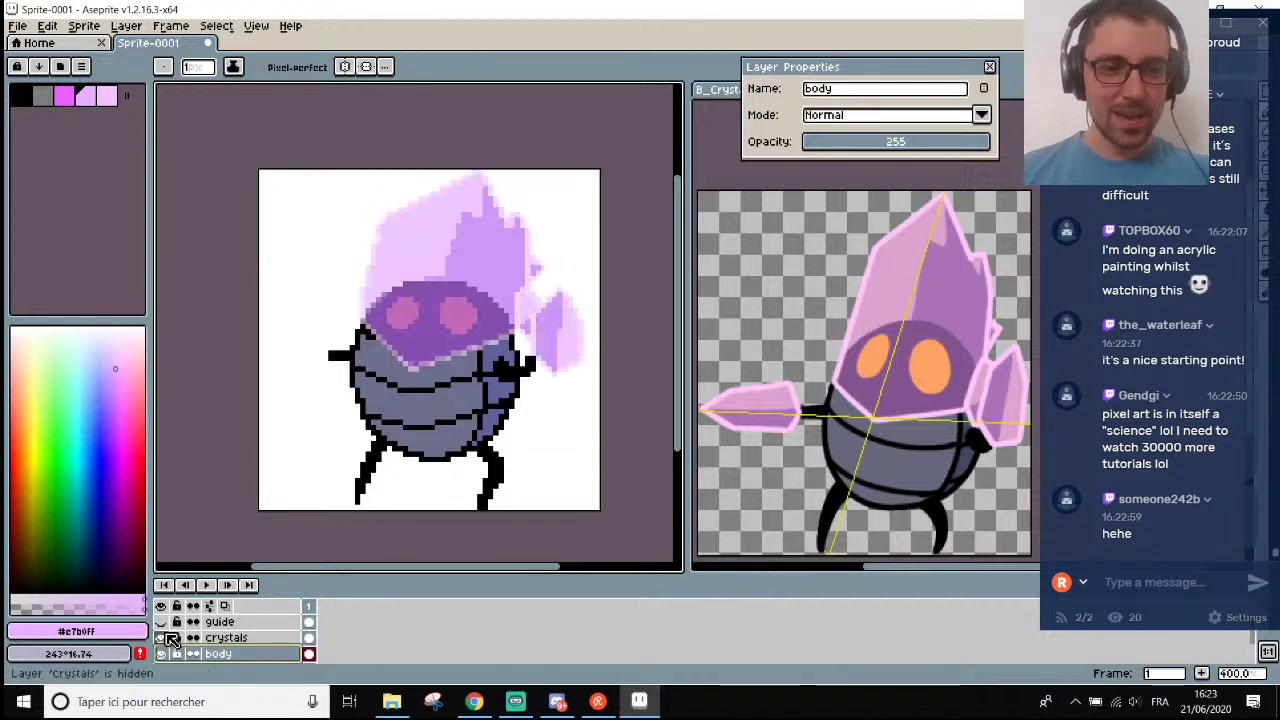
On the crystals layer, sample the dark purple #854fb2 and try painting over the lighter pixel at the head crystal's bottom tip.
{"action": "left_click", "coordinate": [226, 637]}
{"action": "scroll", "coordinate": [461, 331], "scroll_direction": "up", "scroll_amount": 2}
{"action": "scroll", "coordinate": [461, 331], "scroll_direction": "up", "scroll_amount": 3}
{"action": "key", "text": "i"}
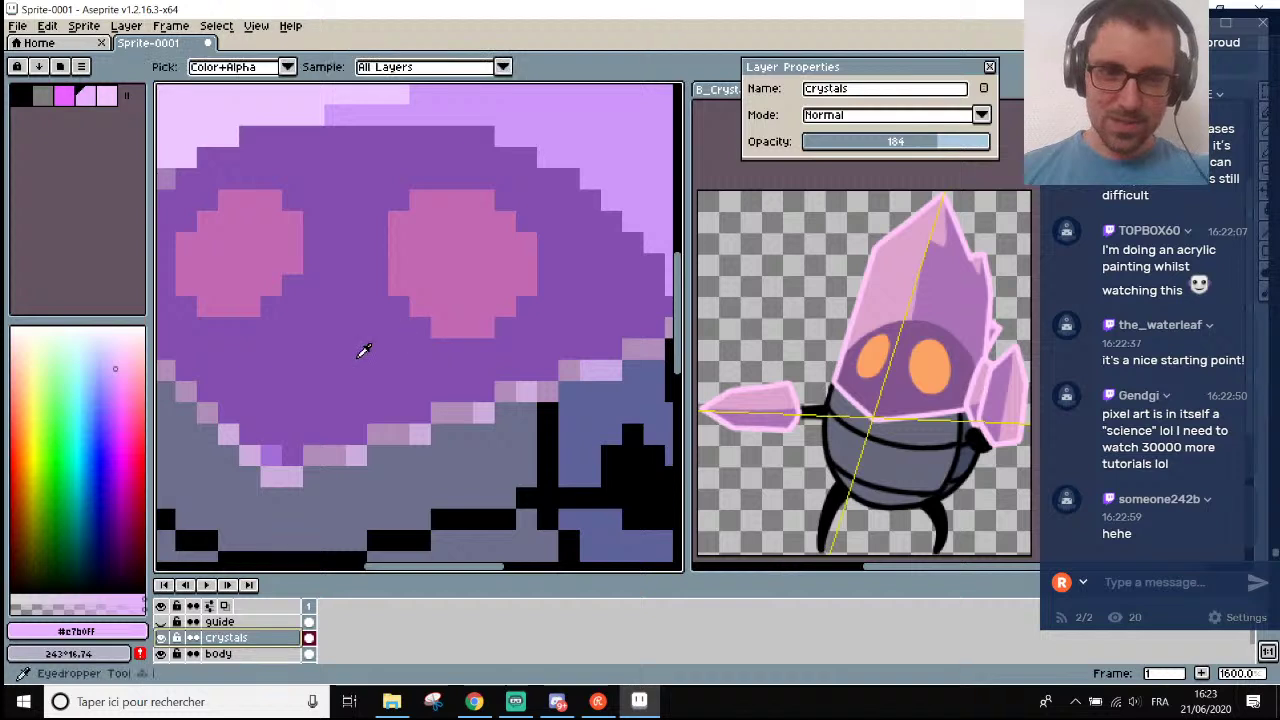
{"action": "left_click", "coordinate": [363, 349]}
{"action": "scroll", "coordinate": [363, 349], "scroll_direction": "down", "scroll_amount": 3}
{"action": "scroll", "coordinate": [354, 340], "scroll_direction": "up", "scroll_amount": 3}
{"action": "scroll", "coordinate": [354, 340], "scroll_direction": "up", "scroll_amount": 1}
{"action": "key", "text": "b"}
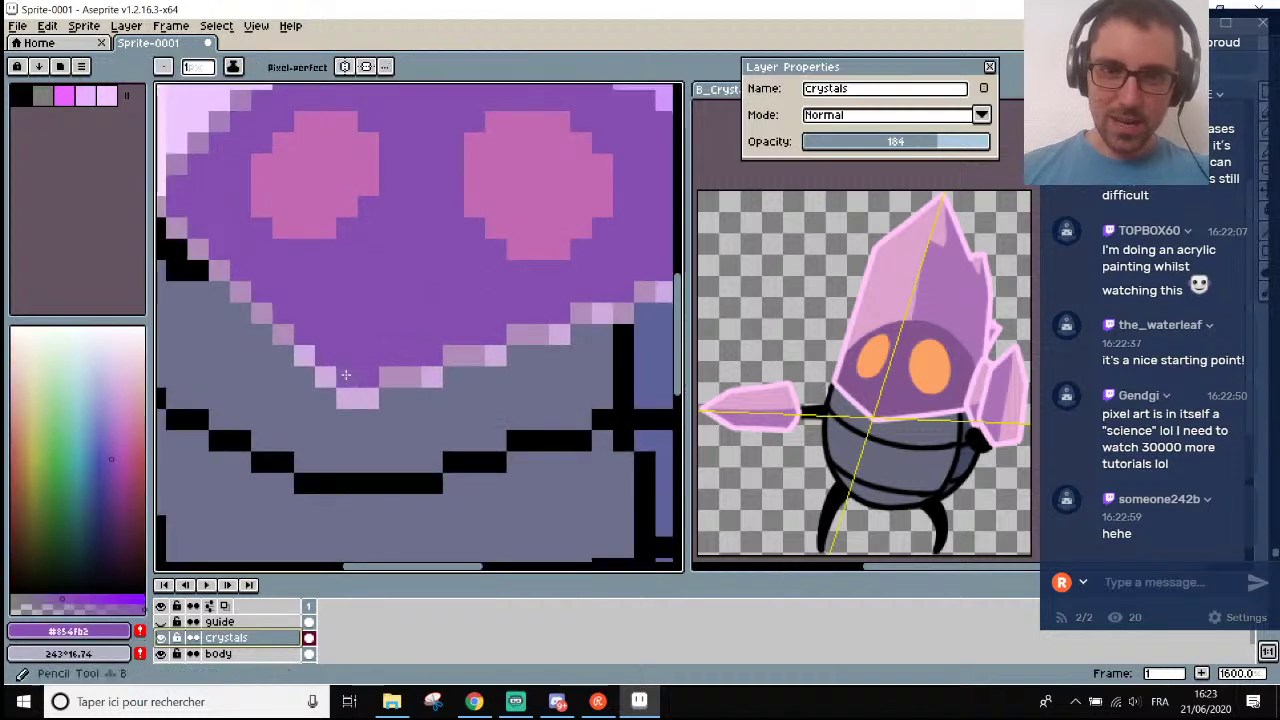
Try erasing outline pixels on the head crystal's lower left edge, and undo these edits.
{"action": "key", "text": "e"}
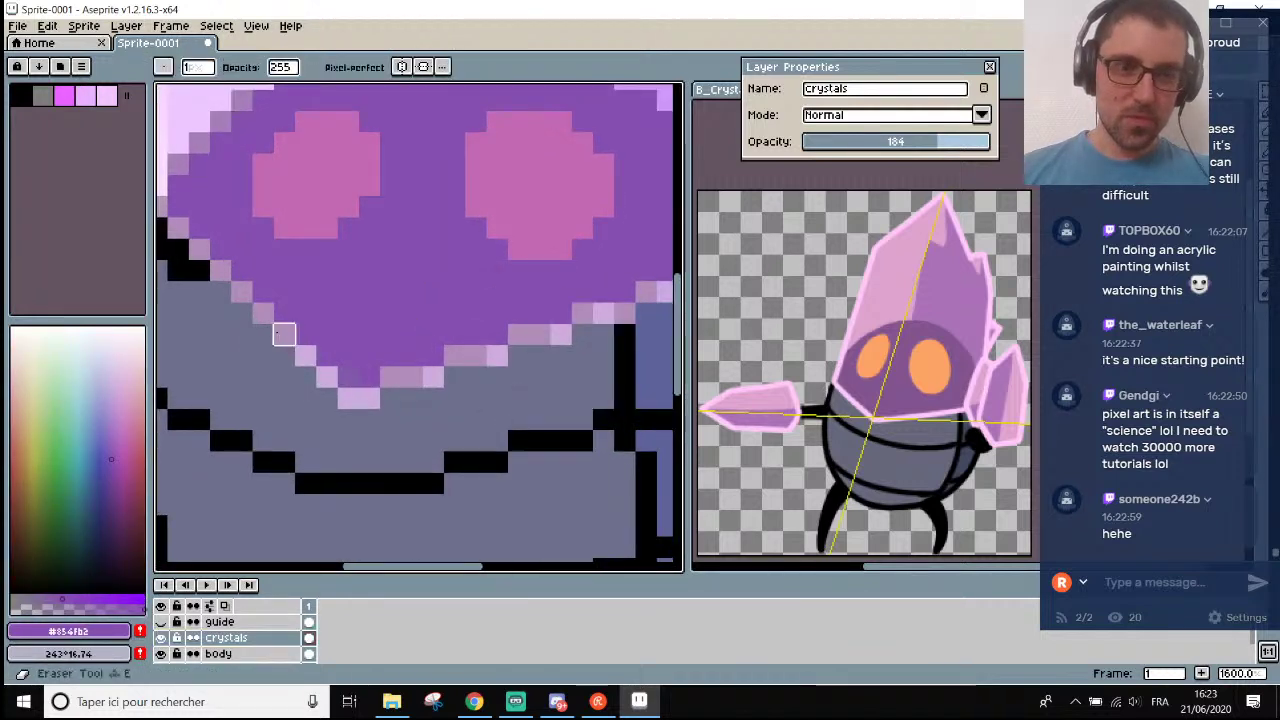
{"action": "left_click_drag", "start_coordinate": [285, 334], "coordinate": [264, 313]}
{"action": "key", "text": "ctrl+z"}
{"action": "key", "text": "ctrl+z"}
{"action": "key", "text": "ctrl+z"}
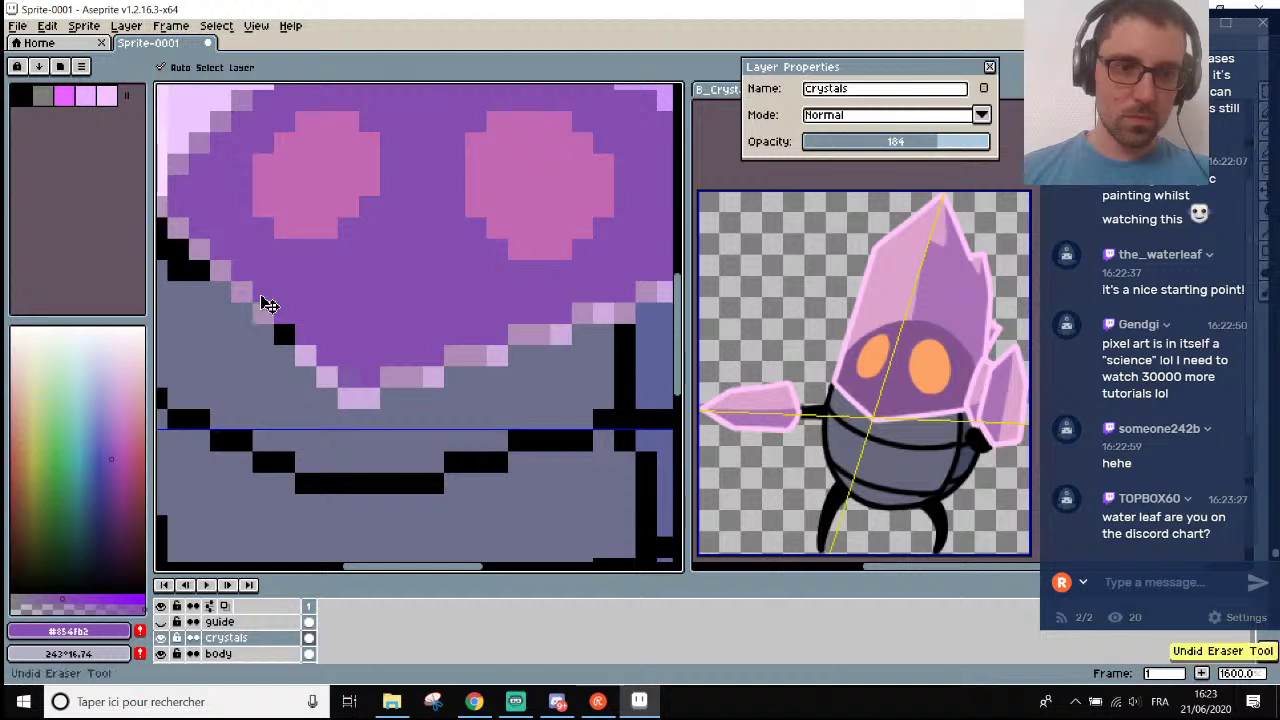
On the body layer, paint the pixel behind the crystal's bottom tip with sampled black and erase body pixels beneath its lower left outline.
{"action": "scroll", "coordinate": [305, 461], "scroll_direction": "down", "scroll_amount": 3}
{"action": "left_click", "coordinate": [230, 654]}
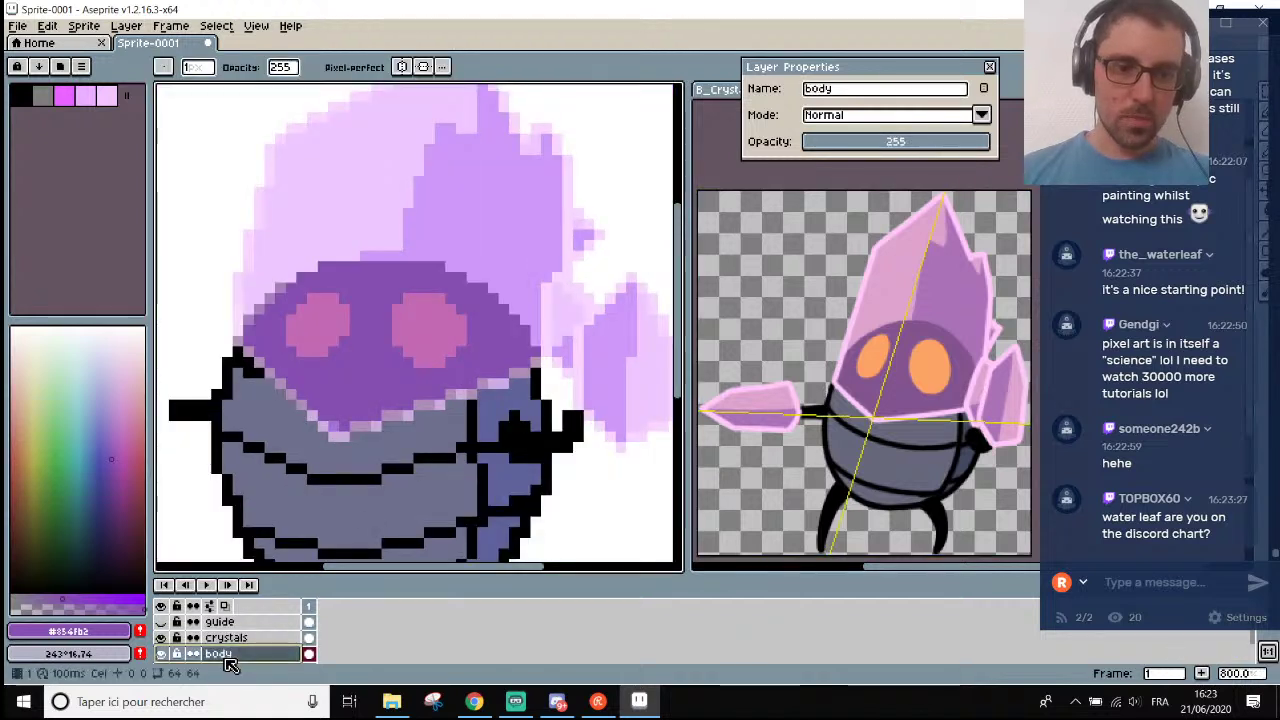
{"action": "scroll", "coordinate": [309, 463], "scroll_direction": "up", "scroll_amount": 3}
{"action": "key", "text": "i"}
{"action": "left_click", "coordinate": [334, 487]}
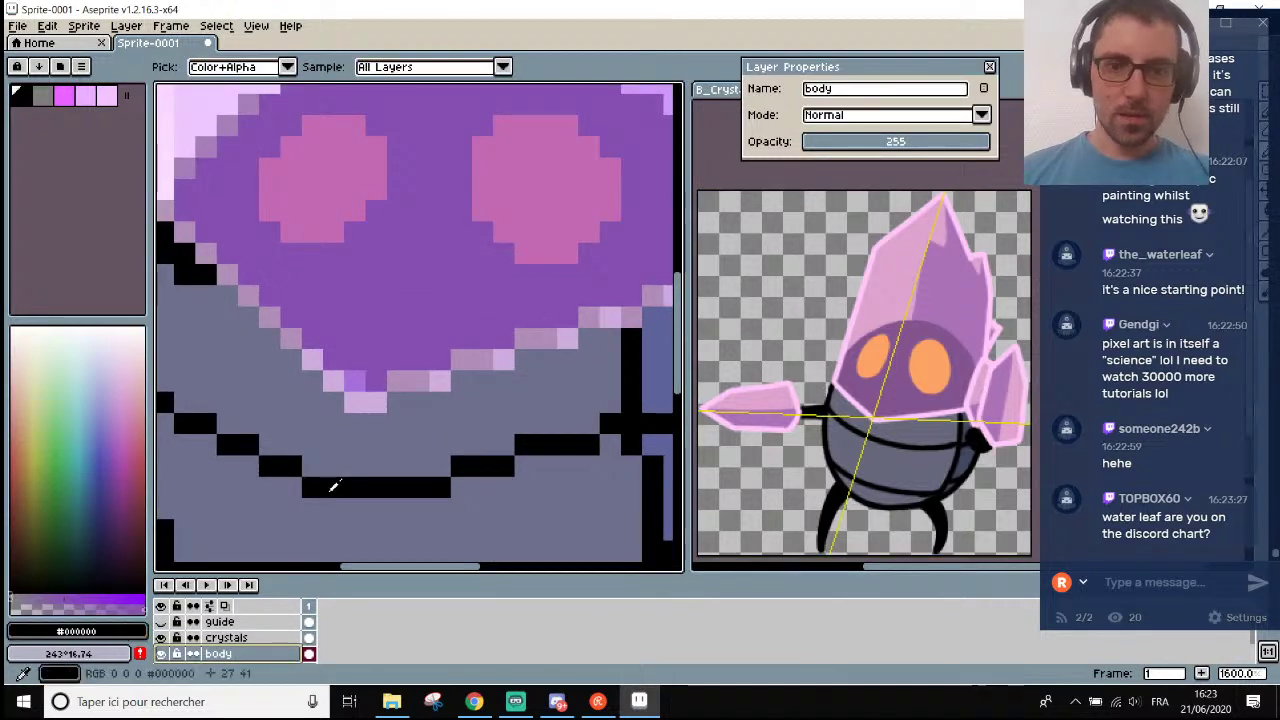
{"action": "scroll", "coordinate": [369, 370], "scroll_direction": "up", "scroll_amount": 2}
{"action": "key", "text": "b"}
{"action": "scroll", "coordinate": [306, 340], "scroll_direction": "down", "scroll_amount": 2}
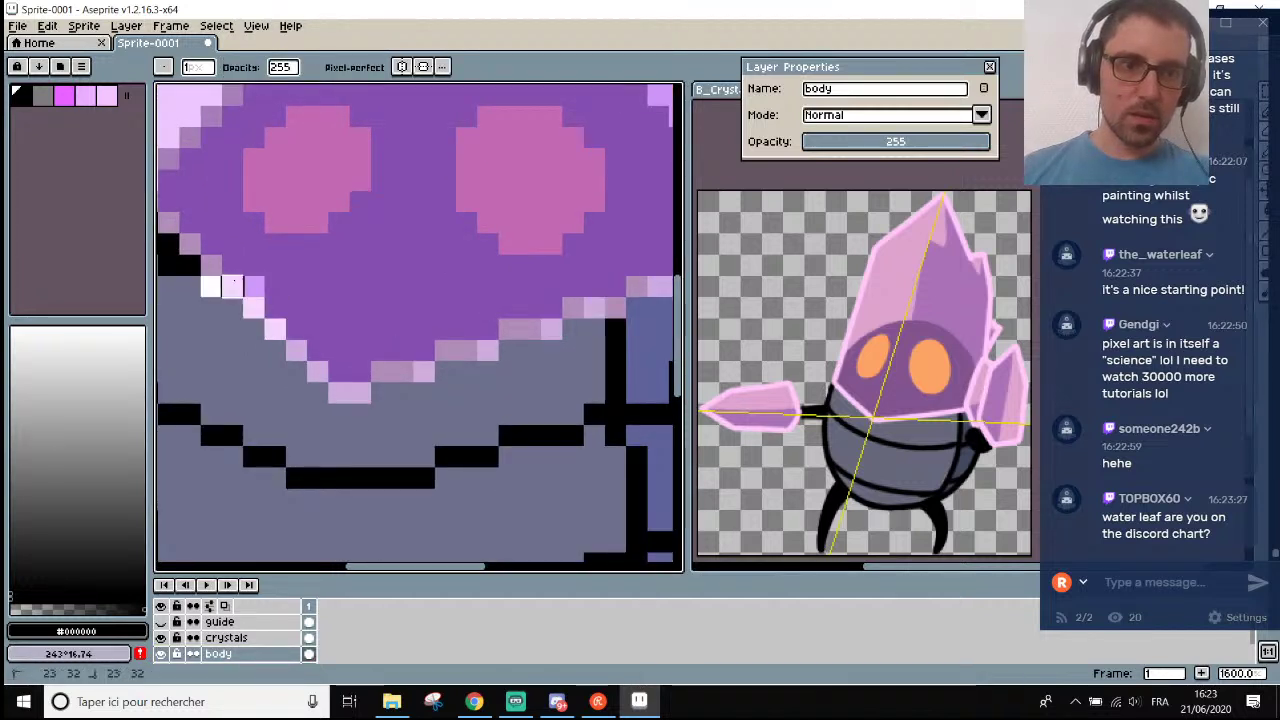
{"action": "scroll", "coordinate": [230, 295], "scroll_direction": "down", "scroll_amount": 4}
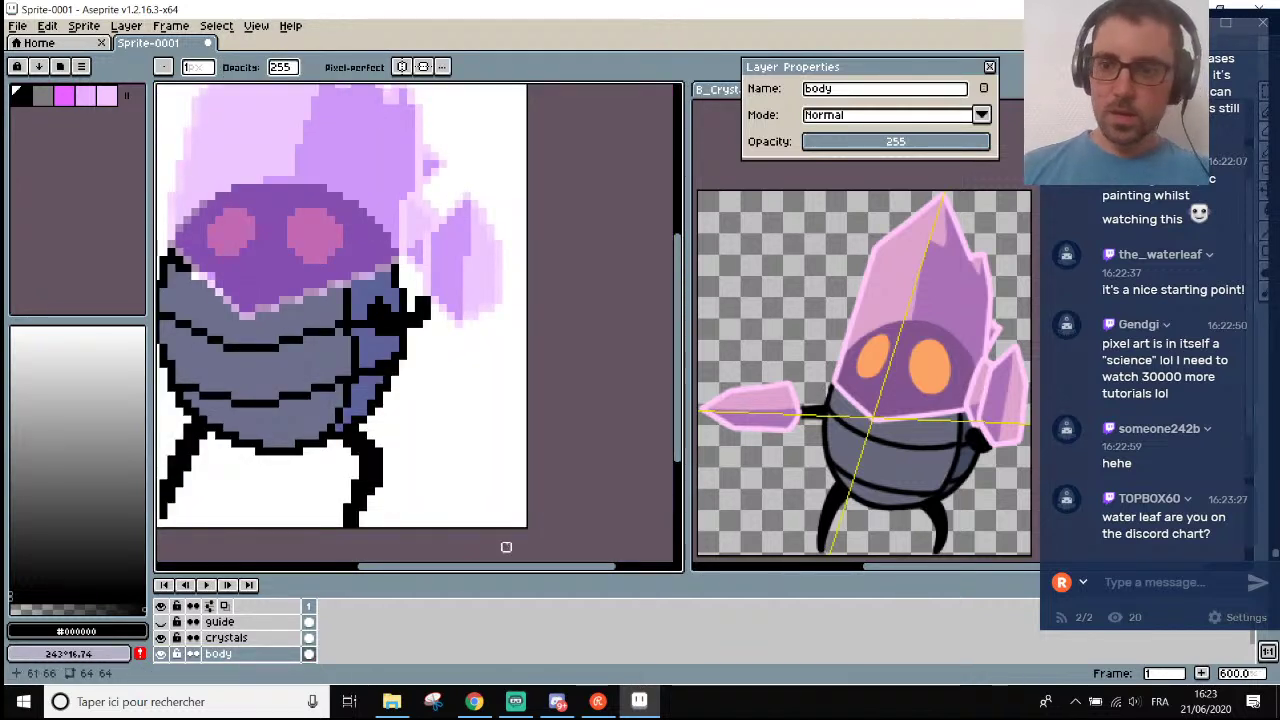
Erase the dark body pixels showing through the head crystal along the face's upper left edge.
{"action": "scroll", "coordinate": [443, 571], "scroll_direction": "up", "scroll_amount": 2}
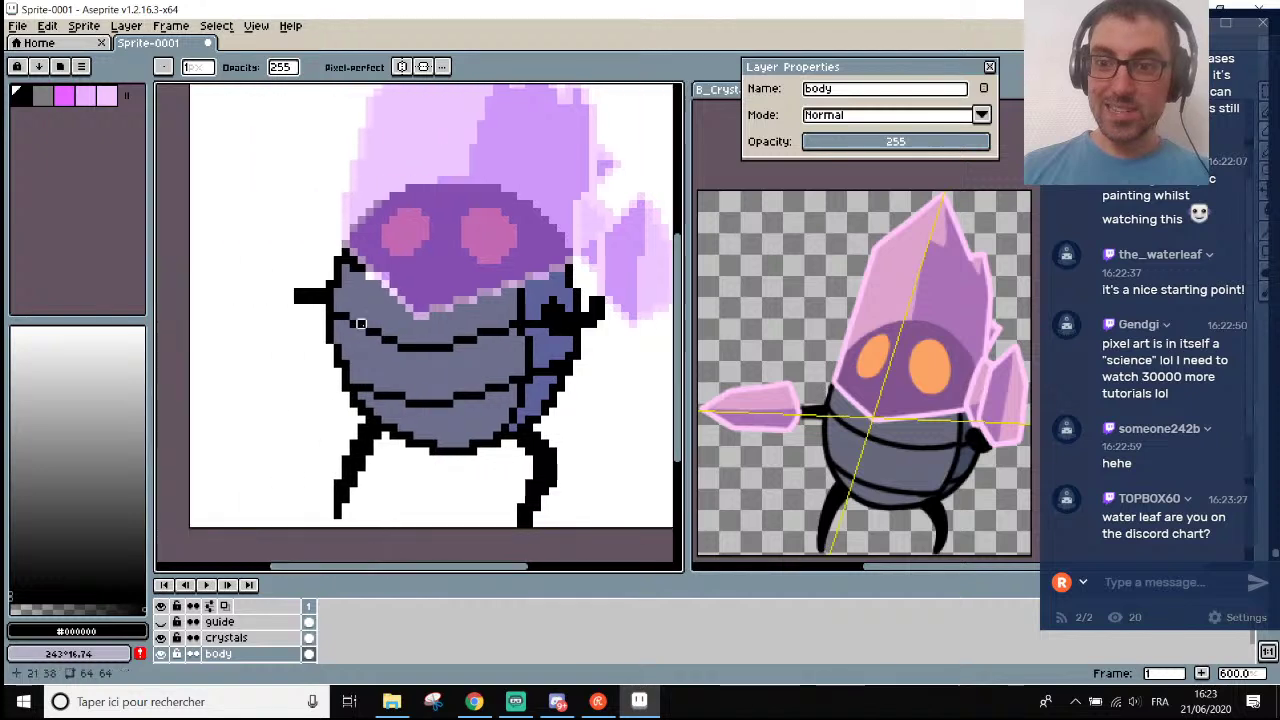
{"action": "scroll", "coordinate": [371, 306], "scroll_direction": "up", "scroll_amount": 1}
{"action": "scroll", "coordinate": [392, 213], "scroll_direction": "up", "scroll_amount": 1}
{"action": "scroll", "coordinate": [392, 213], "scroll_direction": "up", "scroll_amount": 2}
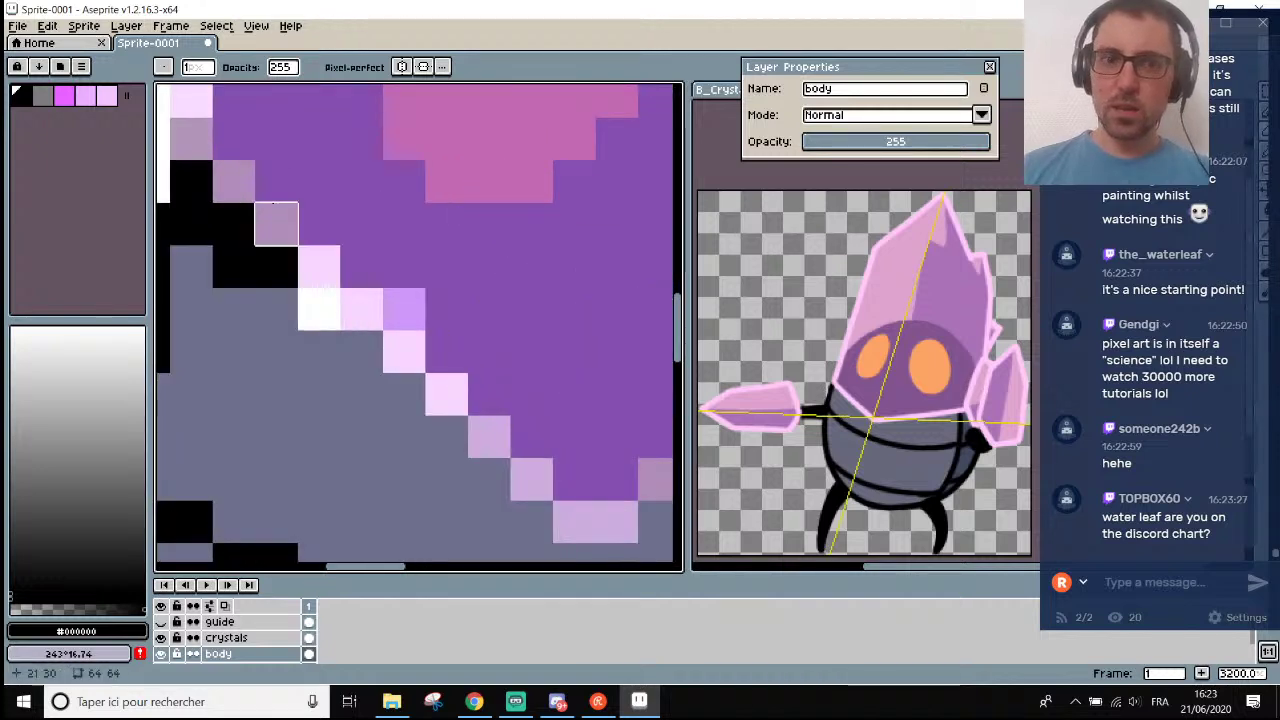
{"action": "scroll", "coordinate": [182, 138], "scroll_direction": "down", "scroll_amount": 5}
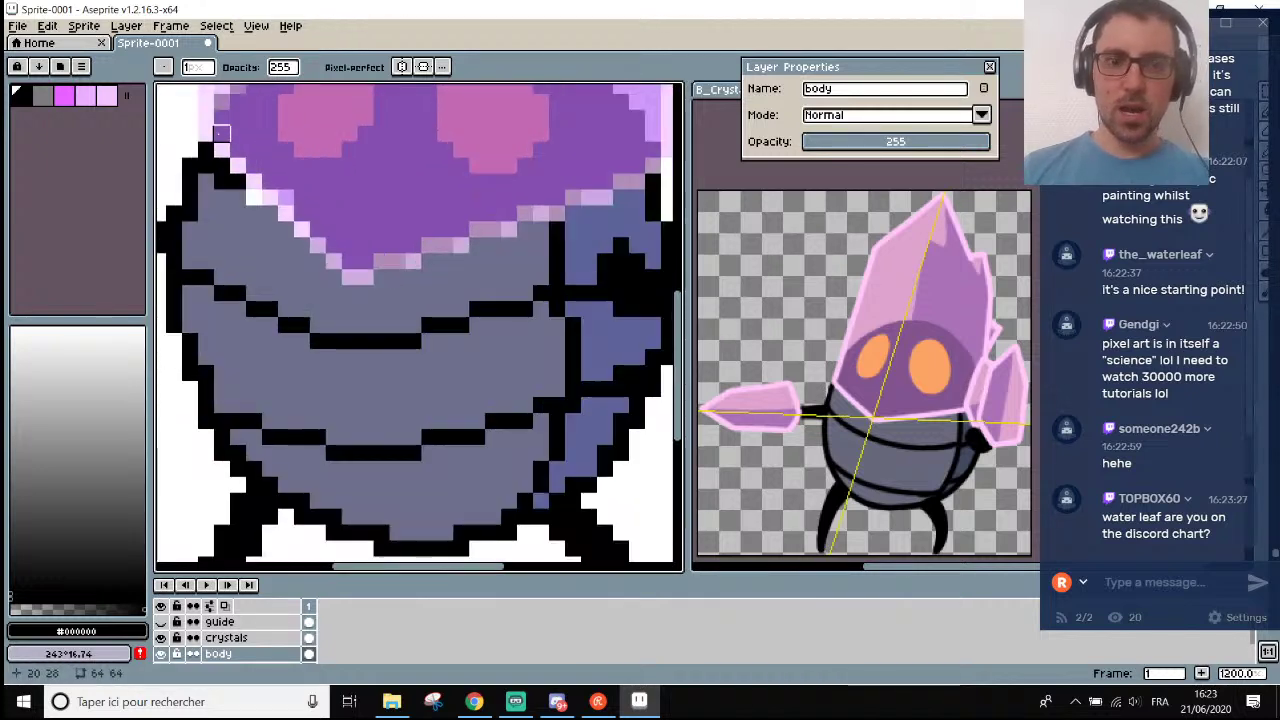
{"action": "scroll", "coordinate": [210, 94], "scroll_direction": "up", "scroll_amount": 2}
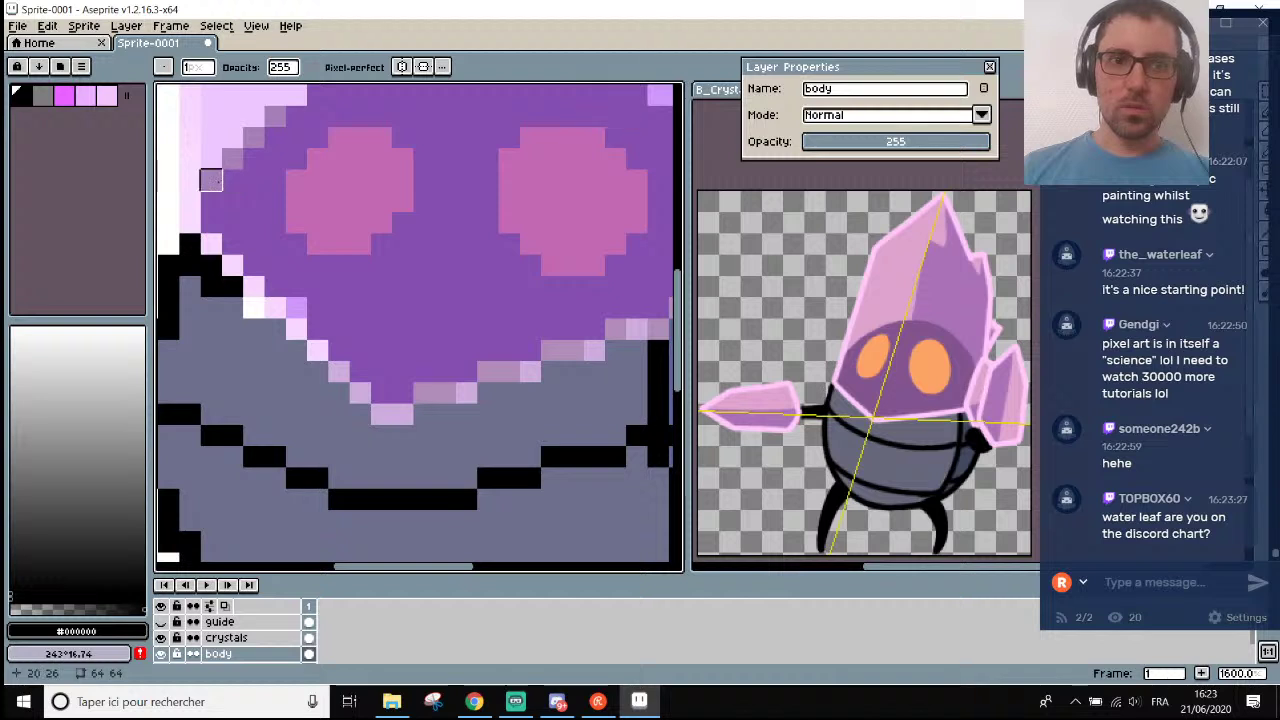
{"action": "left_click_drag", "start_coordinate": [210, 180], "coordinate": [232, 157]}
{"action": "scroll", "coordinate": [274, 116], "scroll_direction": "down", "scroll_amount": 4}
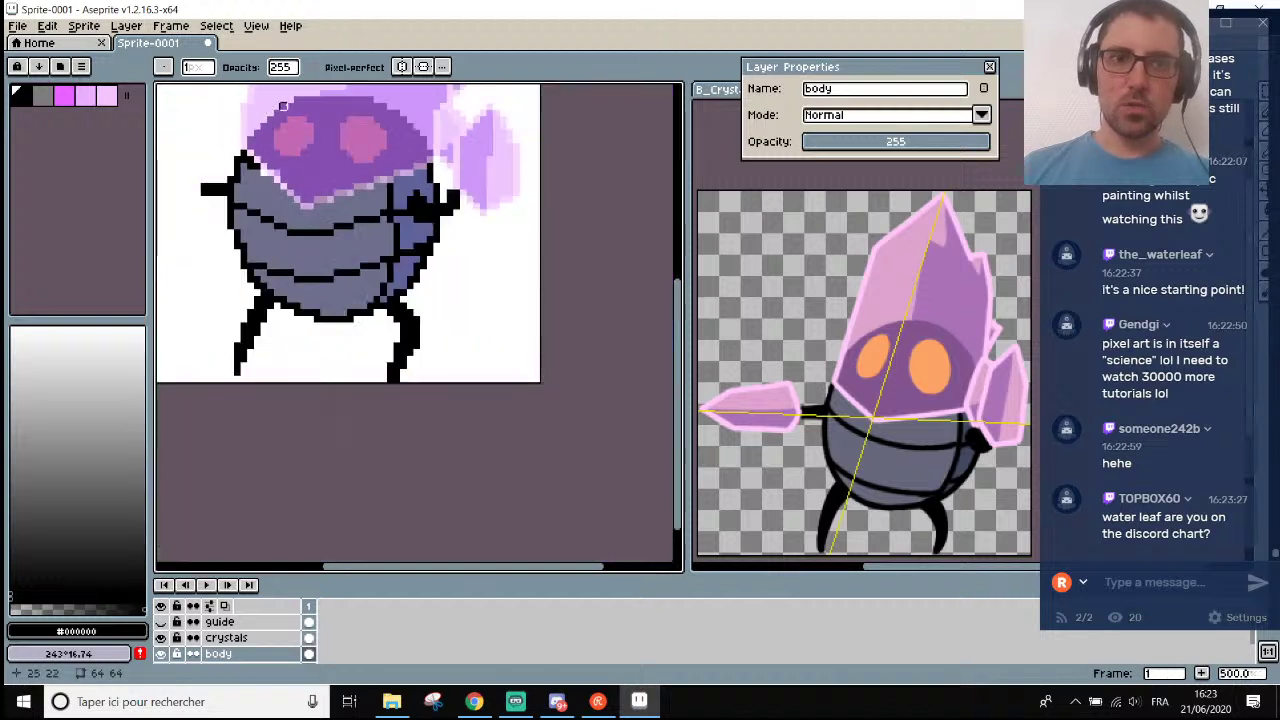
Sample the body grey #6e708c and fill the white gap below the head crystal's lower left outline.
{"action": "scroll", "coordinate": [296, 99], "scroll_direction": "up", "scroll_amount": 5}
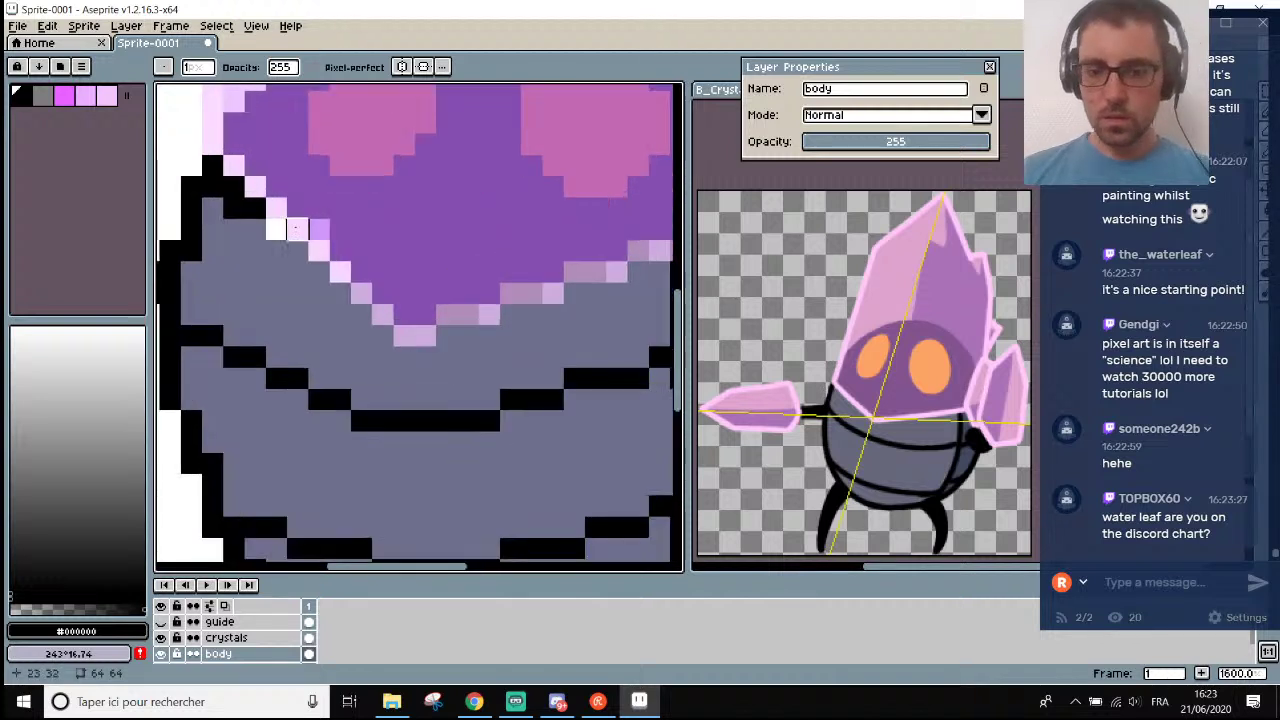
{"action": "key", "text": "i"}
{"action": "left_click", "coordinate": [311, 306]}
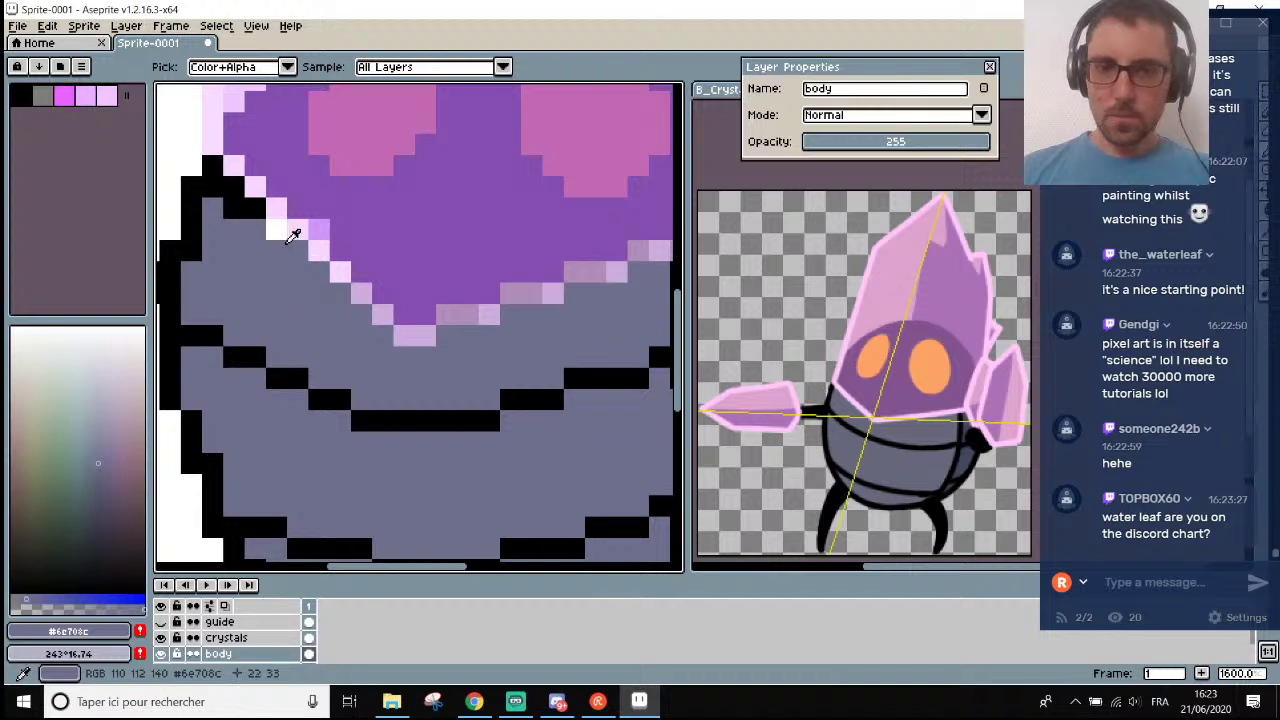
{"action": "key", "text": "b"}
{"action": "scroll", "coordinate": [320, 270], "scroll_direction": "down", "scroll_amount": 5}
{"action": "scroll", "coordinate": [335, 282], "scroll_direction": "up", "scroll_amount": 3}
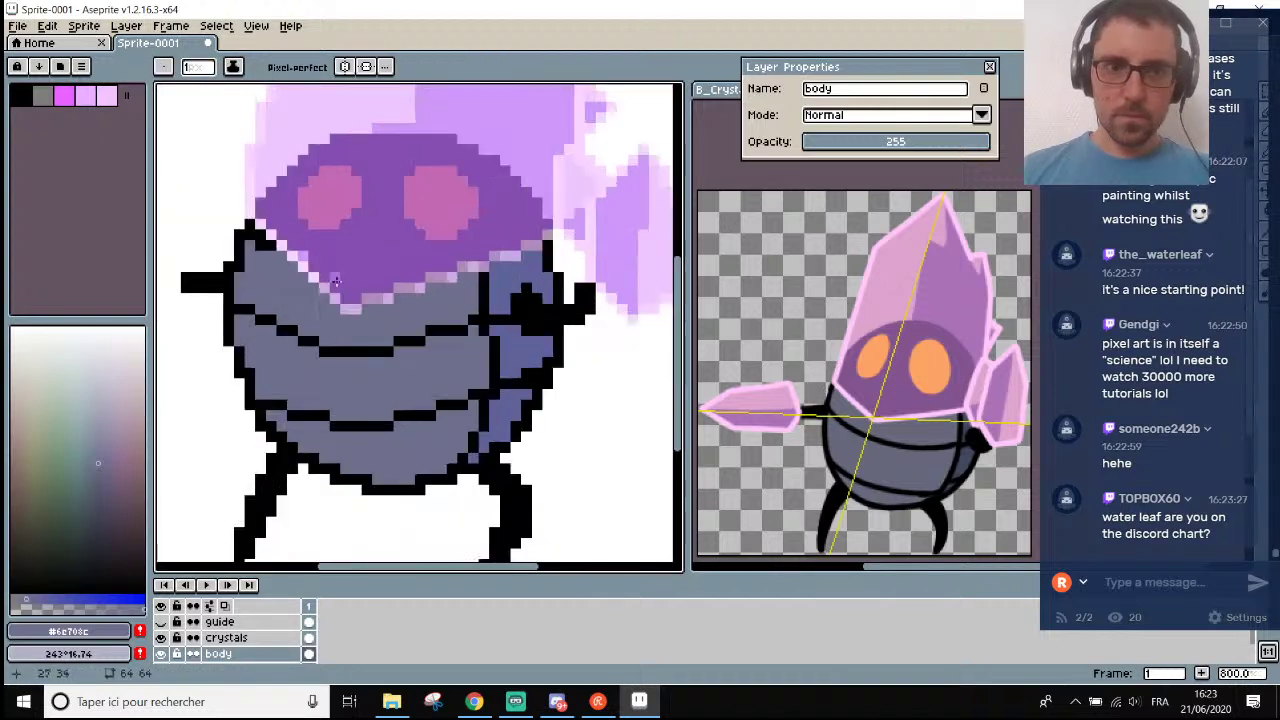
Sample black #000000 and paint the light lilac pixel inside the face beside the crystal's lower left outline.
{"action": "scroll", "coordinate": [335, 282], "scroll_direction": "up", "scroll_amount": 3}
{"action": "key", "text": "i"}
{"action": "left_click", "coordinate": [214, 349]}
{"action": "key", "text": "b"}
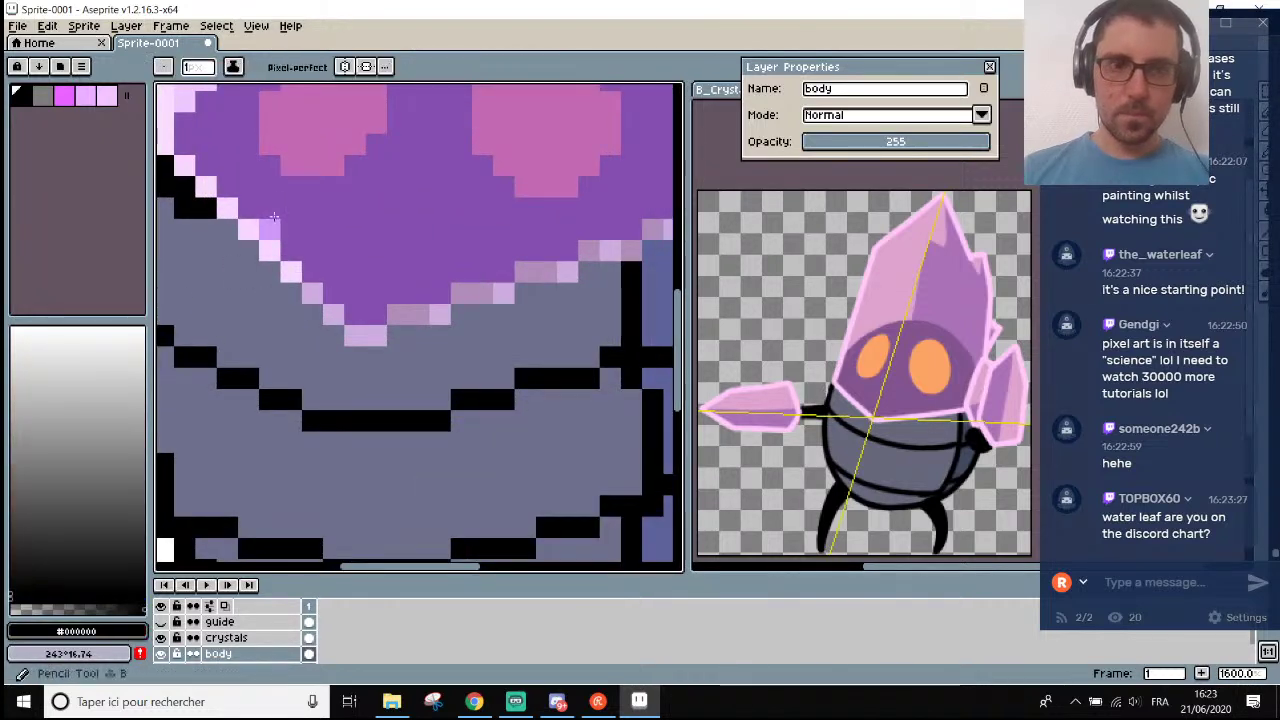
{"action": "scroll", "coordinate": [305, 234], "scroll_direction": "down", "scroll_amount": 3}
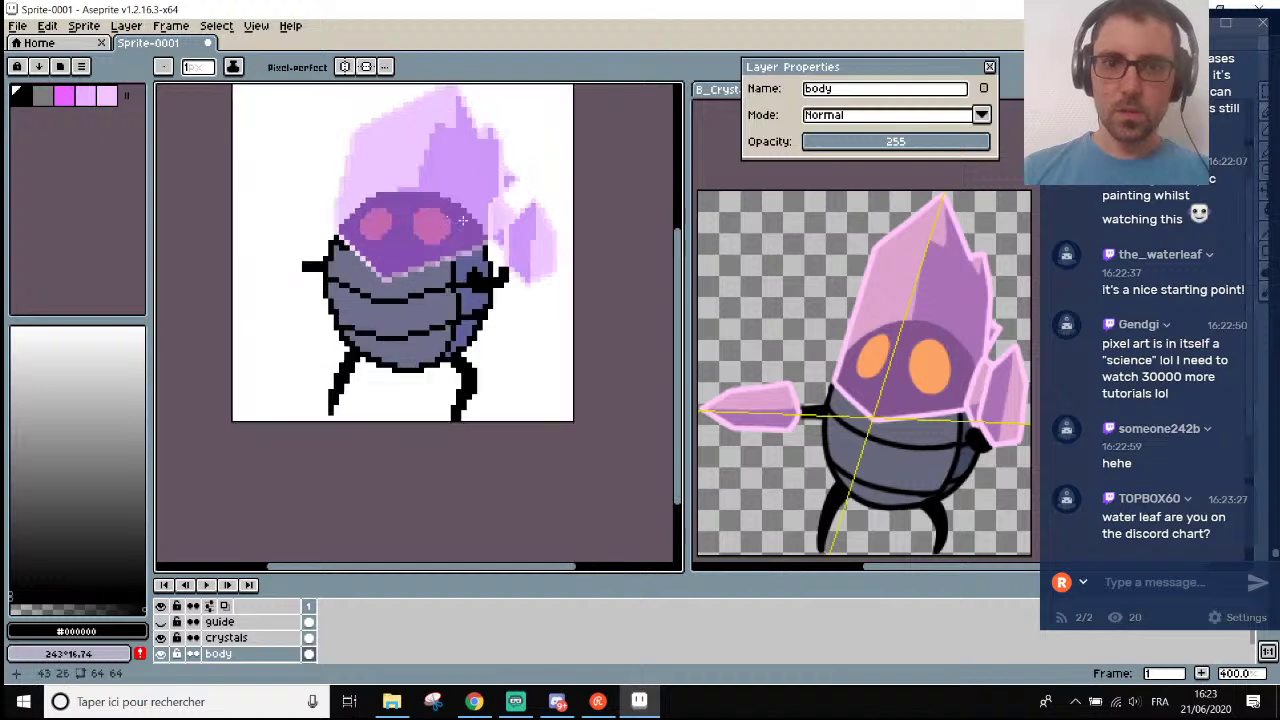
Erase the black body pixels behind the head crystal's lower right outline and repaint them in the sampled grey #6e708c.
{"action": "scroll", "coordinate": [363, 307], "scroll_direction": "up", "scroll_amount": 4}
{"action": "key", "text": "e"}
{"action": "left_click_drag", "start_coordinate": [366, 315], "coordinate": [340, 315]}
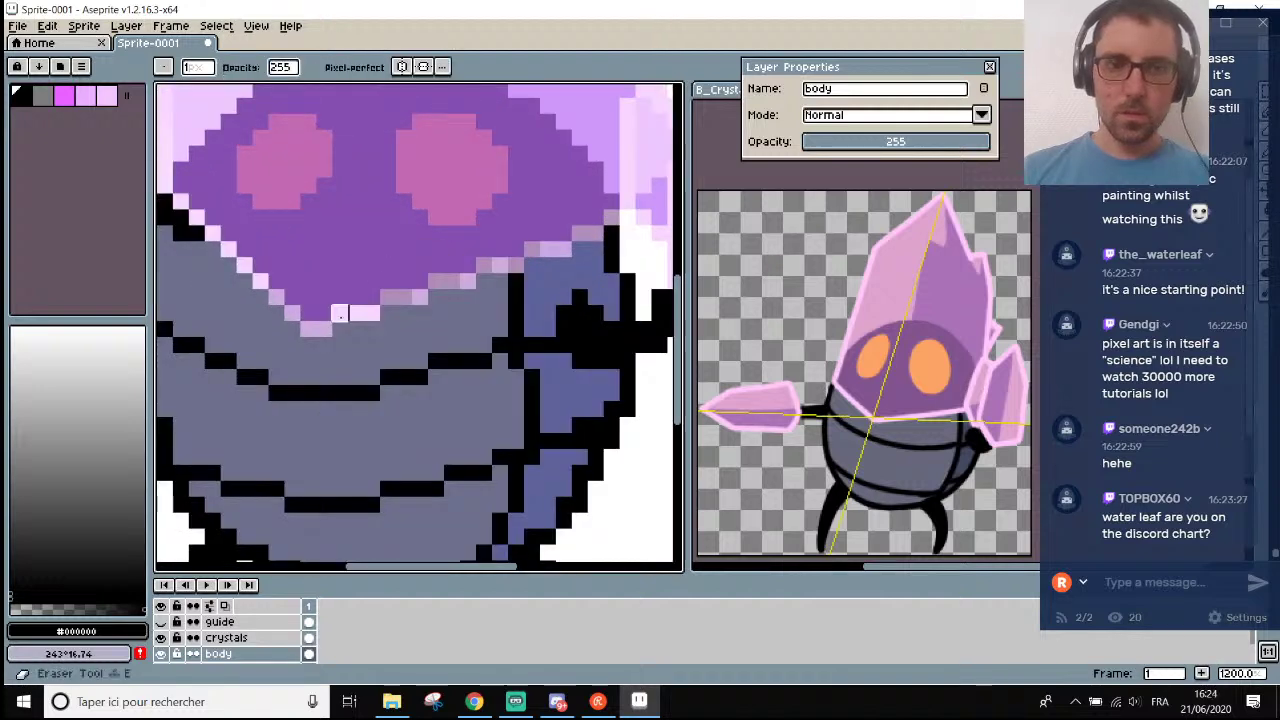
{"action": "key", "text": "i"}
{"action": "scroll", "coordinate": [354, 348], "scroll_direction": "down", "scroll_amount": 3}
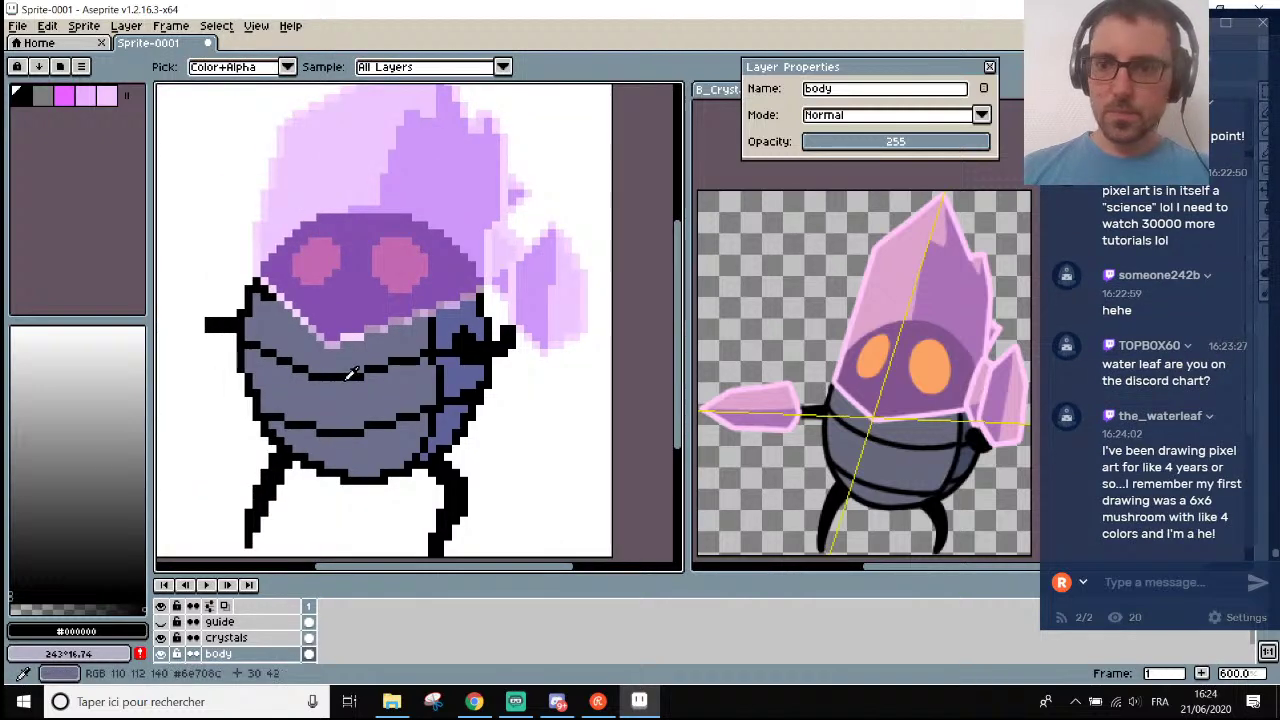
{"action": "left_click", "coordinate": [355, 350]}
{"action": "scroll", "coordinate": [358, 347], "scroll_direction": "up", "scroll_amount": 3}
{"action": "scroll", "coordinate": [329, 309], "scroll_direction": "down", "scroll_amount": 3}
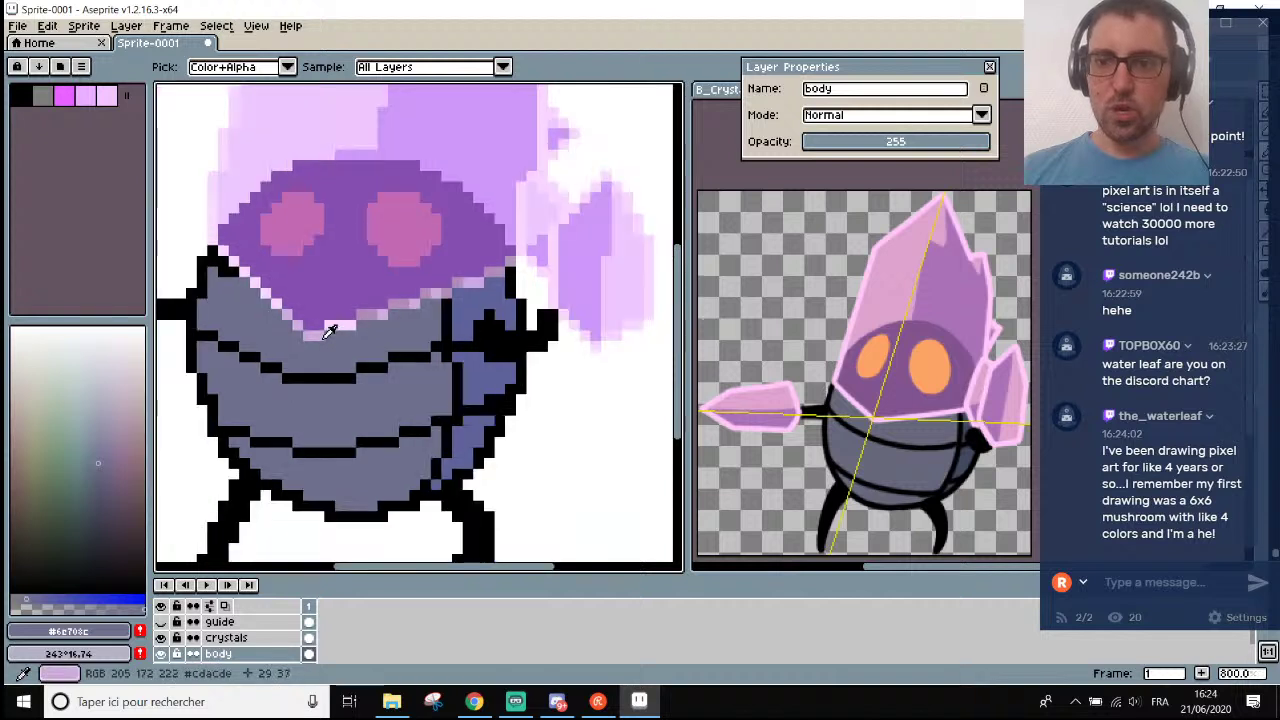
{"action": "scroll", "coordinate": [331, 323], "scroll_direction": "up", "scroll_amount": 3}
{"action": "key", "text": "b"}
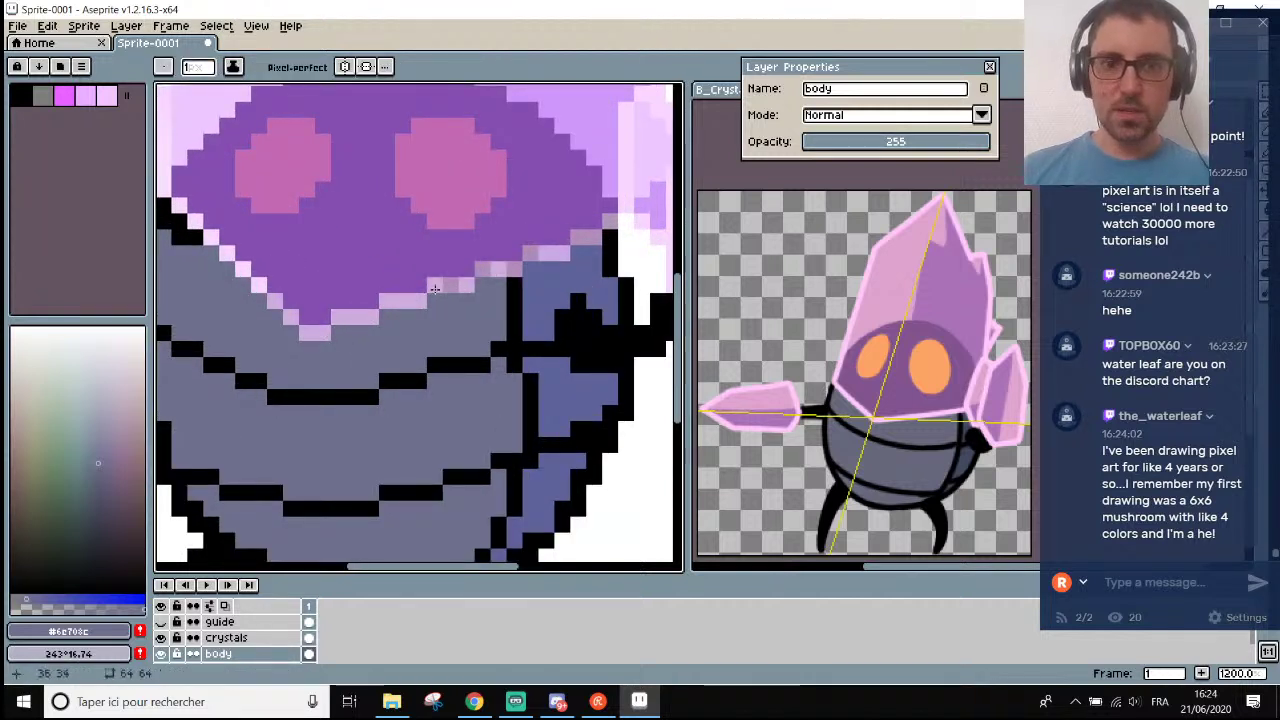
{"action": "scroll", "coordinate": [508, 269], "scroll_direction": "down", "scroll_amount": 3}
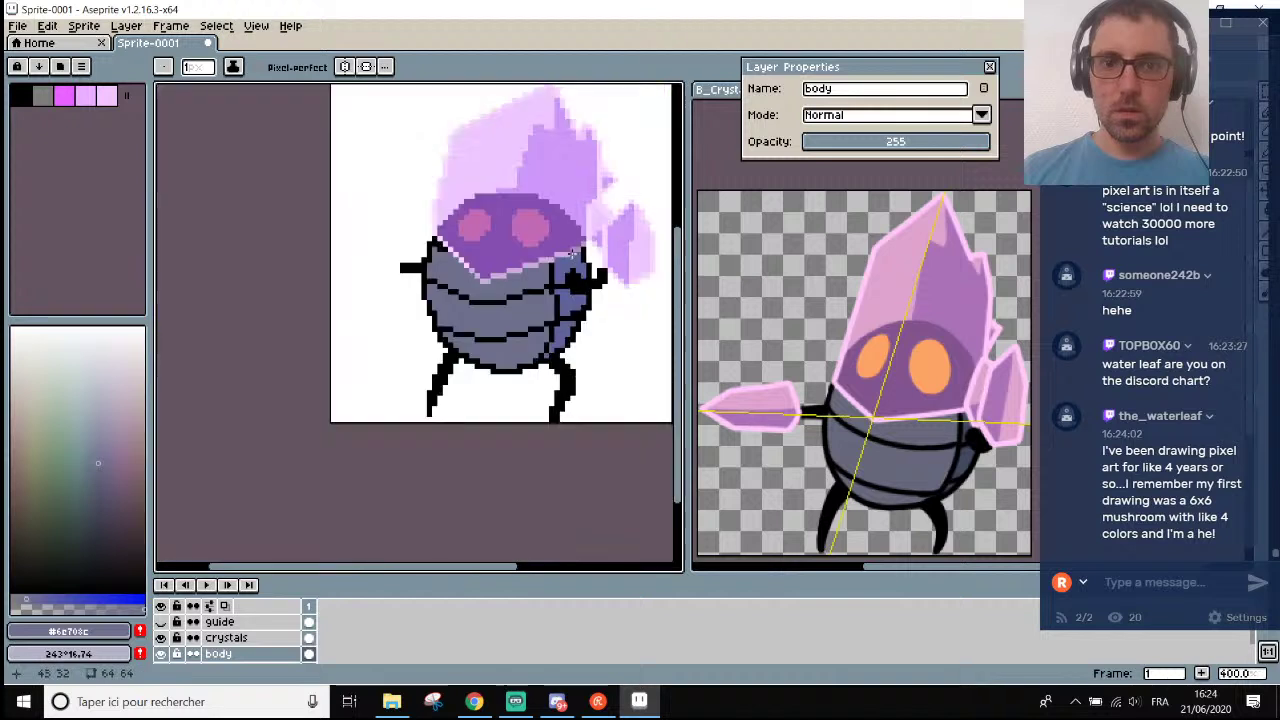
{"action": "scroll", "coordinate": [587, 241], "scroll_direction": "down", "scroll_amount": 4}
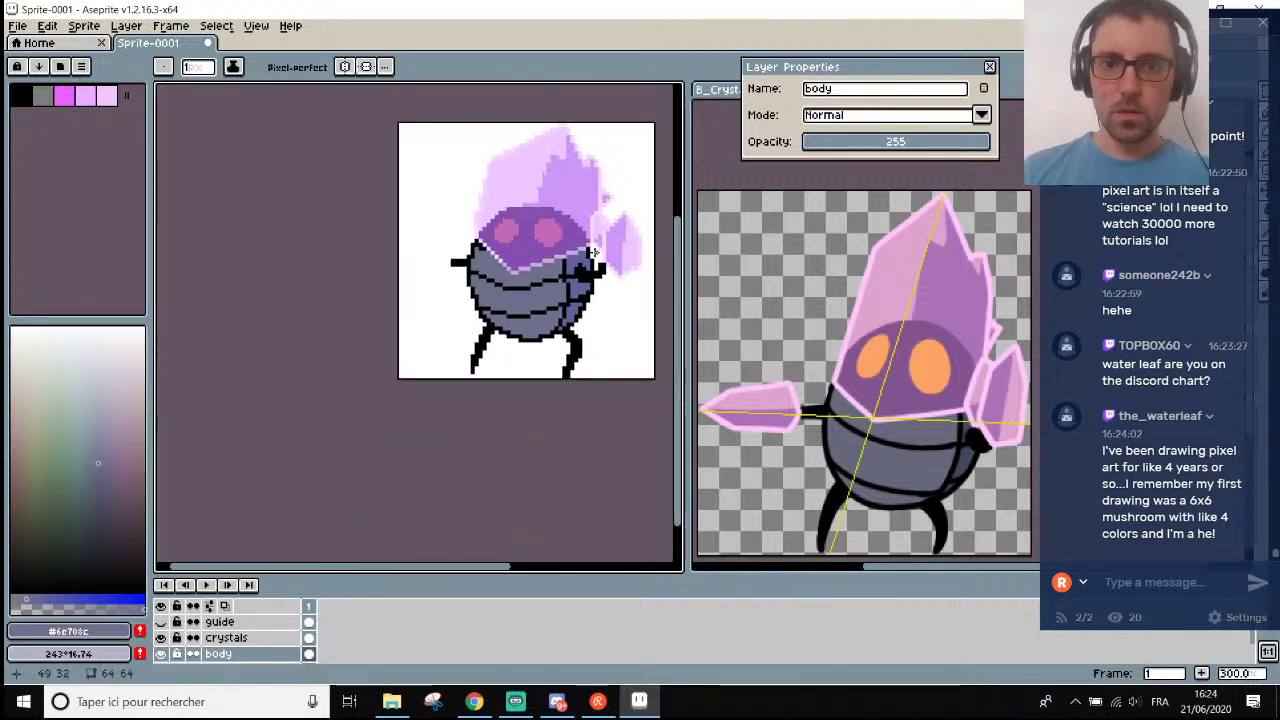
{"action": "scroll", "coordinate": [590, 241], "scroll_direction": "up", "scroll_amount": 2}
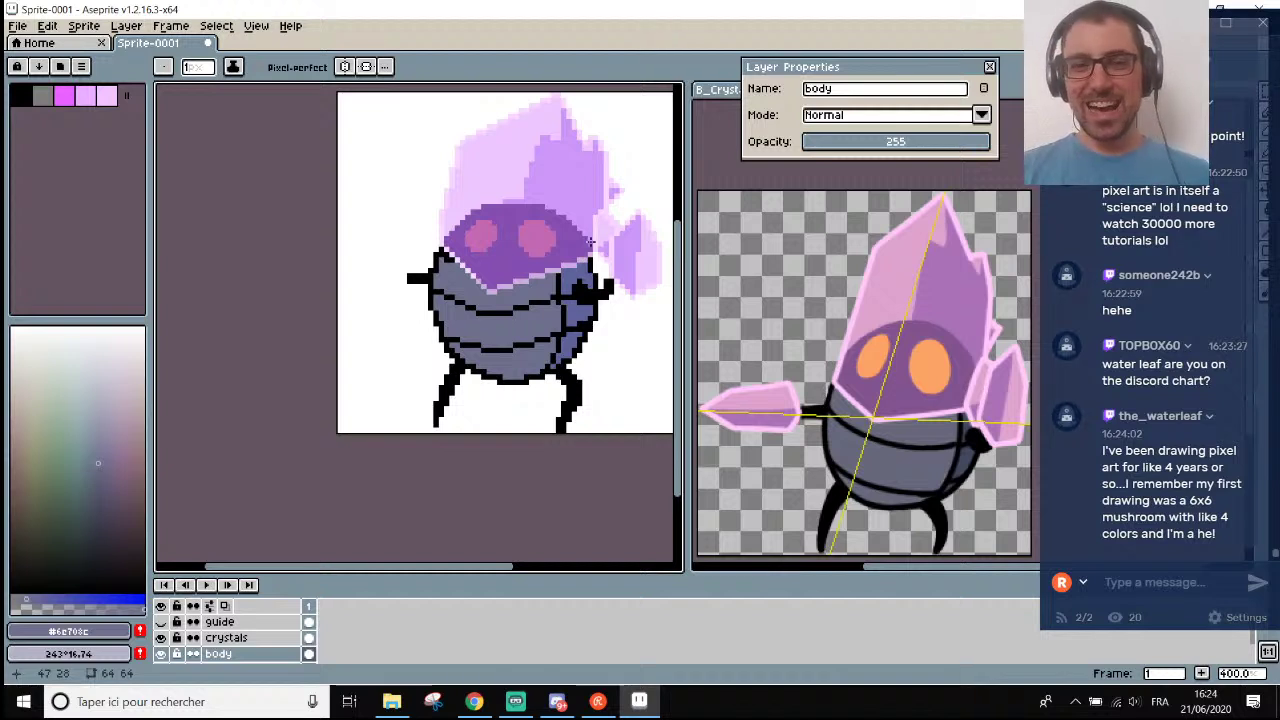
Paint grey #6e708c over the black body pixels beneath the left end of the head crystal's lower outline.
{"action": "scroll", "coordinate": [523, 266], "scroll_direction": "up", "scroll_amount": 9}
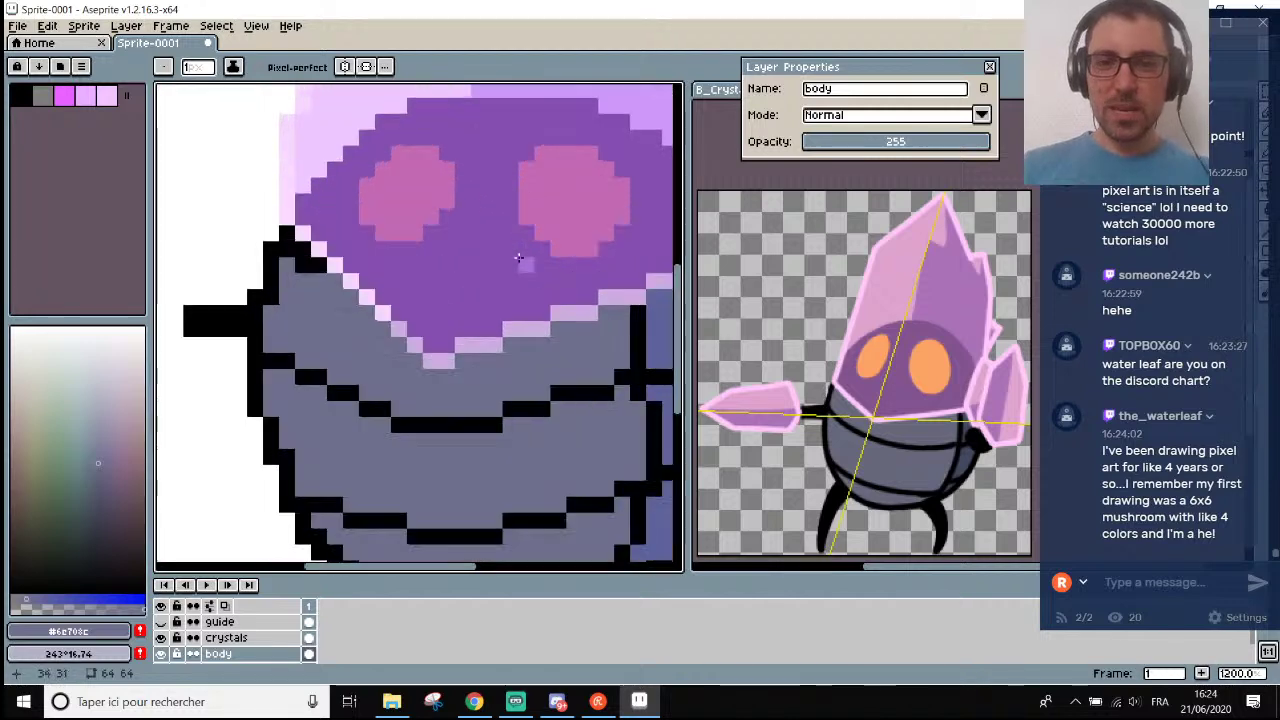
{"action": "key", "text": "i"}
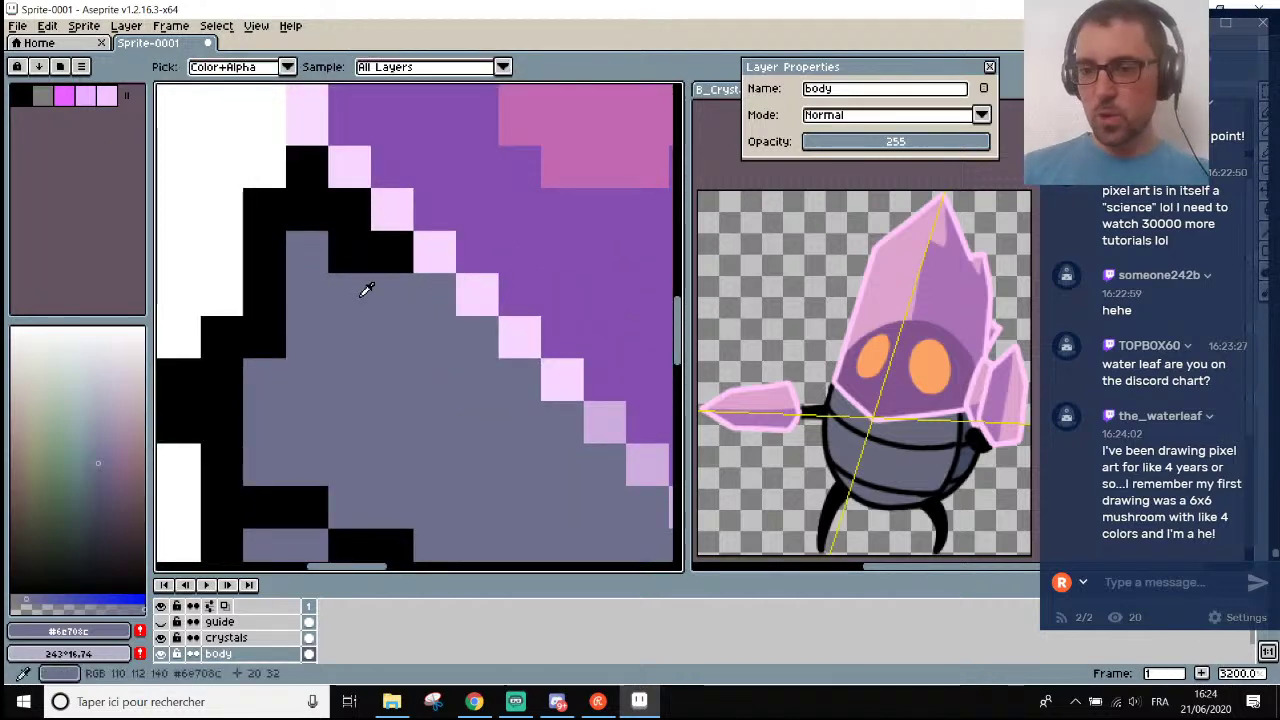
{"action": "key", "text": "b"}
{"action": "mouse_move", "coordinate": [395, 255]}
{"action": "left_mouse_down"}
{"action": "mouse_move", "coordinate": [334, 259]}
{"action": "mouse_move", "coordinate": [350, 212]}
{"action": "left_mouse_up"}
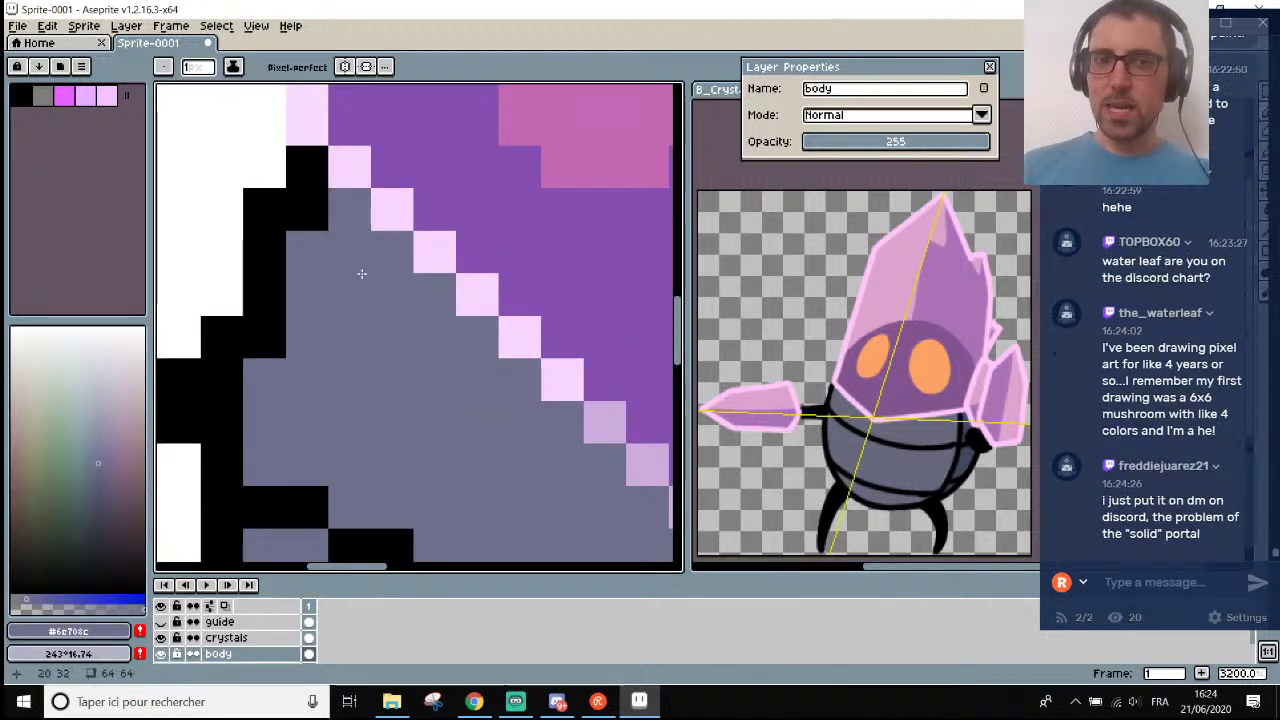
{"action": "scroll", "coordinate": [362, 272], "scroll_direction": "down", "scroll_amount": 9}
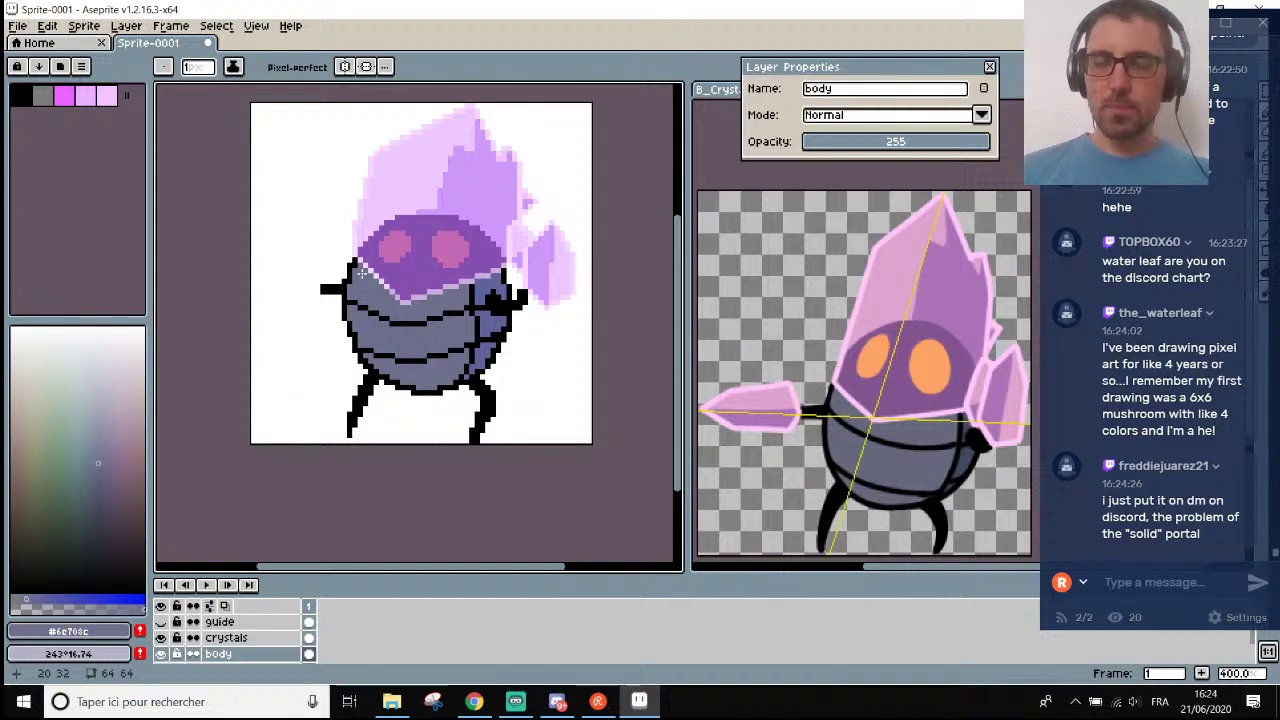
{"action": "scroll", "coordinate": [364, 273], "scroll_direction": "down", "scroll_amount": 3}
{"action": "scroll", "coordinate": [420, 260], "scroll_direction": "up", "scroll_amount": 2}
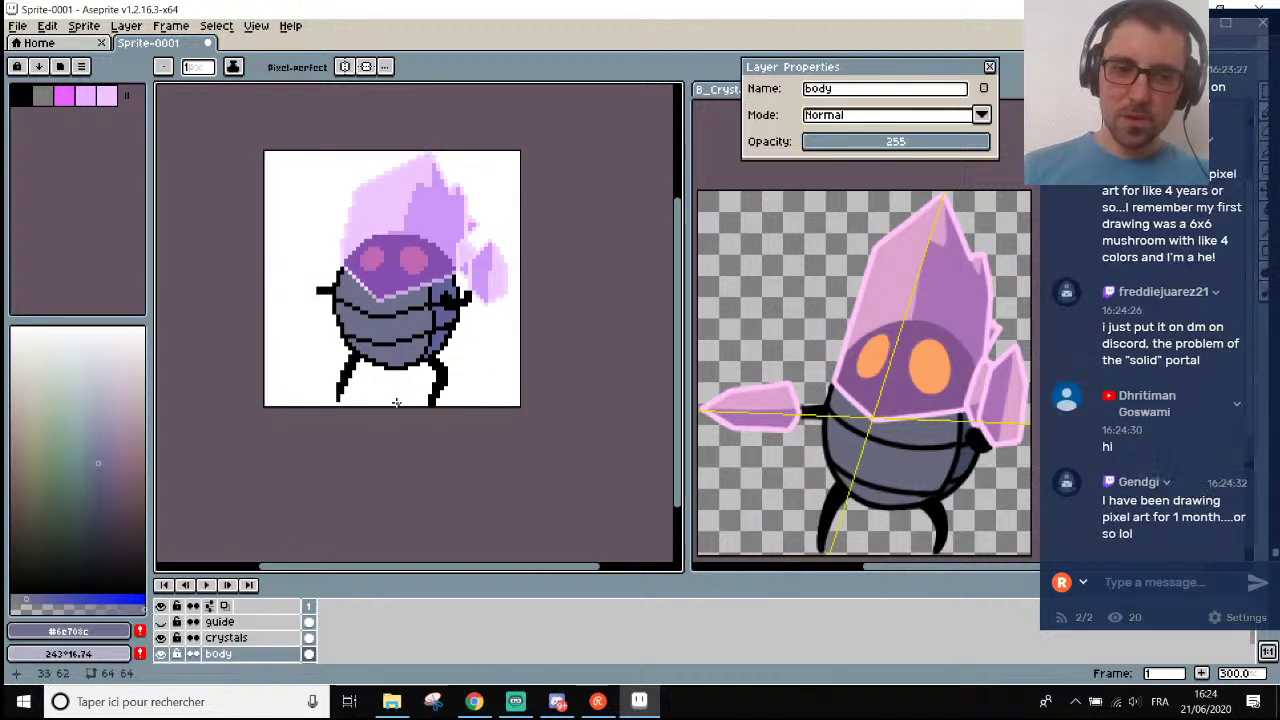
Hide the crystals layer and select the body layer for editing.
{"action": "left_click", "coordinate": [161, 638]}
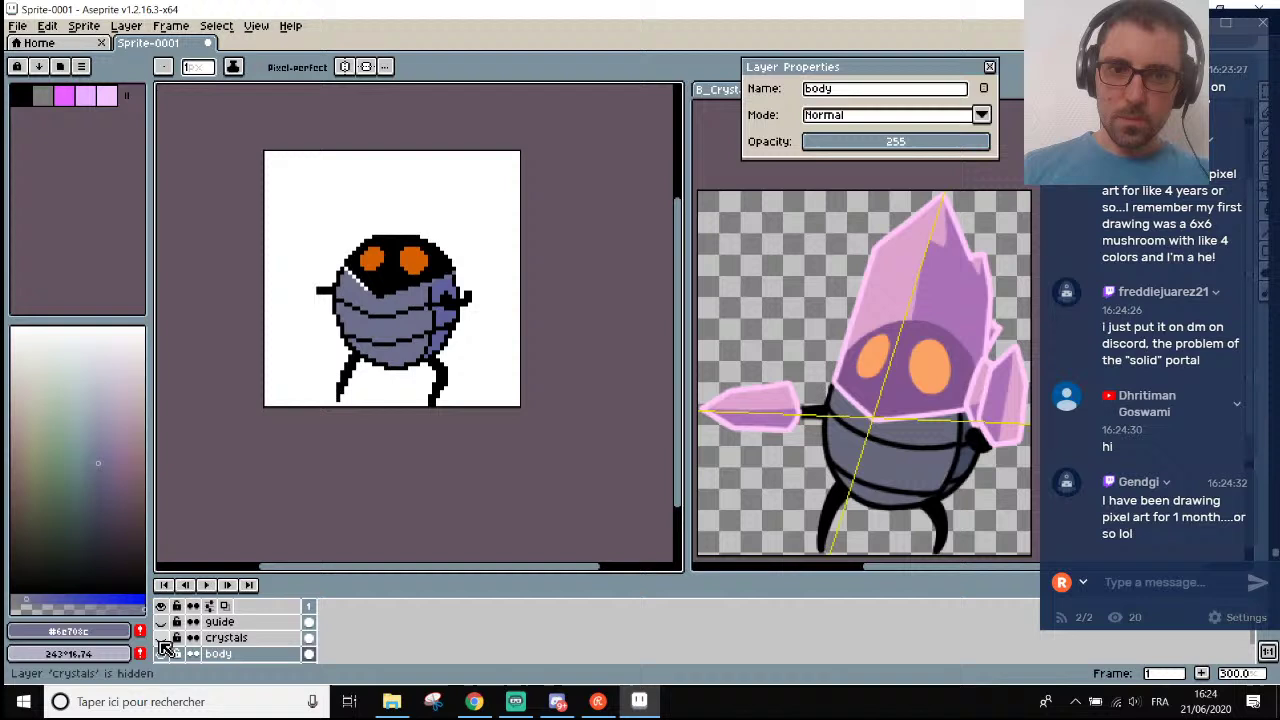
{"action": "left_click", "coordinate": [222, 638]}
{"action": "left_click", "coordinate": [218, 654]}
{"action": "scroll", "coordinate": [404, 227], "scroll_direction": "up", "scroll_amount": 3}
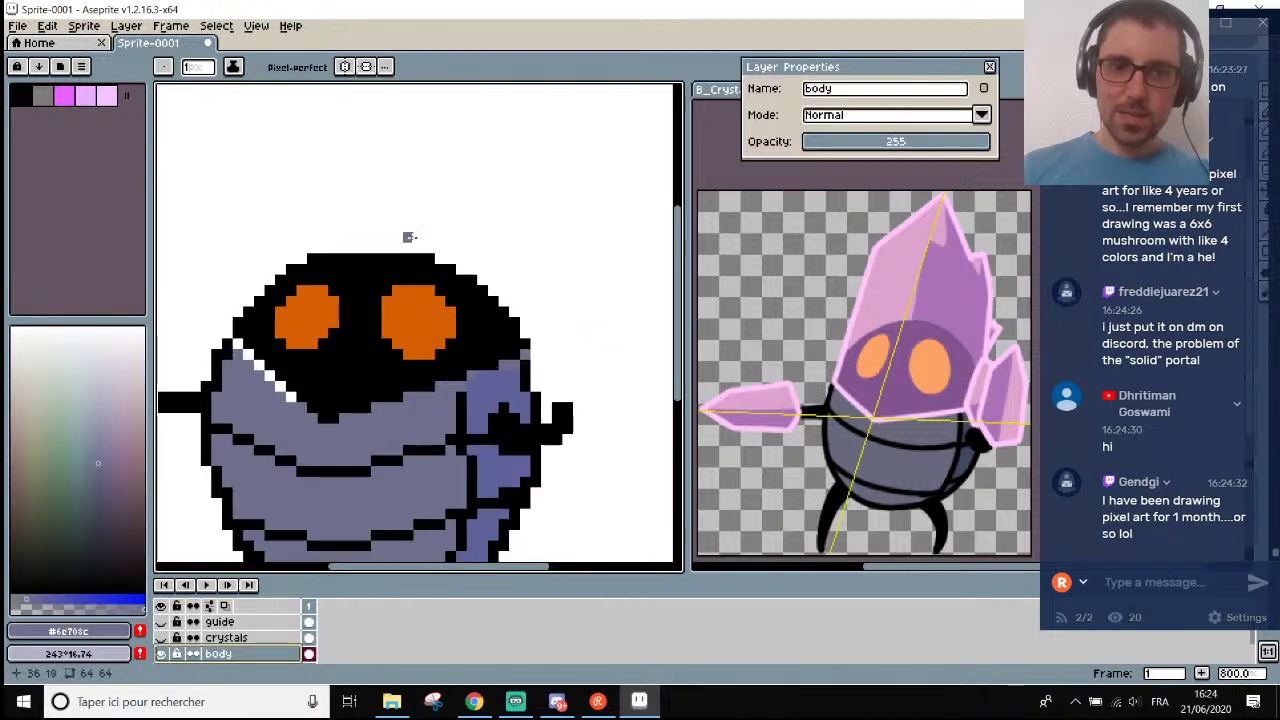
Sample the eyes' orange, shift it to HSV 35, 100, 88, and fill both eyes with it.
{"action": "key", "text": "i"}
{"action": "left_click", "coordinate": [408, 340]}
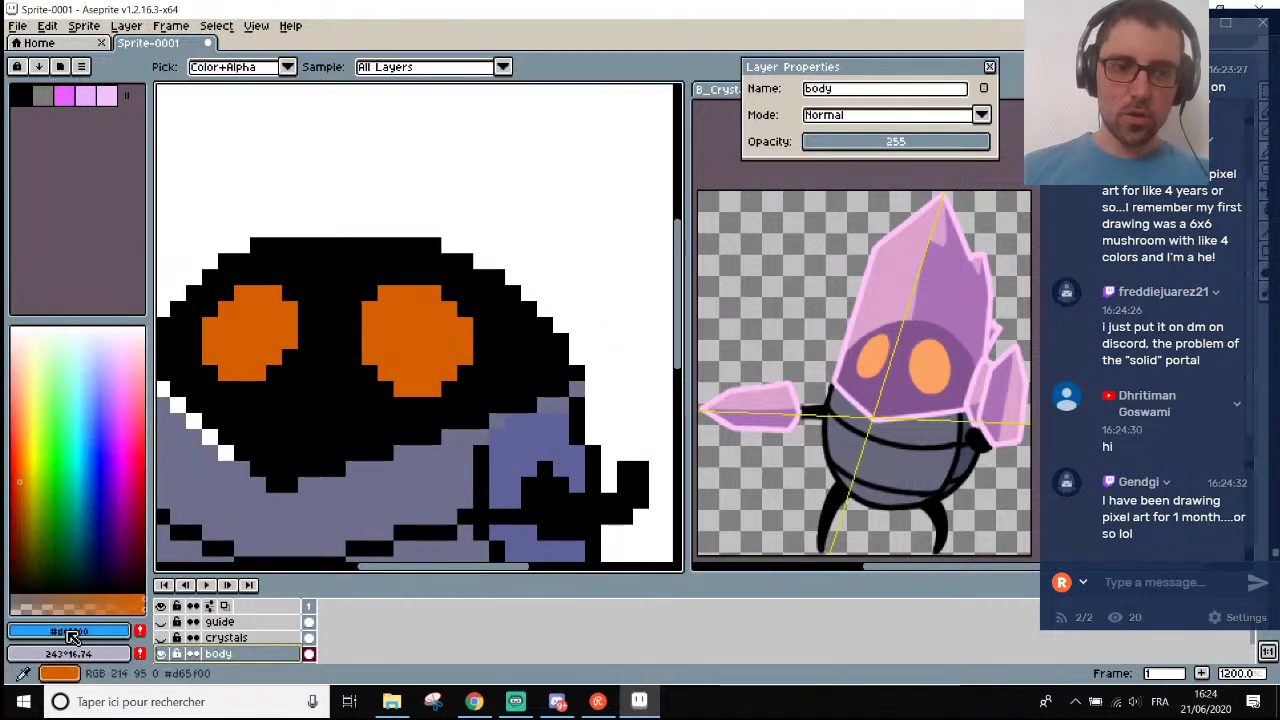
{"action": "left_click", "coordinate": [68, 631]}
{"action": "left_click", "coordinate": [50, 508]}
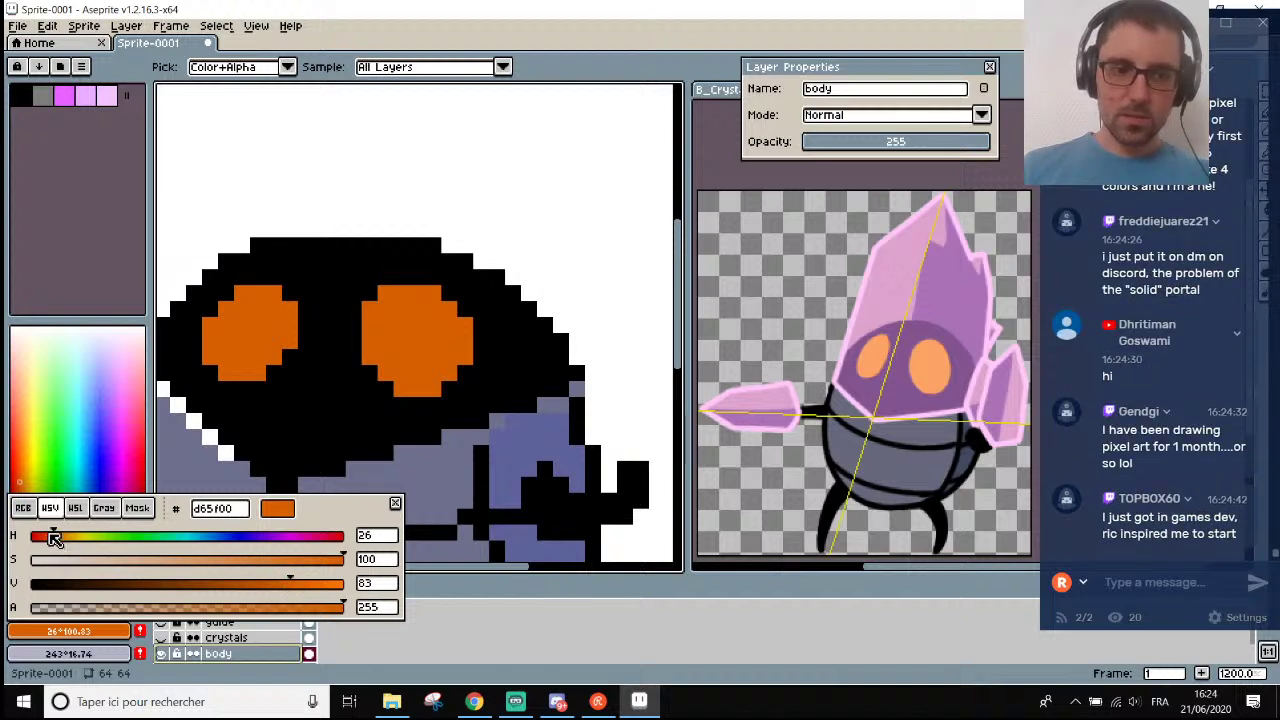
{"action": "left_click_drag", "start_coordinate": [60, 536], "coordinate": [67, 536]}
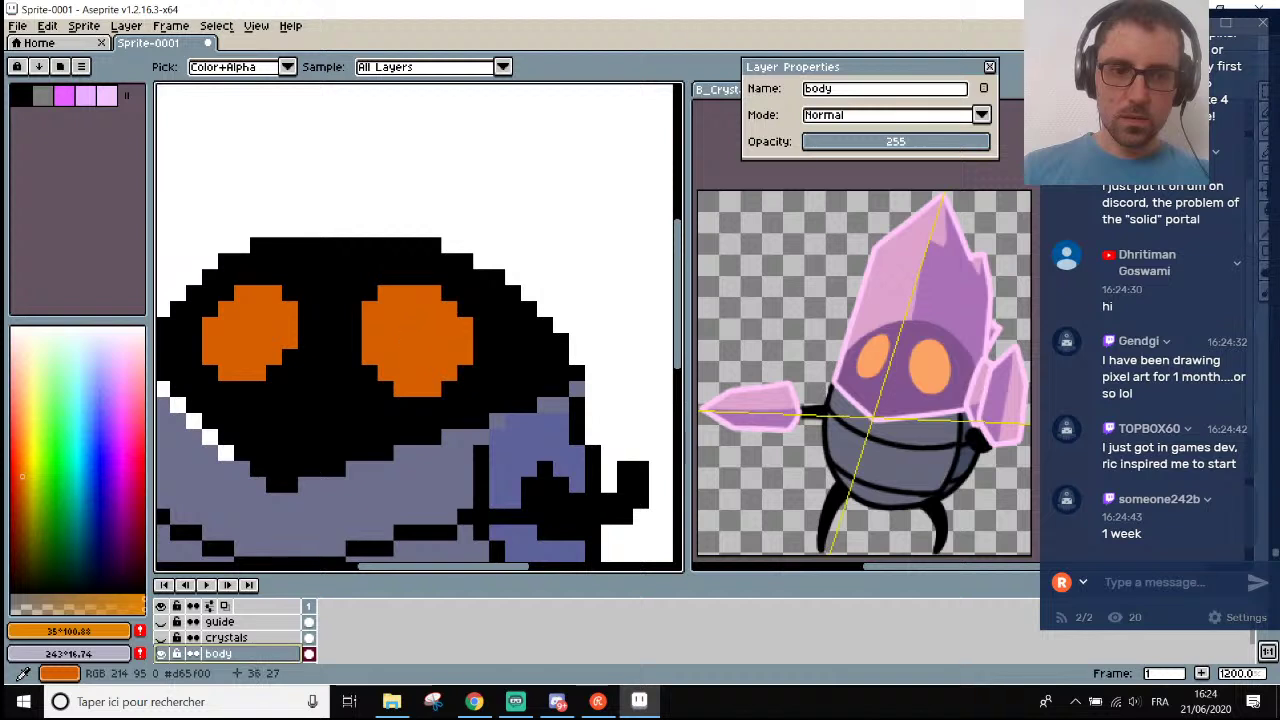
{"action": "key", "text": "g"}
{"action": "left_click", "coordinate": [420, 305]}
{"action": "left_click", "coordinate": [243, 326]}
{"action": "scroll", "coordinate": [243, 326], "scroll_direction": "down", "scroll_amount": 6}
{"action": "scroll", "coordinate": [282, 405], "scroll_direction": "up", "scroll_amount": 1}
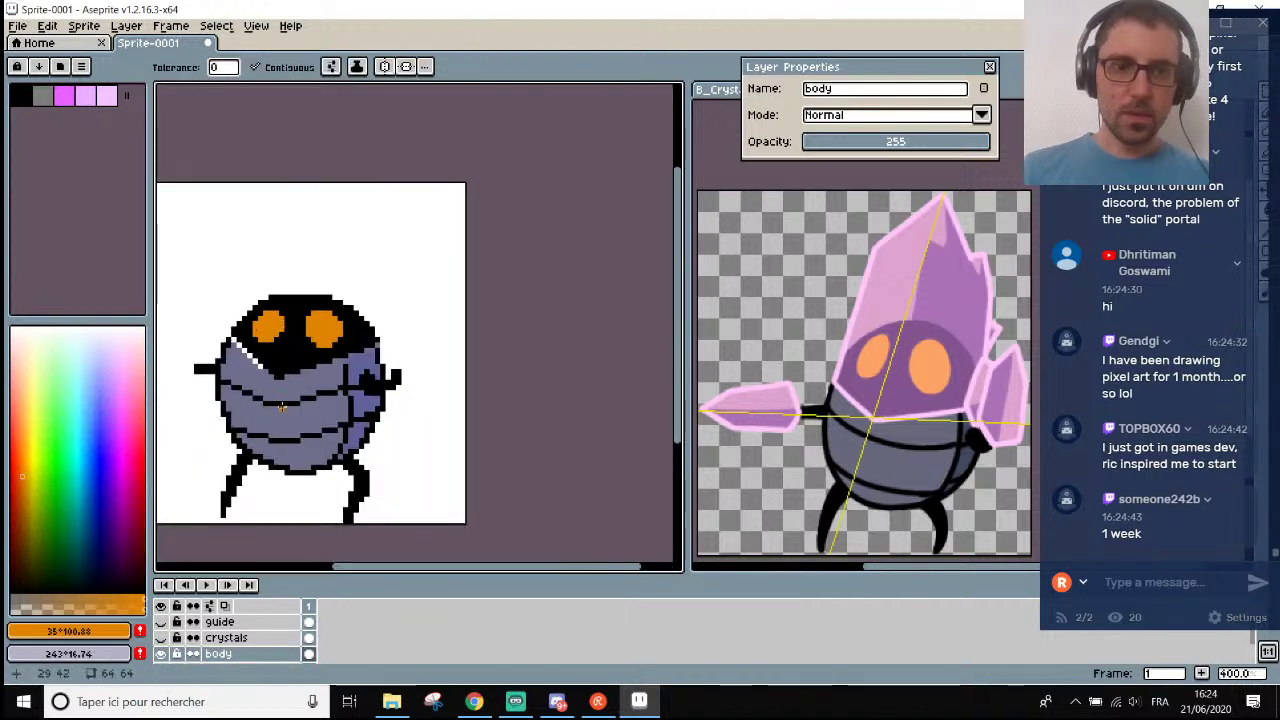
Sample the body grey #6e708c and paint over the white diagonal gap along the black face's lower left edge.
{"action": "left_click_drag", "start_coordinate": [336, 566], "coordinate": [286, 566]}
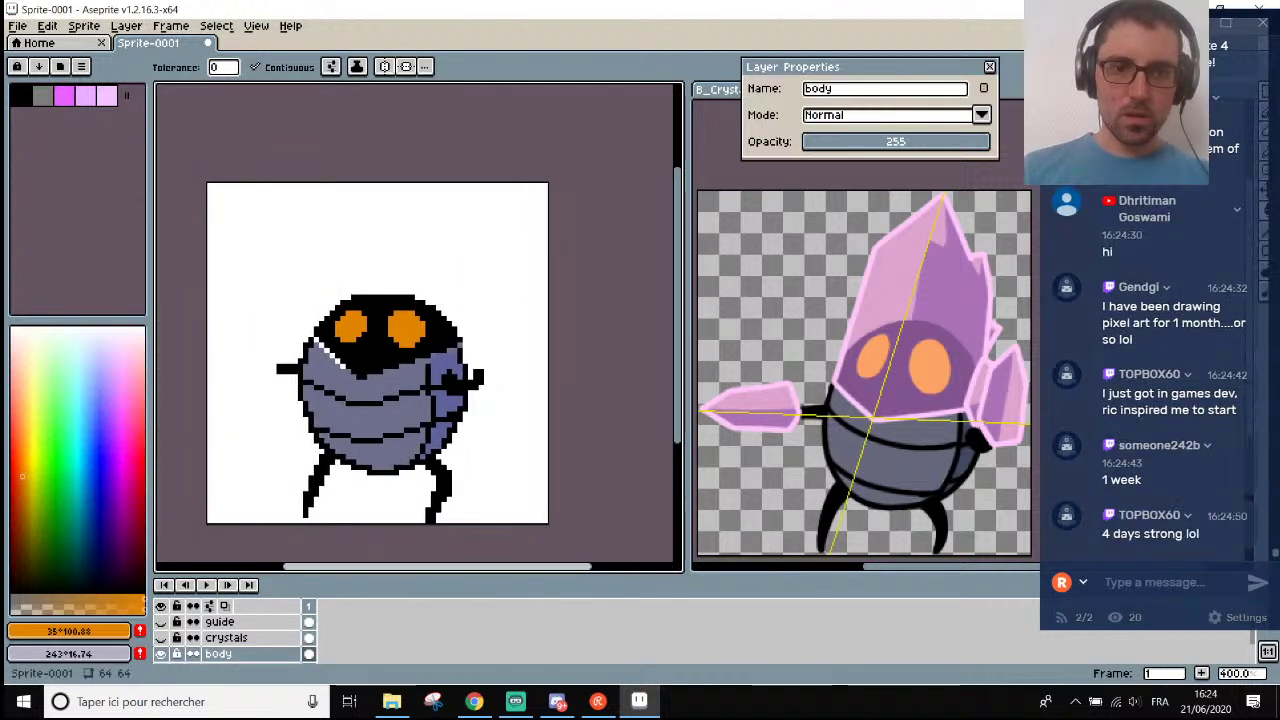
{"action": "scroll", "coordinate": [329, 376], "scroll_direction": "up", "scroll_amount": 5}
{"action": "key", "text": "i"}
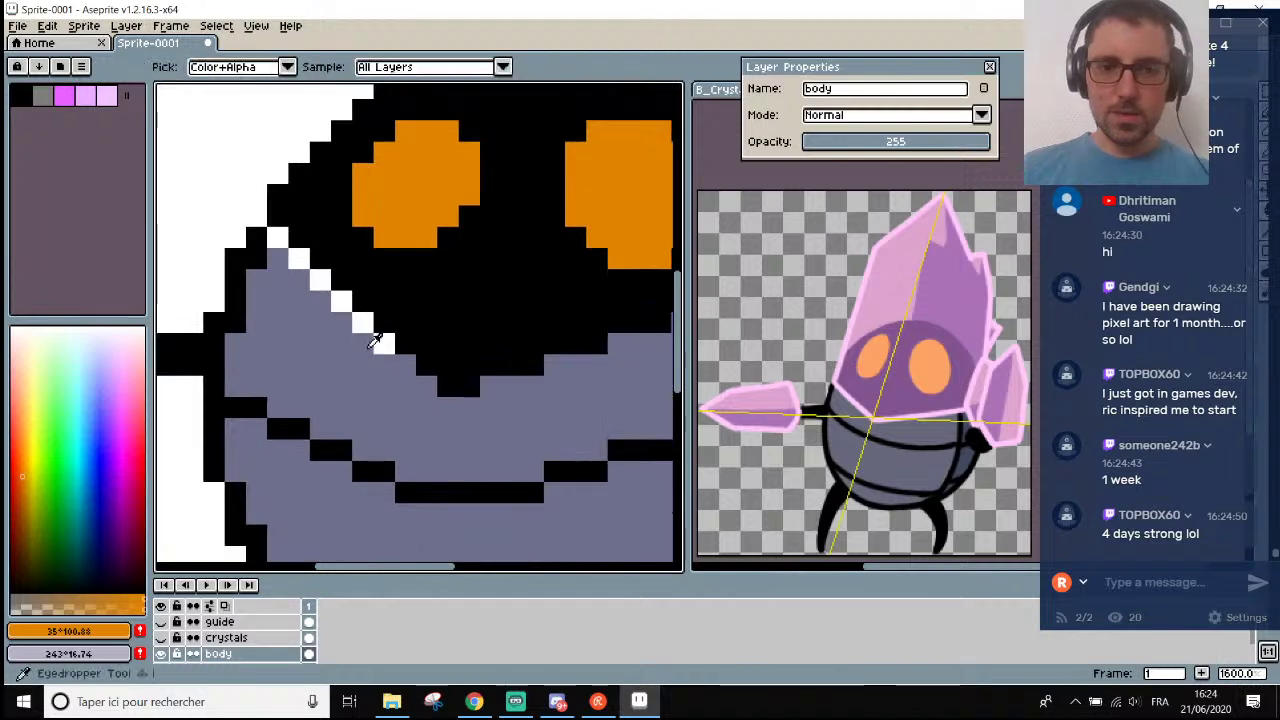
{"action": "left_click", "coordinate": [377, 340]}
{"action": "left_click", "coordinate": [360, 380]}
{"action": "key", "text": "b"}
{"action": "left_click_drag", "start_coordinate": [384, 343], "coordinate": [319, 289]}
{"action": "scroll", "coordinate": [275, 258], "scroll_direction": "down", "scroll_amount": 4}
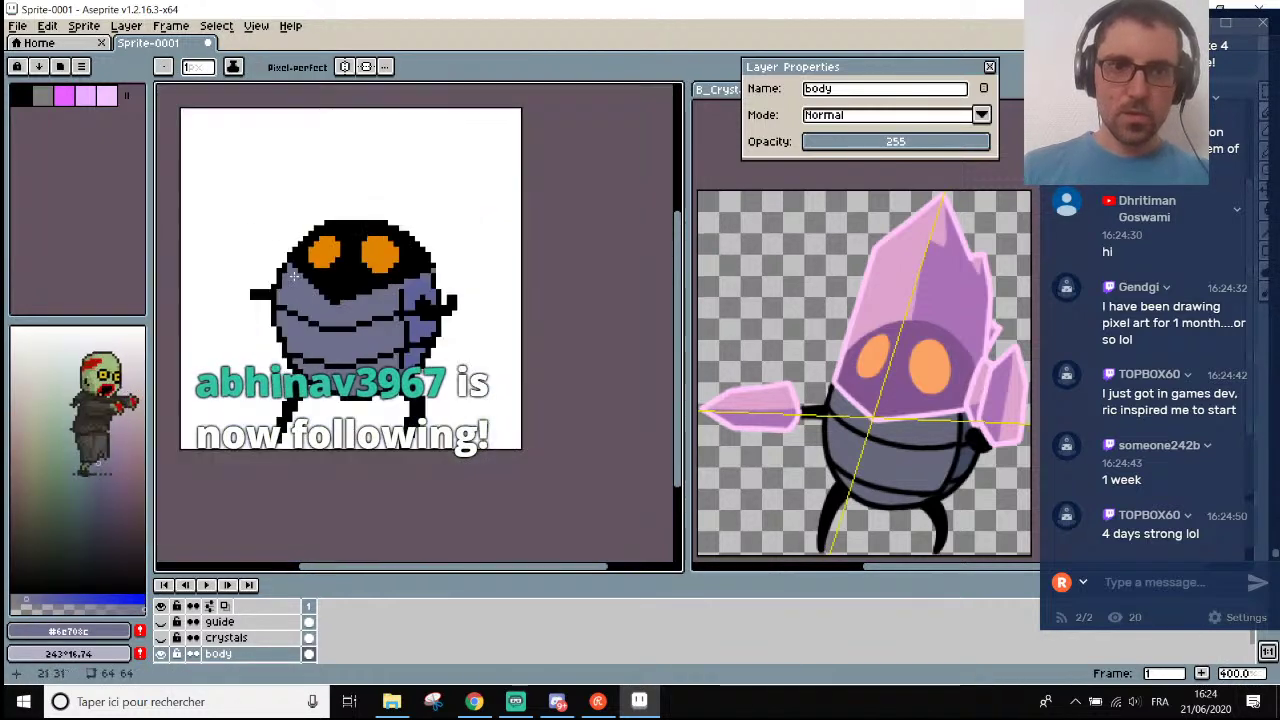
{"action": "scroll", "coordinate": [250, 242], "scroll_direction": "down", "scroll_amount": 1}
{"action": "scroll", "coordinate": [230, 228], "scroll_direction": "up", "scroll_amount": 1}
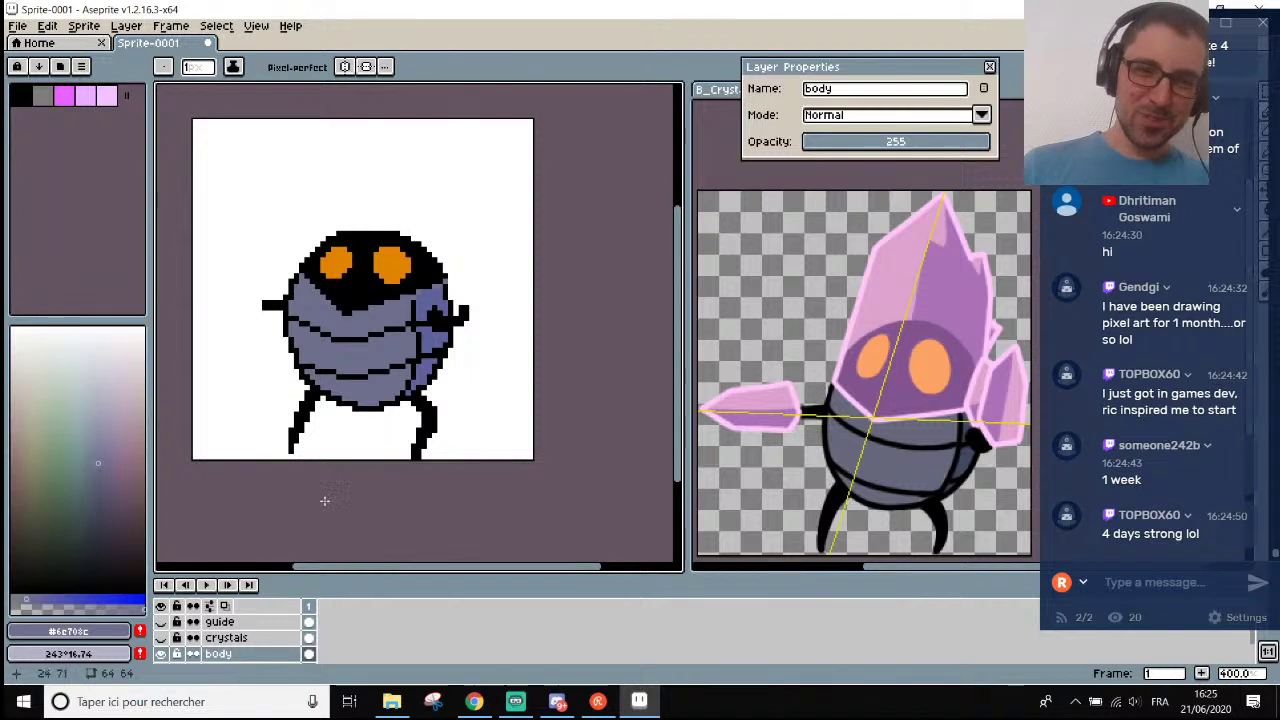
Show the crystals layer again and check the whole creature at smaller zoom levels.
{"action": "left_click", "coordinate": [160, 637]}
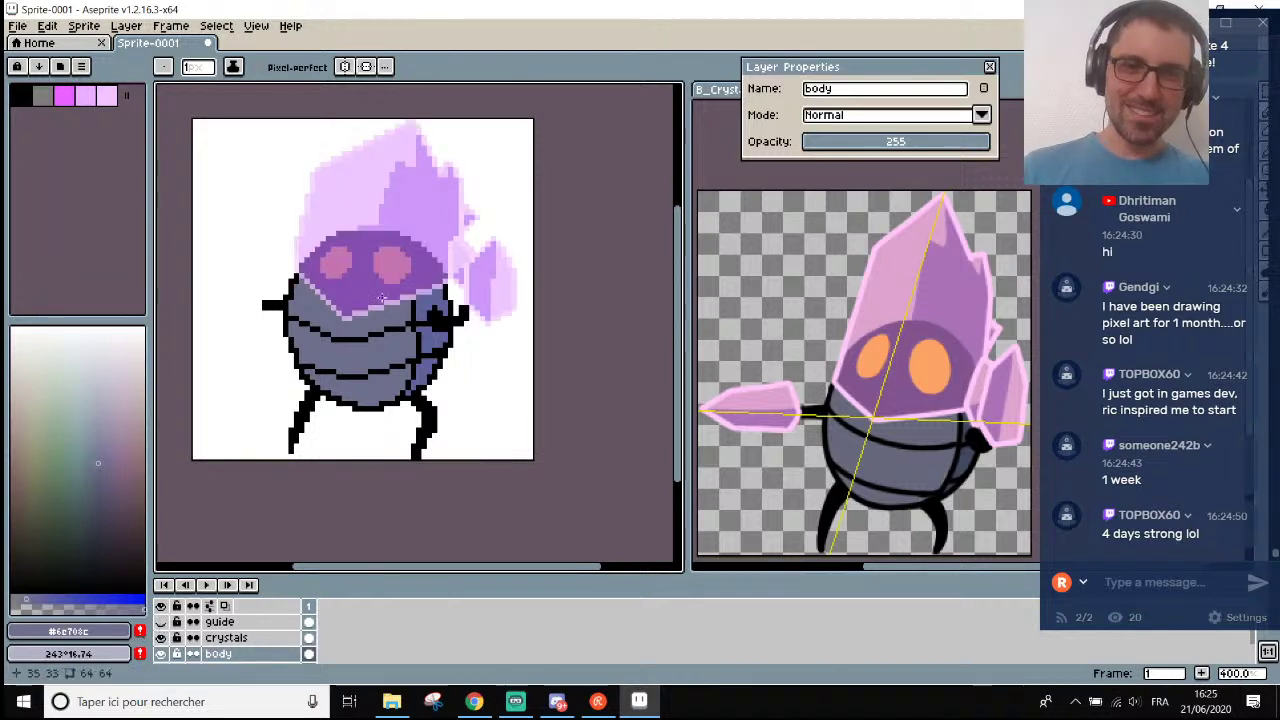
{"action": "scroll", "coordinate": [380, 297], "scroll_direction": "down", "scroll_amount": 1}
{"action": "scroll", "coordinate": [380, 297], "scroll_direction": "up", "scroll_amount": 2}
{"action": "scroll", "coordinate": [366, 167], "scroll_direction": "down", "scroll_amount": 2}
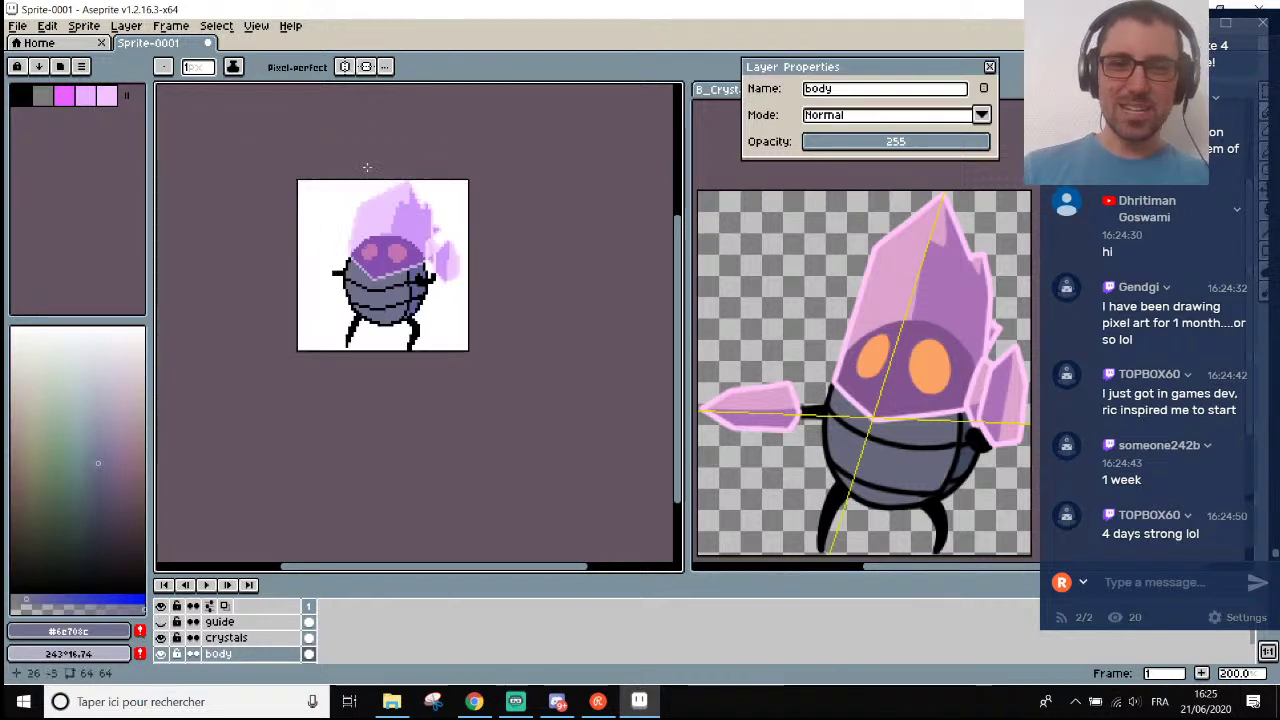
{"action": "scroll", "coordinate": [366, 167], "scroll_direction": "up", "scroll_amount": 1}
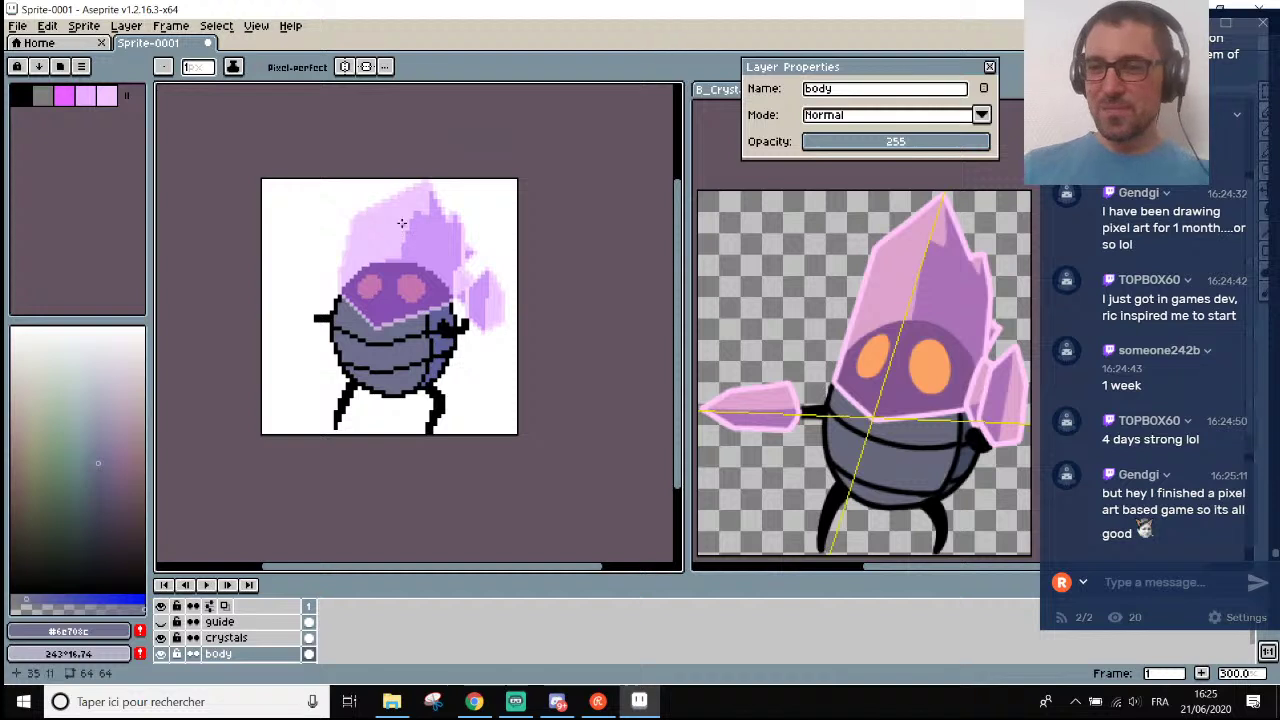
Examine the whole creature at several zoom levels and compare its body, eyes and crystals with the reference.
{"action": "scroll", "coordinate": [401, 222], "scroll_direction": "down", "scroll_amount": 2}
{"action": "scroll", "coordinate": [391, 217], "scroll_direction": "up", "scroll_amount": 2}
{"action": "scroll", "coordinate": [273, 192], "scroll_direction": "up", "scroll_amount": 1}
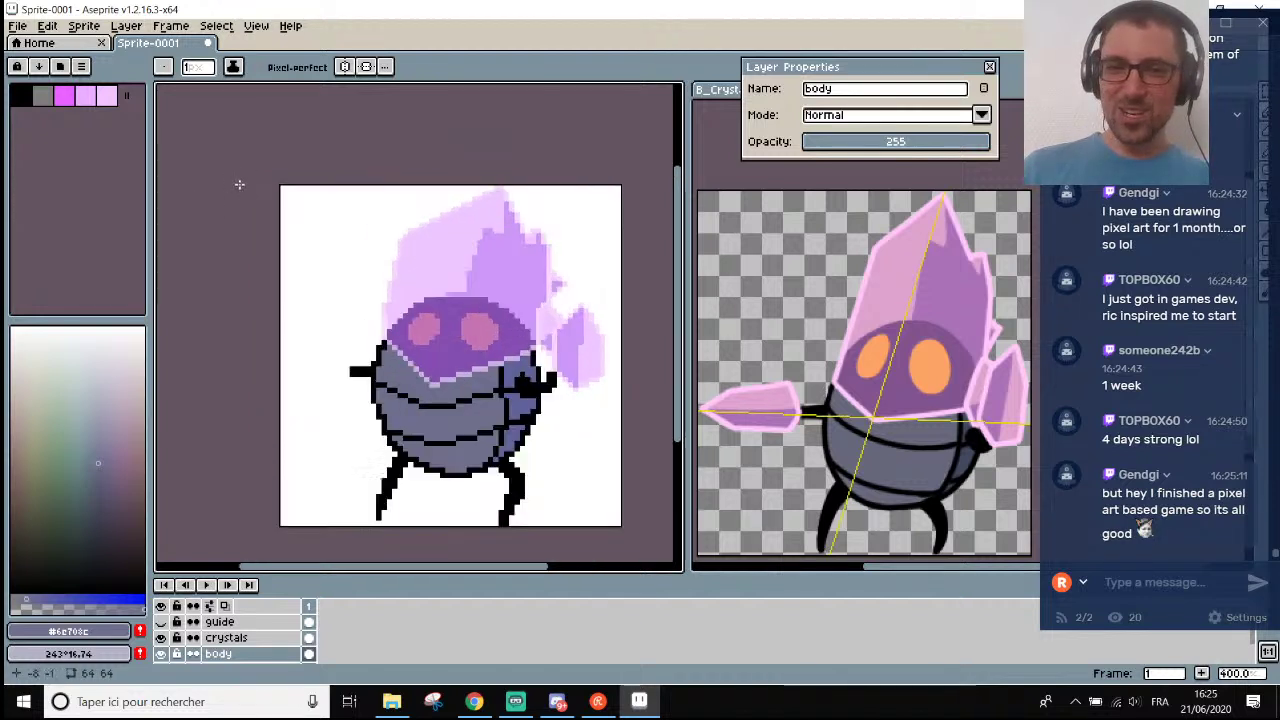
{"action": "scroll", "coordinate": [510, 357], "scroll_direction": "down", "scroll_amount": 1}
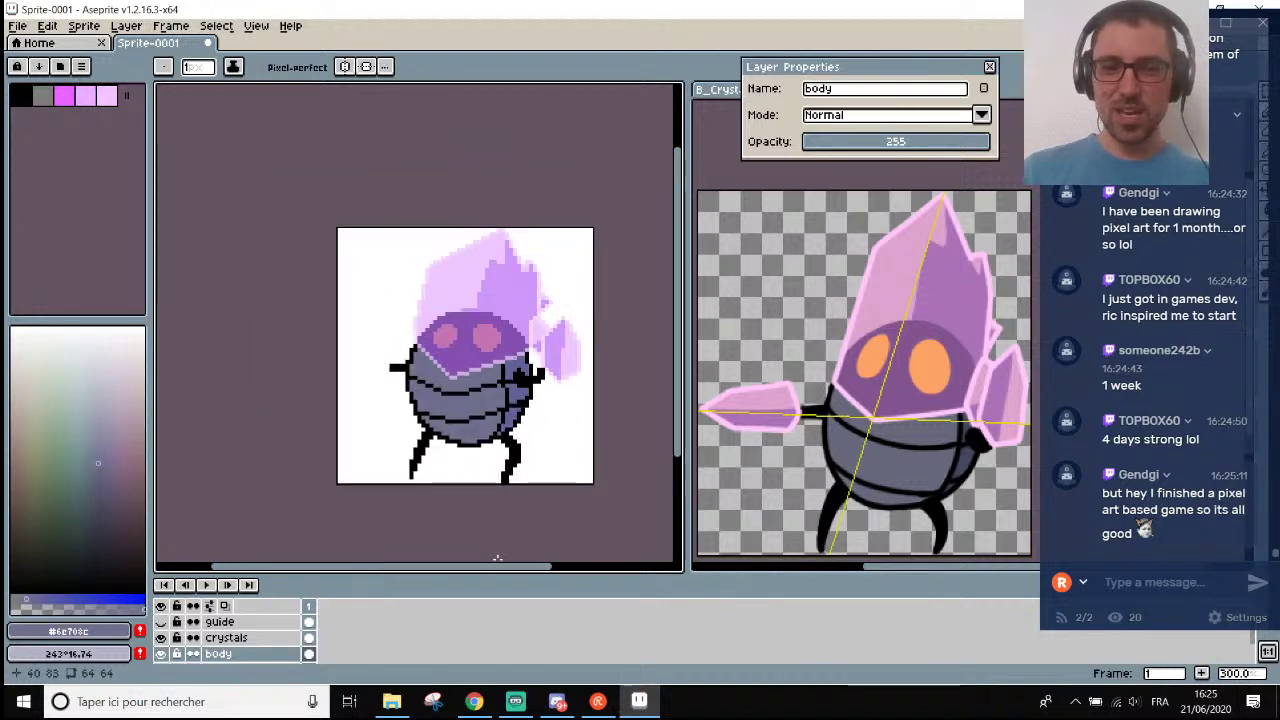
{"action": "left_click_drag", "start_coordinate": [500, 566], "coordinate": [528, 566]}
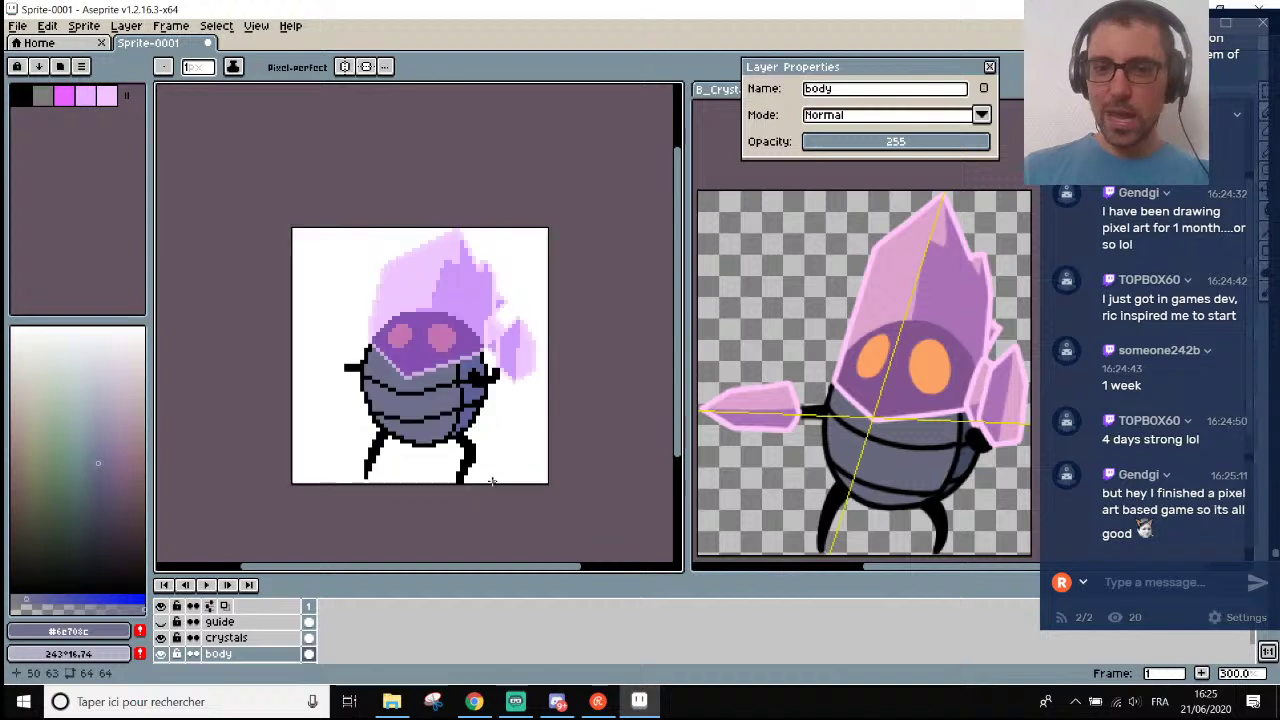
{"action": "scroll", "coordinate": [448, 479], "scroll_direction": "up", "scroll_amount": 2}
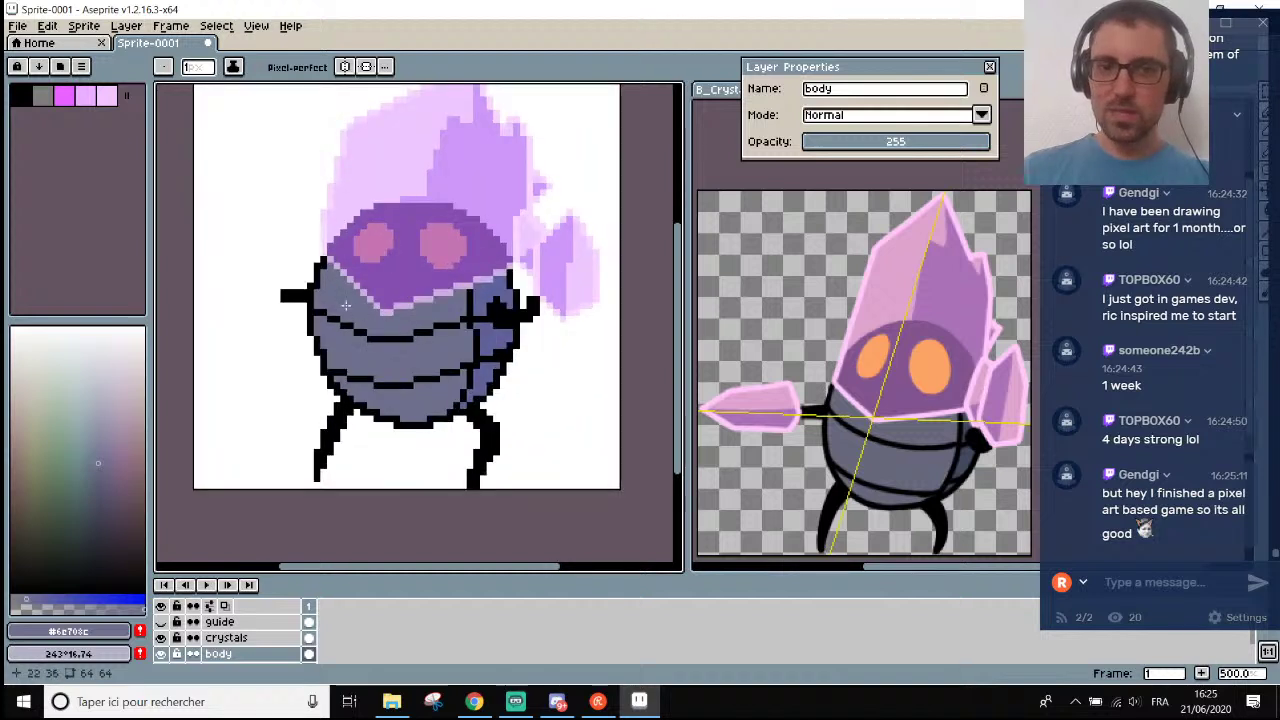
{"action": "scroll", "coordinate": [345, 305], "scroll_direction": "up", "scroll_amount": 2}
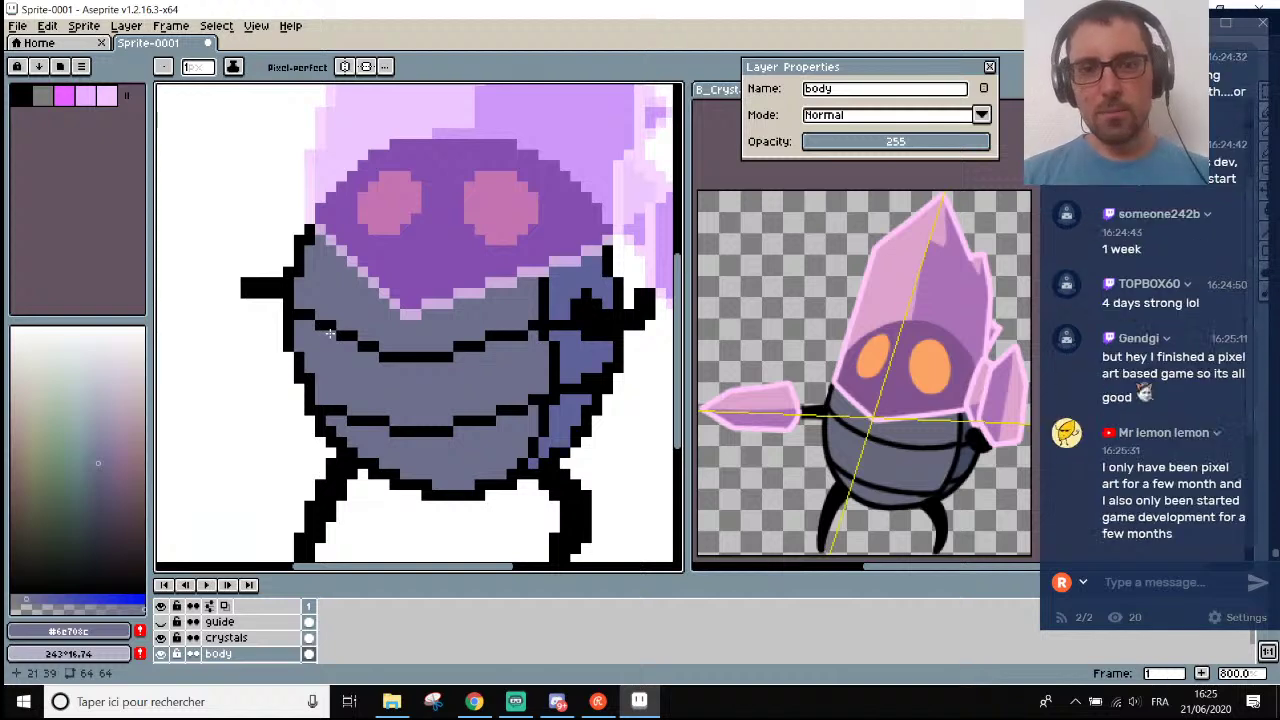
{"action": "scroll", "coordinate": [335, 333], "scroll_direction": "down", "scroll_amount": 3}
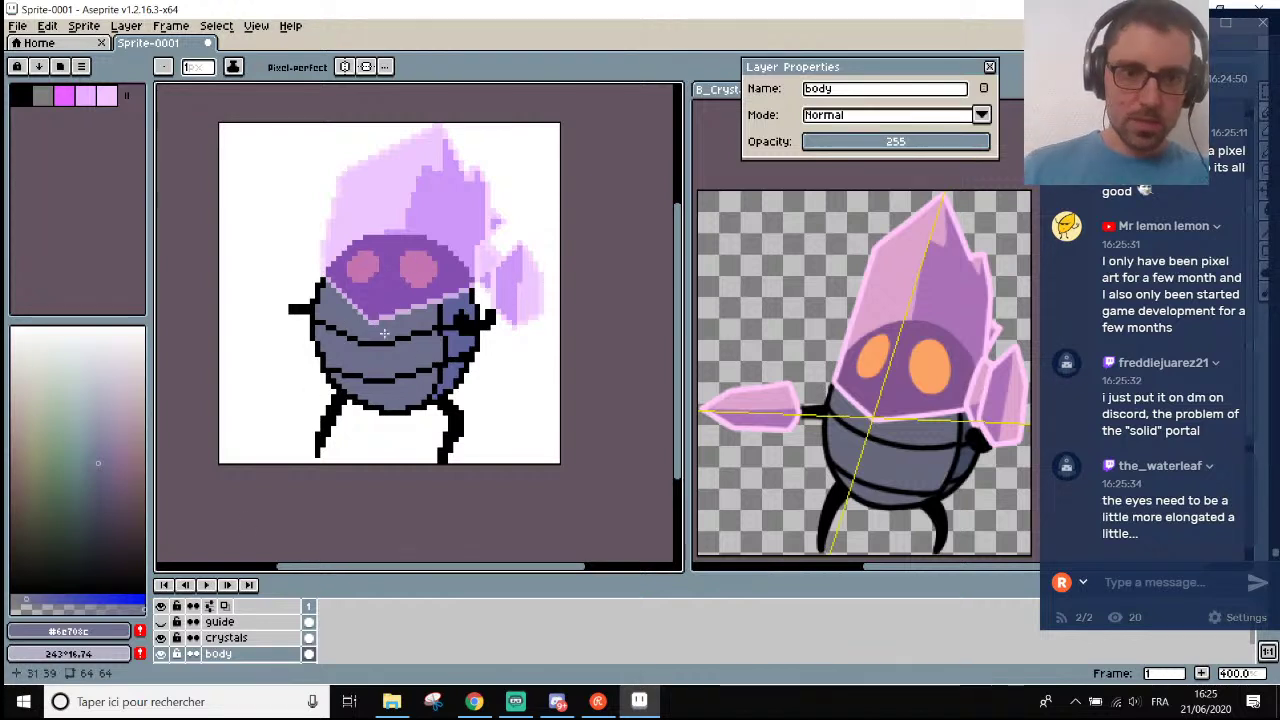
{"action": "scroll", "coordinate": [384, 333], "scroll_direction": "up", "scroll_amount": 2}
{"action": "scroll", "coordinate": [318, 280], "scroll_direction": "down", "scroll_amount": 2}
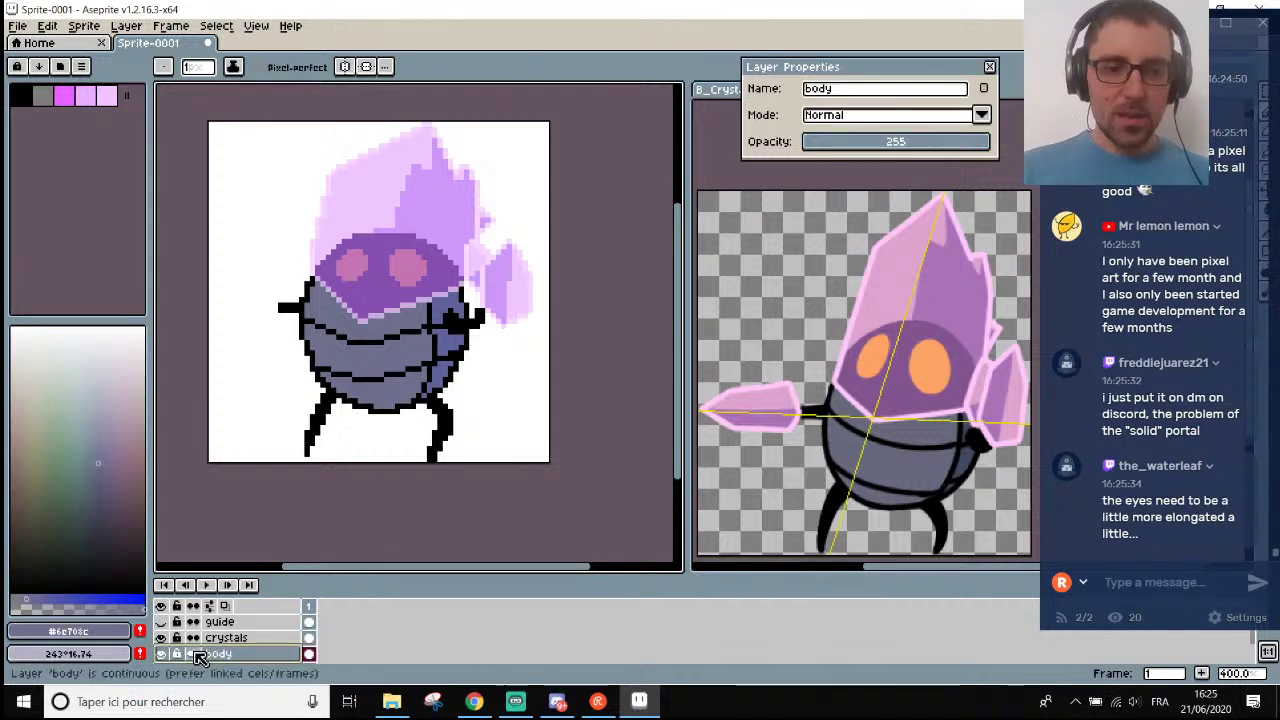
Hide the crystals layer, sample black and paint over the stray grey pixel at the right corner of the face.
{"action": "left_click", "coordinate": [161, 638]}
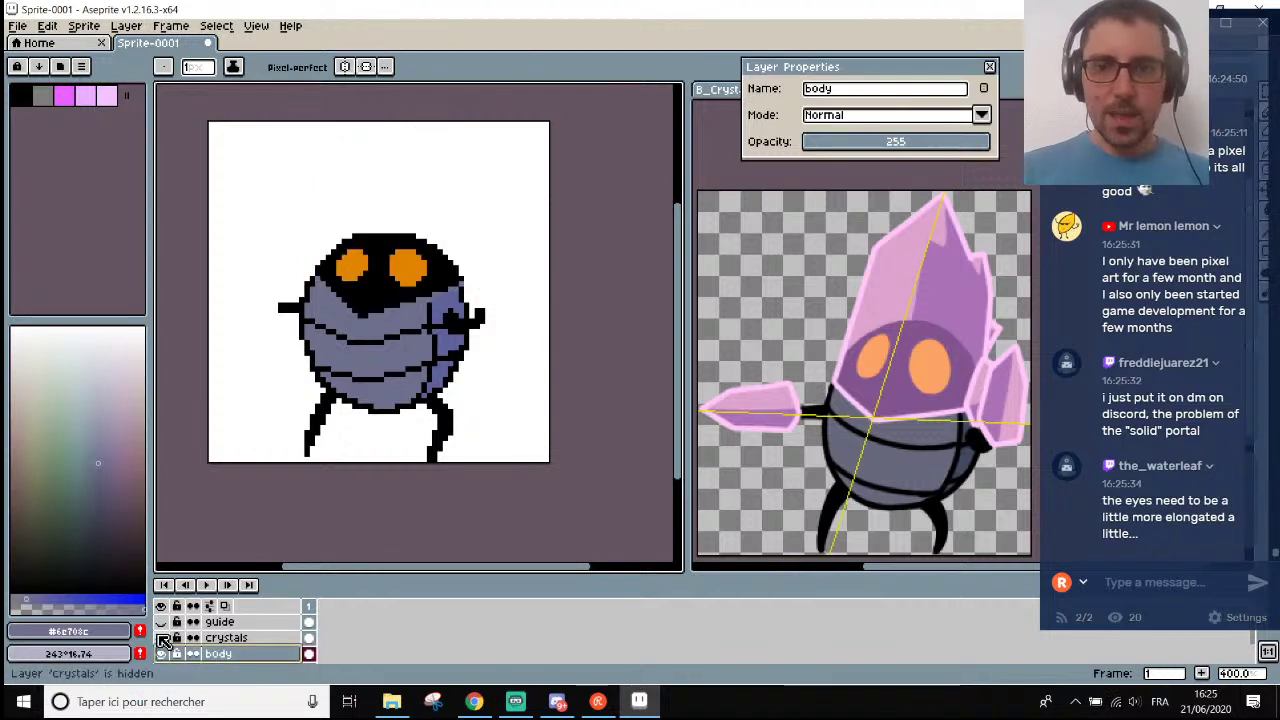
{"action": "scroll", "coordinate": [370, 202], "scroll_direction": "down", "scroll_amount": 1}
{"action": "scroll", "coordinate": [382, 203], "scroll_direction": "up", "scroll_amount": 1}
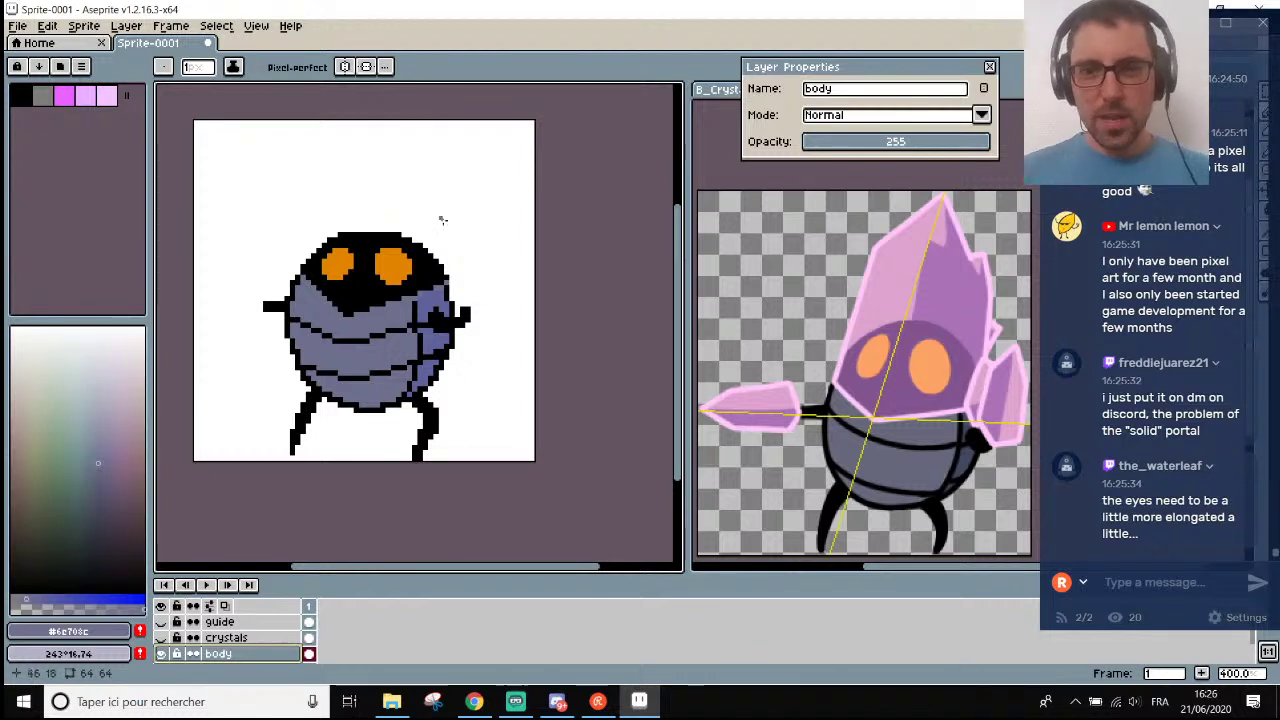
{"action": "scroll", "coordinate": [442, 219], "scroll_direction": "up", "scroll_amount": 4}
{"action": "key", "text": "alt"}
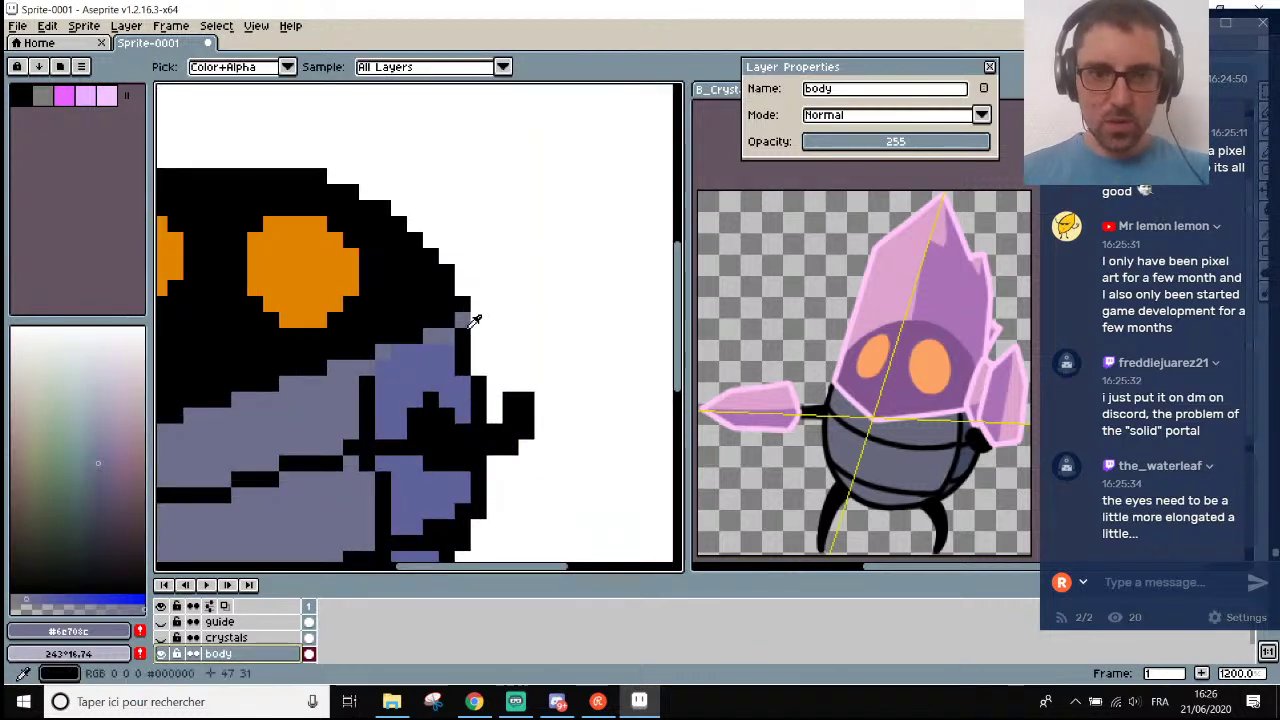
{"action": "scroll", "coordinate": [470, 318], "scroll_direction": "down", "scroll_amount": 4}
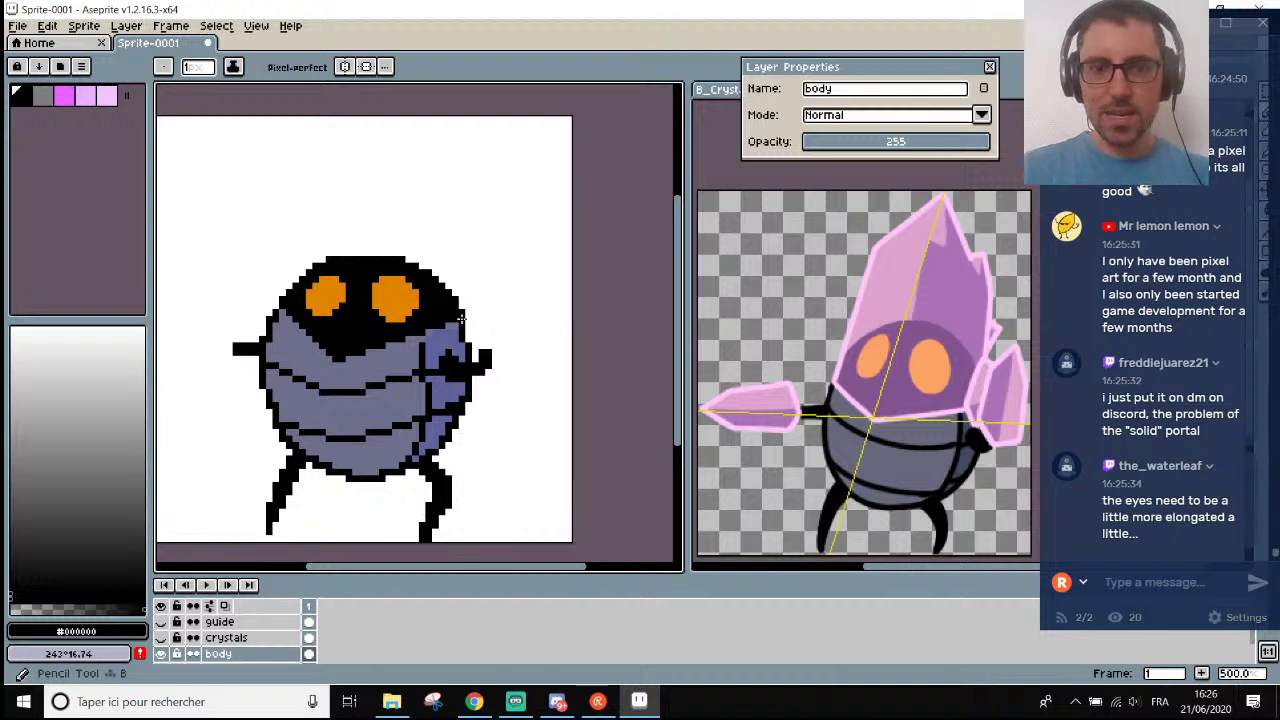
Draw a black row of pixels along the top of the head to make its dome one pixel taller.
{"action": "left_click_drag", "start_coordinate": [338, 254], "coordinate": [422, 263]}
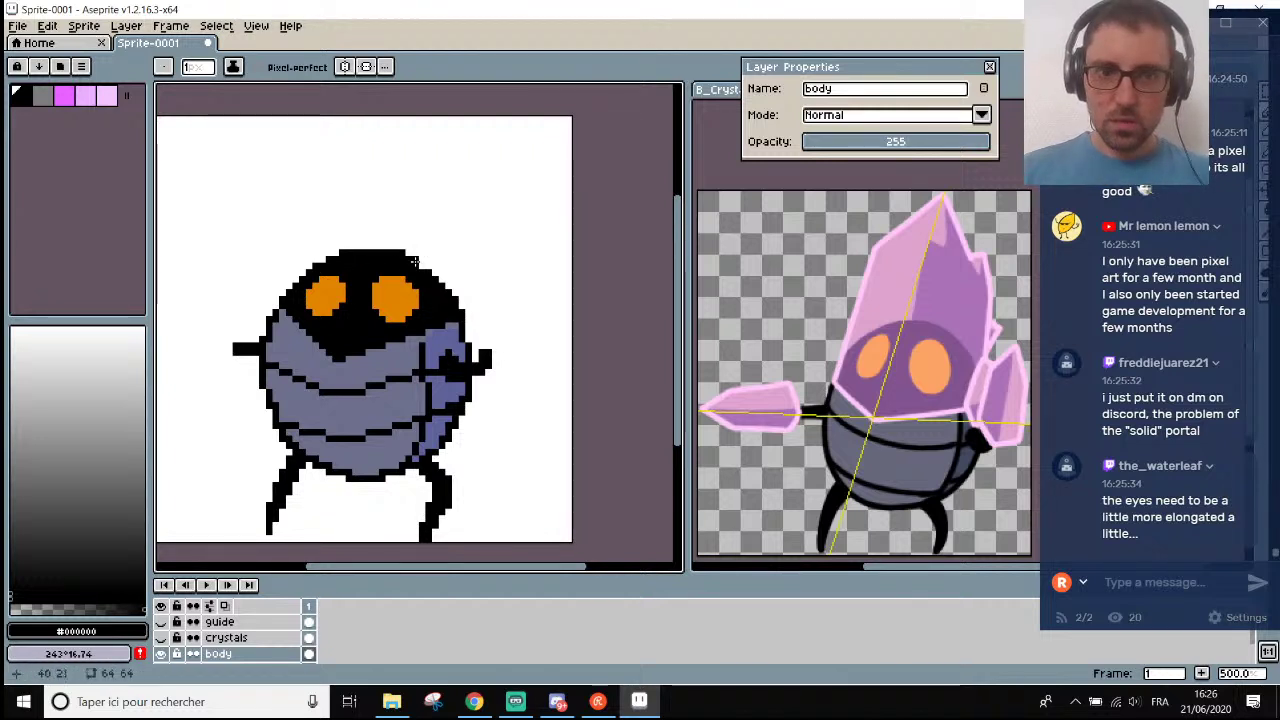
{"action": "scroll", "coordinate": [414, 262], "scroll_direction": "up", "scroll_amount": 1}
{"action": "scroll", "coordinate": [506, 350], "scroll_direction": "down", "scroll_amount": 2}
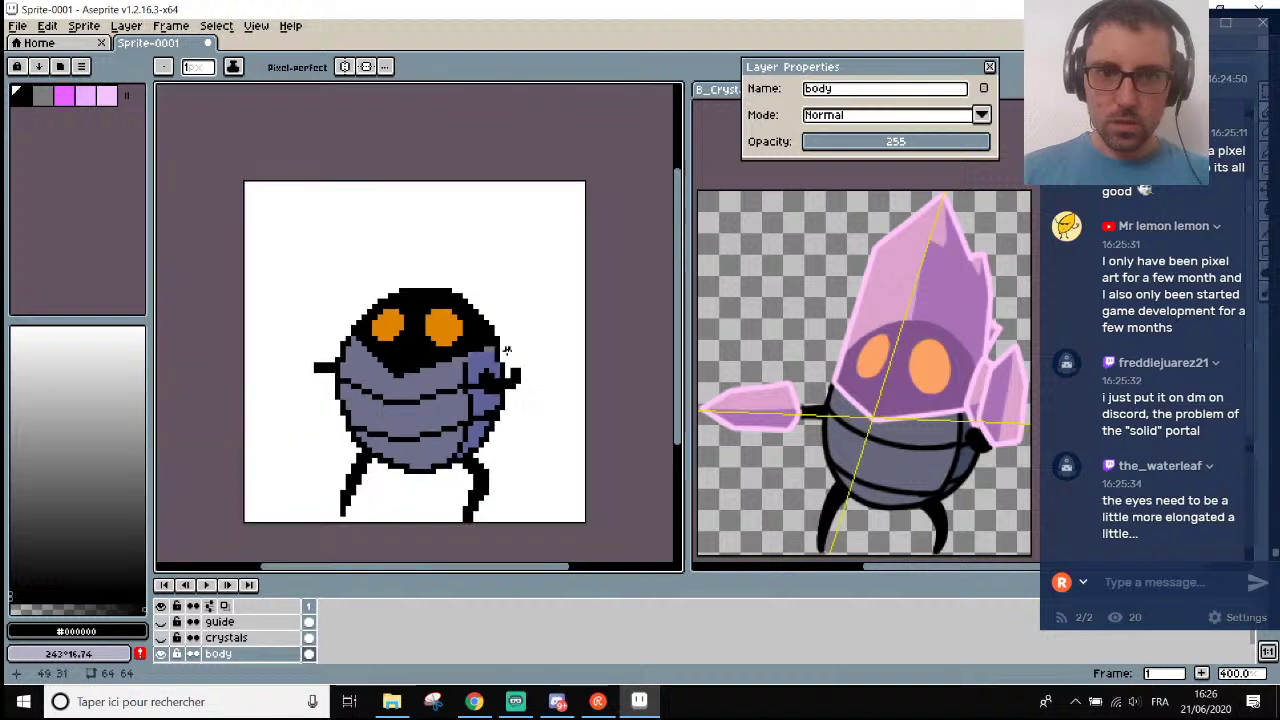
Sample the eye orange #e08300 and add a three-pixel row on top of the right eye to elongate it.
{"action": "scroll", "coordinate": [426, 300], "scroll_direction": "up", "scroll_amount": 3}
{"action": "key", "text": "m"}
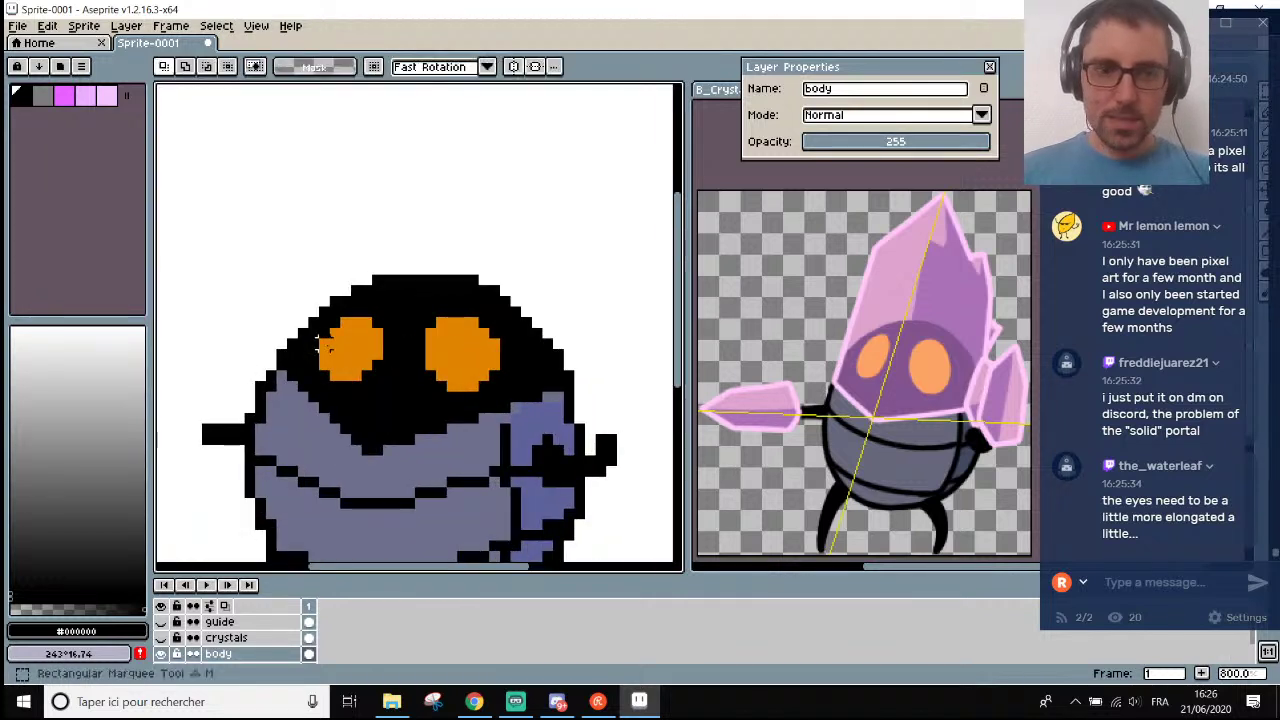
{"action": "scroll", "coordinate": [325, 345], "scroll_direction": "up", "scroll_amount": 1}
{"action": "scroll", "coordinate": [480, 340], "scroll_direction": "down", "scroll_amount": 2}
{"action": "scroll", "coordinate": [510, 335], "scroll_direction": "up", "scroll_amount": 1}
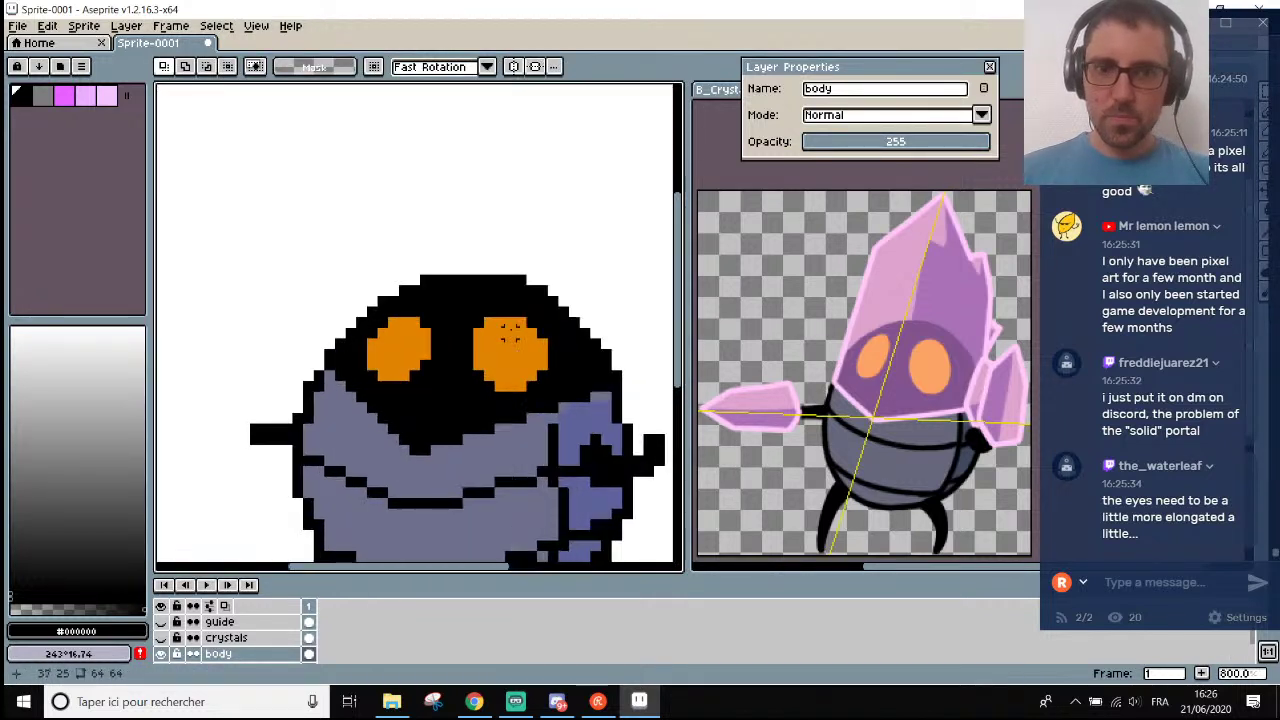
{"action": "scroll", "coordinate": [510, 335], "scroll_direction": "up", "scroll_amount": 1}
{"action": "key", "text": "i"}
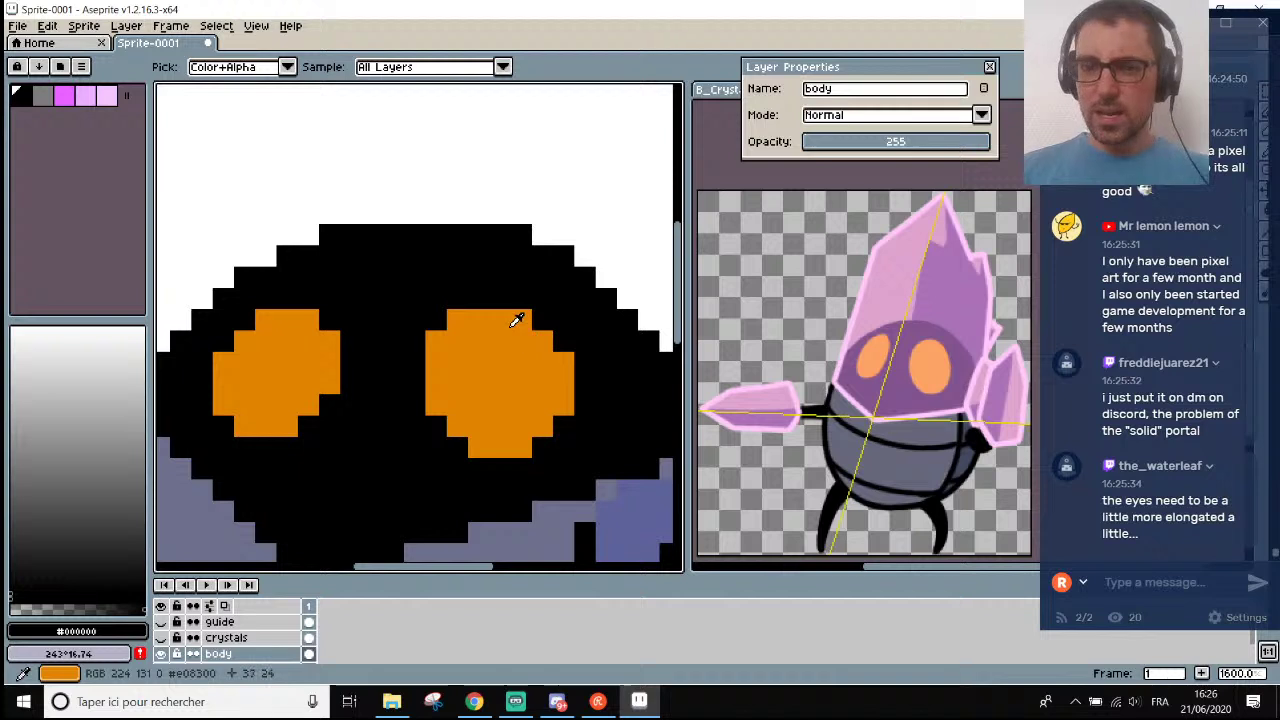
{"action": "left_click", "coordinate": [516, 320]}
{"action": "key", "text": "b"}
{"action": "left_click_drag", "start_coordinate": [502, 296], "coordinate": [463, 296]}
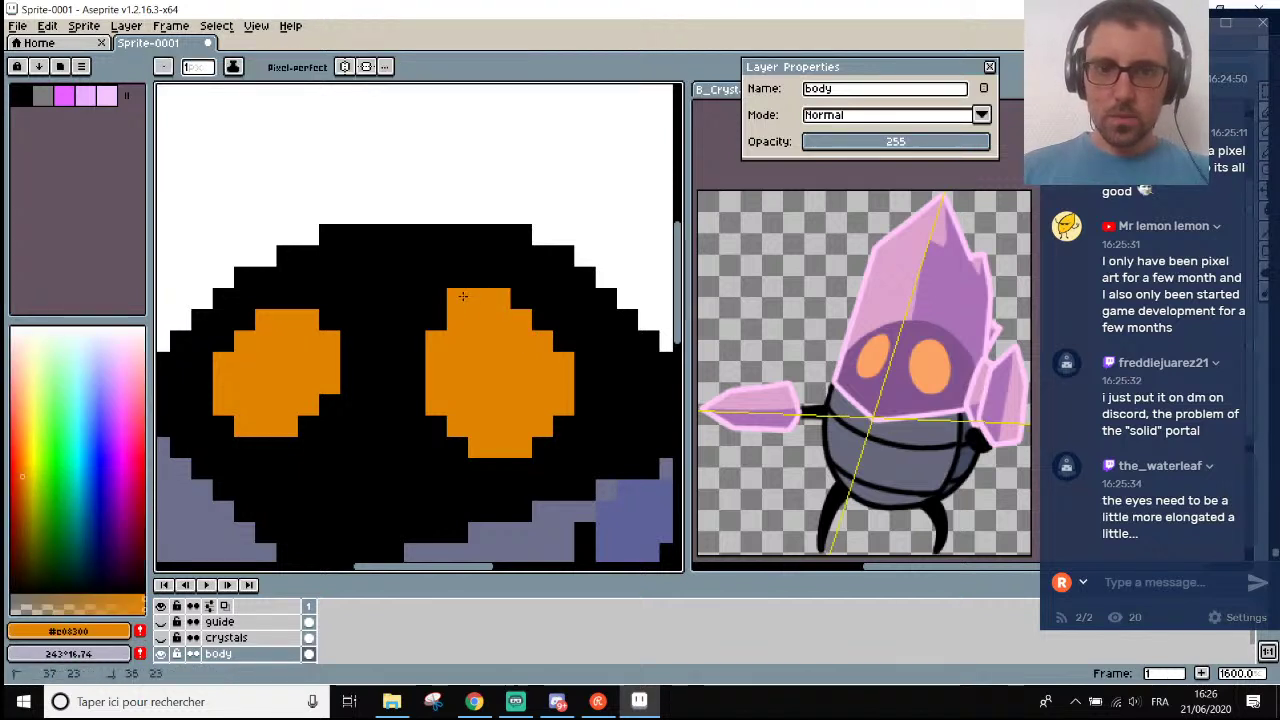
{"action": "scroll", "coordinate": [464, 299], "scroll_direction": "down", "scroll_amount": 4}
{"action": "scroll", "coordinate": [383, 283], "scroll_direction": "up", "scroll_amount": 4}
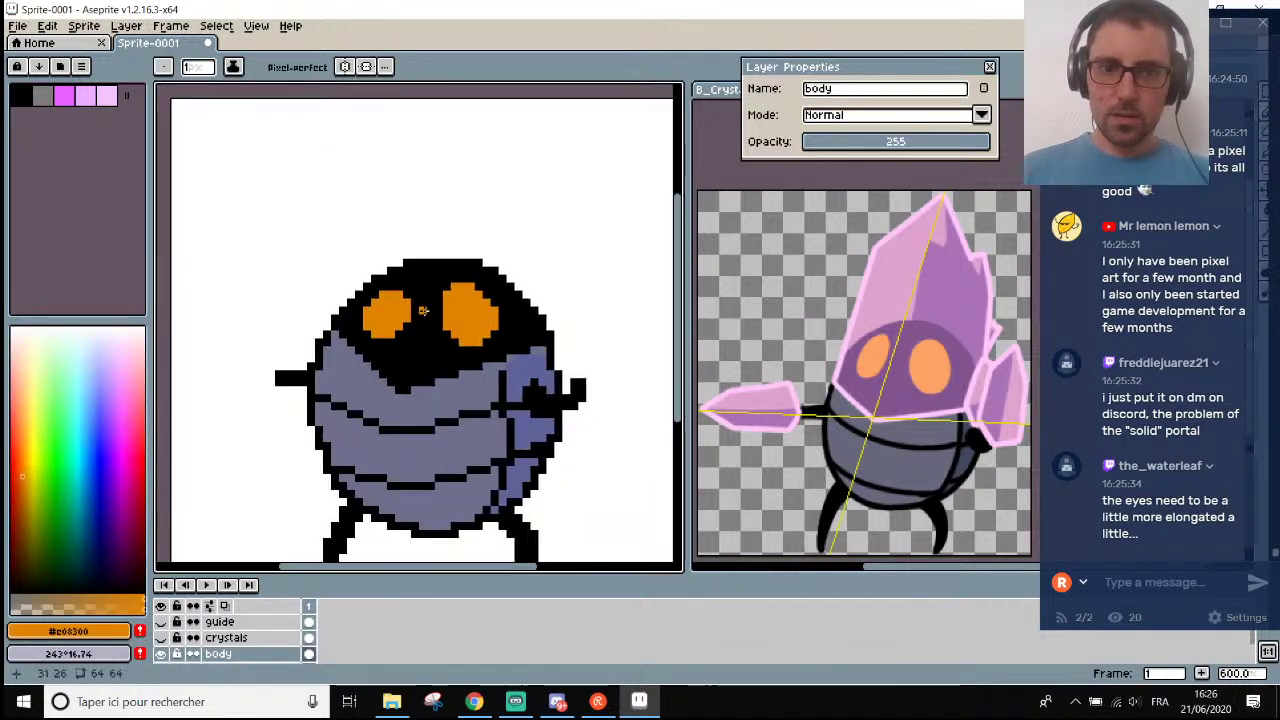
Elongate the left eye with a two-pixel orange row on top.
{"action": "left_click", "coordinate": [384, 282]}
{"action": "key", "text": "ctrl+z"}
{"action": "left_click_drag", "start_coordinate": [371, 275], "coordinate": [349, 276]}
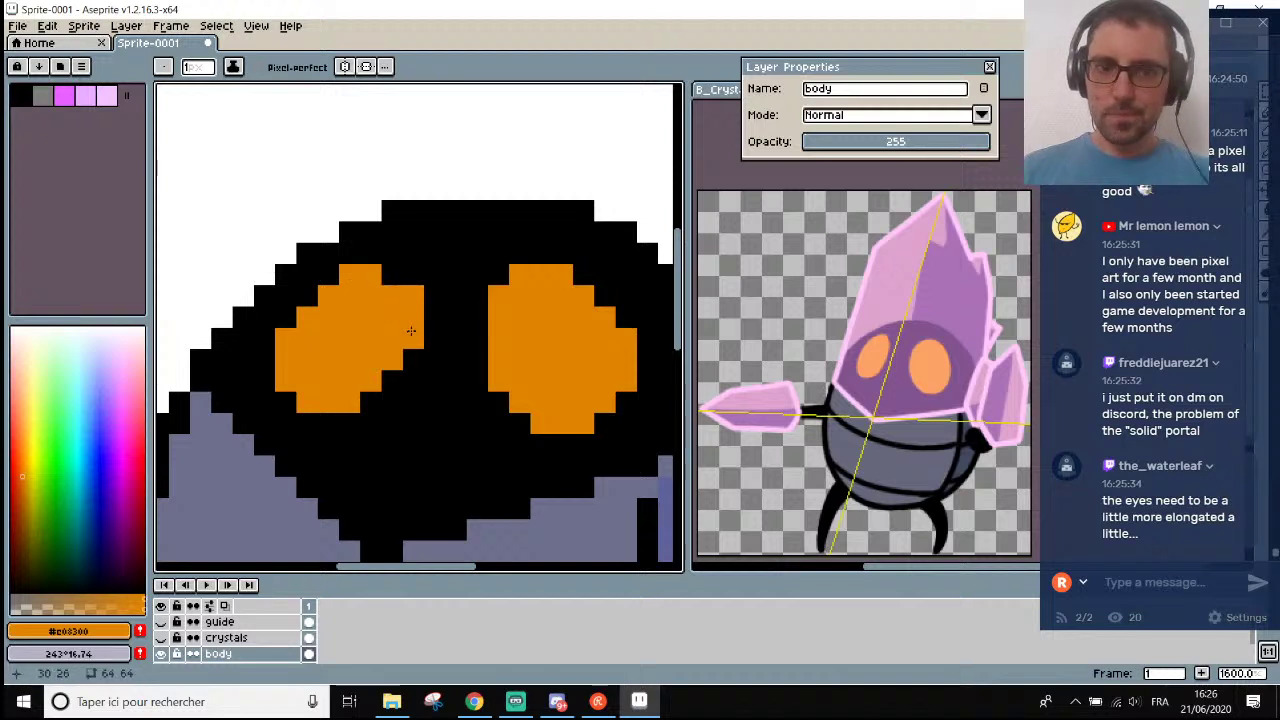
{"action": "scroll", "coordinate": [473, 269], "scroll_direction": "down", "scroll_amount": 4}
{"action": "scroll", "coordinate": [436, 272], "scroll_direction": "up", "scroll_amount": 1}
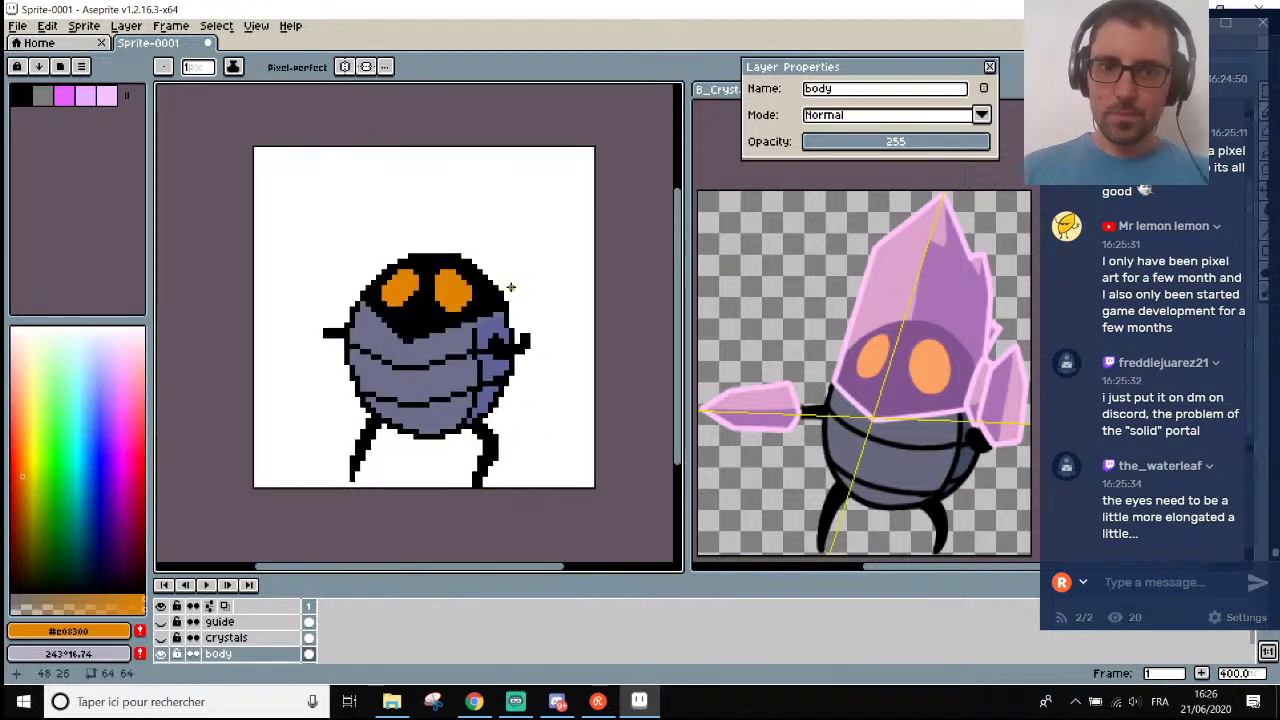
Sample black and trim the lower-left corner pixels of the right eye so that it slants.
{"action": "scroll", "coordinate": [490, 284], "scroll_direction": "up", "scroll_amount": 2}
{"action": "key", "text": "alt"}
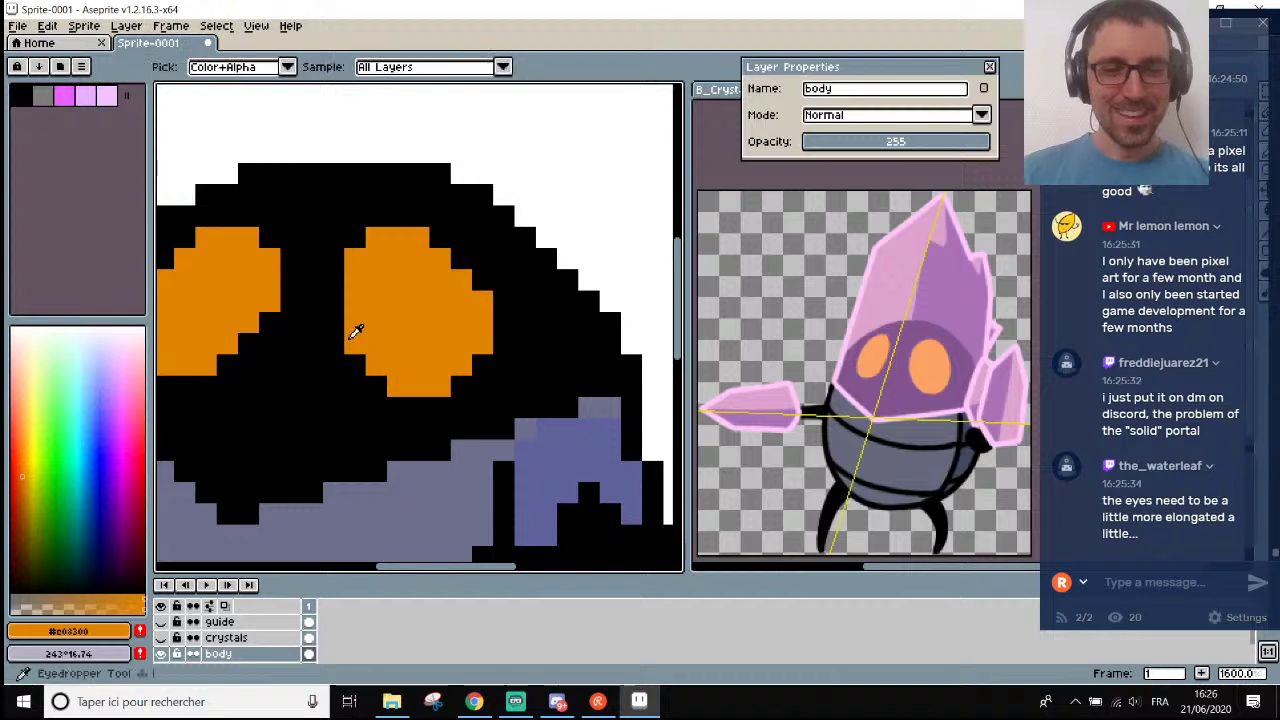
{"action": "left_click", "coordinate": [338, 357], "text": "alt"}
{"action": "left_click", "coordinate": [376, 364]}
{"action": "left_click", "coordinate": [395, 385]}
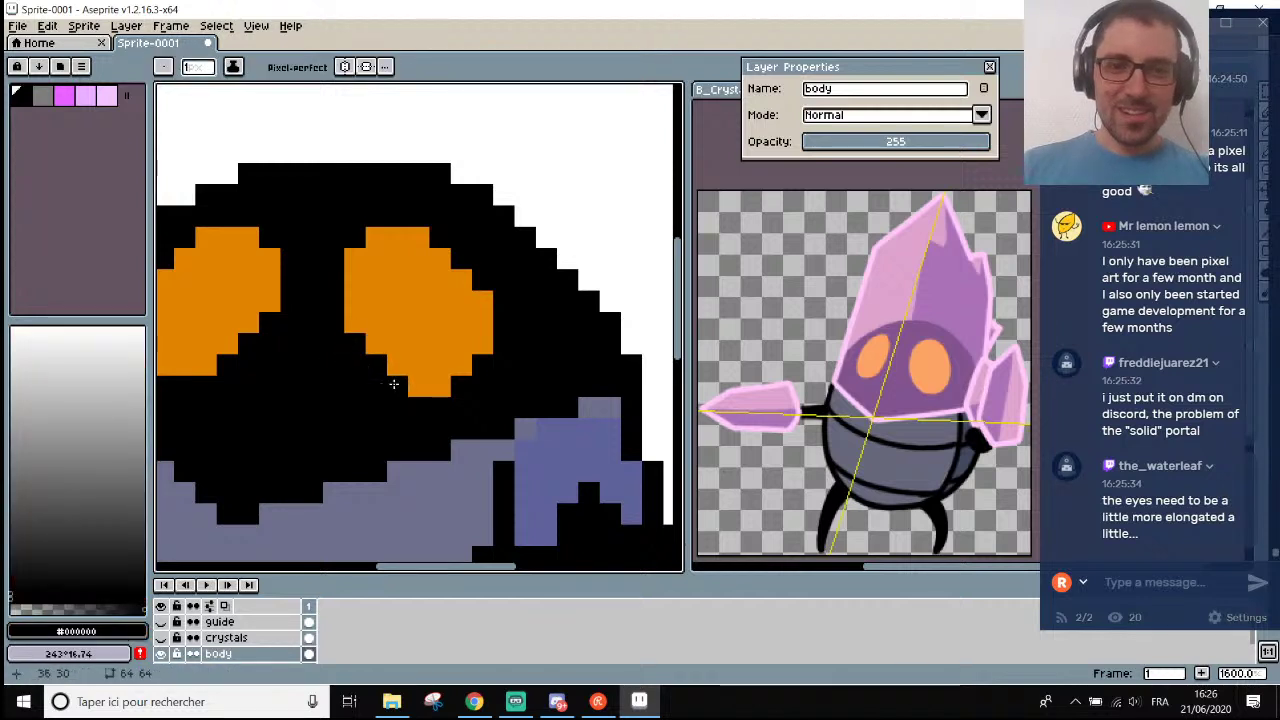
{"action": "scroll", "coordinate": [444, 404], "scroll_direction": "down", "scroll_amount": 2}
{"action": "scroll", "coordinate": [390, 386], "scroll_direction": "down", "scroll_amount": 1}
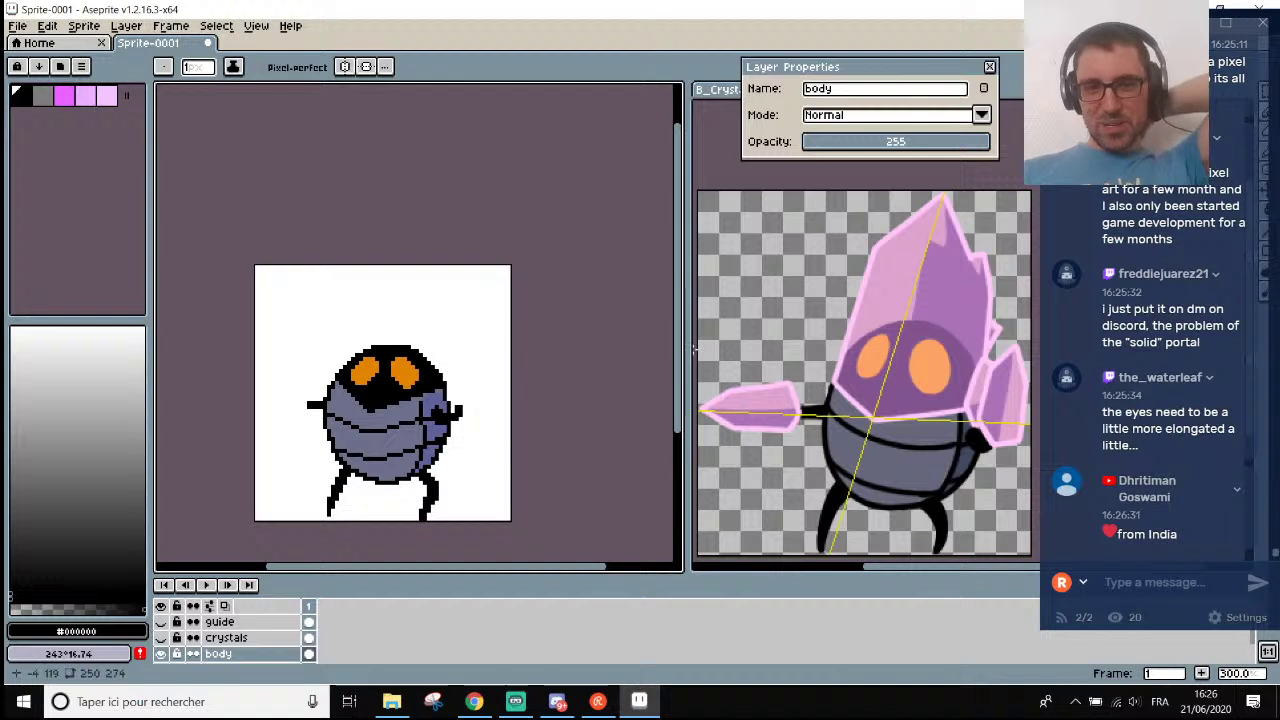
{"action": "left_click_drag", "start_coordinate": [680, 366], "coordinate": [681, 375]}
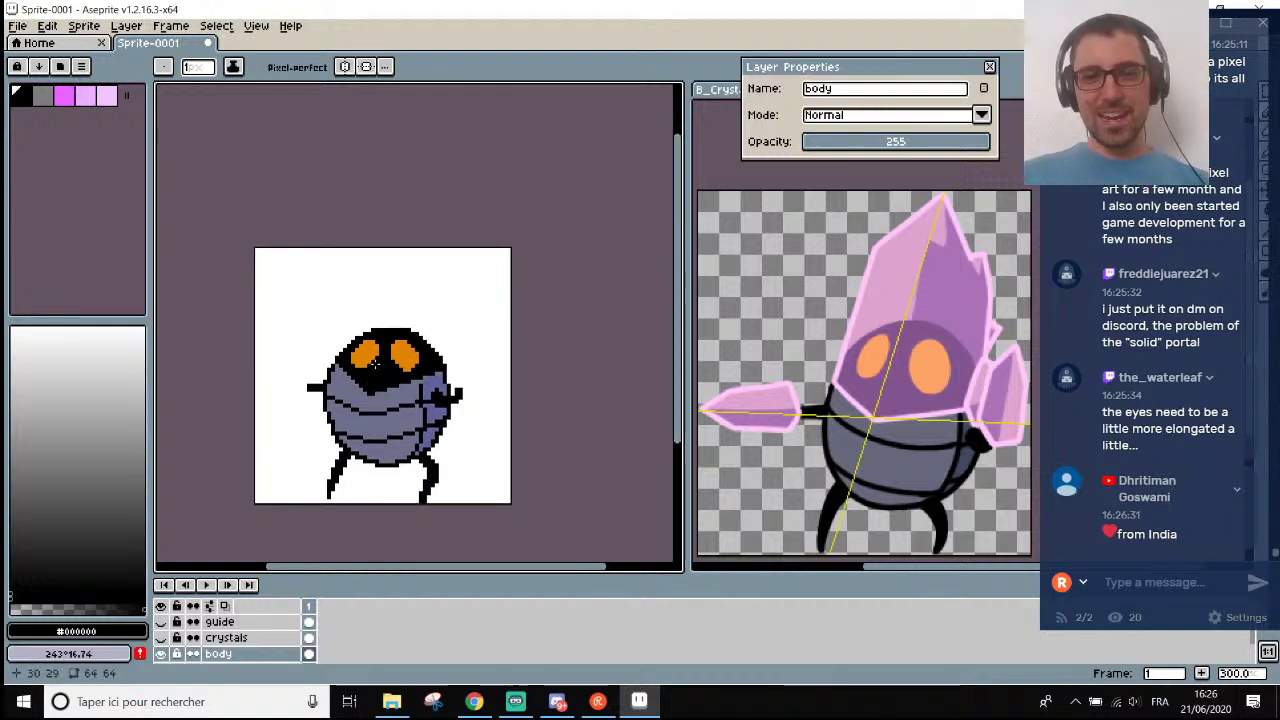
Sample the orange #e08300 and paint the left eye's right column and lower-right edge to make it fuller.
{"action": "scroll", "coordinate": [373, 363], "scroll_direction": "up", "scroll_amount": 1}
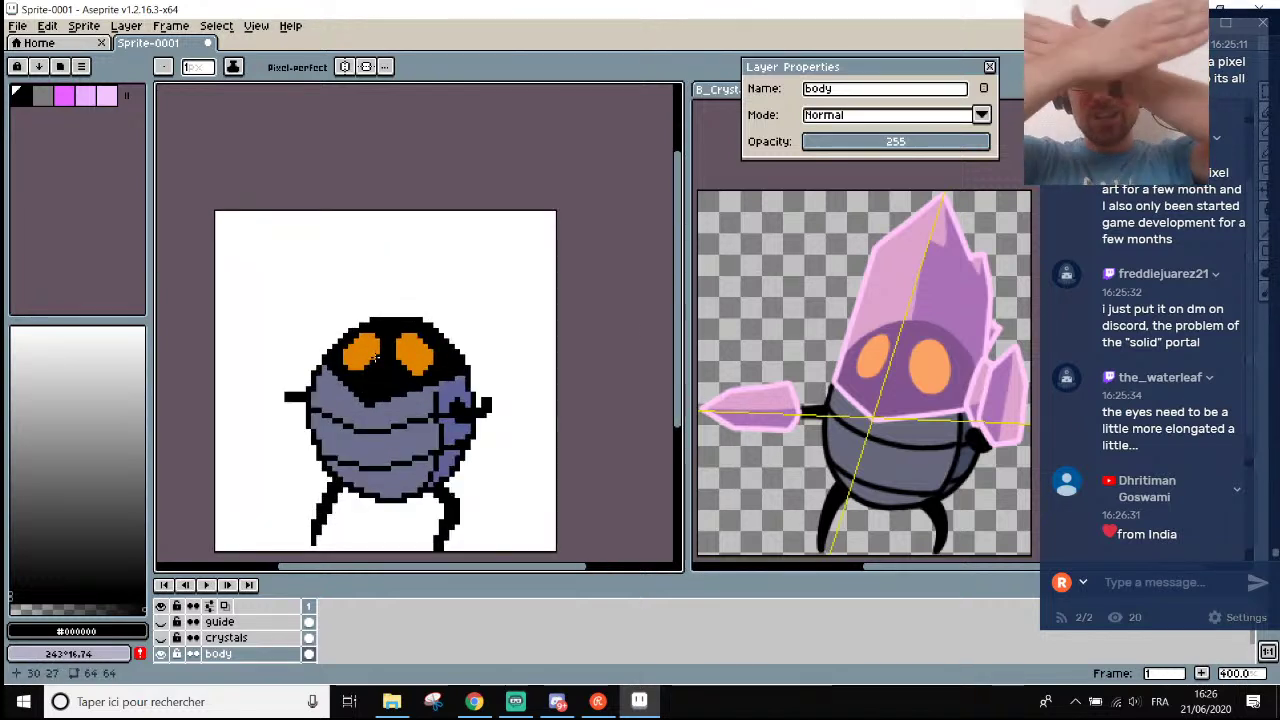
{"action": "scroll", "coordinate": [376, 358], "scroll_direction": "up", "scroll_amount": 5}
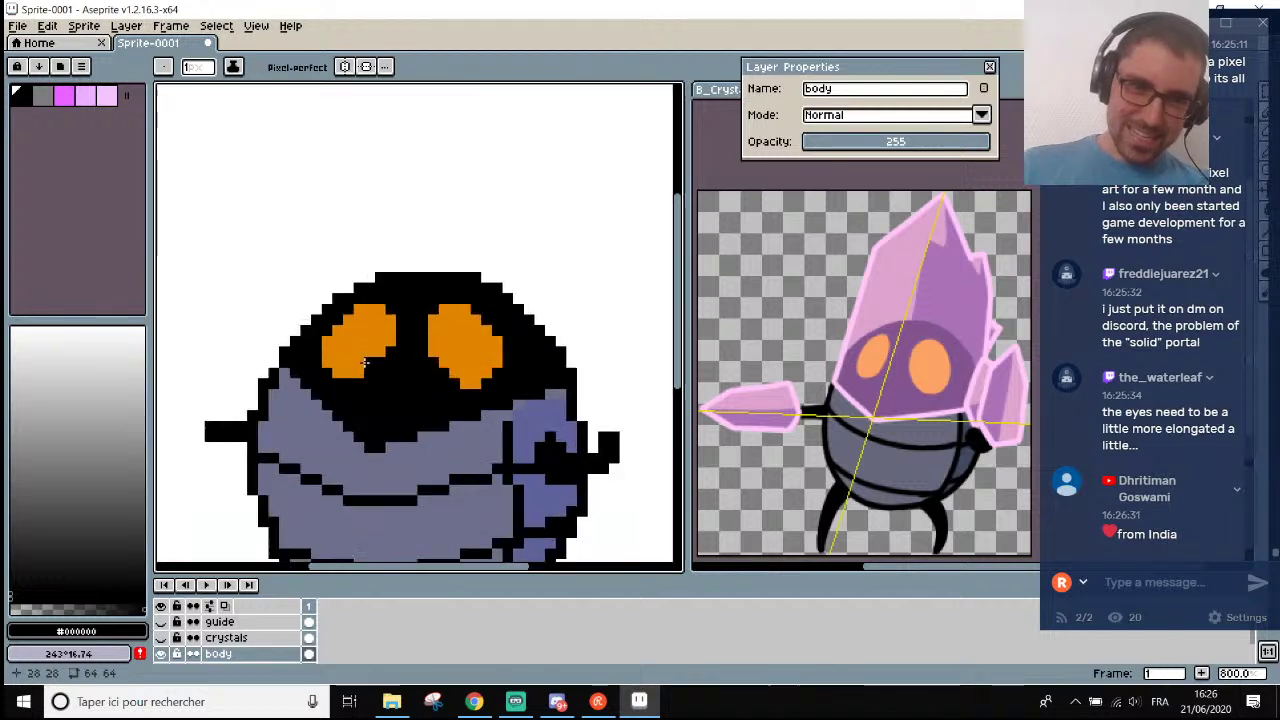
{"action": "key", "text": "i"}
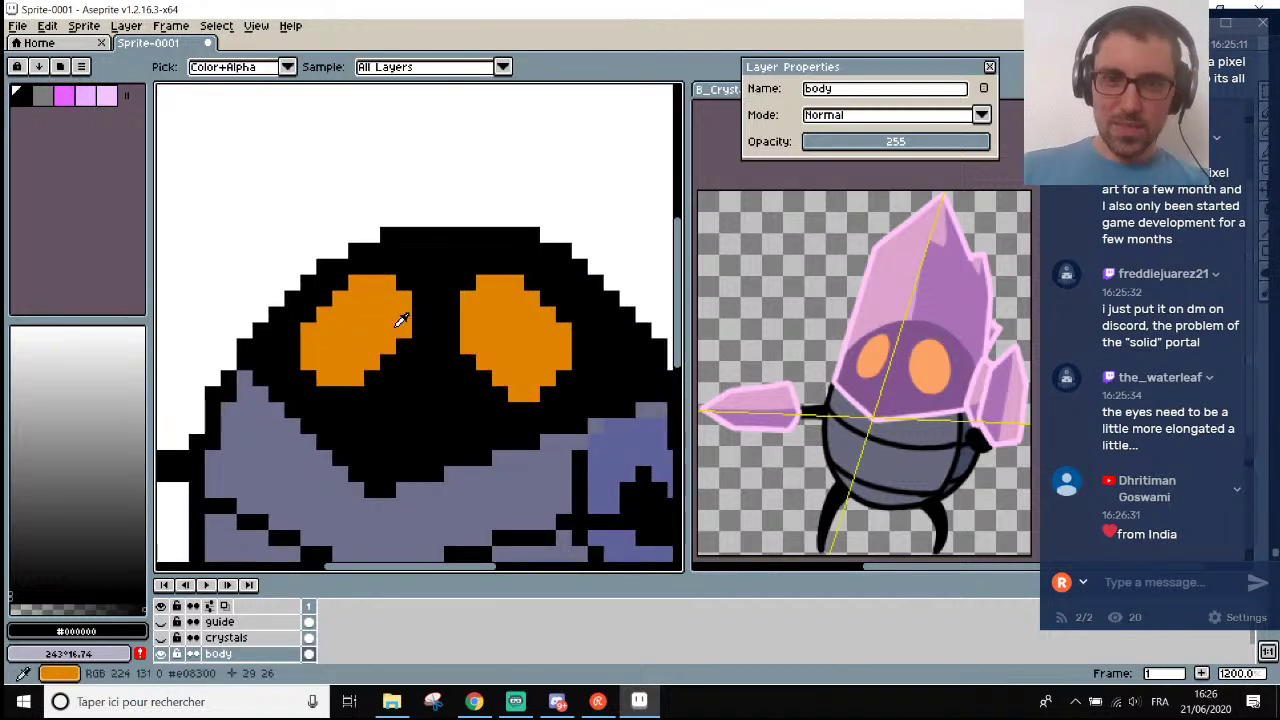
{"action": "key", "text": "b"}
{"action": "scroll", "coordinate": [414, 303], "scroll_direction": "down", "scroll_amount": 3}
{"action": "scroll", "coordinate": [414, 303], "scroll_direction": "up", "scroll_amount": 1}
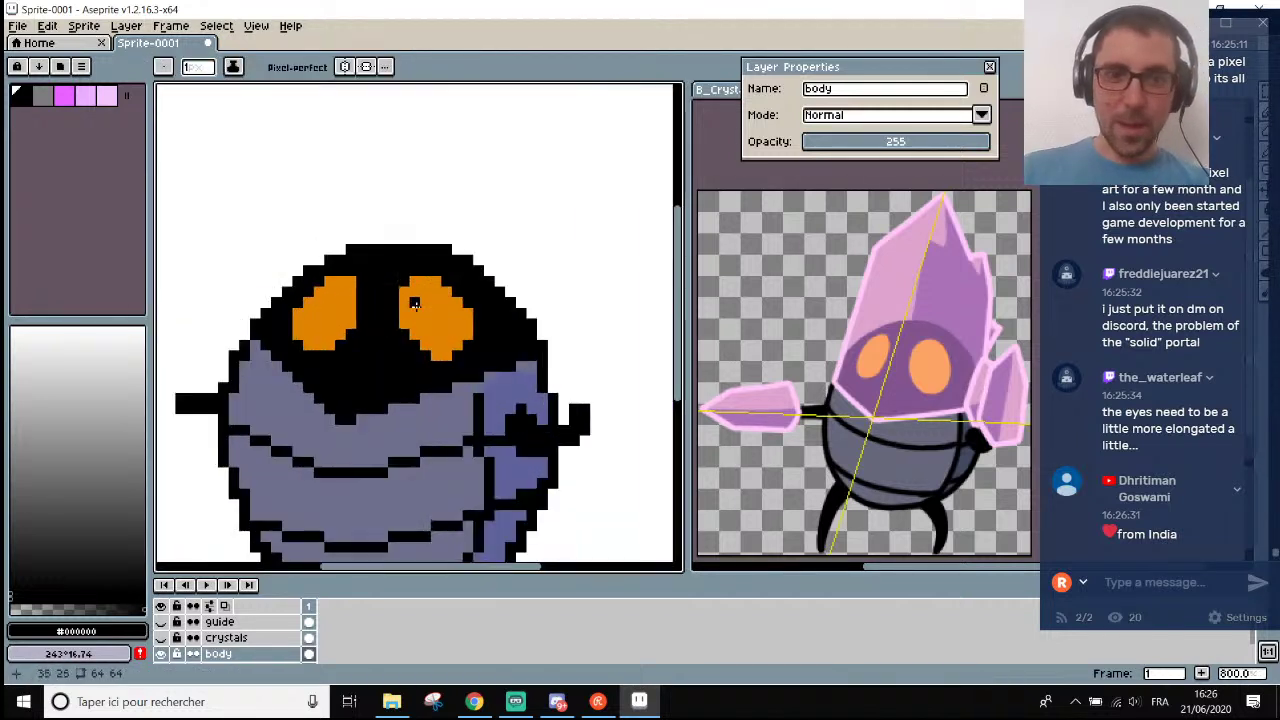
{"action": "scroll", "coordinate": [381, 285], "scroll_direction": "up", "scroll_amount": 2}
{"action": "key", "text": "i"}
{"action": "left_click", "coordinate": [347, 322]}
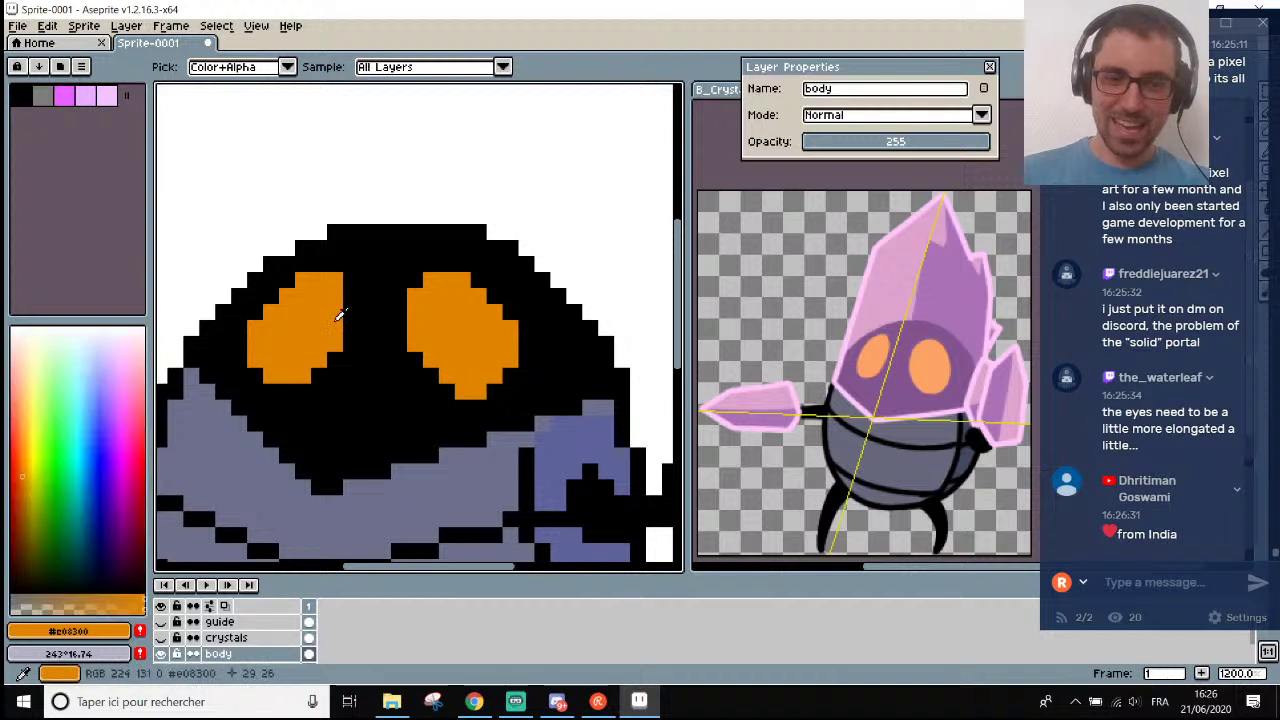
{"action": "key", "text": "b"}
{"action": "left_click_drag", "start_coordinate": [347, 322], "coordinate": [350, 294]}
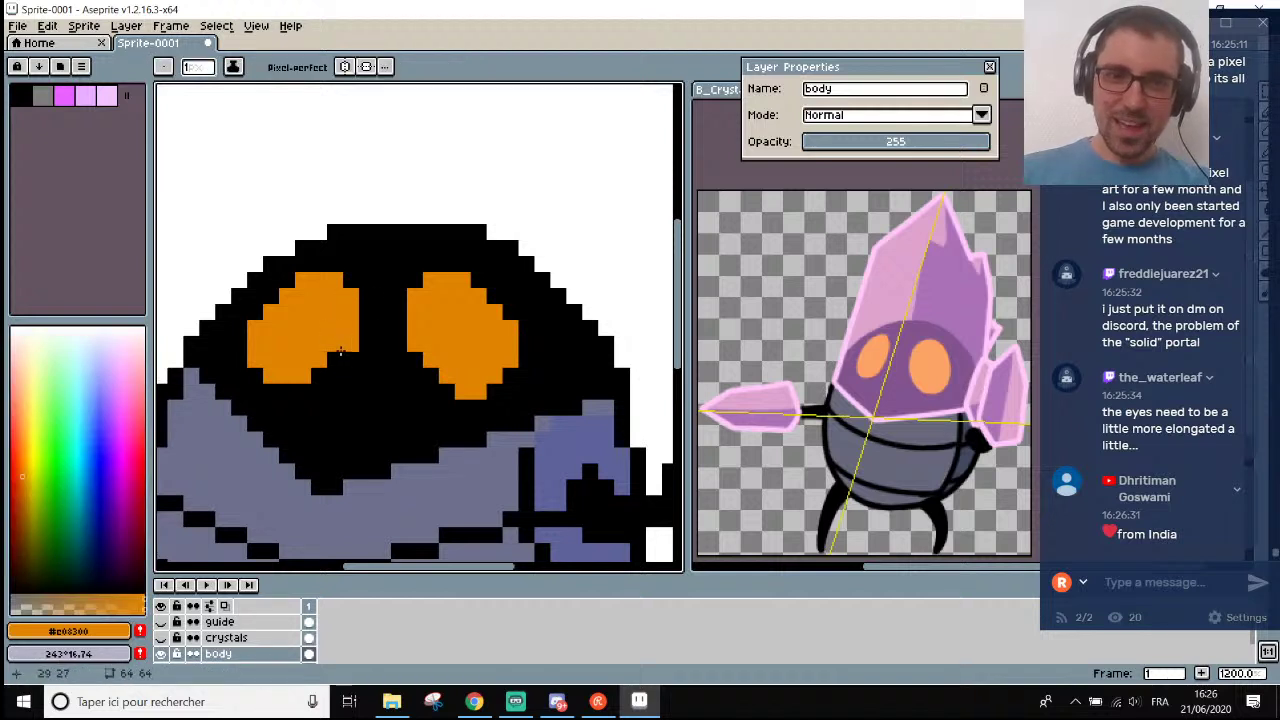
{"action": "left_click_drag", "start_coordinate": [333, 365], "coordinate": [335, 378]}
{"action": "scroll", "coordinate": [335, 378], "scroll_direction": "down", "scroll_amount": 4}
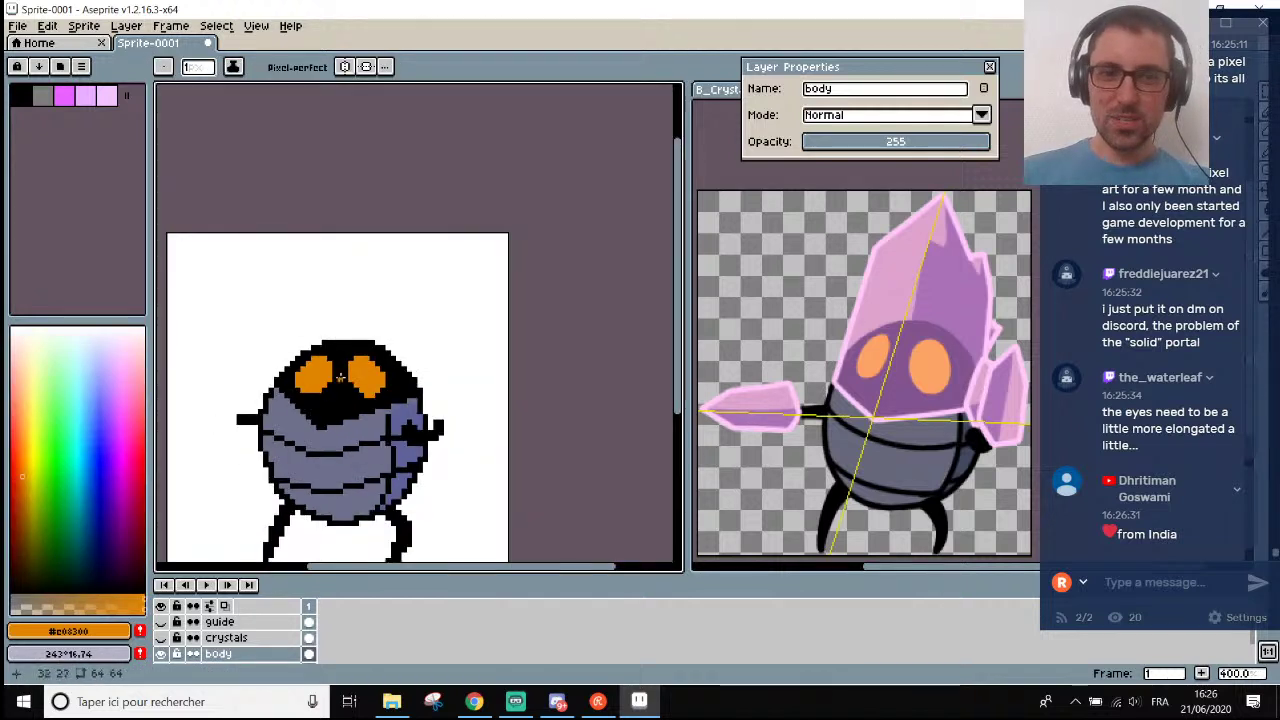
Sample black and paint over the leftmost column of the right eye to narrow it.
{"action": "scroll", "coordinate": [322, 369], "scroll_direction": "up", "scroll_amount": 4}
{"action": "scroll", "coordinate": [322, 369], "scroll_direction": "down", "scroll_amount": 1}
{"action": "scroll", "coordinate": [245, 369], "scroll_direction": "up", "scroll_amount": 2}
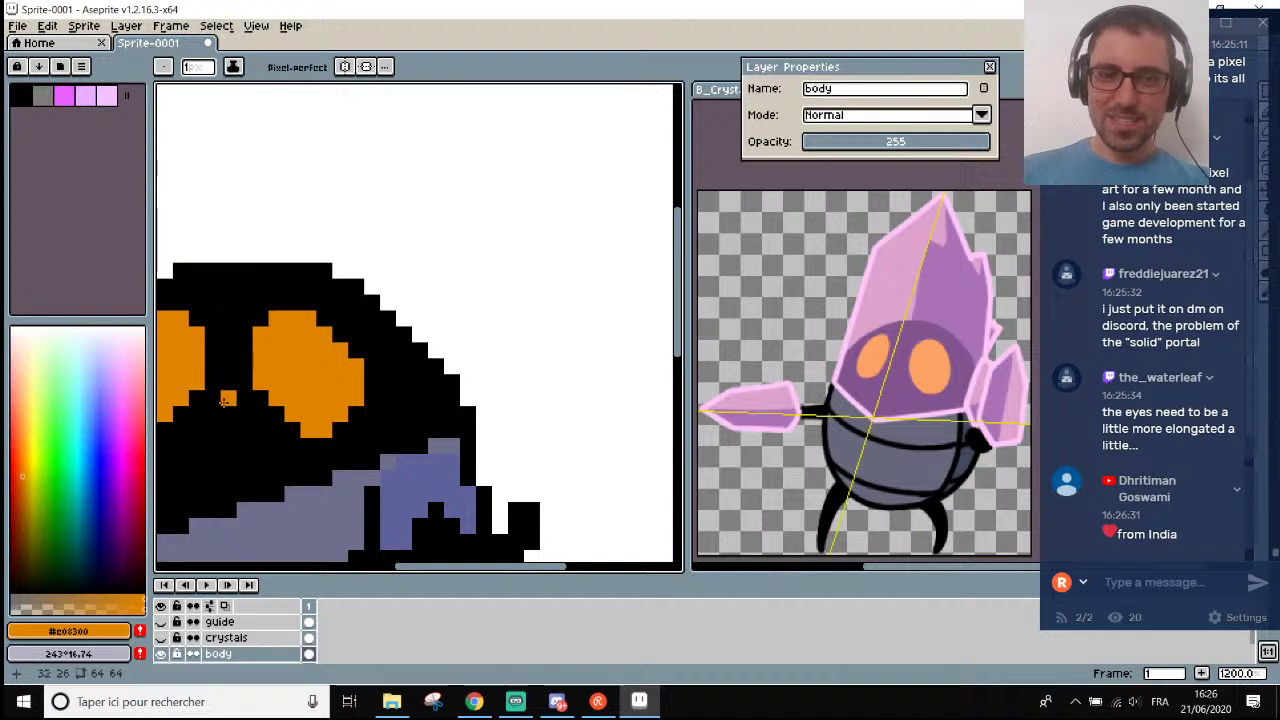
{"action": "scroll", "coordinate": [270, 380], "scroll_direction": "up", "scroll_amount": 2}
{"action": "scroll", "coordinate": [275, 378], "scroll_direction": "down", "scroll_amount": 2}
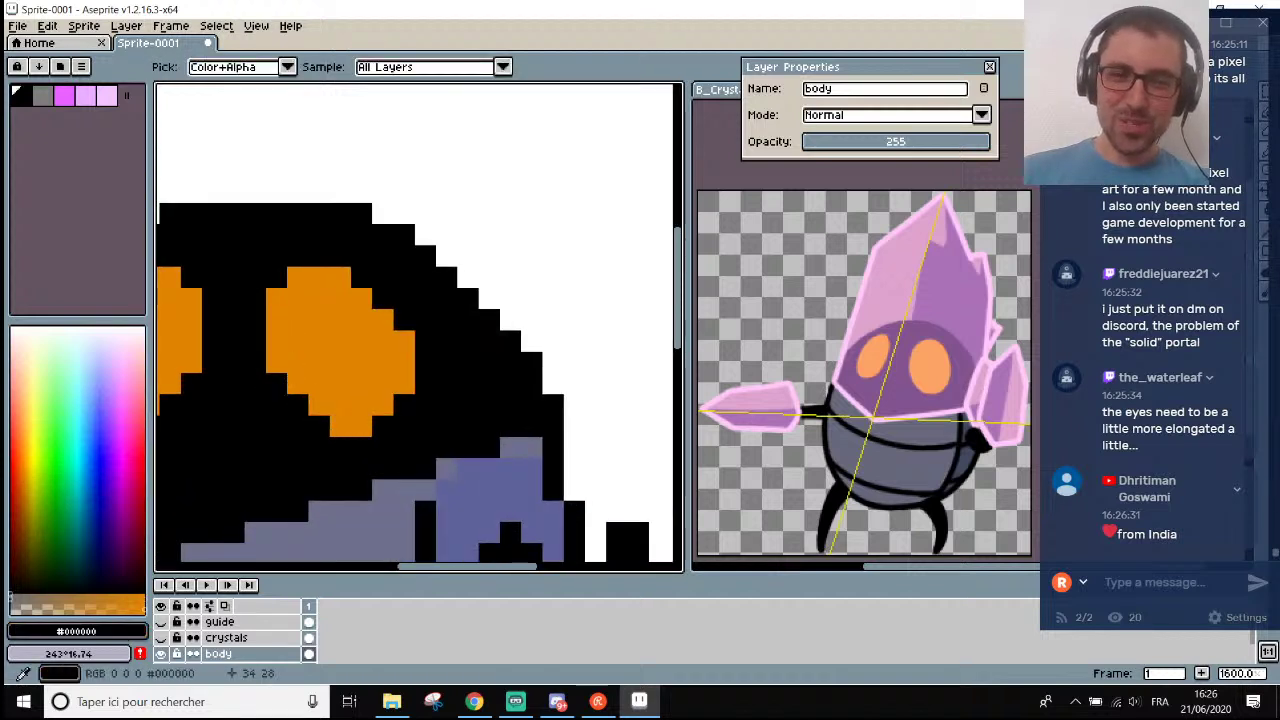
{"action": "left_click", "coordinate": [275, 338], "text": "alt"}
{"action": "scroll", "coordinate": [275, 338], "scroll_direction": "down", "scroll_amount": 4}
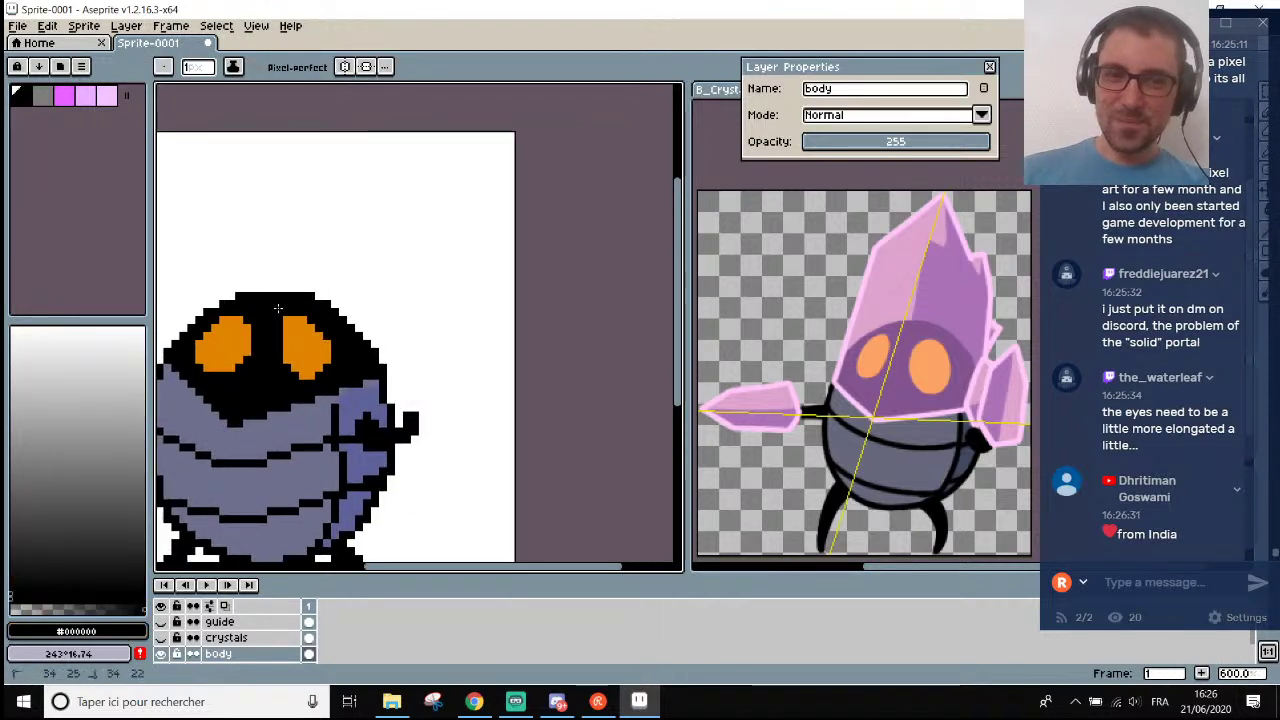
{"action": "scroll", "coordinate": [266, 306], "scroll_direction": "up", "scroll_amount": 4}
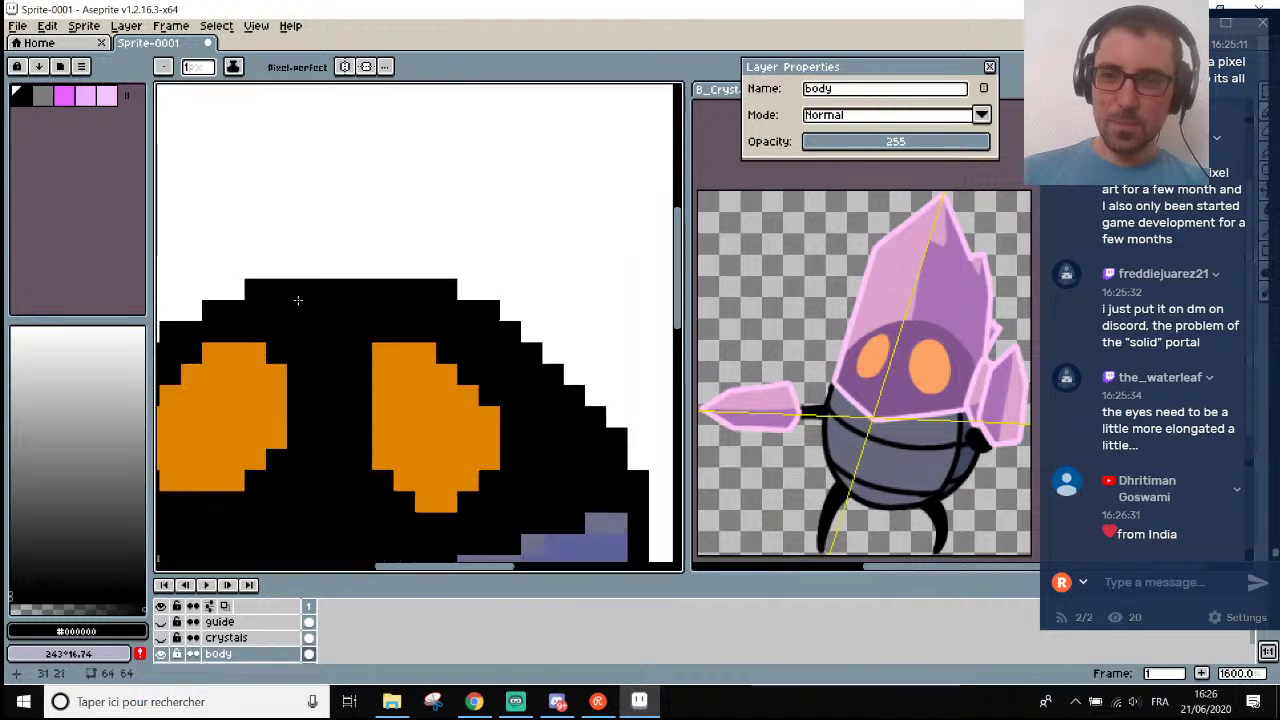
Undo the black pencil stroke that narrowed the right eye.
{"action": "scroll", "coordinate": [415, 390], "scroll_direction": "down", "scroll_amount": 1}
{"action": "key", "text": "ctrl+z"}
{"action": "scroll", "coordinate": [405, 420], "scroll_direction": "down", "scroll_amount": 4}
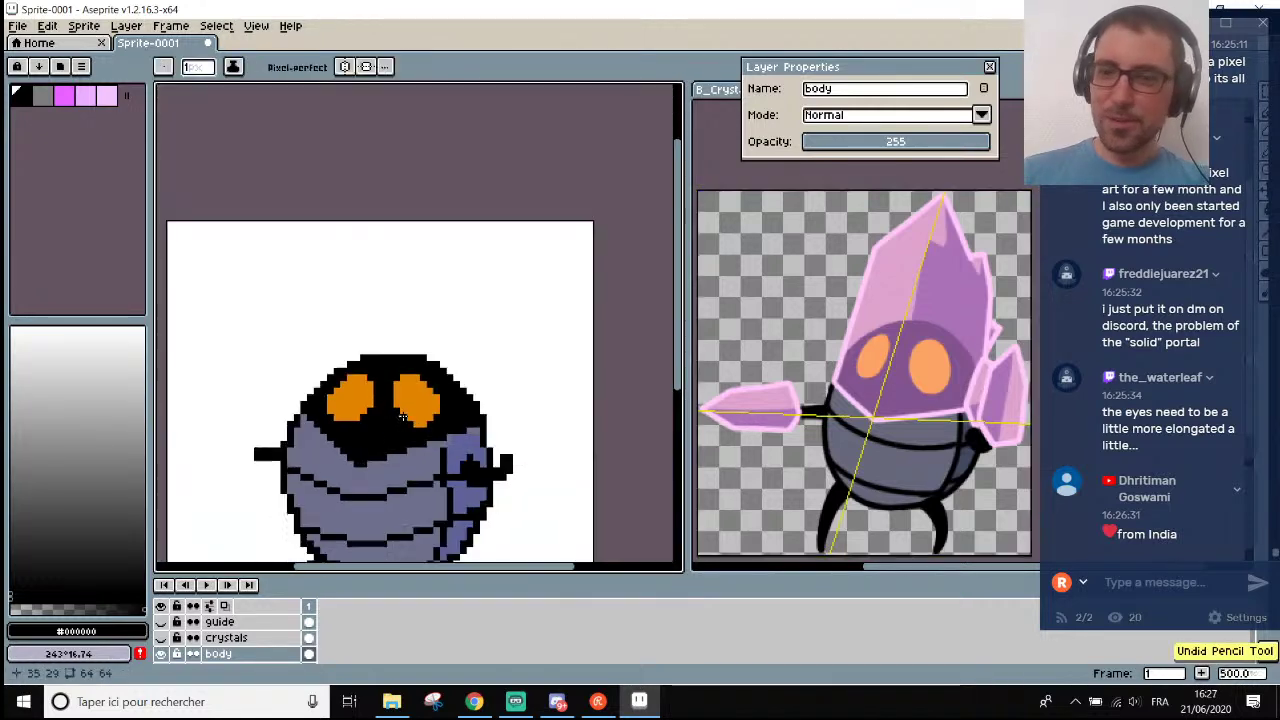
Examine the shape and slant of both orange eyes, up close and at whole-head size, against the reference.
{"action": "scroll", "coordinate": [372, 400], "scroll_direction": "up", "scroll_amount": 4}
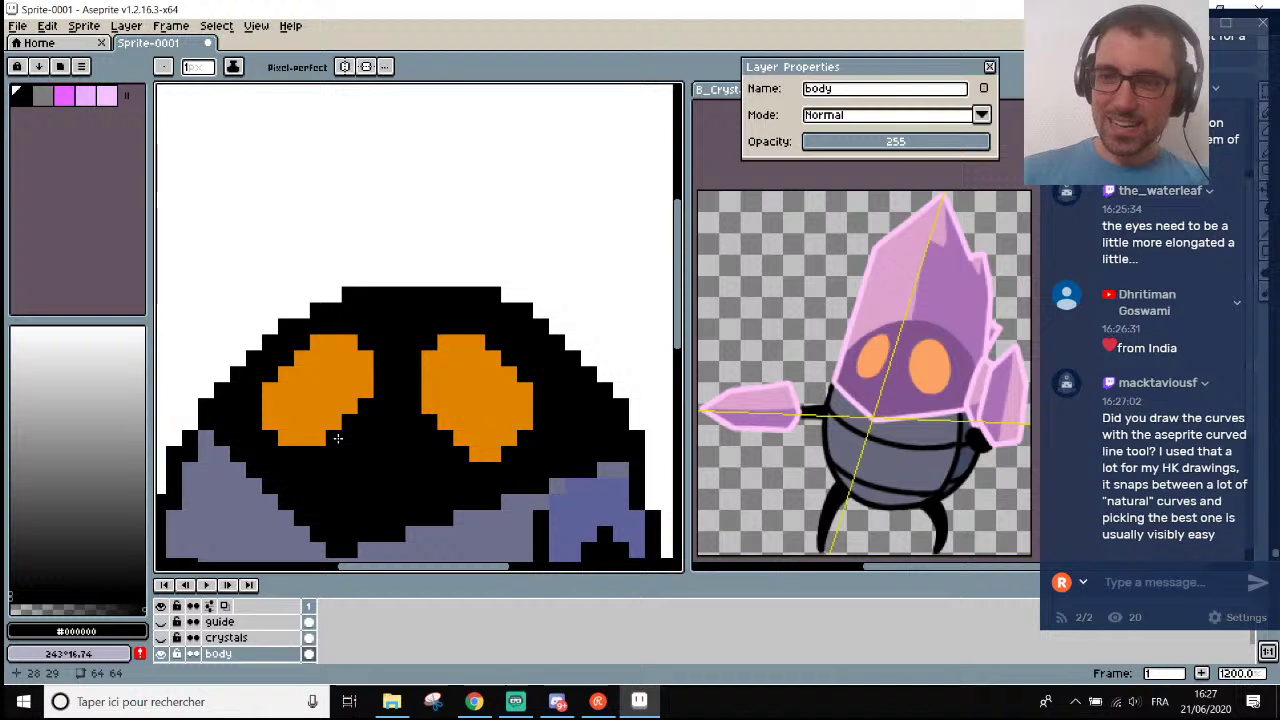
{"action": "scroll", "coordinate": [337, 438], "scroll_direction": "down", "scroll_amount": 2}
{"action": "scroll", "coordinate": [333, 440], "scroll_direction": "up", "scroll_amount": 2}
{"action": "scroll", "coordinate": [330, 445], "scroll_direction": "down", "scroll_amount": 2}
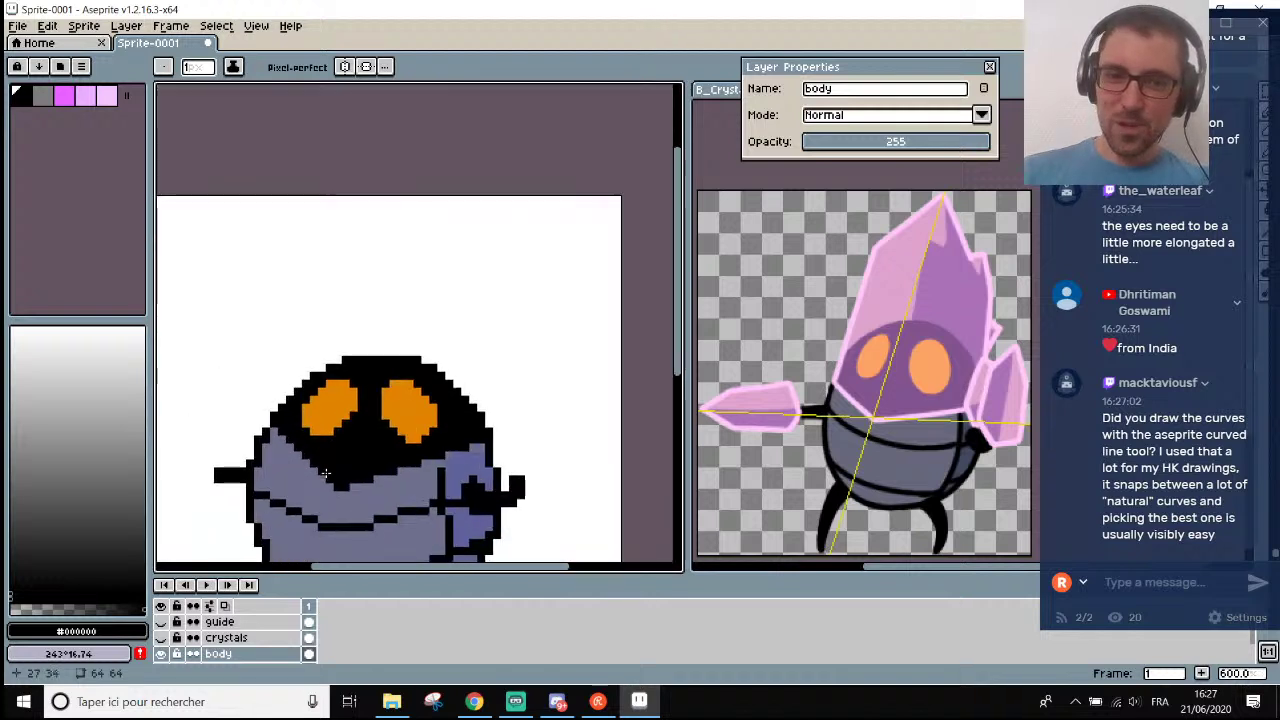
{"action": "scroll", "coordinate": [328, 456], "scroll_direction": "up", "scroll_amount": 1}
{"action": "scroll", "coordinate": [335, 450], "scroll_direction": "down", "scroll_amount": 2}
{"action": "scroll", "coordinate": [352, 423], "scroll_direction": "up", "scroll_amount": 3}
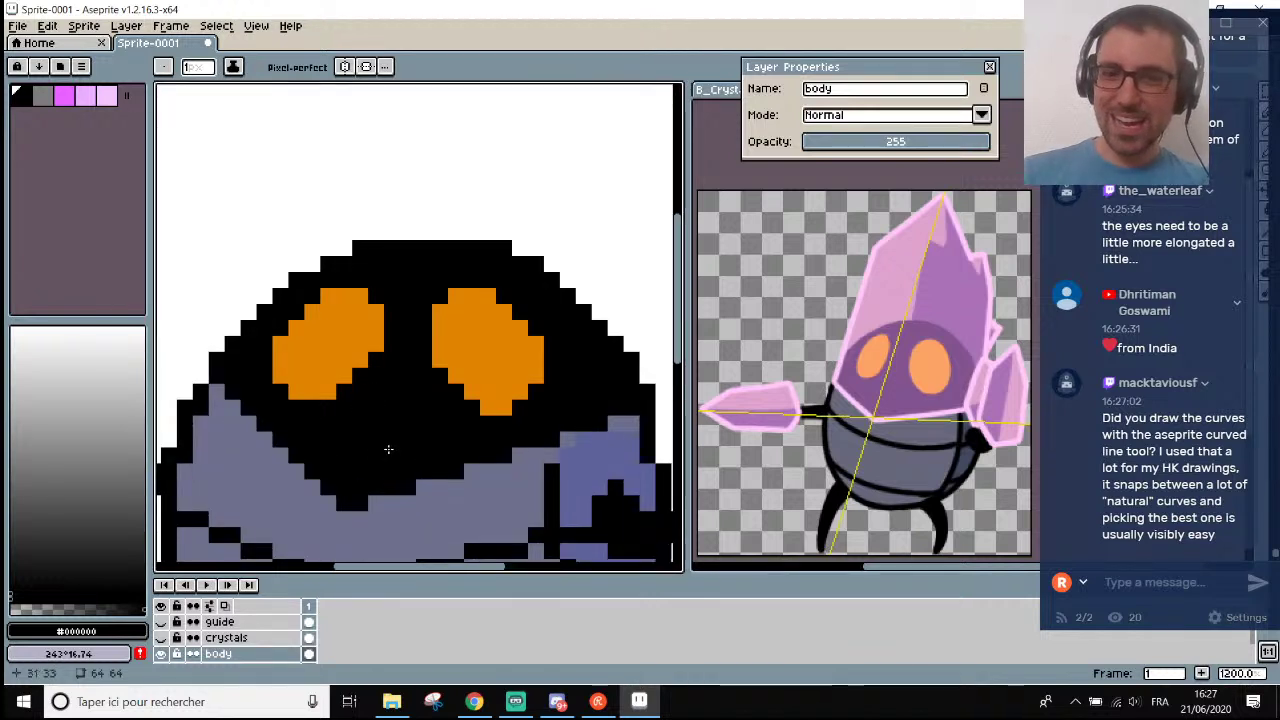
{"action": "scroll", "coordinate": [381, 405], "scroll_direction": "down", "scroll_amount": 2}
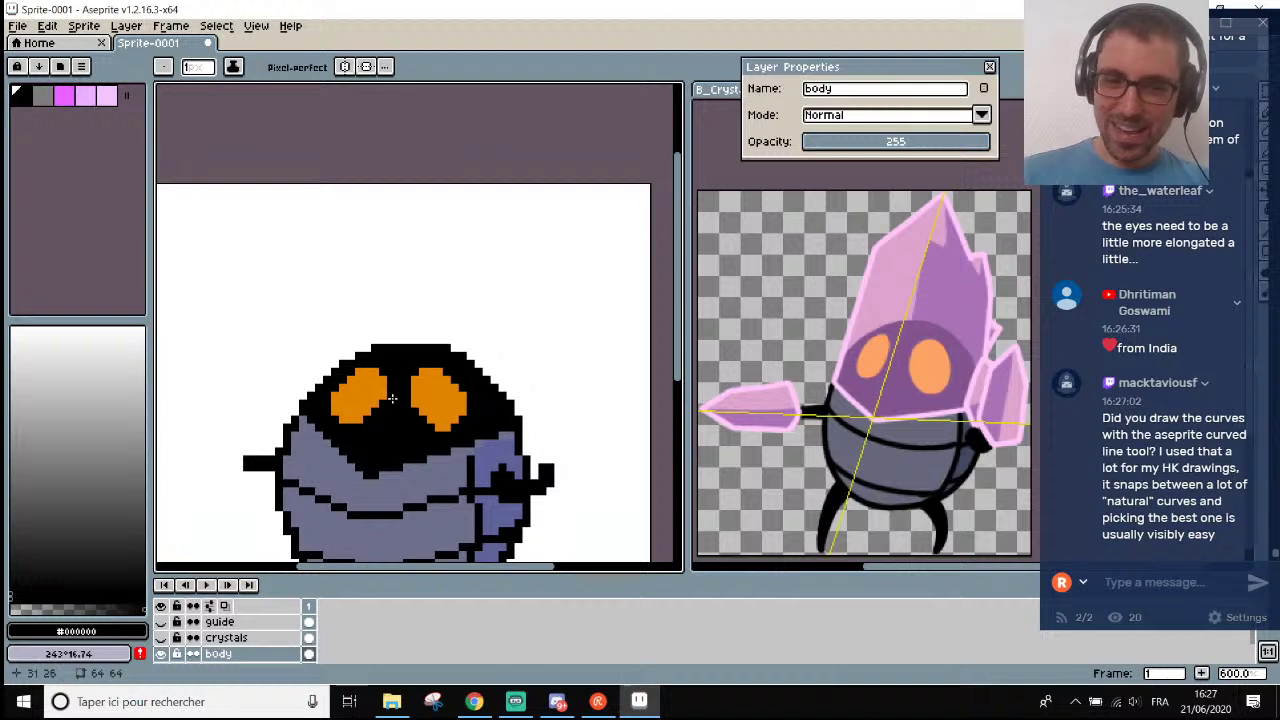
Sample the orange #e08300 and extend the left eye along its lower-right edge and bottom to elongate it.
{"action": "scroll", "coordinate": [383, 403], "scroll_direction": "up", "scroll_amount": 2}
{"action": "key", "text": "i"}
{"action": "left_click", "coordinate": [372, 381]}
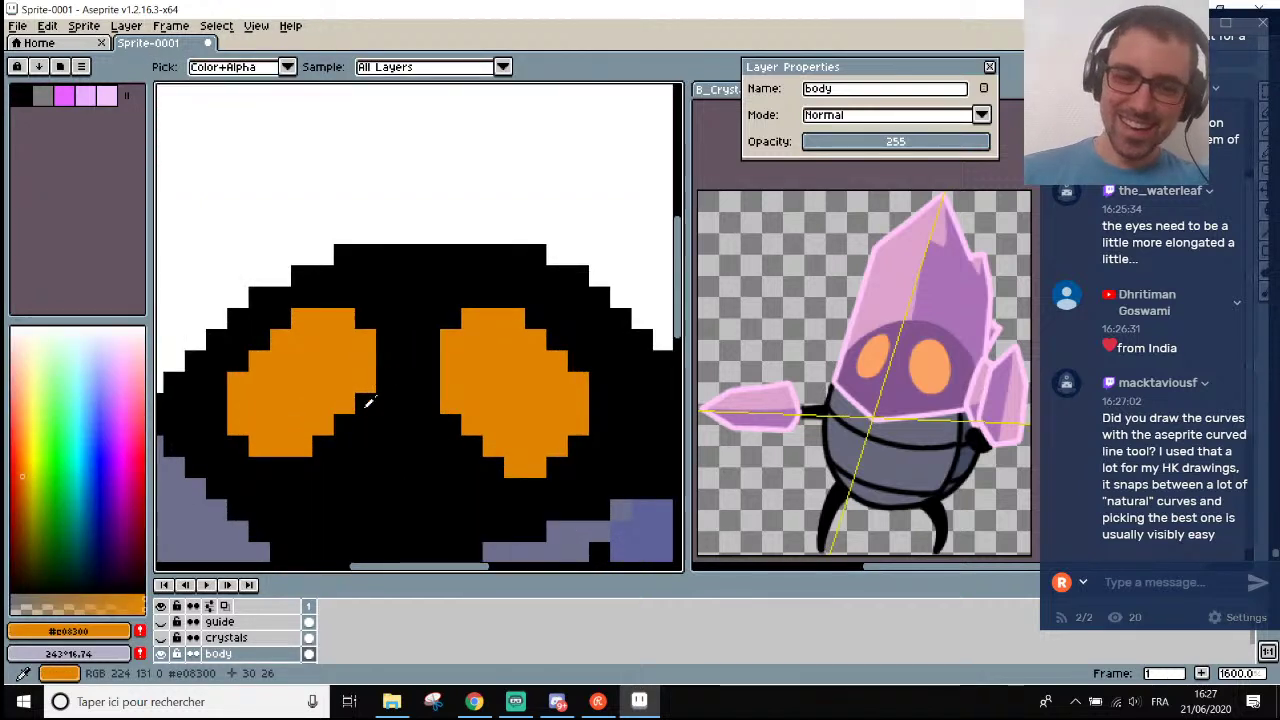
{"action": "key", "text": "b"}
{"action": "mouse_move", "coordinate": [337, 429]}
{"action": "left_mouse_down"}
{"action": "mouse_move", "coordinate": [320, 464]}
{"action": "mouse_move", "coordinate": [278, 458]}
{"action": "left_mouse_up"}
{"action": "scroll", "coordinate": [278, 458], "scroll_direction": "down", "scroll_amount": 6}
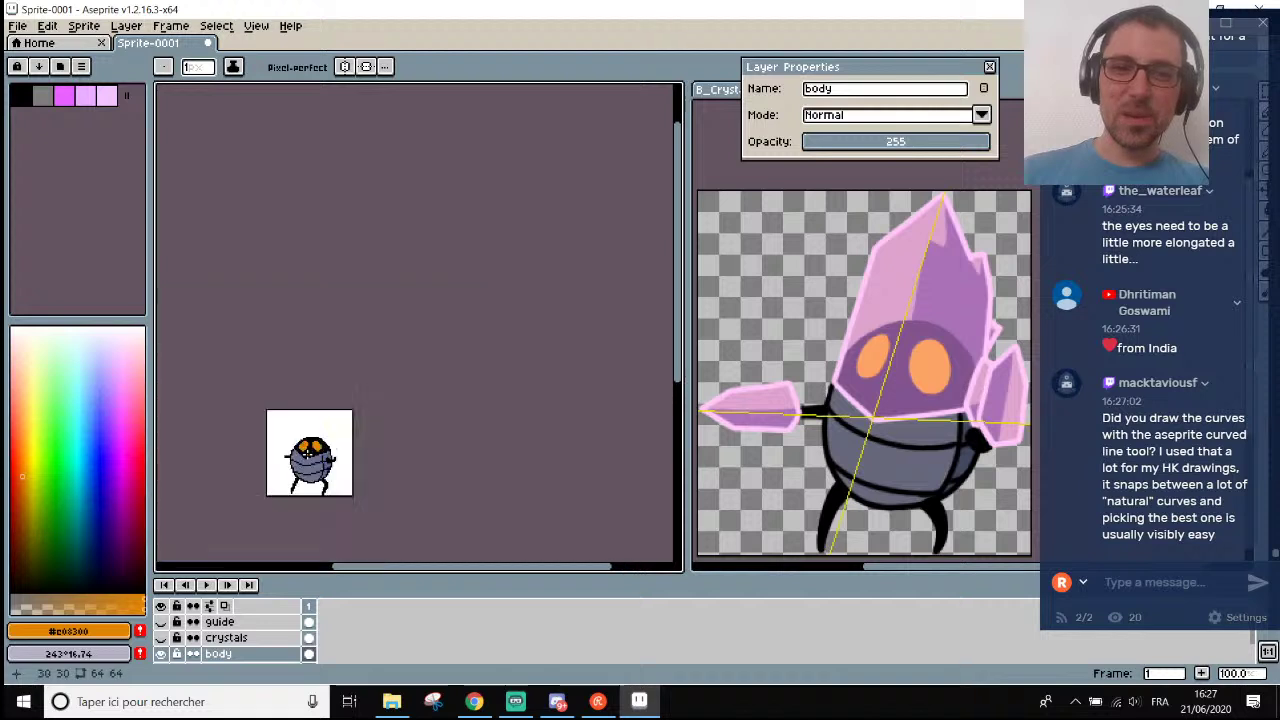
{"action": "scroll", "coordinate": [286, 449], "scroll_direction": "up", "scroll_amount": 2}
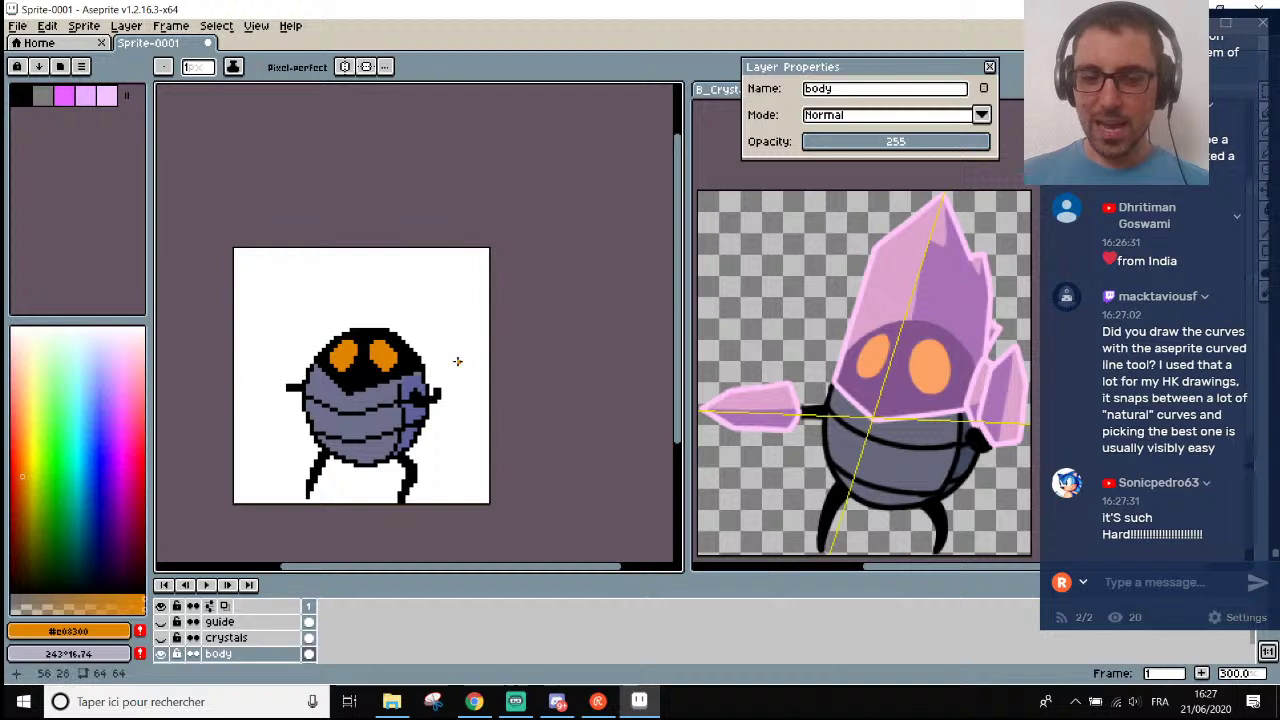
Try straight diagonal orange lines in the blank area above the head and undo them.
{"action": "scroll", "coordinate": [417, 285], "scroll_direction": "up", "scroll_amount": 3}
{"action": "left_click_drag", "start_coordinate": [249, 251], "coordinate": [560, 334]}
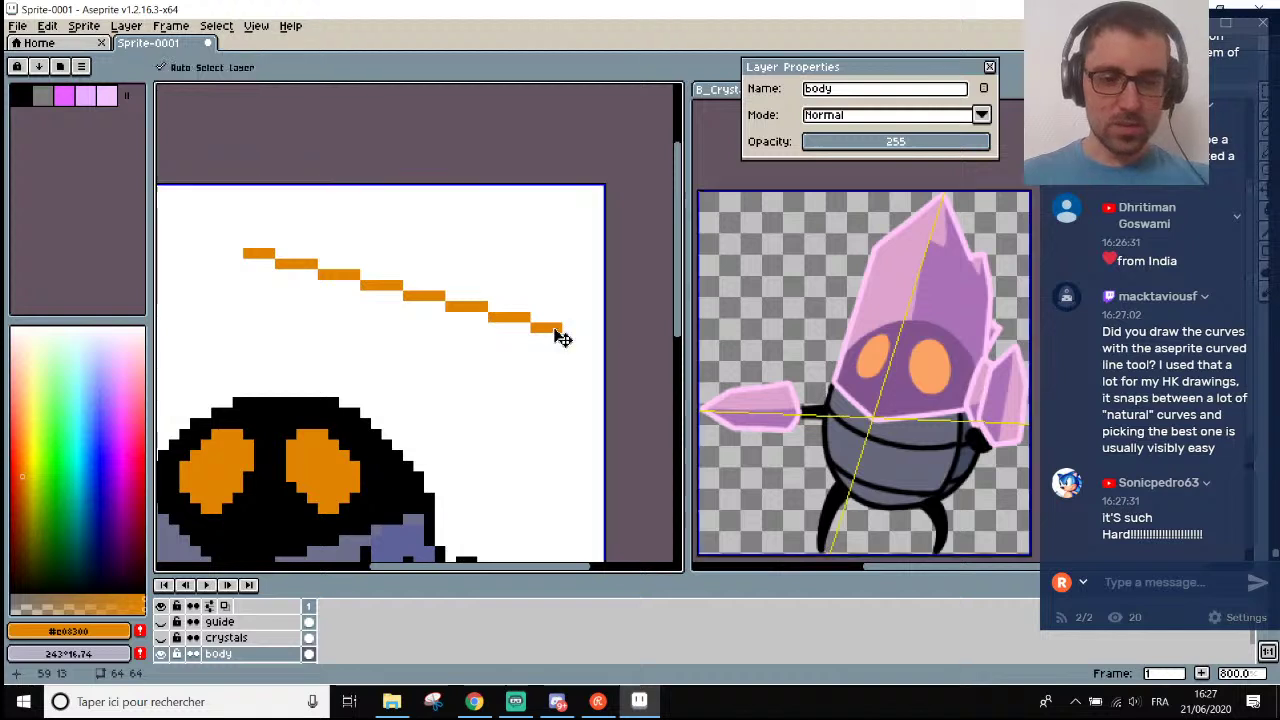
{"action": "key", "text": "ctrl+z"}
{"action": "left_click_drag", "start_coordinate": [201, 264], "coordinate": [518, 380]}
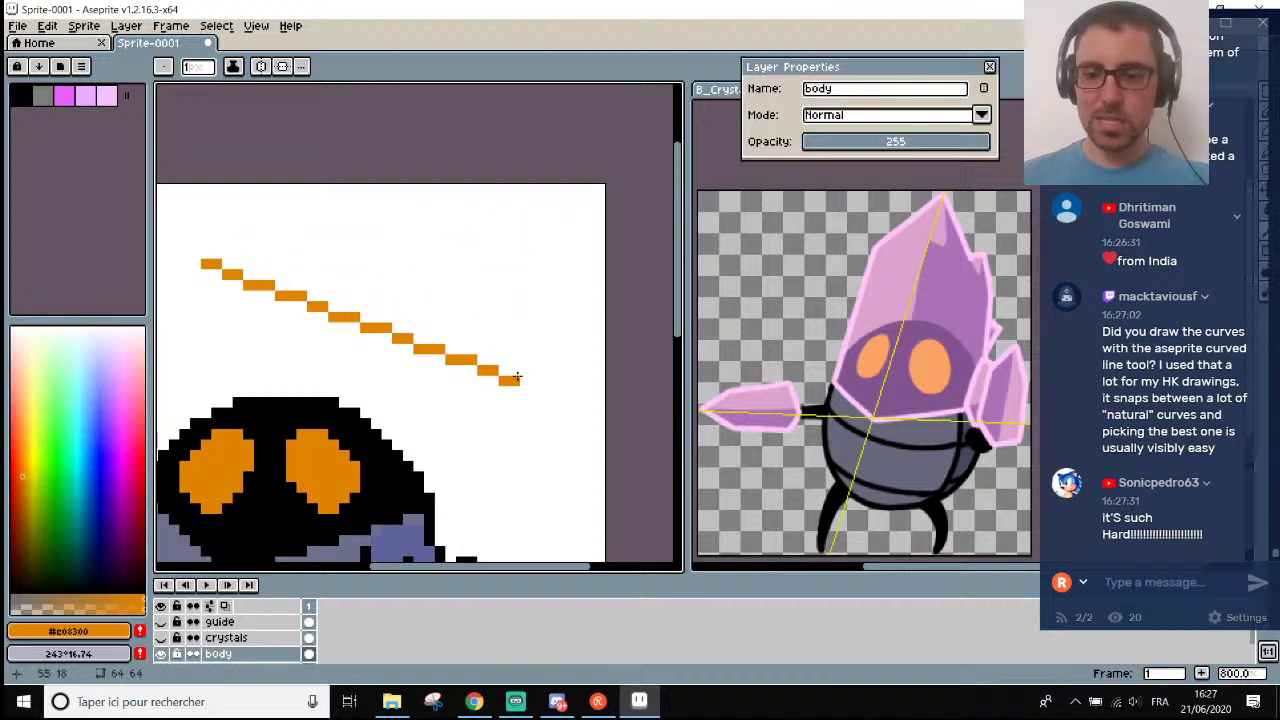
{"action": "key", "text": "Delete"}
{"action": "key", "text": "ctrl+z"}
{"action": "scroll", "coordinate": [515, 380], "scroll_direction": "down", "scroll_amount": 5}
{"action": "key", "text": "ctrl+z"}
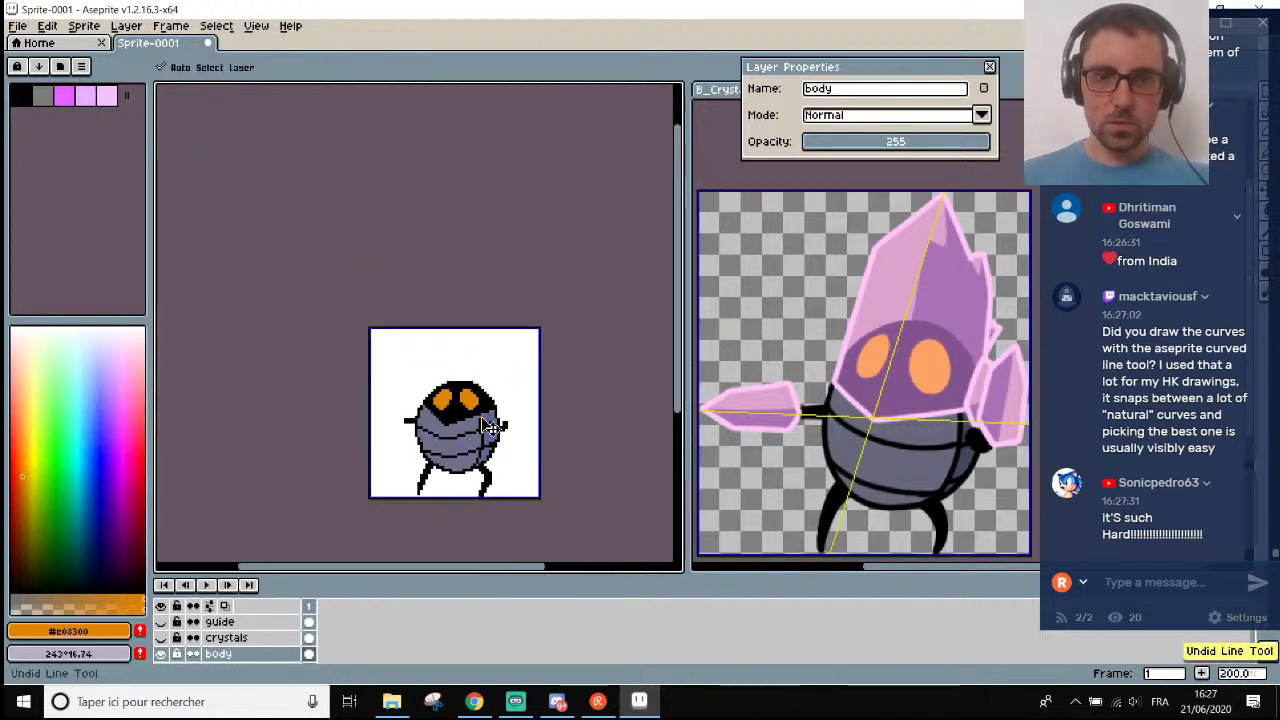
{"action": "scroll", "coordinate": [456, 440], "scroll_direction": "up", "scroll_amount": 5}
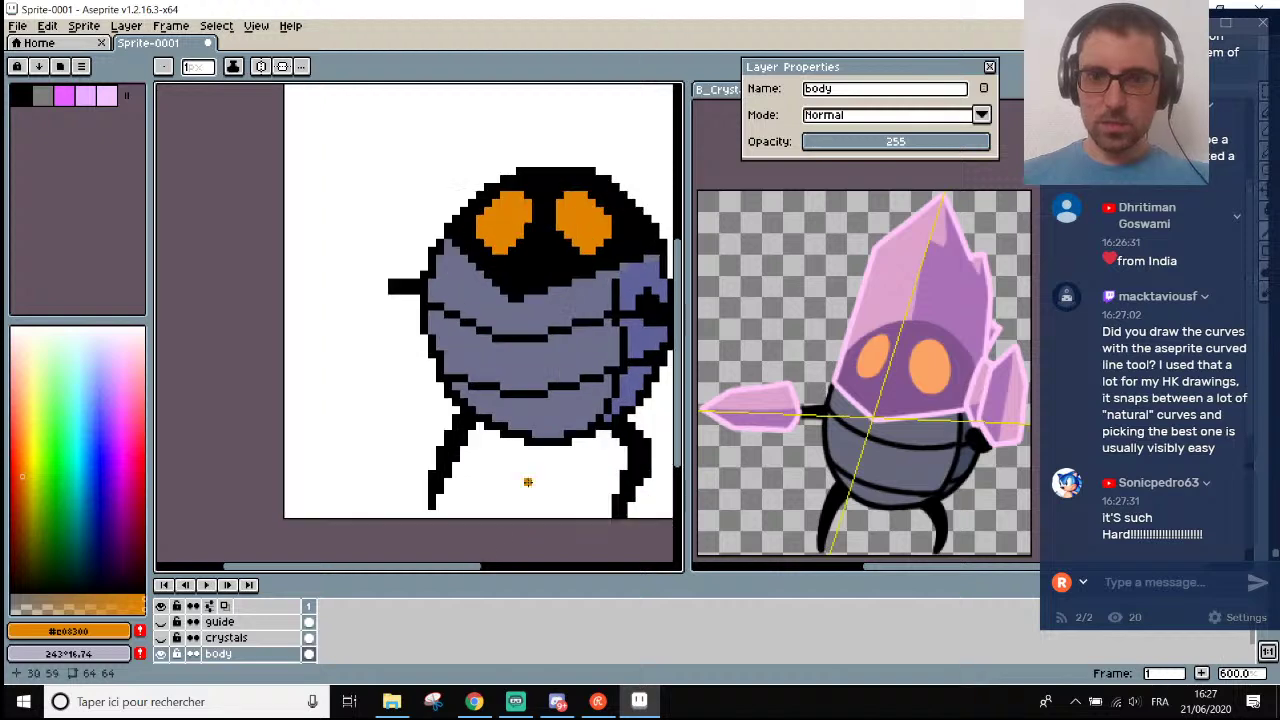
{"action": "left_click_drag", "start_coordinate": [458, 568], "coordinate": [504, 568]}
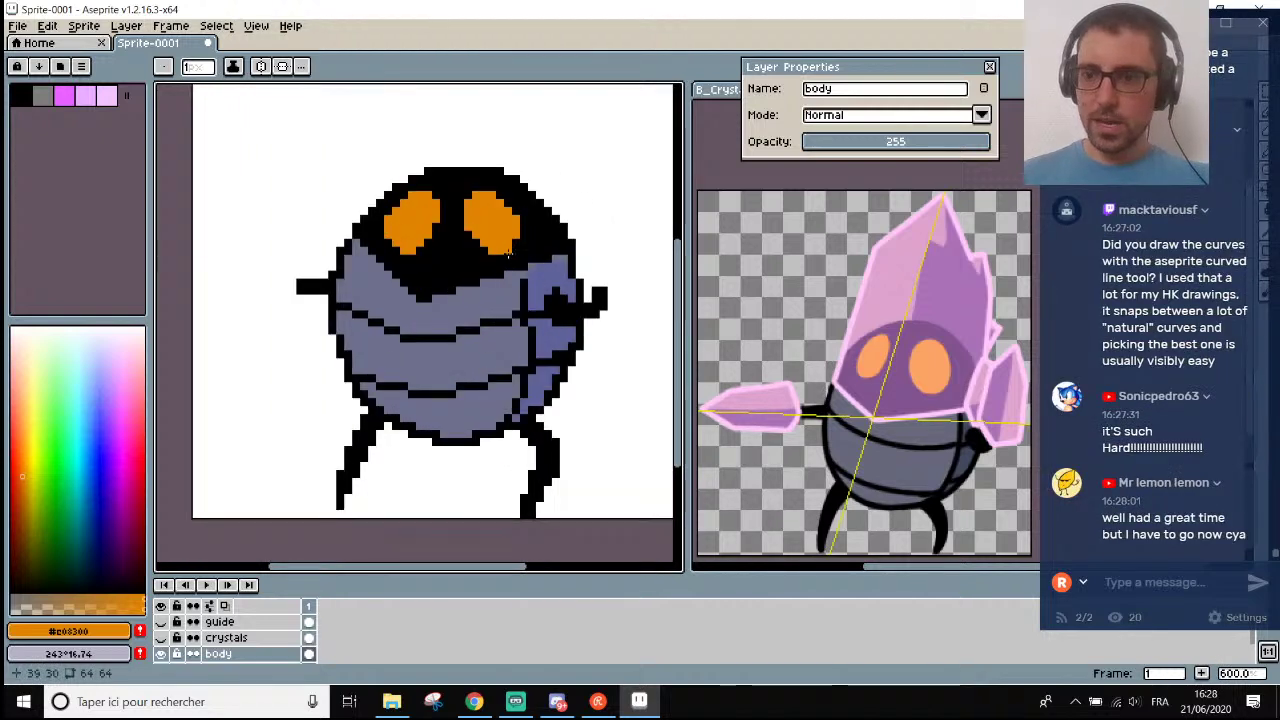
{"action": "scroll", "coordinate": [436, 288], "scroll_direction": "up", "scroll_amount": 1}
{"action": "scroll", "coordinate": [369, 391], "scroll_direction": "down", "scroll_amount": 3}
{"action": "scroll", "coordinate": [371, 375], "scroll_direction": "up", "scroll_amount": 3}
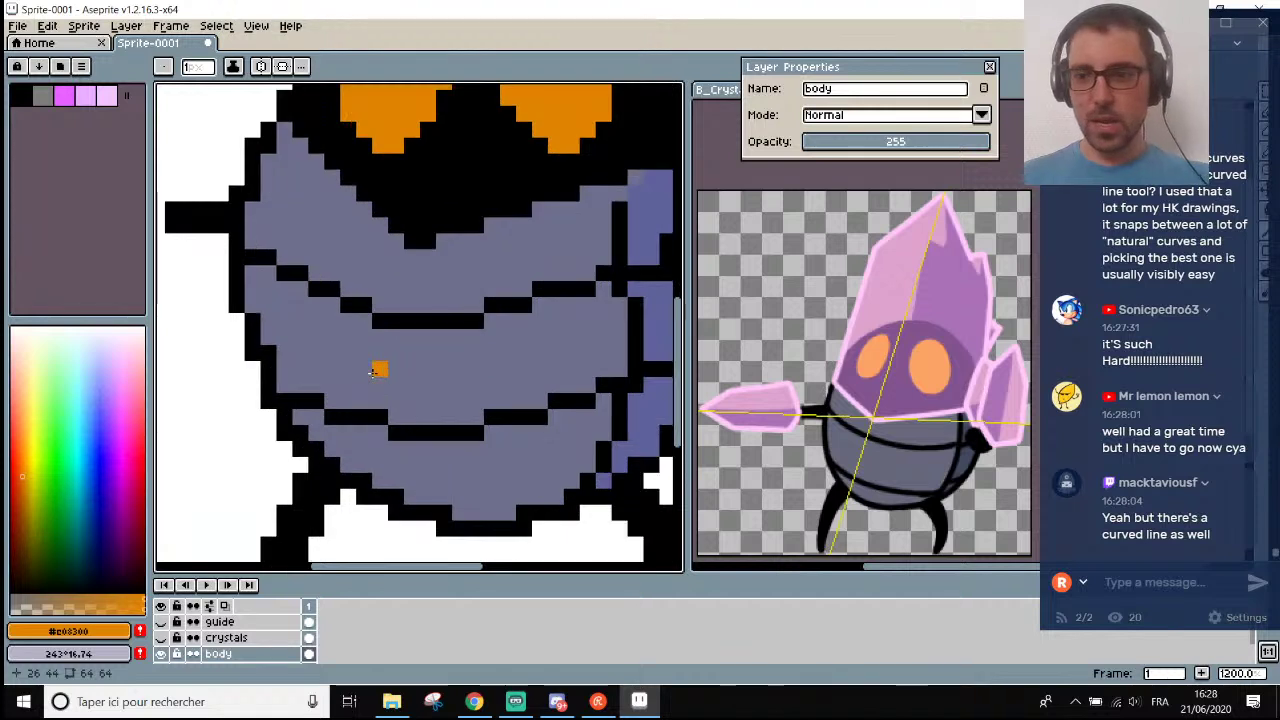
{"action": "scroll", "coordinate": [372, 372], "scroll_direction": "down", "scroll_amount": 5}
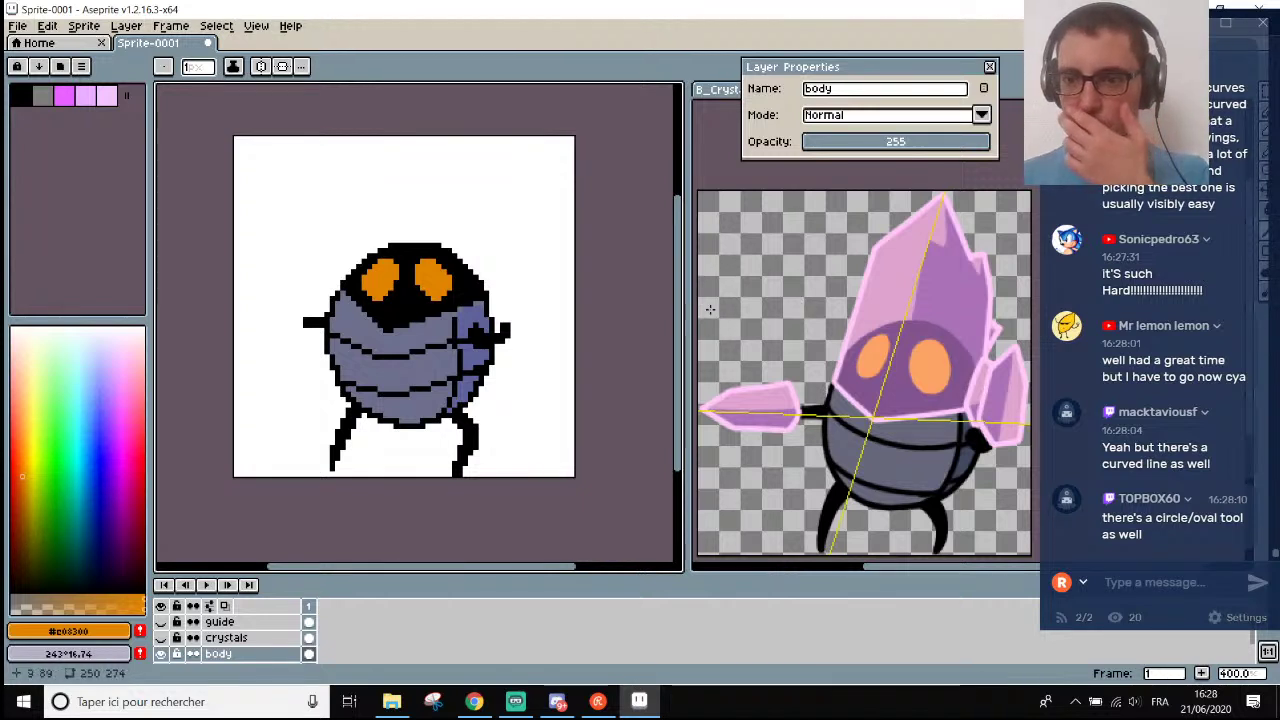
Widen the sprite view beside the reference image and reposition the chat window clear of the reference.
{"action": "left_click_drag", "start_coordinate": [687, 305], "coordinate": [716, 305]}
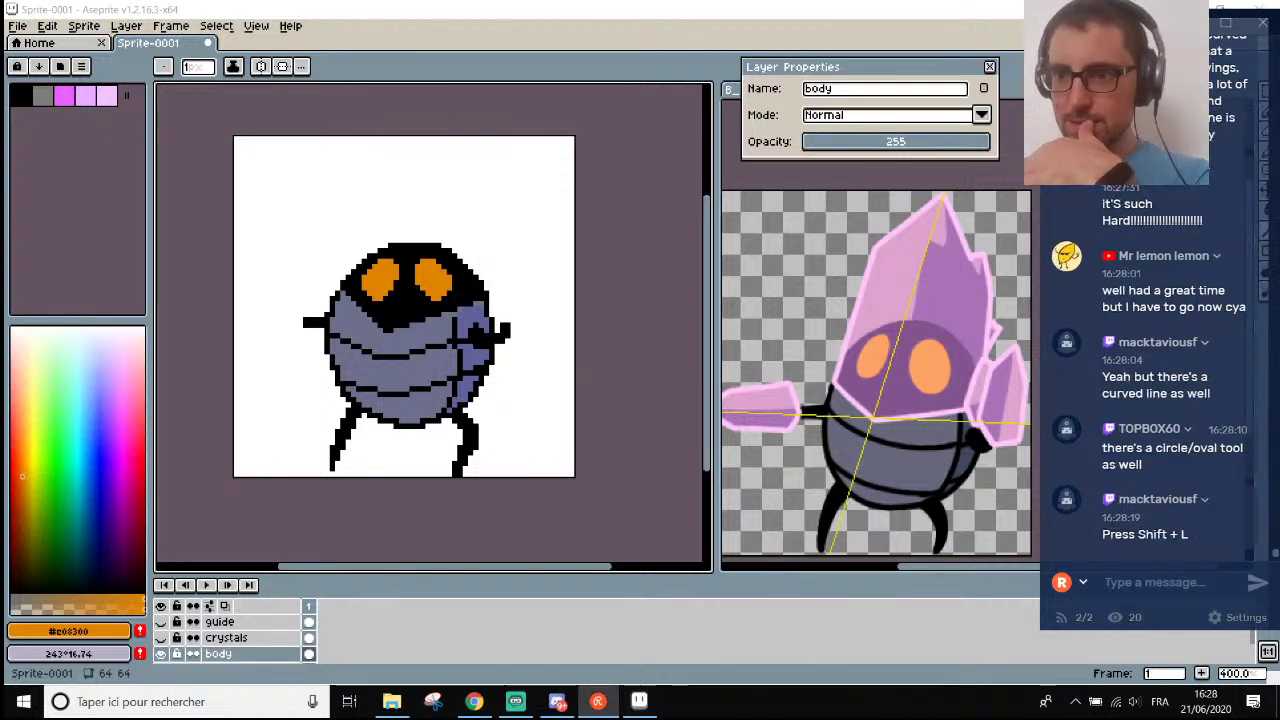
{"action": "left_click_drag", "start_coordinate": [1150, 22], "coordinate": [865, 22]}
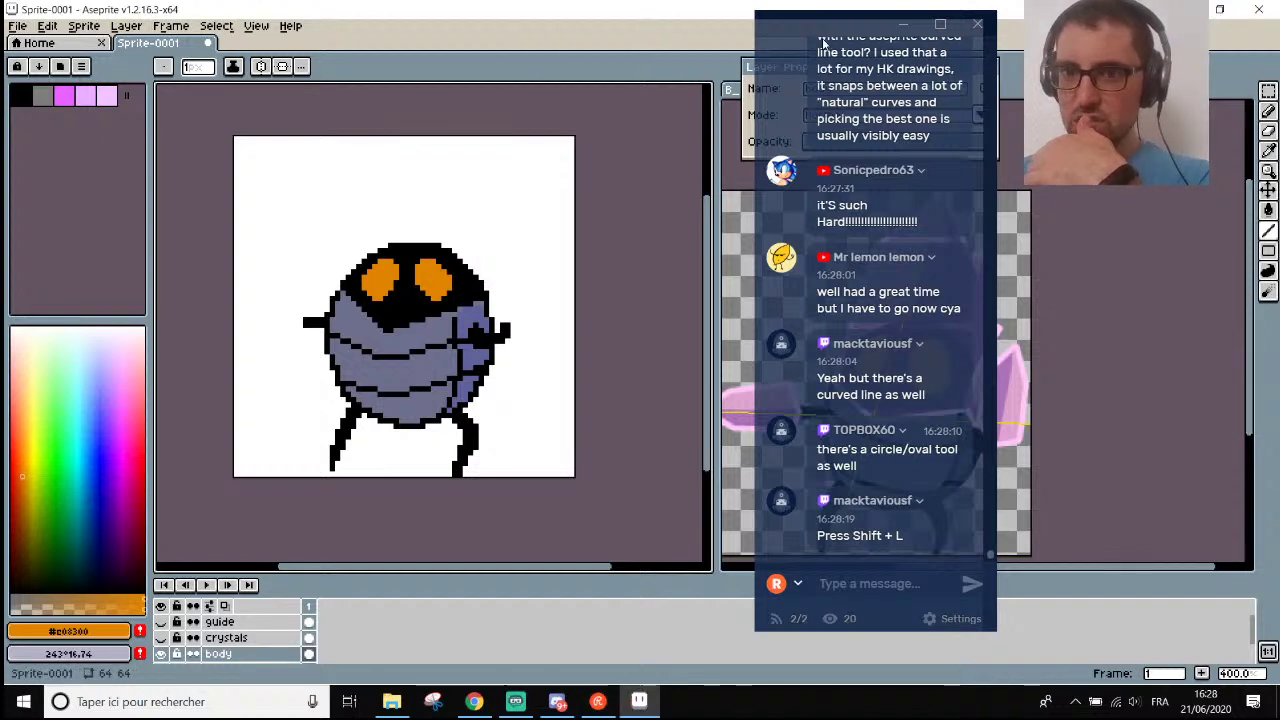
{"action": "left_click_drag", "start_coordinate": [793, 22], "coordinate": [1078, 27]}
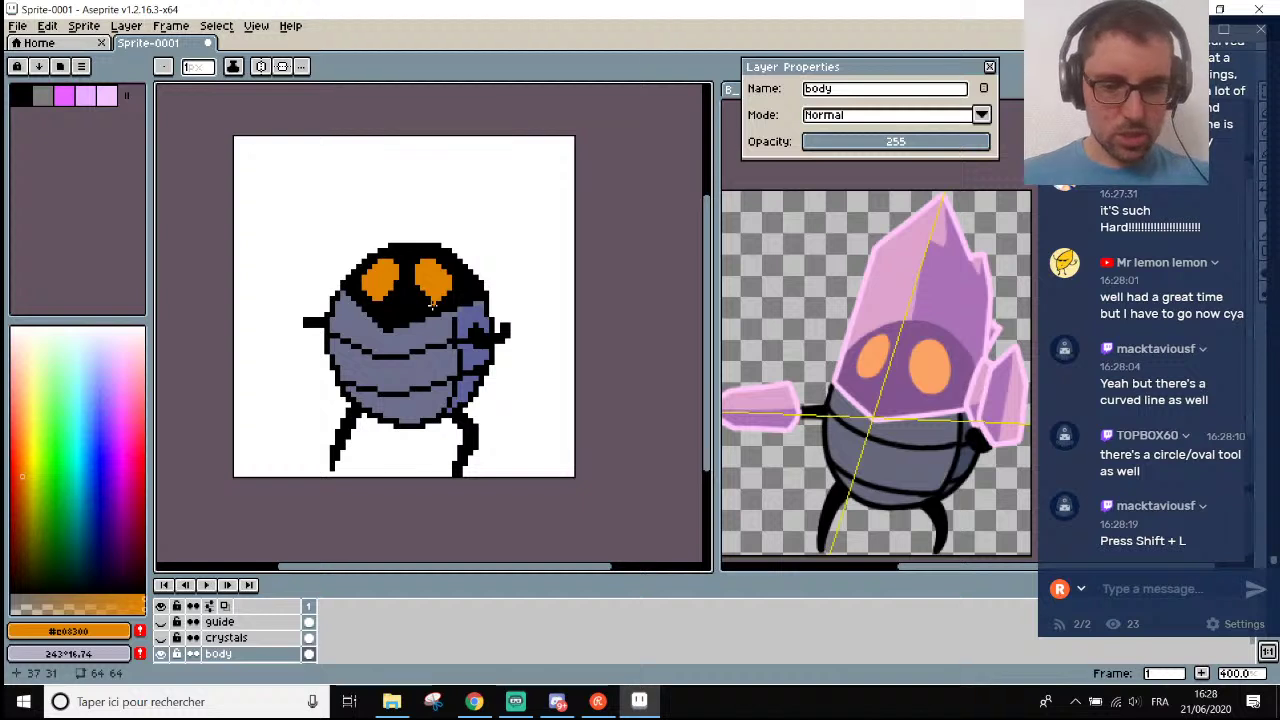
Try the Curve tool with short orange curves in the blank area above the head and cancel them.
{"action": "key", "text": "shift+l"}
{"action": "left_click_drag", "start_coordinate": [407, 226], "coordinate": [503, 187]}
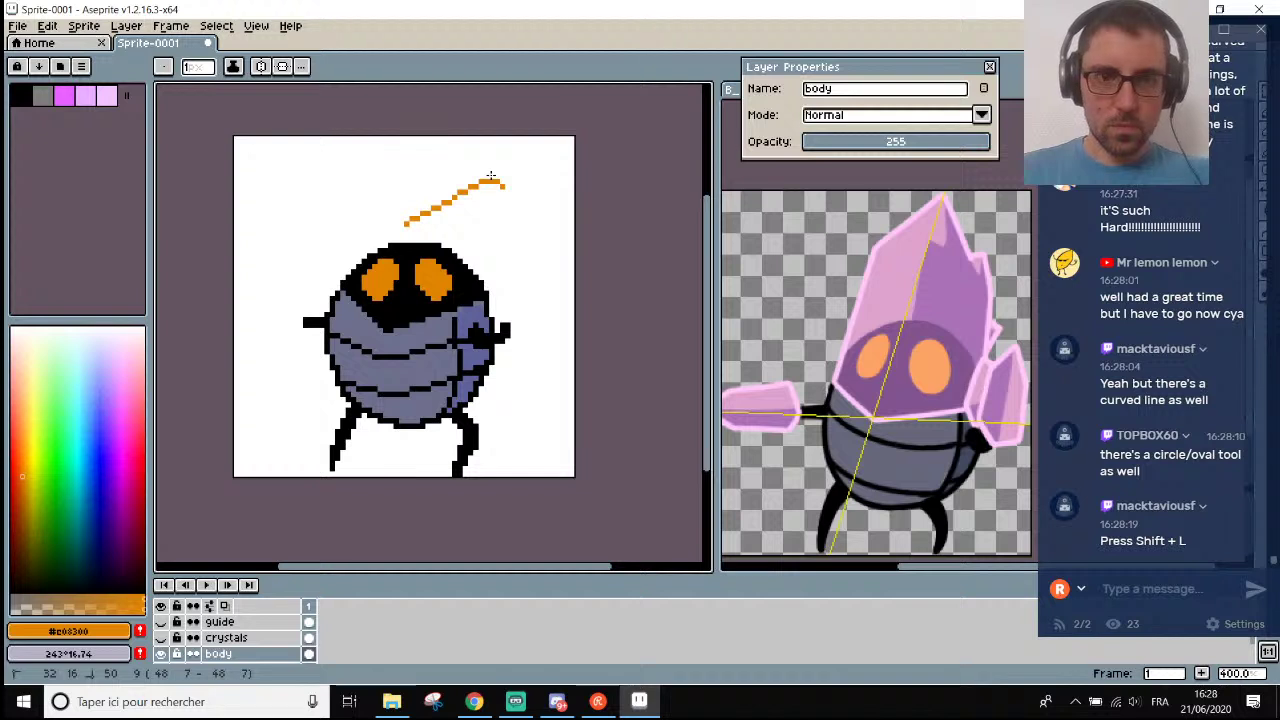
{"action": "key", "text": "Escape"}
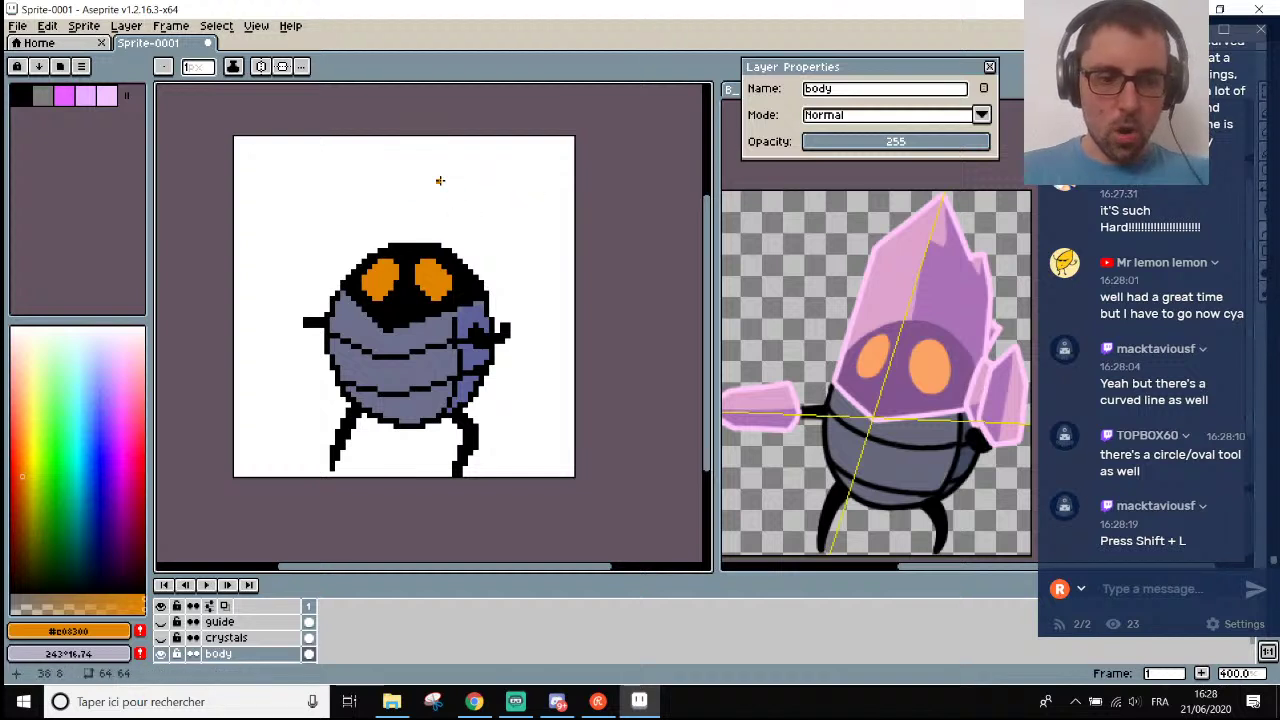
{"action": "key", "text": "shift+l"}
{"action": "left_click_drag", "start_coordinate": [412, 184], "coordinate": [472, 213]}
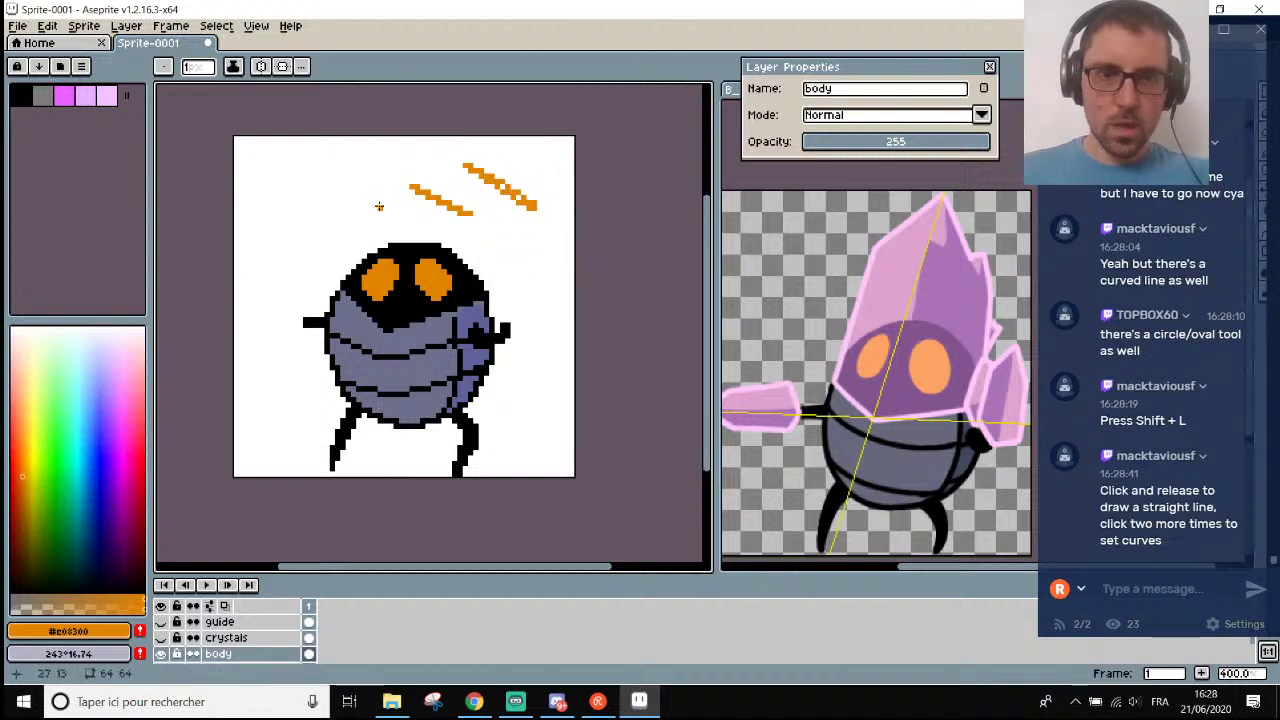
{"action": "key", "text": "Escape"}
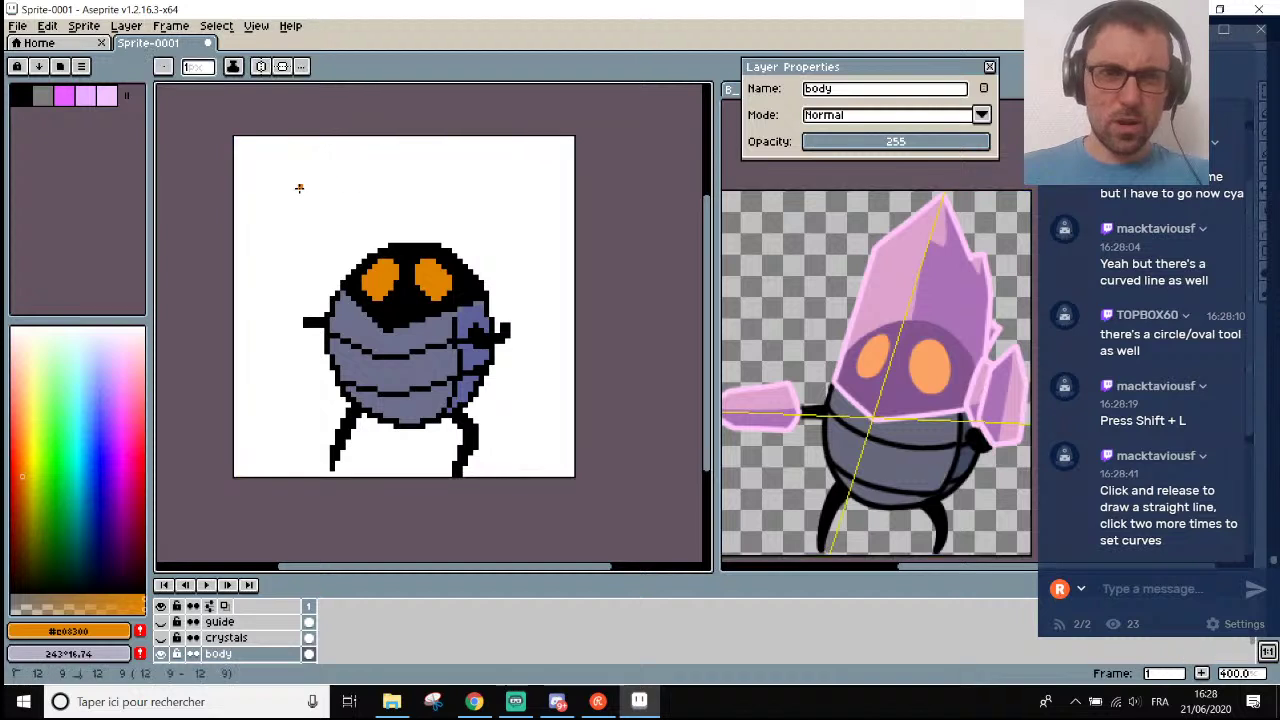
Try bending one wide orange line above the head into an S-shaped curve and undo it.
{"action": "left_click_drag", "start_coordinate": [299, 187], "coordinate": [478, 204]}
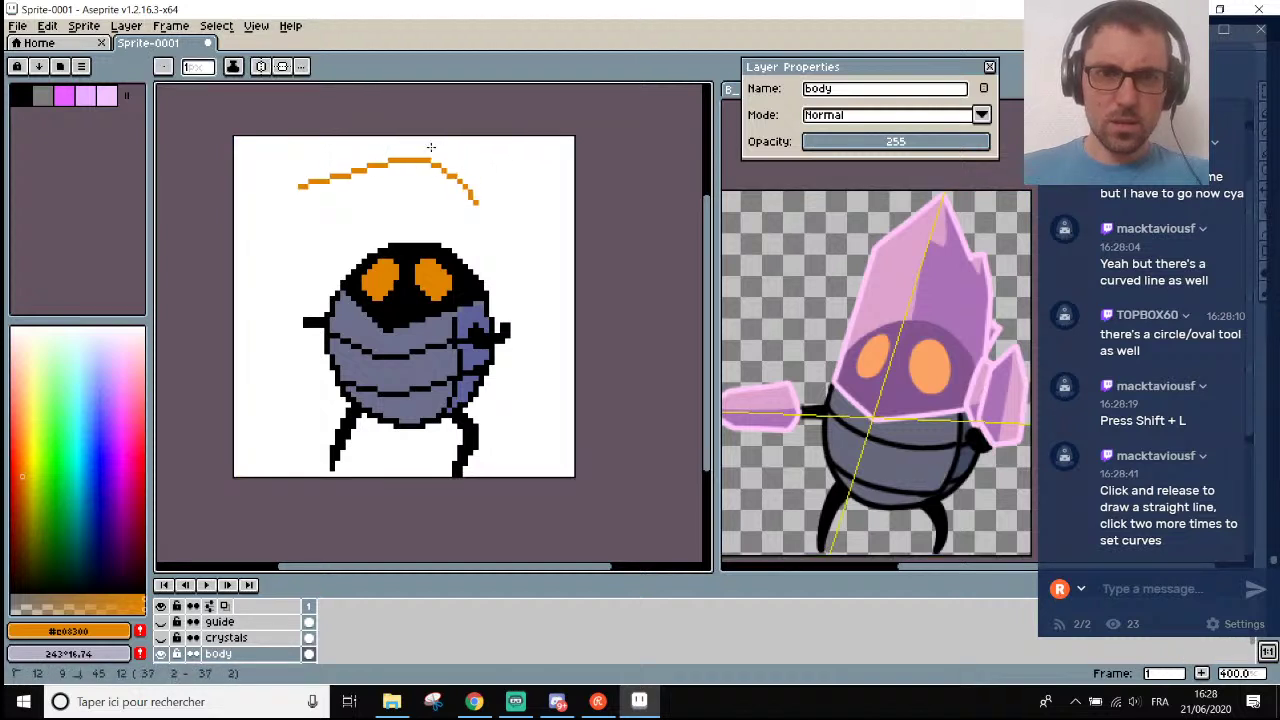
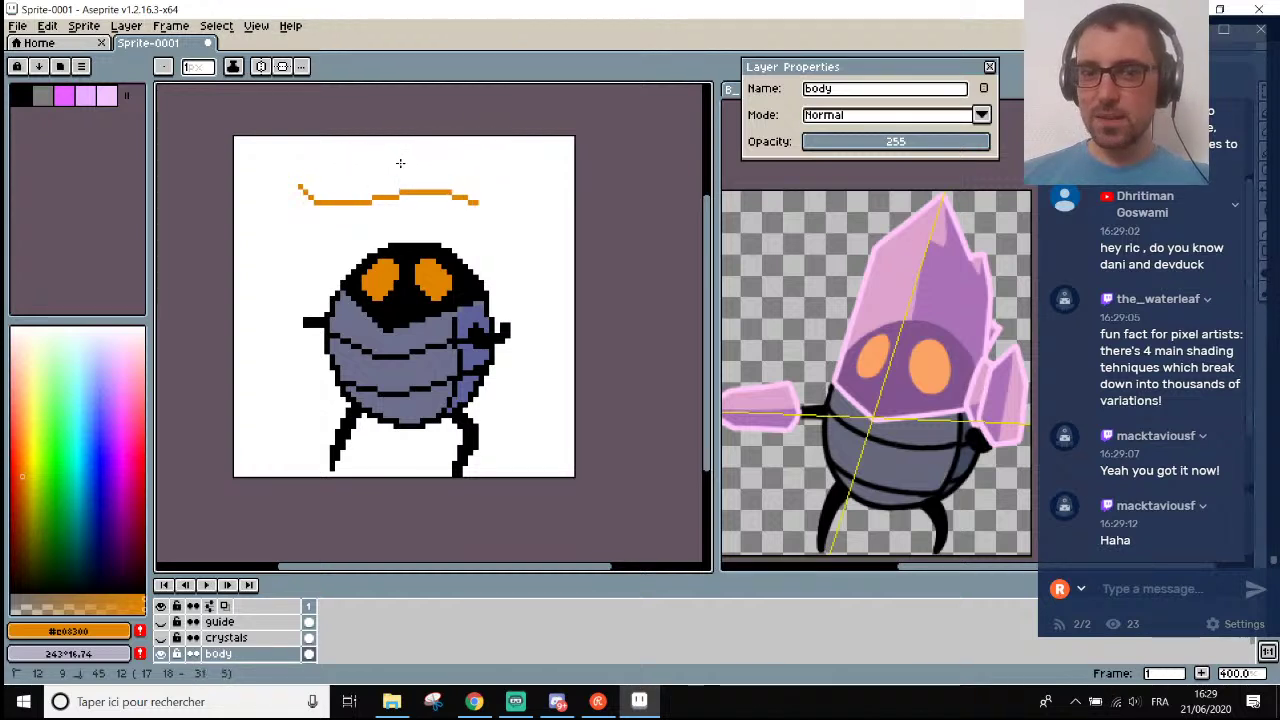
{"action": "left_click", "coordinate": [405, 163]}
{"action": "key", "text": "v"}
{"action": "key", "text": "ctrl+z"}
Sample the body's grey #6e708c and paint over the upper black band line across the body with the Pencil.
{"action": "key", "text": "b"}
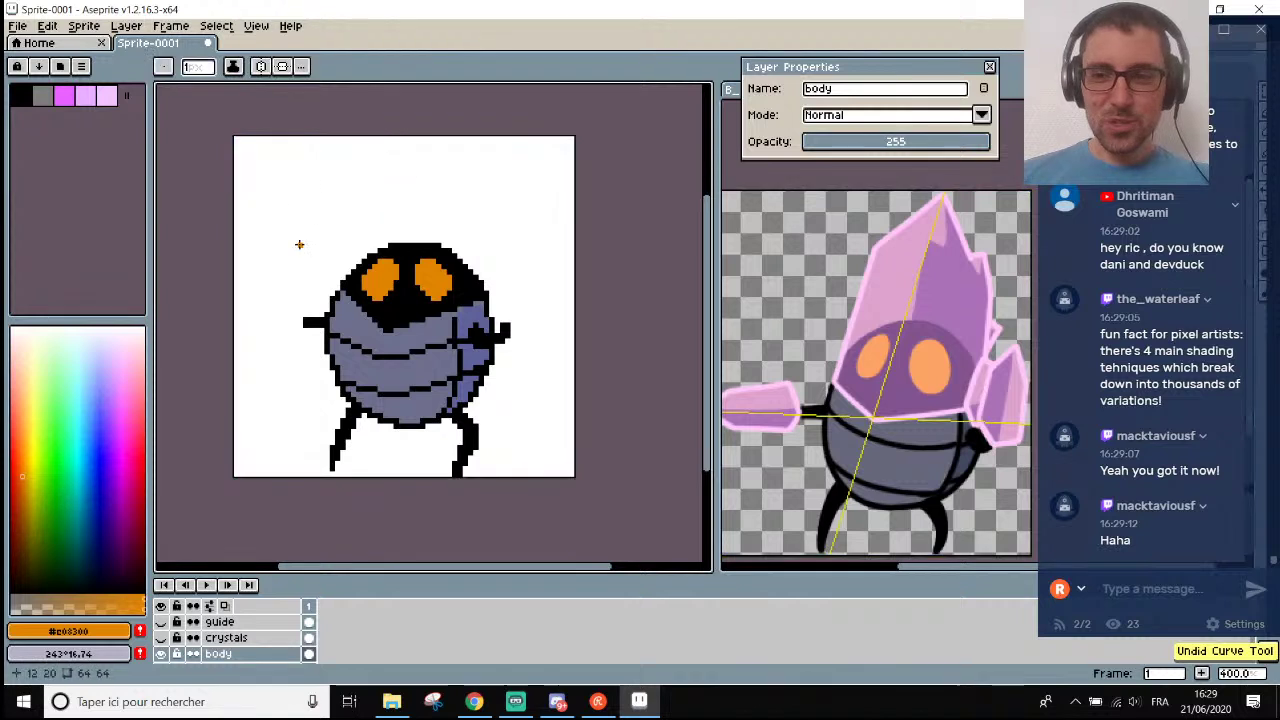
{"action": "scroll", "coordinate": [317, 266], "scroll_direction": "up", "scroll_amount": 3}
{"action": "scroll", "coordinate": [475, 378], "scroll_direction": "up", "scroll_amount": 2}
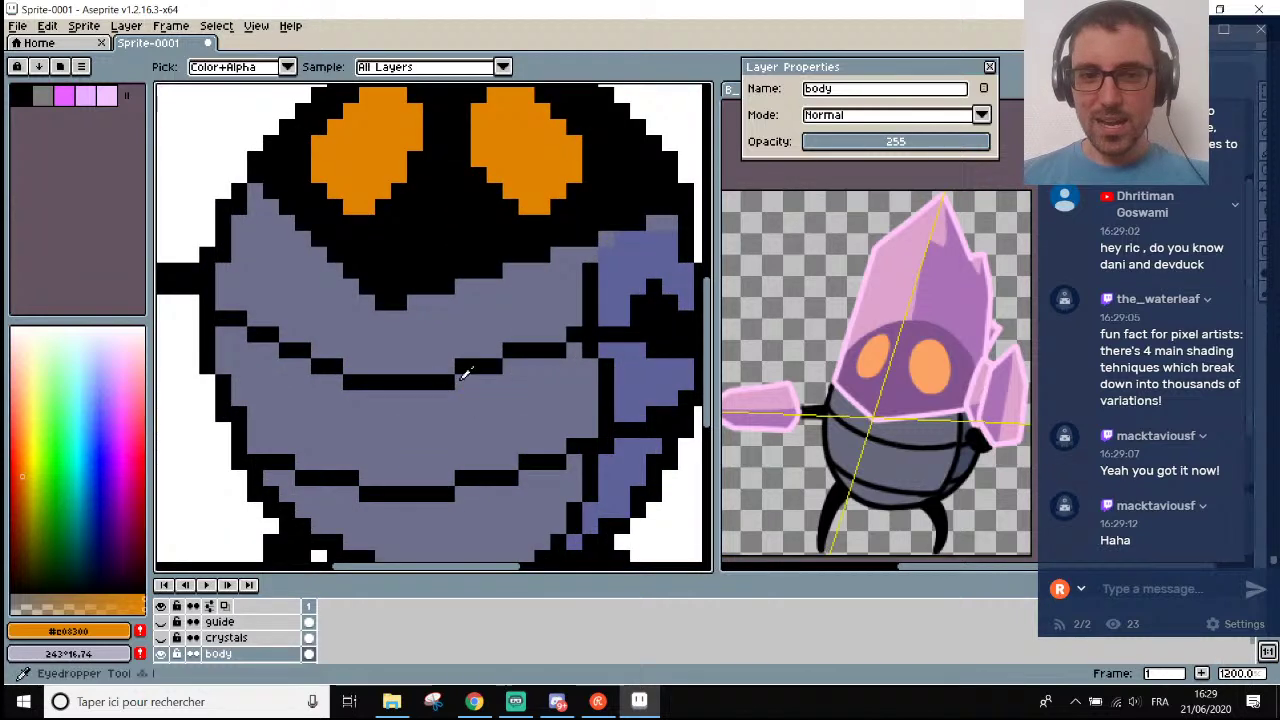
{"action": "left_click", "coordinate": [311, 301], "text": "alt"}
{"action": "mouse_move", "coordinate": [223, 311]}
{"action": "left_mouse_down"}
{"action": "mouse_move", "coordinate": [369, 381]}
{"action": "mouse_move", "coordinate": [537, 356]}
{"action": "left_mouse_up"}
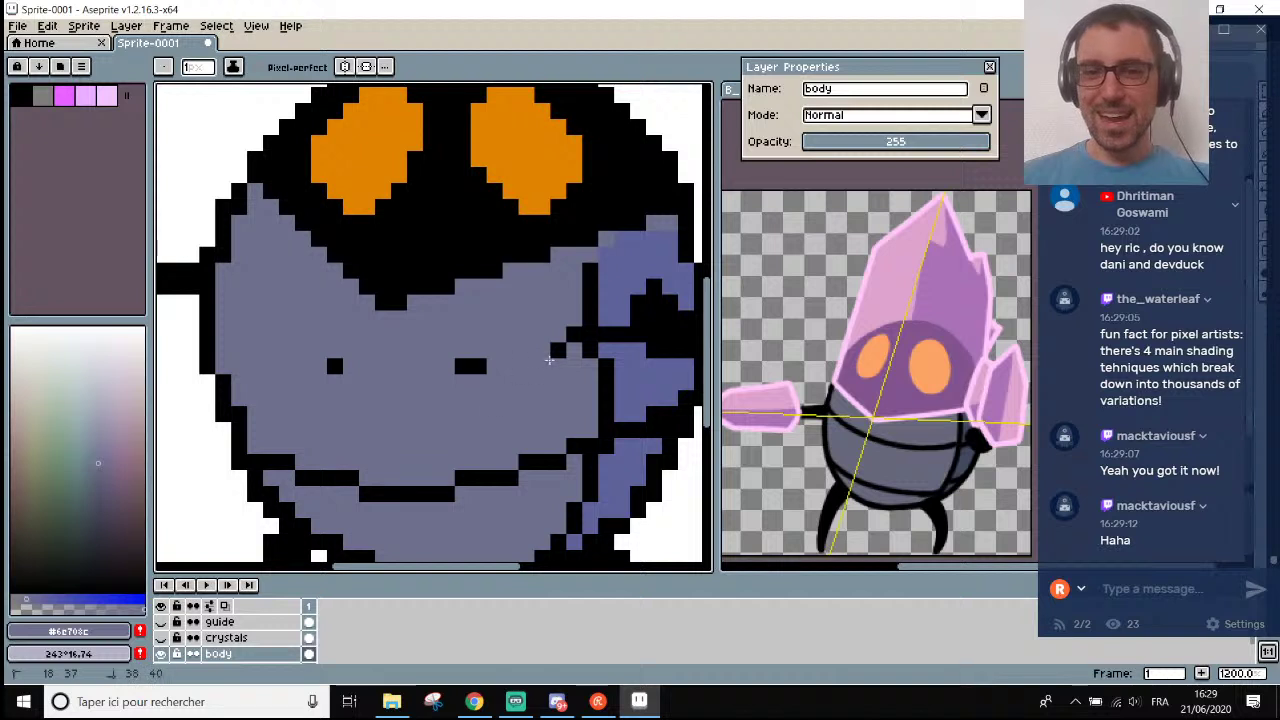
{"action": "left_click", "coordinate": [478, 366]}
{"action": "left_click", "coordinate": [334, 366]}
Sample black and try redrawing the upper band line from the body's left edge toward its middle, undoing each attempt.
{"action": "key", "text": "alt"}
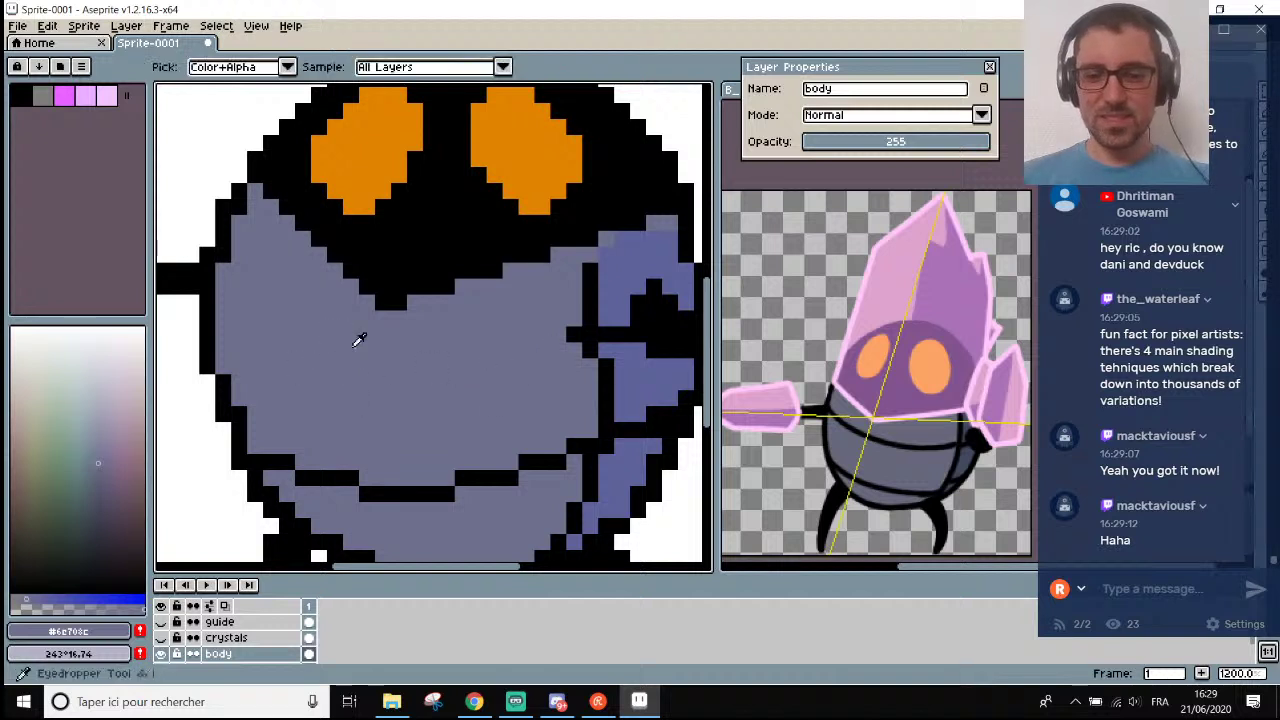
{"action": "left_click", "coordinate": [337, 377]}
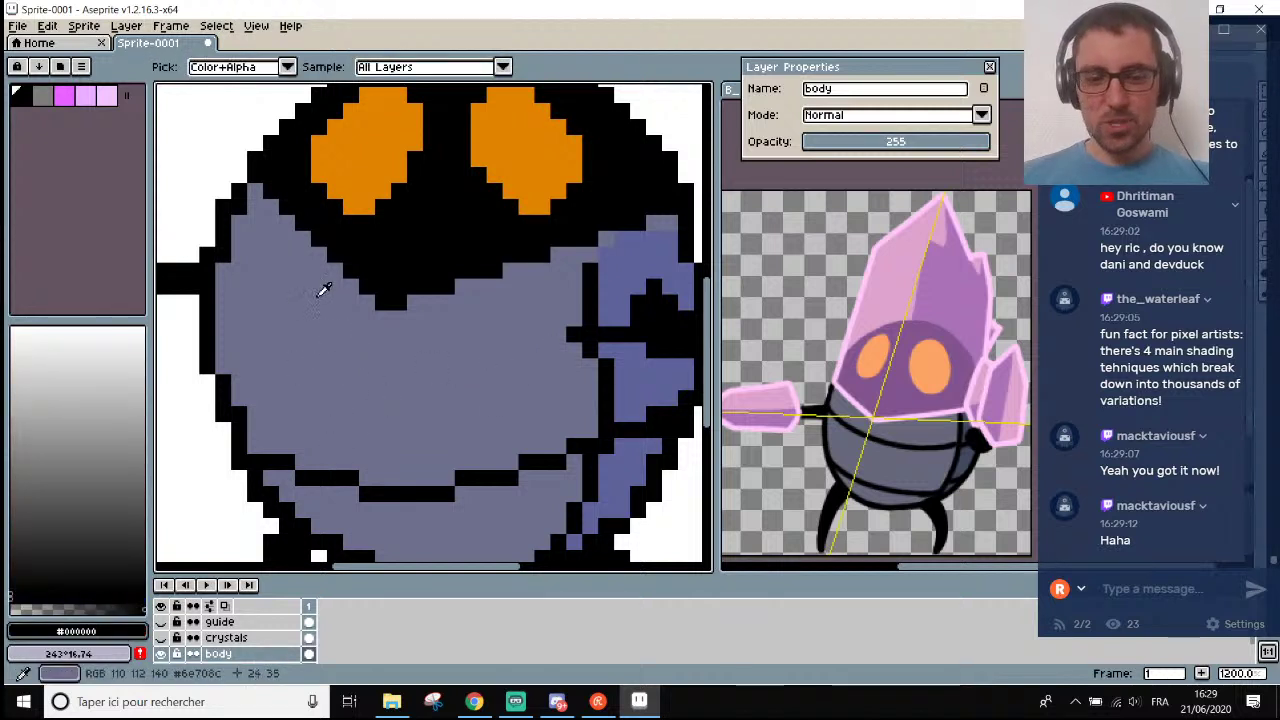
{"action": "left_click_drag", "start_coordinate": [238, 318], "coordinate": [279, 337]}
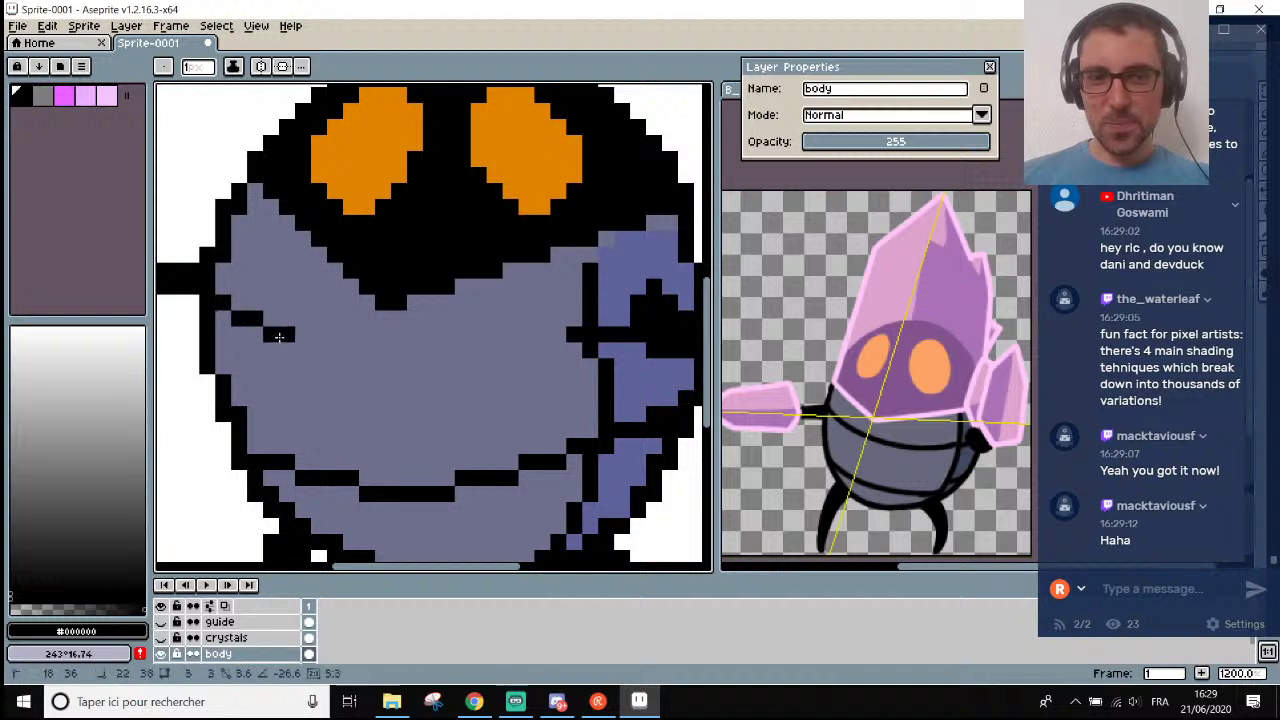
{"action": "left_click", "coordinate": [340, 387], "text": "shift"}
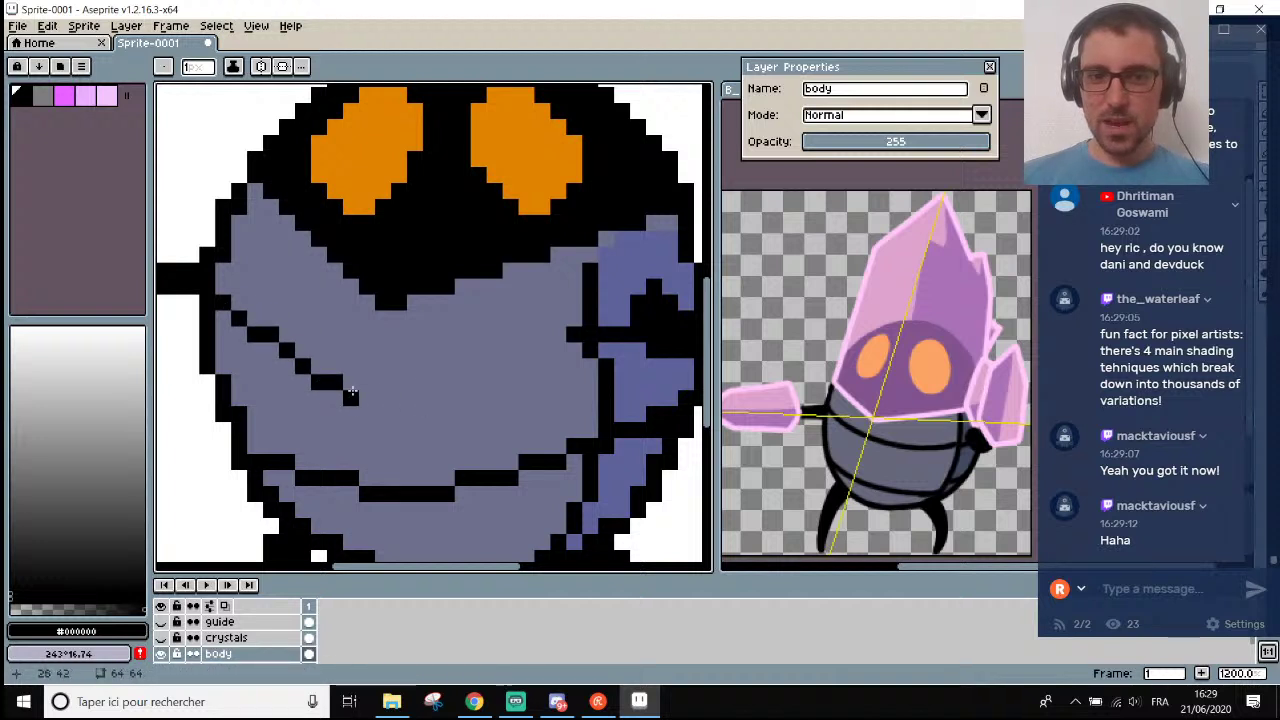
{"action": "key", "text": "ctrl+z"}
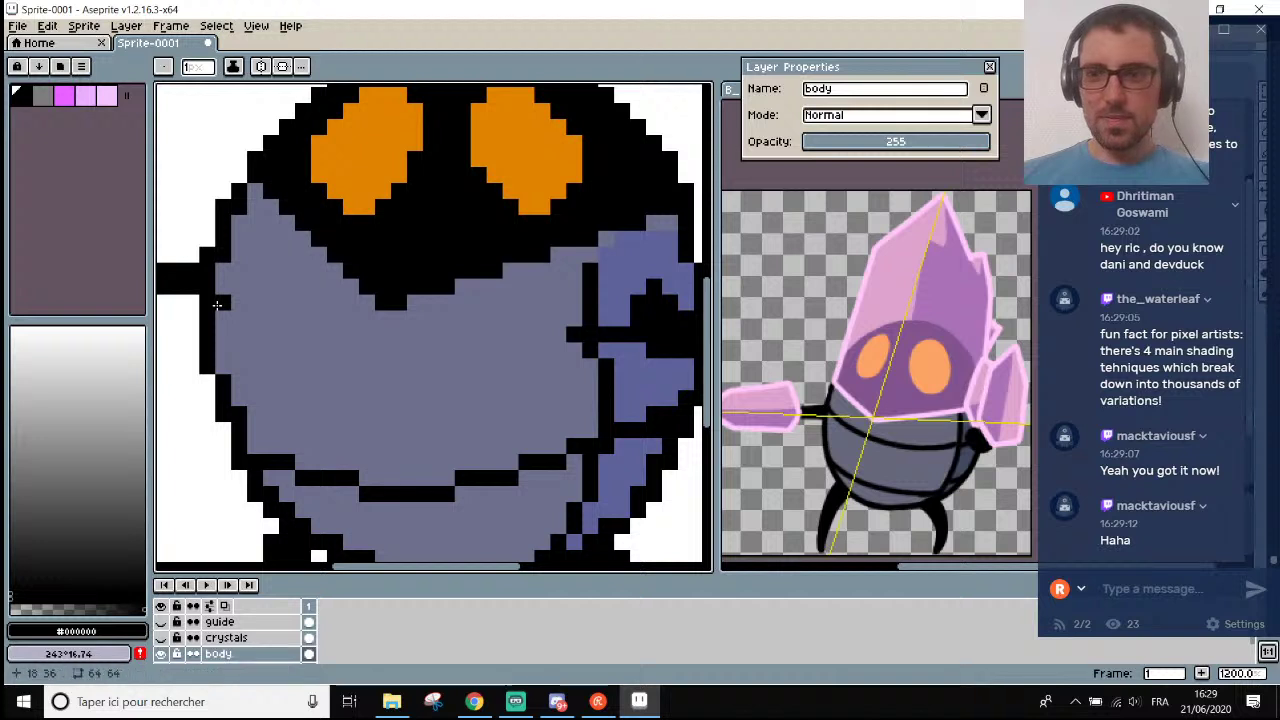
{"action": "left_click_drag", "start_coordinate": [224, 302], "coordinate": [350, 413]}
{"action": "key", "text": "ctrl+z"}
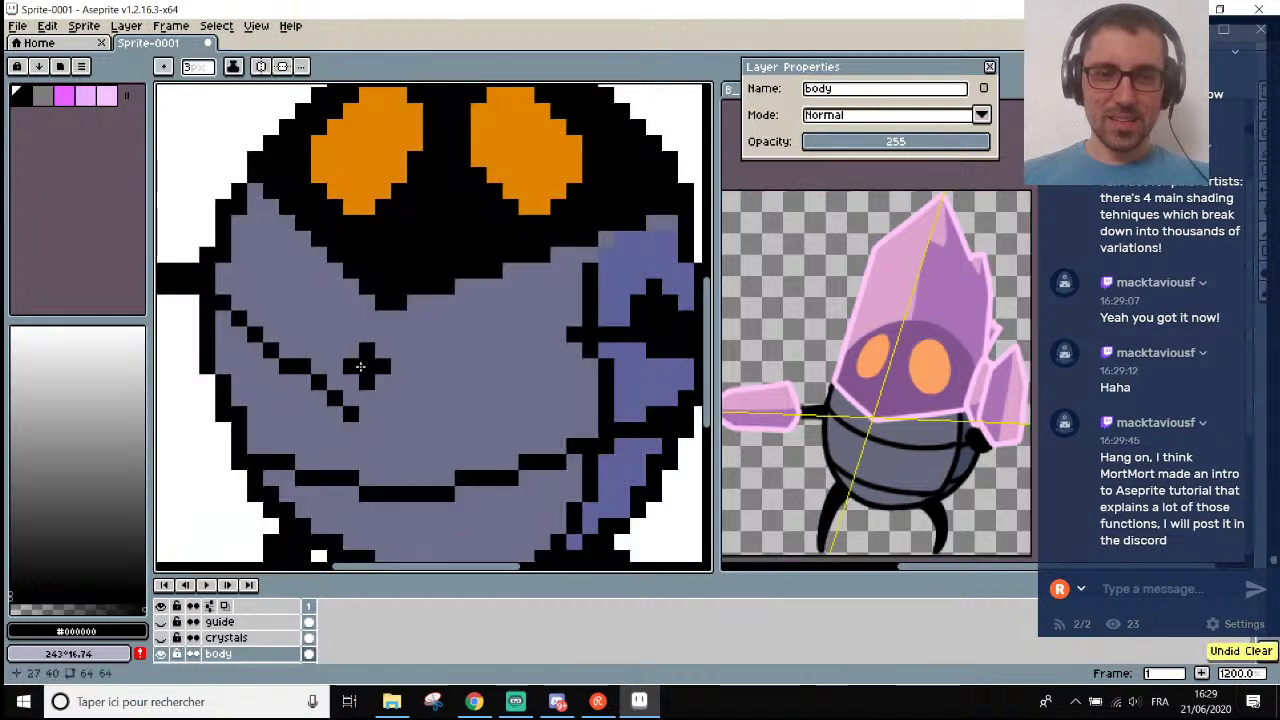
{"action": "key", "text": "ctrl+z"}
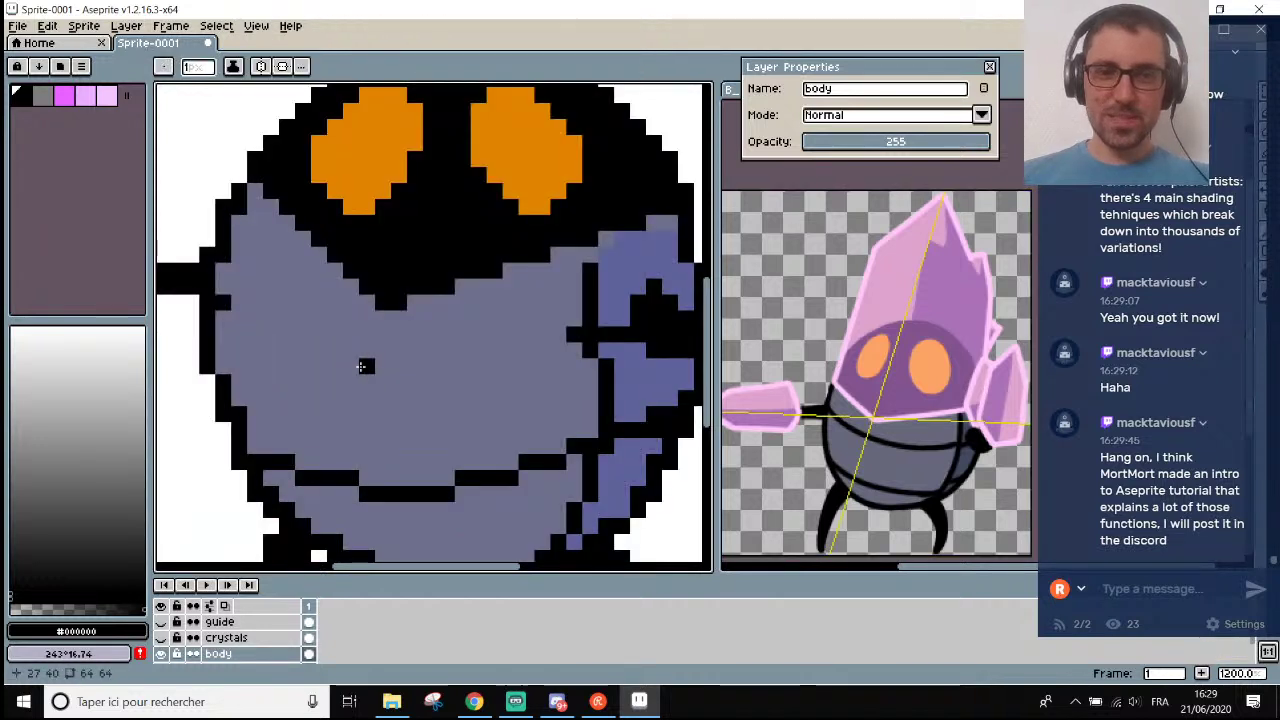
{"action": "scroll", "coordinate": [360, 366], "scroll_direction": "down", "scroll_amount": 4}
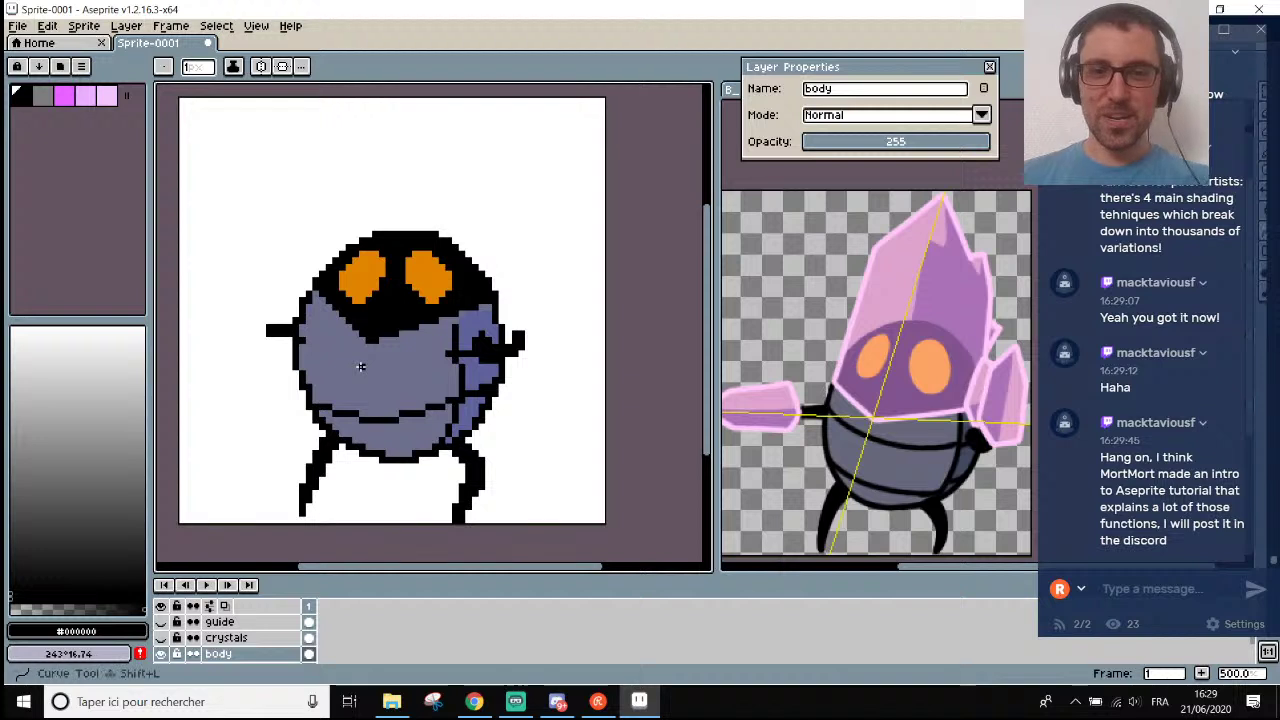
Try drawing a short black curve with the Curve tool from the body's left edge toward its middle as the upper band.
{"action": "scroll", "coordinate": [320, 335], "scroll_direction": "up", "scroll_amount": 2}
{"action": "mouse_move", "coordinate": [302, 343]}
{"action": "left_mouse_down"}
{"action": "mouse_move", "coordinate": [344, 378]}
{"action": "mouse_move", "coordinate": [408, 396]}
{"action": "mouse_move", "coordinate": [355, 395]}
{"action": "mouse_move", "coordinate": [402, 404]}
{"action": "mouse_move", "coordinate": [525, 372]}
{"action": "mouse_move", "coordinate": [372, 392]}
{"action": "mouse_move", "coordinate": [380, 404]}
{"action": "mouse_move", "coordinate": [289, 360]}
{"action": "left_mouse_up"}
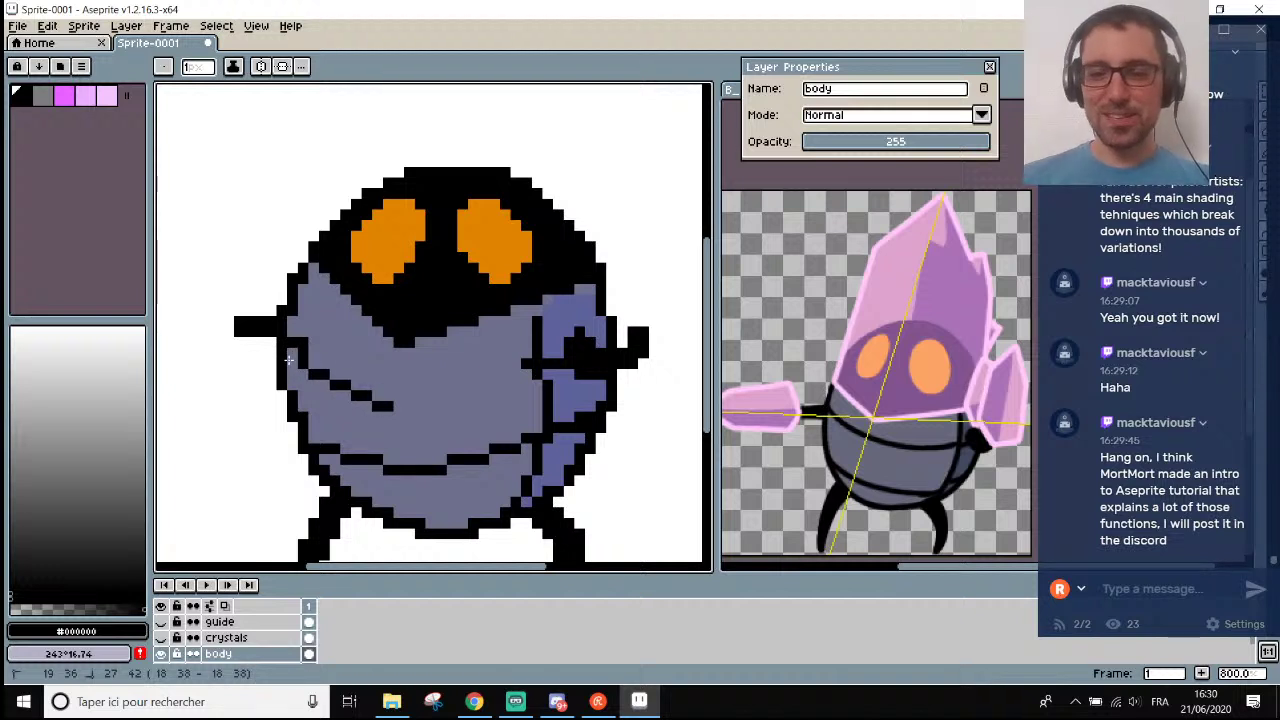
{"action": "scroll", "coordinate": [288, 360], "scroll_direction": "up", "scroll_amount": 2}
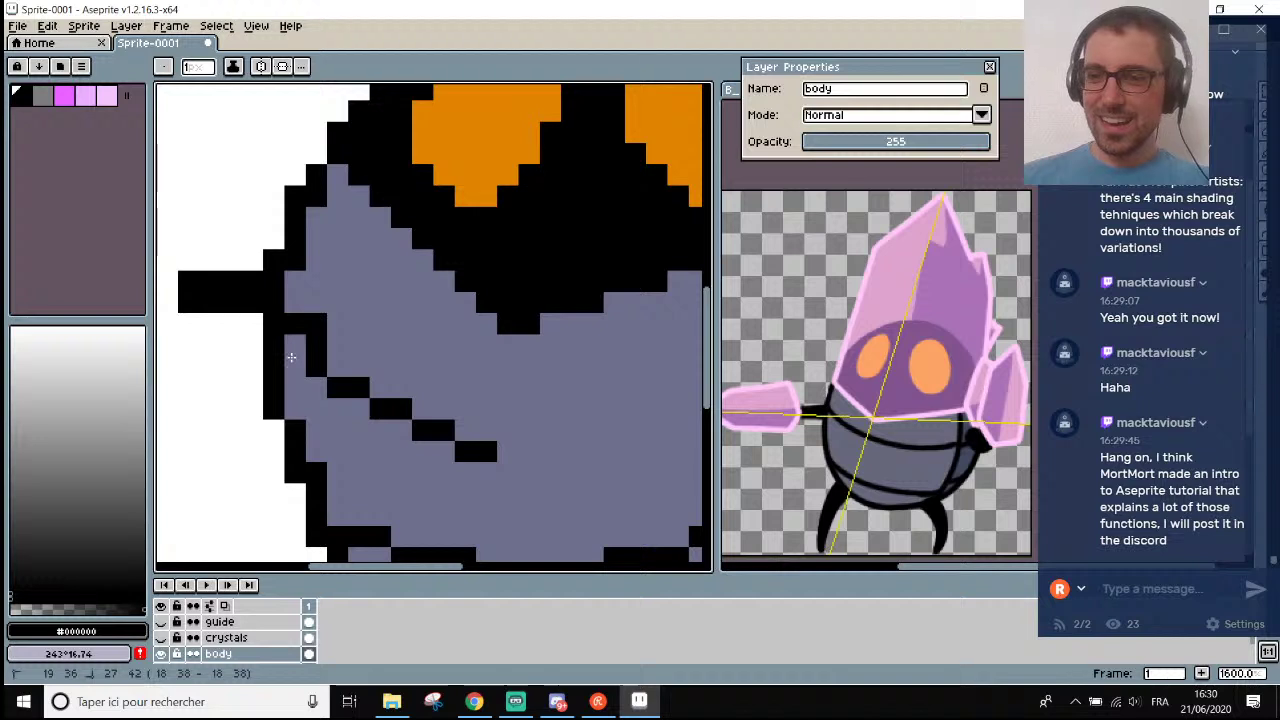
{"action": "scroll", "coordinate": [290, 357], "scroll_direction": "down", "scroll_amount": 4}
{"action": "scroll", "coordinate": [340, 314], "scroll_direction": "up", "scroll_amount": 3}
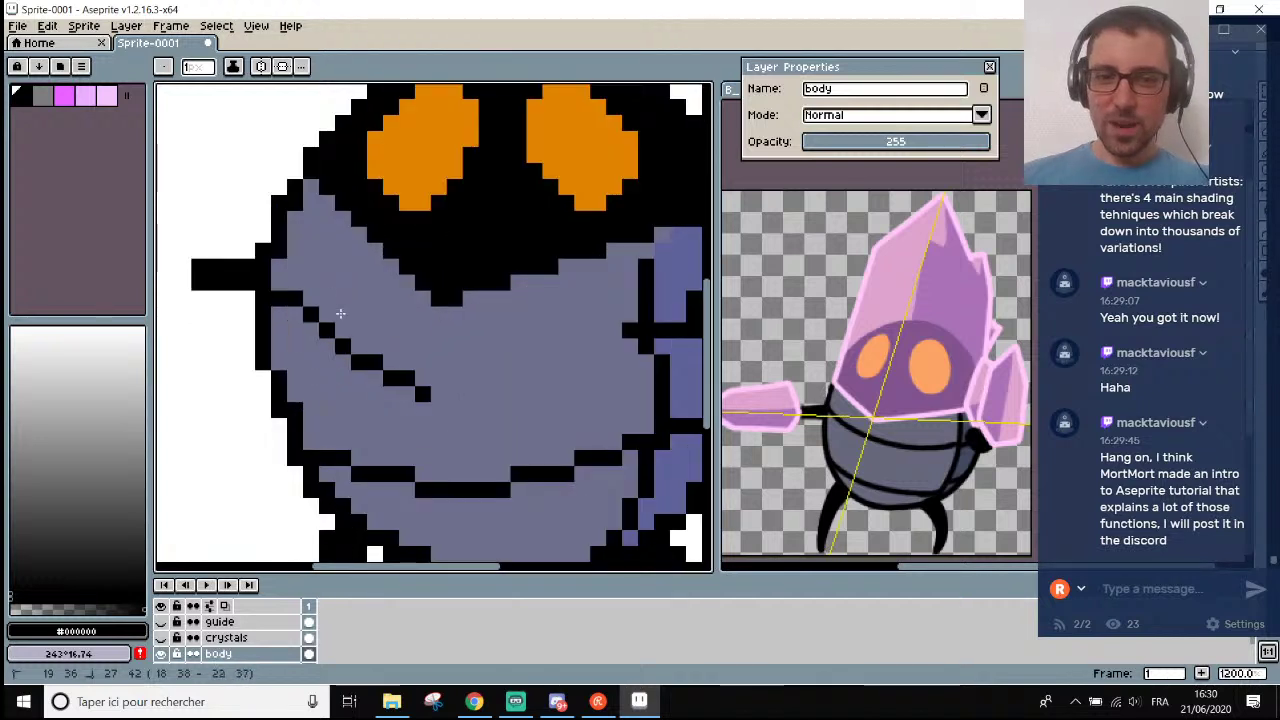
{"action": "left_click_drag", "start_coordinate": [340, 314], "coordinate": [292, 320]}
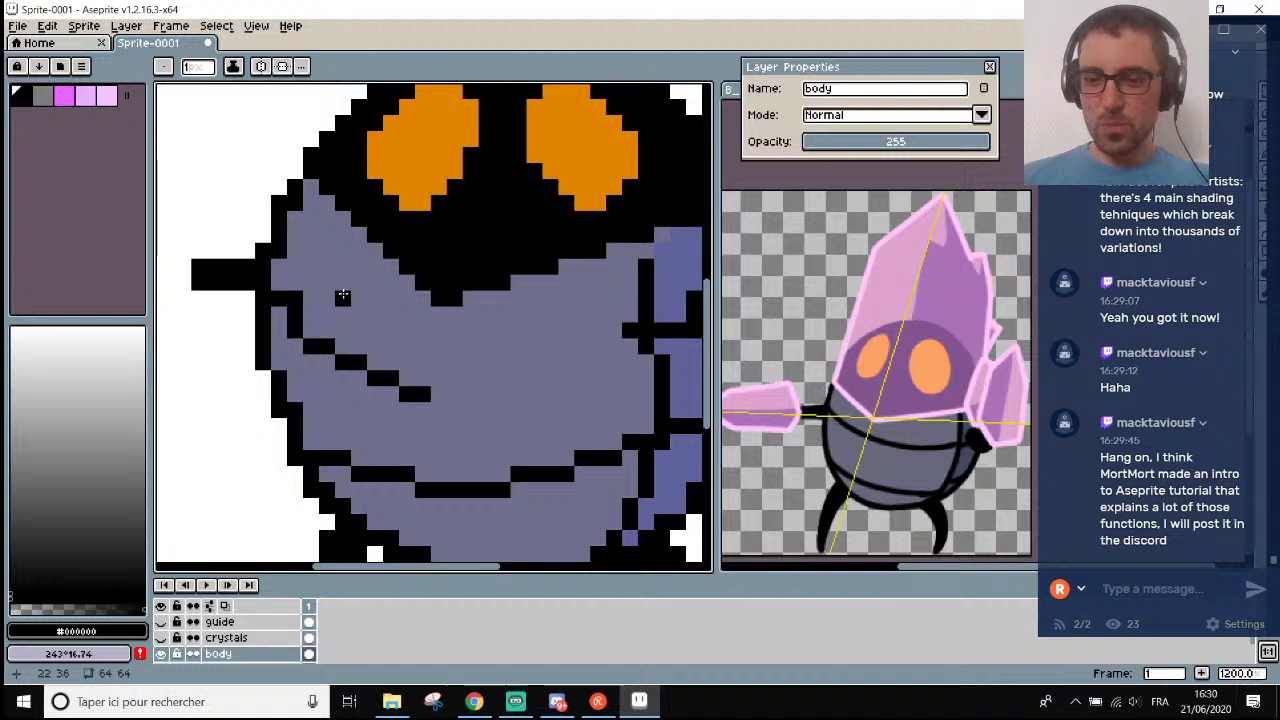
Reshape the left end of the short upper band line, painting out pixels with sampled grey #6e708c and adding black ones with the Pencil.
{"action": "key", "text": "i"}
{"action": "left_click", "coordinate": [330, 290]}
{"action": "key", "text": "b"}
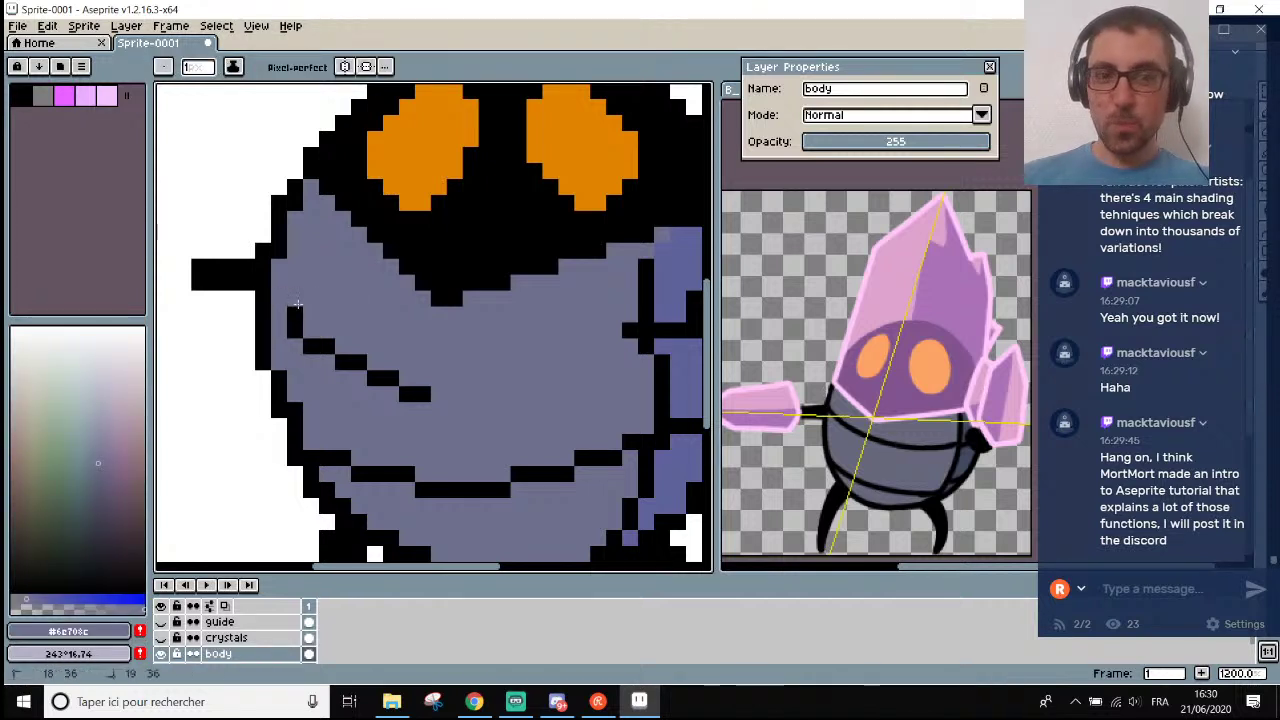
{"action": "key", "text": "i"}
{"action": "key", "text": "b"}
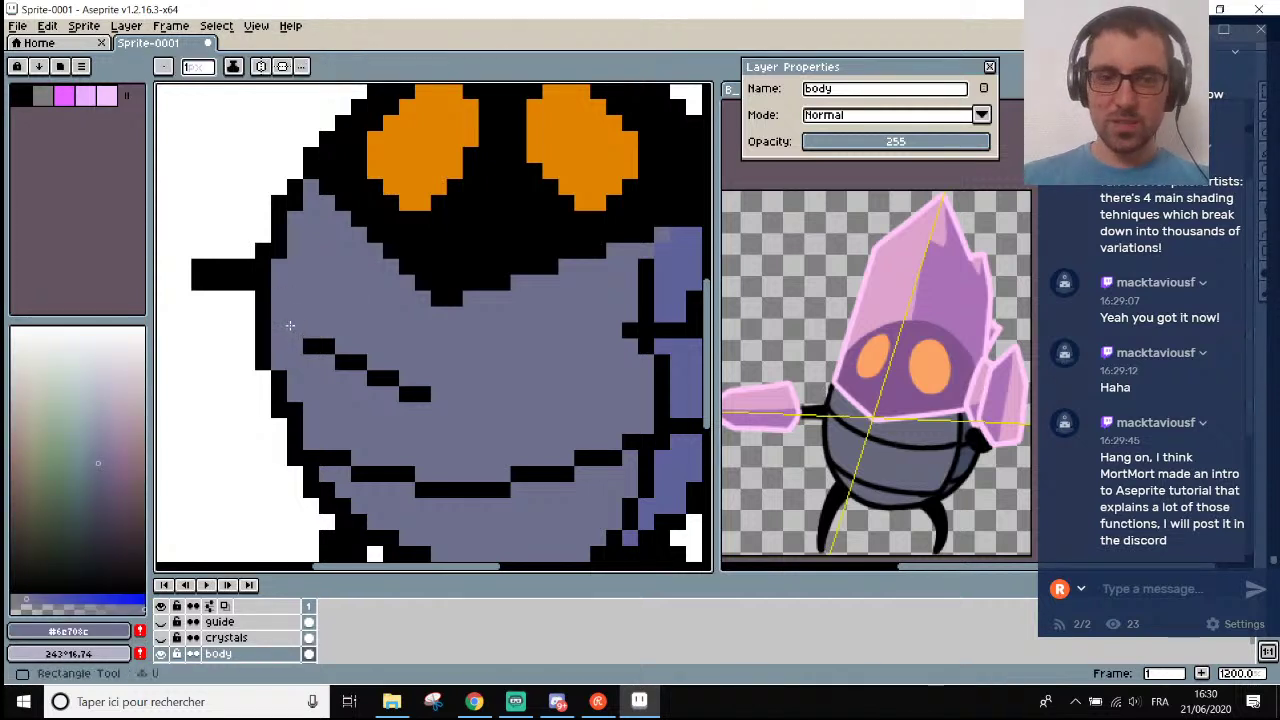
{"action": "key", "text": "i"}
{"action": "left_click", "coordinate": [299, 327]}
{"action": "key", "text": "b"}
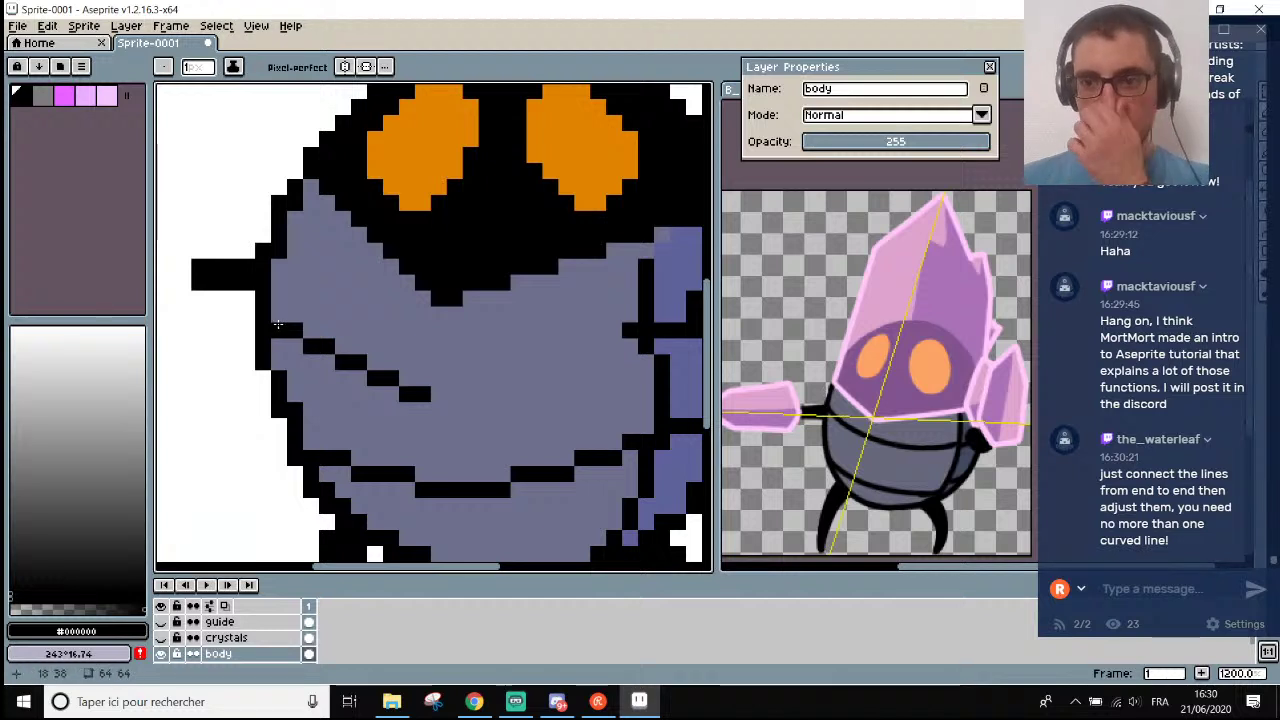
Undo the pencil retouches and the short curve on the left half of the body.
{"action": "scroll", "coordinate": [277, 325], "scroll_direction": "down", "scroll_amount": 3}
{"action": "scroll", "coordinate": [277, 325], "scroll_direction": "up", "scroll_amount": 1}
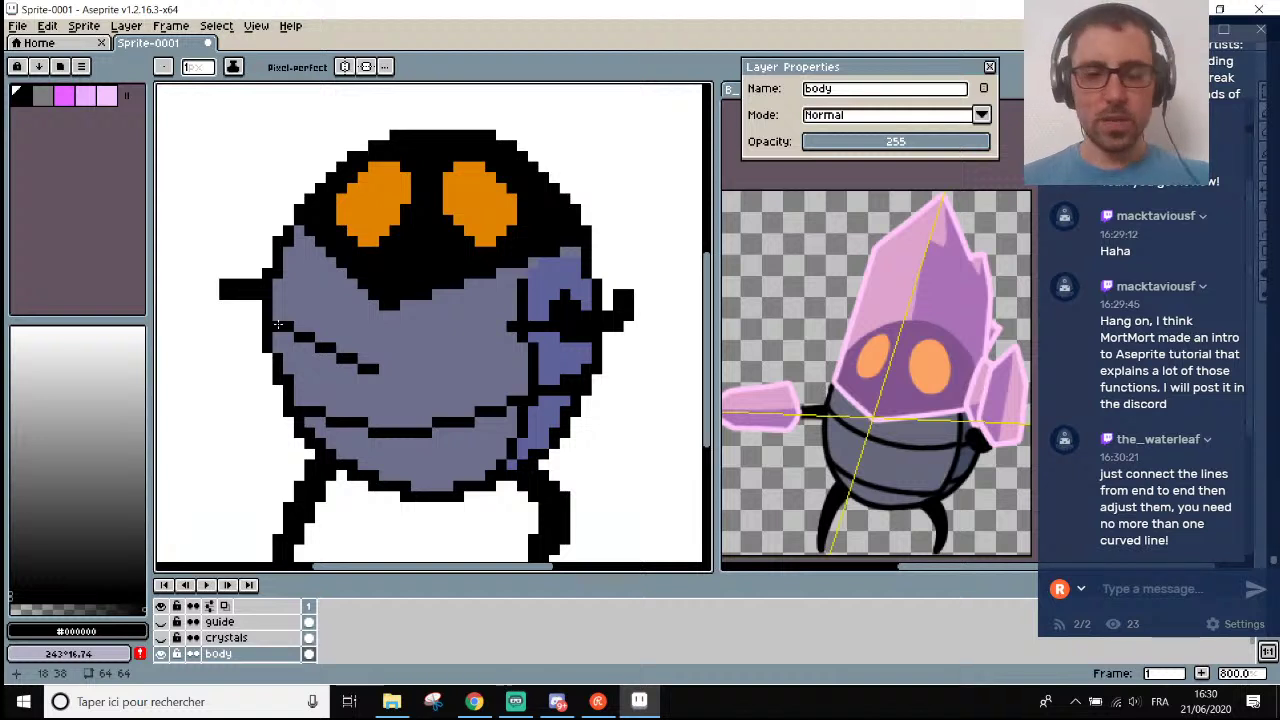
{"action": "key", "text": "ctrl+z"}
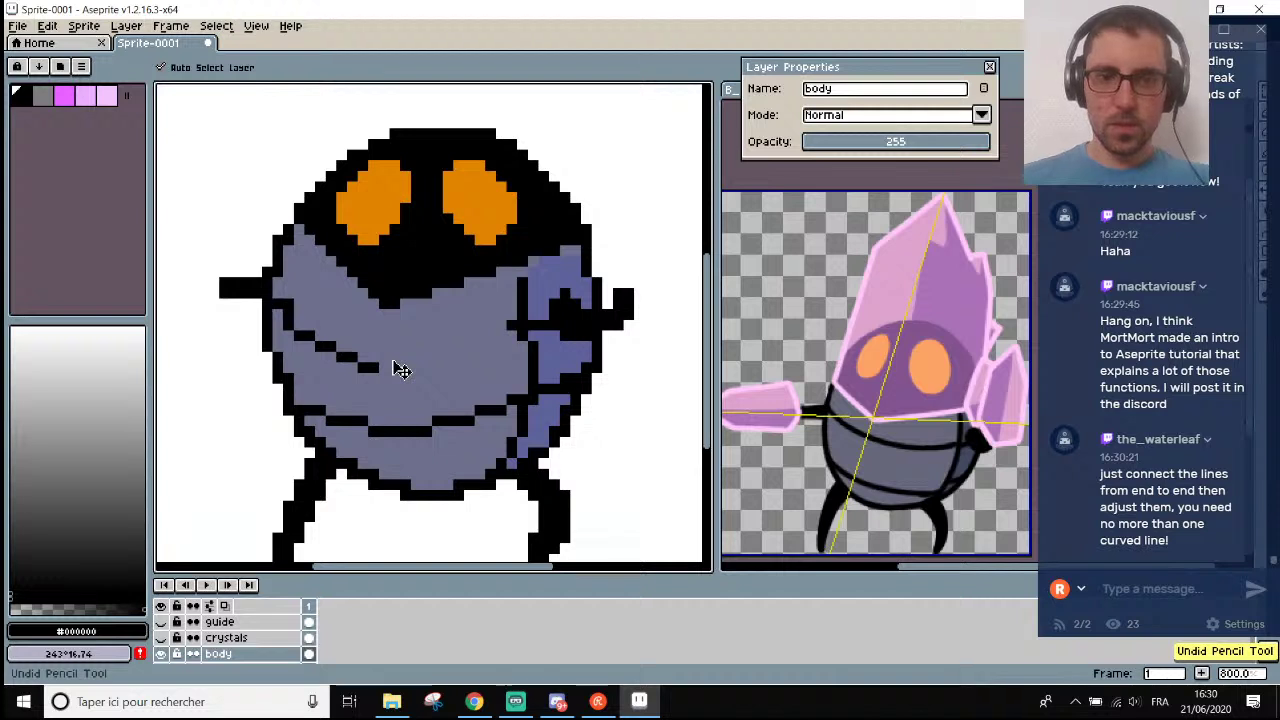
{"action": "key", "text": "ctrl+z"}
{"action": "key", "text": "ctrl+z"}
{"action": "key", "text": "alt"}
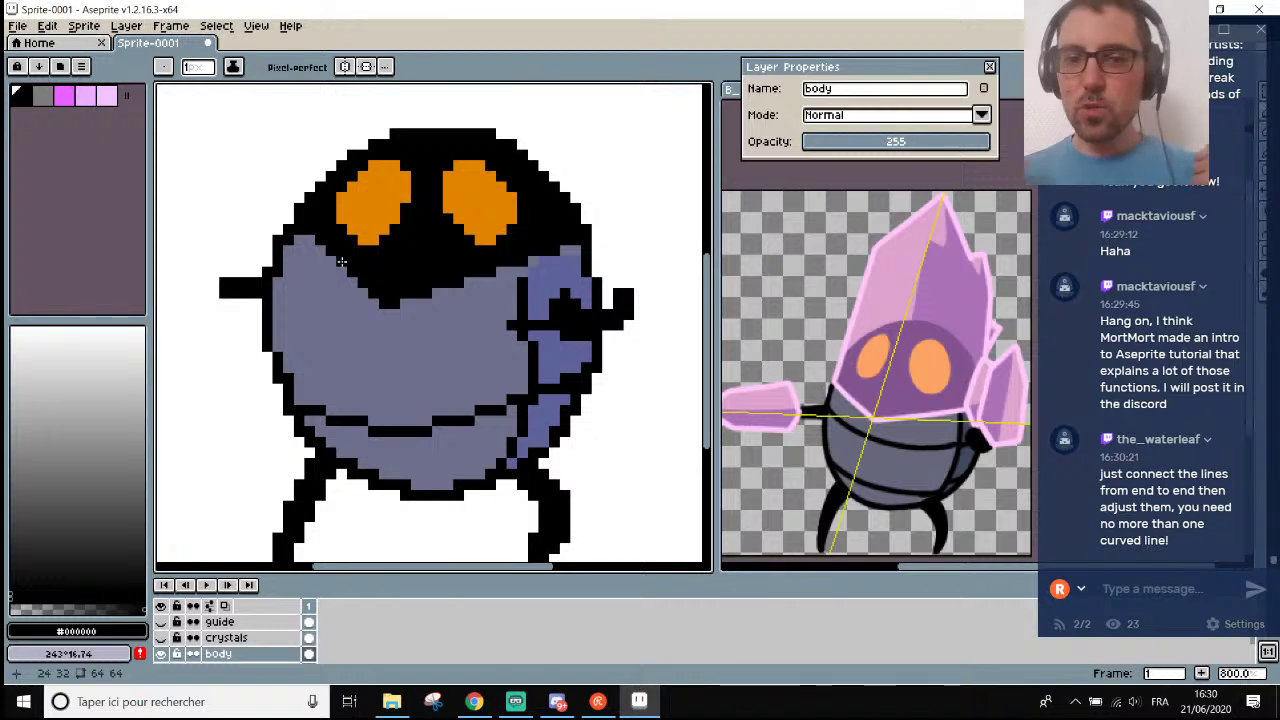
{"action": "left_click", "coordinate": [503, 707]}
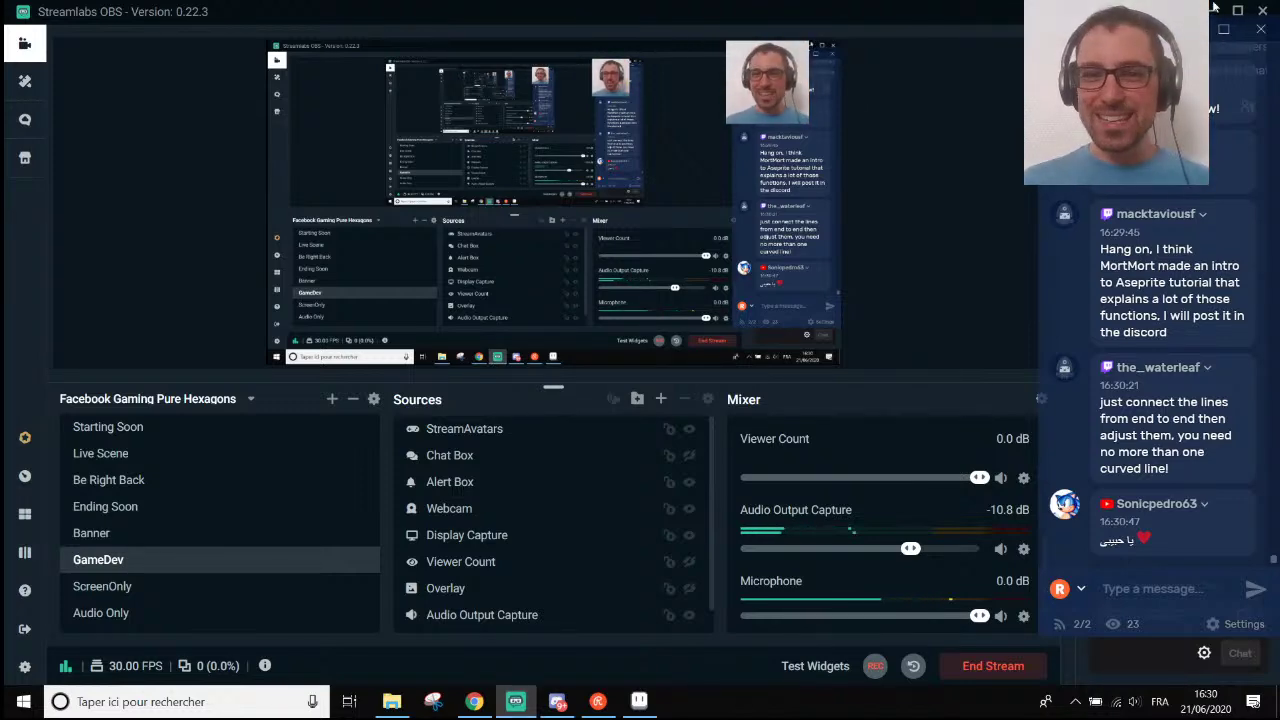
{"action": "left_click", "coordinate": [1212, 12]}
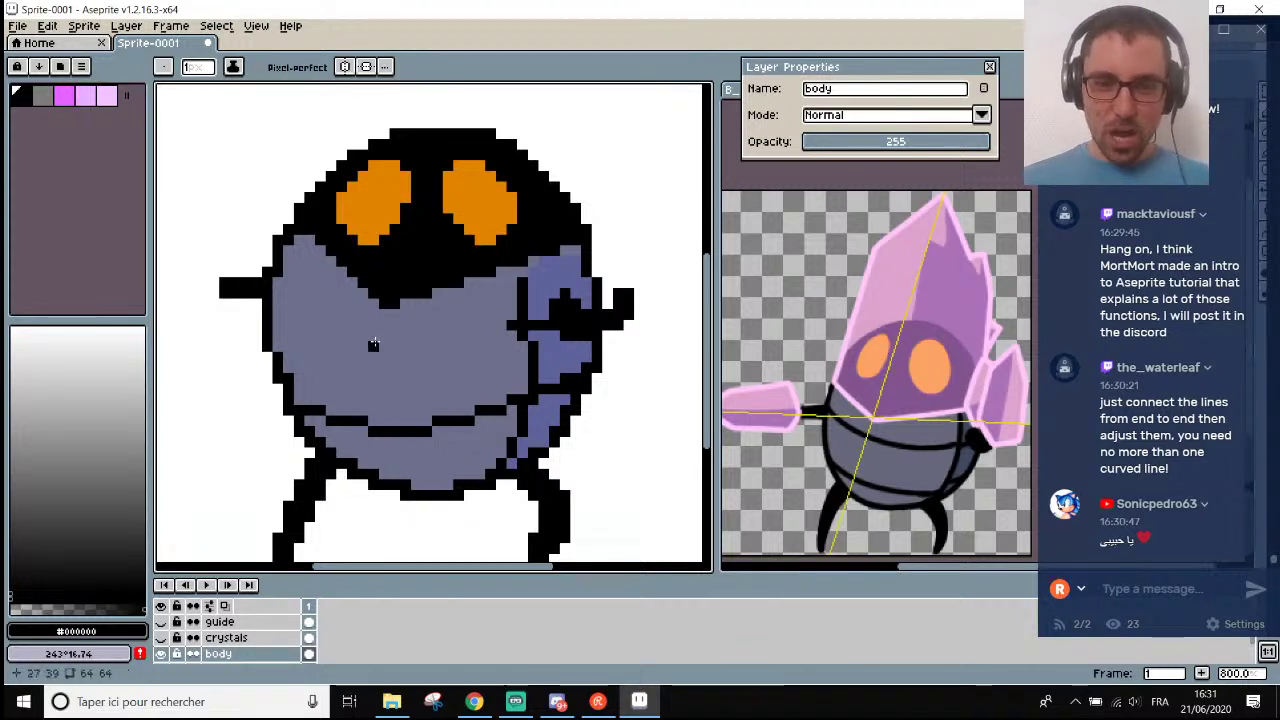
Try drawing the whole upper band as one black curve sagging deeply across the body, and undo it.
{"action": "key", "text": "i"}
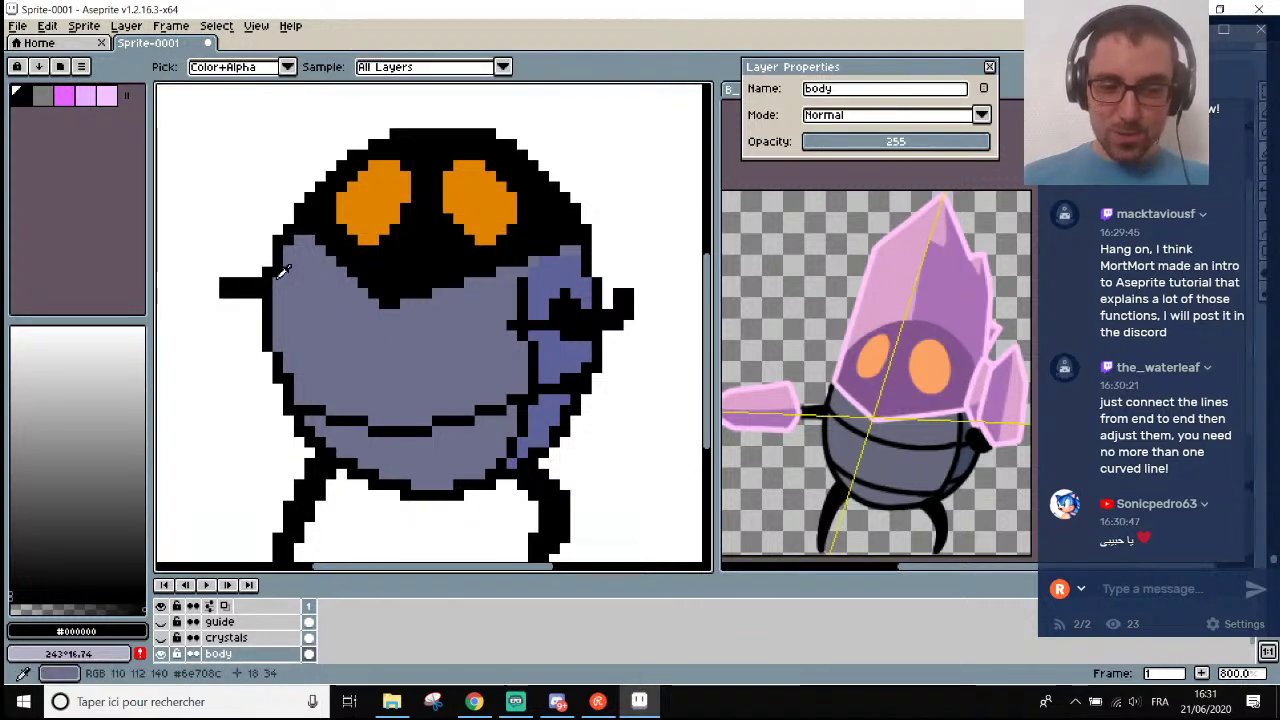
{"action": "key", "text": "l"}
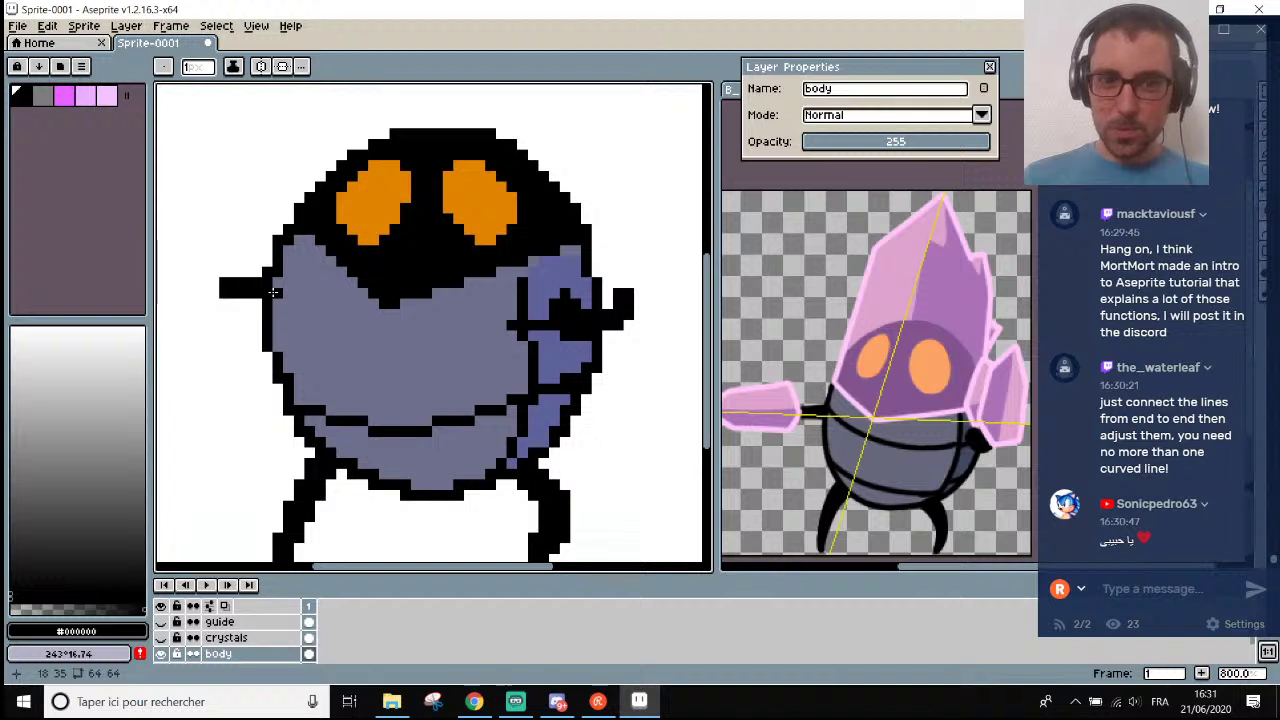
{"action": "left_click_drag", "start_coordinate": [282, 298], "coordinate": [518, 317]}
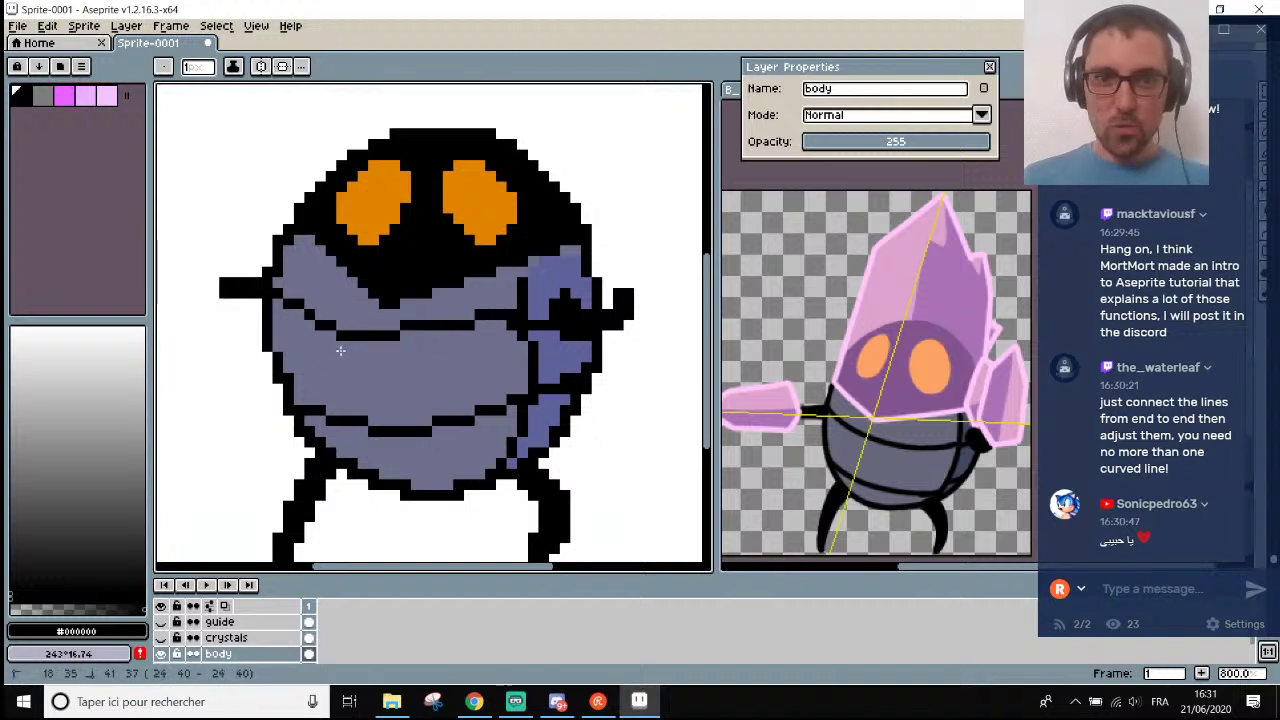
{"action": "left_click_drag", "start_coordinate": [334, 345], "coordinate": [494, 350]}
{"action": "scroll", "coordinate": [494, 350], "scroll_direction": "down", "scroll_amount": 3}
{"action": "scroll", "coordinate": [494, 350], "scroll_direction": "up", "scroll_amount": 3}
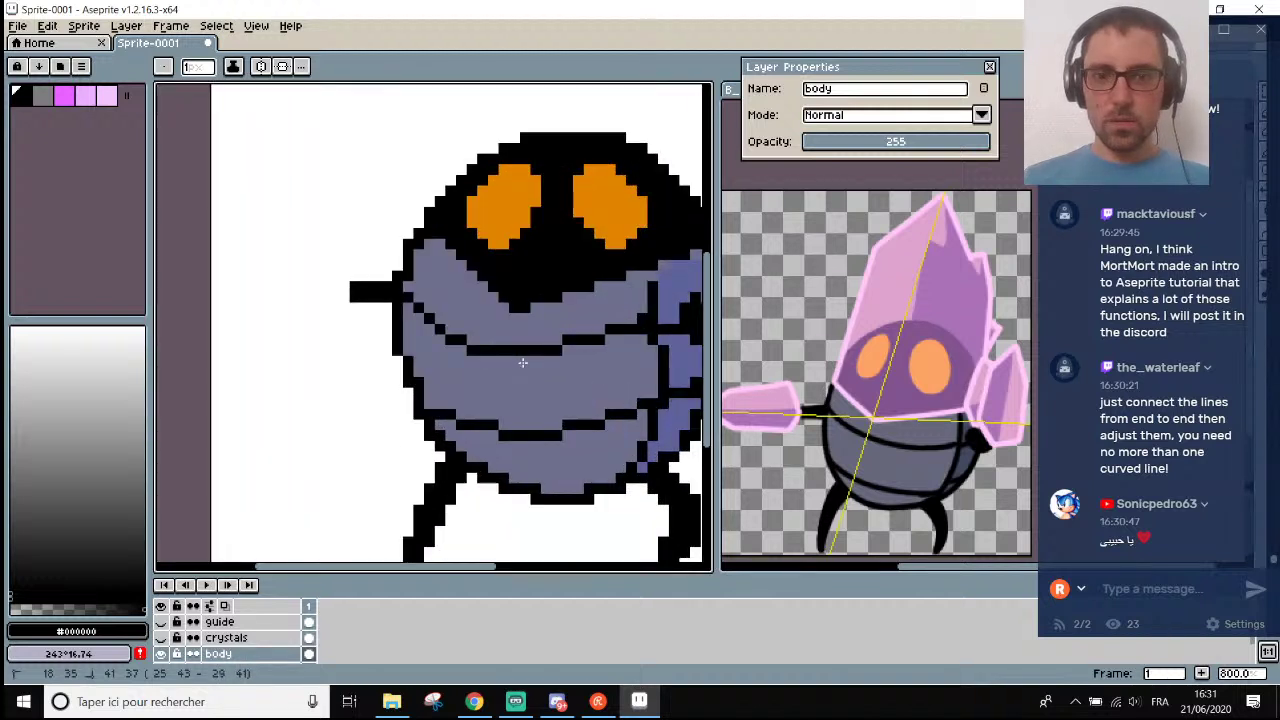
{"action": "left_click_drag", "start_coordinate": [513, 357], "coordinate": [523, 370]}
{"action": "scroll", "coordinate": [643, 343], "scroll_direction": "down", "scroll_amount": 2}
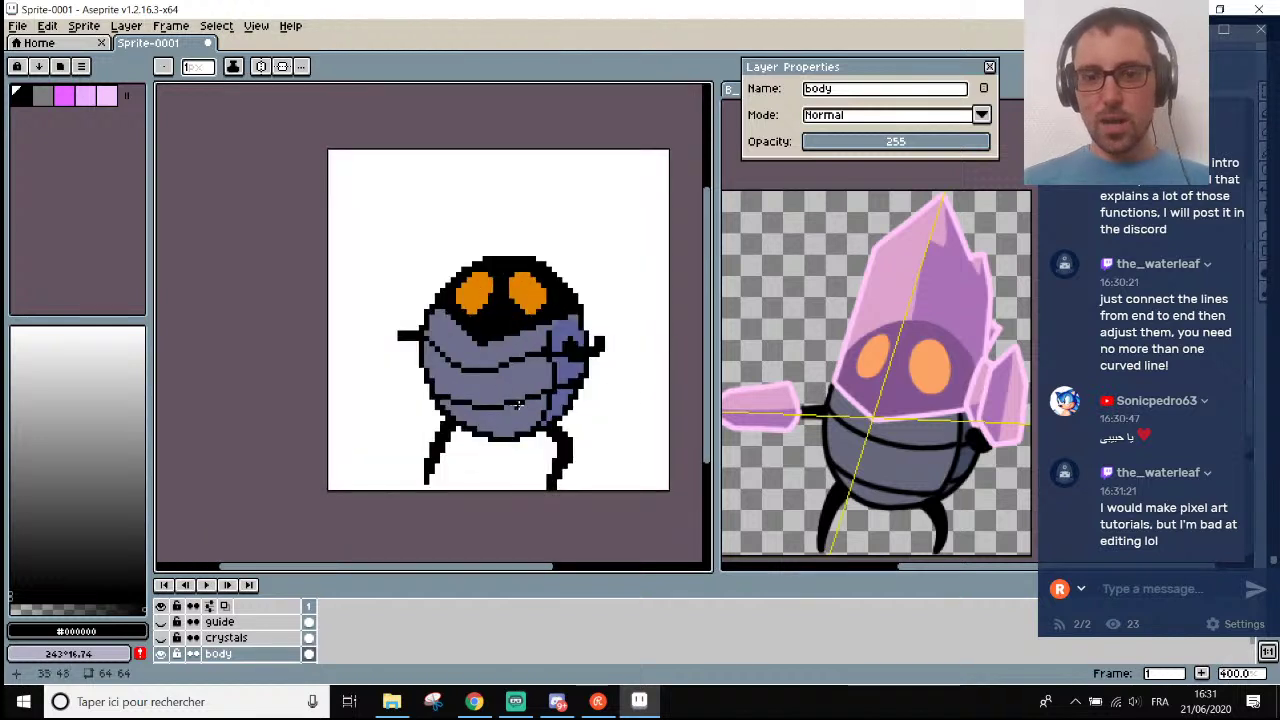
{"action": "scroll", "coordinate": [518, 392], "scroll_direction": "up", "scroll_amount": 2}
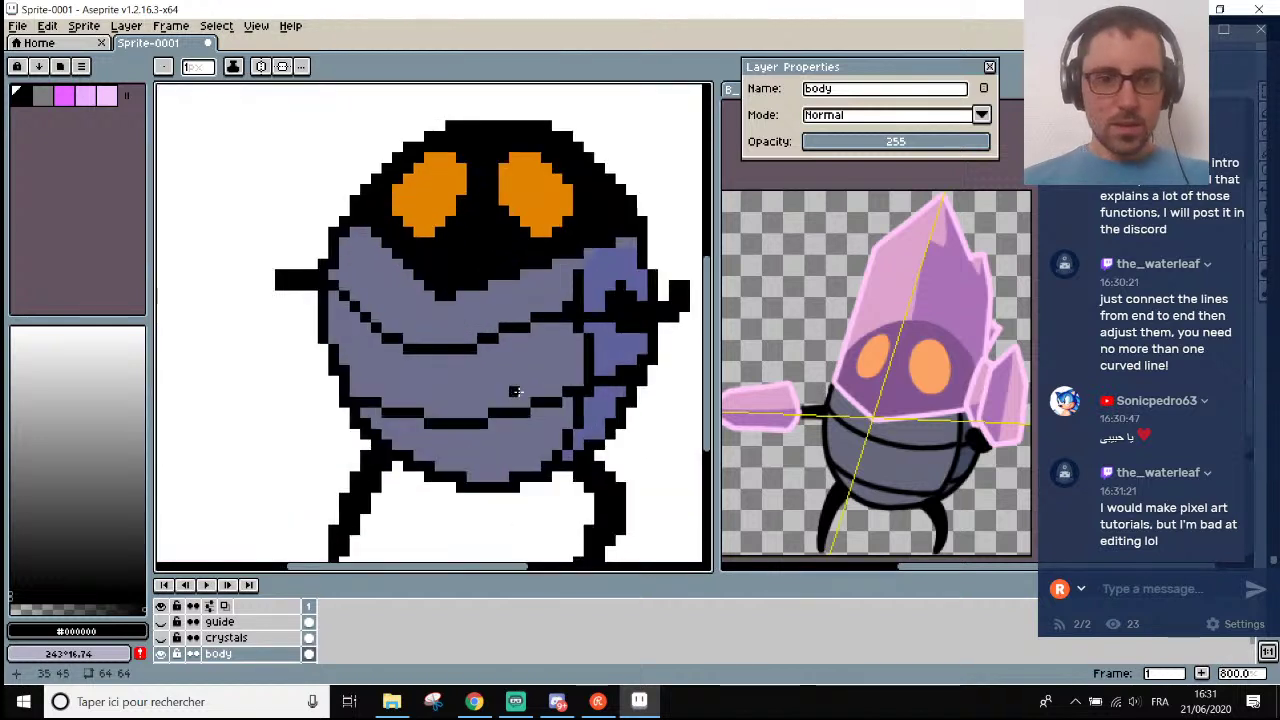
{"action": "key", "text": "ctrl+z"}
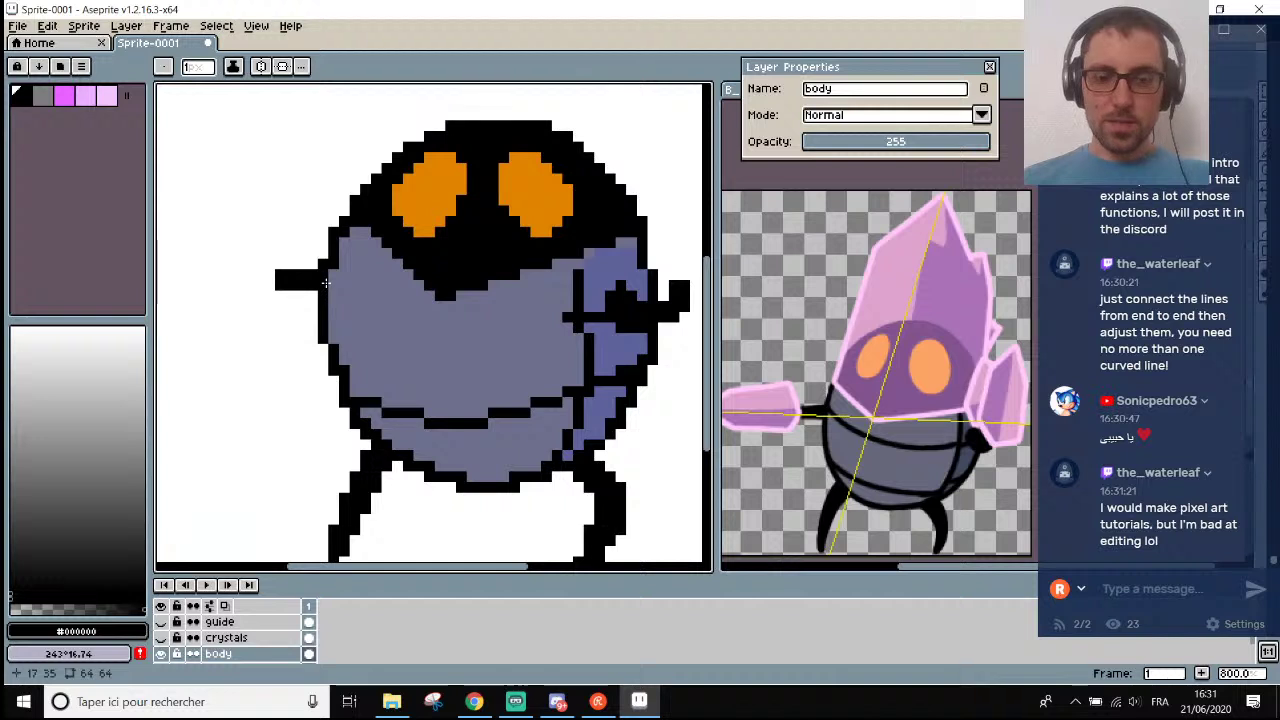
Draw the upper band line as a single black curve sagging gently from the body's left outline to the vertical seam.
{"action": "left_click_drag", "start_coordinate": [325, 283], "coordinate": [450, 353]}
{"action": "scroll", "coordinate": [548, 360], "scroll_direction": "down", "scroll_amount": 3}
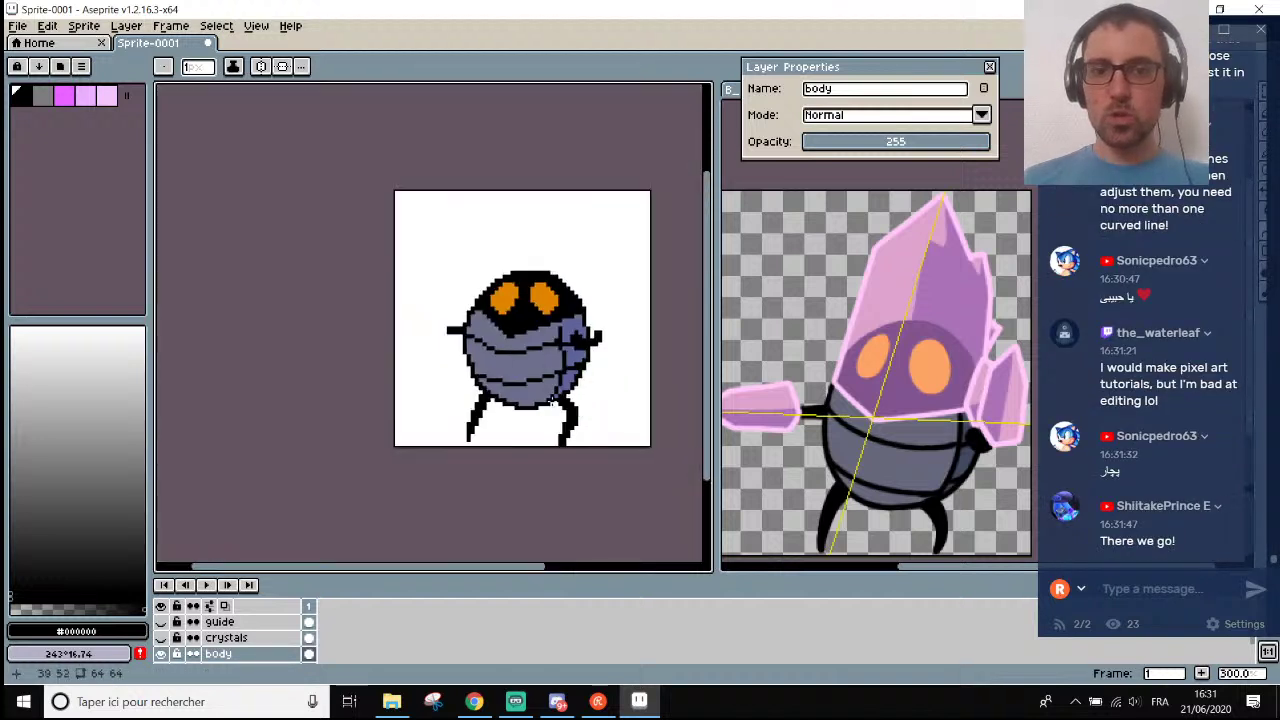
{"action": "scroll", "coordinate": [578, 370], "scroll_direction": "up", "scroll_amount": 2}
{"action": "scroll", "coordinate": [577, 366], "scroll_direction": "up", "scroll_amount": 2}
{"action": "scroll", "coordinate": [577, 366], "scroll_direction": "down", "scroll_amount": 1}
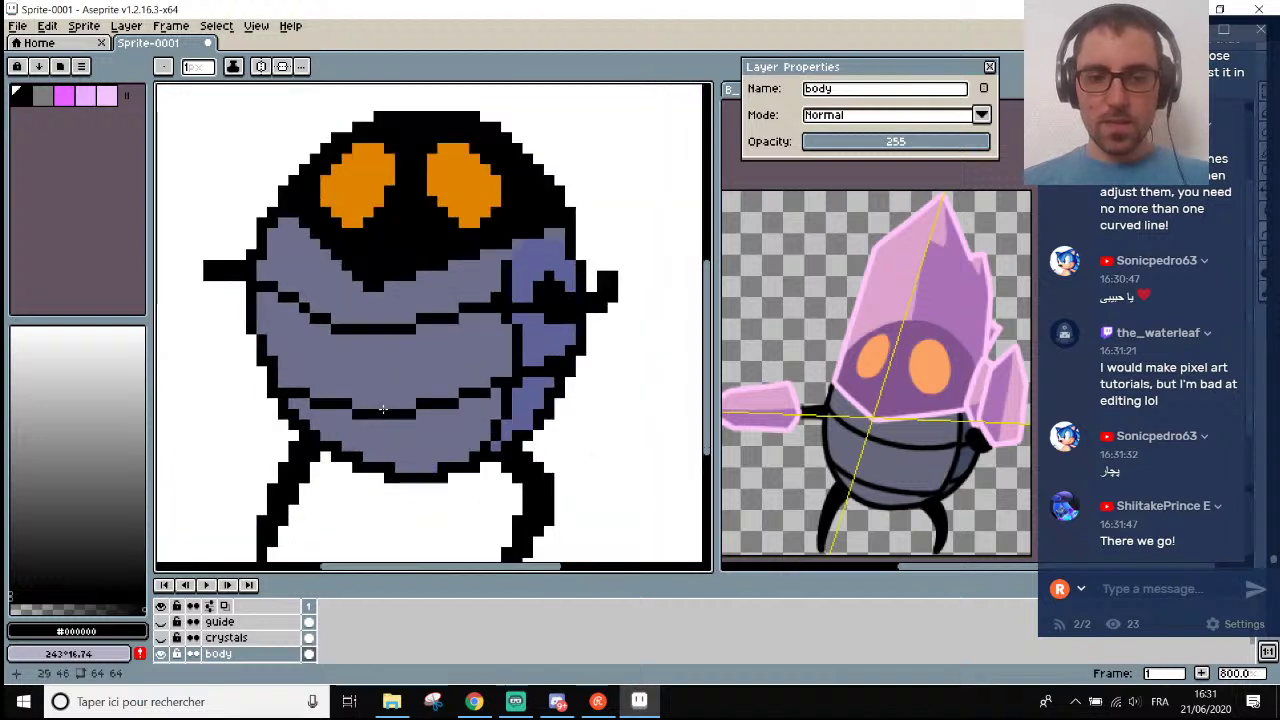
Sample the body's grey #6e708c and paint over the lower black band line across the body's front with the Pencil.
{"action": "key", "text": "i"}
{"action": "left_click", "coordinate": [308, 372], "text": "alt"}
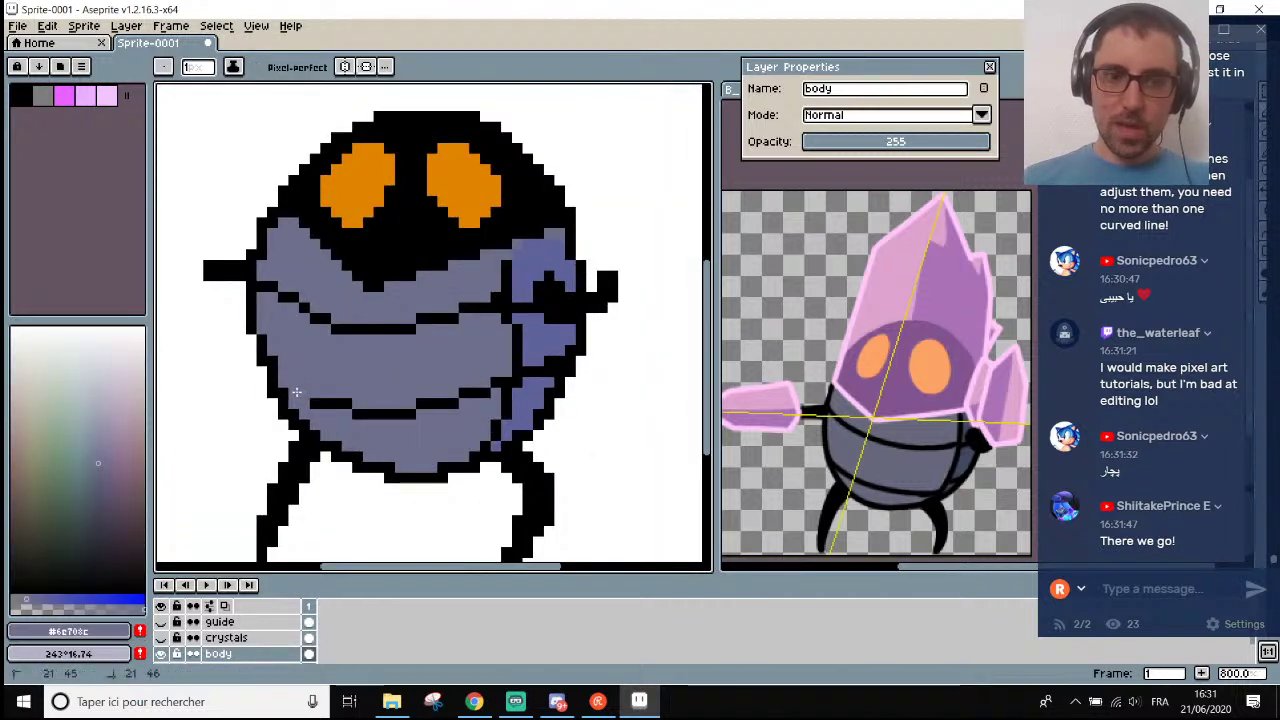
{"action": "left_click_drag", "start_coordinate": [318, 397], "coordinate": [390, 410]}
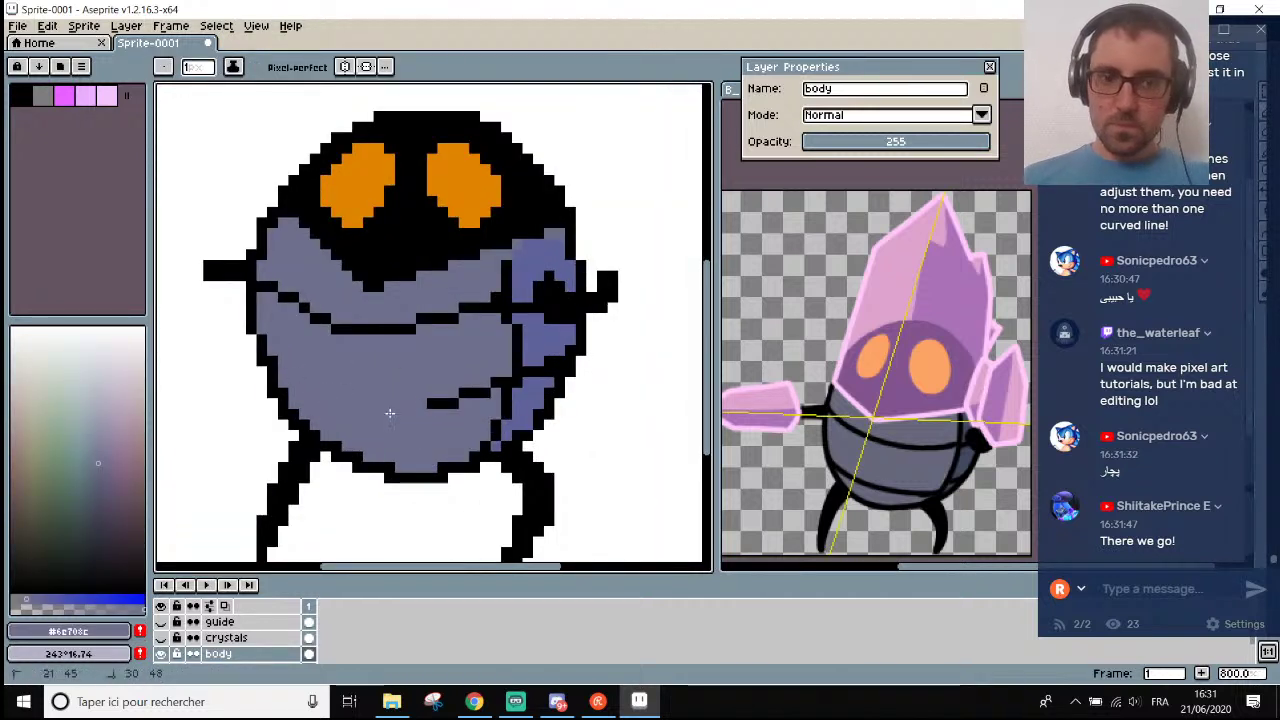
{"action": "scroll", "coordinate": [494, 372], "scroll_direction": "up", "scroll_amount": 1}
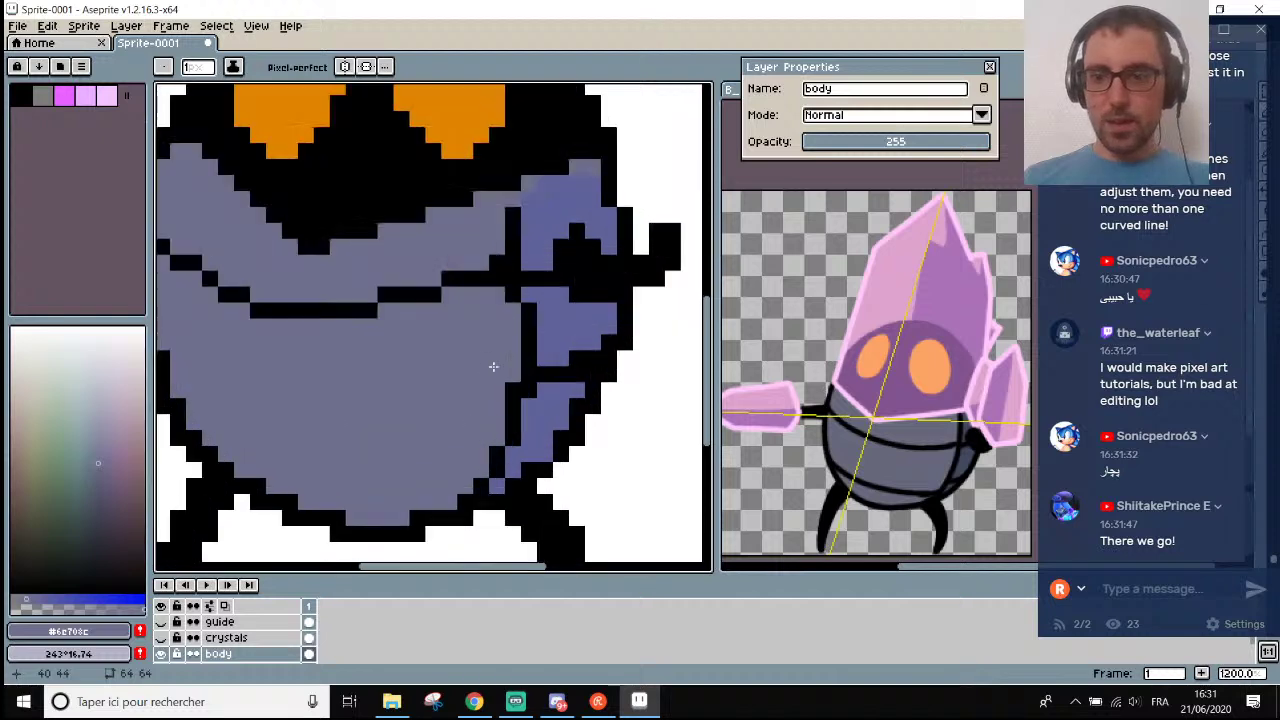
{"action": "scroll", "coordinate": [490, 375], "scroll_direction": "down", "scroll_amount": 2}
{"action": "scroll", "coordinate": [351, 374], "scroll_direction": "up", "scroll_amount": 1}
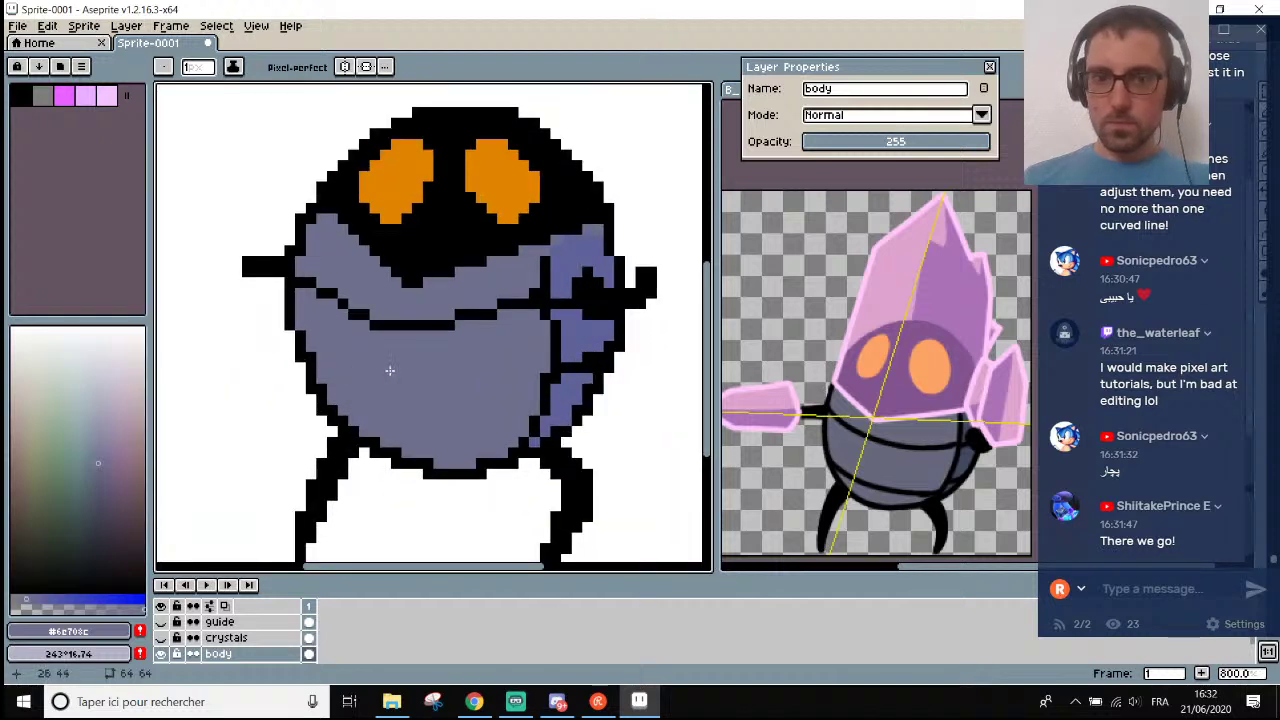
{"action": "scroll", "coordinate": [440, 390], "scroll_direction": "up", "scroll_amount": 1}
{"action": "scroll", "coordinate": [480, 410], "scroll_direction": "down", "scroll_amount": 2}
{"action": "scroll", "coordinate": [530, 360], "scroll_direction": "up", "scroll_amount": 1}
{"action": "scroll", "coordinate": [580, 296], "scroll_direction": "up", "scroll_amount": 1}
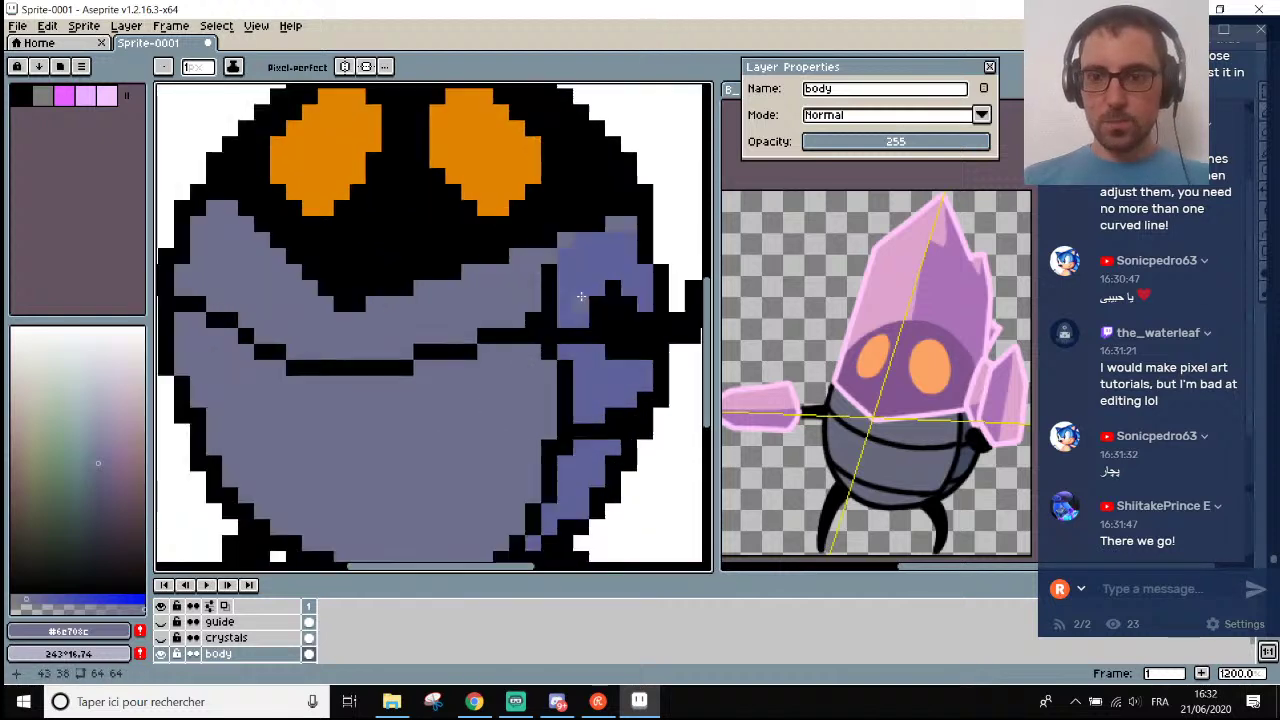
Paint out the short vertical black seam above the upper band, beside the body's shaded side, in the body grey.
{"action": "key", "text": "i"}
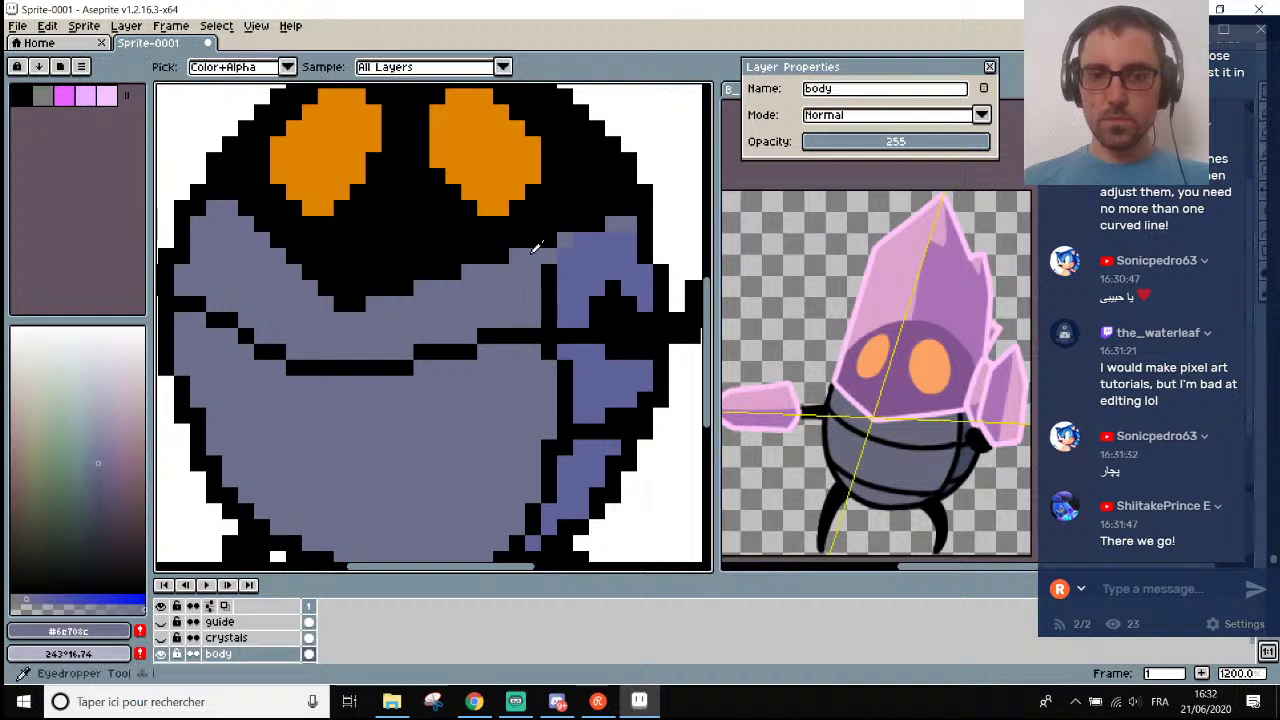
{"action": "scroll", "coordinate": [536, 246], "scroll_direction": "down", "scroll_amount": 2}
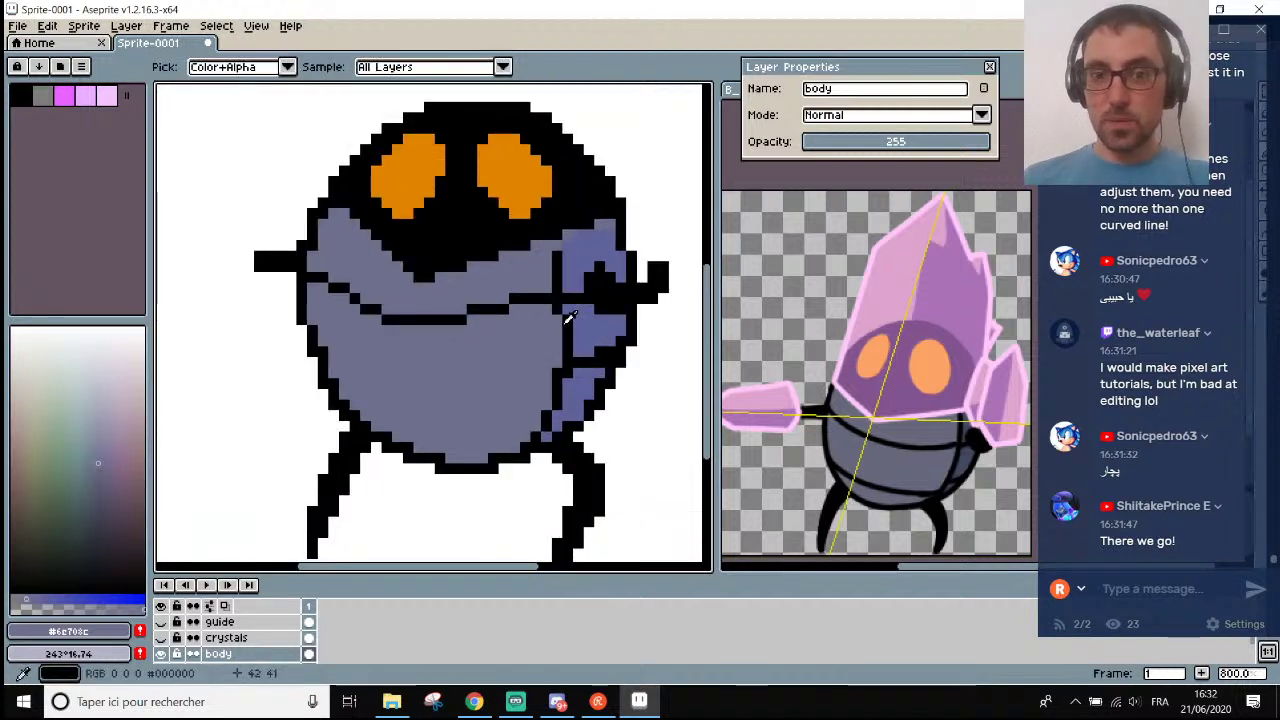
{"action": "key", "text": "b"}
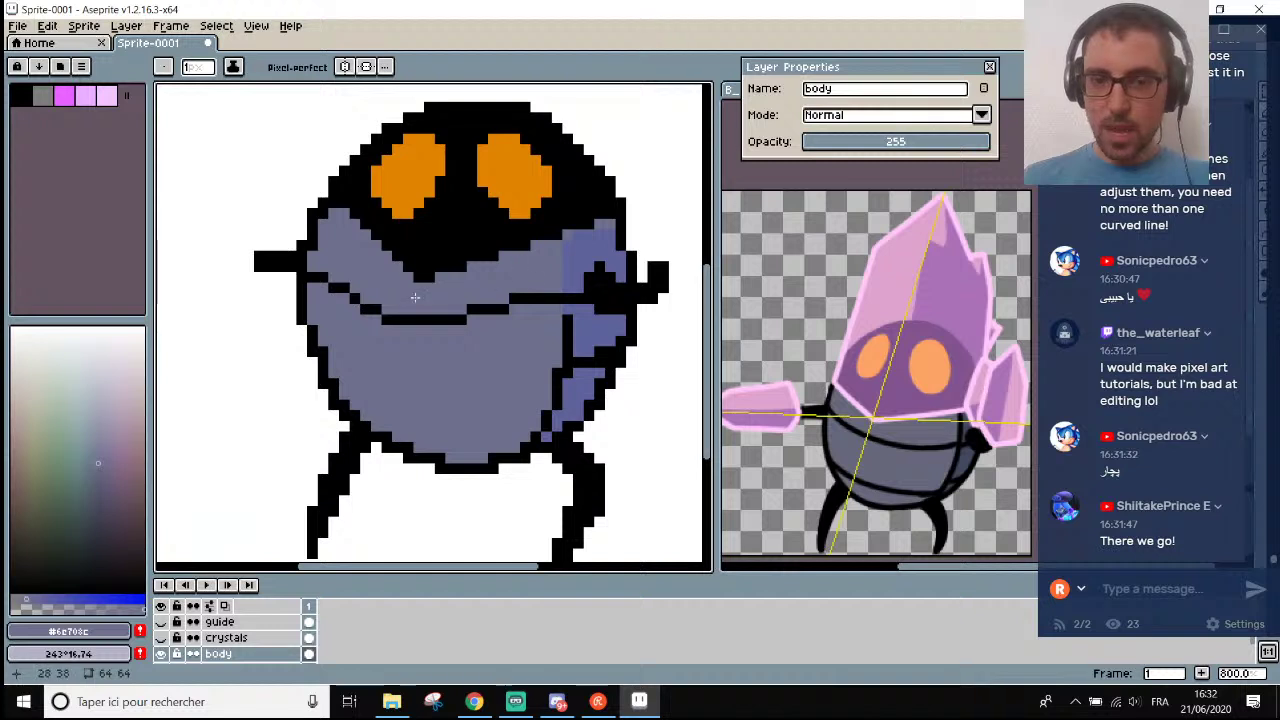
Sample black and redraw the lower band as one downward-sagging curve from the body's left outline to the vertical seam with the Curve tool.
{"action": "scroll", "coordinate": [352, 358], "scroll_direction": "up", "scroll_amount": 2}
{"action": "key", "text": "i"}
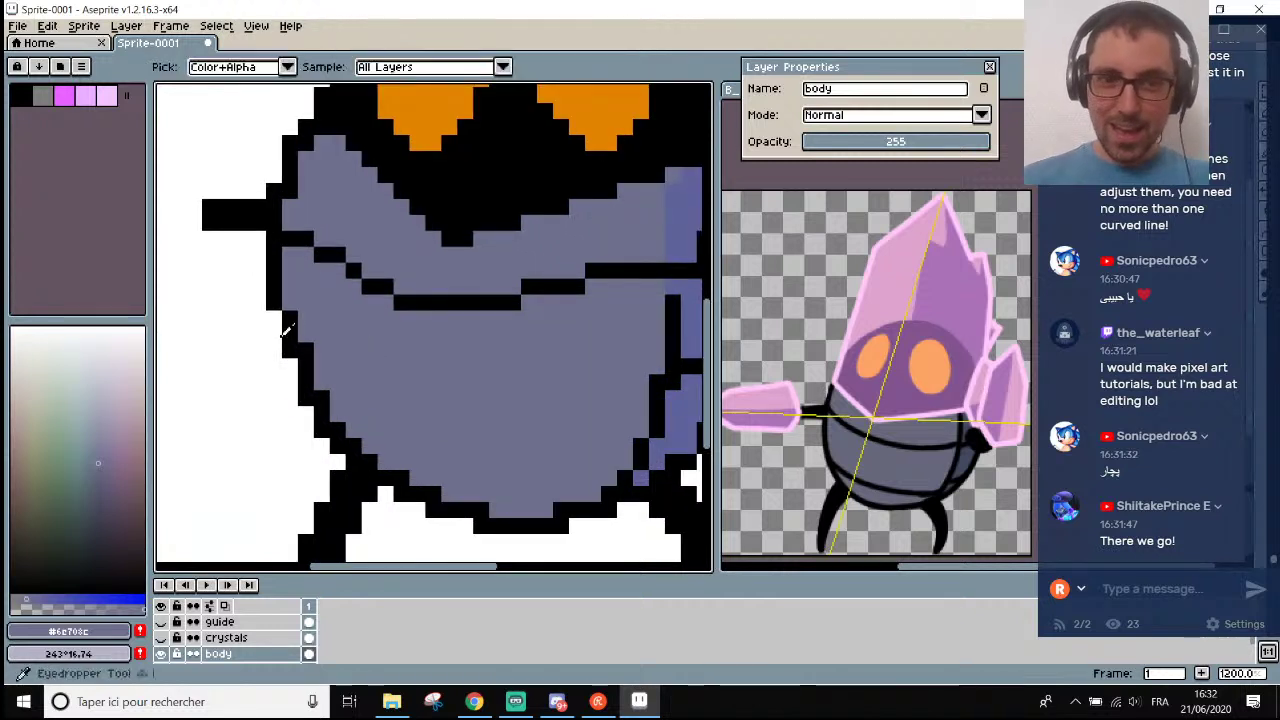
{"action": "left_click", "coordinate": [284, 333]}
{"action": "scroll", "coordinate": [290, 332], "scroll_direction": "down", "scroll_amount": 3}
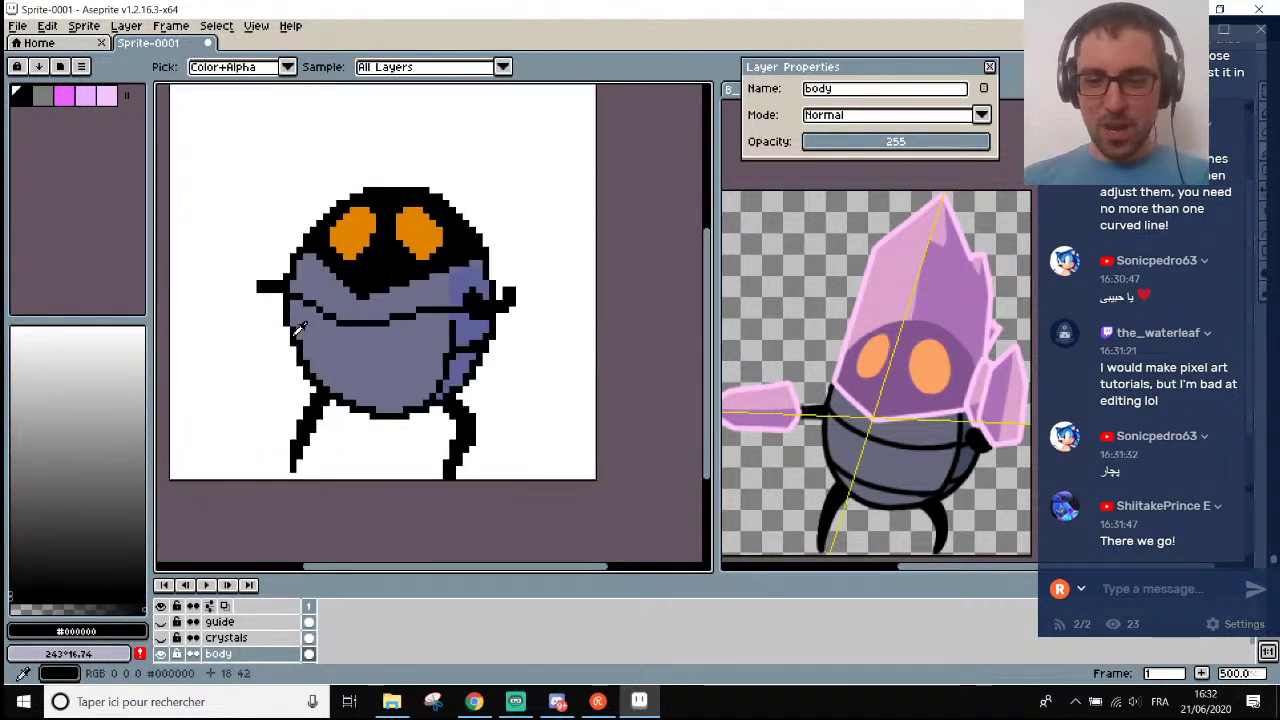
{"action": "key", "text": "b"}
{"action": "scroll", "coordinate": [346, 332], "scroll_direction": "up", "scroll_amount": 2}
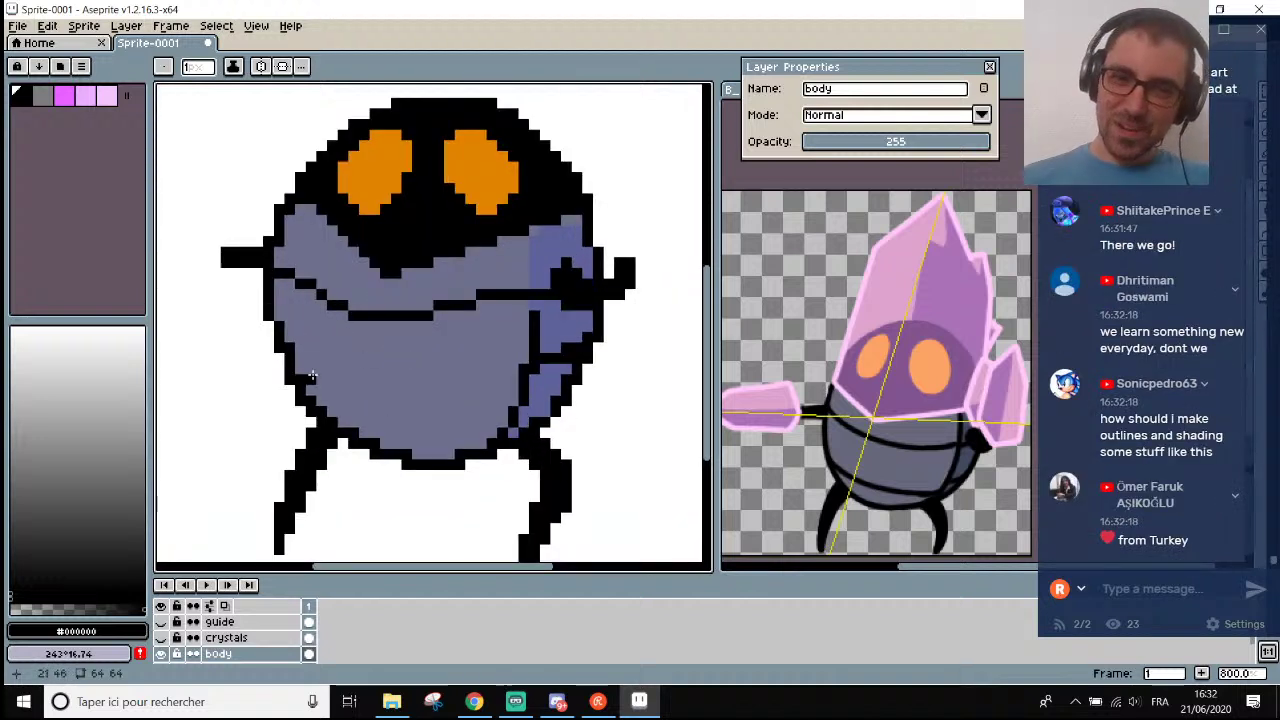
{"action": "left_click_drag", "start_coordinate": [290, 367], "coordinate": [521, 381]}
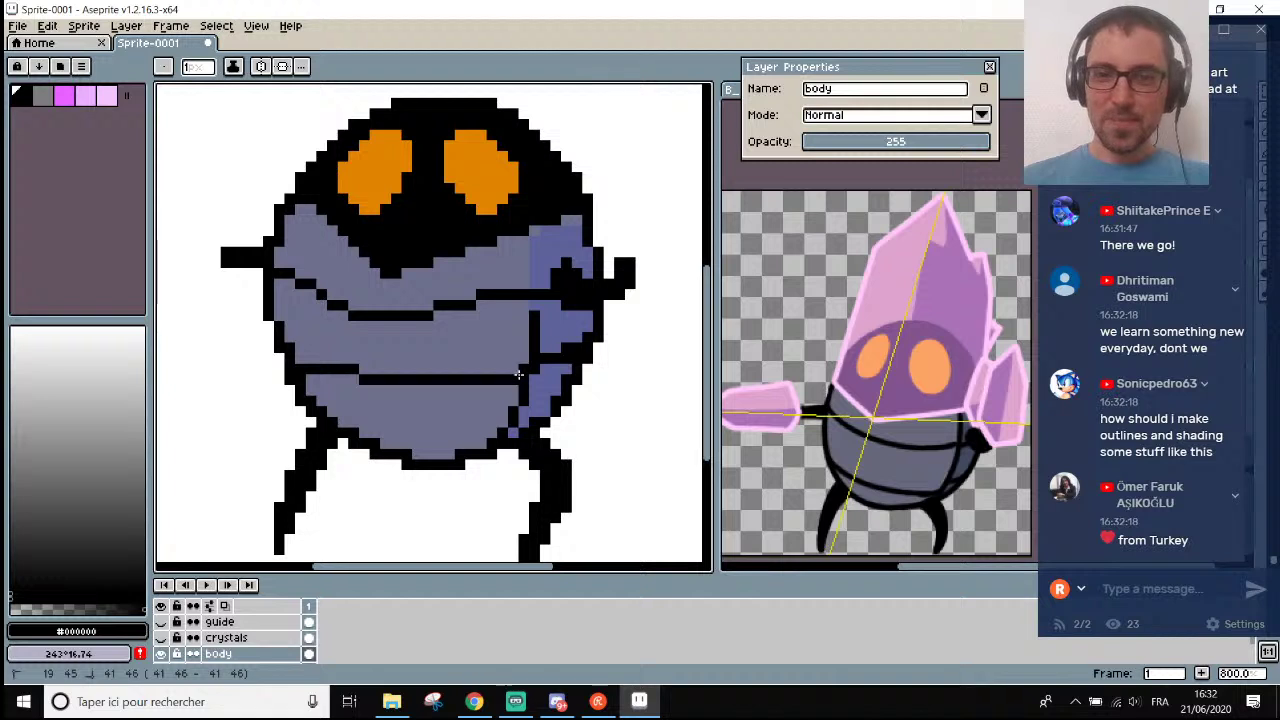
{"action": "key", "text": "ctrl+z"}
{"action": "left_click_drag", "start_coordinate": [497, 380], "coordinate": [407, 421]}
{"action": "key", "text": "ctrl+z"}
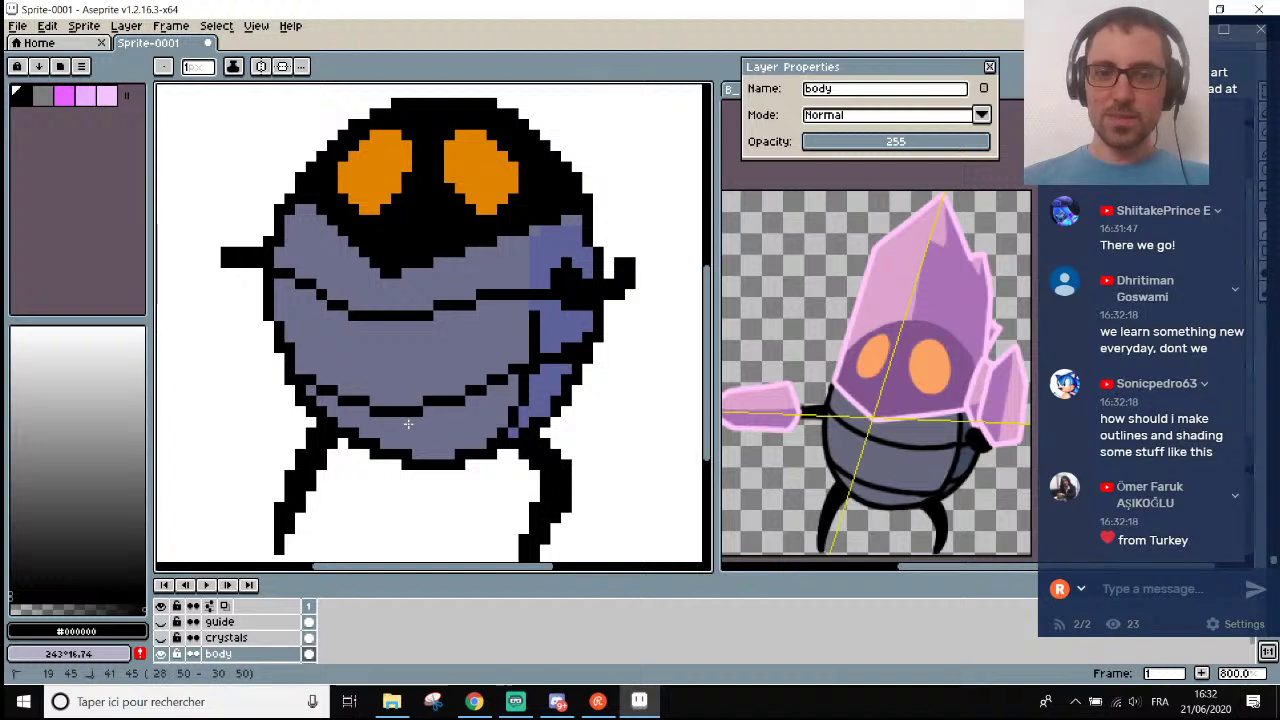
{"action": "scroll", "coordinate": [408, 424], "scroll_direction": "down", "scroll_amount": 3}
{"action": "scroll", "coordinate": [408, 424], "scroll_direction": "up", "scroll_amount": 1}
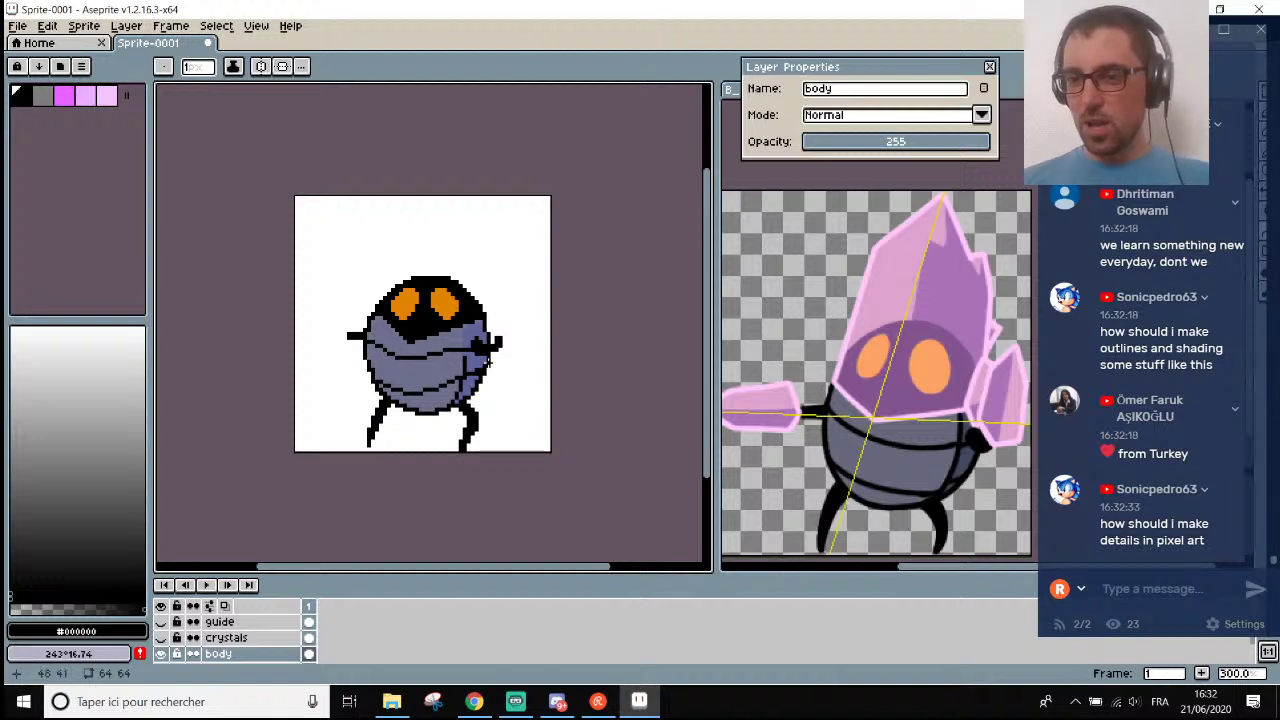
Examine the two redrawn band lines across the body for uneven pixel steps, close up and from afar.
{"action": "scroll", "coordinate": [527, 343], "scroll_direction": "up", "scroll_amount": 1}
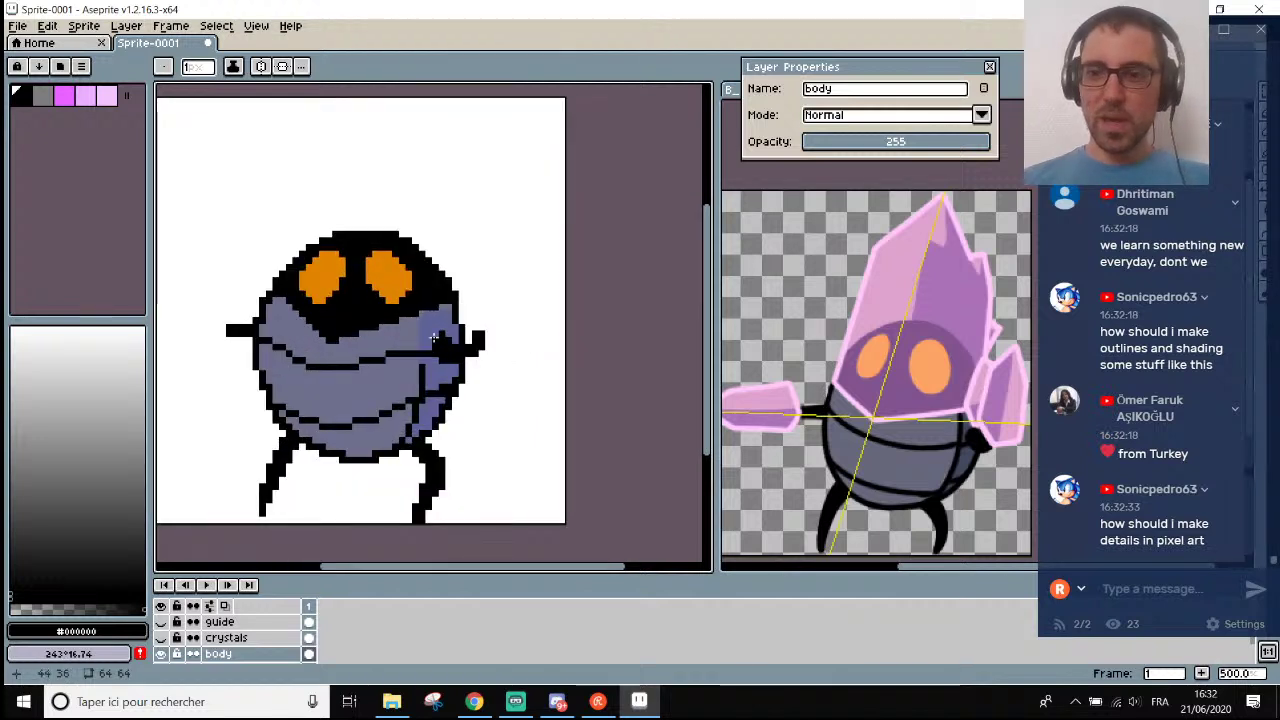
{"action": "scroll", "coordinate": [432, 372], "scroll_direction": "down", "scroll_amount": 1}
{"action": "scroll", "coordinate": [432, 377], "scroll_direction": "up", "scroll_amount": 1}
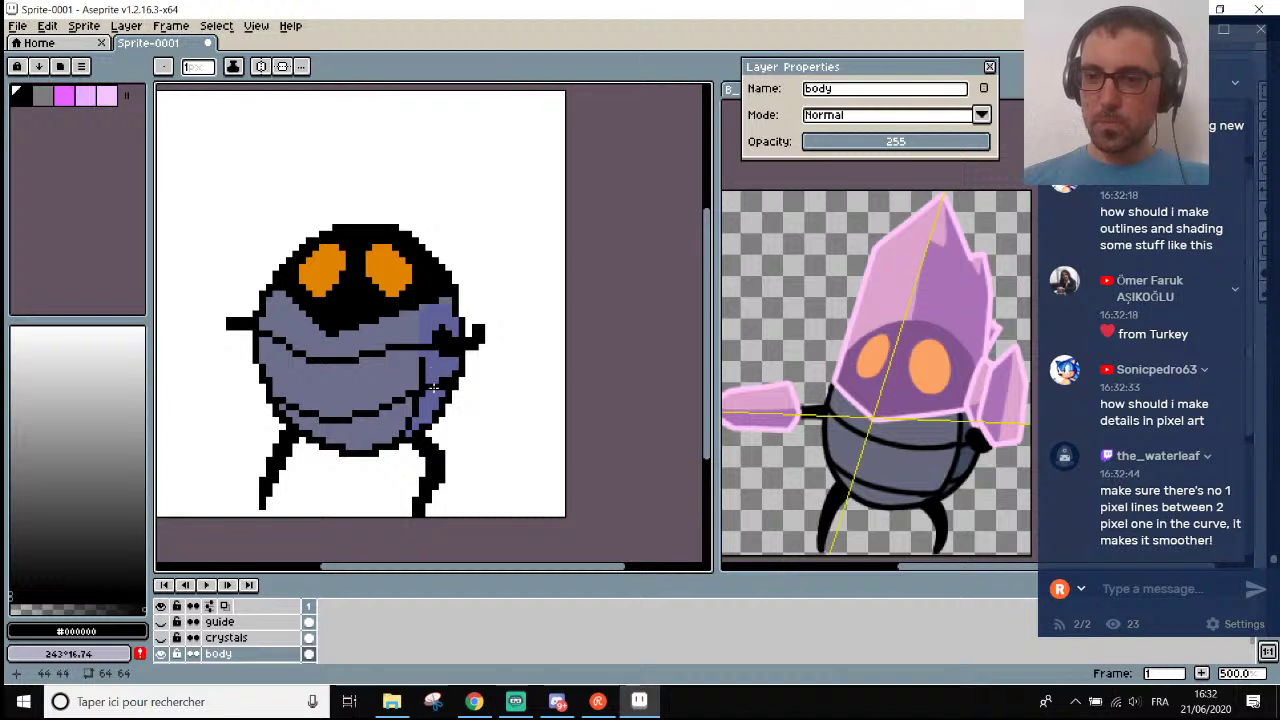
{"action": "scroll", "coordinate": [434, 390], "scroll_direction": "down", "scroll_amount": 1}
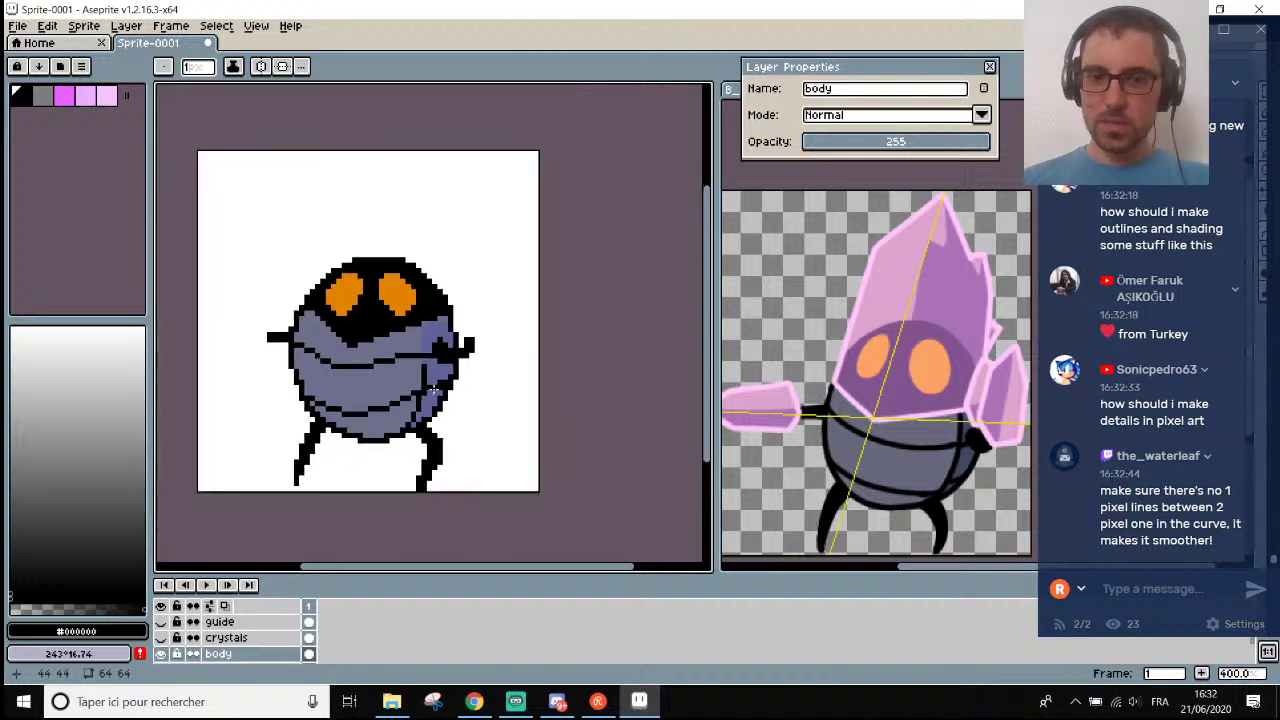
{"action": "scroll", "coordinate": [421, 430], "scroll_direction": "up", "scroll_amount": 2}
{"action": "scroll", "coordinate": [383, 402], "scroll_direction": "up", "scroll_amount": 2}
{"action": "scroll", "coordinate": [381, 402], "scroll_direction": "down", "scroll_amount": 1}
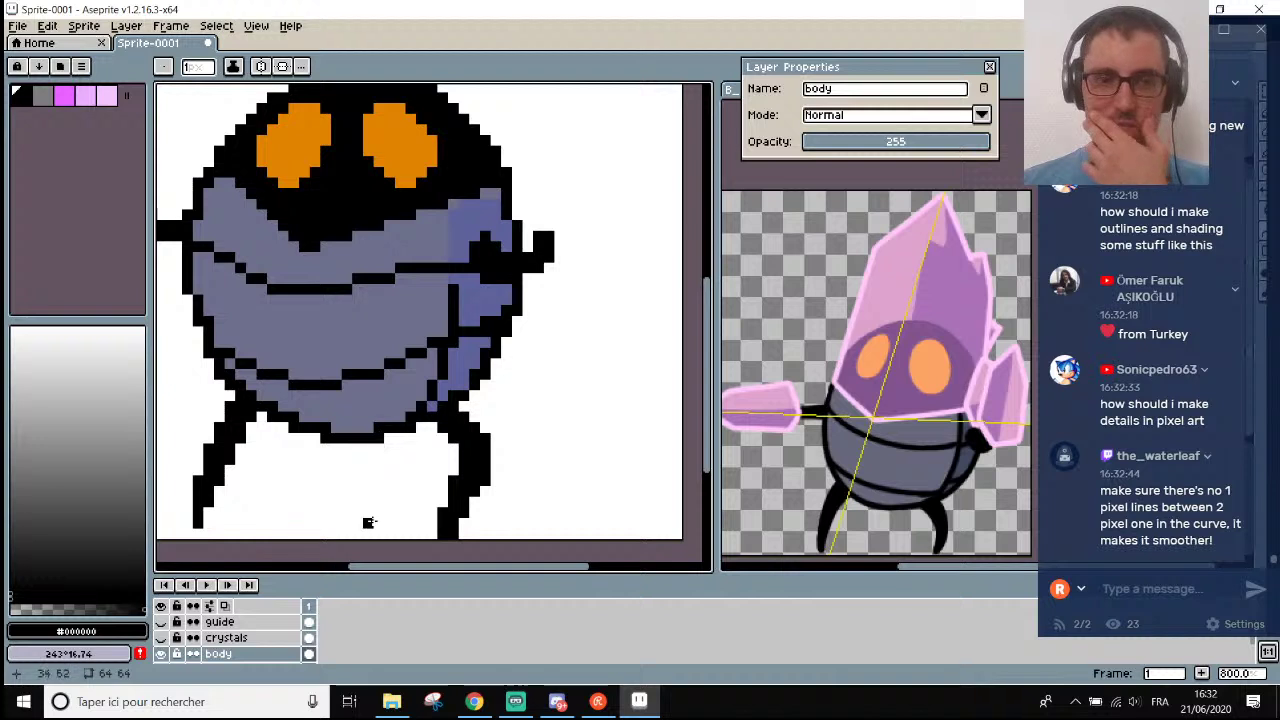
{"action": "left_click_drag", "start_coordinate": [390, 576], "coordinate": [342, 577]}
{"action": "scroll", "coordinate": [341, 340], "scroll_direction": "up", "scroll_amount": 4}
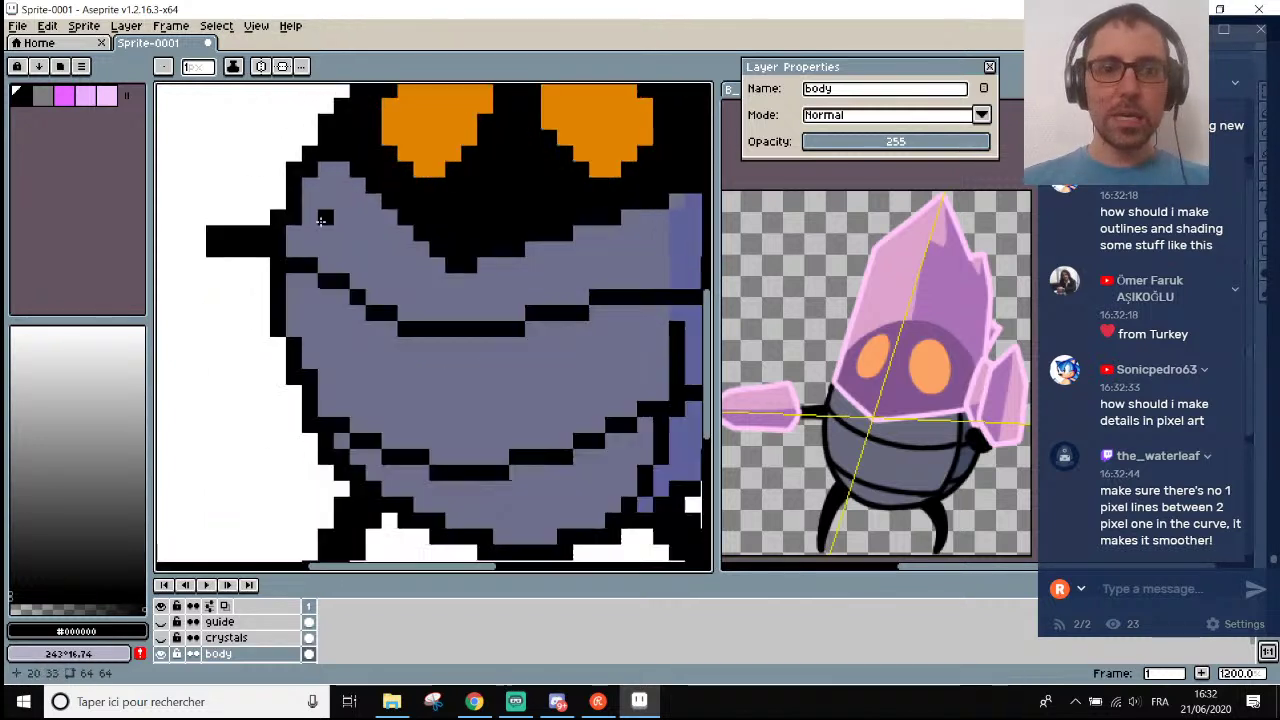
{"action": "scroll", "coordinate": [341, 320], "scroll_direction": "down", "scroll_amount": 3}
{"action": "scroll", "coordinate": [428, 372], "scroll_direction": "down", "scroll_amount": 4}
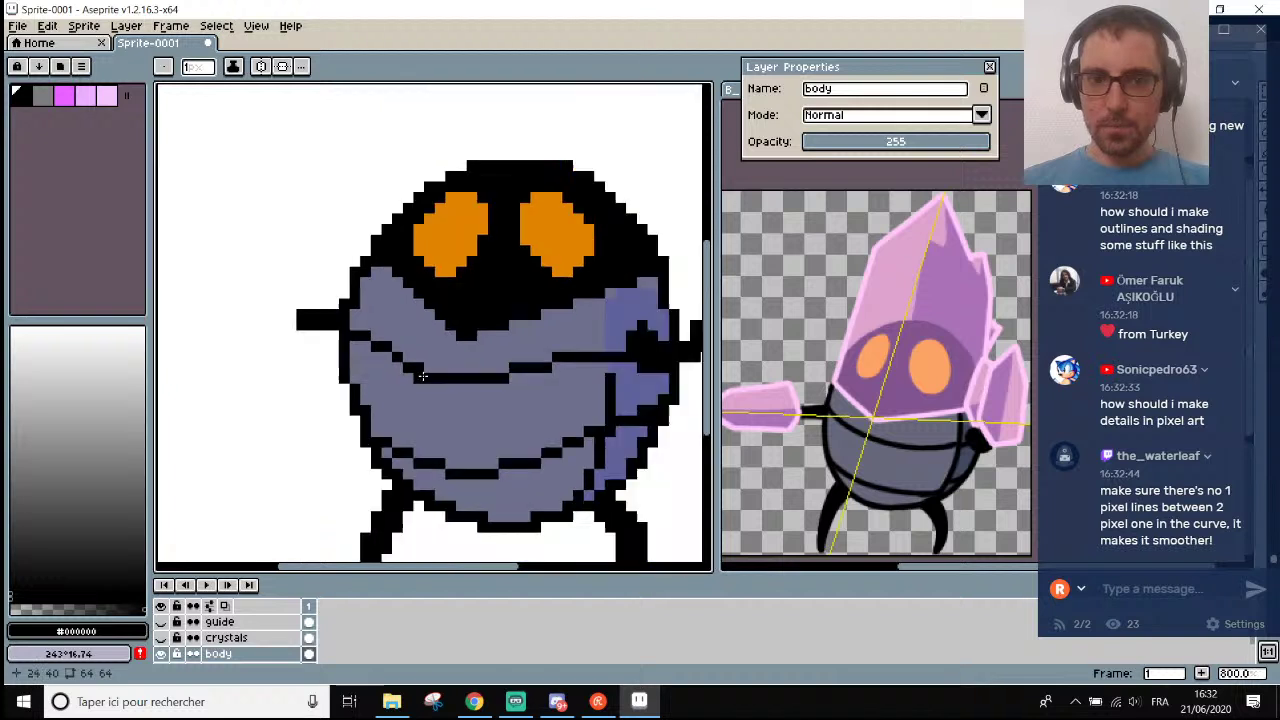
Smooth the upper band's stair-steps beside the body's left outline by retouching single pixels in the body grey #6e708c and black.
{"action": "scroll", "coordinate": [332, 293], "scroll_direction": "up", "scroll_amount": 6}
{"action": "left_click", "coordinate": [348, 308]}
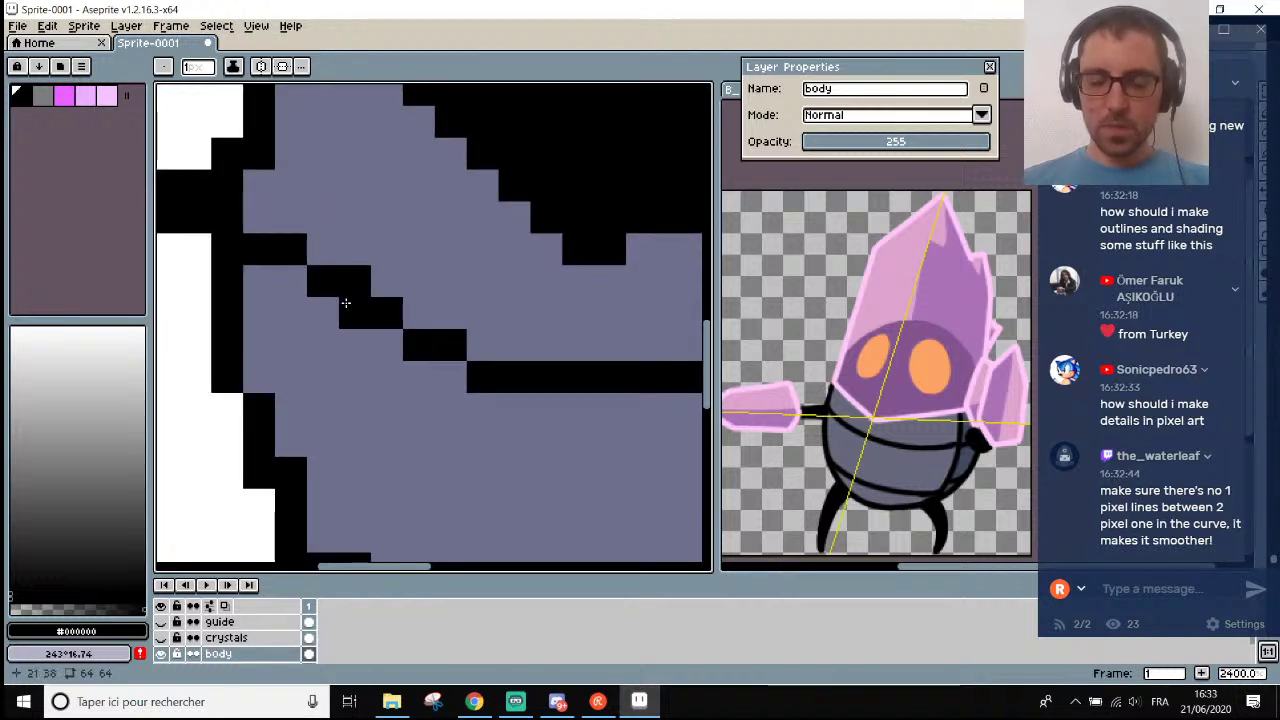
{"action": "key", "text": "i"}
{"action": "key", "text": "b"}
{"action": "key", "text": "i"}
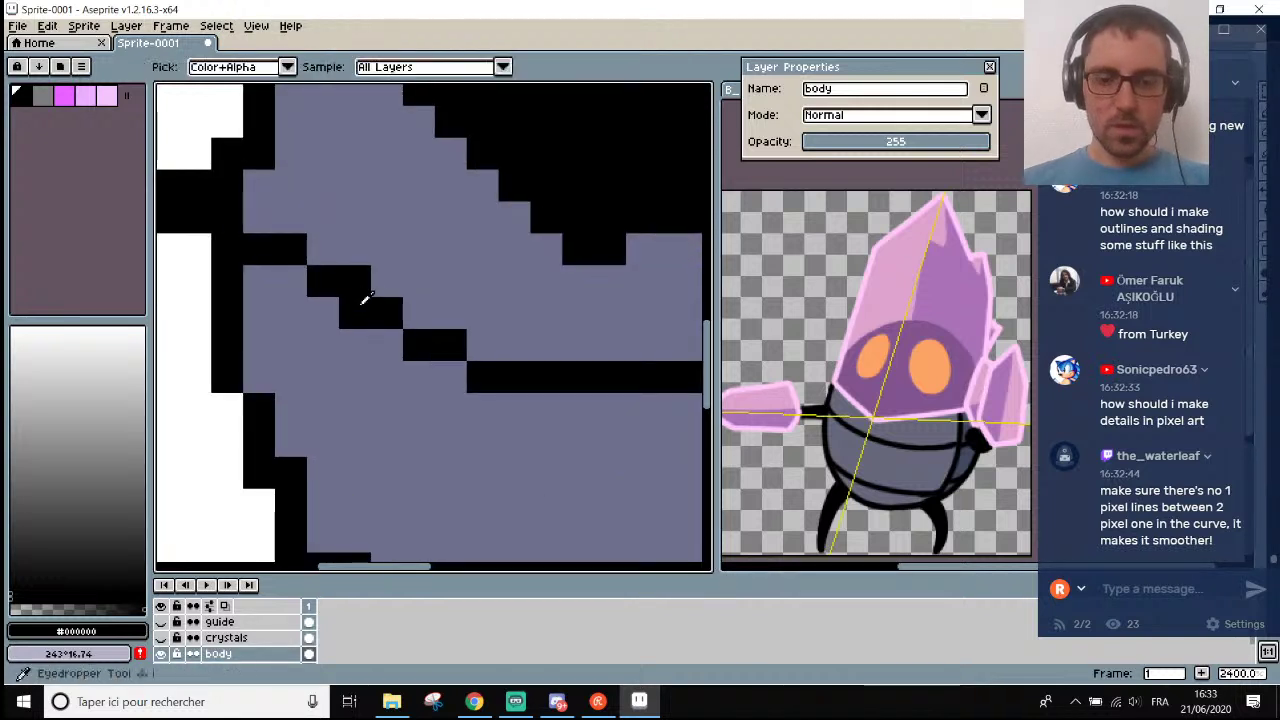
{"action": "left_click", "coordinate": [375, 282]}
{"action": "key", "text": "b"}
{"action": "left_click", "coordinate": [350, 280]}
{"action": "key", "text": "i"}
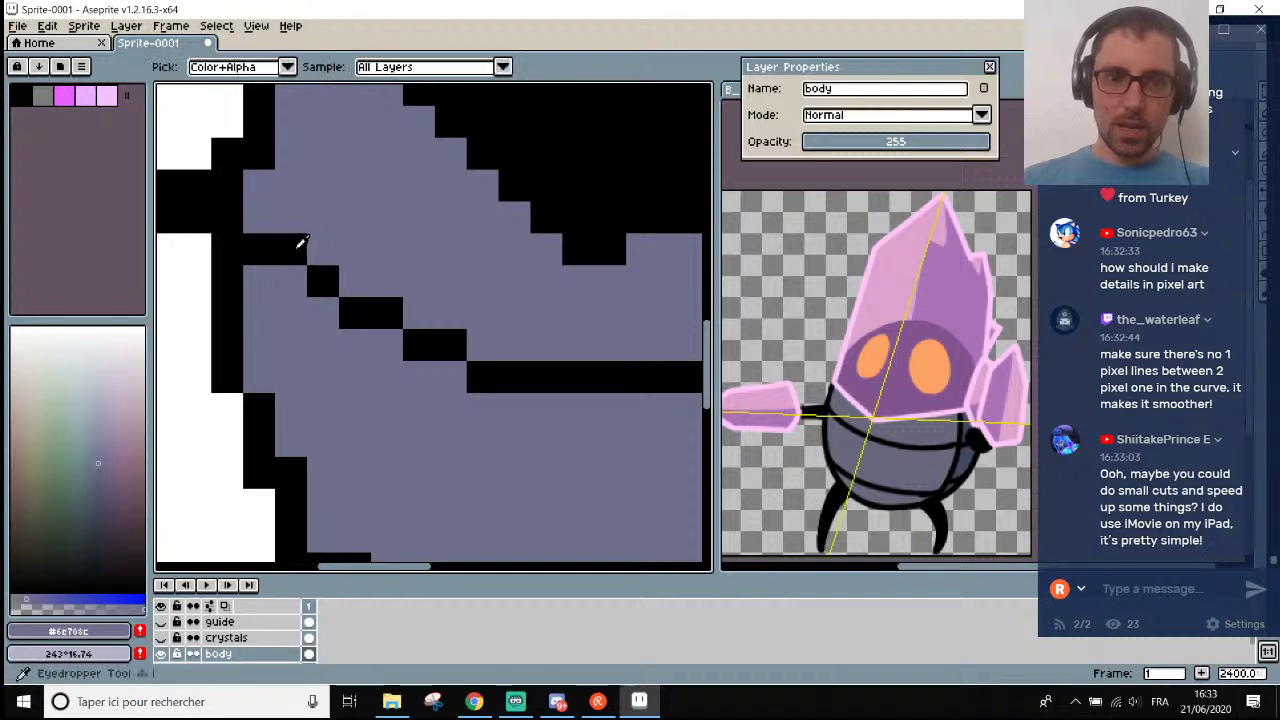
{"action": "left_click", "coordinate": [318, 270]}
{"action": "key", "text": "b"}
{"action": "left_click", "coordinate": [289, 274]}
{"action": "key", "text": "i"}
{"action": "left_click", "coordinate": [369, 253]}
{"action": "key", "text": "b"}
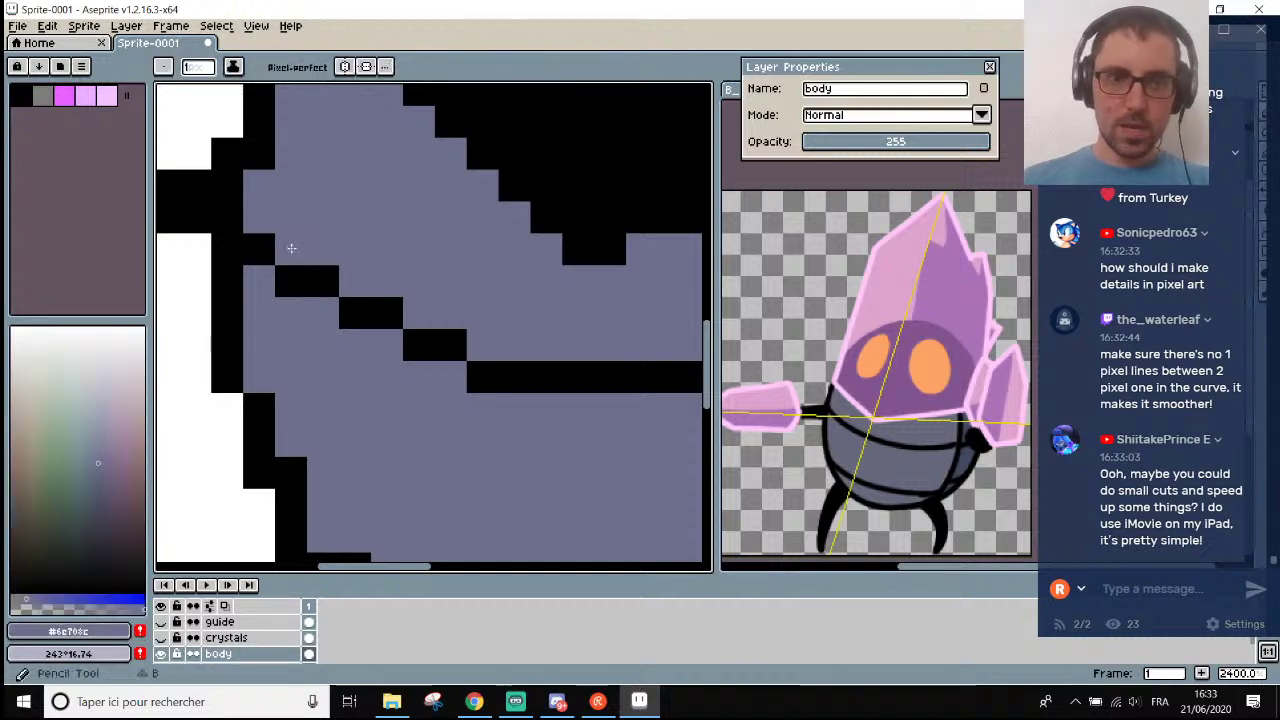
Examine the smoothed upper band and the vertical seam on the body's shaded side.
{"action": "scroll", "coordinate": [400, 258], "scroll_direction": "down", "scroll_amount": 8}
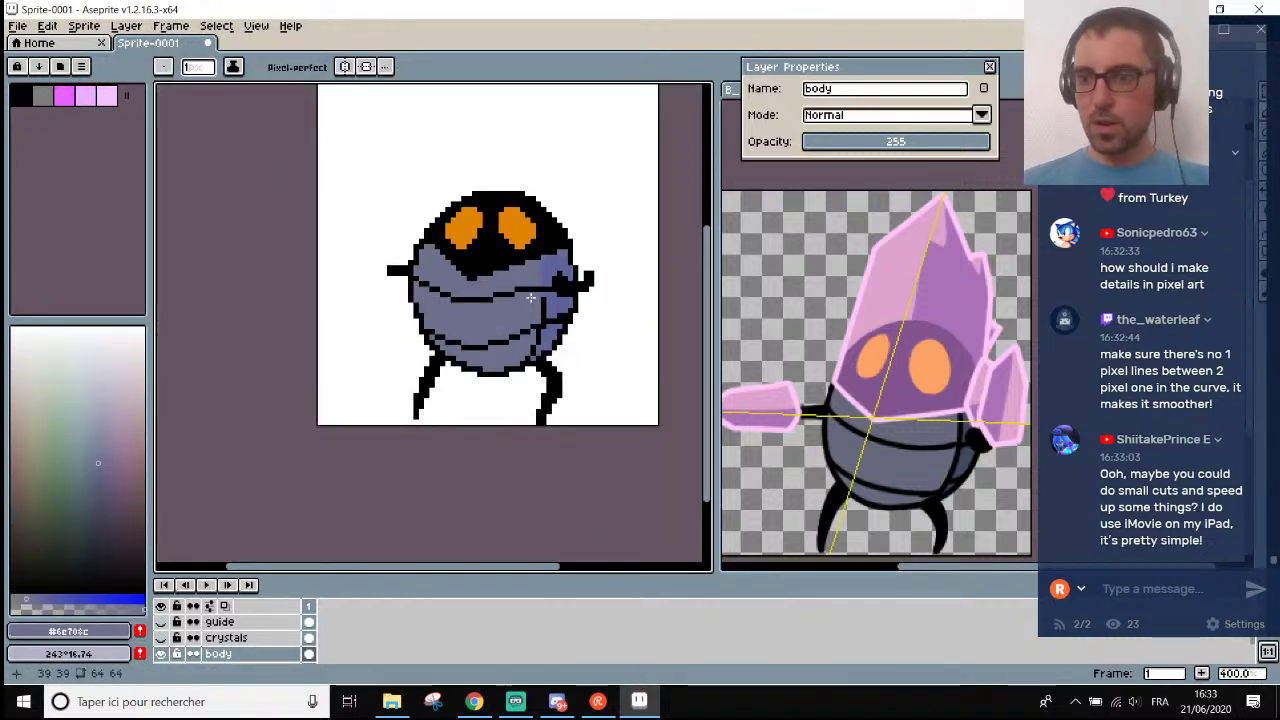
{"action": "scroll", "coordinate": [530, 297], "scroll_direction": "up", "scroll_amount": 2}
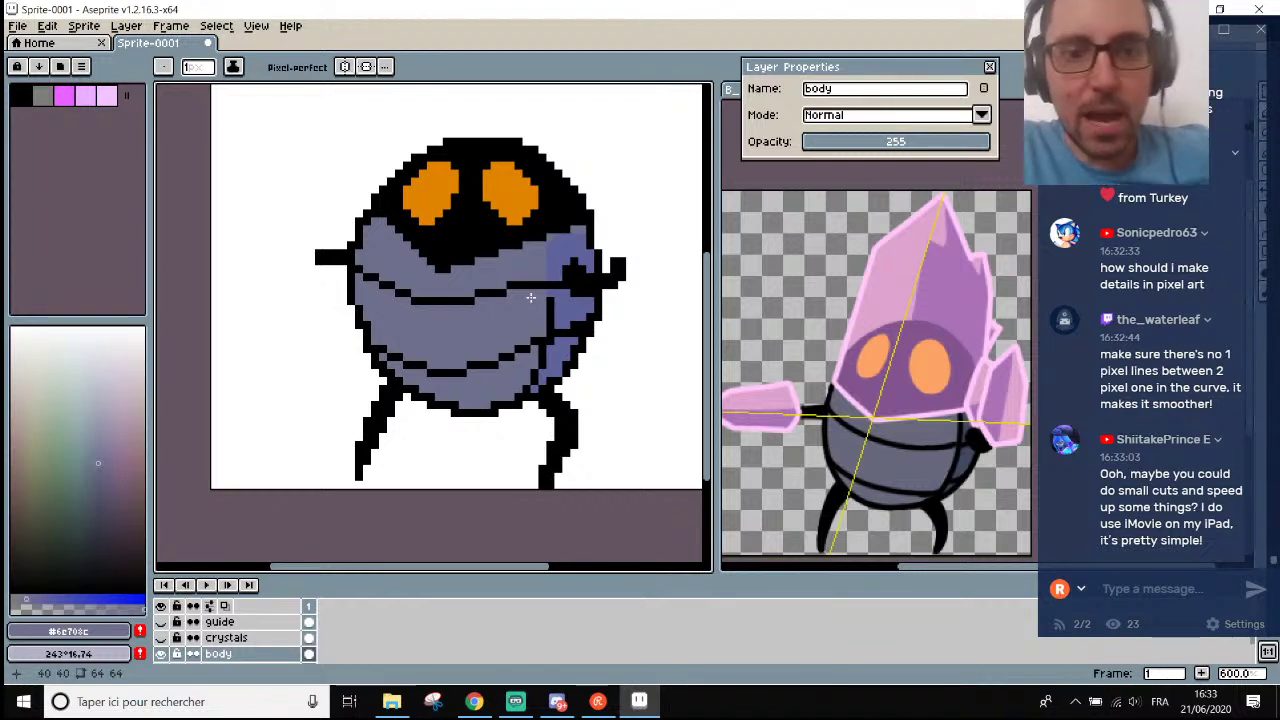
{"action": "scroll", "coordinate": [496, 343], "scroll_direction": "down", "scroll_amount": 2}
{"action": "scroll", "coordinate": [500, 336], "scroll_direction": "up", "scroll_amount": 2}
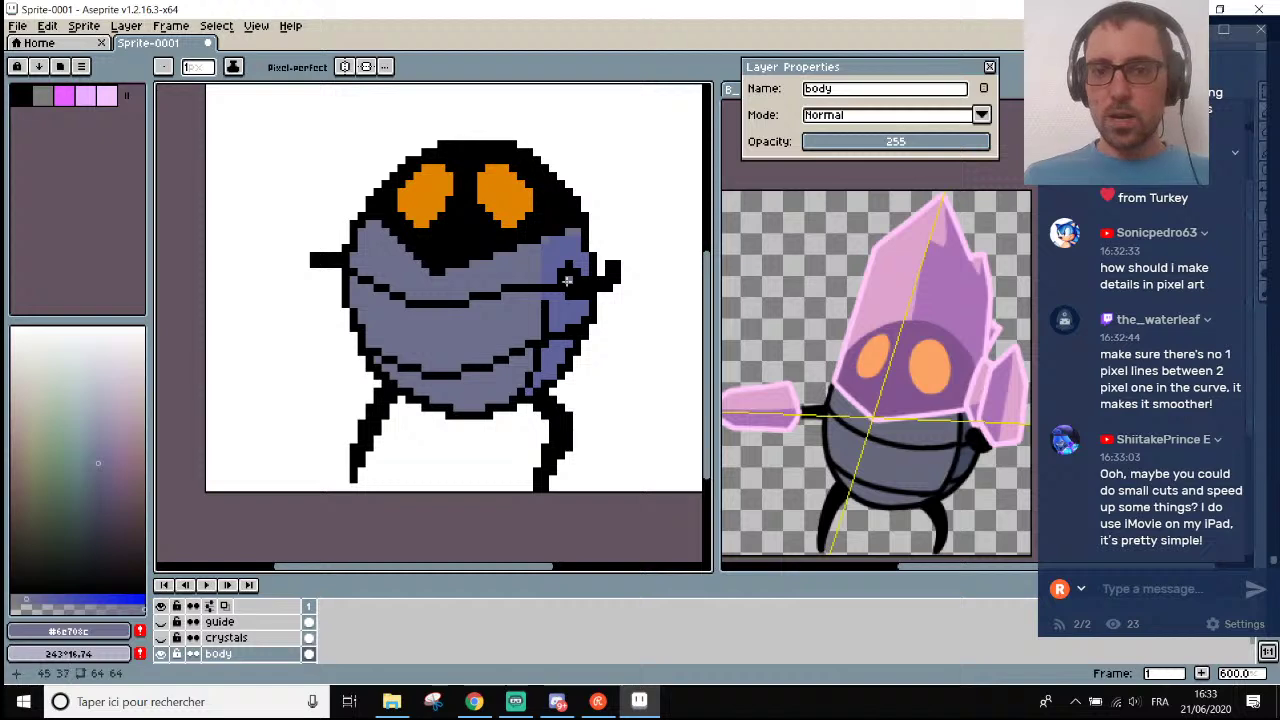
{"action": "scroll", "coordinate": [567, 282], "scroll_direction": "up", "scroll_amount": 4}
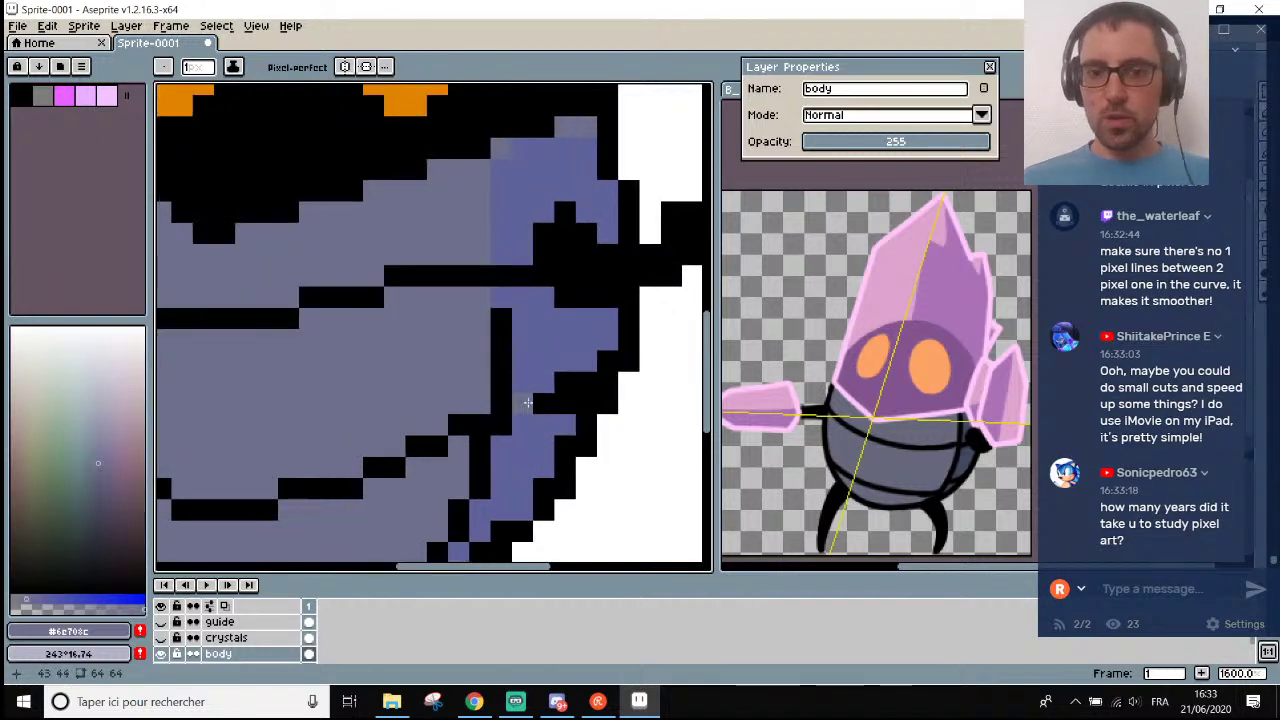
{"action": "scroll", "coordinate": [527, 402], "scroll_direction": "down", "scroll_amount": 4}
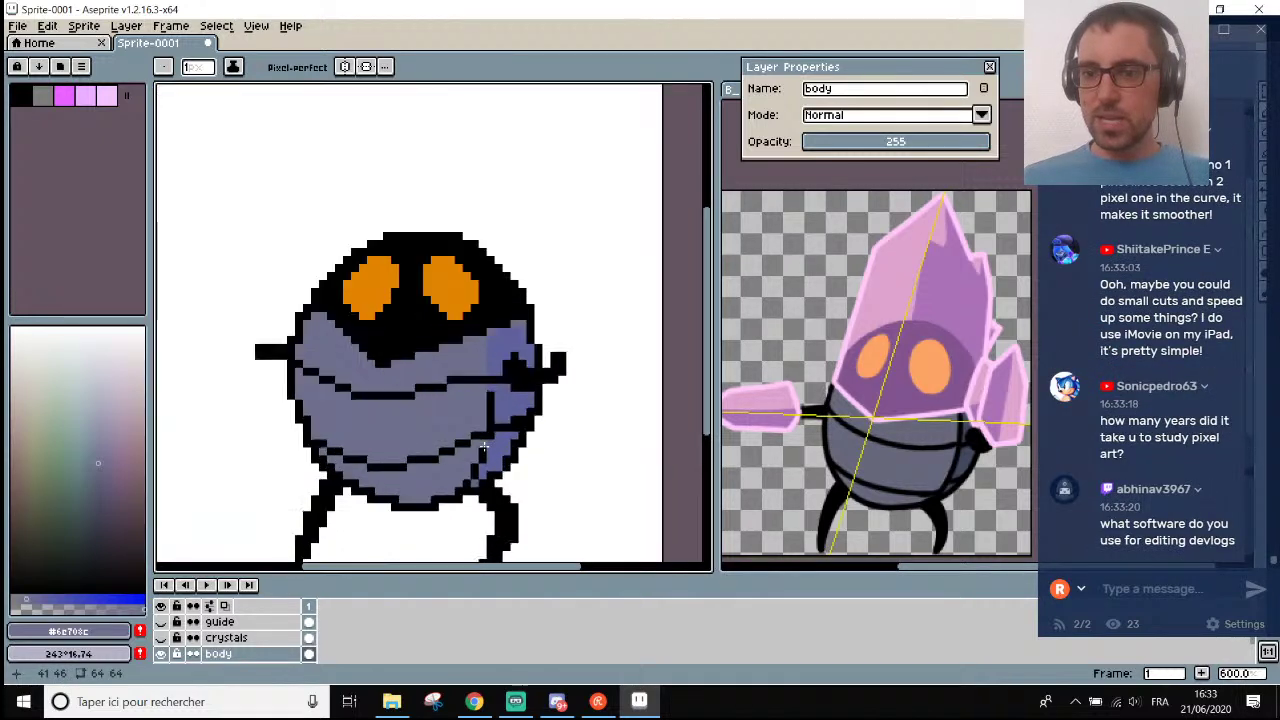
{"action": "left_click_drag", "start_coordinate": [706, 355], "coordinate": [699, 410]}
{"action": "scroll", "coordinate": [553, 279], "scroll_direction": "up", "scroll_amount": 3}
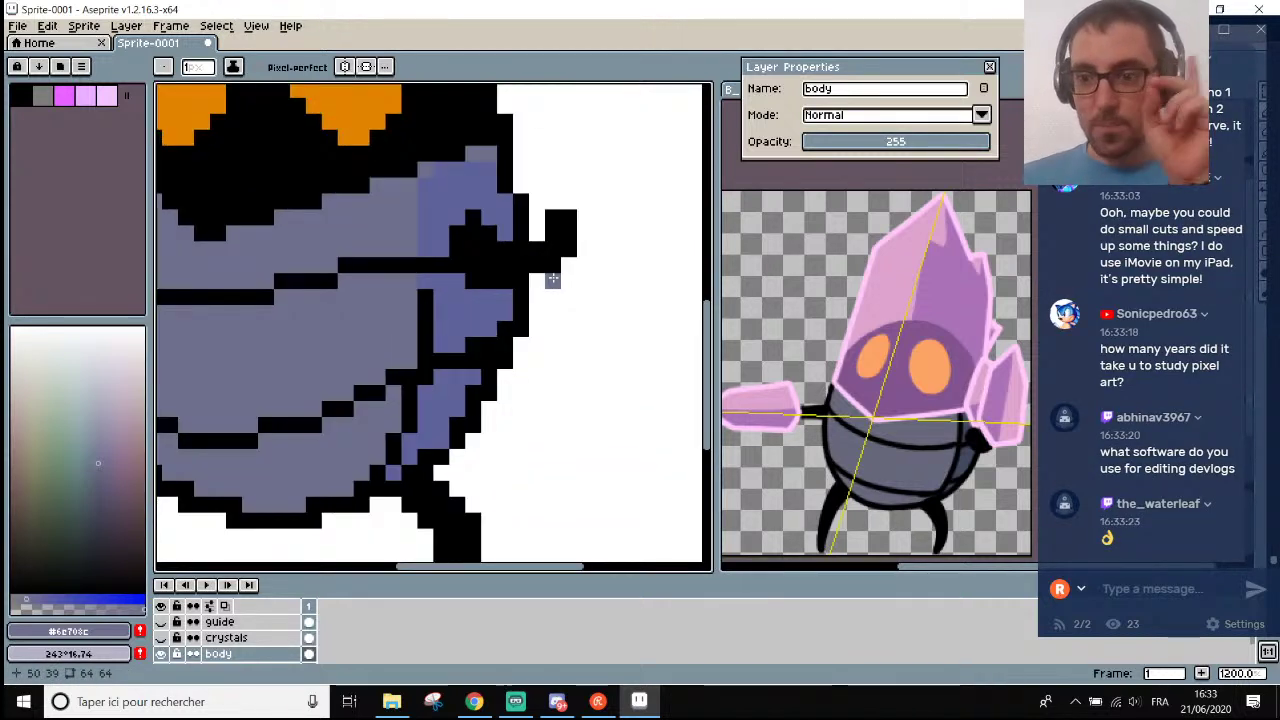
{"action": "left_click_drag", "start_coordinate": [553, 279], "coordinate": [527, 291]}
{"action": "scroll", "coordinate": [508, 310], "scroll_direction": "up", "scroll_amount": 1}
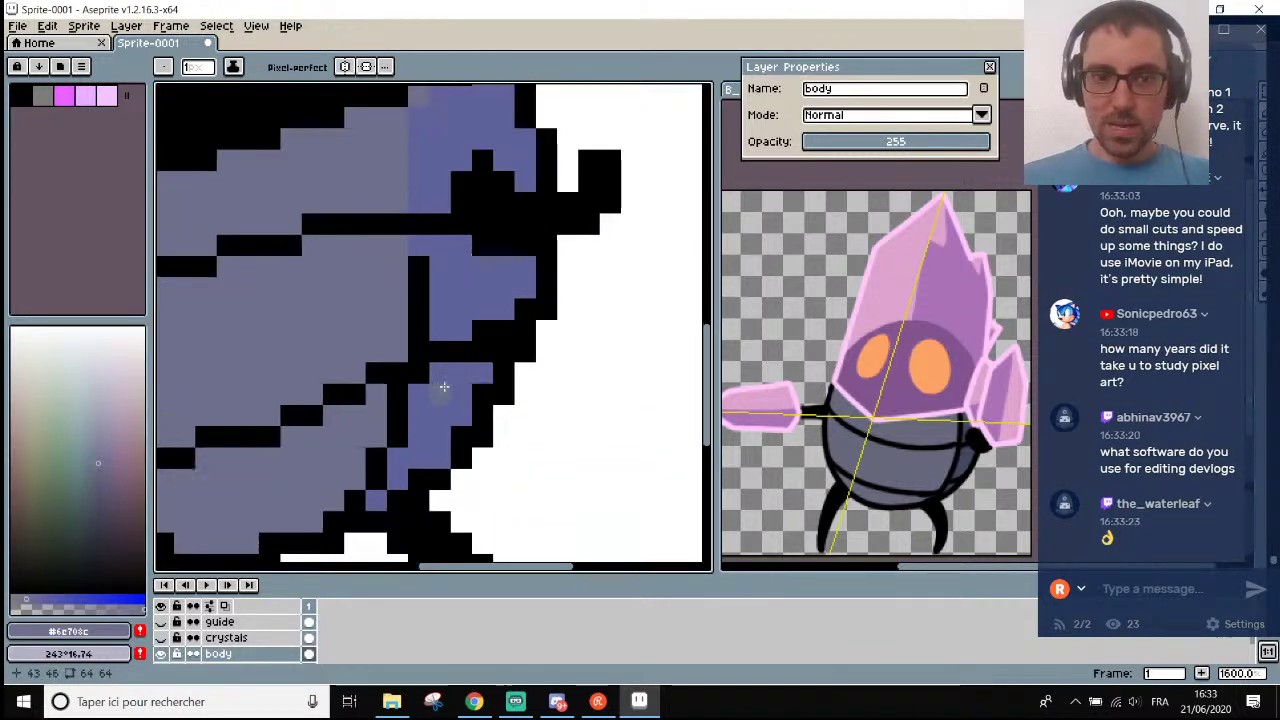
Sample the shaded blue #5f639b and paint out the extra black pixel where the vertical seam meets the lower band.
{"action": "key", "text": "alt"}
{"action": "left_click", "coordinate": [428, 362], "text": "alt"}
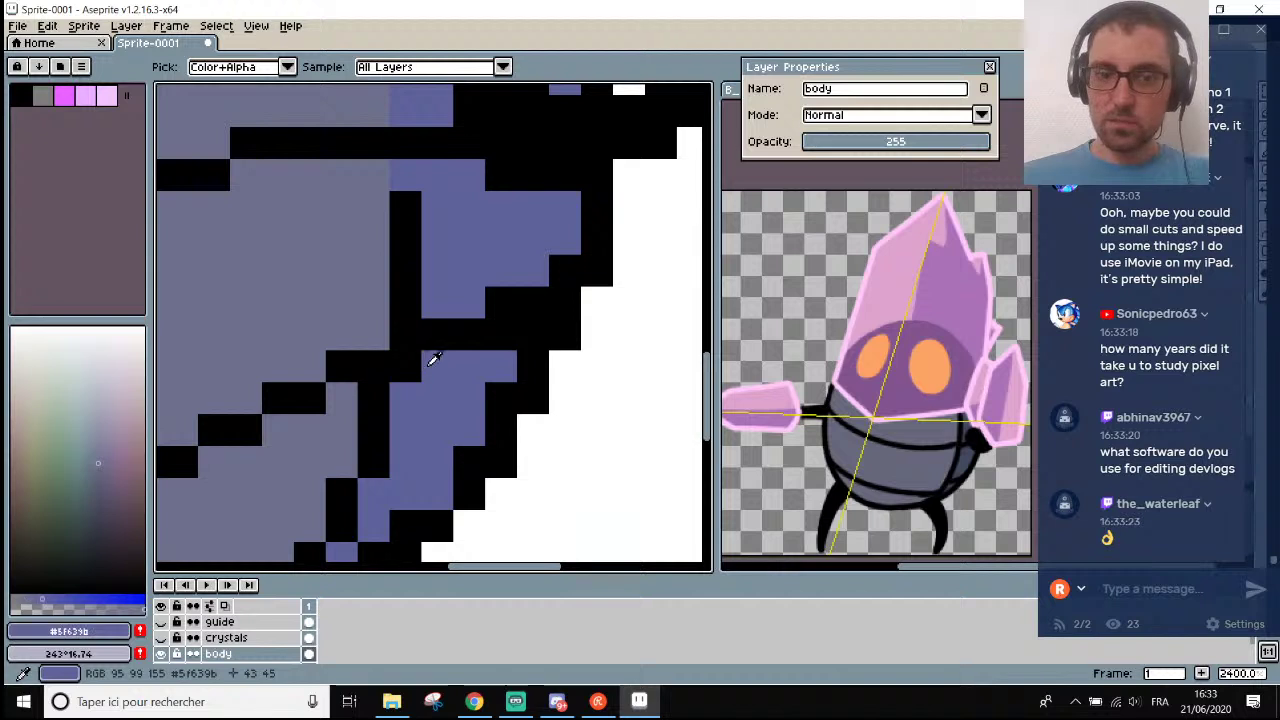
{"action": "left_click", "coordinate": [406, 366]}
{"action": "key", "text": "alt"}
{"action": "scroll", "coordinate": [407, 383], "scroll_direction": "down", "scroll_amount": 5}
{"action": "scroll", "coordinate": [414, 366], "scroll_direction": "up", "scroll_amount": 3}
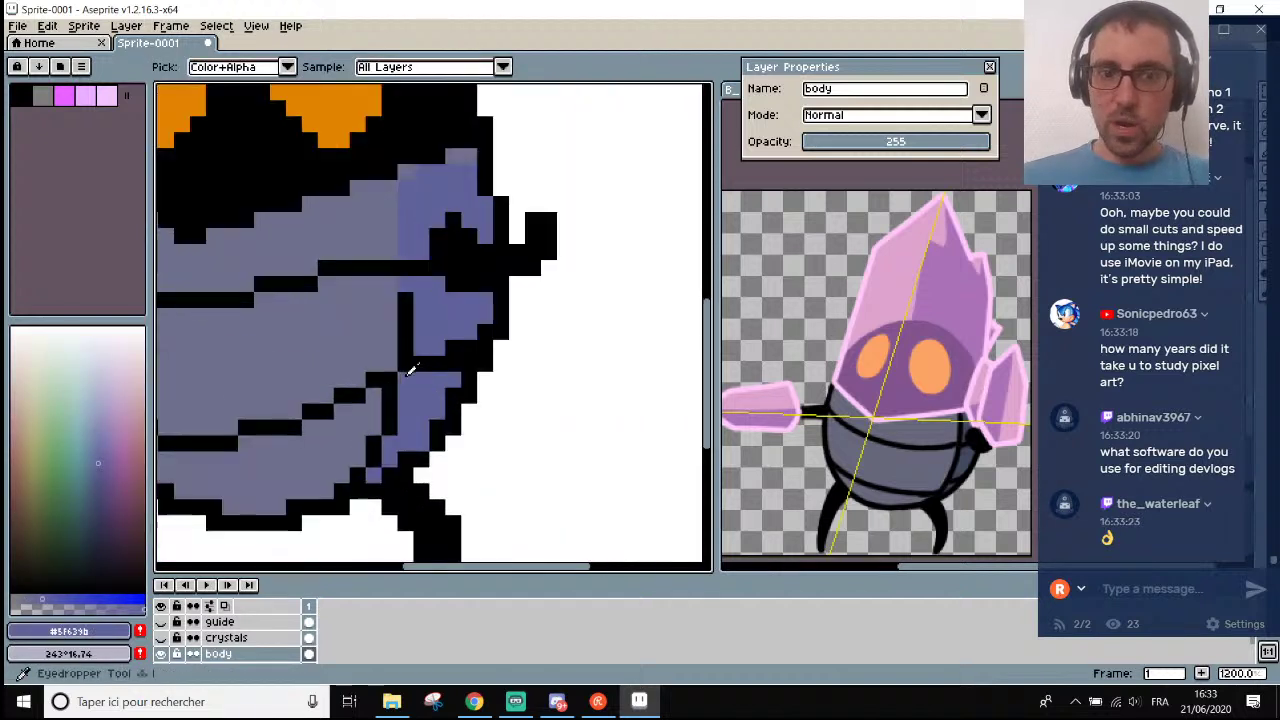
Extend the vertical seam in black up to the upper band, and undo its straight continuation to the head.
{"action": "left_click", "coordinate": [412, 291], "text": "alt"}
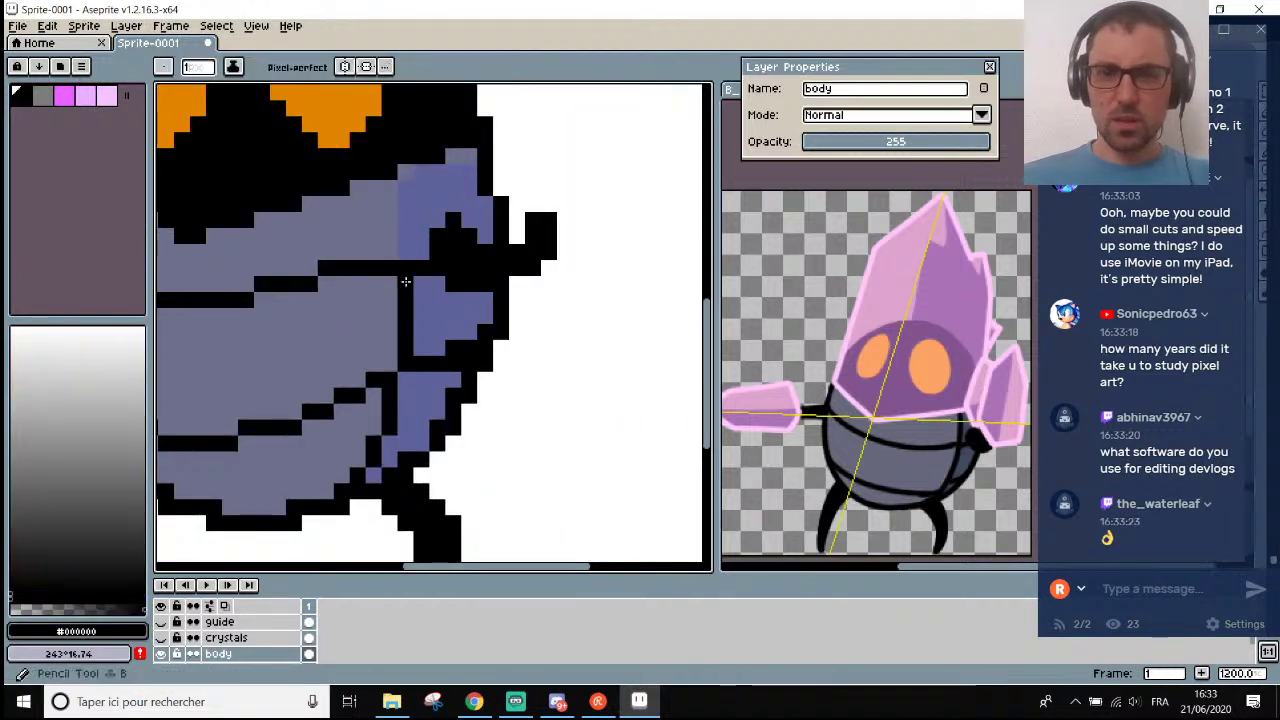
{"action": "scroll", "coordinate": [405, 245], "scroll_direction": "down", "scroll_amount": 3}
{"action": "scroll", "coordinate": [405, 240], "scroll_direction": "up", "scroll_amount": 1}
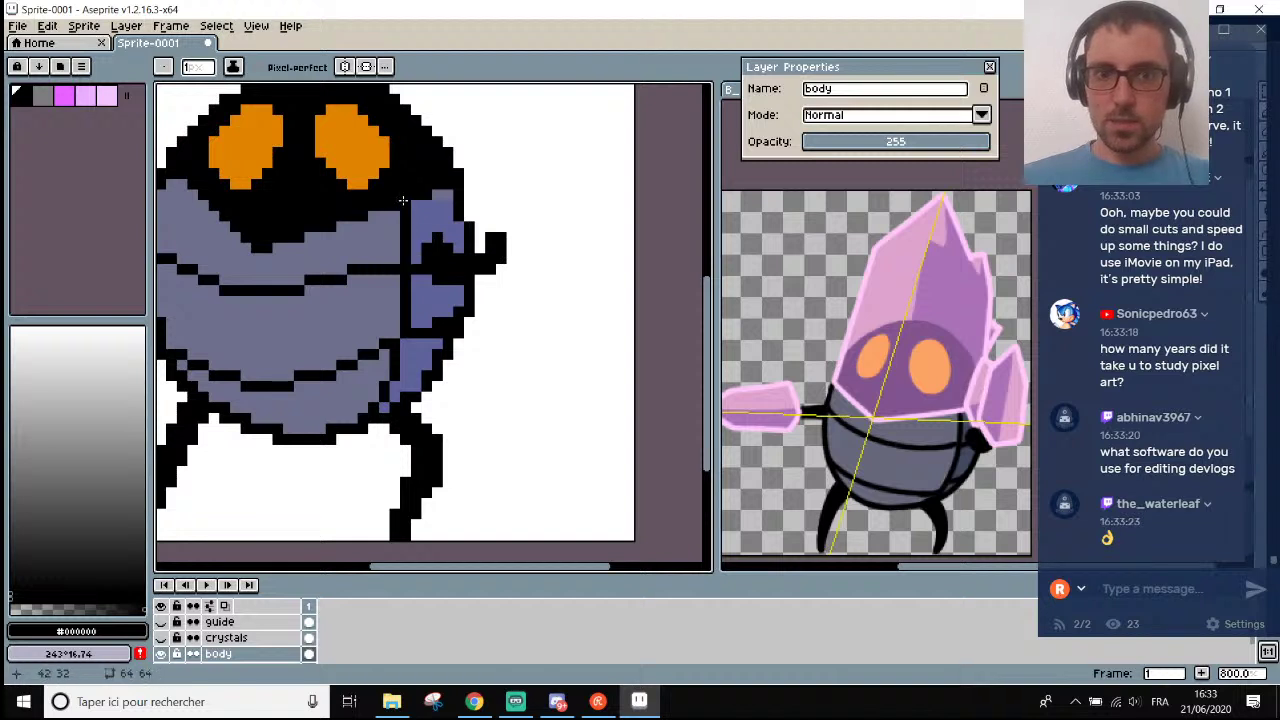
{"action": "scroll", "coordinate": [405, 217], "scroll_direction": "down", "scroll_amount": 2}
{"action": "key", "text": "ctrl+z"}
{"action": "scroll", "coordinate": [372, 210], "scroll_direction": "up", "scroll_amount": 2}
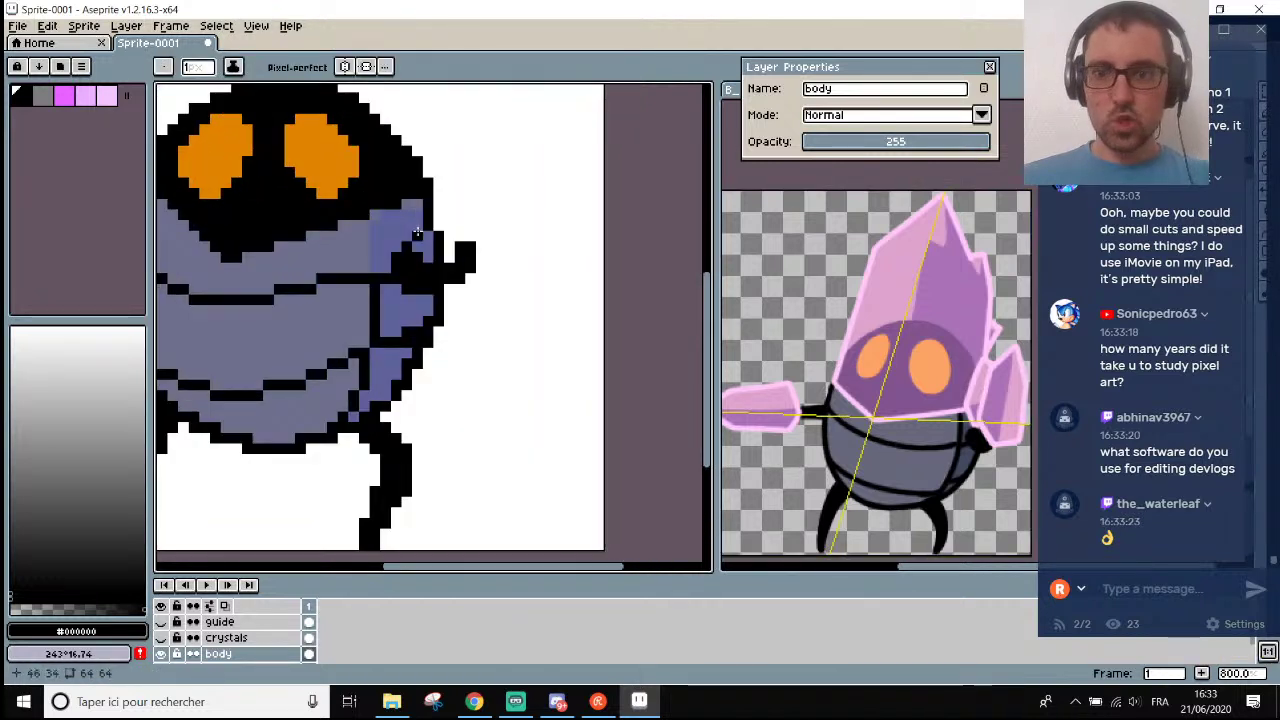
Sample the shaded blue #5f639b and trim the black arm joint's upper and inner edge with the Pencil.
{"action": "scroll", "coordinate": [388, 218], "scroll_direction": "up", "scroll_amount": 3}
{"action": "key", "text": "i"}
{"action": "left_click", "coordinate": [388, 218], "text": "alt"}
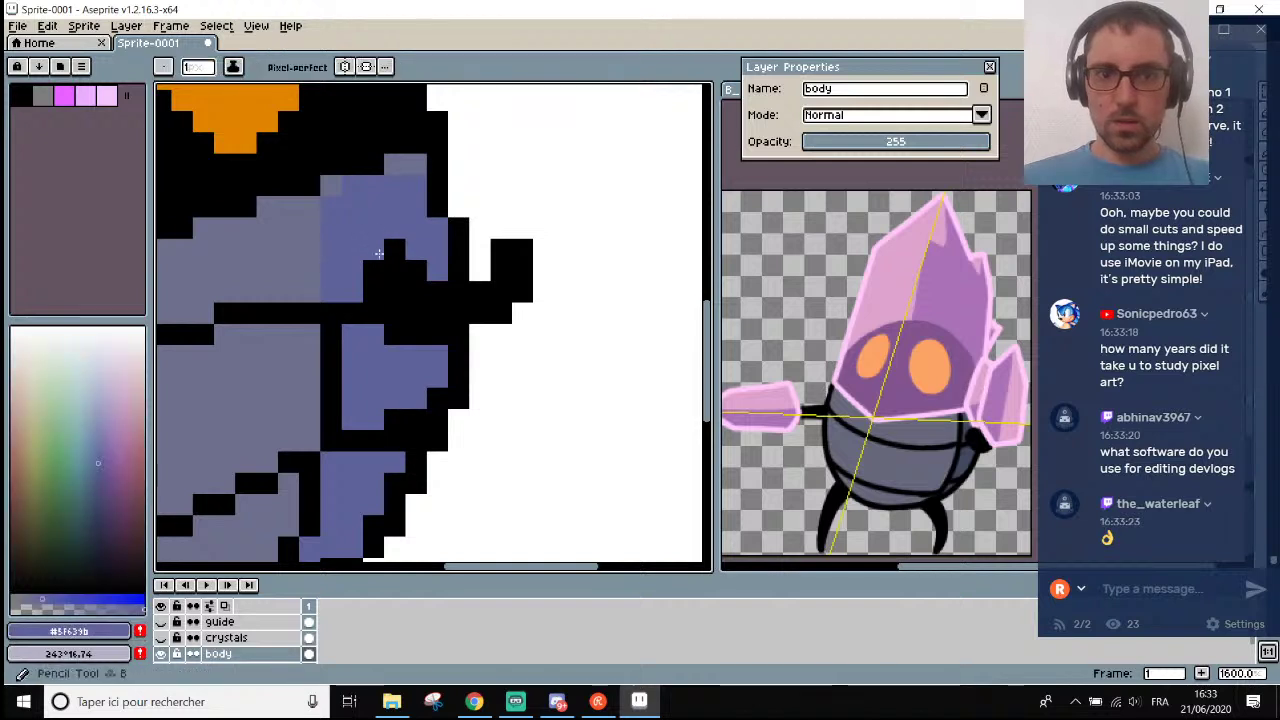
{"action": "left_click_drag", "start_coordinate": [393, 249], "coordinate": [373, 292]}
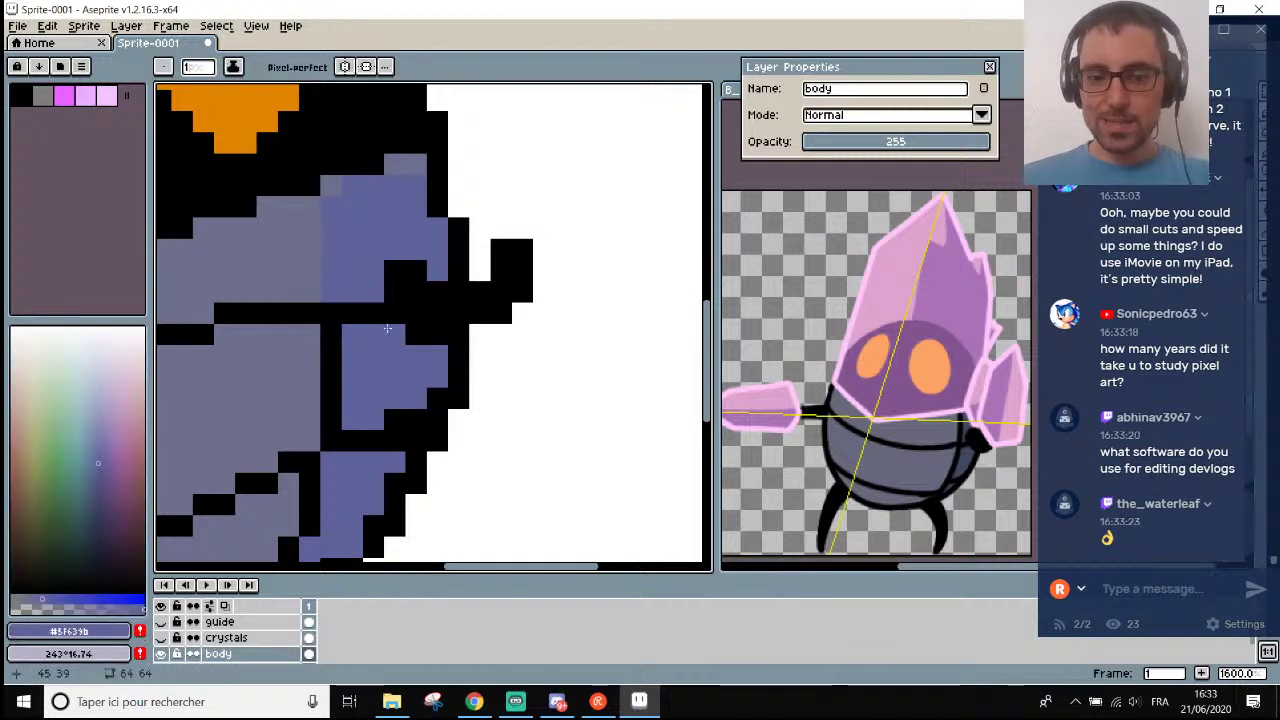
Sample black and draw the vertical seam above the upper band, one pixel outward from the seam below, toward the head.
{"action": "key", "text": "i"}
{"action": "left_click", "coordinate": [339, 308]}
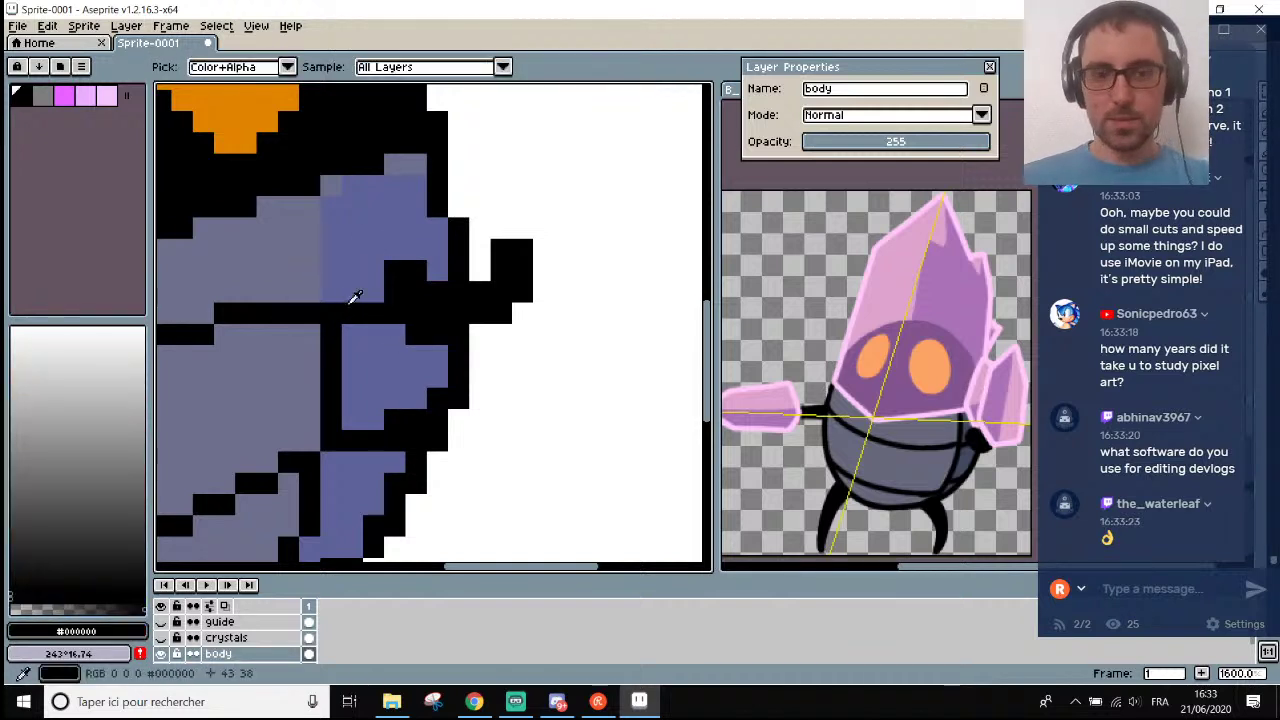
{"action": "key", "text": "b"}
{"action": "mouse_move", "coordinate": [352, 300]}
{"action": "left_mouse_down"}
{"action": "mouse_move", "coordinate": [358, 219]}
{"action": "mouse_move", "coordinate": [333, 204]}
{"action": "mouse_move", "coordinate": [331, 163]}
{"action": "left_mouse_up"}
{"action": "scroll", "coordinate": [331, 163], "scroll_direction": "down", "scroll_amount": 7}
{"action": "scroll", "coordinate": [220, 169], "scroll_direction": "up", "scroll_amount": 2}
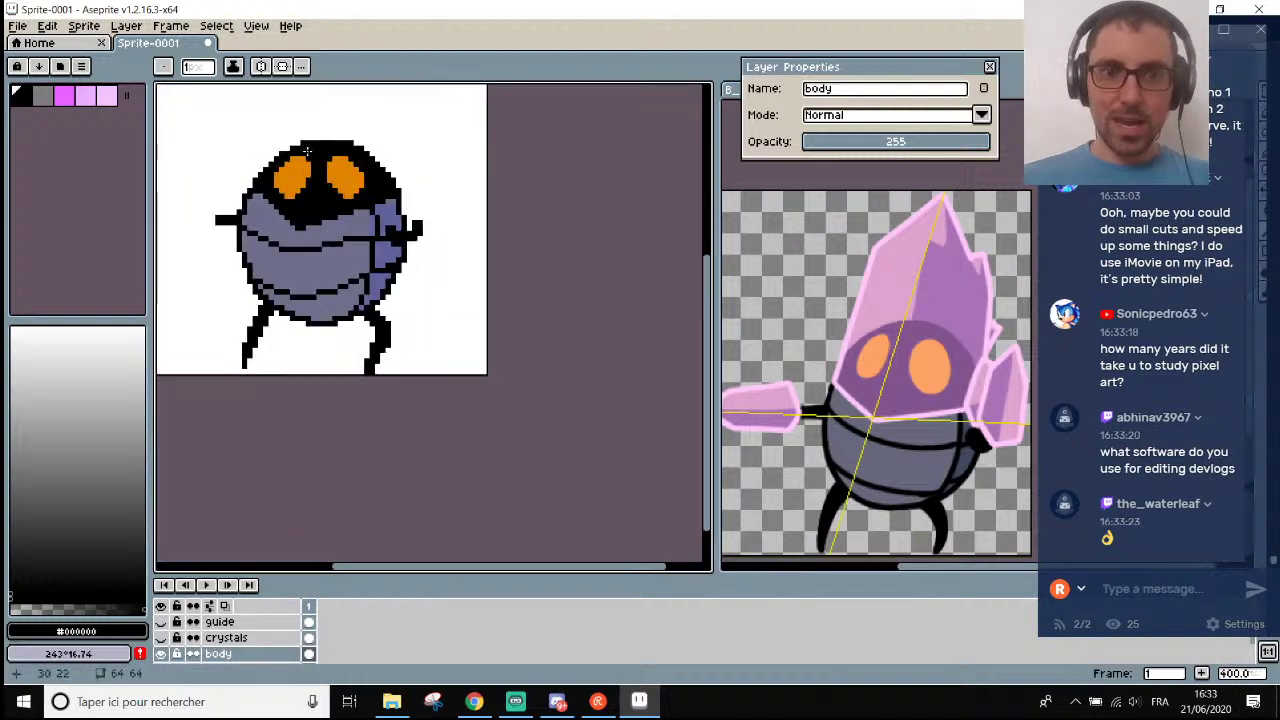
Examine the whole body at several sizes to check the seam and band lines against the reference.
{"action": "scroll", "coordinate": [325, 144], "scroll_direction": "down", "scroll_amount": 1}
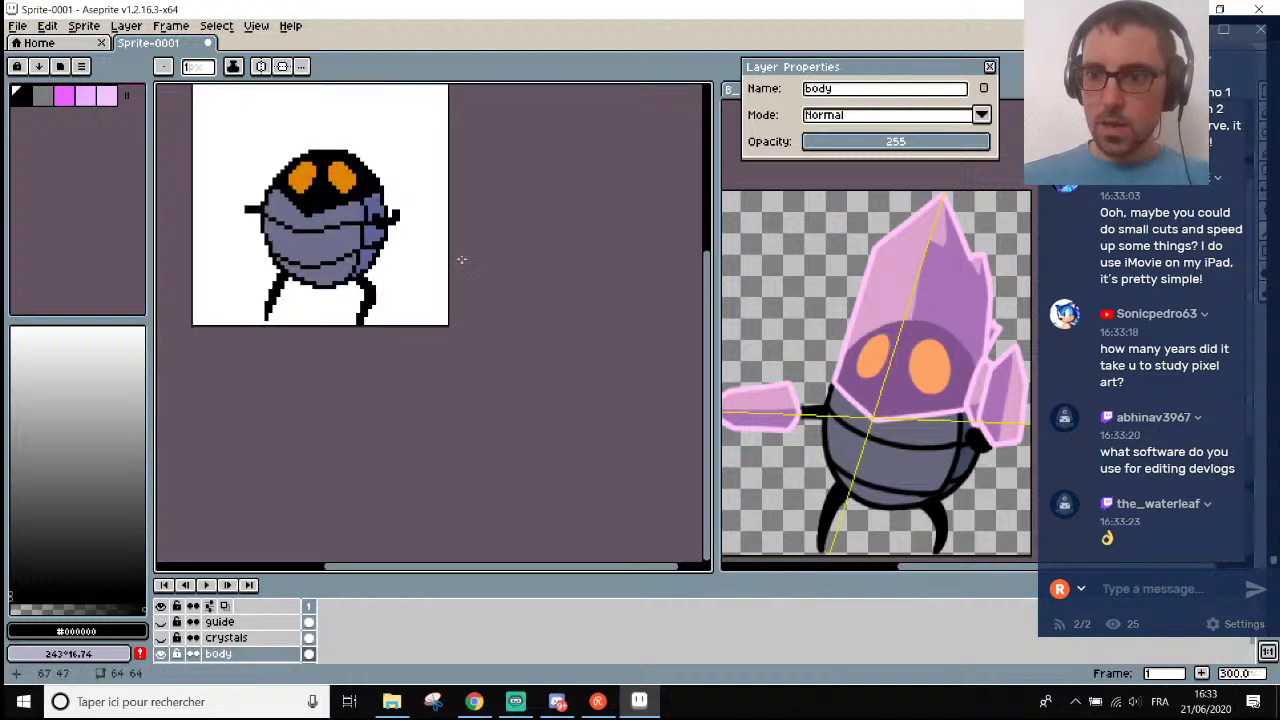
{"action": "left_click_drag", "start_coordinate": [643, 569], "coordinate": [565, 570]}
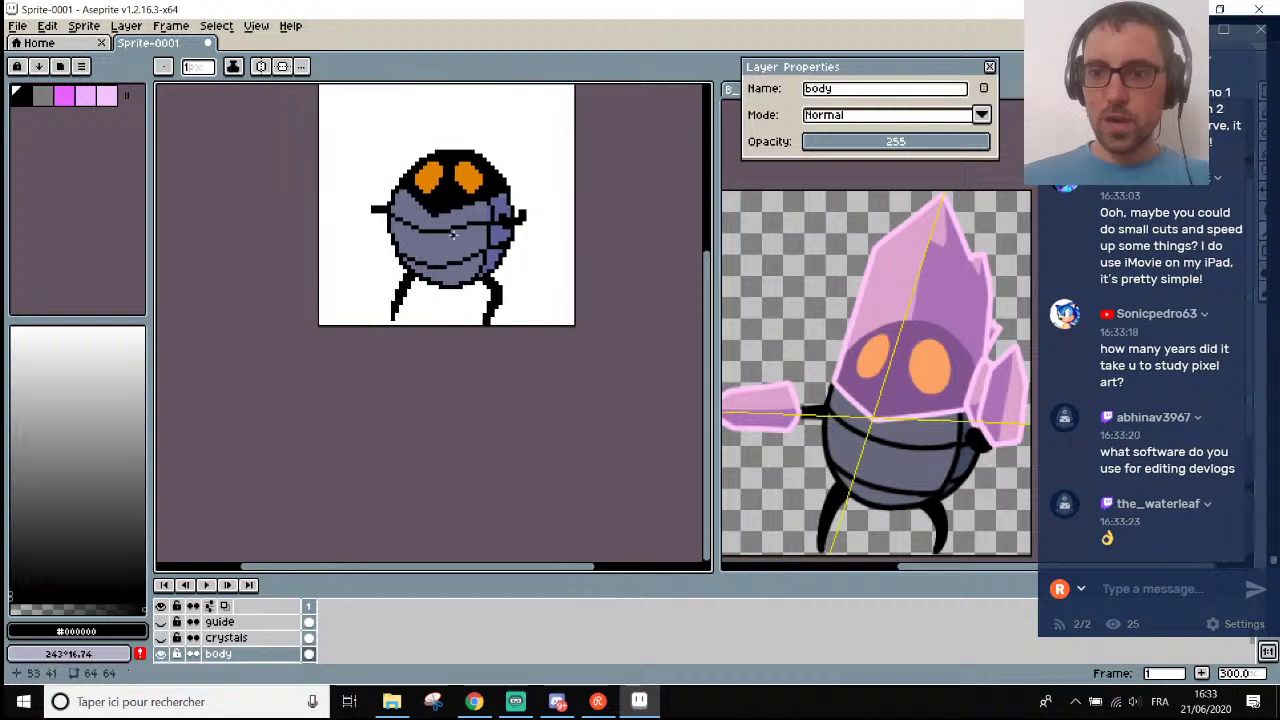
{"action": "scroll", "coordinate": [485, 160], "scroll_direction": "up", "scroll_amount": 2}
{"action": "scroll", "coordinate": [557, 248], "scroll_direction": "up", "scroll_amount": 2}
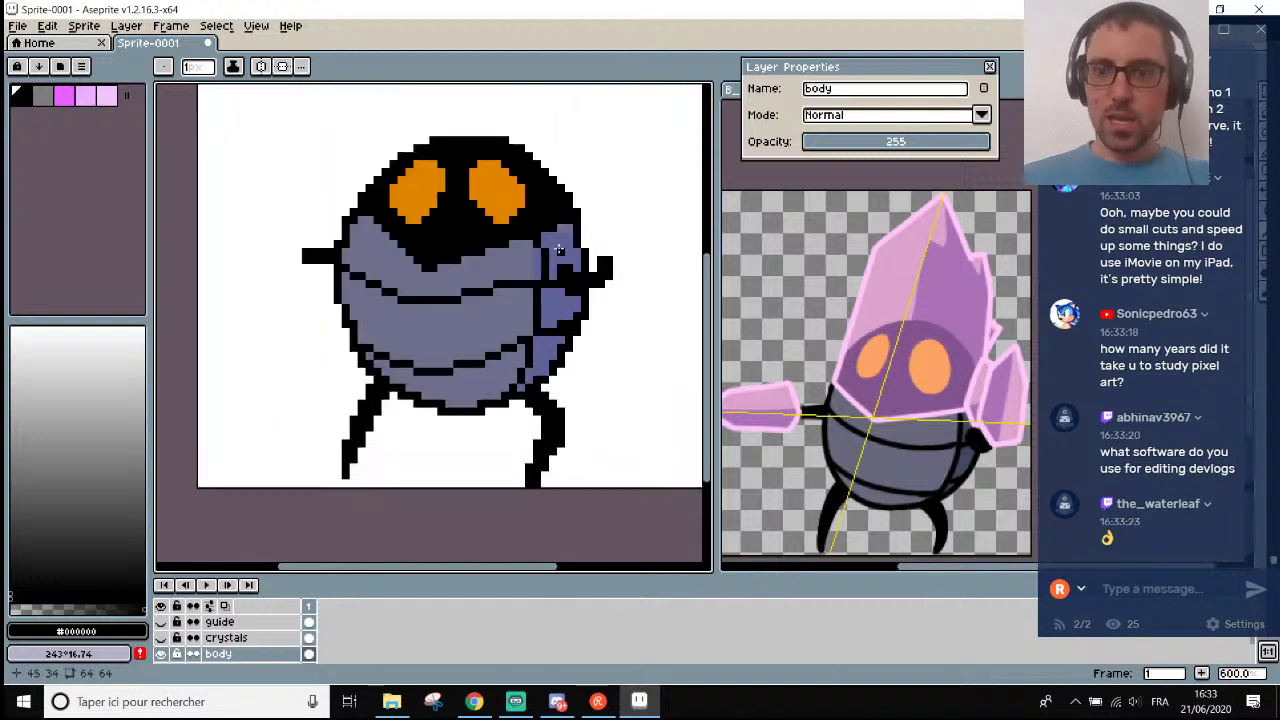
{"action": "scroll", "coordinate": [556, 251], "scroll_direction": "down", "scroll_amount": 5}
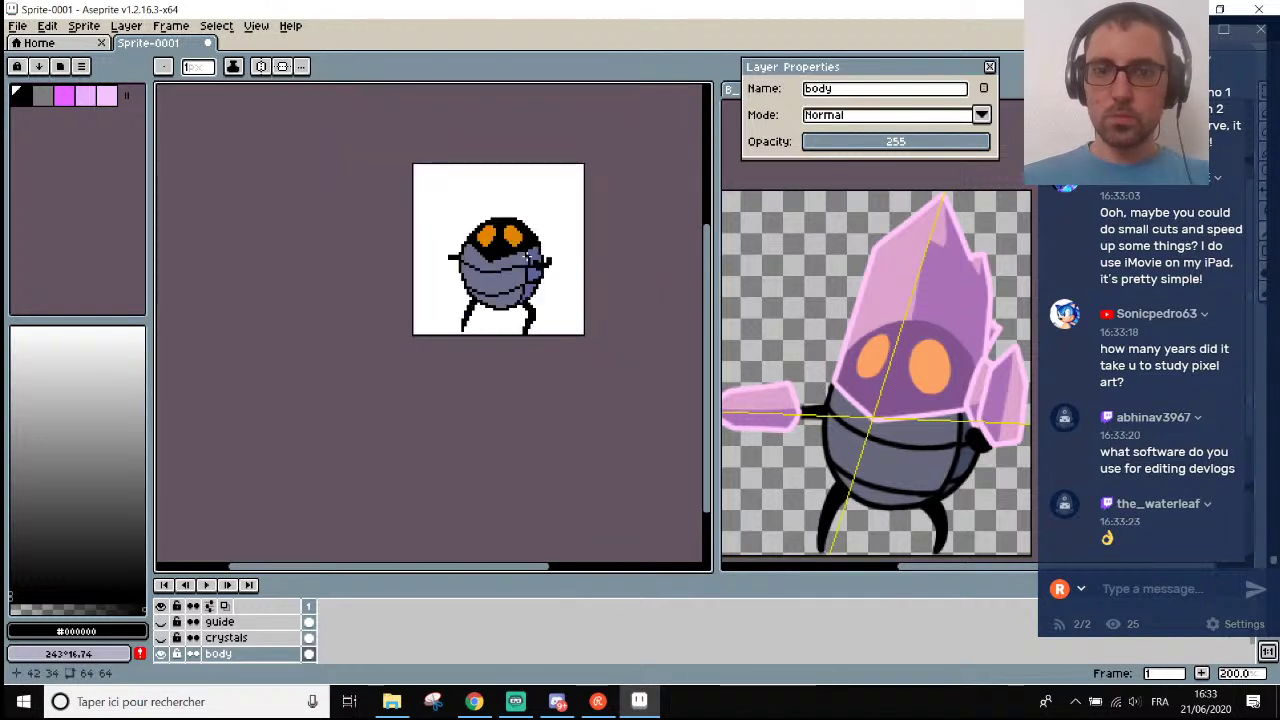
{"action": "scroll", "coordinate": [527, 257], "scroll_direction": "up", "scroll_amount": 2}
{"action": "scroll", "coordinate": [399, 233], "scroll_direction": "up", "scroll_amount": 2}
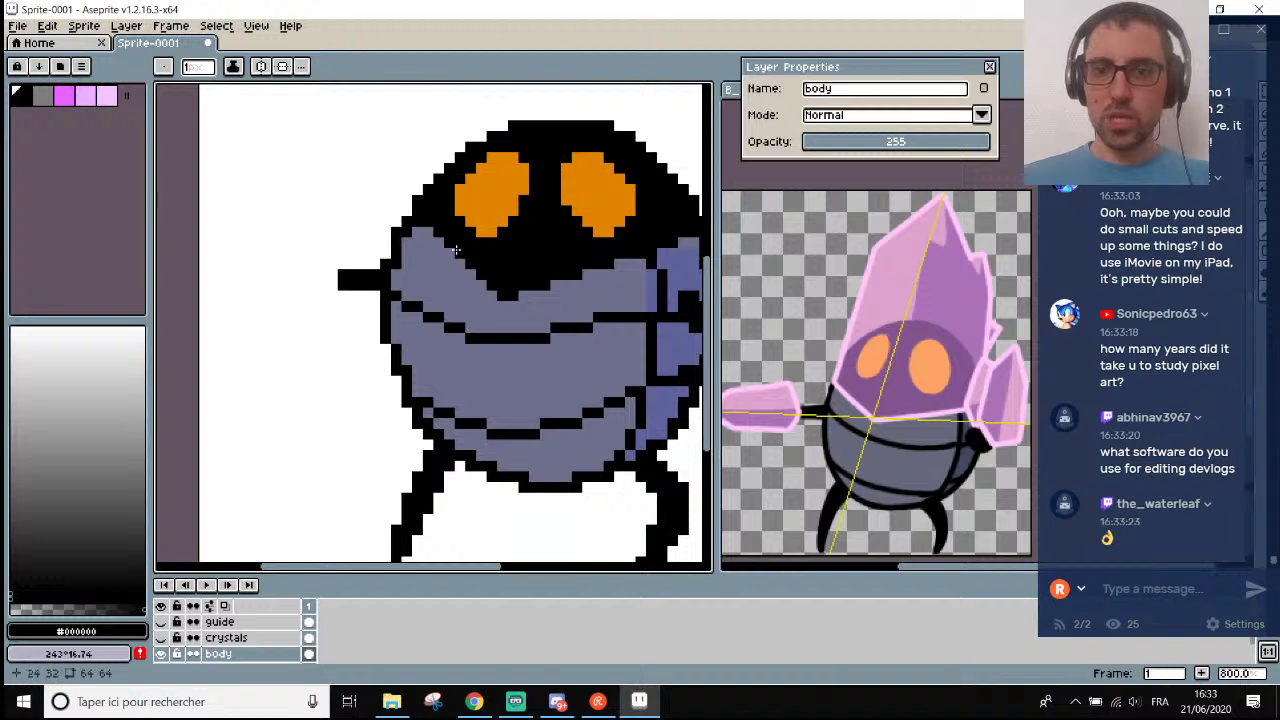
{"action": "scroll", "coordinate": [455, 250], "scroll_direction": "down", "scroll_amount": 3}
{"action": "scroll", "coordinate": [476, 251], "scroll_direction": "up", "scroll_amount": 2}
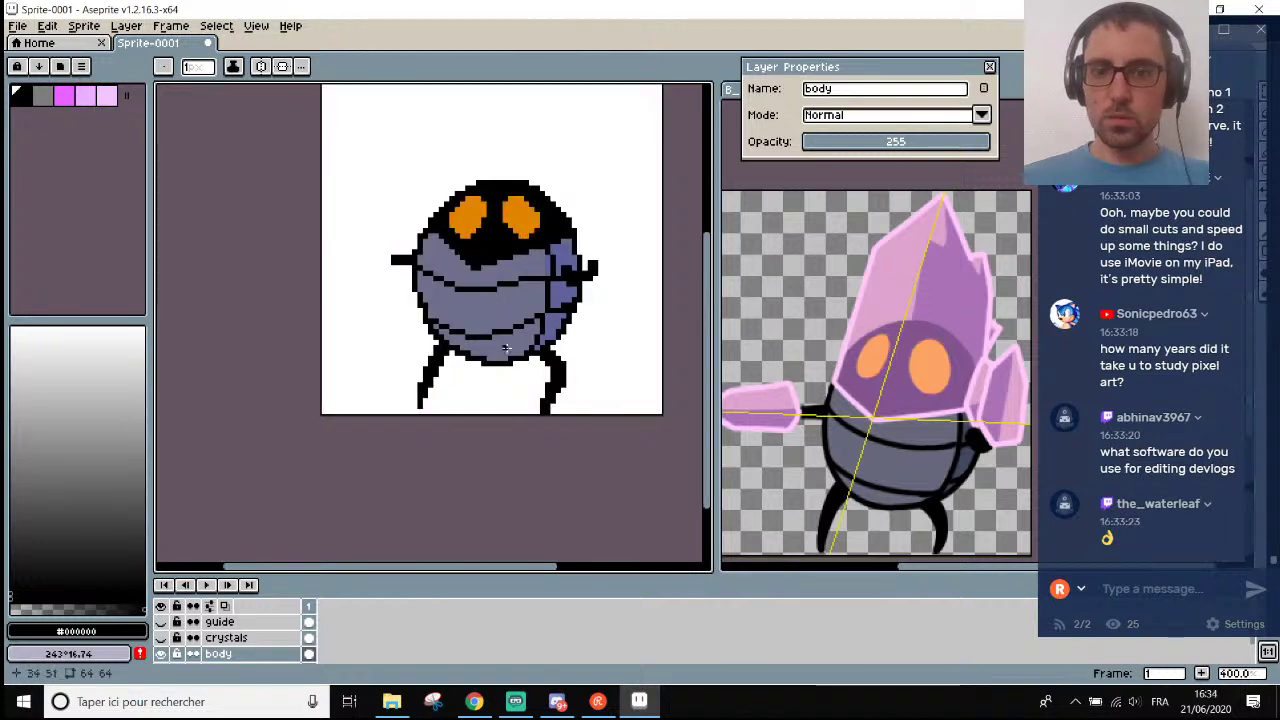
Thicken the outer edge of the left leg by about one pixel in black, from the body down its length.
{"action": "scroll", "coordinate": [506, 348], "scroll_direction": "up", "scroll_amount": 4}
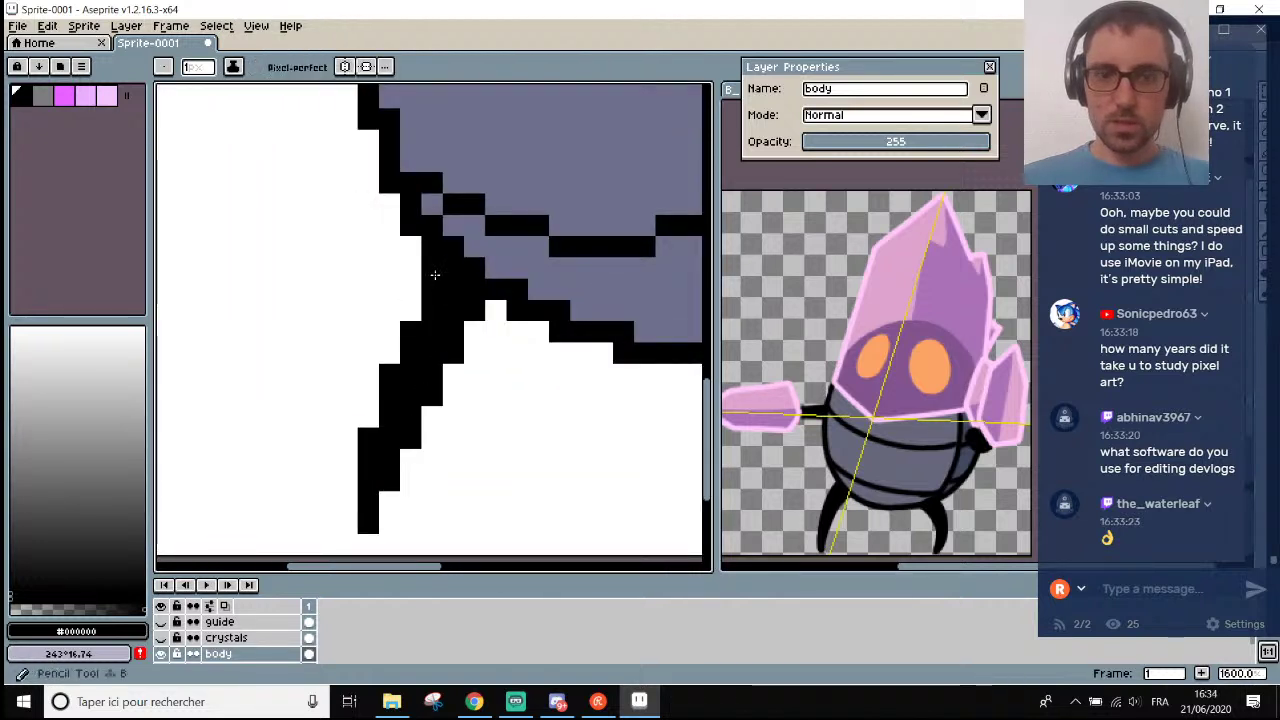
{"action": "mouse_move", "coordinate": [435, 274]}
{"action": "left_mouse_down"}
{"action": "mouse_move", "coordinate": [416, 297]}
{"action": "mouse_move", "coordinate": [399, 367]}
{"action": "mouse_move", "coordinate": [370, 420]}
{"action": "left_mouse_up"}
{"action": "left_click", "coordinate": [410, 288]}
{"action": "scroll", "coordinate": [372, 400], "scroll_direction": "down", "scroll_amount": 4}
{"action": "scroll", "coordinate": [379, 357], "scroll_direction": "up", "scroll_amount": 3}
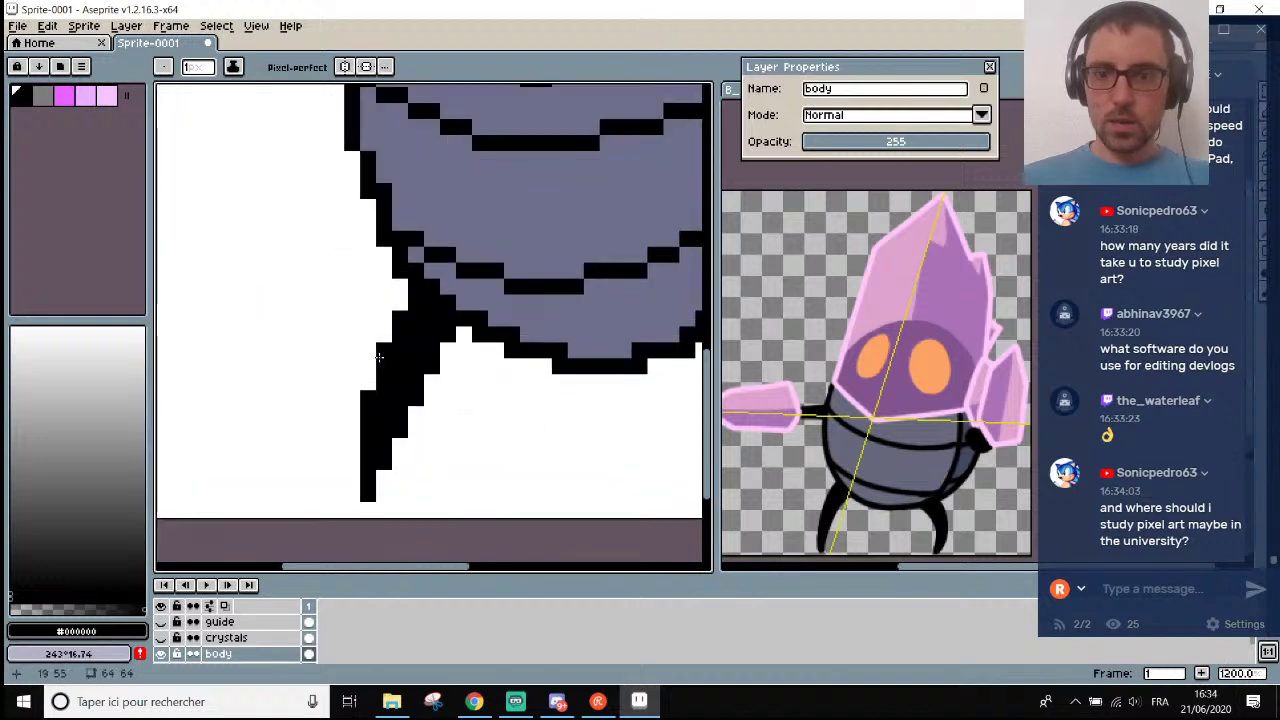
{"action": "key", "text": "e"}
{"action": "scroll", "coordinate": [397, 320], "scroll_direction": "down", "scroll_amount": 4}
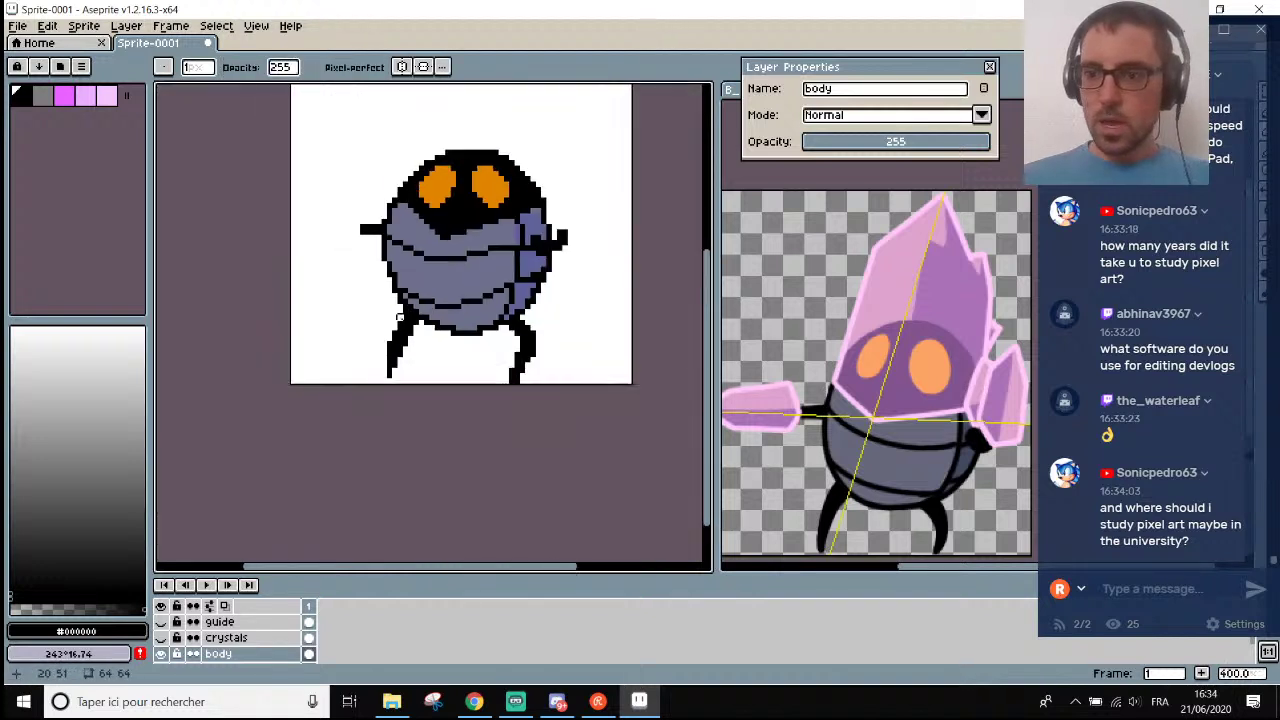
Examine the legs, arm stubs and head outline at several magnifications and compare them with the reference creature.
{"action": "scroll", "coordinate": [400, 317], "scroll_direction": "up", "scroll_amount": 1}
{"action": "scroll", "coordinate": [410, 280], "scroll_direction": "down", "scroll_amount": 1}
{"action": "scroll", "coordinate": [423, 229], "scroll_direction": "up", "scroll_amount": 1}
{"action": "scroll", "coordinate": [357, 248], "scroll_direction": "down", "scroll_amount": 1}
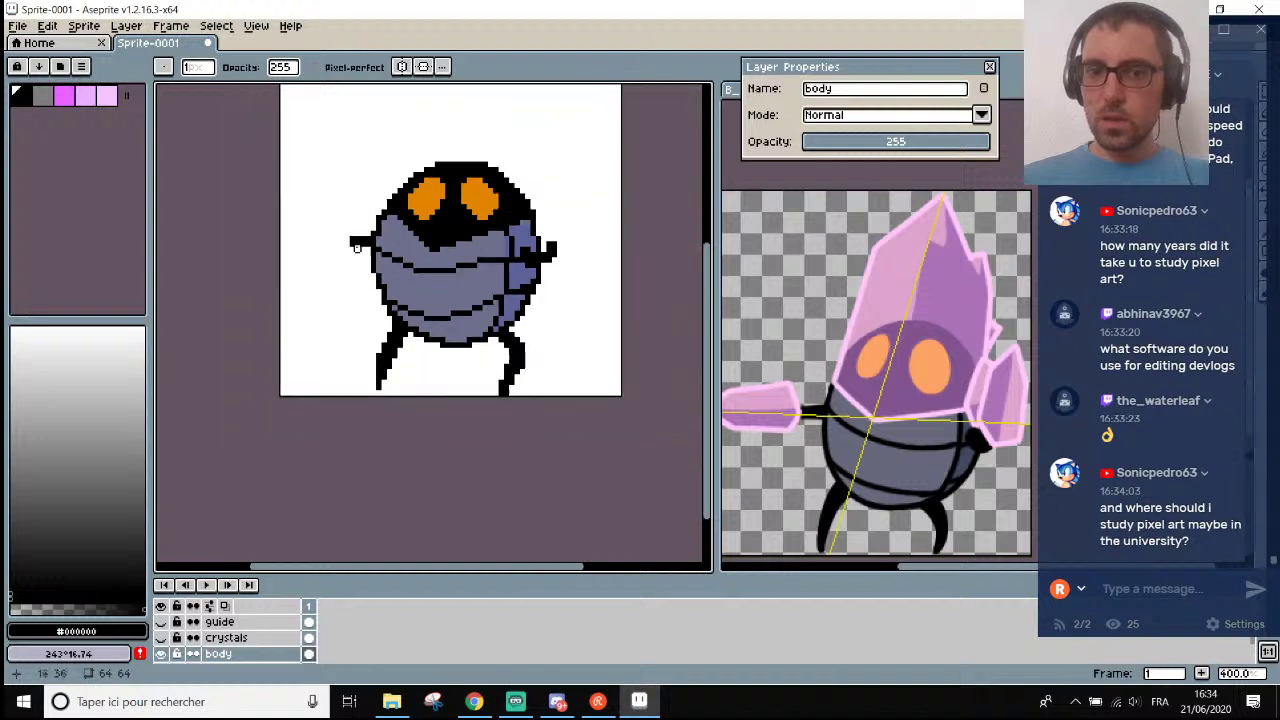
{"action": "scroll", "coordinate": [350, 235], "scroll_direction": "up", "scroll_amount": 1}
{"action": "scroll", "coordinate": [344, 227], "scroll_direction": "down", "scroll_amount": 1}
{"action": "scroll", "coordinate": [346, 228], "scroll_direction": "up", "scroll_amount": 1}
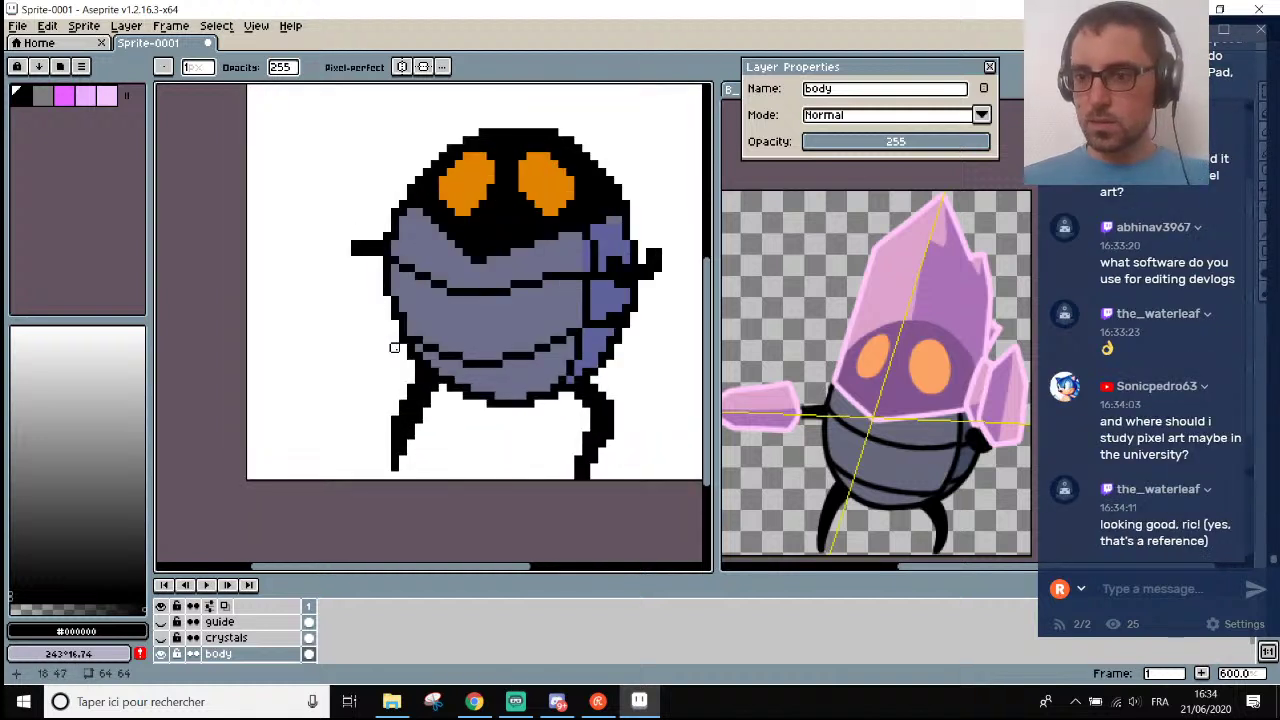
{"action": "scroll", "coordinate": [395, 347], "scroll_direction": "down", "scroll_amount": 1}
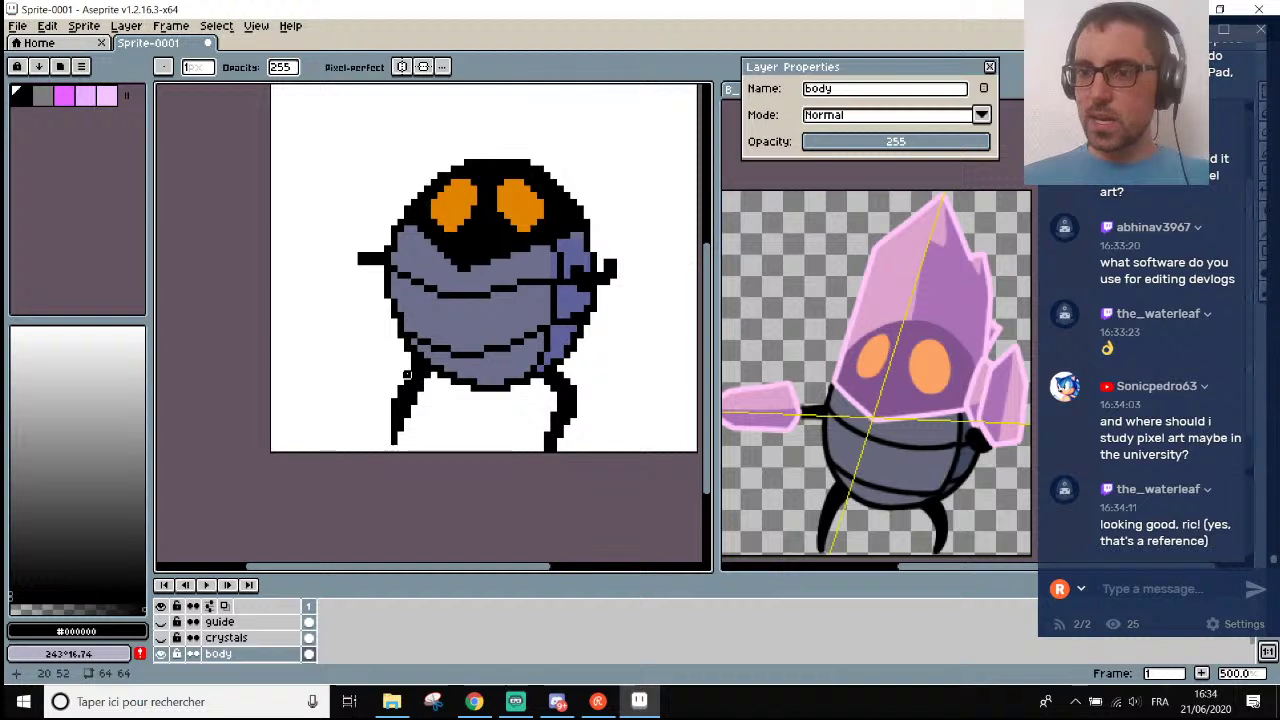
{"action": "scroll", "coordinate": [406, 373], "scroll_direction": "down", "scroll_amount": 3}
{"action": "scroll", "coordinate": [406, 431], "scroll_direction": "up", "scroll_amount": 3}
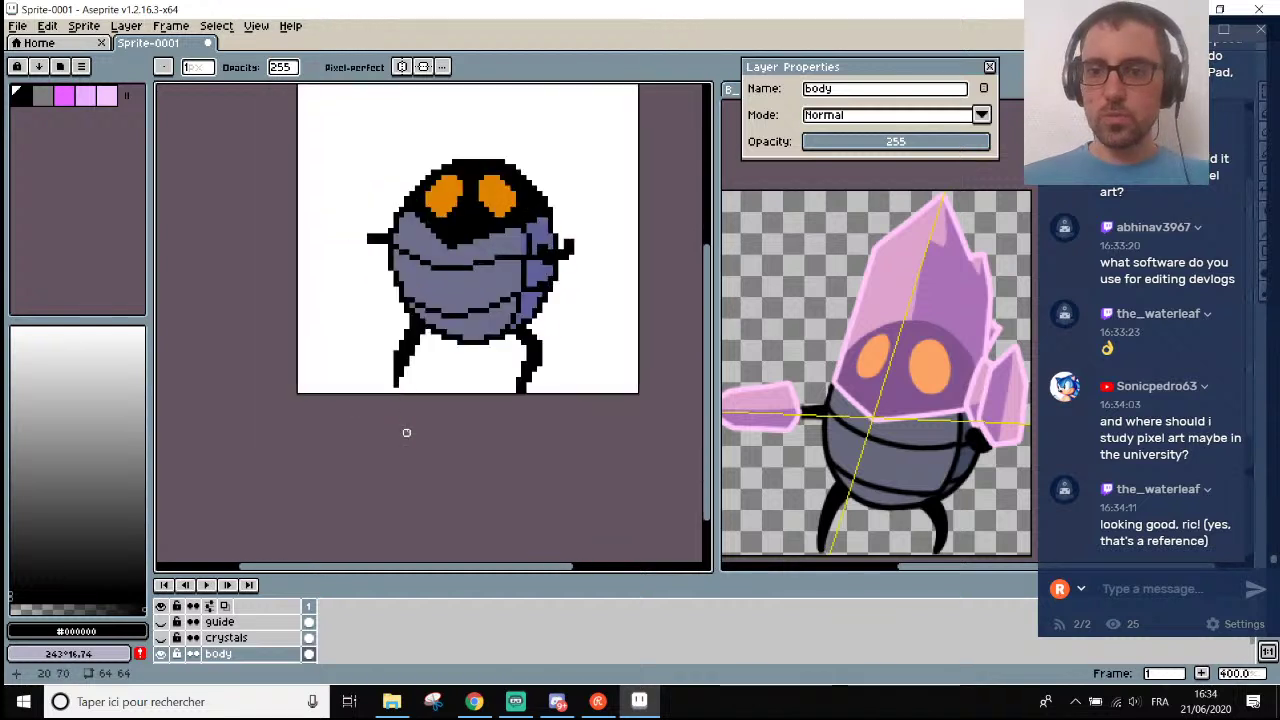
{"action": "scroll", "coordinate": [384, 313], "scroll_direction": "up", "scroll_amount": 2}
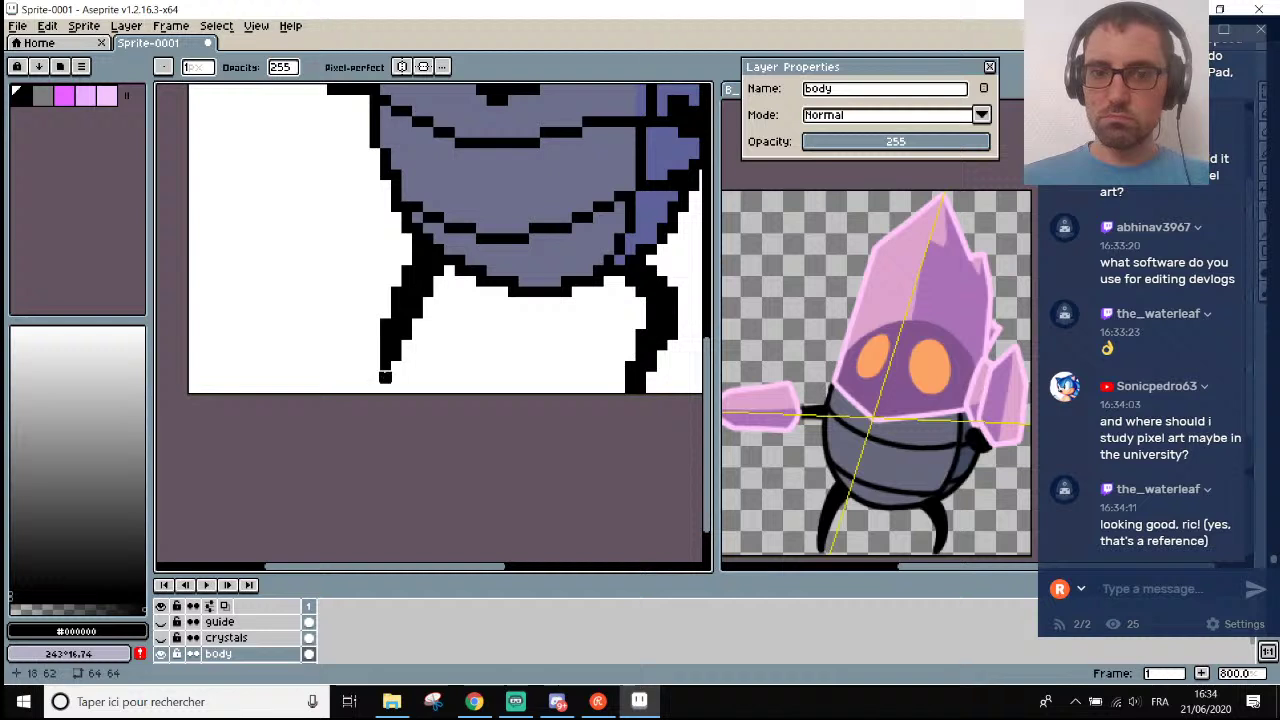
{"action": "key", "text": "i"}
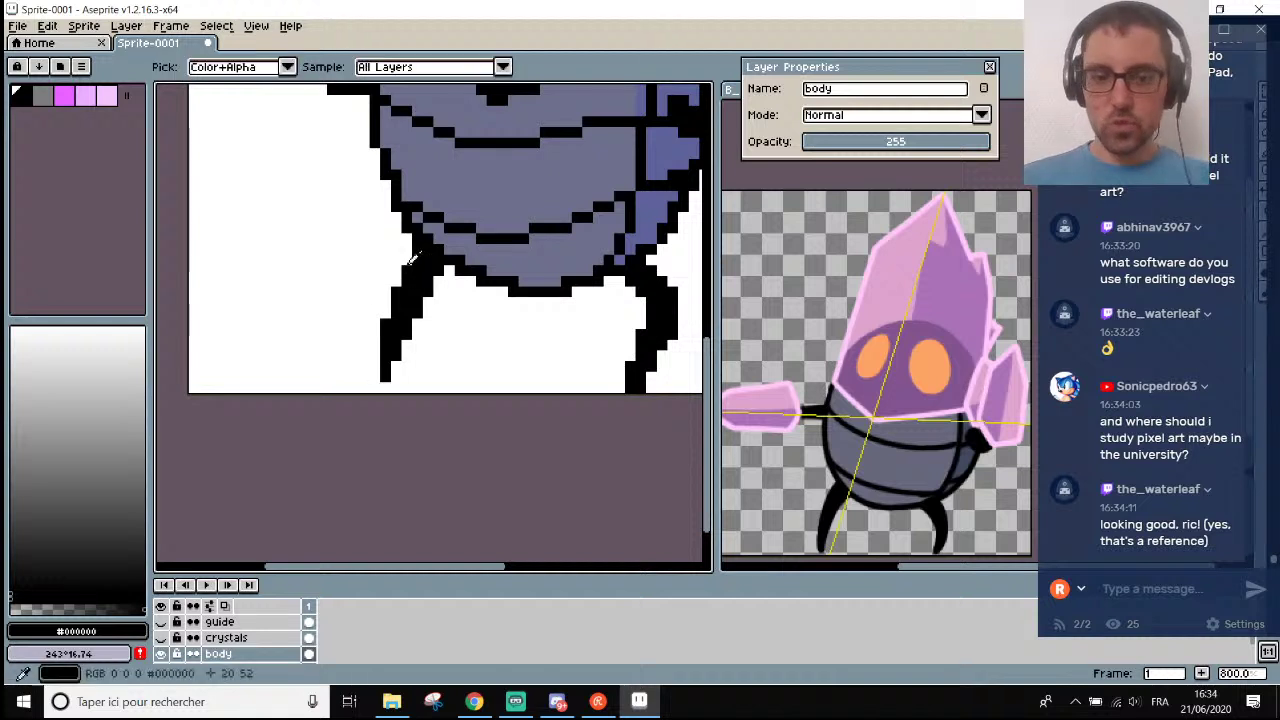
{"action": "key", "text": "b"}
{"action": "scroll", "coordinate": [412, 258], "scroll_direction": "down", "scroll_amount": 5}
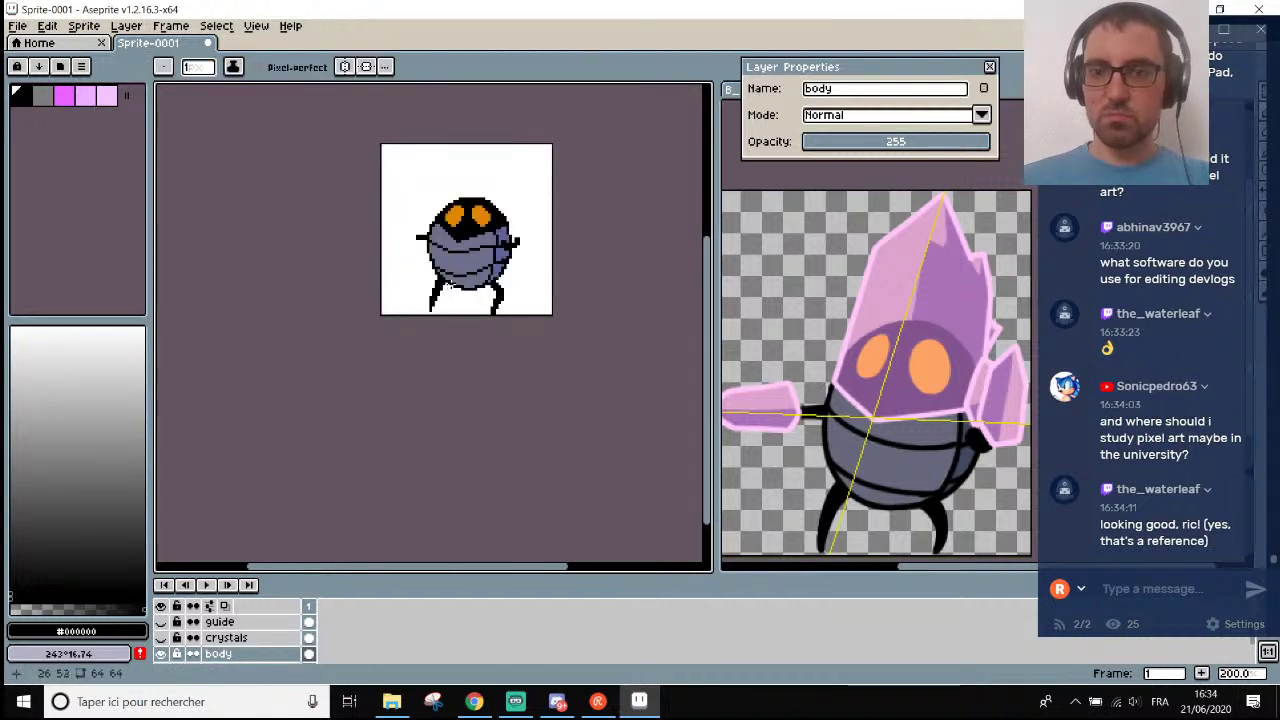
{"action": "scroll", "coordinate": [433, 240], "scroll_direction": "down", "scroll_amount": 3}
{"action": "scroll", "coordinate": [433, 240], "scroll_direction": "up", "scroll_amount": 3}
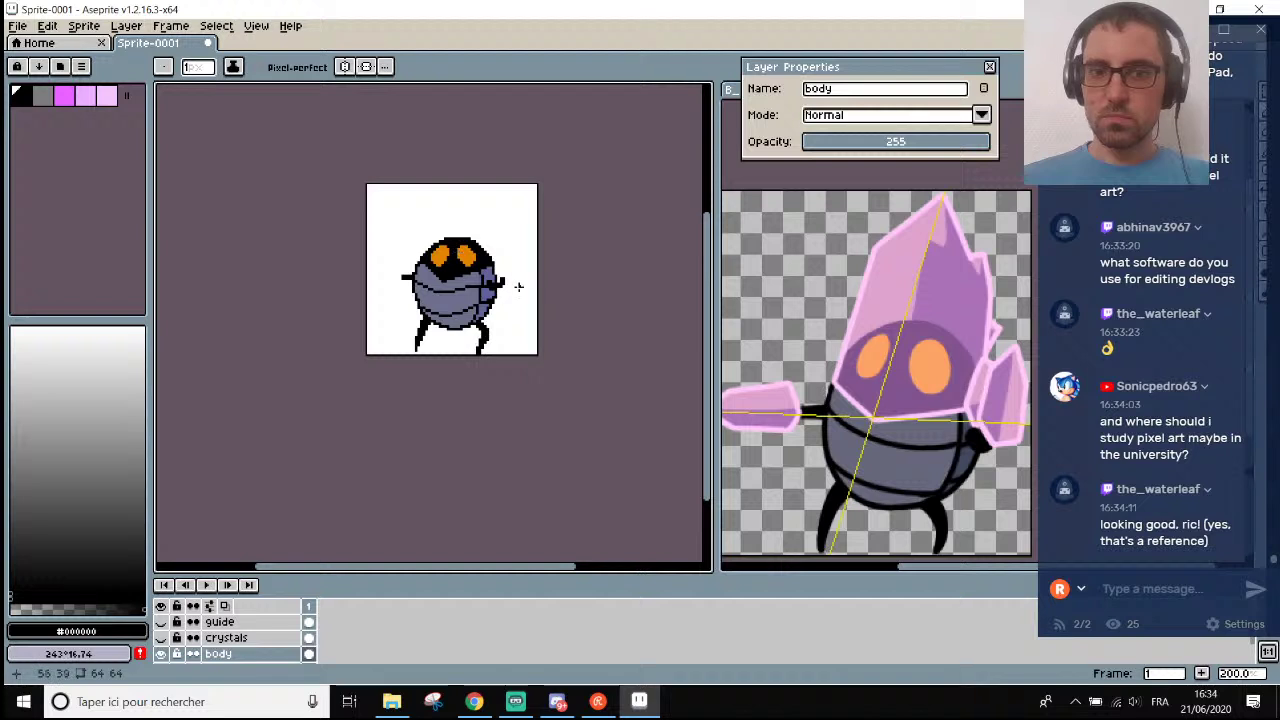
{"action": "scroll", "coordinate": [450, 255], "scroll_direction": "up", "scroll_amount": 4}
{"action": "scroll", "coordinate": [450, 255], "scroll_direction": "down", "scroll_amount": 6}
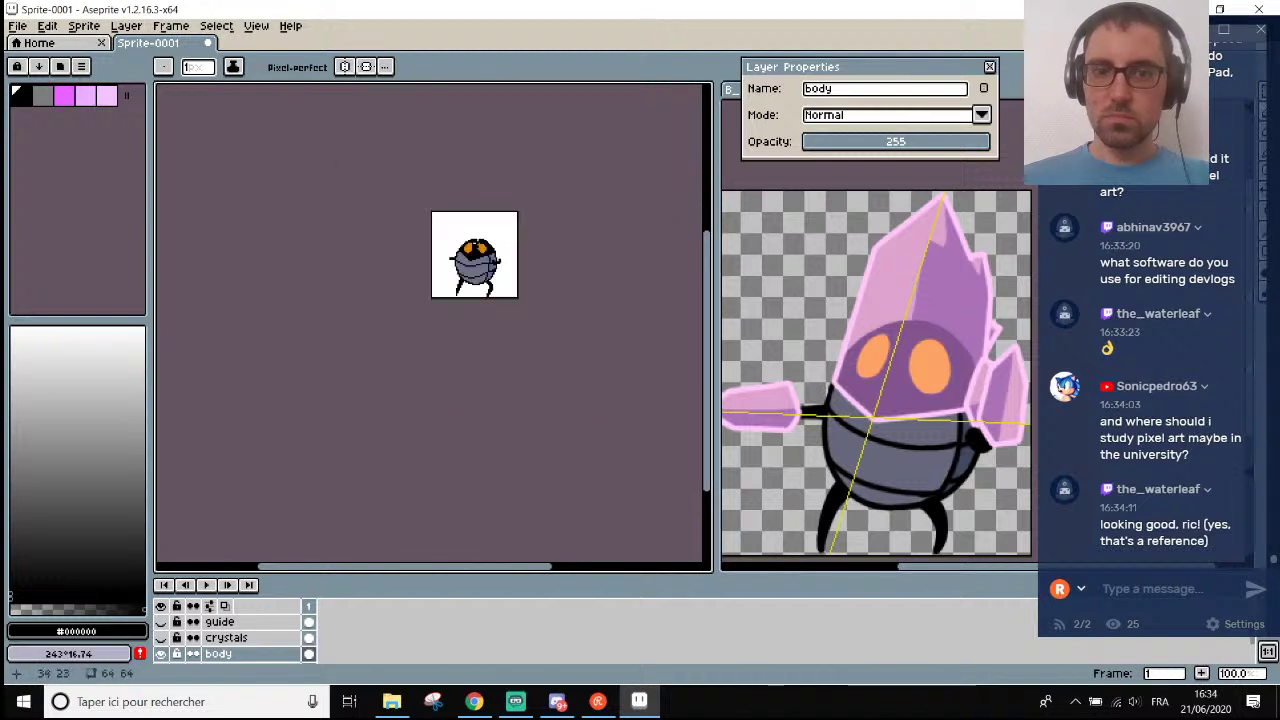
{"action": "scroll", "coordinate": [475, 235], "scroll_direction": "up", "scroll_amount": 3}
{"action": "scroll", "coordinate": [475, 227], "scroll_direction": "up", "scroll_amount": 4}
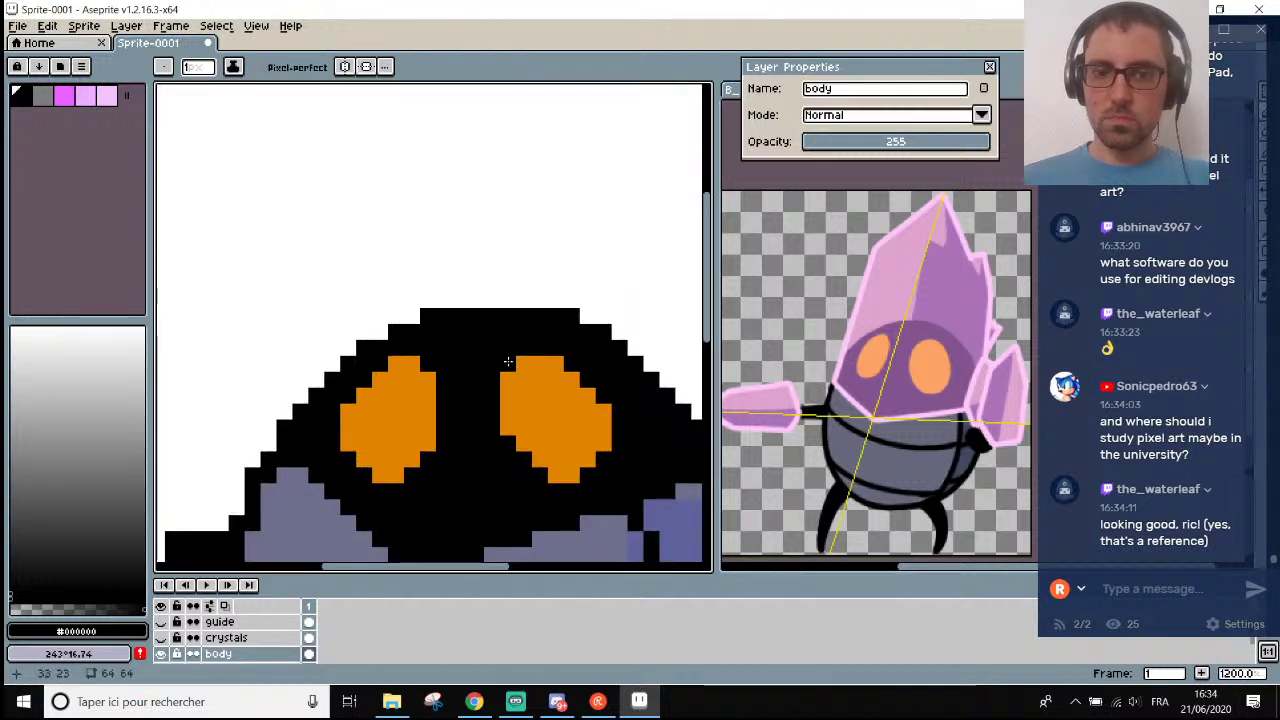
{"action": "scroll", "coordinate": [508, 361], "scroll_direction": "down", "scroll_amount": 5}
Try rounding the inner edge of the left eye pixel by pixel, using black and the eye's orange #e08300.
{"action": "scroll", "coordinate": [419, 246], "scroll_direction": "up", "scroll_amount": 3}
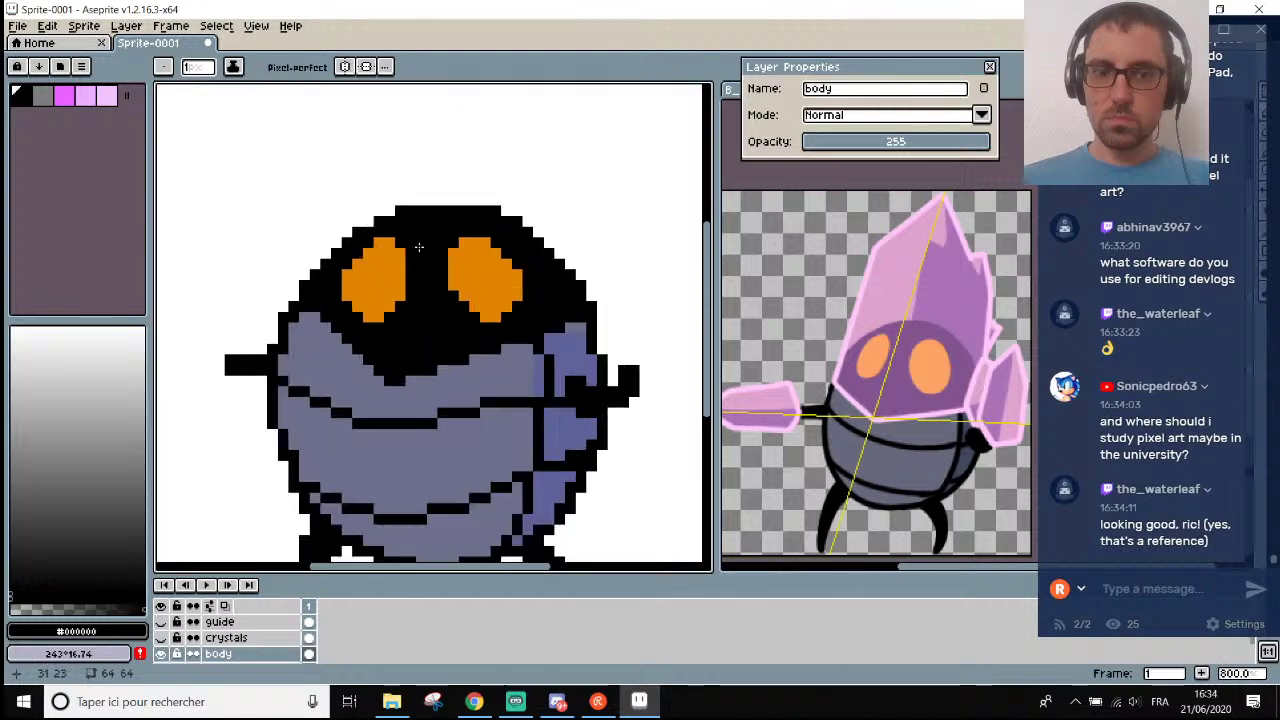
{"action": "scroll", "coordinate": [419, 246], "scroll_direction": "up", "scroll_amount": 2}
{"action": "left_click", "coordinate": [389, 293], "text": "alt"}
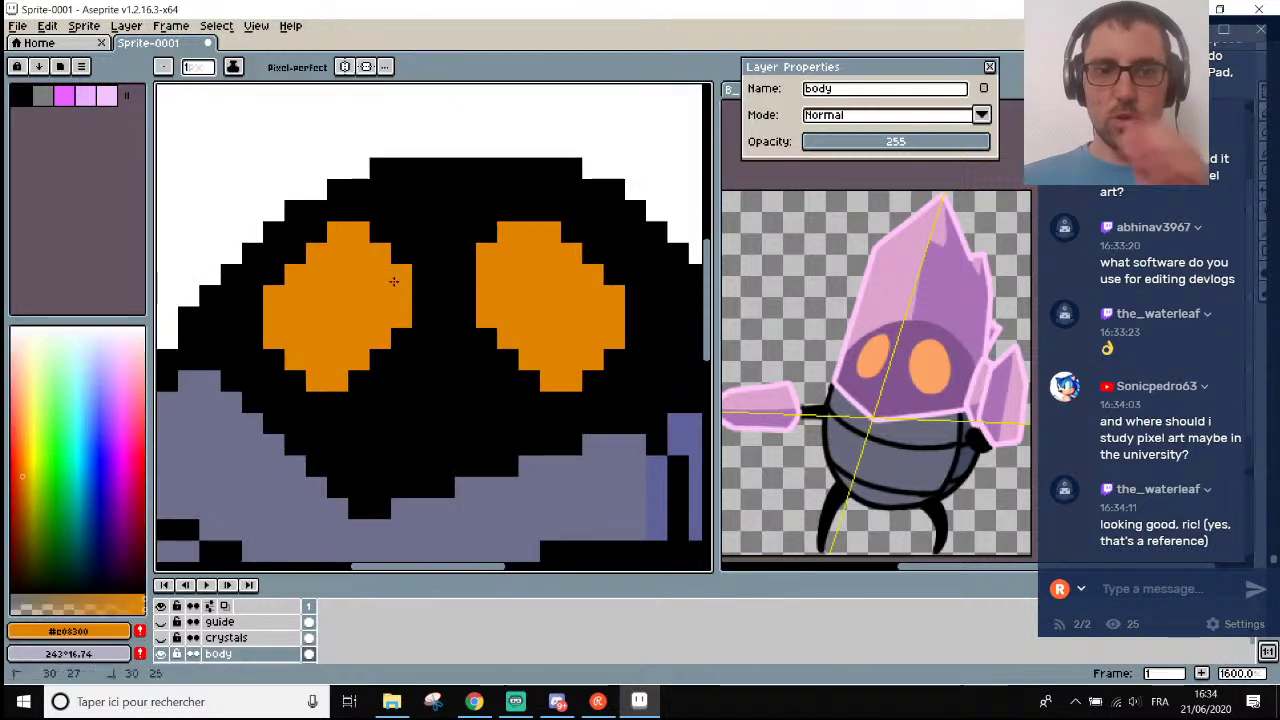
{"action": "scroll", "coordinate": [393, 281], "scroll_direction": "down", "scroll_amount": 4}
{"action": "scroll", "coordinate": [400, 290], "scroll_direction": "up", "scroll_amount": 4}
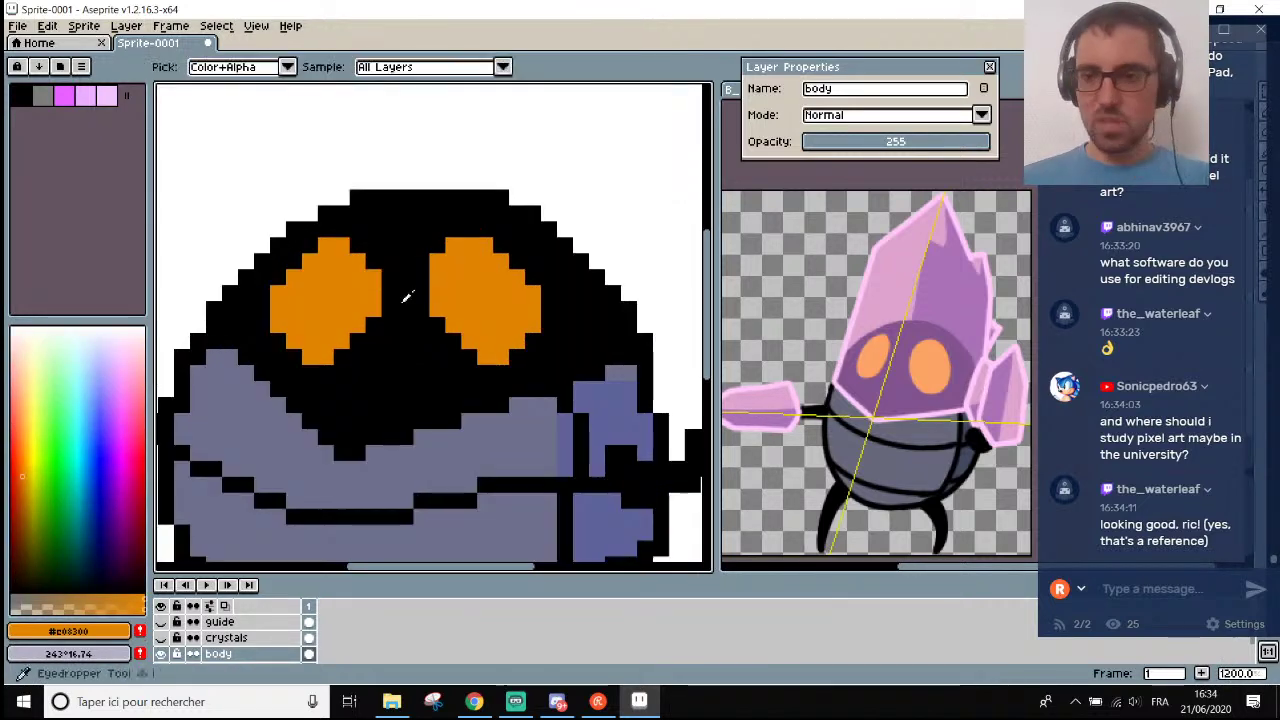
{"action": "left_click", "coordinate": [392, 300], "text": "alt"}
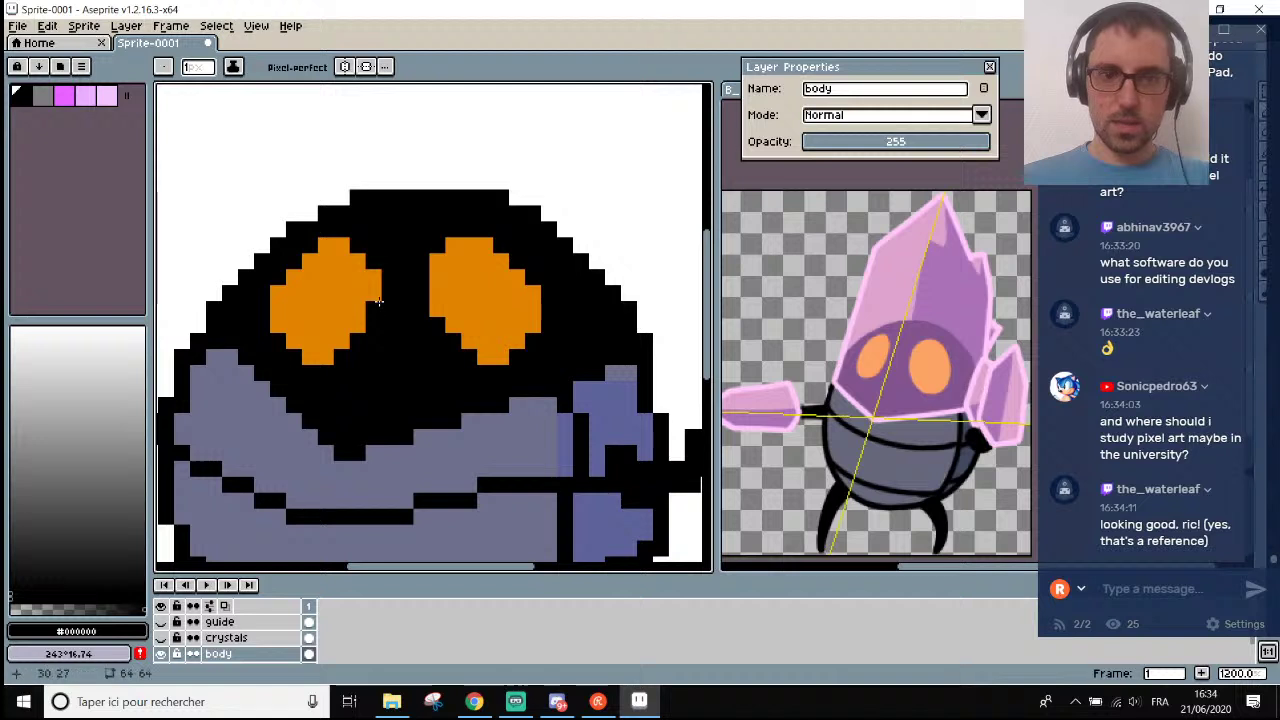
{"action": "scroll", "coordinate": [380, 300], "scroll_direction": "down", "scroll_amount": 8}
{"action": "scroll", "coordinate": [390, 295], "scroll_direction": "up", "scroll_amount": 3}
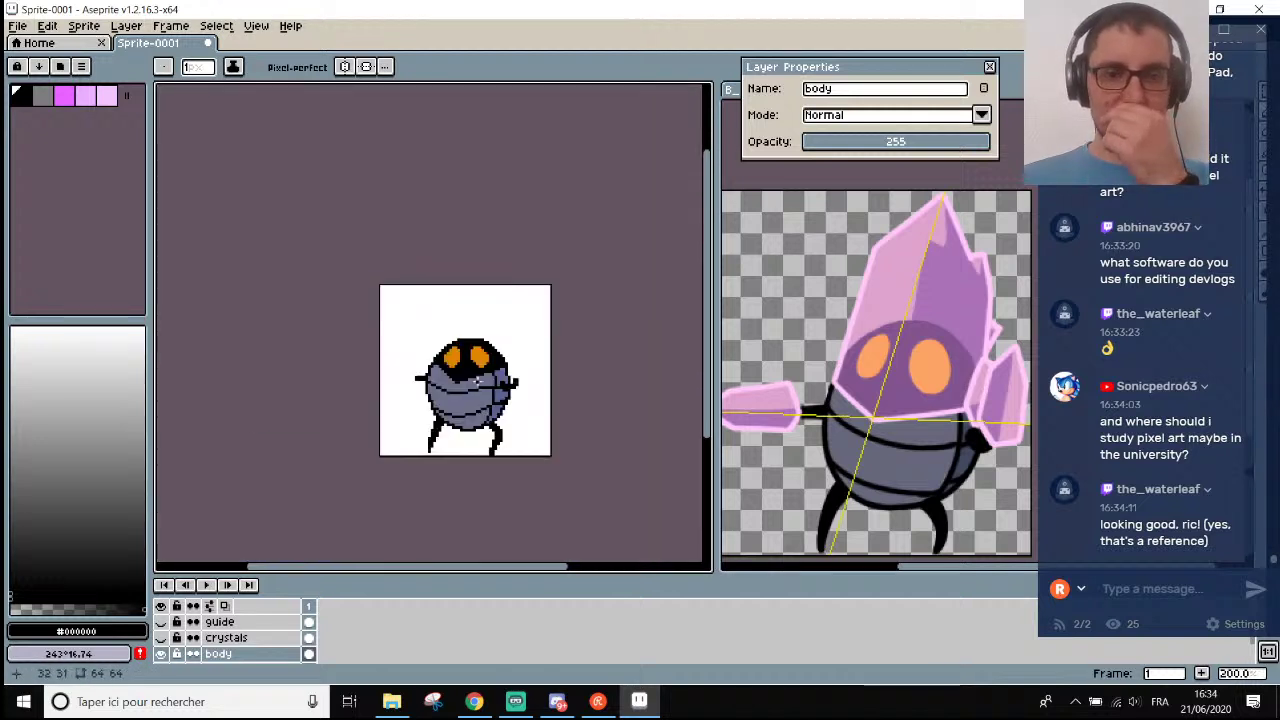
Recolor the strip just inside the upper seam with body grey #6c708c and the top of the shaded side with #5f639b.
{"action": "scroll", "coordinate": [478, 377], "scroll_direction": "up", "scroll_amount": 2}
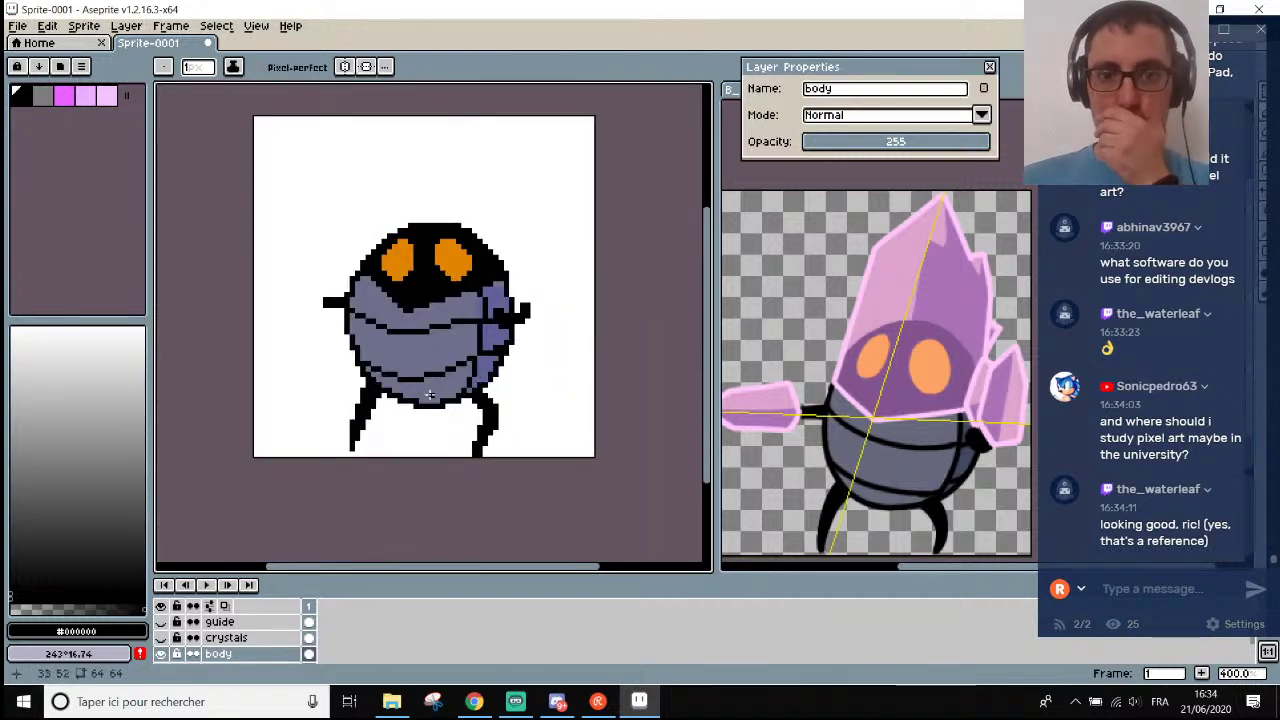
{"action": "scroll", "coordinate": [458, 311], "scroll_direction": "up", "scroll_amount": 5}
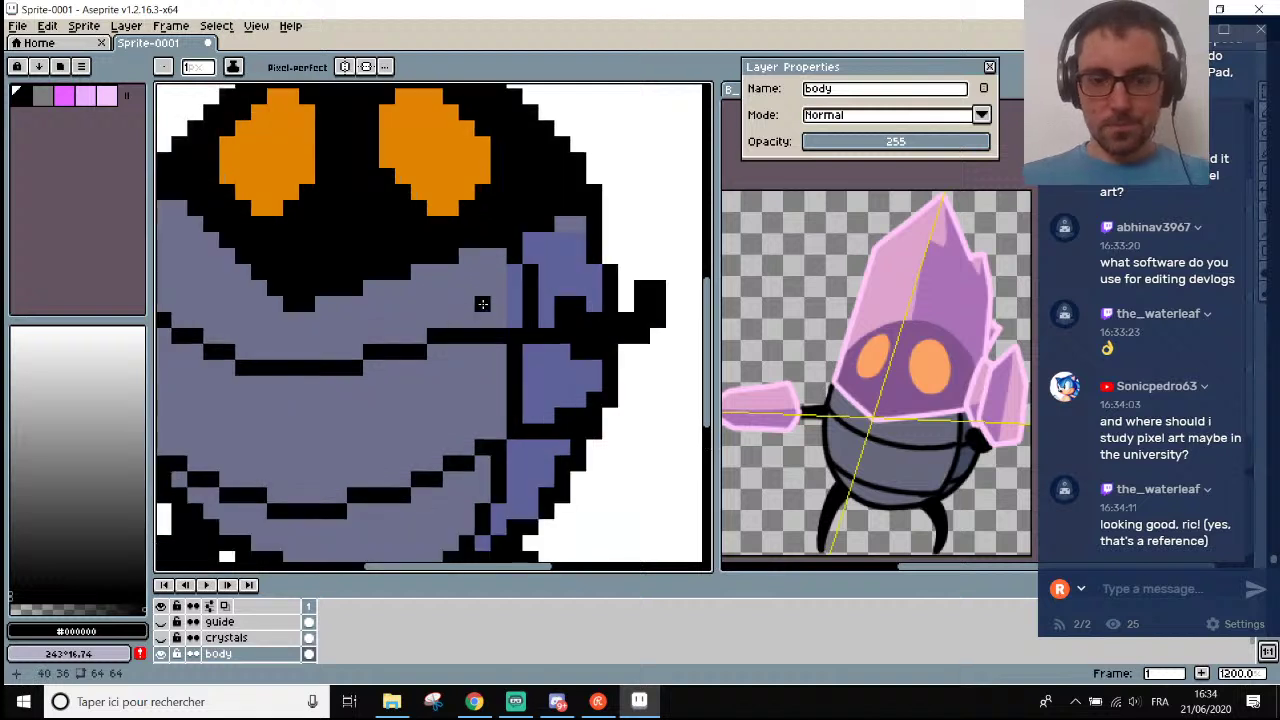
{"action": "left_click", "coordinate": [491, 291], "text": "alt"}
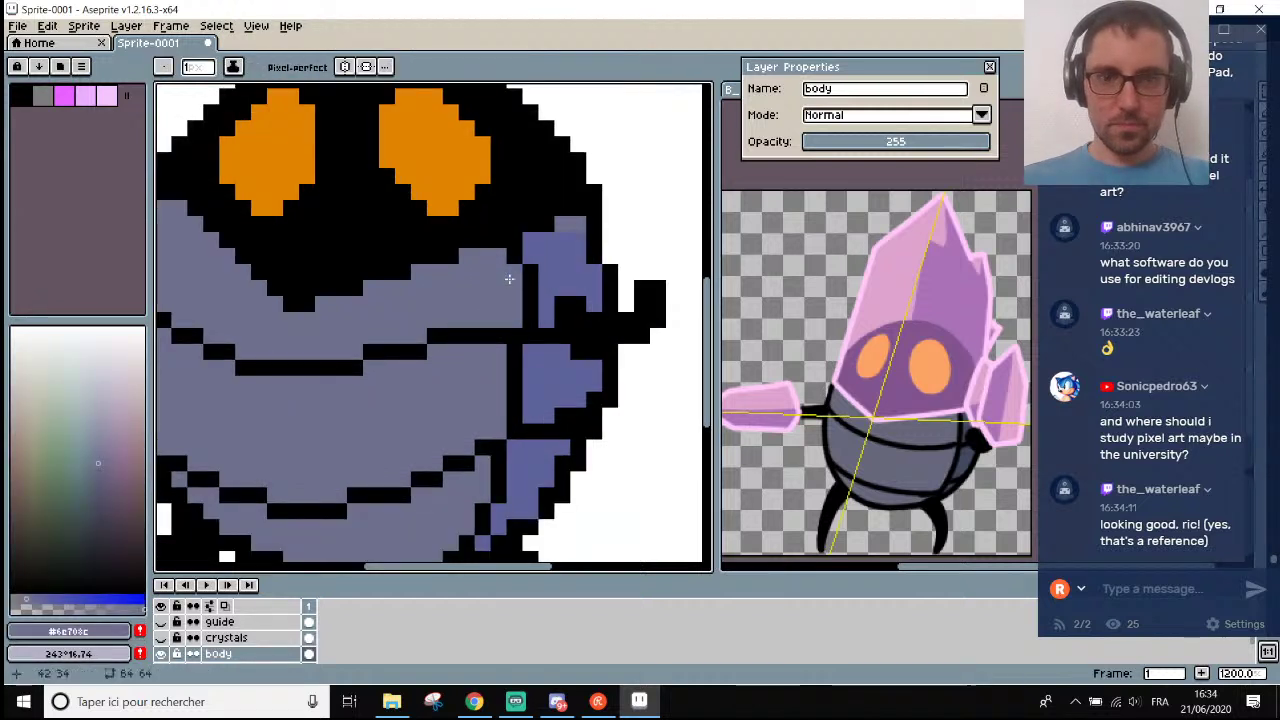
{"action": "left_click", "coordinate": [578, 246], "text": "alt"}
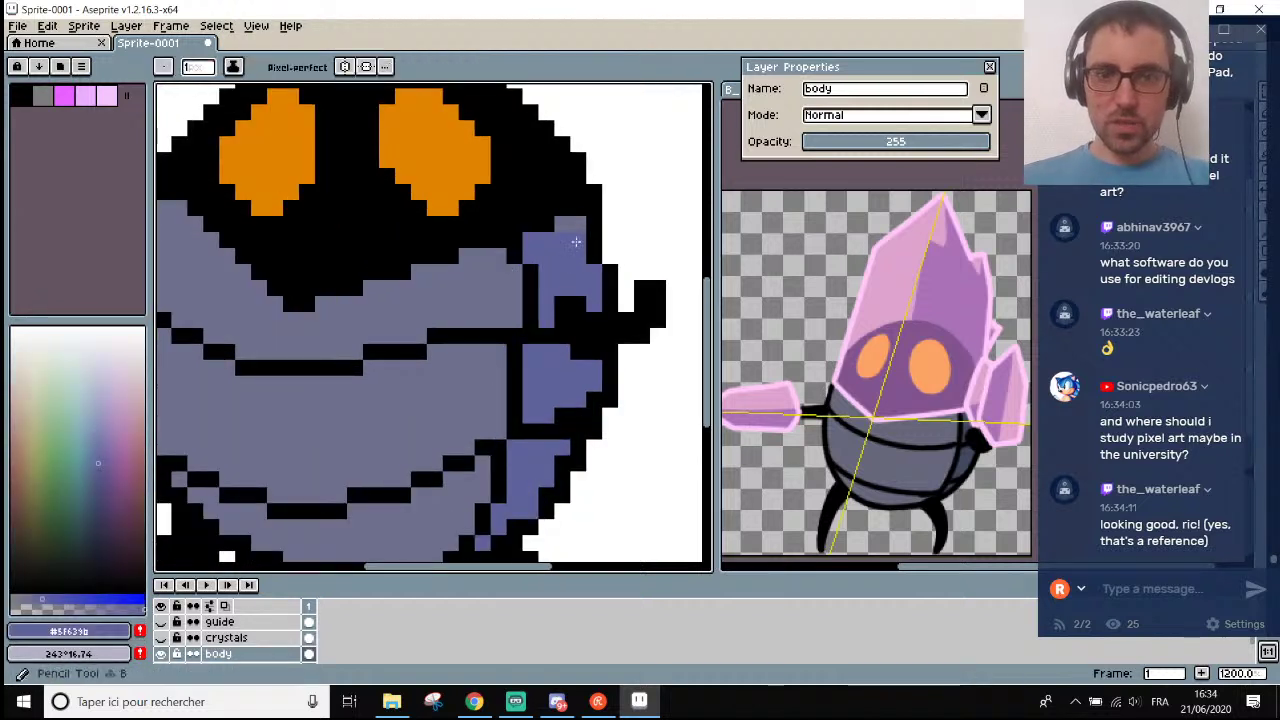
{"action": "scroll", "coordinate": [565, 228], "scroll_direction": "down", "scroll_amount": 5}
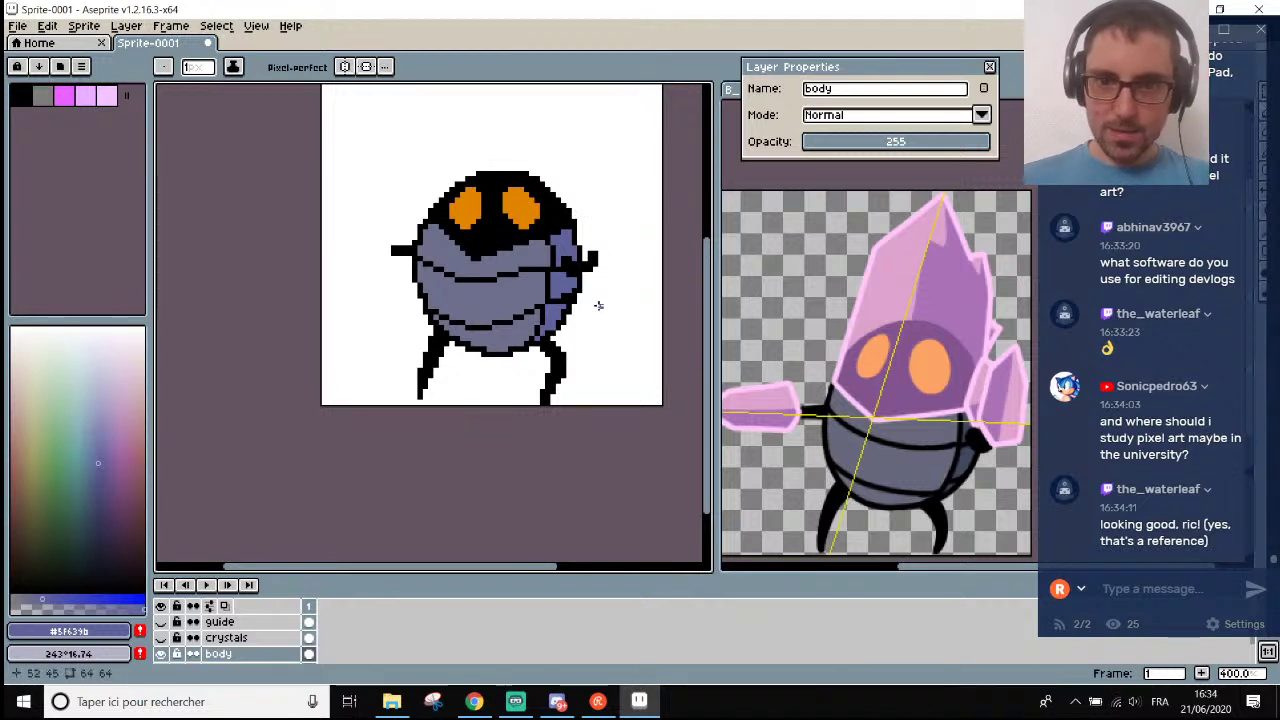
Redraw the lower band line's end beside the side seam one pixel lower in black, covering the old pixels with #6c708c.
{"action": "scroll", "coordinate": [535, 315], "scroll_direction": "up", "scroll_amount": 2}
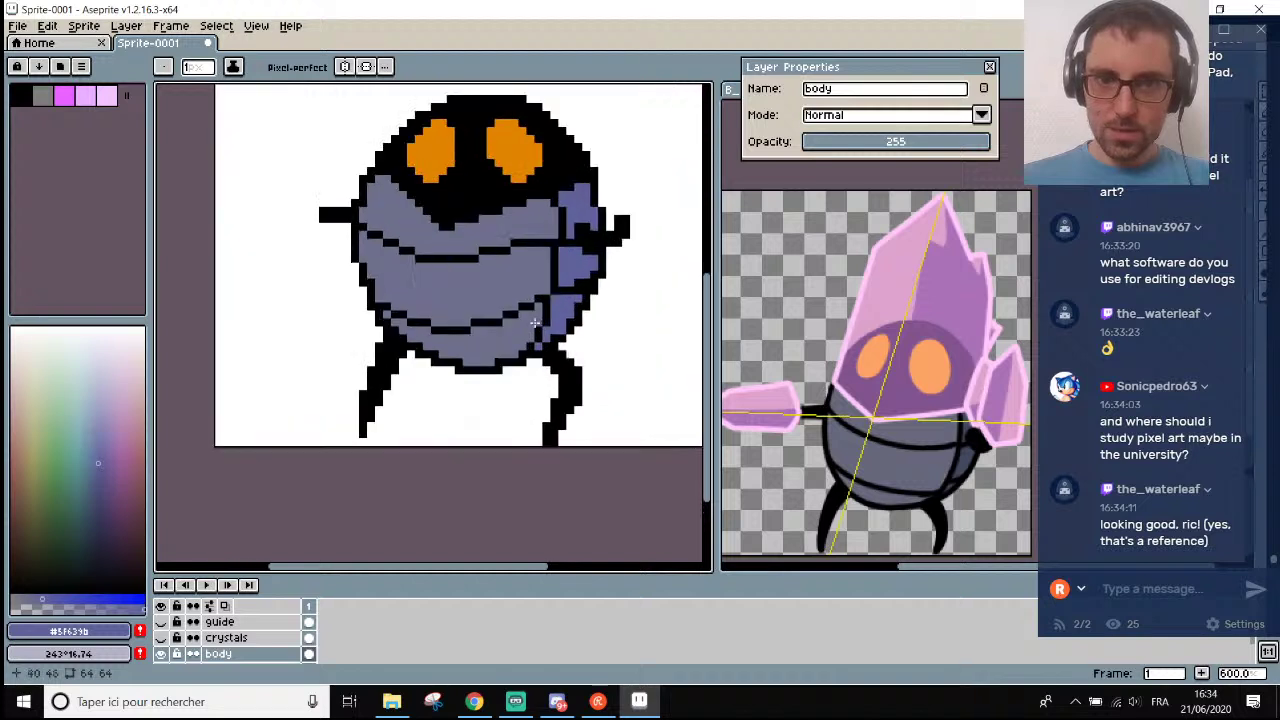
{"action": "scroll", "coordinate": [565, 328], "scroll_direction": "down", "scroll_amount": 3}
{"action": "scroll", "coordinate": [572, 338], "scroll_direction": "up", "scroll_amount": 1}
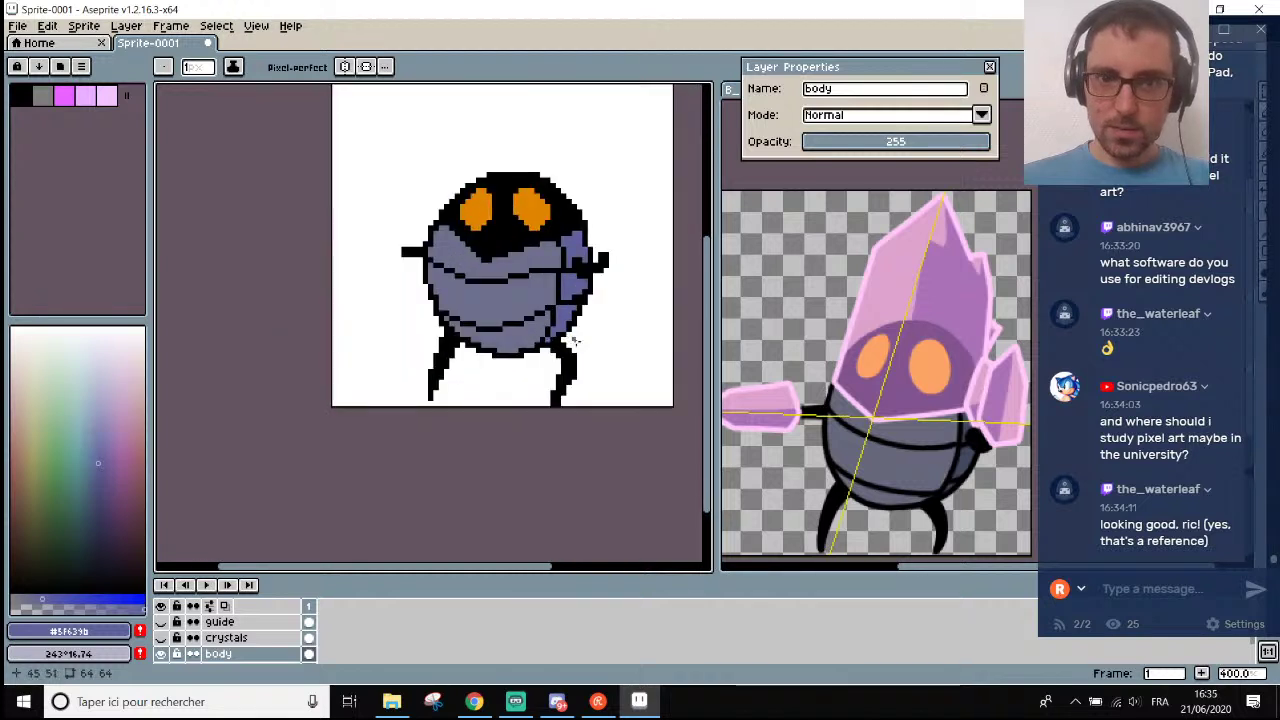
{"action": "scroll", "coordinate": [543, 320], "scroll_direction": "up", "scroll_amount": 3}
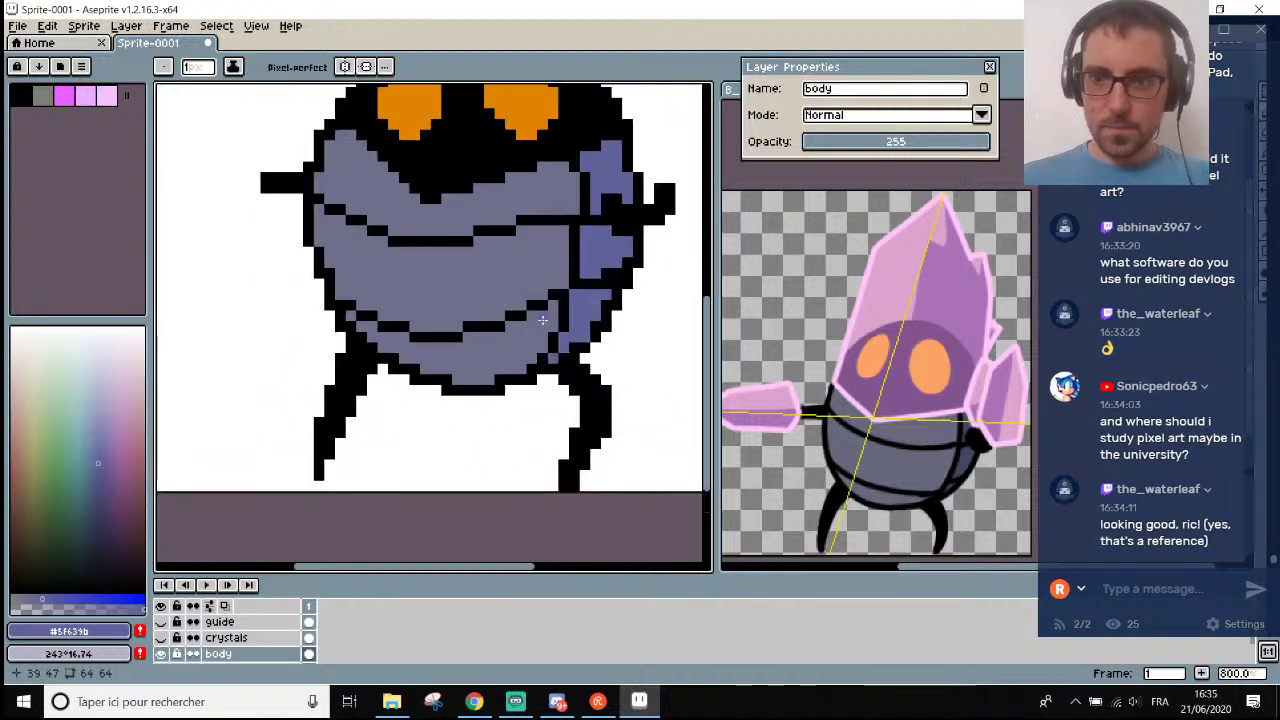
{"action": "scroll", "coordinate": [580, 325], "scroll_direction": "down", "scroll_amount": 4}
{"action": "scroll", "coordinate": [600, 328], "scroll_direction": "up", "scroll_amount": 1}
{"action": "scroll", "coordinate": [595, 325], "scroll_direction": "up", "scroll_amount": 4}
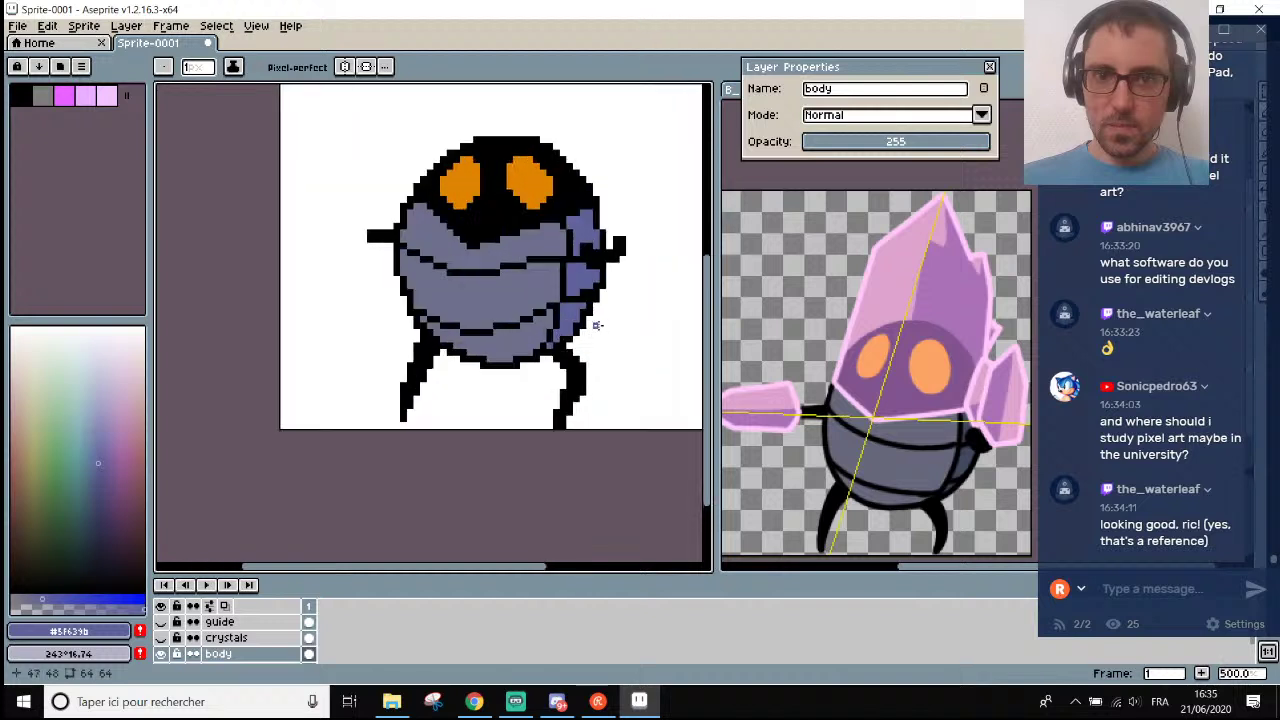
{"action": "key", "text": "alt"}
{"action": "left_click", "coordinate": [508, 306], "text": "alt"}
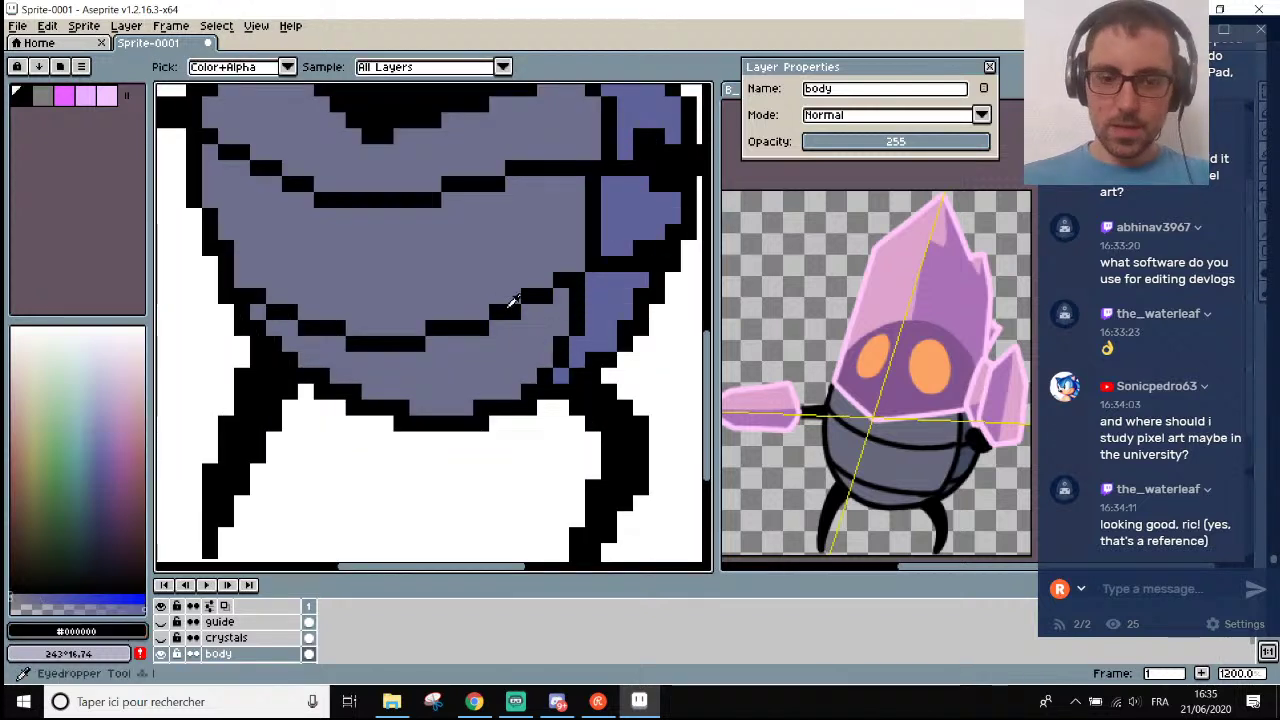
{"action": "left_click", "coordinate": [528, 312]}
{"action": "left_click", "coordinate": [545, 312]}
{"action": "left_click", "coordinate": [560, 297]}
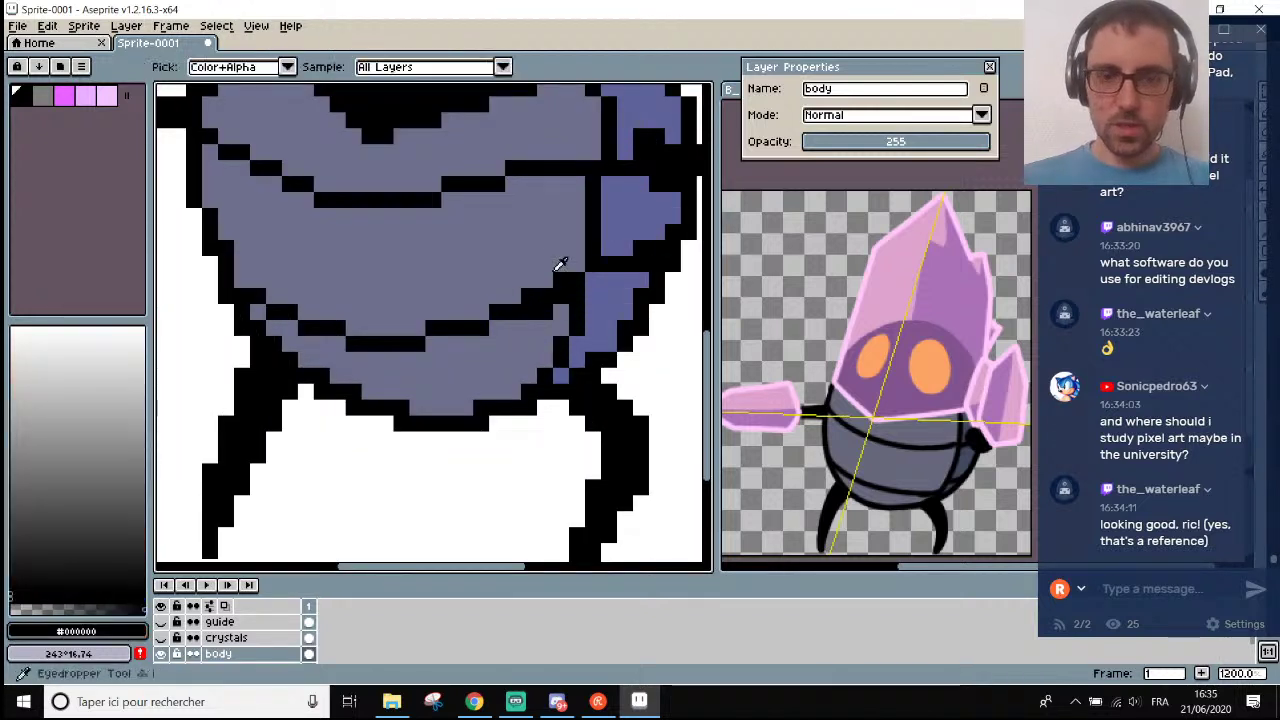
{"action": "left_click", "coordinate": [560, 266], "text": "alt"}
{"action": "left_click_drag", "start_coordinate": [544, 284], "coordinate": [526, 298]}
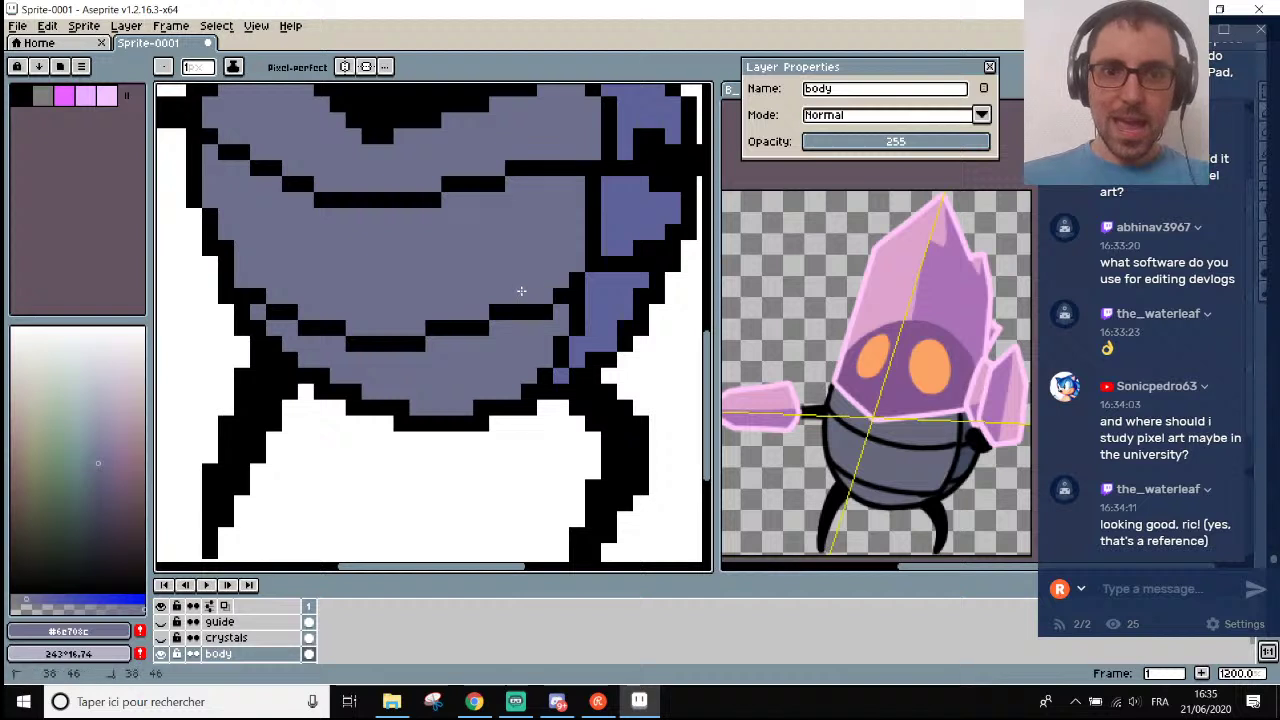
Move the seam pixels just above the lower band one pixel outward in black, filling the gap with #6c708c, and sample shade blue #5f639b.
{"action": "scroll", "coordinate": [548, 288], "scroll_direction": "down", "scroll_amount": 4}
{"action": "scroll", "coordinate": [562, 276], "scroll_direction": "up", "scroll_amount": 4}
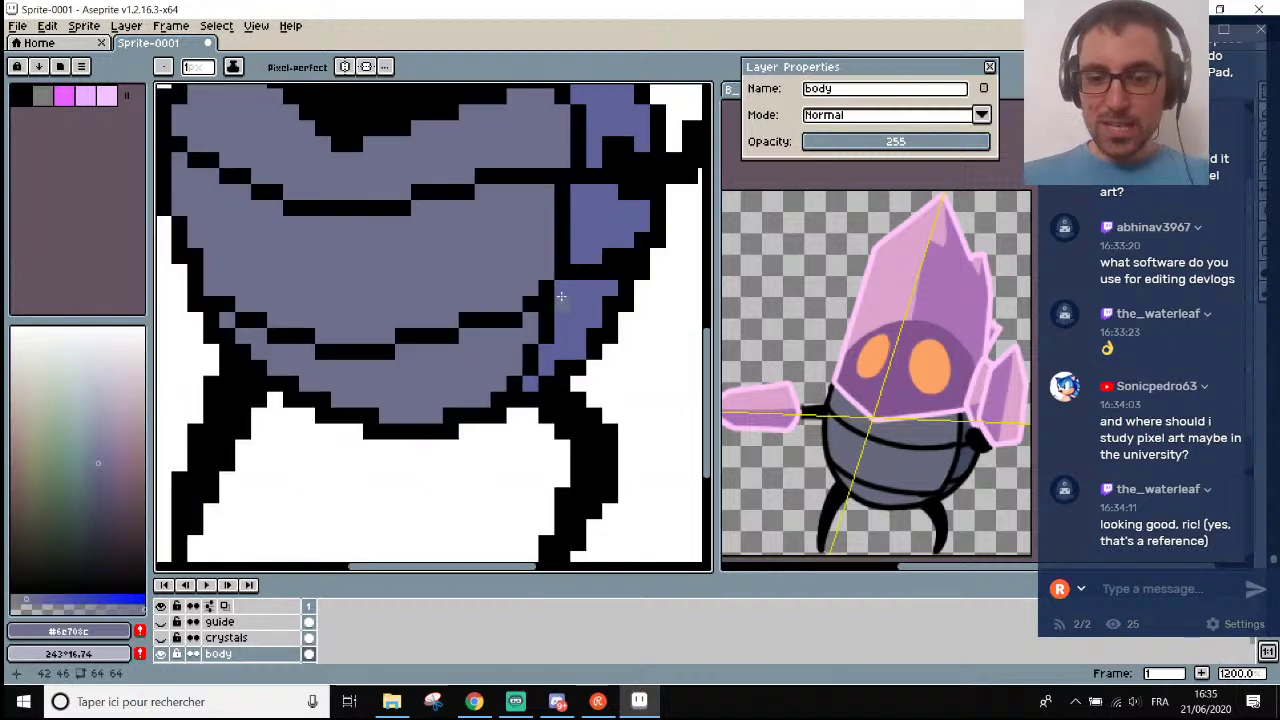
{"action": "left_click", "coordinate": [551, 268], "text": "alt"}
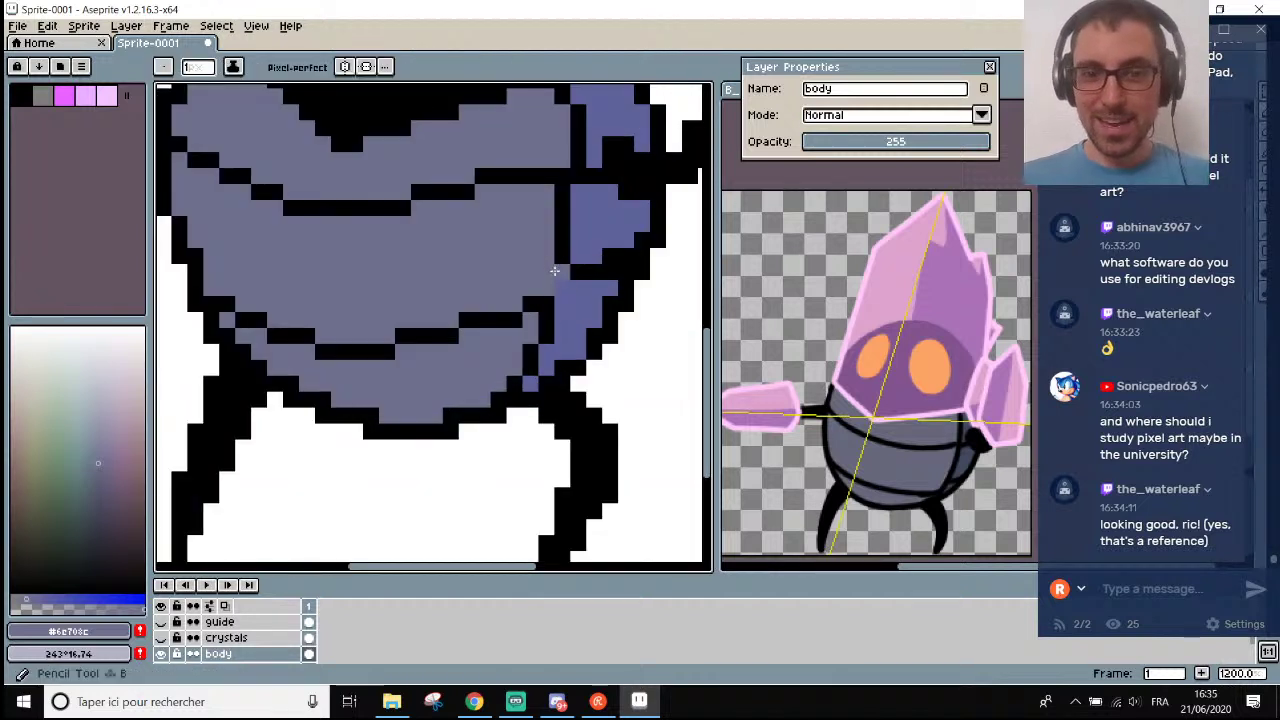
{"action": "left_click", "coordinate": [560, 280], "text": "alt"}
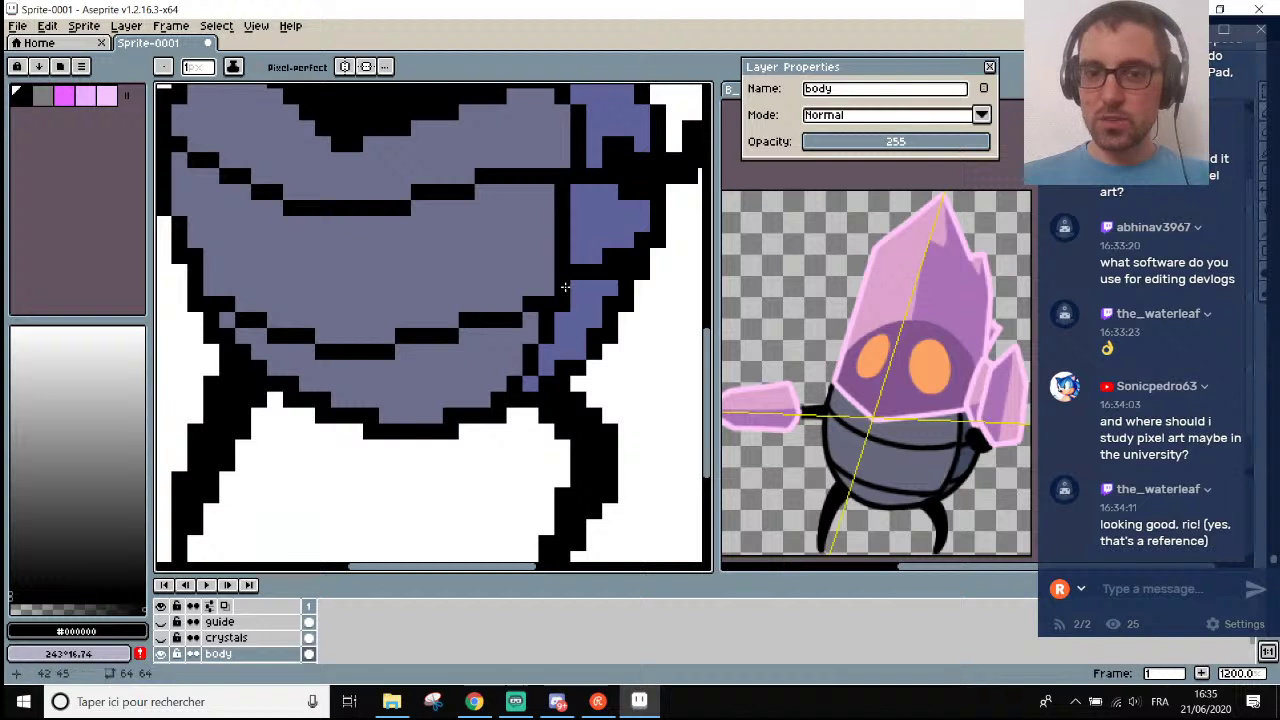
{"action": "left_click", "coordinate": [580, 292], "text": "alt"}
Check the reworked seam and lower band line on the whole sprite at reduced size against the reference.
{"action": "scroll", "coordinate": [570, 298], "scroll_direction": "down", "scroll_amount": 4}
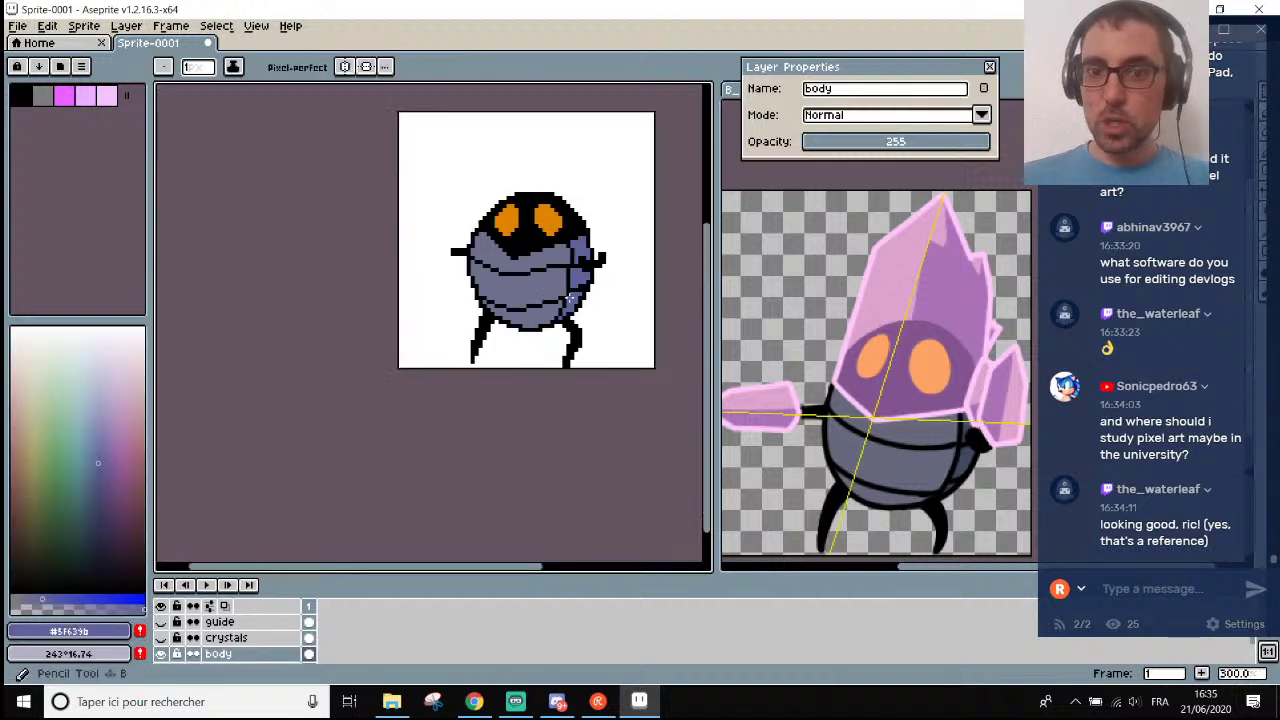
{"action": "scroll", "coordinate": [572, 305], "scroll_direction": "up", "scroll_amount": 1}
{"action": "scroll", "coordinate": [576, 312], "scroll_direction": "down", "scroll_amount": 1}
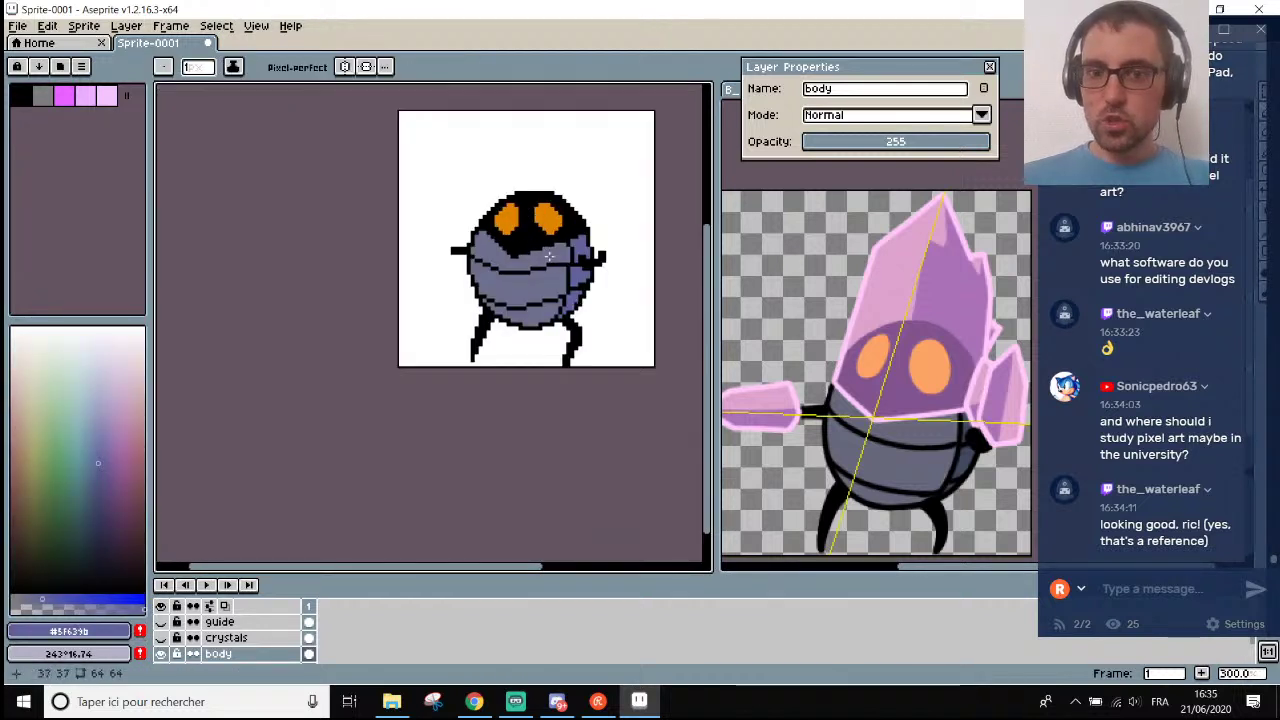
{"action": "scroll", "coordinate": [548, 256], "scroll_direction": "up", "scroll_amount": 1}
{"action": "scroll", "coordinate": [530, 322], "scroll_direction": "down", "scroll_amount": 1}
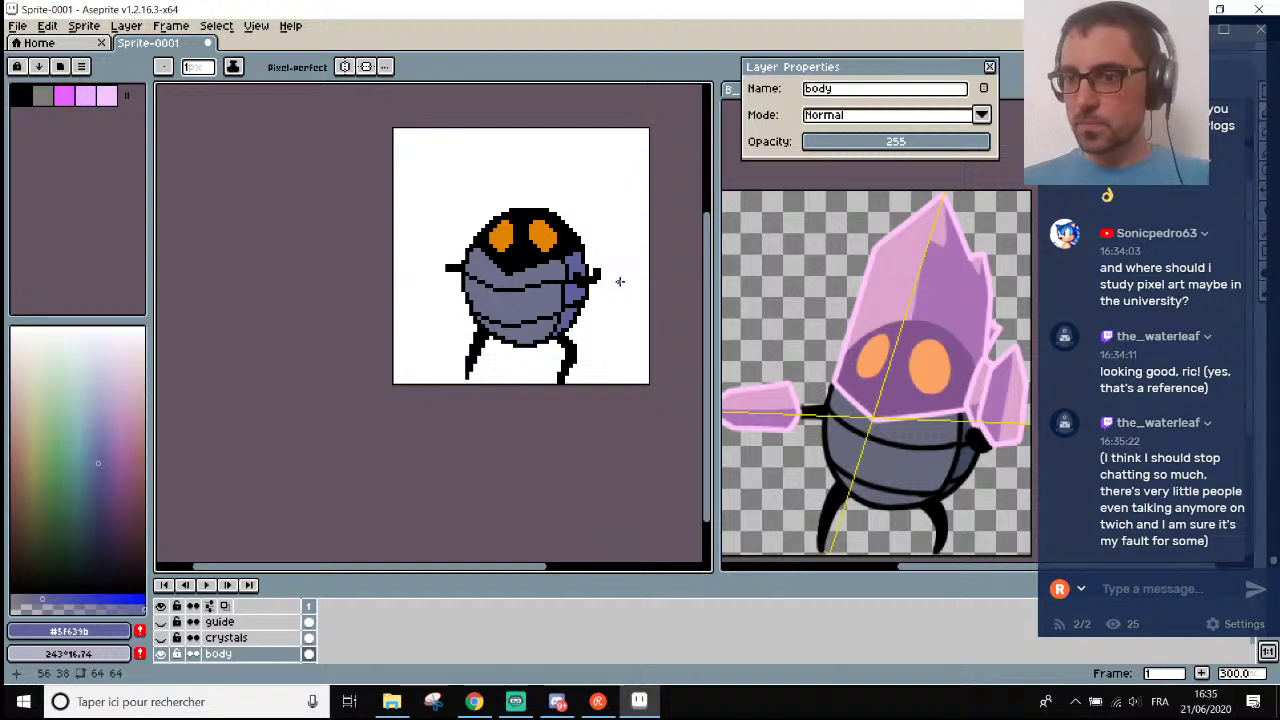
{"action": "scroll", "coordinate": [619, 281], "scroll_direction": "up", "scroll_amount": 1}
{"action": "scroll", "coordinate": [619, 281], "scroll_direction": "down", "scroll_amount": 1}
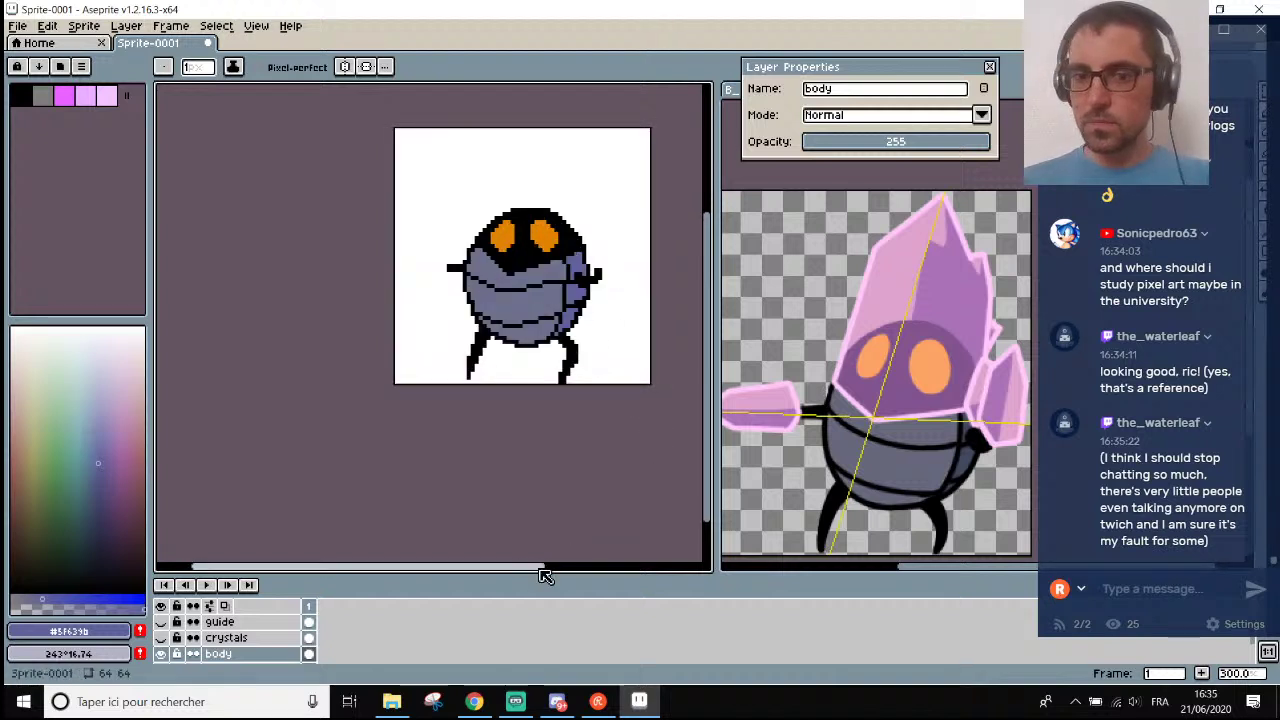
{"action": "left_click_drag", "start_coordinate": [543, 571], "coordinate": [562, 571]}
{"action": "scroll", "coordinate": [550, 267], "scroll_direction": "up", "scroll_amount": 1}
{"action": "scroll", "coordinate": [550, 267], "scroll_direction": "down", "scroll_amount": 1}
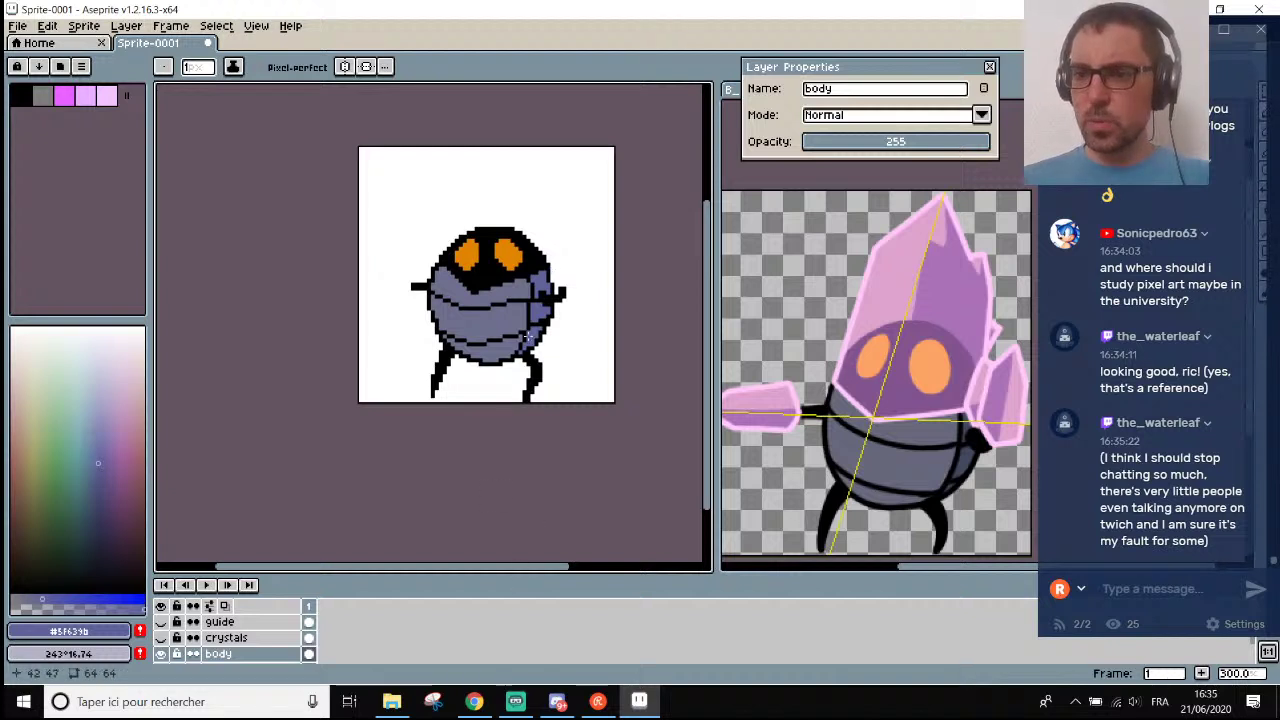
{"action": "scroll", "coordinate": [527, 337], "scroll_direction": "up", "scroll_amount": 1}
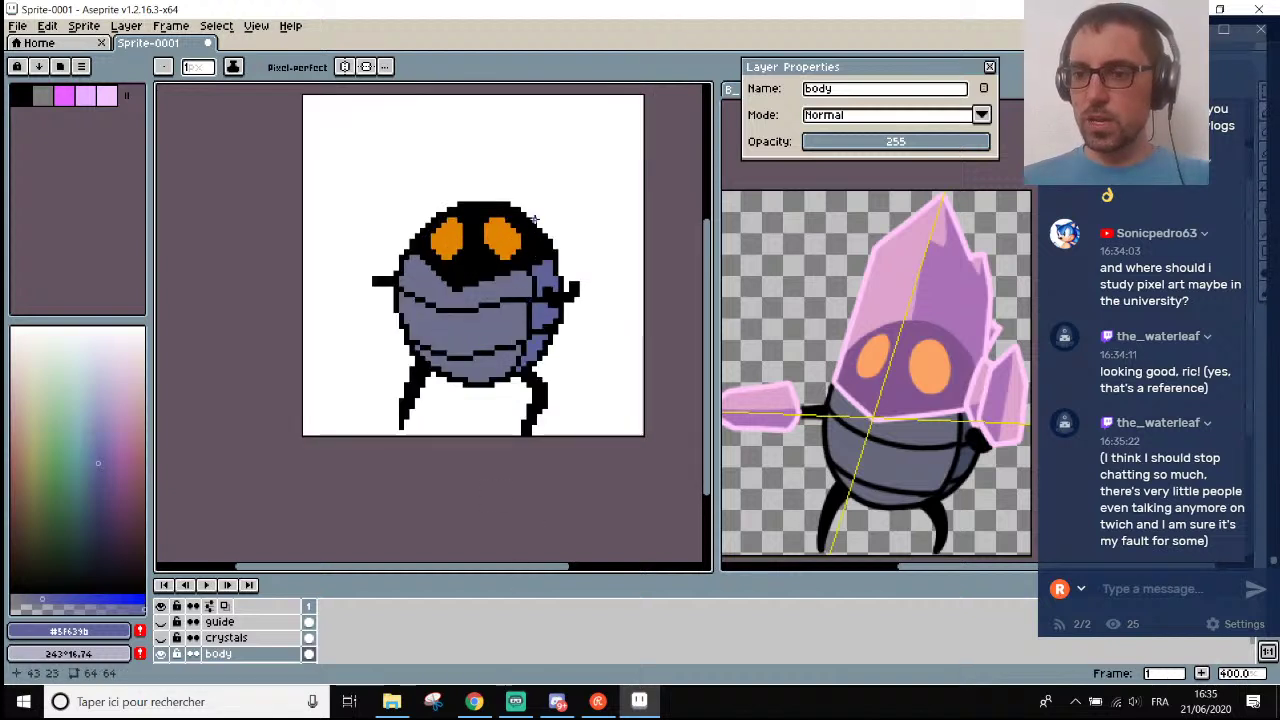
{"action": "scroll", "coordinate": [533, 244], "scroll_direction": "up", "scroll_amount": 1}
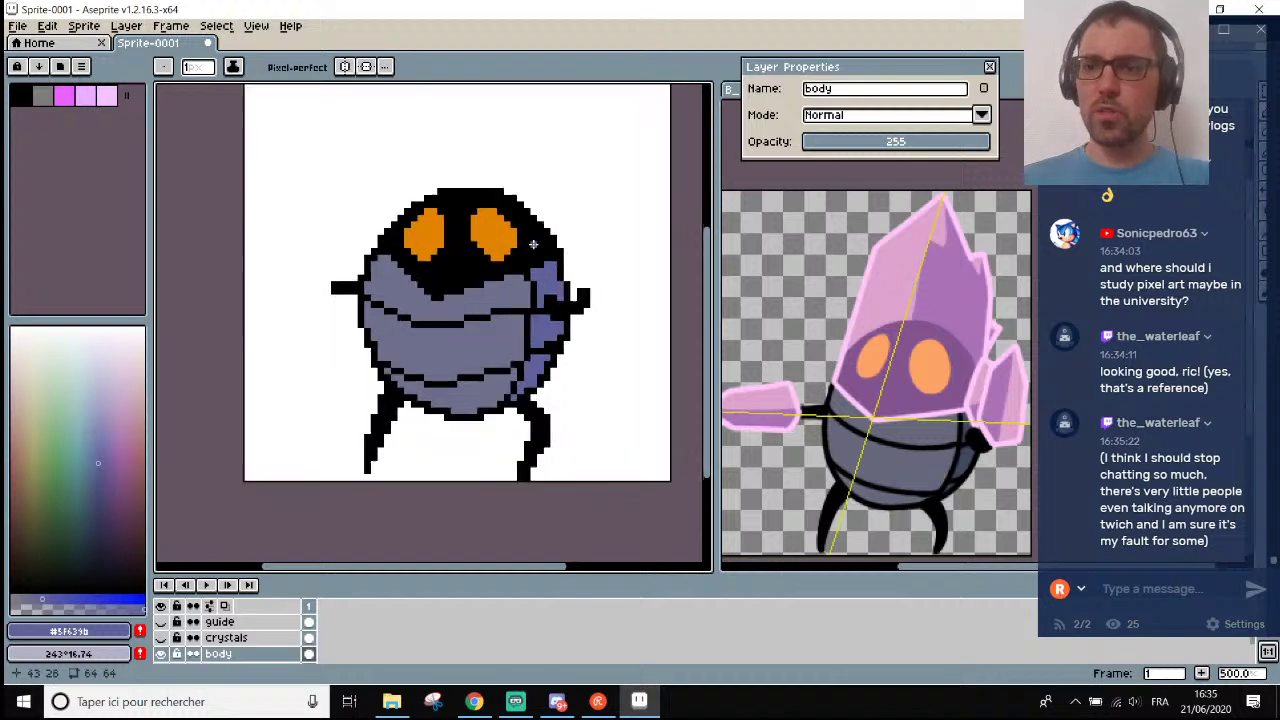
{"action": "left_click", "coordinate": [515, 701]}
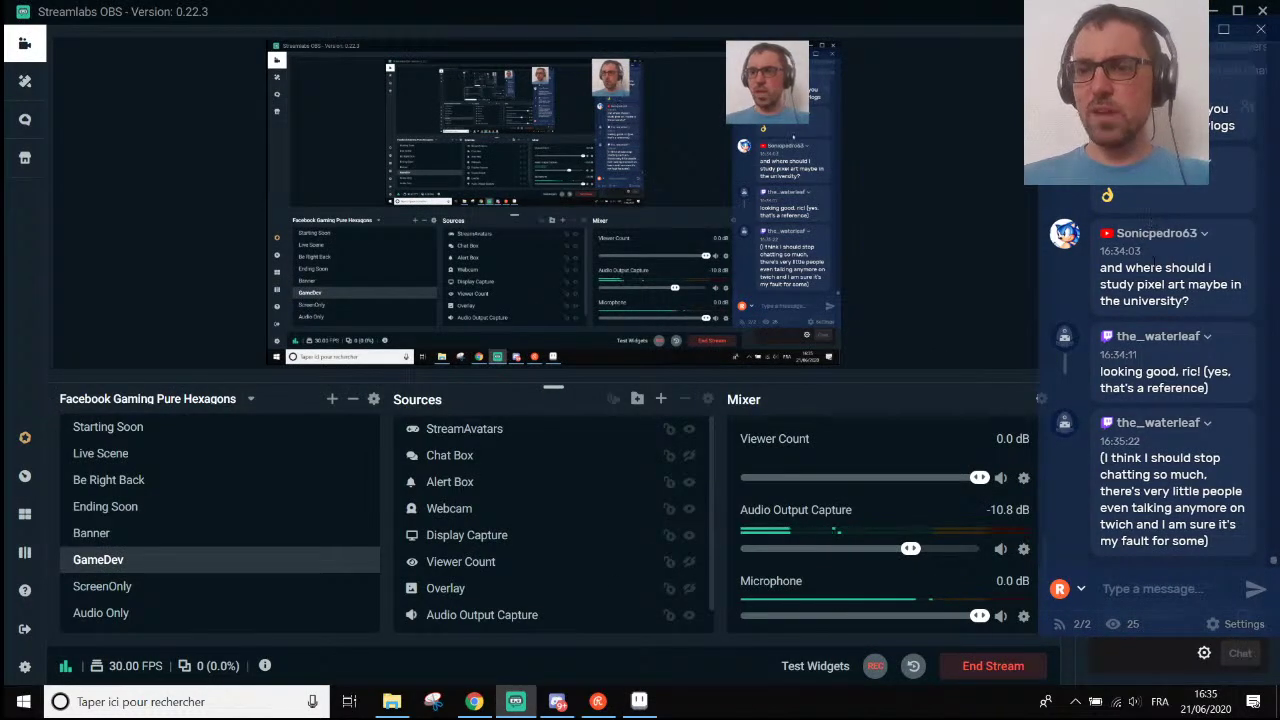
{"action": "left_click", "coordinate": [515, 701]}
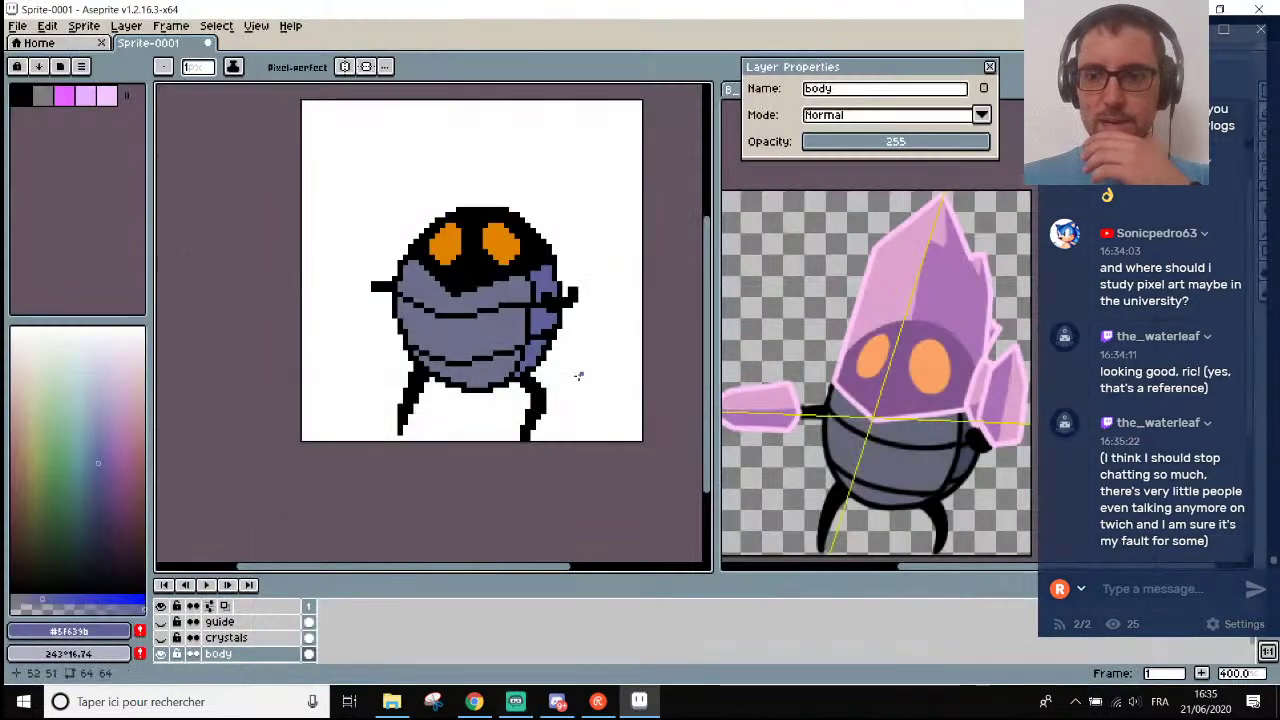
Recolor the black pixel at the upper end of the side seam with body grey #6c708c and sample black #000000.
{"action": "scroll", "coordinate": [558, 288], "scroll_direction": "up", "scroll_amount": 3}
{"action": "scroll", "coordinate": [548, 284], "scroll_direction": "up", "scroll_amount": 5}
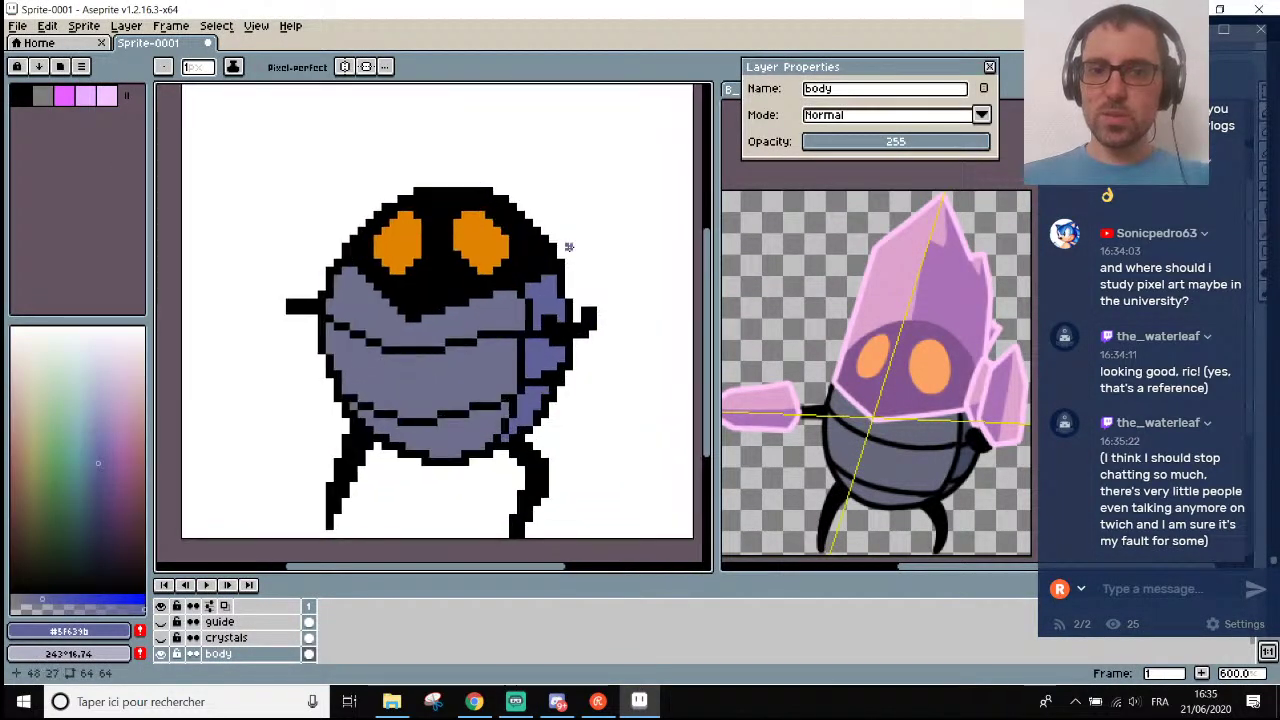
{"action": "key", "text": "i"}
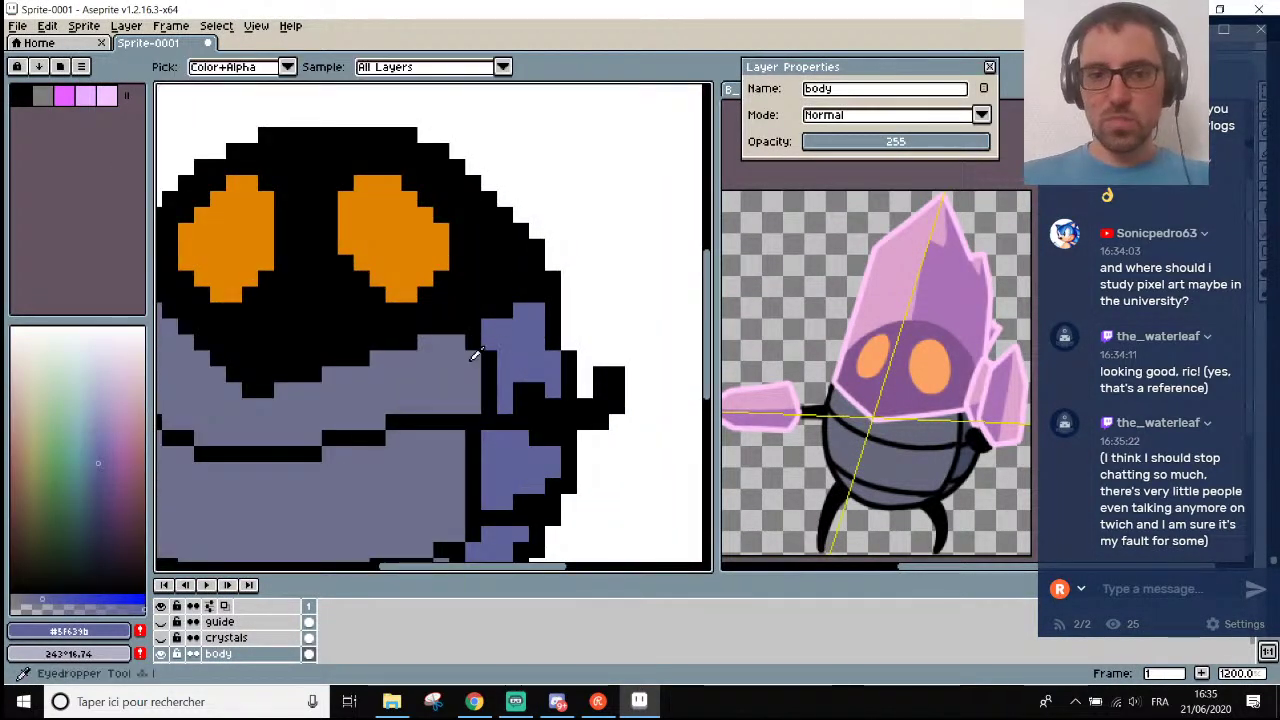
{"action": "left_click", "coordinate": [472, 358]}
{"action": "key", "text": "b"}
{"action": "key", "text": "i"}
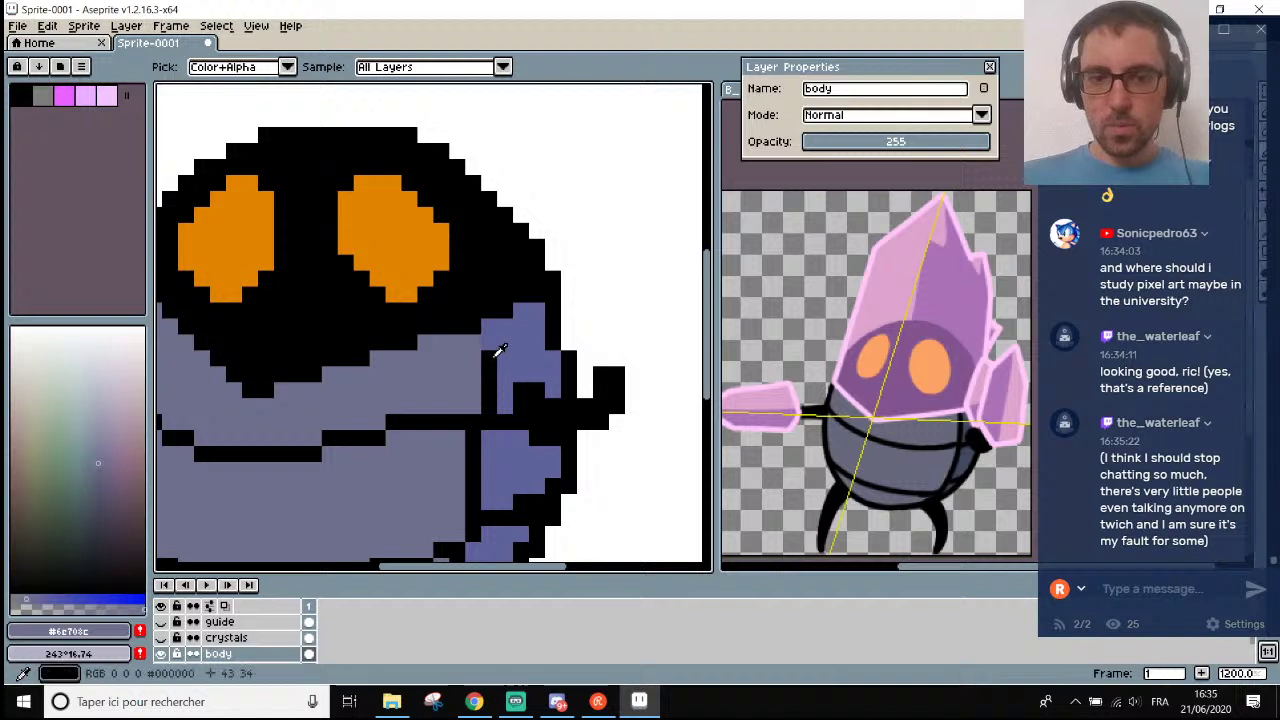
{"action": "left_click", "coordinate": [486, 346]}
{"action": "key", "text": "b"}
Compare the seam's upper end and the body shading with the reference on the whole sprite at reduced size.
{"action": "scroll", "coordinate": [481, 344], "scroll_direction": "down", "scroll_amount": 5}
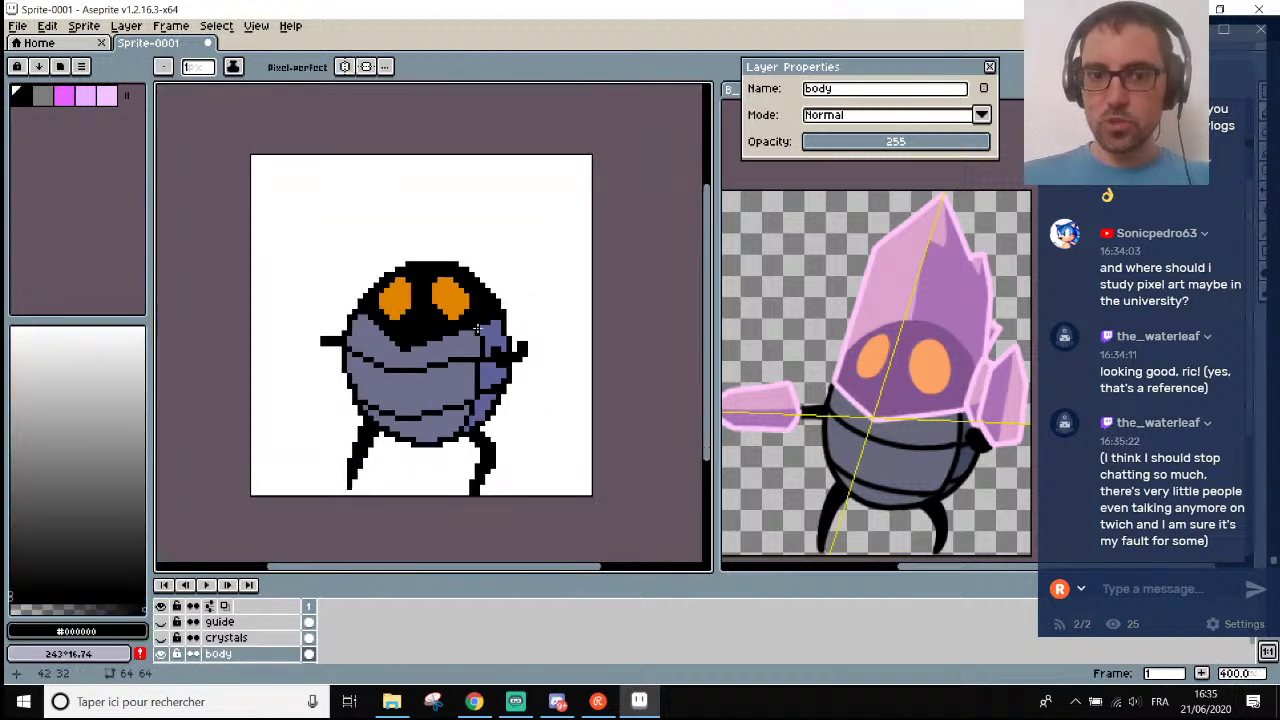
{"action": "scroll", "coordinate": [501, 317], "scroll_direction": "up", "scroll_amount": 6}
{"action": "scroll", "coordinate": [531, 298], "scroll_direction": "down", "scroll_amount": 6}
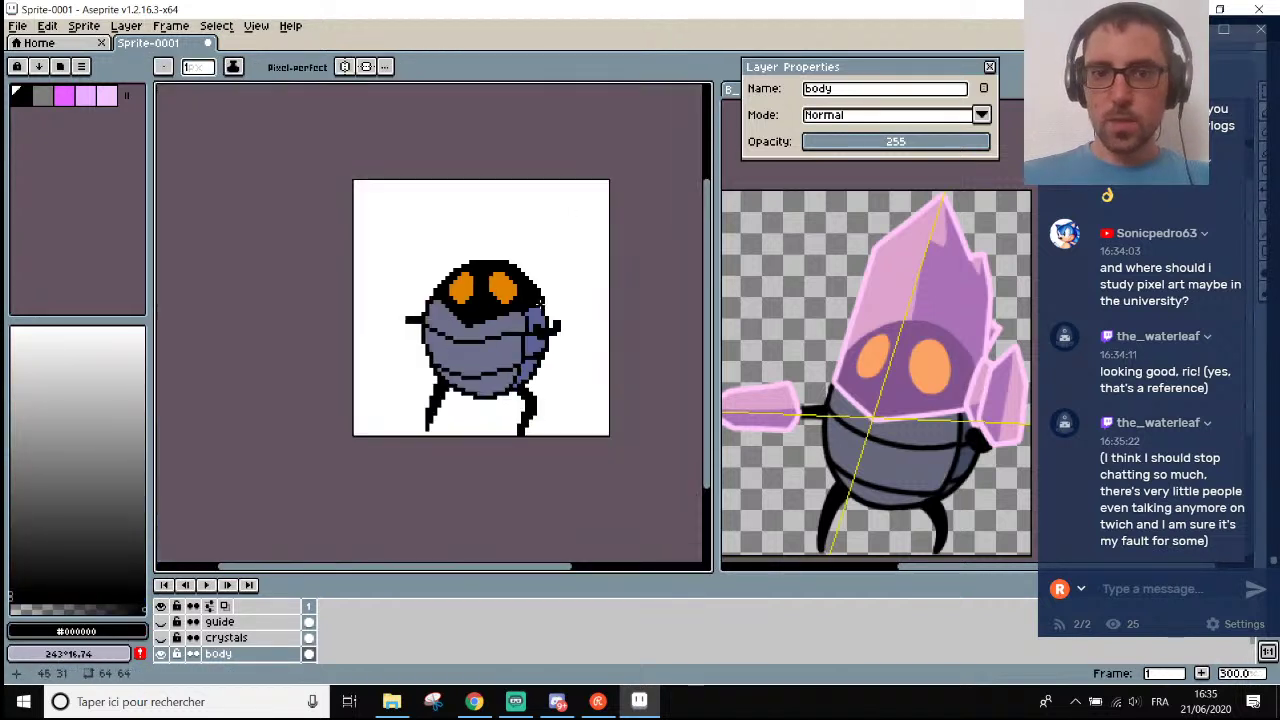
{"action": "scroll", "coordinate": [569, 316], "scroll_direction": "up", "scroll_amount": 1}
{"action": "scroll", "coordinate": [560, 320], "scroll_direction": "down", "scroll_amount": 1}
{"action": "scroll", "coordinate": [527, 337], "scroll_direction": "up", "scroll_amount": 1}
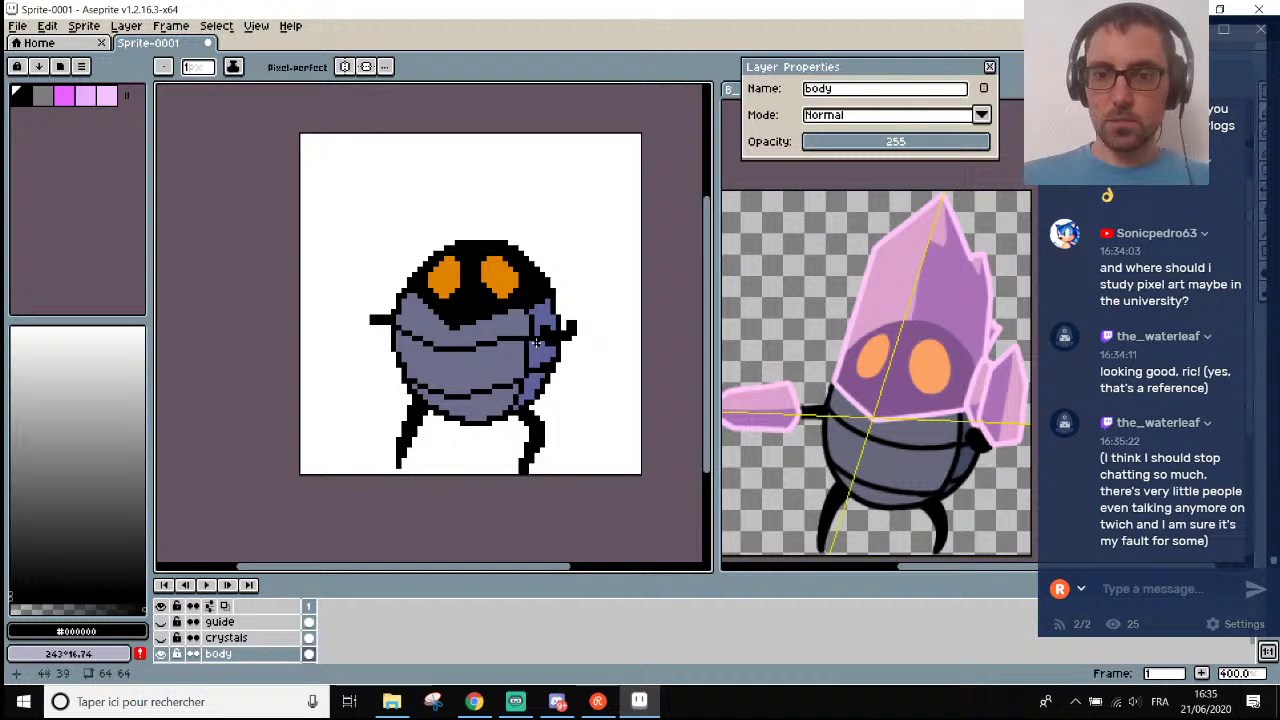
{"action": "scroll", "coordinate": [420, 420], "scroll_direction": "down", "scroll_amount": 1}
{"action": "scroll", "coordinate": [395, 520], "scroll_direction": "up", "scroll_amount": 1}
Show the crystals layer over the body and toggle the crystals and body layers to compare them.
{"action": "left_click", "coordinate": [164, 638]}
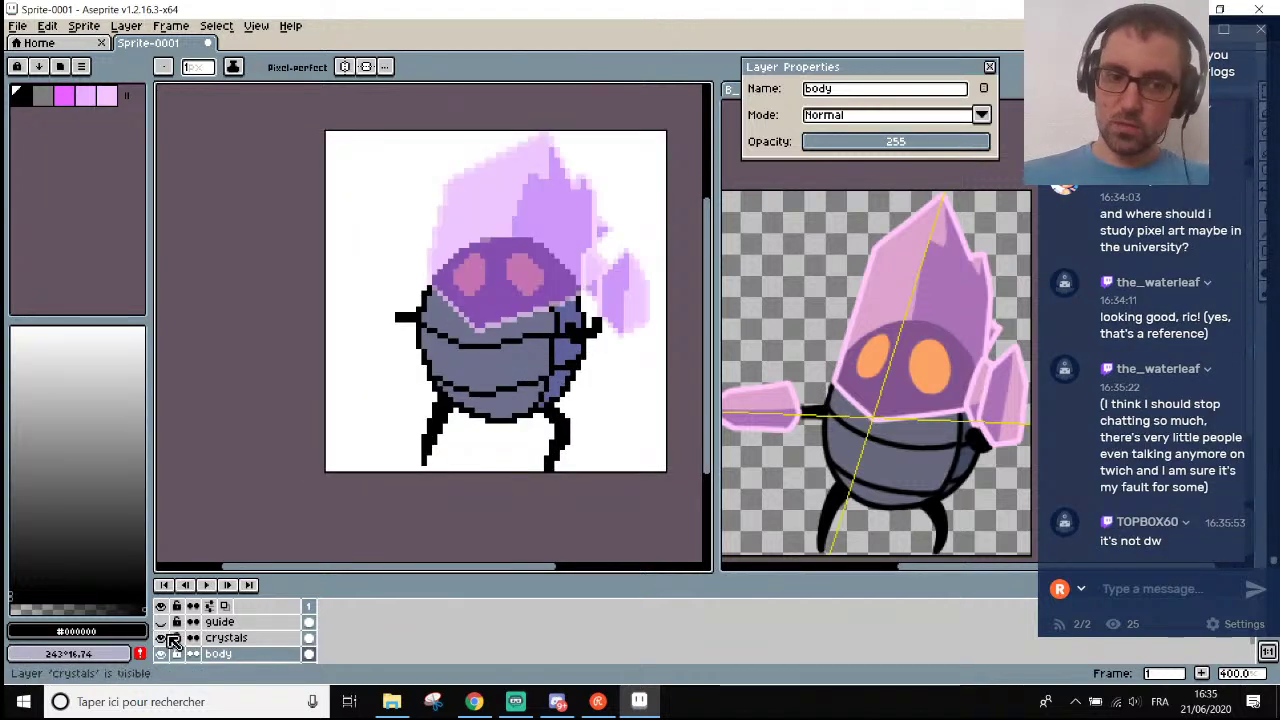
{"action": "scroll", "coordinate": [545, 365], "scroll_direction": "down", "scroll_amount": 1}
{"action": "scroll", "coordinate": [551, 371], "scroll_direction": "up", "scroll_amount": 1}
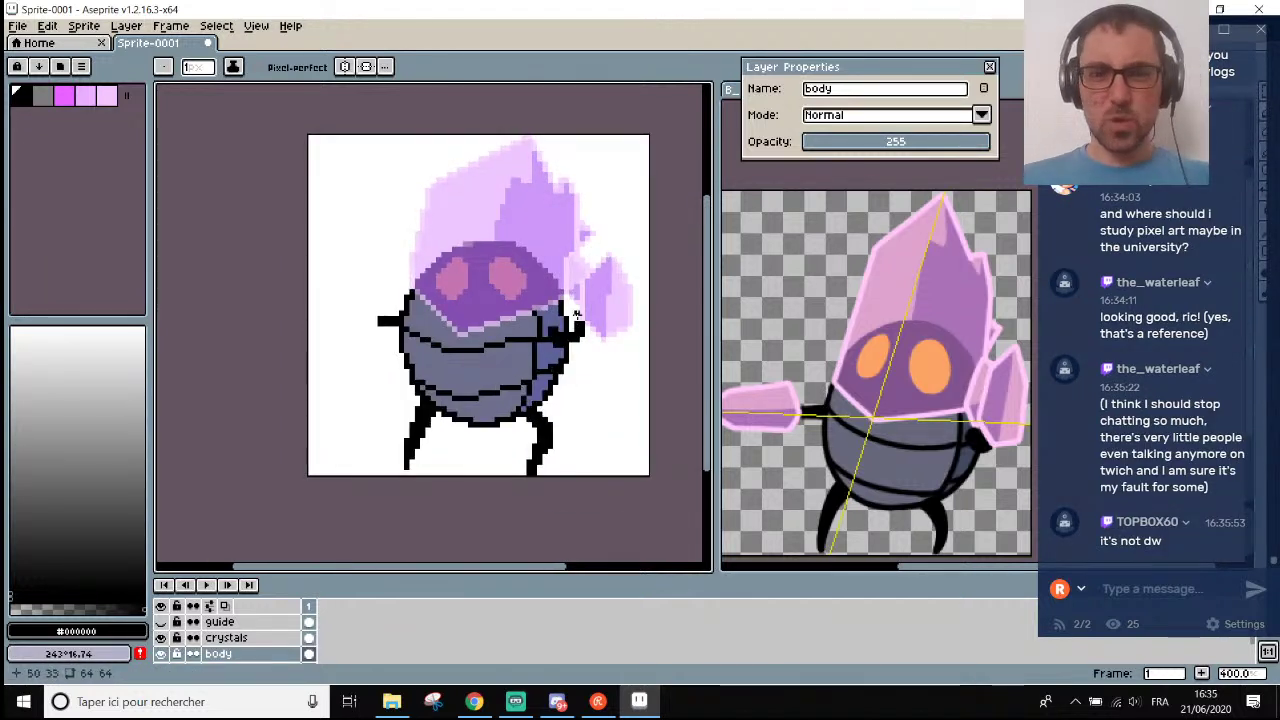
{"action": "left_click", "coordinate": [162, 639]}
{"action": "left_click", "coordinate": [162, 639]}
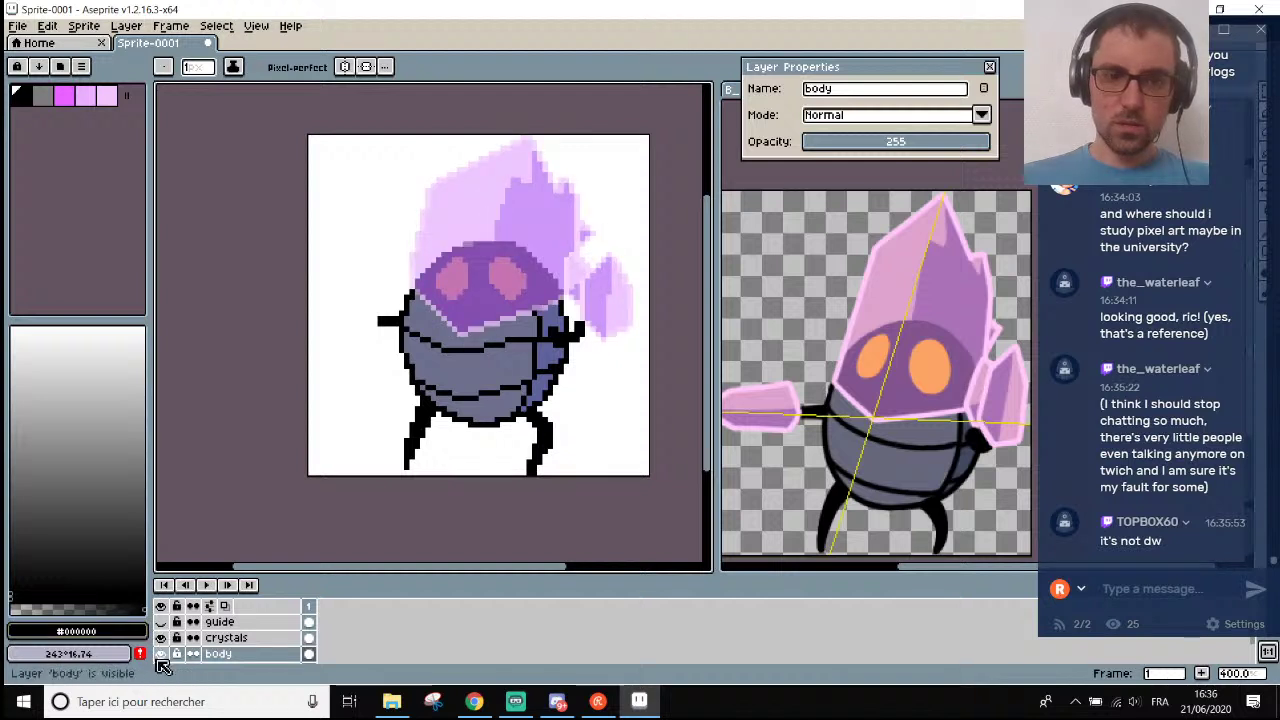
{"action": "left_click", "coordinate": [162, 655]}
{"action": "left_click", "coordinate": [162, 655]}
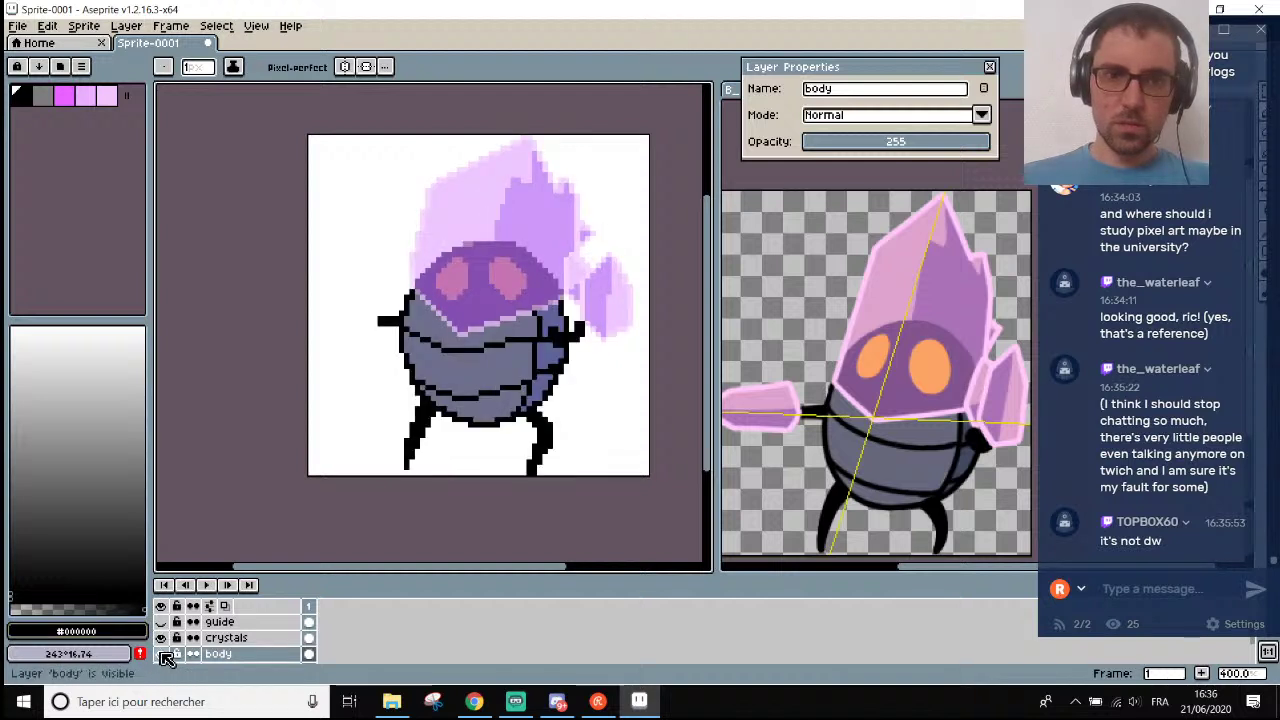
Hide the body layer and set the crystals layer's opacity to 255.
{"action": "left_click", "coordinate": [163, 656]}
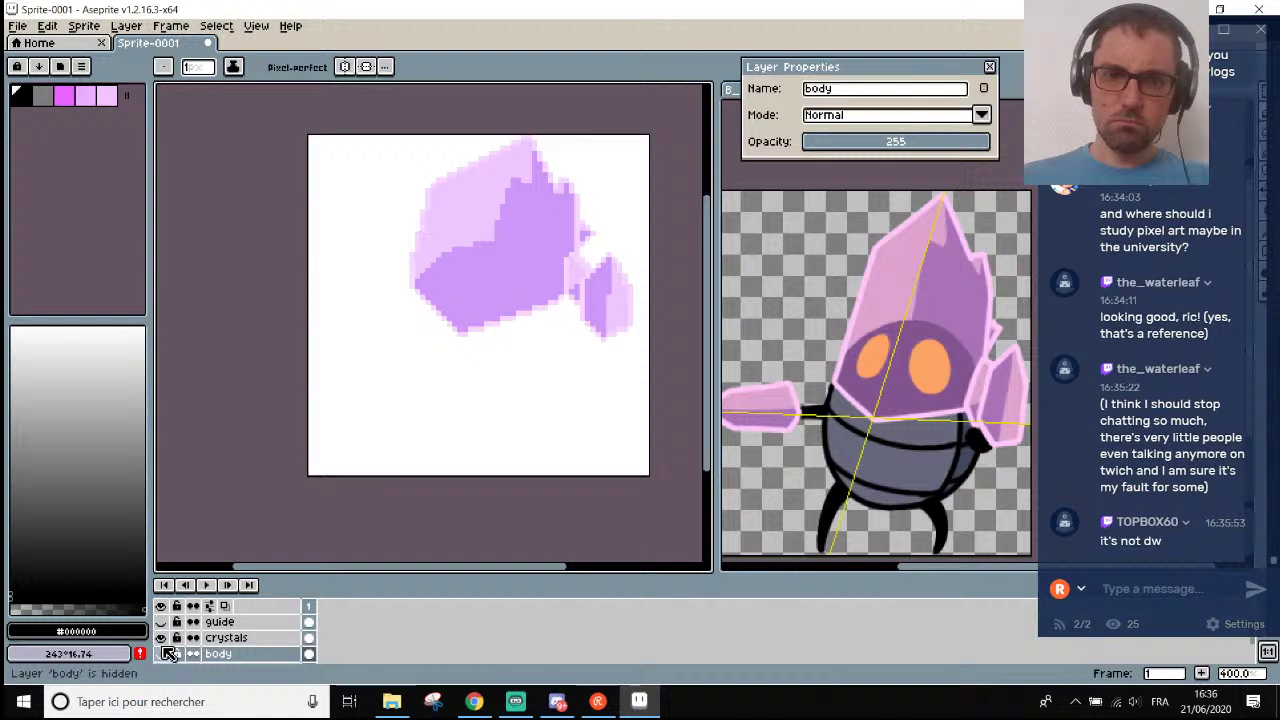
{"action": "left_click", "coordinate": [215, 638]}
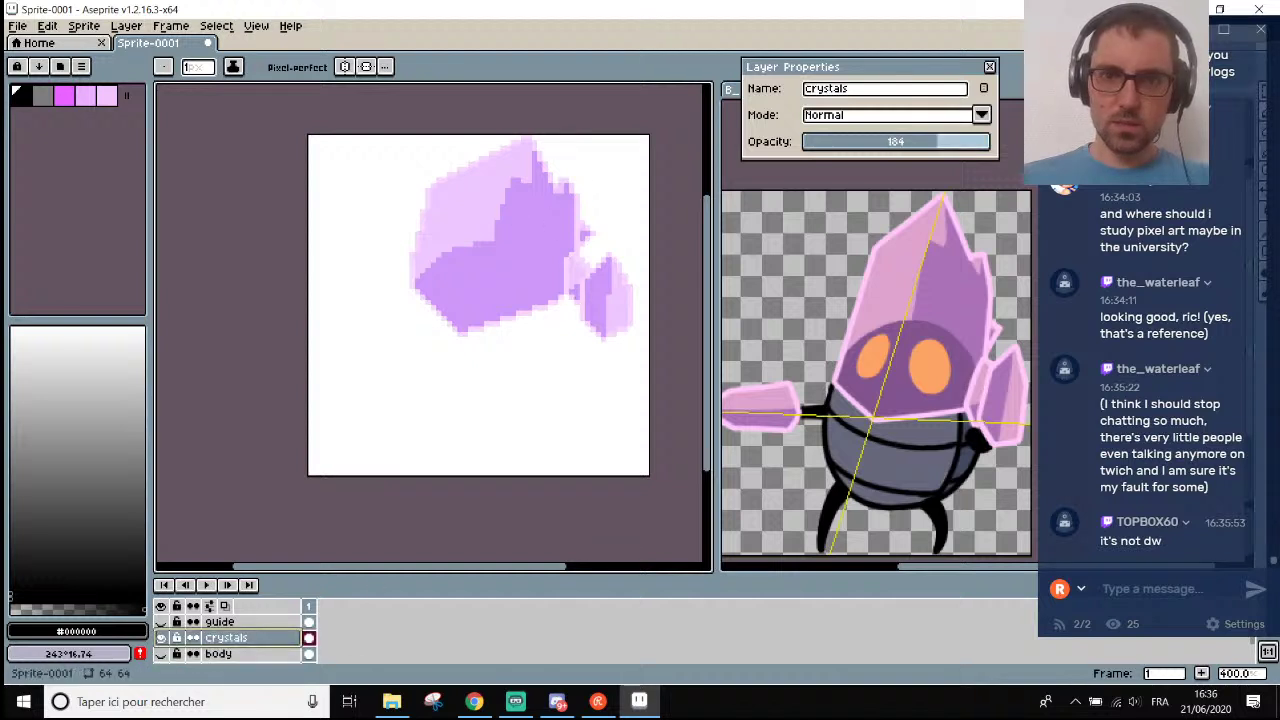
{"action": "left_click_drag", "start_coordinate": [978, 142], "coordinate": [994, 150]}
Sample the dark purple of the large head crystal as the drawing color.
{"action": "scroll", "coordinate": [479, 227], "scroll_direction": "up", "scroll_amount": 3}
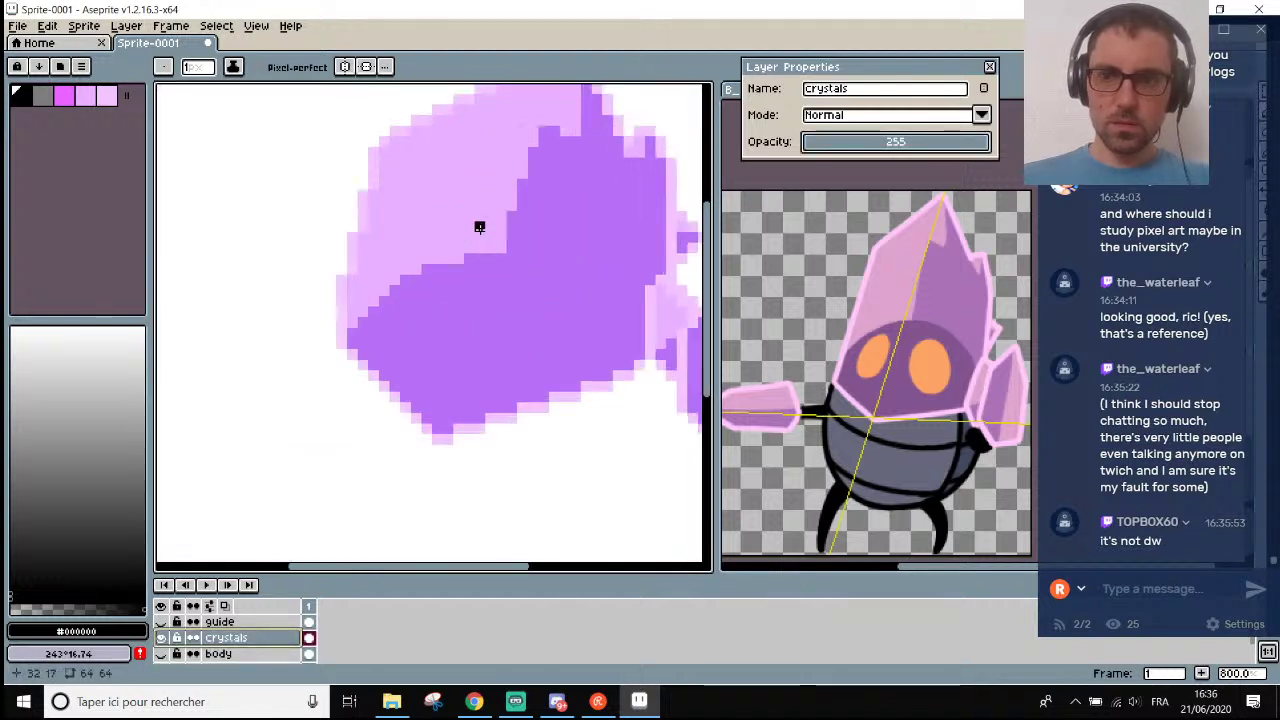
{"action": "scroll", "coordinate": [479, 227], "scroll_direction": "up", "scroll_amount": 1}
{"action": "key", "text": "i"}
{"action": "left_click", "coordinate": [477, 271]}
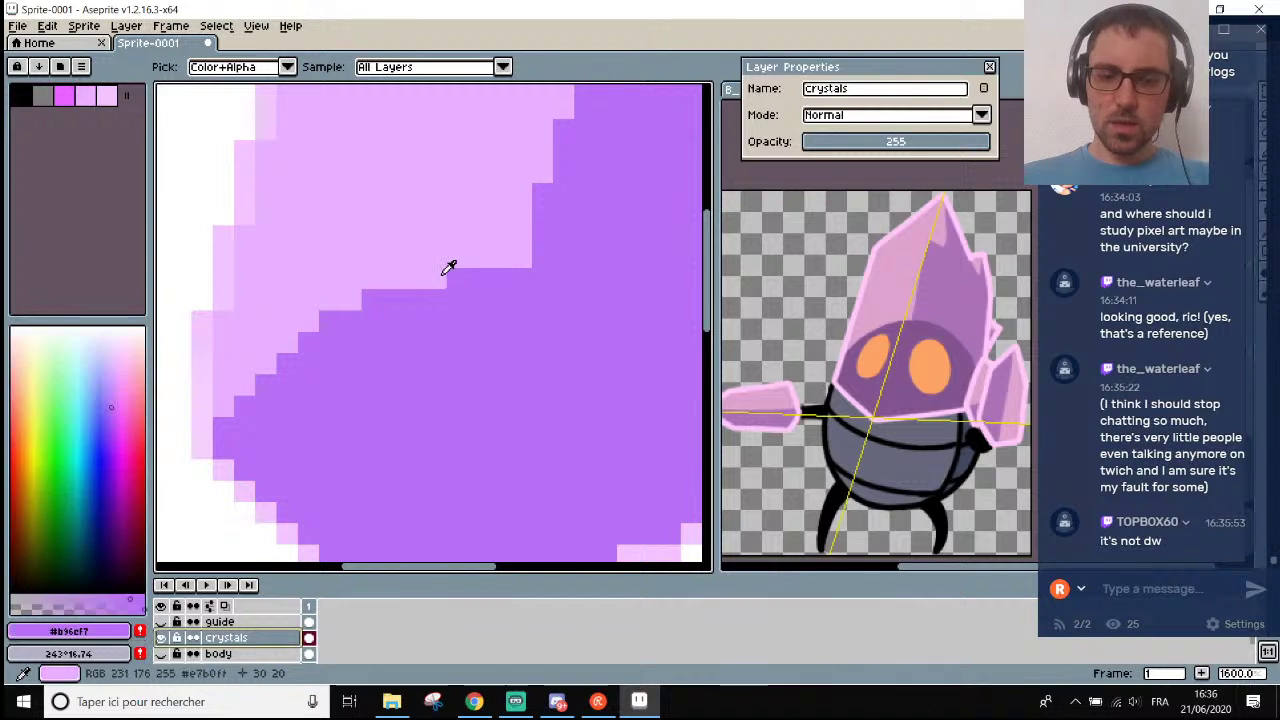
{"action": "key", "text": "b"}
{"action": "scroll", "coordinate": [430, 272], "scroll_direction": "down", "scroll_amount": 6}
{"action": "scroll", "coordinate": [421, 275], "scroll_direction": "up", "scroll_amount": 2}
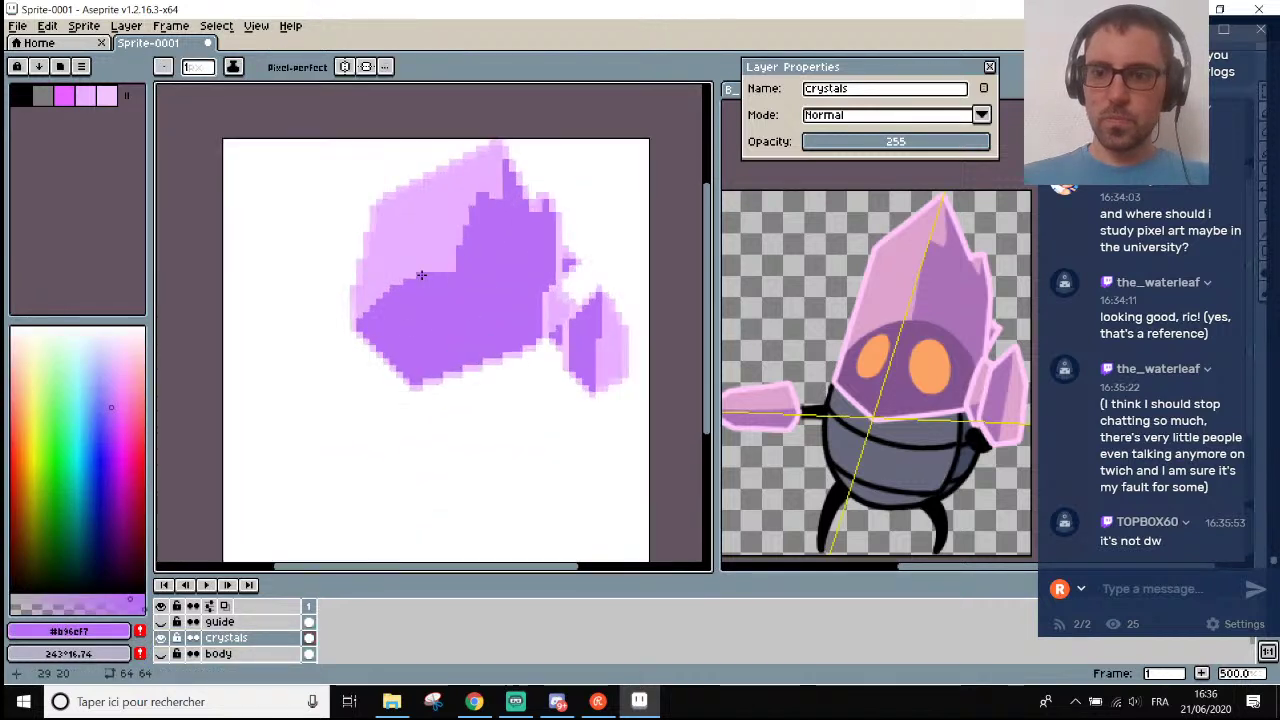
Show the body layer again and set the crystals layer's opacity to 141.
{"action": "left_click", "coordinate": [161, 654]}
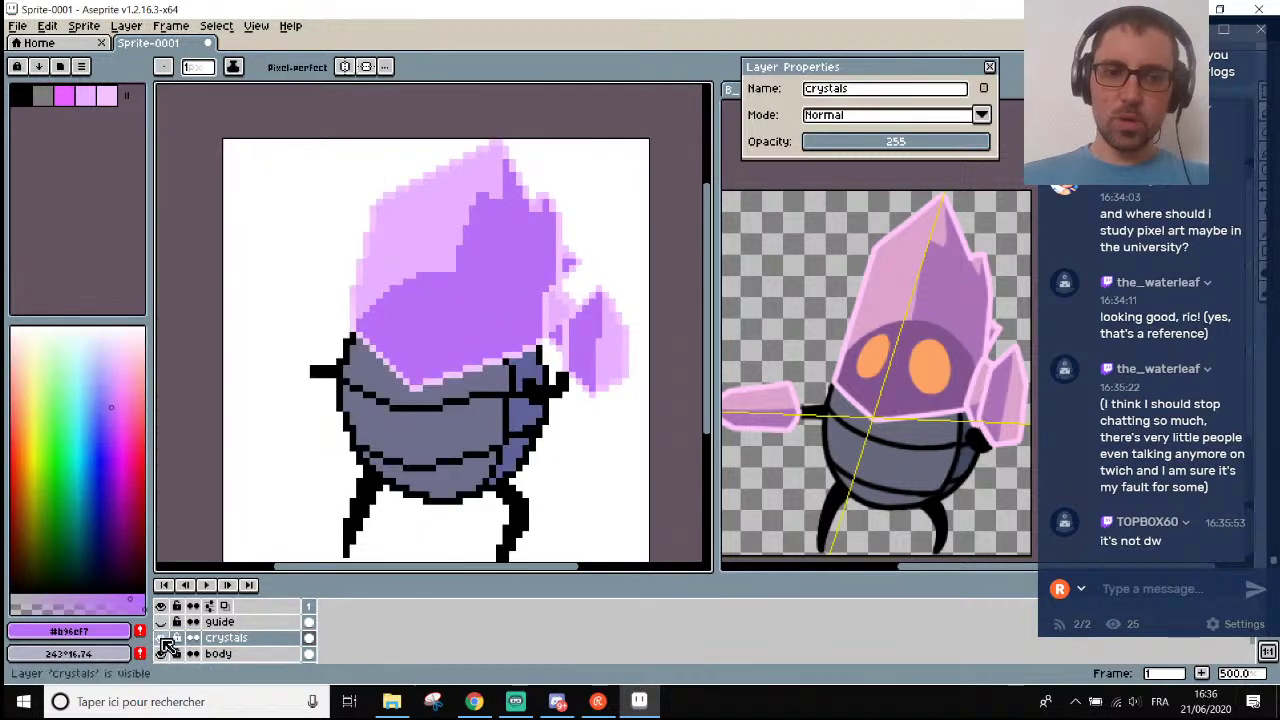
{"action": "left_click", "coordinate": [161, 638]}
{"action": "left_click", "coordinate": [161, 638]}
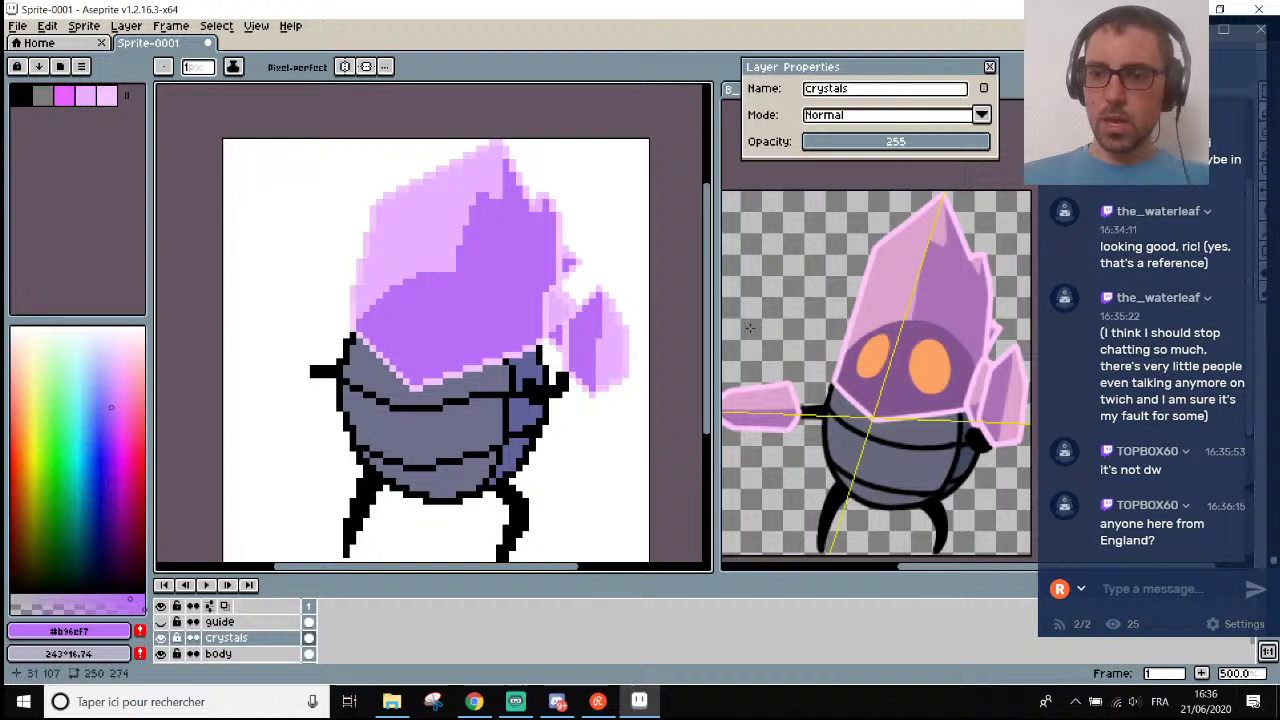
{"action": "left_click_drag", "start_coordinate": [973, 145], "coordinate": [906, 142]}
Examine how the face and eyes look through the semi-transparent crystals compared with the reference.
{"action": "scroll", "coordinate": [585, 224], "scroll_direction": "down", "scroll_amount": 3}
{"action": "scroll", "coordinate": [585, 224], "scroll_direction": "up", "scroll_amount": 2}
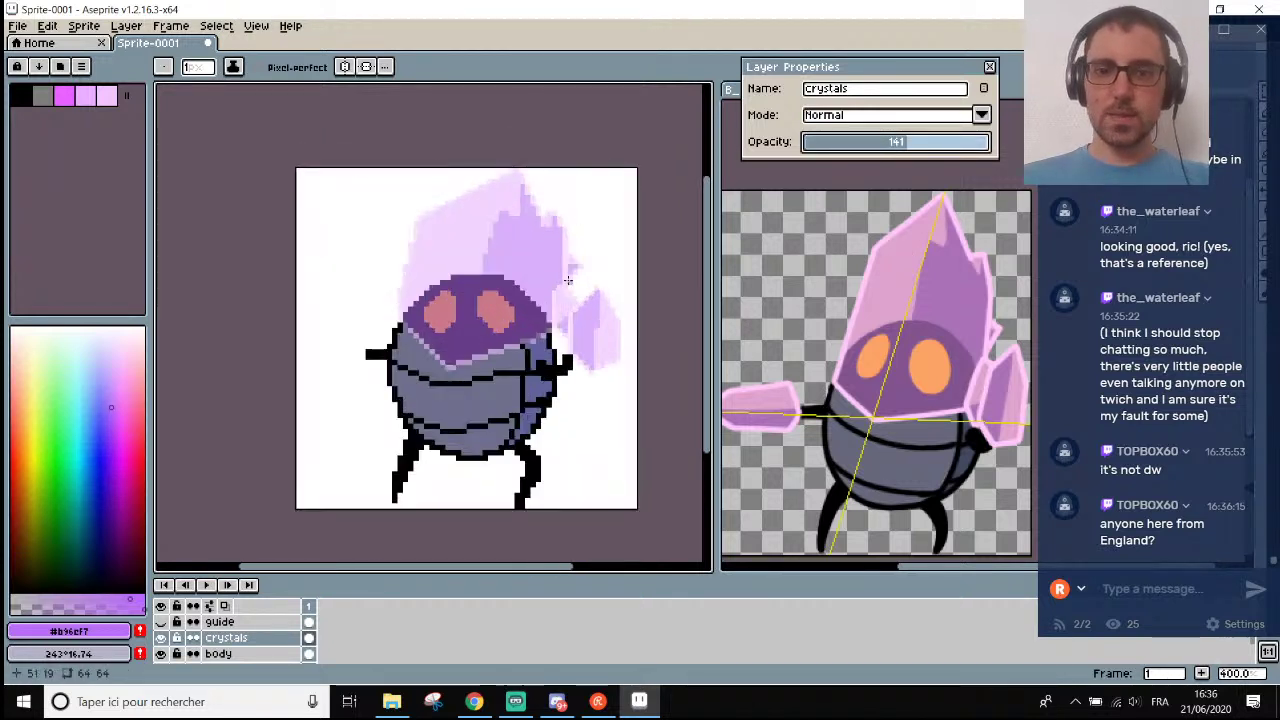
{"action": "scroll", "coordinate": [579, 268], "scroll_direction": "down", "scroll_amount": 1}
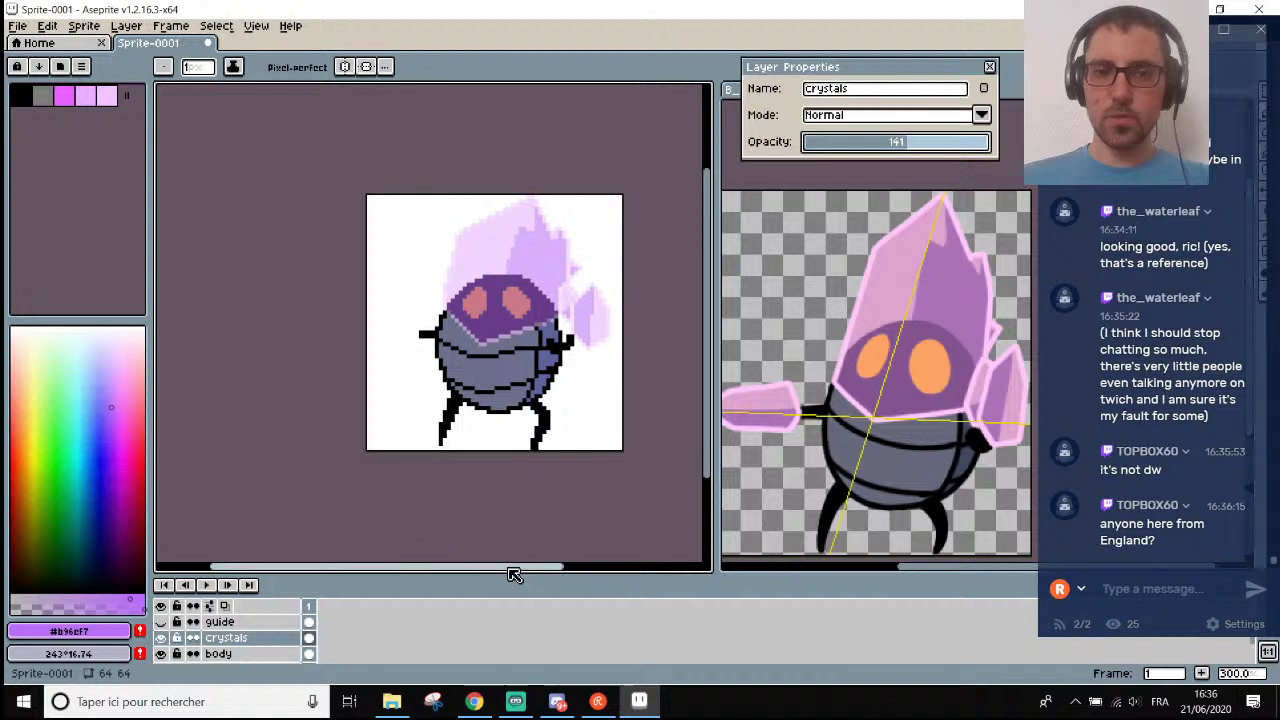
{"action": "left_click_drag", "start_coordinate": [514, 567], "coordinate": [536, 558]}
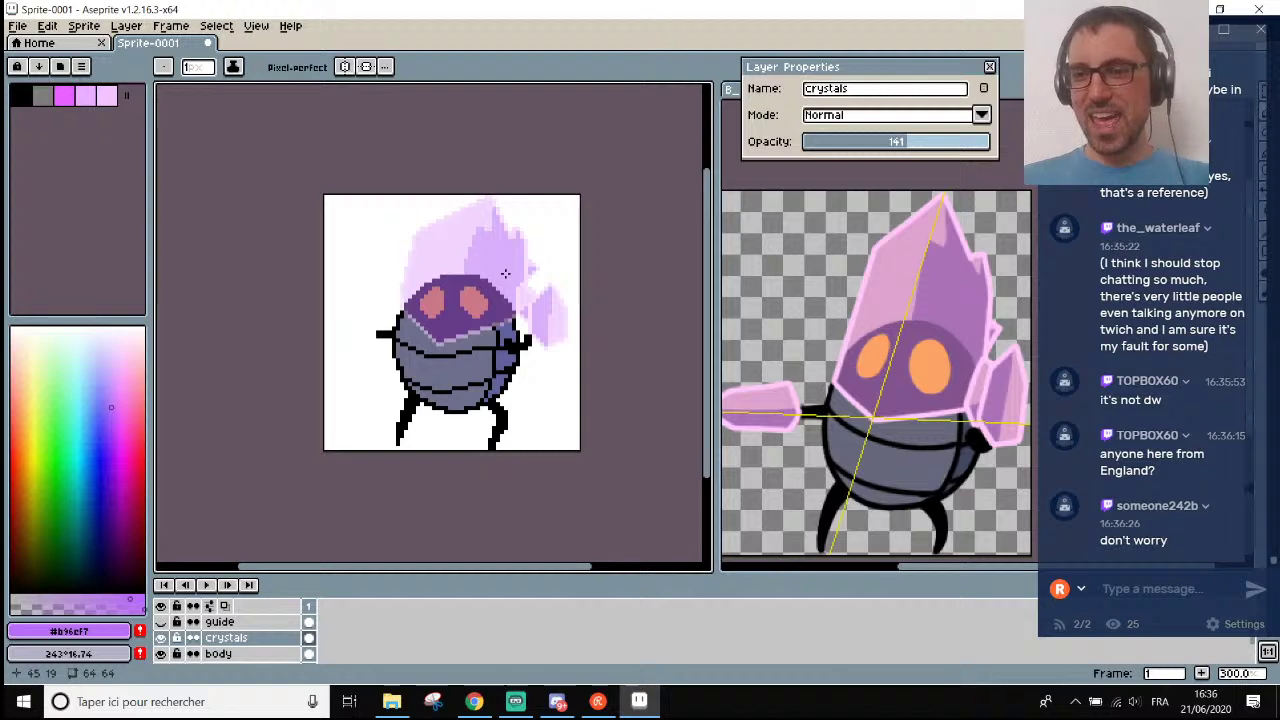
{"action": "scroll", "coordinate": [477, 286], "scroll_direction": "up", "scroll_amount": 3}
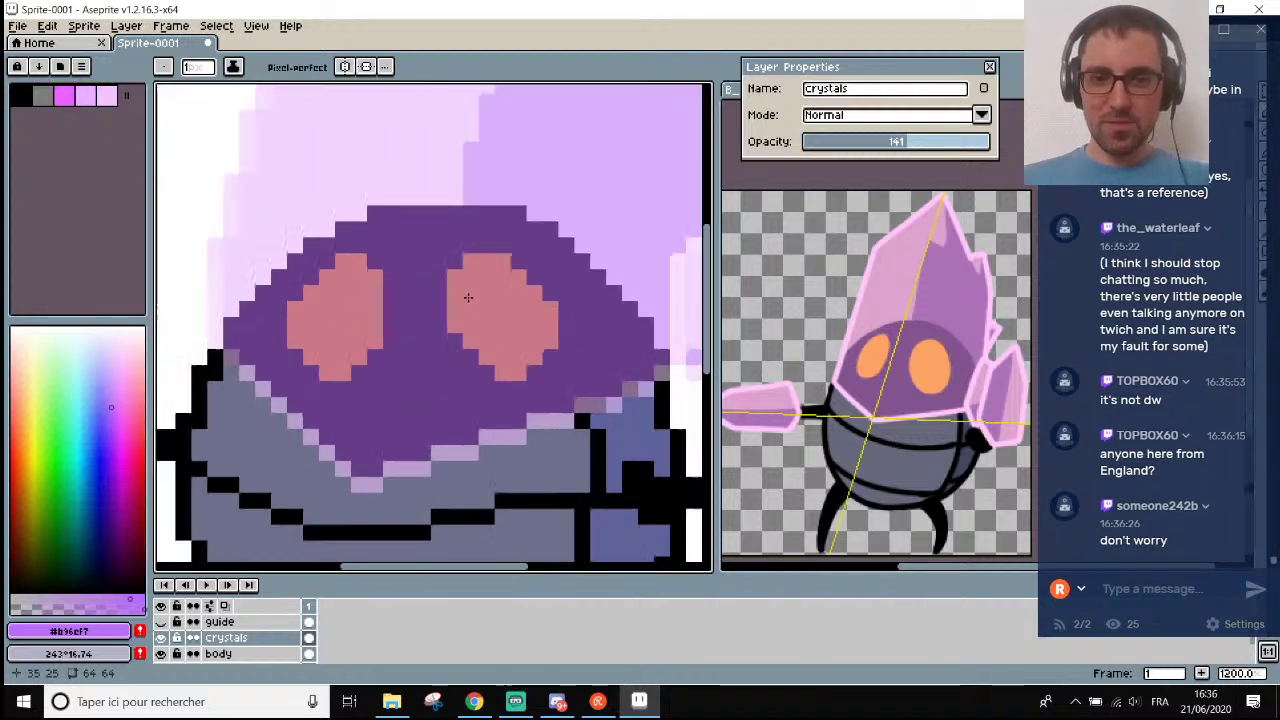
{"action": "scroll", "coordinate": [465, 310], "scroll_direction": "down", "scroll_amount": 3}
{"action": "scroll", "coordinate": [465, 310], "scroll_direction": "up", "scroll_amount": 2}
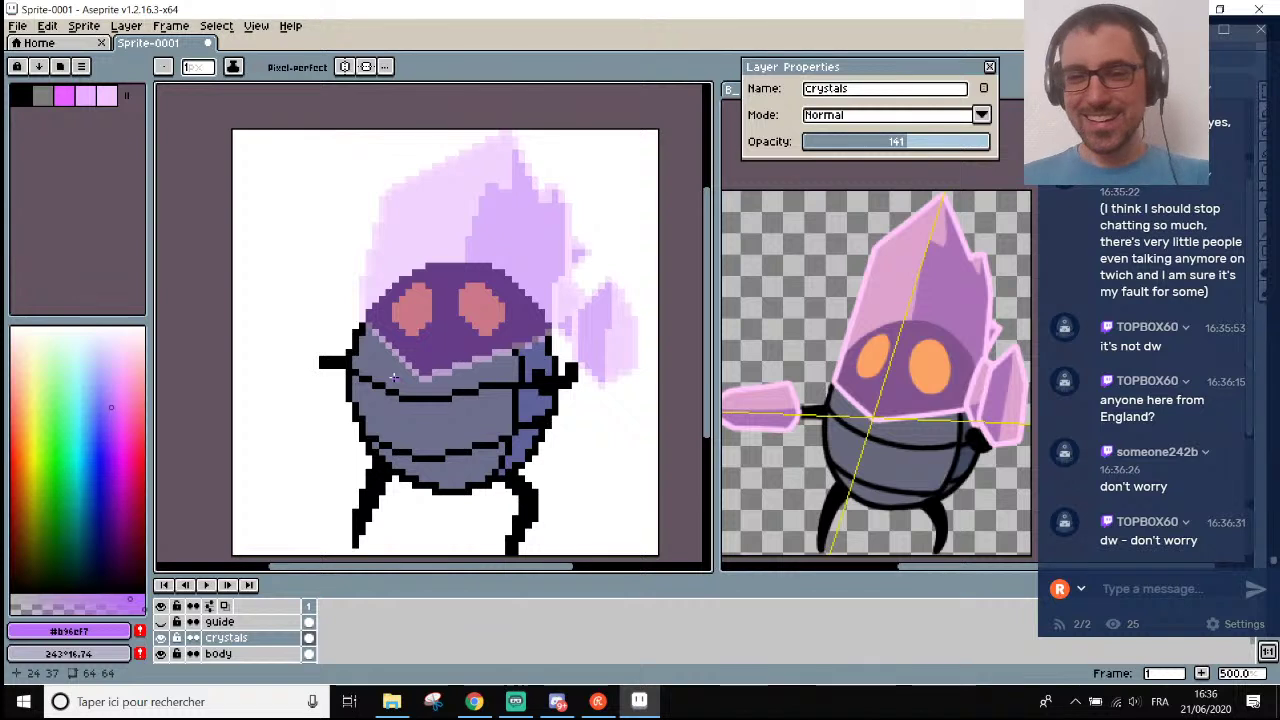
Hide the crystals layer, make the body layer active and sample black #000000 between the eyes.
{"action": "left_click", "coordinate": [161, 638]}
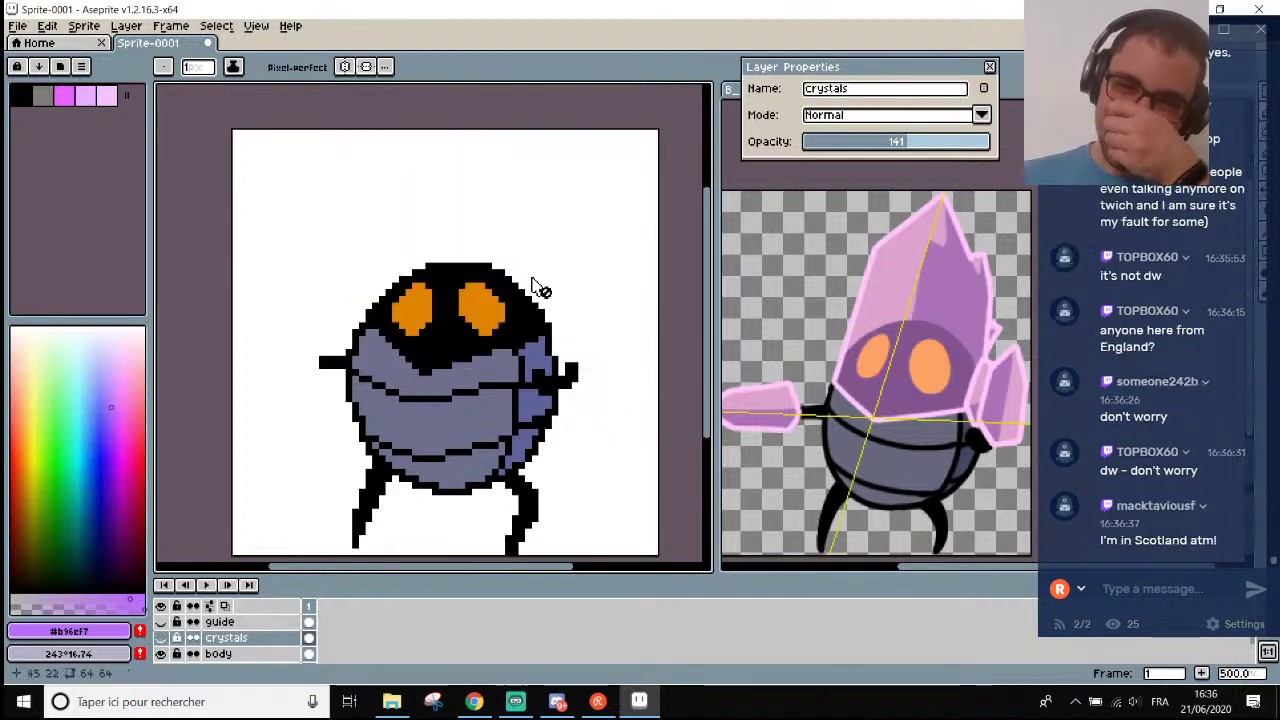
{"action": "left_click", "coordinate": [265, 654]}
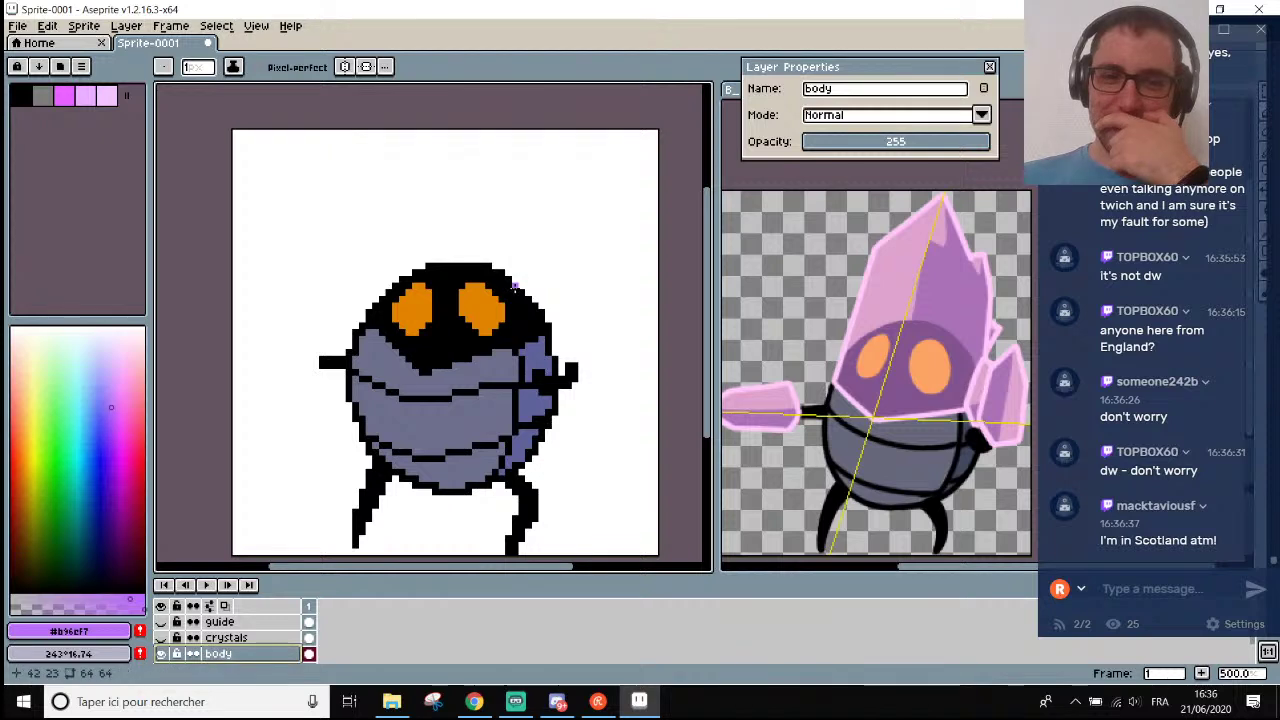
{"action": "scroll", "coordinate": [454, 318], "scroll_direction": "up", "scroll_amount": 2}
{"action": "key", "text": "i"}
{"action": "left_click", "coordinate": [466, 309]}
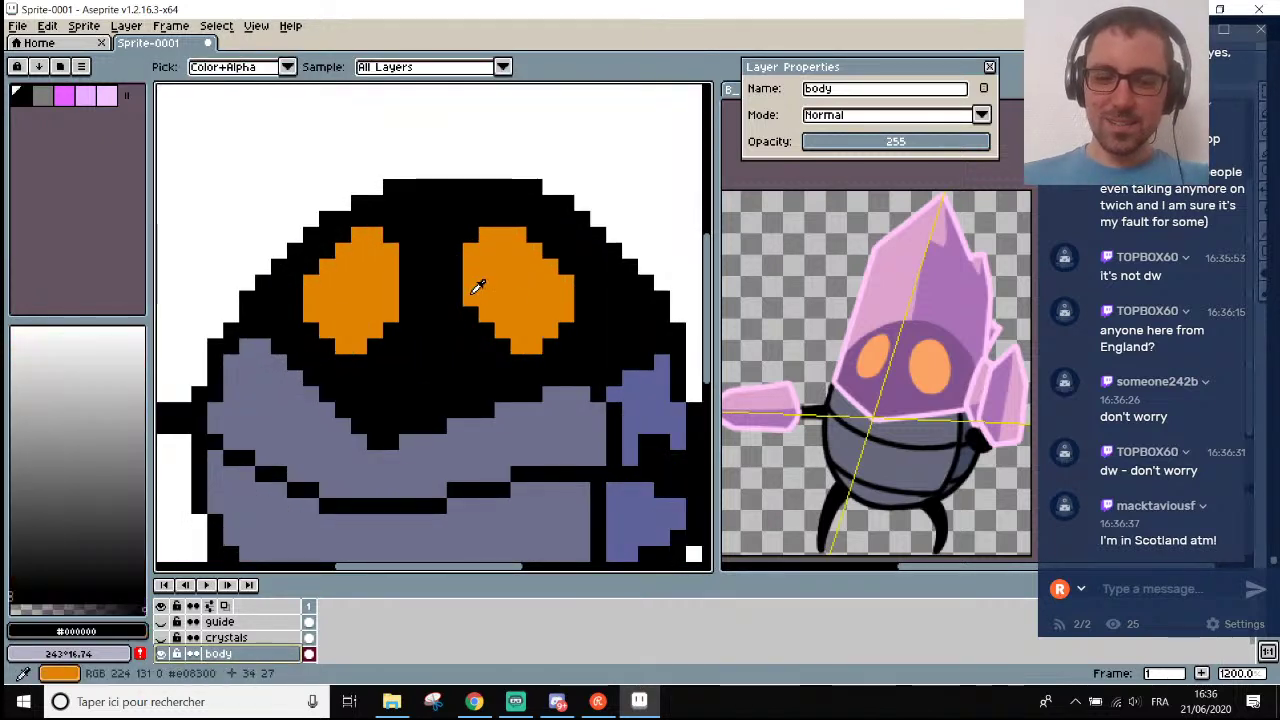
Examine the shape of both orange eyes at several magnifications against the reference.
{"action": "scroll", "coordinate": [480, 285], "scroll_direction": "down", "scroll_amount": 2}
{"action": "scroll", "coordinate": [478, 287], "scroll_direction": "up", "scroll_amount": 2}
{"action": "scroll", "coordinate": [472, 295], "scroll_direction": "down", "scroll_amount": 3}
{"action": "scroll", "coordinate": [468, 300], "scroll_direction": "up", "scroll_amount": 2}
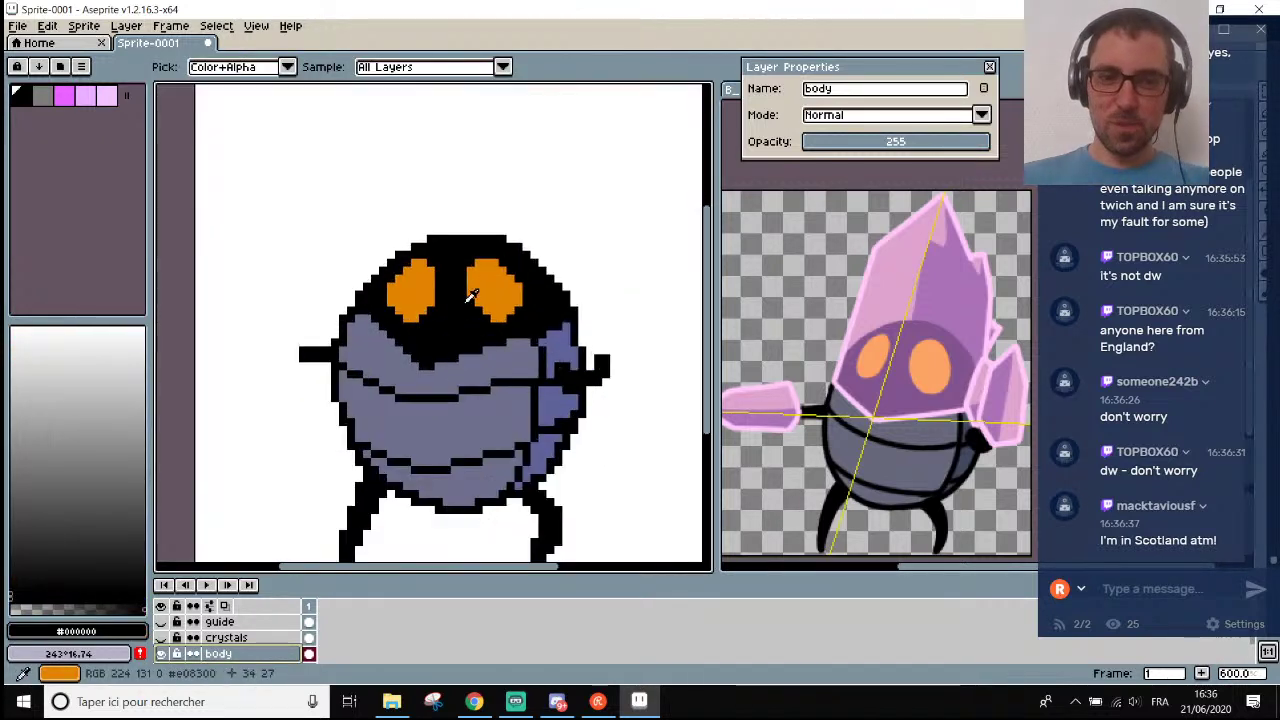
{"action": "scroll", "coordinate": [465, 303], "scroll_direction": "down", "scroll_amount": 1}
{"action": "scroll", "coordinate": [466, 303], "scroll_direction": "down", "scroll_amount": 1}
{"action": "scroll", "coordinate": [466, 303], "scroll_direction": "up", "scroll_amount": 1}
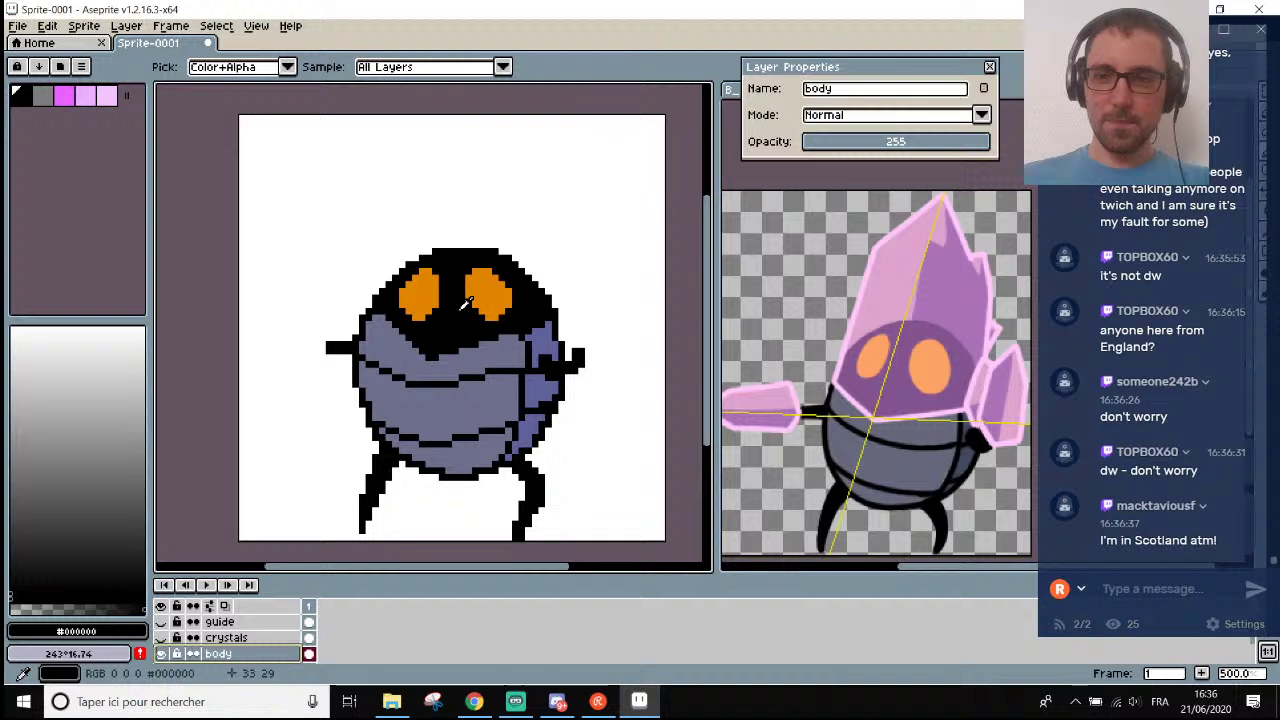
{"action": "scroll", "coordinate": [450, 283], "scroll_direction": "up", "scroll_amount": 4}
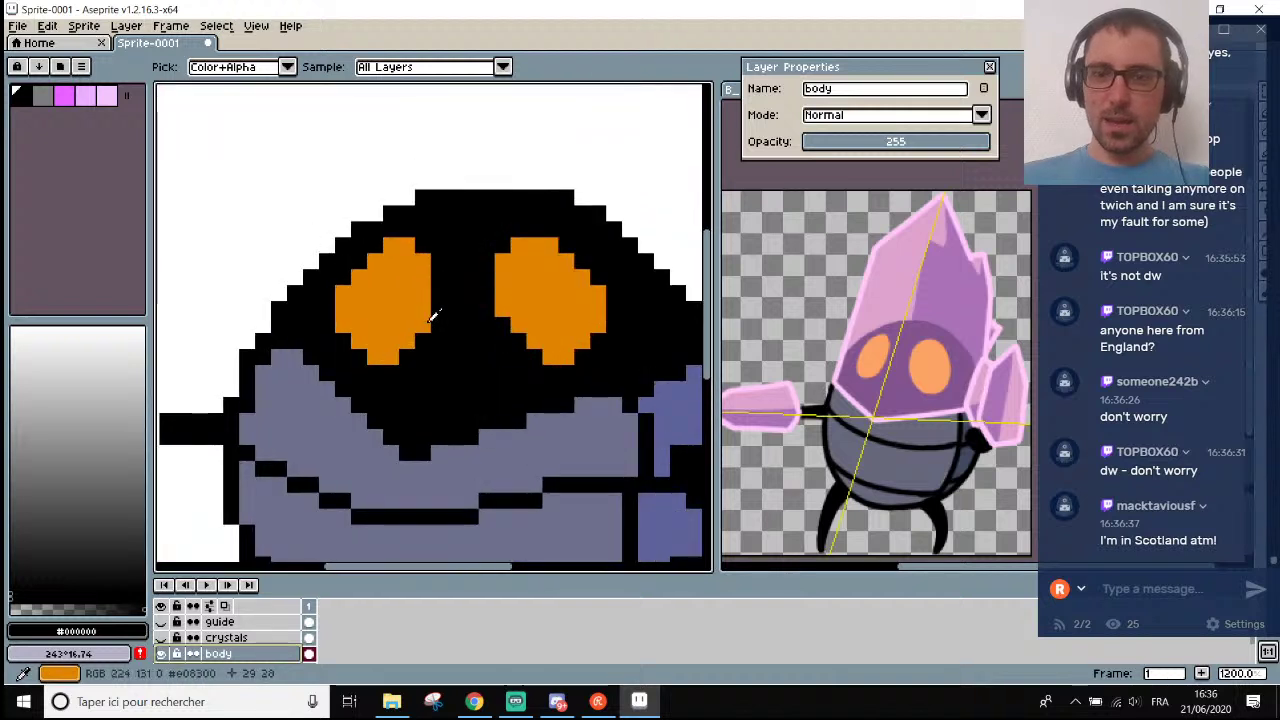
Trim the left eye's lower tip and inner edge with black #000000, and repaint one inner-edge pixel in orange #e08300.
{"action": "left_click", "coordinate": [426, 300], "text": "alt"}
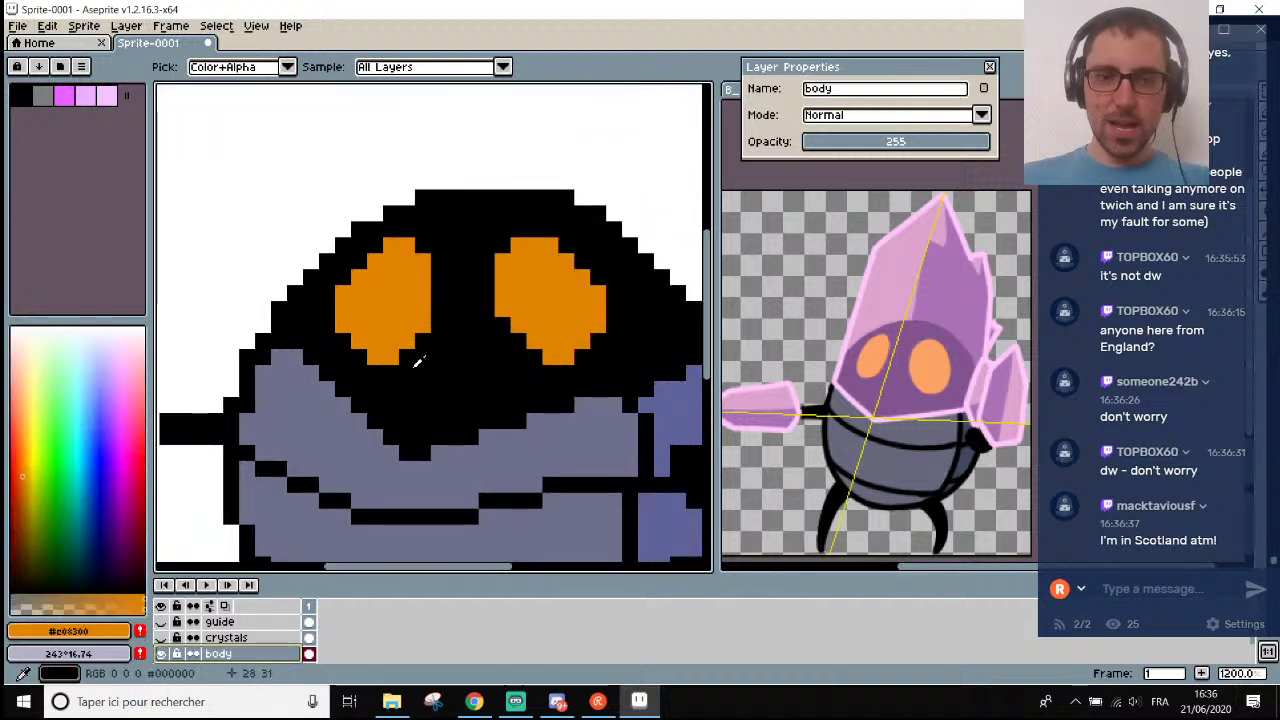
{"action": "left_click", "coordinate": [416, 352], "text": "alt"}
{"action": "mouse_move", "coordinate": [376, 357]}
{"action": "left_mouse_down"}
{"action": "mouse_move", "coordinate": [407, 341]}
{"action": "mouse_move", "coordinate": [430, 296]}
{"action": "left_mouse_up"}
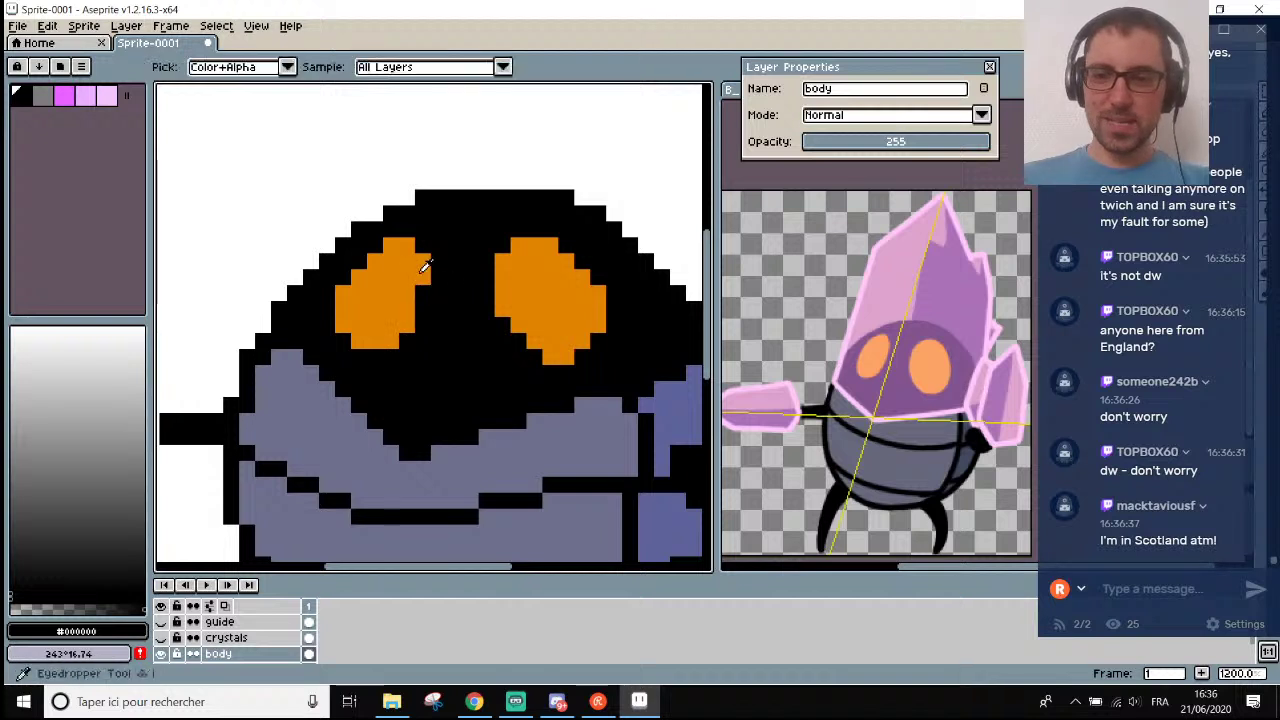
{"action": "left_click", "coordinate": [416, 264], "text": "alt"}
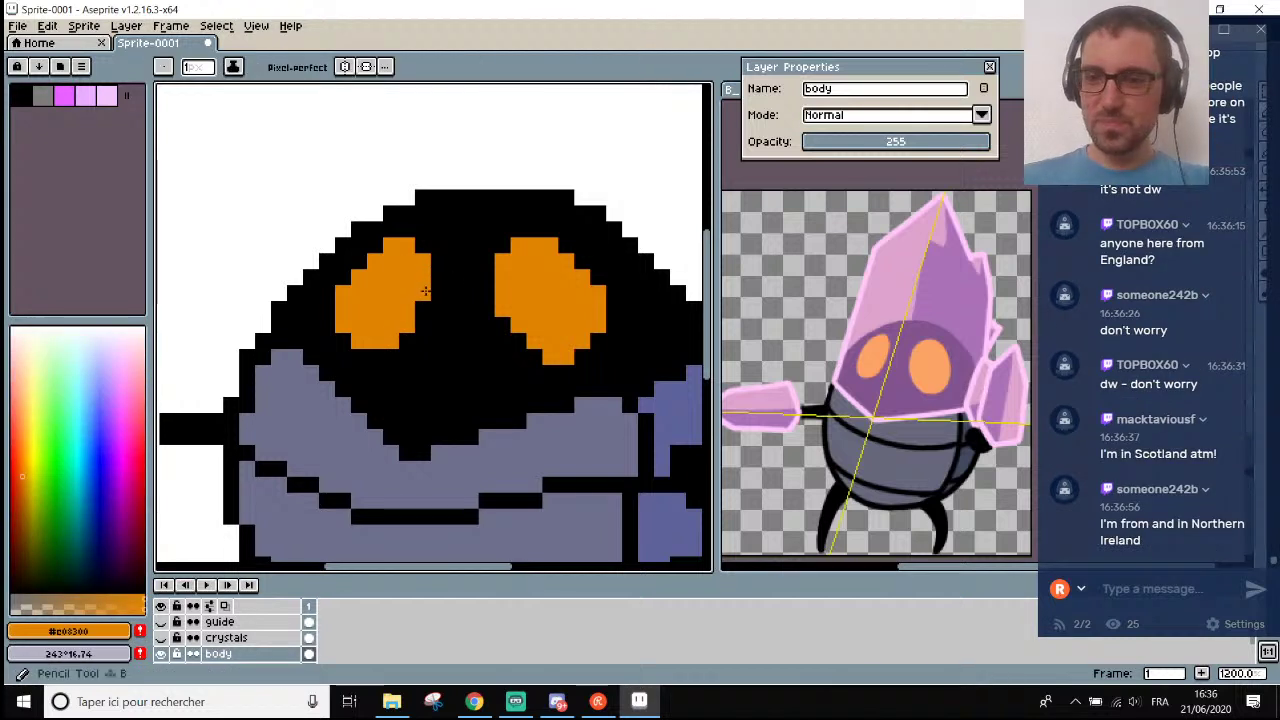
Fill out the left eye's inner edge and upper outer edge with orange #e08300 pixels.
{"action": "mouse_move", "coordinate": [426, 291]}
{"action": "left_mouse_down"}
{"action": "mouse_move", "coordinate": [429, 323]}
{"action": "mouse_move", "coordinate": [433, 285]}
{"action": "left_mouse_up"}
{"action": "scroll", "coordinate": [437, 279], "scroll_direction": "down", "scroll_amount": 4}
{"action": "scroll", "coordinate": [437, 279], "scroll_direction": "up", "scroll_amount": 4}
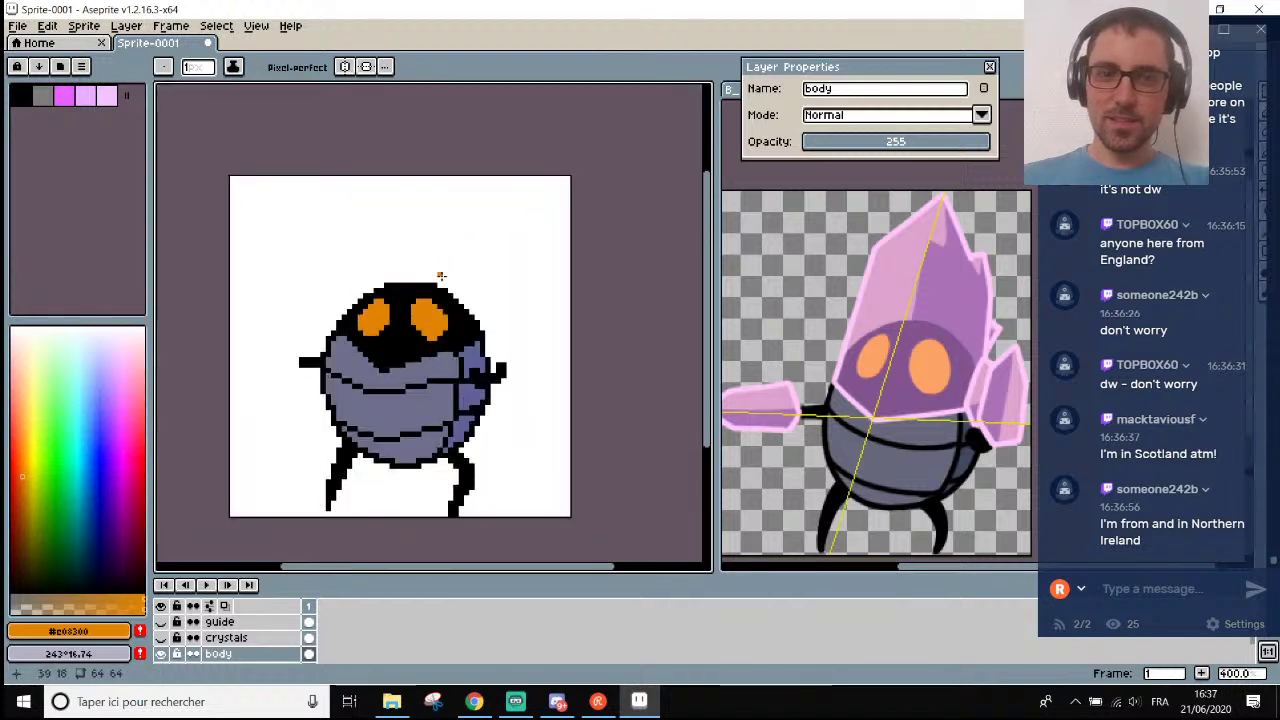
{"action": "scroll", "coordinate": [352, 311], "scroll_direction": "up", "scroll_amount": 1}
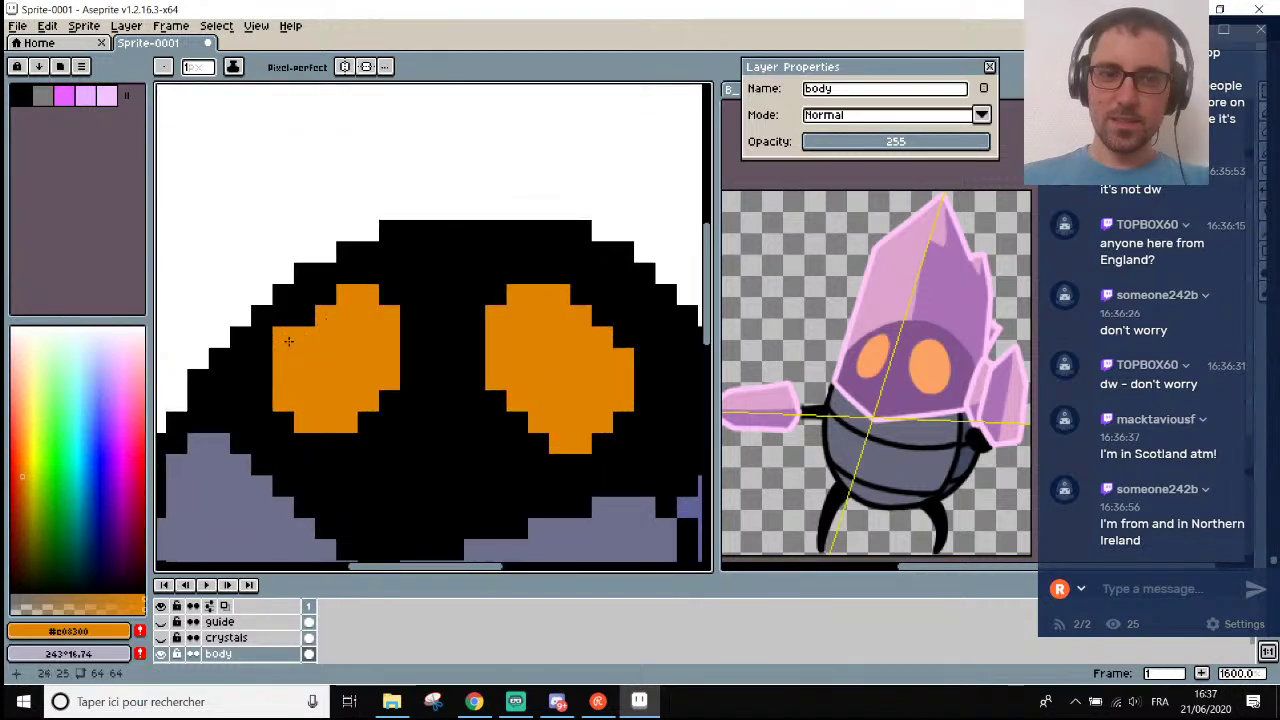
{"action": "left_click", "coordinate": [303, 316]}
Examine the reshaped orange eyes at several magnifications against the reference.
{"action": "scroll", "coordinate": [404, 321], "scroll_direction": "down", "scroll_amount": 3}
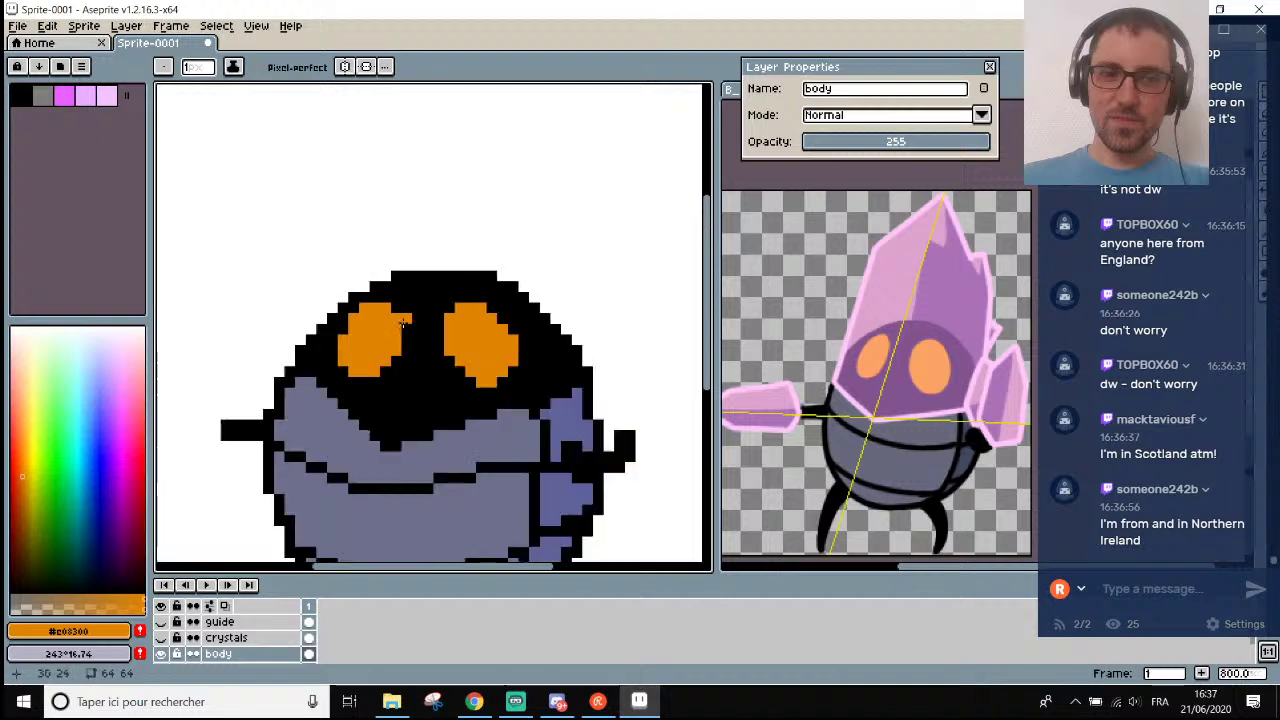
{"action": "scroll", "coordinate": [346, 324], "scroll_direction": "down", "scroll_amount": 4}
{"action": "scroll", "coordinate": [334, 347], "scroll_direction": "up", "scroll_amount": 1}
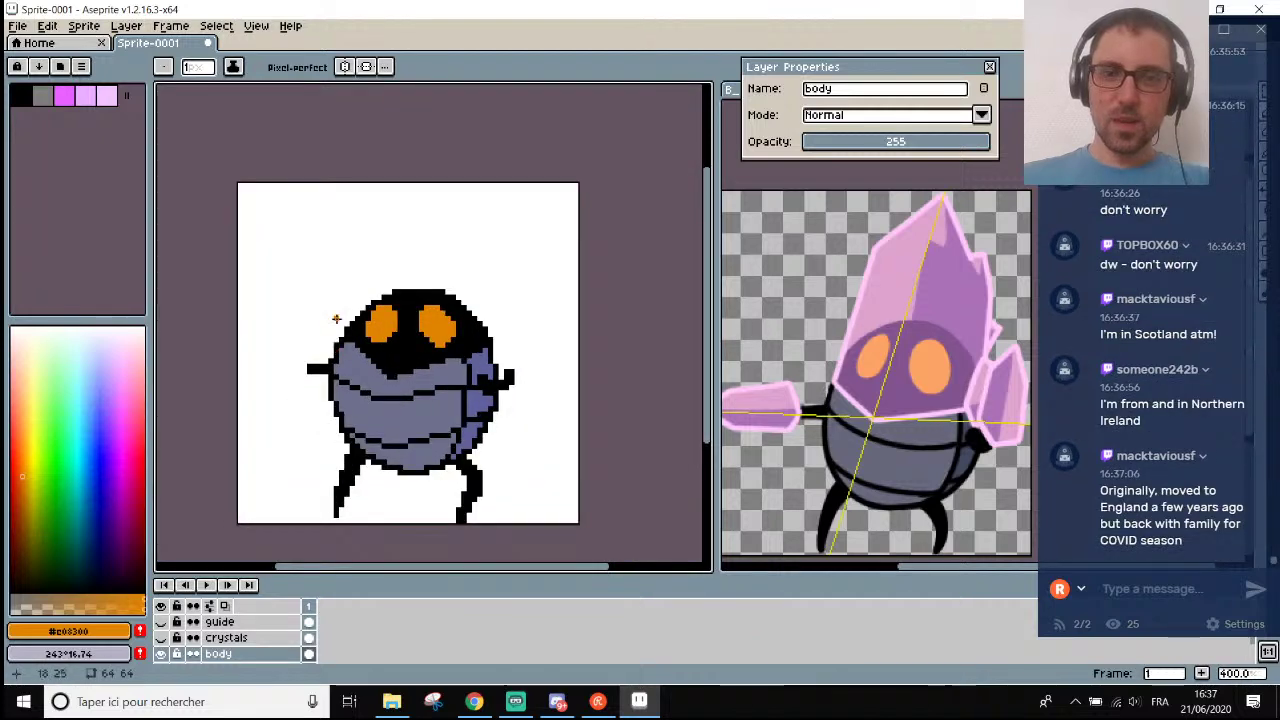
{"action": "scroll", "coordinate": [329, 309], "scroll_direction": "down", "scroll_amount": 1}
{"action": "scroll", "coordinate": [310, 330], "scroll_direction": "up", "scroll_amount": 4}
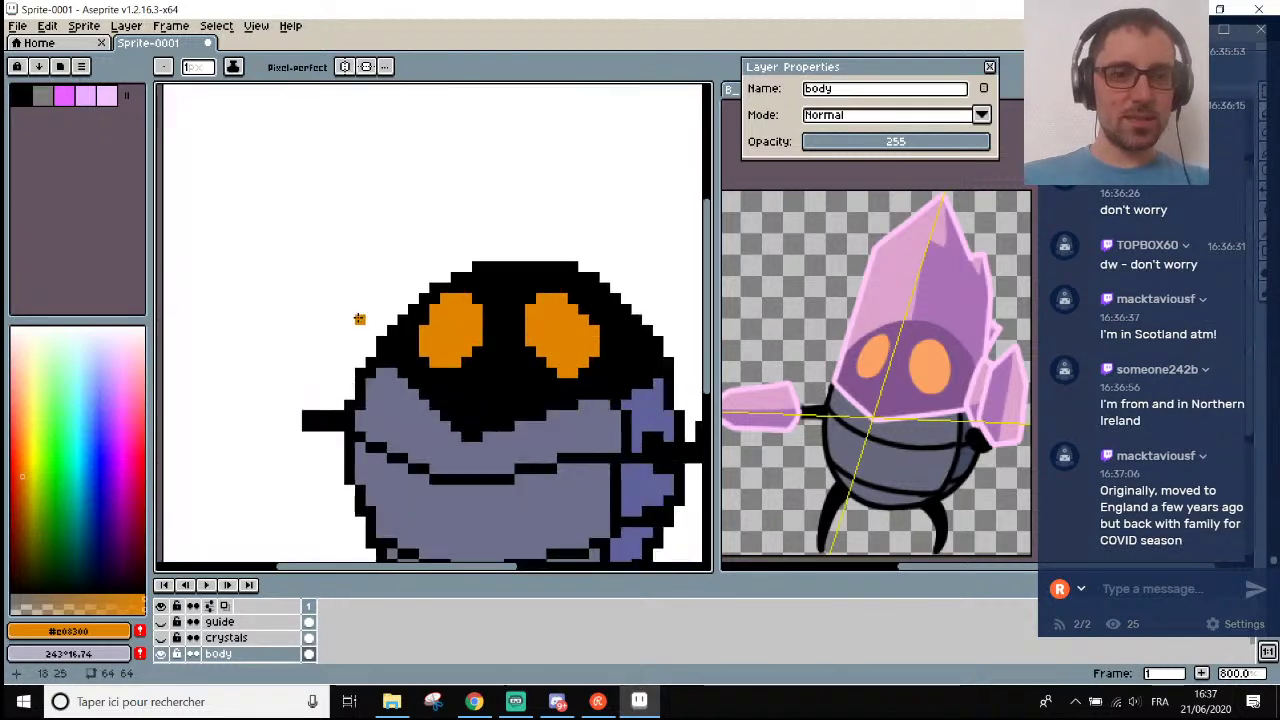
{"action": "scroll", "coordinate": [425, 322], "scroll_direction": "down", "scroll_amount": 4}
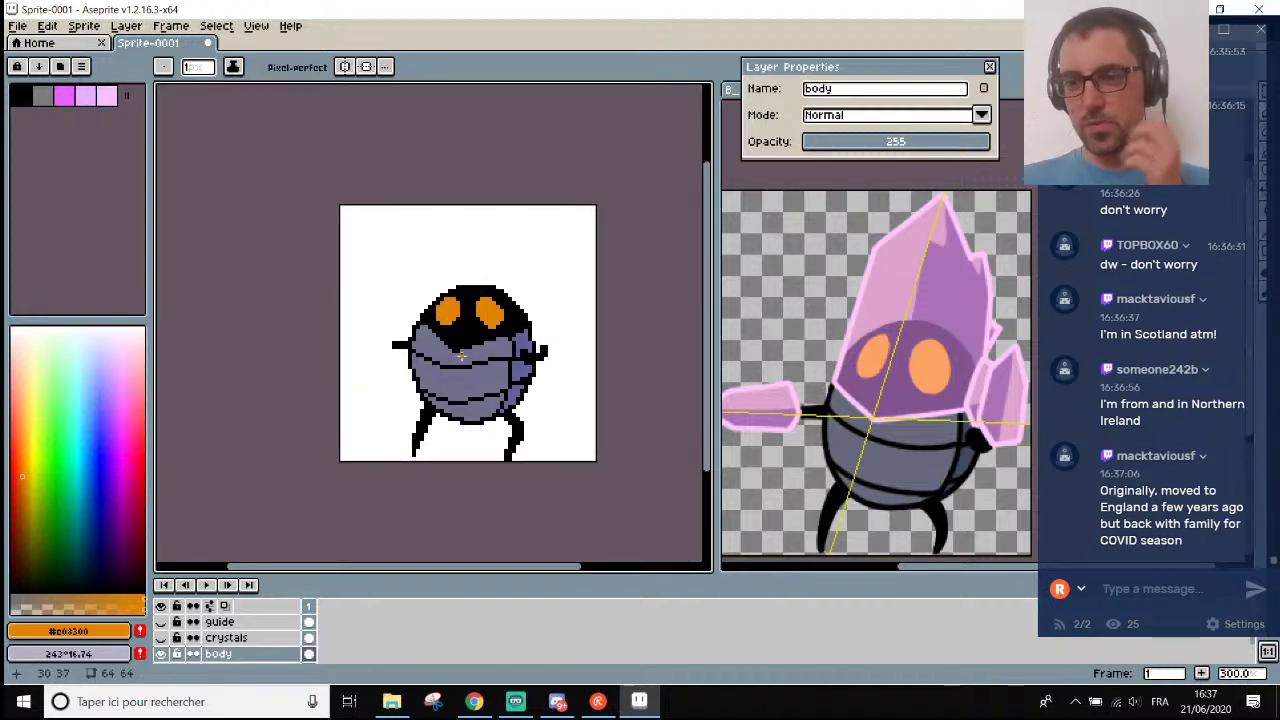
{"action": "scroll", "coordinate": [513, 339], "scroll_direction": "up", "scroll_amount": 1}
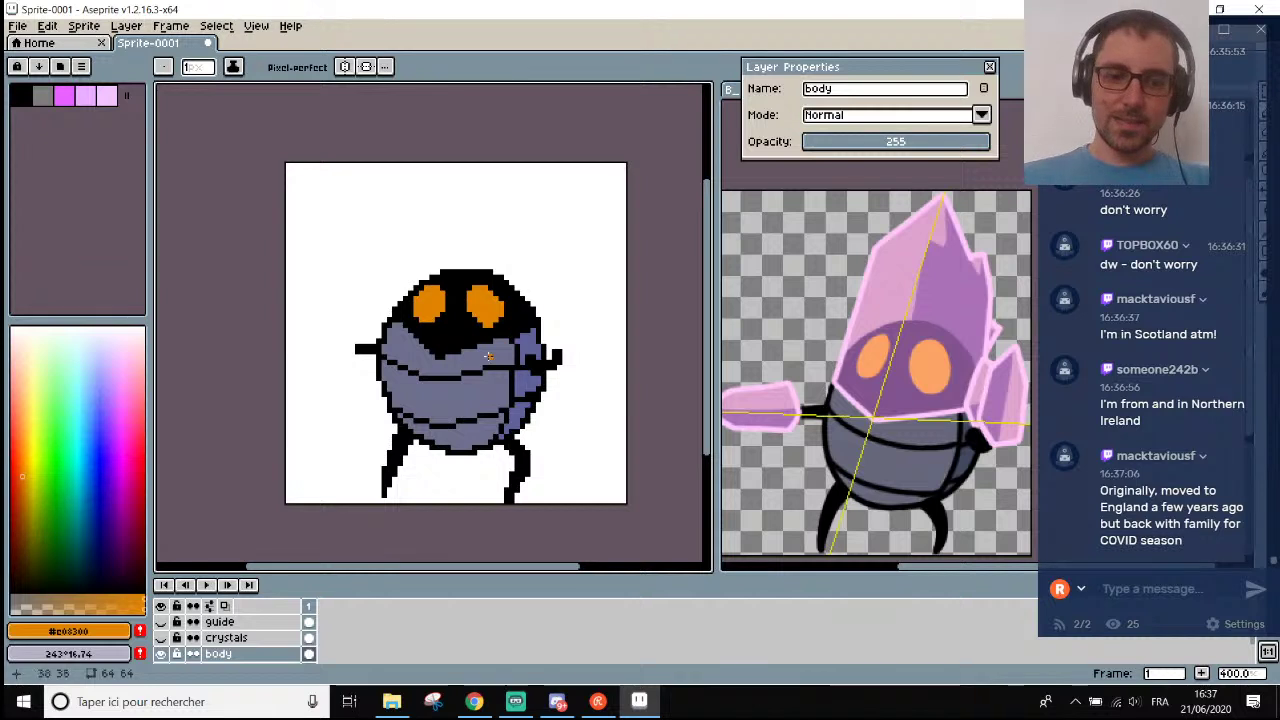
Show the crystals layer, make it active and compare the sprite with and without the crystals.
{"action": "left_click", "coordinate": [161, 638]}
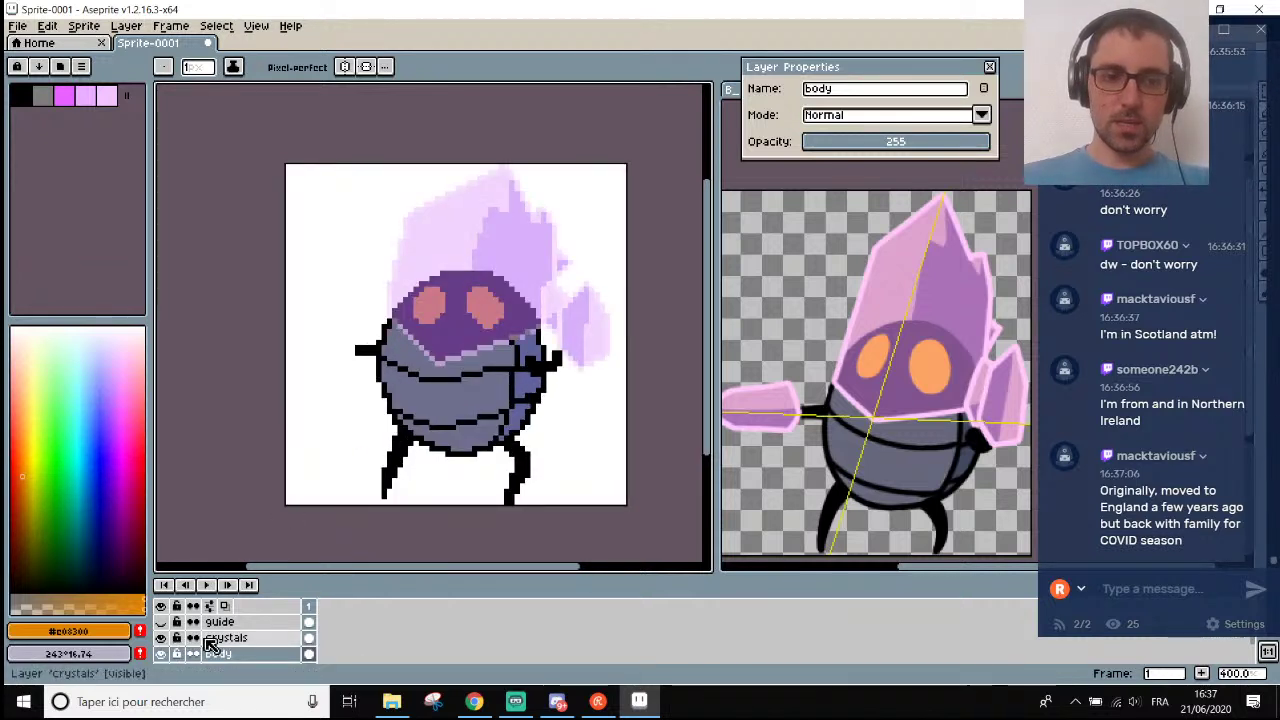
{"action": "left_click", "coordinate": [212, 638]}
{"action": "left_click", "coordinate": [163, 639]}
{"action": "left_click", "coordinate": [163, 639]}
{"action": "left_click", "coordinate": [163, 639]}
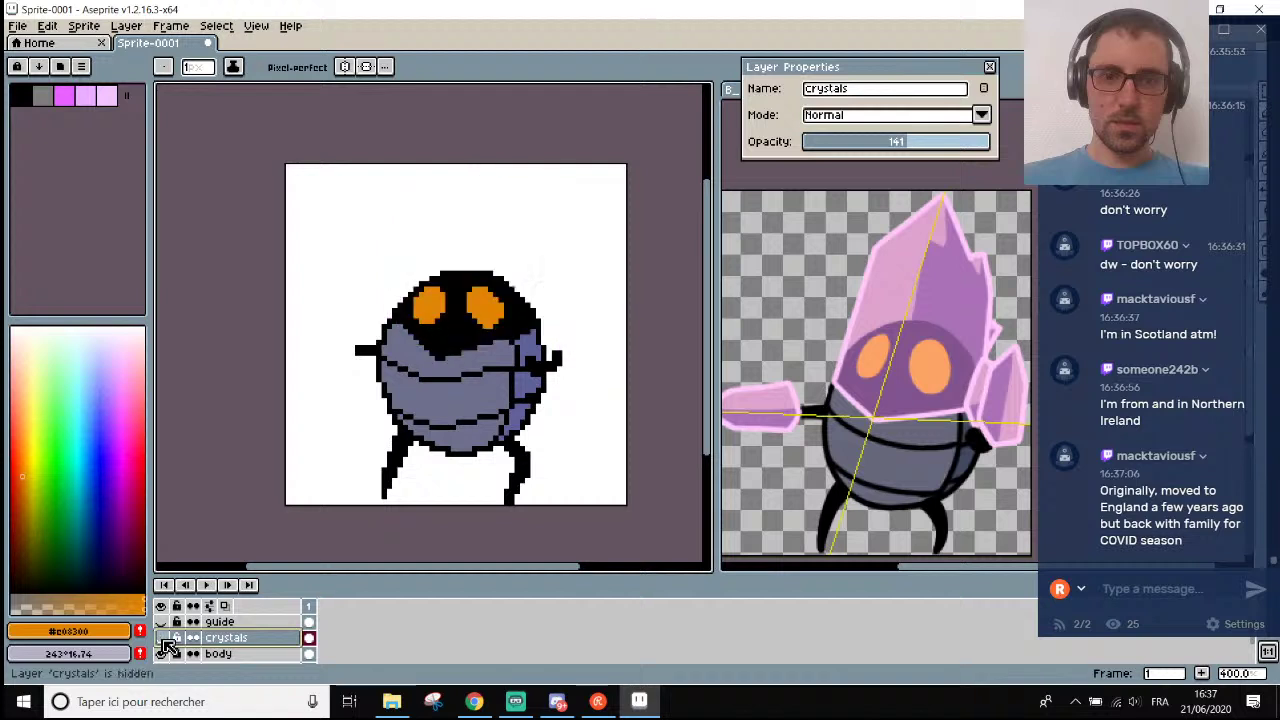
{"action": "left_click", "coordinate": [163, 639]}
Raise the crystals layer's opacity to 195.
{"action": "scroll", "coordinate": [557, 355], "scroll_direction": "down", "scroll_amount": 1}
{"action": "scroll", "coordinate": [557, 355], "scroll_direction": "up", "scroll_amount": 1}
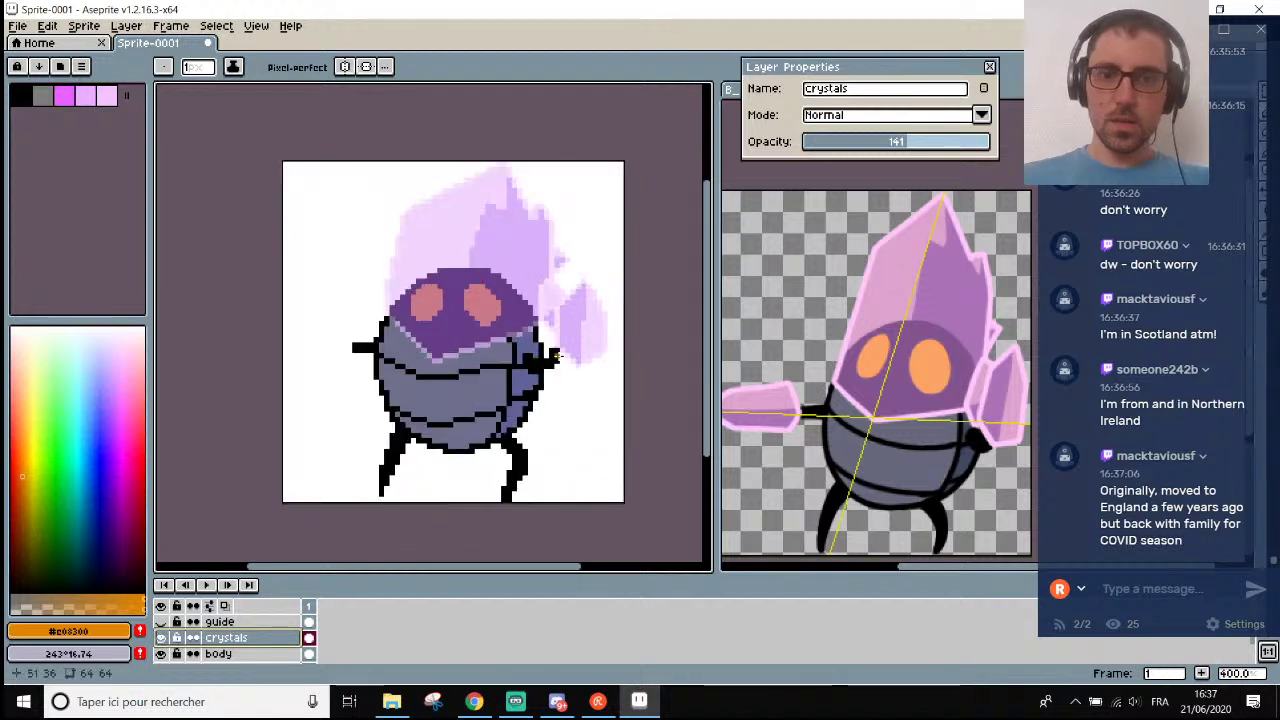
{"action": "scroll", "coordinate": [466, 418], "scroll_direction": "down", "scroll_amount": 2}
{"action": "scroll", "coordinate": [466, 418], "scroll_direction": "up", "scroll_amount": 1}
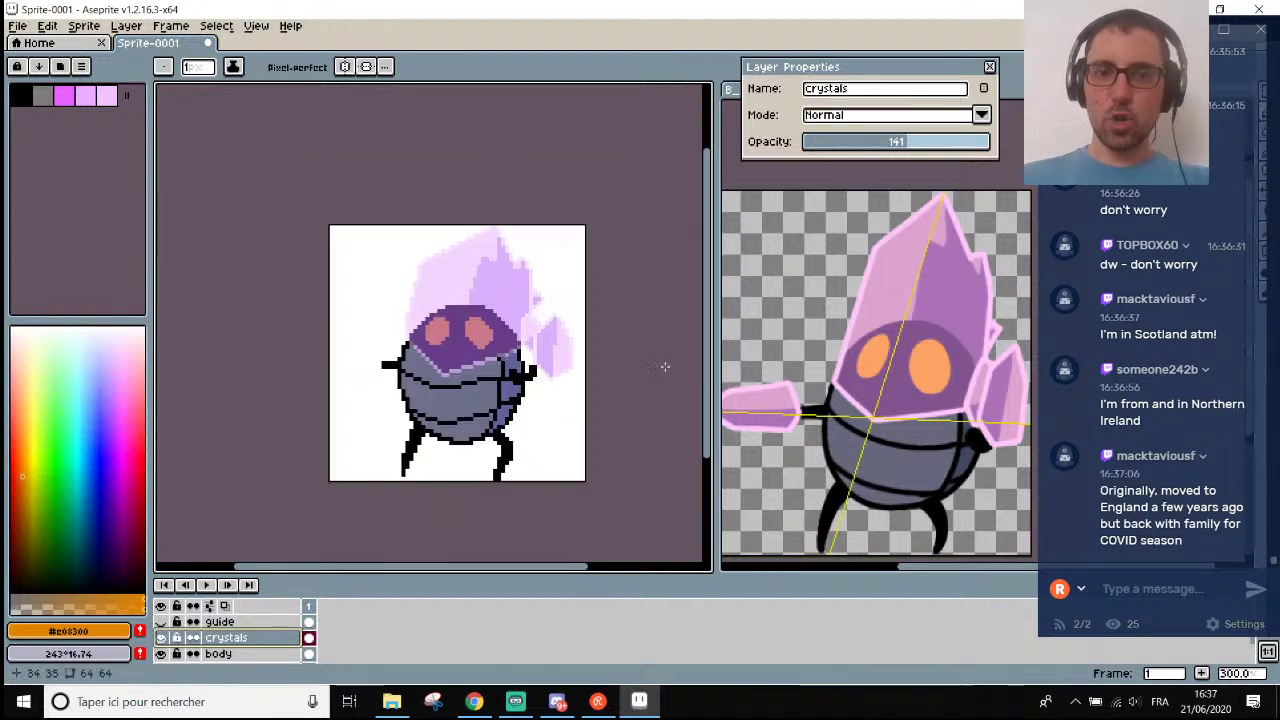
{"action": "left_click_drag", "start_coordinate": [925, 153], "coordinate": [951, 149]}
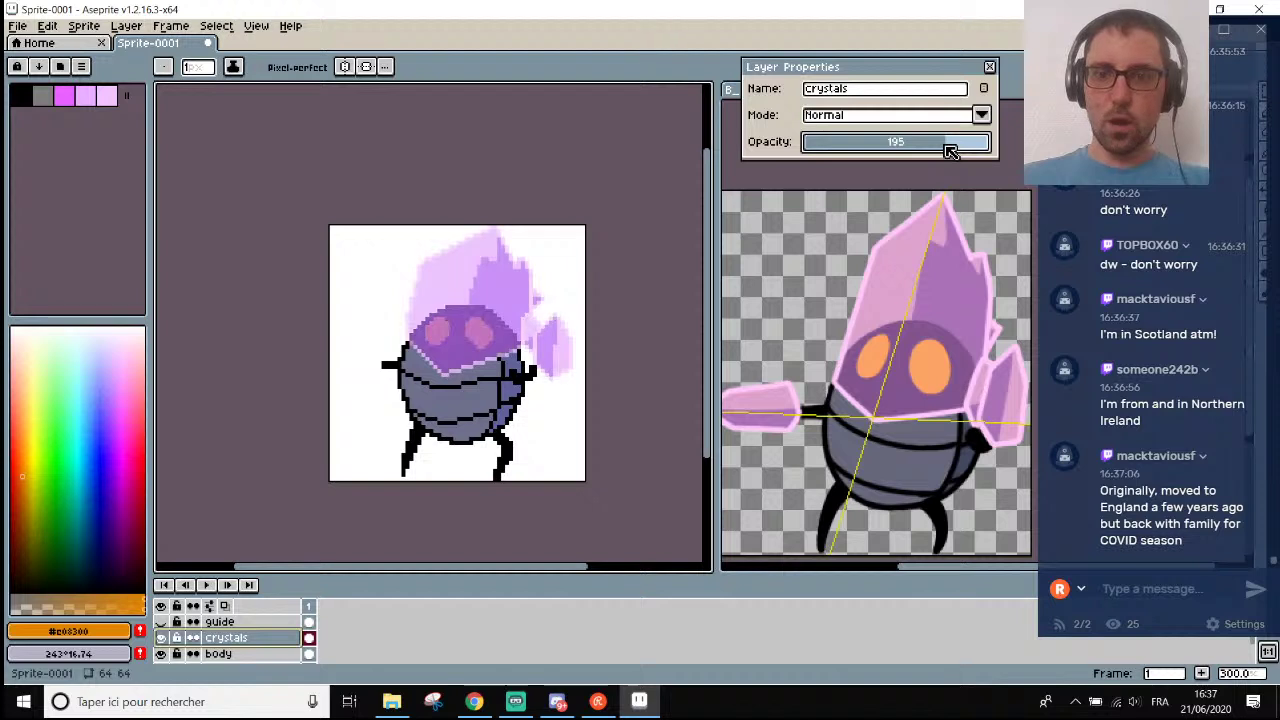
{"action": "left_click_drag", "start_coordinate": [568, 573], "coordinate": [588, 573]}
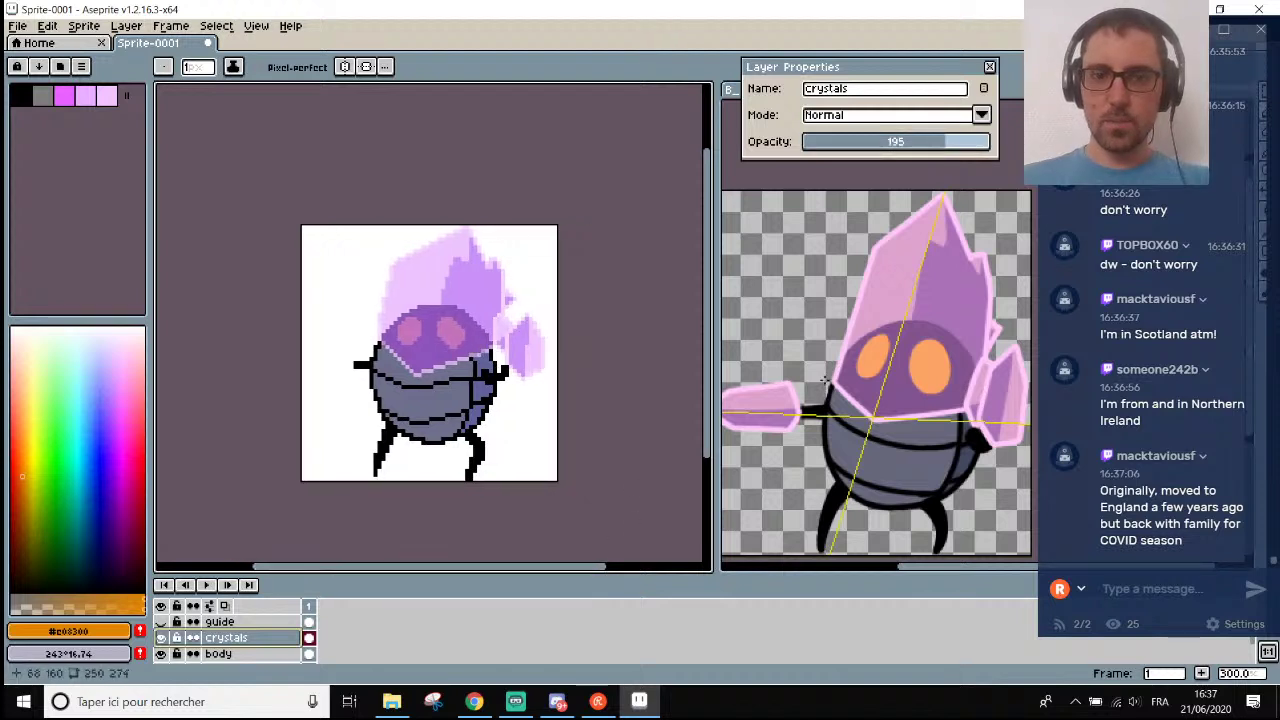
Compare the more opaque crystals and the face beneath them with the reference at several magnifications.
{"action": "scroll", "coordinate": [975, 333], "scroll_direction": "up", "scroll_amount": 1}
{"action": "scroll", "coordinate": [975, 333], "scroll_direction": "down", "scroll_amount": 2}
{"action": "scroll", "coordinate": [975, 333], "scroll_direction": "up", "scroll_amount": 1}
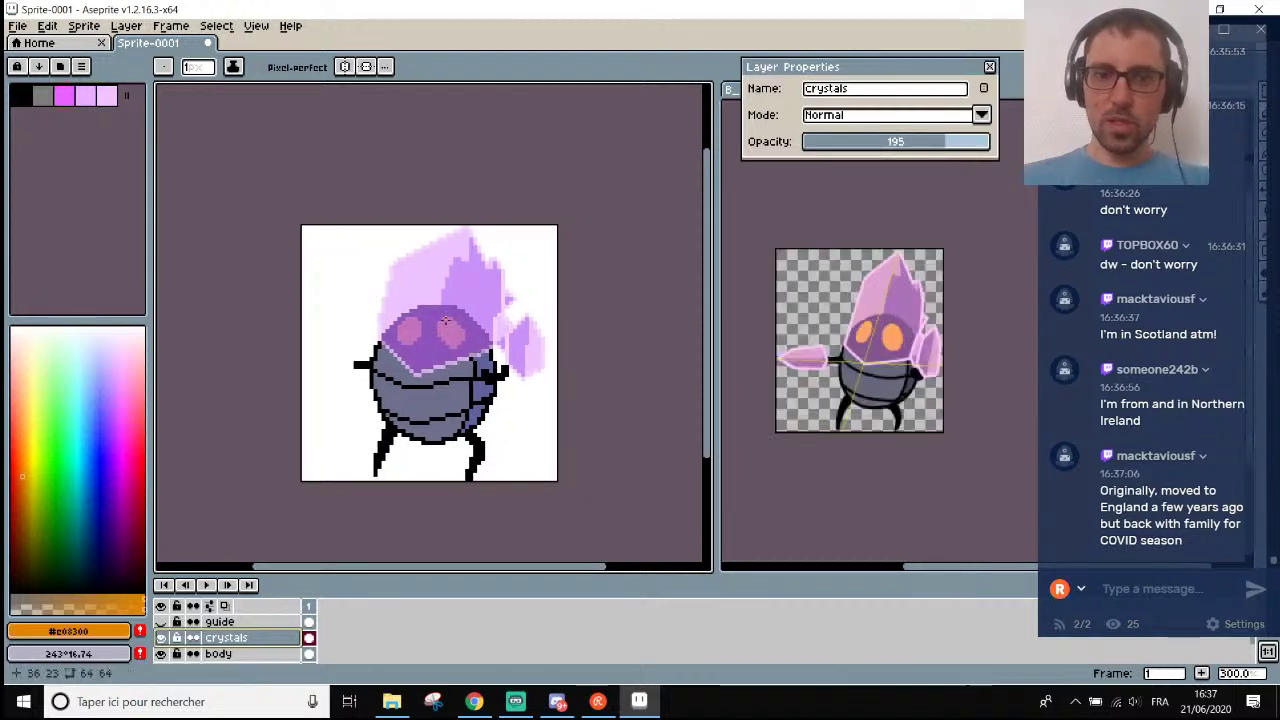
{"action": "scroll", "coordinate": [397, 285], "scroll_direction": "up", "scroll_amount": 1}
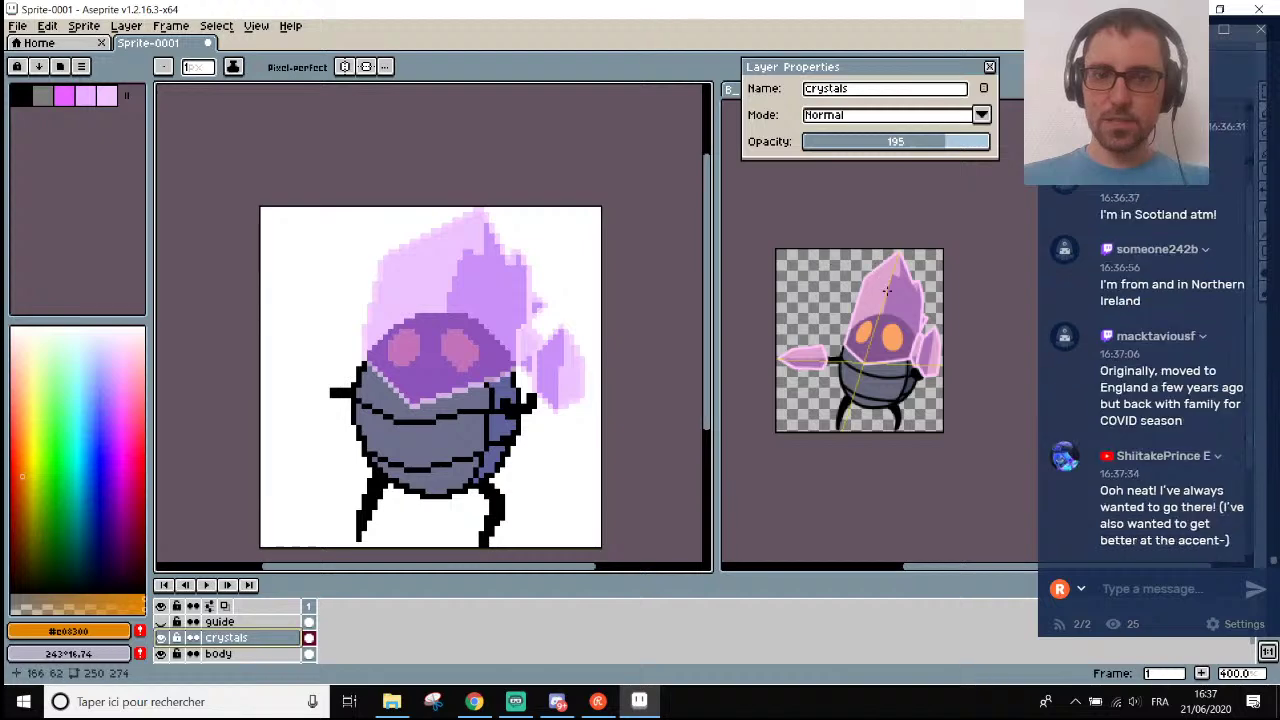
{"action": "scroll", "coordinate": [885, 290], "scroll_direction": "up", "scroll_amount": 2}
{"action": "scroll", "coordinate": [885, 290], "scroll_direction": "down", "scroll_amount": 1}
{"action": "scroll", "coordinate": [885, 290], "scroll_direction": "down", "scroll_amount": 2}
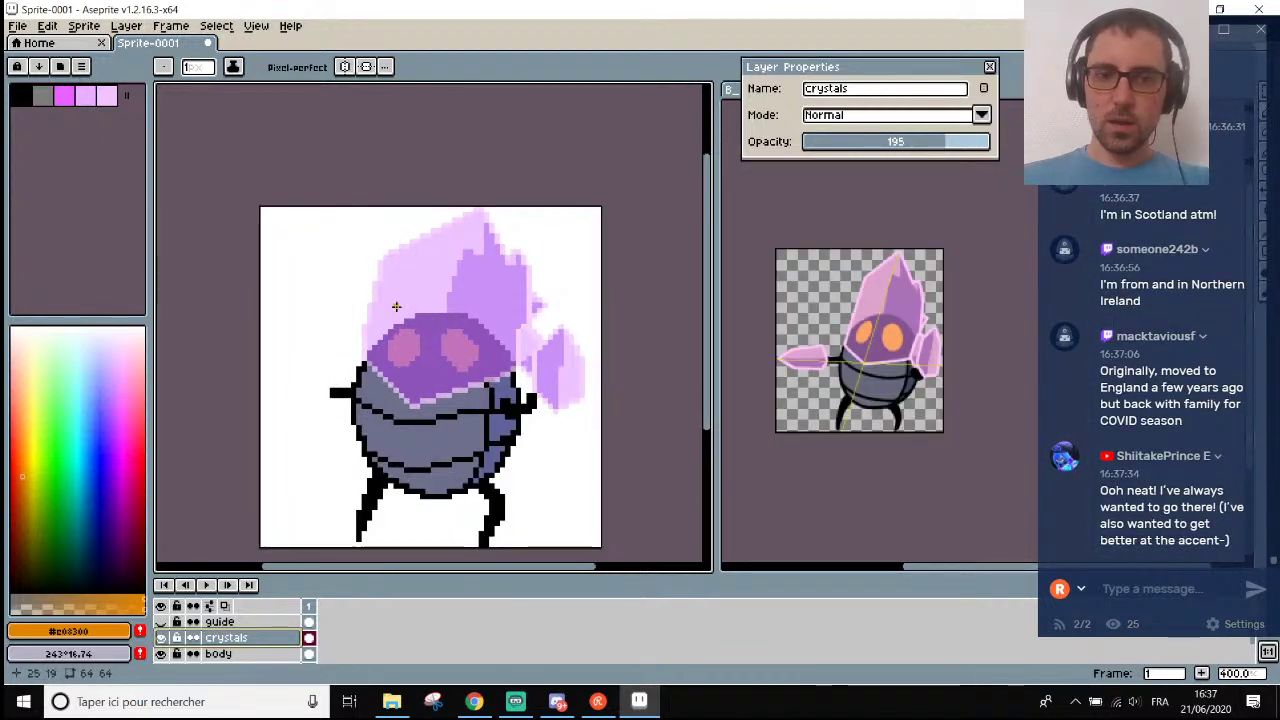
Inspect the right end of the crystal's lower edge with the crystals and body layers alternately hidden and shown.
{"action": "scroll", "coordinate": [445, 332], "scroll_direction": "up", "scroll_amount": 2}
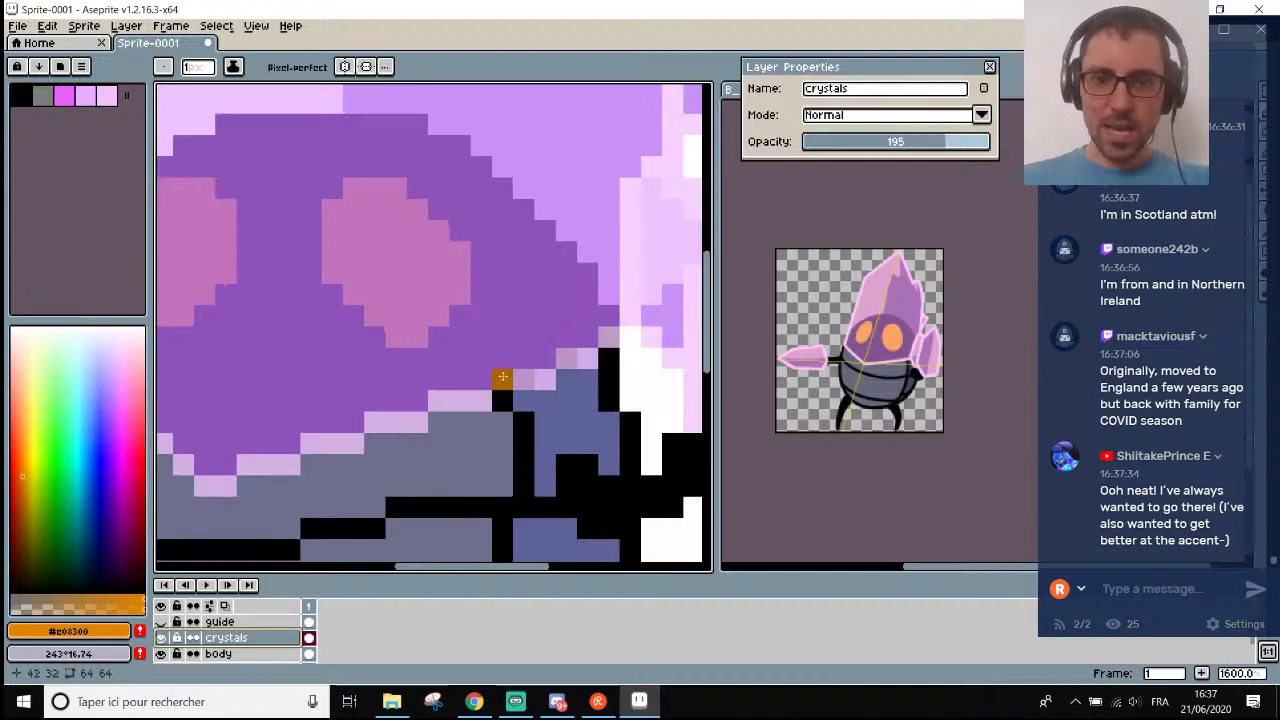
{"action": "left_click", "coordinate": [161, 638]}
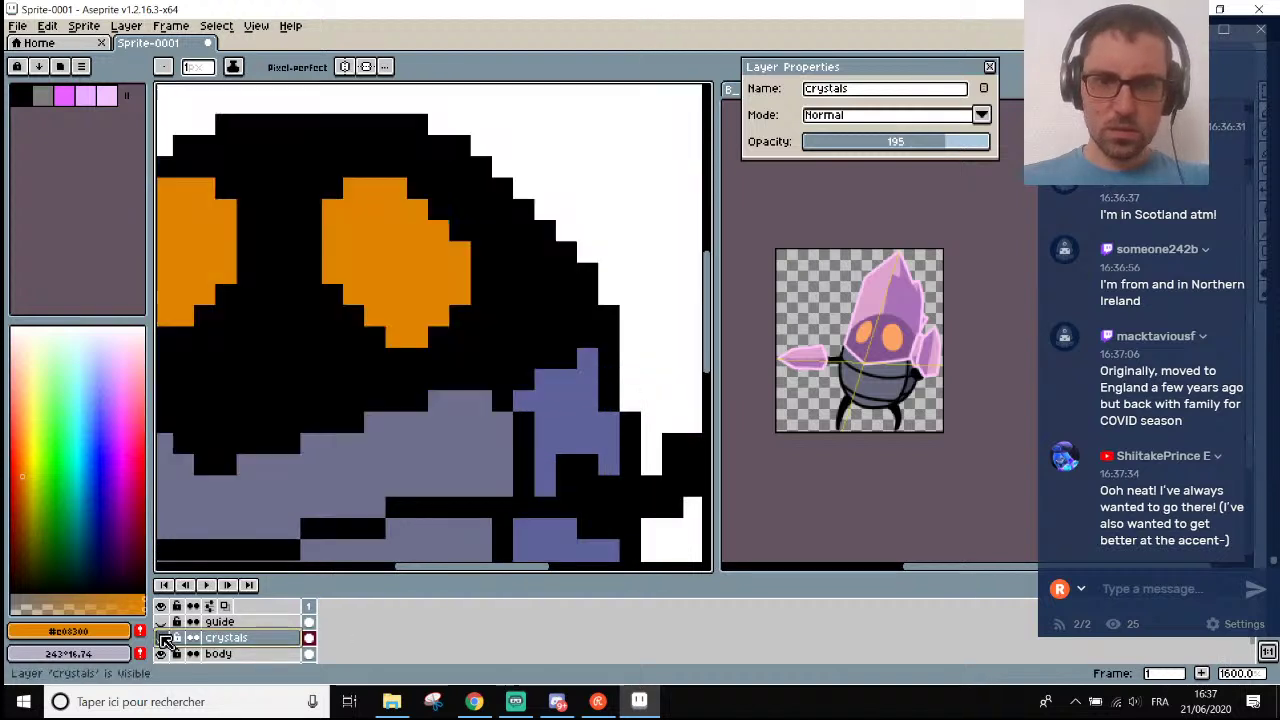
{"action": "left_click", "coordinate": [162, 638]}
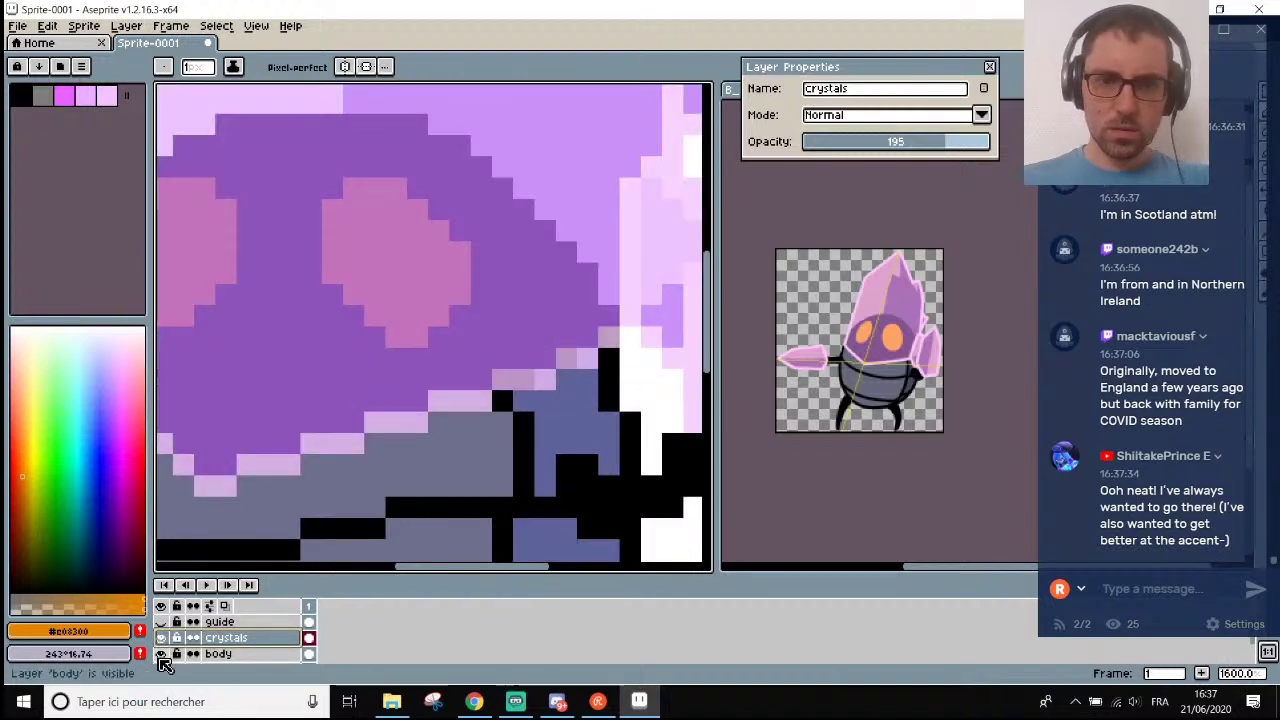
{"action": "left_click", "coordinate": [161, 656]}
{"action": "left_click", "coordinate": [161, 656]}
{"action": "left_click", "coordinate": [161, 640]}
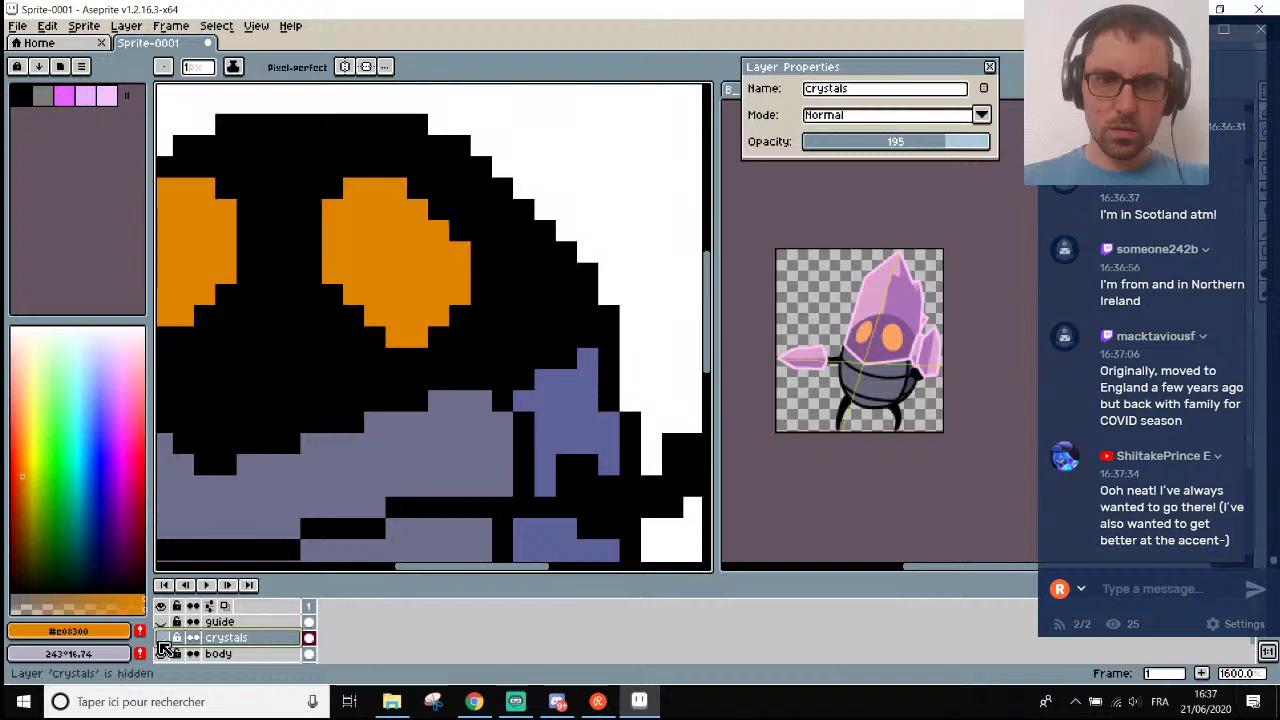
{"action": "left_click", "coordinate": [161, 639]}
{"action": "left_click", "coordinate": [161, 639]}
{"action": "left_click", "coordinate": [161, 639]}
On the body layer, sample blue #5f639b and recolour the black pixel beneath the crystal's lower edge near the body's right side.
{"action": "left_click", "coordinate": [230, 654]}
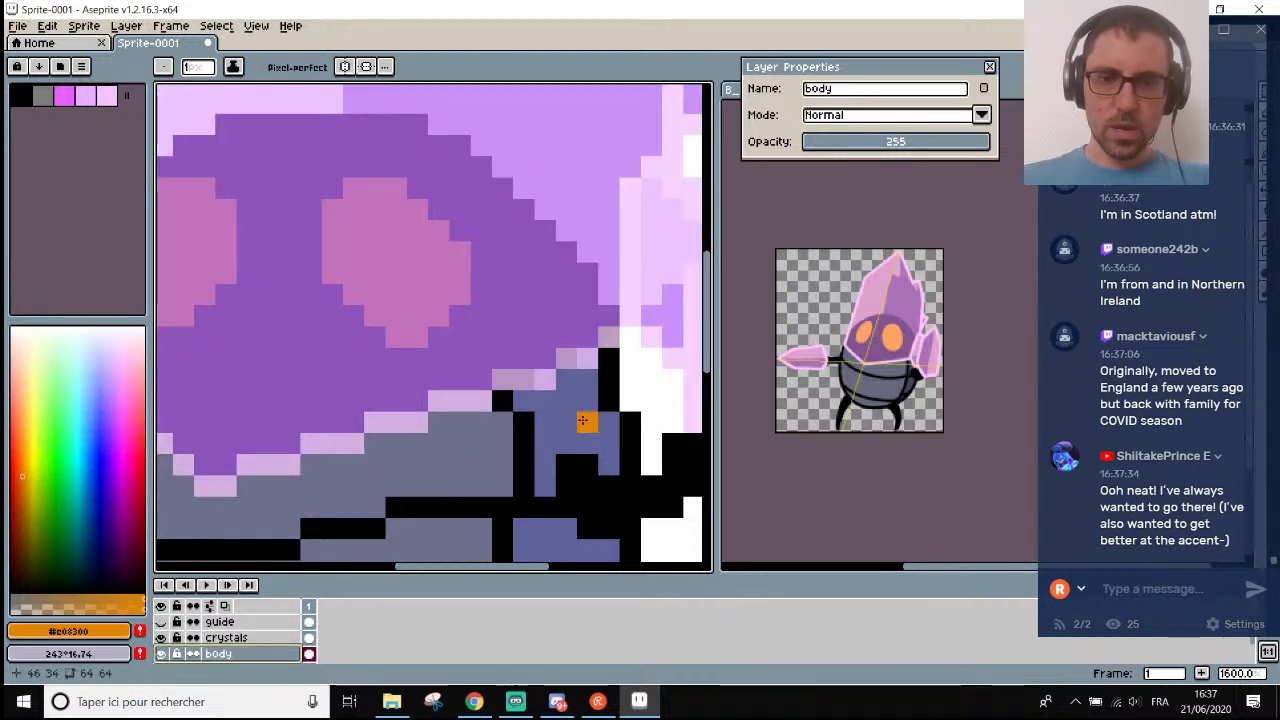
{"action": "scroll", "coordinate": [563, 374], "scroll_direction": "up", "scroll_amount": 4}
{"action": "left_click", "coordinate": [575, 373], "text": "alt"}
{"action": "left_click", "coordinate": [480, 372]}
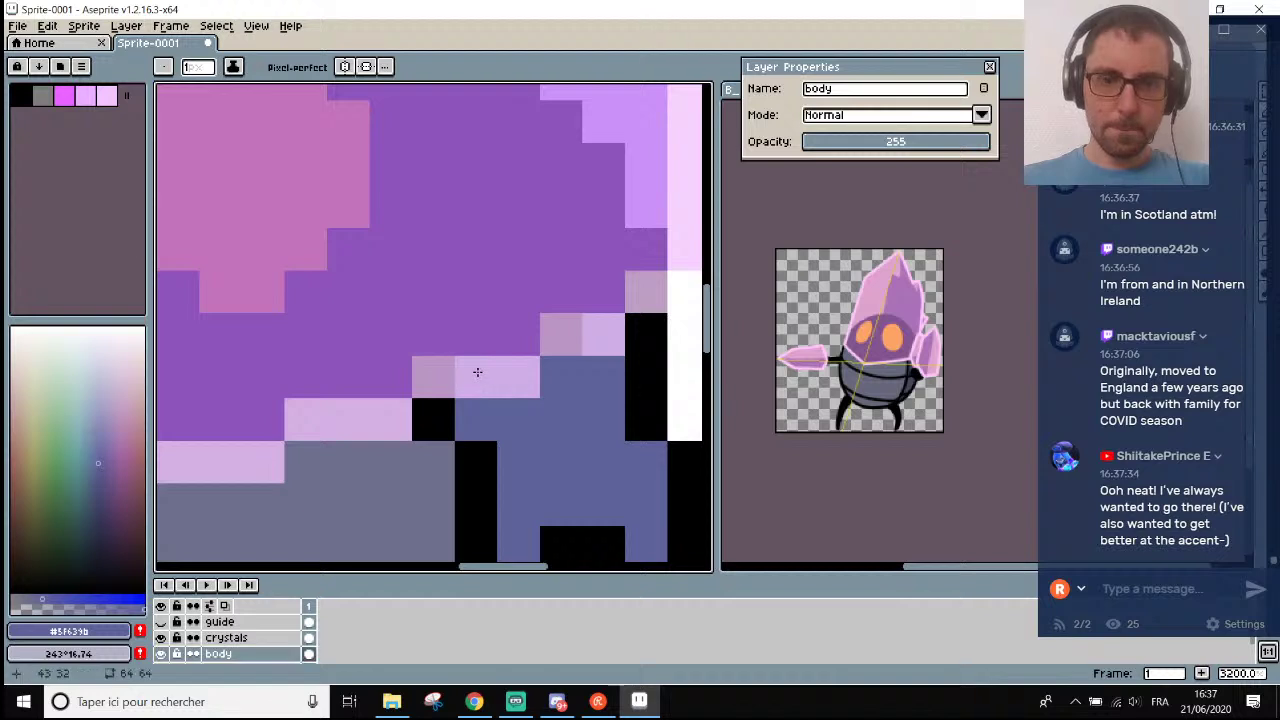
Recolour the dark body pixels under the crystal's lower-right edge with the shaded blue #5f639b.
{"action": "left_click", "coordinate": [480, 374], "text": "alt"}
{"action": "key", "text": "v"}
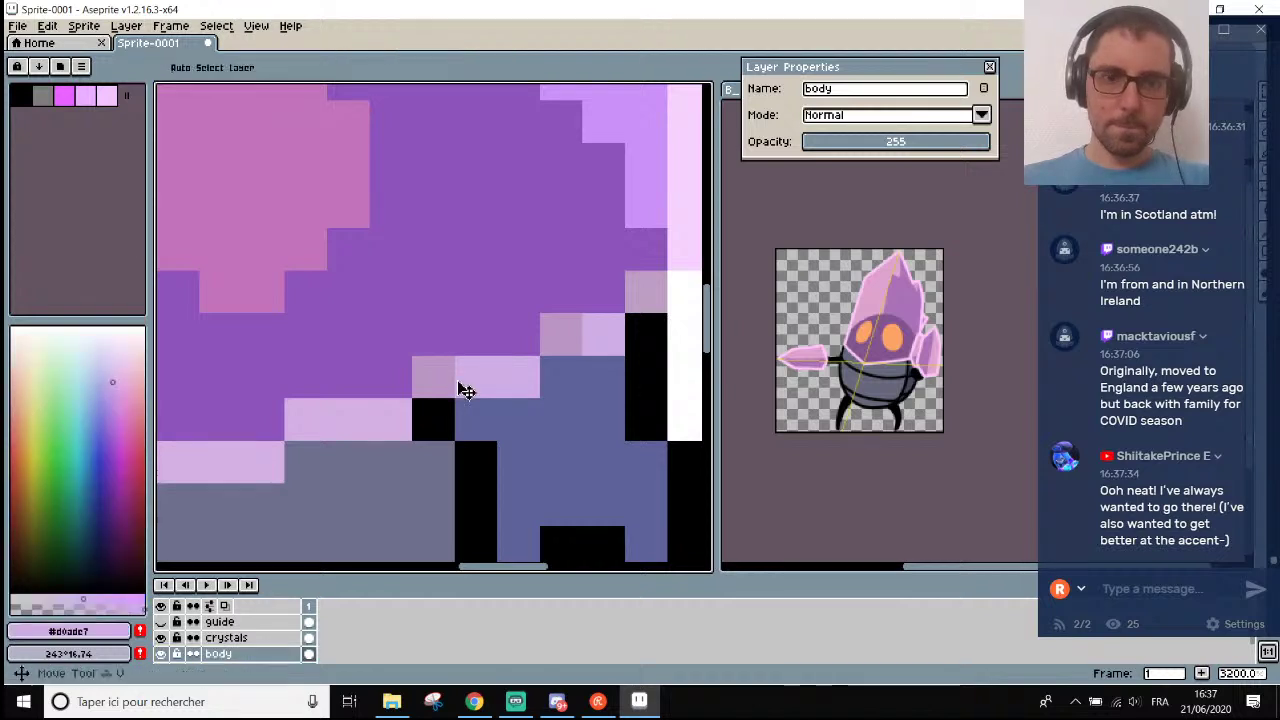
{"action": "left_click", "coordinate": [537, 423], "text": "alt"}
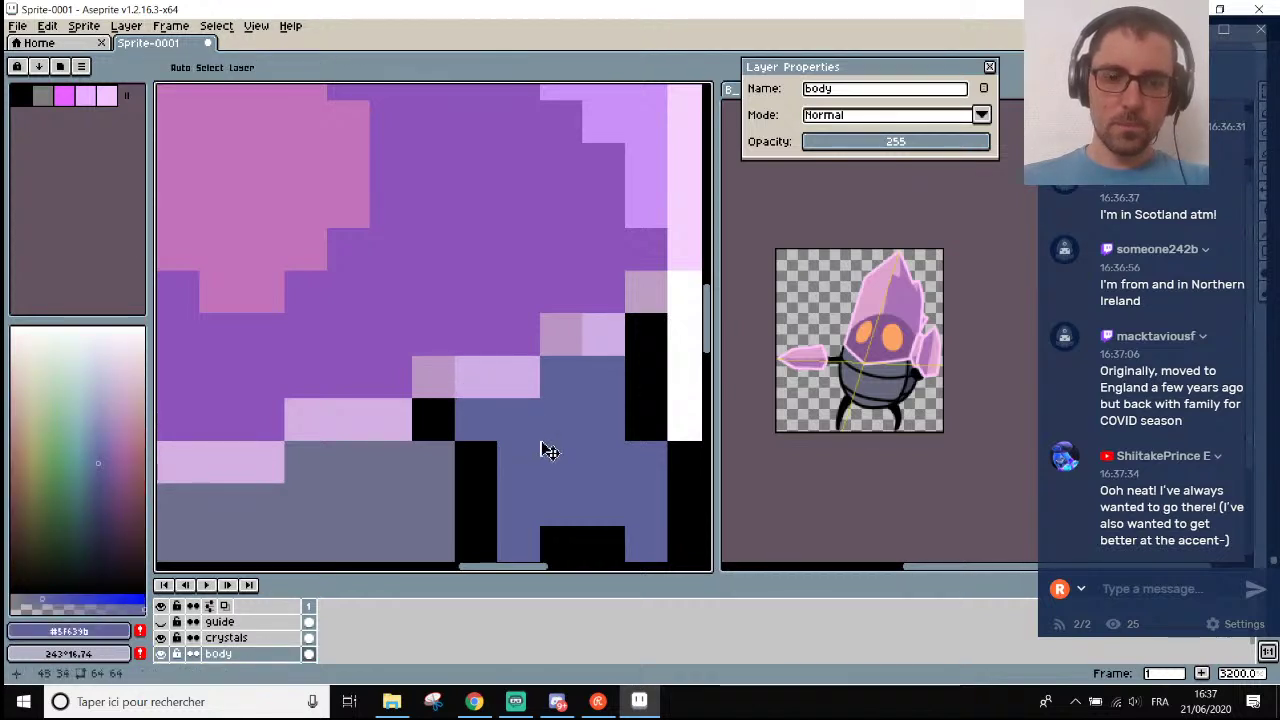
{"action": "left_click", "coordinate": [449, 374]}
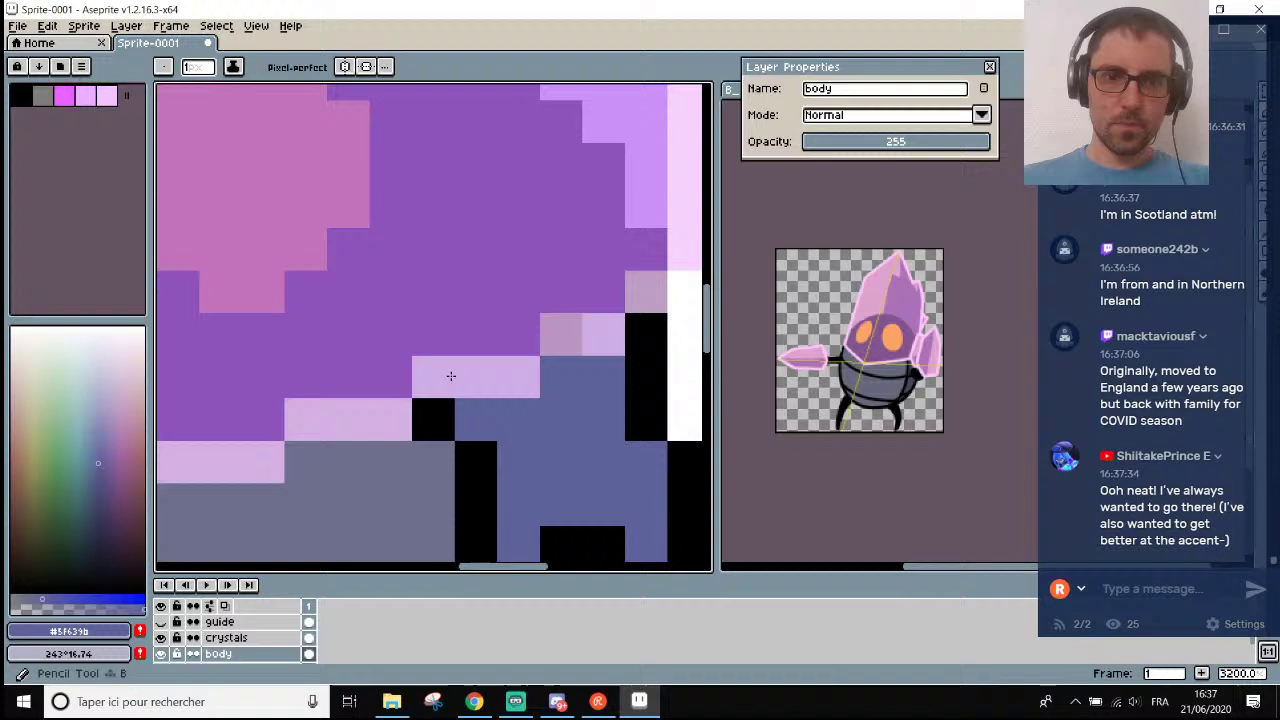
{"action": "left_click", "coordinate": [573, 342]}
{"action": "scroll", "coordinate": [573, 342], "scroll_direction": "down", "scroll_amount": 6}
{"action": "scroll", "coordinate": [575, 342], "scroll_direction": "up", "scroll_amount": 2}
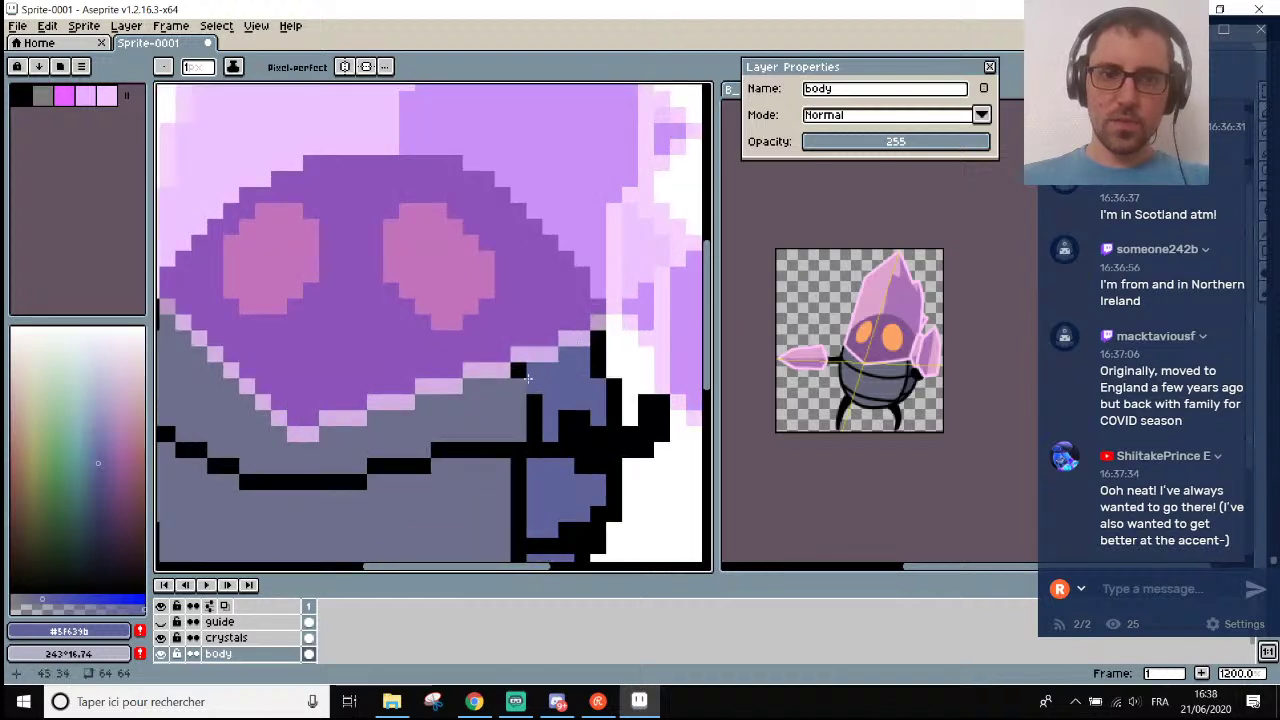
{"action": "scroll", "coordinate": [527, 377], "scroll_direction": "down", "scroll_amount": 2}
{"action": "scroll", "coordinate": [300, 505], "scroll_direction": "up", "scroll_amount": 3}
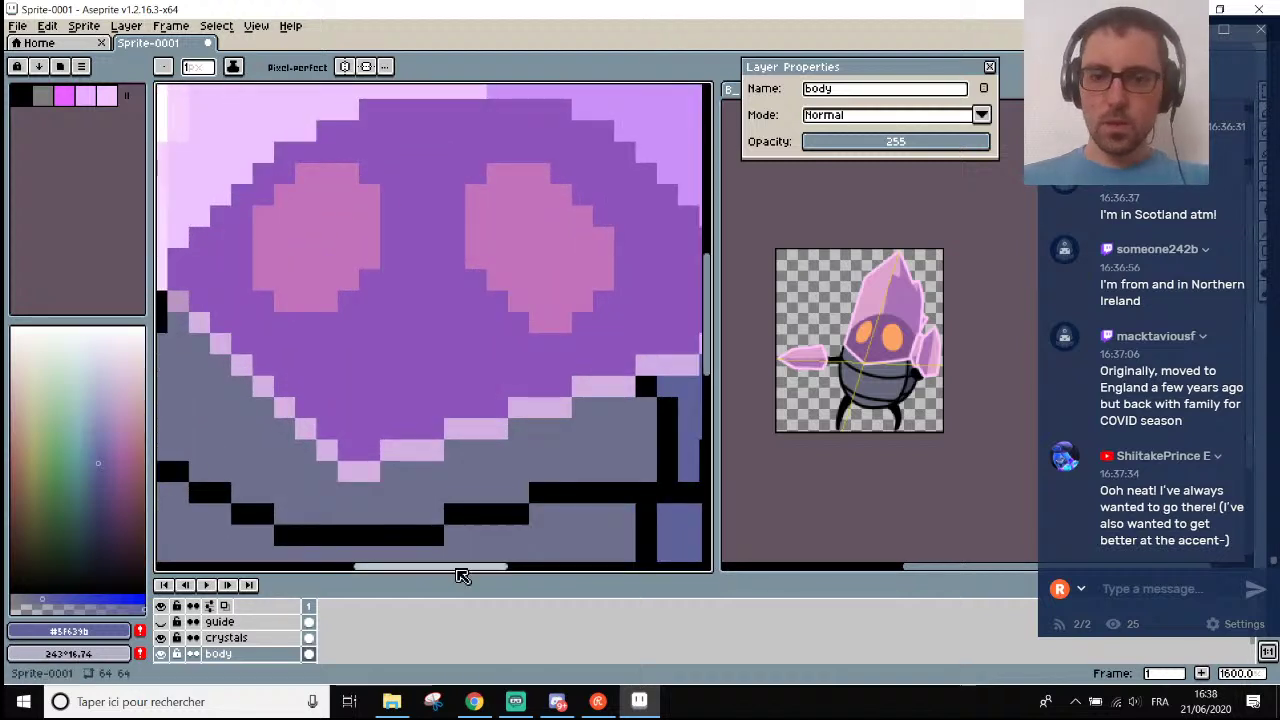
Sample the body's grey #6e708c for the crystal's lower-left corner, and the outline's black #000000 for its lower-right corner.
{"action": "scroll", "coordinate": [493, 287], "scroll_direction": "up", "scroll_amount": 3}
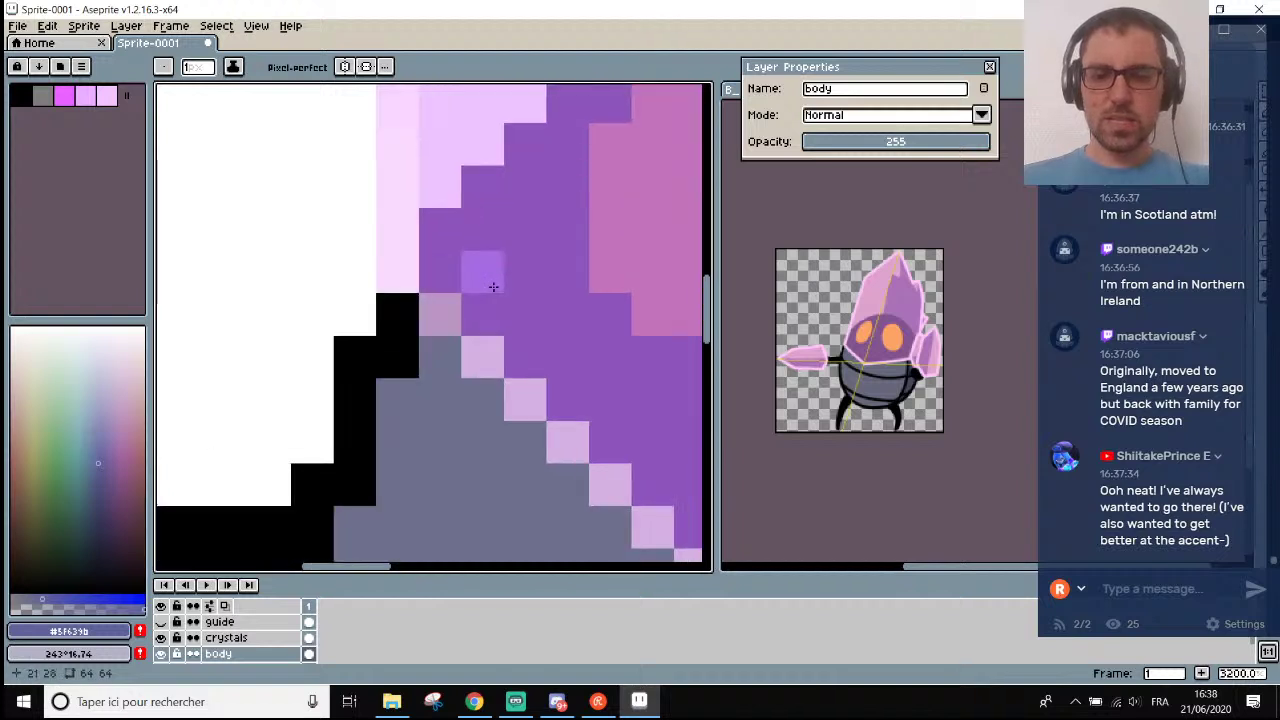
{"action": "left_click", "coordinate": [437, 350], "text": "alt"}
{"action": "scroll", "coordinate": [448, 338], "scroll_direction": "down", "scroll_amount": 8}
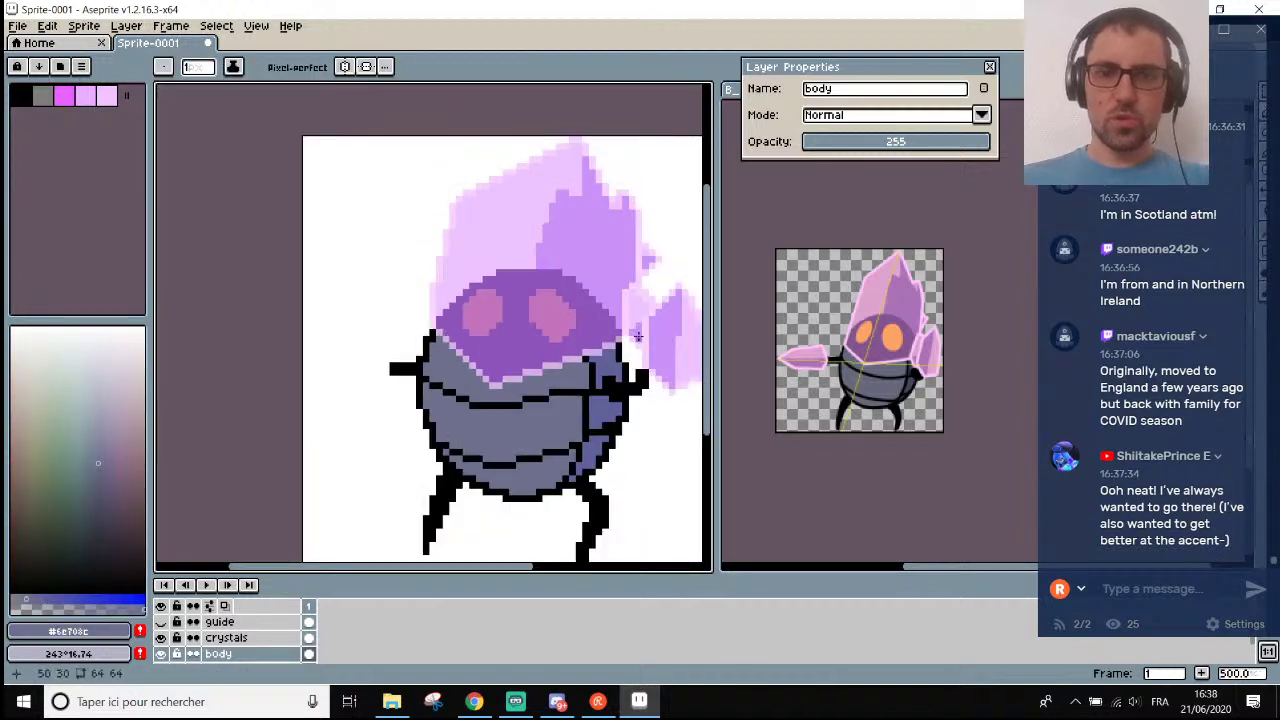
{"action": "scroll", "coordinate": [637, 337], "scroll_direction": "up", "scroll_amount": 7}
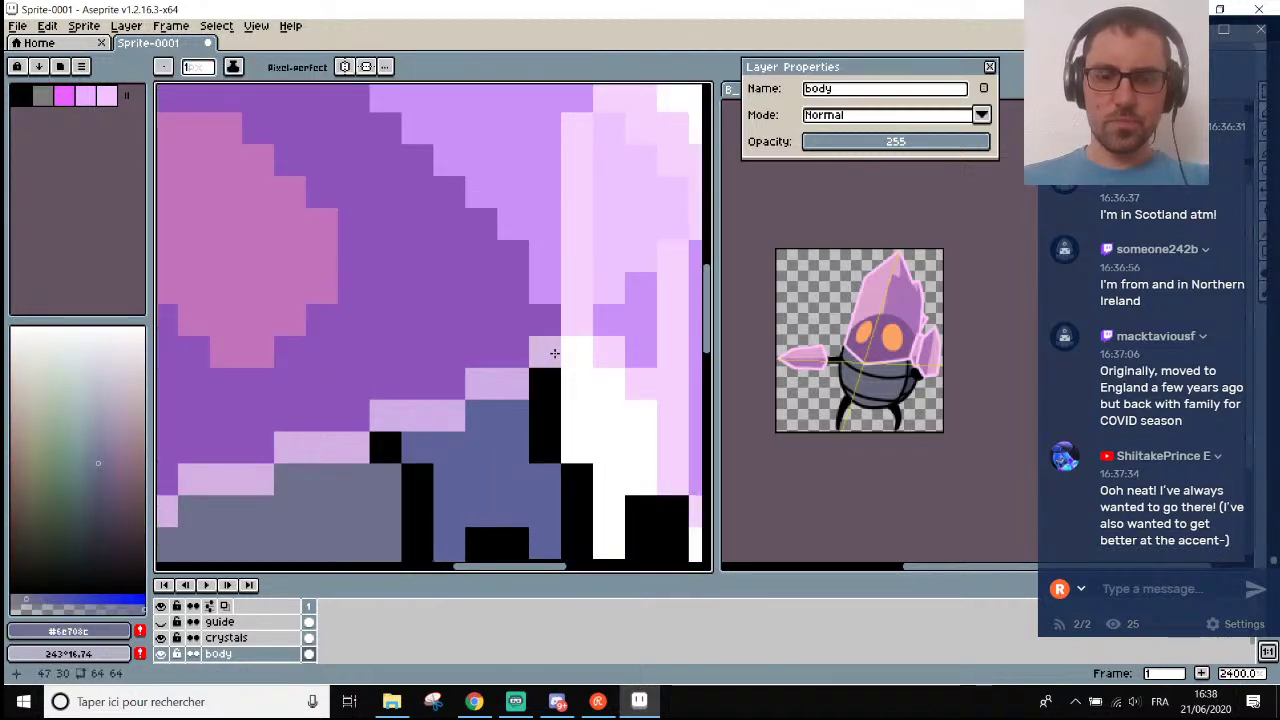
{"action": "left_click", "coordinate": [554, 372], "text": "alt"}
{"action": "scroll", "coordinate": [556, 357], "scroll_direction": "down", "scroll_amount": 8}
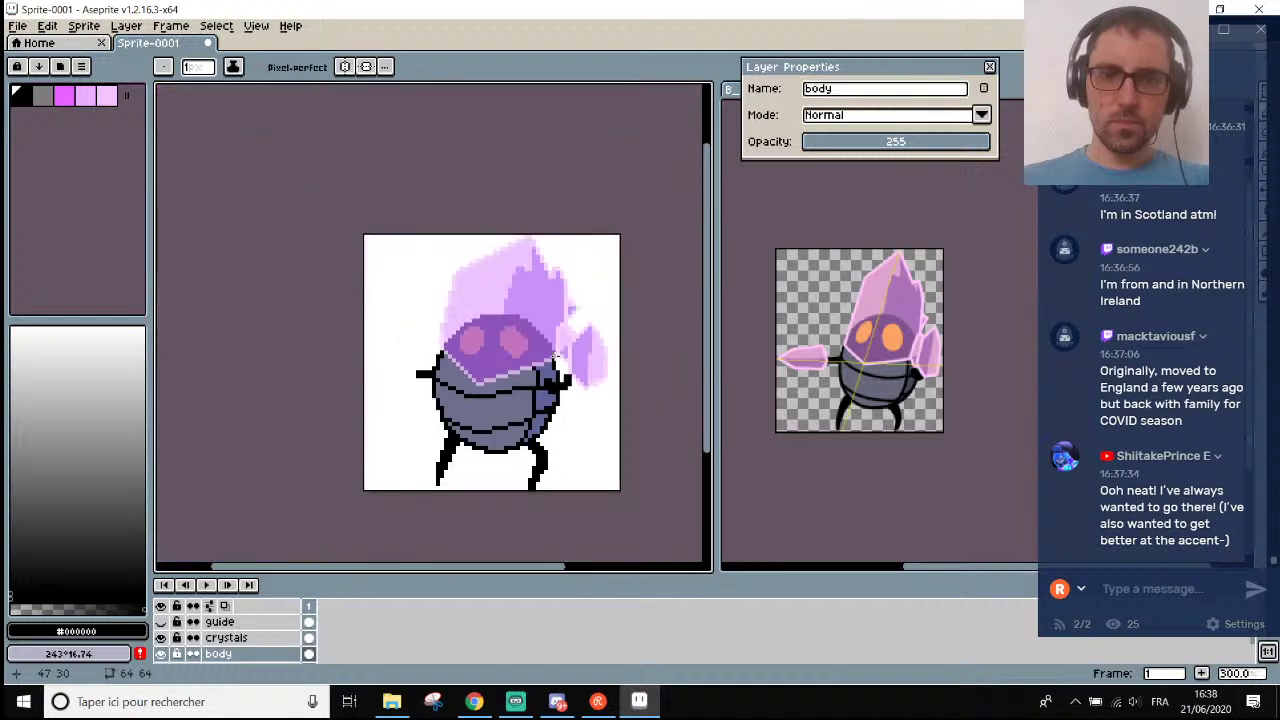
{"action": "scroll", "coordinate": [573, 399], "scroll_direction": "up", "scroll_amount": 1}
{"action": "scroll", "coordinate": [497, 397], "scroll_direction": "down", "scroll_amount": 1}
{"action": "scroll", "coordinate": [482, 386], "scroll_direction": "up", "scroll_amount": 1}
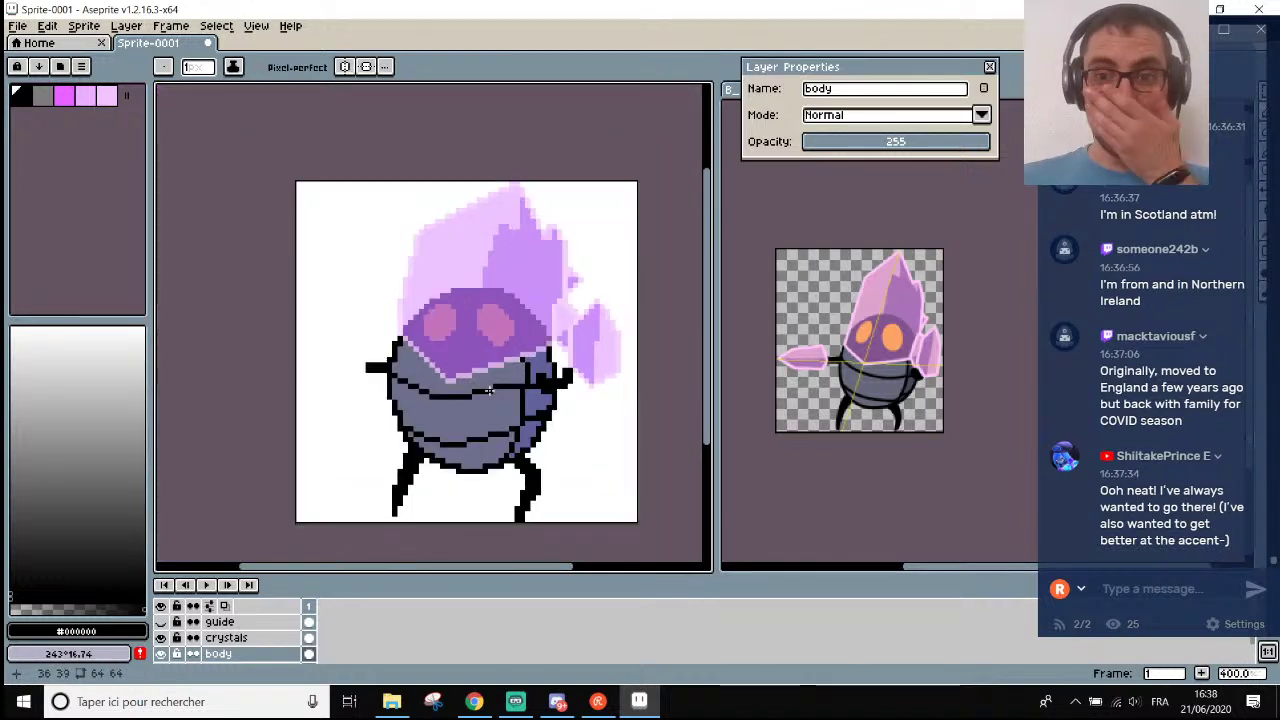
Toggle the visibility of the guide and body layers on and off to examine the crystals layer.
{"action": "left_click", "coordinate": [161, 622]}
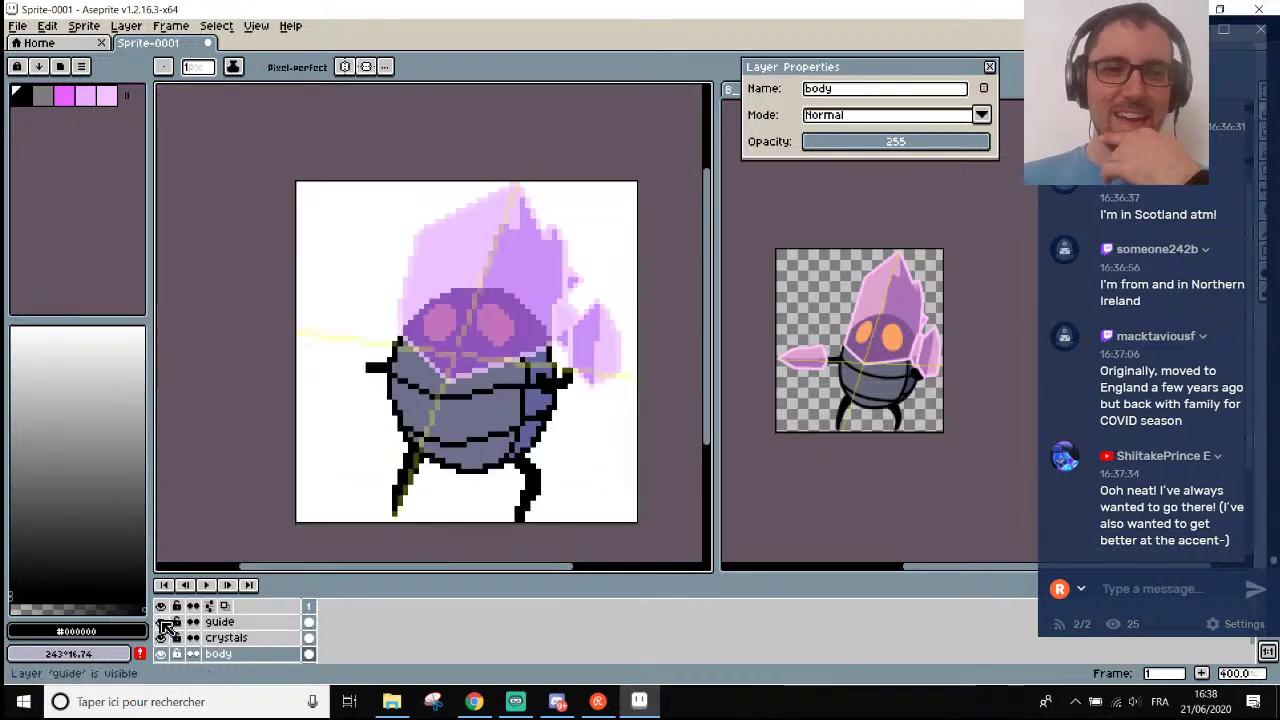
{"action": "left_click", "coordinate": [162, 622]}
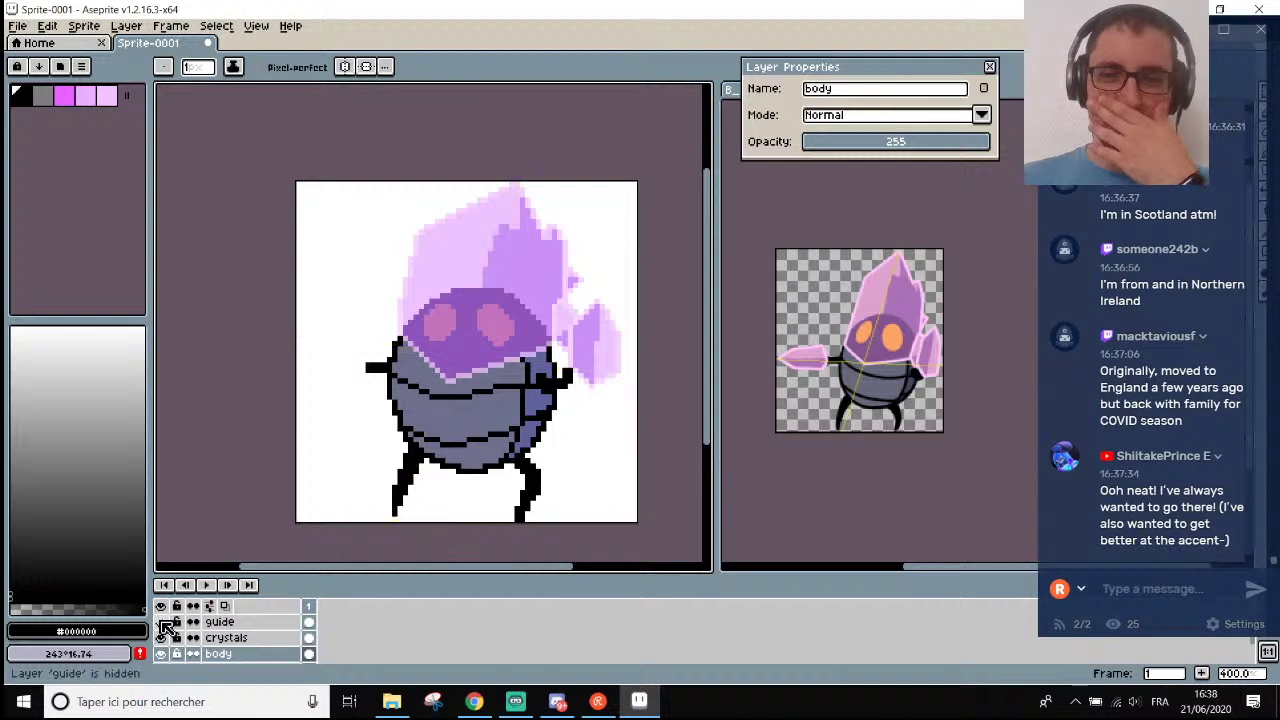
{"action": "left_click", "coordinate": [205, 638]}
{"action": "left_click", "coordinate": [162, 654]}
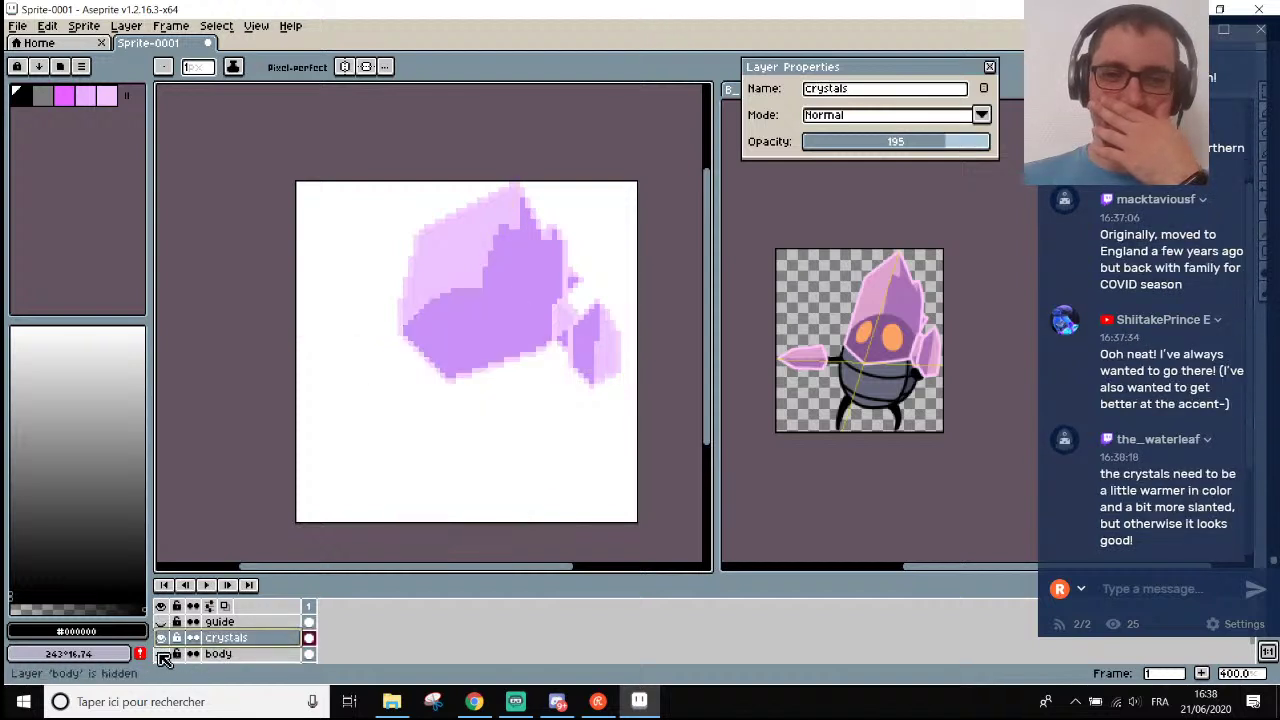
{"action": "left_click", "coordinate": [162, 654]}
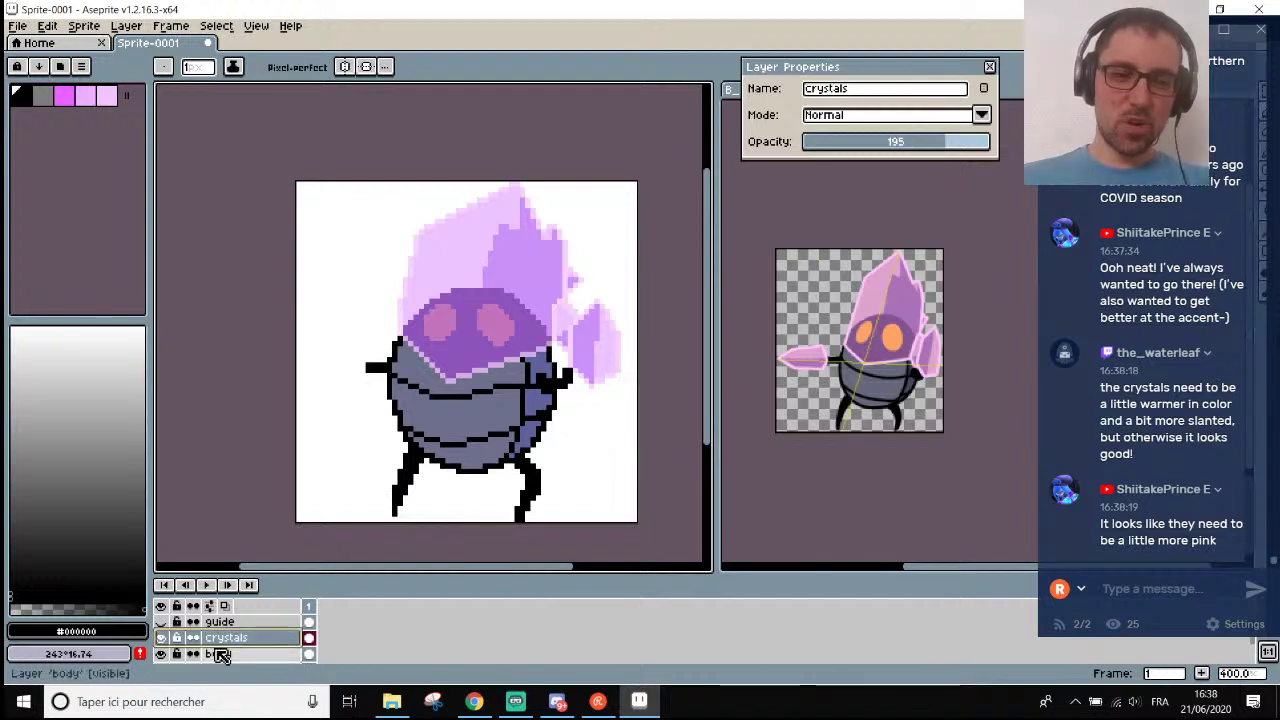
Set the crystals layer's opacity to 255.
{"action": "double_click", "coordinate": [248, 643]}
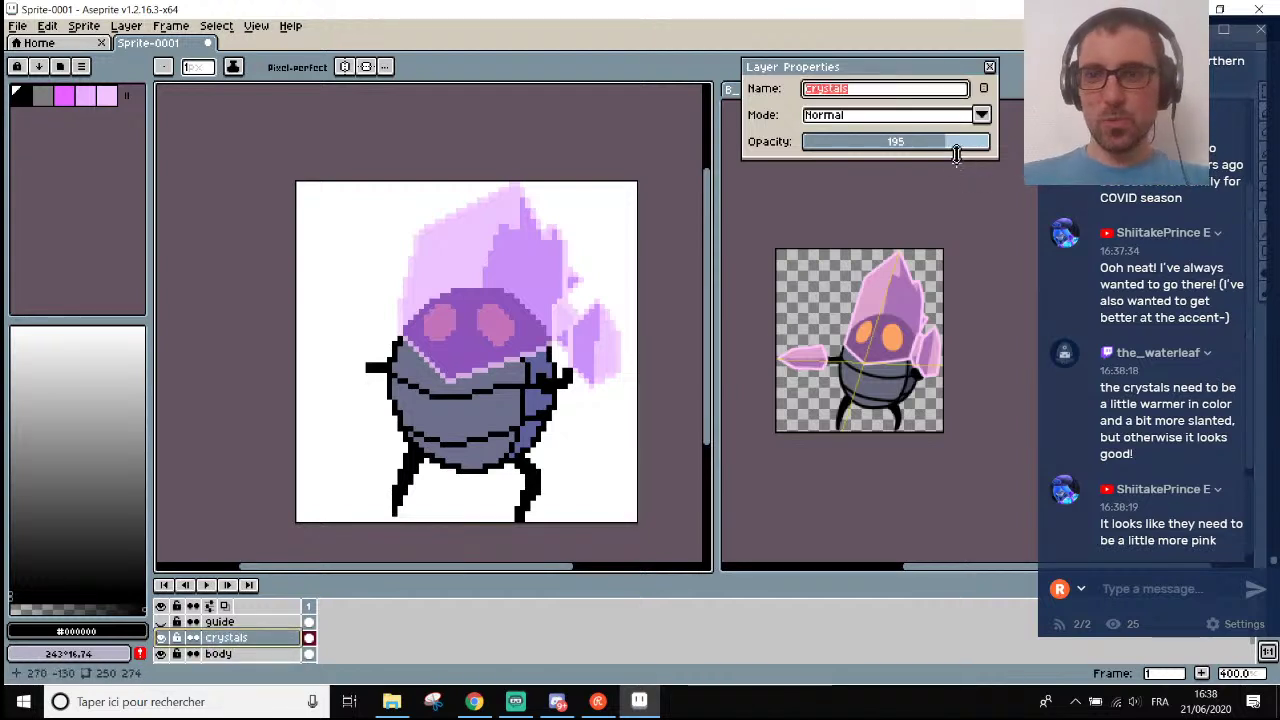
{"action": "left_click_drag", "start_coordinate": [957, 150], "coordinate": [998, 150]}
{"action": "scroll", "coordinate": [449, 286], "scroll_direction": "up", "scroll_amount": 2}
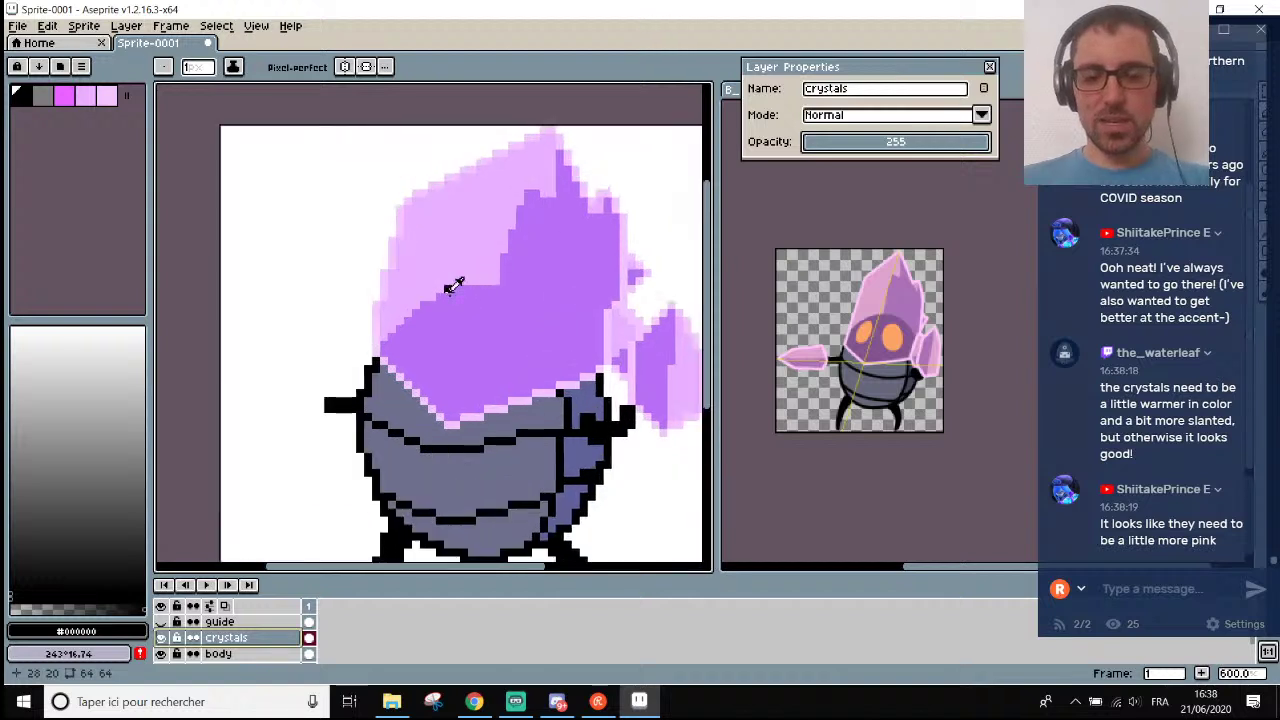
Replace the three pink palette swatches with the crystal's sampled colours #b96ef7, #e7b0ff and #f3c4ff.
{"action": "key", "text": "i"}
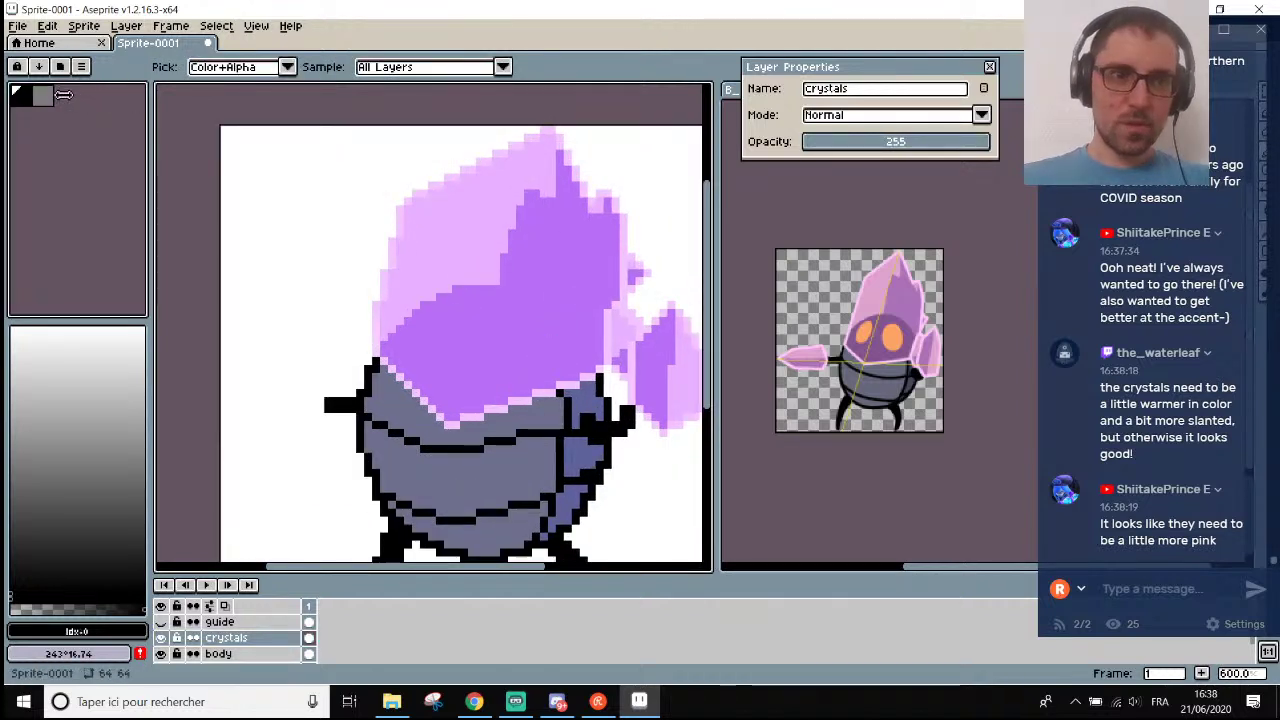
{"action": "left_click", "coordinate": [543, 271]}
{"action": "left_click", "coordinate": [140, 631]}
{"action": "left_click", "coordinate": [443, 251]}
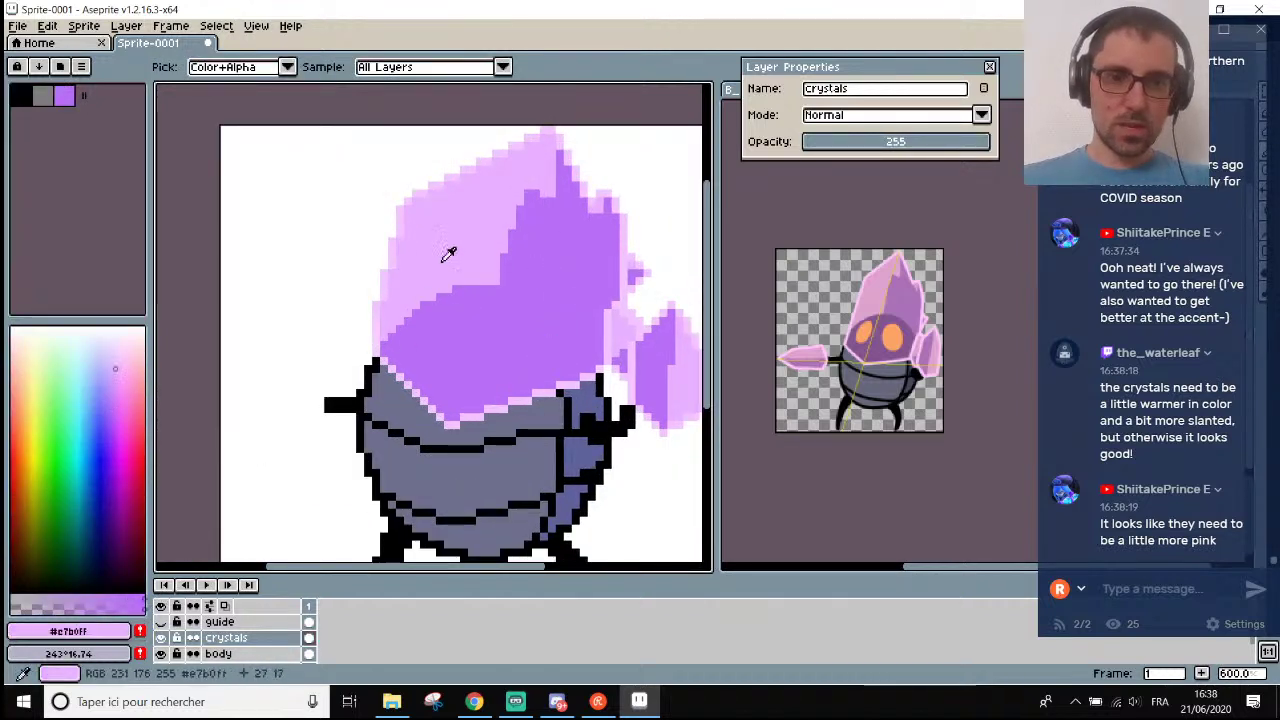
{"action": "left_click", "coordinate": [145, 628]}
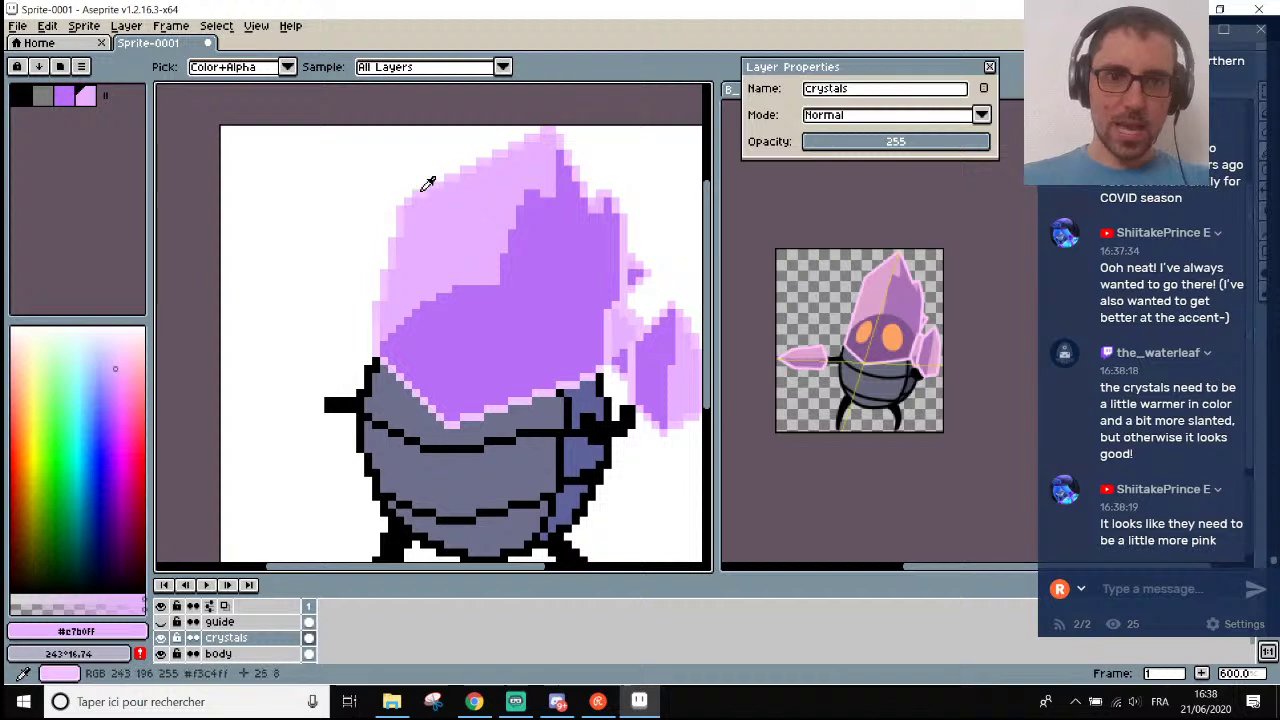
{"action": "left_click", "coordinate": [428, 184]}
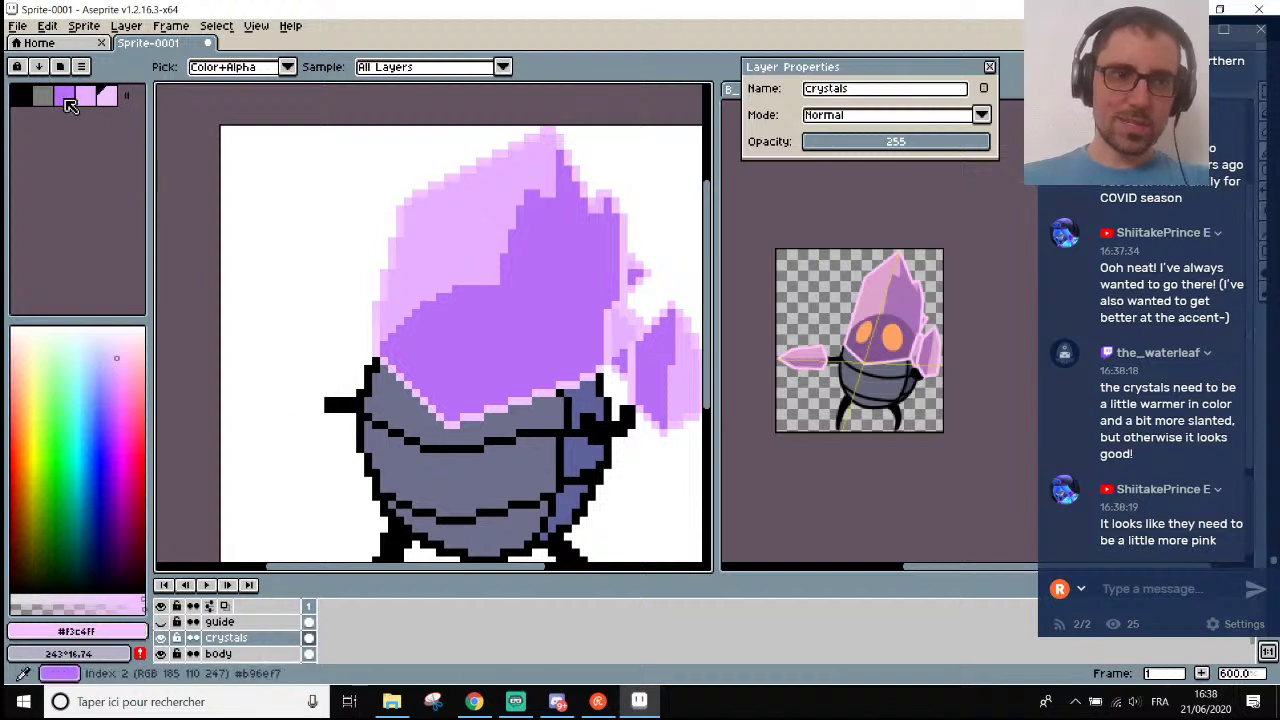
{"action": "left_click", "coordinate": [140, 631]}
Start a Hue/Saturation adjustment on the crystals layer and set the hue shift to 12 with saturation at 0.
{"action": "left_click", "coordinate": [47, 26]}
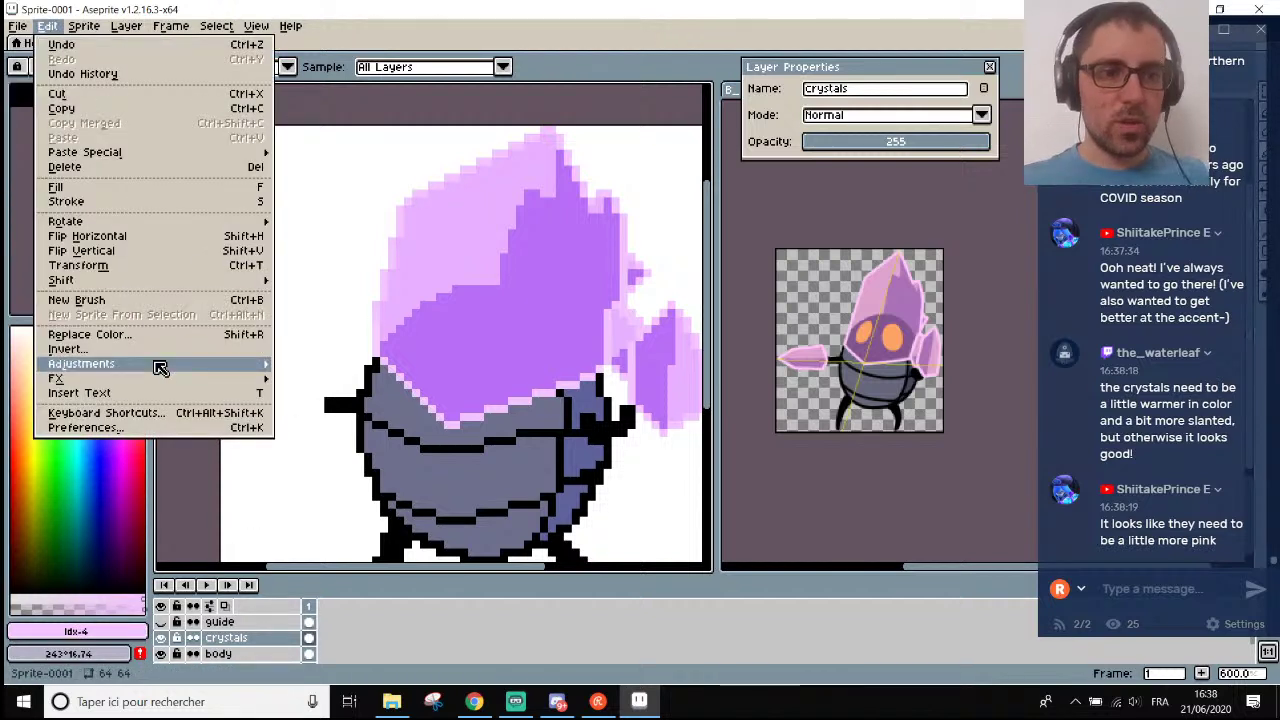
{"action": "mouse_move", "coordinate": [163, 363]}
{"action": "left_click", "coordinate": [347, 378]}
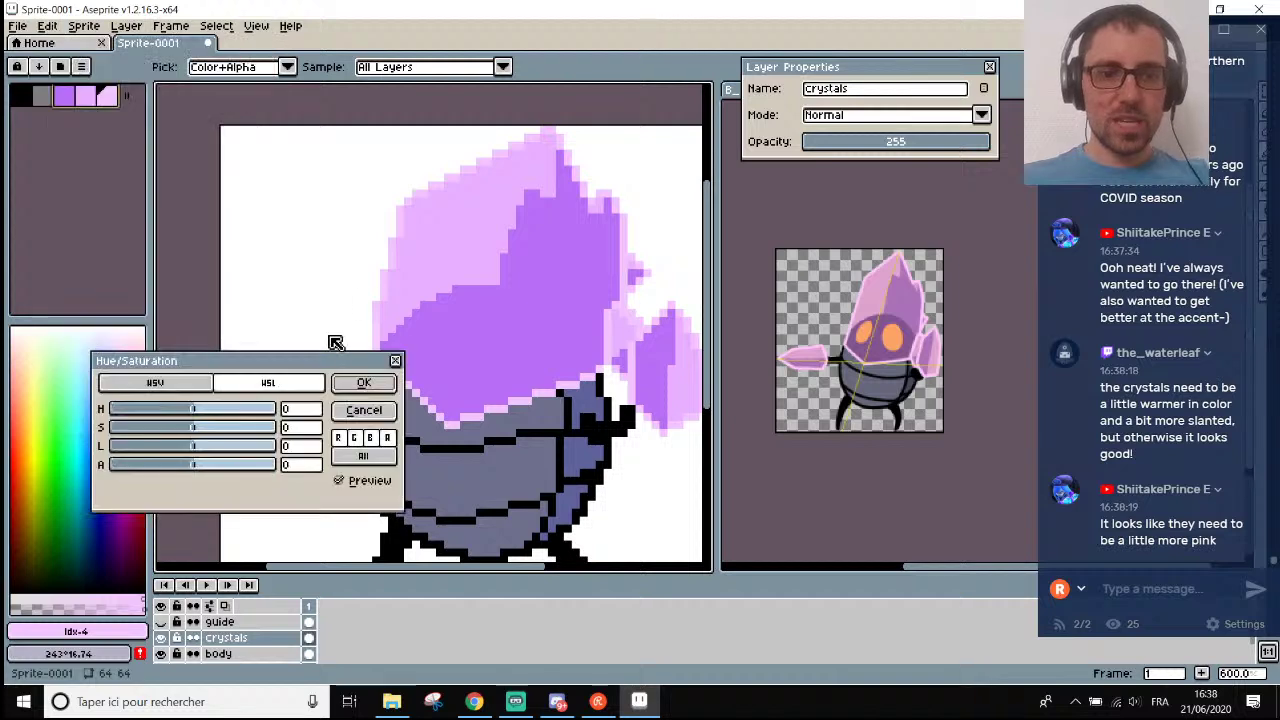
{"action": "left_click_drag", "start_coordinate": [251, 366], "coordinate": [320, 352]}
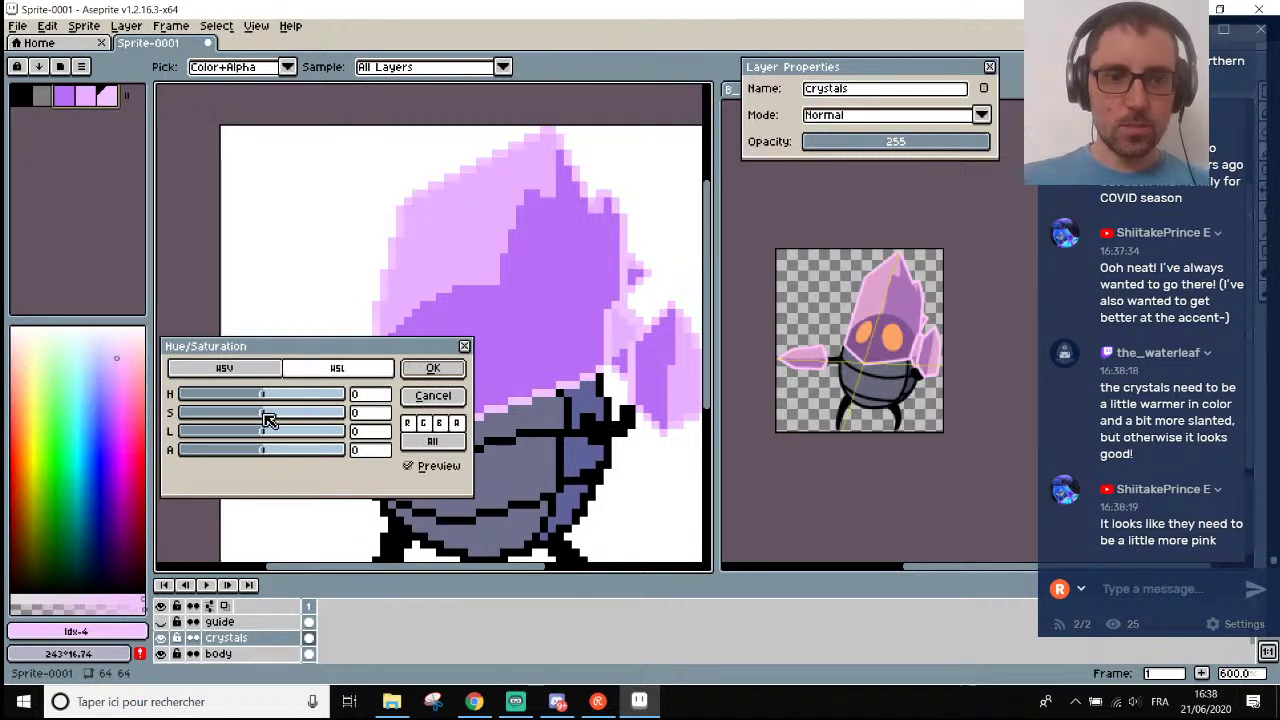
{"action": "mouse_move", "coordinate": [284, 418]}
{"action": "left_mouse_down"}
{"action": "mouse_move", "coordinate": [186, 416]}
{"action": "mouse_move", "coordinate": [272, 416]}
{"action": "left_mouse_up"}
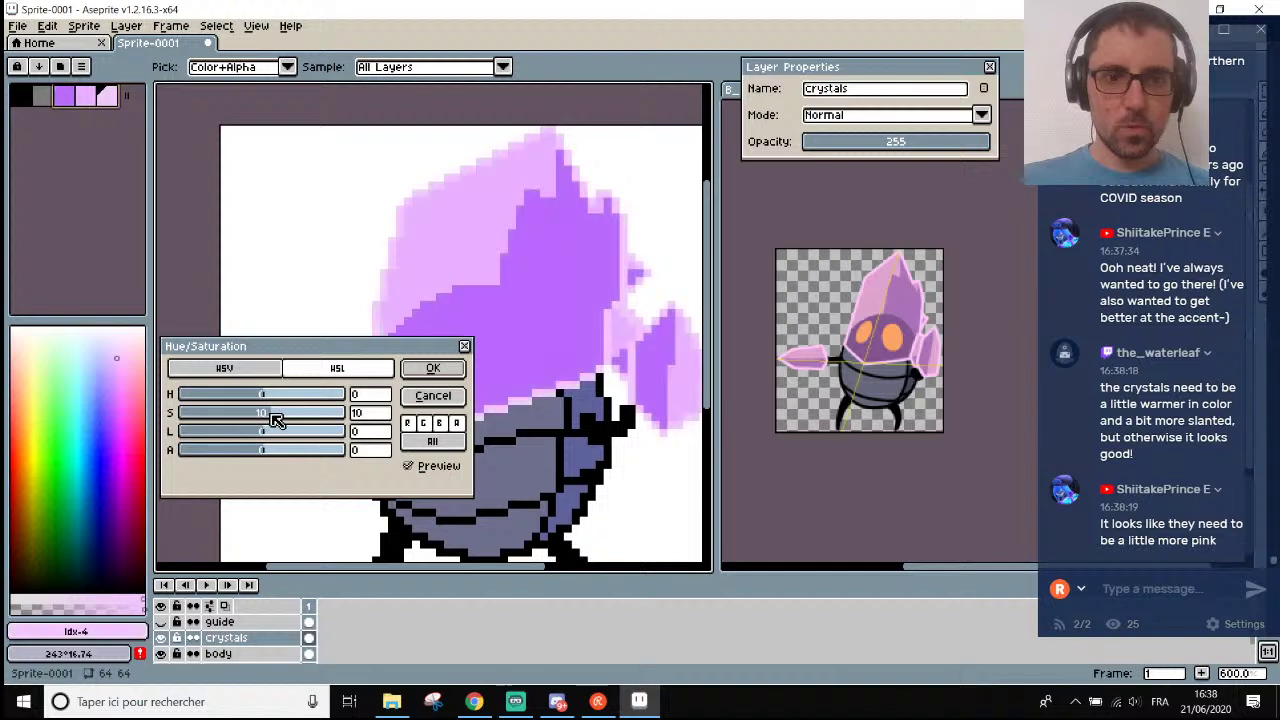
{"action": "left_click", "coordinate": [360, 413]}
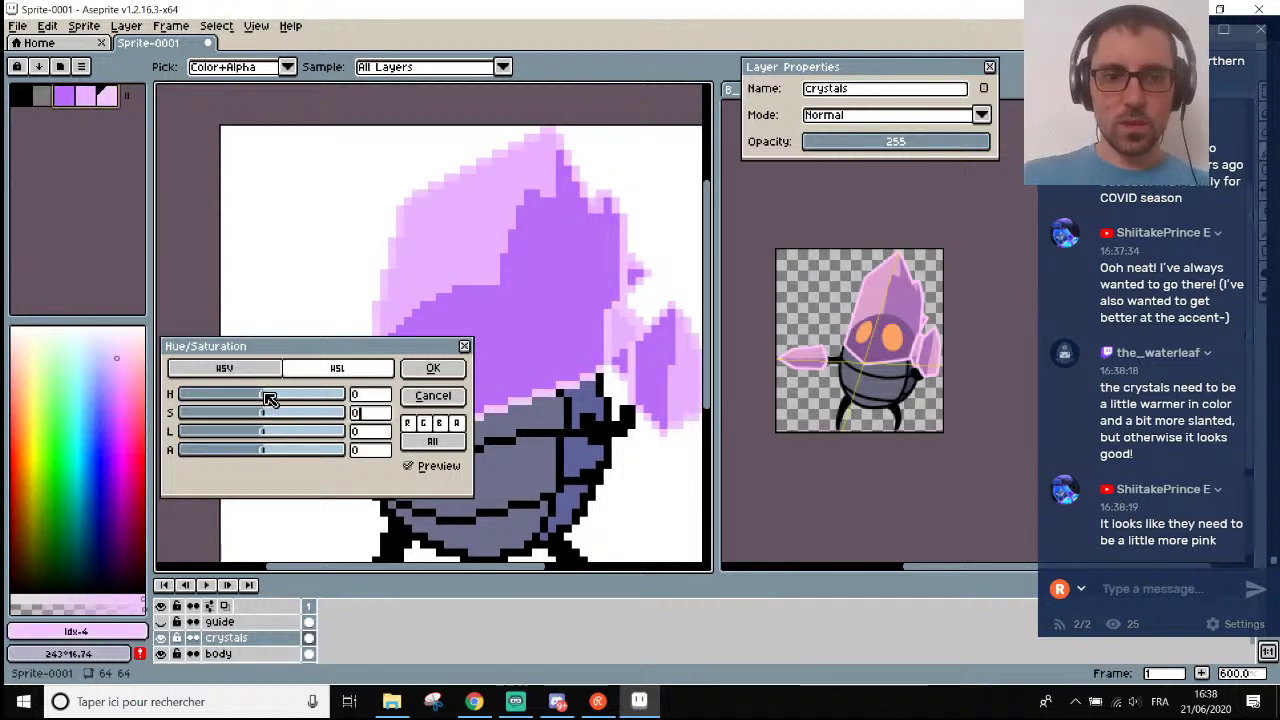
{"action": "left_click_drag", "start_coordinate": [268, 398], "coordinate": [275, 398]}
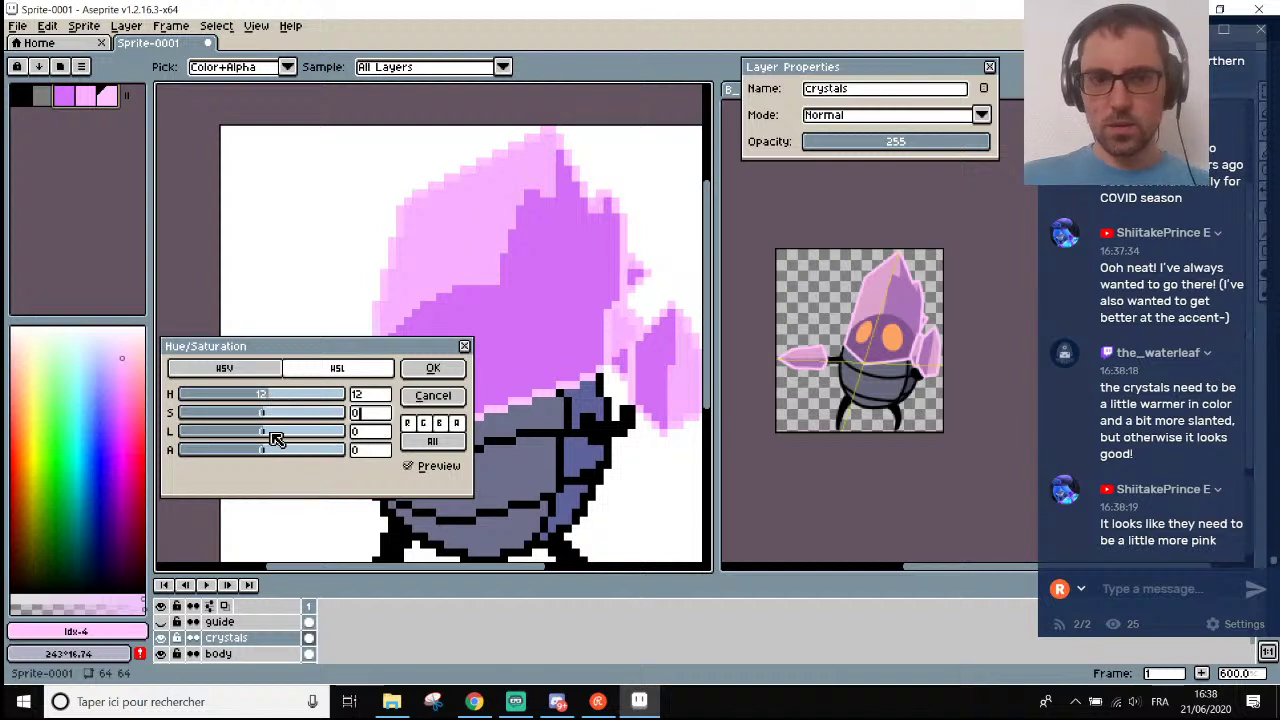
Set the saturation shift to -10 and lightness to 0, compare without the preview, and apply the adjustment.
{"action": "mouse_move", "coordinate": [266, 436]}
{"action": "left_mouse_down"}
{"action": "mouse_move", "coordinate": [278, 437]}
{"action": "mouse_move", "coordinate": [264, 441]}
{"action": "left_mouse_up"}
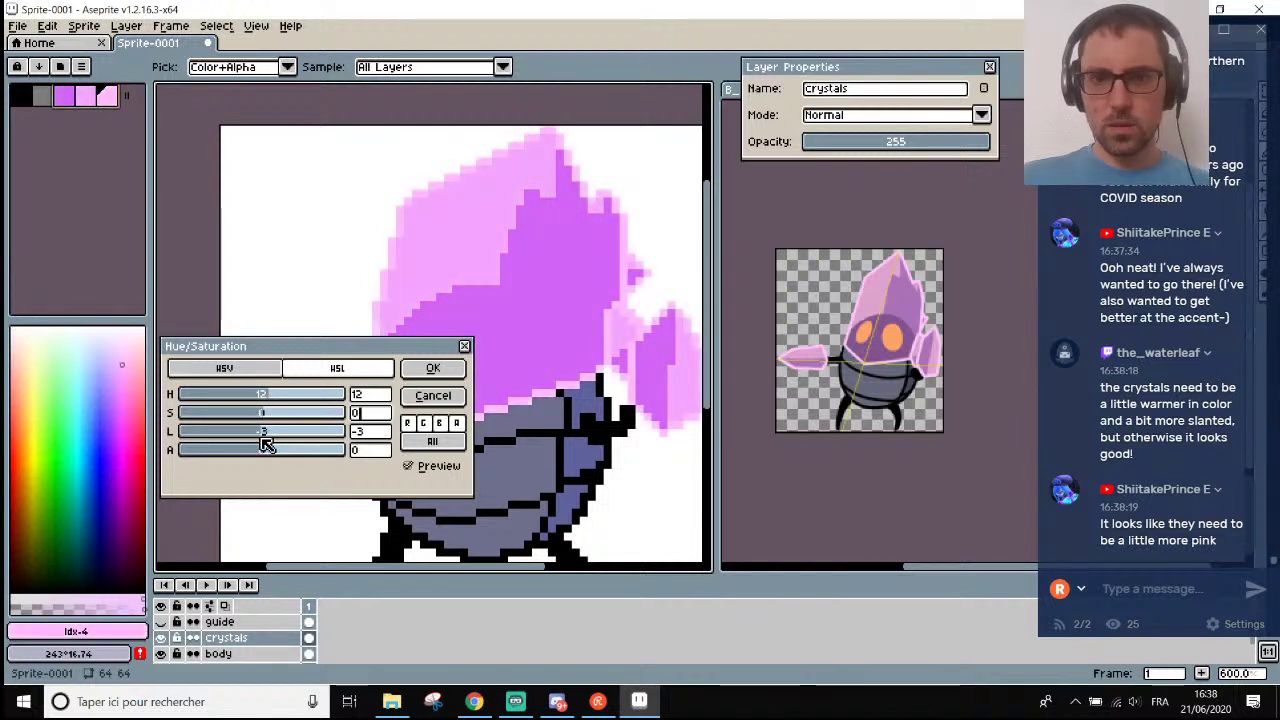
{"action": "key", "text": "Tab"}
{"action": "type", "text": "0"}
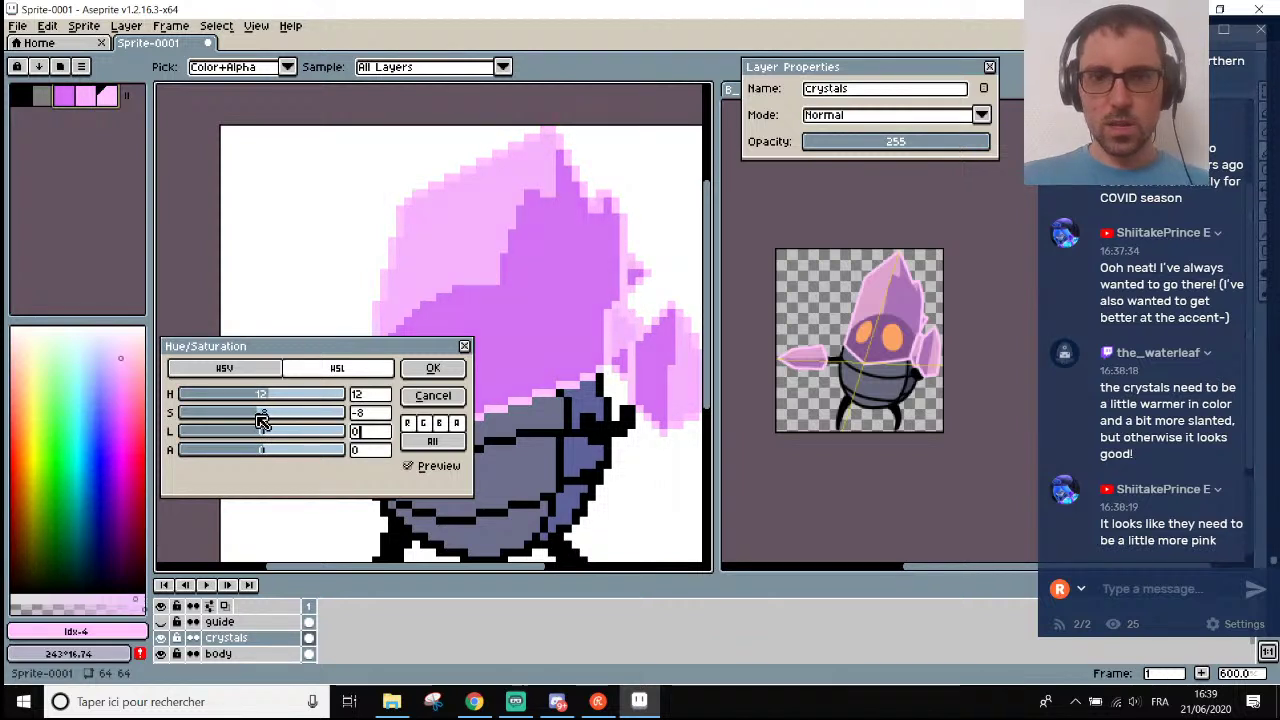
{"action": "left_click_drag", "start_coordinate": [237, 423], "coordinate": [258, 424]}
{"action": "left_click", "coordinate": [416, 469]}
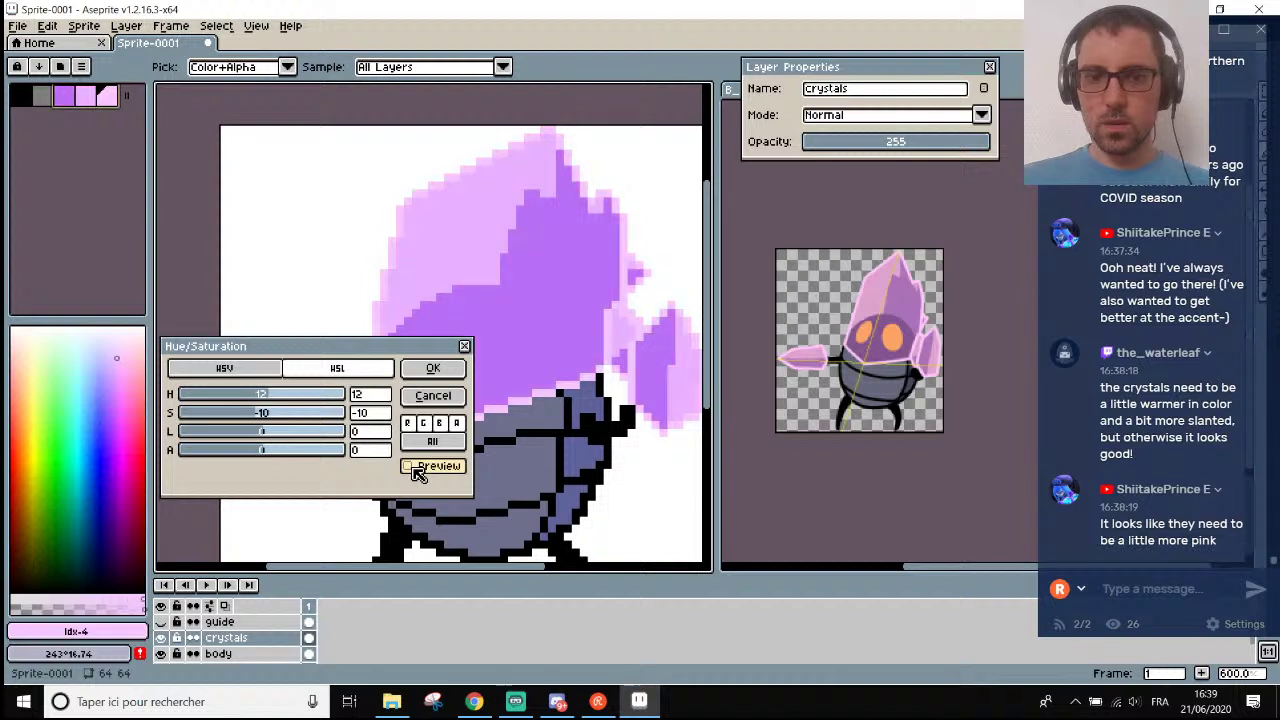
{"action": "left_click", "coordinate": [434, 370]}
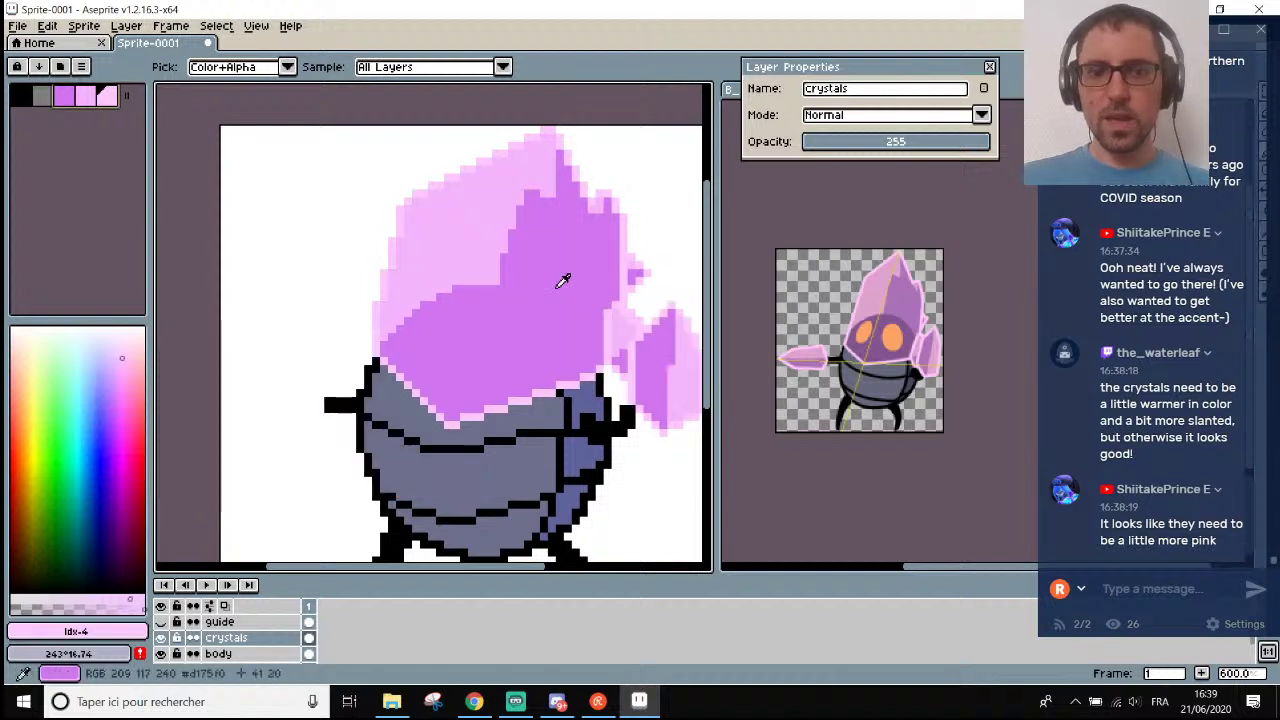
Set the crystals layer's opacity to 197 and select the body layer.
{"action": "scroll", "coordinate": [560, 278], "scroll_direction": "down", "scroll_amount": 2}
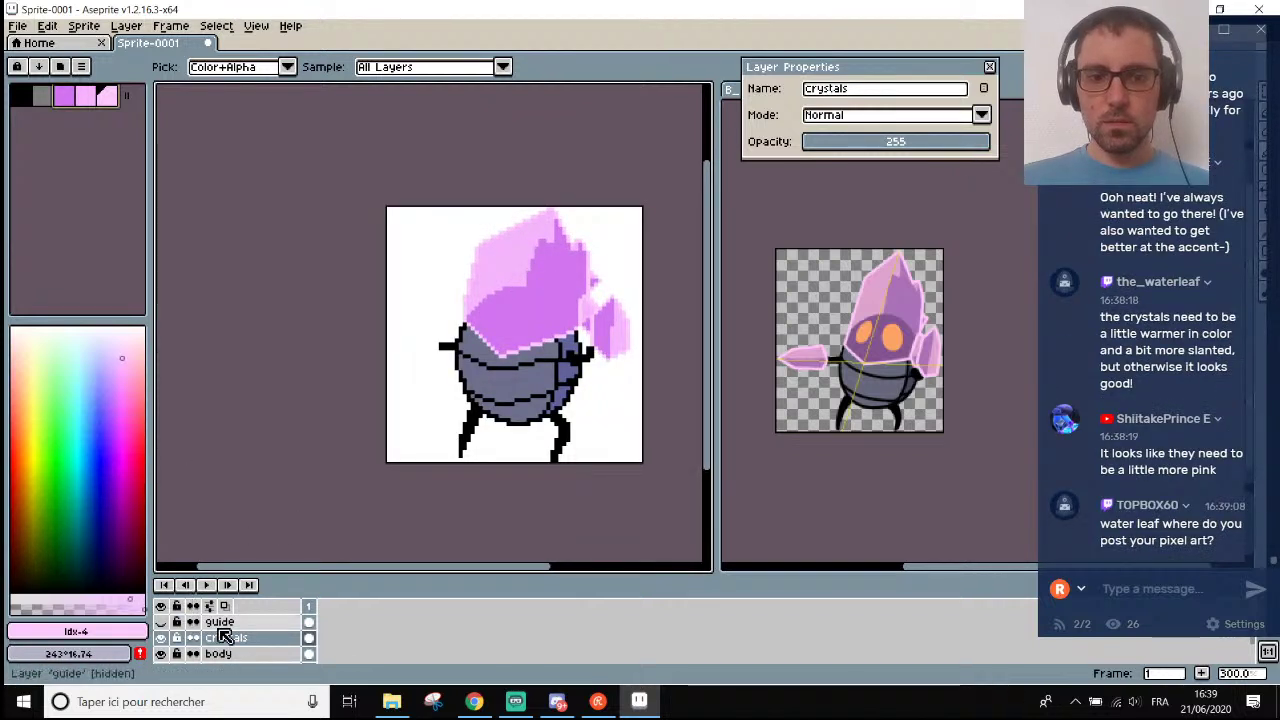
{"action": "left_click_drag", "start_coordinate": [968, 143], "coordinate": [951, 147]}
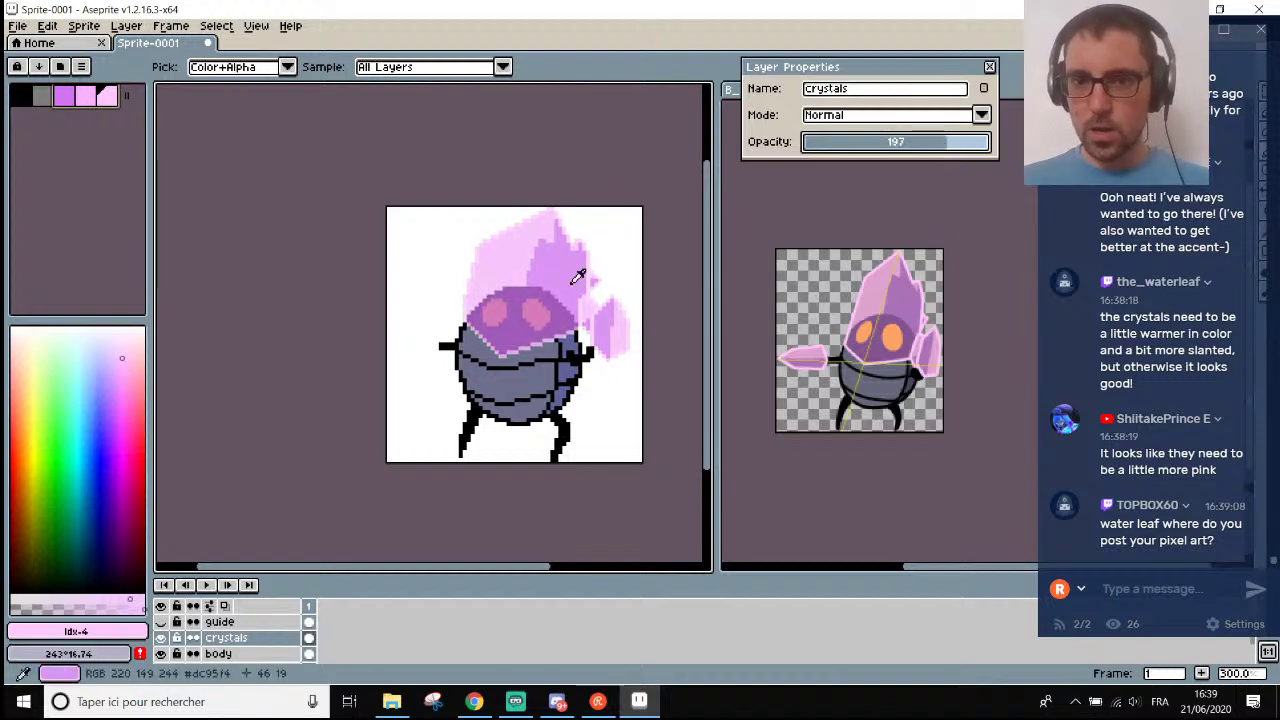
{"action": "left_click", "coordinate": [527, 224]}
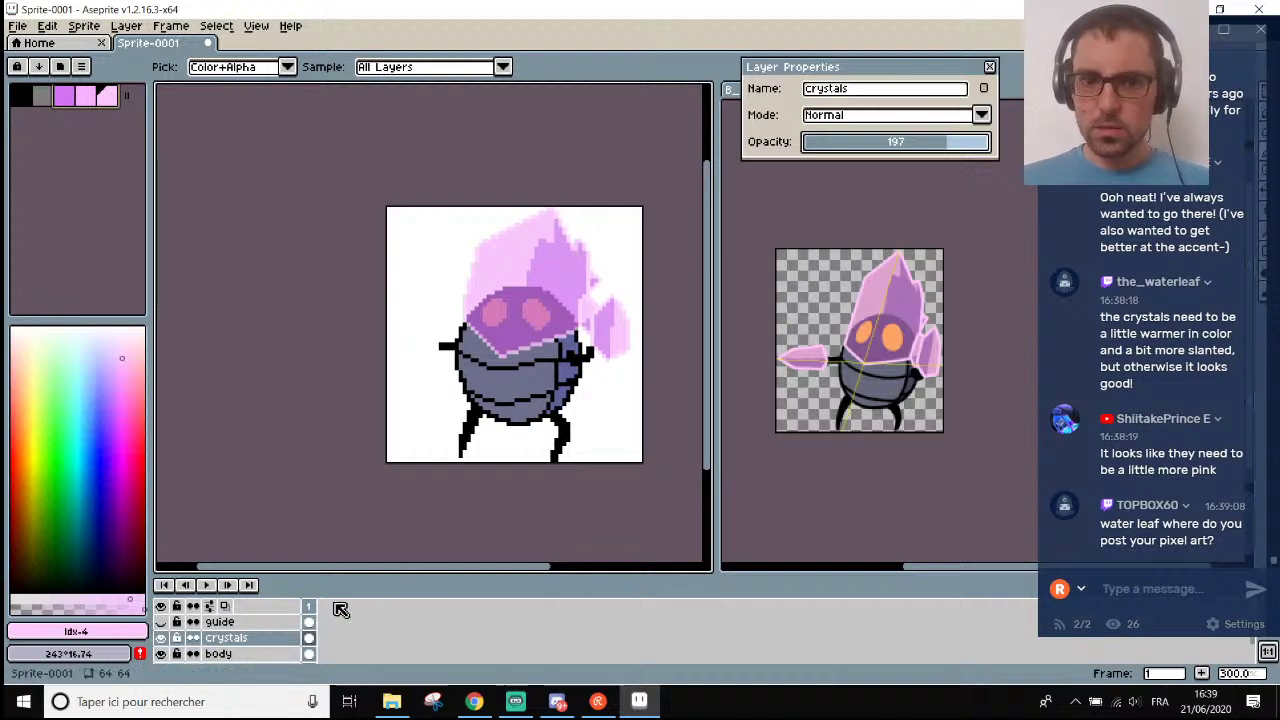
{"action": "left_click", "coordinate": [274, 645]}
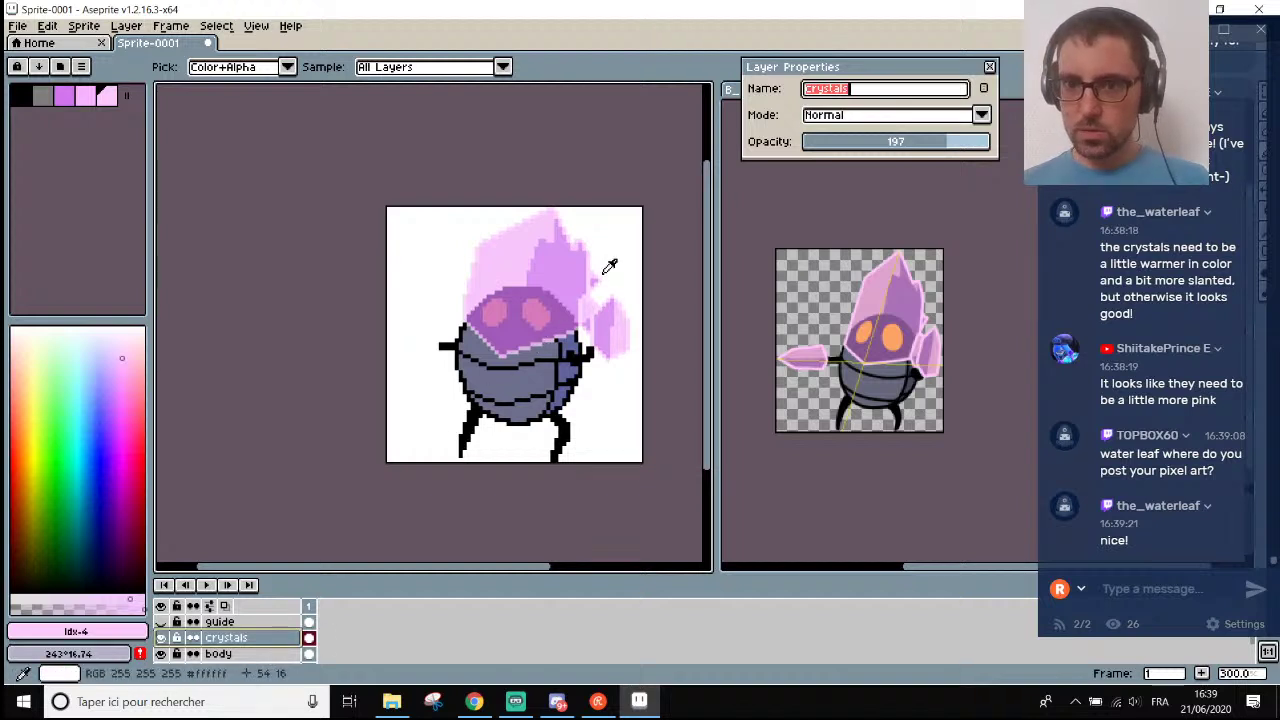
{"action": "left_click", "coordinate": [218, 654]}
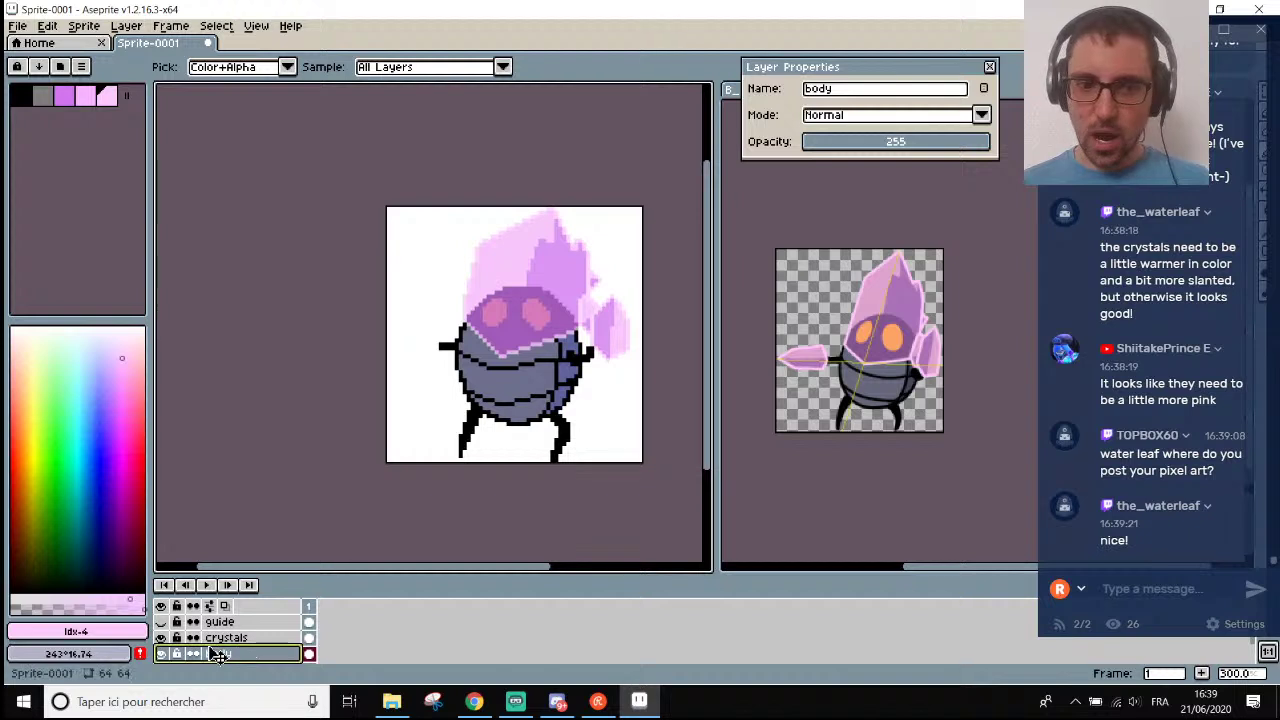
Hide the crystals layer, sample the body layer's orange eye colour, and raise its HSL lightness to 61.
{"action": "left_click", "coordinate": [161, 638]}
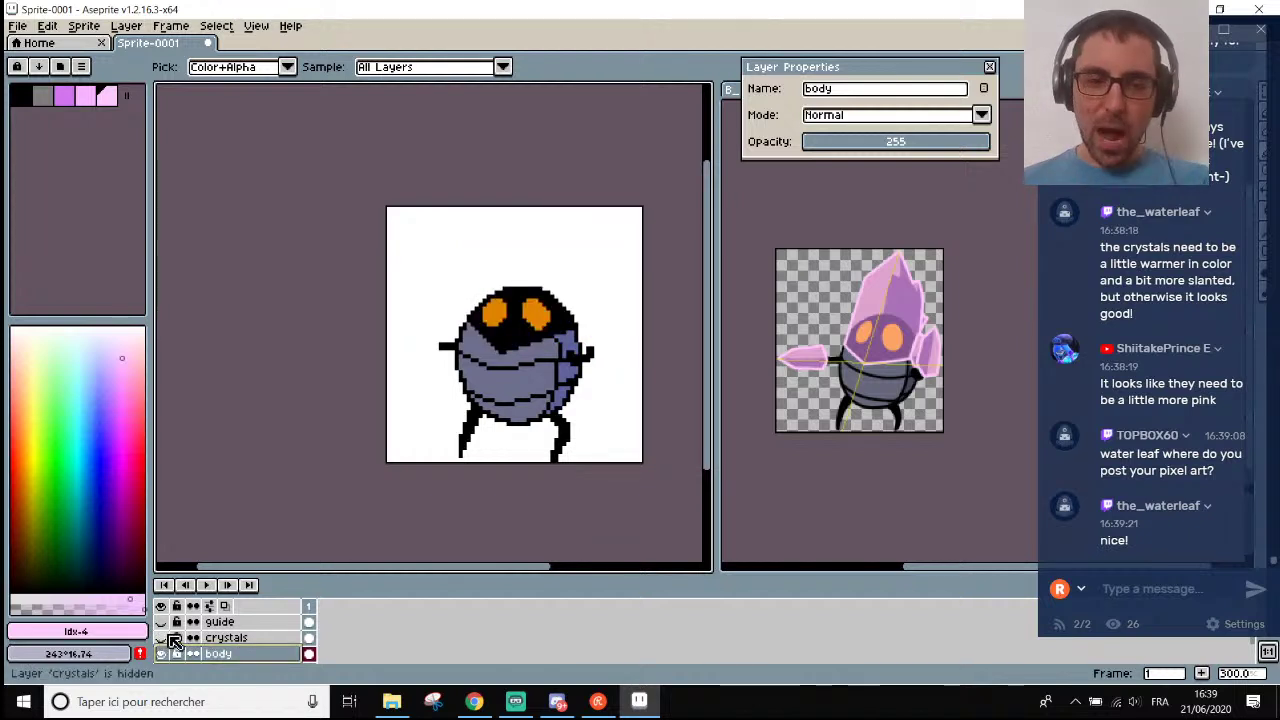
{"action": "scroll", "coordinate": [538, 303], "scroll_direction": "up", "scroll_amount": 1}
{"action": "left_click", "coordinate": [538, 303]}
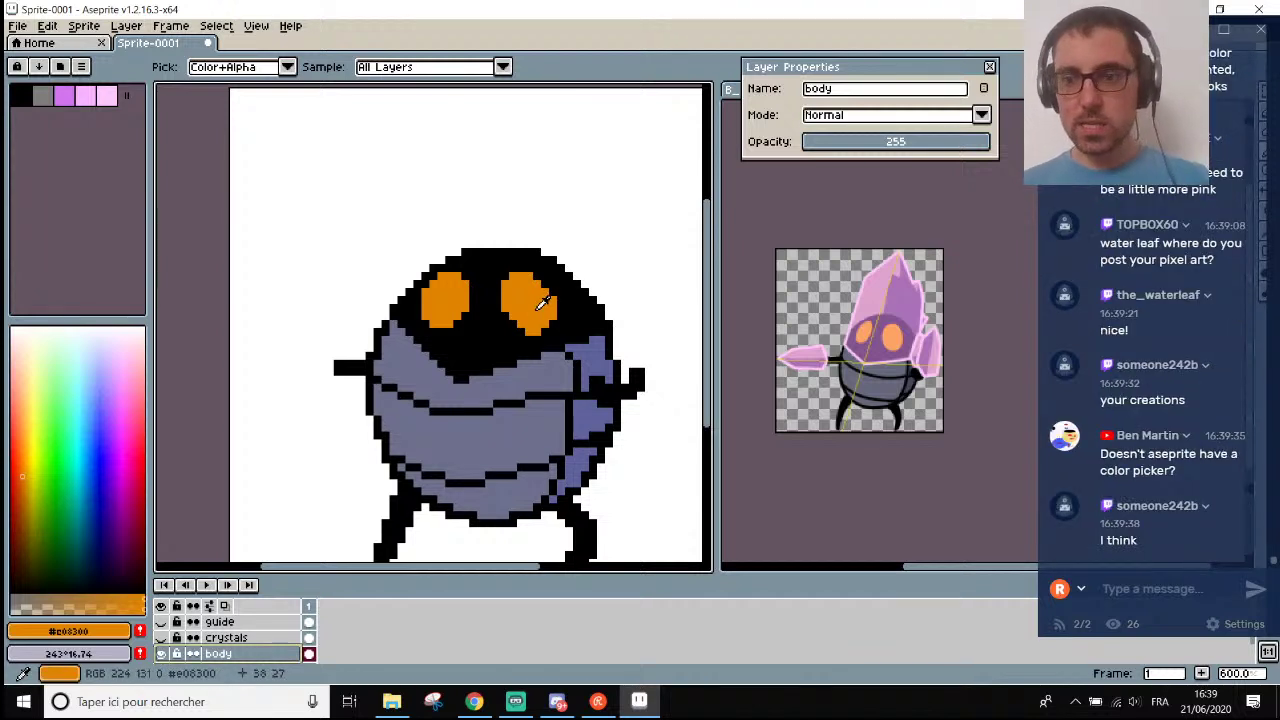
{"action": "left_click", "coordinate": [68, 631]}
{"action": "left_click", "coordinate": [60, 512]}
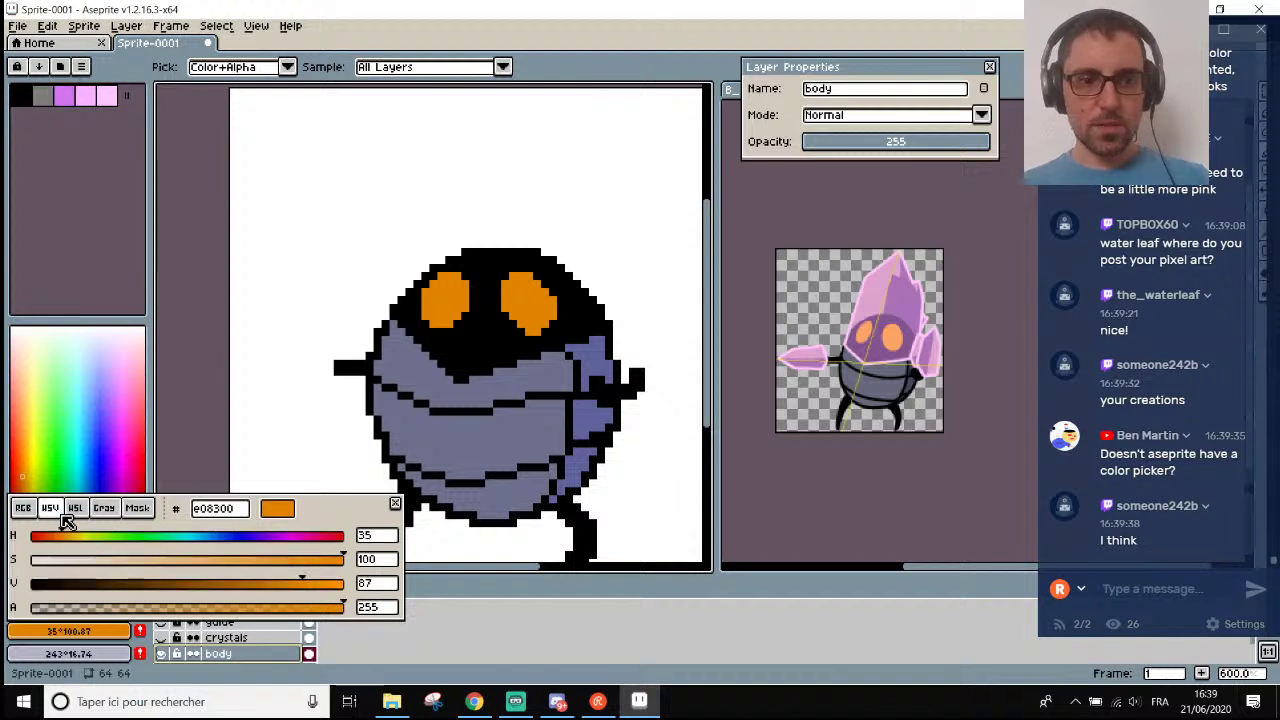
{"action": "left_click", "coordinate": [75, 508]}
{"action": "left_click", "coordinate": [50, 508]}
{"action": "left_click", "coordinate": [75, 508]}
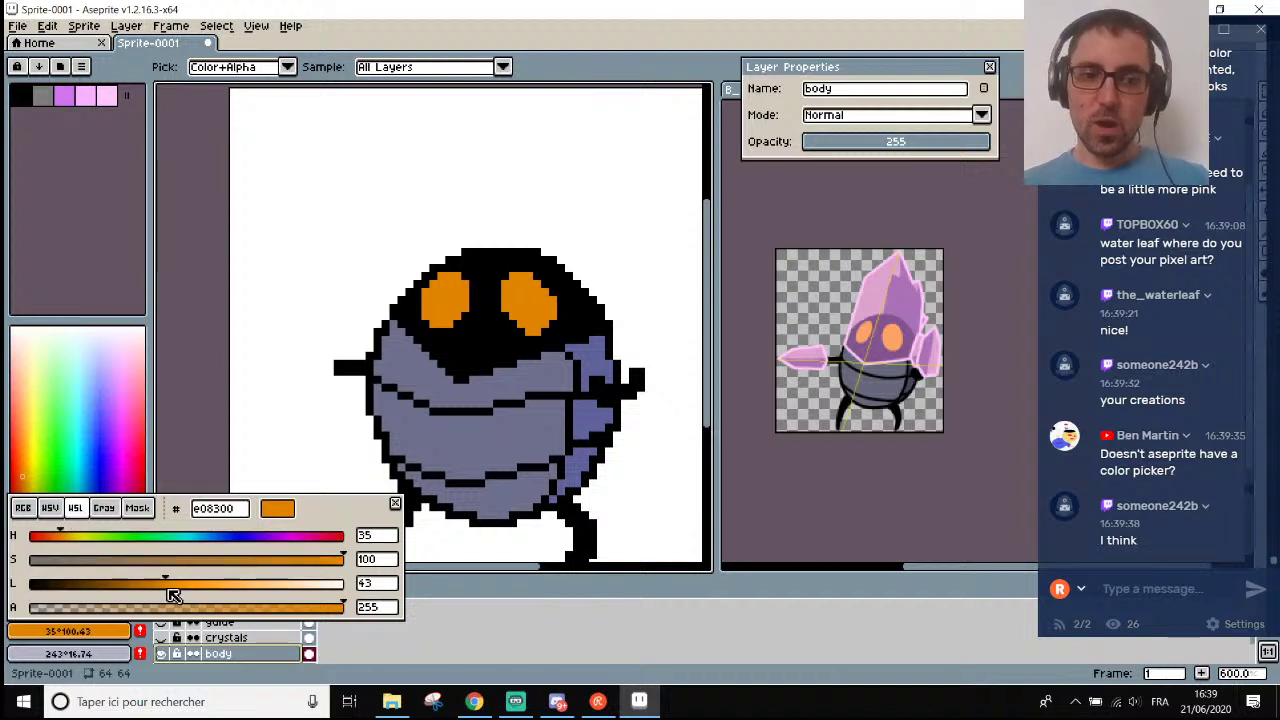
{"action": "left_click_drag", "start_coordinate": [172, 583], "coordinate": [221, 583]}
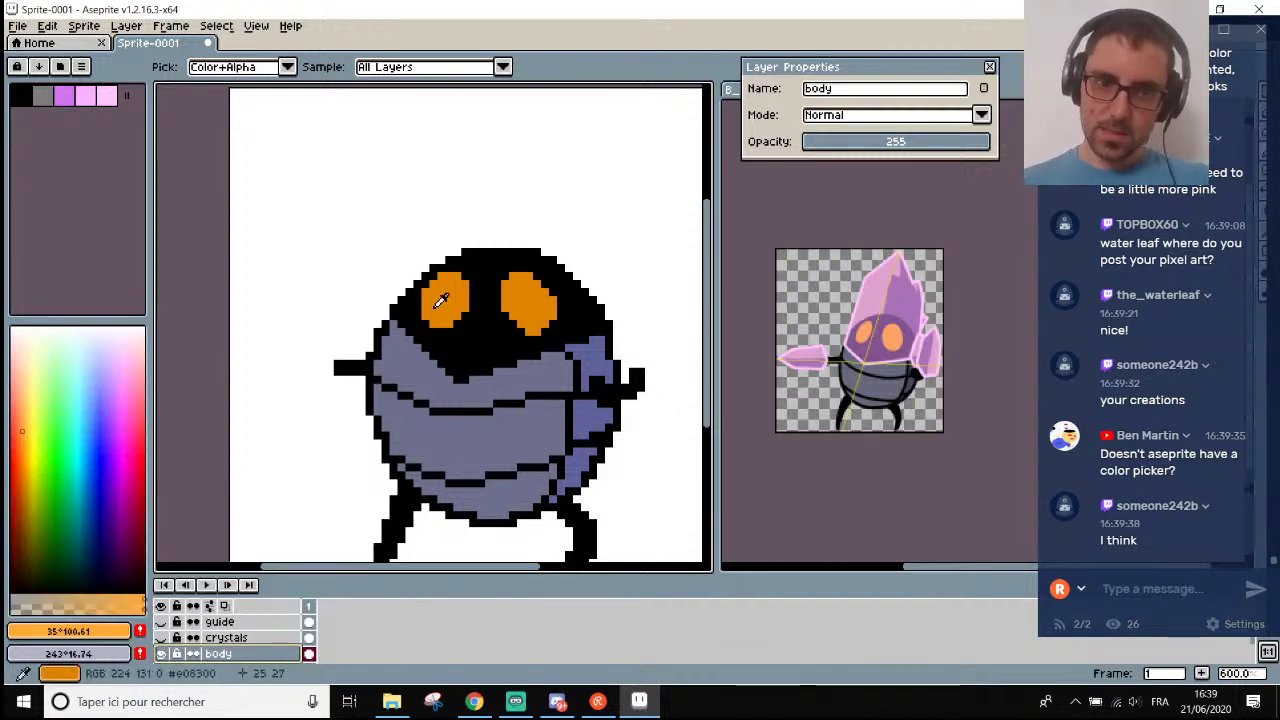
Fill both eyes on the body layer with the lighter orange and show the crystals layer again to check the result.
{"action": "key", "text": "g"}
{"action": "left_click", "coordinate": [525, 300]}
{"action": "scroll", "coordinate": [525, 300], "scroll_direction": "down", "scroll_amount": 2}
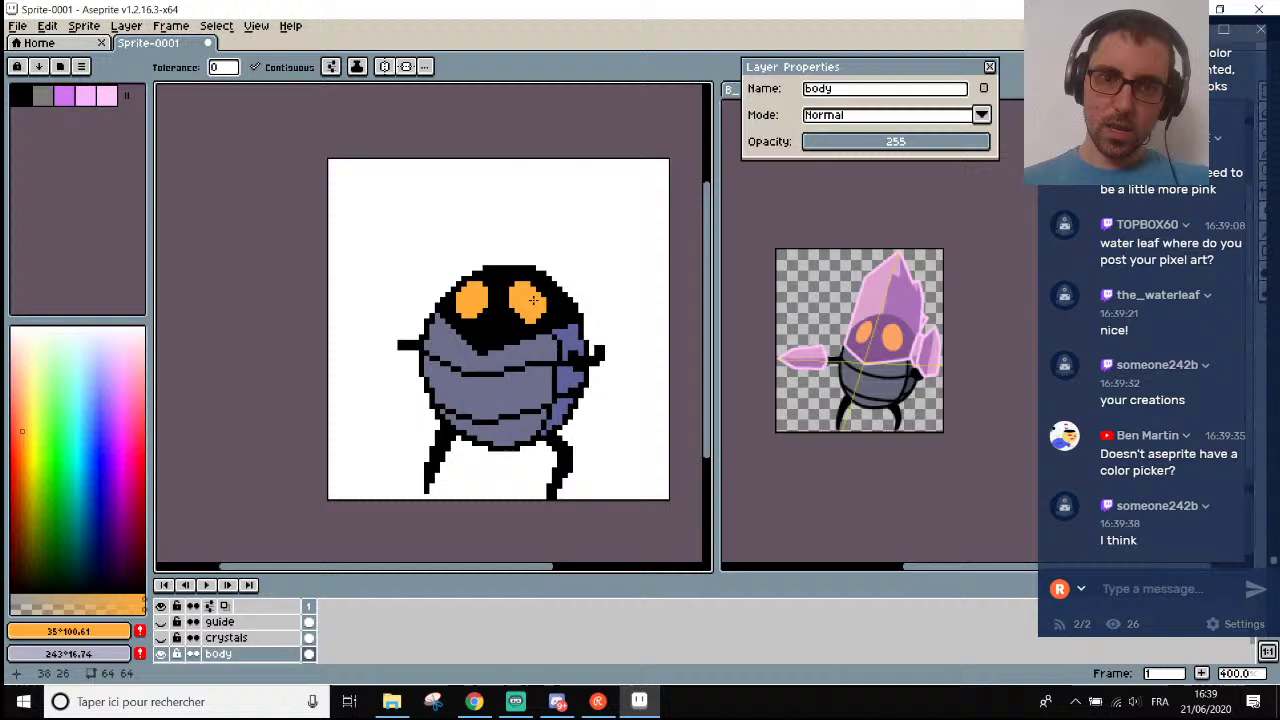
{"action": "left_click", "coordinate": [160, 638]}
{"action": "scroll", "coordinate": [640, 244], "scroll_direction": "down", "scroll_amount": 3}
{"action": "scroll", "coordinate": [640, 244], "scroll_direction": "up", "scroll_amount": 3}
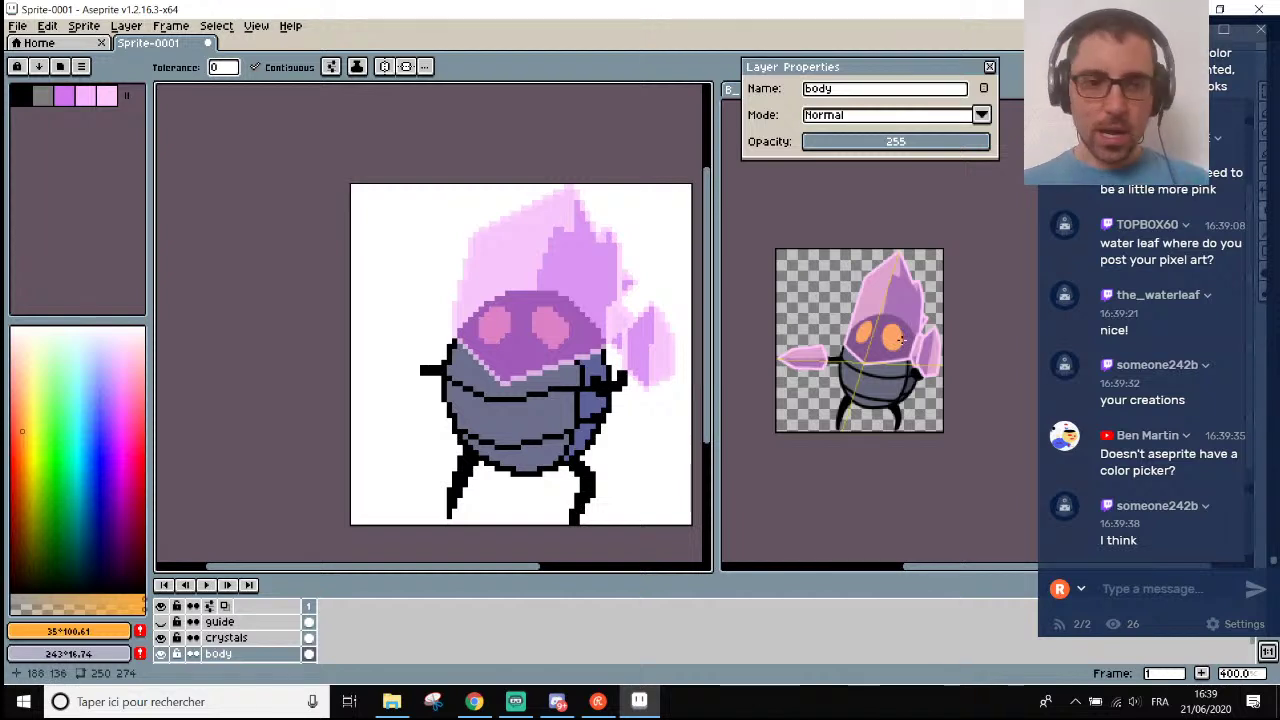
With the crystals layer temporarily hidden, refill both eyes with orange at hue 32, saturation 100 and lightness 71.
{"action": "left_click", "coordinate": [160, 638]}
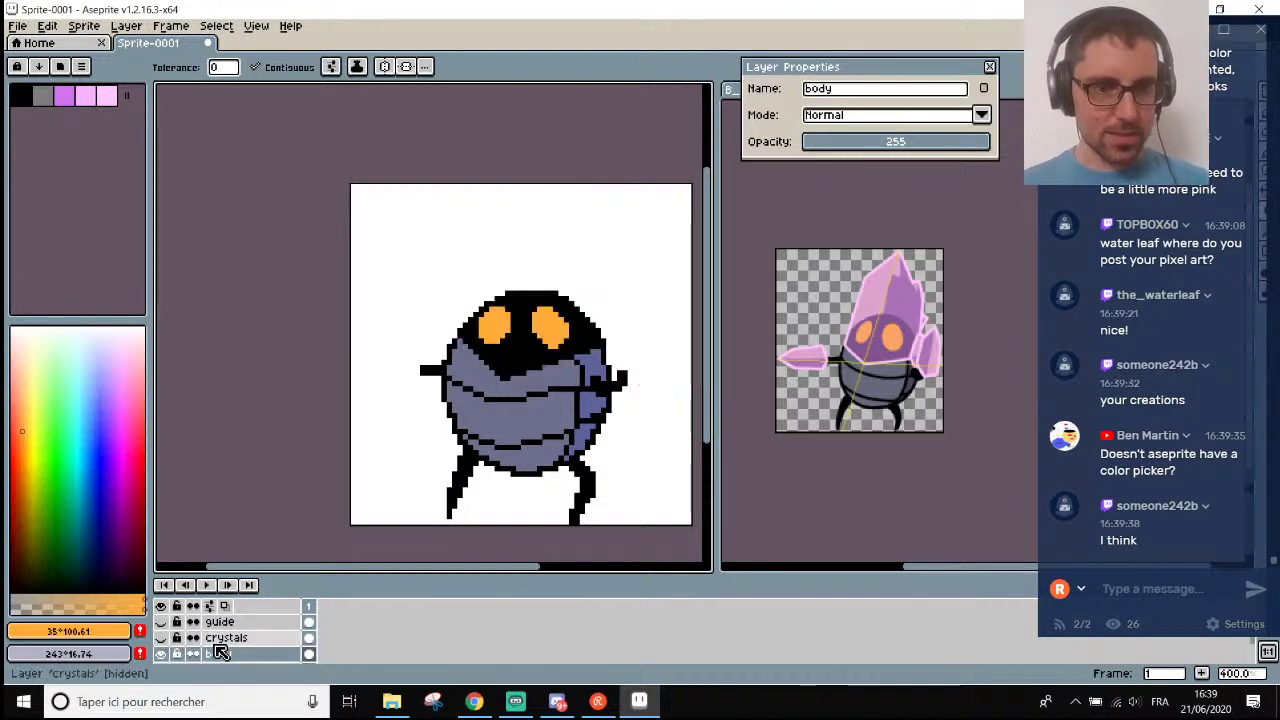
{"action": "left_click", "coordinate": [226, 638]}
{"action": "left_click", "coordinate": [220, 654]}
{"action": "left_click", "coordinate": [68, 630]}
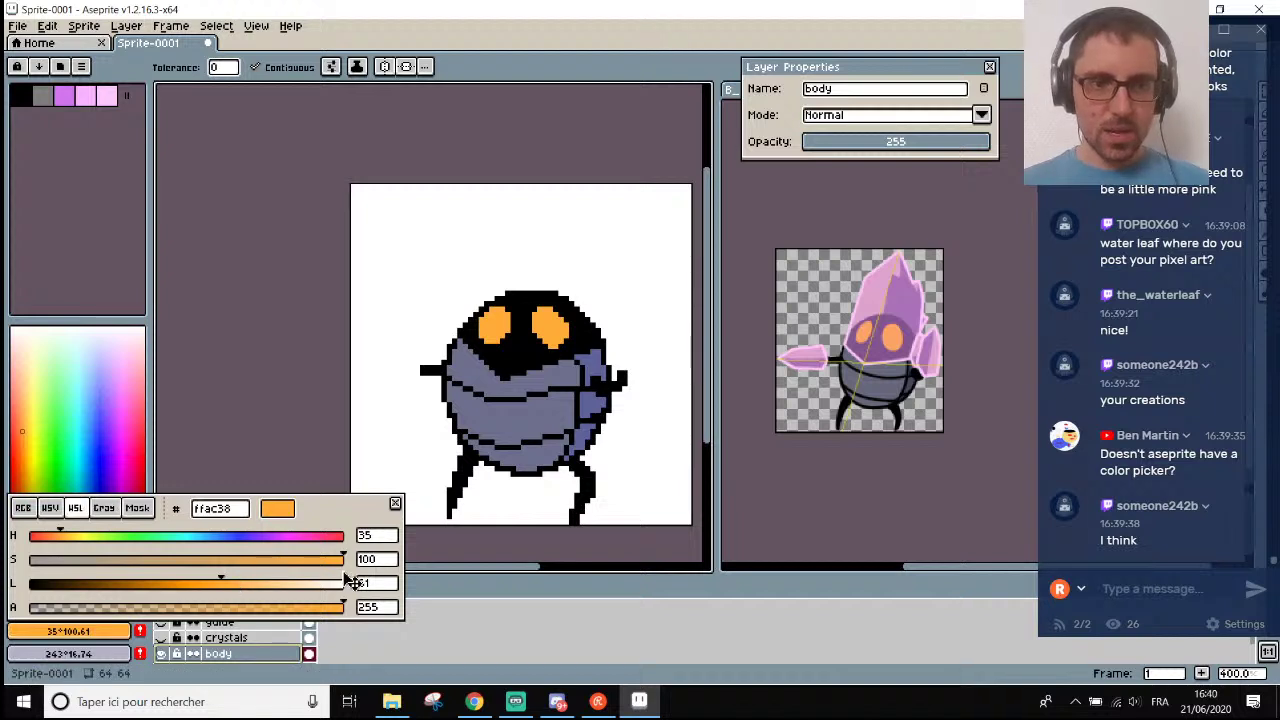
{"action": "left_click_drag", "start_coordinate": [223, 581], "coordinate": [253, 584]}
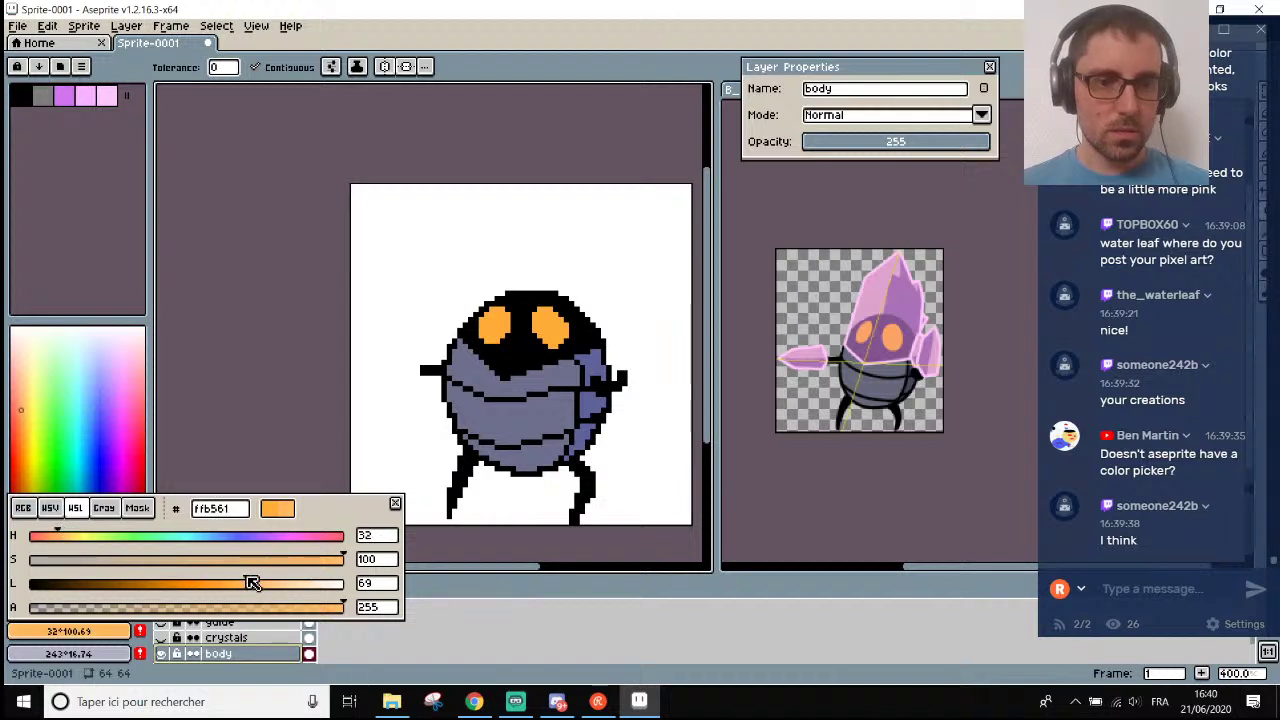
{"action": "left_click_drag", "start_coordinate": [253, 584], "coordinate": [259, 584]}
{"action": "left_click", "coordinate": [300, 443]}
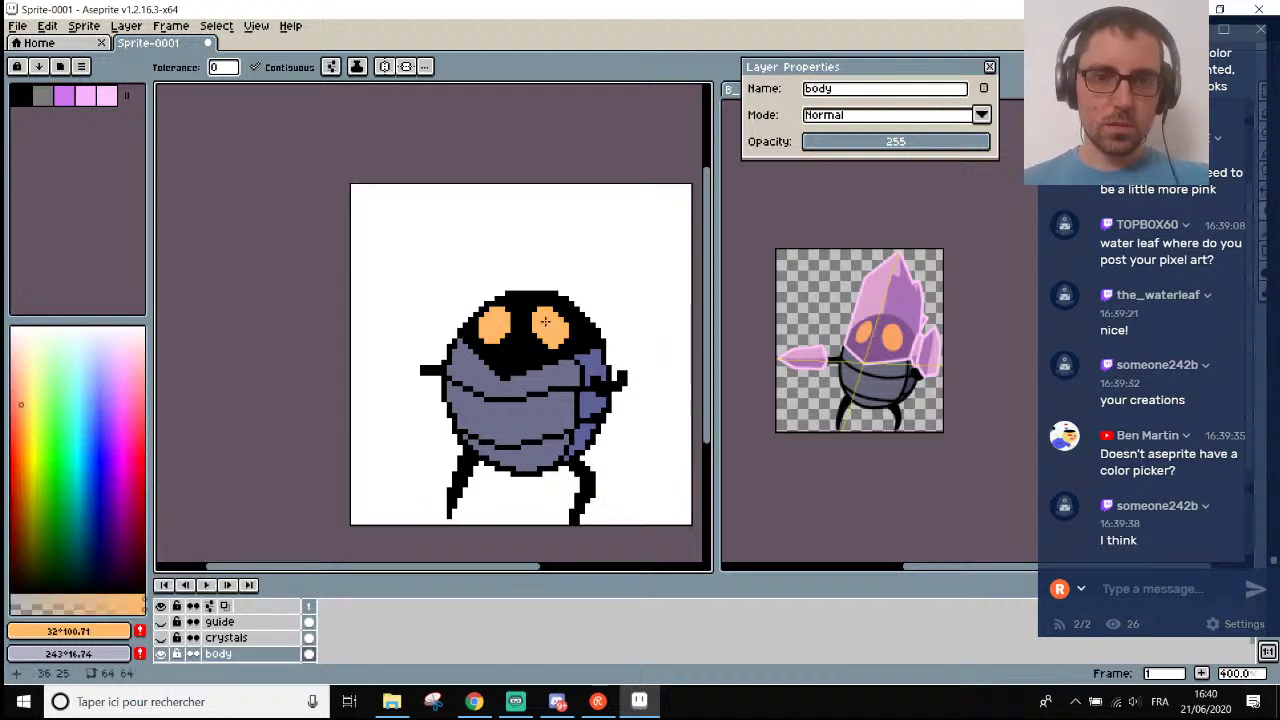
{"action": "left_click", "coordinate": [161, 638]}
Compare the sprite's eye colour, crystals and body proportions with the reference creature at several zoom levels.
{"action": "scroll", "coordinate": [440, 390], "scroll_direction": "down", "scroll_amount": 4}
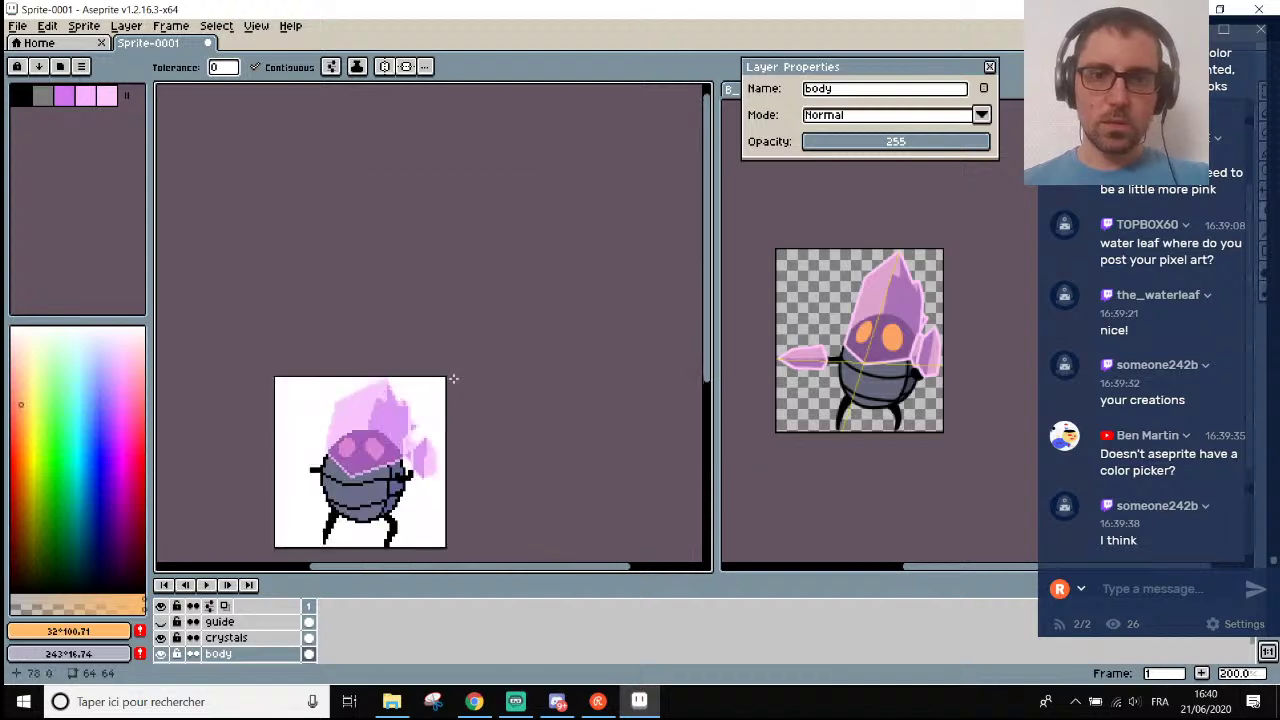
{"action": "scroll", "coordinate": [393, 481], "scroll_direction": "up", "scroll_amount": 3}
{"action": "scroll", "coordinate": [872, 334], "scroll_direction": "up", "scroll_amount": 4}
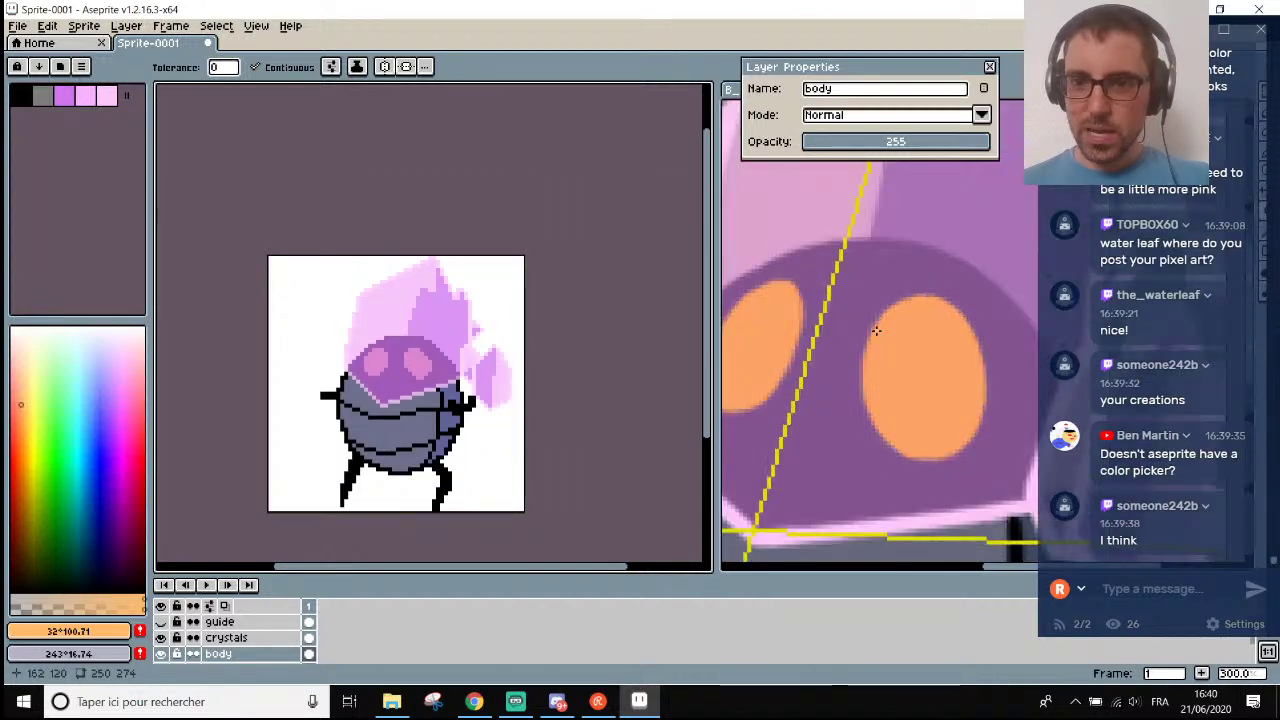
{"action": "scroll", "coordinate": [872, 334], "scroll_direction": "down", "scroll_amount": 4}
{"action": "scroll", "coordinate": [872, 334], "scroll_direction": "up", "scroll_amount": 2}
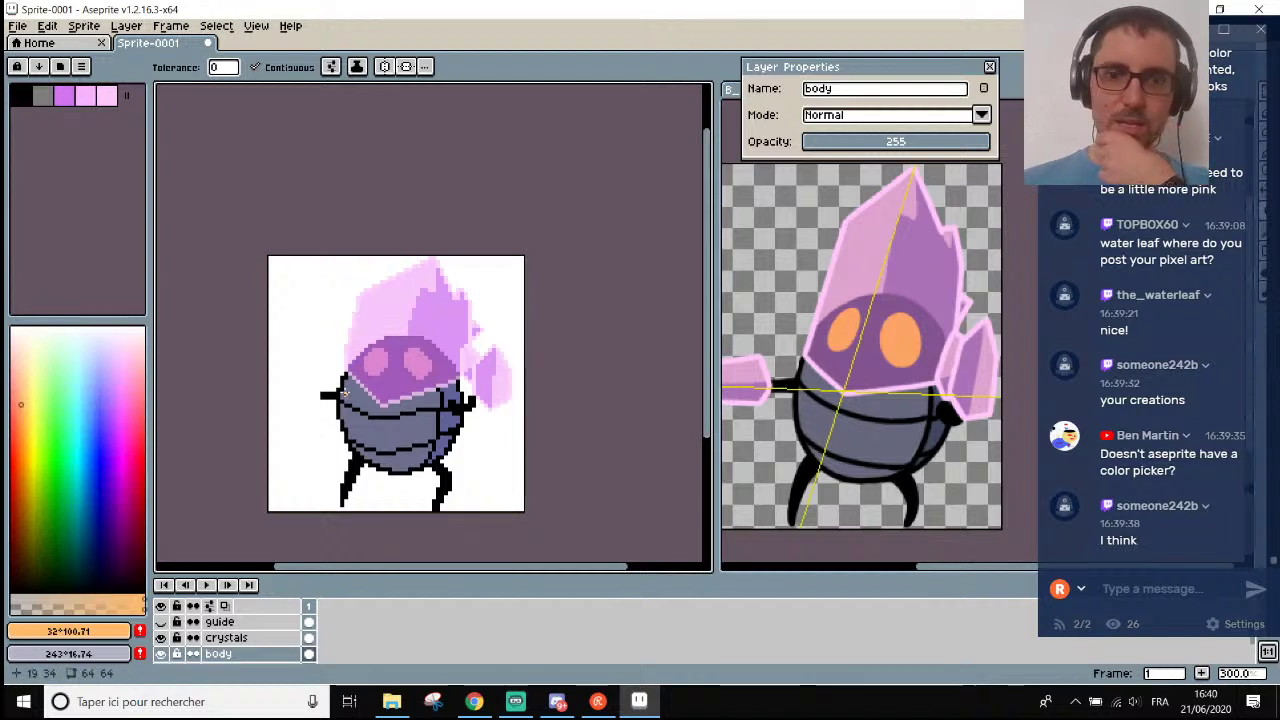
{"action": "scroll", "coordinate": [344, 394], "scroll_direction": "down", "scroll_amount": 1}
{"action": "scroll", "coordinate": [343, 392], "scroll_direction": "up", "scroll_amount": 1}
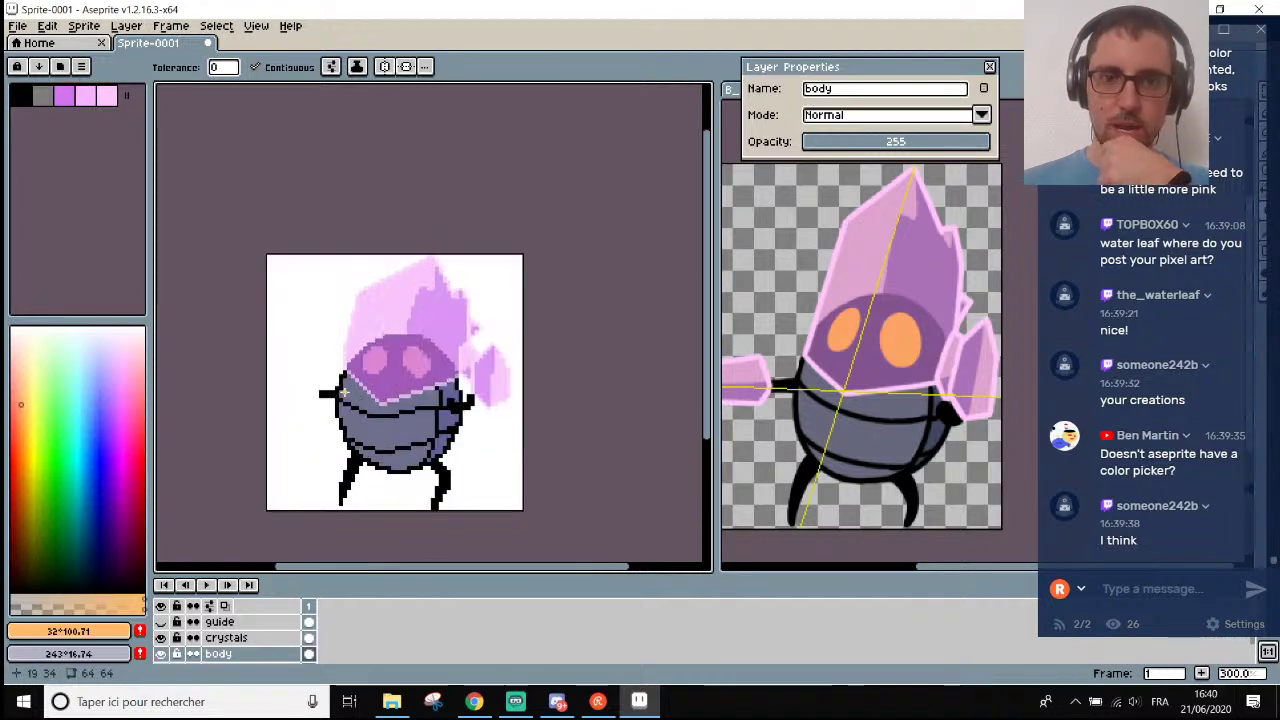
{"action": "scroll", "coordinate": [343, 393], "scroll_direction": "down", "scroll_amount": 1}
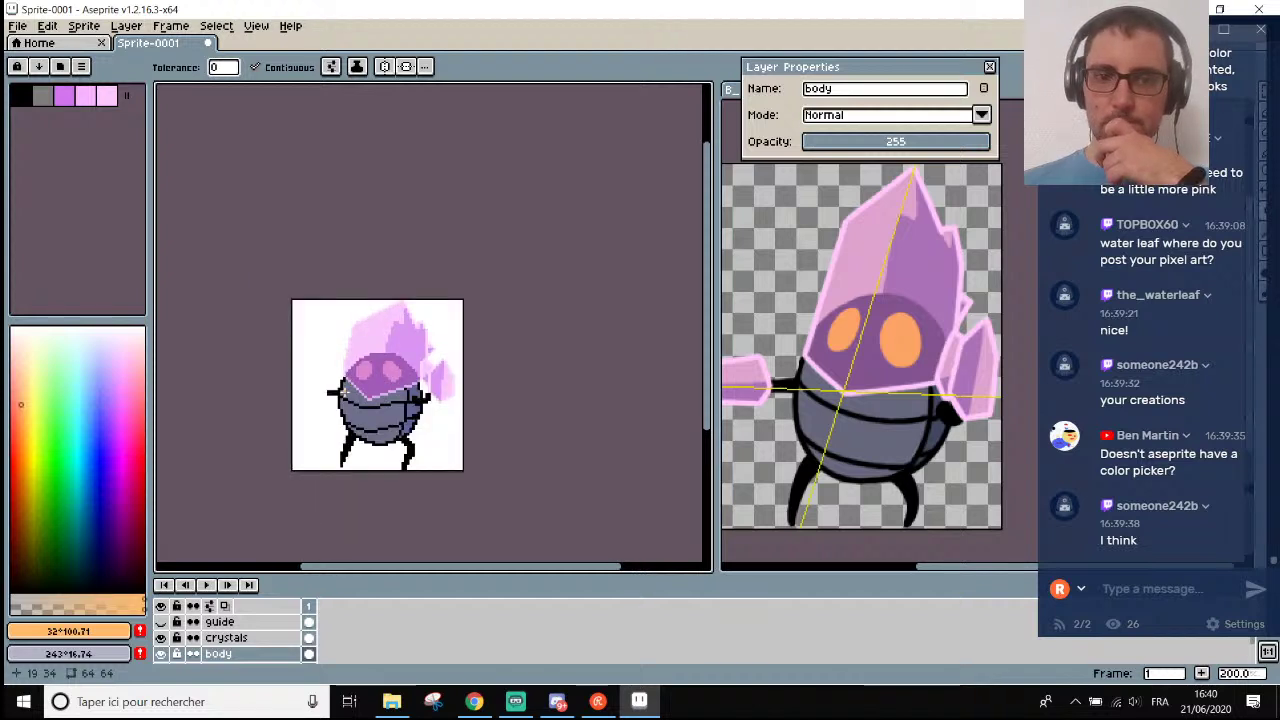
{"action": "scroll", "coordinate": [343, 393], "scroll_direction": "up", "scroll_amount": 1}
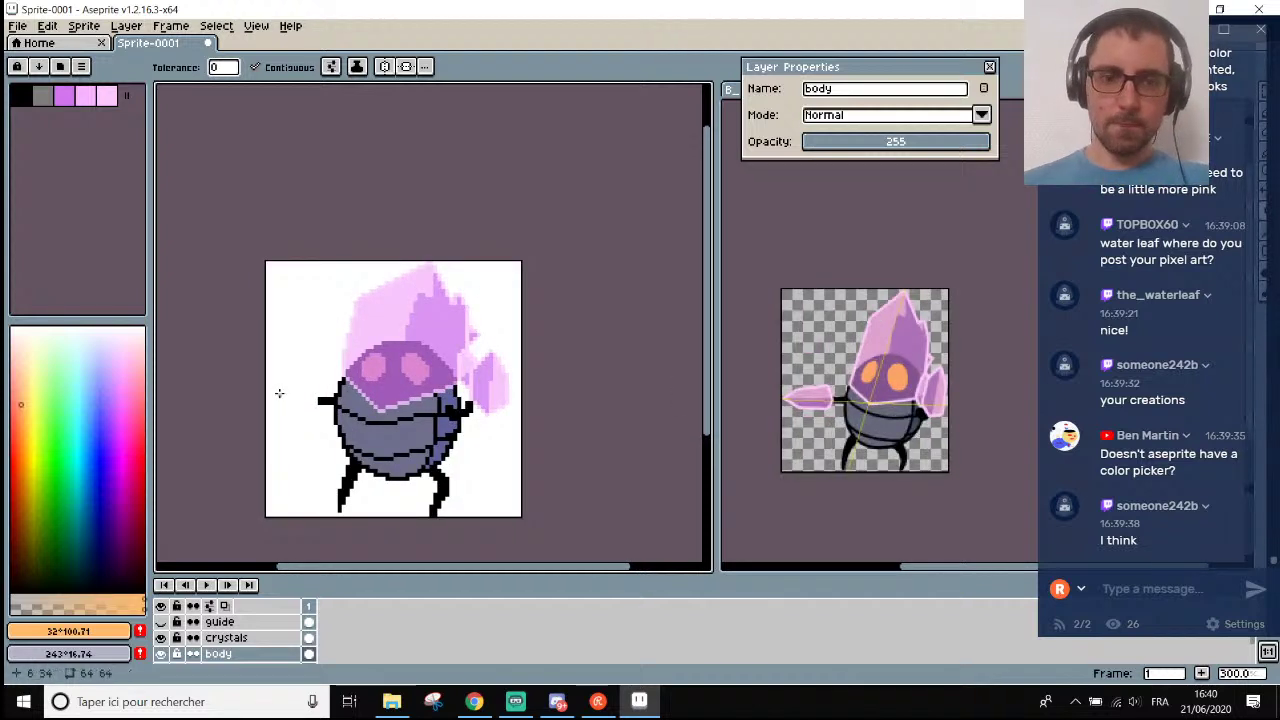
{"action": "scroll", "coordinate": [394, 566], "scroll_direction": "left", "scroll_amount": 2}
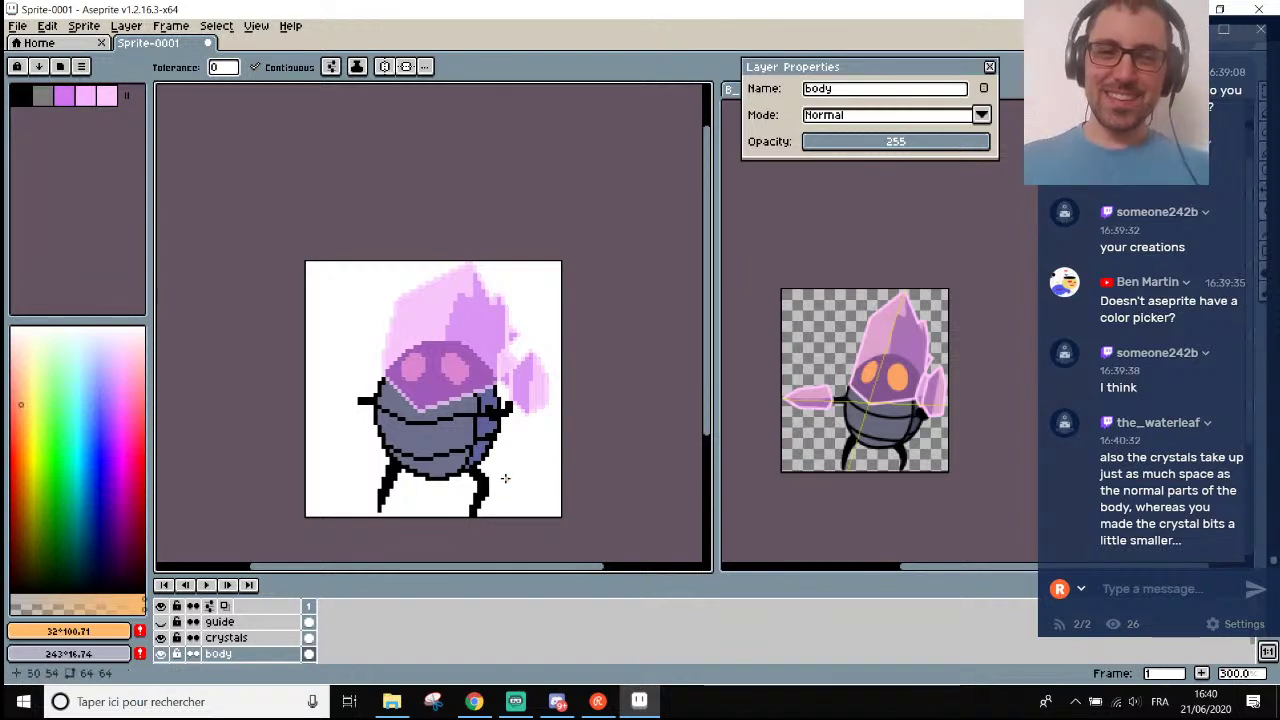
{"action": "scroll", "coordinate": [452, 455], "scroll_direction": "up", "scroll_amount": 2}
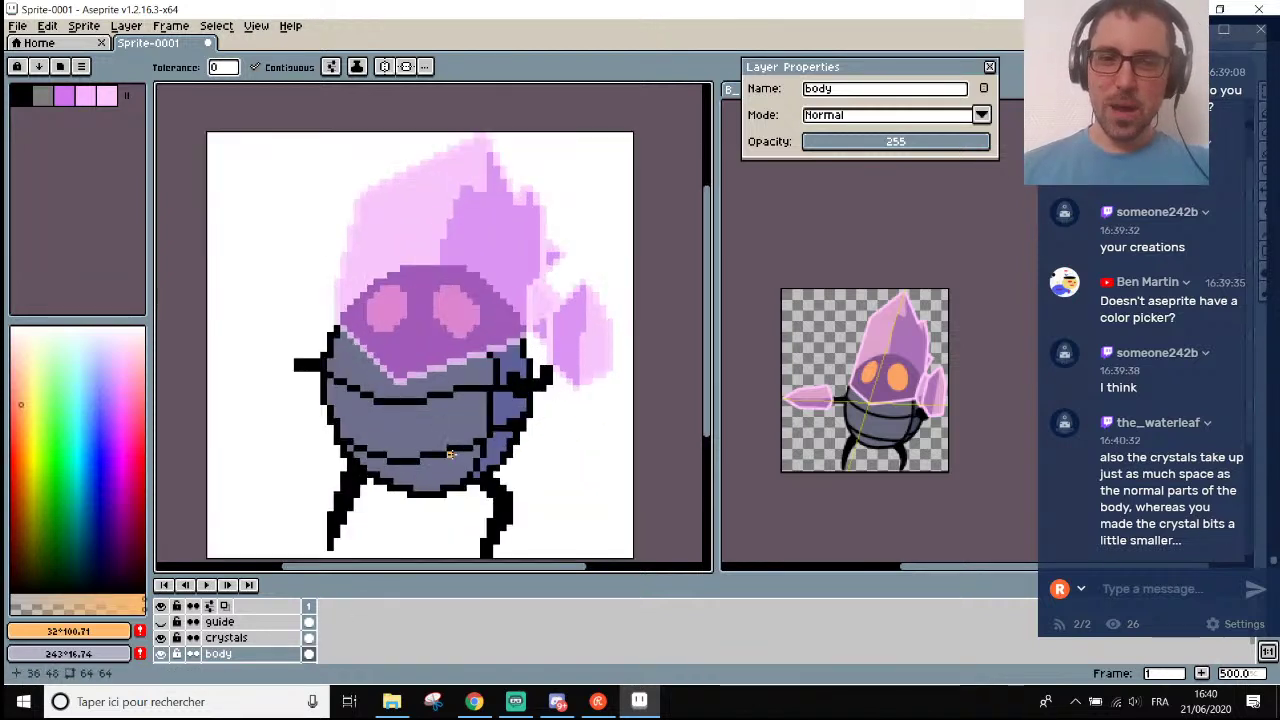
{"action": "scroll", "coordinate": [452, 455], "scroll_direction": "down", "scroll_amount": 1}
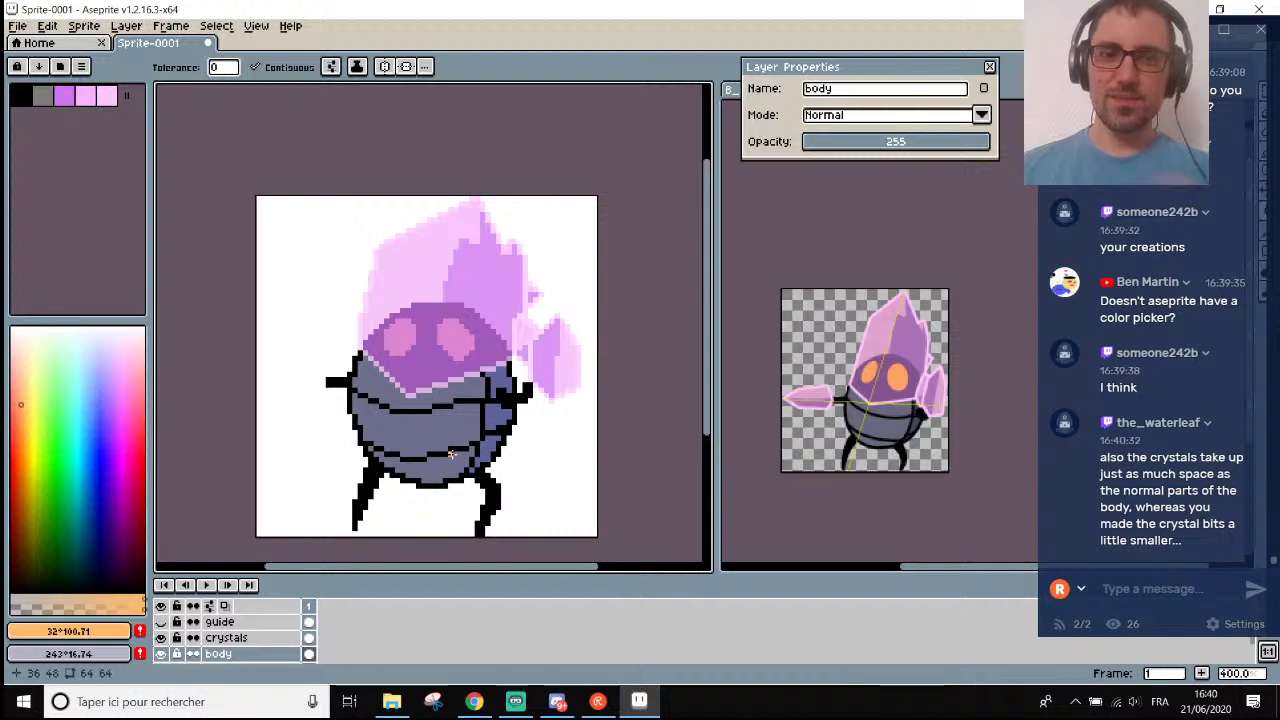
{"action": "scroll", "coordinate": [935, 420], "scroll_direction": "up", "scroll_amount": 1}
{"action": "scroll", "coordinate": [935, 420], "scroll_direction": "down", "scroll_amount": 1}
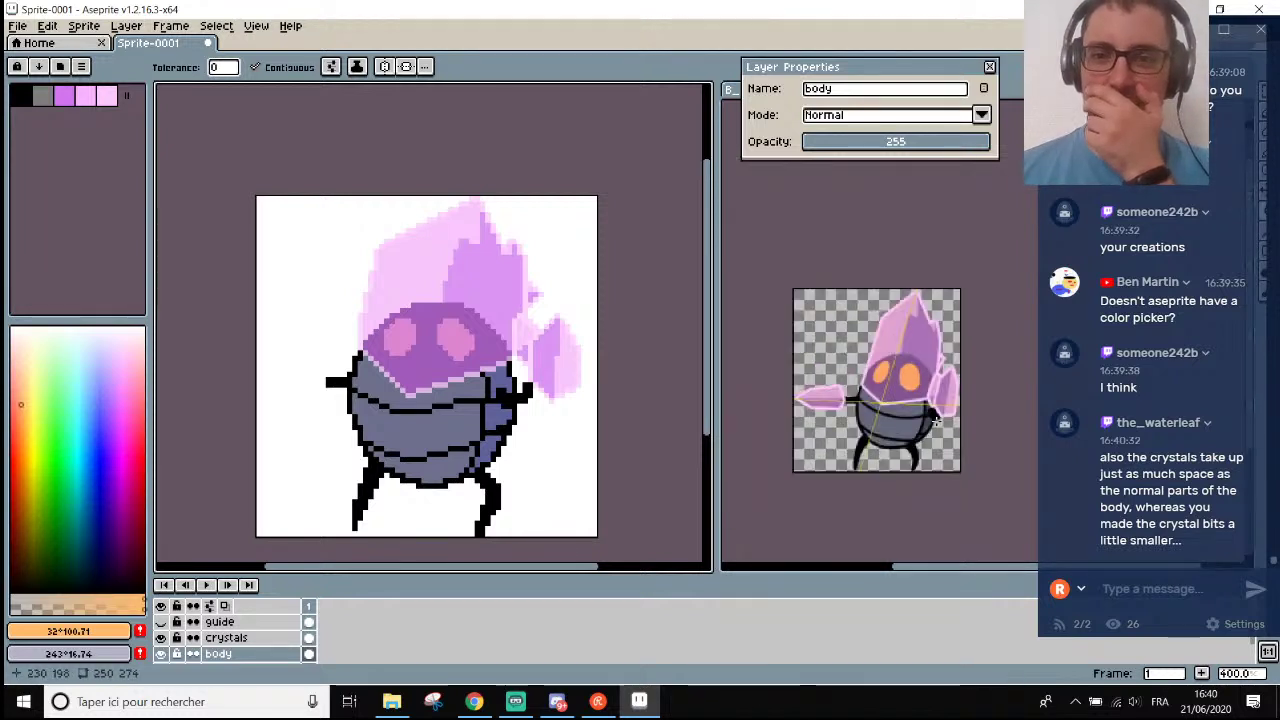
{"action": "scroll", "coordinate": [935, 420], "scroll_direction": "up", "scroll_amount": 1}
{"action": "scroll", "coordinate": [935, 420], "scroll_direction": "down", "scroll_amount": 1}
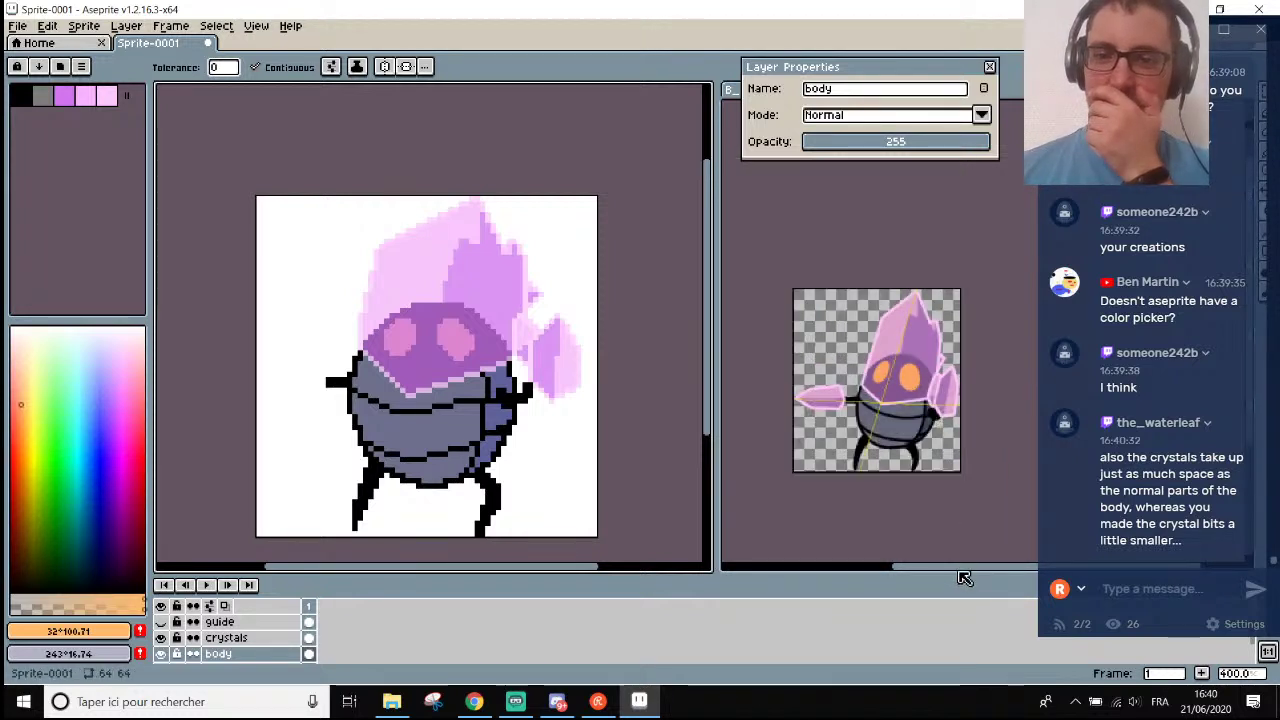
Widen the reference sprite's view, move the chat window over the colour palette area, and read the latest feedback.
{"action": "left_click_drag", "start_coordinate": [716, 298], "coordinate": [636, 296]}
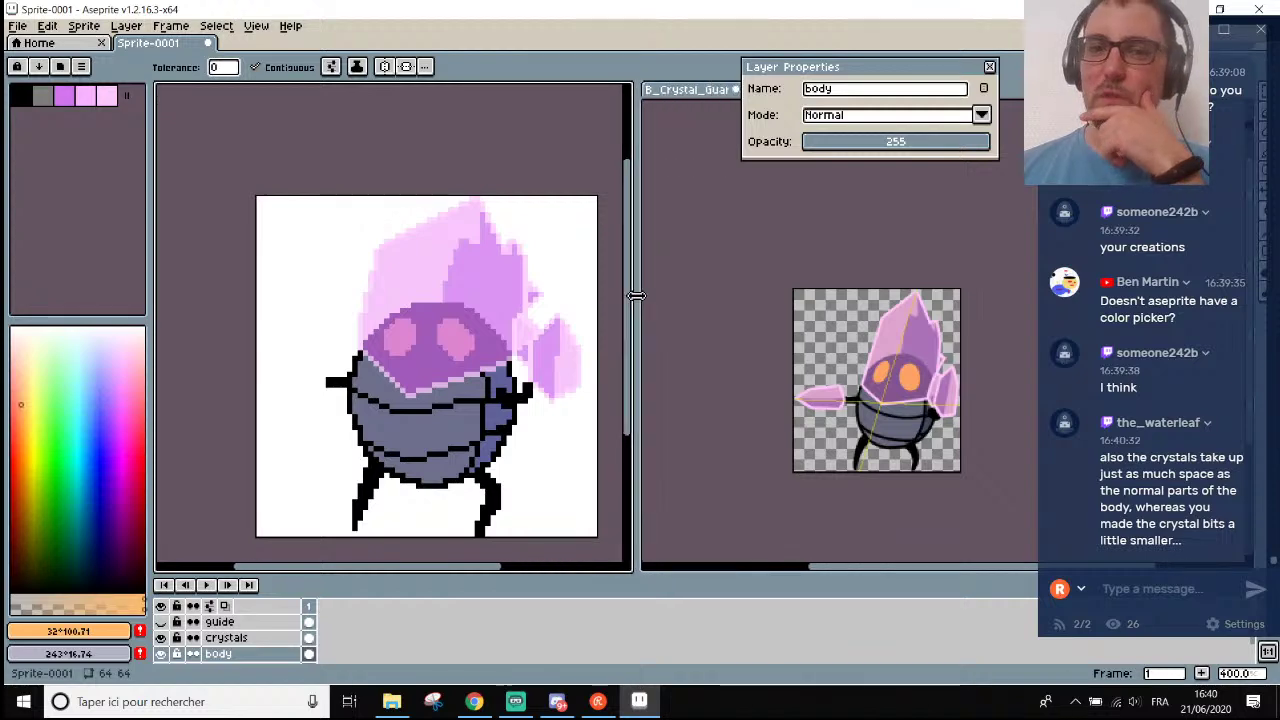
{"action": "scroll", "coordinate": [916, 382], "scroll_direction": "up", "scroll_amount": 1}
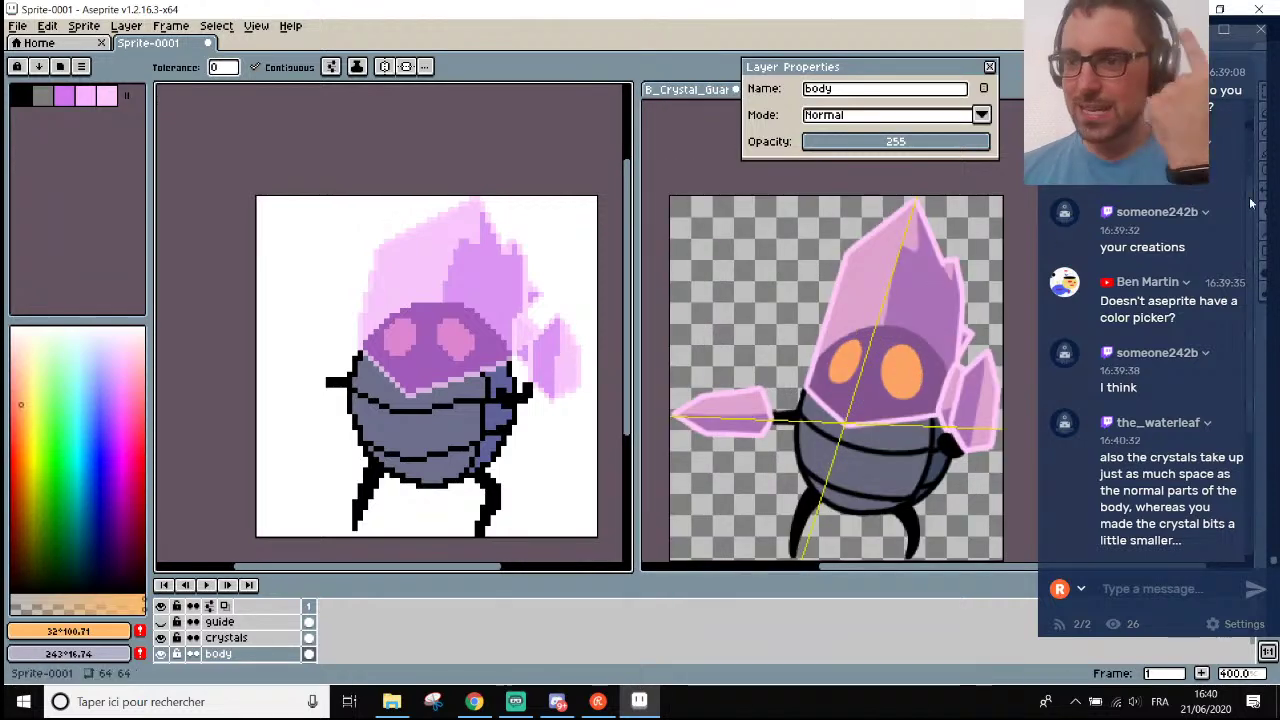
{"action": "left_click_drag", "start_coordinate": [1252, 206], "coordinate": [1255, 229]}
{"action": "scroll", "coordinate": [1263, 352], "scroll_direction": "up", "scroll_amount": 5}
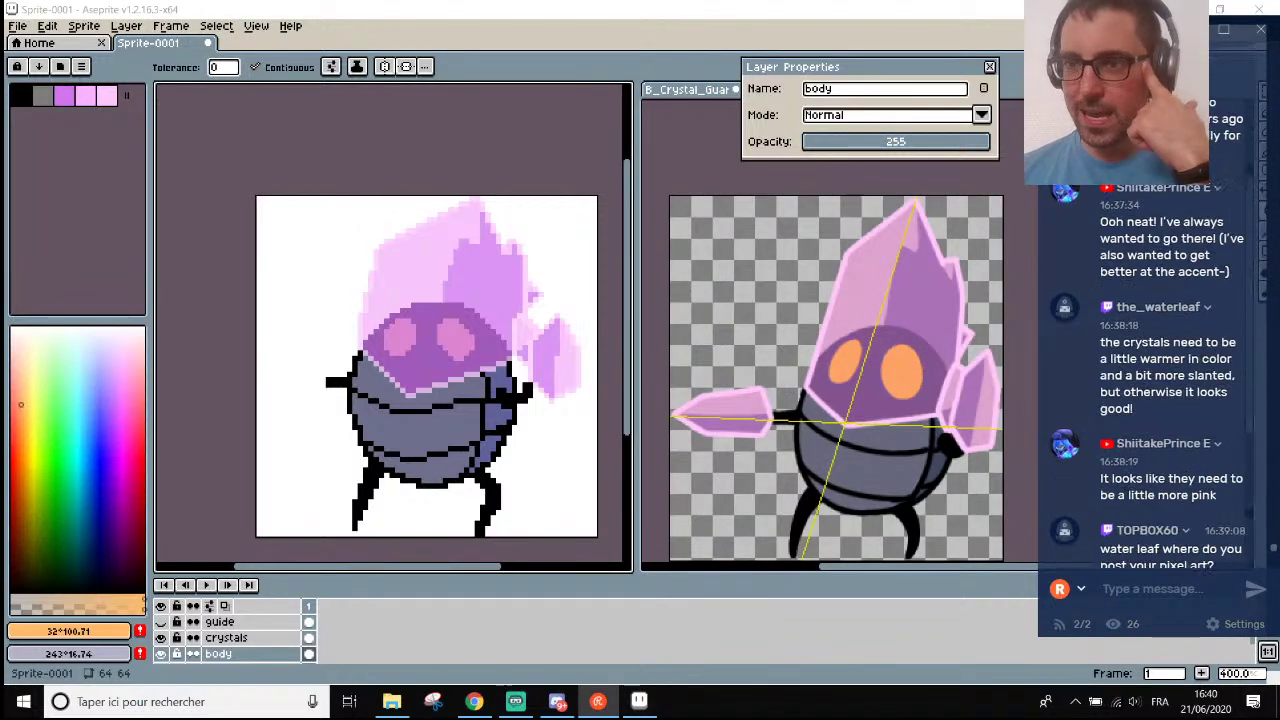
{"action": "left_click_drag", "start_coordinate": [1158, 27], "coordinate": [81, 21]}
{"action": "scroll", "coordinate": [634, 150], "scroll_direction": "down", "scroll_amount": 1}
{"action": "scroll", "coordinate": [634, 300], "scroll_direction": "down", "scroll_amount": 5}
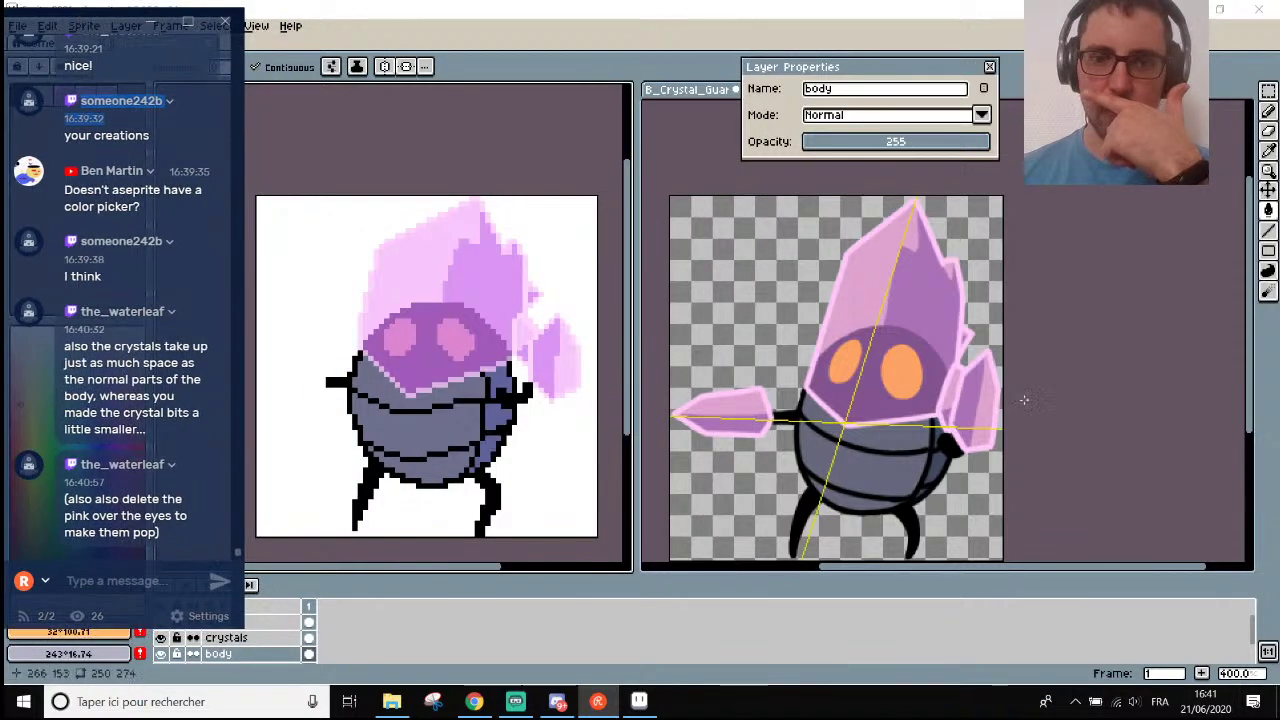
Select a 51 × 38 pixel area around the creature's head and torso on the body layer, shift it down five pixels, and deselect.
{"action": "scroll", "coordinate": [910, 434], "scroll_direction": "down", "scroll_amount": 2}
{"action": "scroll", "coordinate": [910, 434], "scroll_direction": "up", "scroll_amount": 2}
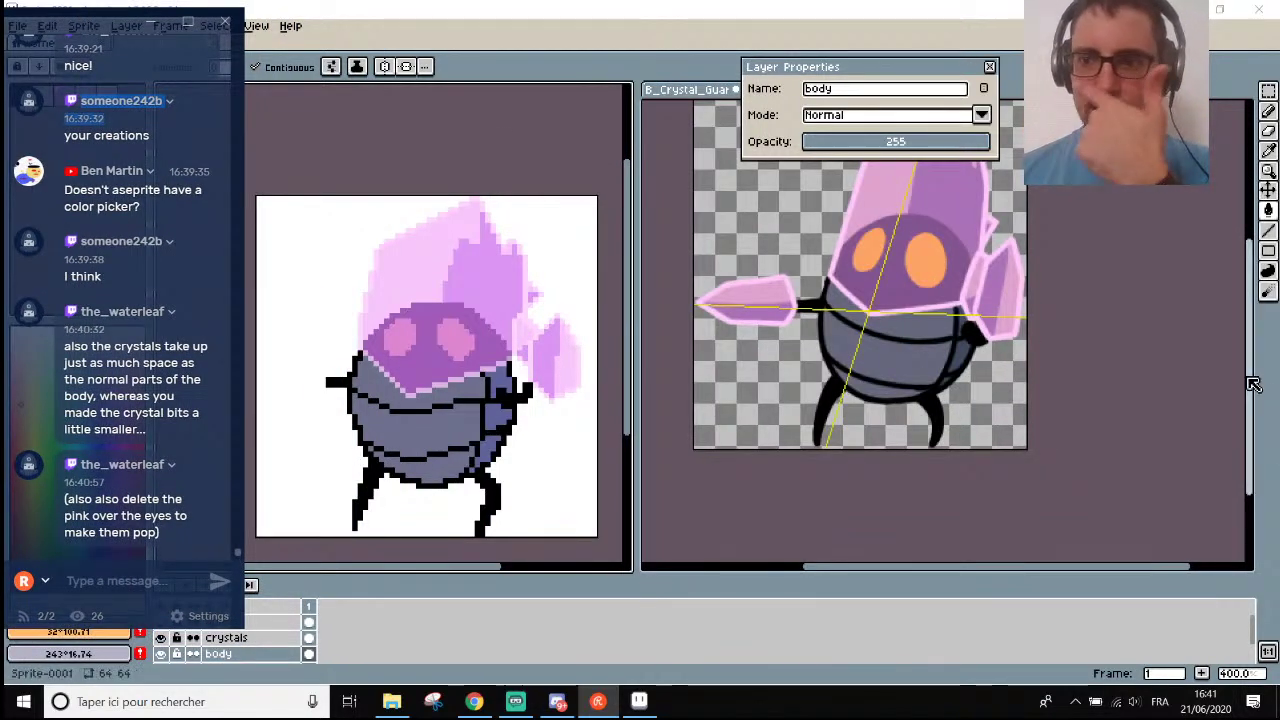
{"action": "scroll", "coordinate": [1240, 360], "scroll_direction": "down", "scroll_amount": 1}
{"action": "left_click_drag", "start_coordinate": [1252, 358], "coordinate": [1252, 328]}
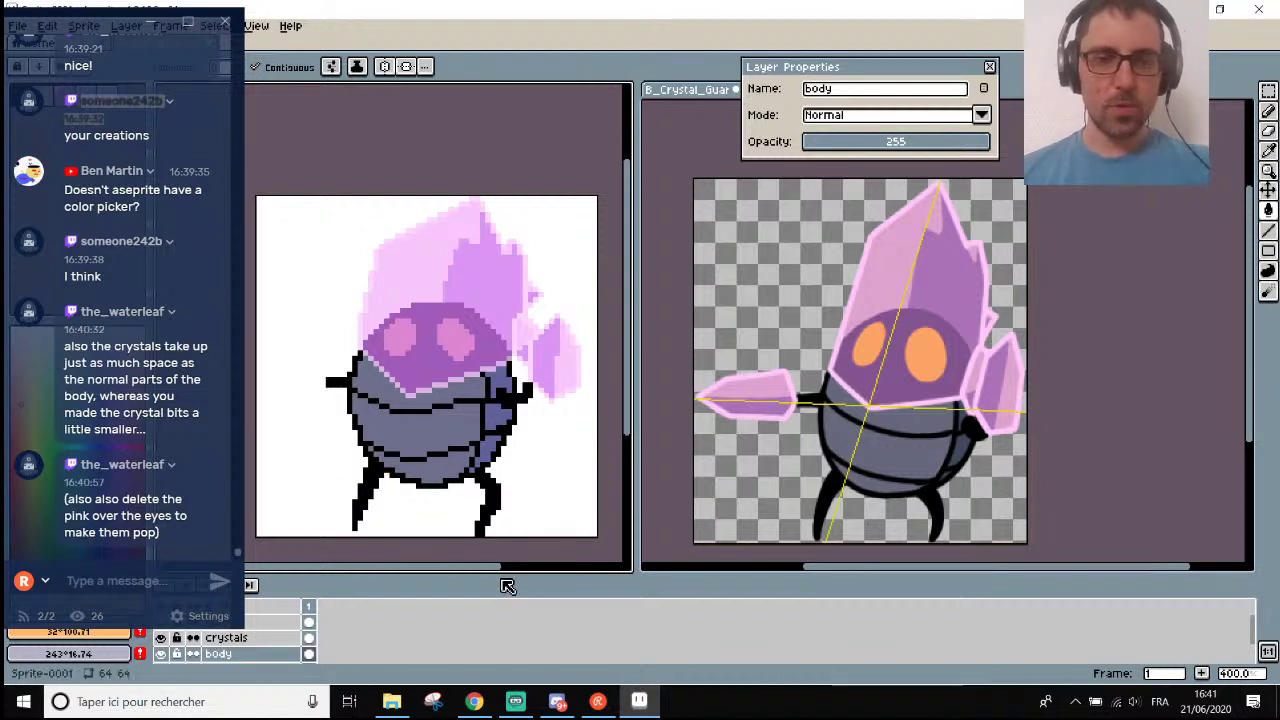
{"action": "left_click_drag", "start_coordinate": [494, 571], "coordinate": [457, 574]}
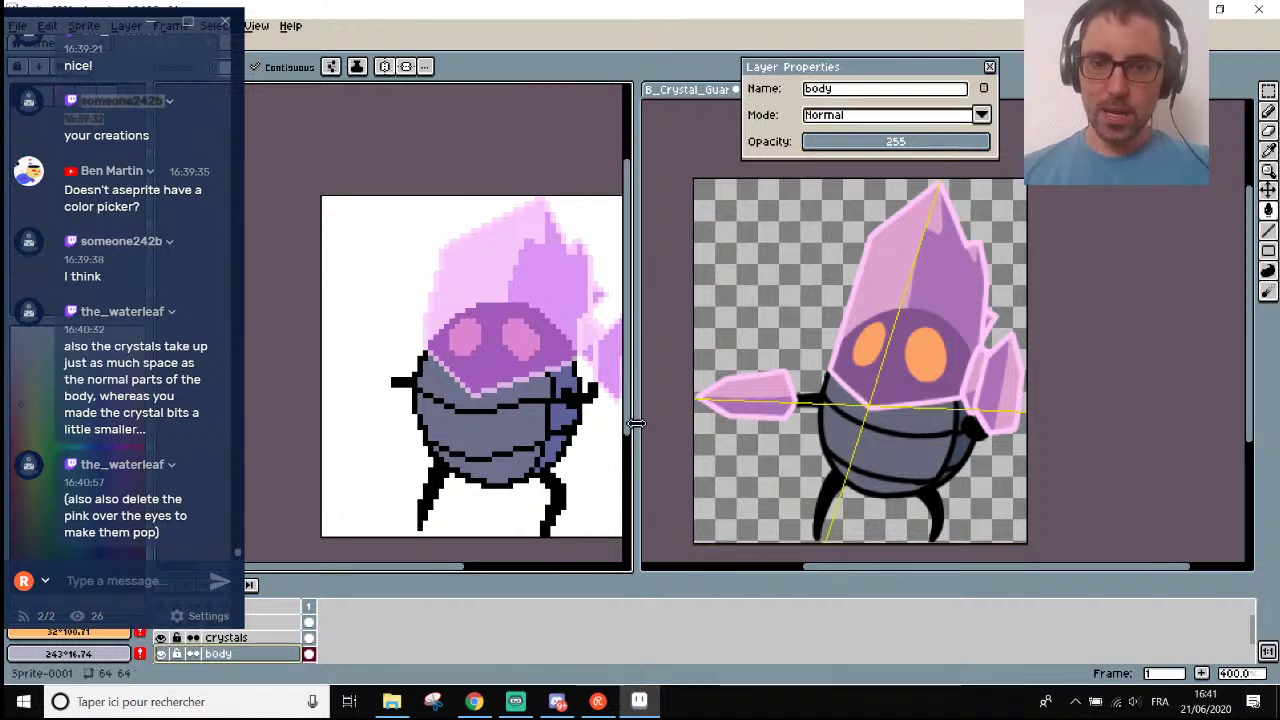
{"action": "left_click_drag", "start_coordinate": [636, 423], "coordinate": [687, 423]}
{"action": "key", "text": "m"}
{"action": "left_click_drag", "start_coordinate": [354, 289], "coordinate": [627, 493]}
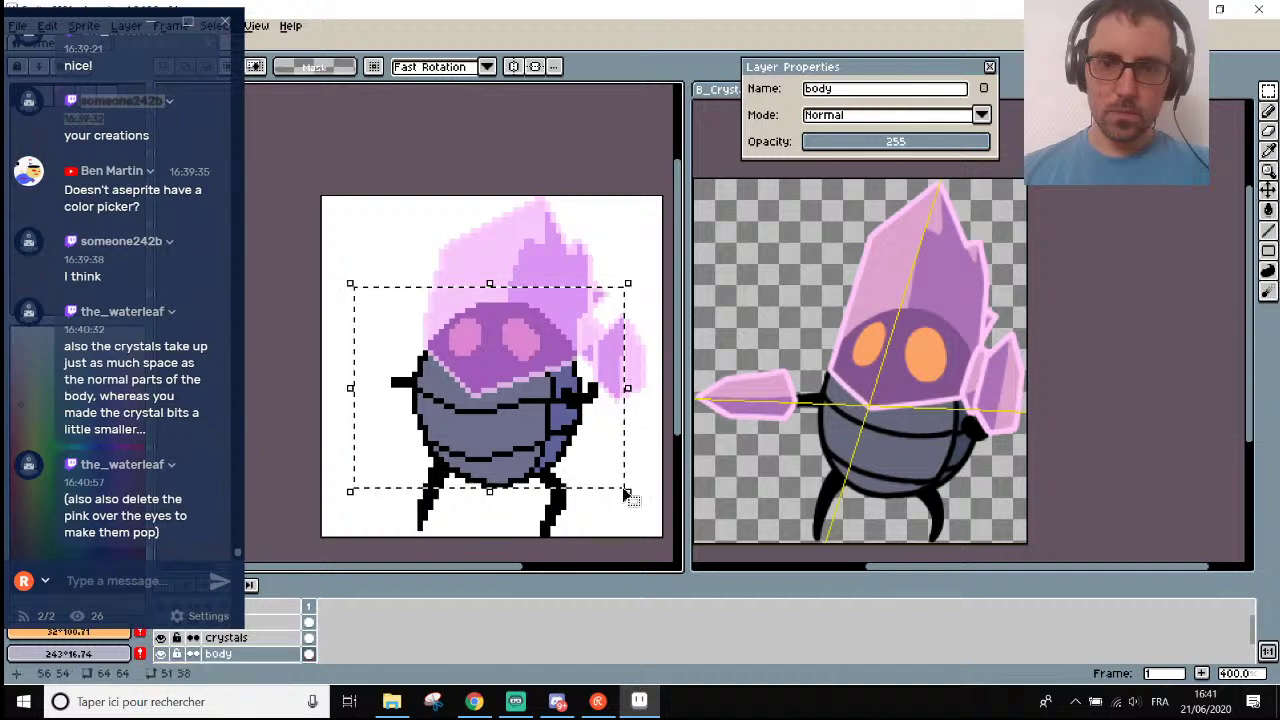
{"action": "key", "text": "Down"}
{"action": "key", "text": "Down"}
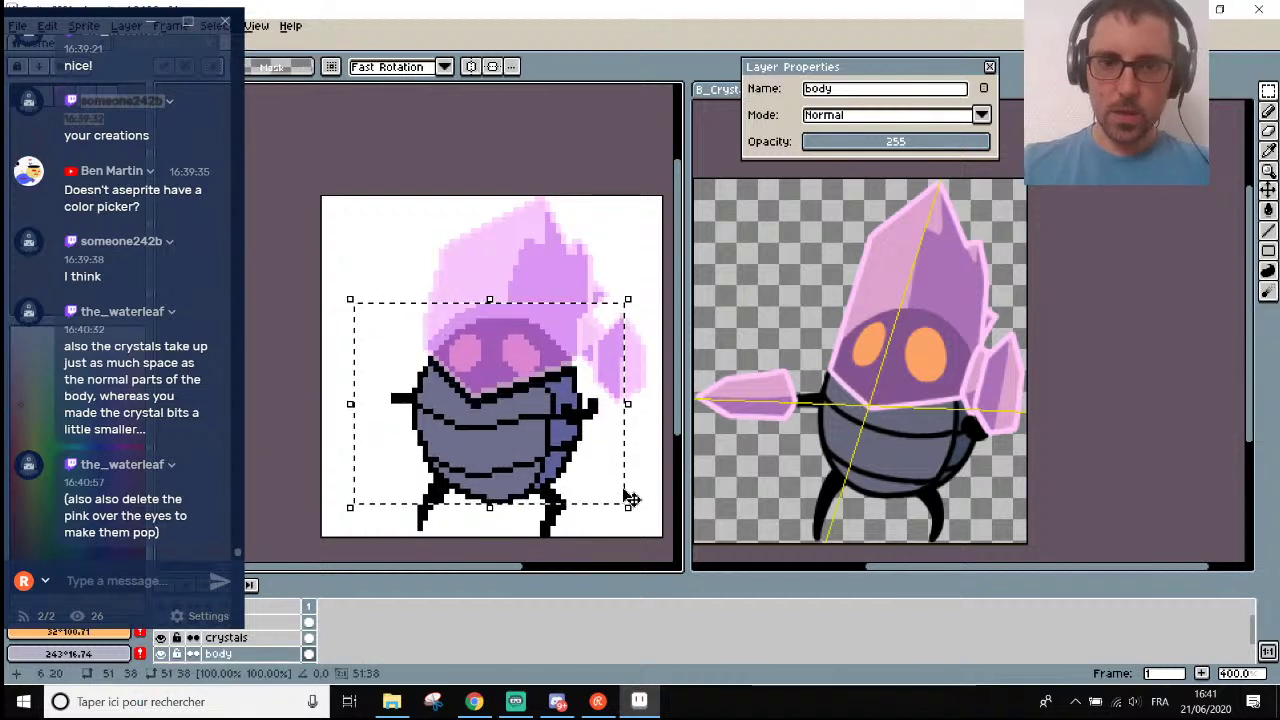
{"action": "key", "text": "Down"}
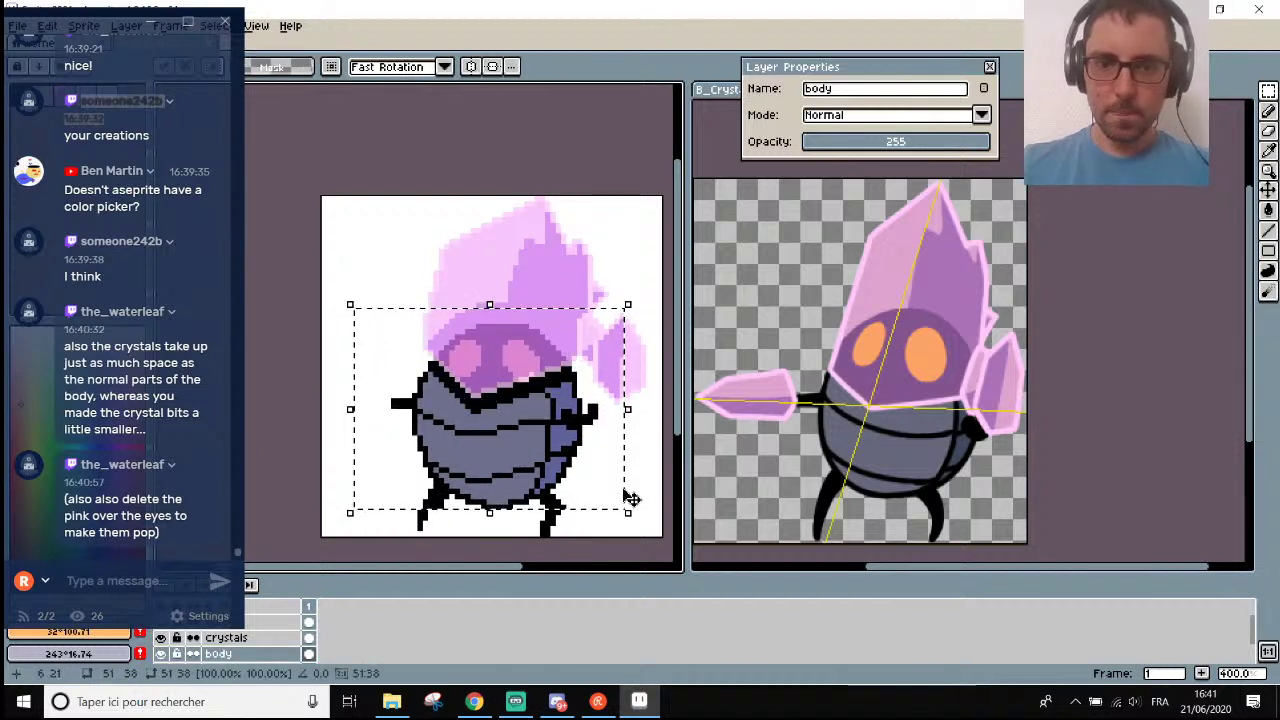
{"action": "key", "text": "Down"}
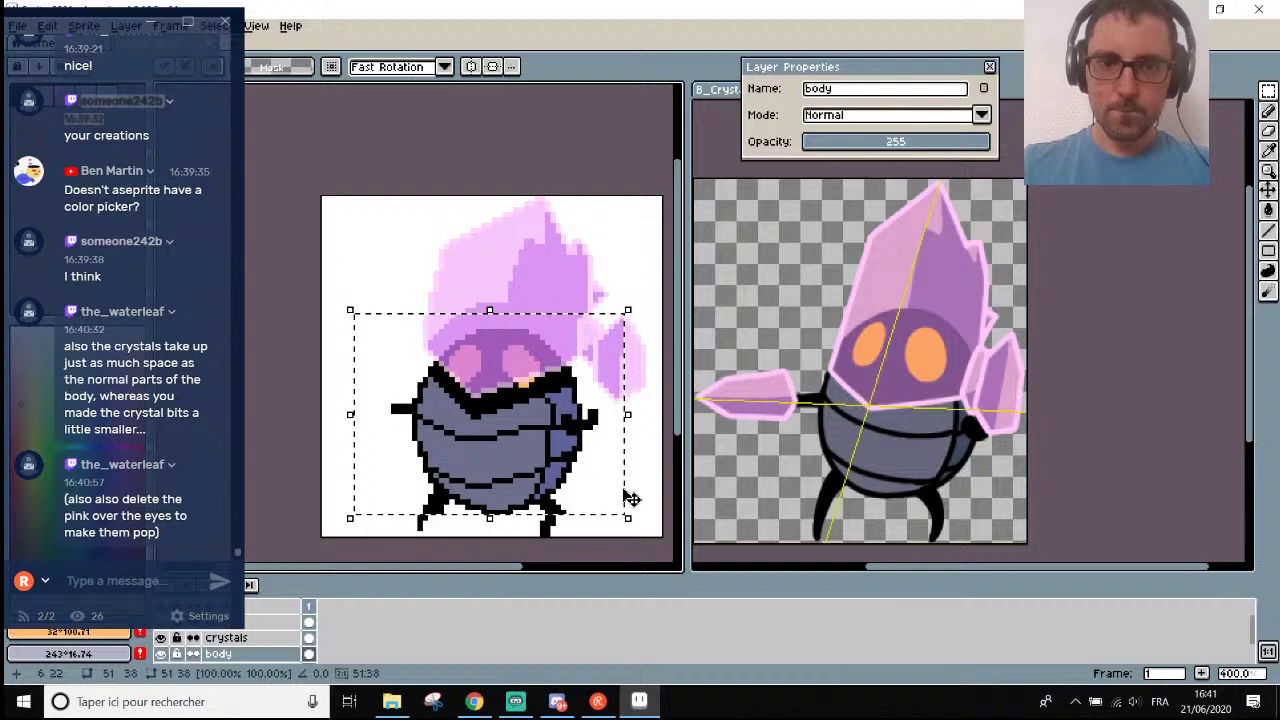
{"action": "key", "text": "ctrl+d"}
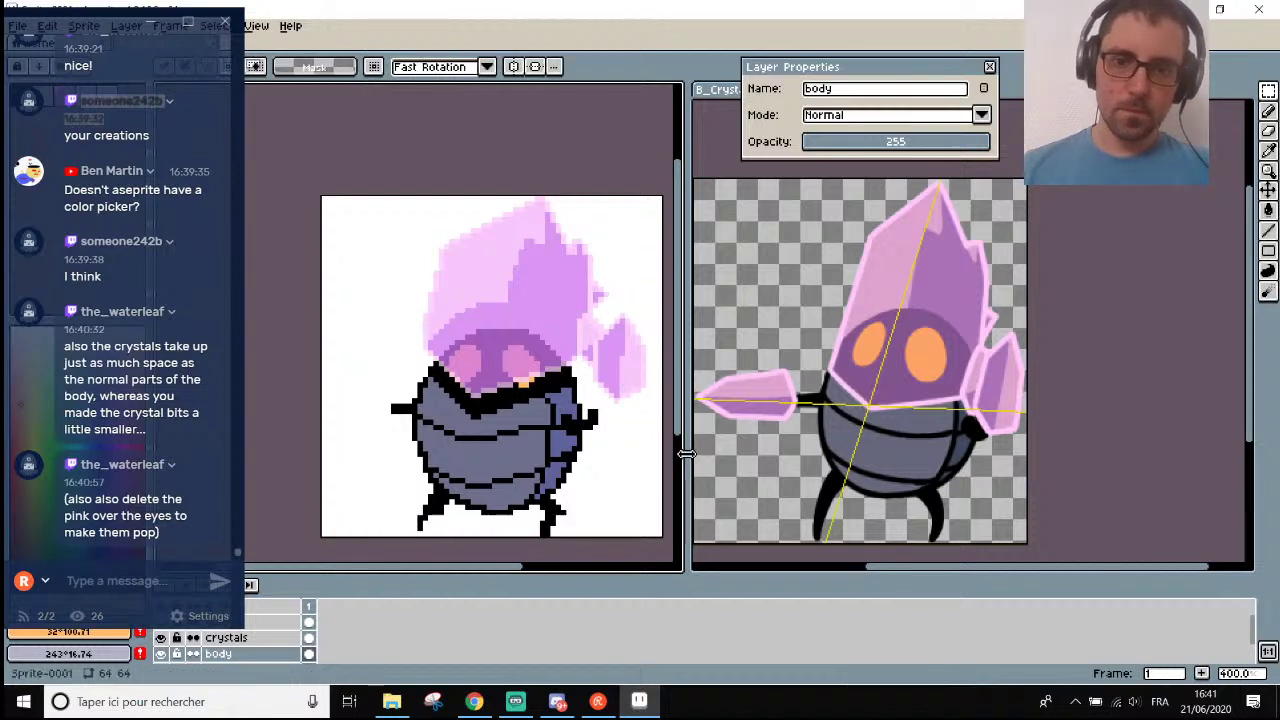
{"action": "left_click_drag", "start_coordinate": [685, 447], "coordinate": [741, 447]}
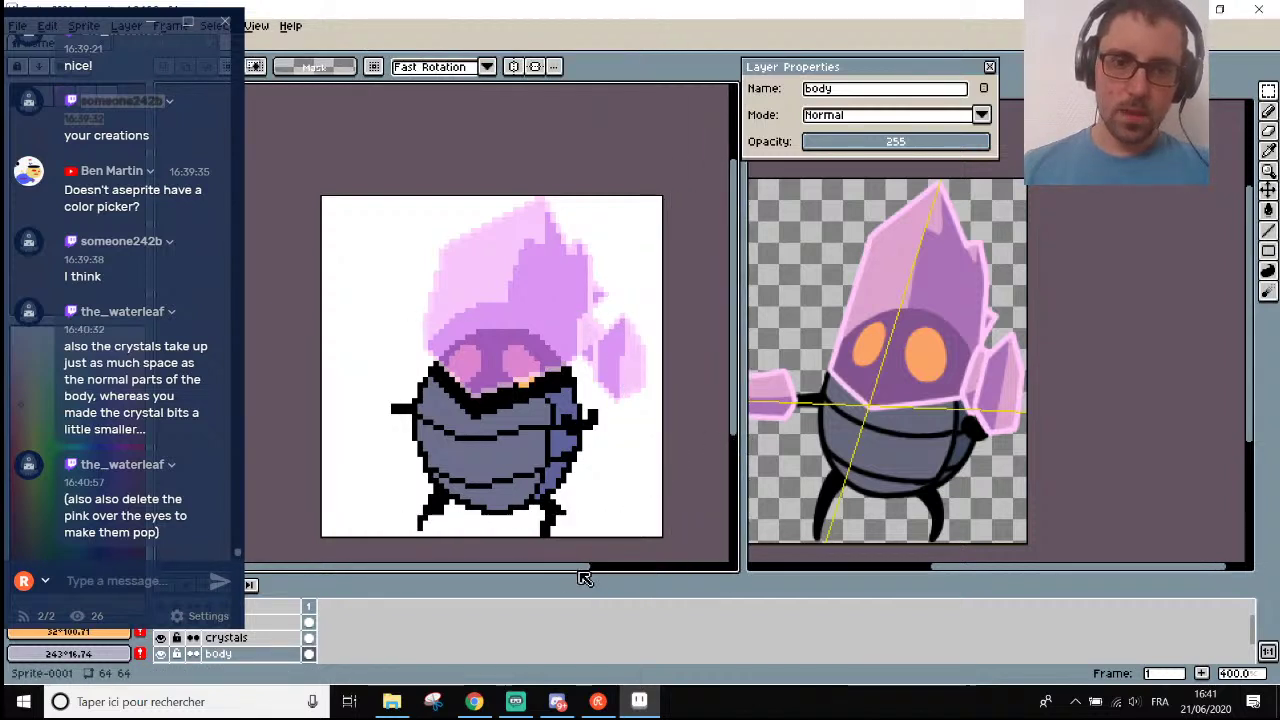
Bring the whole sprite into view and move the chat window clear of the colour palette, layer list and canvas.
{"action": "left_click_drag", "start_coordinate": [586, 565], "coordinate": [620, 546]}
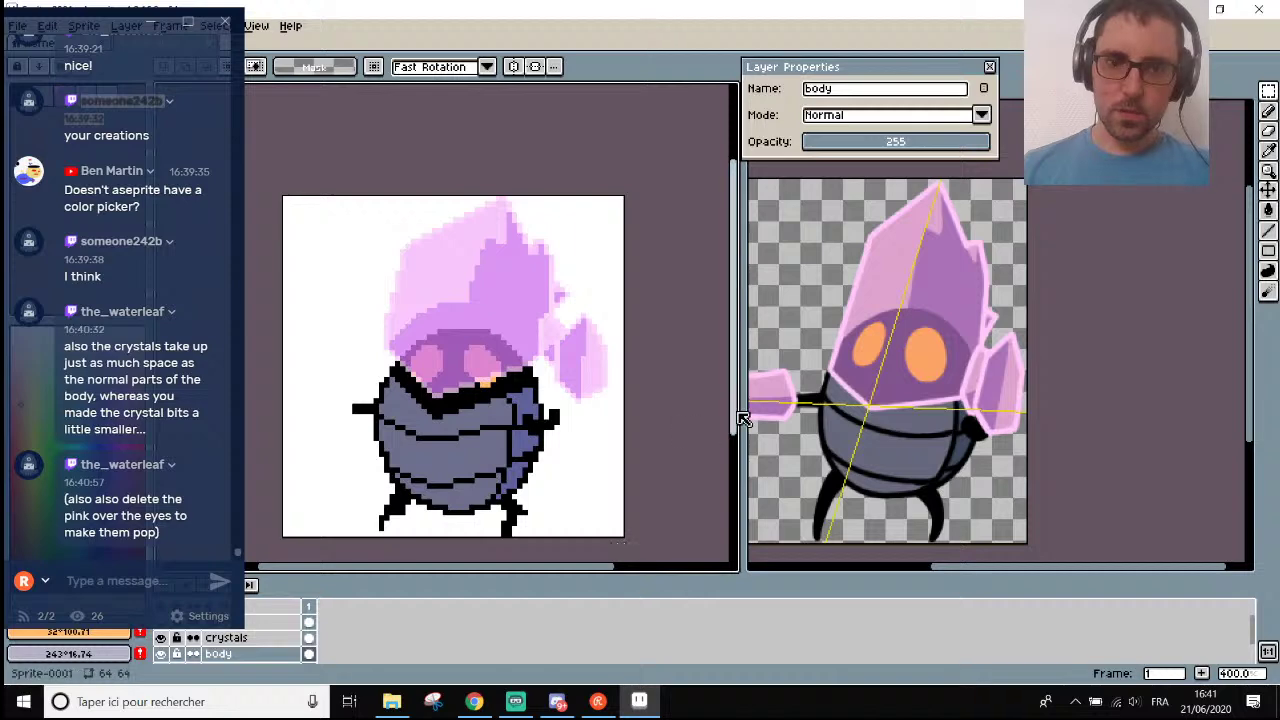
{"action": "left_click_drag", "start_coordinate": [740, 423], "coordinate": [734, 443]}
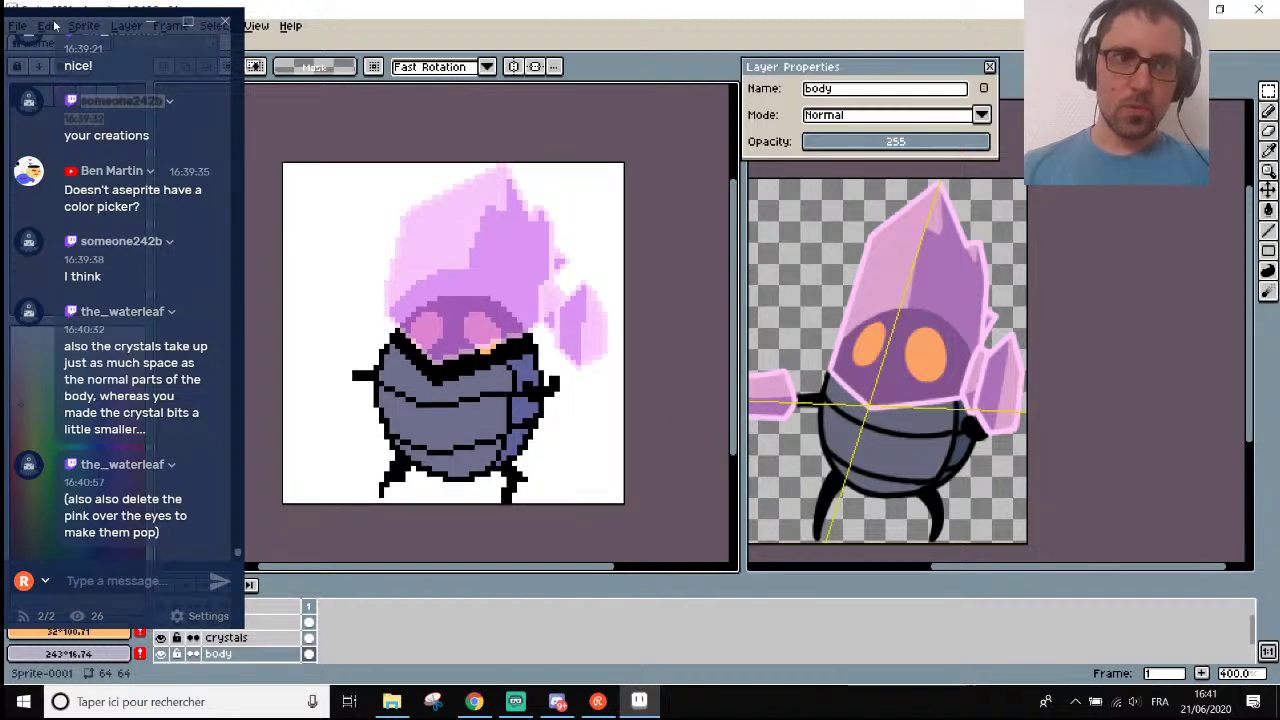
{"action": "left_click_drag", "start_coordinate": [55, 25], "coordinate": [1086, 30]}
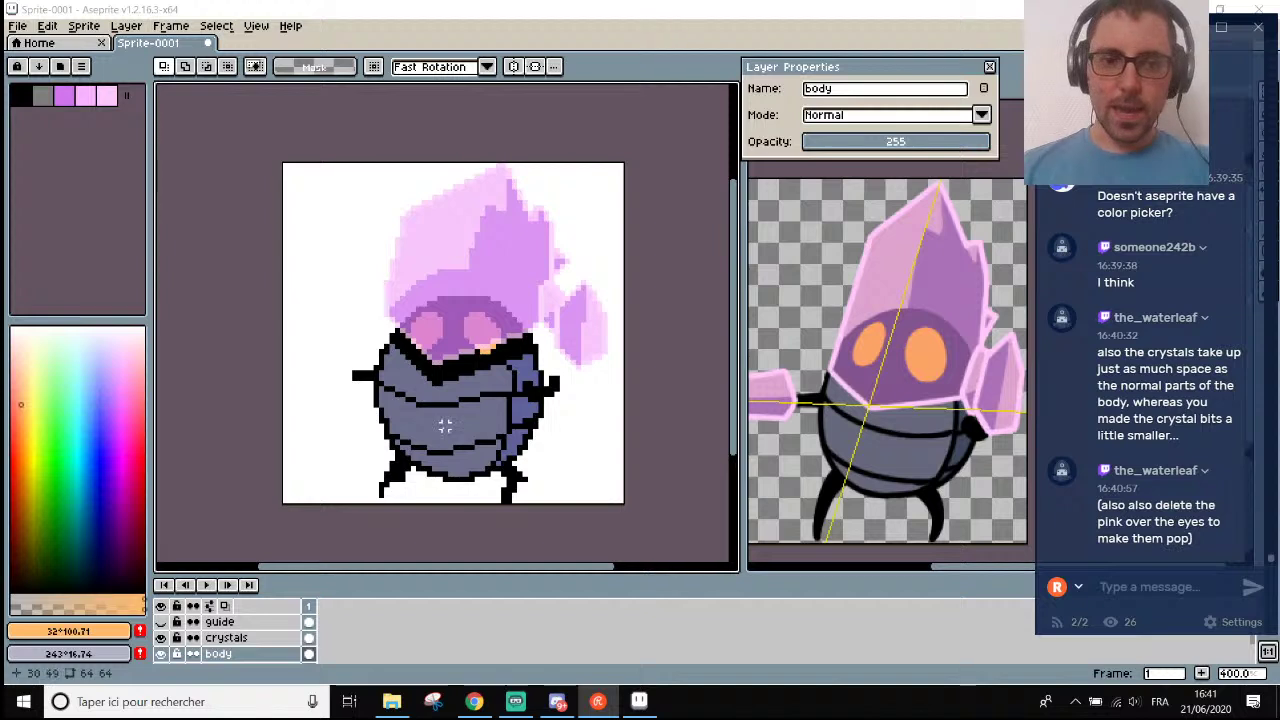
On the crystals layer, select the 50 × 39 pixel area around the crystals, shift it down four pixels, and deselect.
{"action": "left_click", "coordinate": [208, 637]}
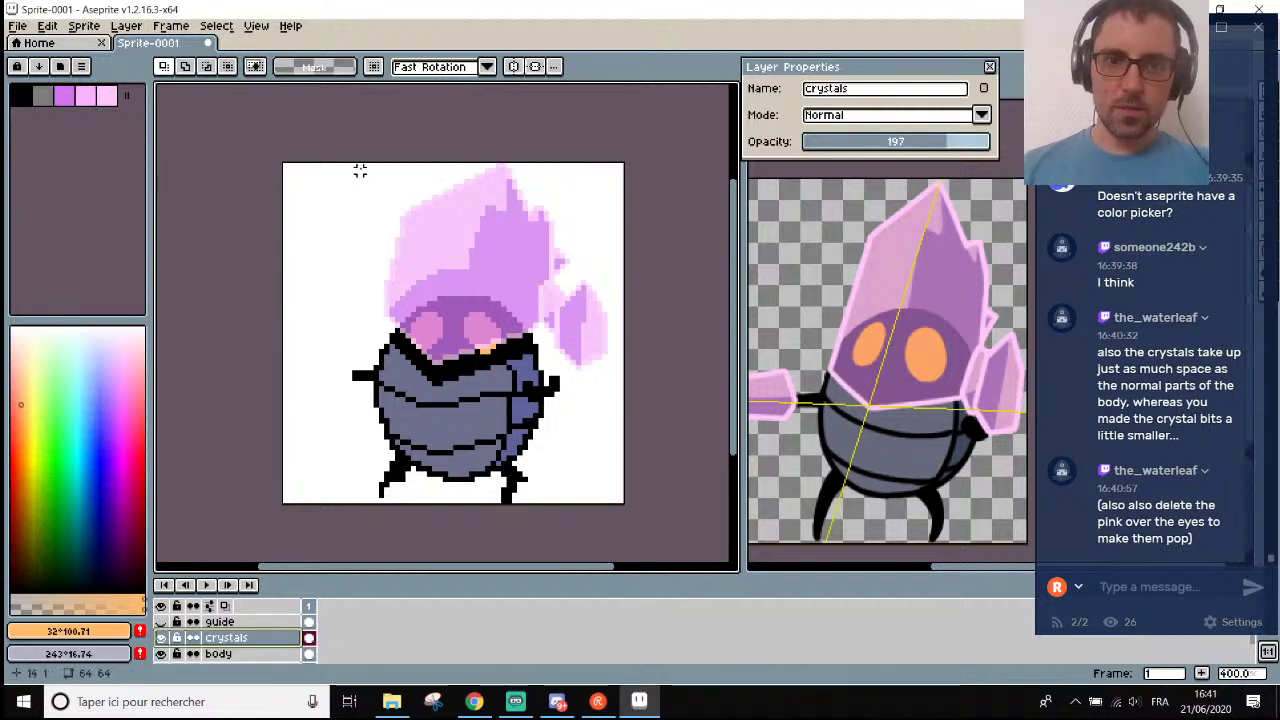
{"action": "left_click_drag", "start_coordinate": [359, 170], "coordinate": [634, 375]}
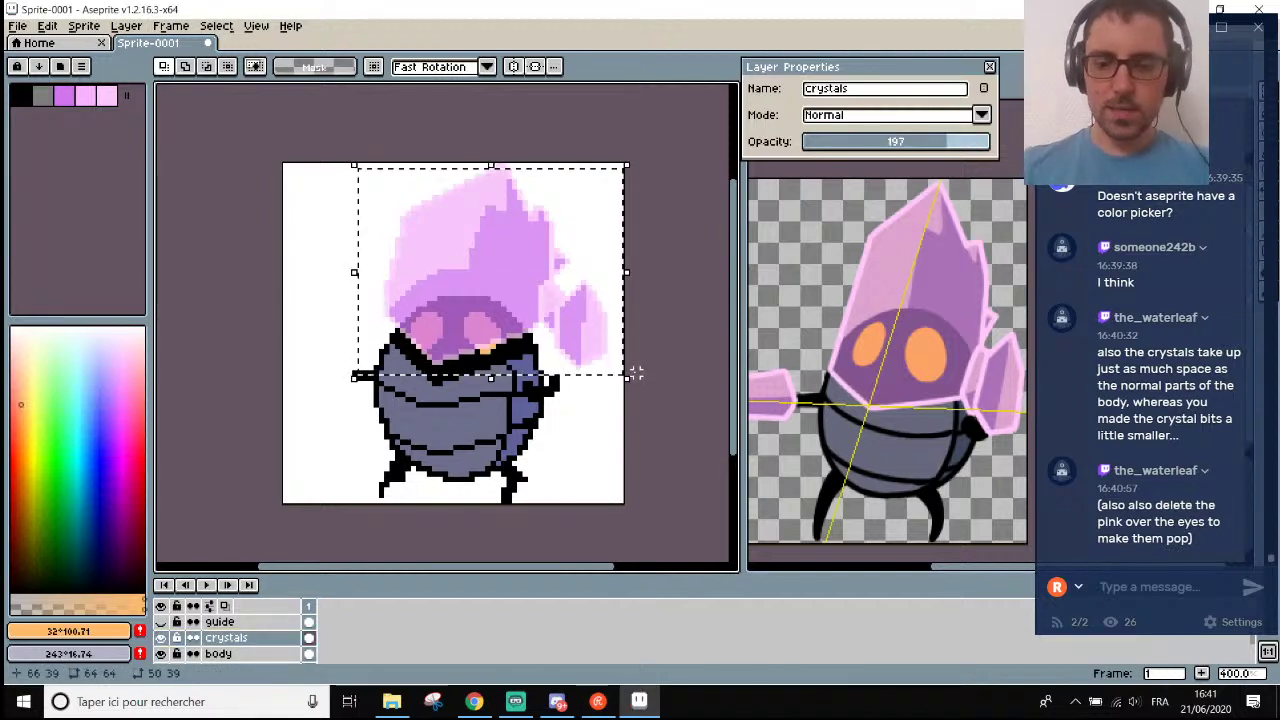
{"action": "key", "text": "Down"}
{"action": "key", "text": "Down"}
{"action": "key", "text": "Down"}
{"action": "key", "text": "Down"}
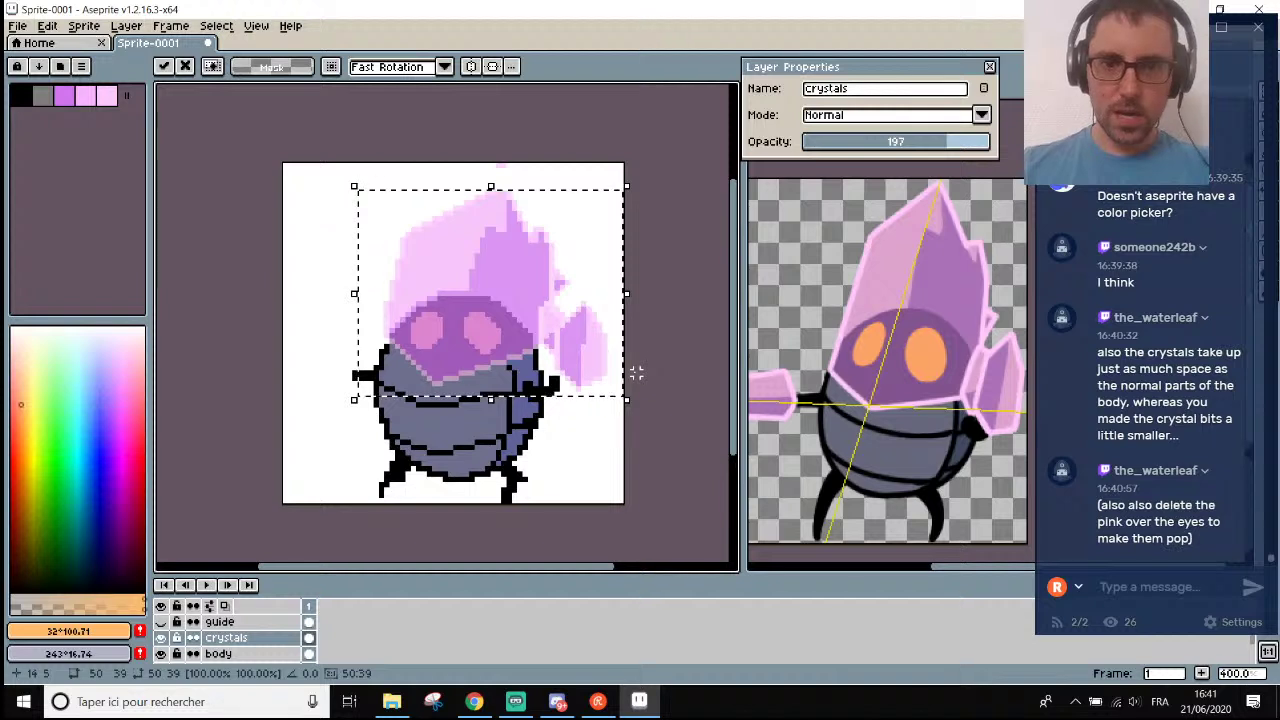
{"action": "key", "text": "ctrl+d"}
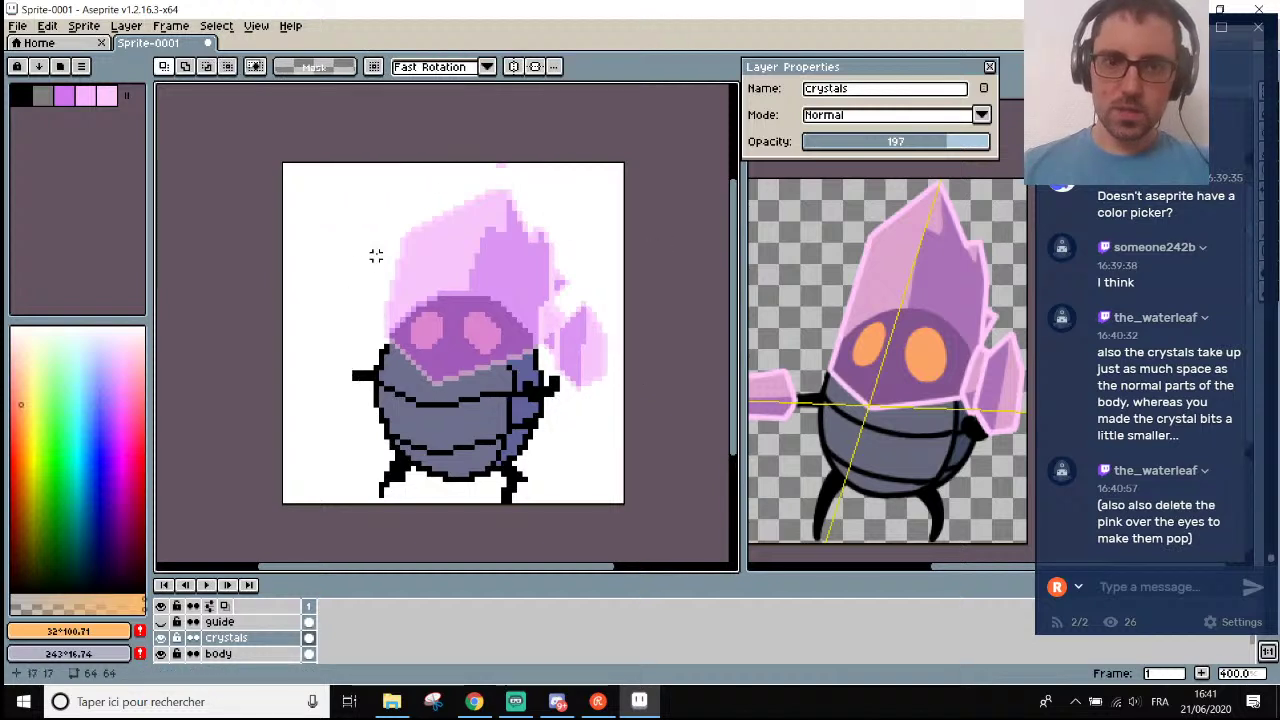
Select a 43 × 14 pixel area around the main crystal's upper part, shift it up four pixels, and deselect.
{"action": "left_click_drag", "start_coordinate": [376, 257], "coordinate": [602, 197]}
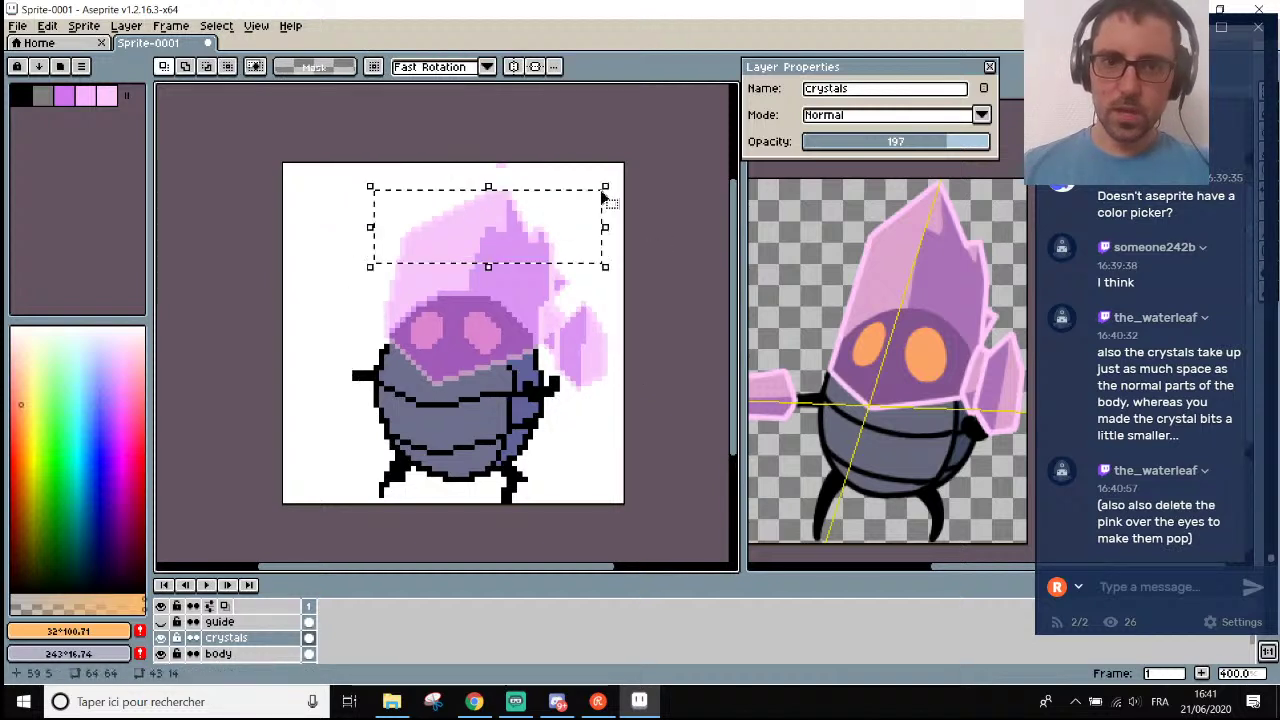
{"action": "key", "text": "Up"}
{"action": "key", "text": "Up"}
{"action": "key", "text": "Up"}
{"action": "key", "text": "Up"}
{"action": "key", "text": "Up"}
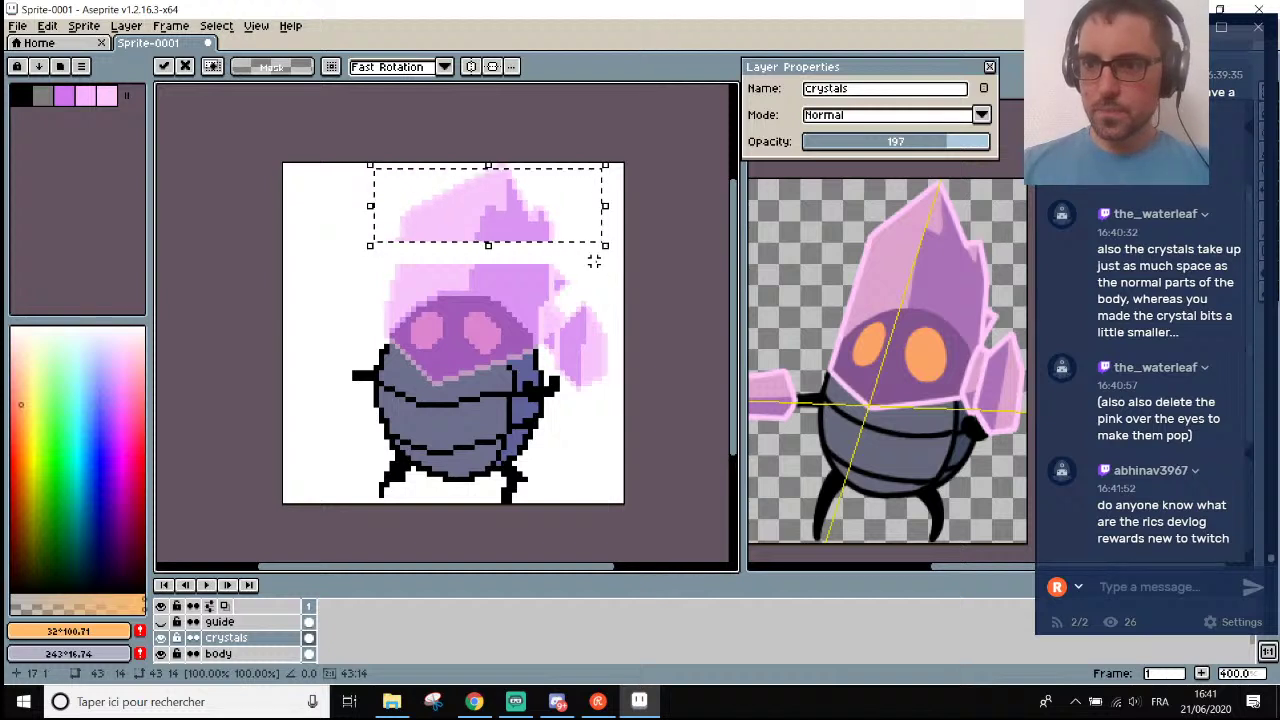
{"action": "key", "text": "ctrl+d"}
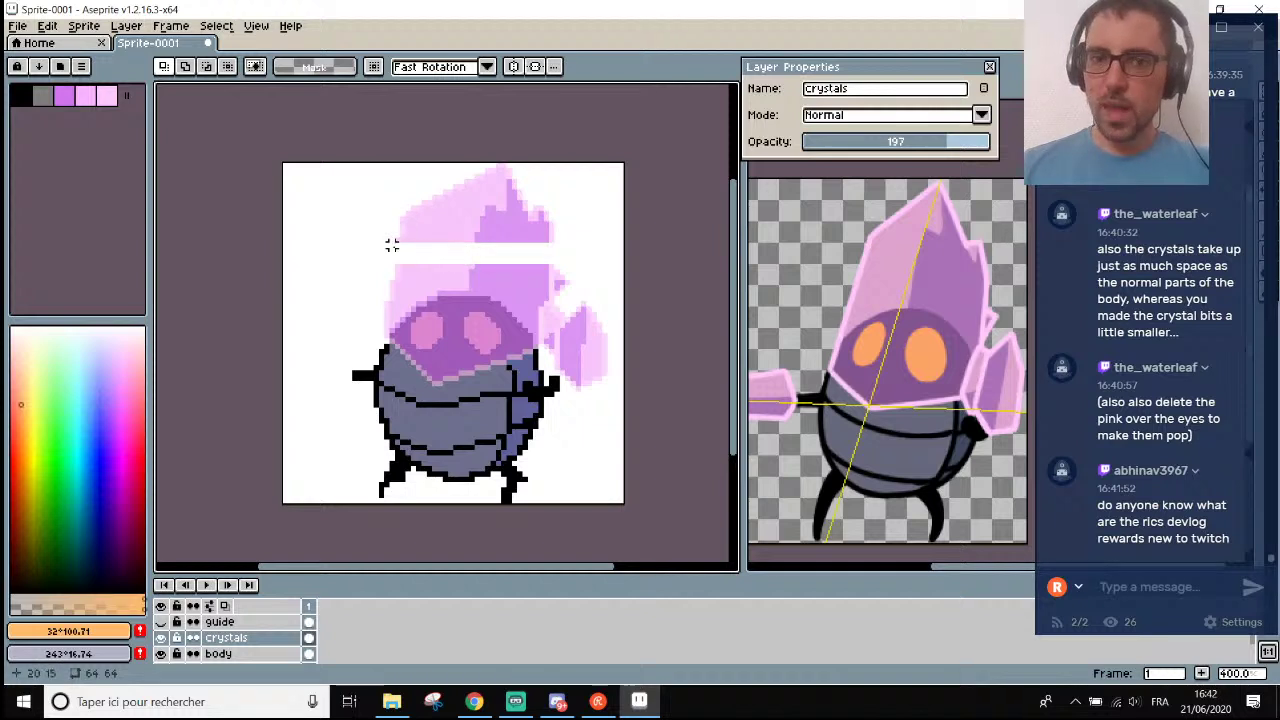
Set the crystals layer's opacity to 255 so the crystal's true colours can be sampled.
{"action": "scroll", "coordinate": [391, 245], "scroll_direction": "up", "scroll_amount": 8}
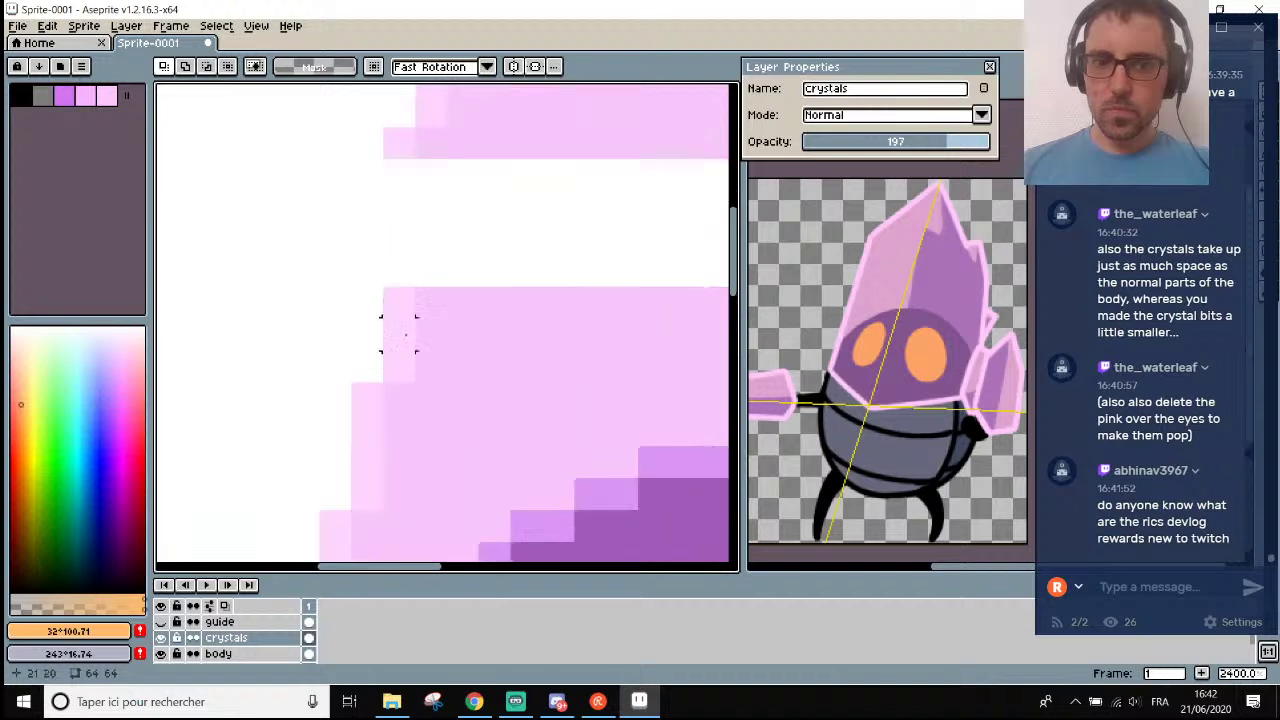
{"action": "key", "text": "i"}
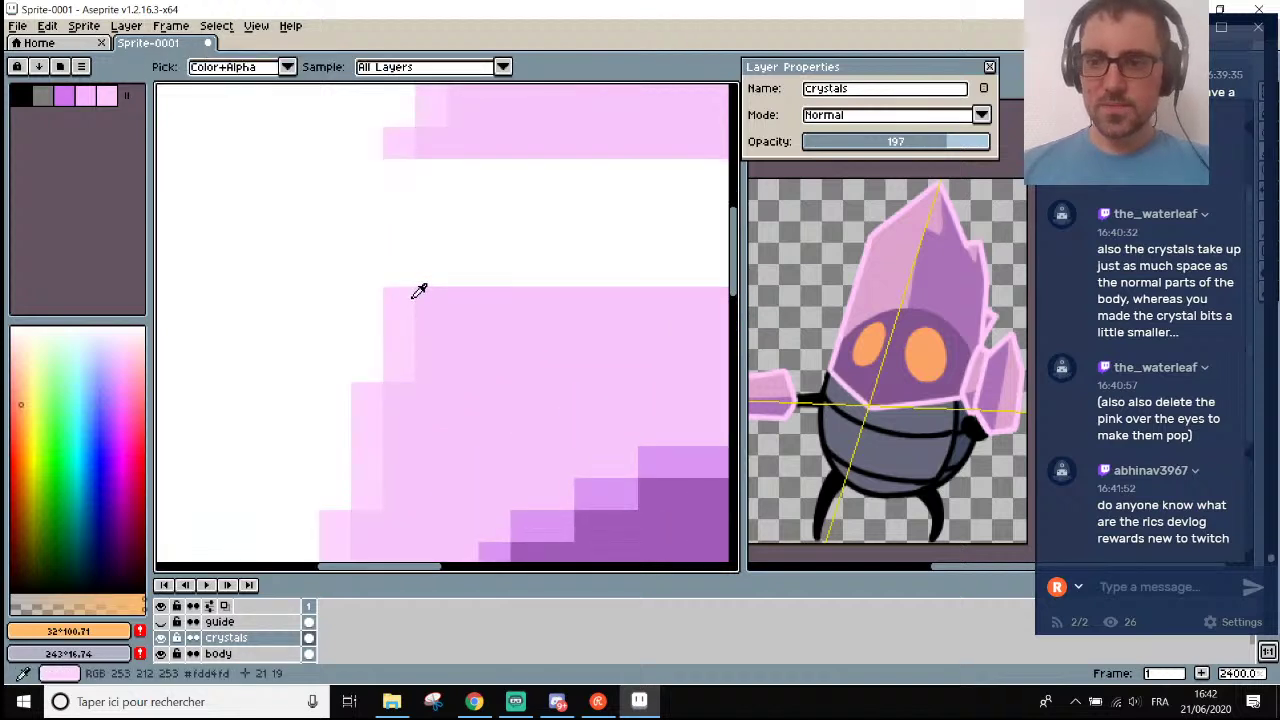
{"action": "scroll", "coordinate": [419, 291], "scroll_direction": "down", "scroll_amount": 3}
{"action": "scroll", "coordinate": [394, 294], "scroll_direction": "up", "scroll_amount": 2}
{"action": "left_click", "coordinate": [417, 311]}
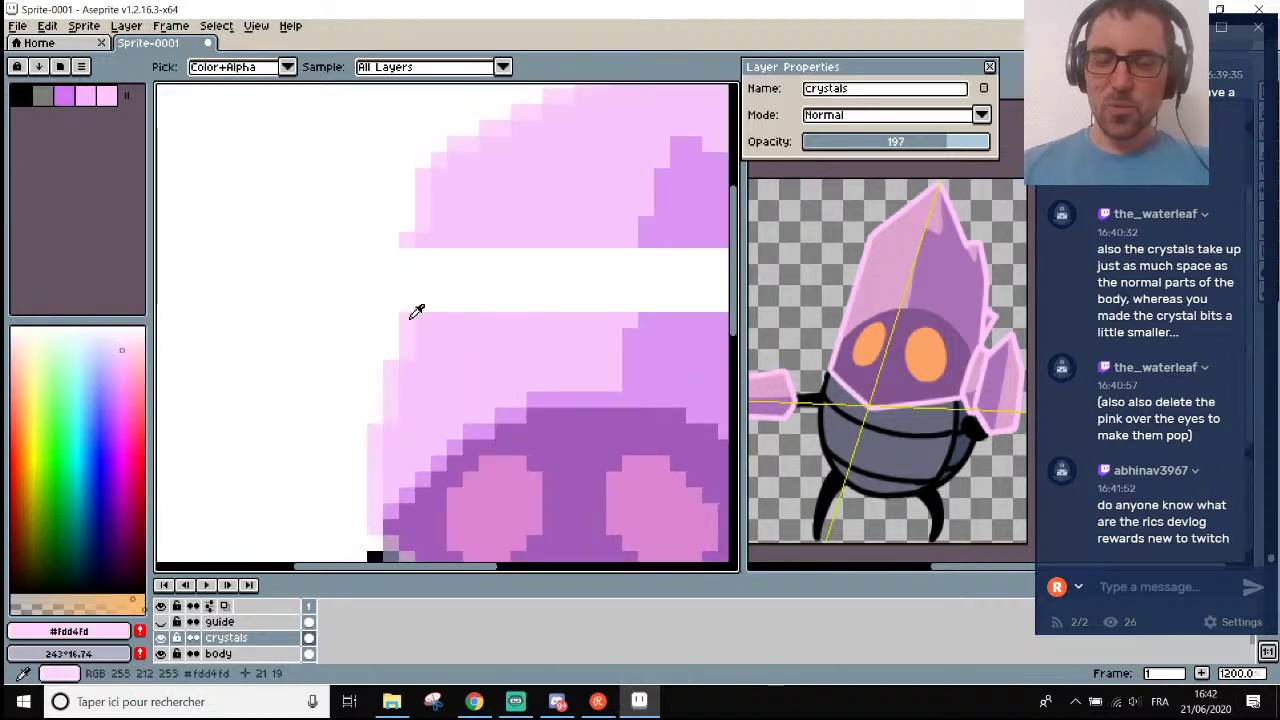
{"action": "left_click", "coordinate": [243, 637]}
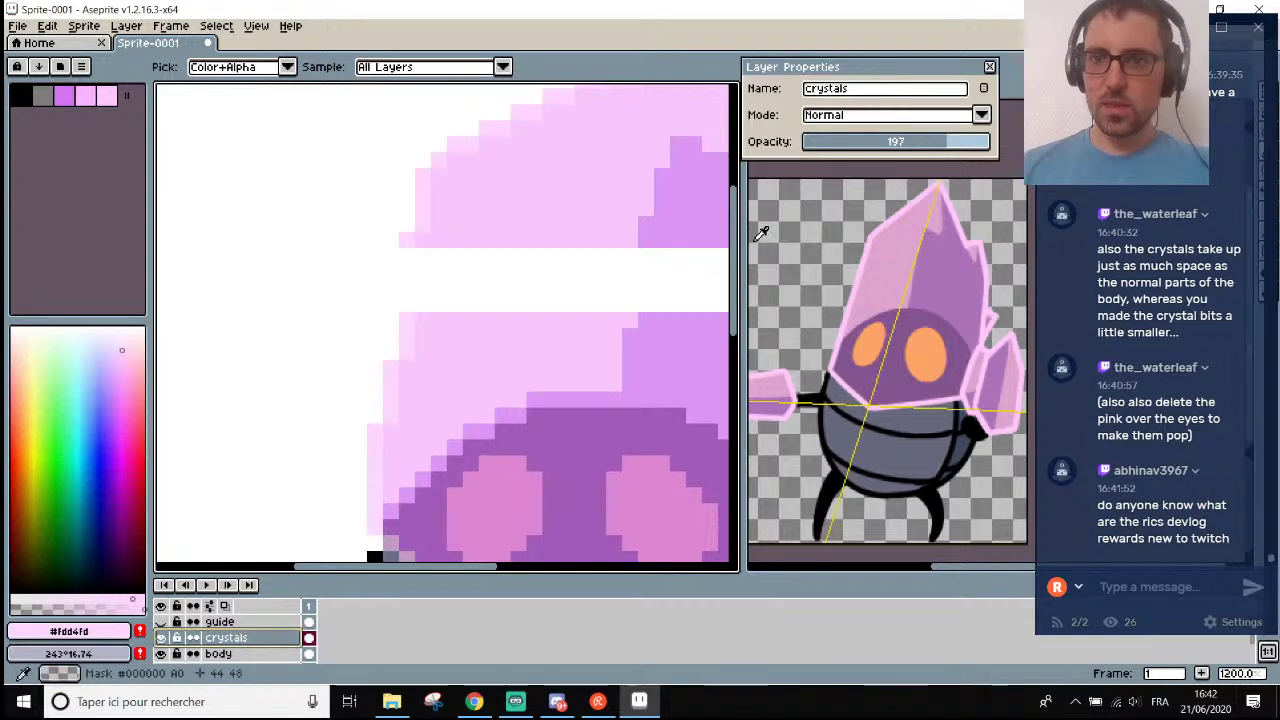
{"action": "left_click_drag", "start_coordinate": [895, 141], "coordinate": [1005, 141]}
{"action": "scroll", "coordinate": [686, 180], "scroll_direction": "down", "scroll_amount": 2}
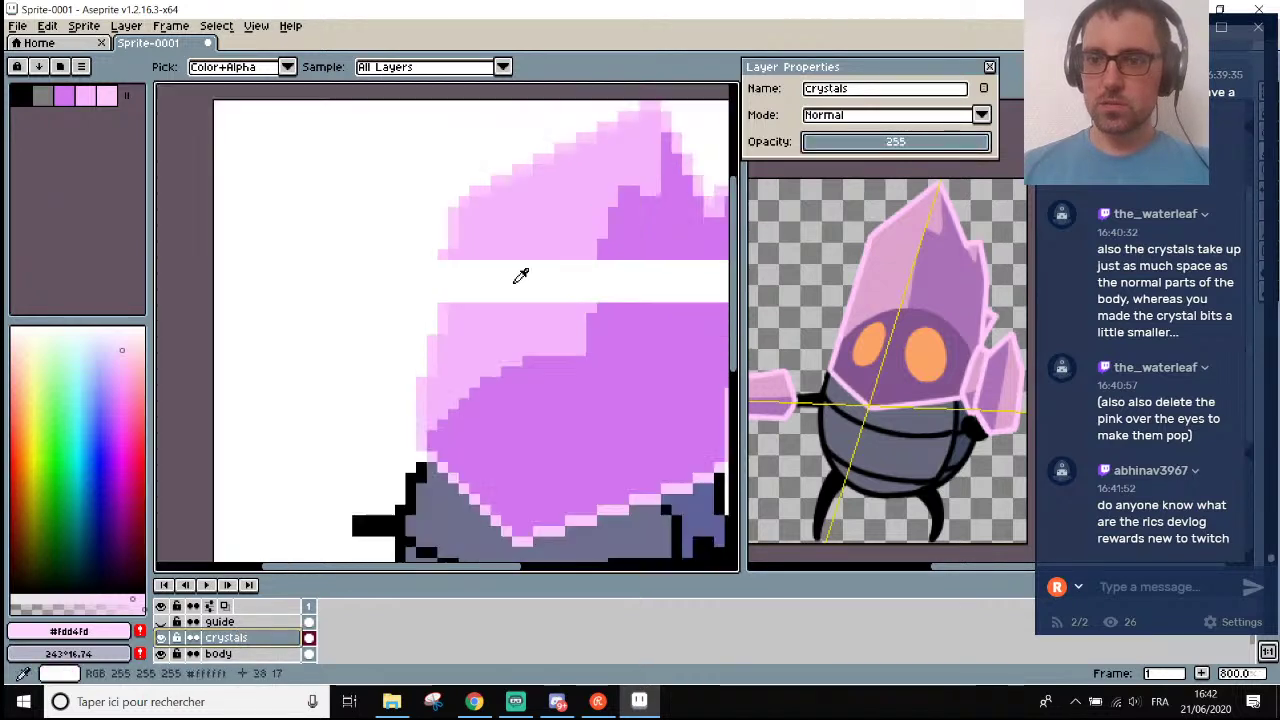
{"action": "scroll", "coordinate": [434, 303], "scroll_direction": "up", "scroll_amount": 2}
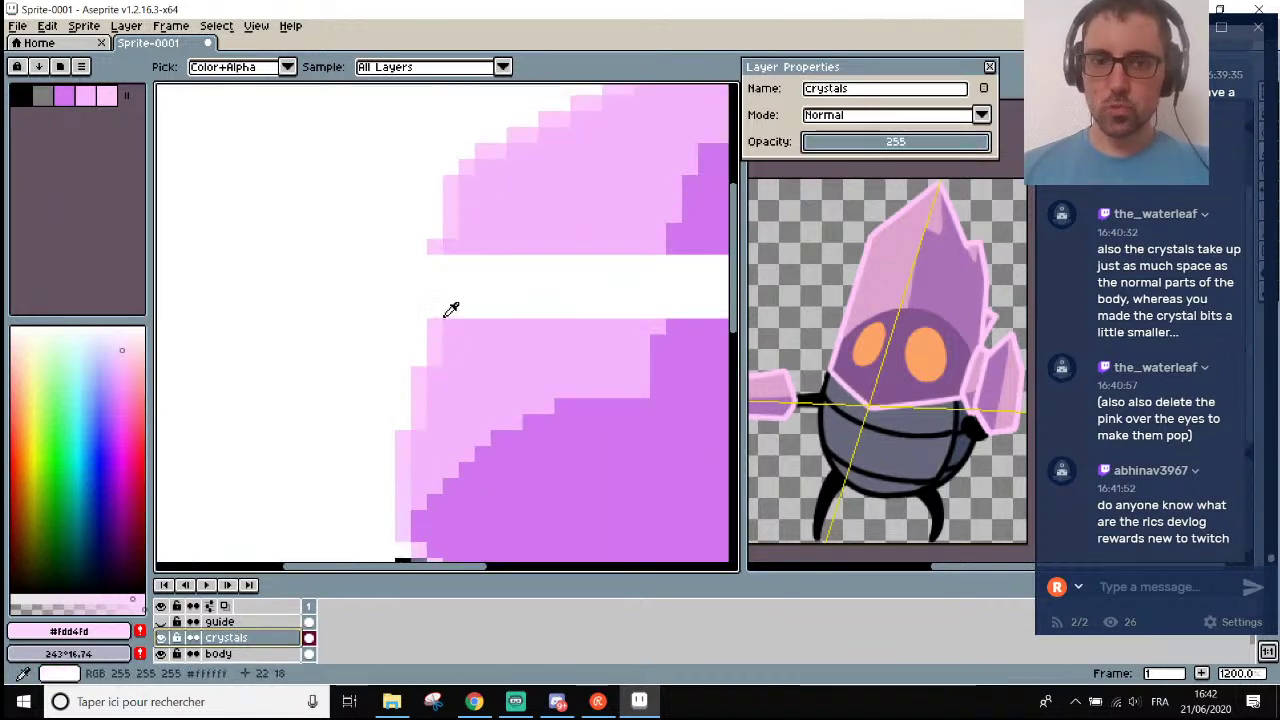
Sample the outline pink #fcc7fc and draw the main crystal's left outline across the gap and down its lower part with the Line tool.
{"action": "left_click", "coordinate": [439, 322]}
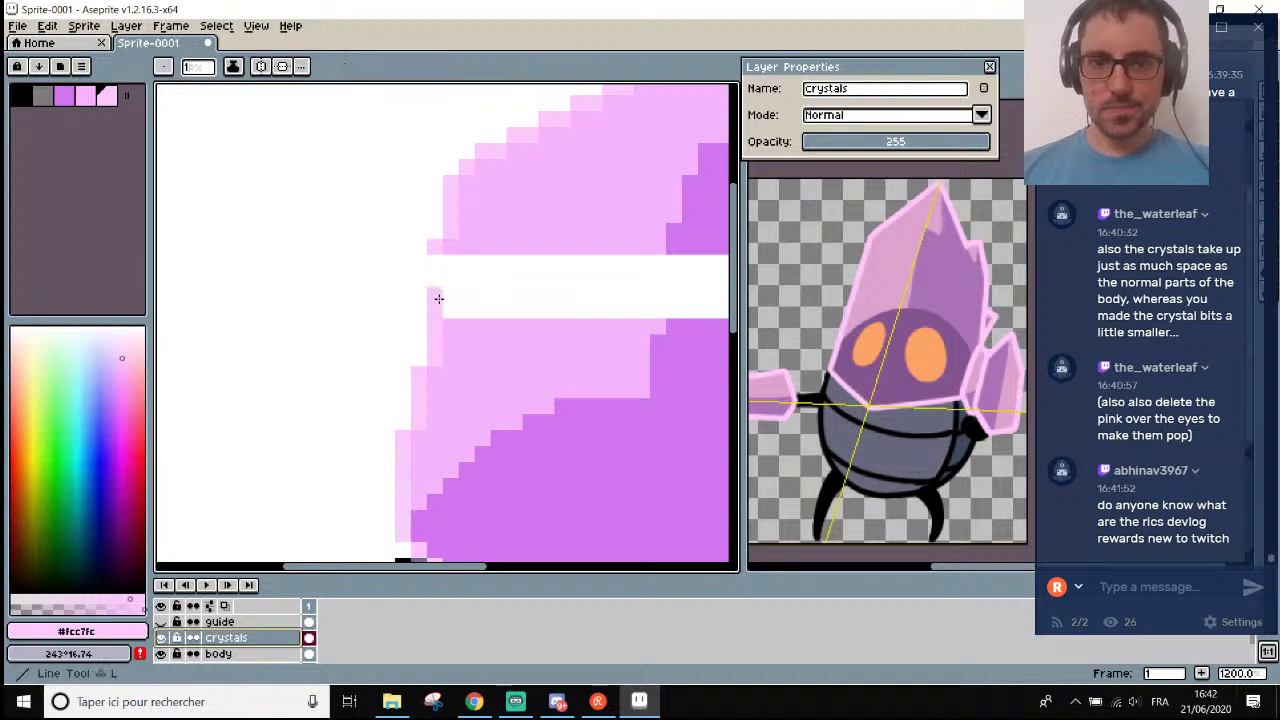
{"action": "scroll", "coordinate": [455, 260], "scroll_direction": "down", "scroll_amount": 5}
{"action": "scroll", "coordinate": [430, 262], "scroll_direction": "up", "scroll_amount": 3}
{"action": "scroll", "coordinate": [426, 283], "scroll_direction": "up", "scroll_amount": 2}
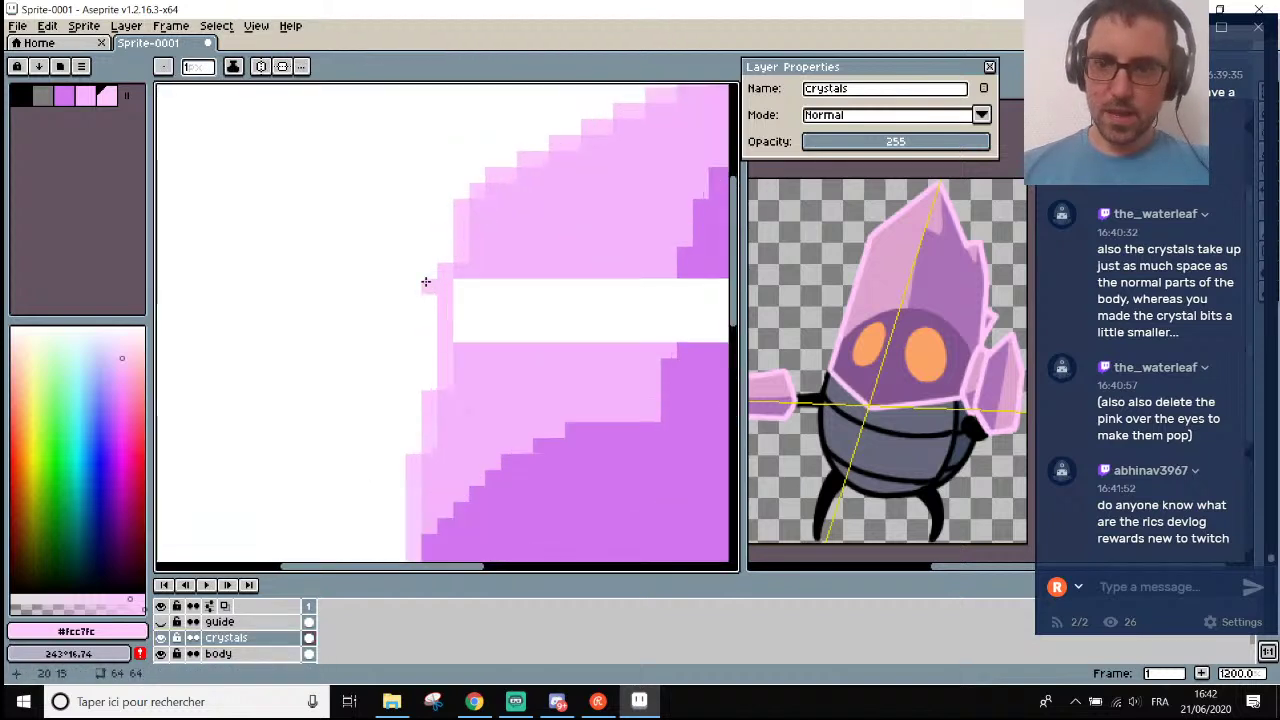
{"action": "scroll", "coordinate": [428, 282], "scroll_direction": "down", "scroll_amount": 4}
{"action": "scroll", "coordinate": [433, 282], "scroll_direction": "up", "scroll_amount": 4}
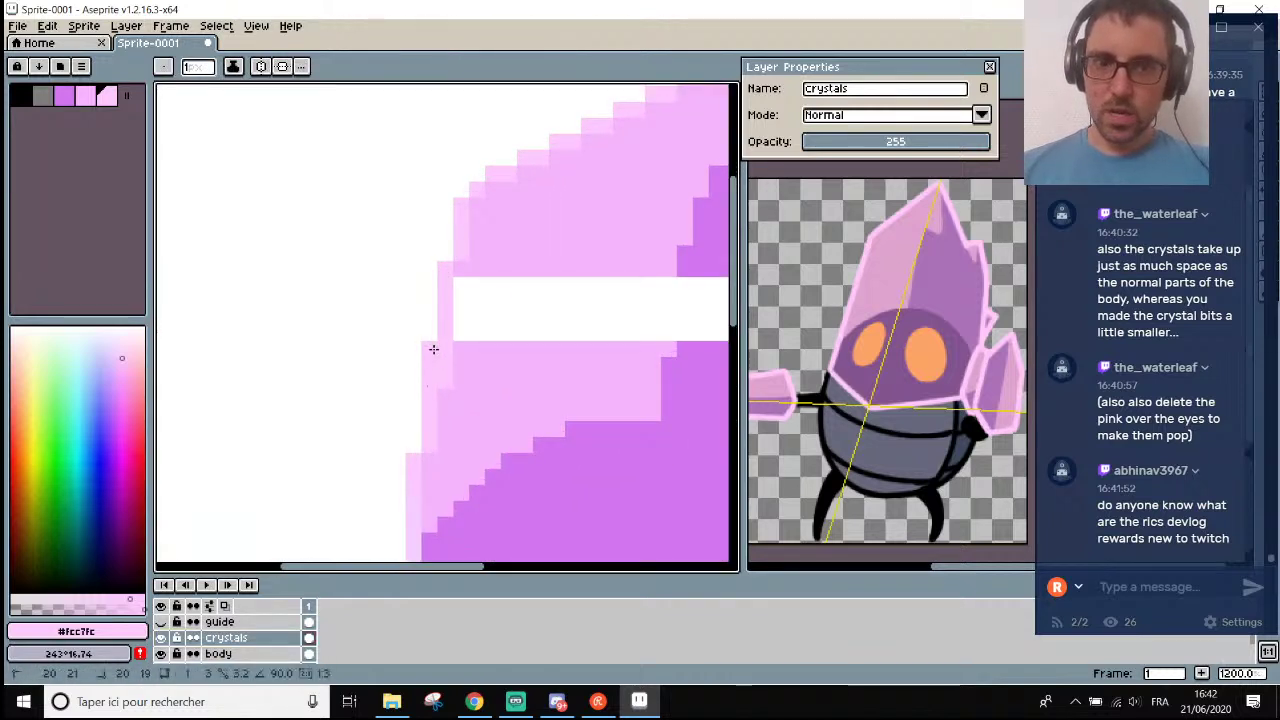
{"action": "scroll", "coordinate": [438, 344], "scroll_direction": "down", "scroll_amount": 2}
{"action": "scroll", "coordinate": [438, 343], "scroll_direction": "up", "scroll_amount": 3}
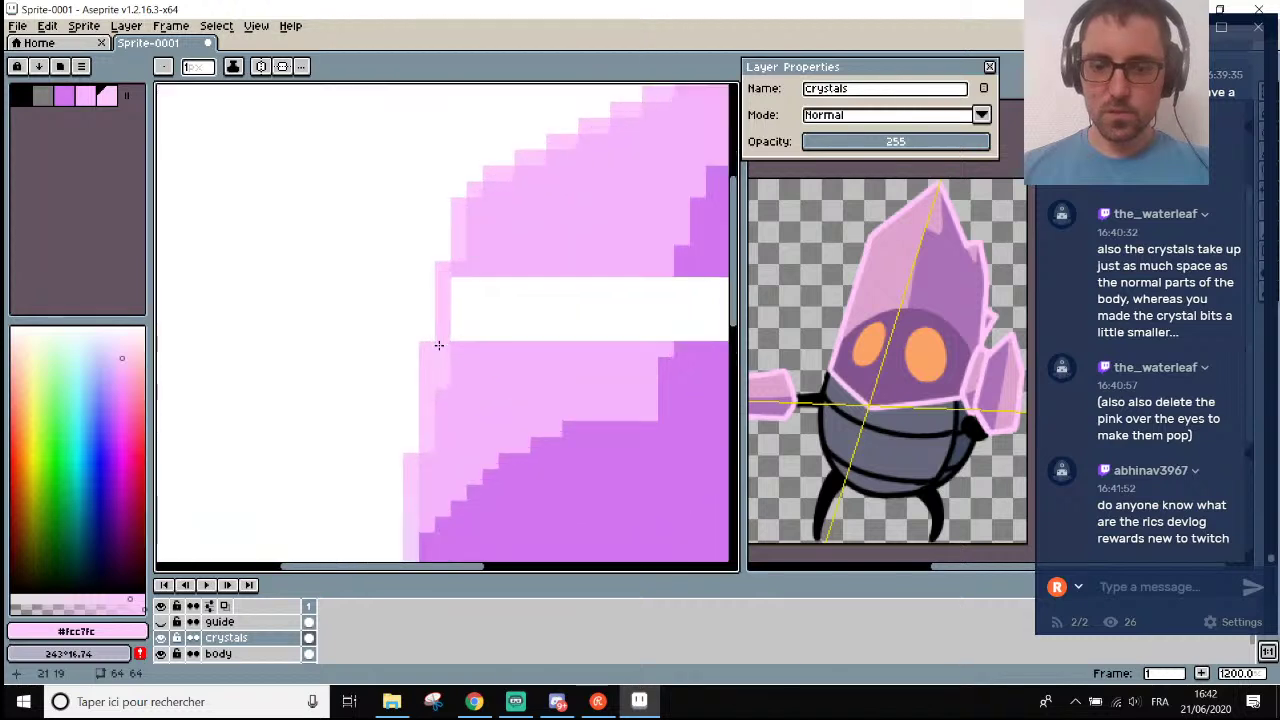
Cover the old inner outline pixels below the gap with light pink #f4b4fb, and resample the outline pink #fcc7fc.
{"action": "key", "text": "i"}
{"action": "left_click", "coordinate": [463, 372]}
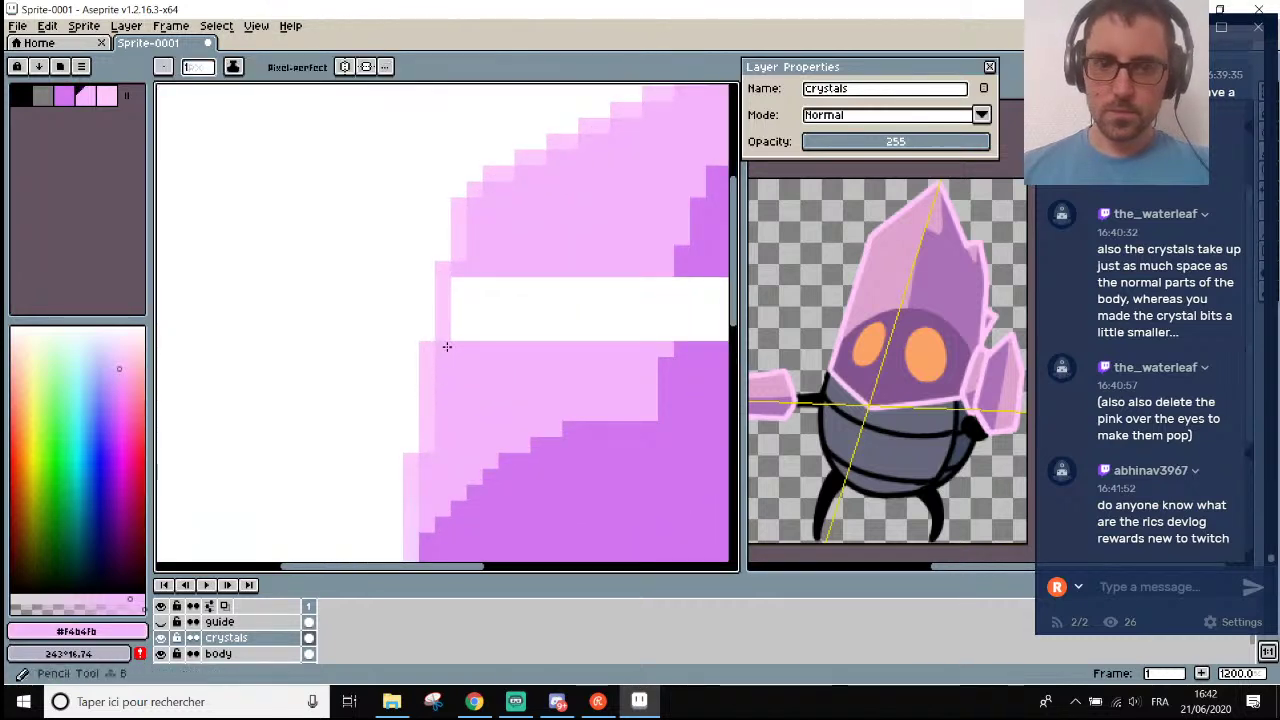
{"action": "left_click", "coordinate": [441, 306]}
{"action": "key", "text": "b"}
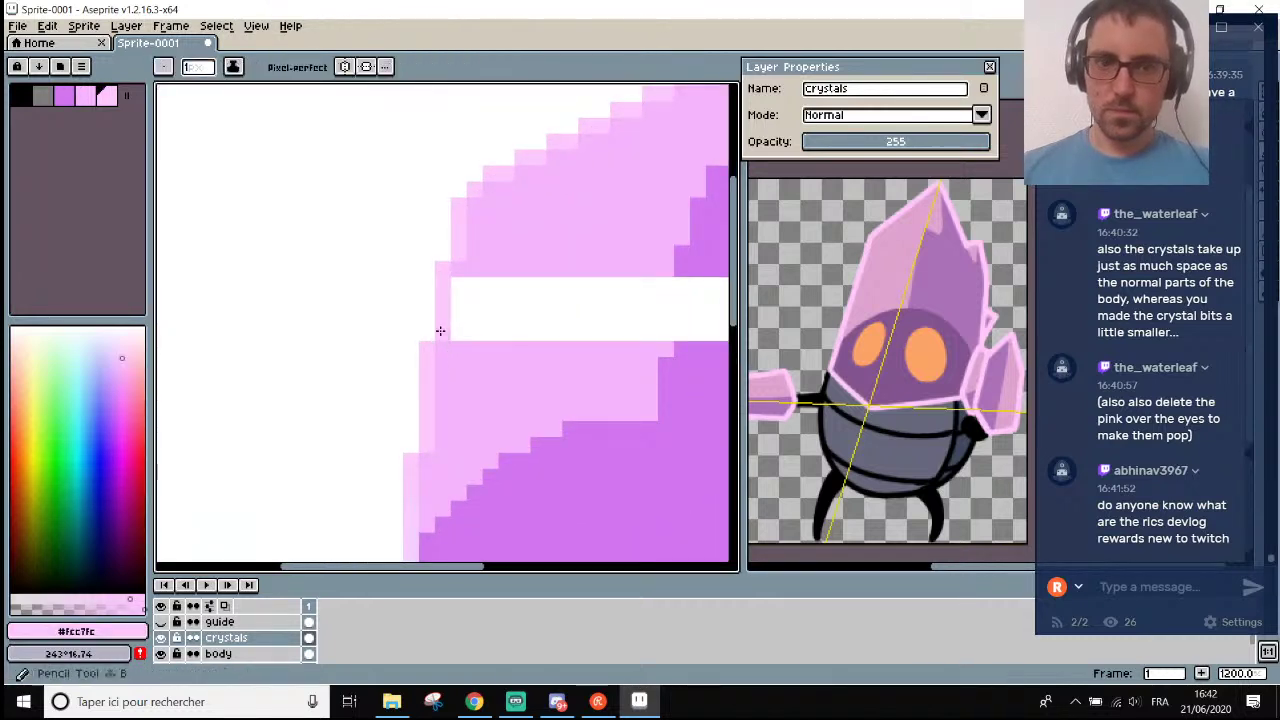
Draw the main crystal's right outline across the gap in pink #fcc7fc with the Pencil tool.
{"action": "scroll", "coordinate": [448, 330], "scroll_direction": "down", "scroll_amount": 4}
{"action": "scroll", "coordinate": [564, 324], "scroll_direction": "up", "scroll_amount": 4}
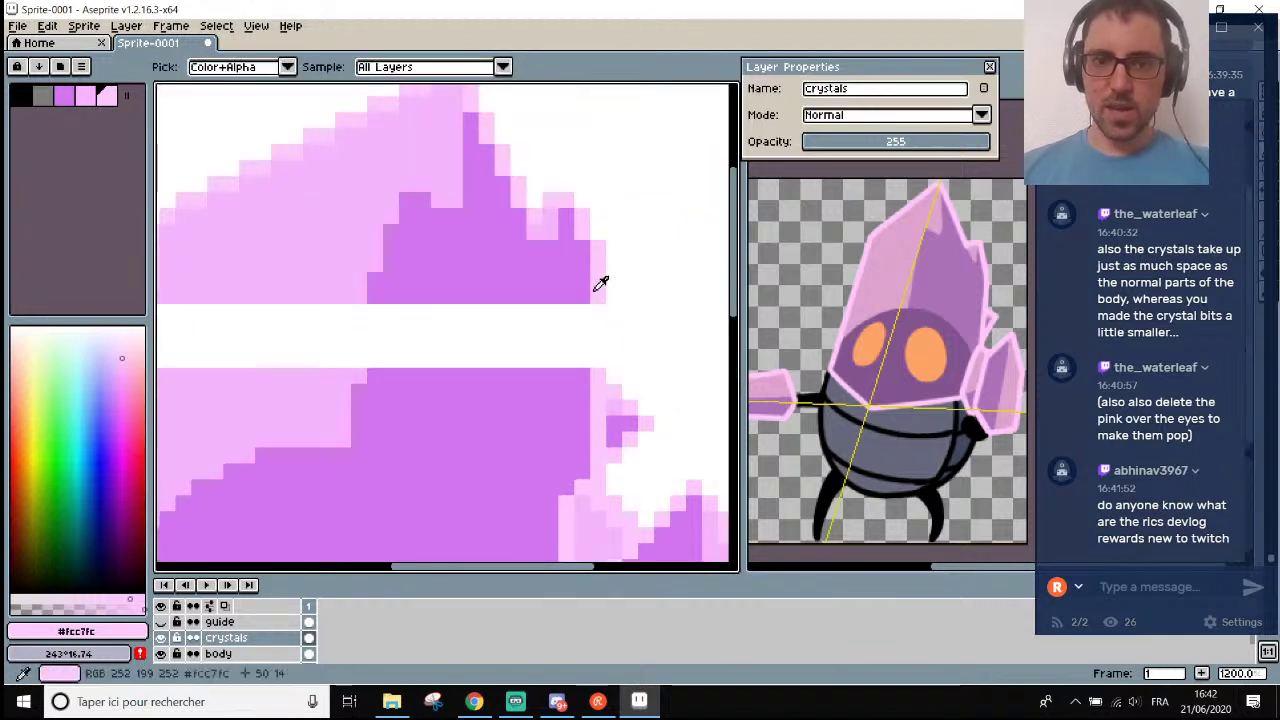
{"action": "left_click_drag", "start_coordinate": [596, 296], "coordinate": [595, 352]}
{"action": "scroll", "coordinate": [595, 352], "scroll_direction": "down", "scroll_amount": 2}
{"action": "scroll", "coordinate": [600, 345], "scroll_direction": "up", "scroll_amount": 1}
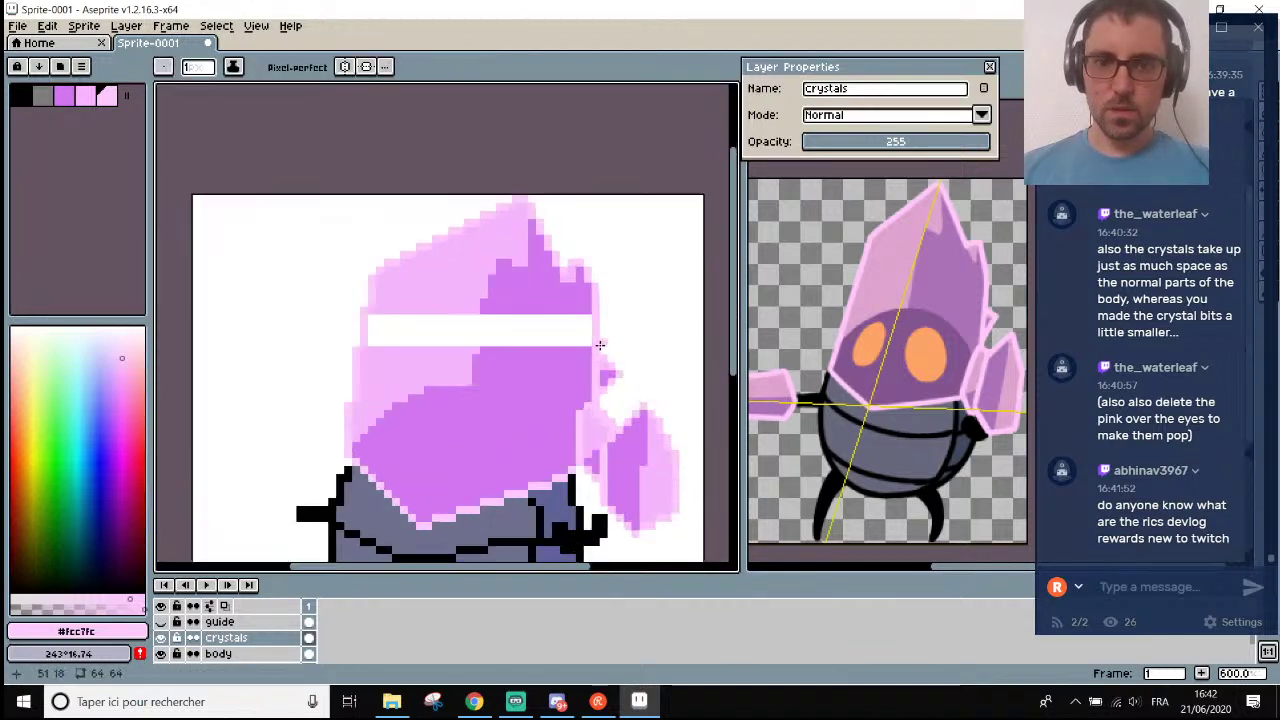
{"action": "scroll", "coordinate": [606, 325], "scroll_direction": "down", "scroll_amount": 1}
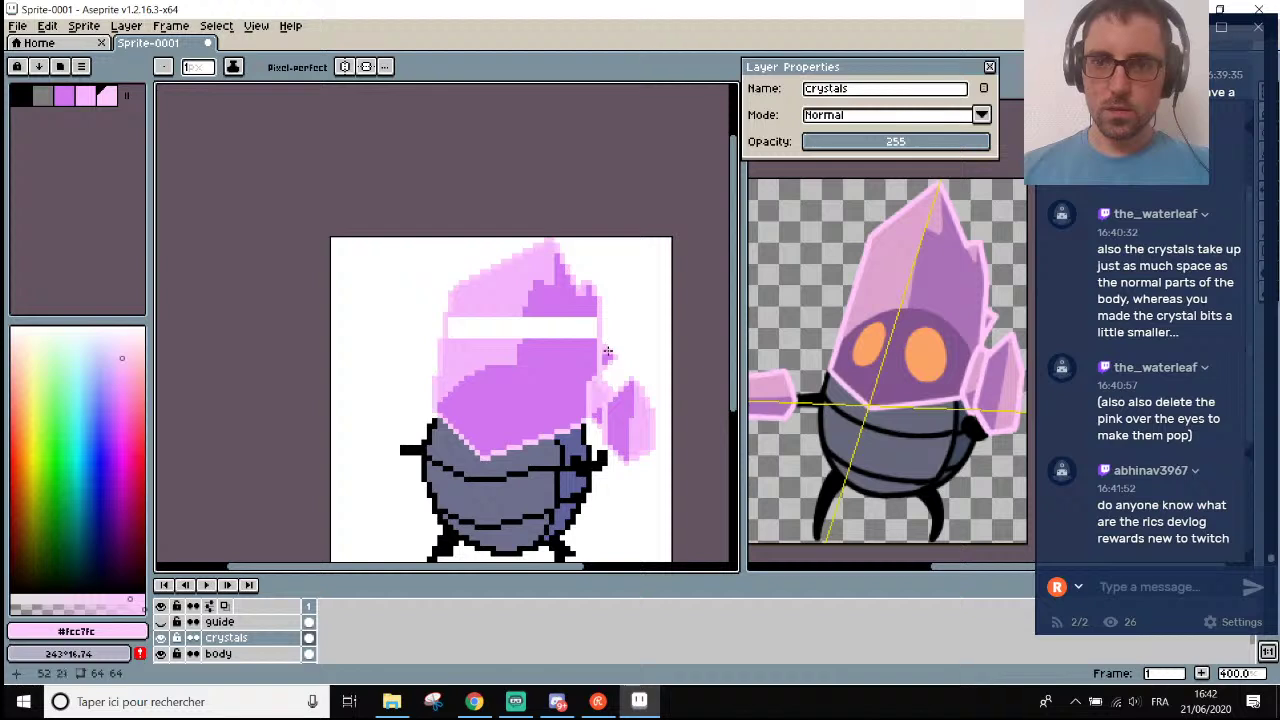
{"action": "scroll", "coordinate": [575, 338], "scroll_direction": "up", "scroll_amount": 4}
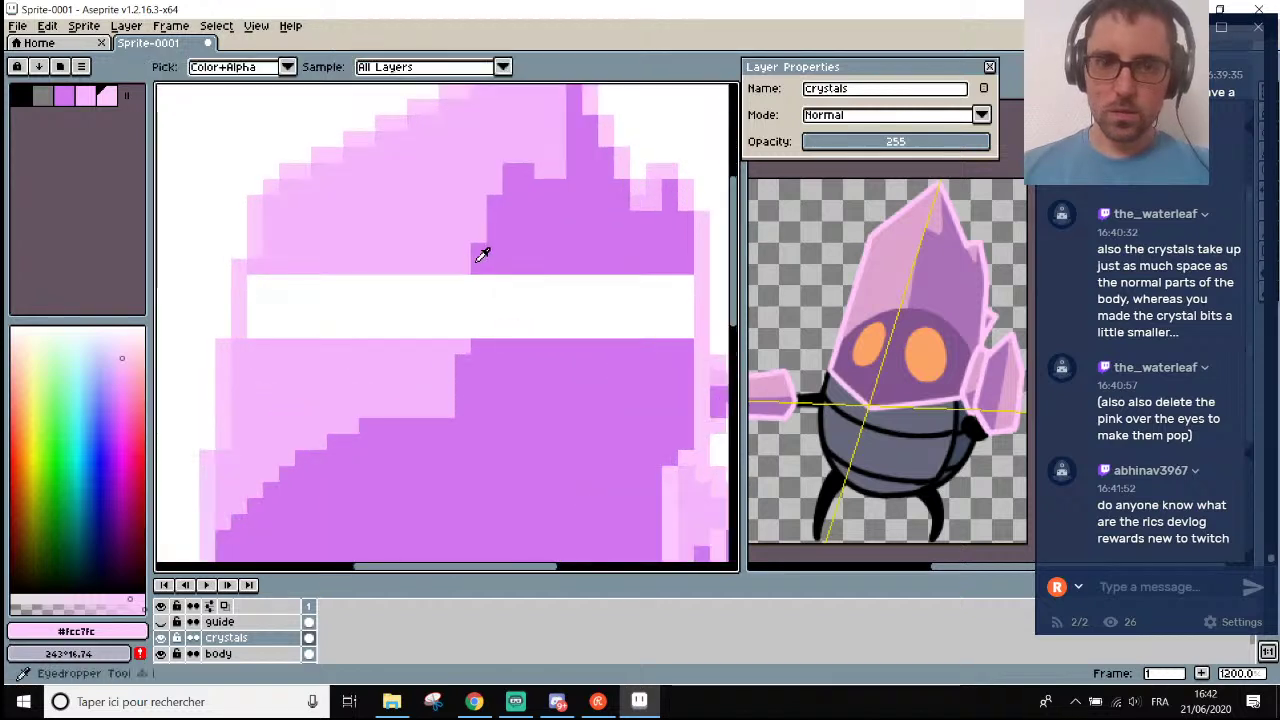
Draw the facet boundary across the gap in purple #d175f0, and fill the gap's light facet with pink #f4b4fb.
{"action": "left_click", "coordinate": [477, 251], "text": "alt"}
{"action": "left_click_drag", "start_coordinate": [484, 262], "coordinate": [470, 332]}
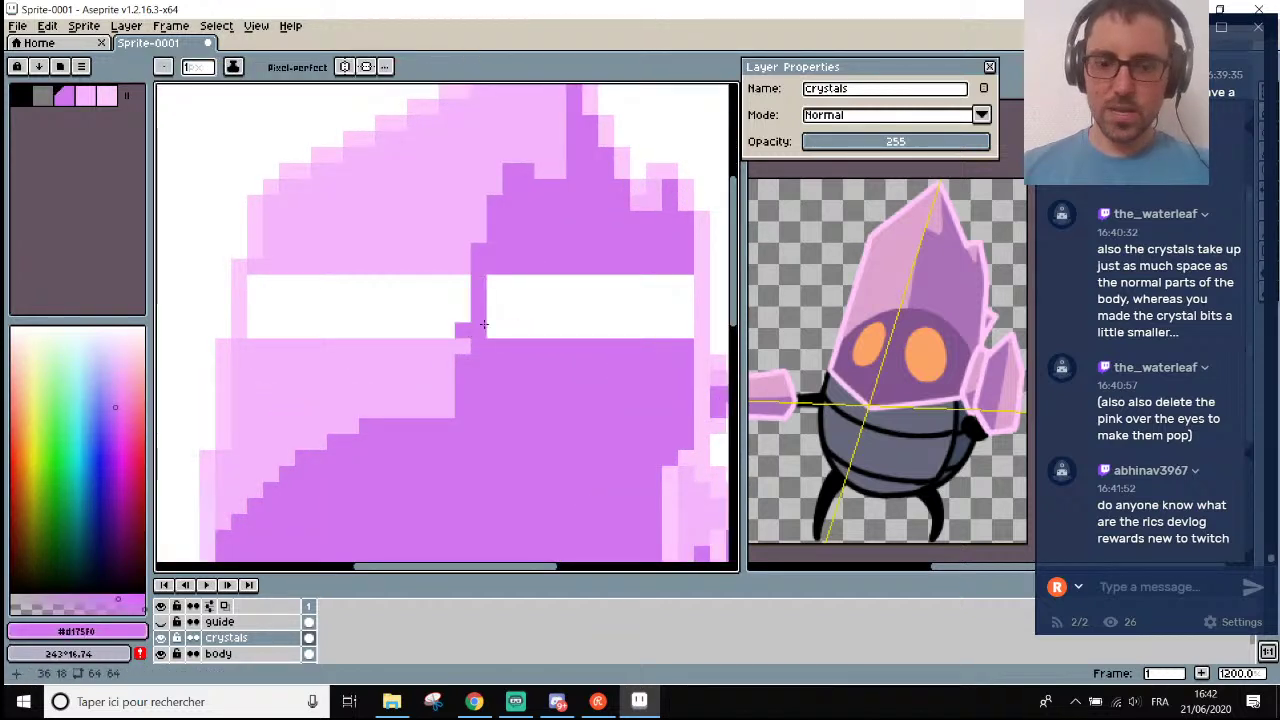
{"action": "left_click", "coordinate": [460, 346], "text": "alt"}
{"action": "left_click", "coordinate": [462, 330]}
{"action": "key", "text": "g"}
{"action": "left_click", "coordinate": [394, 317]}
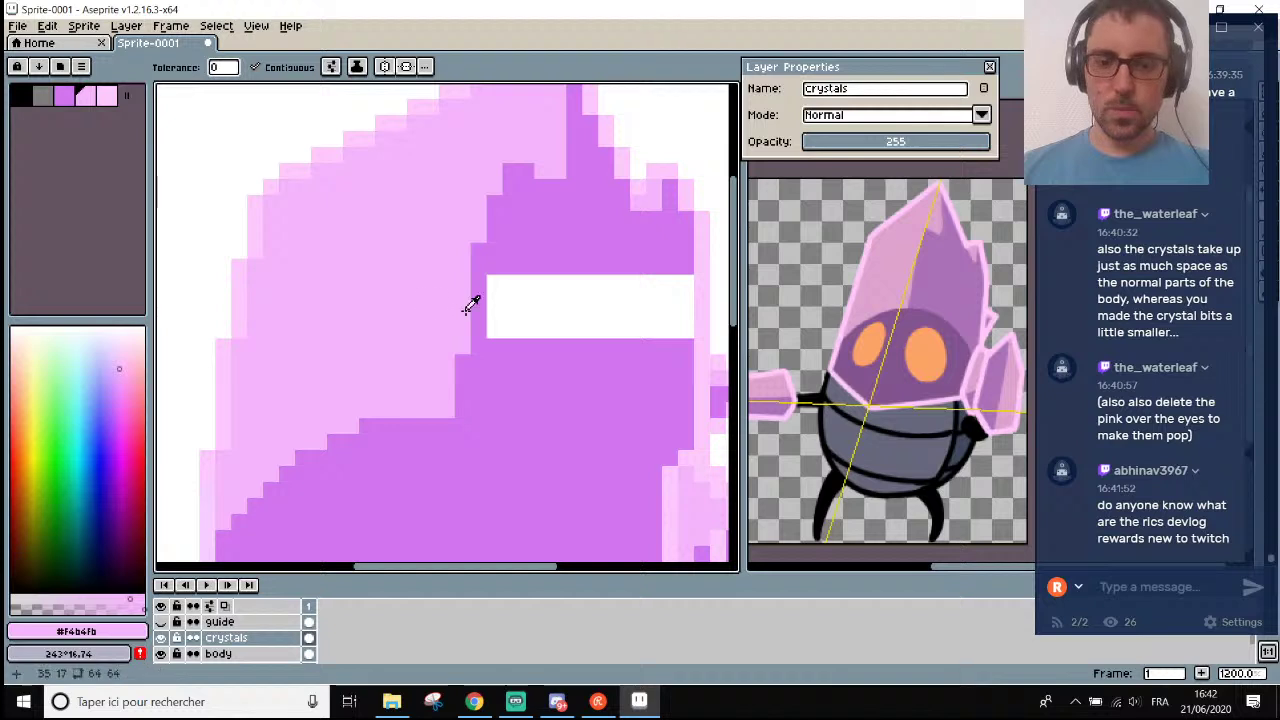
Fill the remaining gap in the main crystal's dark facet with purple #d175f0.
{"action": "left_click", "coordinate": [478, 305], "text": "alt"}
{"action": "scroll", "coordinate": [543, 310], "scroll_direction": "down", "scroll_amount": 6}
{"action": "scroll", "coordinate": [543, 309], "scroll_direction": "up", "scroll_amount": 3}
{"action": "left_click", "coordinate": [543, 309]}
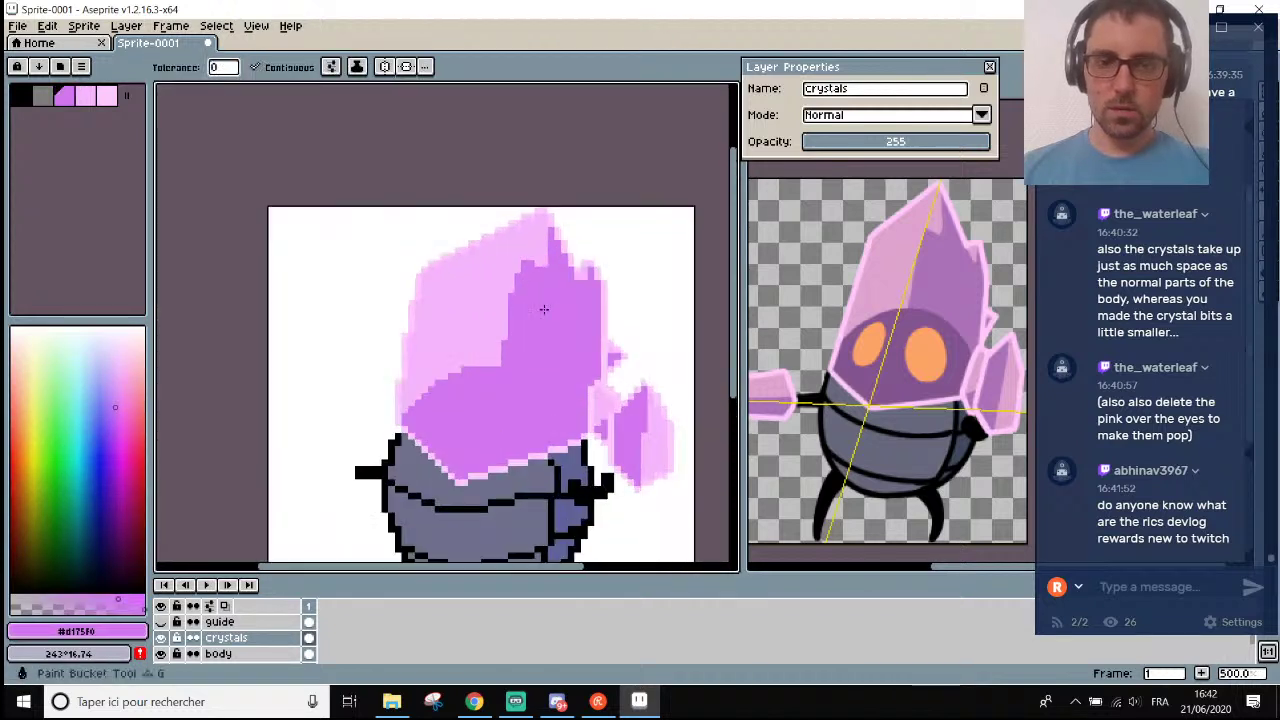
{"action": "scroll", "coordinate": [543, 310], "scroll_direction": "down", "scroll_amount": 3}
{"action": "scroll", "coordinate": [522, 213], "scroll_direction": "down", "scroll_amount": 2}
{"action": "scroll", "coordinate": [515, 217], "scroll_direction": "up", "scroll_amount": 3}
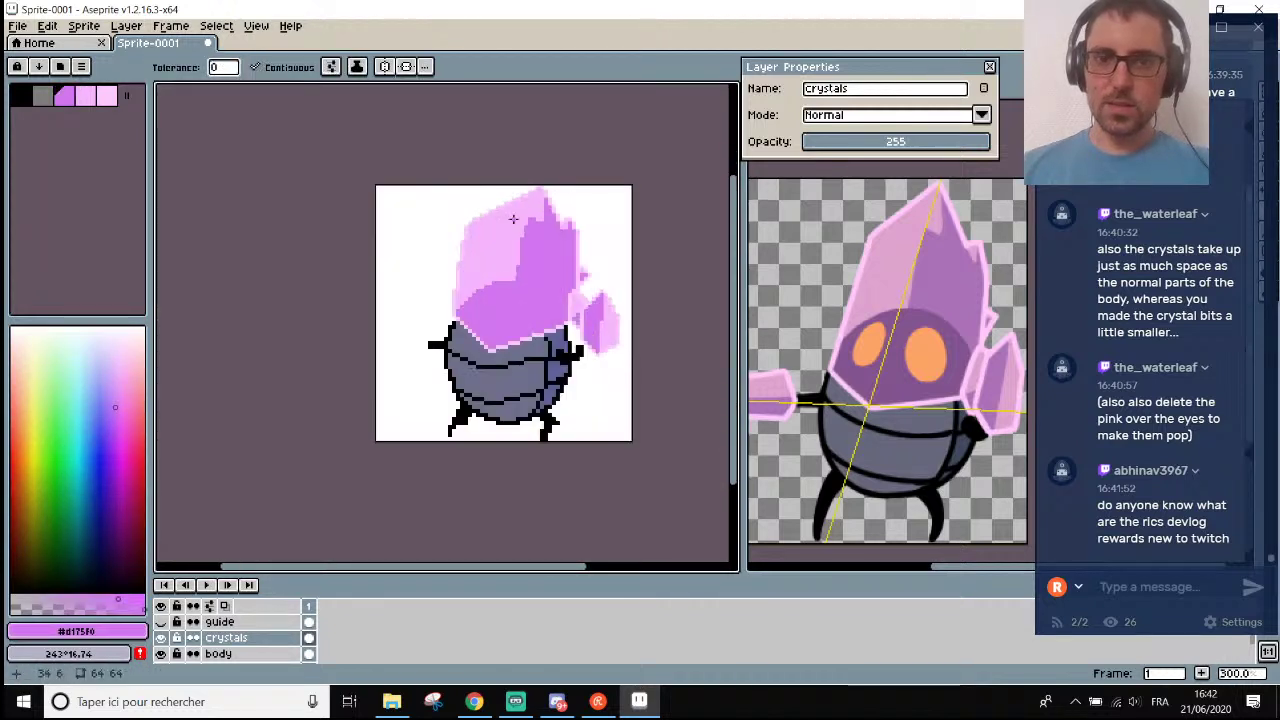
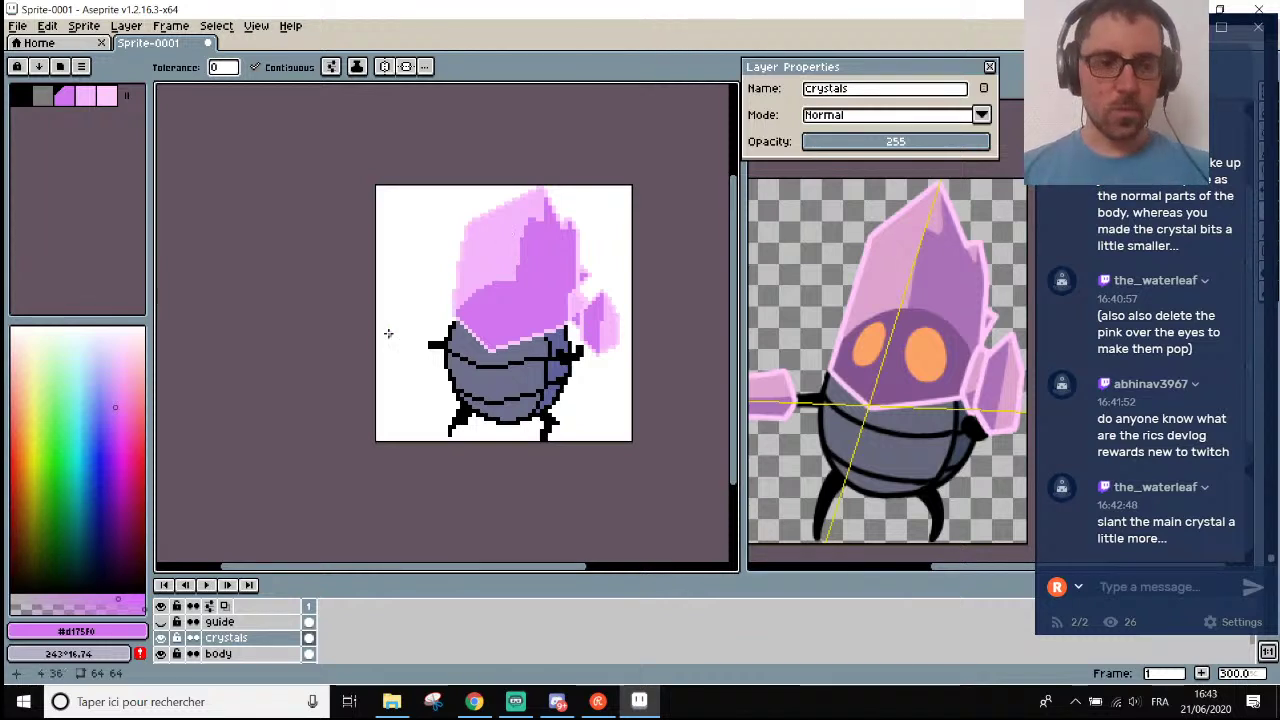
Check the main crystal's slant against the temporarily shown guide layer, and set the crystals layer's opacity to 195.
{"action": "left_click", "coordinate": [161, 621]}
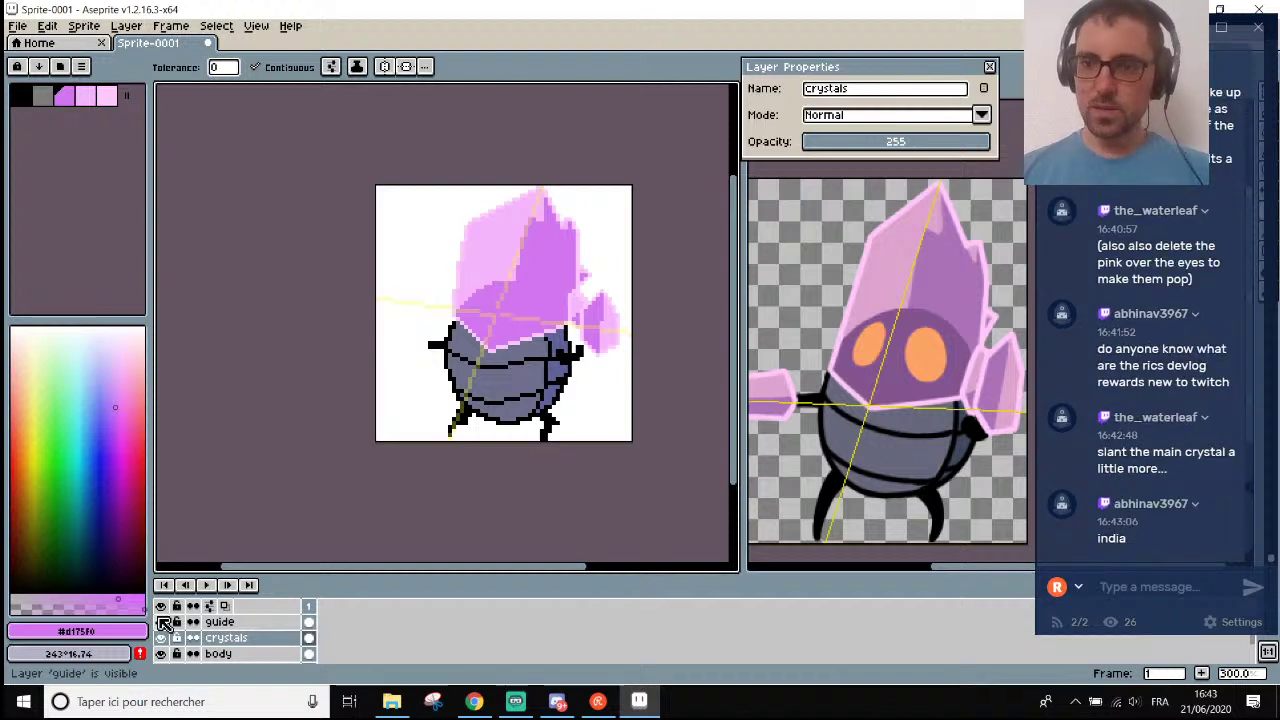
{"action": "left_click", "coordinate": [161, 621]}
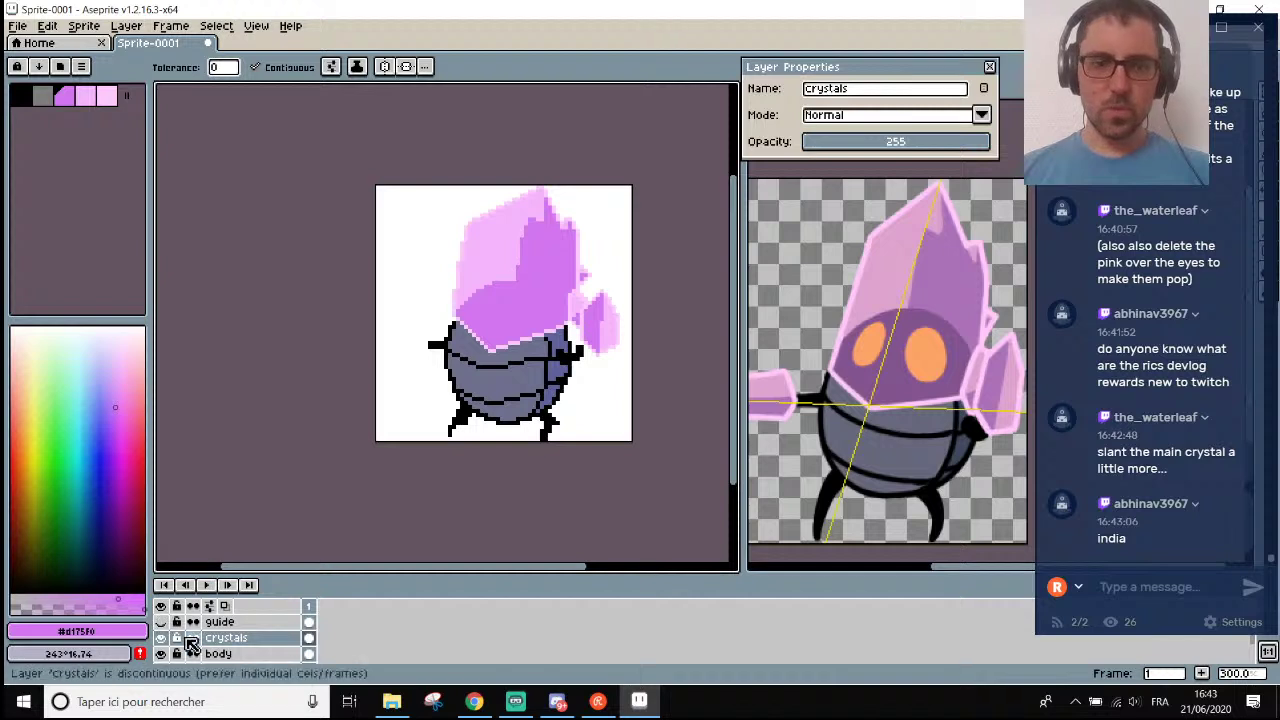
{"action": "left_click", "coordinate": [226, 637]}
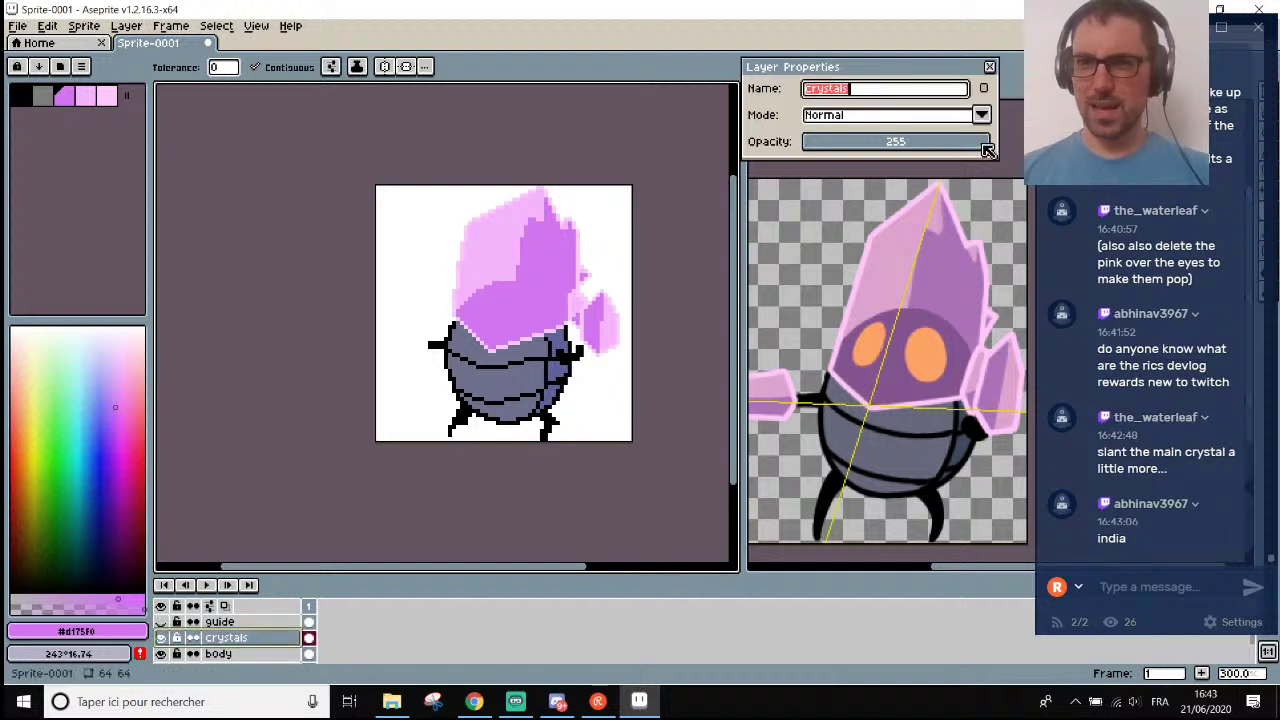
{"action": "left_click_drag", "start_coordinate": [983, 138], "coordinate": [945, 145]}
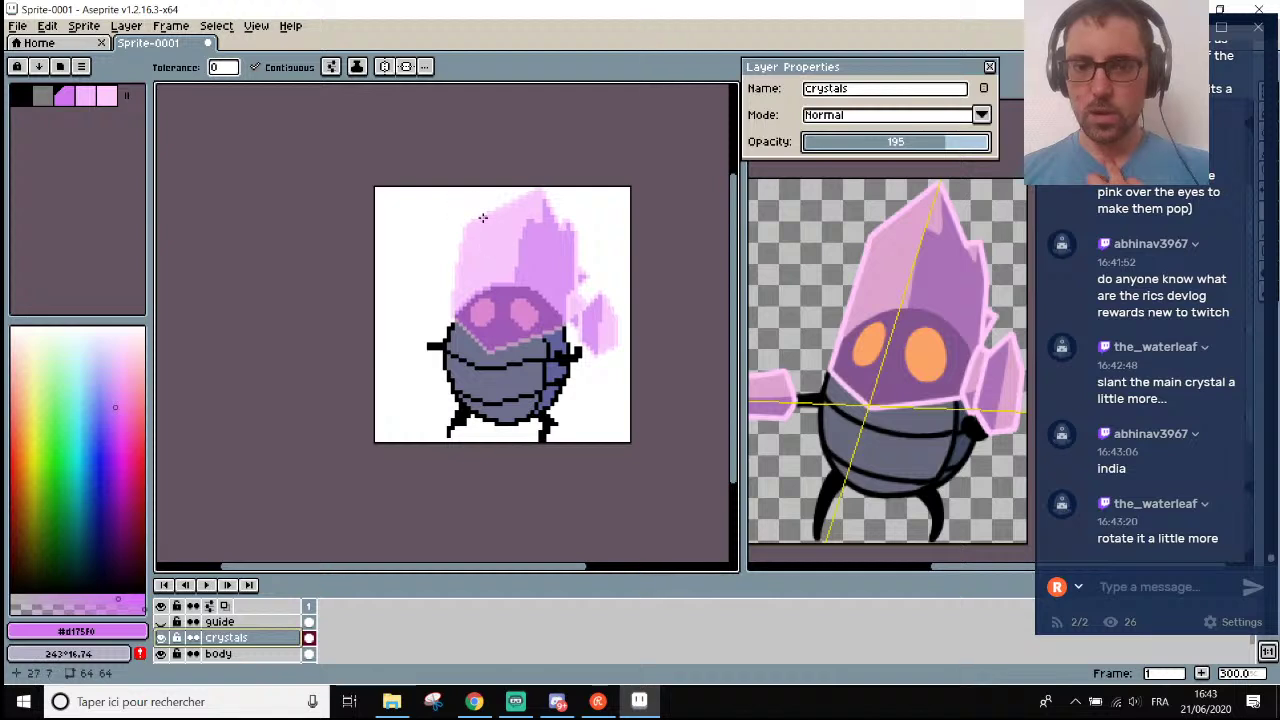
Set the crystals layer's opacity to 255 and pick pink #f6cfff from the main crystal's left outline.
{"action": "scroll", "coordinate": [484, 222], "scroll_direction": "up", "scroll_amount": 2}
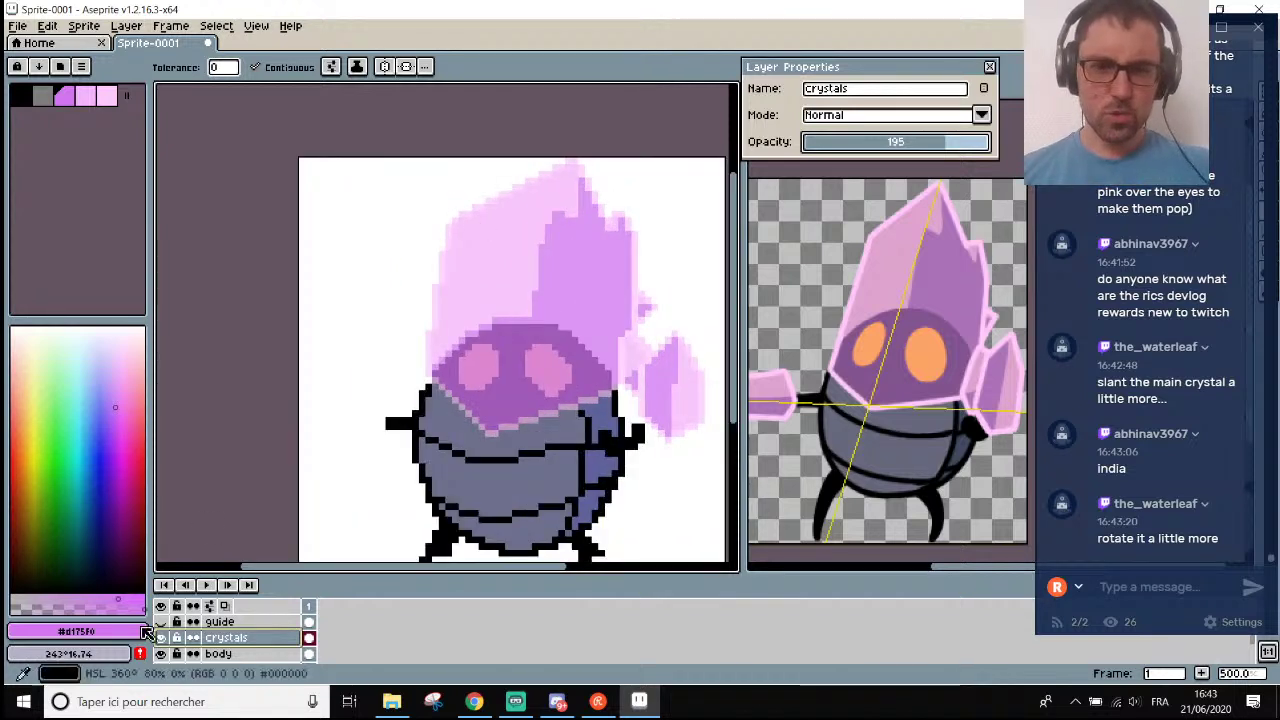
{"action": "double_click", "coordinate": [235, 639]}
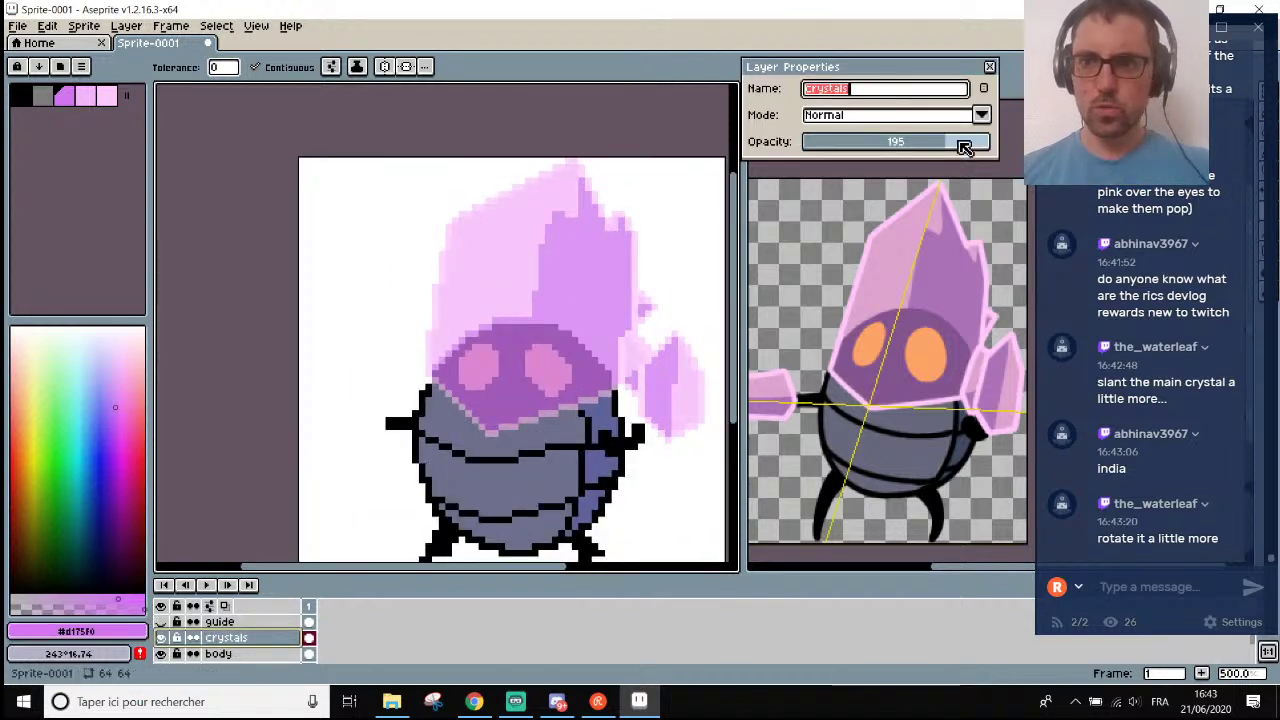
{"action": "left_click_drag", "start_coordinate": [965, 147], "coordinate": [992, 143]}
{"action": "scroll", "coordinate": [440, 238], "scroll_direction": "up", "scroll_amount": 1}
{"action": "key", "text": "alt"}
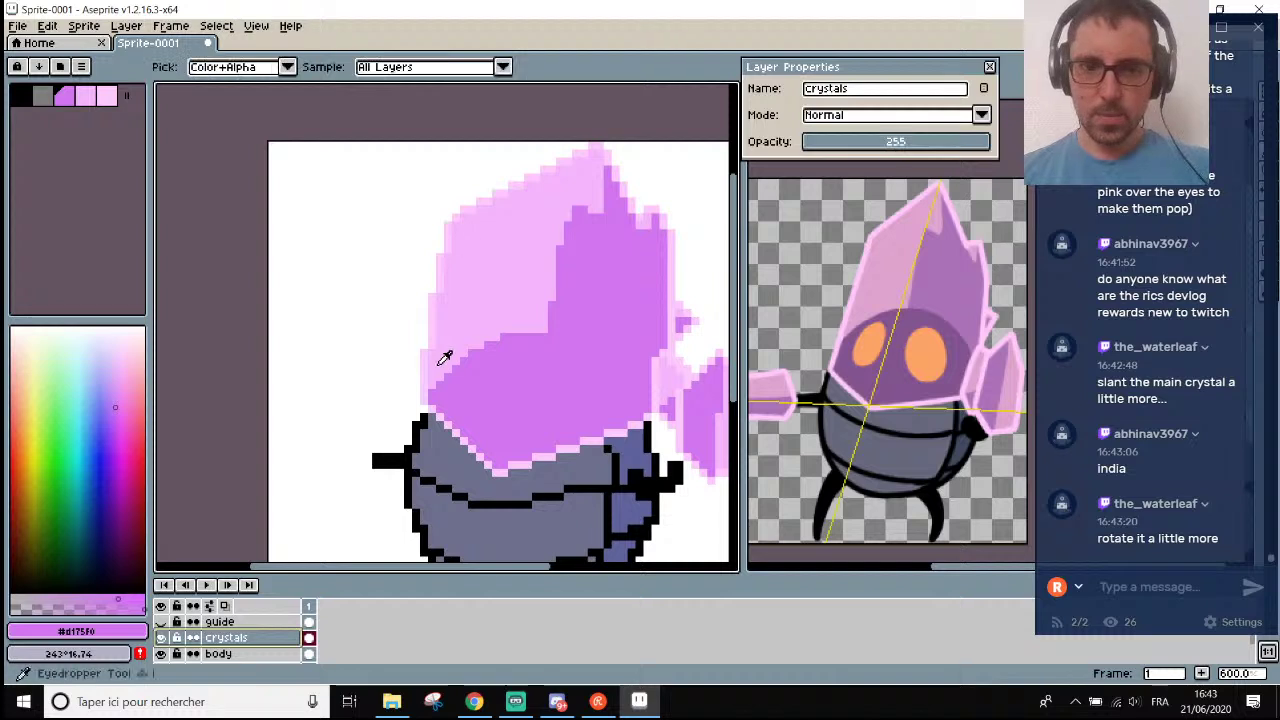
{"action": "left_click", "coordinate": [430, 392], "text": "alt"}
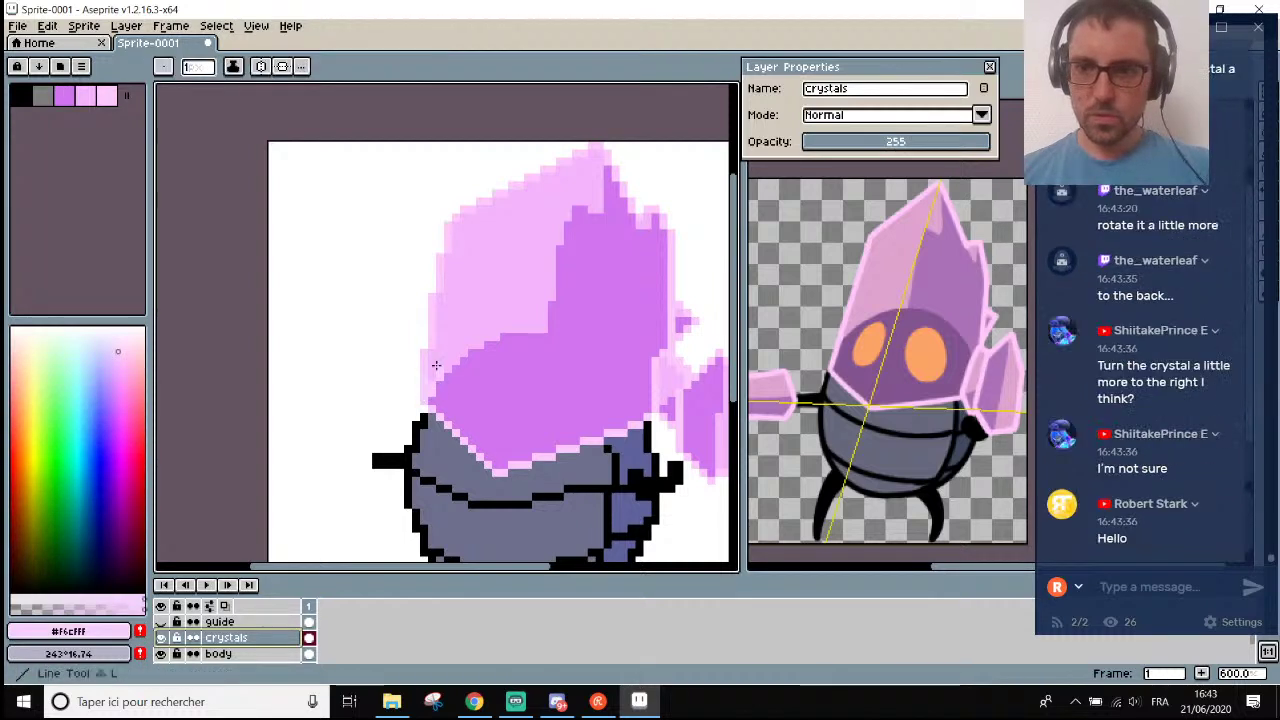
Try a more slanted left outline on the main crystal with the Line tool in pink #f6cfff, and undo it.
{"action": "left_click_drag", "start_coordinate": [428, 396], "coordinate": [475, 206]}
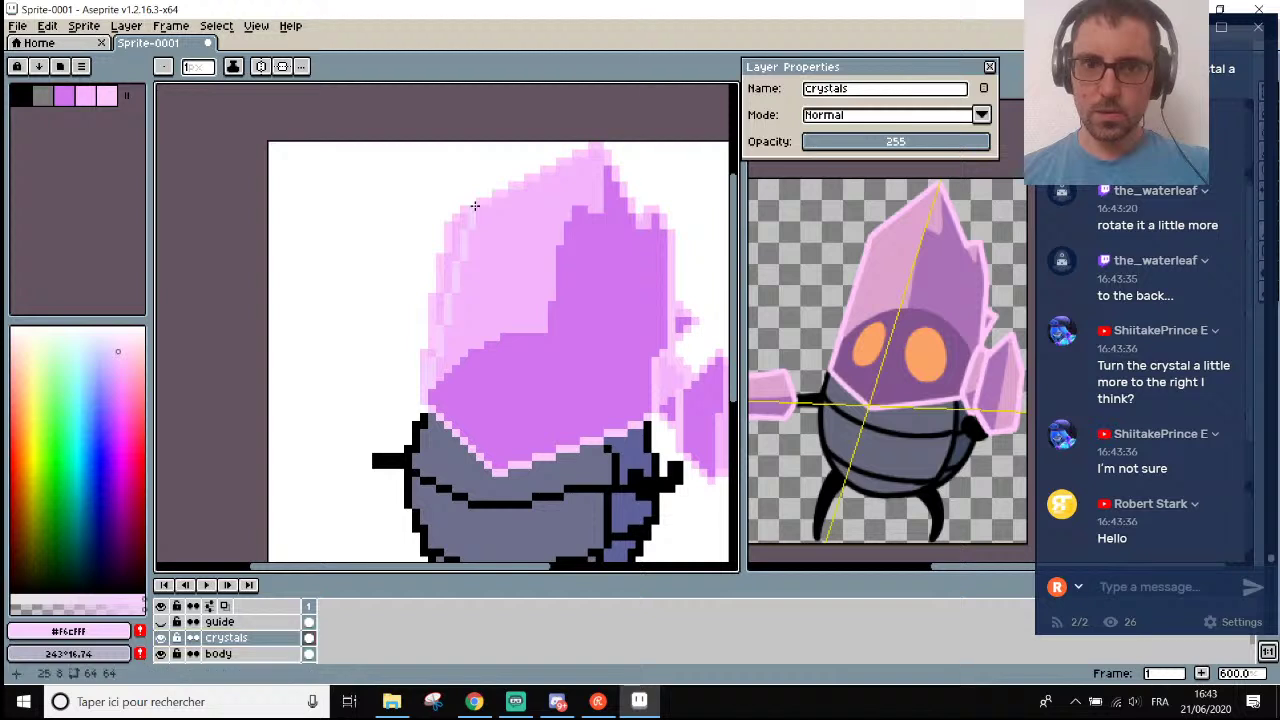
{"action": "key", "text": "ctrl+z"}
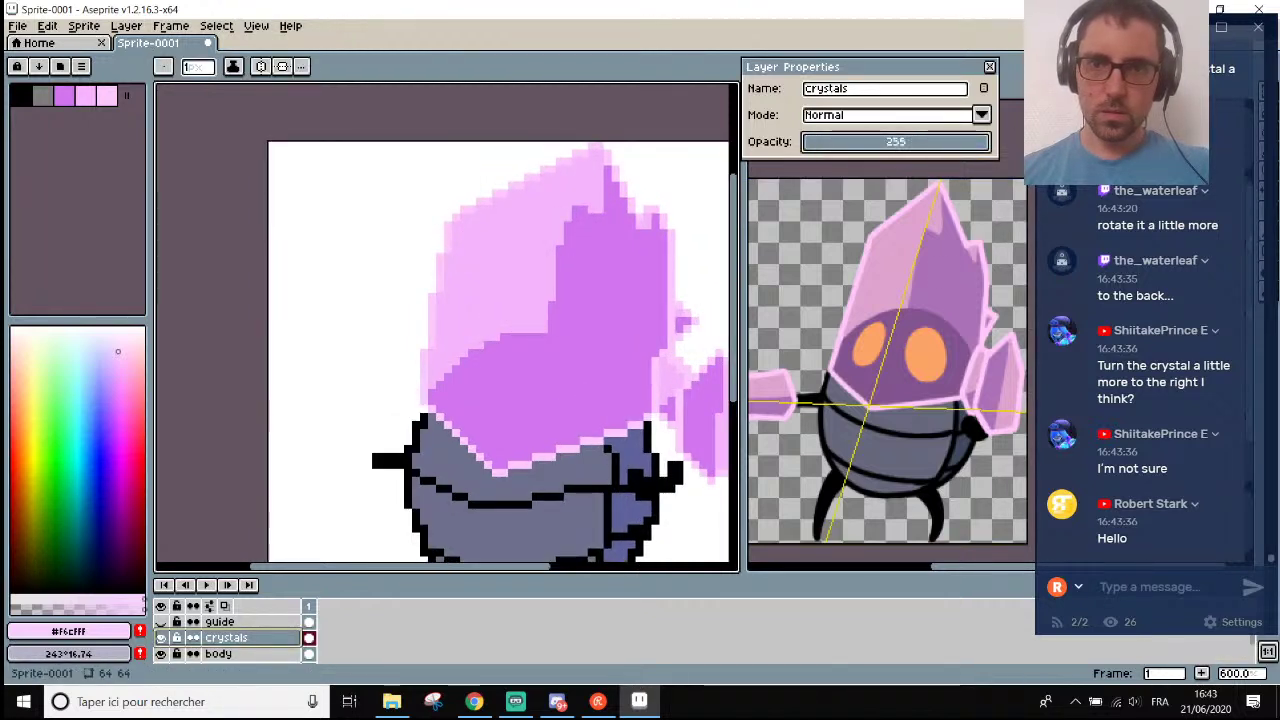
{"action": "scroll", "coordinate": [474, 376], "scroll_direction": "up", "scroll_amount": 4}
{"action": "key", "text": "i"}
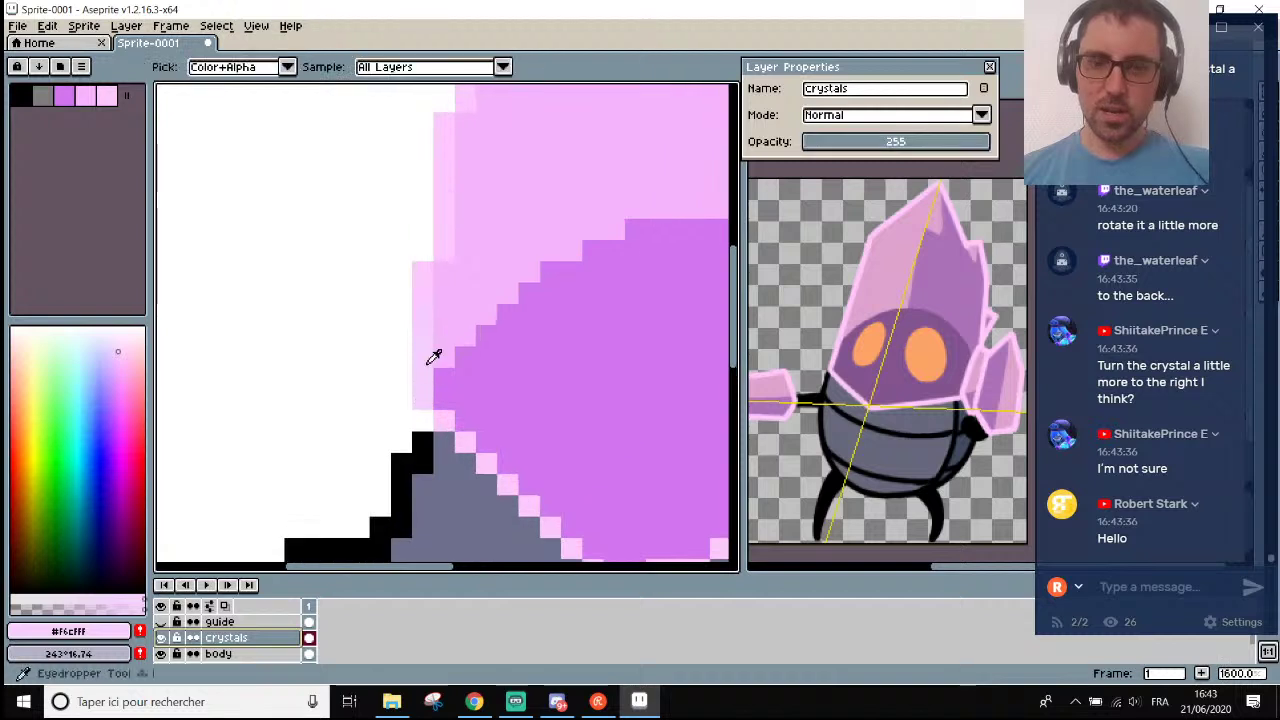
{"action": "scroll", "coordinate": [433, 357], "scroll_direction": "down", "scroll_amount": 4}
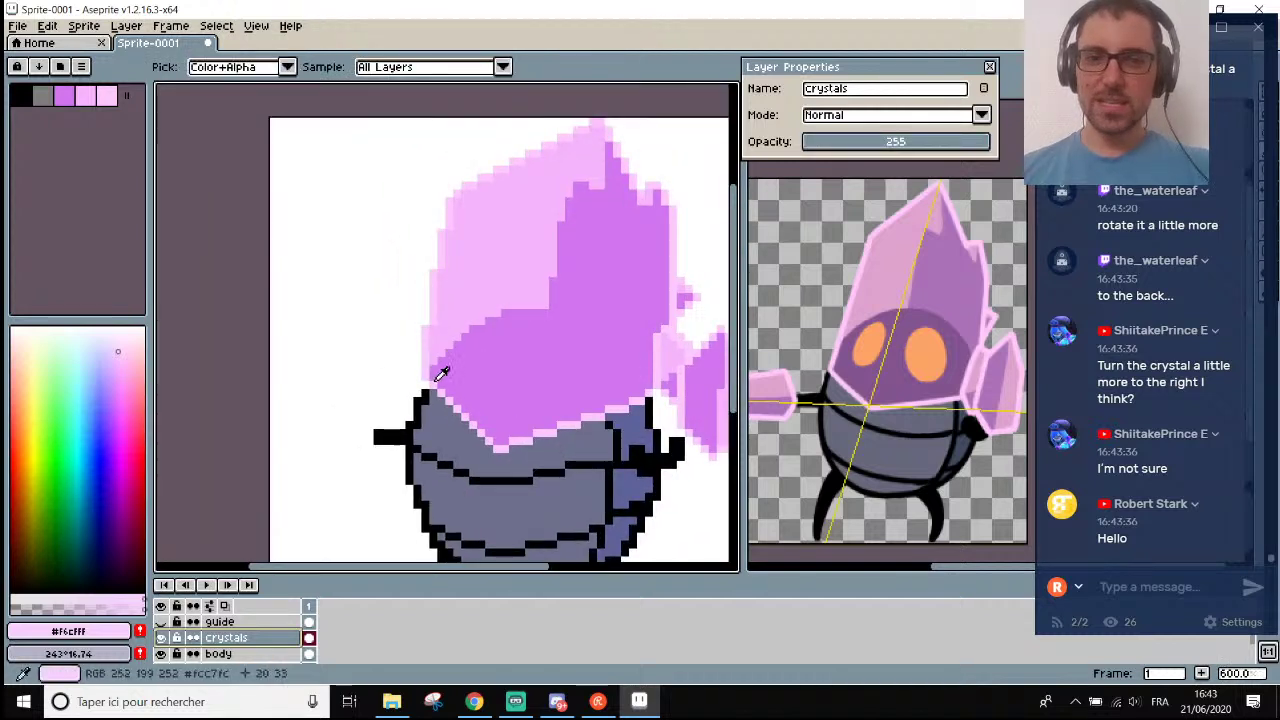
Draw a more slanted left outline for the main crystal in pink #f6cfff, from its lower left corner to the upper left shoulder.
{"action": "key", "text": "b"}
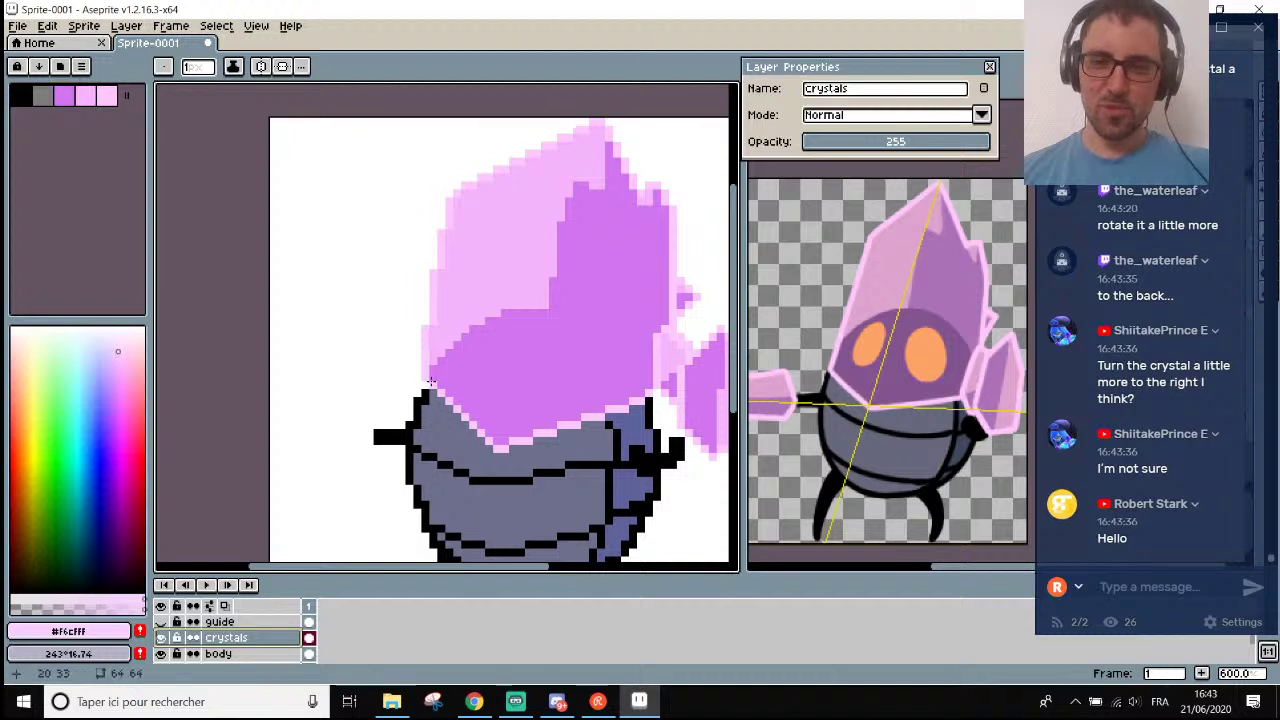
{"action": "left_click_drag", "start_coordinate": [431, 385], "coordinate": [482, 180]}
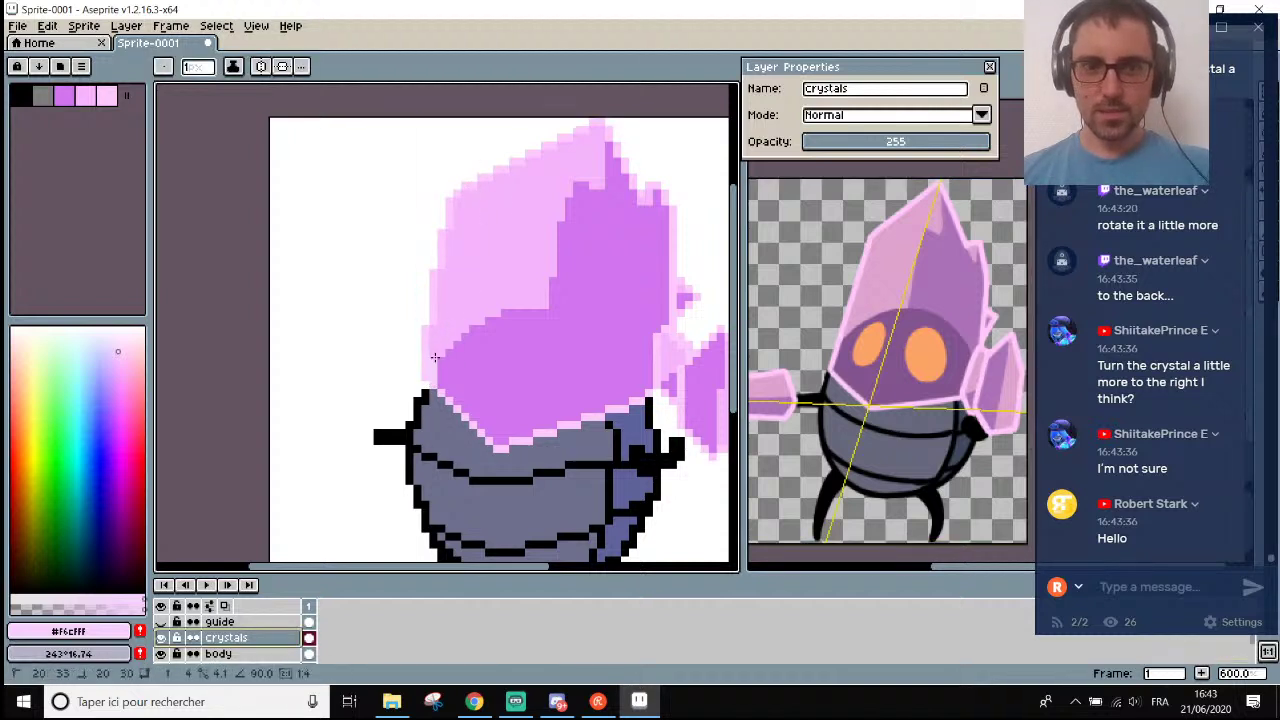
{"action": "left_click_drag", "start_coordinate": [431, 372], "coordinate": [478, 178]}
Erase the main crystal's old left outline and the leftover pixels outside the new slanted edge.
{"action": "key", "text": "alt"}
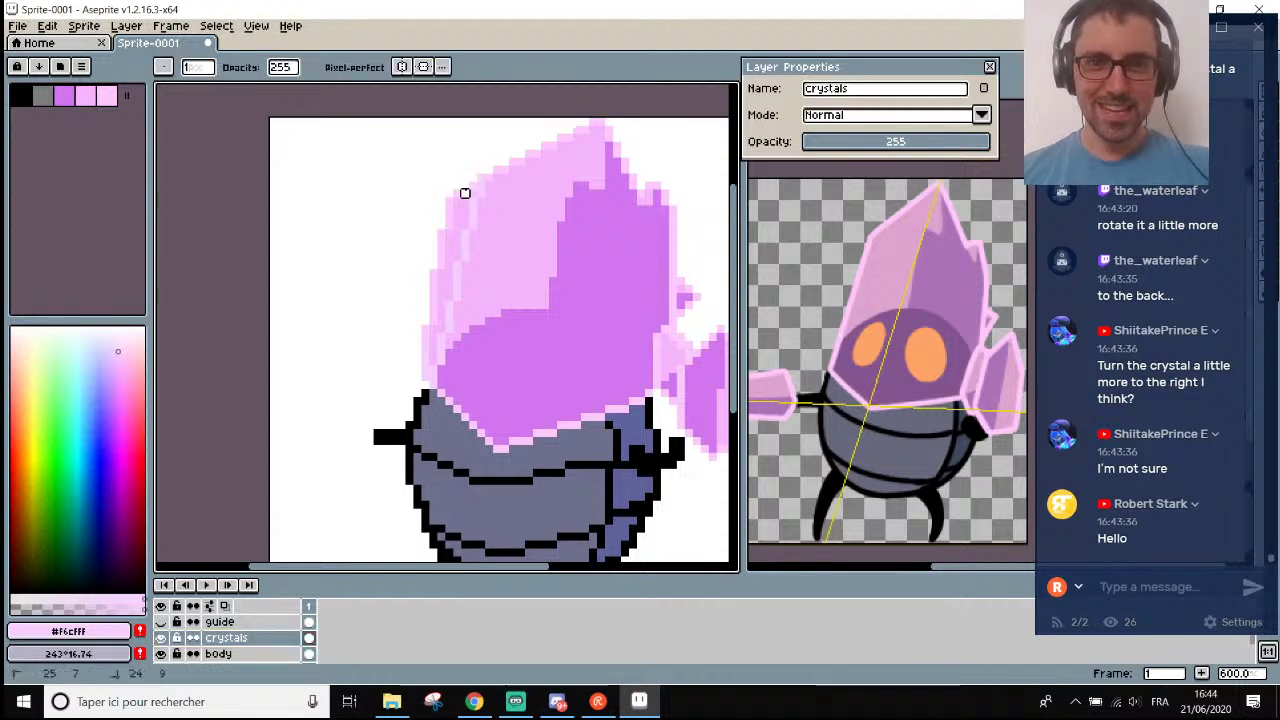
{"action": "left_click_drag", "start_coordinate": [473, 185], "coordinate": [449, 217]}
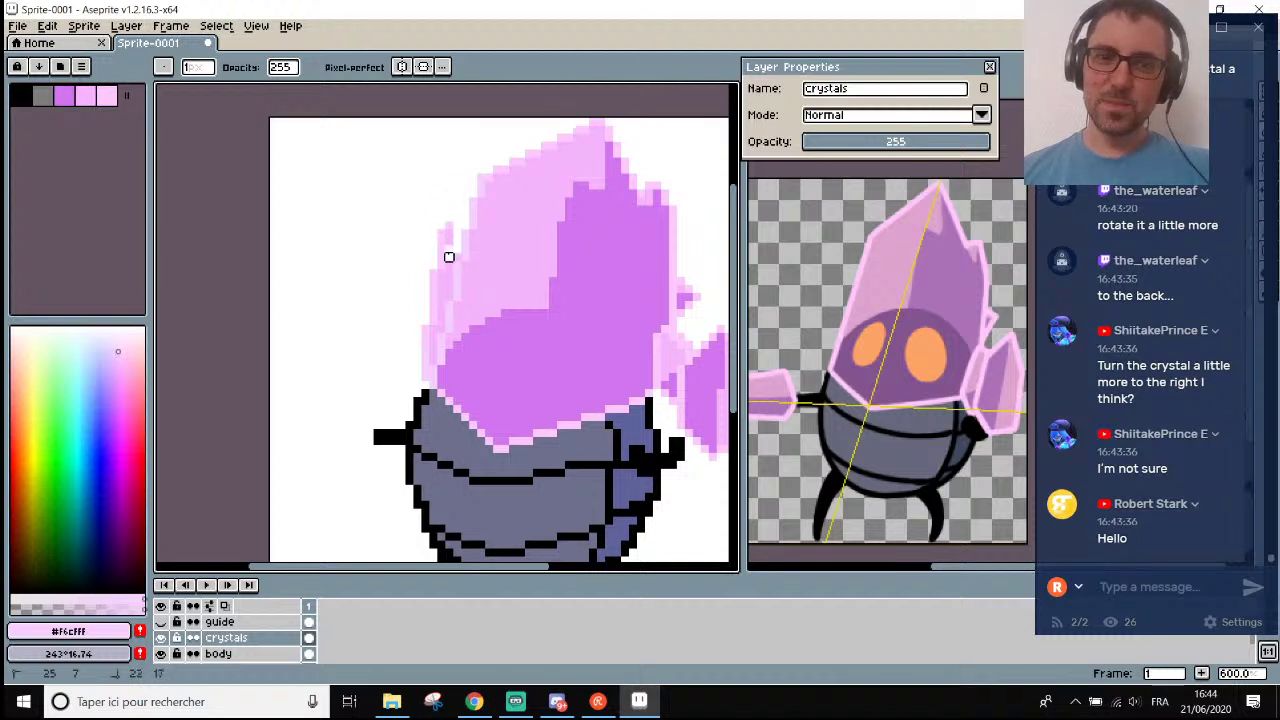
{"action": "mouse_move", "coordinate": [457, 217]}
{"action": "left_mouse_down"}
{"action": "mouse_move", "coordinate": [433, 273]}
{"action": "mouse_move", "coordinate": [457, 225]}
{"action": "mouse_move", "coordinate": [449, 289]}
{"action": "mouse_move", "coordinate": [441, 297]}
{"action": "mouse_move", "coordinate": [441, 281]}
{"action": "mouse_move", "coordinate": [426, 330]}
{"action": "left_mouse_up"}
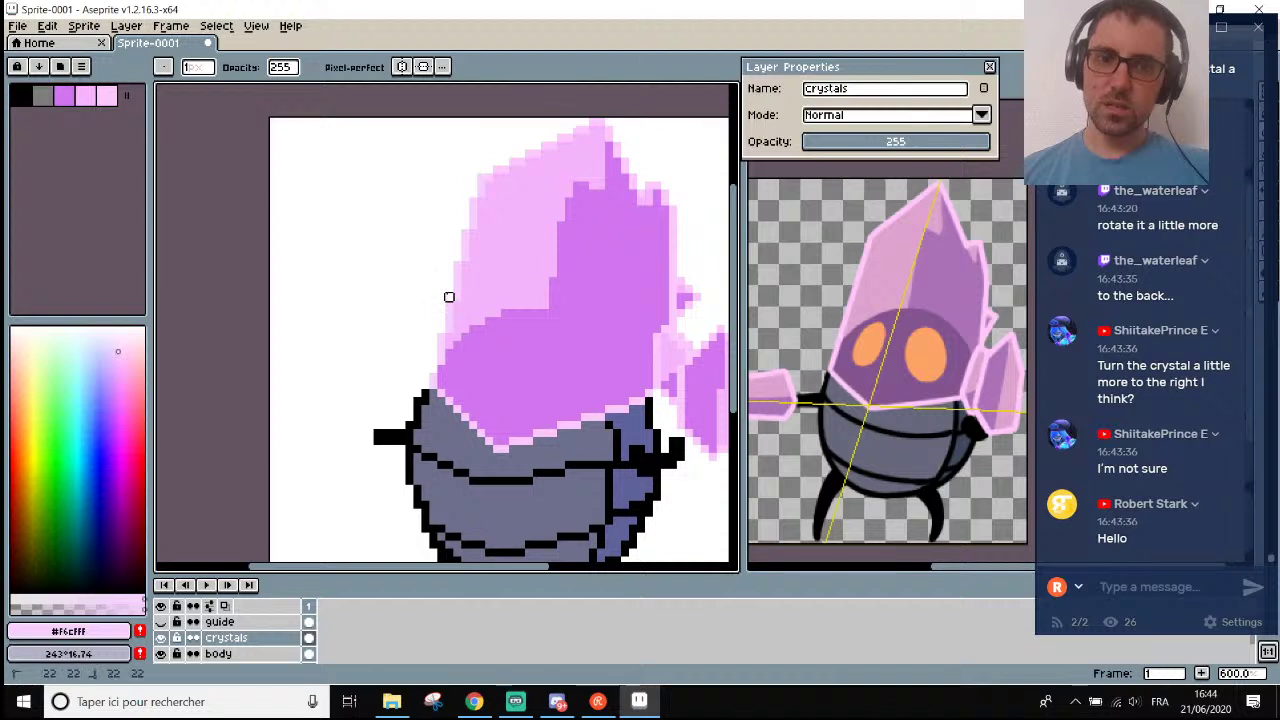
Set the crystals layer's opacity to 224.
{"action": "scroll", "coordinate": [449, 294], "scroll_direction": "down", "scroll_amount": 5}
{"action": "scroll", "coordinate": [422, 265], "scroll_direction": "up", "scroll_amount": 1}
{"action": "scroll", "coordinate": [450, 300], "scroll_direction": "up", "scroll_amount": 1}
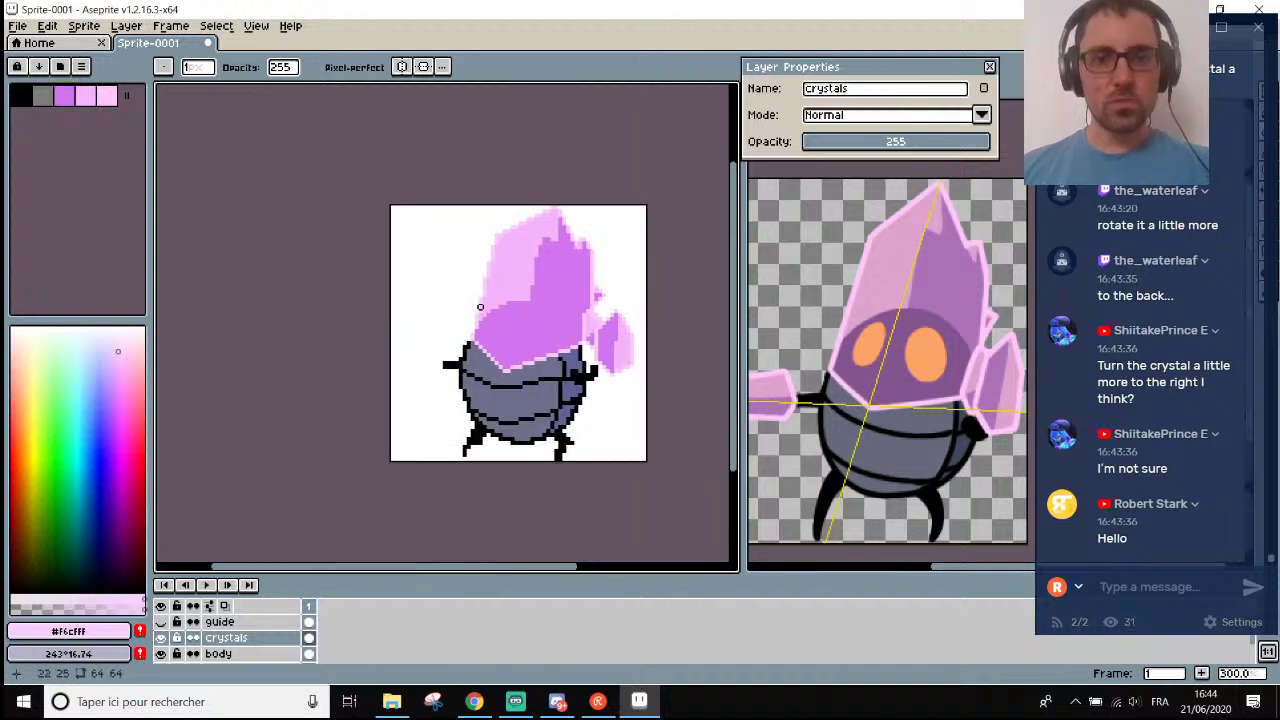
{"action": "scroll", "coordinate": [480, 308], "scroll_direction": "up", "scroll_amount": 2}
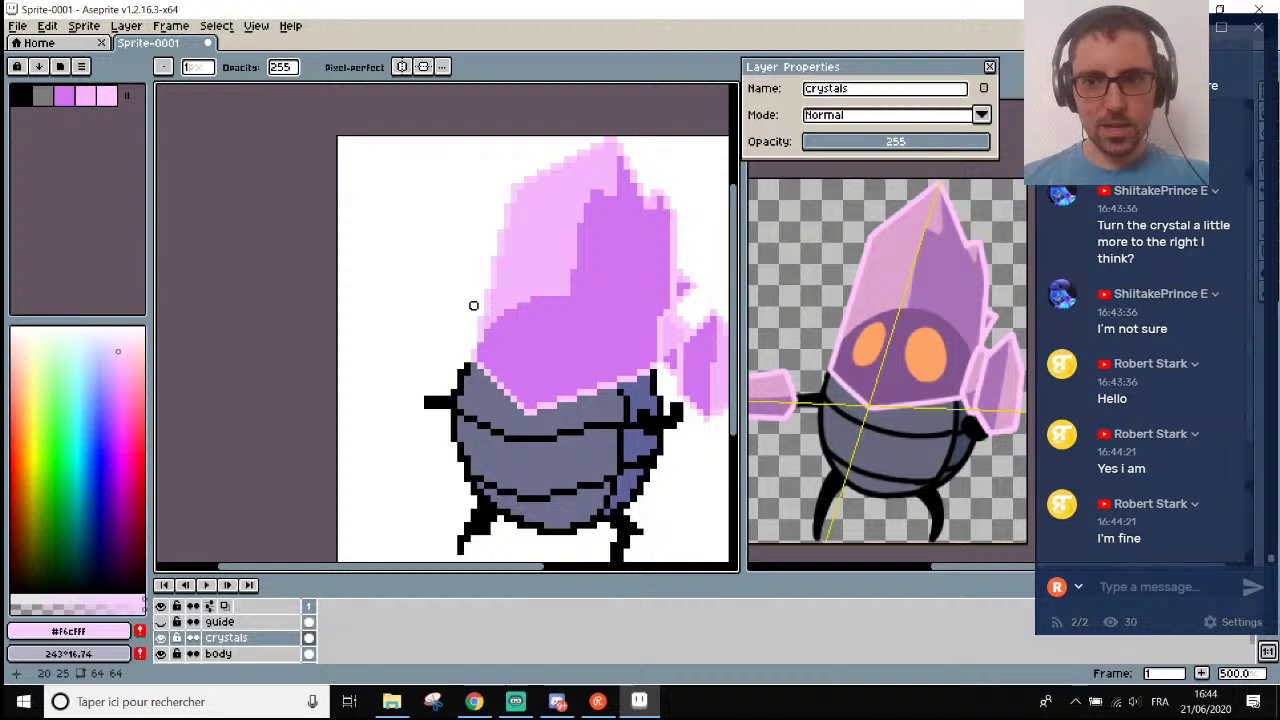
{"action": "scroll", "coordinate": [474, 320], "scroll_direction": "up", "scroll_amount": 2}
{"action": "scroll", "coordinate": [474, 334], "scroll_direction": "down", "scroll_amount": 4}
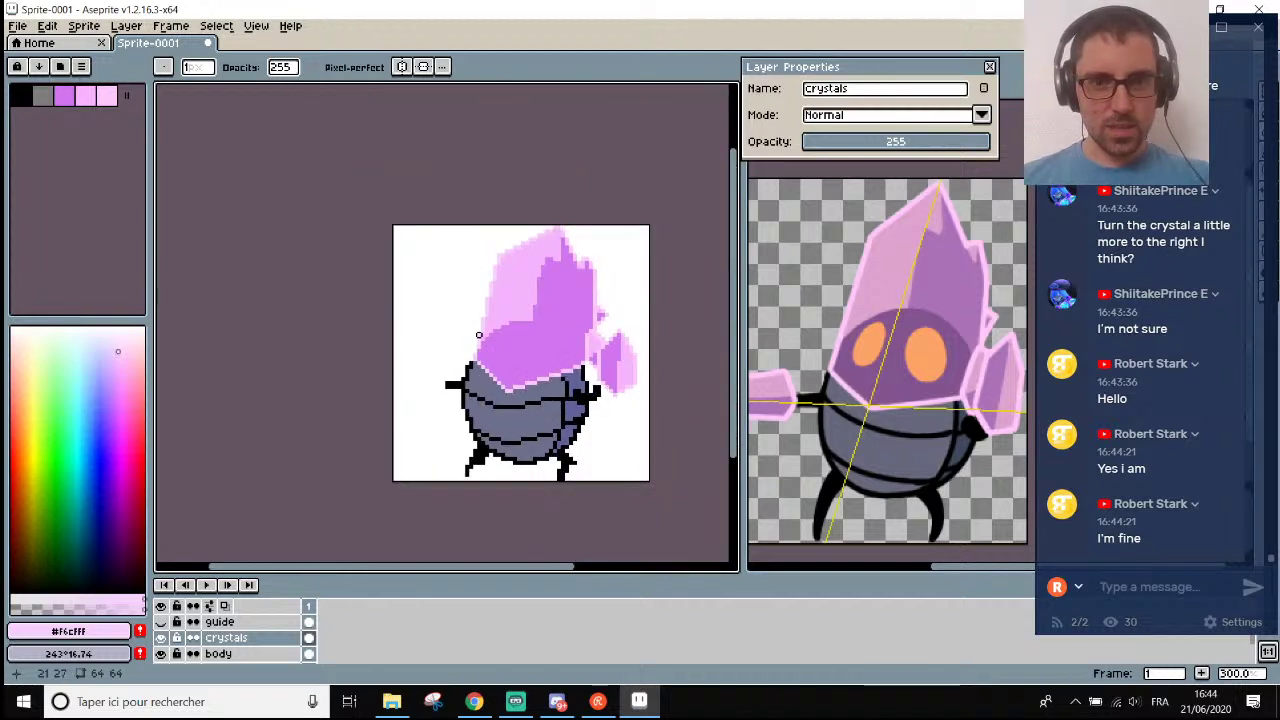
{"action": "double_click", "coordinate": [230, 638]}
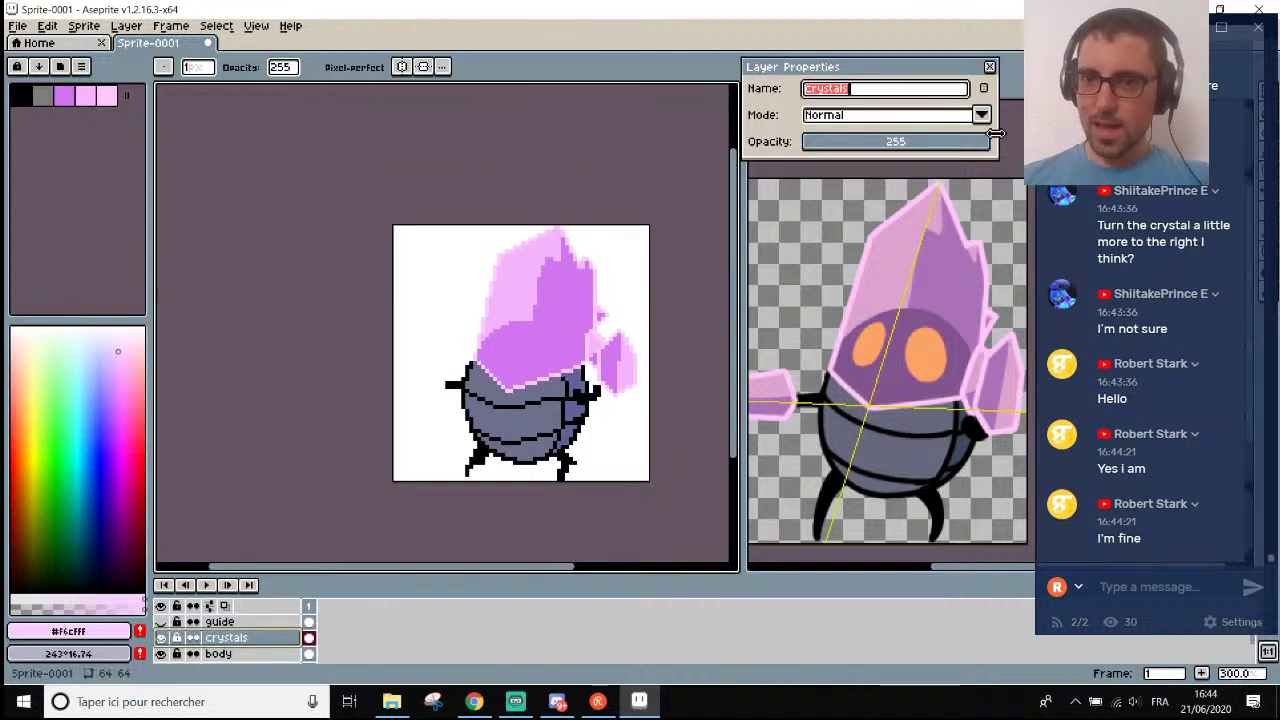
{"action": "mouse_move", "coordinate": [984, 142]}
{"action": "left_mouse_down"}
{"action": "mouse_move", "coordinate": [946, 143]}
{"action": "mouse_move", "coordinate": [970, 147]}
{"action": "left_mouse_up"}
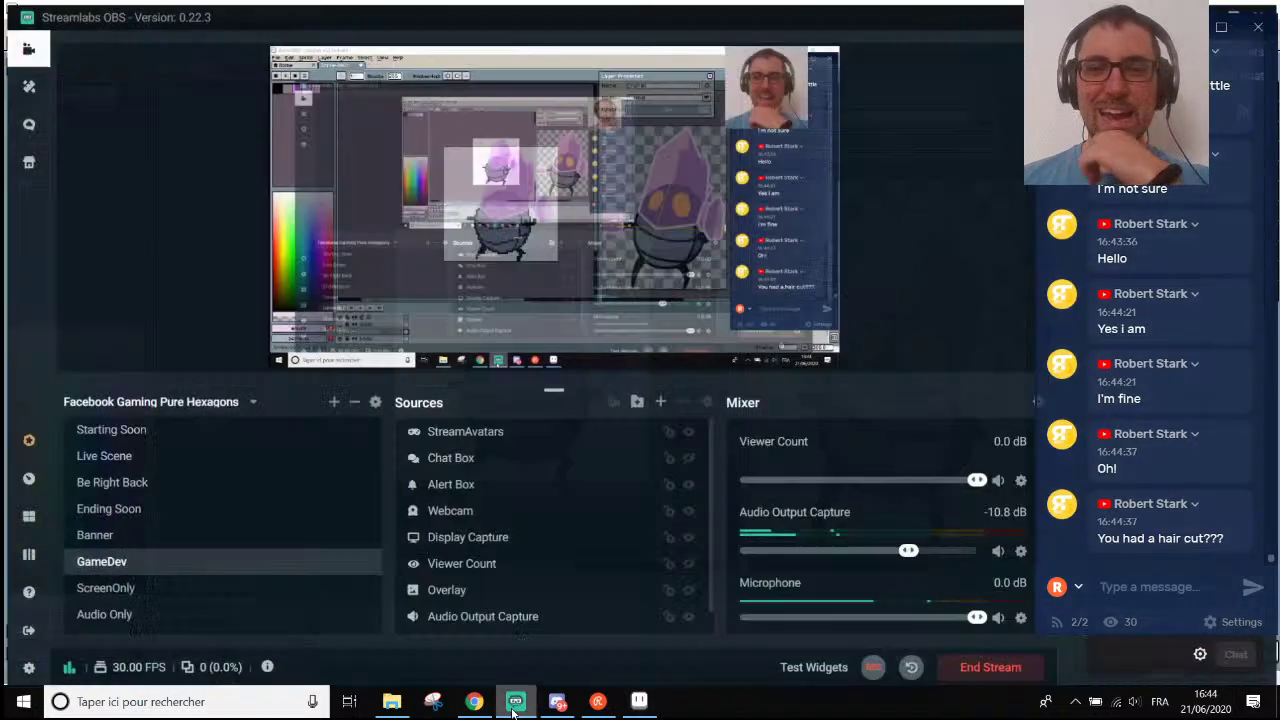
{"action": "left_click", "coordinate": [514, 704]}
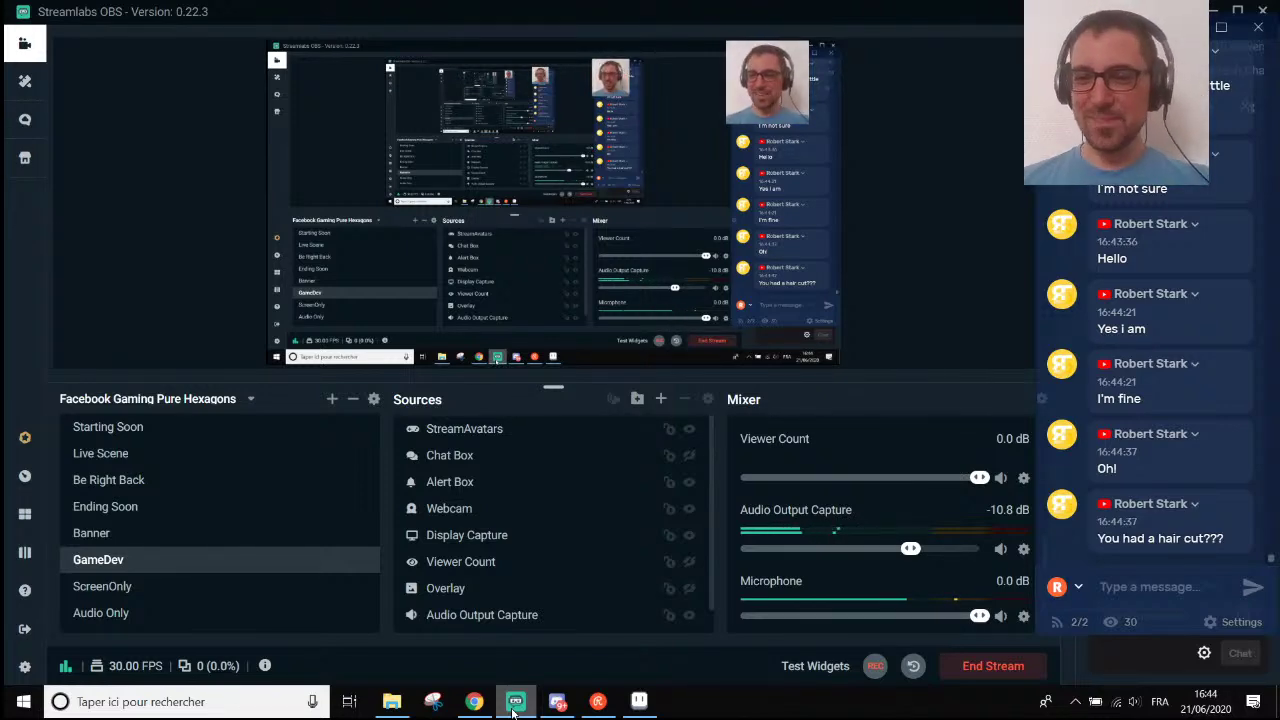
{"action": "left_click", "coordinate": [514, 704]}
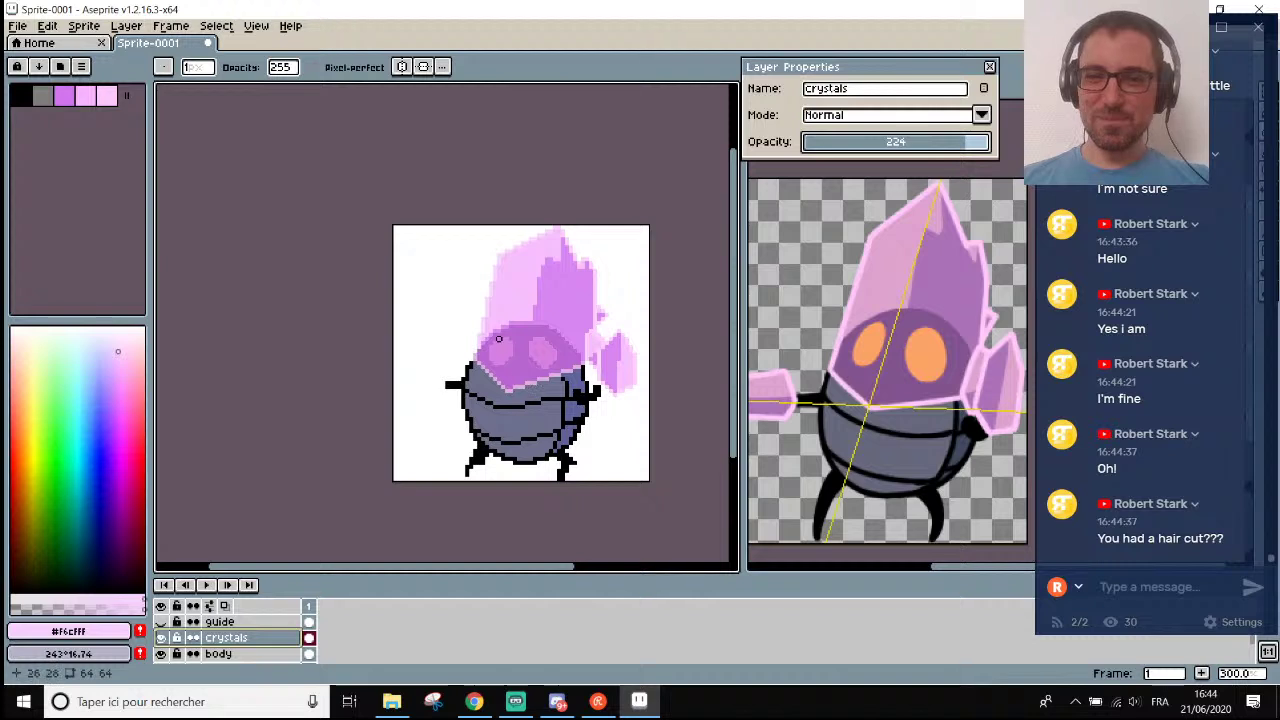
{"action": "scroll", "coordinate": [479, 351], "scroll_direction": "up", "scroll_amount": 3}
{"action": "scroll", "coordinate": [479, 351], "scroll_direction": "down", "scroll_amount": 3}
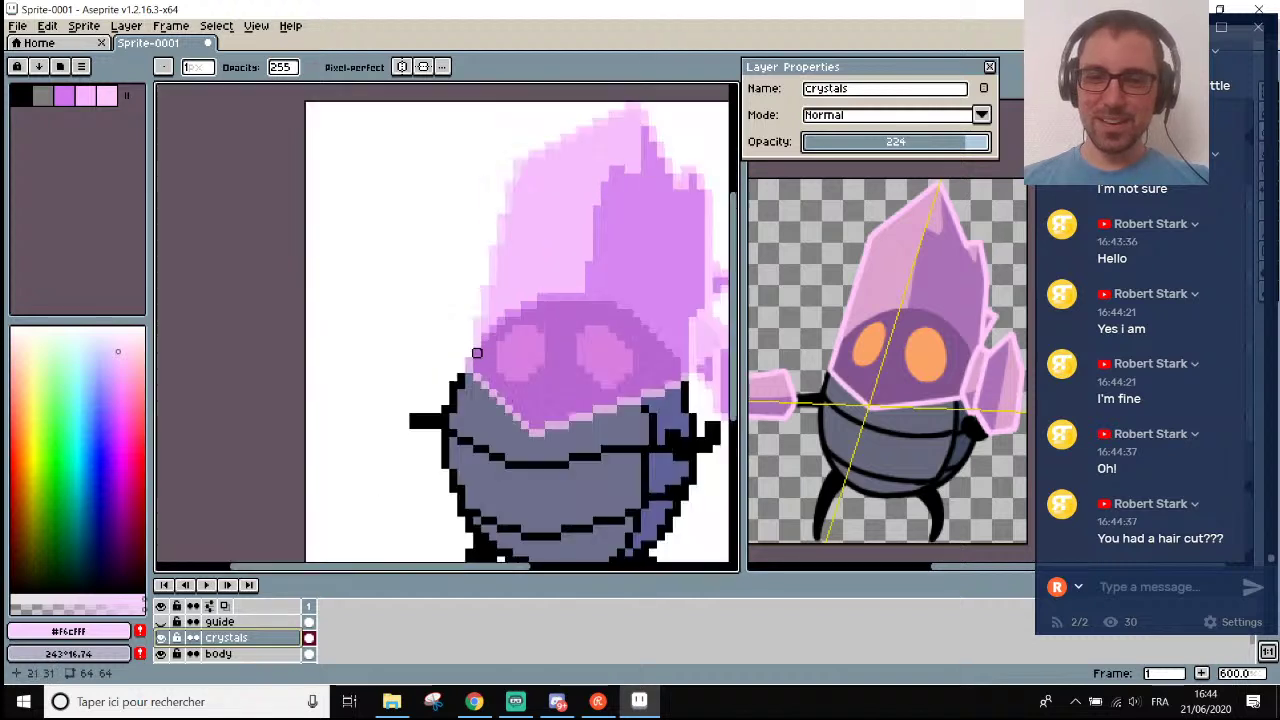
{"action": "scroll", "coordinate": [479, 351], "scroll_direction": "down", "scroll_amount": 1}
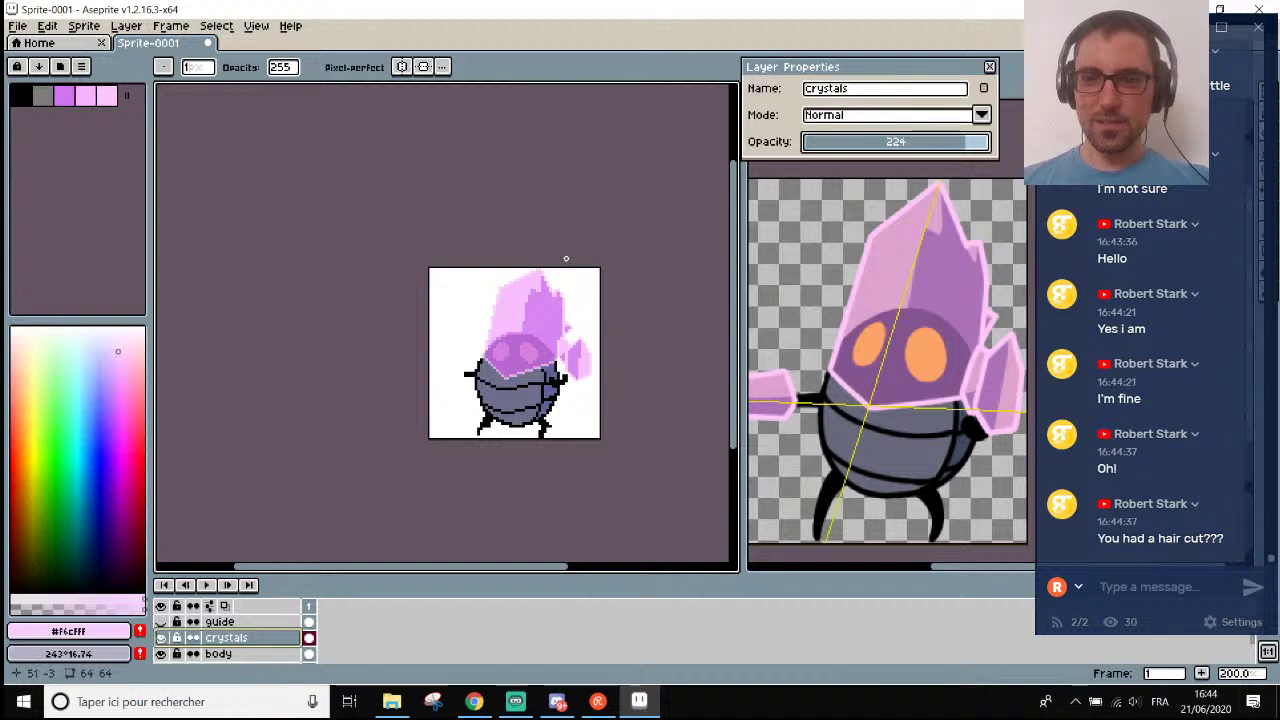
{"action": "scroll", "coordinate": [470, 350], "scroll_direction": "up", "scroll_amount": 3}
{"action": "scroll", "coordinate": [443, 401], "scroll_direction": "down", "scroll_amount": 2}
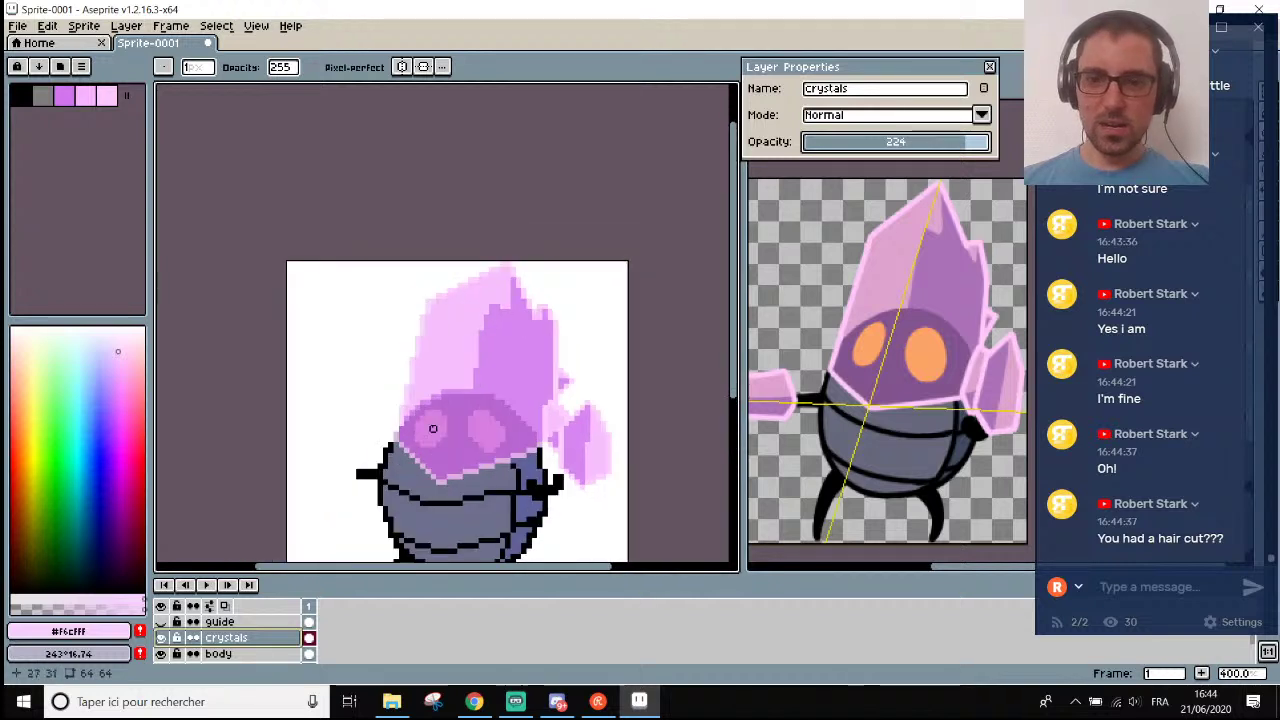
{"action": "scroll", "coordinate": [420, 455], "scroll_direction": "up", "scroll_amount": 1}
{"action": "scroll", "coordinate": [415, 477], "scroll_direction": "down", "scroll_amount": 1}
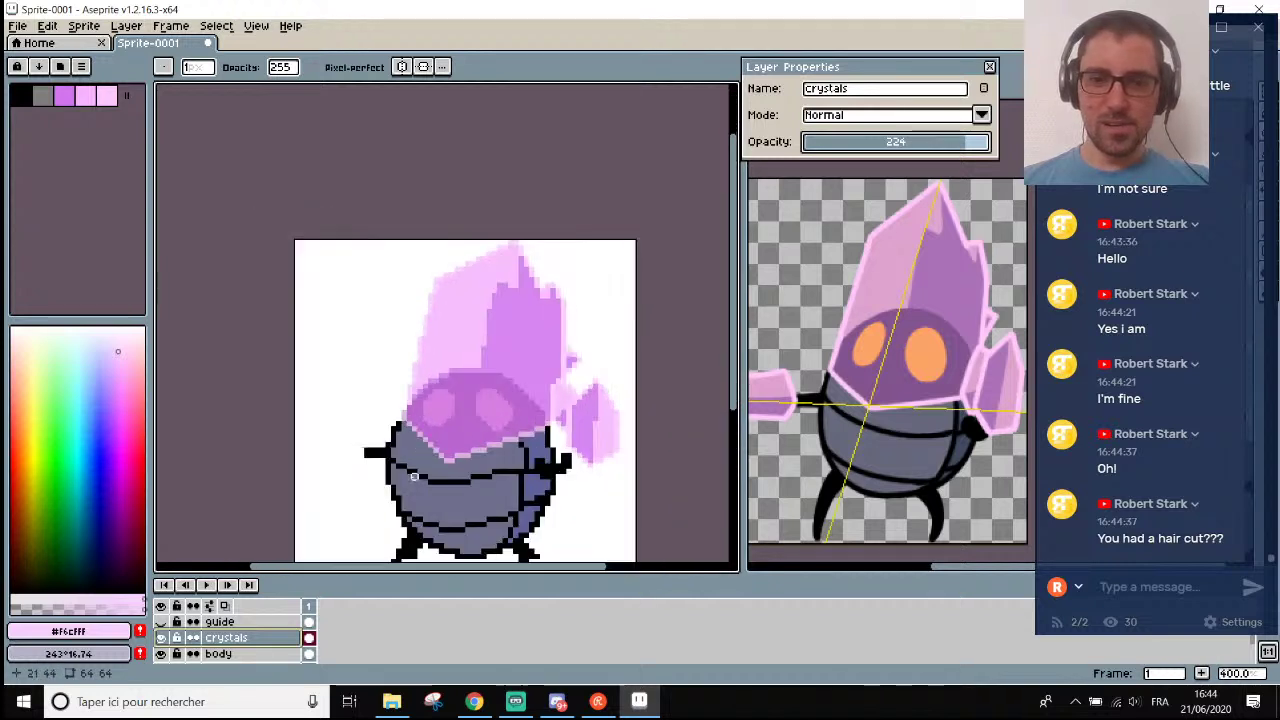
Select the body layer and inspect the head without the crystals by temporarily hiding the crystals layer.
{"action": "left_click", "coordinate": [200, 653]}
{"action": "left_click", "coordinate": [160, 637]}
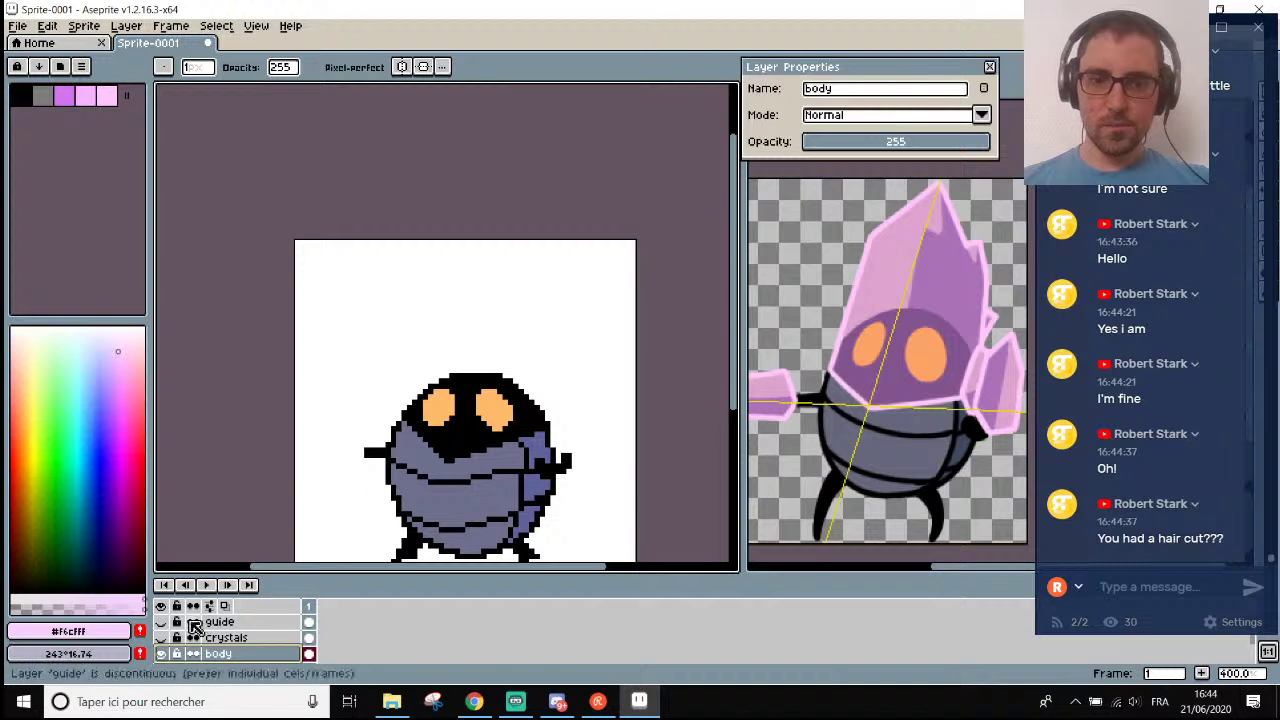
{"action": "left_click", "coordinate": [160, 637]}
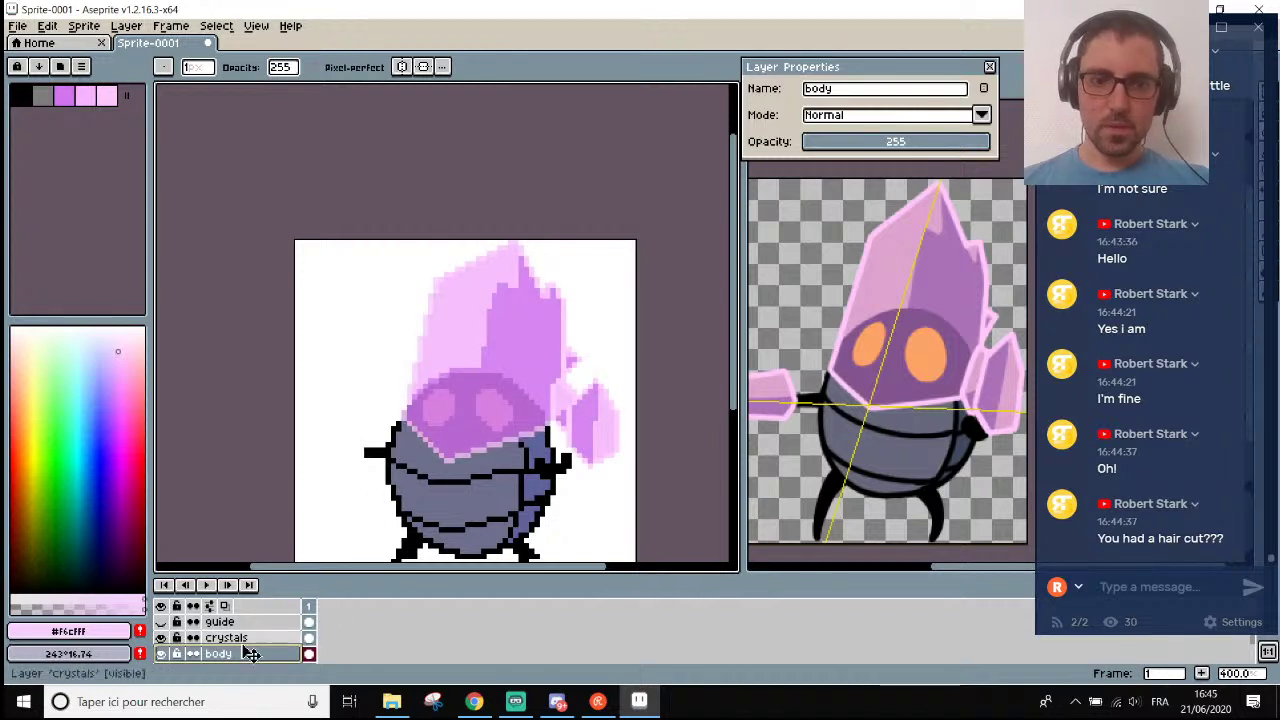
Pick black #000000 and extend the head's top and upper left edge on the body layer to the crystal's dark facet boundary.
{"action": "scroll", "coordinate": [460, 410], "scroll_direction": "up", "scroll_amount": 2}
{"action": "key", "text": "i"}
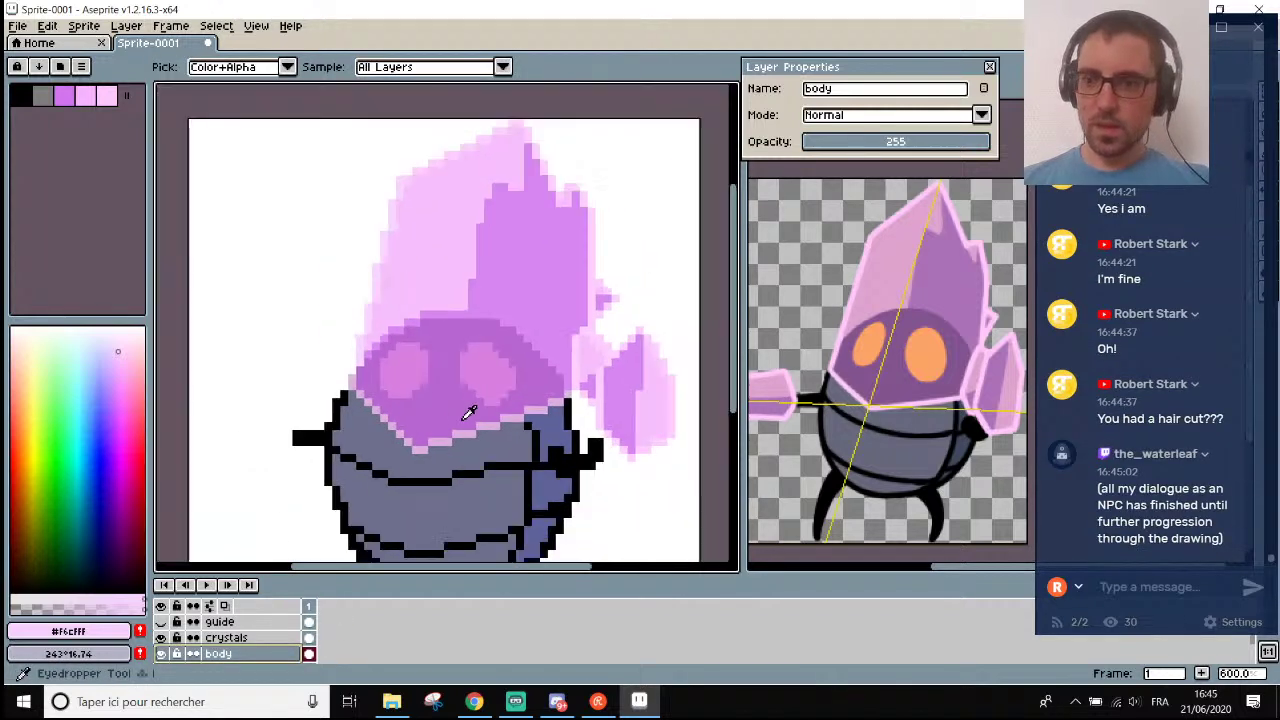
{"action": "scroll", "coordinate": [497, 452], "scroll_direction": "up", "scroll_amount": 1}
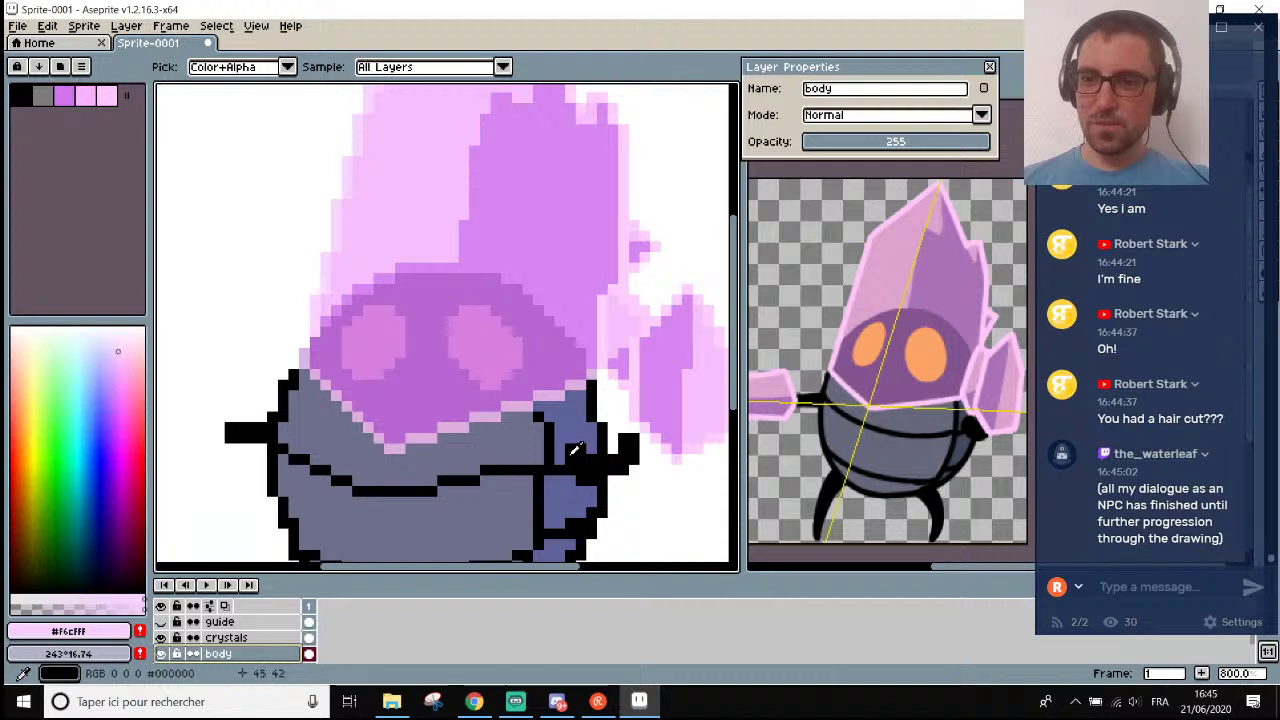
{"action": "left_click", "coordinate": [561, 482]}
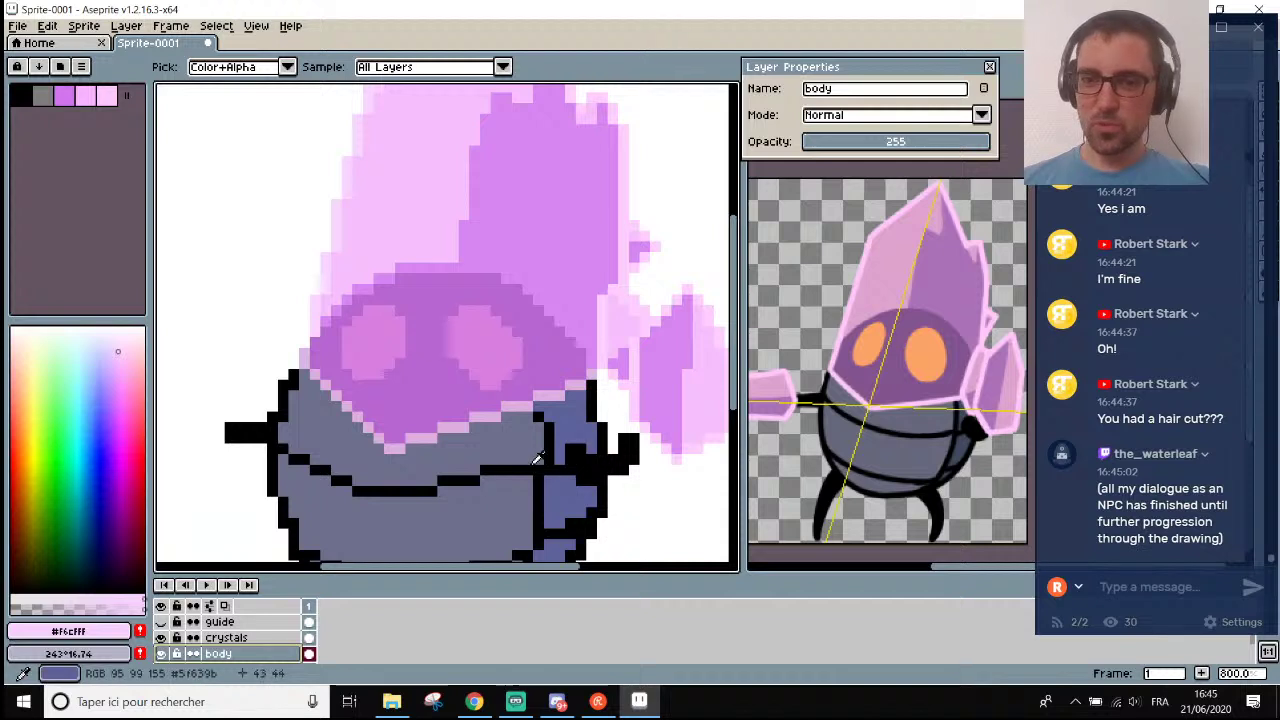
{"action": "left_click", "coordinate": [537, 457]}
{"action": "scroll", "coordinate": [372, 252], "scroll_direction": "up", "scroll_amount": 2}
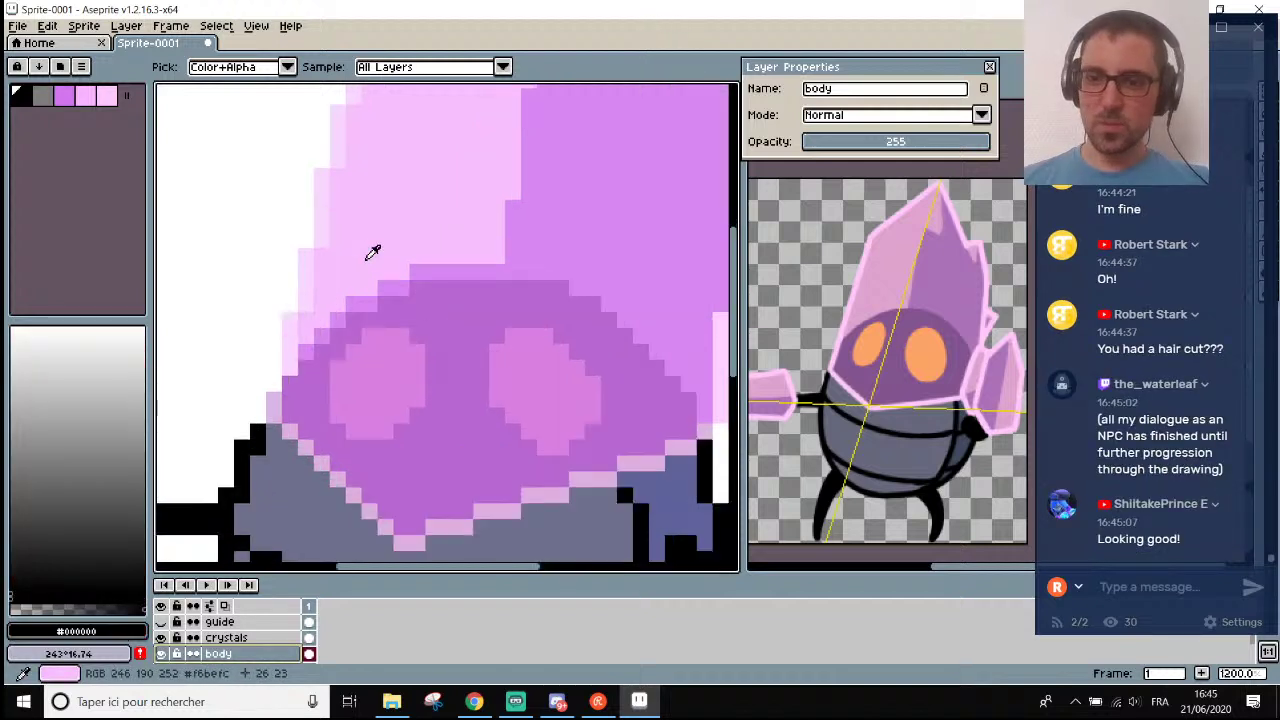
{"action": "key", "text": "b"}
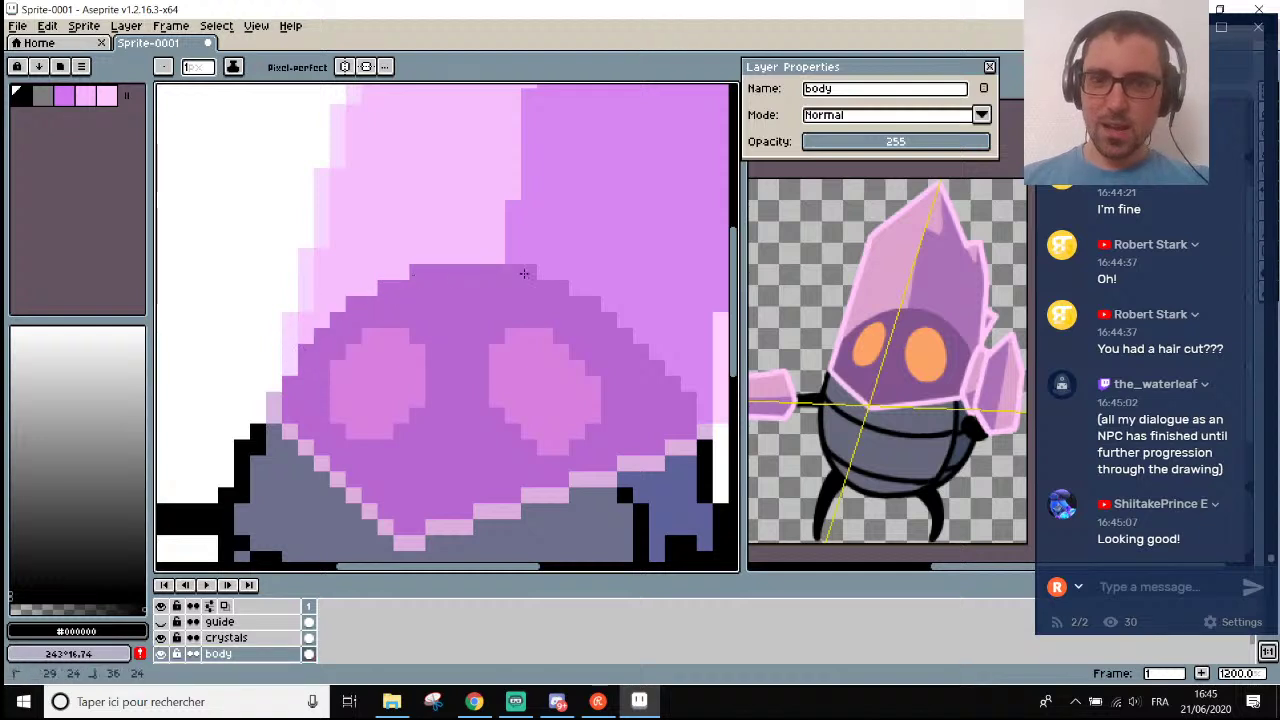
Widen the head's upper right curve in black #000000 out to the main crystal's right outline.
{"action": "scroll", "coordinate": [537, 273], "scroll_direction": "down", "scroll_amount": 3}
{"action": "scroll", "coordinate": [530, 268], "scroll_direction": "up", "scroll_amount": 1}
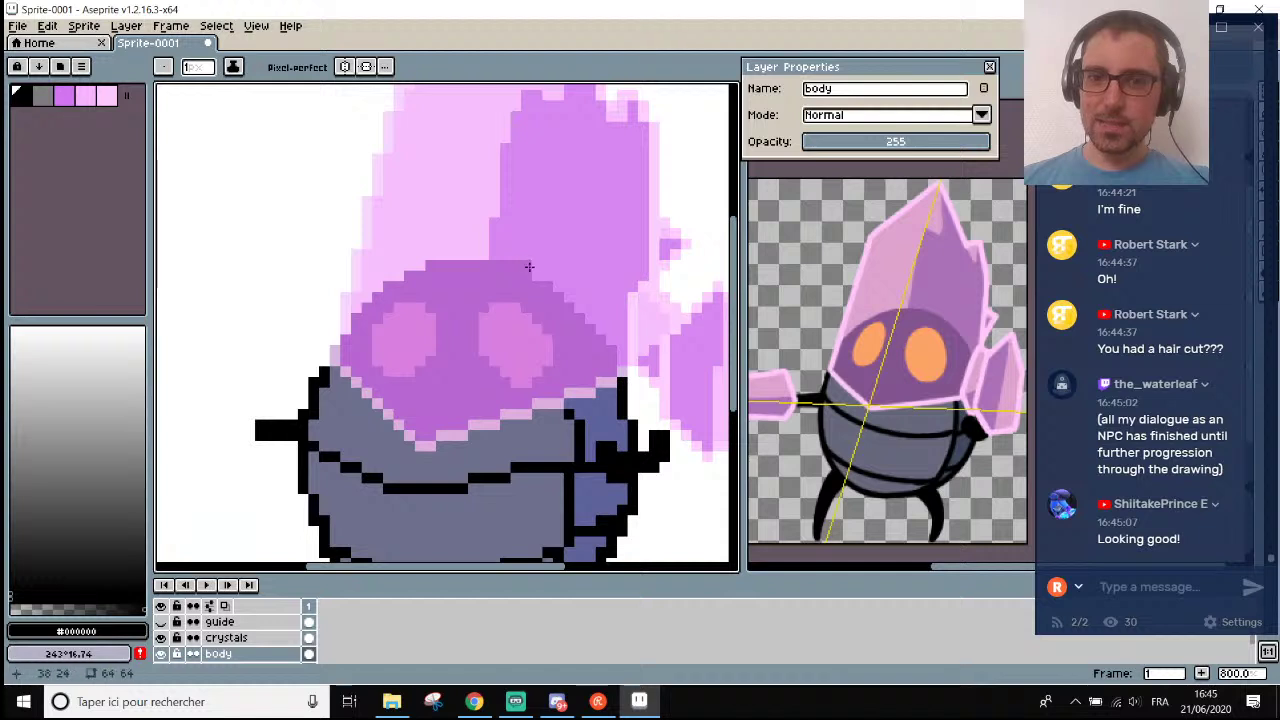
{"action": "scroll", "coordinate": [540, 275], "scroll_direction": "down", "scroll_amount": 2}
{"action": "scroll", "coordinate": [570, 294], "scroll_direction": "up", "scroll_amount": 2}
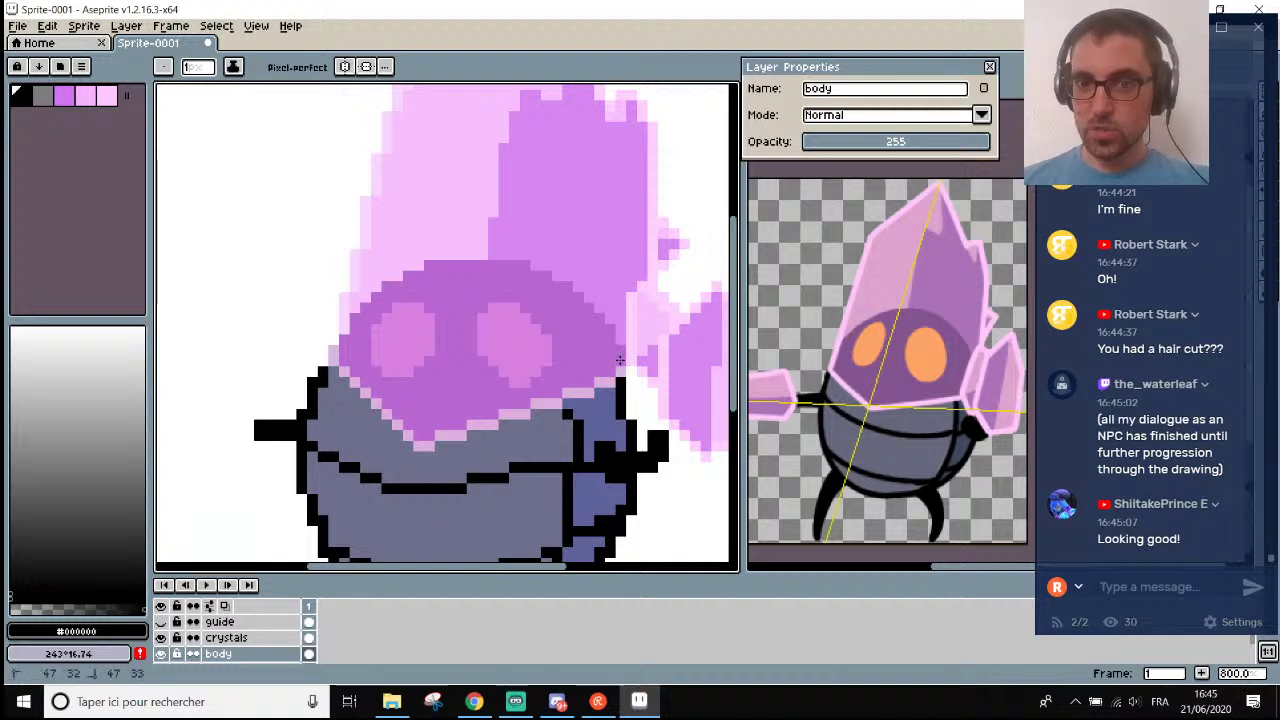
{"action": "scroll", "coordinate": [618, 344], "scroll_direction": "down", "scroll_amount": 3}
{"action": "scroll", "coordinate": [600, 360], "scroll_direction": "up", "scroll_amount": 2}
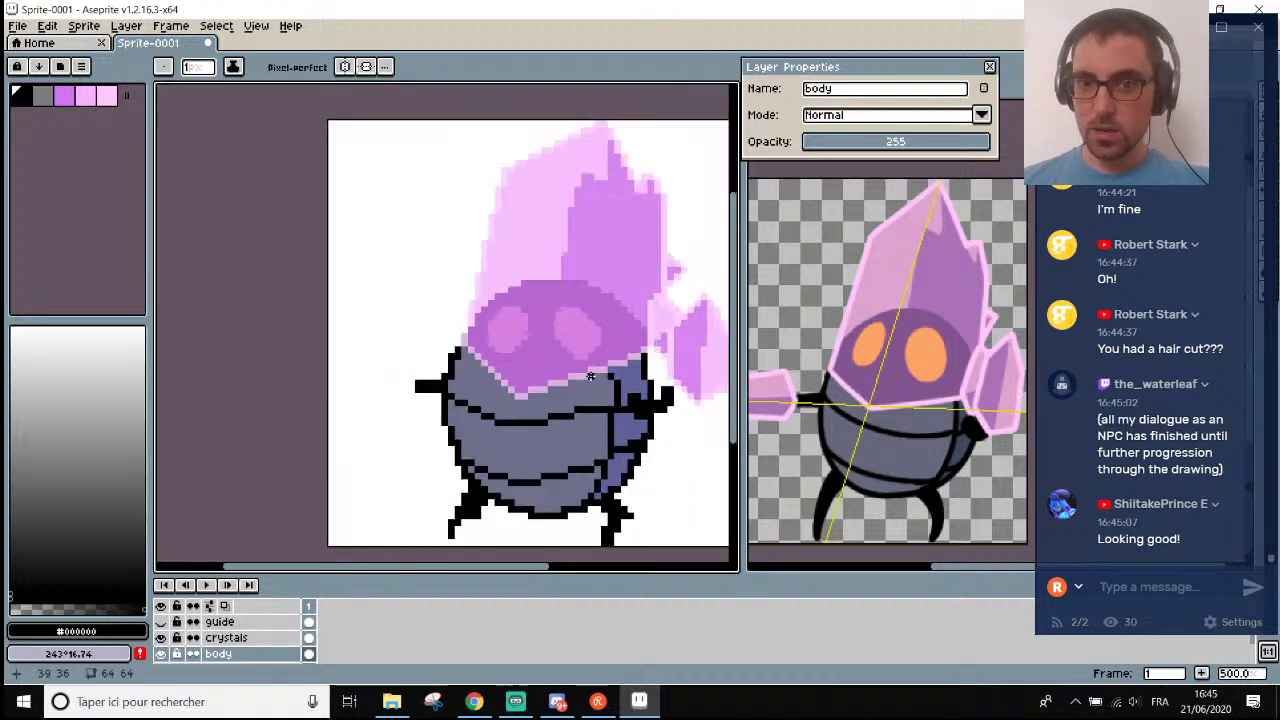
{"action": "scroll", "coordinate": [590, 374], "scroll_direction": "down", "scroll_amount": 3}
{"action": "scroll", "coordinate": [591, 374], "scroll_direction": "up", "scroll_amount": 1}
{"action": "scroll", "coordinate": [595, 390], "scroll_direction": "down", "scroll_amount": 1}
{"action": "scroll", "coordinate": [600, 410], "scroll_direction": "up", "scroll_amount": 1}
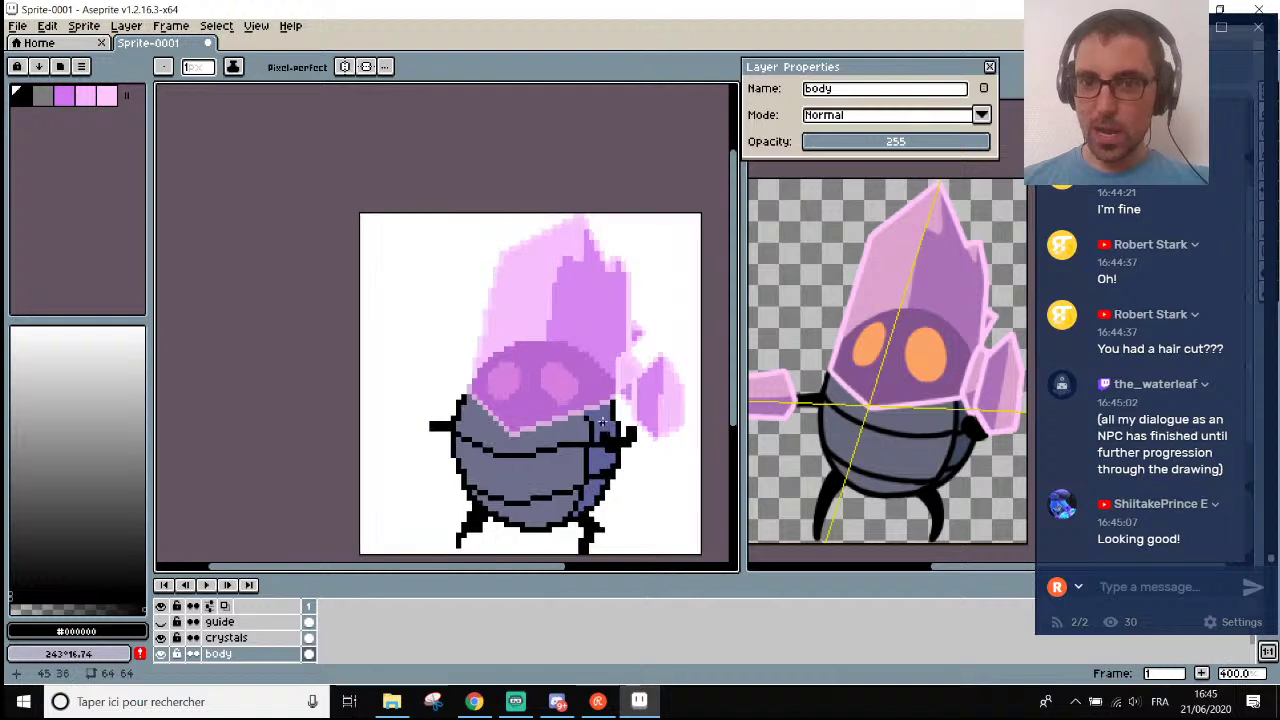
On the crystals layer, erase the crystal pixels covering both eyes to expose the orange of the body layer.
{"action": "scroll", "coordinate": [530, 495], "scroll_direction": "down", "scroll_amount": 2}
{"action": "scroll", "coordinate": [525, 505], "scroll_direction": "up", "scroll_amount": 2}
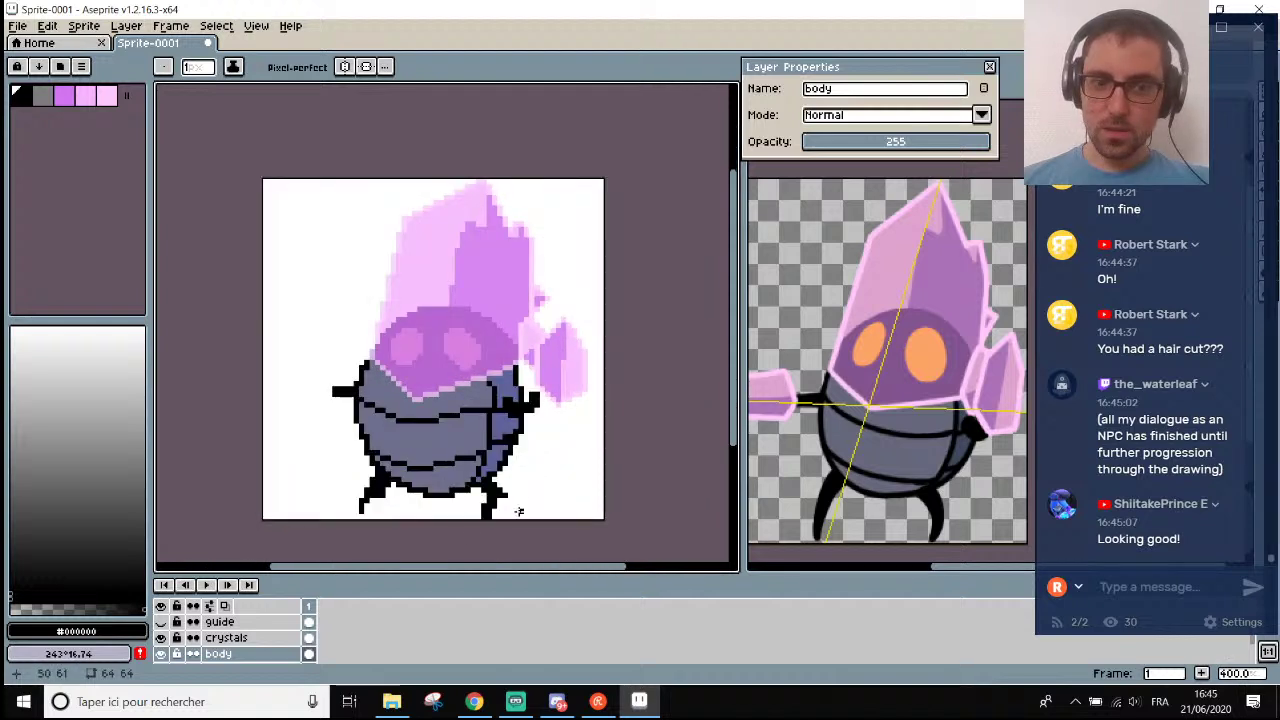
{"action": "left_click", "coordinate": [252, 640]}
{"action": "scroll", "coordinate": [414, 340], "scroll_direction": "up", "scroll_amount": 3}
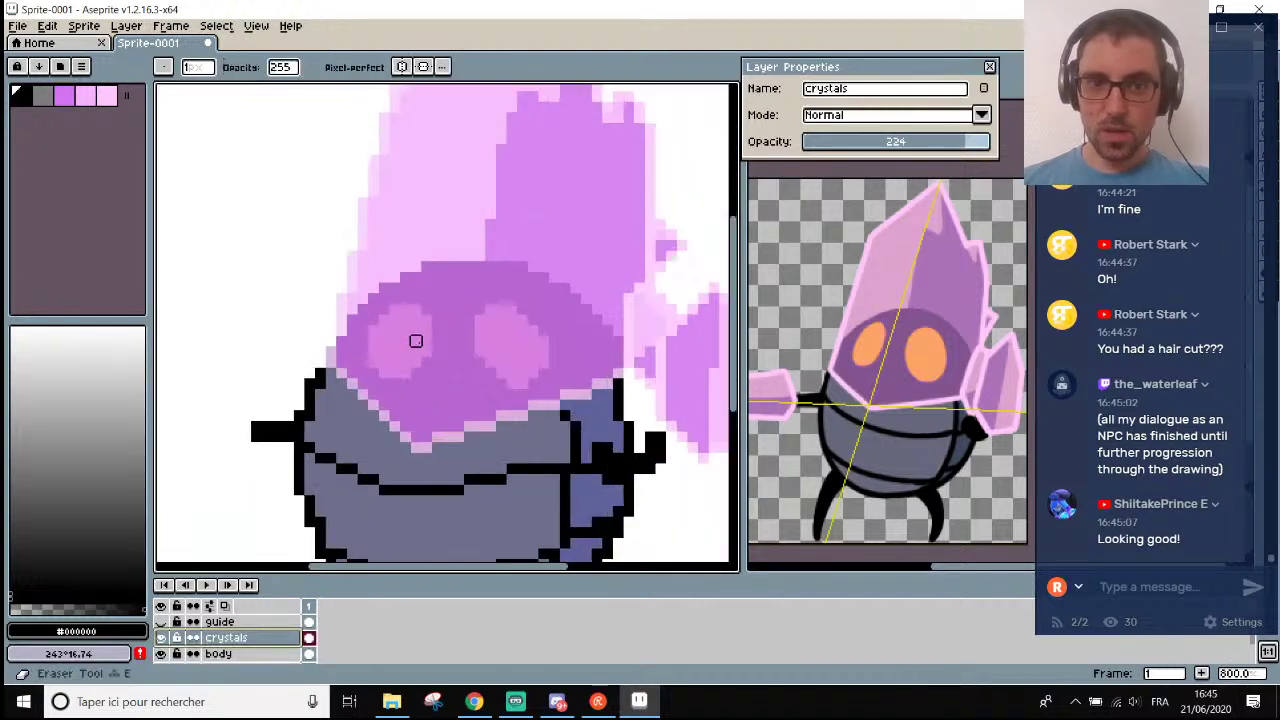
{"action": "mouse_move", "coordinate": [394, 309]}
{"action": "left_mouse_down"}
{"action": "mouse_move", "coordinate": [373, 330]}
{"action": "mouse_move", "coordinate": [384, 351]}
{"action": "mouse_move", "coordinate": [373, 362]}
{"action": "mouse_move", "coordinate": [394, 372]}
{"action": "mouse_move", "coordinate": [394, 351]}
{"action": "mouse_move", "coordinate": [405, 372]}
{"action": "mouse_move", "coordinate": [405, 351]}
{"action": "mouse_move", "coordinate": [415, 362]}
{"action": "mouse_move", "coordinate": [416, 330]}
{"action": "left_mouse_up"}
{"action": "scroll", "coordinate": [418, 322], "scroll_direction": "down", "scroll_amount": 1}
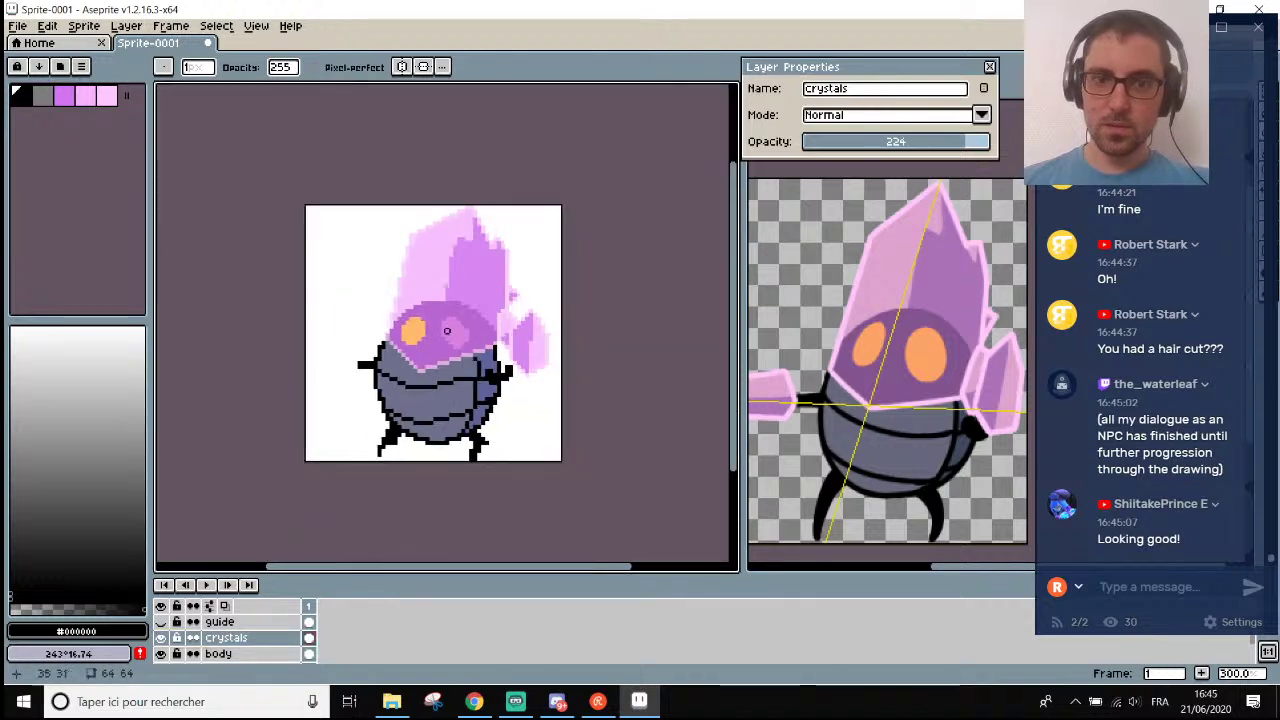
{"action": "scroll", "coordinate": [418, 322], "scroll_direction": "up", "scroll_amount": 7}
{"action": "mouse_move", "coordinate": [417, 294]}
{"action": "left_mouse_down"}
{"action": "mouse_move", "coordinate": [417, 360]}
{"action": "mouse_move", "coordinate": [459, 360]}
{"action": "mouse_move", "coordinate": [459, 381]}
{"action": "mouse_move", "coordinate": [438, 381]}
{"action": "mouse_move", "coordinate": [459, 382]}
{"action": "mouse_move", "coordinate": [481, 424]}
{"action": "mouse_move", "coordinate": [502, 424]}
{"action": "mouse_move", "coordinate": [502, 403]}
{"action": "mouse_move", "coordinate": [481, 403]}
{"action": "mouse_move", "coordinate": [523, 382]}
{"action": "mouse_move", "coordinate": [523, 403]}
{"action": "mouse_move", "coordinate": [545, 340]}
{"action": "mouse_move", "coordinate": [502, 382]}
{"action": "mouse_move", "coordinate": [481, 340]}
{"action": "mouse_move", "coordinate": [480, 403]}
{"action": "mouse_move", "coordinate": [438, 318]}
{"action": "mouse_move", "coordinate": [480, 318]}
{"action": "mouse_move", "coordinate": [438, 318]}
{"action": "mouse_move", "coordinate": [438, 297]}
{"action": "mouse_move", "coordinate": [480, 297]}
{"action": "mouse_move", "coordinate": [438, 276]}
{"action": "mouse_move", "coordinate": [480, 276]}
{"action": "mouse_move", "coordinate": [480, 318]}
{"action": "mouse_move", "coordinate": [523, 316]}
{"action": "left_mouse_up"}
{"action": "scroll", "coordinate": [523, 316], "scroll_direction": "down", "scroll_amount": 6}
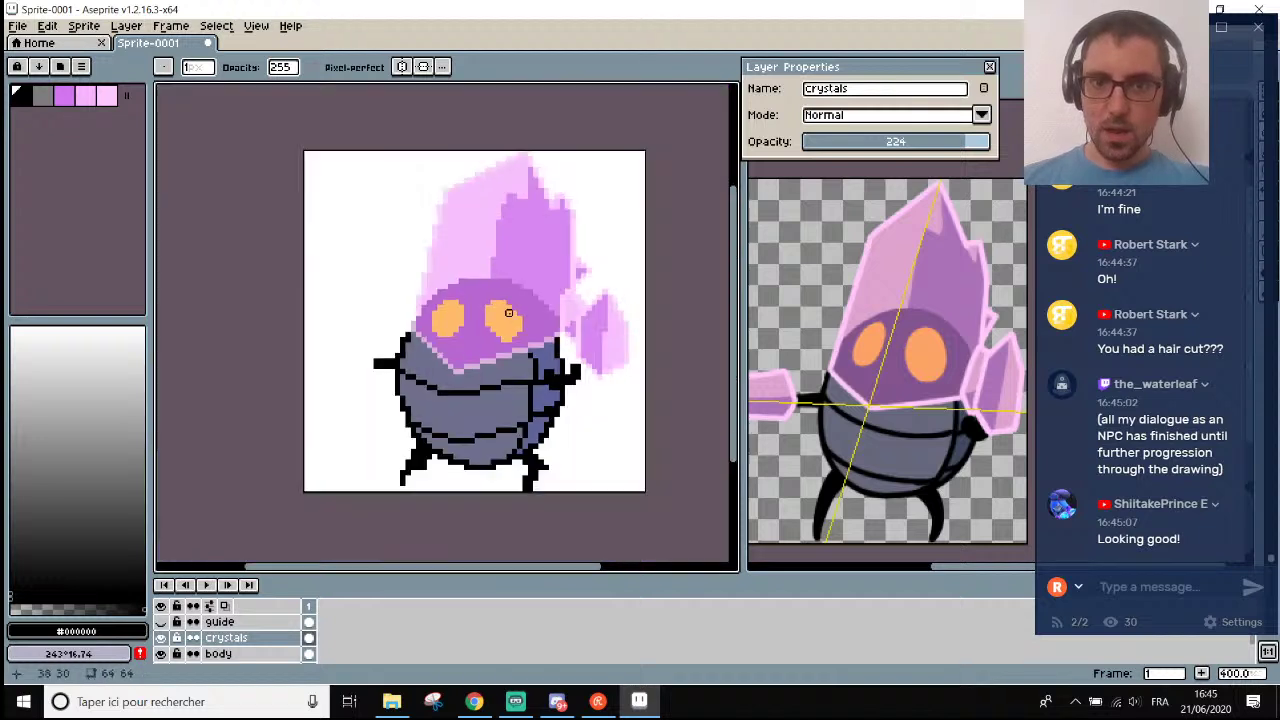
Check the whole sprite against the reference and slightly widen the drawing view beside it.
{"action": "scroll", "coordinate": [505, 298], "scroll_direction": "up", "scroll_amount": 1}
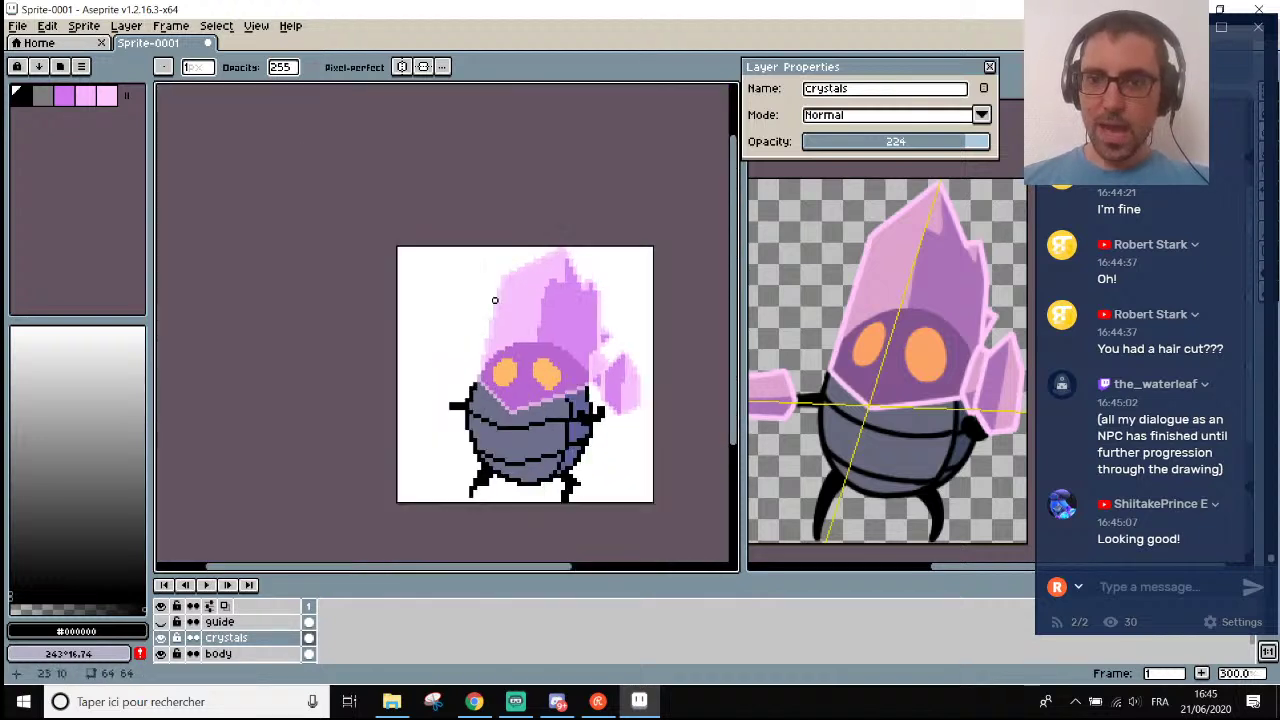
{"action": "scroll", "coordinate": [598, 405], "scroll_direction": "down", "scroll_amount": 2}
{"action": "scroll", "coordinate": [598, 405], "scroll_direction": "up", "scroll_amount": 2}
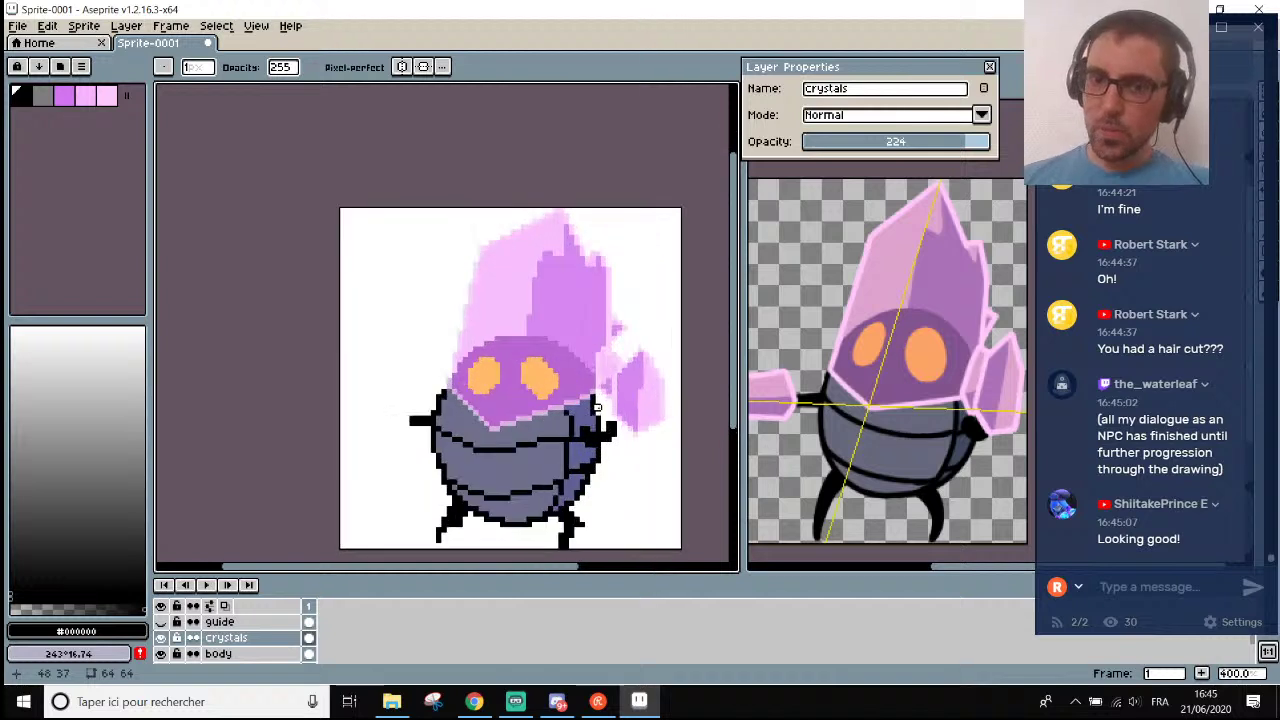
{"action": "scroll", "coordinate": [594, 412], "scroll_direction": "down", "scroll_amount": 1}
{"action": "scroll", "coordinate": [598, 495], "scroll_direction": "up", "scroll_amount": 2}
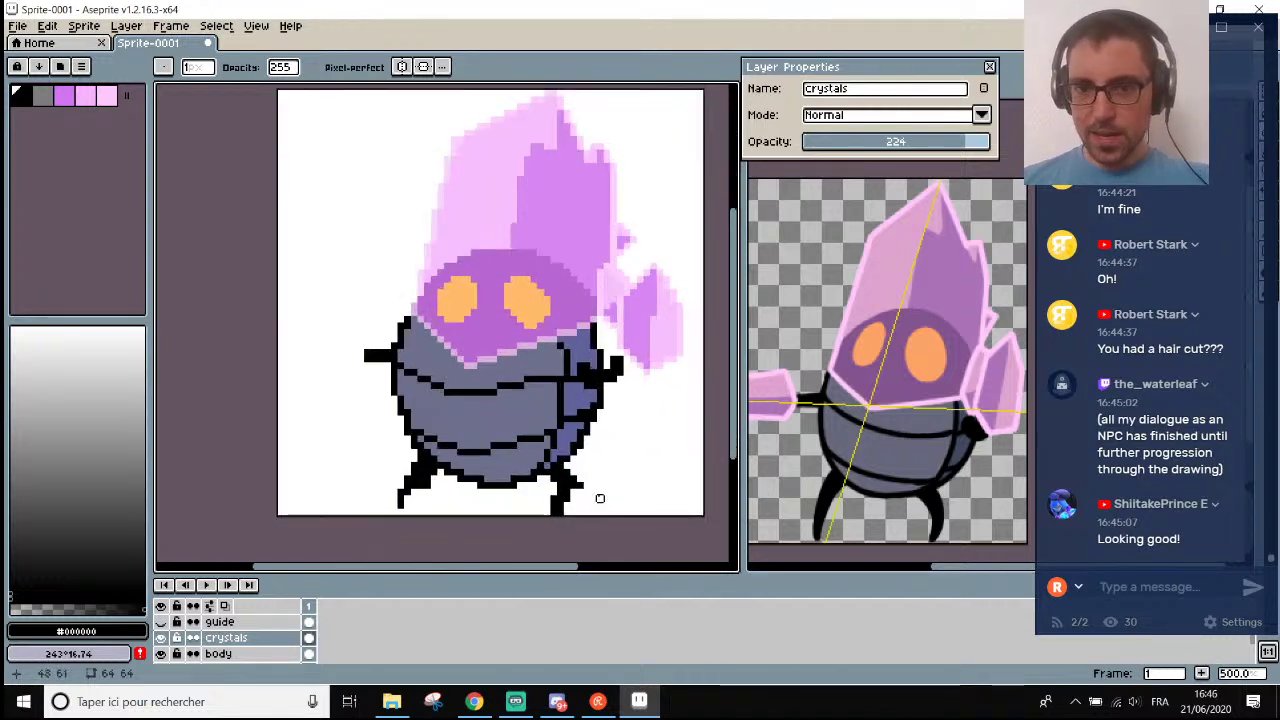
{"action": "mouse_move", "coordinate": [740, 417]}
{"action": "left_mouse_down"}
{"action": "mouse_move", "coordinate": [754, 417]}
{"action": "mouse_move", "coordinate": [752, 402]}
{"action": "left_mouse_up"}
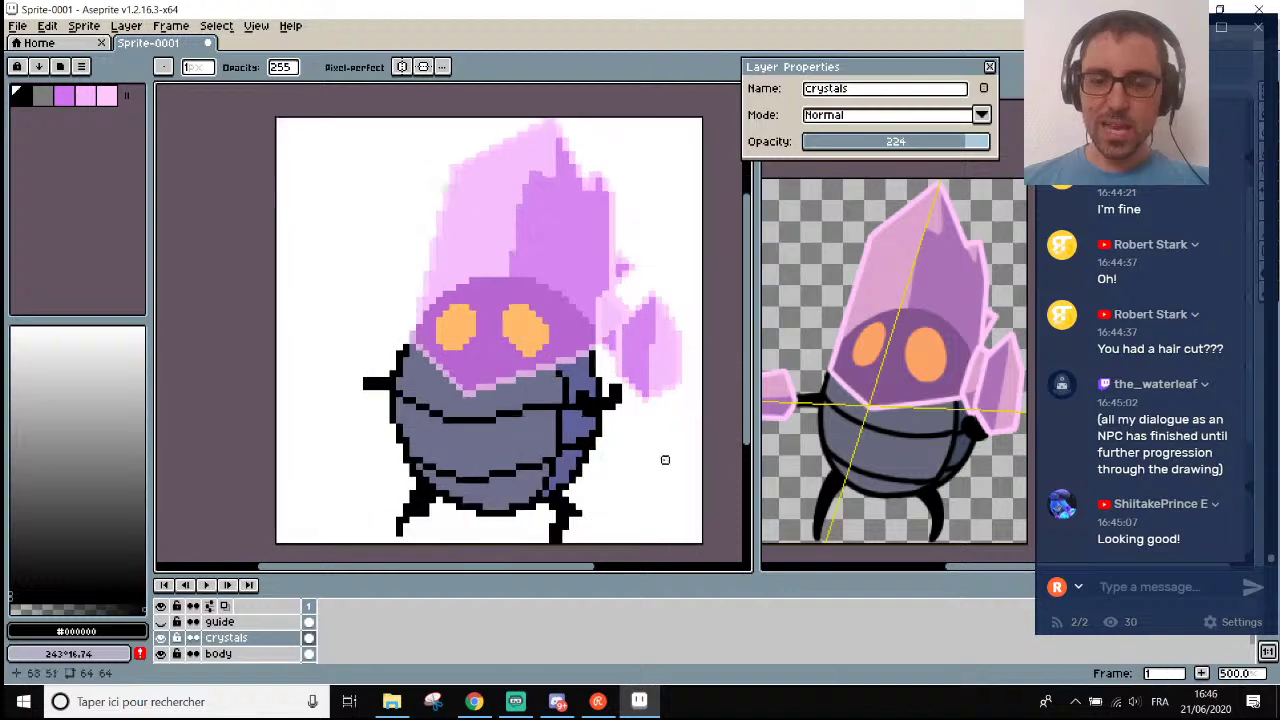
Switch to Chrome, look through the Google image results for mario outfits, and return to Aseprite.
{"action": "left_click", "coordinate": [474, 701]}
{"action": "left_click", "coordinate": [900, 13]}
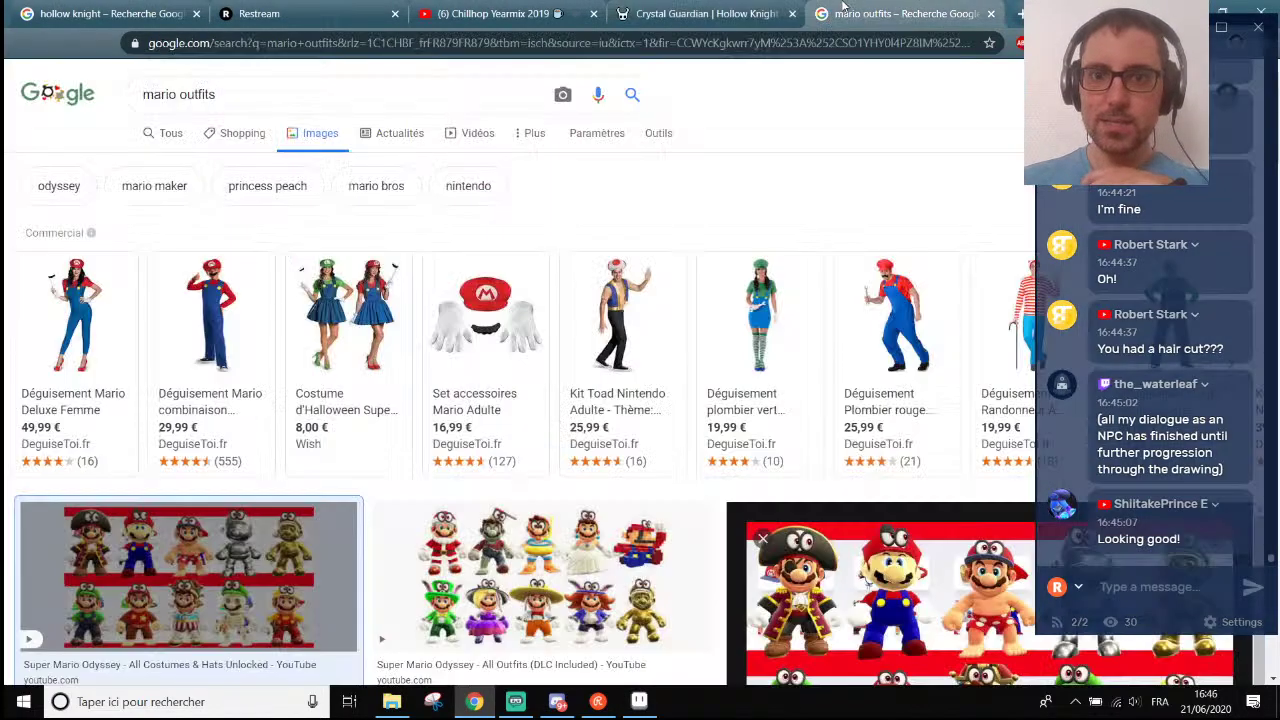
{"action": "scroll", "coordinate": [512, 407], "scroll_direction": "down", "scroll_amount": 3}
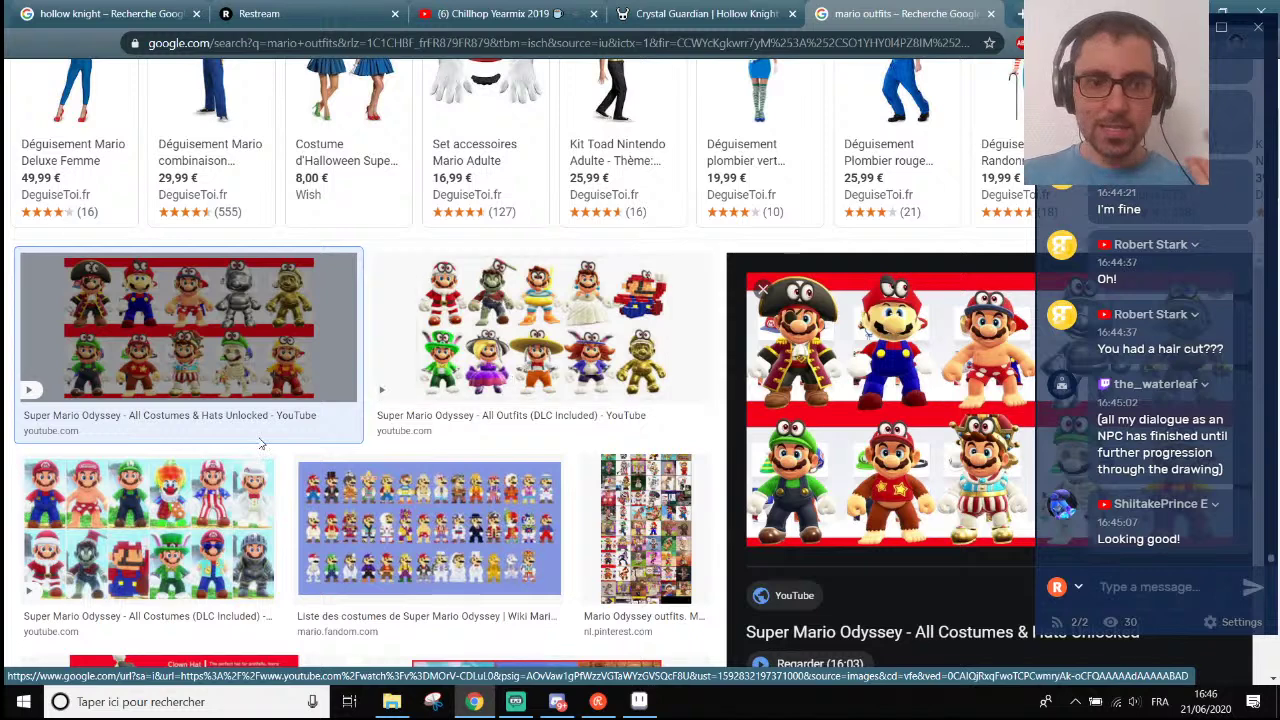
{"action": "scroll", "coordinate": [271, 441], "scroll_direction": "down", "scroll_amount": 1}
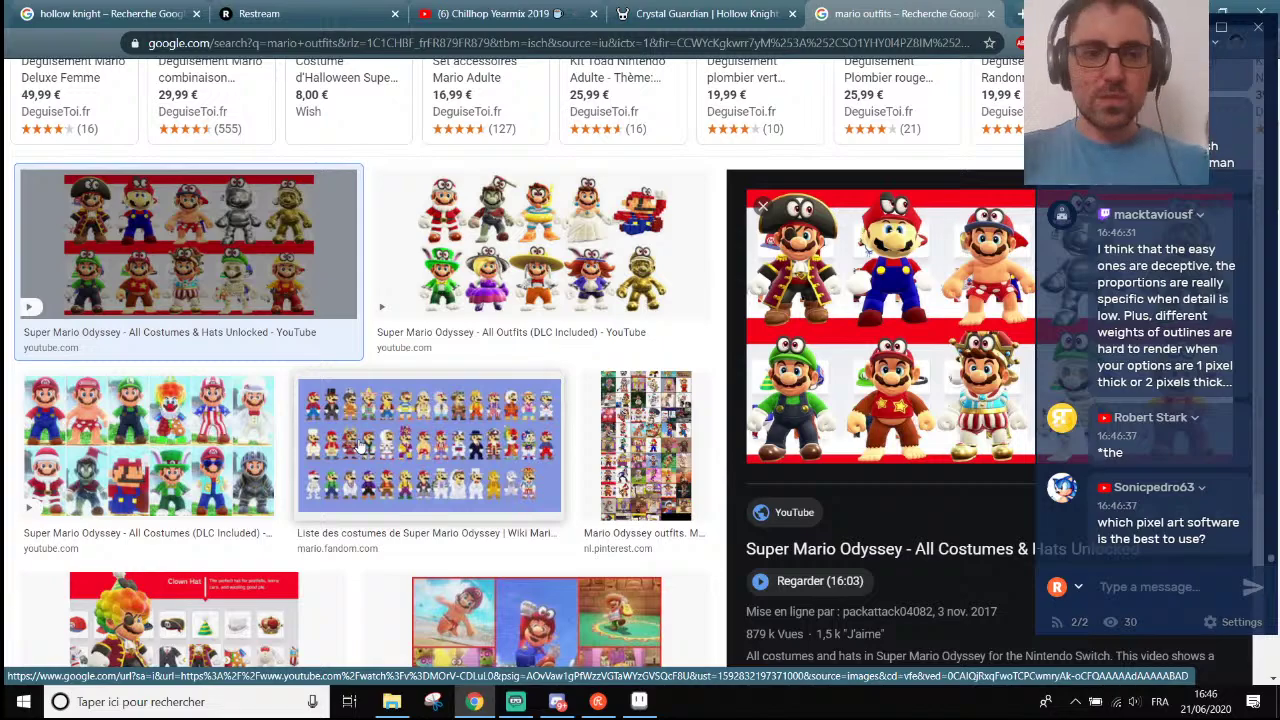
{"action": "scroll", "coordinate": [520, 400], "scroll_direction": "down", "scroll_amount": 3}
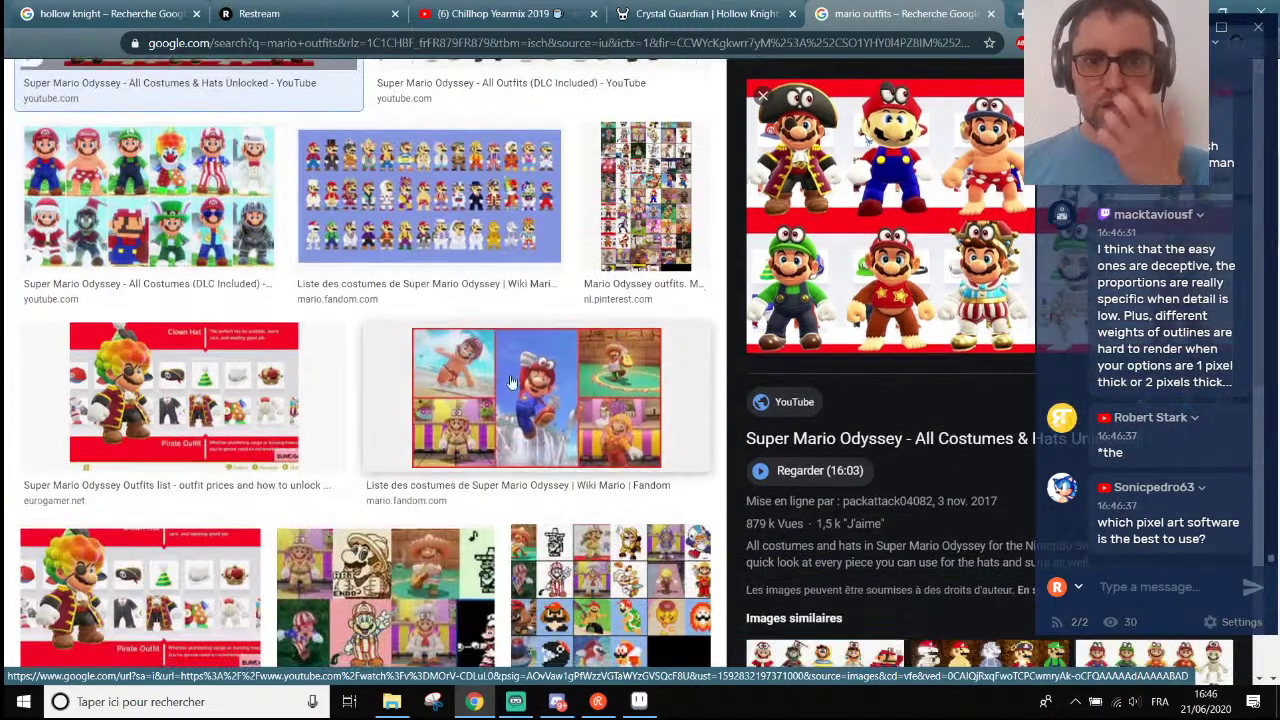
{"action": "scroll", "coordinate": [533, 401], "scroll_direction": "down", "scroll_amount": 1}
{"action": "scroll", "coordinate": [533, 401], "scroll_direction": "down", "scroll_amount": 5}
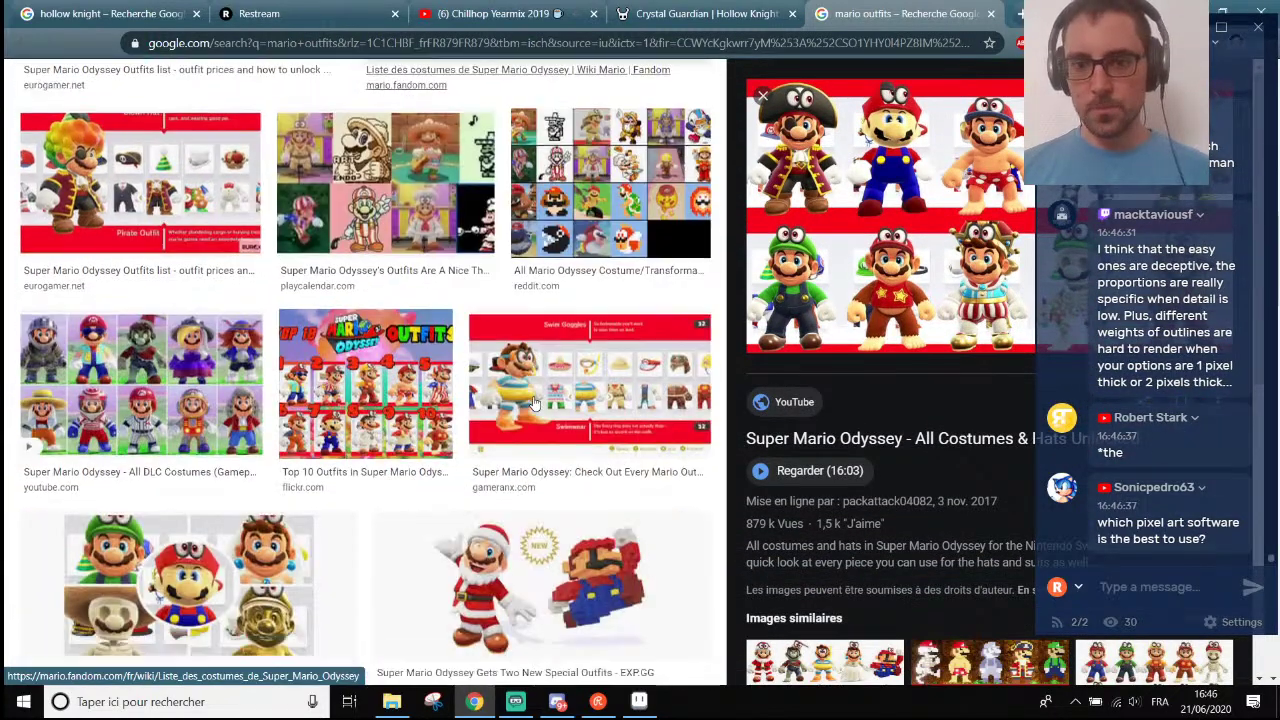
{"action": "scroll", "coordinate": [557, 370], "scroll_direction": "up", "scroll_amount": 8}
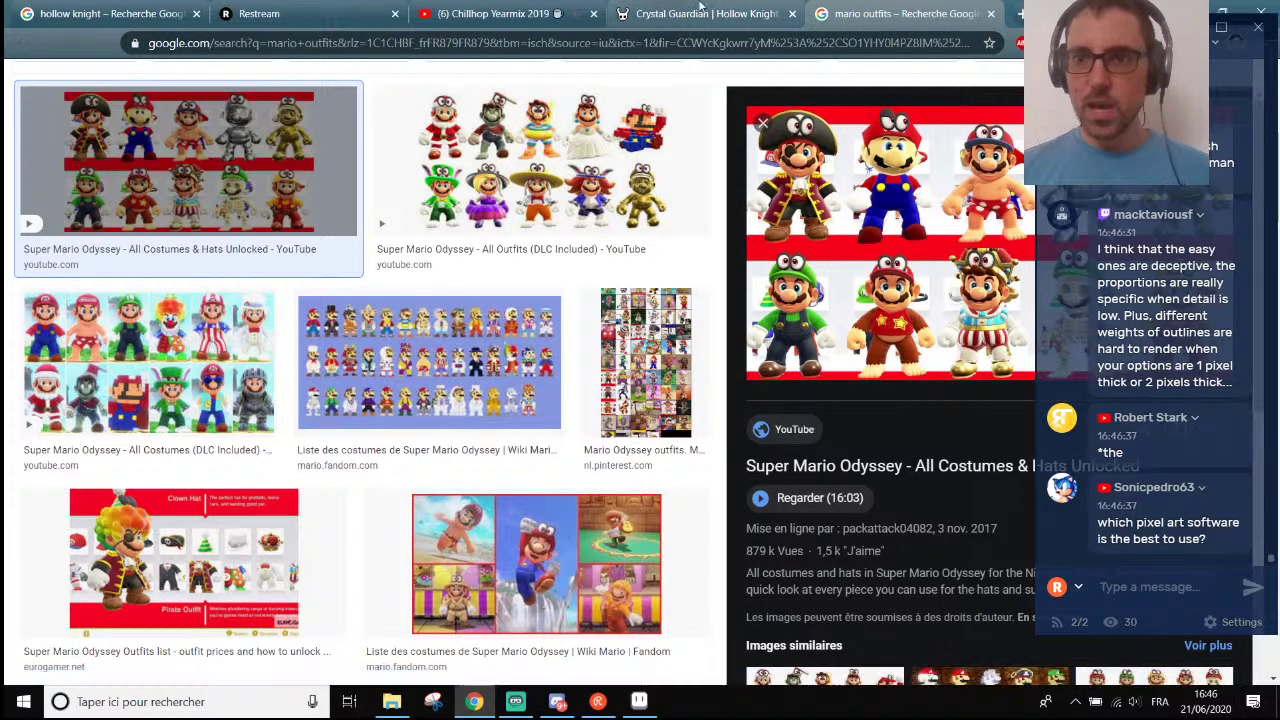
{"action": "key", "text": "alt+Tab"}
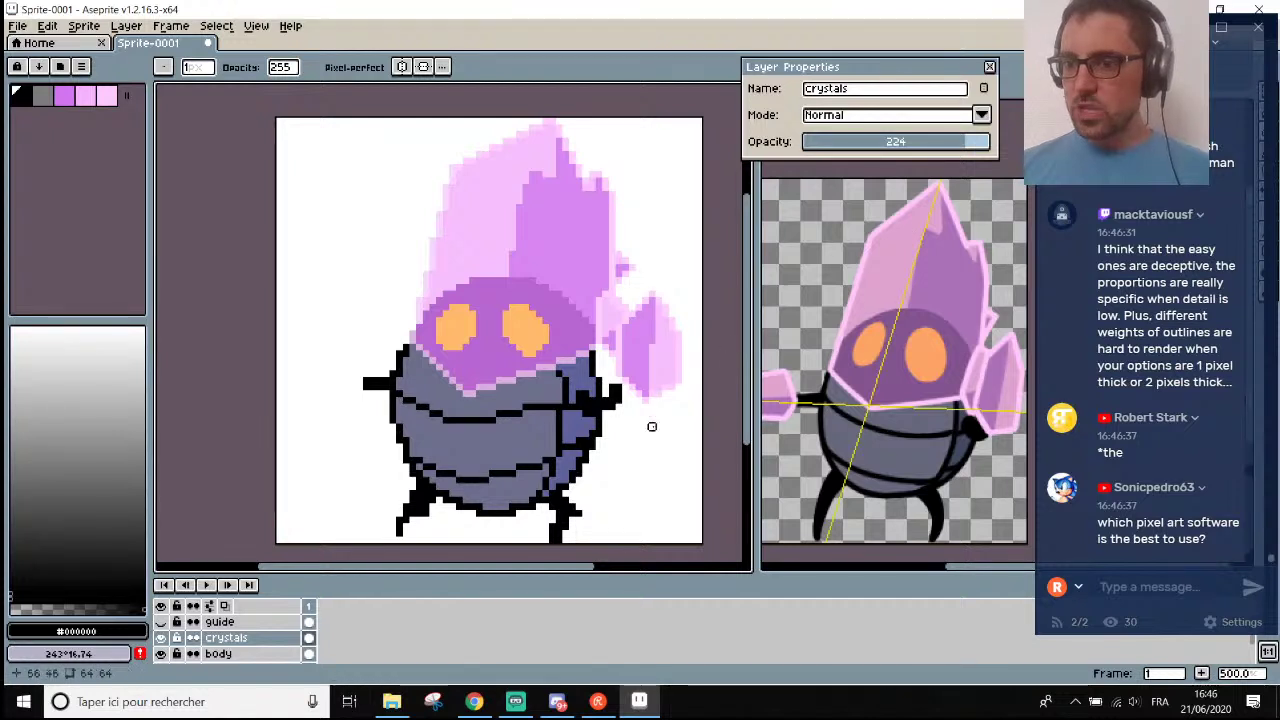
{"action": "scroll", "coordinate": [640, 410], "scroll_direction": "down", "scroll_amount": 1}
{"action": "scroll", "coordinate": [600, 400], "scroll_direction": "up", "scroll_amount": 1}
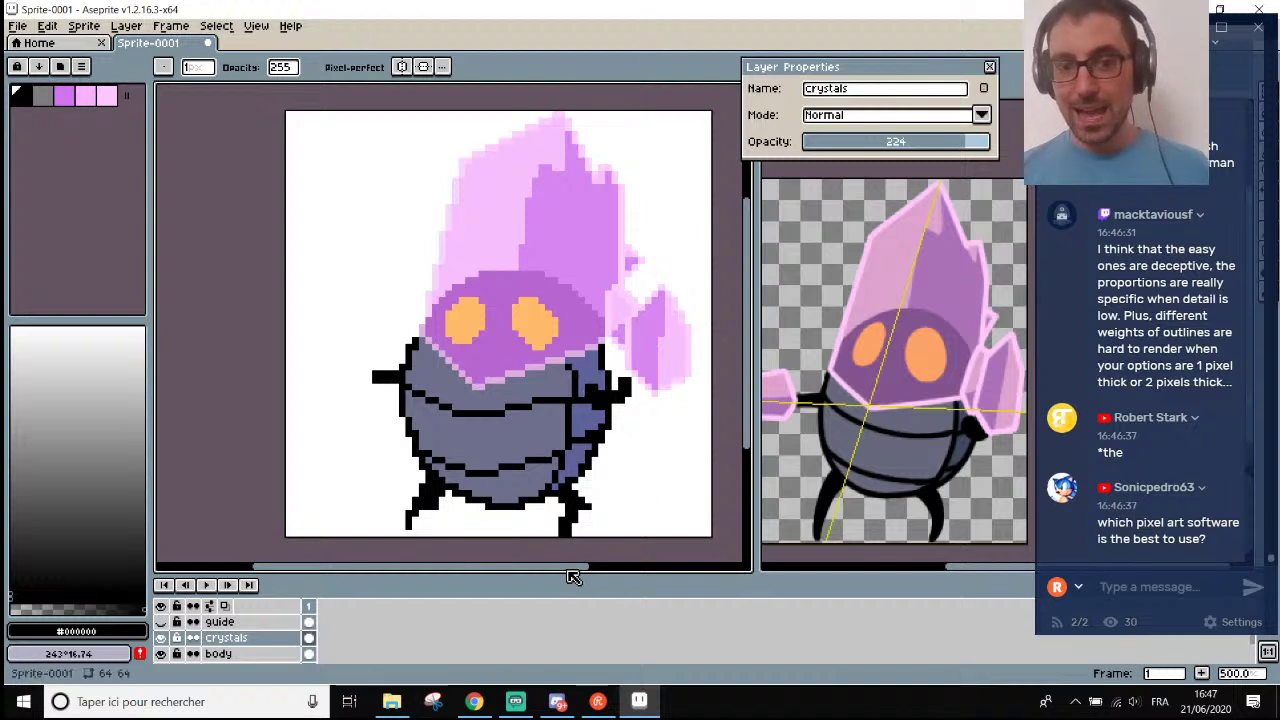
{"action": "left_click_drag", "start_coordinate": [571, 574], "coordinate": [603, 574]}
{"action": "scroll", "coordinate": [604, 546], "scroll_direction": "down", "scroll_amount": 1}
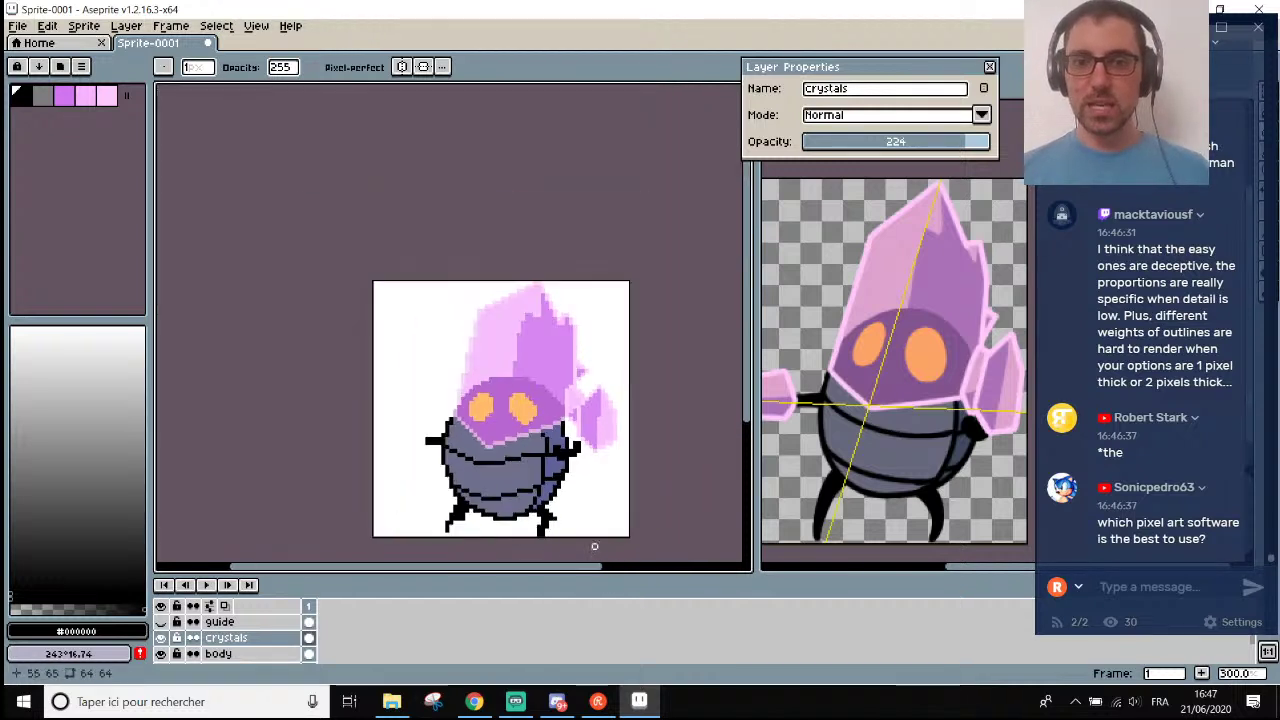
{"action": "scroll", "coordinate": [591, 543], "scroll_direction": "up", "scroll_amount": 2}
{"action": "scroll", "coordinate": [537, 540], "scroll_direction": "down", "scroll_amount": 2}
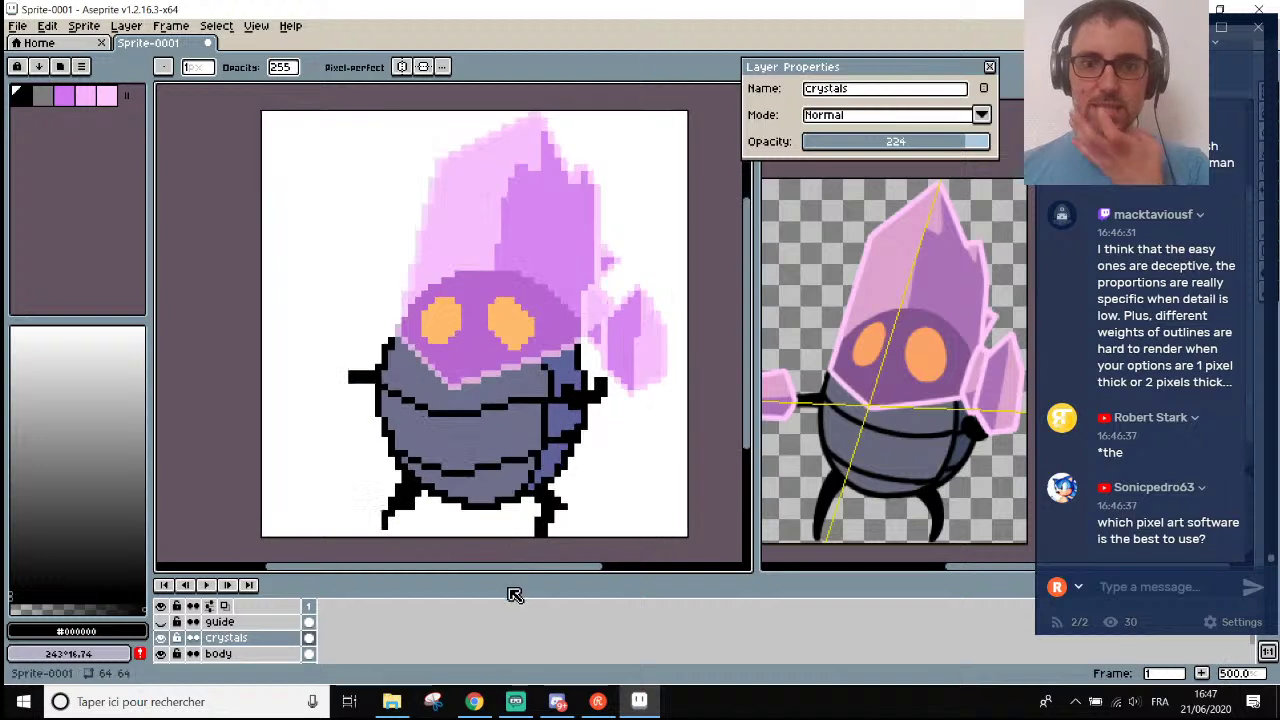
On the body layer, erase the lower end and the outward spur of the creature's right-hand leg.
{"action": "left_click", "coordinate": [240, 653]}
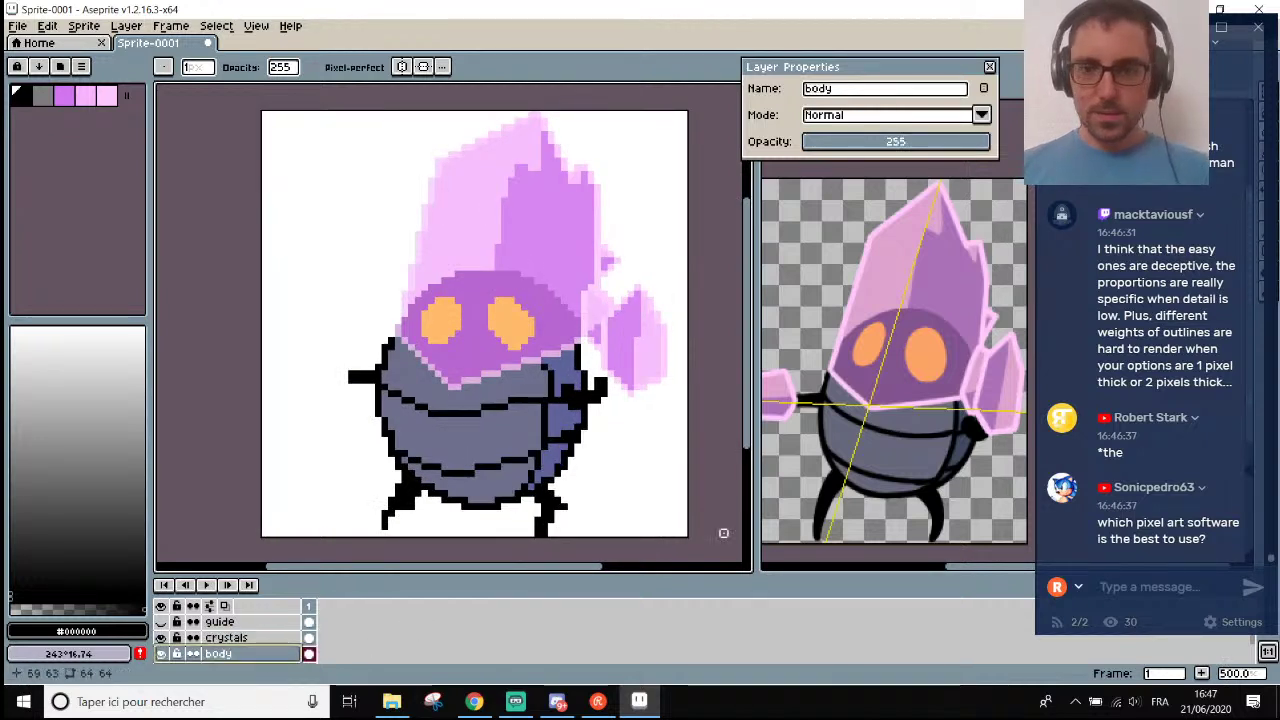
{"action": "scroll", "coordinate": [540, 530], "scroll_direction": "up", "scroll_amount": 2}
{"action": "left_click", "coordinate": [549, 521]}
{"action": "scroll", "coordinate": [560, 505], "scroll_direction": "down", "scroll_amount": 1}
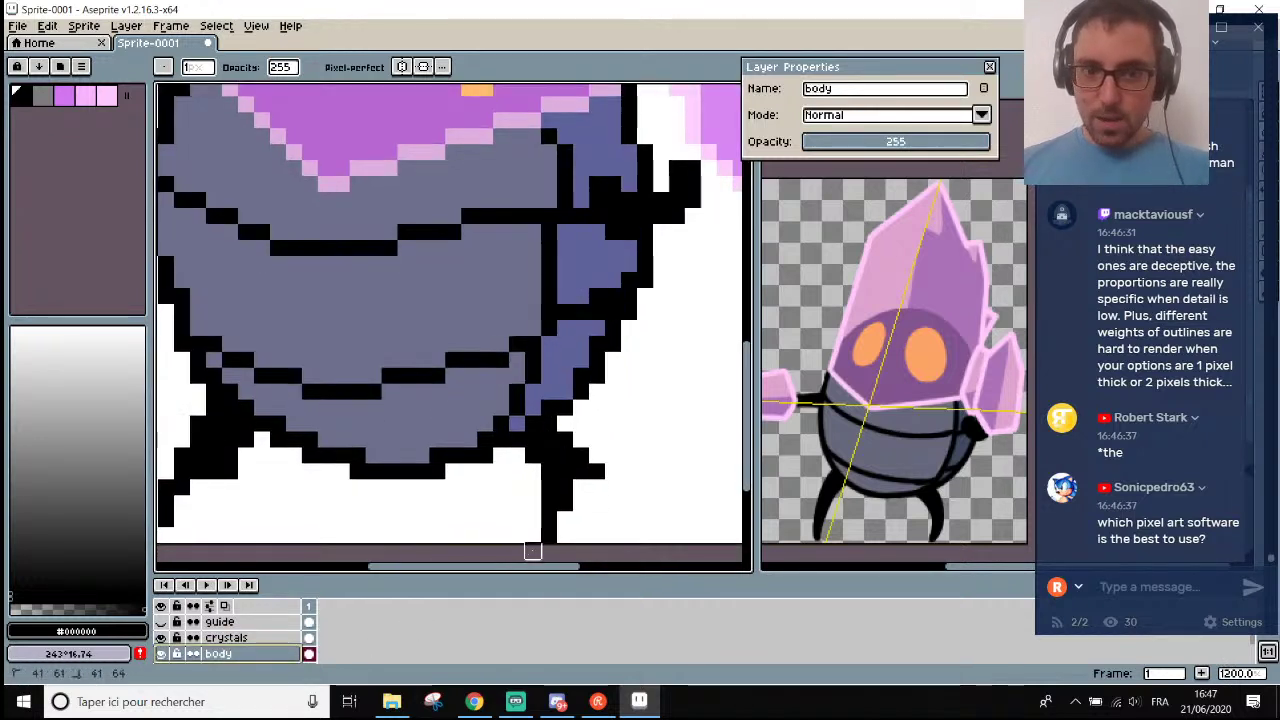
{"action": "left_click", "coordinate": [596, 470]}
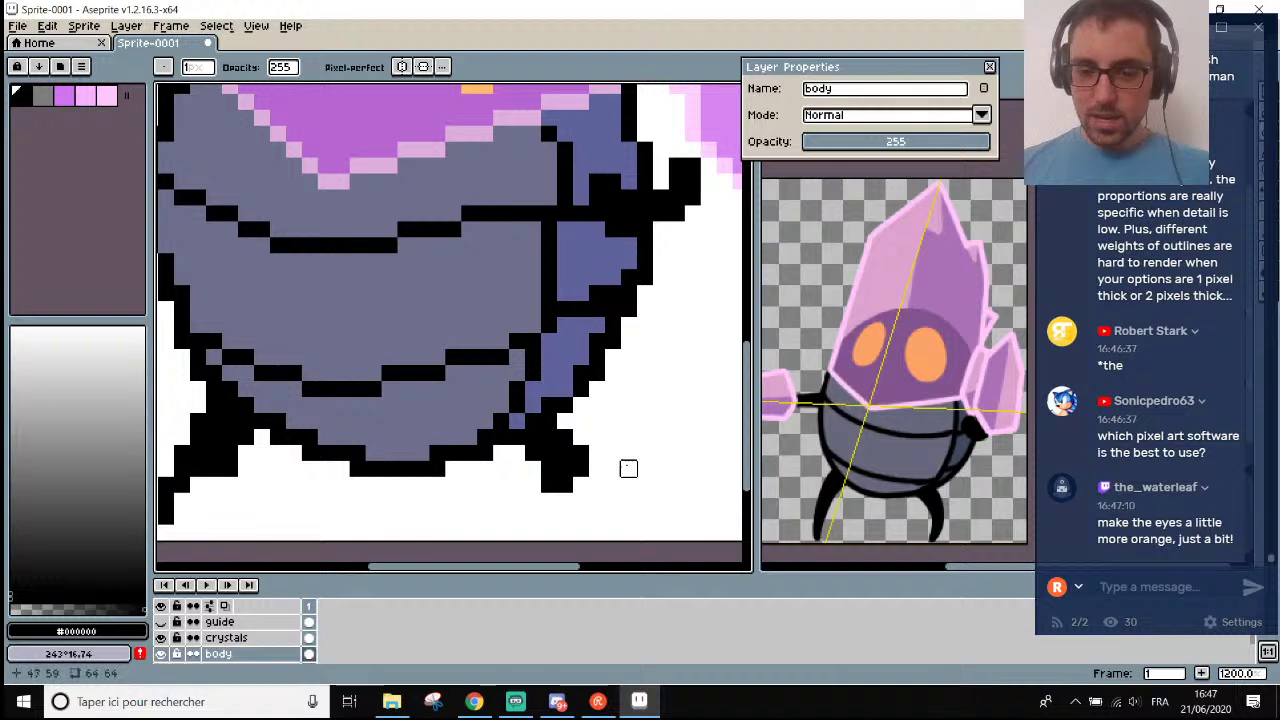
Redraw the right-hand leg with the pencil in black #000000 as a thicker curve reaching down to the canvas edge.
{"action": "key", "text": "b"}
{"action": "mouse_move", "coordinate": [580, 480]}
{"action": "left_mouse_down"}
{"action": "mouse_move", "coordinate": [564, 533]}
{"action": "mouse_move", "coordinate": [562, 500]}
{"action": "left_mouse_up"}
{"action": "scroll", "coordinate": [566, 495], "scroll_direction": "down", "scroll_amount": 1}
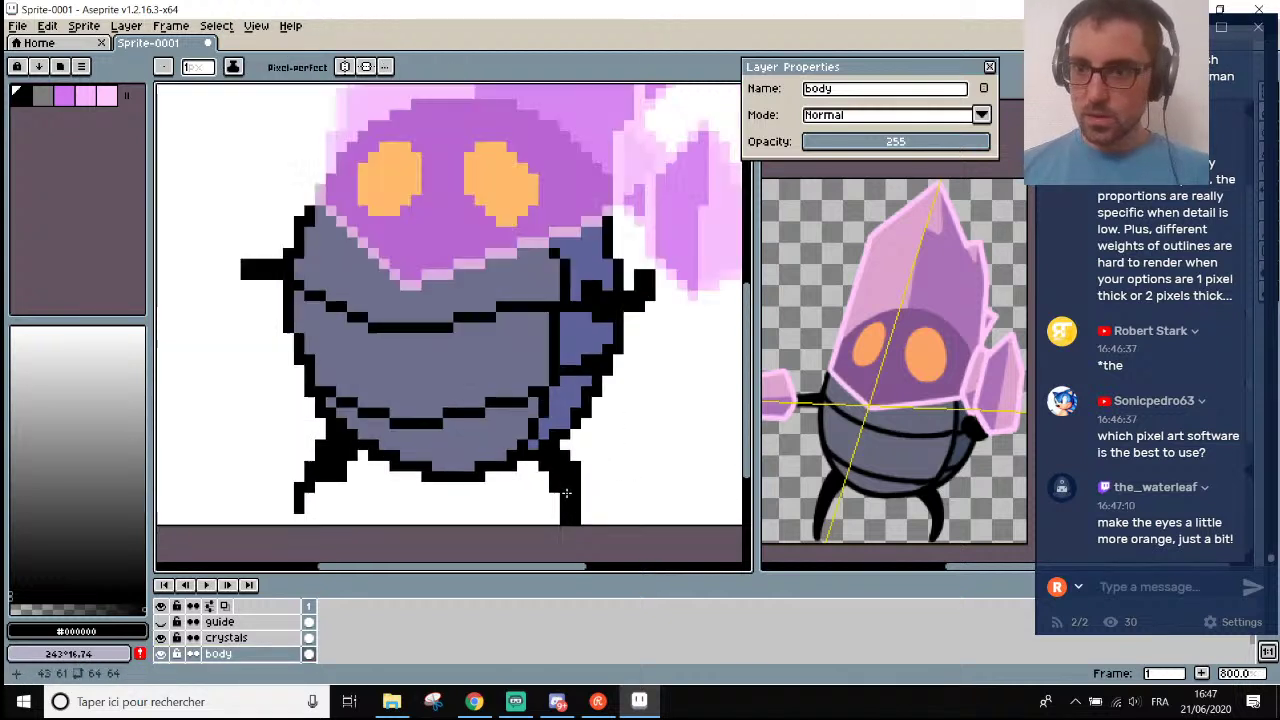
{"action": "scroll", "coordinate": [566, 493], "scroll_direction": "down", "scroll_amount": 3}
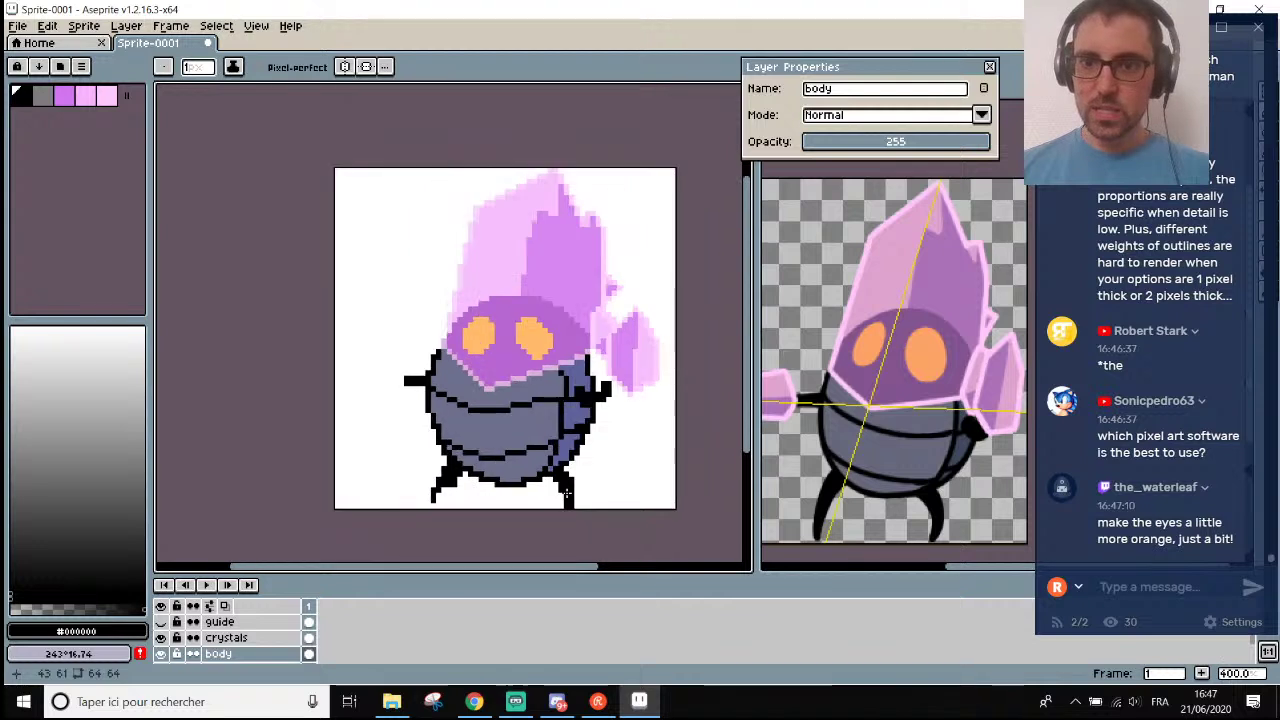
{"action": "scroll", "coordinate": [566, 493], "scroll_direction": "up", "scroll_amount": 1}
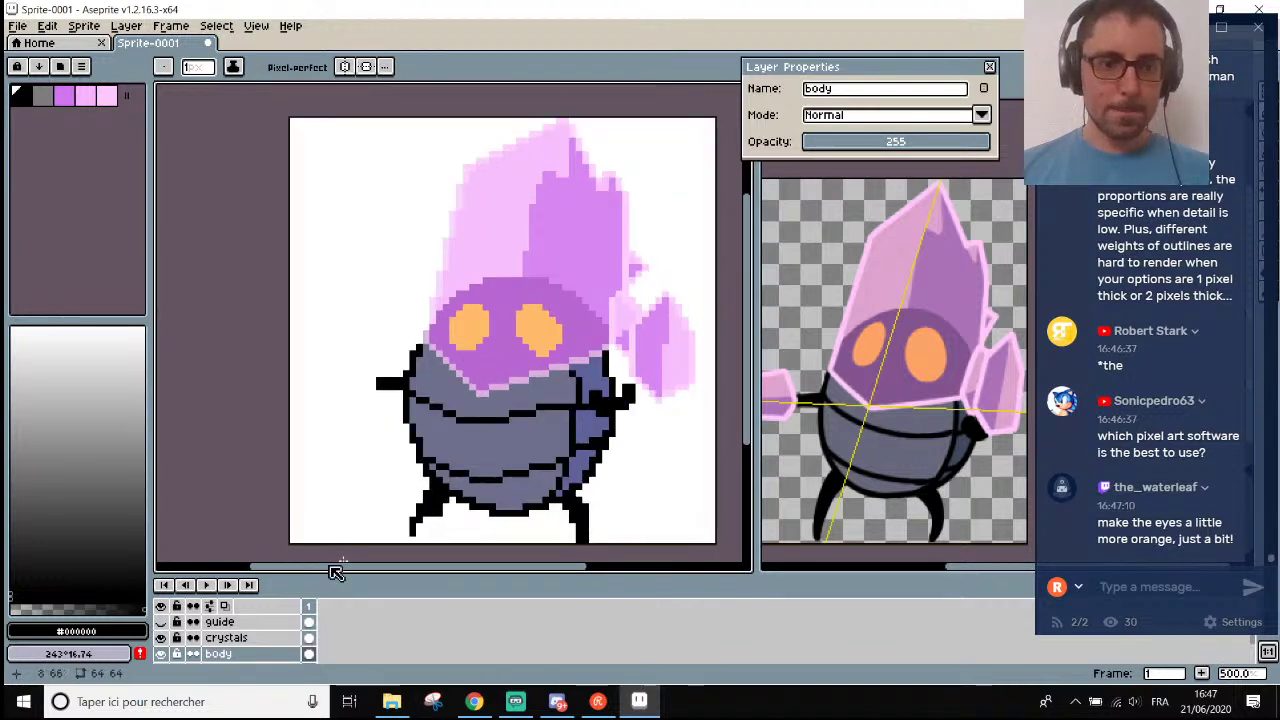
Pick the eyes' orange #ffba6b from the body layer and lower its HSL lightness to 67.
{"action": "left_click", "coordinate": [232, 653]}
{"action": "scroll", "coordinate": [515, 296], "scroll_direction": "up", "scroll_amount": 4}
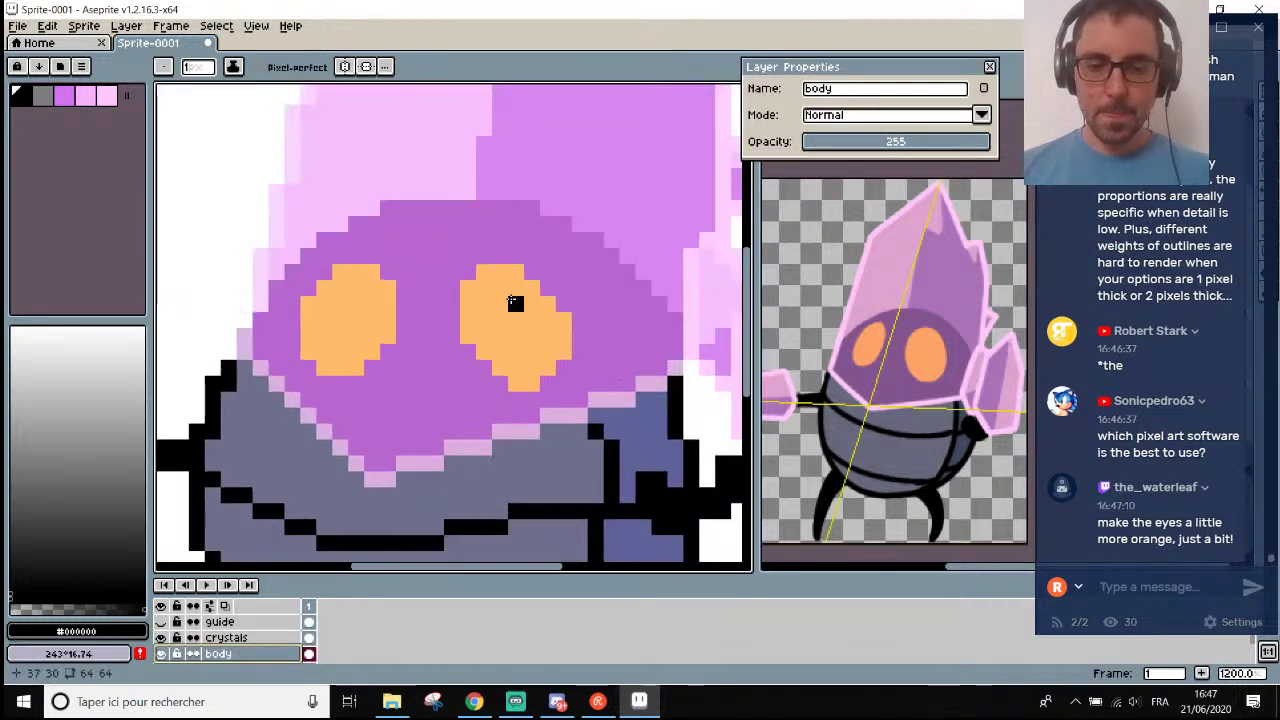
{"action": "left_click", "coordinate": [509, 291], "text": "alt"}
{"action": "left_click", "coordinate": [68, 631]}
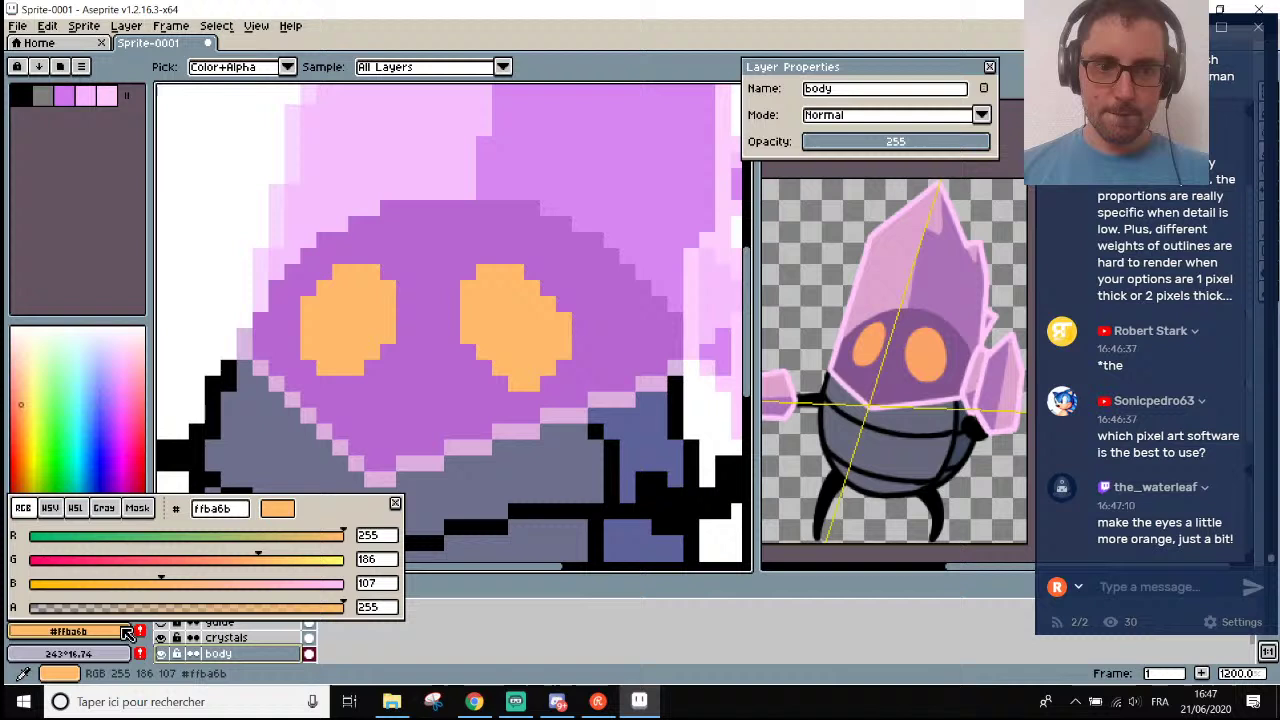
{"action": "left_click", "coordinate": [75, 508]}
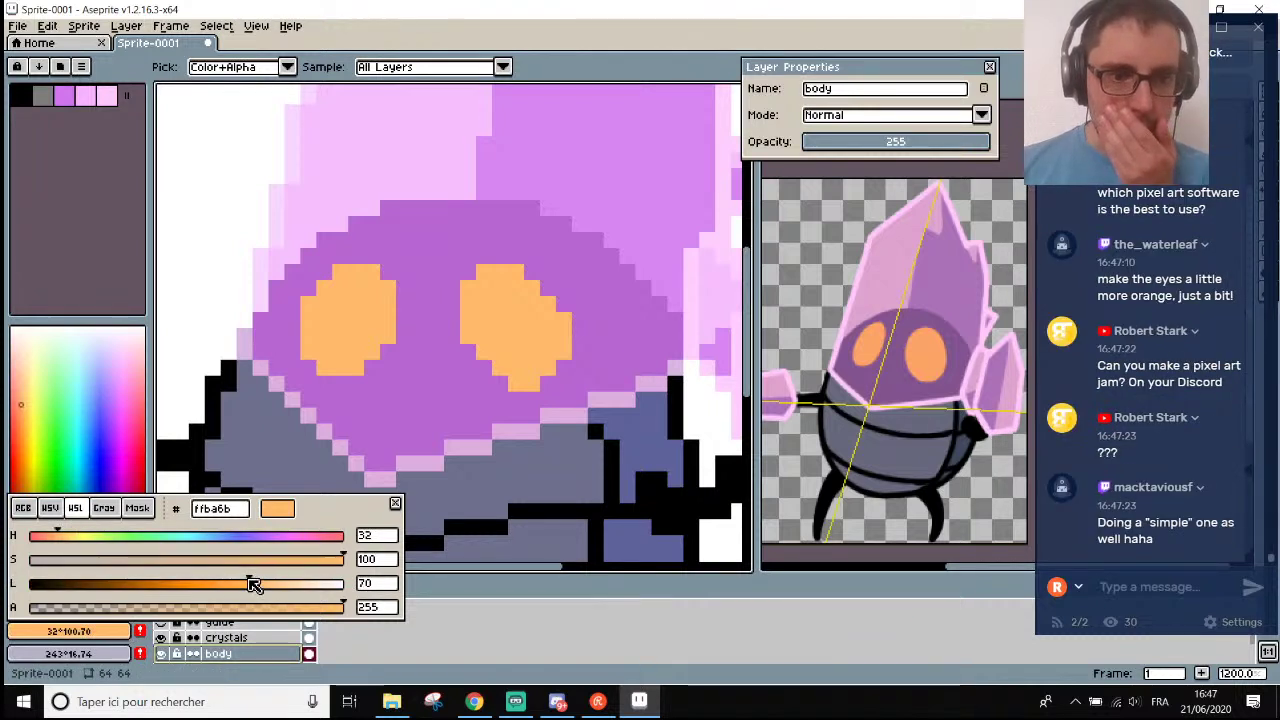
{"action": "left_click_drag", "start_coordinate": [256, 583], "coordinate": [246, 583]}
Fill both eyes on the body layer with the deeper orange (HSL 32, 100, 67).
{"action": "key", "text": "g"}
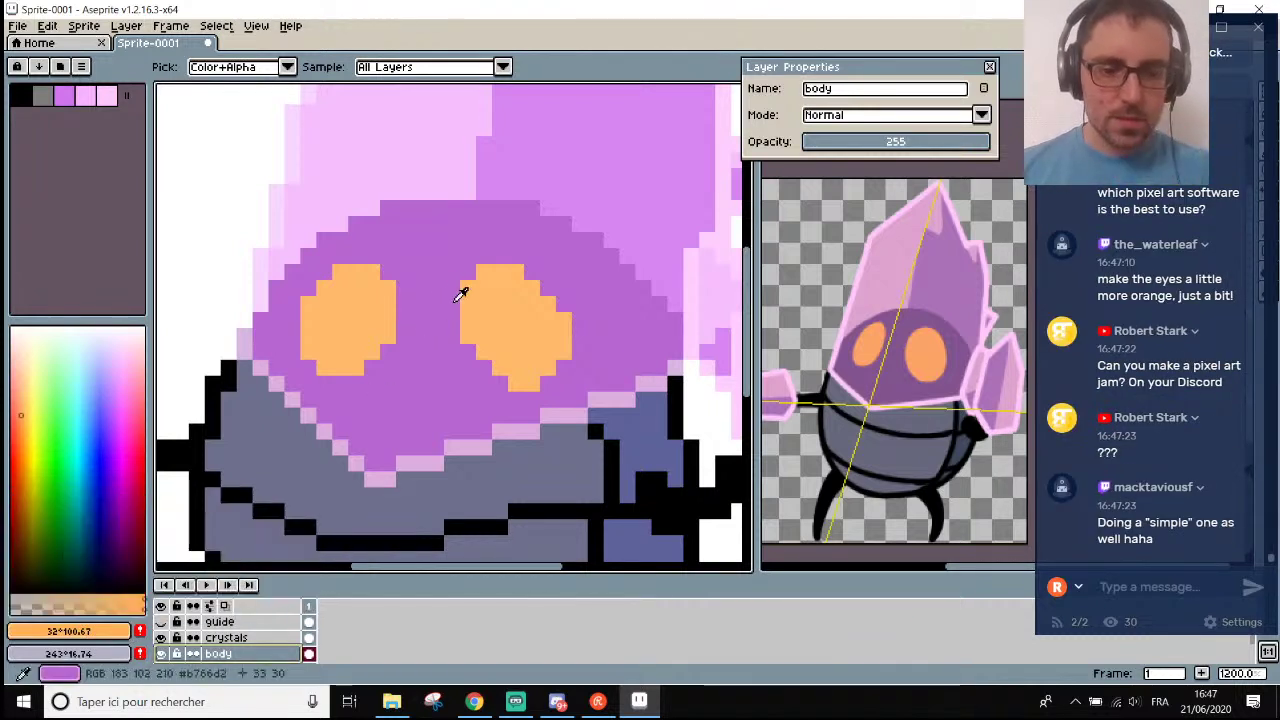
{"action": "left_click", "coordinate": [370, 314]}
{"action": "left_click", "coordinate": [497, 323]}
{"action": "scroll", "coordinate": [500, 350], "scroll_direction": "down", "scroll_amount": 4}
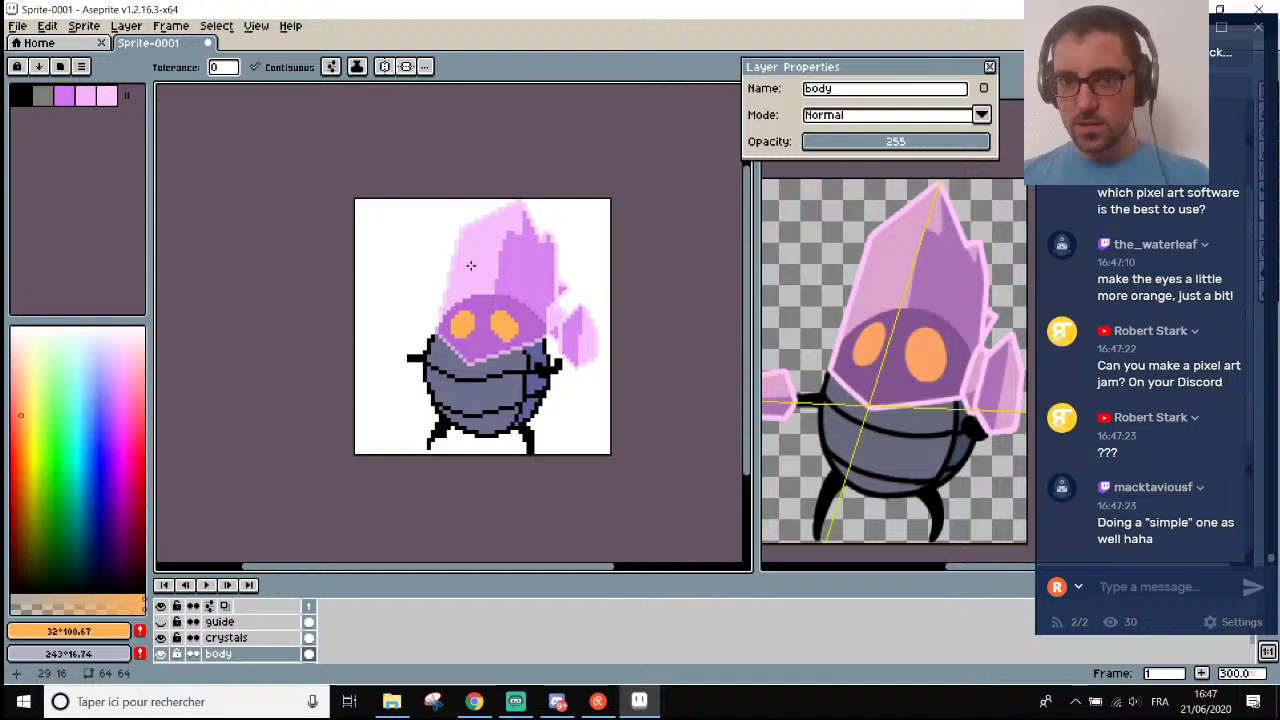
Inspect the recoloured eyes up close and at full view, temporarily hiding the crystals layer to see the bare head.
{"action": "scroll", "coordinate": [513, 348], "scroll_direction": "up", "scroll_amount": 6}
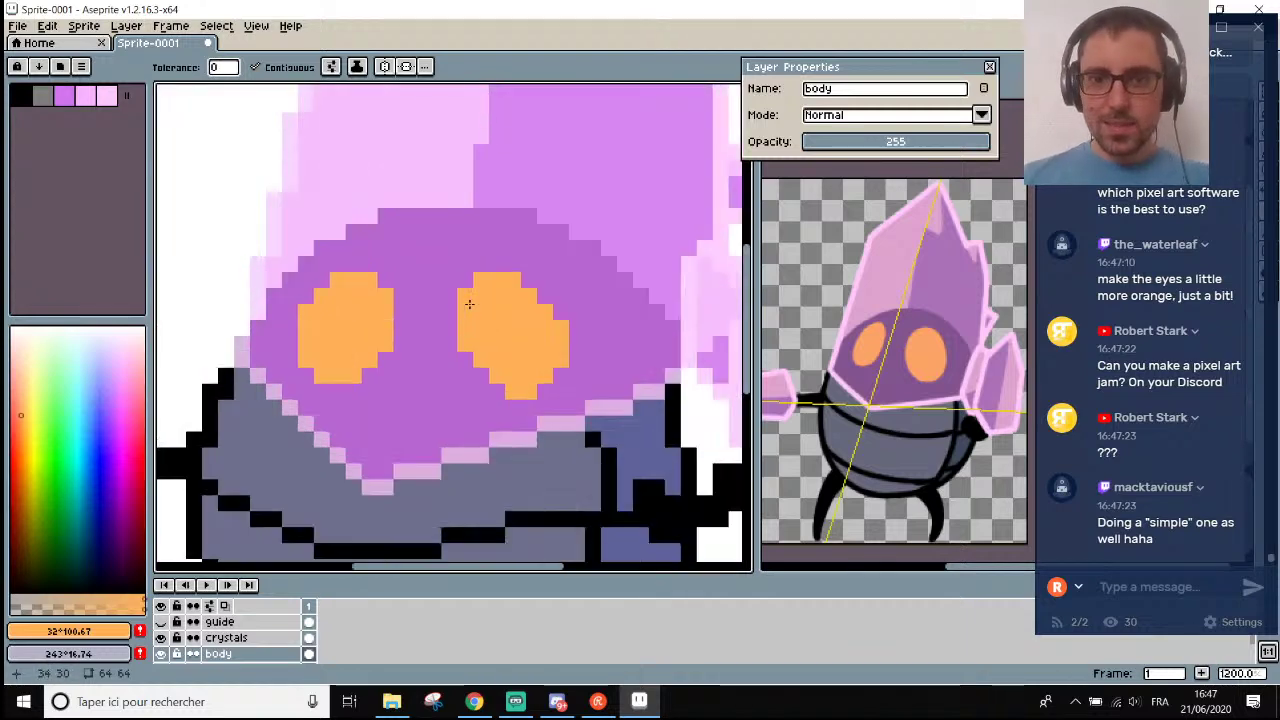
{"action": "scroll", "coordinate": [513, 313], "scroll_direction": "down", "scroll_amount": 4}
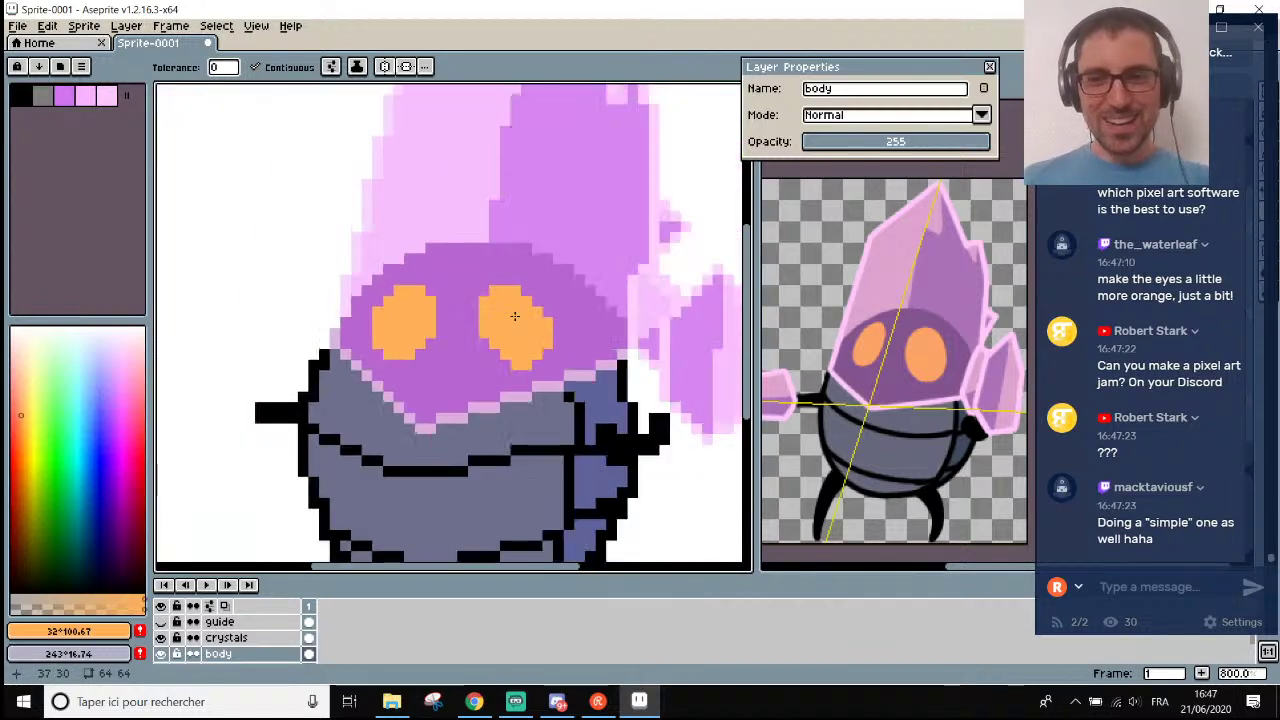
{"action": "scroll", "coordinate": [520, 370], "scroll_direction": "up", "scroll_amount": 2}
{"action": "scroll", "coordinate": [520, 375], "scroll_direction": "down", "scroll_amount": 3}
{"action": "scroll", "coordinate": [514, 341], "scroll_direction": "down", "scroll_amount": 1}
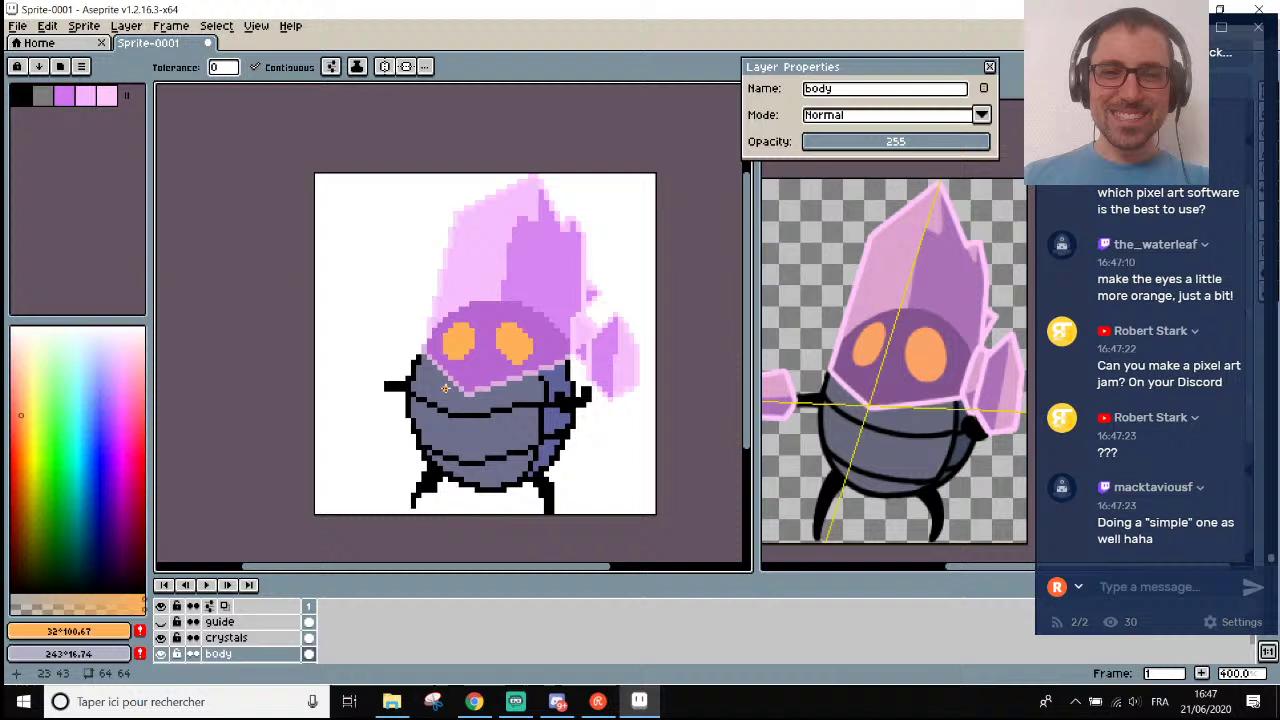
{"action": "left_click", "coordinate": [161, 638]}
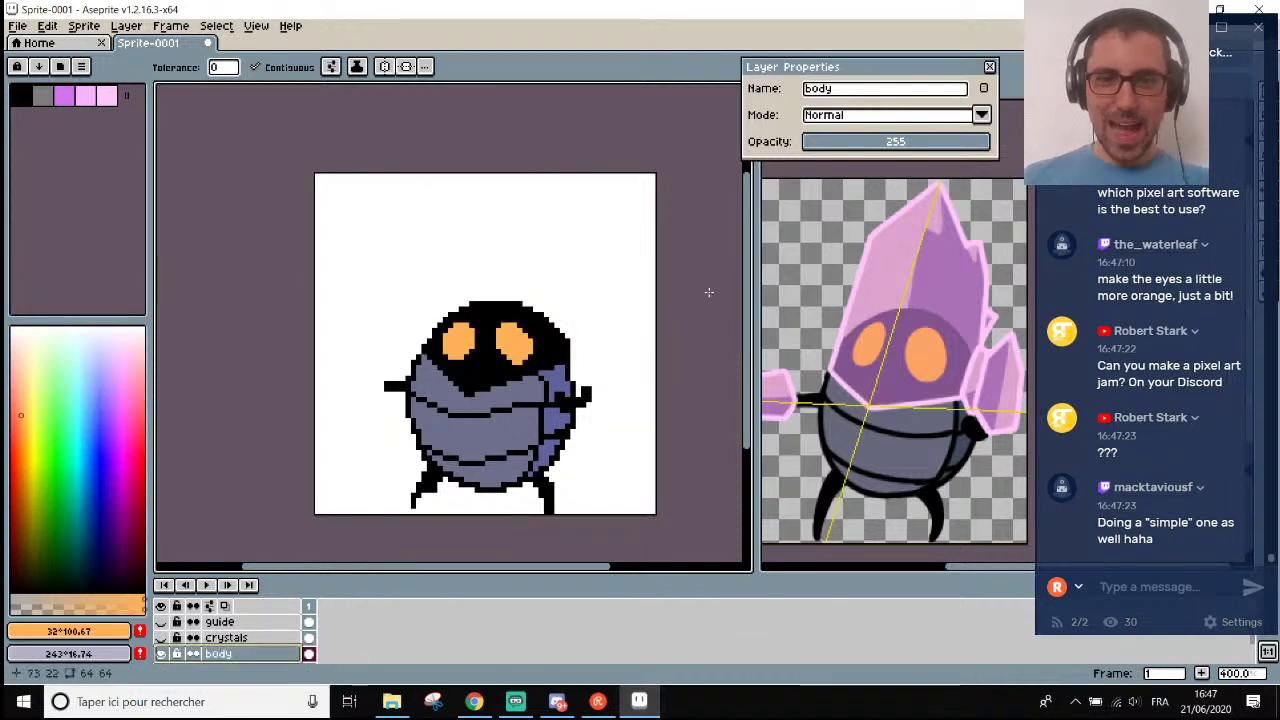
{"action": "scroll", "coordinate": [540, 328], "scroll_direction": "up", "scroll_amount": 2}
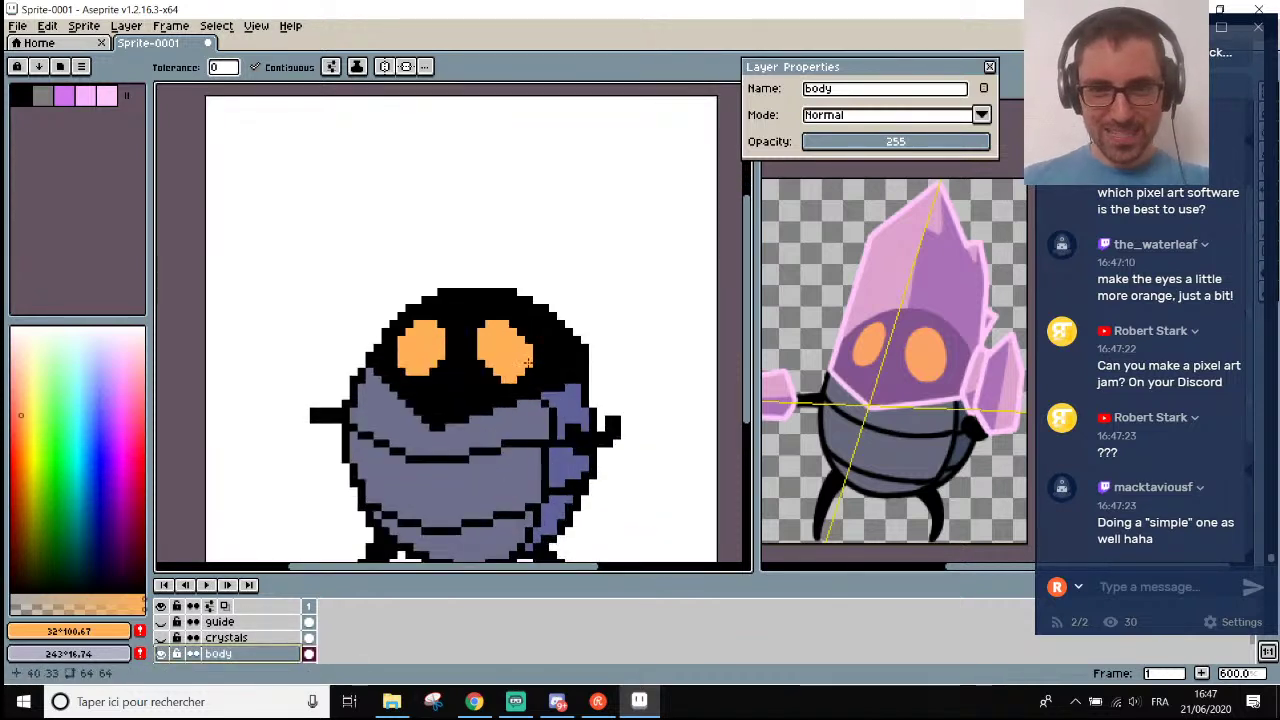
{"action": "left_click", "coordinate": [162, 638]}
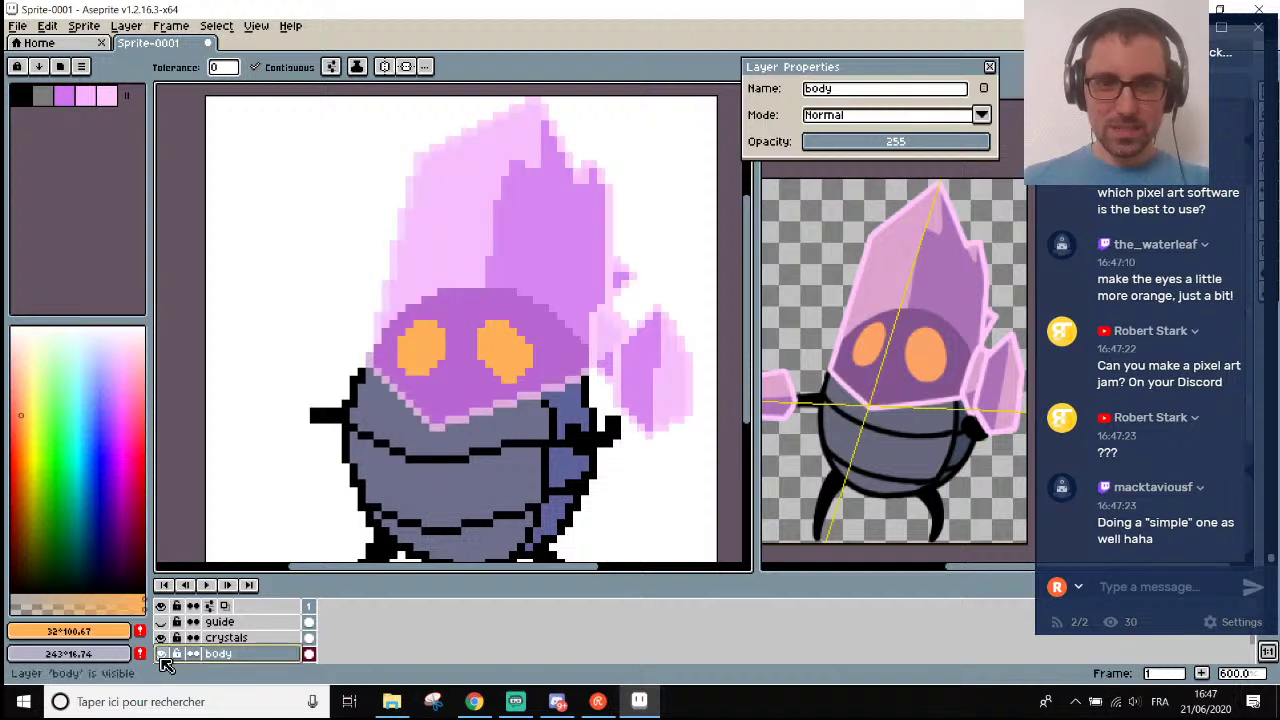
Hide the crystals layer, pick the eyes' orange #ffb057 from the body layer and pencil a pixel onto the right-hand eye's upper outer edge.
{"action": "left_click", "coordinate": [161, 654]}
{"action": "left_click", "coordinate": [161, 654]}
{"action": "left_click", "coordinate": [161, 638]}
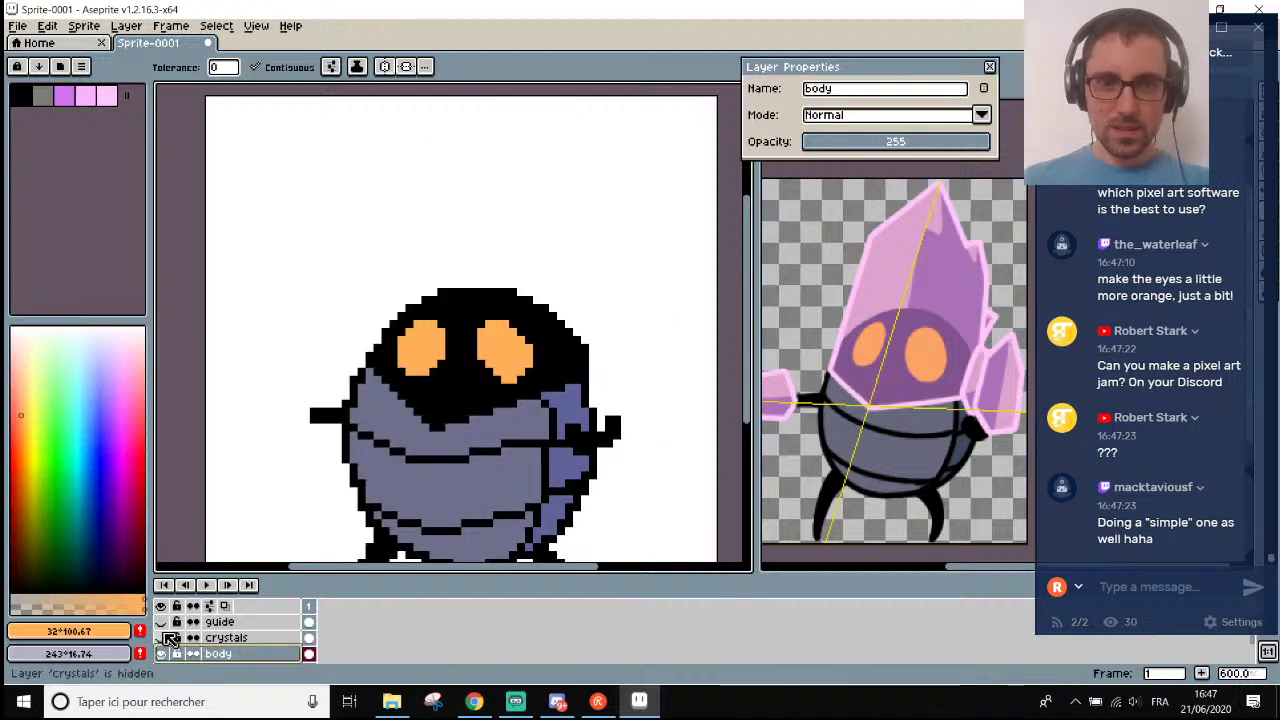
{"action": "scroll", "coordinate": [521, 309], "scroll_direction": "up", "scroll_amount": 3}
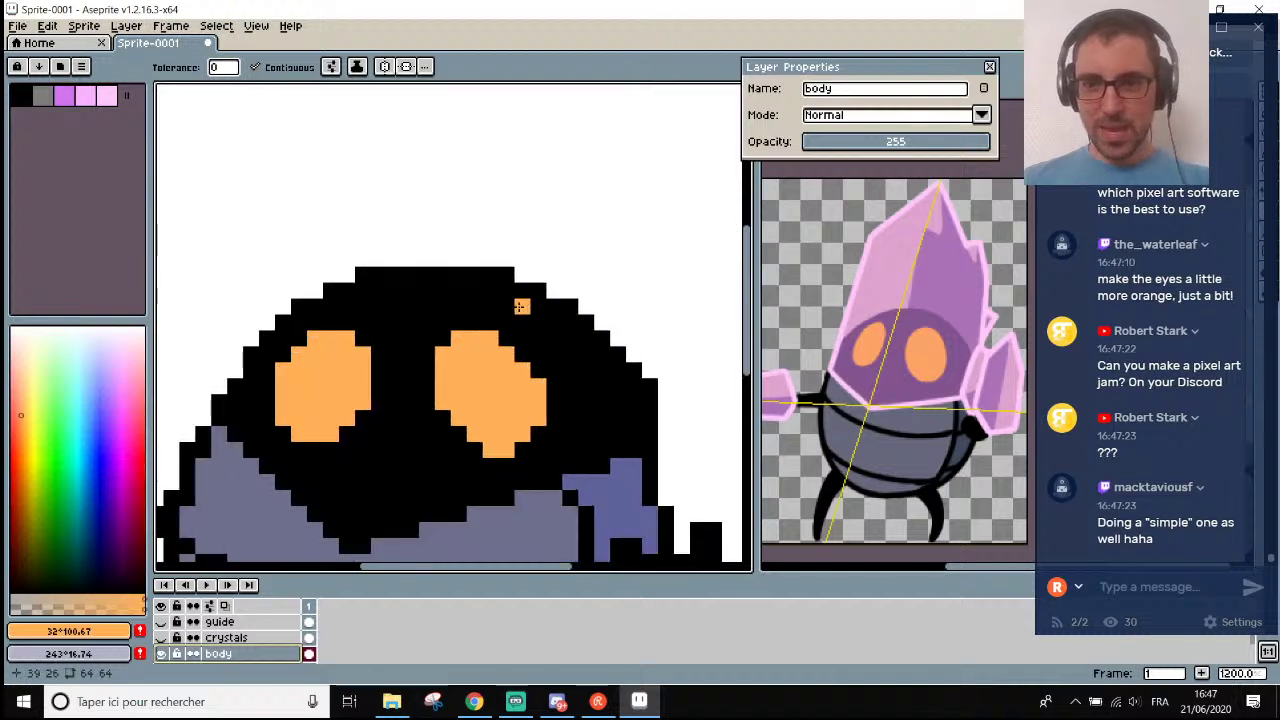
{"action": "scroll", "coordinate": [537, 356], "scroll_direction": "up", "scroll_amount": 2}
{"action": "key", "text": "i"}
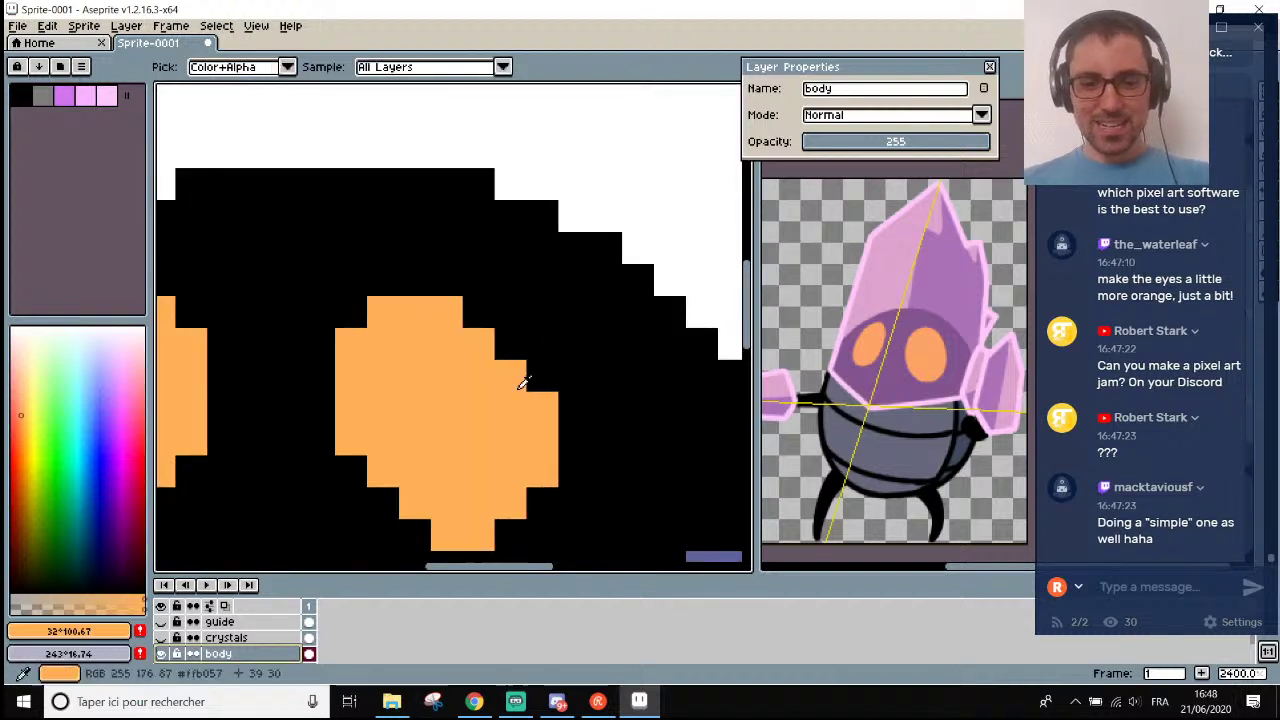
{"action": "left_click", "coordinate": [526, 373]}
{"action": "scroll", "coordinate": [527, 385], "scroll_direction": "down", "scroll_amount": 2}
{"action": "scroll", "coordinate": [527, 385], "scroll_direction": "up", "scroll_amount": 3}
{"action": "key", "text": "b"}
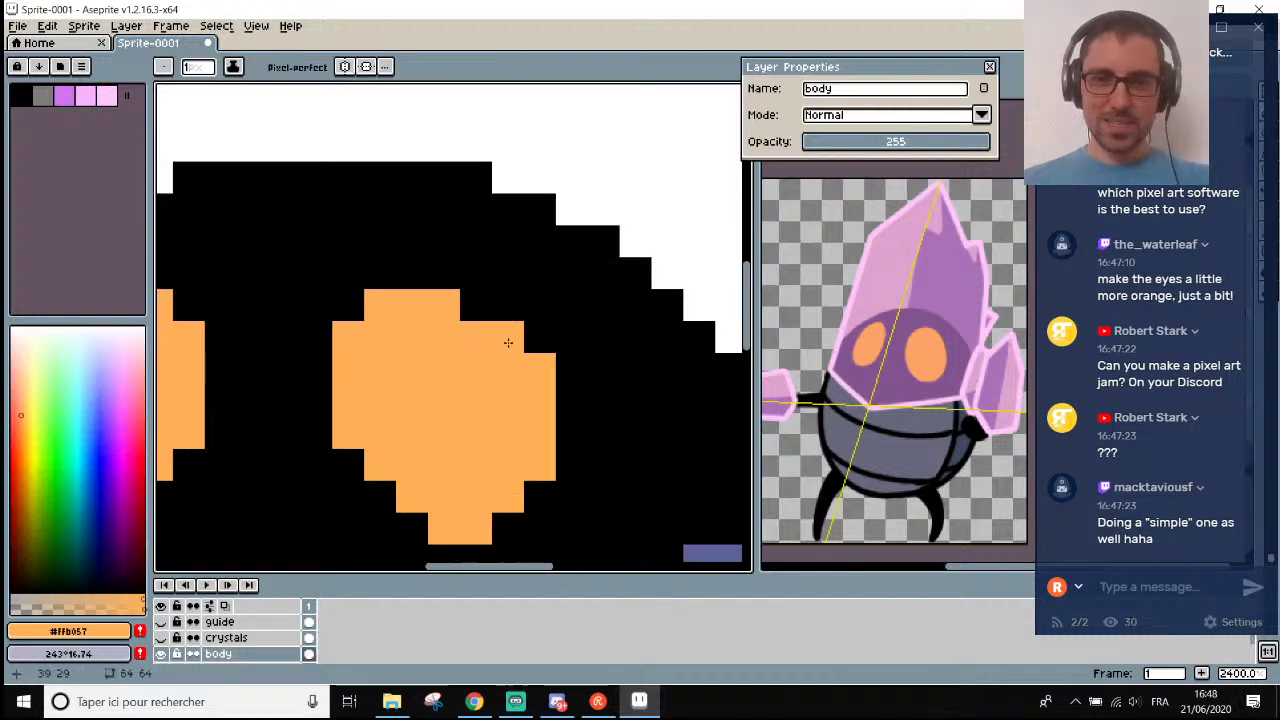
Reshape the tops of both eyes on the body layer in orange #ffb057, making each one pixel row taller with a narrower tip.
{"action": "scroll", "coordinate": [494, 317], "scroll_direction": "down", "scroll_amount": 6}
{"action": "scroll", "coordinate": [481, 300], "scroll_direction": "down", "scroll_amount": 1}
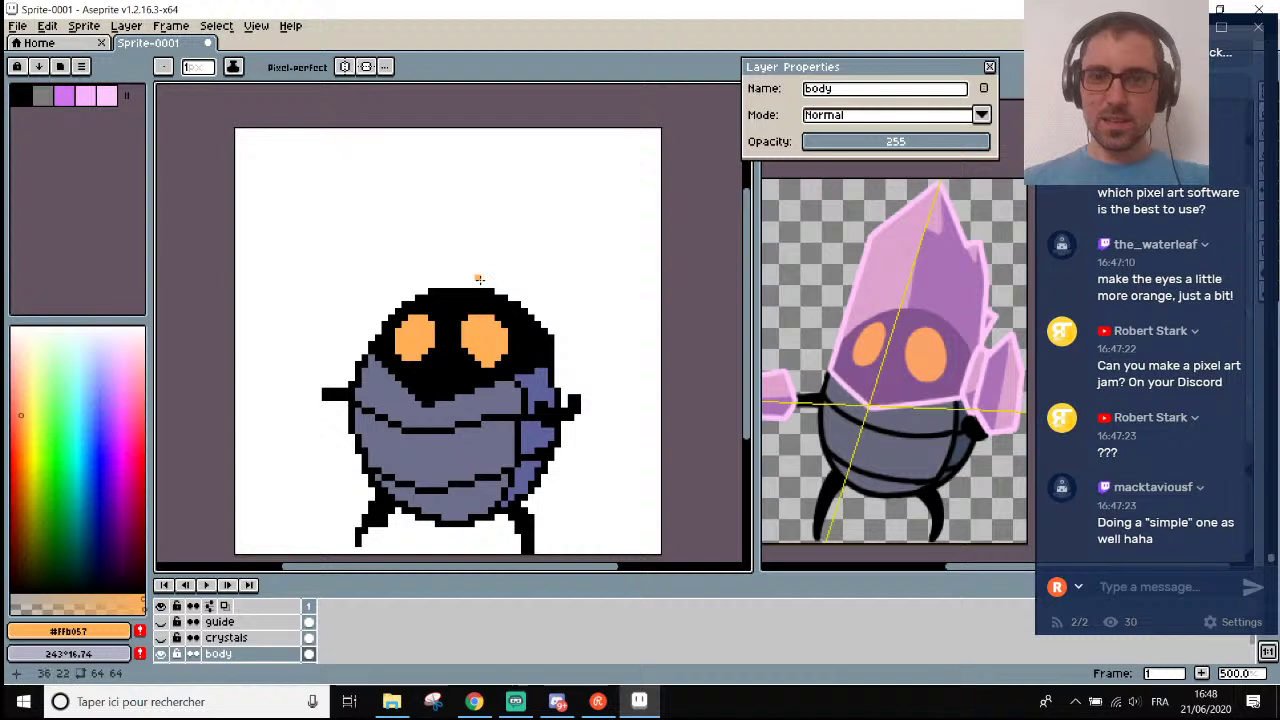
{"action": "scroll", "coordinate": [479, 279], "scroll_direction": "up", "scroll_amount": 3}
{"action": "scroll", "coordinate": [526, 421], "scroll_direction": "down", "scroll_amount": 6}
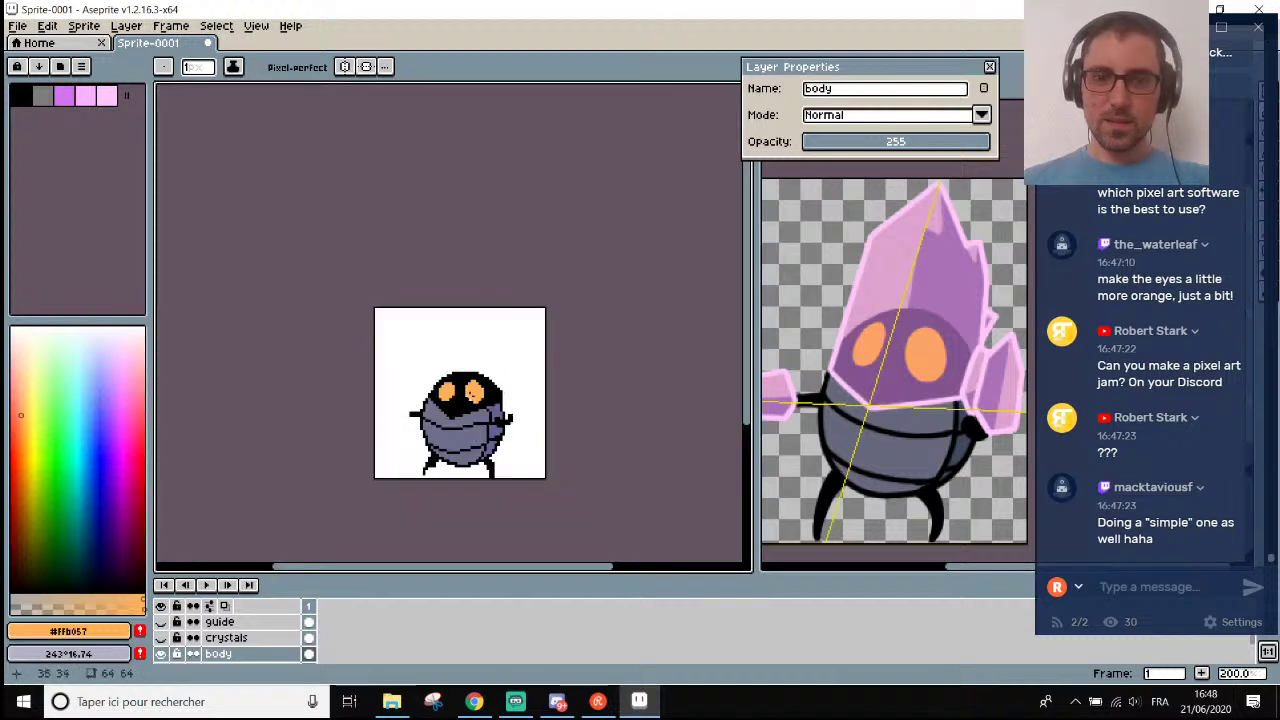
{"action": "scroll", "coordinate": [452, 377], "scroll_direction": "up", "scroll_amount": 6}
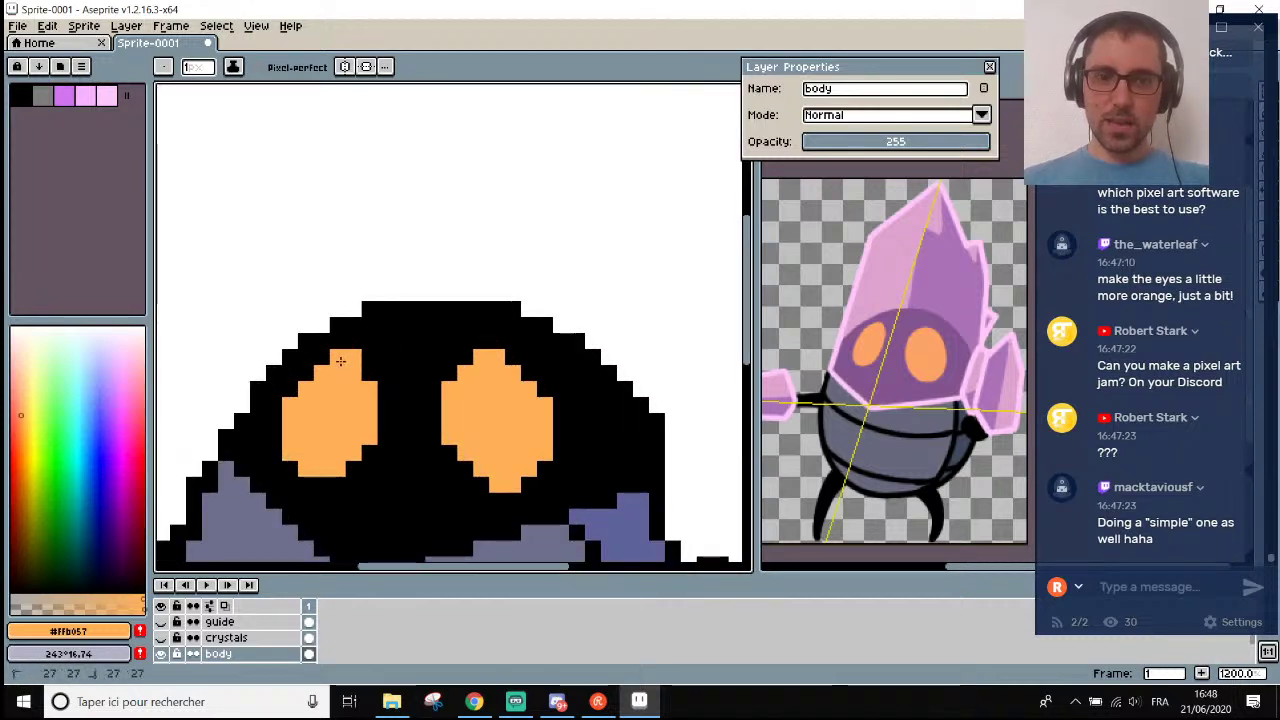
{"action": "scroll", "coordinate": [345, 363], "scroll_direction": "down", "scroll_amount": 7}
{"action": "scroll", "coordinate": [377, 366], "scroll_direction": "up", "scroll_amount": 3}
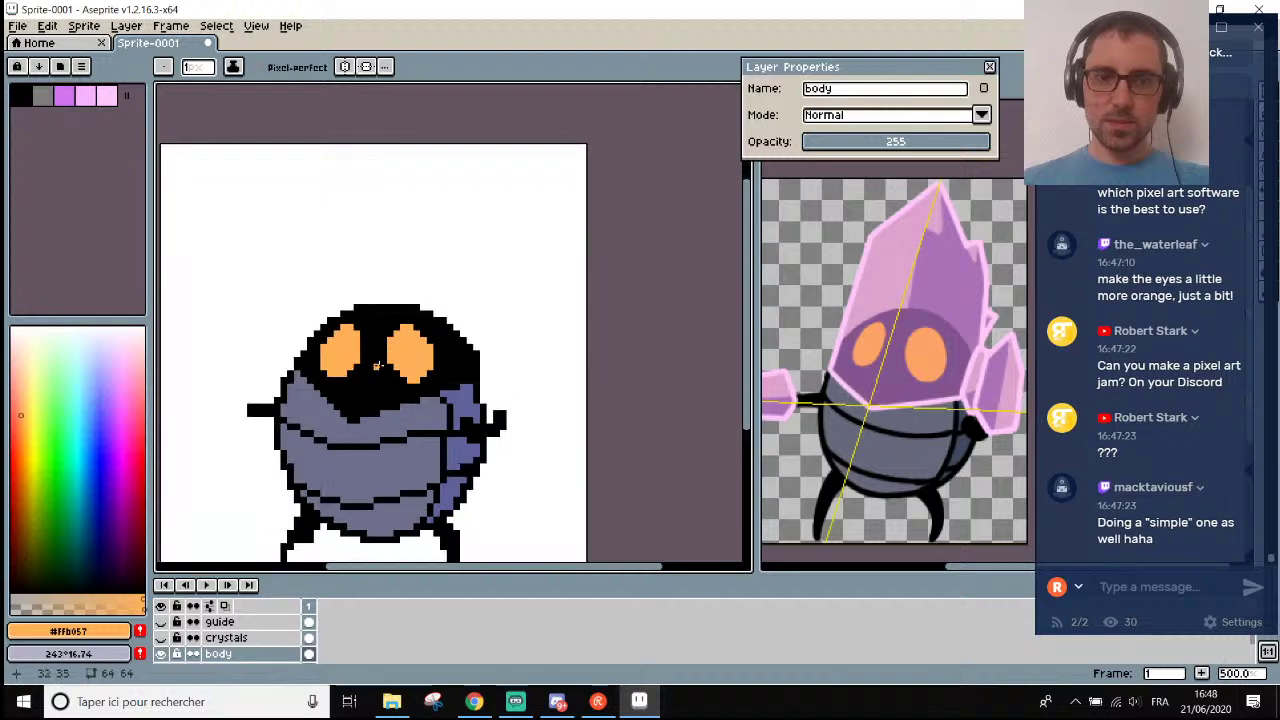
{"action": "scroll", "coordinate": [377, 366], "scroll_direction": "up", "scroll_amount": 2}
{"action": "scroll", "coordinate": [360, 370], "scroll_direction": "down", "scroll_amount": 4}
{"action": "scroll", "coordinate": [338, 378], "scroll_direction": "up", "scroll_amount": 1}
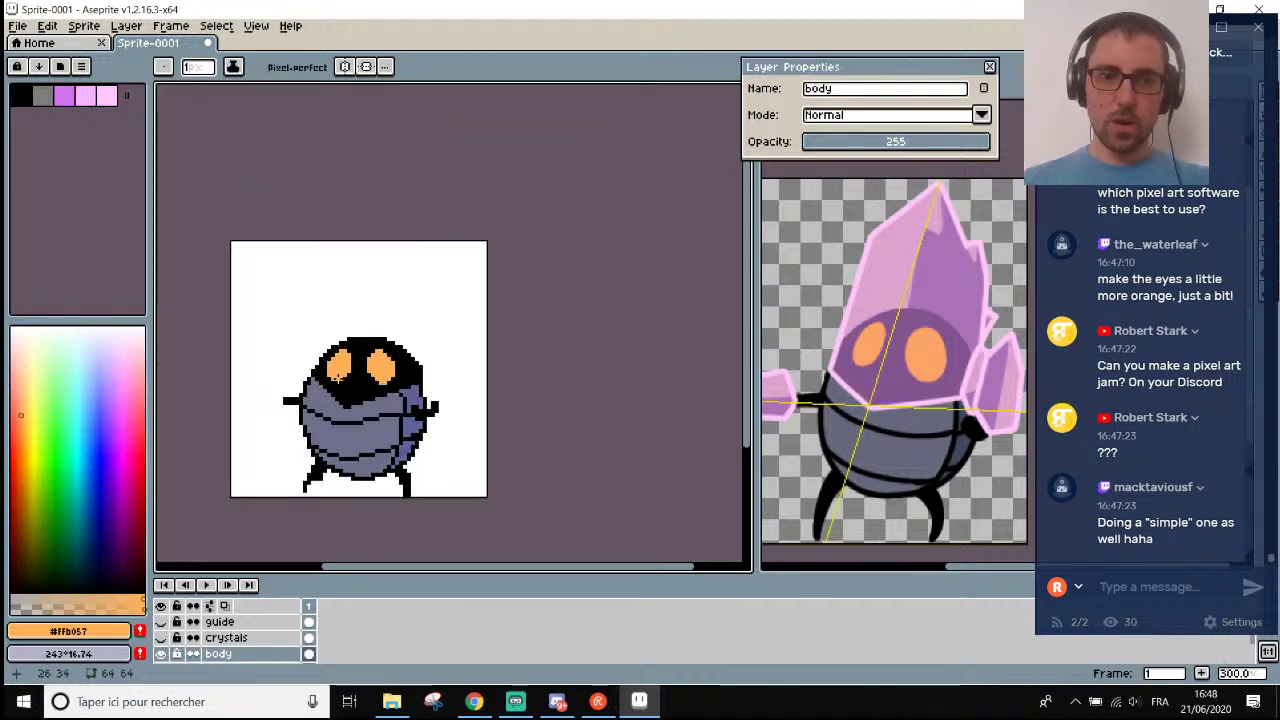
Show and select the crystals layer, and pencil the covered top pixels of both eyes in orange #ffb057.
{"action": "left_click", "coordinate": [160, 637]}
{"action": "scroll", "coordinate": [340, 378], "scroll_direction": "up", "scroll_amount": 2}
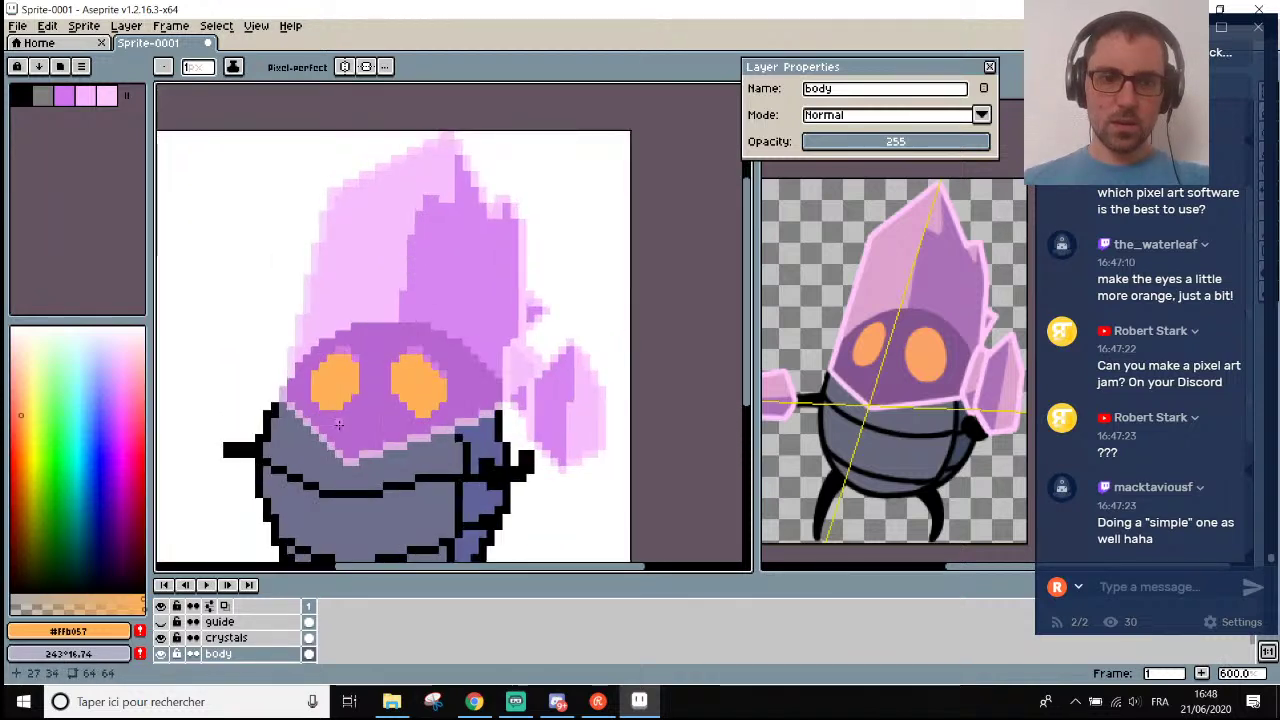
{"action": "left_click", "coordinate": [251, 639]}
{"action": "scroll", "coordinate": [371, 340], "scroll_direction": "up", "scroll_amount": 3}
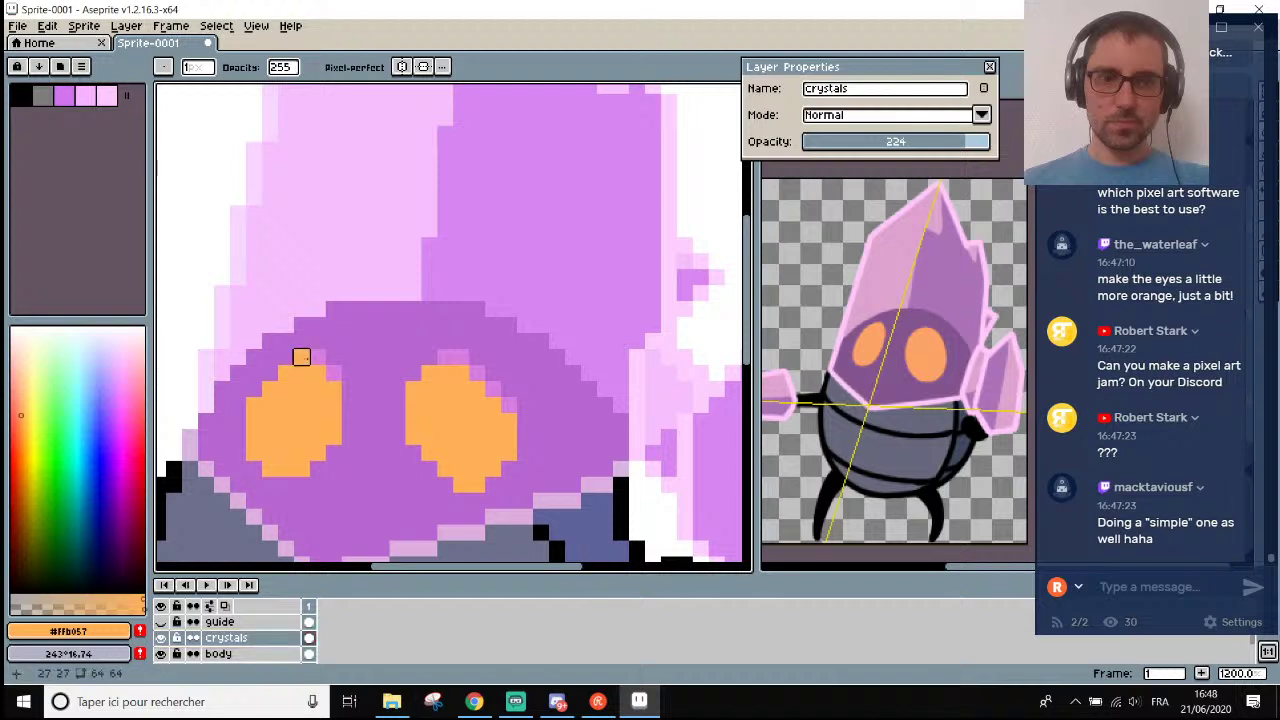
{"action": "left_click_drag", "start_coordinate": [301, 357], "coordinate": [334, 372]}
{"action": "left_click", "coordinate": [460, 357]}
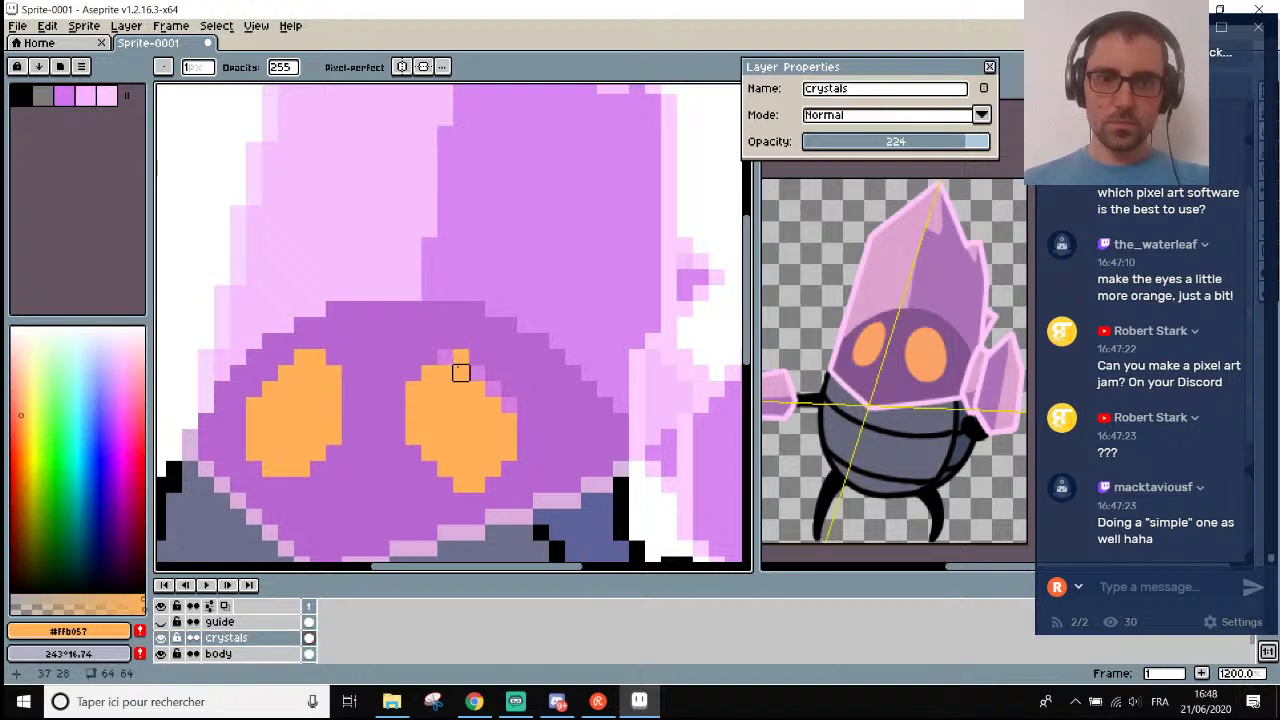
{"action": "left_click", "coordinate": [444, 357]}
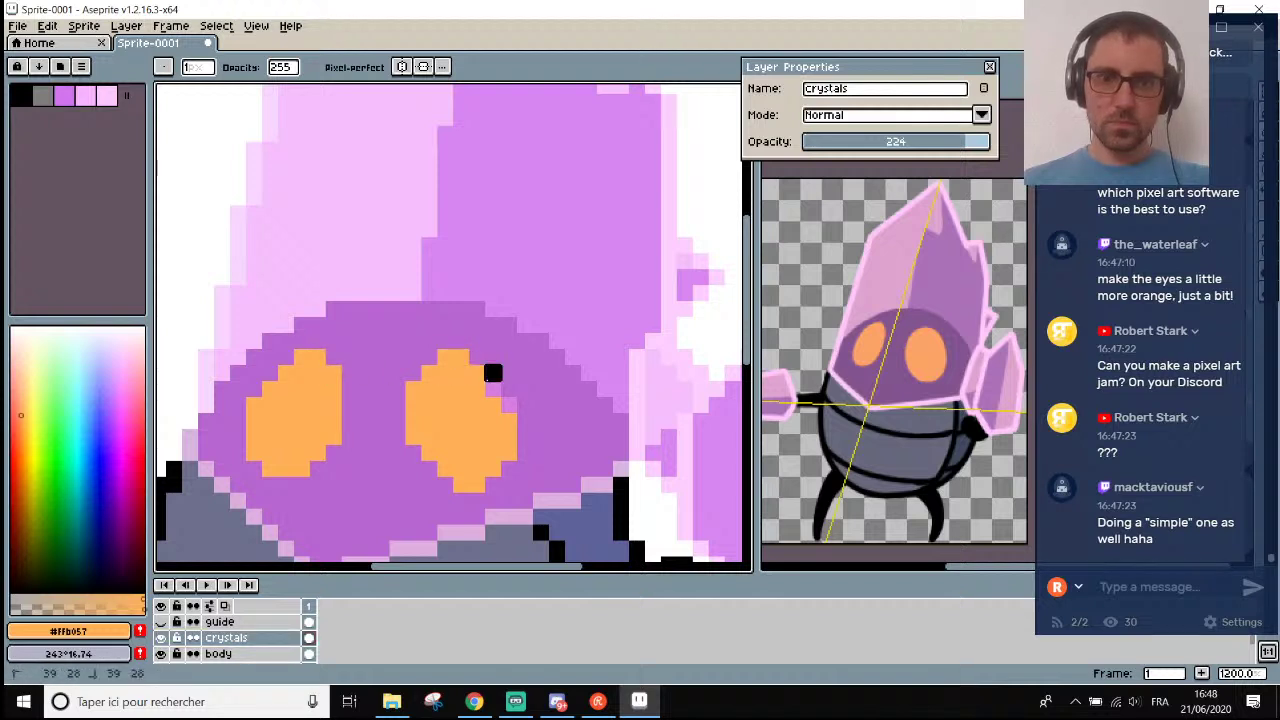
Undo the pixel erased beside the right-hand eye on the crystals layer and check the eyes at full view.
{"action": "key", "text": "i"}
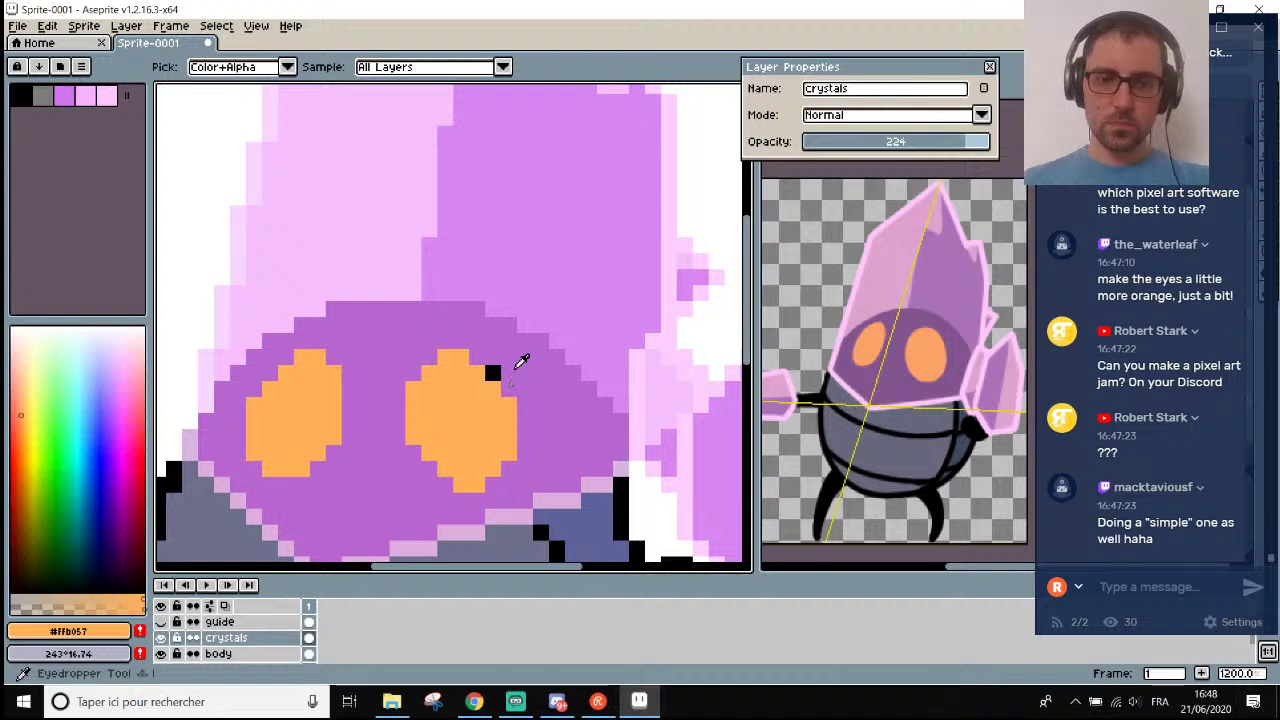
{"action": "scroll", "coordinate": [521, 361], "scroll_direction": "down", "scroll_amount": 2}
{"action": "key", "text": "ctrl+z"}
{"action": "scroll", "coordinate": [505, 380], "scroll_direction": "up", "scroll_amount": 3}
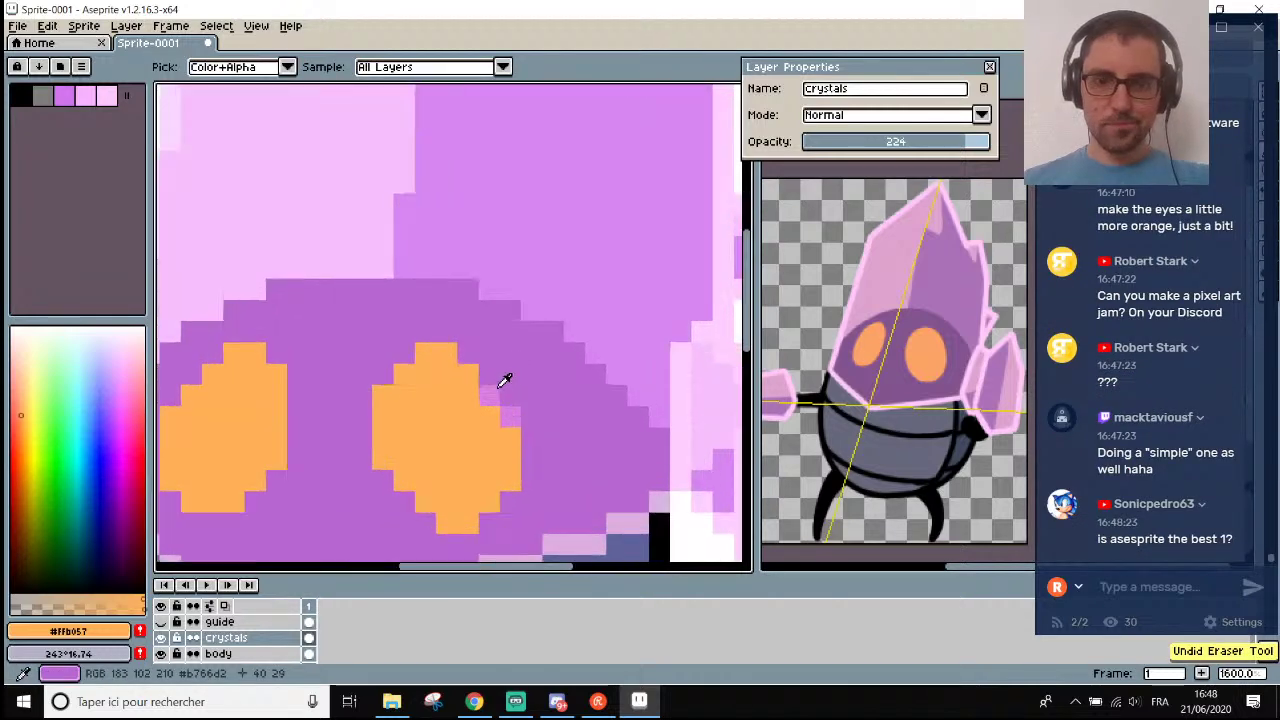
{"action": "key", "text": "b"}
{"action": "scroll", "coordinate": [509, 414], "scroll_direction": "down", "scroll_amount": 6}
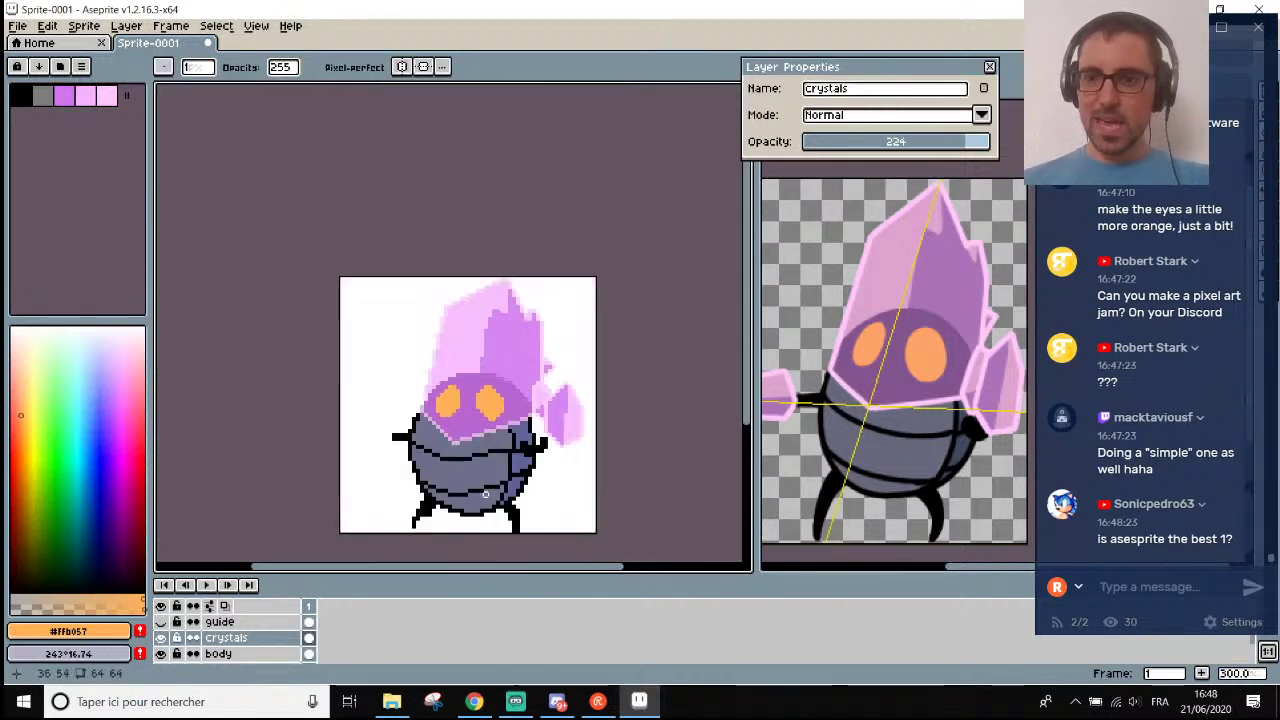
{"action": "scroll", "coordinate": [710, 430], "scroll_direction": "down", "scroll_amount": 2}
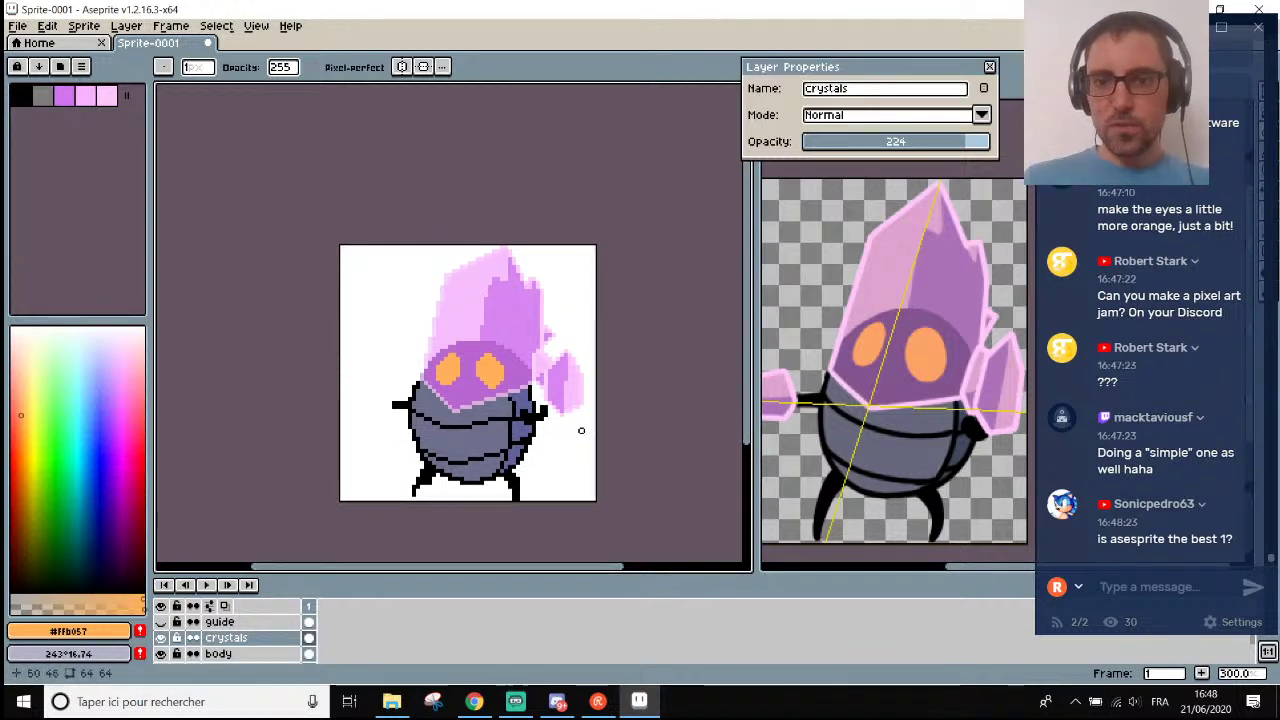
Set the crystals layer's opacity to 255.
{"action": "left_click", "coordinate": [280, 653]}
{"action": "left_click", "coordinate": [295, 637]}
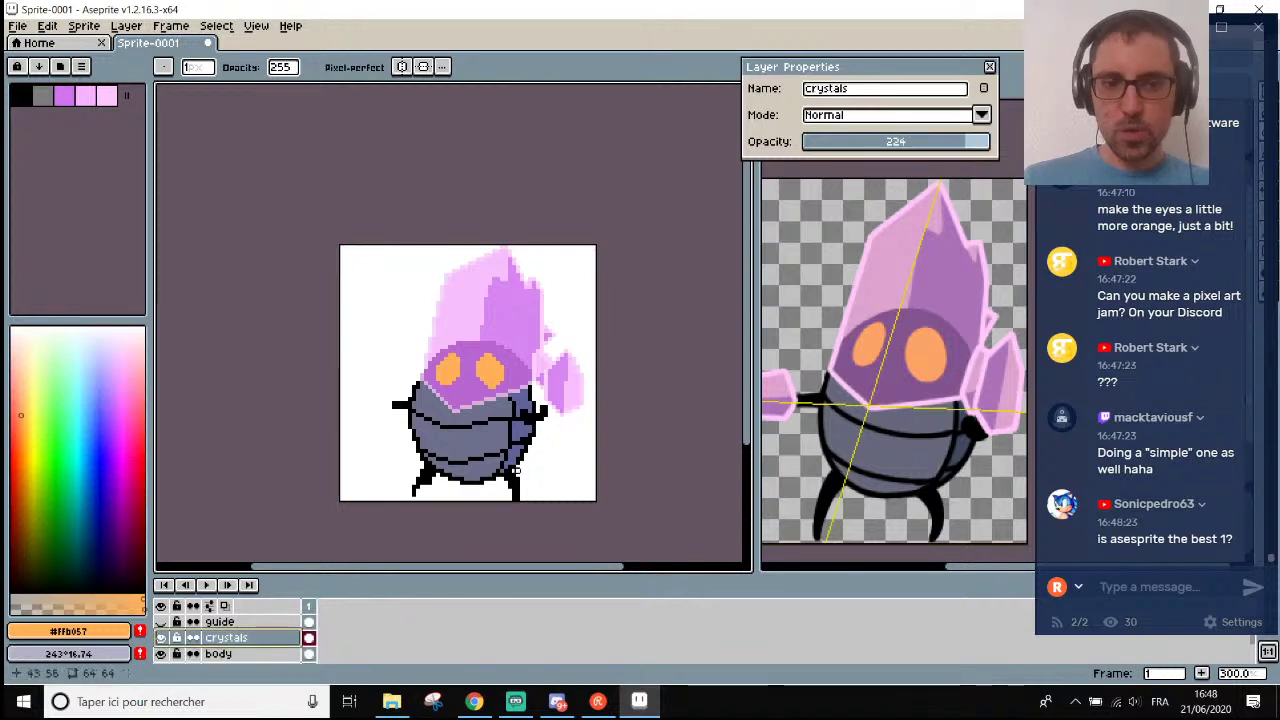
{"action": "left_click", "coordinate": [986, 141]}
{"action": "scroll", "coordinate": [566, 356], "scroll_direction": "up", "scroll_amount": 4}
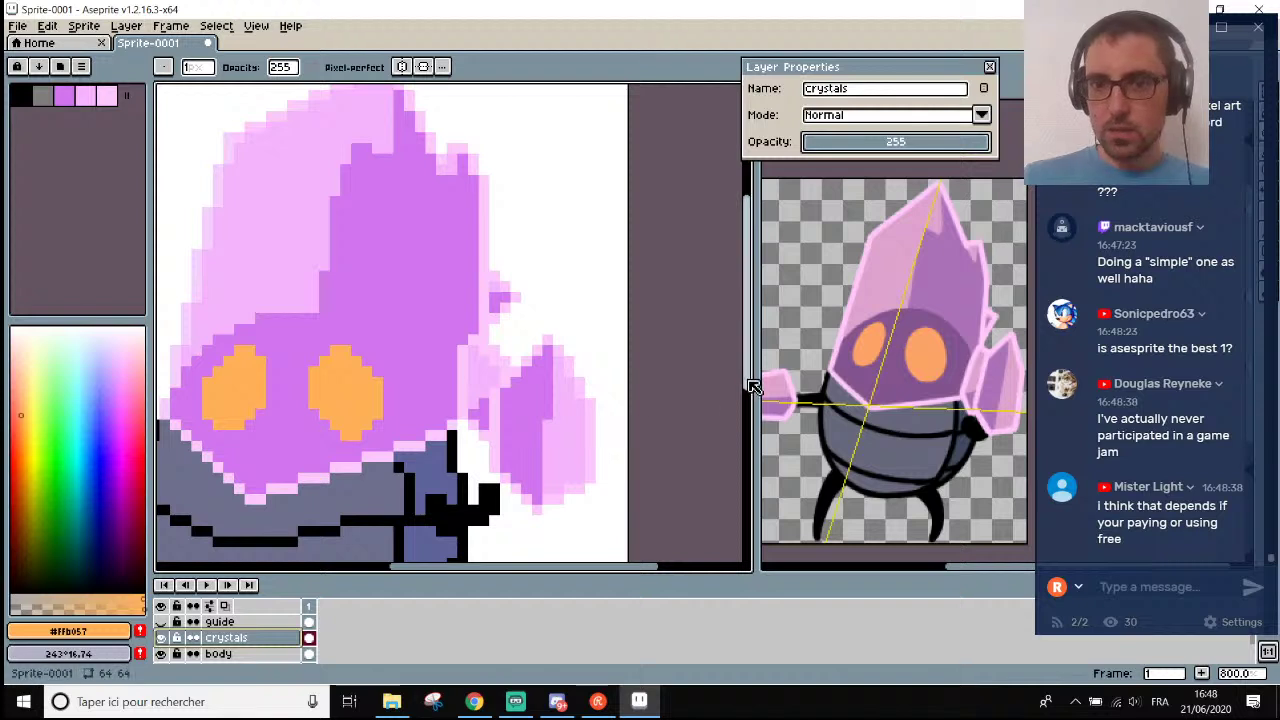
Examine the opaque crystals, side shard and body proportions up close and at small scale against the reference.
{"action": "left_click_drag", "start_coordinate": [751, 380], "coordinate": [751, 410]}
{"action": "left_click_drag", "start_coordinate": [612, 567], "coordinate": [634, 566]}
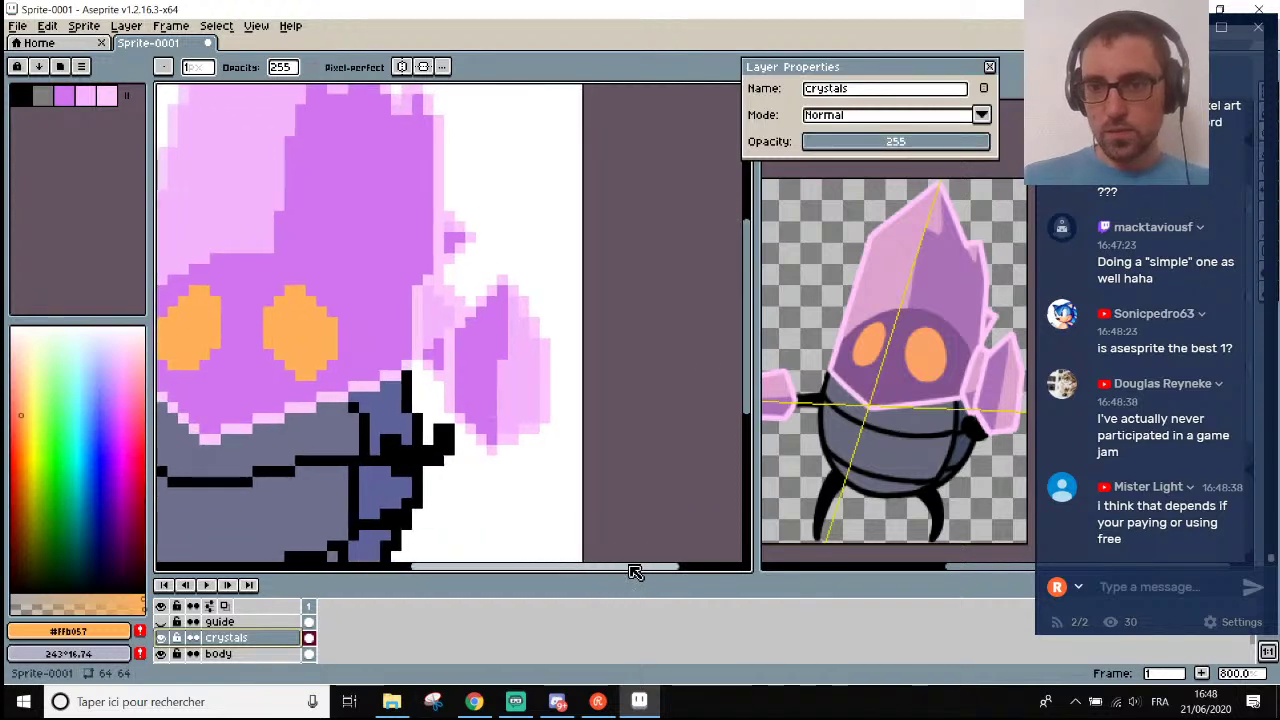
{"action": "key", "text": "m"}
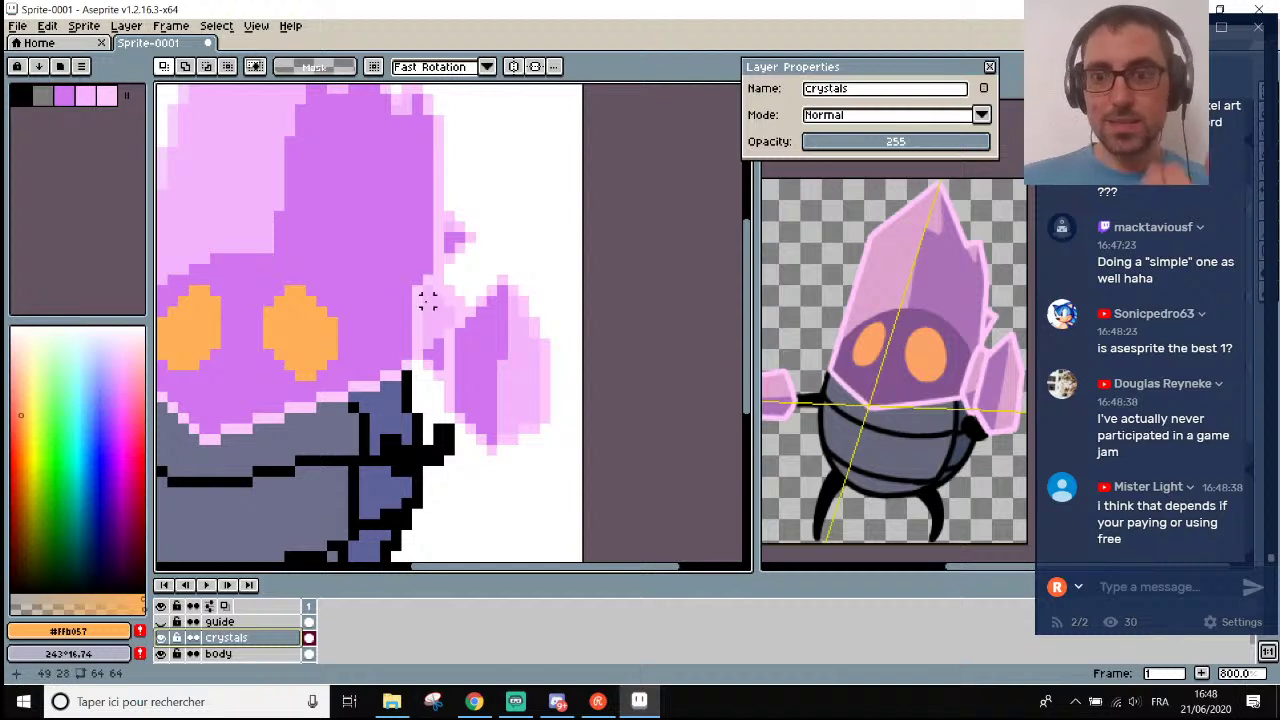
{"action": "scroll", "coordinate": [423, 510], "scroll_direction": "down", "scroll_amount": 2}
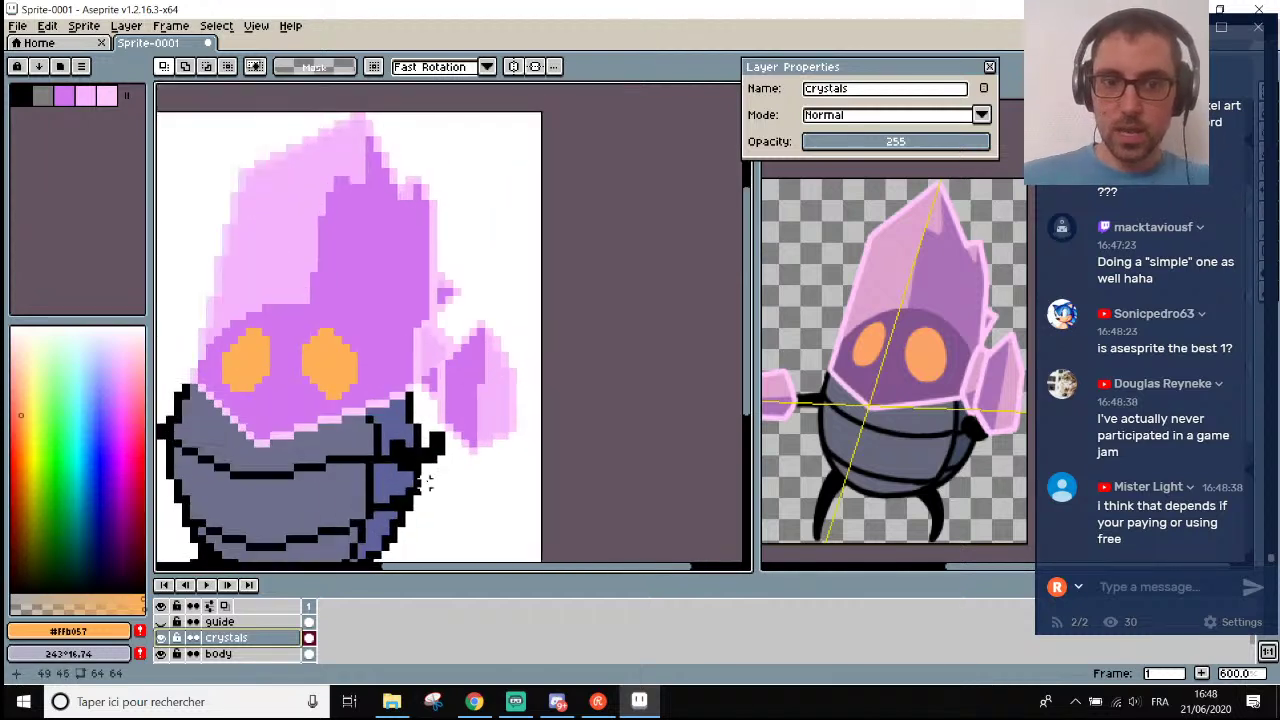
{"action": "scroll", "coordinate": [406, 458], "scroll_direction": "up", "scroll_amount": 2}
{"action": "scroll", "coordinate": [430, 475], "scroll_direction": "down", "scroll_amount": 3}
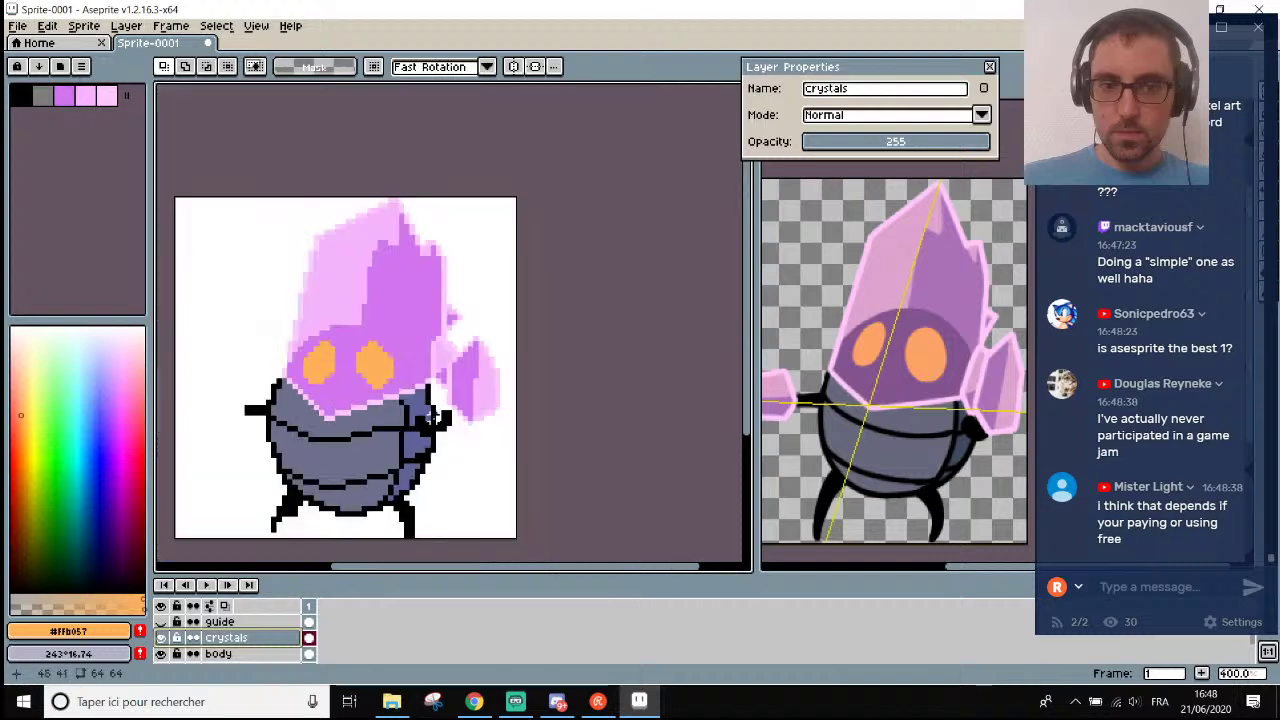
{"action": "scroll", "coordinate": [430, 476], "scroll_direction": "up", "scroll_amount": 1}
{"action": "scroll", "coordinate": [431, 478], "scroll_direction": "down", "scroll_amount": 3}
{"action": "scroll", "coordinate": [421, 515], "scroll_direction": "up", "scroll_amount": 2}
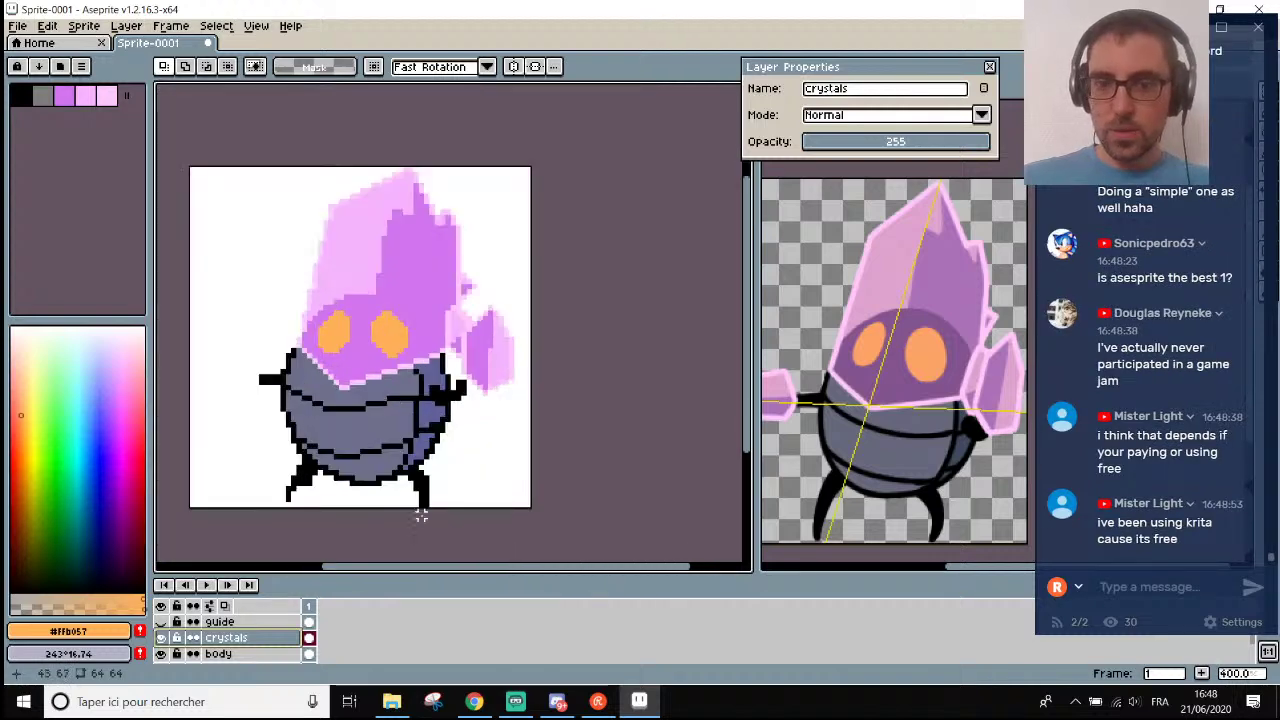
{"action": "scroll", "coordinate": [421, 515], "scroll_direction": "down", "scroll_amount": 4}
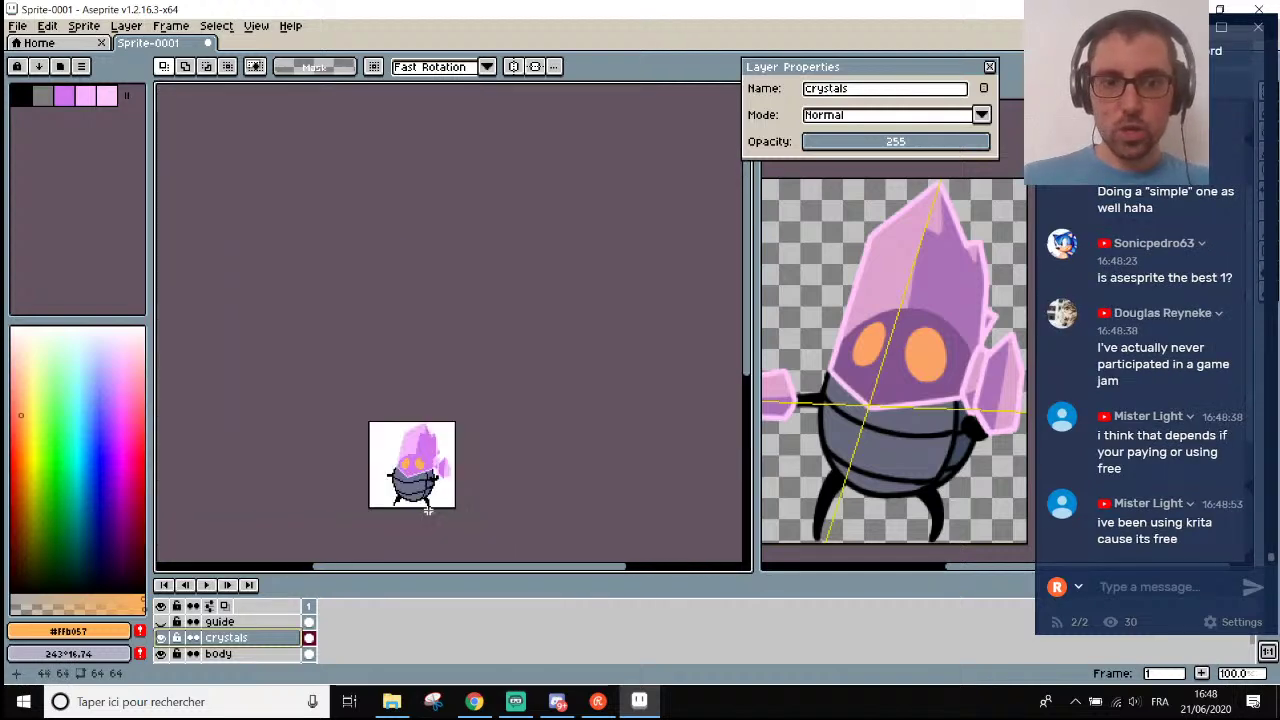
{"action": "scroll", "coordinate": [400, 518], "scroll_direction": "up", "scroll_amount": 3}
{"action": "scroll", "coordinate": [474, 505], "scroll_direction": "up", "scroll_amount": 1}
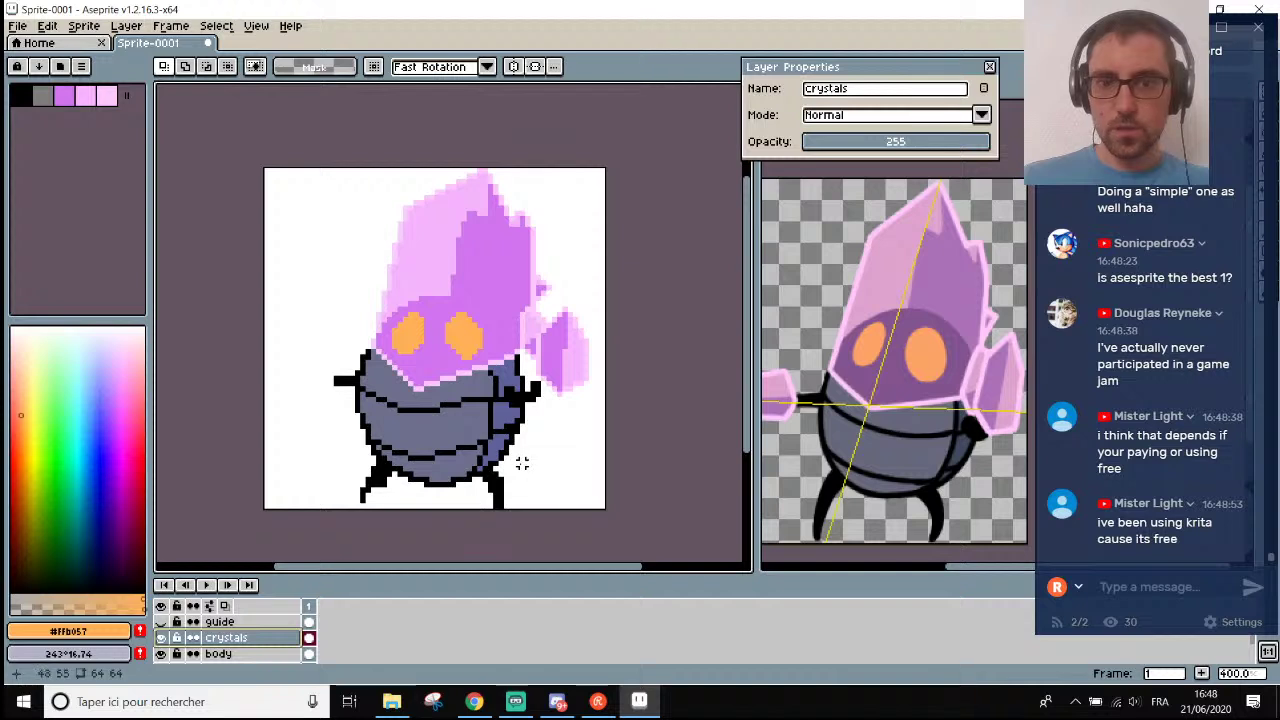
{"action": "scroll", "coordinate": [532, 453], "scroll_direction": "down", "scroll_amount": 1}
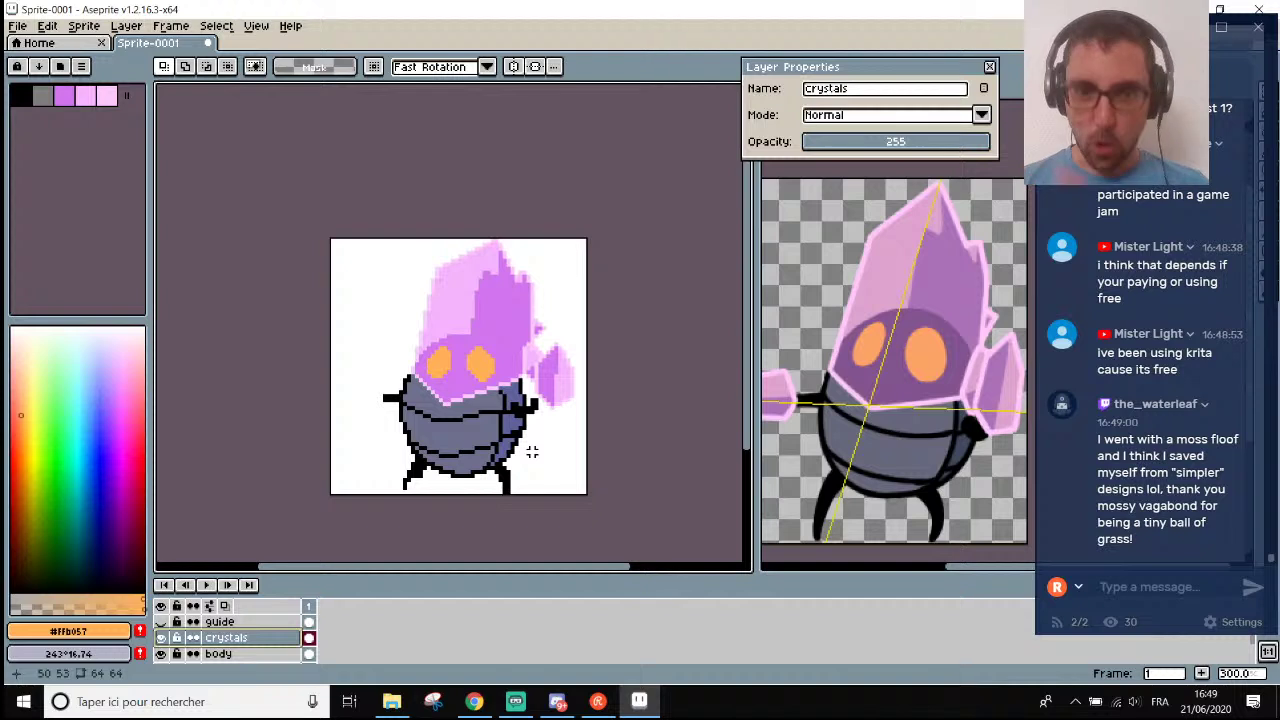
On the body layer, select the left part of the body with its arm and leg and shift it 2 pixels right.
{"action": "left_click", "coordinate": [220, 654]}
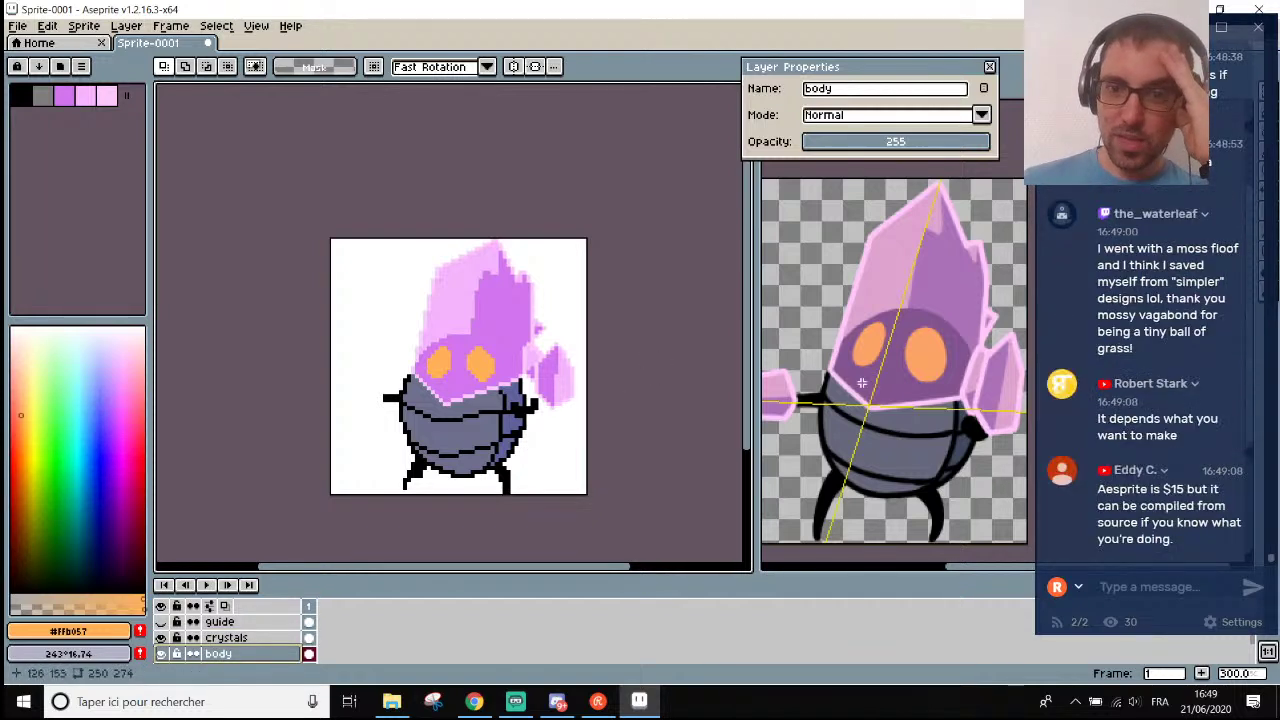
{"action": "scroll", "coordinate": [445, 464], "scroll_direction": "up", "scroll_amount": 2}
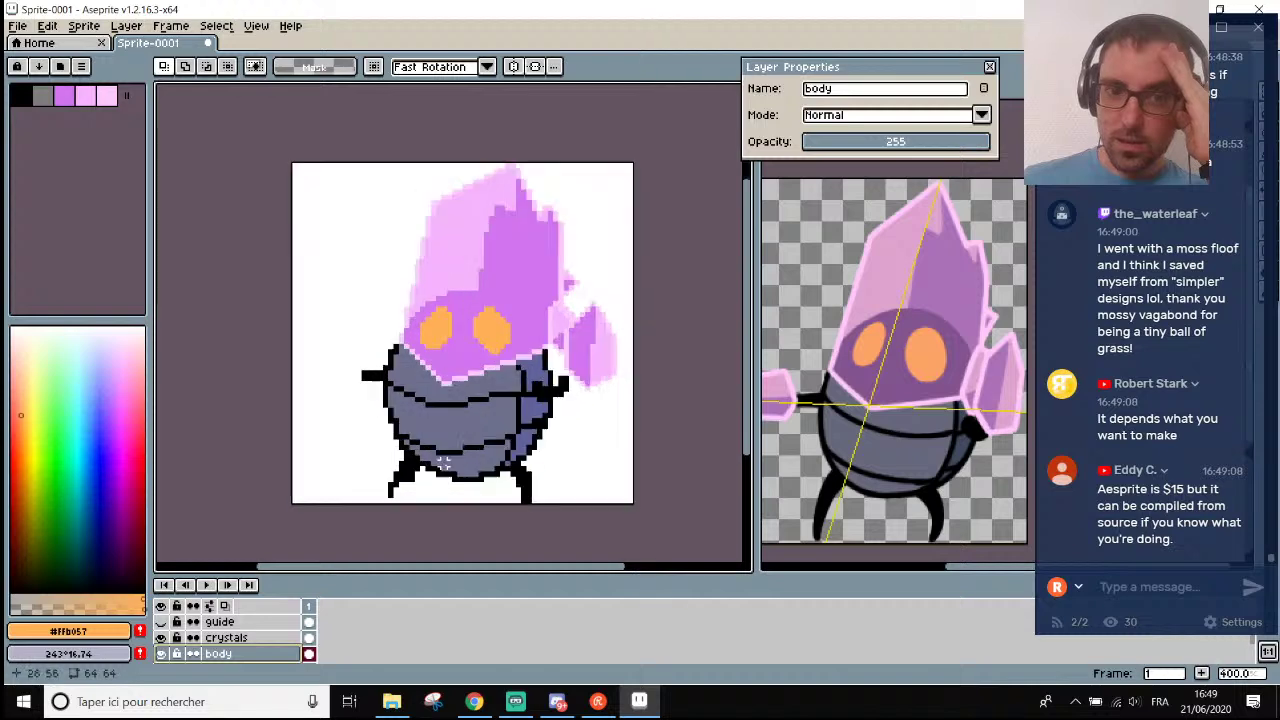
{"action": "scroll", "coordinate": [445, 464], "scroll_direction": "down", "scroll_amount": 2}
{"action": "scroll", "coordinate": [440, 425], "scroll_direction": "up", "scroll_amount": 3}
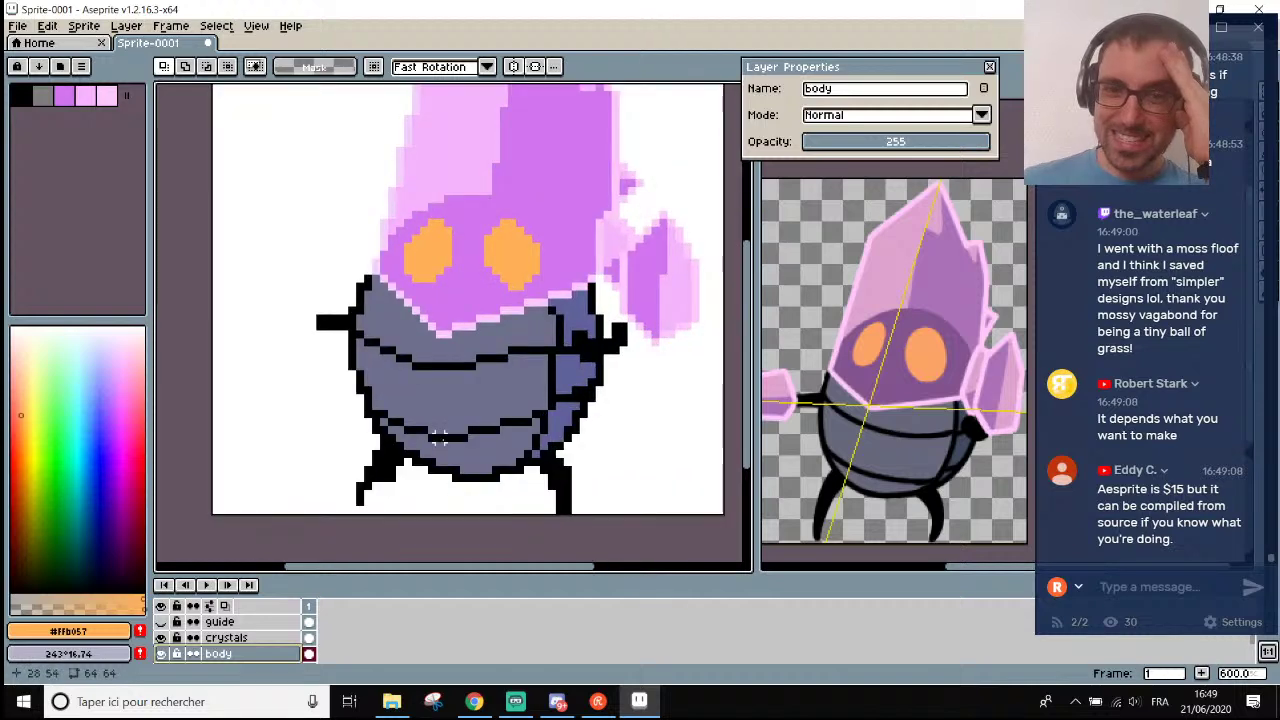
{"action": "scroll", "coordinate": [440, 436], "scroll_direction": "up", "scroll_amount": 3}
{"action": "scroll", "coordinate": [357, 245], "scroll_direction": "down", "scroll_amount": 4}
{"action": "scroll", "coordinate": [270, 190], "scroll_direction": "up", "scroll_amount": 1}
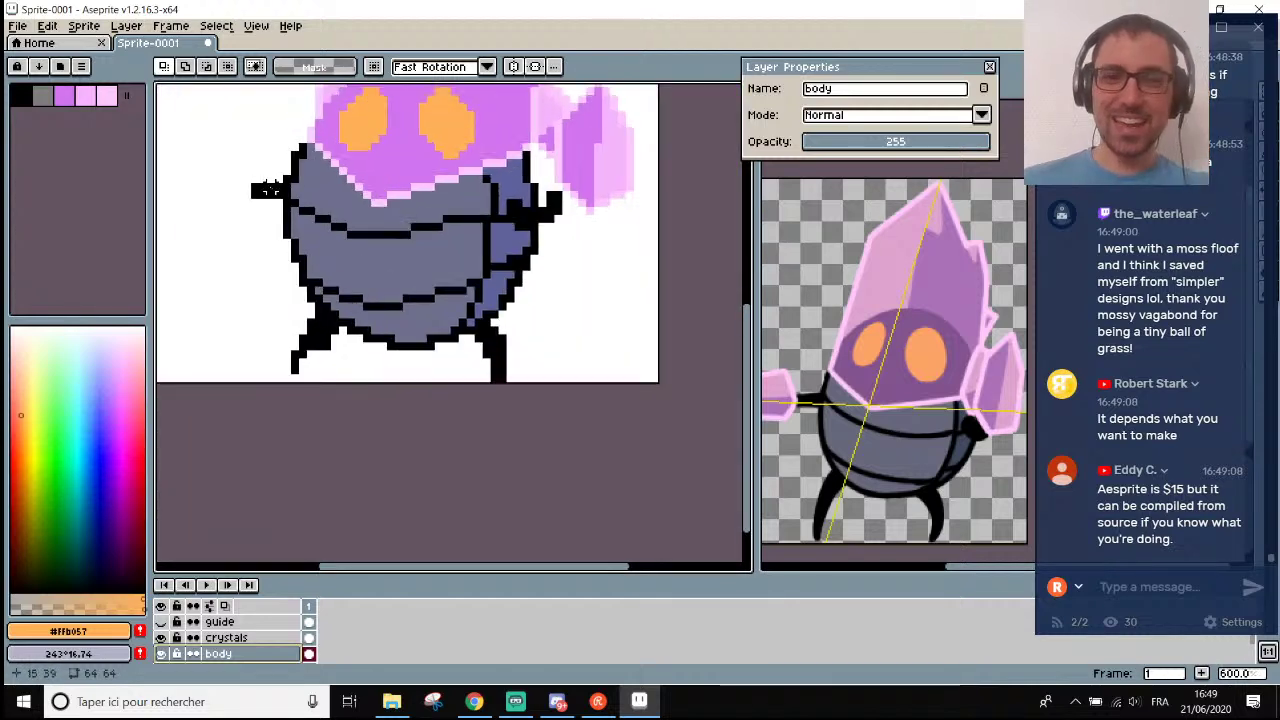
{"action": "left_click_drag", "start_coordinate": [215, 139], "coordinate": [363, 391]}
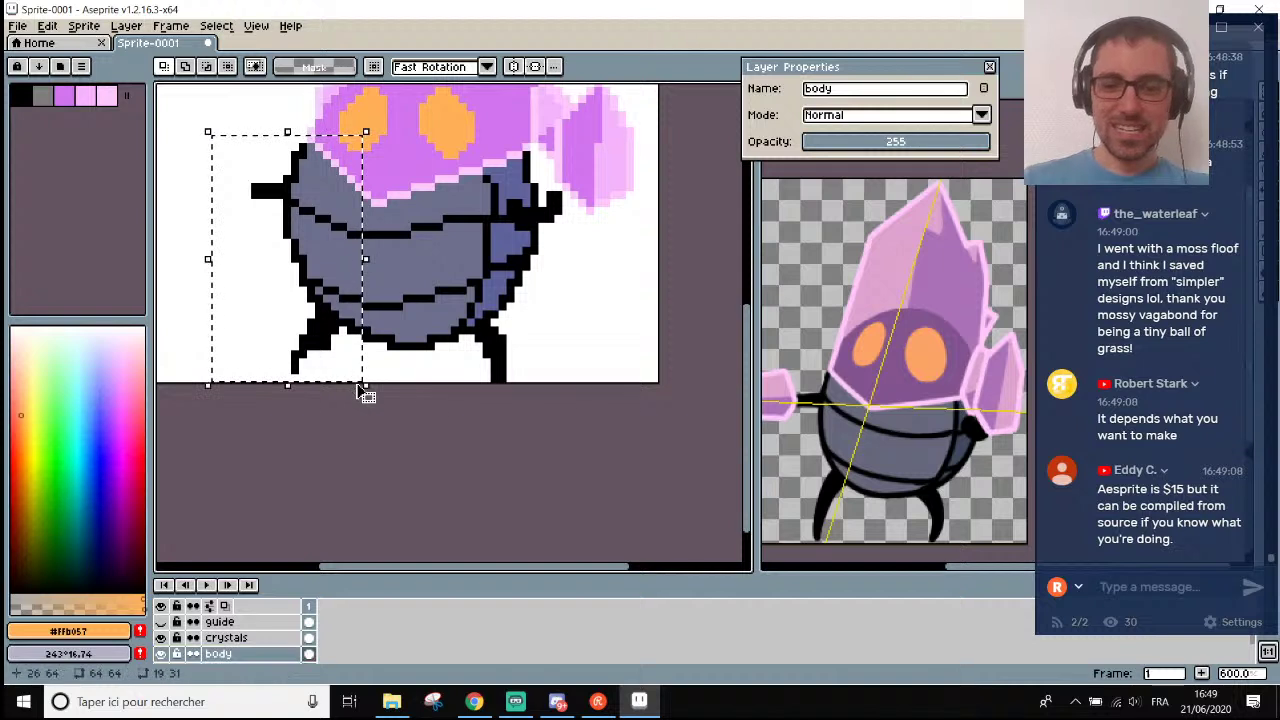
{"action": "key", "text": "Right"}
{"action": "key", "text": "Right"}
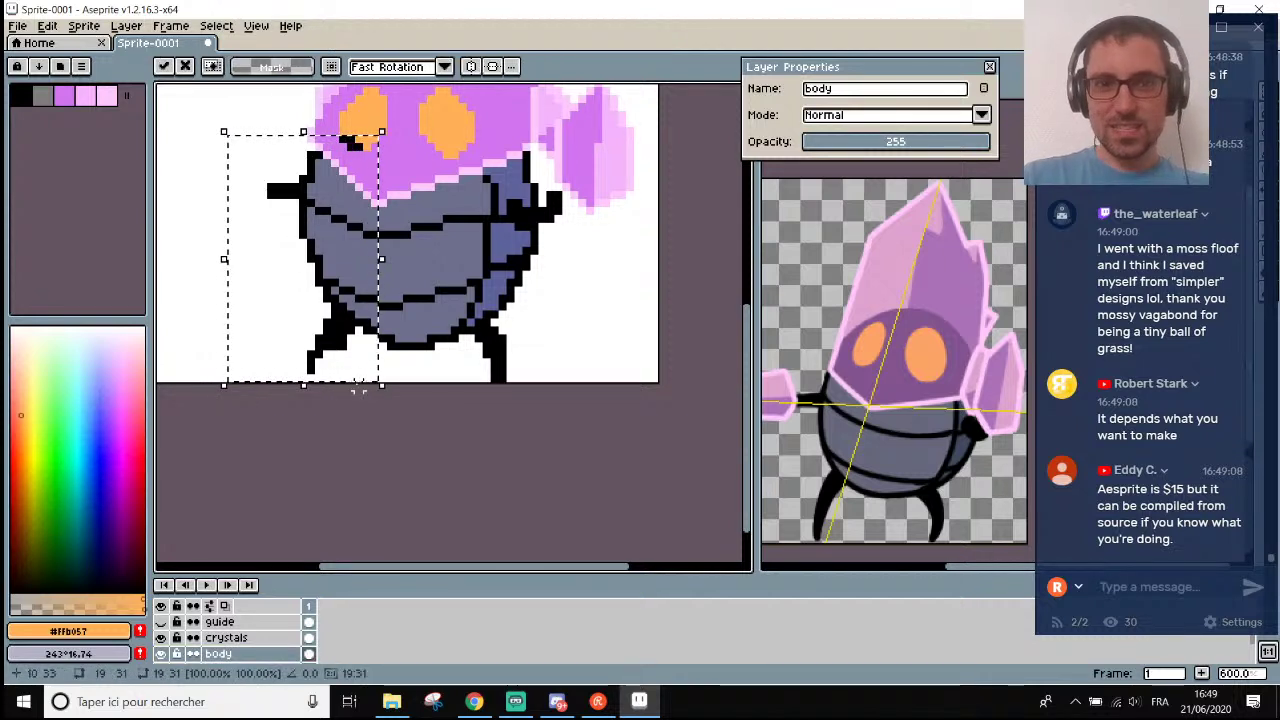
{"action": "scroll", "coordinate": [358, 390], "scroll_direction": "down", "scroll_amount": 2}
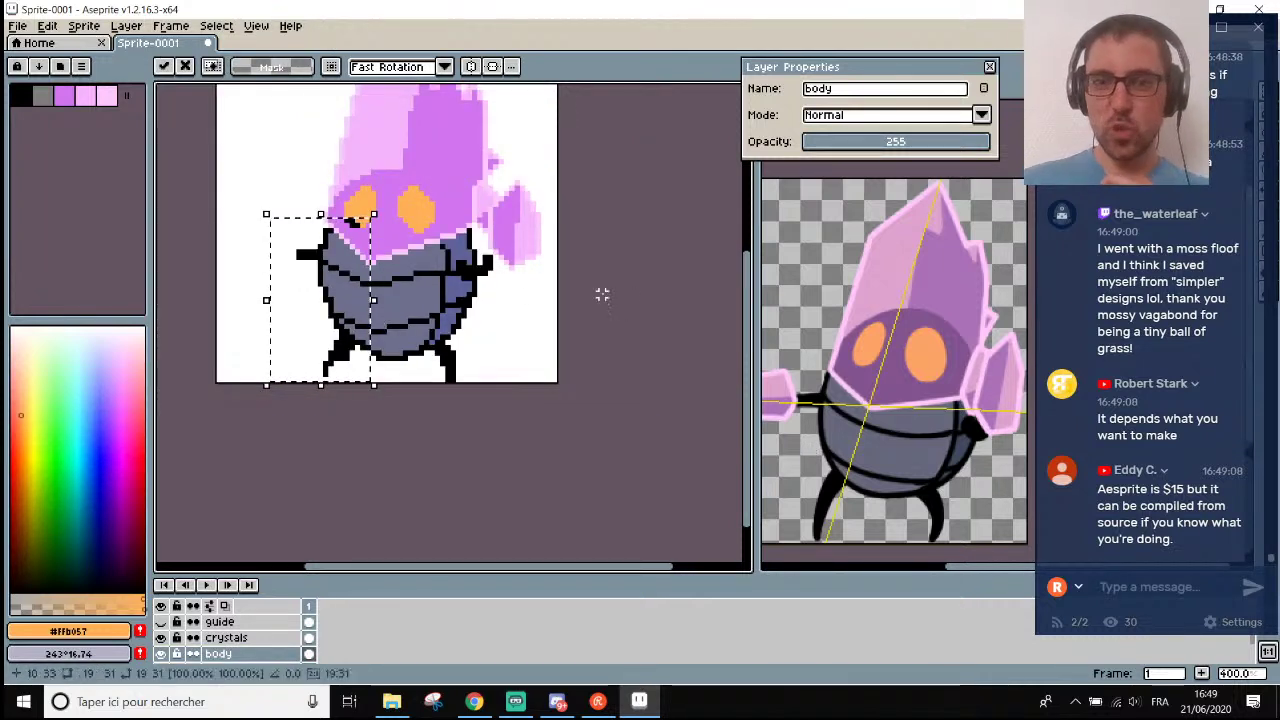
{"action": "scroll", "coordinate": [336, 212], "scroll_direction": "down", "scroll_amount": 2}
{"action": "scroll", "coordinate": [312, 219], "scroll_direction": "up", "scroll_amount": 2}
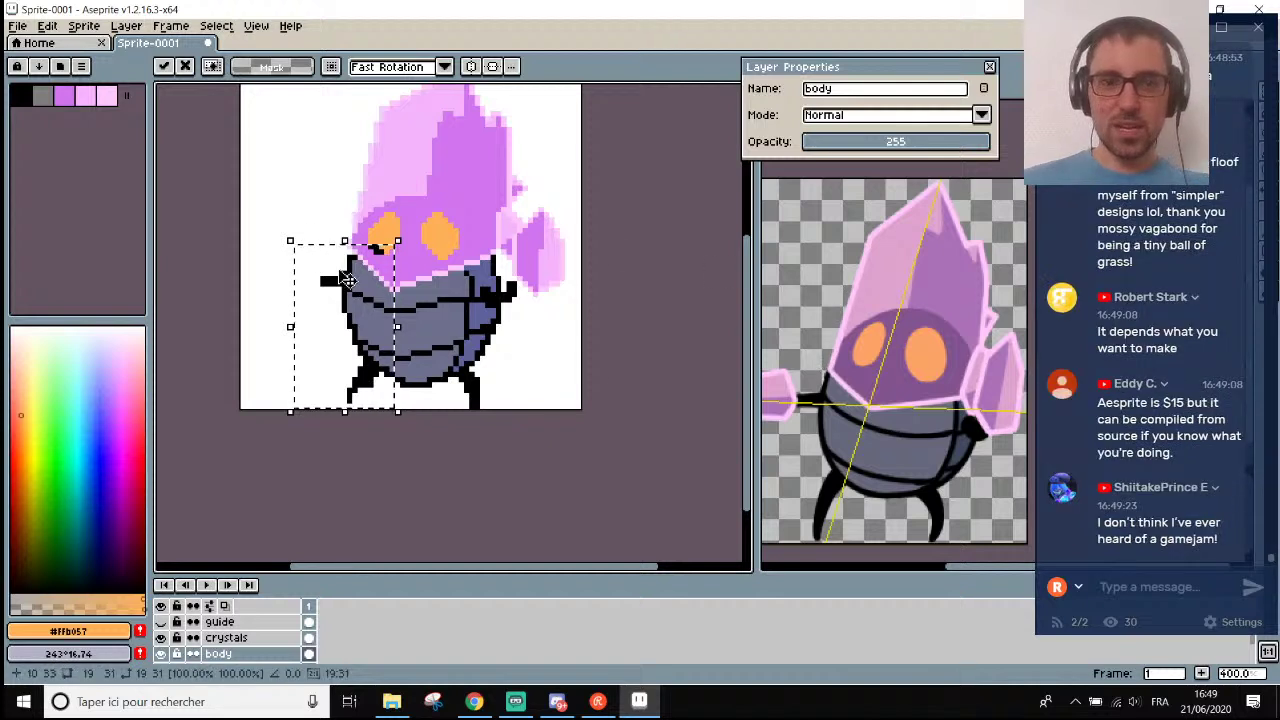
{"action": "left_click", "coordinate": [530, 268]}
Pencil over the stray black pixels on the left-hand eye of the body layer in orange #ffb057.
{"action": "scroll", "coordinate": [383, 230], "scroll_direction": "up", "scroll_amount": 3}
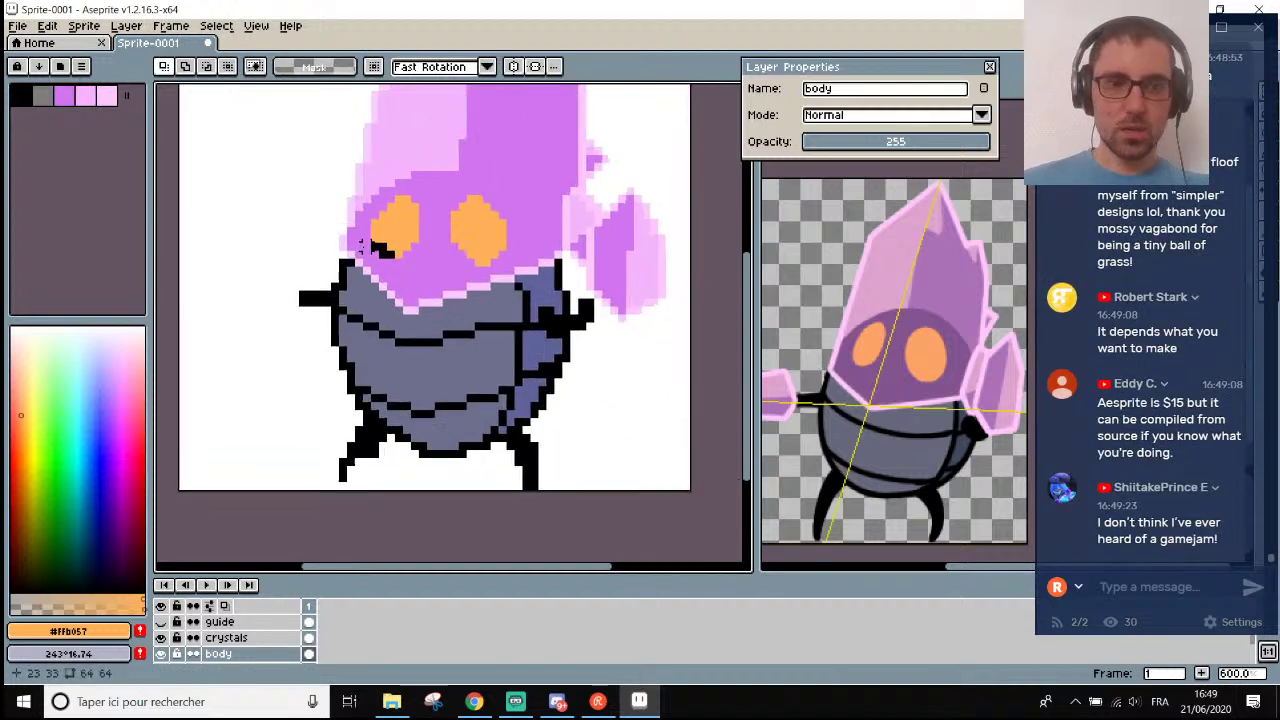
{"action": "scroll", "coordinate": [383, 230], "scroll_direction": "up", "scroll_amount": 1}
{"action": "key", "text": "i"}
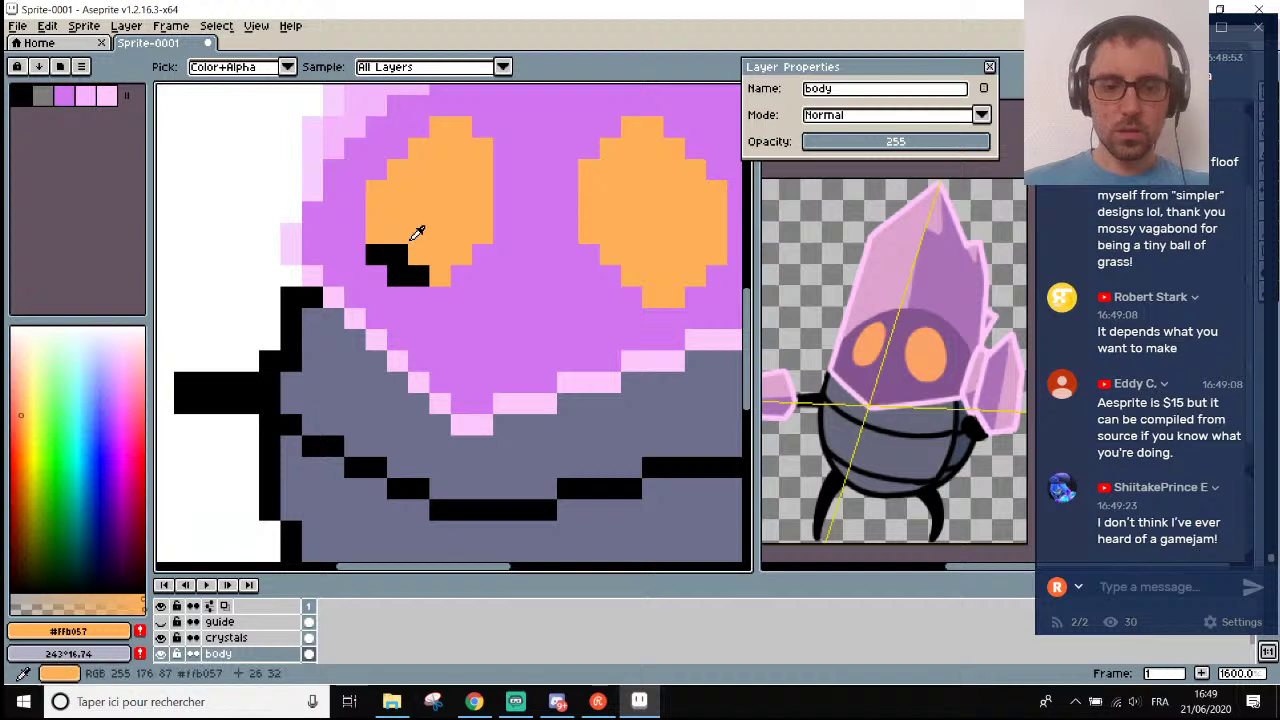
{"action": "key", "text": "b"}
{"action": "left_click_drag", "start_coordinate": [398, 270], "coordinate": [376, 254]}
{"action": "scroll", "coordinate": [371, 249], "scroll_direction": "down", "scroll_amount": 2}
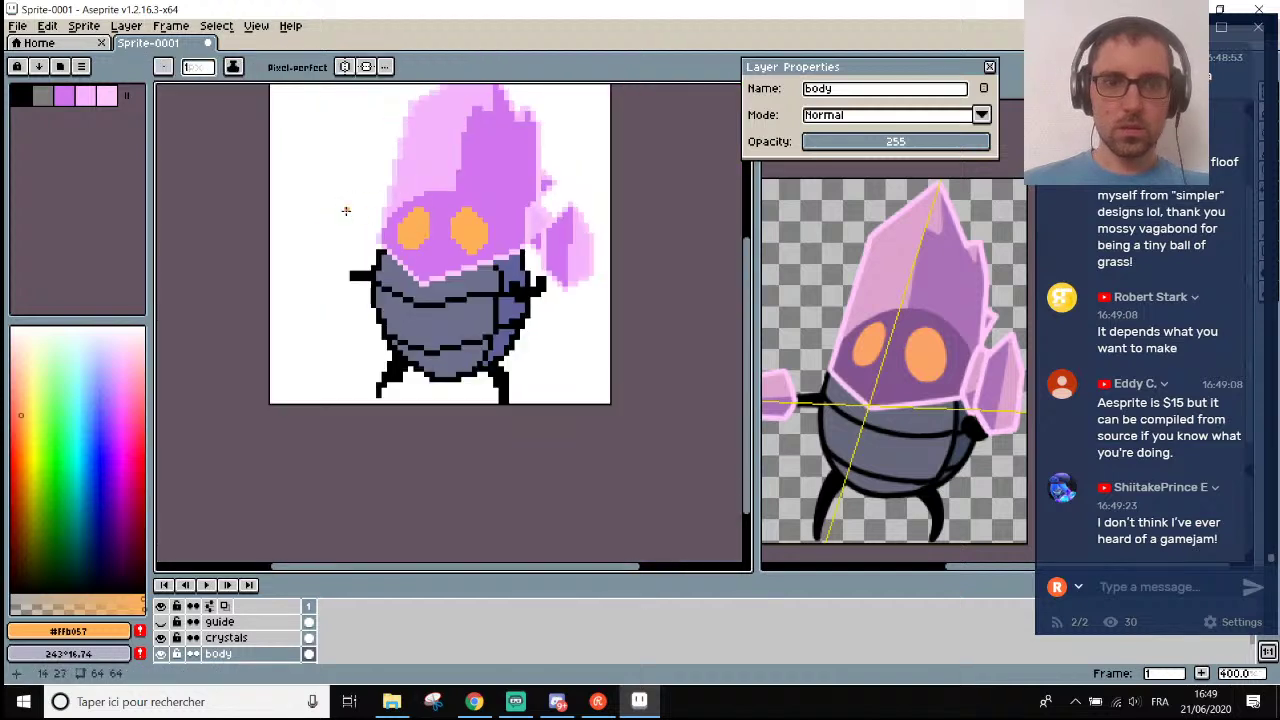
{"action": "scroll", "coordinate": [350, 212], "scroll_direction": "up", "scroll_amount": 1}
{"action": "scroll", "coordinate": [390, 244], "scroll_direction": "down", "scroll_amount": 4}
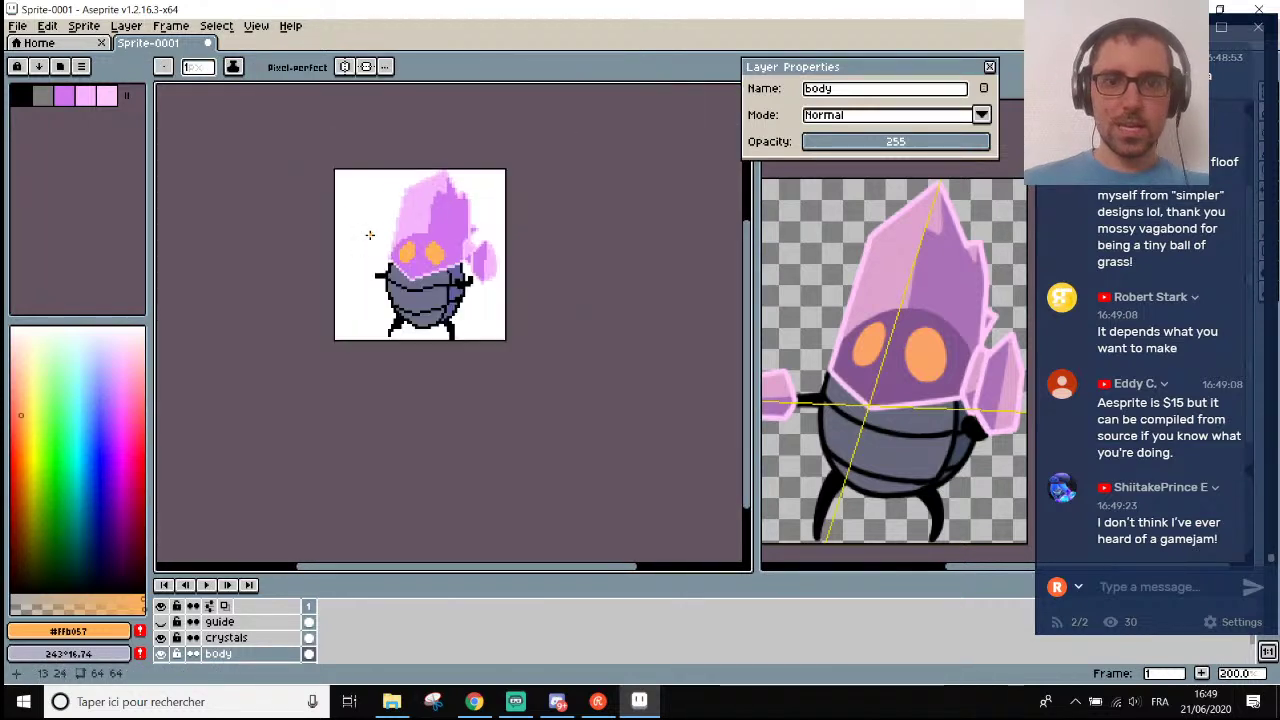
{"action": "scroll", "coordinate": [369, 235], "scroll_direction": "up", "scroll_amount": 1}
{"action": "scroll", "coordinate": [475, 235], "scroll_direction": "down", "scroll_amount": 1}
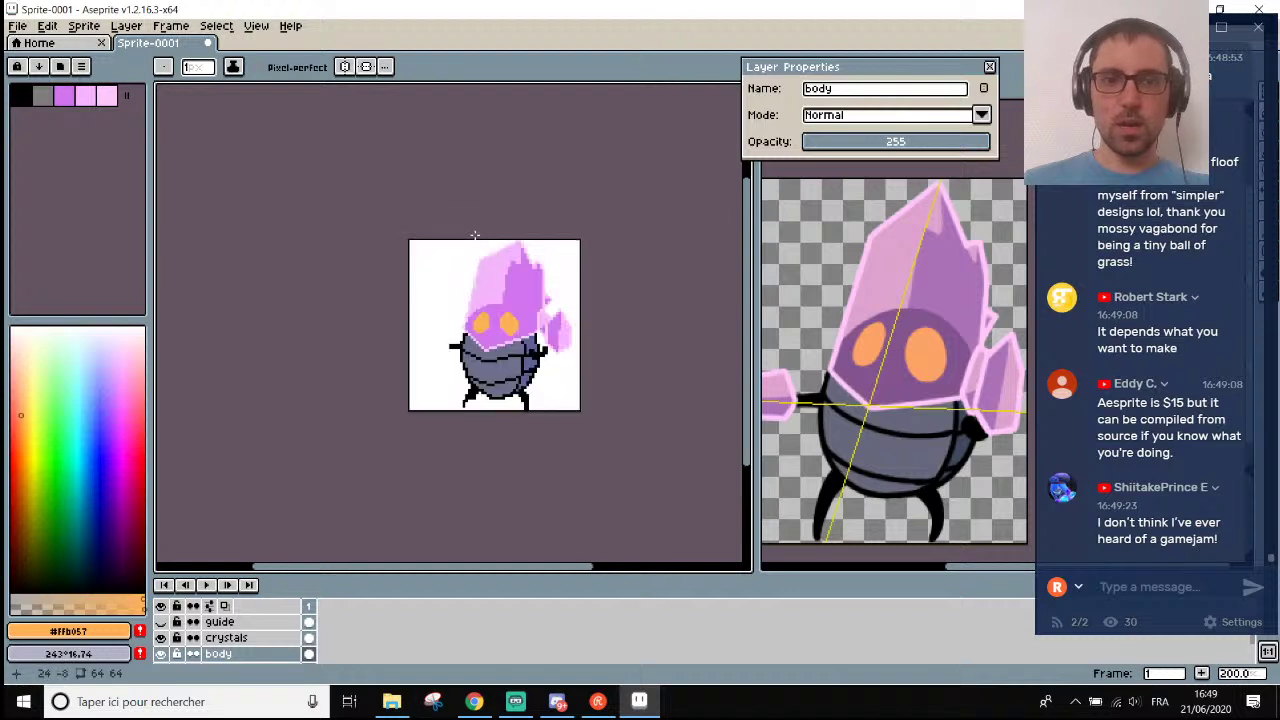
{"action": "scroll", "coordinate": [455, 245], "scroll_direction": "up", "scroll_amount": 3}
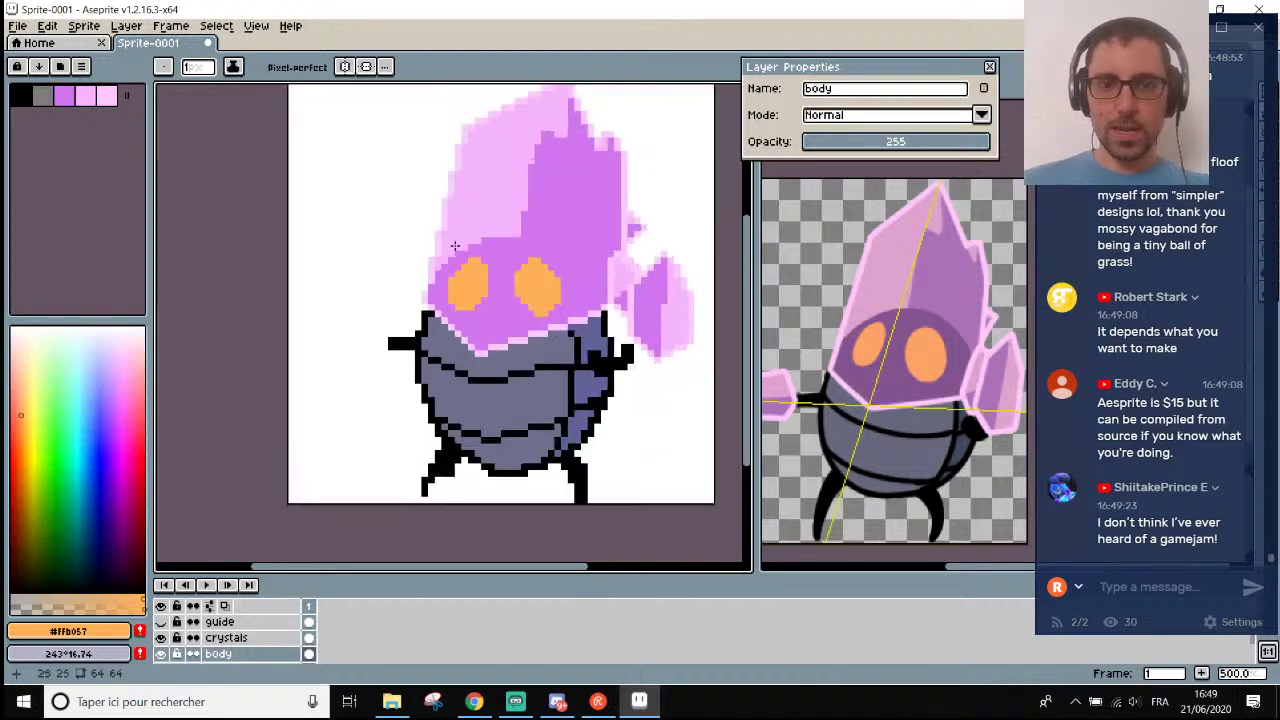
On the crystals layer, thicken the left outline beside the face down to the body with pale pink #f6cfff pixels.
{"action": "left_click", "coordinate": [225, 637]}
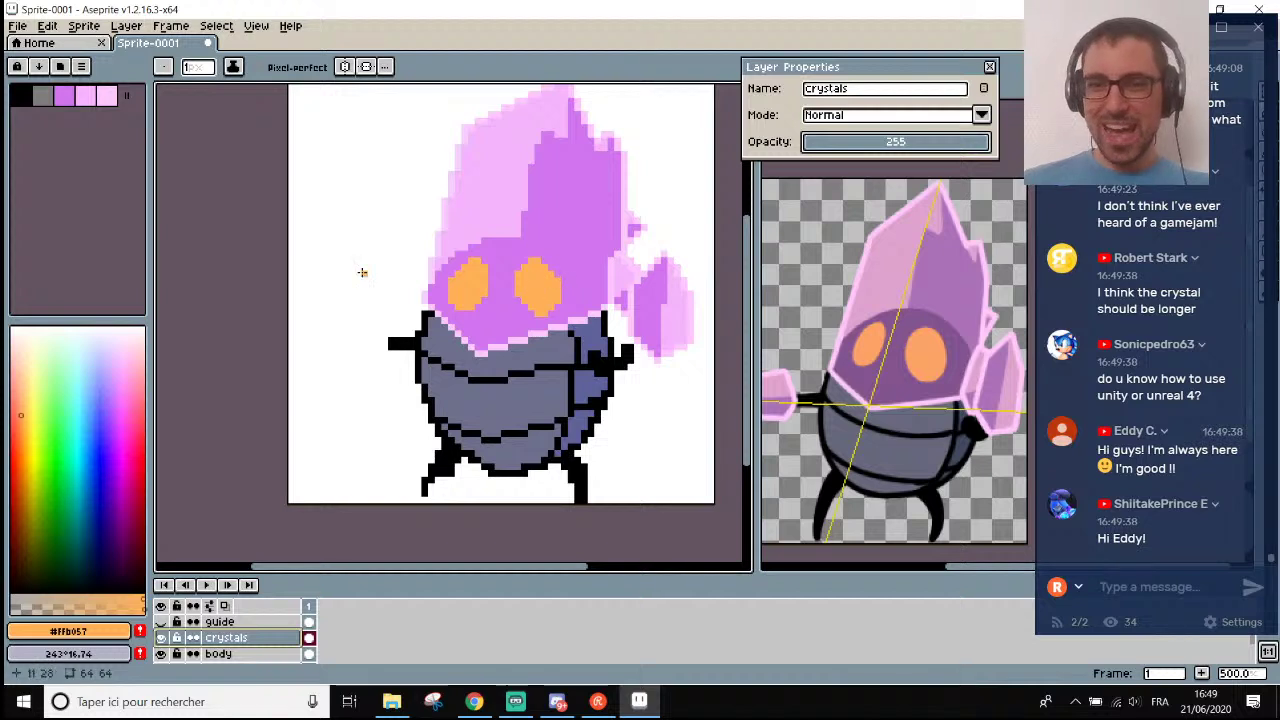
{"action": "scroll", "coordinate": [362, 272], "scroll_direction": "up", "scroll_amount": 5}
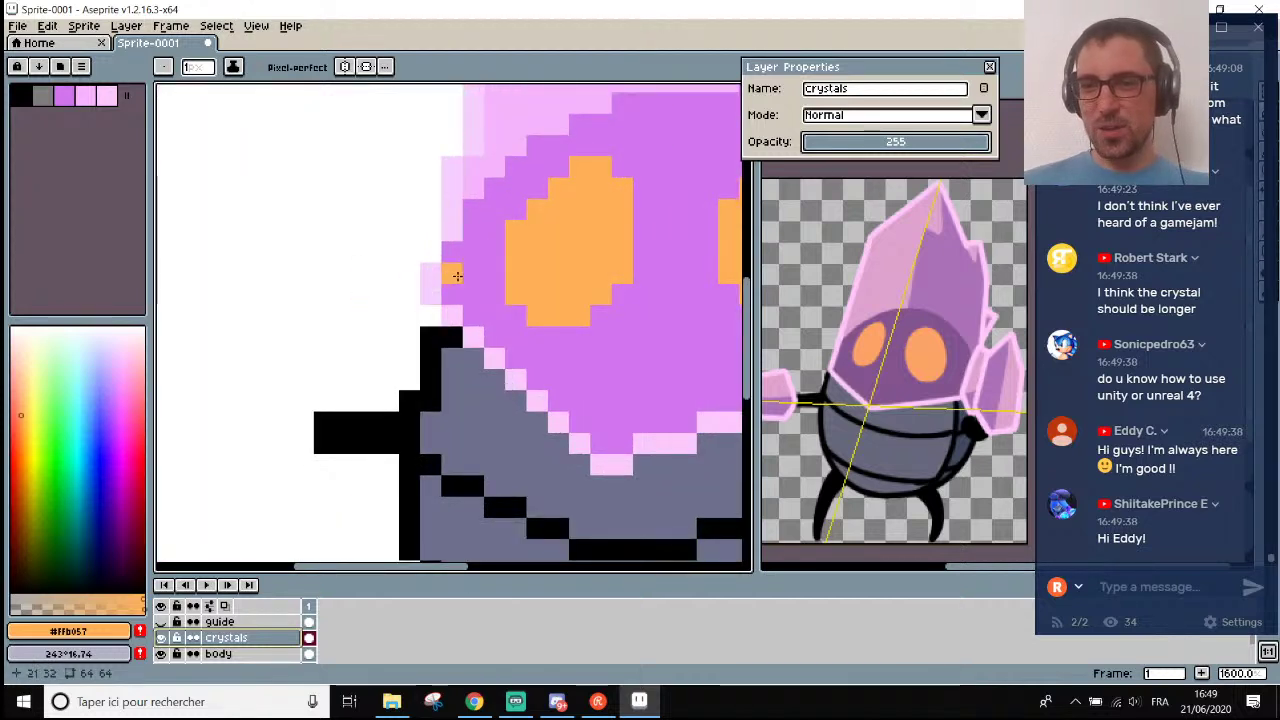
{"action": "scroll", "coordinate": [459, 267], "scroll_direction": "up", "scroll_amount": 1}
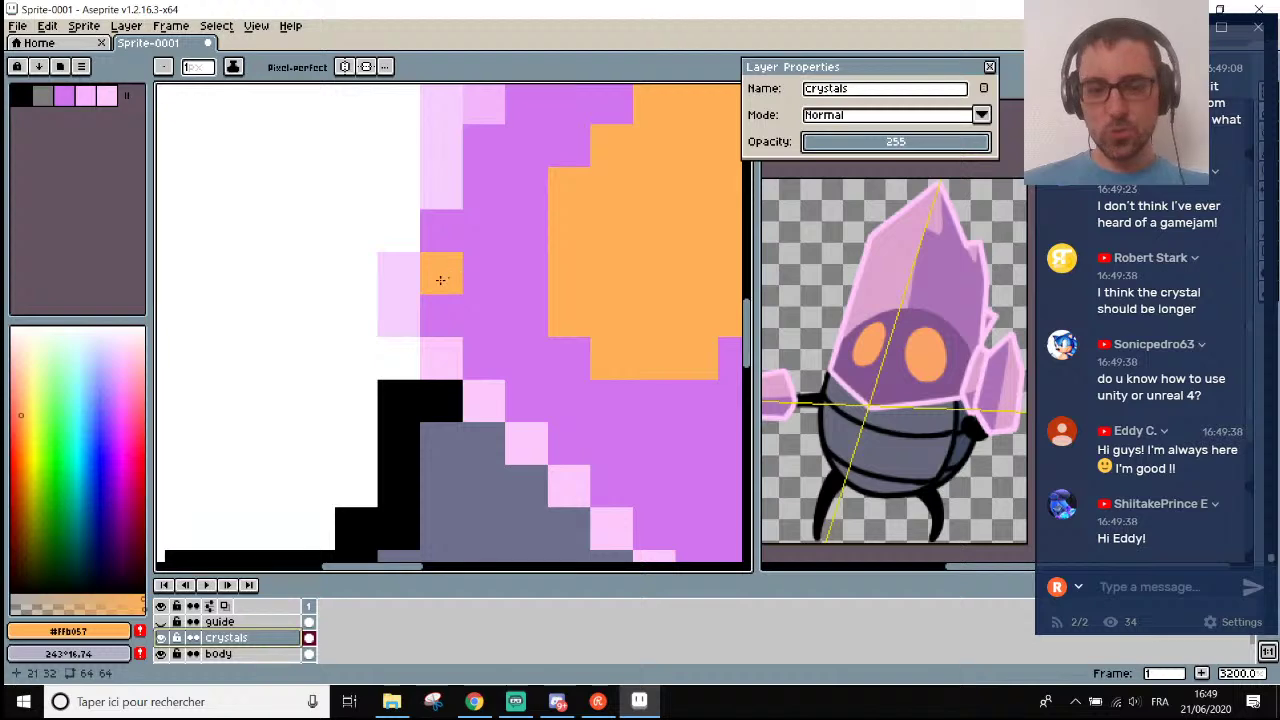
{"action": "key", "text": "alt"}
{"action": "scroll", "coordinate": [440, 209], "scroll_direction": "down", "scroll_amount": 3}
{"action": "scroll", "coordinate": [457, 257], "scroll_direction": "up", "scroll_amount": 2}
{"action": "left_click", "coordinate": [457, 256]}
{"action": "scroll", "coordinate": [457, 254], "scroll_direction": "down", "scroll_amount": 5}
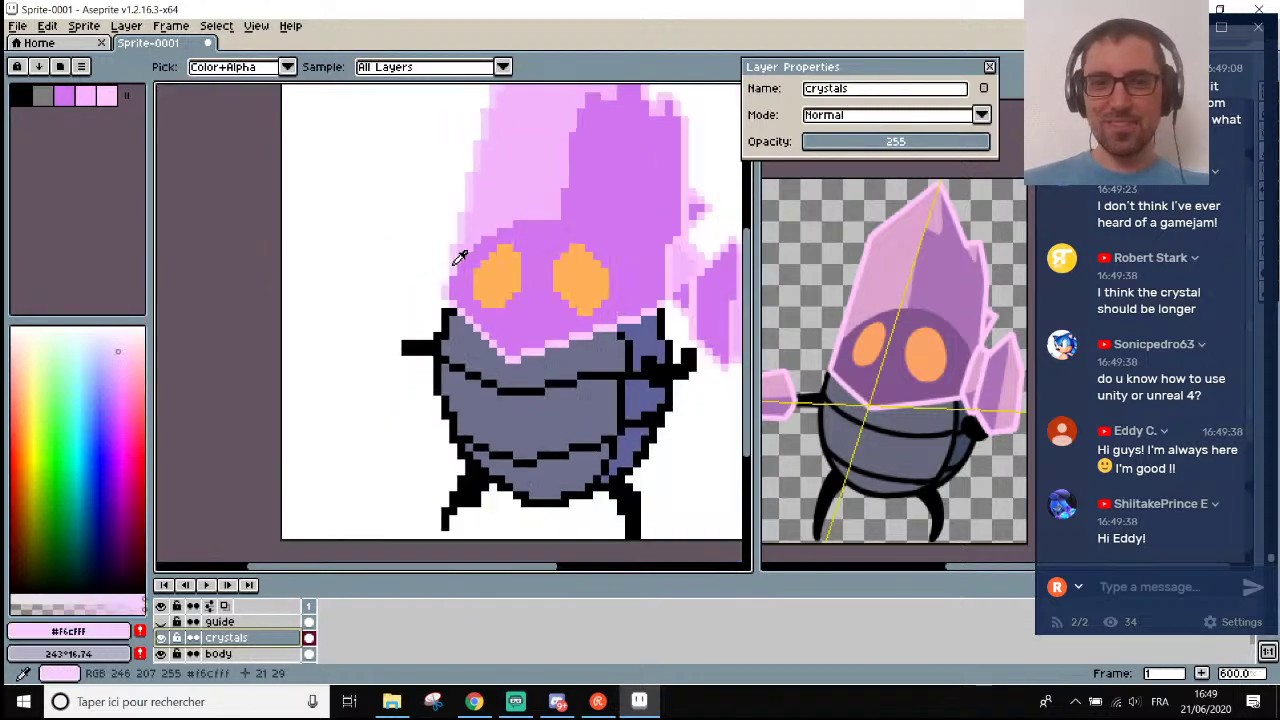
{"action": "scroll", "coordinate": [459, 257], "scroll_direction": "up", "scroll_amount": 6}
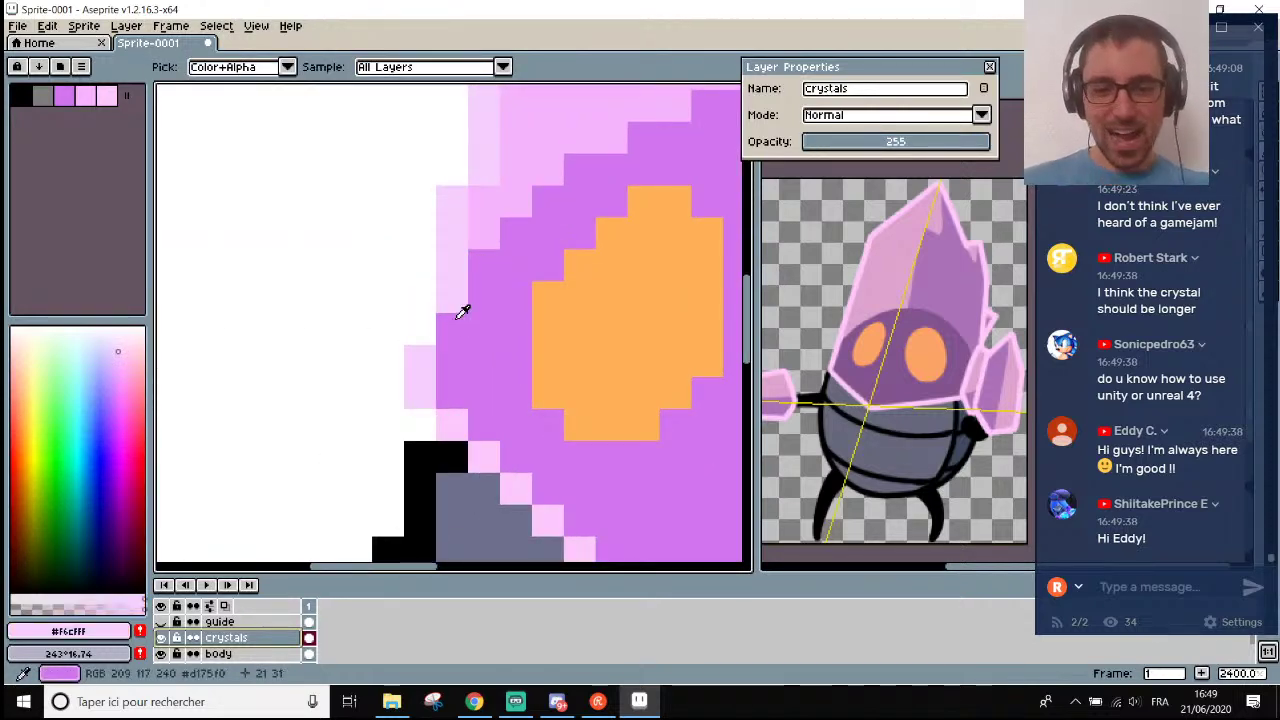
{"action": "left_click", "coordinate": [422, 424]}
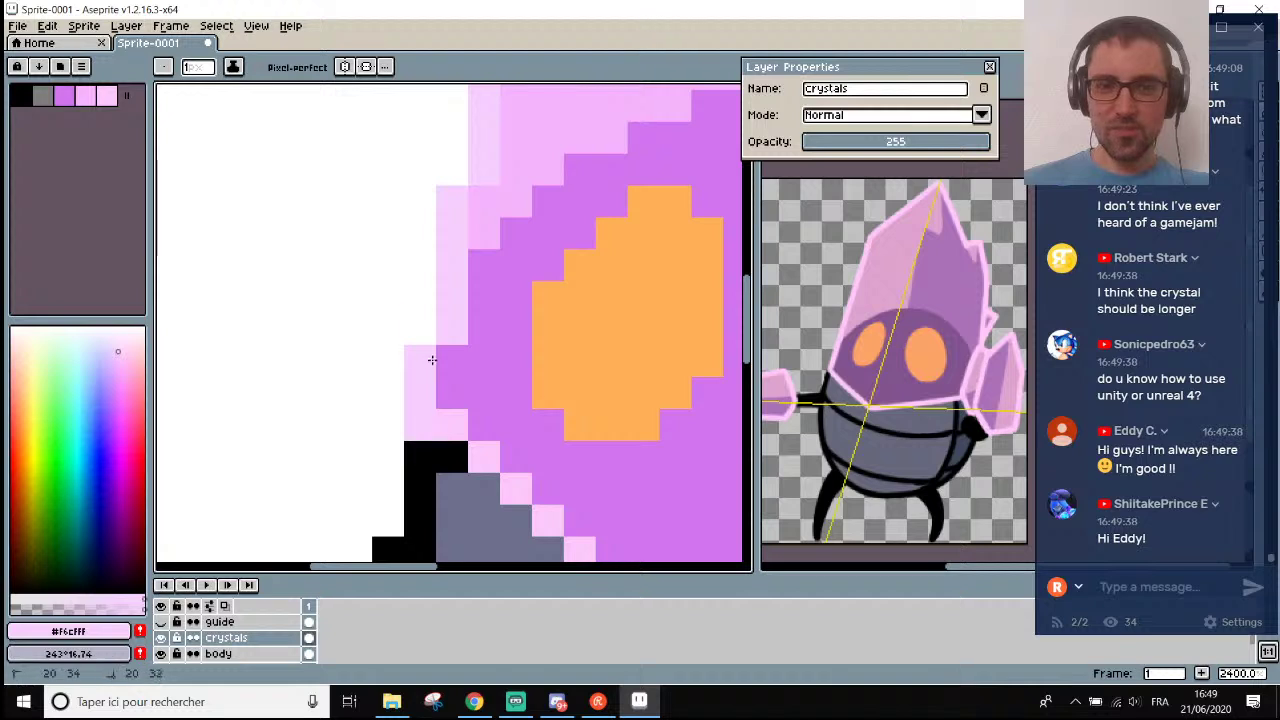
{"action": "left_click_drag", "start_coordinate": [430, 345], "coordinate": [429, 307]}
Fill the corner pixel inside the crystal's lower-left outline with purple #d175f0.
{"action": "left_click", "coordinate": [463, 363], "text": "alt"}
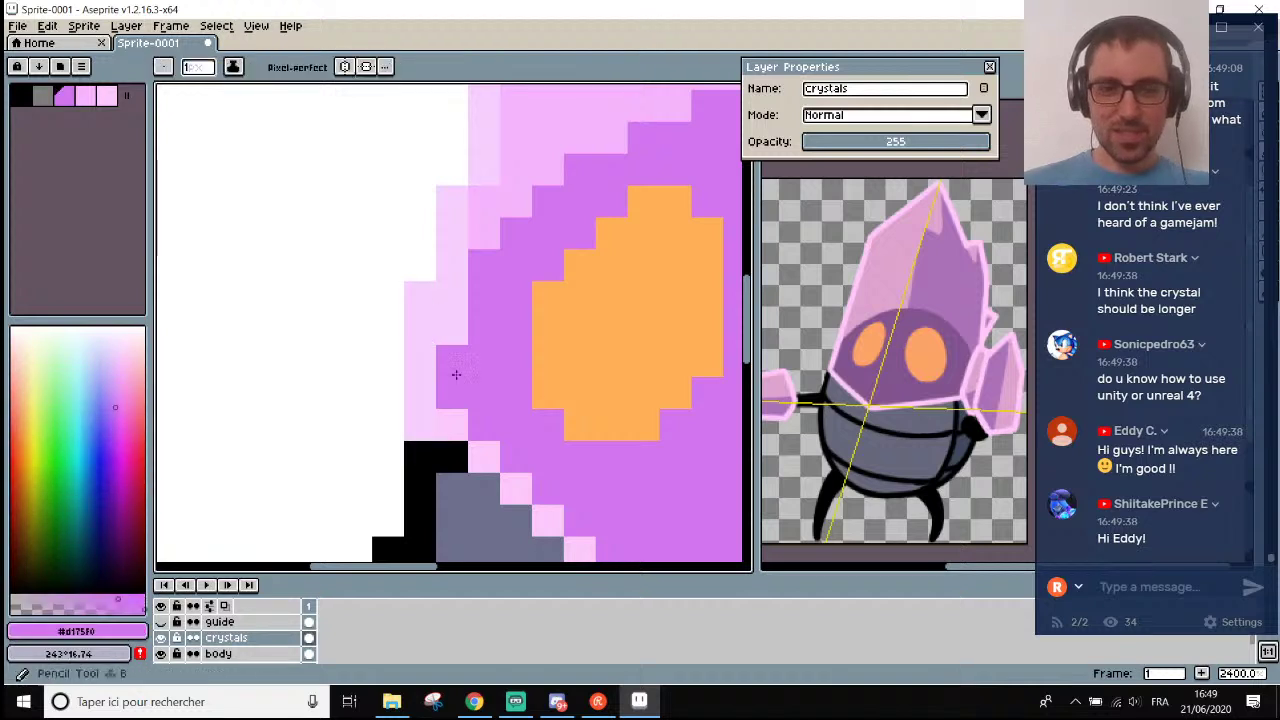
{"action": "left_click", "coordinate": [451, 420]}
{"action": "scroll", "coordinate": [451, 420], "scroll_direction": "down", "scroll_amount": 5}
{"action": "scroll", "coordinate": [470, 420], "scroll_direction": "up", "scroll_amount": 3}
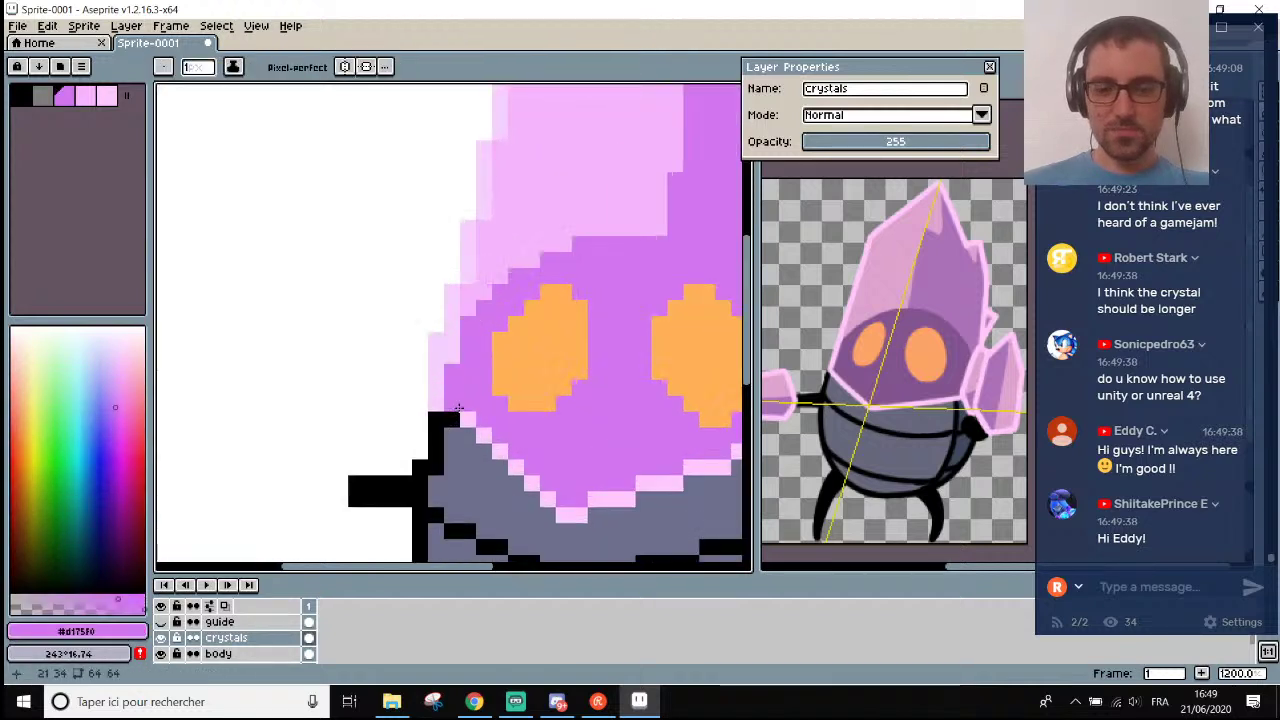
Recolour the crystal's lower-left outline pixels in pink #fcc7fc and pencil the adjoining inner pixels in purple #d175f0.
{"action": "left_click", "coordinate": [478, 428], "text": "alt"}
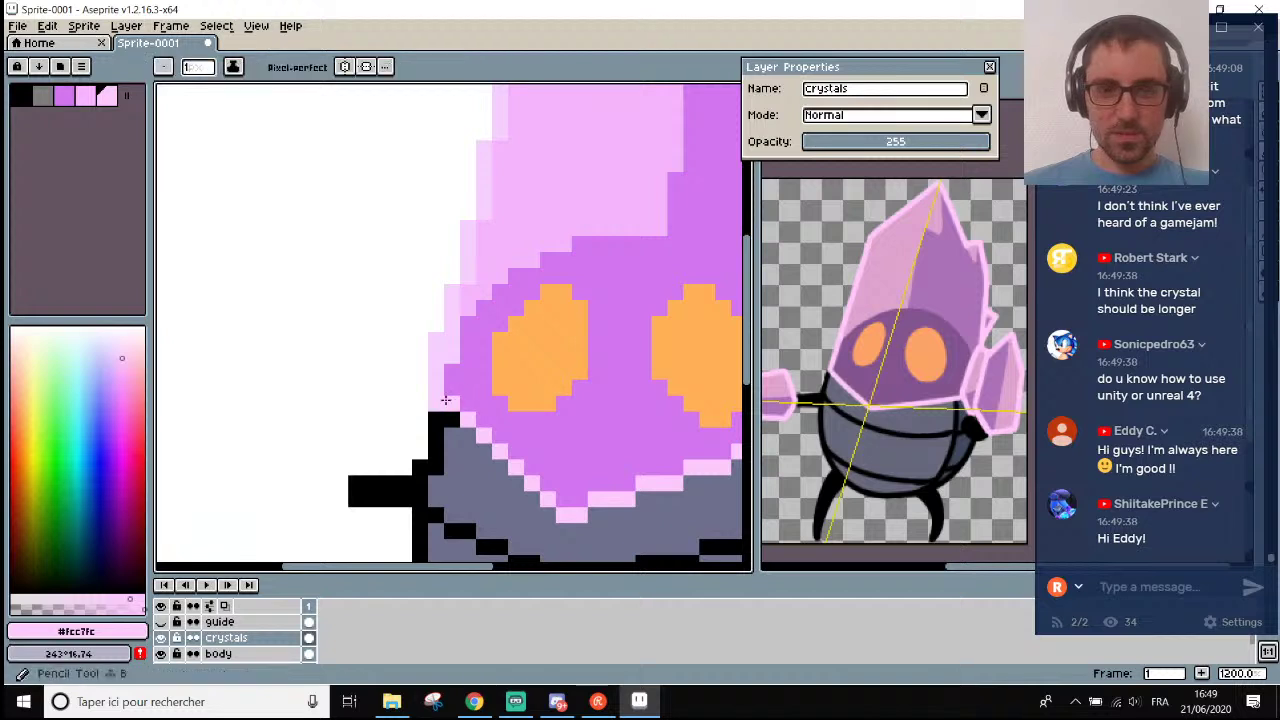
{"action": "scroll", "coordinate": [446, 400], "scroll_direction": "down", "scroll_amount": 2}
{"action": "scroll", "coordinate": [446, 400], "scroll_direction": "up", "scroll_amount": 2}
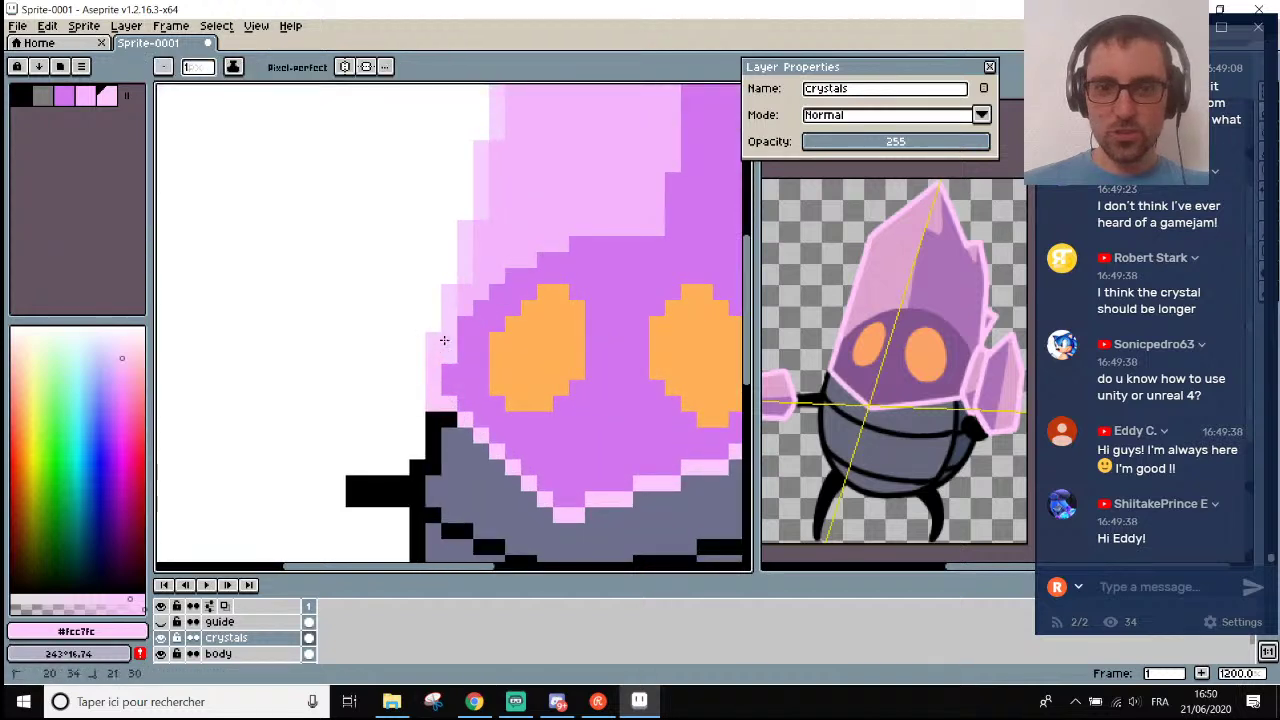
{"action": "left_click", "coordinate": [473, 360], "text": "alt"}
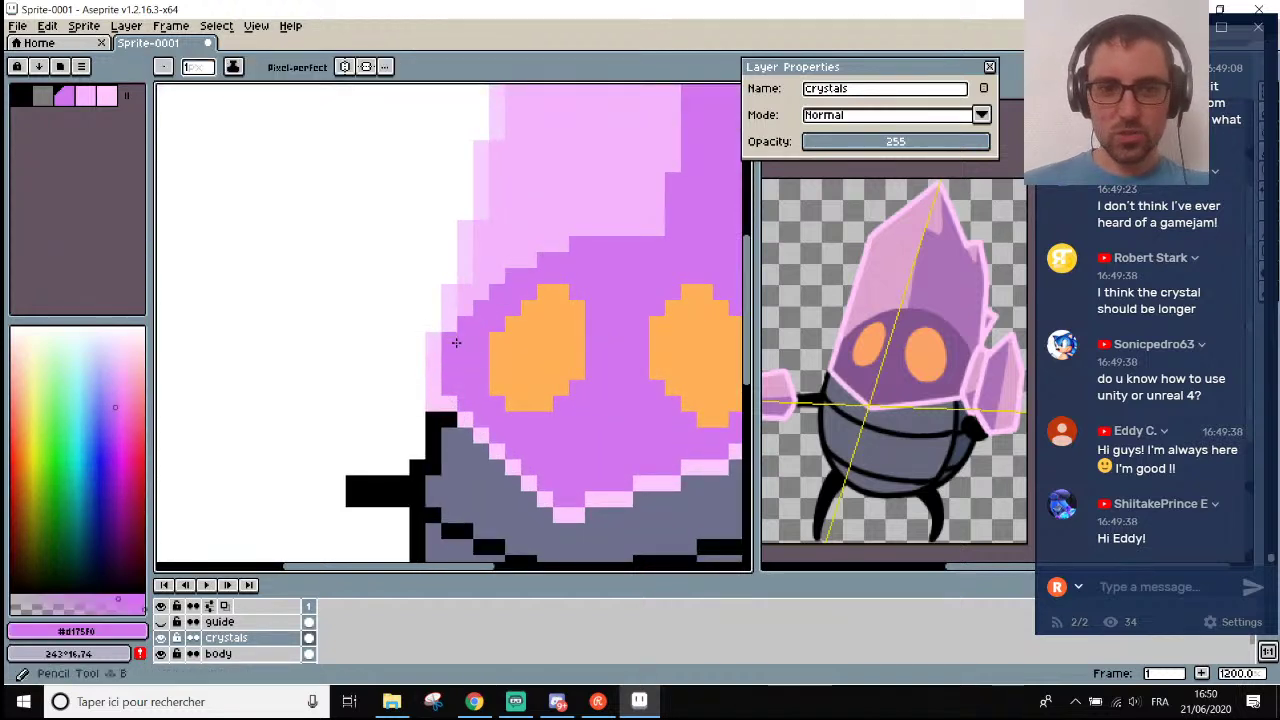
{"action": "scroll", "coordinate": [452, 340], "scroll_direction": "down", "scroll_amount": 3}
{"action": "scroll", "coordinate": [456, 340], "scroll_direction": "up", "scroll_amount": 5}
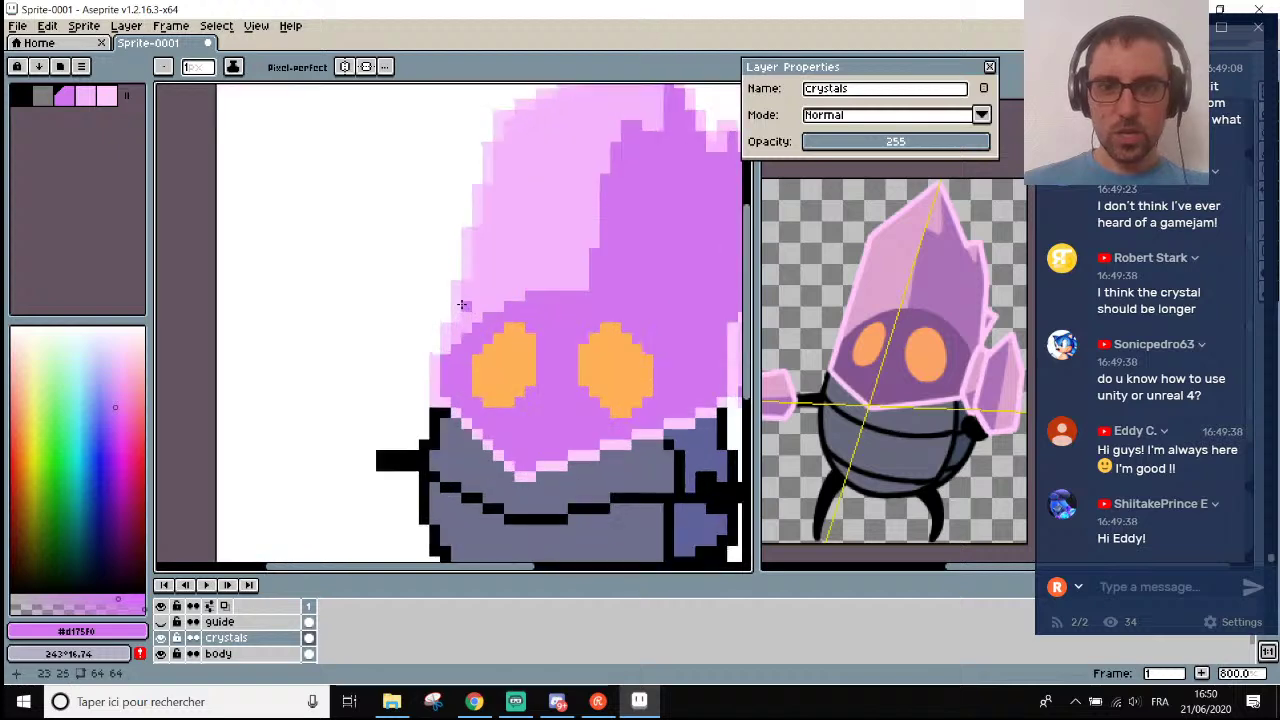
{"action": "scroll", "coordinate": [418, 298], "scroll_direction": "down", "scroll_amount": 3}
{"action": "scroll", "coordinate": [434, 276], "scroll_direction": "up", "scroll_amount": 3}
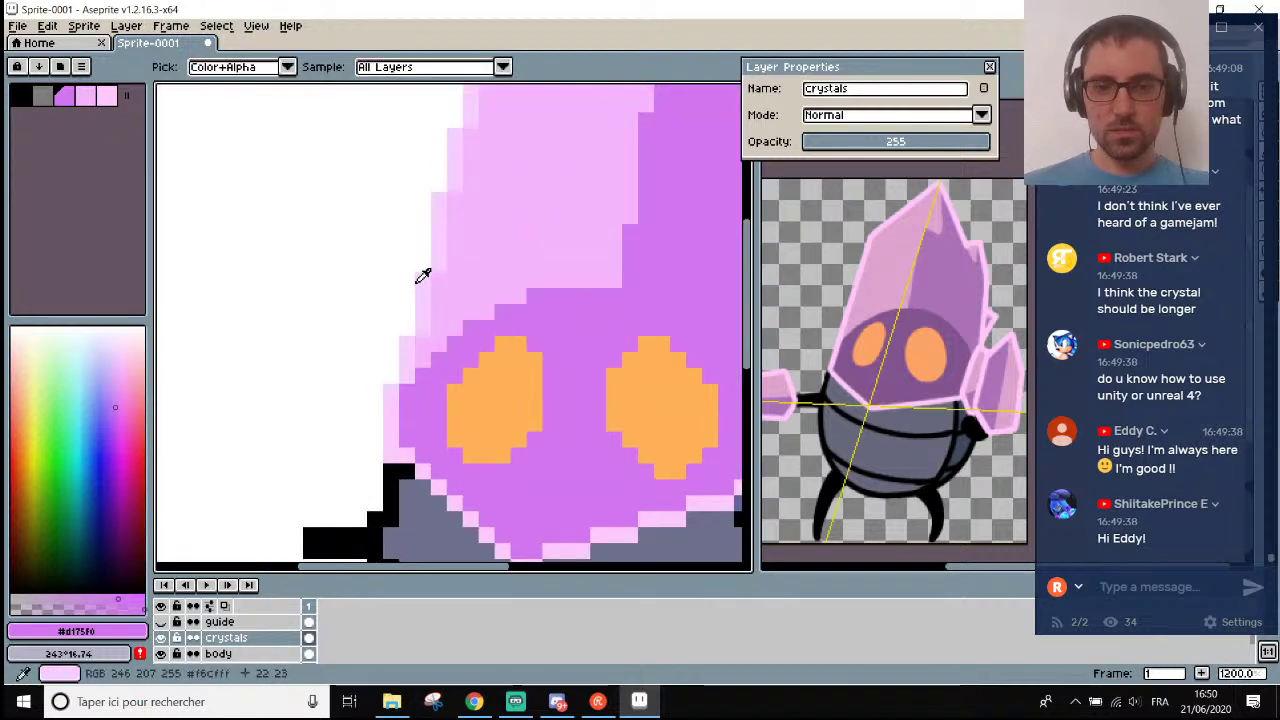
Examine the whole sprite's crystal length and proportions against the reference at small scale.
{"action": "left_click", "coordinate": [394, 409], "text": "alt"}
{"action": "scroll", "coordinate": [400, 400], "scroll_direction": "down", "scroll_amount": 2}
{"action": "scroll", "coordinate": [406, 385], "scroll_direction": "down", "scroll_amount": 1}
{"action": "scroll", "coordinate": [413, 408], "scroll_direction": "up", "scroll_amount": 1}
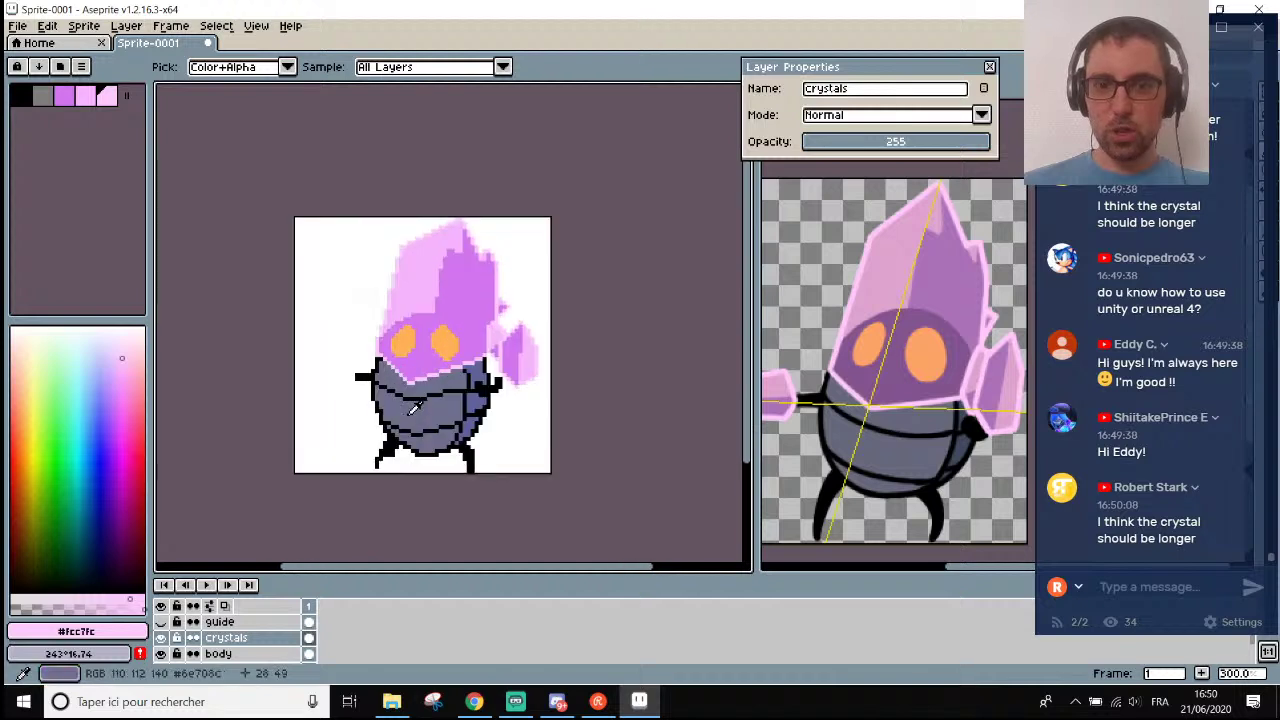
{"action": "scroll", "coordinate": [418, 390], "scroll_direction": "down", "scroll_amount": 1}
{"action": "scroll", "coordinate": [418, 390], "scroll_direction": "up", "scroll_amount": 1}
{"action": "scroll", "coordinate": [880, 330], "scroll_direction": "down", "scroll_amount": 3}
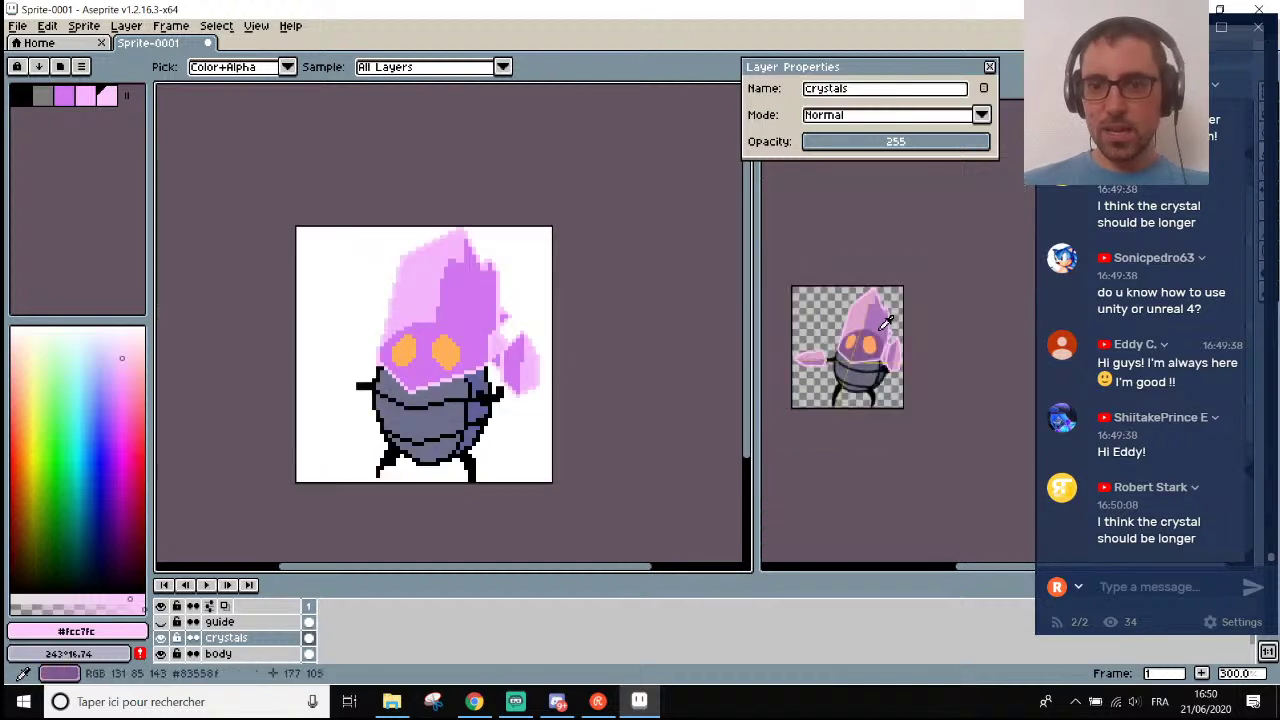
{"action": "scroll", "coordinate": [888, 322], "scroll_direction": "up", "scroll_amount": 3}
{"action": "scroll", "coordinate": [888, 322], "scroll_direction": "down", "scroll_amount": 3}
{"action": "scroll", "coordinate": [424, 404], "scroll_direction": "down", "scroll_amount": 1}
{"action": "scroll", "coordinate": [424, 404], "scroll_direction": "up", "scroll_amount": 1}
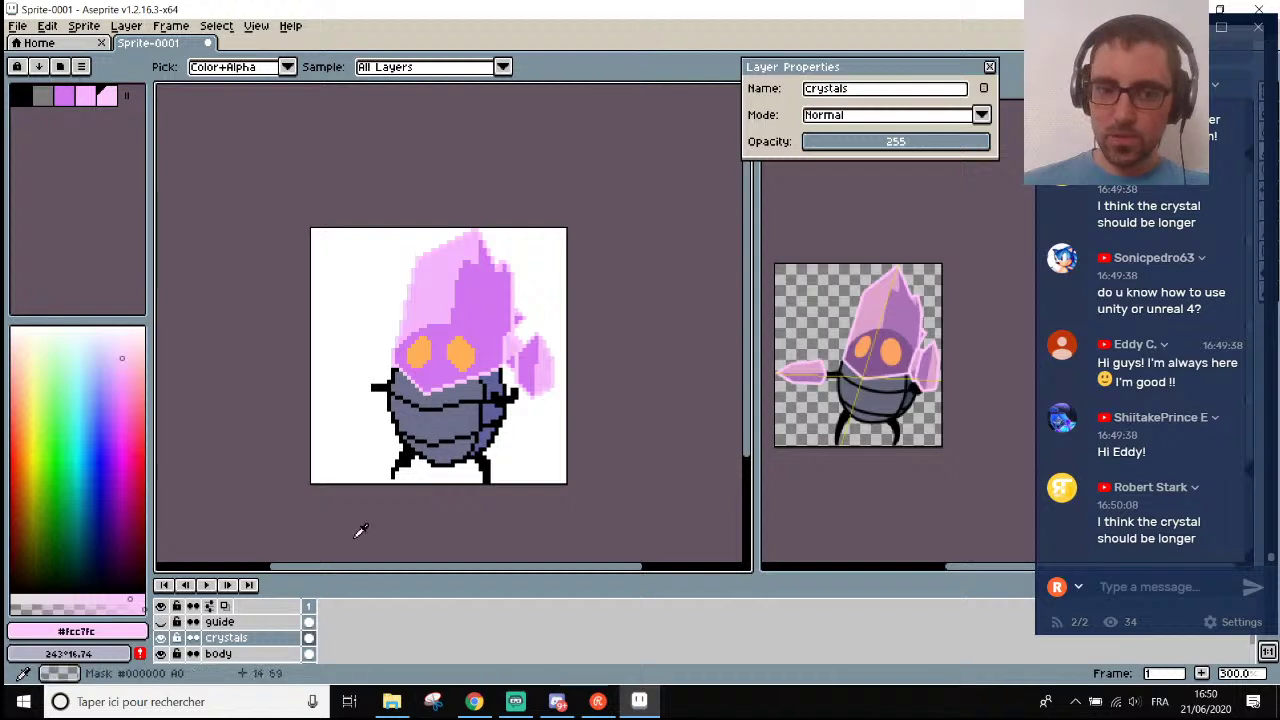
Lower the crystals layer's opacity to 193.
{"action": "left_click", "coordinate": [260, 641]}
{"action": "left_click_drag", "start_coordinate": [940, 143], "coordinate": [924, 154]}
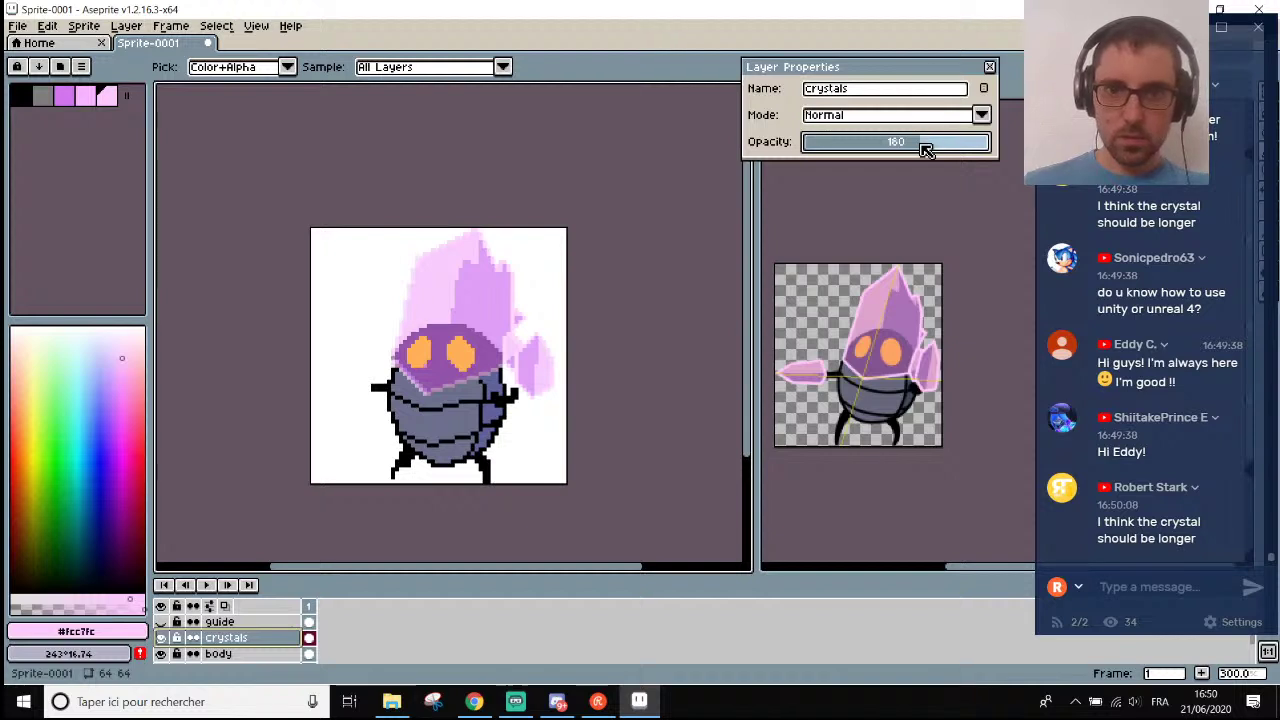
{"action": "left_click_drag", "start_coordinate": [926, 148], "coordinate": [949, 146]}
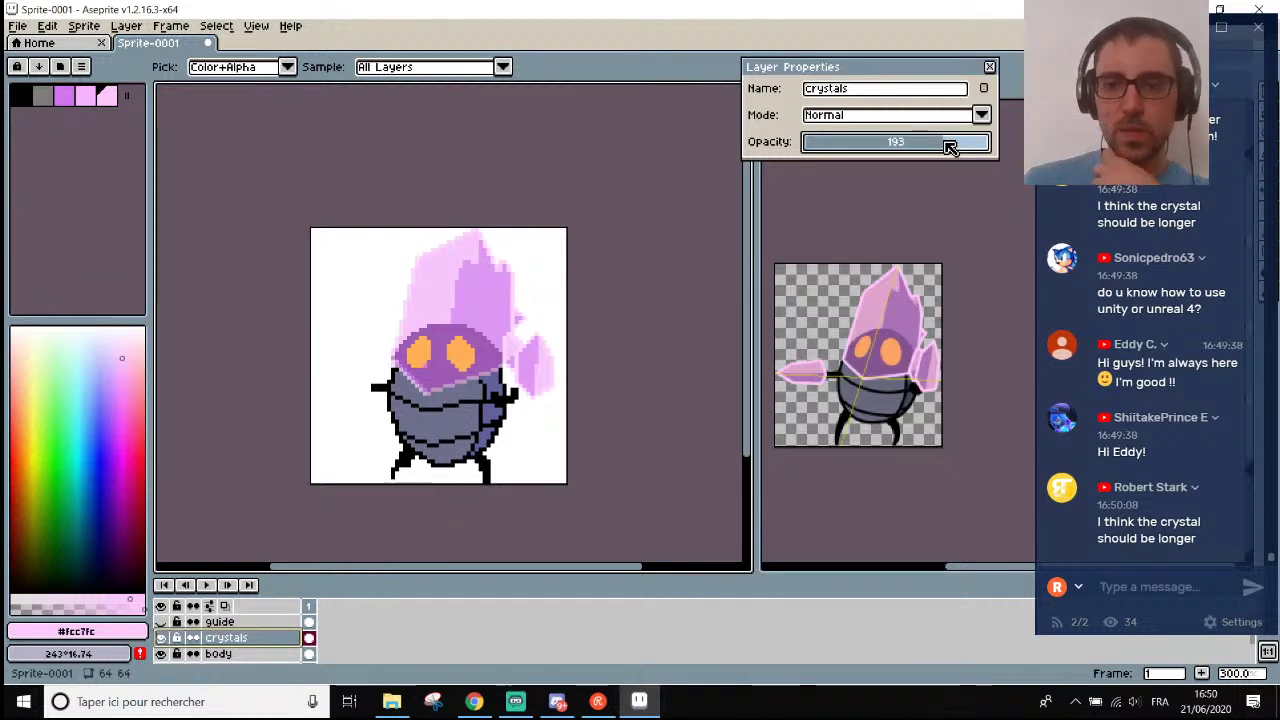
{"action": "left_click", "coordinate": [314, 150]}
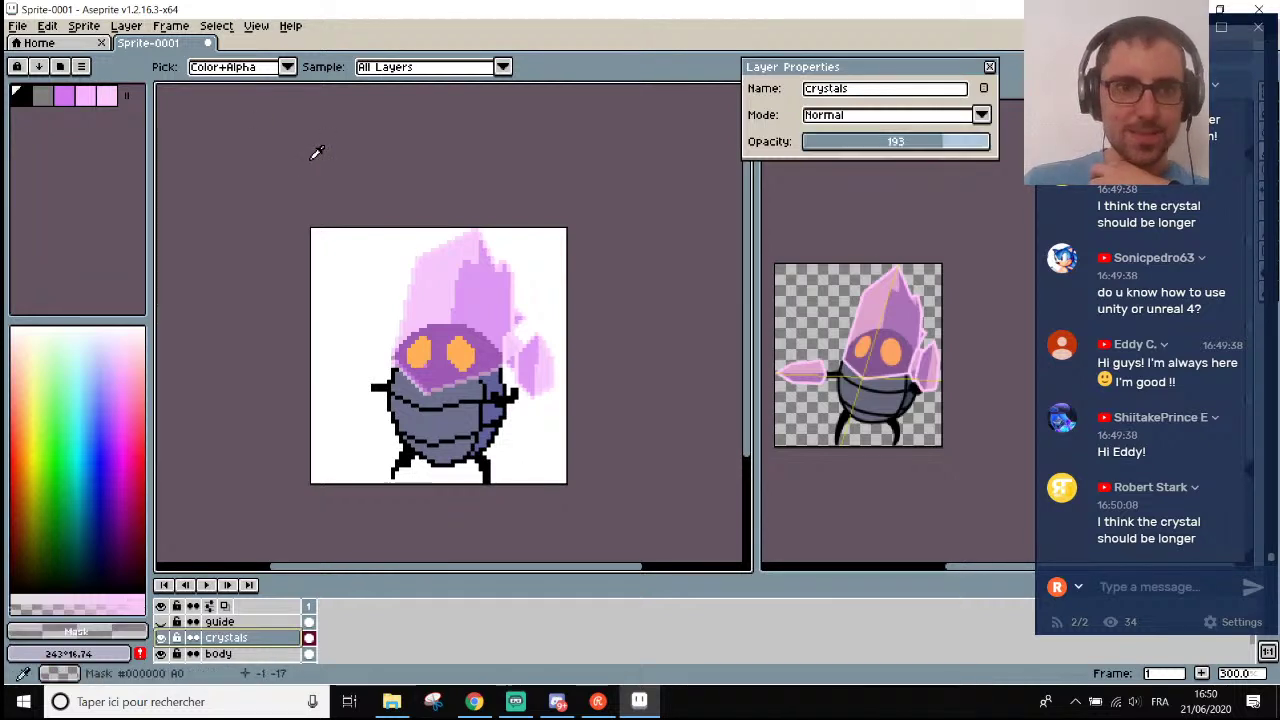
Display the grid over the sprite canvas.
{"action": "key", "text": "ctrl"}
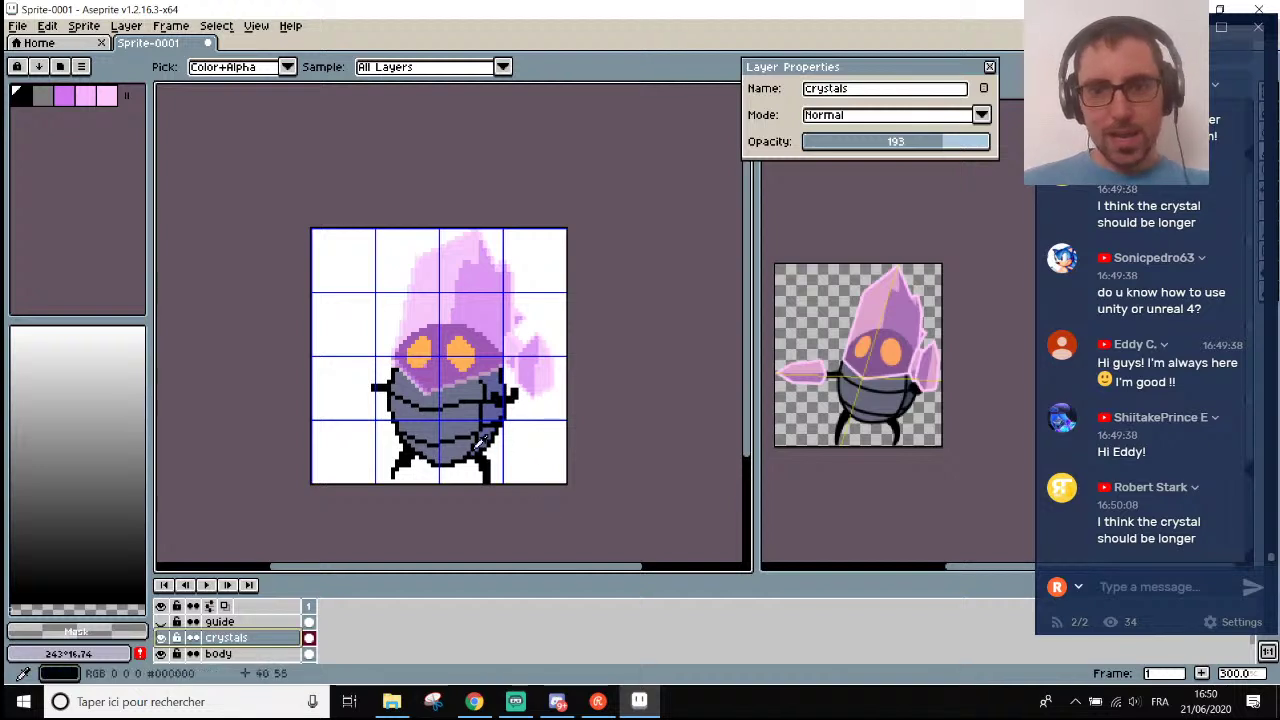
{"action": "scroll", "coordinate": [391, 322], "scroll_direction": "up", "scroll_amount": 2}
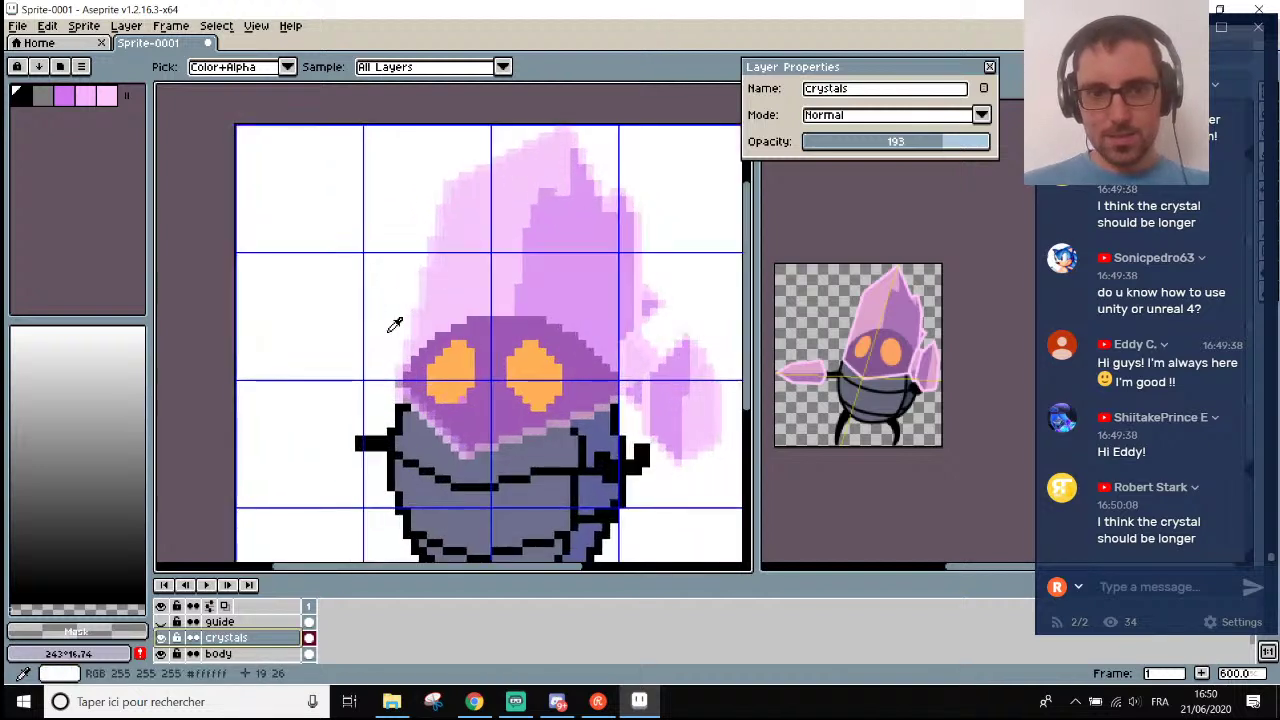
Raise the crystals layer's opacity to 255.
{"action": "left_click", "coordinate": [988, 141]}
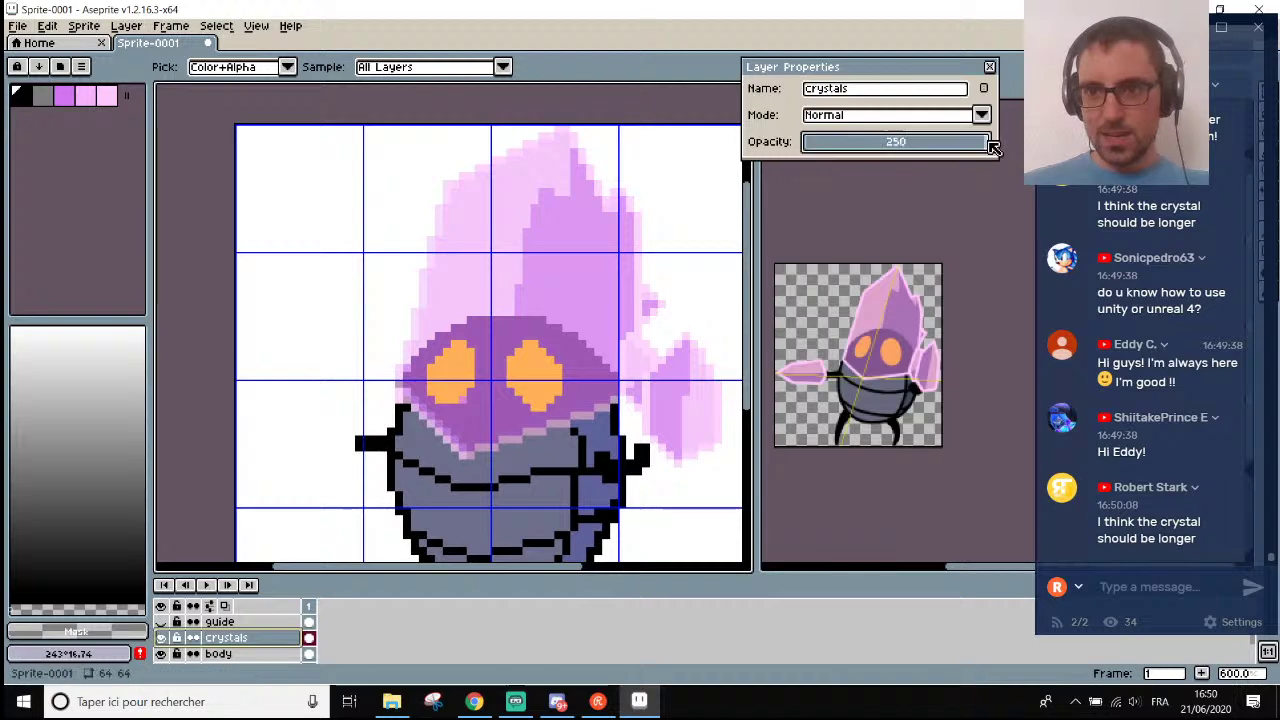
{"action": "scroll", "coordinate": [487, 274], "scroll_direction": "down", "scroll_amount": 1}
{"action": "scroll", "coordinate": [487, 274], "scroll_direction": "up", "scroll_amount": 1}
{"action": "key", "text": "l"}
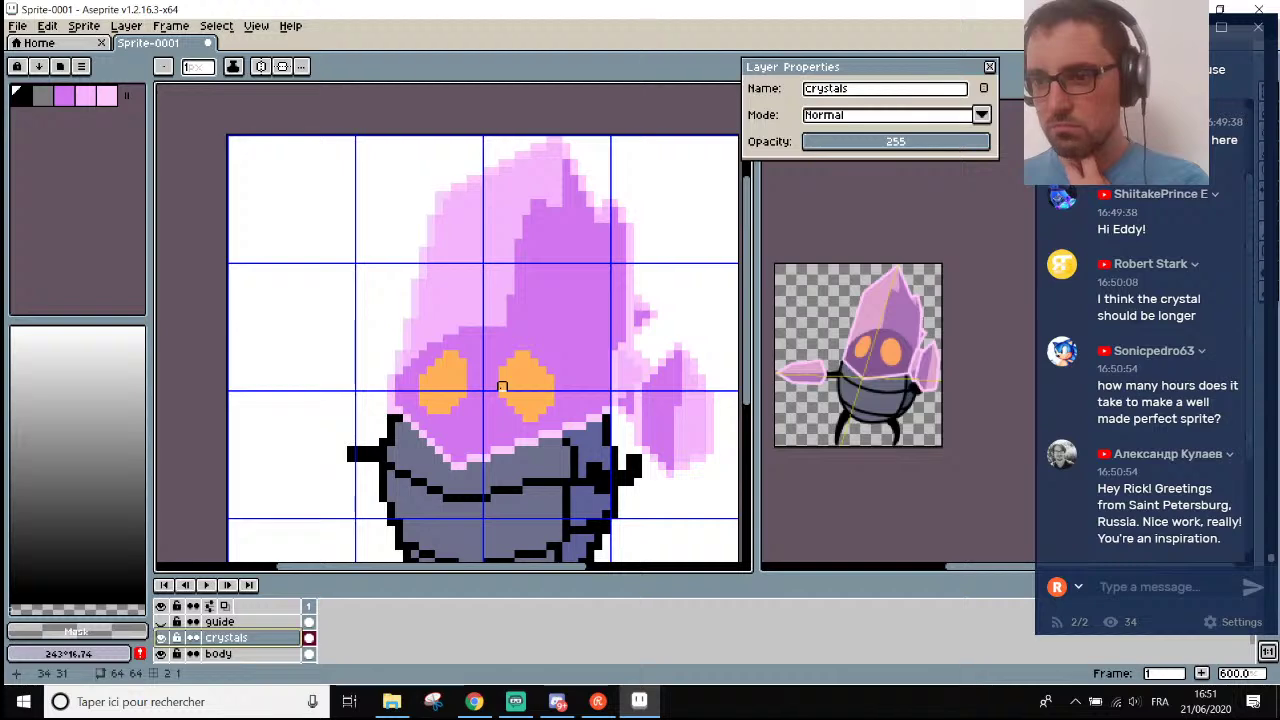
{"action": "scroll", "coordinate": [470, 434], "scroll_direction": "down", "scroll_amount": 1}
{"action": "scroll", "coordinate": [470, 434], "scroll_direction": "up", "scroll_amount": 1}
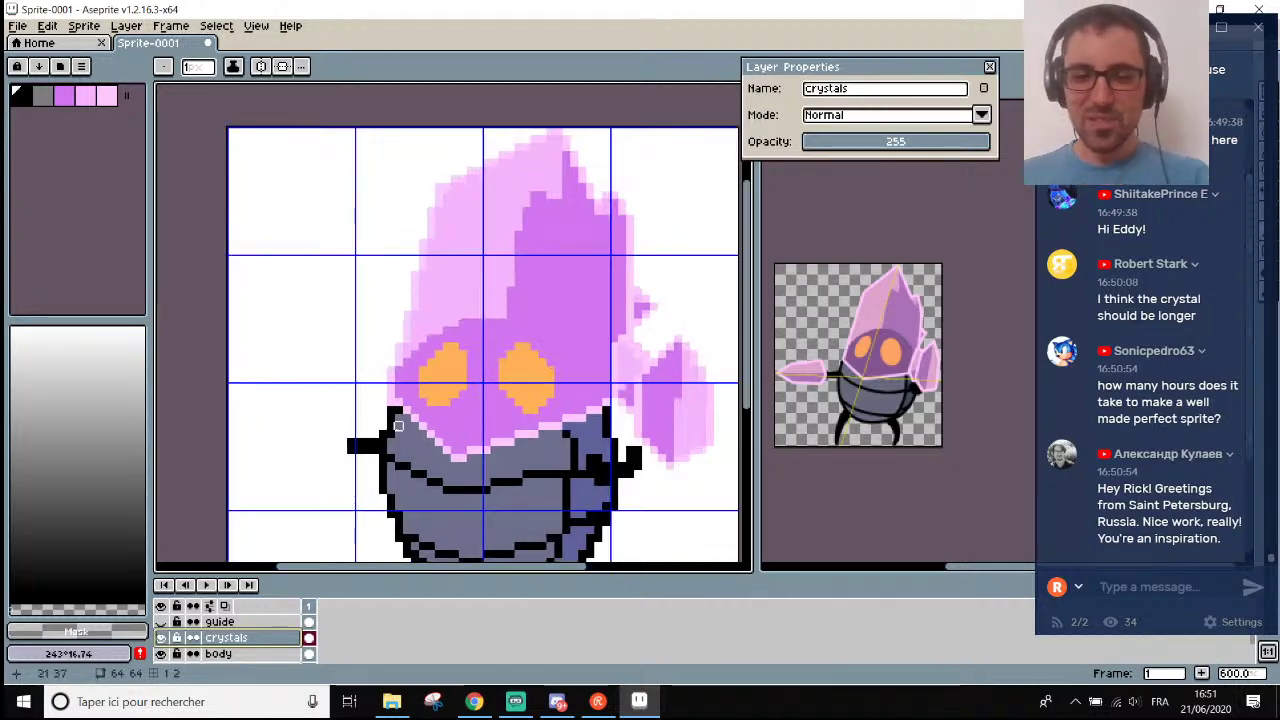
Preview the crystals layer at 173 opacity against the reference and restore it to 255.
{"action": "double_click", "coordinate": [260, 643]}
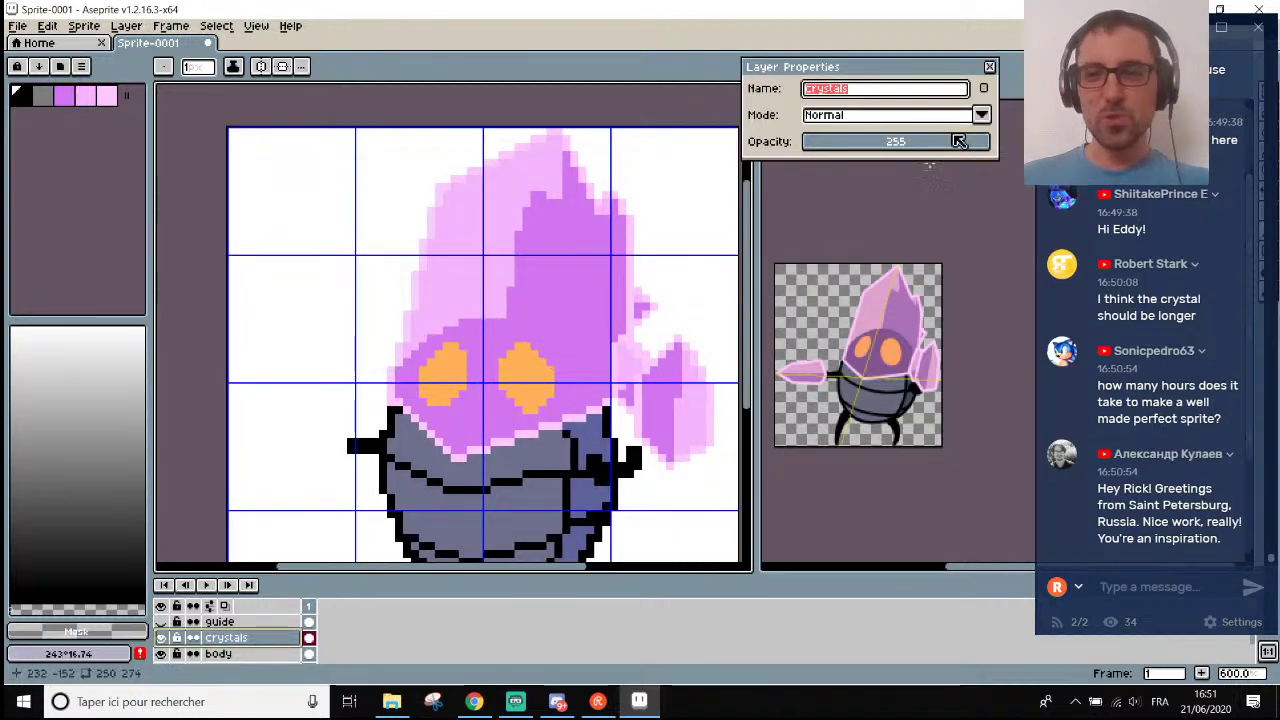
{"action": "left_click_drag", "start_coordinate": [968, 142], "coordinate": [965, 145]}
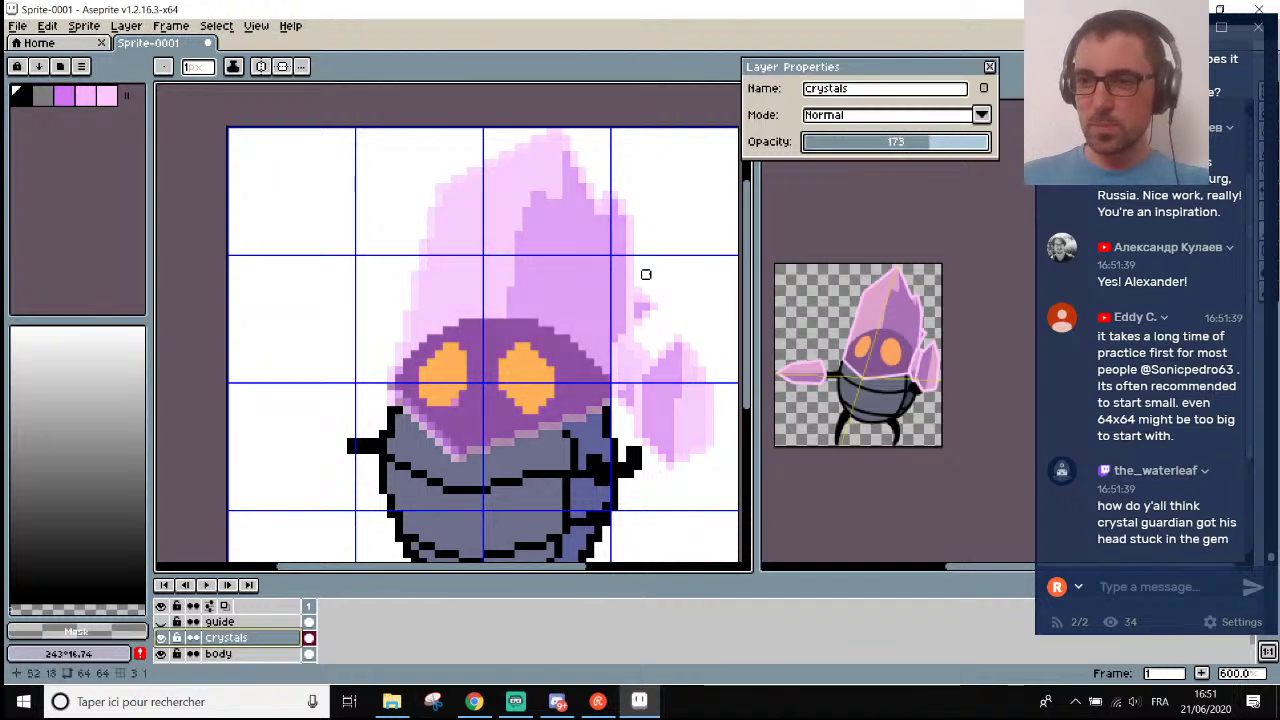
{"action": "scroll", "coordinate": [646, 274], "scroll_direction": "down", "scroll_amount": 2}
{"action": "scroll", "coordinate": [595, 415], "scroll_direction": "up", "scroll_amount": 1}
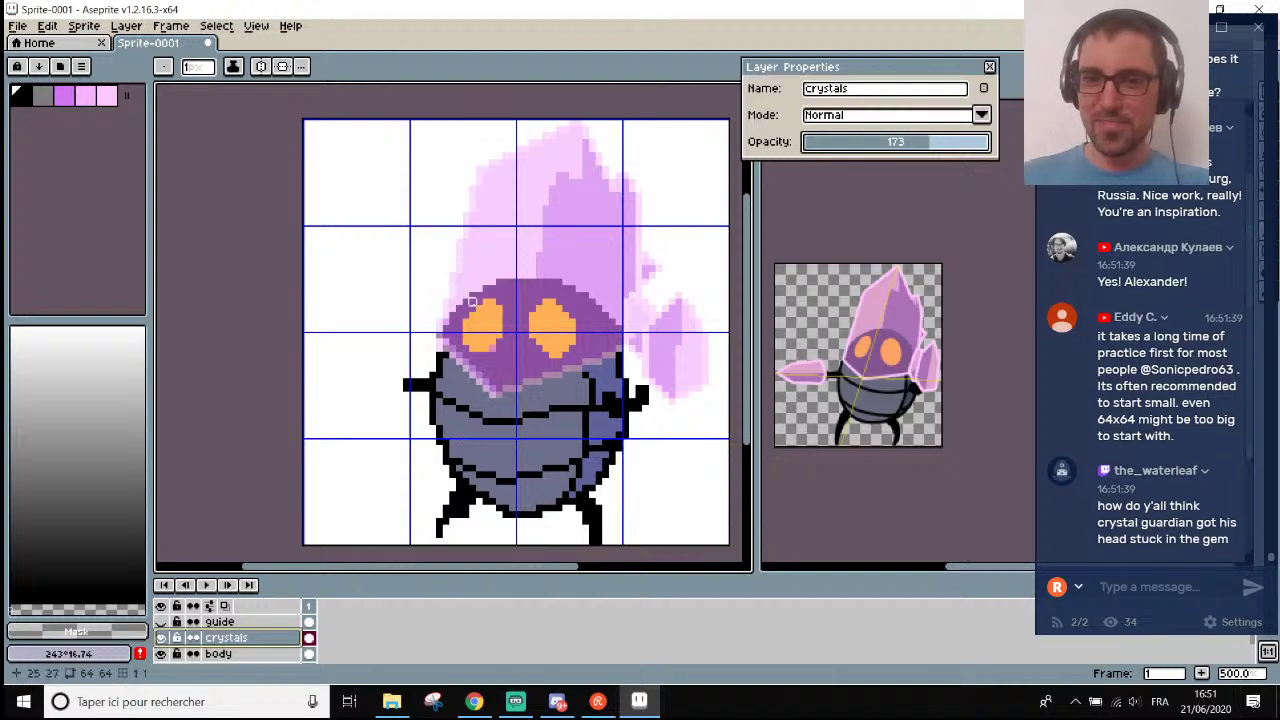
{"action": "scroll", "coordinate": [470, 300], "scroll_direction": "up", "scroll_amount": 1}
{"action": "scroll", "coordinate": [474, 277], "scroll_direction": "down", "scroll_amount": 4}
{"action": "scroll", "coordinate": [474, 277], "scroll_direction": "up", "scroll_amount": 2}
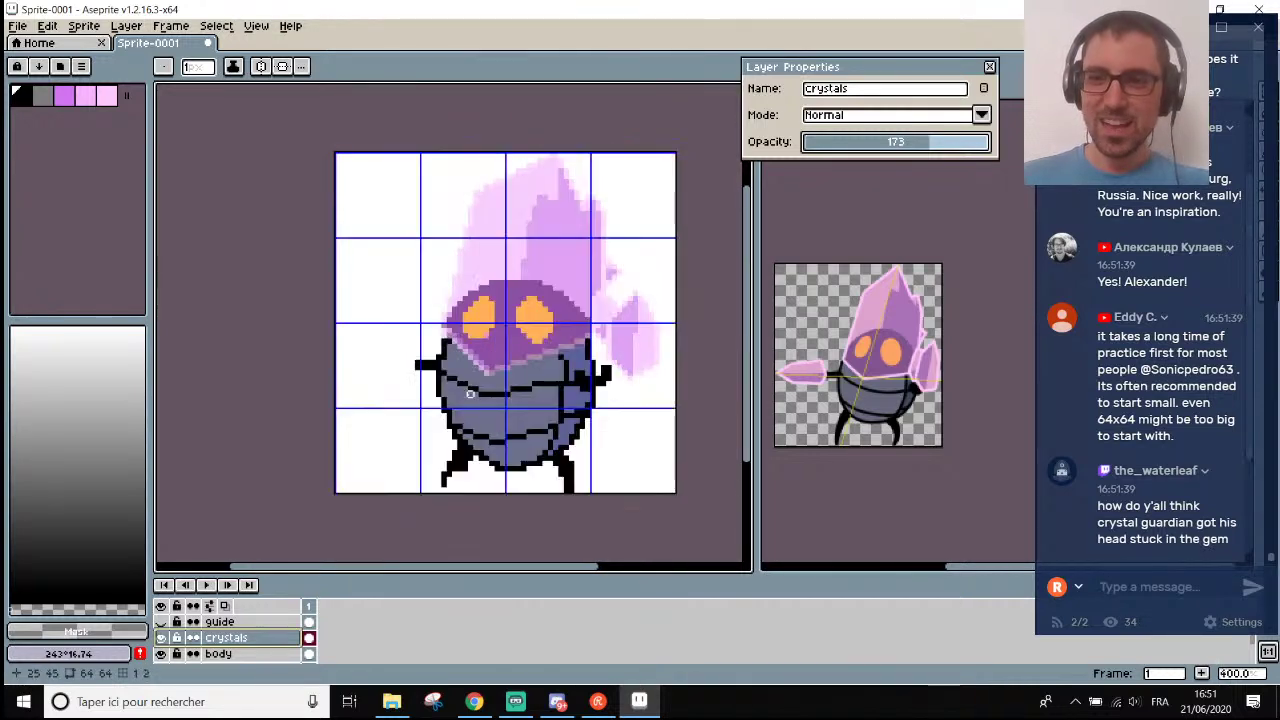
{"action": "left_click", "coordinate": [967, 146]}
{"action": "left_click_drag", "start_coordinate": [967, 148], "coordinate": [997, 150]}
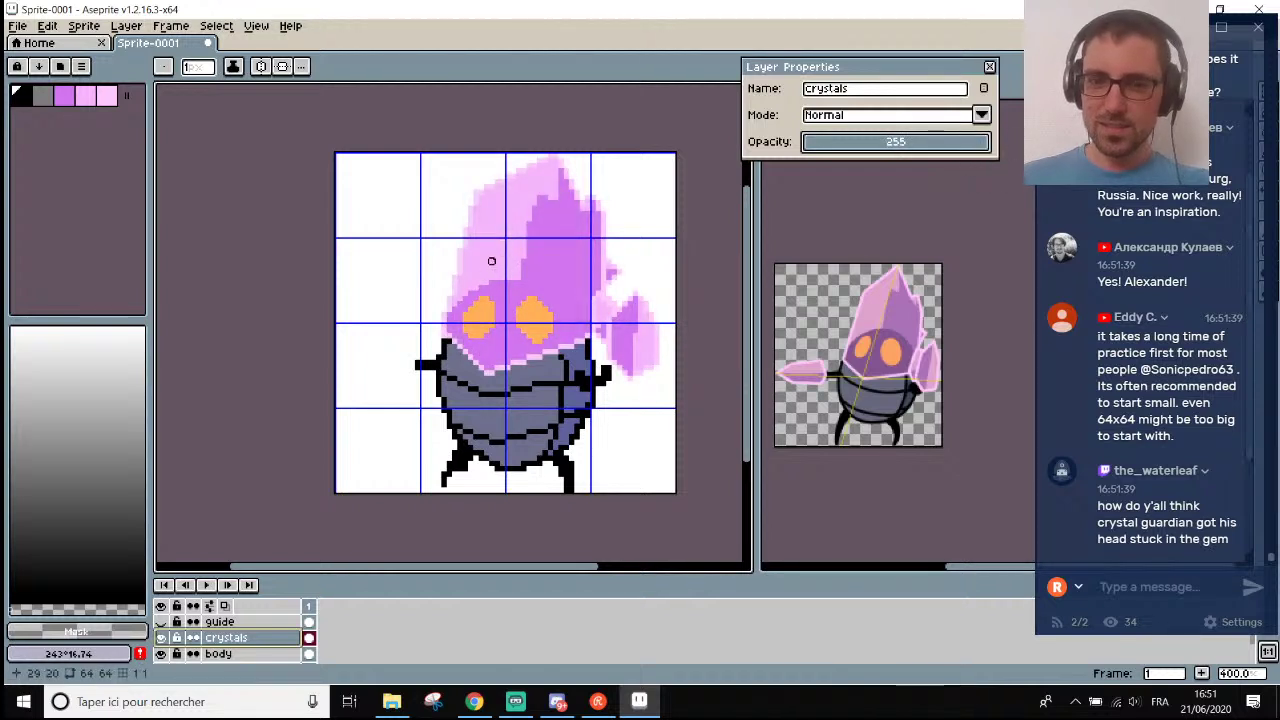
Redraw the crystal's left outline further inward in pale pink #f6cfff and erase the leftover pixels outside it.
{"action": "scroll", "coordinate": [491, 260], "scroll_direction": "up", "scroll_amount": 2}
{"action": "key", "text": "i"}
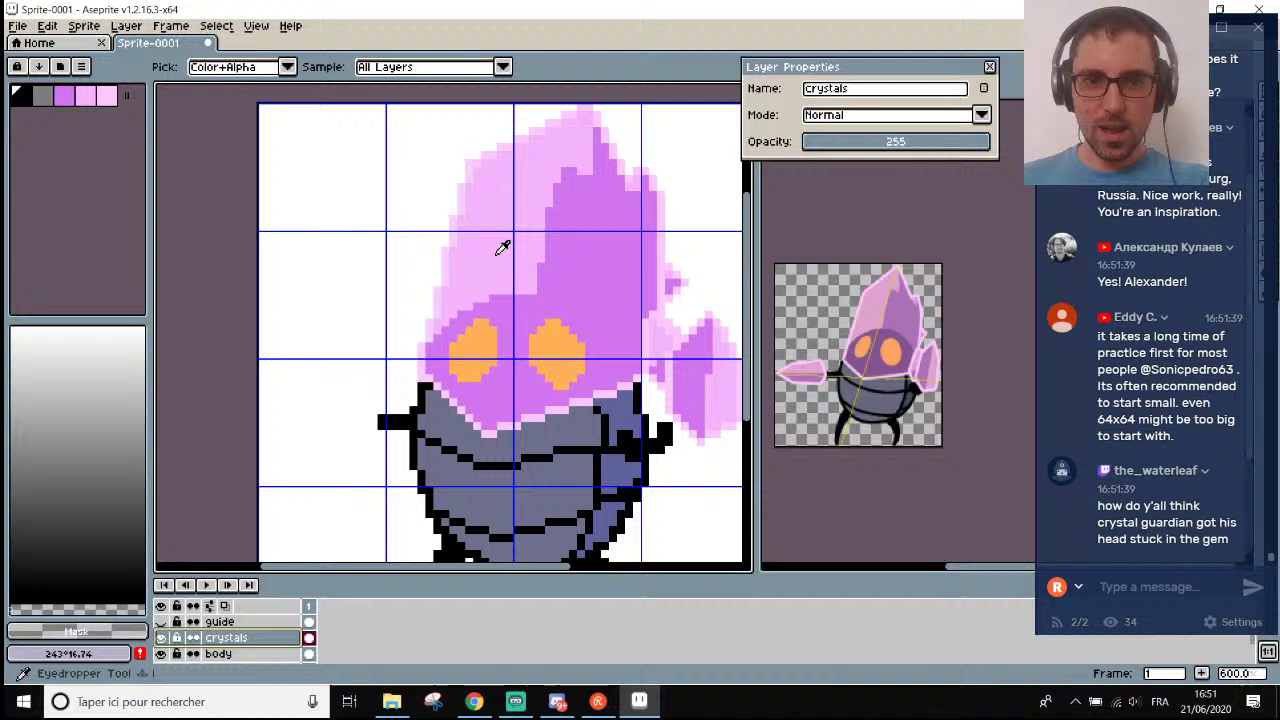
{"action": "left_click", "coordinate": [427, 346]}
{"action": "key", "text": "b"}
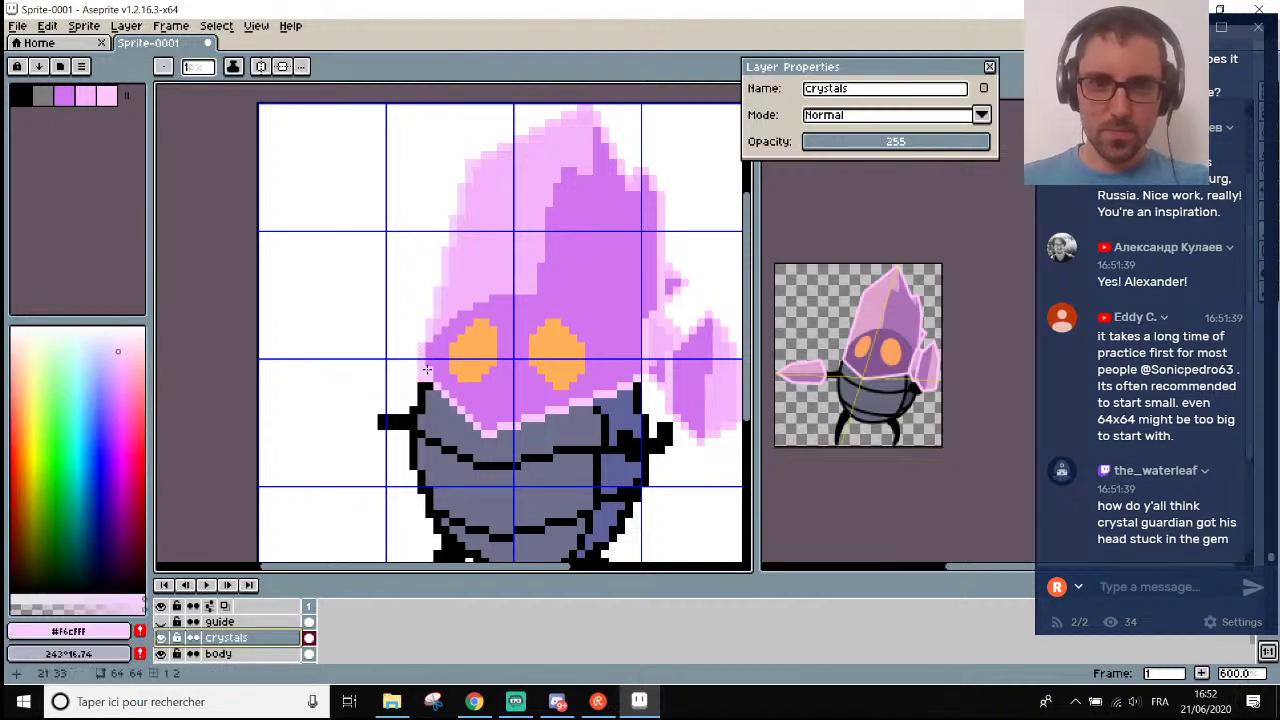
{"action": "left_click_drag", "start_coordinate": [427, 370], "coordinate": [493, 153]}
{"action": "key", "text": "e"}
{"action": "left_click", "coordinate": [477, 155]}
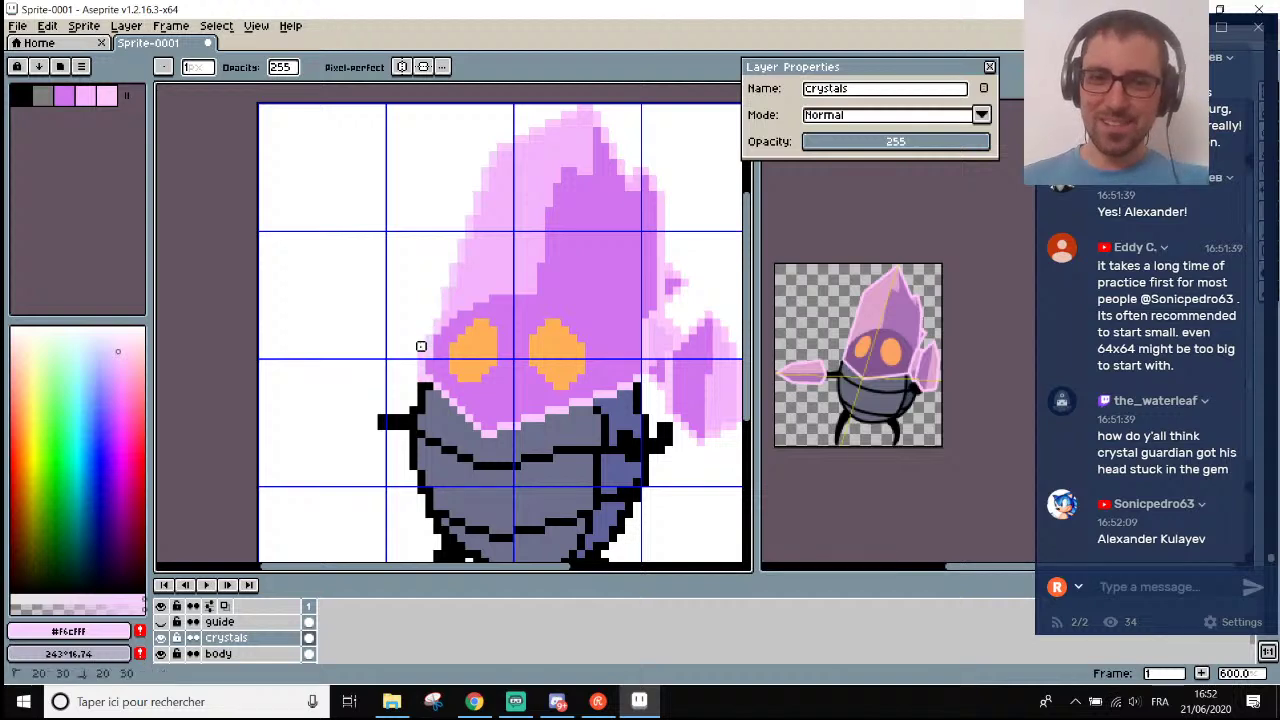
Test the slimmer crystal with the crystals layer at 186 opacity and return the layer to 255.
{"action": "scroll", "coordinate": [421, 338], "scroll_direction": "down", "scroll_amount": 3}
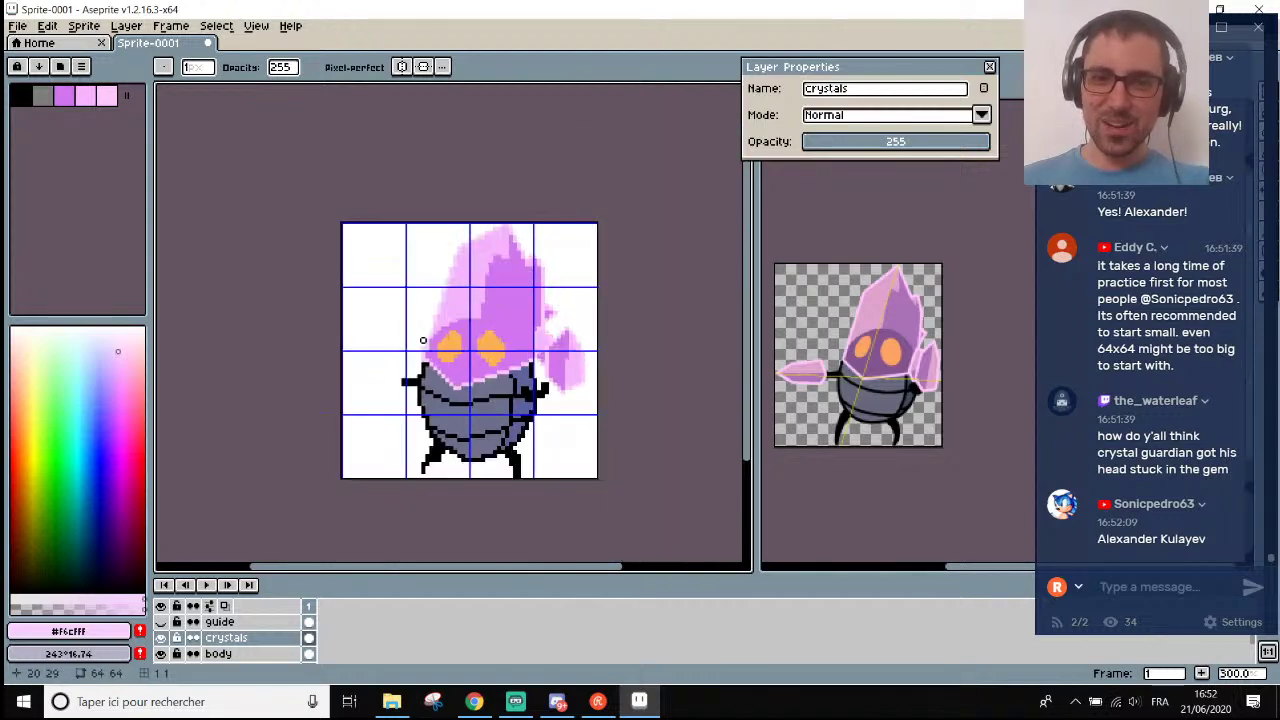
{"action": "scroll", "coordinate": [409, 333], "scroll_direction": "up", "scroll_amount": 2}
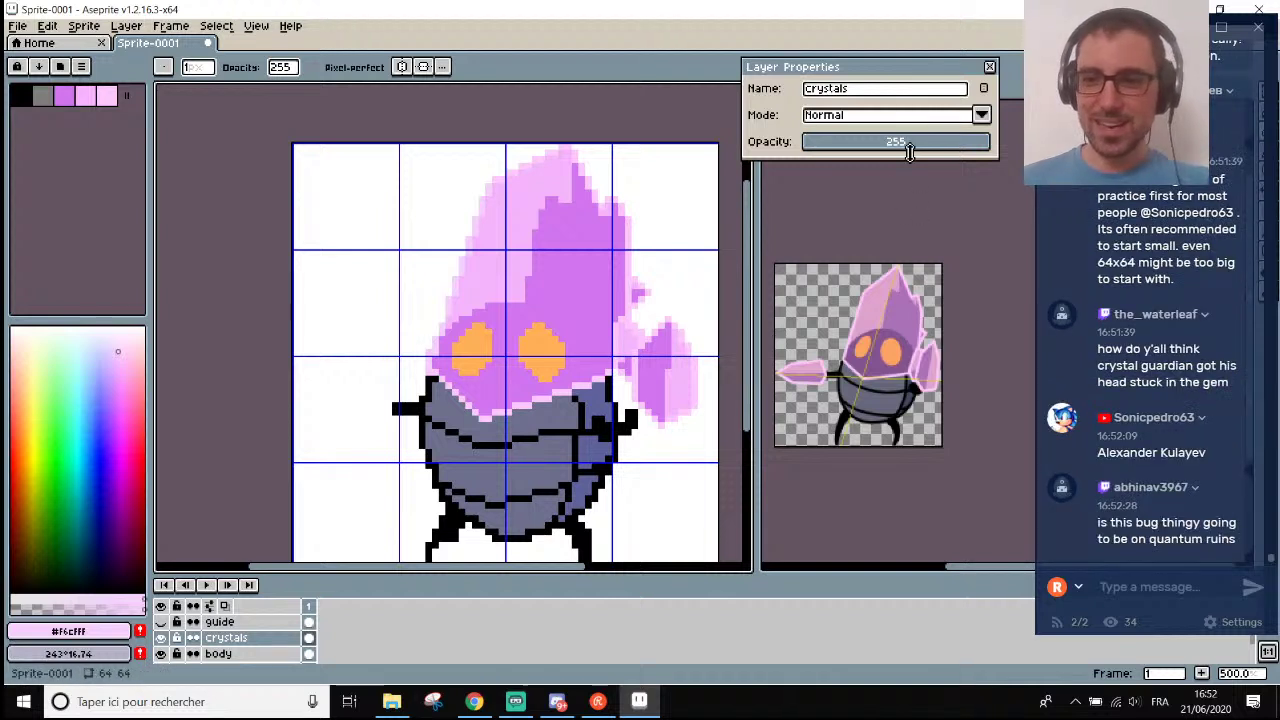
{"action": "left_click_drag", "start_coordinate": [973, 150], "coordinate": [945, 143]}
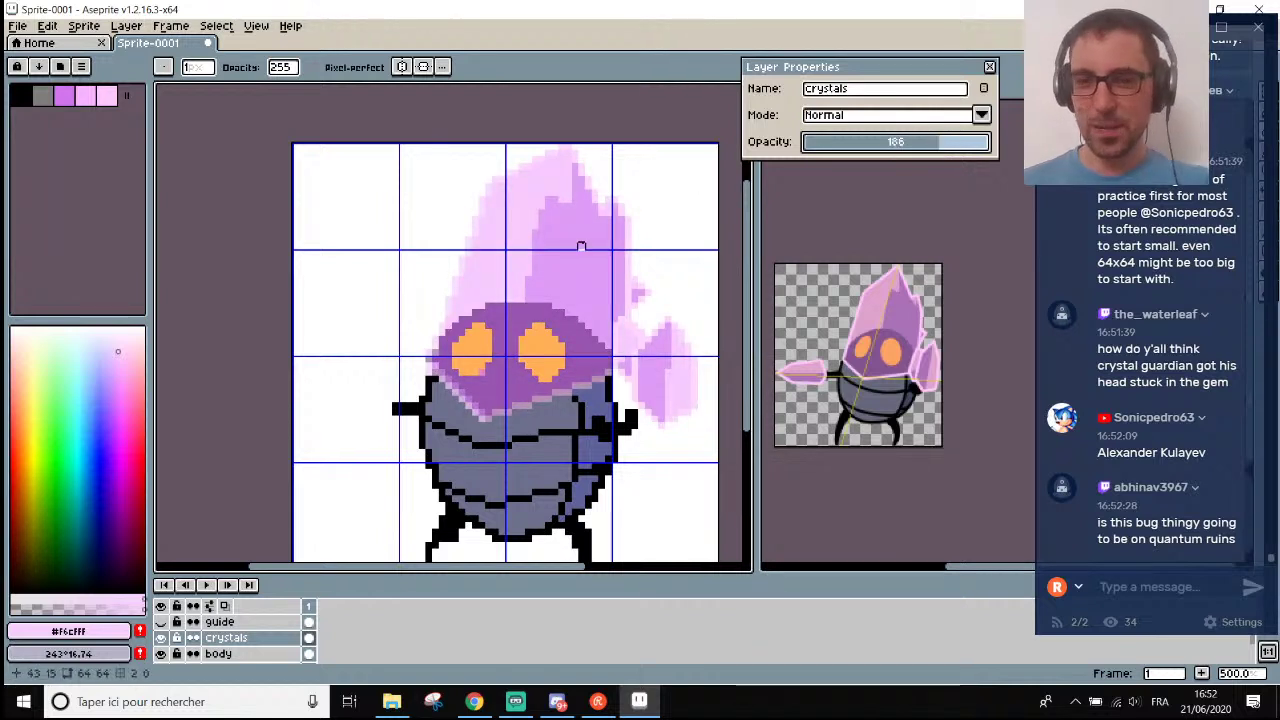
{"action": "scroll", "coordinate": [475, 339], "scroll_direction": "up", "scroll_amount": 2}
{"action": "scroll", "coordinate": [475, 339], "scroll_direction": "down", "scroll_amount": 2}
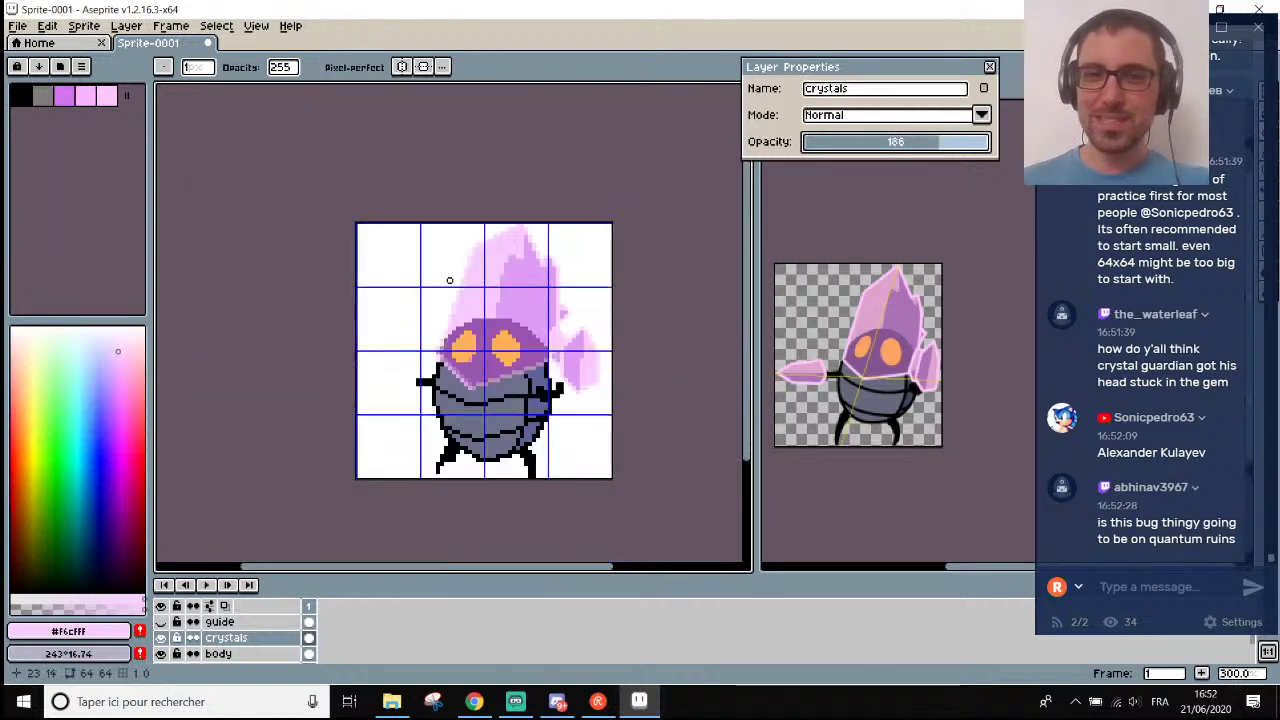
{"action": "scroll", "coordinate": [475, 339], "scroll_direction": "up", "scroll_amount": 1}
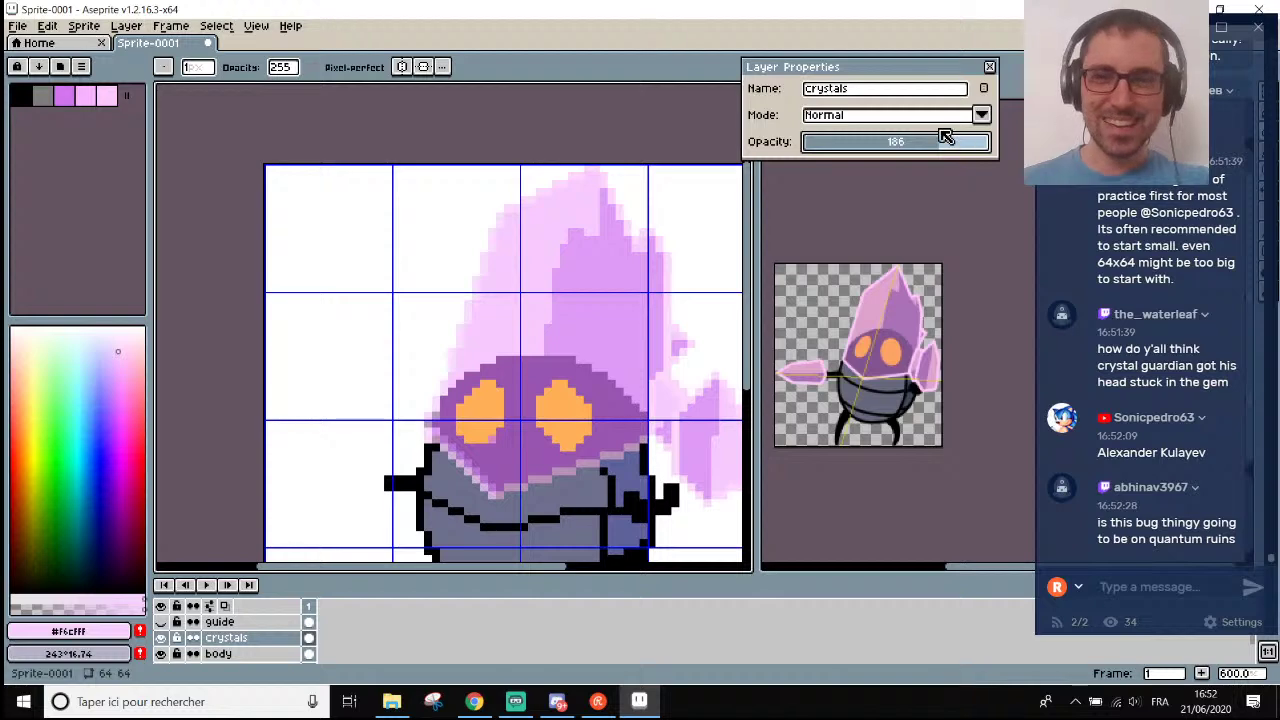
{"action": "left_click_drag", "start_coordinate": [945, 137], "coordinate": [996, 142]}
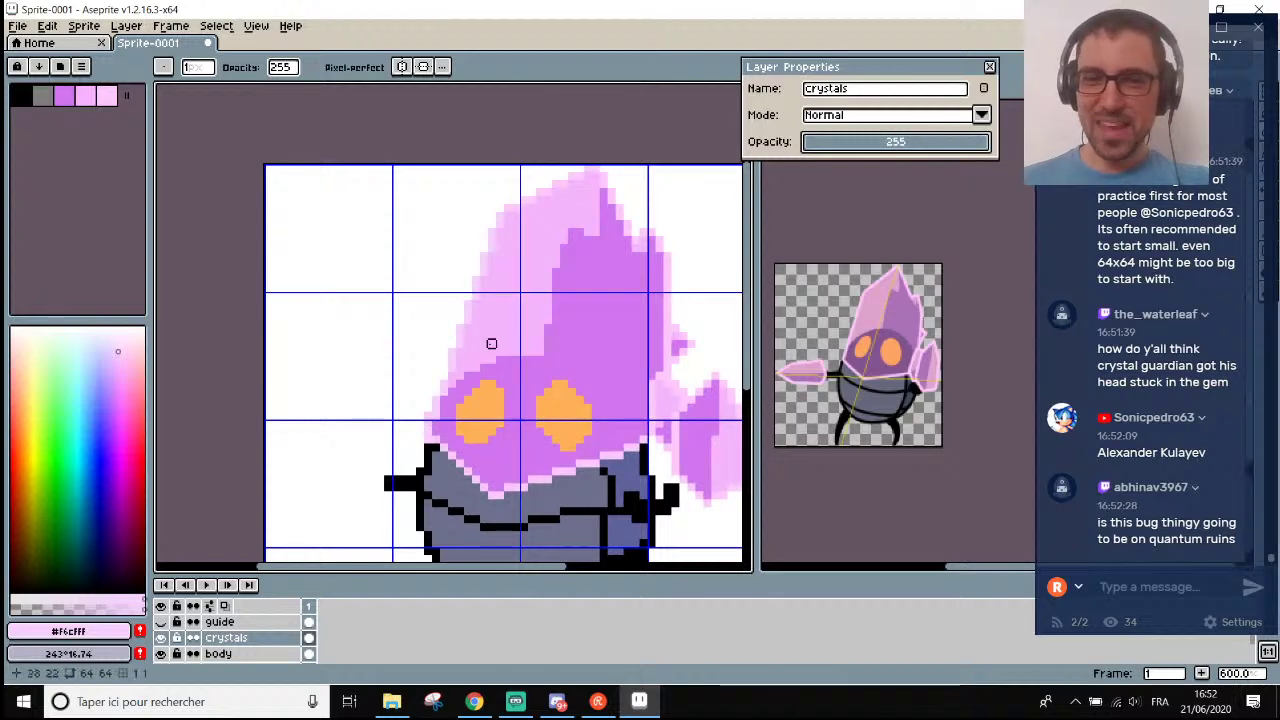
Select the crystal's upper-left part, down to the left eye, and shift it one pixel to the left.
{"action": "scroll", "coordinate": [459, 319], "scroll_direction": "up", "scroll_amount": 1}
{"action": "scroll", "coordinate": [426, 434], "scroll_direction": "up", "scroll_amount": 2}
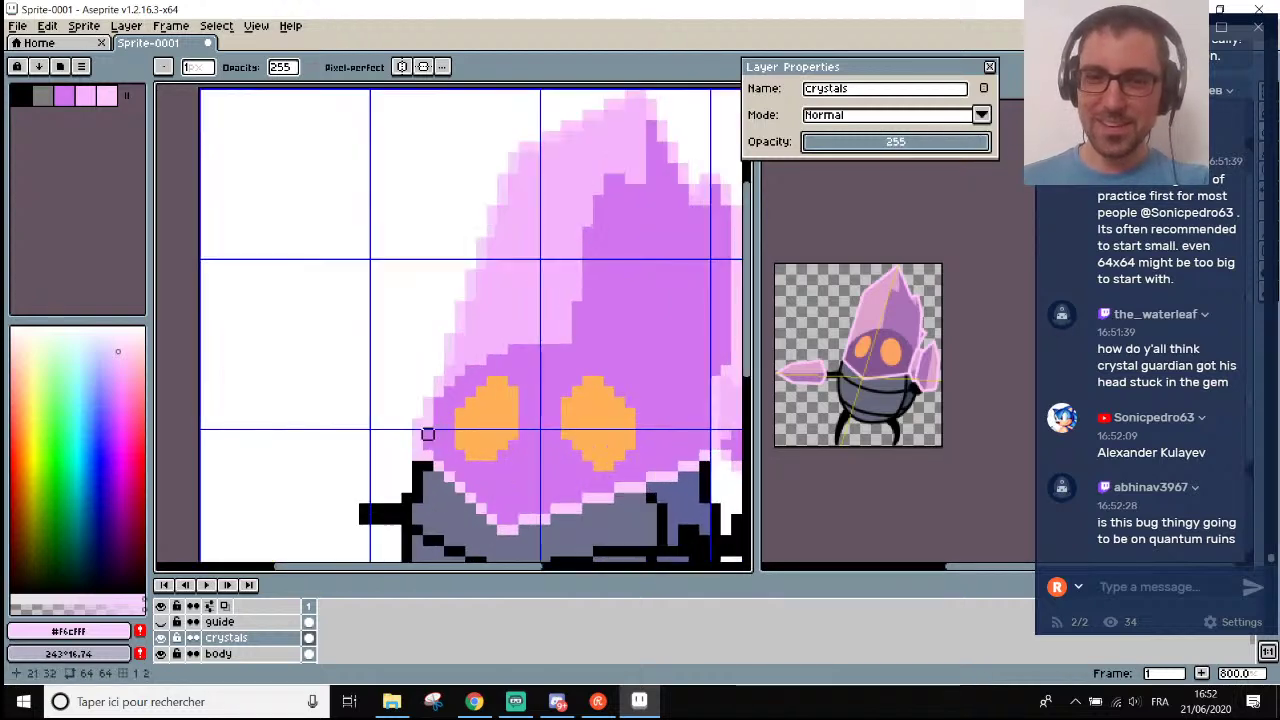
{"action": "scroll", "coordinate": [431, 382], "scroll_direction": "down", "scroll_amount": 2}
{"action": "scroll", "coordinate": [431, 382], "scroll_direction": "down", "scroll_amount": 2}
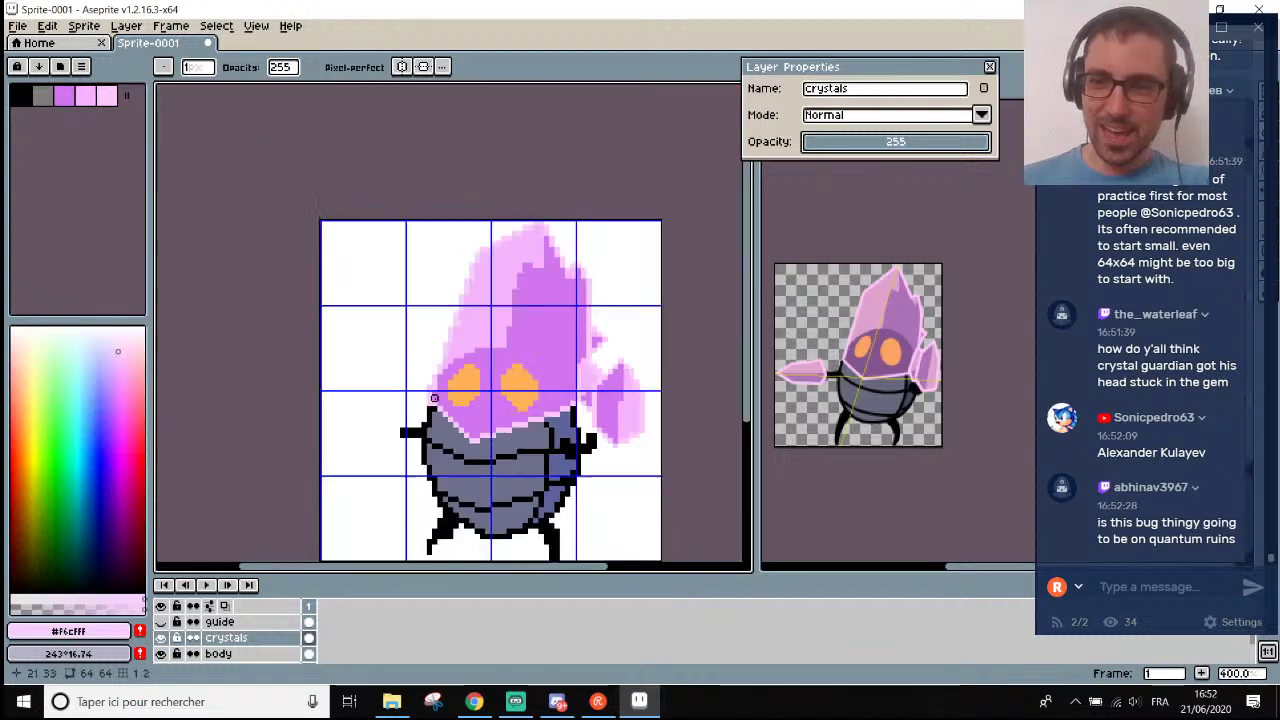
{"action": "scroll", "coordinate": [428, 391], "scroll_direction": "up", "scroll_amount": 2}
{"action": "scroll", "coordinate": [428, 391], "scroll_direction": "down", "scroll_amount": 2}
{"action": "scroll", "coordinate": [461, 356], "scroll_direction": "up", "scroll_amount": 1}
{"action": "key", "text": "m"}
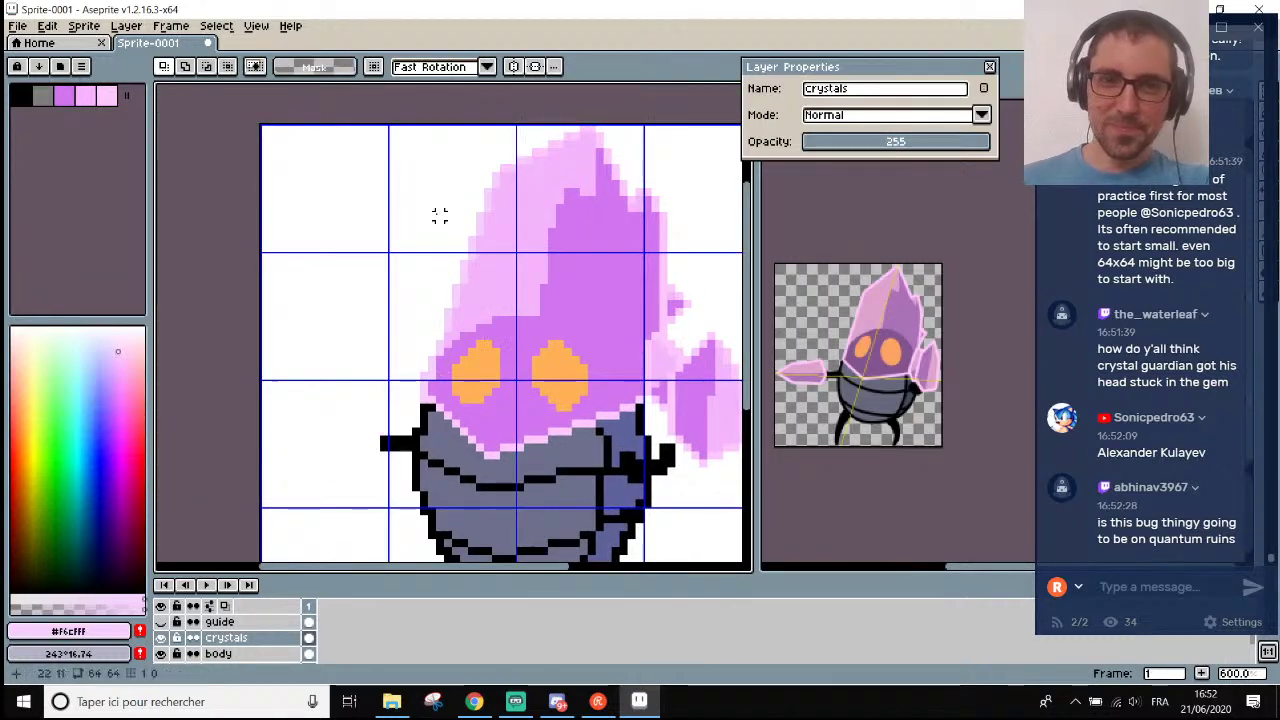
{"action": "left_click_drag", "start_coordinate": [372, 174], "coordinate": [519, 366]}
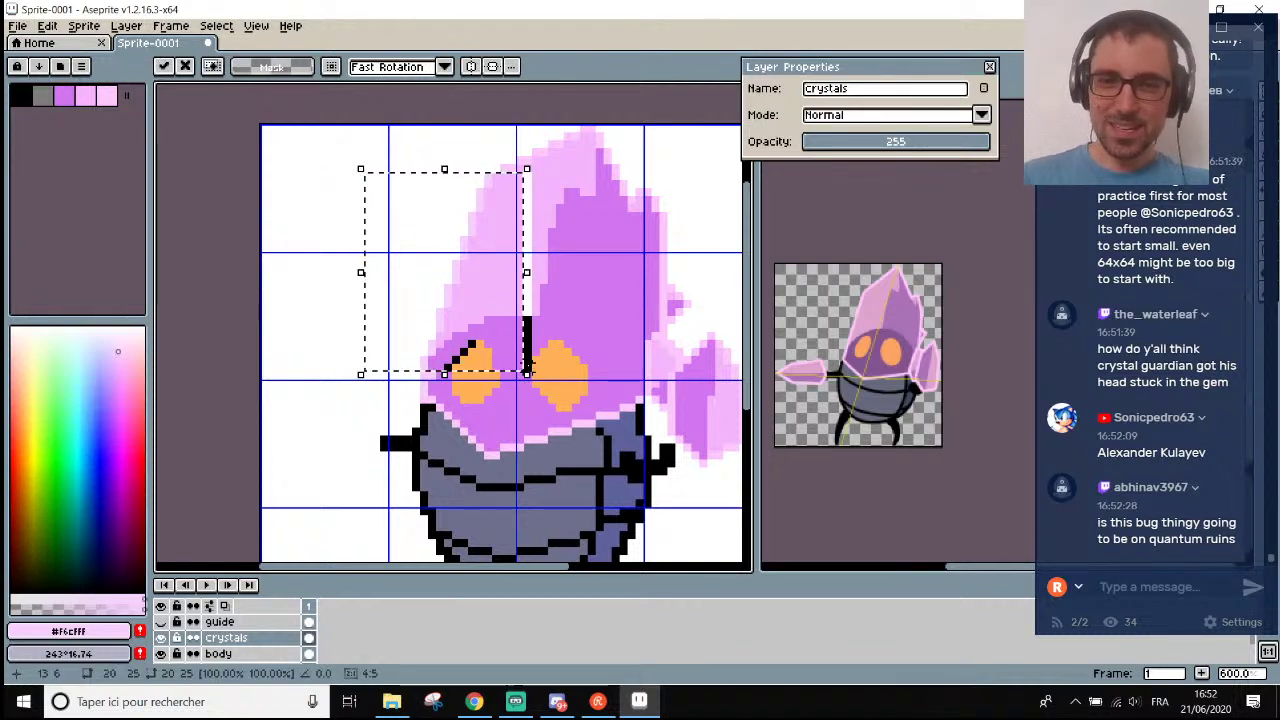
{"action": "left_click", "coordinate": [598, 336]}
{"action": "scroll", "coordinate": [576, 328], "scroll_direction": "down", "scroll_amount": 1}
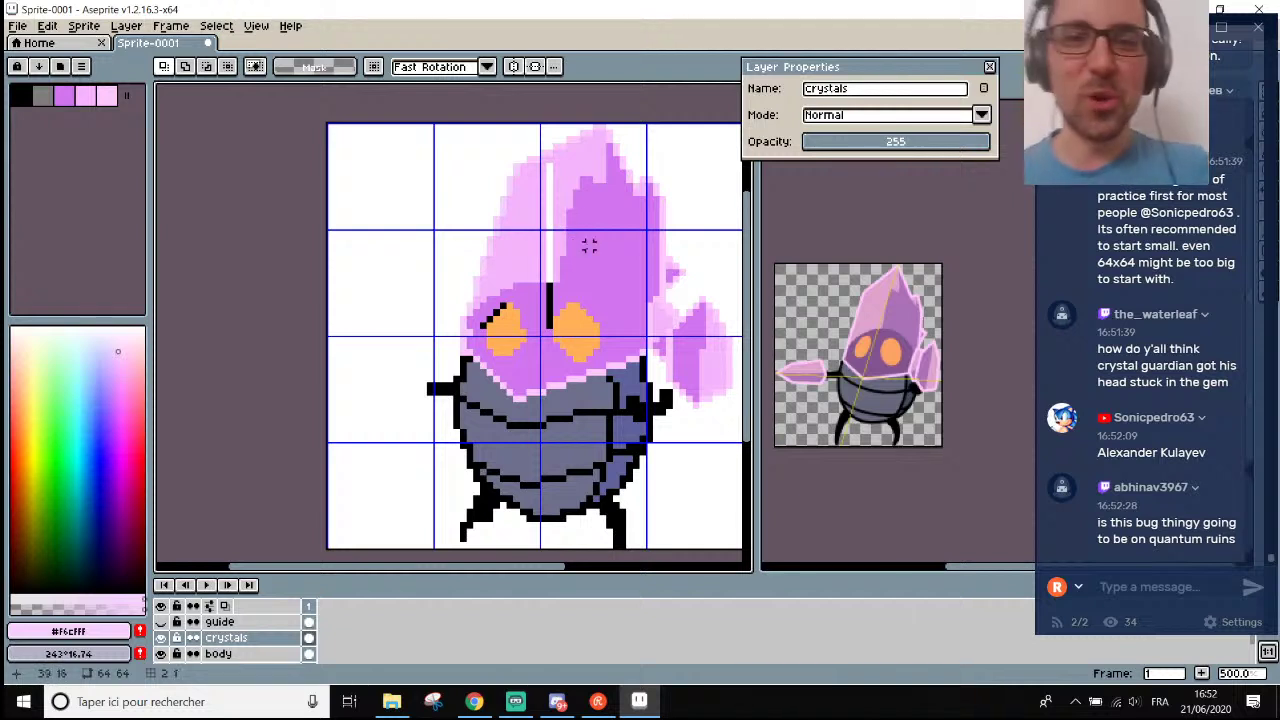
Hide and reshow the crystals layer to check the body layer underneath.
{"action": "double_click", "coordinate": [237, 640]}
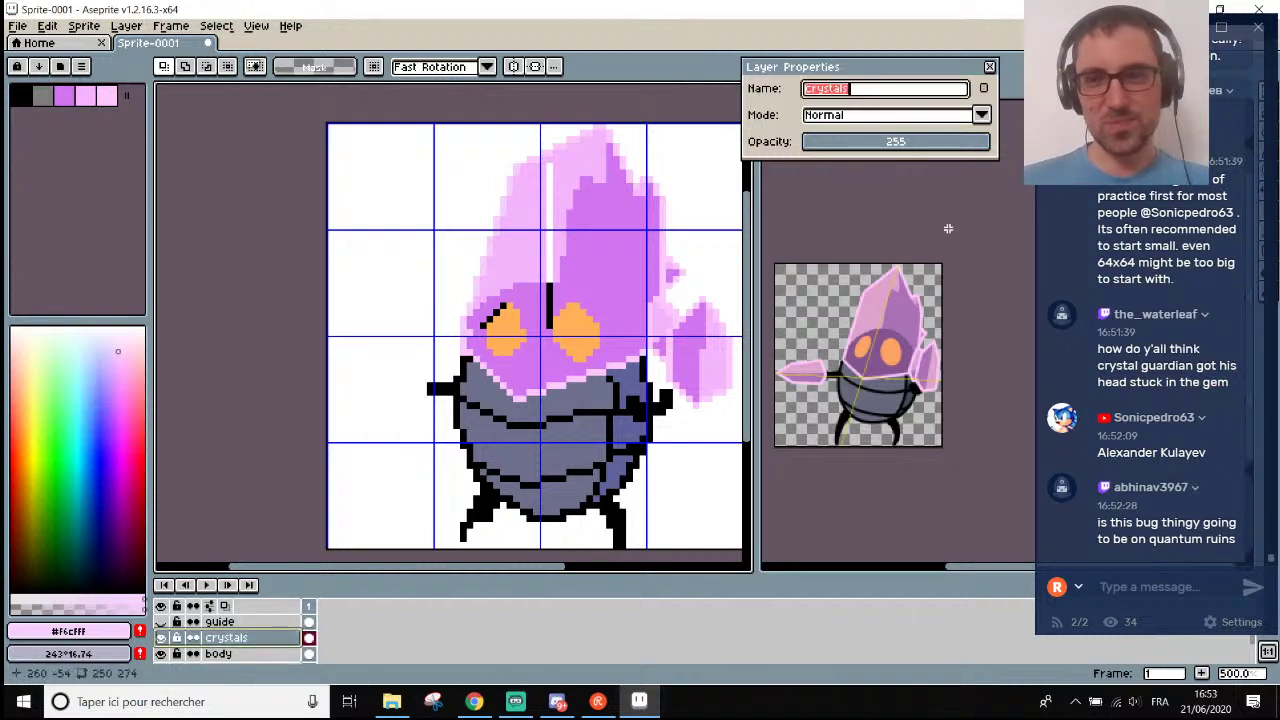
{"action": "left_click", "coordinate": [162, 638]}
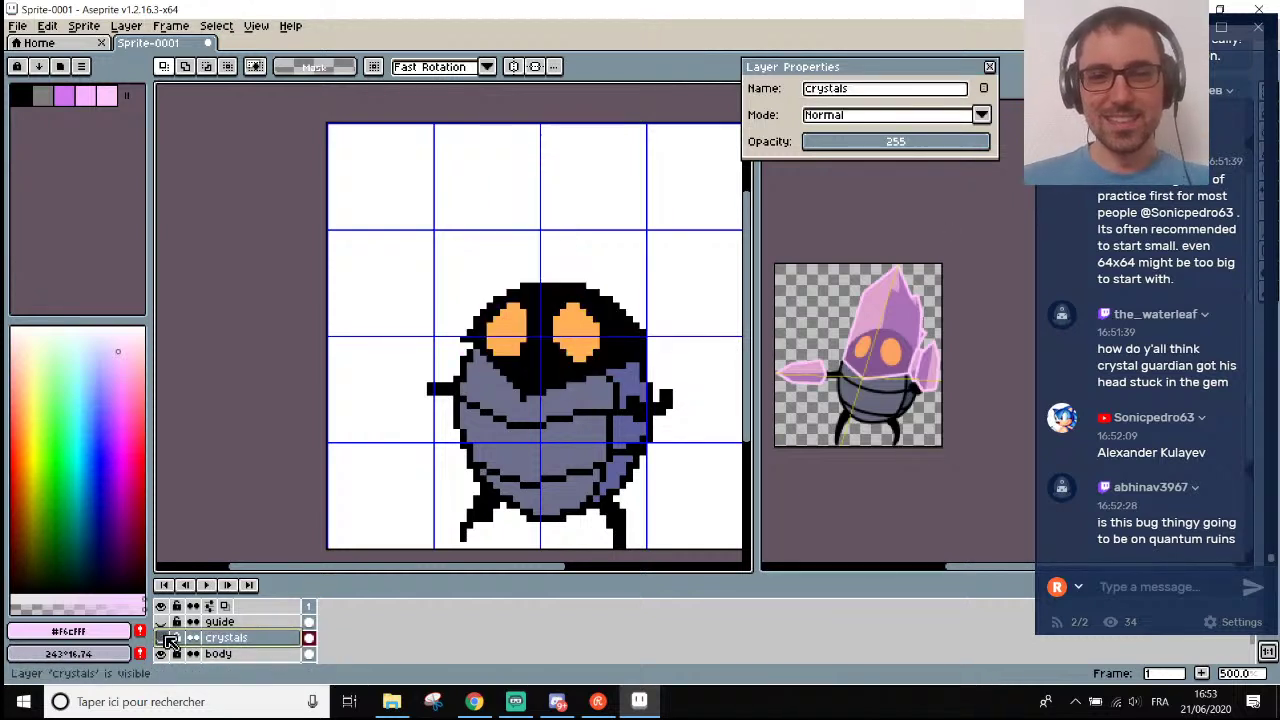
{"action": "left_click", "coordinate": [162, 638]}
Fill the black vertical gap between the eyes with the crystal's purple #d175f0.
{"action": "scroll", "coordinate": [530, 282], "scroll_direction": "up", "scroll_amount": 2}
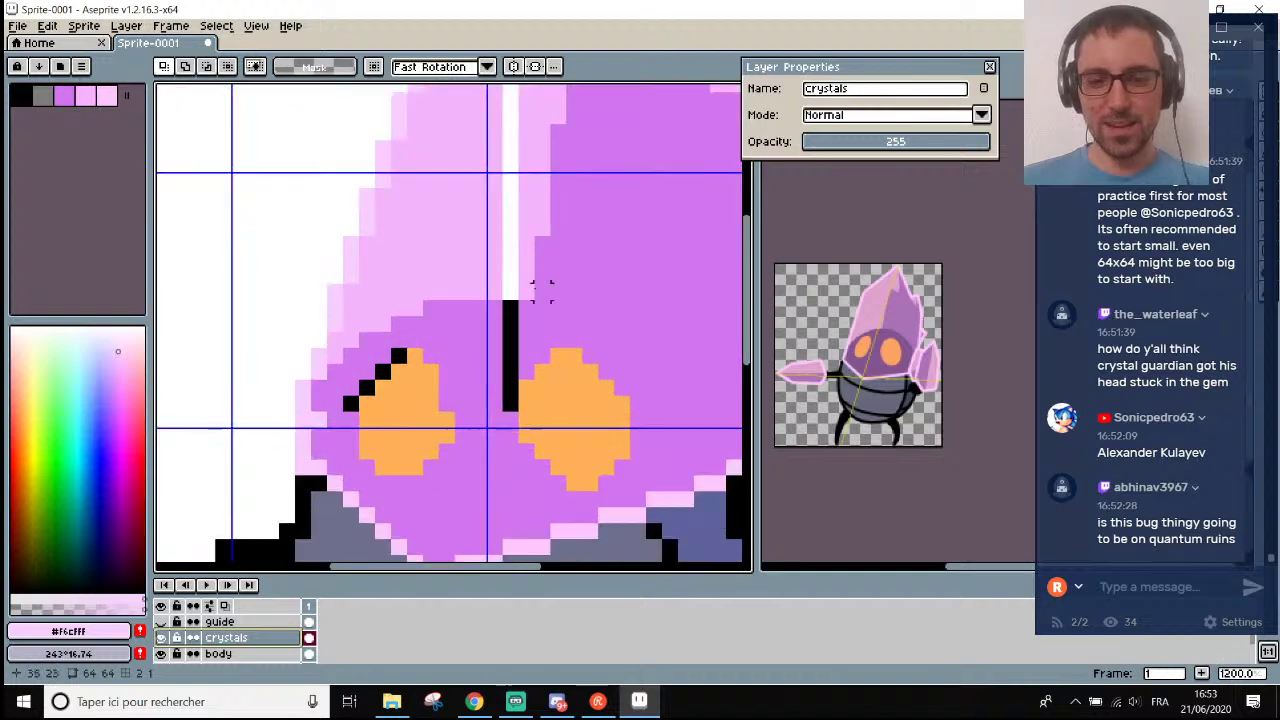
{"action": "key", "text": "i"}
{"action": "left_click", "coordinate": [538, 295]}
{"action": "key", "text": "b"}
{"action": "left_click_drag", "start_coordinate": [510, 305], "coordinate": [510, 410]}
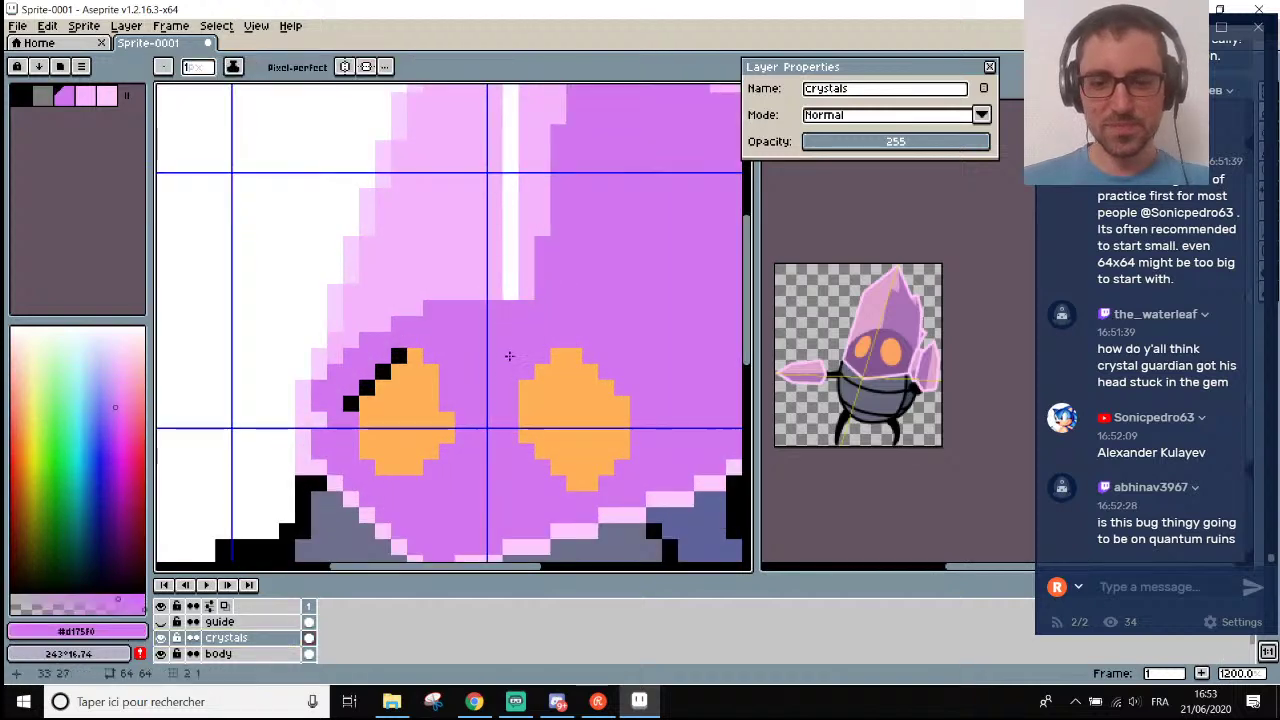
Fill the white vertical gap in the crystal's light facet with pink #f4b4fb.
{"action": "key", "text": "i"}
{"action": "left_click", "coordinate": [493, 190]}
{"action": "key", "text": "b"}
{"action": "left_click_drag", "start_coordinate": [510, 296], "coordinate": [510, 244]}
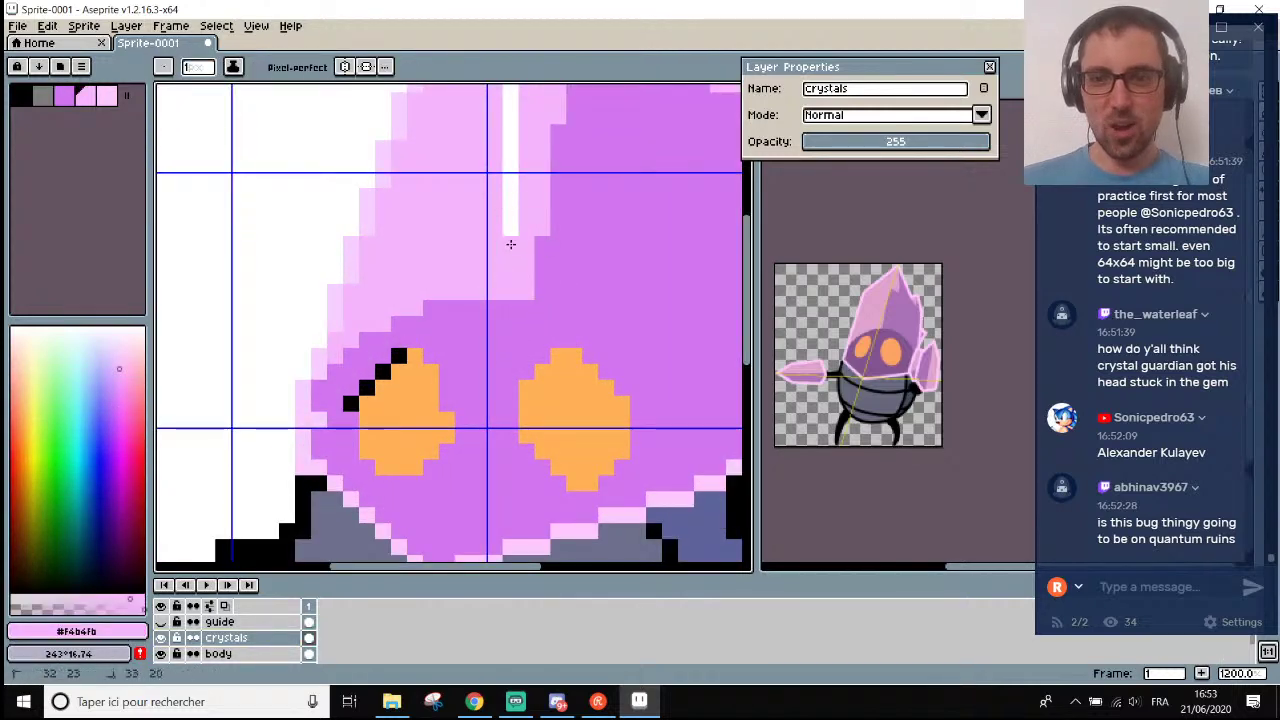
{"action": "scroll", "coordinate": [533, 186], "scroll_direction": "down", "scroll_amount": 3}
{"action": "scroll", "coordinate": [525, 150], "scroll_direction": "up", "scroll_amount": 1}
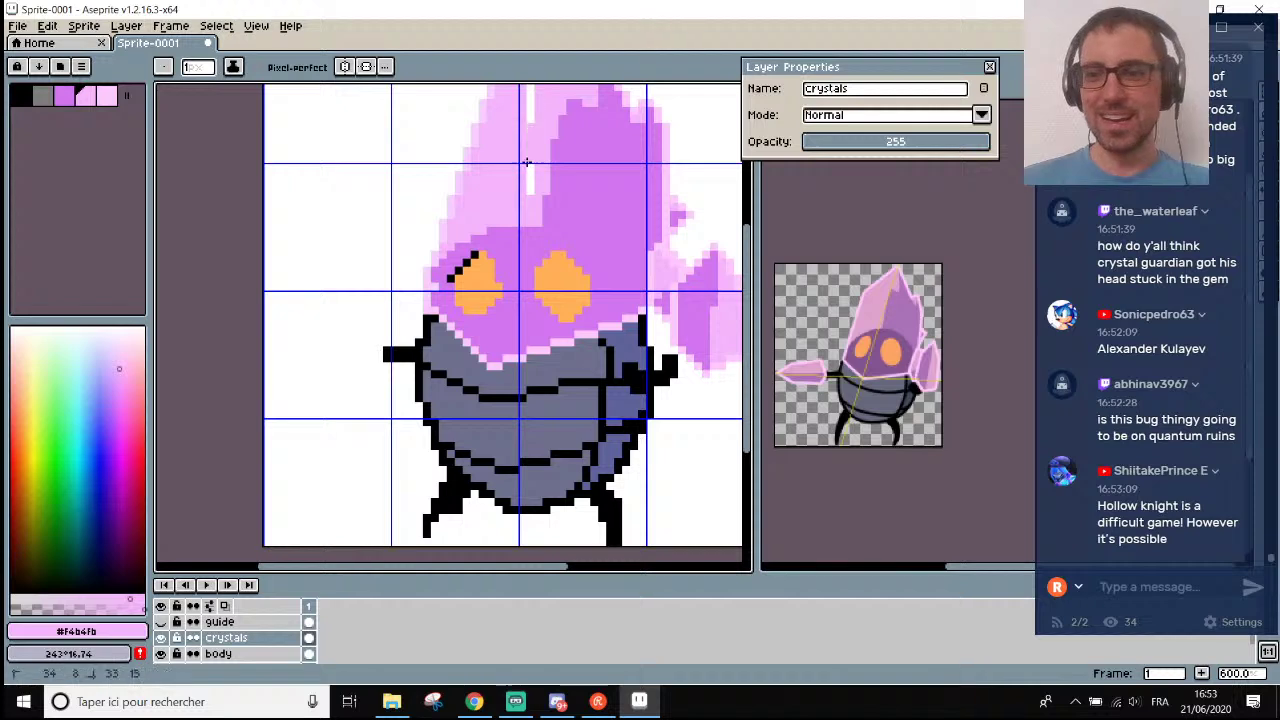
{"action": "scroll", "coordinate": [512, 100], "scroll_direction": "down", "scroll_amount": 3}
{"action": "scroll", "coordinate": [510, 90], "scroll_direction": "up", "scroll_amount": 4}
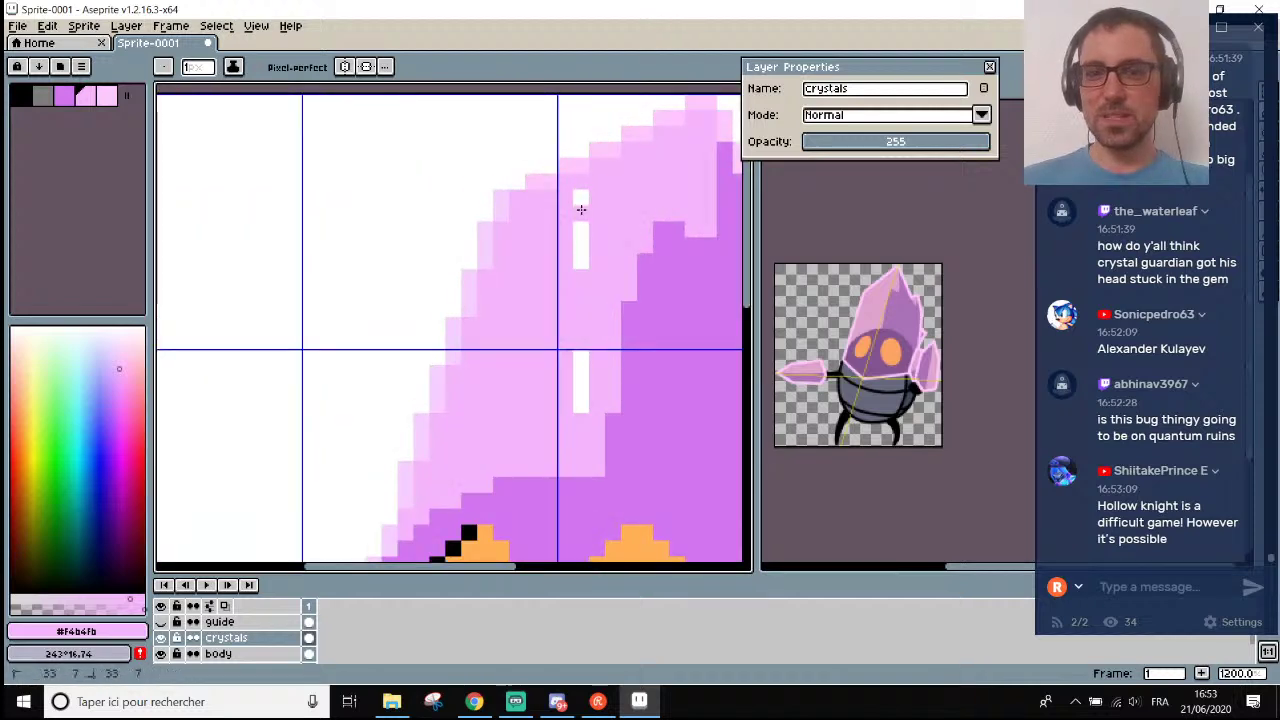
{"action": "left_click_drag", "start_coordinate": [578, 333], "coordinate": [577, 189]}
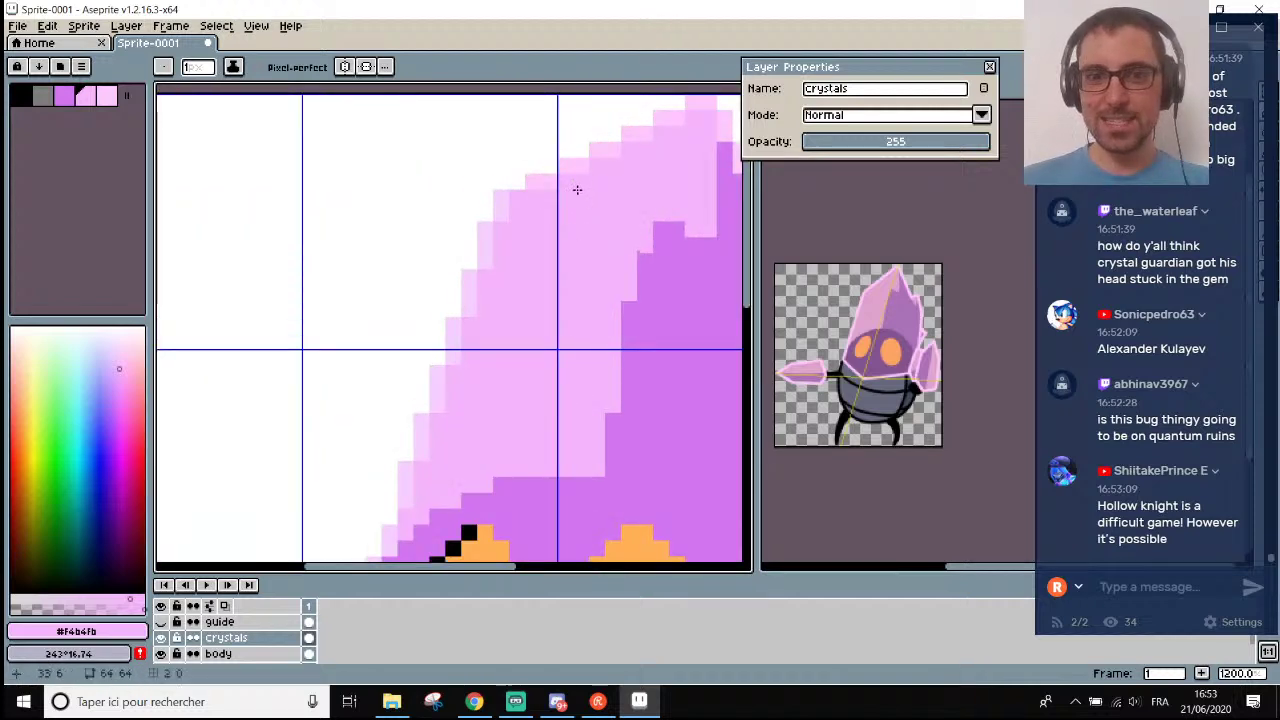
On the body layer, recolour three black pixels along the left eye's upper-left edge in the eye's orange #ffb057.
{"action": "scroll", "coordinate": [577, 189], "scroll_direction": "down", "scroll_amount": 3}
{"action": "scroll", "coordinate": [553, 297], "scroll_direction": "up", "scroll_amount": 4}
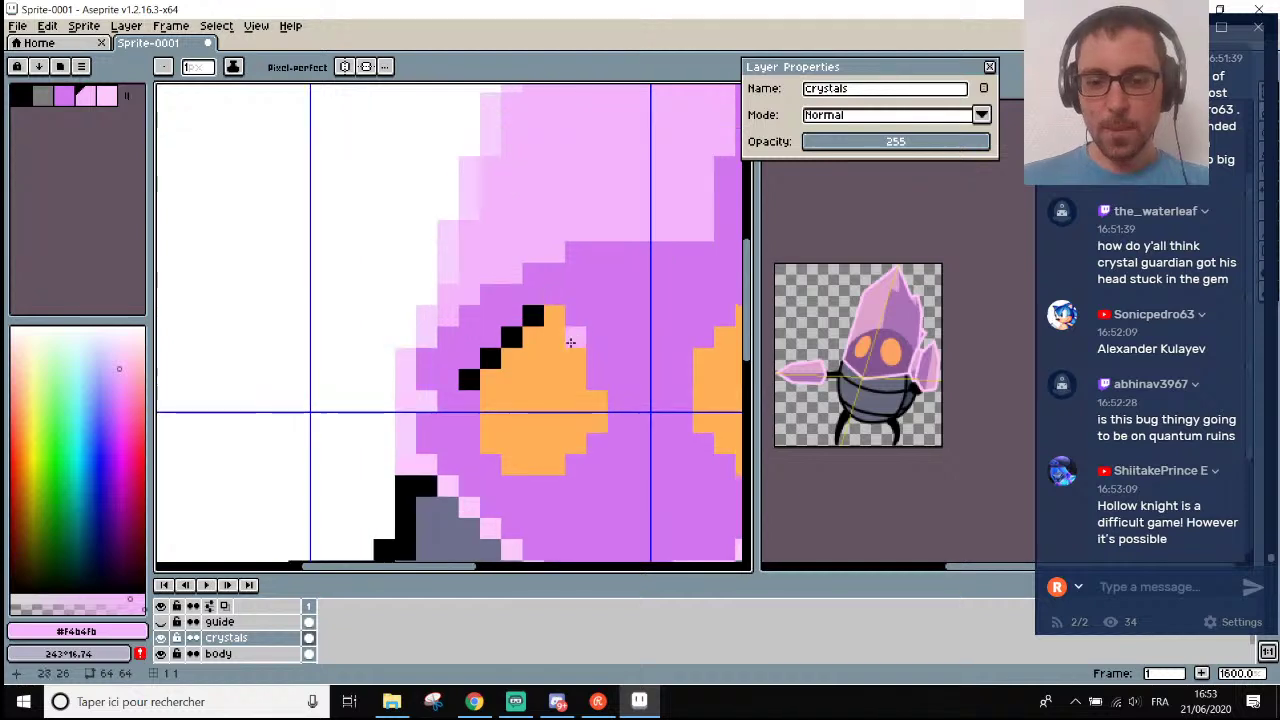
{"action": "key", "text": "i"}
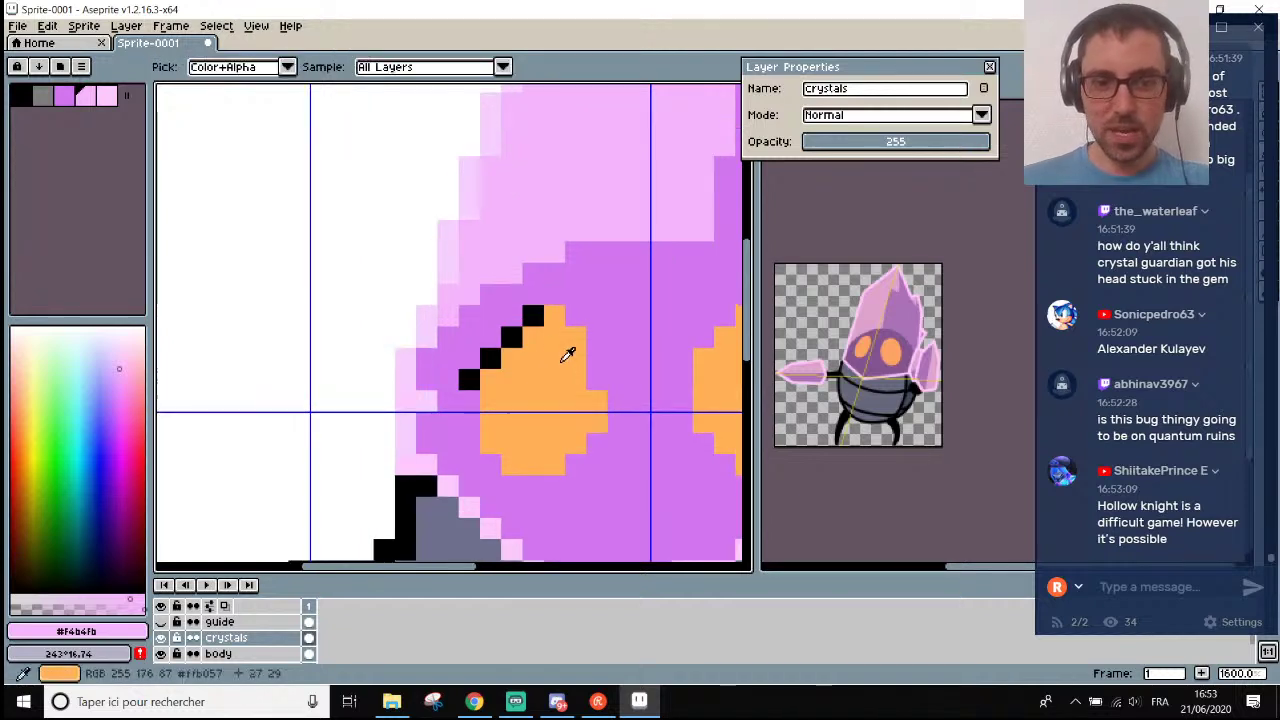
{"action": "left_click", "coordinate": [255, 653]}
{"action": "left_click", "coordinate": [560, 376]}
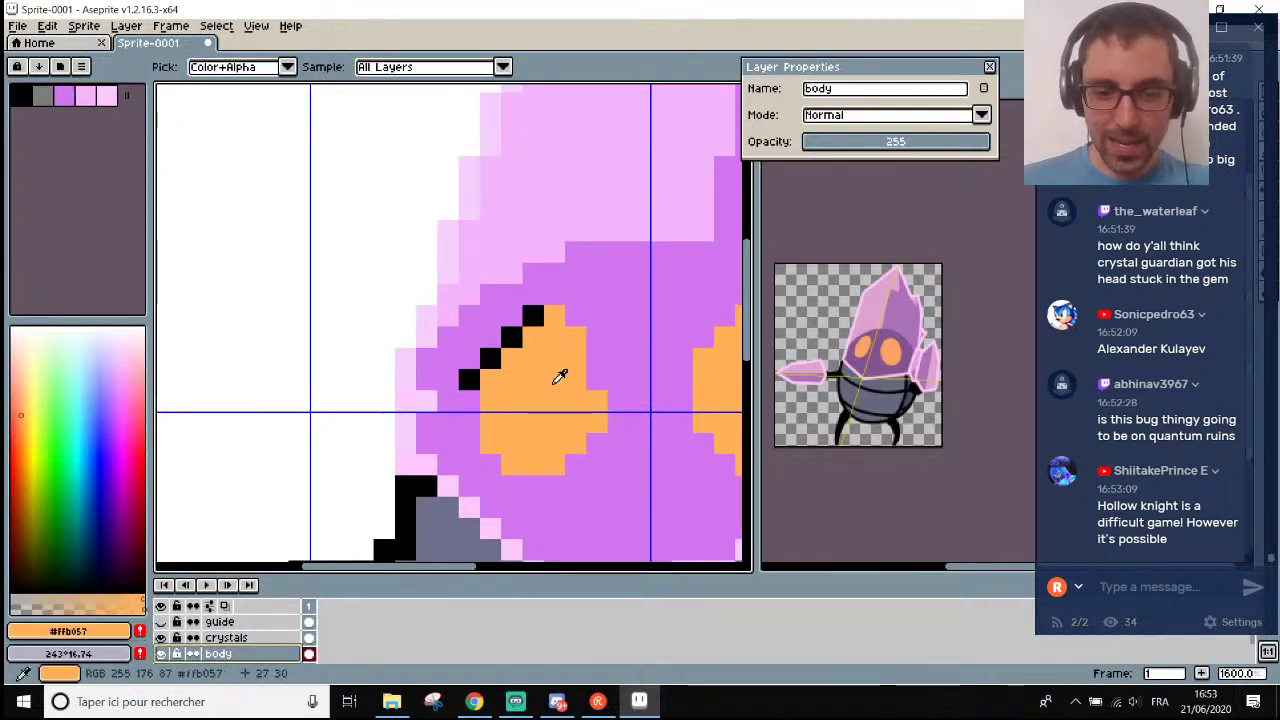
{"action": "key", "text": "b"}
{"action": "left_click", "coordinate": [490, 357]}
{"action": "left_click", "coordinate": [532, 315]}
{"action": "left_click", "coordinate": [511, 336]}
{"action": "scroll", "coordinate": [517, 336], "scroll_direction": "down", "scroll_amount": 3}
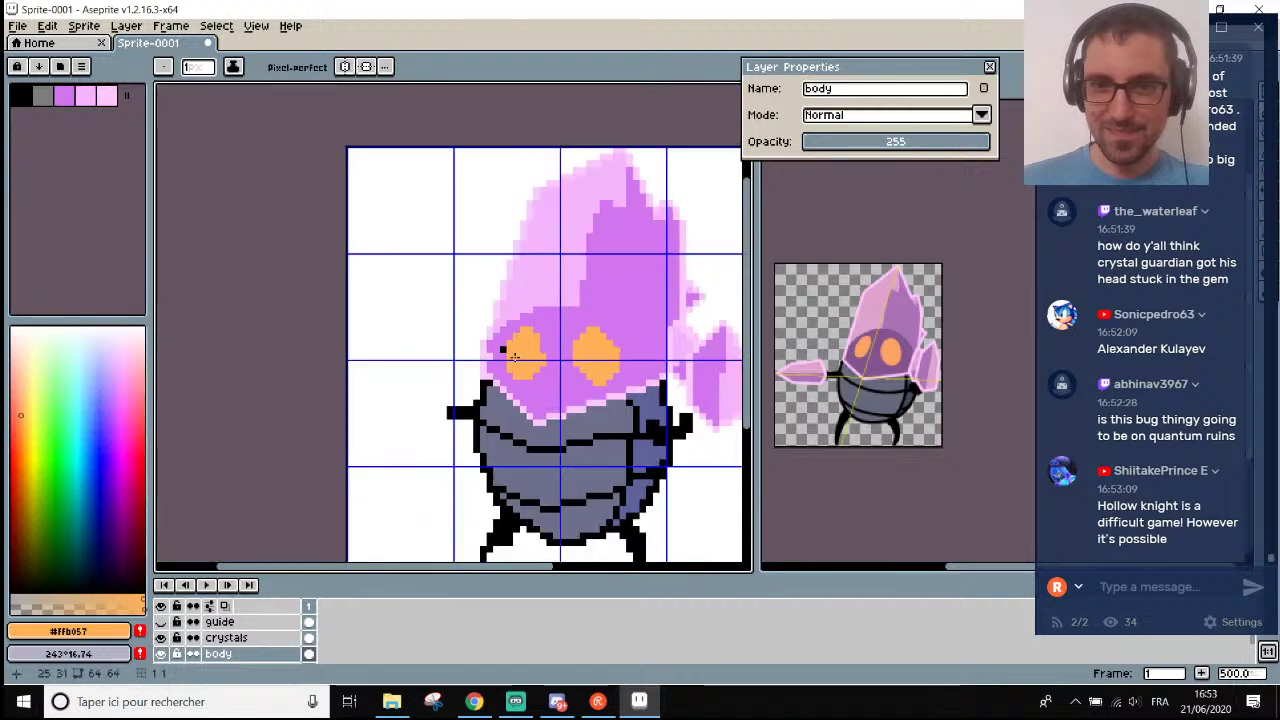
{"action": "scroll", "coordinate": [537, 337], "scroll_direction": "up", "scroll_amount": 3}
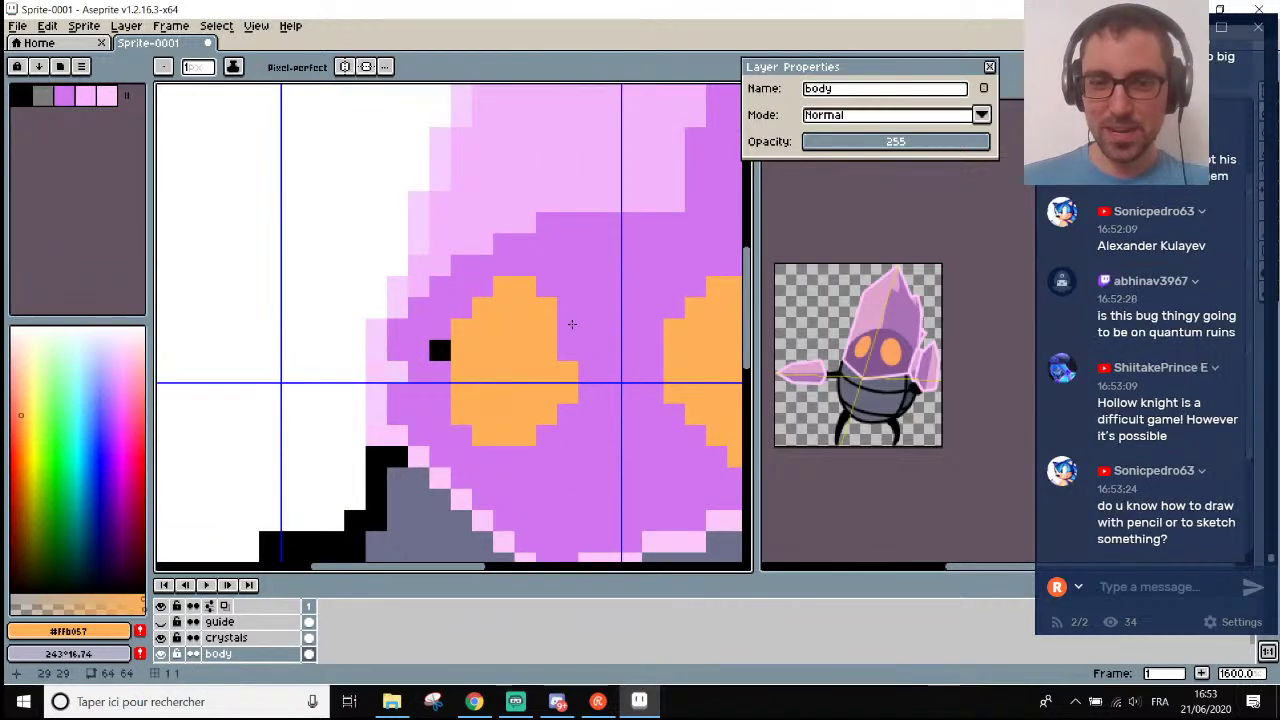
On the crystals layer, erase the purple pixels covering the left eye's upper-right edge.
{"action": "scroll", "coordinate": [558, 345], "scroll_direction": "down", "scroll_amount": 1}
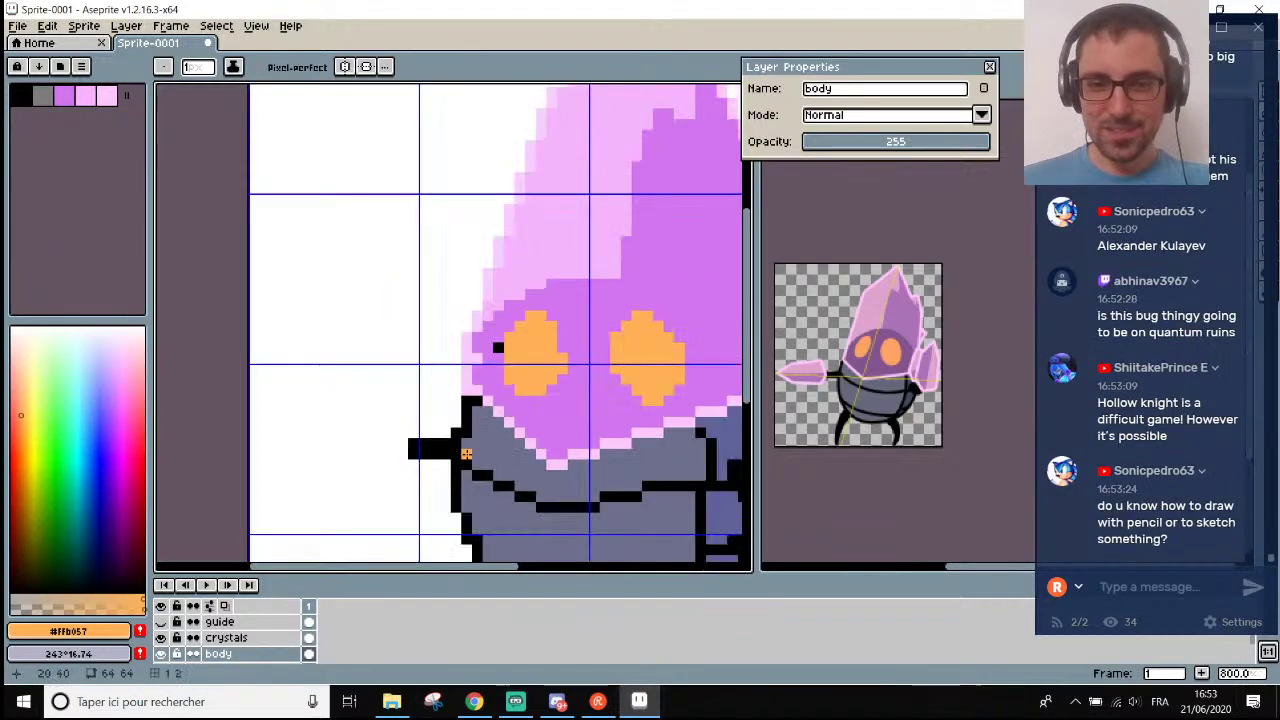
{"action": "left_click", "coordinate": [161, 638]}
{"action": "left_click", "coordinate": [161, 638]}
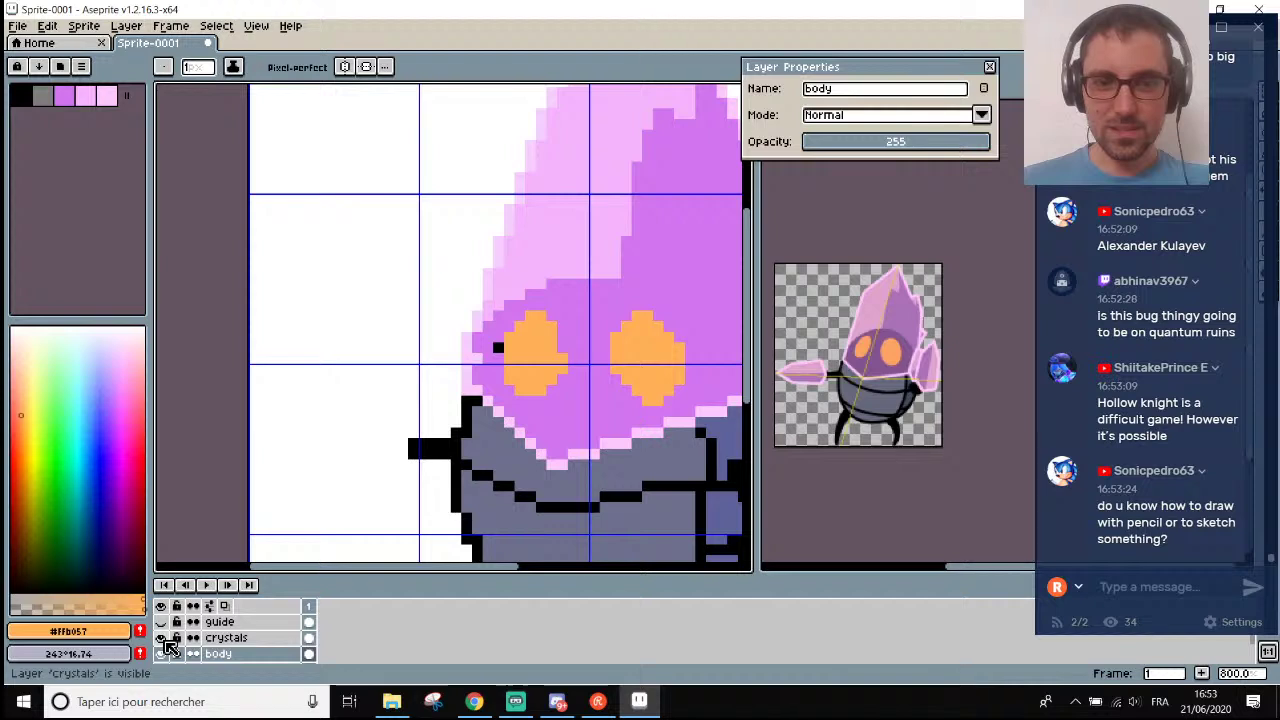
{"action": "left_click", "coordinate": [215, 638]}
{"action": "scroll", "coordinate": [569, 329], "scroll_direction": "up", "scroll_amount": 1}
{"action": "key", "text": "e"}
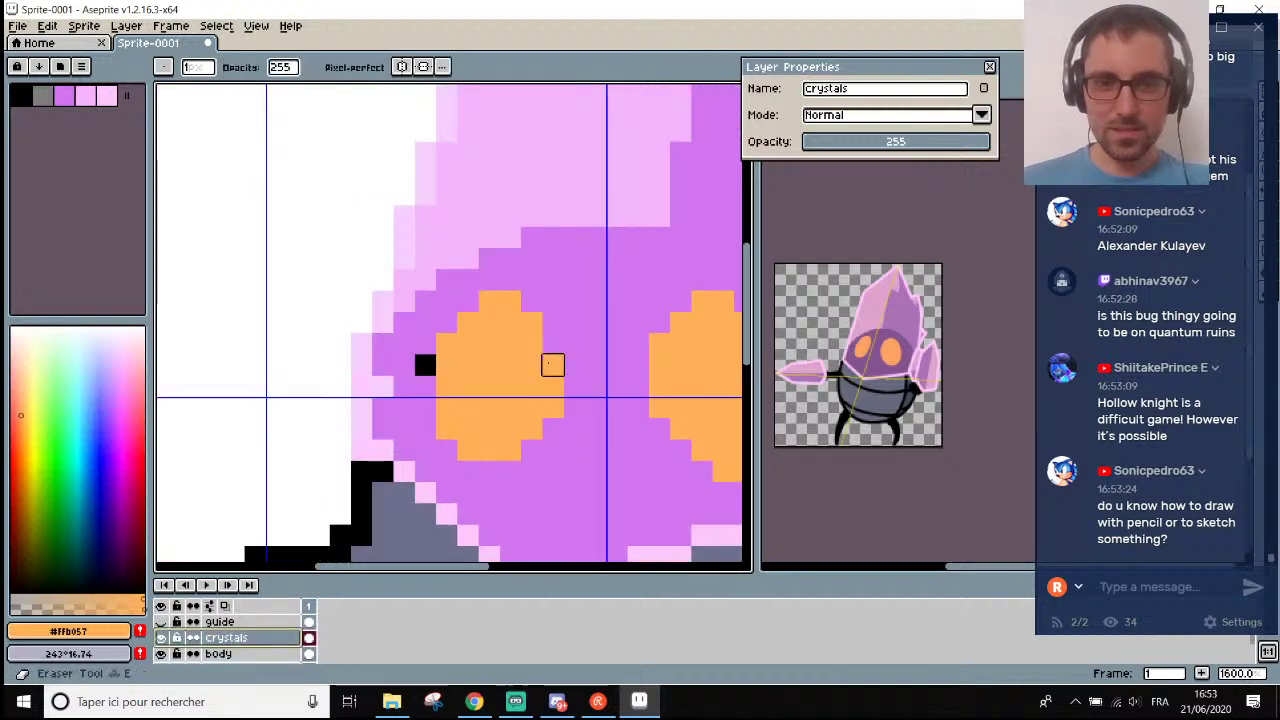
{"action": "scroll", "coordinate": [552, 360], "scroll_direction": "down", "scroll_amount": 3}
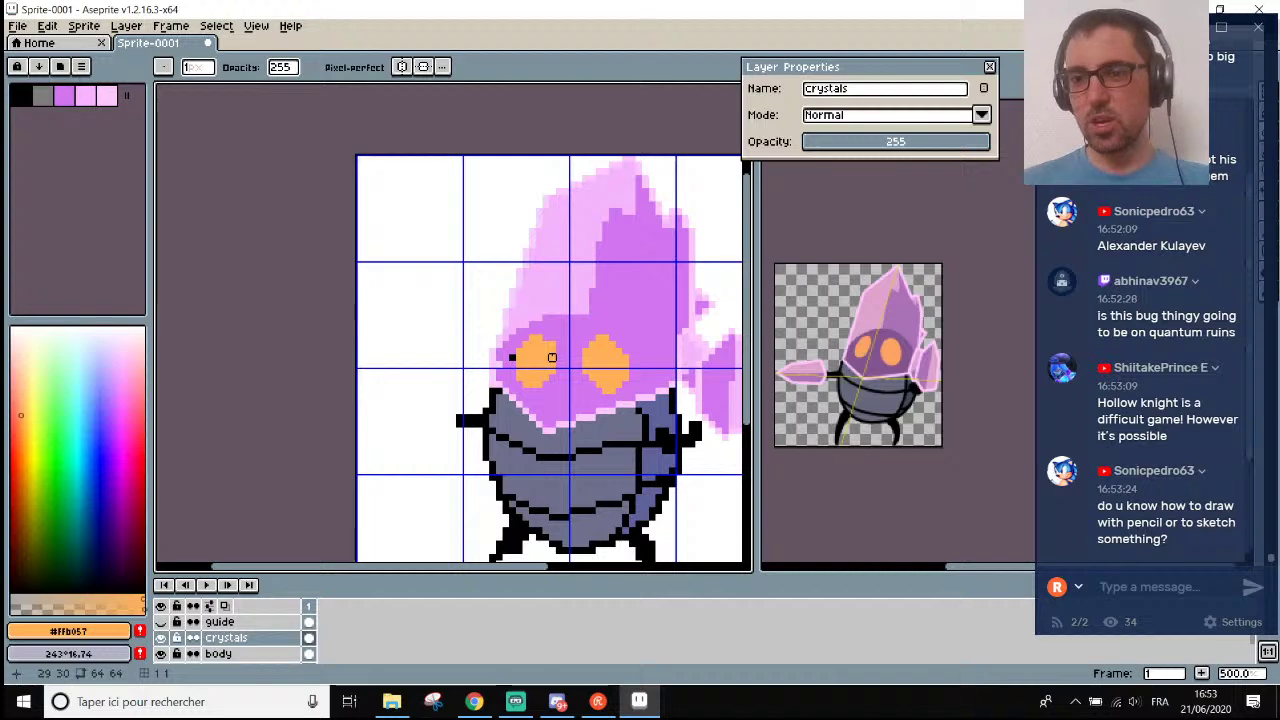
{"action": "scroll", "coordinate": [552, 357], "scroll_direction": "down", "scroll_amount": 4}
{"action": "scroll", "coordinate": [563, 350], "scroll_direction": "up", "scroll_amount": 8}
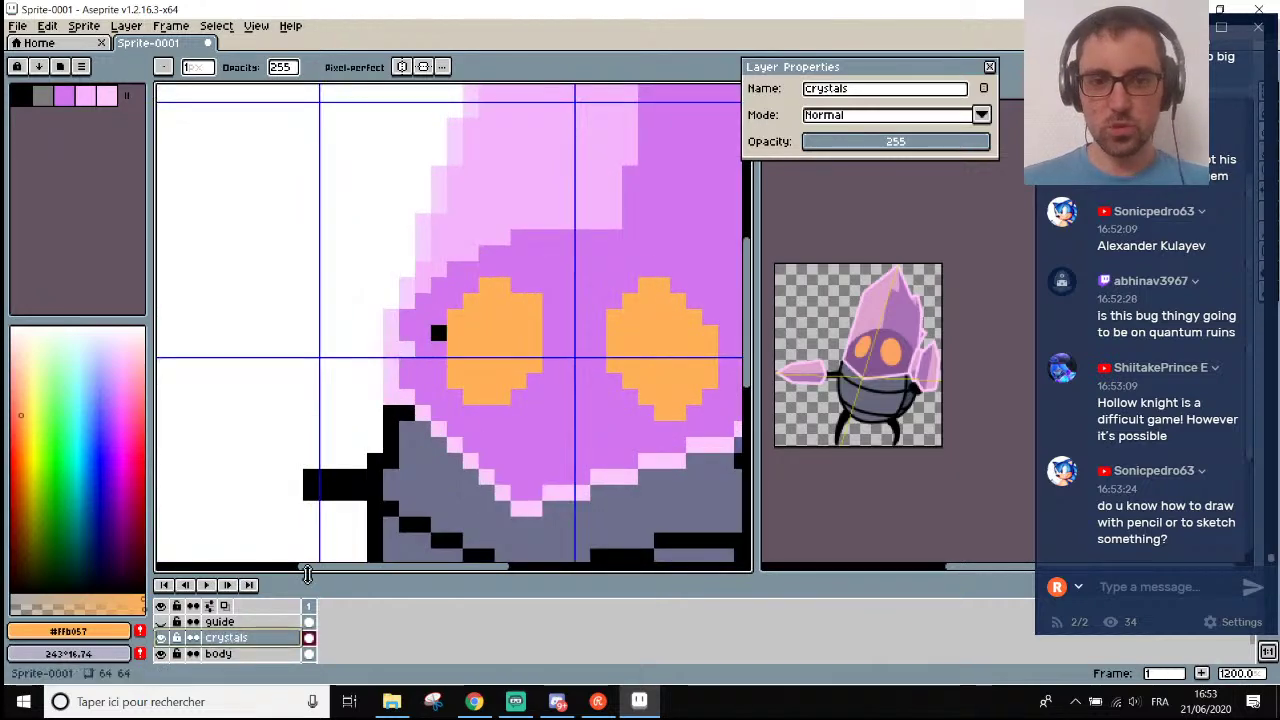
Paint over the black pixel beside the left eye with the crystal's purple #d175f0.
{"action": "scroll", "coordinate": [600, 280], "scroll_direction": "up", "scroll_amount": 3}
{"action": "key", "text": "i"}
{"action": "left_click", "coordinate": [526, 251]}
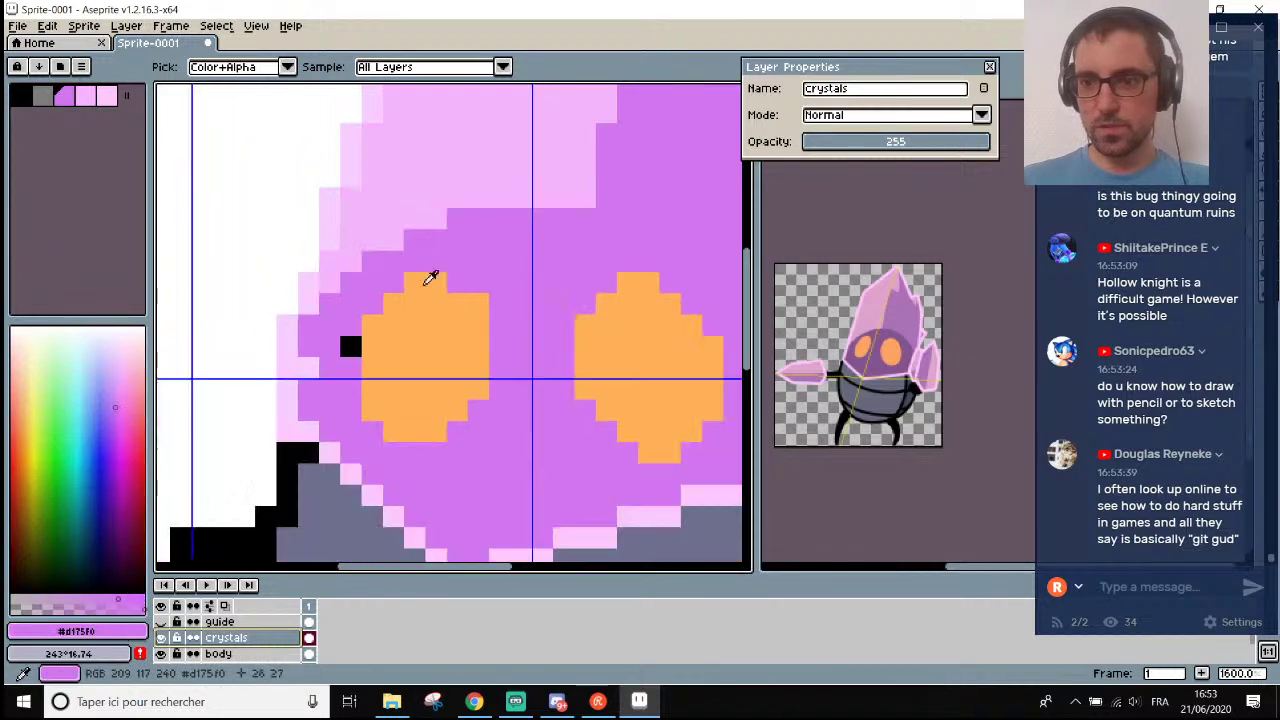
{"action": "scroll", "coordinate": [431, 277], "scroll_direction": "down", "scroll_amount": 2}
{"action": "scroll", "coordinate": [284, 297], "scroll_direction": "up", "scroll_amount": 2}
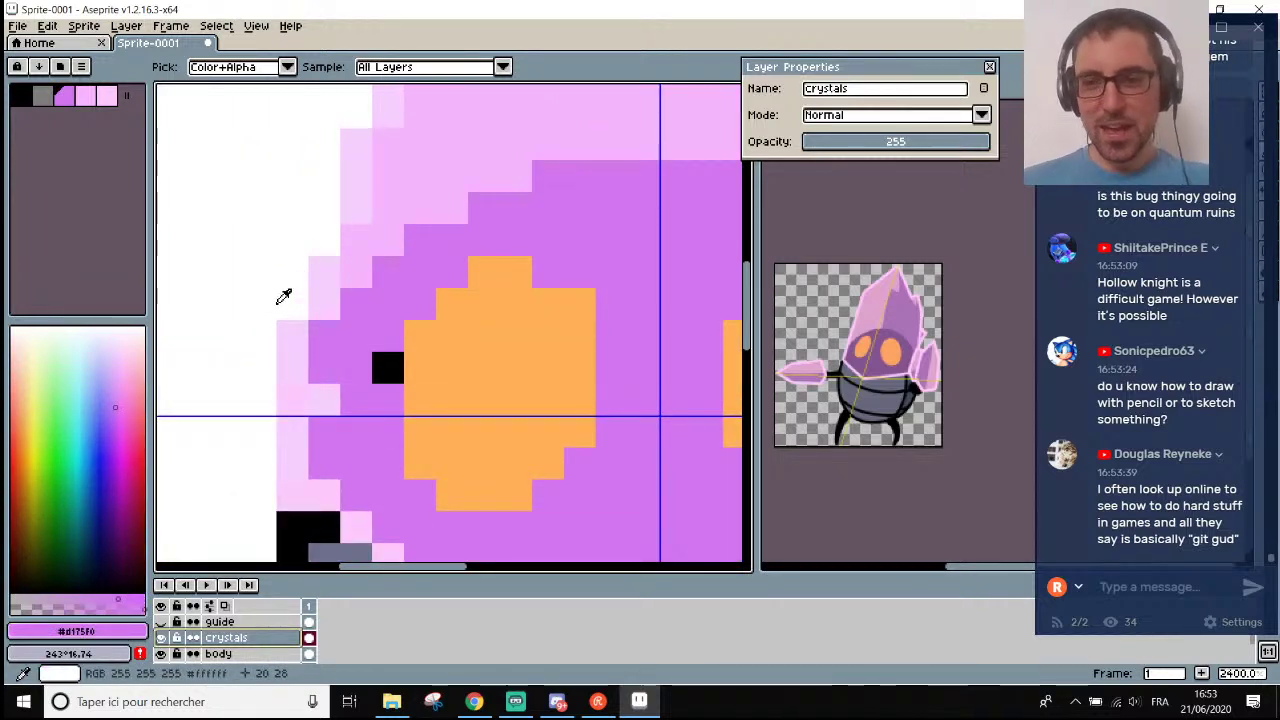
{"action": "key", "text": "b"}
{"action": "left_click", "coordinate": [390, 367]}
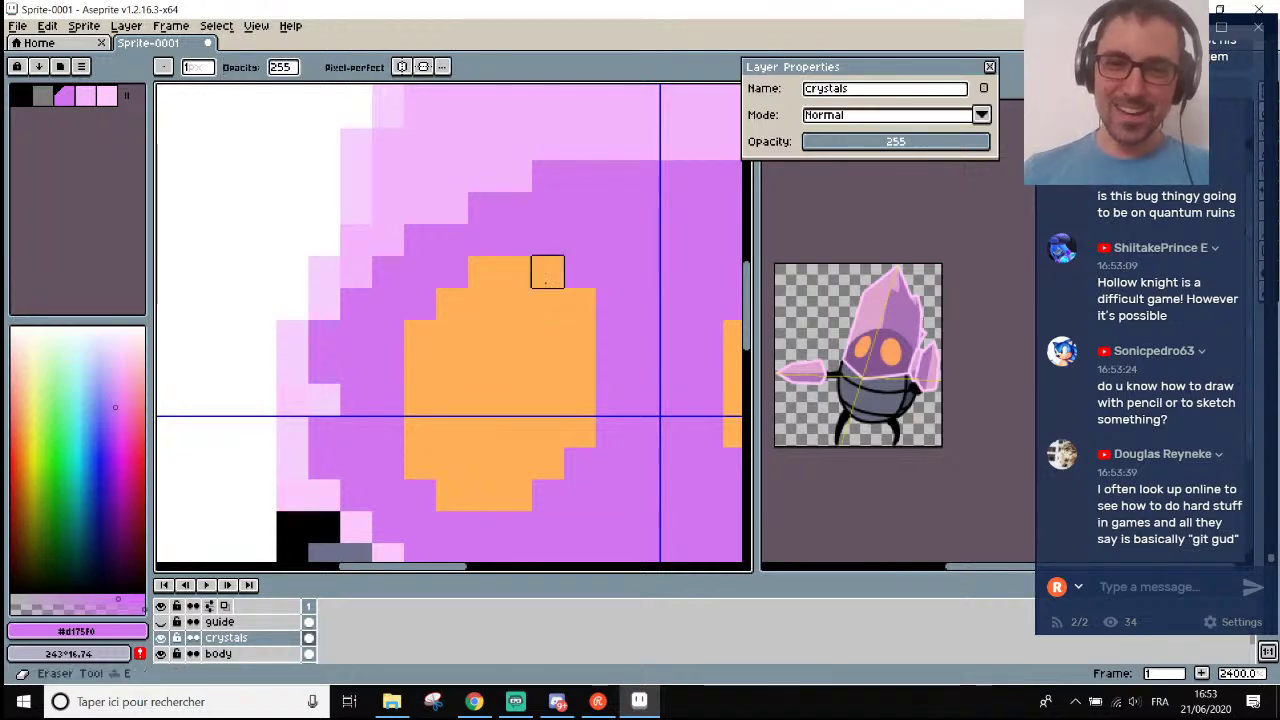
Hide the crystals layer to expose the body layer underneath.
{"action": "scroll", "coordinate": [645, 368], "scroll_direction": "down", "scroll_amount": 5}
{"action": "scroll", "coordinate": [651, 370], "scroll_direction": "up", "scroll_amount": 2}
{"action": "scroll", "coordinate": [620, 370], "scroll_direction": "down", "scroll_amount": 2}
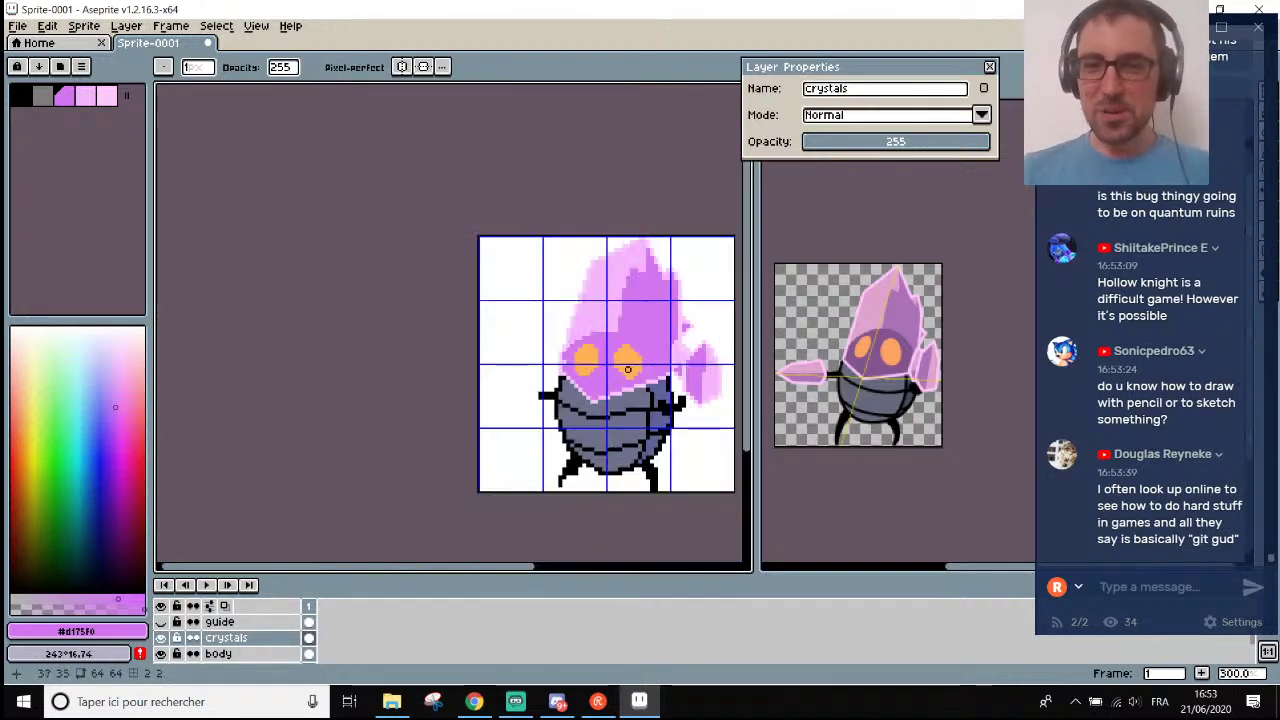
{"action": "scroll", "coordinate": [557, 370], "scroll_direction": "up", "scroll_amount": 1}
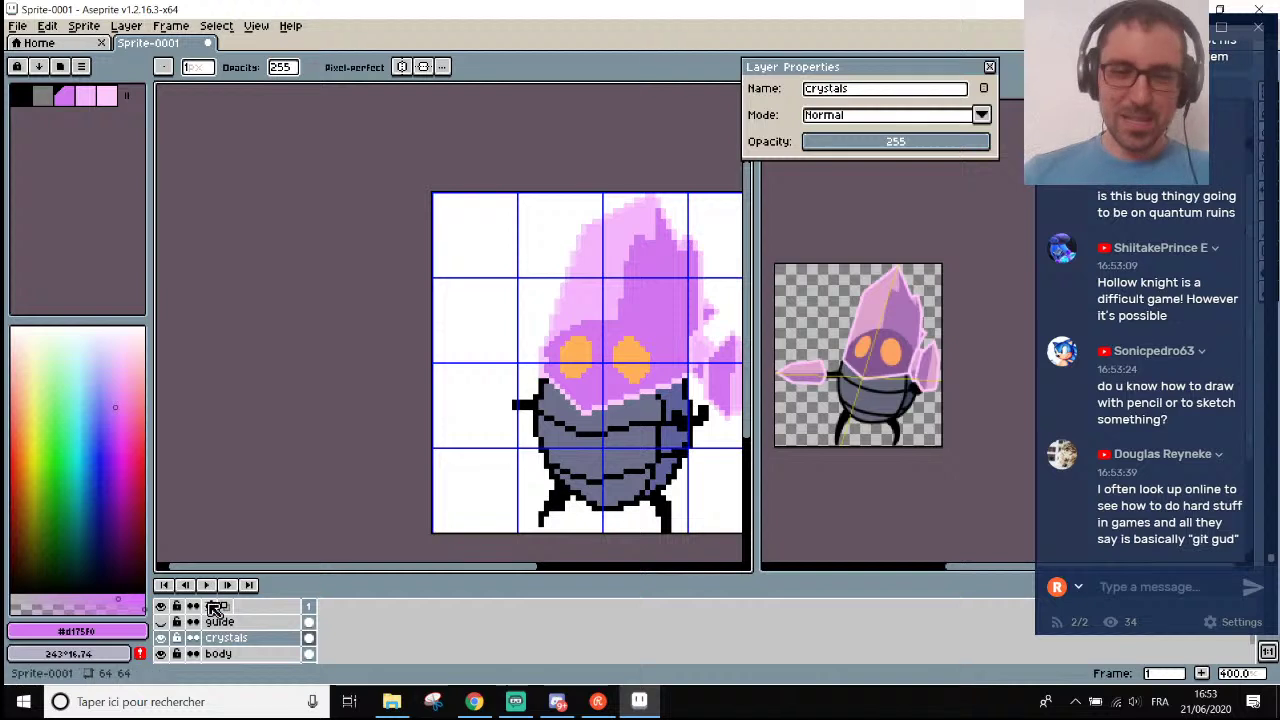
{"action": "left_click", "coordinate": [161, 638]}
{"action": "double_click", "coordinate": [164, 640]}
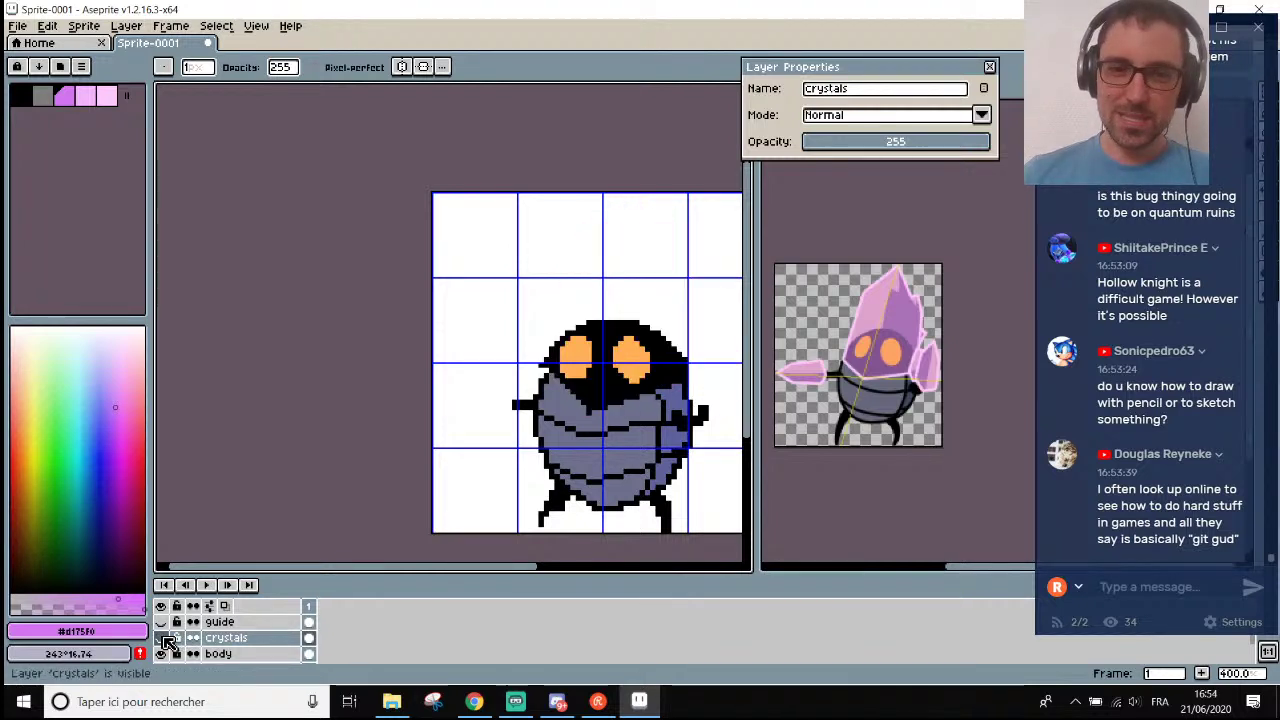
On the body layer, fill the white notch in the left outline between head and torso with black.
{"action": "left_click", "coordinate": [218, 654]}
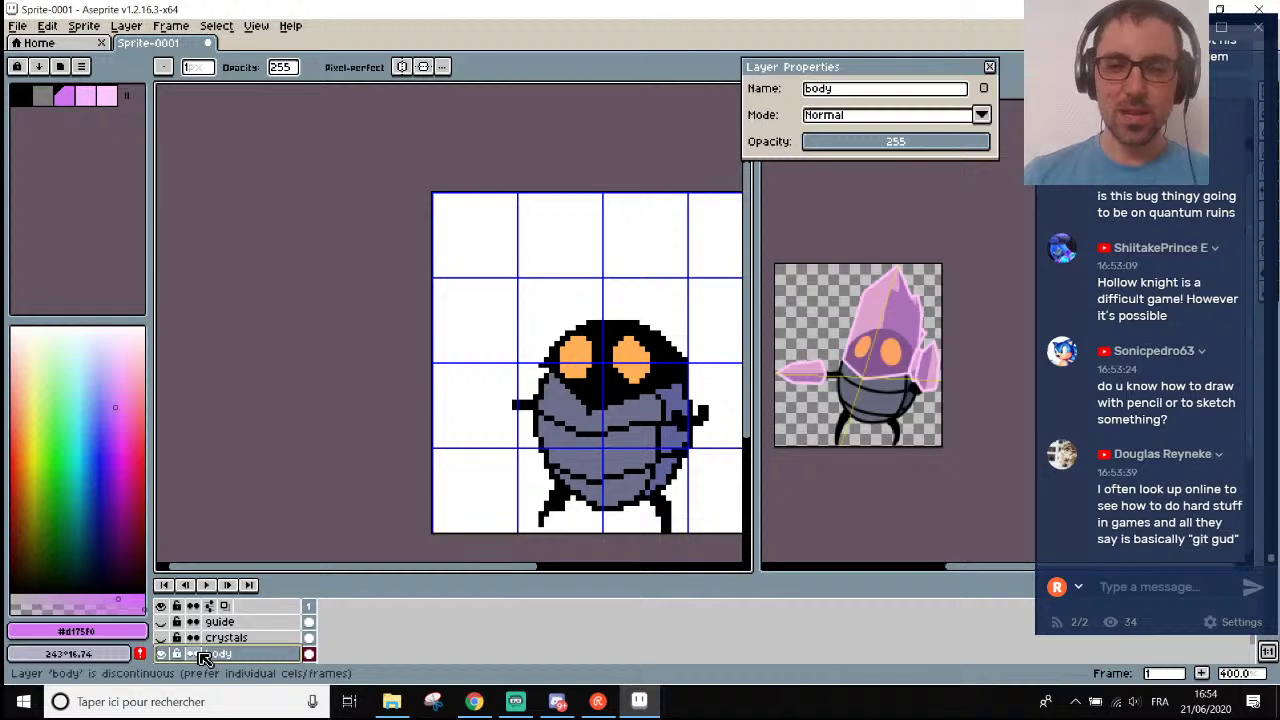
{"action": "left_click", "coordinate": [225, 638]}
{"action": "left_click", "coordinate": [220, 654]}
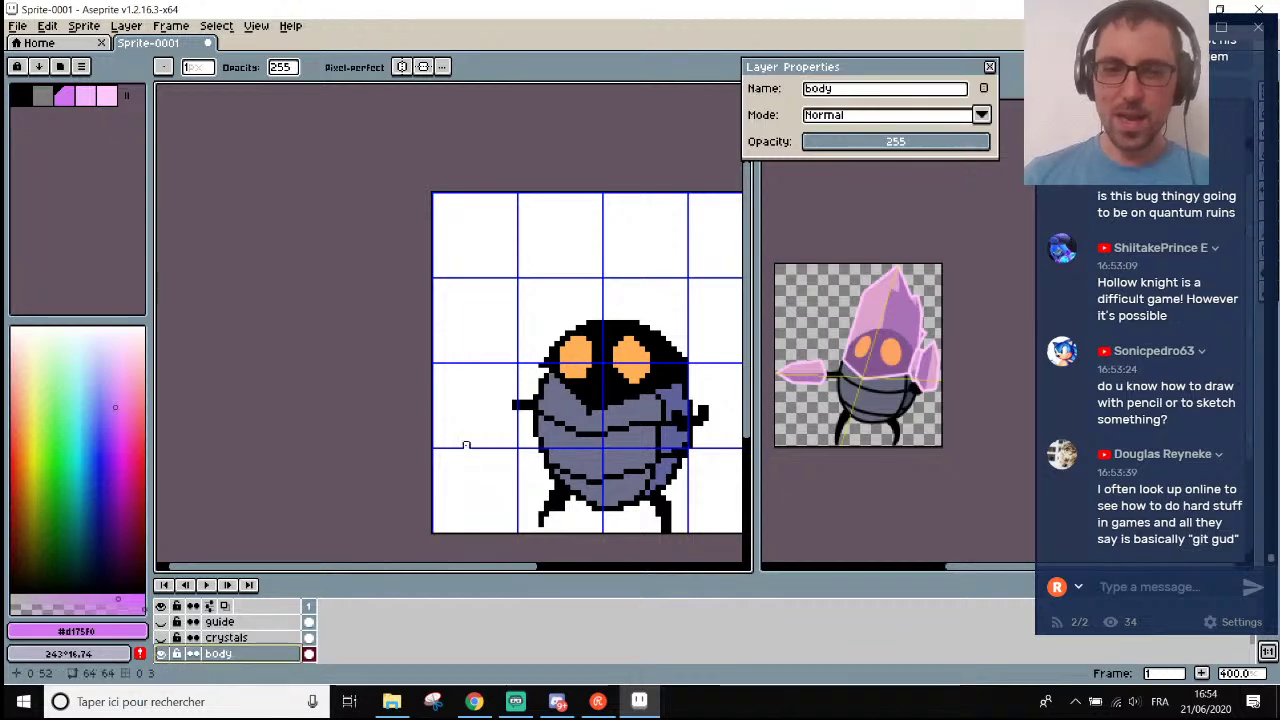
{"action": "scroll", "coordinate": [540, 360], "scroll_direction": "up", "scroll_amount": 8}
{"action": "left_click", "coordinate": [560, 368], "text": "alt"}
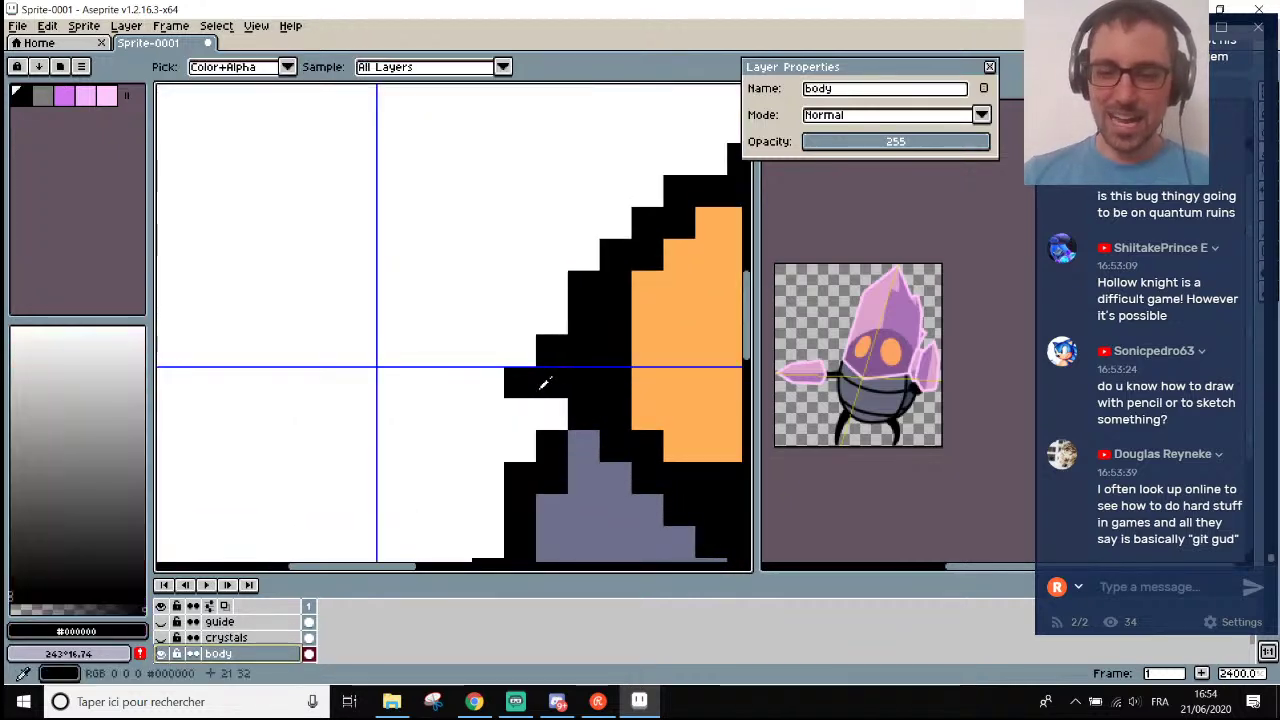
{"action": "left_click_drag", "start_coordinate": [540, 406], "coordinate": [531, 440]}
{"action": "scroll", "coordinate": [534, 432], "scroll_direction": "down", "scroll_amount": 7}
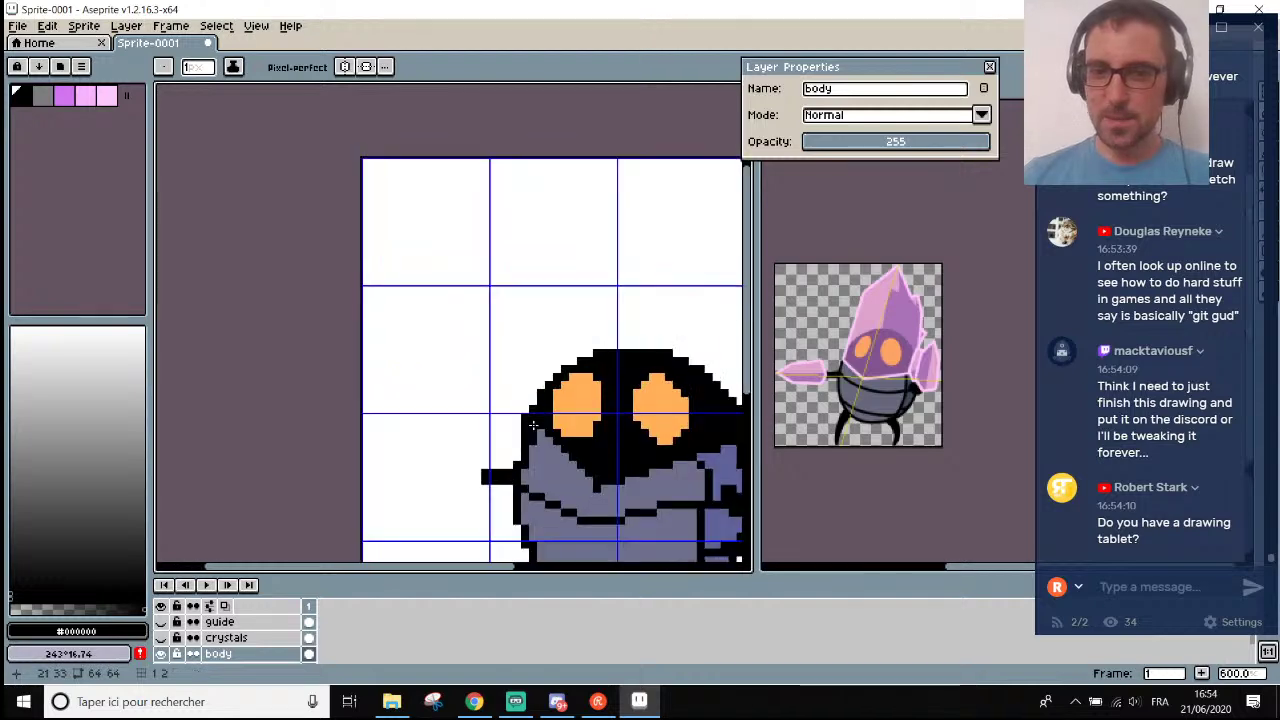
{"action": "scroll", "coordinate": [535, 432], "scroll_direction": "up", "scroll_amount": 1}
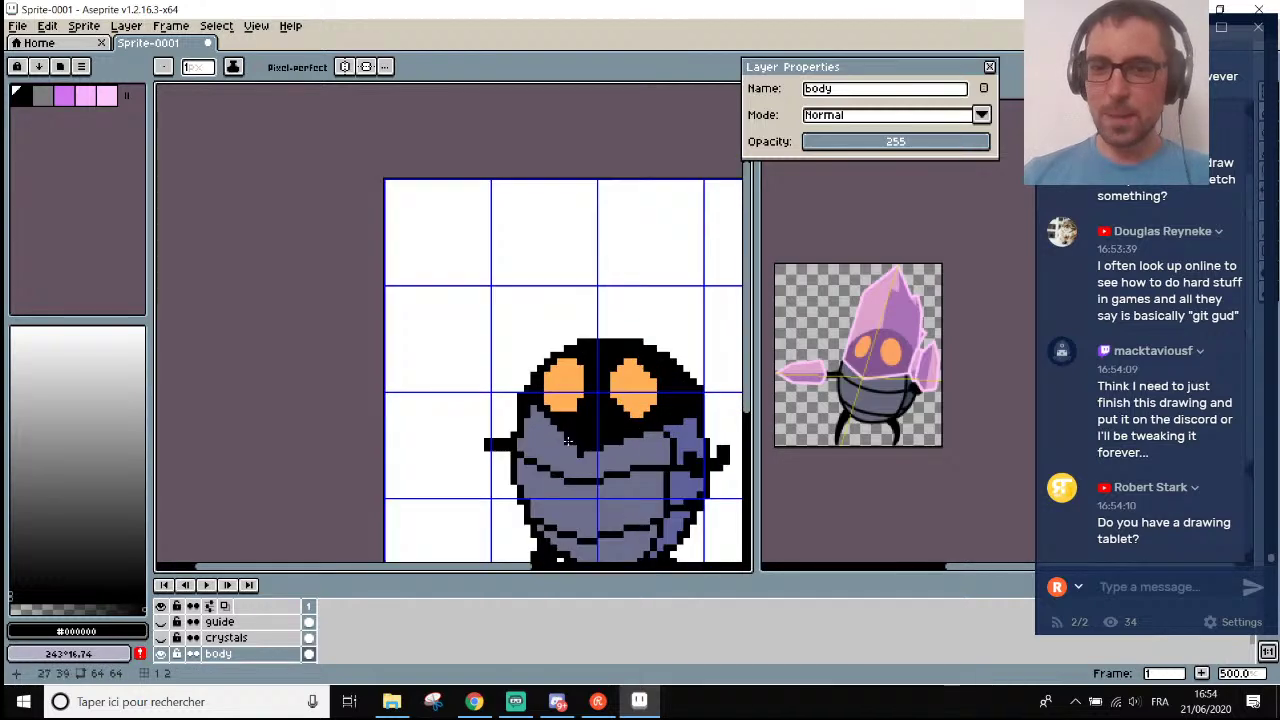
Cover the black pixel at the head's lower tip with the body's grey and show the crystals layer again.
{"action": "scroll", "coordinate": [567, 440], "scroll_direction": "up", "scroll_amount": 1}
{"action": "scroll", "coordinate": [613, 479], "scroll_direction": "up", "scroll_amount": 6}
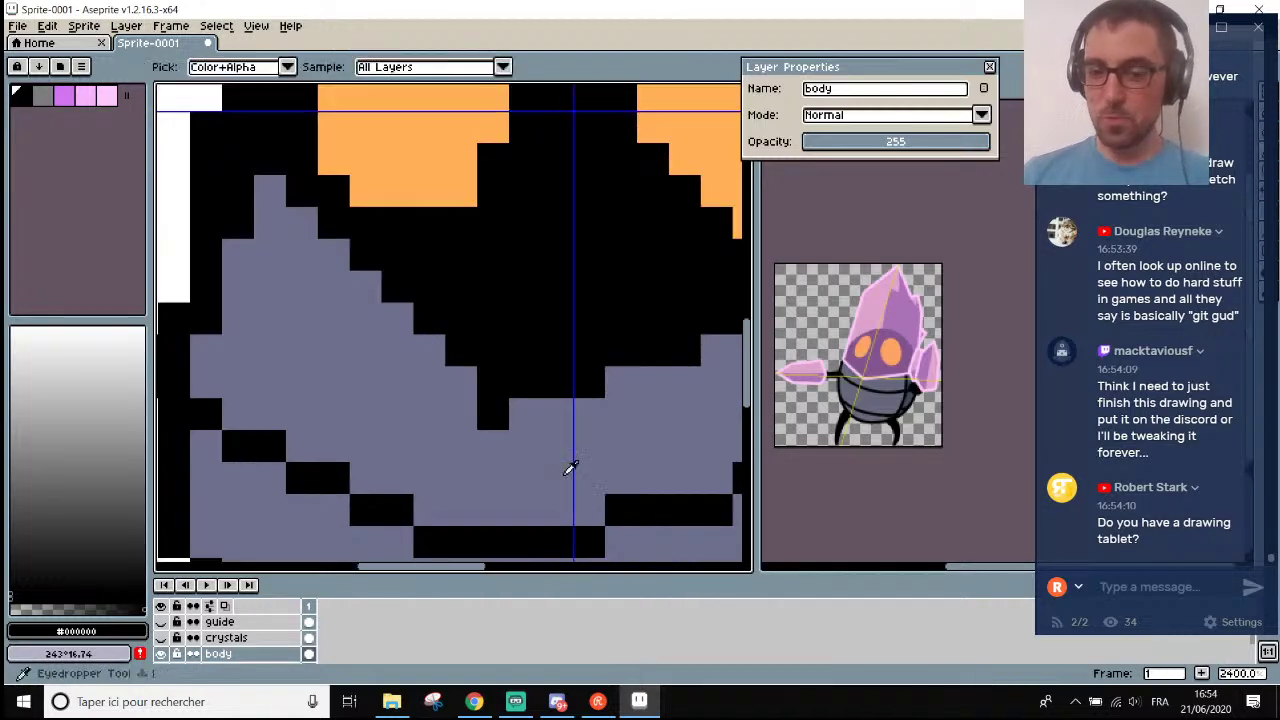
{"action": "left_click", "coordinate": [522, 420], "text": "alt"}
{"action": "scroll", "coordinate": [522, 416], "scroll_direction": "down", "scroll_amount": 7}
{"action": "scroll", "coordinate": [498, 459], "scroll_direction": "up", "scroll_amount": 1}
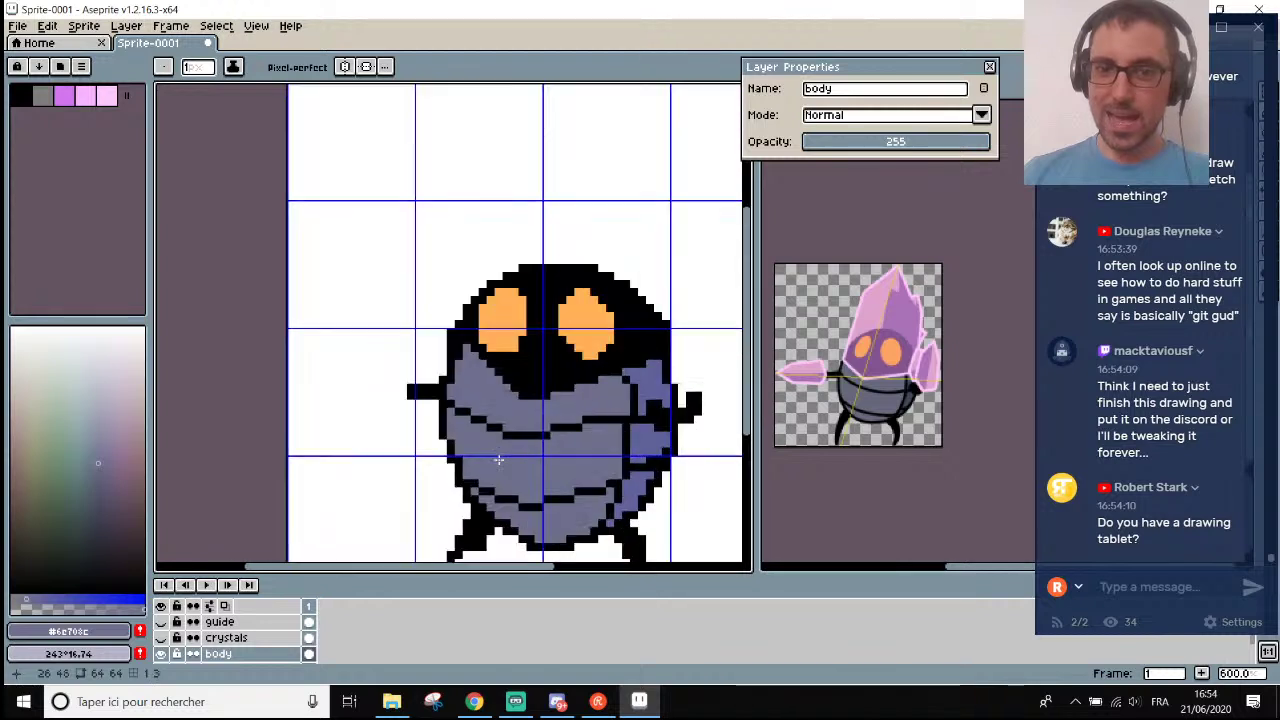
{"action": "left_click", "coordinate": [160, 637]}
{"action": "scroll", "coordinate": [535, 356], "scroll_direction": "down", "scroll_amount": 4}
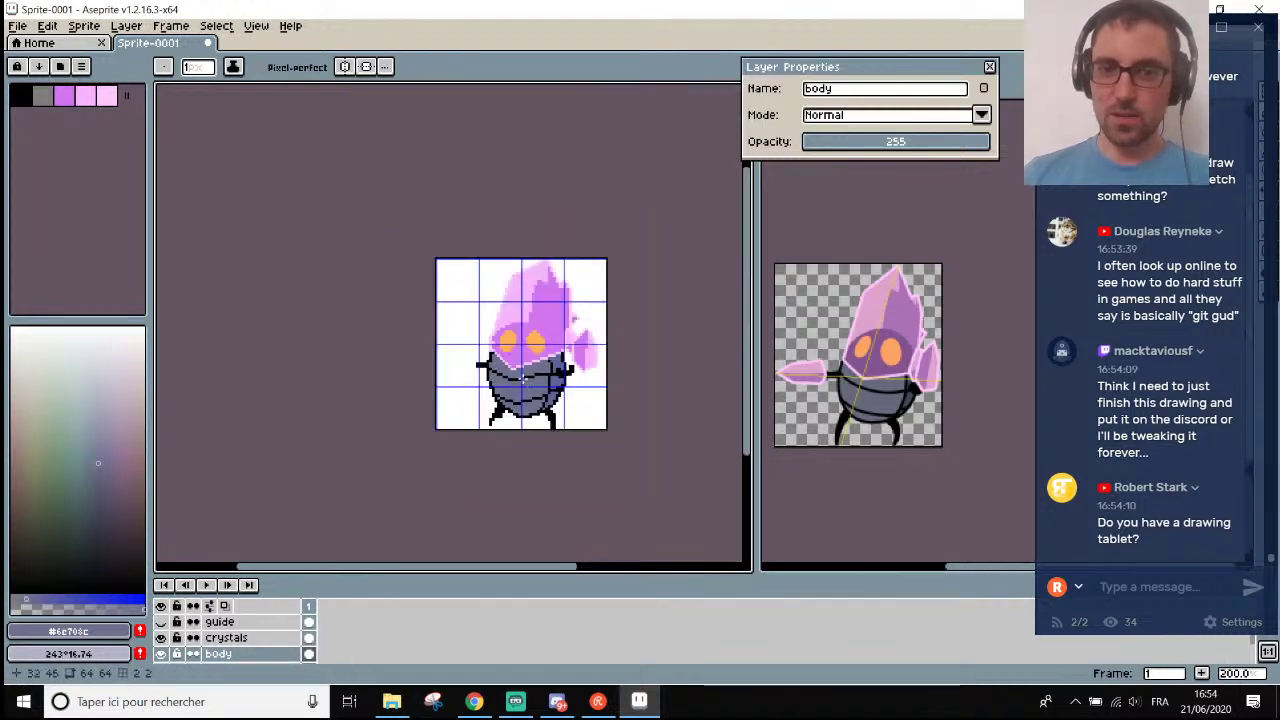
{"action": "scroll", "coordinate": [535, 356], "scroll_direction": "up", "scroll_amount": 2}
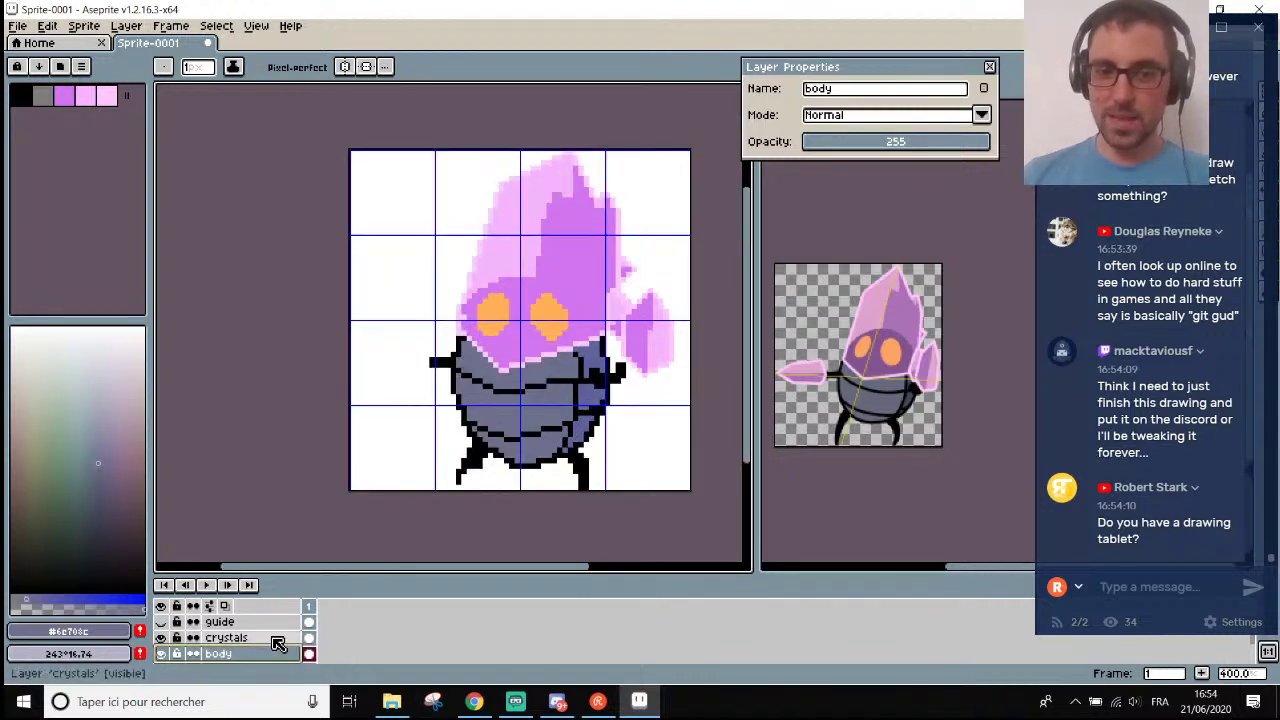
Preview the crystals layer at 167 opacity and restore it to 255.
{"action": "left_click", "coordinate": [278, 643]}
{"action": "left_click_drag", "start_coordinate": [974, 140], "coordinate": [935, 152]}
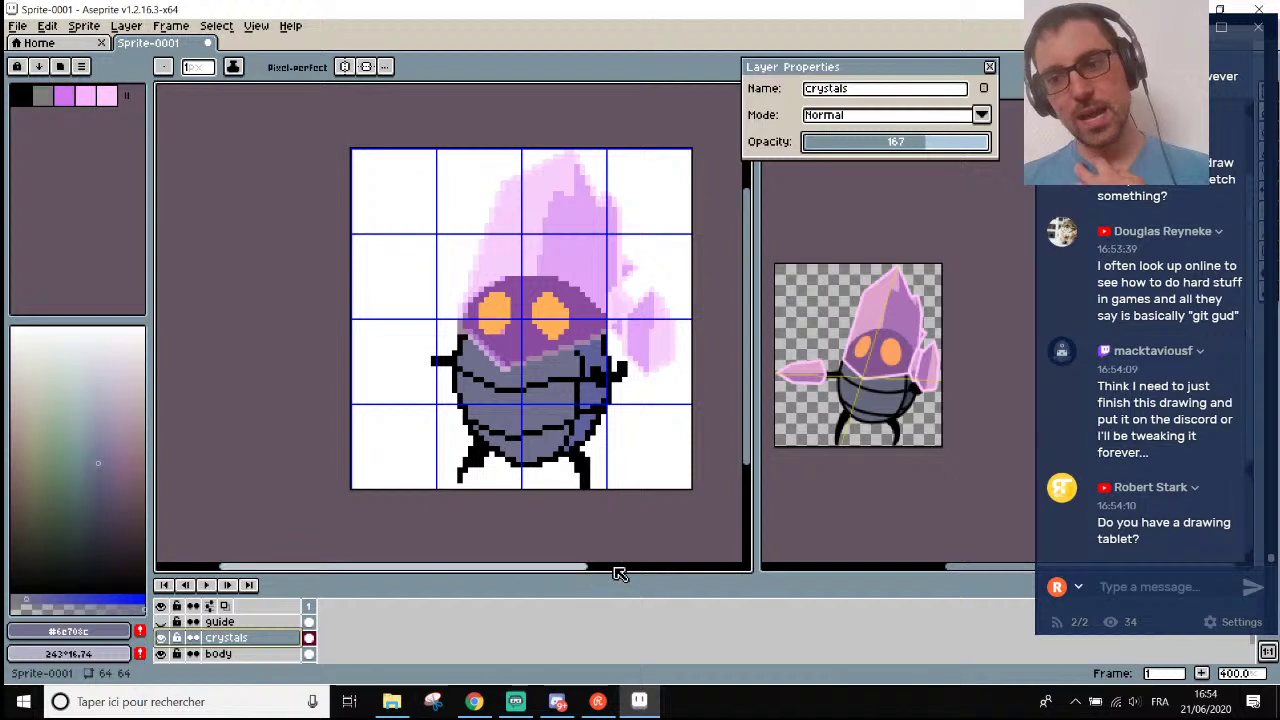
{"action": "left_click_drag", "start_coordinate": [586, 571], "coordinate": [631, 571]}
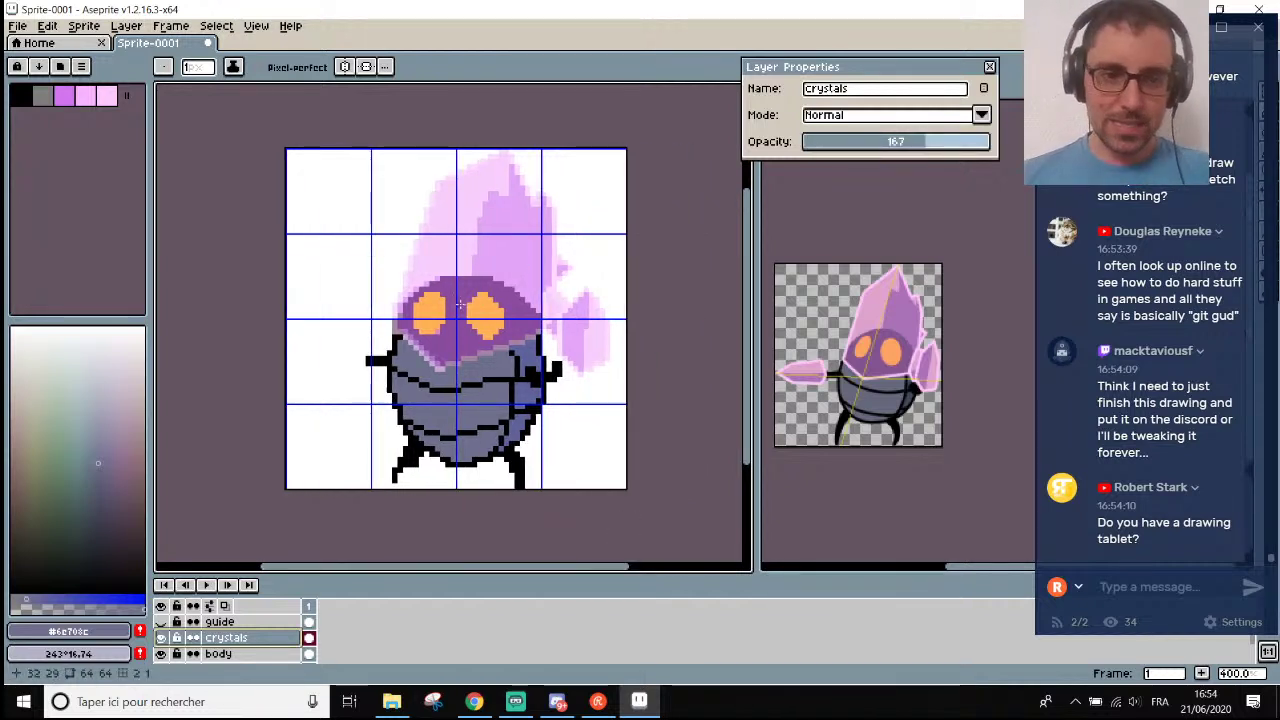
{"action": "left_click_drag", "start_coordinate": [930, 141], "coordinate": [992, 141]}
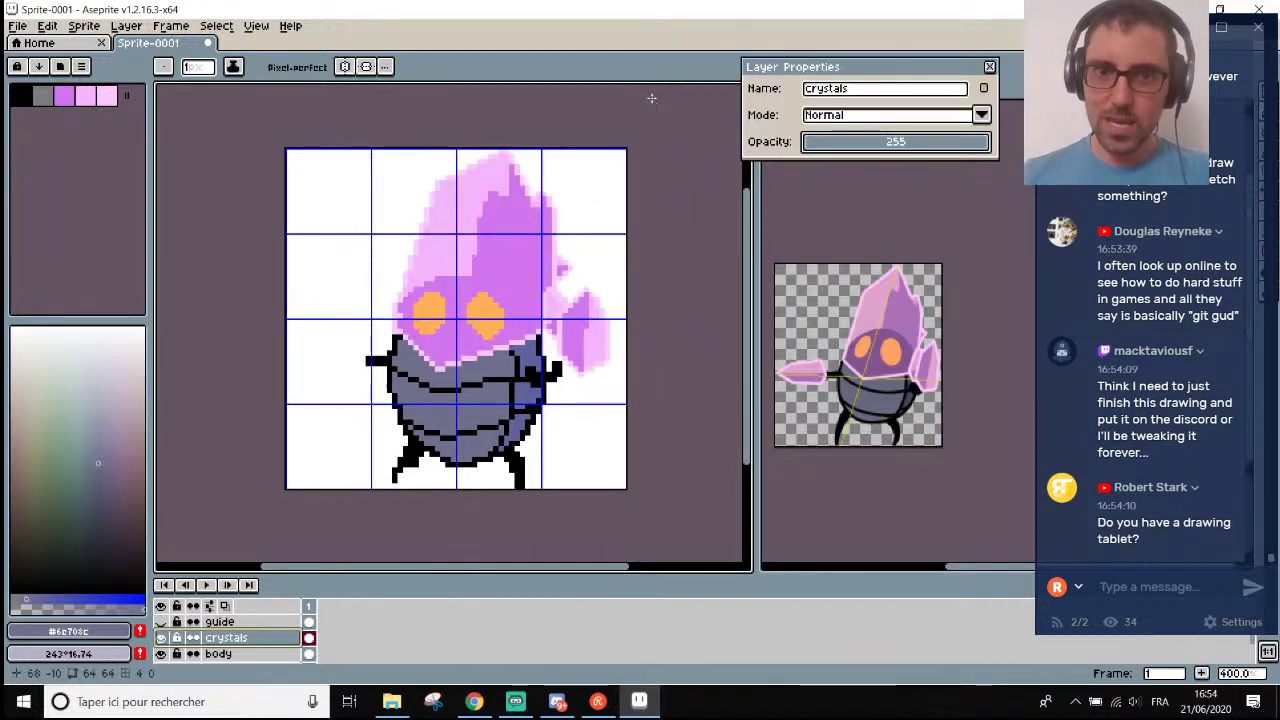
Draw a slanted #f6cfff highlight line along the large crystal's left edge, from the body up towards the upper-left corner.
{"action": "scroll", "coordinate": [425, 225], "scroll_direction": "up", "scroll_amount": 1}
{"action": "left_click", "coordinate": [427, 208], "text": "alt"}
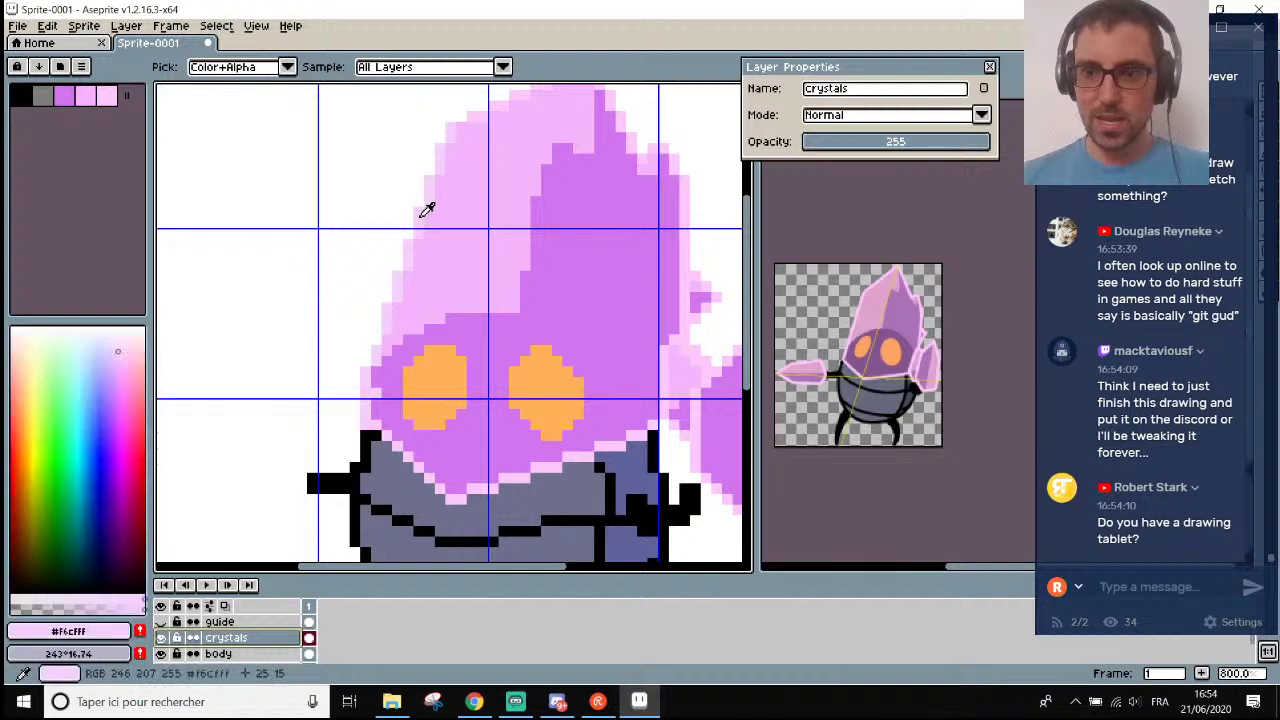
{"action": "scroll", "coordinate": [427, 208], "scroll_direction": "down", "scroll_amount": 2}
{"action": "scroll", "coordinate": [427, 208], "scroll_direction": "up", "scroll_amount": 1}
{"action": "scroll", "coordinate": [427, 208], "scroll_direction": "down", "scroll_amount": 2}
{"action": "scroll", "coordinate": [427, 208], "scroll_direction": "up", "scroll_amount": 1}
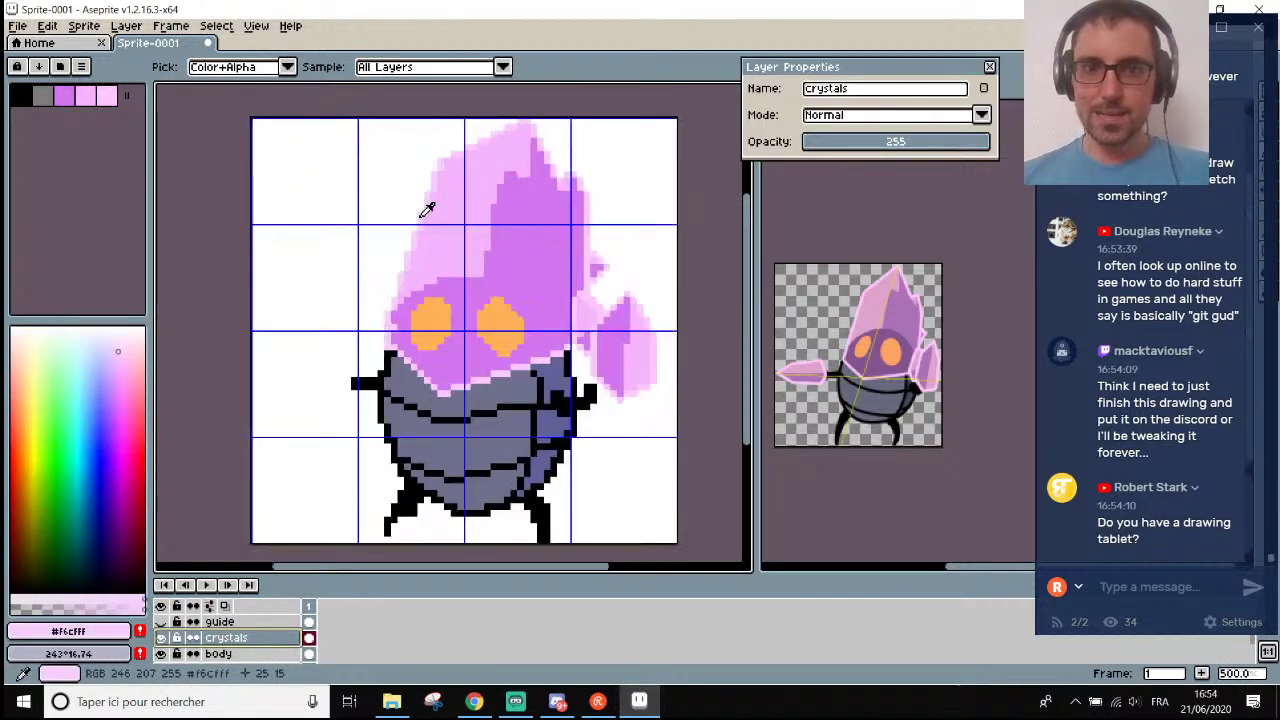
{"action": "scroll", "coordinate": [427, 208], "scroll_direction": "down", "scroll_amount": 1}
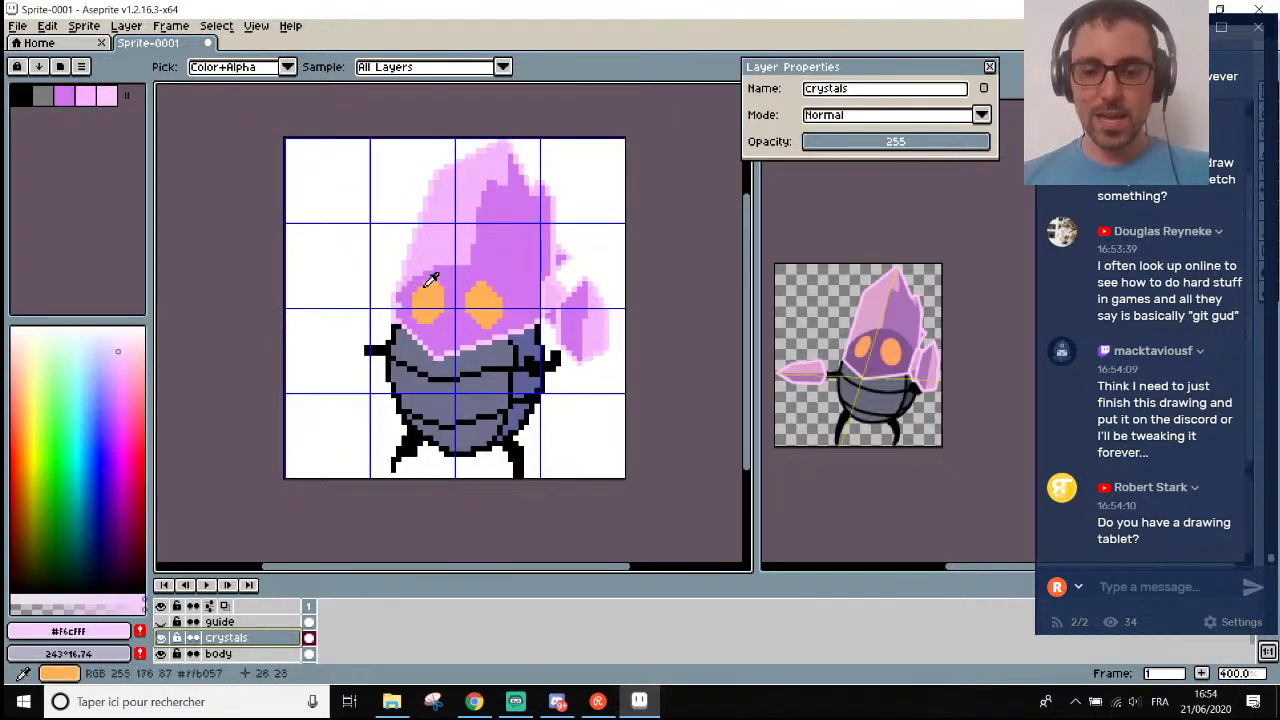
{"action": "scroll", "coordinate": [428, 278], "scroll_direction": "up", "scroll_amount": 1}
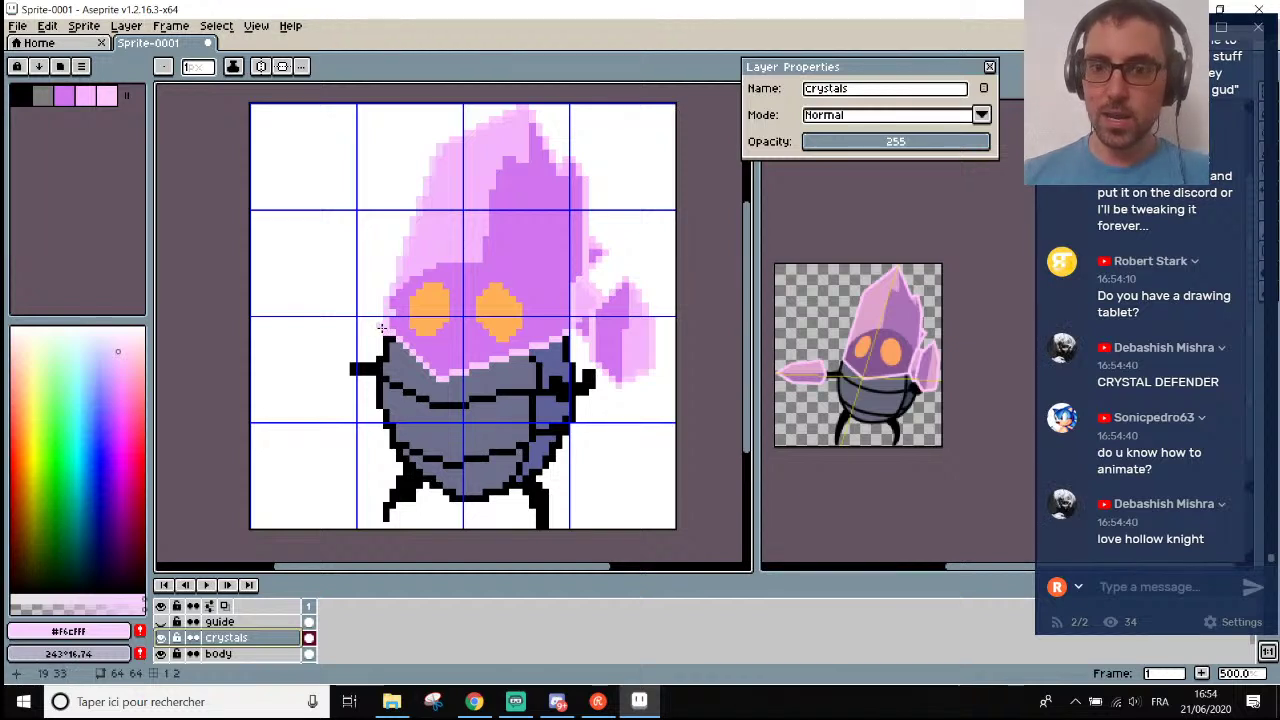
{"action": "left_click_drag", "start_coordinate": [384, 328], "coordinate": [453, 145]}
Erase the excess pixels outside the new highlight line along the upper part of the crystal's left edge.
{"action": "scroll", "coordinate": [444, 148], "scroll_direction": "up", "scroll_amount": 2}
{"action": "key", "text": "b"}
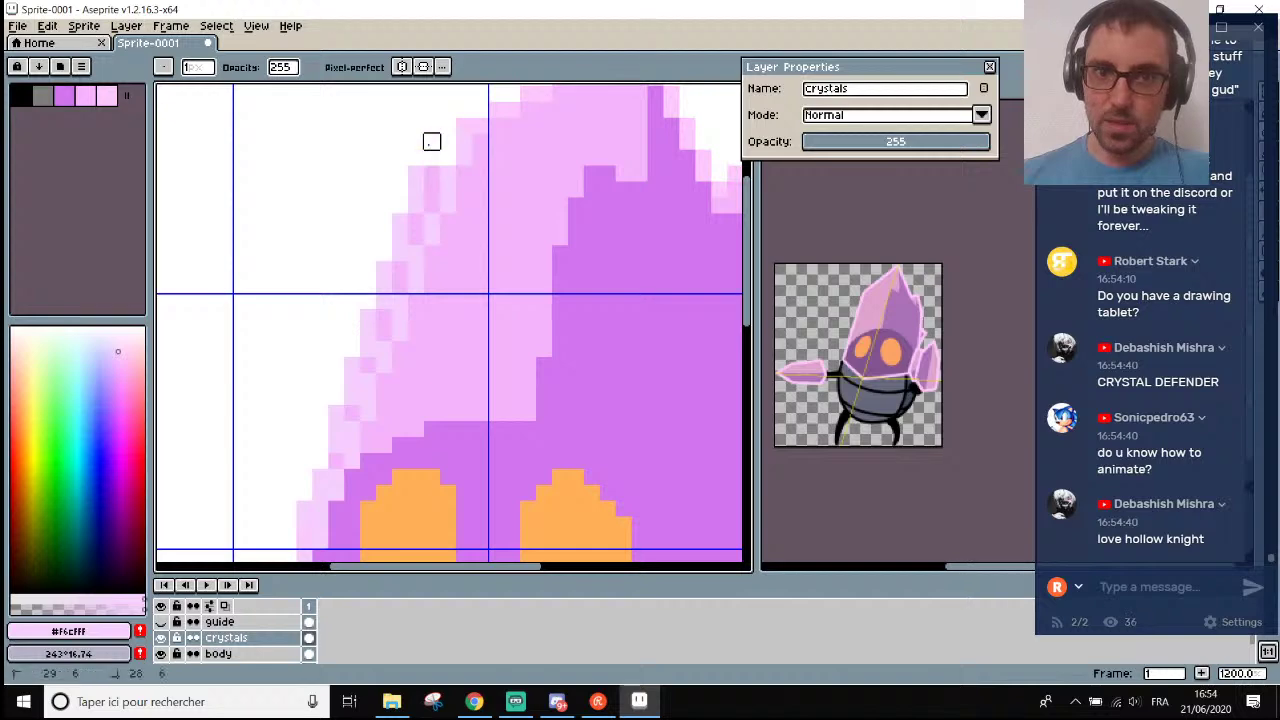
{"action": "scroll", "coordinate": [463, 125], "scroll_direction": "down", "scroll_amount": 2}
{"action": "scroll", "coordinate": [434, 134], "scroll_direction": "up", "scroll_amount": 1}
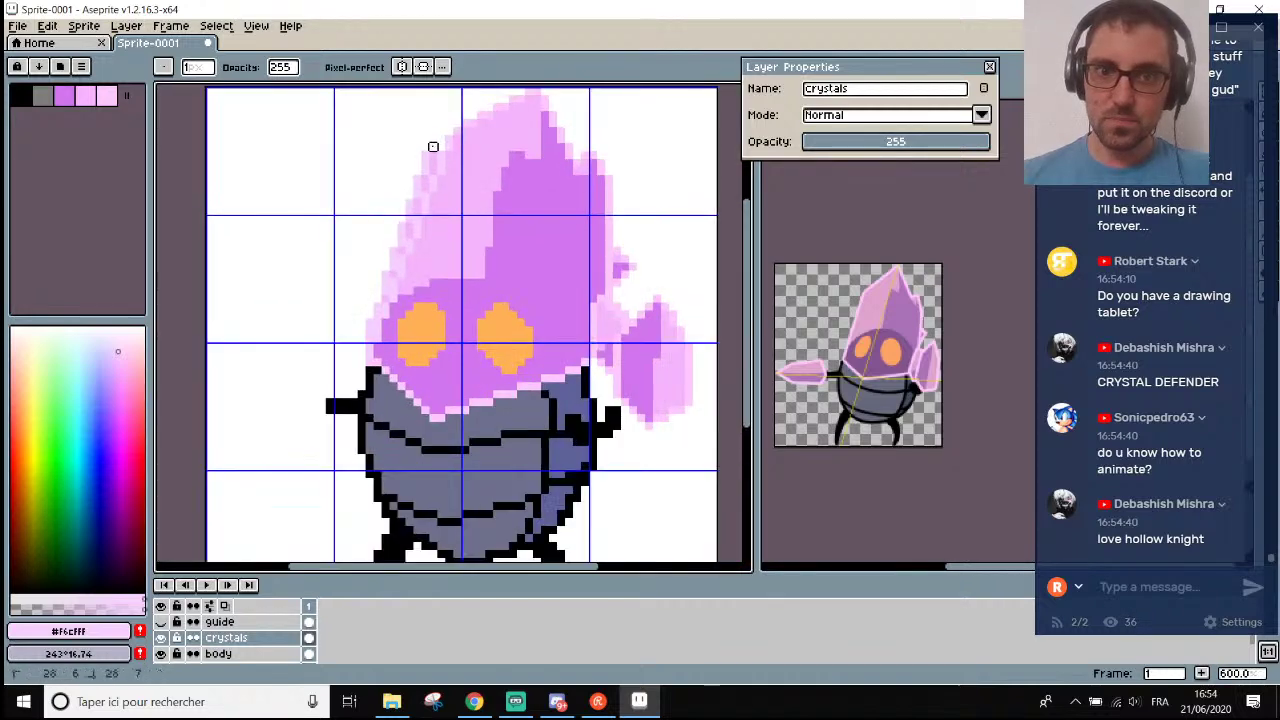
{"action": "scroll", "coordinate": [433, 170], "scroll_direction": "down", "scroll_amount": 3}
{"action": "scroll", "coordinate": [423, 160], "scroll_direction": "up", "scroll_amount": 2}
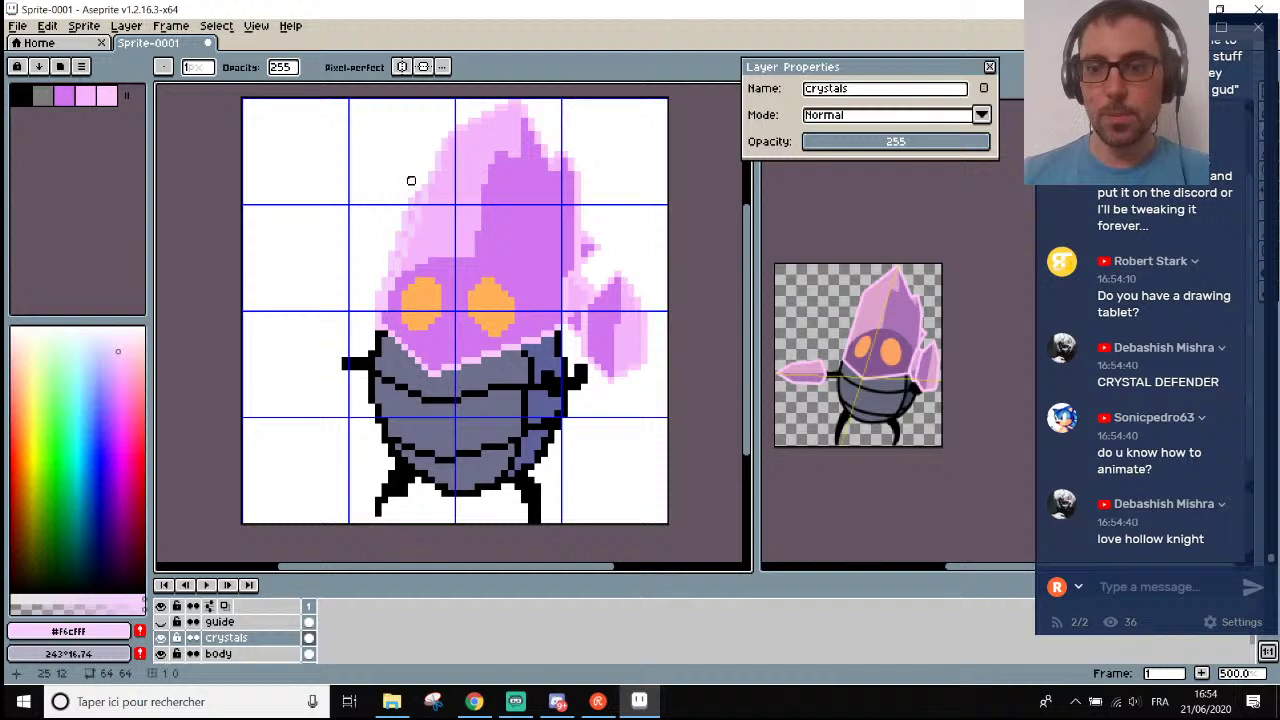
Erase the remaining outer pixels along the lower part of the crystal's left edge, down to the body.
{"action": "scroll", "coordinate": [412, 175], "scroll_direction": "up", "scroll_amount": 3}
{"action": "mouse_move", "coordinate": [417, 171]}
{"action": "left_mouse_down"}
{"action": "mouse_move", "coordinate": [433, 203]}
{"action": "mouse_move", "coordinate": [417, 203]}
{"action": "mouse_move", "coordinate": [401, 251]}
{"action": "mouse_move", "coordinate": [417, 250]}
{"action": "mouse_move", "coordinate": [385, 283]}
{"action": "mouse_move", "coordinate": [401, 283]}
{"action": "mouse_move", "coordinate": [385, 282]}
{"action": "mouse_move", "coordinate": [369, 329]}
{"action": "left_mouse_up"}
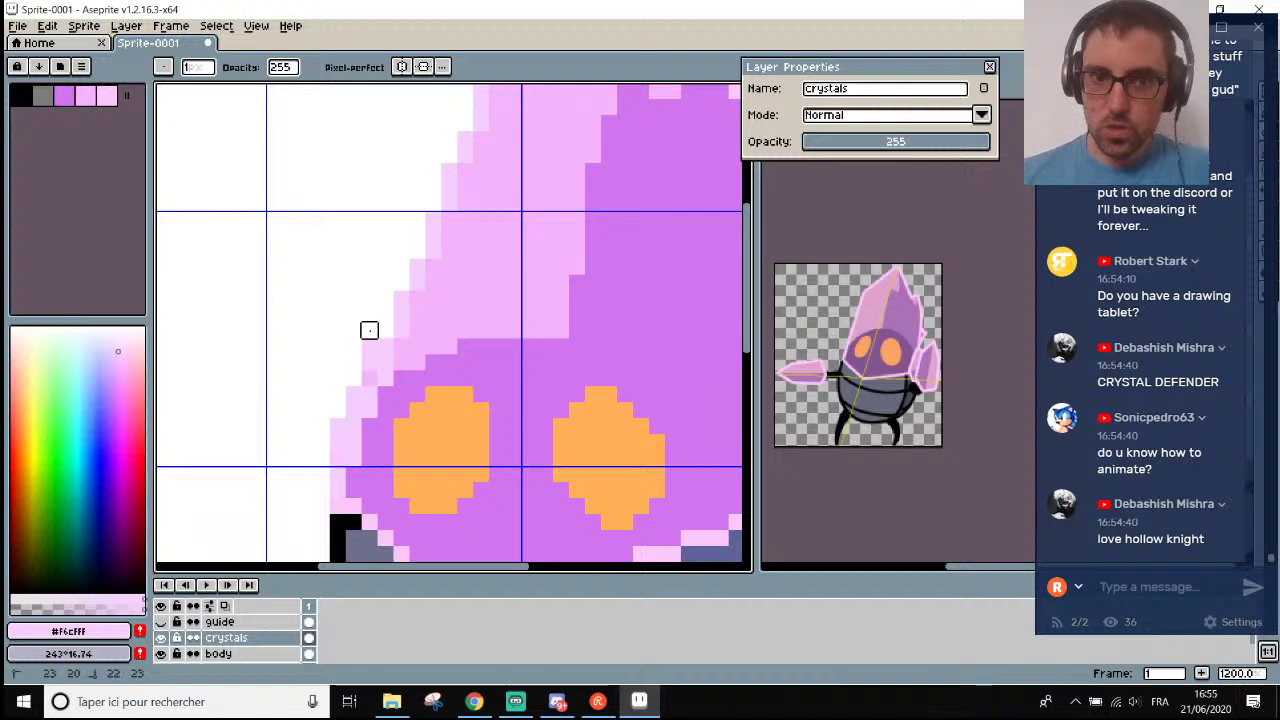
{"action": "mouse_move", "coordinate": [353, 378]}
{"action": "left_mouse_down"}
{"action": "mouse_move", "coordinate": [320, 440]}
{"action": "mouse_move", "coordinate": [337, 426]}
{"action": "mouse_move", "coordinate": [337, 487]}
{"action": "left_mouse_up"}
{"action": "scroll", "coordinate": [337, 487], "scroll_direction": "down", "scroll_amount": 6}
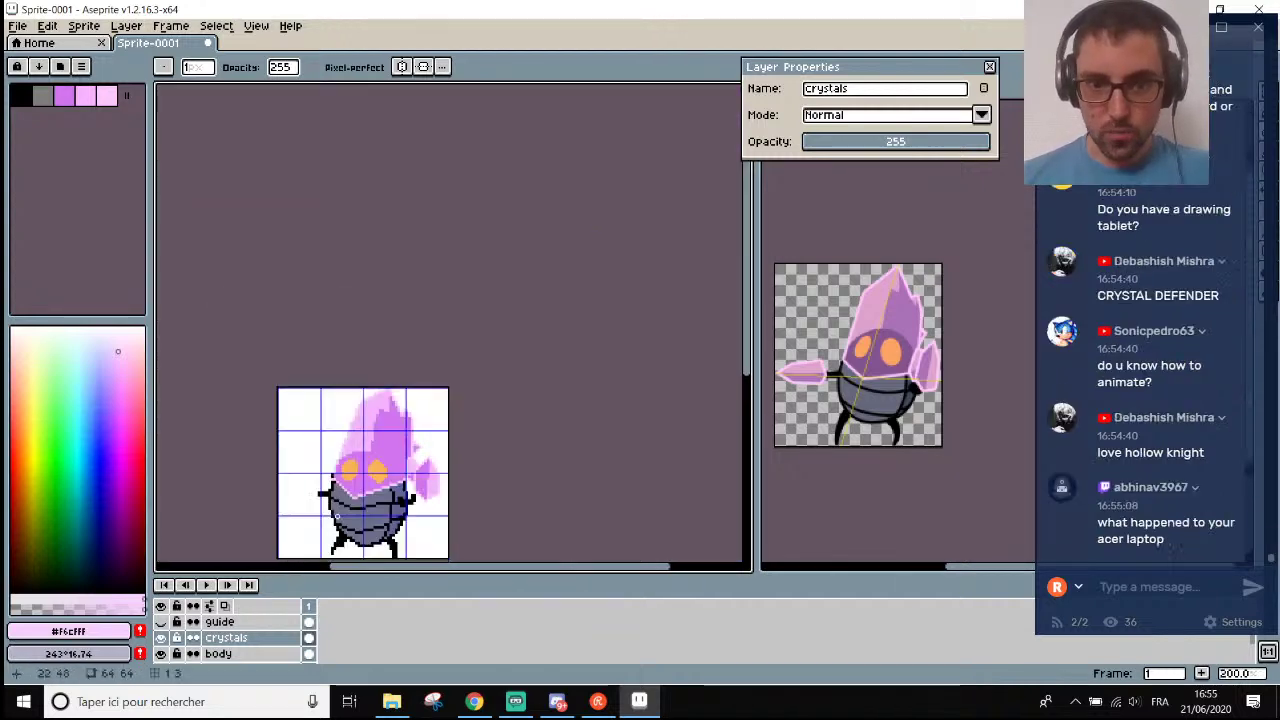
{"action": "scroll", "coordinate": [340, 520], "scroll_direction": "up", "scroll_amount": 2}
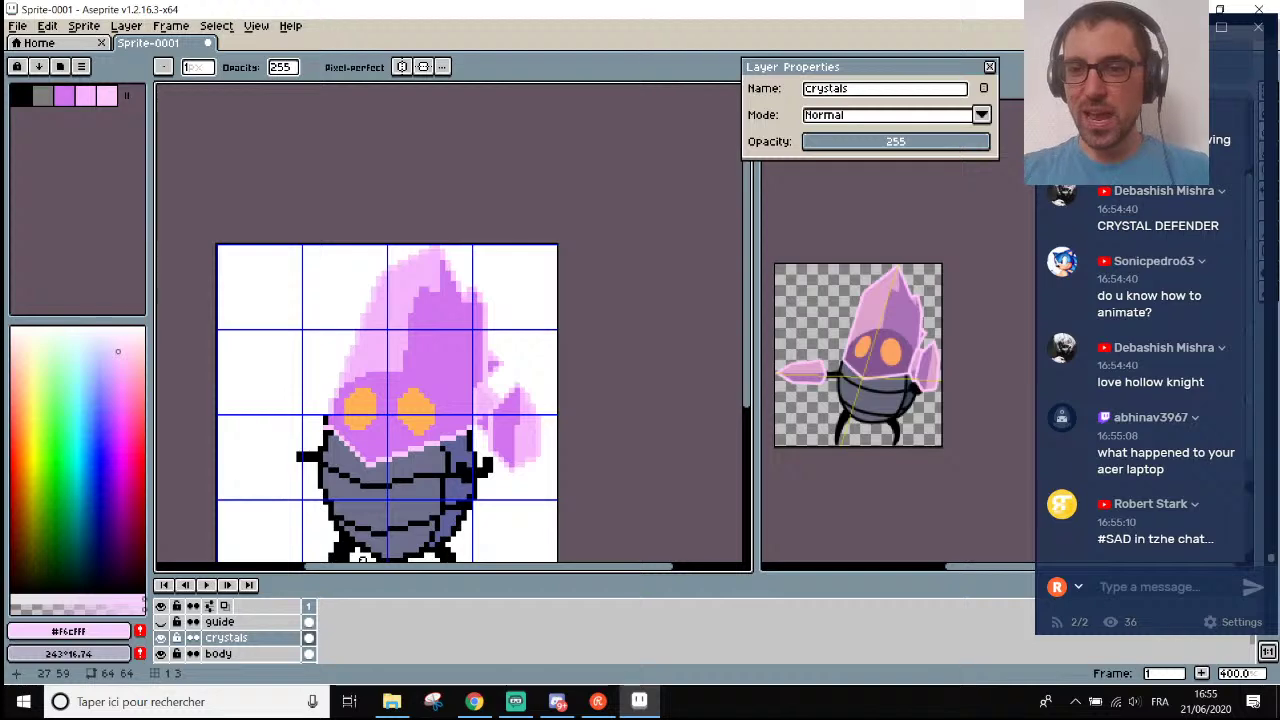
{"action": "scroll", "coordinate": [378, 454], "scroll_direction": "up", "scroll_amount": 3}
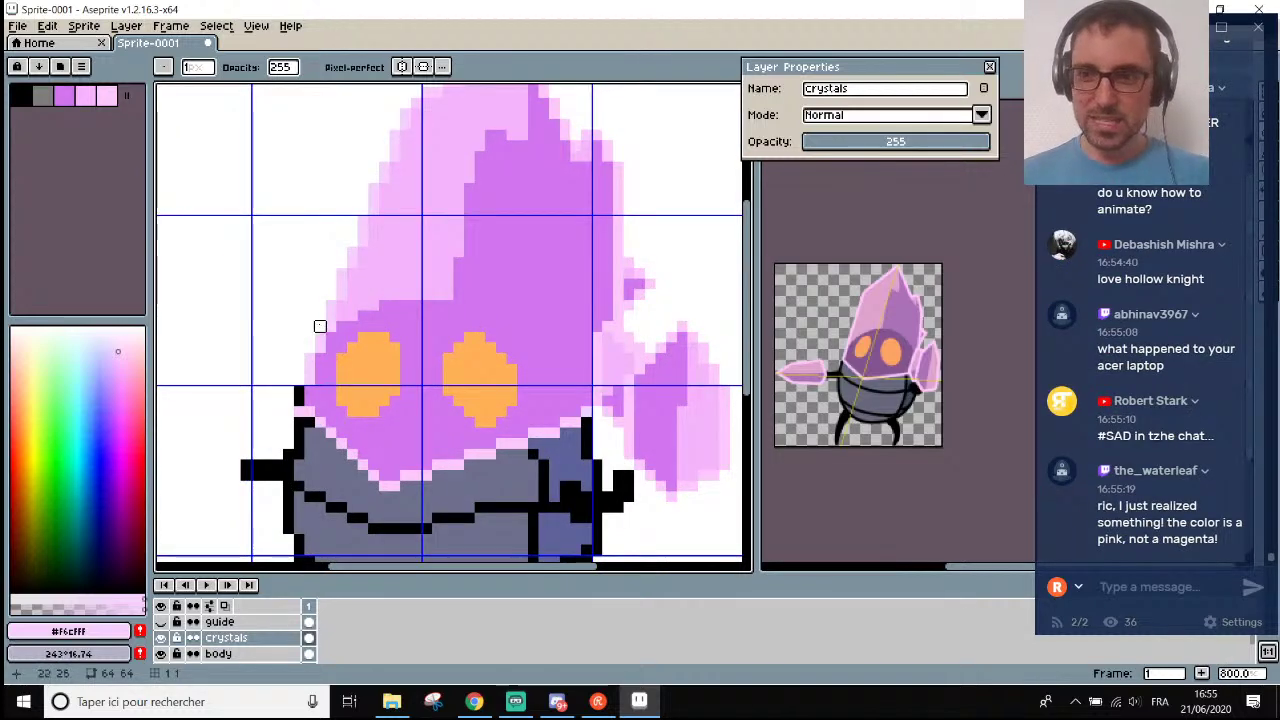
{"action": "scroll", "coordinate": [300, 335], "scroll_direction": "down", "scroll_amount": 3}
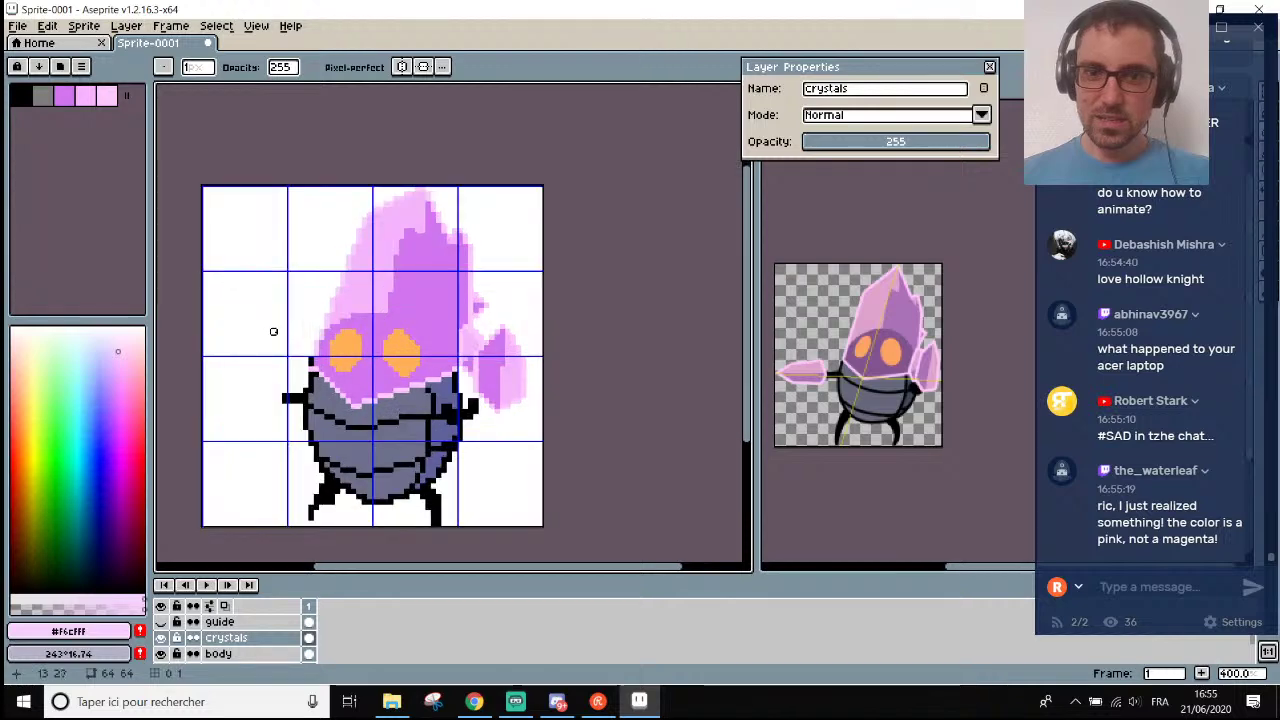
Sample #fcc7fc from the crystal's lower-left tip and paint it over the black outline pixels just above, continuing the crystal's pale edge.
{"action": "scroll", "coordinate": [270, 331], "scroll_direction": "up", "scroll_amount": 3}
{"action": "scroll", "coordinate": [270, 331], "scroll_direction": "up", "scroll_amount": 2}
{"action": "key", "text": "i"}
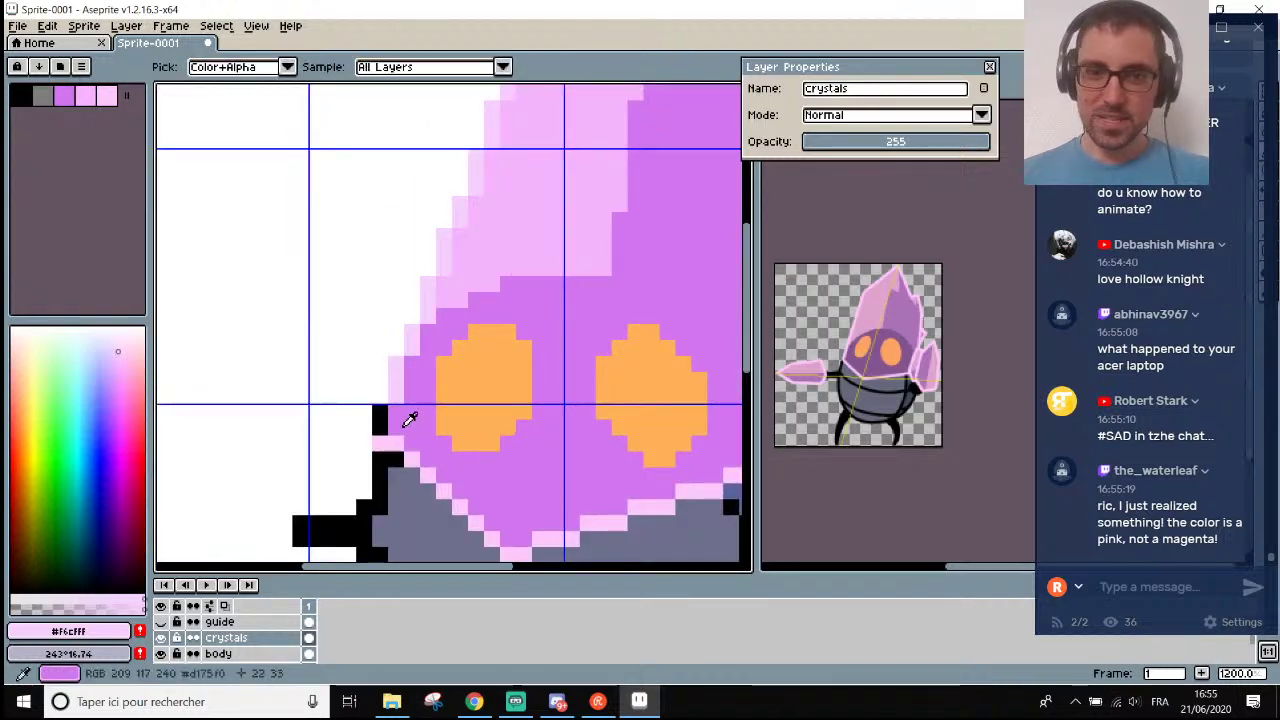
{"action": "scroll", "coordinate": [384, 444], "scroll_direction": "up", "scroll_amount": 3}
{"action": "left_click", "coordinate": [379, 449]}
{"action": "key", "text": "b"}
{"action": "left_click", "coordinate": [364, 399]}
{"action": "scroll", "coordinate": [363, 385], "scroll_direction": "down", "scroll_amount": 3}
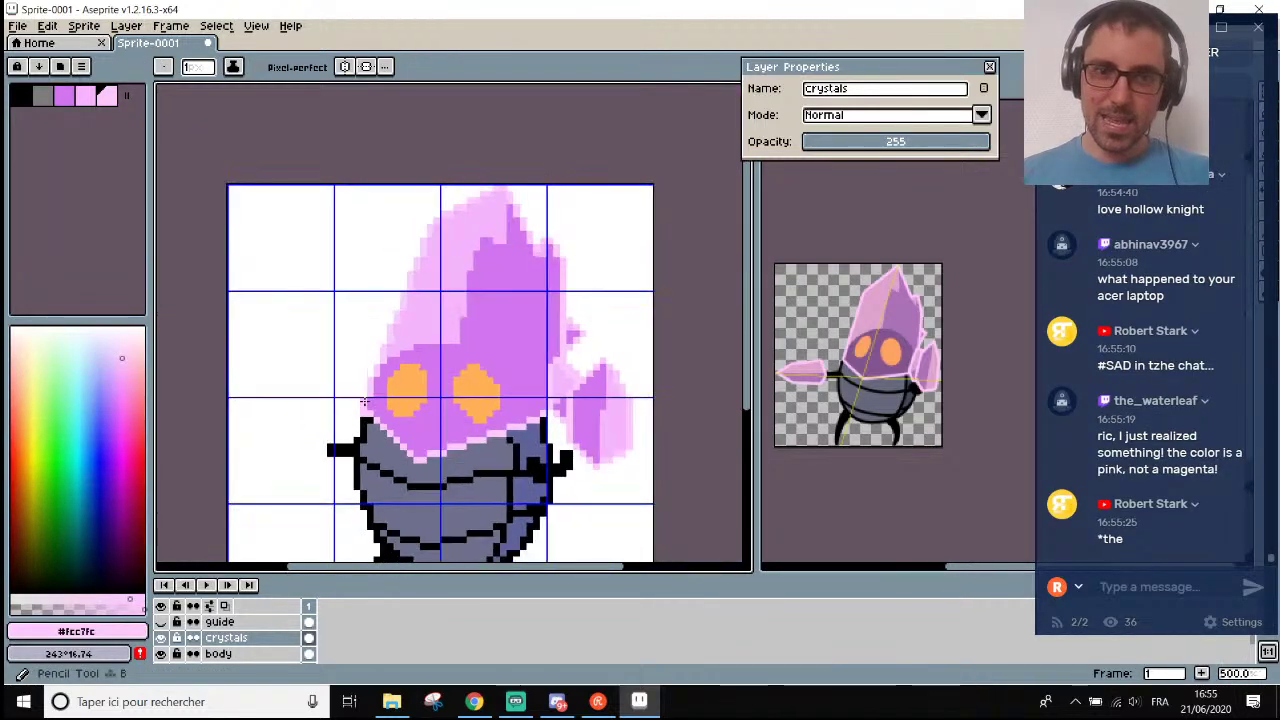
{"action": "scroll", "coordinate": [363, 370], "scroll_direction": "up", "scroll_amount": 2}
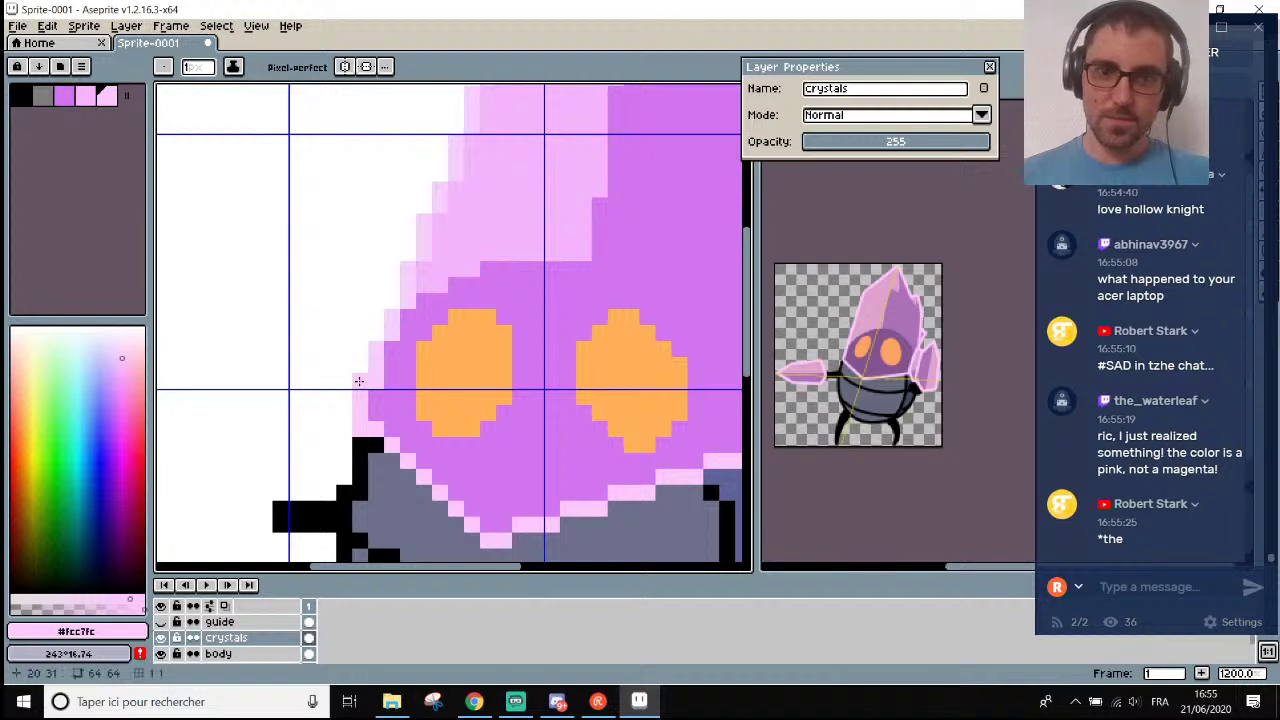
{"action": "key", "text": "i"}
{"action": "key", "text": "b"}
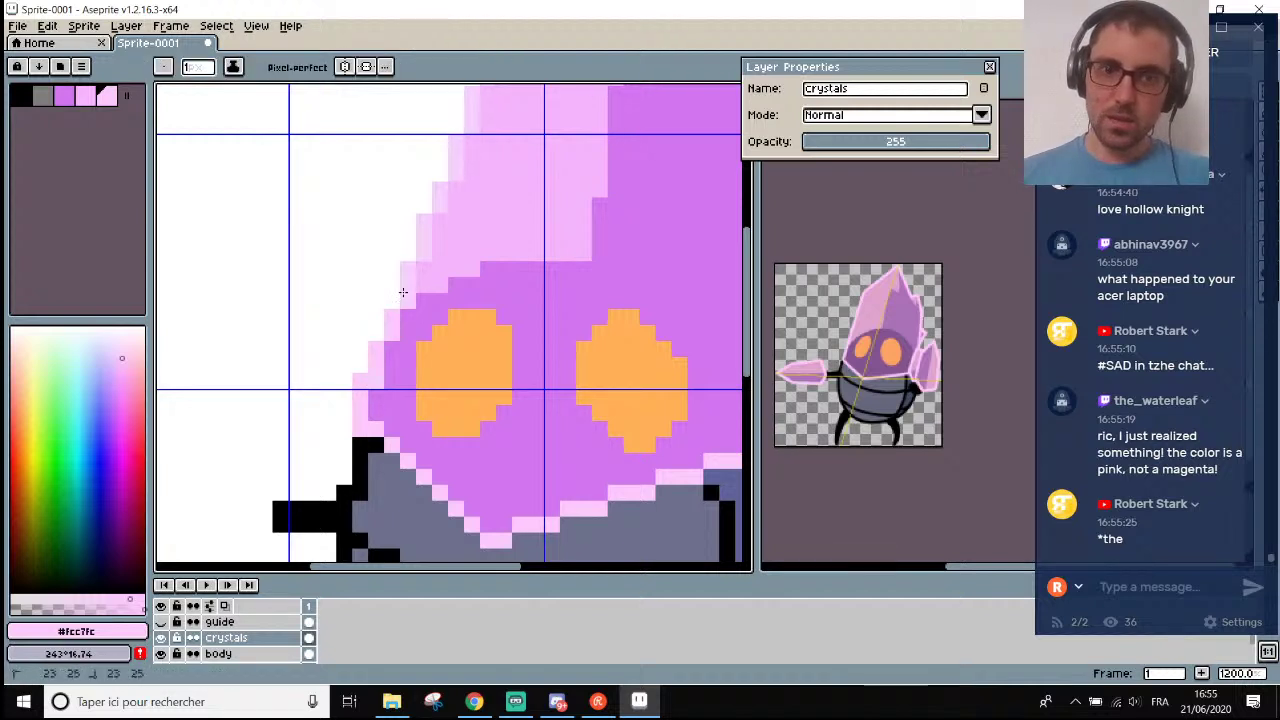
{"action": "scroll", "coordinate": [410, 288], "scroll_direction": "down", "scroll_amount": 4}
{"action": "scroll", "coordinate": [420, 290], "scroll_direction": "up", "scroll_amount": 2}
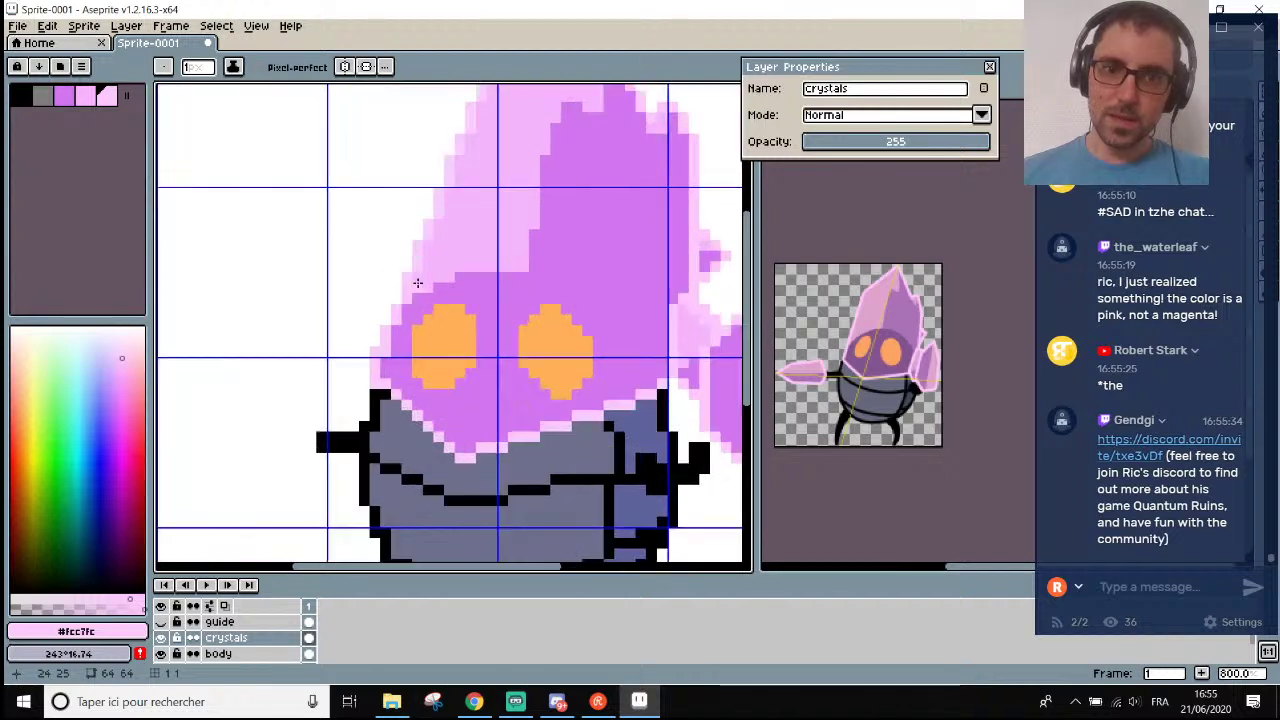
{"action": "key", "text": "ctrl+z"}
{"action": "scroll", "coordinate": [424, 292], "scroll_direction": "down", "scroll_amount": 1}
{"action": "scroll", "coordinate": [414, 252], "scroll_direction": "up", "scroll_amount": 4}
Sample #f6cfff from the crystal's left highlight and repaint the lowest edge pixels beside the body with it.
{"action": "key", "text": "i"}
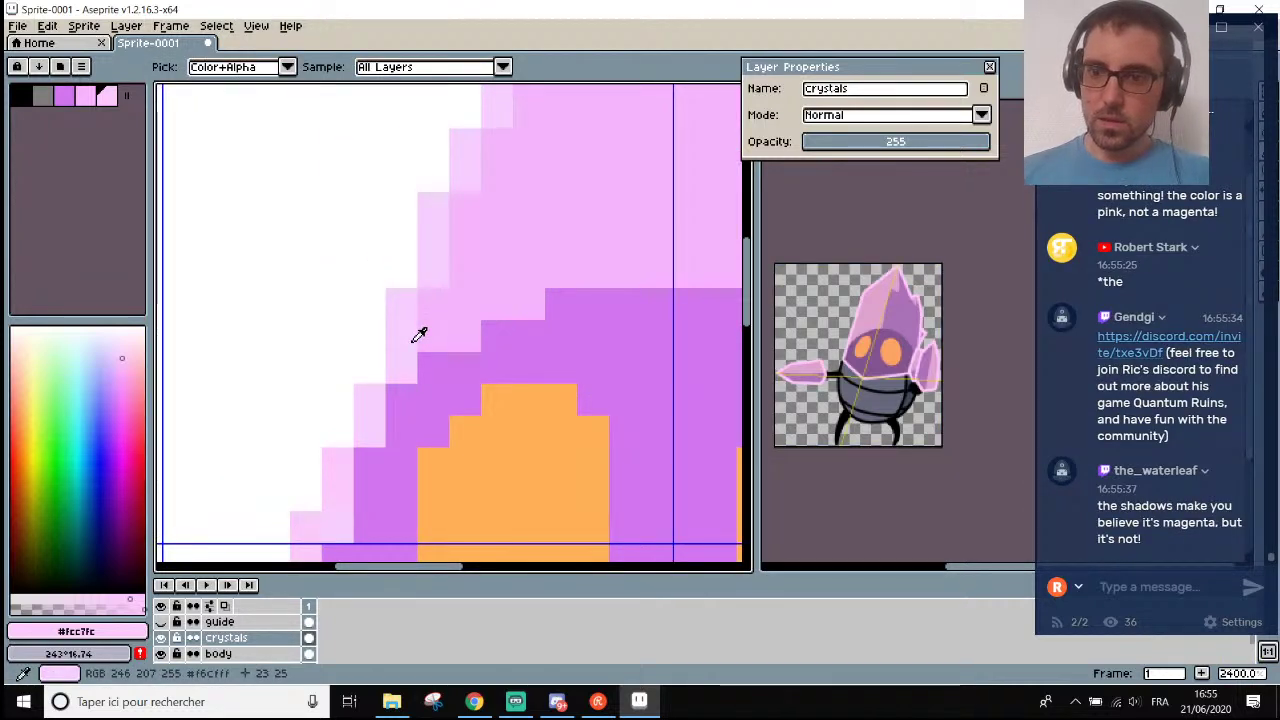
{"action": "scroll", "coordinate": [420, 334], "scroll_direction": "down", "scroll_amount": 1}
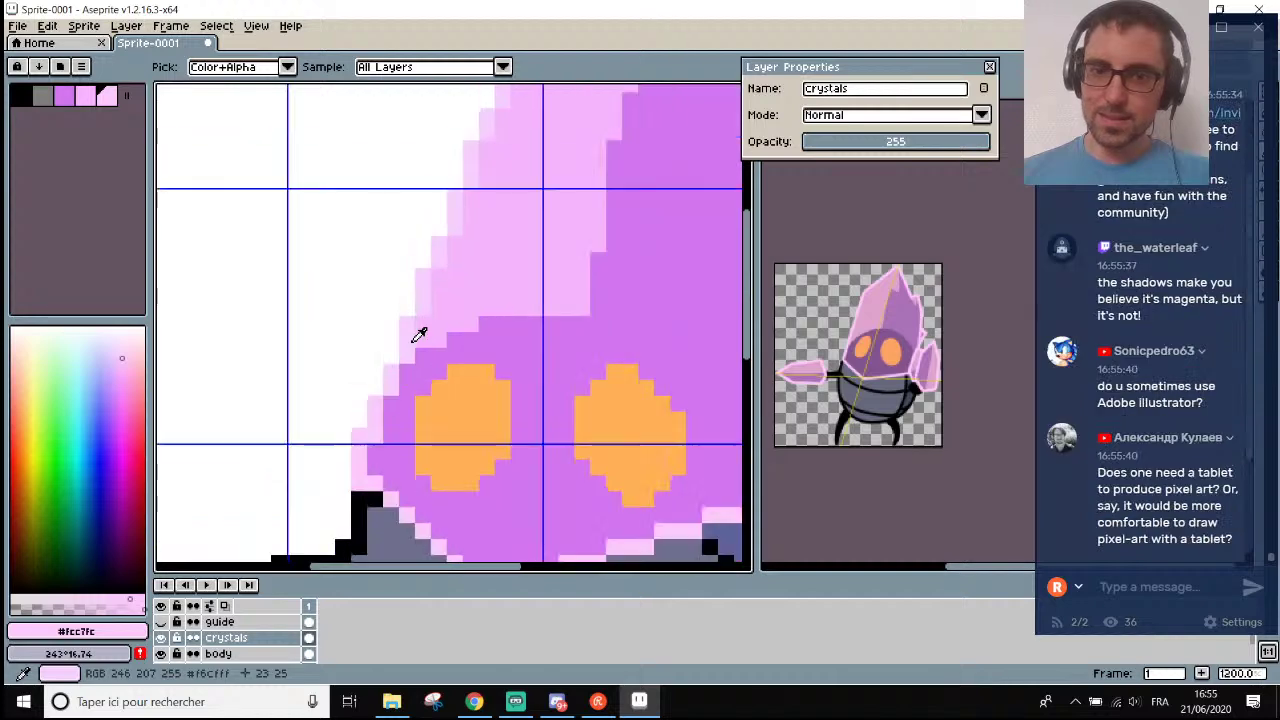
{"action": "scroll", "coordinate": [417, 334], "scroll_direction": "up", "scroll_amount": 1}
{"action": "left_click", "coordinate": [382, 370]}
{"action": "scroll", "coordinate": [403, 345], "scroll_direction": "down", "scroll_amount": 1}
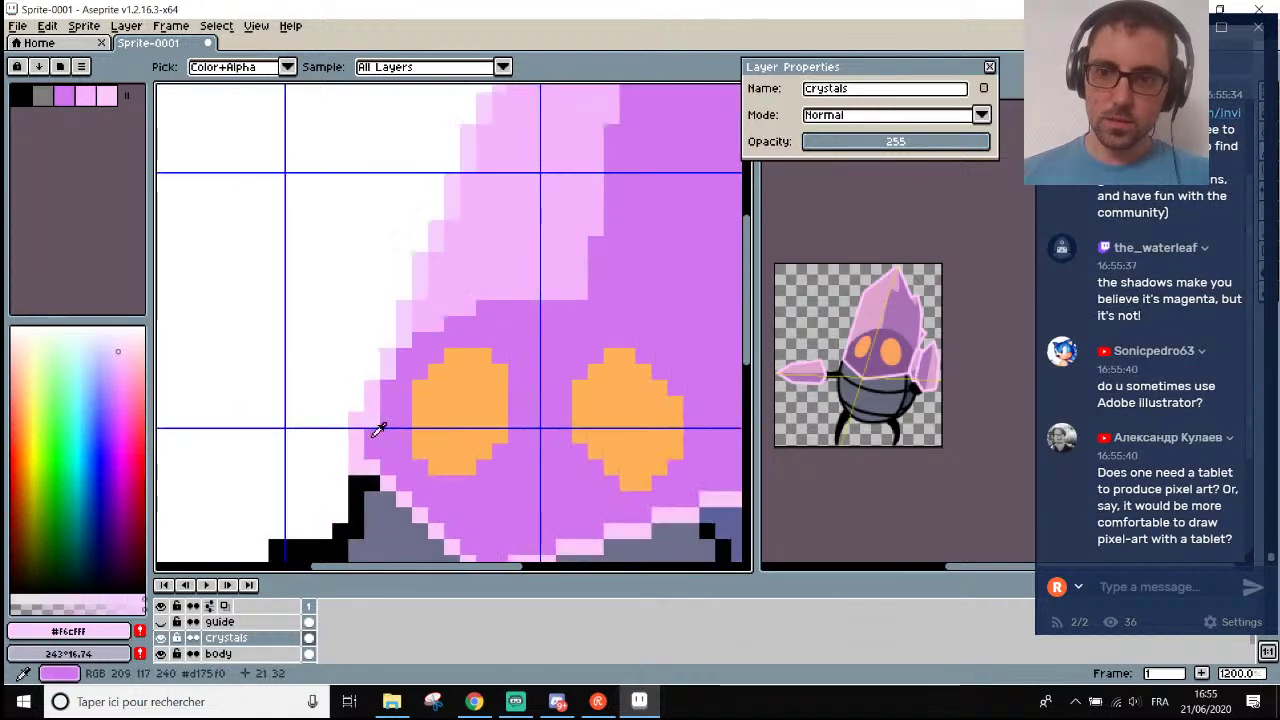
{"action": "scroll", "coordinate": [380, 423], "scroll_direction": "up", "scroll_amount": 1}
{"action": "key", "text": "b"}
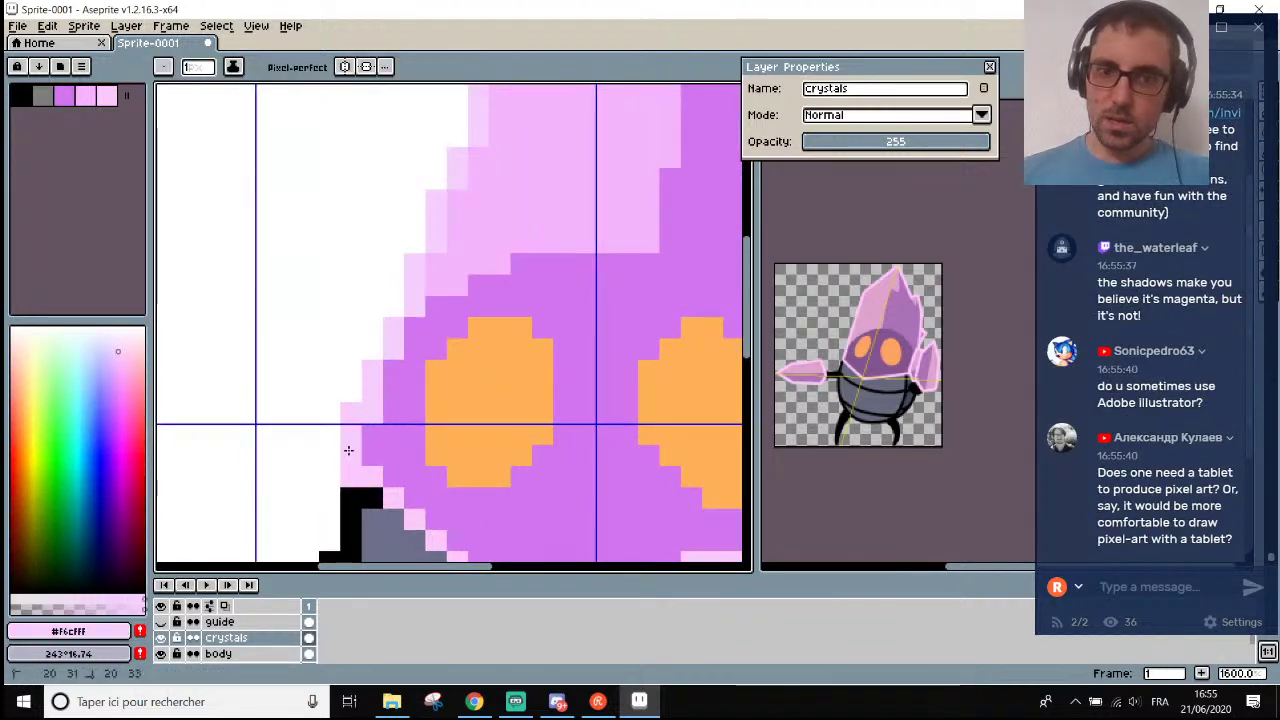
{"action": "scroll", "coordinate": [363, 440], "scroll_direction": "down", "scroll_amount": 3}
{"action": "scroll", "coordinate": [360, 537], "scroll_direction": "up", "scroll_amount": 1}
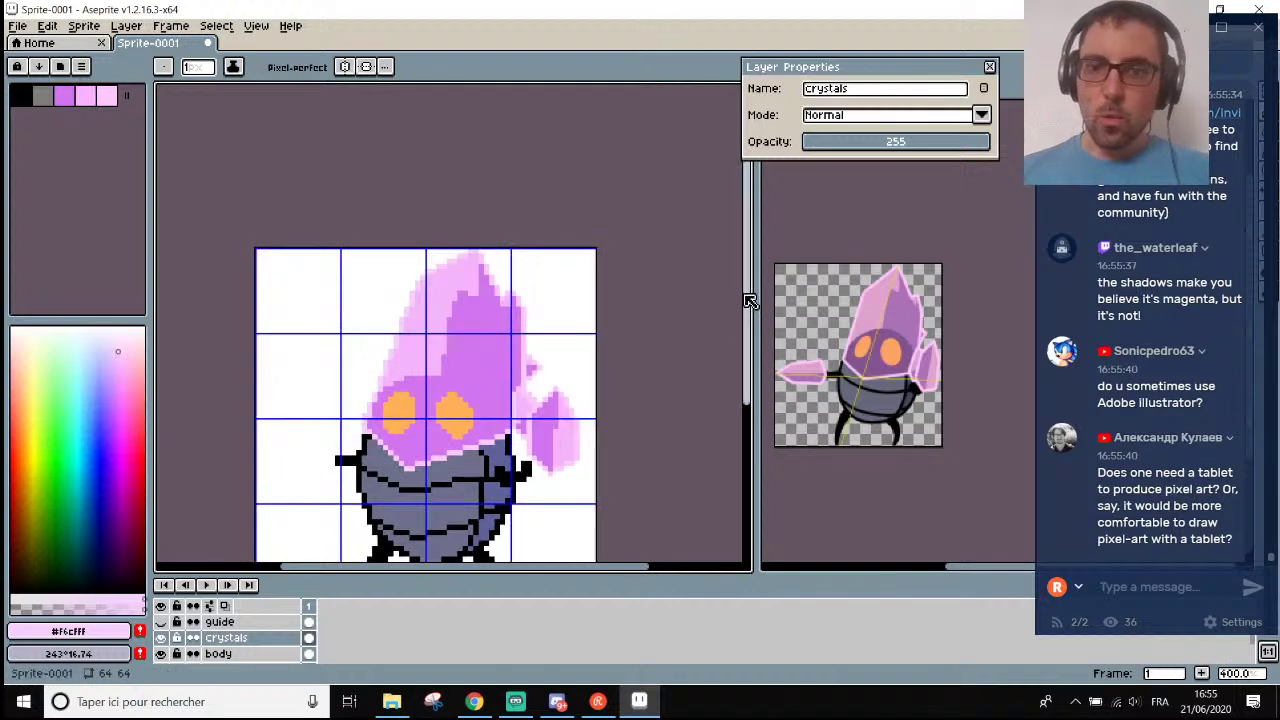
Lower the crystals layer's opacity to 173 and briefly hide the layer to check the body underneath.
{"action": "left_click_drag", "start_coordinate": [757, 306], "coordinate": [755, 370]}
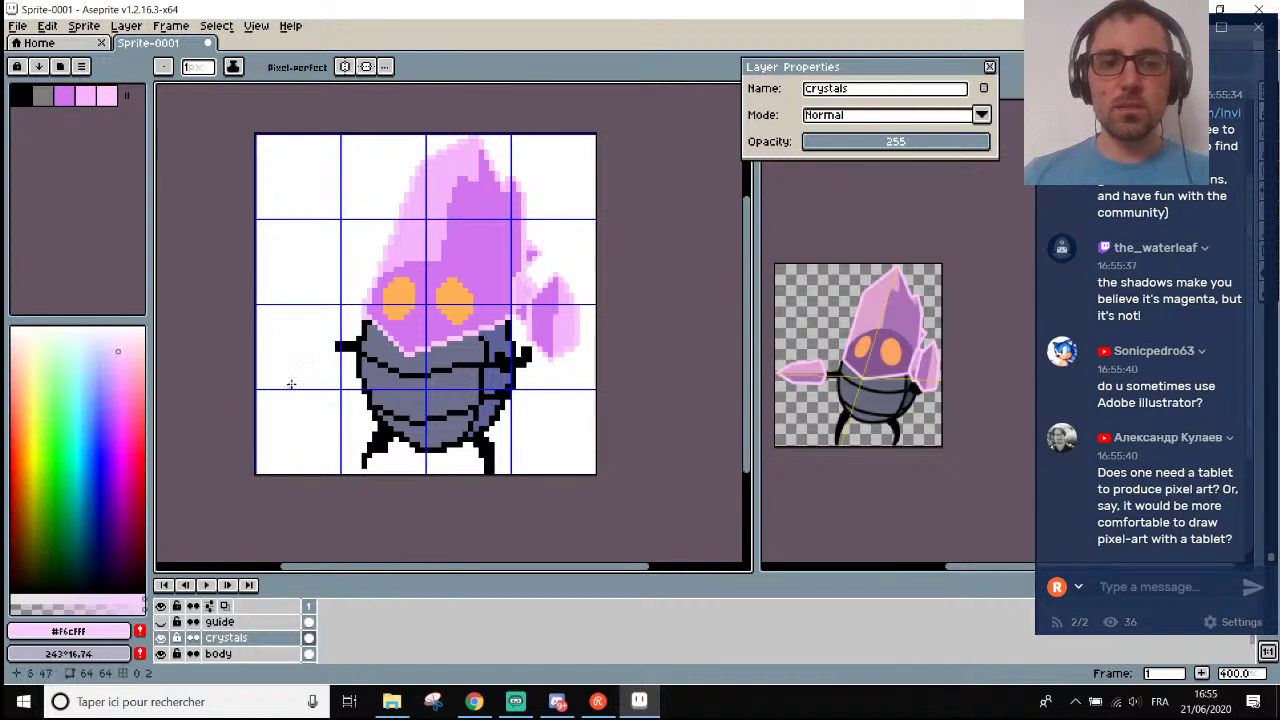
{"action": "left_click", "coordinate": [250, 640]}
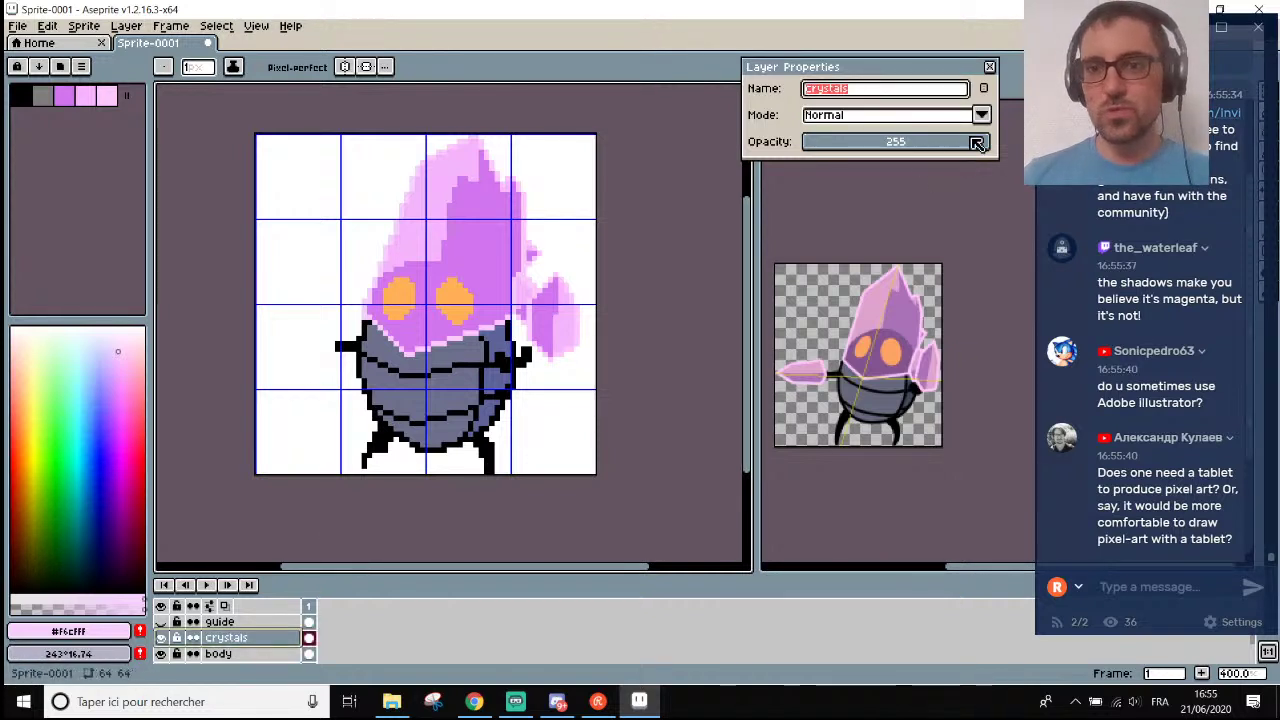
{"action": "left_click_drag", "start_coordinate": [978, 143], "coordinate": [936, 145]}
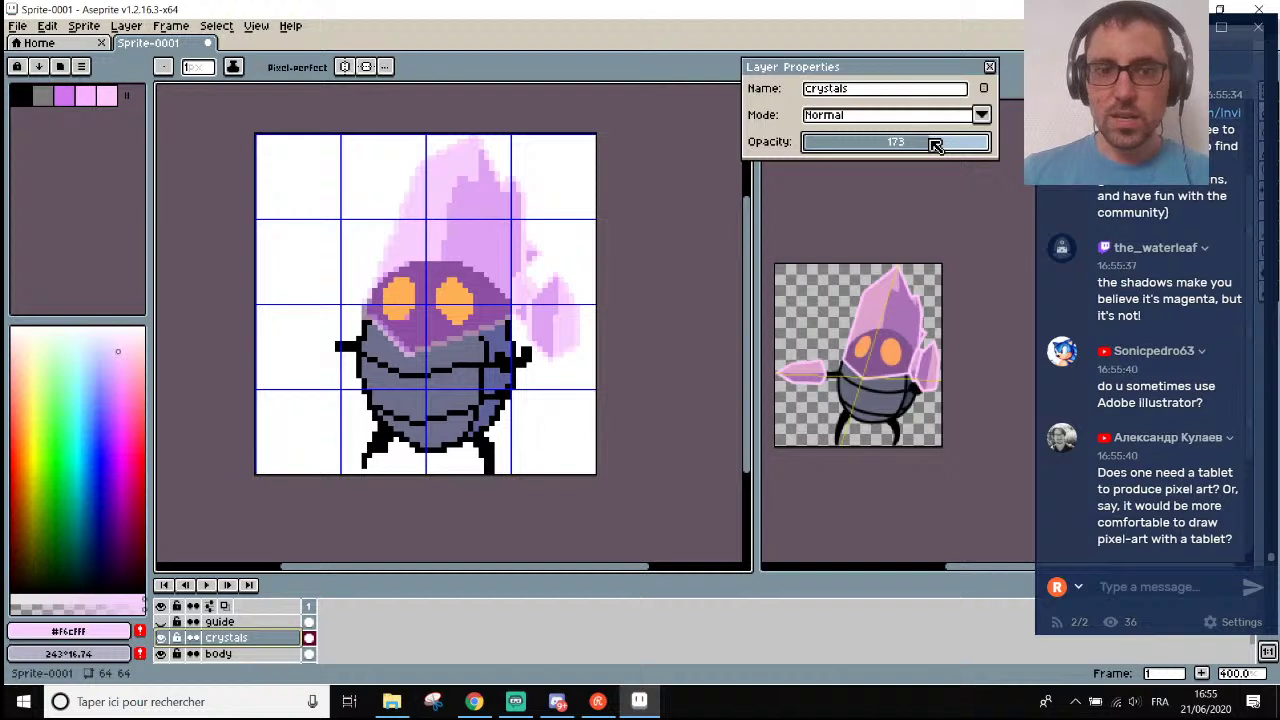
{"action": "left_click", "coordinate": [161, 638]}
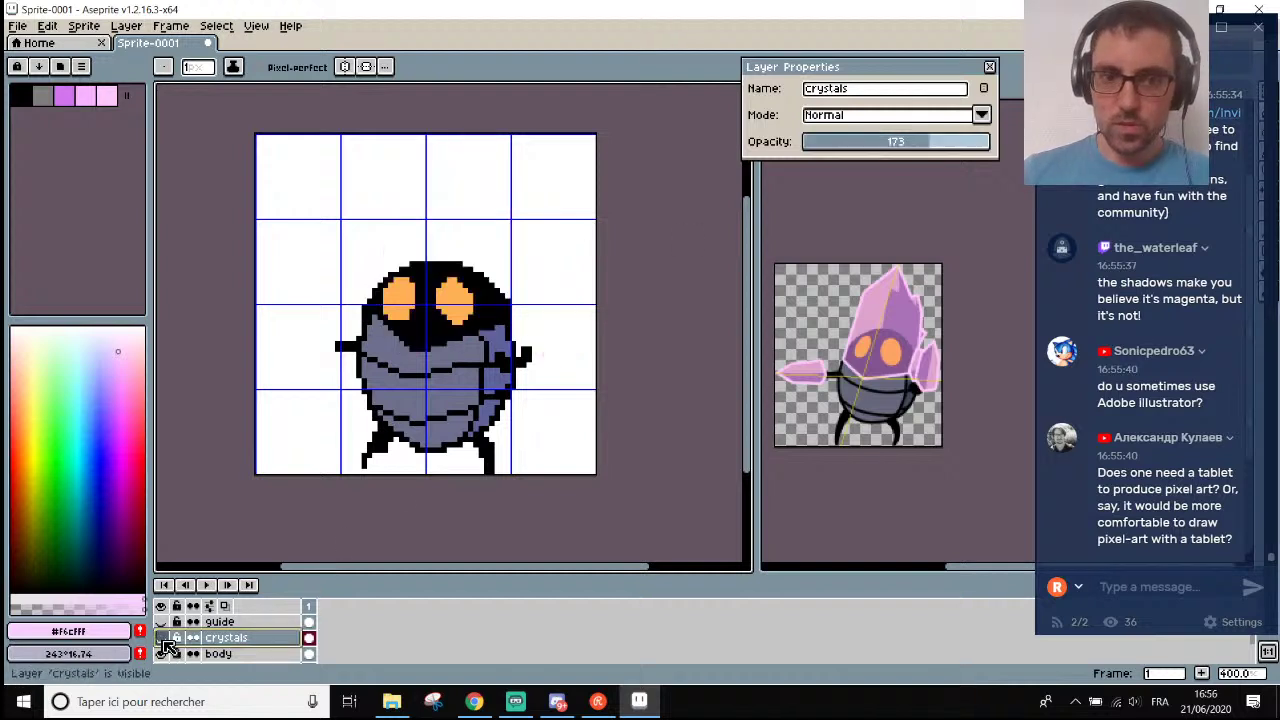
{"action": "left_click", "coordinate": [163, 640]}
Erase the crystals layer's pixel covering the lower-right corner of the left eye.
{"action": "left_click", "coordinate": [226, 654]}
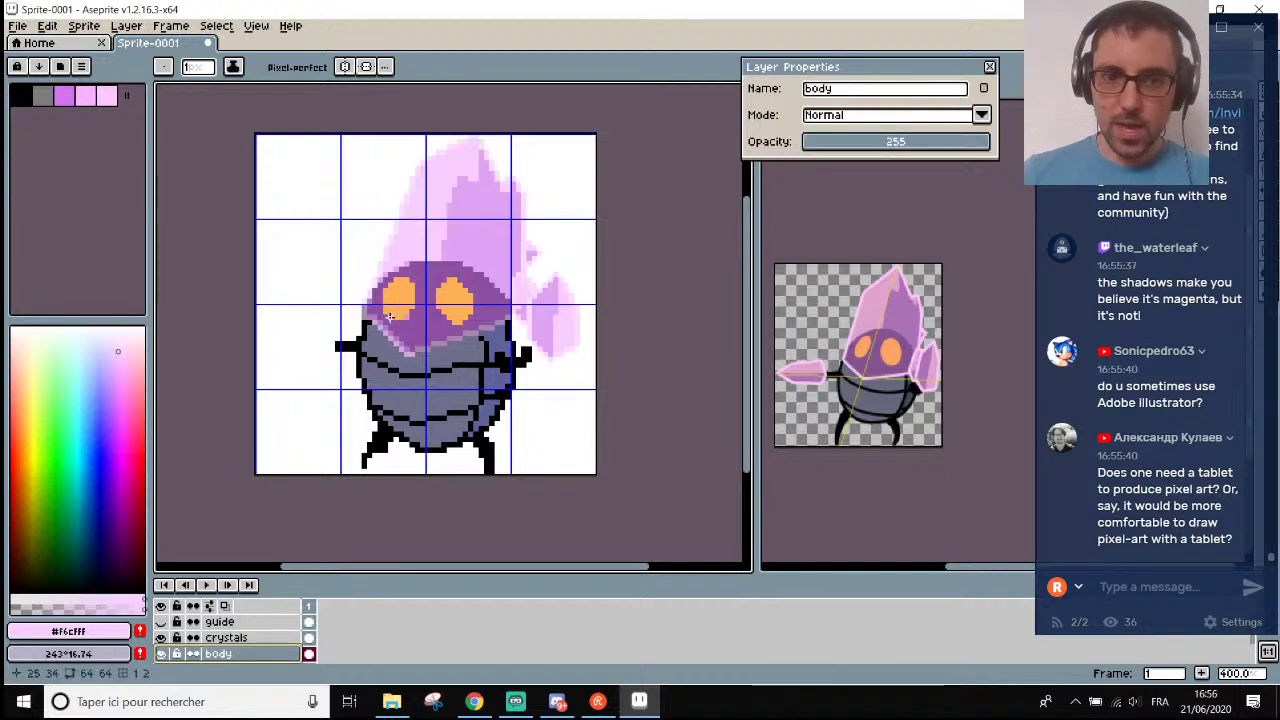
{"action": "scroll", "coordinate": [390, 317], "scroll_direction": "up", "scroll_amount": 5}
{"action": "key", "text": "Up"}
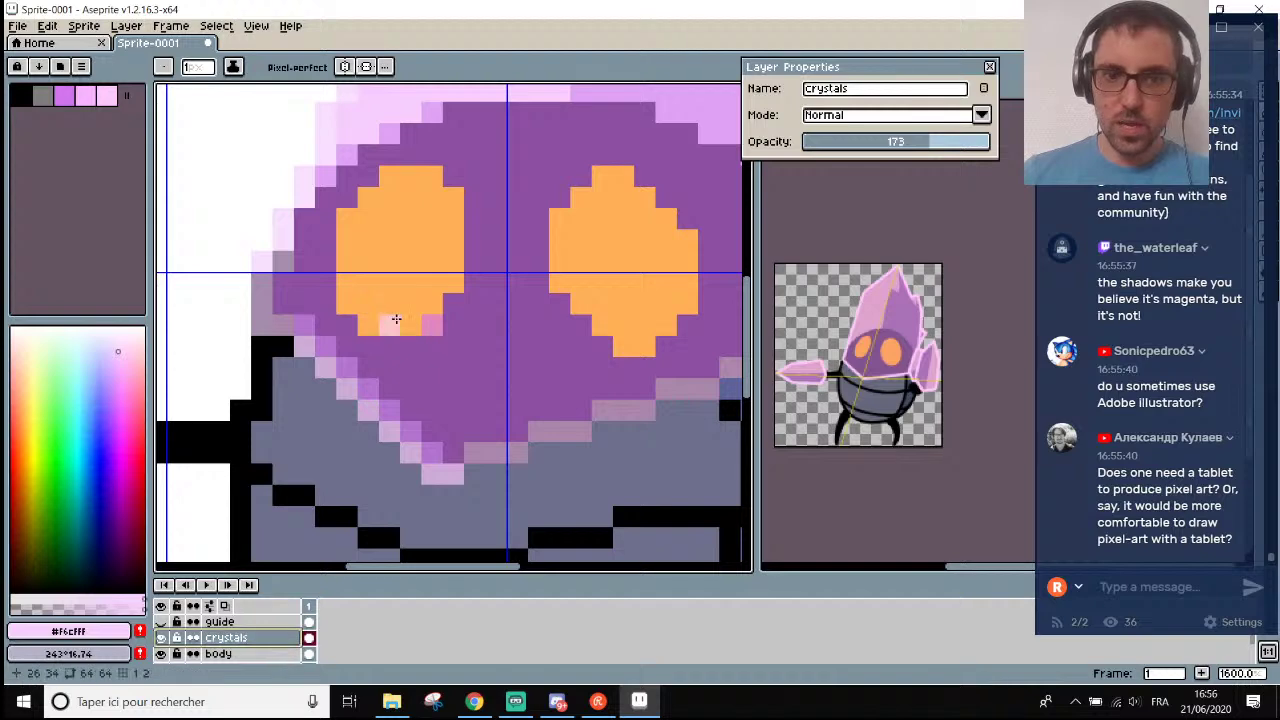
{"action": "scroll", "coordinate": [396, 318], "scroll_direction": "up", "scroll_amount": 2}
{"action": "scroll", "coordinate": [450, 320], "scroll_direction": "down", "scroll_amount": 7}
{"action": "scroll", "coordinate": [506, 311], "scroll_direction": "up", "scroll_amount": 1}
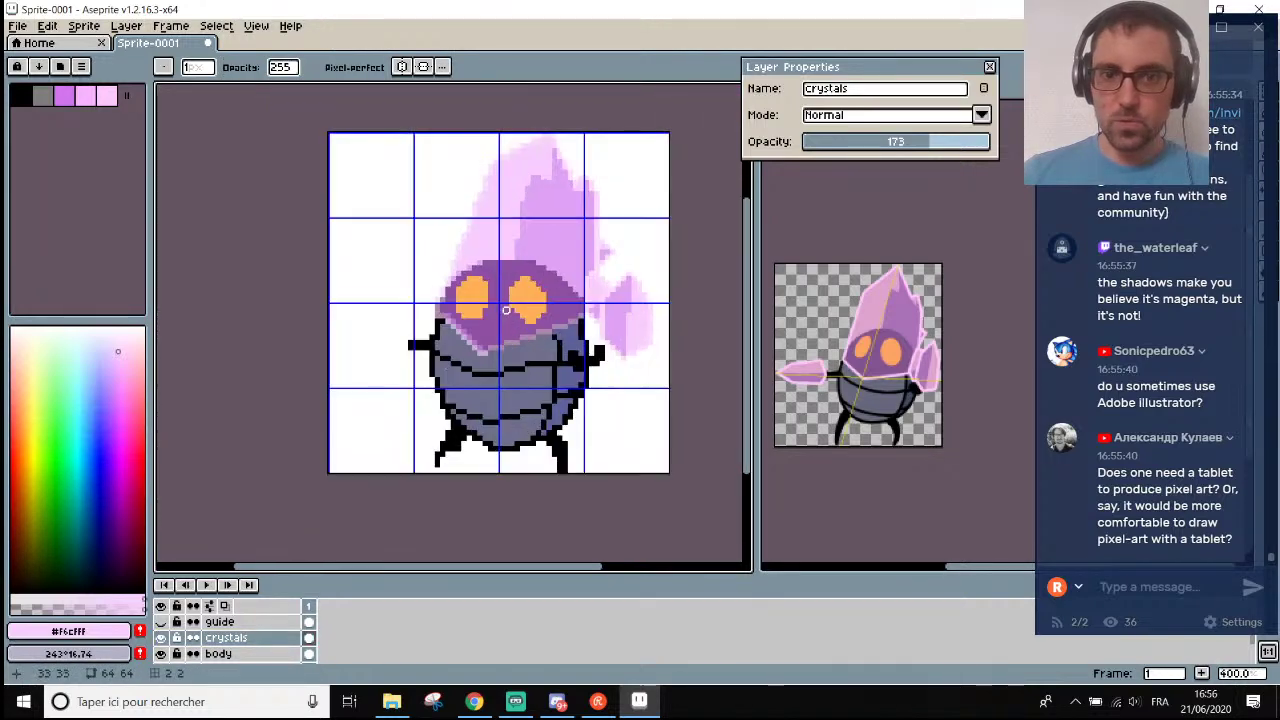
{"action": "scroll", "coordinate": [506, 311], "scroll_direction": "down", "scroll_amount": 2}
{"action": "scroll", "coordinate": [500, 320], "scroll_direction": "up", "scroll_amount": 3}
{"action": "key", "text": "e"}
{"action": "scroll", "coordinate": [487, 337], "scroll_direction": "up", "scroll_amount": 2}
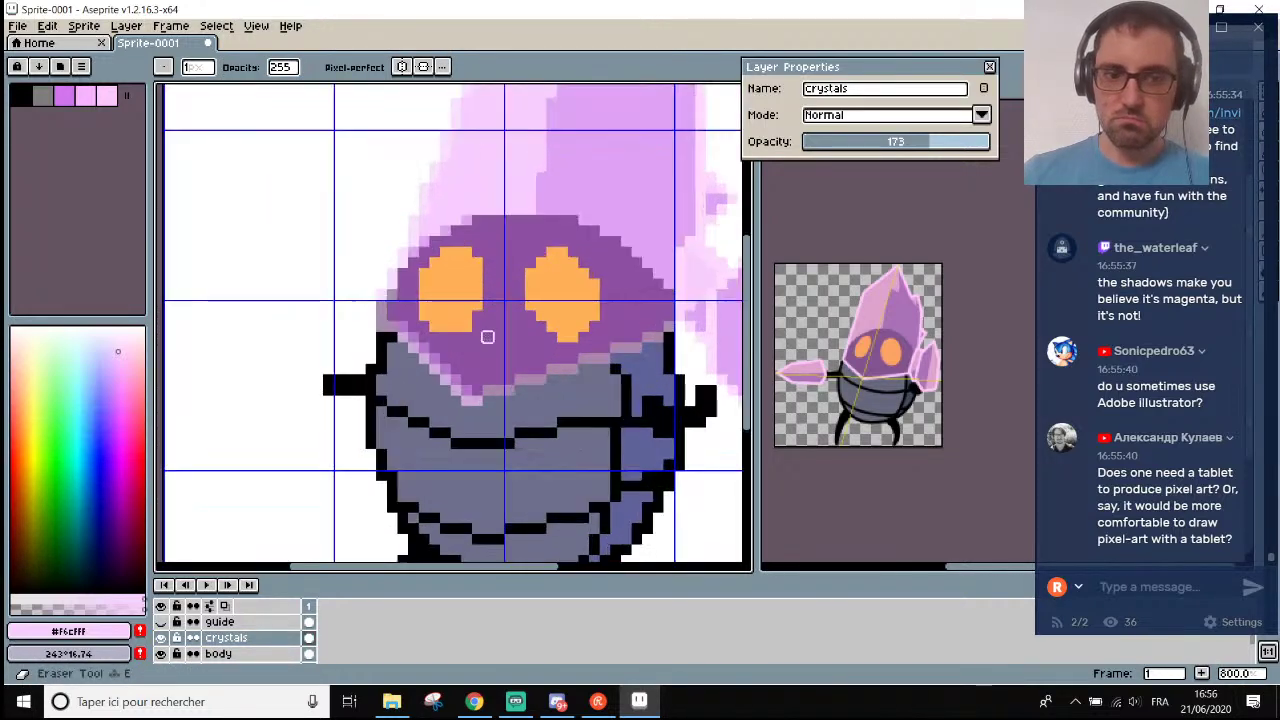
On the body layer, paint the left eye's lower-right corner pixel with #8d4fa2 sampled from the face beside it.
{"action": "left_click", "coordinate": [245, 654]}
{"action": "scroll", "coordinate": [506, 310], "scroll_direction": "up", "scroll_amount": 3}
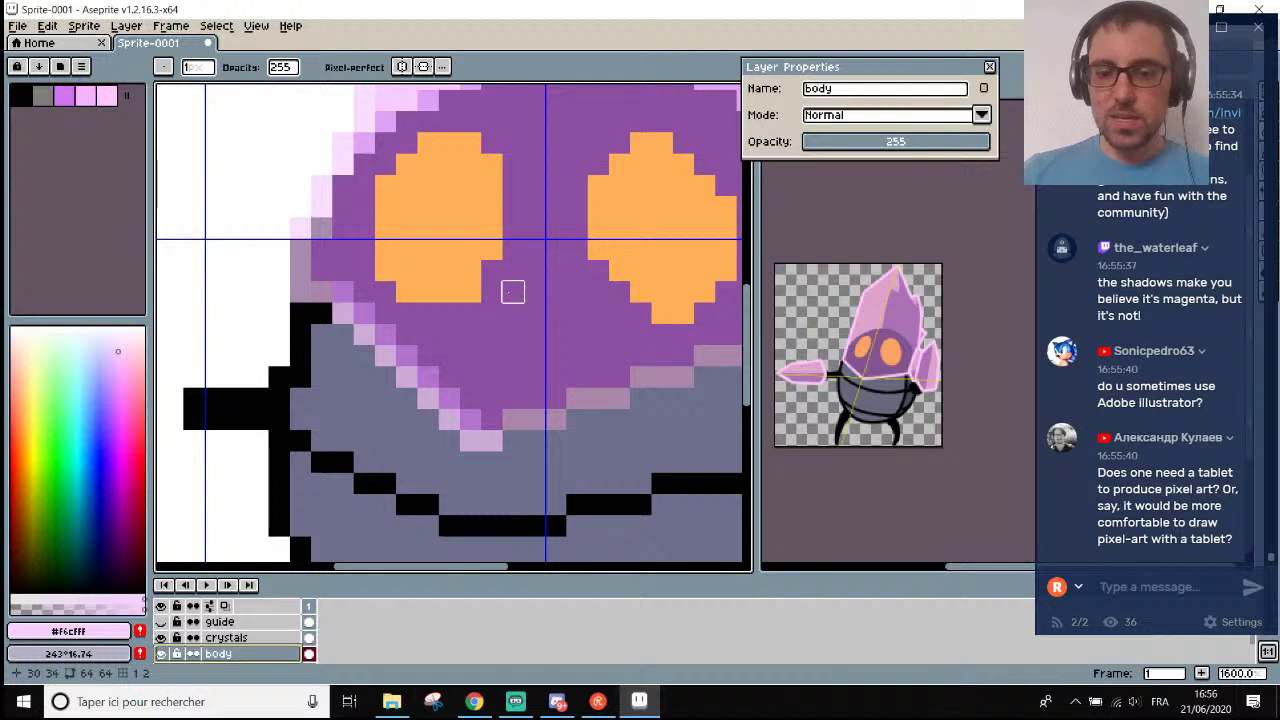
{"action": "key", "text": "i"}
{"action": "left_click", "coordinate": [512, 291]}
{"action": "key", "text": "b"}
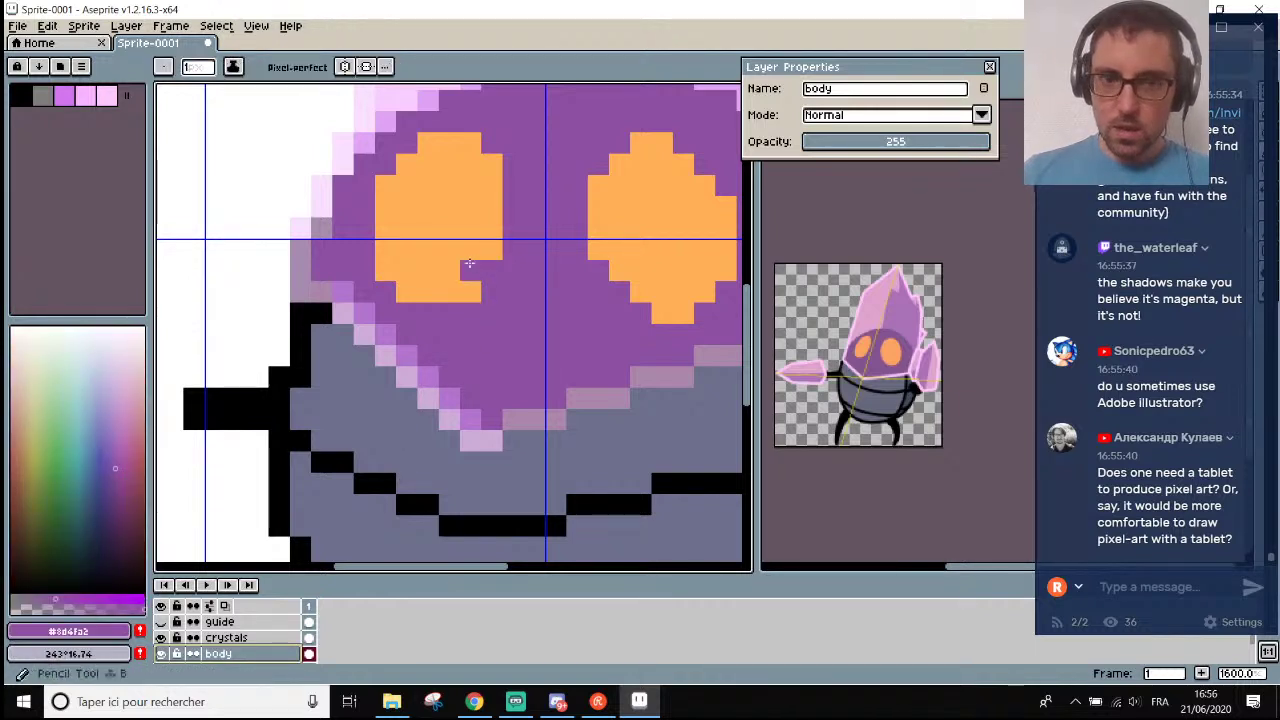
{"action": "key", "text": "1"}
{"action": "scroll", "coordinate": [514, 286], "scroll_direction": "up", "scroll_amount": 3}
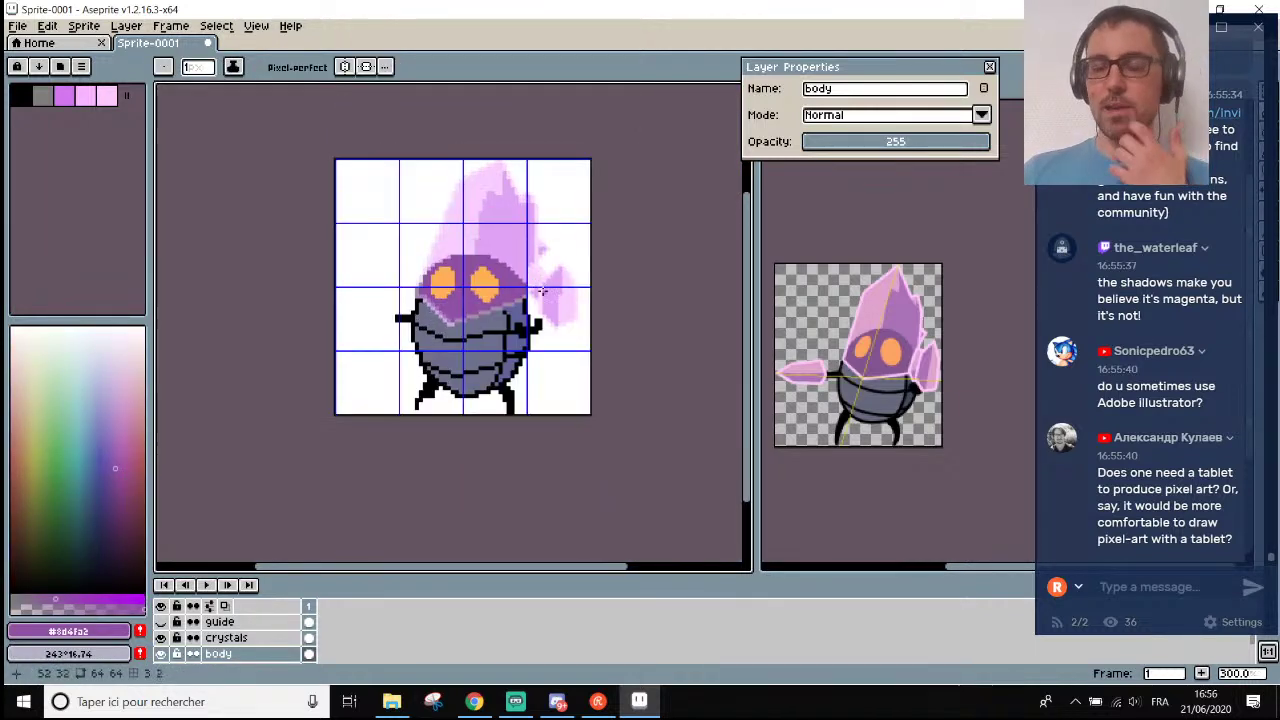
Hide the canvas grid and restore the crystals layer's opacity to 255.
{"action": "key", "text": "ctrl+apostrophe"}
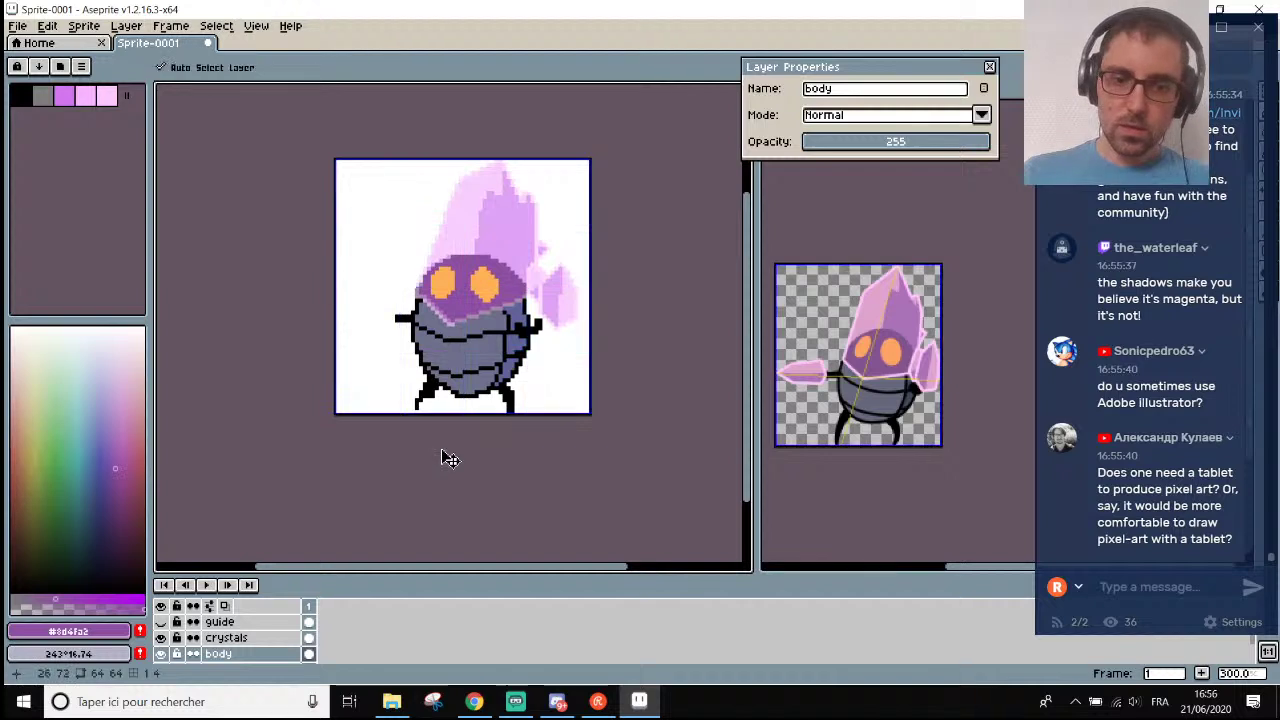
{"action": "scroll", "coordinate": [471, 318], "scroll_direction": "up", "scroll_amount": 1}
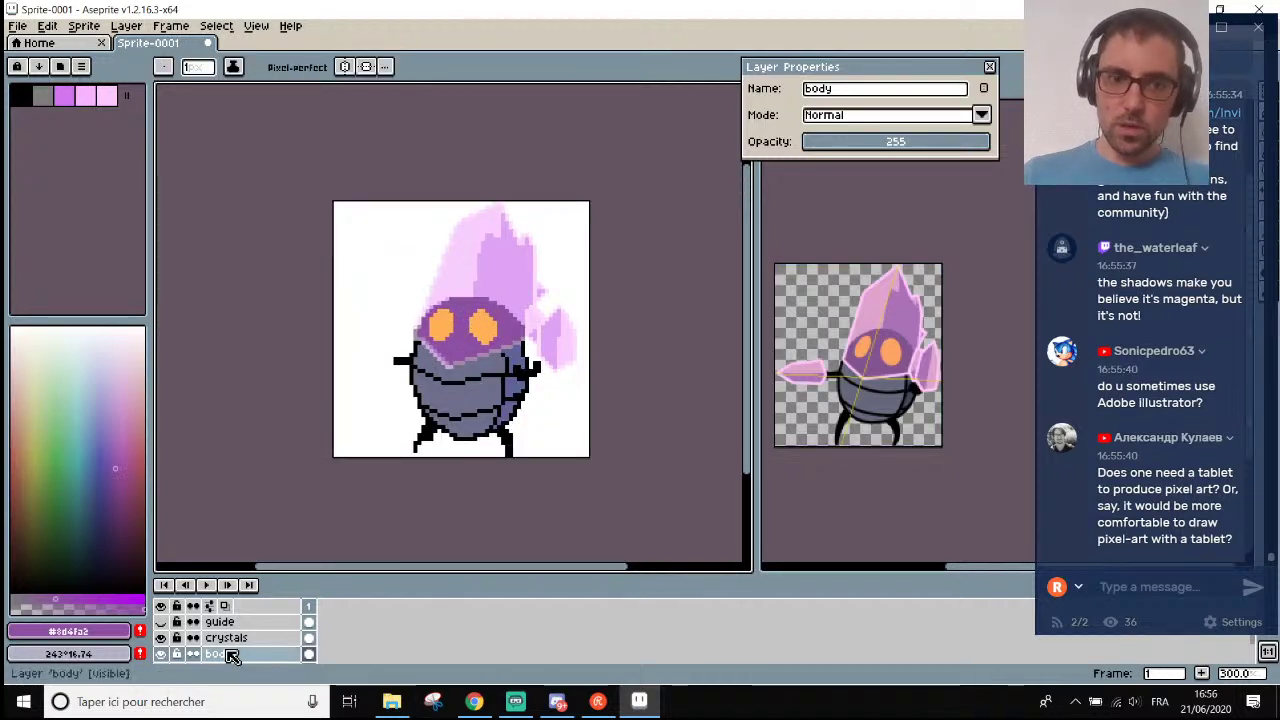
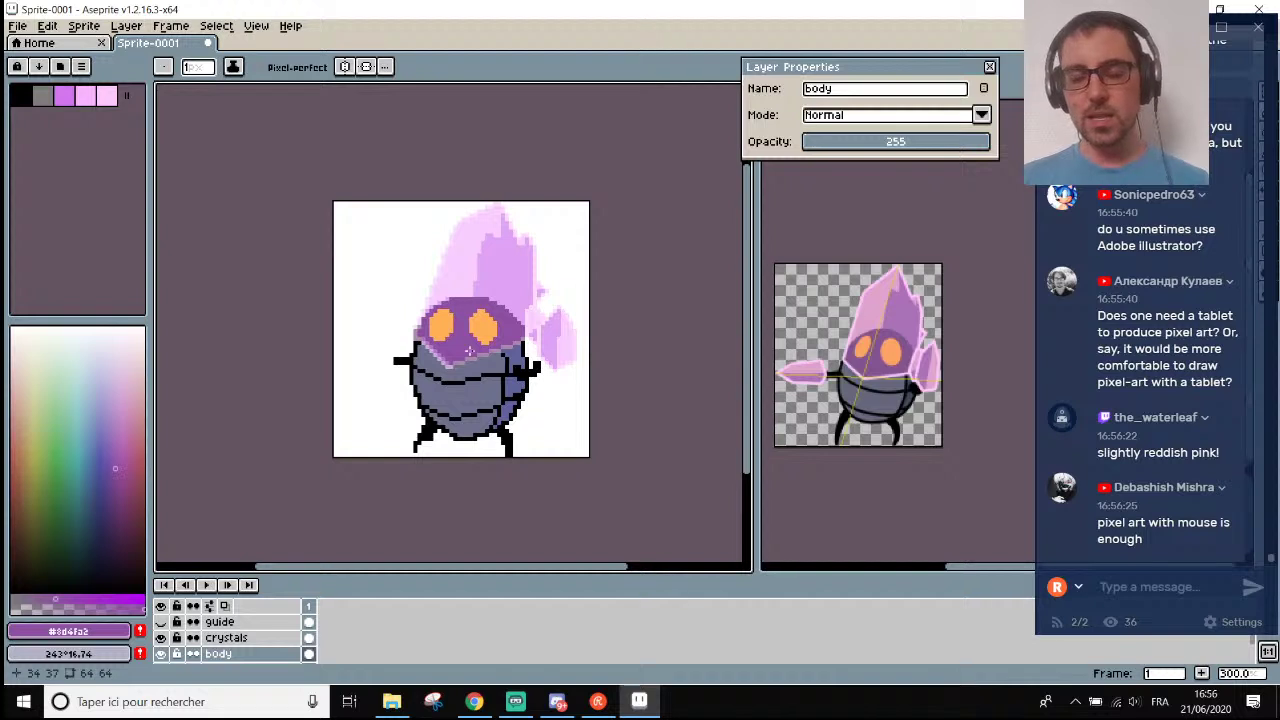
{"action": "left_click", "coordinate": [240, 638]}
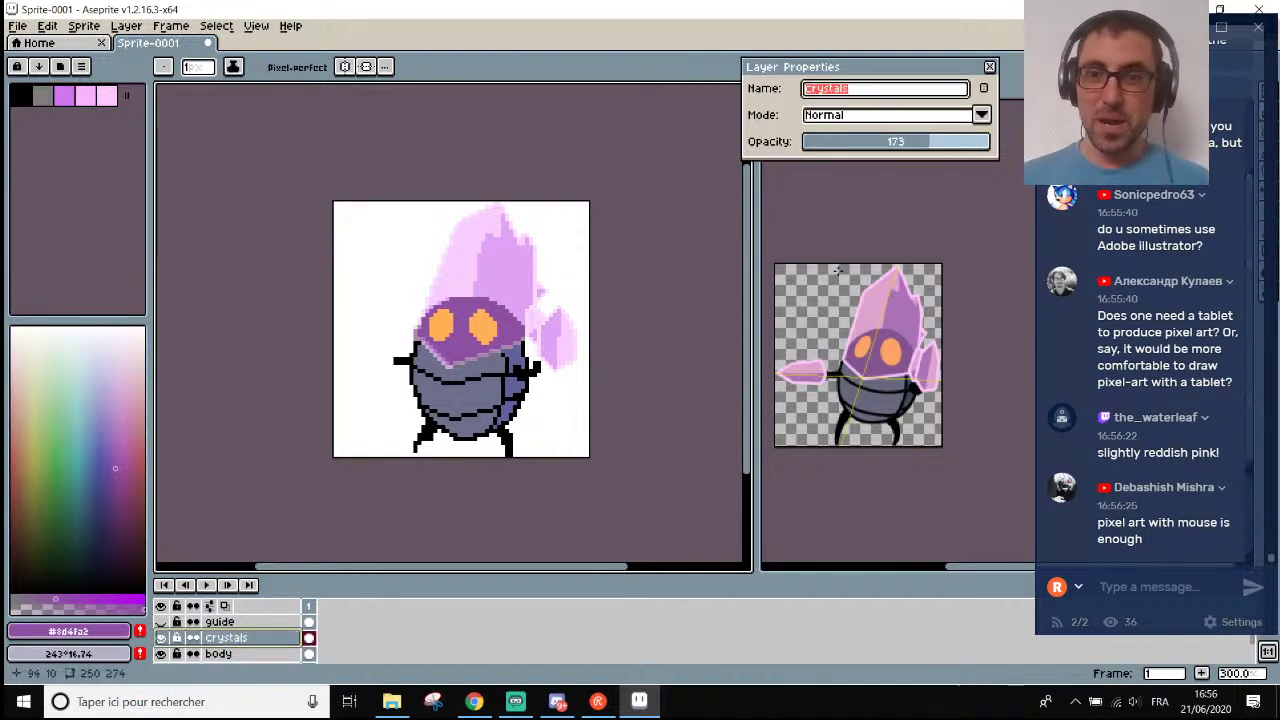
{"action": "left_click_drag", "start_coordinate": [937, 145], "coordinate": [995, 143]}
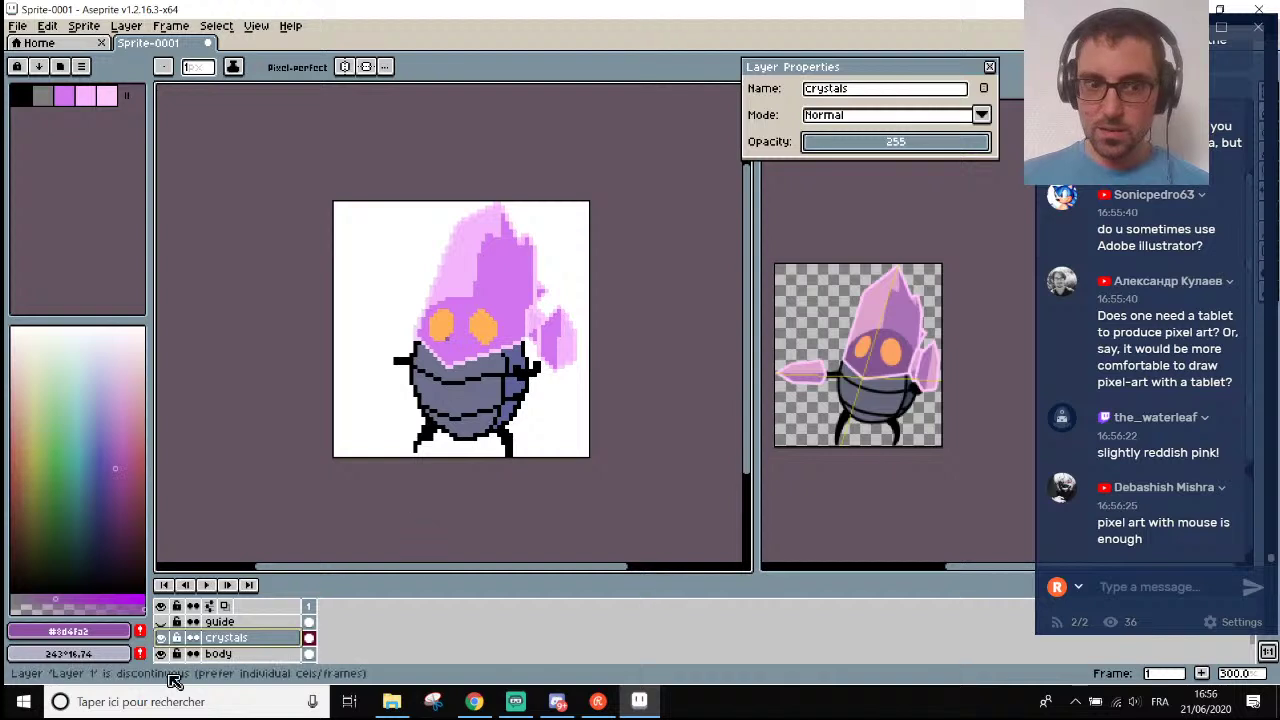
Toggle the crystals layer's visibility to examine the off-colour pixel at the left eye's lower-right corner.
{"action": "left_click", "coordinate": [230, 654]}
{"action": "scroll", "coordinate": [424, 360], "scroll_direction": "up", "scroll_amount": 2}
{"action": "key", "text": "i"}
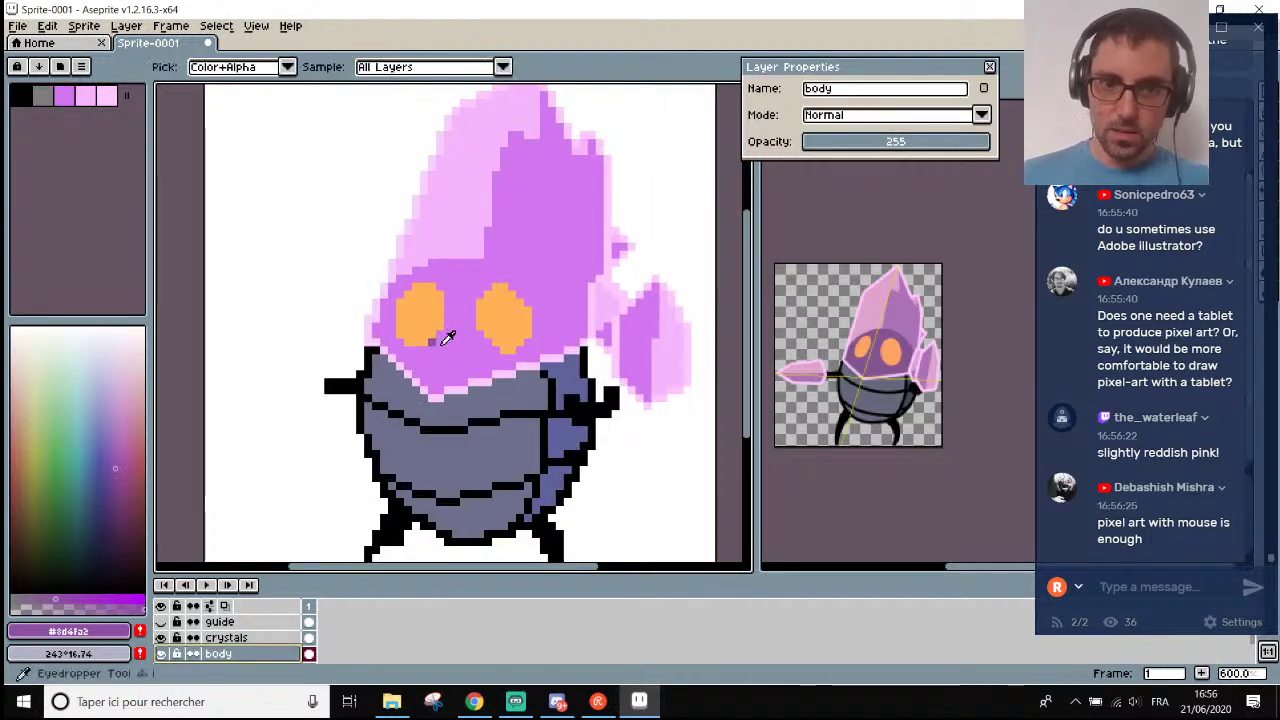
{"action": "scroll", "coordinate": [437, 334], "scroll_direction": "up", "scroll_amount": 1}
{"action": "left_click", "coordinate": [208, 640]}
{"action": "left_click", "coordinate": [165, 638]}
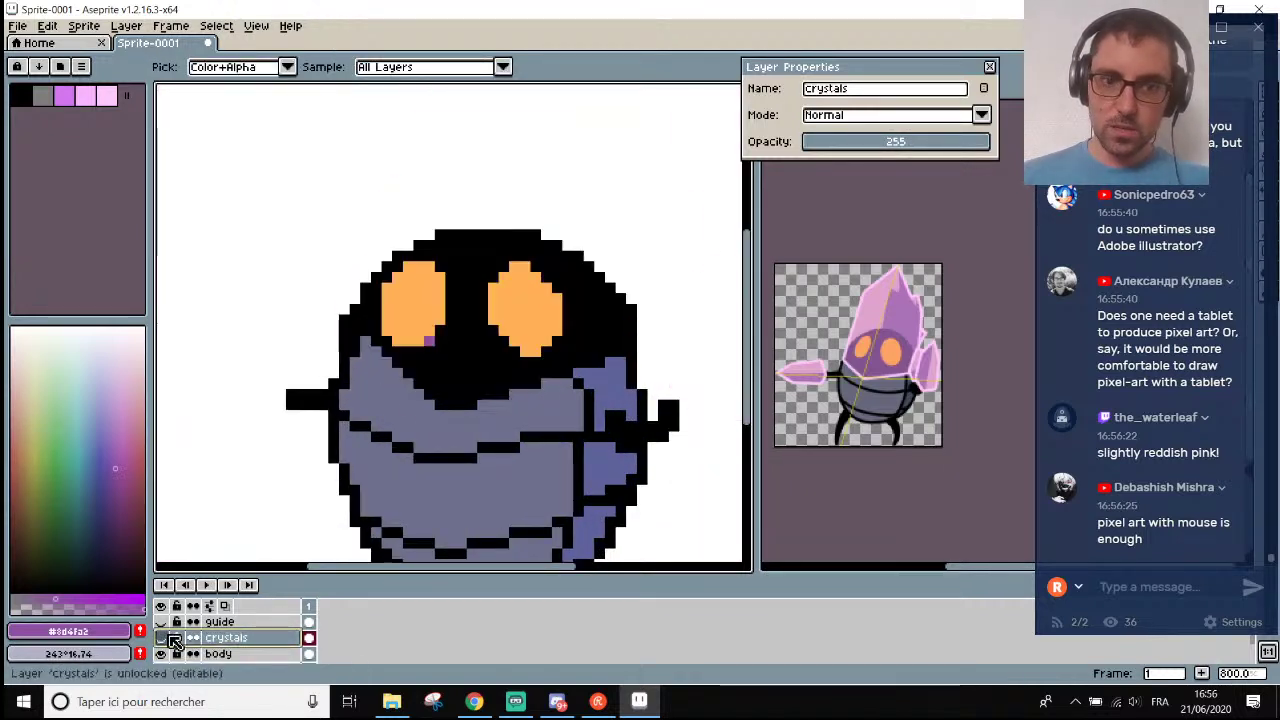
{"action": "left_click", "coordinate": [165, 638]}
{"action": "left_click", "coordinate": [165, 638]}
{"action": "left_click", "coordinate": [165, 638]}
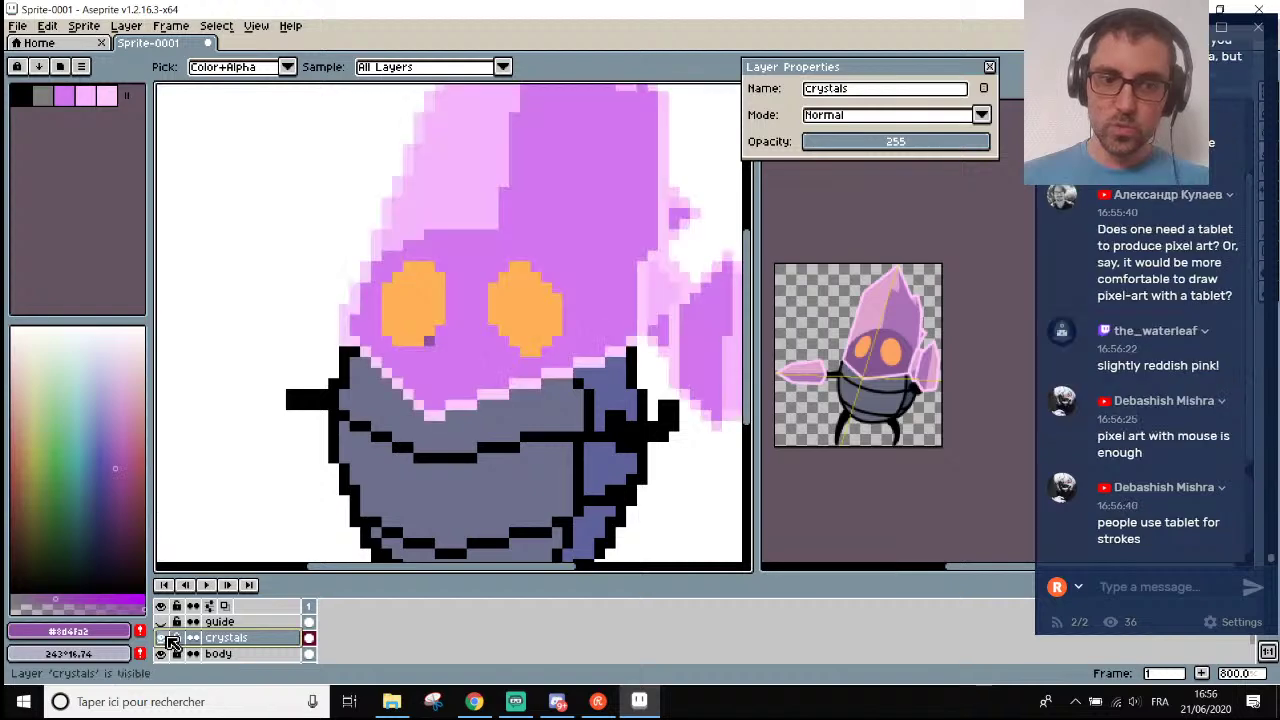
On the body layer, repaint the left eye's lower-right corner pixel with the eye's orange #ffb057.
{"action": "left_click", "coordinate": [214, 654]}
{"action": "left_click", "coordinate": [431, 329]}
{"action": "key", "text": "b"}
{"action": "scroll", "coordinate": [440, 318], "scroll_direction": "down", "scroll_amount": 5}
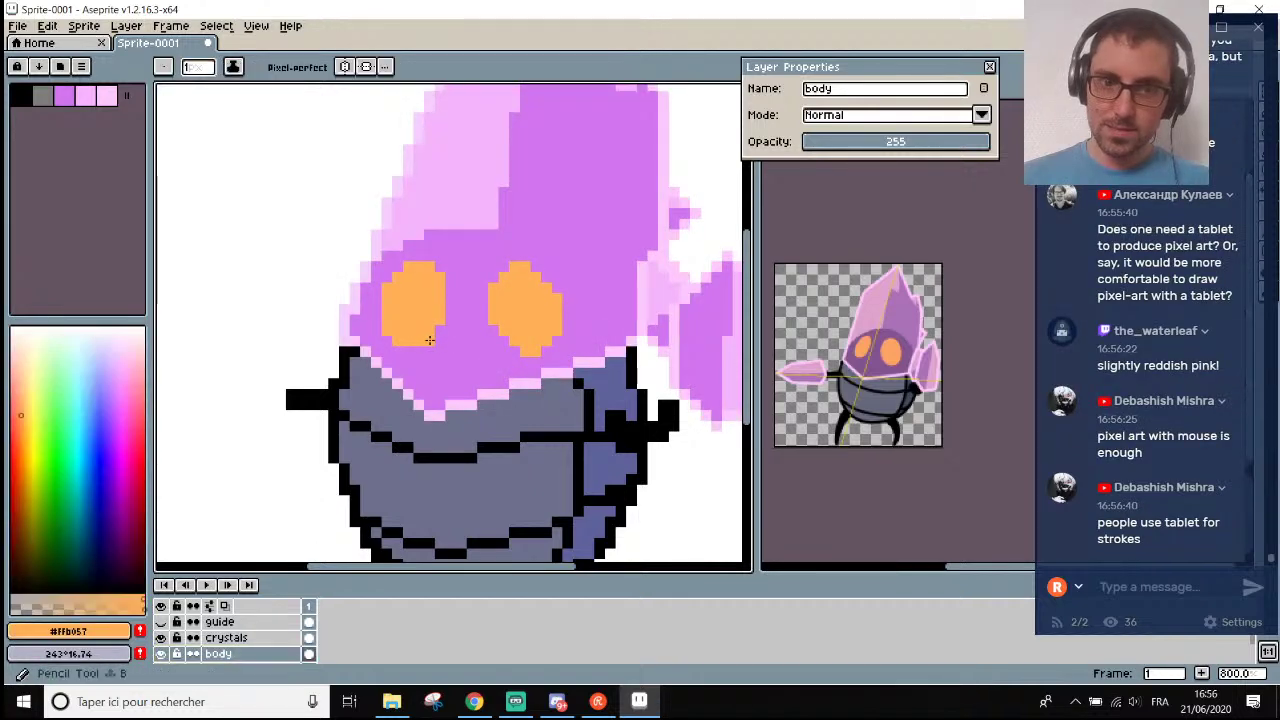
{"action": "scroll", "coordinate": [456, 308], "scroll_direction": "up", "scroll_amount": 1}
{"action": "scroll", "coordinate": [456, 308], "scroll_direction": "up", "scroll_amount": 3}
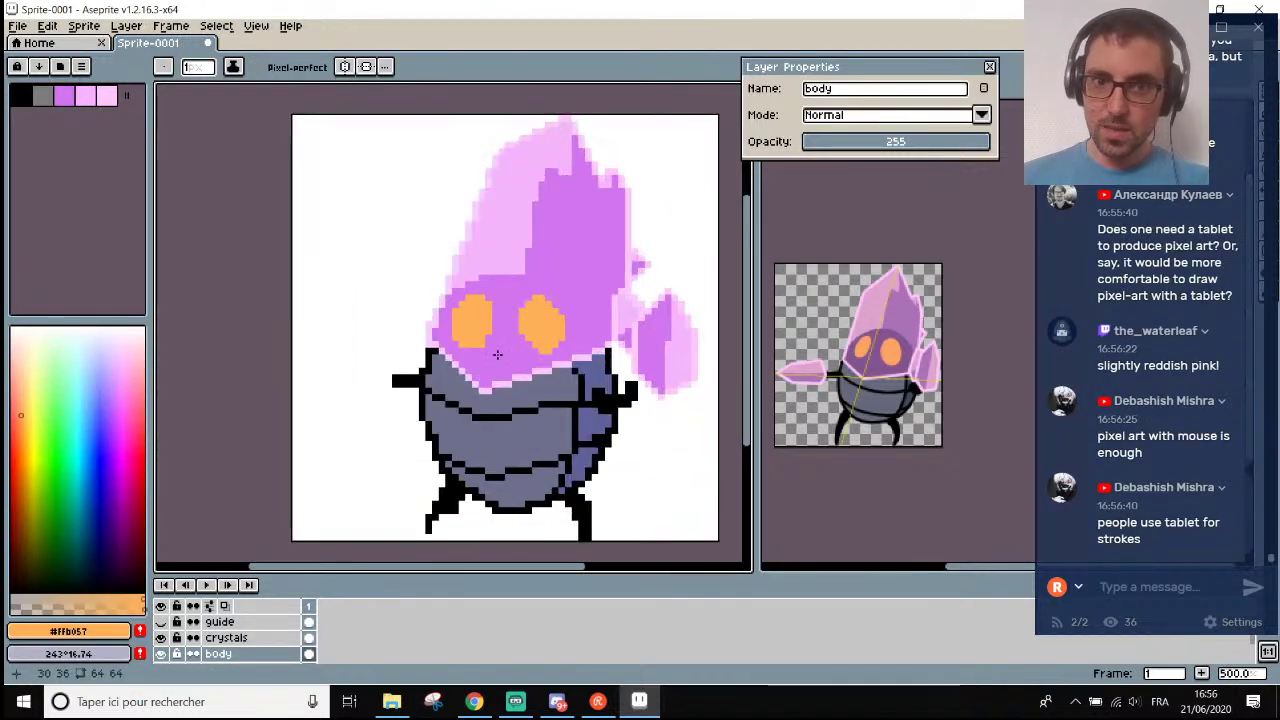
Erase the left eye's lower-right corner pixel from the body layer and fill that spot with #d175f0 on the crystals layer.
{"action": "key", "text": "e"}
{"action": "left_click", "coordinate": [470, 344]}
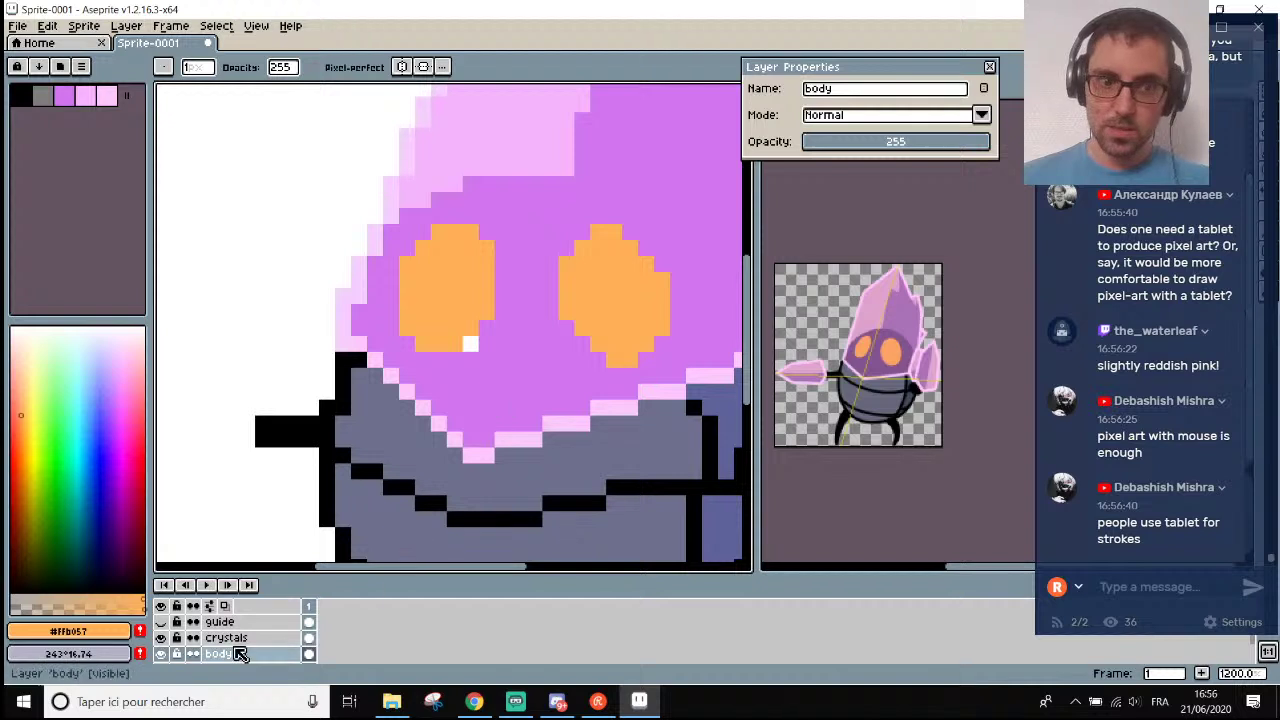
{"action": "left_click", "coordinate": [226, 638]}
{"action": "left_click", "coordinate": [470, 404], "text": "alt"}
{"action": "key", "text": "b"}
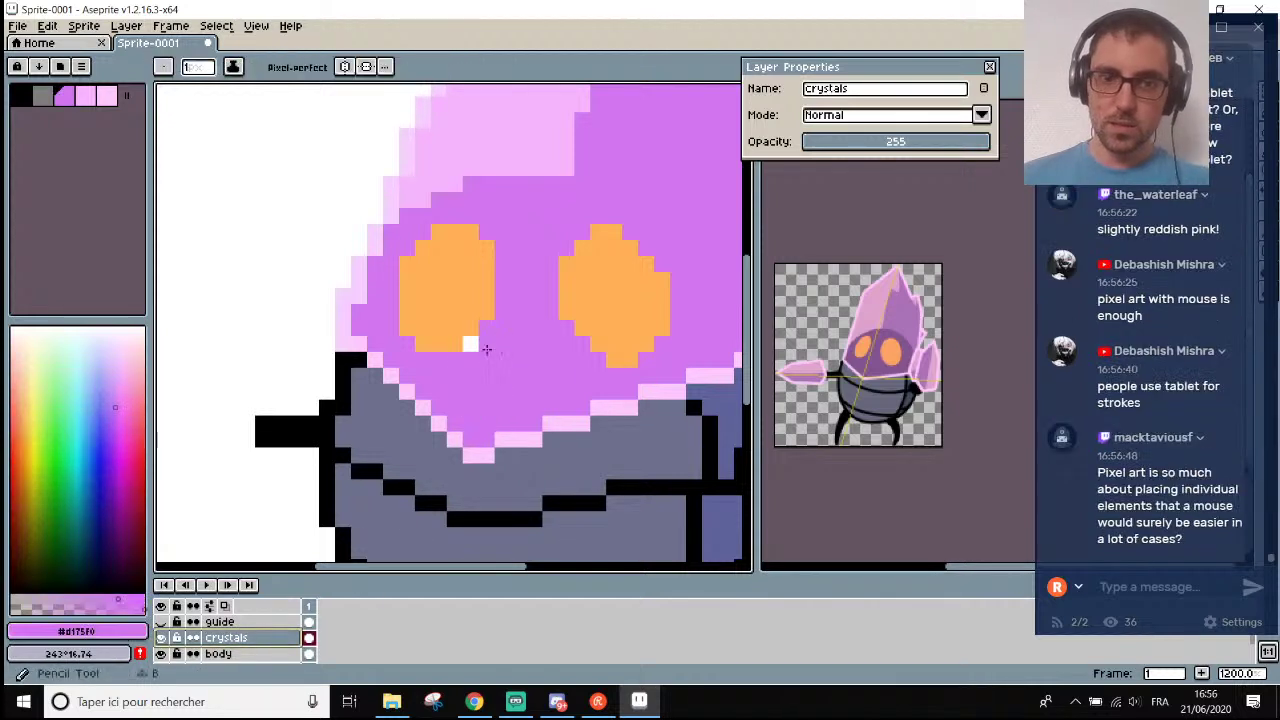
{"action": "scroll", "coordinate": [466, 350], "scroll_direction": "down", "scroll_amount": 6}
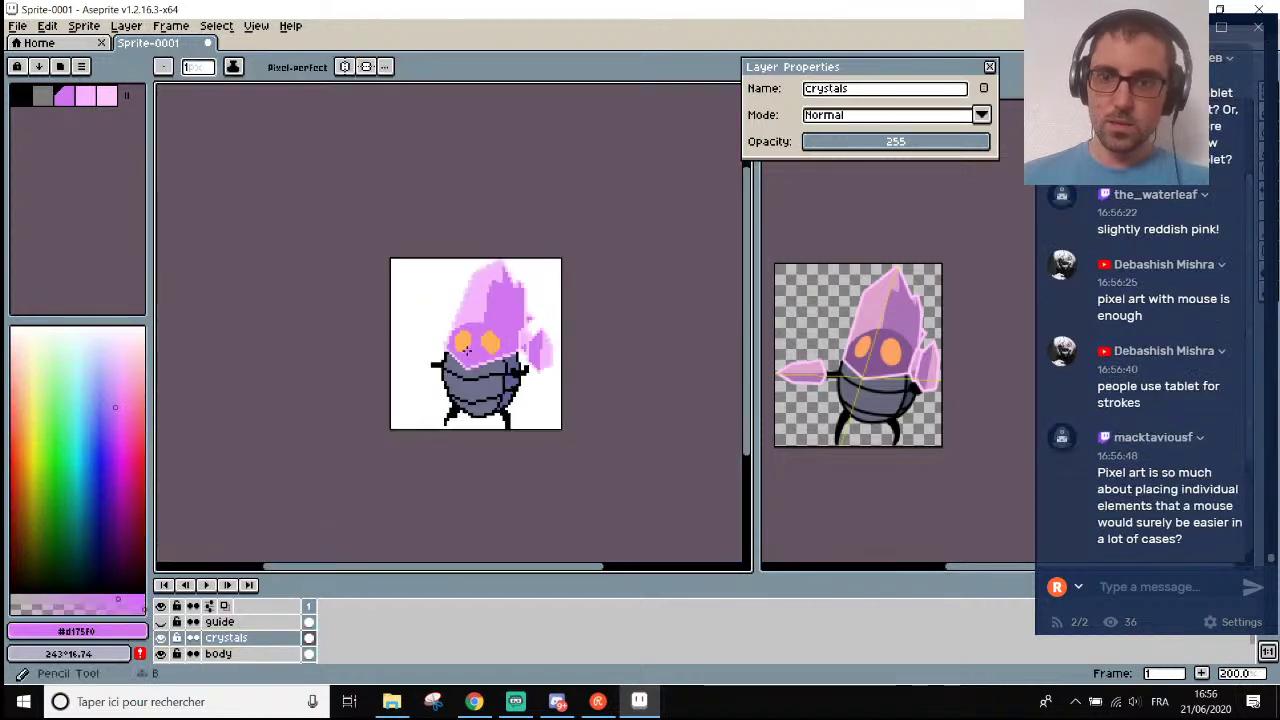
Lower the crystals layer's opacity to 171 so the body shows through the crystal.
{"action": "double_click", "coordinate": [230, 638]}
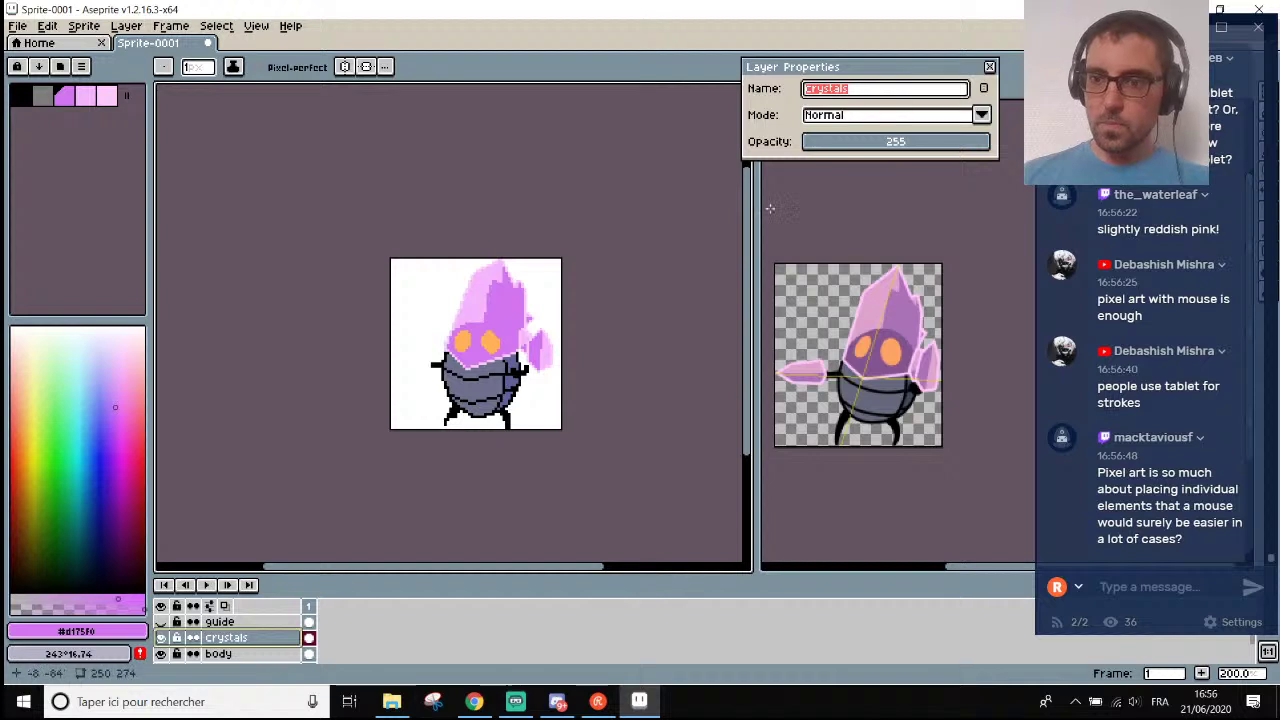
{"action": "left_click", "coordinate": [944, 142]}
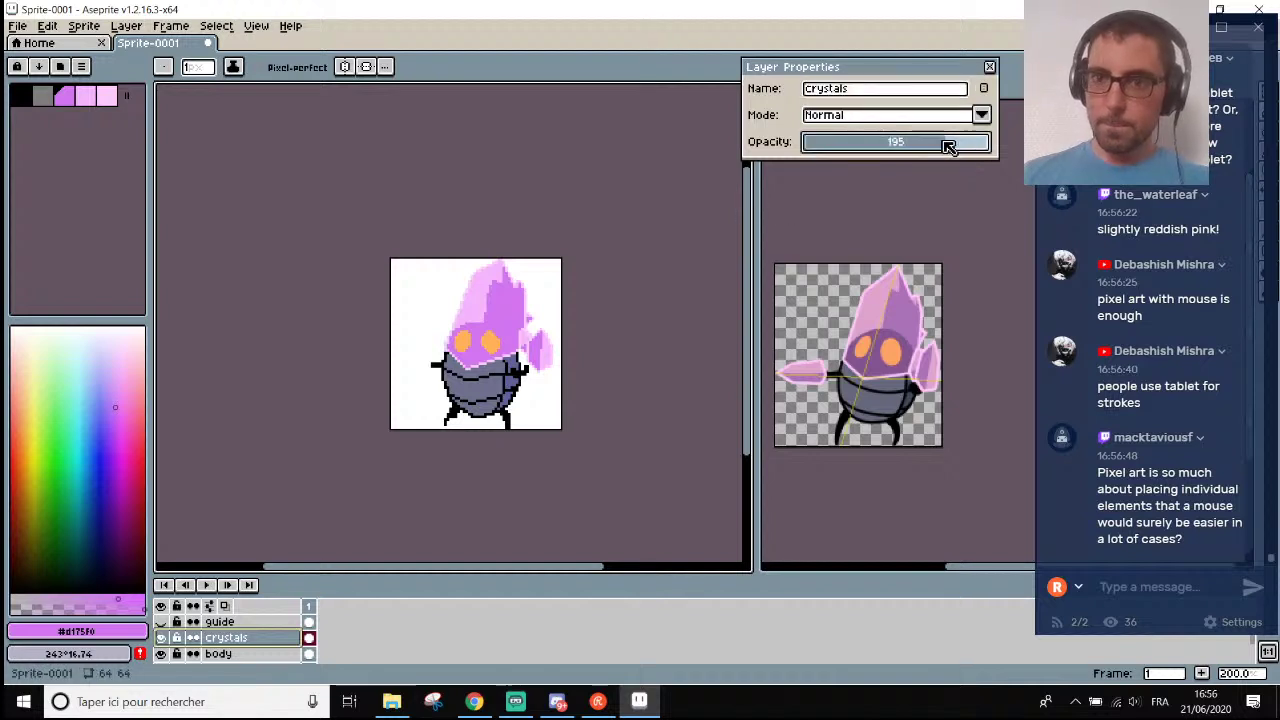
{"action": "left_click_drag", "start_coordinate": [944, 145], "coordinate": [928, 145]}
{"action": "scroll", "coordinate": [476, 352], "scroll_direction": "up", "scroll_amount": 3}
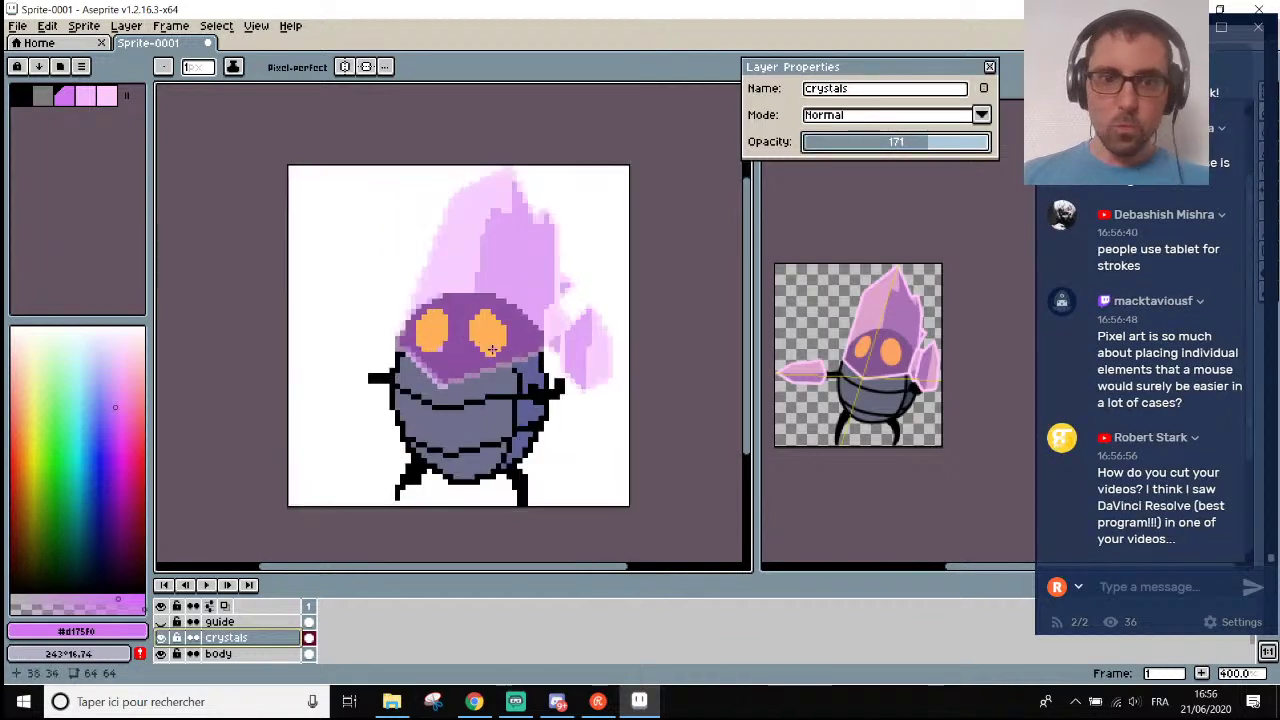
Make the body layer active and sample black #000000 from the creature's outline as the drawing colour.
{"action": "left_click", "coordinate": [230, 654]}
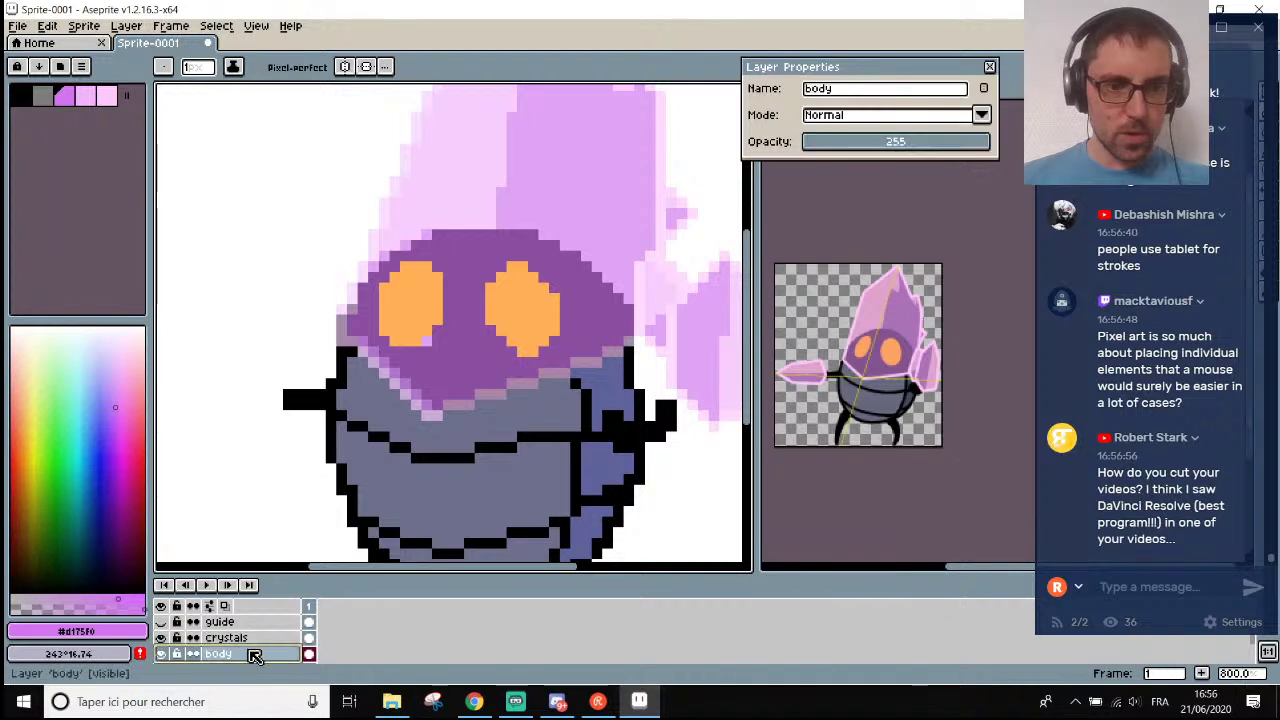
{"action": "scroll", "coordinate": [452, 372], "scroll_direction": "up", "scroll_amount": 1}
{"action": "scroll", "coordinate": [452, 372], "scroll_direction": "down", "scroll_amount": 2}
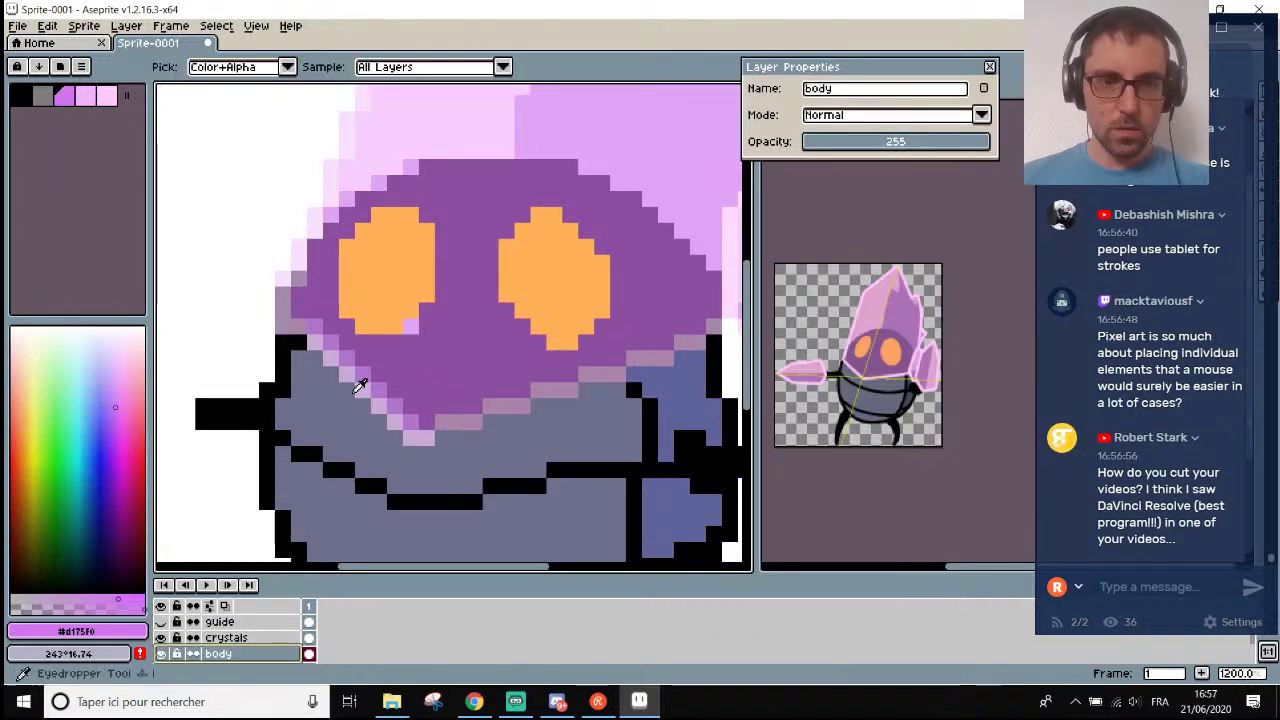
{"action": "left_click", "coordinate": [286, 339], "text": "alt"}
{"action": "scroll", "coordinate": [410, 324], "scroll_direction": "up", "scroll_amount": 1}
{"action": "scroll", "coordinate": [410, 324], "scroll_direction": "down", "scroll_amount": 6}
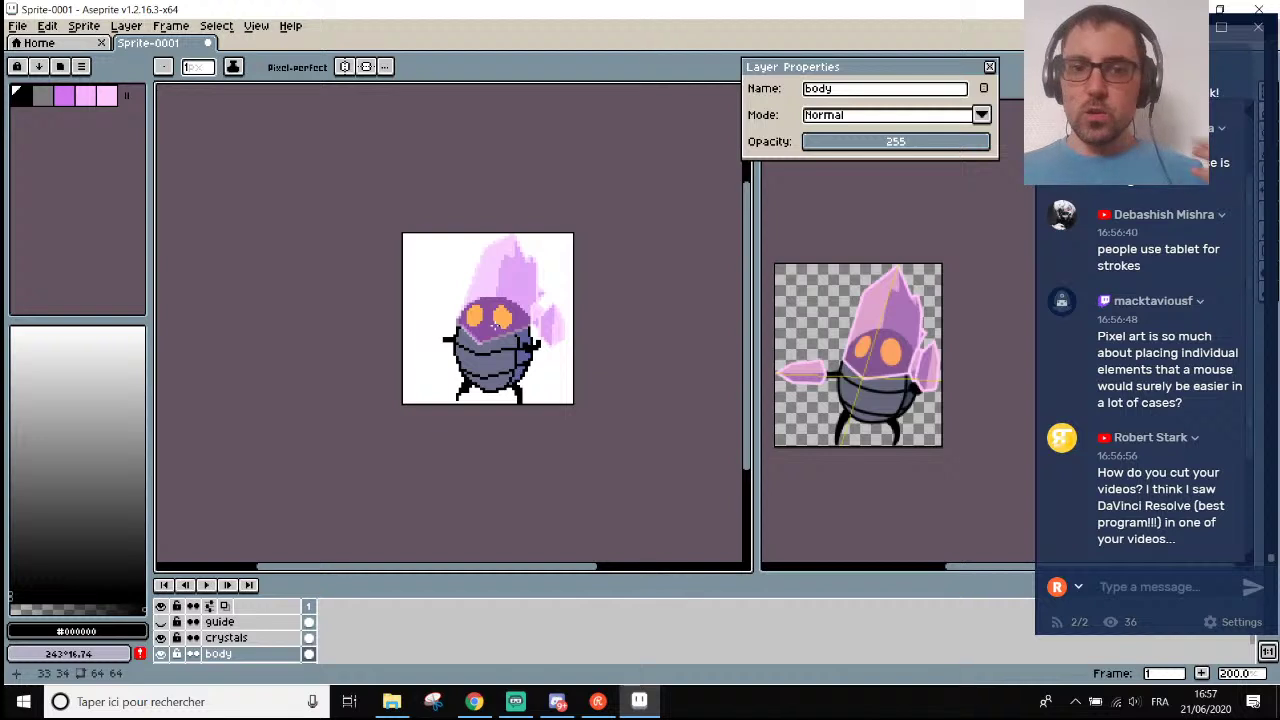
Hide the crystals layer to examine the creature's bare body and face.
{"action": "left_click", "coordinate": [160, 638]}
{"action": "scroll", "coordinate": [454, 312], "scroll_direction": "up", "scroll_amount": 1}
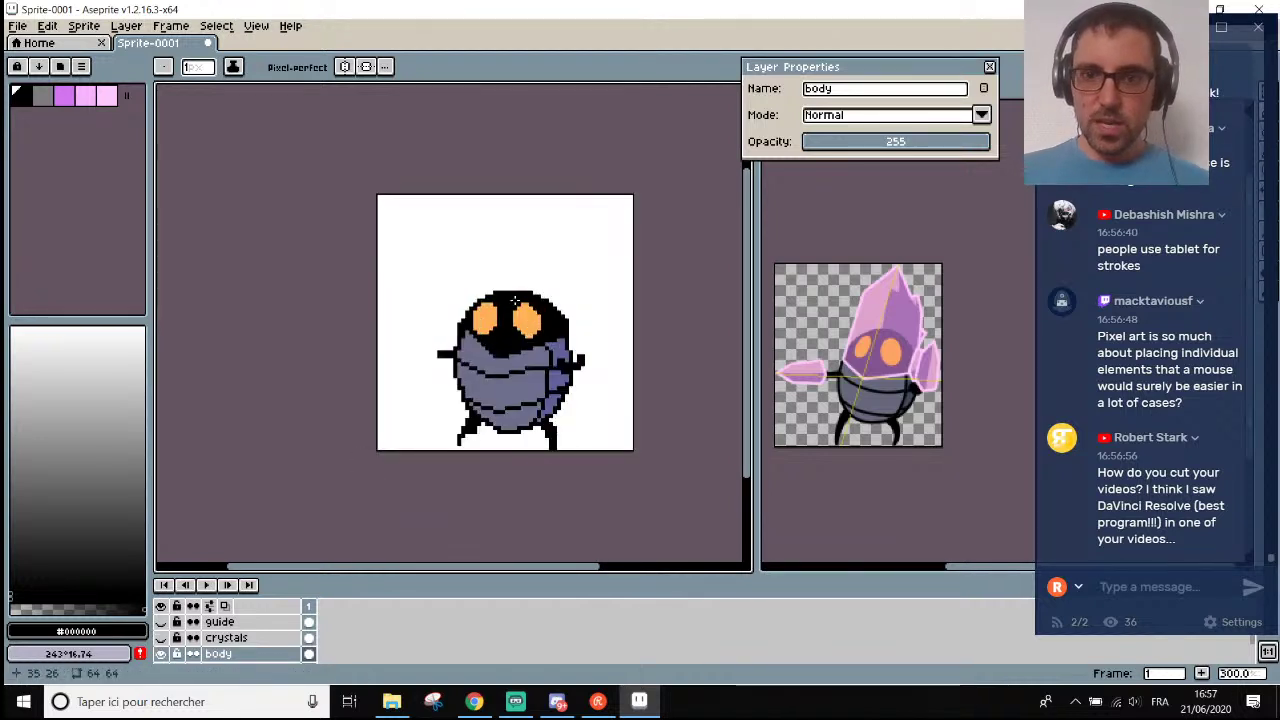
{"action": "scroll", "coordinate": [903, 390], "scroll_direction": "up", "scroll_amount": 2}
{"action": "scroll", "coordinate": [903, 390], "scroll_direction": "down", "scroll_amount": 2}
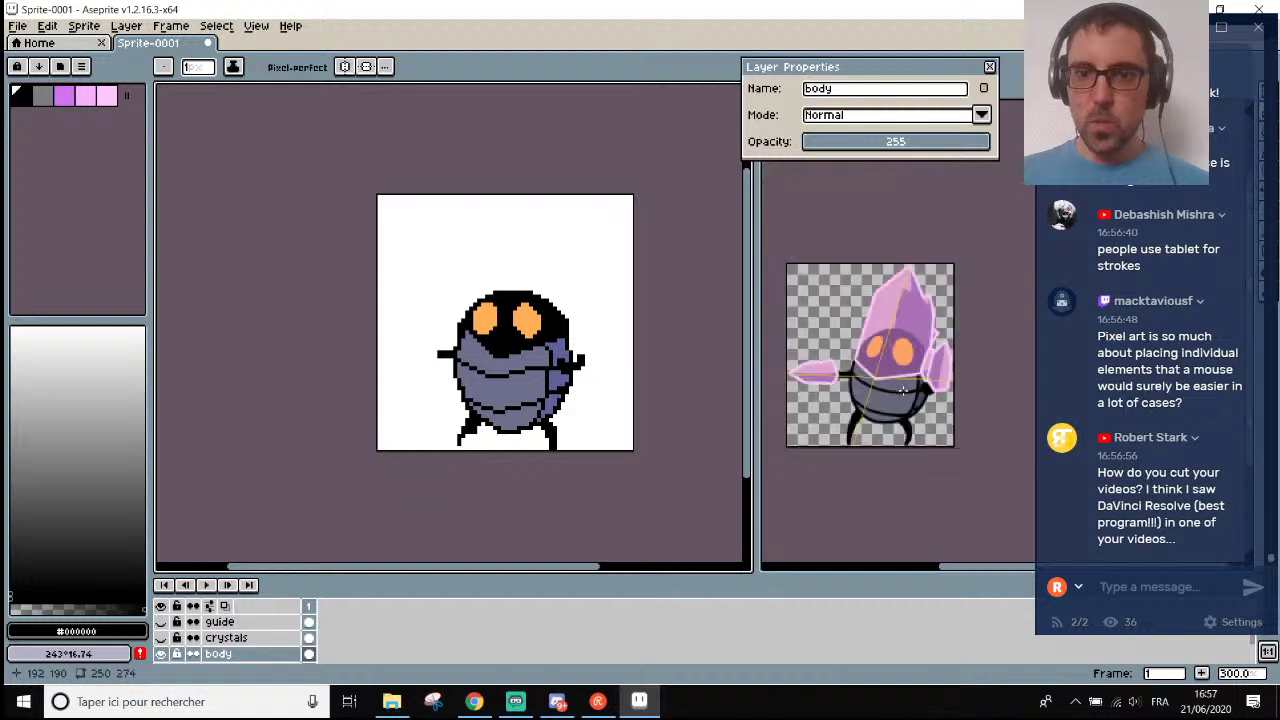
Widen the reference view beside the sprite and enlarge its drawing to compare the face and body shapes.
{"action": "left_click_drag", "start_coordinate": [754, 375], "coordinate": [666, 375]}
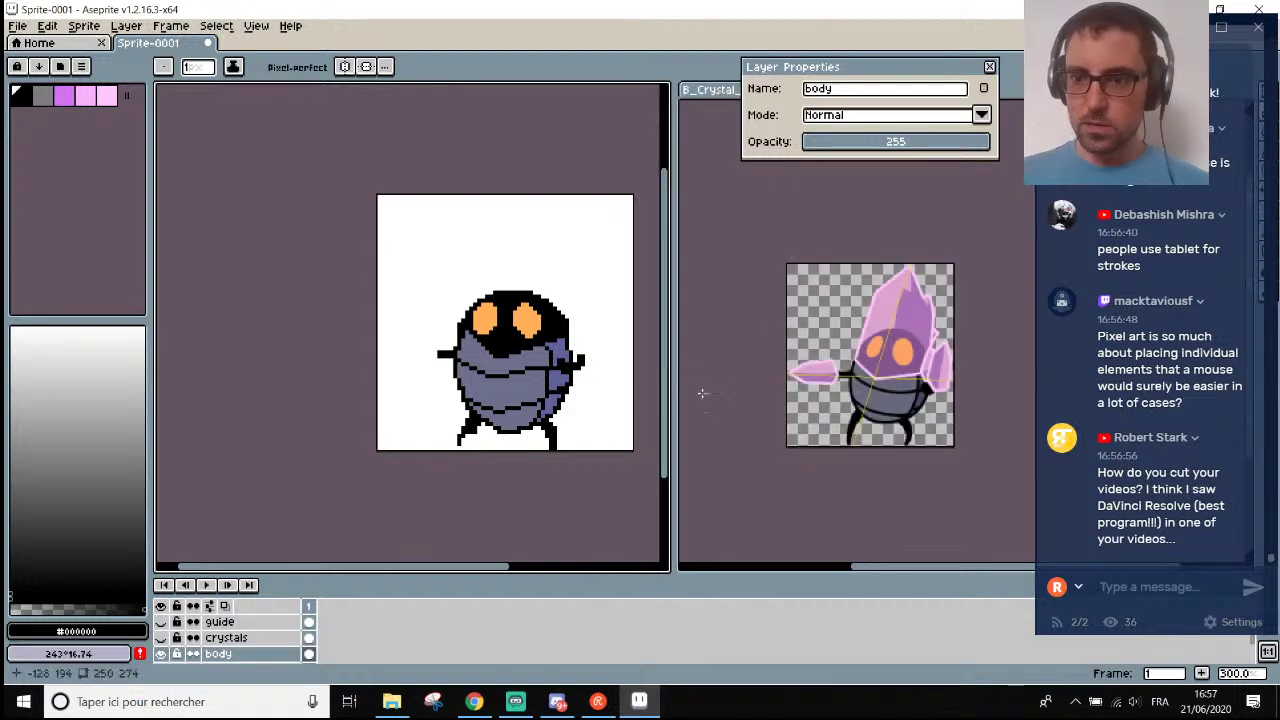
{"action": "scroll", "coordinate": [860, 412], "scroll_direction": "up", "scroll_amount": 2}
{"action": "scroll", "coordinate": [988, 375], "scroll_direction": "down", "scroll_amount": 2}
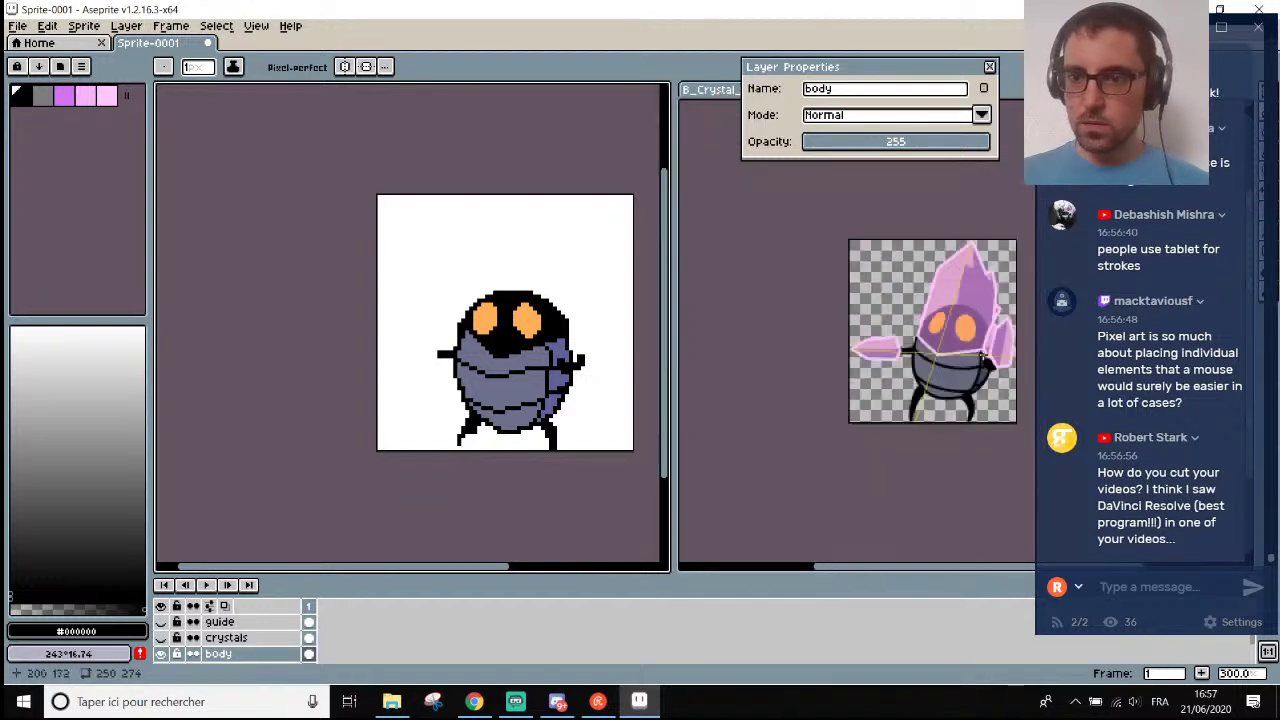
{"action": "scroll", "coordinate": [990, 378], "scroll_direction": "up", "scroll_amount": 2}
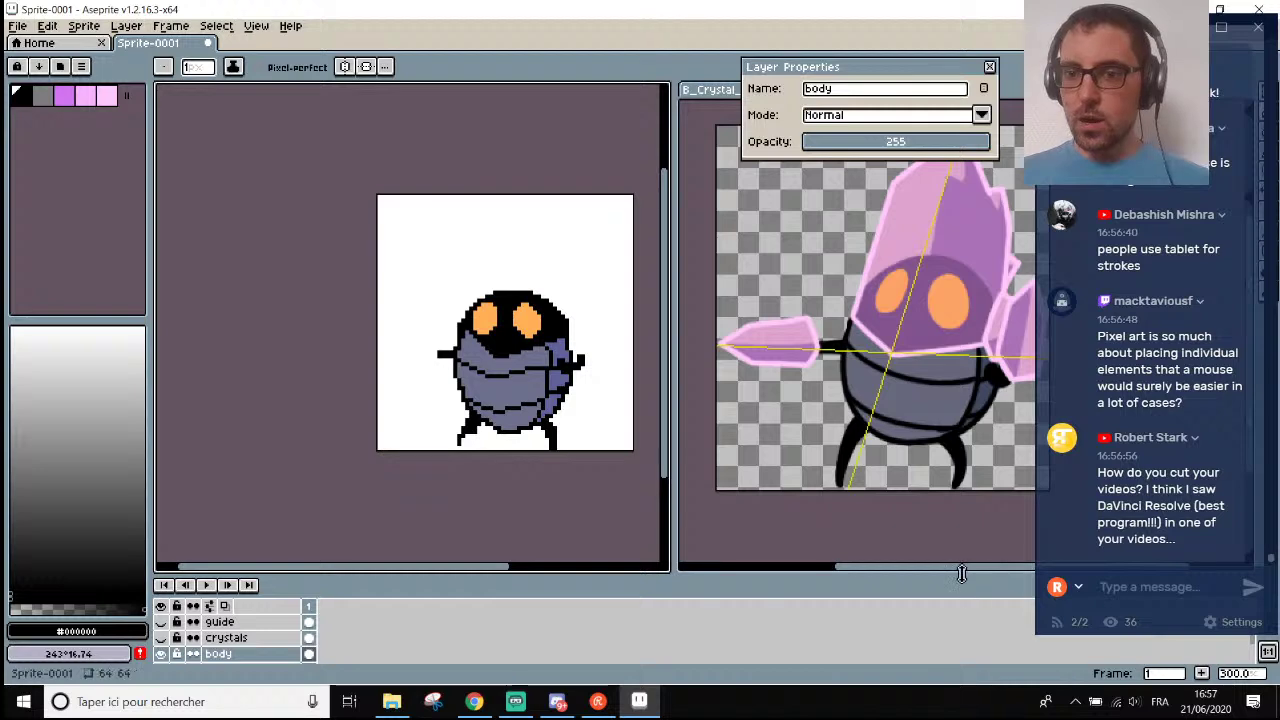
{"action": "left_click_drag", "start_coordinate": [988, 576], "coordinate": [982, 576]}
{"action": "scroll", "coordinate": [960, 420], "scroll_direction": "up", "scroll_amount": 1}
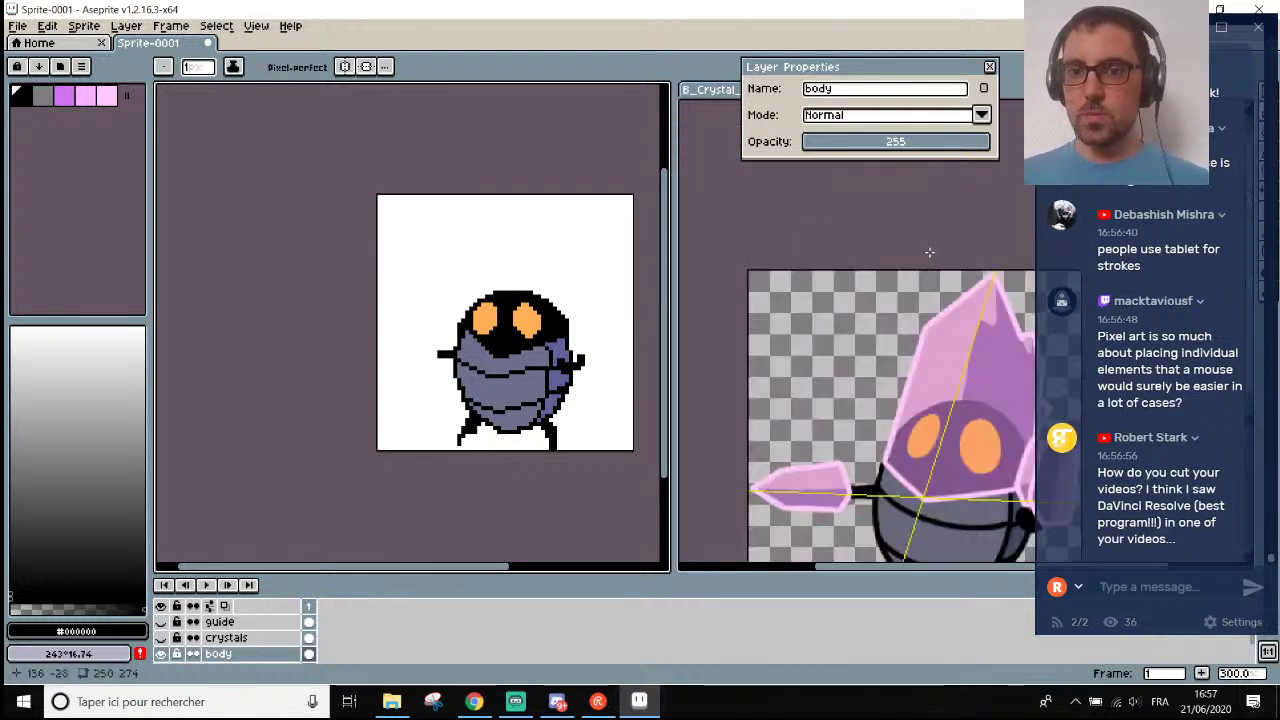
{"action": "scroll", "coordinate": [970, 400], "scroll_direction": "down", "scroll_amount": 2}
{"action": "scroll", "coordinate": [977, 389], "scroll_direction": "up", "scroll_amount": 3}
{"action": "scroll", "coordinate": [978, 395], "scroll_direction": "down", "scroll_amount": 2}
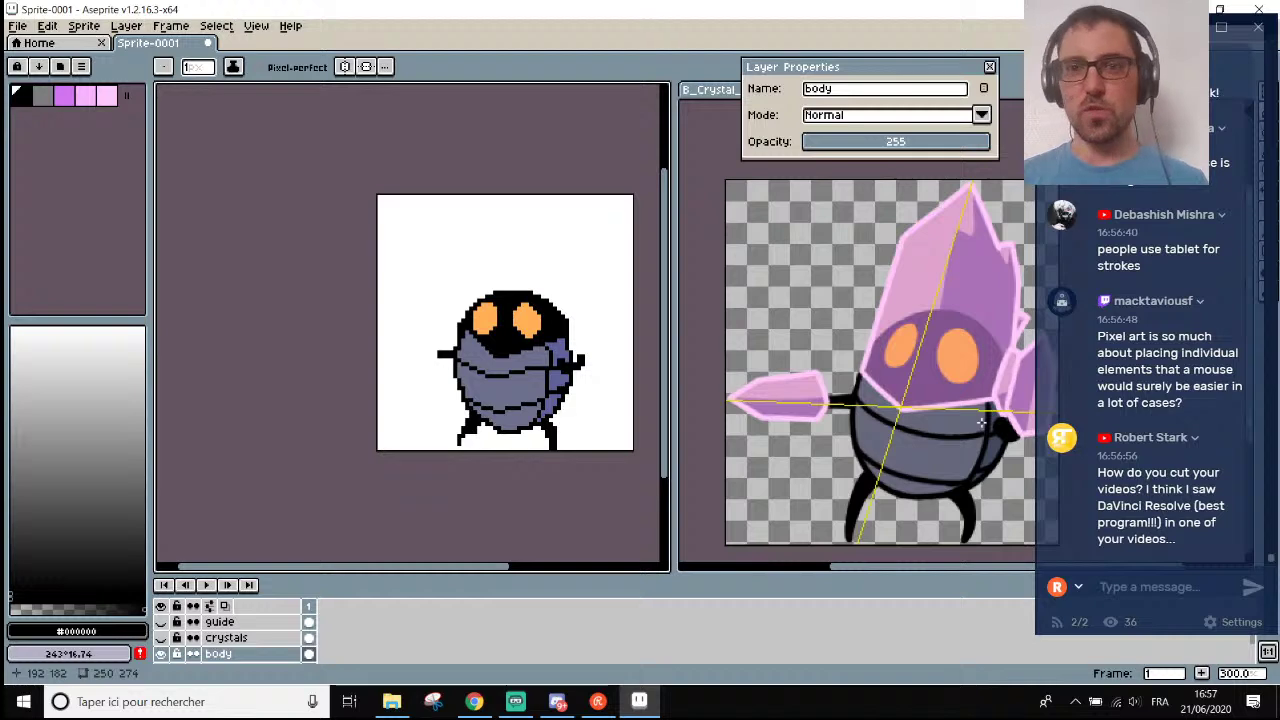
Bring up the desktop to point out the MAGIX Movie Edit Pro shortcut, and return to Aseprite.
{"action": "left_click", "coordinate": [1183, 9]}
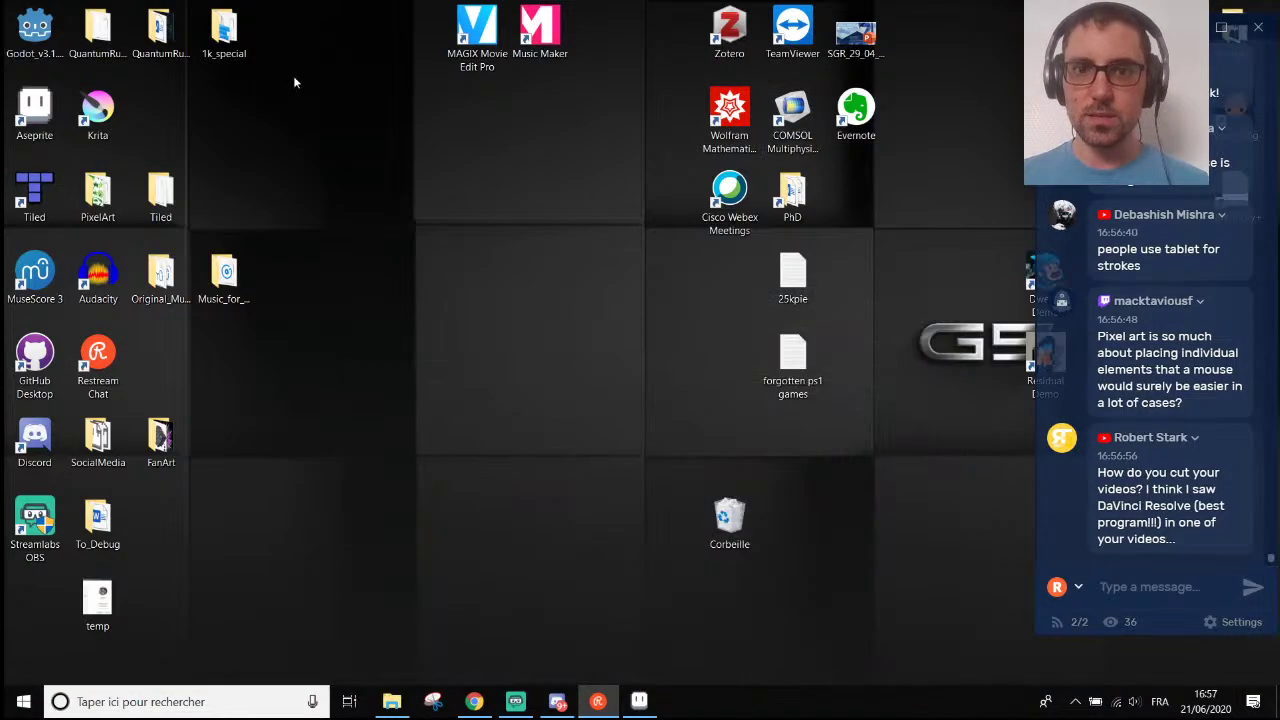
{"action": "left_click", "coordinate": [481, 35]}
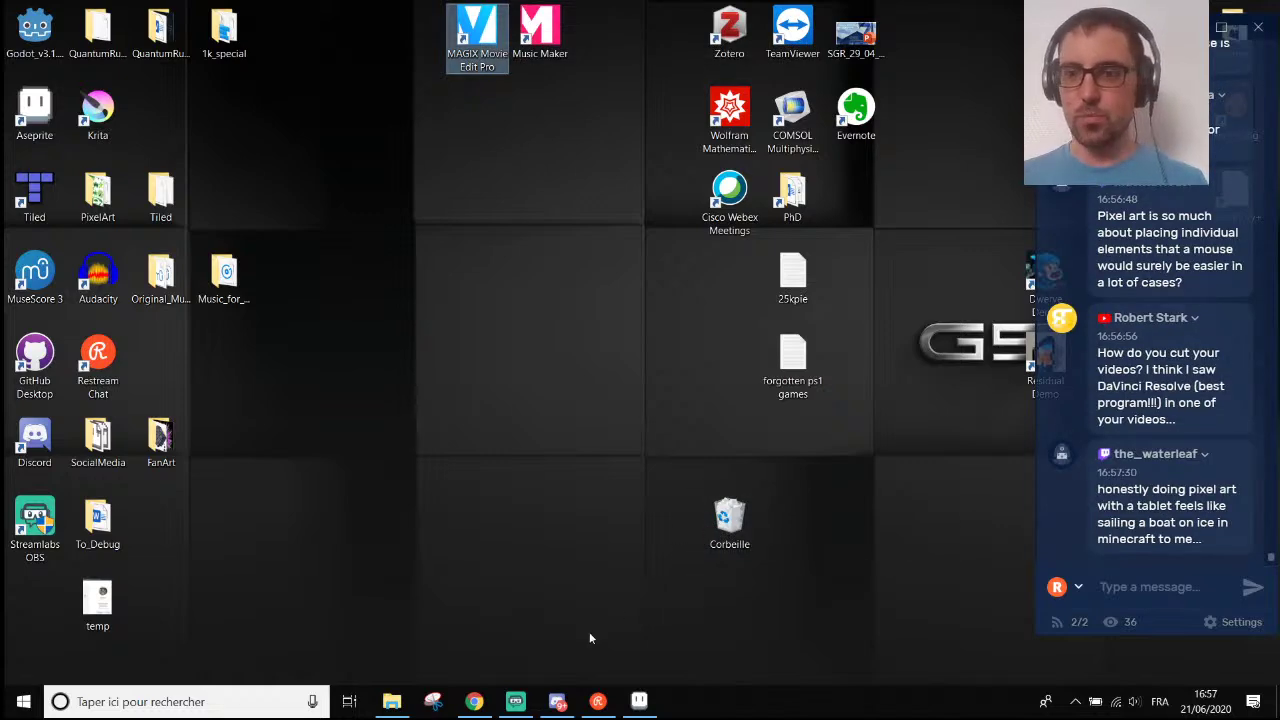
{"action": "left_click", "coordinate": [639, 701]}
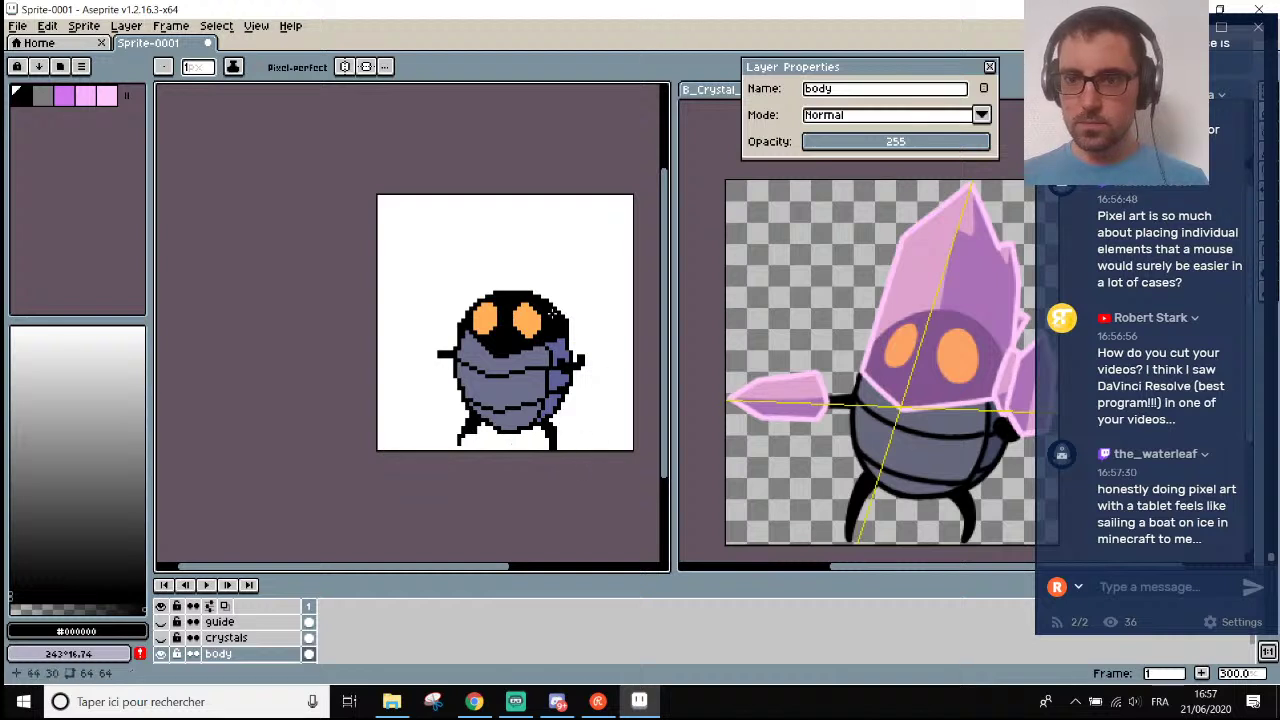
Try to reshape the lower tip of the black face on the body layer with pencil and eraser.
{"action": "scroll", "coordinate": [508, 354], "scroll_direction": "up", "scroll_amount": 7}
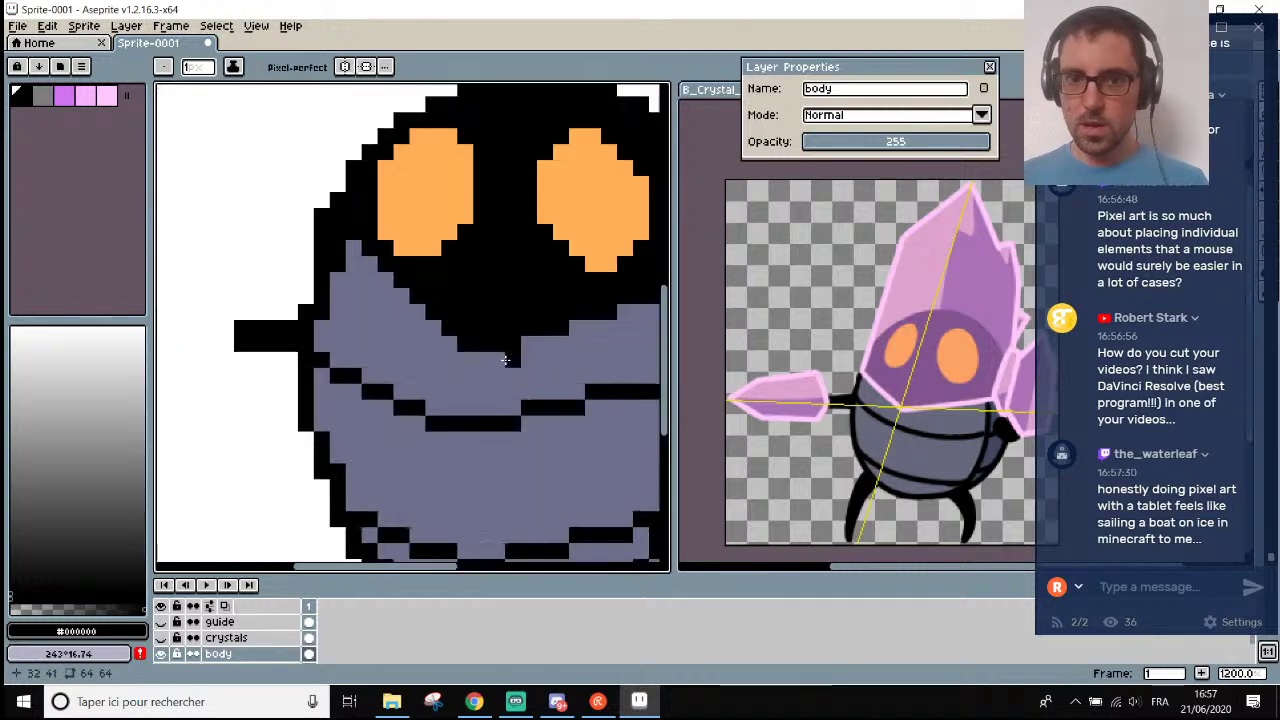
{"action": "key", "text": "ctrl+z"}
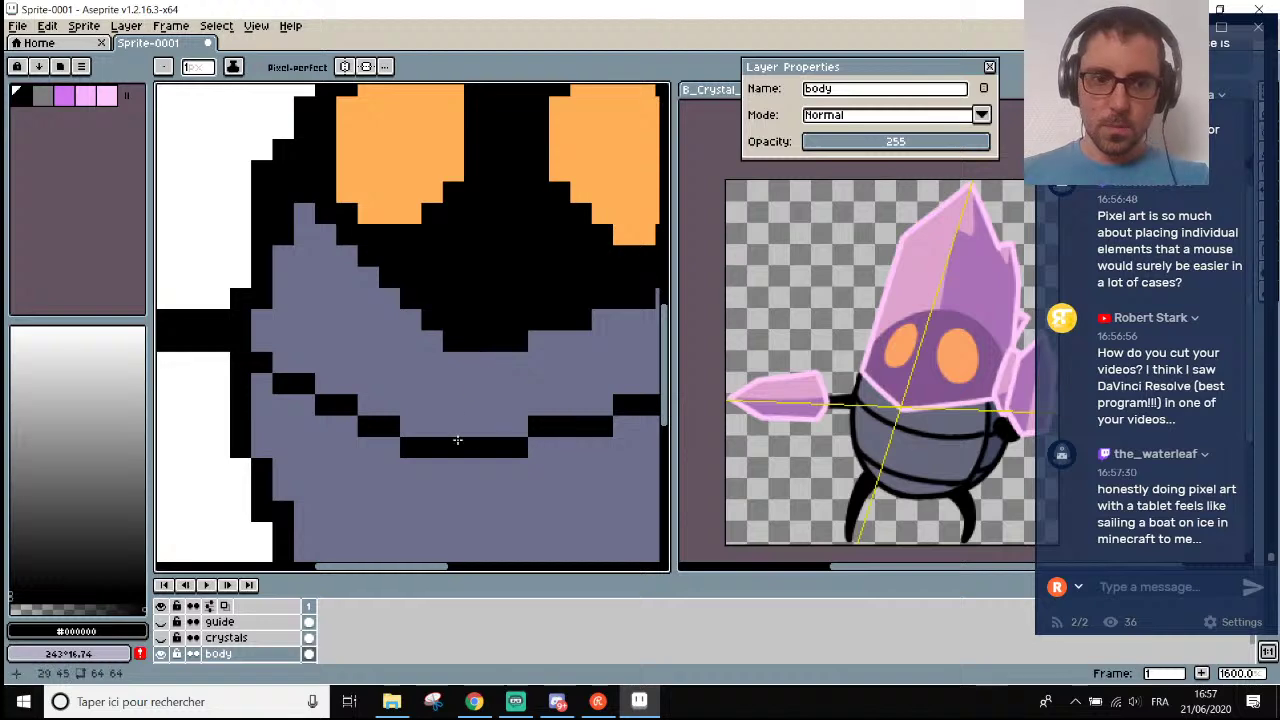
{"action": "scroll", "coordinate": [493, 362], "scroll_direction": "down", "scroll_amount": 4}
{"action": "scroll", "coordinate": [440, 340], "scroll_direction": "up", "scroll_amount": 6}
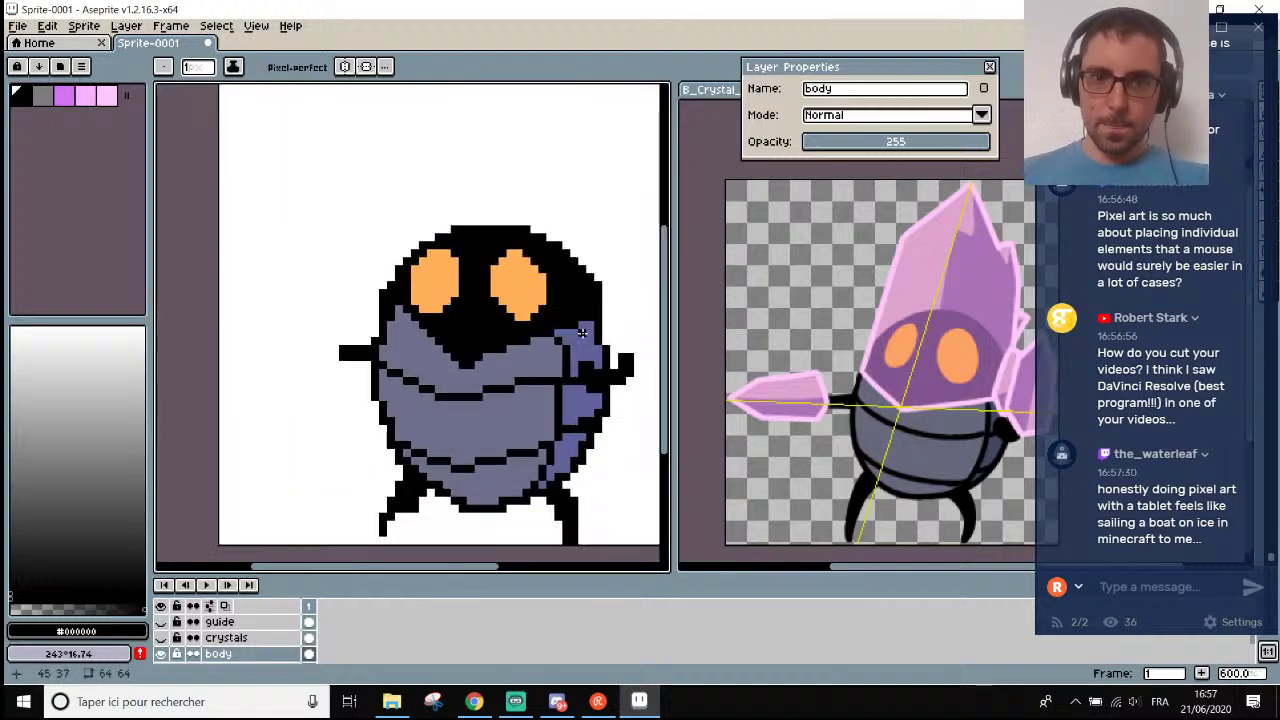
{"action": "left_click", "coordinate": [349, 370]}
{"action": "key", "text": "ctrl+z"}
{"action": "key", "text": "e"}
{"action": "mouse_move", "coordinate": [476, 392]}
{"action": "left_mouse_down"}
{"action": "mouse_move", "coordinate": [508, 360]}
{"action": "mouse_move", "coordinate": [460, 362]}
{"action": "left_mouse_up"}
{"action": "key", "text": "ctrl+z"}
{"action": "scroll", "coordinate": [525, 358], "scroll_direction": "up", "scroll_amount": 1}
Sample the body's grey #6e708c below the face as the drawing colour.
{"action": "left_click", "coordinate": [531, 353], "text": "alt"}
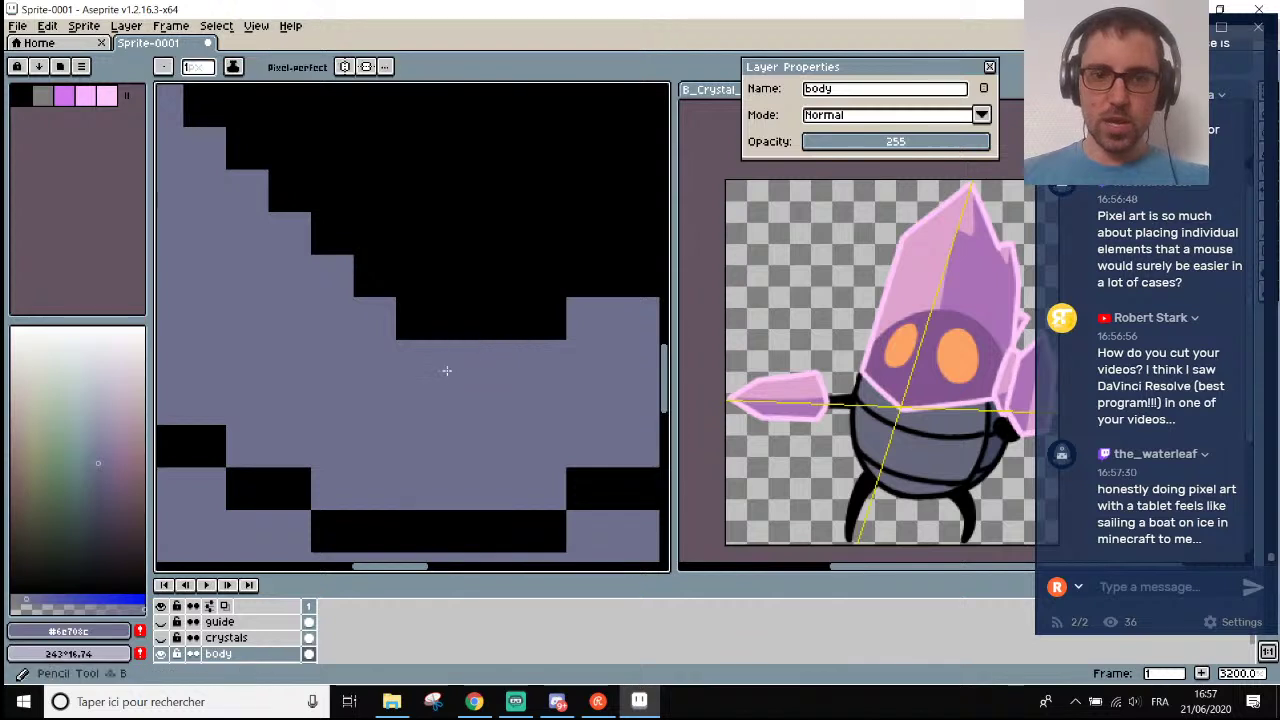
{"action": "scroll", "coordinate": [505, 373], "scroll_direction": "down", "scroll_amount": 5}
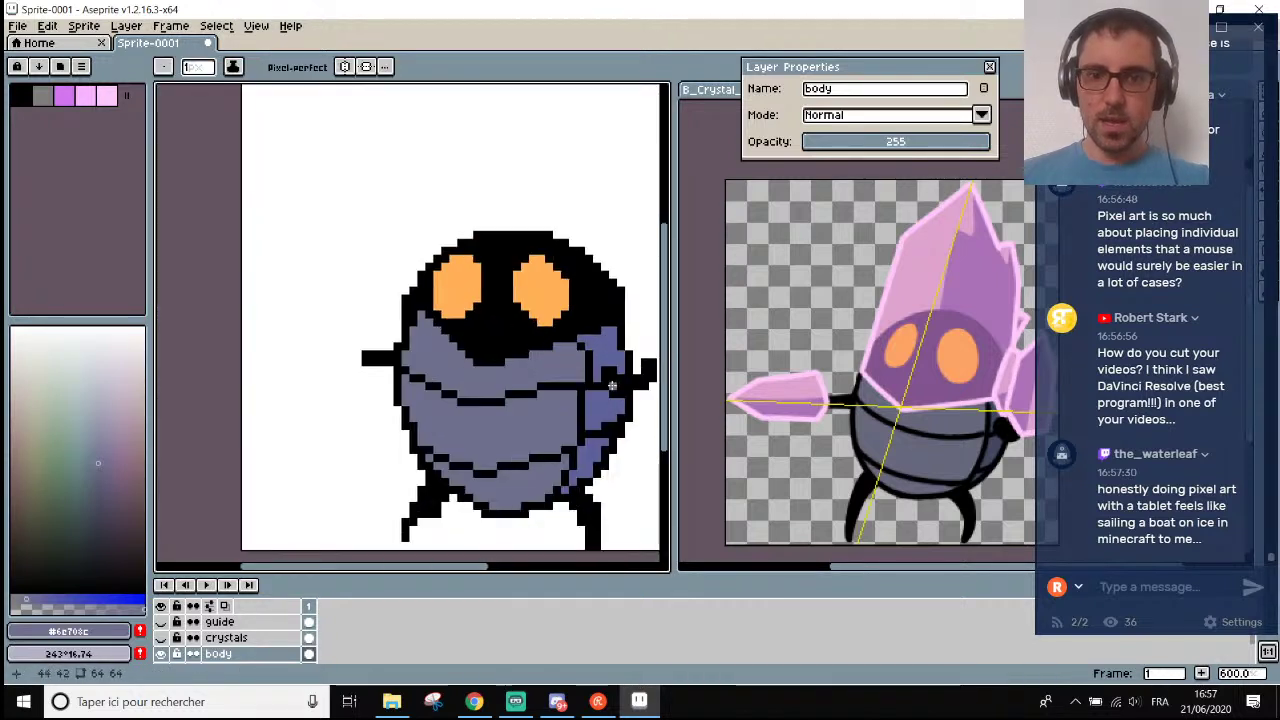
{"action": "scroll", "coordinate": [633, 378], "scroll_direction": "down", "scroll_amount": 1}
Rearrange the workspace so the whole reference creature shows beside the sprite, and narrow the colour sidebar.
{"action": "left_click_drag", "start_coordinate": [676, 418], "coordinate": [706, 420]}
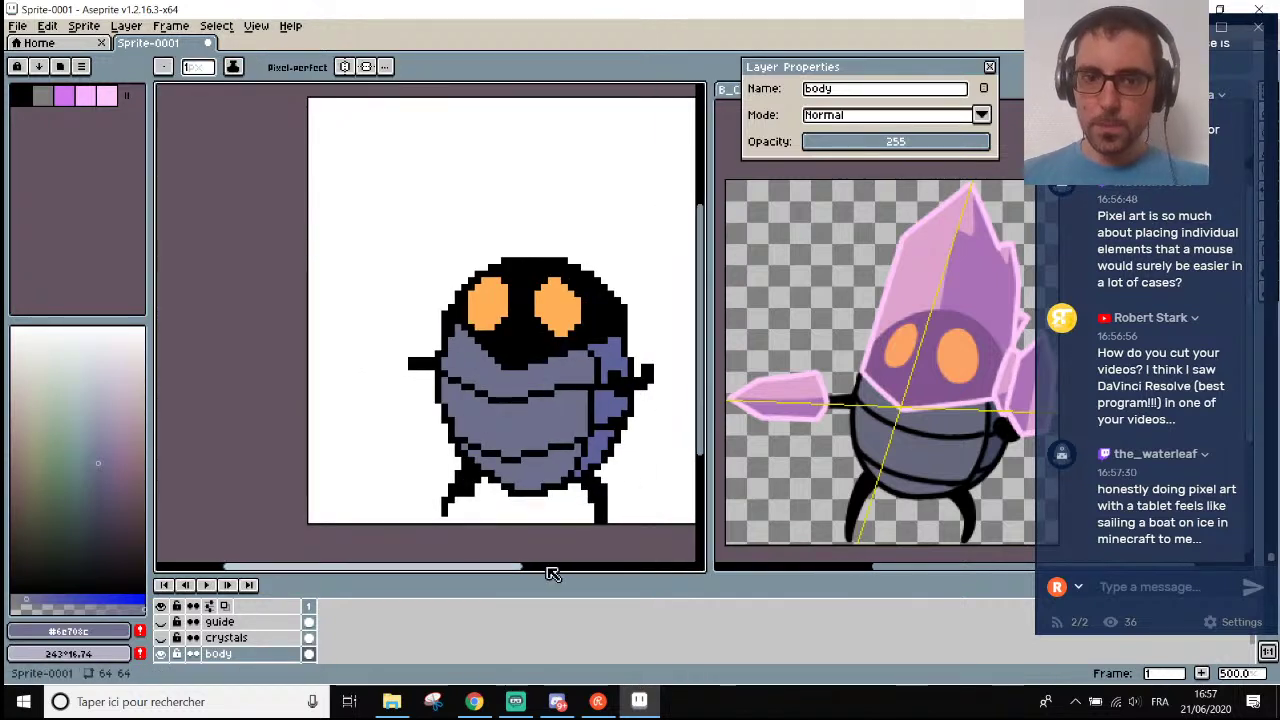
{"action": "left_click_drag", "start_coordinate": [514, 571], "coordinate": [560, 570]}
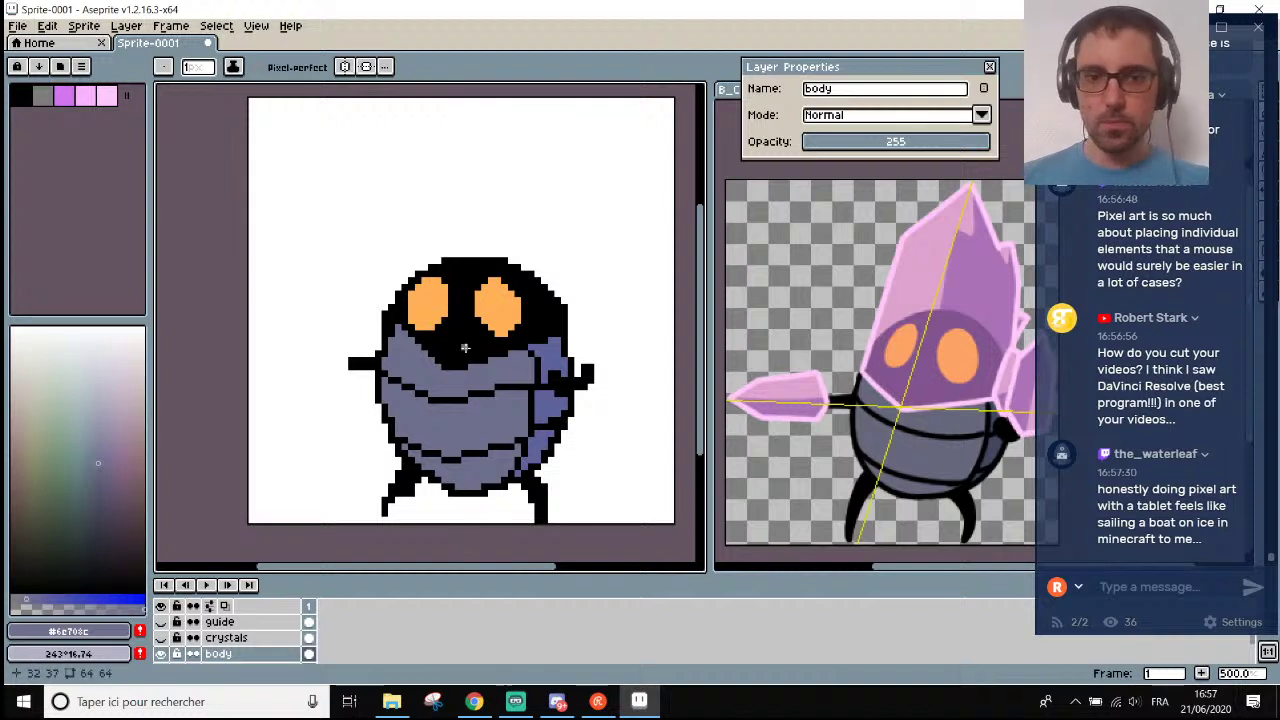
{"action": "scroll", "coordinate": [465, 347], "scroll_direction": "down", "scroll_amount": 2}
{"action": "scroll", "coordinate": [465, 347], "scroll_direction": "up", "scroll_amount": 1}
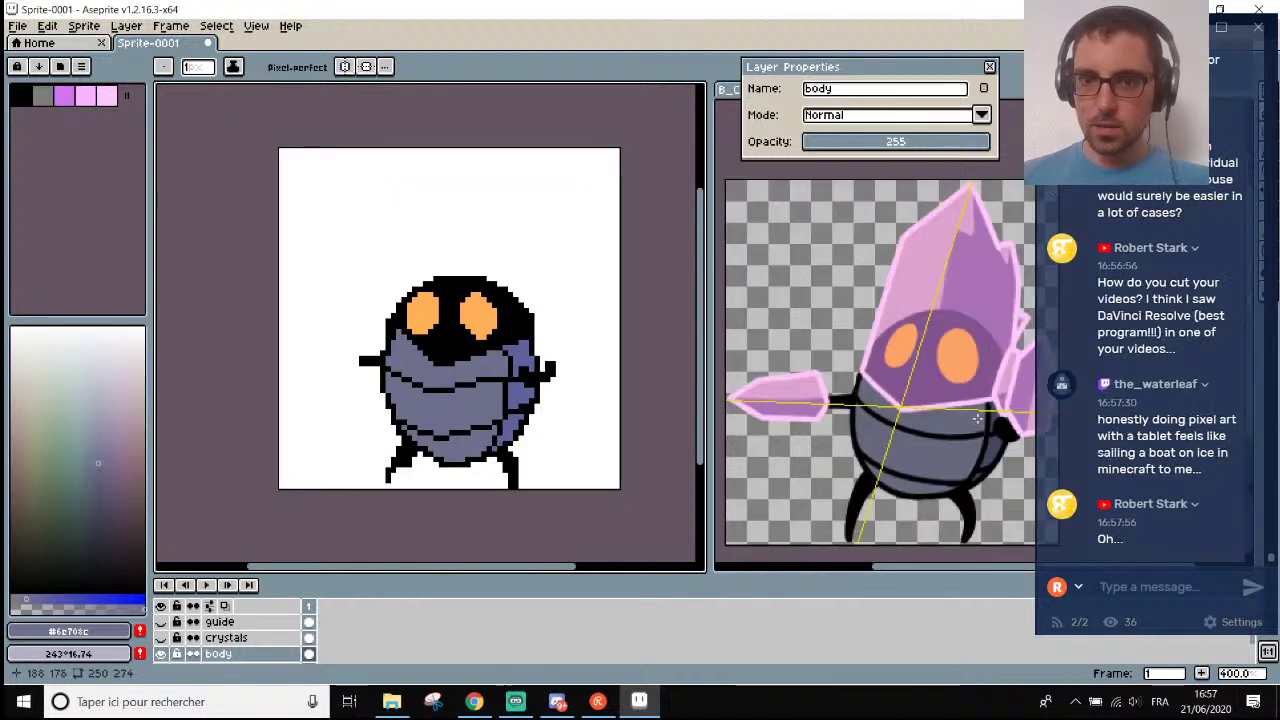
{"action": "left_click_drag", "start_coordinate": [889, 569], "coordinate": [897, 574]}
{"action": "left_click_drag", "start_coordinate": [703, 404], "coordinate": [652, 414]}
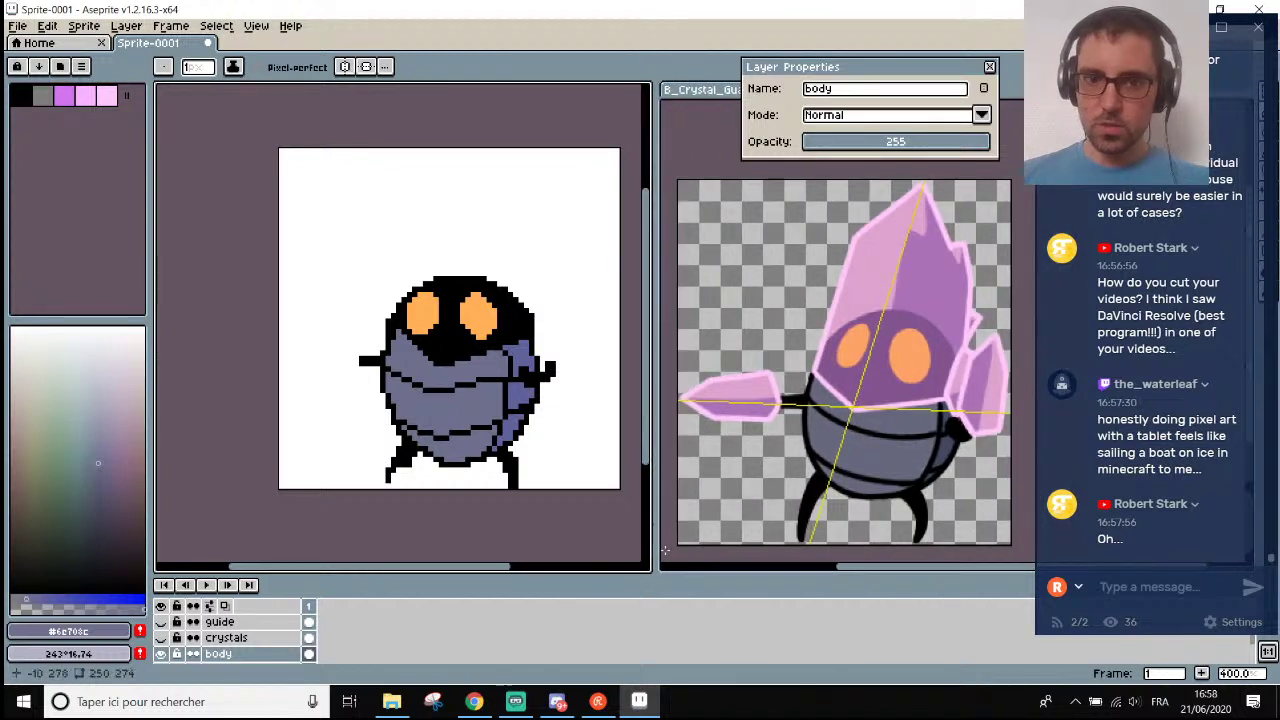
{"action": "left_click_drag", "start_coordinate": [894, 565], "coordinate": [940, 565]}
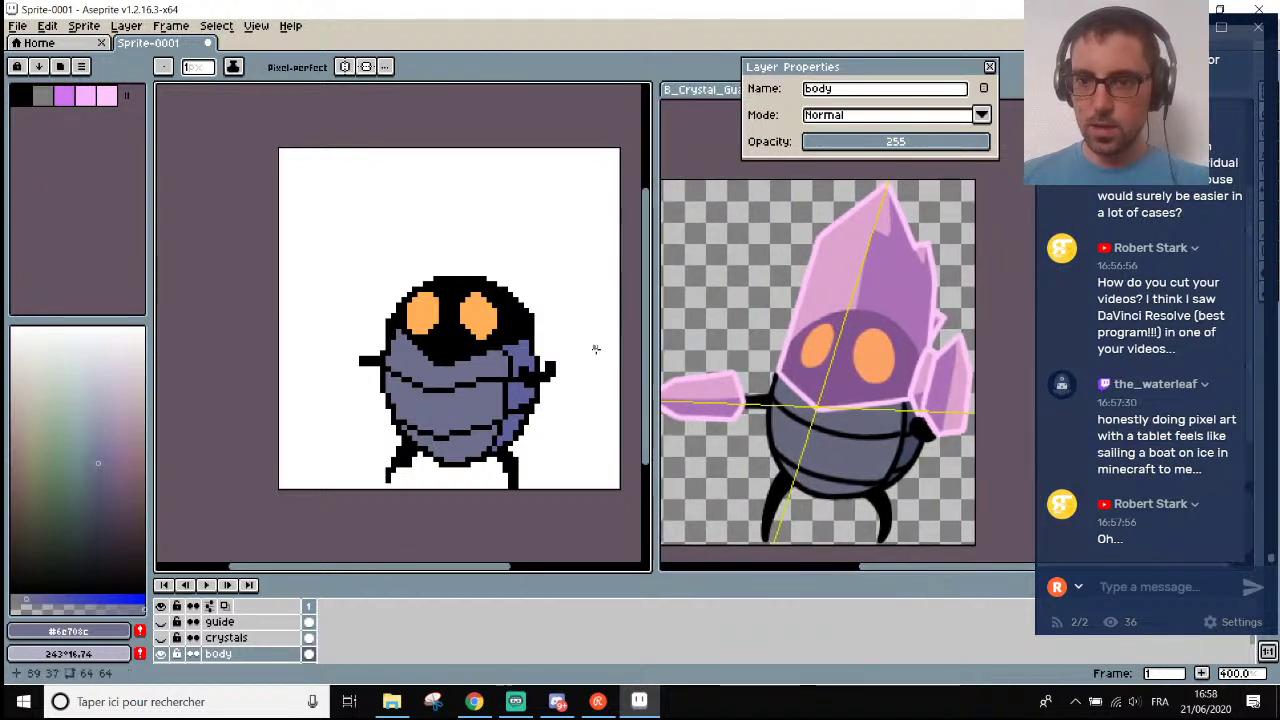
{"action": "left_click_drag", "start_coordinate": [655, 300], "coordinate": [641, 302]}
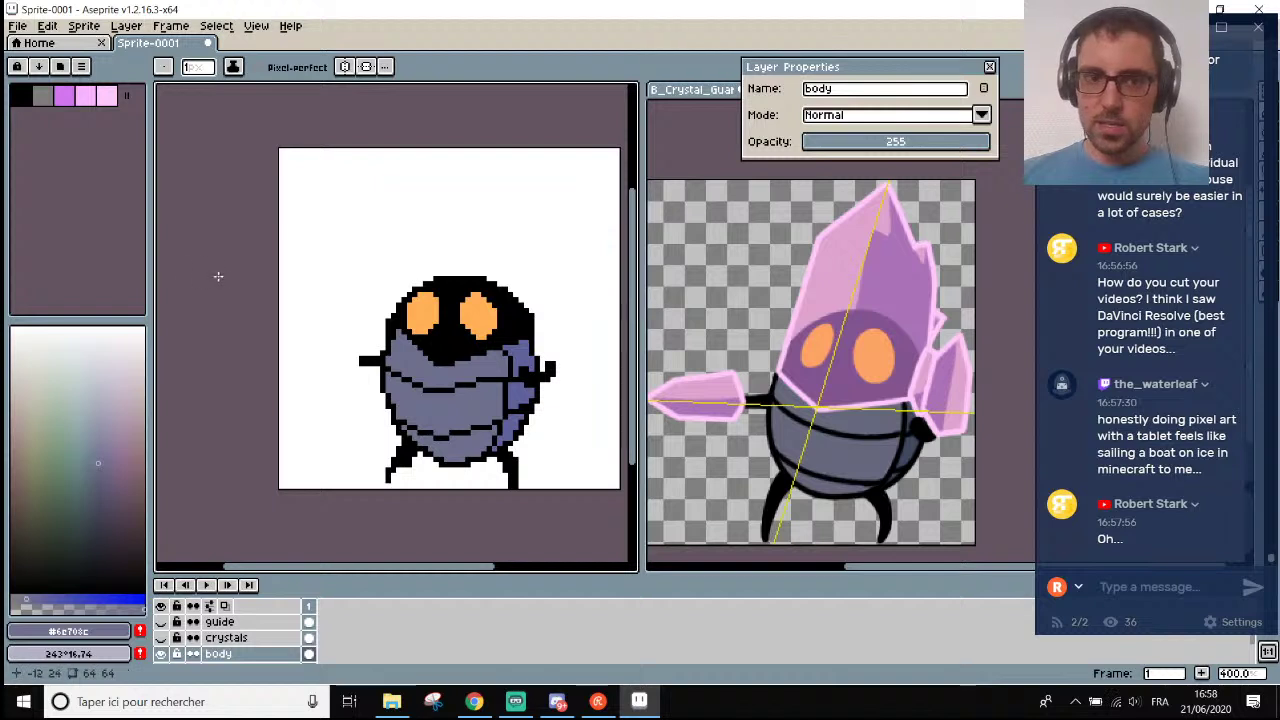
{"action": "left_click_drag", "start_coordinate": [152, 272], "coordinate": [112, 275]}
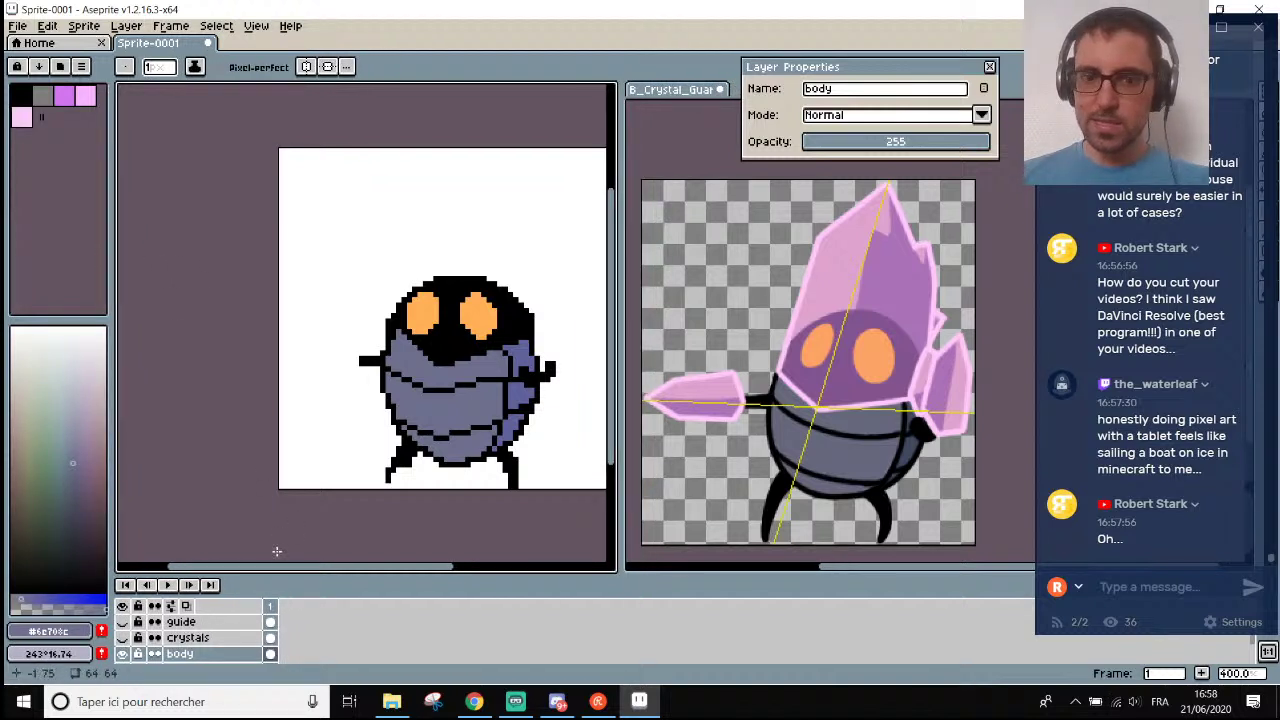
Give the crystal guardian reference view more width and centre both the sprite canvas and the reference in their views.
{"action": "left_click_drag", "start_coordinate": [280, 565], "coordinate": [334, 566]}
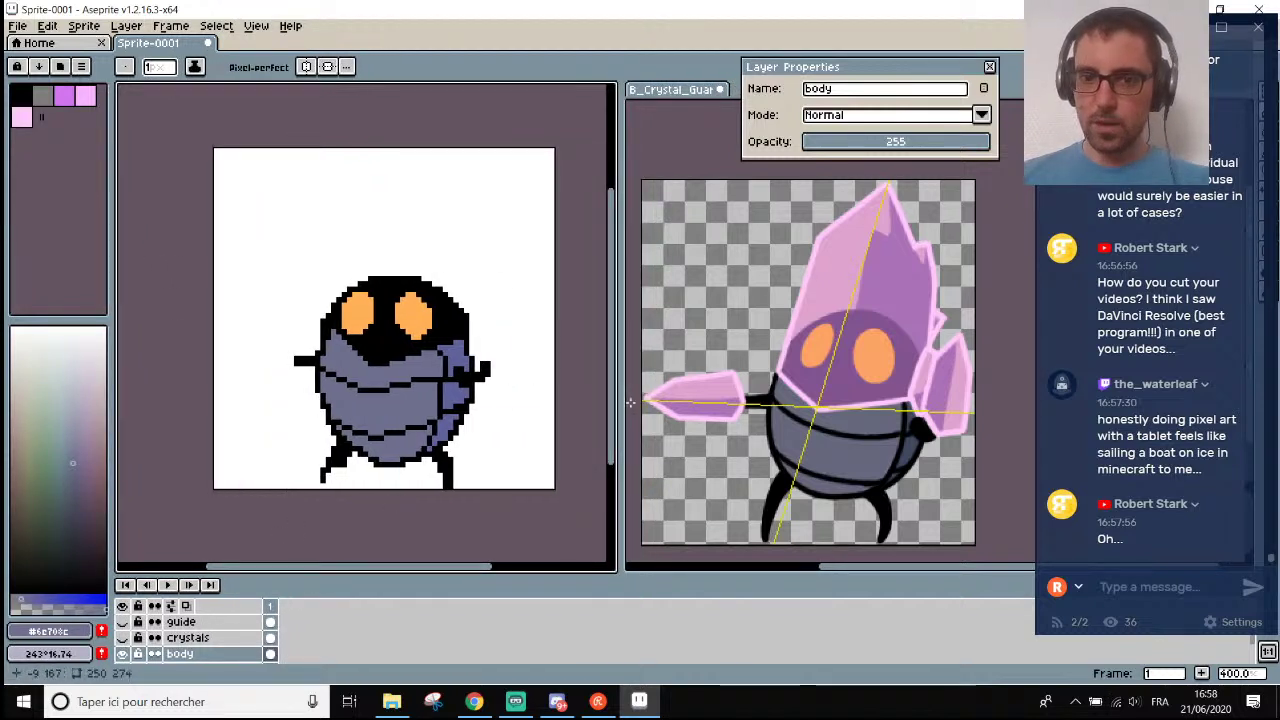
{"action": "left_click_drag", "start_coordinate": [630, 402], "coordinate": [597, 388]}
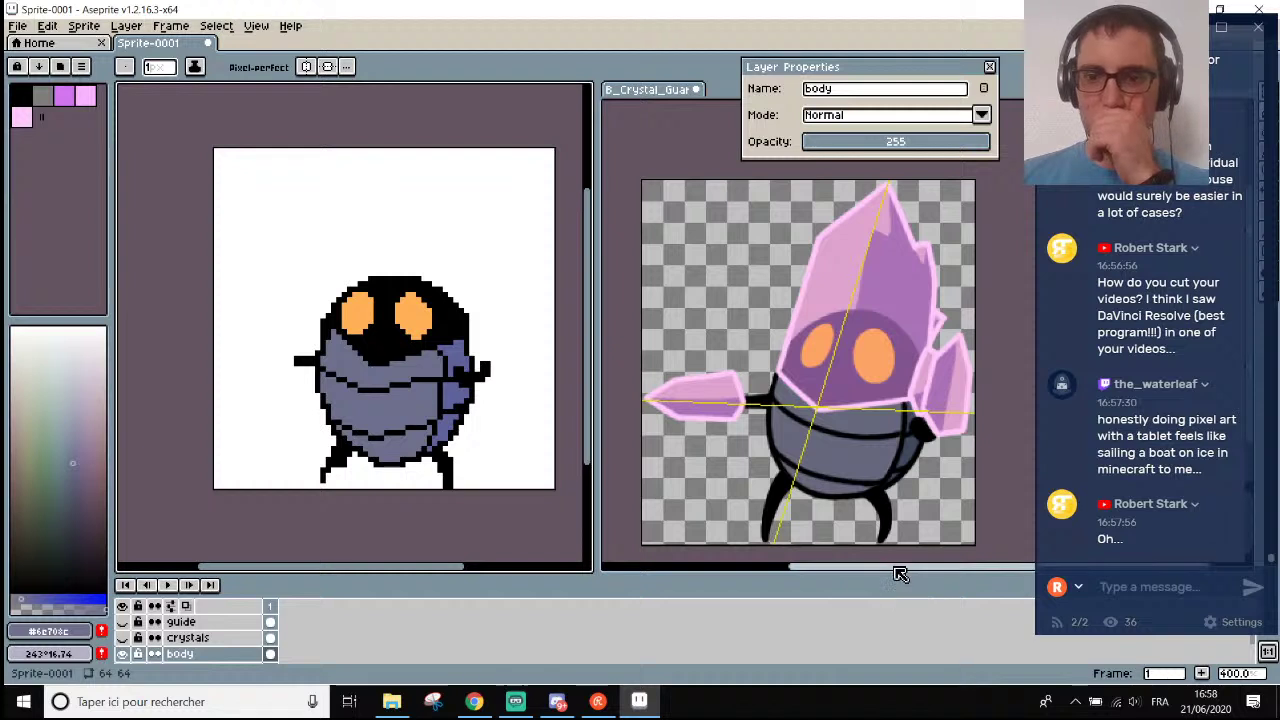
{"action": "left_click_drag", "start_coordinate": [900, 573], "coordinate": [913, 573]}
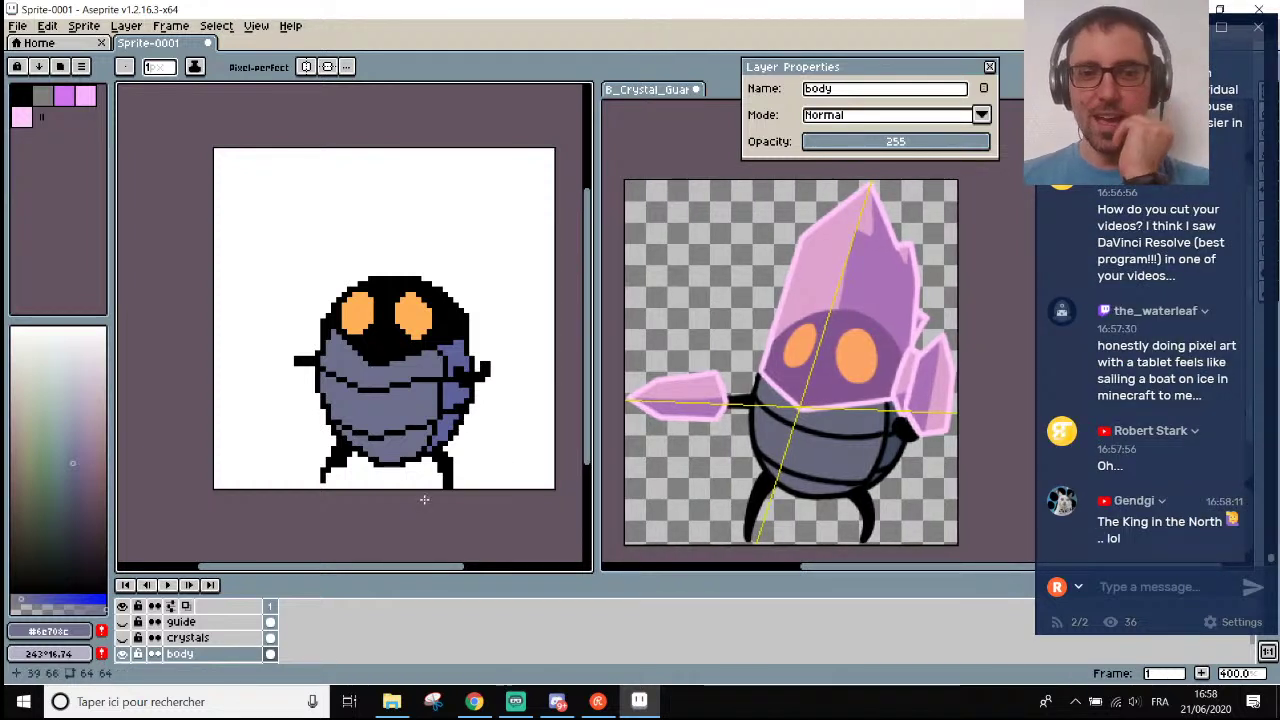
Sample black from the outline and lengthen the sprite's left leg down to the canvas's bottom edge.
{"action": "scroll", "coordinate": [424, 499], "scroll_direction": "up", "scroll_amount": 6}
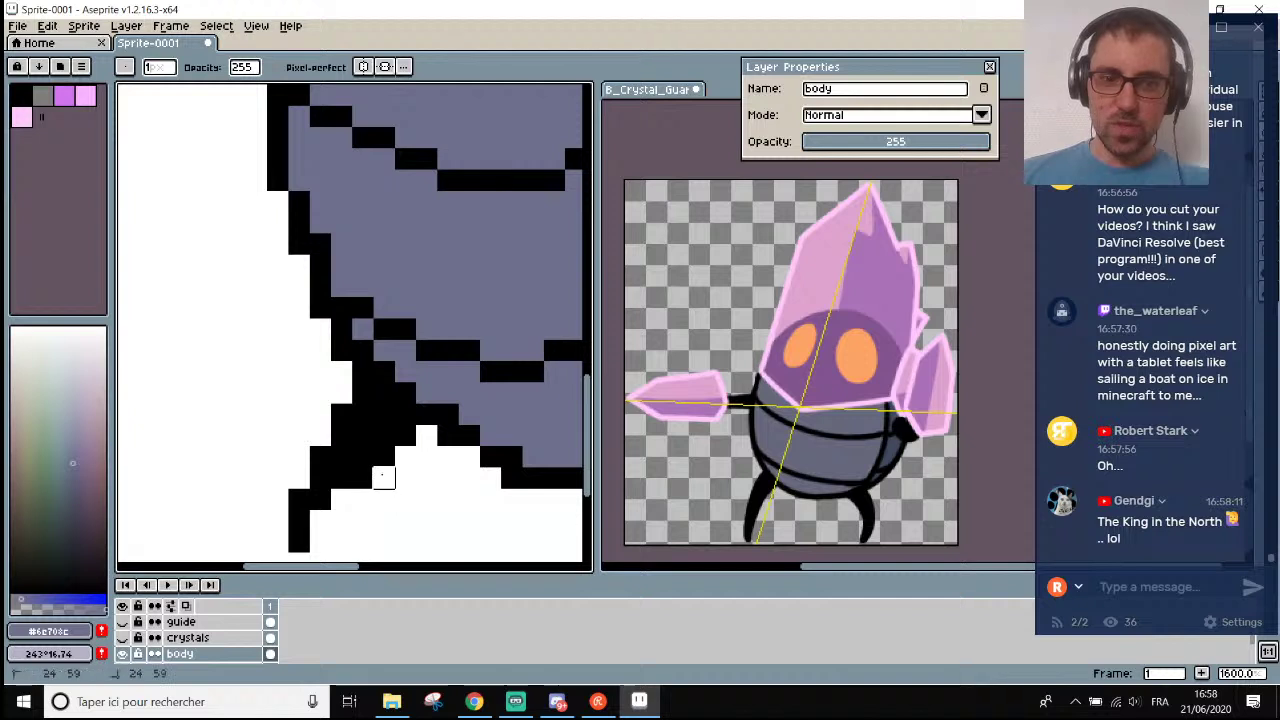
{"action": "left_click", "coordinate": [370, 478], "text": "alt"}
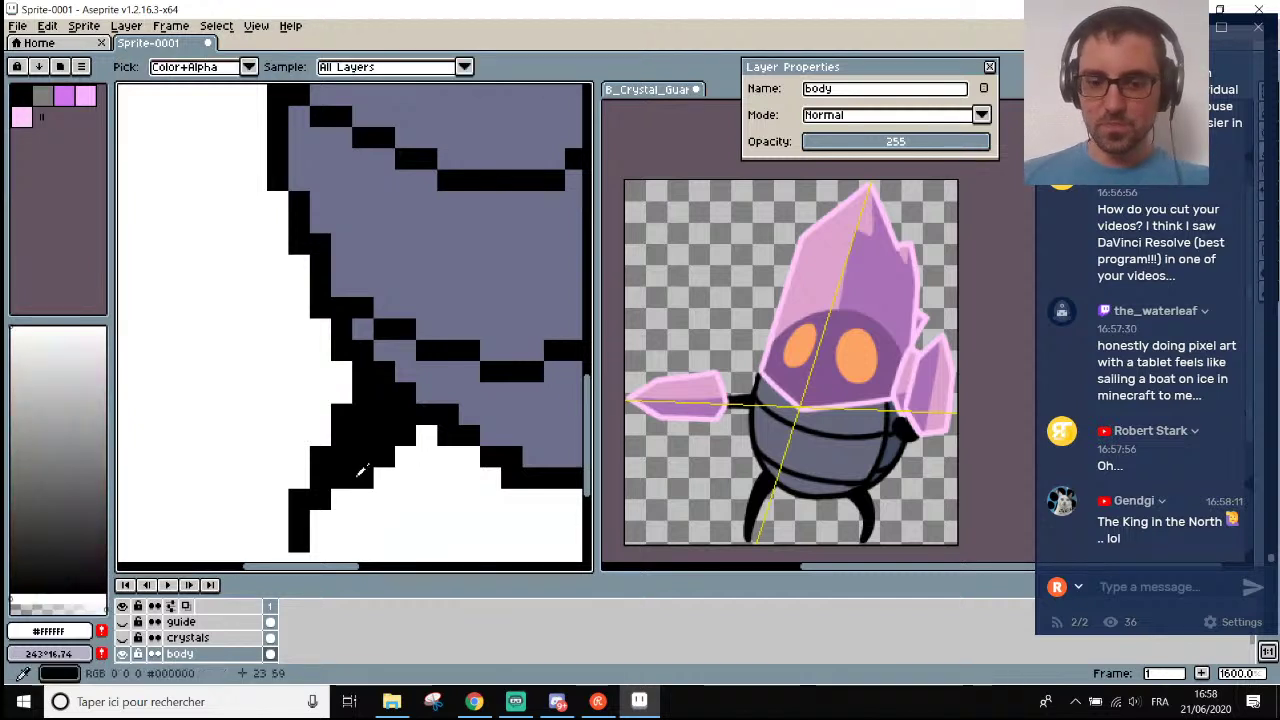
{"action": "left_click", "coordinate": [362, 470], "text": "alt"}
{"action": "scroll", "coordinate": [362, 470], "scroll_direction": "down", "scroll_amount": 5}
{"action": "scroll", "coordinate": [330, 510], "scroll_direction": "up", "scroll_amount": 4}
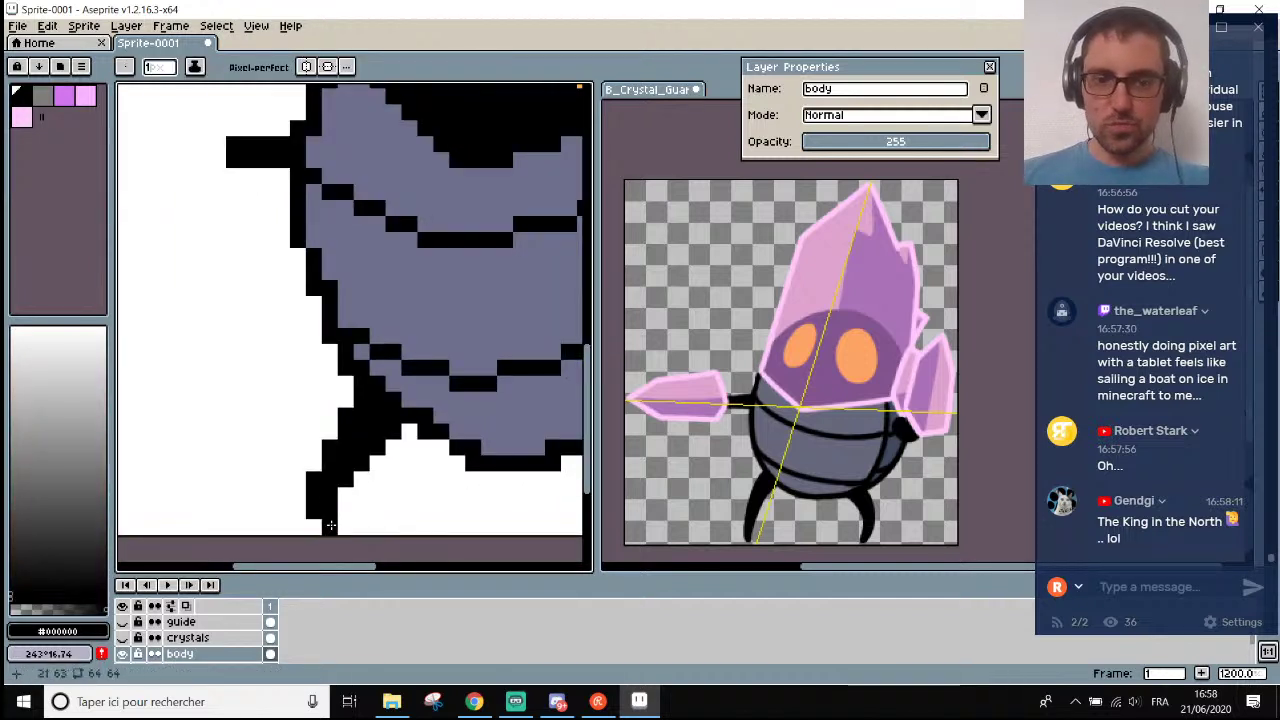
{"action": "scroll", "coordinate": [329, 513], "scroll_direction": "down", "scroll_amount": 3}
{"action": "scroll", "coordinate": [331, 524], "scroll_direction": "up", "scroll_amount": 1}
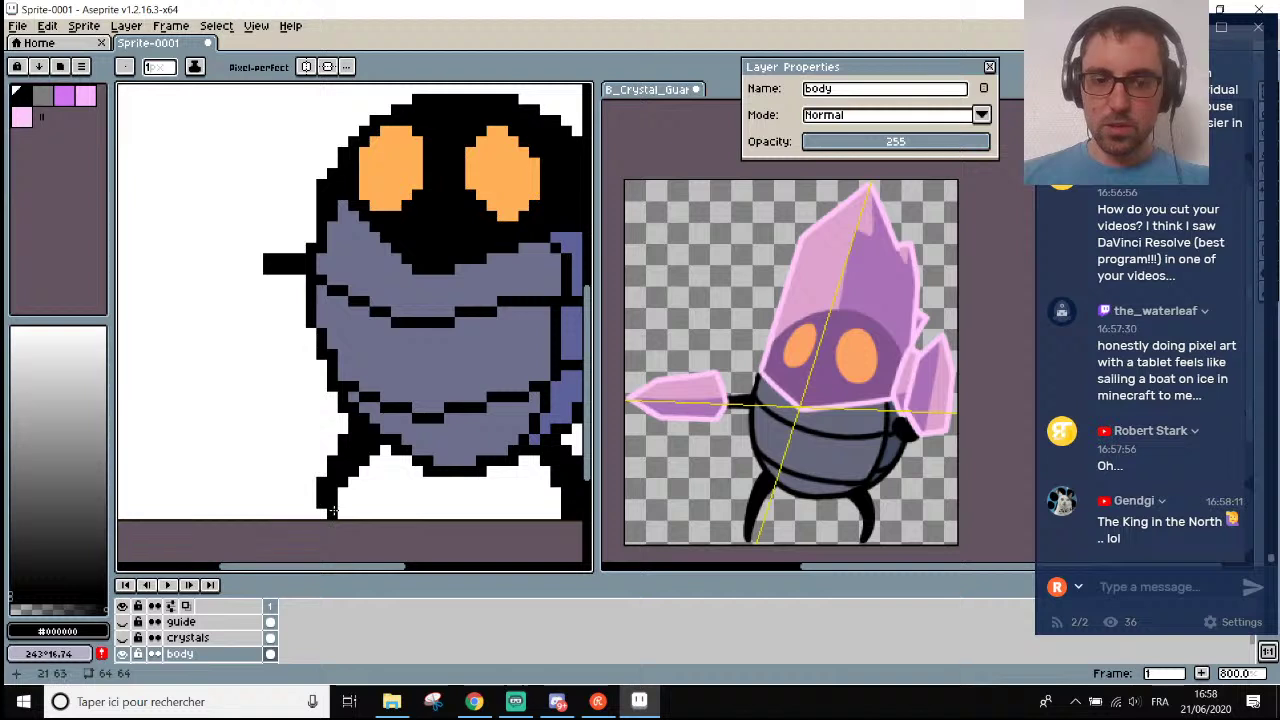
Erase the tip of the left foot and thicken the lower part of that leg with black pixels.
{"action": "key", "text": "e"}
{"action": "scroll", "coordinate": [364, 503], "scroll_direction": "down", "scroll_amount": 2}
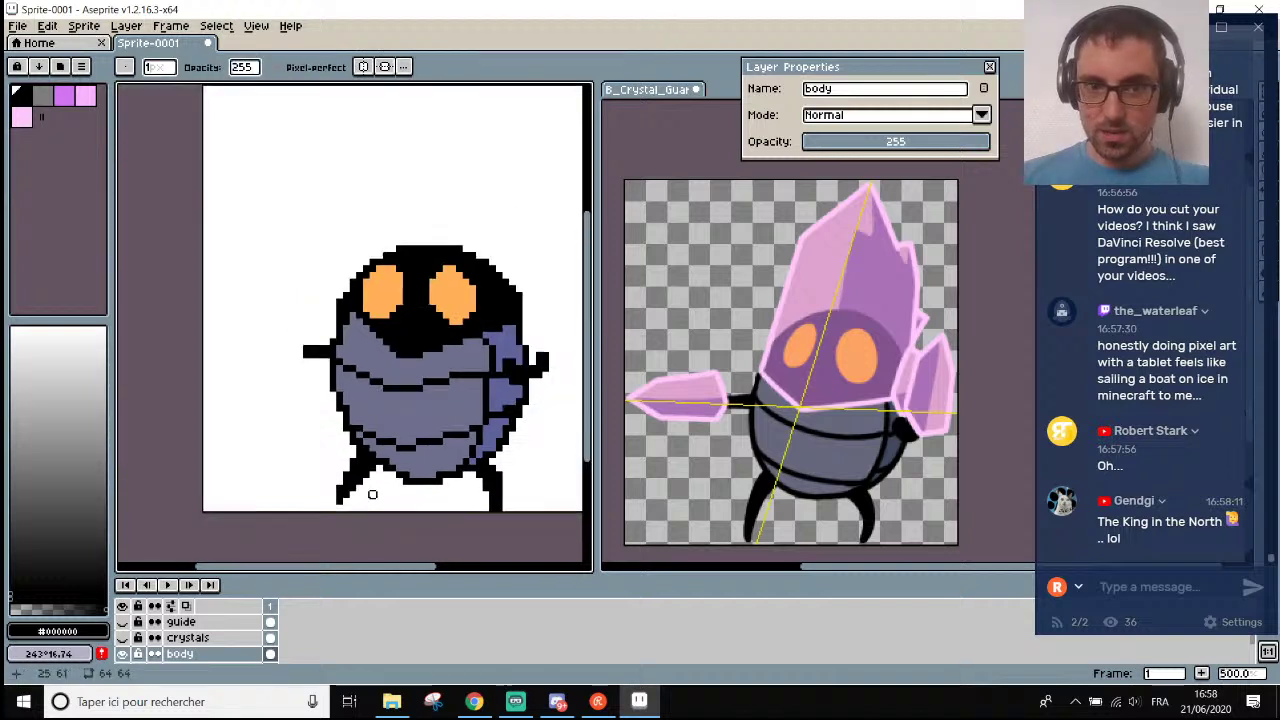
{"action": "scroll", "coordinate": [371, 491], "scroll_direction": "up", "scroll_amount": 5}
{"action": "mouse_move", "coordinate": [257, 481]}
{"action": "left_mouse_down"}
{"action": "mouse_move", "coordinate": [226, 450]}
{"action": "mouse_move", "coordinate": [226, 514]}
{"action": "mouse_move", "coordinate": [257, 480]}
{"action": "left_mouse_up"}
{"action": "key", "text": "b"}
{"action": "left_click", "coordinate": [257, 481]}
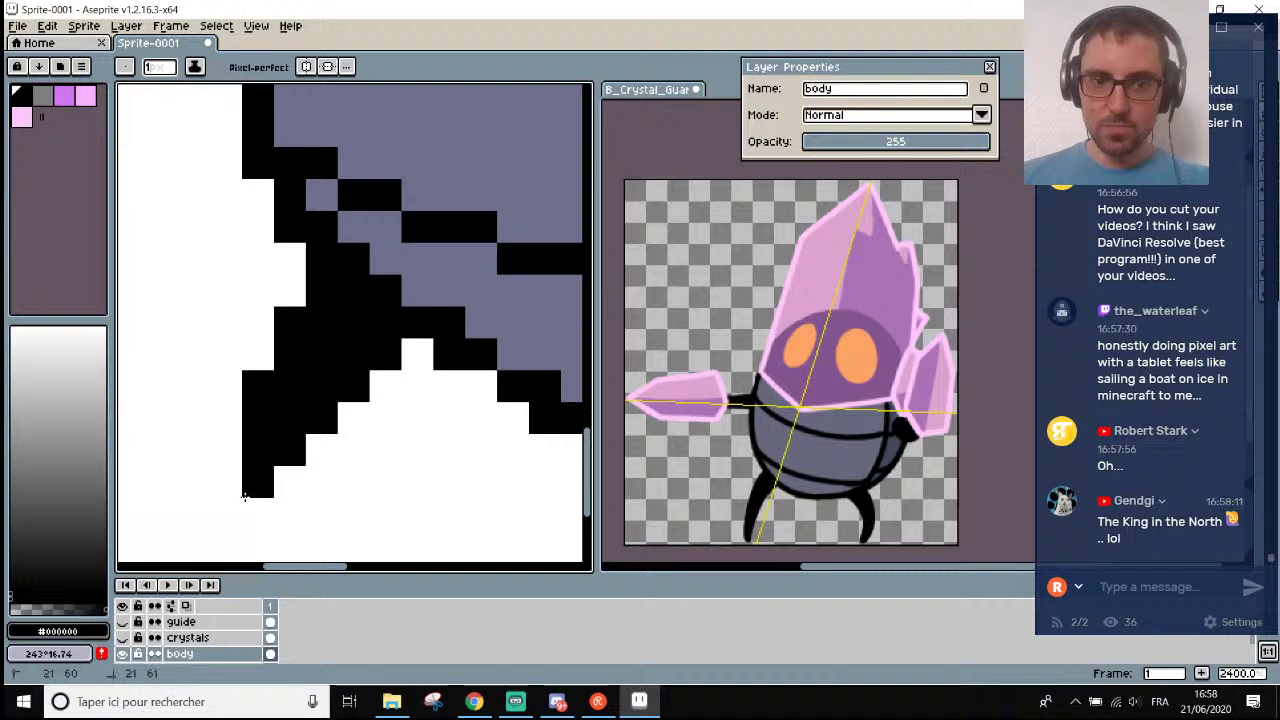
Draw a black pixel column along the left leg's outer edge, extending the foot to the canvas's bottom edge.
{"action": "scroll", "coordinate": [258, 475], "scroll_direction": "down", "scroll_amount": 3}
{"action": "scroll", "coordinate": [262, 460], "scroll_direction": "up", "scroll_amount": 1}
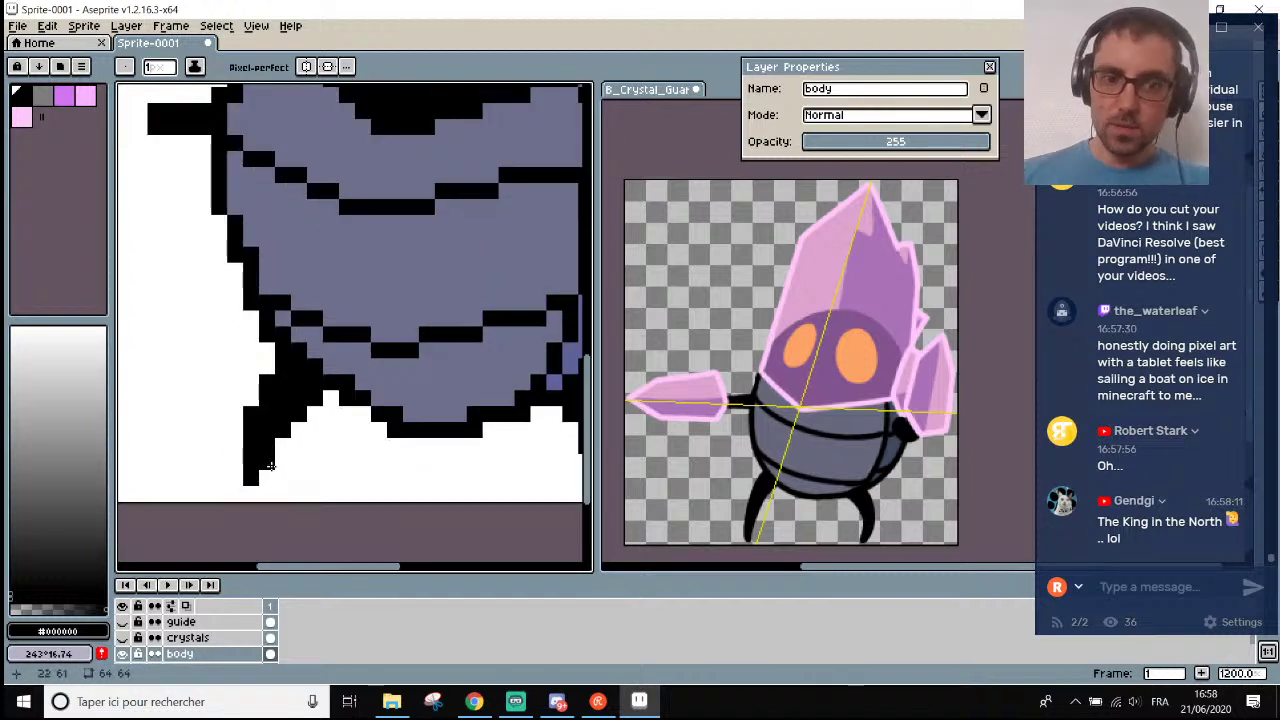
{"action": "scroll", "coordinate": [283, 437], "scroll_direction": "down", "scroll_amount": 3}
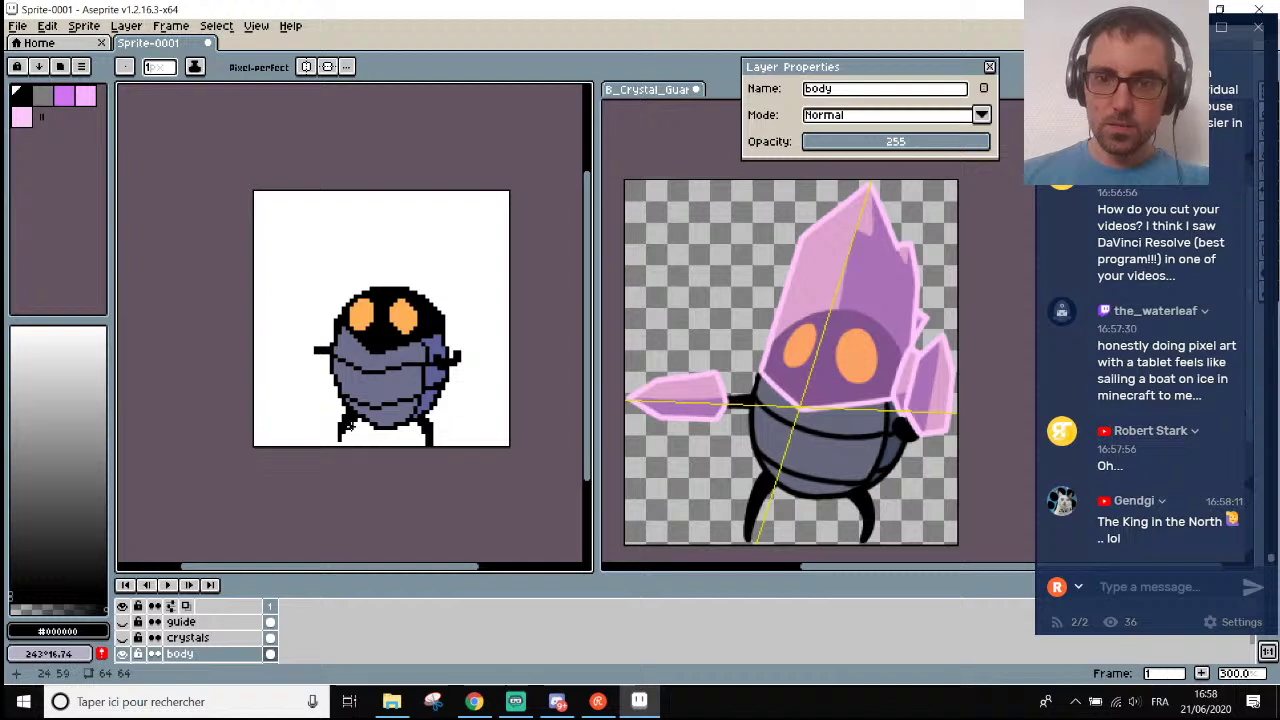
{"action": "scroll", "coordinate": [345, 425], "scroll_direction": "up", "scroll_amount": 2}
{"action": "scroll", "coordinate": [357, 422], "scroll_direction": "up", "scroll_amount": 4}
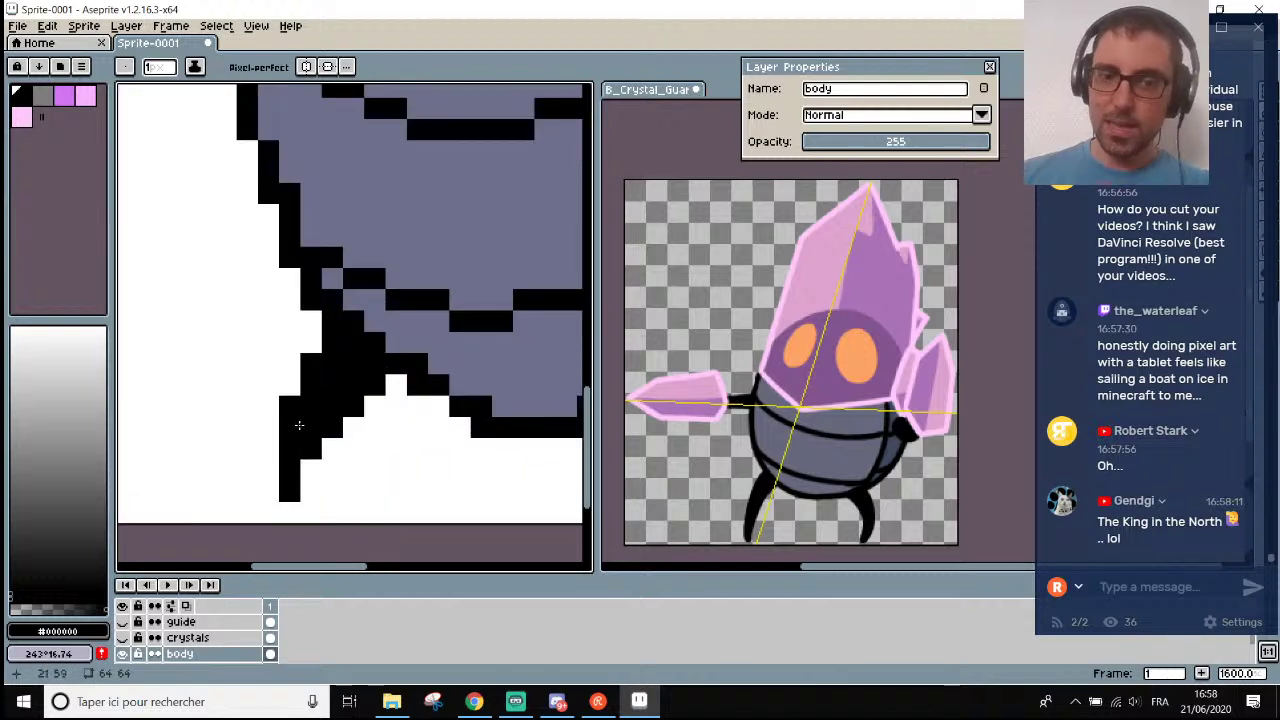
{"action": "left_click_drag", "start_coordinate": [279, 453], "coordinate": [270, 489]}
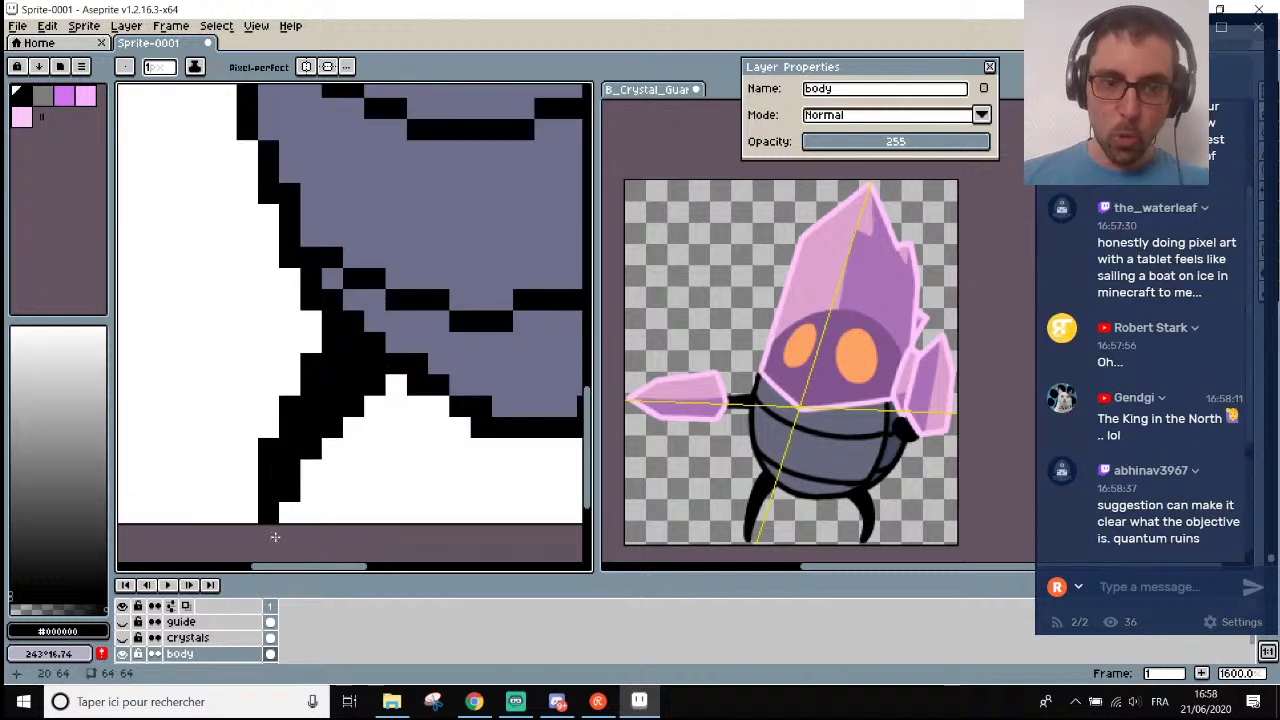
{"action": "scroll", "coordinate": [285, 511], "scroll_direction": "down", "scroll_amount": 4}
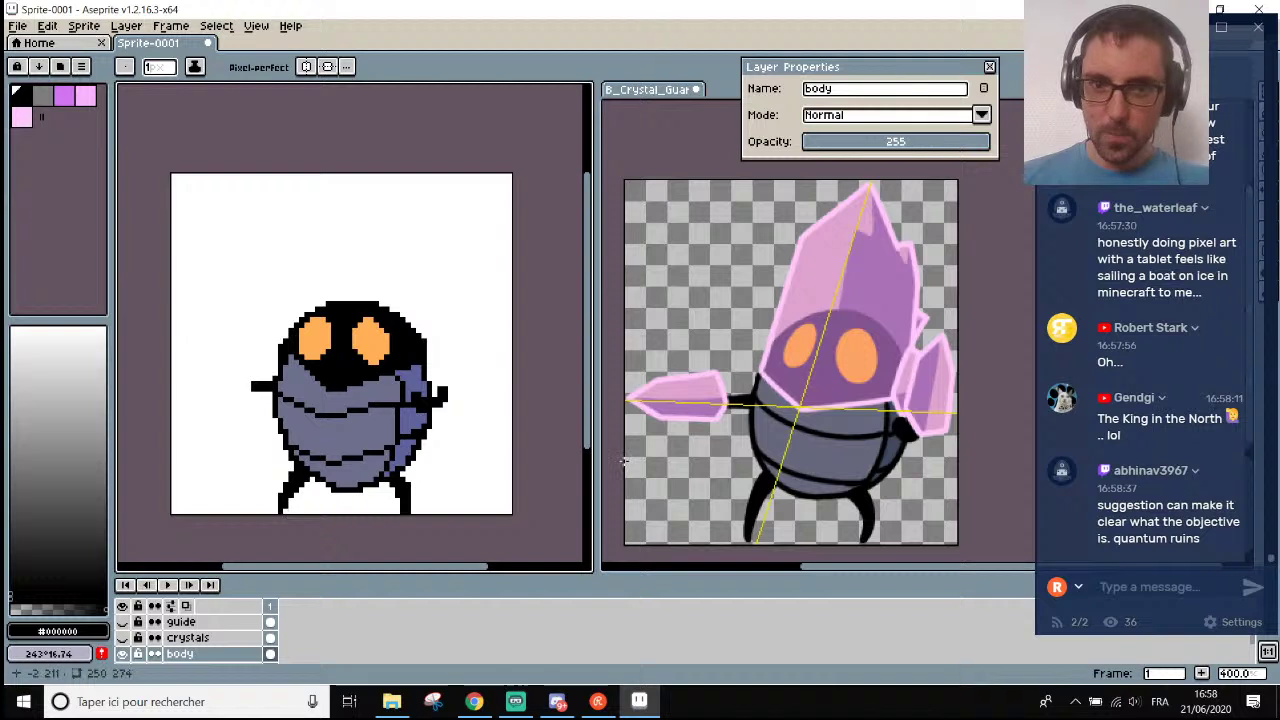
Bend the right leg outward by adding black pixels on its outer side and erasing pixels on its inner side.
{"action": "scroll", "coordinate": [416, 517], "scroll_direction": "up", "scroll_amount": 5}
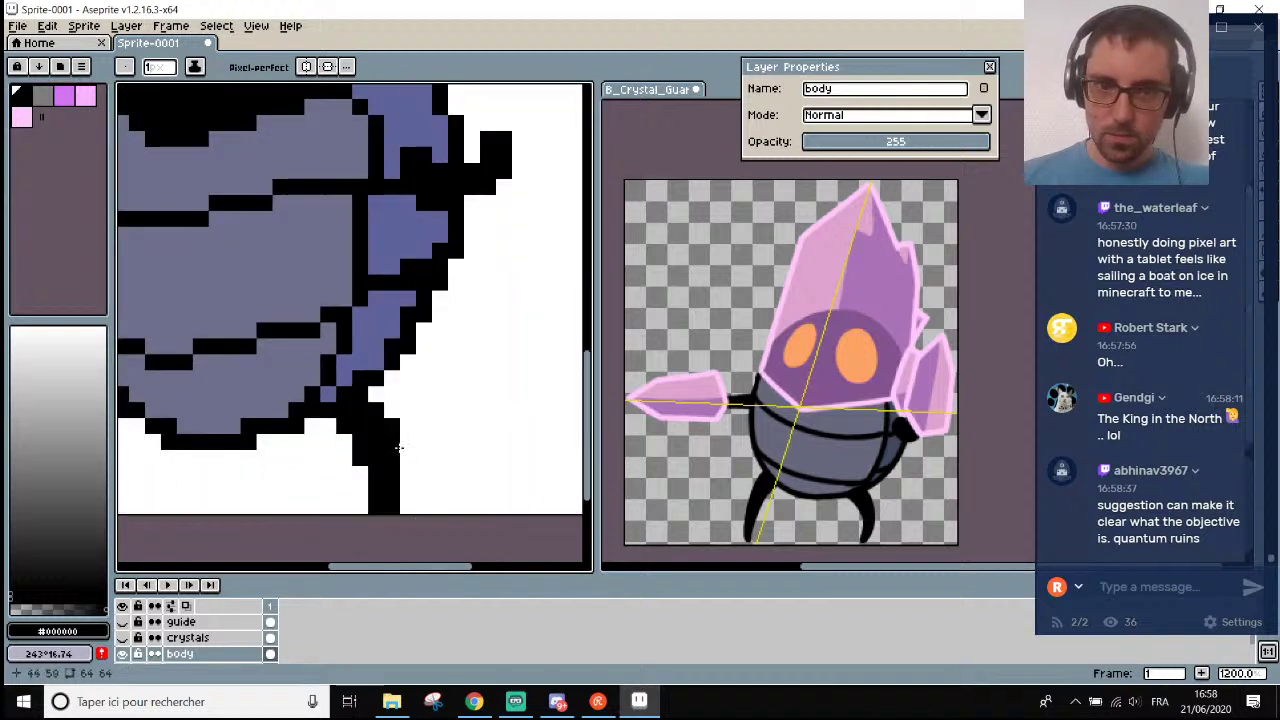
{"action": "mouse_move", "coordinate": [398, 447]}
{"action": "left_mouse_down"}
{"action": "mouse_move", "coordinate": [408, 495]}
{"action": "mouse_move", "coordinate": [375, 505]}
{"action": "left_mouse_up"}
{"action": "key", "text": "e"}
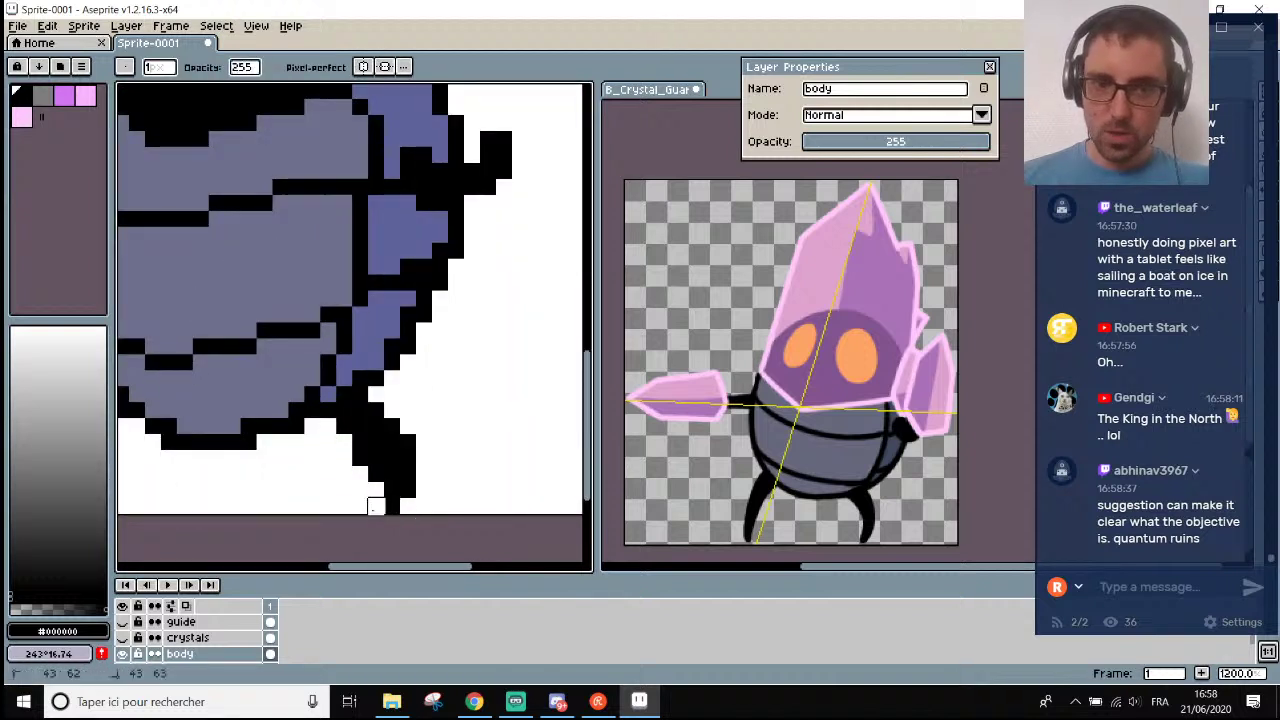
{"action": "scroll", "coordinate": [410, 507], "scroll_direction": "down", "scroll_amount": 3}
{"action": "scroll", "coordinate": [435, 505], "scroll_direction": "up", "scroll_amount": 2}
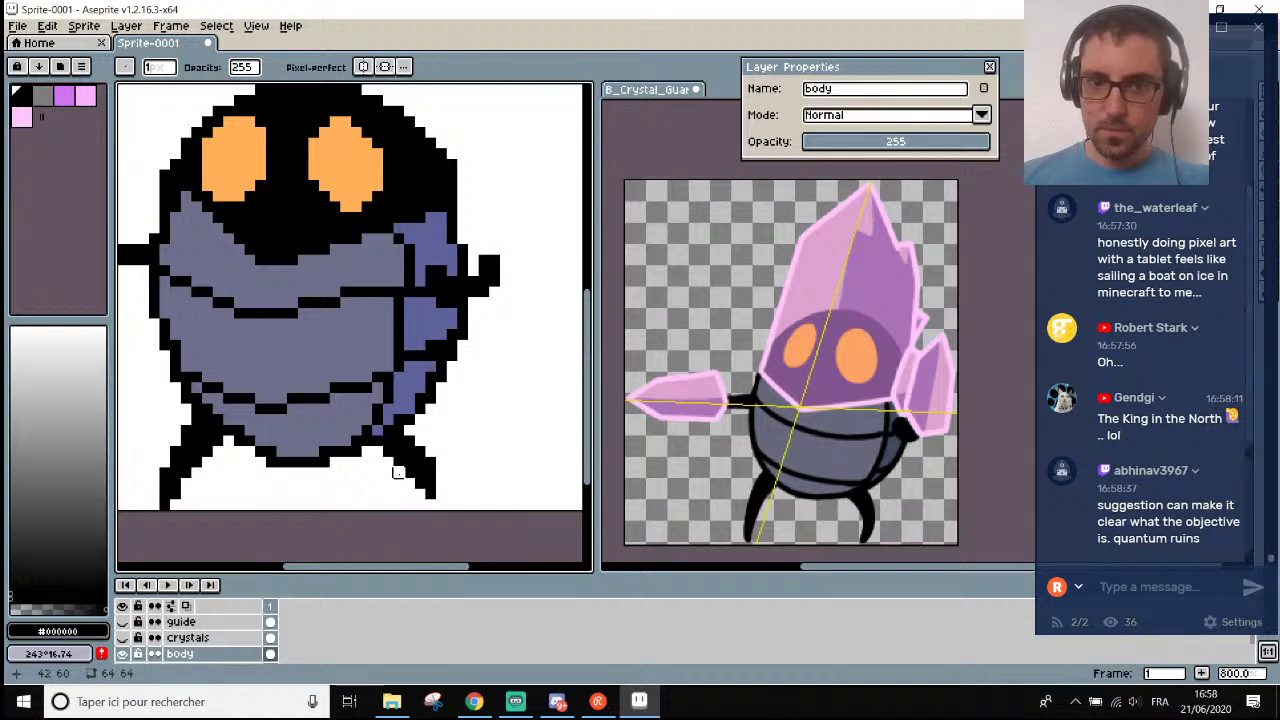
{"action": "scroll", "coordinate": [400, 480], "scroll_direction": "down", "scroll_amount": 2}
{"action": "scroll", "coordinate": [420, 495], "scroll_direction": "up", "scroll_amount": 1}
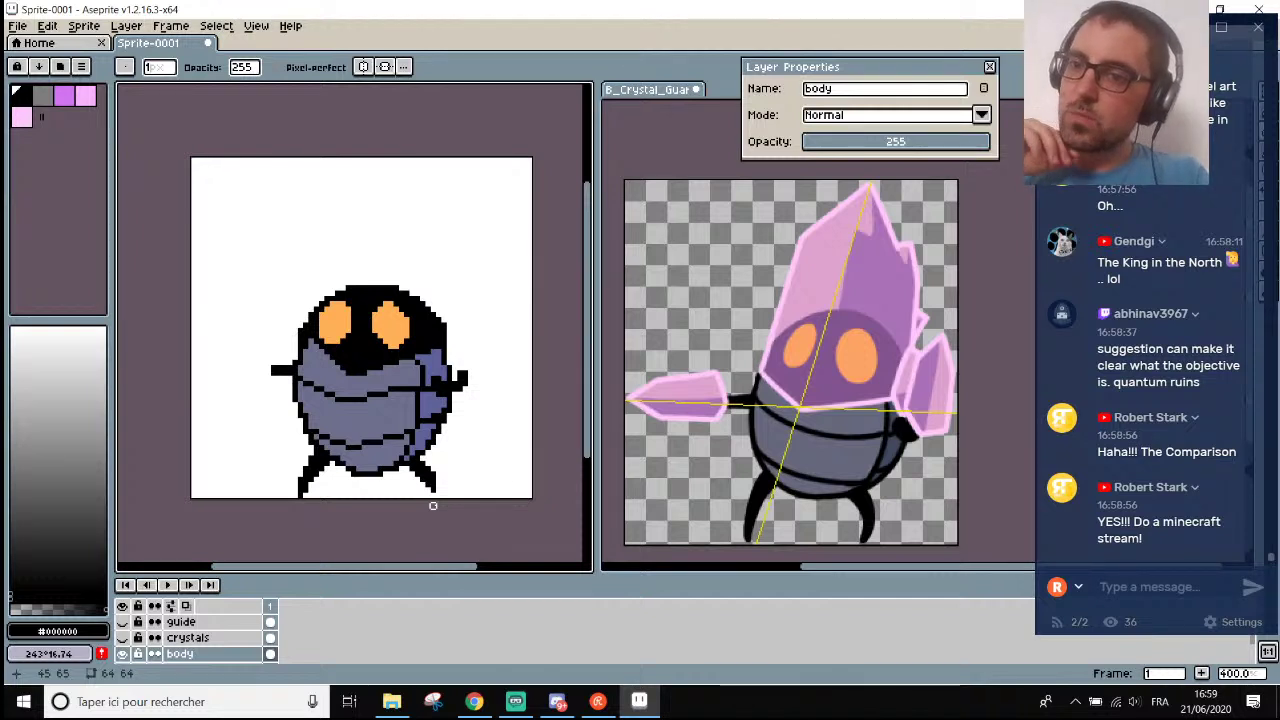
Draw the right foot curving inward to the canvas's bottom edge and bulge the knee outward with black pixels.
{"action": "scroll", "coordinate": [424, 508], "scroll_direction": "down", "scroll_amount": 1}
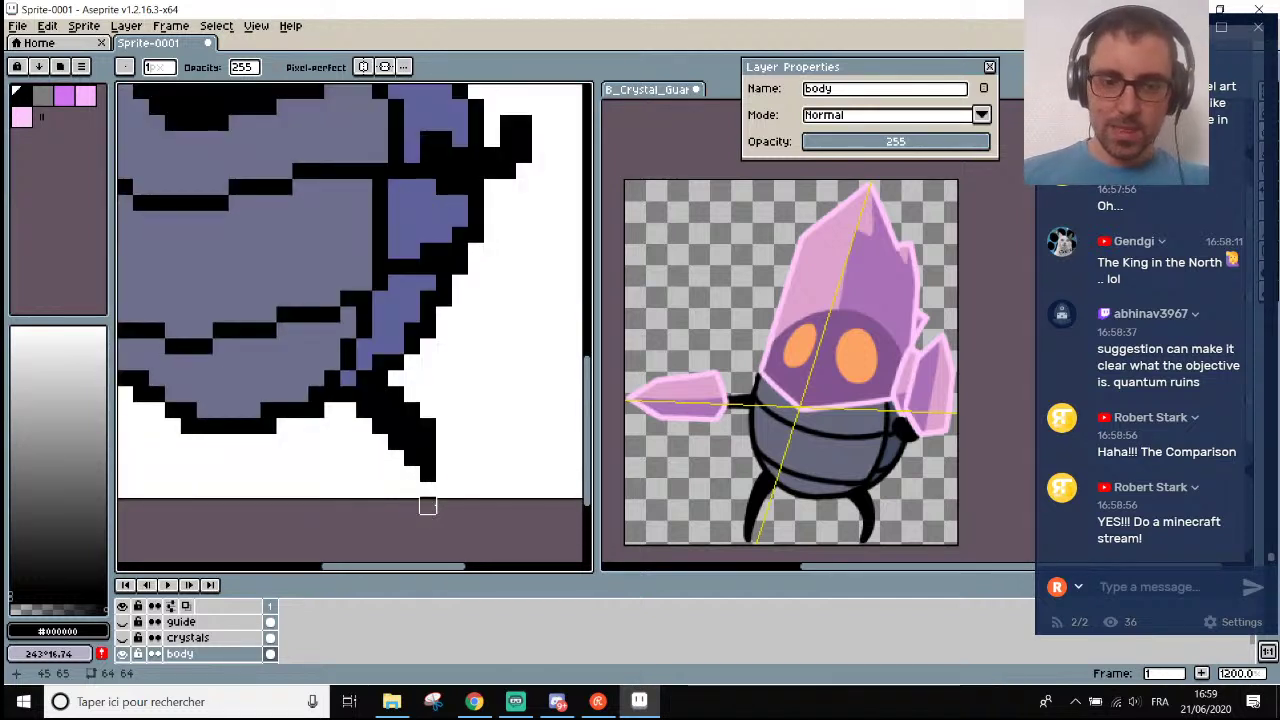
{"action": "left_click_drag", "start_coordinate": [412, 490], "coordinate": [434, 448]}
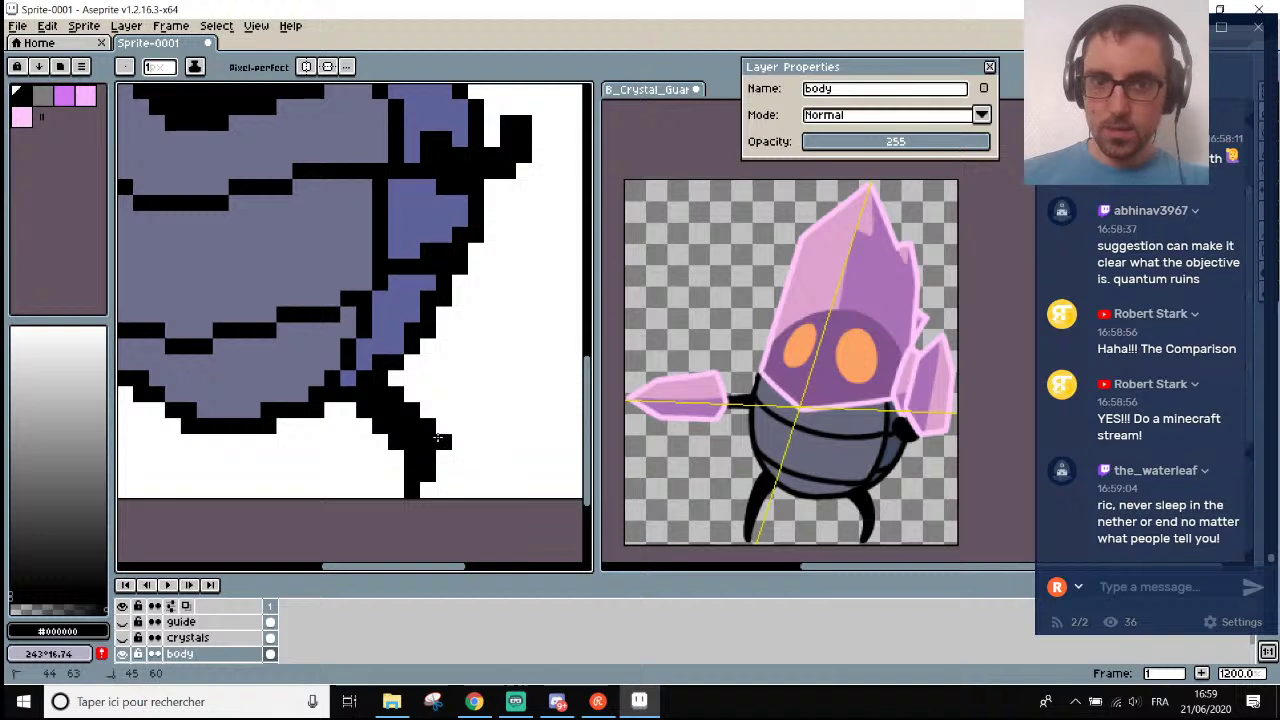
{"action": "left_click", "coordinate": [444, 456]}
{"action": "key", "text": "e"}
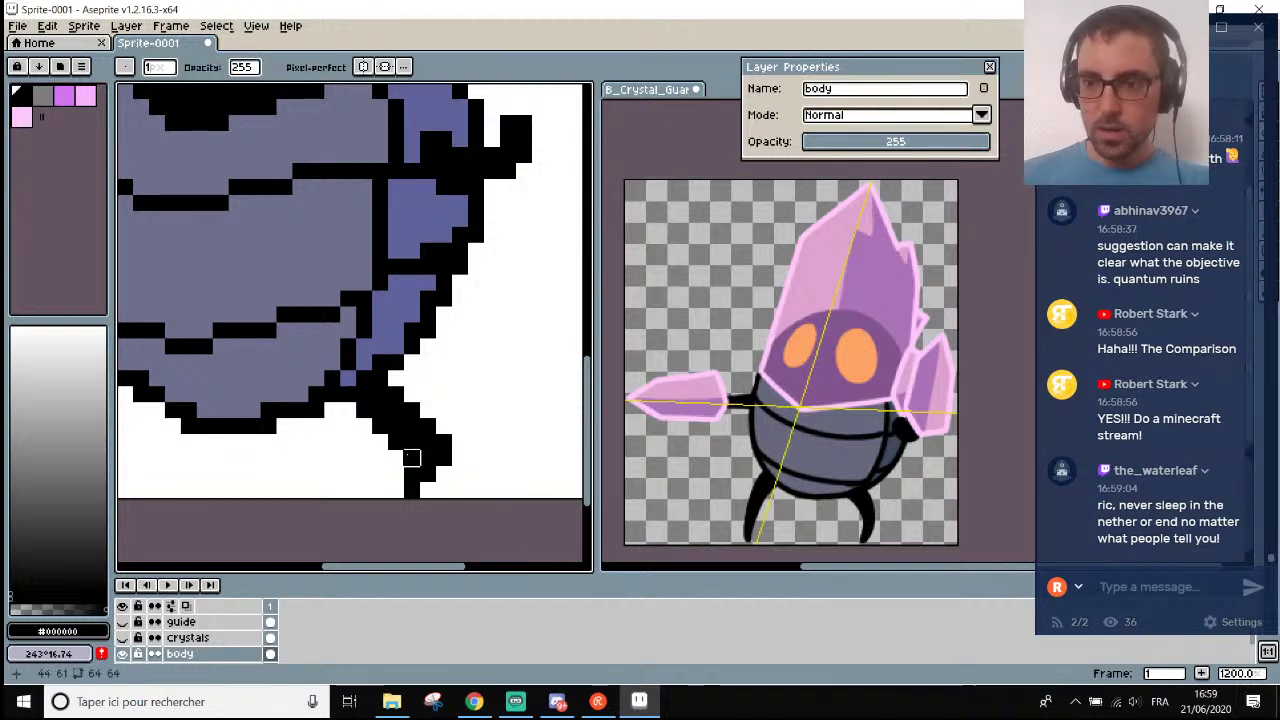
{"action": "scroll", "coordinate": [410, 457], "scroll_direction": "down", "scroll_amount": 6}
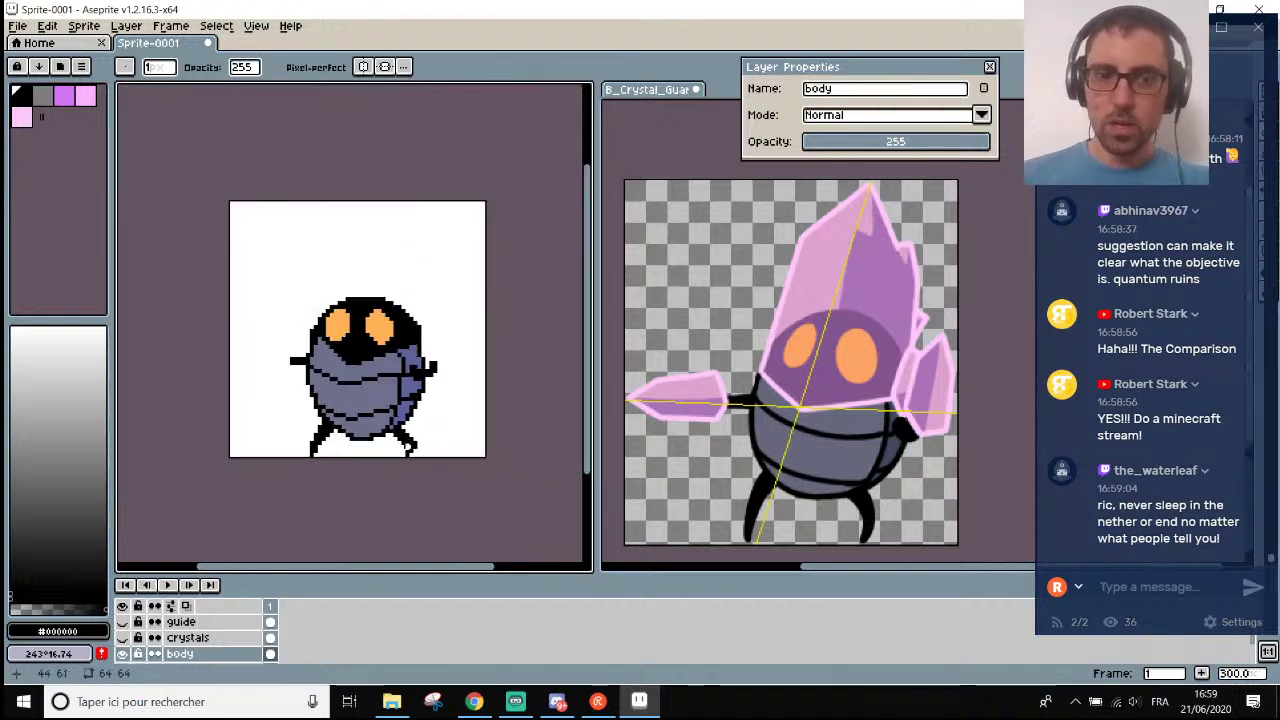
{"action": "scroll", "coordinate": [415, 445], "scroll_direction": "up", "scroll_amount": 4}
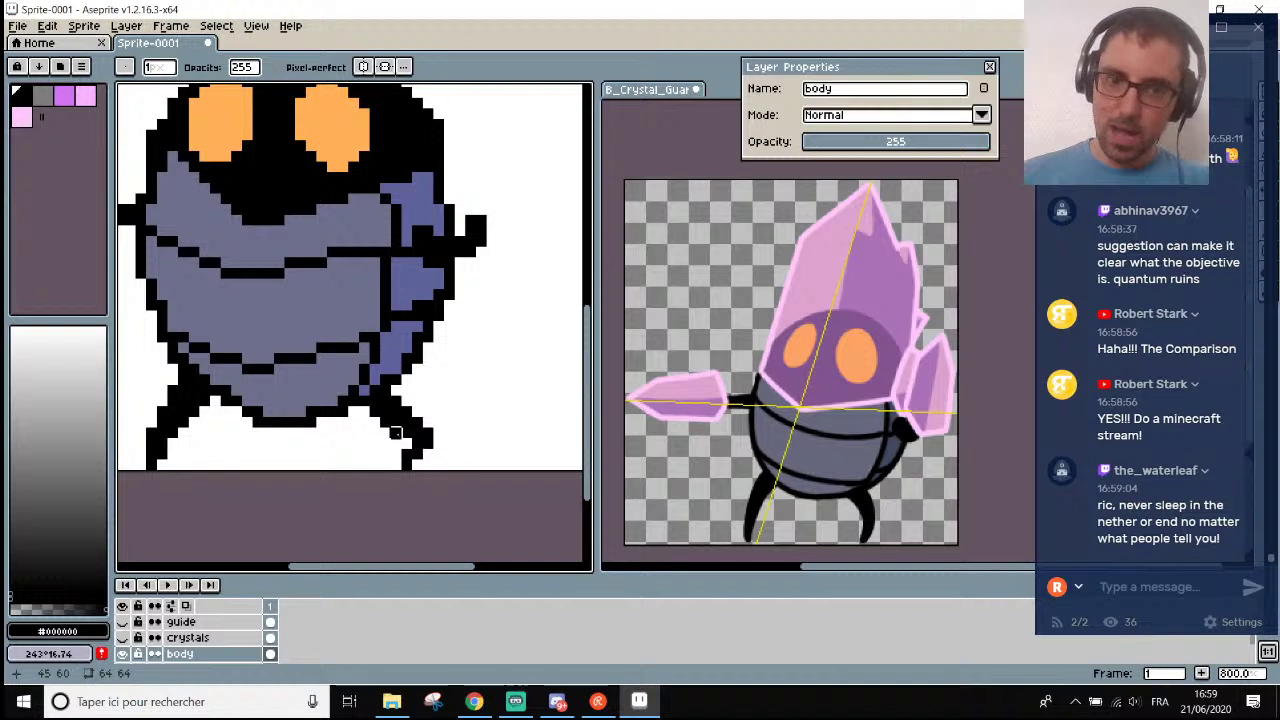
{"action": "scroll", "coordinate": [375, 411], "scroll_direction": "down", "scroll_amount": 3}
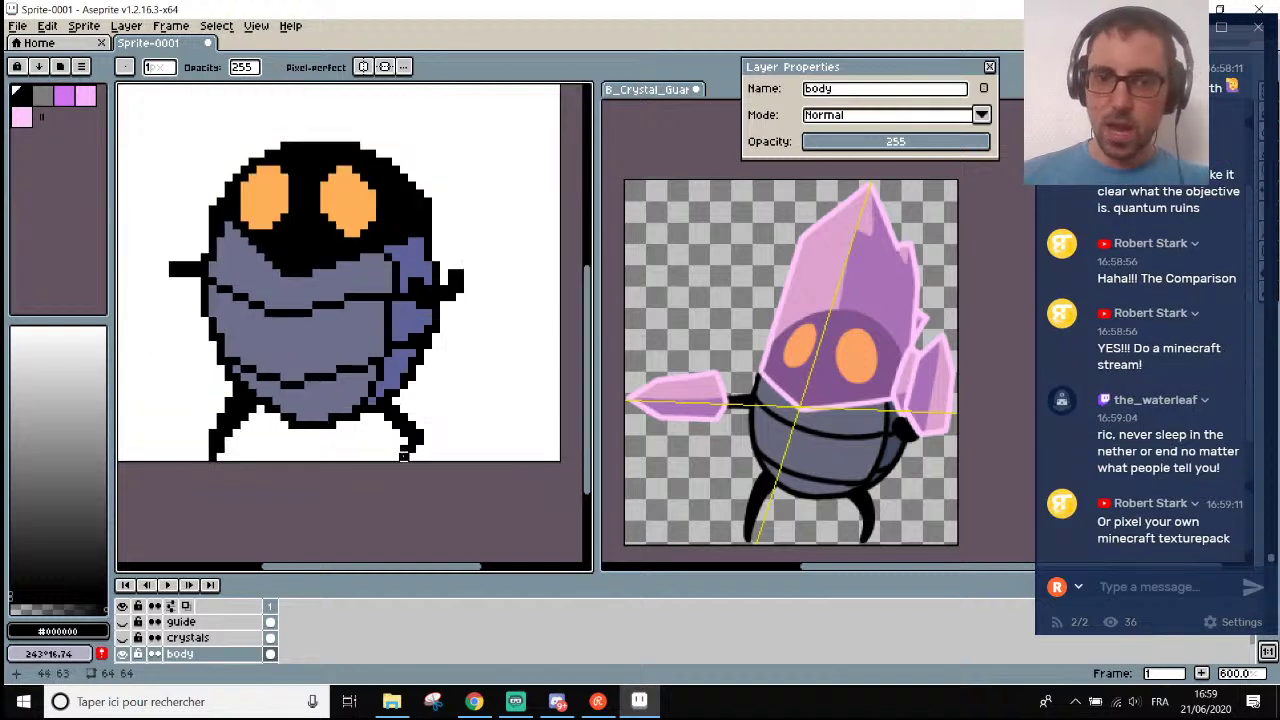
Slim the right leg and move its foot tip one pixel inward, erasing the surplus outer pixels.
{"action": "scroll", "coordinate": [420, 440], "scroll_direction": "up", "scroll_amount": 5}
{"action": "key", "text": "b"}
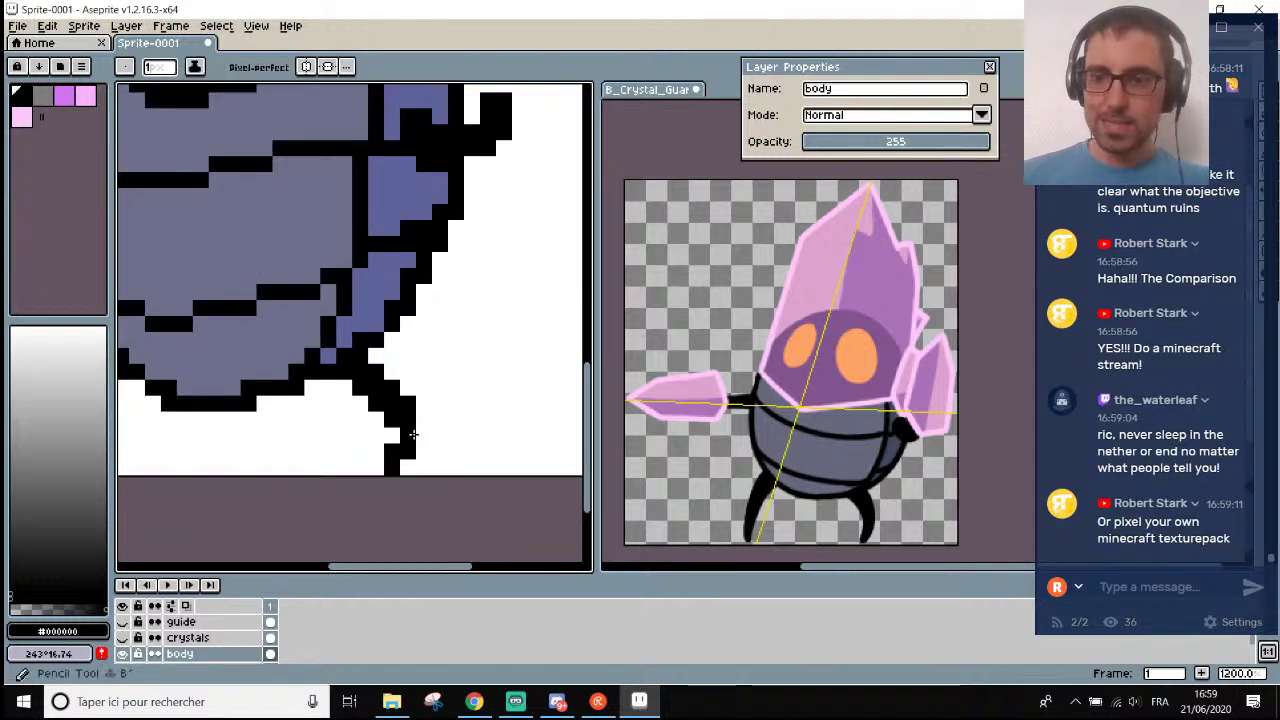
{"action": "left_click_drag", "start_coordinate": [376, 450], "coordinate": [376, 468]}
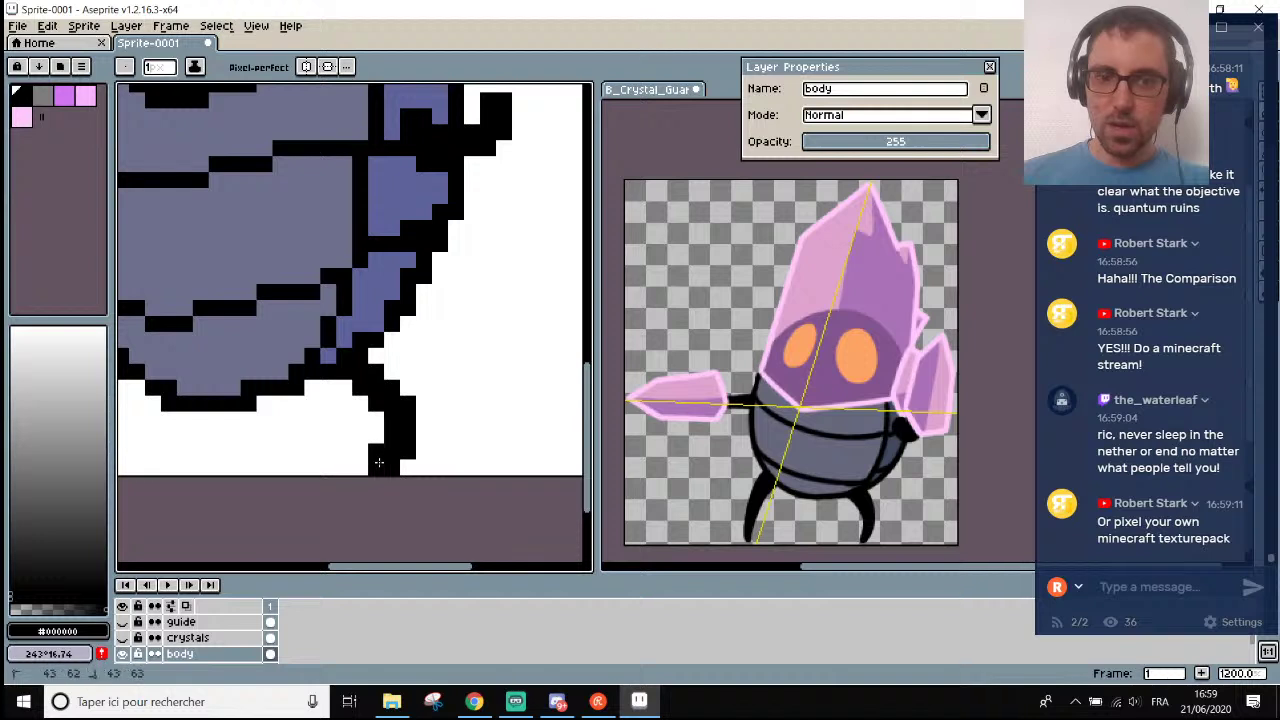
{"action": "key", "text": "e"}
{"action": "left_click", "coordinate": [392, 460]}
{"action": "left_click", "coordinate": [407, 451]}
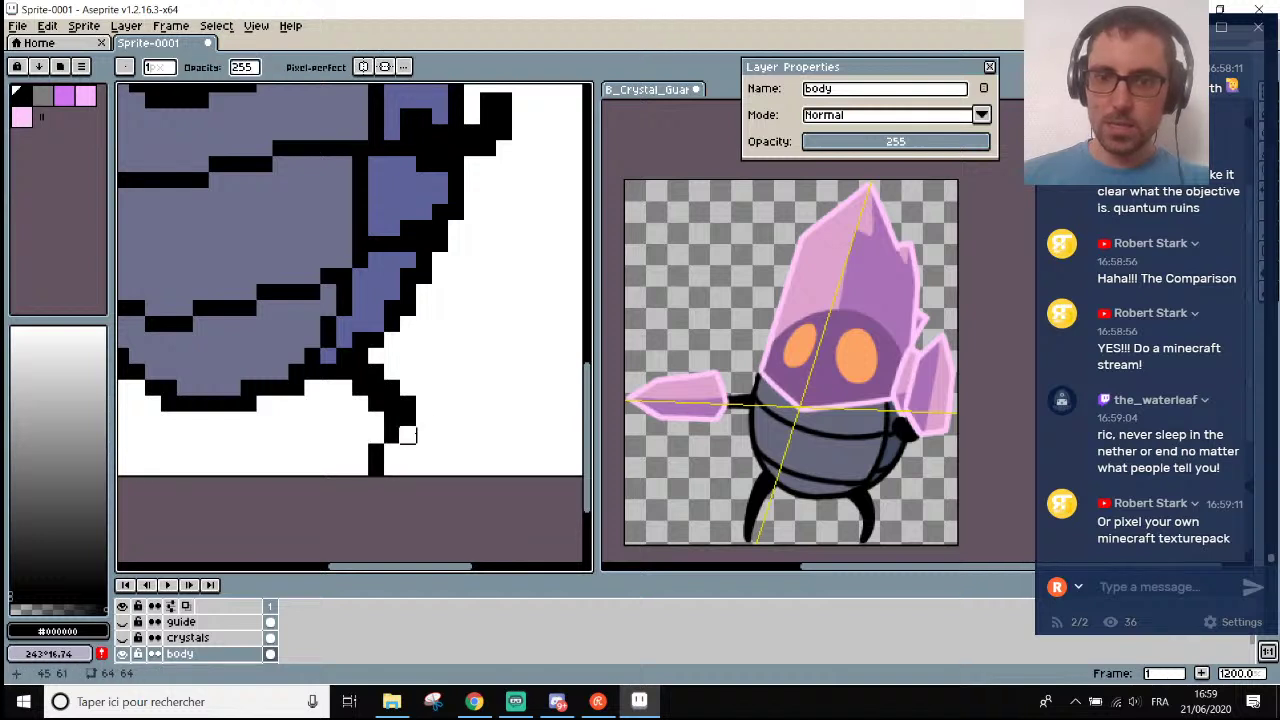
Rework the right foot's inward curve in black and shorten it so it ends one pixel above the canvas's bottom edge.
{"action": "key", "text": "b"}
{"action": "mouse_move", "coordinate": [378, 432]}
{"action": "left_mouse_down"}
{"action": "mouse_move", "coordinate": [362, 440]}
{"action": "mouse_move", "coordinate": [373, 468]}
{"action": "left_mouse_up"}
{"action": "scroll", "coordinate": [400, 445], "scroll_direction": "down", "scroll_amount": 2}
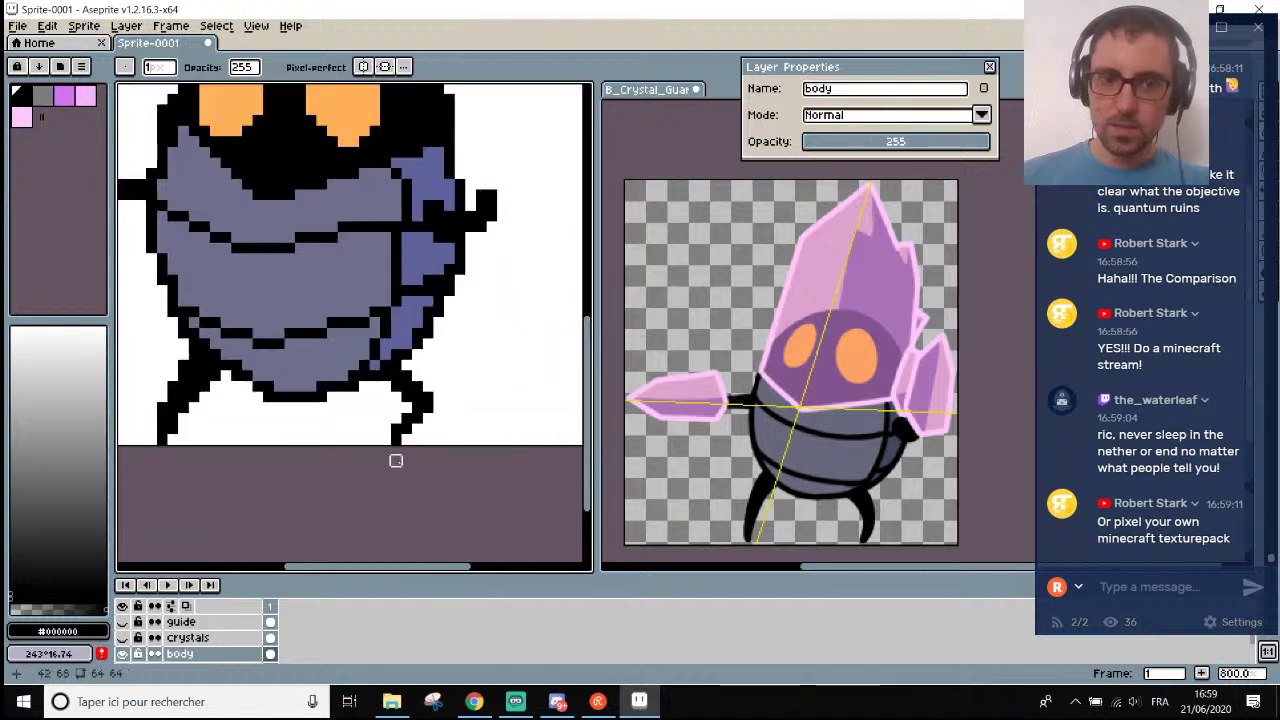
{"action": "scroll", "coordinate": [480, 464], "scroll_direction": "down", "scroll_amount": 3}
{"action": "scroll", "coordinate": [478, 466], "scroll_direction": "up", "scroll_amount": 2}
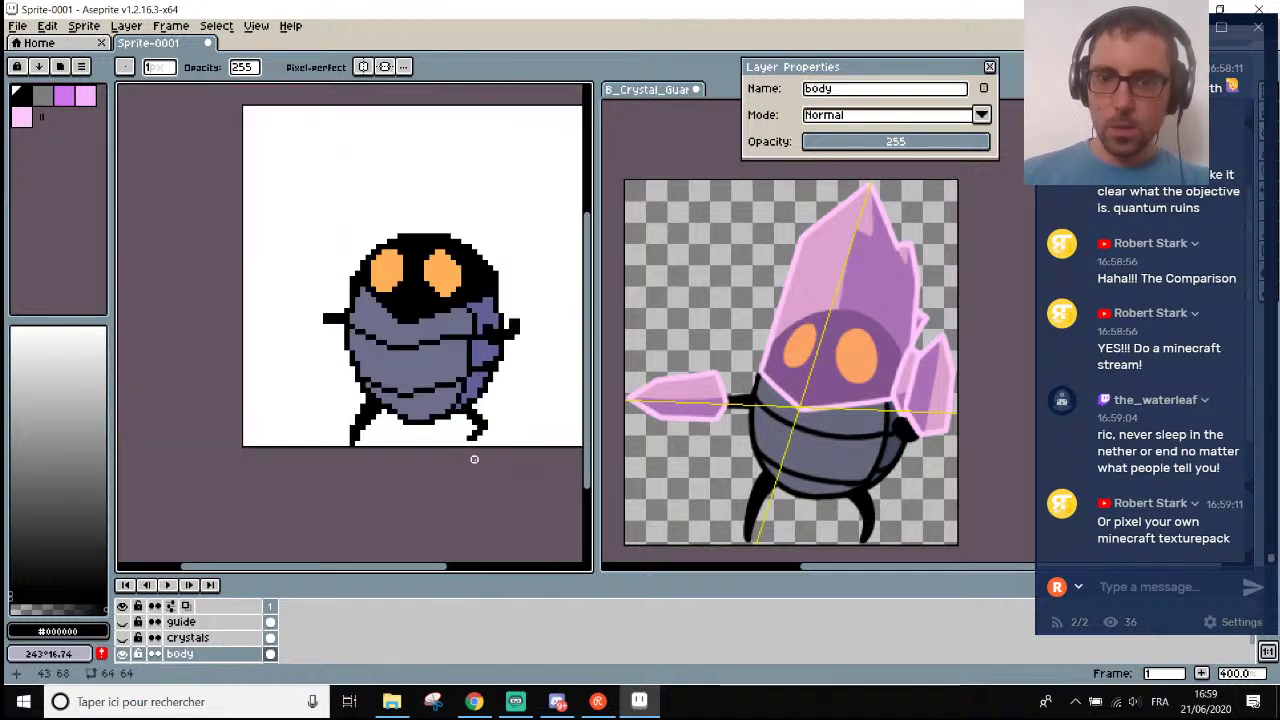
{"action": "scroll", "coordinate": [480, 451], "scroll_direction": "up", "scroll_amount": 1}
{"action": "scroll", "coordinate": [483, 440], "scroll_direction": "down", "scroll_amount": 1}
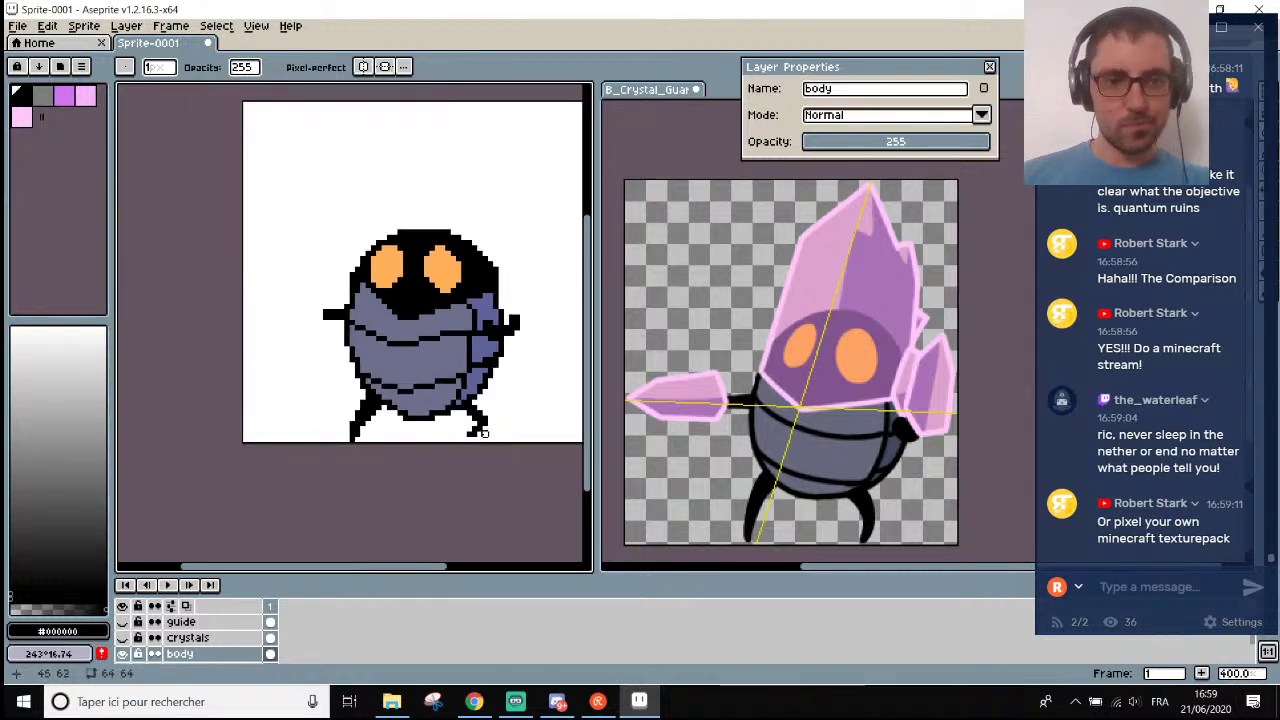
Remove the protruding inner toe pixel from the right foot and clean up the ankle and knee pixels.
{"action": "scroll", "coordinate": [481, 432], "scroll_direction": "up", "scroll_amount": 5}
{"action": "key", "text": "e"}
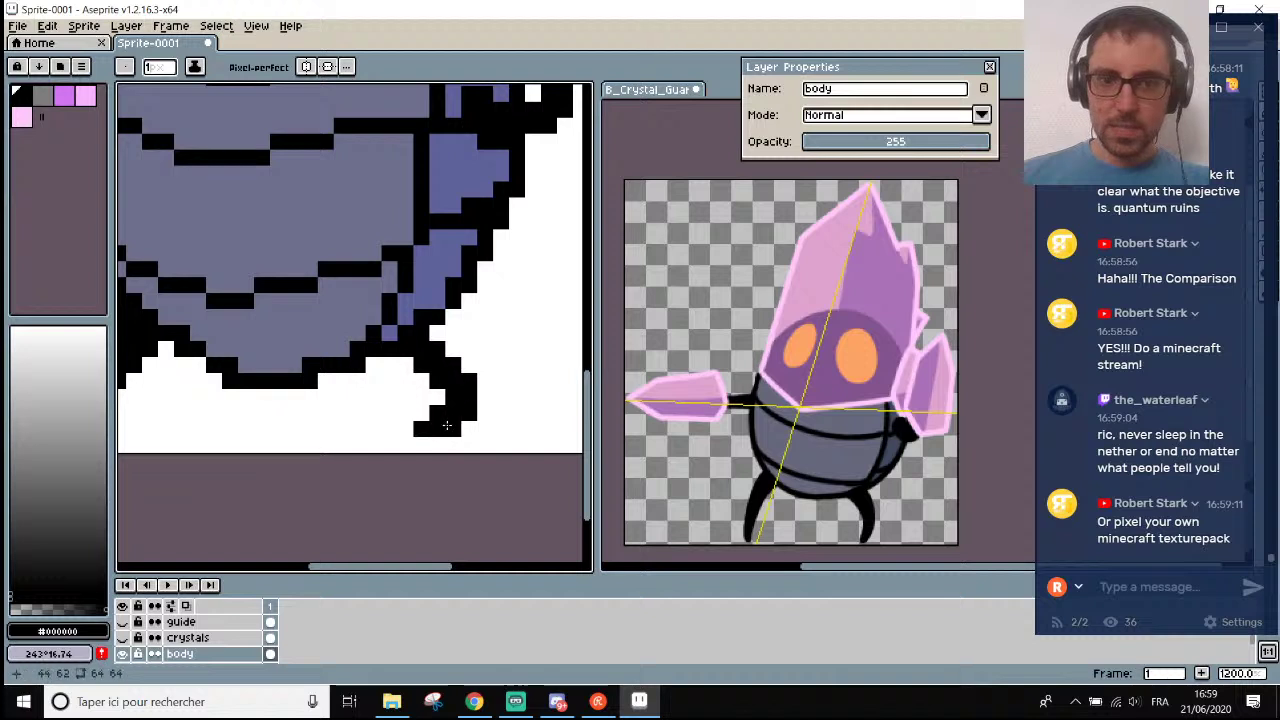
{"action": "key", "text": "b"}
{"action": "right_click", "coordinate": [421, 427]}
{"action": "scroll", "coordinate": [440, 420], "scroll_direction": "down", "scroll_amount": 3}
{"action": "scroll", "coordinate": [450, 400], "scroll_direction": "up", "scroll_amount": 3}
{"action": "left_click", "coordinate": [452, 412]}
{"action": "left_click", "coordinate": [468, 364]}
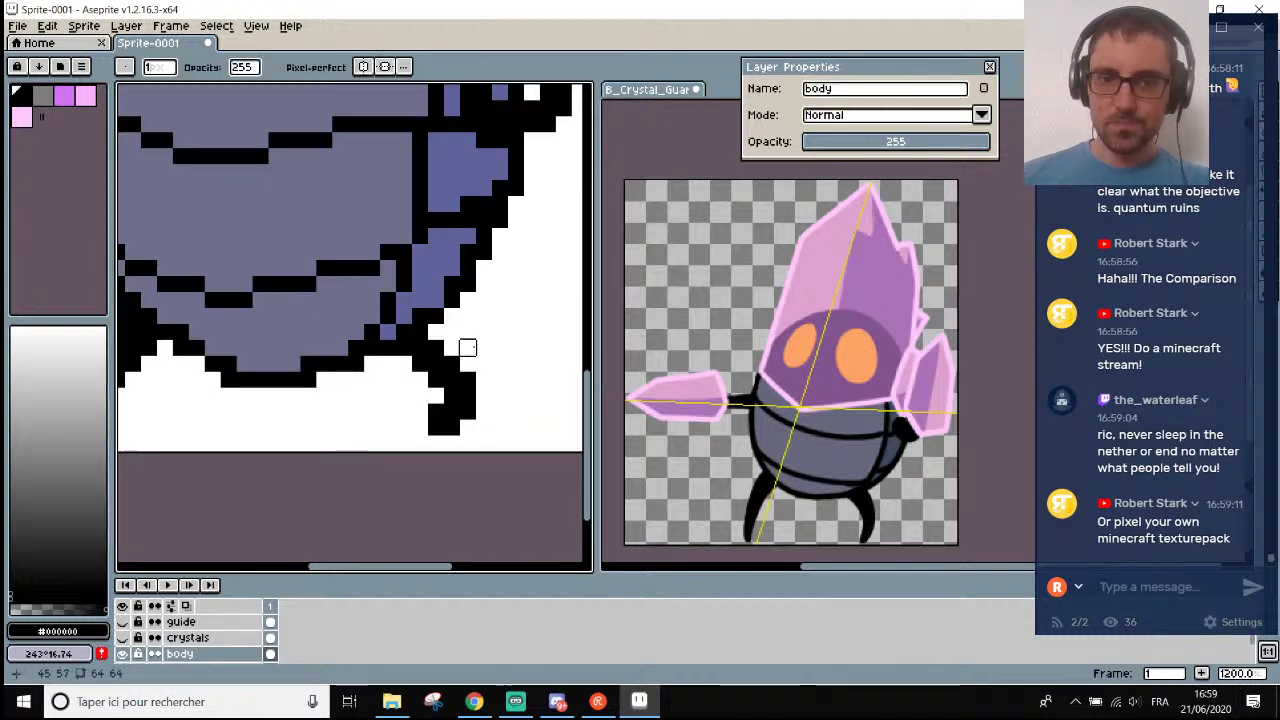
Round the upper bend of the right leg by correcting the single pixels at its outer corner.
{"action": "scroll", "coordinate": [467, 347], "scroll_direction": "down", "scroll_amount": 6}
{"action": "scroll", "coordinate": [464, 343], "scroll_direction": "up", "scroll_amount": 6}
{"action": "key", "text": "e"}
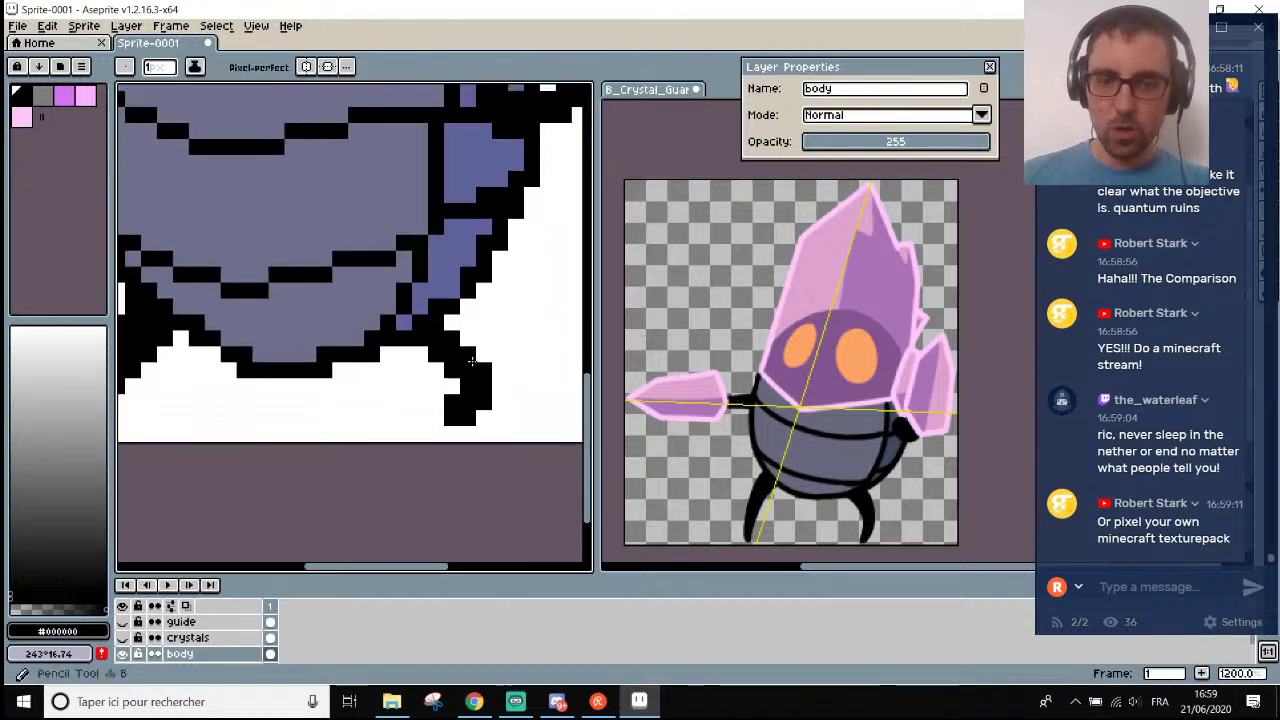
{"action": "left_click", "coordinate": [464, 343]}
{"action": "scroll", "coordinate": [484, 355], "scroll_direction": "down", "scroll_amount": 4}
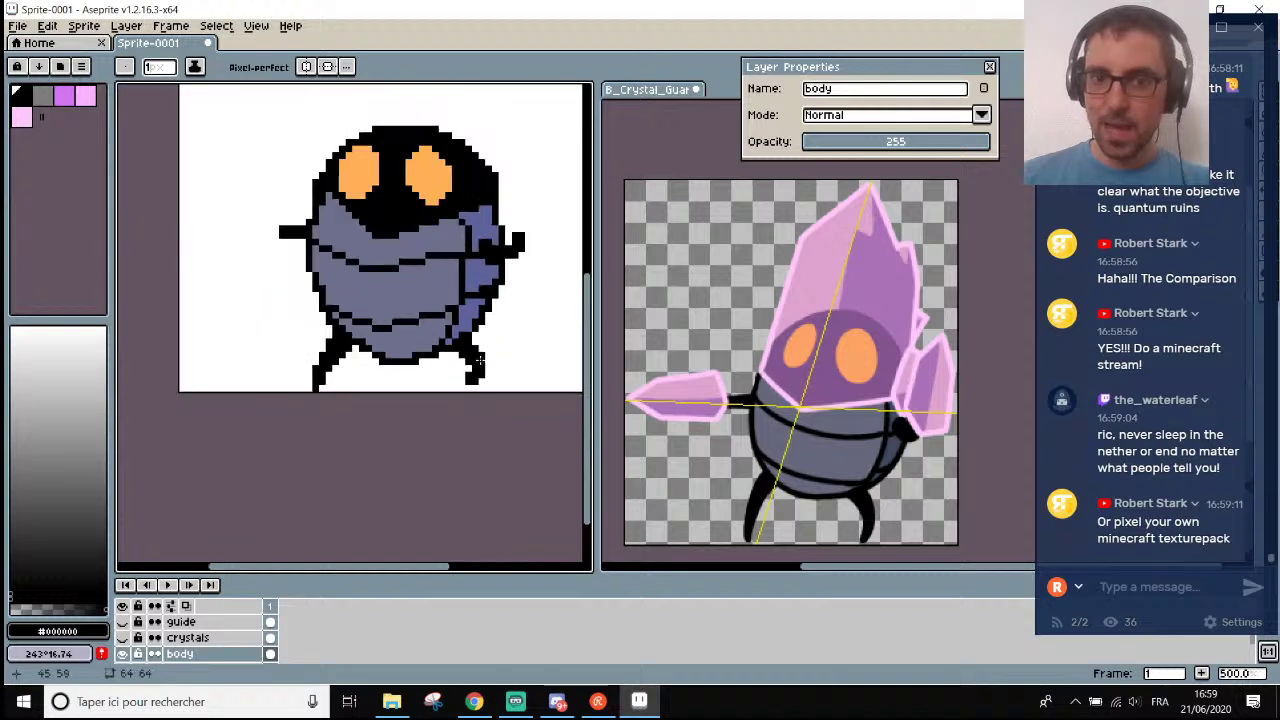
{"action": "scroll", "coordinate": [490, 357], "scroll_direction": "up", "scroll_amount": 2}
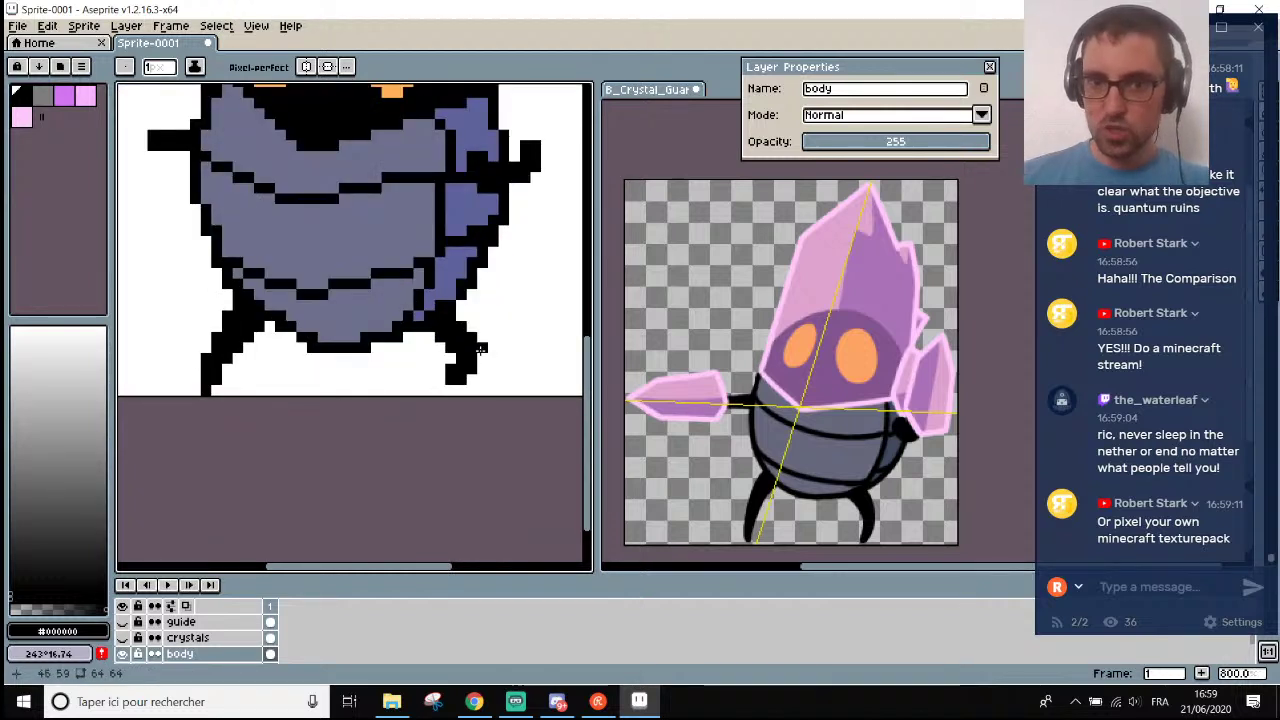
Reshape the left eye with black pixels, flattening its pointed lower tip and removing its outermost left column so it is five pixels wide.
{"action": "scroll", "coordinate": [482, 355], "scroll_direction": "down", "scroll_amount": 4}
{"action": "scroll", "coordinate": [500, 341], "scroll_direction": "down", "scroll_amount": 1}
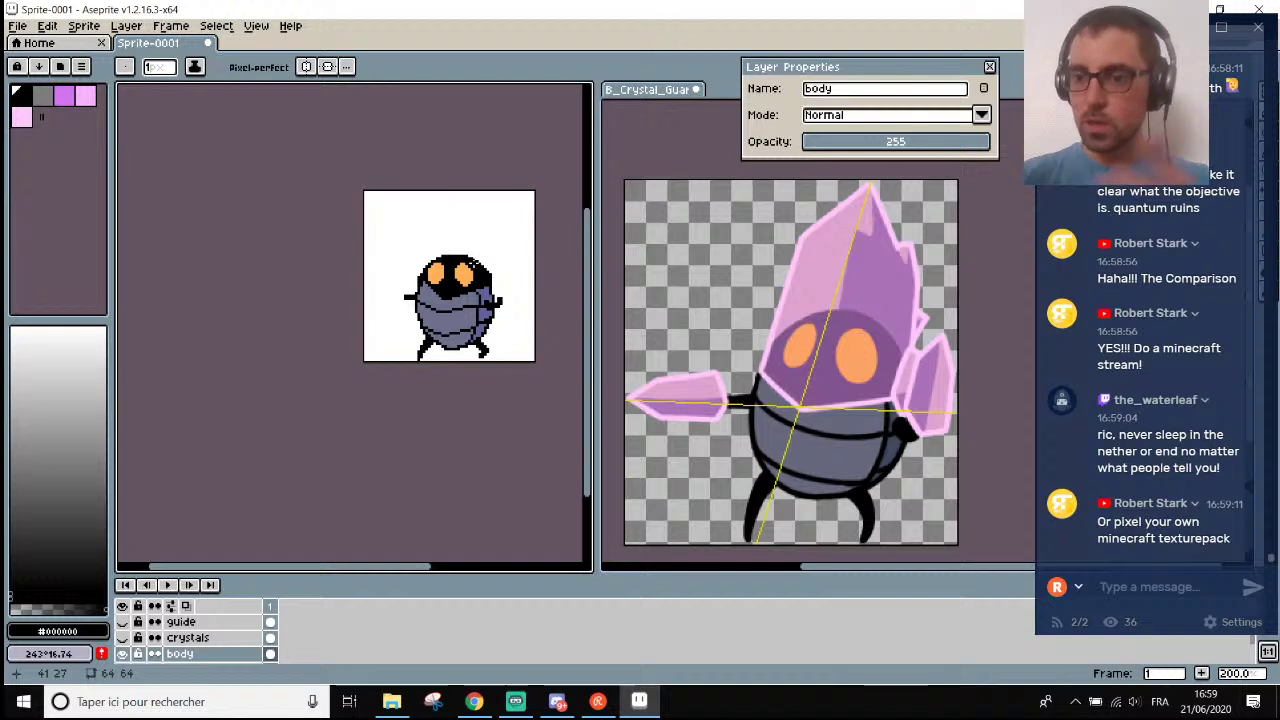
{"action": "scroll", "coordinate": [432, 282], "scroll_direction": "up", "scroll_amount": 5}
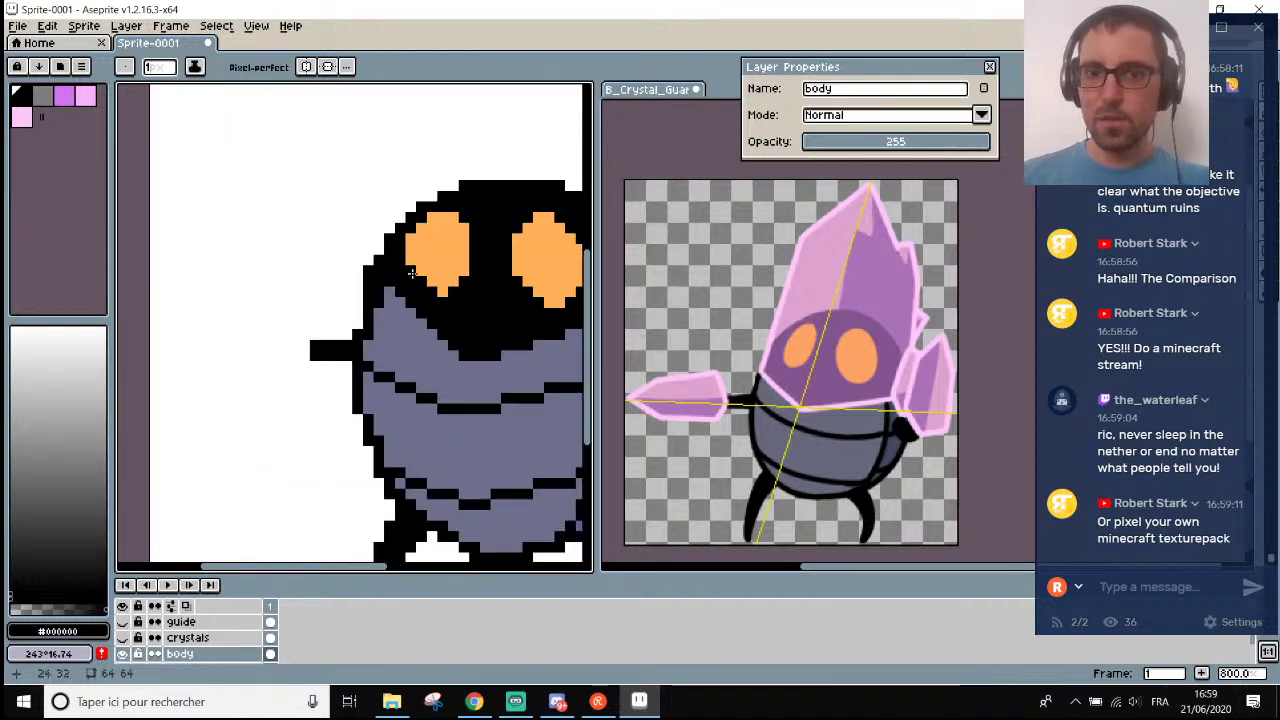
{"action": "scroll", "coordinate": [408, 274], "scroll_direction": "down", "scroll_amount": 3}
{"action": "scroll", "coordinate": [400, 275], "scroll_direction": "up", "scroll_amount": 3}
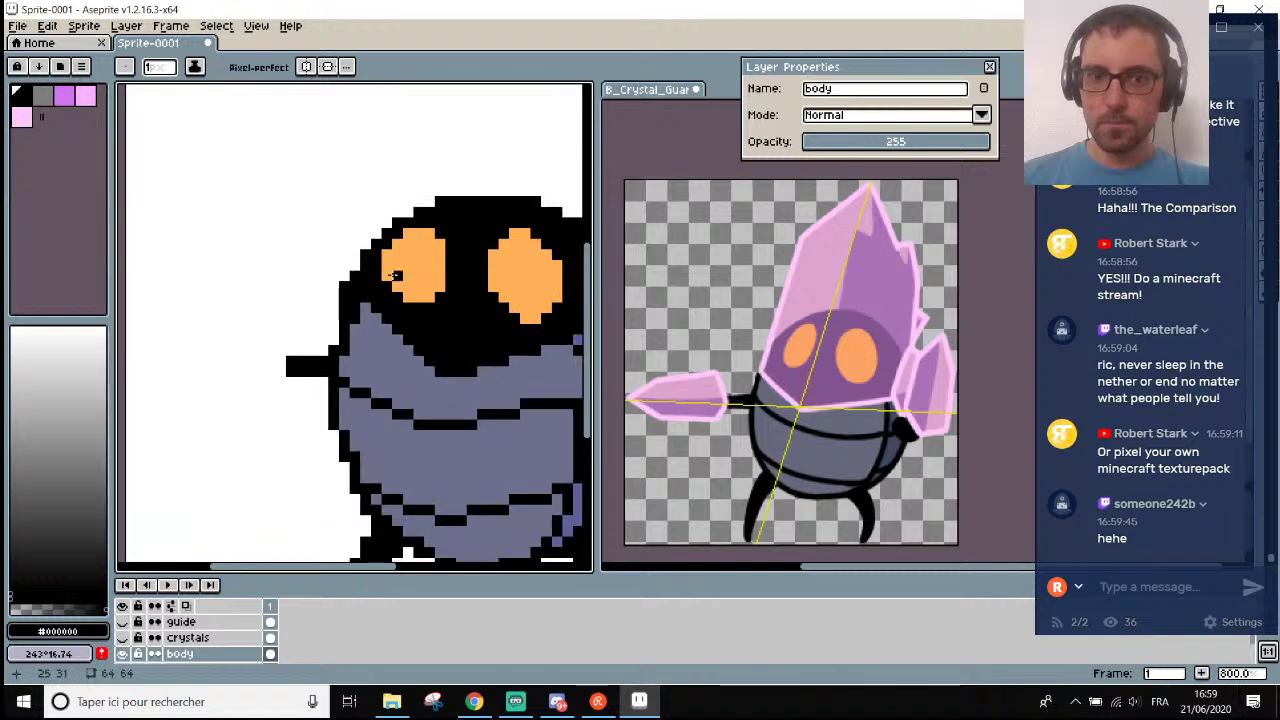
{"action": "scroll", "coordinate": [540, 297], "scroll_direction": "down", "scroll_amount": 3}
{"action": "scroll", "coordinate": [540, 297], "scroll_direction": "up", "scroll_amount": 1}
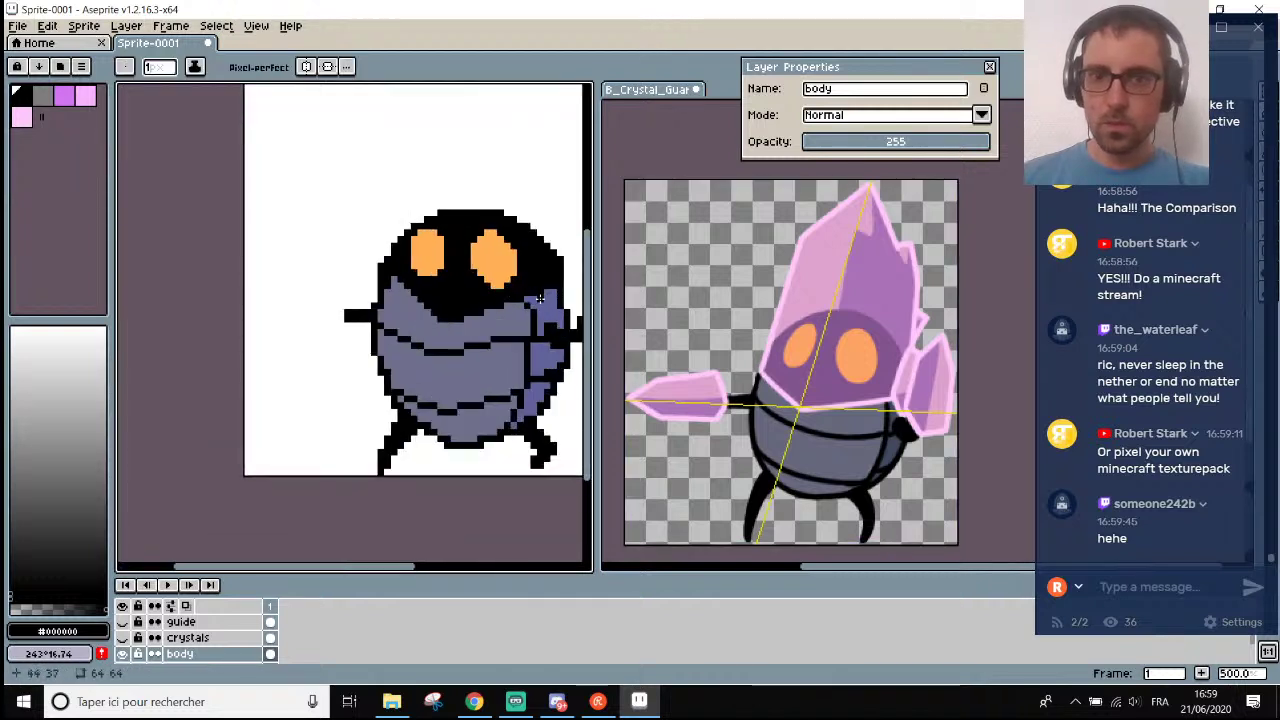
{"action": "scroll", "coordinate": [540, 297], "scroll_direction": "down", "scroll_amount": 1}
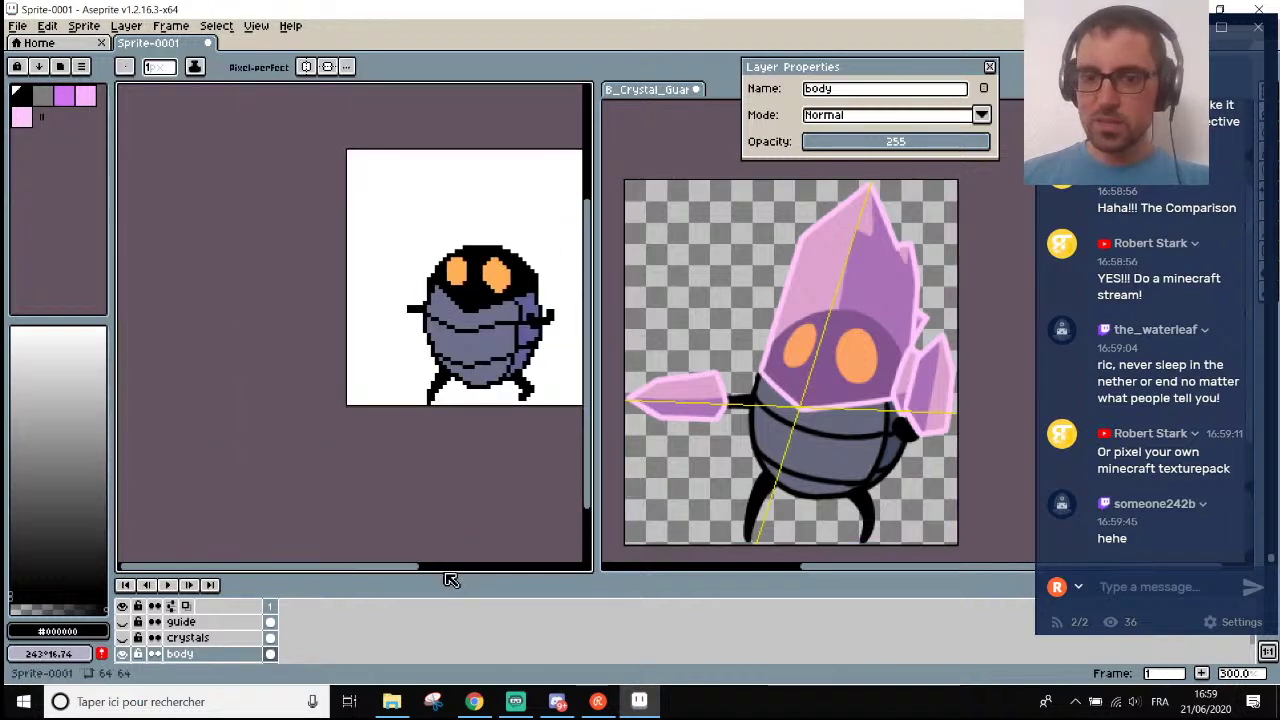
{"action": "left_click_drag", "start_coordinate": [414, 569], "coordinate": [491, 563]}
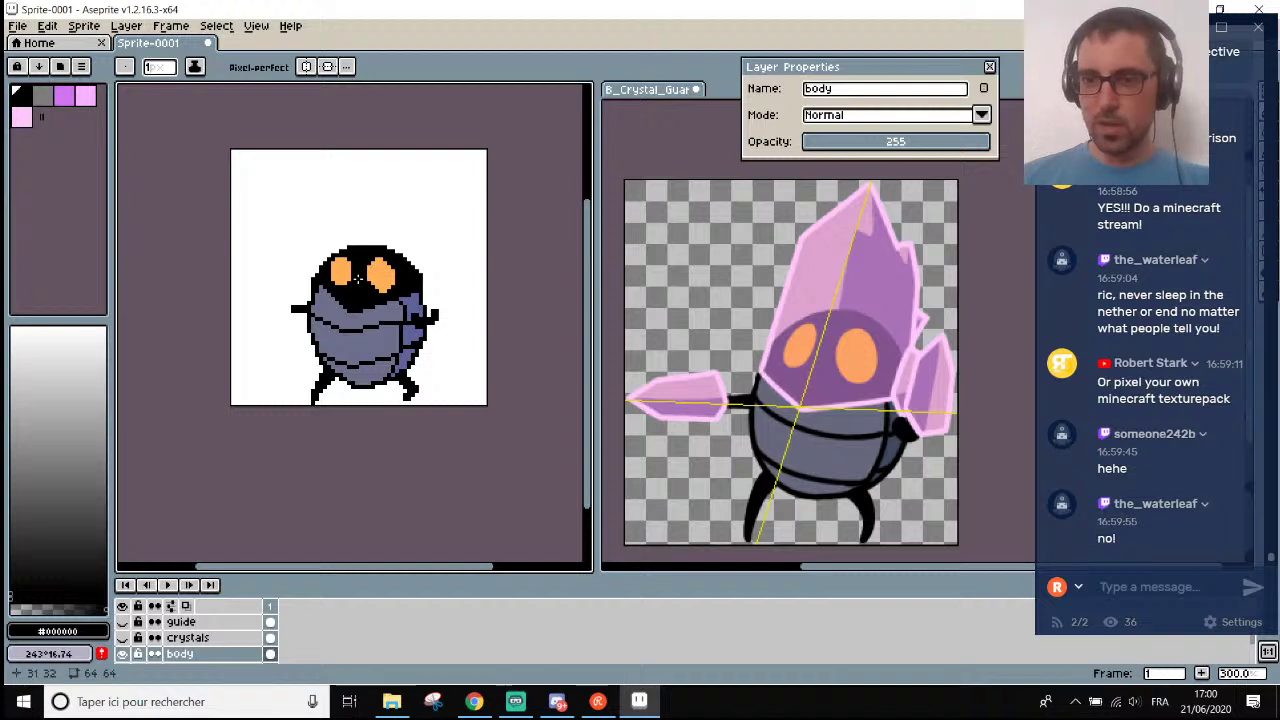
{"action": "scroll", "coordinate": [343, 270], "scroll_direction": "left", "scroll_amount": 1}
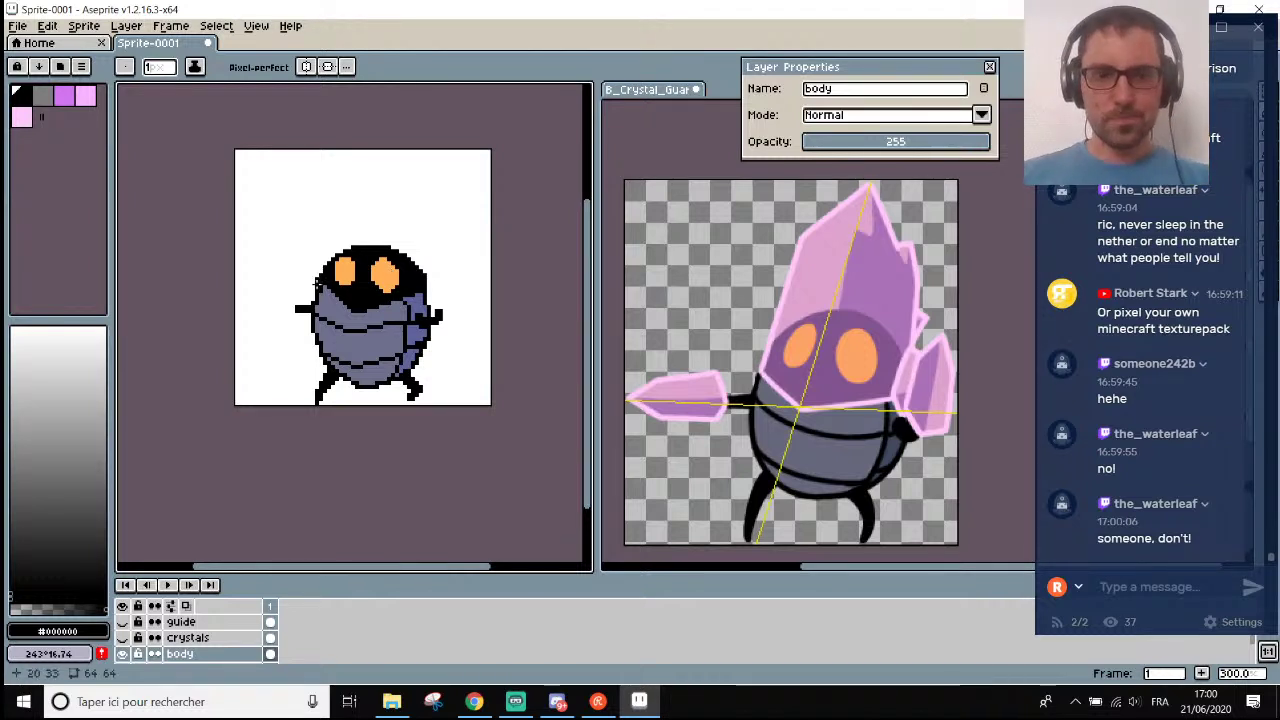
Sample the body's grey (#6e708c) and fill in the pixel at the upper left corner of the torso, on the body layer.
{"action": "scroll", "coordinate": [314, 258], "scroll_direction": "up", "scroll_amount": 4}
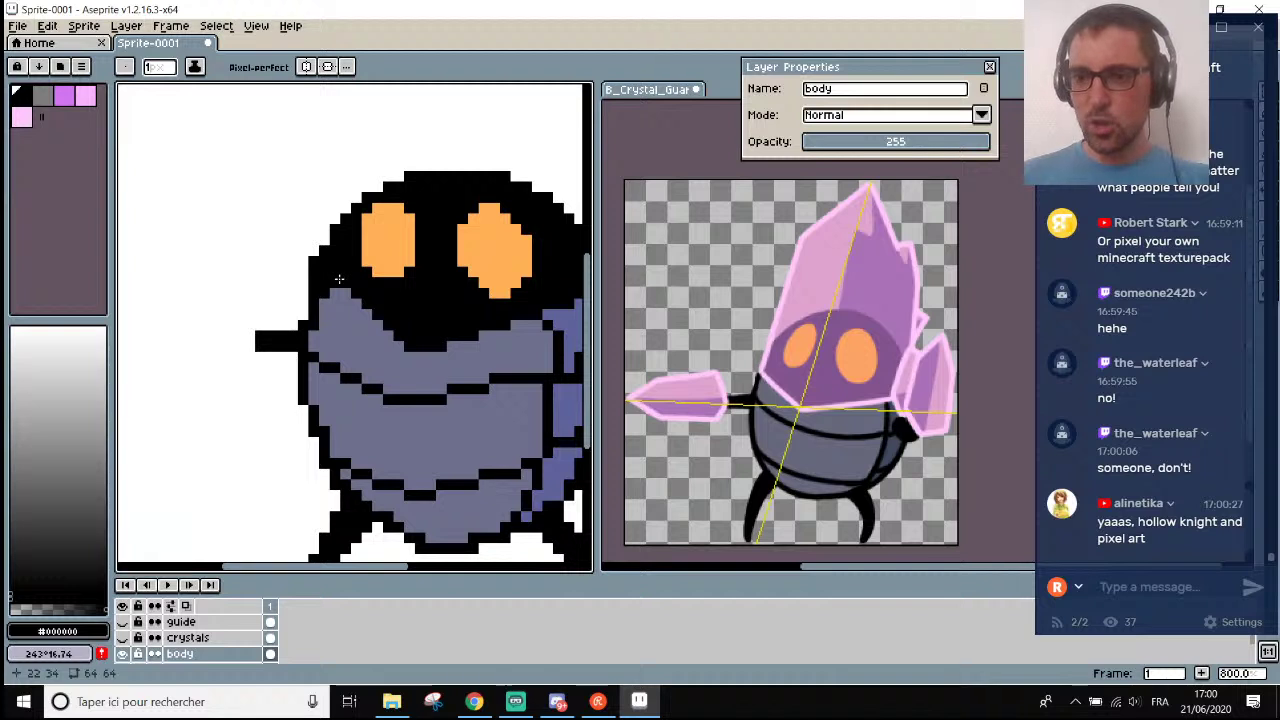
{"action": "scroll", "coordinate": [339, 279], "scroll_direction": "up", "scroll_amount": 2}
{"action": "key", "text": "i"}
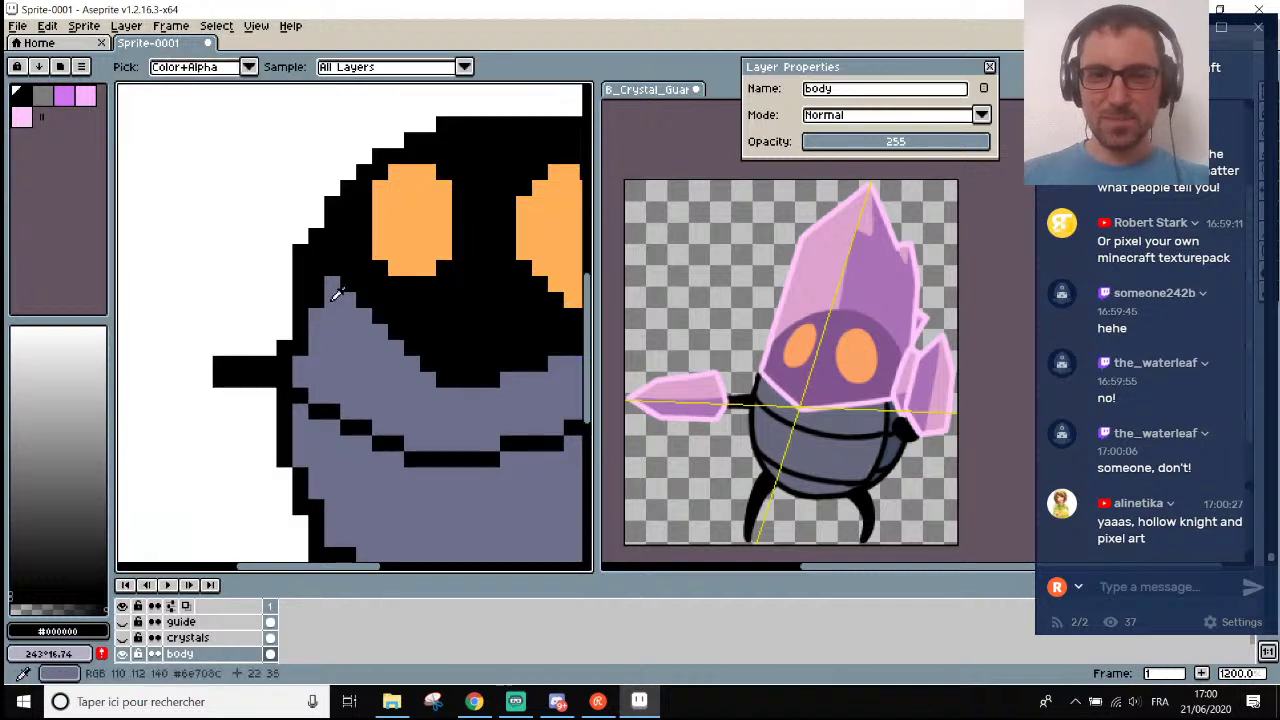
{"action": "left_click", "coordinate": [225, 655]}
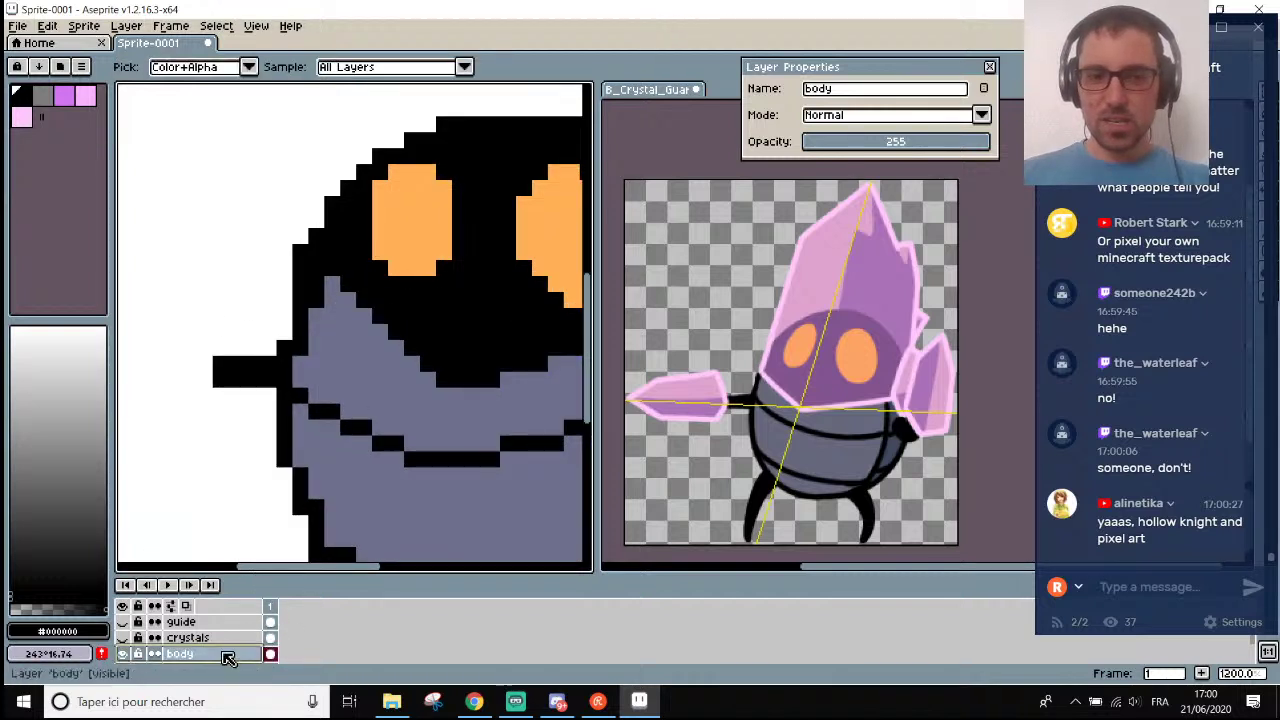
{"action": "left_click", "coordinate": [332, 271]}
{"action": "key", "text": "b"}
{"action": "scroll", "coordinate": [318, 292], "scroll_direction": "down", "scroll_amount": 5}
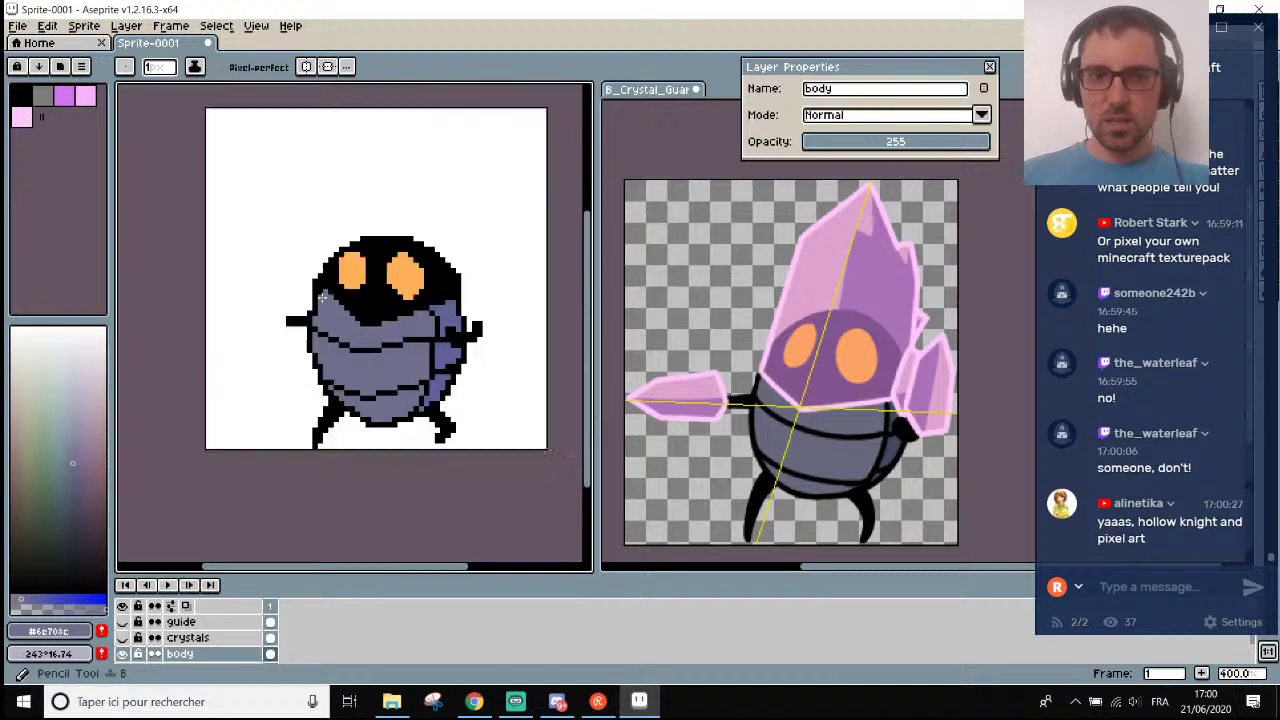
Erase the outermost black pixels on the head's left side, just above where the grey torso begins, to round the silhouette.
{"action": "scroll", "coordinate": [315, 283], "scroll_direction": "up", "scroll_amount": 2}
{"action": "scroll", "coordinate": [315, 283], "scroll_direction": "up", "scroll_amount": 5}
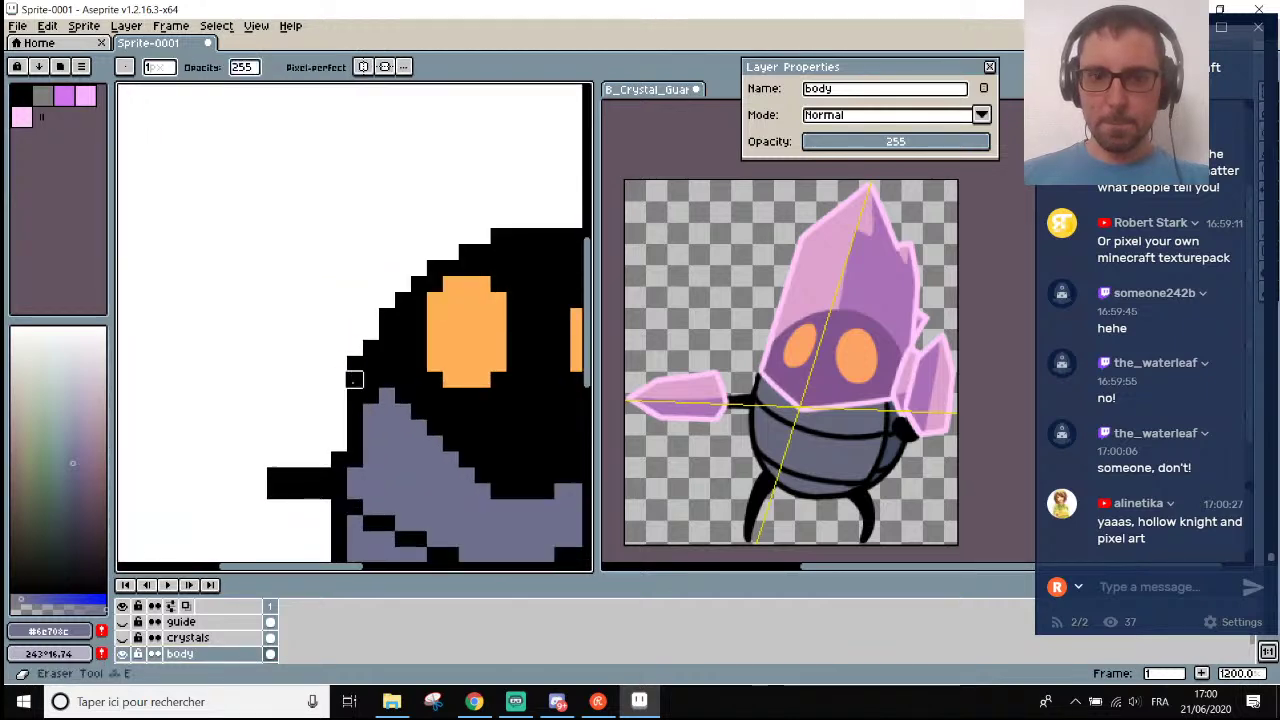
{"action": "scroll", "coordinate": [410, 378], "scroll_direction": "down", "scroll_amount": 3}
{"action": "scroll", "coordinate": [410, 378], "scroll_direction": "down", "scroll_amount": 2}
{"action": "scroll", "coordinate": [410, 378], "scroll_direction": "up", "scroll_amount": 3}
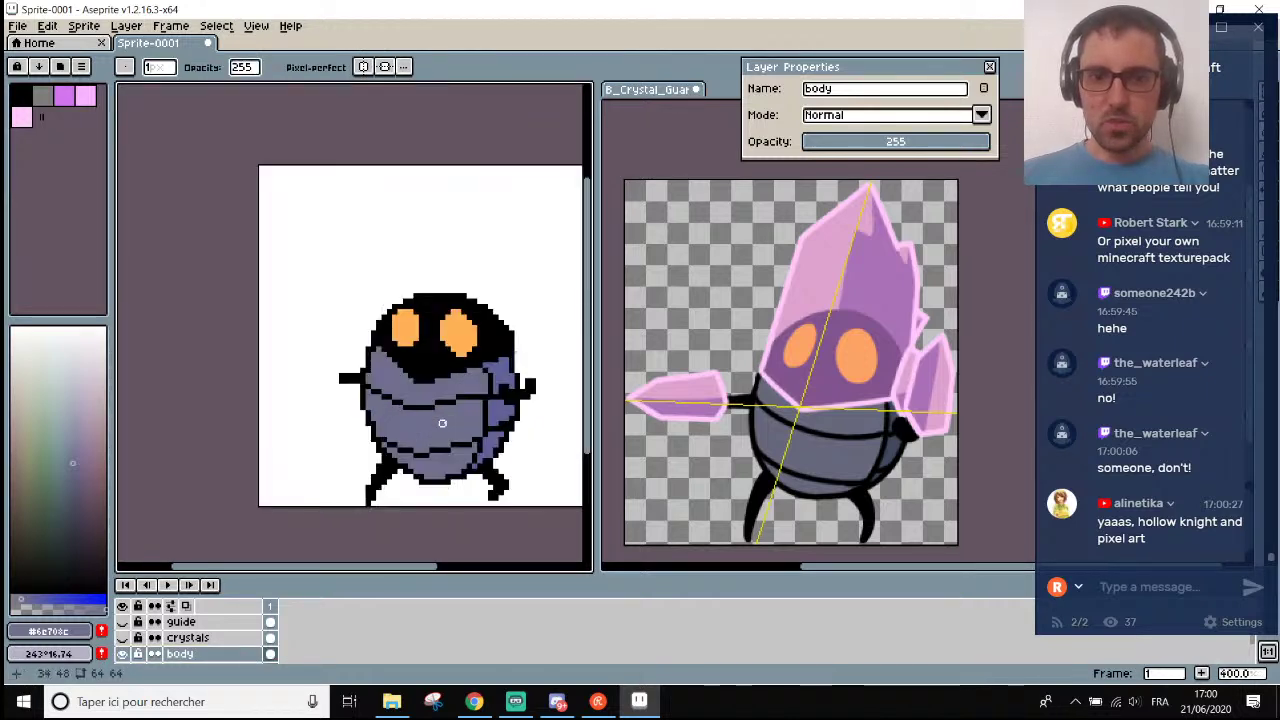
{"action": "scroll", "coordinate": [559, 386], "scroll_direction": "down", "scroll_amount": 1}
{"action": "scroll", "coordinate": [559, 386], "scroll_direction": "up", "scroll_amount": 1}
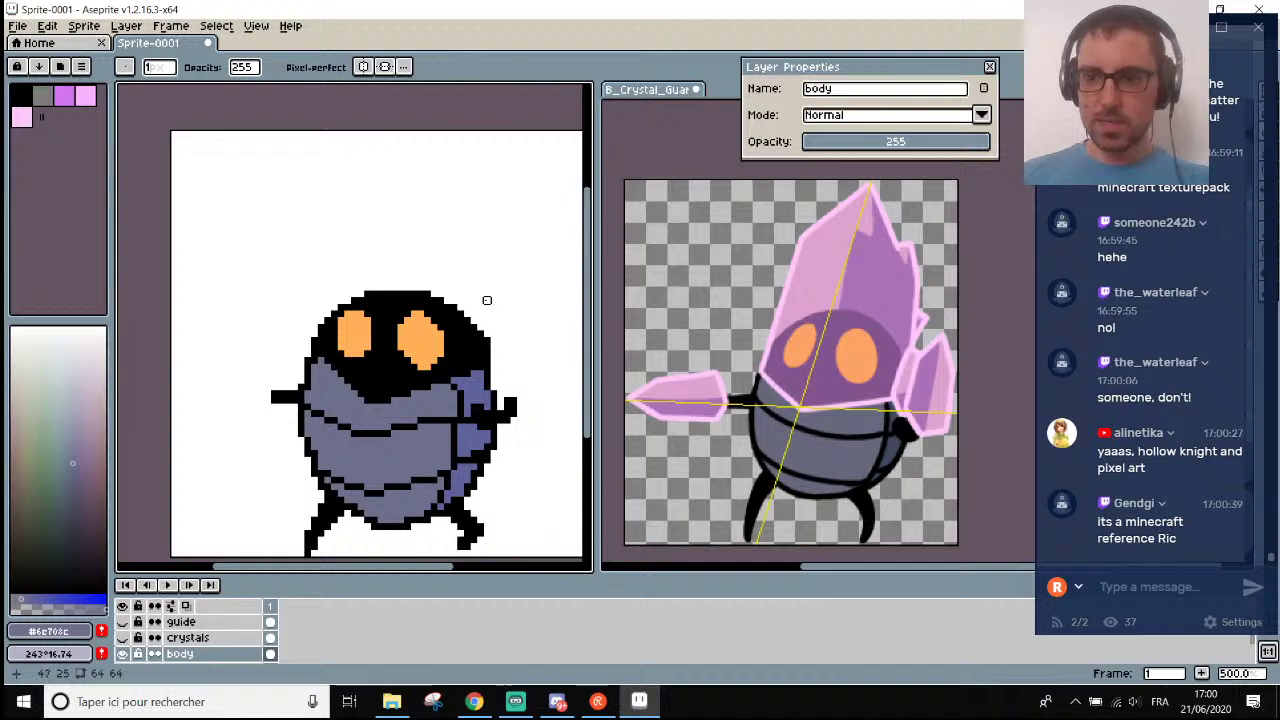
Erase the lowest row of the body's bottom outline and redraw it in black one pixel higher.
{"action": "scroll", "coordinate": [487, 300], "scroll_direction": "up", "scroll_amount": 2}
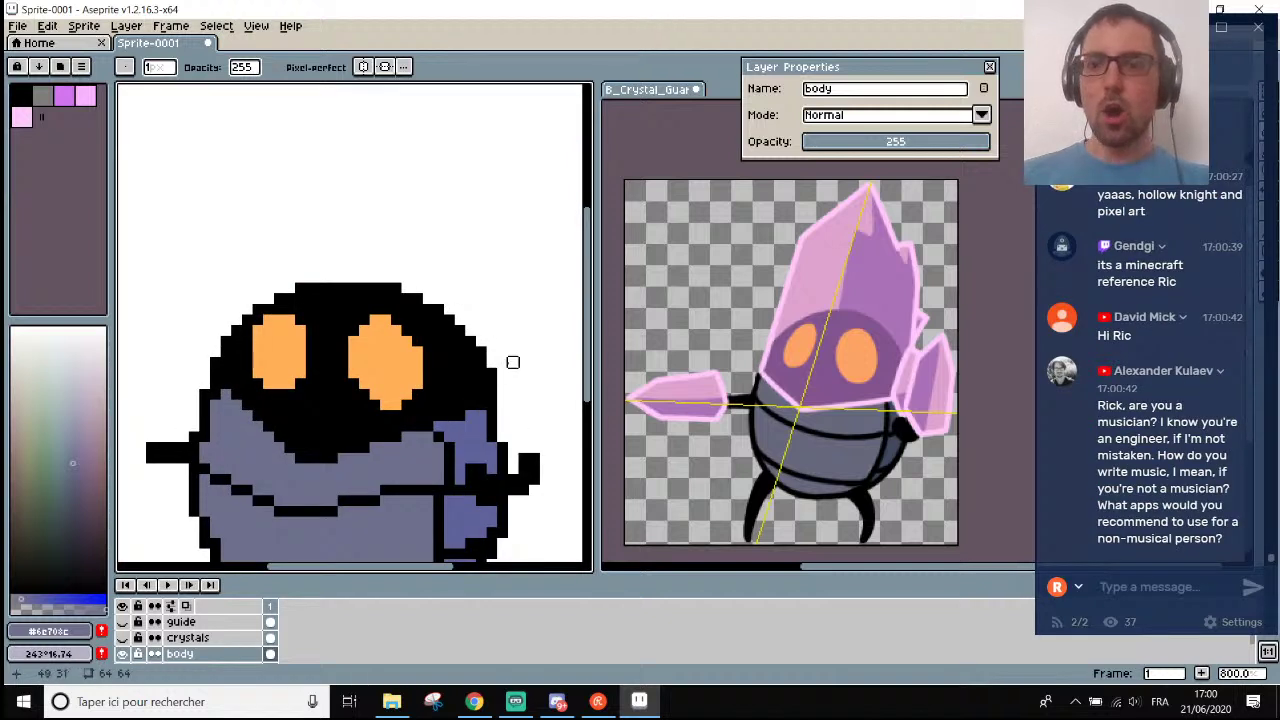
{"action": "scroll", "coordinate": [511, 360], "scroll_direction": "down", "scroll_amount": 3}
{"action": "scroll", "coordinate": [509, 358], "scroll_direction": "up", "scroll_amount": 2}
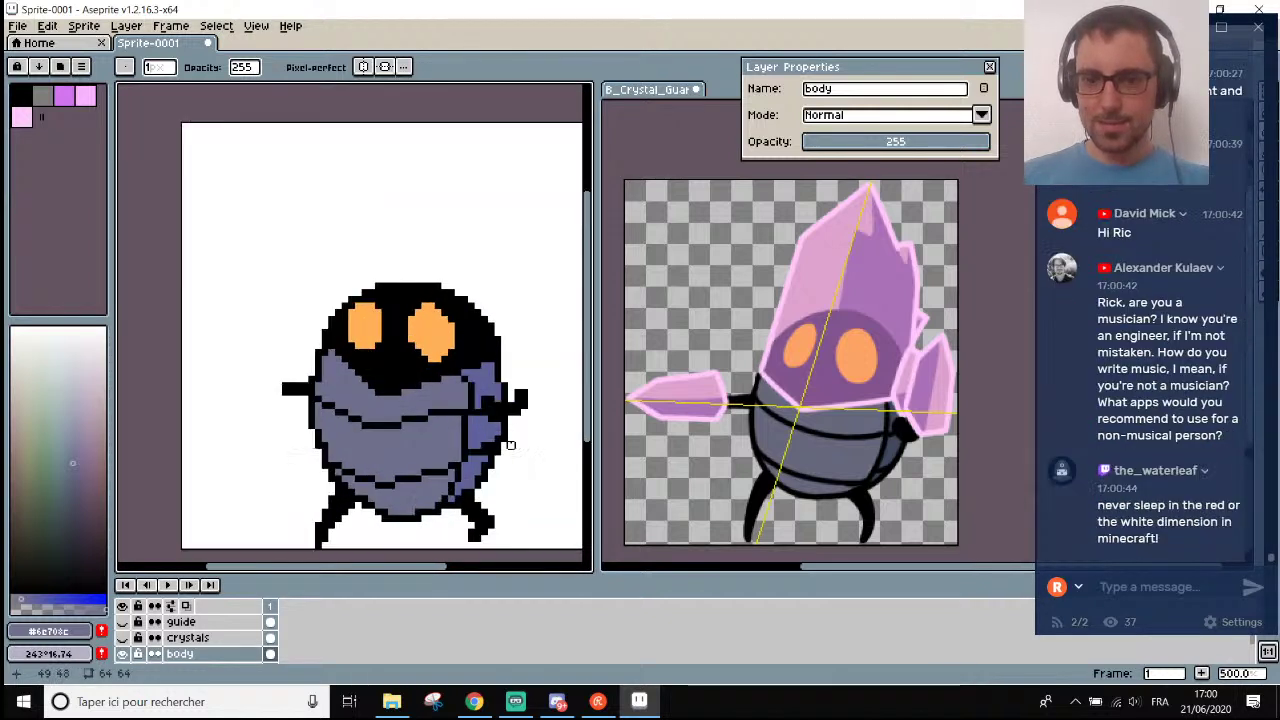
{"action": "scroll", "coordinate": [510, 444], "scroll_direction": "down", "scroll_amount": 2}
{"action": "scroll", "coordinate": [528, 468], "scroll_direction": "up", "scroll_amount": 1}
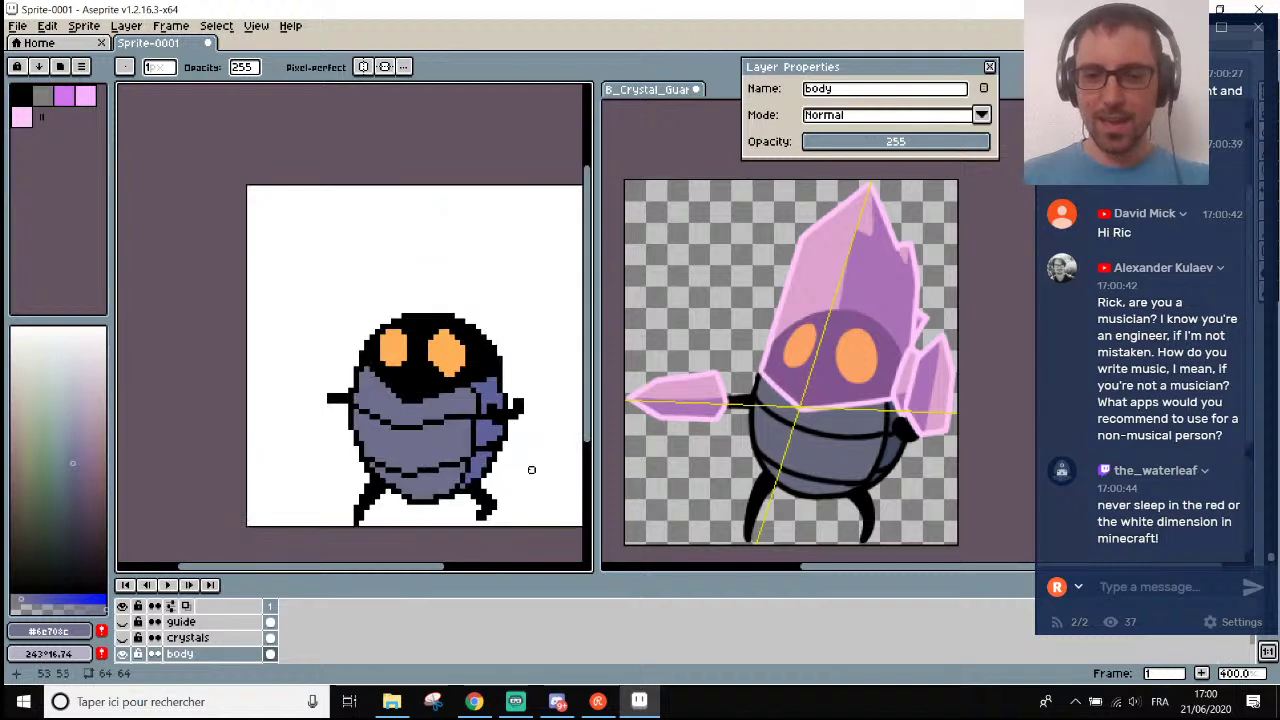
{"action": "scroll", "coordinate": [427, 522], "scroll_direction": "up", "scroll_amount": 2}
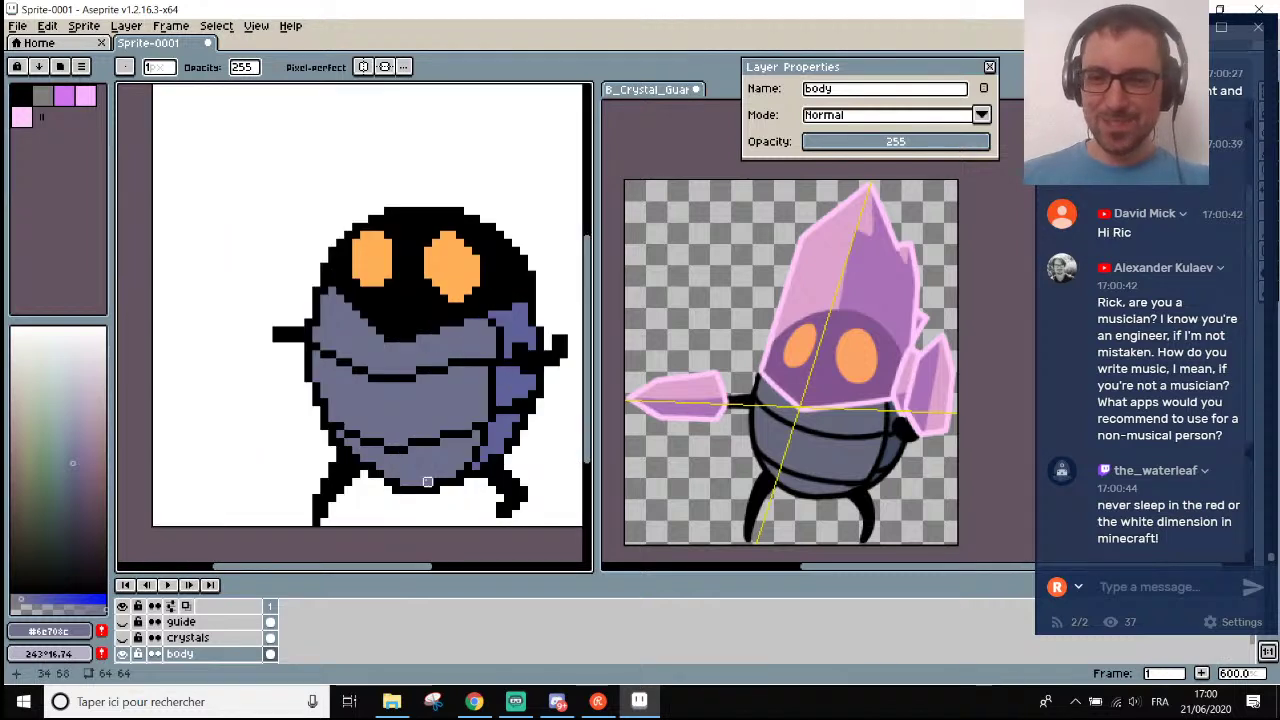
{"action": "scroll", "coordinate": [427, 482], "scroll_direction": "up", "scroll_amount": 3}
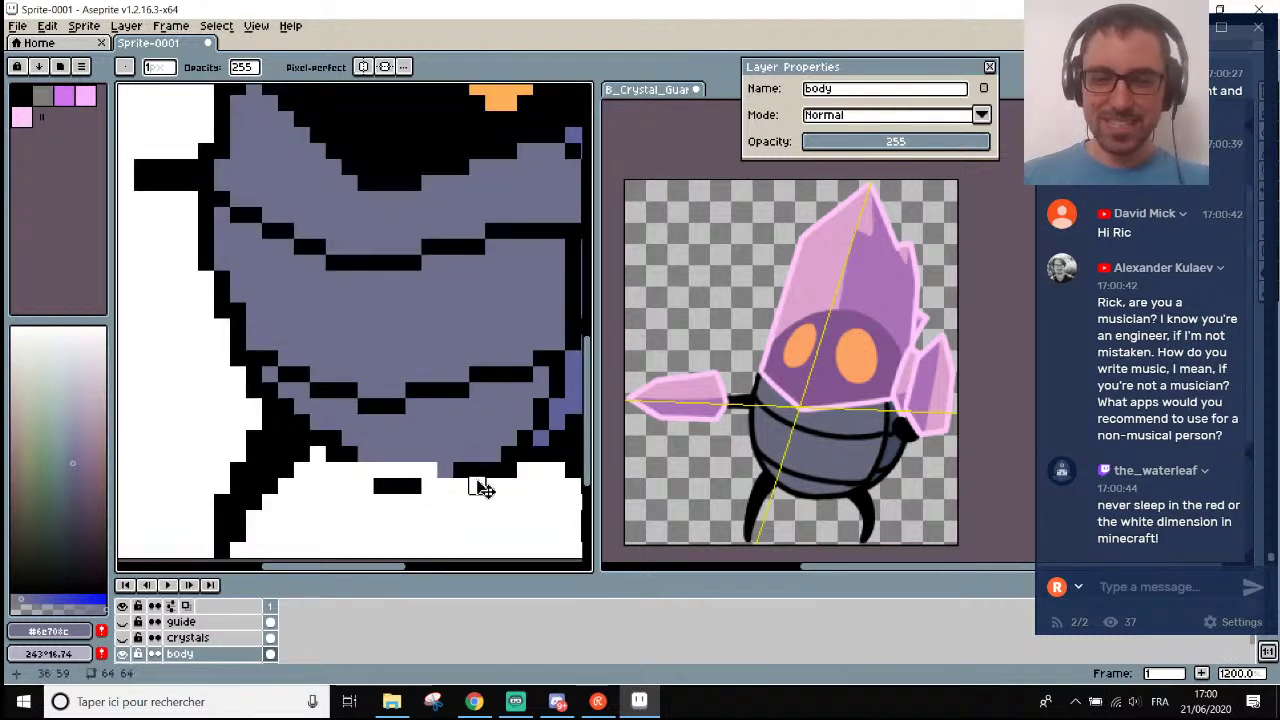
{"action": "scroll", "coordinate": [424, 486], "scroll_direction": "down", "scroll_amount": 4}
{"action": "scroll", "coordinate": [424, 486], "scroll_direction": "up", "scroll_amount": 2}
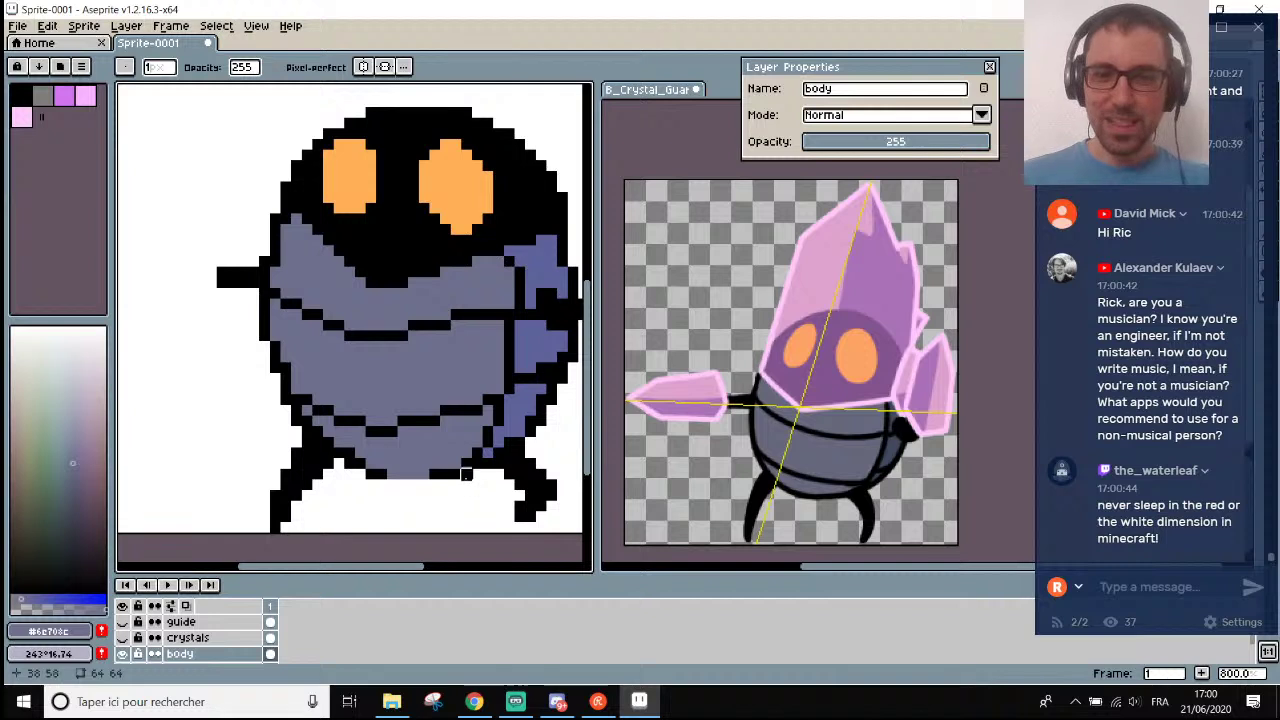
{"action": "key", "text": "i"}
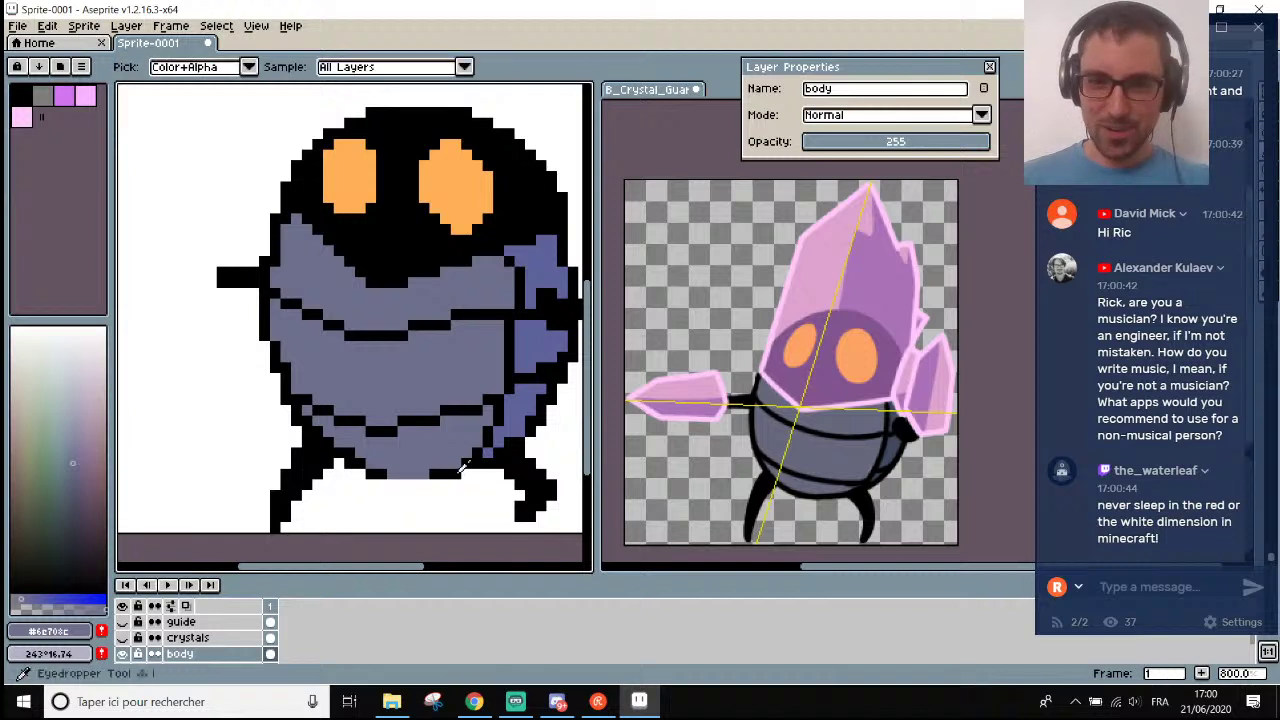
{"action": "left_click", "coordinate": [392, 474]}
{"action": "key", "text": "b"}
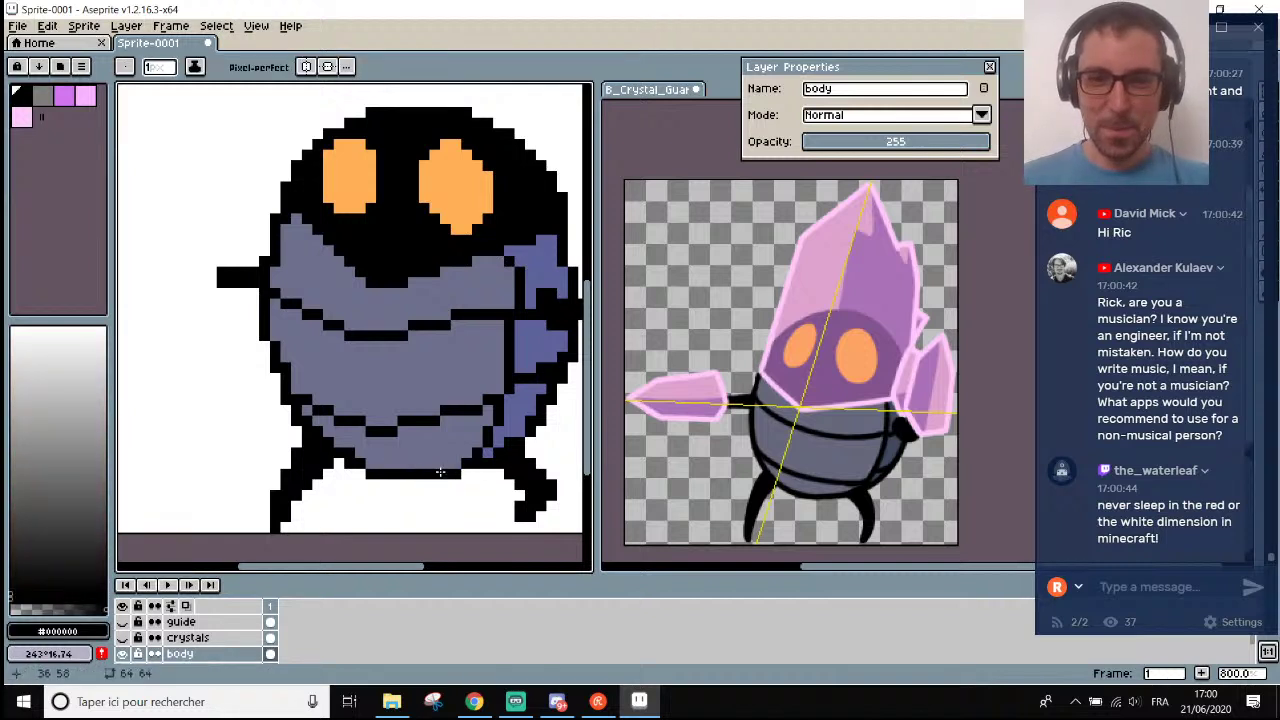
Raise the right part of the bottom outline one pixel in black and erase the surplus pixels between it and the right leg.
{"action": "key", "text": "i"}
{"action": "scroll", "coordinate": [474, 452], "scroll_direction": "up", "scroll_amount": 2}
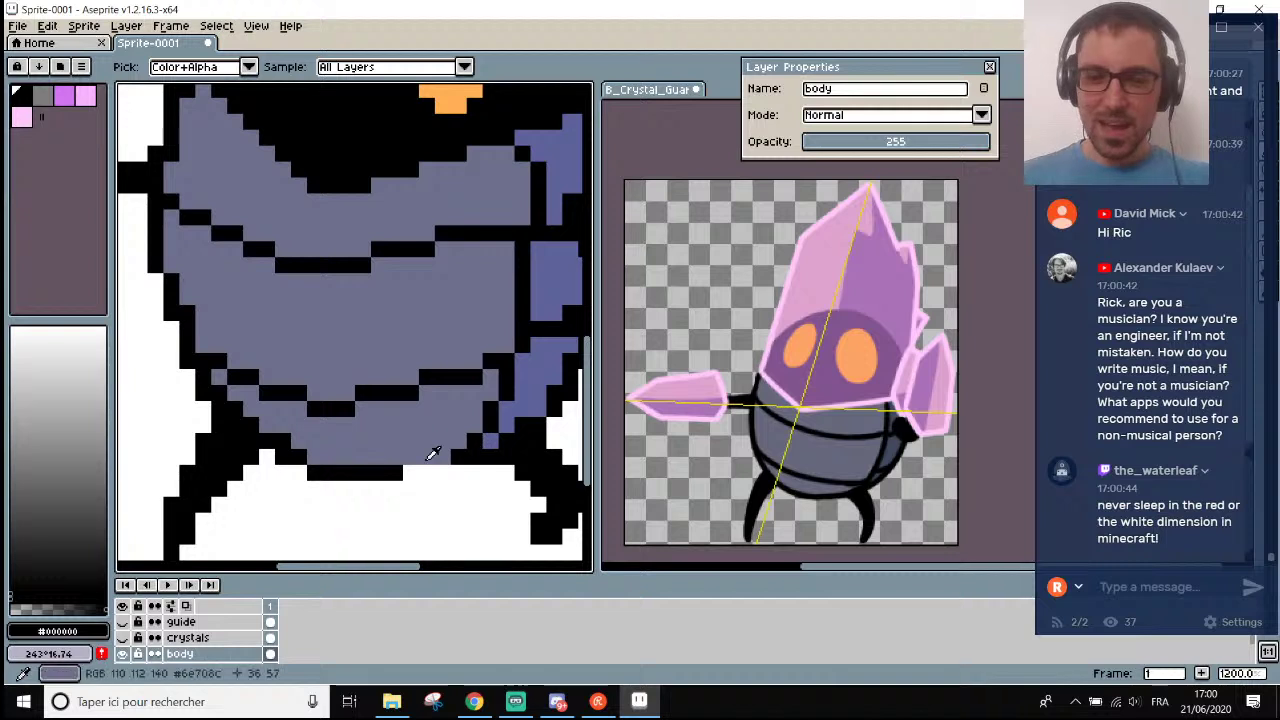
{"action": "key", "text": "b"}
{"action": "left_click", "coordinate": [436, 454]}
{"action": "left_click", "coordinate": [411, 457]}
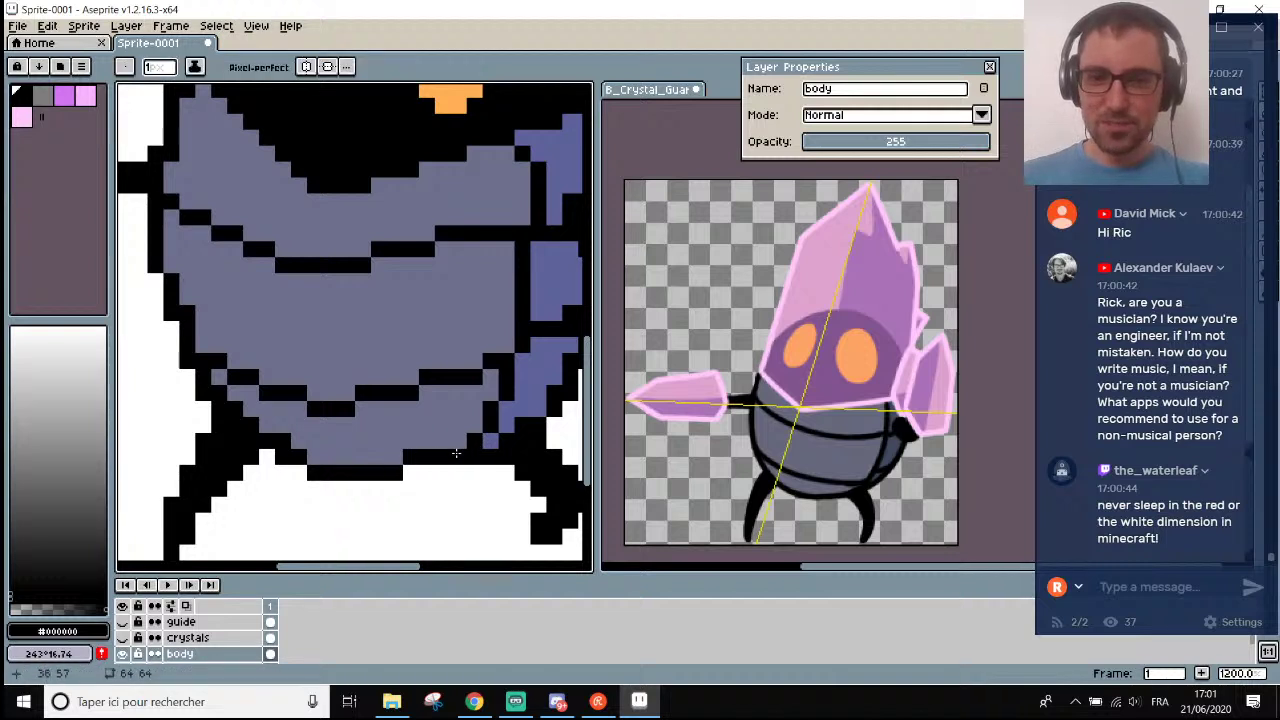
{"action": "key", "text": "e"}
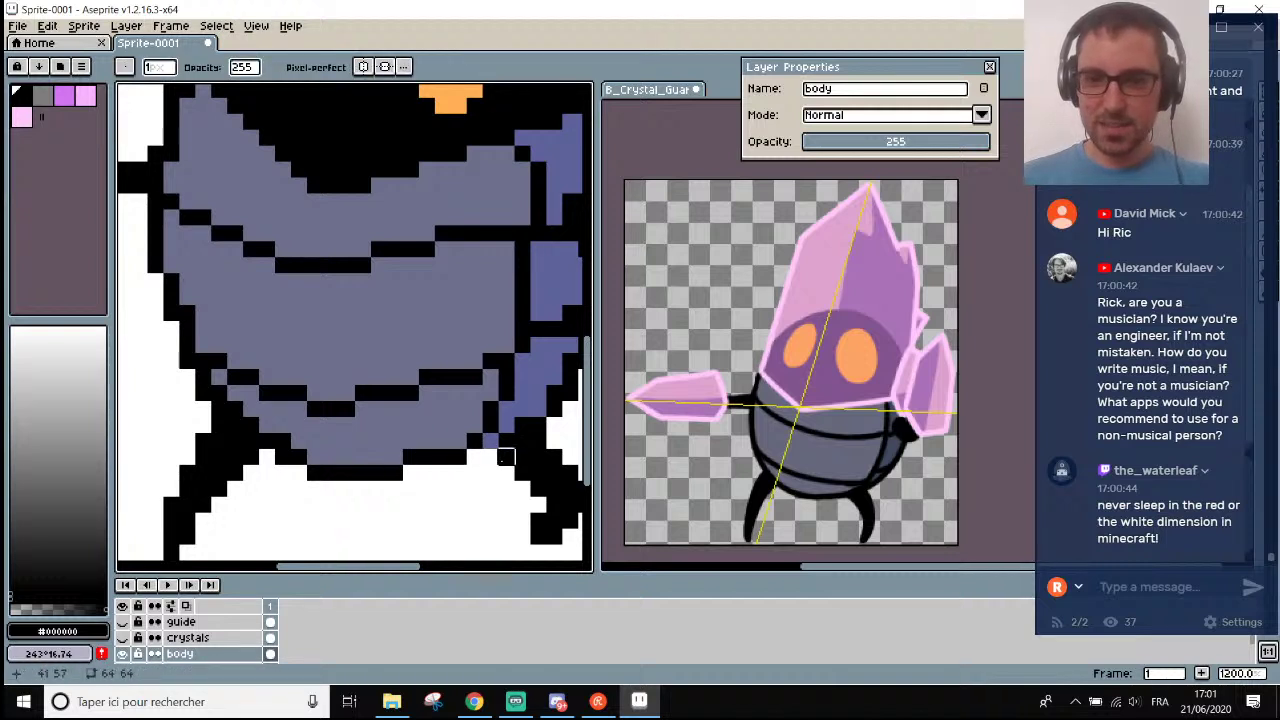
{"action": "scroll", "coordinate": [490, 488], "scroll_direction": "down", "scroll_amount": 4}
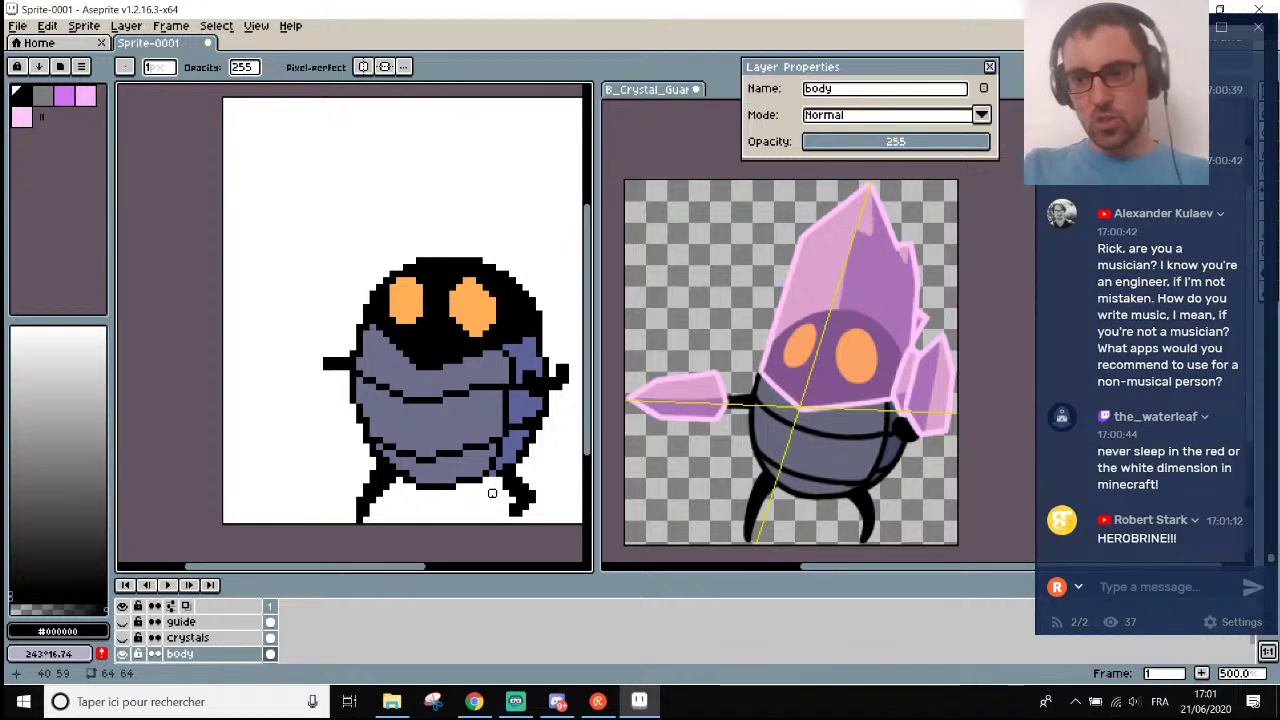
Try erasing pixels where the right leg joins the body, and undo the erasure.
{"action": "scroll", "coordinate": [491, 479], "scroll_direction": "up", "scroll_amount": 3}
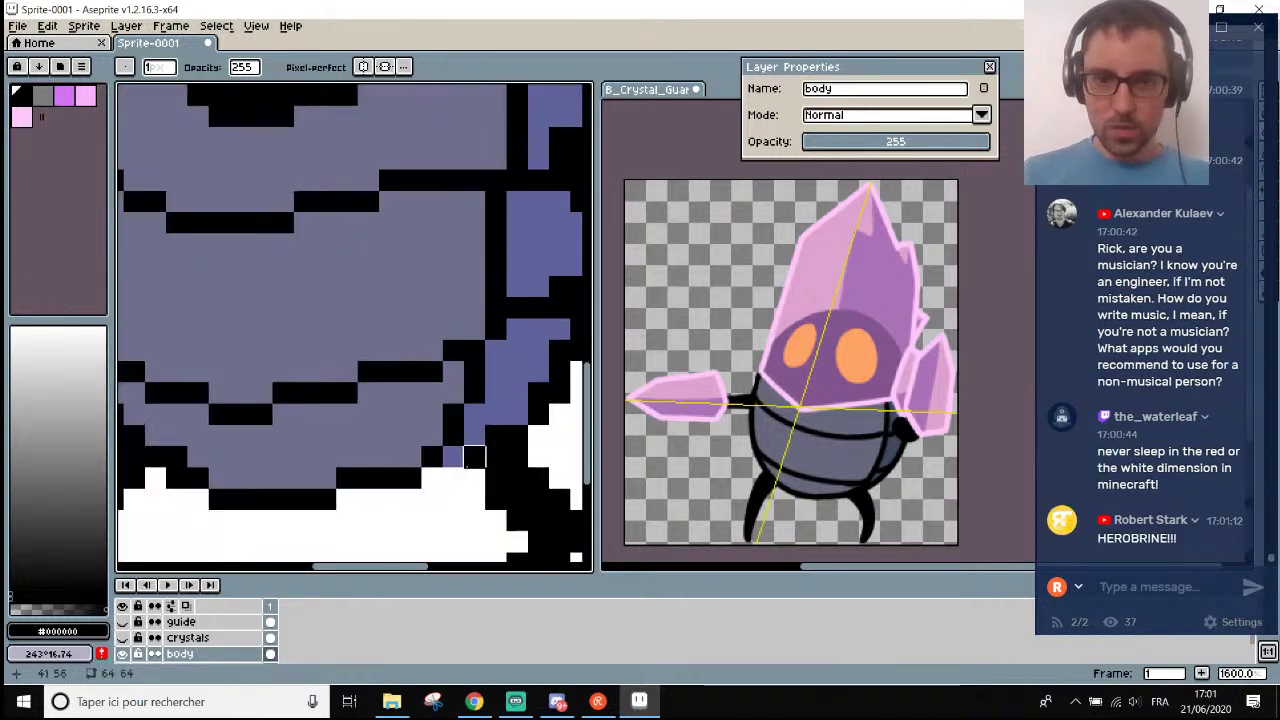
{"action": "scroll", "coordinate": [452, 456], "scroll_direction": "down", "scroll_amount": 3}
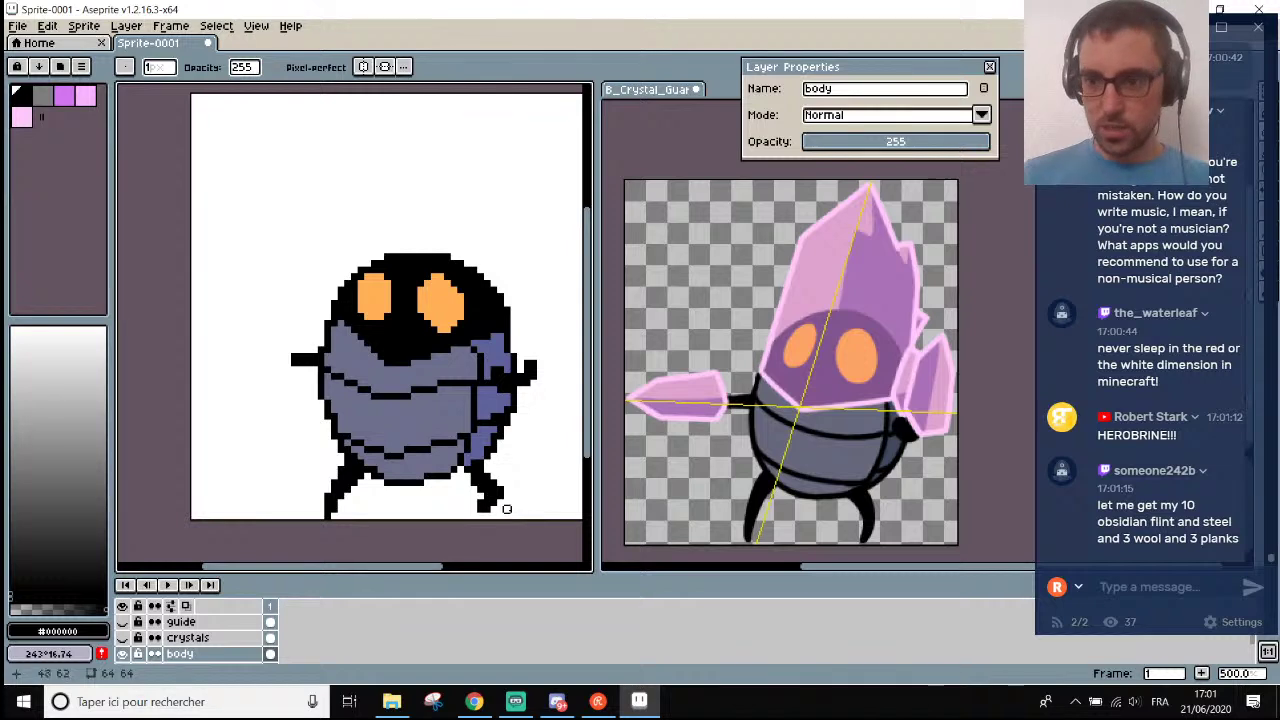
{"action": "scroll", "coordinate": [506, 509], "scroll_direction": "up", "scroll_amount": 2}
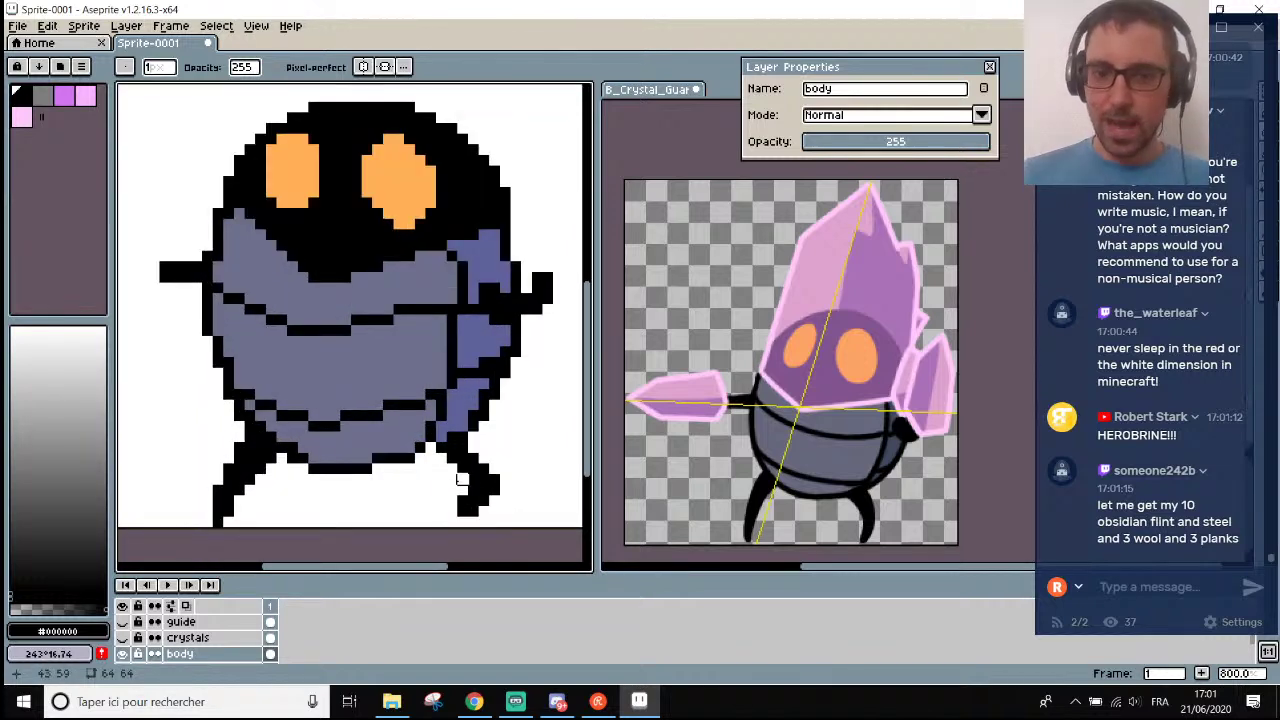
{"action": "scroll", "coordinate": [450, 475], "scroll_direction": "down", "scroll_amount": 4}
{"action": "scroll", "coordinate": [445, 472], "scroll_direction": "up", "scroll_amount": 4}
{"action": "scroll", "coordinate": [440, 470], "scroll_direction": "down", "scroll_amount": 2}
{"action": "key", "text": "ctrl+z"}
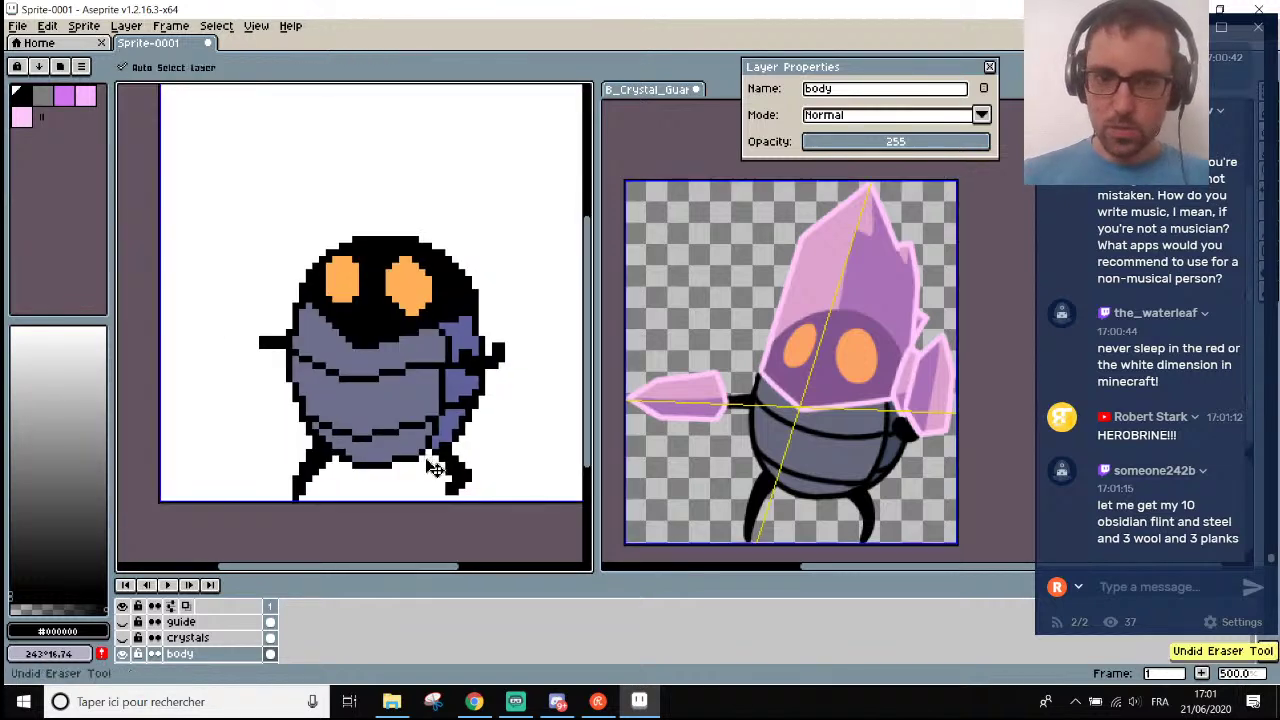
Paint the stray blue pixel above the right leg's joint black to close the body's lower outline.
{"action": "scroll", "coordinate": [455, 445], "scroll_direction": "up", "scroll_amount": 4}
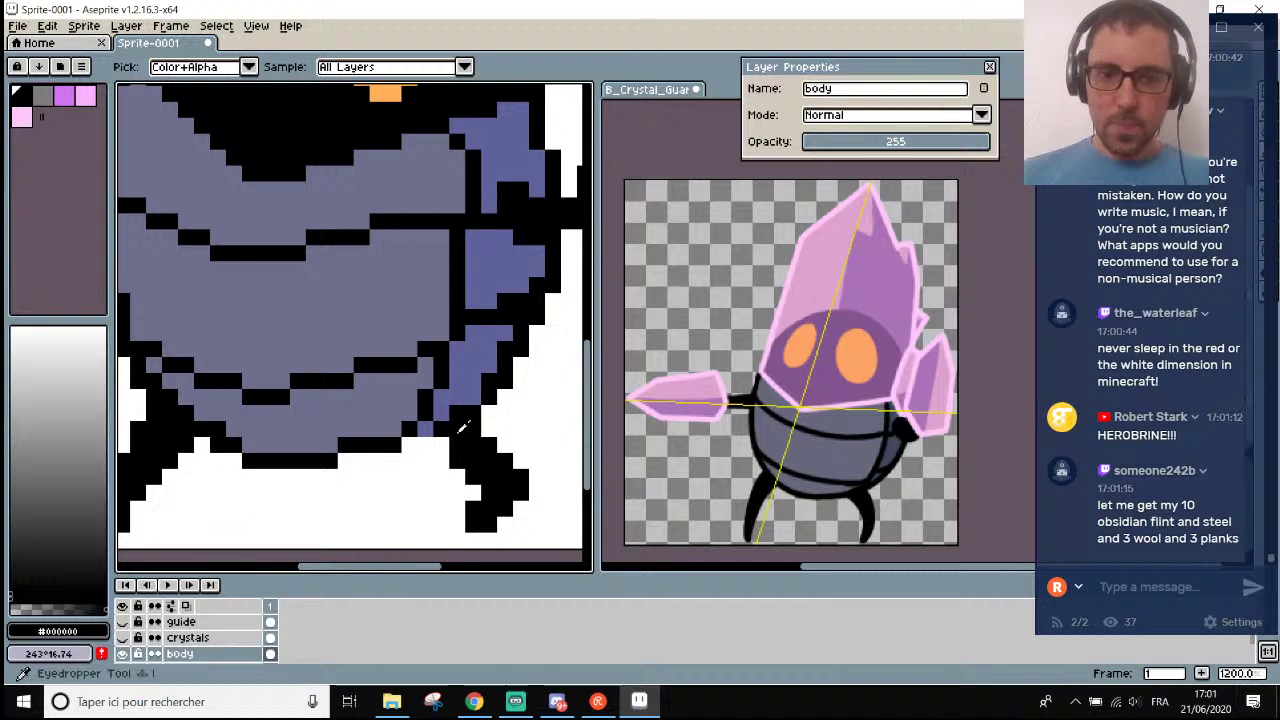
{"action": "scroll", "coordinate": [420, 437], "scroll_direction": "down", "scroll_amount": 2}
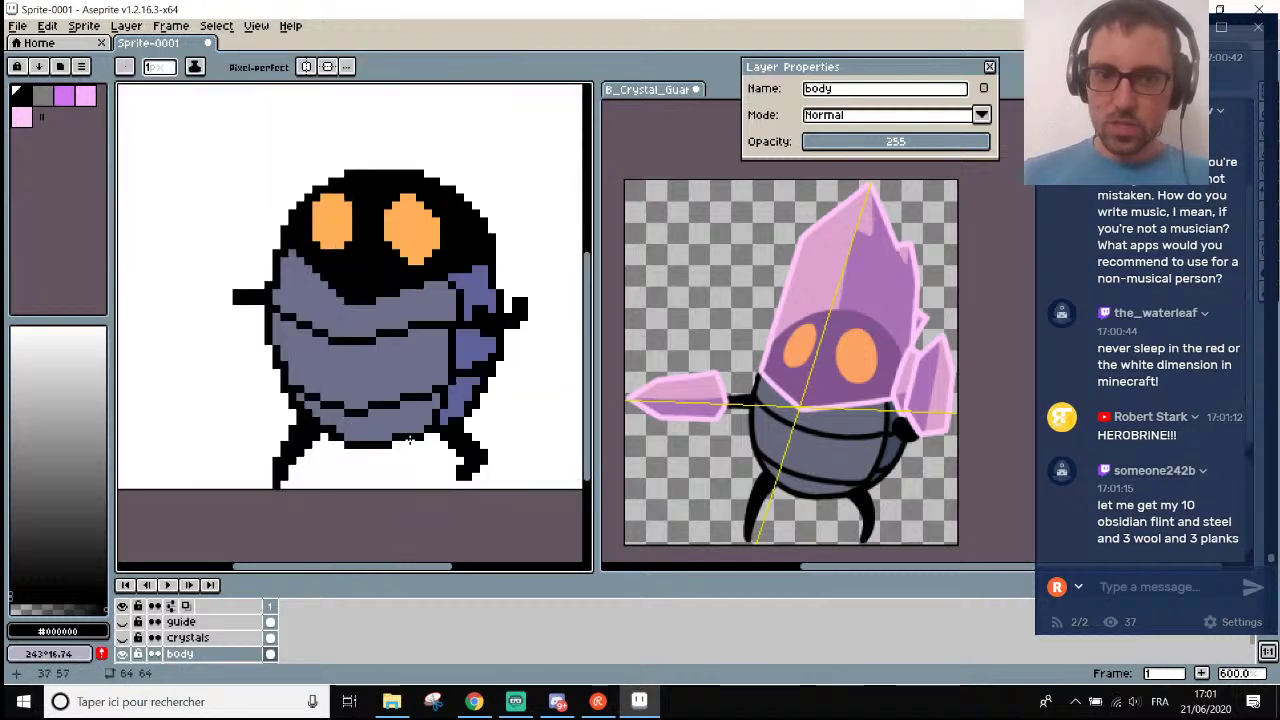
{"action": "scroll", "coordinate": [410, 440], "scroll_direction": "down", "scroll_amount": 1}
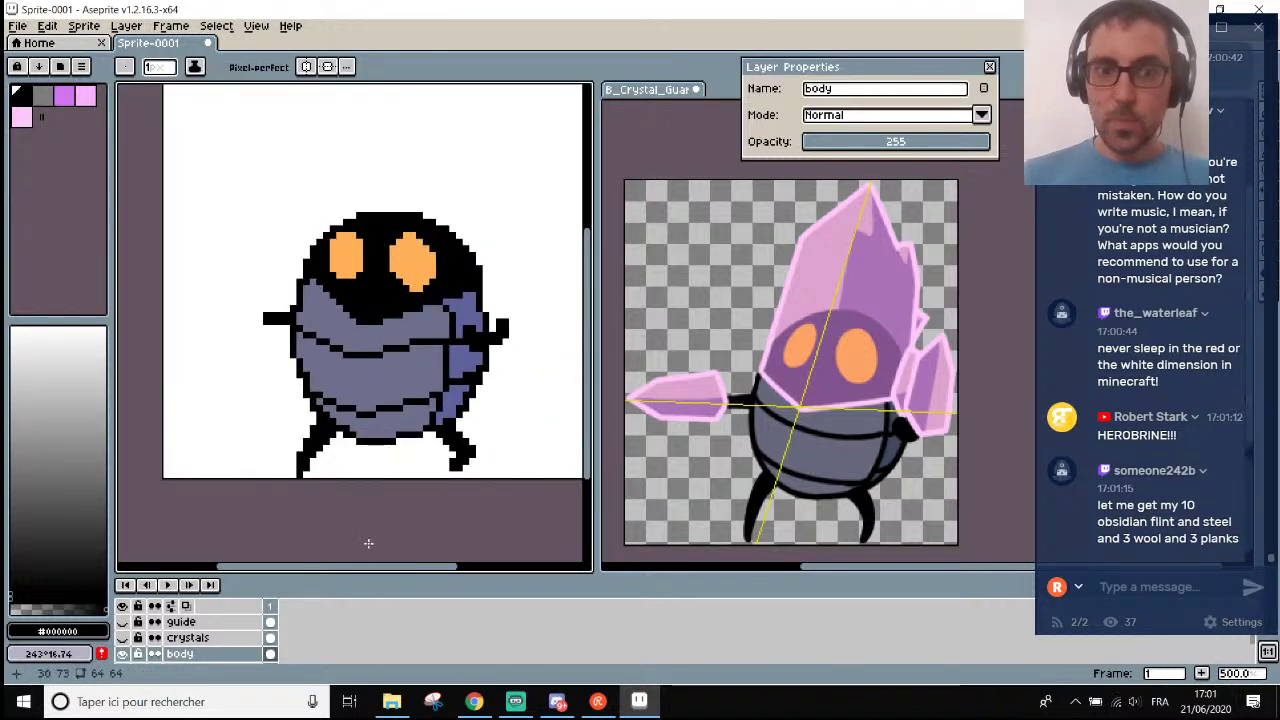
{"action": "scroll", "coordinate": [420, 452], "scroll_direction": "up", "scroll_amount": 5}
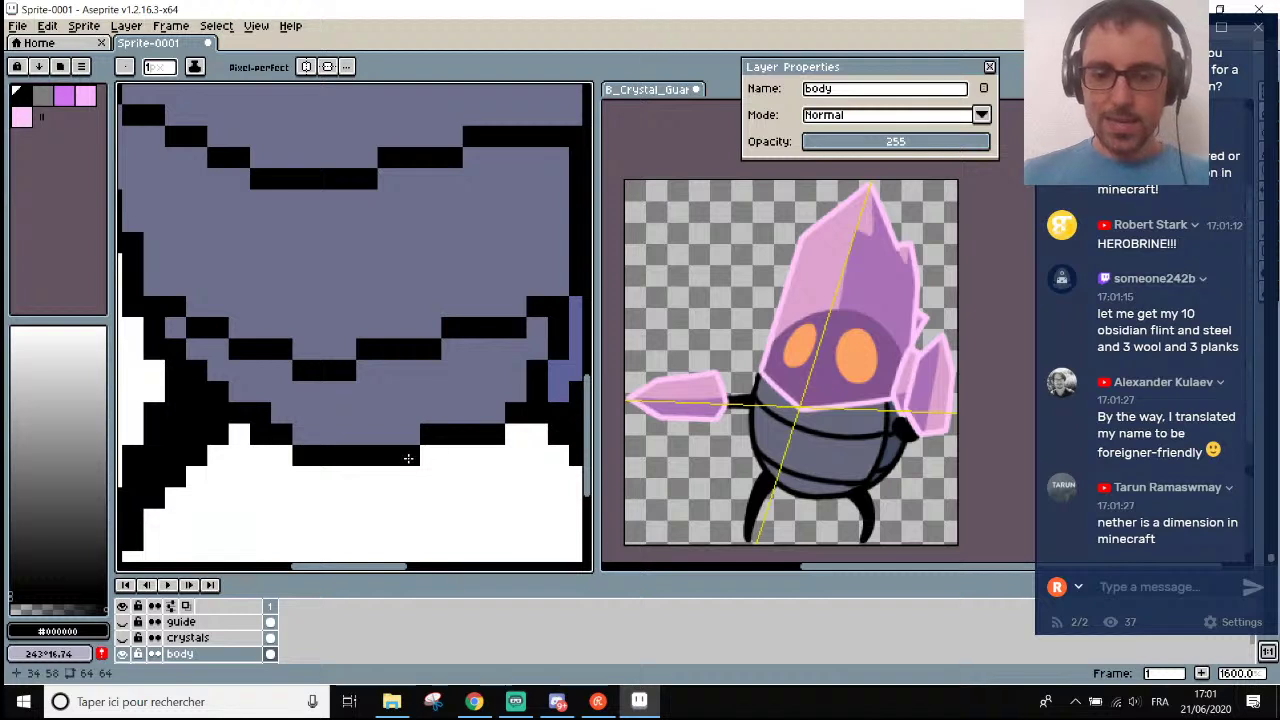
{"action": "key", "text": "alt"}
{"action": "key", "text": "ctrl"}
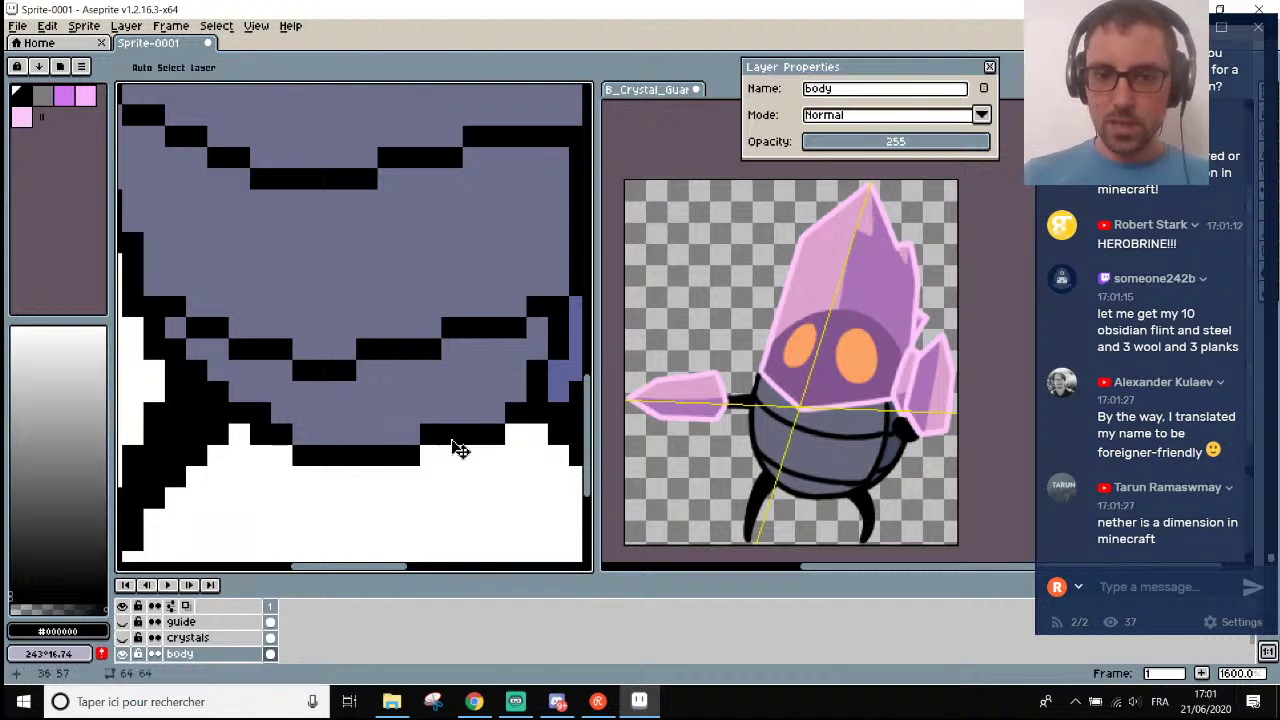
Raise the right end of the body's lowest outline row by one pixel in black.
{"action": "key", "text": "alt"}
{"action": "left_click", "coordinate": [400, 434]}
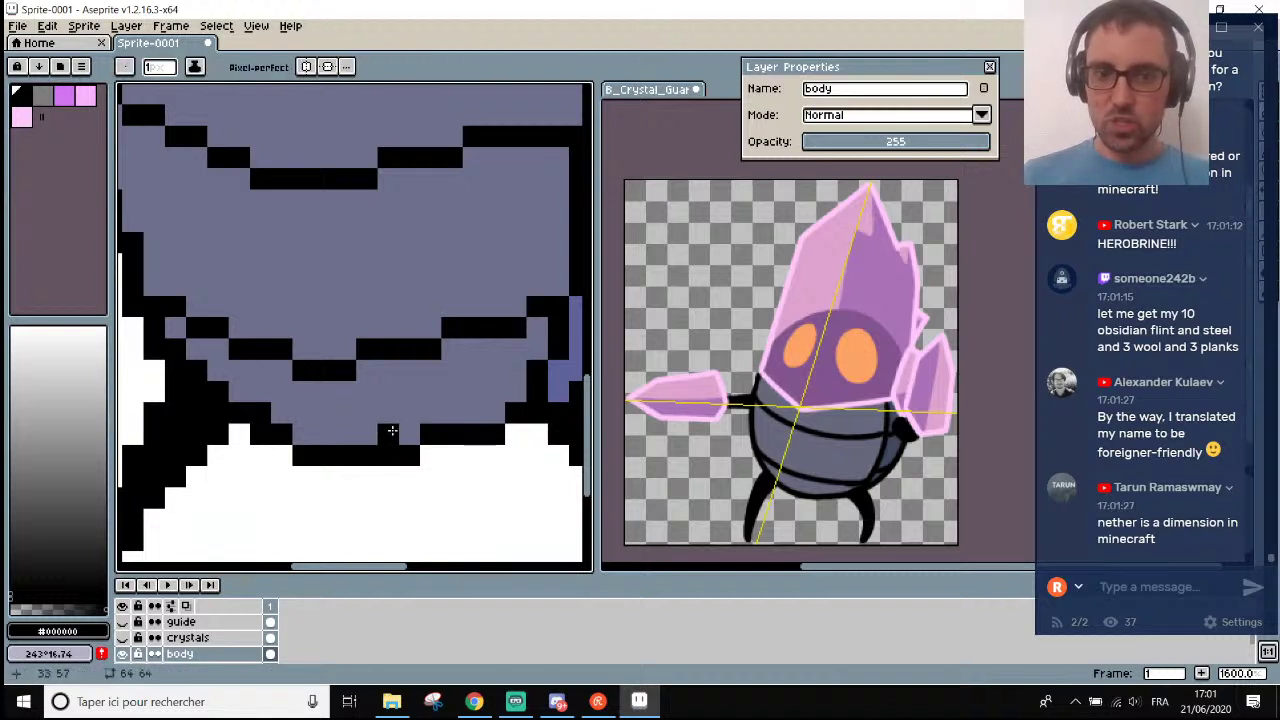
{"action": "scroll", "coordinate": [413, 460], "scroll_direction": "down", "scroll_amount": 6}
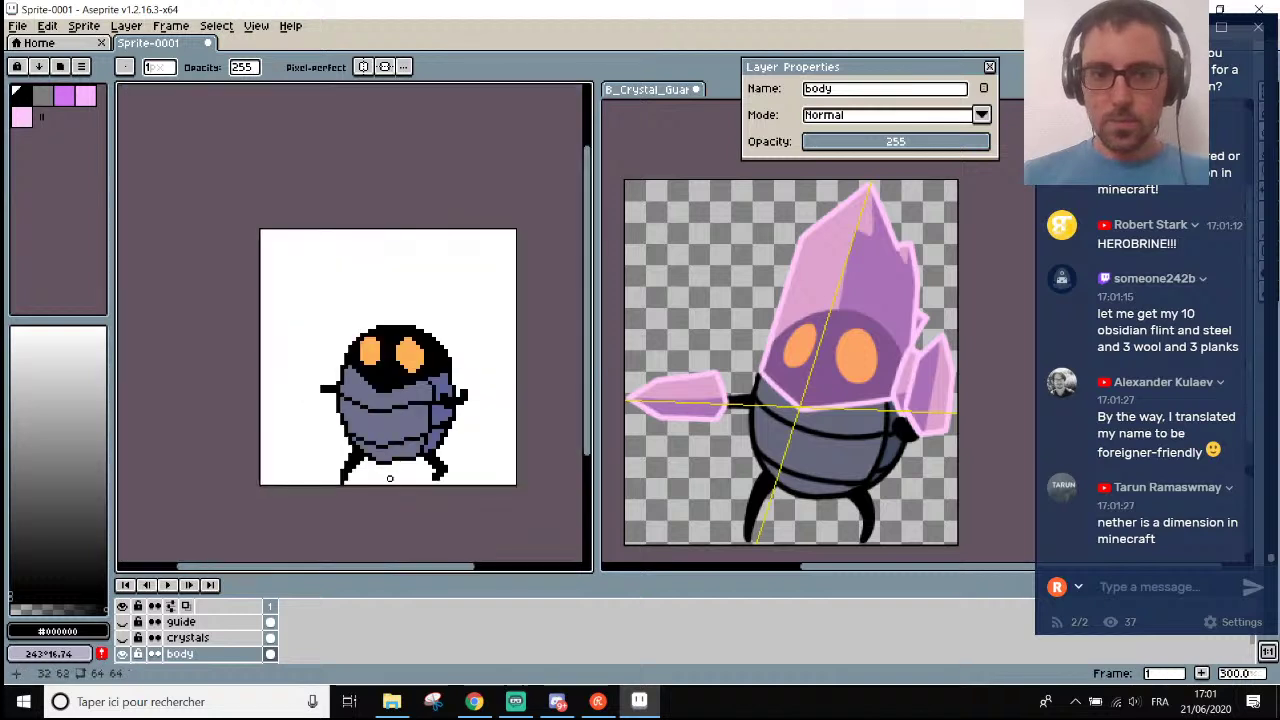
Extend the lowest outline row two pixels toward the left leg and fill the notch beside that leg in black.
{"action": "scroll", "coordinate": [413, 480], "scroll_direction": "up", "scroll_amount": 3}
{"action": "scroll", "coordinate": [413, 484], "scroll_direction": "up", "scroll_amount": 5}
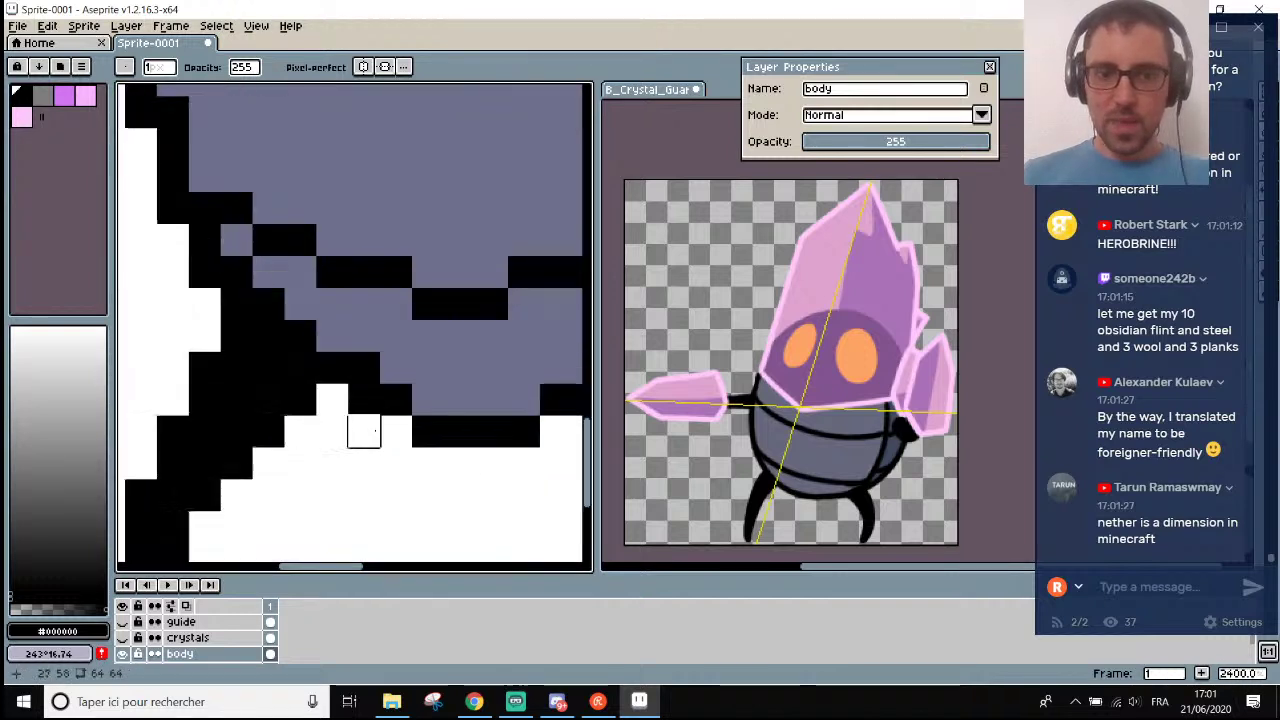
{"action": "key", "text": "alt"}
{"action": "left_click", "coordinate": [390, 430]}
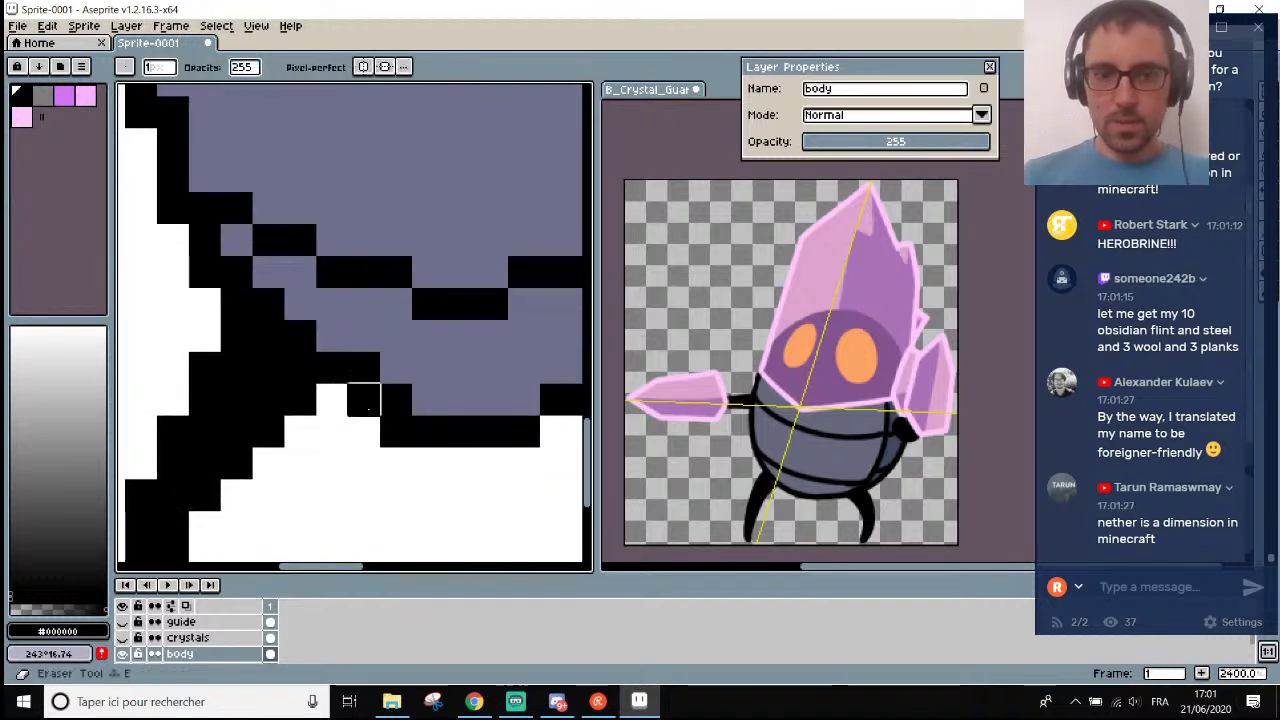
{"action": "key", "text": "alt"}
{"action": "left_click", "coordinate": [364, 432]}
{"action": "left_click", "coordinate": [332, 400]}
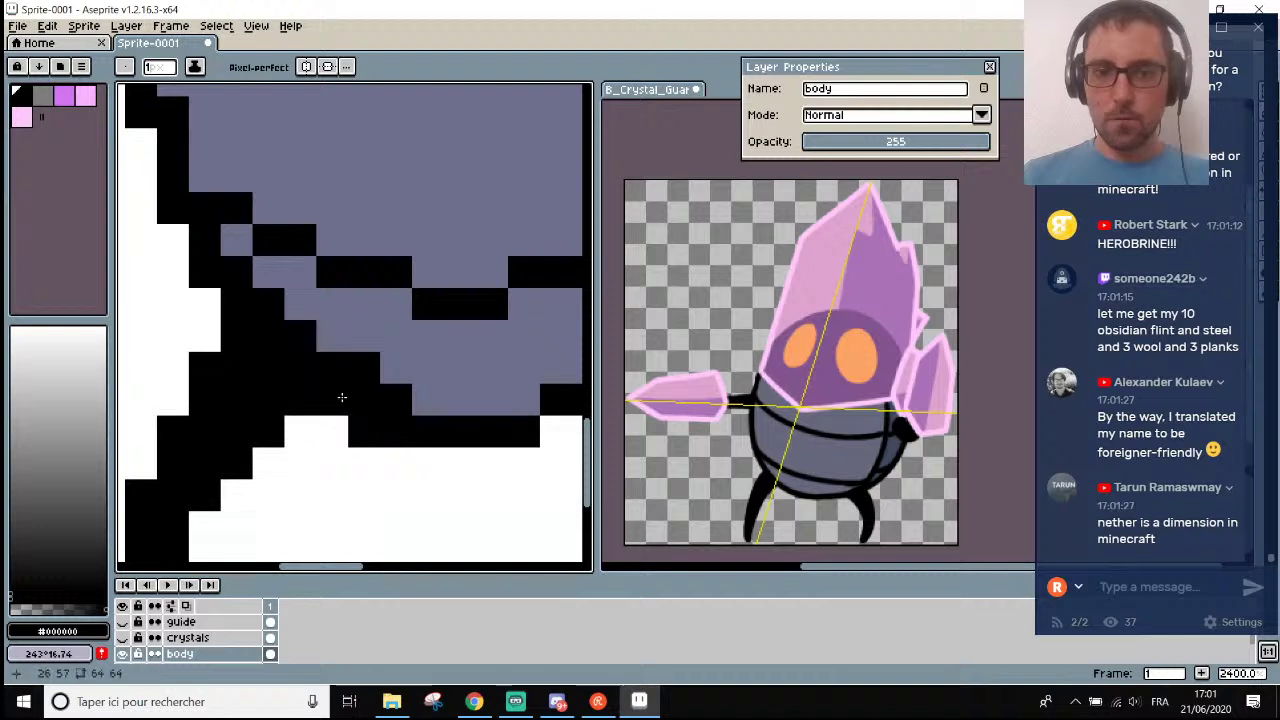
Repaint the surplus black pixels above the left end of the bottom outline in the body's sampled blue-grey.
{"action": "scroll", "coordinate": [344, 400], "scroll_direction": "down", "scroll_amount": 6}
{"action": "scroll", "coordinate": [344, 395], "scroll_direction": "up", "scroll_amount": 3}
{"action": "left_click", "coordinate": [344, 395], "text": "alt"}
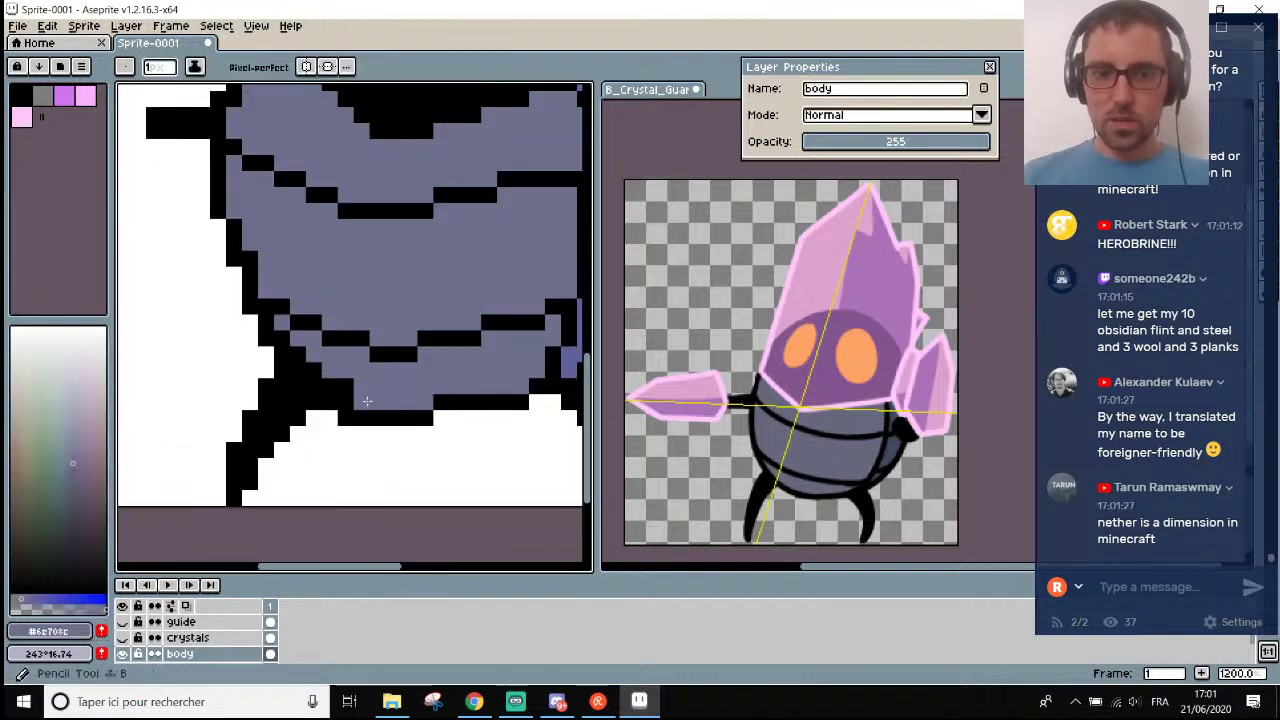
{"action": "left_click", "coordinate": [348, 387]}
{"action": "scroll", "coordinate": [340, 388], "scroll_direction": "down", "scroll_amount": 4}
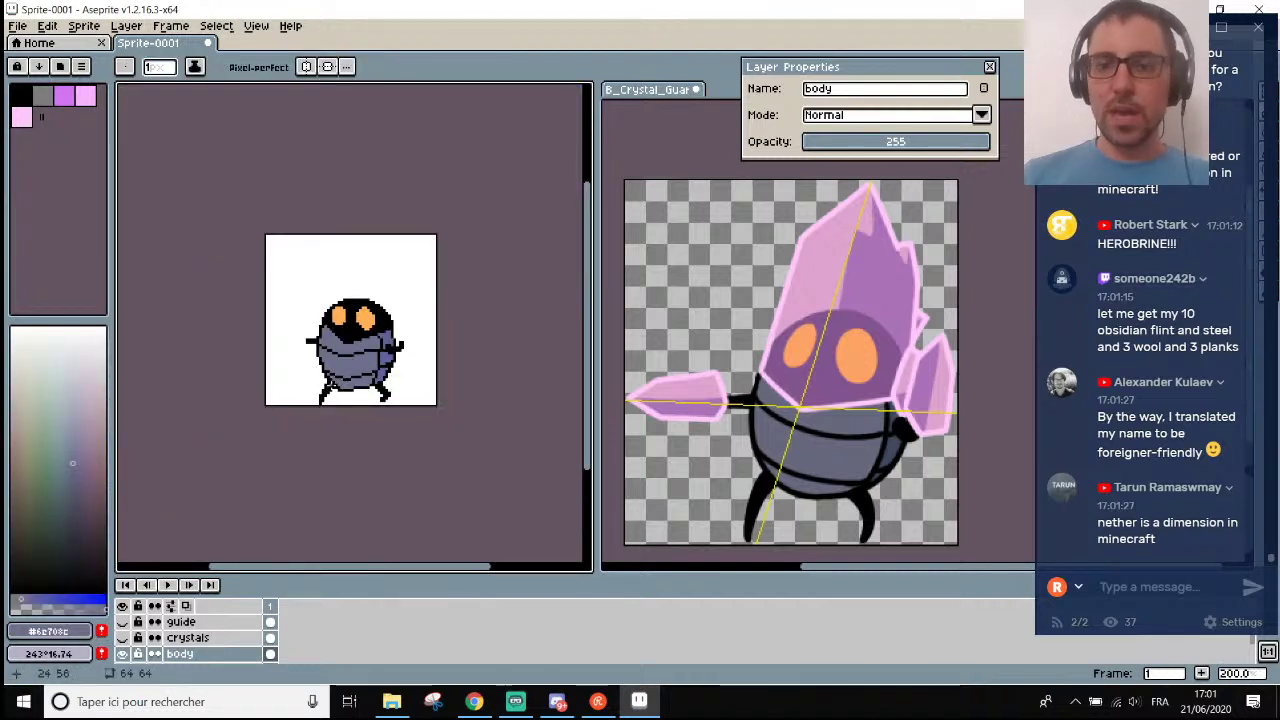
{"action": "scroll", "coordinate": [332, 385], "scroll_direction": "up", "scroll_amount": 4}
{"action": "scroll", "coordinate": [361, 371], "scroll_direction": "up", "scroll_amount": 5}
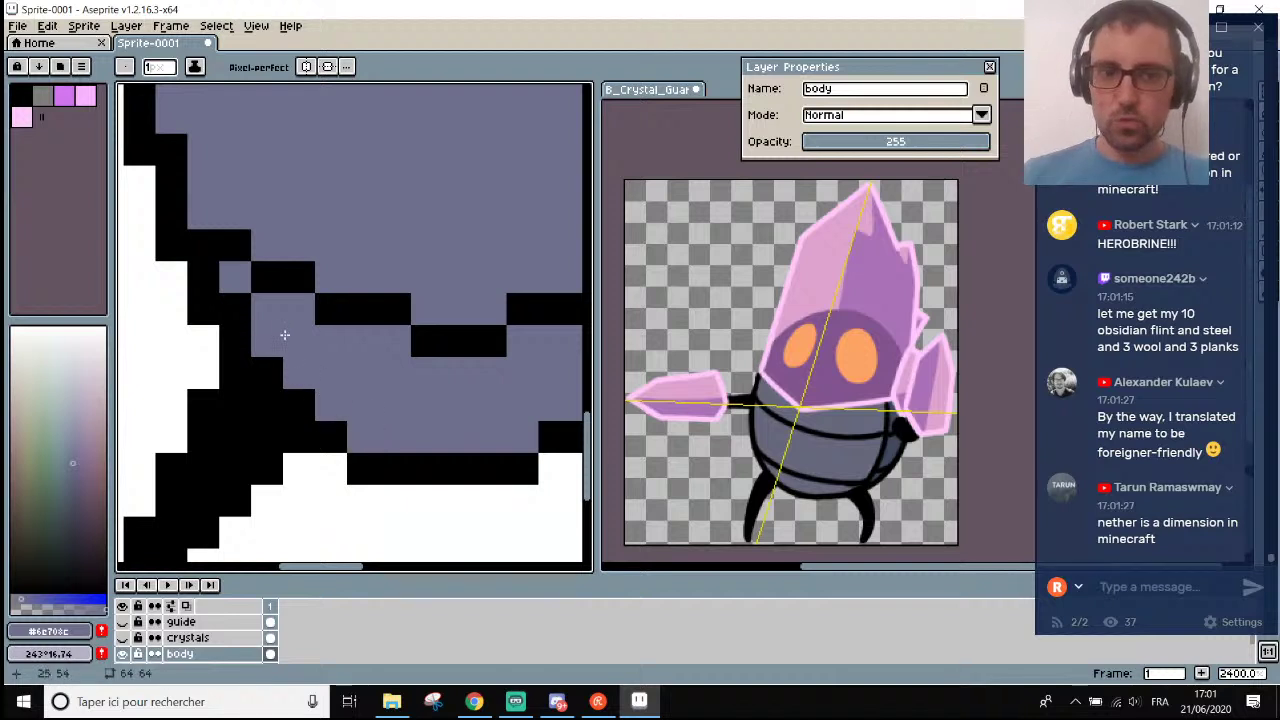
Erase the body's lowest outline row and the pixel where the outline's right part meets the leg joint.
{"action": "scroll", "coordinate": [282, 332], "scroll_direction": "down", "scroll_amount": 6}
{"action": "scroll", "coordinate": [285, 330], "scroll_direction": "up", "scroll_amount": 2}
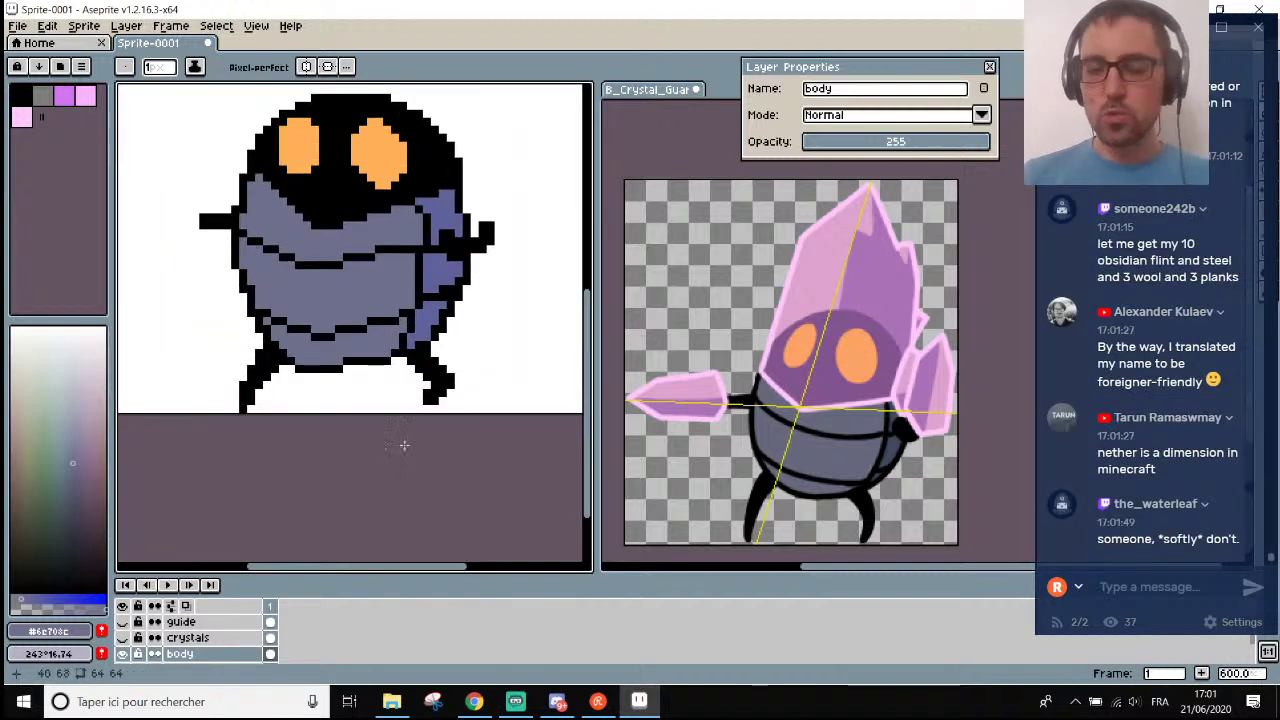
{"action": "scroll", "coordinate": [330, 395], "scroll_direction": "down", "scroll_amount": 2}
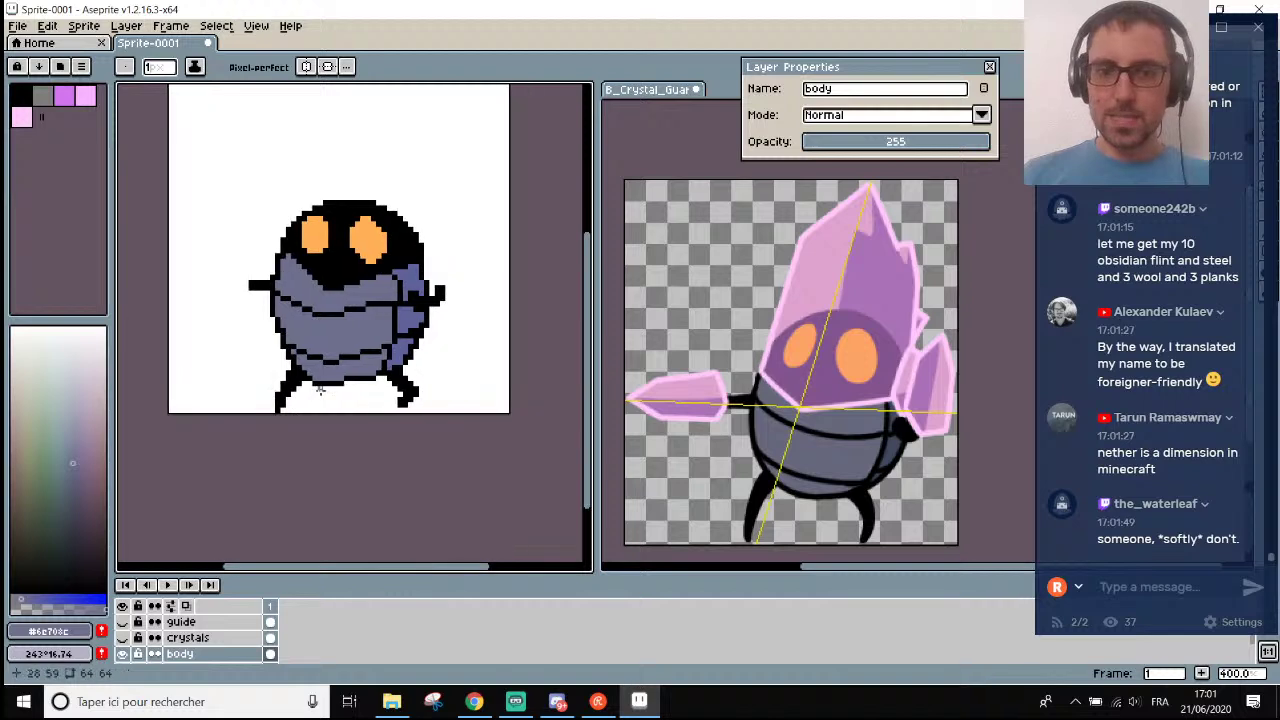
{"action": "scroll", "coordinate": [320, 390], "scroll_direction": "up", "scroll_amount": 8}
{"action": "scroll", "coordinate": [398, 370], "scroll_direction": "down", "scroll_amount": 3}
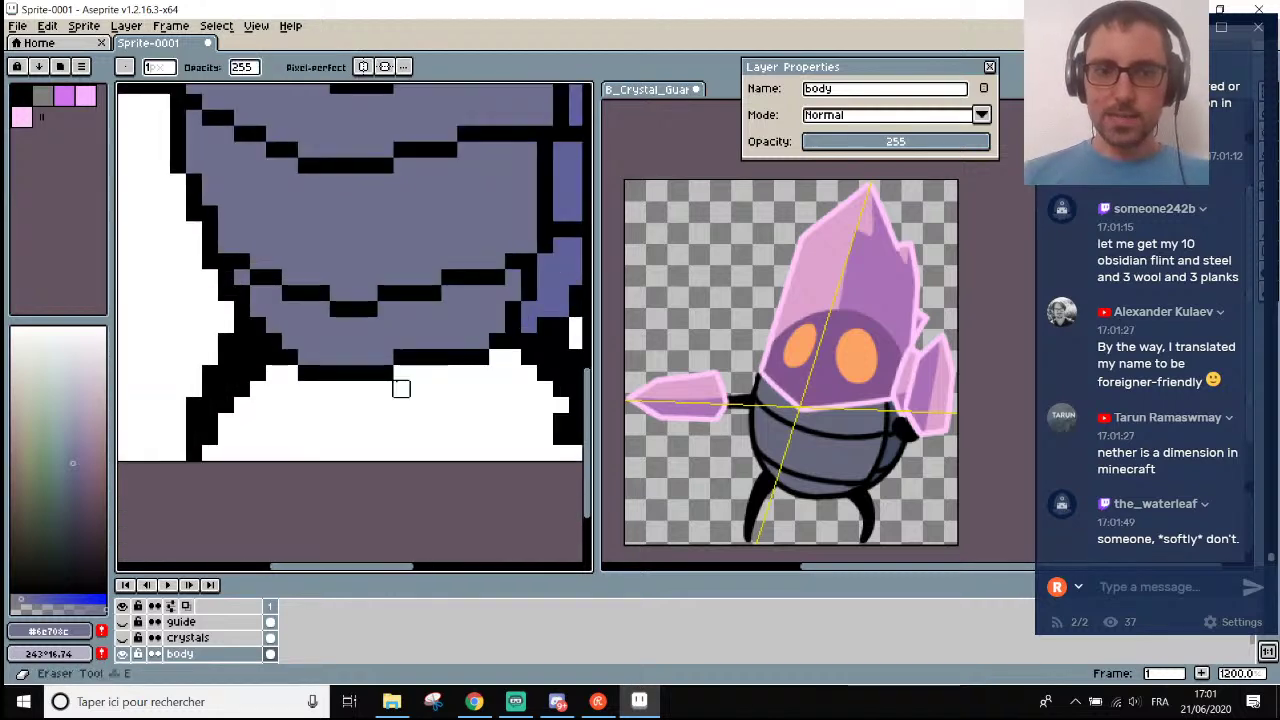
{"action": "scroll", "coordinate": [320, 369], "scroll_direction": "down", "scroll_amount": 4}
{"action": "scroll", "coordinate": [388, 367], "scroll_direction": "up", "scroll_amount": 2}
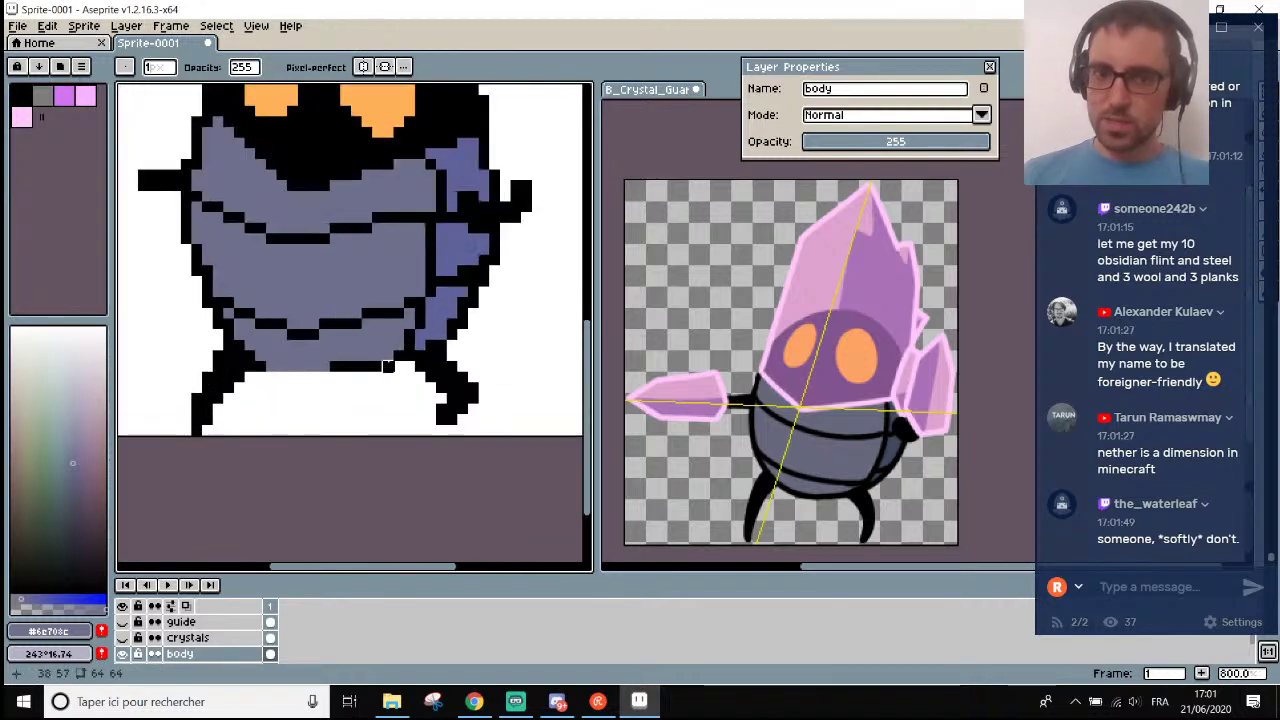
{"action": "scroll", "coordinate": [388, 366], "scroll_direction": "down", "scroll_amount": 2}
{"action": "scroll", "coordinate": [385, 367], "scroll_direction": "up", "scroll_amount": 3}
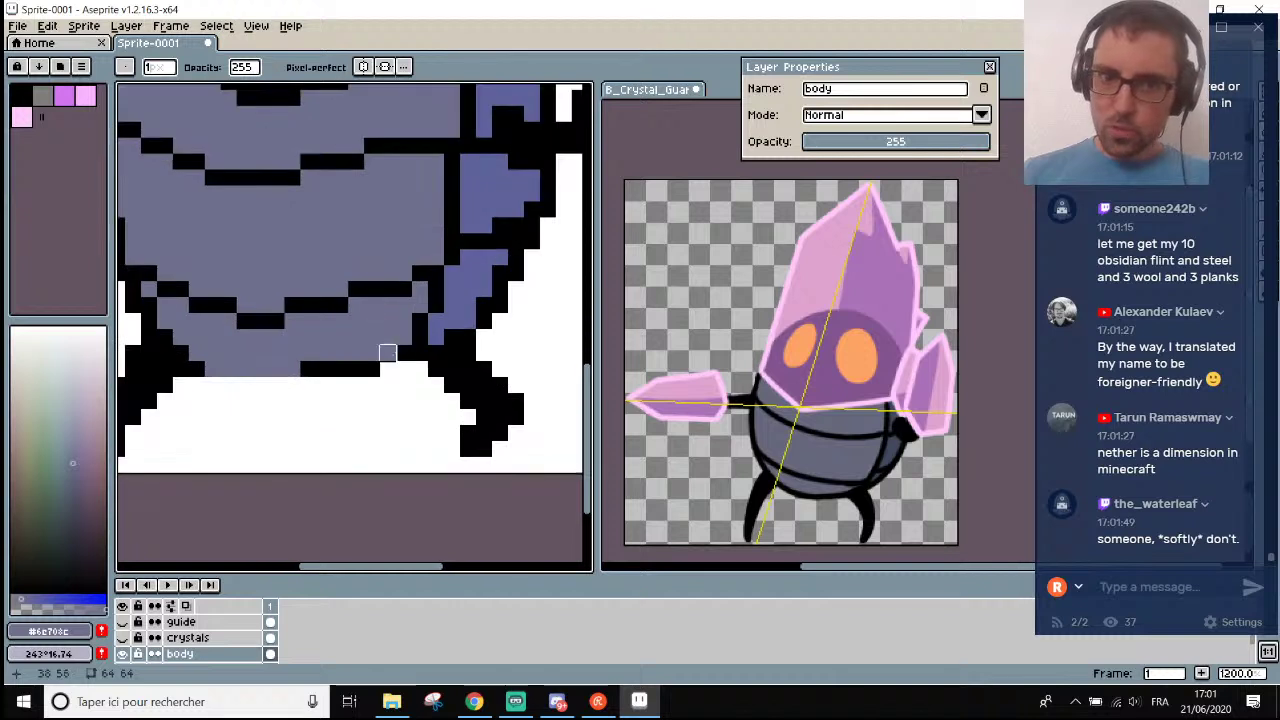
{"action": "scroll", "coordinate": [371, 369], "scroll_direction": "up", "scroll_amount": 1}
Redraw the bottom outline in sampled black along the body's new lower edge, stepping up toward the right leg.
{"action": "left_click", "coordinate": [393, 347], "text": "alt"}
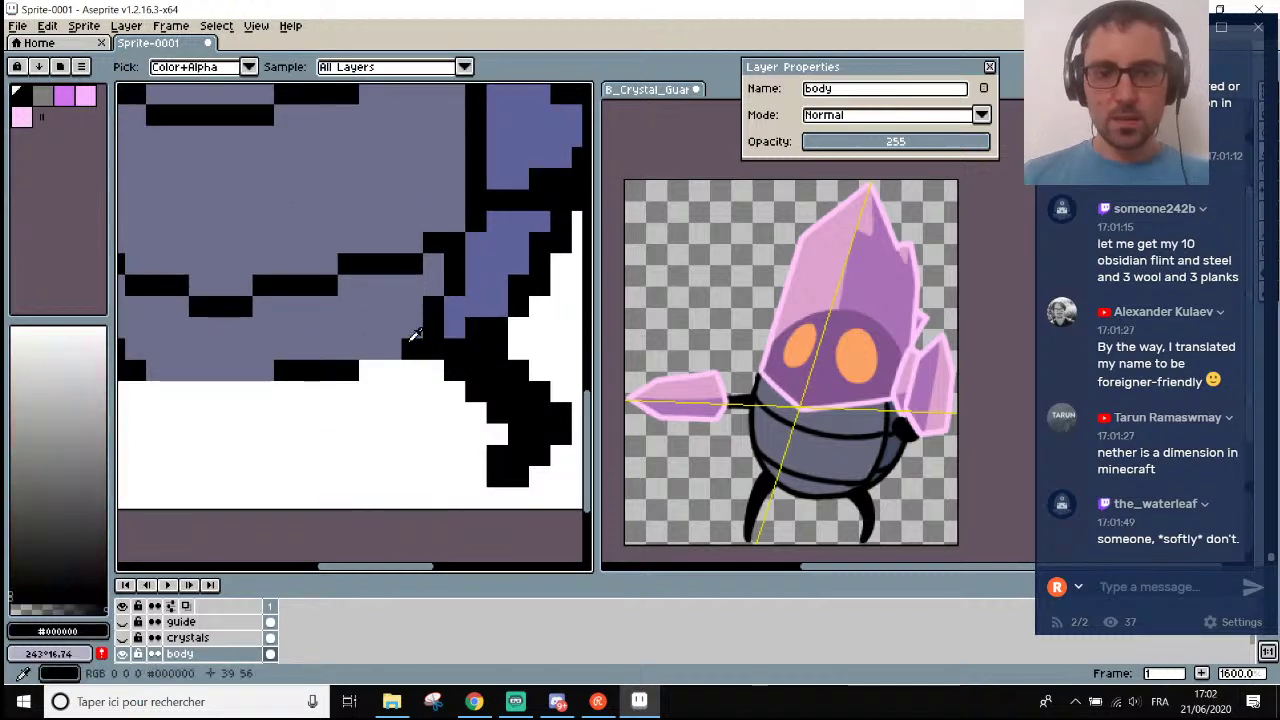
{"action": "left_click", "coordinate": [369, 348]}
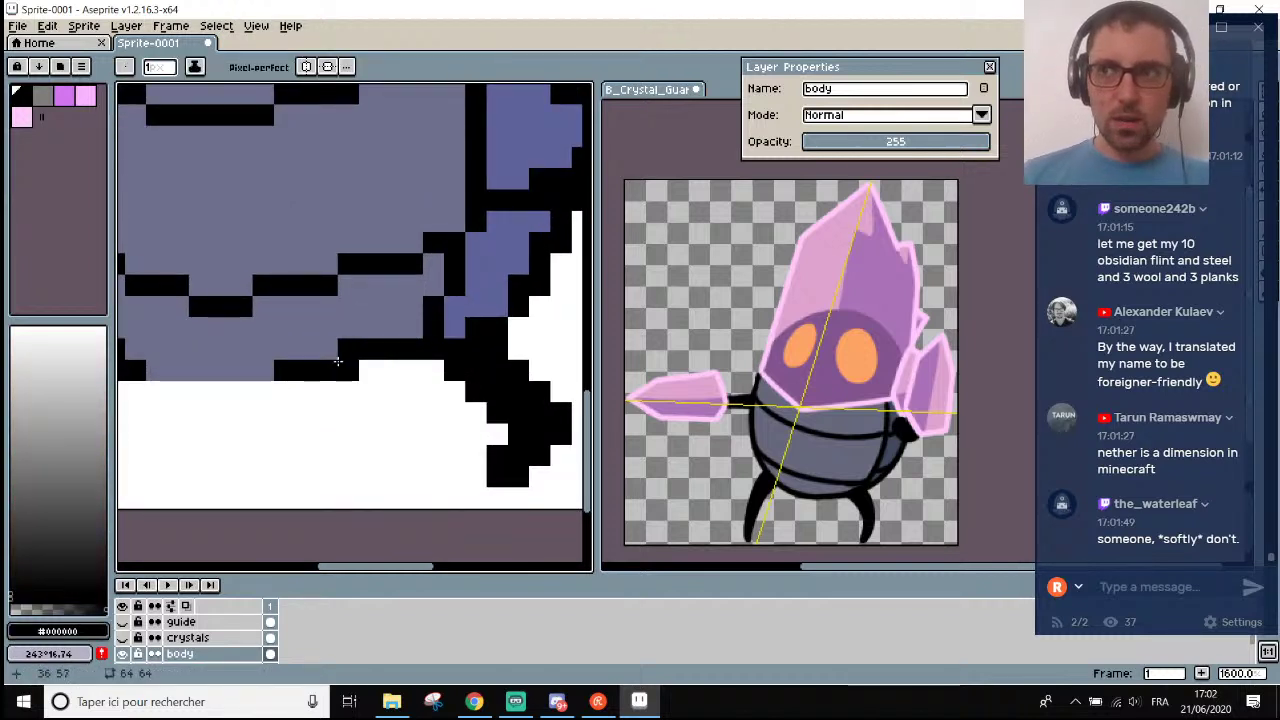
{"action": "scroll", "coordinate": [320, 362], "scroll_direction": "down", "scroll_amount": 4}
{"action": "scroll", "coordinate": [300, 362], "scroll_direction": "up", "scroll_amount": 4}
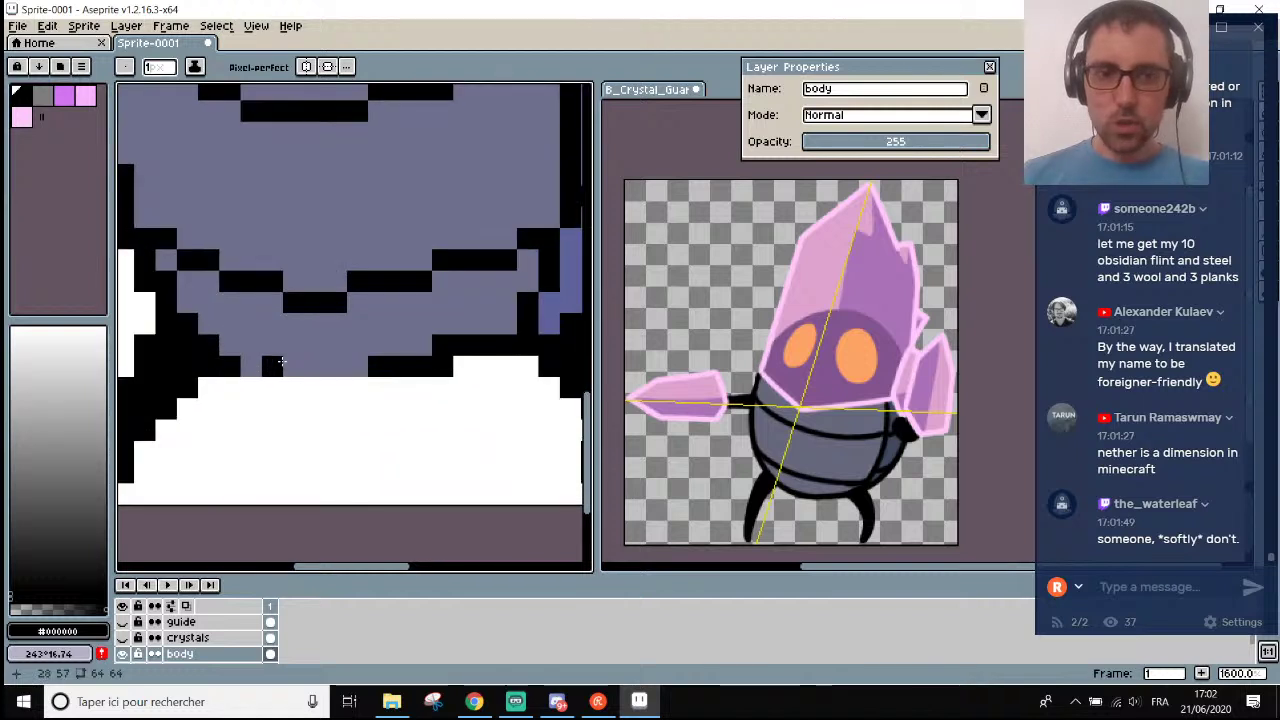
{"action": "left_click_drag", "start_coordinate": [306, 366], "coordinate": [348, 372]}
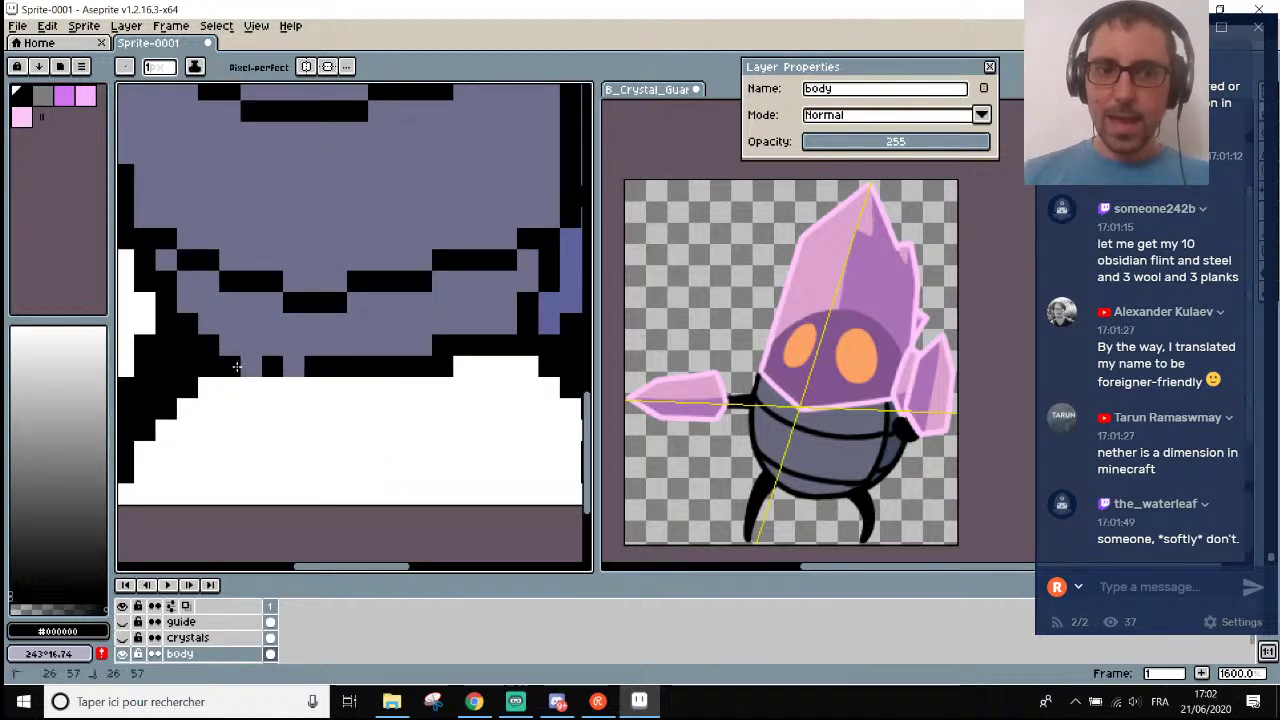
{"action": "scroll", "coordinate": [296, 366], "scroll_direction": "down", "scroll_amount": 6}
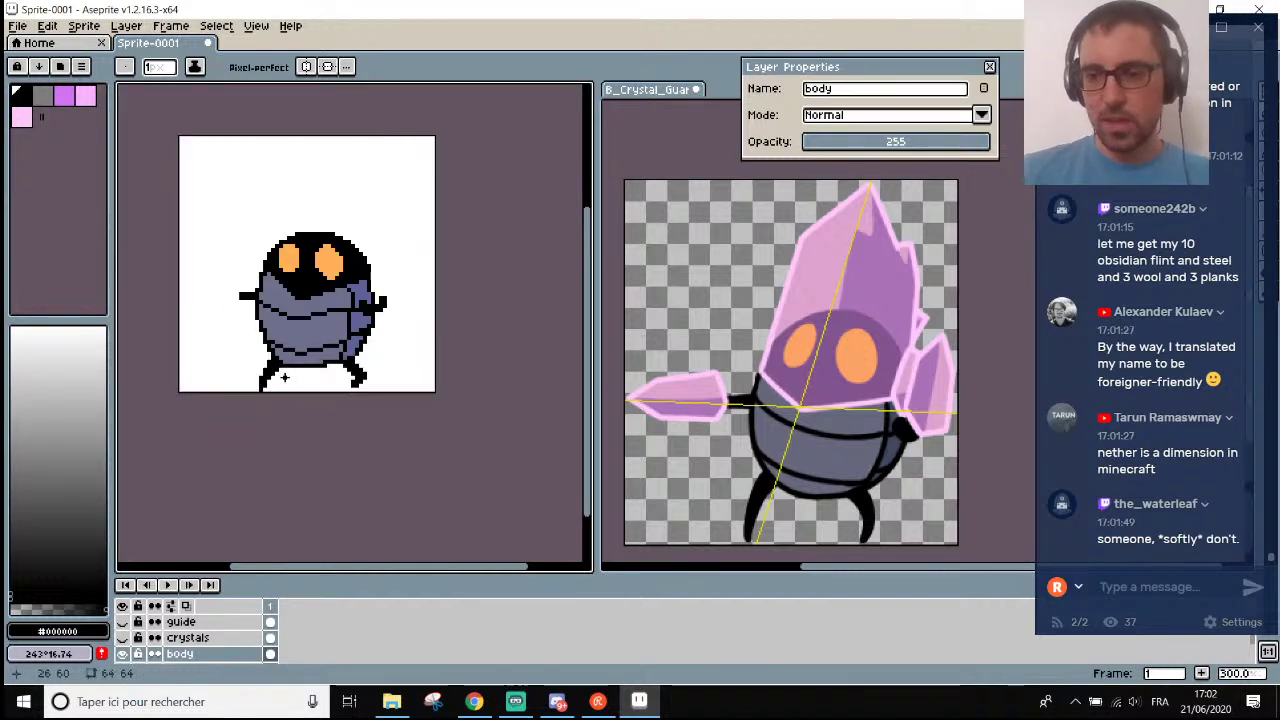
Add a black outline row one pixel lower and refill the row above it with the body's blue-grey.
{"action": "scroll", "coordinate": [284, 377], "scroll_direction": "up", "scroll_amount": 6}
{"action": "mouse_move", "coordinate": [308, 344]}
{"action": "left_mouse_down"}
{"action": "mouse_move", "coordinate": [415, 335]}
{"action": "mouse_move", "coordinate": [395, 343]}
{"action": "mouse_move", "coordinate": [386, 326]}
{"action": "mouse_move", "coordinate": [298, 328]}
{"action": "left_mouse_up"}
{"action": "left_click", "coordinate": [399, 301], "text": "alt"}
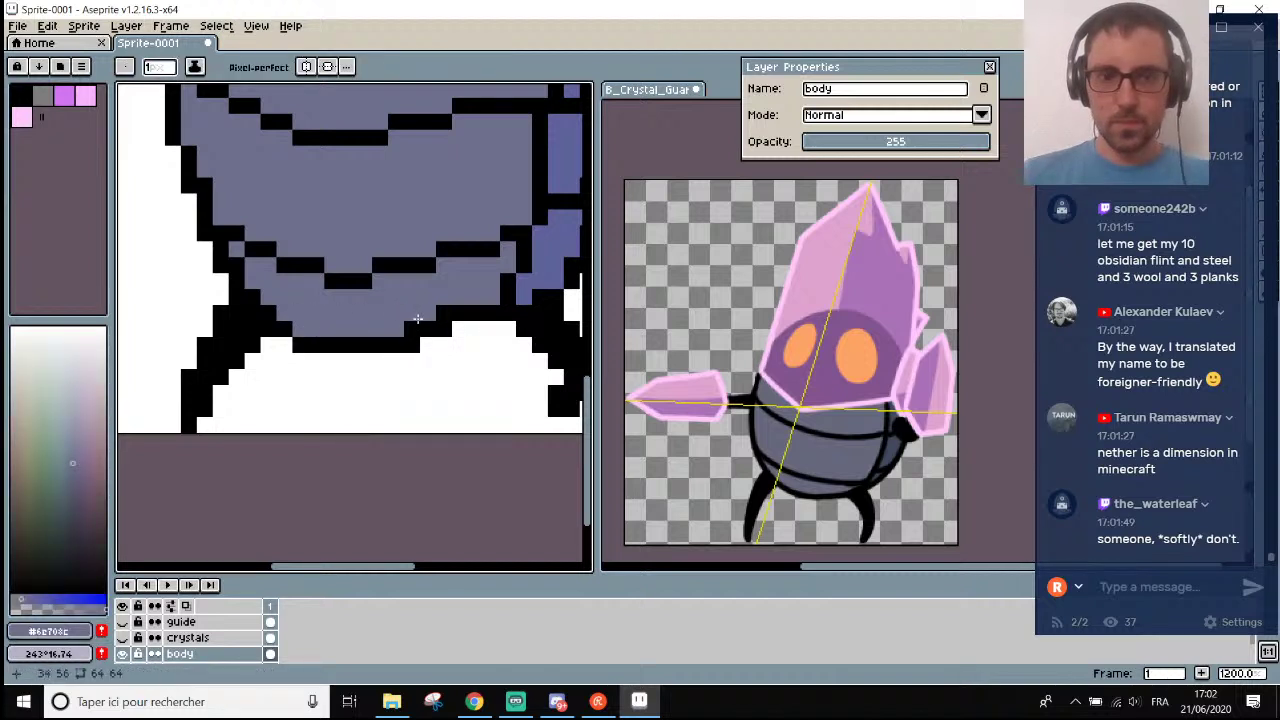
{"action": "key", "text": "alt"}
Round both inner corners of the bottom outline with black pixels and trim its outer left corner.
{"action": "scroll", "coordinate": [412, 326], "scroll_direction": "down", "scroll_amount": 5}
{"action": "scroll", "coordinate": [410, 330], "scroll_direction": "up", "scroll_amount": 5}
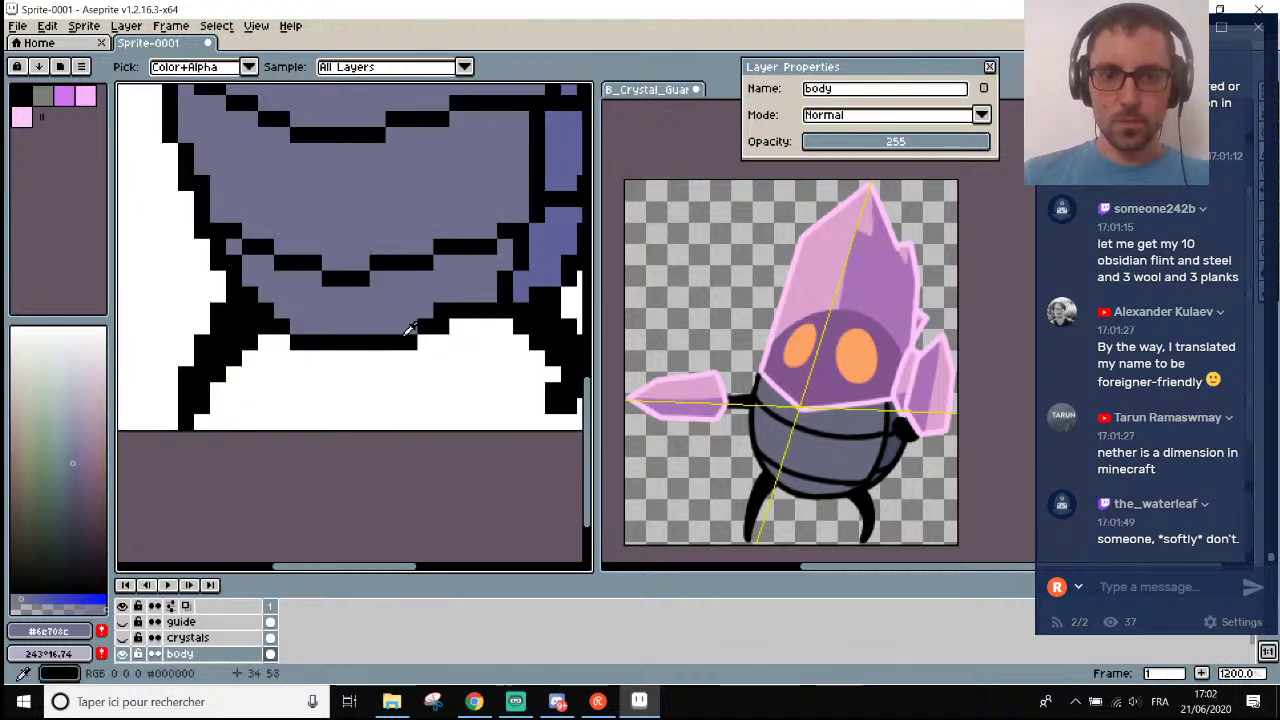
{"action": "left_click", "coordinate": [406, 336], "text": "alt"}
{"action": "left_click", "coordinate": [297, 328]}
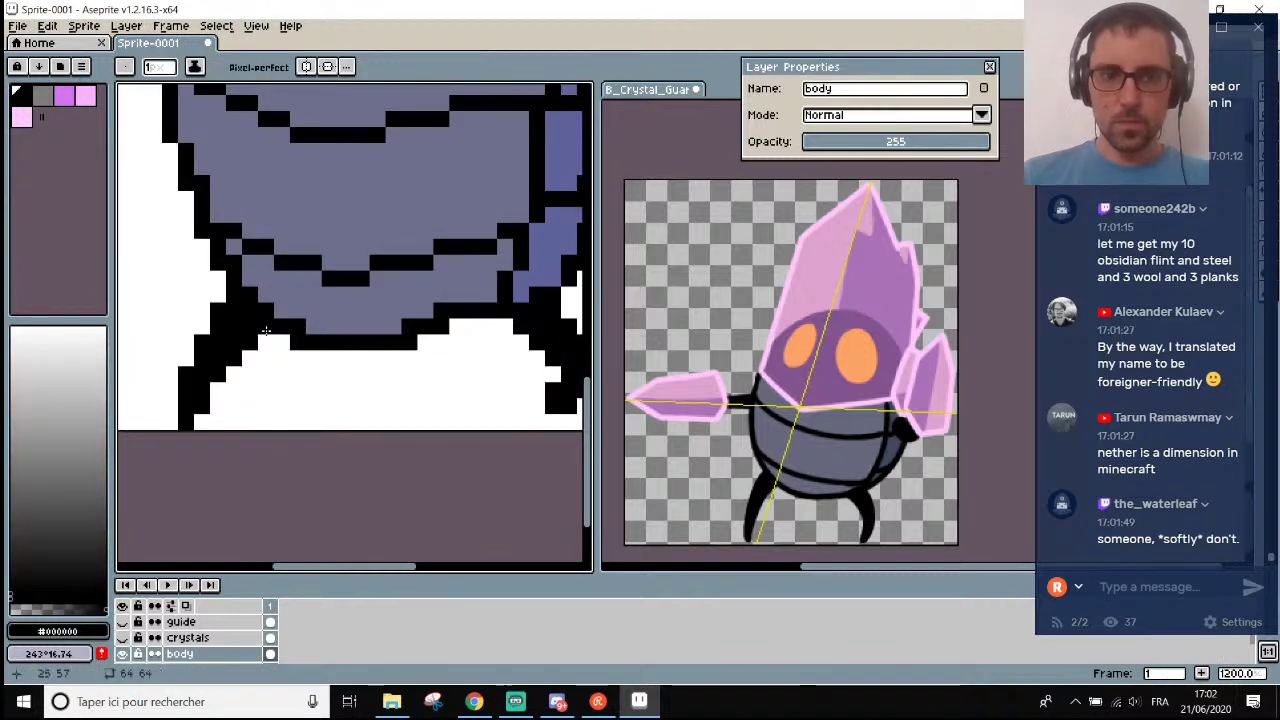
{"action": "scroll", "coordinate": [266, 330], "scroll_direction": "down", "scroll_amount": 3}
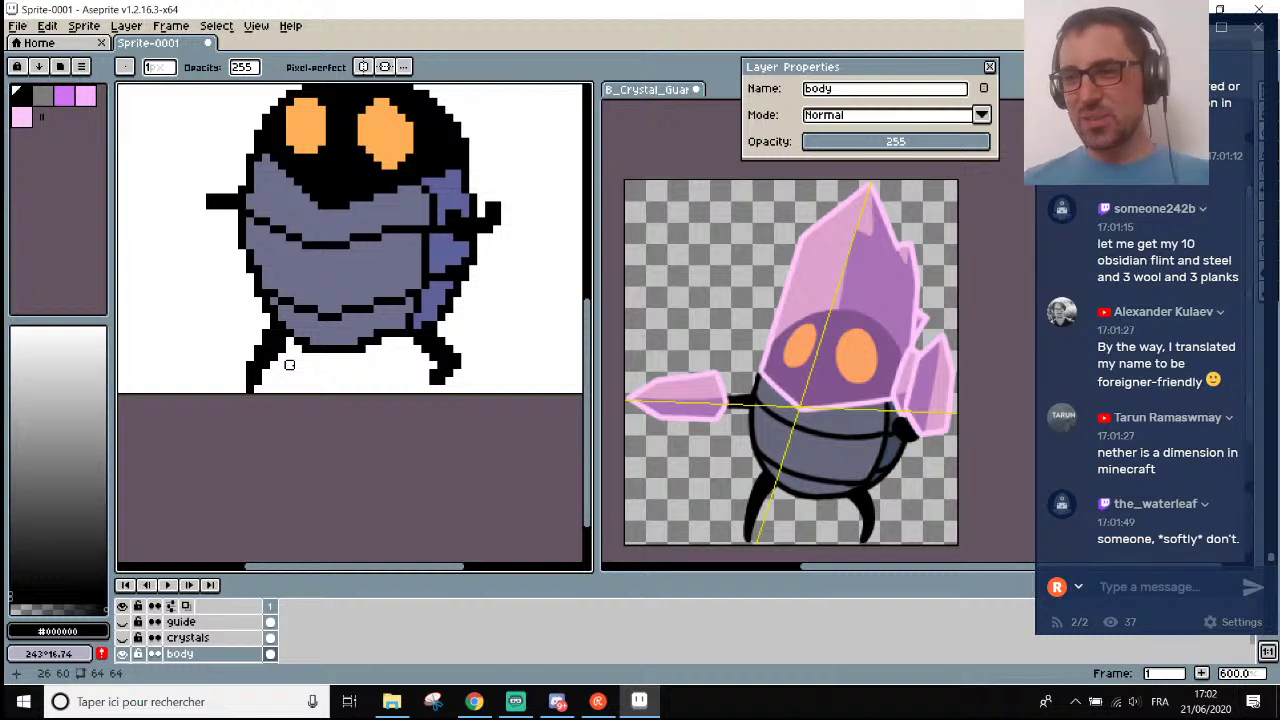
{"action": "scroll", "coordinate": [1186, 253], "scroll_direction": "up", "scroll_amount": 3}
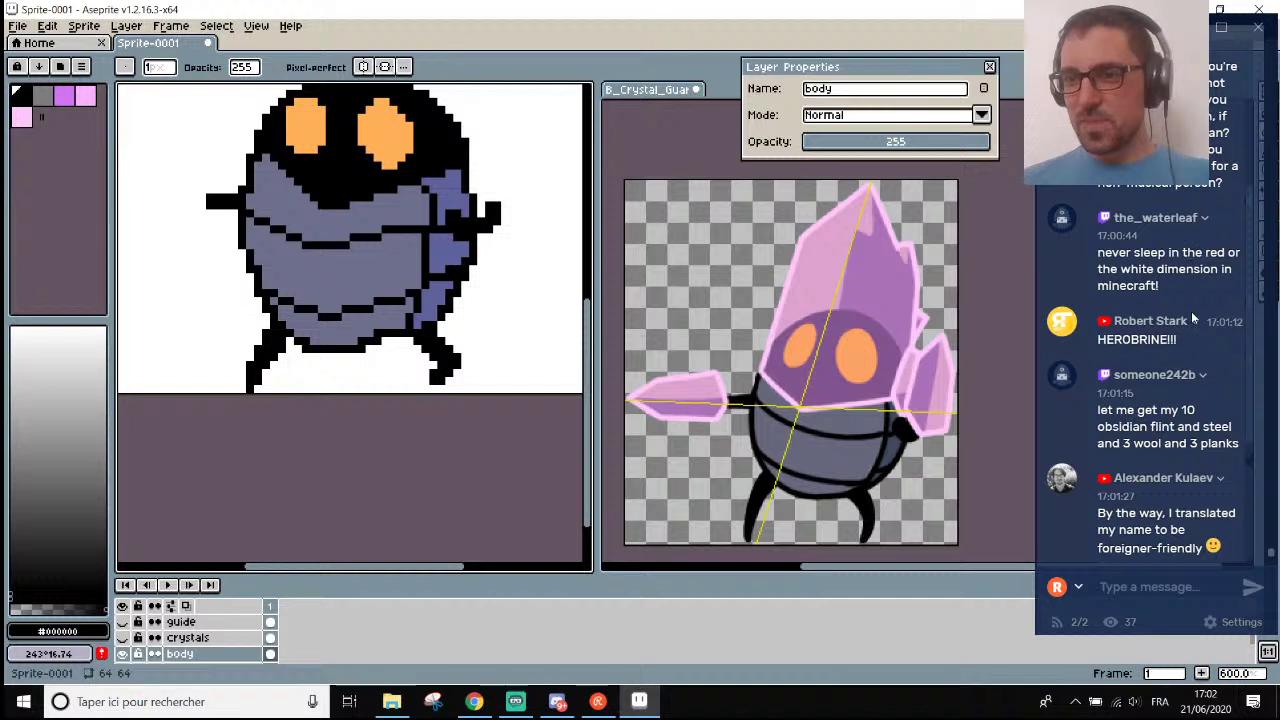
{"action": "scroll", "coordinate": [1192, 317], "scroll_direction": "up", "scroll_amount": 2}
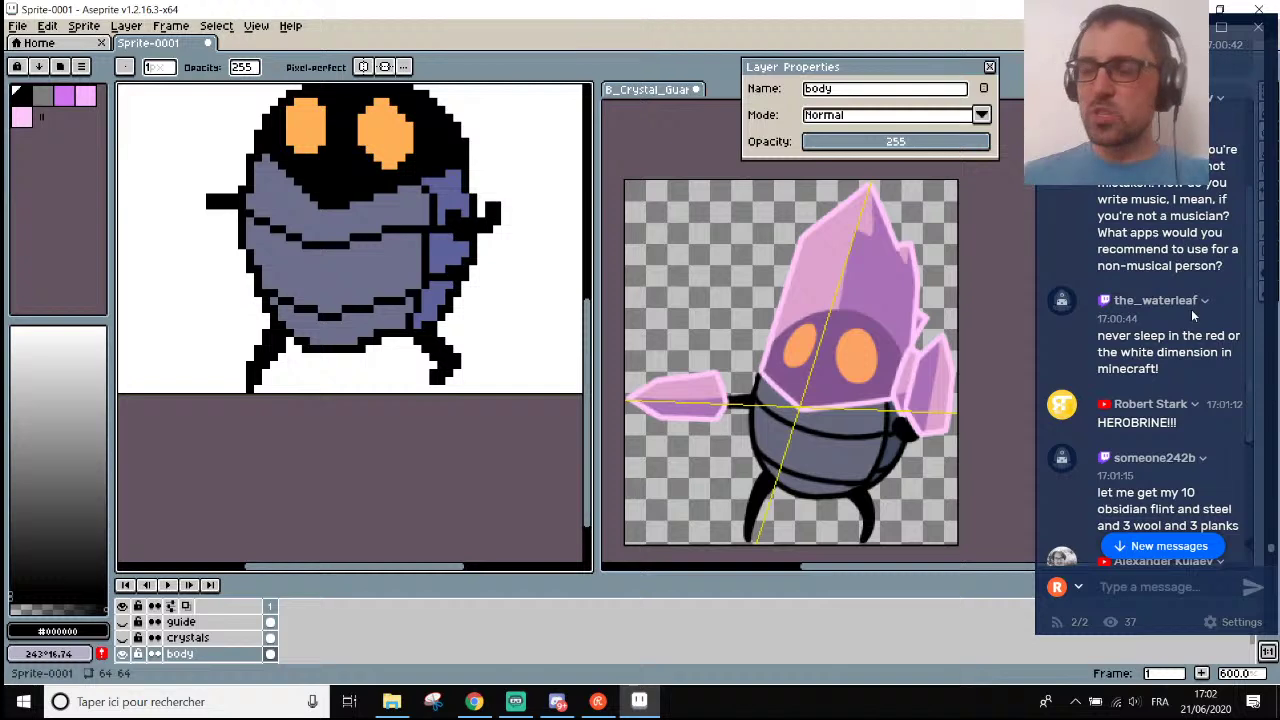
{"action": "scroll", "coordinate": [1192, 316], "scroll_direction": "down", "scroll_amount": 8}
Examine the body's silhouette and the left leg's joint at several zoom levels against the reference.
{"action": "scroll", "coordinate": [242, 181], "scroll_direction": "down", "scroll_amount": 2}
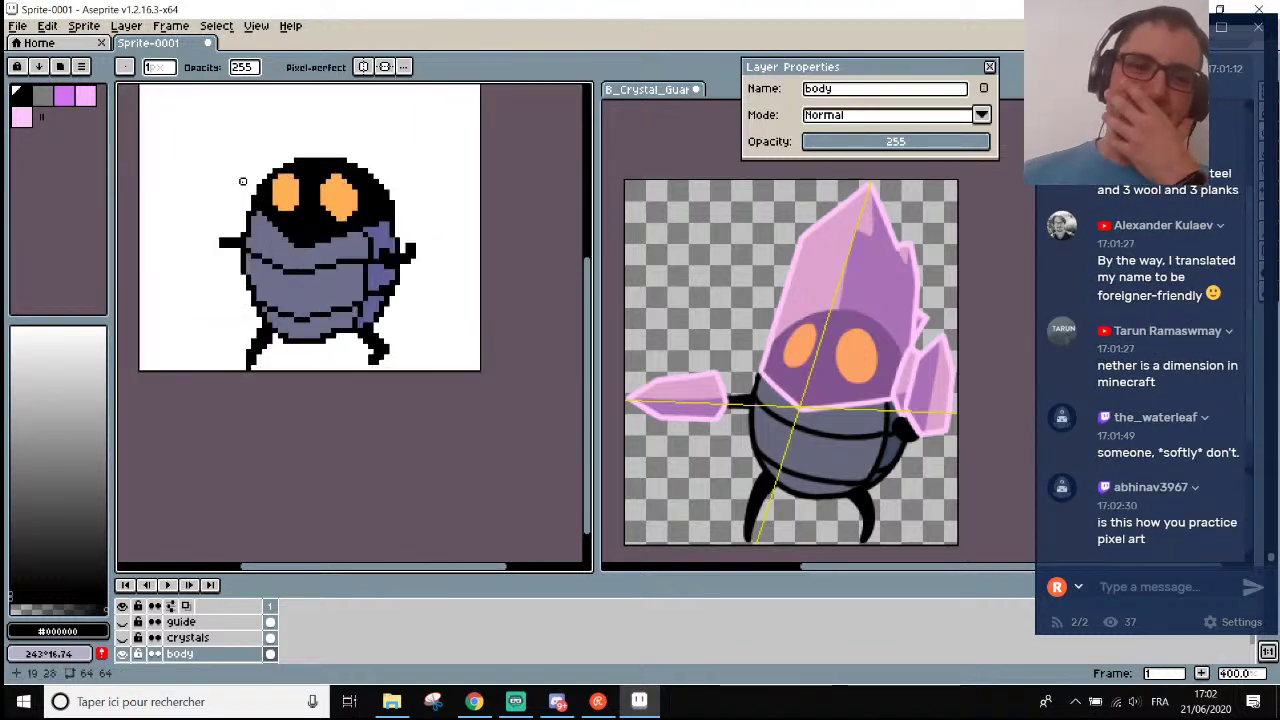
{"action": "scroll", "coordinate": [227, 315], "scroll_direction": "up", "scroll_amount": 3}
{"action": "scroll", "coordinate": [285, 340], "scroll_direction": "up", "scroll_amount": 2}
{"action": "scroll", "coordinate": [200, 320], "scroll_direction": "down", "scroll_amount": 3}
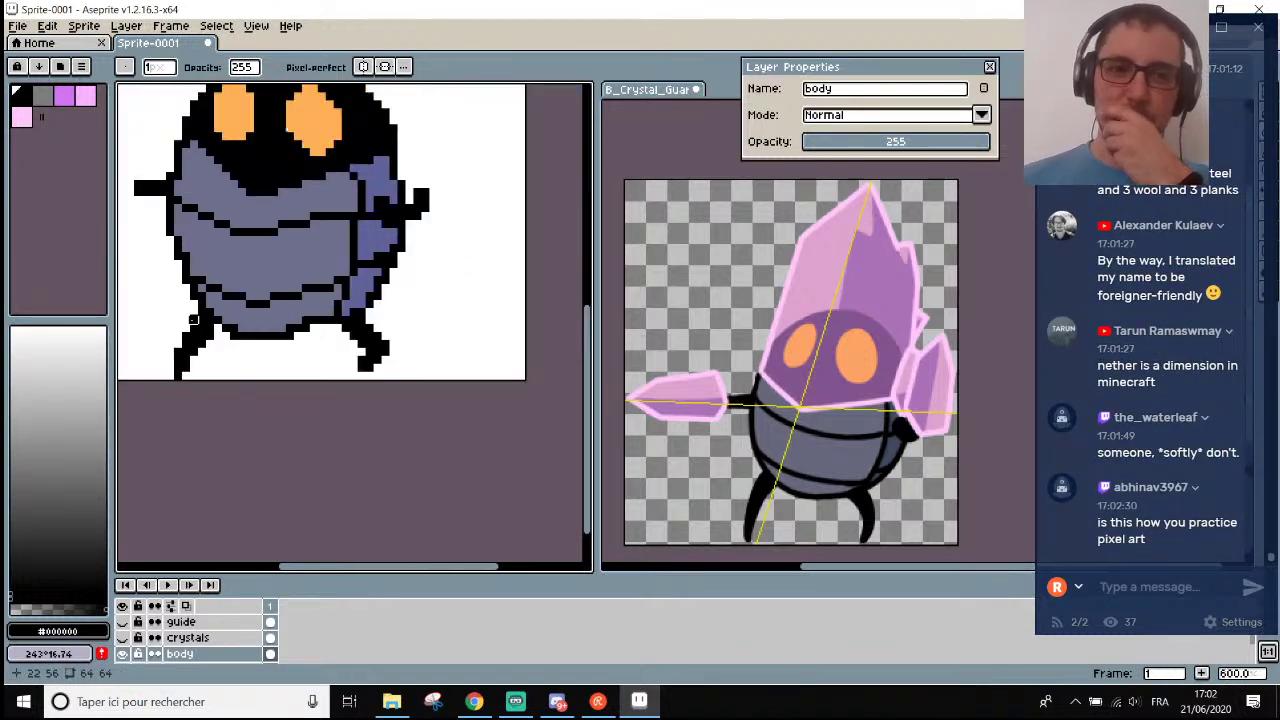
{"action": "scroll", "coordinate": [193, 320], "scroll_direction": "up", "scroll_amount": 3}
{"action": "scroll", "coordinate": [169, 305], "scroll_direction": "down", "scroll_amount": 5}
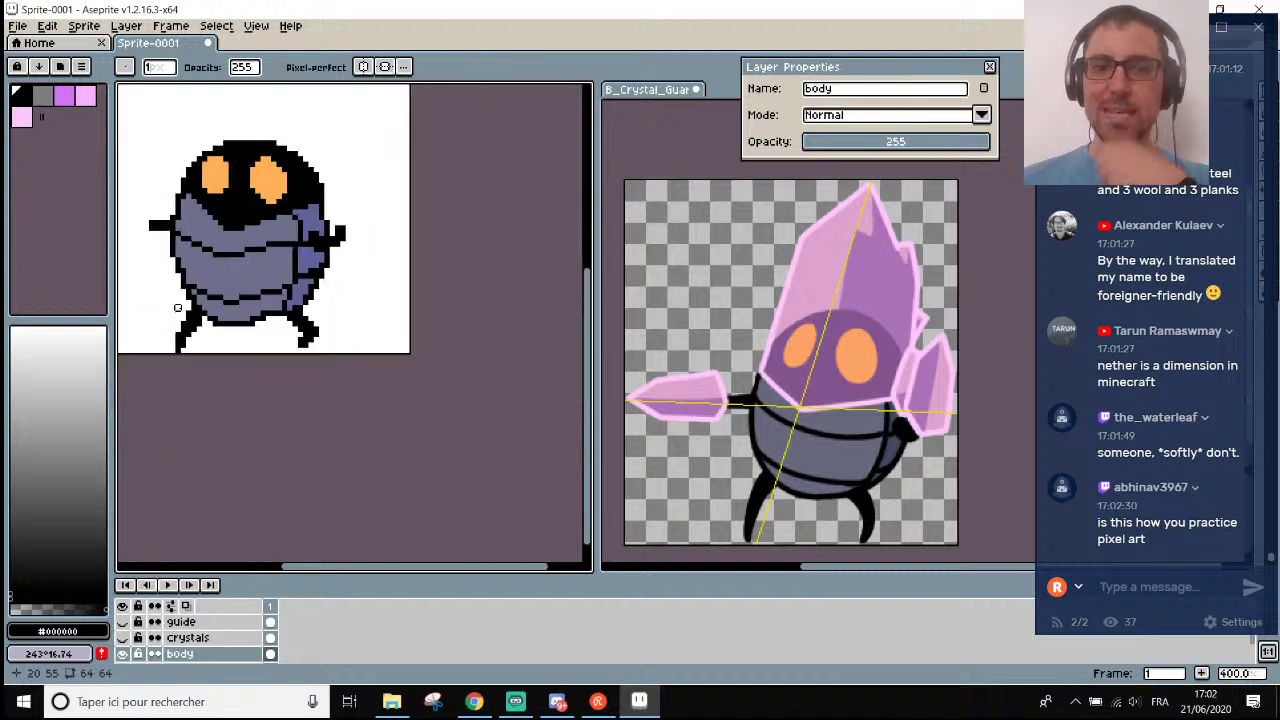
{"action": "scroll", "coordinate": [172, 330], "scroll_direction": "up", "scroll_amount": 3}
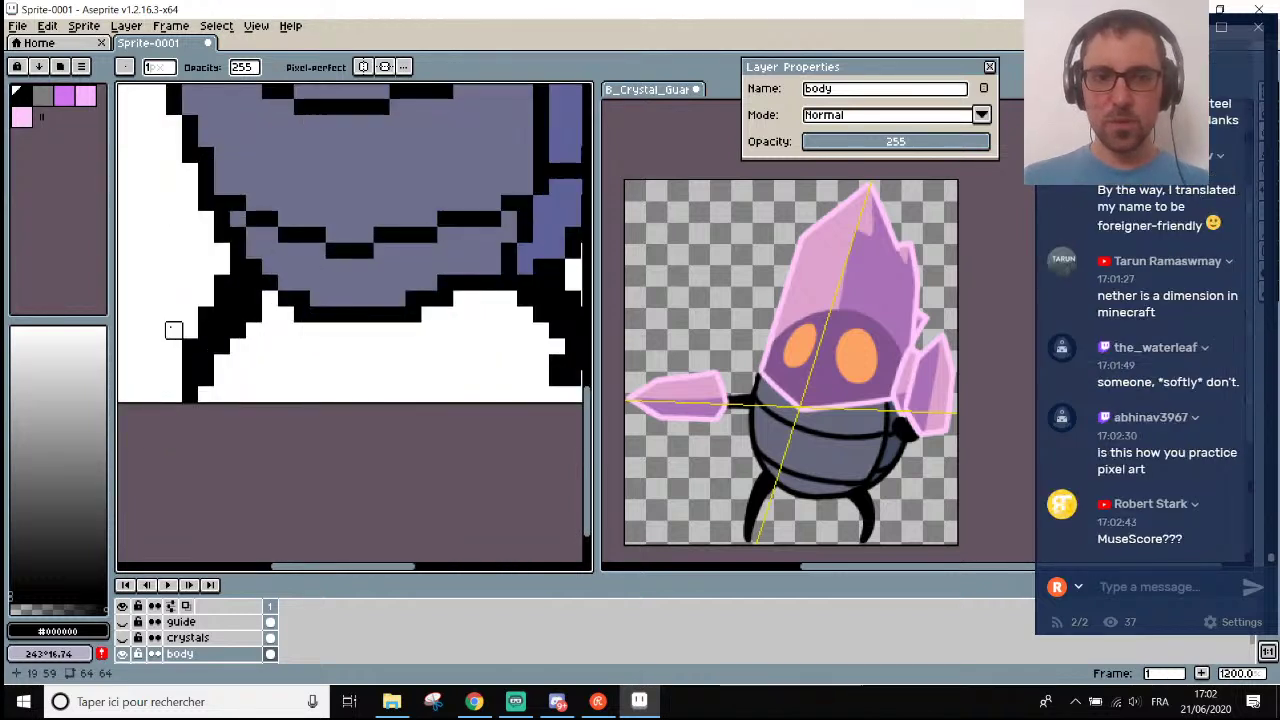
{"action": "scroll", "coordinate": [172, 330], "scroll_direction": "down", "scroll_amount": 3}
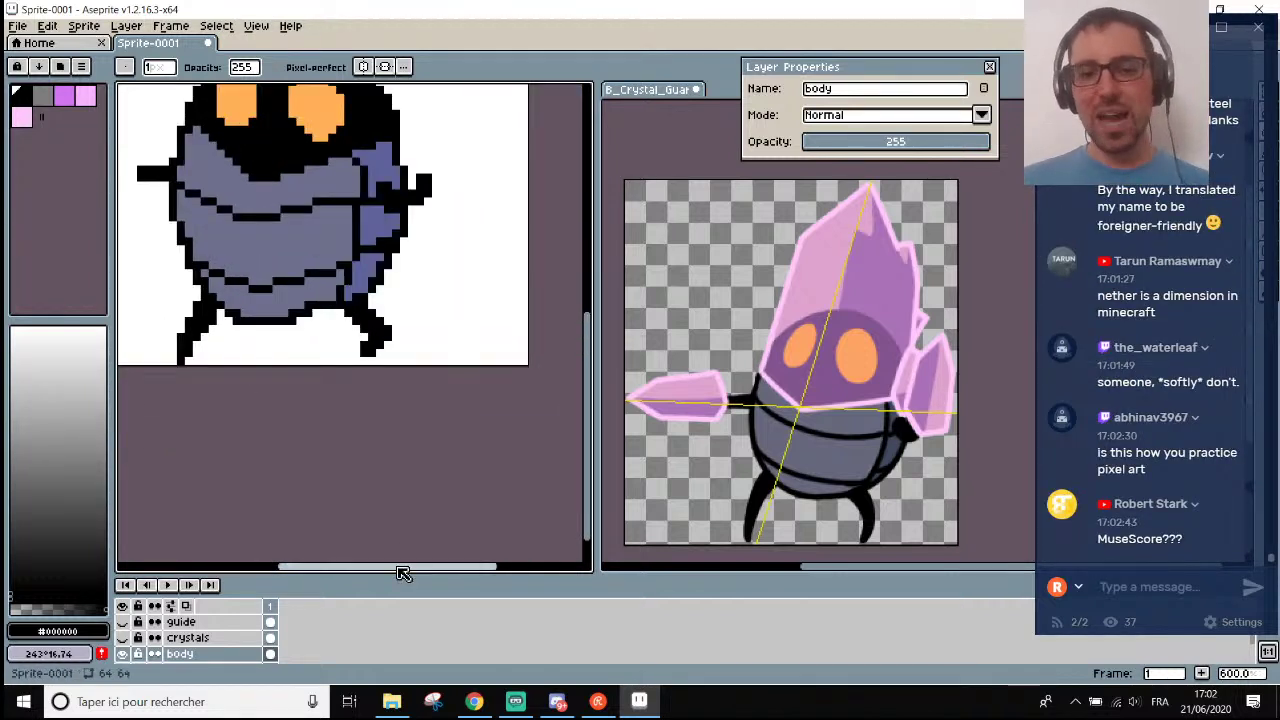
{"action": "left_click_drag", "start_coordinate": [400, 571], "coordinate": [355, 573]}
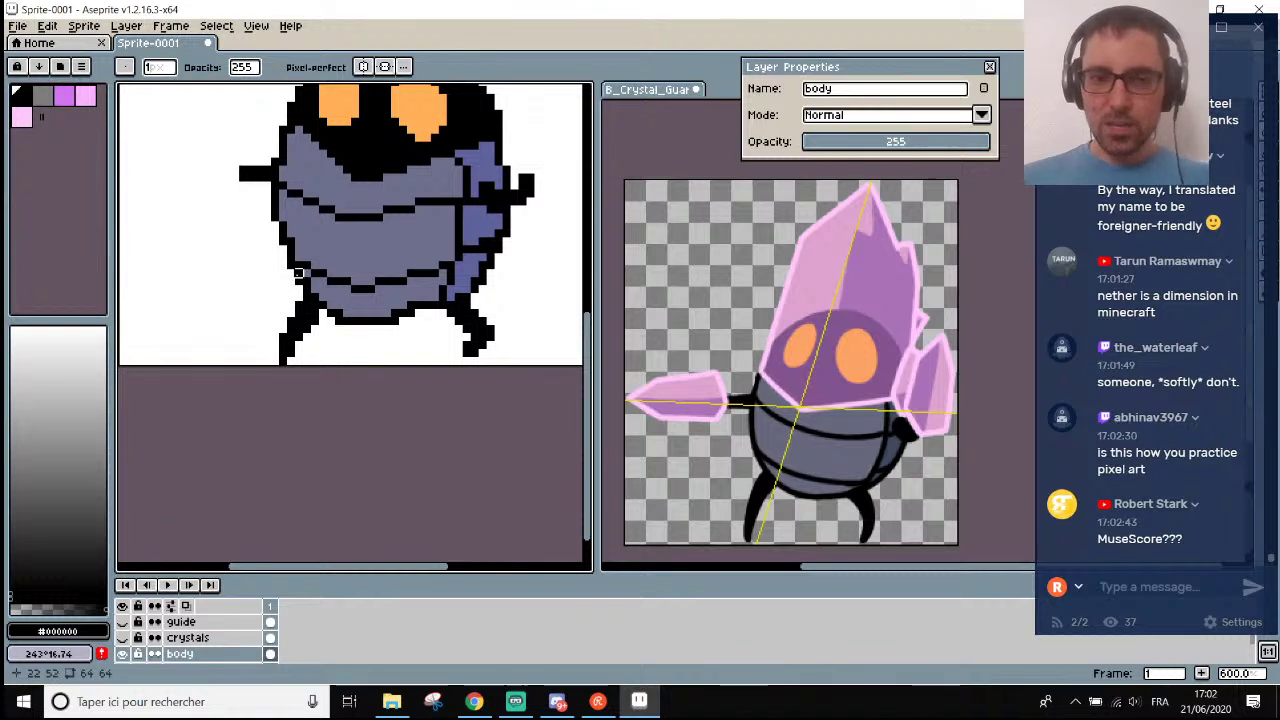
Add black pixels along the left leg's outer edge and joint so the leg rises straighter into the body.
{"action": "scroll", "coordinate": [298, 272], "scroll_direction": "up", "scroll_amount": 3}
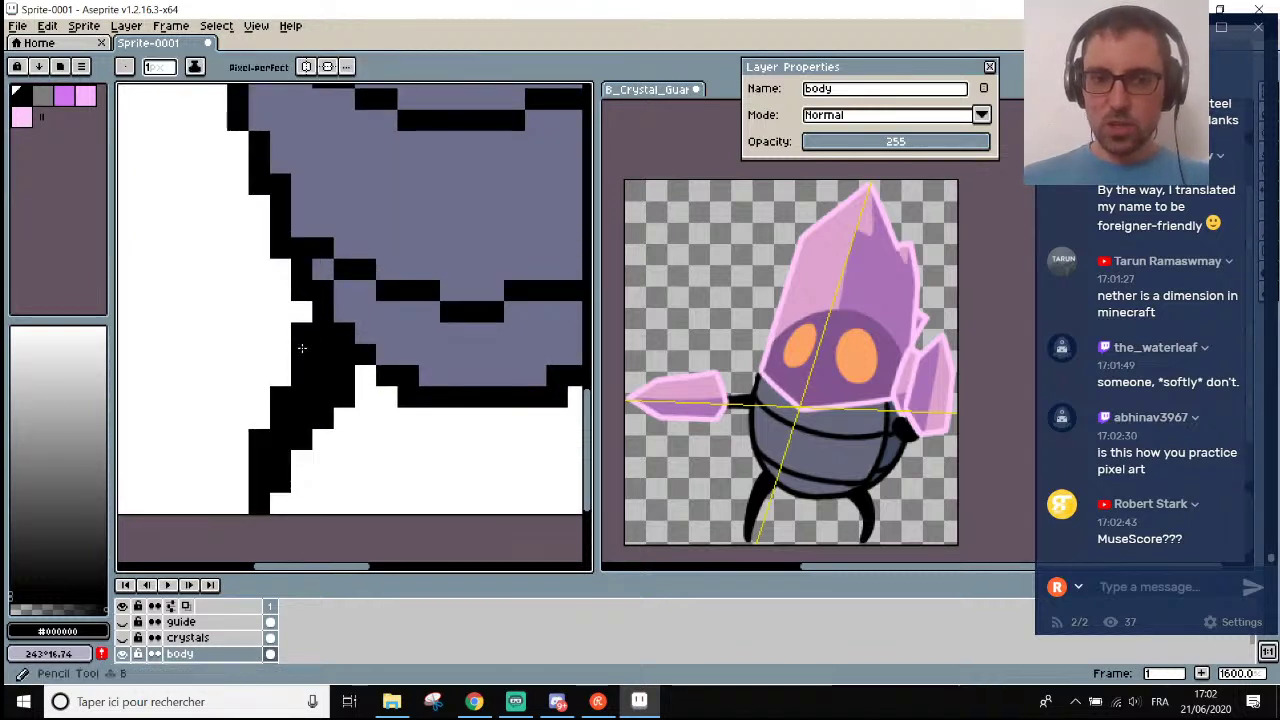
{"action": "scroll", "coordinate": [284, 414], "scroll_direction": "down", "scroll_amount": 2}
{"action": "scroll", "coordinate": [287, 413], "scroll_direction": "up", "scroll_amount": 1}
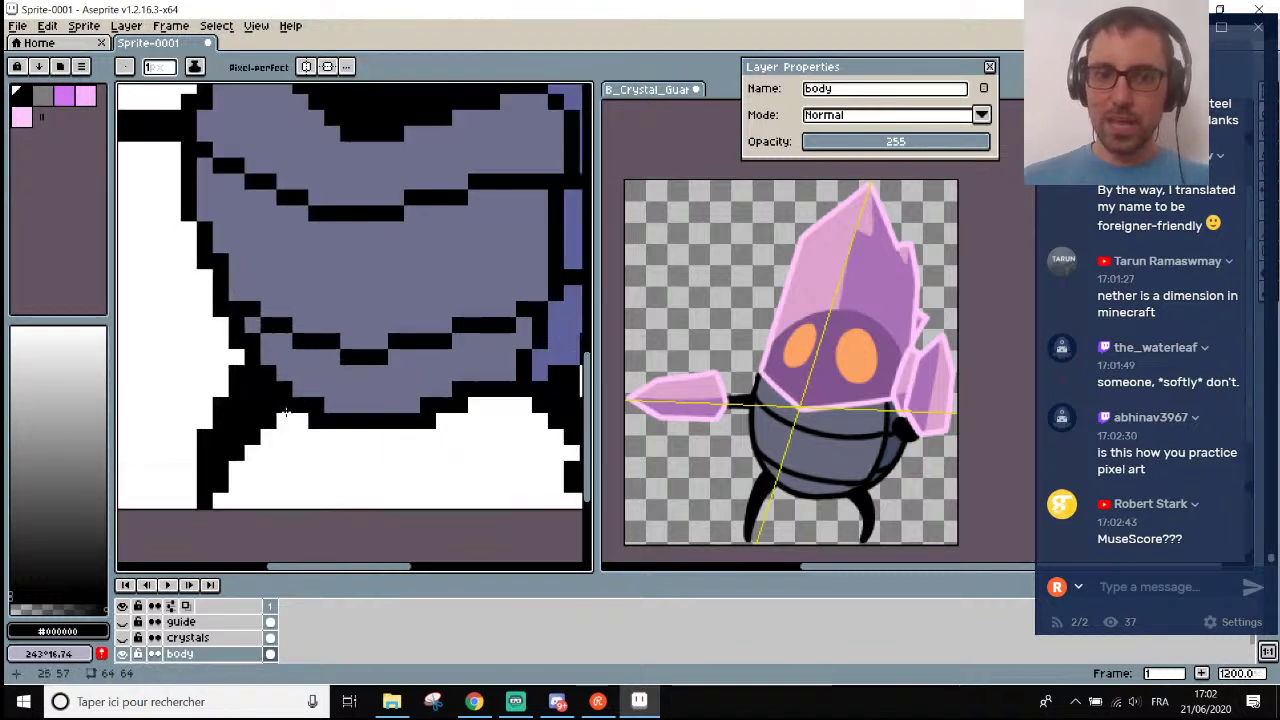
{"action": "scroll", "coordinate": [284, 410], "scroll_direction": "down", "scroll_amount": 3}
{"action": "scroll", "coordinate": [237, 372], "scroll_direction": "up", "scroll_amount": 3}
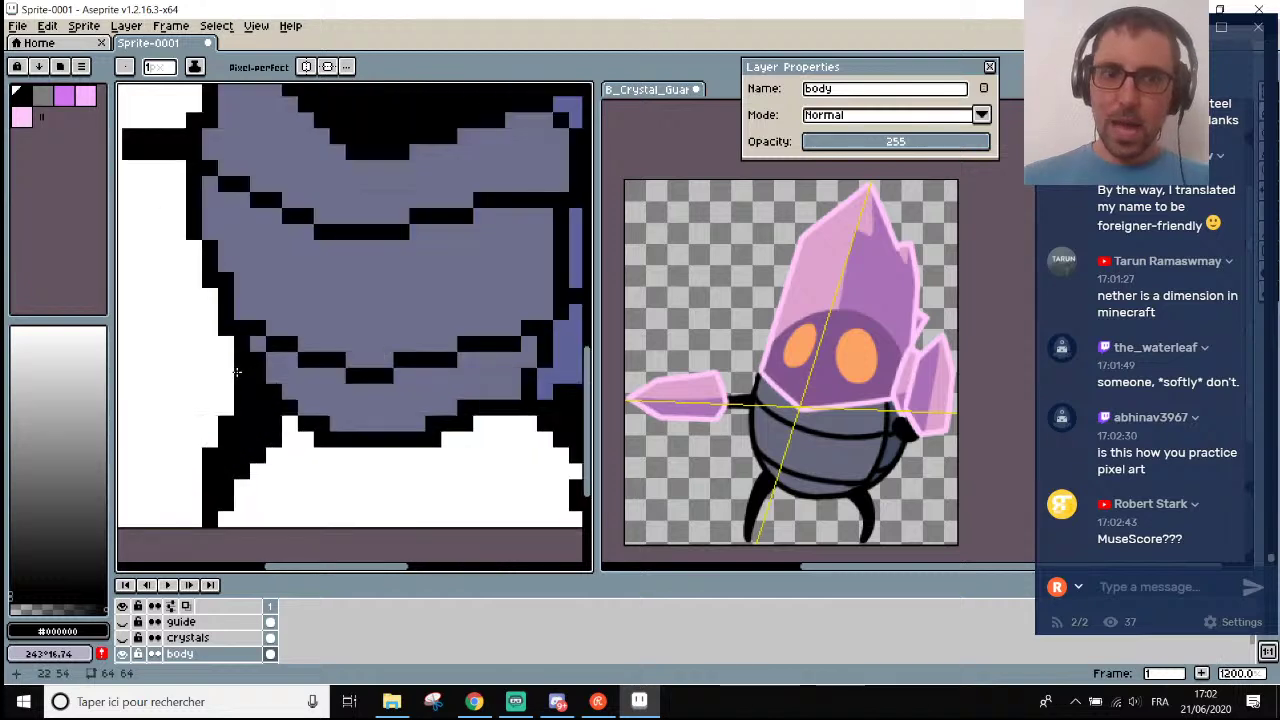
{"action": "scroll", "coordinate": [237, 372], "scroll_direction": "down", "scroll_amount": 2}
{"action": "scroll", "coordinate": [218, 445], "scroll_direction": "down", "scroll_amount": 2}
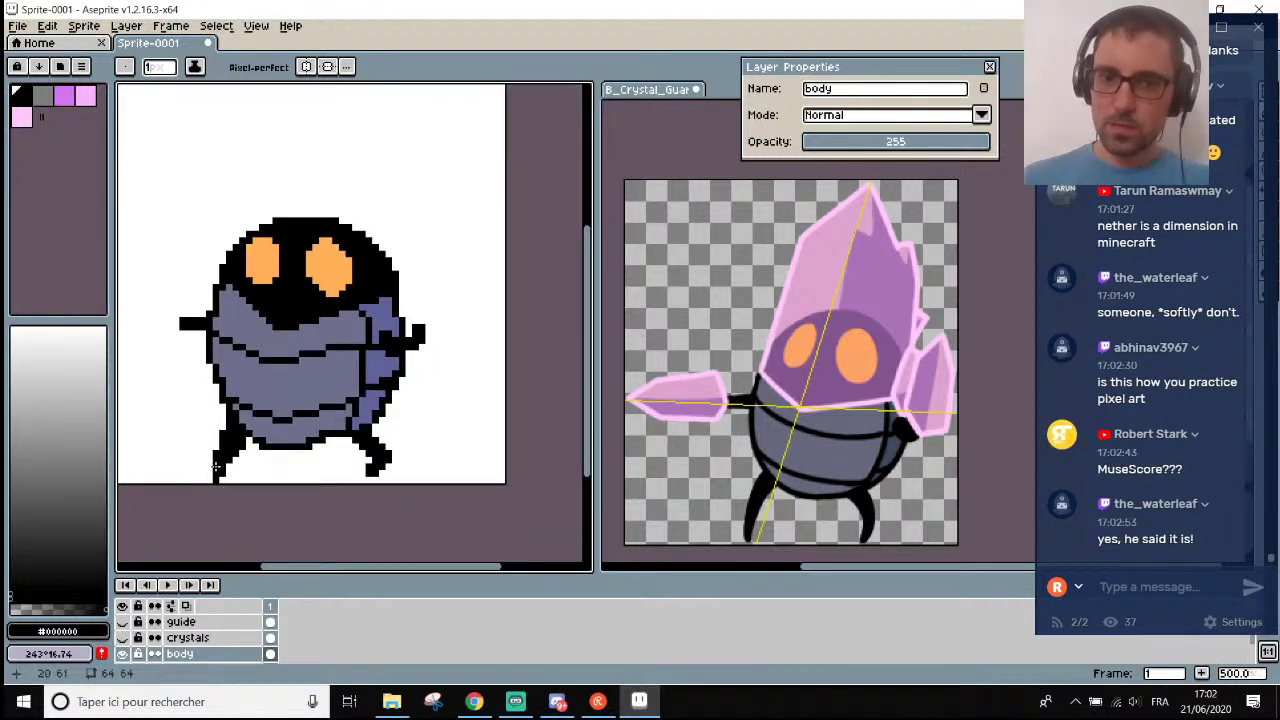
{"action": "scroll", "coordinate": [215, 467], "scroll_direction": "down", "scroll_amount": 1}
{"action": "scroll", "coordinate": [215, 468], "scroll_direction": "up", "scroll_amount": 3}
{"action": "scroll", "coordinate": [213, 478], "scroll_direction": "down", "scroll_amount": 2}
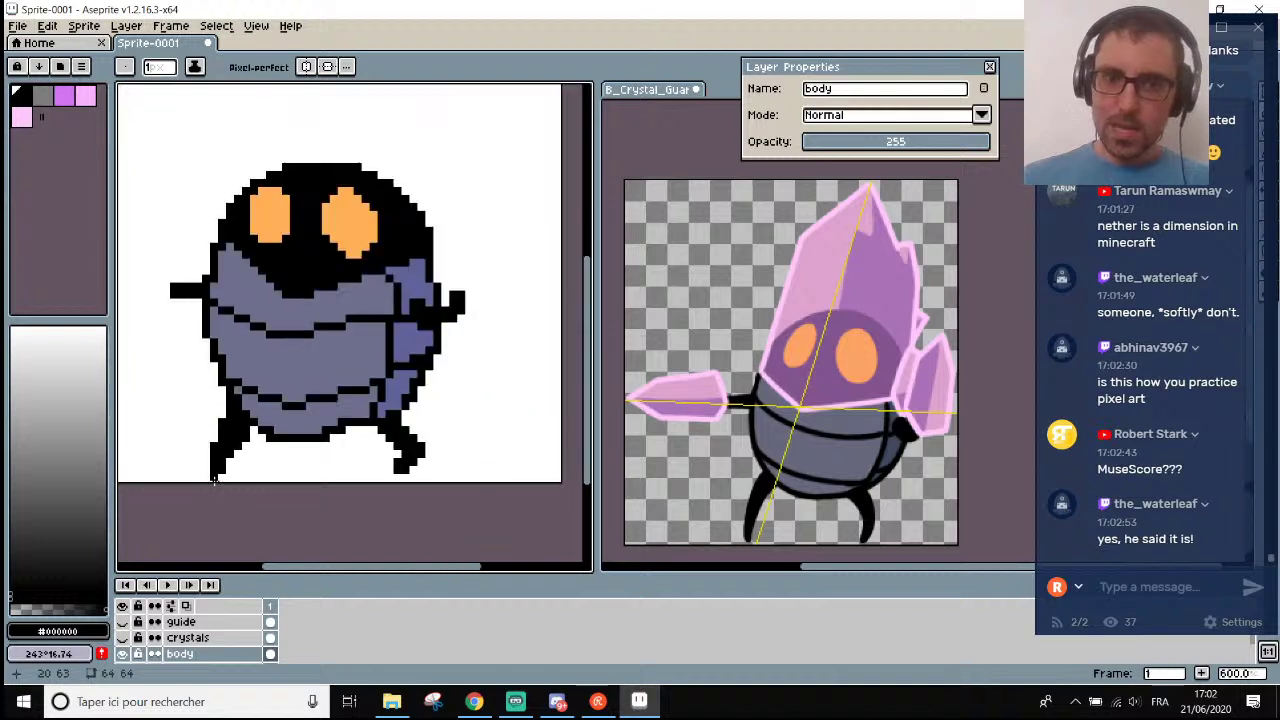
Undo the last pixel edit on the left leg and compare the leg with the reference.
{"action": "scroll", "coordinate": [215, 482], "scroll_direction": "down", "scroll_amount": 3}
{"action": "key", "text": "ctrl+z"}
{"action": "scroll", "coordinate": [222, 488], "scroll_direction": "down", "scroll_amount": 4}
{"action": "scroll", "coordinate": [222, 470], "scroll_direction": "up", "scroll_amount": 6}
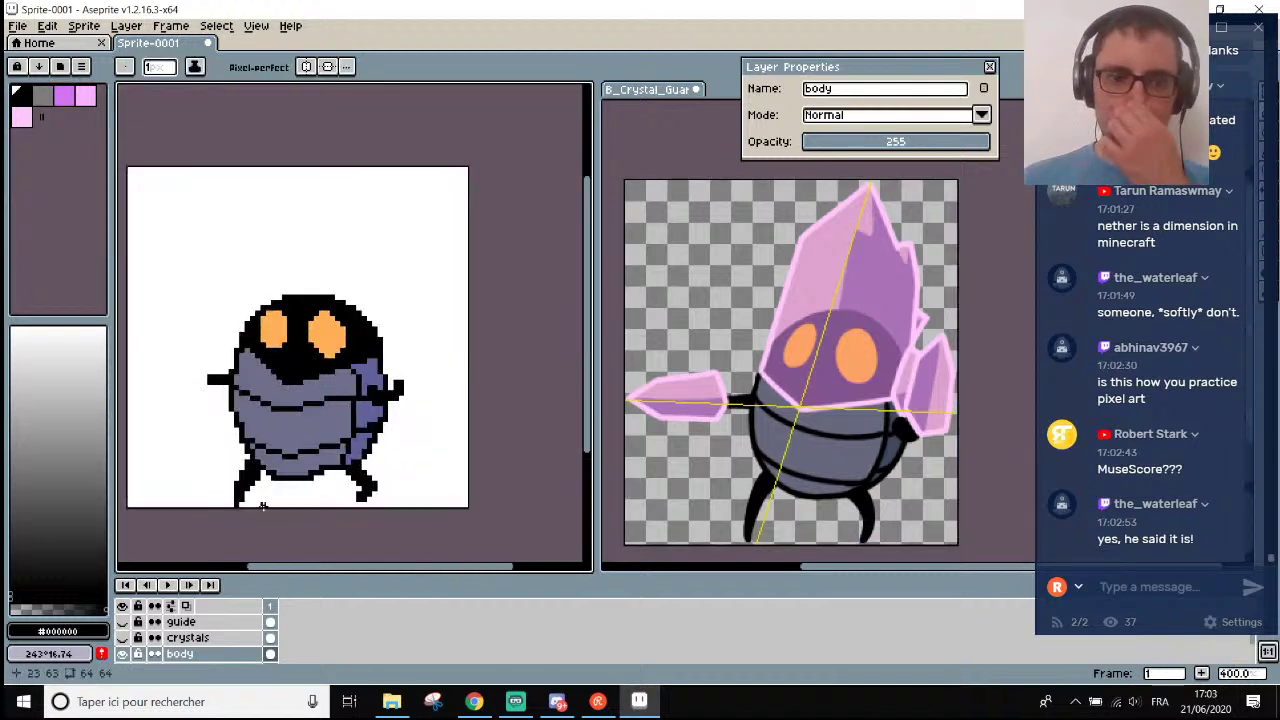
{"action": "key", "text": "b"}
{"action": "left_click_drag", "start_coordinate": [303, 571], "coordinate": [280, 575]}
{"action": "scroll", "coordinate": [251, 454], "scroll_direction": "up", "scroll_amount": 3}
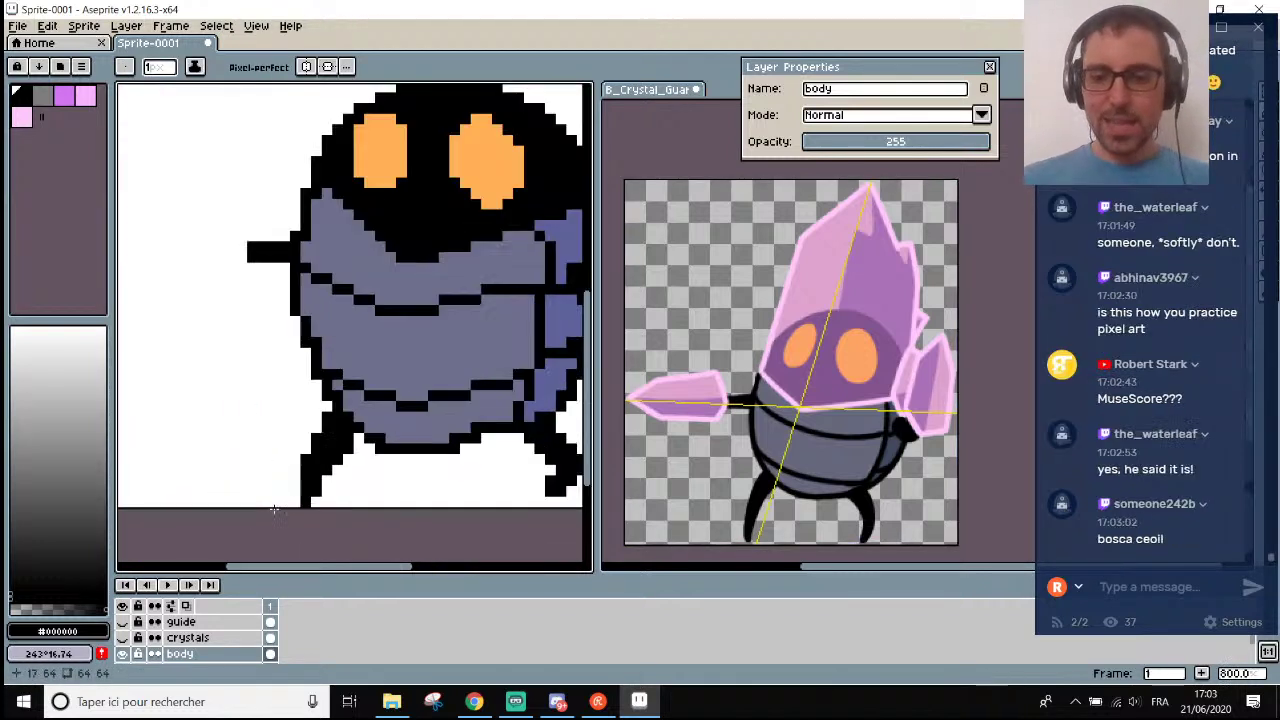
Select the whole left leg up to its joint and move it one pixel up and one pixel left.
{"action": "key", "text": "m"}
{"action": "left_click_drag", "start_coordinate": [288, 440], "coordinate": [346, 509]}
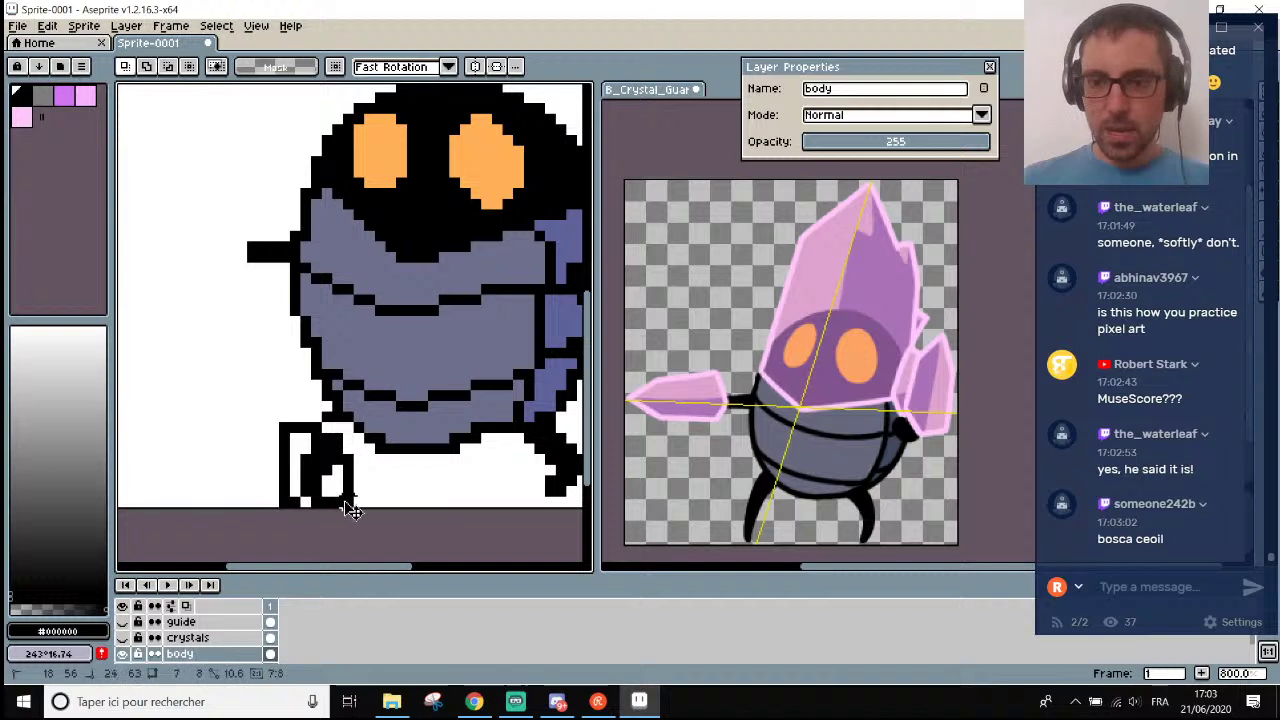
{"action": "left_click", "coordinate": [294, 418]}
{"action": "left_click_drag", "start_coordinate": [294, 418], "coordinate": [338, 492]}
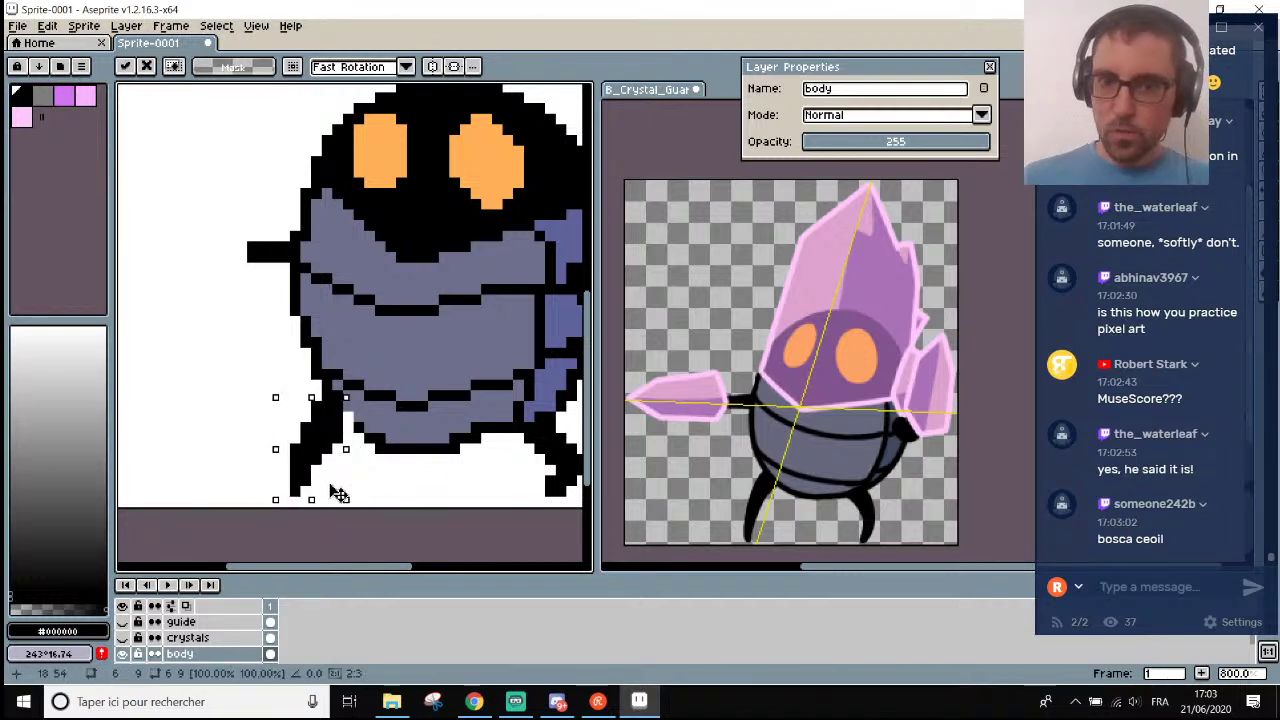
{"action": "key", "text": "Return"}
Close the gap between the moved left leg and the body's bottom outline with a black pixel.
{"action": "key", "text": "b"}
{"action": "scroll", "coordinate": [352, 420], "scroll_direction": "up", "scroll_amount": 1}
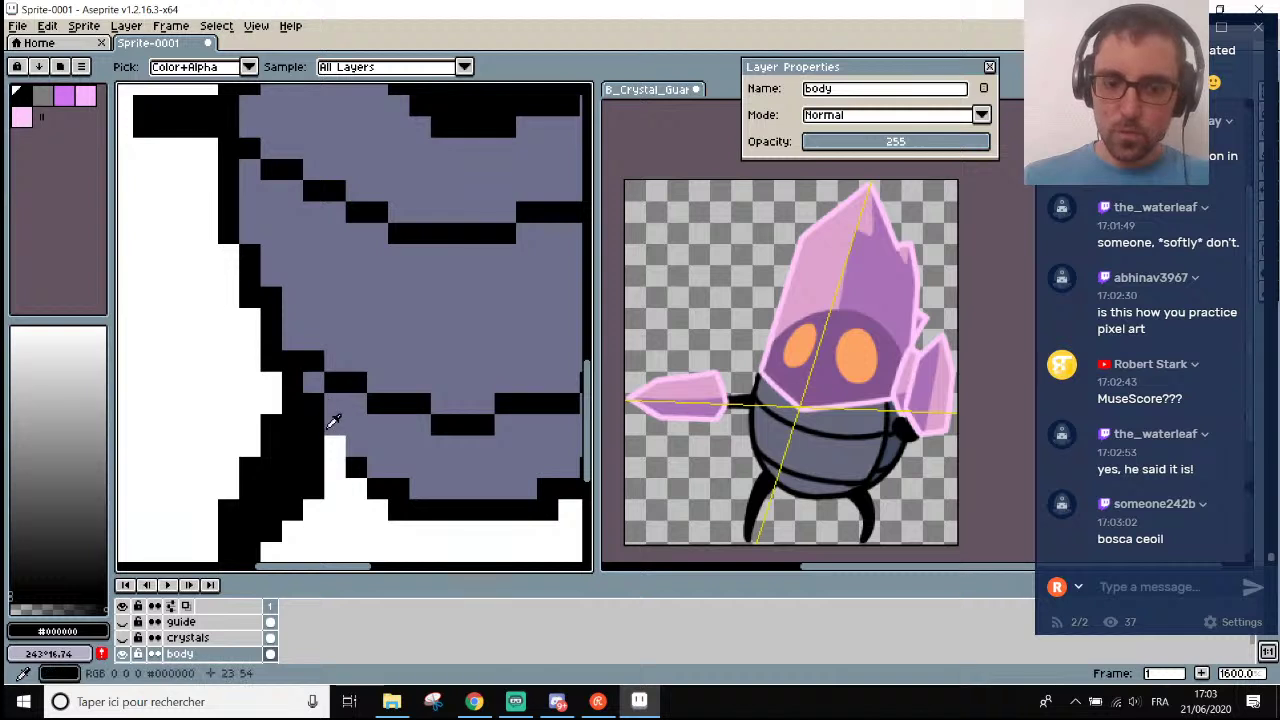
{"action": "scroll", "coordinate": [340, 440], "scroll_direction": "down", "scroll_amount": 2}
{"action": "scroll", "coordinate": [405, 465], "scroll_direction": "down", "scroll_amount": 1}
{"action": "scroll", "coordinate": [430, 485], "scroll_direction": "up", "scroll_amount": 1}
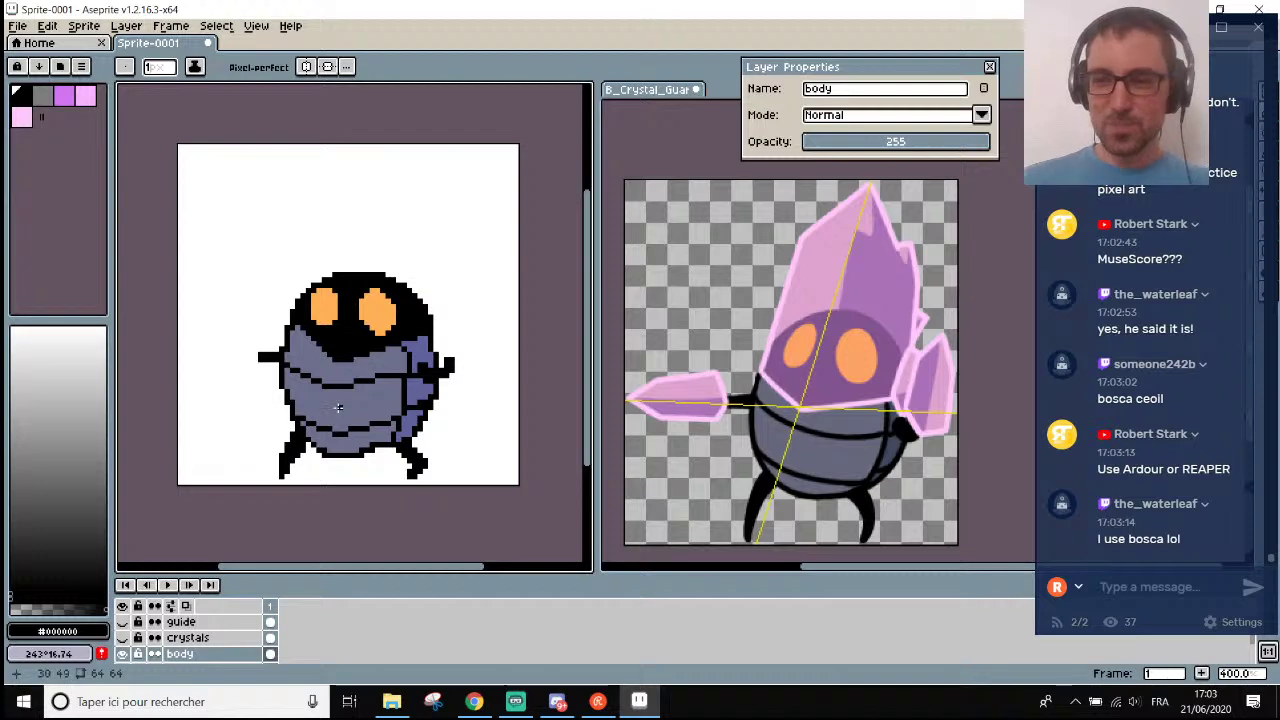
{"action": "scroll", "coordinate": [338, 450], "scroll_direction": "up", "scroll_amount": 5}
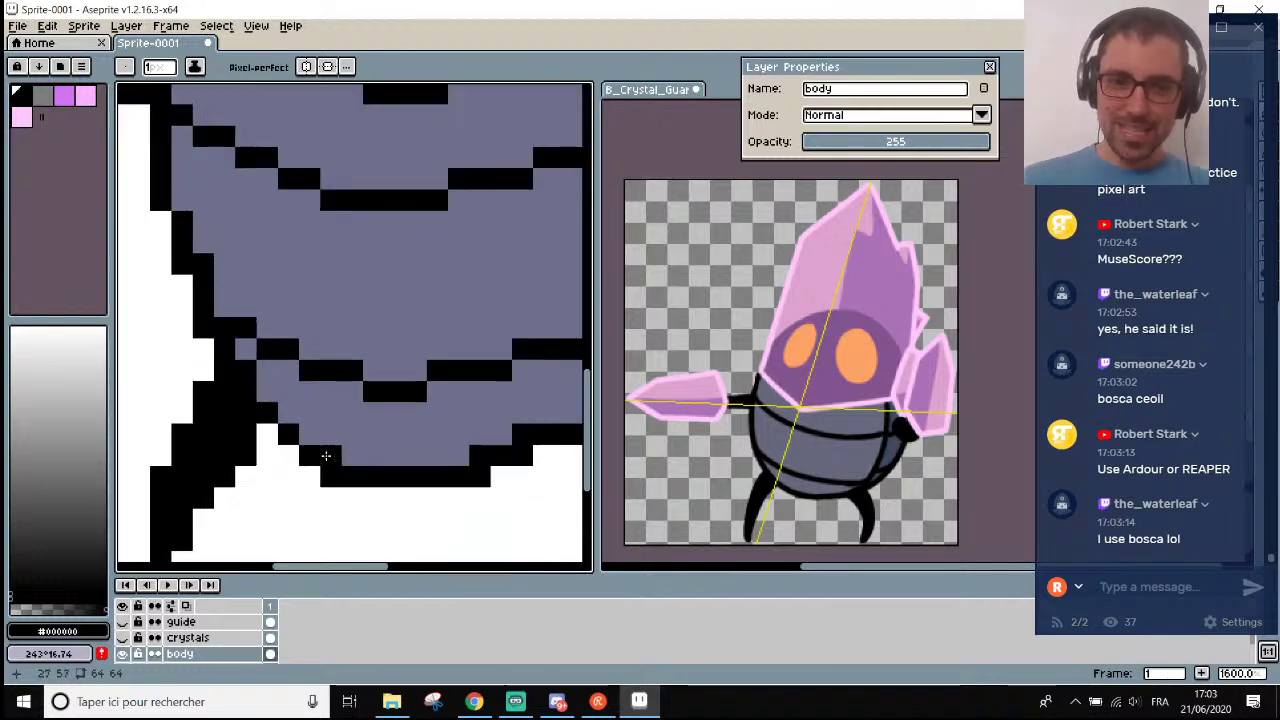
{"action": "scroll", "coordinate": [445, 451], "scroll_direction": "down", "scroll_amount": 4}
{"action": "scroll", "coordinate": [445, 451], "scroll_direction": "up", "scroll_amount": 2}
{"action": "scroll", "coordinate": [445, 451], "scroll_direction": "down", "scroll_amount": 2}
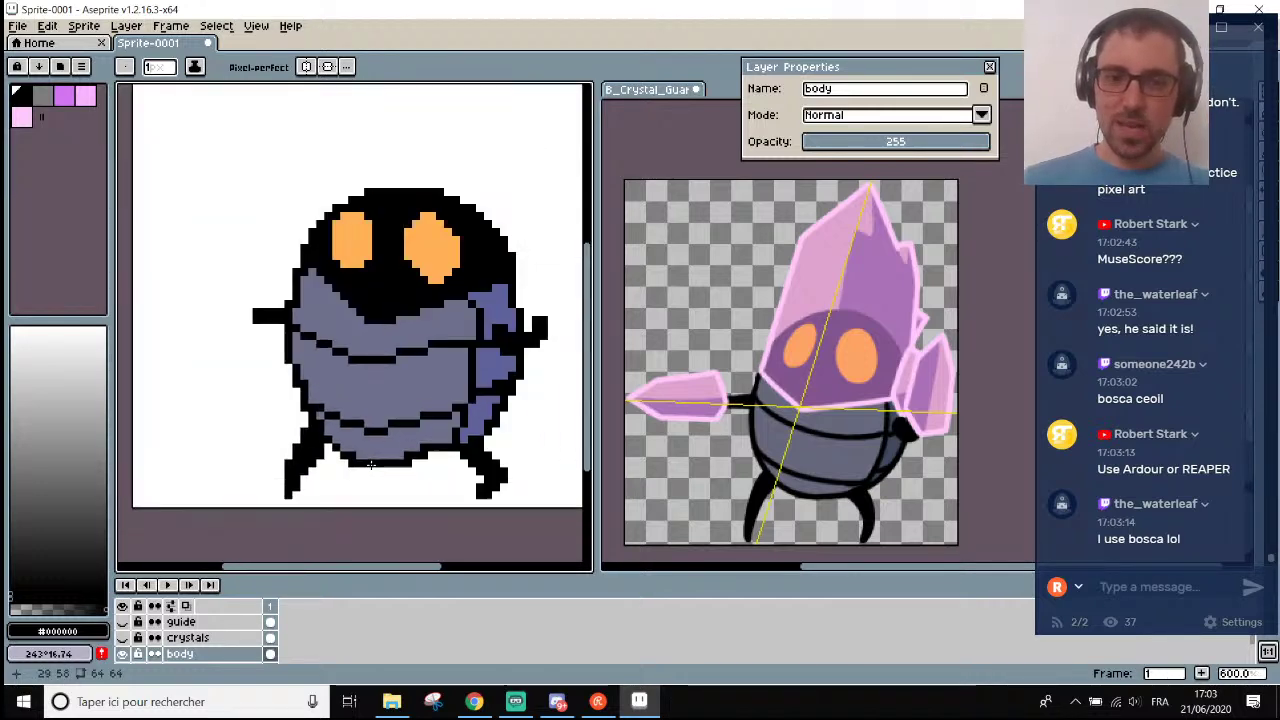
Rework the lower end of the body's right vertical seam beside the right leg with the sampled blue-grey #6c708c and black.
{"action": "scroll", "coordinate": [450, 451], "scroll_direction": "up", "scroll_amount": 5}
{"action": "left_click", "coordinate": [430, 443], "text": "alt"}
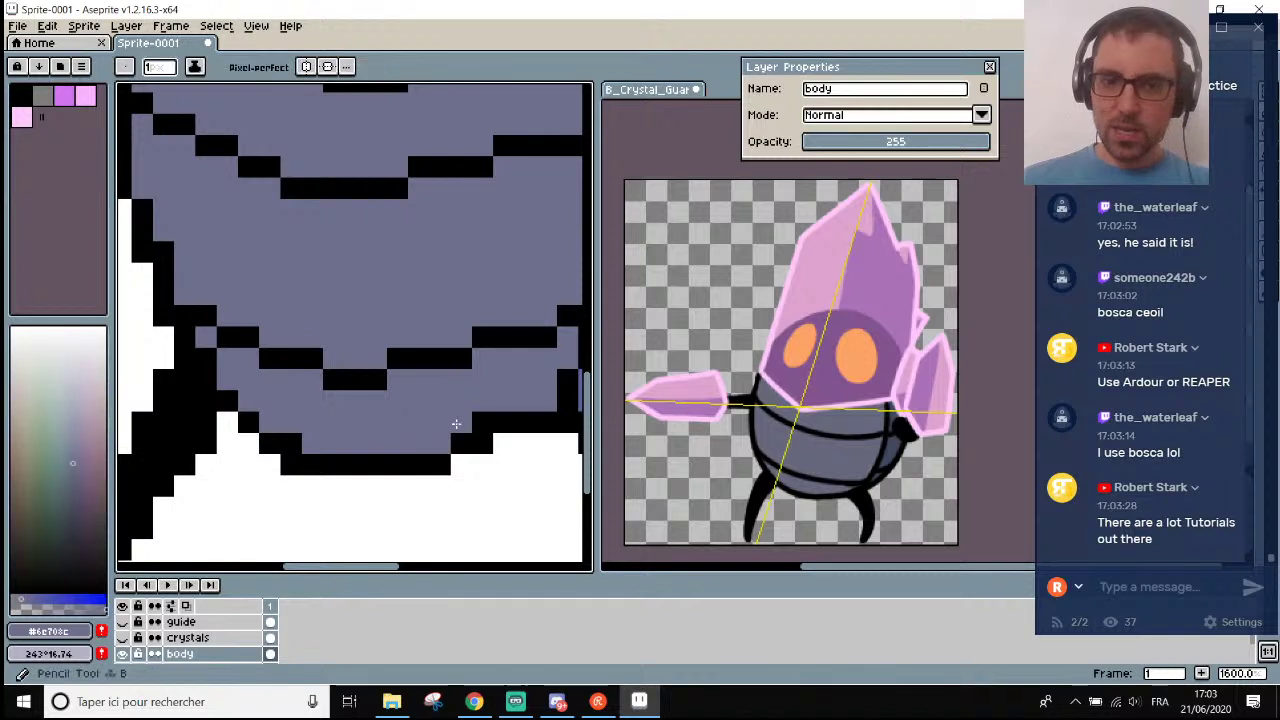
{"action": "scroll", "coordinate": [537, 397], "scroll_direction": "down", "scroll_amount": 4}
{"action": "scroll", "coordinate": [537, 397], "scroll_direction": "up", "scroll_amount": 4}
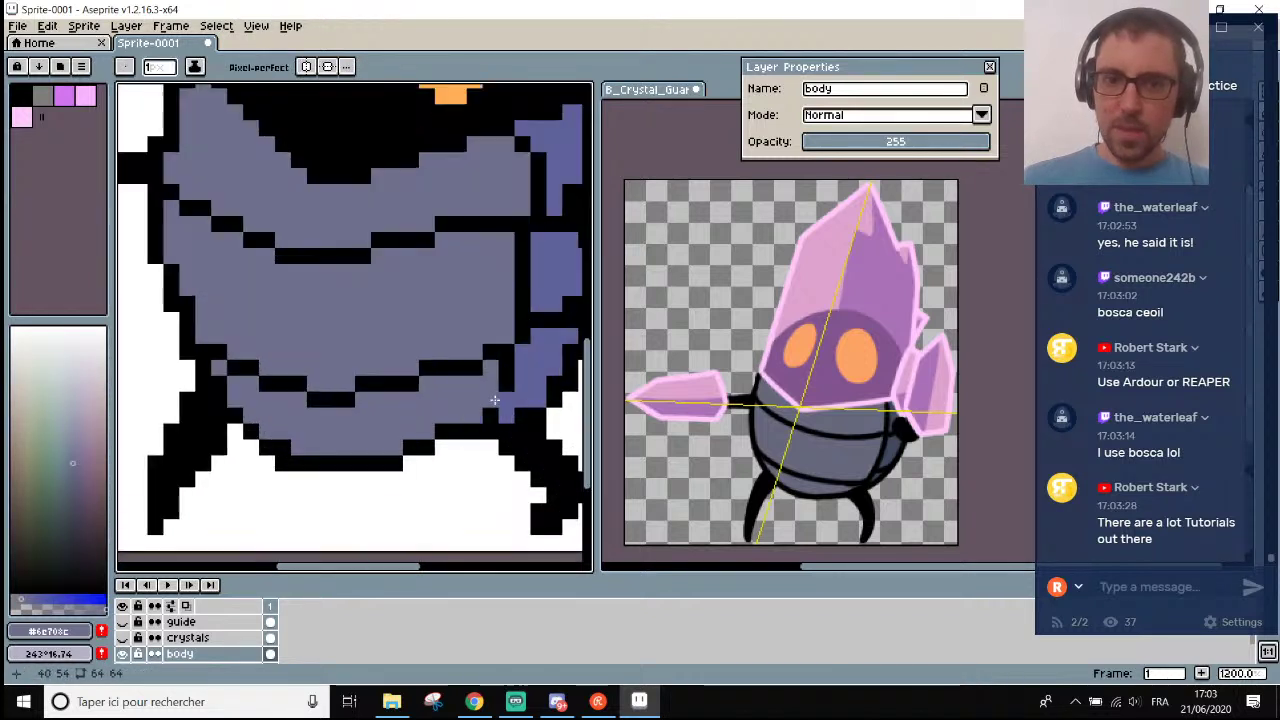
{"action": "left_click", "coordinate": [488, 432]}
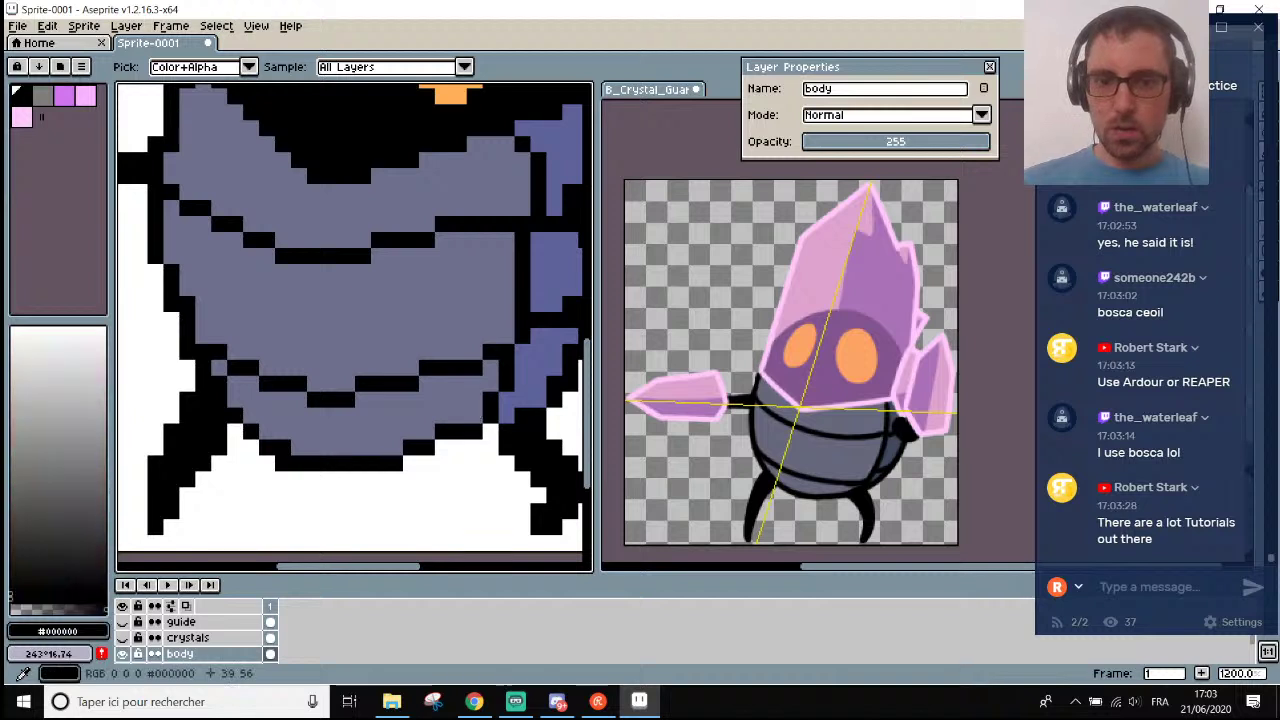
{"action": "scroll", "coordinate": [470, 418], "scroll_direction": "down", "scroll_amount": 7}
{"action": "scroll", "coordinate": [495, 418], "scroll_direction": "up", "scroll_amount": 2}
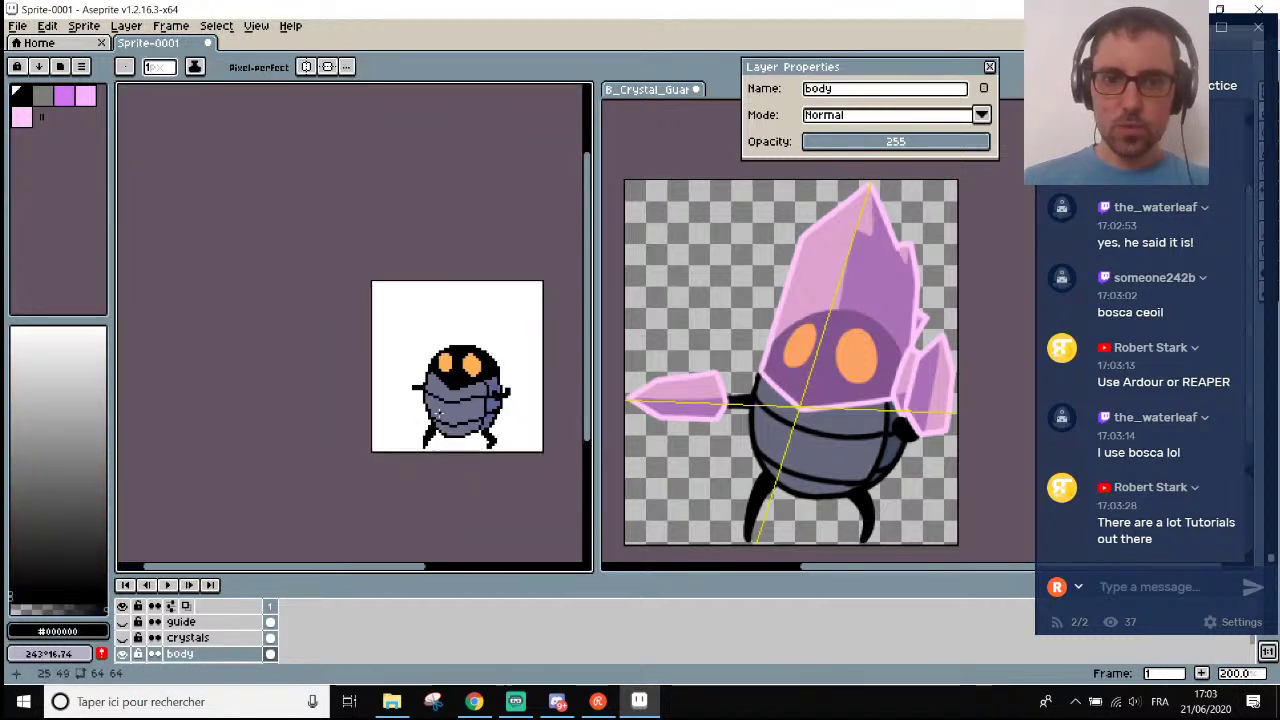
{"action": "scroll", "coordinate": [502, 418], "scroll_direction": "up", "scroll_amount": 1}
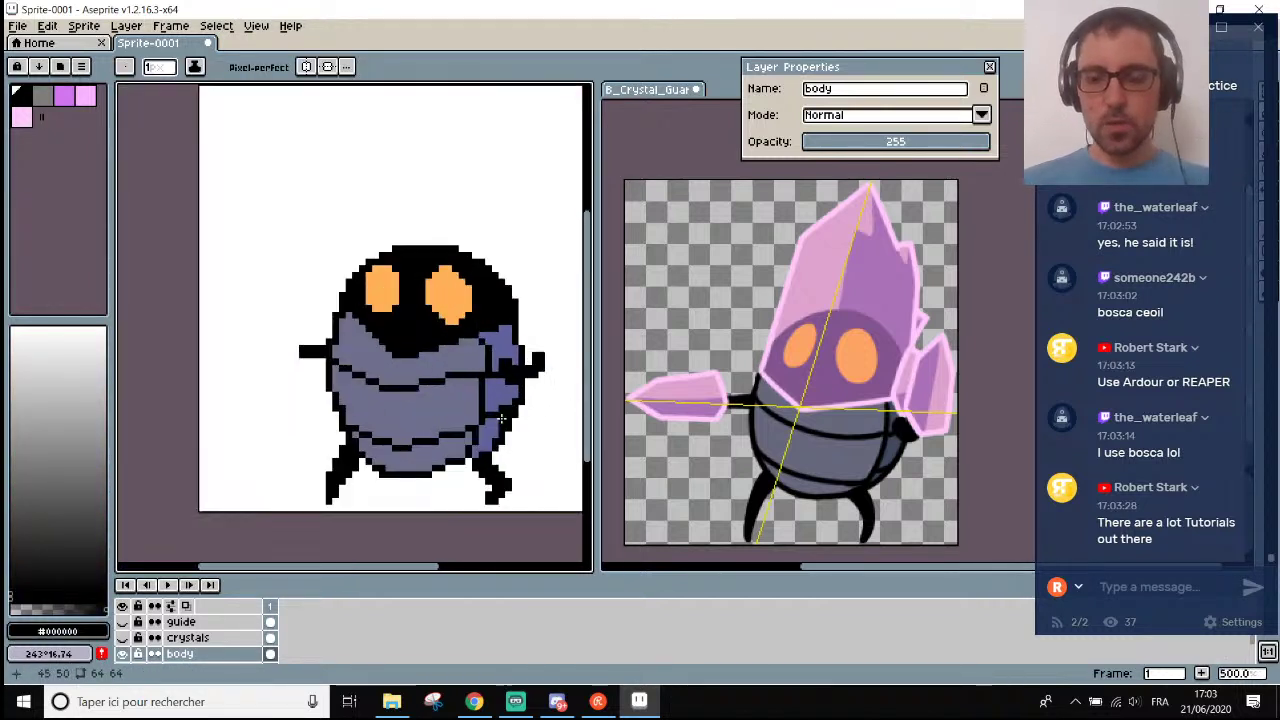
Show the crystals layer, make it active and set its opacity to 255.
{"action": "left_click", "coordinate": [180, 637]}
{"action": "left_click", "coordinate": [122, 637]}
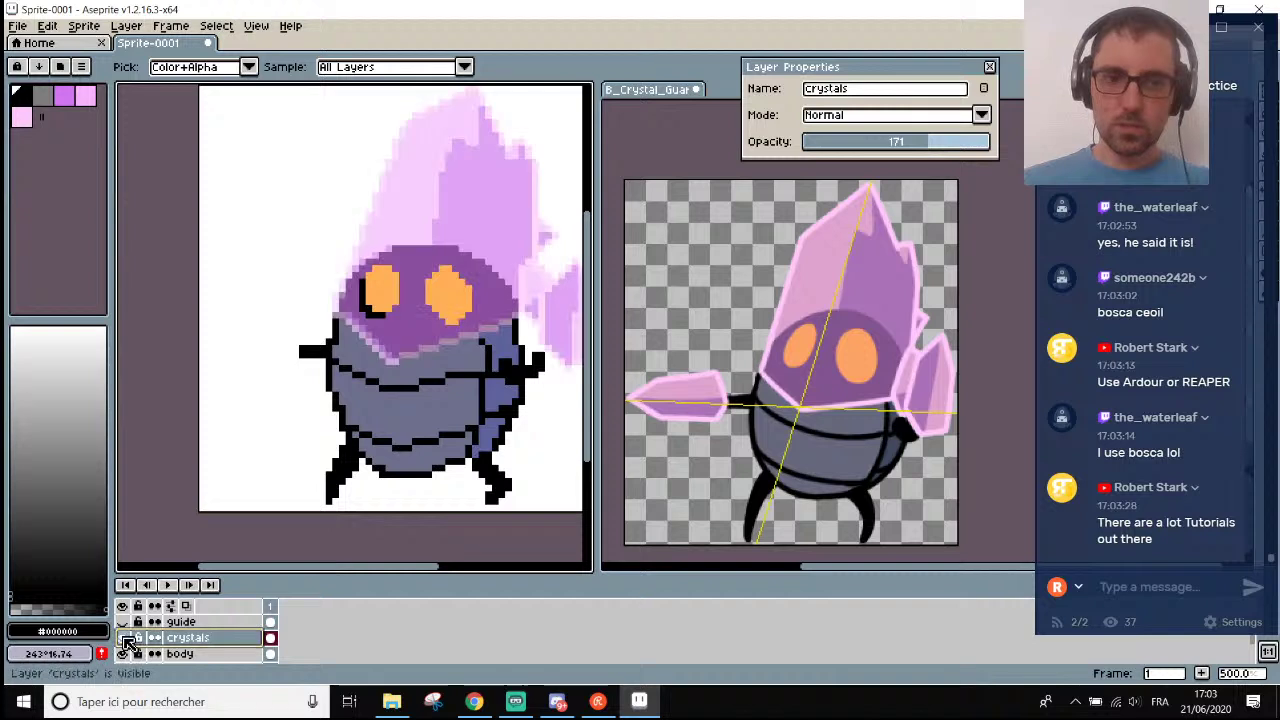
{"action": "scroll", "coordinate": [455, 326], "scroll_direction": "down", "scroll_amount": 2}
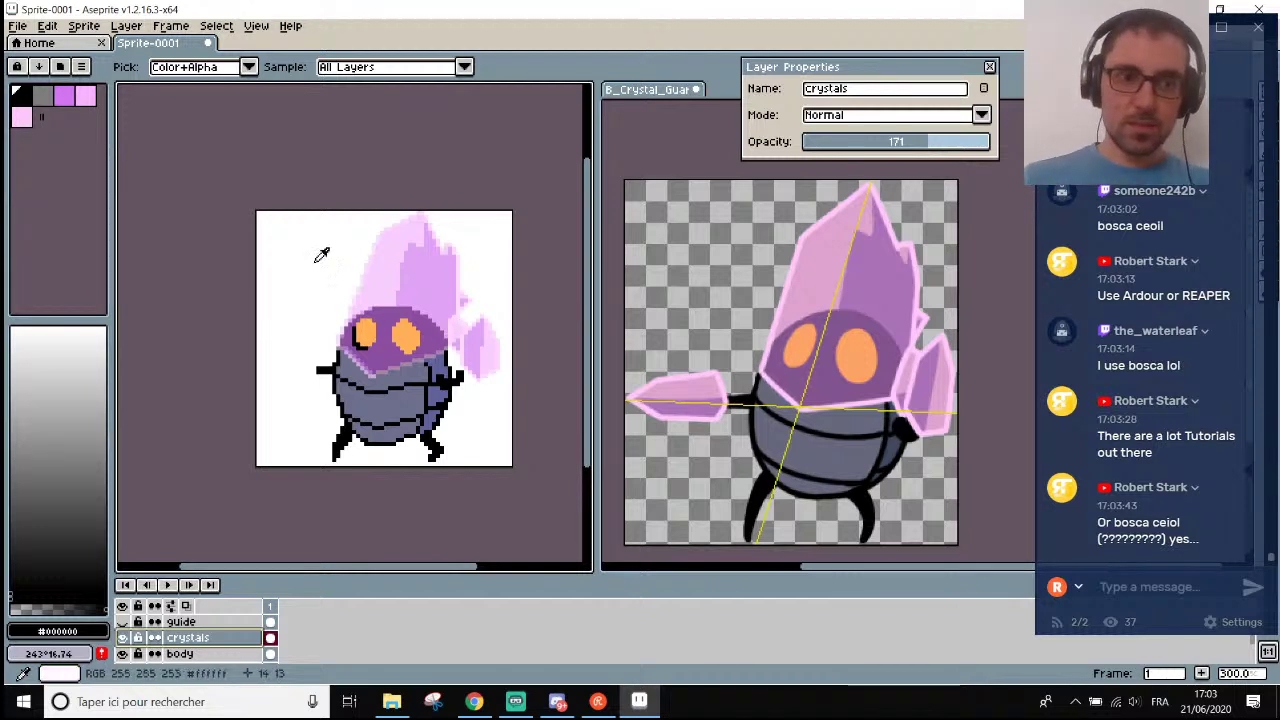
{"action": "left_click_drag", "start_coordinate": [970, 141], "coordinate": [1020, 135]}
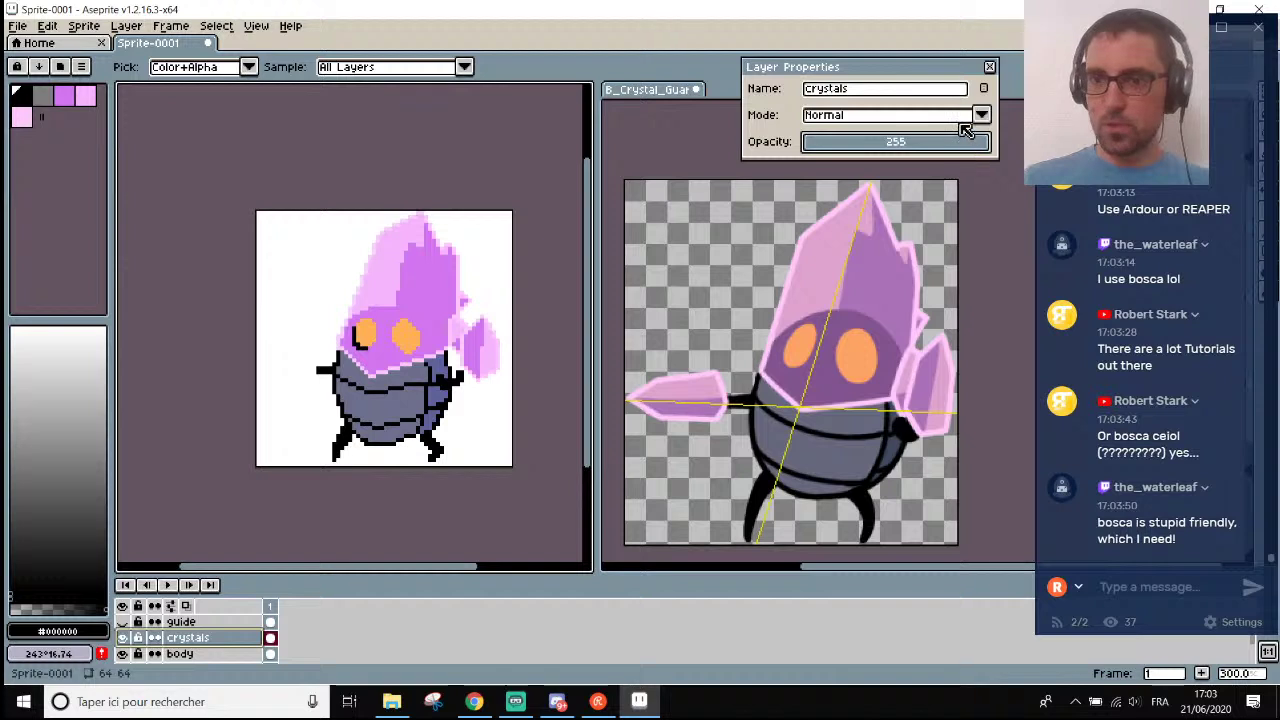
Sample the light pink #fcc7fc and place three diagonal pixels rising outward from the left arm's tip on the crystals layer.
{"action": "scroll", "coordinate": [306, 363], "scroll_direction": "up", "scroll_amount": 5}
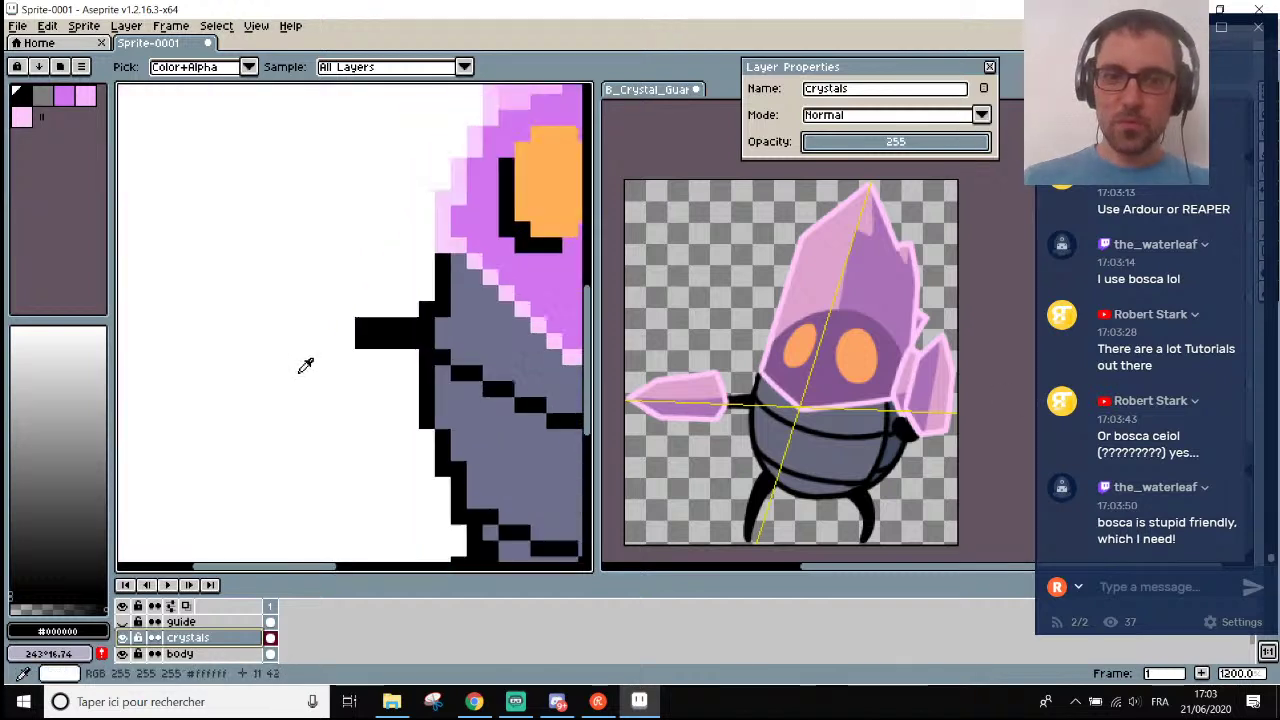
{"action": "left_click", "coordinate": [471, 258]}
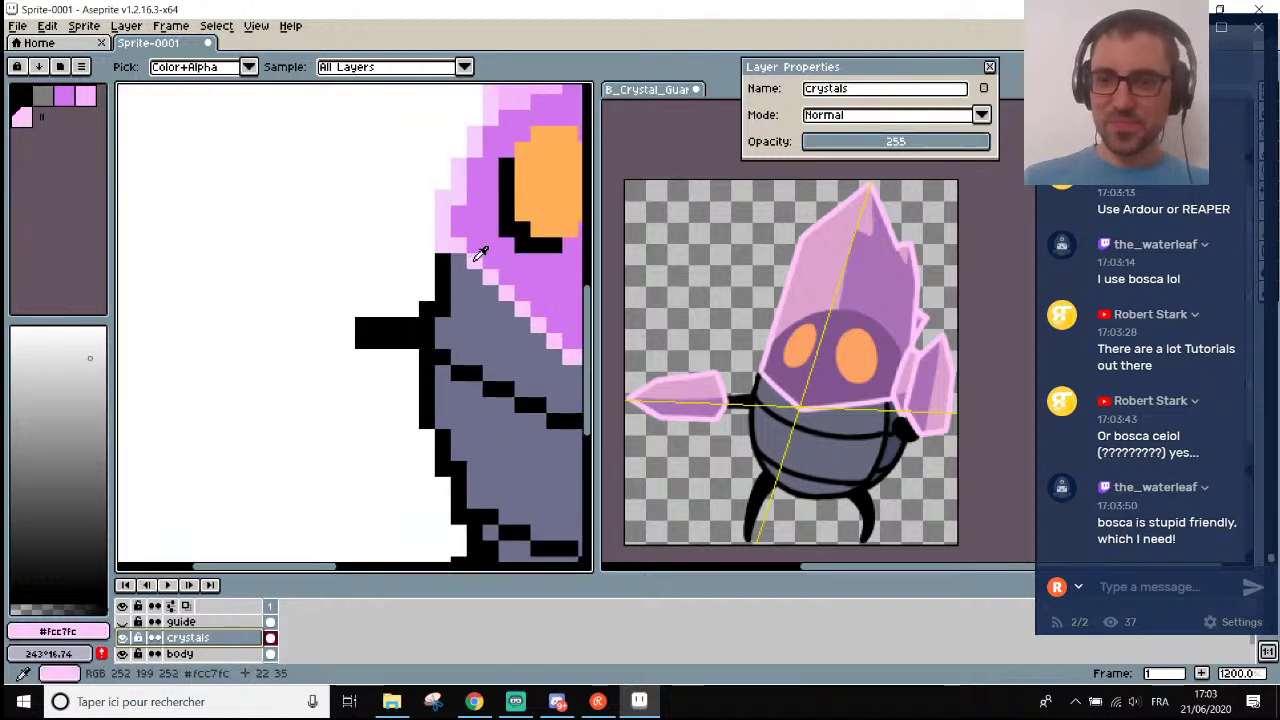
{"action": "key", "text": "b"}
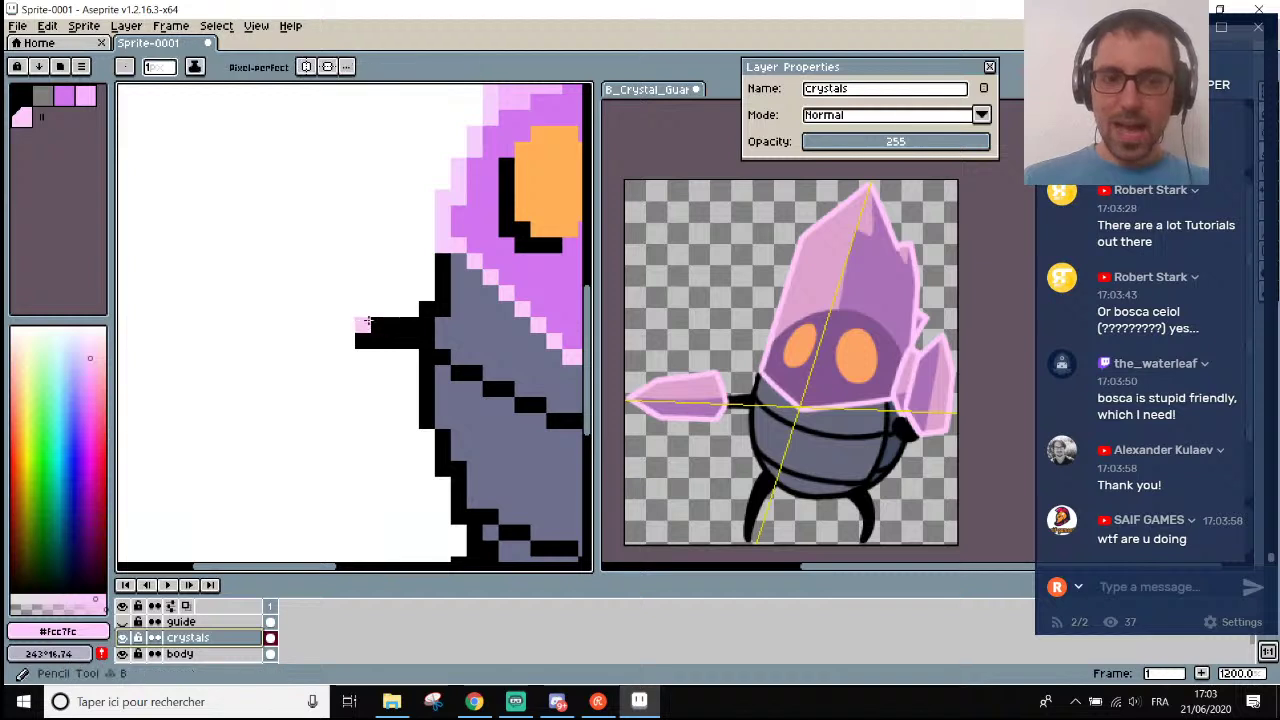
{"action": "left_click", "coordinate": [362, 324]}
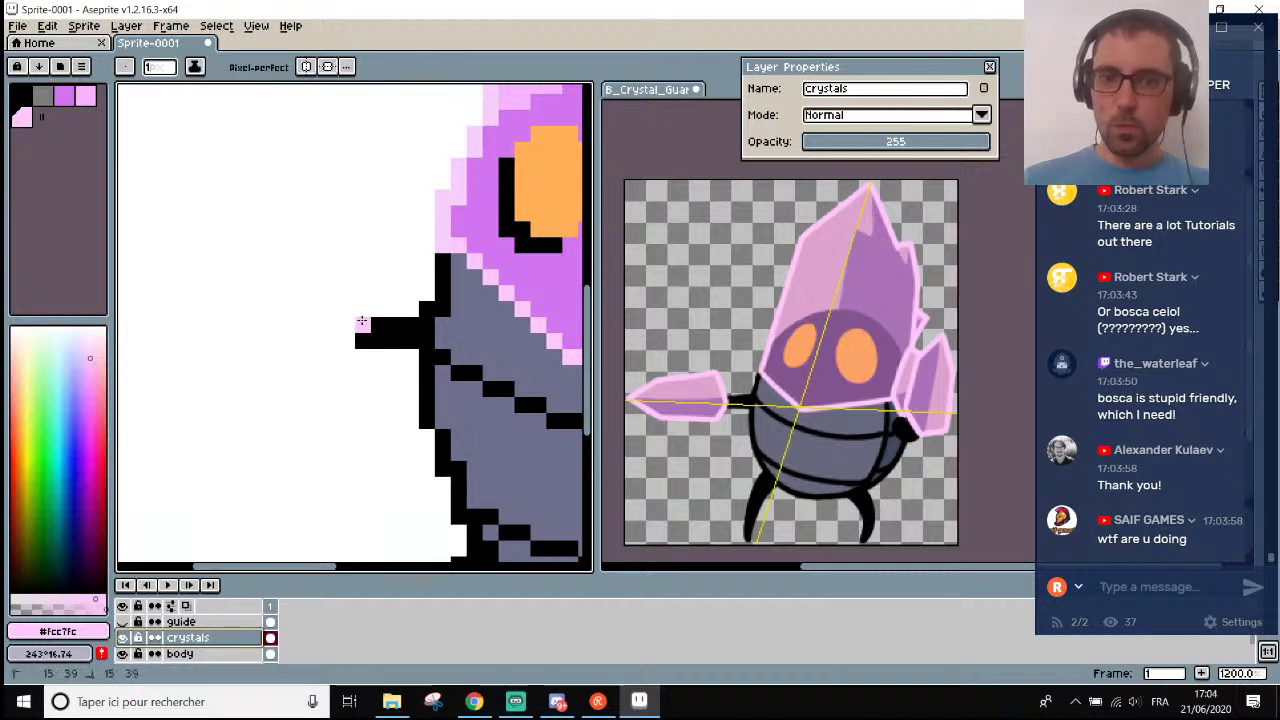
{"action": "left_click", "coordinate": [346, 307]}
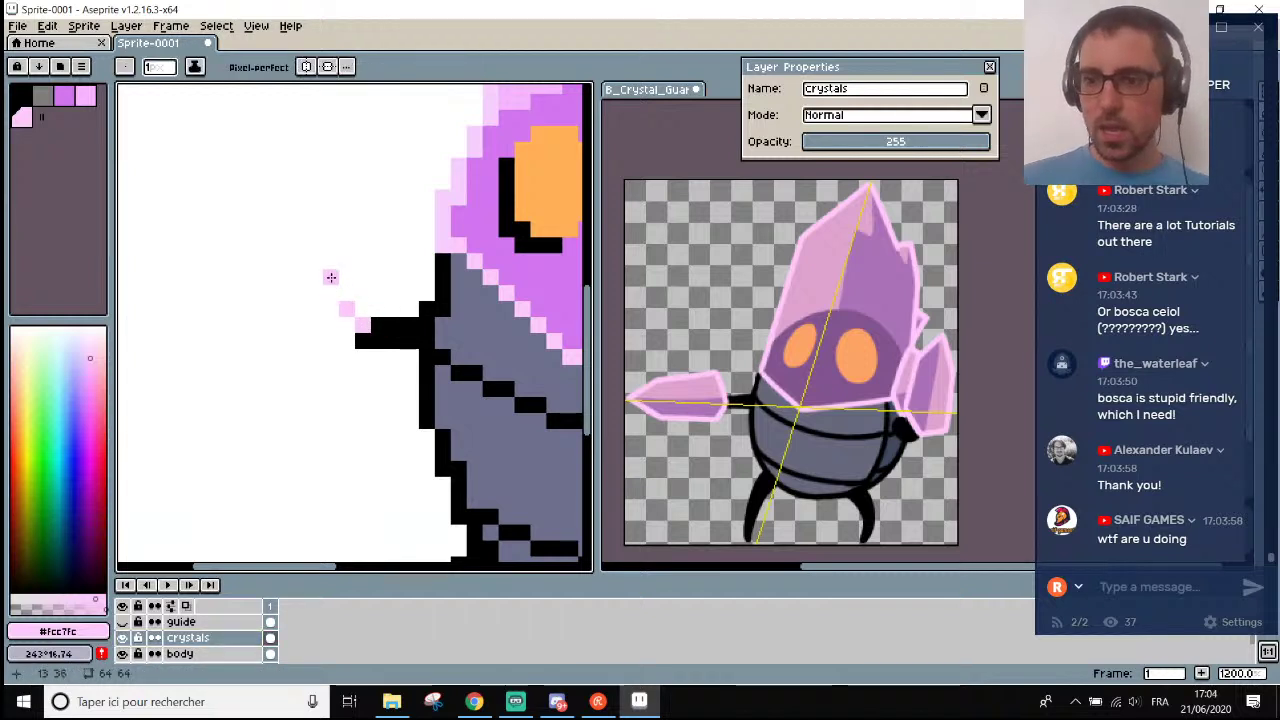
{"action": "left_click", "coordinate": [333, 291]}
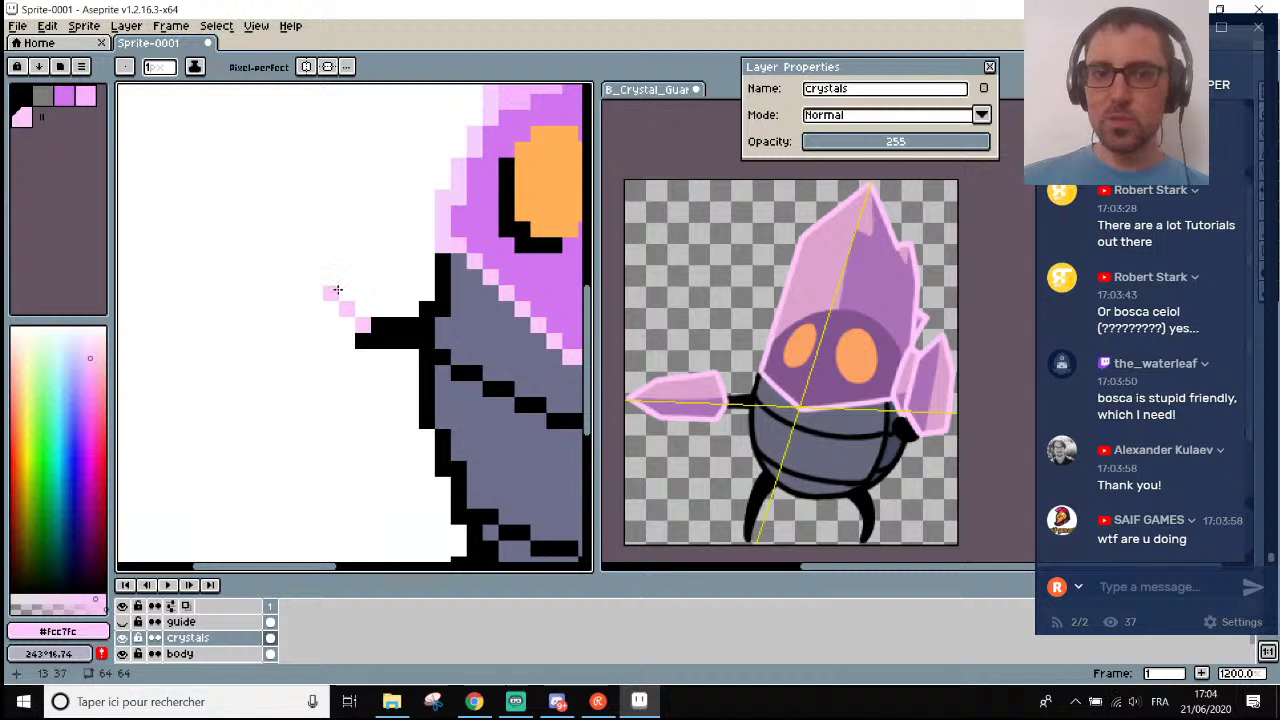
Draw the left arm crystal's upper edge in light pink, running flat and sloping down to a tip at the canvas's left edge.
{"action": "scroll", "coordinate": [321, 271], "scroll_direction": "down", "scroll_amount": 3}
{"action": "scroll", "coordinate": [314, 266], "scroll_direction": "up", "scroll_amount": 2}
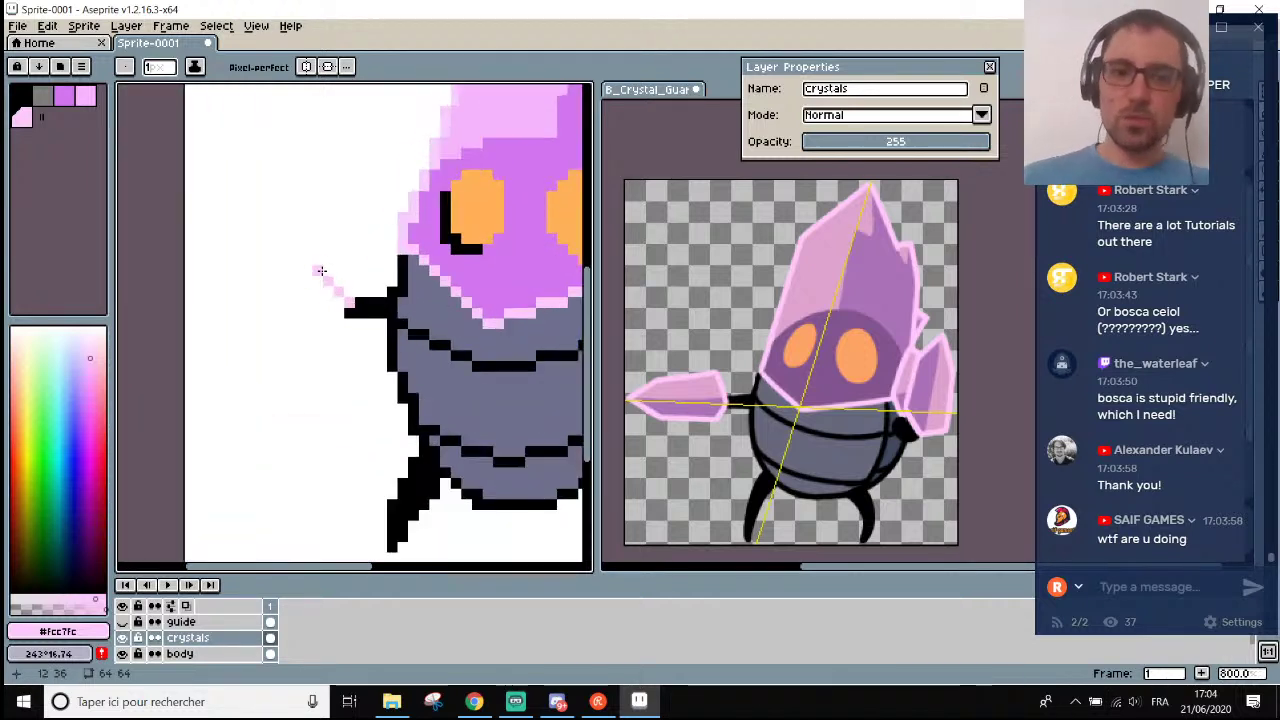
{"action": "scroll", "coordinate": [305, 256], "scroll_direction": "down", "scroll_amount": 2}
{"action": "scroll", "coordinate": [305, 256], "scroll_direction": "up", "scroll_amount": 1}
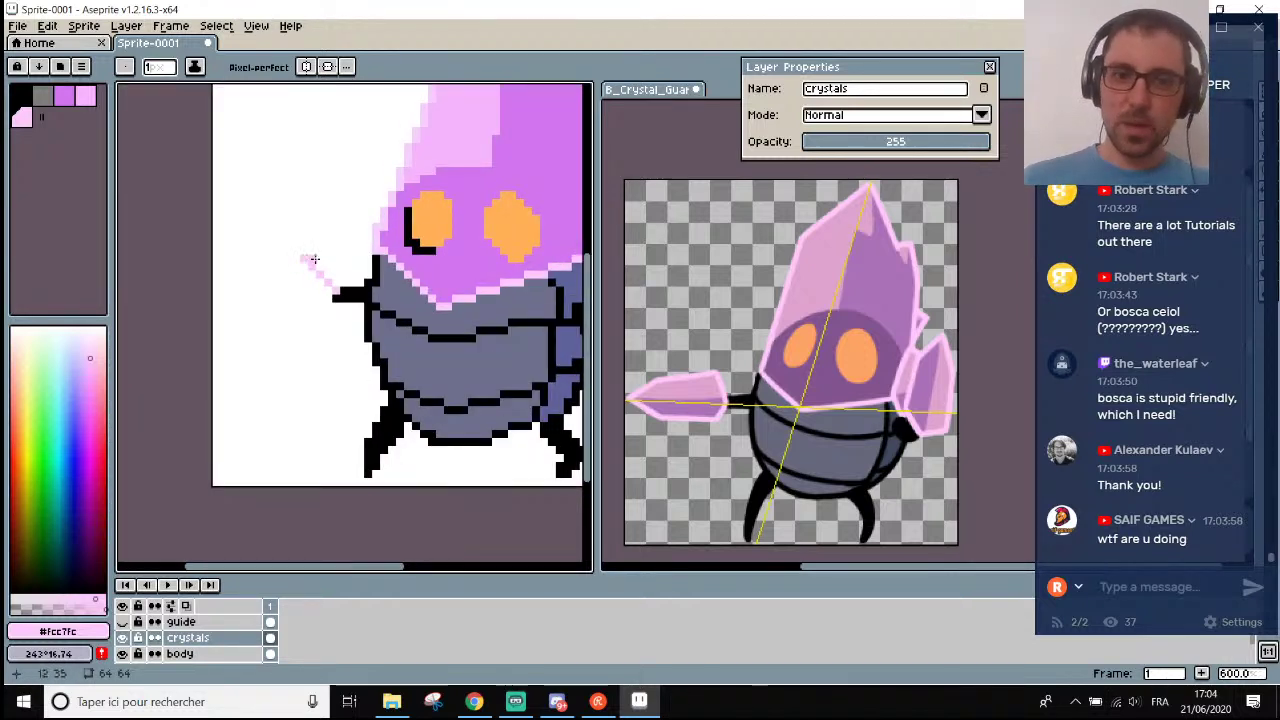
{"action": "mouse_move", "coordinate": [303, 258]}
{"action": "left_mouse_down"}
{"action": "mouse_move", "coordinate": [253, 260]}
{"action": "mouse_move", "coordinate": [223, 291]}
{"action": "left_mouse_up"}
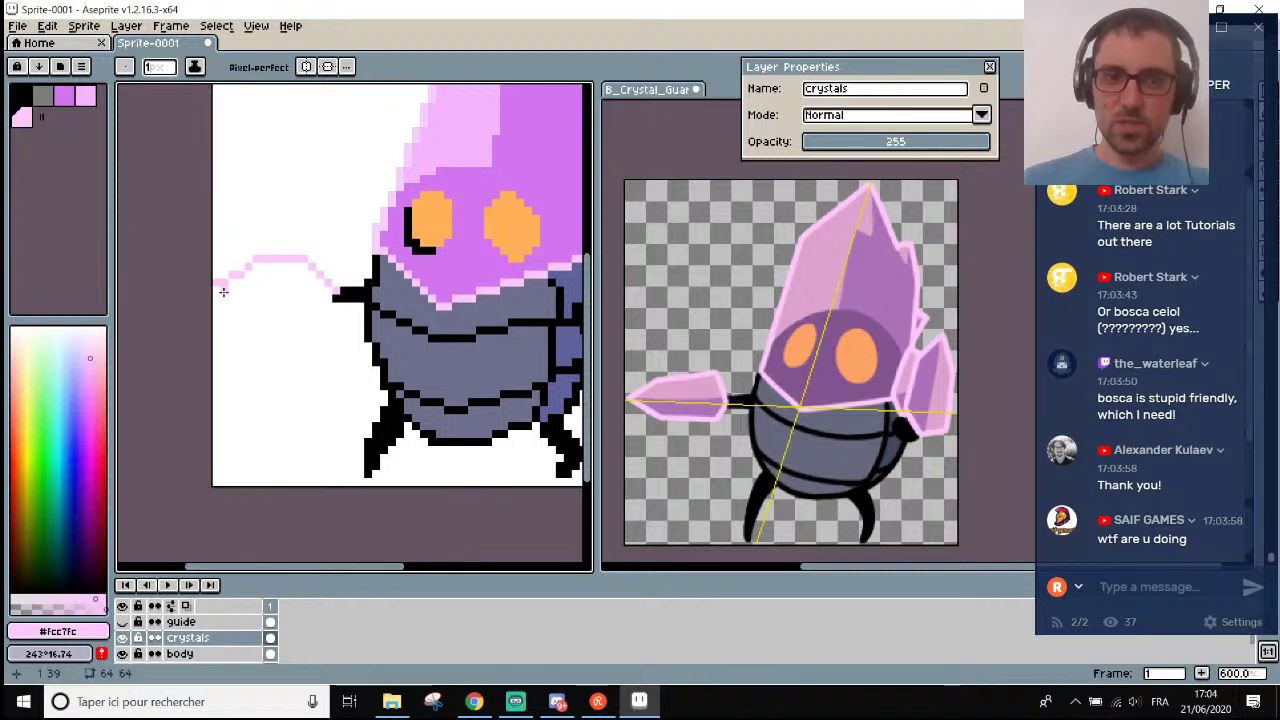
Draw the start of the left arm crystal's lower edge from its tip in light pink and erase the surplus corner pixel.
{"action": "scroll", "coordinate": [224, 291], "scroll_direction": "up", "scroll_amount": 3}
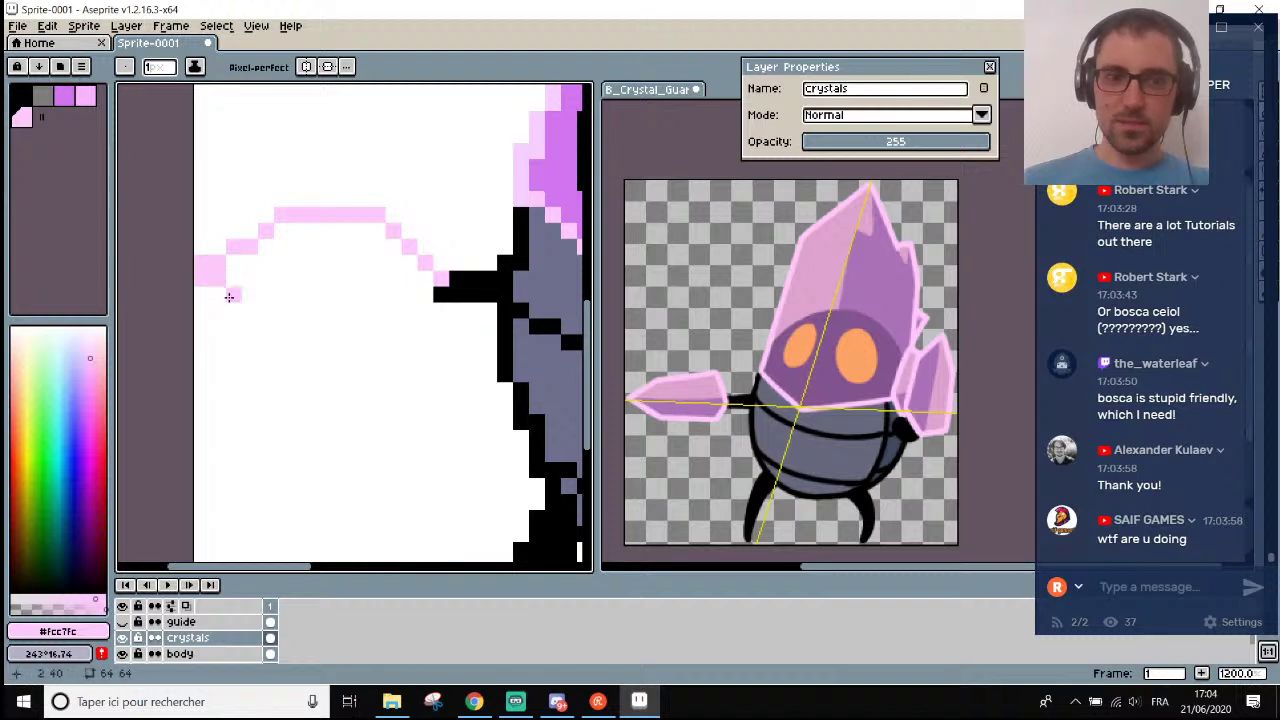
{"action": "scroll", "coordinate": [252, 296], "scroll_direction": "down", "scroll_amount": 3}
{"action": "scroll", "coordinate": [274, 306], "scroll_direction": "up", "scroll_amount": 1}
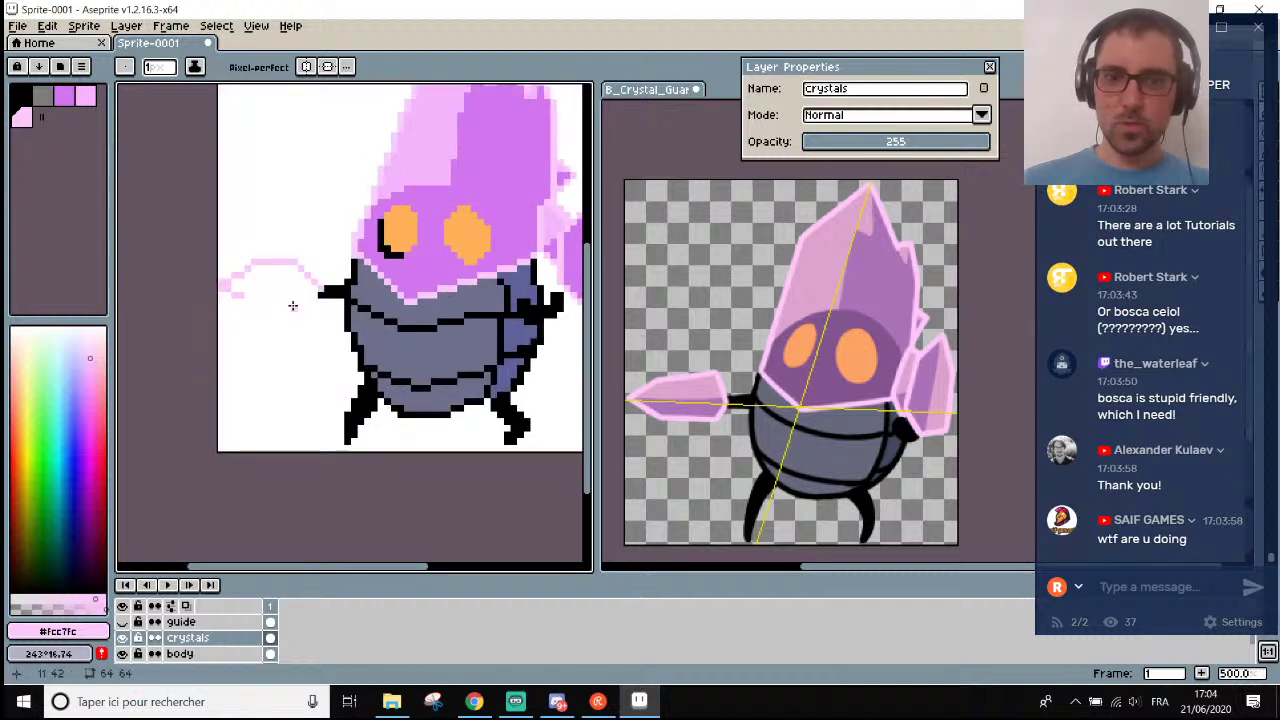
{"action": "scroll", "coordinate": [292, 305], "scroll_direction": "up", "scroll_amount": 4}
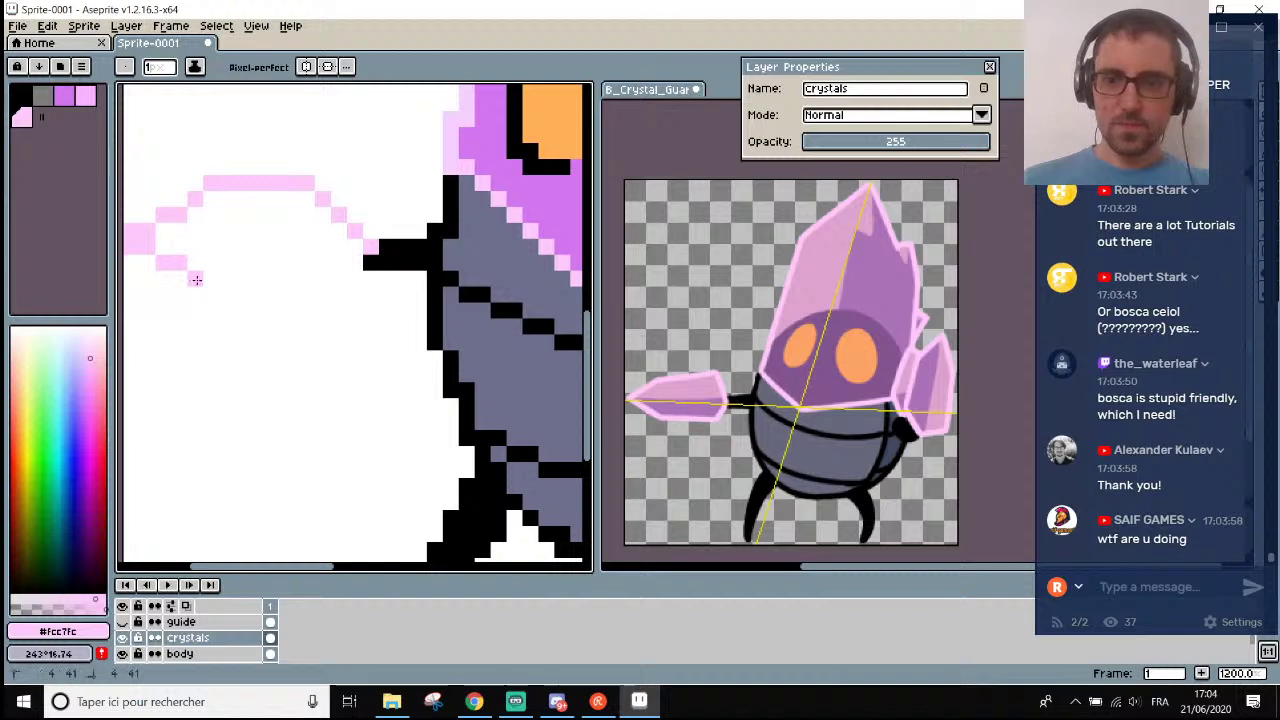
{"action": "left_click_drag", "start_coordinate": [226, 280], "coordinate": [215, 289]}
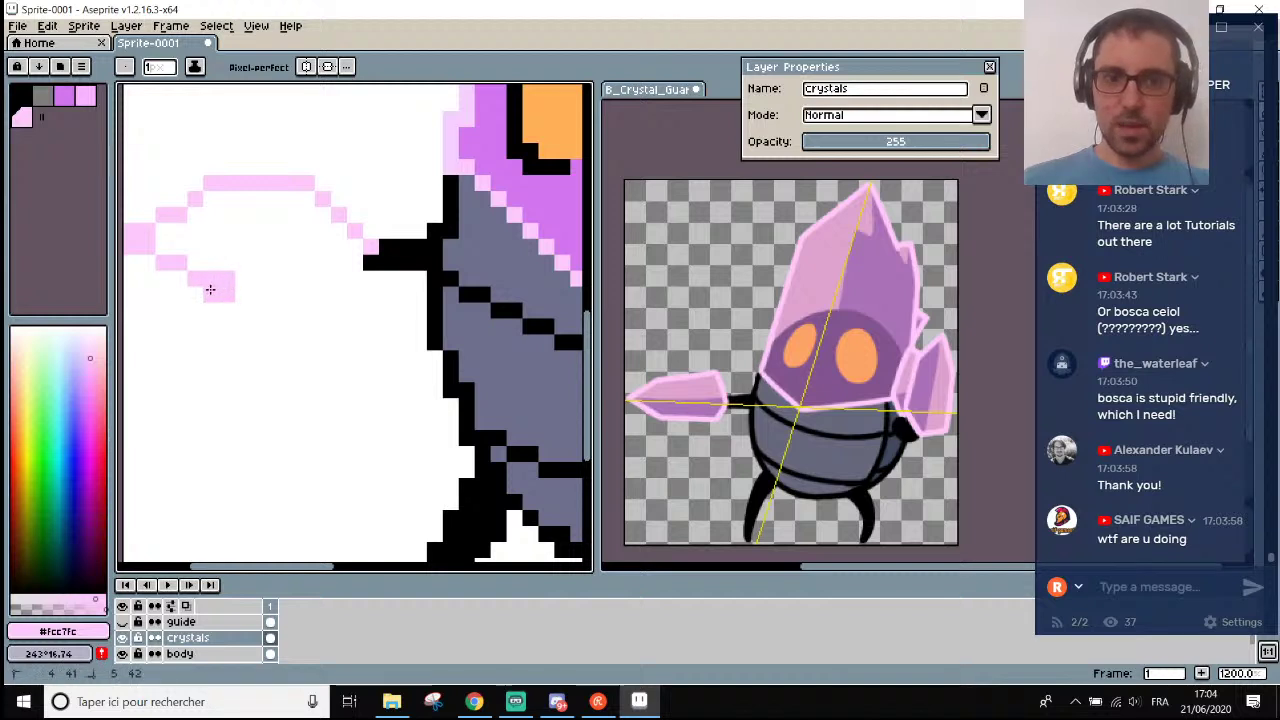
{"action": "key", "text": "e"}
{"action": "left_click", "coordinate": [210, 282]}
{"action": "scroll", "coordinate": [258, 284], "scroll_direction": "down", "scroll_amount": 4}
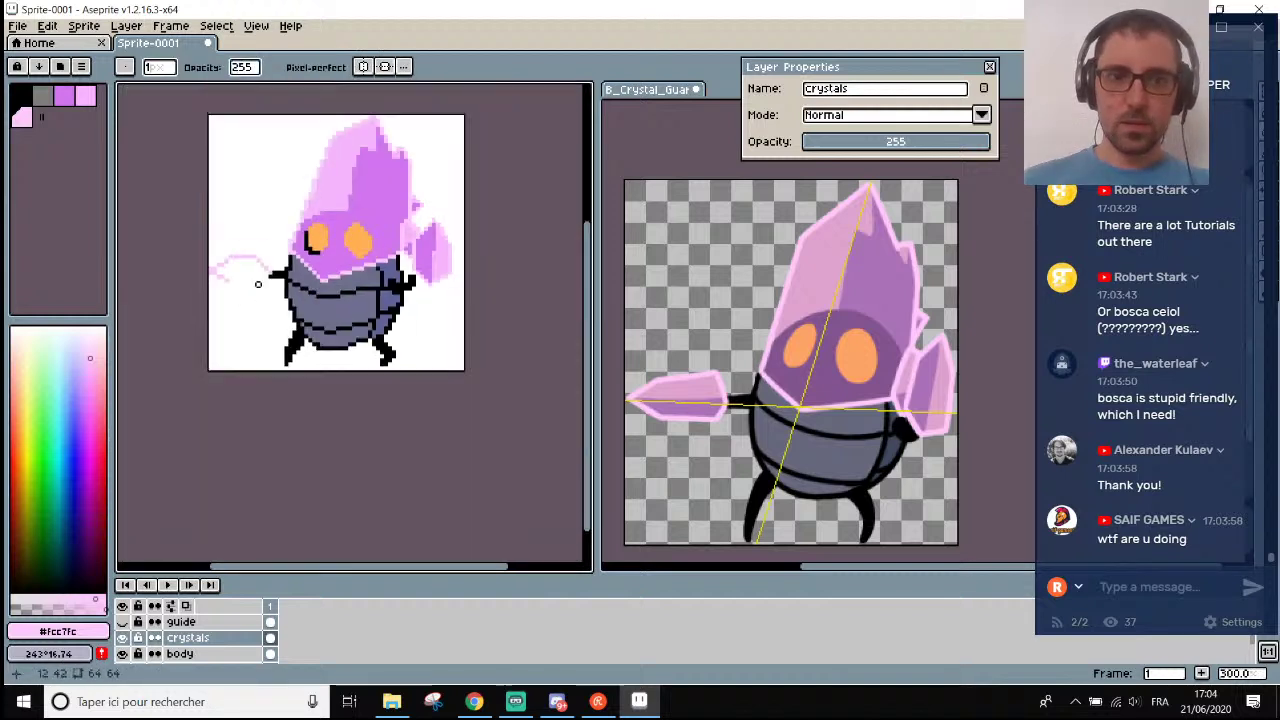
Select the full canvas on the crystals layer and try shifting its artwork one pixel to the right.
{"action": "scroll", "coordinate": [258, 284], "scroll_direction": "up", "scroll_amount": 1}
{"action": "scroll", "coordinate": [290, 260], "scroll_direction": "down", "scroll_amount": 2}
{"action": "scroll", "coordinate": [328, 242], "scroll_direction": "up", "scroll_amount": 1}
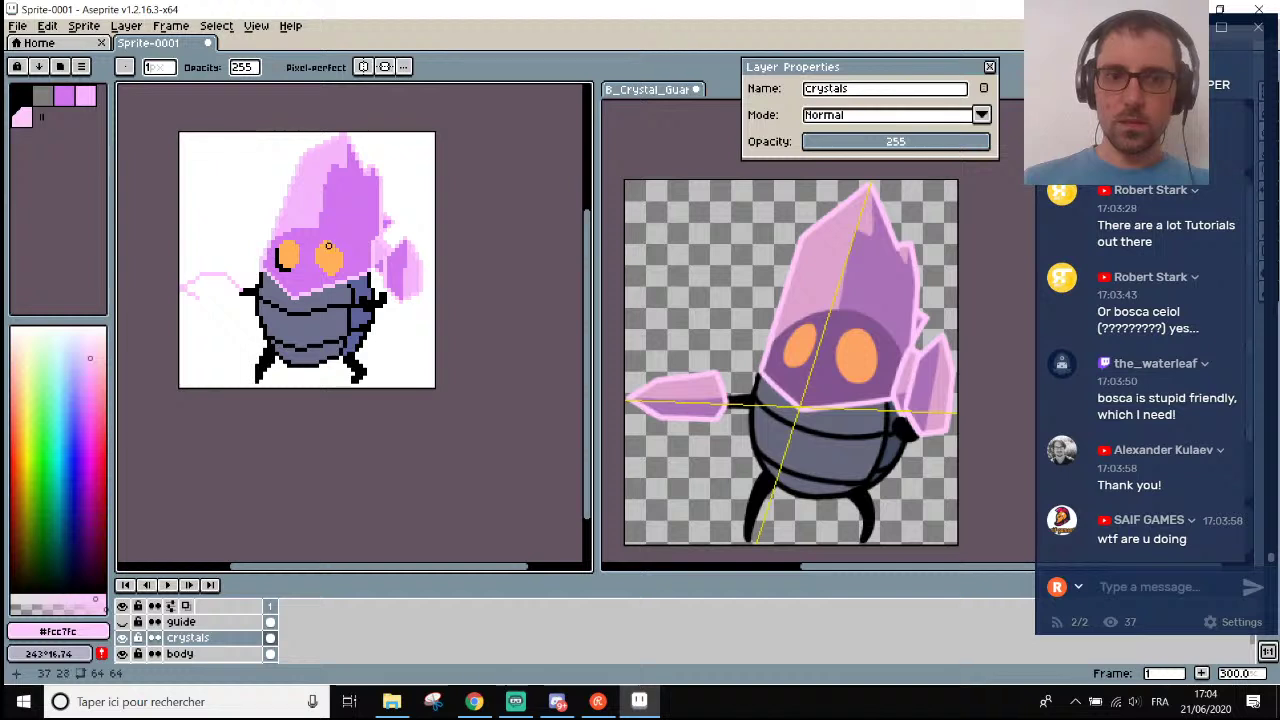
{"action": "scroll", "coordinate": [324, 245], "scroll_direction": "down", "scroll_amount": 1}
{"action": "scroll", "coordinate": [325, 250], "scroll_direction": "up", "scroll_amount": 1}
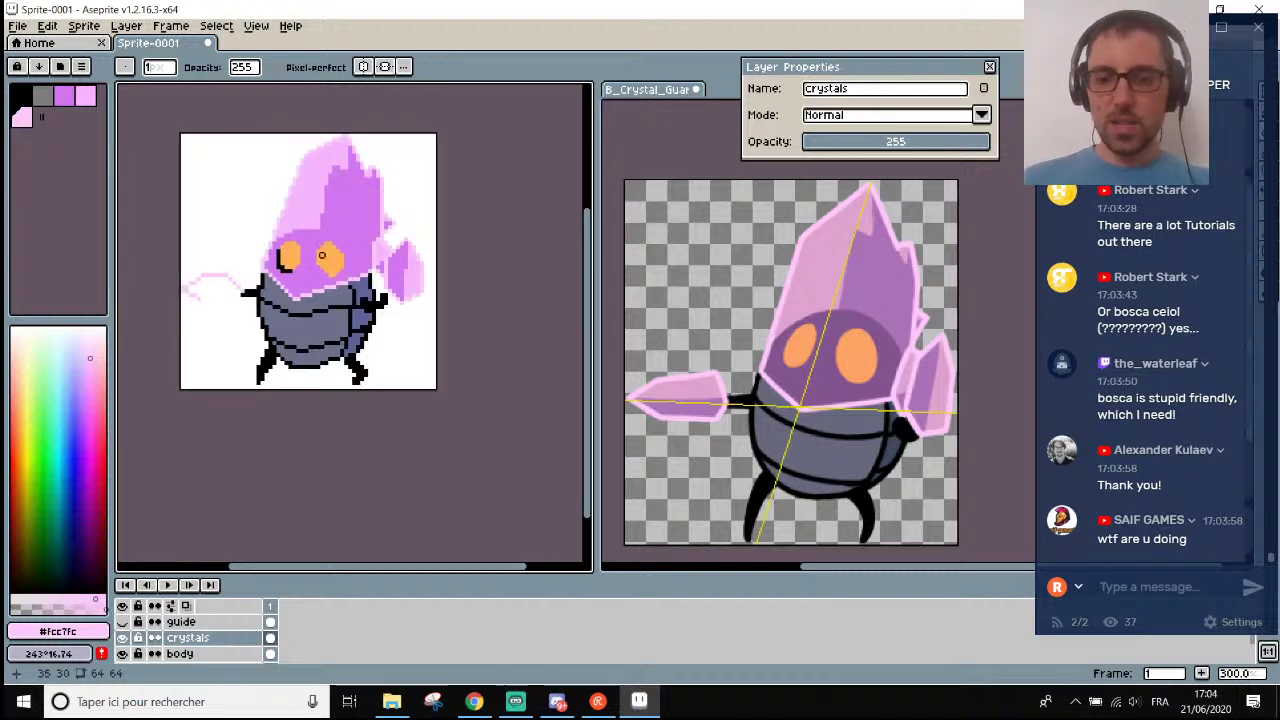
{"action": "key", "text": "m"}
{"action": "left_click_drag", "start_coordinate": [181, 133], "coordinate": [441, 424]}
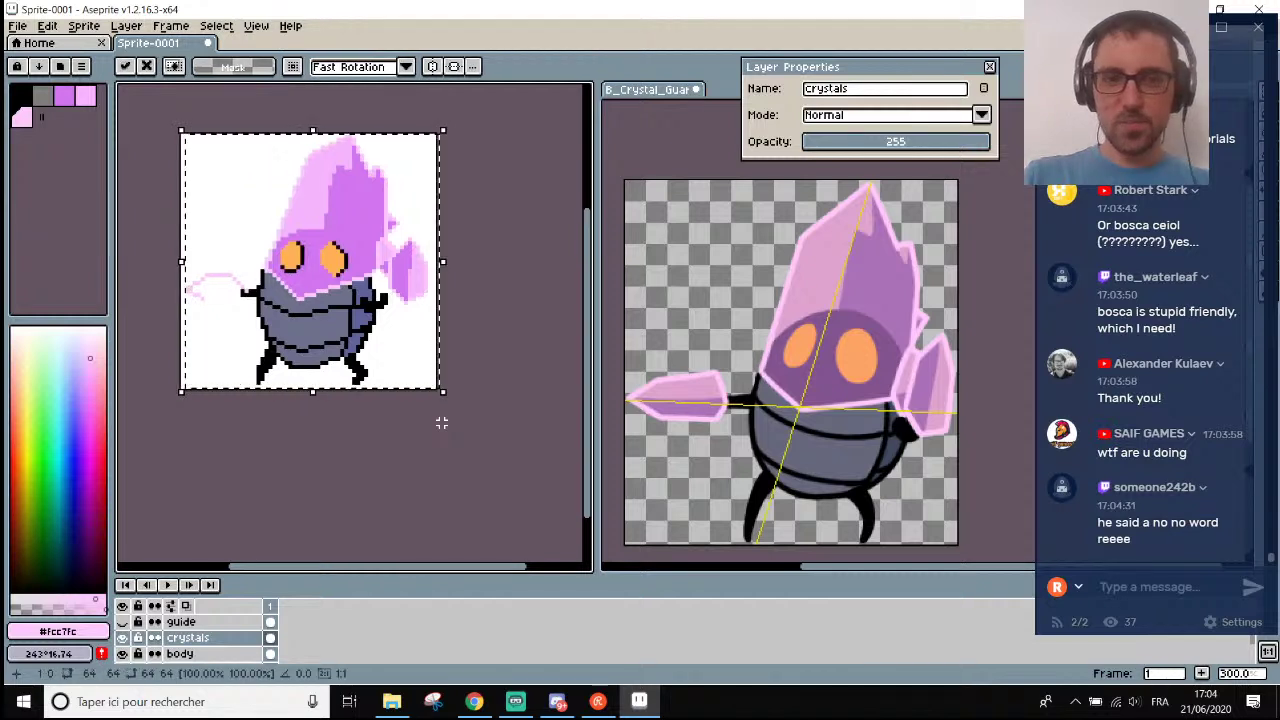
{"action": "key", "text": "Left"}
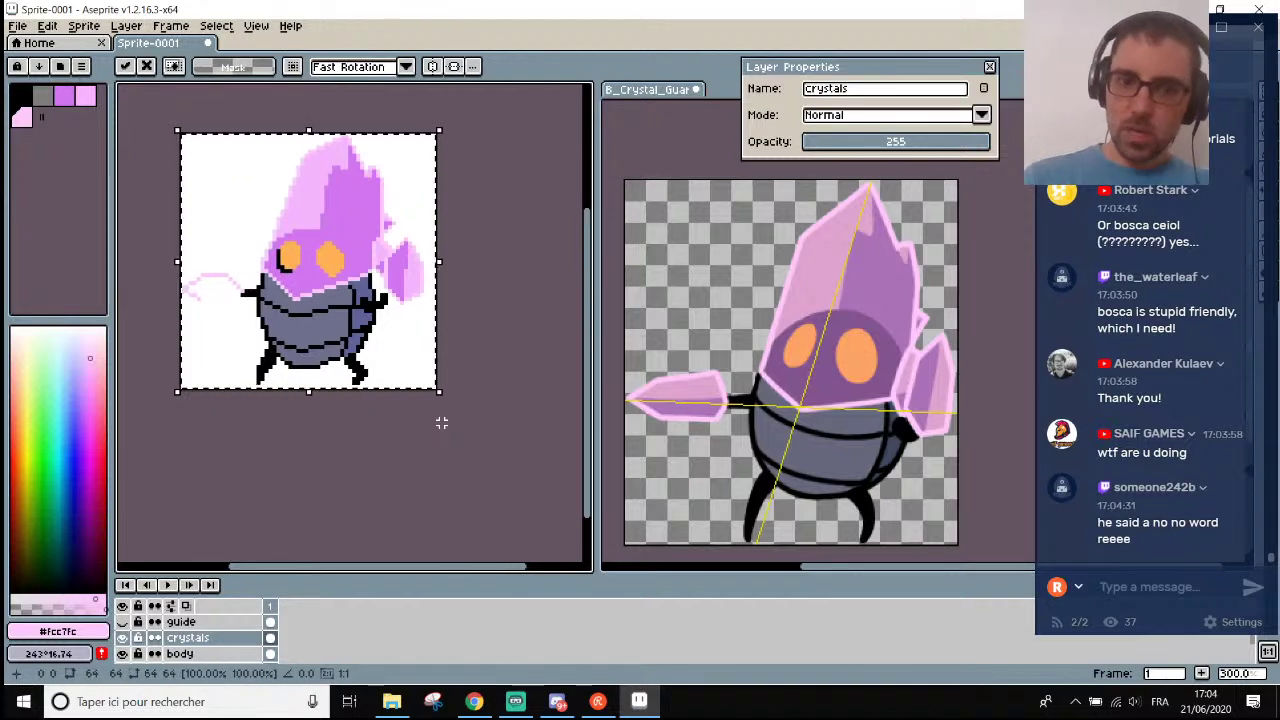
{"action": "key", "text": "ctrl+d"}
Shift all the artwork on the body layer four pixels to the right and deselect it.
{"action": "left_click", "coordinate": [190, 653]}
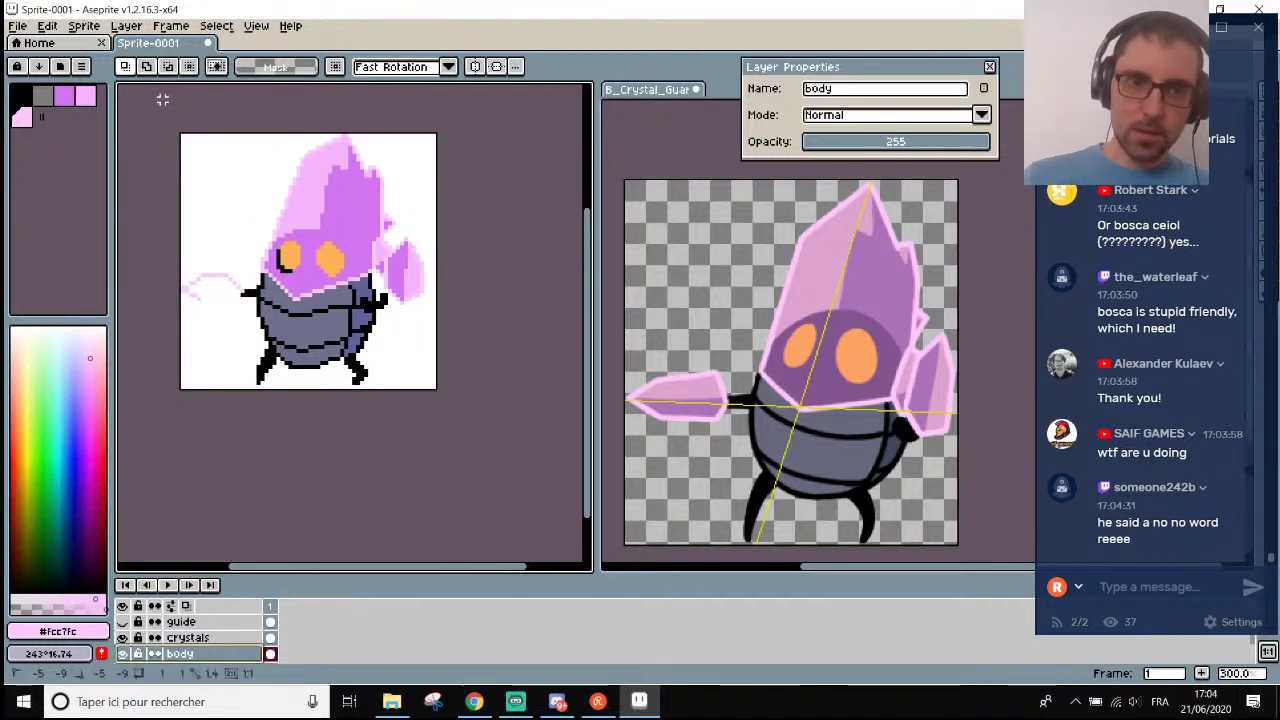
{"action": "key", "text": "ctrl+a"}
{"action": "key", "text": "Right"}
{"action": "key", "text": "Right"}
{"action": "key", "text": "Right"}
{"action": "key", "text": "Right"}
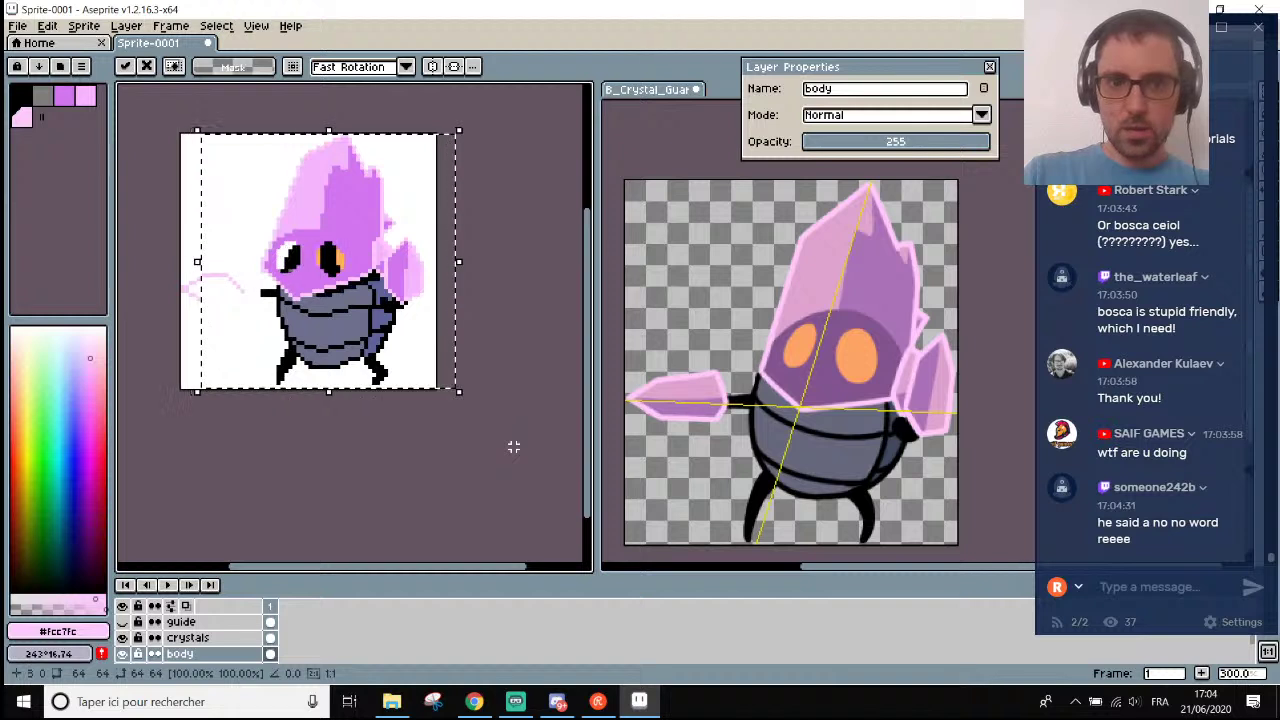
{"action": "key", "text": "Right"}
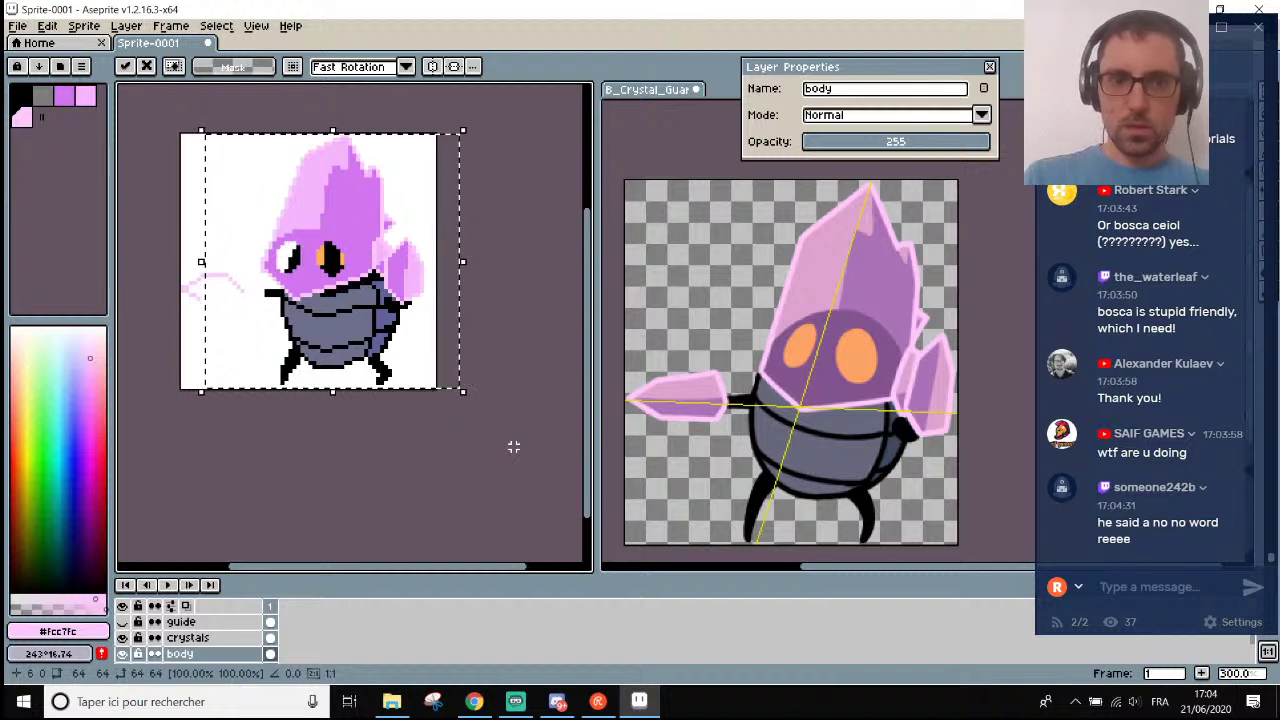
{"action": "key", "text": "Left"}
{"action": "key", "text": "Left"}
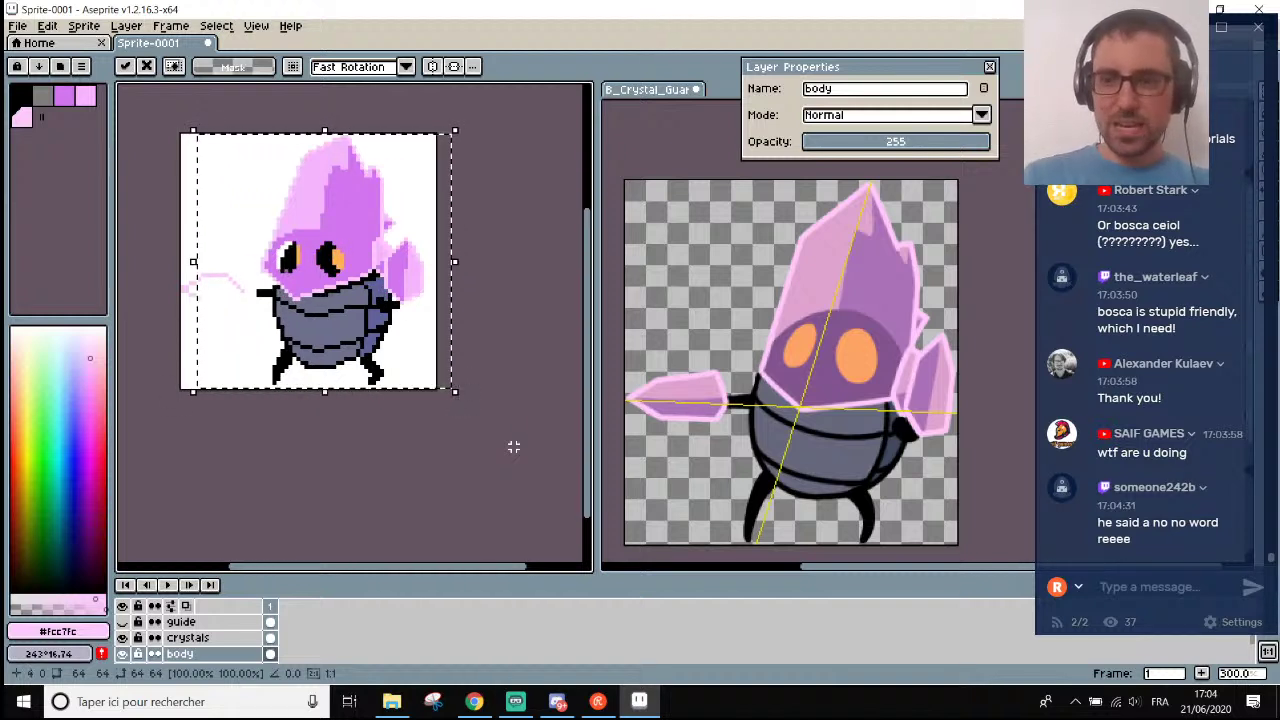
{"action": "key", "text": "ctrl+d"}
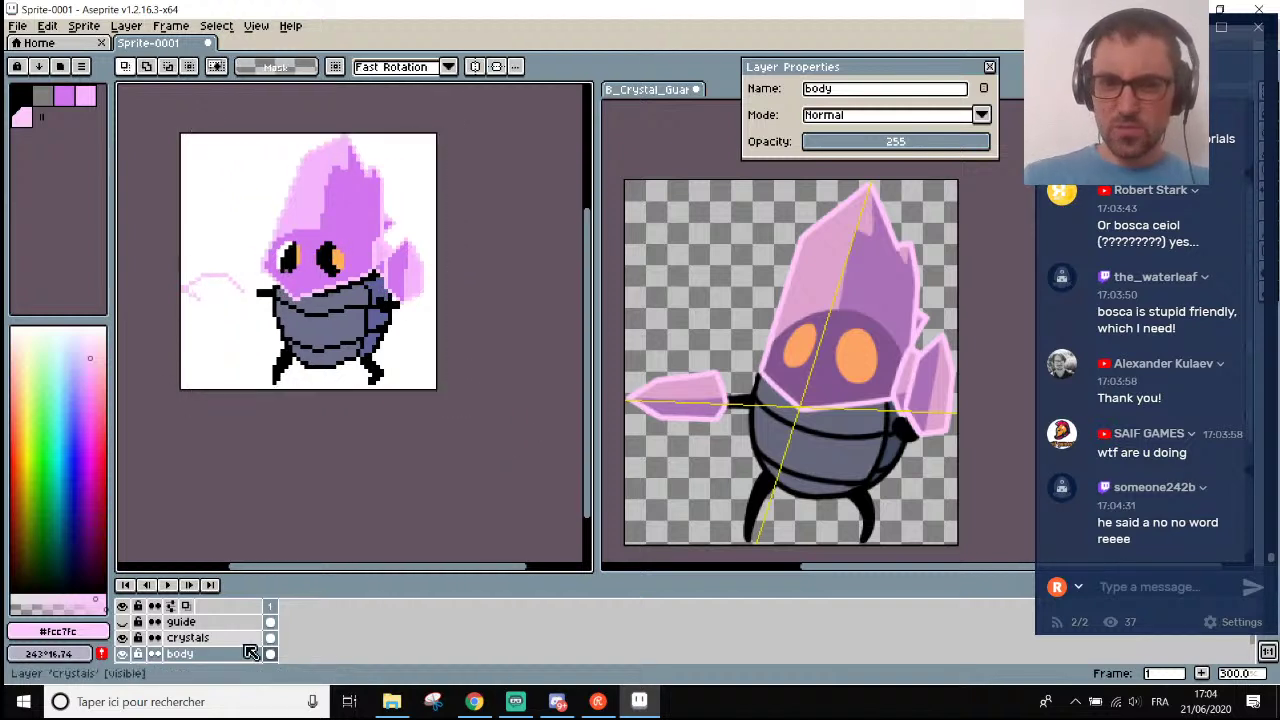
Shift all the artwork on the crystals layer three pixels to the right and deselect it.
{"action": "left_click", "coordinate": [190, 638]}
{"action": "key", "text": "ctrl+a"}
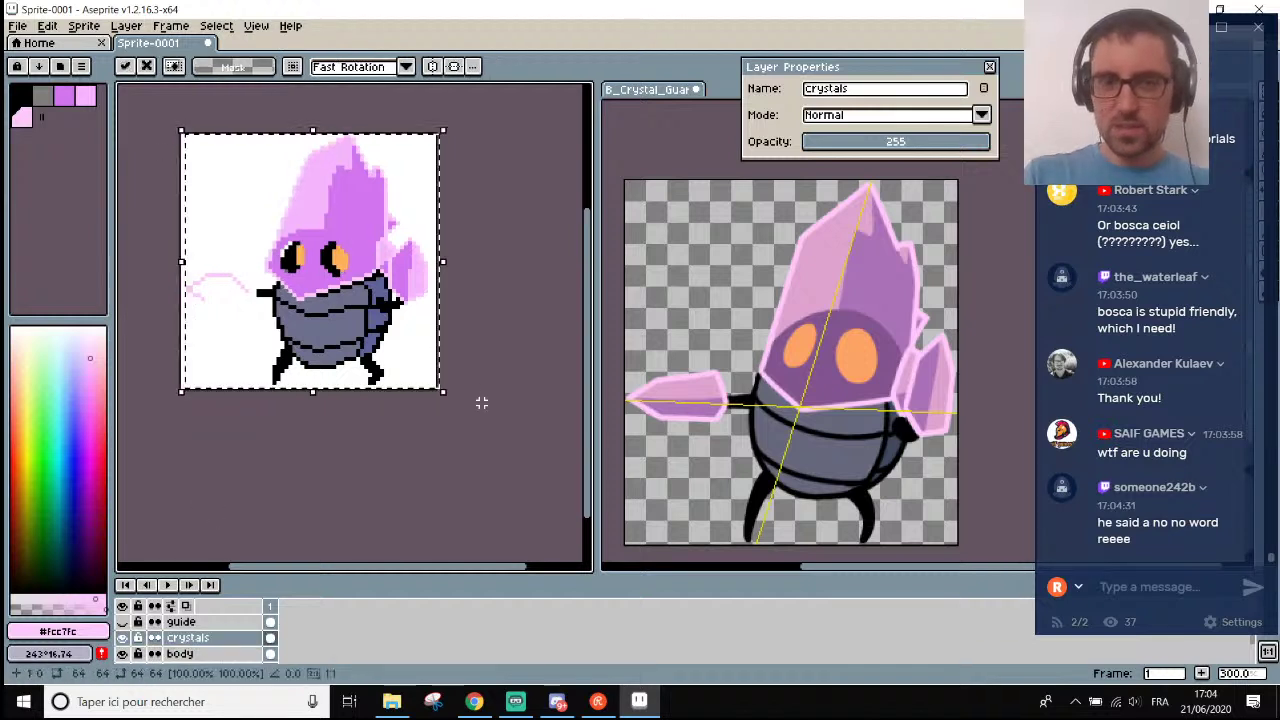
{"action": "key", "text": "Right"}
{"action": "key", "text": "Right"}
{"action": "key", "text": "Right"}
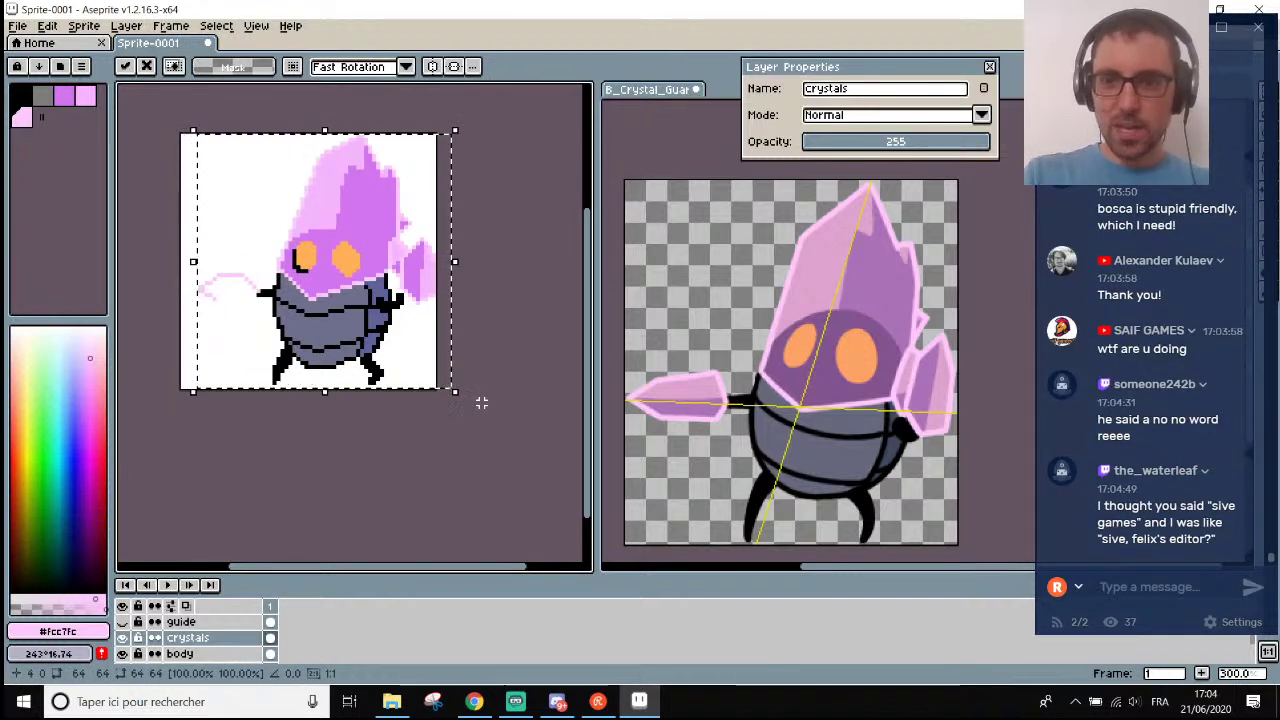
{"action": "key", "text": "Left"}
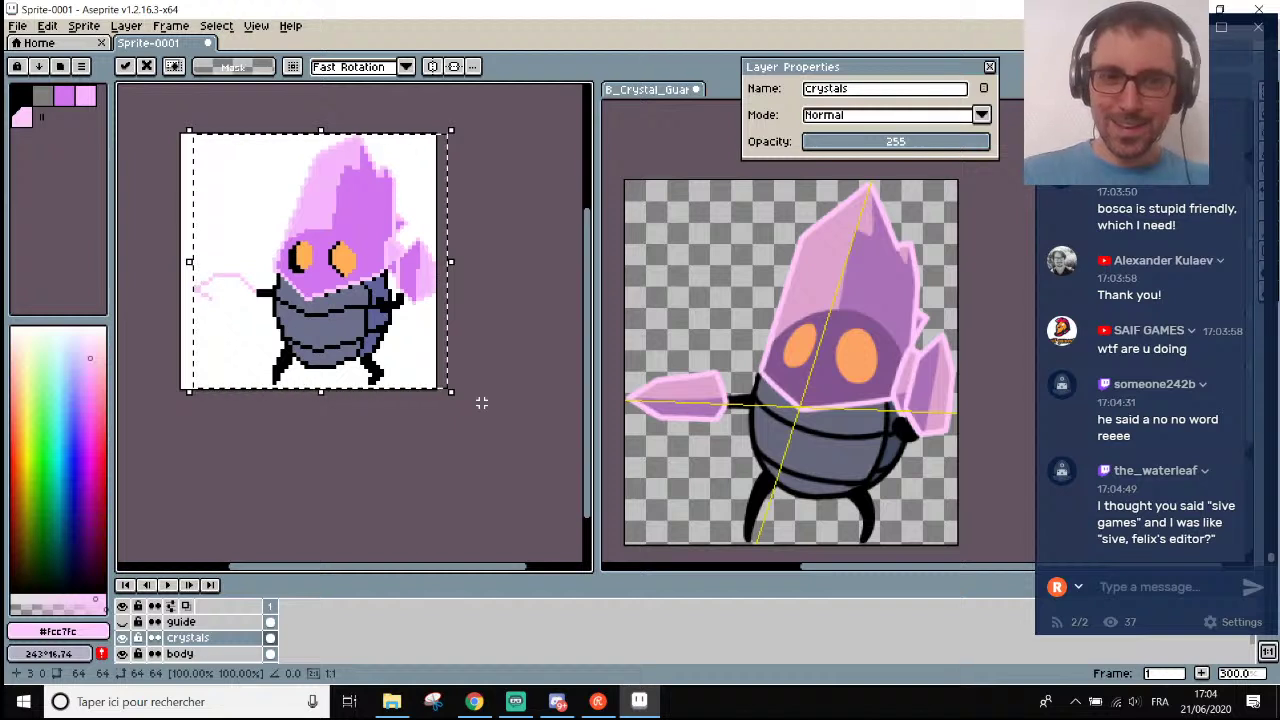
{"action": "key", "text": "ctrl+d"}
Move the whole body layer's artwork one pixel back to the left and apply the move.
{"action": "left_click", "coordinate": [185, 654]}
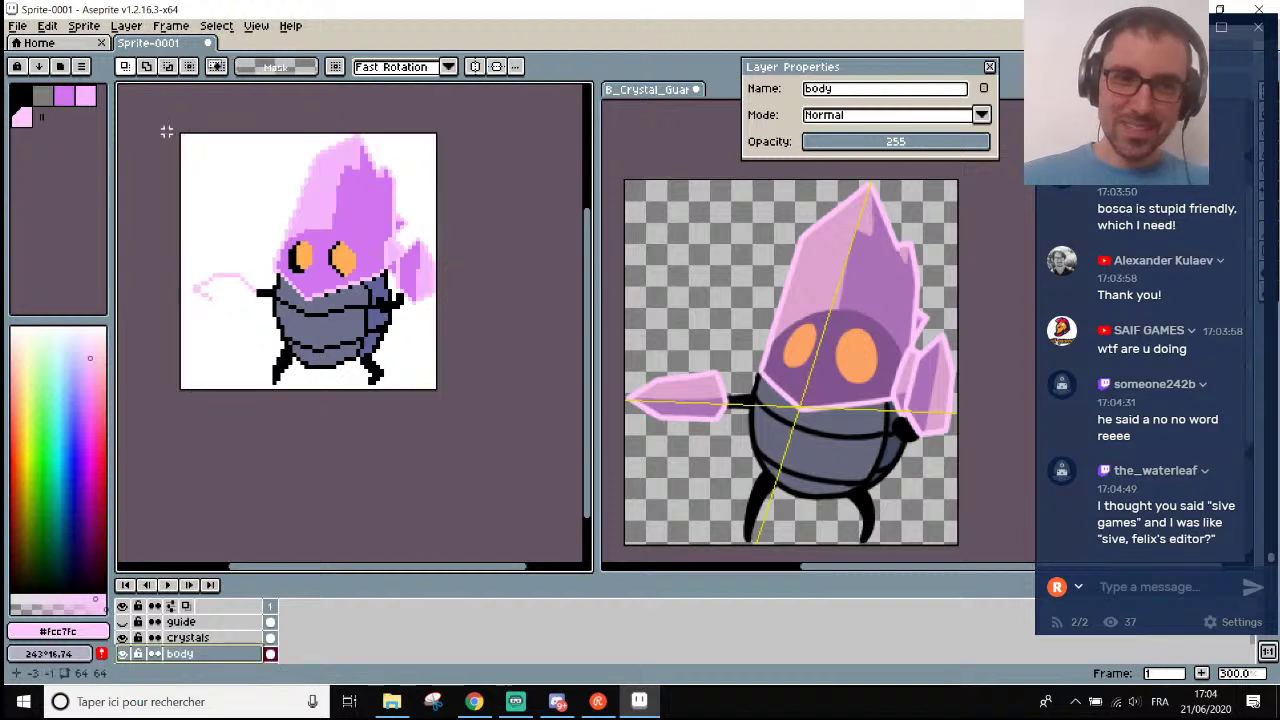
{"action": "key", "text": "ctrl+a"}
{"action": "key", "text": "Left"}
{"action": "key", "text": "Left"}
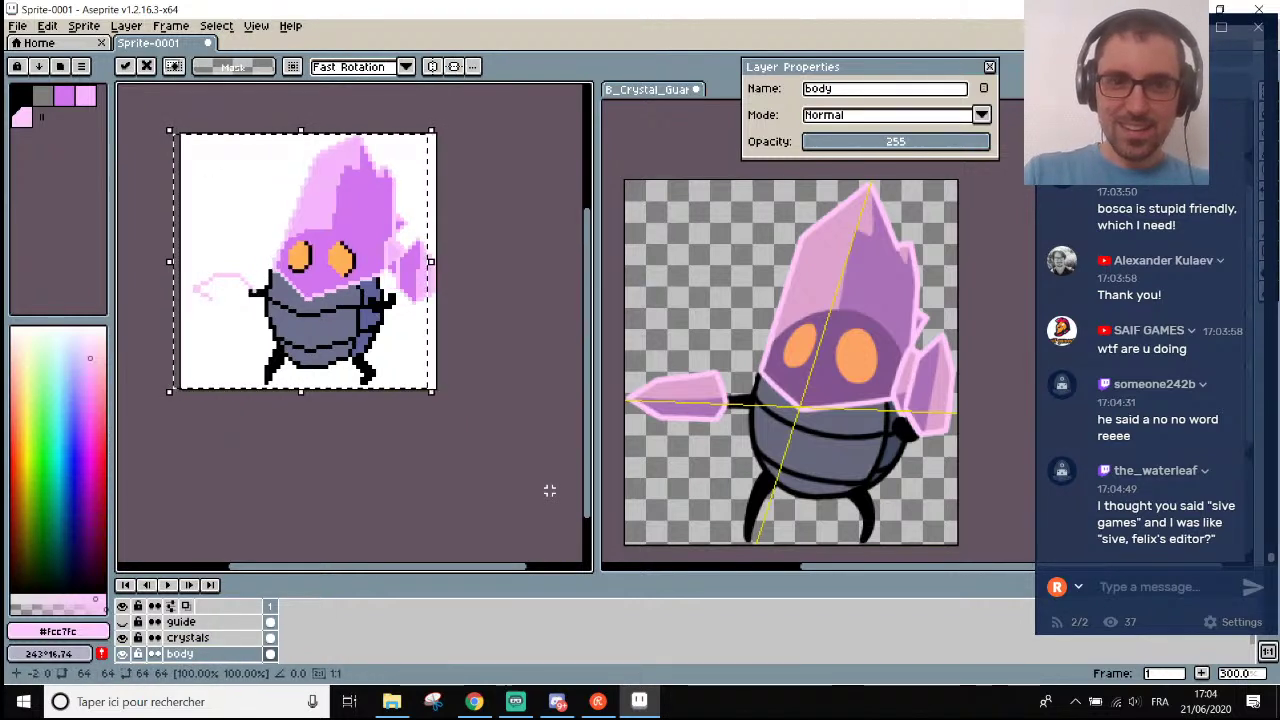
{"action": "key", "text": "Right"}
{"action": "key", "text": "Return"}
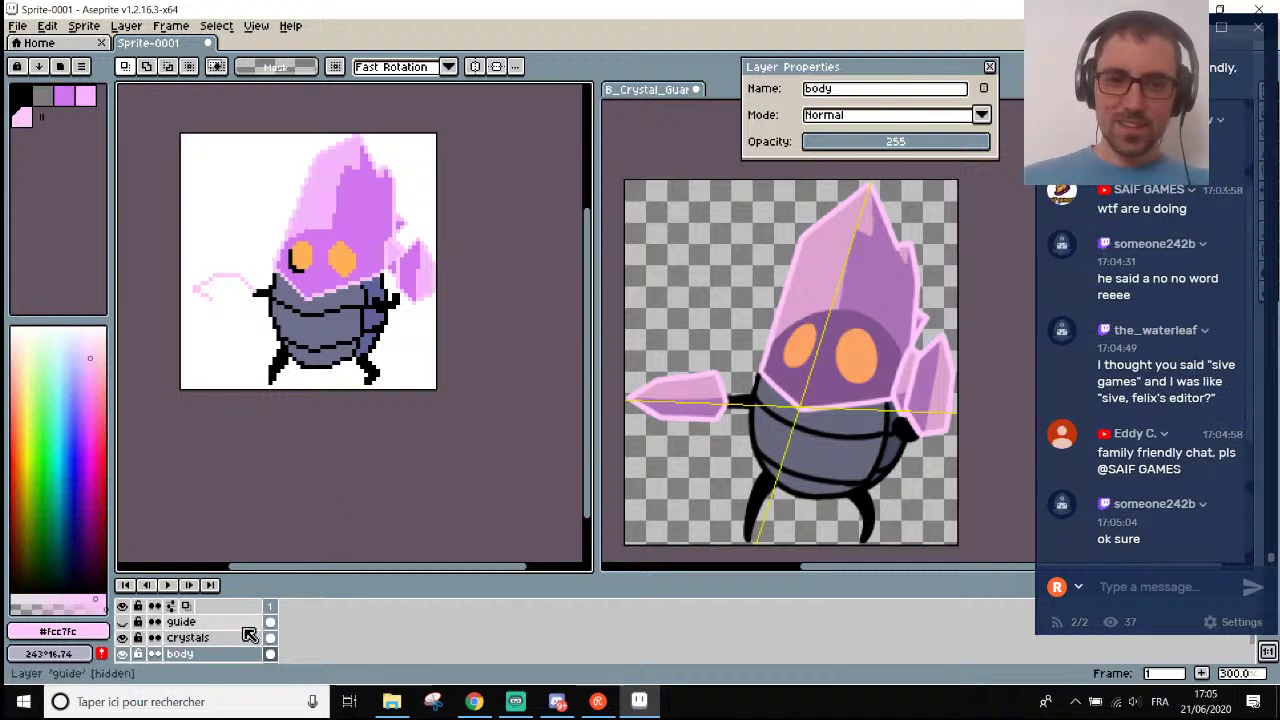
Check the crystals layer's overlap with the body by toggling its visibility and trying opacity 176 before restoring 255.
{"action": "left_click", "coordinate": [200, 640]}
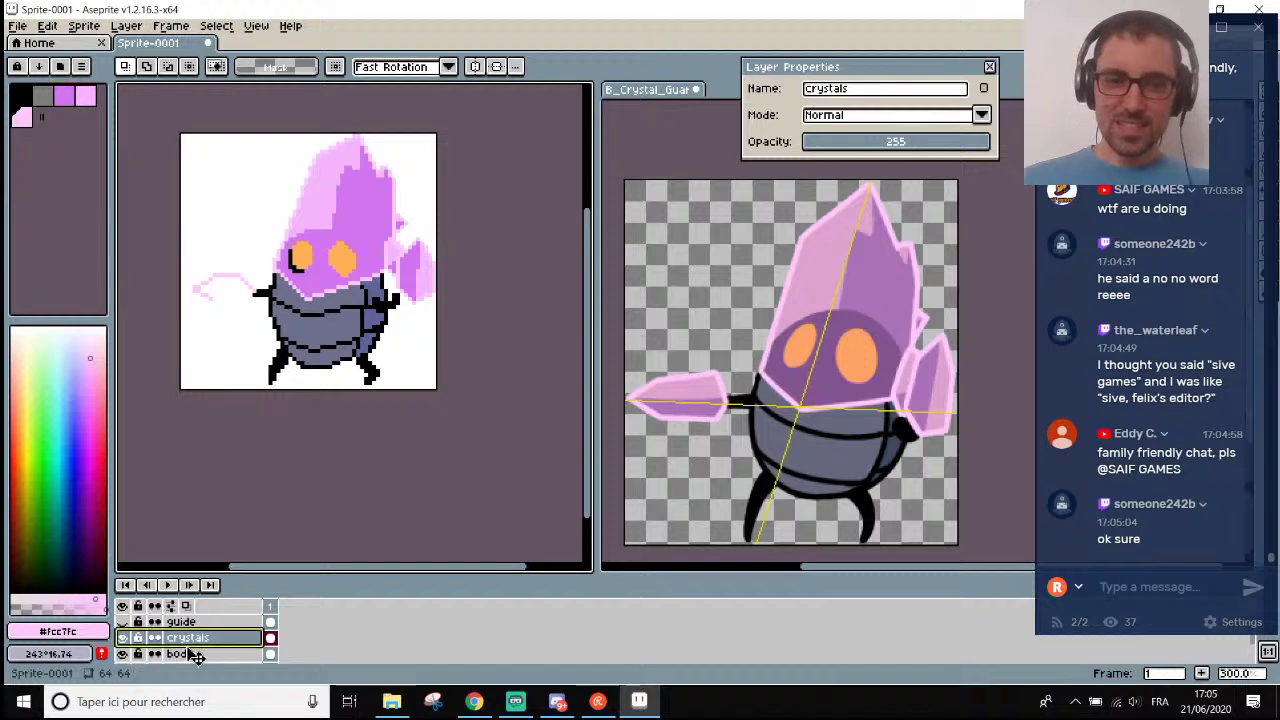
{"action": "left_click", "coordinate": [124, 639]}
{"action": "left_click", "coordinate": [124, 639]}
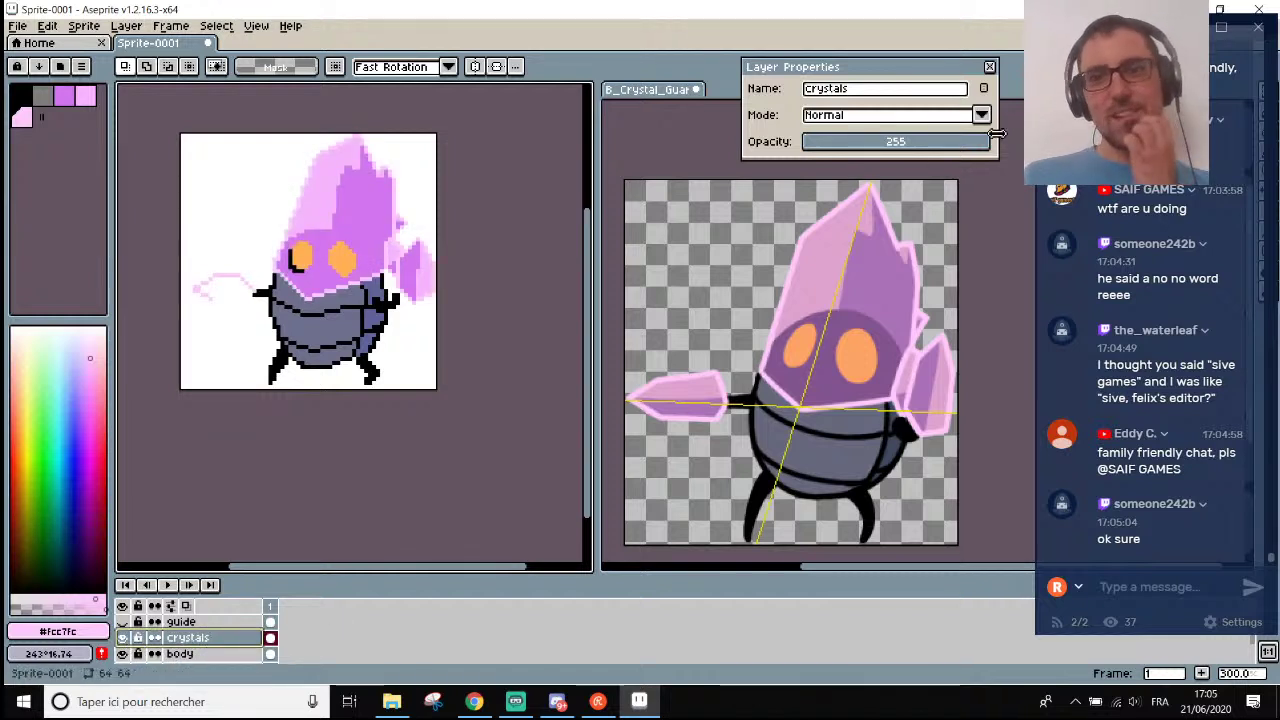
{"action": "left_click_drag", "start_coordinate": [986, 142], "coordinate": [938, 148]}
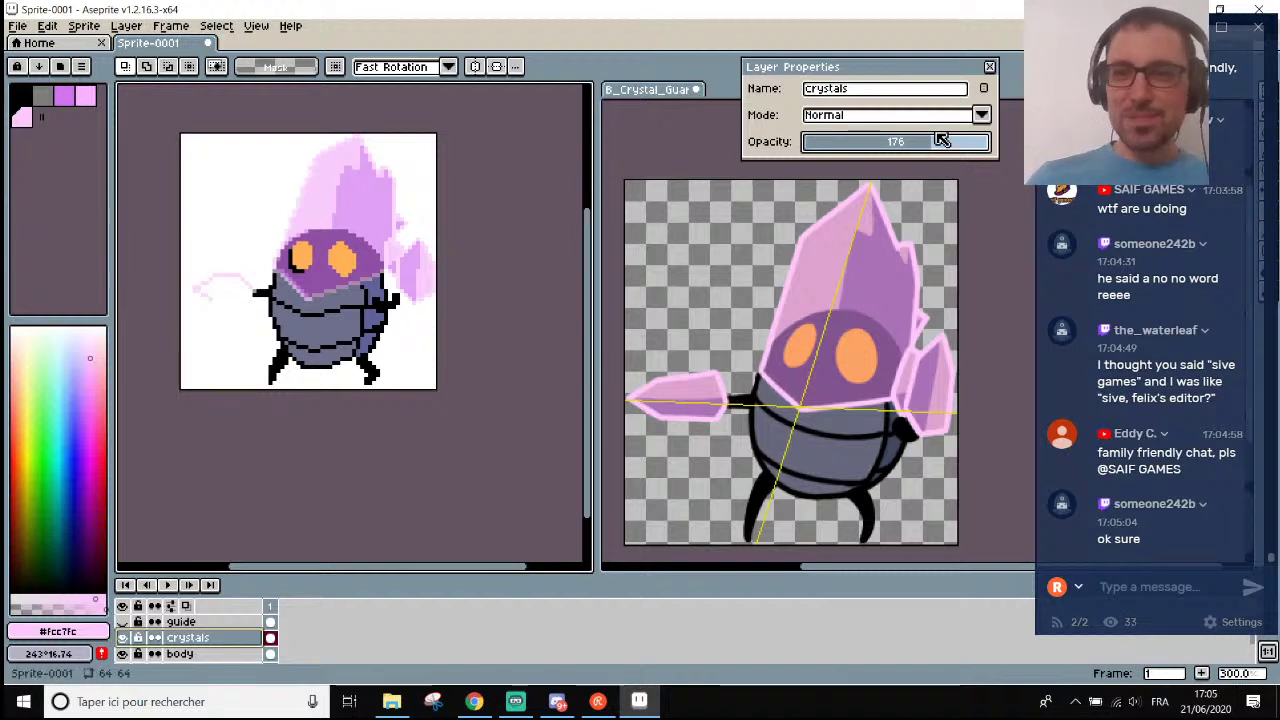
{"action": "left_click_drag", "start_coordinate": [942, 140], "coordinate": [990, 141]}
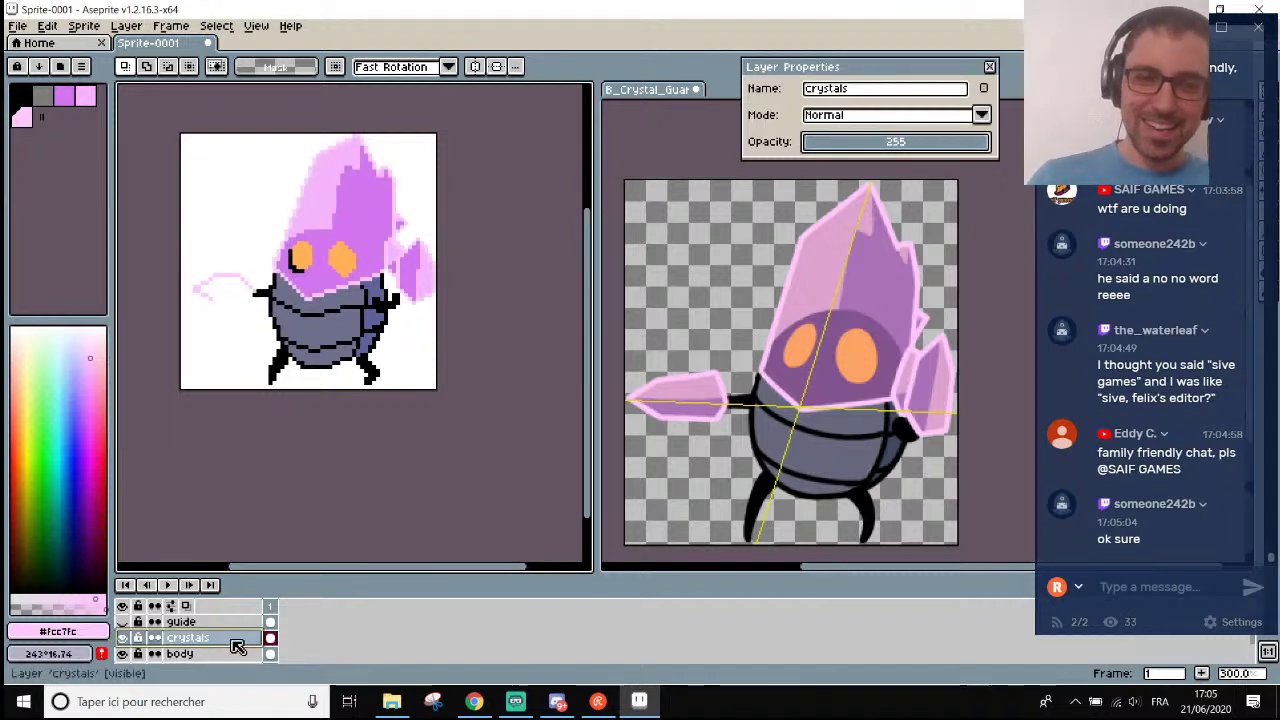
Extend the left arm crystal's tip two pixels outward in light pink, thicken its lower side and erase the surplus corner pixel.
{"action": "scroll", "coordinate": [205, 310], "scroll_direction": "up", "scroll_amount": 4}
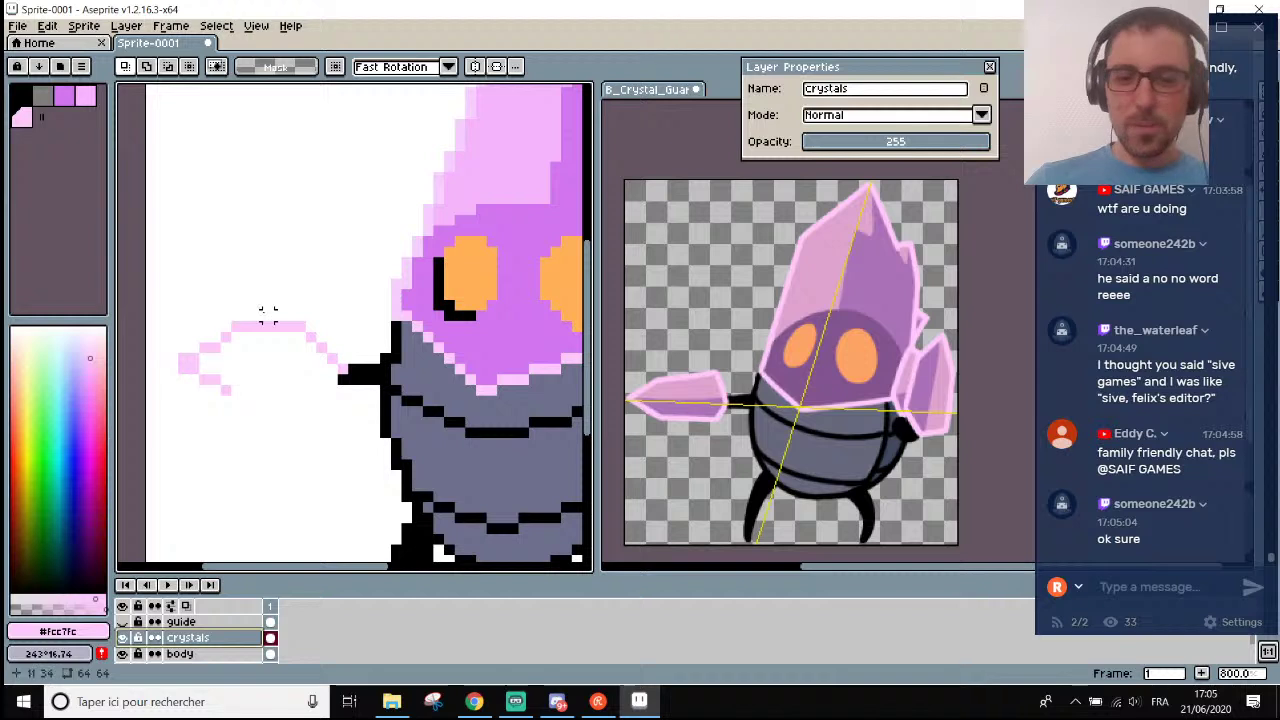
{"action": "scroll", "coordinate": [268, 313], "scroll_direction": "up", "scroll_amount": 2}
{"action": "key", "text": "i"}
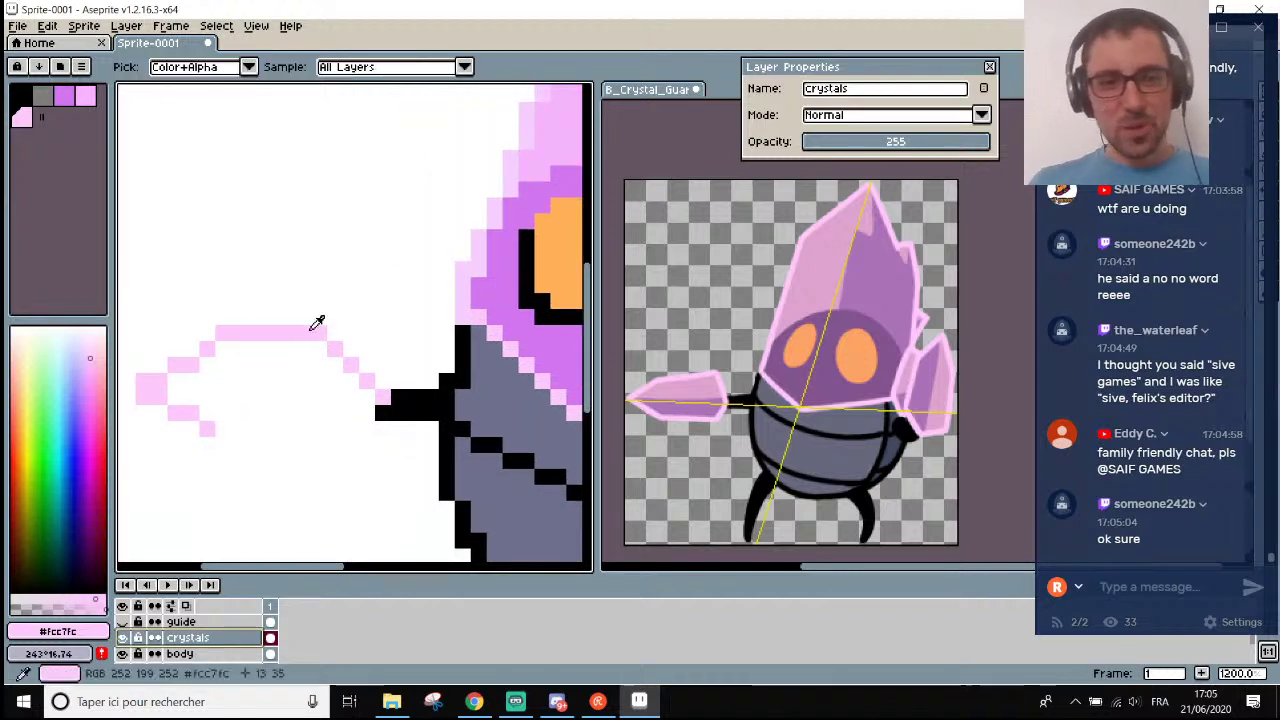
{"action": "scroll", "coordinate": [300, 405], "scroll_direction": "down", "scroll_amount": 2}
{"action": "scroll", "coordinate": [300, 360], "scroll_direction": "up", "scroll_amount": 2}
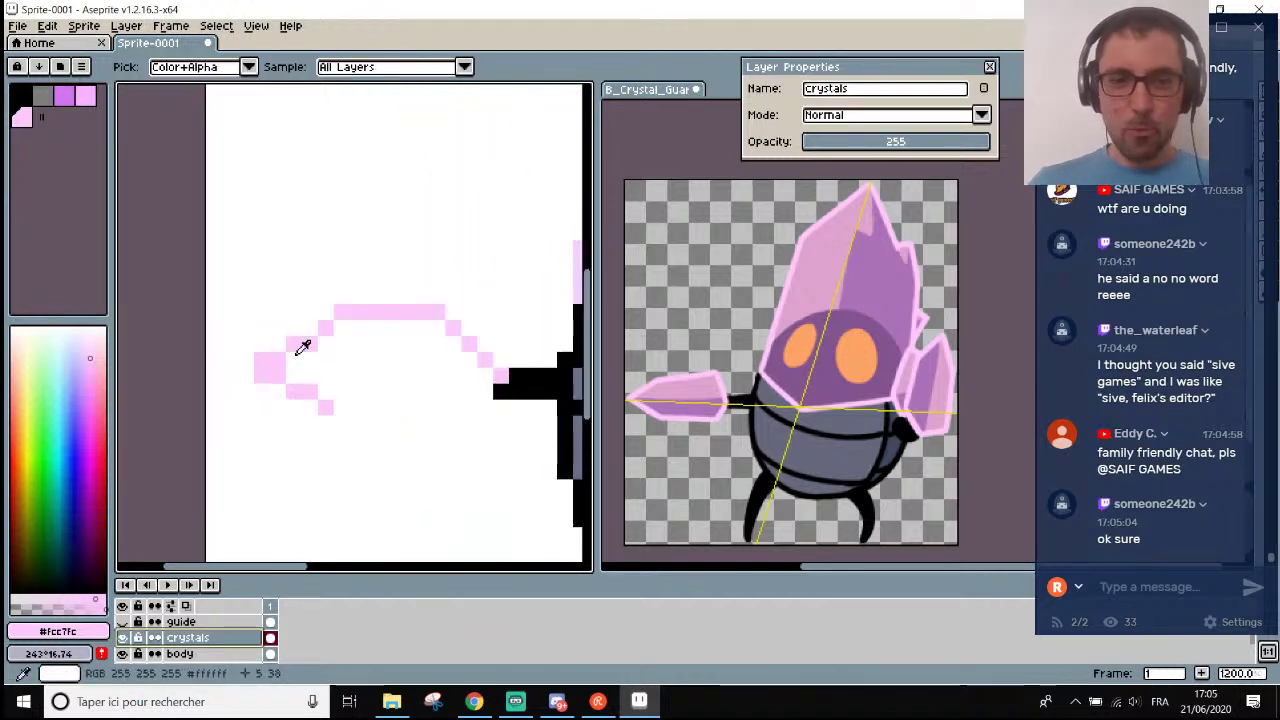
{"action": "key", "text": "b"}
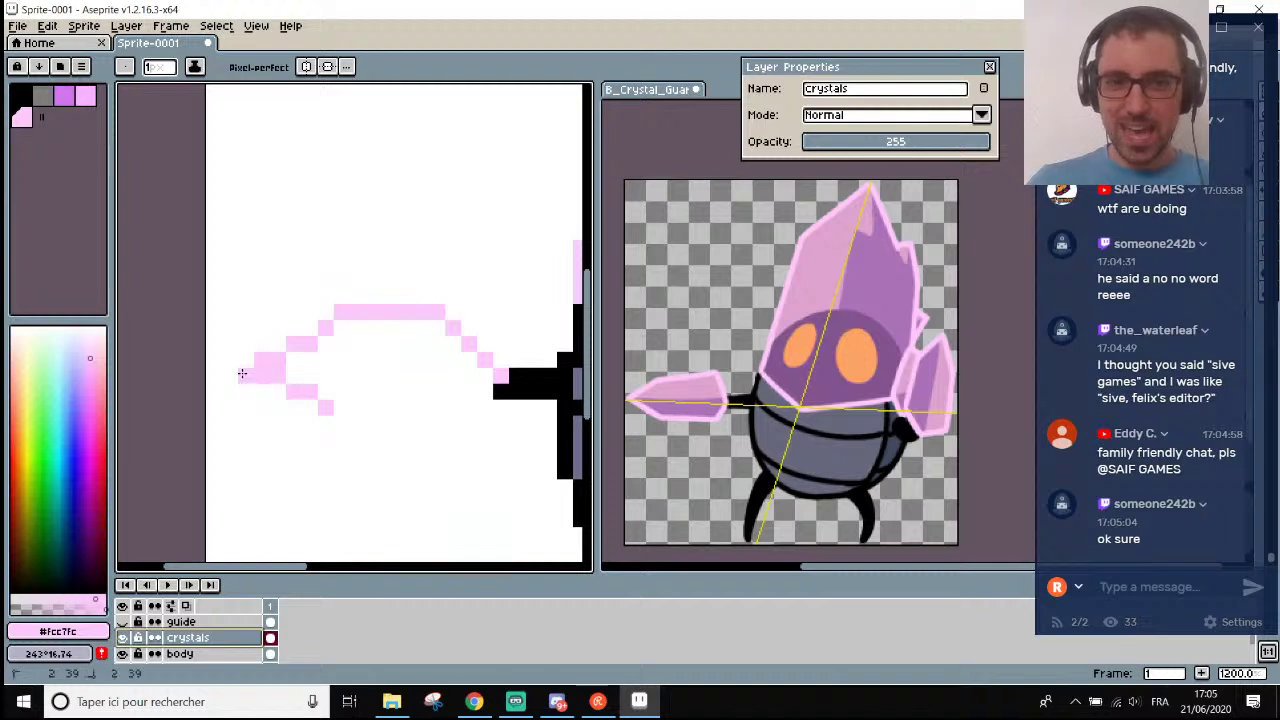
{"action": "mouse_move", "coordinate": [235, 374]}
{"action": "left_mouse_down"}
{"action": "mouse_move", "coordinate": [250, 392]}
{"action": "mouse_move", "coordinate": [280, 388]}
{"action": "mouse_move", "coordinate": [263, 405]}
{"action": "mouse_move", "coordinate": [298, 400]}
{"action": "left_mouse_up"}
{"action": "key", "text": "e"}
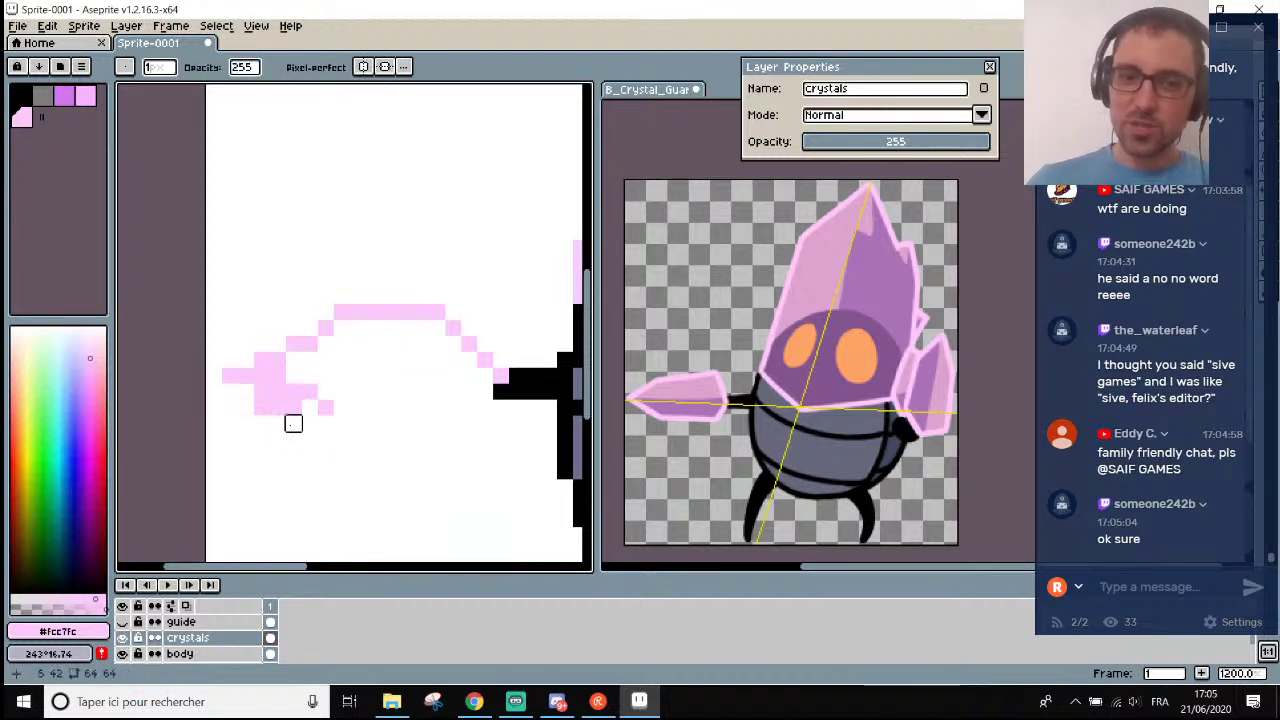
Draw the left arm crystal's lower edge in light pink, sloping down from the tip, running flat and rising to the arm.
{"action": "key", "text": "b"}
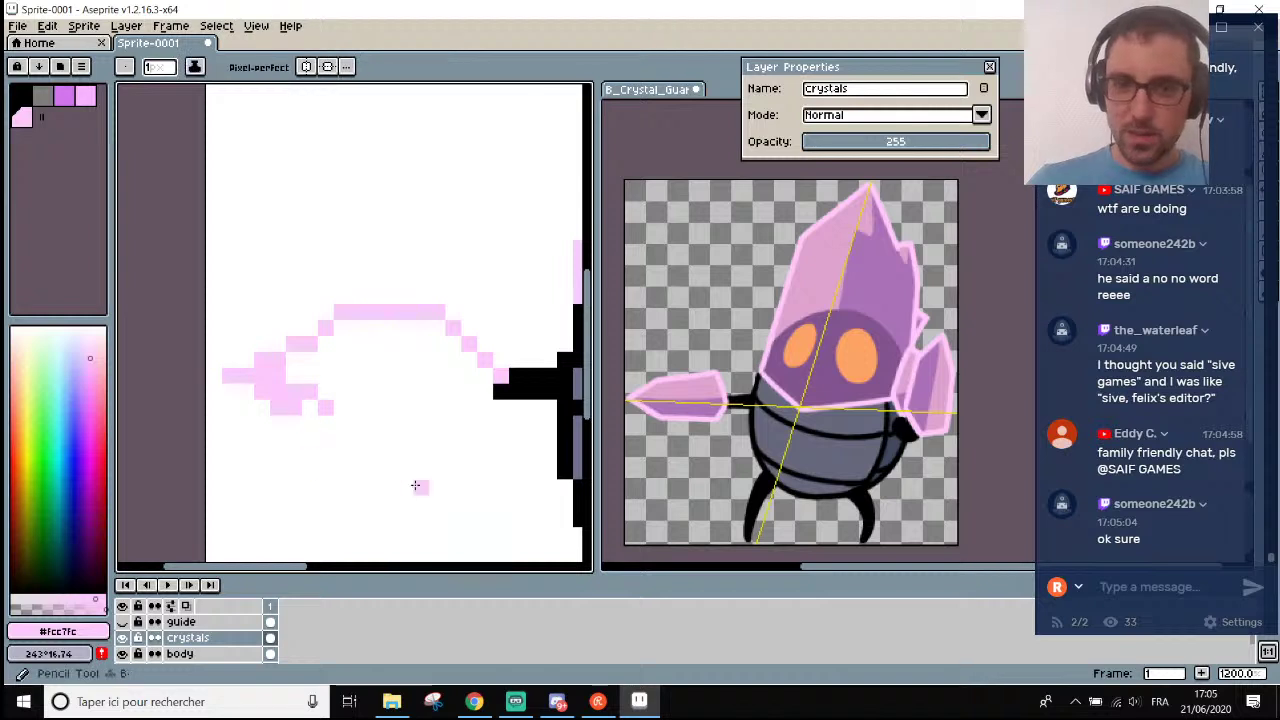
{"action": "left_click", "coordinate": [331, 428]}
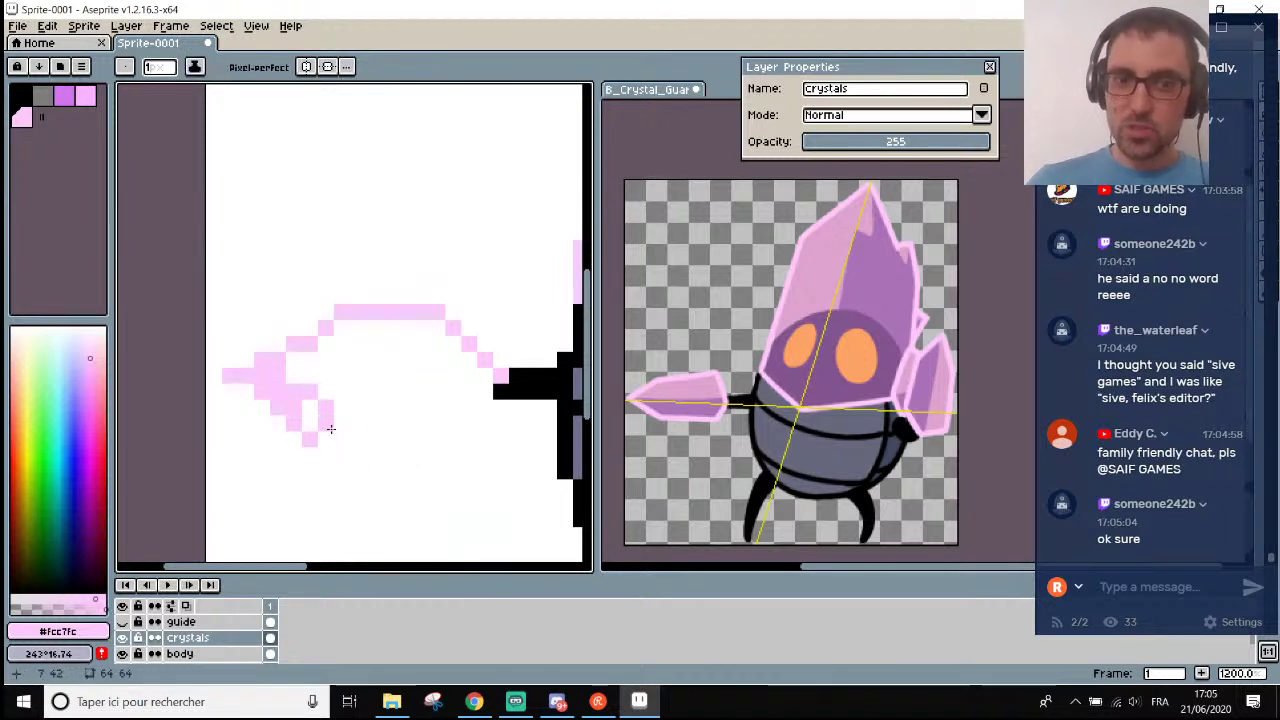
{"action": "mouse_move", "coordinate": [331, 428]}
{"action": "left_mouse_down"}
{"action": "mouse_move", "coordinate": [335, 440]}
{"action": "mouse_move", "coordinate": [461, 443]}
{"action": "left_mouse_up"}
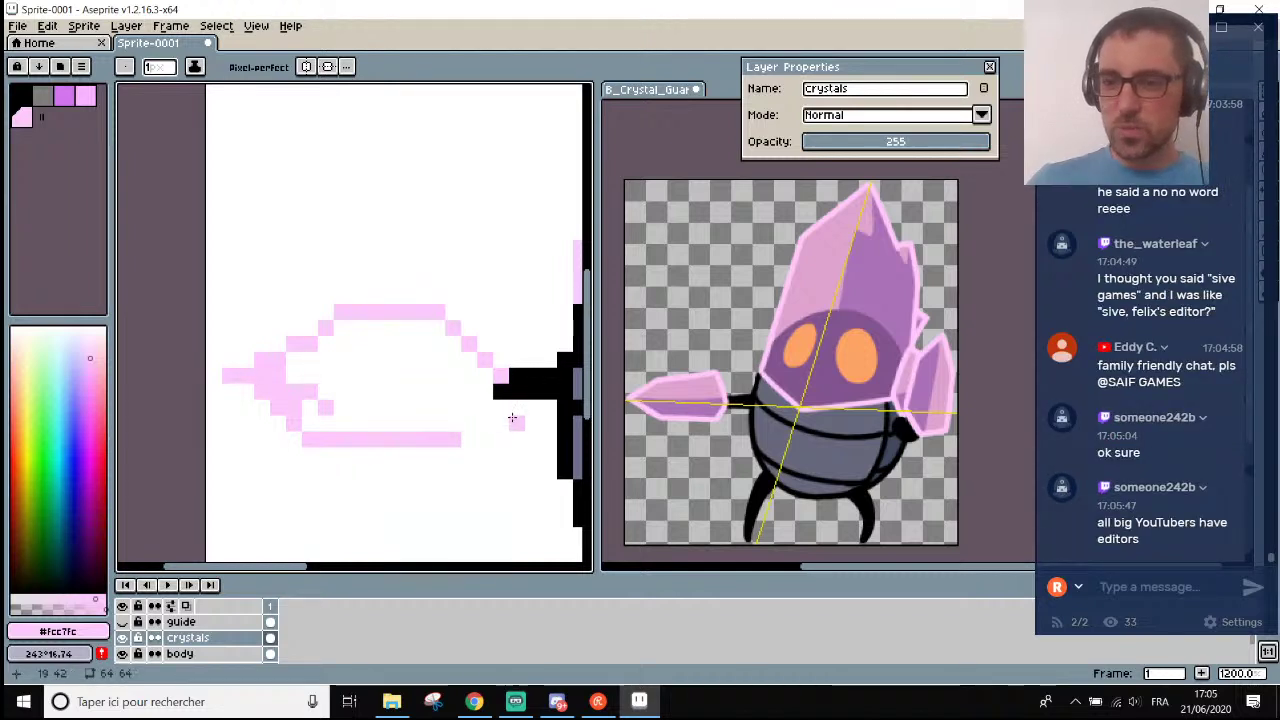
{"action": "scroll", "coordinate": [512, 419], "scroll_direction": "up", "scroll_amount": 1}
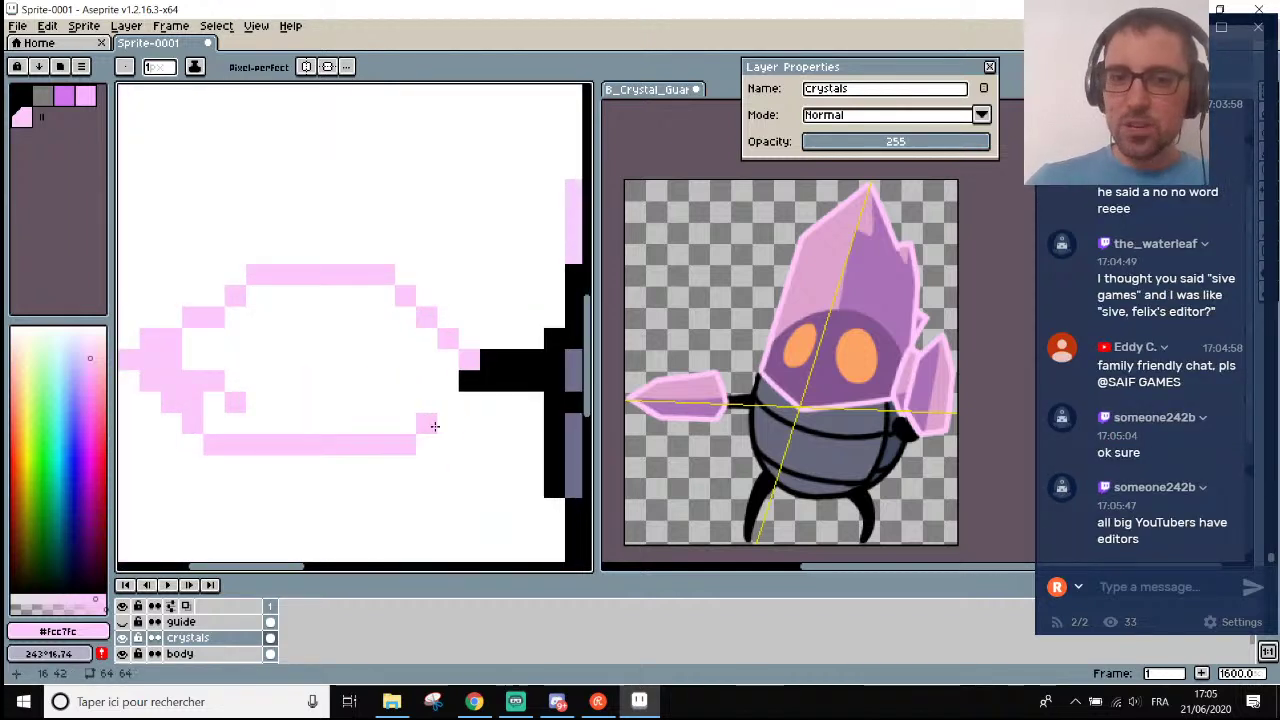
{"action": "scroll", "coordinate": [480, 382], "scroll_direction": "down", "scroll_amount": 6}
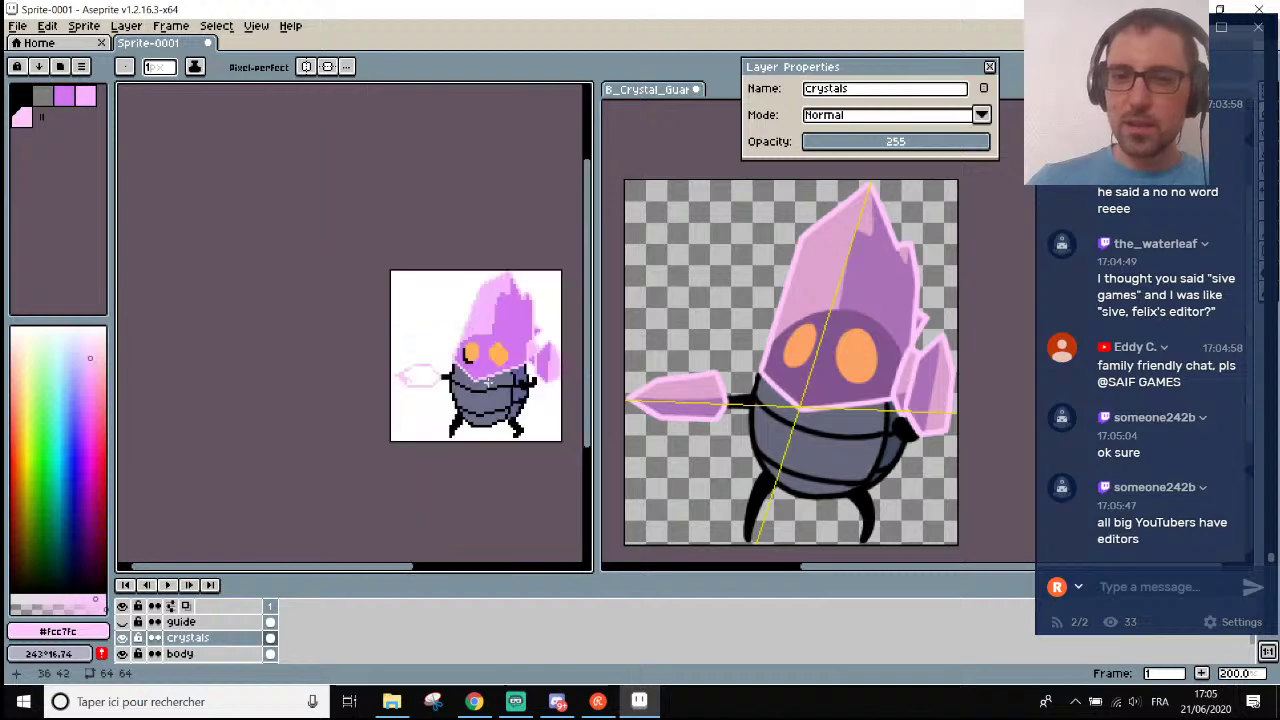
{"action": "scroll", "coordinate": [400, 377], "scroll_direction": "up", "scroll_amount": 5}
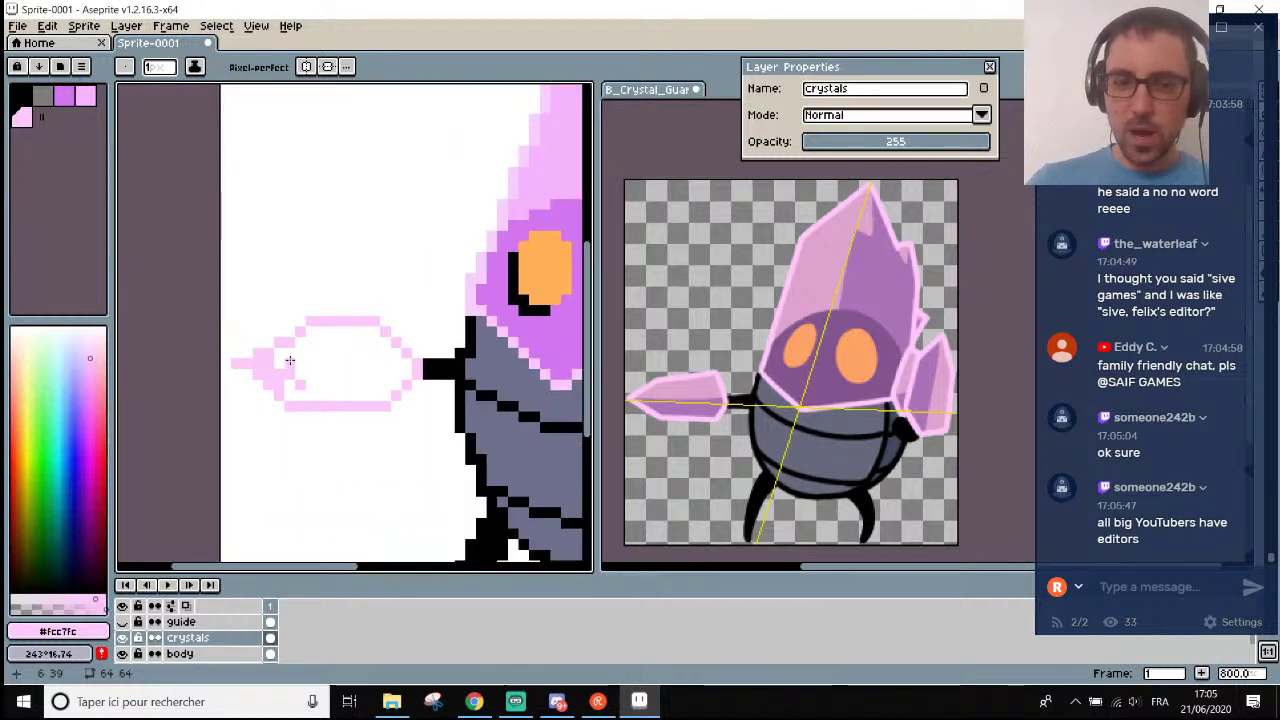
Sample the pale pink #f6cfff from the head crystal's edge and recolour the left arm crystal's outline with it.
{"action": "scroll", "coordinate": [322, 352], "scroll_direction": "down", "scroll_amount": 1}
{"action": "scroll", "coordinate": [498, 330], "scroll_direction": "up", "scroll_amount": 1}
{"action": "key", "text": "i"}
{"action": "scroll", "coordinate": [434, 266], "scroll_direction": "up", "scroll_amount": 1}
{"action": "left_click", "coordinate": [432, 264]}
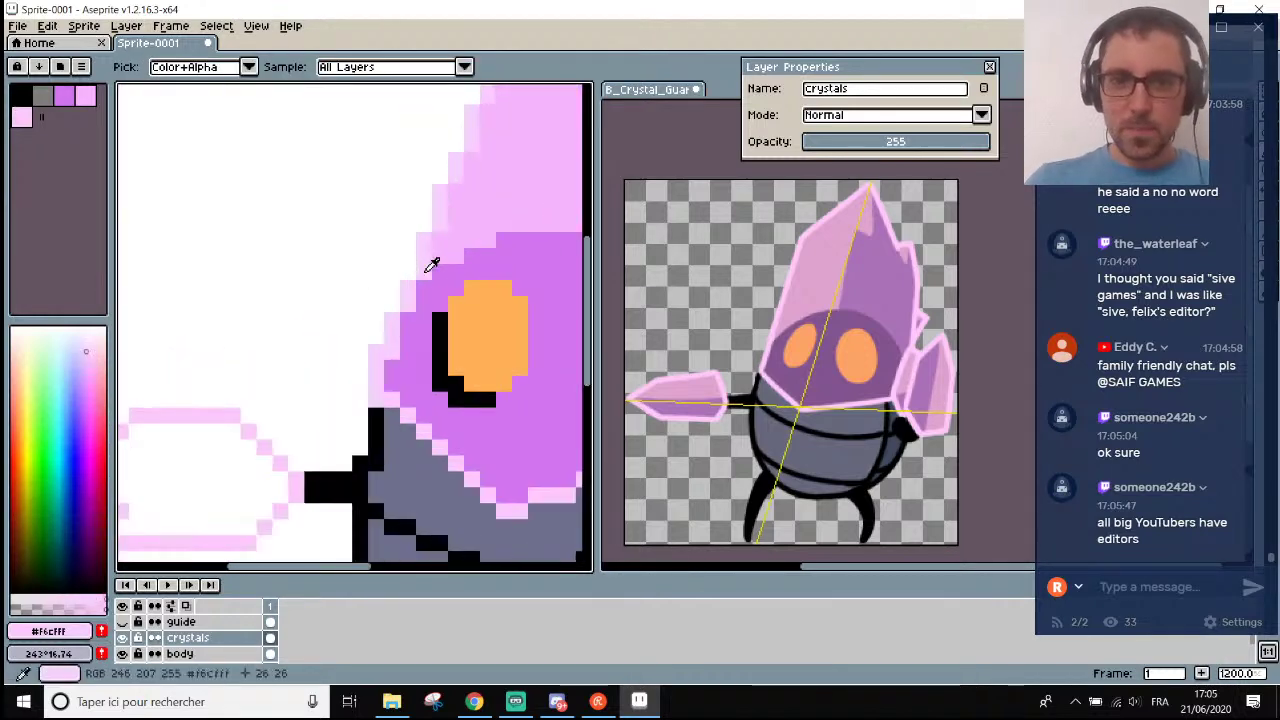
{"action": "scroll", "coordinate": [350, 320], "scroll_direction": "down", "scroll_amount": 3}
{"action": "scroll", "coordinate": [240, 385], "scroll_direction": "up", "scroll_amount": 3}
{"action": "key", "text": "g"}
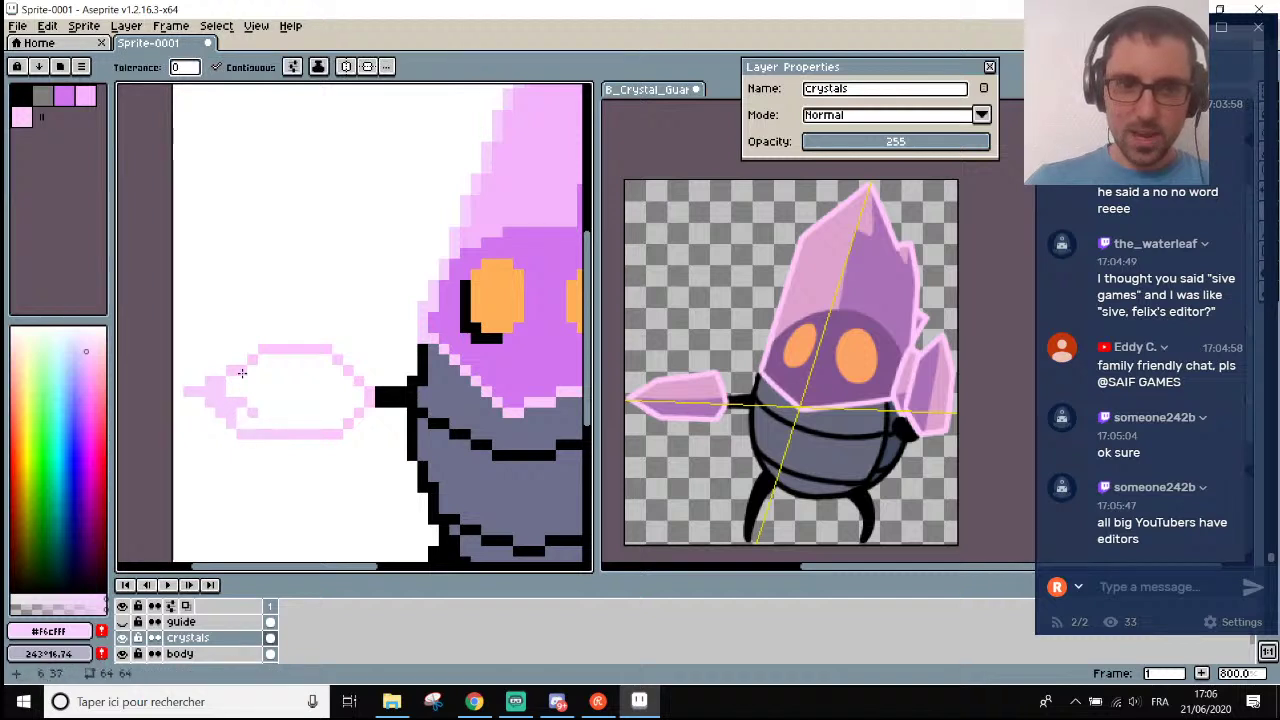
{"action": "scroll", "coordinate": [249, 367], "scroll_direction": "up", "scroll_amount": 3}
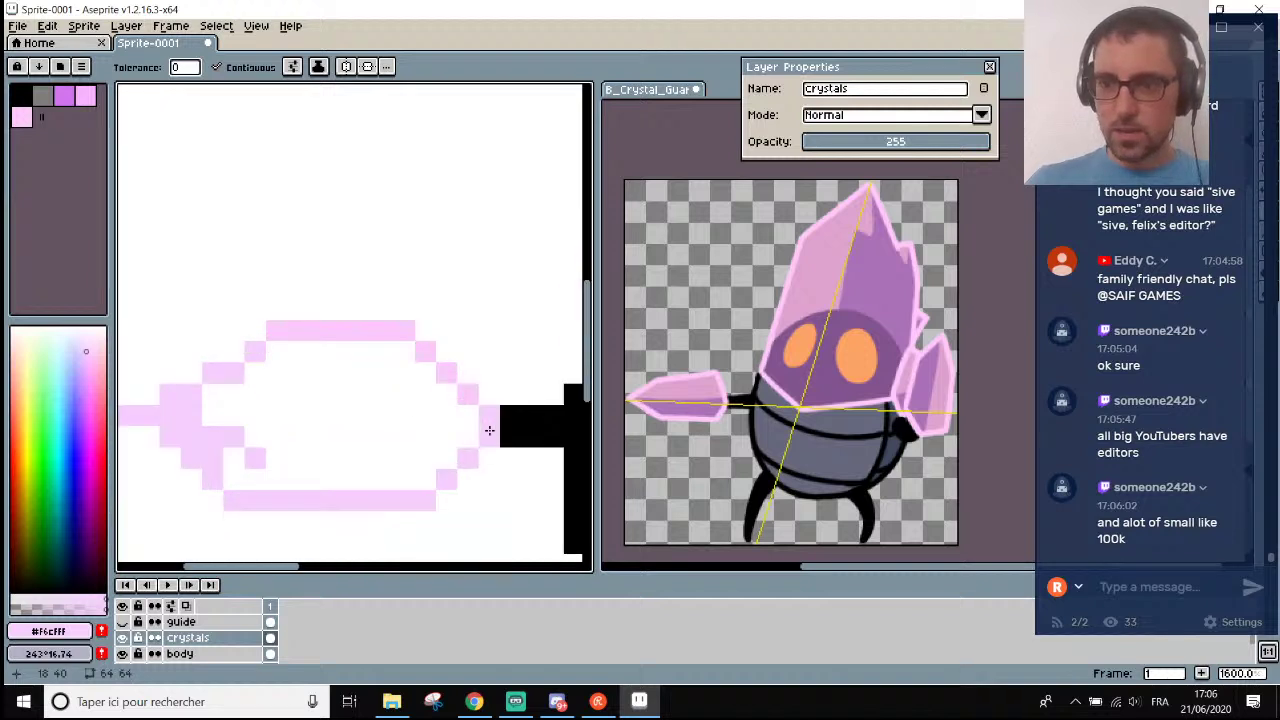
{"action": "scroll", "coordinate": [489, 430], "scroll_direction": "up", "scroll_amount": 2}
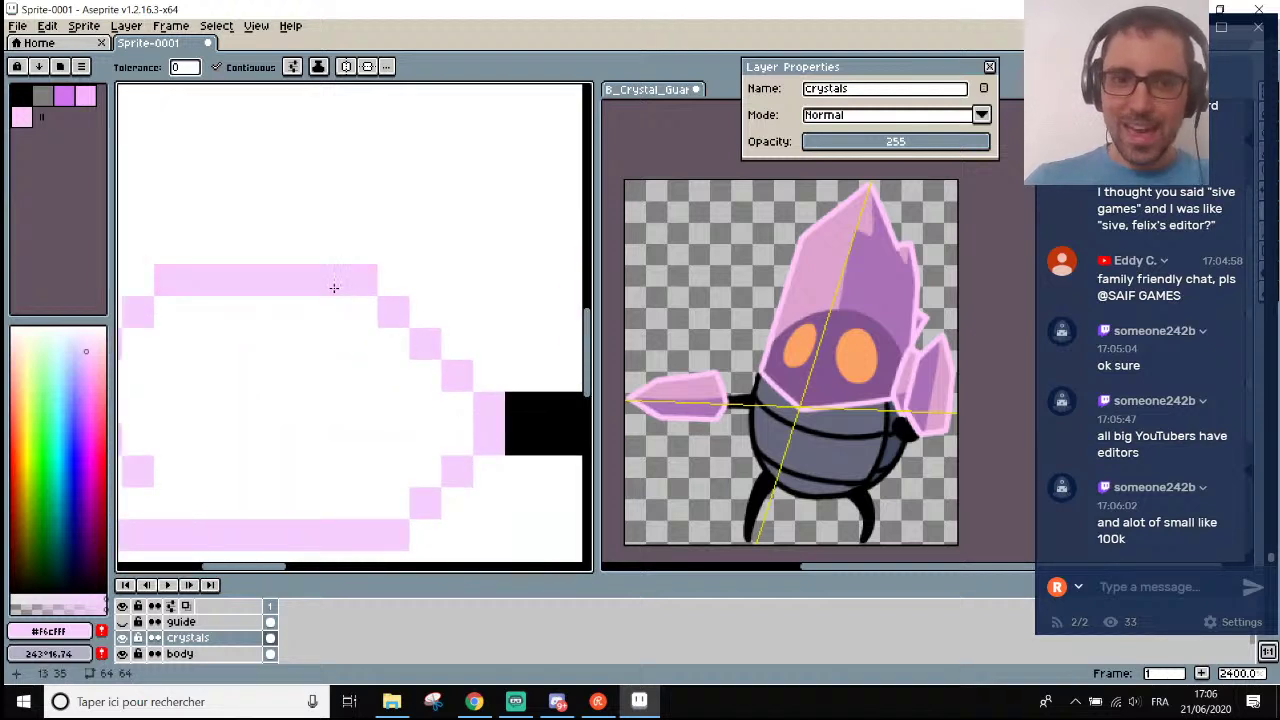
Sample the pink #f4b4fb from the head crystal and fill the inside of the left arm crystal with it.
{"action": "scroll", "coordinate": [334, 288], "scroll_direction": "down", "scroll_amount": 2}
{"action": "key", "text": "i"}
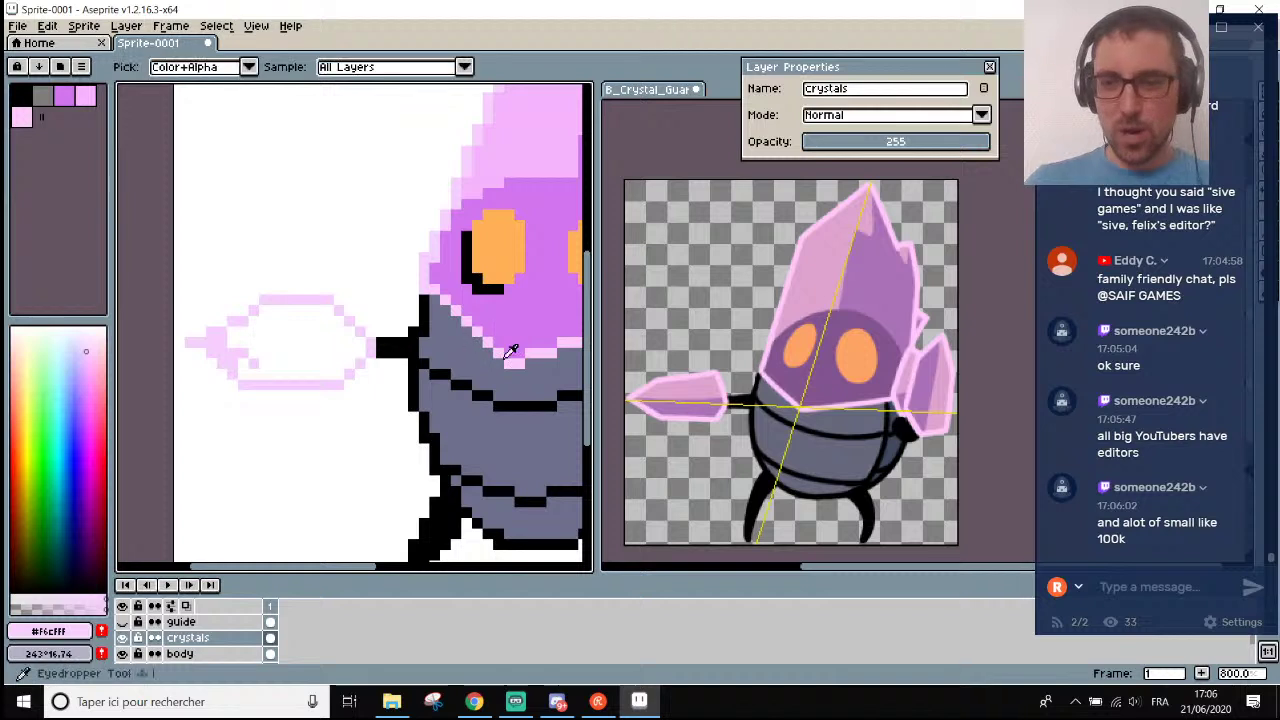
{"action": "left_click", "coordinate": [428, 264]}
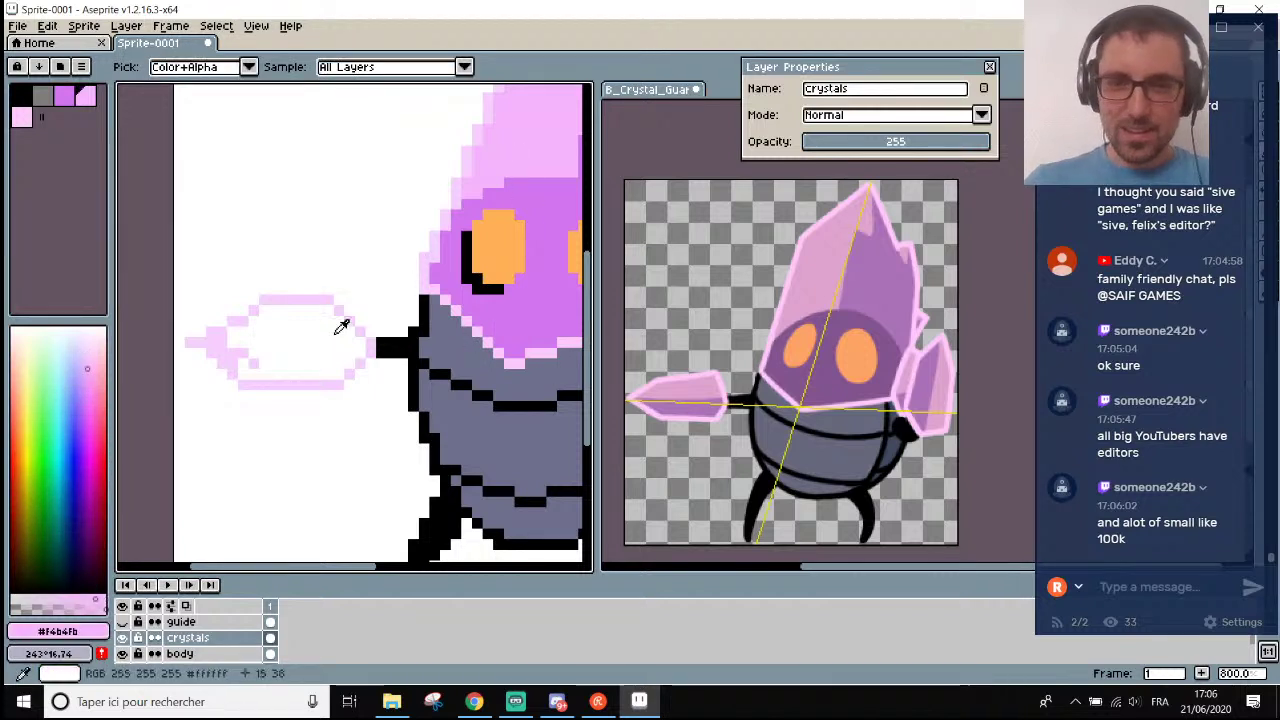
{"action": "scroll", "coordinate": [320, 322], "scroll_direction": "up", "scroll_amount": 1}
{"action": "key", "text": "g"}
{"action": "left_click", "coordinate": [290, 347]}
{"action": "scroll", "coordinate": [289, 346], "scroll_direction": "down", "scroll_amount": 3}
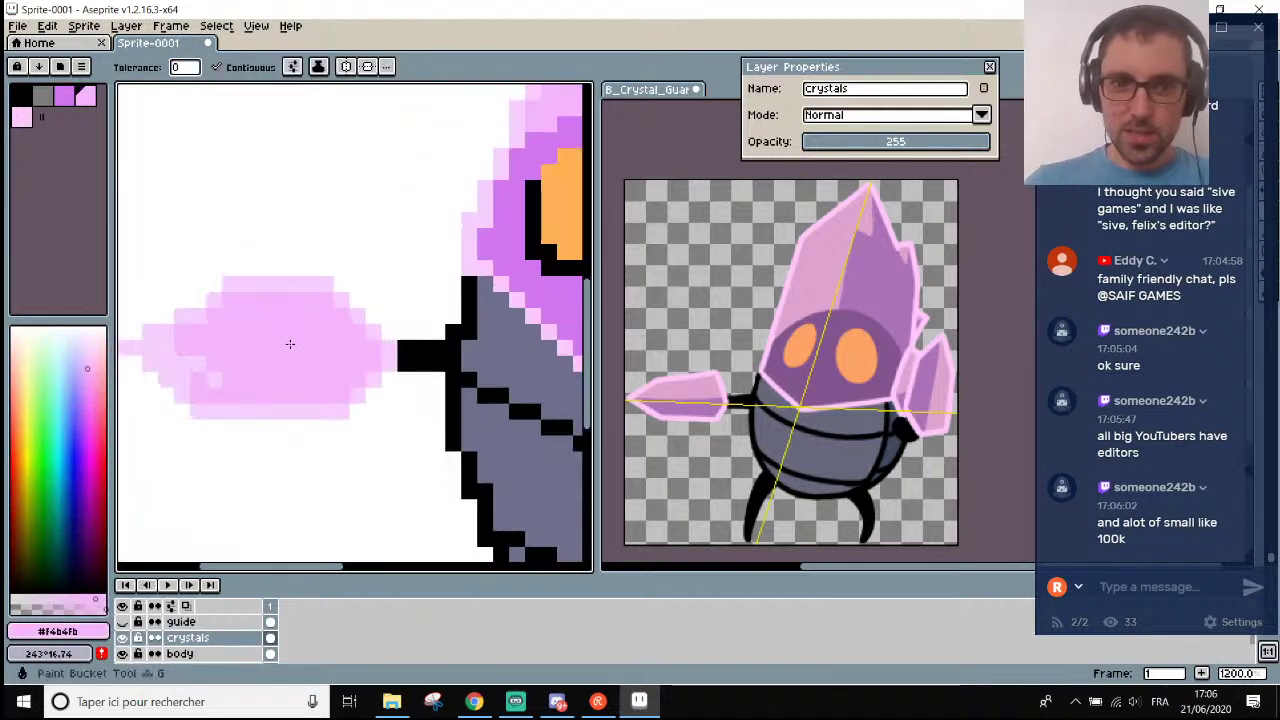
Sample the purple #d175f0 from the head crystal and shade the lower half of the left arm crystal with it.
{"action": "scroll", "coordinate": [340, 345], "scroll_direction": "up", "scroll_amount": 2}
{"action": "key", "text": "i"}
{"action": "left_click", "coordinate": [449, 320]}
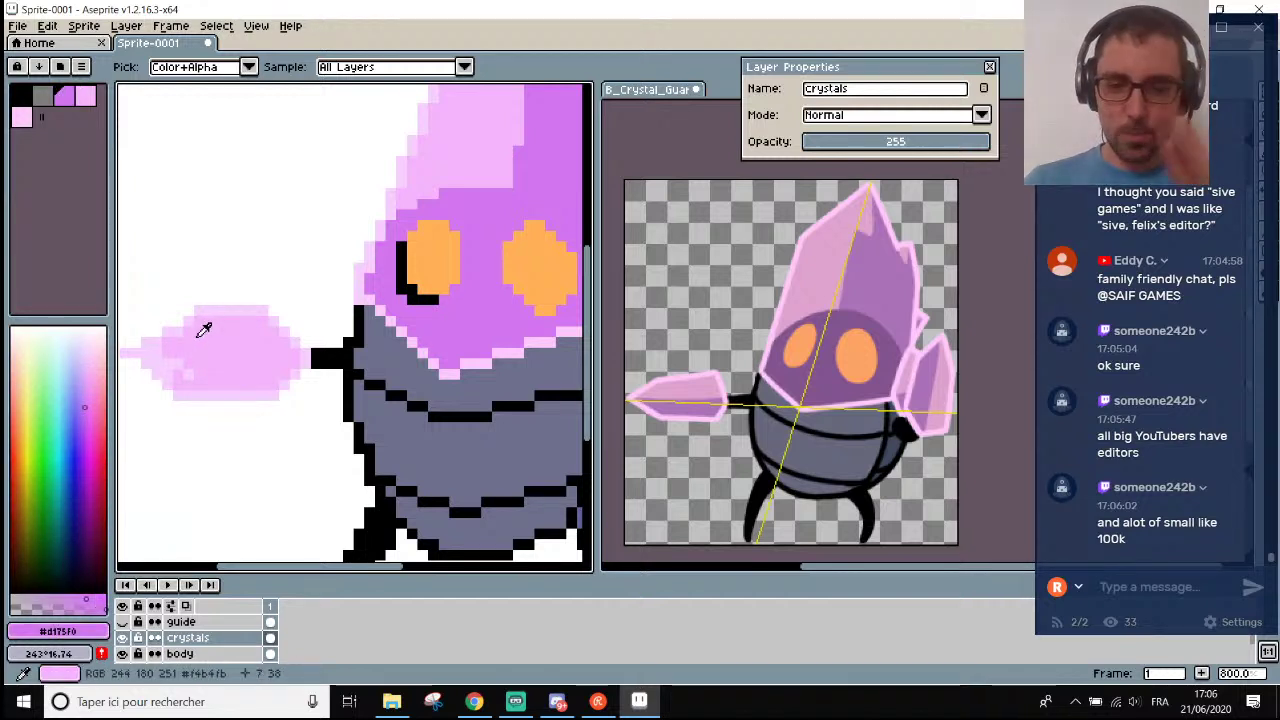
{"action": "key", "text": "b"}
{"action": "left_click", "coordinate": [166, 361]}
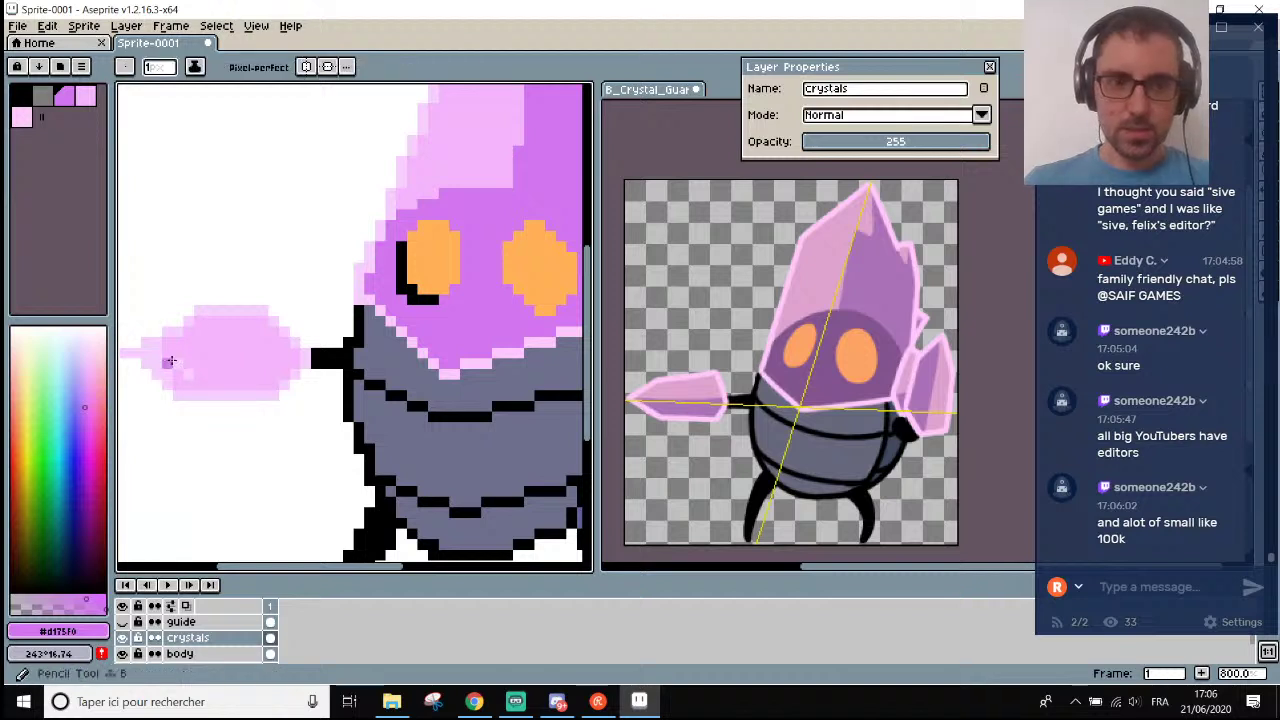
{"action": "scroll", "coordinate": [166, 362], "scroll_direction": "up", "scroll_amount": 2}
{"action": "mouse_move", "coordinate": [166, 361]}
{"action": "left_mouse_down"}
{"action": "mouse_move", "coordinate": [351, 364]}
{"action": "mouse_move", "coordinate": [328, 377]}
{"action": "mouse_move", "coordinate": [339, 379]}
{"action": "mouse_move", "coordinate": [170, 380]}
{"action": "mouse_move", "coordinate": [322, 390]}
{"action": "left_mouse_up"}
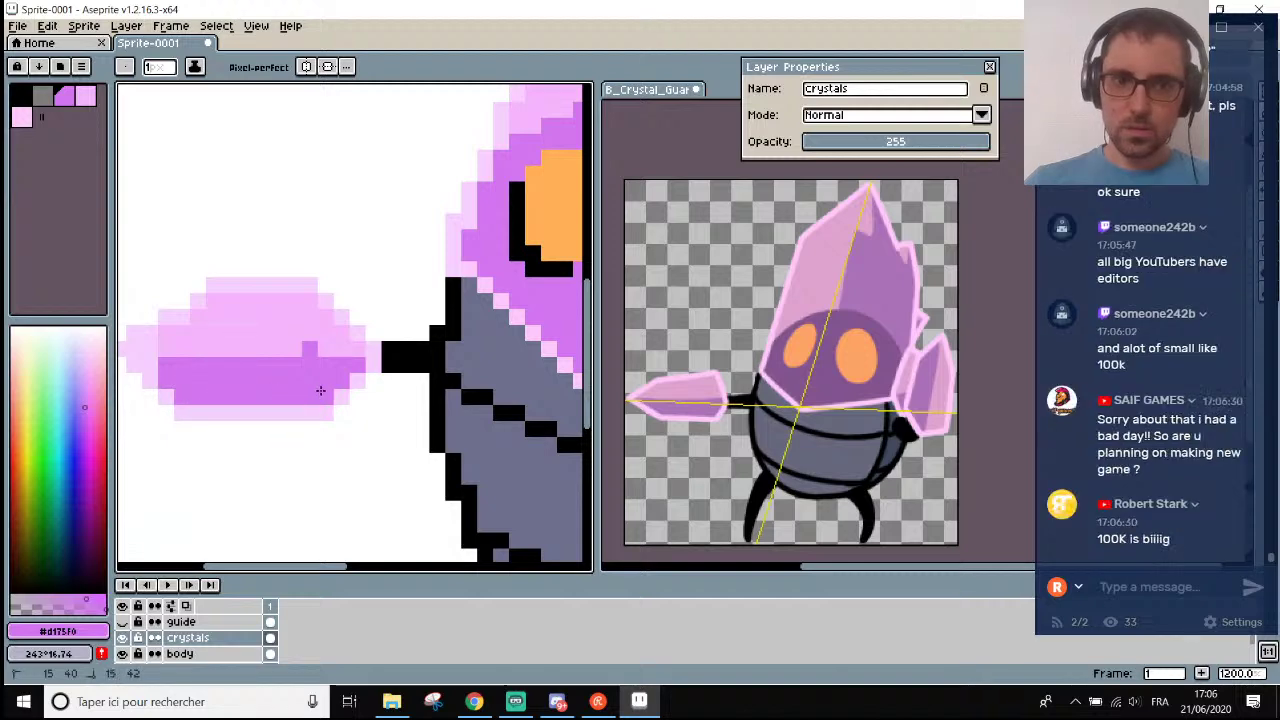
Sample the pink #f4b4fb from the left arm crystal and shorten the crystal's tip by erasing its outermost pixel.
{"action": "scroll", "coordinate": [322, 390], "scroll_direction": "down", "scroll_amount": 2}
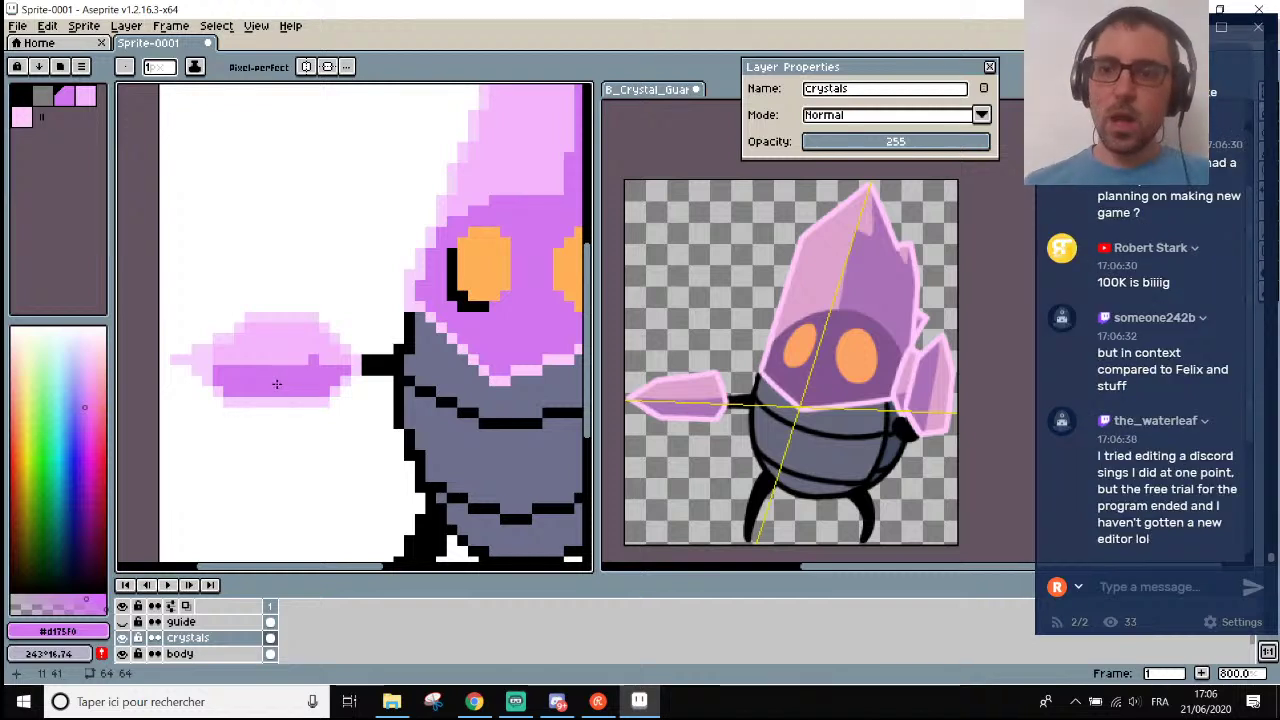
{"action": "scroll", "coordinate": [250, 361], "scroll_direction": "down", "scroll_amount": 3}
{"action": "scroll", "coordinate": [270, 376], "scroll_direction": "up", "scroll_amount": 3}
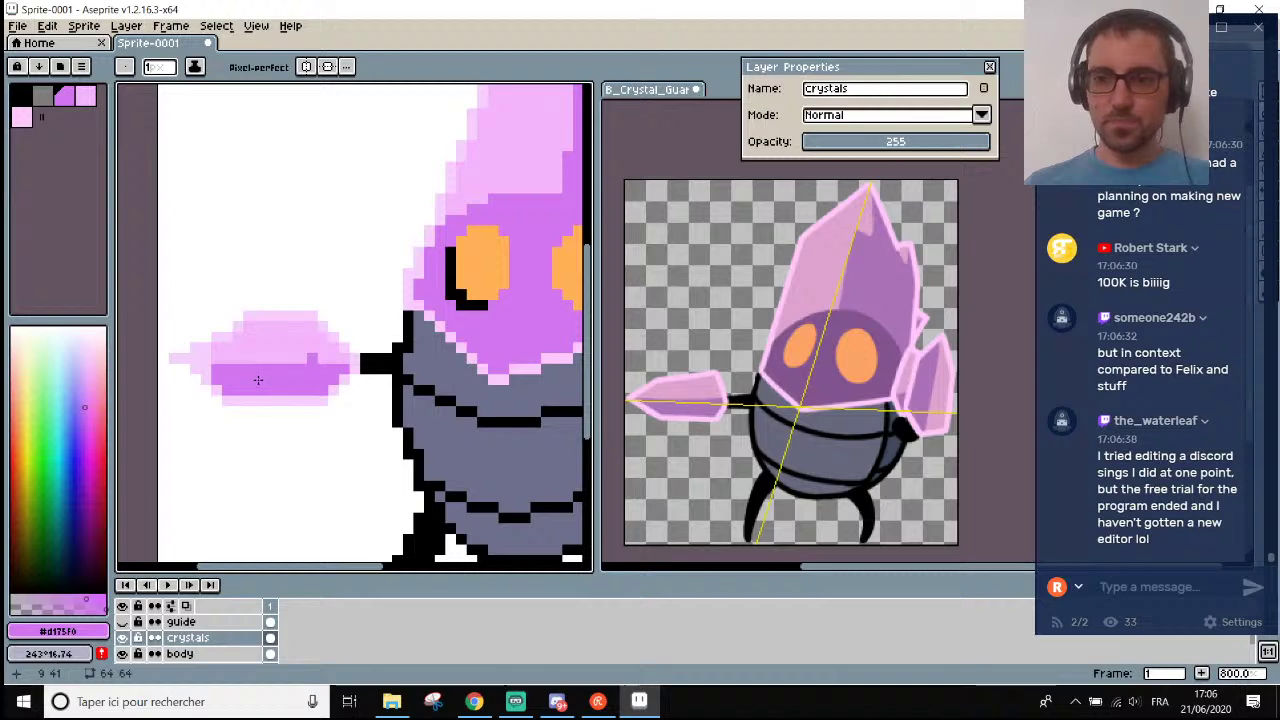
{"action": "scroll", "coordinate": [258, 380], "scroll_direction": "up", "scroll_amount": 2}
{"action": "scroll", "coordinate": [257, 376], "scroll_direction": "down", "scroll_amount": 5}
{"action": "scroll", "coordinate": [254, 376], "scroll_direction": "up", "scroll_amount": 2}
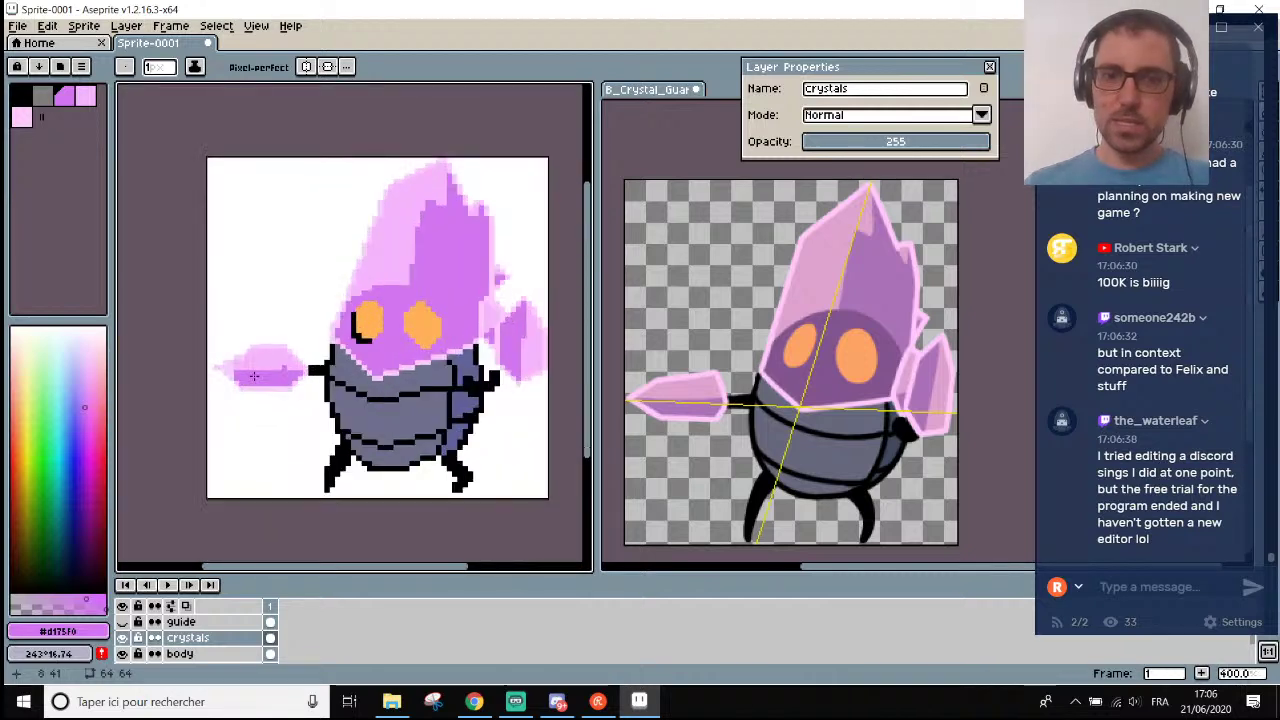
{"action": "scroll", "coordinate": [254, 376], "scroll_direction": "up", "scroll_amount": 9}
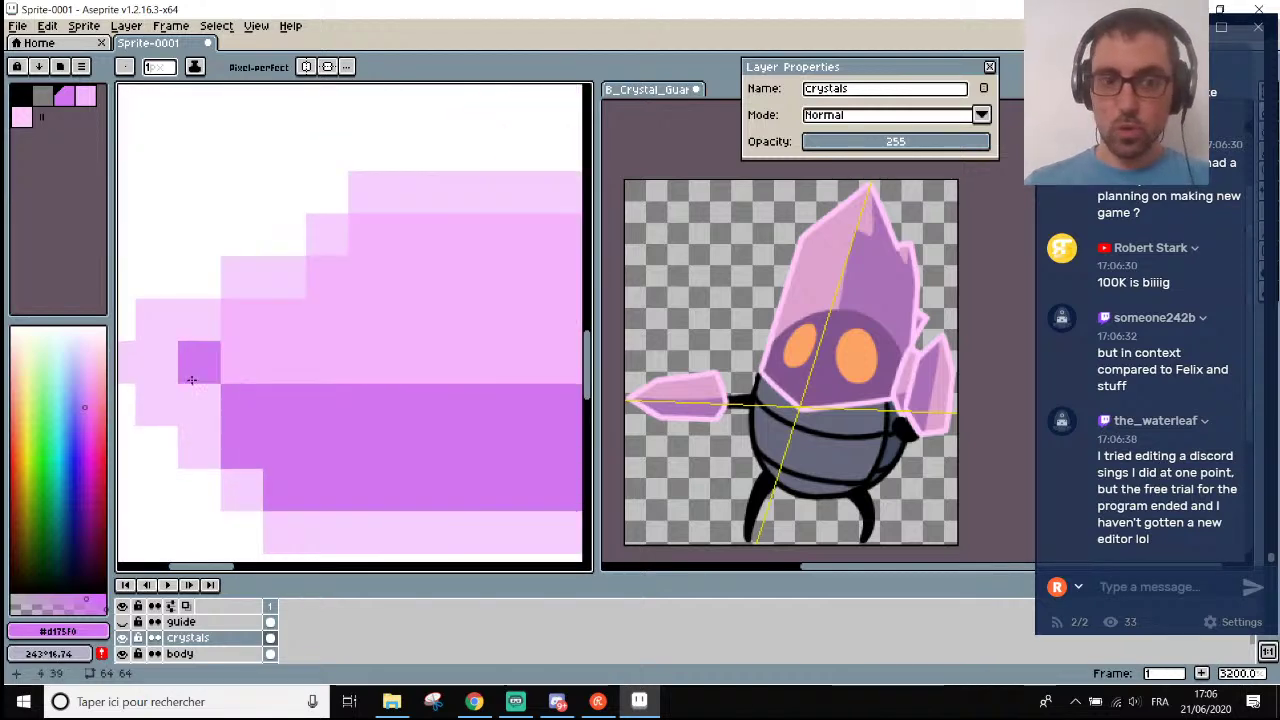
{"action": "scroll", "coordinate": [205, 405], "scroll_direction": "down", "scroll_amount": 7}
{"action": "scroll", "coordinate": [256, 388], "scroll_direction": "up", "scroll_amount": 5}
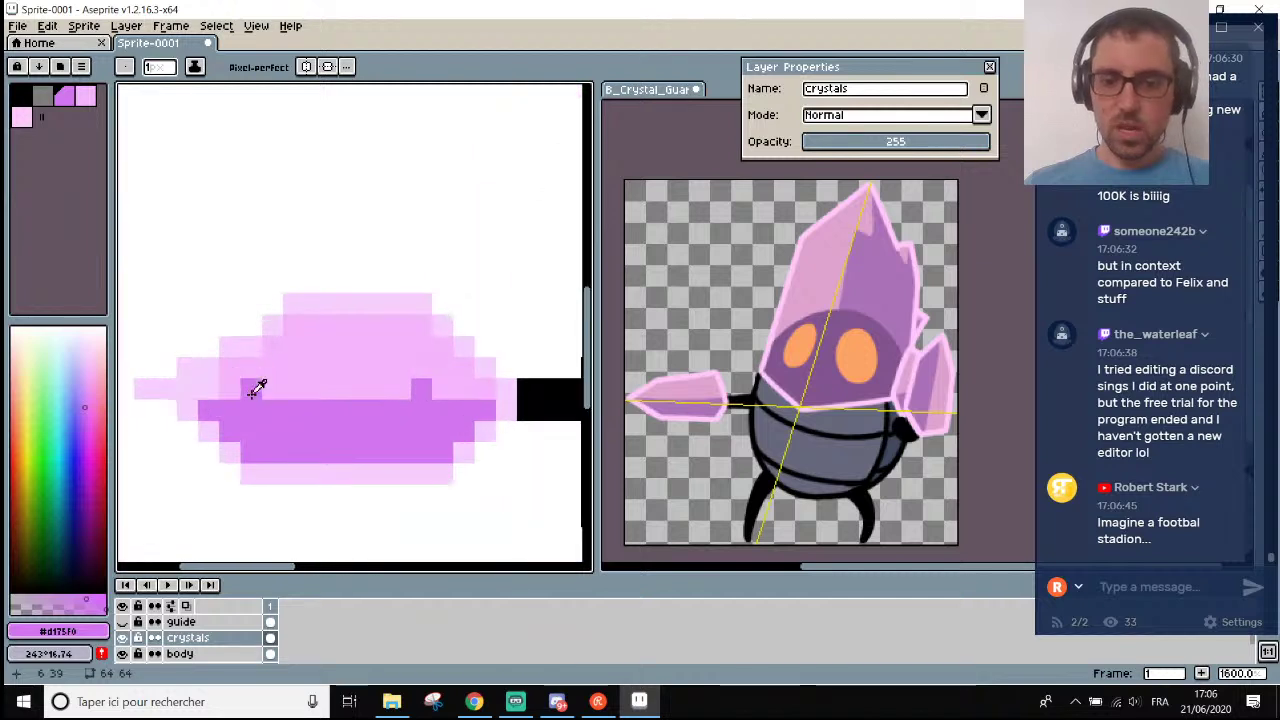
{"action": "left_click", "coordinate": [245, 372], "text": "alt"}
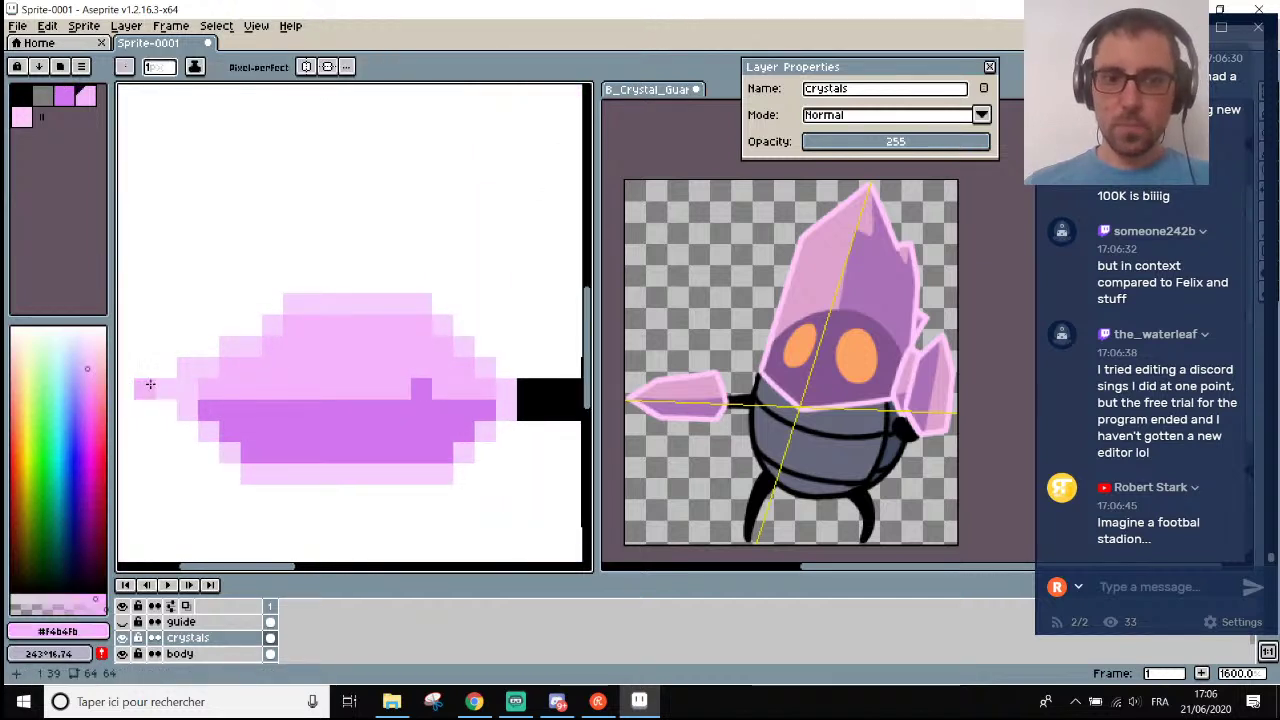
{"action": "scroll", "coordinate": [277, 451], "scroll_direction": "down", "scroll_amount": 9}
{"action": "scroll", "coordinate": [278, 453], "scroll_direction": "up", "scroll_amount": 1}
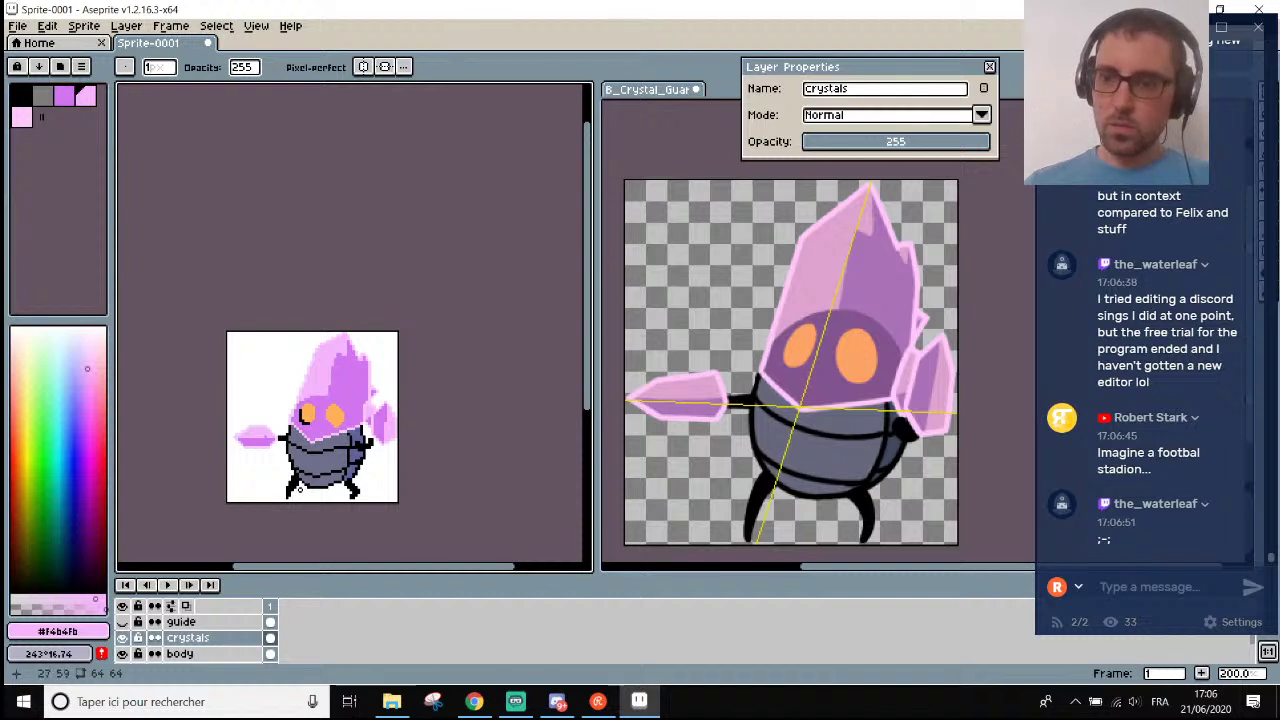
{"action": "scroll", "coordinate": [1192, 379], "scroll_direction": "up", "scroll_amount": 3}
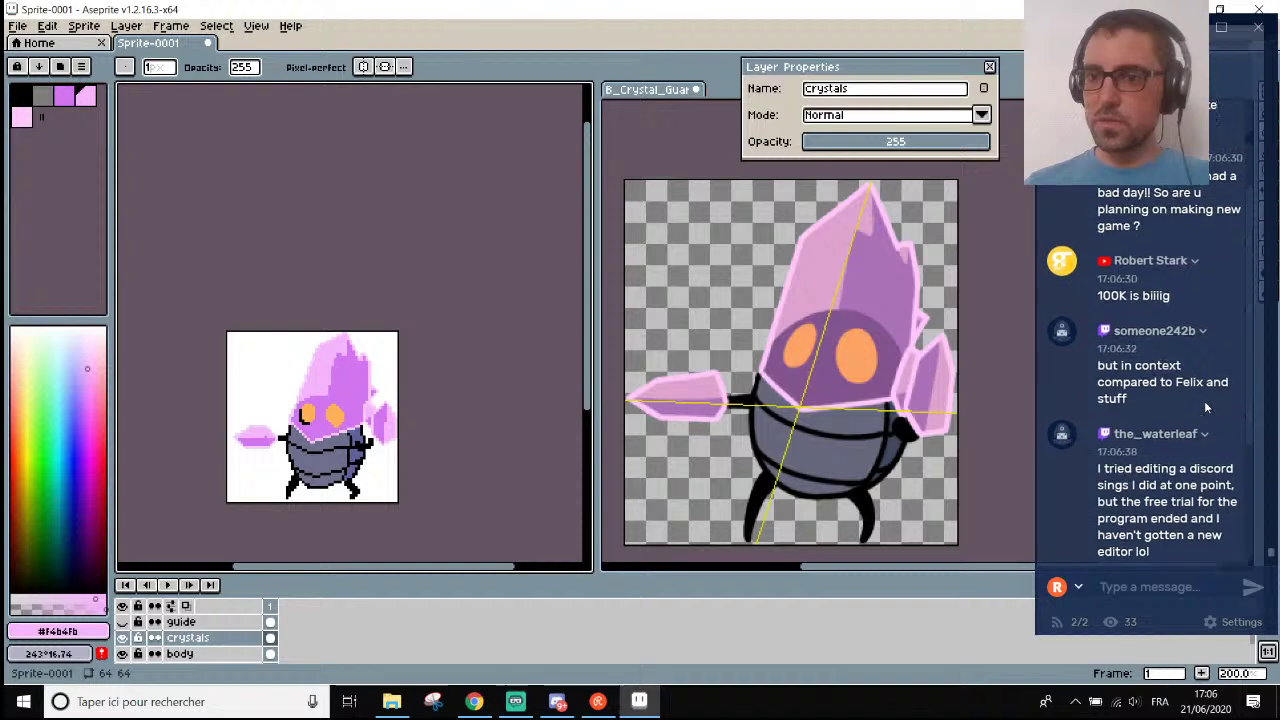
{"action": "scroll", "coordinate": [1204, 405], "scroll_direction": "up", "scroll_amount": 1}
{"action": "scroll", "coordinate": [1206, 408], "scroll_direction": "down", "scroll_amount": 3}
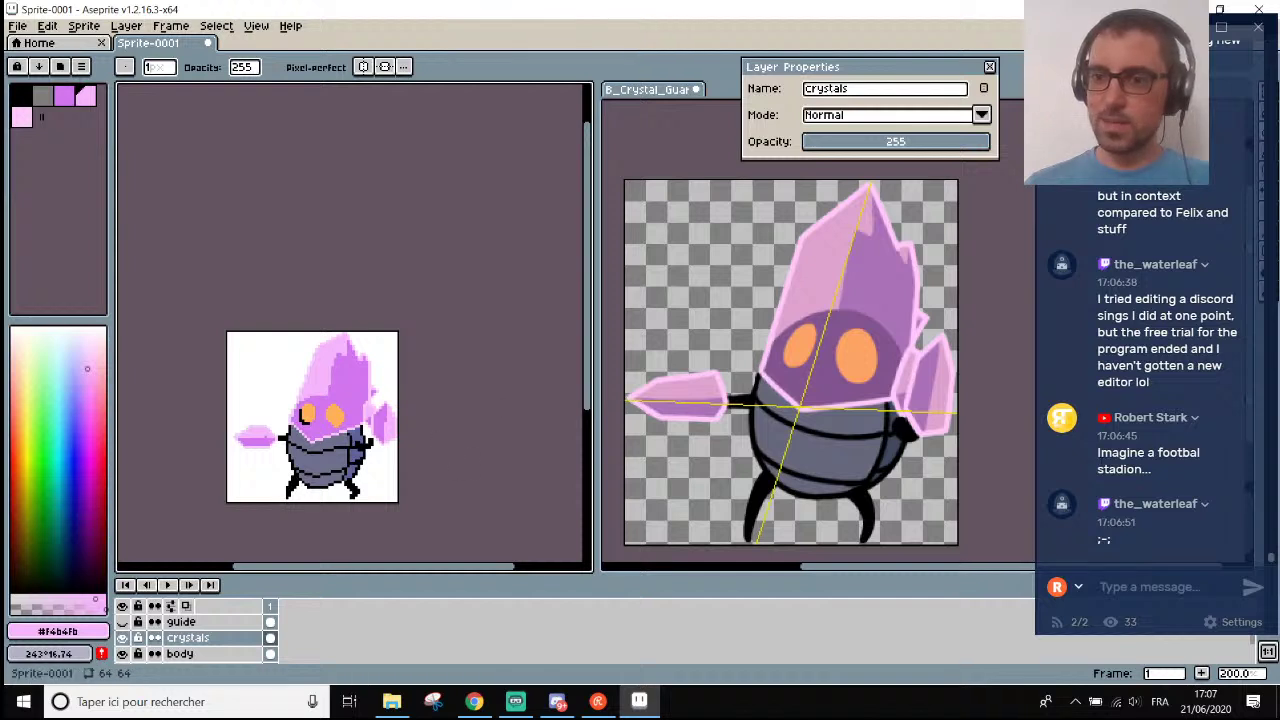
Paint over the stray purple pixel above the left arm crystal's shaded half with the pink #f4b4fb.
{"action": "scroll", "coordinate": [312, 486], "scroll_direction": "up", "scroll_amount": 8}
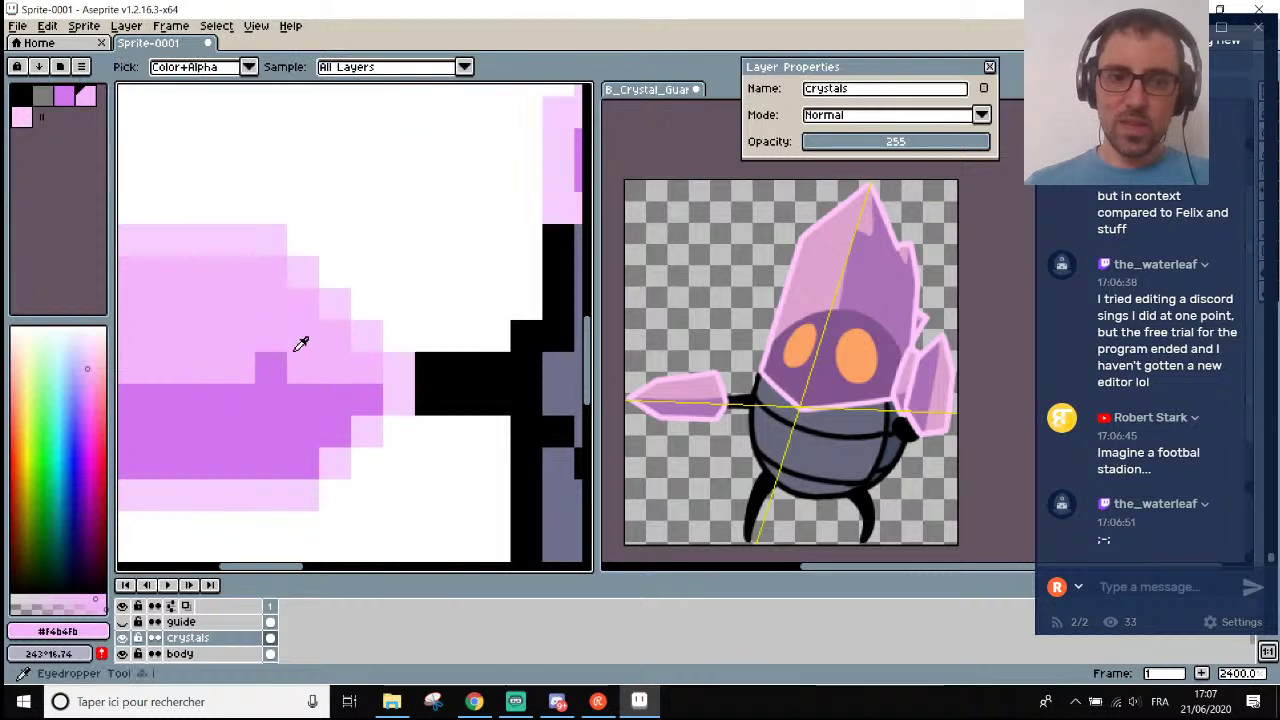
{"action": "key", "text": "b"}
{"action": "scroll", "coordinate": [278, 362], "scroll_direction": "down", "scroll_amount": 4}
{"action": "scroll", "coordinate": [278, 362], "scroll_direction": "down", "scroll_amount": 4}
{"action": "scroll", "coordinate": [296, 358], "scroll_direction": "up", "scroll_amount": 2}
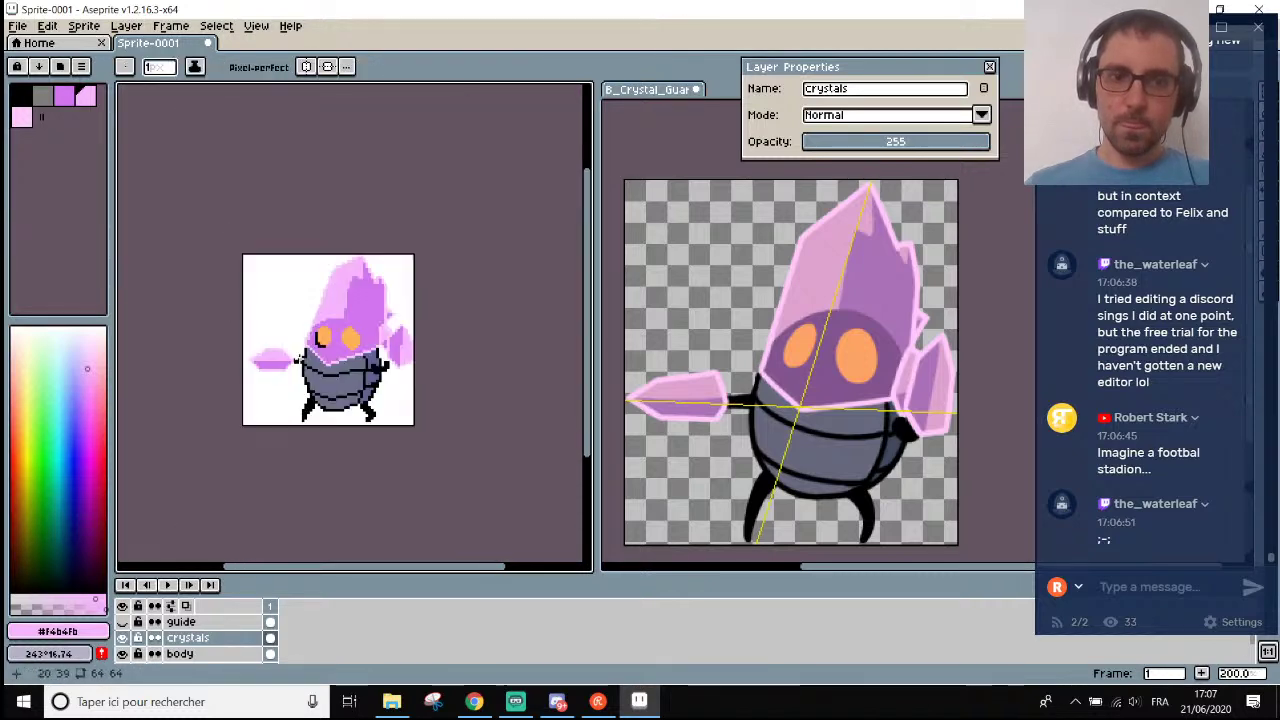
{"action": "scroll", "coordinate": [317, 318], "scroll_direction": "up", "scroll_amount": 2}
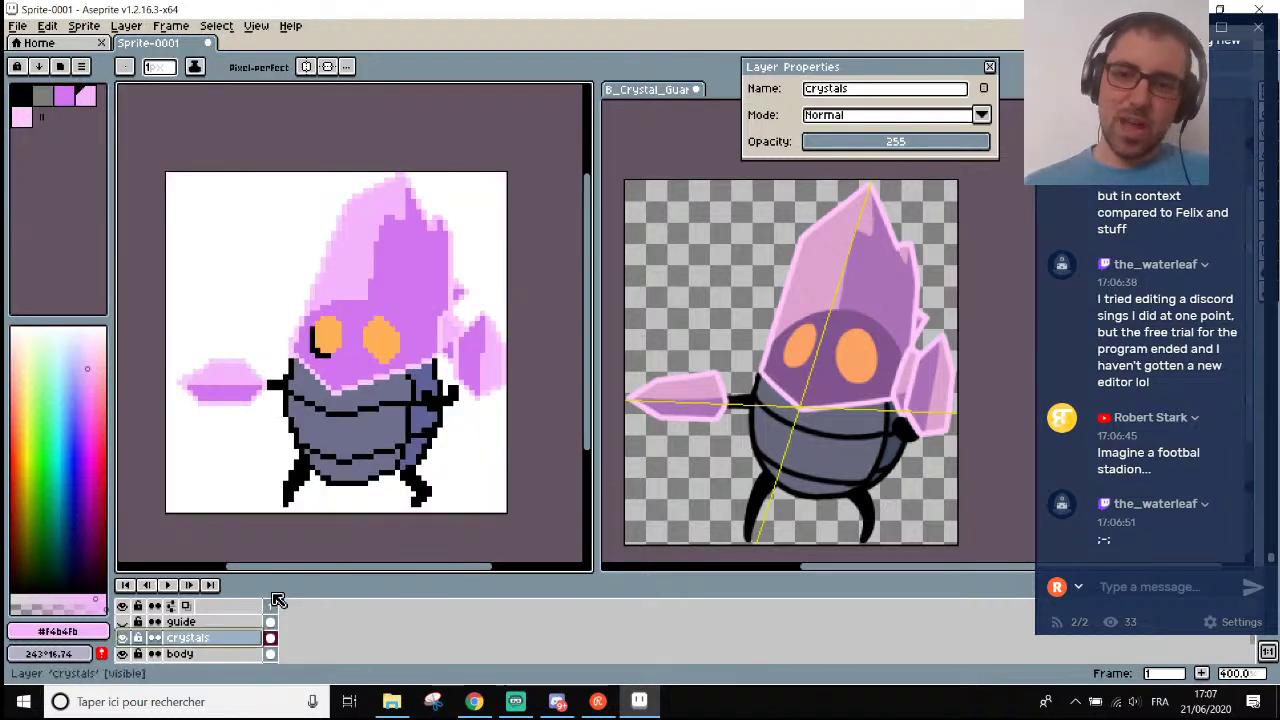
Sample the purple #d175f0 from the face and paint over the black pixels bordering the left eye.
{"action": "scroll", "coordinate": [331, 355], "scroll_direction": "up", "scroll_amount": 6}
{"action": "left_click", "coordinate": [374, 371], "text": "alt"}
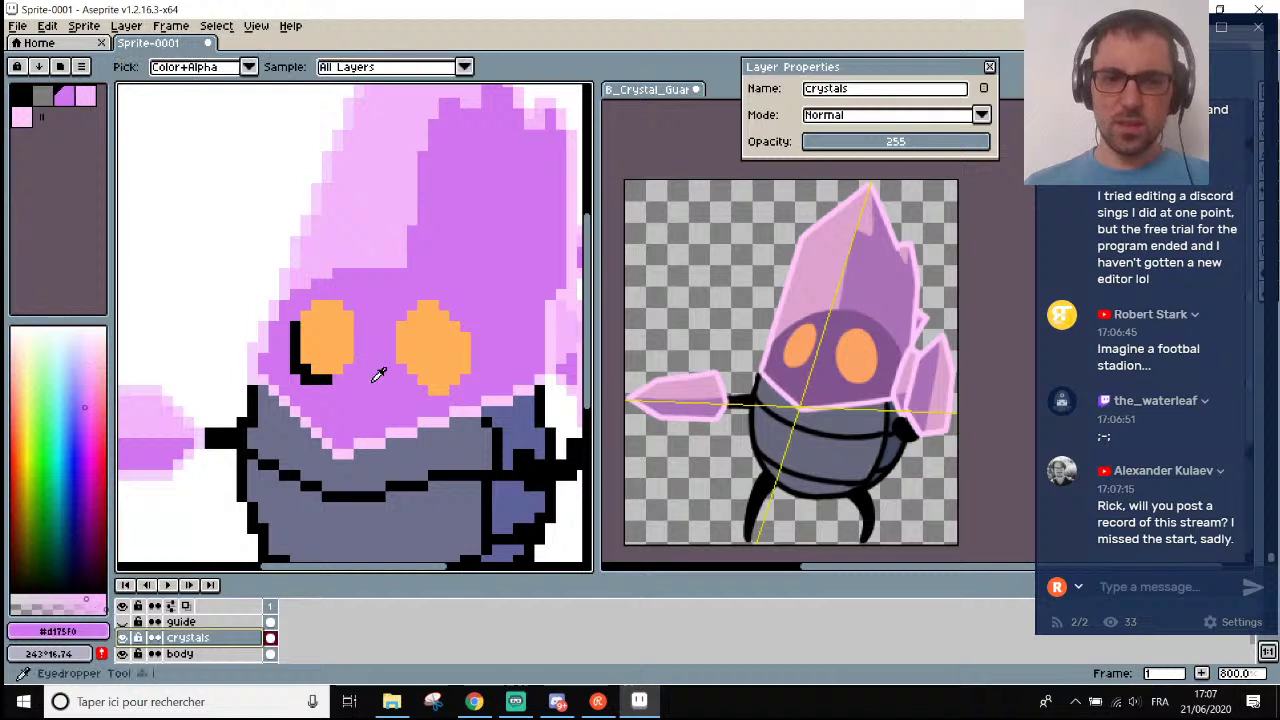
{"action": "mouse_move", "coordinate": [322, 377]}
{"action": "left_mouse_down"}
{"action": "mouse_move", "coordinate": [262, 363]}
{"action": "mouse_move", "coordinate": [273, 363]}
{"action": "mouse_move", "coordinate": [266, 296]}
{"action": "left_mouse_up"}
{"action": "scroll", "coordinate": [225, 290], "scroll_direction": "down", "scroll_amount": 5}
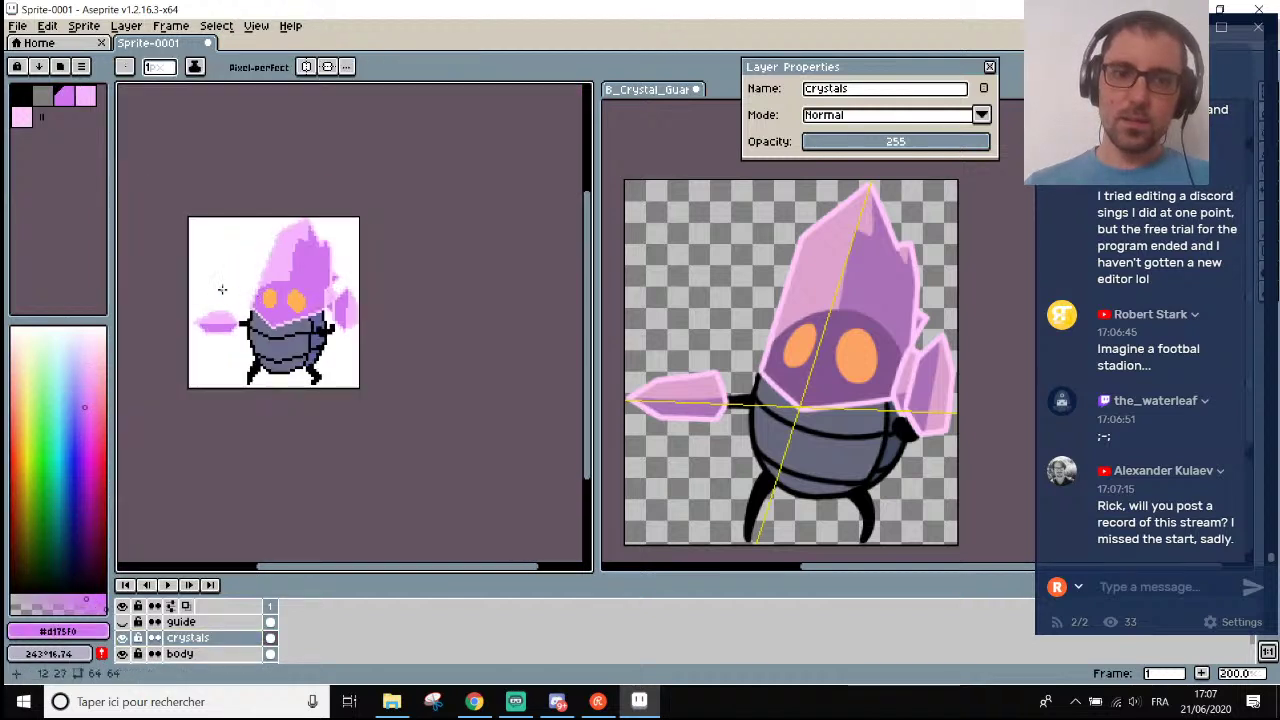
Sample the pink #f4b4fb from the left arm crystal's interior and recolour the pixel just inside its tip.
{"action": "scroll", "coordinate": [214, 287], "scroll_direction": "up", "scroll_amount": 1}
{"action": "scroll", "coordinate": [268, 372], "scroll_direction": "down", "scroll_amount": 1}
{"action": "scroll", "coordinate": [255, 320], "scroll_direction": "up", "scroll_amount": 1}
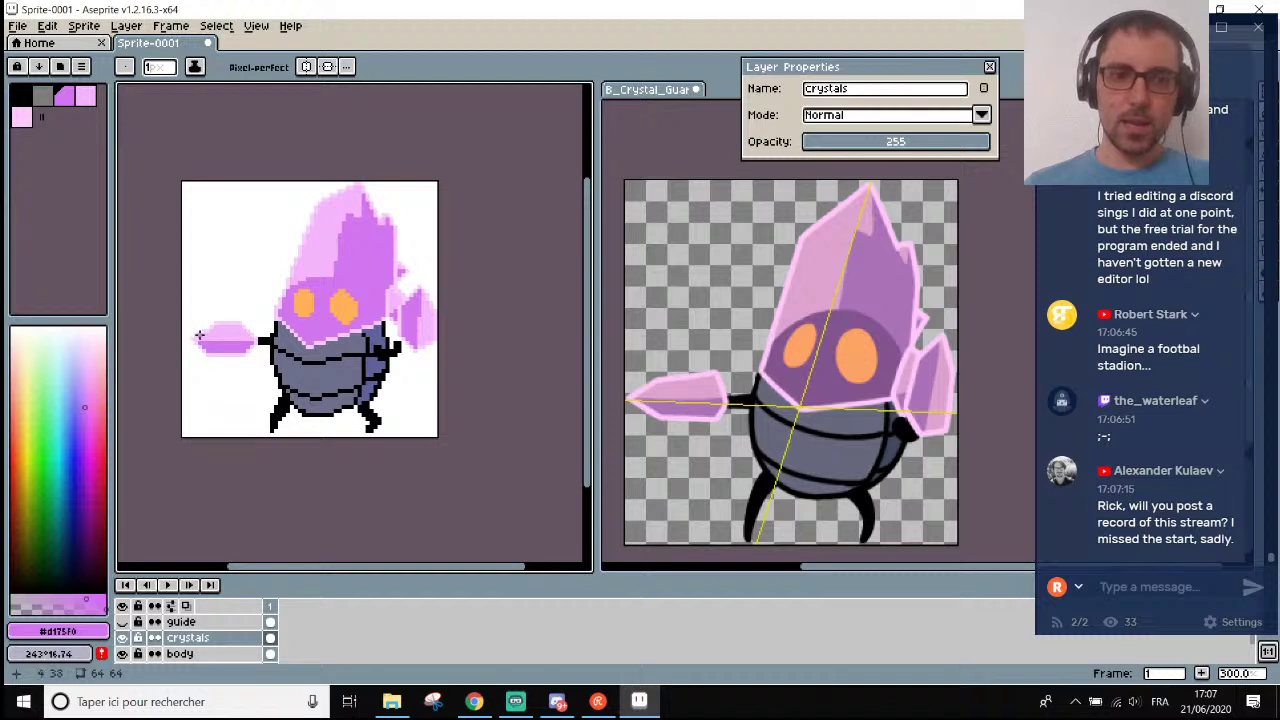
{"action": "scroll", "coordinate": [199, 336], "scroll_direction": "up", "scroll_amount": 3}
{"action": "scroll", "coordinate": [180, 343], "scroll_direction": "up", "scroll_amount": 1}
{"action": "scroll", "coordinate": [180, 343], "scroll_direction": "down", "scroll_amount": 2}
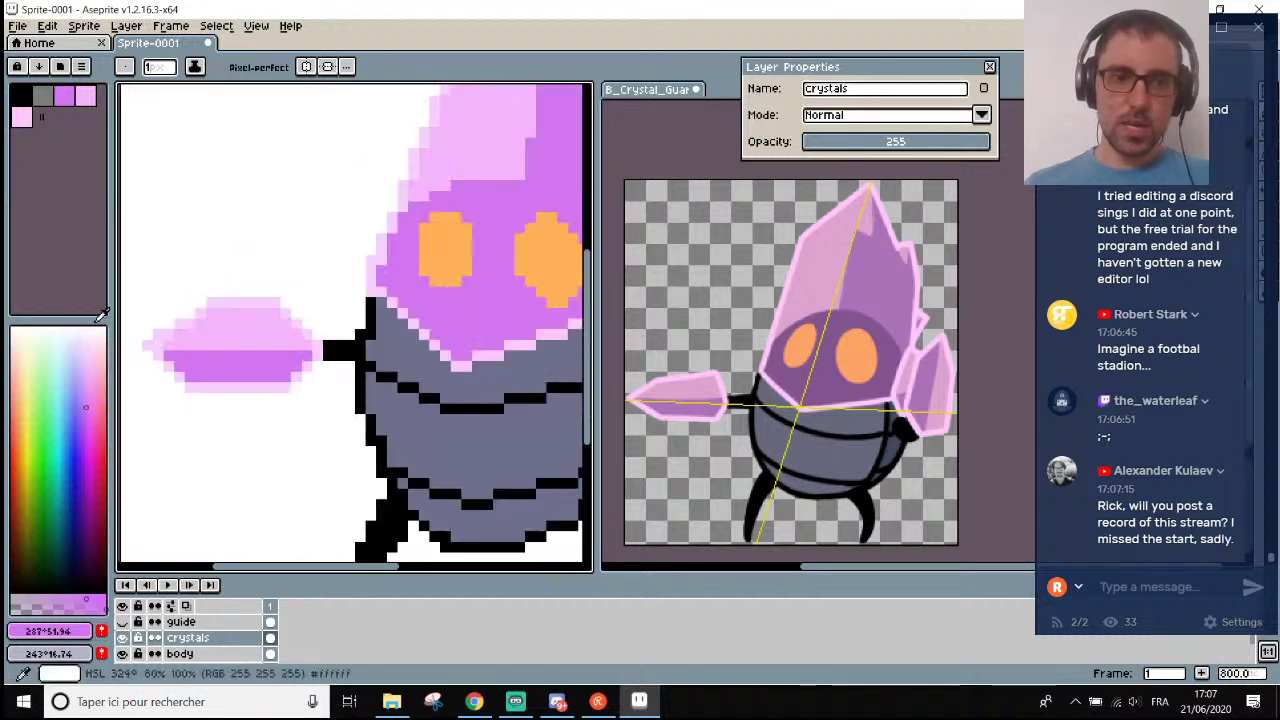
{"action": "scroll", "coordinate": [126, 336], "scroll_direction": "up", "scroll_amount": 5}
{"action": "left_click", "coordinate": [249, 349], "text": "alt"}
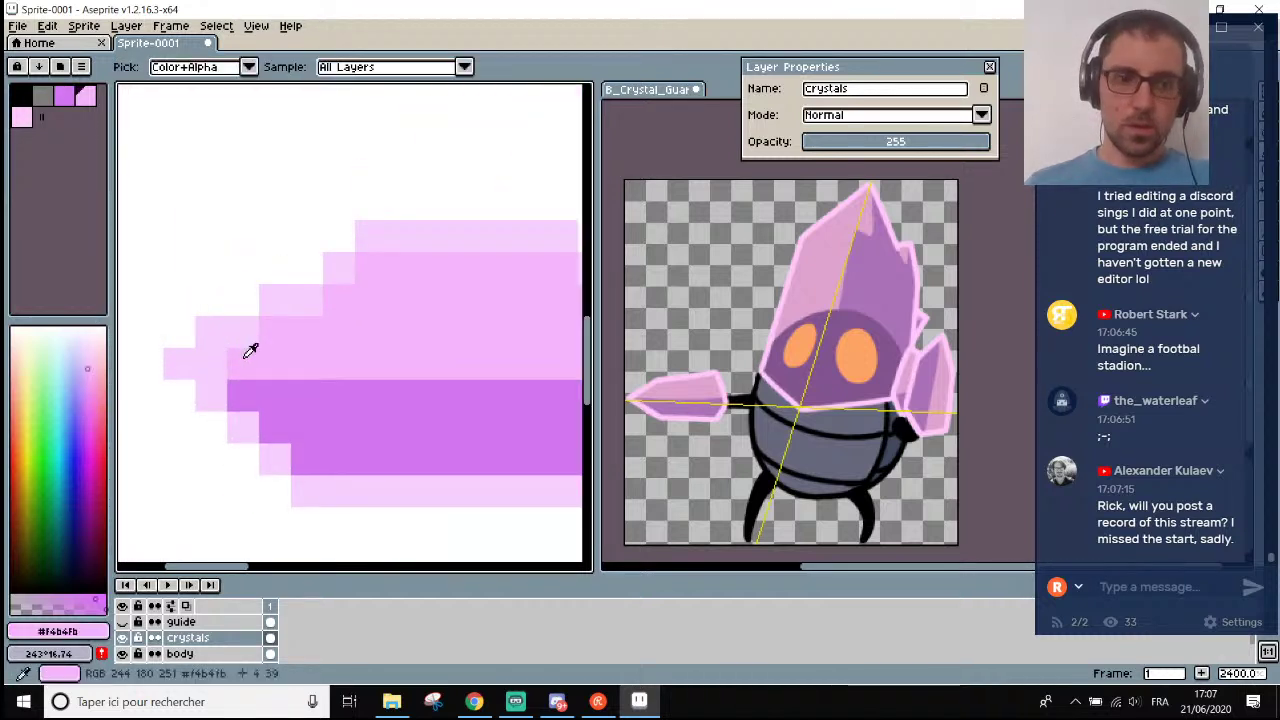
{"action": "scroll", "coordinate": [354, 327], "scroll_direction": "down", "scroll_amount": 6}
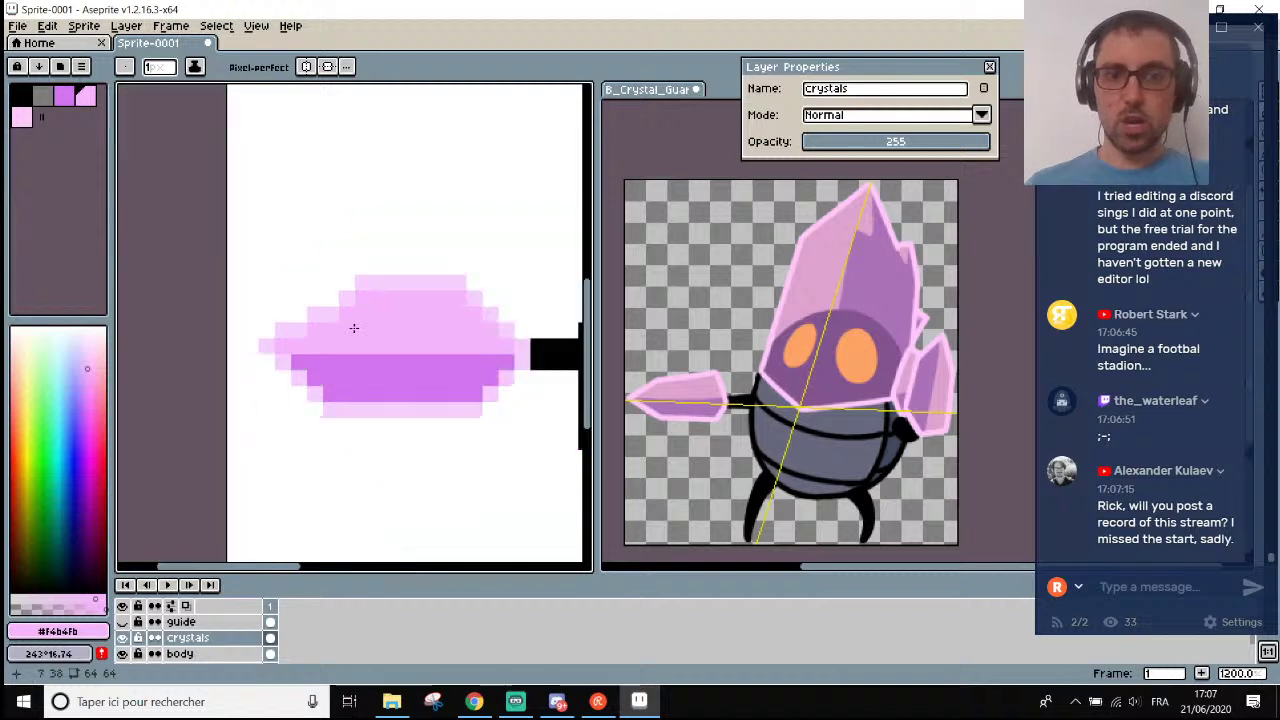
{"action": "scroll", "coordinate": [354, 328], "scroll_direction": "up", "scroll_amount": 3}
{"action": "scroll", "coordinate": [353, 327], "scroll_direction": "down", "scroll_amount": 3}
{"action": "scroll", "coordinate": [353, 327], "scroll_direction": "down", "scroll_amount": 1}
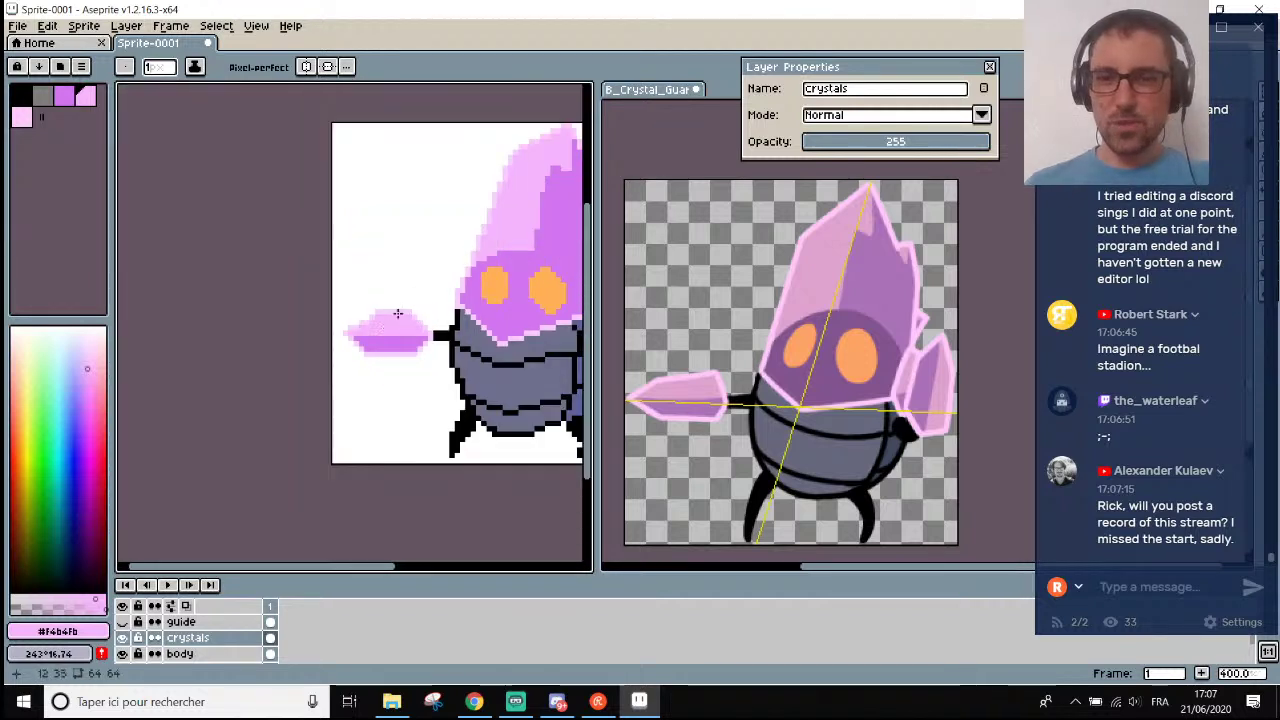
Sample the pale pink #f6cfff and draw a steeper upper edge from the left arm crystal's tip to its top edge.
{"action": "scroll", "coordinate": [380, 330], "scroll_direction": "up", "scroll_amount": 6}
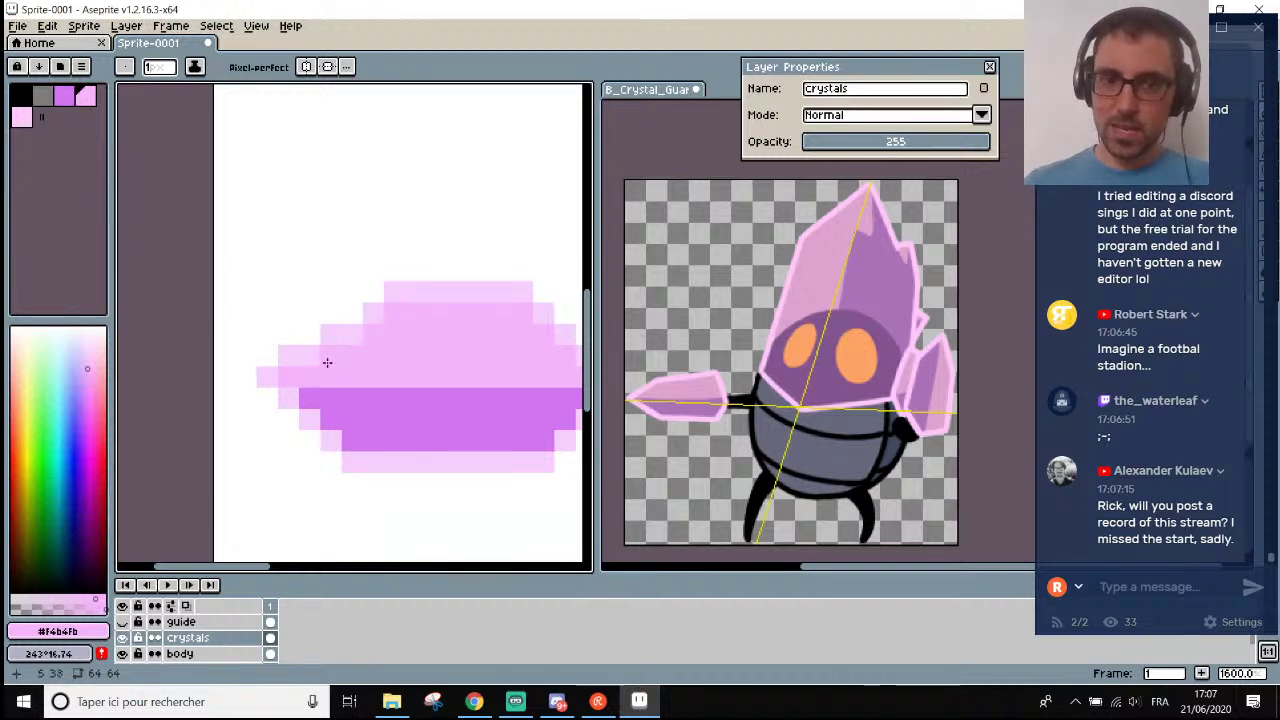
{"action": "scroll", "coordinate": [286, 349], "scroll_direction": "up", "scroll_amount": 2}
{"action": "left_click", "coordinate": [306, 363], "text": "alt"}
{"action": "left_click", "coordinate": [318, 330]}
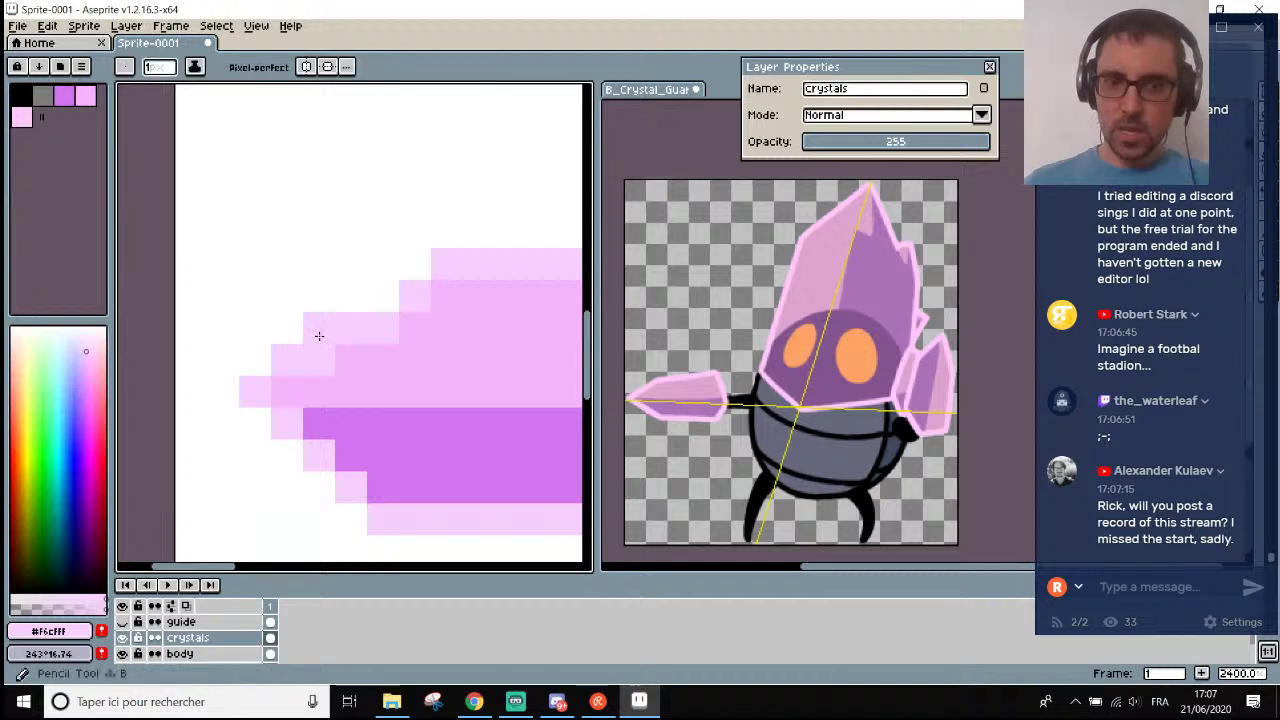
{"action": "left_click", "coordinate": [352, 296]}
{"action": "left_click", "coordinate": [385, 262]}
{"action": "left_click", "coordinate": [415, 262]}
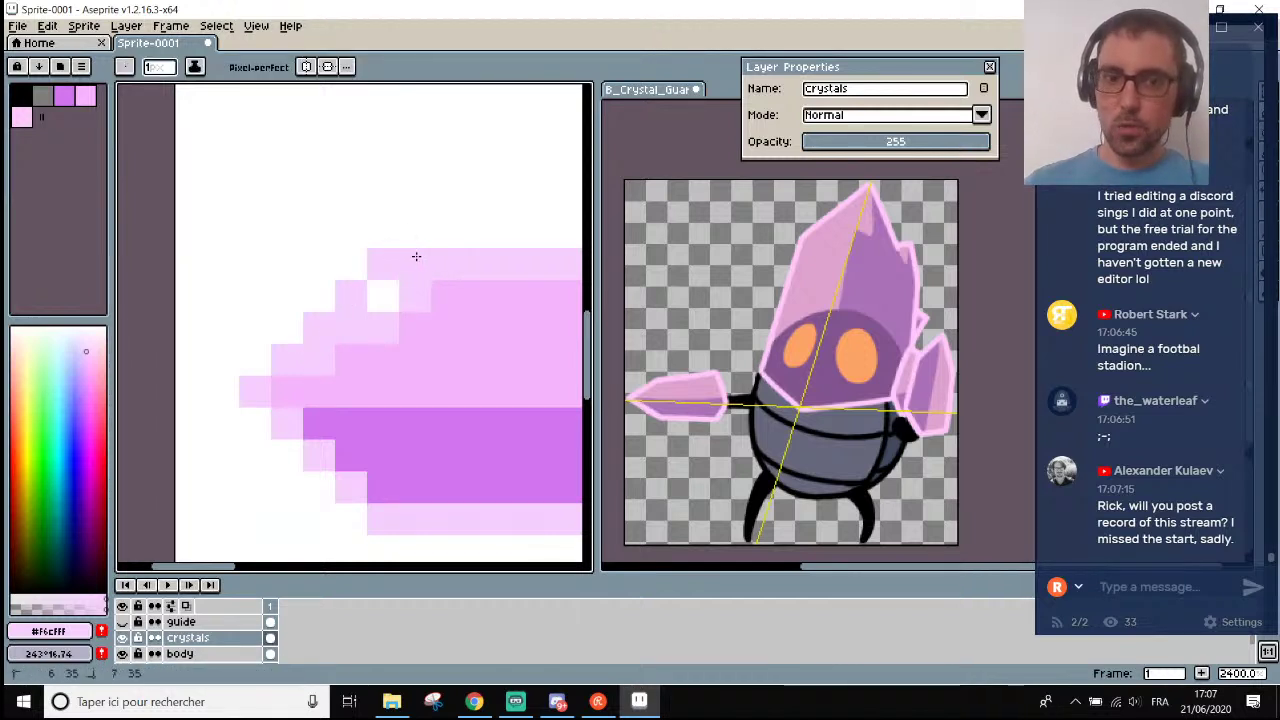
Sample the pink #f4b4fb and fill the gap and old edge pixels behind the left arm crystal's new upper edge.
{"action": "left_click", "coordinate": [437, 283], "text": "alt"}
{"action": "left_click", "coordinate": [466, 292], "text": "alt"}
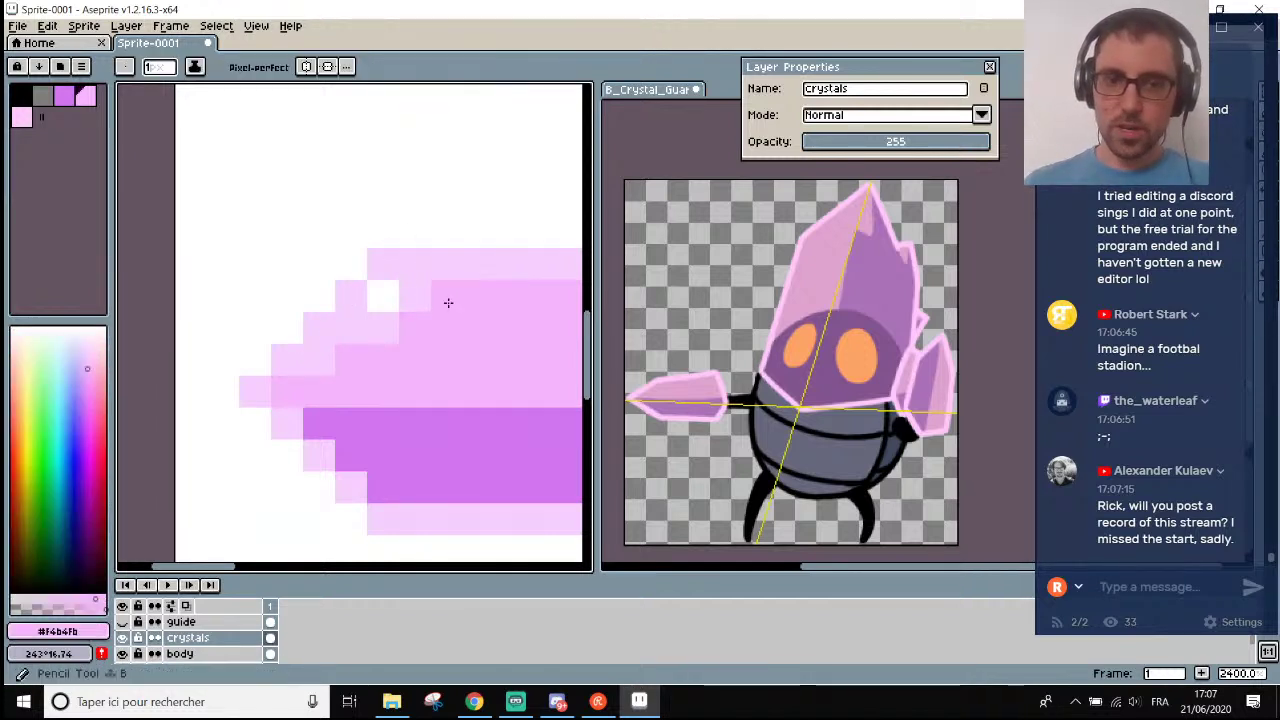
{"action": "mouse_move", "coordinate": [440, 297]}
{"action": "left_mouse_down"}
{"action": "mouse_move", "coordinate": [397, 303]}
{"action": "mouse_move", "coordinate": [382, 331]}
{"action": "mouse_move", "coordinate": [351, 332]}
{"action": "mouse_move", "coordinate": [329, 366]}
{"action": "left_mouse_up"}
{"action": "scroll", "coordinate": [322, 366], "scroll_direction": "down", "scroll_amount": 8}
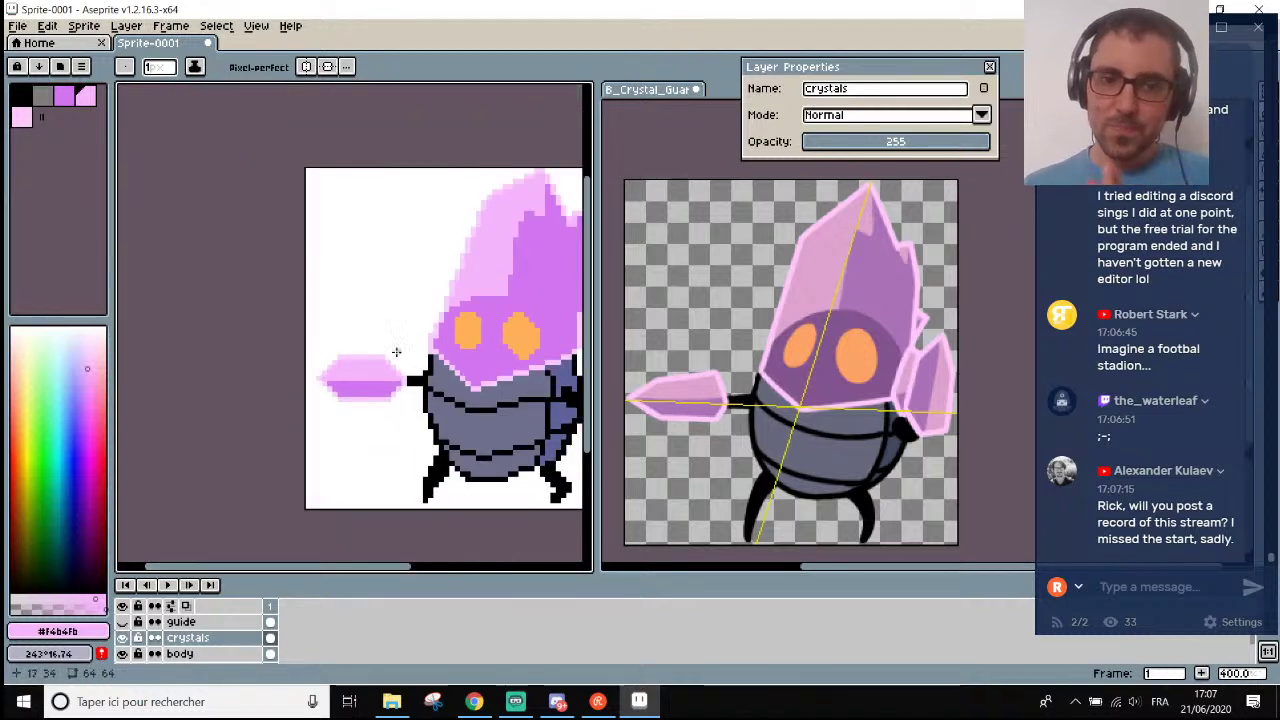
Sample #f6cfff, draw a pixel row about seven pixels long above the left arm crystal's top edge and erase the surplus at its end.
{"action": "scroll", "coordinate": [396, 352], "scroll_direction": "up", "scroll_amount": 5}
{"action": "left_click", "coordinate": [322, 362], "text": "alt"}
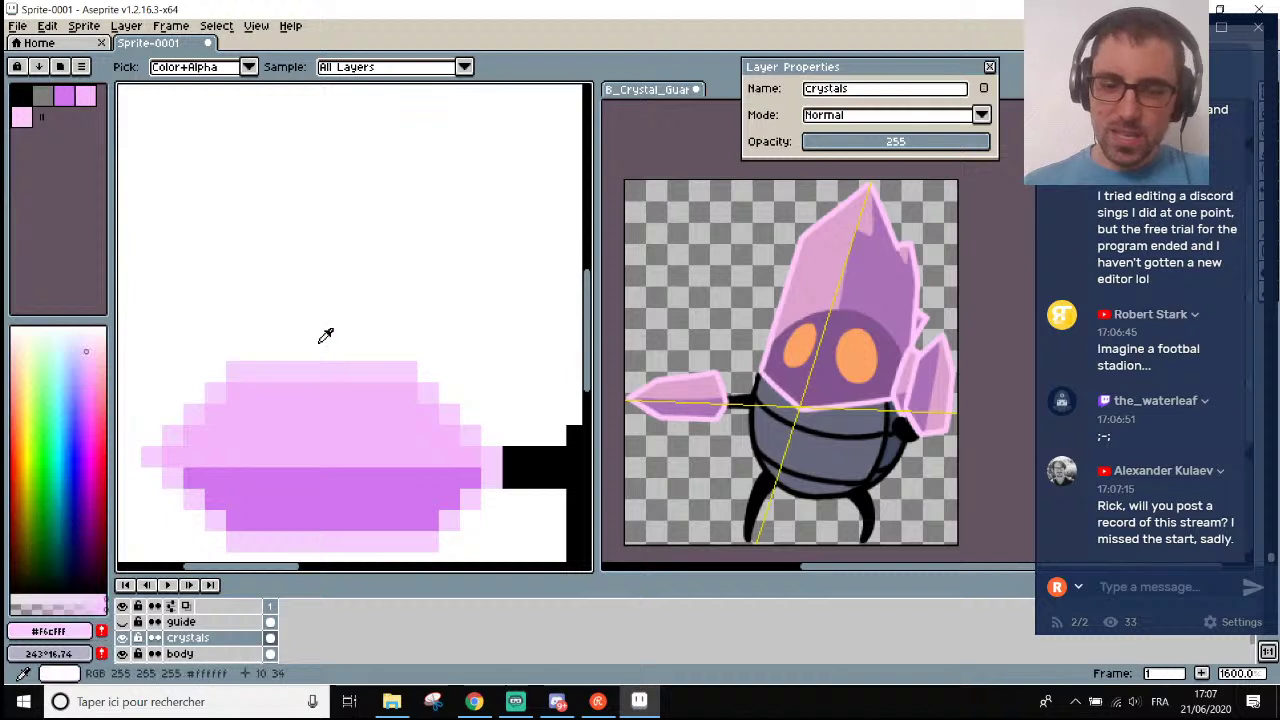
{"action": "mouse_move", "coordinate": [312, 350]}
{"action": "left_mouse_down"}
{"action": "mouse_move", "coordinate": [300, 348]}
{"action": "mouse_move", "coordinate": [438, 355]}
{"action": "left_mouse_up"}
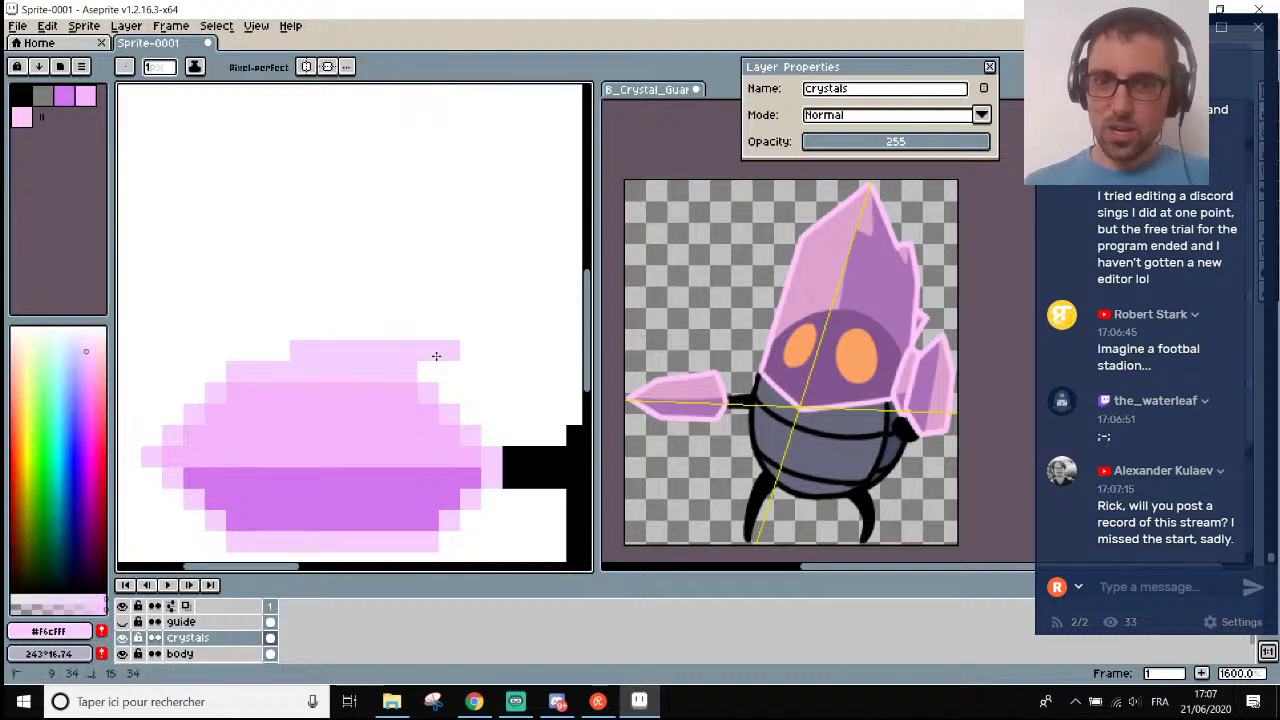
{"action": "scroll", "coordinate": [436, 356], "scroll_direction": "down", "scroll_amount": 1}
{"action": "scroll", "coordinate": [456, 376], "scroll_direction": "up", "scroll_amount": 2}
{"action": "scroll", "coordinate": [466, 382], "scroll_direction": "down", "scroll_amount": 2}
{"action": "scroll", "coordinate": [476, 388], "scroll_direction": "up", "scroll_amount": 2}
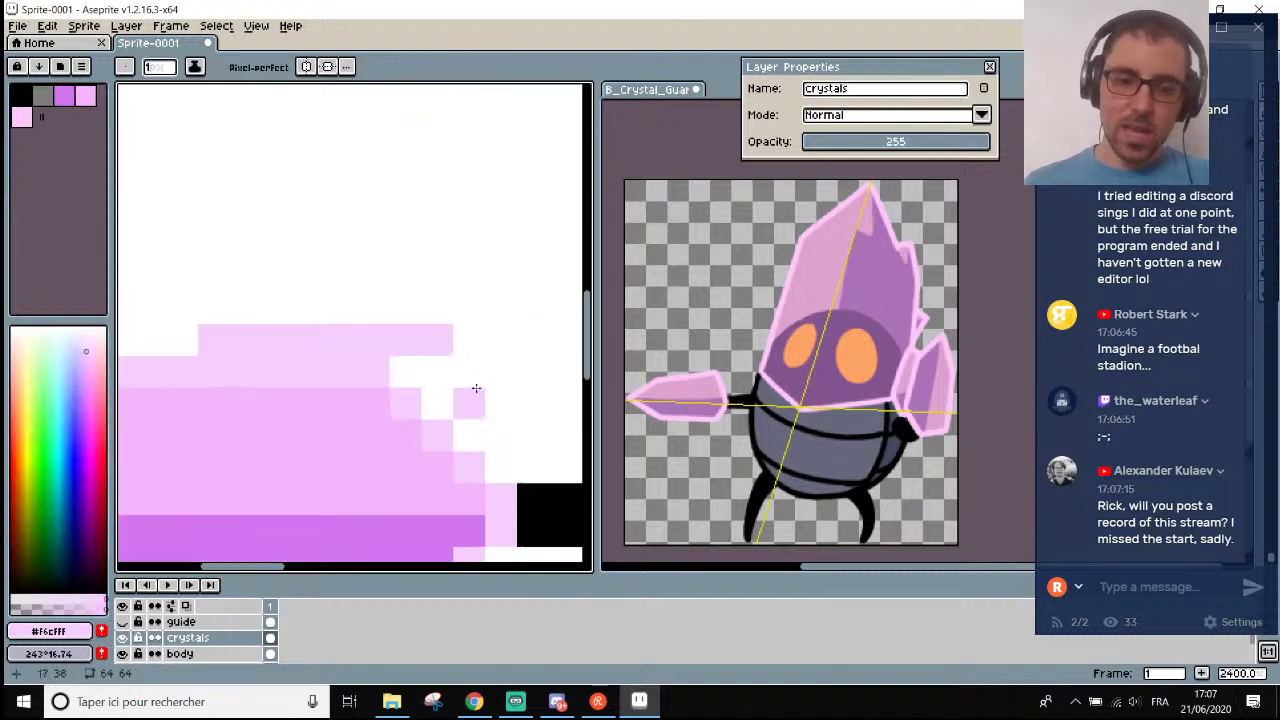
{"action": "scroll", "coordinate": [495, 405], "scroll_direction": "down", "scroll_amount": 3}
{"action": "scroll", "coordinate": [488, 420], "scroll_direction": "up", "scroll_amount": 1}
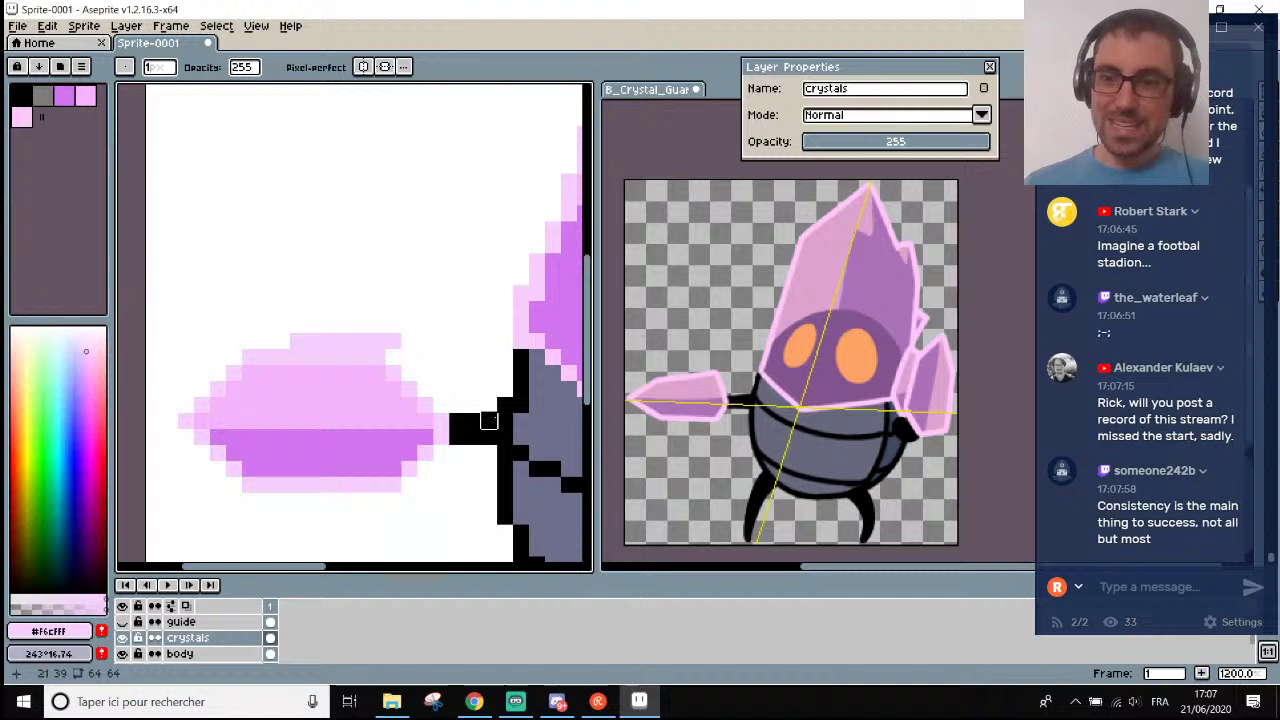
Draw a stepped pale pink #f6cfff edge from the end of the left arm crystal's new top row down to the arm.
{"action": "left_click_drag", "start_coordinate": [330, 569], "coordinate": [345, 573]}
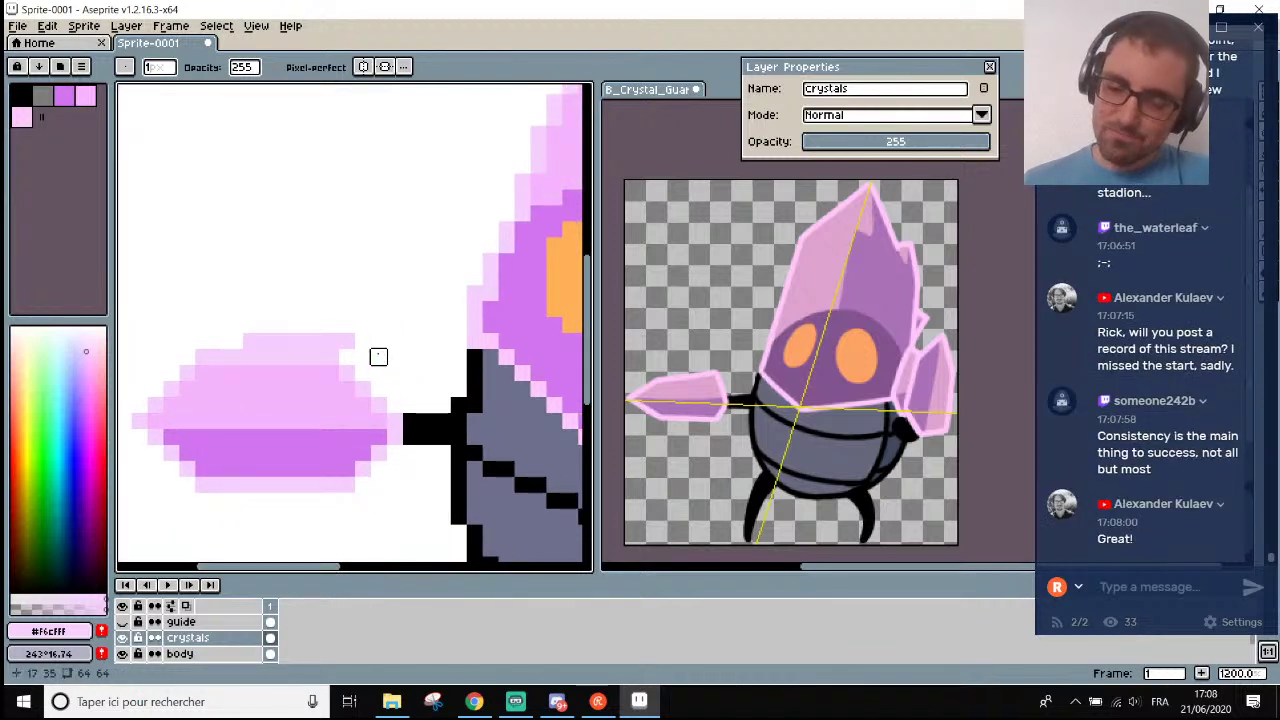
{"action": "scroll", "coordinate": [378, 357], "scroll_direction": "up", "scroll_amount": 2}
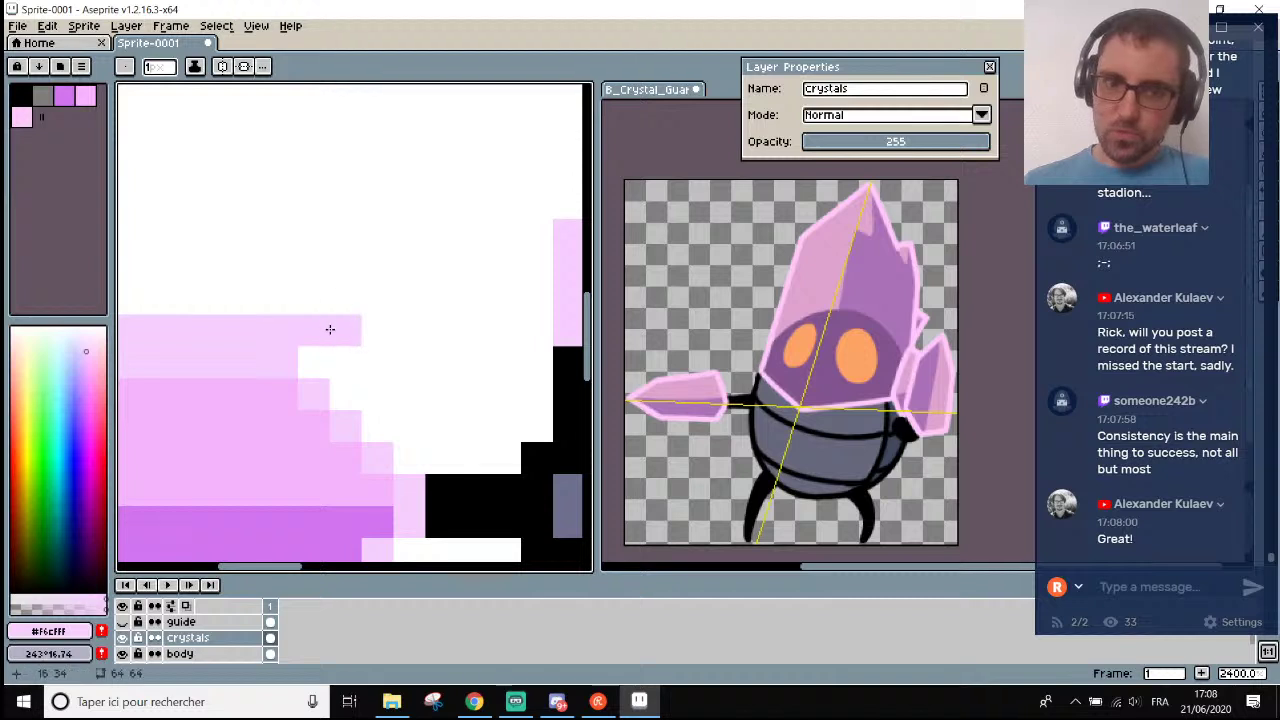
{"action": "left_click_drag", "start_coordinate": [330, 329], "coordinate": [395, 445]}
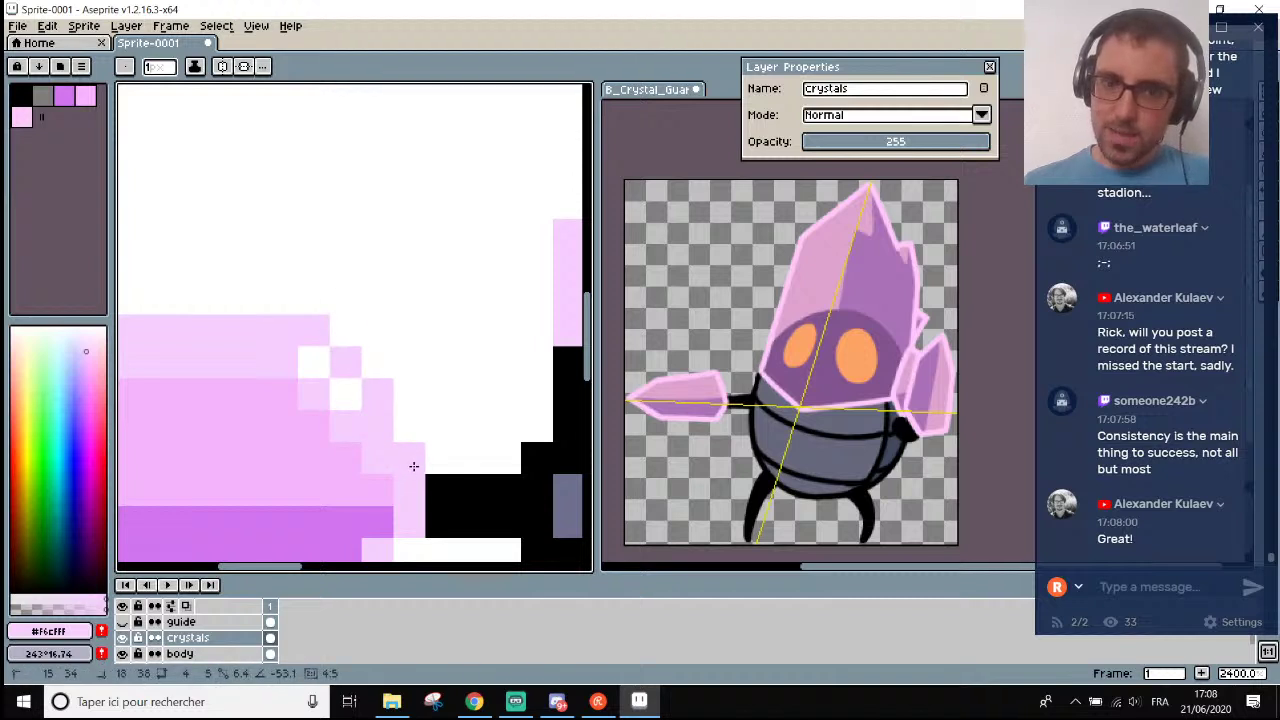
Sample the pink #f4b4fb and recolour the surplus pale pixels on the inner side of the left arm crystal's stepped edge near the arm.
{"action": "left_click", "coordinate": [277, 403], "text": "alt"}
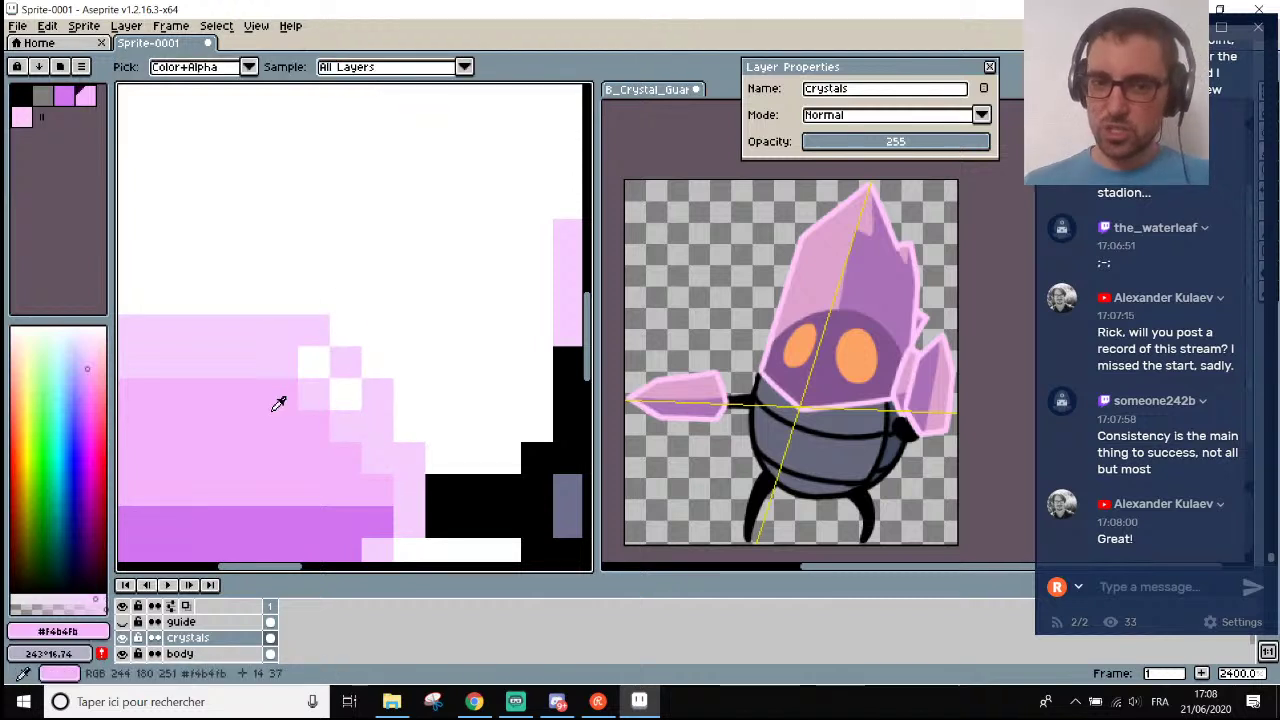
{"action": "left_click", "coordinate": [346, 430]}
{"action": "left_click", "coordinate": [381, 467]}
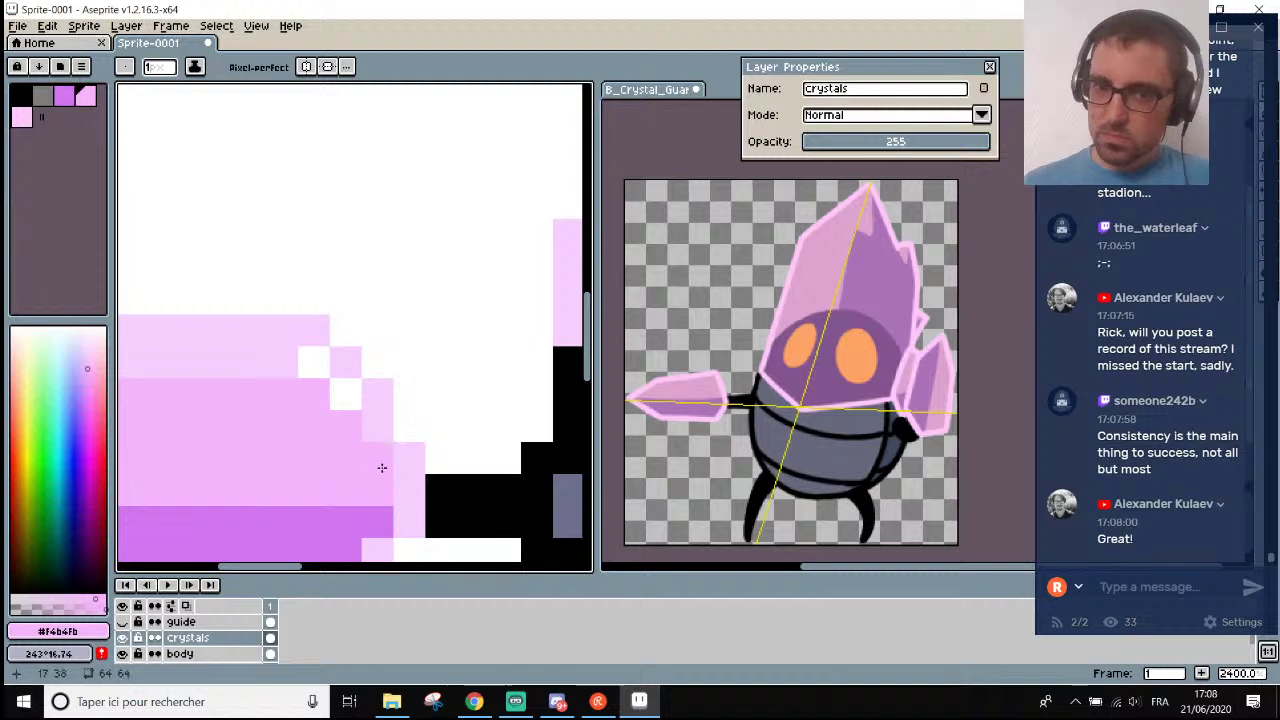
{"action": "left_click", "coordinate": [363, 431]}
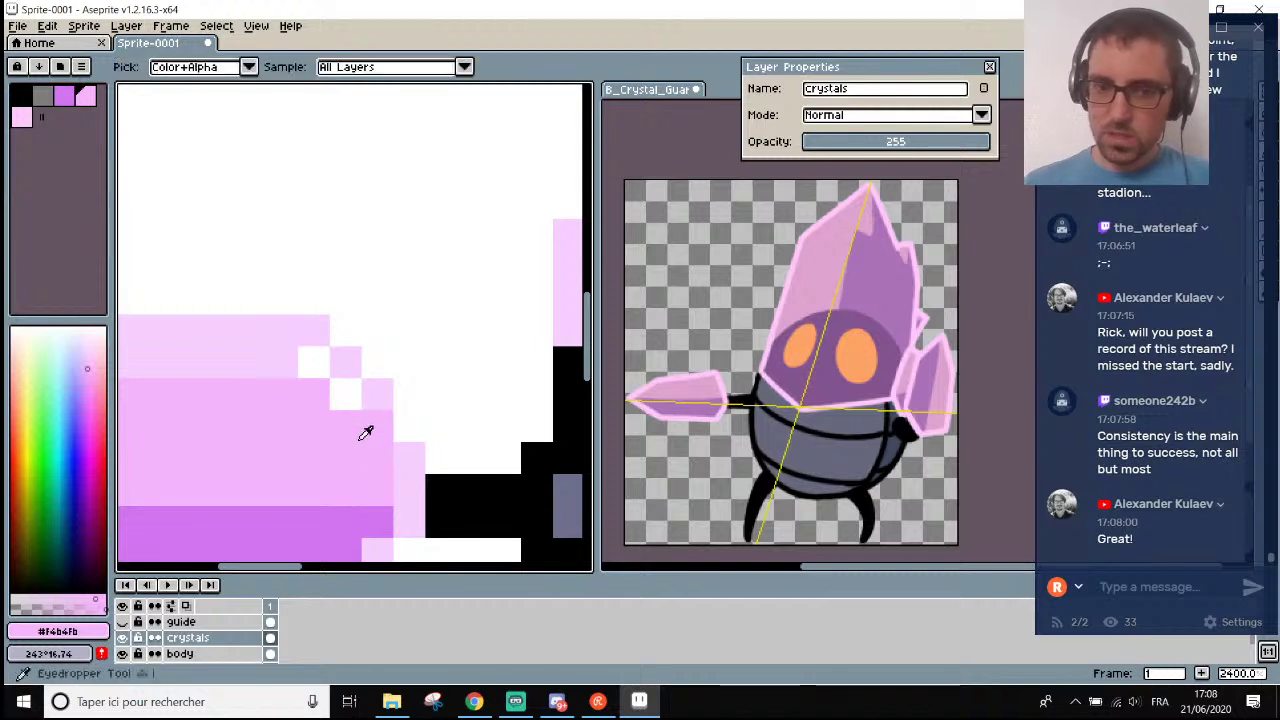
{"action": "left_click", "coordinate": [416, 450], "text": "alt"}
{"action": "scroll", "coordinate": [412, 460], "scroll_direction": "down", "scroll_amount": 8}
{"action": "scroll", "coordinate": [409, 480], "scroll_direction": "up", "scroll_amount": 5}
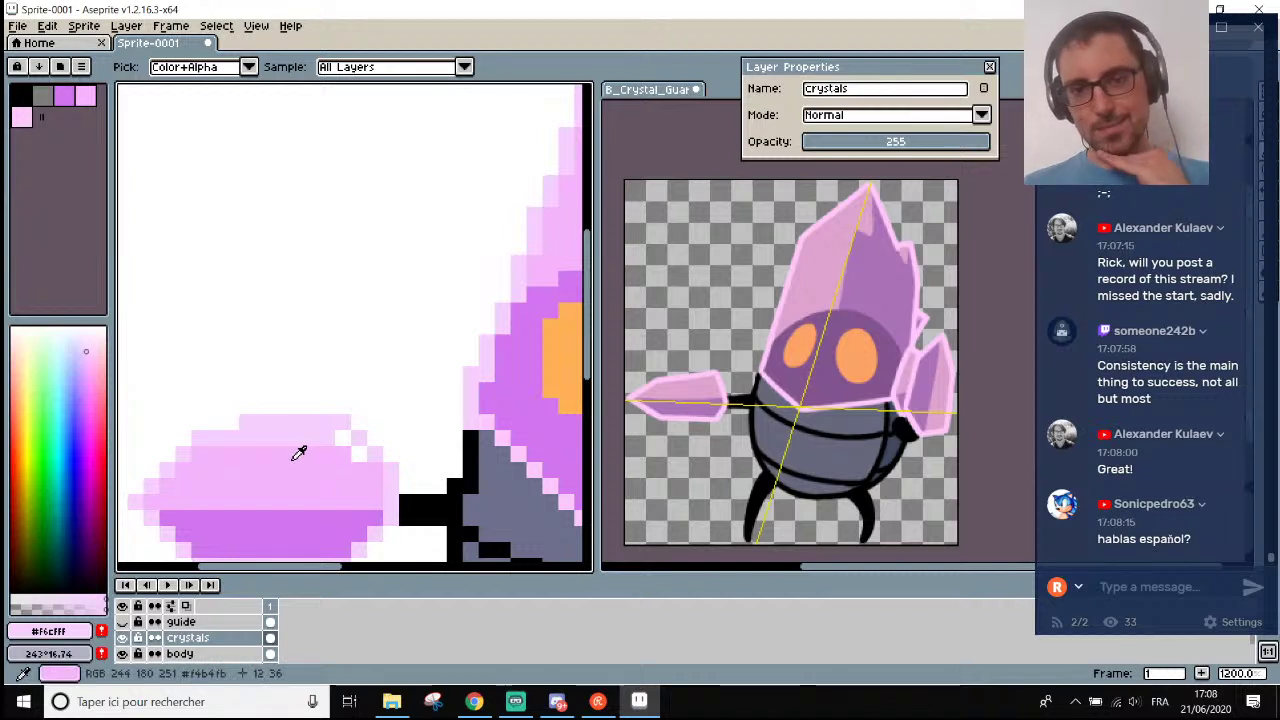
Sample #f4b4fb and fill the old edge row and the white gaps beneath the left arm crystal's new top outline.
{"action": "left_click", "coordinate": [299, 453], "text": "alt"}
{"action": "scroll", "coordinate": [246, 453], "scroll_direction": "up", "scroll_amount": 3}
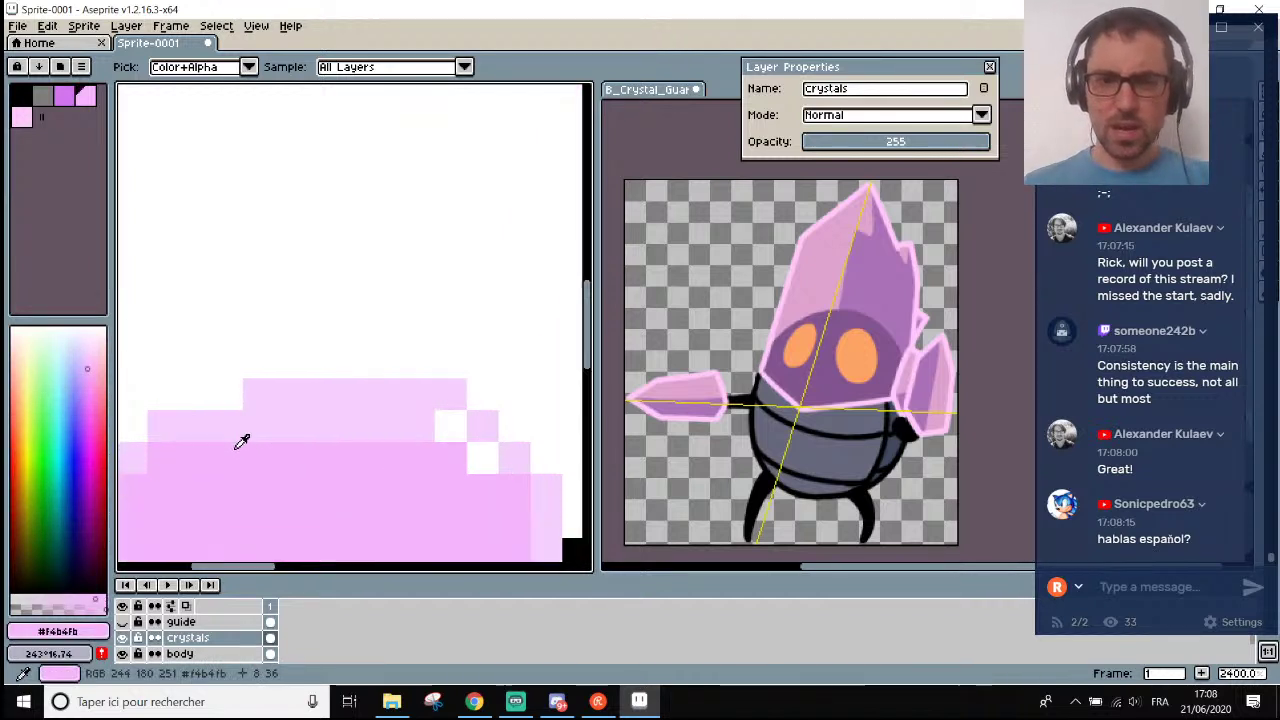
{"action": "mouse_move", "coordinate": [243, 443]}
{"action": "left_mouse_down"}
{"action": "mouse_move", "coordinate": [283, 429]}
{"action": "mouse_move", "coordinate": [439, 440]}
{"action": "mouse_move", "coordinate": [472, 458]}
{"action": "left_mouse_up"}
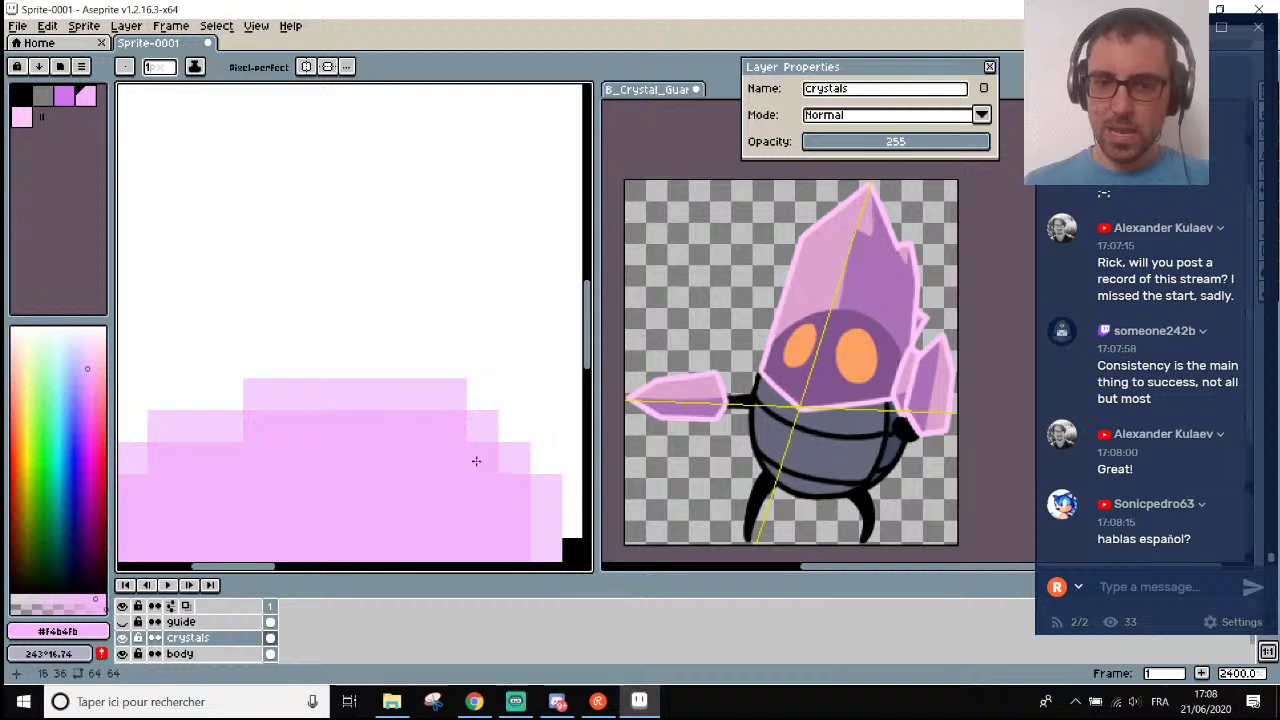
{"action": "scroll", "coordinate": [472, 460], "scroll_direction": "down", "scroll_amount": 3}
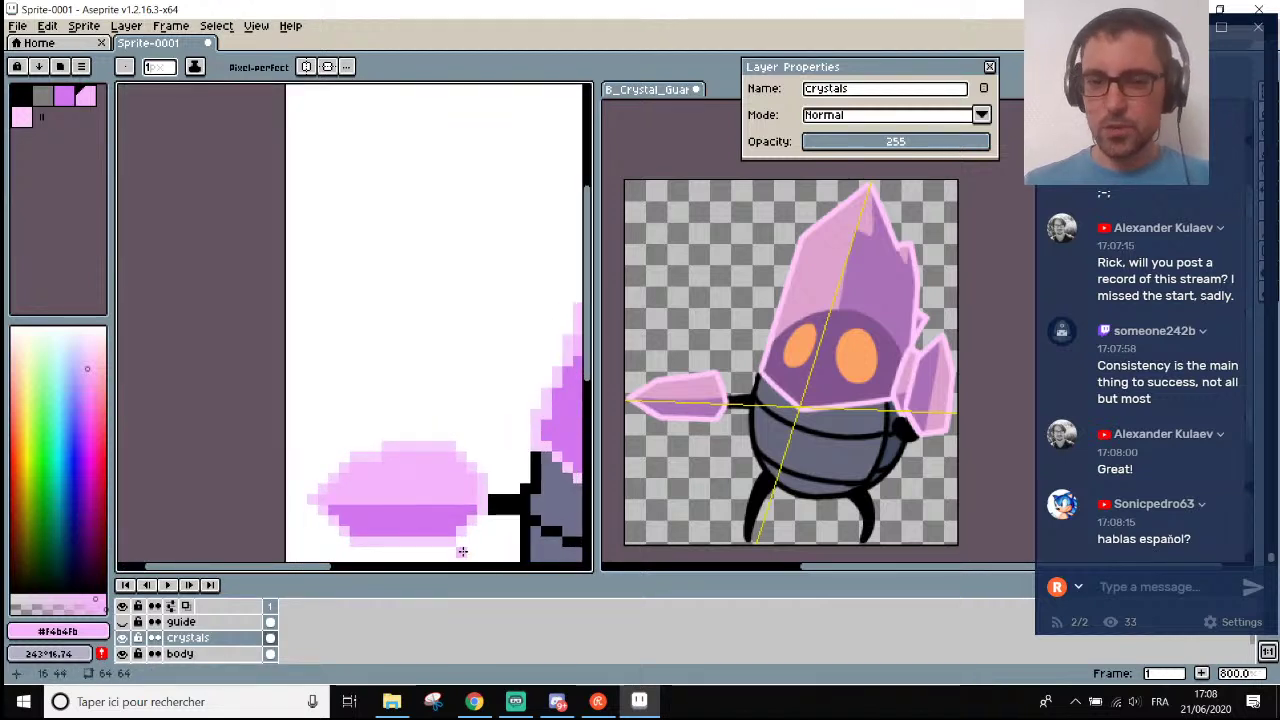
Sample the purple #d175f0 and add a row about eight pixels long above the left arm crystal's dark facet, starting from its tip.
{"action": "scroll", "coordinate": [414, 534], "scroll_direction": "up", "scroll_amount": 2}
{"action": "scroll", "coordinate": [306, 520], "scroll_direction": "up", "scroll_amount": 2}
{"action": "left_click", "coordinate": [231, 424], "text": "alt"}
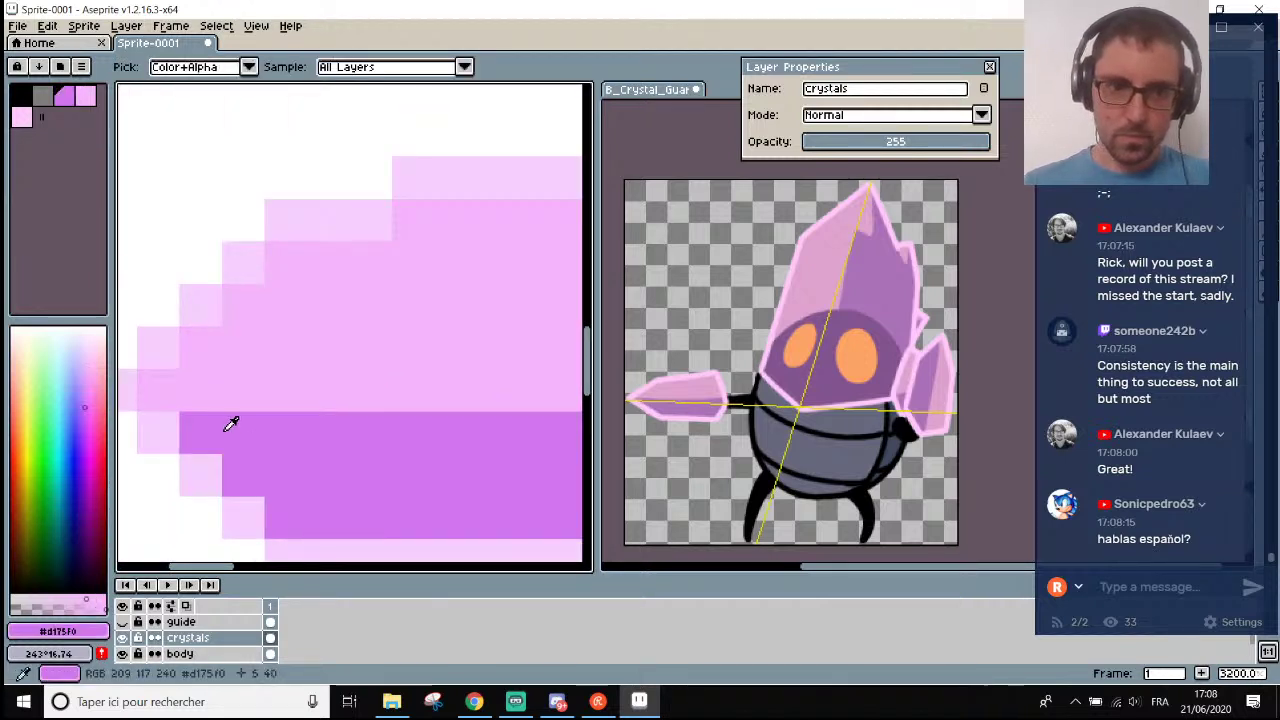
{"action": "mouse_move", "coordinate": [200, 398]}
{"action": "left_mouse_down"}
{"action": "mouse_move", "coordinate": [160, 402]}
{"action": "mouse_move", "coordinate": [345, 392]}
{"action": "left_mouse_up"}
{"action": "scroll", "coordinate": [345, 392], "scroll_direction": "down", "scroll_amount": 2}
{"action": "scroll", "coordinate": [371, 420], "scroll_direction": "up", "scroll_amount": 1}
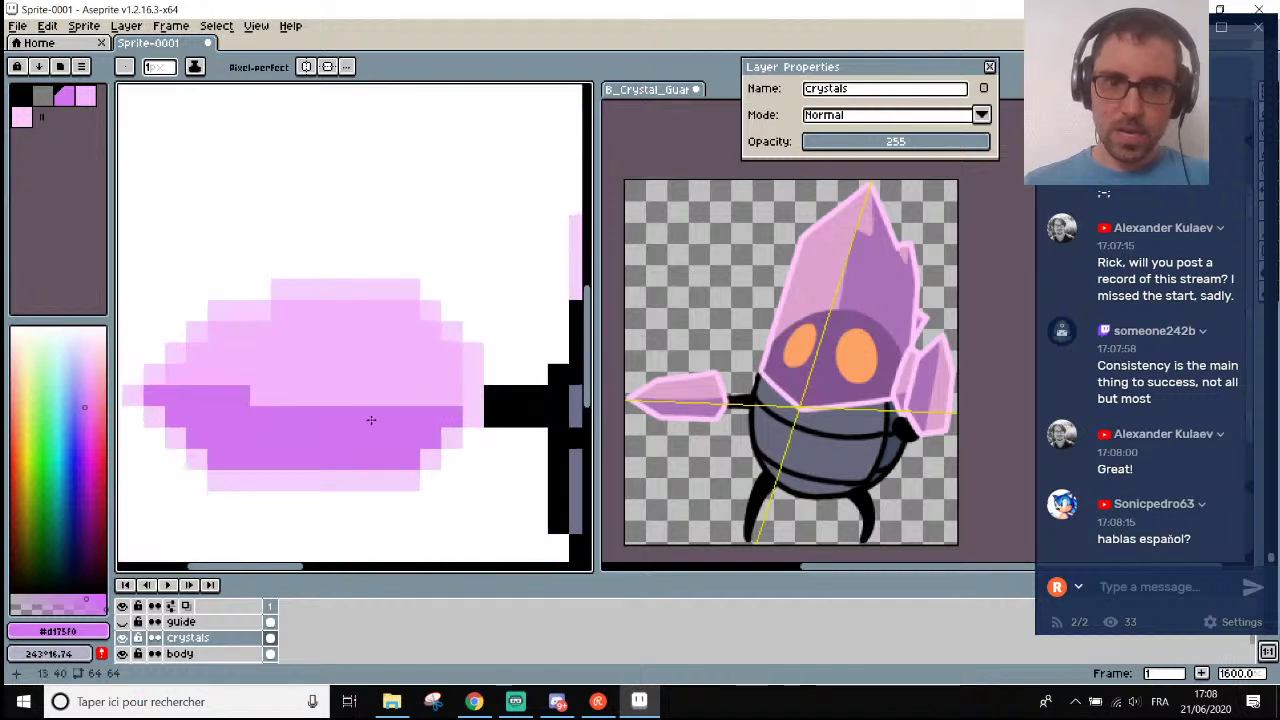
{"action": "left_click_drag", "start_coordinate": [252, 395], "coordinate": [314, 393]}
{"action": "scroll", "coordinate": [372, 415], "scroll_direction": "down", "scroll_amount": 3}
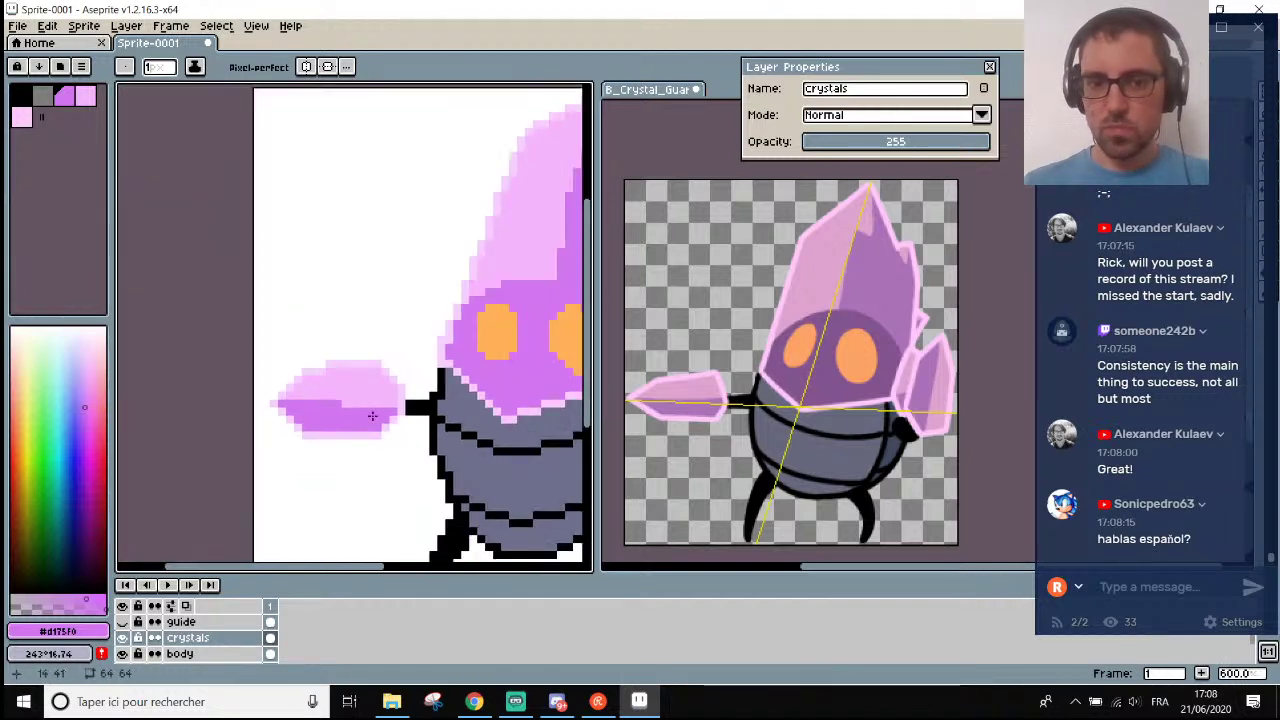
Extend the left arm crystal's #f6cfff outline one pixel over the arm joint, erase the surplus pixel and fill the inner side with #f4b4fb.
{"action": "scroll", "coordinate": [320, 421], "scroll_direction": "up", "scroll_amount": 3}
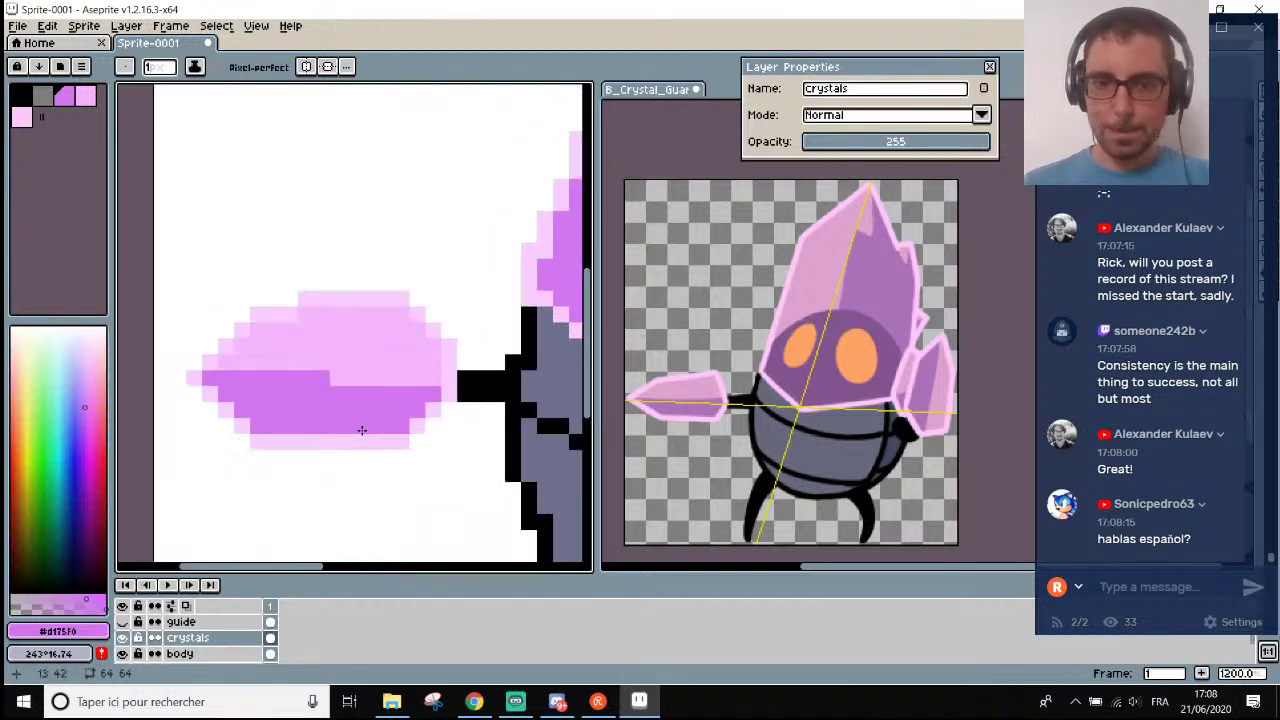
{"action": "left_click", "coordinate": [501, 406]}
{"action": "scroll", "coordinate": [505, 340], "scroll_direction": "down", "scroll_amount": 2}
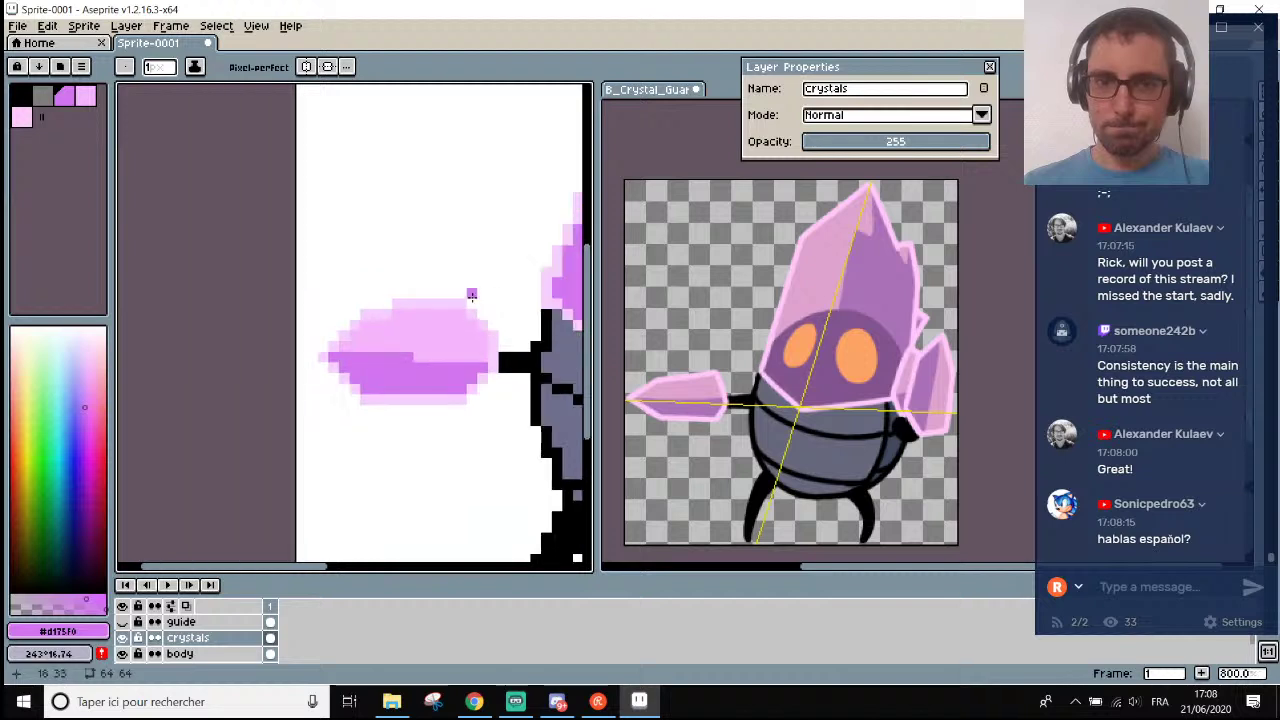
{"action": "scroll", "coordinate": [486, 290], "scroll_direction": "up", "scroll_amount": 3}
{"action": "scroll", "coordinate": [526, 310], "scroll_direction": "down", "scroll_amount": 4}
{"action": "scroll", "coordinate": [461, 346], "scroll_direction": "up", "scroll_amount": 4}
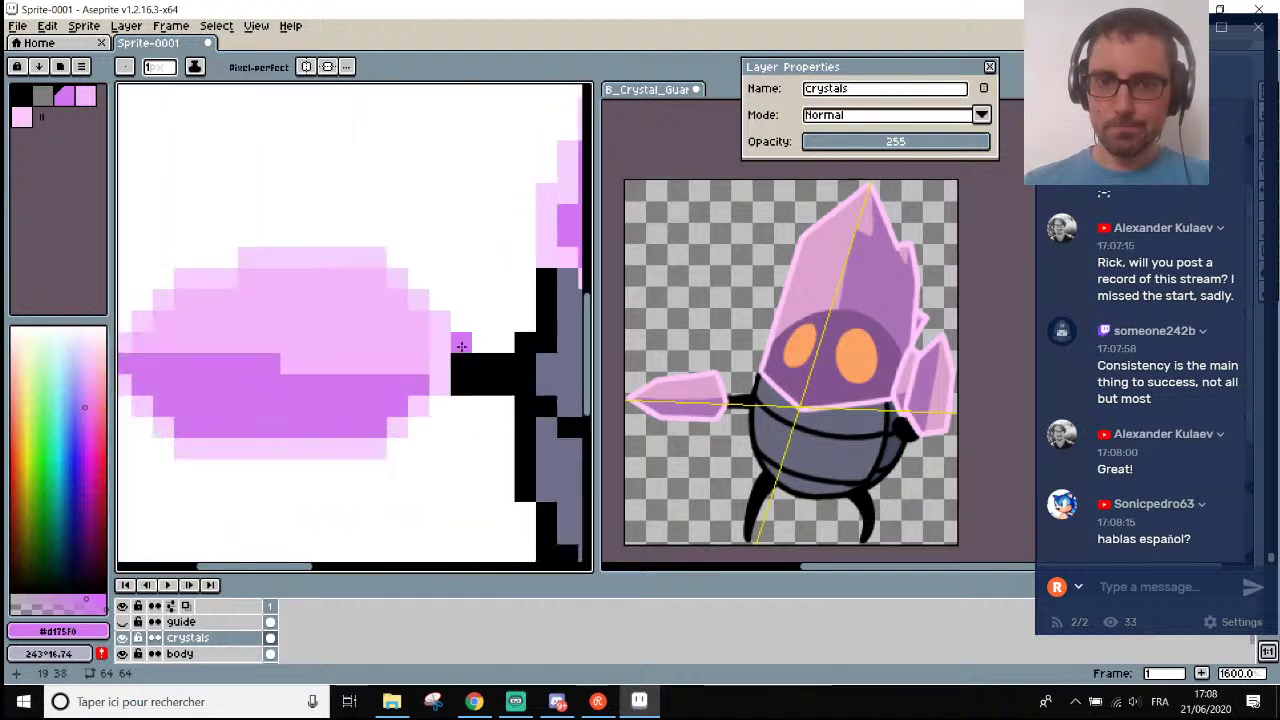
{"action": "left_click", "coordinate": [437, 337], "text": "alt"}
{"action": "left_click_drag", "start_coordinate": [457, 337], "coordinate": [460, 371]}
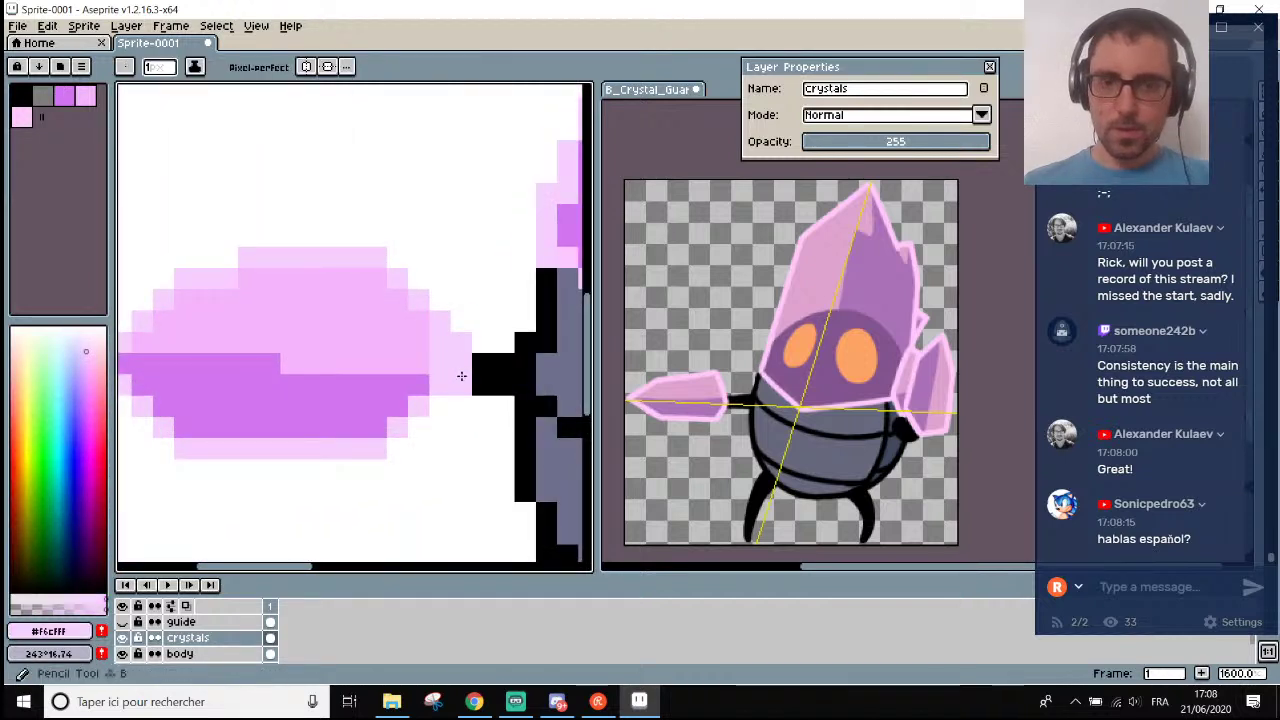
{"action": "scroll", "coordinate": [470, 425], "scroll_direction": "down", "scroll_amount": 1}
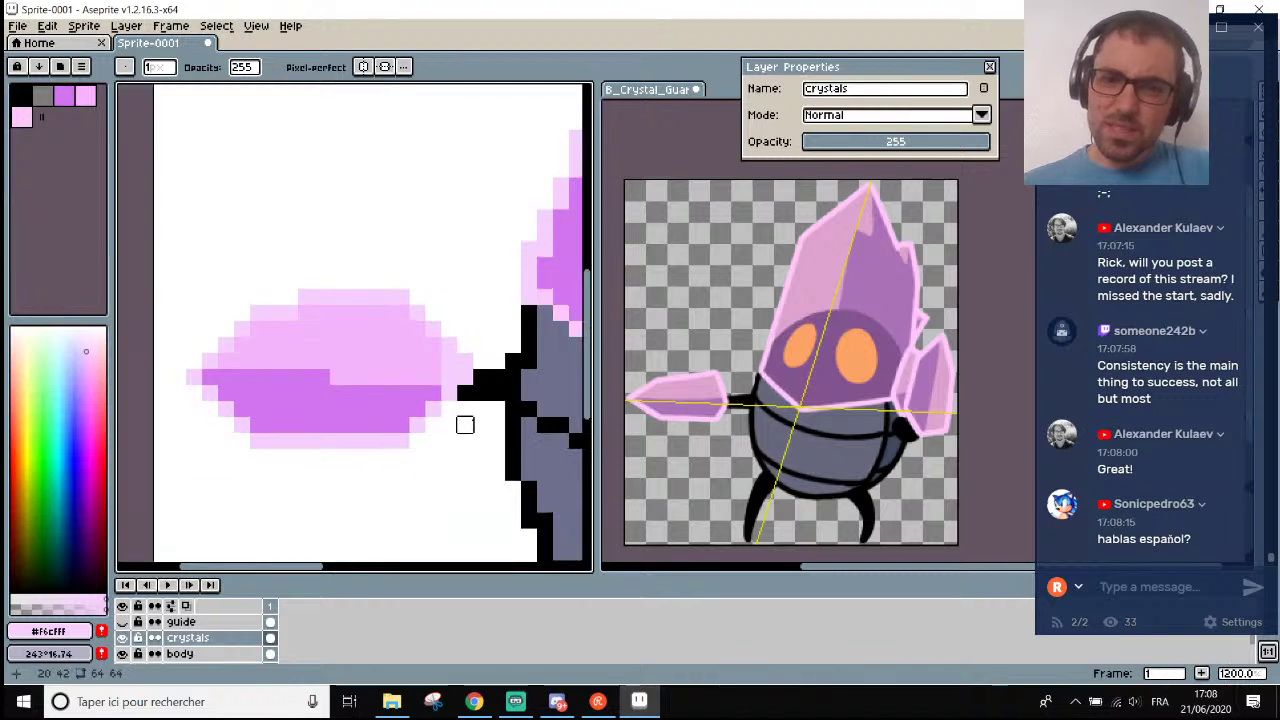
{"action": "scroll", "coordinate": [460, 428], "scroll_direction": "up", "scroll_amount": 3}
{"action": "key", "text": "alt"}
{"action": "left_click", "coordinate": [401, 291], "text": "alt"}
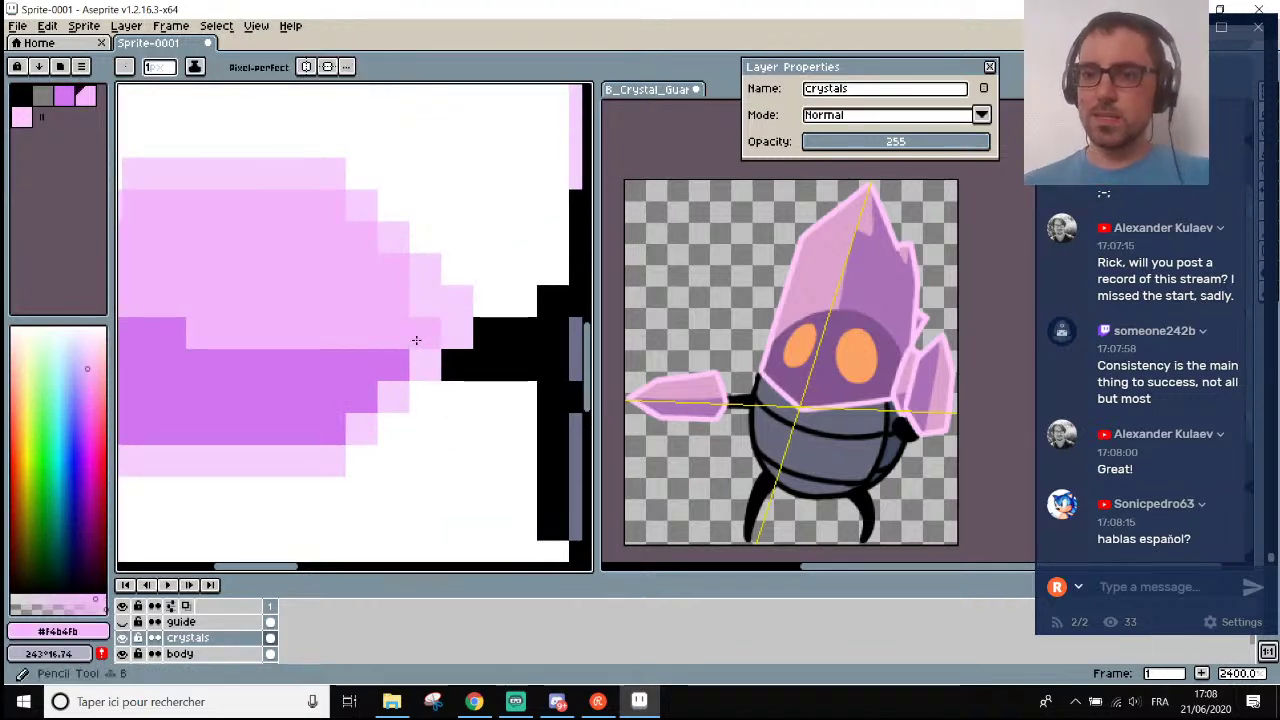
Lower the crystals layer's opacity to 175 and compare the sprite with that layer hidden and shown.
{"action": "scroll", "coordinate": [420, 335], "scroll_direction": "down", "scroll_amount": 10}
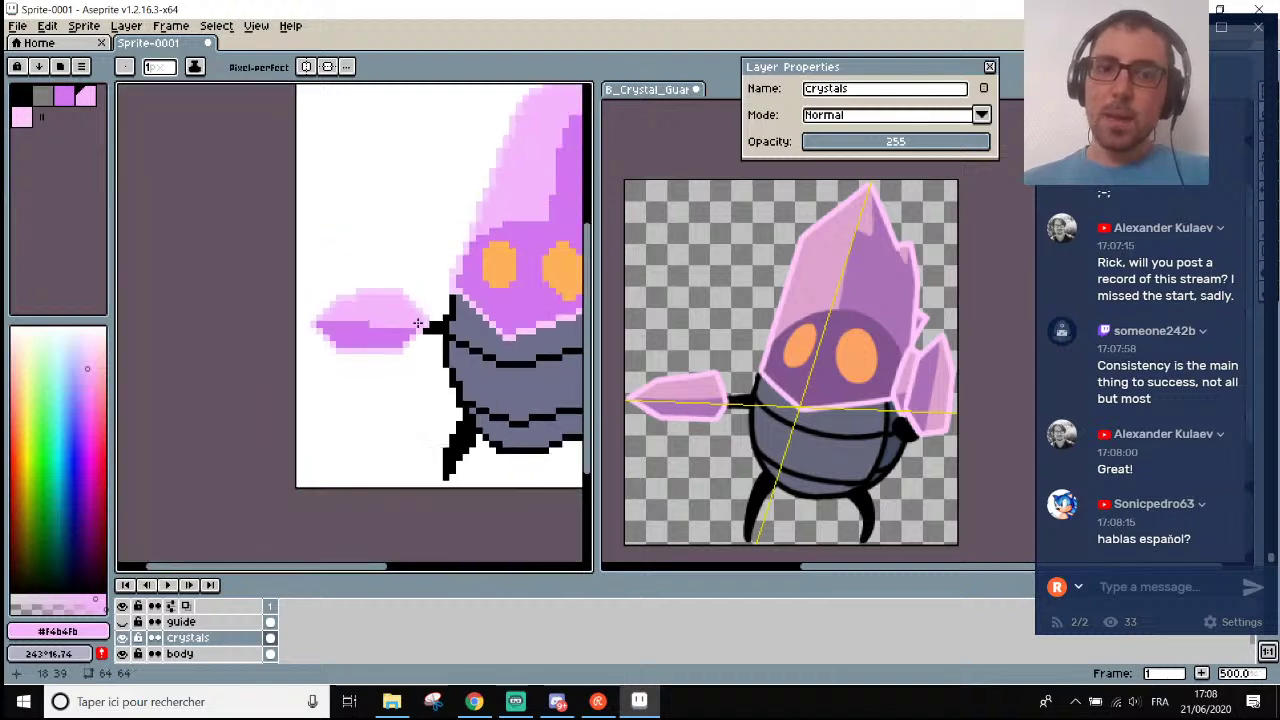
{"action": "scroll", "coordinate": [426, 328], "scroll_direction": "down", "scroll_amount": 1}
{"action": "scroll", "coordinate": [440, 320], "scroll_direction": "up", "scroll_amount": 3}
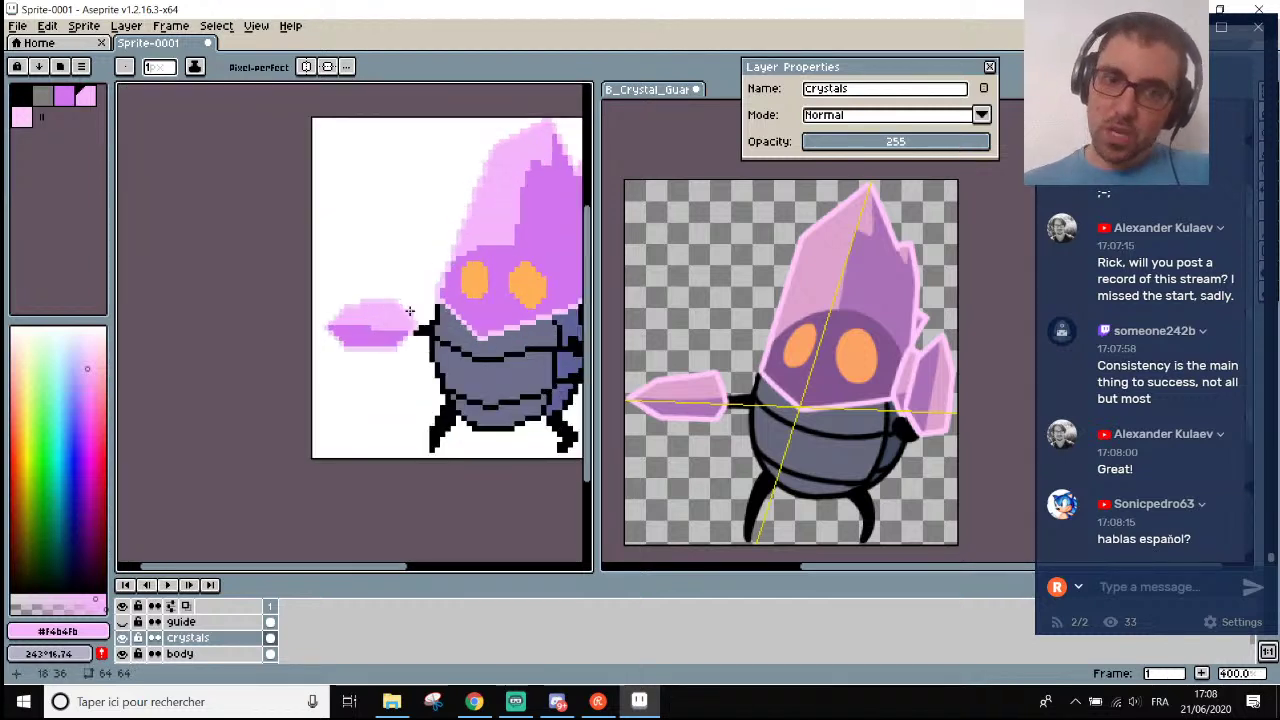
{"action": "scroll", "coordinate": [470, 307], "scroll_direction": "down", "scroll_amount": 1}
{"action": "left_click_drag", "start_coordinate": [450, 568], "coordinate": [500, 571]}
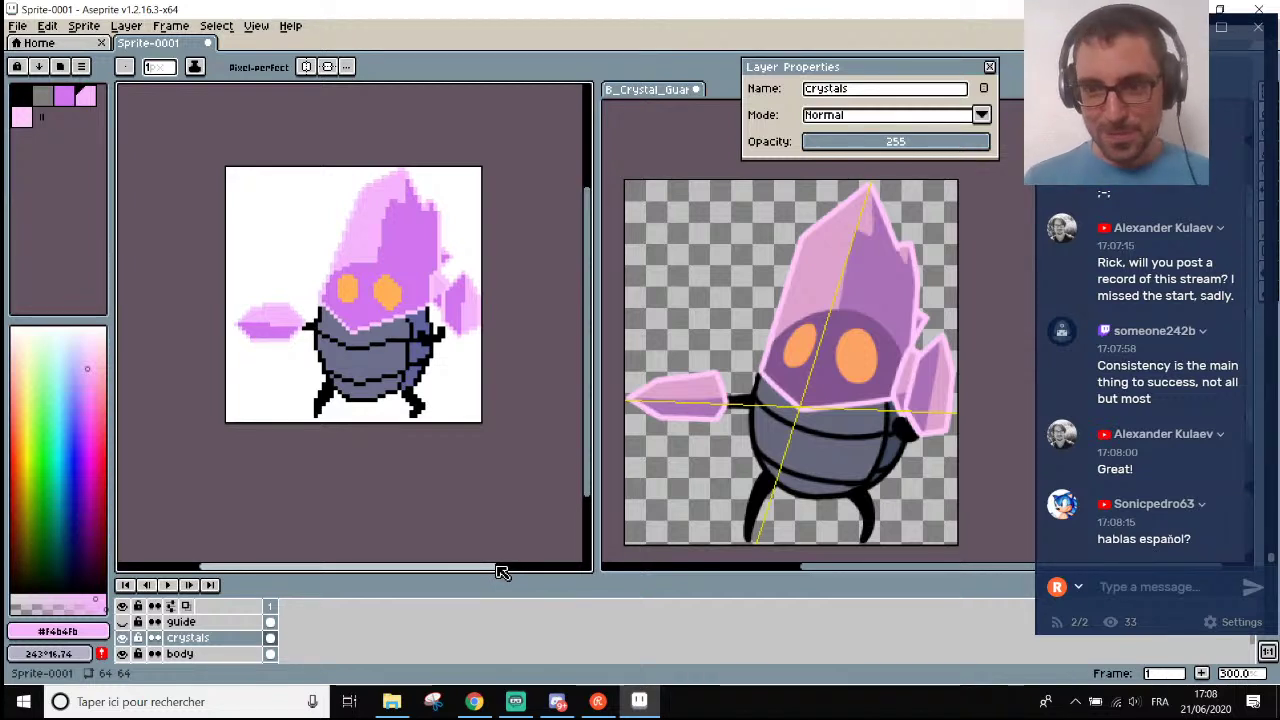
{"action": "double_click", "coordinate": [211, 639]}
{"action": "left_click_drag", "start_coordinate": [972, 142], "coordinate": [949, 147]}
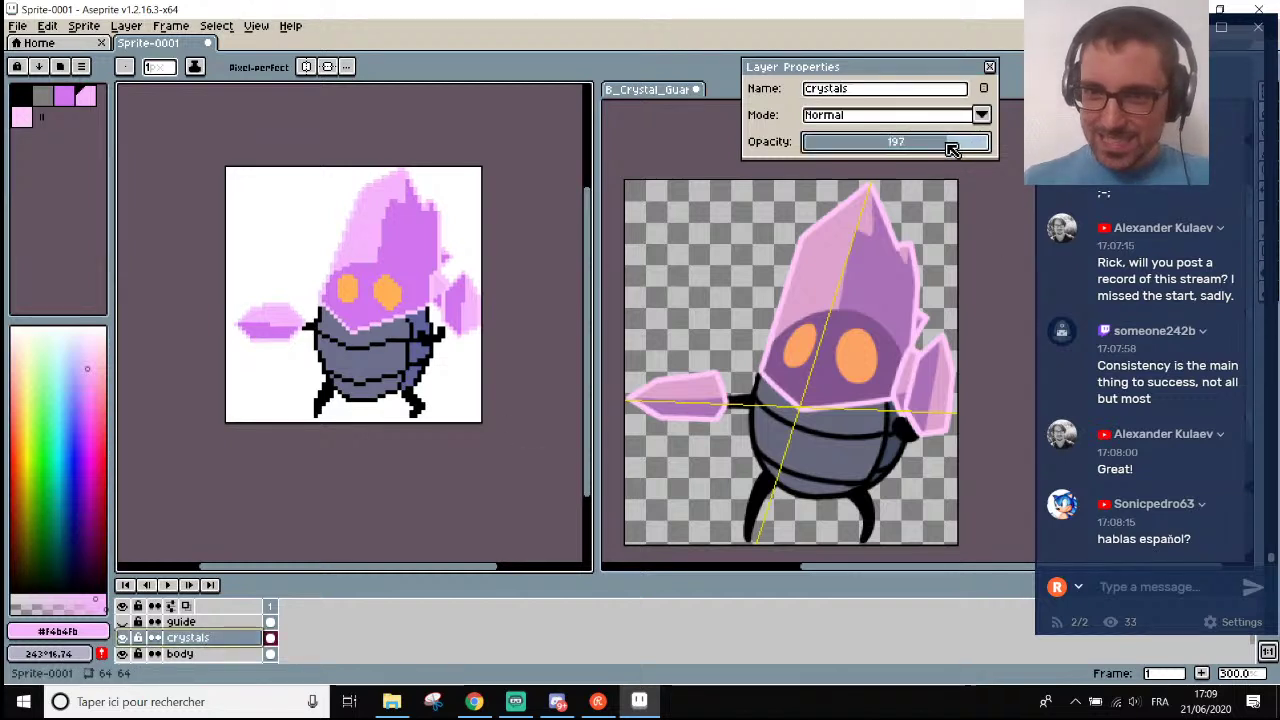
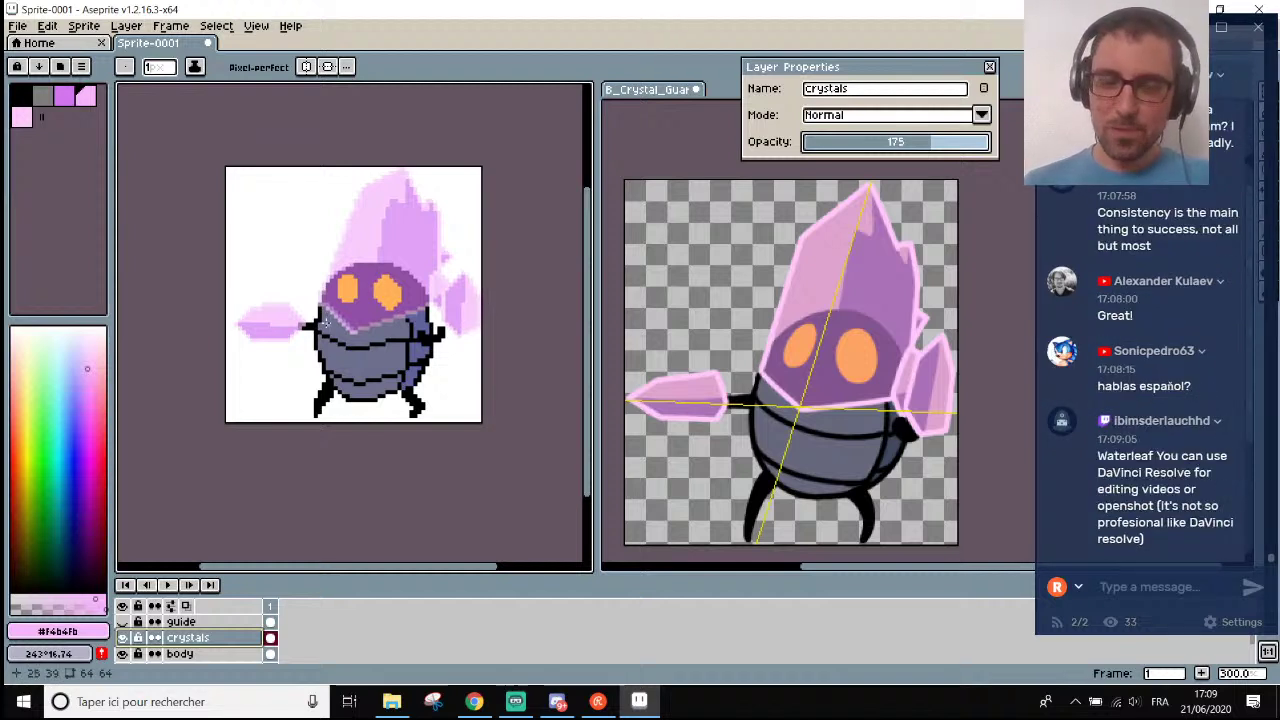
{"action": "left_click", "coordinate": [123, 638]}
{"action": "left_click", "coordinate": [123, 638]}
{"action": "left_click", "coordinate": [124, 640]}
{"action": "left_click", "coordinate": [124, 640]}
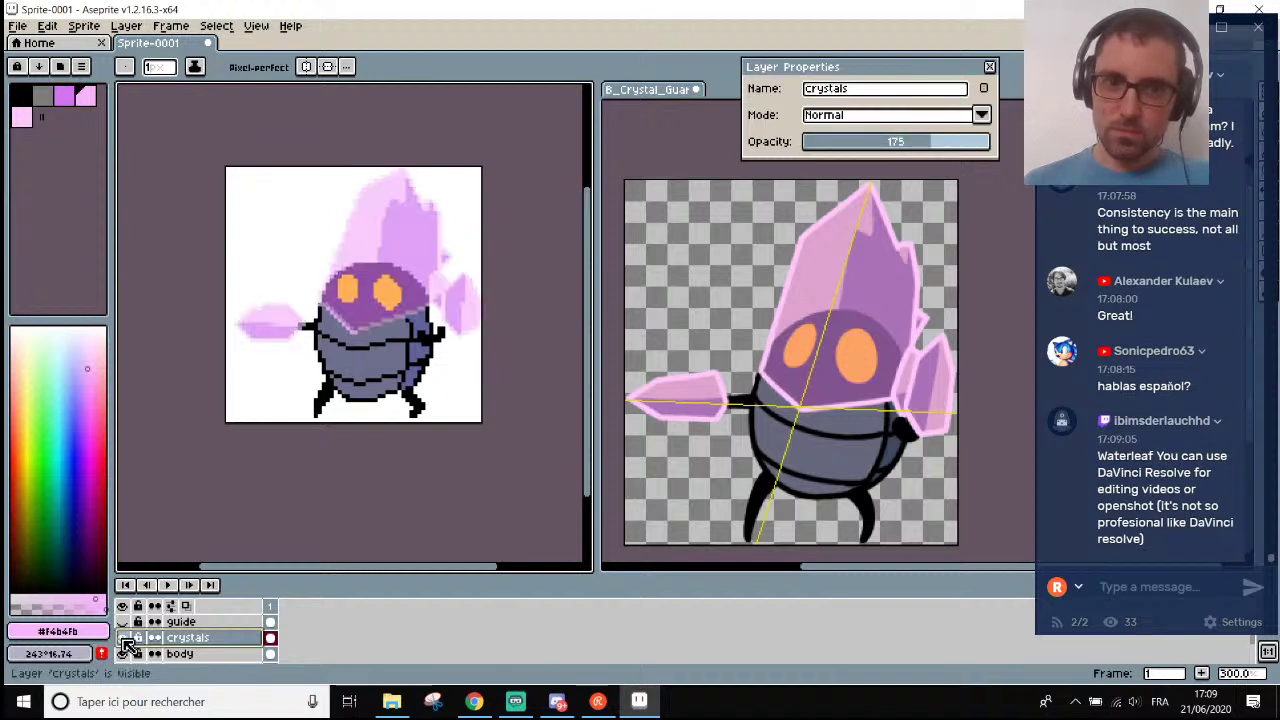
On the body layer, fill the head's upper left contour with black #000000 and erase the stray pixel at its left edge.
{"action": "left_click", "coordinate": [180, 654]}
{"action": "scroll", "coordinate": [313, 344], "scroll_direction": "up", "scroll_amount": 3}
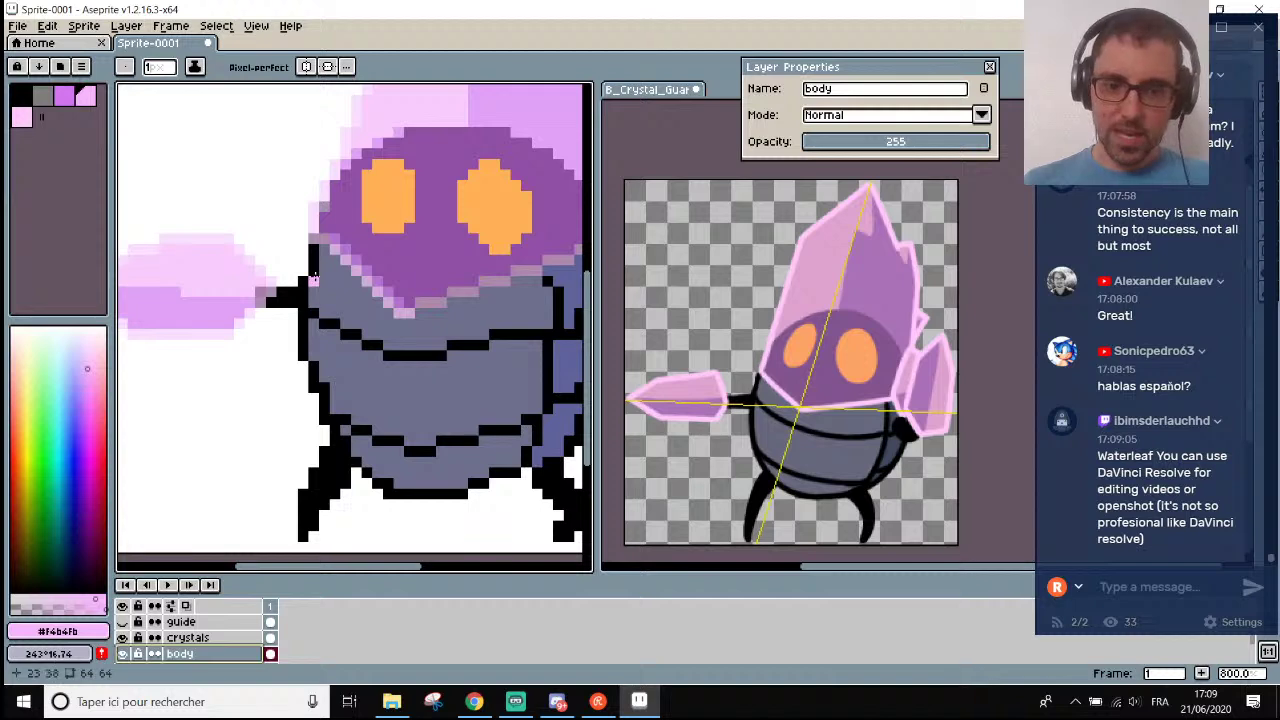
{"action": "key", "text": "i"}
{"action": "left_click", "coordinate": [316, 253]}
{"action": "scroll", "coordinate": [394, 131], "scroll_direction": "up", "scroll_amount": 3}
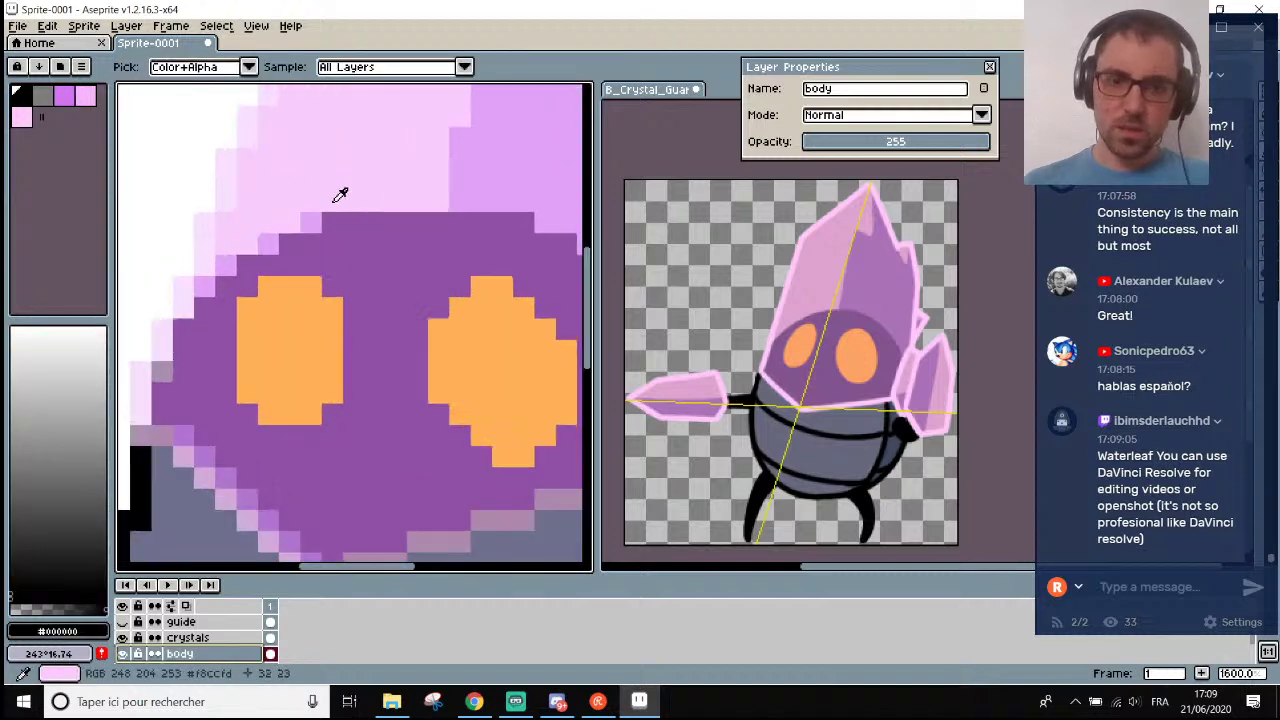
{"action": "key", "text": "ctrl+z"}
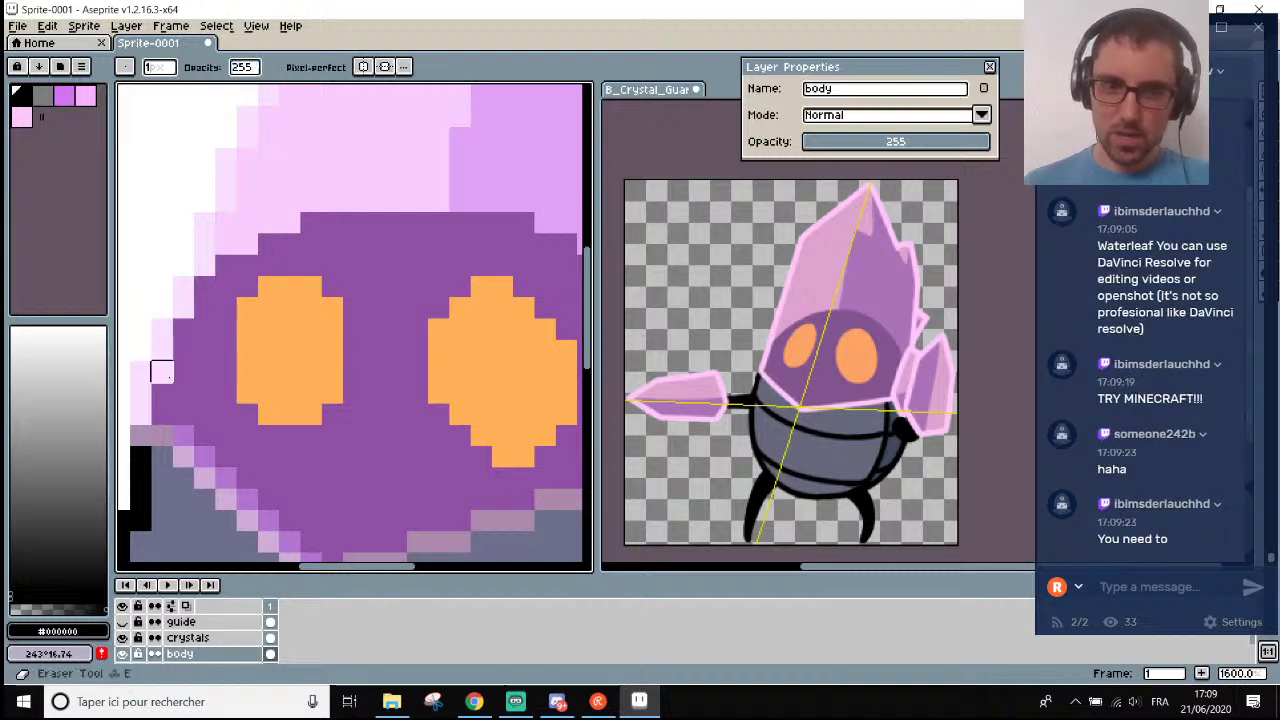
{"action": "scroll", "coordinate": [168, 376], "scroll_direction": "down", "scroll_amount": 3}
{"action": "scroll", "coordinate": [180, 377], "scroll_direction": "up", "scroll_amount": 3}
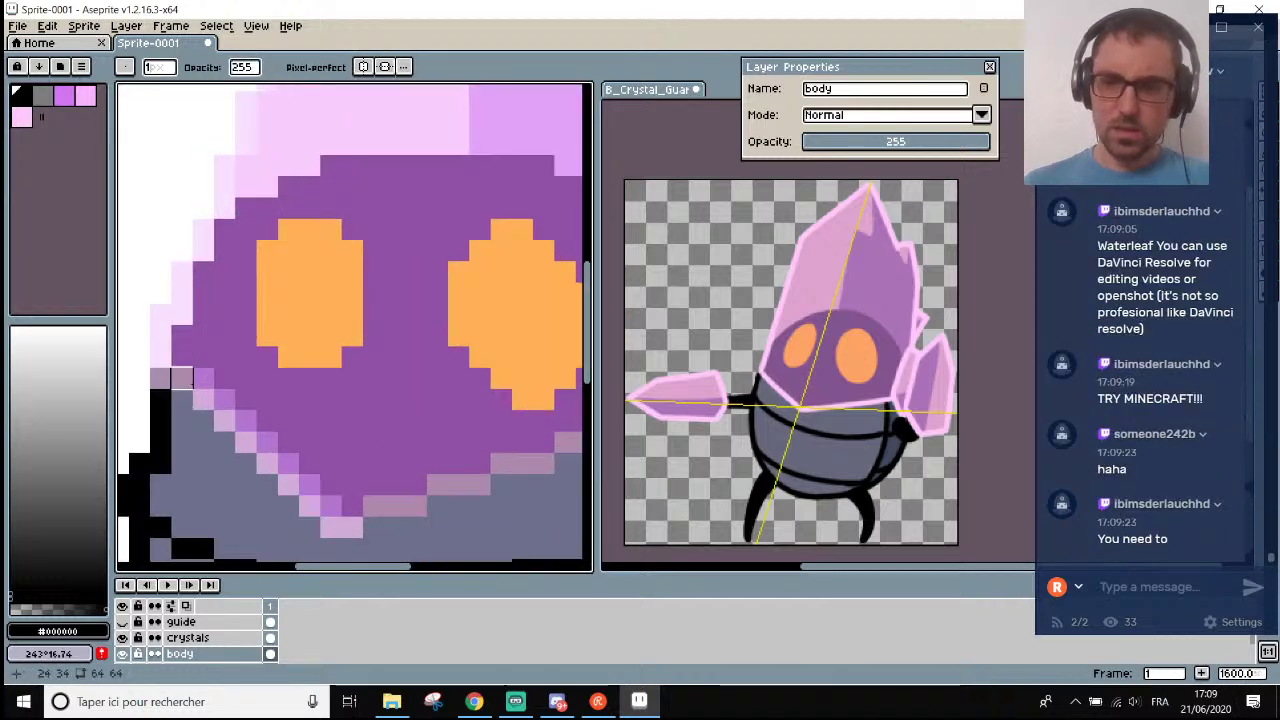
Sample the purple #8f50a4 and paint the diagonal pixels along the face's lower left edge on the body layer.
{"action": "key", "text": "i"}
{"action": "scroll", "coordinate": [252, 436], "scroll_direction": "up", "scroll_amount": 1}
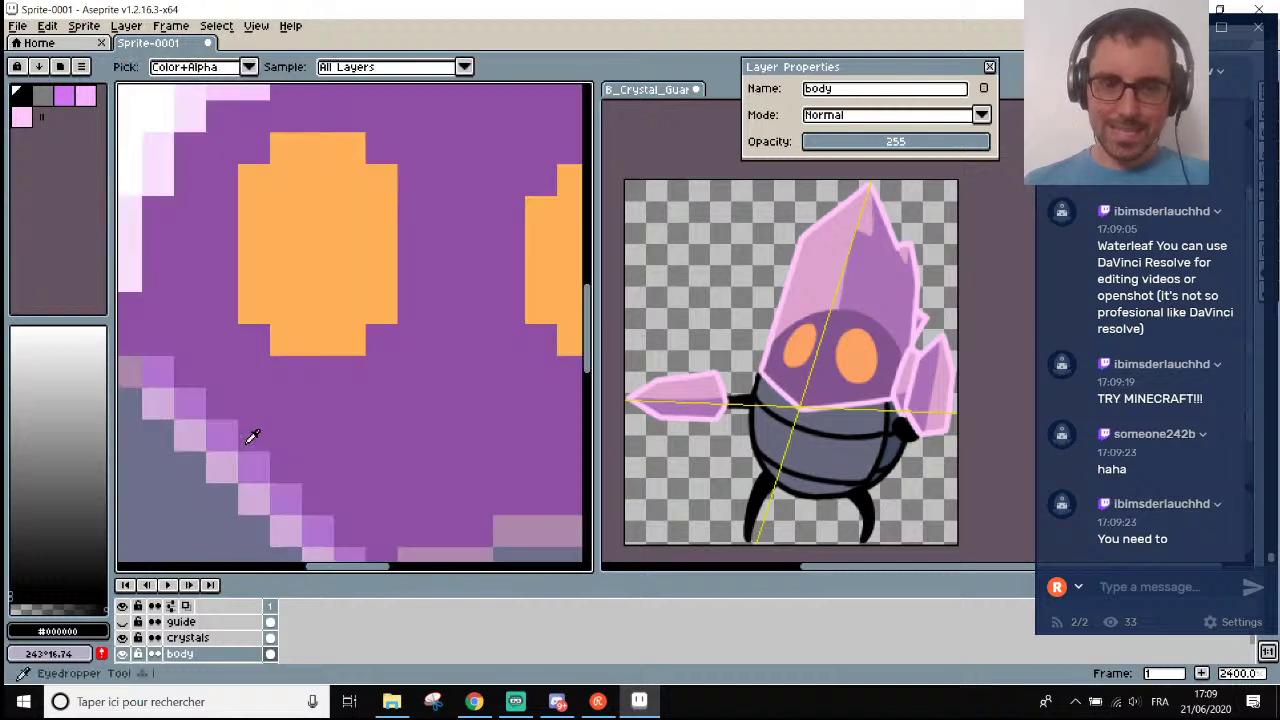
{"action": "scroll", "coordinate": [252, 437], "scroll_direction": "up", "scroll_amount": 1}
{"action": "left_click", "coordinate": [251, 402]}
{"action": "scroll", "coordinate": [270, 378], "scroll_direction": "down", "scroll_amount": 2}
{"action": "scroll", "coordinate": [196, 348], "scroll_direction": "up", "scroll_amount": 1}
{"action": "key", "text": "b"}
{"action": "left_click", "coordinate": [214, 363]}
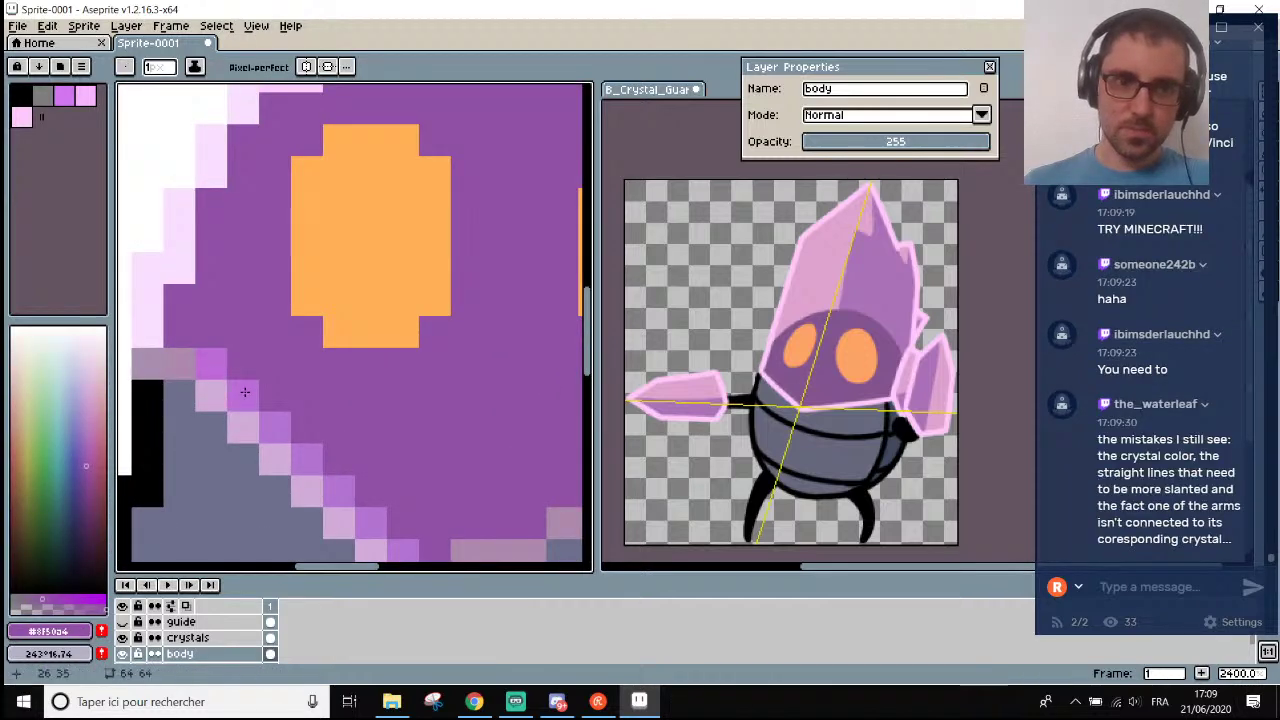
{"action": "scroll", "coordinate": [245, 392], "scroll_direction": "down", "scroll_amount": 2}
{"action": "scroll", "coordinate": [257, 395], "scroll_direction": "up", "scroll_amount": 1}
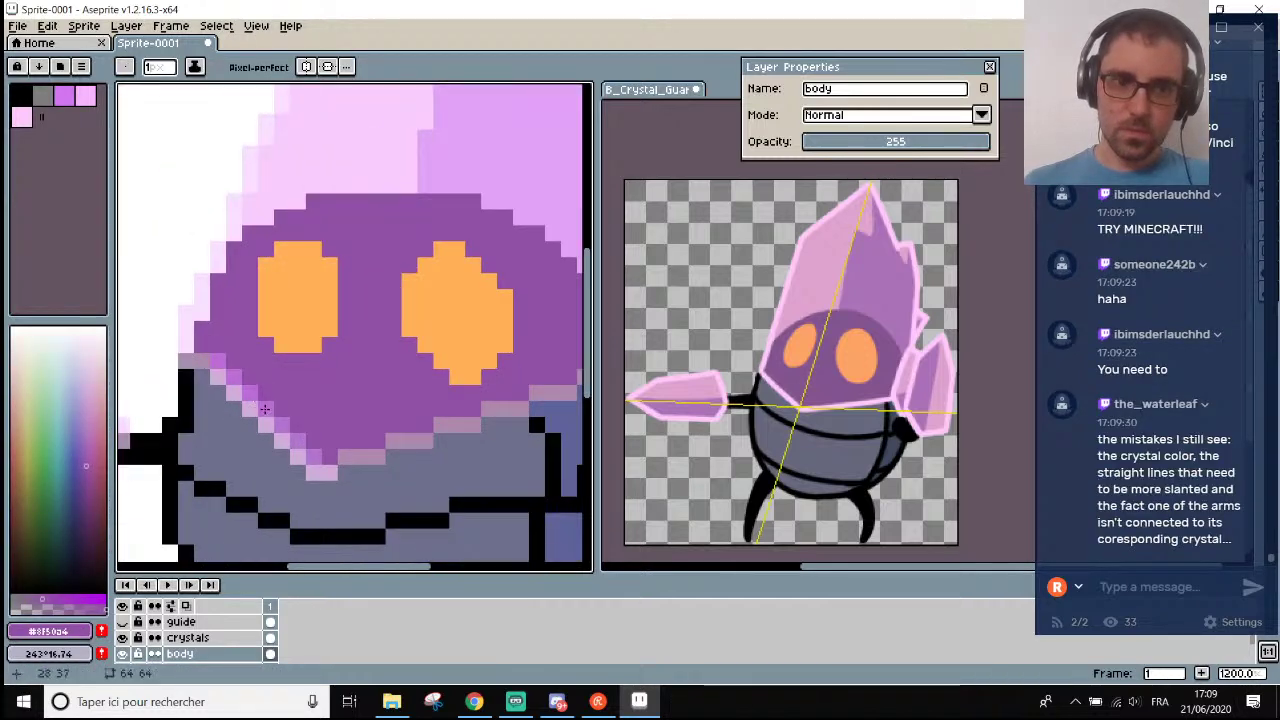
{"action": "scroll", "coordinate": [311, 458], "scroll_direction": "down", "scroll_amount": 2}
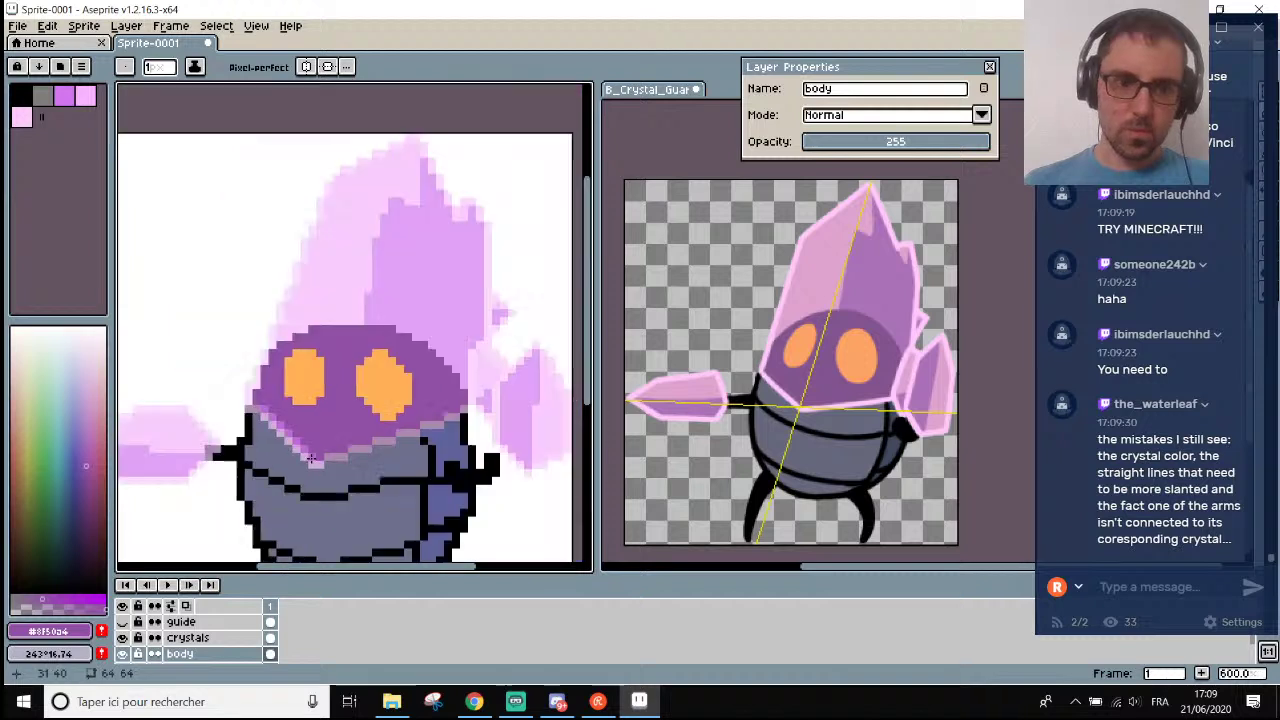
Hide the crystals layer, sample black #000000 and draw a seven-pixel diagonal line over the purple pixels on the face's lower left edge.
{"action": "left_click", "coordinate": [122, 655]}
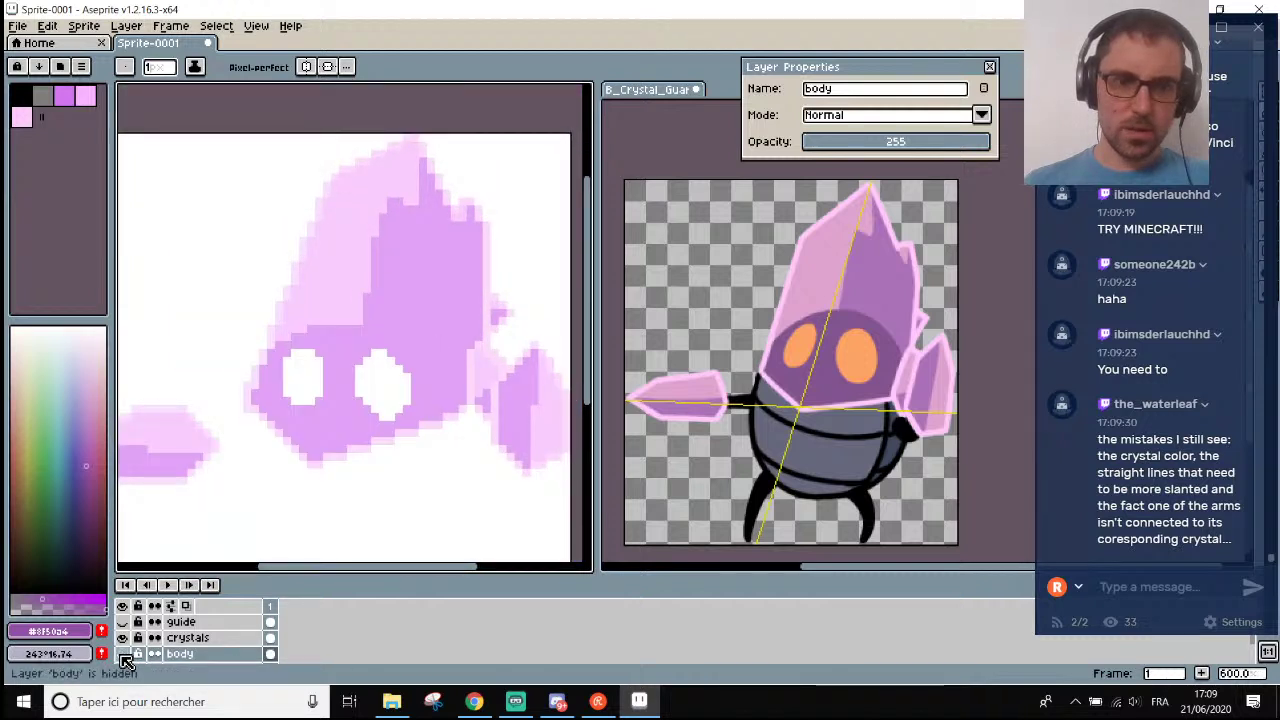
{"action": "left_click", "coordinate": [122, 655]}
{"action": "left_click", "coordinate": [122, 639]}
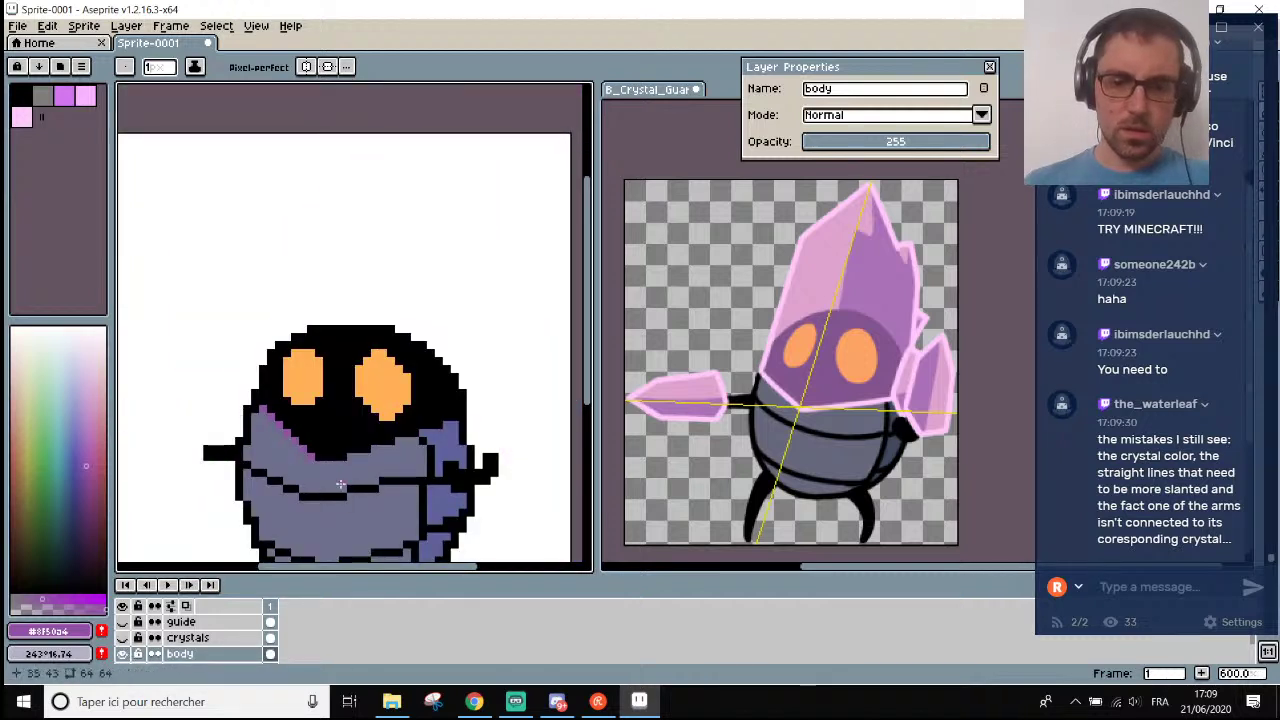
{"action": "key", "text": "i"}
{"action": "left_click", "coordinate": [311, 458]}
{"action": "scroll", "coordinate": [311, 458], "scroll_direction": "up", "scroll_amount": 2}
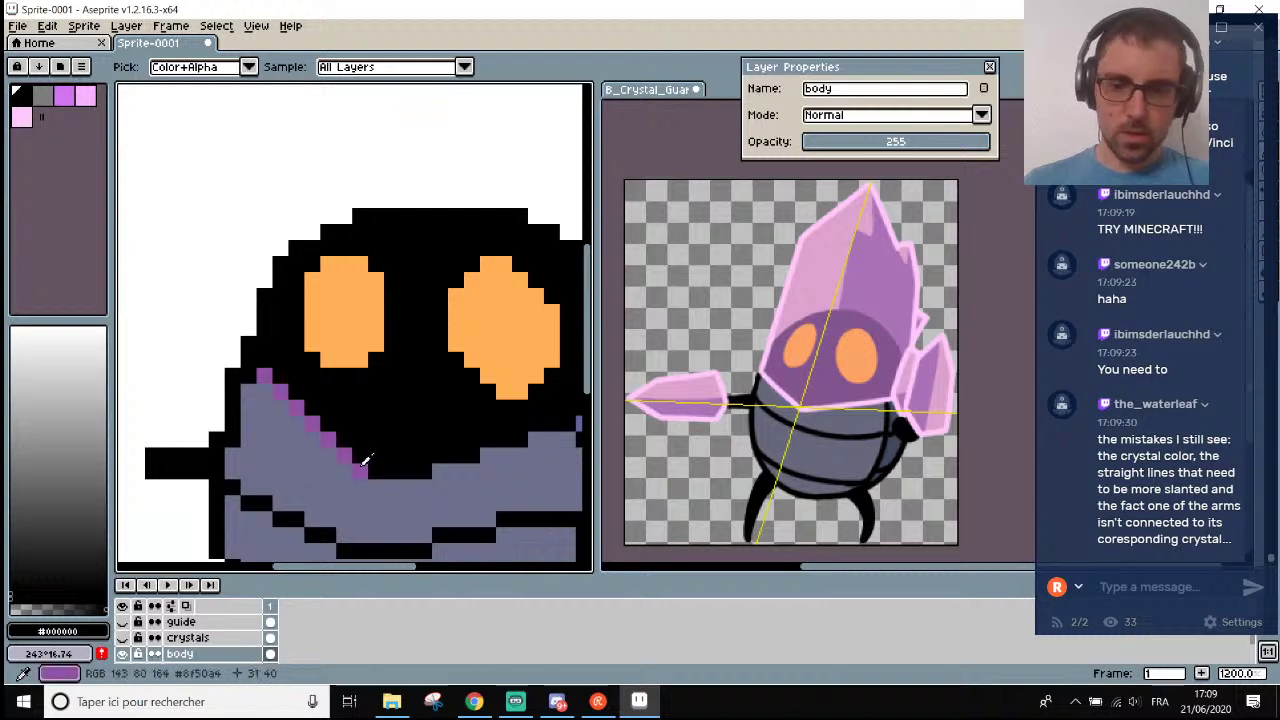
{"action": "key", "text": "l"}
{"action": "left_click_drag", "start_coordinate": [347, 451], "coordinate": [268, 380]}
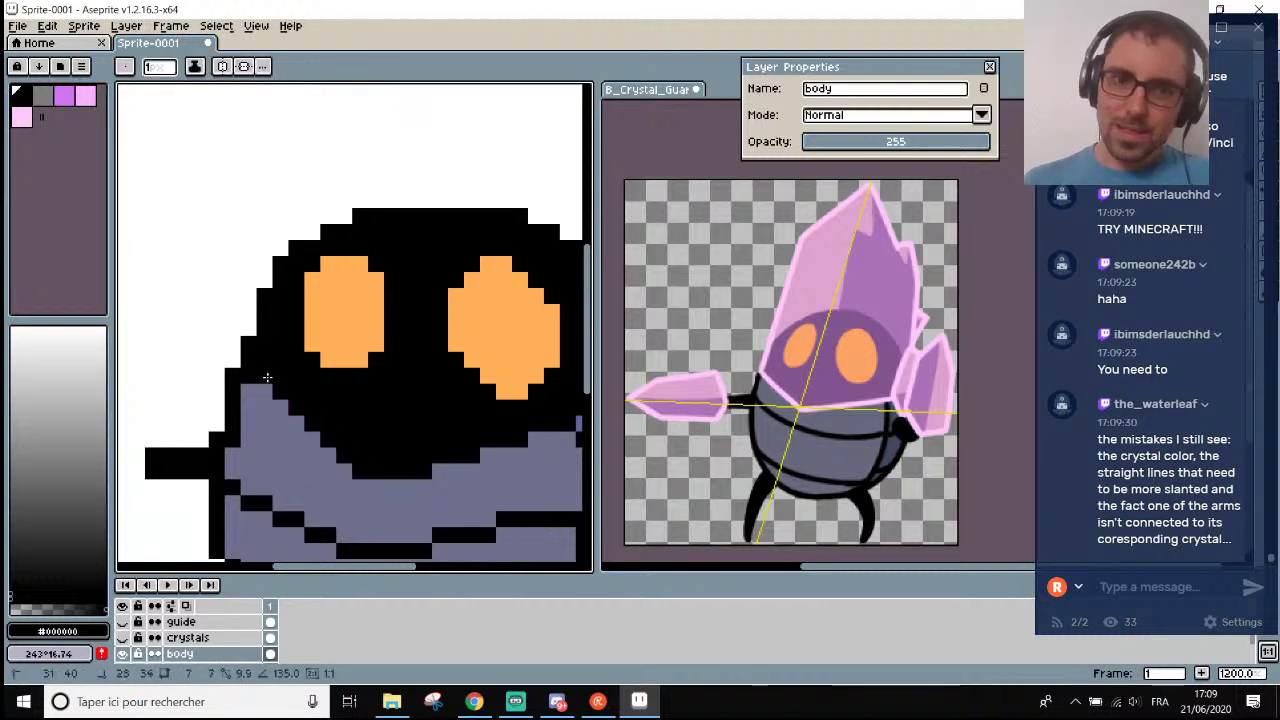
{"action": "scroll", "coordinate": [271, 385], "scroll_direction": "down", "scroll_amount": 5}
{"action": "scroll", "coordinate": [283, 391], "scroll_direction": "up", "scroll_amount": 1}
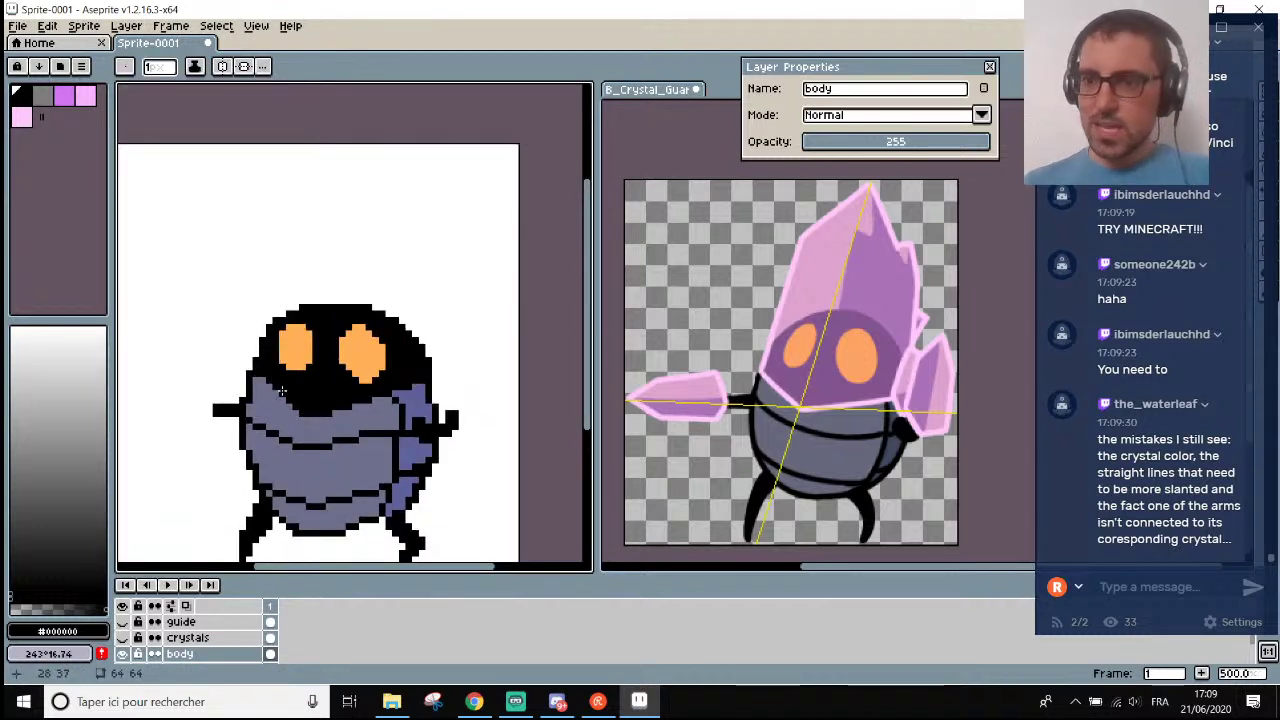
Show the crystals layer again and make it the active layer.
{"action": "scroll", "coordinate": [283, 391], "scroll_direction": "down", "scroll_amount": 1}
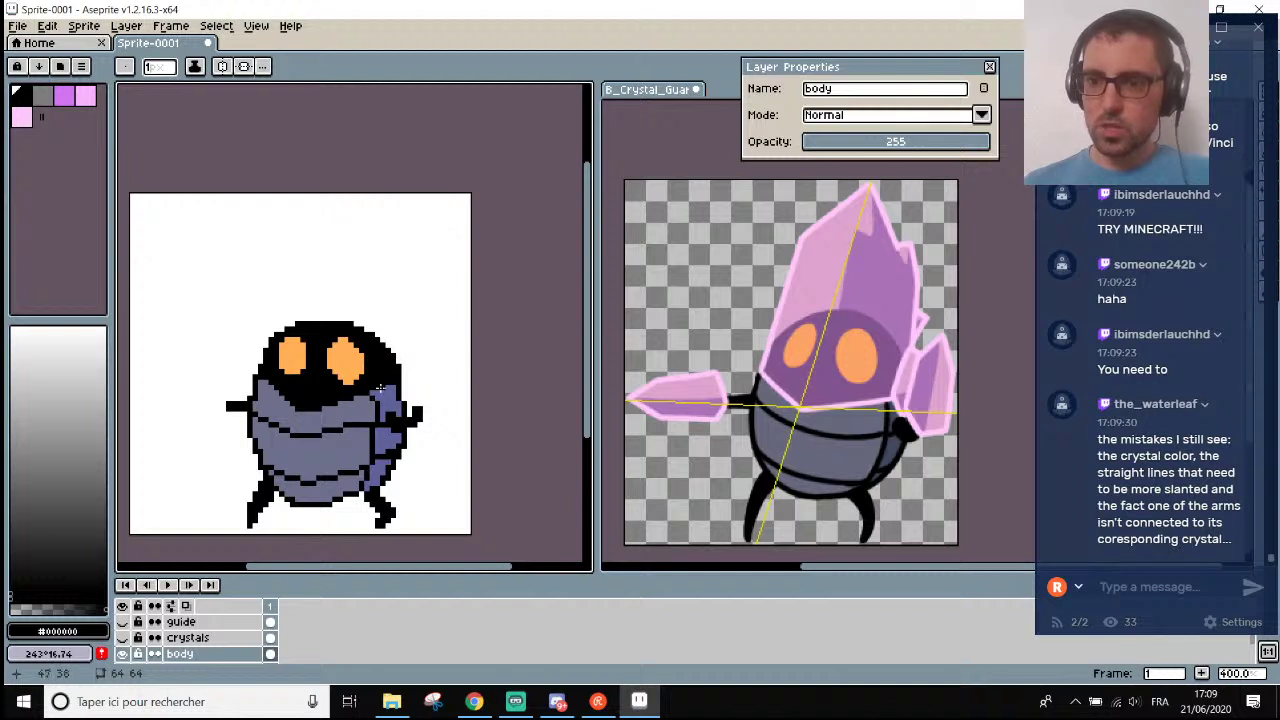
{"action": "scroll", "coordinate": [380, 389], "scroll_direction": "down", "scroll_amount": 1}
{"action": "scroll", "coordinate": [380, 389], "scroll_direction": "up", "scroll_amount": 1}
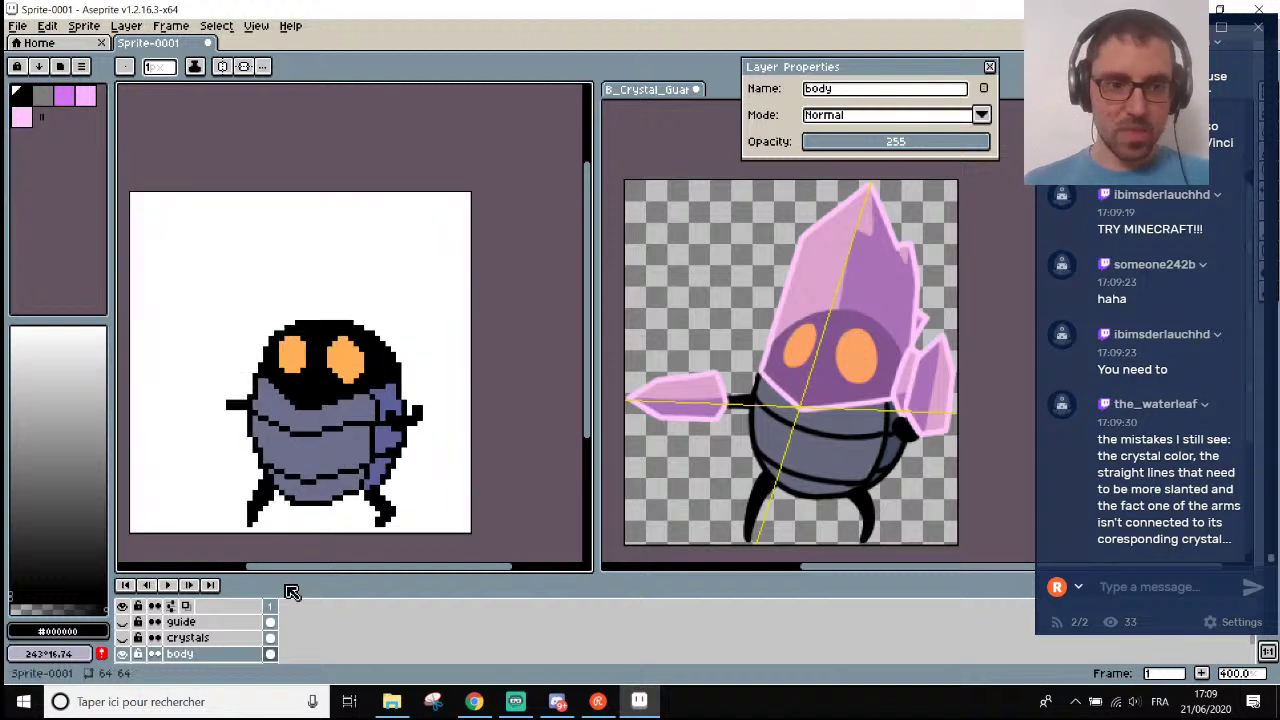
{"action": "left_click", "coordinate": [122, 637]}
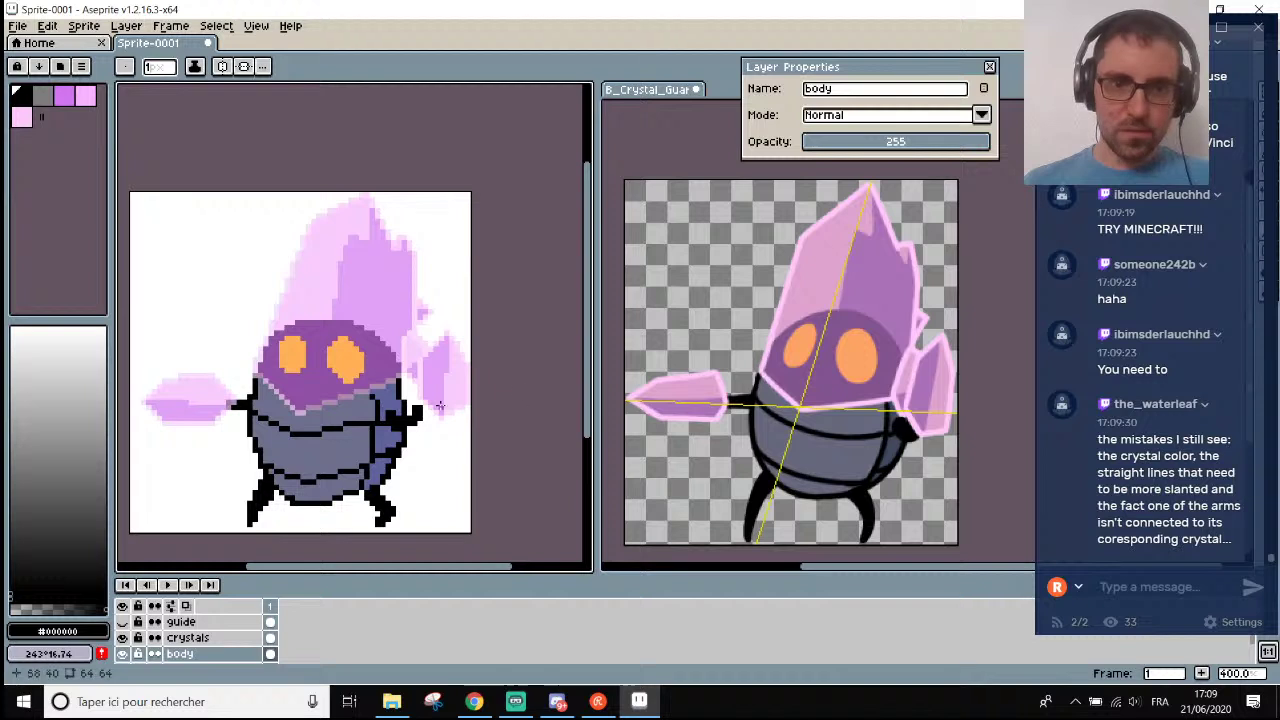
{"action": "scroll", "coordinate": [440, 430], "scroll_direction": "down", "scroll_amount": 1}
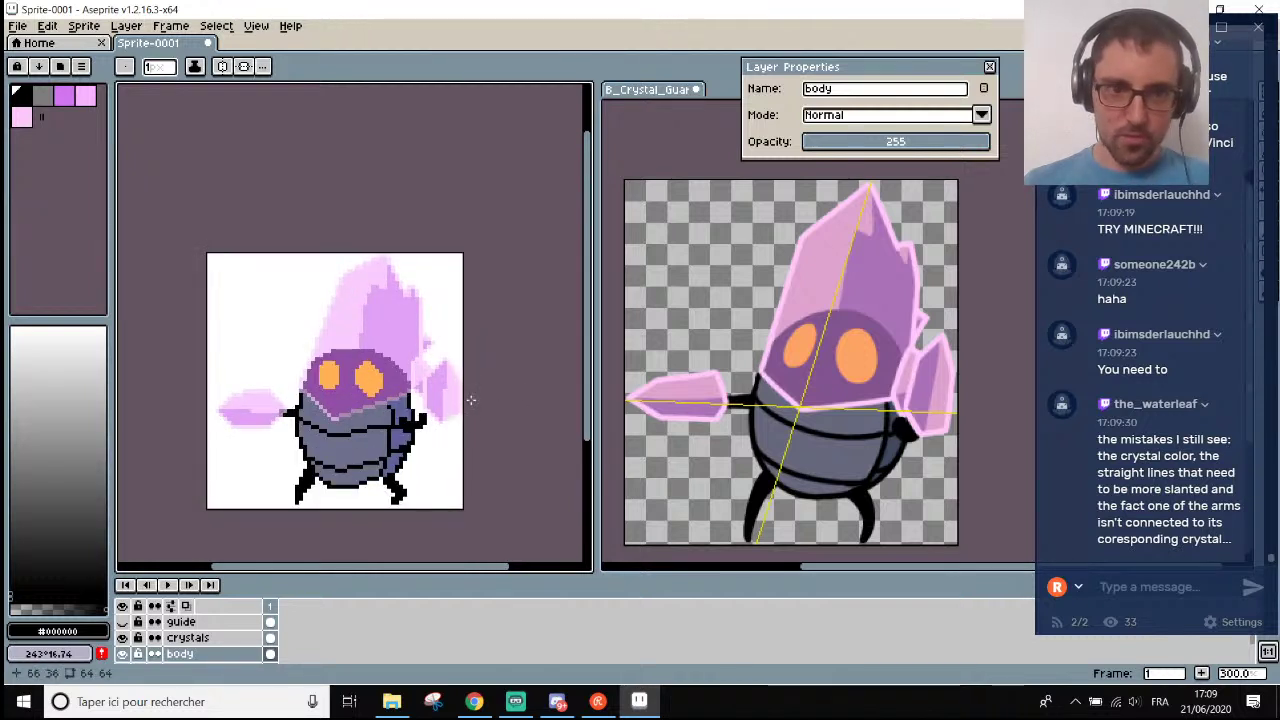
{"action": "left_click", "coordinate": [190, 637]}
{"action": "left_click", "coordinate": [190, 653]}
{"action": "left_click", "coordinate": [218, 638]}
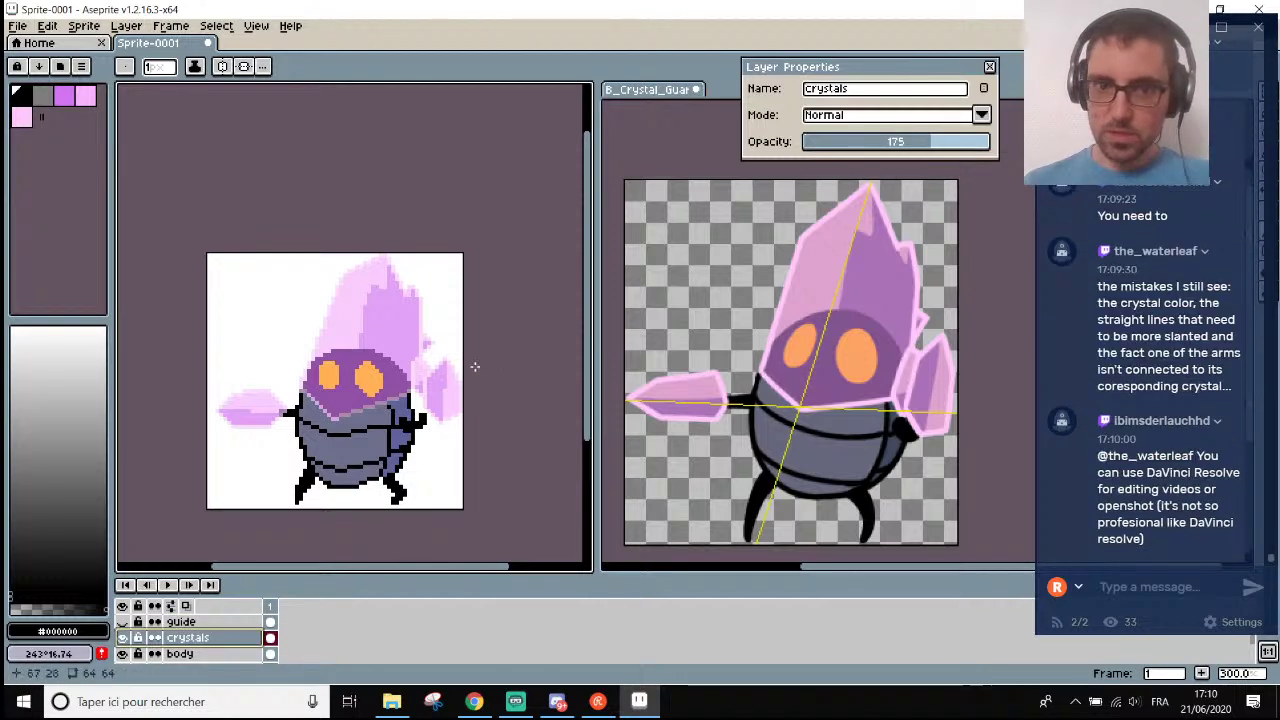
Enlarge the Layer Properties window and set the crystals layer's opacity back to 255.
{"action": "scroll", "coordinate": [475, 367], "scroll_direction": "up", "scroll_amount": 4}
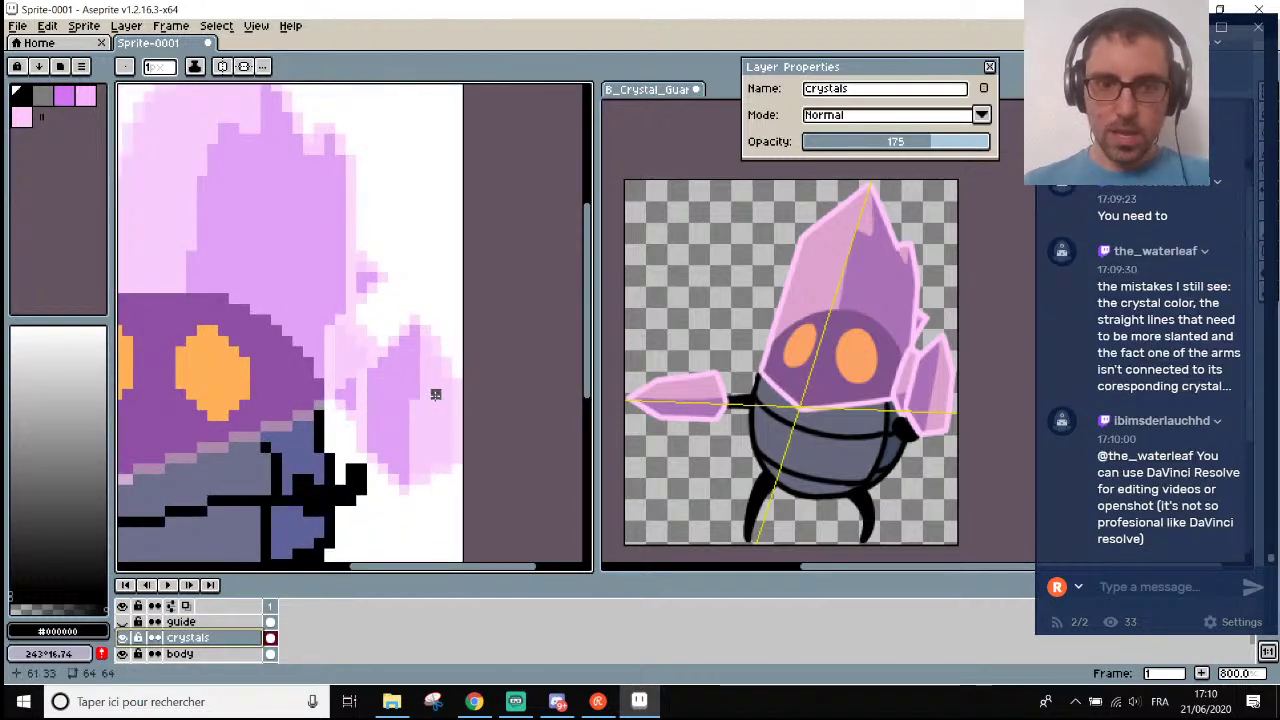
{"action": "scroll", "coordinate": [348, 372], "scroll_direction": "down", "scroll_amount": 2}
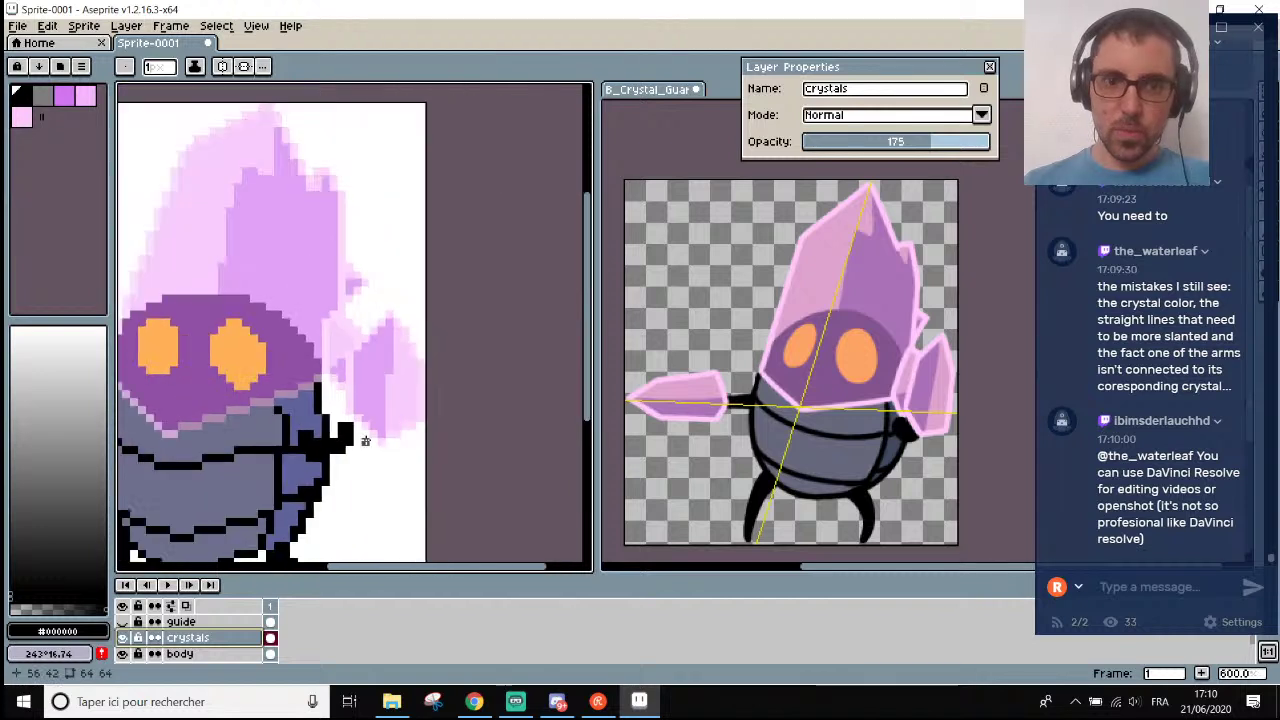
{"action": "key", "text": "m"}
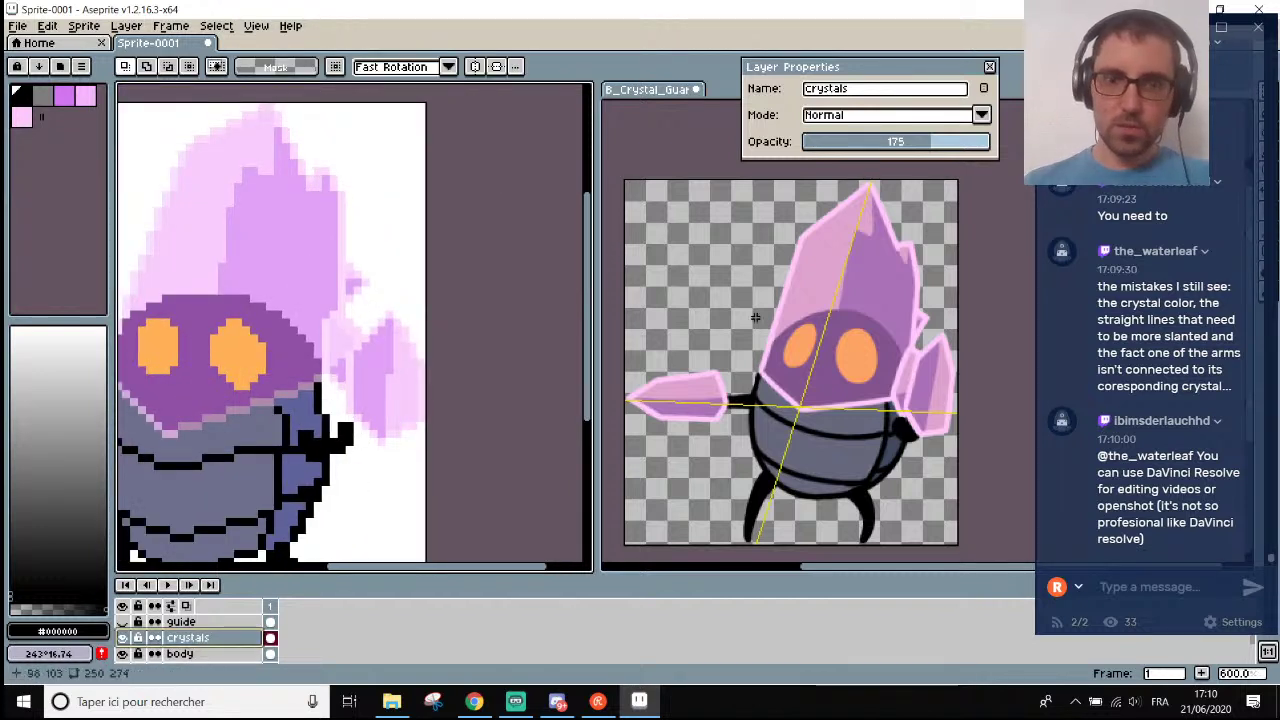
{"action": "left_click", "coordinate": [930, 163]}
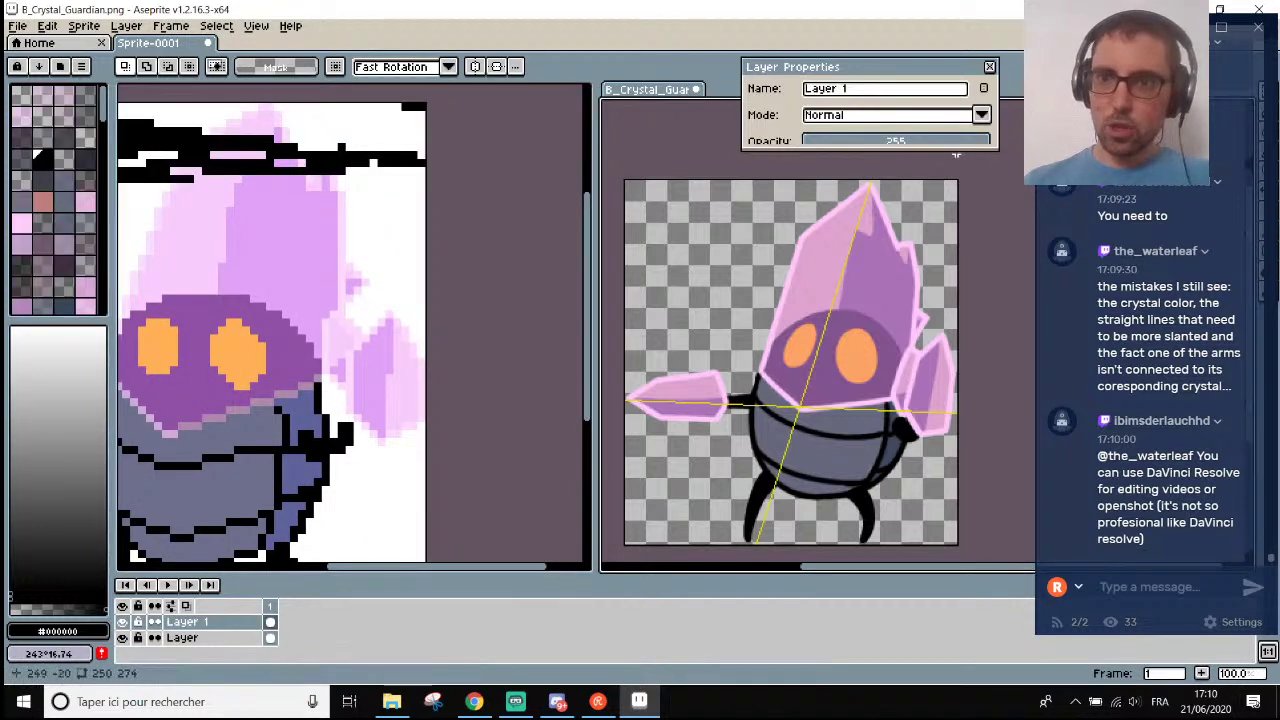
{"action": "scroll", "coordinate": [443, 260], "scroll_direction": "down", "scroll_amount": 3}
{"action": "scroll", "coordinate": [443, 260], "scroll_direction": "up", "scroll_amount": 2}
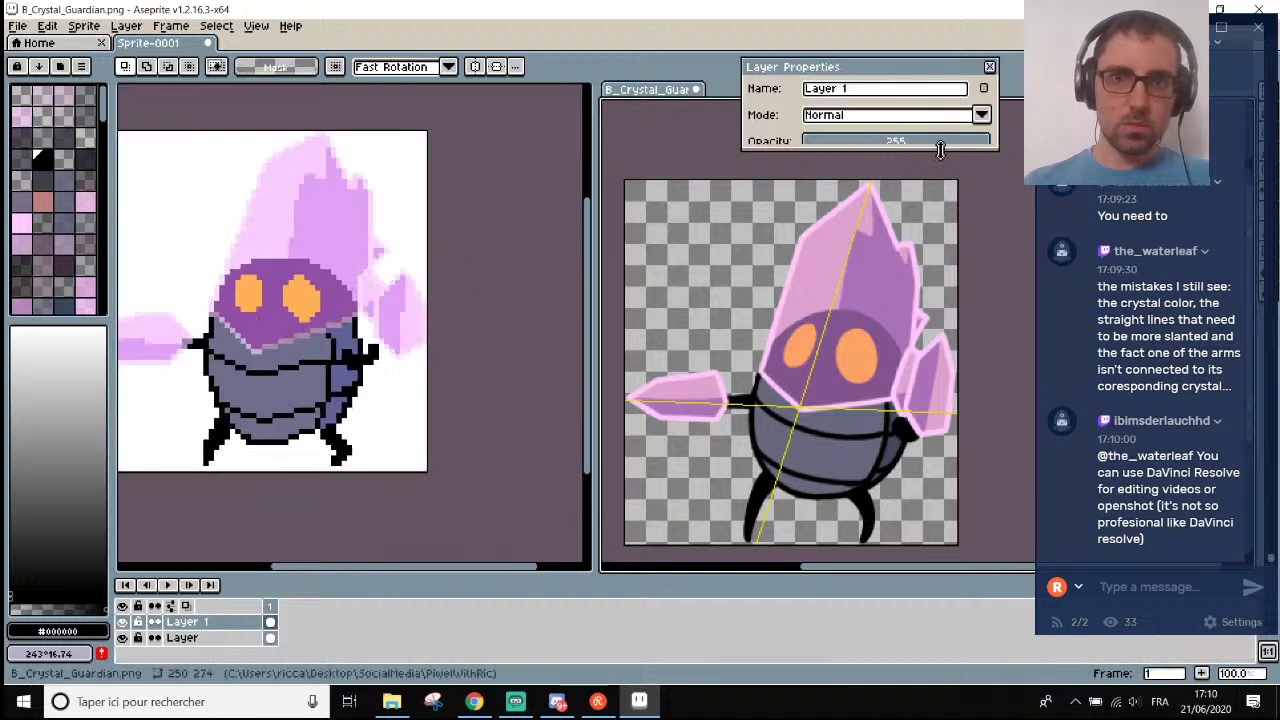
{"action": "left_click_drag", "start_coordinate": [933, 150], "coordinate": [934, 232]}
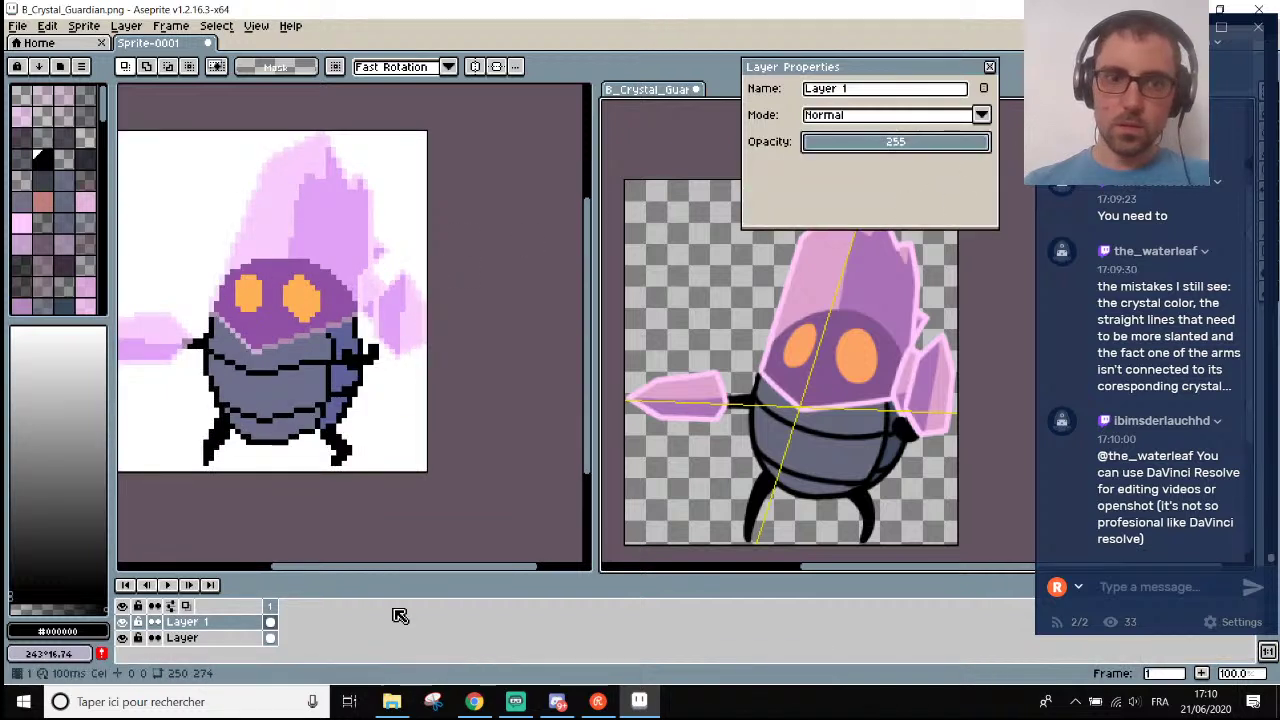
{"action": "left_click_drag", "start_coordinate": [405, 572], "coordinate": [395, 572]}
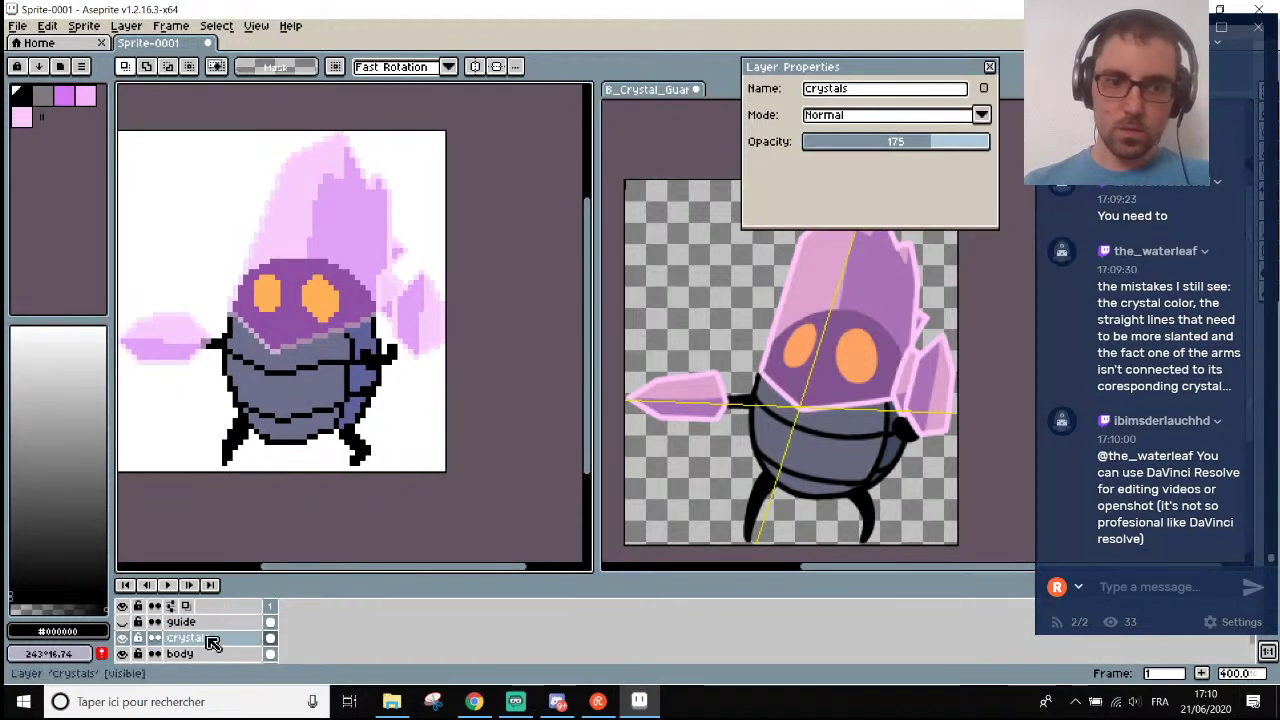
{"action": "left_click_drag", "start_coordinate": [940, 145], "coordinate": [995, 145]}
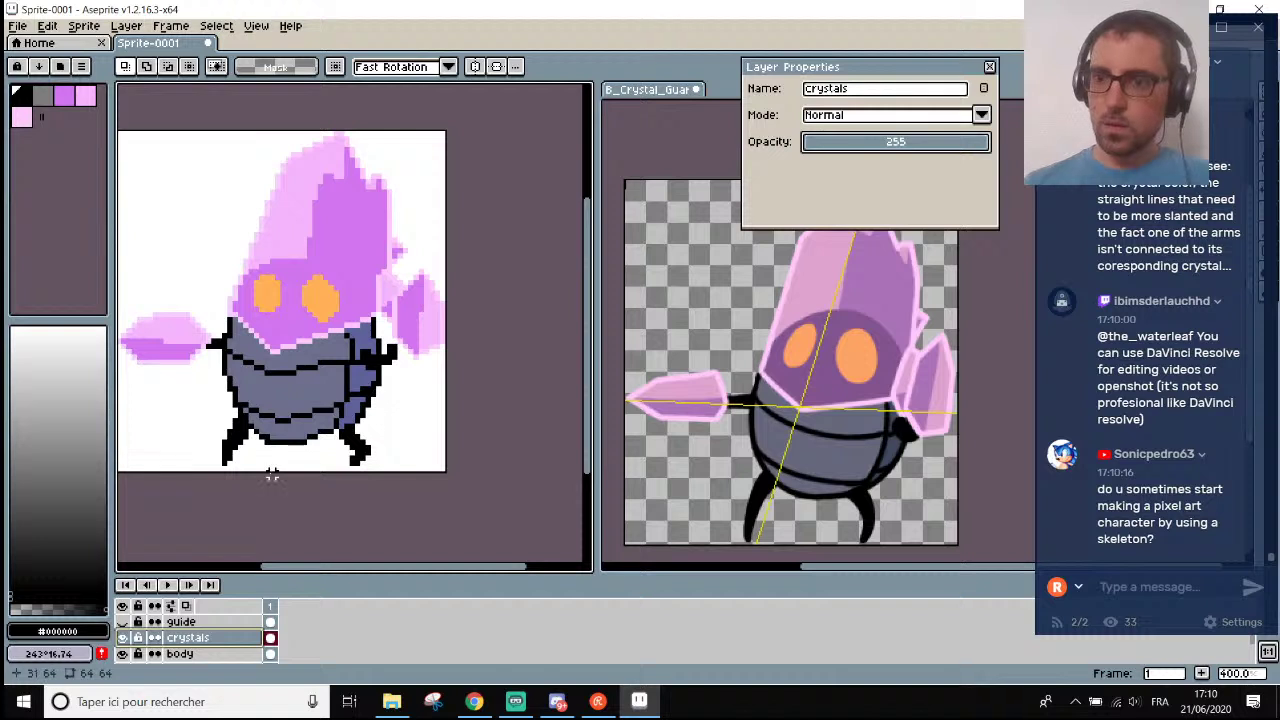
Examine the fully opaque crystals and compare the head edge, arms and right arm crystal with the reference drawing.
{"action": "scroll", "coordinate": [272, 475], "scroll_direction": "down", "scroll_amount": 1}
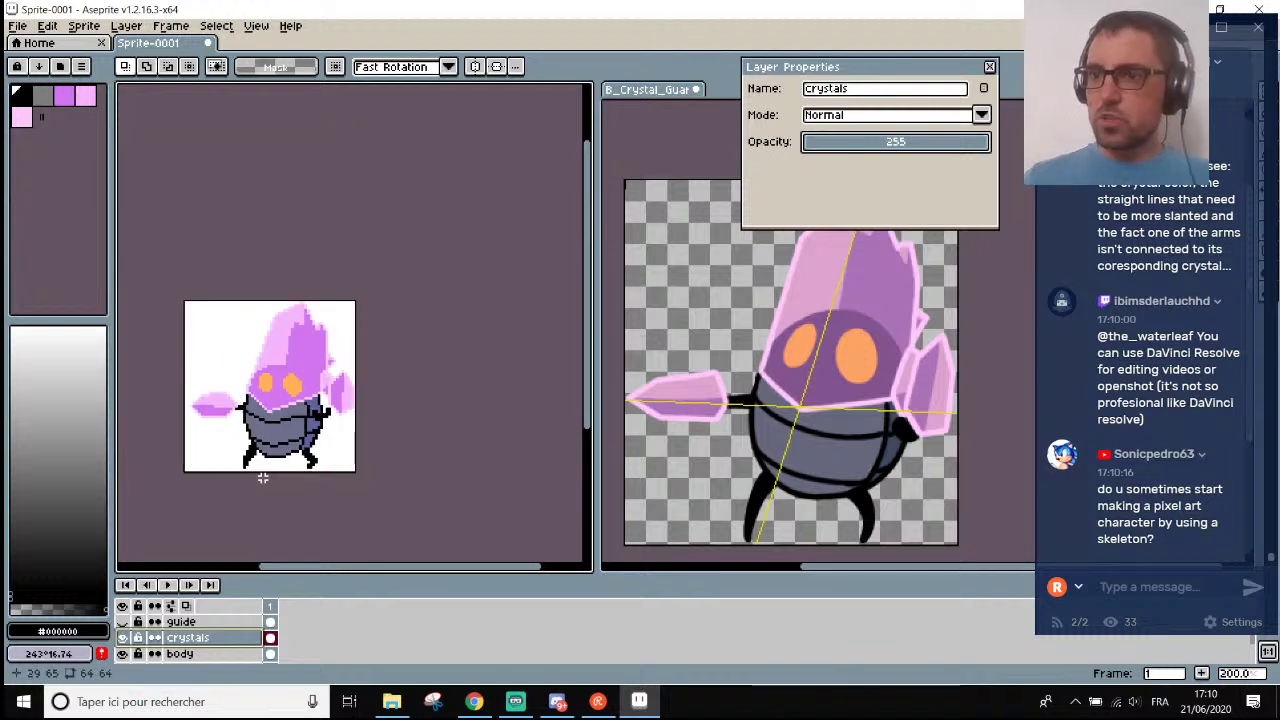
{"action": "scroll", "coordinate": [234, 480], "scroll_direction": "up", "scroll_amount": 1}
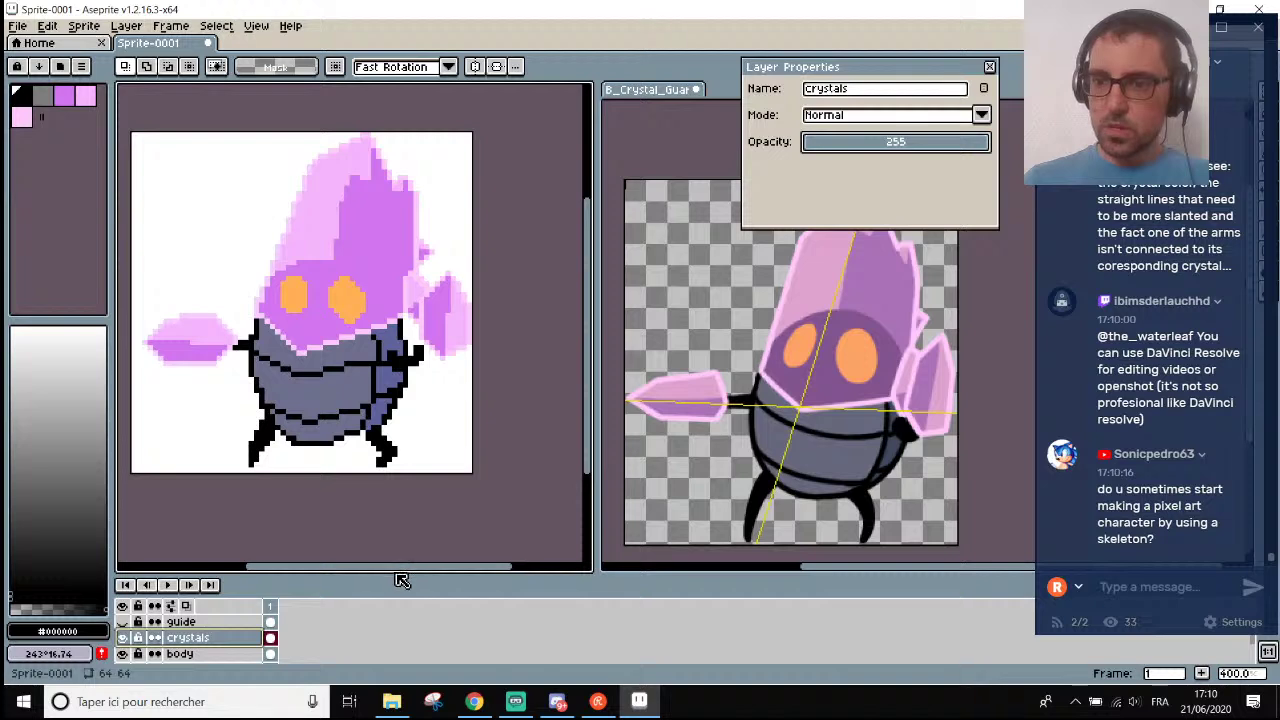
{"action": "mouse_move", "coordinate": [403, 570]}
{"action": "left_mouse_down"}
{"action": "mouse_move", "coordinate": [434, 571]}
{"action": "mouse_move", "coordinate": [418, 572]}
{"action": "left_mouse_up"}
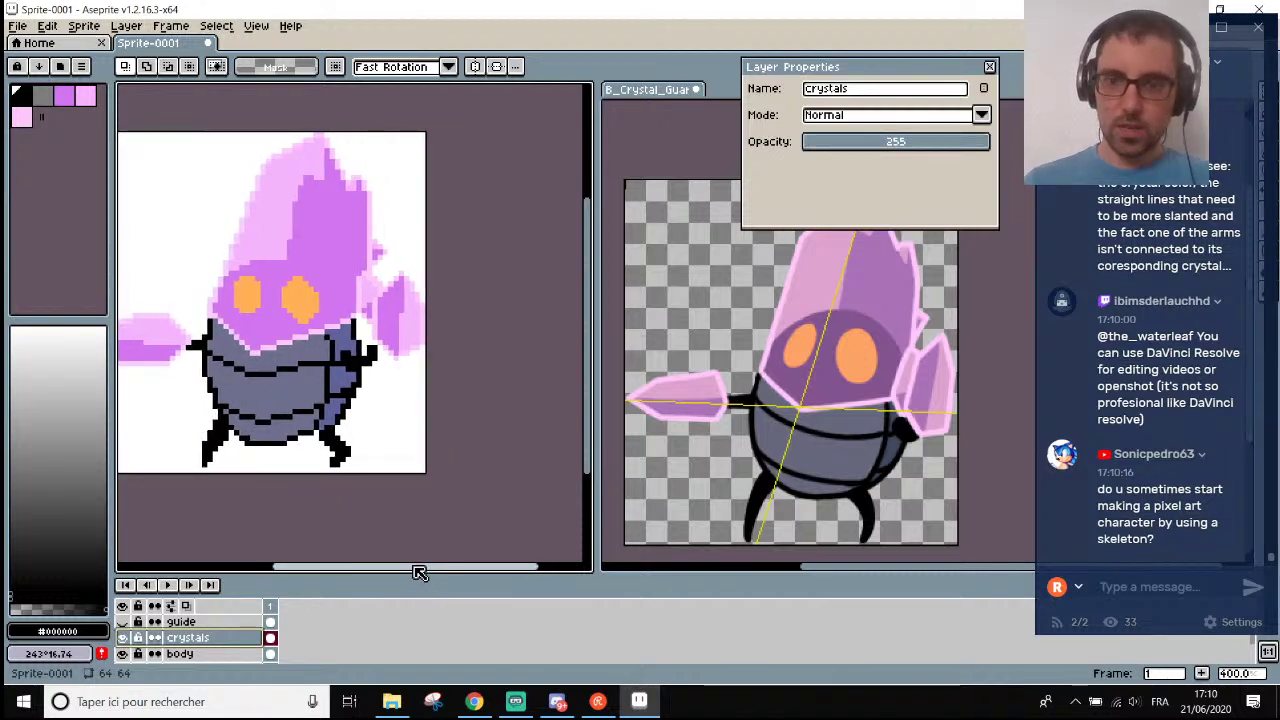
{"action": "scroll", "coordinate": [400, 443], "scroll_direction": "down", "scroll_amount": 1}
{"action": "scroll", "coordinate": [507, 303], "scroll_direction": "up", "scroll_amount": 2}
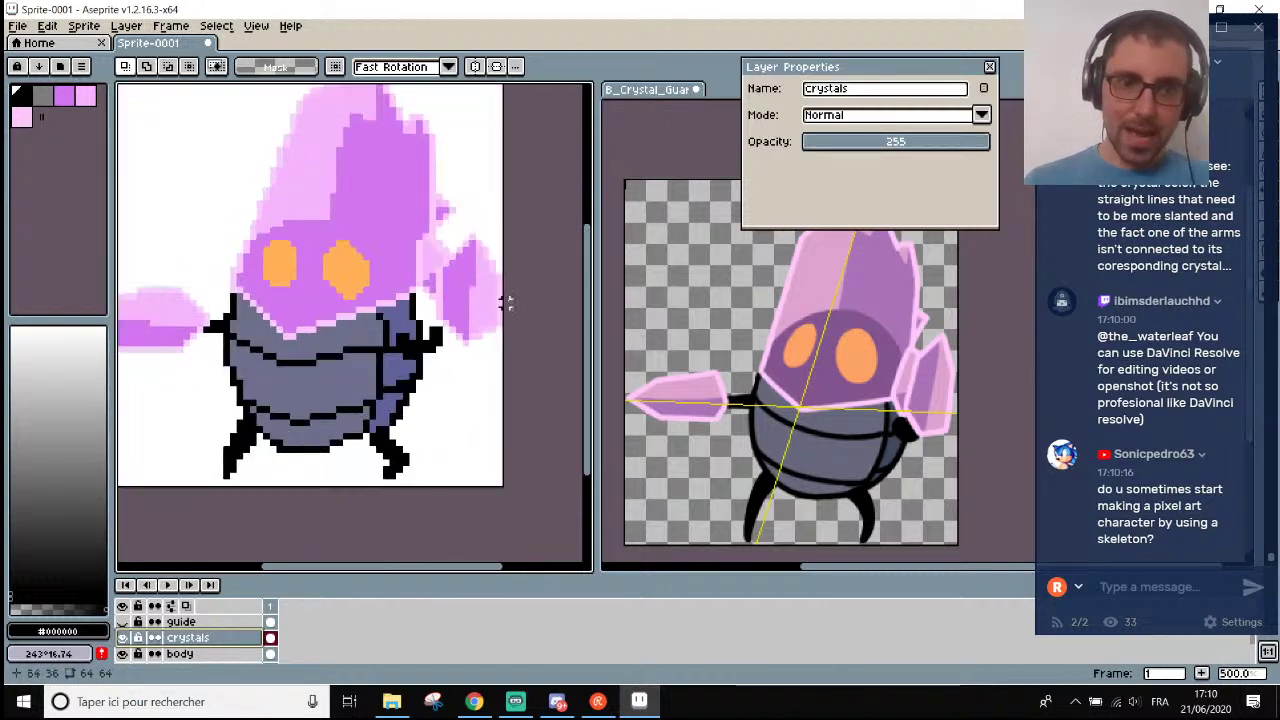
{"action": "scroll", "coordinate": [507, 283], "scroll_direction": "up", "scroll_amount": 2}
{"action": "key", "text": "alt"}
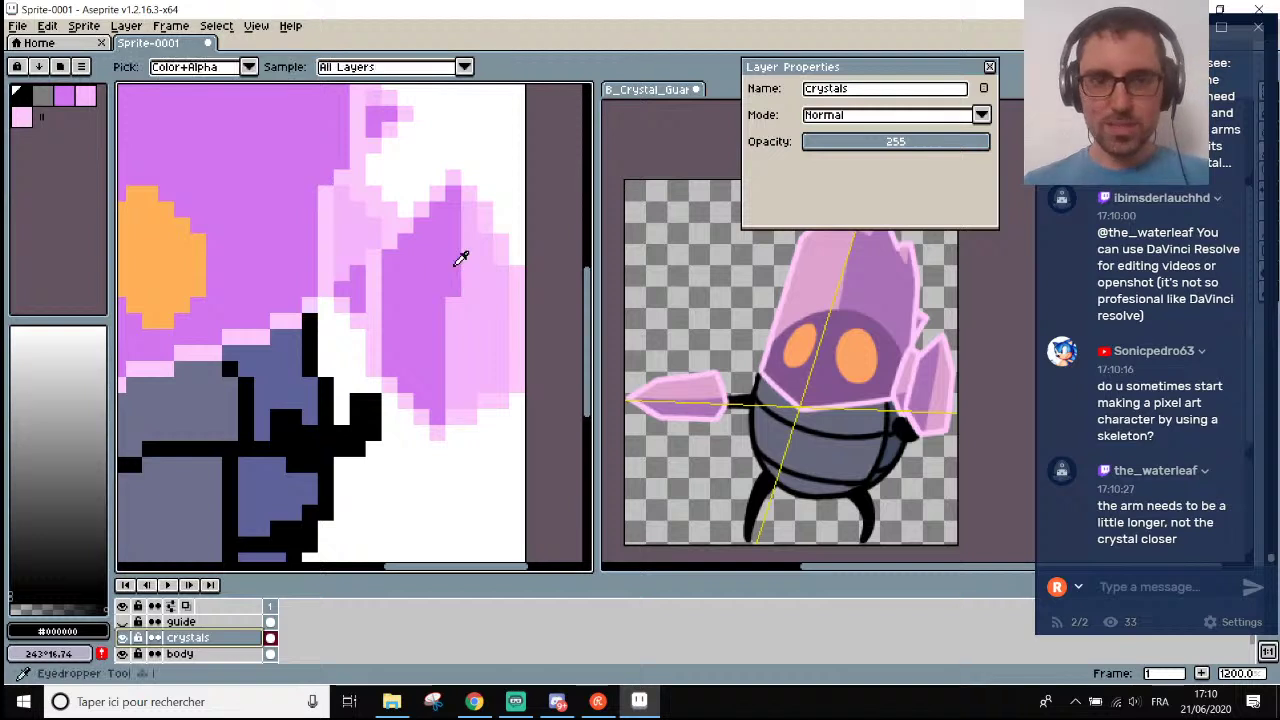
{"action": "scroll", "coordinate": [408, 276], "scroll_direction": "up", "scroll_amount": 1}
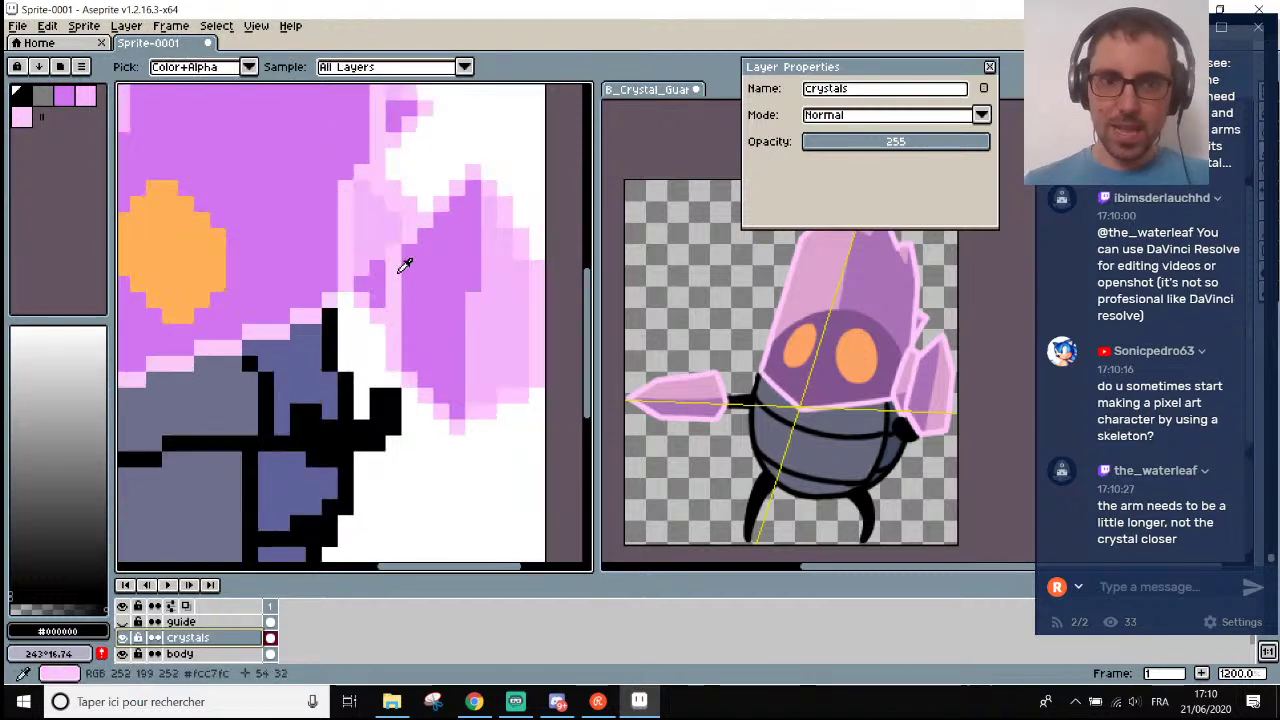
{"action": "scroll", "coordinate": [390, 276], "scroll_direction": "down", "scroll_amount": 5}
{"action": "scroll", "coordinate": [378, 287], "scroll_direction": "up", "scroll_amount": 2}
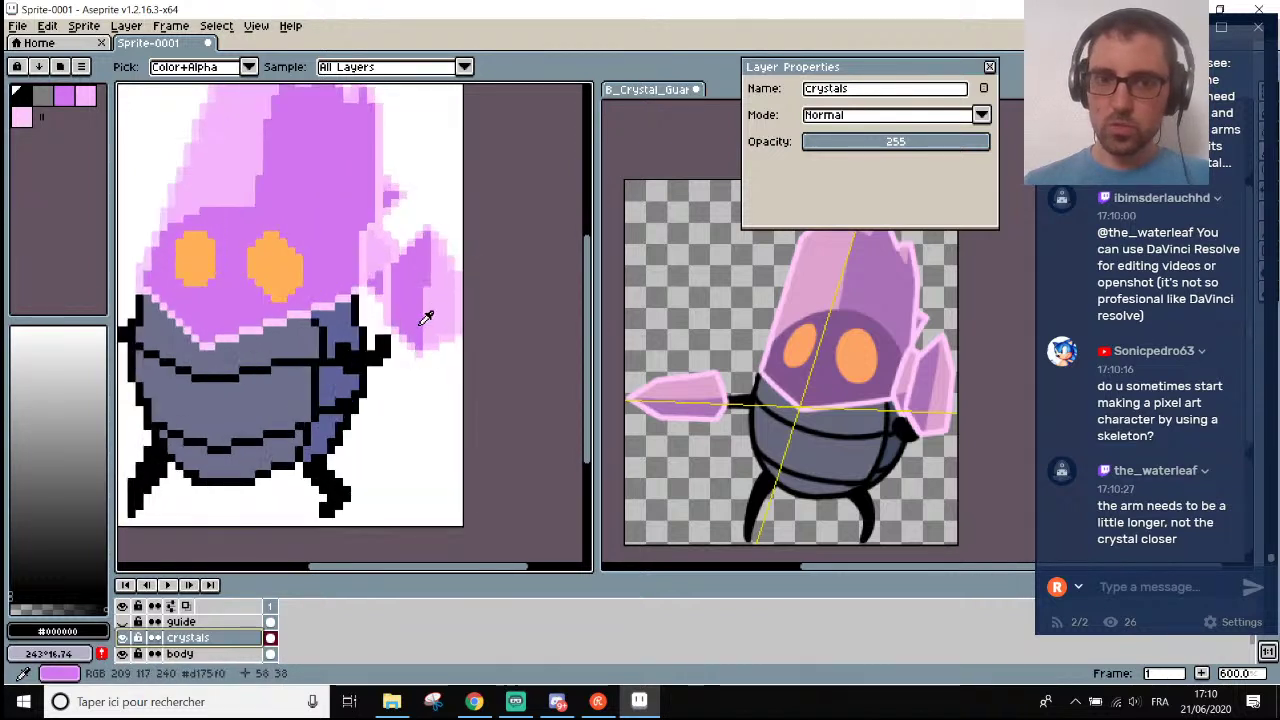
{"action": "scroll", "coordinate": [426, 318], "scroll_direction": "down", "scroll_amount": 4}
{"action": "scroll", "coordinate": [405, 330], "scroll_direction": "up", "scroll_amount": 2}
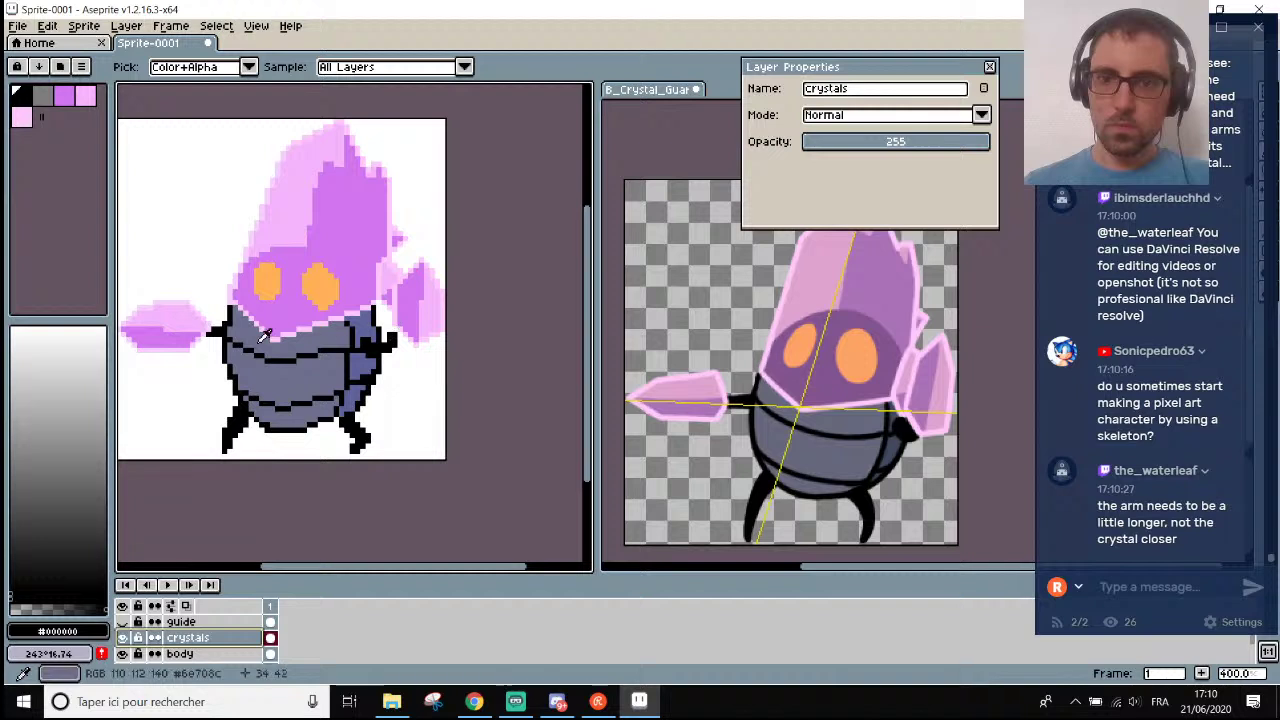
{"action": "scroll", "coordinate": [160, 333], "scroll_direction": "down", "scroll_amount": 2}
{"action": "scroll", "coordinate": [160, 333], "scroll_direction": "up", "scroll_amount": 1}
{"action": "scroll", "coordinate": [160, 333], "scroll_direction": "up", "scroll_amount": 3}
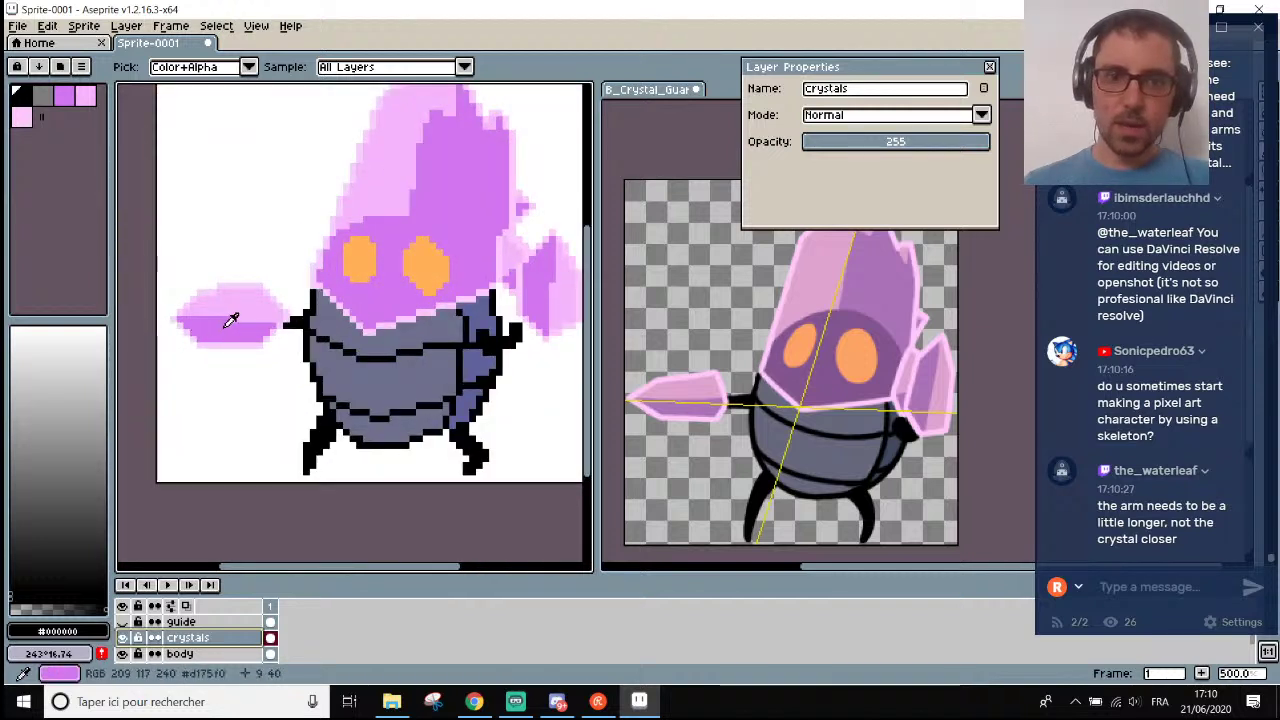
{"action": "scroll", "coordinate": [229, 320], "scroll_direction": "down", "scroll_amount": 3}
{"action": "scroll", "coordinate": [390, 325], "scroll_direction": "up", "scroll_amount": 2}
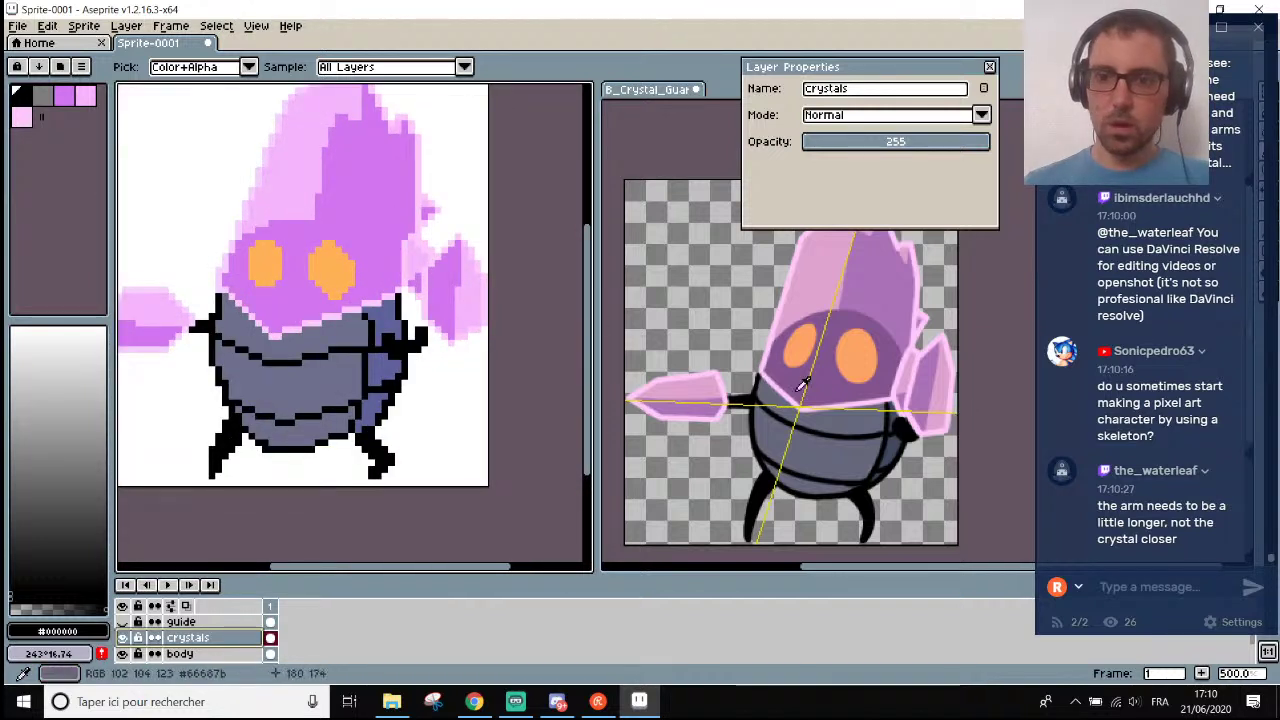
{"action": "scroll", "coordinate": [435, 290], "scroll_direction": "up", "scroll_amount": 1}
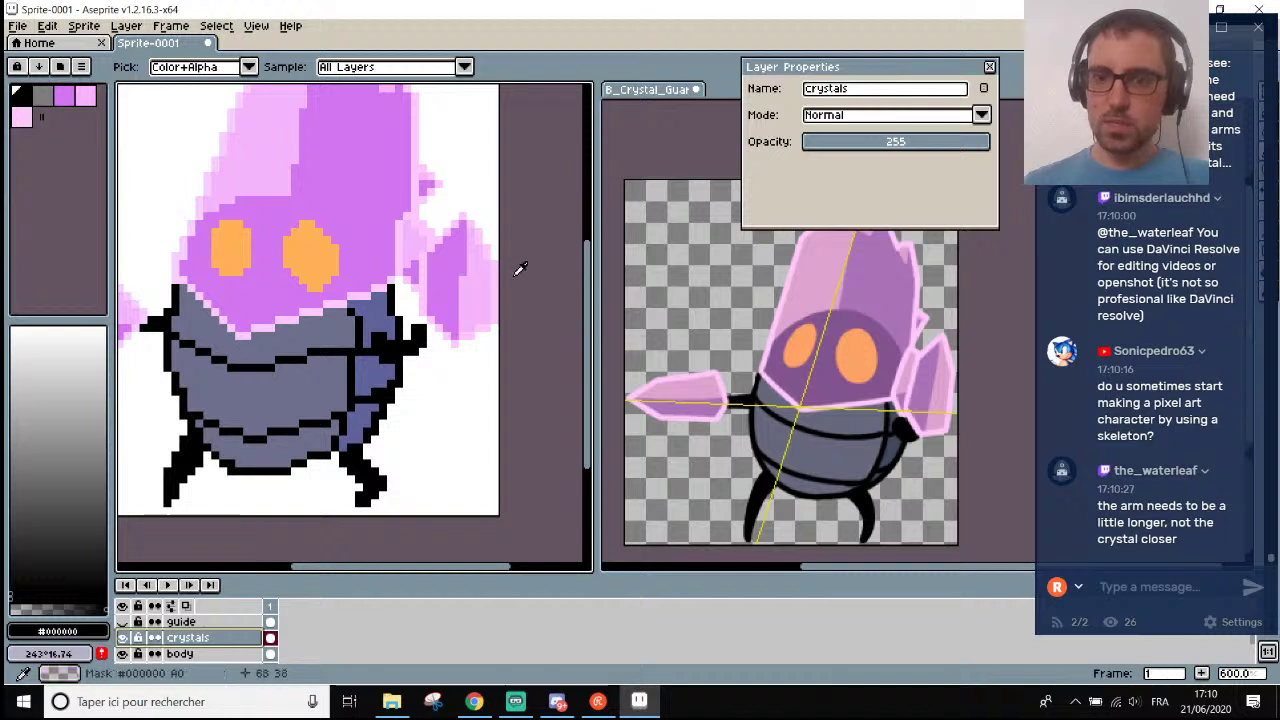
{"action": "scroll", "coordinate": [835, 378], "scroll_direction": "up", "scroll_amount": 3}
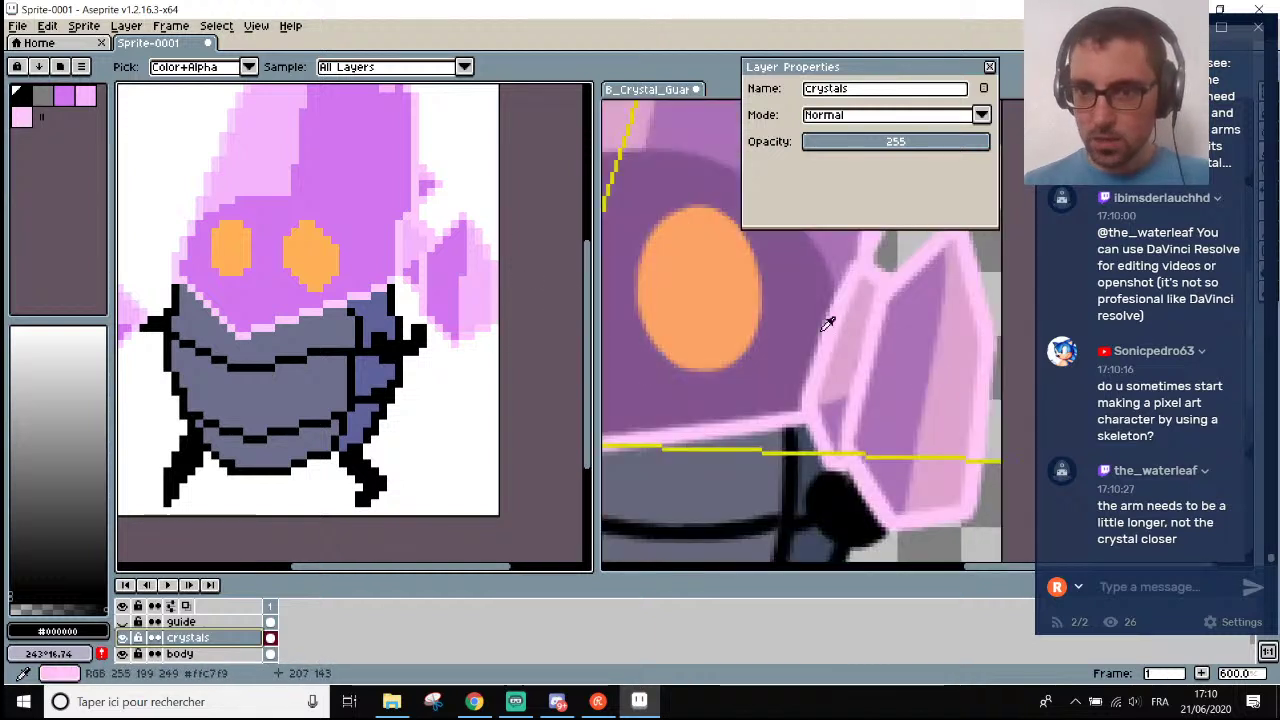
{"action": "scroll", "coordinate": [432, 240], "scroll_direction": "up", "scroll_amount": 1}
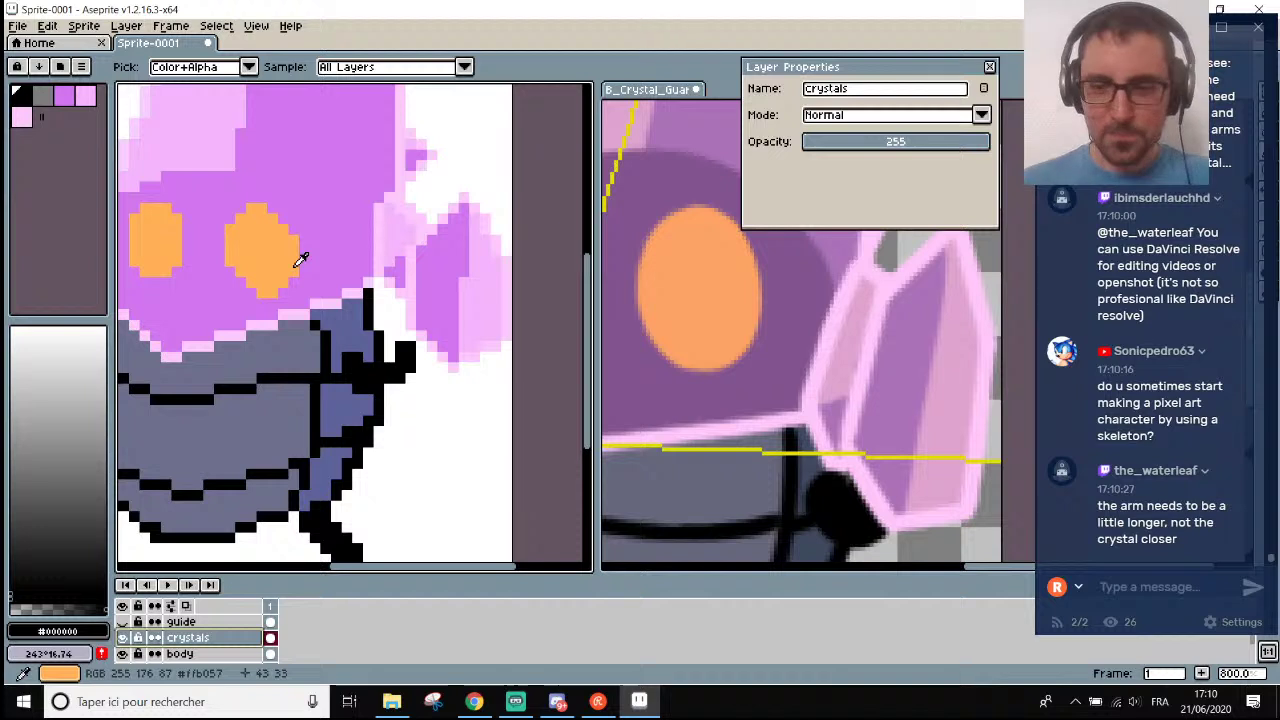
Sample the light pink #fcc7fc from the crystal outline beside the body's upper right edge.
{"action": "scroll", "coordinate": [370, 258], "scroll_direction": "up", "scroll_amount": 3}
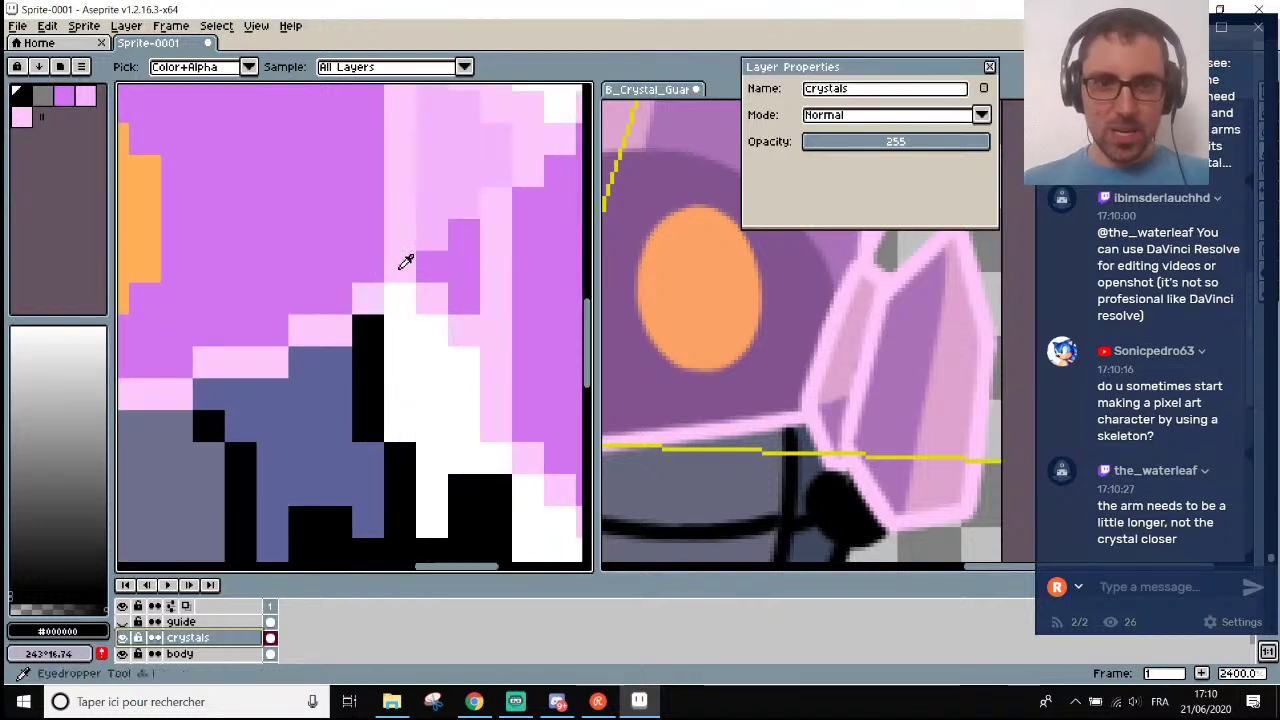
{"action": "left_click", "coordinate": [400, 267], "text": "alt"}
{"action": "scroll", "coordinate": [397, 291], "scroll_direction": "down", "scroll_amount": 3}
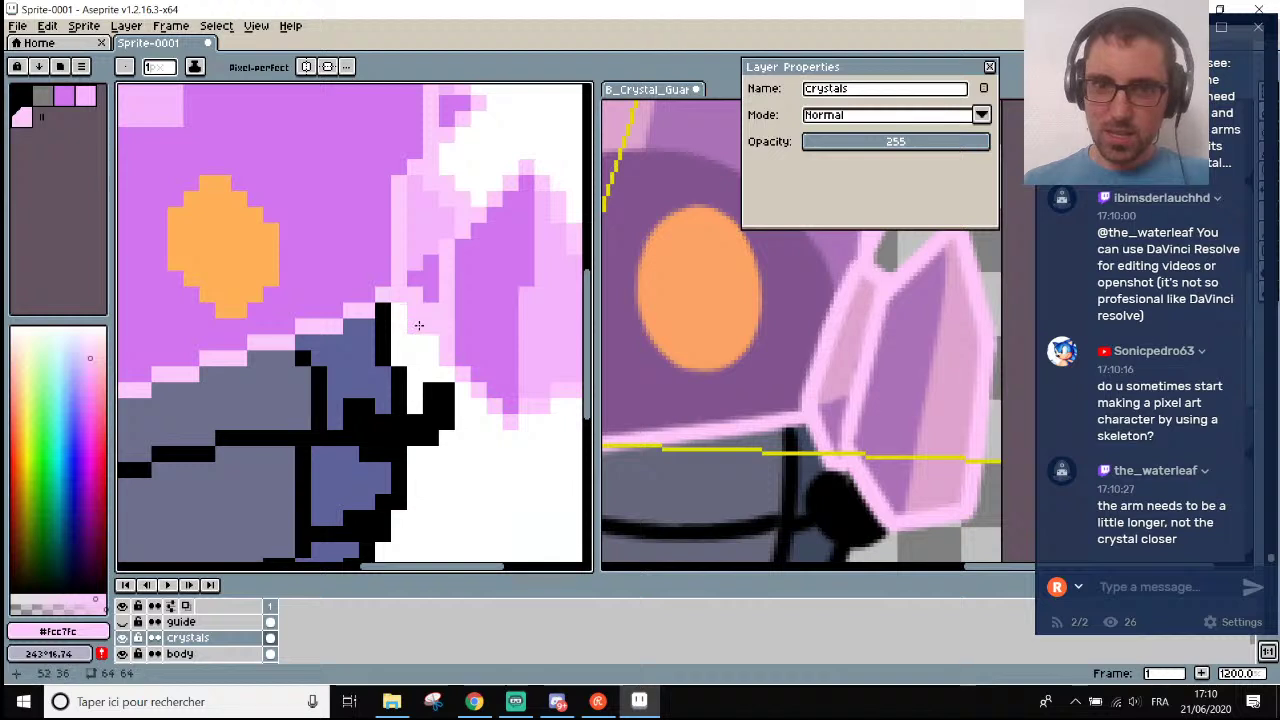
{"action": "scroll", "coordinate": [437, 369], "scroll_direction": "down", "scroll_amount": 3}
{"action": "scroll", "coordinate": [411, 347], "scroll_direction": "up", "scroll_amount": 3}
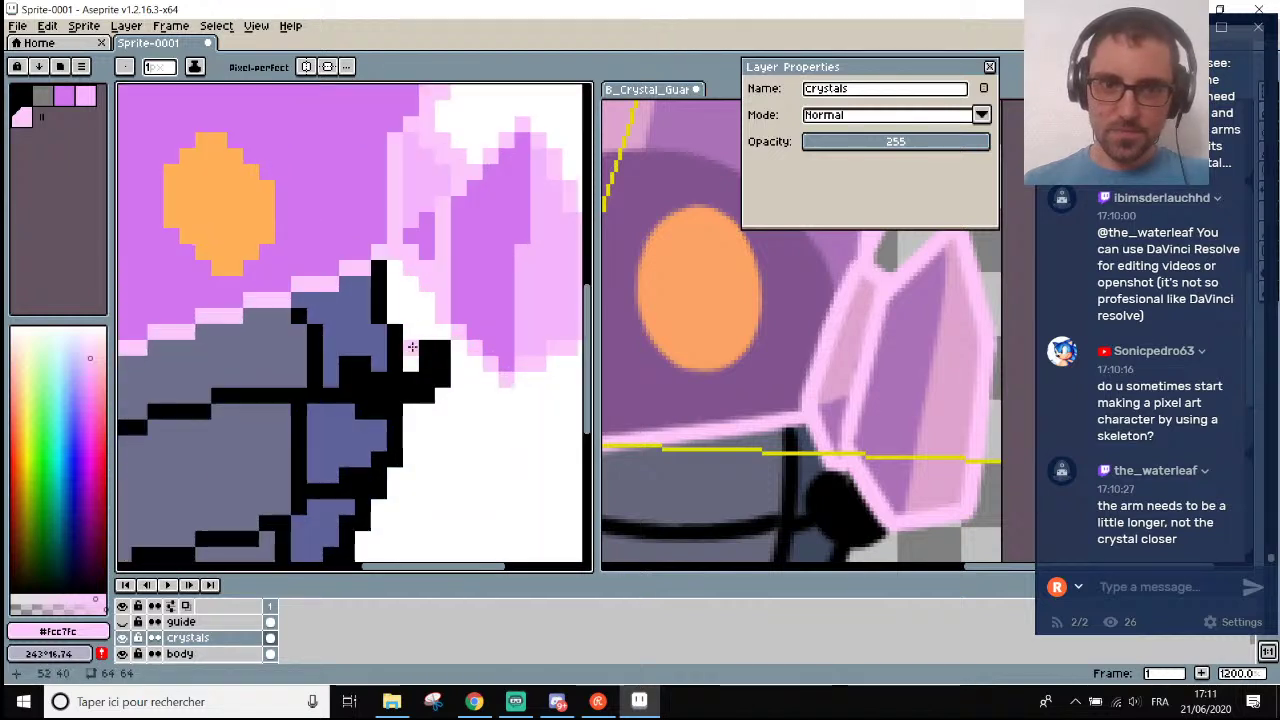
On the body layer, try shifting the upper right contour one pixel outward in black #000000 and filling the old contour with #5f639b.
{"action": "key", "text": "alt+Down"}
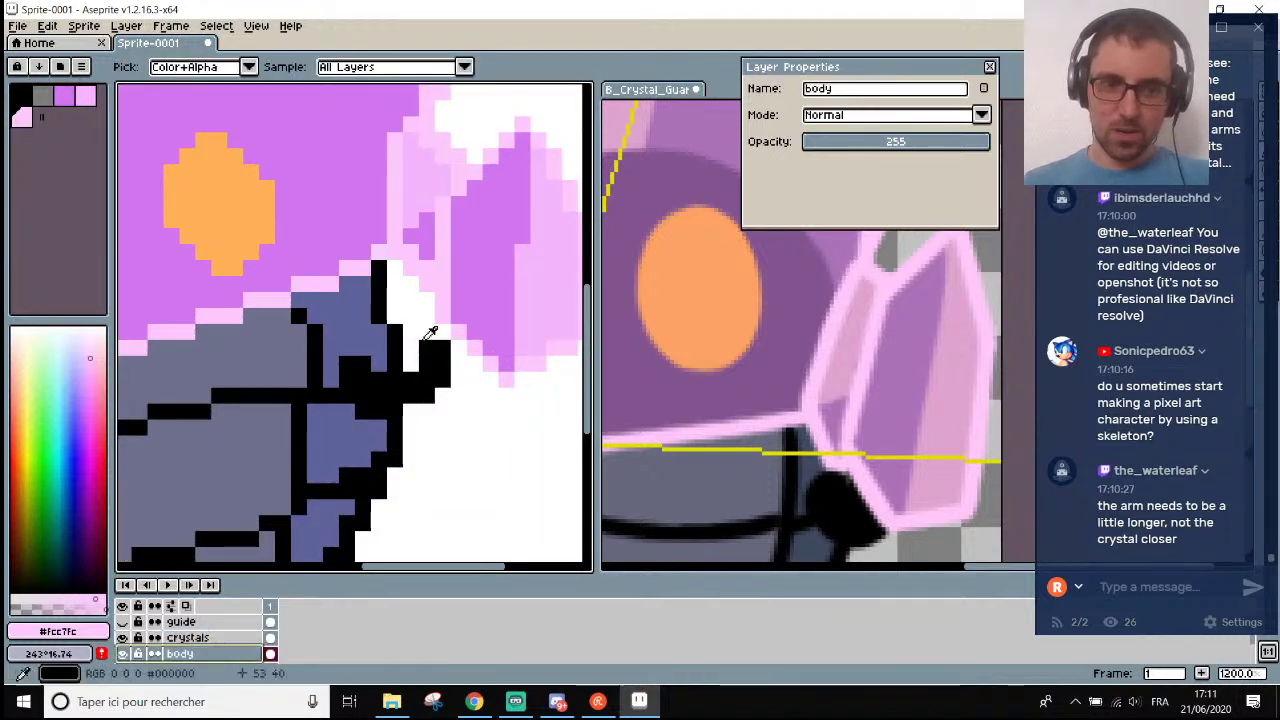
{"action": "left_click", "coordinate": [405, 333]}
{"action": "left_click_drag", "start_coordinate": [395, 322], "coordinate": [393, 266]}
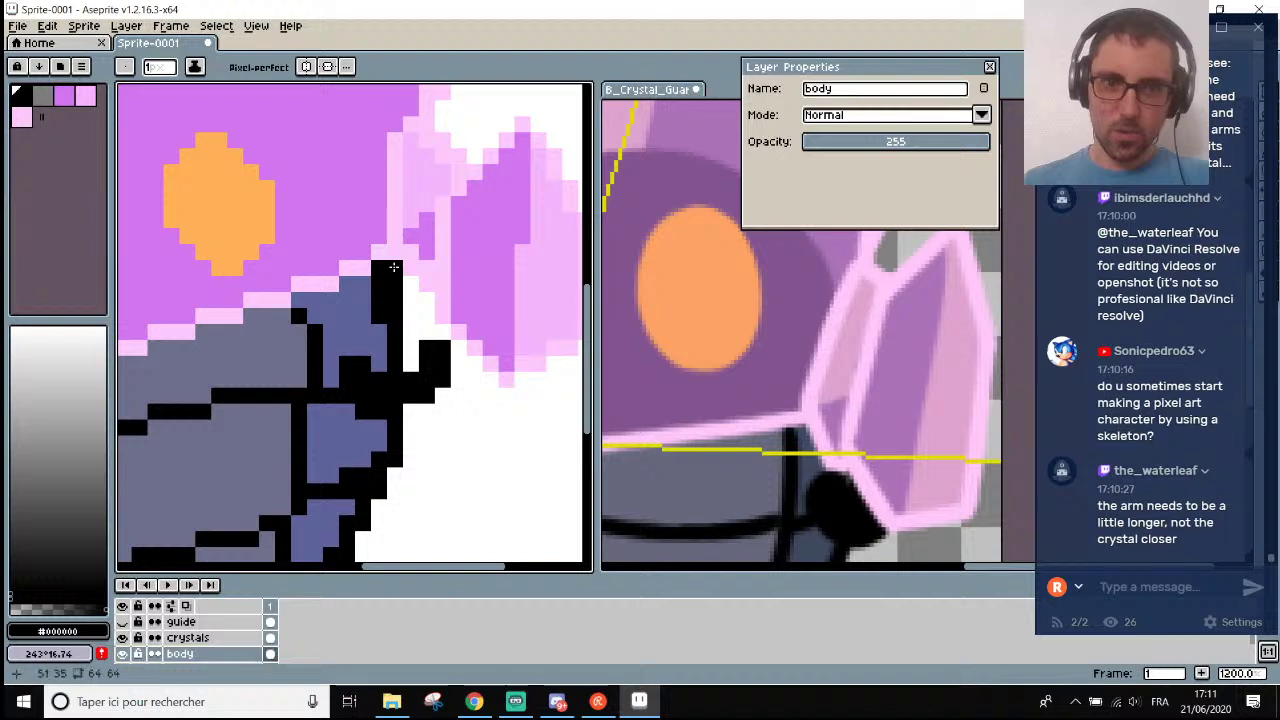
{"action": "left_click", "coordinate": [382, 312], "text": "alt"}
{"action": "left_click_drag", "start_coordinate": [382, 312], "coordinate": [380, 264]}
{"action": "scroll", "coordinate": [378, 258], "scroll_direction": "down", "scroll_amount": 3}
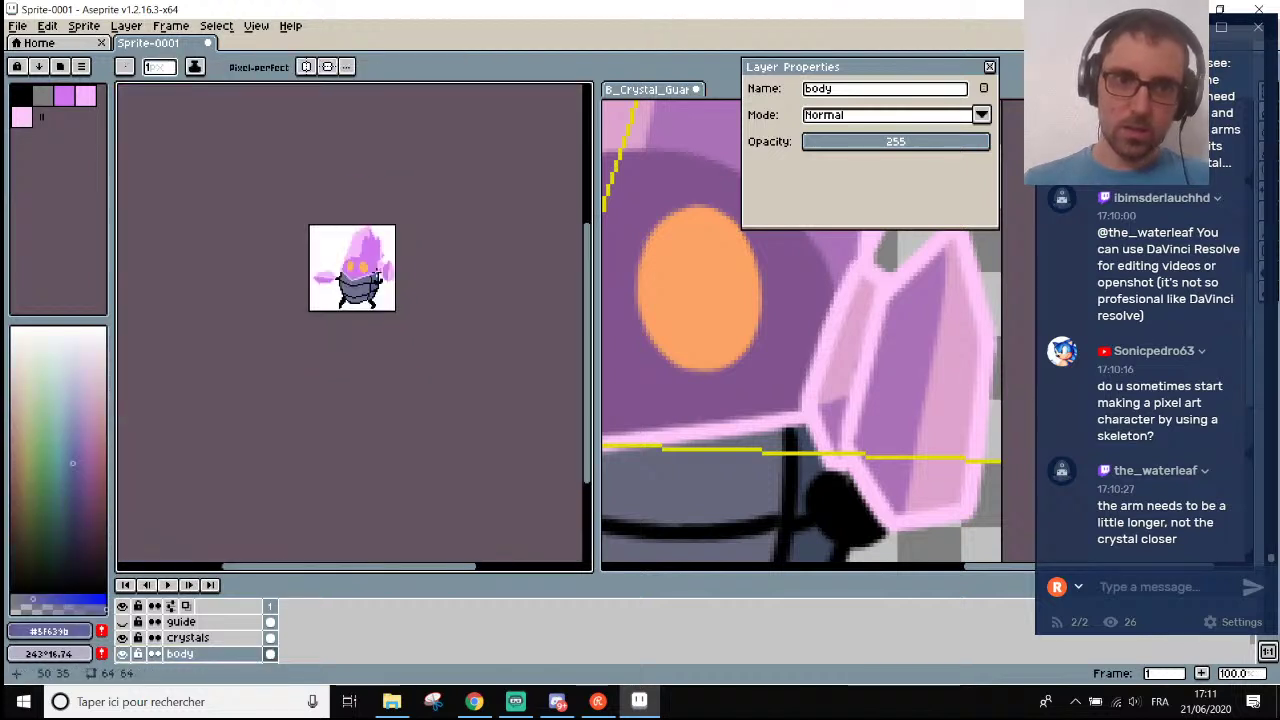
{"action": "key", "text": "ctrl+z"}
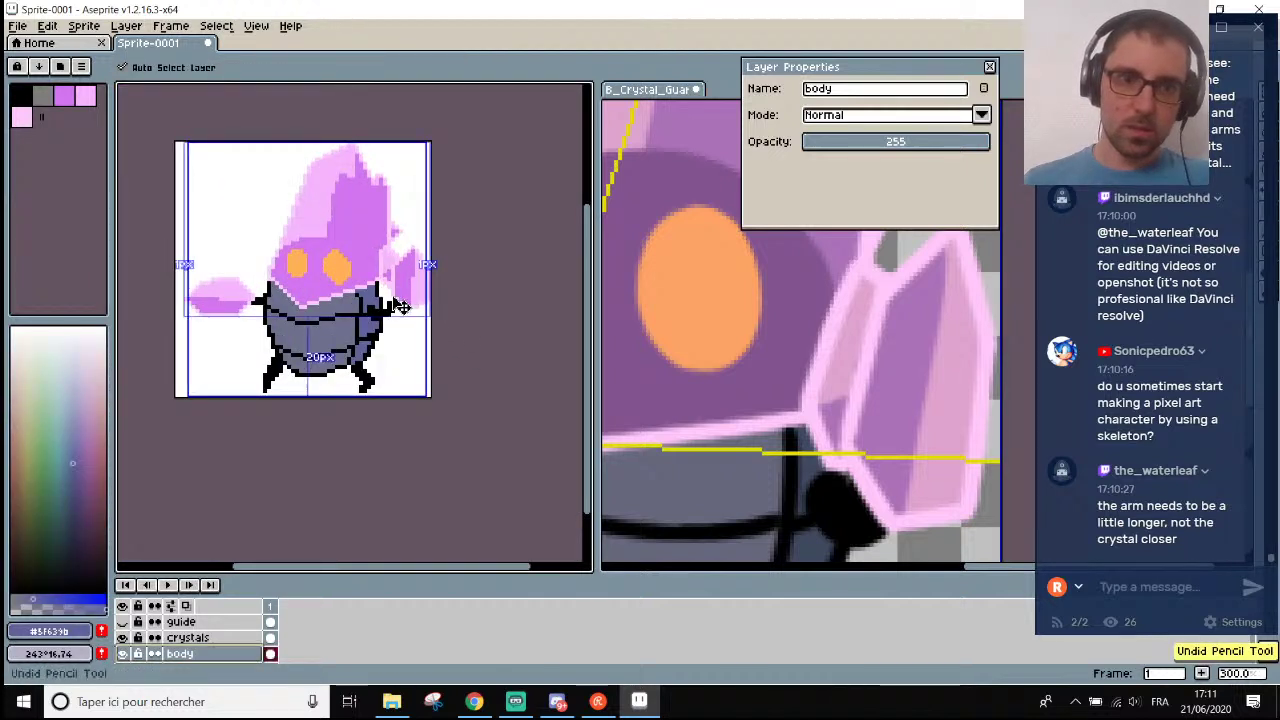
On the body layer, try extending the small right crystal into the white gap with light pink #fcc7fc and purple #d175f0.
{"action": "scroll", "coordinate": [380, 270], "scroll_direction": "up", "scroll_amount": 3}
{"action": "scroll", "coordinate": [396, 326], "scroll_direction": "up", "scroll_amount": 1}
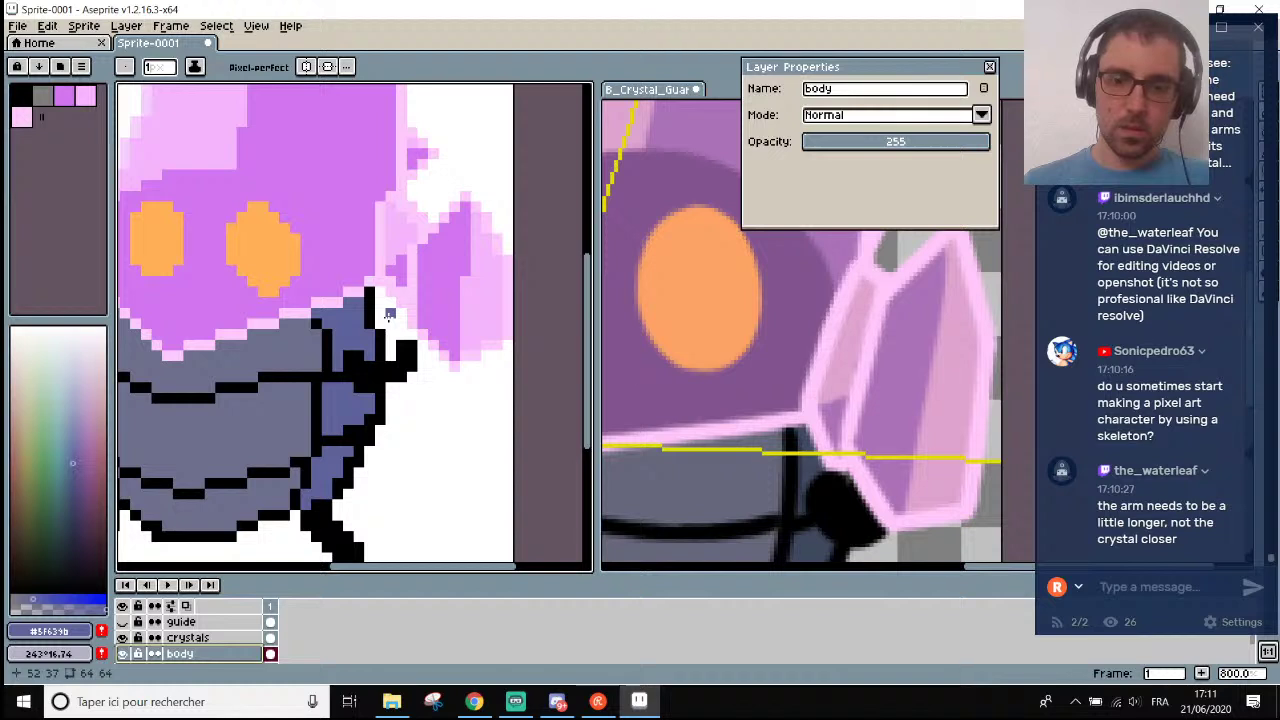
{"action": "scroll", "coordinate": [360, 266], "scroll_direction": "up", "scroll_amount": 2}
{"action": "left_click", "coordinate": [363, 296], "text": "alt"}
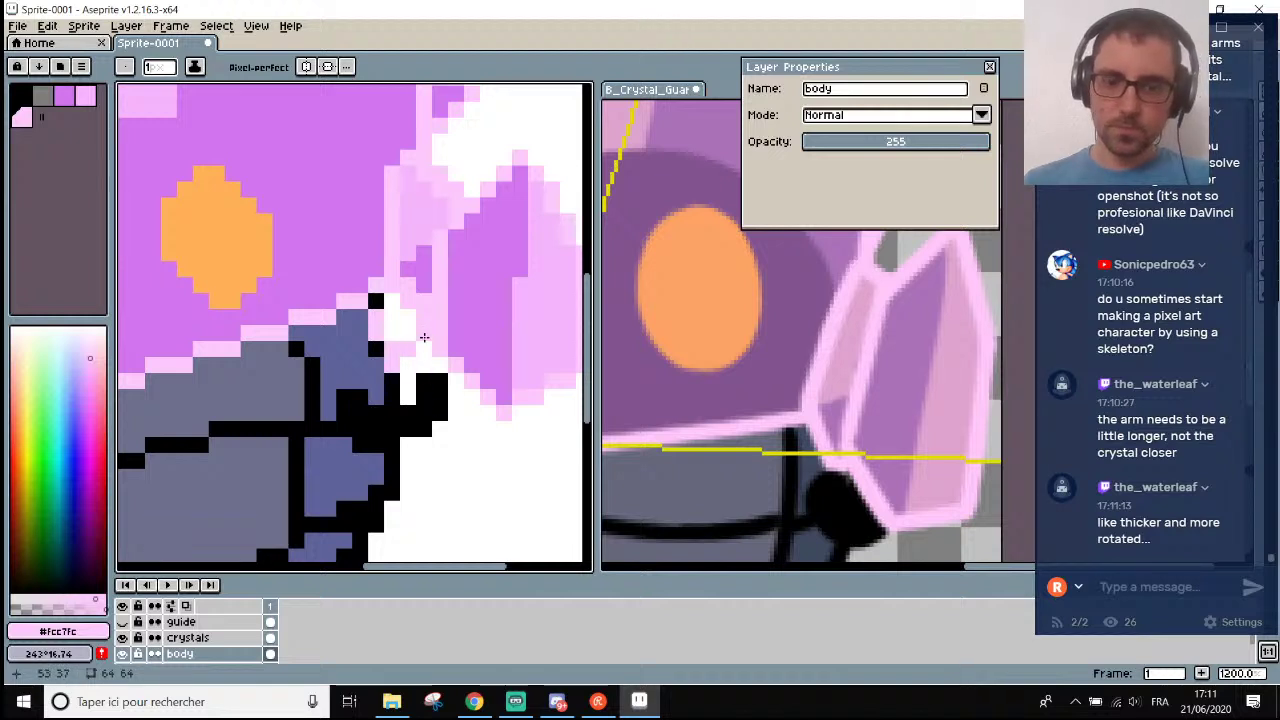
{"action": "left_click", "coordinate": [421, 266], "text": "alt"}
{"action": "left_click_drag", "start_coordinate": [419, 288], "coordinate": [405, 326]}
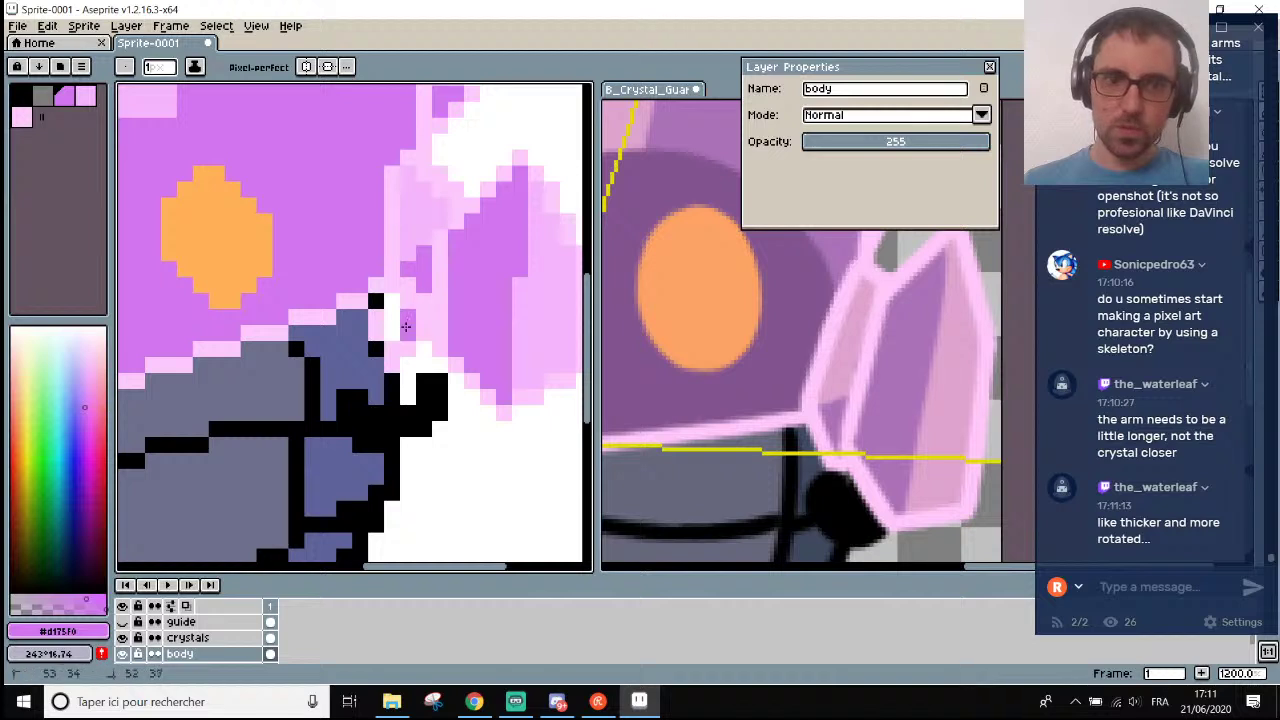
{"action": "key", "text": "ctrl+z"}
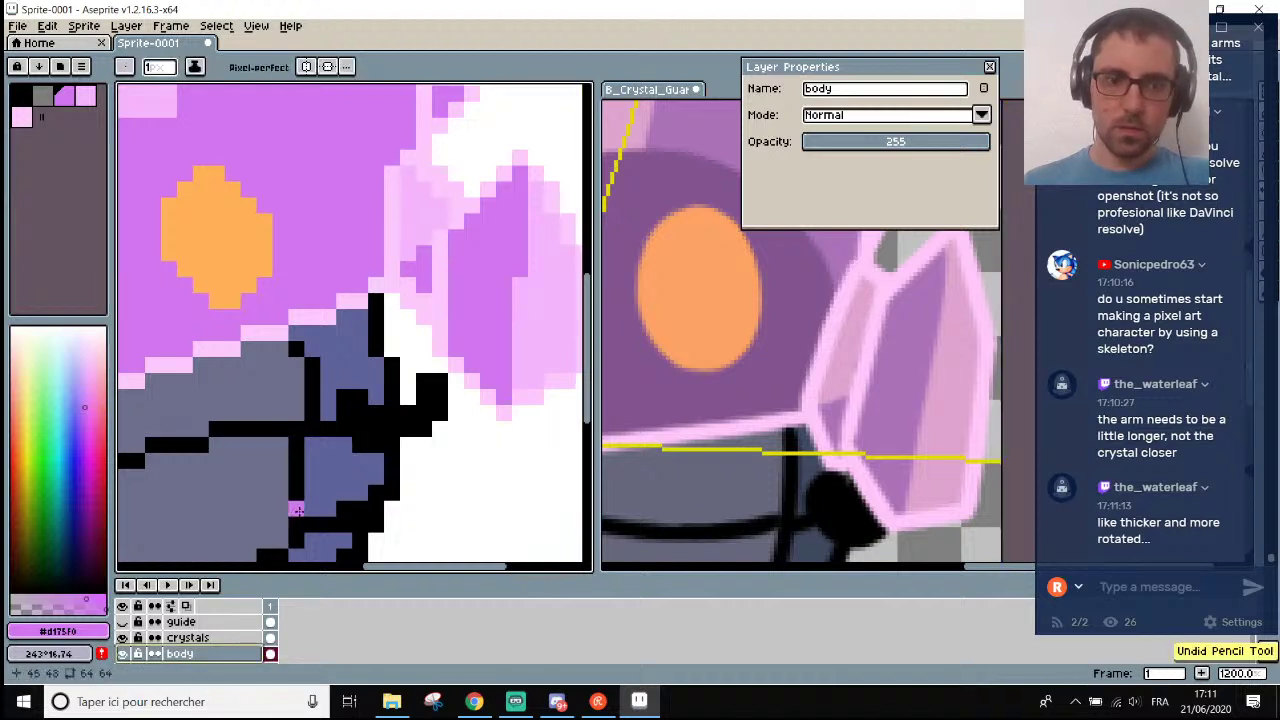
Select the crystals layer and compare the junction of body, right arm and small crystal with the reference drawing.
{"action": "left_click", "coordinate": [212, 638]}
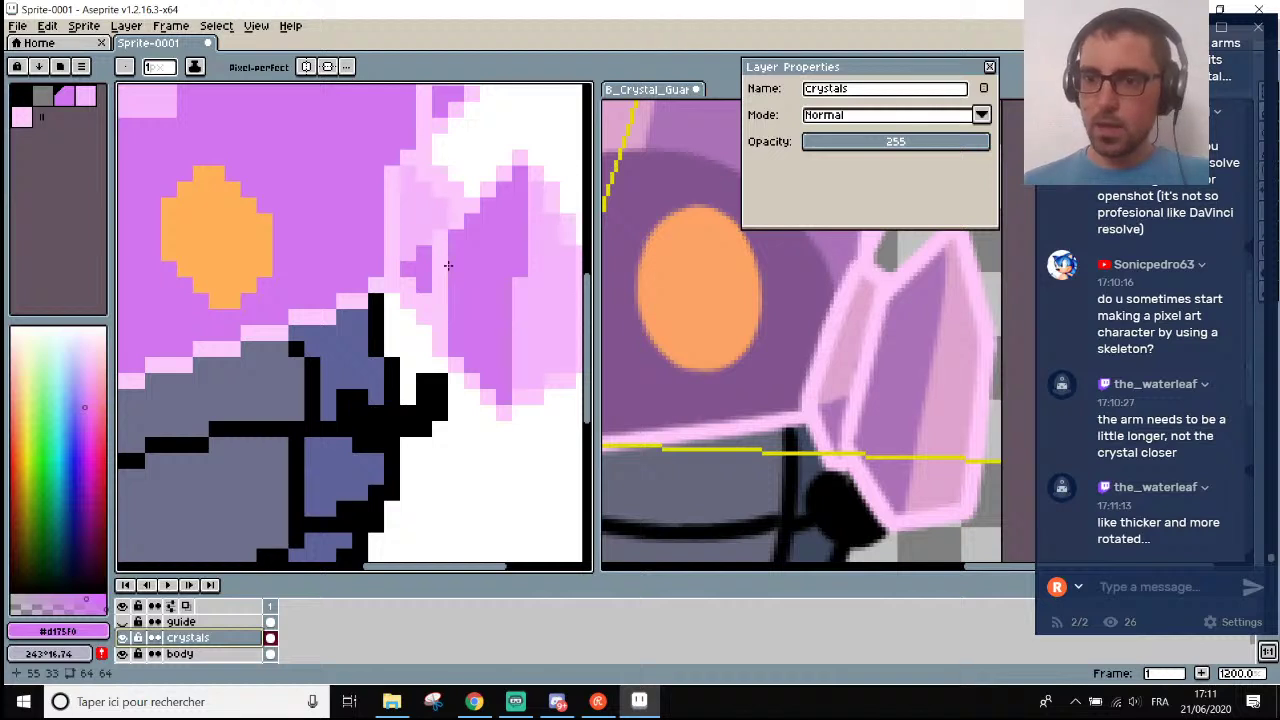
{"action": "scroll", "coordinate": [448, 265], "scroll_direction": "down", "scroll_amount": 2}
{"action": "scroll", "coordinate": [882, 524], "scroll_direction": "down", "scroll_amount": 3}
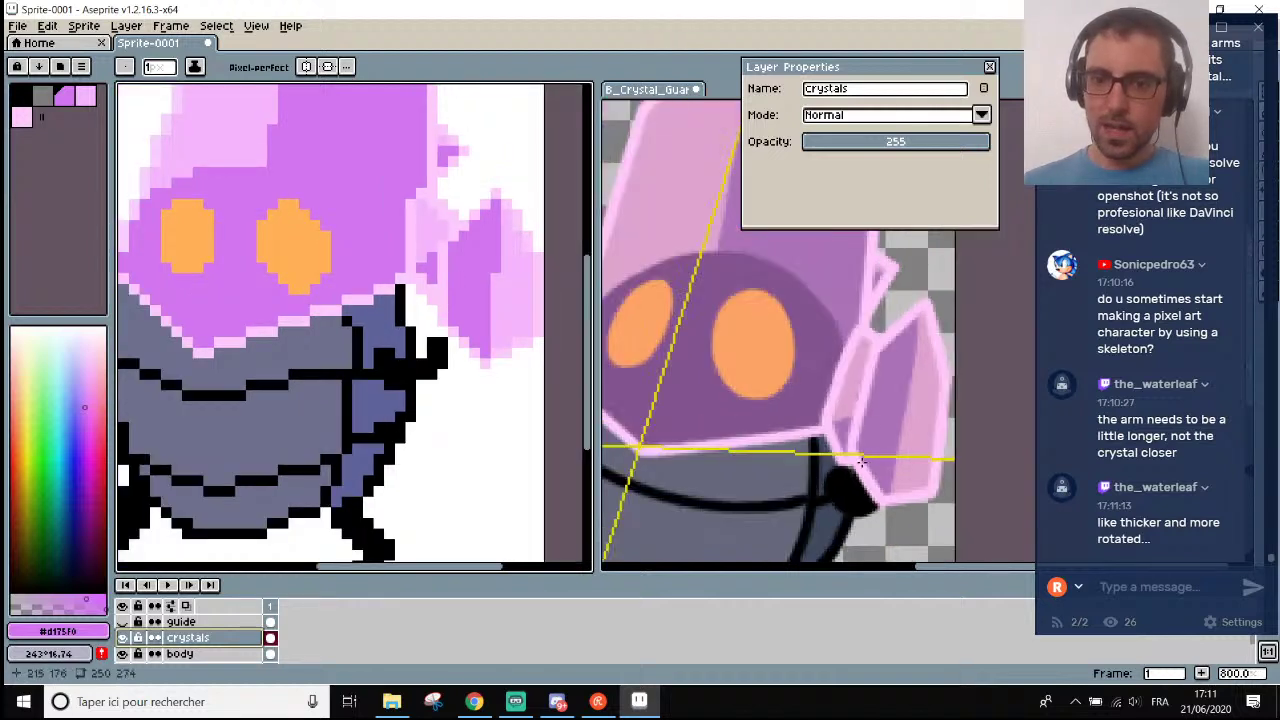
{"action": "scroll", "coordinate": [882, 524], "scroll_direction": "up", "scroll_amount": 4}
{"action": "scroll", "coordinate": [390, 368], "scroll_direction": "up", "scroll_amount": 2}
{"action": "key", "text": "alt"}
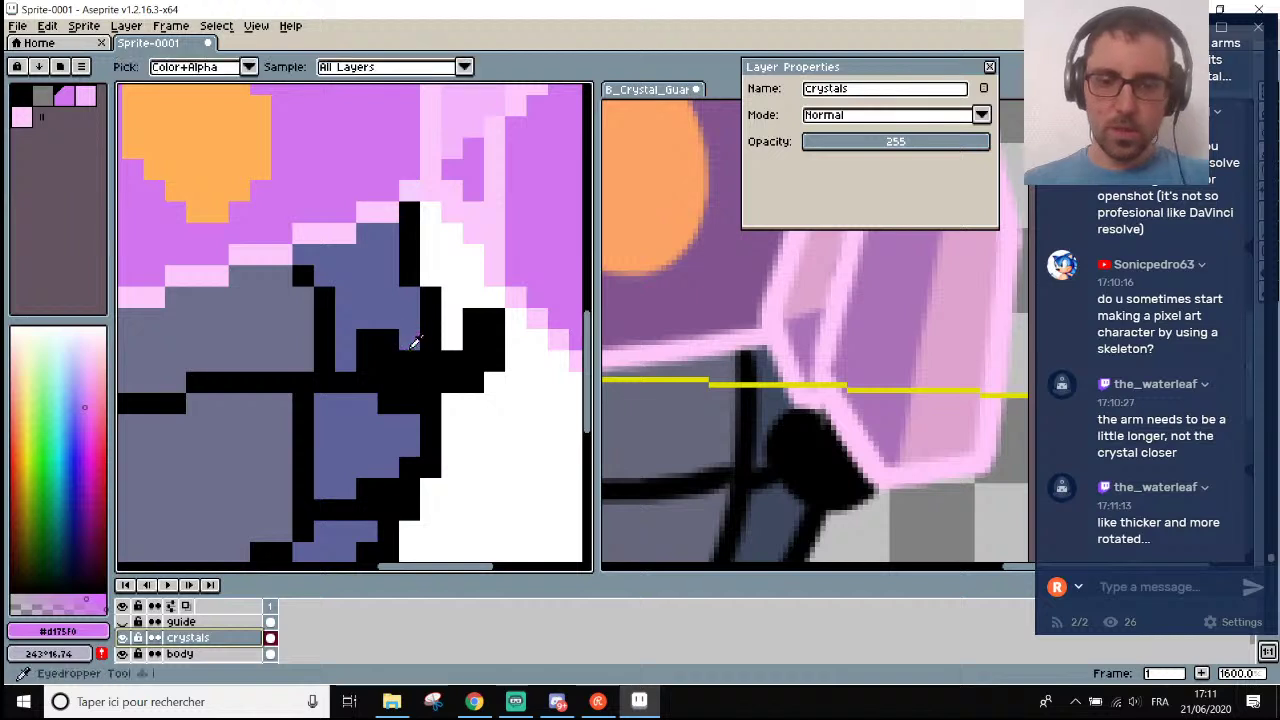
{"action": "left_click", "coordinate": [400, 340], "text": "alt"}
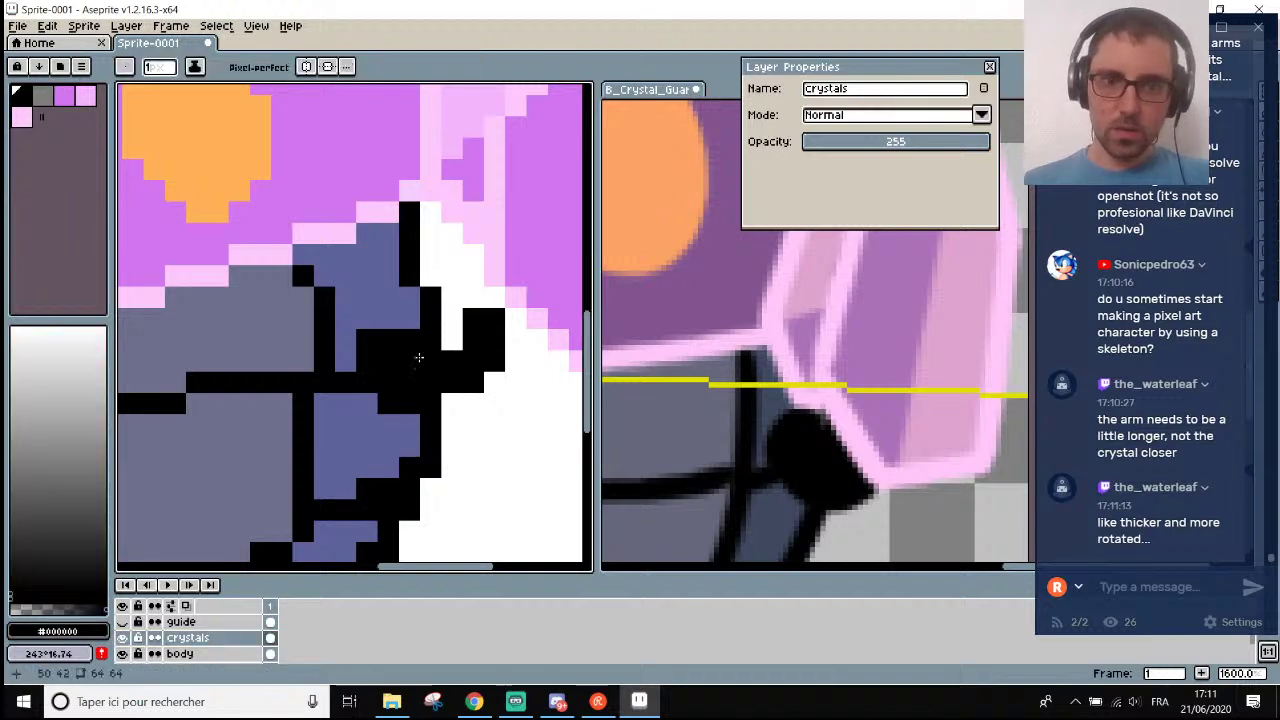
{"action": "scroll", "coordinate": [419, 357], "scroll_direction": "down", "scroll_amount": 1}
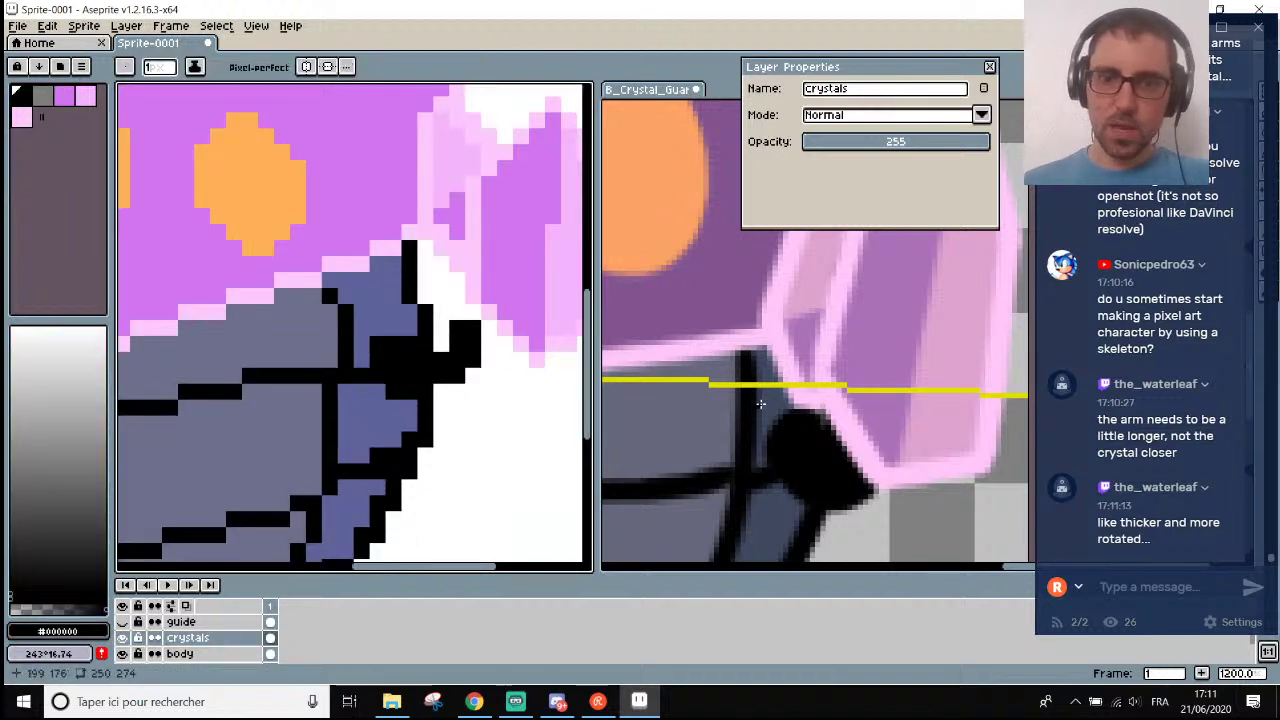
{"action": "scroll", "coordinate": [455, 405], "scroll_direction": "down", "scroll_amount": 4}
{"action": "scroll", "coordinate": [455, 405], "scroll_direction": "up", "scroll_amount": 2}
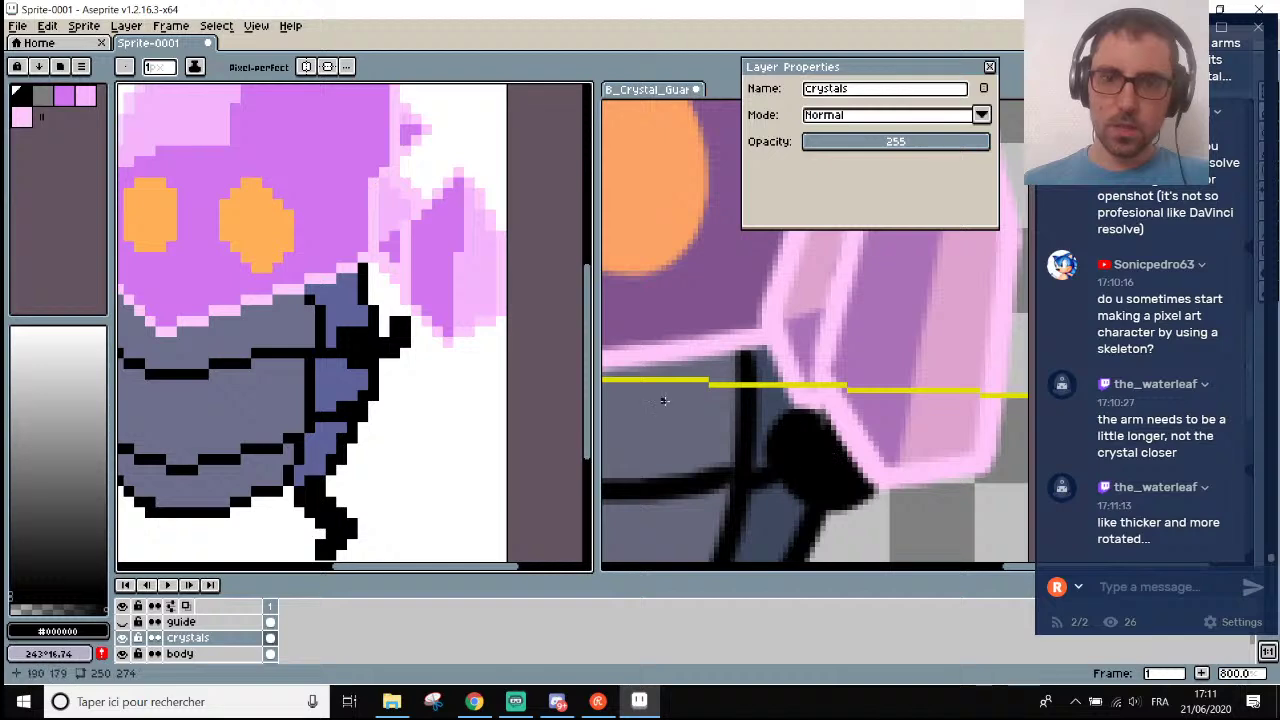
{"action": "scroll", "coordinate": [370, 310], "scroll_direction": "up", "scroll_amount": 5}
{"action": "mouse_move", "coordinate": [336, 320]}
{"action": "left_mouse_down"}
{"action": "mouse_move", "coordinate": [368, 320]}
{"action": "mouse_move", "coordinate": [370, 302]}
{"action": "left_mouse_up"}
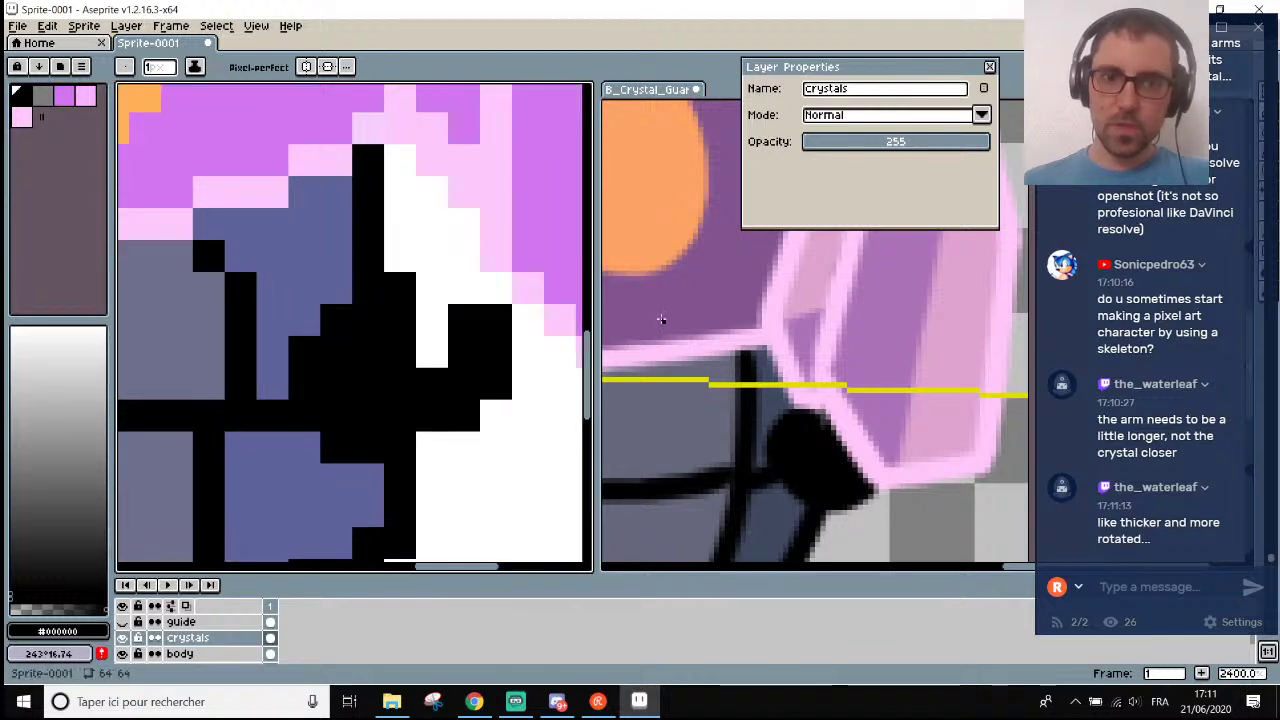
{"action": "scroll", "coordinate": [661, 319], "scroll_direction": "down", "scroll_amount": 3}
{"action": "scroll", "coordinate": [604, 270], "scroll_direction": "up", "scroll_amount": 3}
{"action": "scroll", "coordinate": [604, 281], "scroll_direction": "down", "scroll_amount": 5}
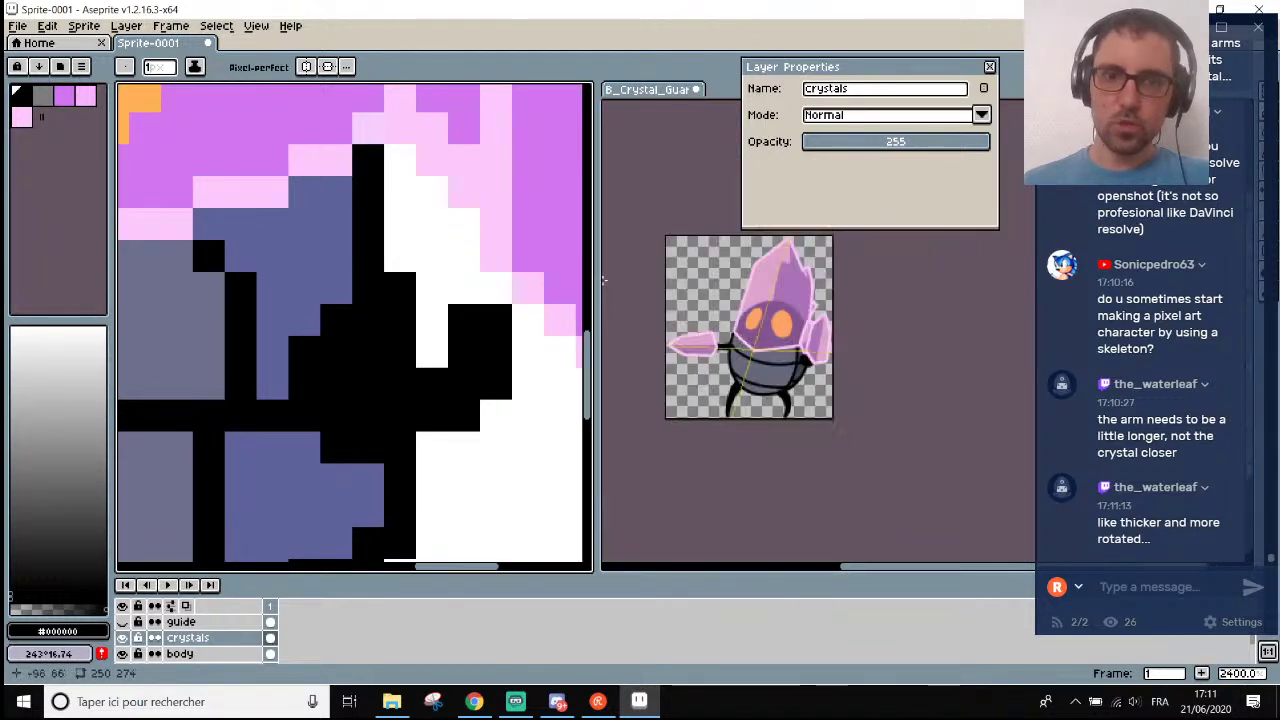
{"action": "scroll", "coordinate": [418, 205], "scroll_direction": "down", "scroll_amount": 5}
{"action": "scroll", "coordinate": [418, 205], "scroll_direction": "up", "scroll_amount": 4}
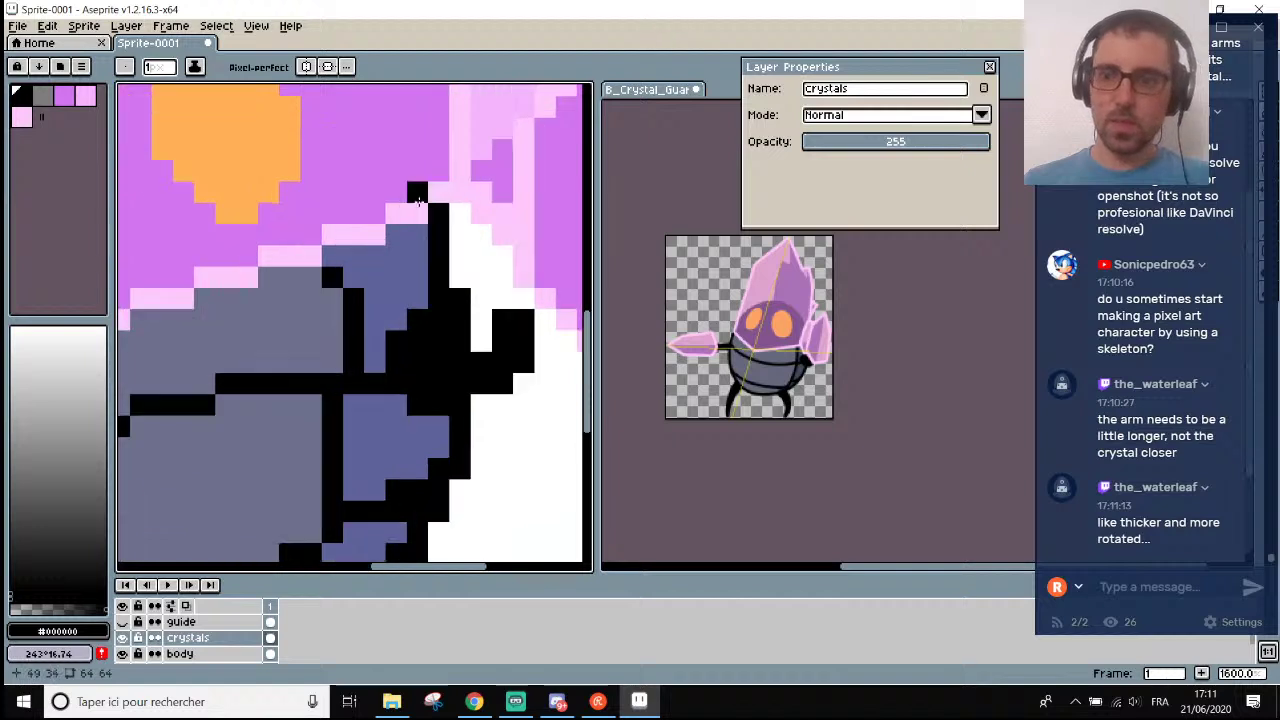
{"action": "scroll", "coordinate": [418, 200], "scroll_direction": "up", "scroll_amount": 4}
Toggle the visibility of the crystals and body layers to check which artwork each one holds.
{"action": "key", "text": "i"}
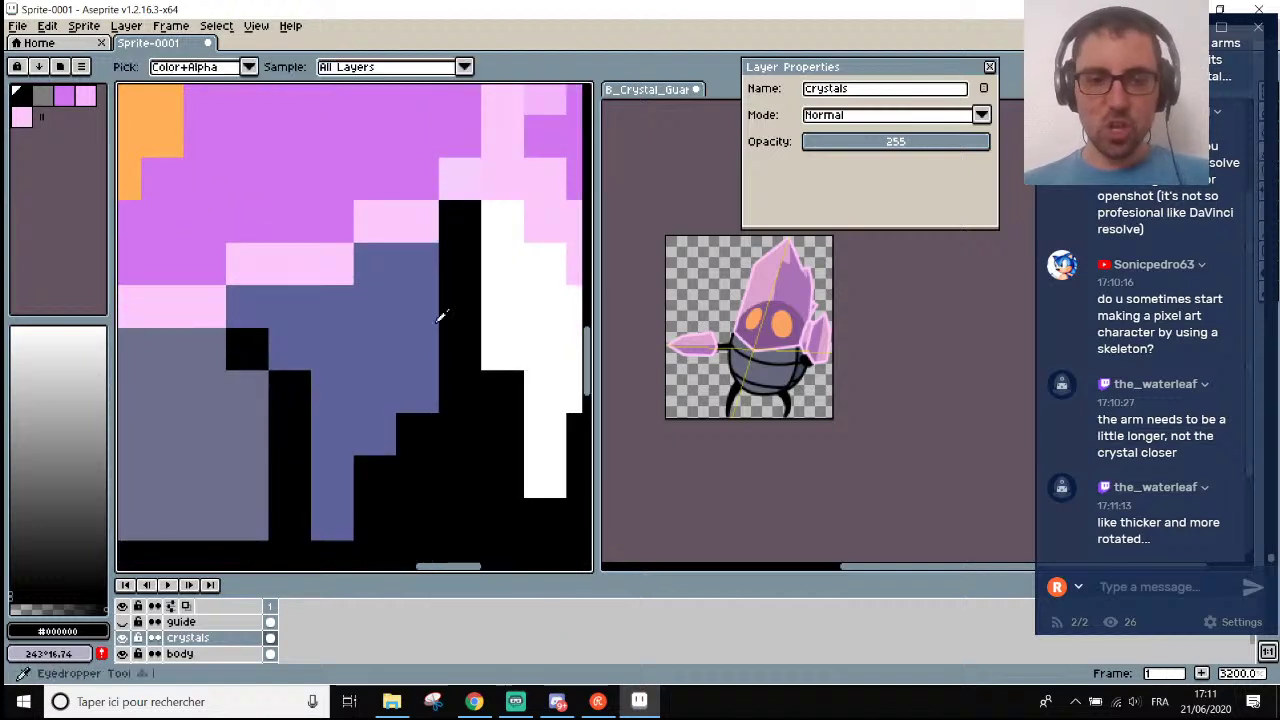
{"action": "left_click", "coordinate": [180, 653]}
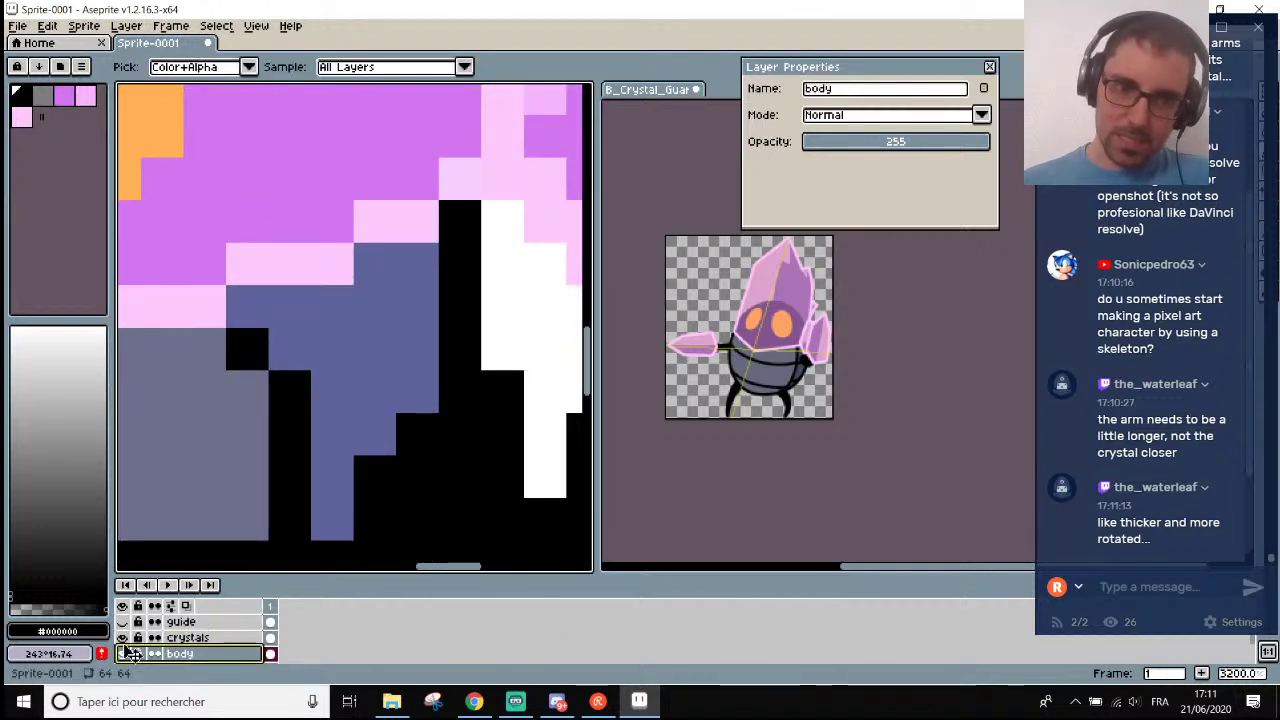
{"action": "left_click", "coordinate": [123, 638]}
{"action": "left_click", "coordinate": [123, 638]}
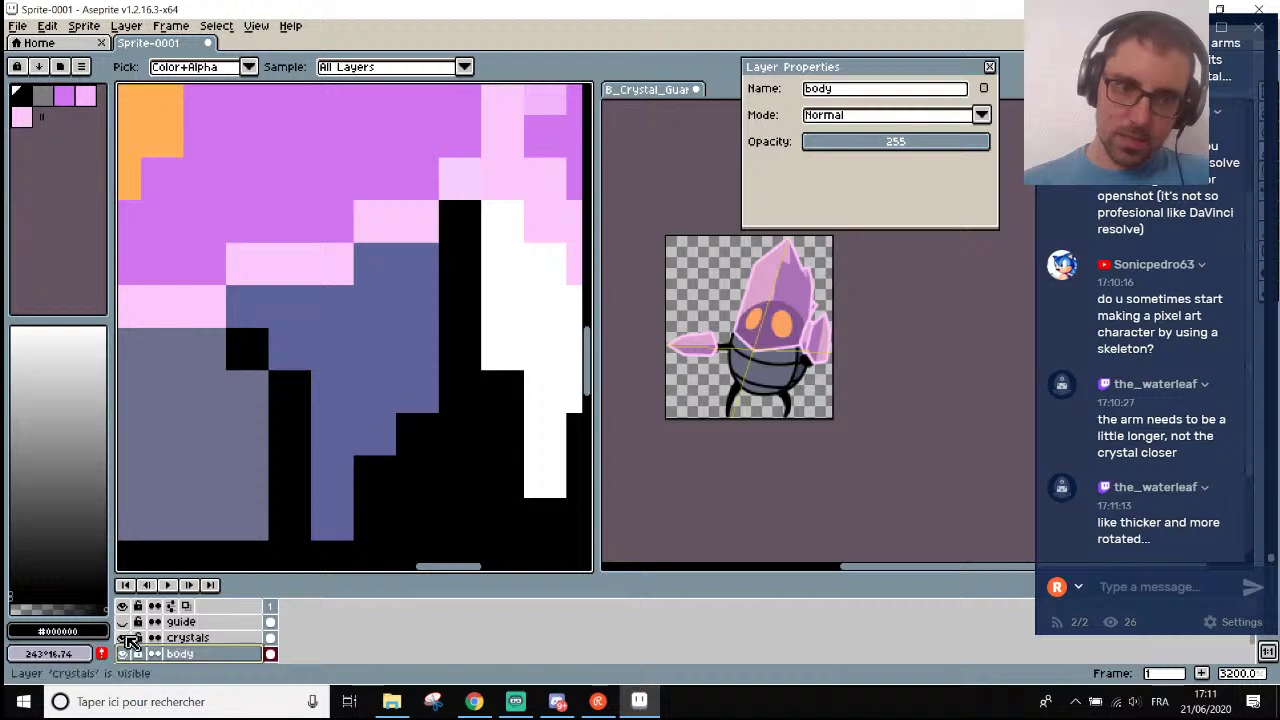
{"action": "left_click", "coordinate": [129, 638]}
{"action": "left_click", "coordinate": [129, 638]}
{"action": "left_click", "coordinate": [180, 638]}
{"action": "left_click", "coordinate": [123, 638]}
{"action": "left_click", "coordinate": [123, 638]}
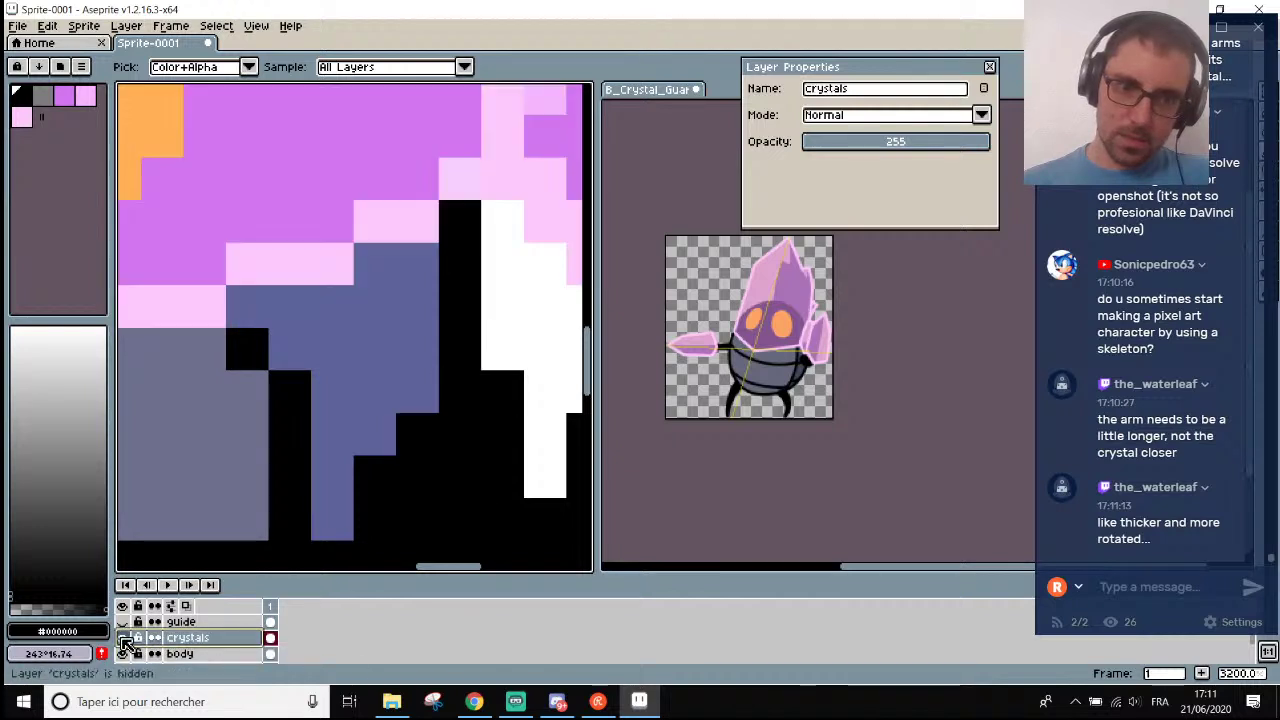
{"action": "left_click", "coordinate": [180, 653]}
{"action": "left_click", "coordinate": [123, 654]}
{"action": "left_click", "coordinate": [123, 654]}
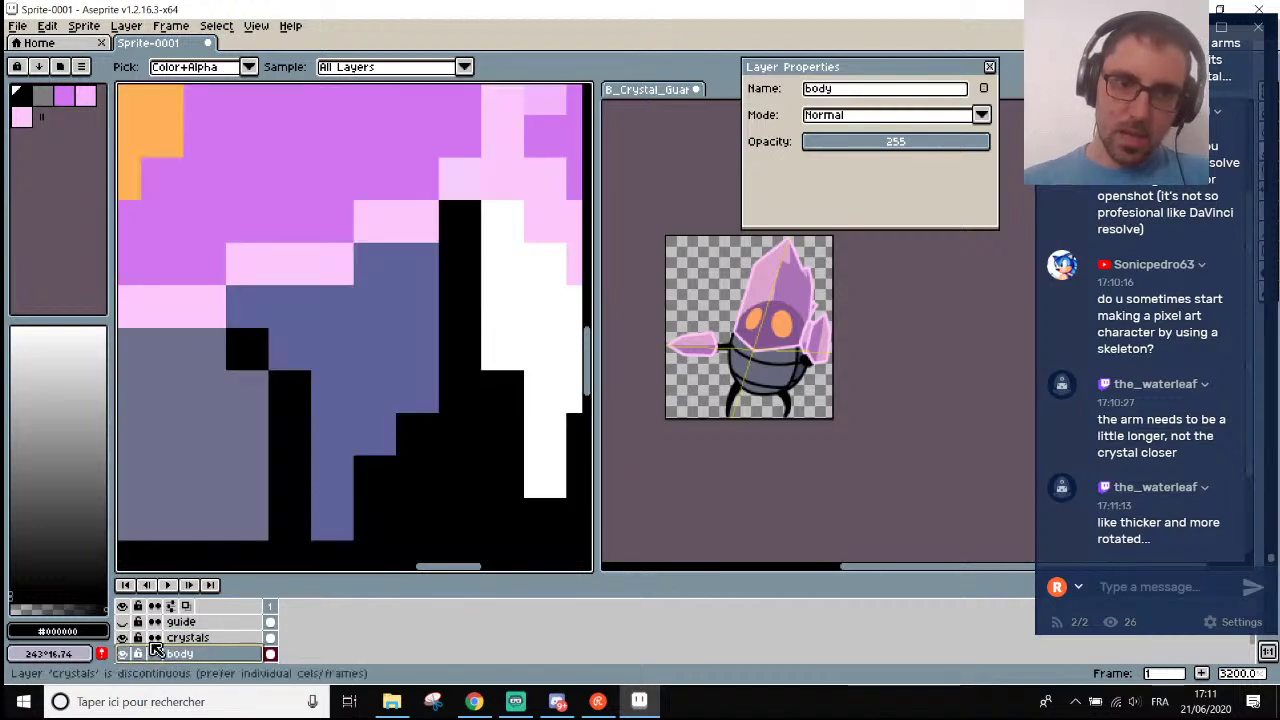
On the crystals layer, sample the light pink #fcc7fc from the head crystal's lower right outline.
{"action": "left_click", "coordinate": [180, 638]}
{"action": "left_click_drag", "start_coordinate": [463, 200], "coordinate": [409, 277]}
{"action": "left_click", "coordinate": [378, 312]}
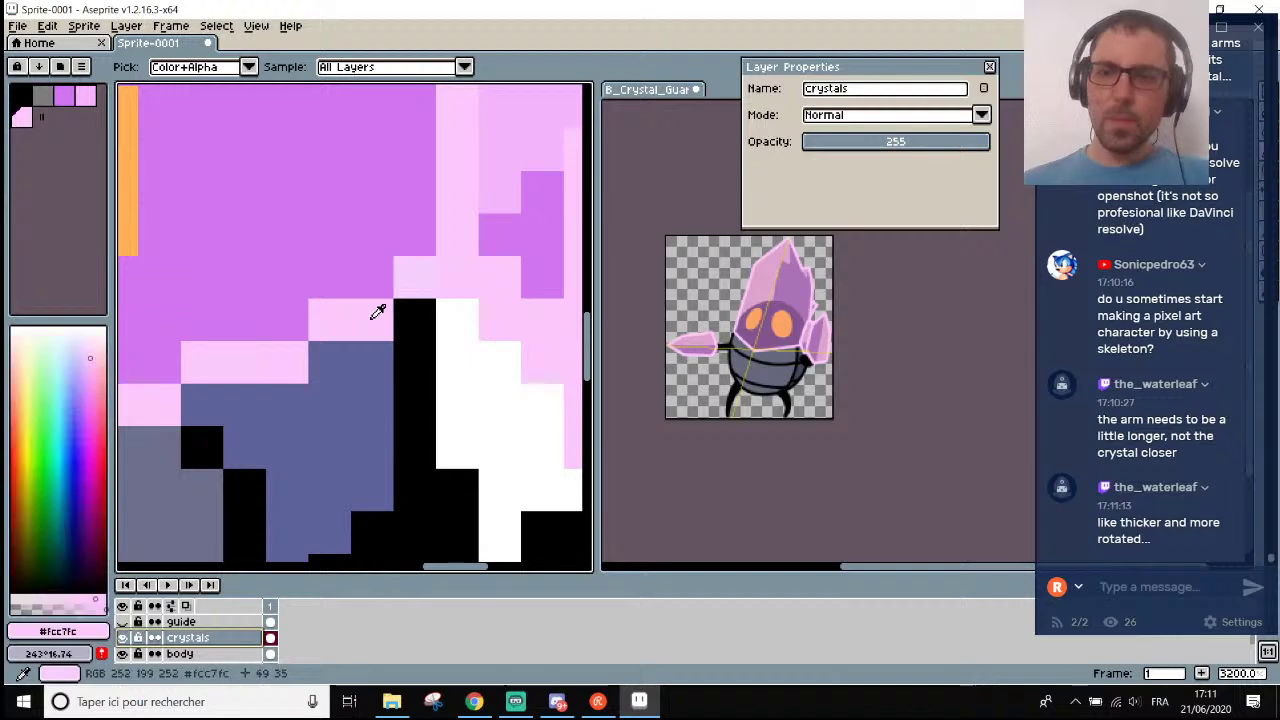
{"action": "left_click", "coordinate": [403, 330]}
Zoom the reference in on the right arm joint and shorten the Layer Properties window to uncover more of it.
{"action": "scroll", "coordinate": [395, 345], "scroll_direction": "down", "scroll_amount": 2}
{"action": "scroll", "coordinate": [410, 360], "scroll_direction": "up", "scroll_amount": 2}
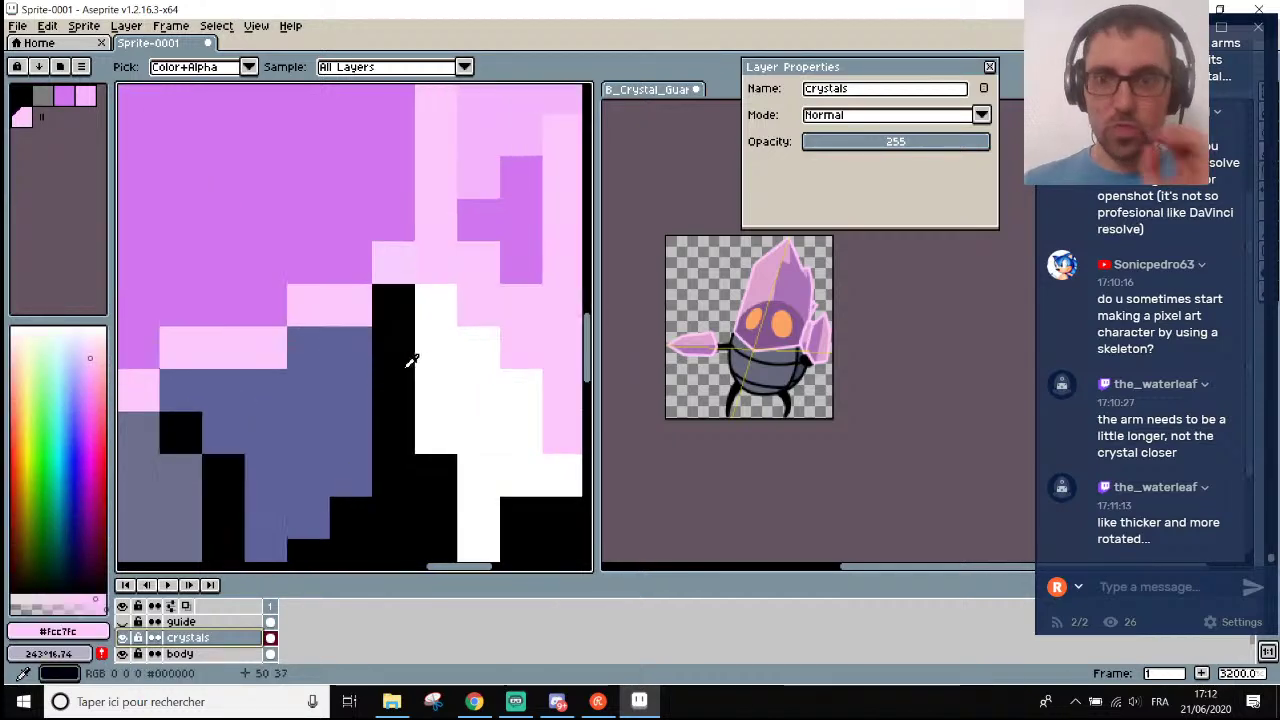
{"action": "scroll", "coordinate": [410, 360], "scroll_direction": "up", "scroll_amount": 1}
{"action": "scroll", "coordinate": [850, 313], "scroll_direction": "up", "scroll_amount": 2}
{"action": "scroll", "coordinate": [850, 313], "scroll_direction": "down", "scroll_amount": 2}
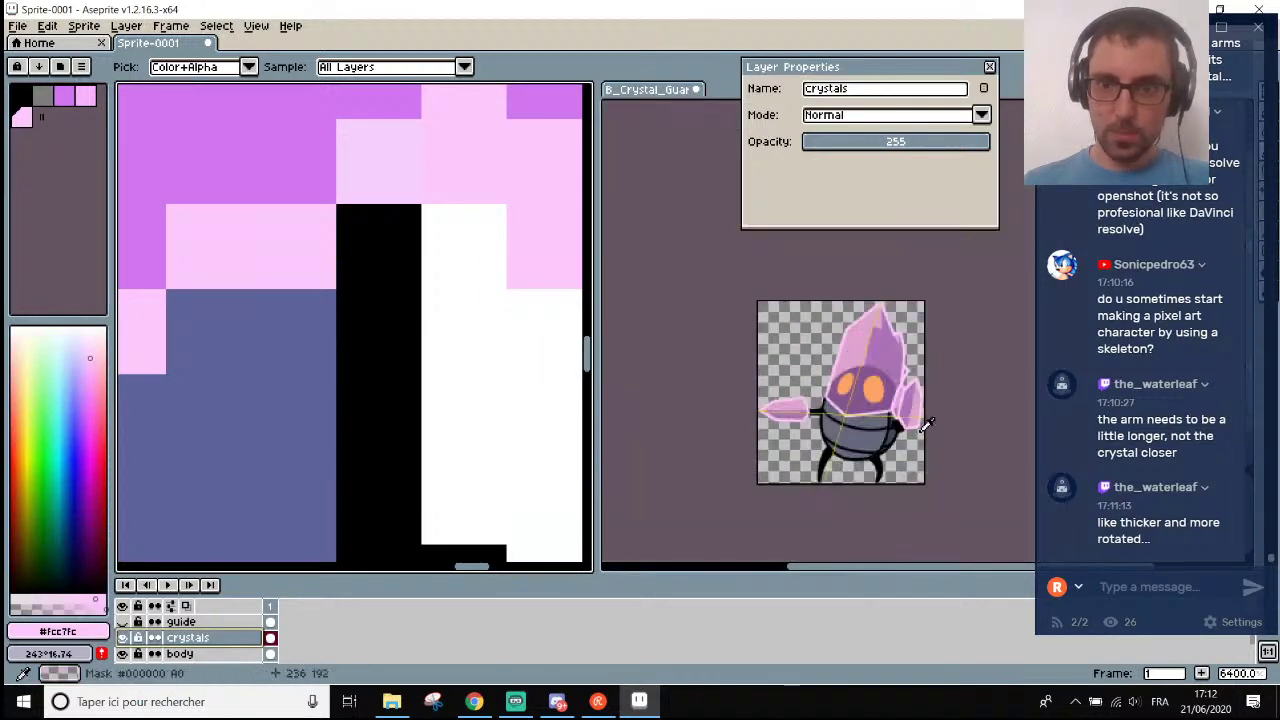
{"action": "scroll", "coordinate": [850, 313], "scroll_direction": "up", "scroll_amount": 2}
{"action": "scroll", "coordinate": [783, 266], "scroll_direction": "up", "scroll_amount": 1}
{"action": "scroll", "coordinate": [783, 277], "scroll_direction": "down", "scroll_amount": 1}
{"action": "scroll", "coordinate": [783, 277], "scroll_direction": "up", "scroll_amount": 1}
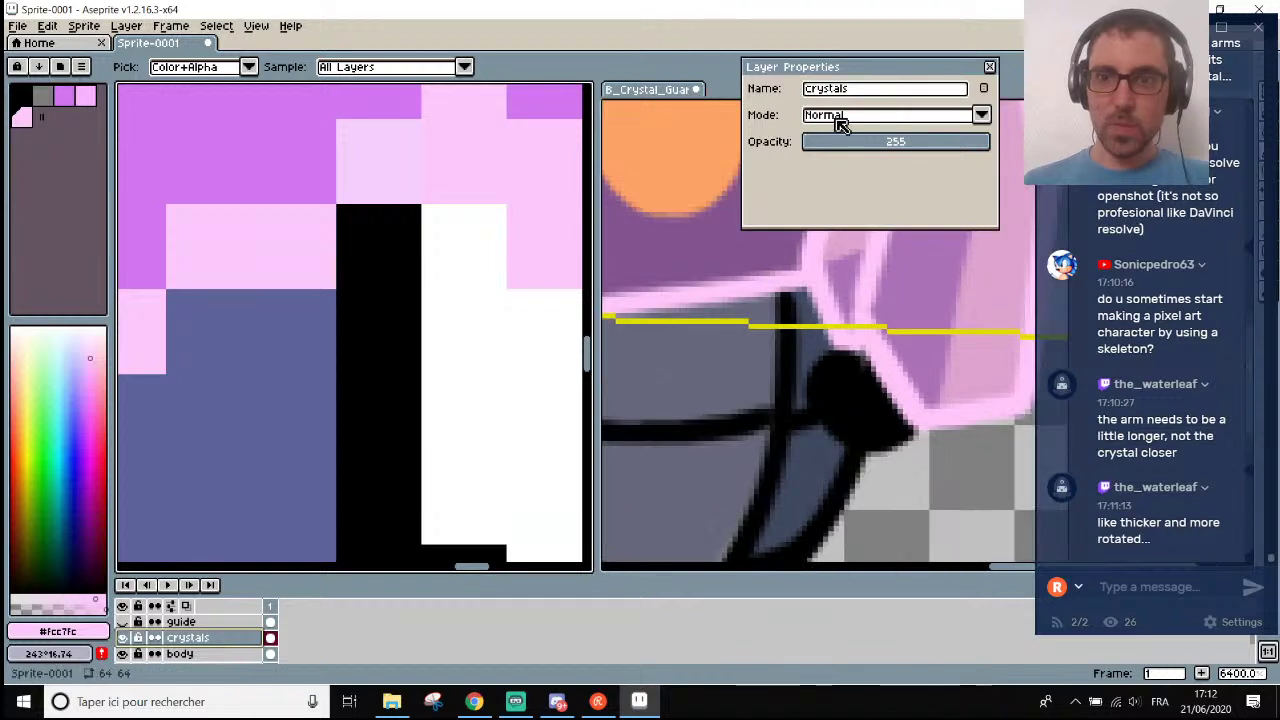
{"action": "left_click_drag", "start_coordinate": [818, 222], "coordinate": [818, 166]}
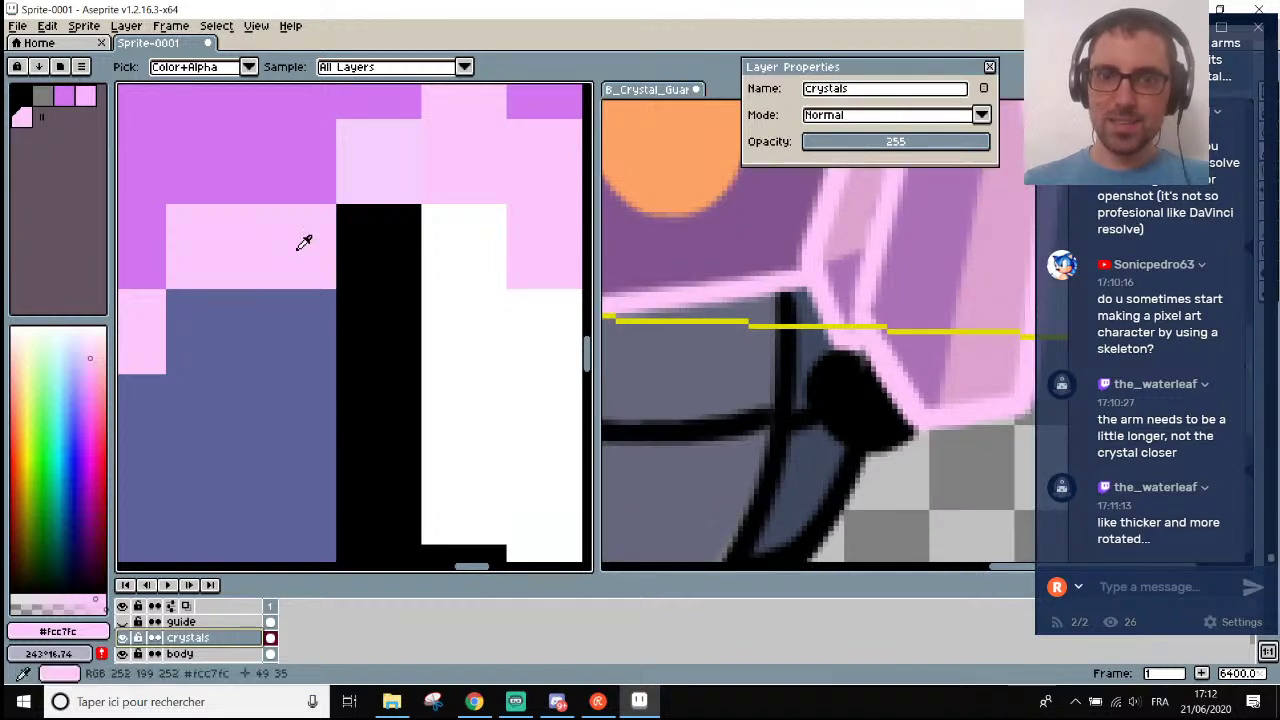
Try drawing a diagonal #fcc7fc outline from the body's upper right contour toward the arm joint.
{"action": "scroll", "coordinate": [394, 163], "scroll_direction": "down", "scroll_amount": 3}
{"action": "scroll", "coordinate": [330, 227], "scroll_direction": "up", "scroll_amount": 1}
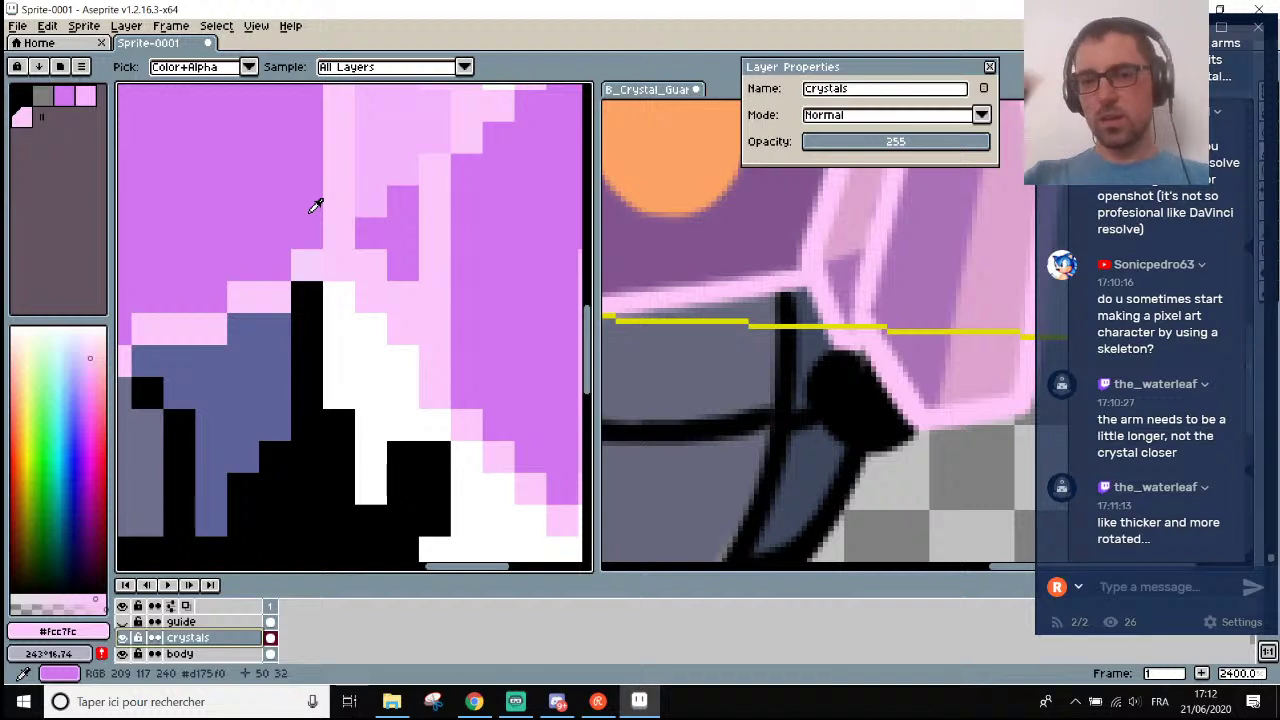
{"action": "scroll", "coordinate": [277, 206], "scroll_direction": "down", "scroll_amount": 1}
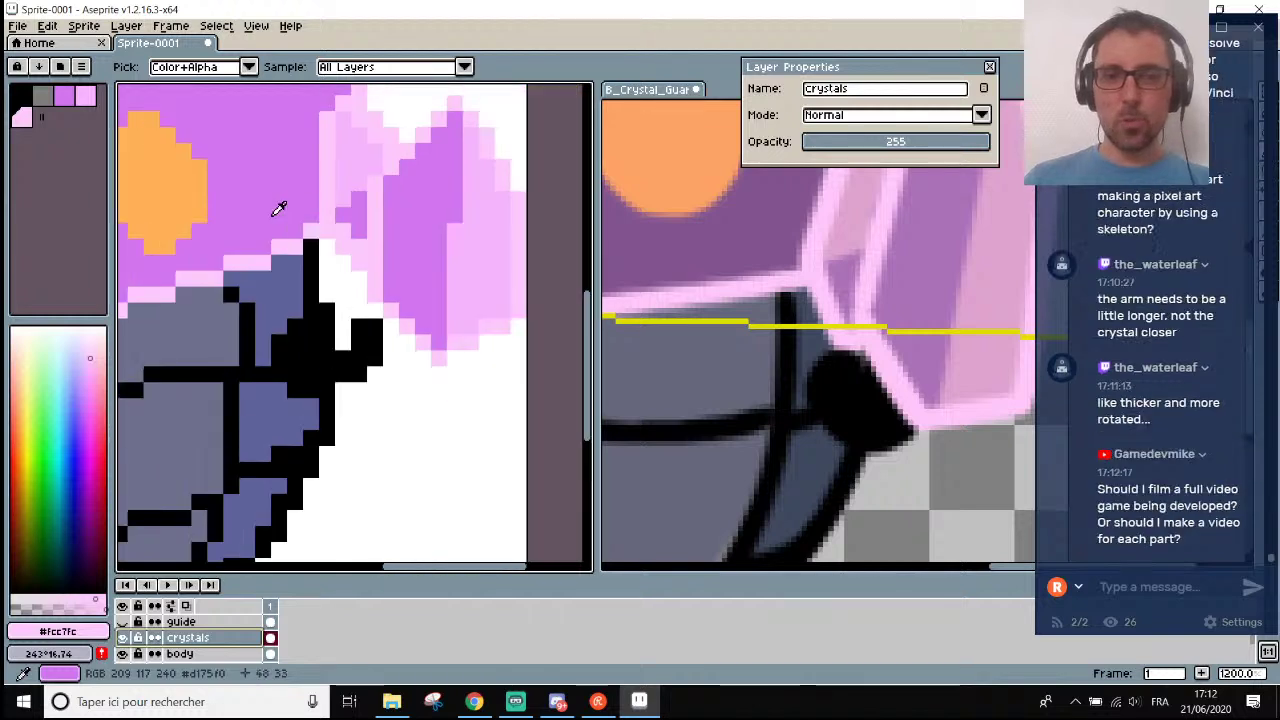
{"action": "scroll", "coordinate": [278, 208], "scroll_direction": "up", "scroll_amount": 1}
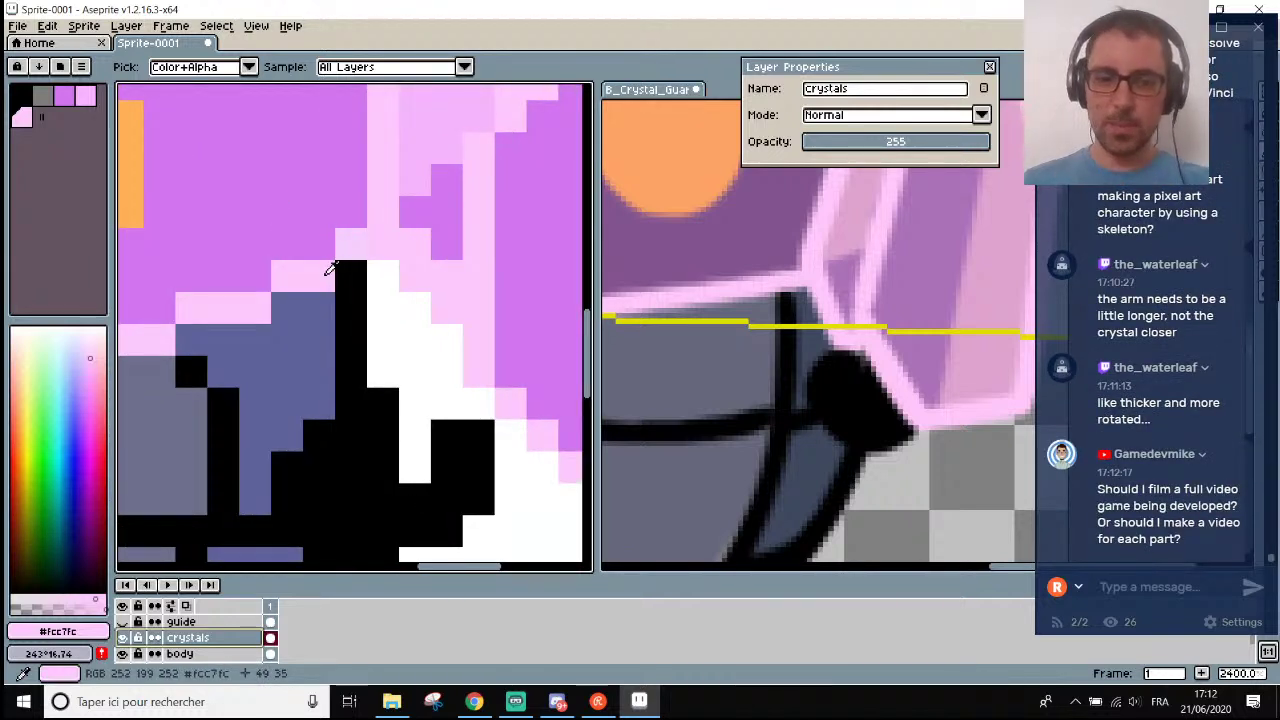
{"action": "key", "text": "b"}
{"action": "left_click", "coordinate": [338, 302]}
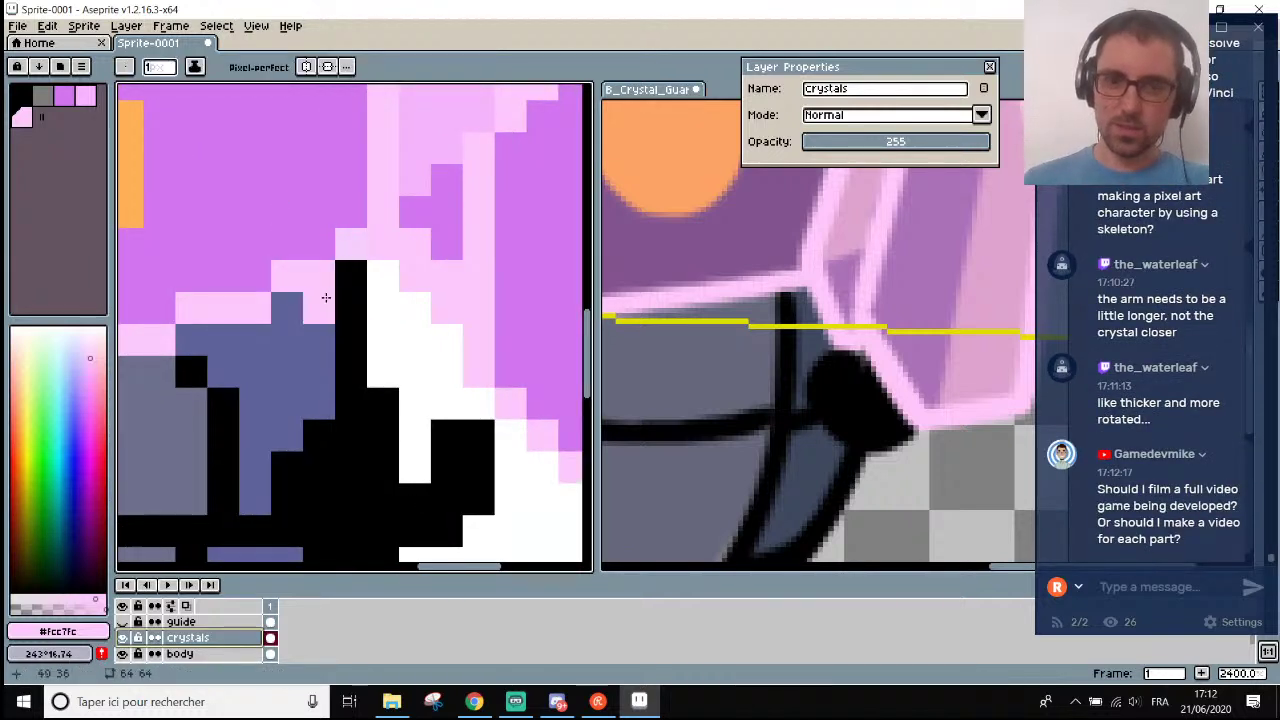
{"action": "left_click", "coordinate": [369, 348]}
{"action": "left_click_drag", "start_coordinate": [385, 367], "coordinate": [409, 384]}
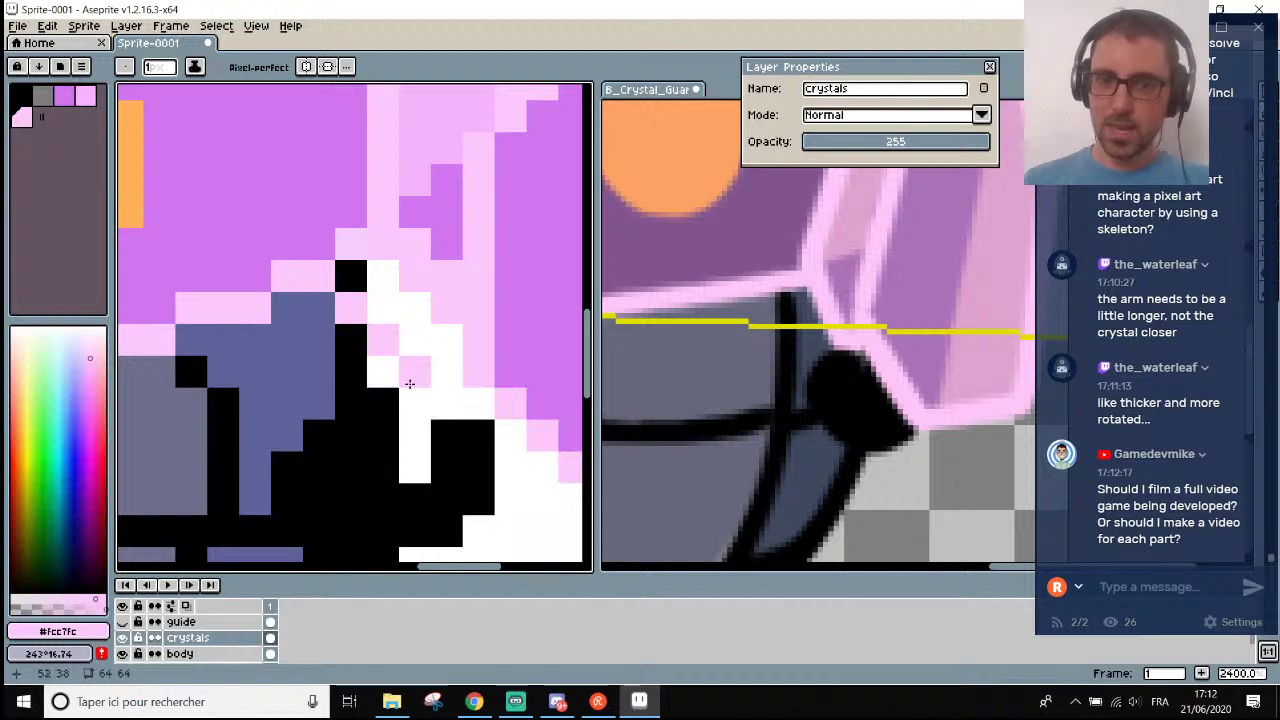
{"action": "key", "text": "ctrl+z"}
Draw the small right crystal's lower outline in #fcc7fc, stepping down along the body's contour to close the shape near the arm.
{"action": "left_click", "coordinate": [349, 340]}
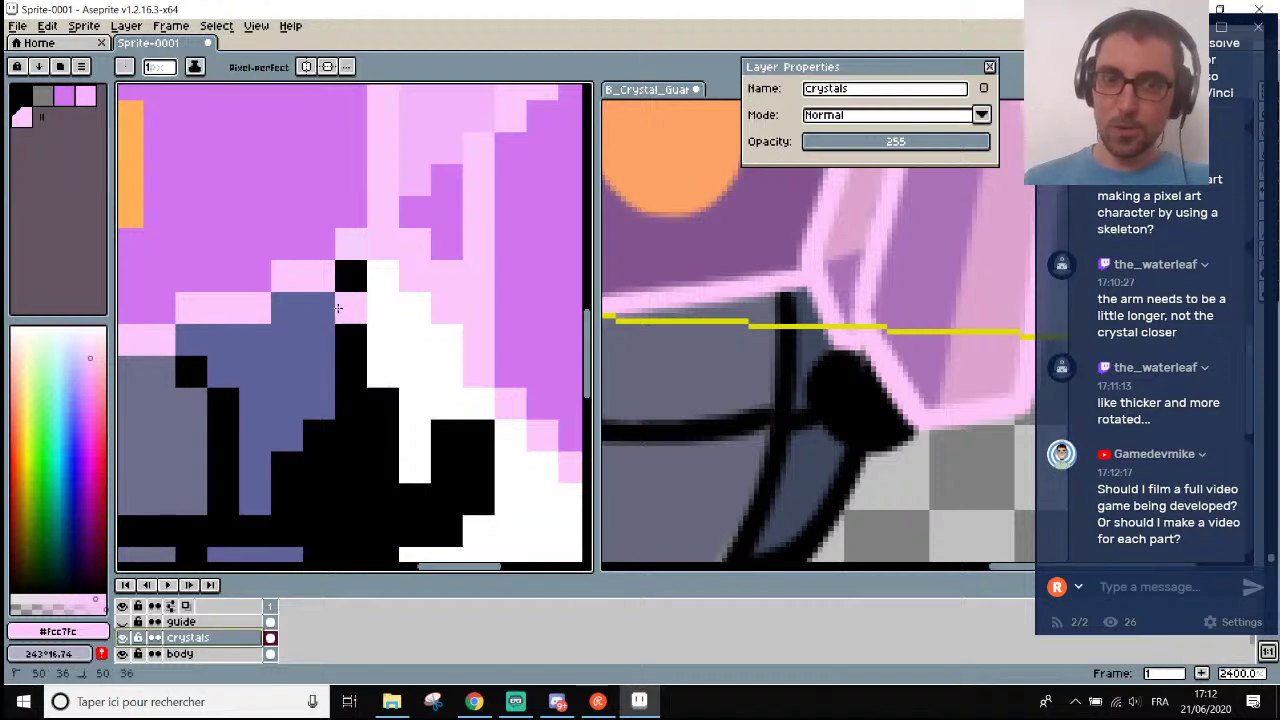
{"action": "left_click", "coordinate": [376, 364]}
{"action": "left_click", "coordinate": [384, 397]}
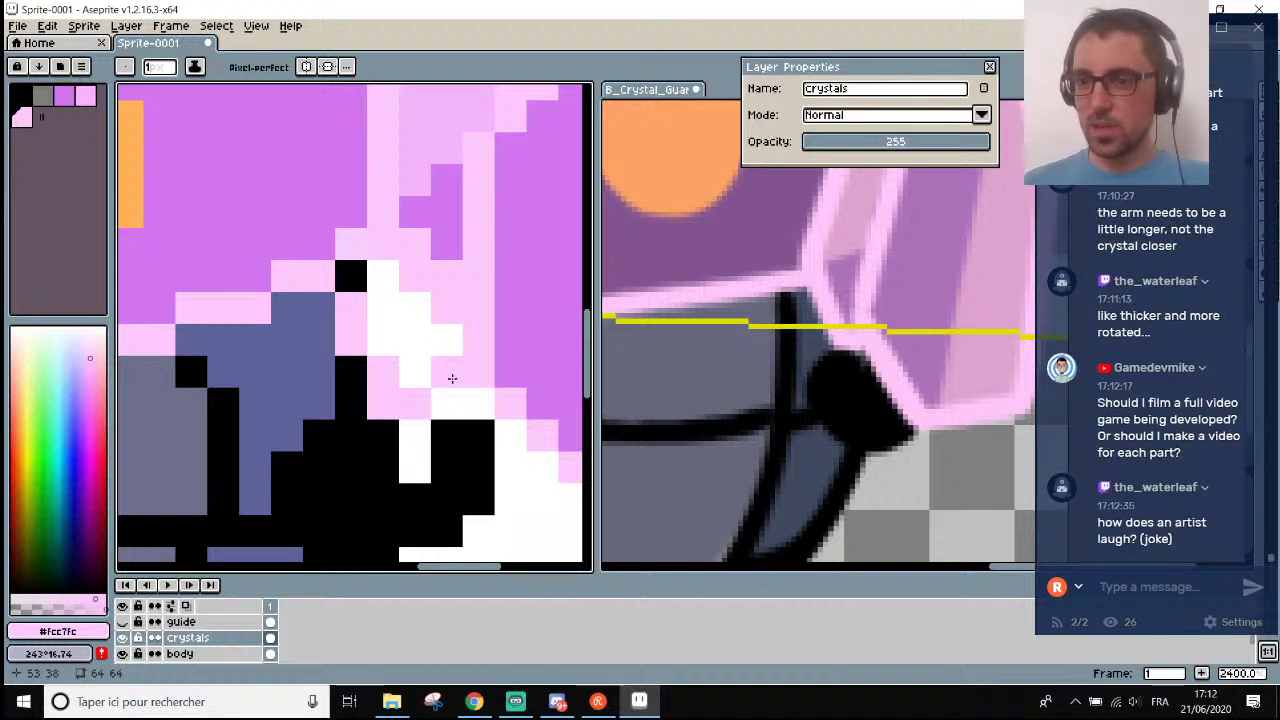
Fill the white gap inside the small crystal's new outline with the sampled purple #d175f0.
{"action": "scroll", "coordinate": [455, 375], "scroll_direction": "down", "scroll_amount": 3}
{"action": "scroll", "coordinate": [457, 374], "scroll_direction": "up", "scroll_amount": 3}
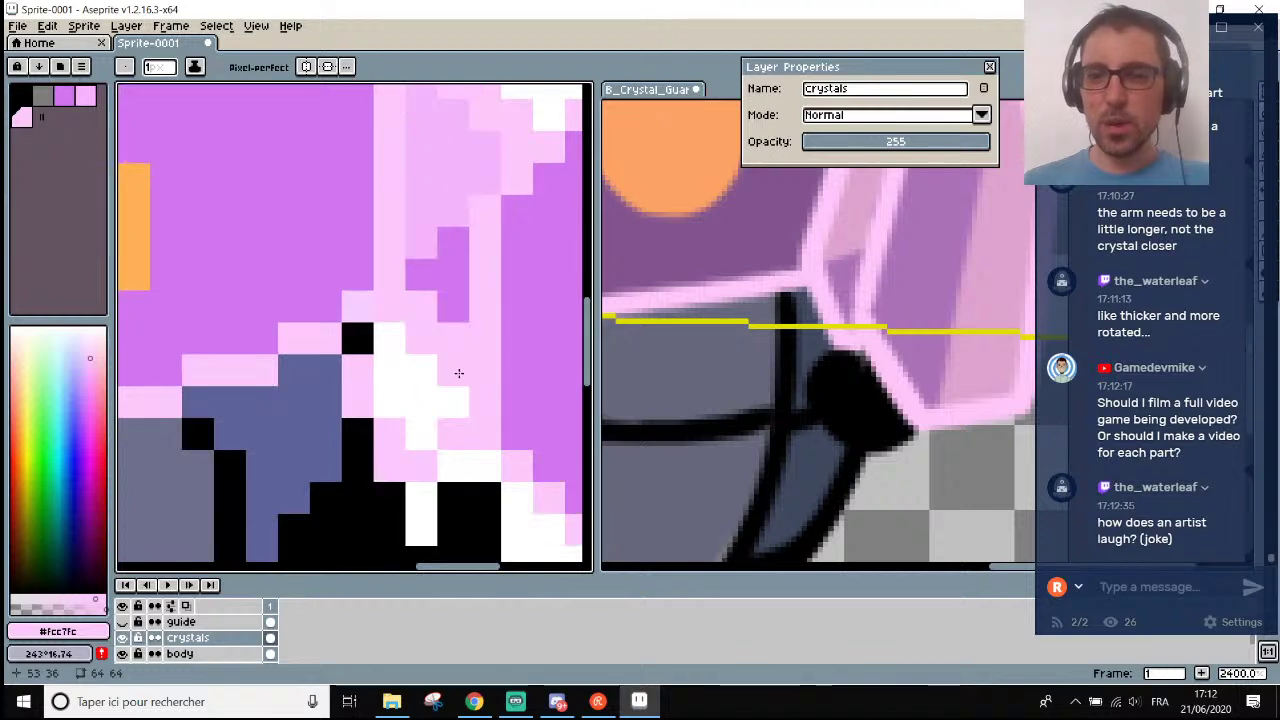
{"action": "left_click", "coordinate": [456, 322], "text": "alt"}
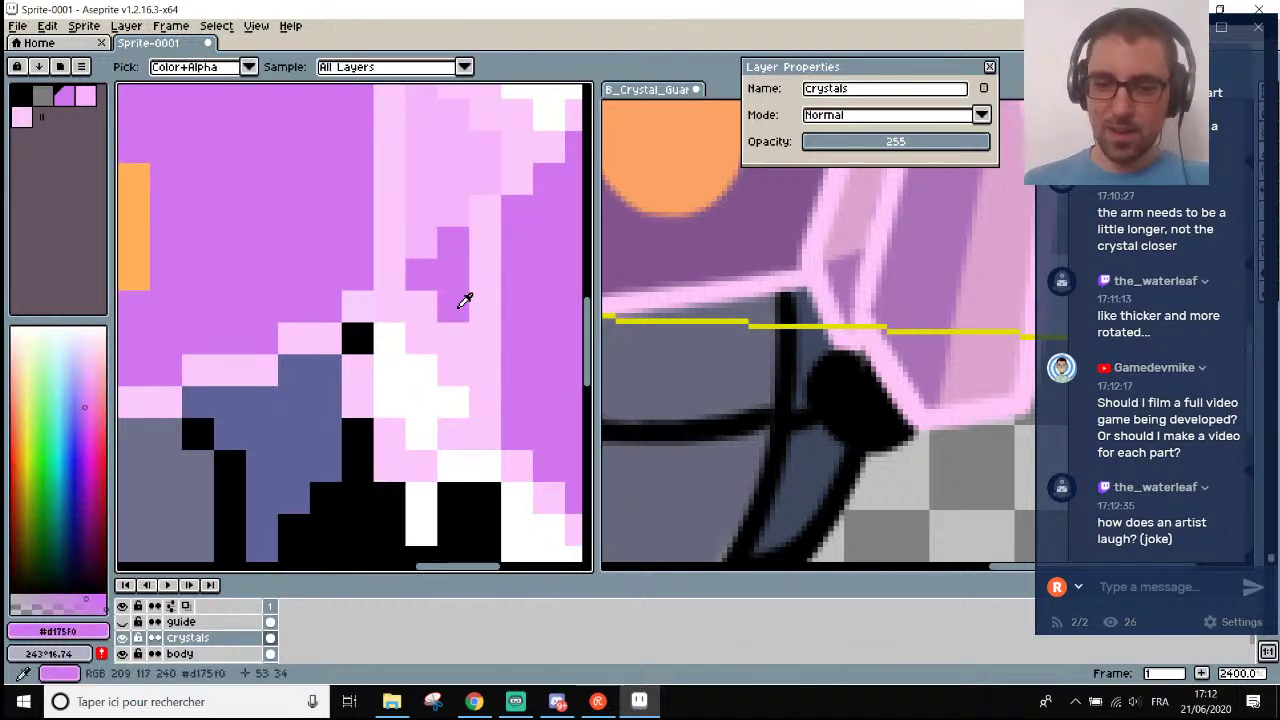
{"action": "mouse_move", "coordinate": [457, 321]}
{"action": "left_mouse_down"}
{"action": "mouse_move", "coordinate": [420, 431]}
{"action": "mouse_move", "coordinate": [392, 395]}
{"action": "mouse_move", "coordinate": [393, 348]}
{"action": "mouse_move", "coordinate": [423, 363]}
{"action": "mouse_move", "coordinate": [423, 349]}
{"action": "left_mouse_up"}
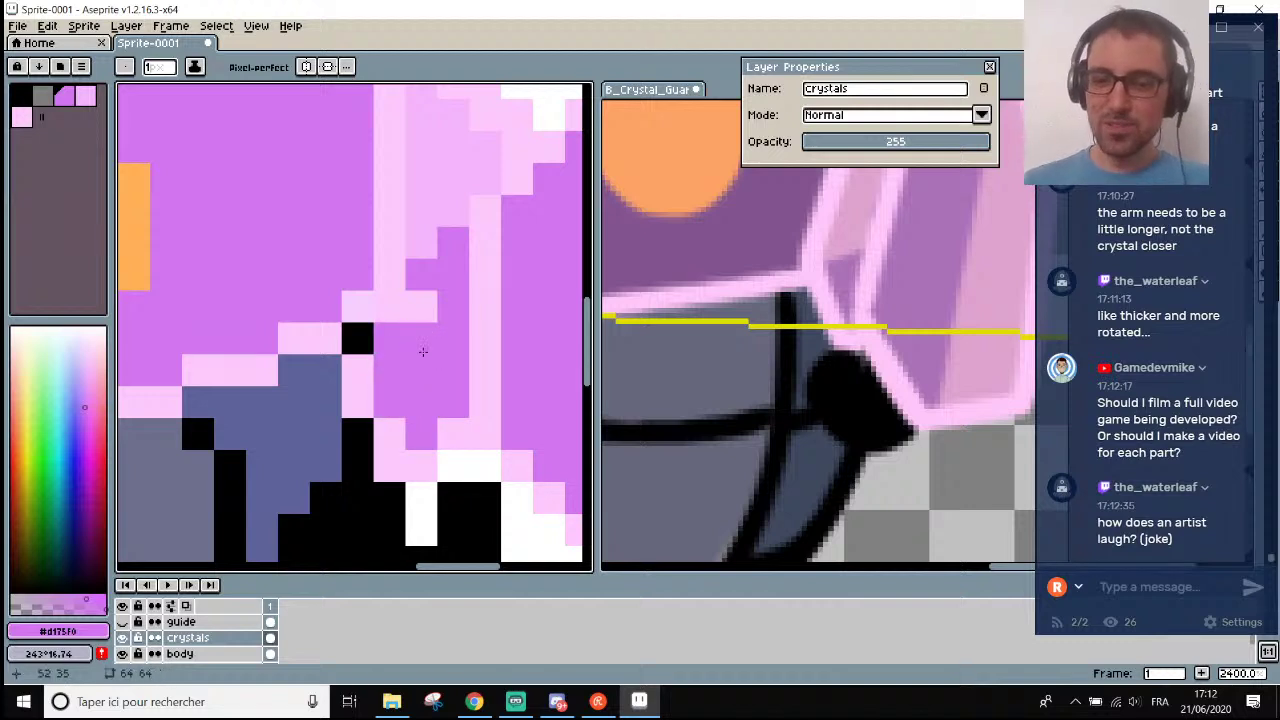
Extend the small crystal's lighter facet downward in #f4b4fb and redraw the outline corner beside the head in #fcc7fc.
{"action": "left_click", "coordinate": [437, 208], "text": "alt"}
{"action": "mouse_move", "coordinate": [428, 262]}
{"action": "left_mouse_down"}
{"action": "mouse_move", "coordinate": [421, 340]}
{"action": "mouse_move", "coordinate": [386, 314]}
{"action": "mouse_move", "coordinate": [371, 337]}
{"action": "left_mouse_up"}
{"action": "scroll", "coordinate": [401, 331], "scroll_direction": "down", "scroll_amount": 6}
{"action": "scroll", "coordinate": [401, 331], "scroll_direction": "up", "scroll_amount": 7}
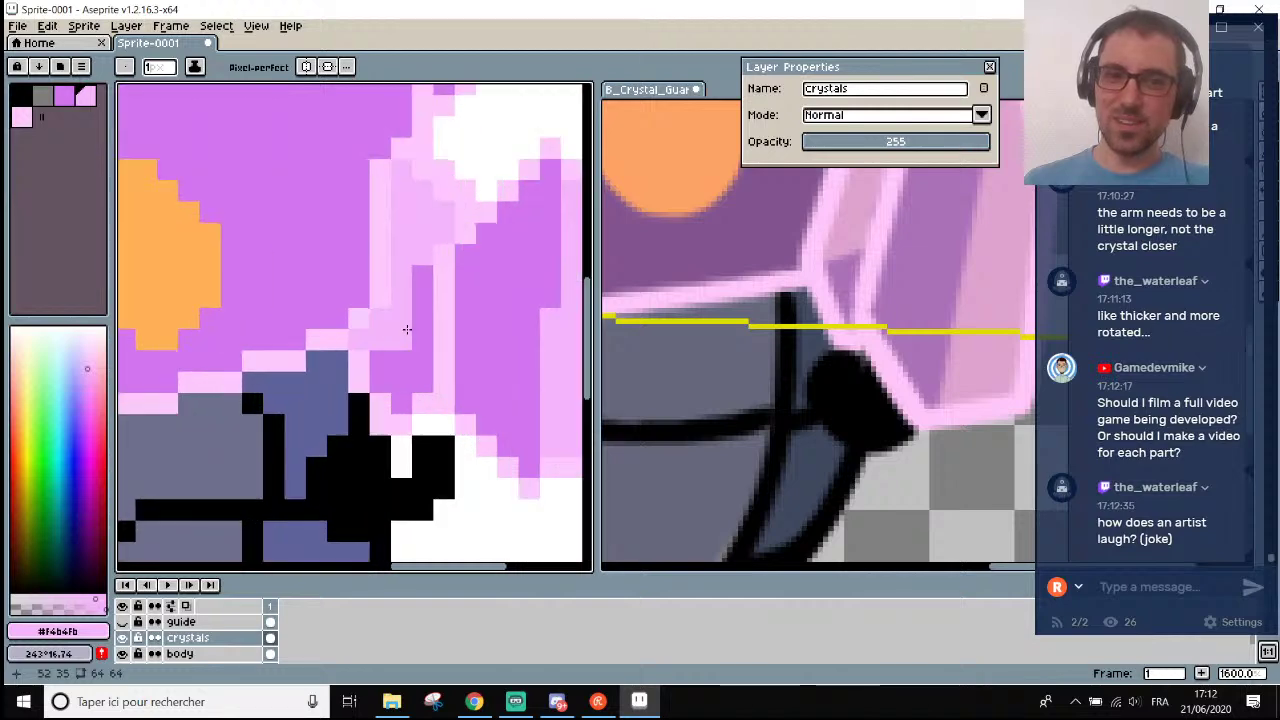
{"action": "left_click", "coordinate": [311, 308], "text": "alt"}
{"action": "left_click", "coordinate": [350, 302]}
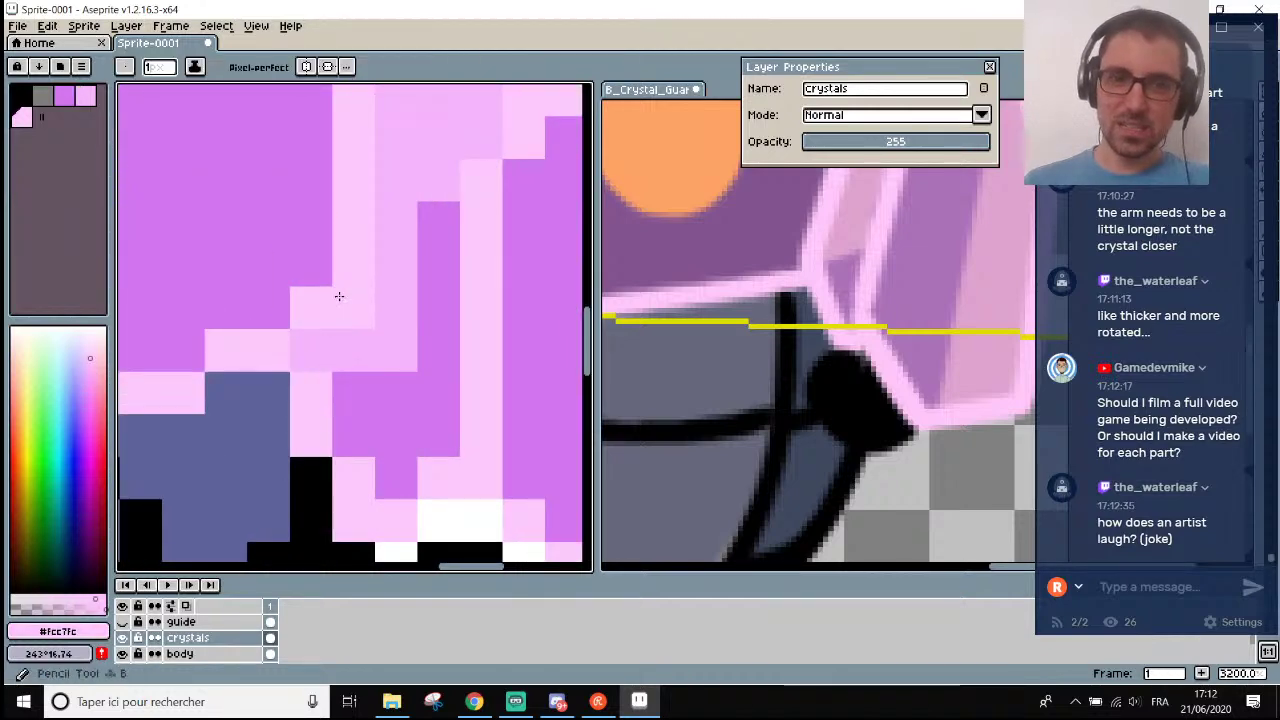
Compare the small crystal beside the head with the reference, examining its width and lower contour.
{"action": "scroll", "coordinate": [345, 298], "scroll_direction": "down", "scroll_amount": 3}
{"action": "scroll", "coordinate": [345, 298], "scroll_direction": "up", "scroll_amount": 2}
{"action": "scroll", "coordinate": [357, 312], "scroll_direction": "up", "scroll_amount": 1}
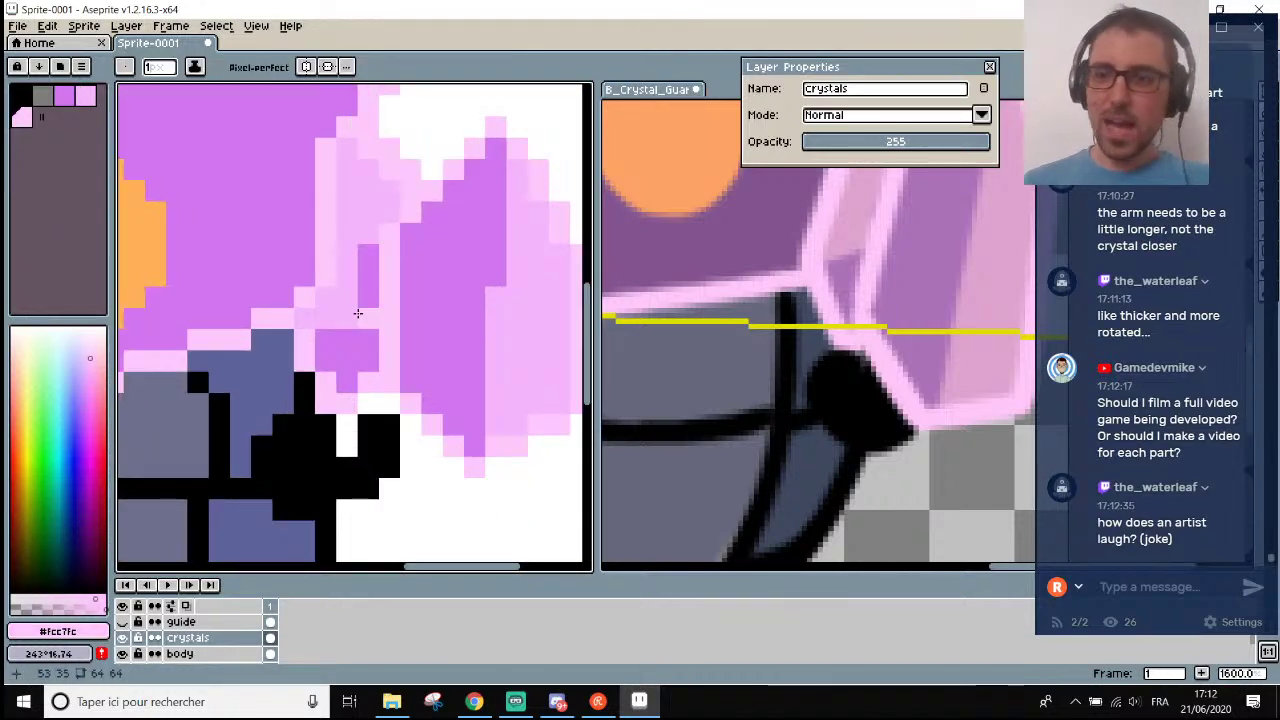
{"action": "key", "text": "alt"}
{"action": "scroll", "coordinate": [371, 337], "scroll_direction": "down", "scroll_amount": 5}
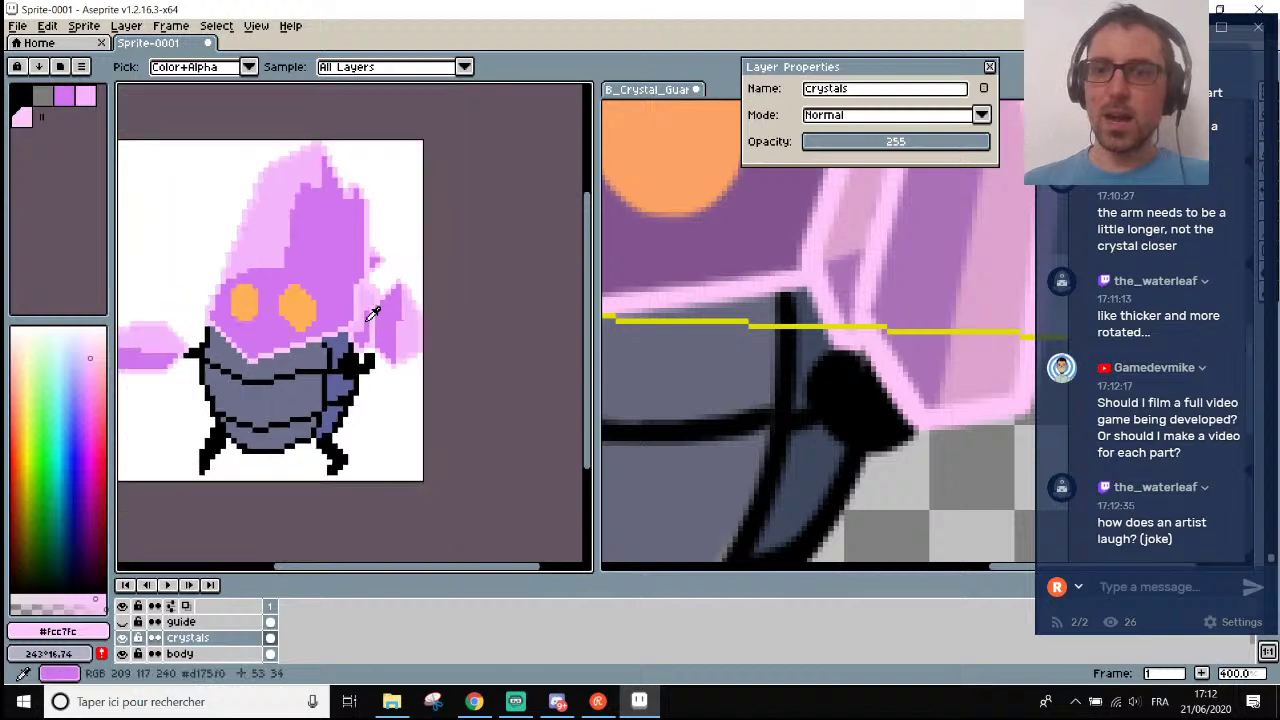
{"action": "scroll", "coordinate": [840, 215], "scroll_direction": "down", "scroll_amount": 3}
{"action": "scroll", "coordinate": [949, 189], "scroll_direction": "up", "scroll_amount": 3}
{"action": "scroll", "coordinate": [951, 189], "scroll_direction": "down", "scroll_amount": 2}
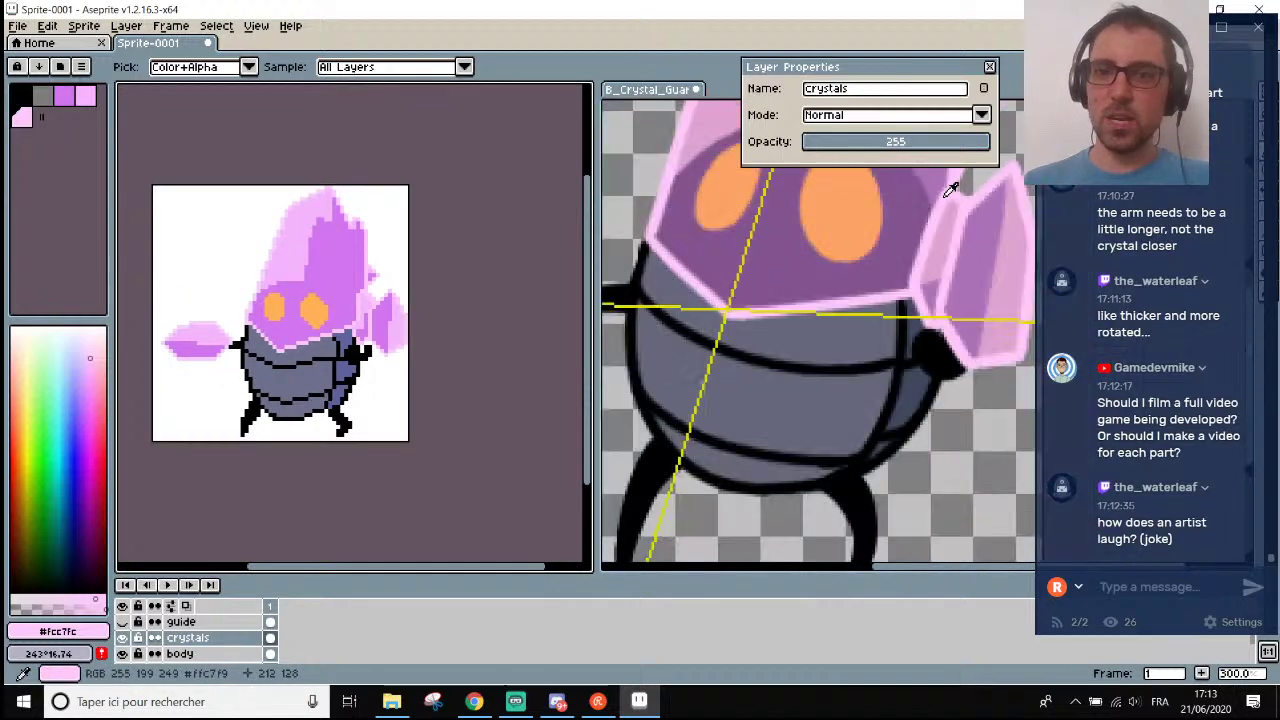
{"action": "scroll", "coordinate": [950, 190], "scroll_direction": "up", "scroll_amount": 2}
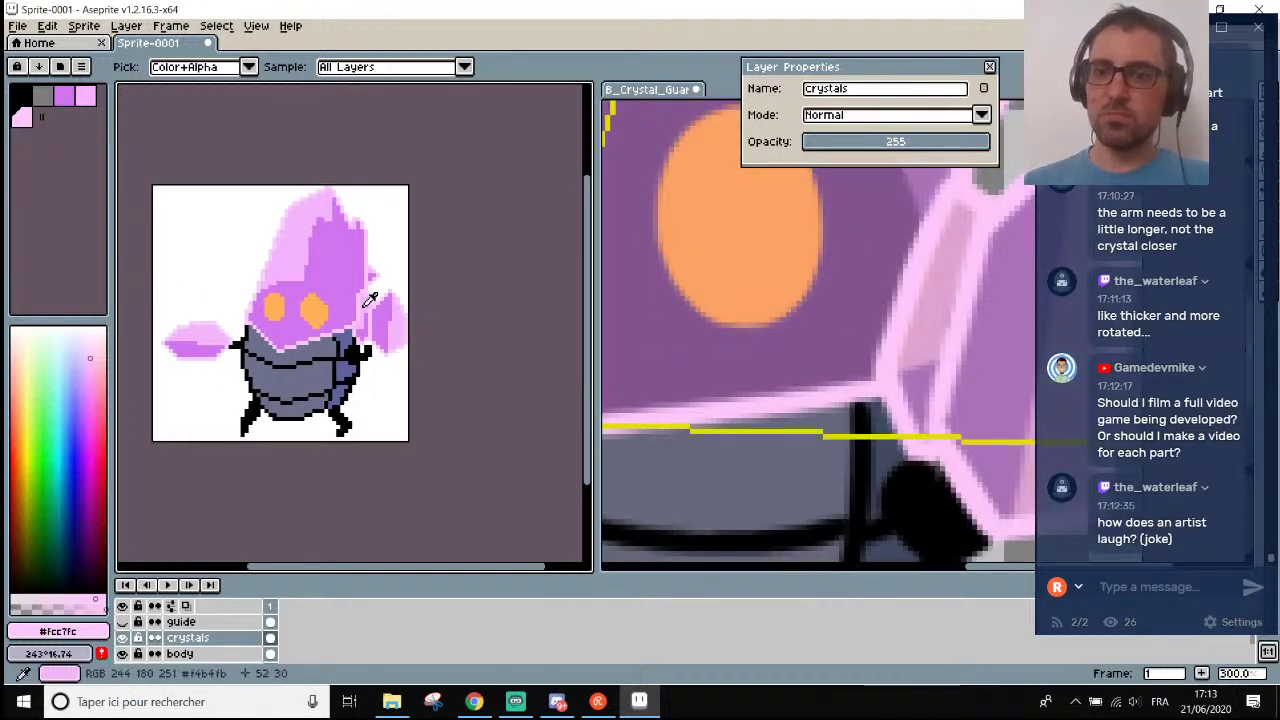
{"action": "scroll", "coordinate": [370, 302], "scroll_direction": "up", "scroll_amount": 7}
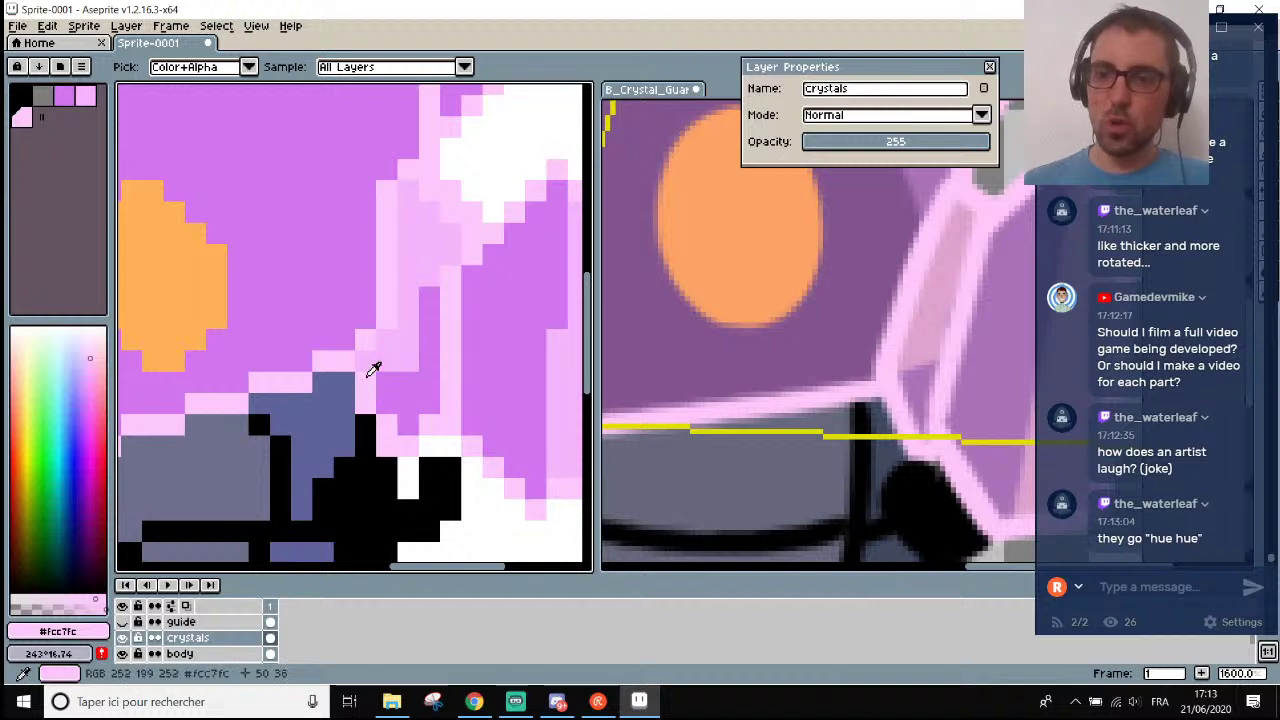
Draw a short vertical #fcc7fc outline segment inside the head, just beside the small crystal's lower part, to widen it.
{"action": "key", "text": "b"}
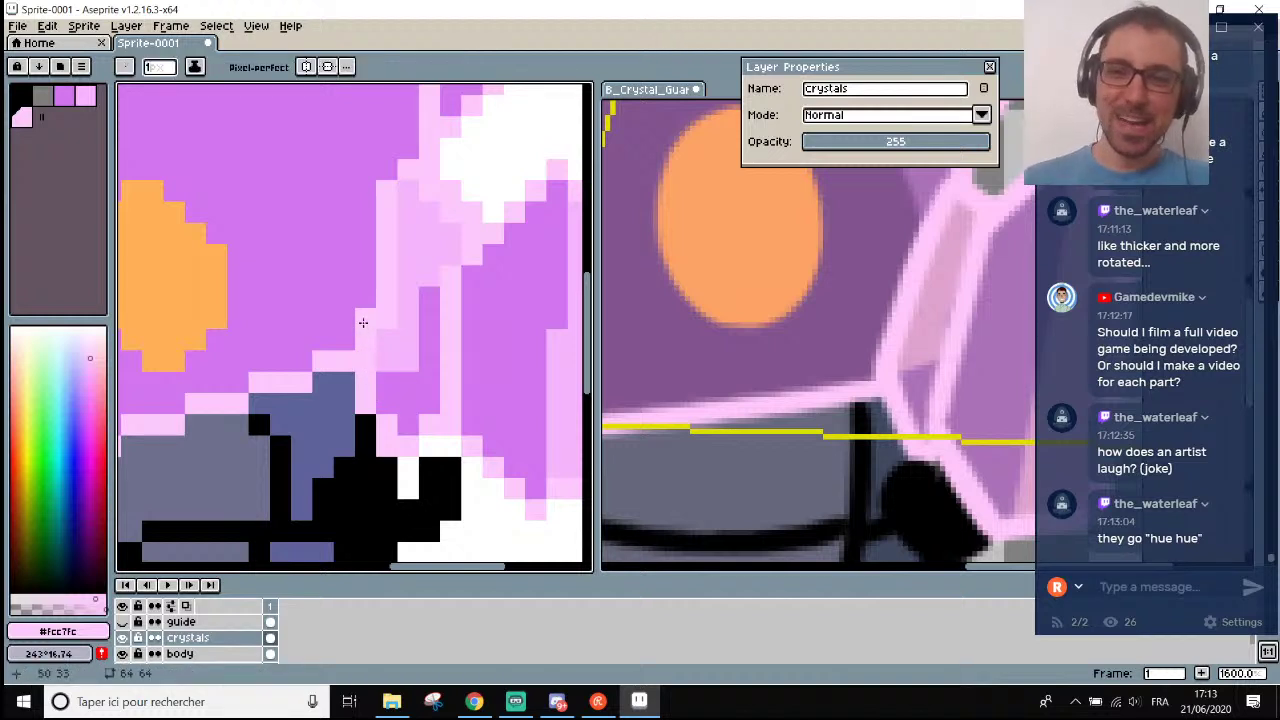
{"action": "left_click_drag", "start_coordinate": [346, 319], "coordinate": [345, 289]}
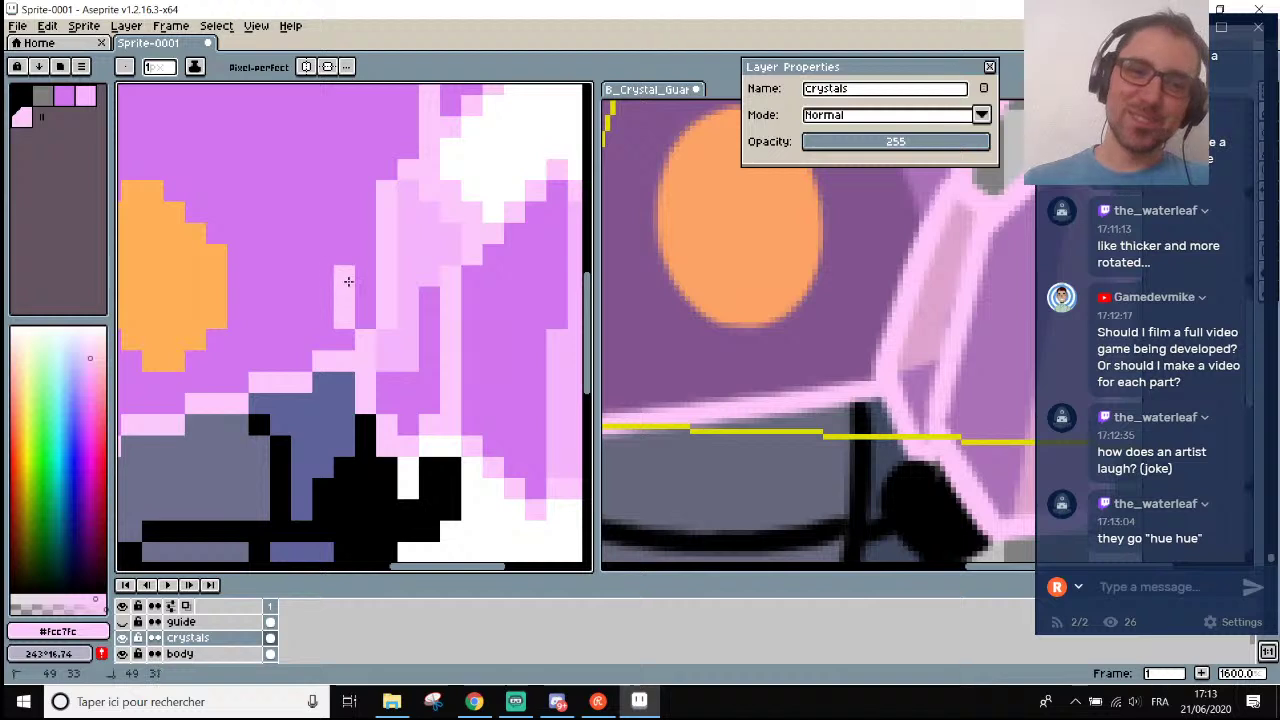
{"action": "scroll", "coordinate": [377, 412], "scroll_direction": "up", "scroll_amount": 2}
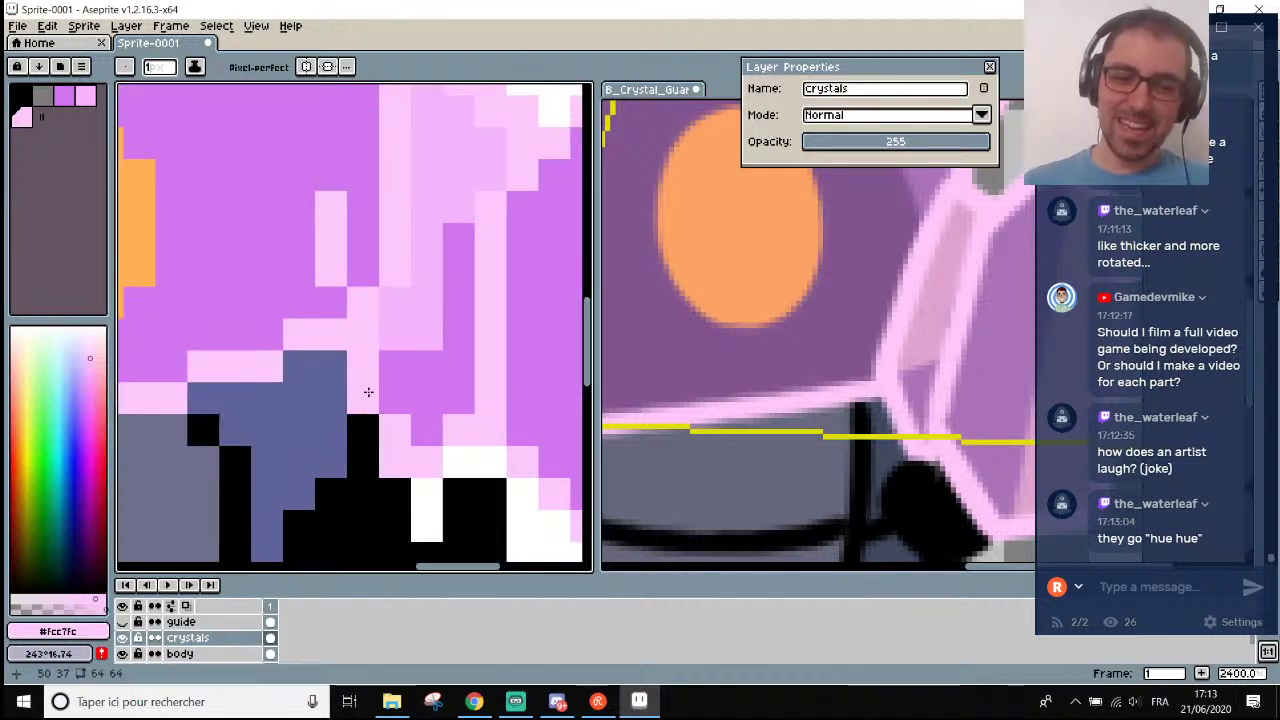
{"action": "scroll", "coordinate": [375, 394], "scroll_direction": "down", "scroll_amount": 3}
{"action": "scroll", "coordinate": [394, 397], "scroll_direction": "up", "scroll_amount": 2}
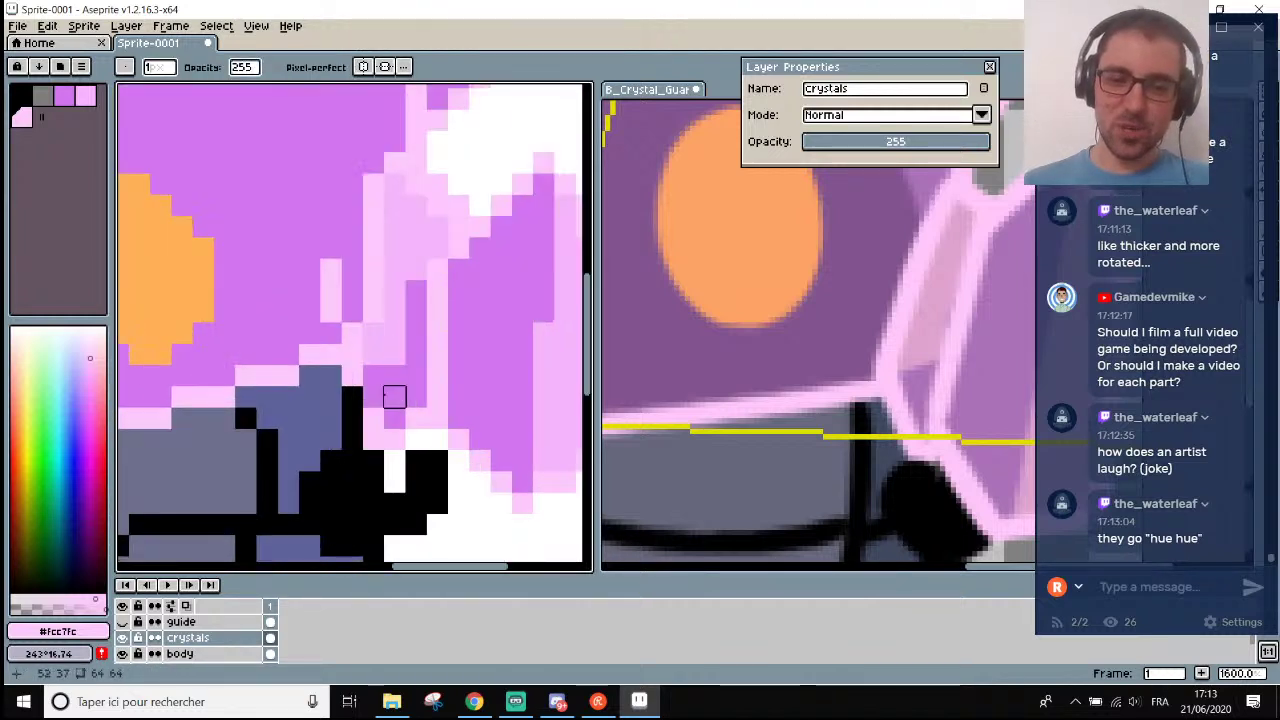
{"action": "key", "text": "i"}
{"action": "key", "text": "b"}
Continue the small crystal's new #fcc7fc outline upward along the head, one pixel outside the old edge.
{"action": "scroll", "coordinate": [372, 396], "scroll_direction": "down", "scroll_amount": 3}
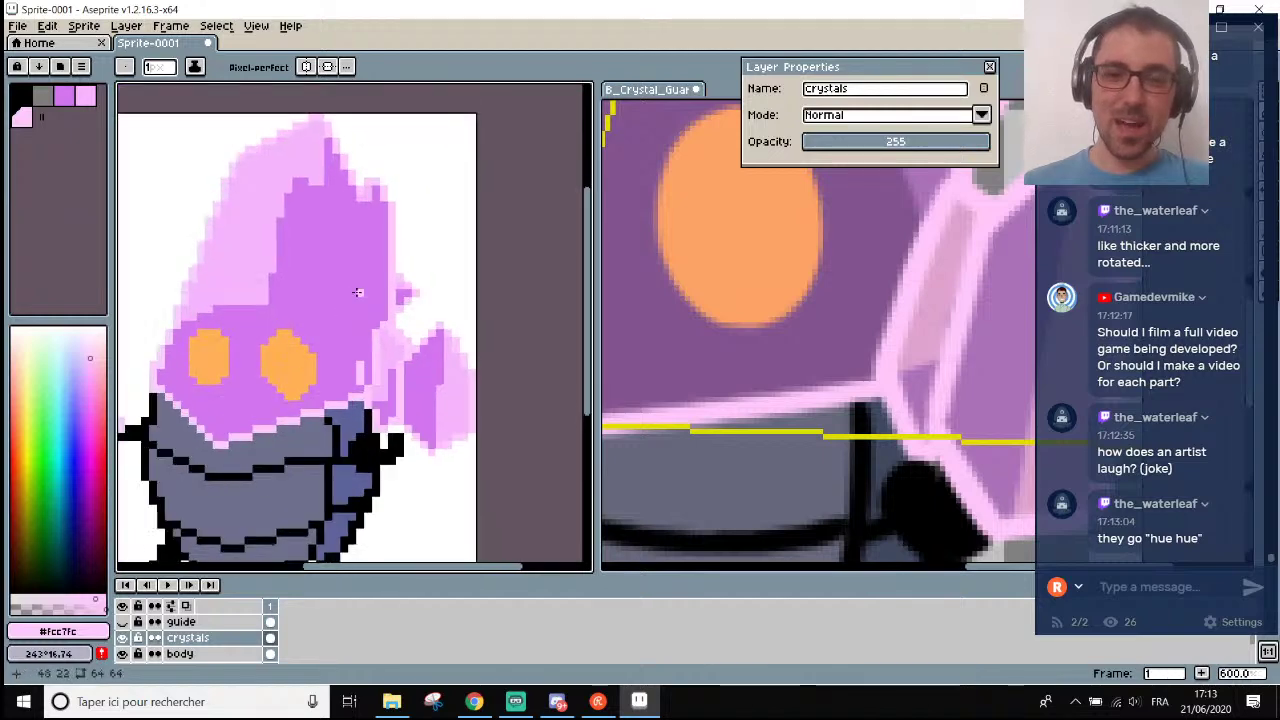
{"action": "scroll", "coordinate": [354, 286], "scroll_direction": "up", "scroll_amount": 3}
{"action": "scroll", "coordinate": [955, 197], "scroll_direction": "down", "scroll_amount": 1}
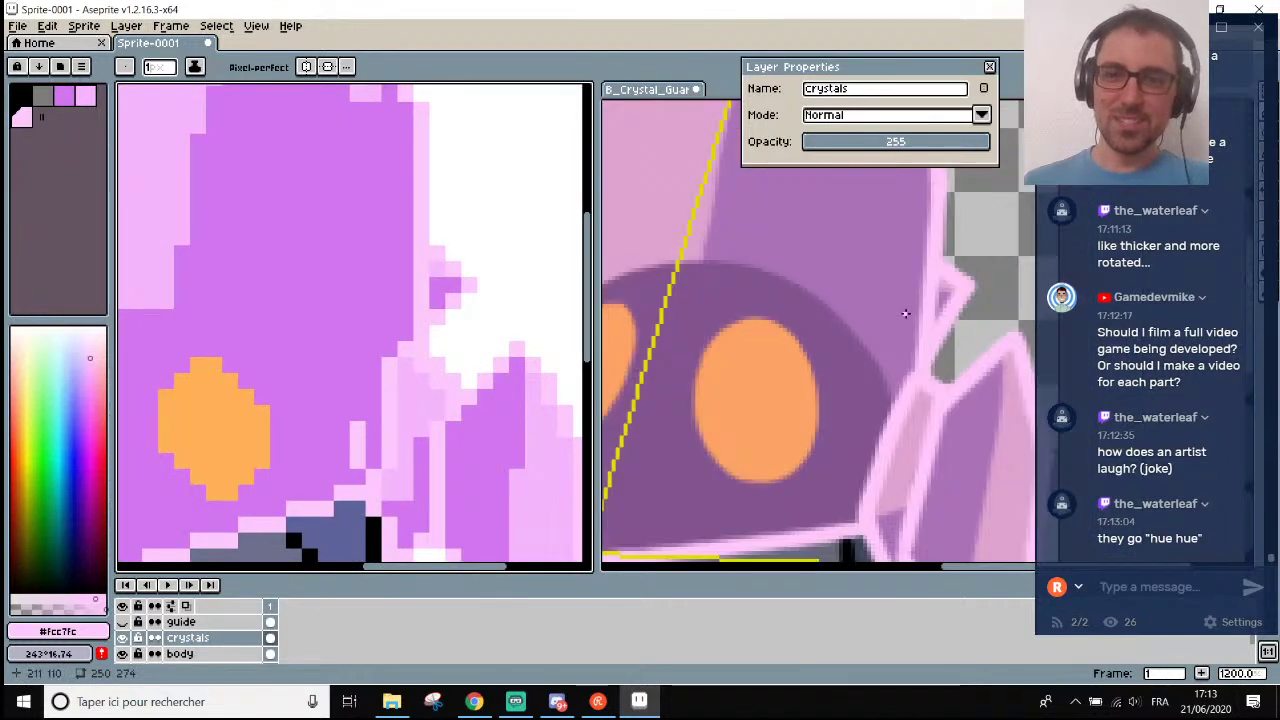
{"action": "scroll", "coordinate": [905, 314], "scroll_direction": "down", "scroll_amount": 1}
{"action": "scroll", "coordinate": [905, 314], "scroll_direction": "up", "scroll_amount": 1}
{"action": "scroll", "coordinate": [368, 389], "scroll_direction": "up", "scroll_amount": 1}
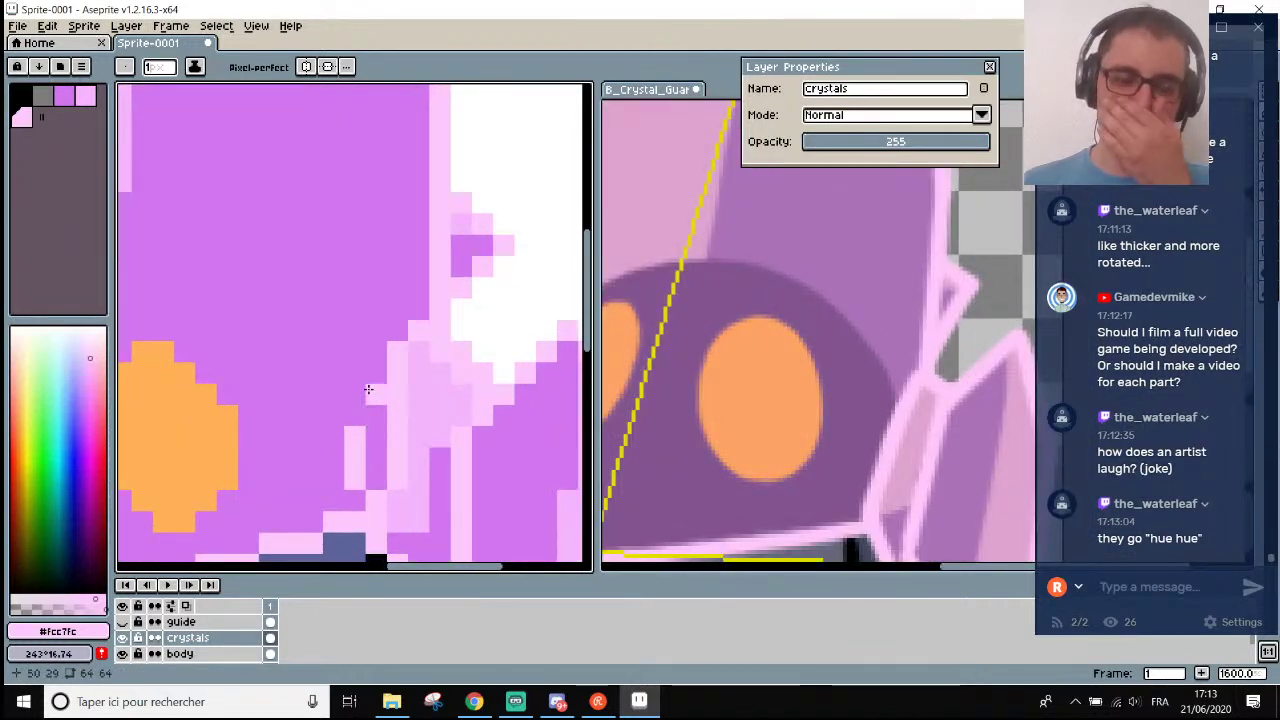
{"action": "scroll", "coordinate": [376, 380], "scroll_direction": "down", "scroll_amount": 3}
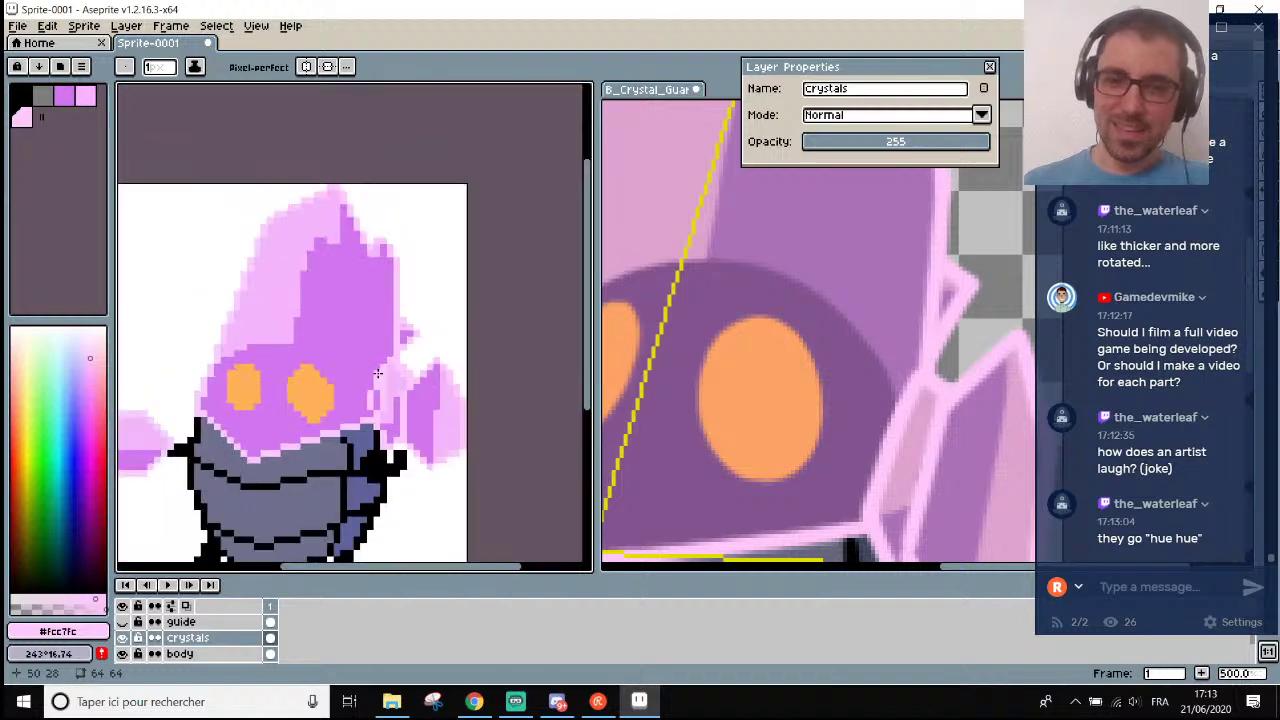
Paint over the small crystal's old inner outline and the leftover gap with the sampled facet pink #f4b4fb.
{"action": "scroll", "coordinate": [378, 373], "scroll_direction": "up", "scroll_amount": 1}
{"action": "scroll", "coordinate": [376, 428], "scroll_direction": "down", "scroll_amount": 1}
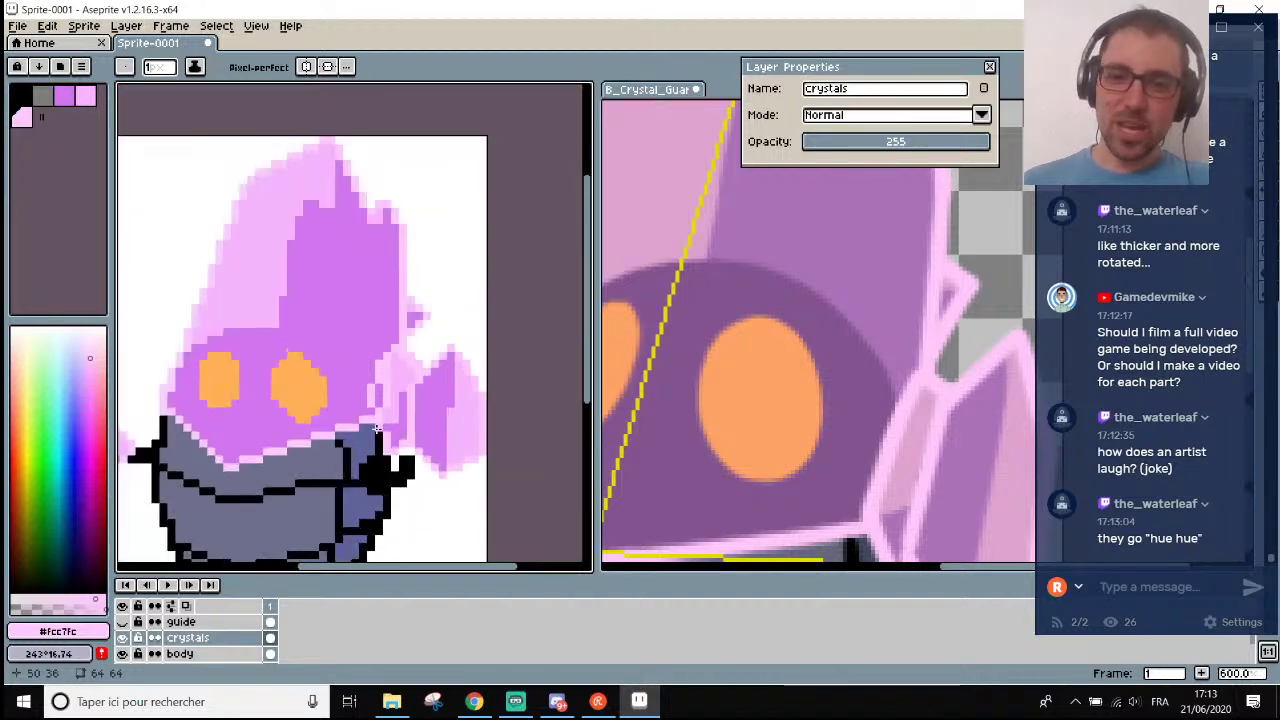
{"action": "scroll", "coordinate": [896, 474], "scroll_direction": "down", "scroll_amount": 2}
{"action": "scroll", "coordinate": [890, 420], "scroll_direction": "up", "scroll_amount": 2}
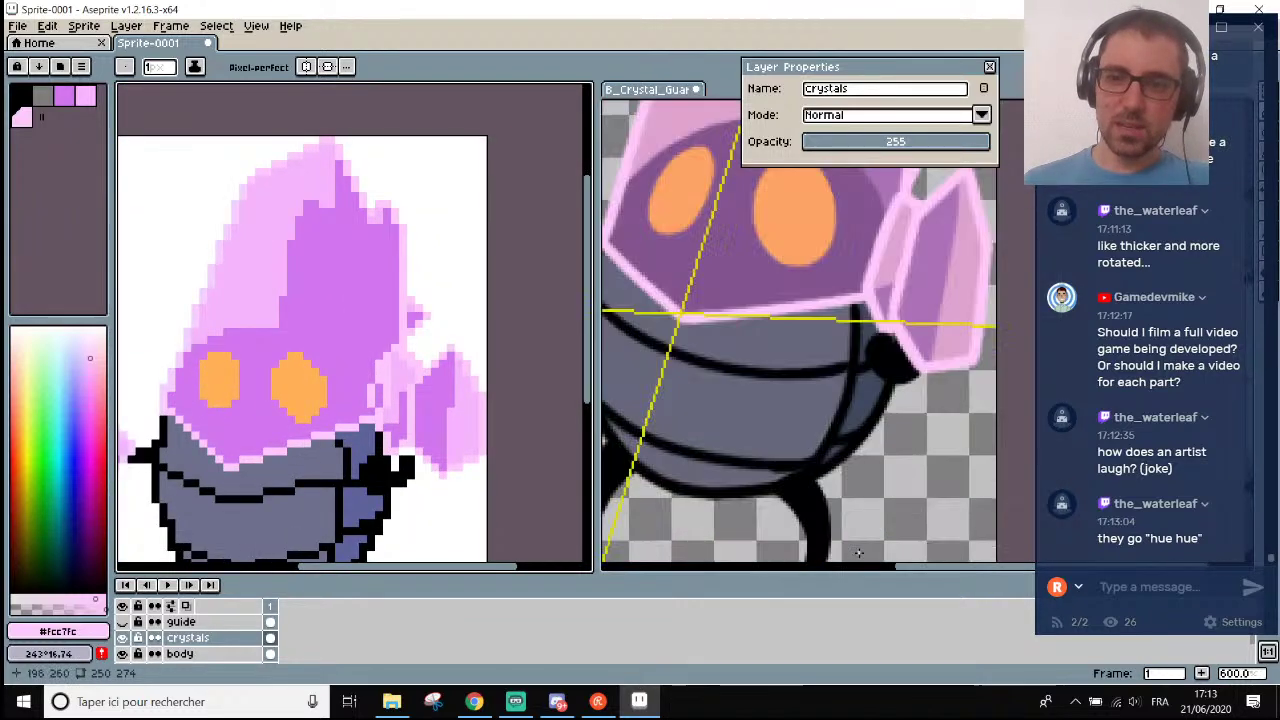
{"action": "scroll", "coordinate": [888, 380], "scroll_direction": "down", "scroll_amount": 3}
{"action": "scroll", "coordinate": [884, 327], "scroll_direction": "up", "scroll_amount": 3}
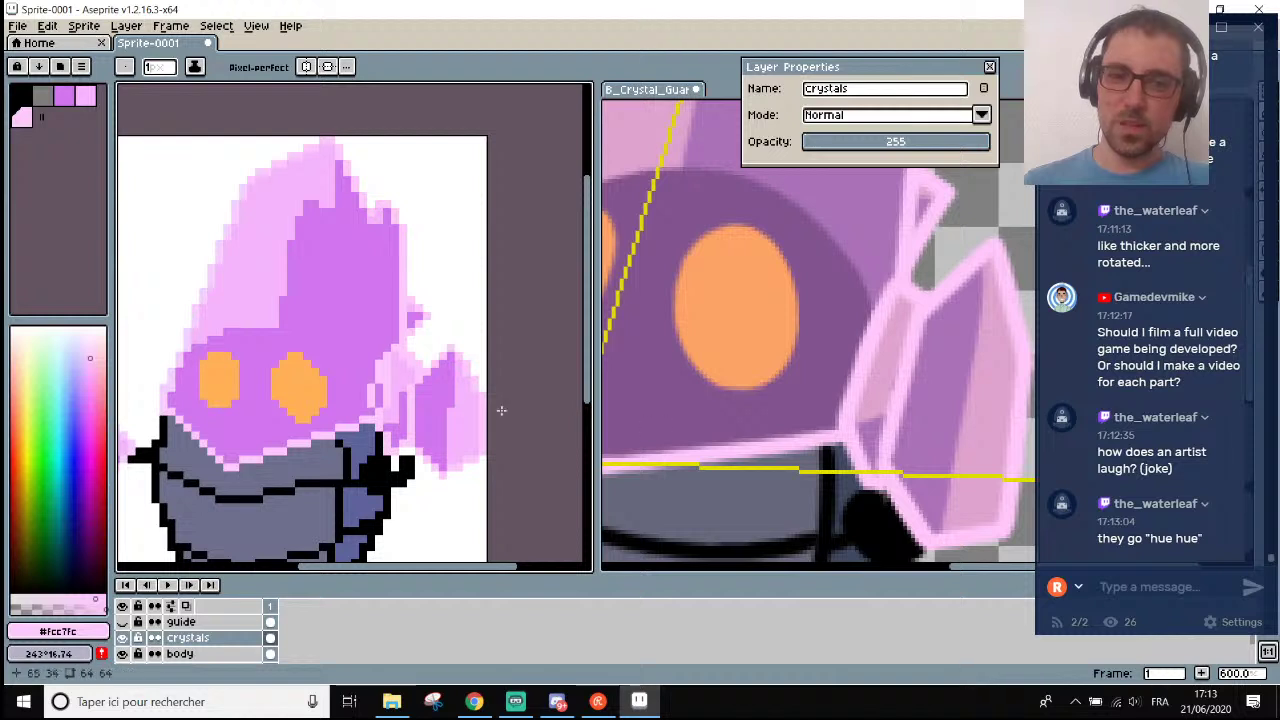
{"action": "scroll", "coordinate": [364, 404], "scroll_direction": "up", "scroll_amount": 4}
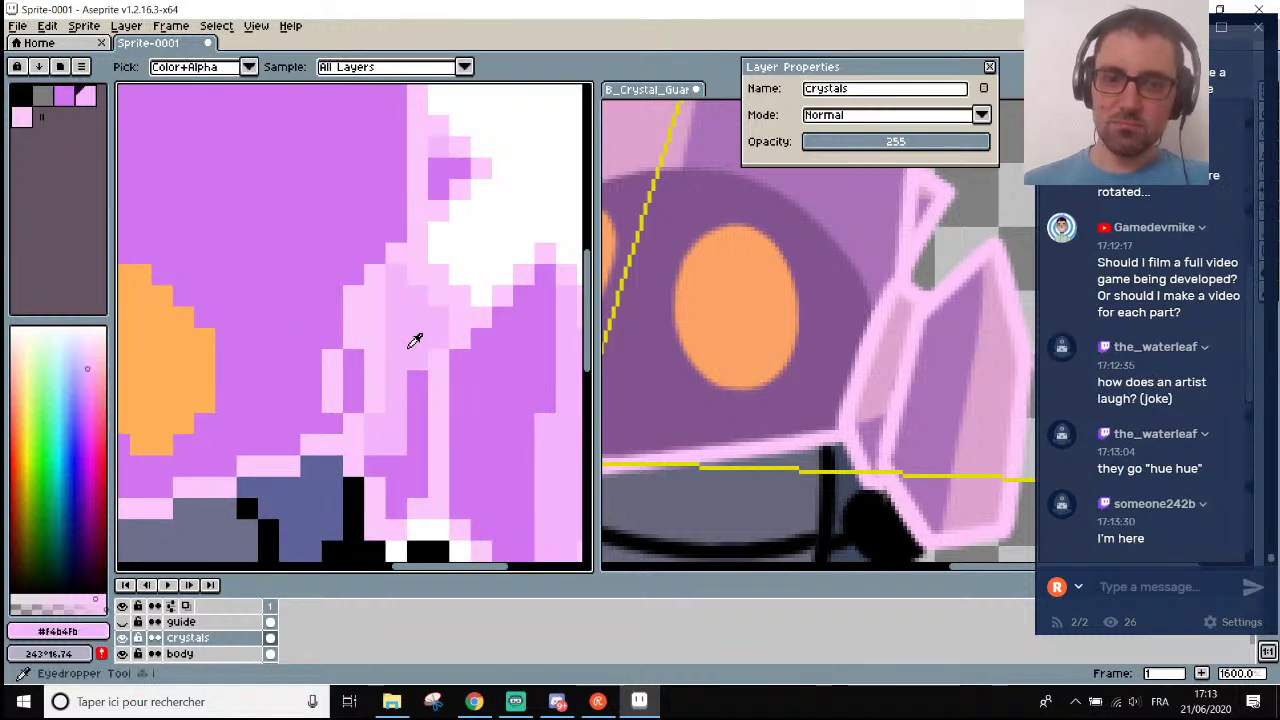
{"action": "left_click", "coordinate": [385, 388], "text": "alt"}
{"action": "mouse_move", "coordinate": [385, 388]}
{"action": "left_mouse_down"}
{"action": "mouse_move", "coordinate": [371, 397]}
{"action": "mouse_move", "coordinate": [357, 381]}
{"action": "mouse_move", "coordinate": [378, 299]}
{"action": "left_mouse_up"}
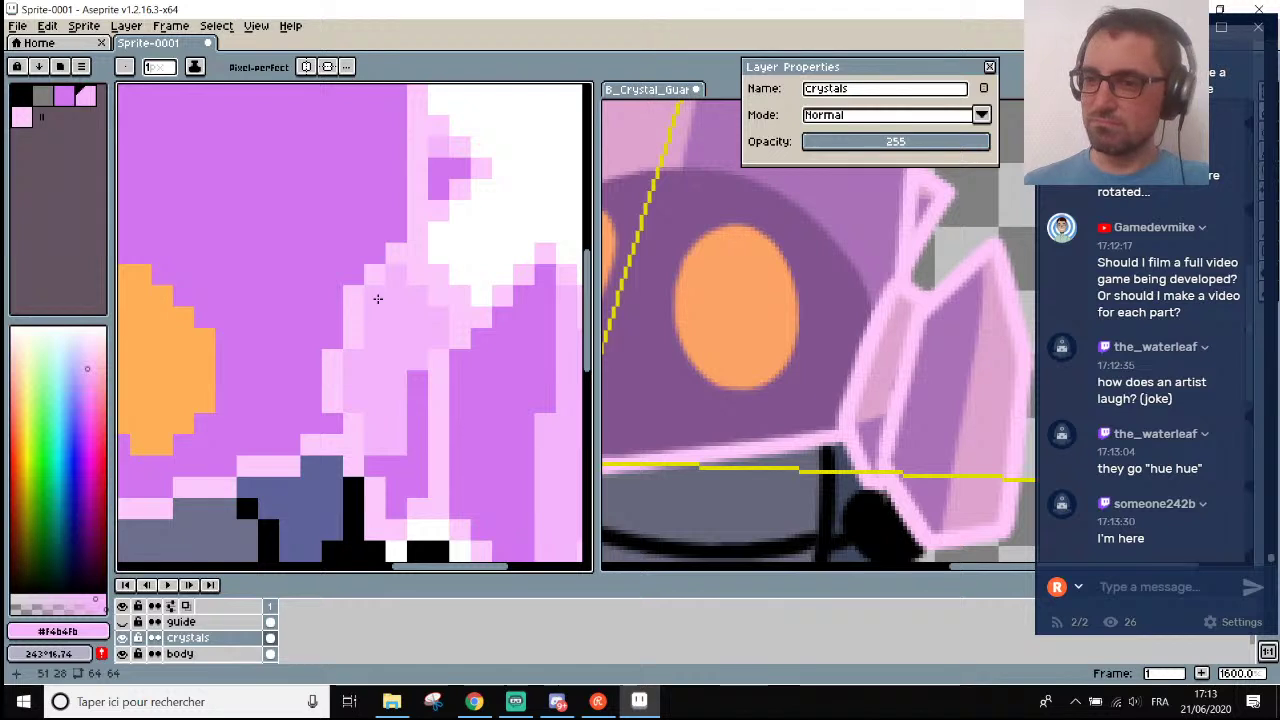
Reshape the small crystal's dark facet, adding #d175f0 along its upper edge and covering its narrow upper strip with #f4b4fb.
{"action": "scroll", "coordinate": [378, 299], "scroll_direction": "down", "scroll_amount": 4}
{"action": "scroll", "coordinate": [378, 299], "scroll_direction": "up", "scroll_amount": 3}
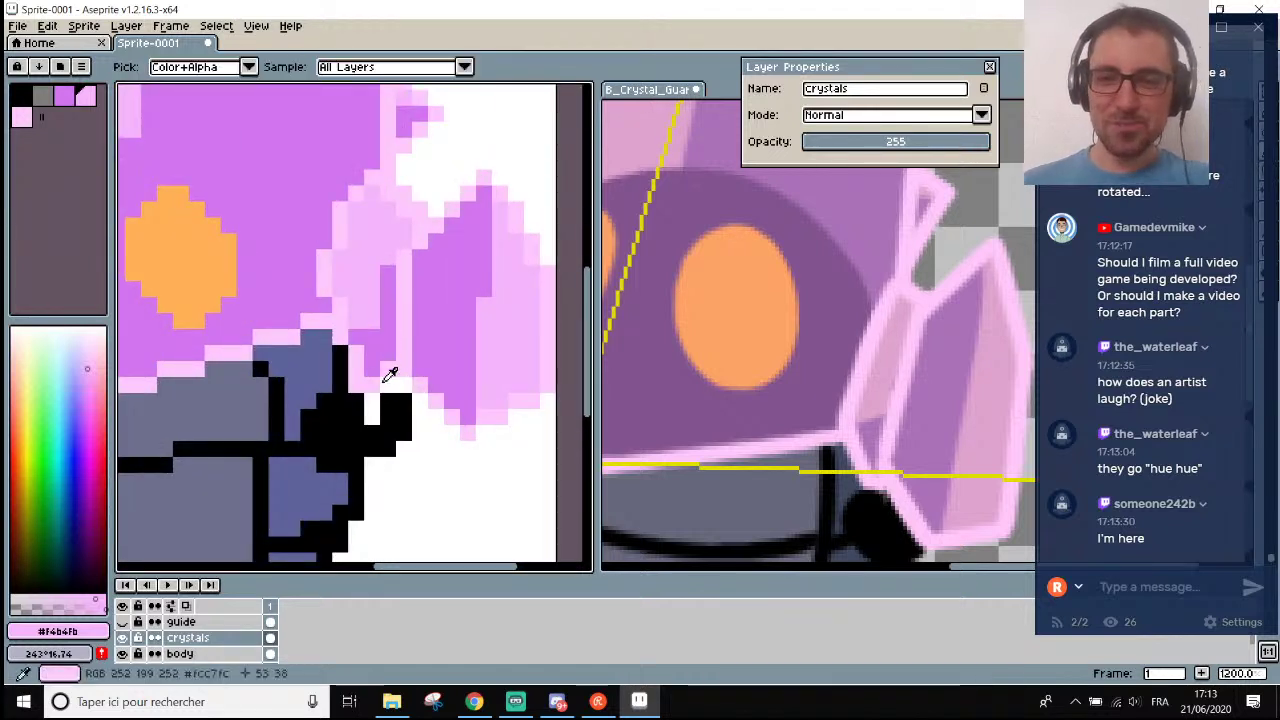
{"action": "left_click", "coordinate": [393, 333], "text": "alt"}
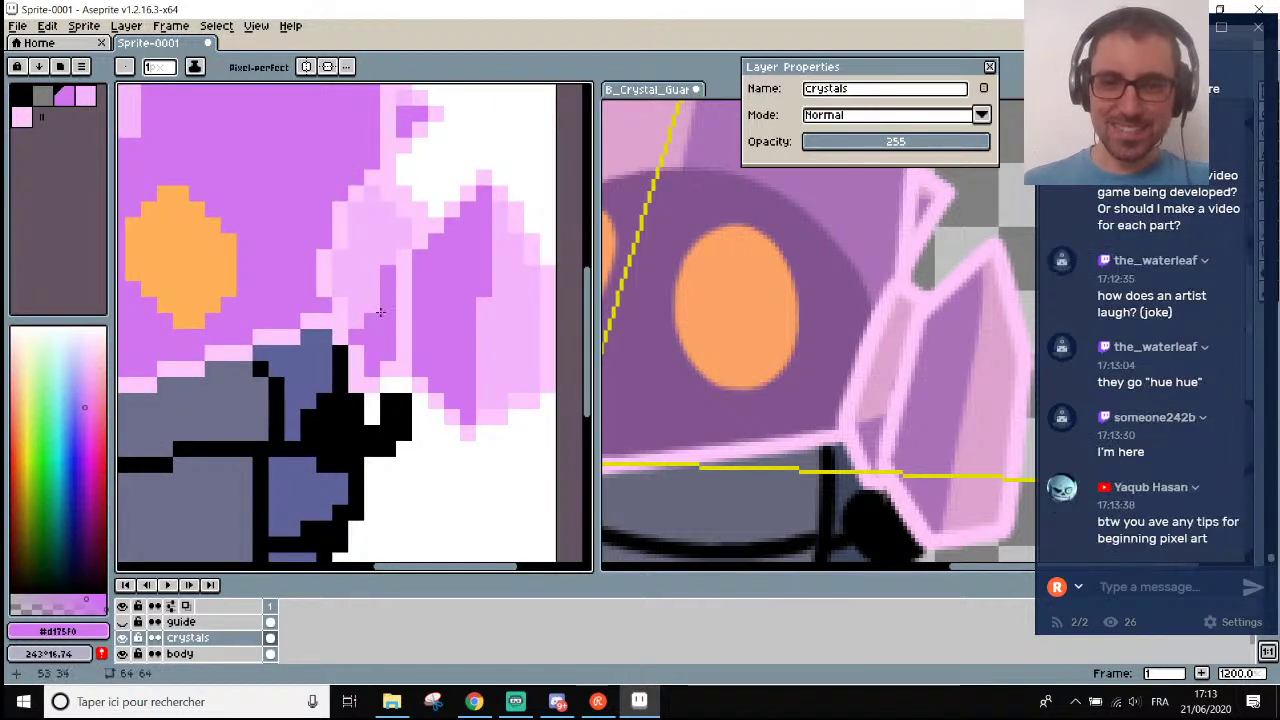
{"action": "left_click_drag", "start_coordinate": [365, 326], "coordinate": [376, 307]}
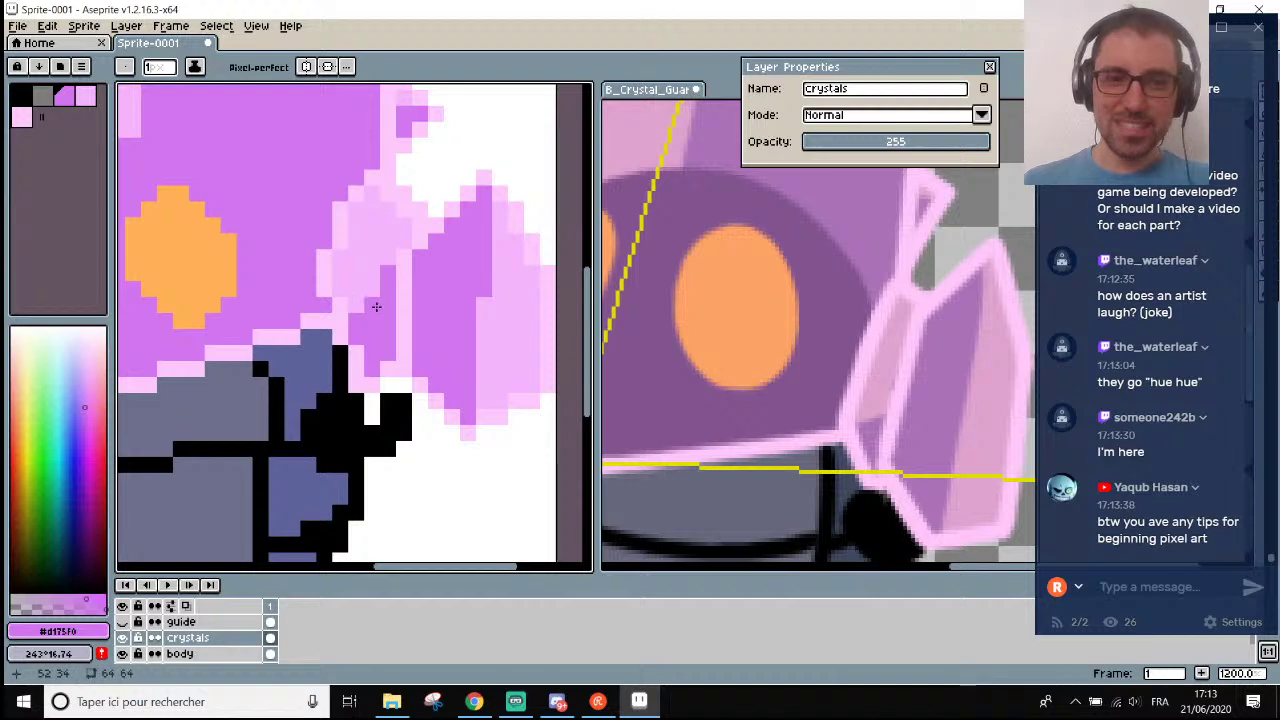
{"action": "left_click", "coordinate": [386, 284], "text": "alt"}
{"action": "left_click_drag", "start_coordinate": [388, 262], "coordinate": [388, 294]}
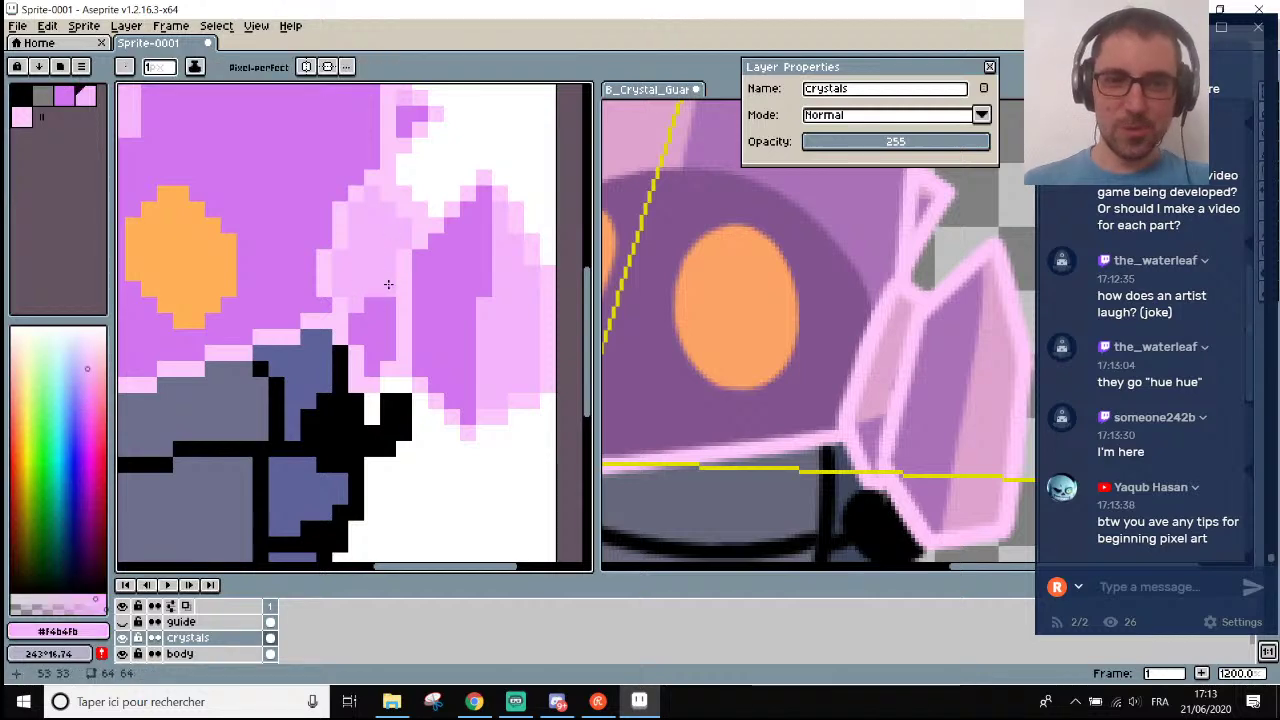
Try thinning the outline where the small crystal's top meets the large crystal by painting its inner pixels in #f4b4fb.
{"action": "scroll", "coordinate": [435, 257], "scroll_direction": "down", "scroll_amount": 6}
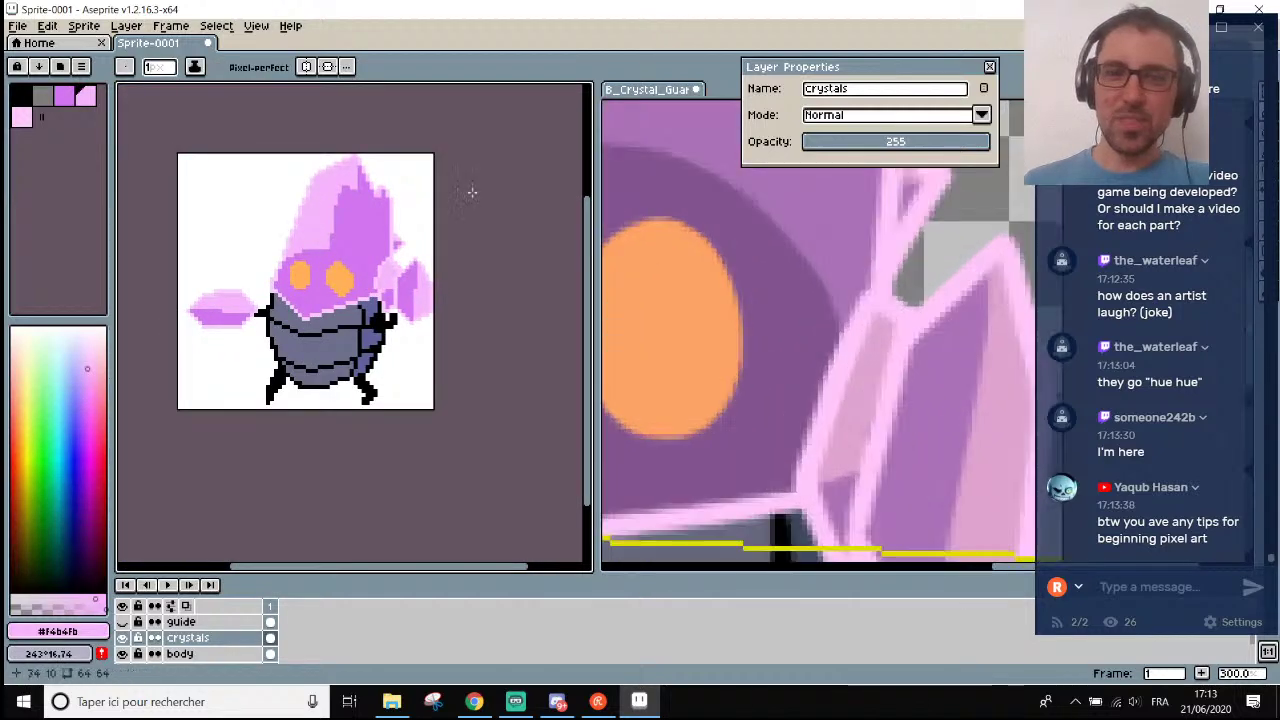
{"action": "scroll", "coordinate": [414, 262], "scroll_direction": "up", "scroll_amount": 3}
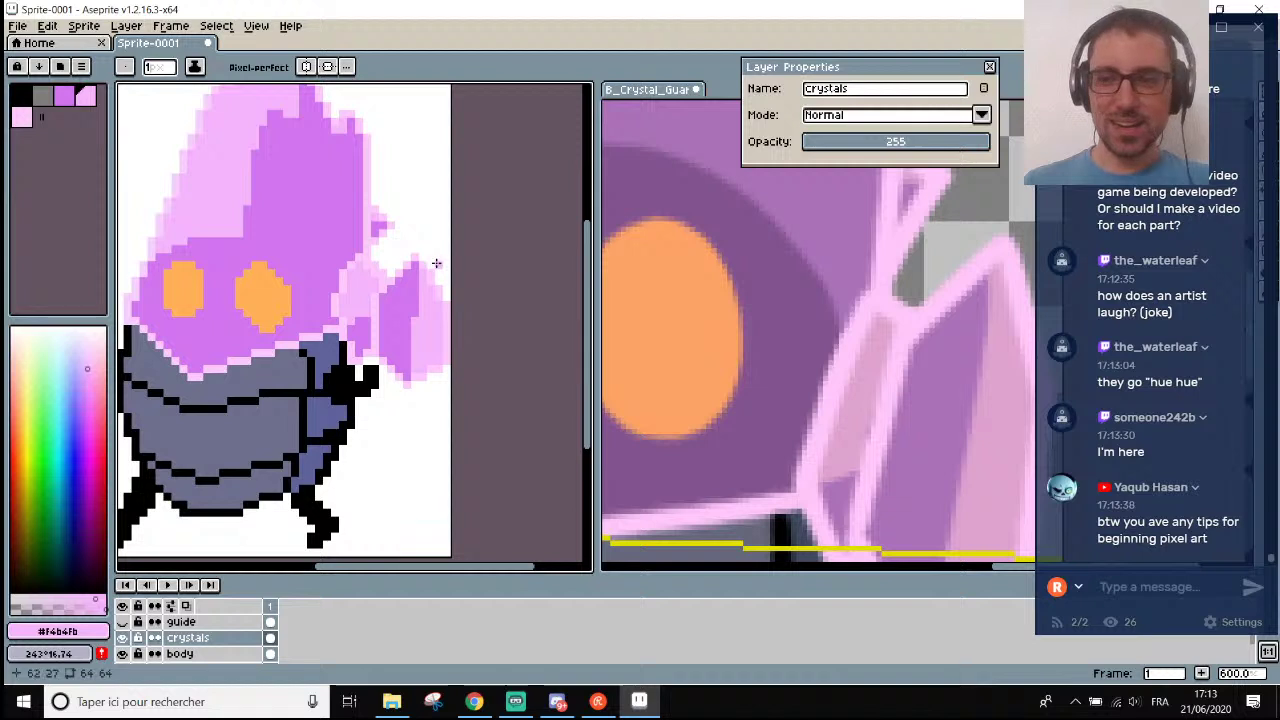
{"action": "scroll", "coordinate": [436, 263], "scroll_direction": "up", "scroll_amount": 3}
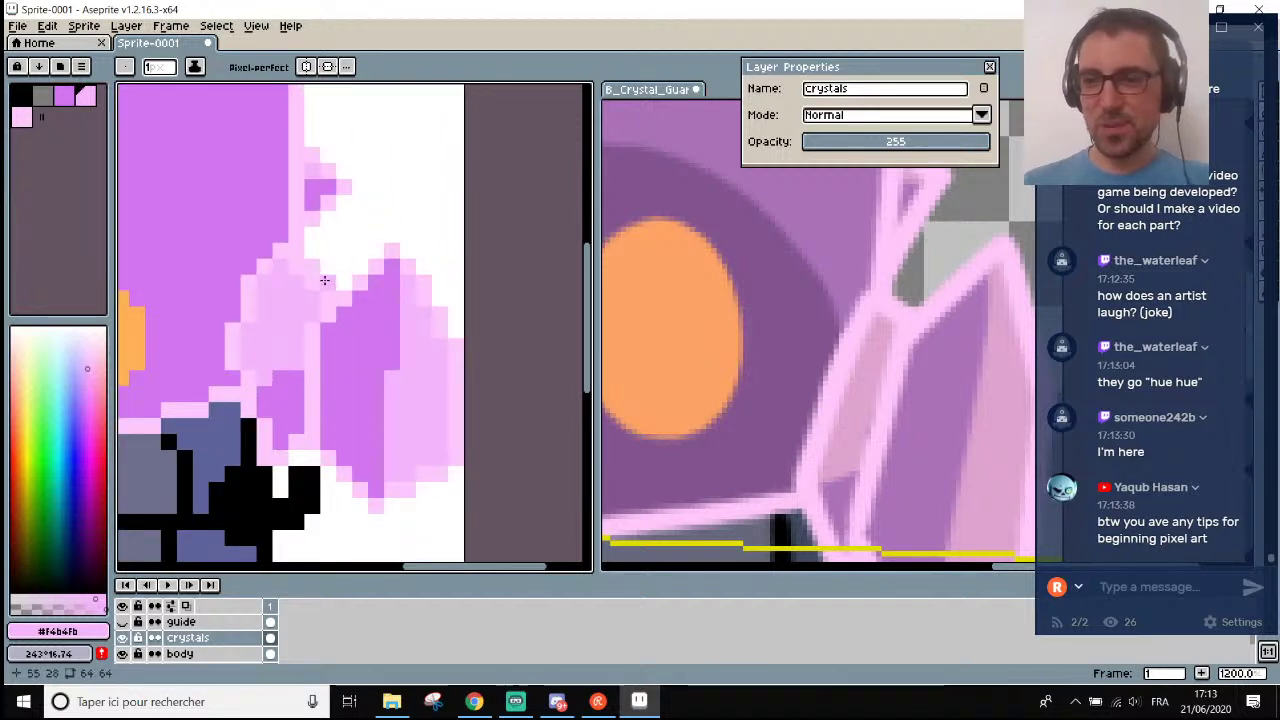
{"action": "scroll", "coordinate": [324, 280], "scroll_direction": "up", "scroll_amount": 3}
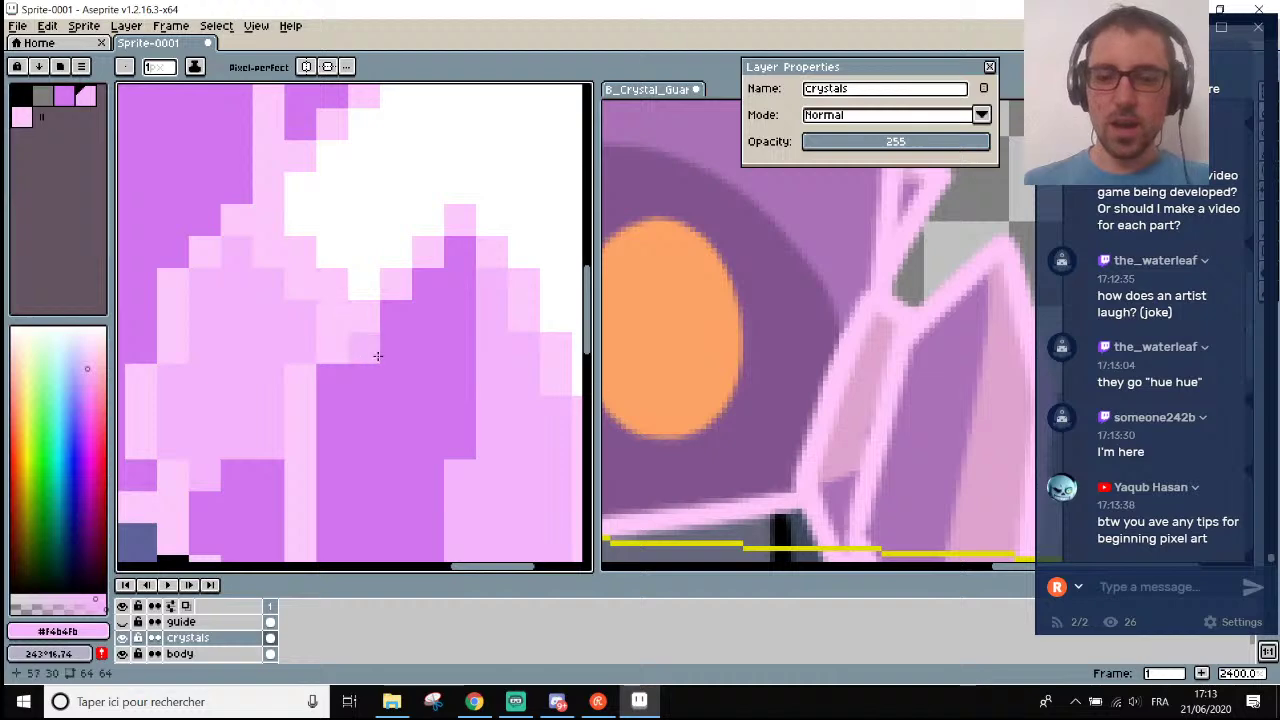
{"action": "key", "text": "alt"}
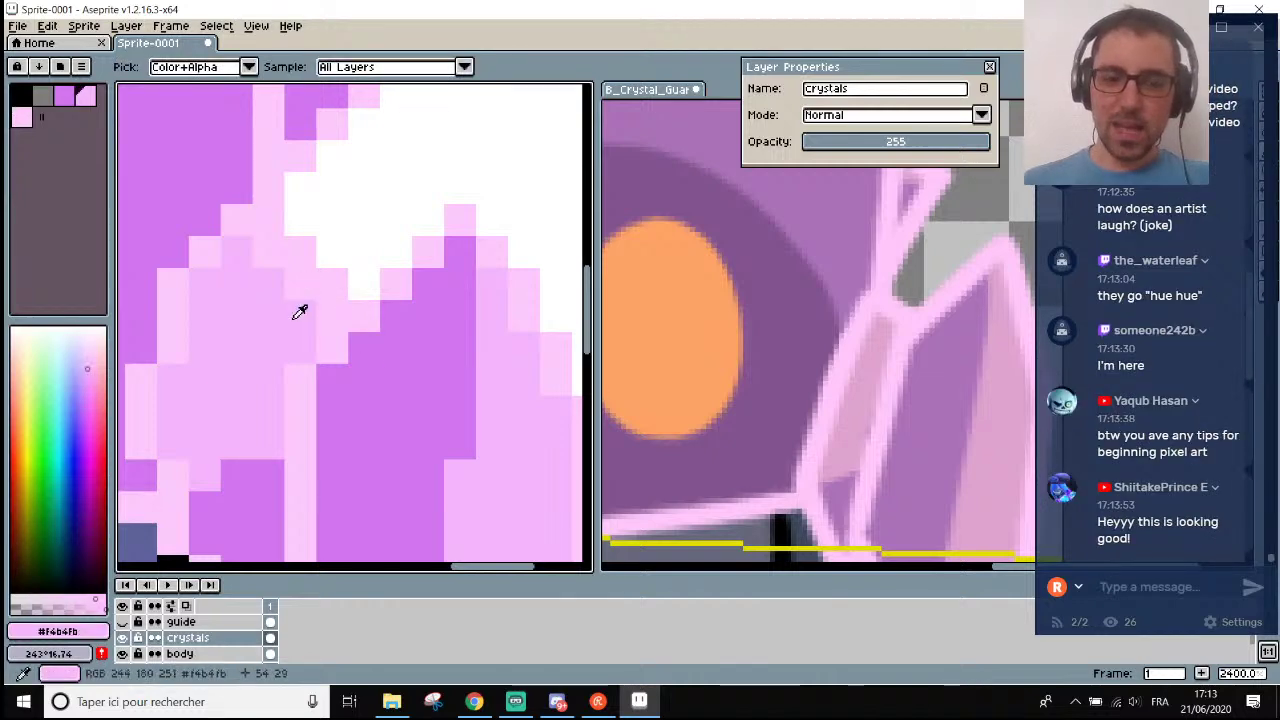
{"action": "scroll", "coordinate": [263, 259], "scroll_direction": "down", "scroll_amount": 3}
{"action": "scroll", "coordinate": [263, 259], "scroll_direction": "up", "scroll_amount": 3}
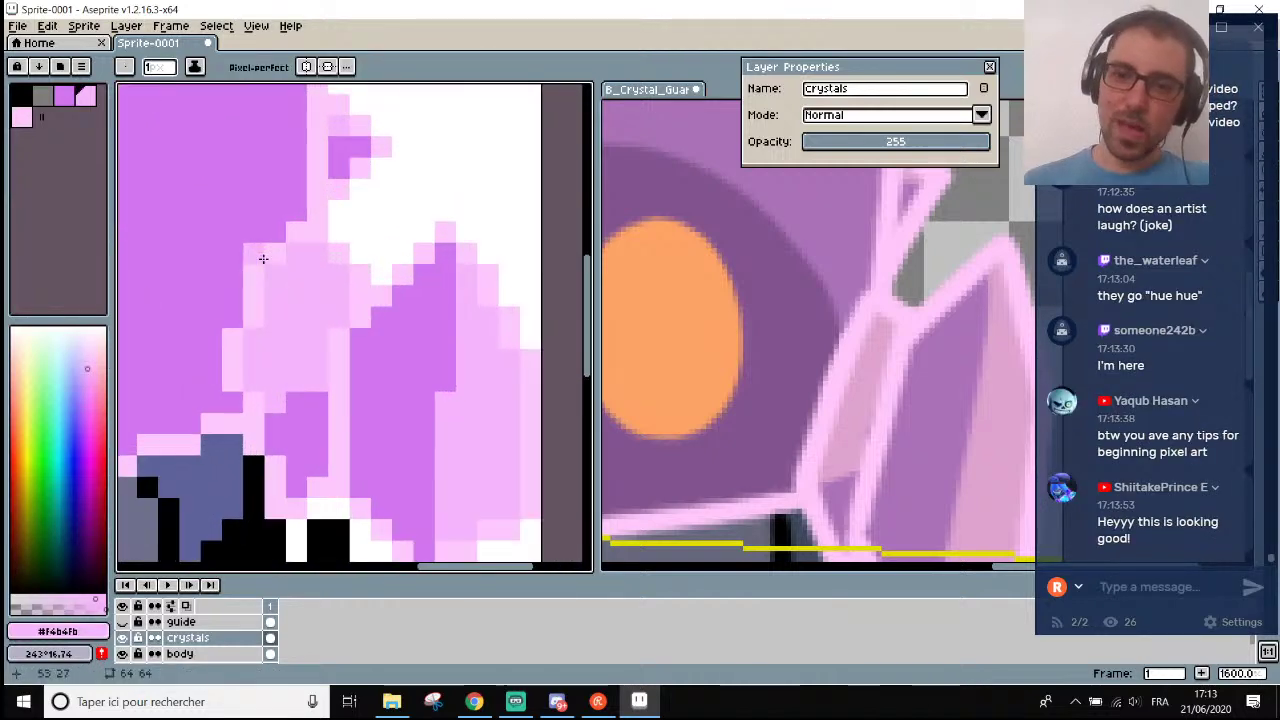
{"action": "scroll", "coordinate": [263, 259], "scroll_direction": "down", "scroll_amount": 2}
{"action": "scroll", "coordinate": [306, 254], "scroll_direction": "up", "scroll_amount": 2}
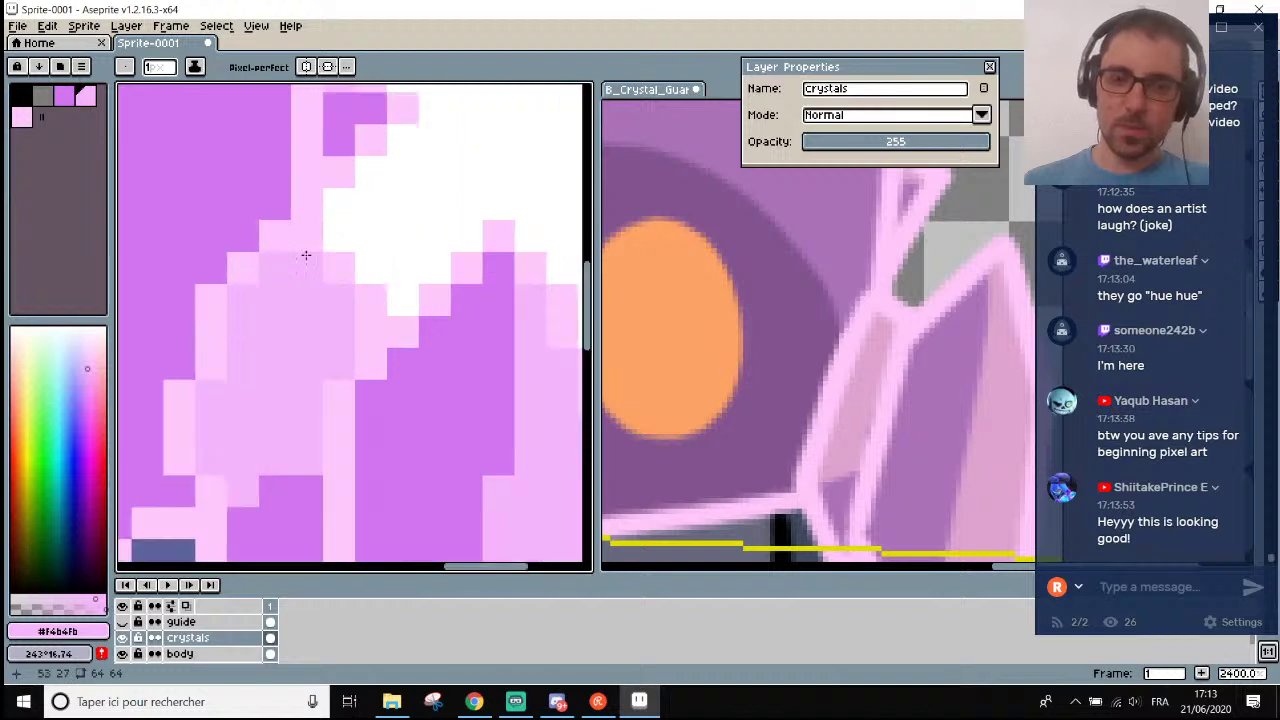
Repaint the small crystal's upper outline in the sampled #fcc7fc where it was thinned.
{"action": "key", "text": "alt"}
{"action": "left_click", "coordinate": [318, 252], "text": "alt"}
{"action": "left_click", "coordinate": [333, 279]}
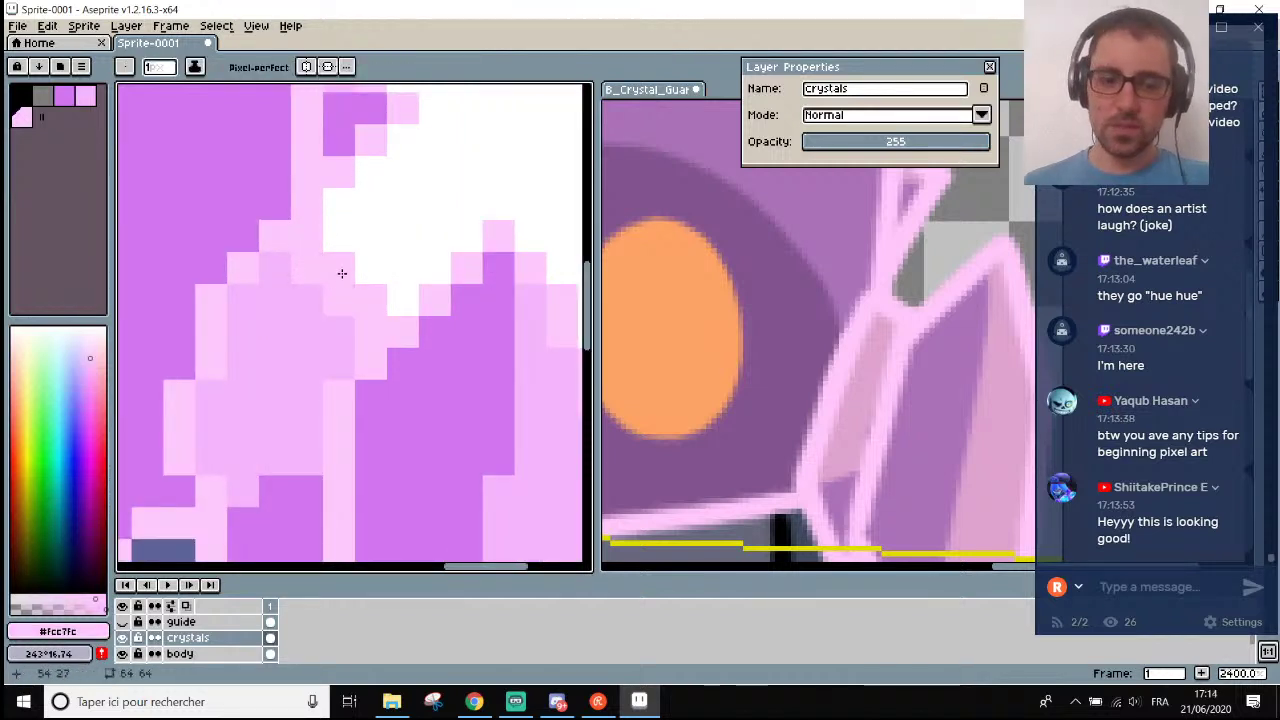
Examine the whole sprite against the reference, checking the side crystals' shape and their connection to the arm.
{"action": "scroll", "coordinate": [362, 237], "scroll_direction": "down", "scroll_amount": 5}
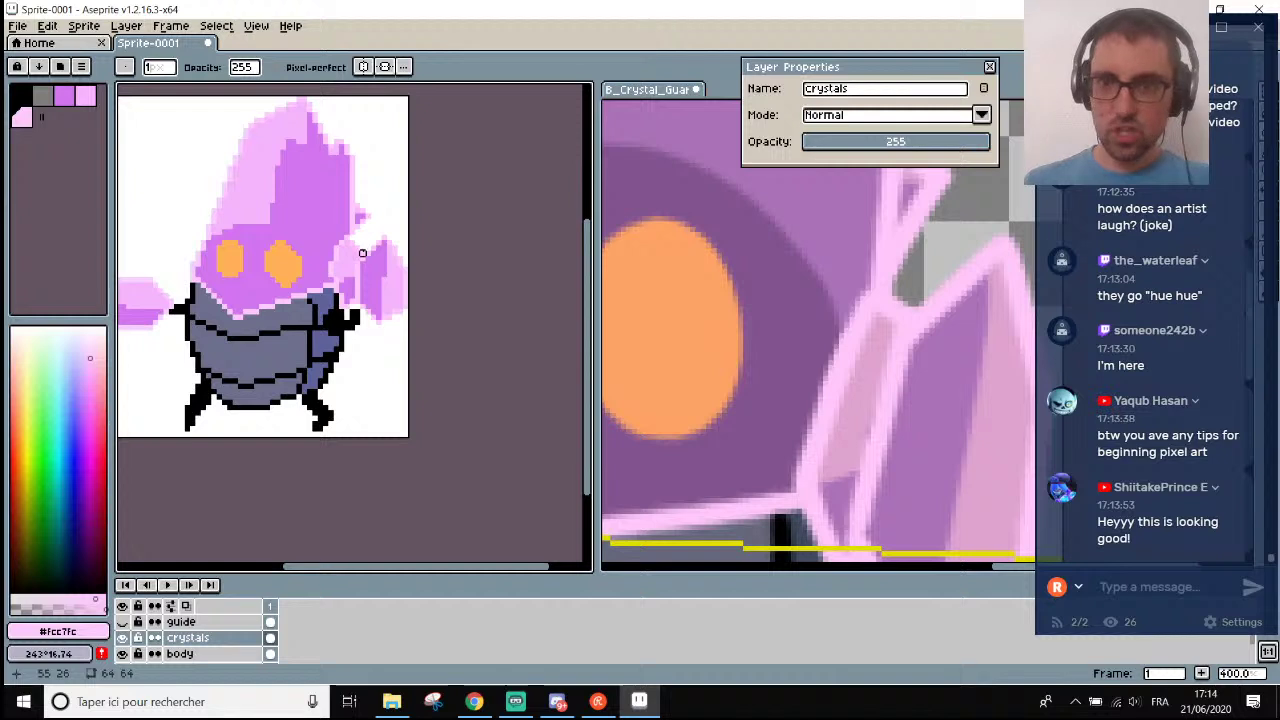
{"action": "scroll", "coordinate": [381, 200], "scroll_direction": "up", "scroll_amount": 1}
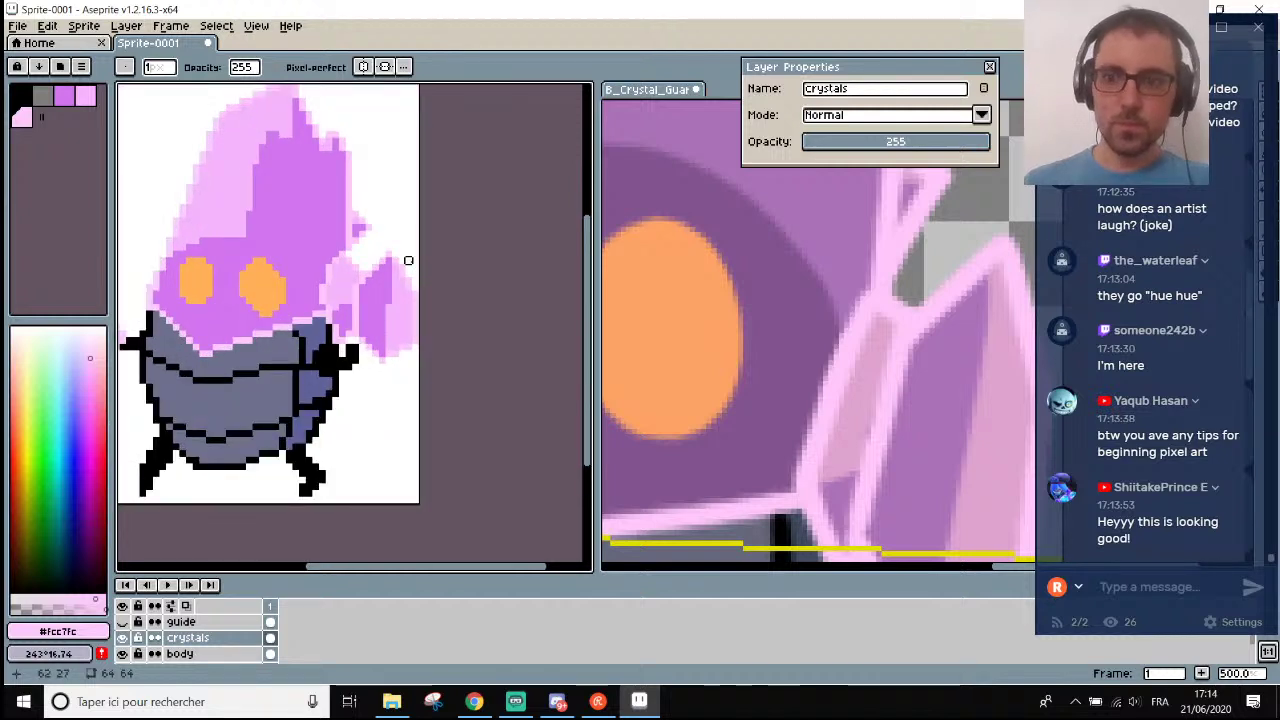
{"action": "scroll", "coordinate": [415, 273], "scroll_direction": "down", "scroll_amount": 2}
{"action": "scroll", "coordinate": [440, 285], "scroll_direction": "up", "scroll_amount": 3}
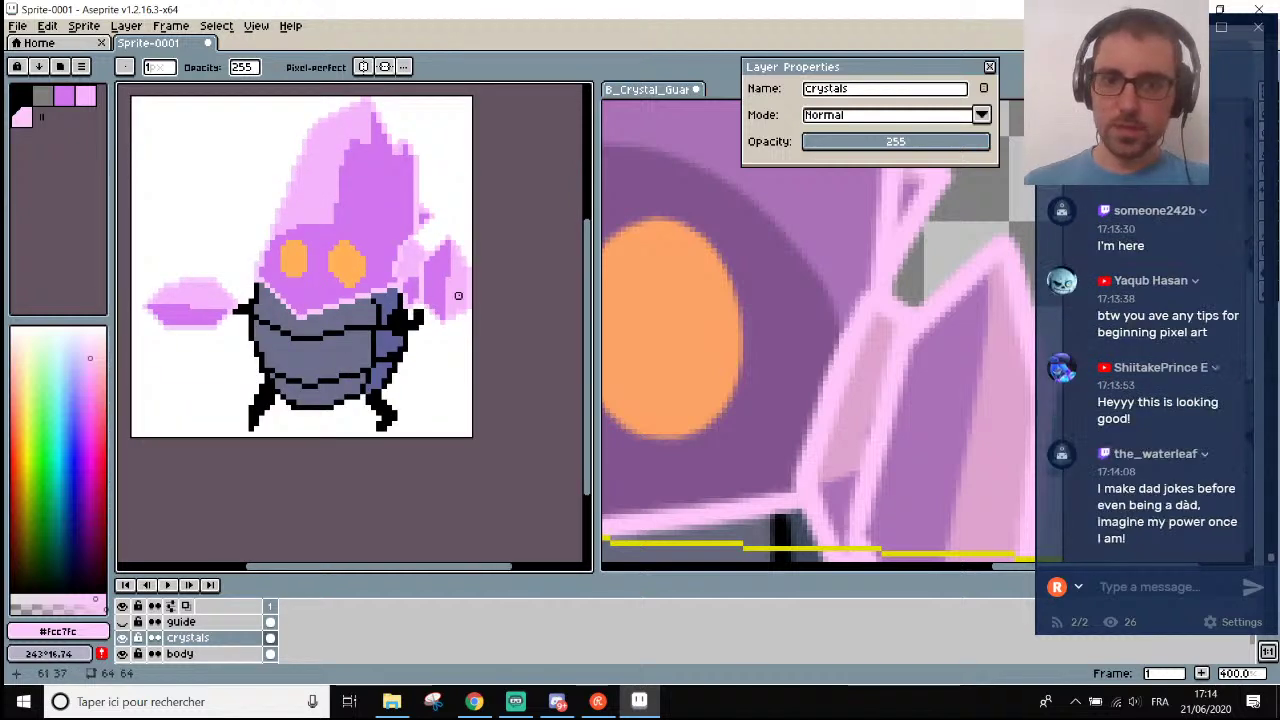
{"action": "scroll", "coordinate": [475, 294], "scroll_direction": "up", "scroll_amount": 1}
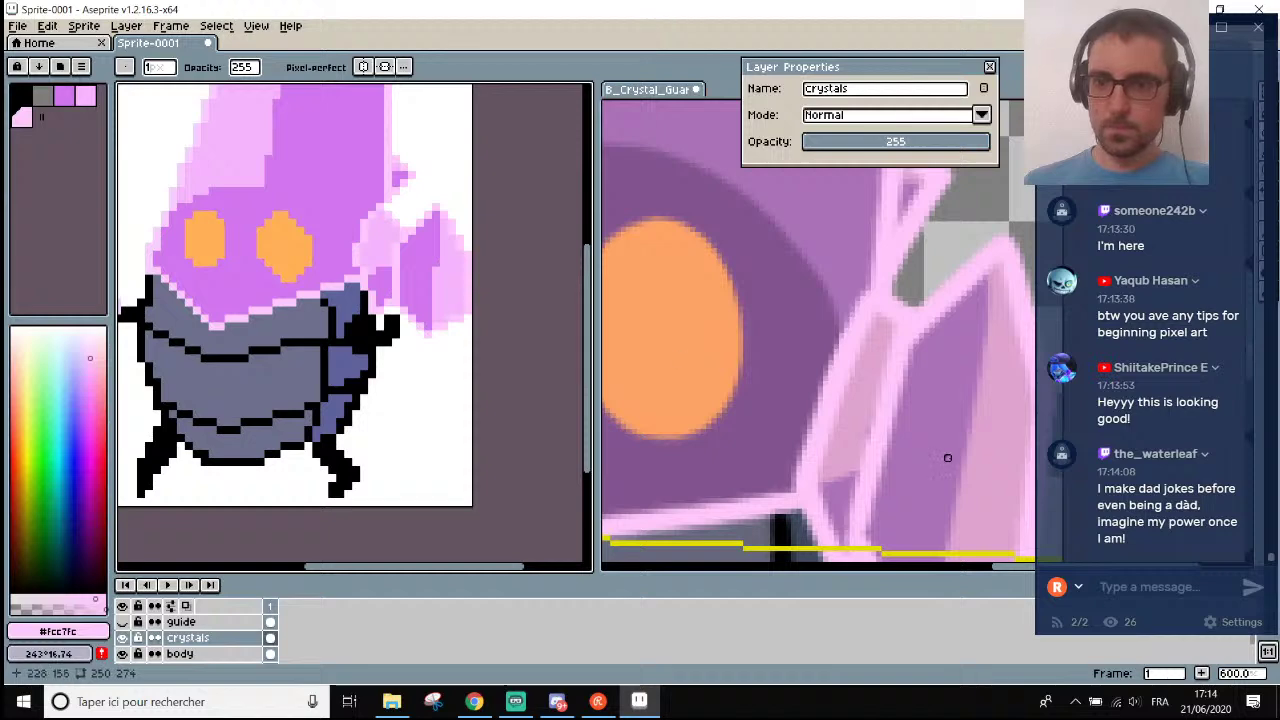
{"action": "scroll", "coordinate": [949, 531], "scroll_direction": "down", "scroll_amount": 3}
{"action": "scroll", "coordinate": [951, 535], "scroll_direction": "up", "scroll_amount": 2}
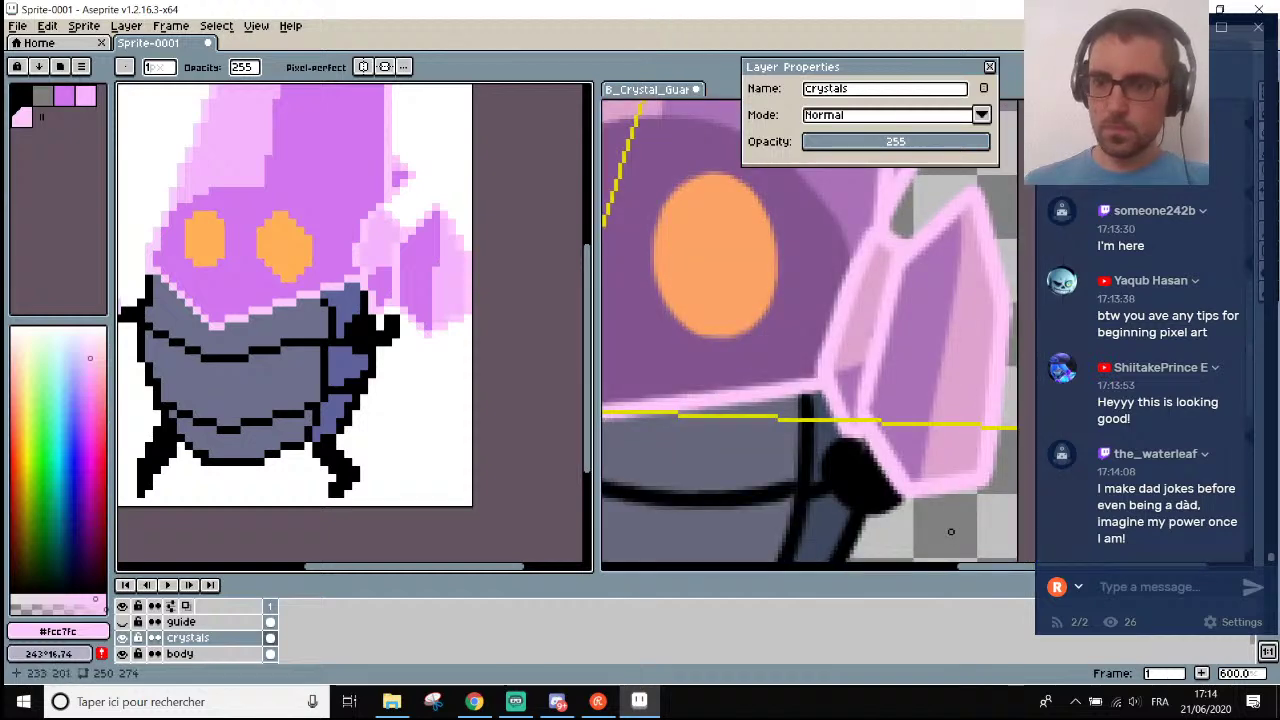
Sample black from the right arm and paint its tip one pixel wider, filling the lower pixel of its notch.
{"action": "scroll", "coordinate": [963, 507], "scroll_direction": "down", "scroll_amount": 3}
{"action": "scroll", "coordinate": [966, 525], "scroll_direction": "up", "scroll_amount": 2}
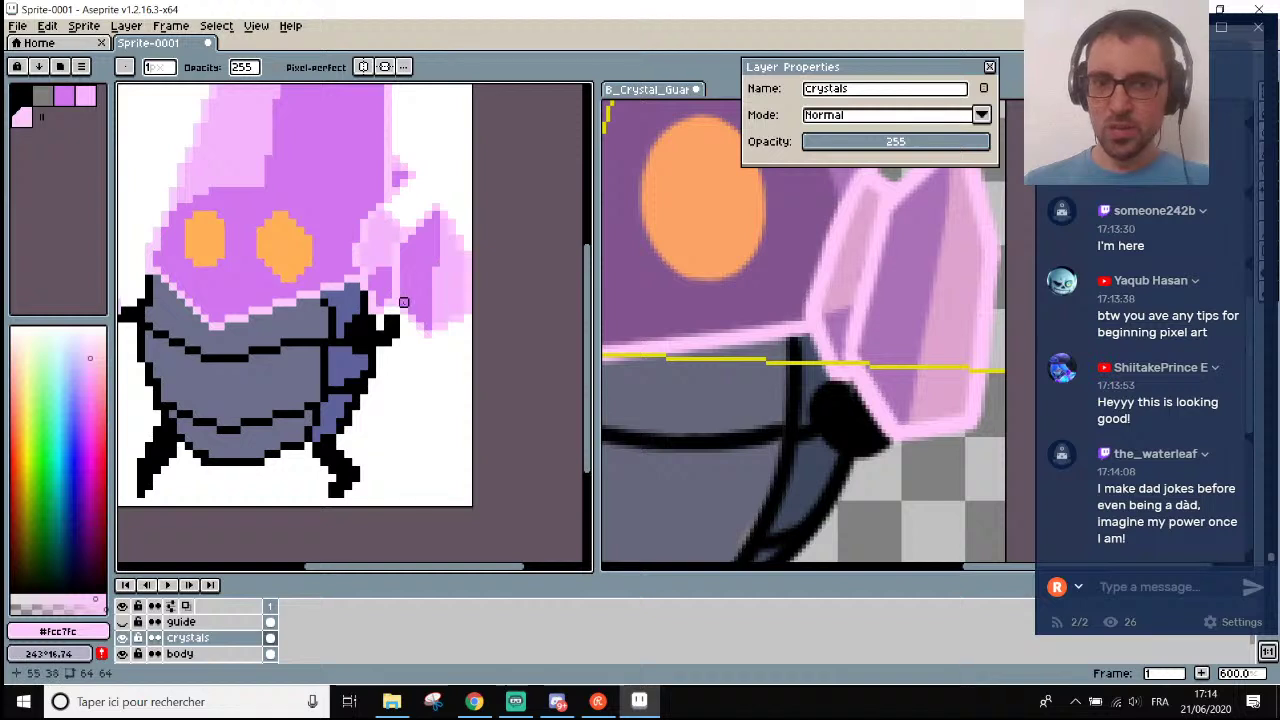
{"action": "scroll", "coordinate": [404, 302], "scroll_direction": "up", "scroll_amount": 4}
{"action": "key", "text": "i"}
{"action": "left_click", "coordinate": [383, 346]}
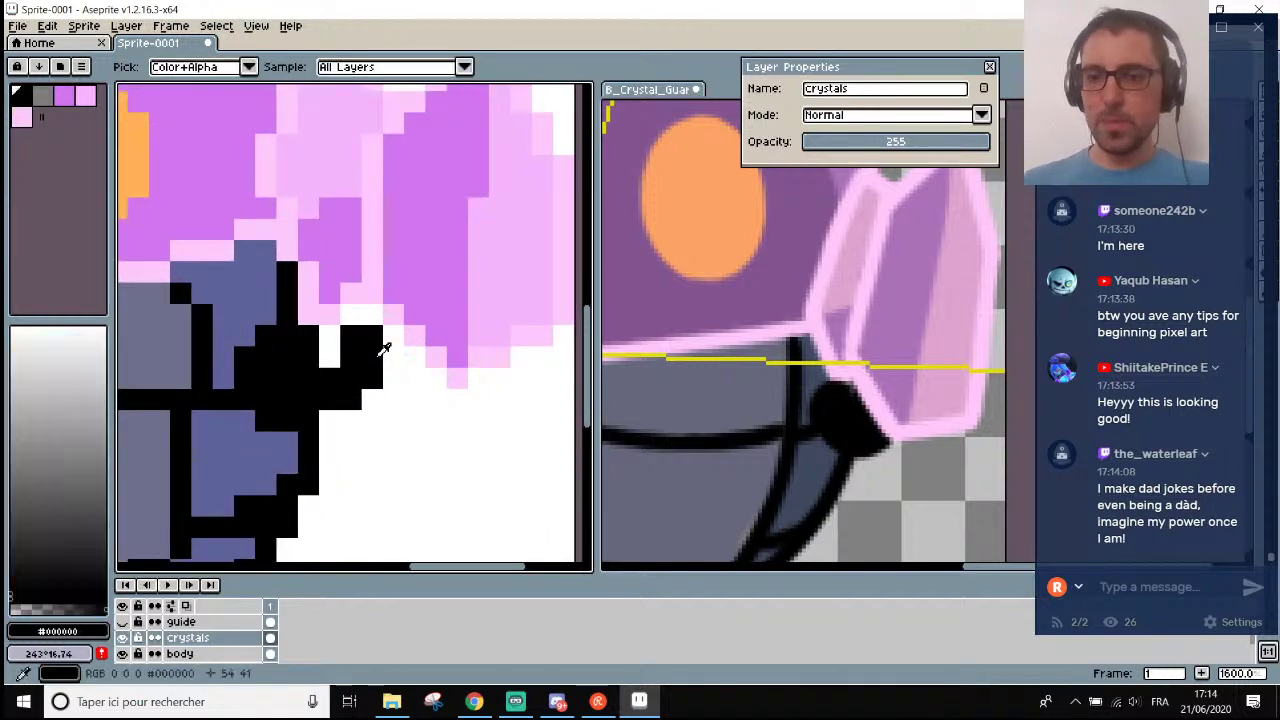
{"action": "key", "text": "b"}
{"action": "scroll", "coordinate": [335, 358], "scroll_direction": "down", "scroll_amount": 8}
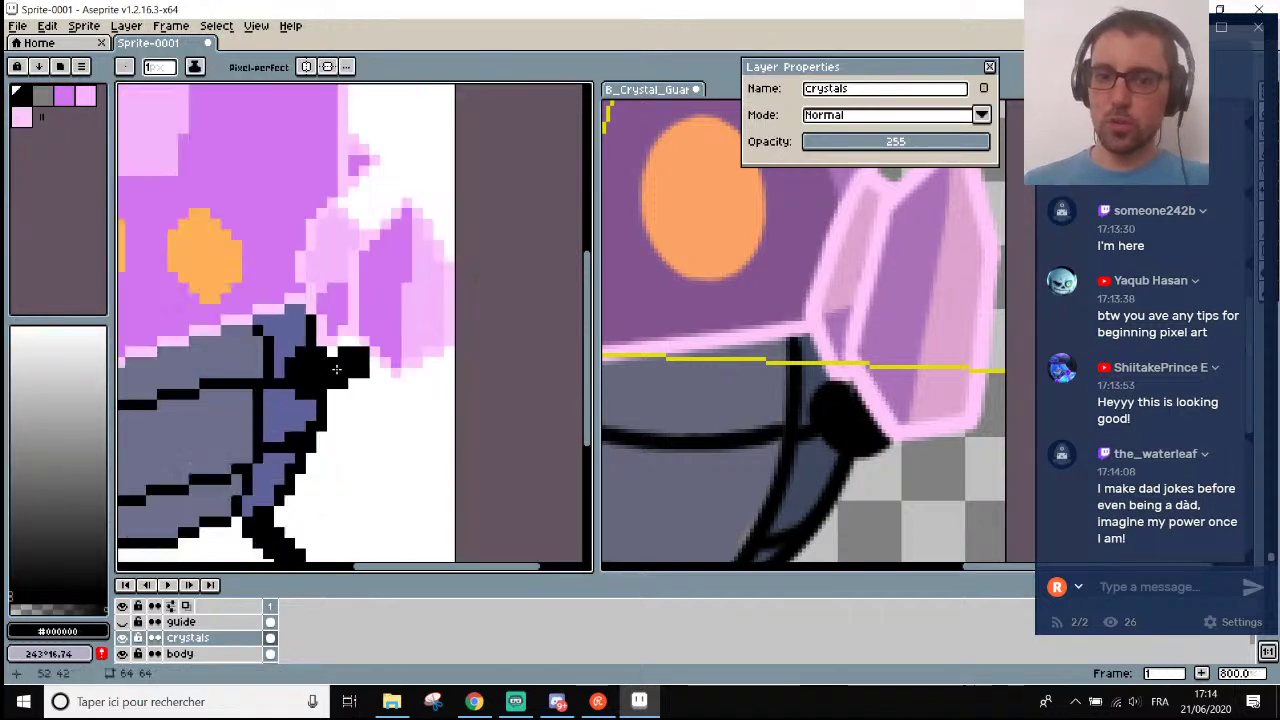
{"action": "scroll", "coordinate": [443, 460], "scroll_direction": "up", "scroll_amount": 1}
{"action": "left_click_drag", "start_coordinate": [537, 571], "coordinate": [484, 570]}
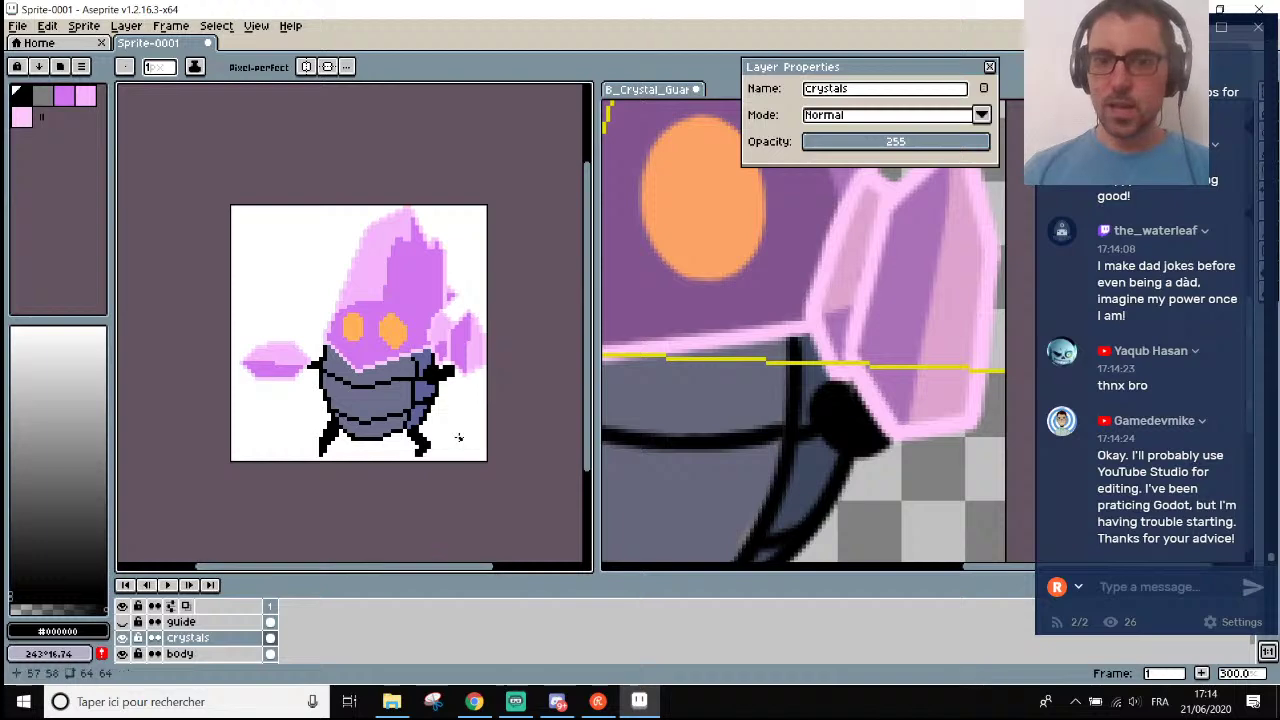
Redraw the lower-left outline of the rightmost crystal in sampled #fcc7fc, covering the arm's edge and thickening the diagonal down to the tip.
{"action": "scroll", "coordinate": [470, 306], "scroll_direction": "up", "scroll_amount": 1}
{"action": "scroll", "coordinate": [875, 378], "scroll_direction": "down", "scroll_amount": 5}
{"action": "scroll", "coordinate": [875, 378], "scroll_direction": "up", "scroll_amount": 5}
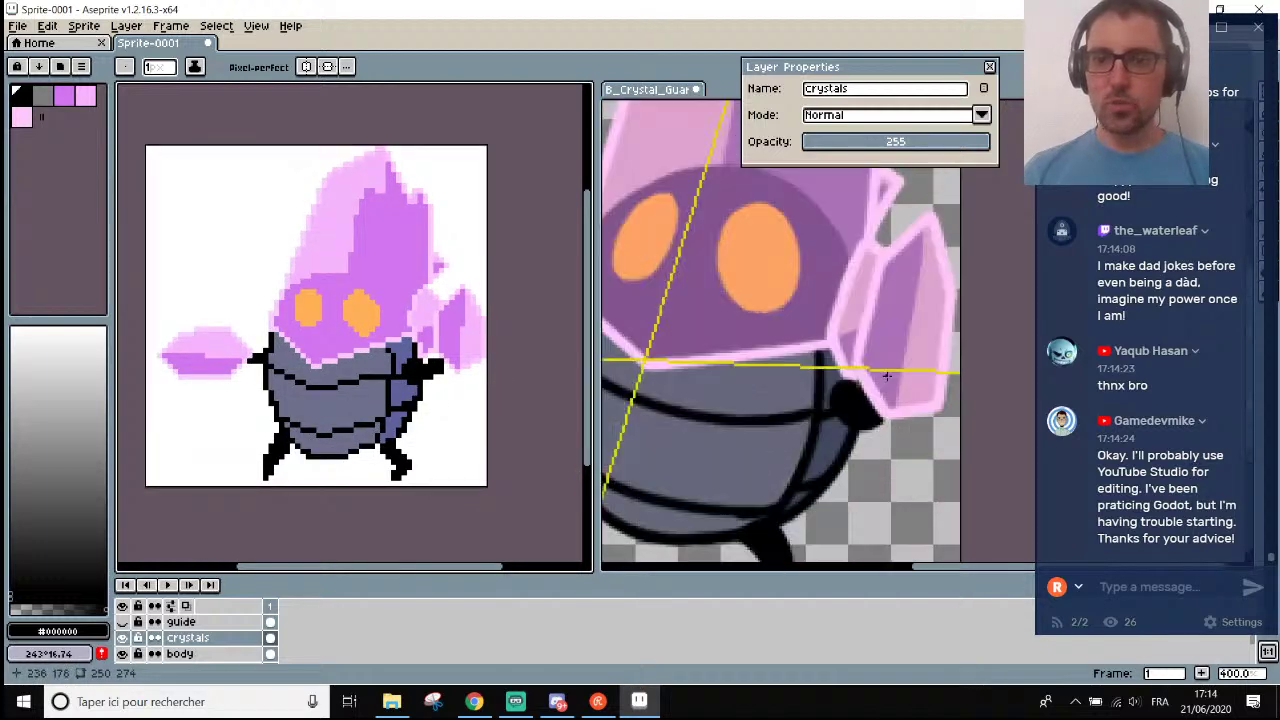
{"action": "scroll", "coordinate": [466, 356], "scroll_direction": "up", "scroll_amount": 4}
{"action": "scroll", "coordinate": [466, 356], "scroll_direction": "down", "scroll_amount": 1}
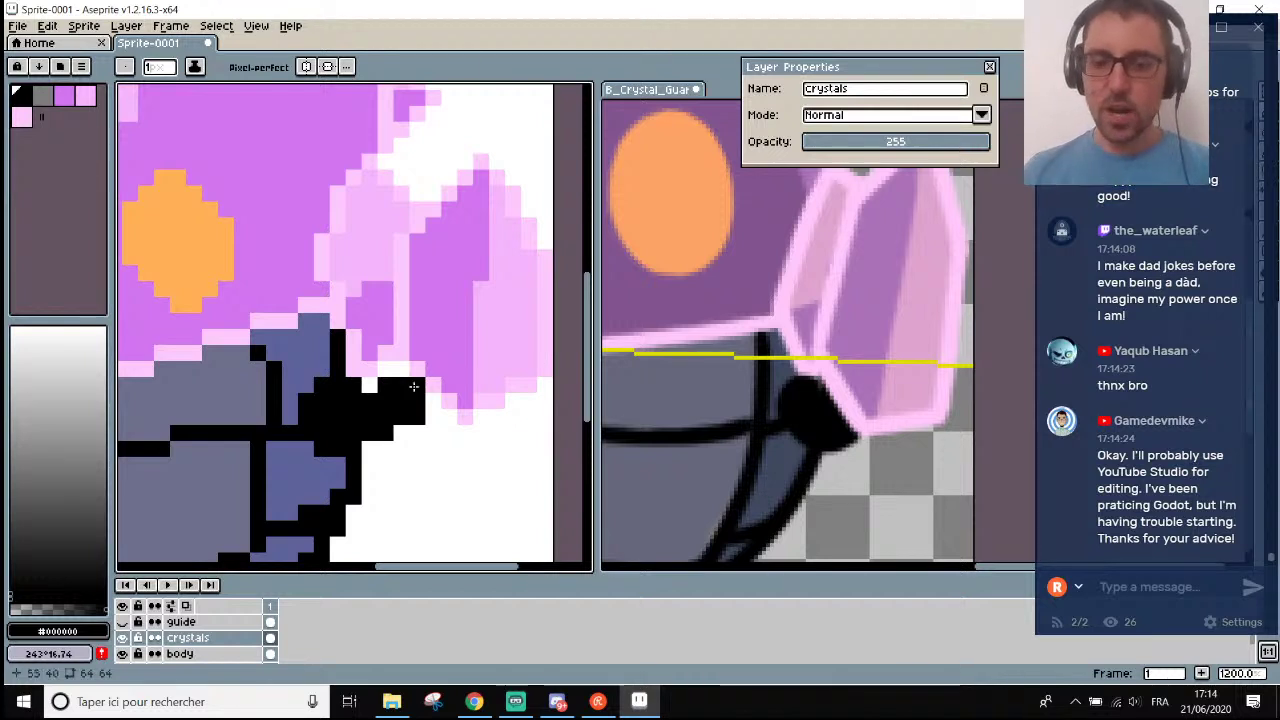
{"action": "key", "text": "i"}
{"action": "scroll", "coordinate": [383, 337], "scroll_direction": "up", "scroll_amount": 3}
{"action": "left_click", "coordinate": [383, 337]}
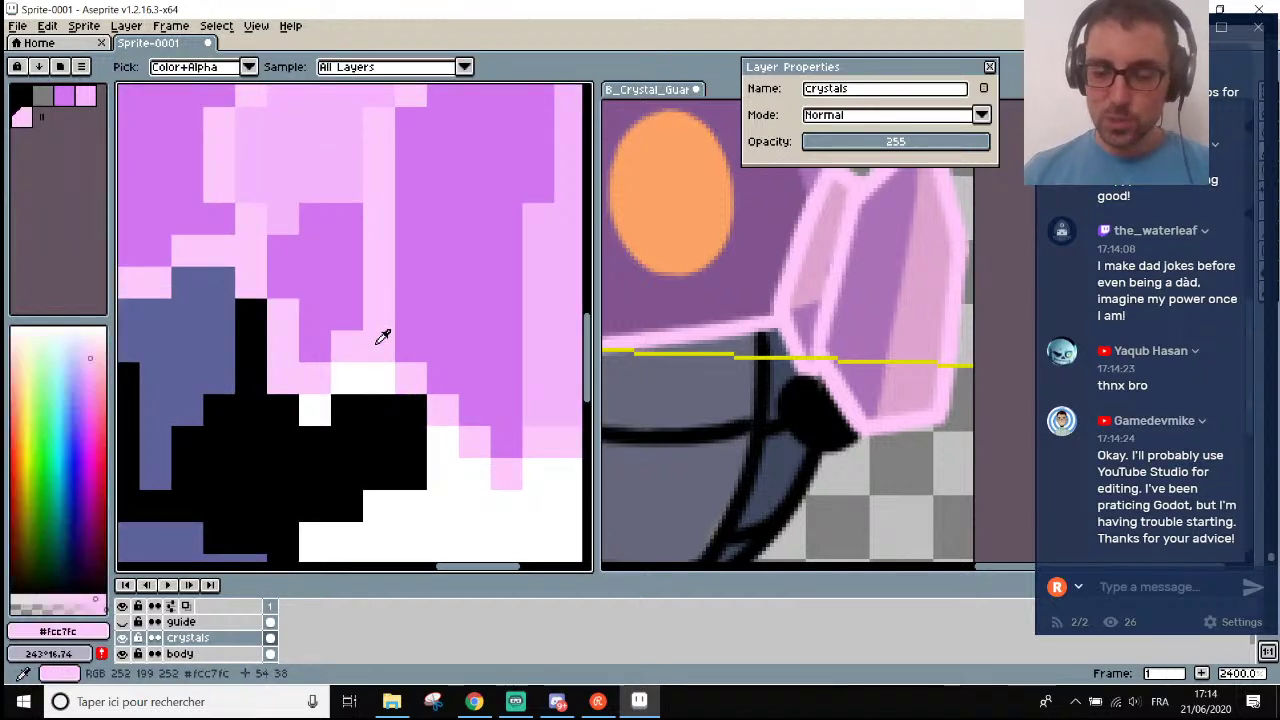
{"action": "key", "text": "b"}
{"action": "left_click", "coordinate": [378, 378]}
{"action": "left_click", "coordinate": [421, 418]}
{"action": "left_click", "coordinate": [442, 442]}
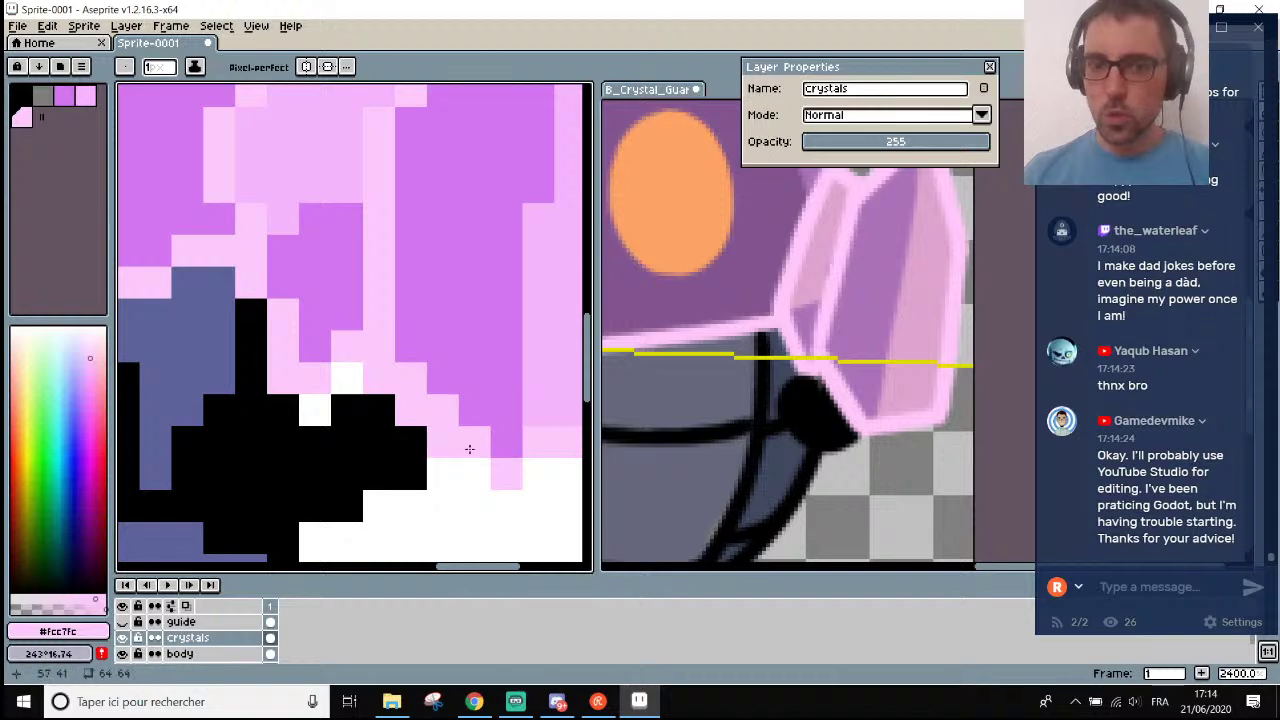
{"action": "left_click", "coordinate": [475, 474]}
{"action": "scroll", "coordinate": [505, 470], "scroll_direction": "down", "scroll_amount": 5}
{"action": "scroll", "coordinate": [515, 471], "scroll_direction": "up", "scroll_amount": 2}
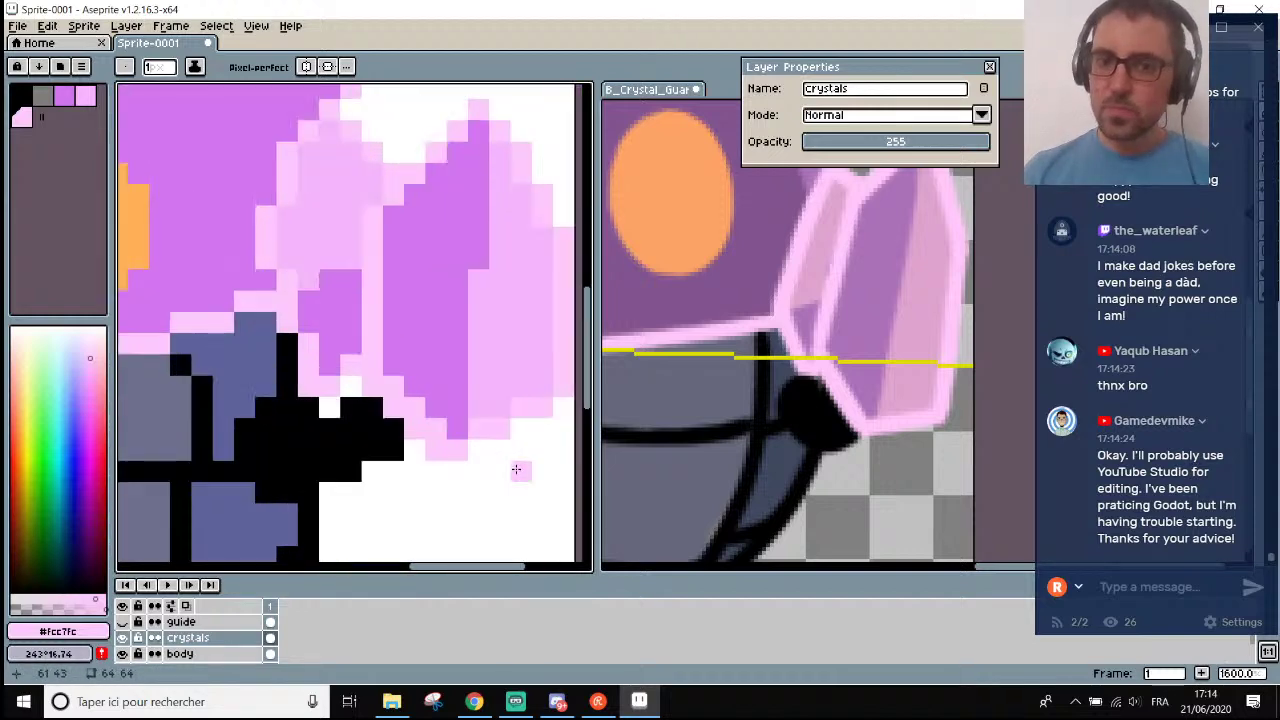
{"action": "scroll", "coordinate": [525, 470], "scroll_direction": "down", "scroll_amount": 2}
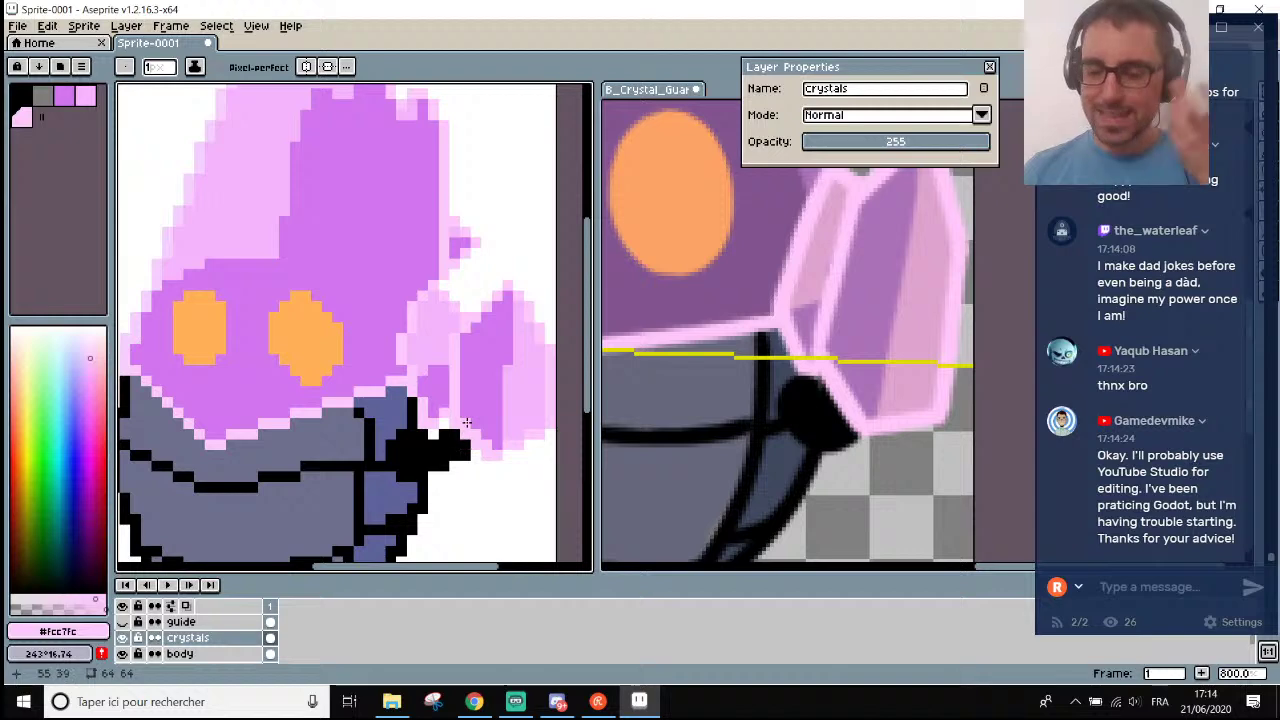
Compare the right crystals and their connection to the arm with the reference at several magnifications.
{"action": "scroll", "coordinate": [463, 440], "scroll_direction": "up", "scroll_amount": 5}
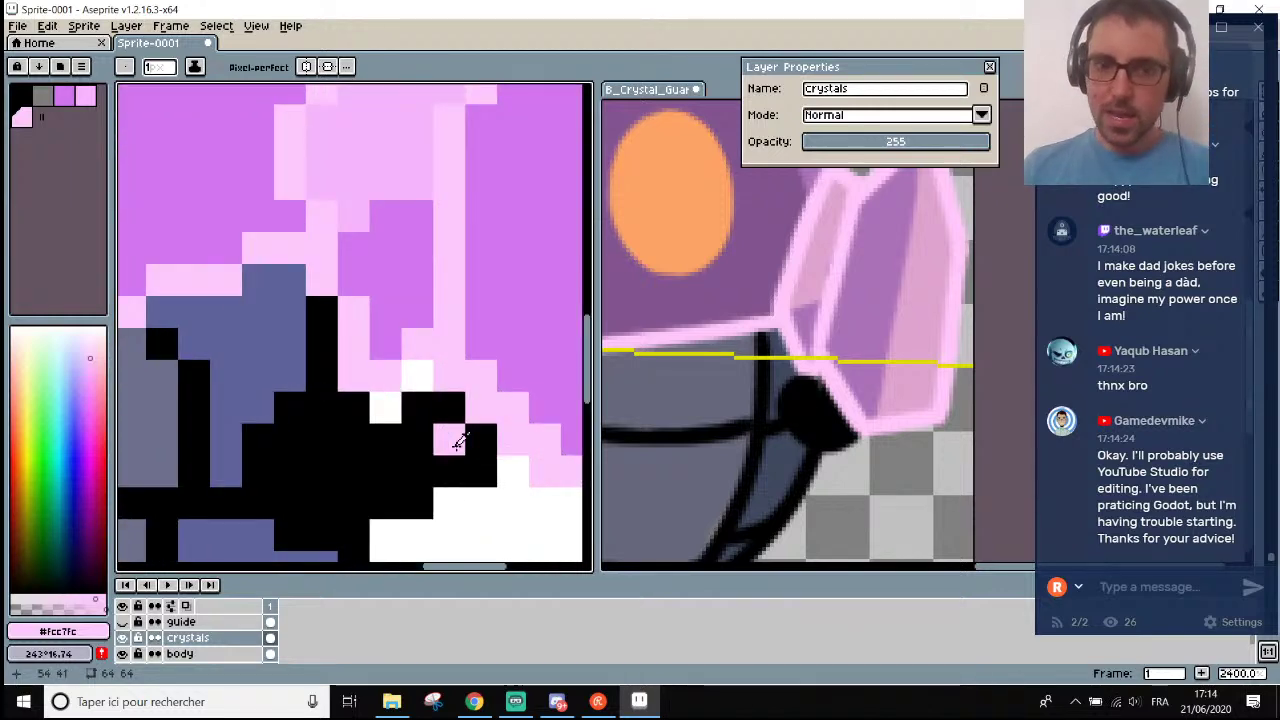
{"action": "key", "text": "i"}
{"action": "scroll", "coordinate": [457, 440], "scroll_direction": "down", "scroll_amount": 6}
{"action": "scroll", "coordinate": [404, 416], "scroll_direction": "up", "scroll_amount": 1}
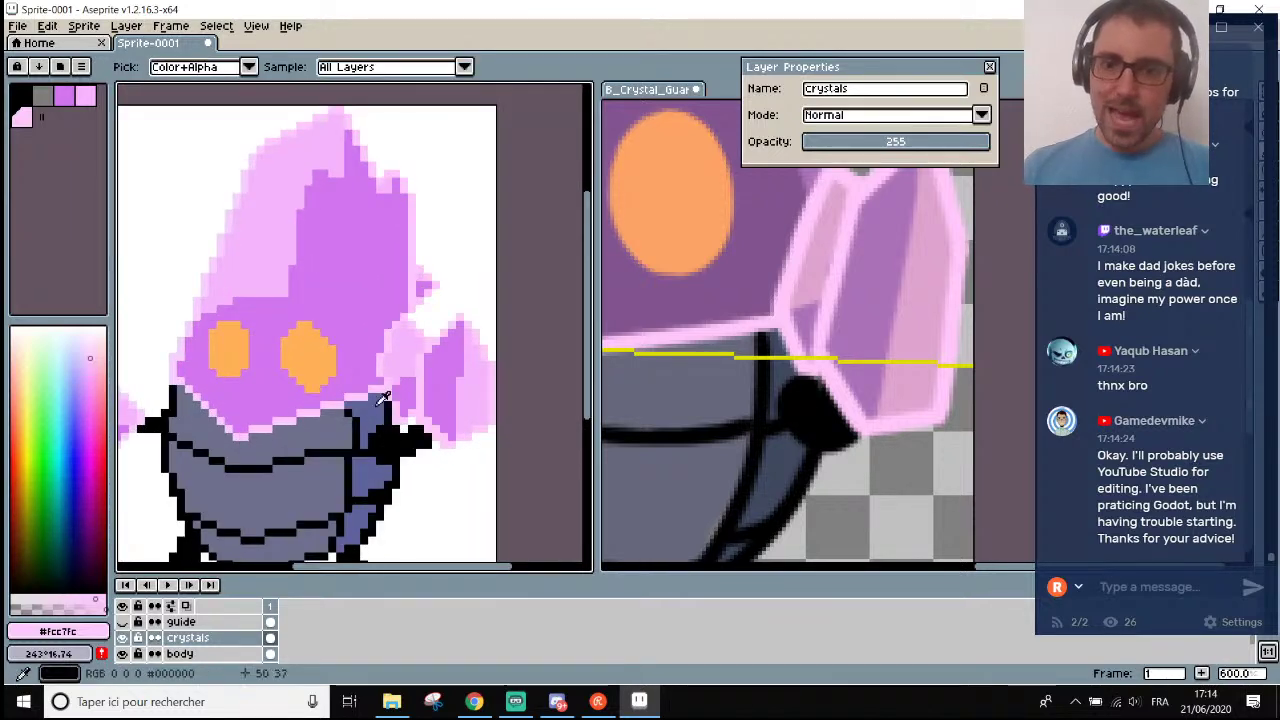
{"action": "scroll", "coordinate": [437, 466], "scroll_direction": "down", "scroll_amount": 3}
{"action": "scroll", "coordinate": [417, 435], "scroll_direction": "up", "scroll_amount": 3}
{"action": "scroll", "coordinate": [417, 435], "scroll_direction": "up", "scroll_amount": 1}
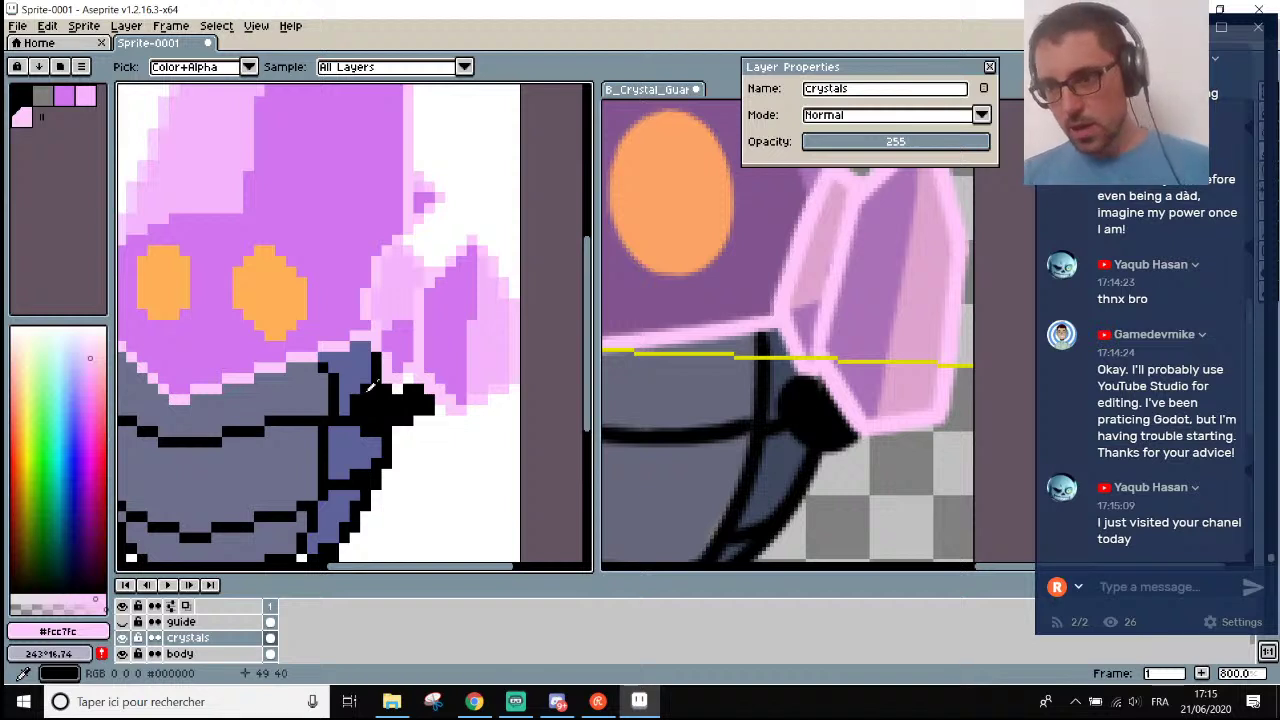
{"action": "scroll", "coordinate": [370, 388], "scroll_direction": "down", "scroll_amount": 2}
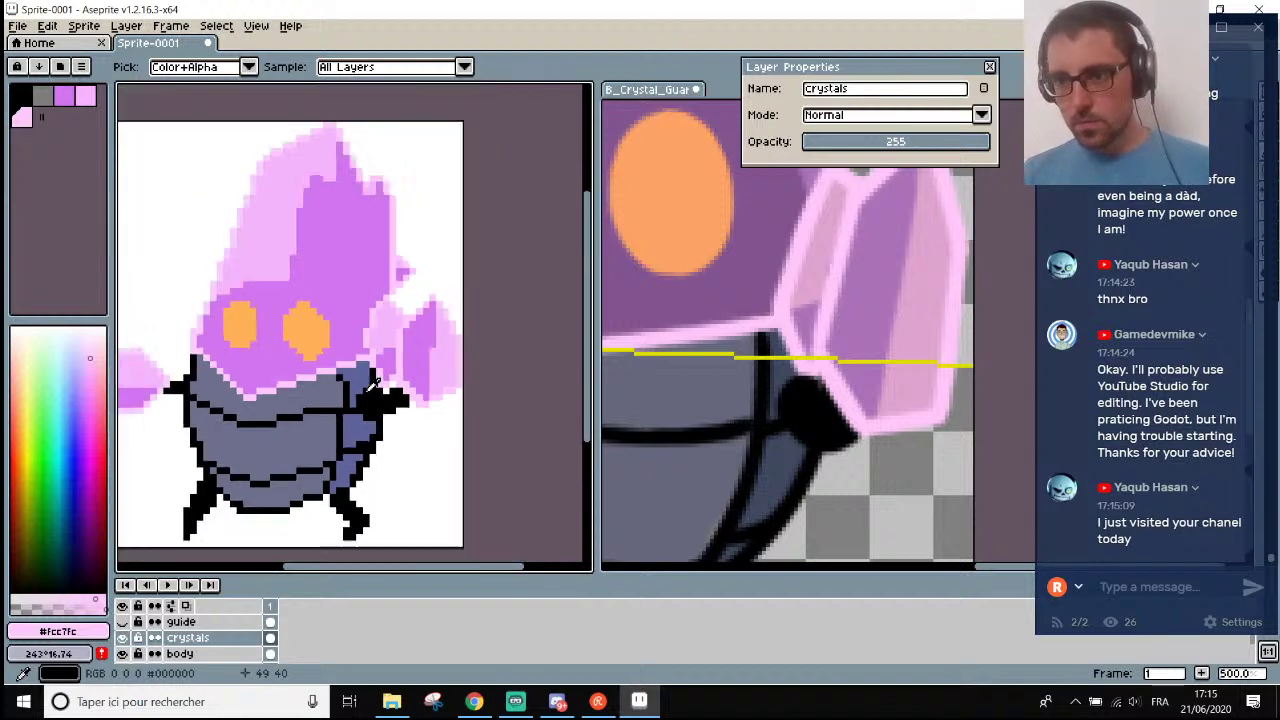
{"action": "scroll", "coordinate": [467, 343], "scroll_direction": "down", "scroll_amount": 3}
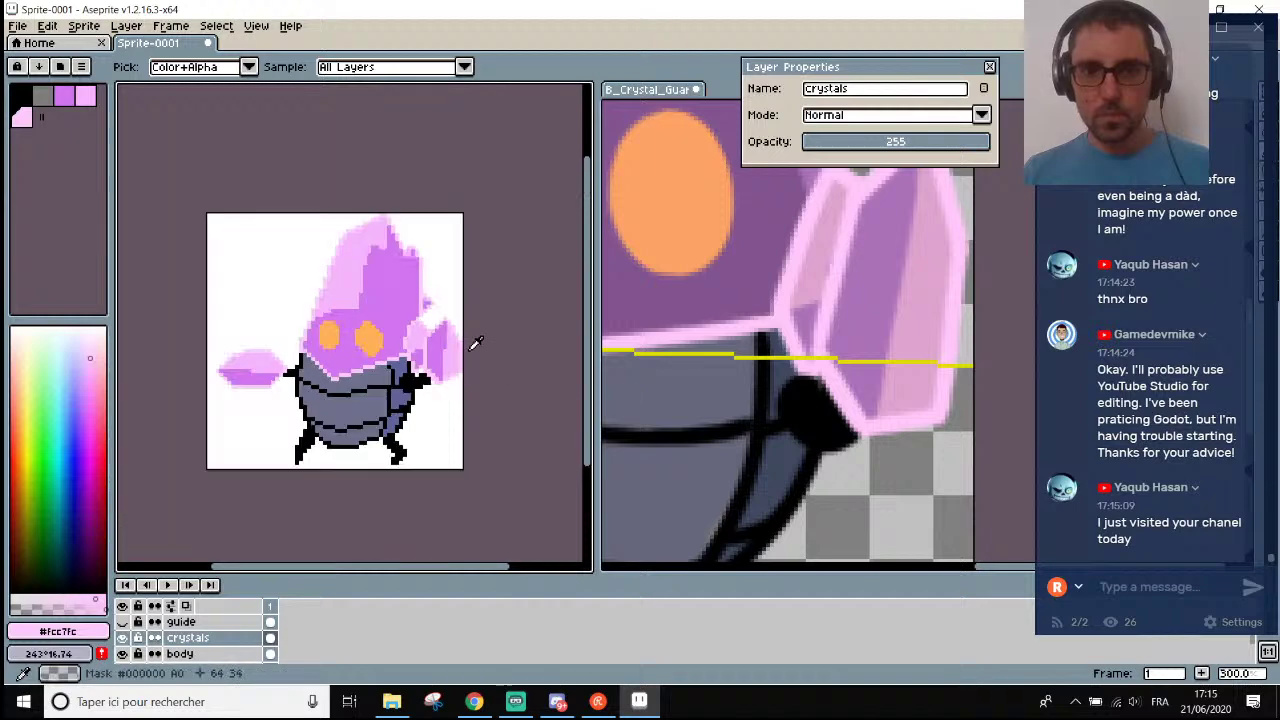
{"action": "scroll", "coordinate": [990, 310], "scroll_direction": "up", "scroll_amount": 1}
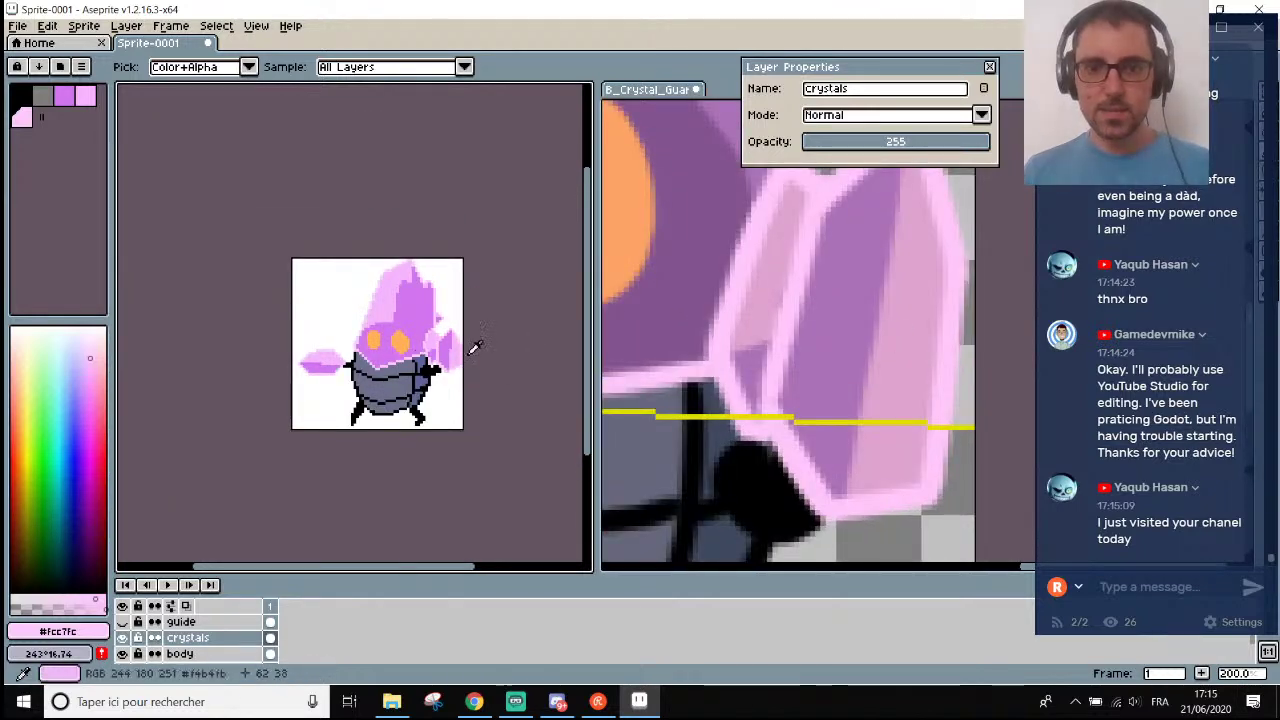
{"action": "scroll", "coordinate": [443, 343], "scroll_direction": "up", "scroll_amount": 1}
{"action": "scroll", "coordinate": [378, 375], "scroll_direction": "down", "scroll_amount": 2}
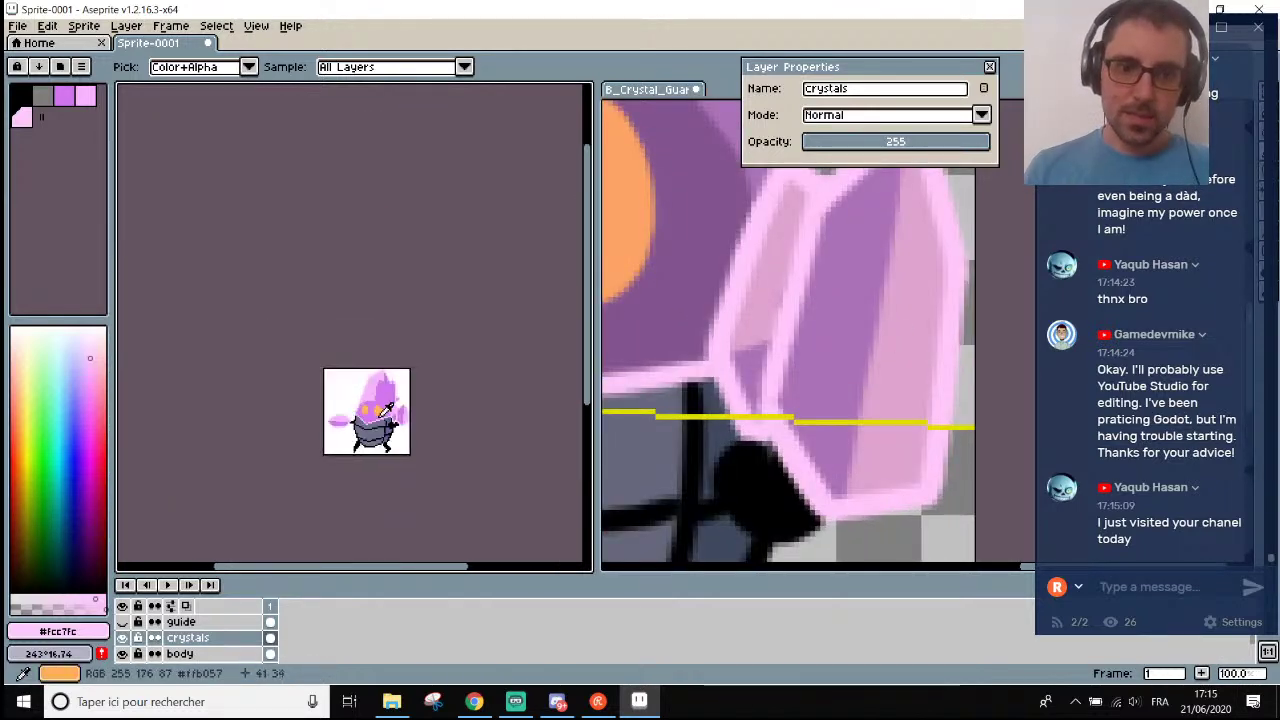
{"action": "scroll", "coordinate": [378, 378], "scroll_direction": "up", "scroll_amount": 3}
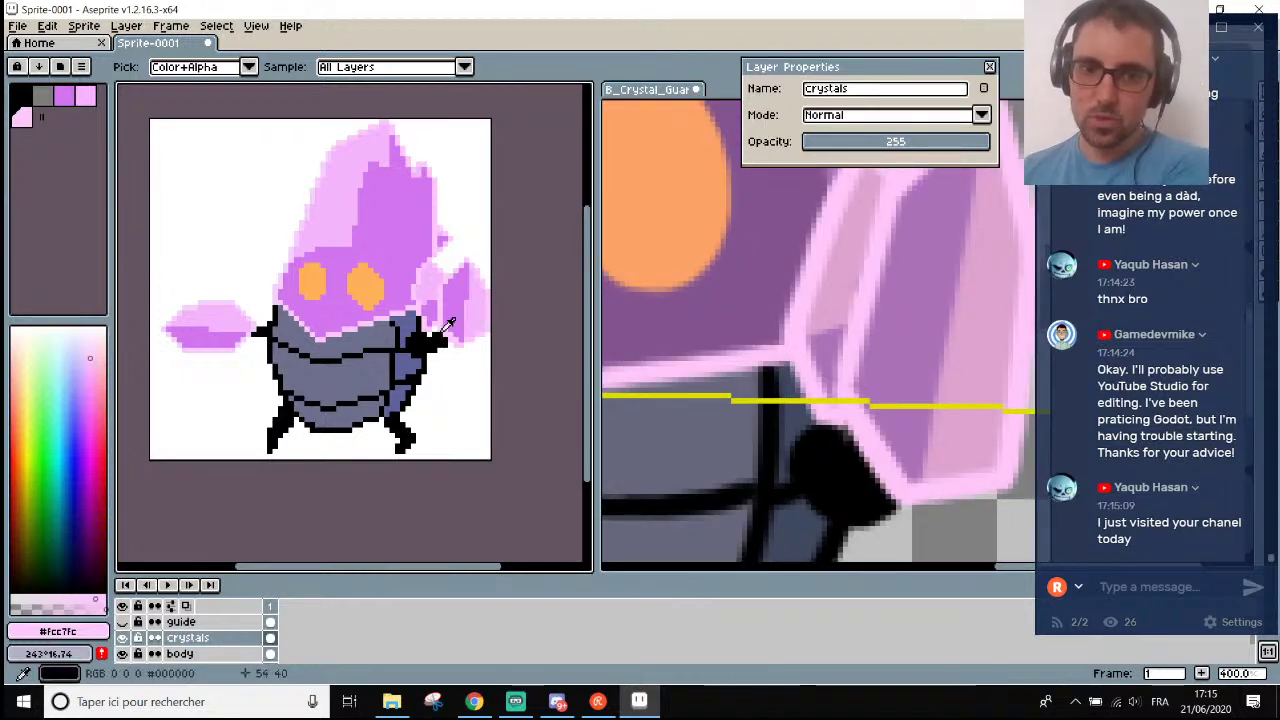
Fill the remaining white gap pixels between the right arm and the crystals with sampled black.
{"action": "scroll", "coordinate": [449, 324], "scroll_direction": "up", "scroll_amount": 8}
{"action": "left_click", "coordinate": [381, 352], "text": "alt"}
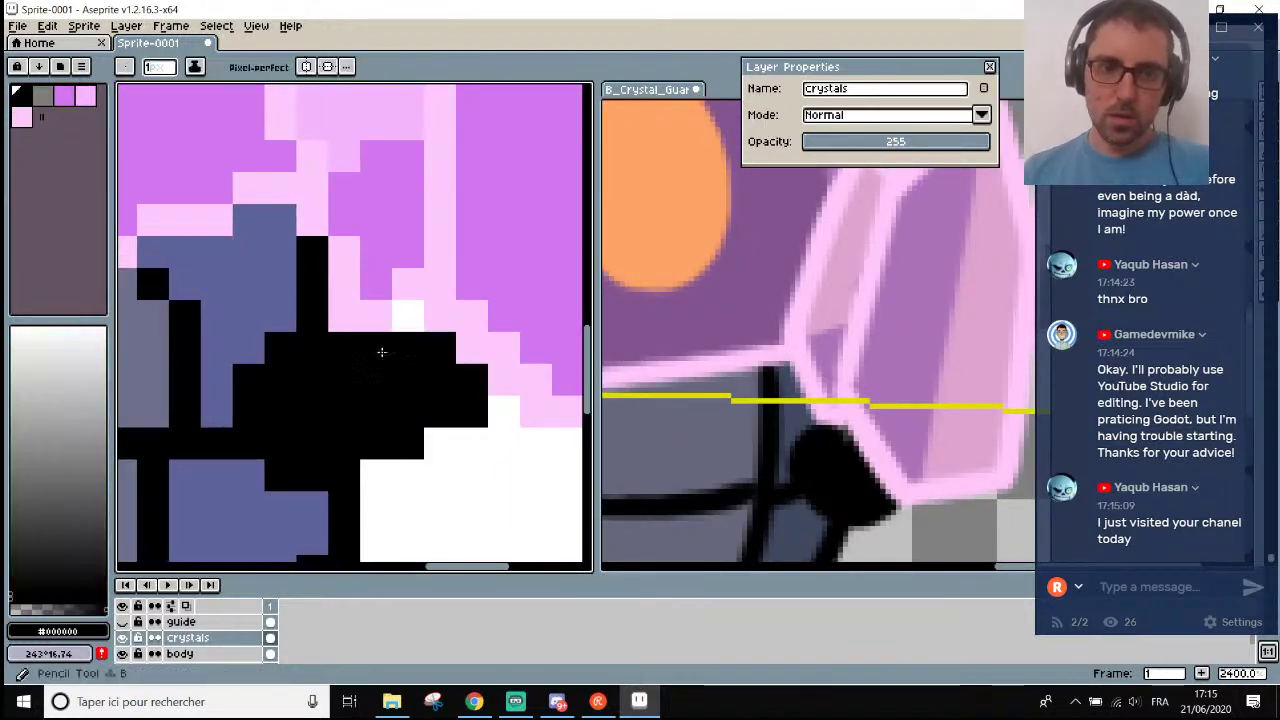
{"action": "scroll", "coordinate": [451, 380], "scroll_direction": "down", "scroll_amount": 7}
{"action": "scroll", "coordinate": [463, 400], "scroll_direction": "up", "scroll_amount": 1}
{"action": "scroll", "coordinate": [452, 399], "scroll_direction": "down", "scroll_amount": 1}
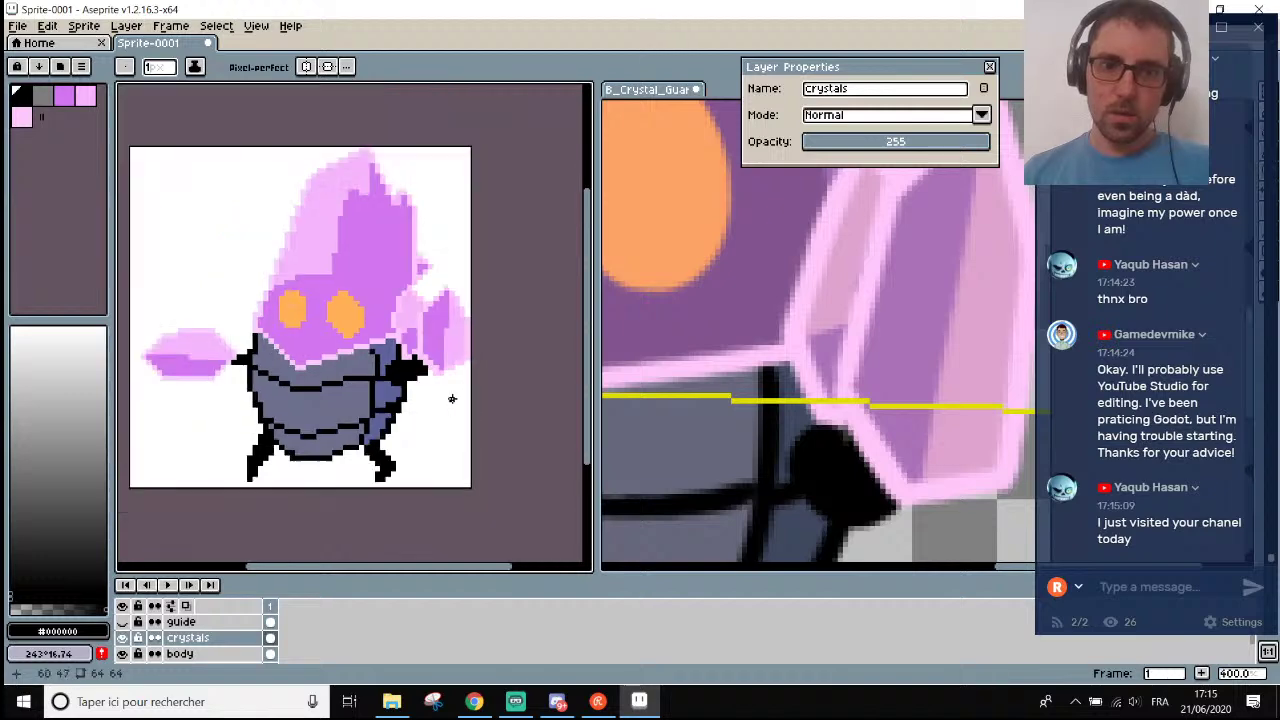
{"action": "scroll", "coordinate": [432, 314], "scroll_direction": "down", "scroll_amount": 4}
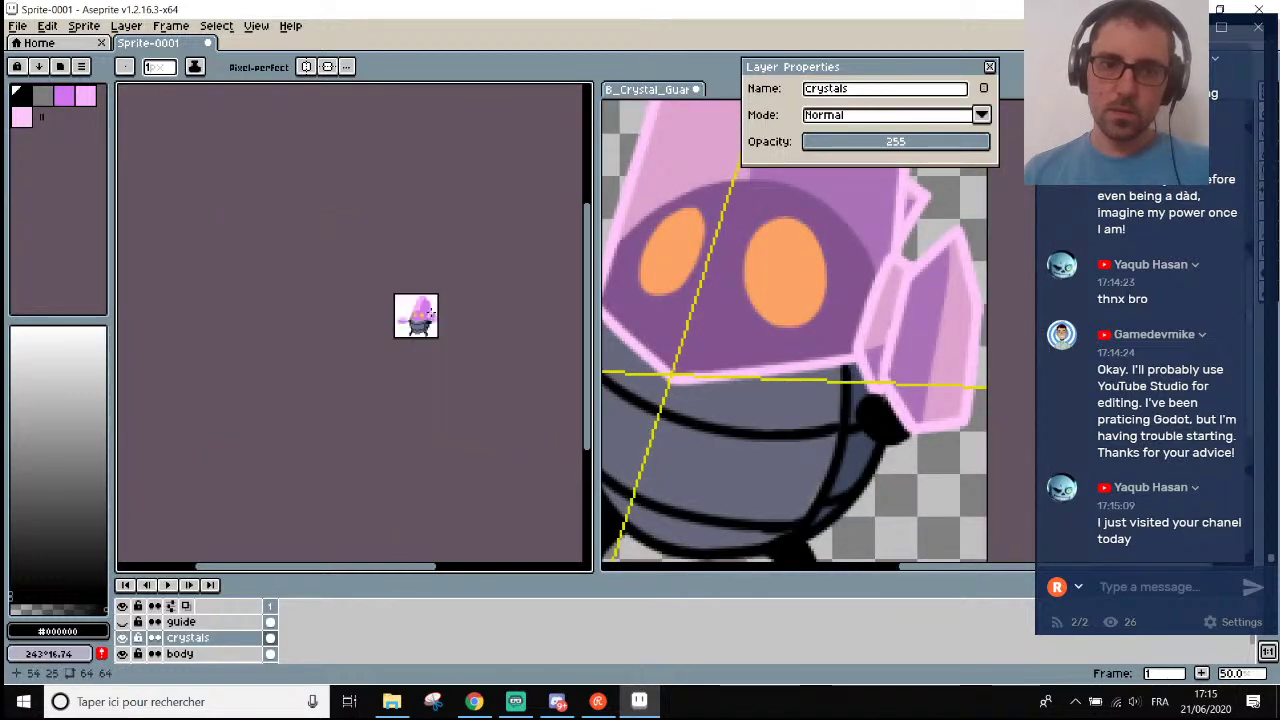
{"action": "scroll", "coordinate": [432, 314], "scroll_direction": "up", "scroll_amount": 3}
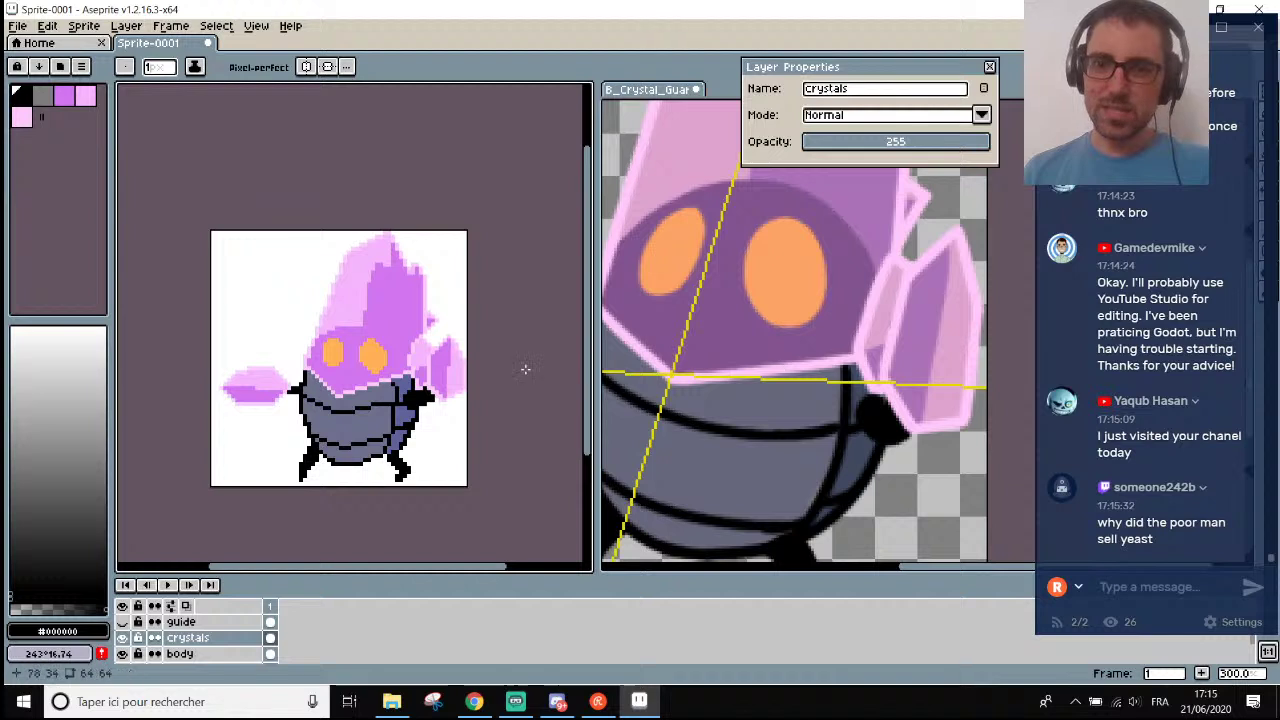
{"action": "scroll", "coordinate": [429, 407], "scroll_direction": "up", "scroll_amount": 4}
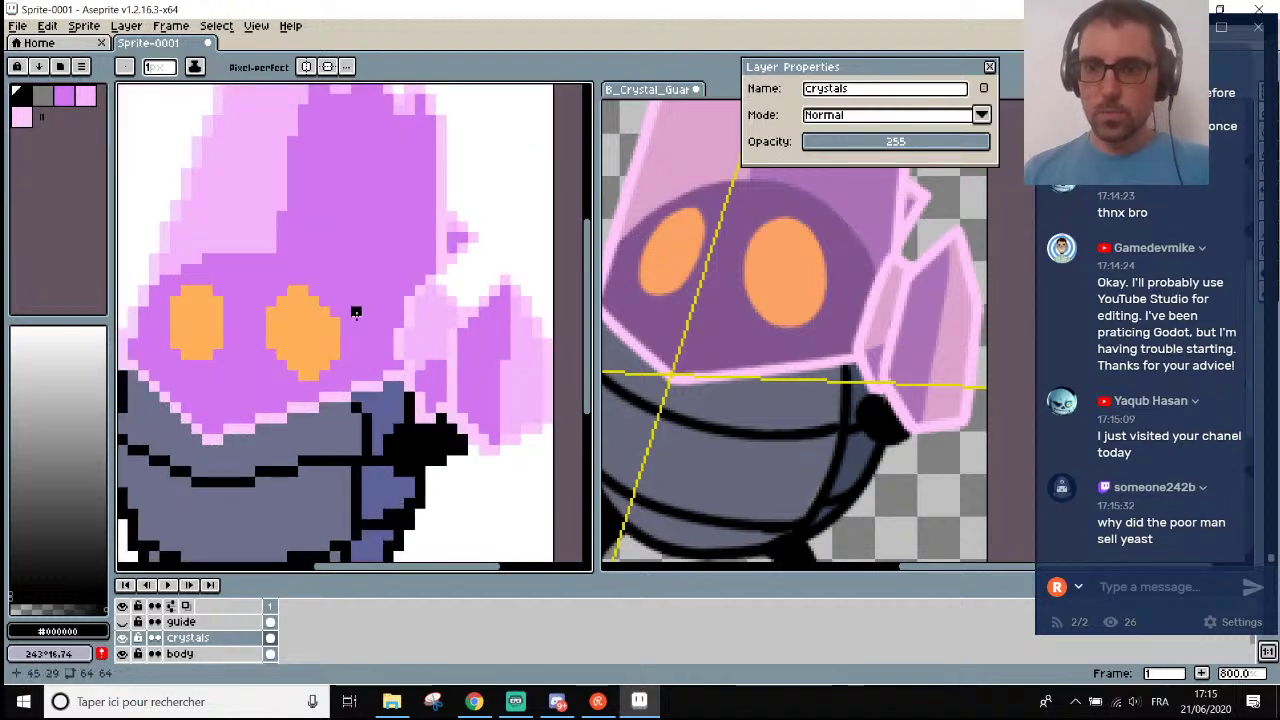
Refine the small crystal's left outline with sampled #fcc7fc and pick #d175f0 from the head crystal beside it.
{"action": "scroll", "coordinate": [356, 313], "scroll_direction": "up", "scroll_amount": 1}
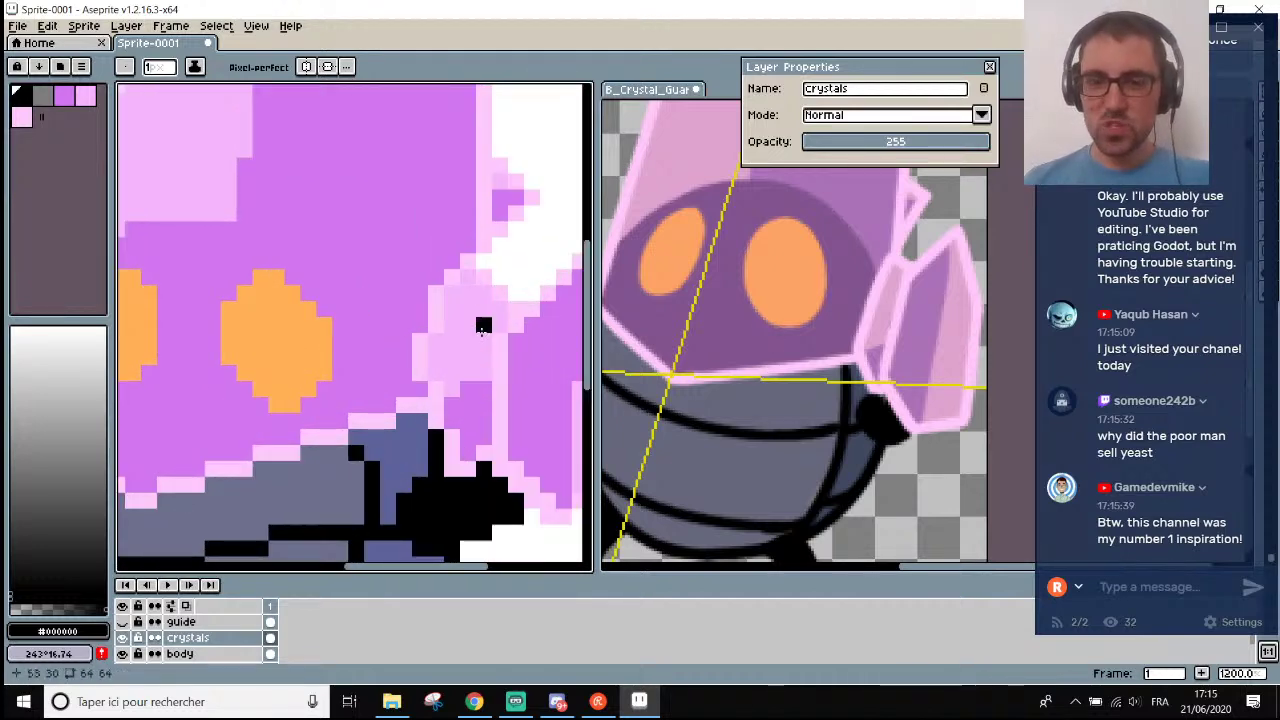
{"action": "scroll", "coordinate": [451, 356], "scroll_direction": "up", "scroll_amount": 1}
{"action": "left_click", "coordinate": [439, 401], "text": "alt"}
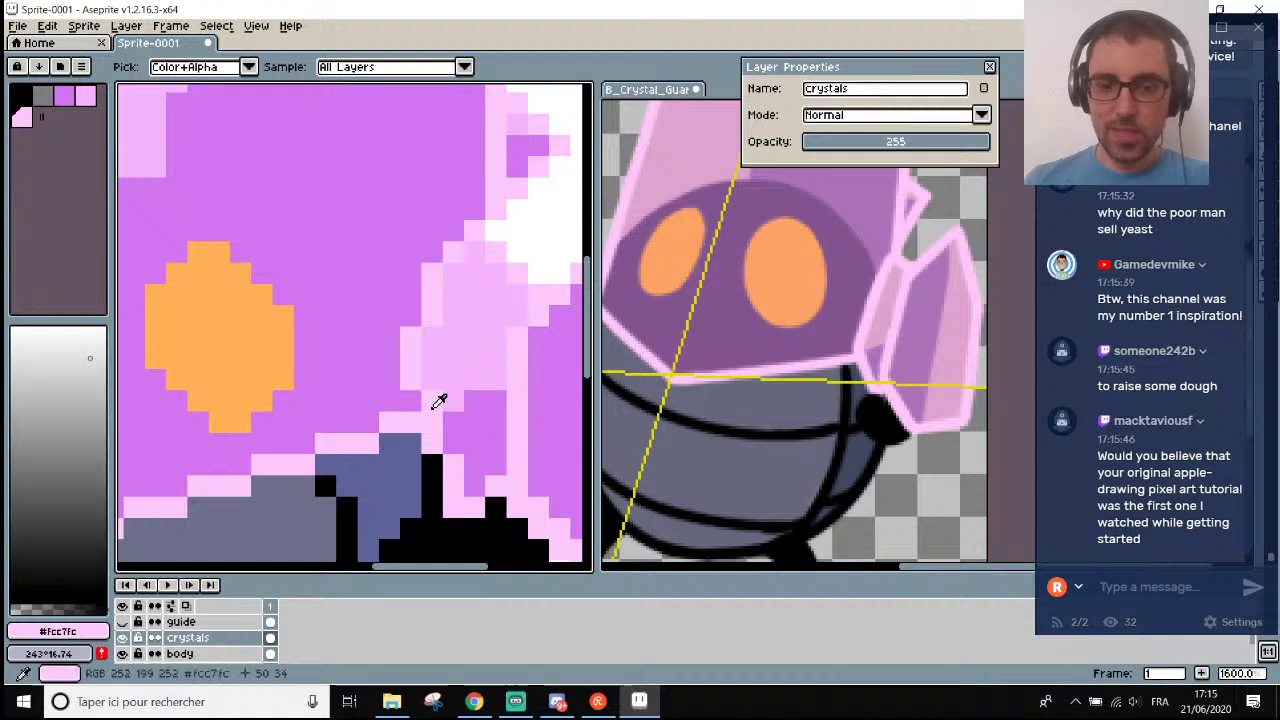
{"action": "mouse_move", "coordinate": [437, 400]}
{"action": "left_mouse_down"}
{"action": "mouse_move", "coordinate": [437, 325]}
{"action": "mouse_move", "coordinate": [410, 390]}
{"action": "mouse_move", "coordinate": [410, 330]}
{"action": "mouse_move", "coordinate": [410, 392]}
{"action": "left_mouse_up"}
{"action": "left_click", "coordinate": [410, 298], "text": "alt"}
{"action": "scroll", "coordinate": [407, 344], "scroll_direction": "down", "scroll_amount": 4}
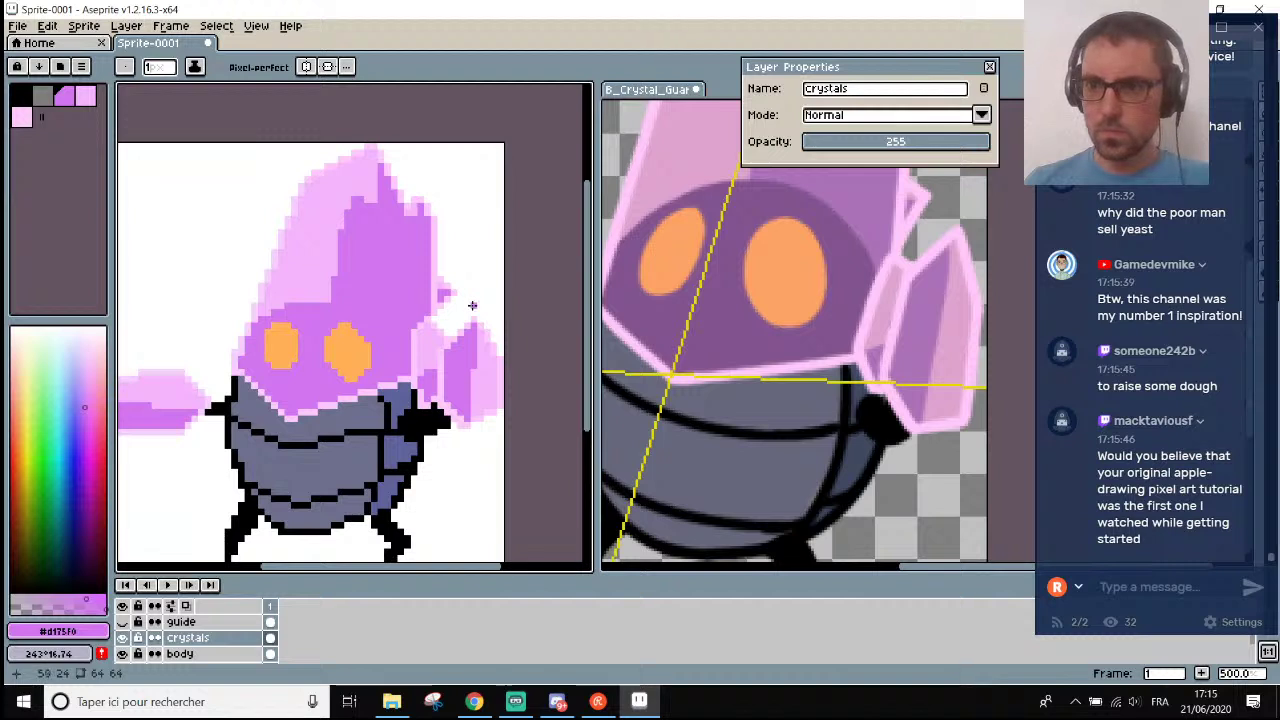
Sample the light pink outline colour #fcc7fc from the small crystal beside the head.
{"action": "scroll", "coordinate": [350, 310], "scroll_direction": "down", "scroll_amount": 2}
{"action": "scroll", "coordinate": [347, 314], "scroll_direction": "up", "scroll_amount": 1}
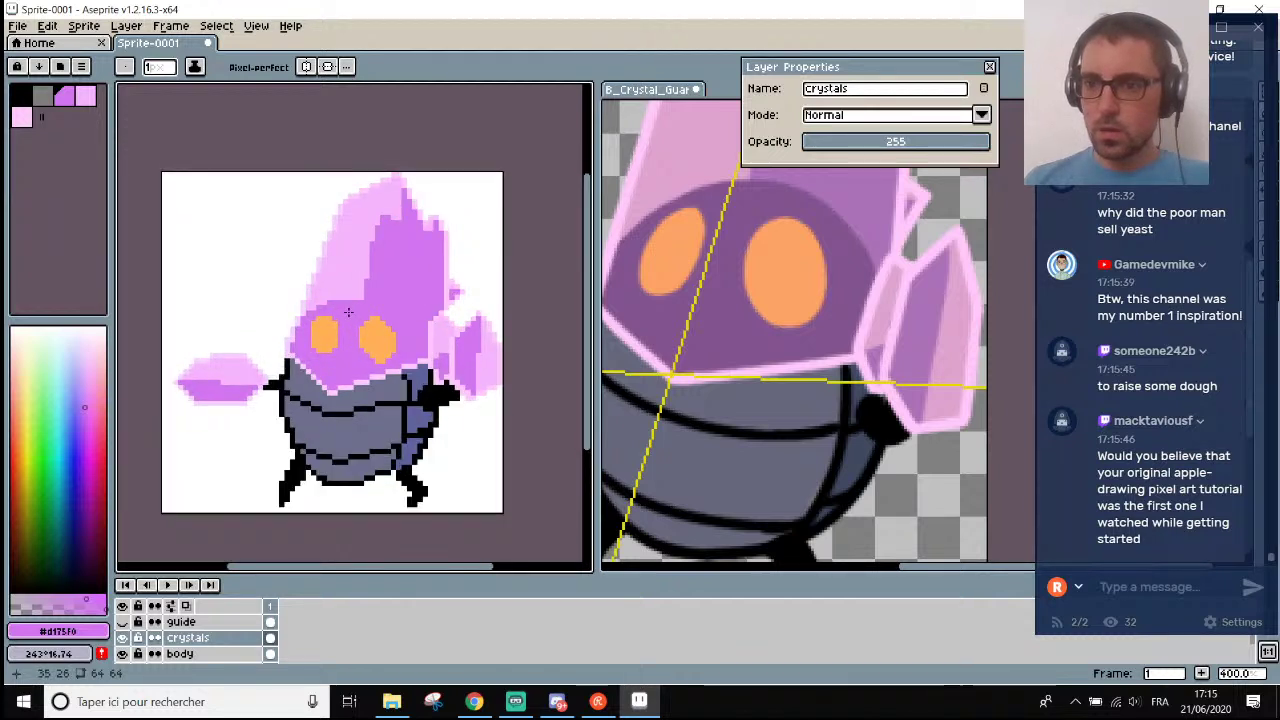
{"action": "scroll", "coordinate": [348, 345], "scroll_direction": "down", "scroll_amount": 1}
{"action": "scroll", "coordinate": [336, 364], "scroll_direction": "up", "scroll_amount": 1}
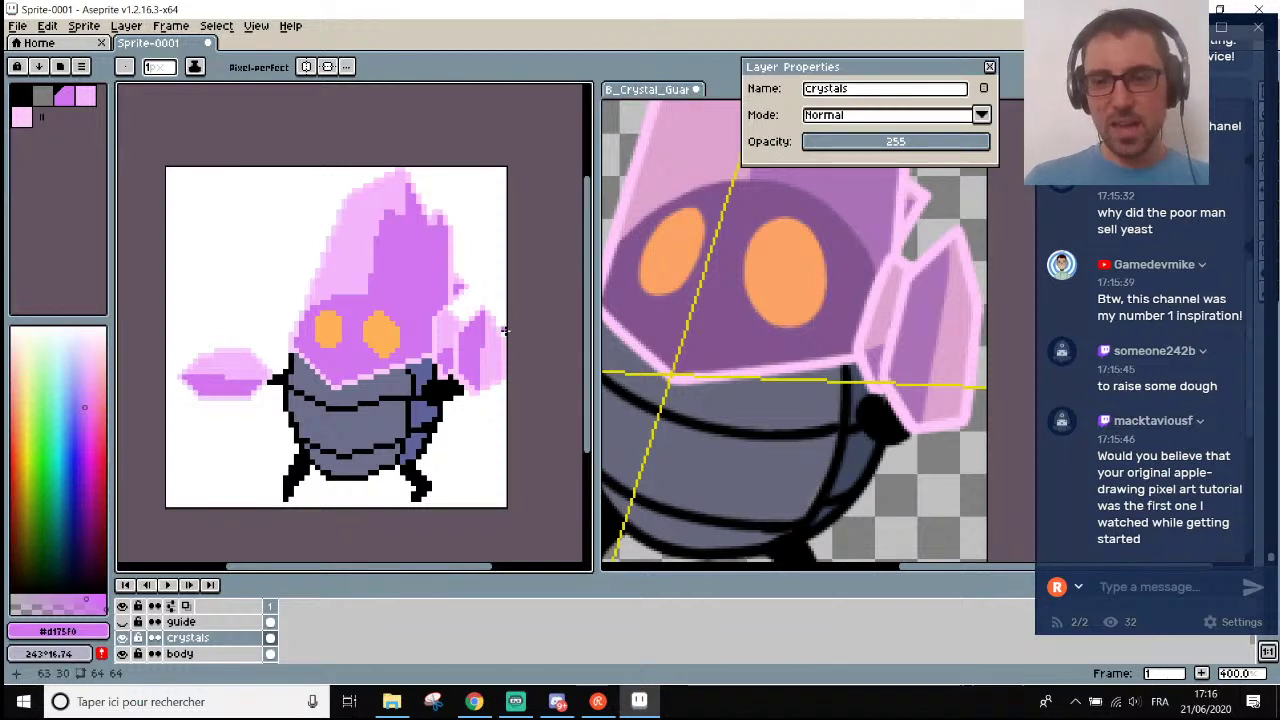
{"action": "scroll", "coordinate": [450, 369], "scroll_direction": "up", "scroll_amount": 4}
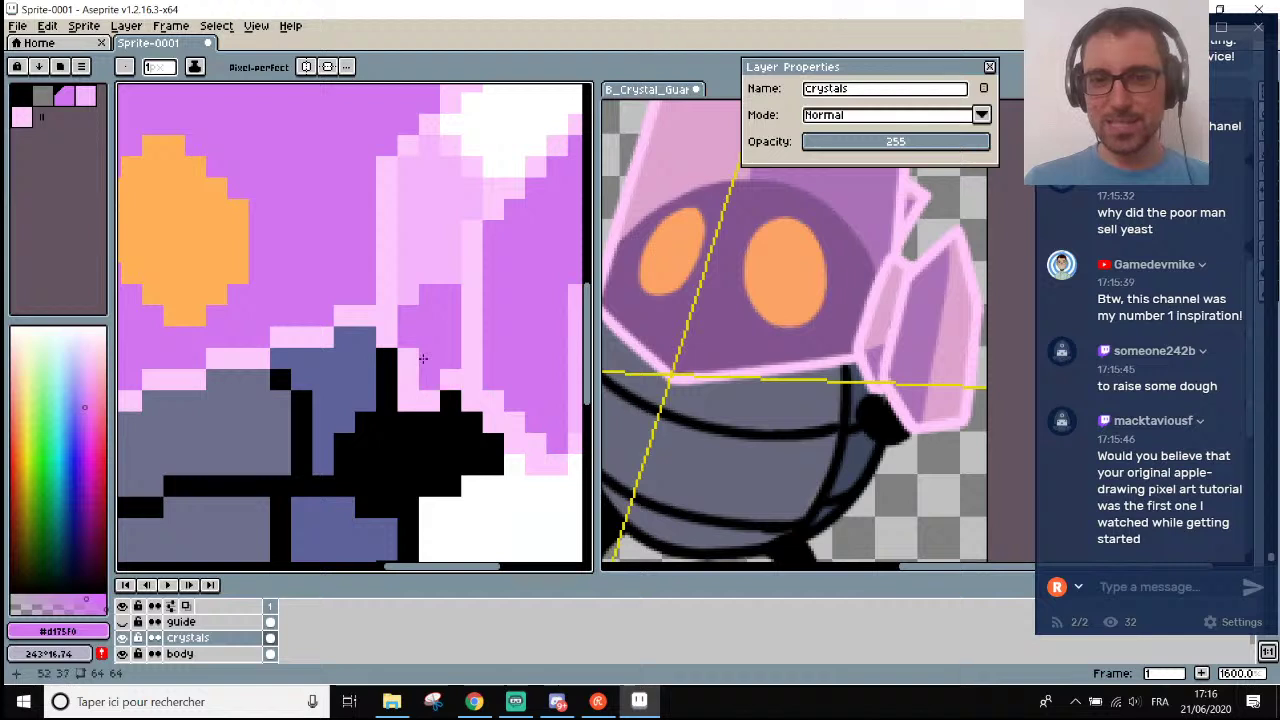
{"action": "key", "text": "i"}
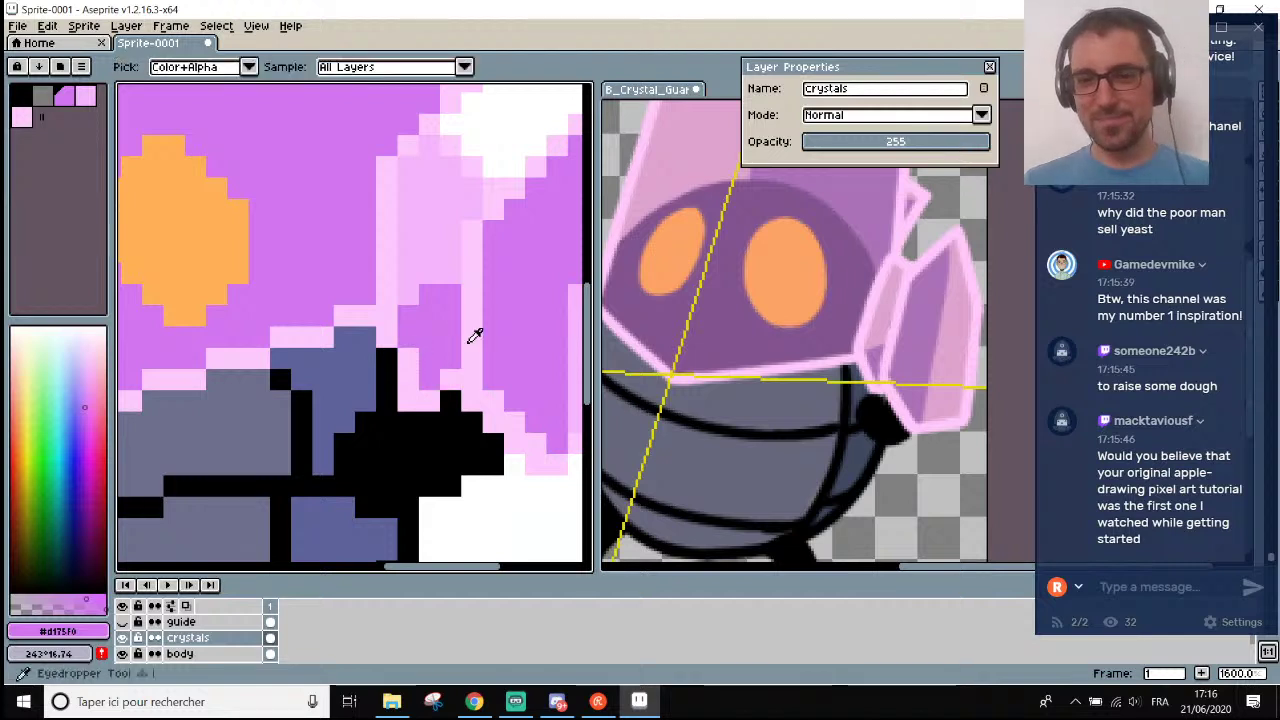
{"action": "left_click", "coordinate": [412, 360]}
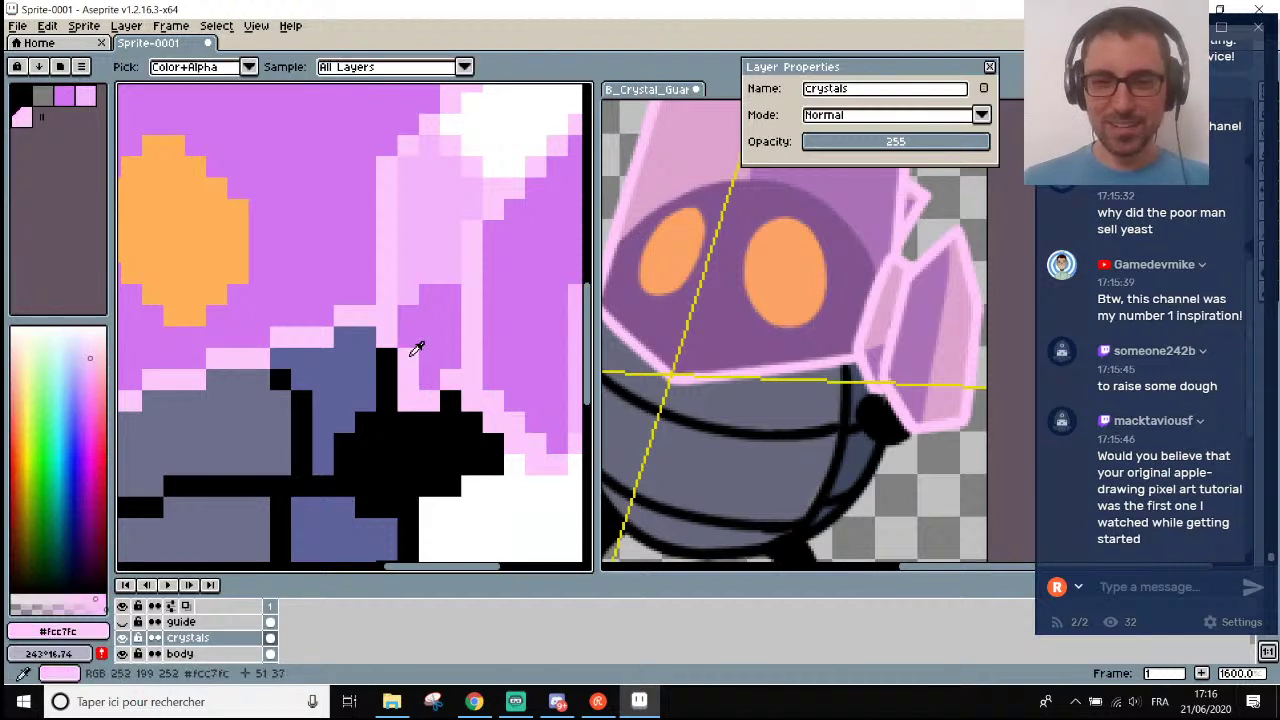
{"action": "key", "text": "b"}
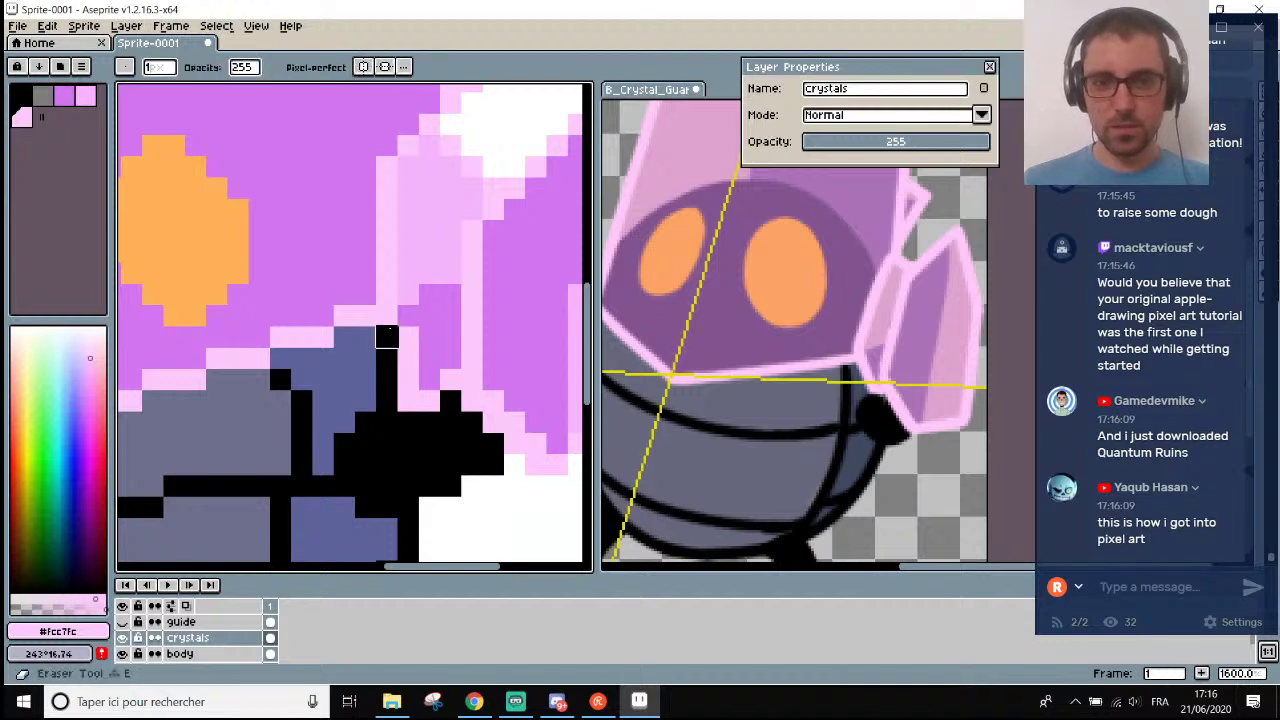
Redraw the light pink outline along the small crystal's inner lower edge, covering the purple facet's edge and the black line beneath.
{"action": "scroll", "coordinate": [421, 318], "scroll_direction": "down", "scroll_amount": 3}
{"action": "scroll", "coordinate": [421, 318], "scroll_direction": "up", "scroll_amount": 2}
{"action": "scroll", "coordinate": [421, 318], "scroll_direction": "down", "scroll_amount": 4}
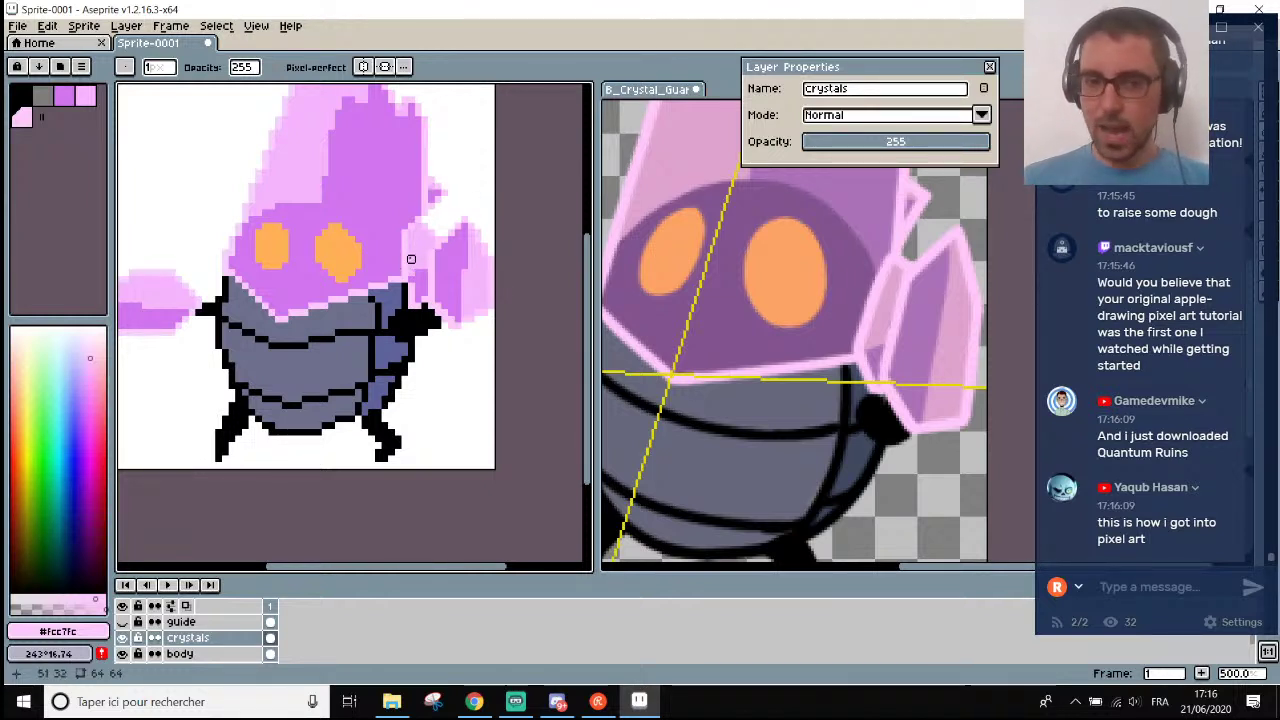
{"action": "scroll", "coordinate": [410, 259], "scroll_direction": "up", "scroll_amount": 6}
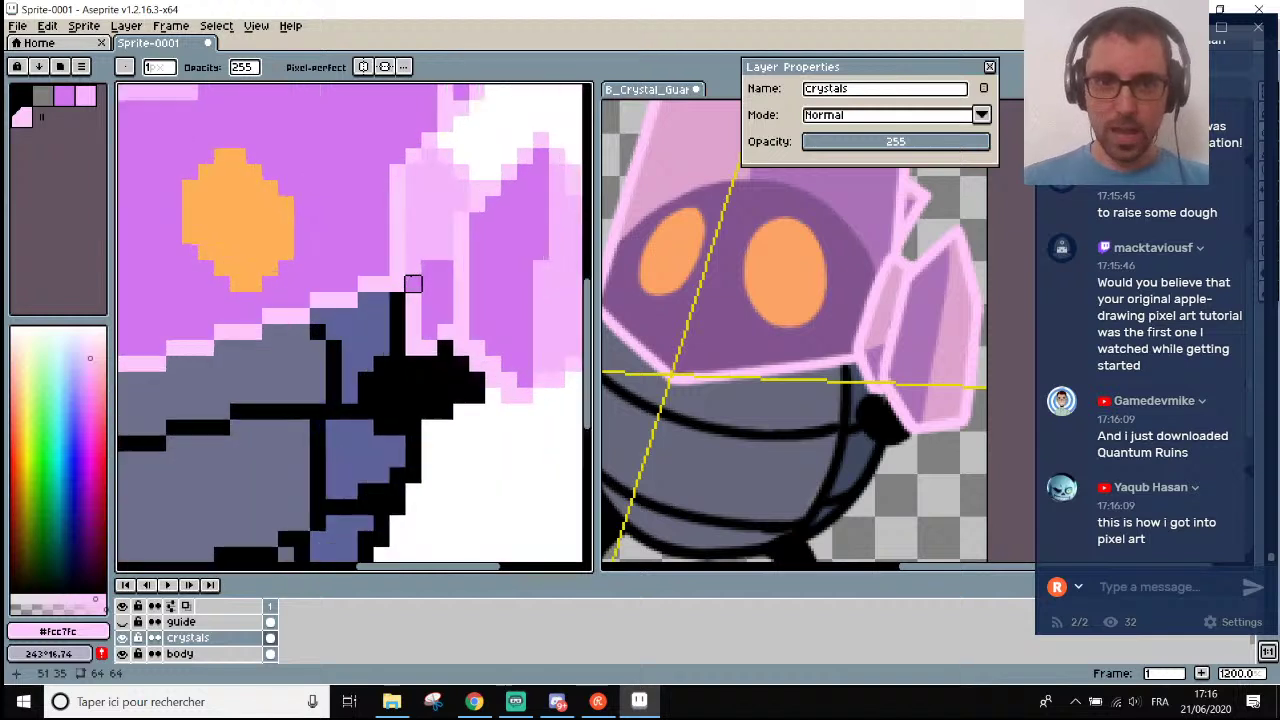
{"action": "key", "text": "alt"}
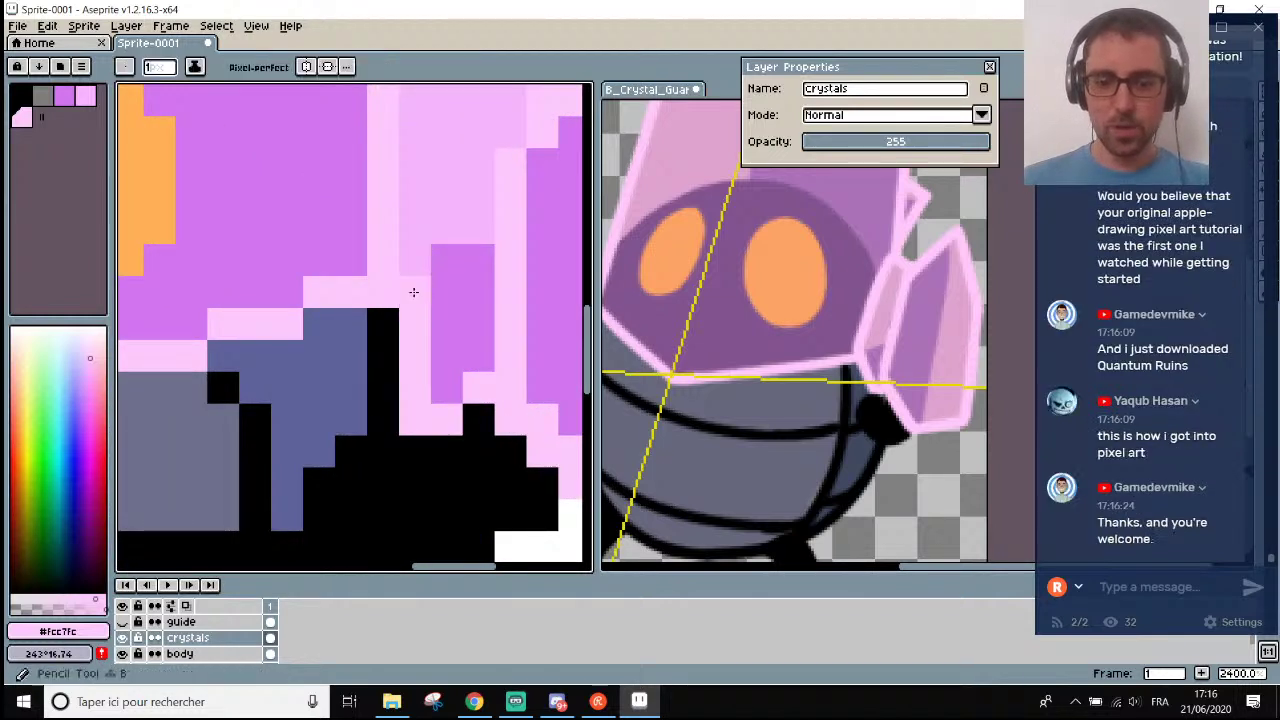
{"action": "scroll", "coordinate": [418, 260], "scroll_direction": "down", "scroll_amount": 5}
{"action": "scroll", "coordinate": [418, 260], "scroll_direction": "down", "scroll_amount": 1}
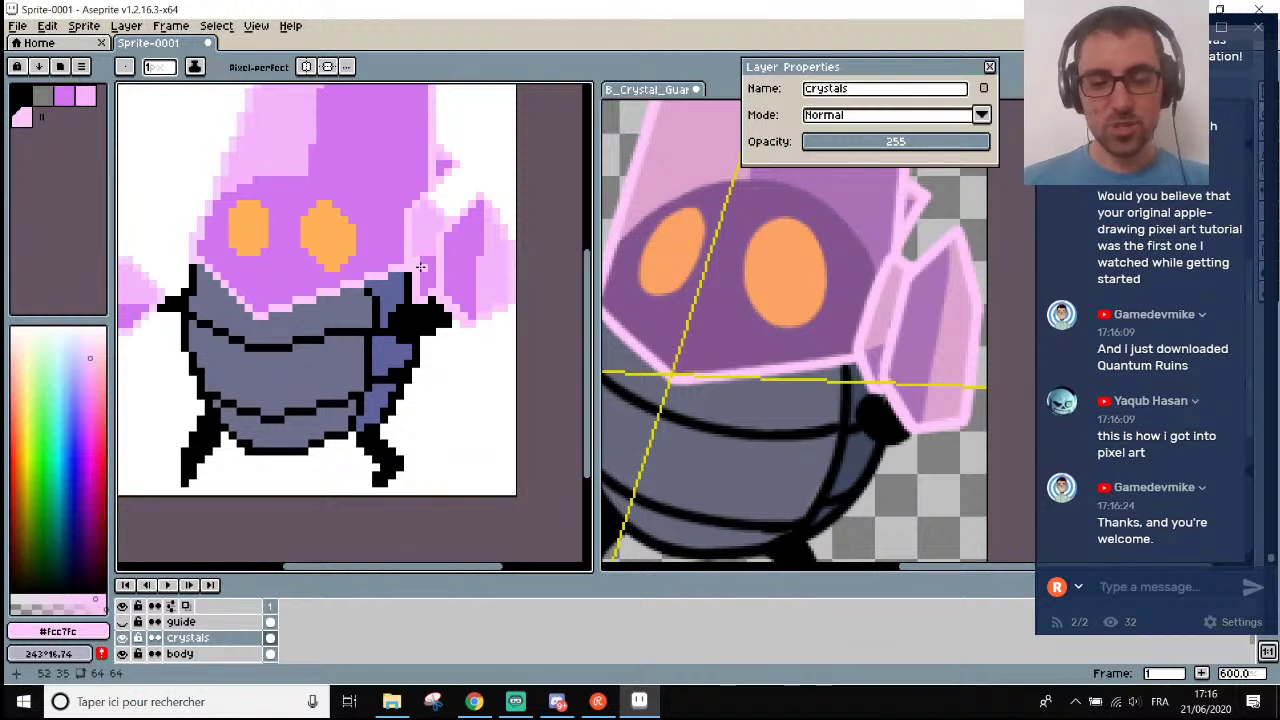
{"action": "scroll", "coordinate": [406, 255], "scroll_direction": "up", "scroll_amount": 4}
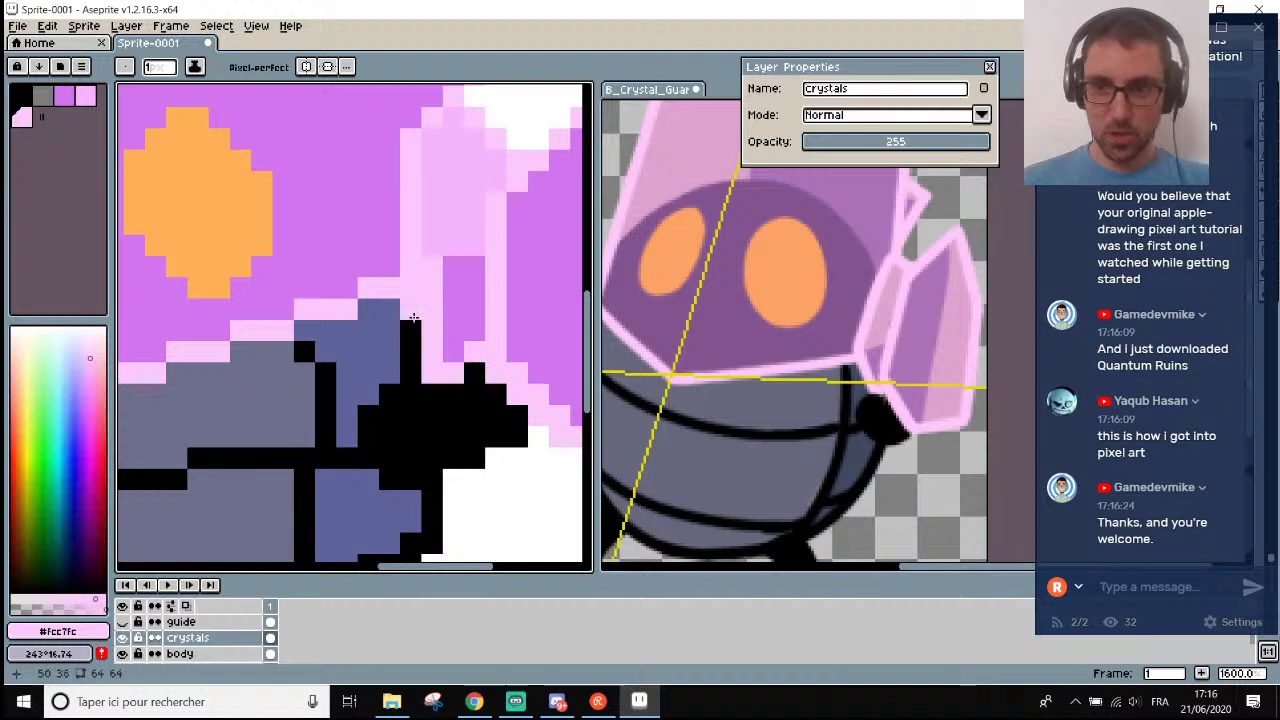
{"action": "key", "text": "ctrl+z"}
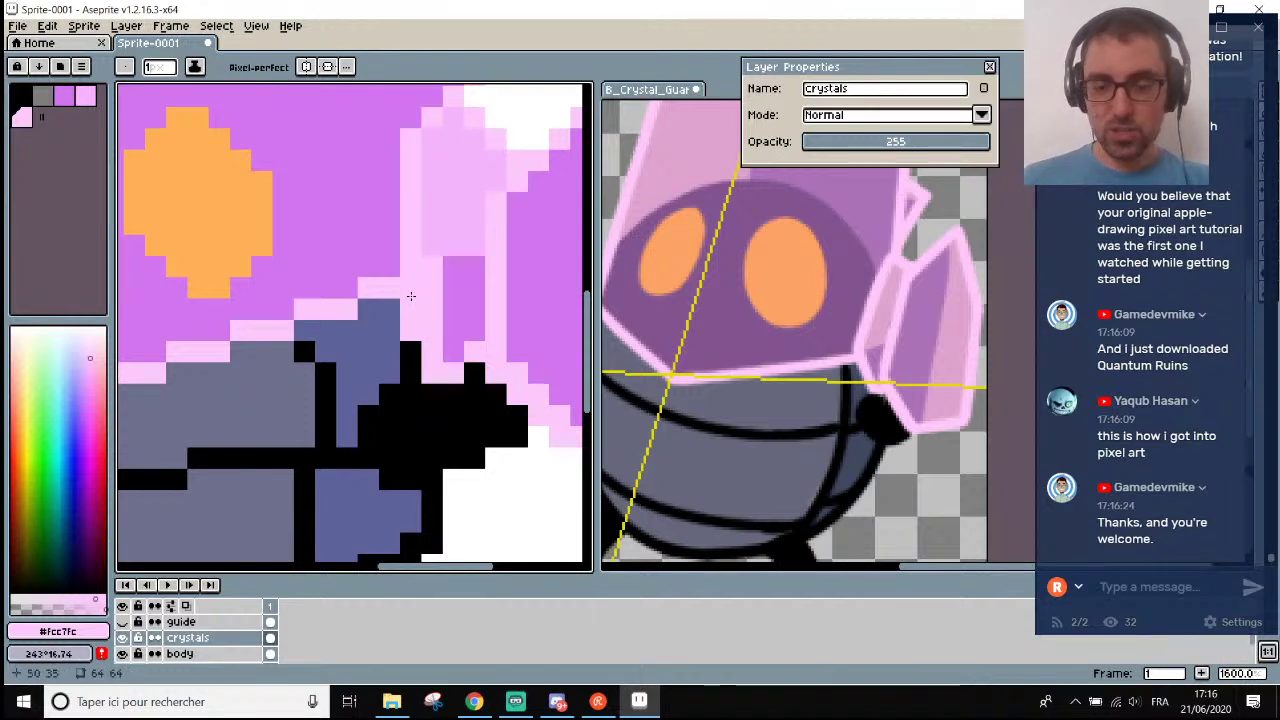
{"action": "scroll", "coordinate": [410, 296], "scroll_direction": "down", "scroll_amount": 1}
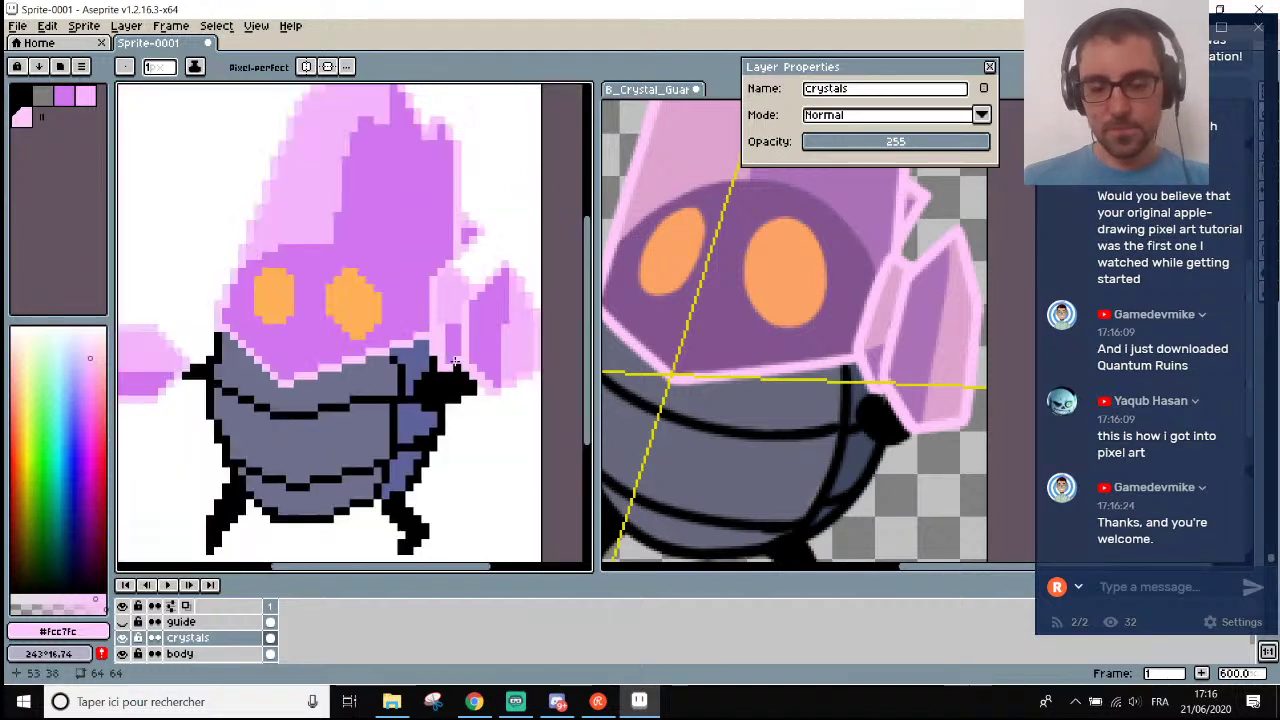
Square off the bottom of the small crystal's facet with purple #d175f0 and cover its lowest row with light pink #fcc7fc.
{"action": "left_click", "coordinate": [460, 340], "text": "alt"}
{"action": "scroll", "coordinate": [456, 362], "scroll_direction": "down", "scroll_amount": 5}
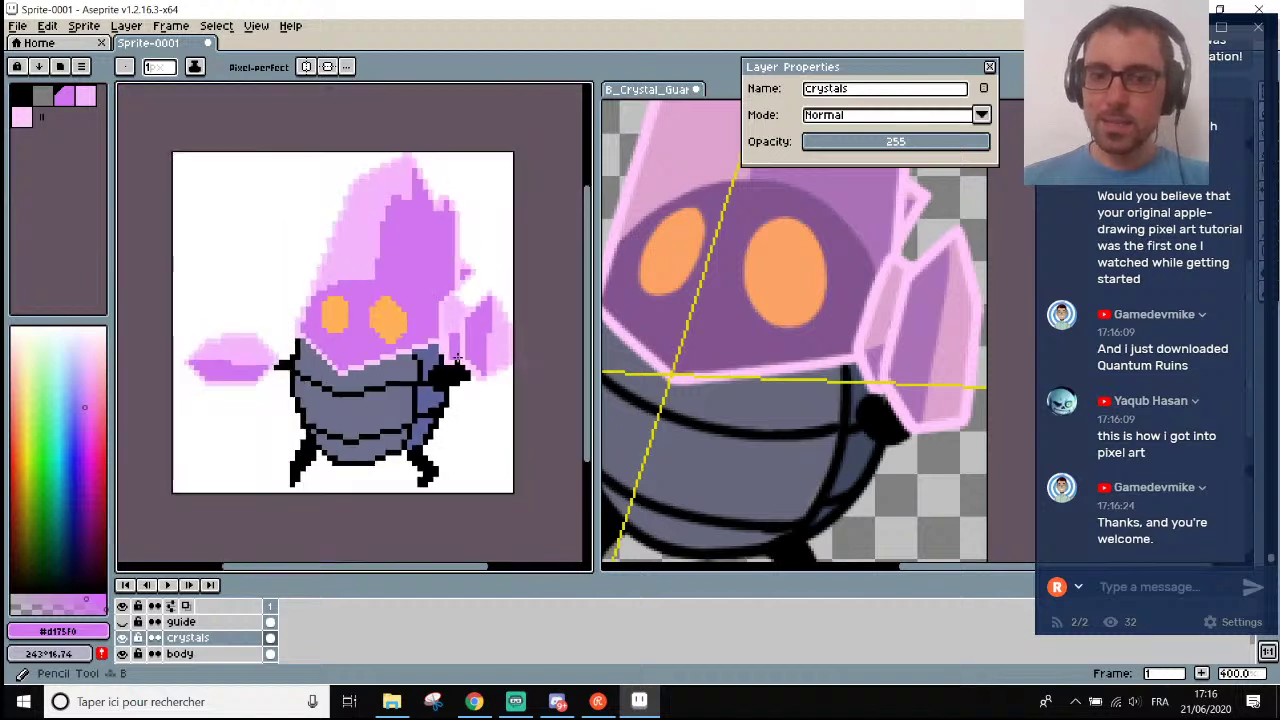
{"action": "scroll", "coordinate": [498, 333], "scroll_direction": "up", "scroll_amount": 8}
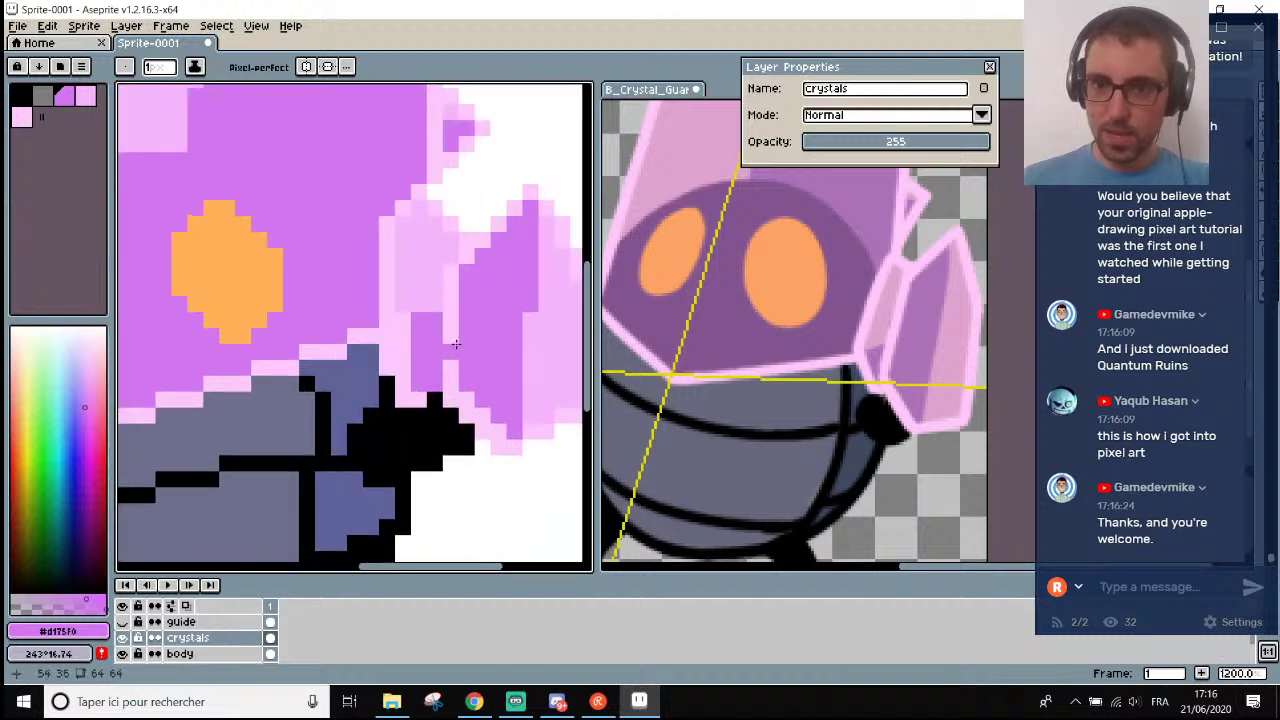
{"action": "left_click", "coordinate": [419, 399], "text": "alt"}
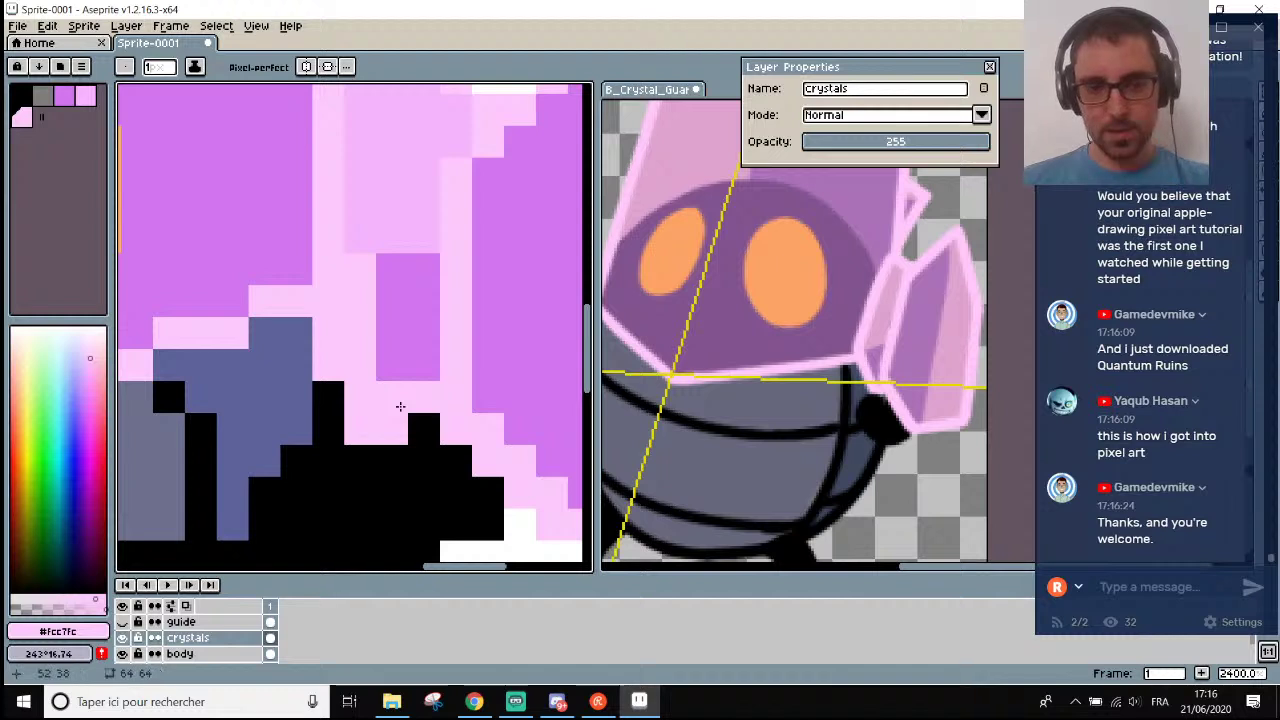
{"action": "scroll", "coordinate": [388, 421], "scroll_direction": "down", "scroll_amount": 2}
Erase the excess pixels beneath the small crystal's lower outline above the black arm joint, checking with the crystals layer toggled.
{"action": "key", "text": "e"}
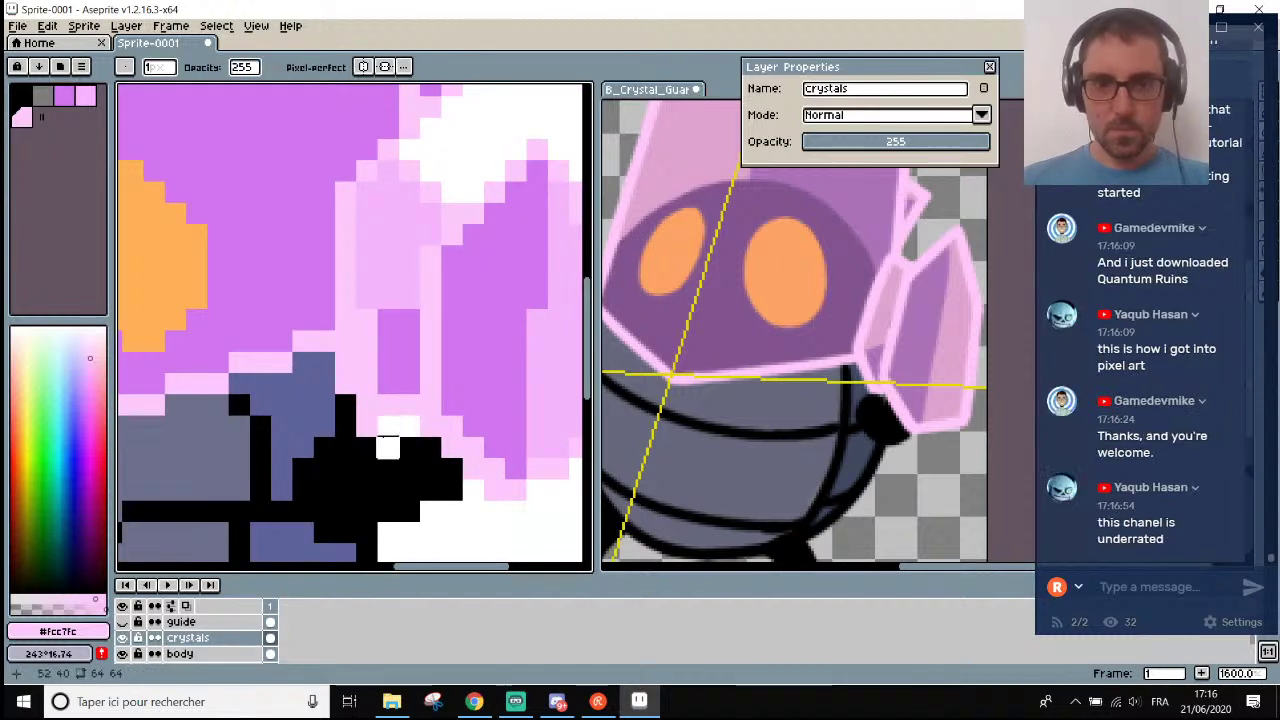
{"action": "scroll", "coordinate": [388, 428], "scroll_direction": "down", "scroll_amount": 3}
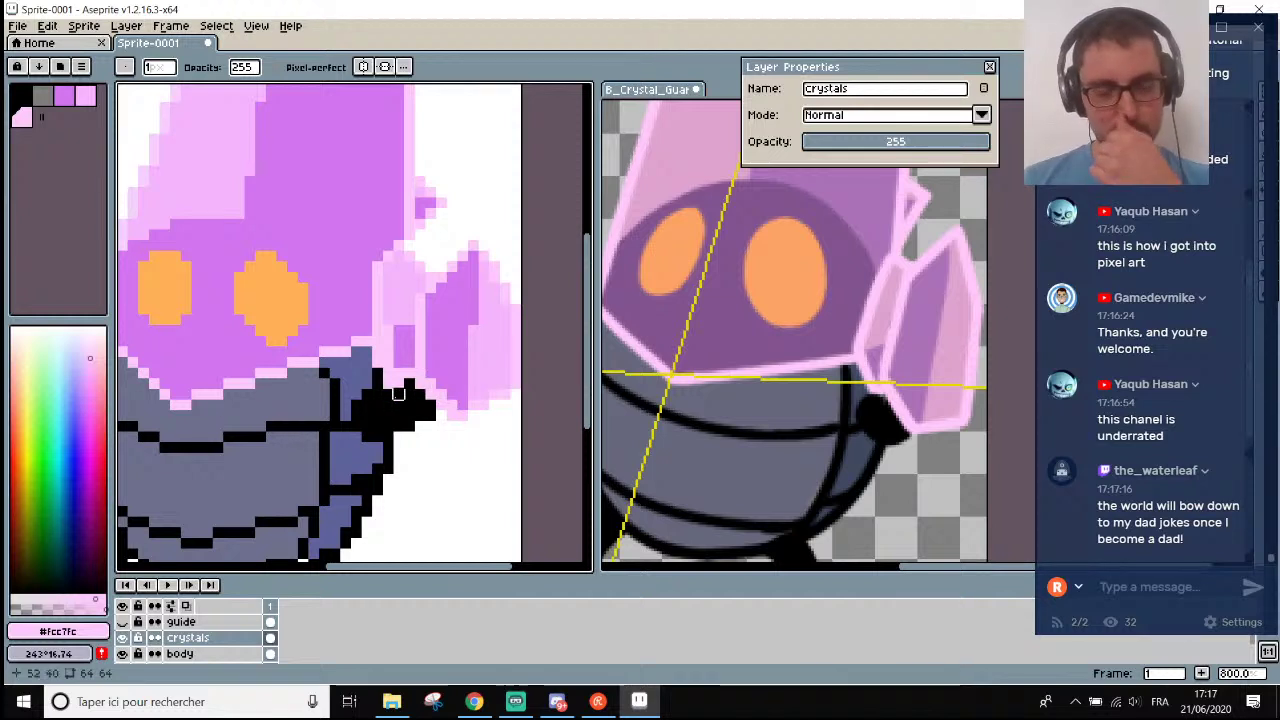
{"action": "scroll", "coordinate": [400, 392], "scroll_direction": "up", "scroll_amount": 2}
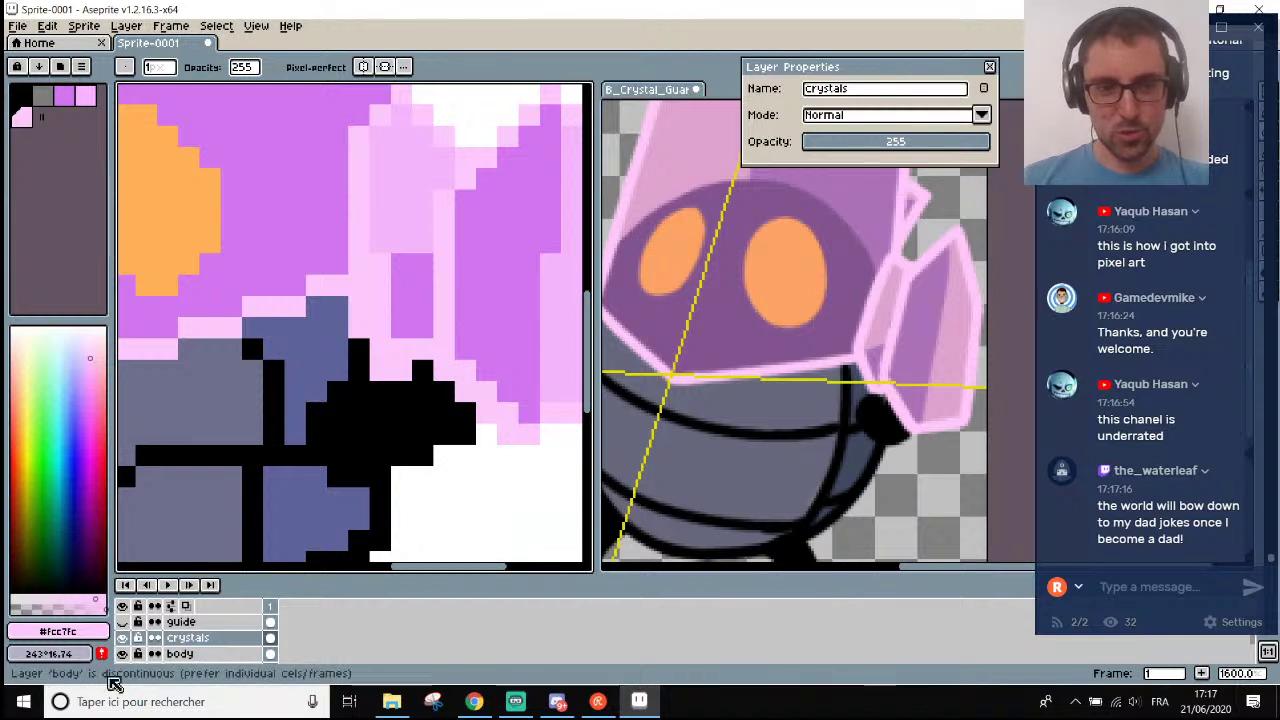
{"action": "left_click", "coordinate": [123, 639]}
{"action": "left_click", "coordinate": [123, 639]}
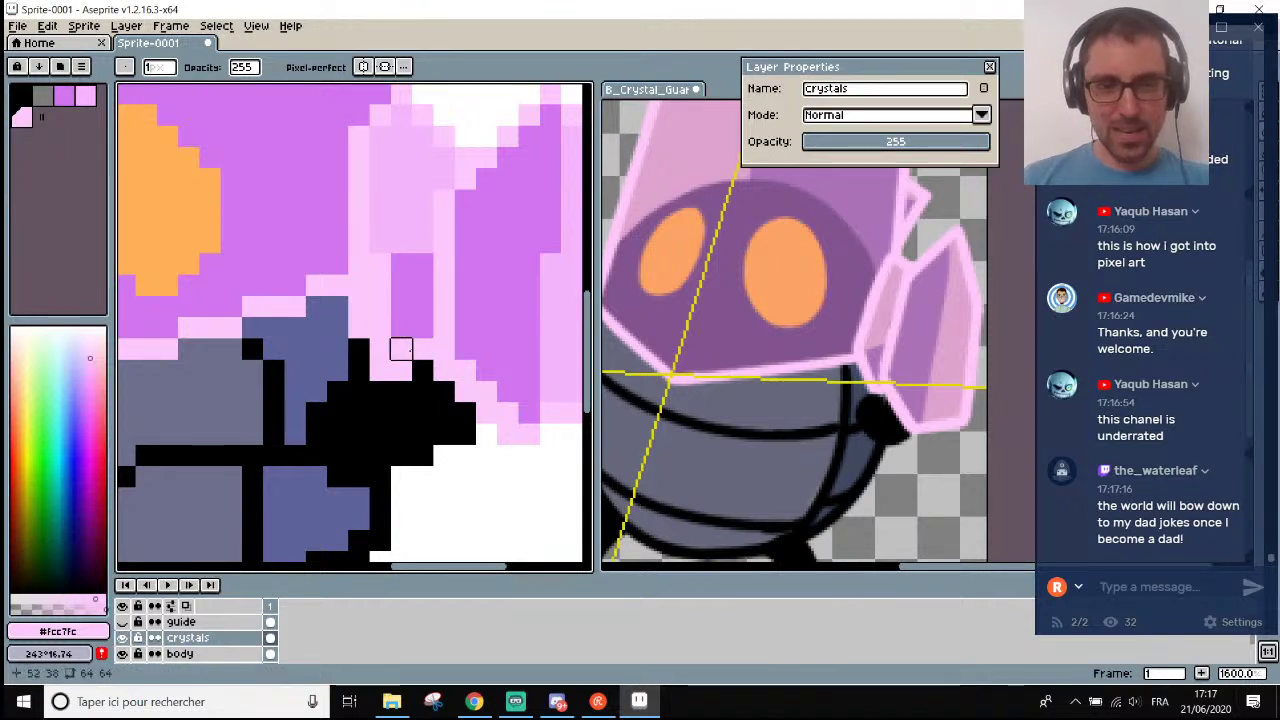
{"action": "scroll", "coordinate": [400, 348], "scroll_direction": "up", "scroll_amount": 1}
{"action": "scroll", "coordinate": [365, 381], "scroll_direction": "down", "scroll_amount": 5}
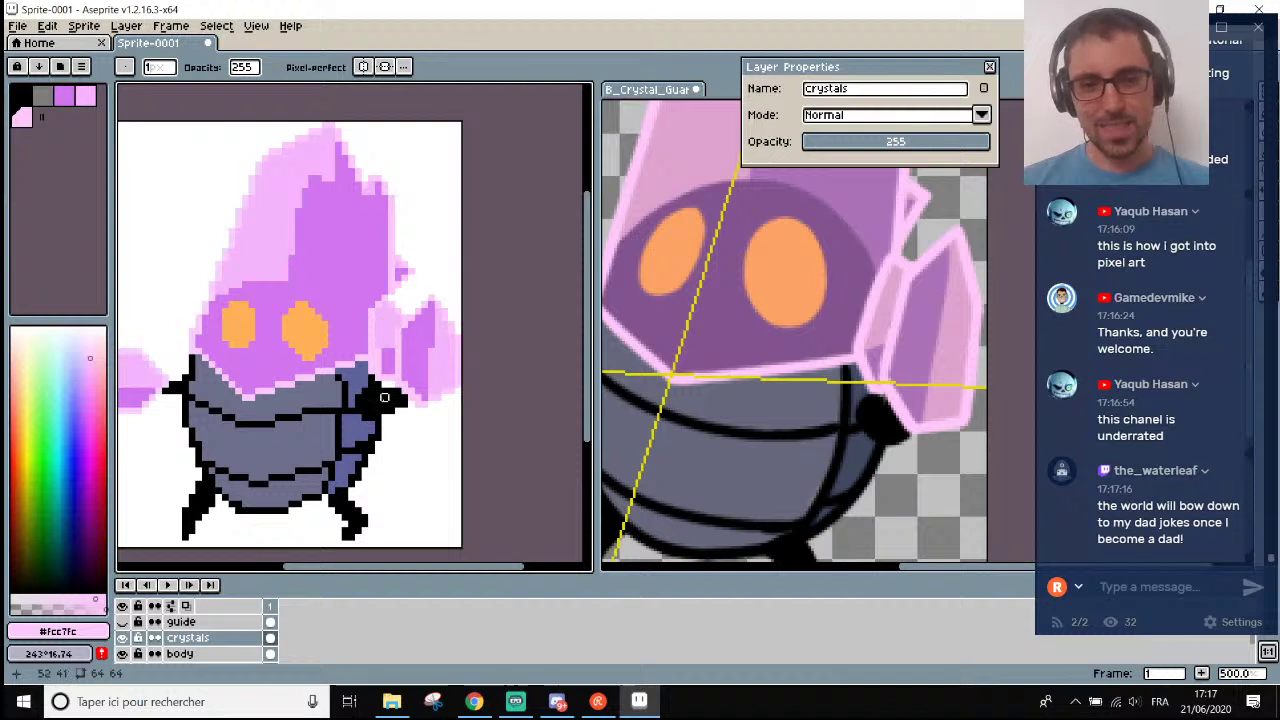
{"action": "scroll", "coordinate": [383, 384], "scroll_direction": "up", "scroll_amount": 1}
{"action": "scroll", "coordinate": [382, 359], "scroll_direction": "up", "scroll_amount": 3}
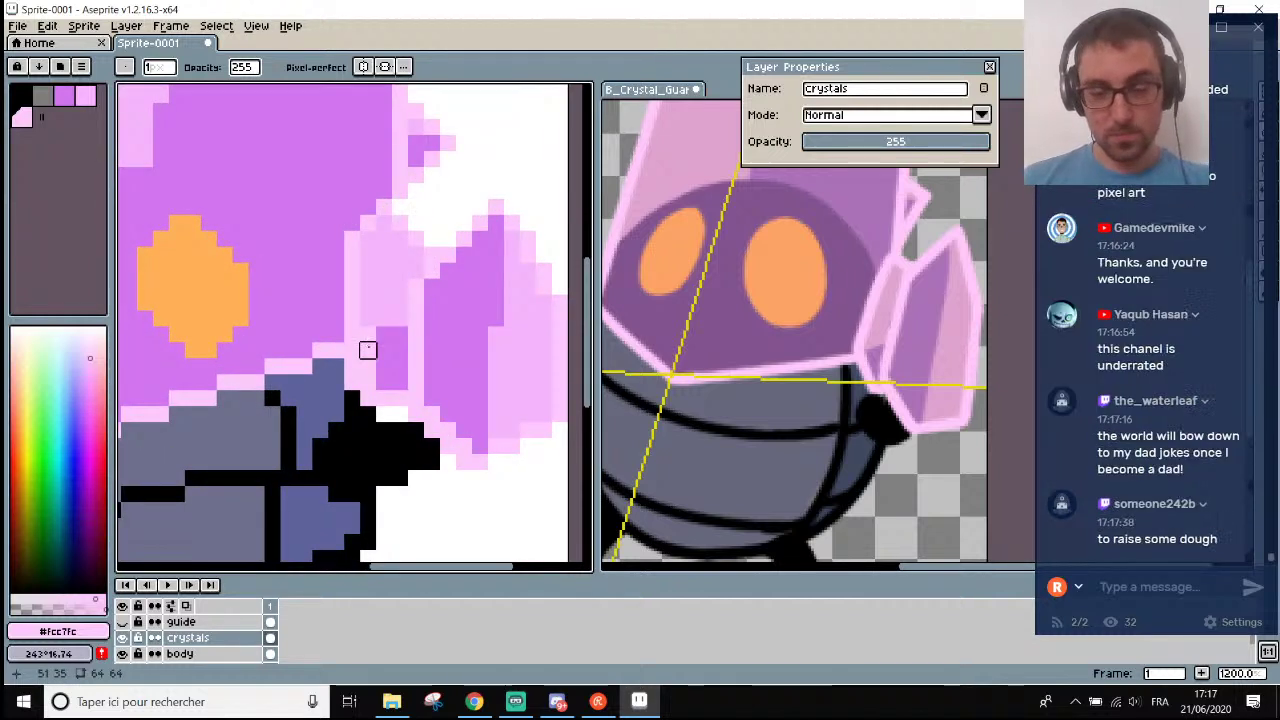
Erase the pink pixels beside the small crystal's purple facet and fill the lower ones with purple #d175f0.
{"action": "scroll", "coordinate": [364, 330], "scroll_direction": "up", "scroll_amount": 1}
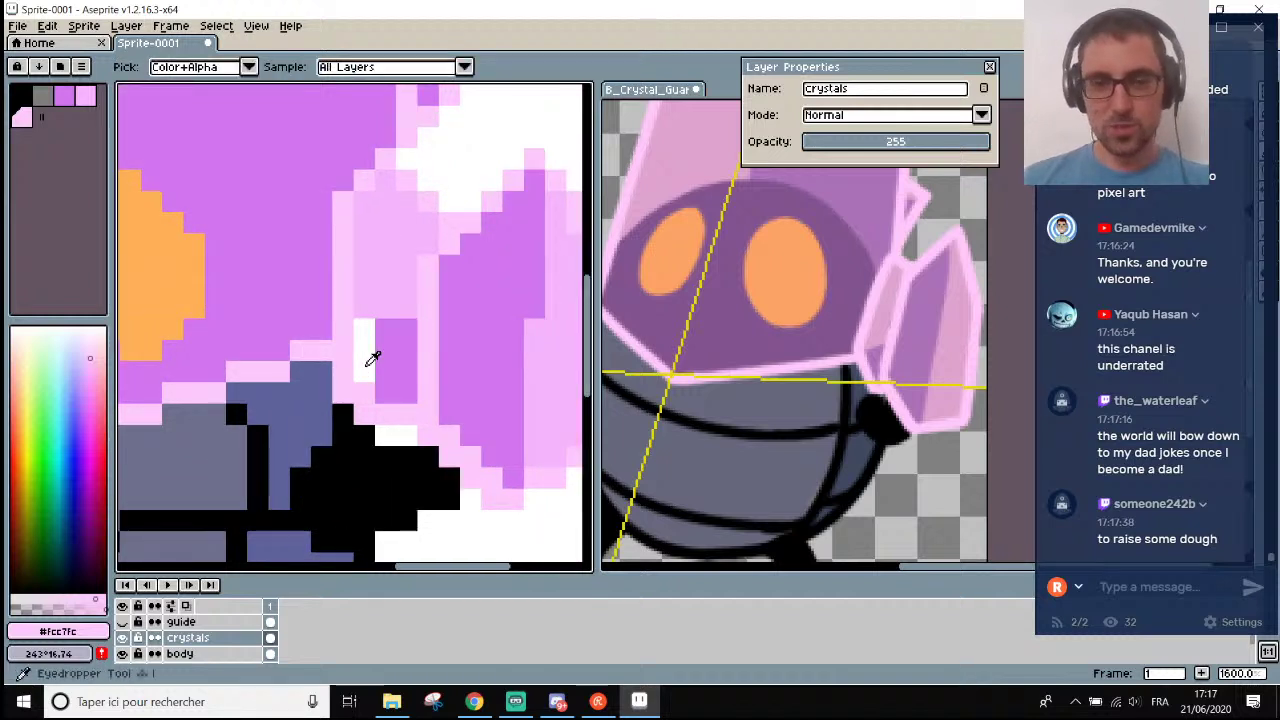
{"action": "scroll", "coordinate": [371, 357], "scroll_direction": "up", "scroll_amount": 1}
{"action": "left_click", "coordinate": [394, 331], "text": "alt"}
{"action": "scroll", "coordinate": [368, 360], "scroll_direction": "down", "scroll_amount": 7}
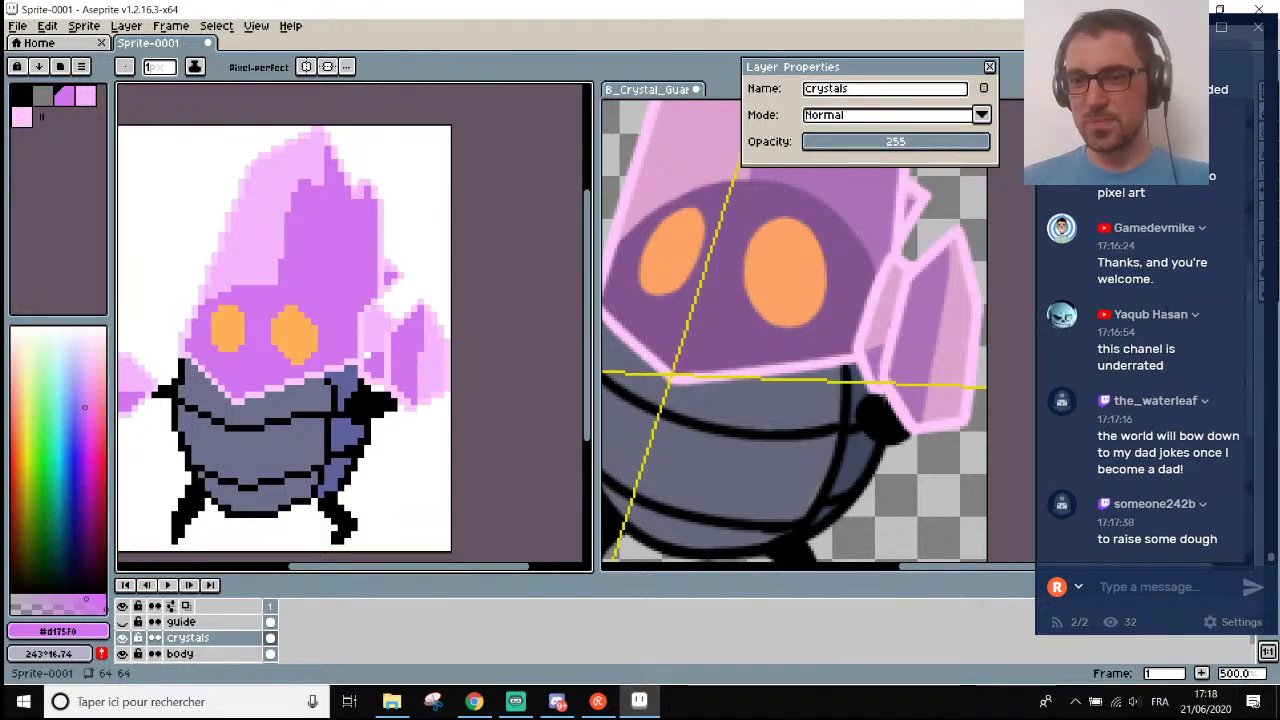
{"action": "scroll", "coordinate": [368, 356], "scroll_direction": "up", "scroll_amount": 3}
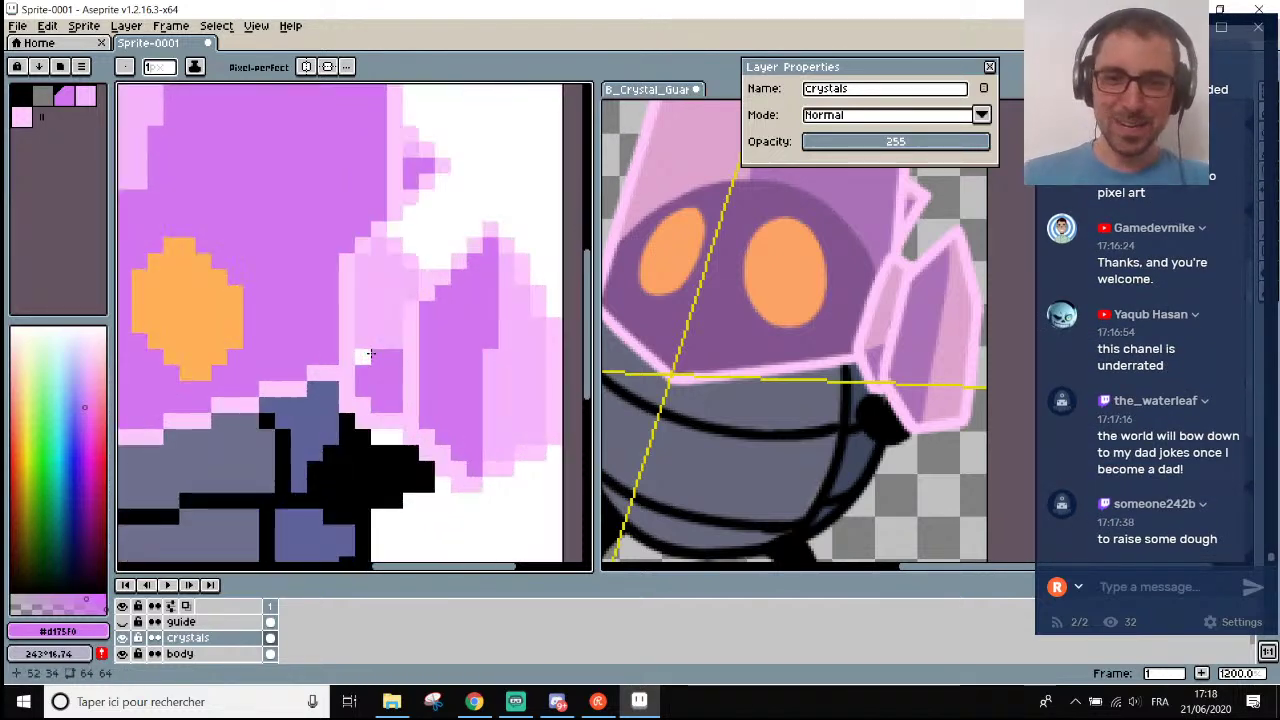
Sample pink #f4b4fb from the small crystal's upper facet and fill the empty pixel left beside the purple facet.
{"action": "scroll", "coordinate": [366, 352], "scroll_direction": "up", "scroll_amount": 1}
{"action": "key", "text": "i"}
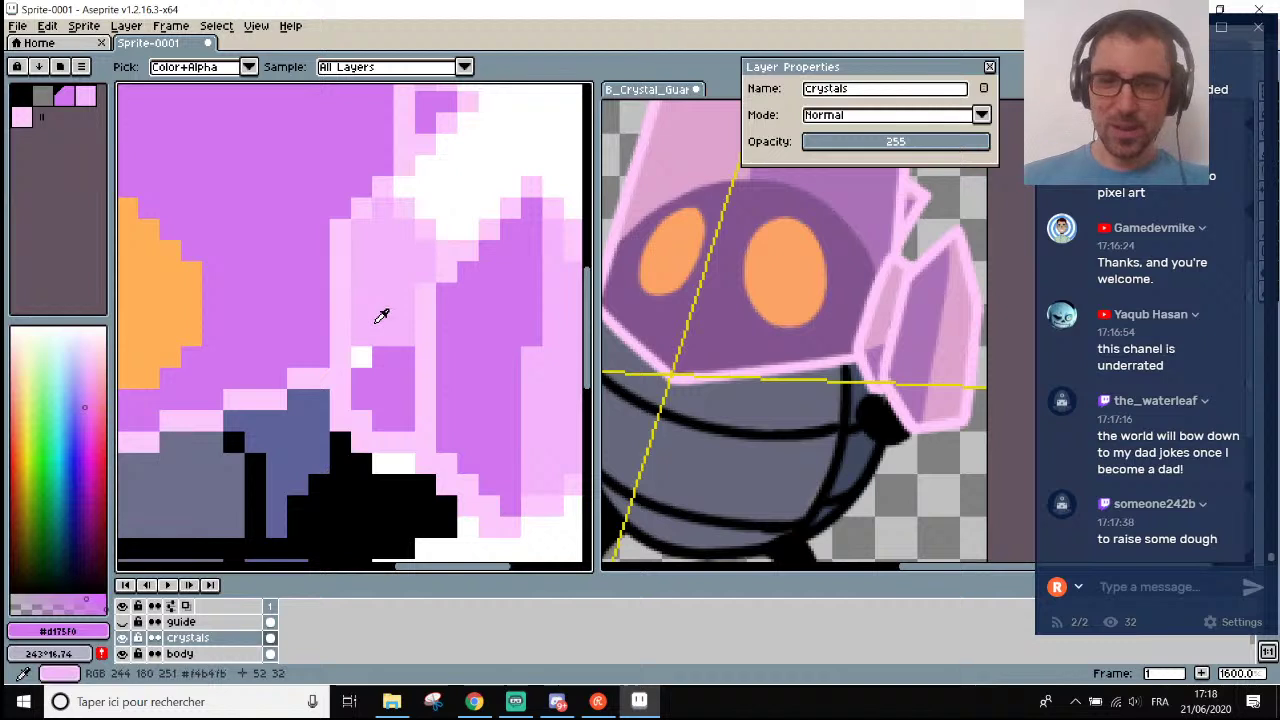
{"action": "left_click", "coordinate": [381, 316]}
{"action": "key", "text": "b"}
{"action": "scroll", "coordinate": [366, 352], "scroll_direction": "down", "scroll_amount": 7}
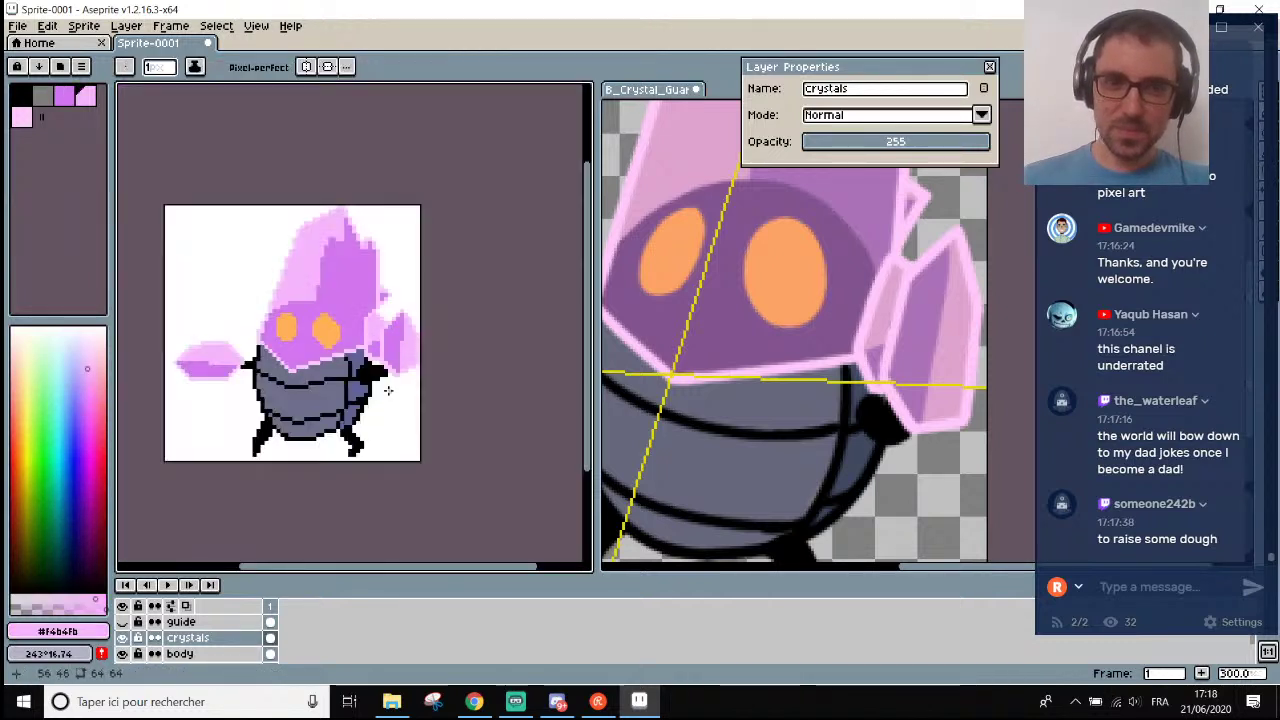
{"action": "scroll", "coordinate": [377, 330], "scroll_direction": "up", "scroll_amount": 4}
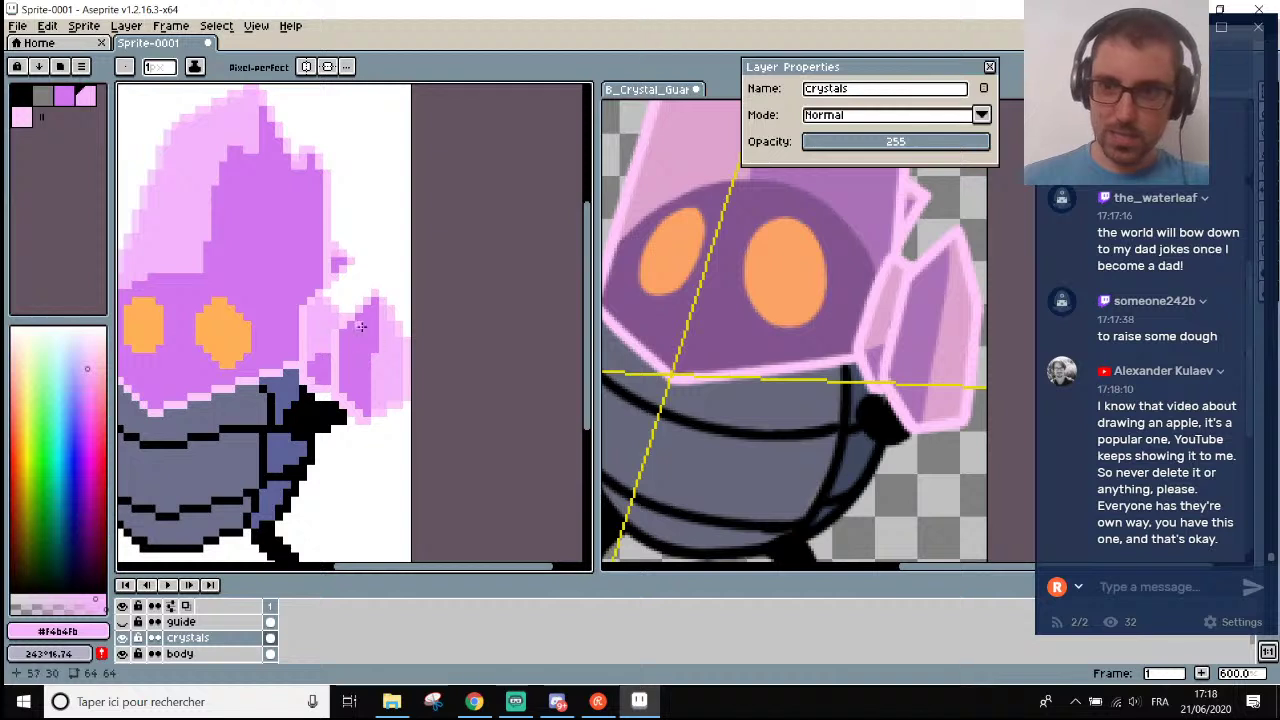
Inspect the arm joint beneath the small crystal by hiding and showing the crystals layer.
{"action": "scroll", "coordinate": [308, 384], "scroll_direction": "up", "scroll_amount": 3}
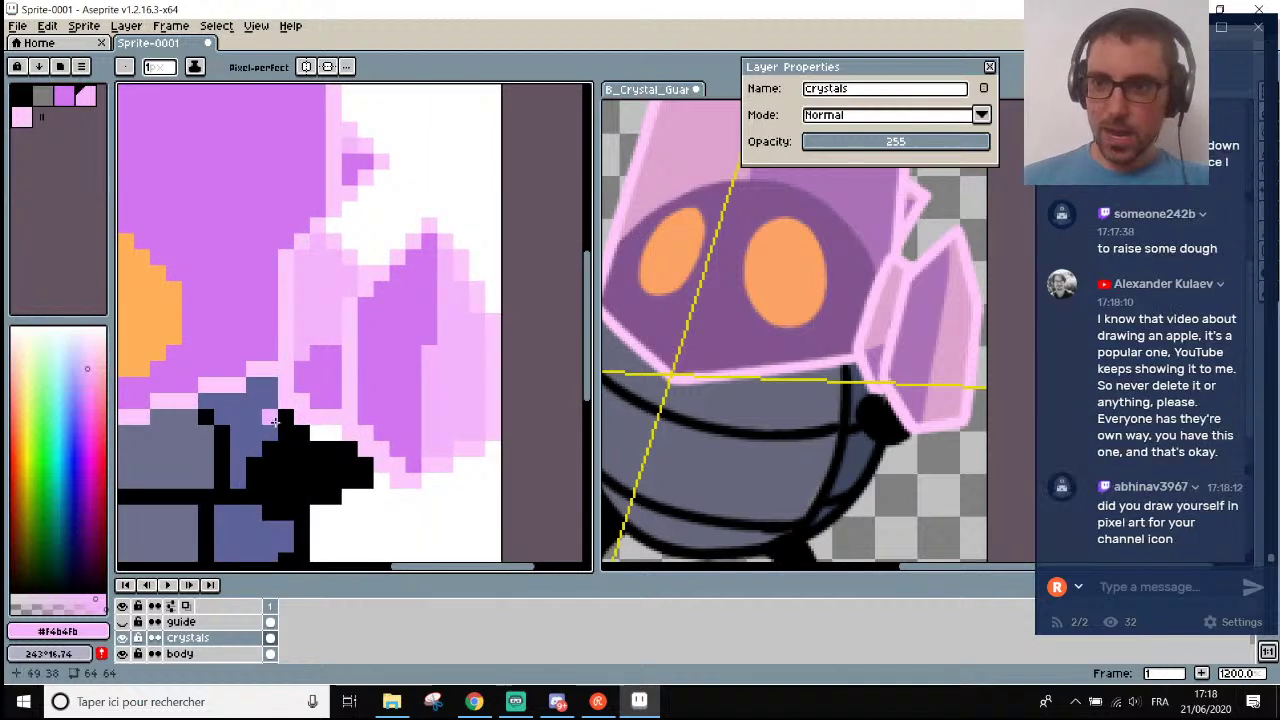
{"action": "scroll", "coordinate": [1133, 453], "scroll_direction": "up", "scroll_amount": 1}
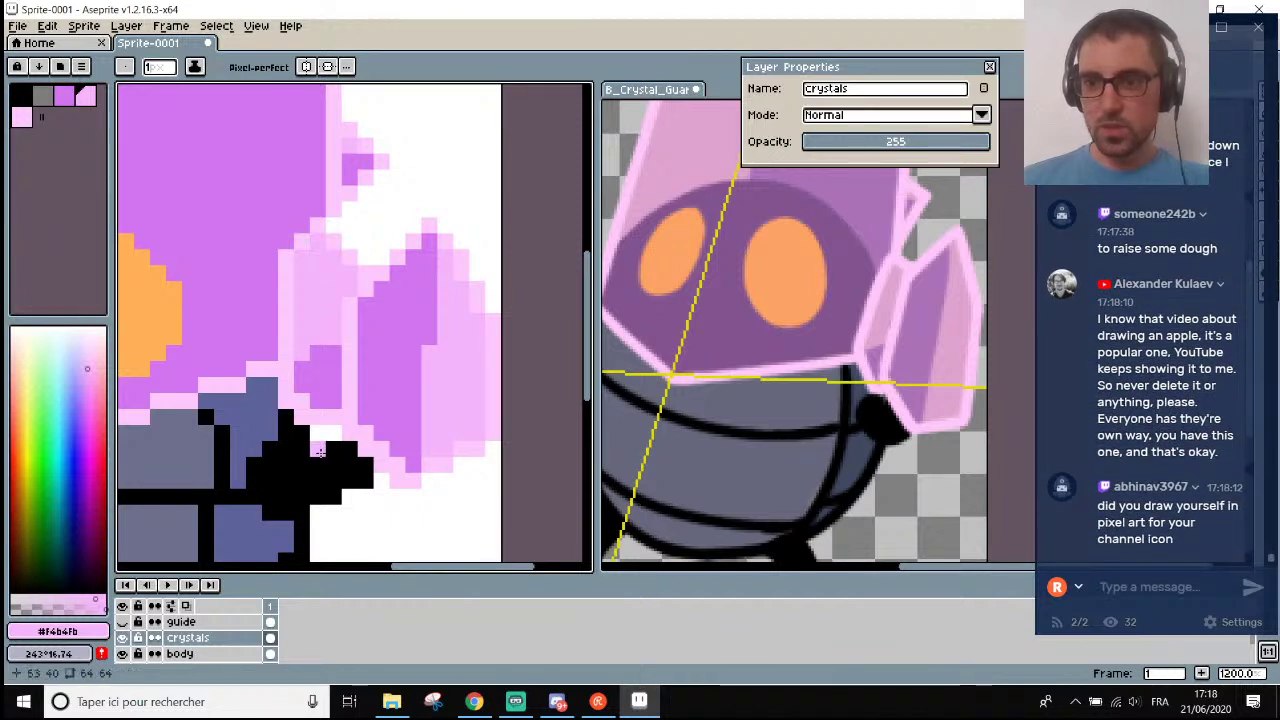
{"action": "scroll", "coordinate": [304, 430], "scroll_direction": "down", "scroll_amount": 1}
{"action": "scroll", "coordinate": [303, 441], "scroll_direction": "up", "scroll_amount": 1}
{"action": "scroll", "coordinate": [303, 441], "scroll_direction": "up", "scroll_amount": 1}
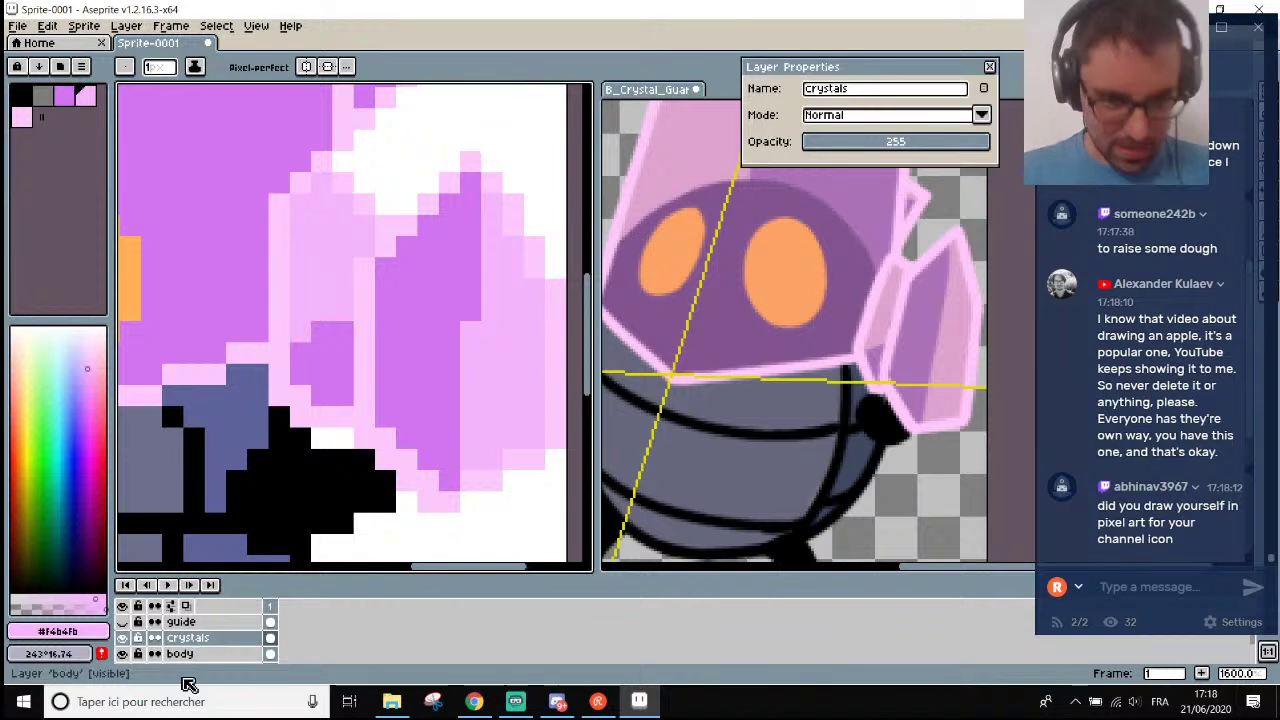
{"action": "left_click", "coordinate": [123, 638]}
{"action": "left_click", "coordinate": [123, 638]}
Sample light pink #fcc7fc and fill the two empty pixels between the small crystal's lower outline and the black arm joint.
{"action": "scroll", "coordinate": [314, 400], "scroll_direction": "up", "scroll_amount": 1}
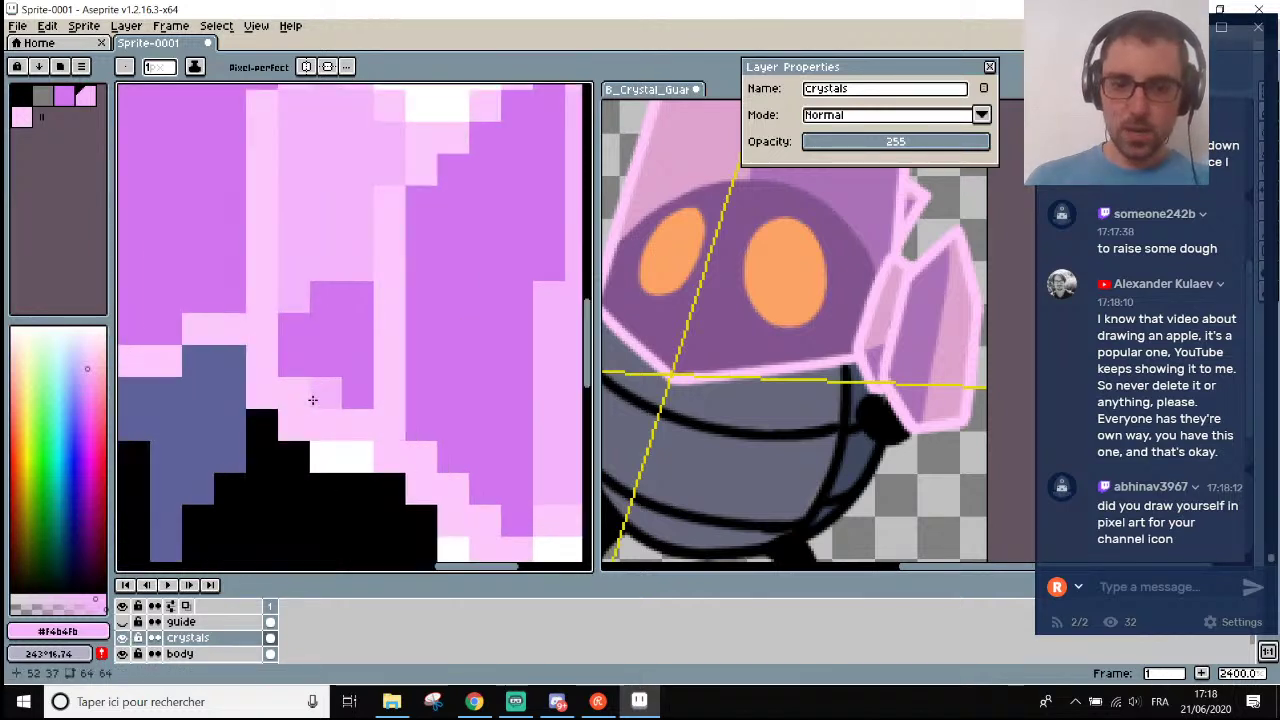
{"action": "left_click", "coordinate": [330, 420], "text": "alt"}
{"action": "left_click", "coordinate": [328, 442]}
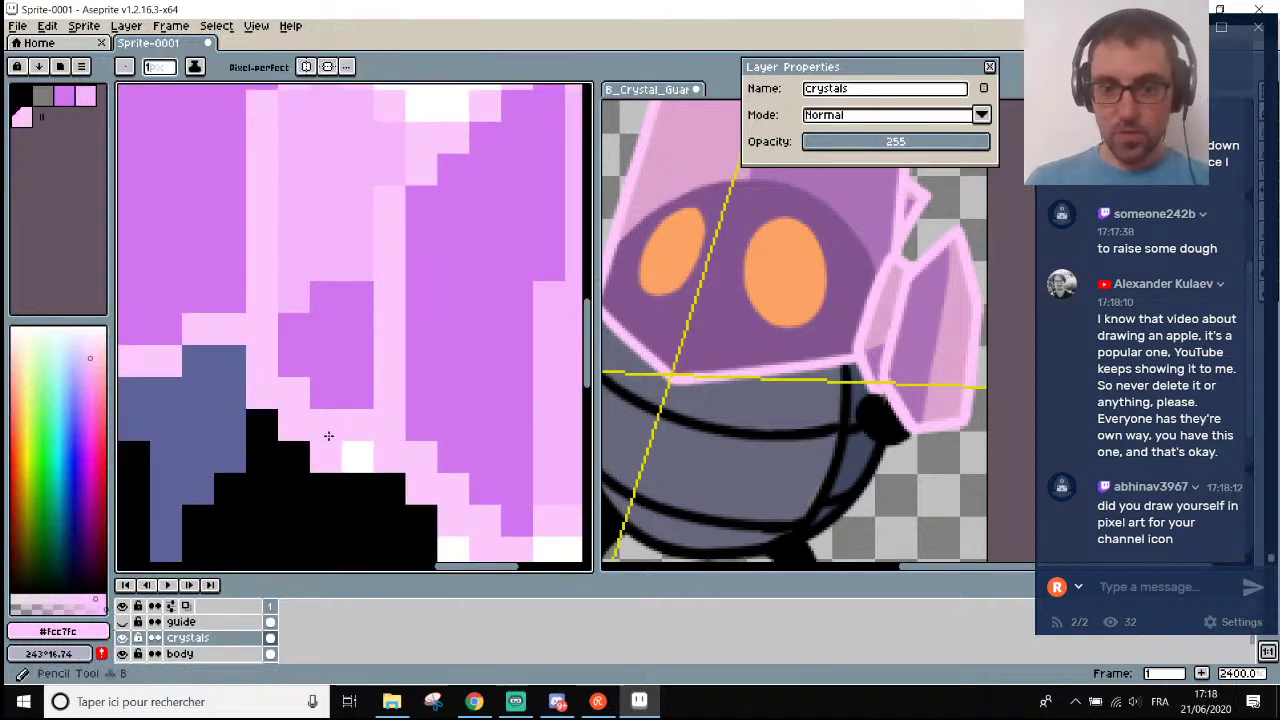
{"action": "left_click", "coordinate": [345, 450]}
Sample purple #d175f0 and extend the small crystal's purple facet down by one row of pixels.
{"action": "key", "text": "alt"}
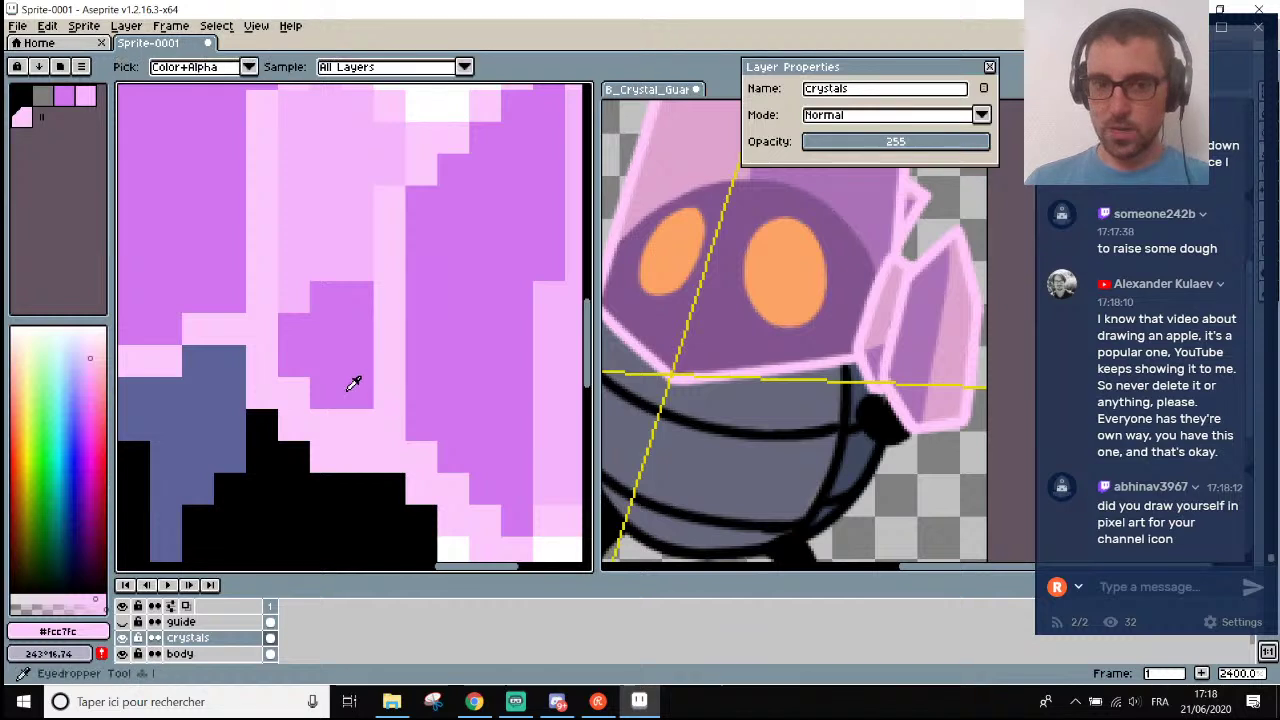
{"action": "left_click", "coordinate": [353, 383], "text": "alt"}
{"action": "left_click", "coordinate": [332, 425]}
{"action": "scroll", "coordinate": [335, 412], "scroll_direction": "down", "scroll_amount": 2}
{"action": "scroll", "coordinate": [340, 400], "scroll_direction": "up", "scroll_amount": 1}
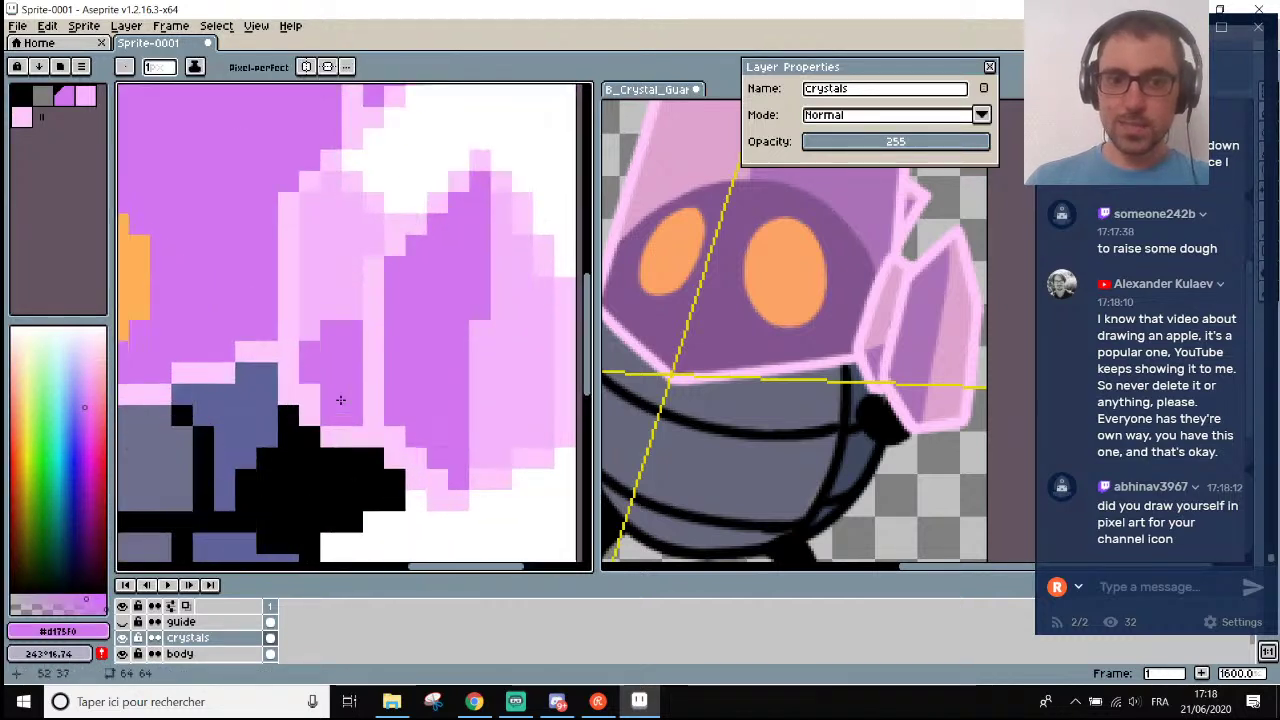
Sample light pink #fcc7fc and repaint the lower left pixel of the small crystal's purple facet to thicken the outline's corner.
{"action": "scroll", "coordinate": [340, 400], "scroll_direction": "up", "scroll_amount": 2}
{"action": "key", "text": "alt"}
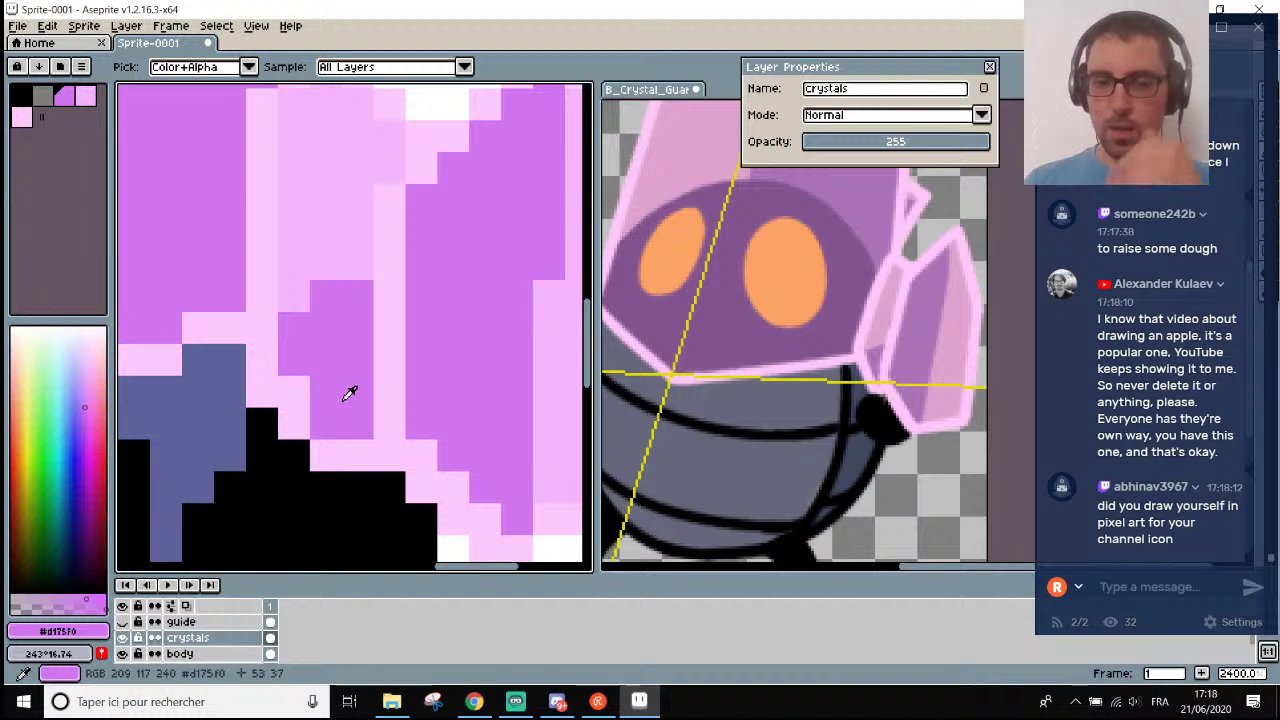
{"action": "left_click", "coordinate": [342, 443], "text": "alt"}
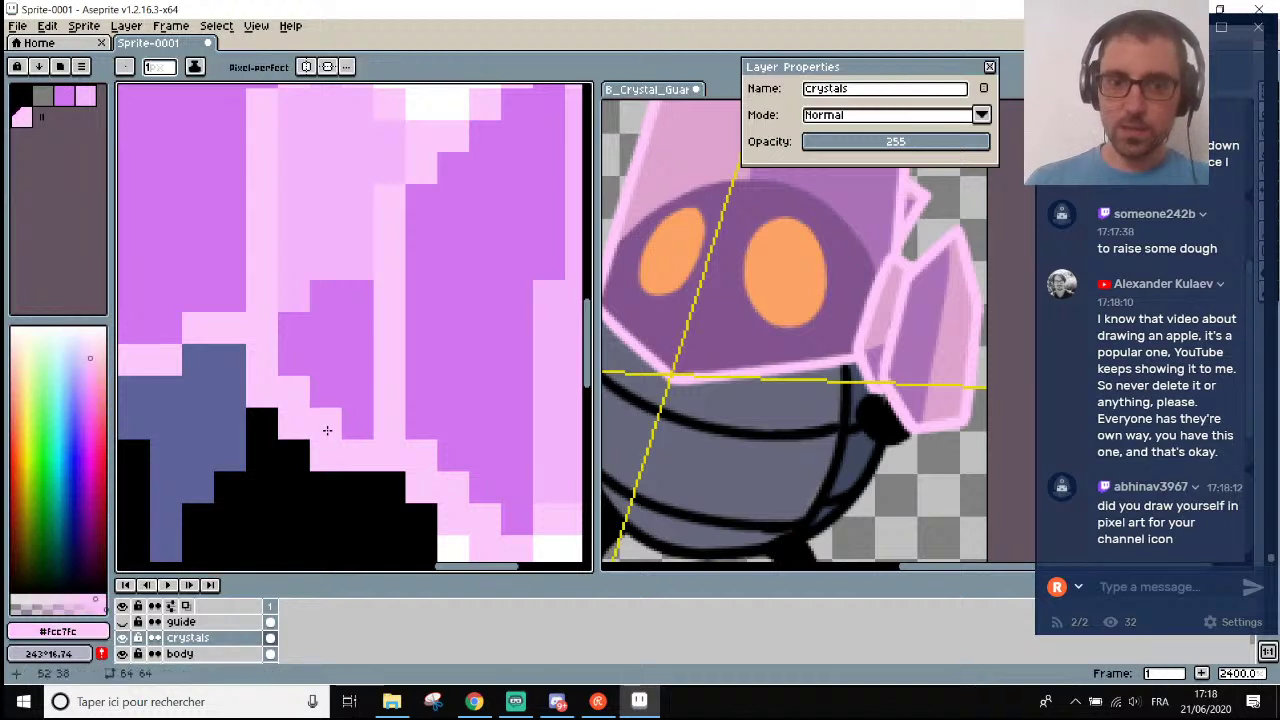
{"action": "scroll", "coordinate": [327, 430], "scroll_direction": "down", "scroll_amount": 4}
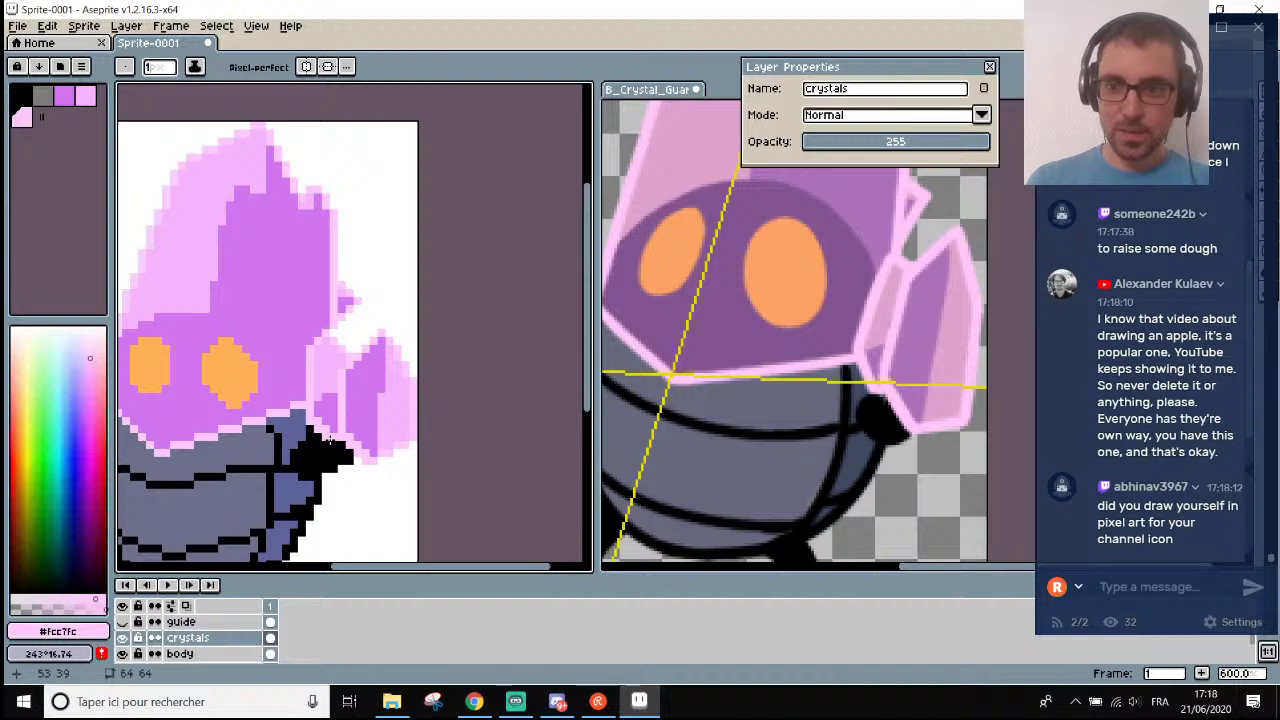
Sample pink #f4b4fb and trim the top row and upper left corner of the small crystal's narrow purple facet.
{"action": "scroll", "coordinate": [325, 403], "scroll_direction": "up", "scroll_amount": 4}
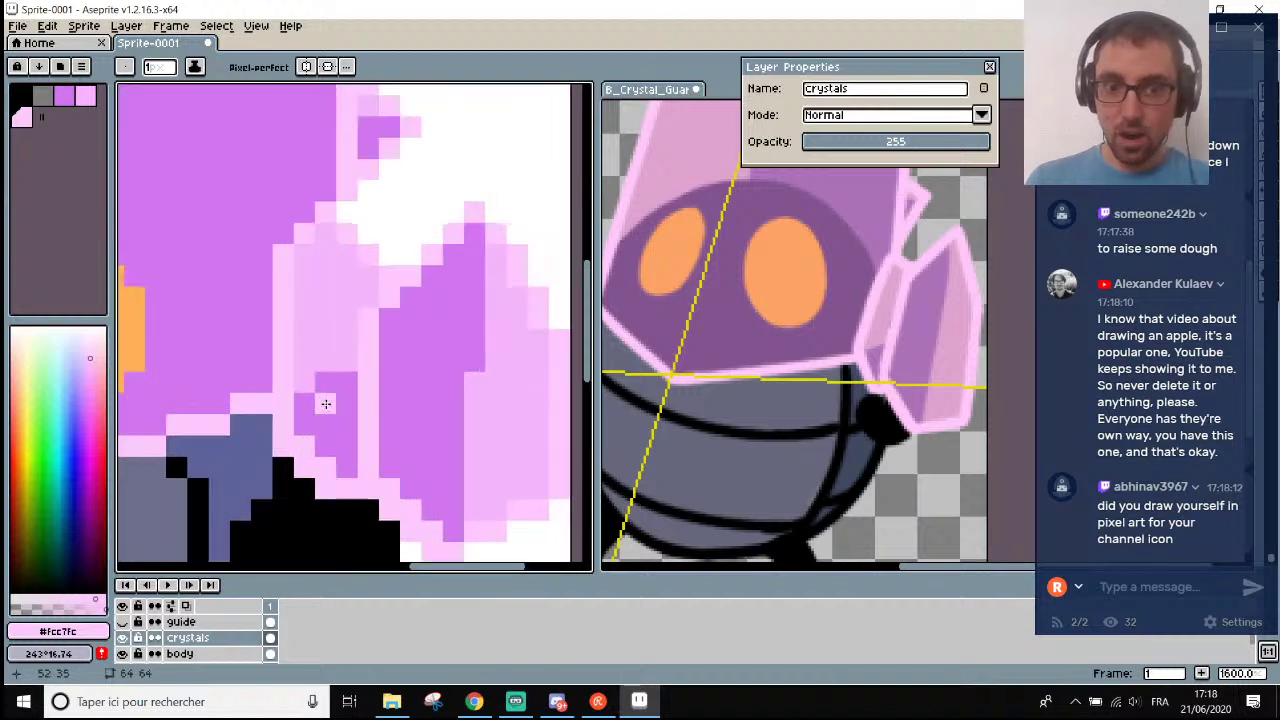
{"action": "left_click", "coordinate": [337, 366], "text": "alt"}
{"action": "left_click", "coordinate": [346, 376]}
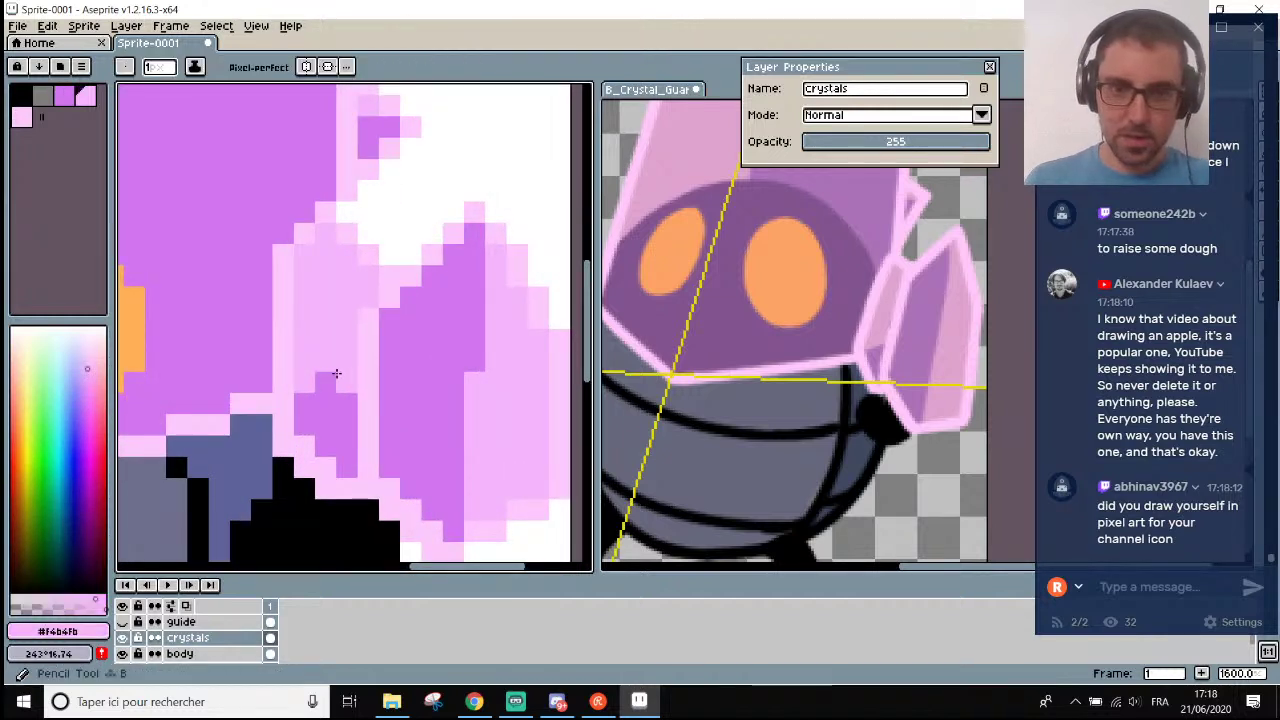
{"action": "left_click", "coordinate": [328, 381]}
{"action": "left_click", "coordinate": [306, 398]}
{"action": "scroll", "coordinate": [312, 384], "scroll_direction": "down", "scroll_amount": 1}
{"action": "scroll", "coordinate": [312, 384], "scroll_direction": "up", "scroll_amount": 1}
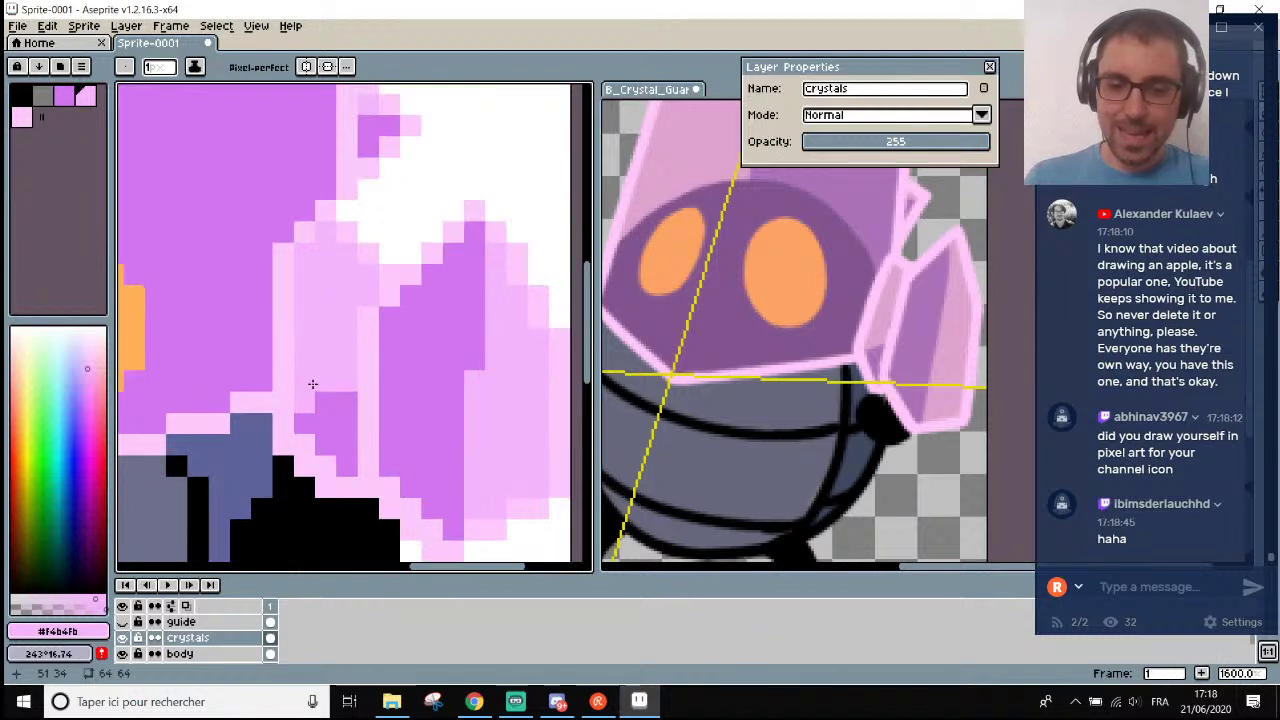
Sample purple #d175f0 and add one pixel above the narrow facet's right edge to give it a stepped diagonal top.
{"action": "left_click", "coordinate": [336, 396], "text": "alt"}
{"action": "scroll", "coordinate": [341, 388], "scroll_direction": "down", "scroll_amount": 5}
{"action": "scroll", "coordinate": [335, 395], "scroll_direction": "up", "scroll_amount": 1}
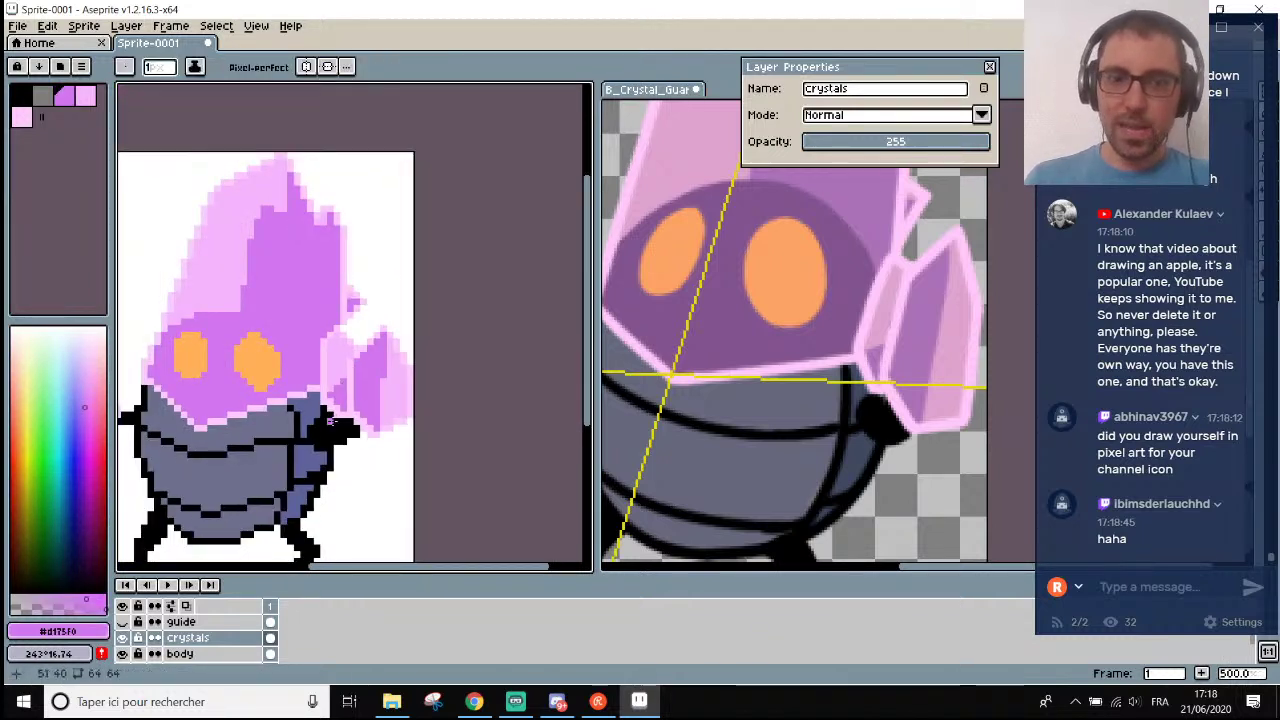
{"action": "scroll", "coordinate": [325, 400], "scroll_direction": "down", "scroll_amount": 3}
{"action": "scroll", "coordinate": [315, 405], "scroll_direction": "up", "scroll_amount": 1}
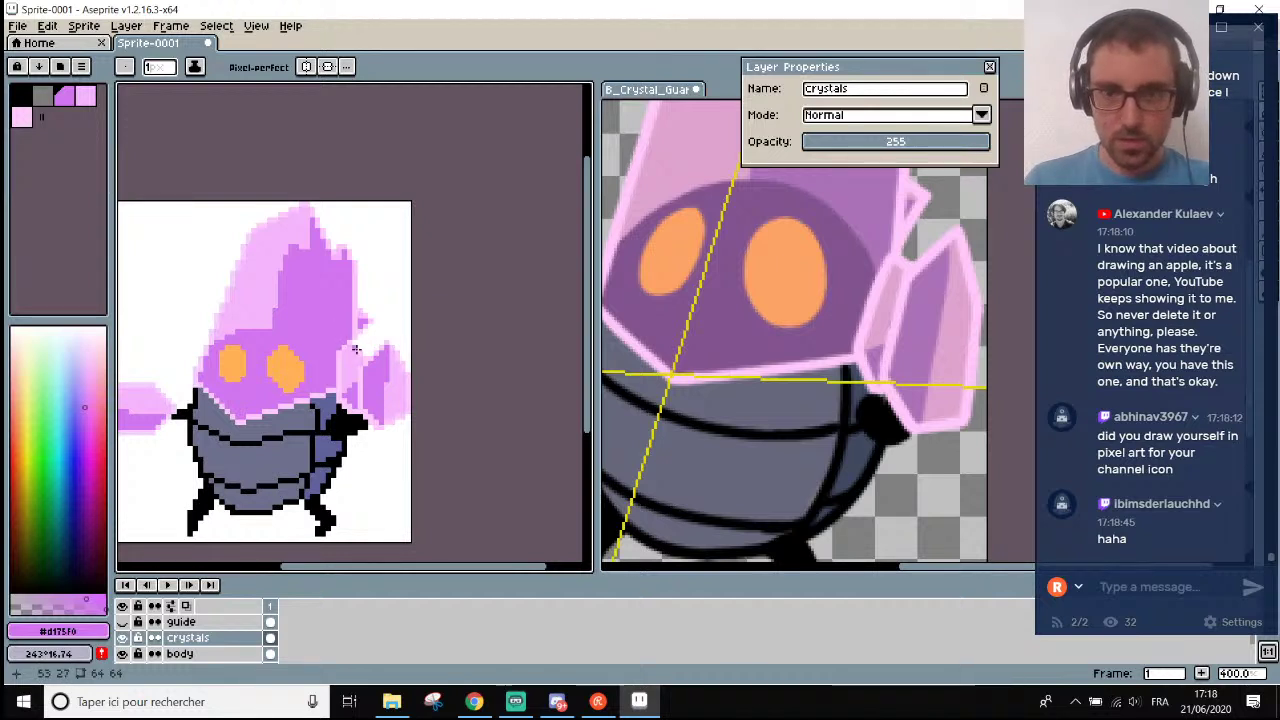
Sample light pink #fcc7fc and square off the upper left outline of the small crystal's narrow section beside the head crystal.
{"action": "scroll", "coordinate": [355, 348], "scroll_direction": "up", "scroll_amount": 4}
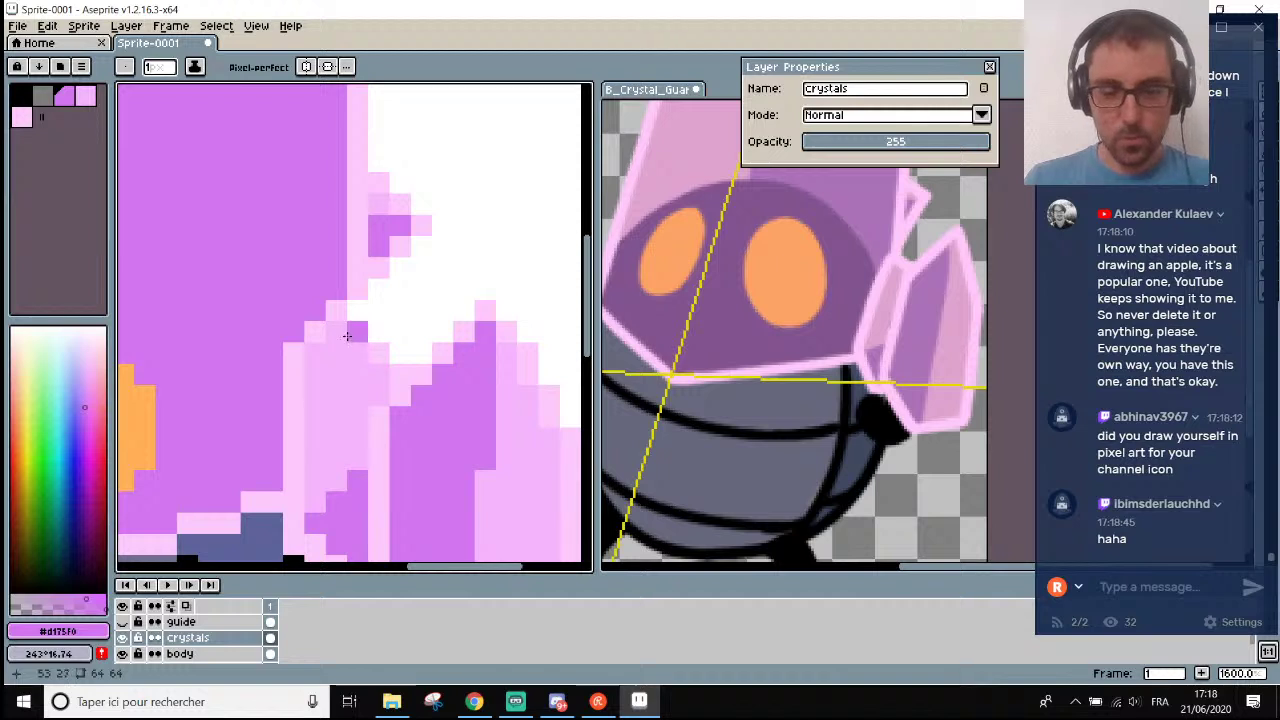
{"action": "left_click", "coordinate": [358, 252], "text": "alt"}
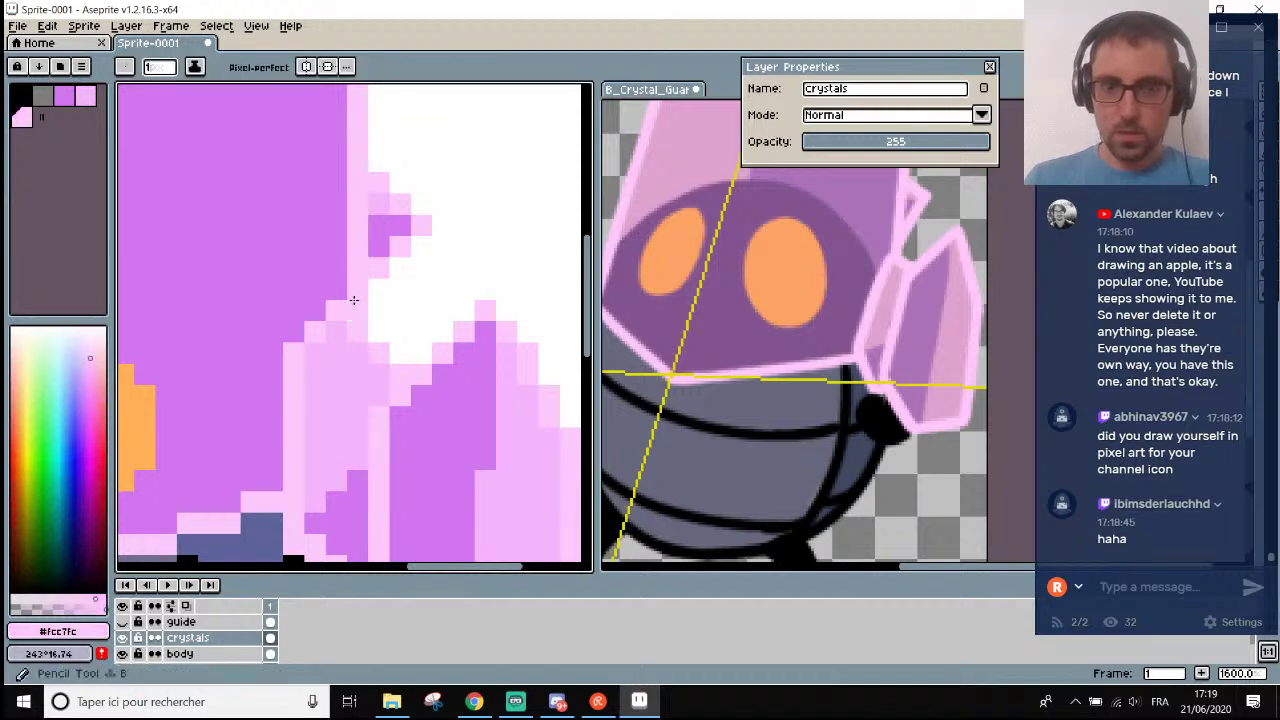
{"action": "key", "text": "alt"}
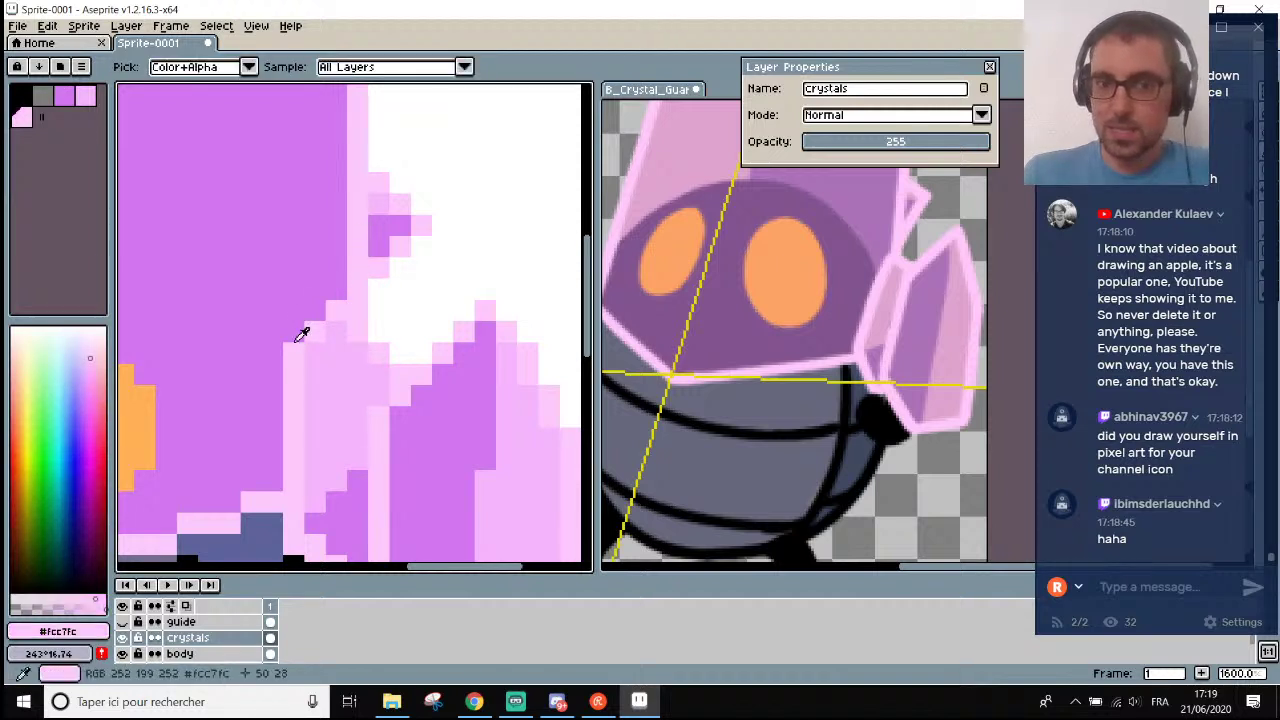
{"action": "key", "text": "b"}
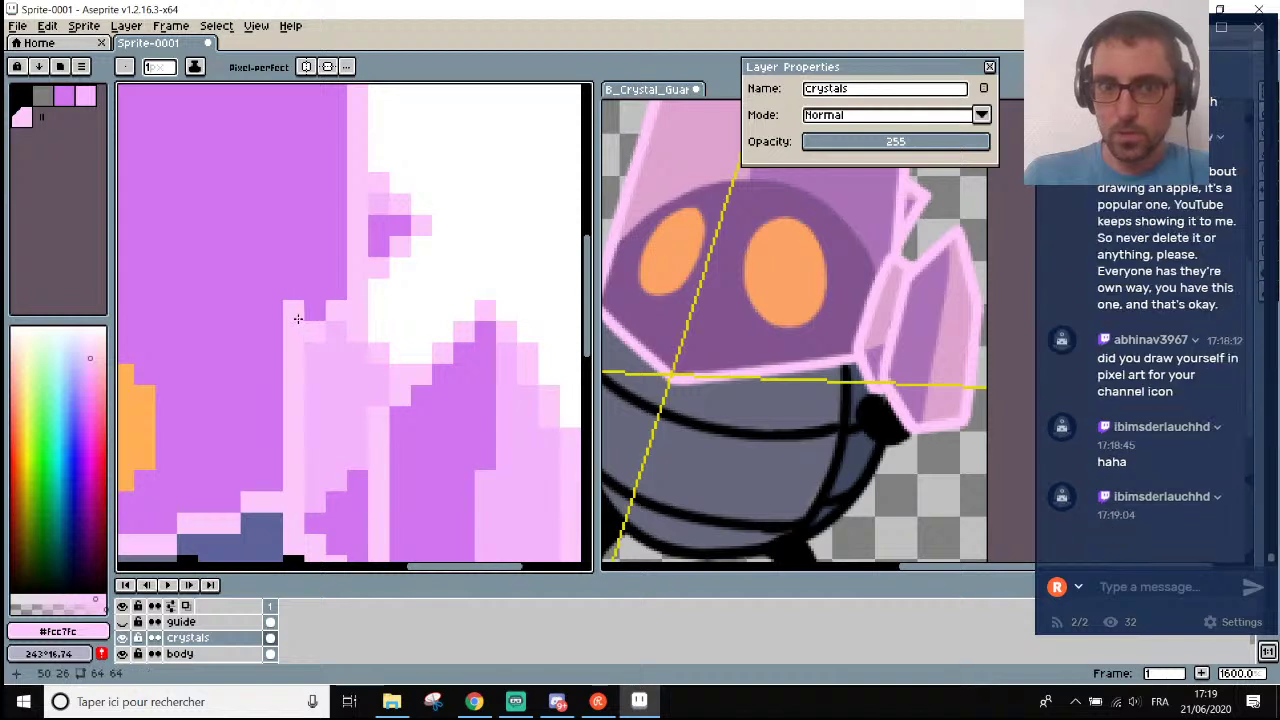
{"action": "left_click", "coordinate": [326, 325]}
{"action": "left_click", "coordinate": [320, 308]}
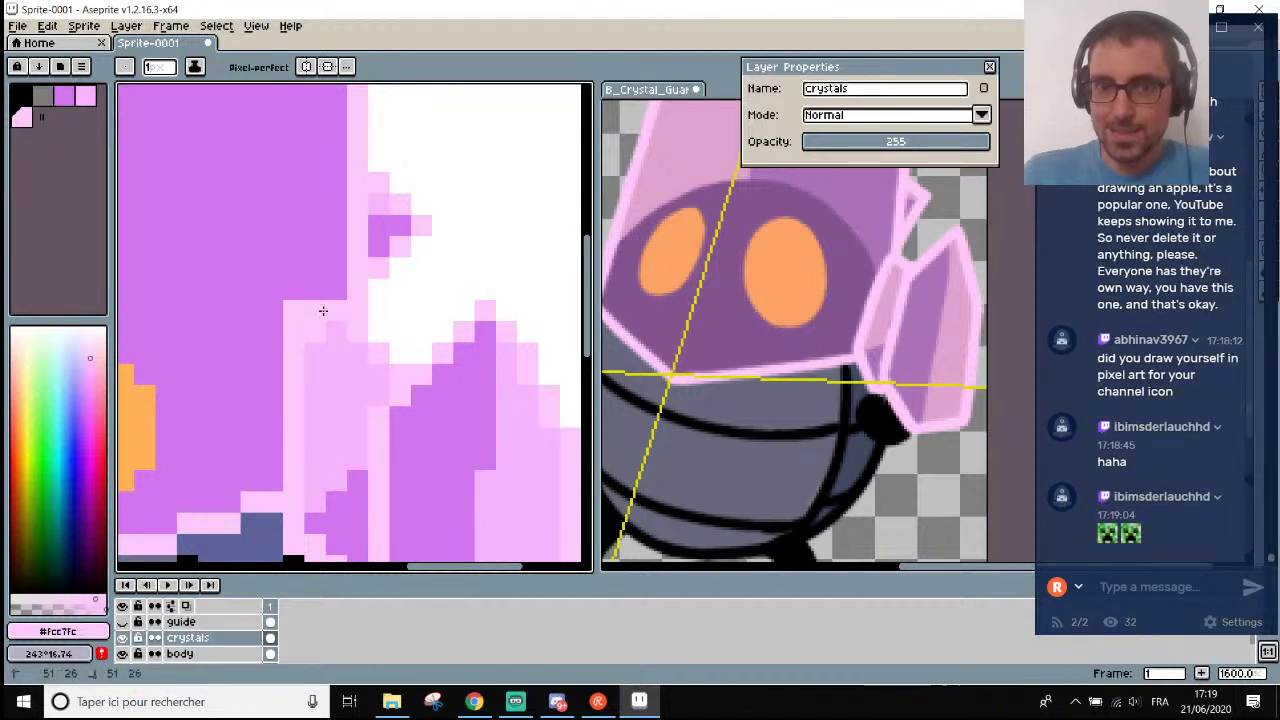
Sample purple #d175f0 and paint over the upper row of the squared outline, leaving its top edge one pixel thick.
{"action": "key", "text": "i"}
{"action": "left_click", "coordinate": [337, 290]}
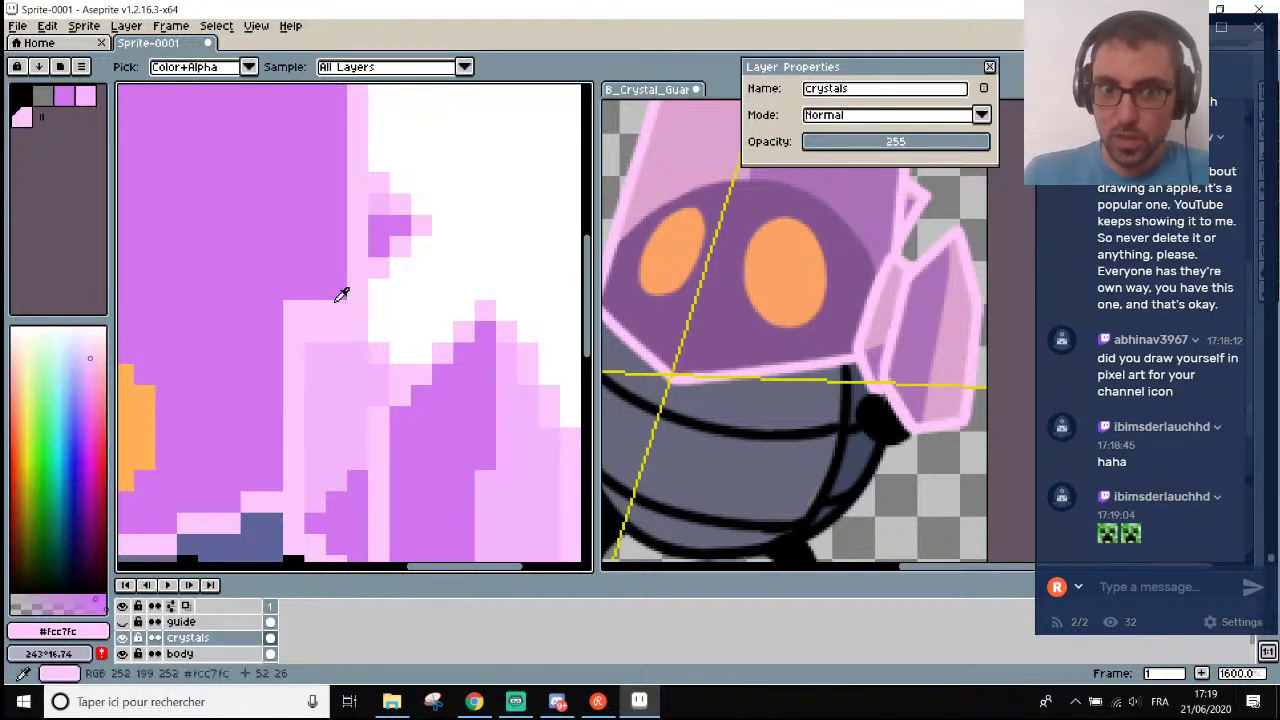
{"action": "key", "text": "b"}
{"action": "left_click", "coordinate": [320, 304]}
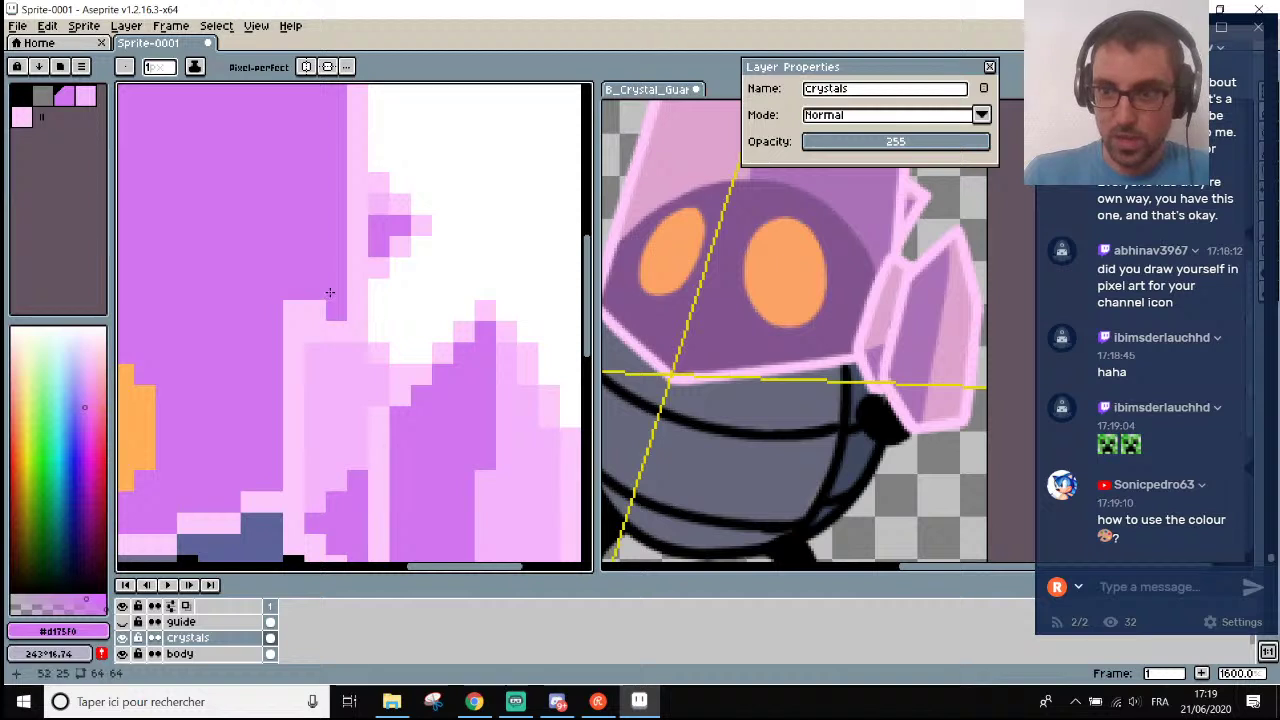
{"action": "scroll", "coordinate": [328, 285], "scroll_direction": "down", "scroll_amount": 5}
{"action": "scroll", "coordinate": [336, 279], "scroll_direction": "down", "scroll_amount": 1}
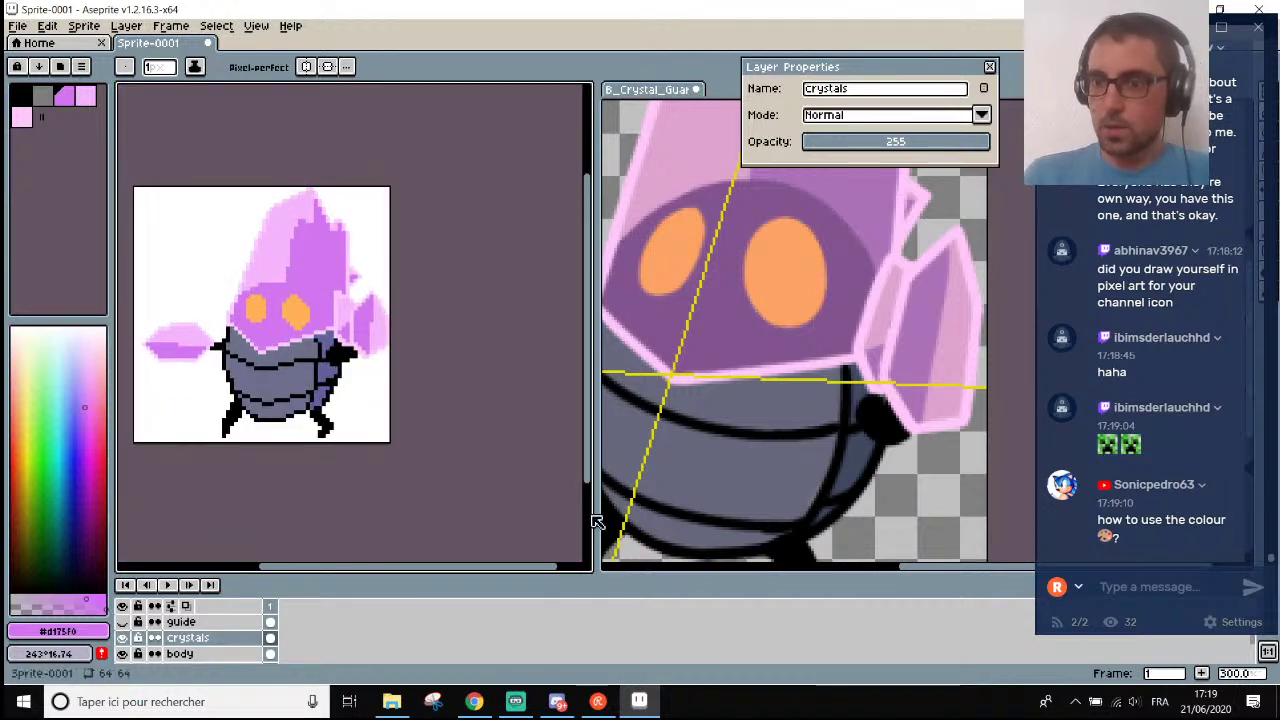
{"action": "left_click_drag", "start_coordinate": [434, 570], "coordinate": [403, 574]}
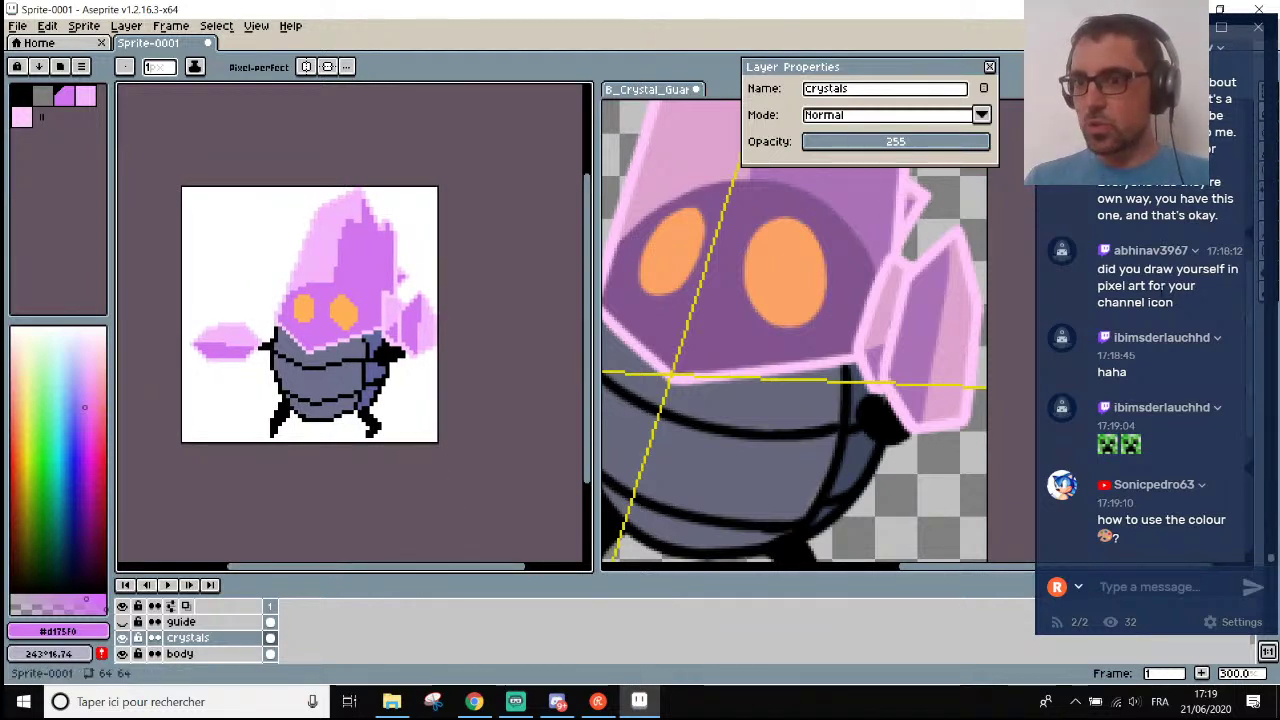
{"action": "scroll", "coordinate": [1176, 318], "scroll_direction": "up", "scroll_amount": 2}
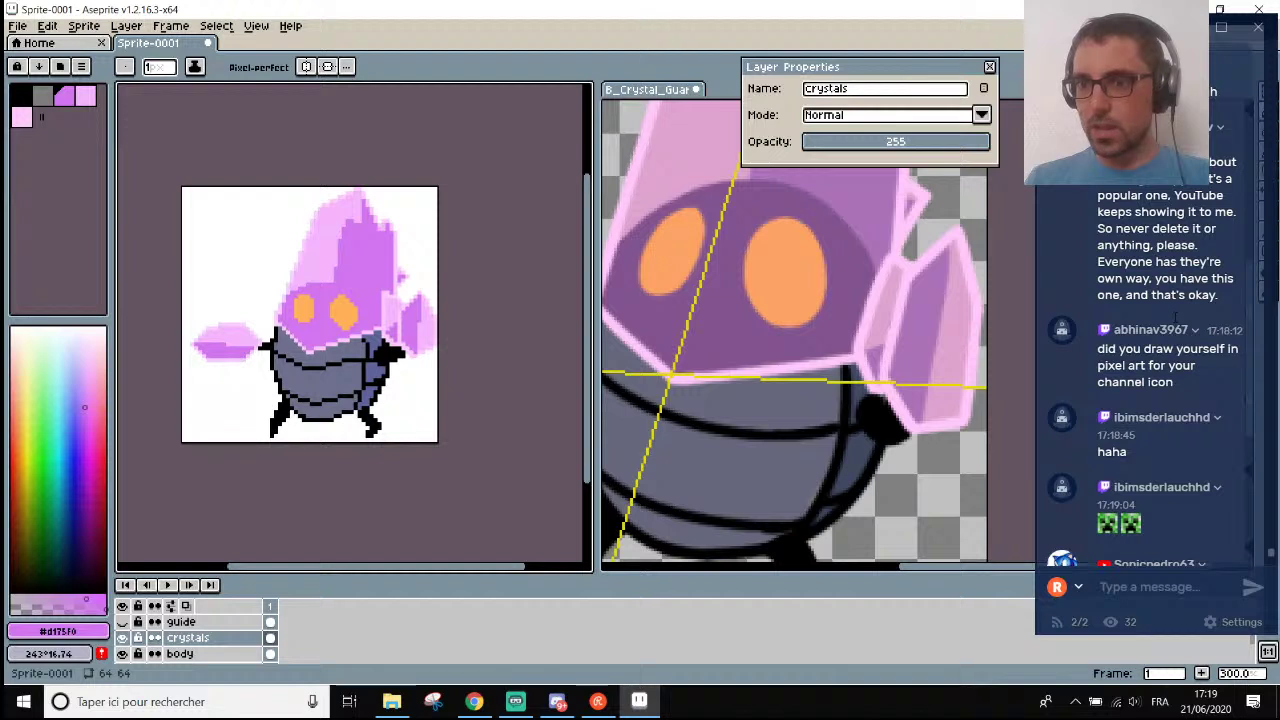
{"action": "scroll", "coordinate": [1179, 355], "scroll_direction": "down", "scroll_amount": 7}
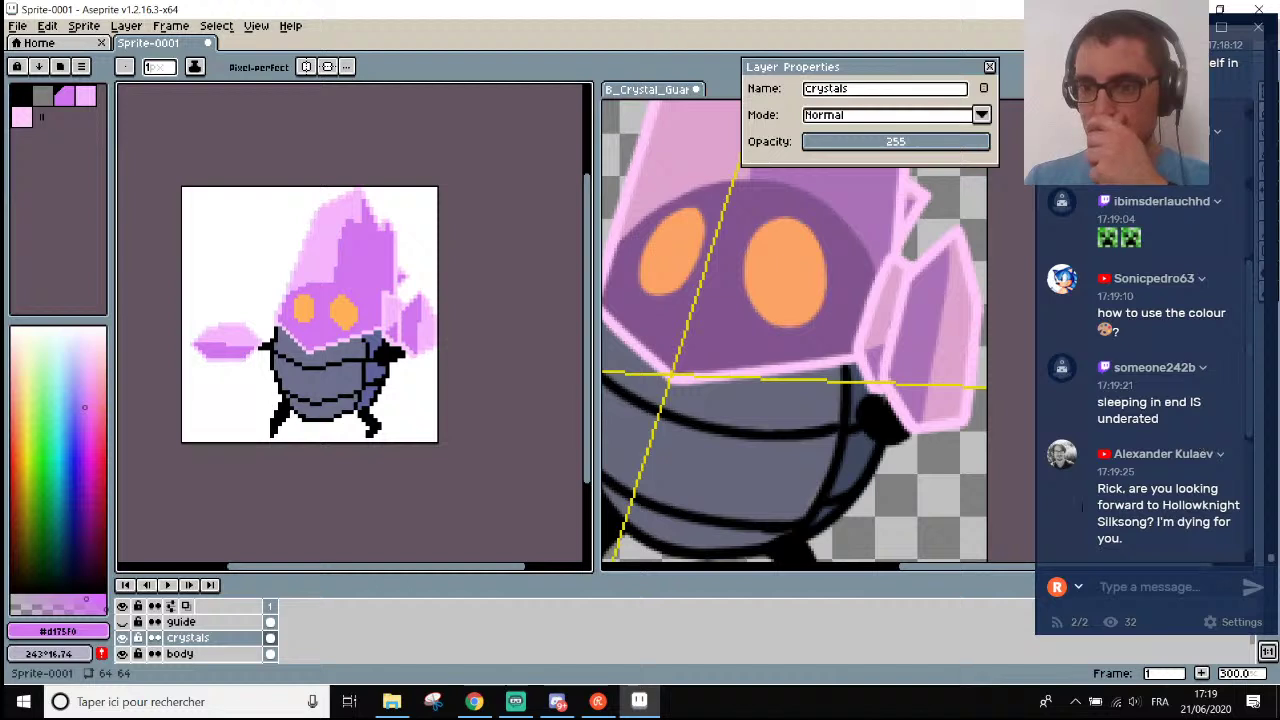
{"action": "scroll", "coordinate": [453, 305], "scroll_direction": "up", "scroll_amount": 8}
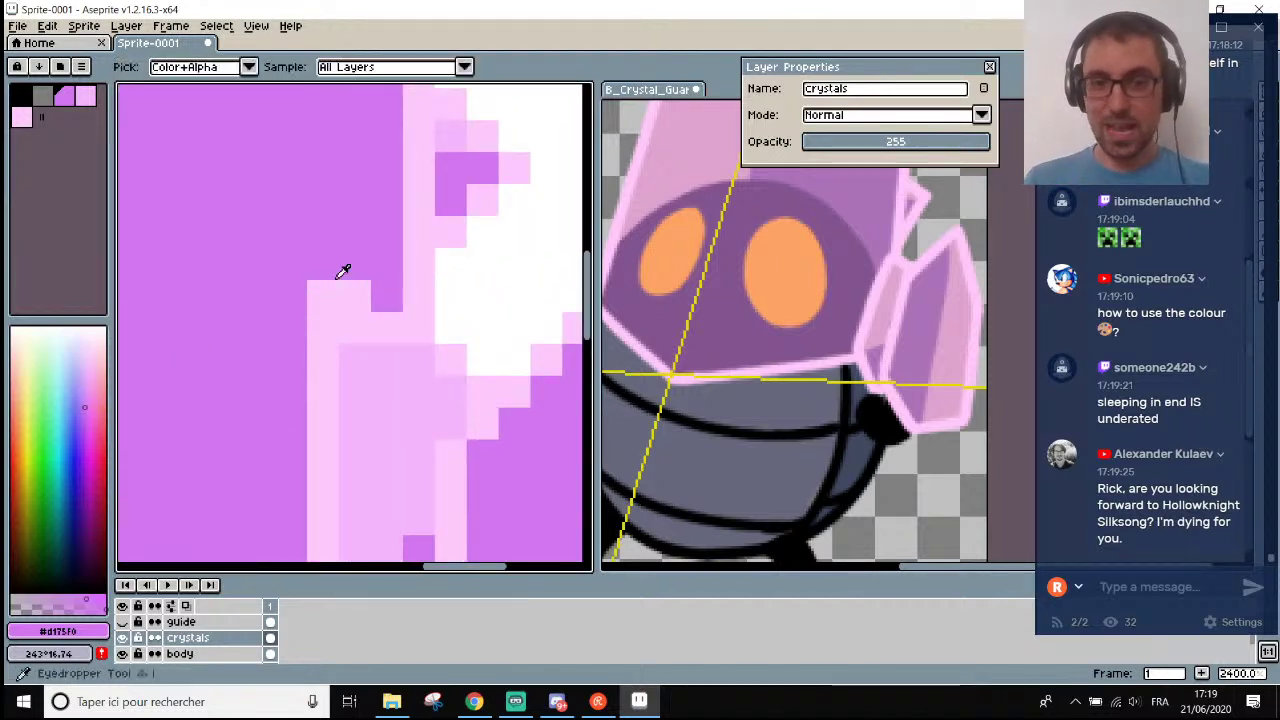
{"action": "scroll", "coordinate": [329, 288], "scroll_direction": "down", "scroll_amount": 6}
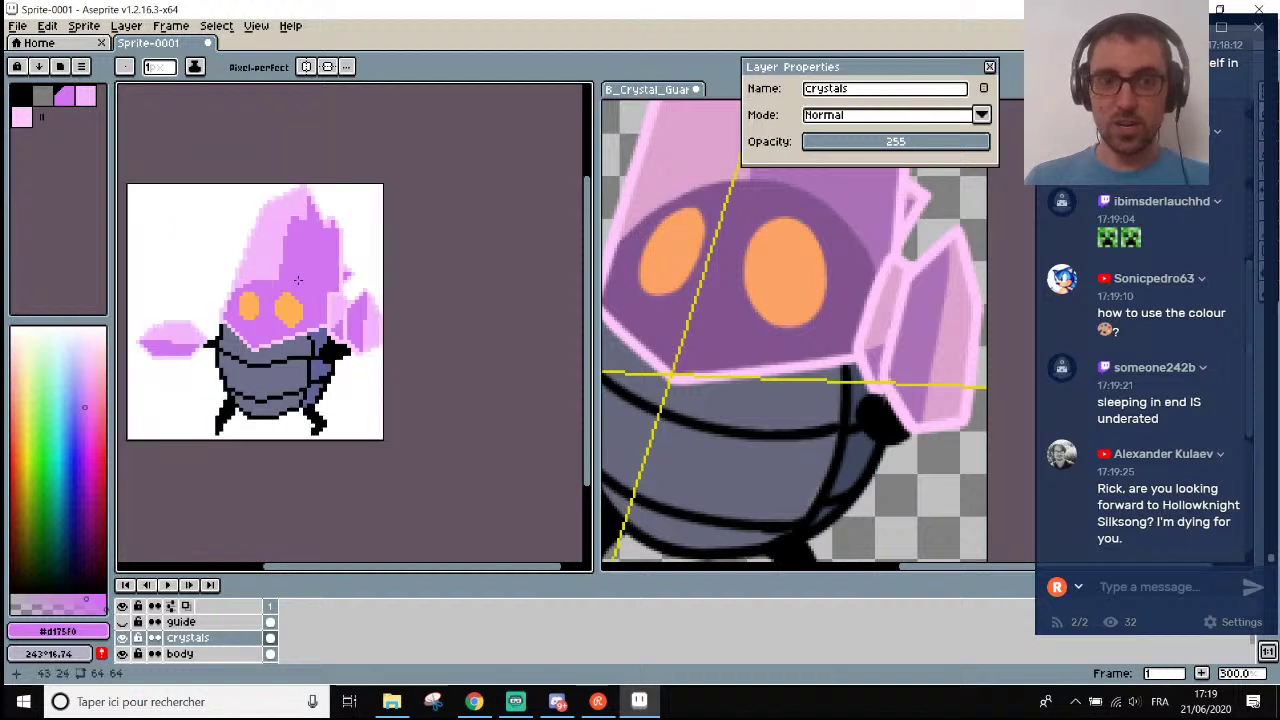
{"action": "scroll", "coordinate": [275, 271], "scroll_direction": "down", "scroll_amount": 1}
{"action": "left_click_drag", "start_coordinate": [437, 568], "coordinate": [415, 570]}
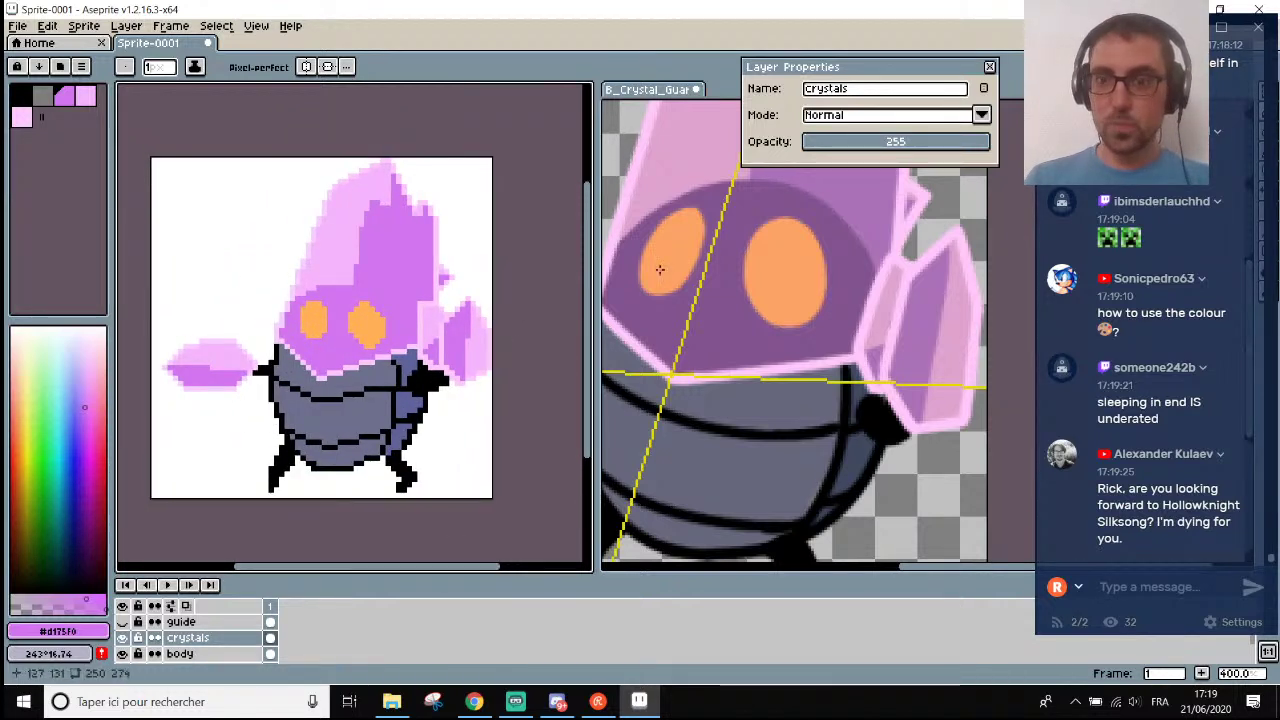
{"action": "scroll", "coordinate": [460, 318], "scroll_direction": "up", "scroll_amount": 3}
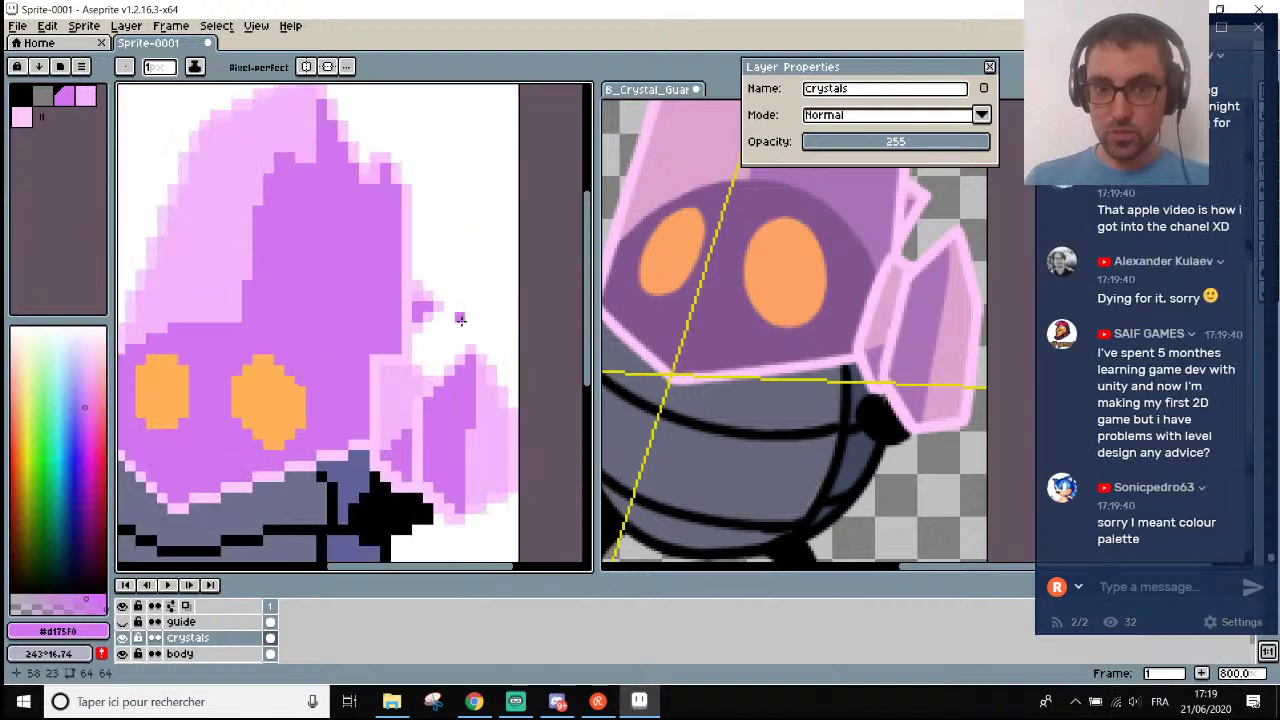
{"action": "scroll", "coordinate": [455, 420], "scroll_direction": "down", "scroll_amount": 1}
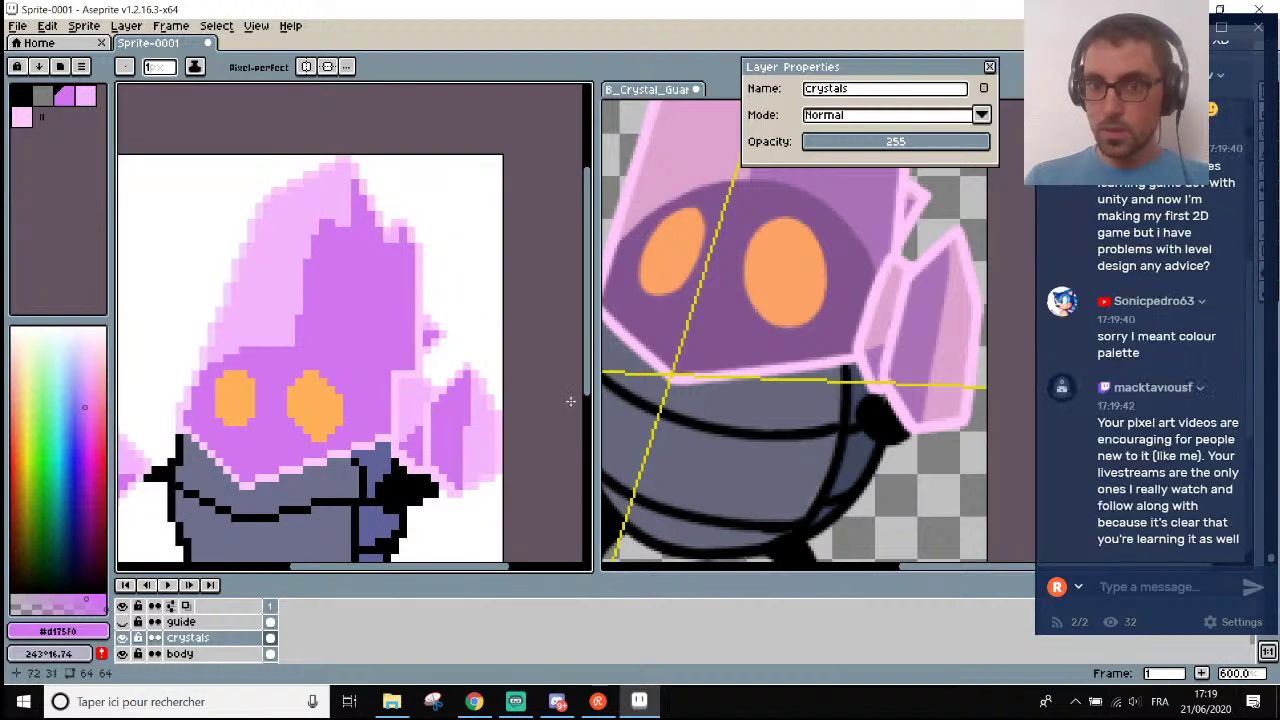
{"action": "left_click_drag", "start_coordinate": [594, 366], "coordinate": [595, 466]}
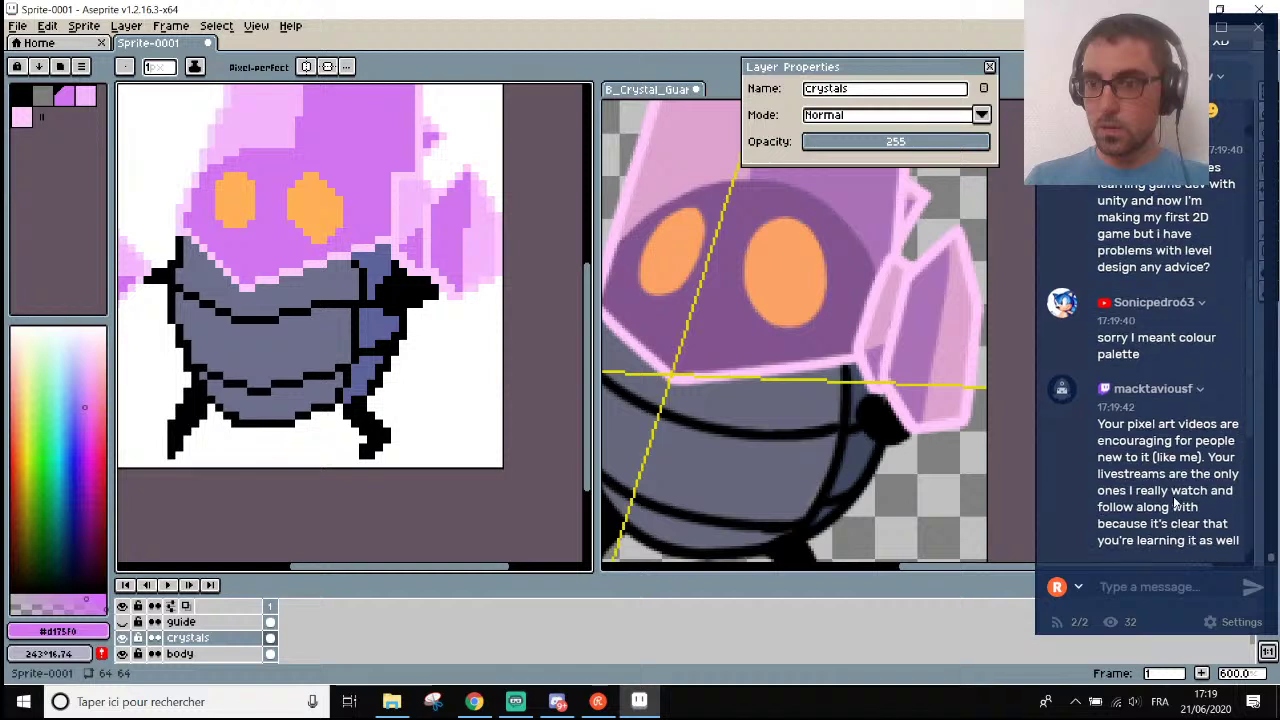
{"action": "scroll", "coordinate": [1180, 510], "scroll_direction": "up", "scroll_amount": 2}
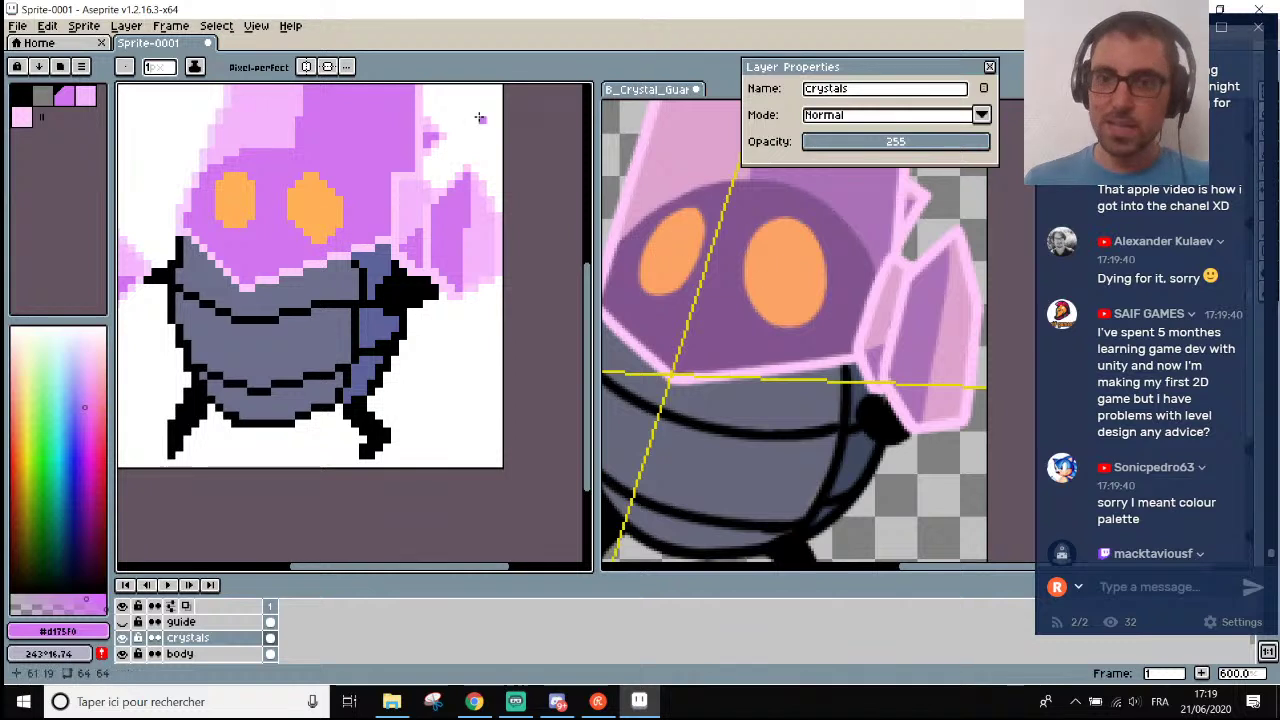
Sample light pink #fcc7fc and draw a higher diagonal outline from a new tip down to the side crystal's inner edge.
{"action": "scroll", "coordinate": [452, 167], "scroll_direction": "up", "scroll_amount": 3}
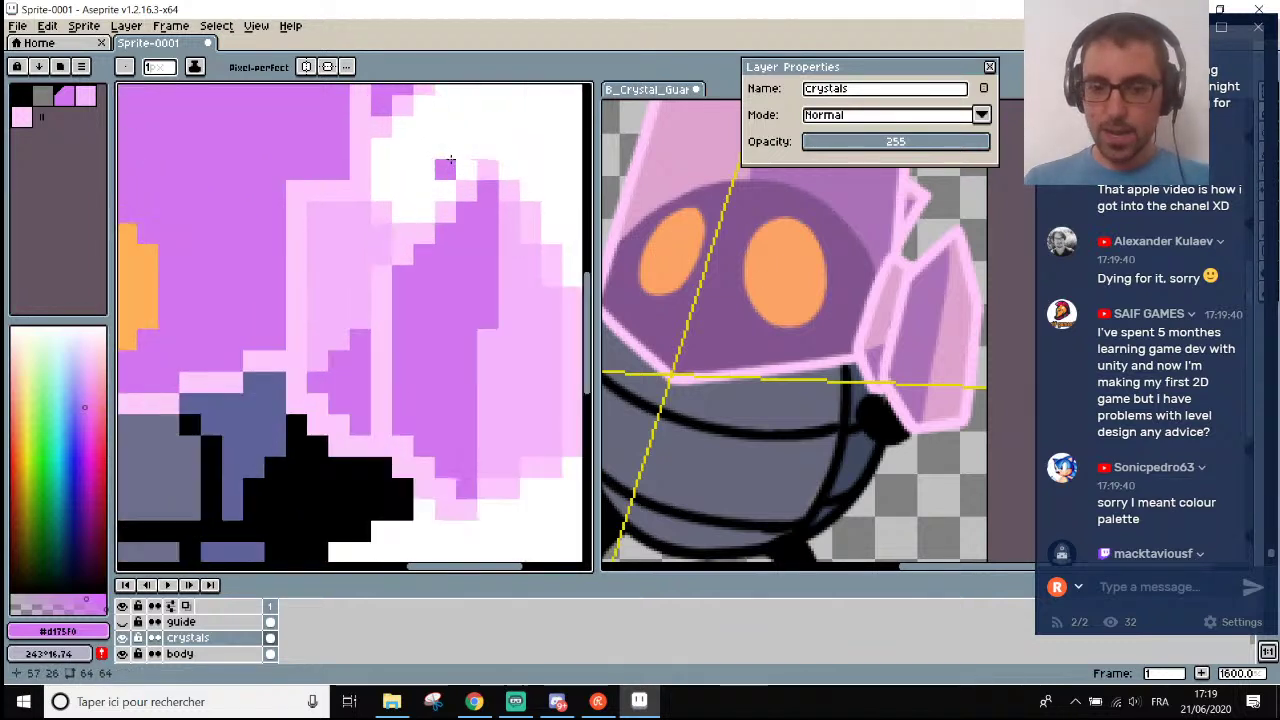
{"action": "key", "text": "i"}
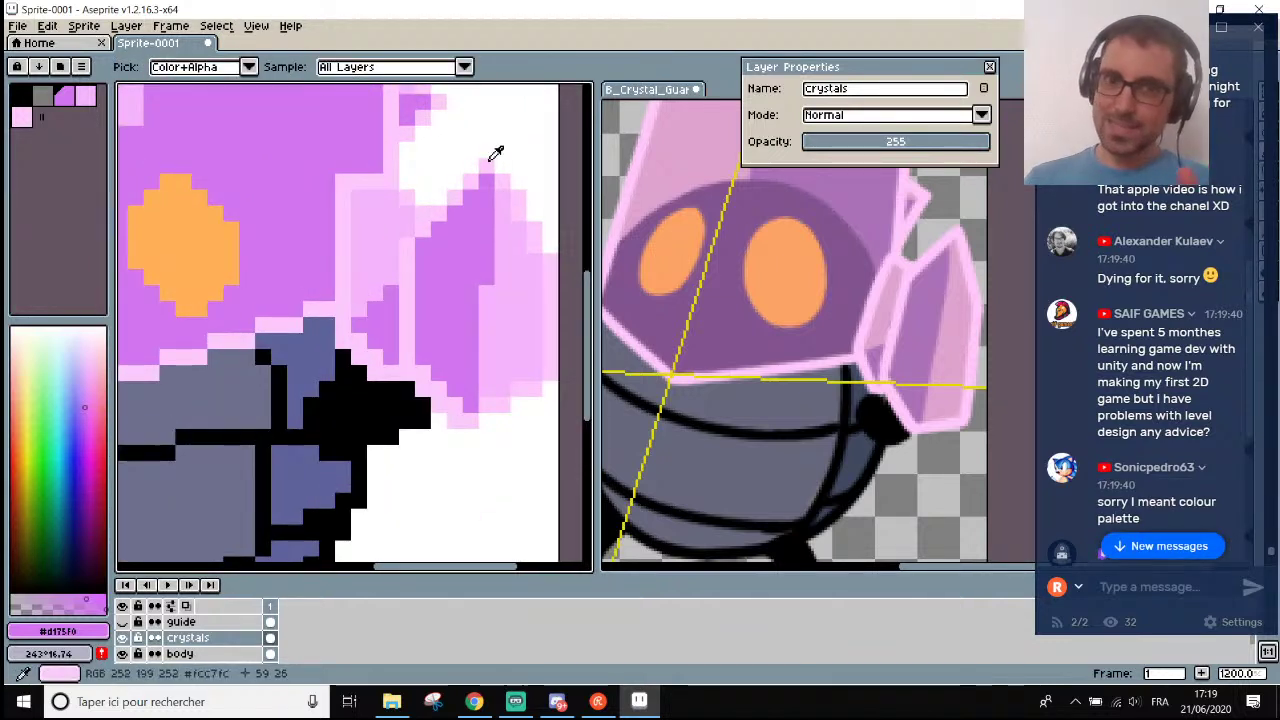
{"action": "left_click", "coordinate": [486, 151]}
{"action": "scroll", "coordinate": [487, 142], "scroll_direction": "up", "scroll_amount": 1}
{"action": "key", "text": "b"}
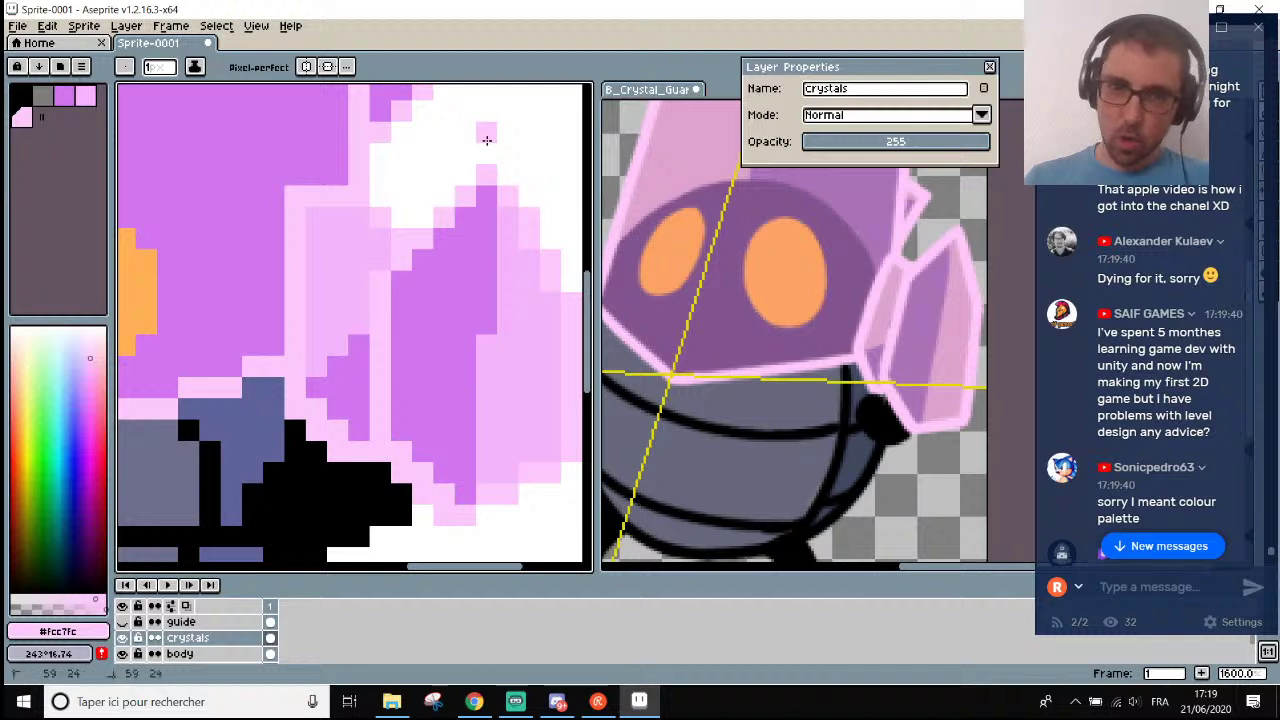
{"action": "left_click_drag", "start_coordinate": [456, 158], "coordinate": [404, 210]}
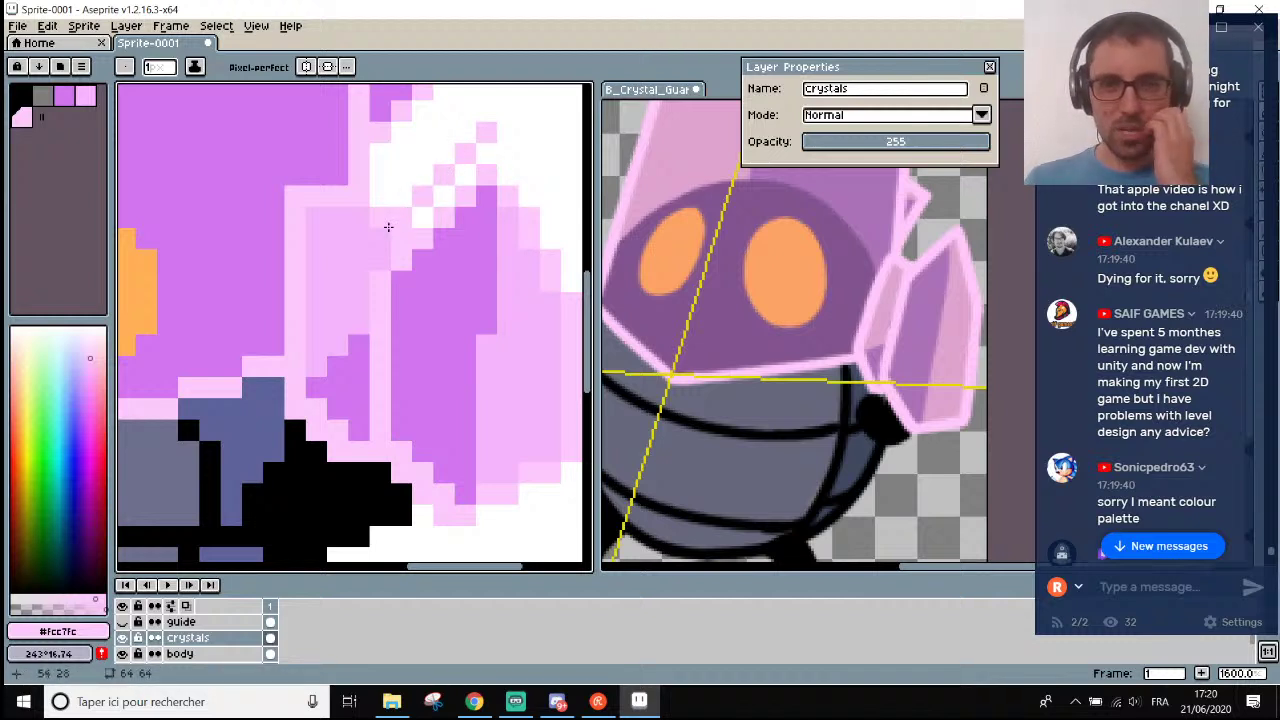
Sample purple #d175f0 and extend the side crystal's large purple facet up to the new diagonal outline, covering the old edge.
{"action": "key", "text": "i"}
{"action": "left_click", "coordinate": [438, 286]}
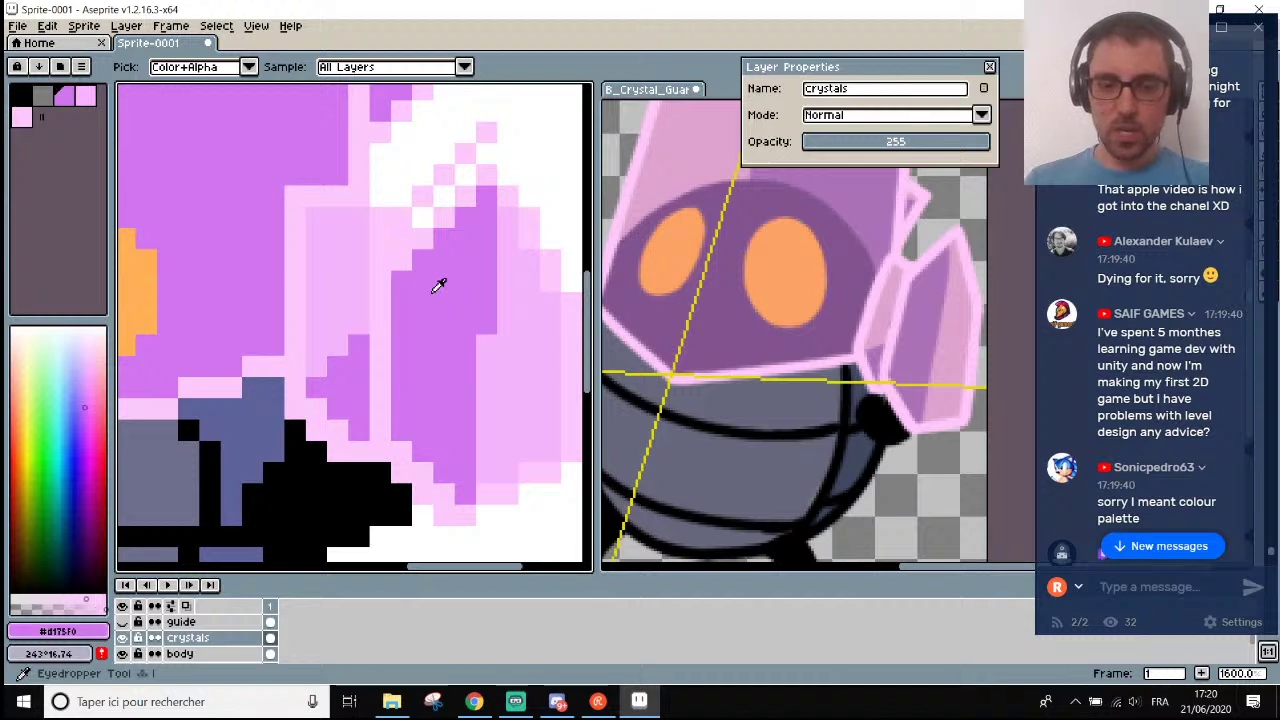
{"action": "key", "text": "b"}
{"action": "left_click", "coordinate": [405, 264]}
{"action": "left_click", "coordinate": [422, 240]}
{"action": "left_click", "coordinate": [404, 241]}
{"action": "left_click", "coordinate": [425, 220]}
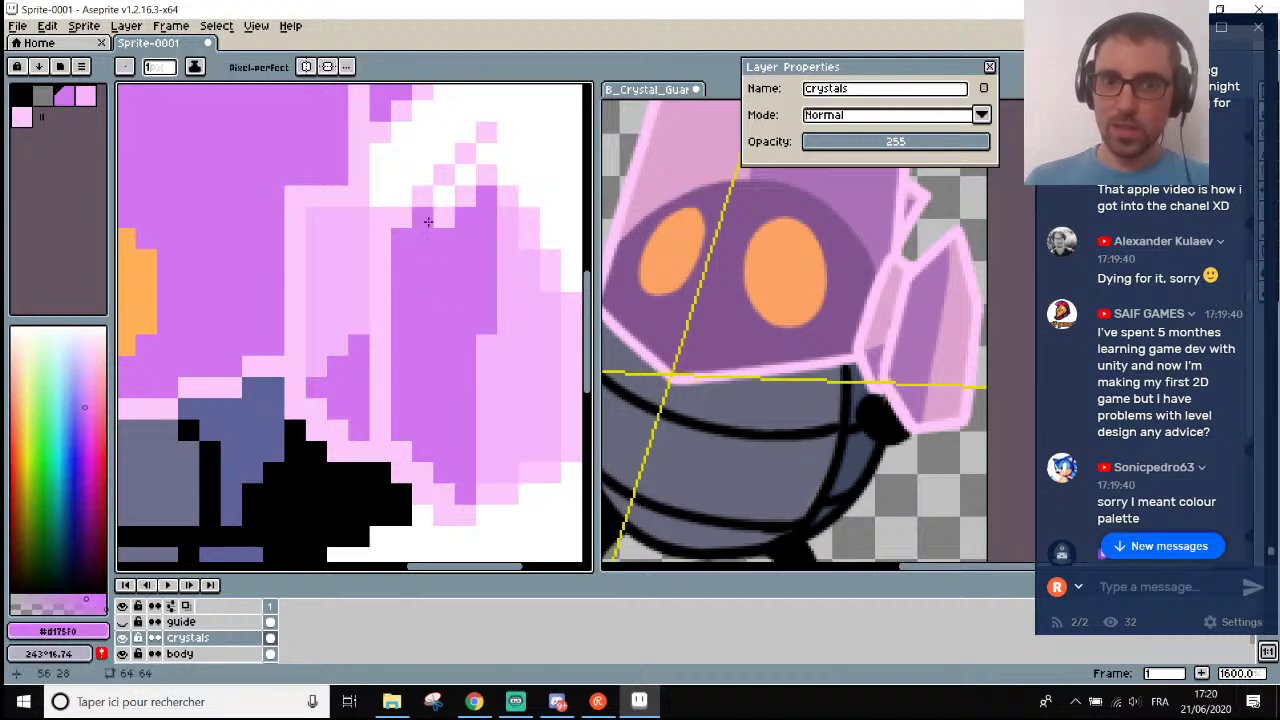
{"action": "left_click", "coordinate": [444, 217]}
{"action": "left_click", "coordinate": [444, 196]}
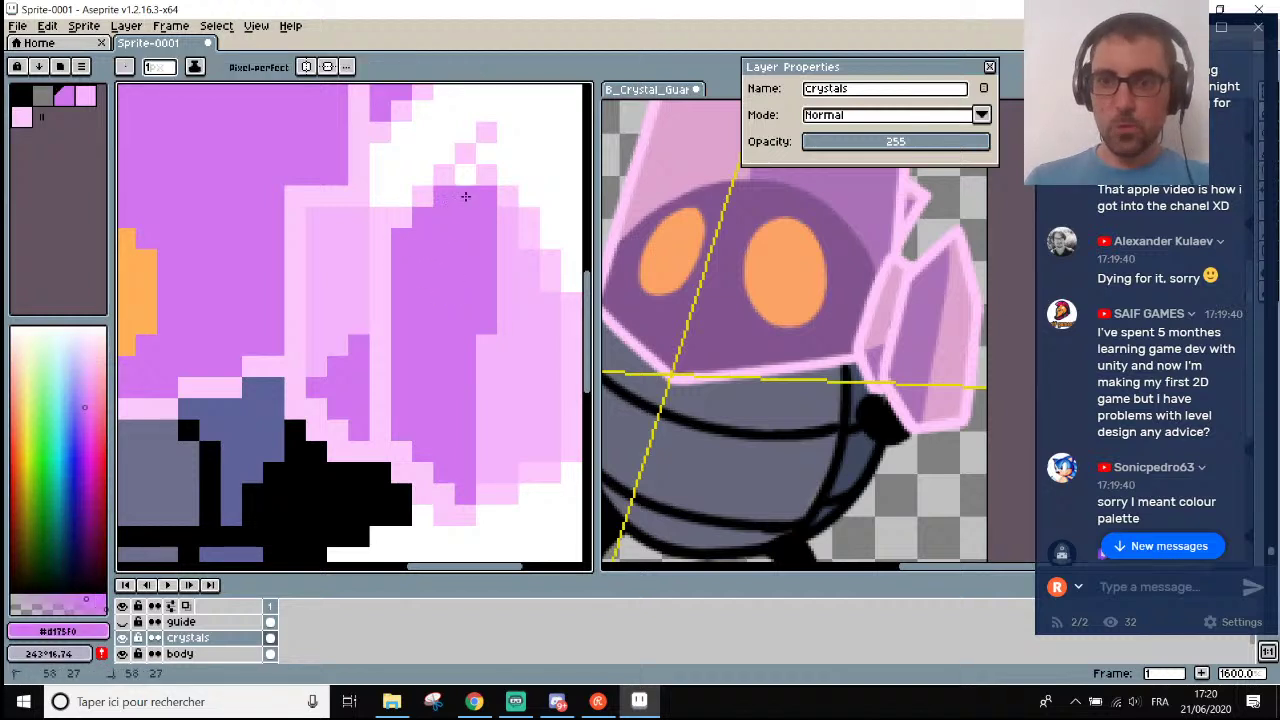
{"action": "left_click", "coordinate": [465, 175]}
{"action": "scroll", "coordinate": [495, 140], "scroll_direction": "down", "scroll_amount": 1}
Sample light pink #fcc7fc and draw the side crystal's outer outline diagonally from the new tip down to the canvas's right edge.
{"action": "key", "text": "i"}
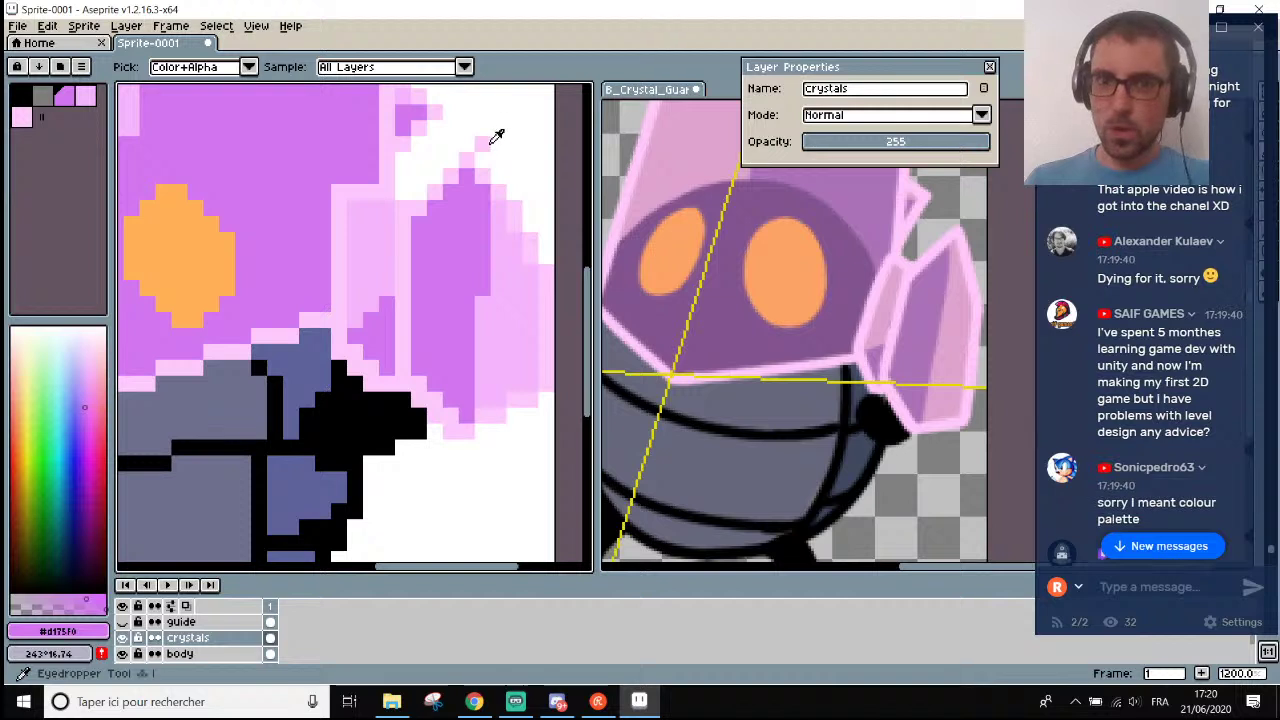
{"action": "left_click", "coordinate": [491, 144]}
{"action": "key", "text": "b"}
{"action": "left_click", "coordinate": [497, 158]}
{"action": "left_click_drag", "start_coordinate": [512, 174], "coordinate": [544, 232]}
{"action": "left_click", "coordinate": [544, 254]}
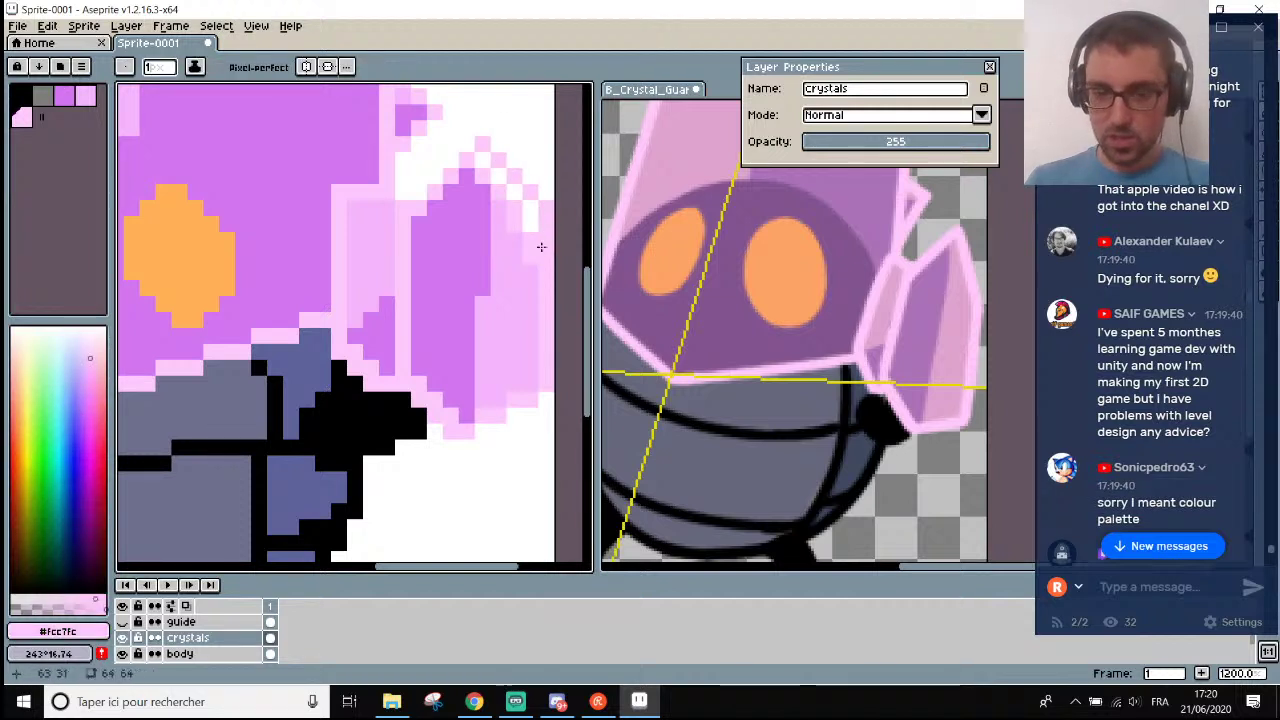
Sample pink #f4b4fb and fill the white gaps inside the side crystal's outer outline; resample purple #d175f0 for its large facet.
{"action": "key", "text": "i"}
{"action": "left_click", "coordinate": [527, 255]}
{"action": "key", "text": "b"}
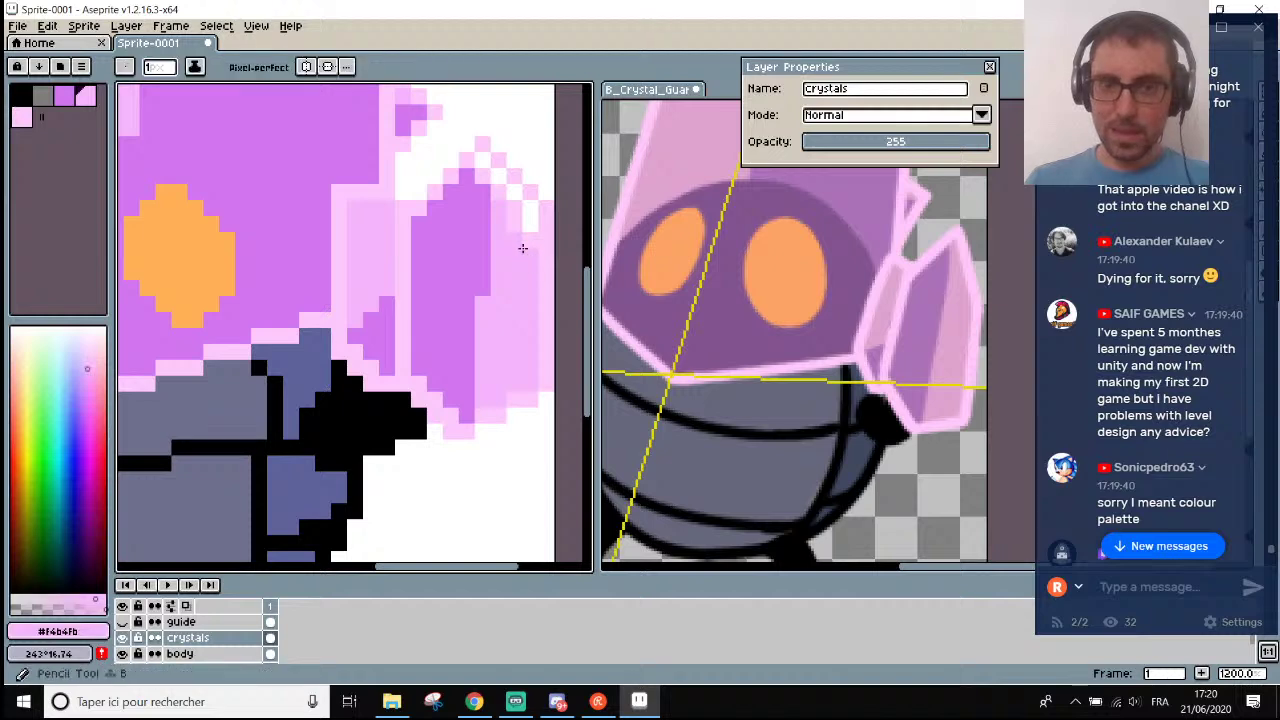
{"action": "key", "text": "i"}
{"action": "left_click", "coordinate": [484, 187]}
{"action": "key", "text": "b"}
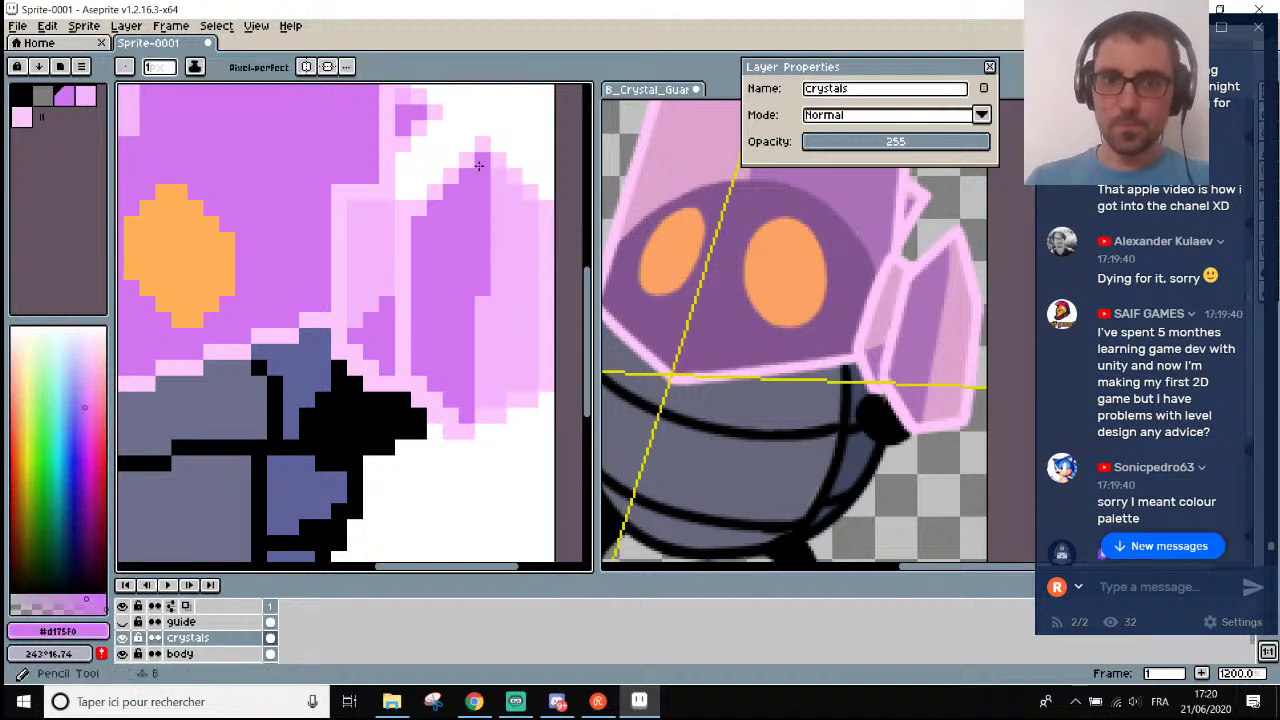
Examine the whole sprite to judge how the reshaped side crystal fits with the large crystal and the body.
{"action": "scroll", "coordinate": [484, 187], "scroll_direction": "down", "scroll_amount": 3}
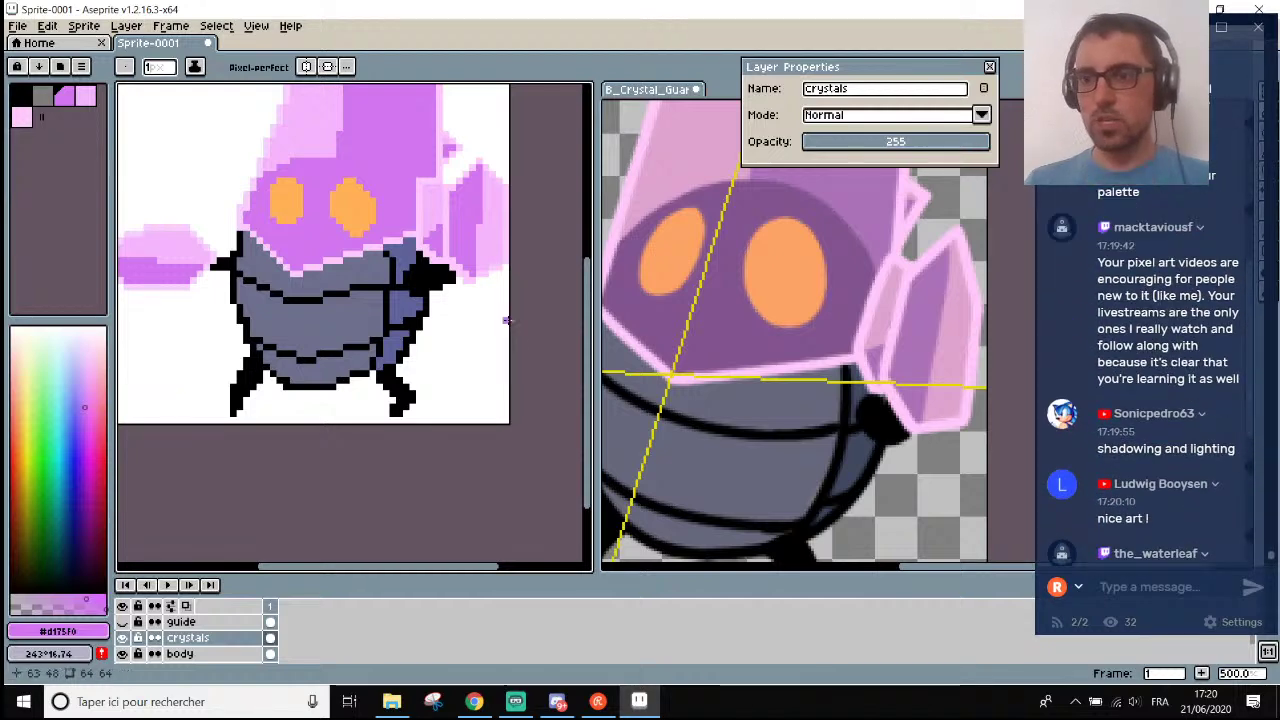
{"action": "scroll", "coordinate": [260, 306], "scroll_direction": "down", "scroll_amount": 2}
{"action": "scroll", "coordinate": [220, 194], "scroll_direction": "up", "scroll_amount": 1}
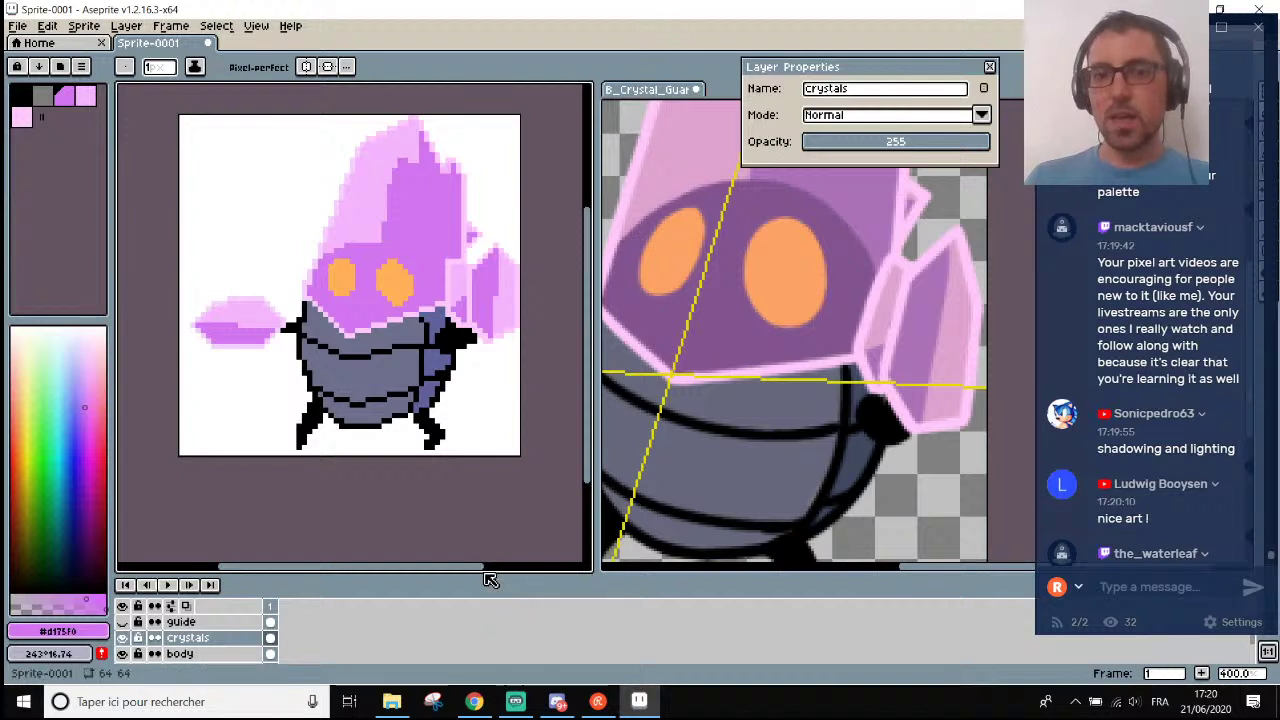
{"action": "left_click_drag", "start_coordinate": [484, 569], "coordinate": [456, 572]}
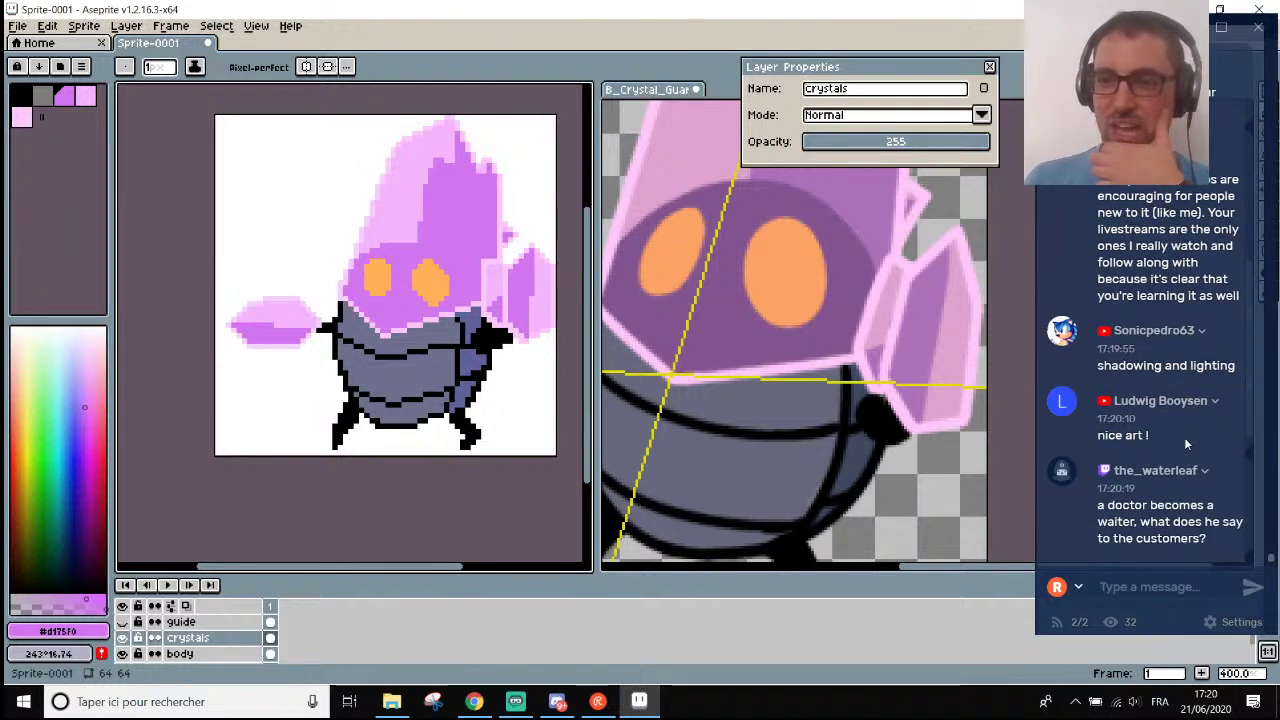
{"action": "mouse_move", "coordinate": [464, 203]}
{"action": "left_mouse_down"}
{"action": "mouse_move", "coordinate": [516, 246]}
{"action": "mouse_move", "coordinate": [452, 221]}
{"action": "left_mouse_up"}
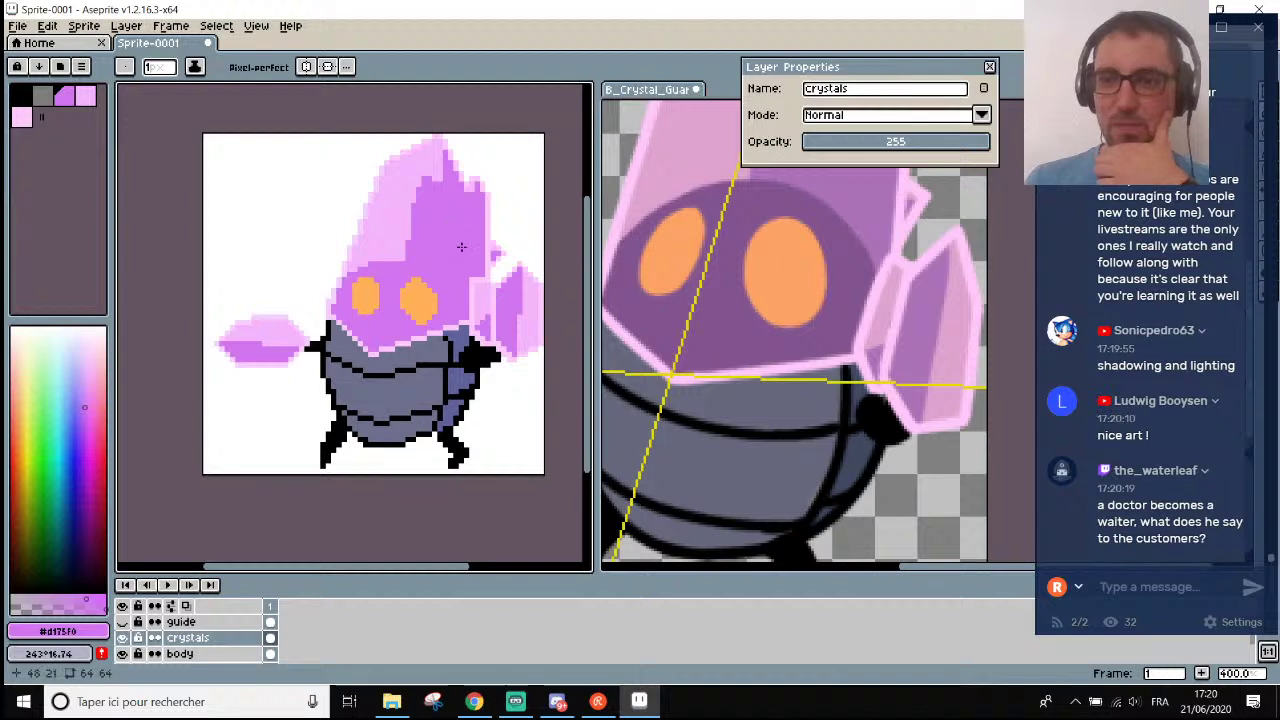
{"action": "scroll", "coordinate": [450, 320], "scroll_direction": "up", "scroll_amount": 1}
{"action": "scroll", "coordinate": [445, 370], "scroll_direction": "down", "scroll_amount": 1}
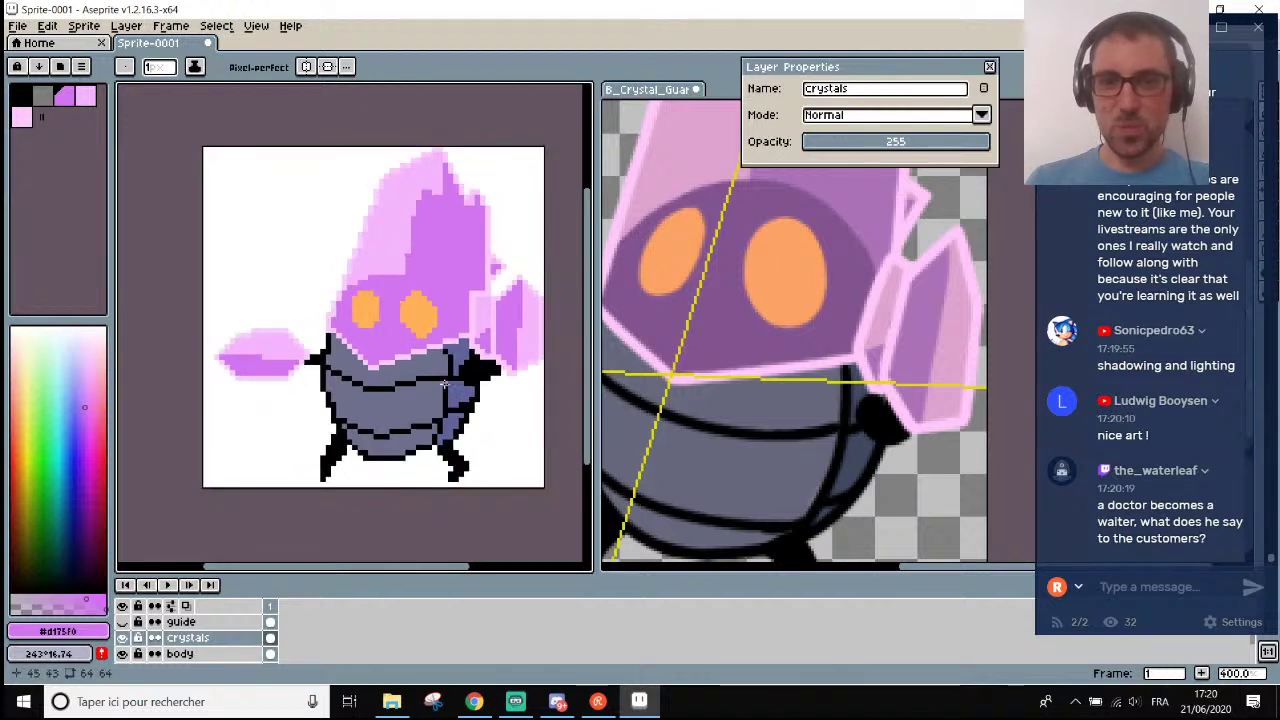
{"action": "left_click_drag", "start_coordinate": [351, 566], "coordinate": [400, 571]}
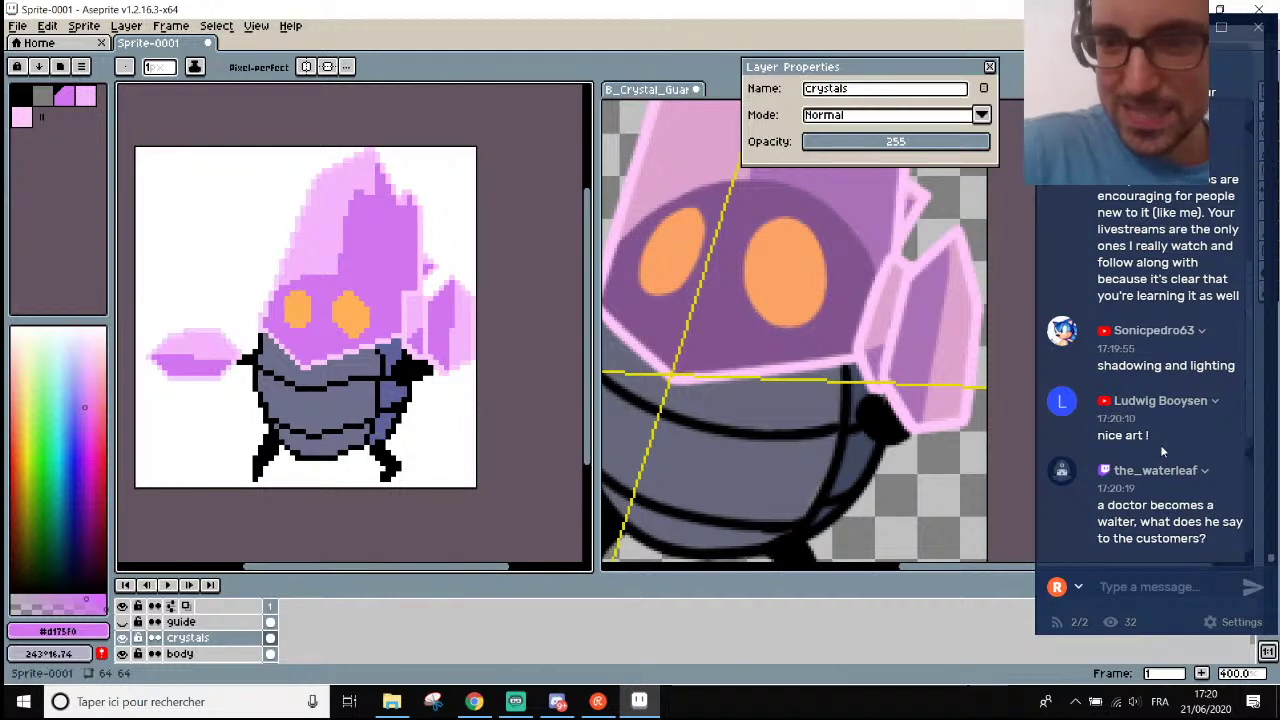
Sample light pink #fcc7fc and add an outline pixel at the upper corner where the two small side crystals meet.
{"action": "scroll", "coordinate": [426, 289], "scroll_direction": "up", "scroll_amount": 6}
{"action": "key", "text": "u"}
{"action": "key", "text": "i"}
{"action": "left_click", "coordinate": [408, 305]}
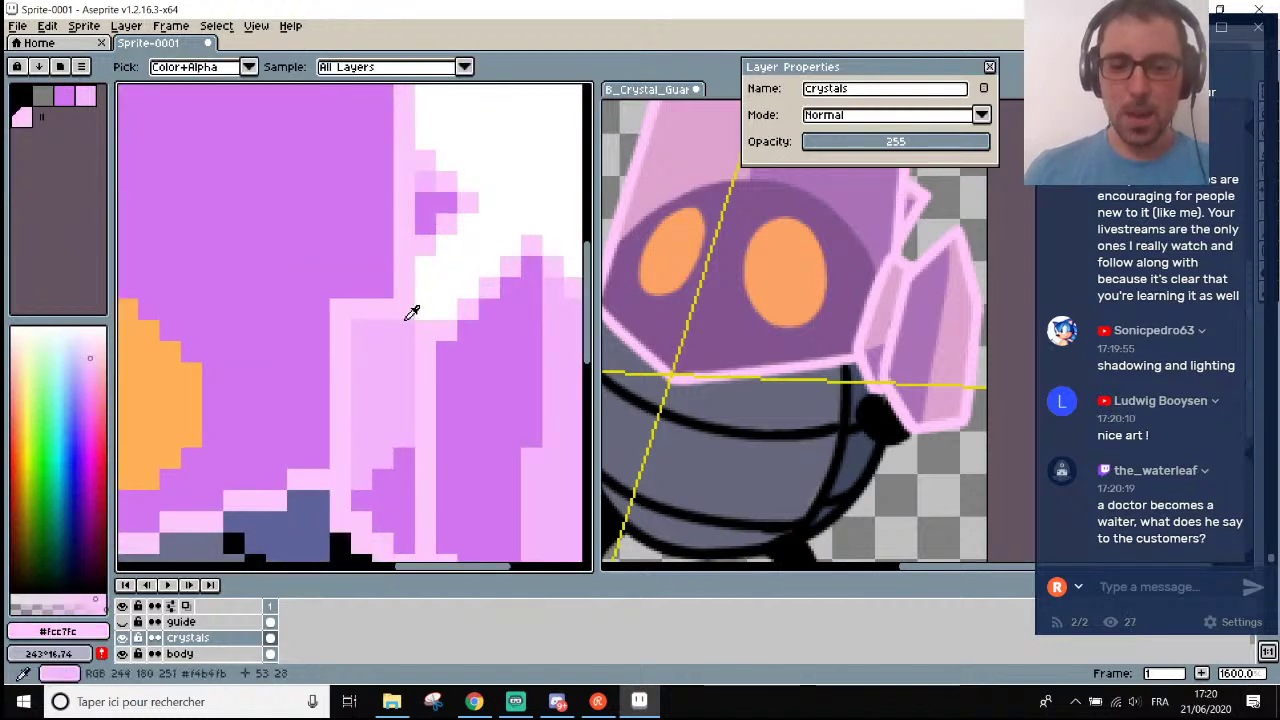
{"action": "key", "text": "b"}
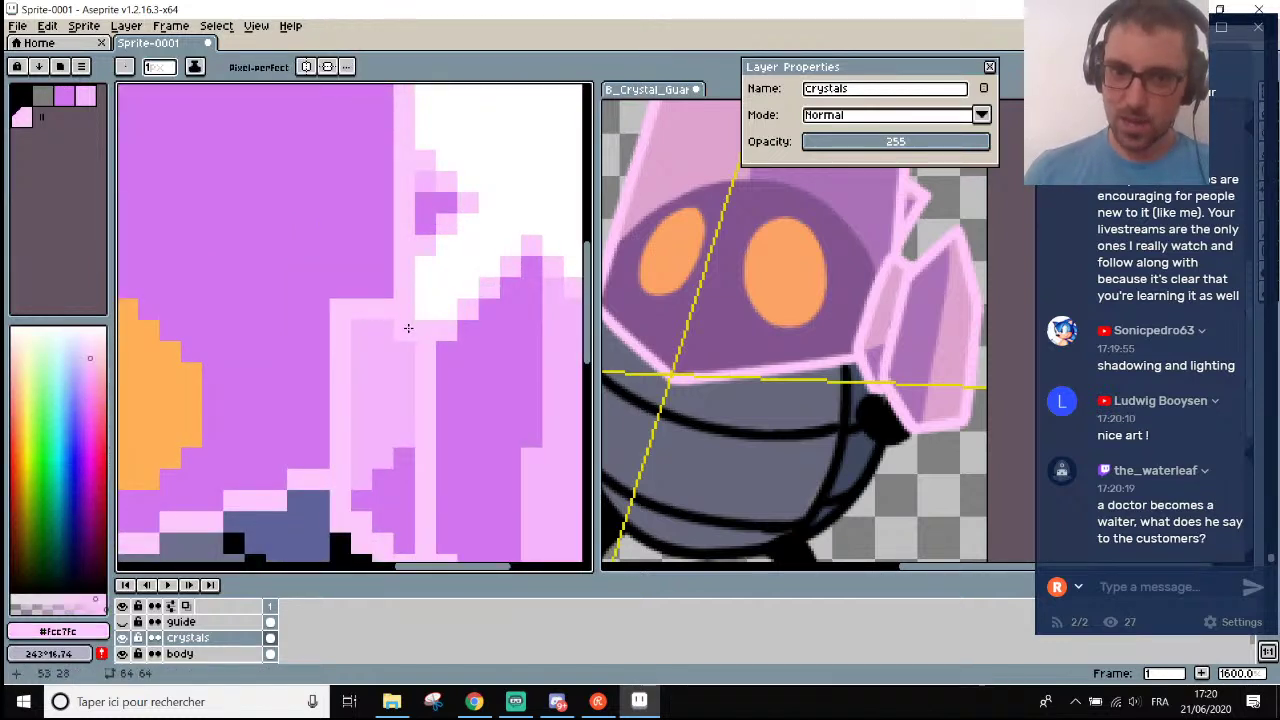
{"action": "scroll", "coordinate": [408, 328], "scroll_direction": "down", "scroll_amount": 2}
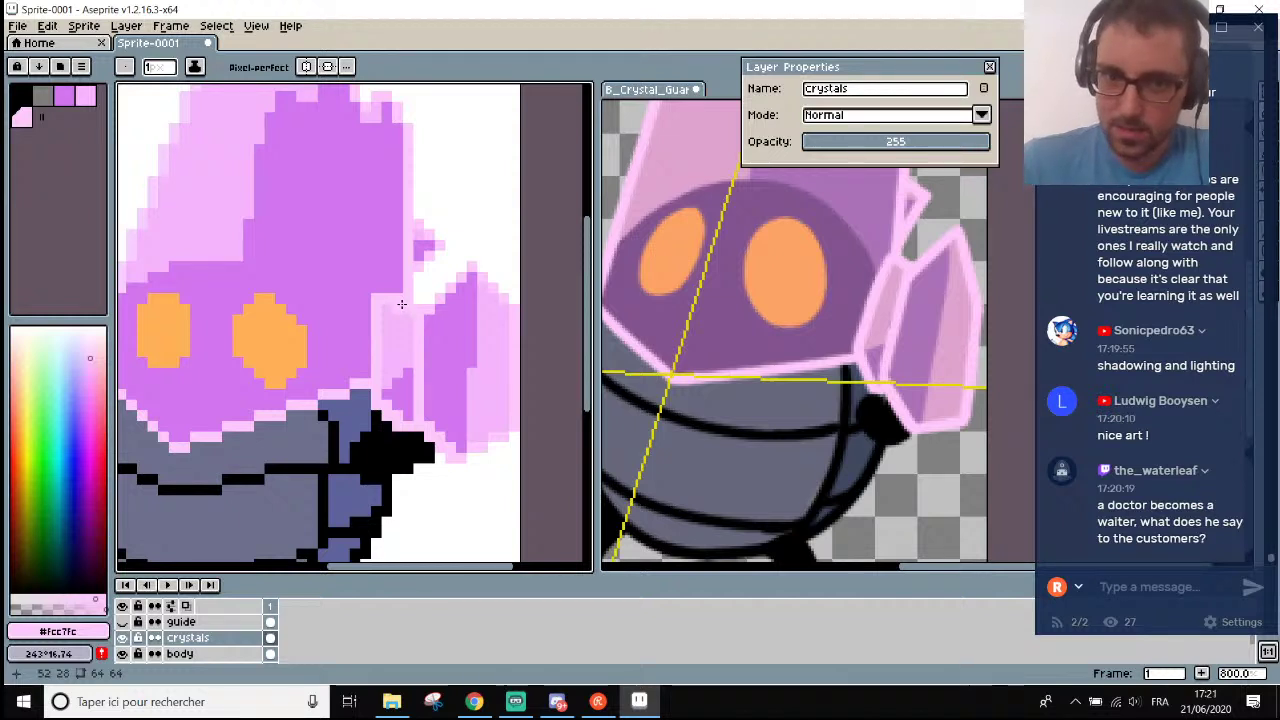
{"action": "scroll", "coordinate": [400, 416], "scroll_direction": "up", "scroll_amount": 2}
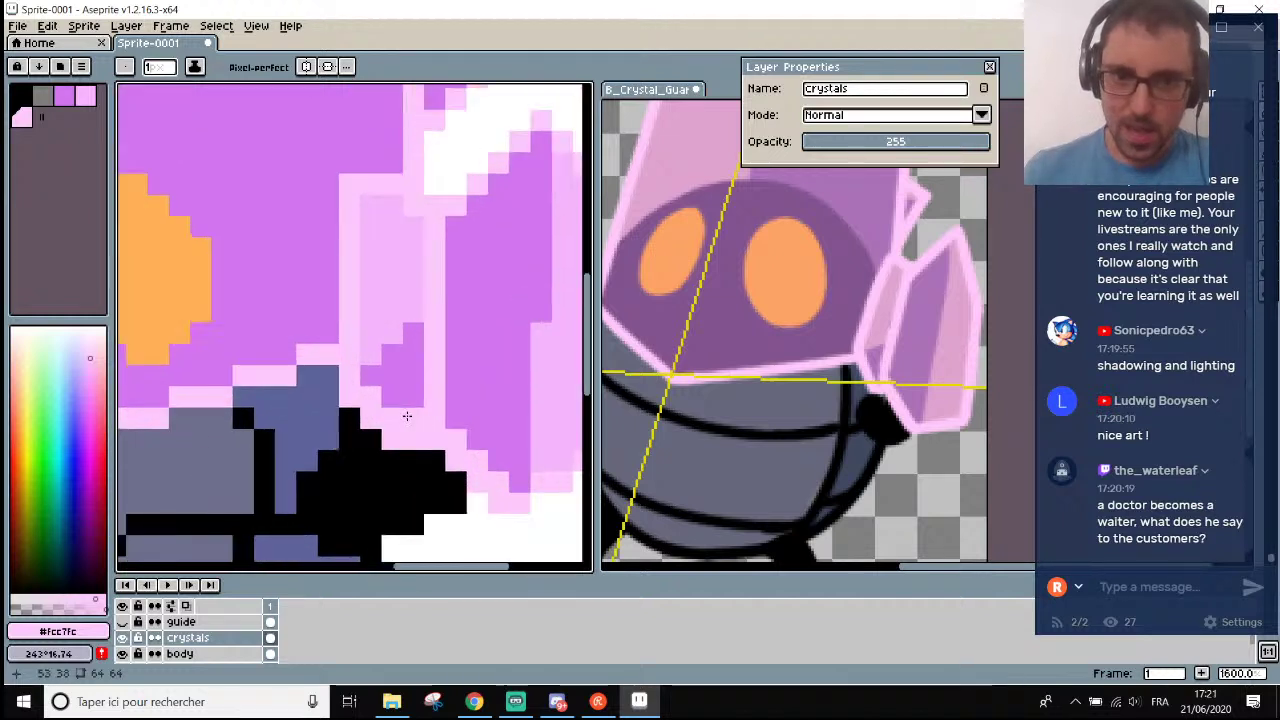
Erase the surplus light pink outline pixel under the small side crystals, just above the black arm joint.
{"action": "key", "text": "e"}
{"action": "scroll", "coordinate": [491, 461], "scroll_direction": "down", "scroll_amount": 3}
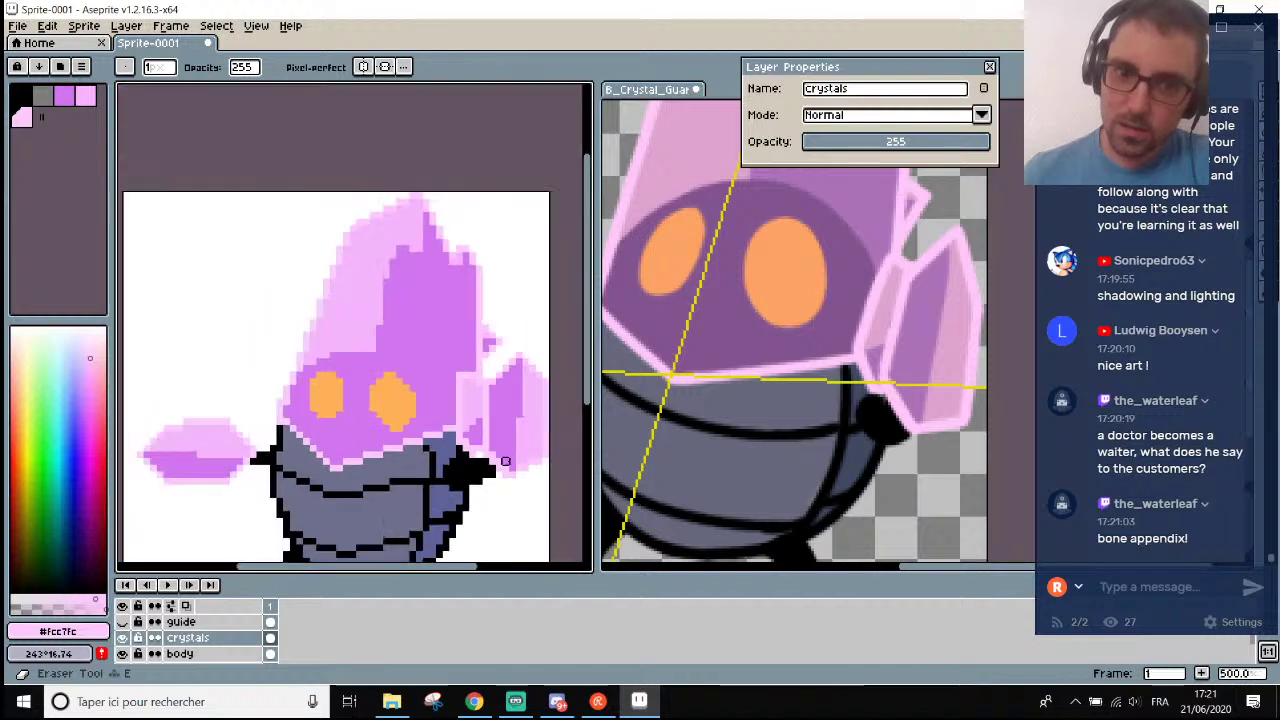
{"action": "scroll", "coordinate": [491, 461], "scroll_direction": "up", "scroll_amount": 3}
On the body layer, sample black #000000 and fill the erased gap so the arm joint reaches the side crystals.
{"action": "key", "text": "i"}
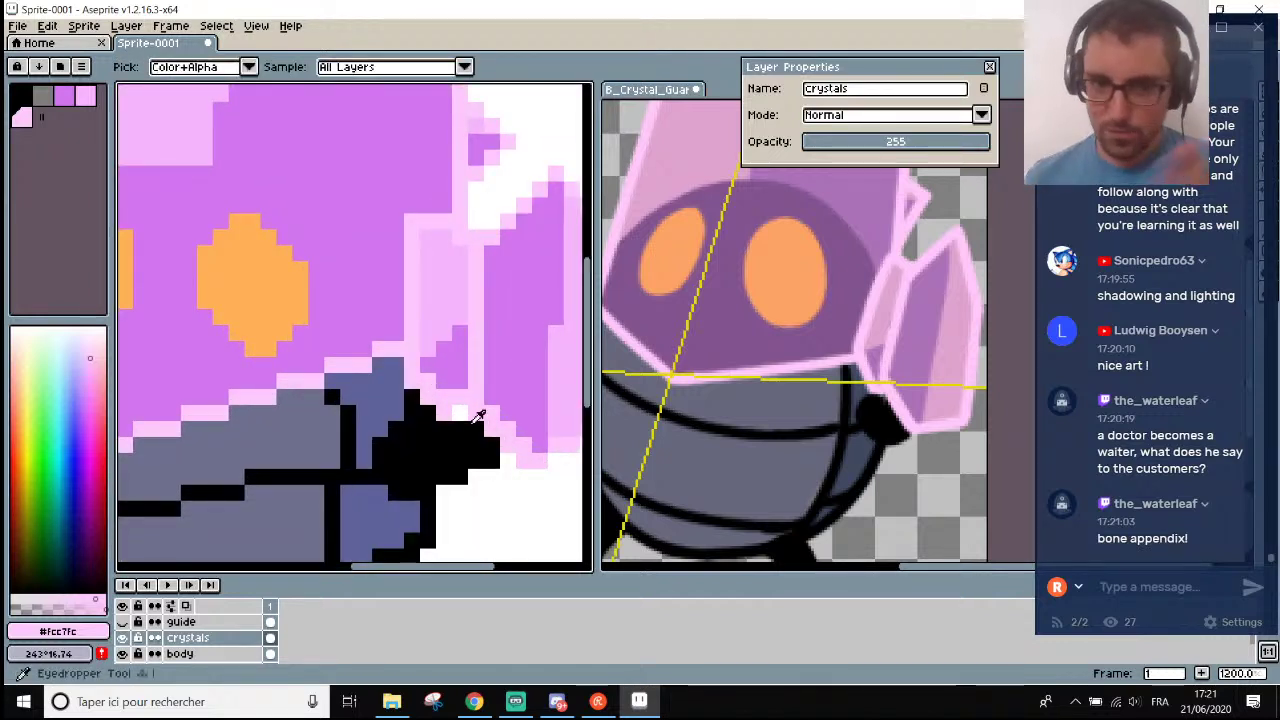
{"action": "left_click", "coordinate": [180, 653]}
{"action": "scroll", "coordinate": [445, 452], "scroll_direction": "up", "scroll_amount": 1}
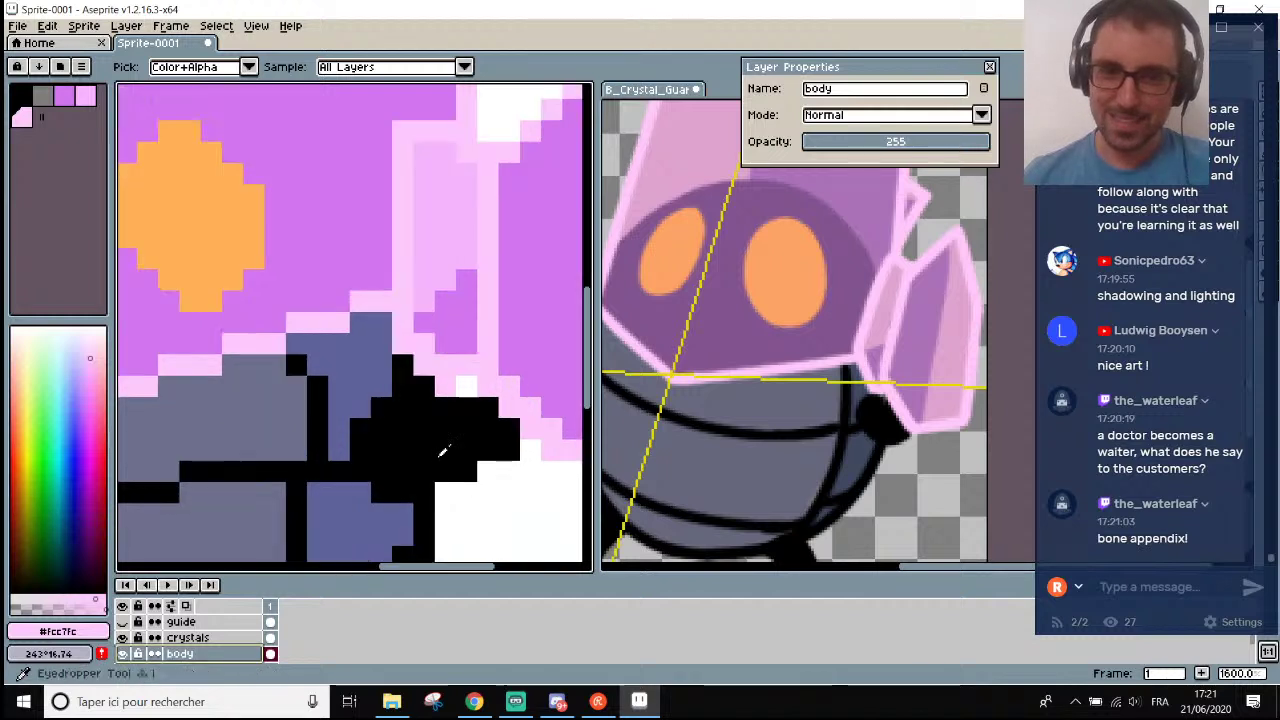
{"action": "left_click", "coordinate": [445, 452]}
{"action": "key", "text": "b"}
{"action": "scroll", "coordinate": [460, 430], "scroll_direction": "down", "scroll_amount": 6}
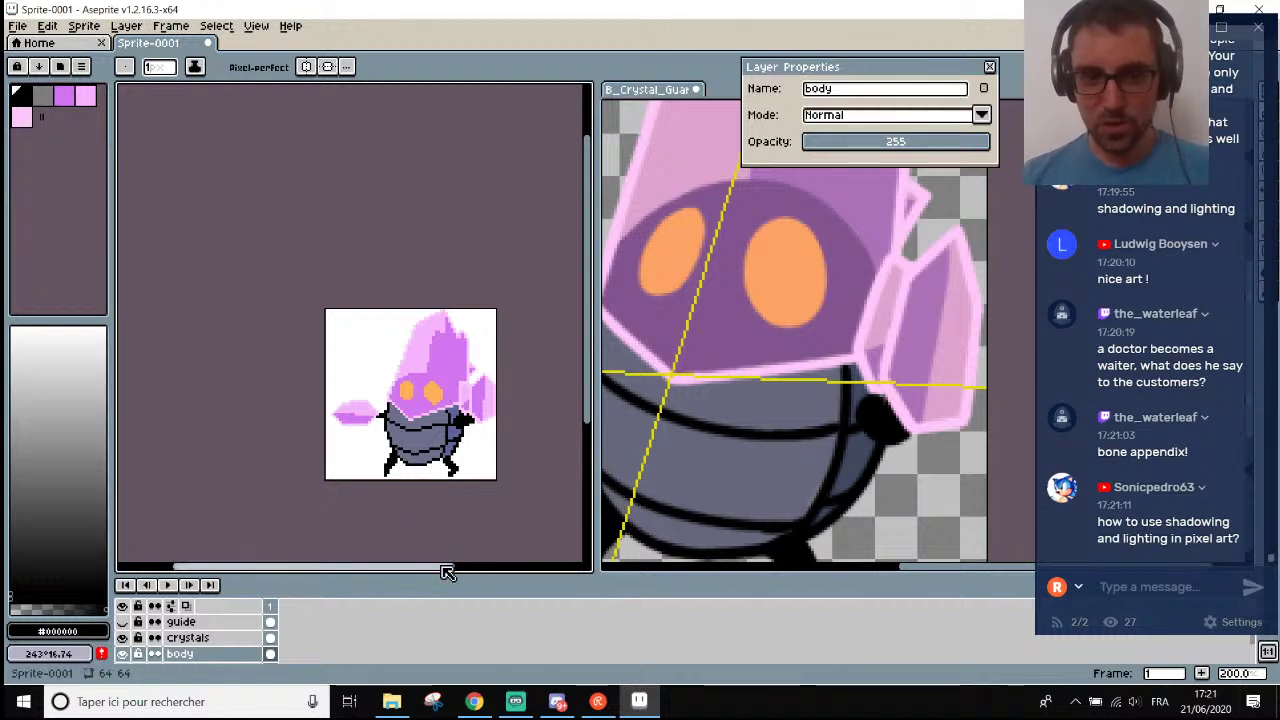
{"action": "left_click_drag", "start_coordinate": [443, 569], "coordinate": [477, 566]}
{"action": "scroll", "coordinate": [332, 478], "scroll_direction": "up", "scroll_amount": 2}
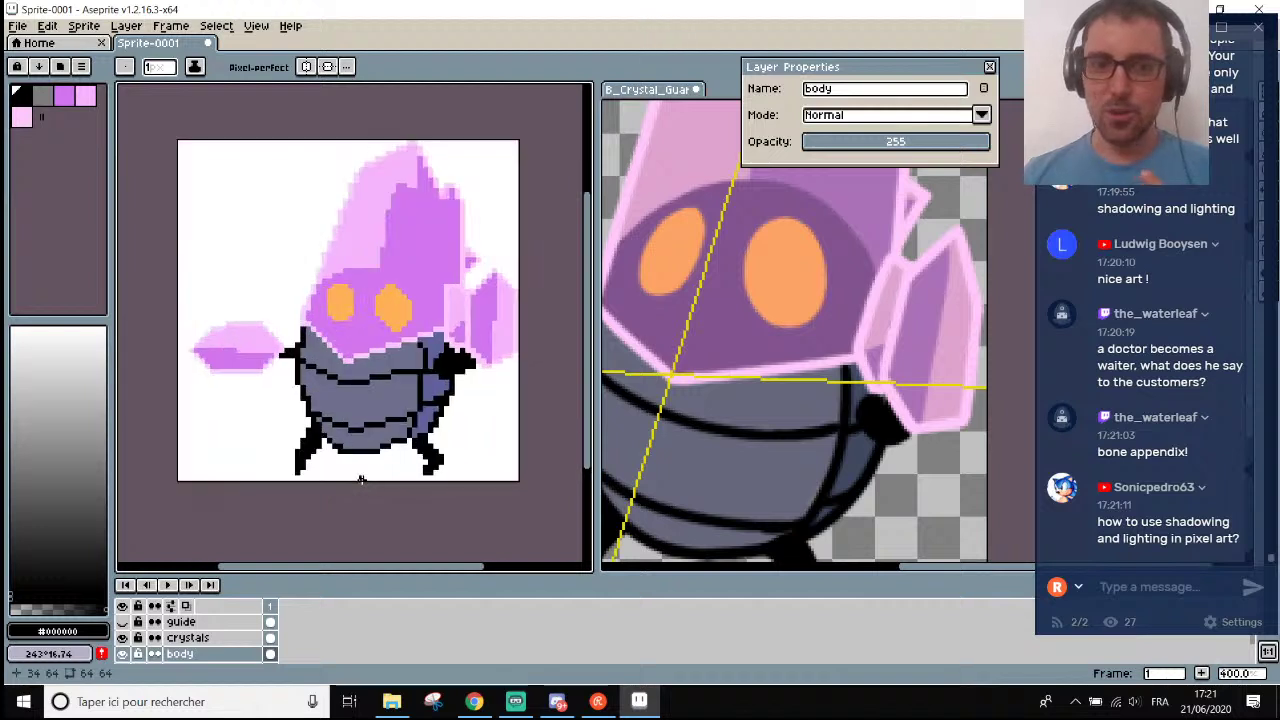
{"action": "scroll", "coordinate": [792, 455], "scroll_direction": "down", "scroll_amount": 3}
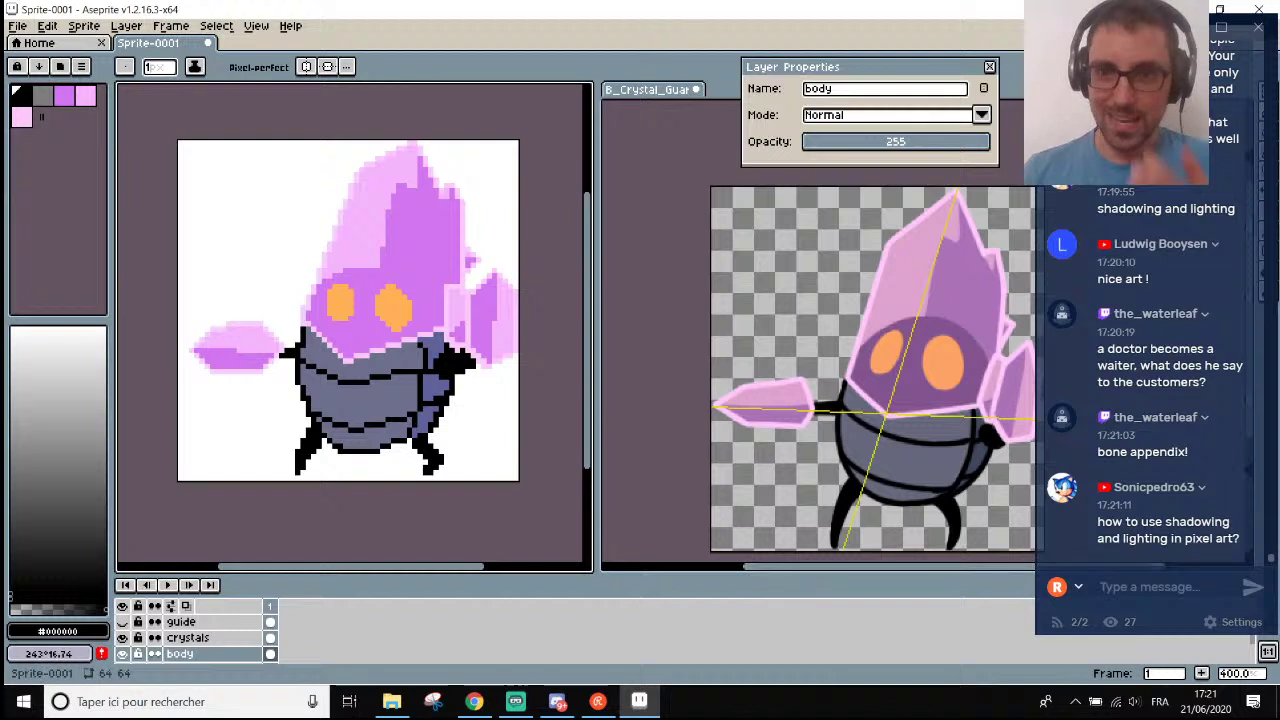
On the crystals layer, sample orange #ffb057 from an eye and draw a filled round sun in the canvas's upper-left corner.
{"action": "left_click", "coordinate": [220, 640]}
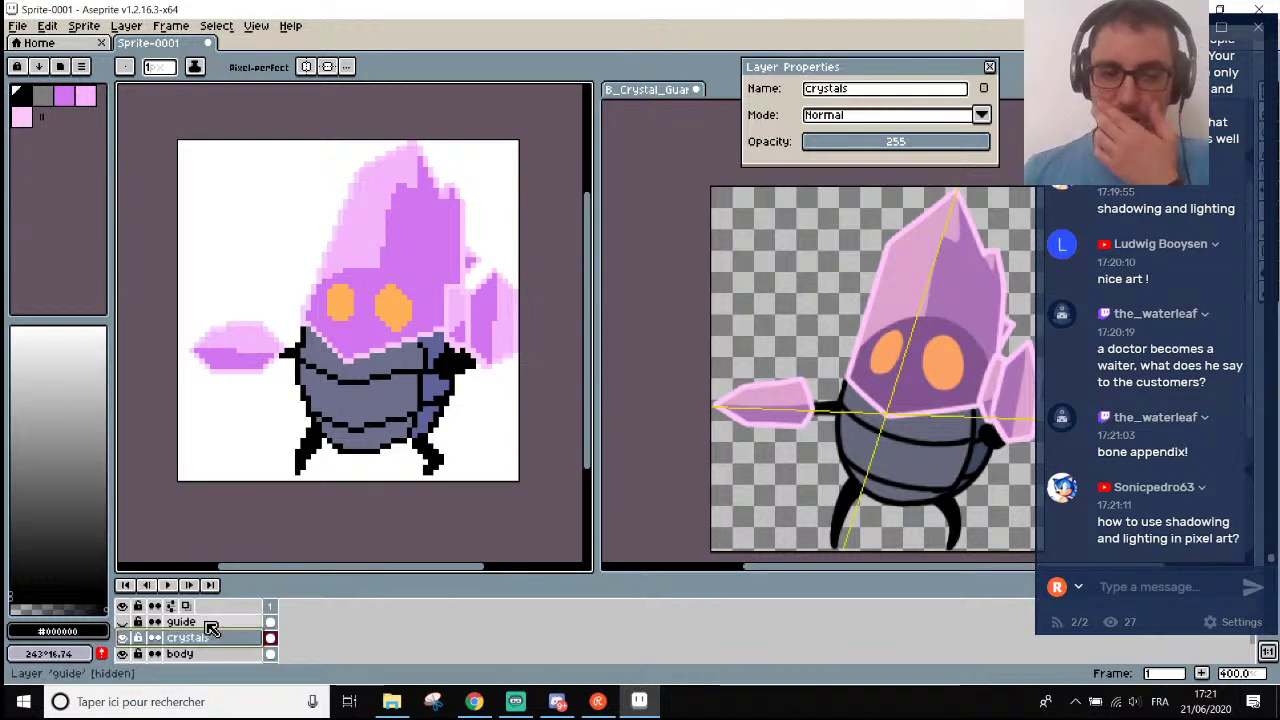
{"action": "left_click", "coordinate": [122, 638]}
{"action": "left_click", "coordinate": [122, 638]}
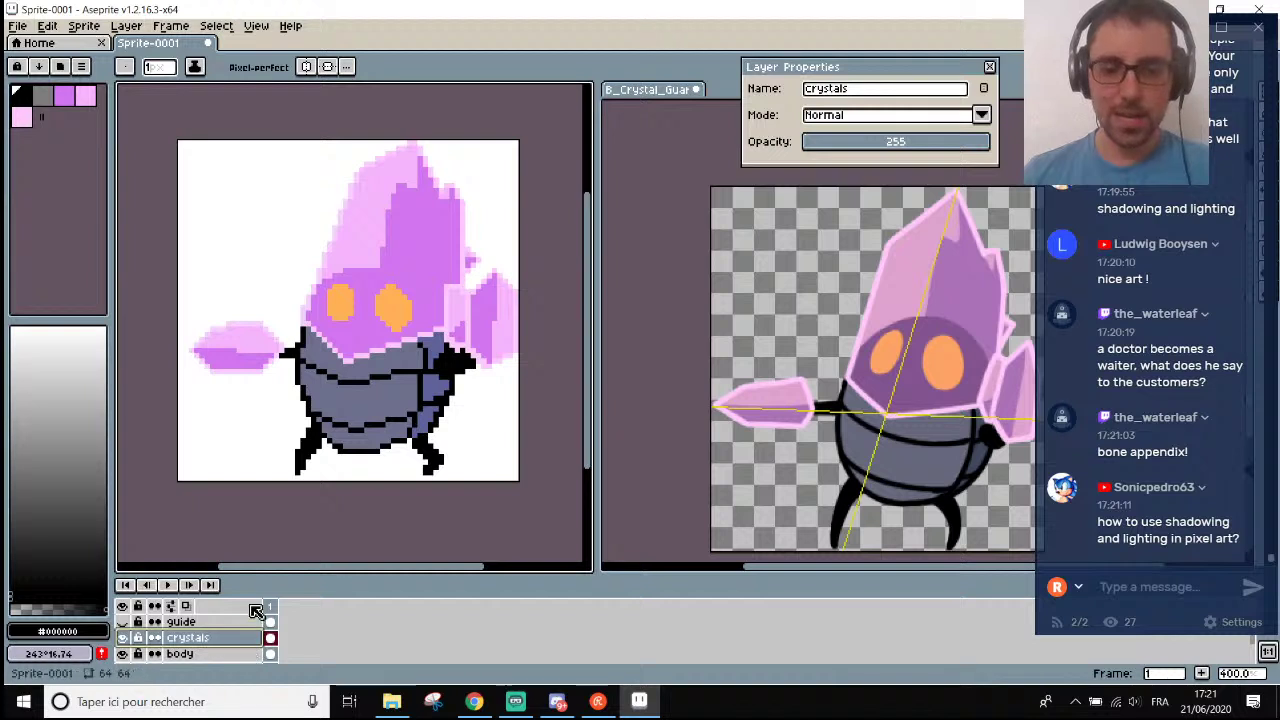
{"action": "left_click", "coordinate": [345, 303], "text": "alt"}
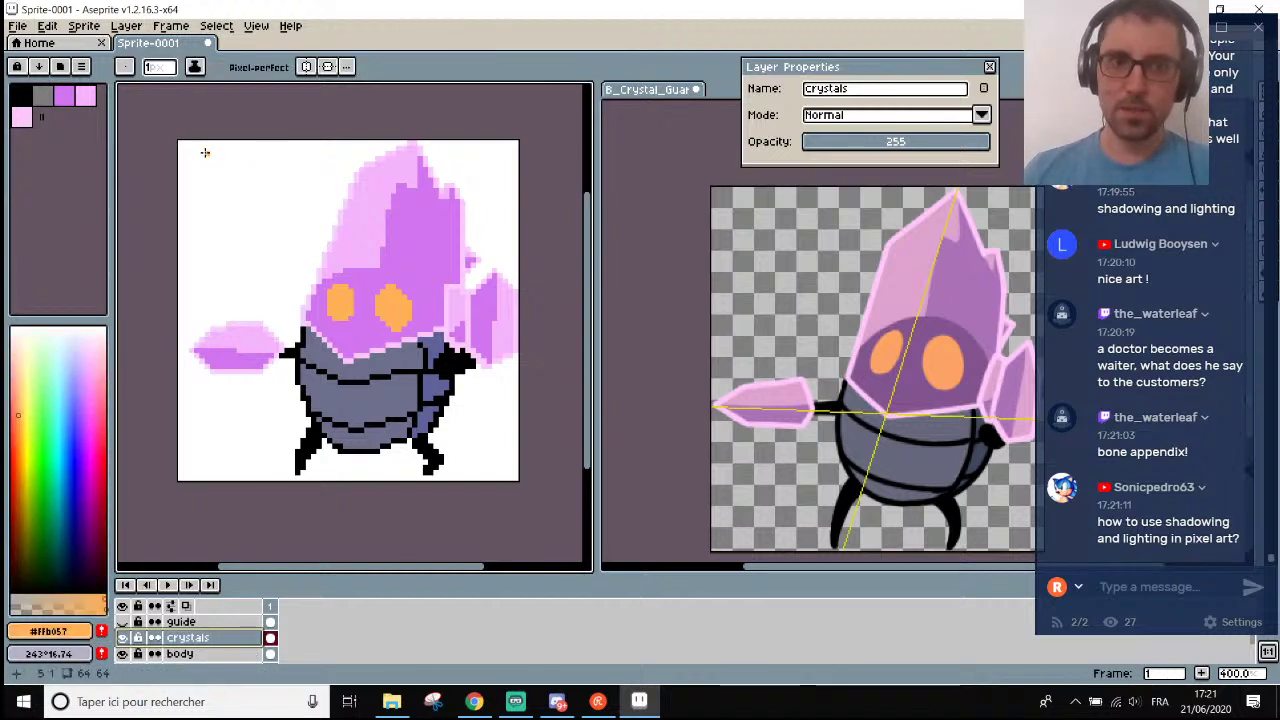
{"action": "mouse_move", "coordinate": [205, 160]}
{"action": "left_mouse_down"}
{"action": "mouse_move", "coordinate": [172, 167]}
{"action": "mouse_move", "coordinate": [243, 160]}
{"action": "mouse_move", "coordinate": [185, 162]}
{"action": "mouse_move", "coordinate": [197, 181]}
{"action": "mouse_move", "coordinate": [189, 154]}
{"action": "mouse_move", "coordinate": [214, 157]}
{"action": "mouse_move", "coordinate": [213, 177]}
{"action": "mouse_move", "coordinate": [219, 164]}
{"action": "mouse_move", "coordinate": [201, 189]}
{"action": "mouse_move", "coordinate": [210, 153]}
{"action": "mouse_move", "coordinate": [214, 182]}
{"action": "mouse_move", "coordinate": [310, 265]}
{"action": "left_mouse_up"}
{"action": "key", "text": "ctrl+z"}
{"action": "key", "text": "ctrl+z"}
{"action": "key", "text": "ctrl+z"}
Draw three parallel orange light rays with the Line tool, running diagonally from the sun down towards the large crystal.
{"action": "key", "text": "l"}
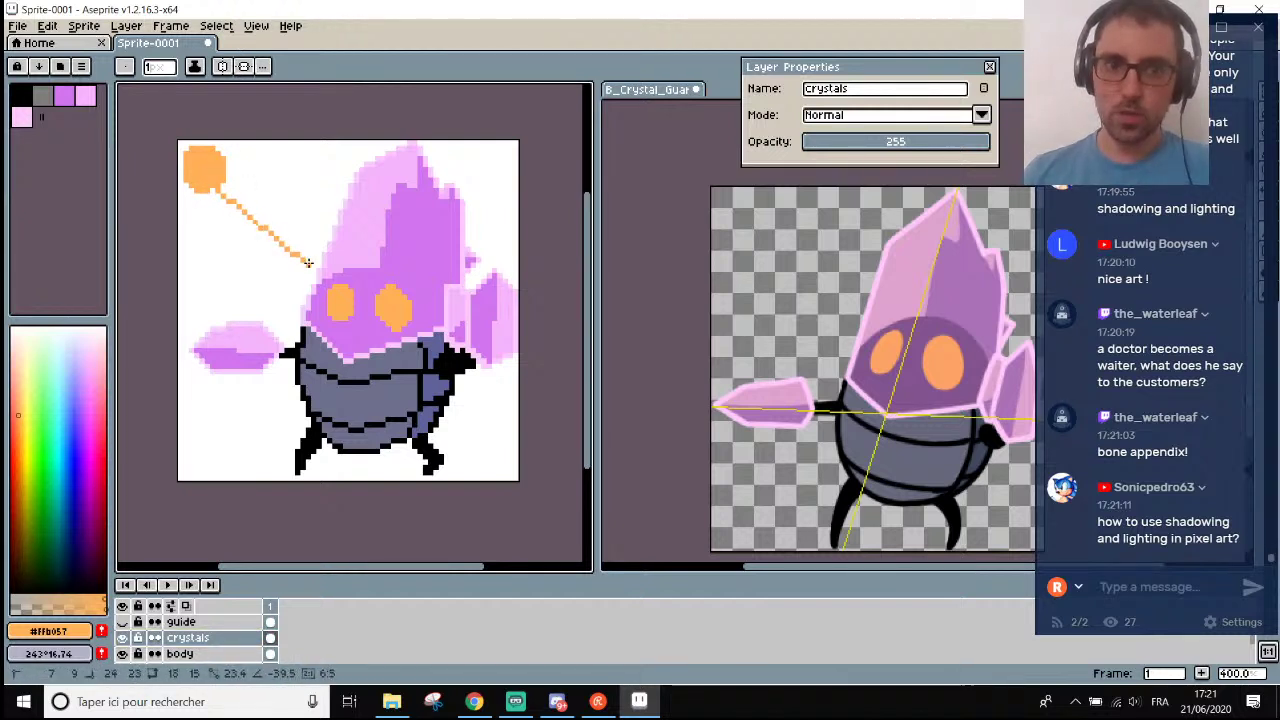
{"action": "left_click_drag", "start_coordinate": [258, 186], "coordinate": [320, 238]}
{"action": "left_click_drag", "start_coordinate": [263, 143], "coordinate": [321, 209]}
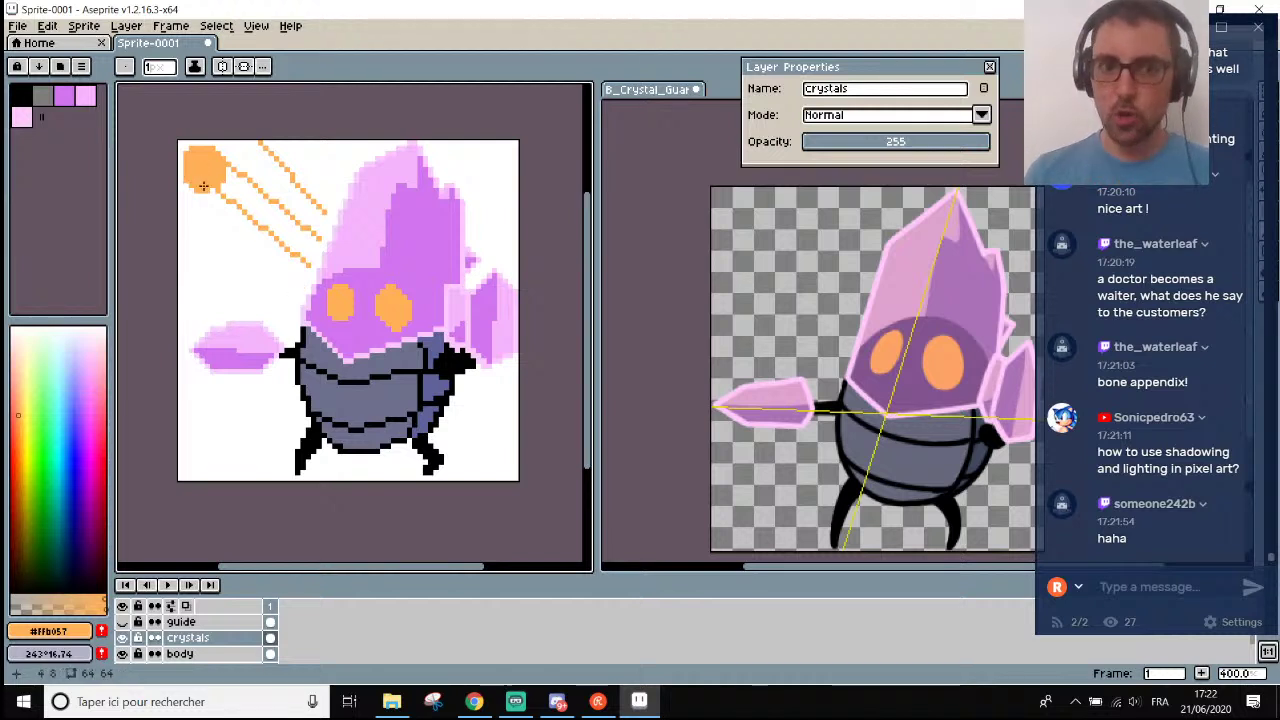
{"action": "scroll", "coordinate": [191, 118], "scroll_direction": "up", "scroll_amount": 1}
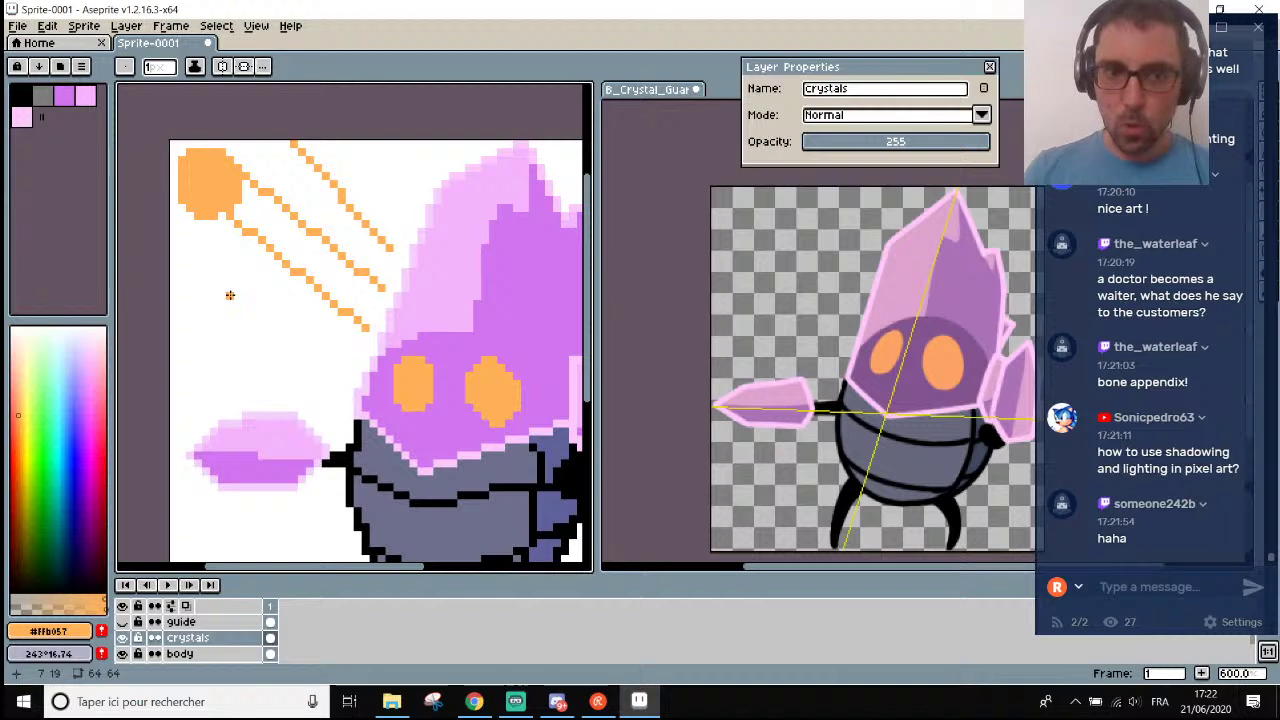
{"action": "scroll", "coordinate": [226, 294], "scroll_direction": "up", "scroll_amount": 2}
{"action": "scroll", "coordinate": [209, 306], "scroll_direction": "down", "scroll_amount": 2}
{"action": "mouse_move", "coordinate": [218, 303]}
{"action": "left_mouse_down"}
{"action": "mouse_move", "coordinate": [192, 372]}
{"action": "mouse_move", "coordinate": [200, 285]}
{"action": "left_mouse_up"}
{"action": "key", "text": "ctrl+z"}
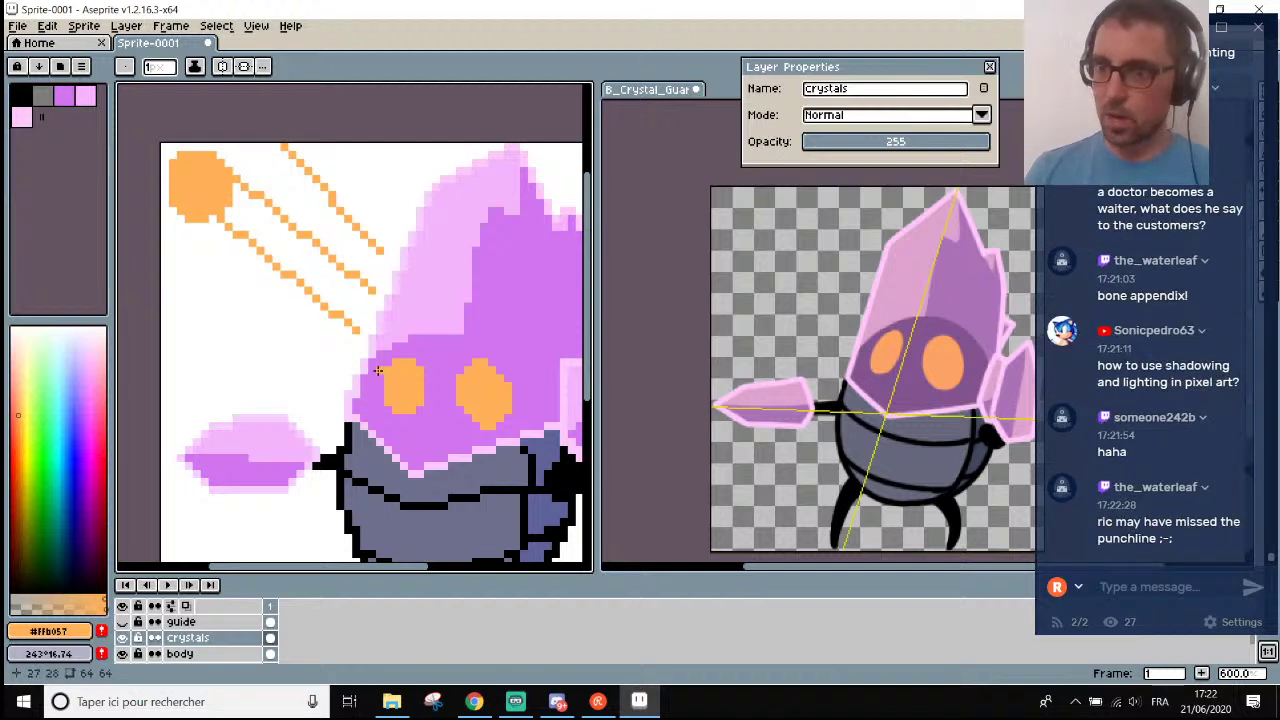
Pick a light blue with hue 223° and saturation 99% and fill the sun with it using the Paint Bucket.
{"action": "scroll", "coordinate": [378, 371], "scroll_direction": "down", "scroll_amount": 4}
{"action": "scroll", "coordinate": [271, 212], "scroll_direction": "up", "scroll_amount": 2}
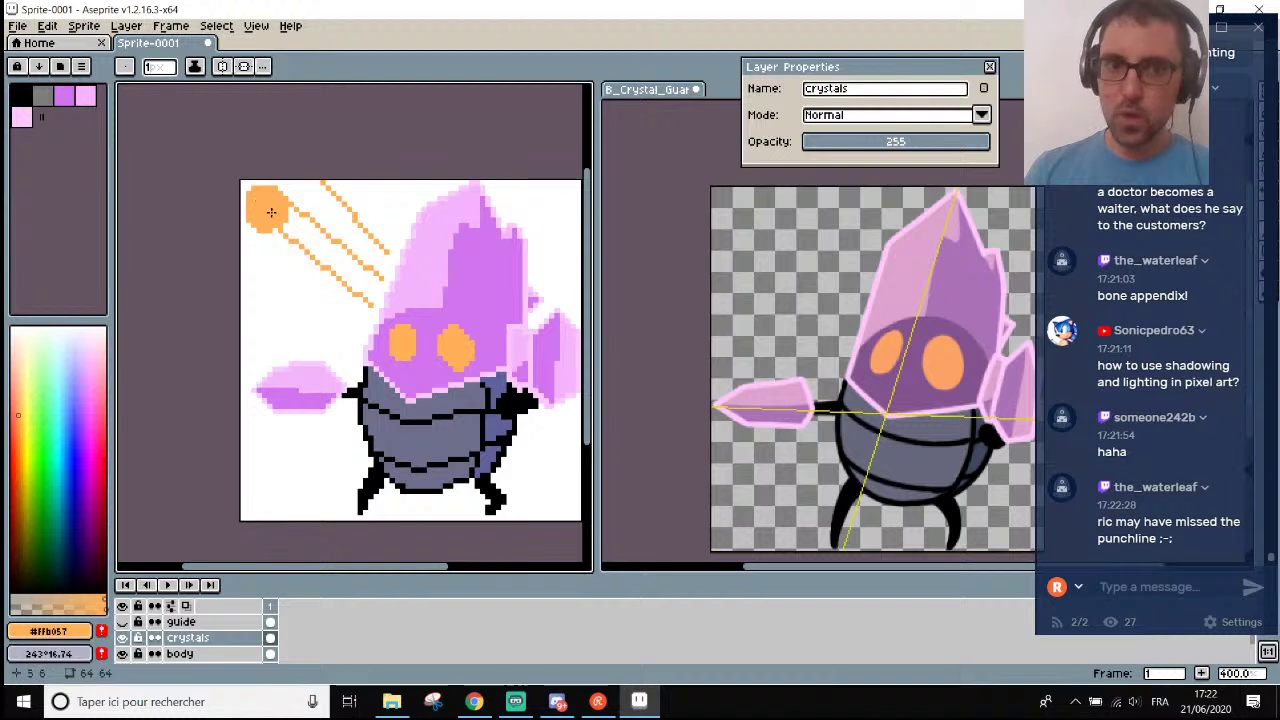
{"action": "scroll", "coordinate": [271, 212], "scroll_direction": "up", "scroll_amount": 1}
{"action": "key", "text": "i"}
{"action": "left_click", "coordinate": [75, 398]}
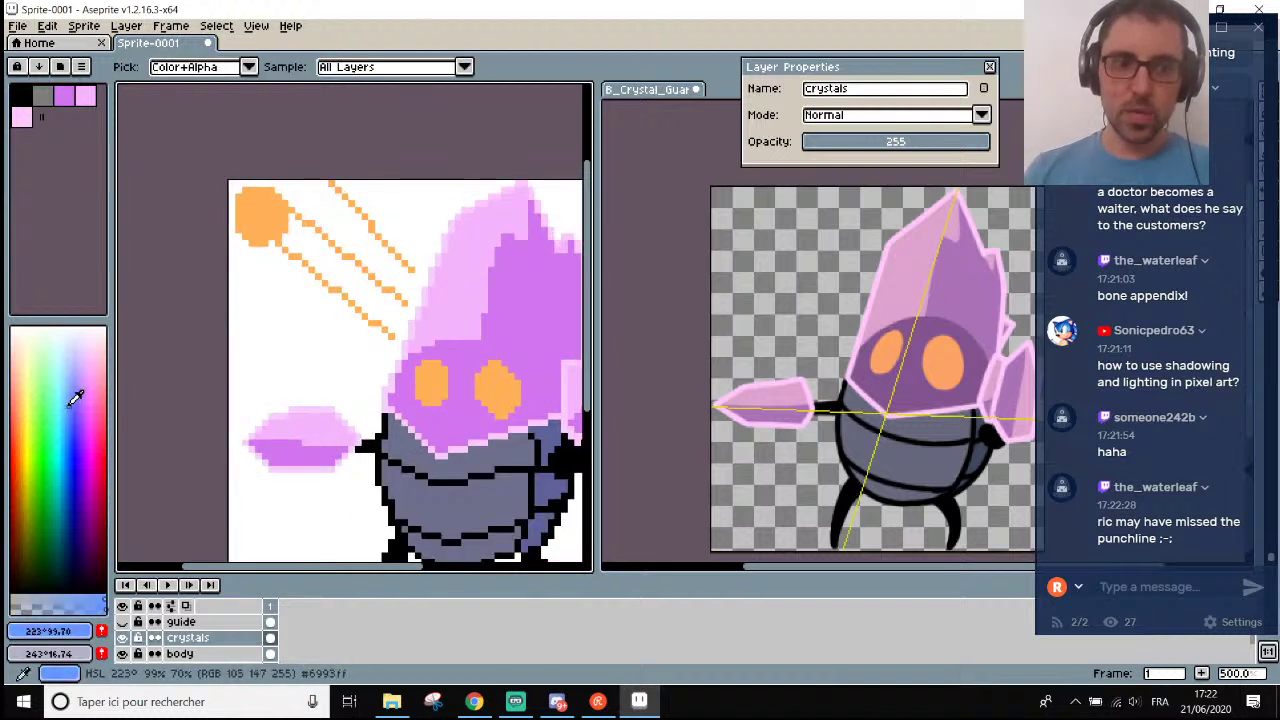
{"action": "scroll", "coordinate": [263, 200], "scroll_direction": "up", "scroll_amount": 3}
{"action": "key", "text": "g"}
{"action": "left_click", "coordinate": [255, 202]}
{"action": "scroll", "coordinate": [259, 204], "scroll_direction": "down", "scroll_amount": 3}
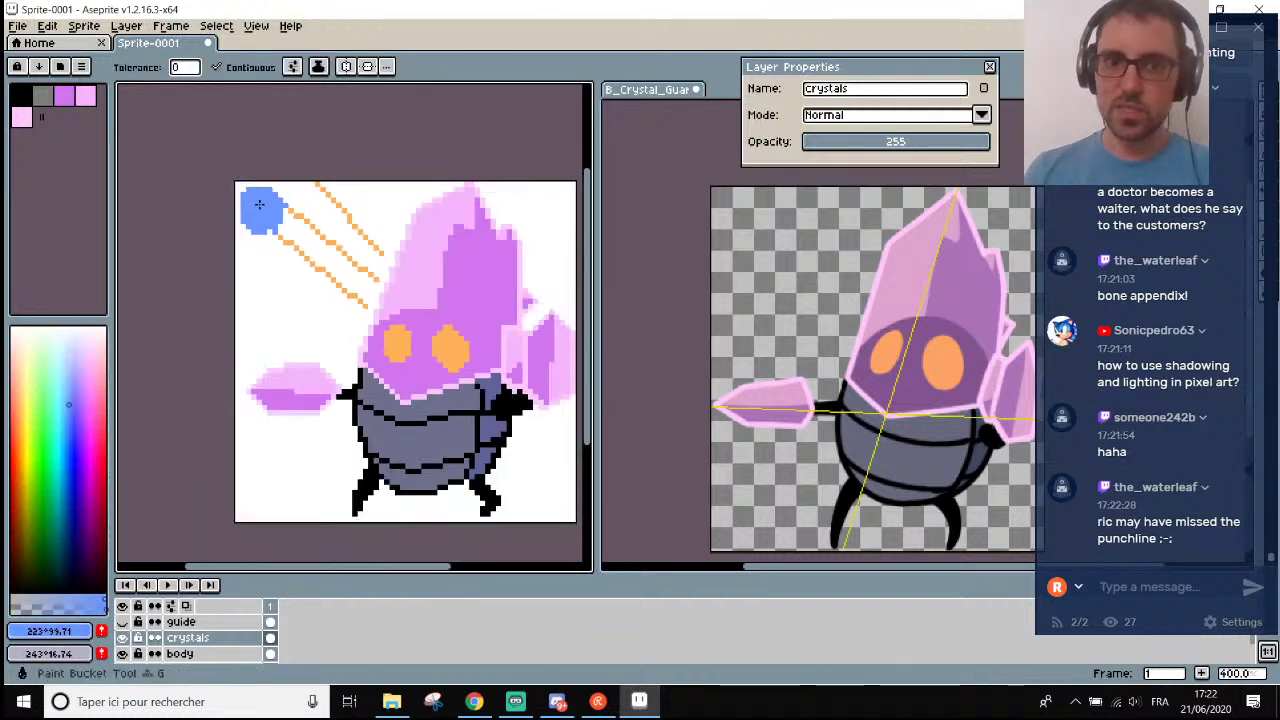
{"action": "scroll", "coordinate": [259, 204], "scroll_direction": "up", "scroll_amount": 1}
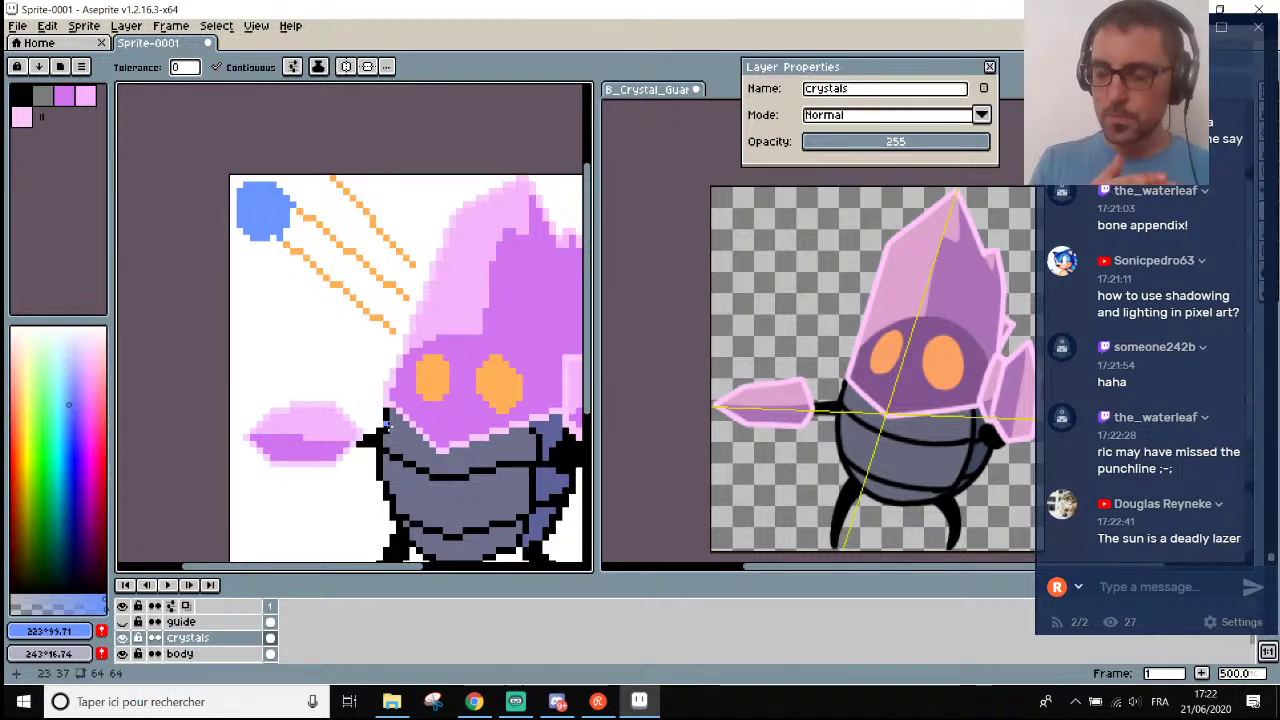
{"action": "scroll", "coordinate": [386, 424], "scroll_direction": "down", "scroll_amount": 2}
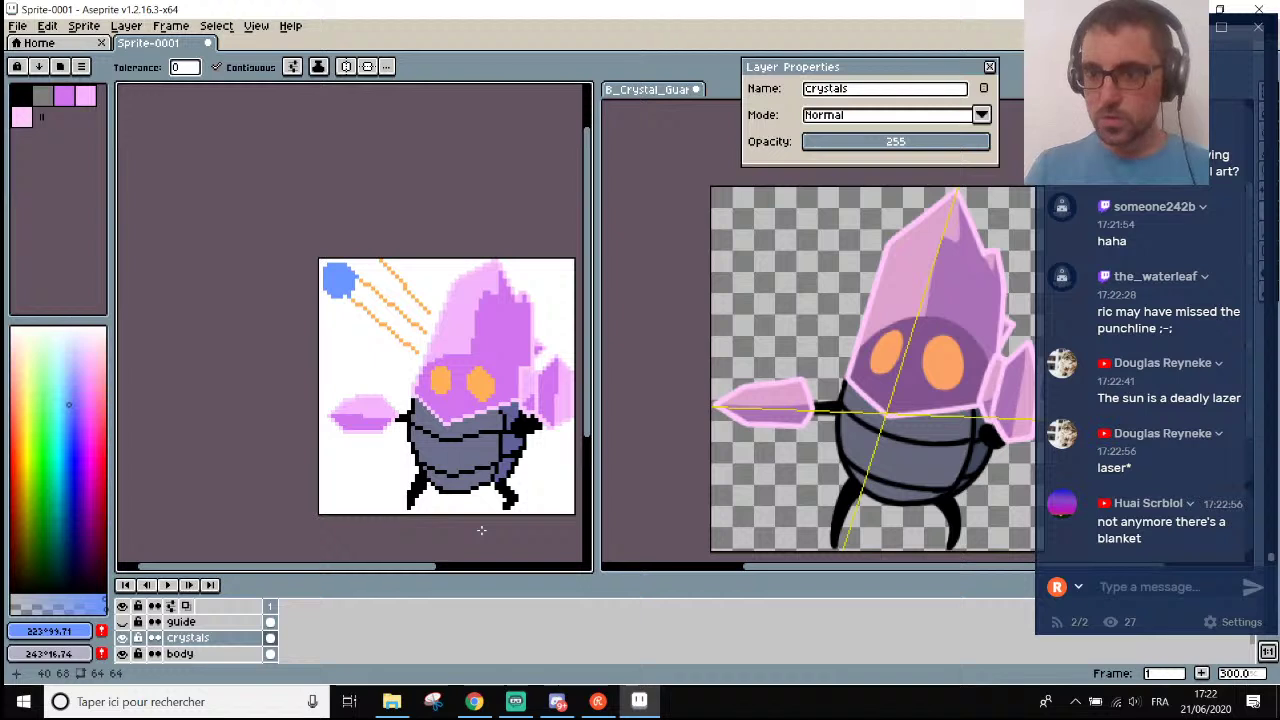
{"action": "scroll", "coordinate": [481, 530], "scroll_direction": "up", "scroll_amount": 1}
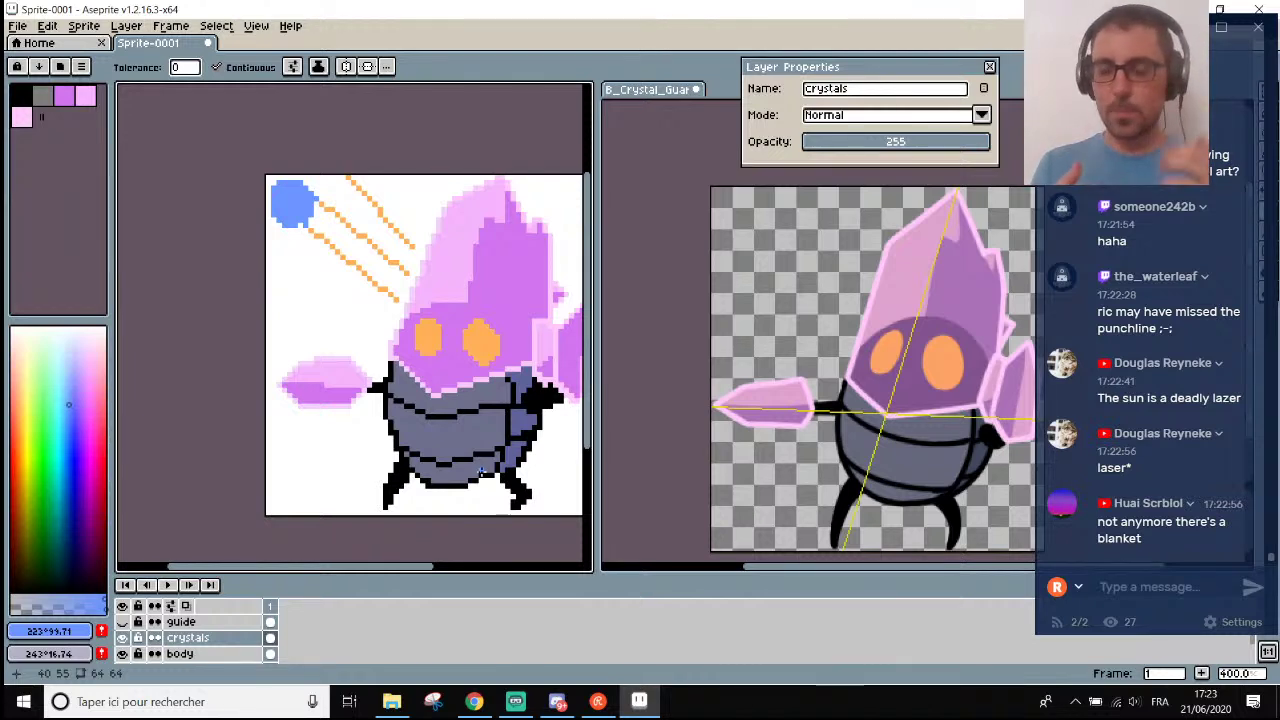
{"action": "scroll", "coordinate": [480, 472], "scroll_direction": "up", "scroll_amount": 2}
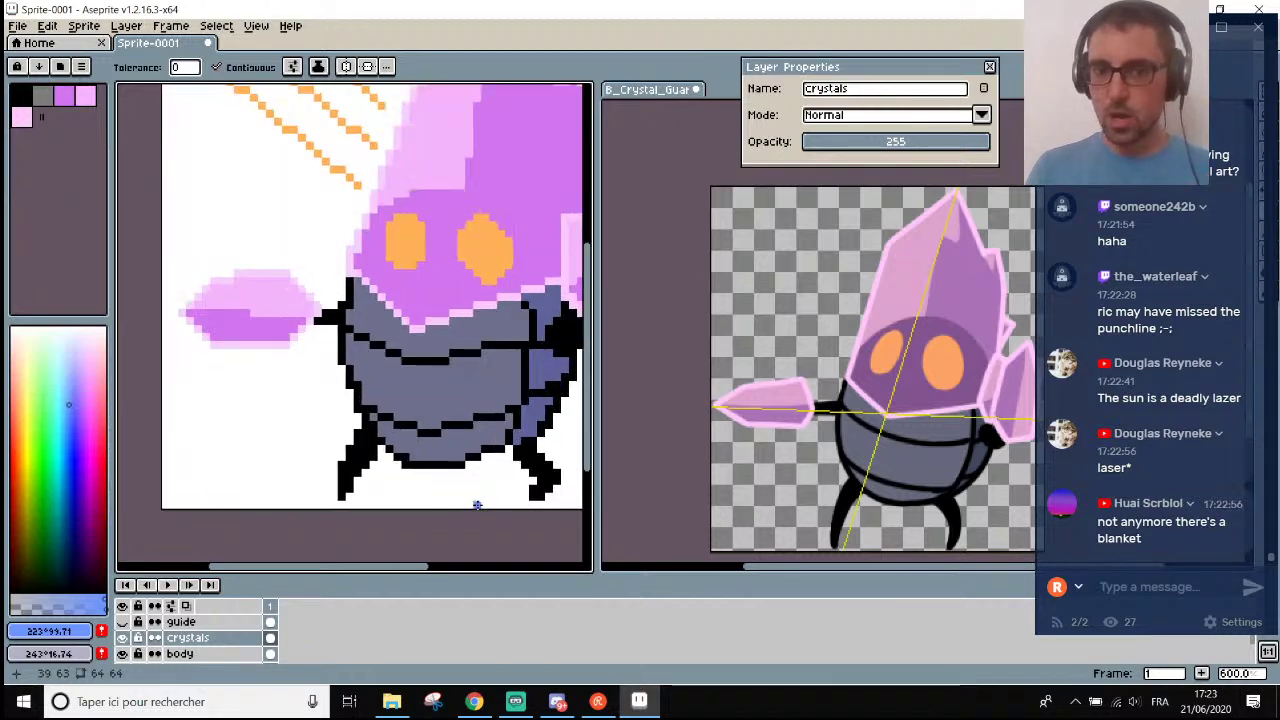
{"action": "left_click_drag", "start_coordinate": [414, 566], "coordinate": [463, 574]}
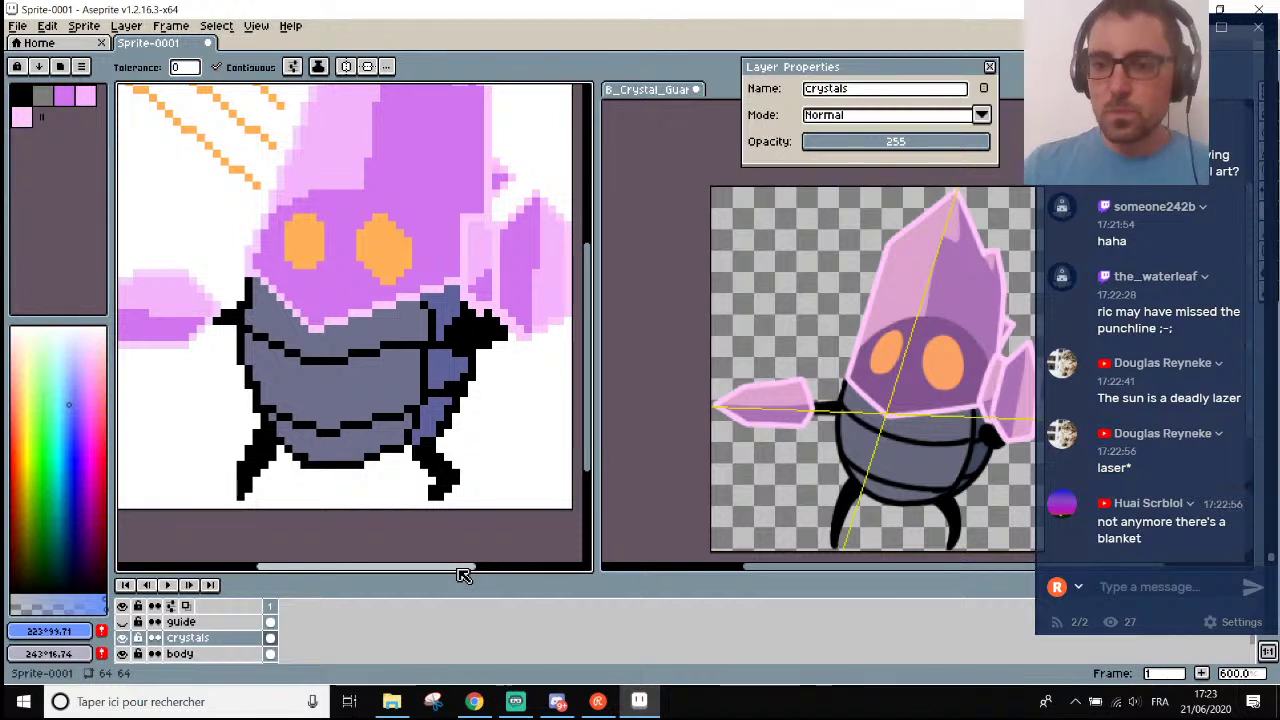
{"action": "scroll", "coordinate": [231, 270], "scroll_direction": "down", "scroll_amount": 2}
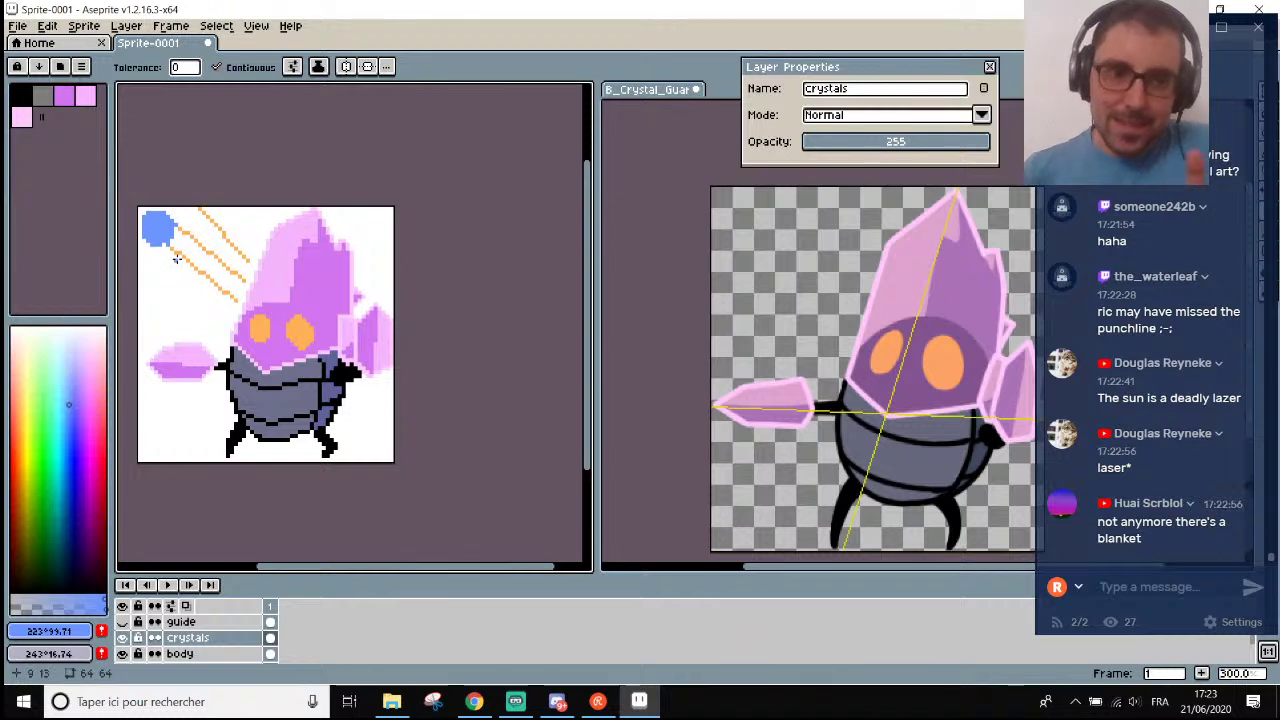
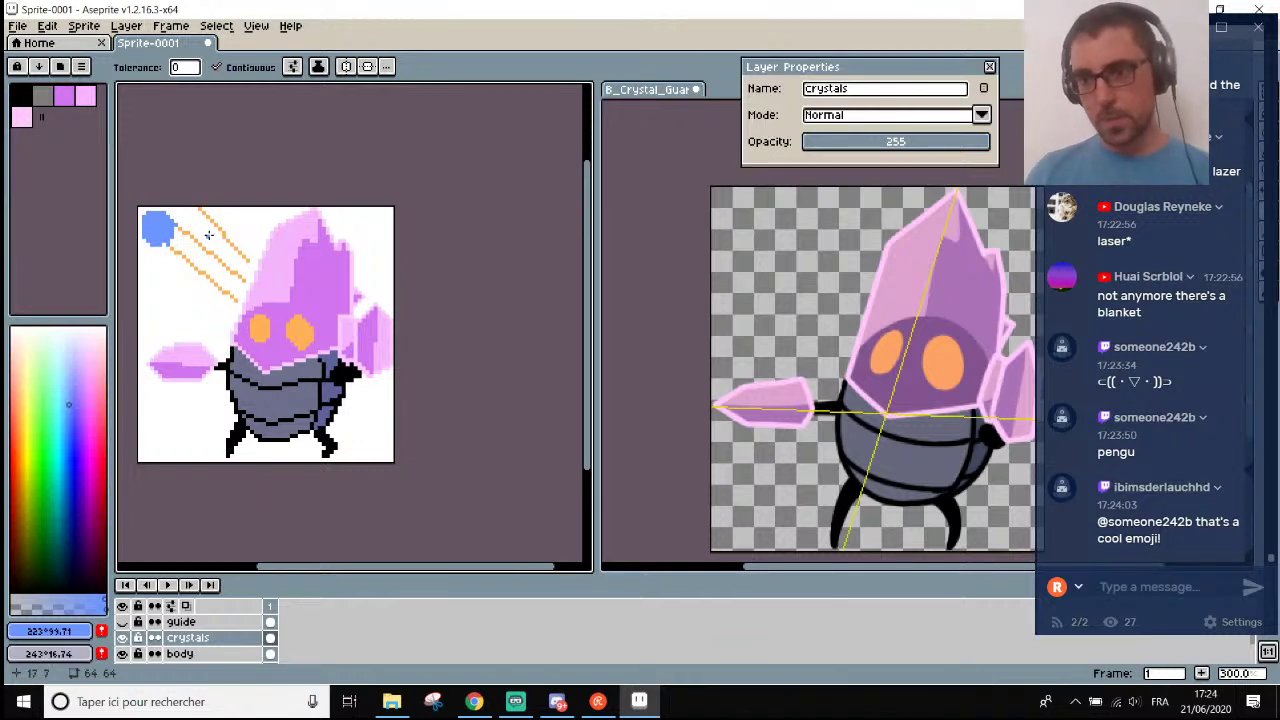
Widen the sprite view and examine the sun and rays against the large crystal's light and shaded faces.
{"action": "scroll", "coordinate": [170, 260], "scroll_direction": "up", "scroll_amount": 3}
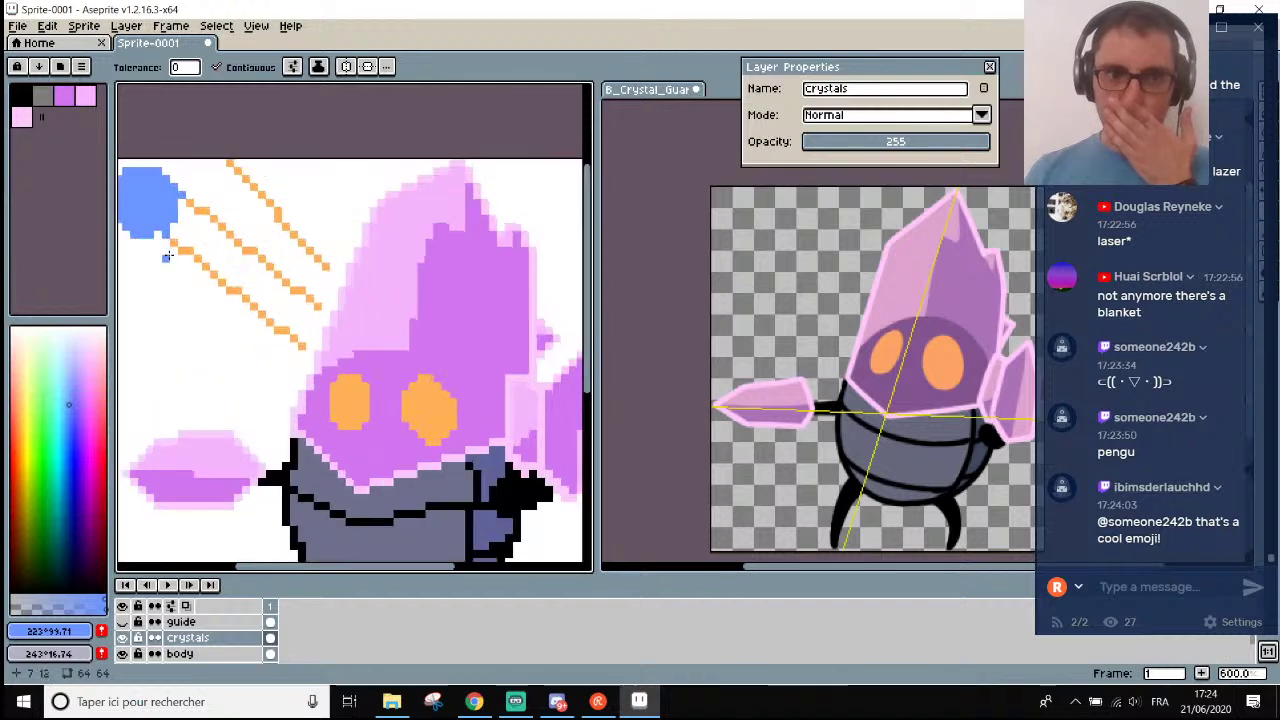
{"action": "scroll", "coordinate": [167, 256], "scroll_direction": "down", "scroll_amount": 1}
{"action": "left_click_drag", "start_coordinate": [597, 282], "coordinate": [637, 282]}
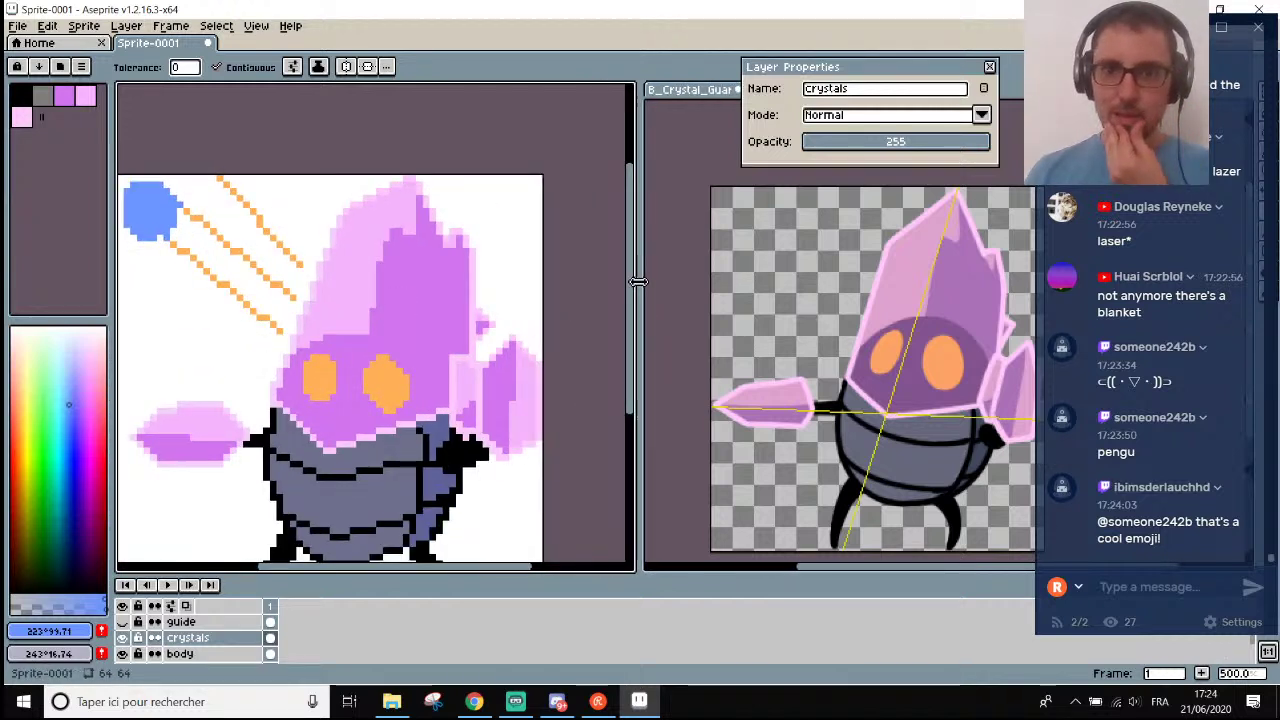
{"action": "left_click_drag", "start_coordinate": [537, 572], "coordinate": [543, 589]}
{"action": "scroll", "coordinate": [378, 430], "scroll_direction": "down", "scroll_amount": 1}
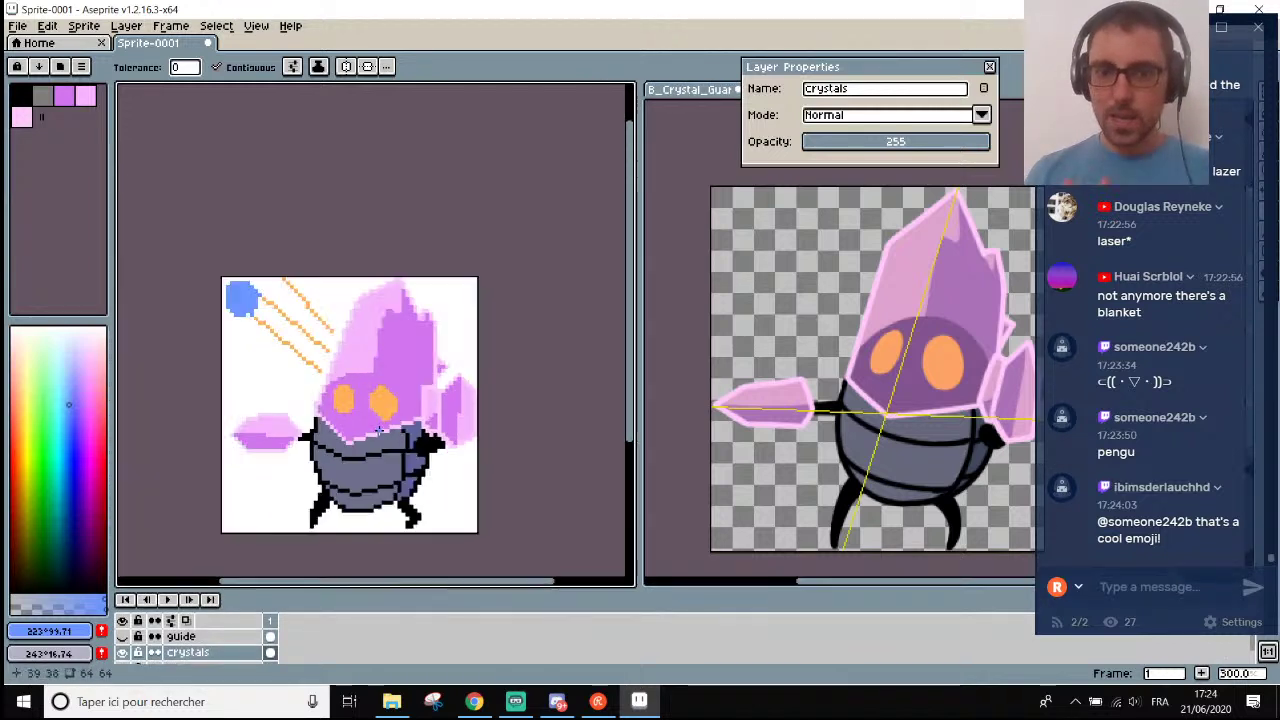
{"action": "scroll", "coordinate": [334, 366], "scroll_direction": "up", "scroll_amount": 1}
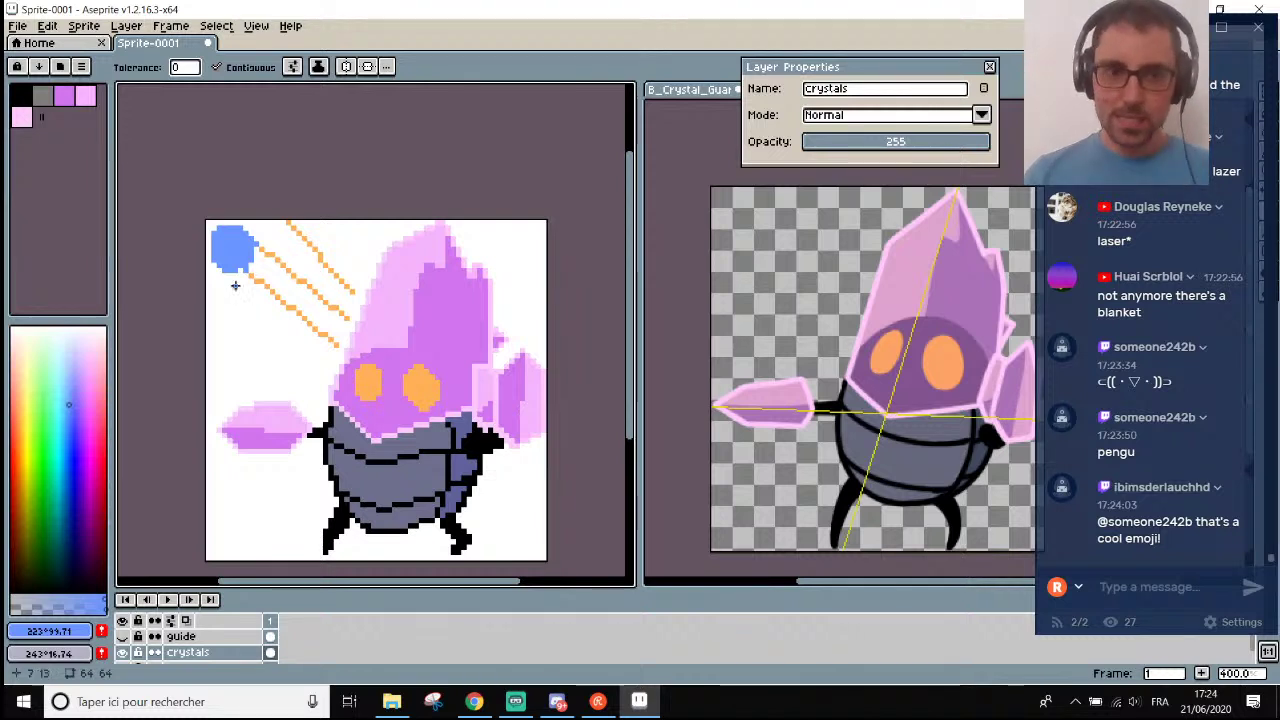
{"action": "scroll", "coordinate": [330, 290], "scroll_direction": "up", "scroll_amount": 1}
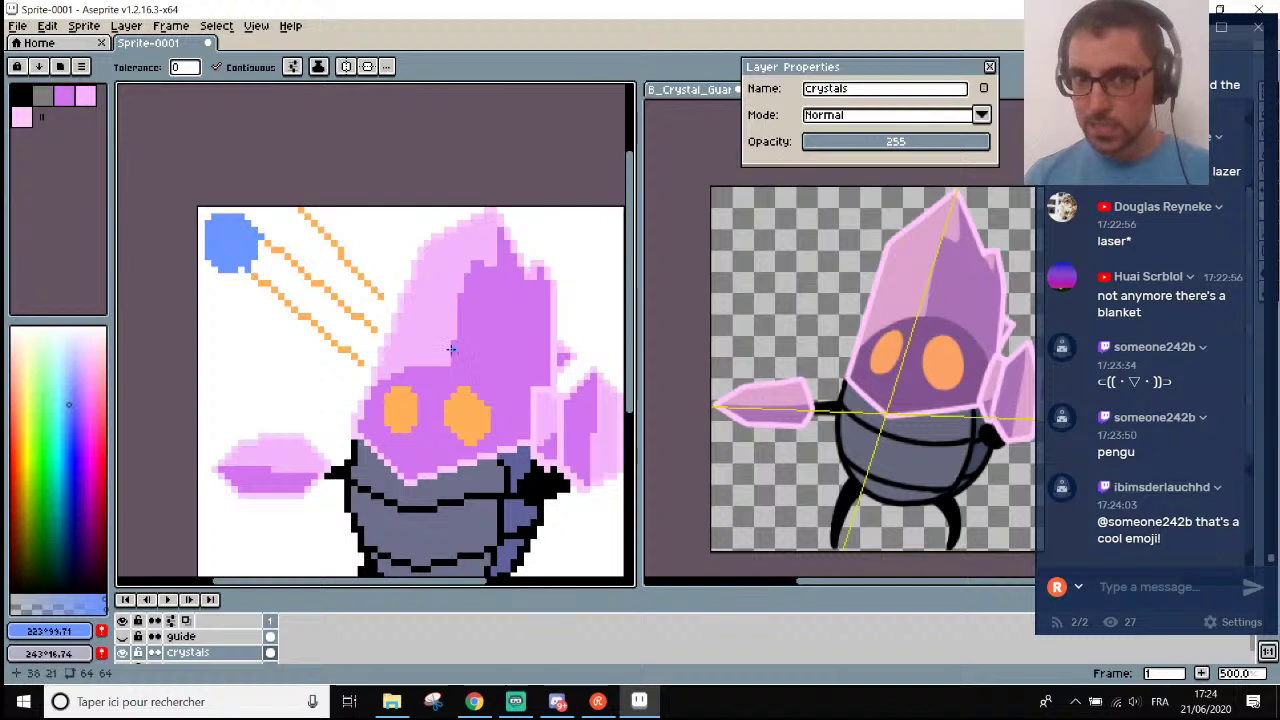
{"action": "scroll", "coordinate": [452, 352], "scroll_direction": "up", "scroll_amount": 1}
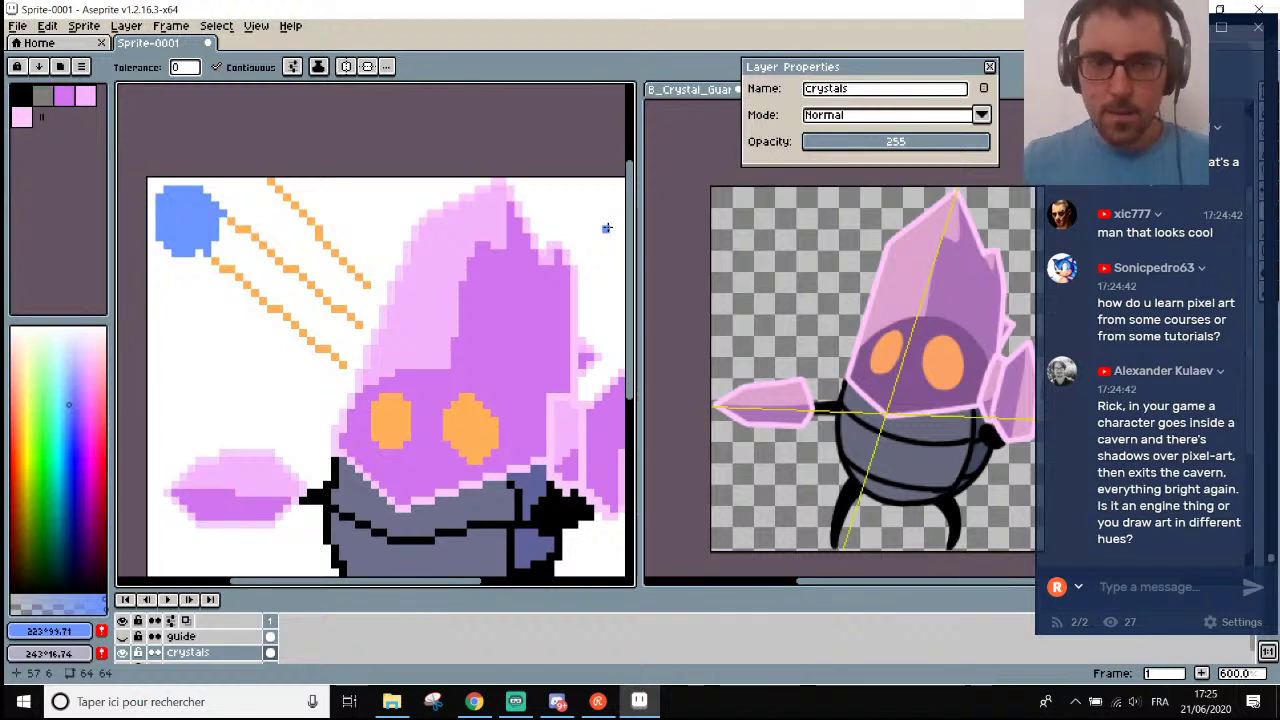
Fill the blue sun with white #FFFFFF sampled from the background, and undo the stray fill covering the body.
{"action": "key", "text": "i"}
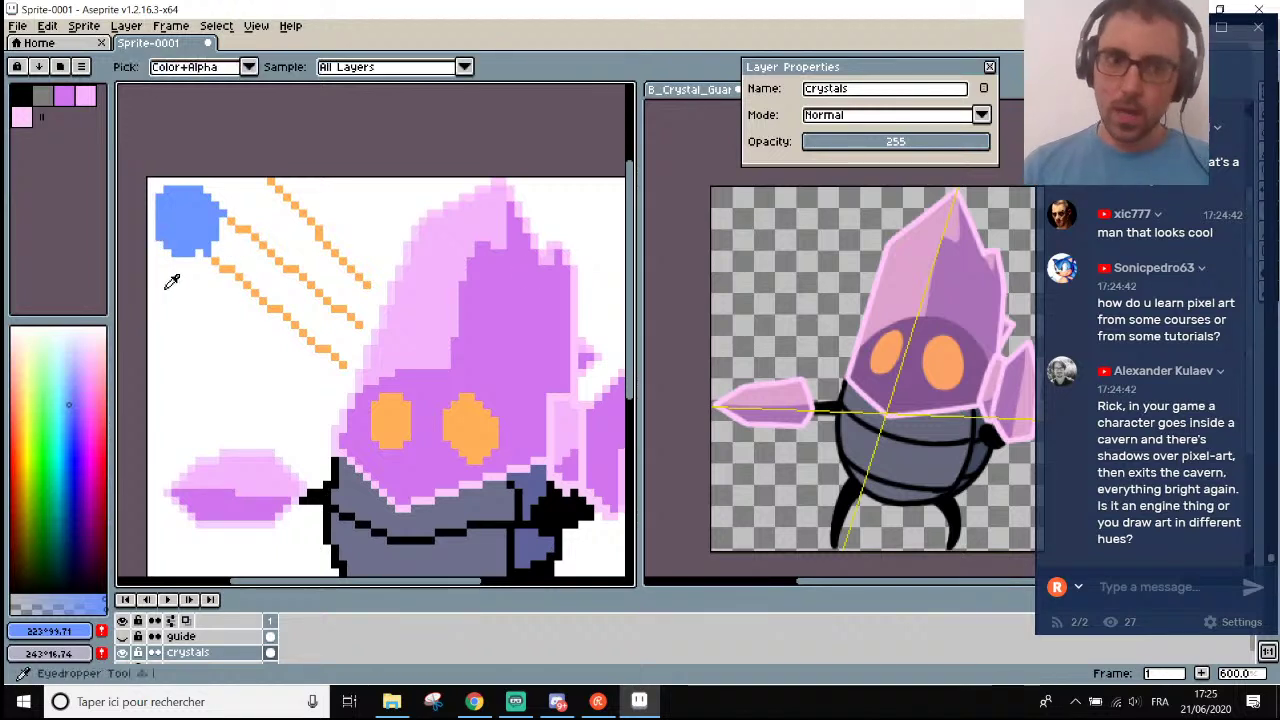
{"action": "left_click", "coordinate": [172, 281]}
{"action": "key", "text": "g"}
{"action": "left_click", "coordinate": [188, 218]}
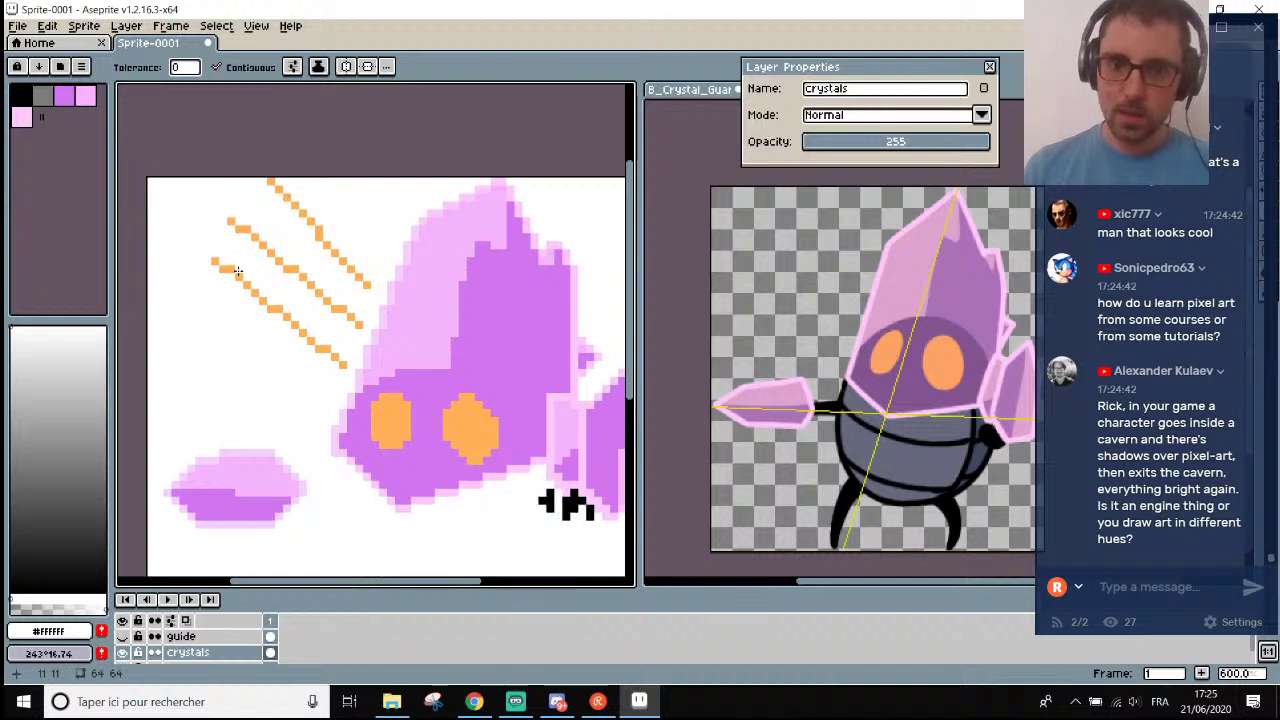
{"action": "key", "text": "ctrl+z"}
Select and delete the long upper portions of the three orange rays, including the leftover pixel at the canvas's upper edge.
{"action": "key", "text": "m"}
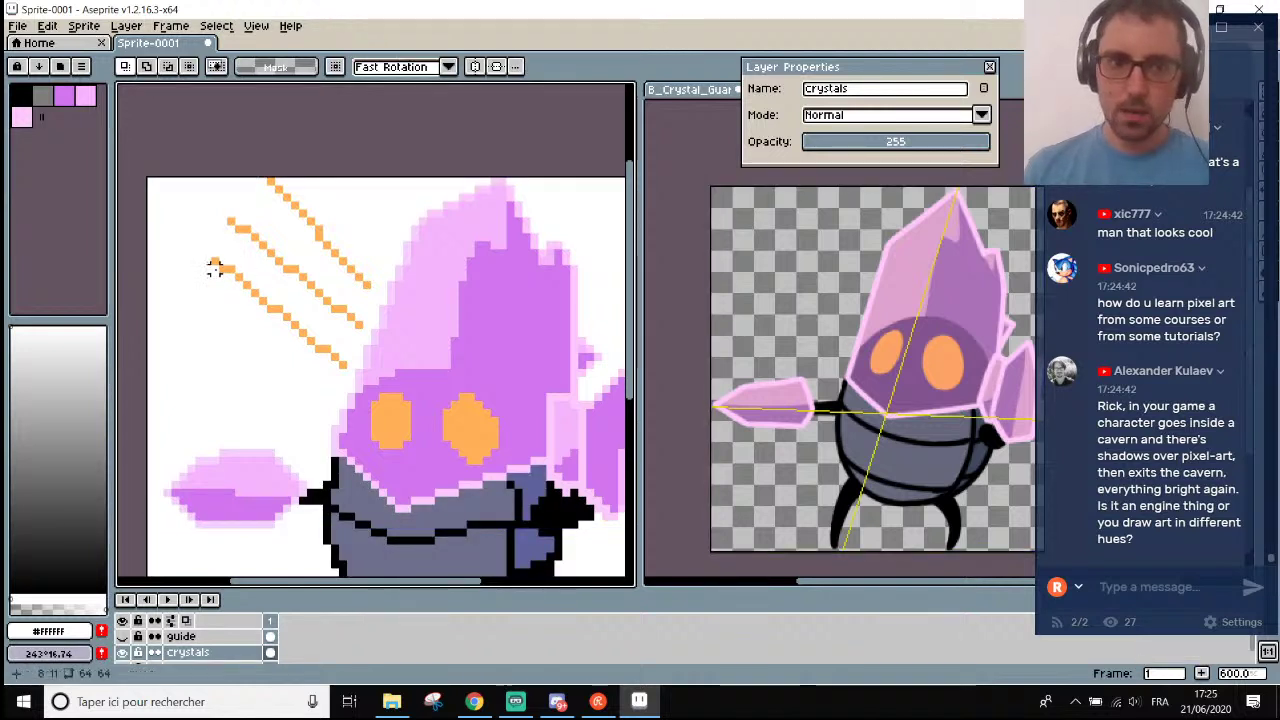
{"action": "left_click_drag", "start_coordinate": [190, 188], "coordinate": [337, 350]}
{"action": "key", "text": "Delete"}
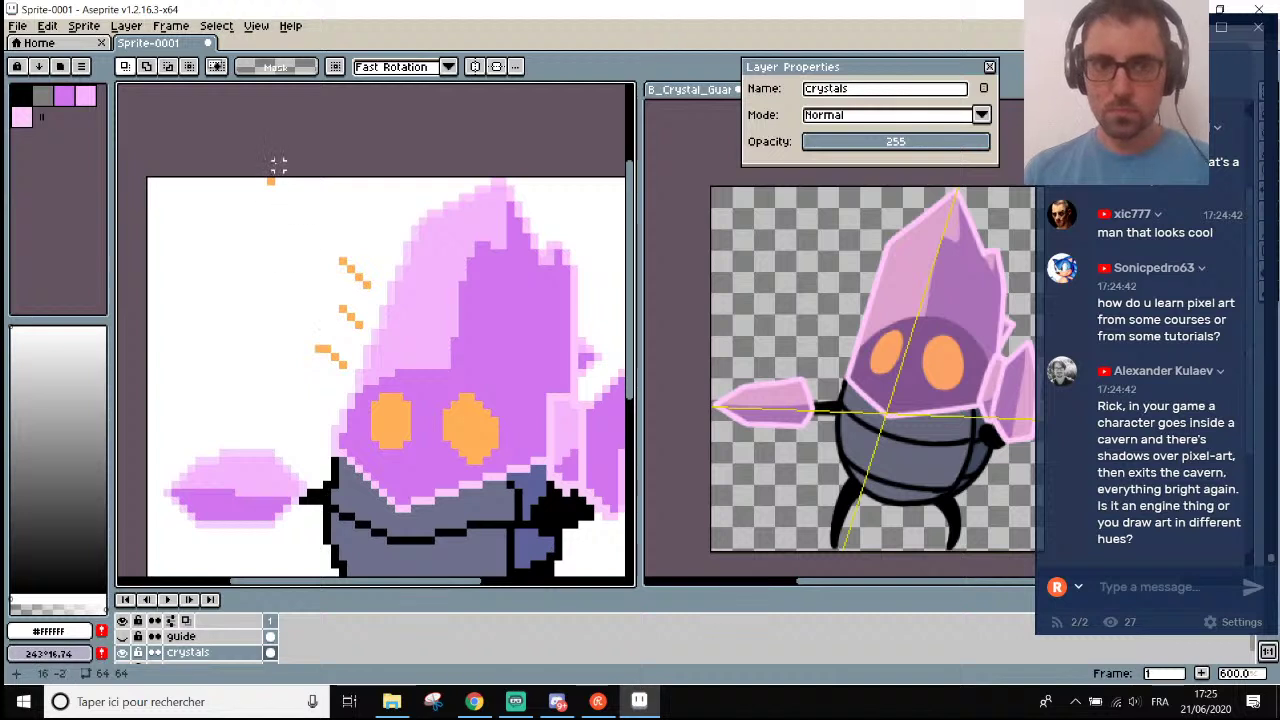
{"action": "left_click_drag", "start_coordinate": [240, 178], "coordinate": [300, 207]}
{"action": "key", "text": "Delete"}
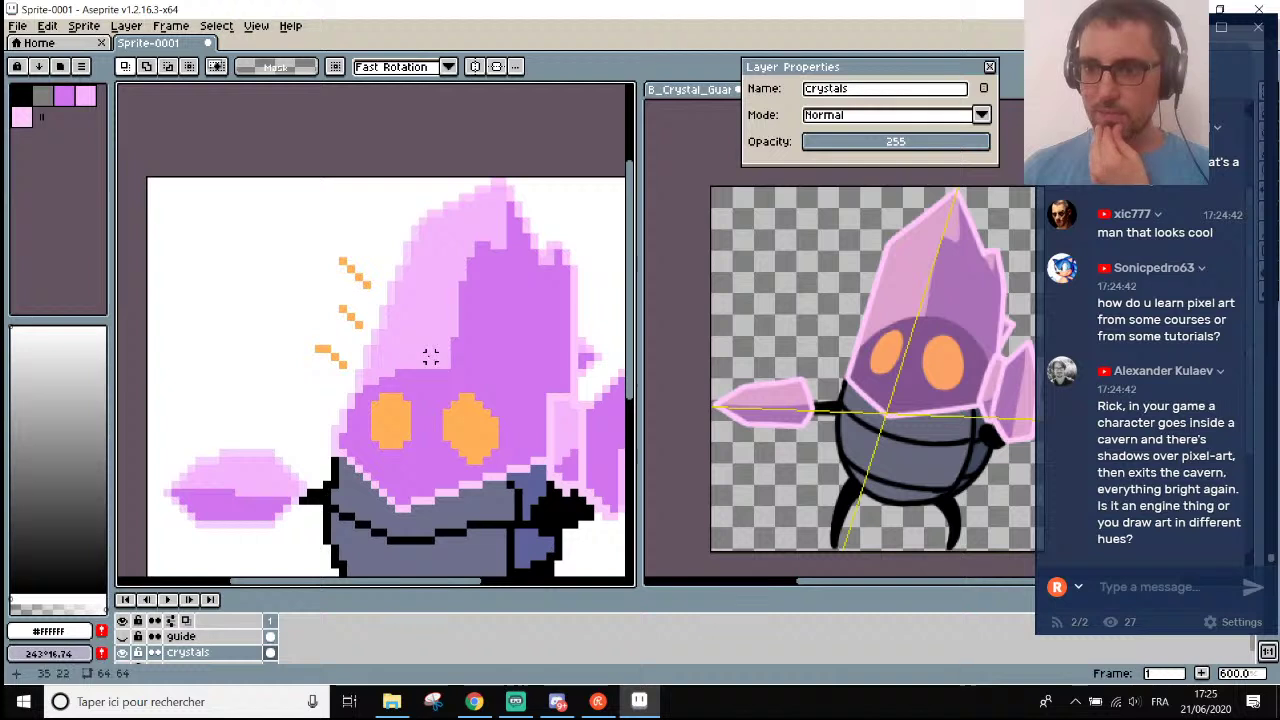
Select and delete the remaining short ray segments beside the large crystal.
{"action": "scroll", "coordinate": [422, 400], "scroll_direction": "up", "scroll_amount": 2}
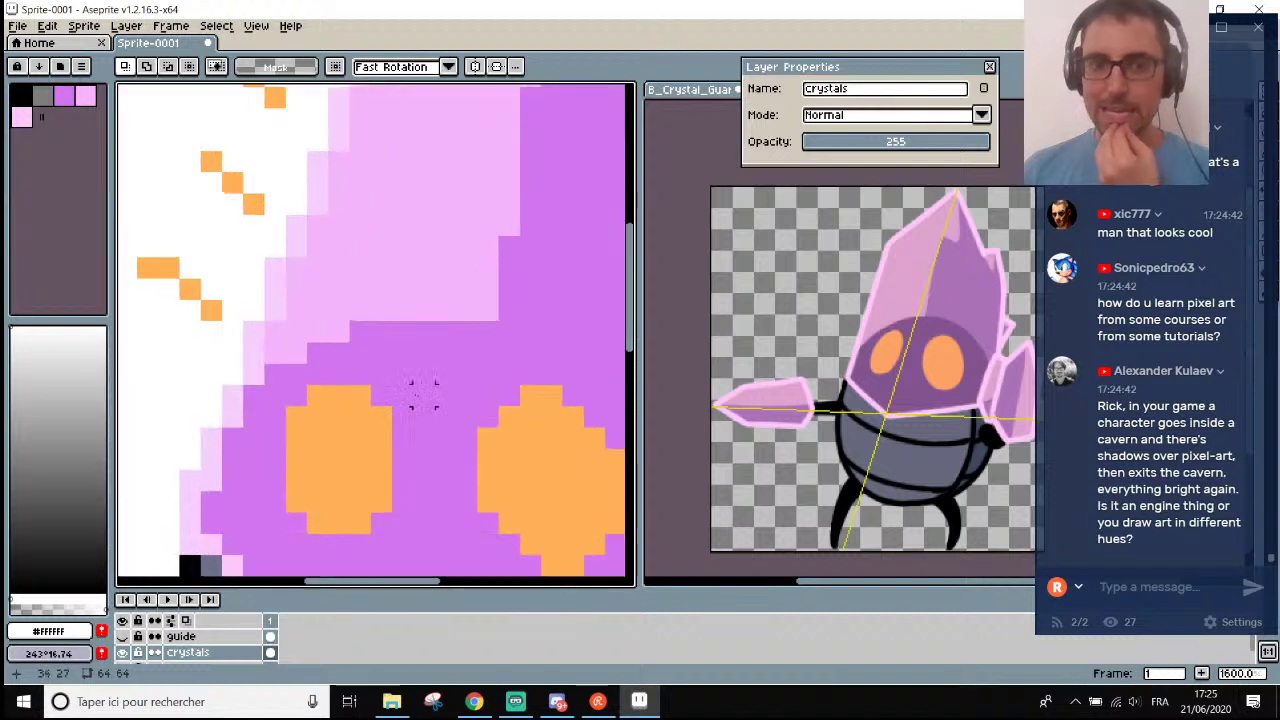
{"action": "left_click_drag", "start_coordinate": [148, 262], "coordinate": [243, 320]}
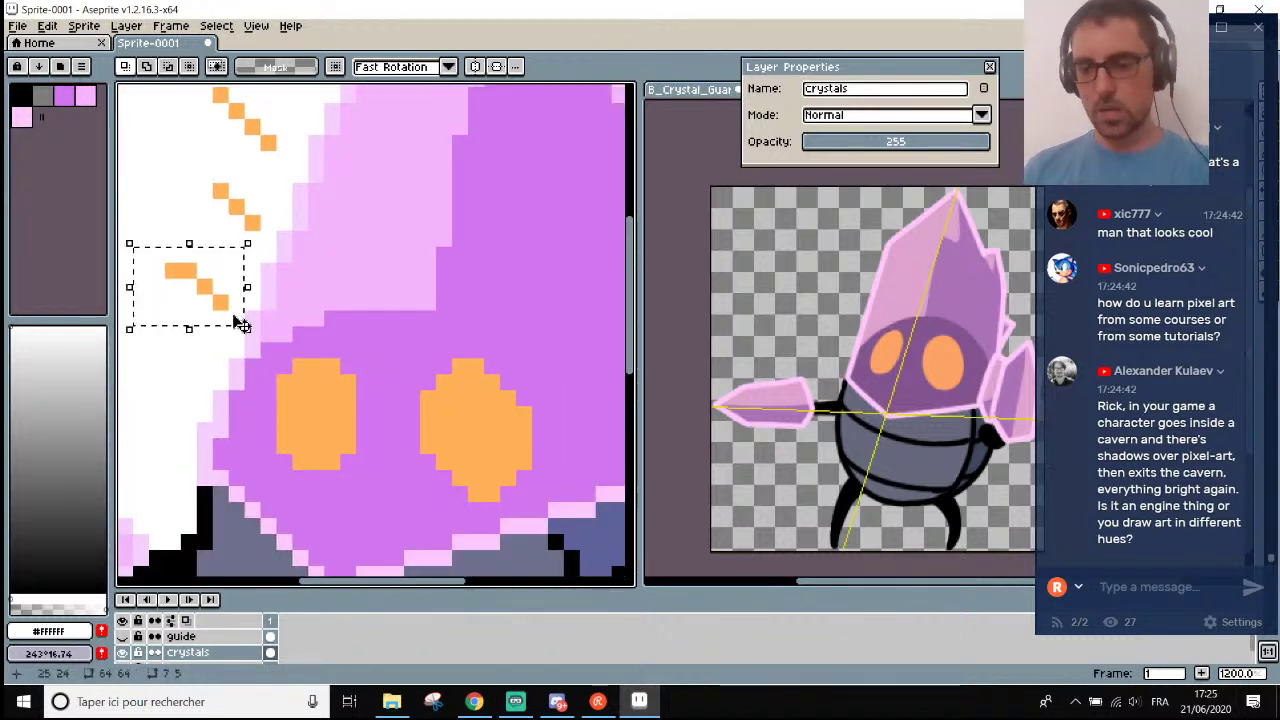
{"action": "scroll", "coordinate": [220, 240], "scroll_direction": "down", "scroll_amount": 2}
{"action": "left_click_drag", "start_coordinate": [200, 200], "coordinate": [252, 270]}
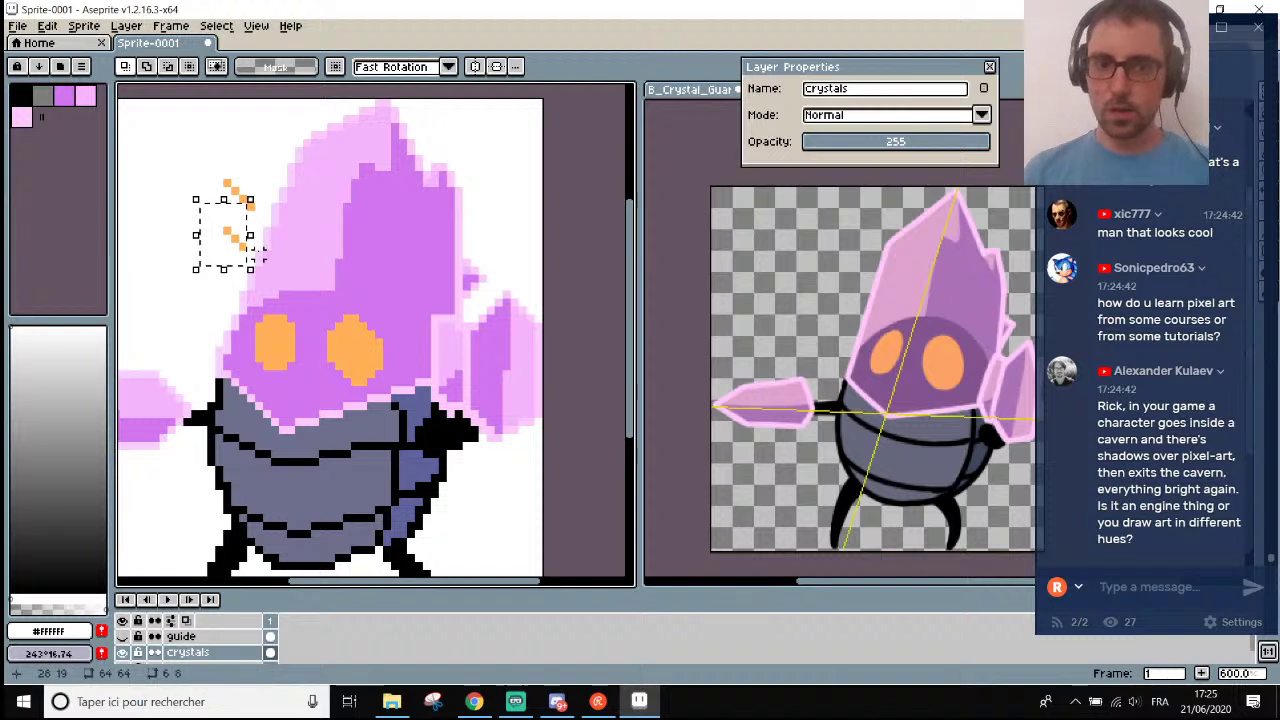
{"action": "key", "text": "Delete"}
{"action": "left_click_drag", "start_coordinate": [203, 167], "coordinate": [262, 224]}
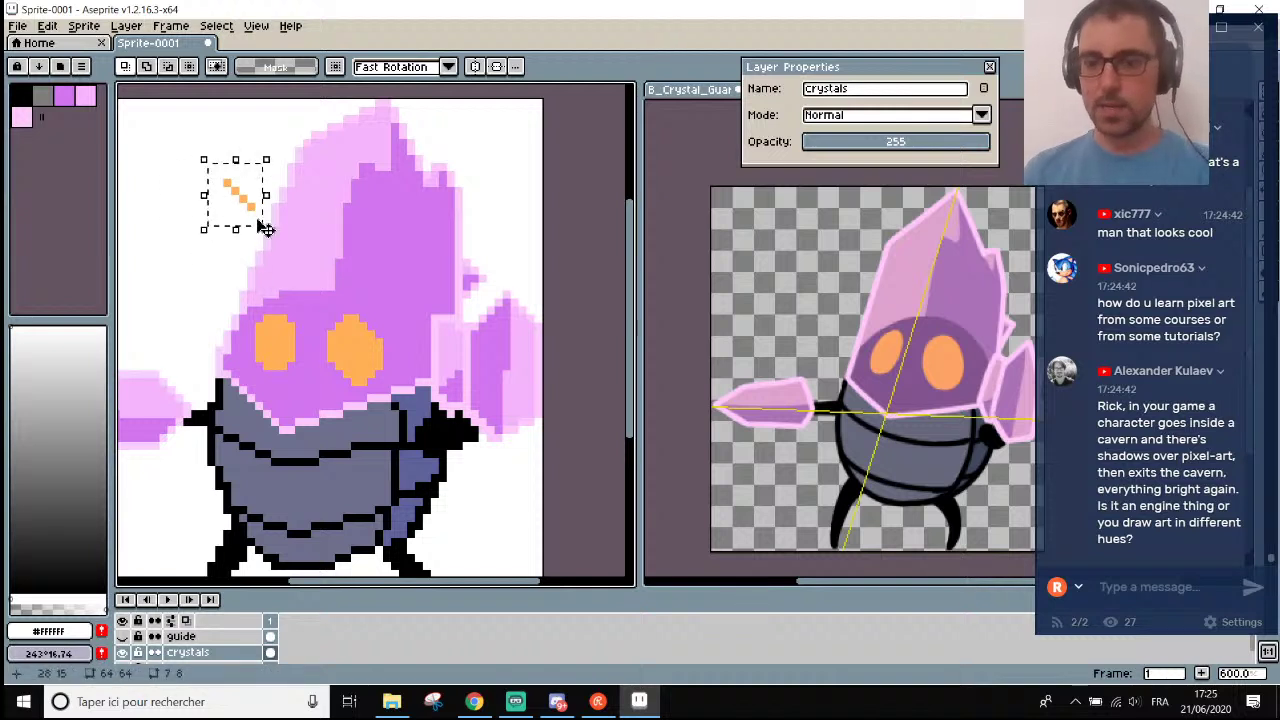
{"action": "key", "text": "Delete"}
Enlarge the timeline to show all layers and set the crystals layer's opacity to 171.
{"action": "scroll", "coordinate": [257, 222], "scroll_direction": "down", "scroll_amount": 1}
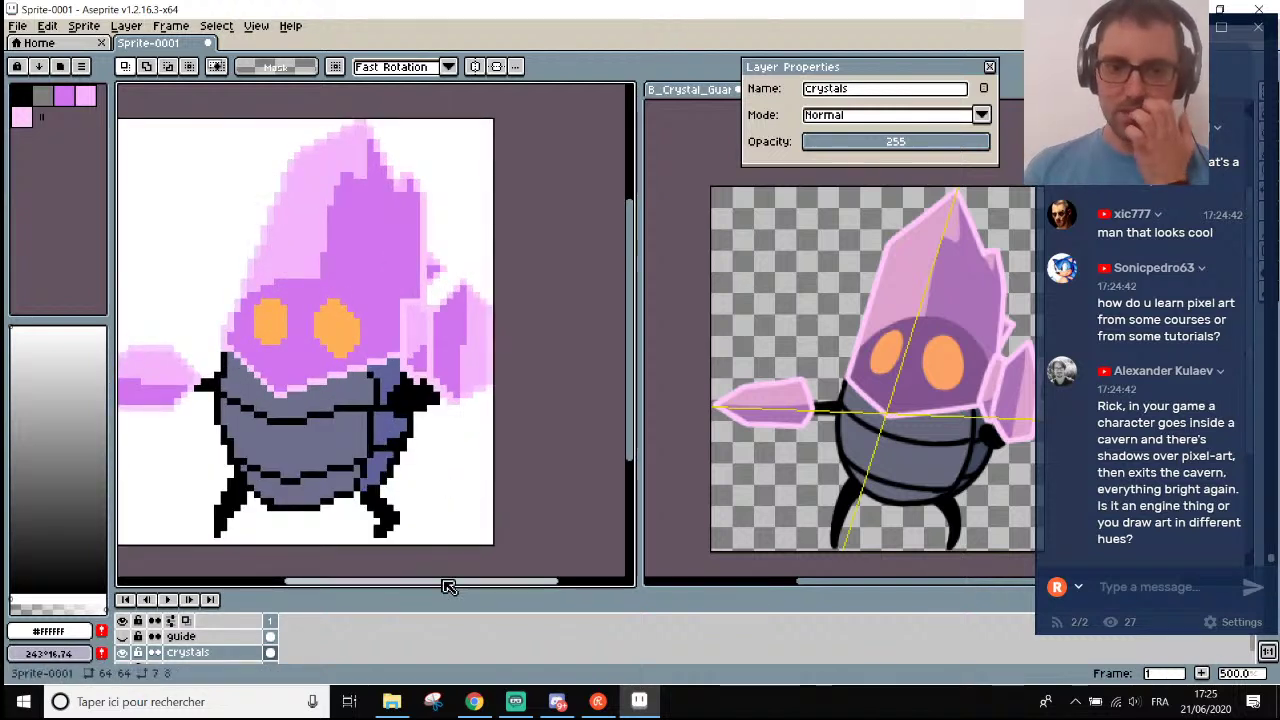
{"action": "left_click_drag", "start_coordinate": [446, 586], "coordinate": [414, 588]}
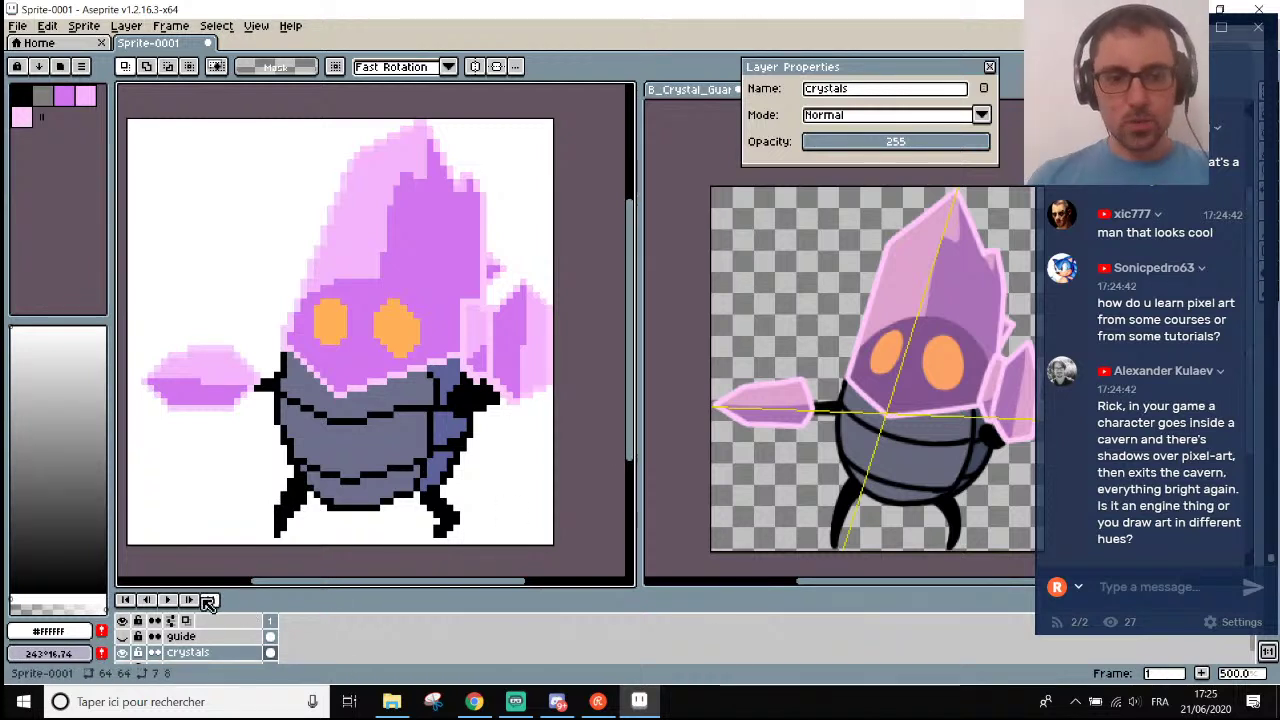
{"action": "left_click_drag", "start_coordinate": [203, 590], "coordinate": [203, 545]}
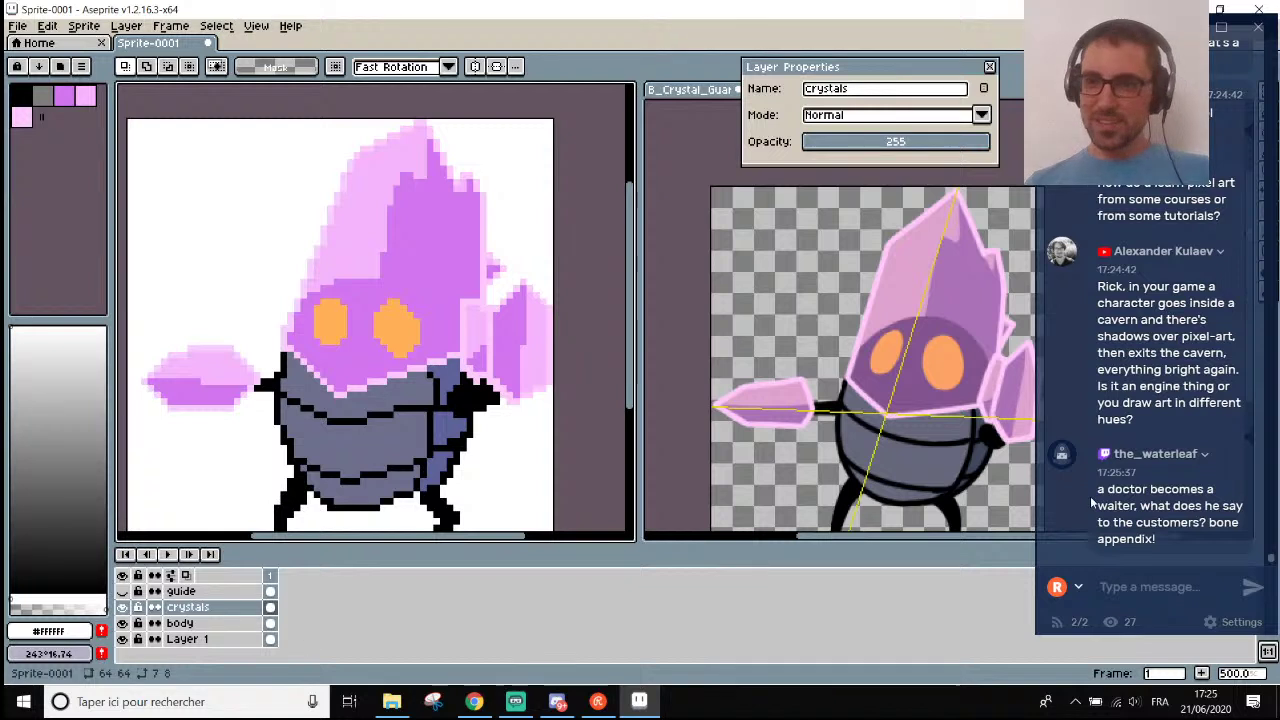
{"action": "scroll", "coordinate": [1188, 404], "scroll_direction": "up", "scroll_amount": 3}
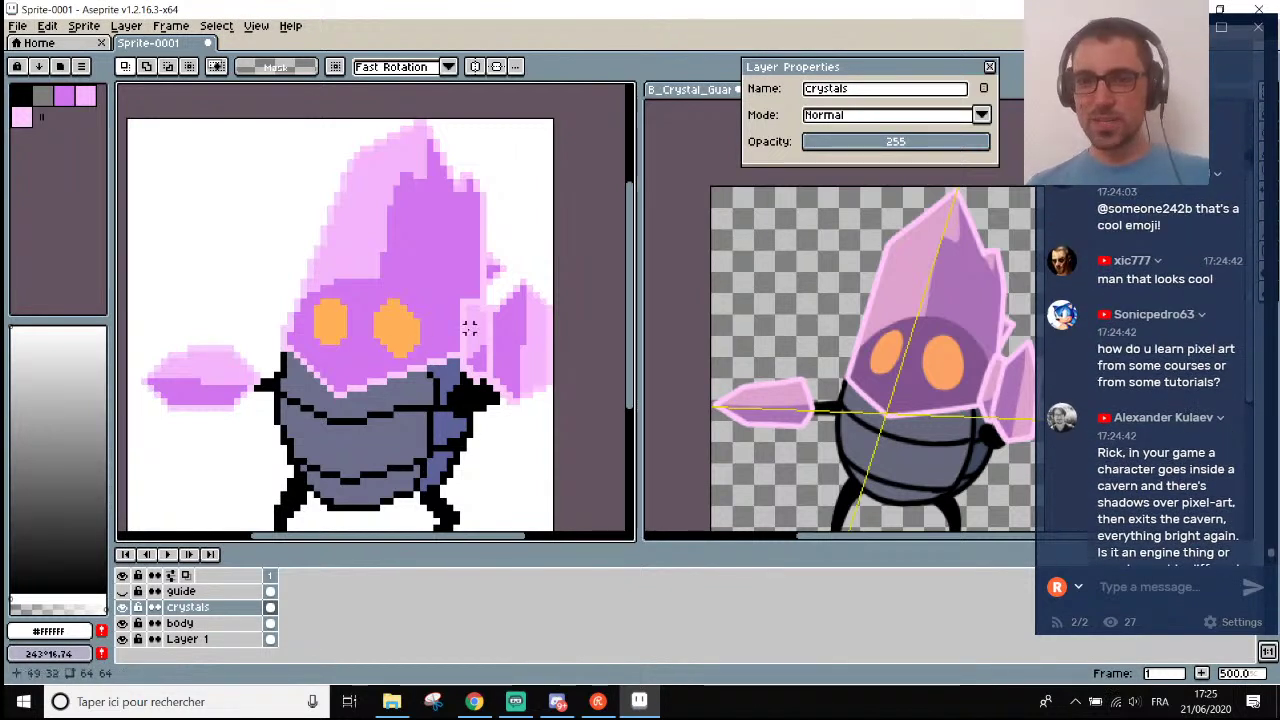
{"action": "scroll", "coordinate": [562, 252], "scroll_direction": "down", "scroll_amount": 2}
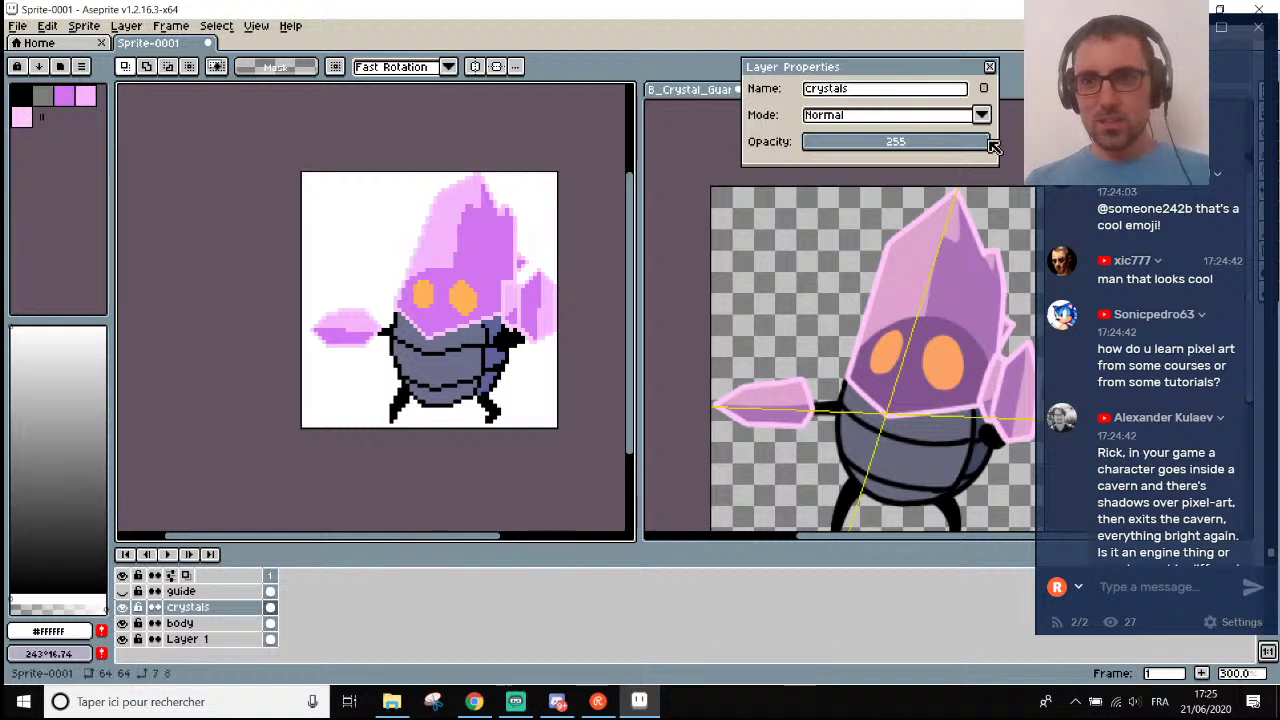
{"action": "left_click_drag", "start_coordinate": [989, 143], "coordinate": [946, 148]}
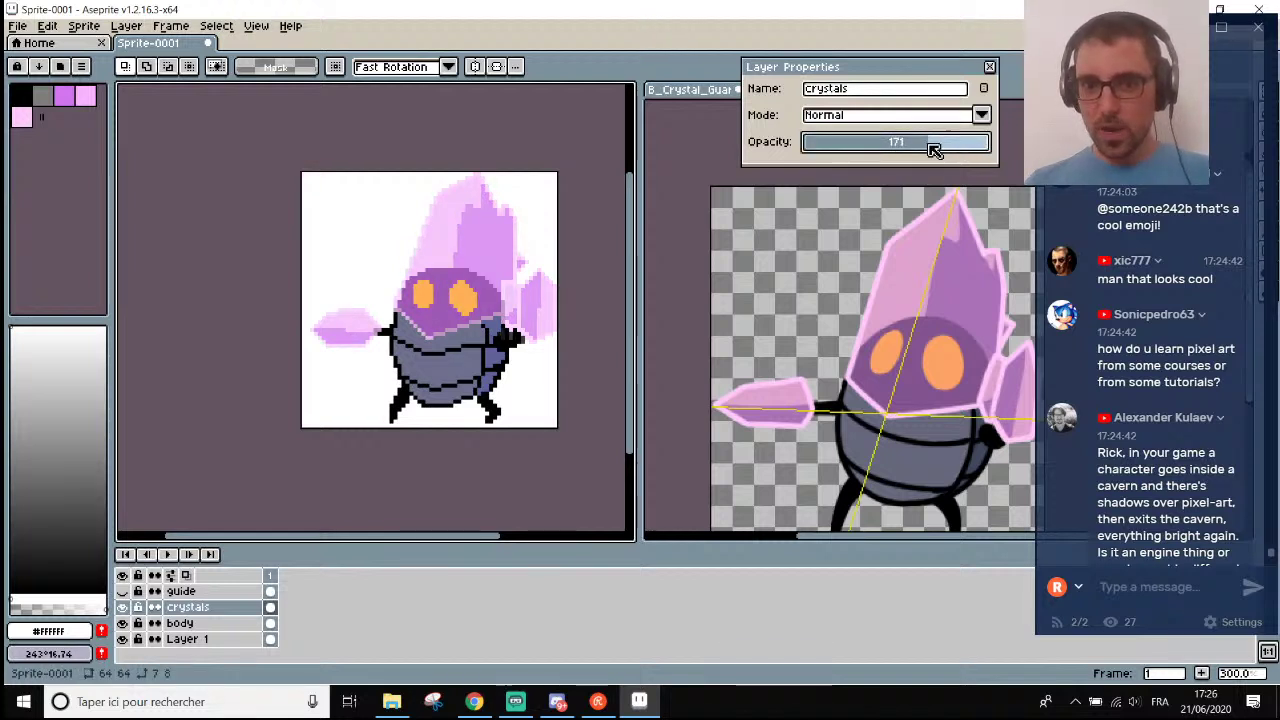
{"action": "left_click_drag", "start_coordinate": [473, 541], "coordinate": [518, 538]}
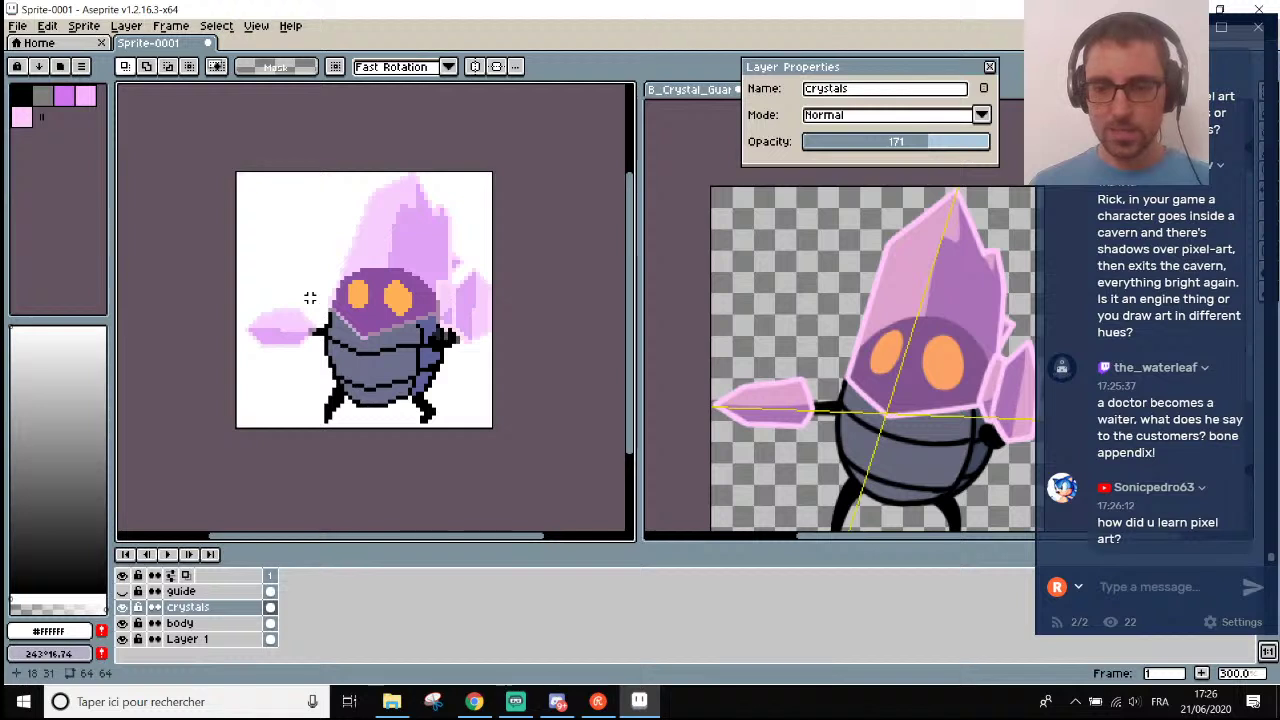
Make the body layer active and toggle the crystals layer's visibility to compare the body beneath with the full sprite.
{"action": "left_click", "coordinate": [123, 607]}
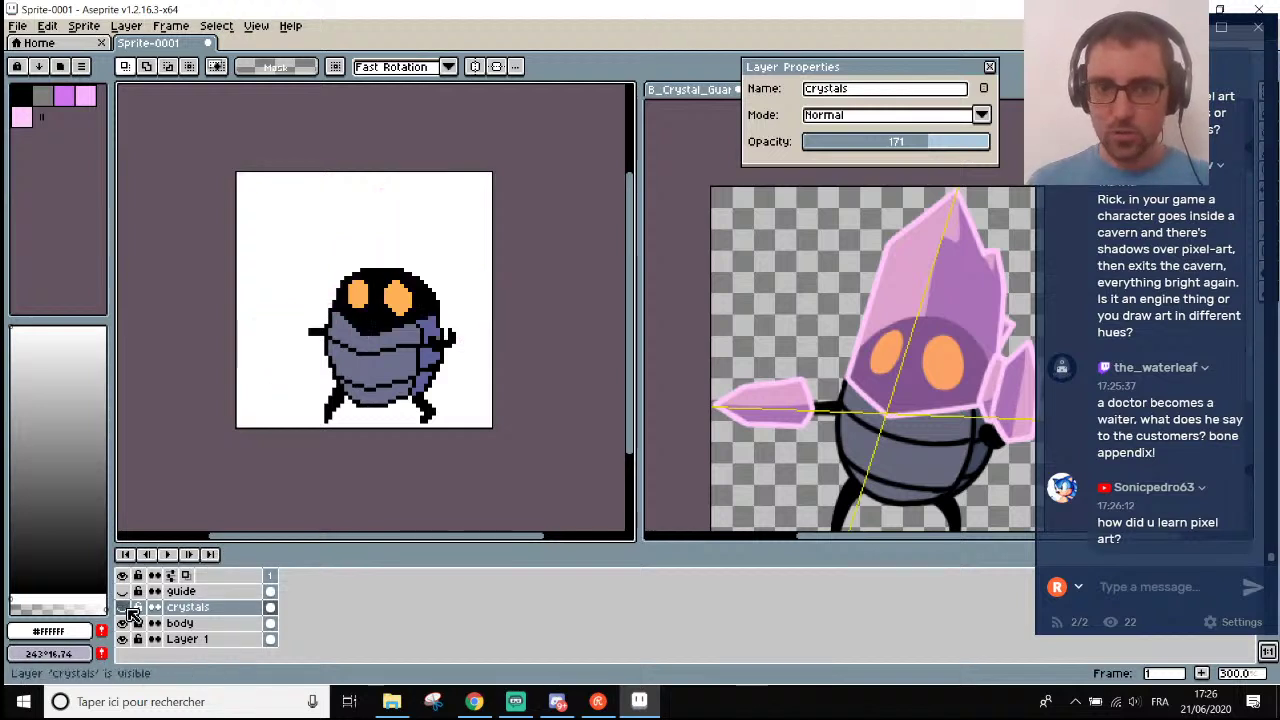
{"action": "left_click", "coordinate": [123, 607]}
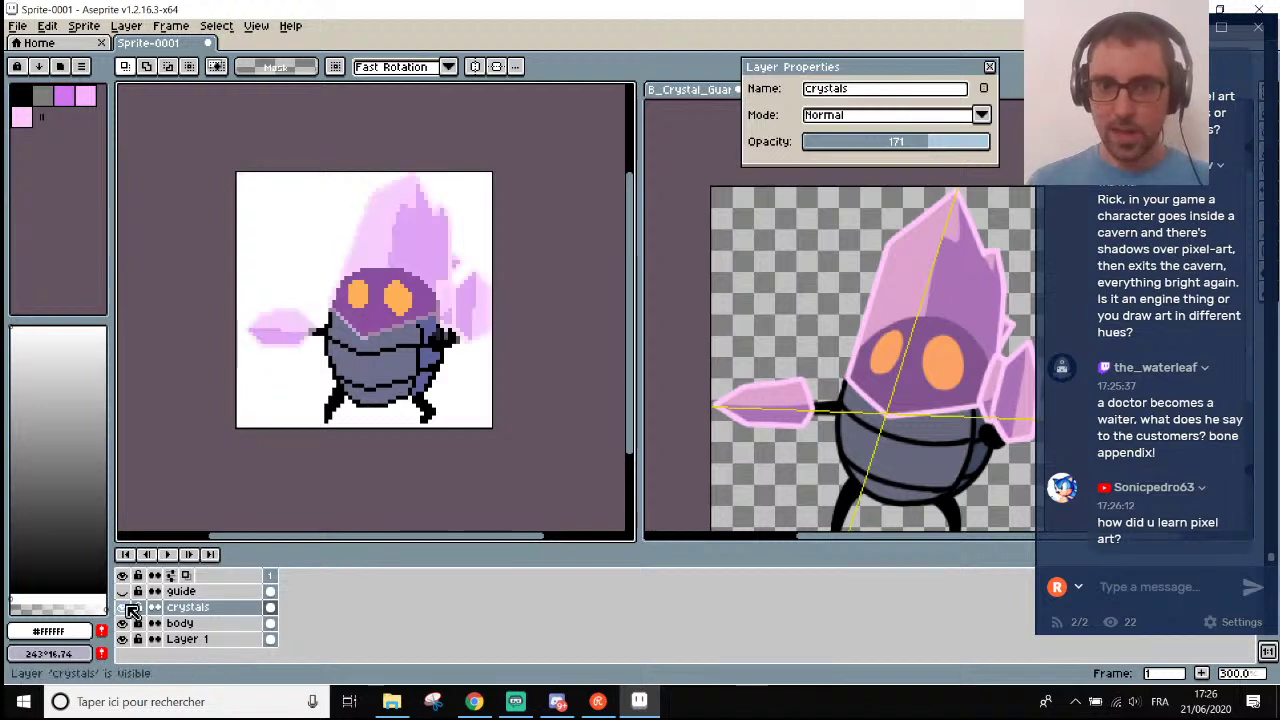
{"action": "left_click", "coordinate": [183, 624]}
{"action": "left_click", "coordinate": [123, 607]}
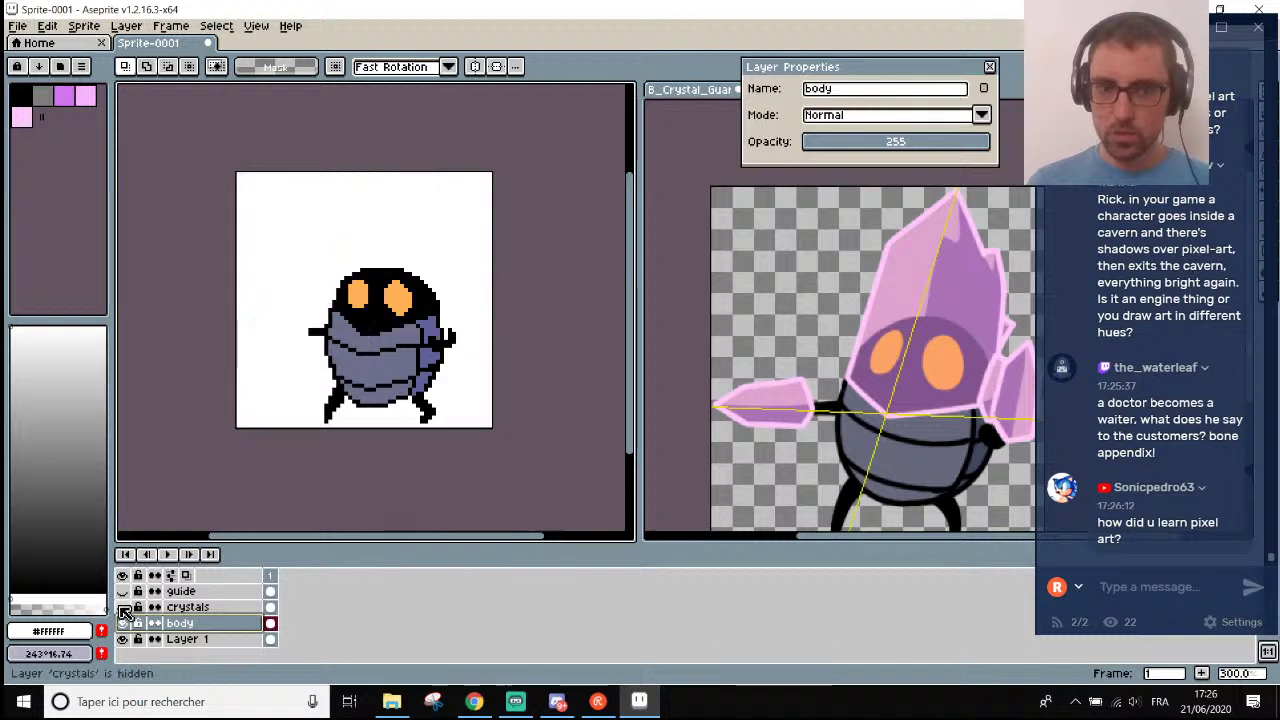
{"action": "left_click", "coordinate": [123, 607]}
{"action": "left_click", "coordinate": [123, 608]}
{"action": "left_click", "coordinate": [123, 608]}
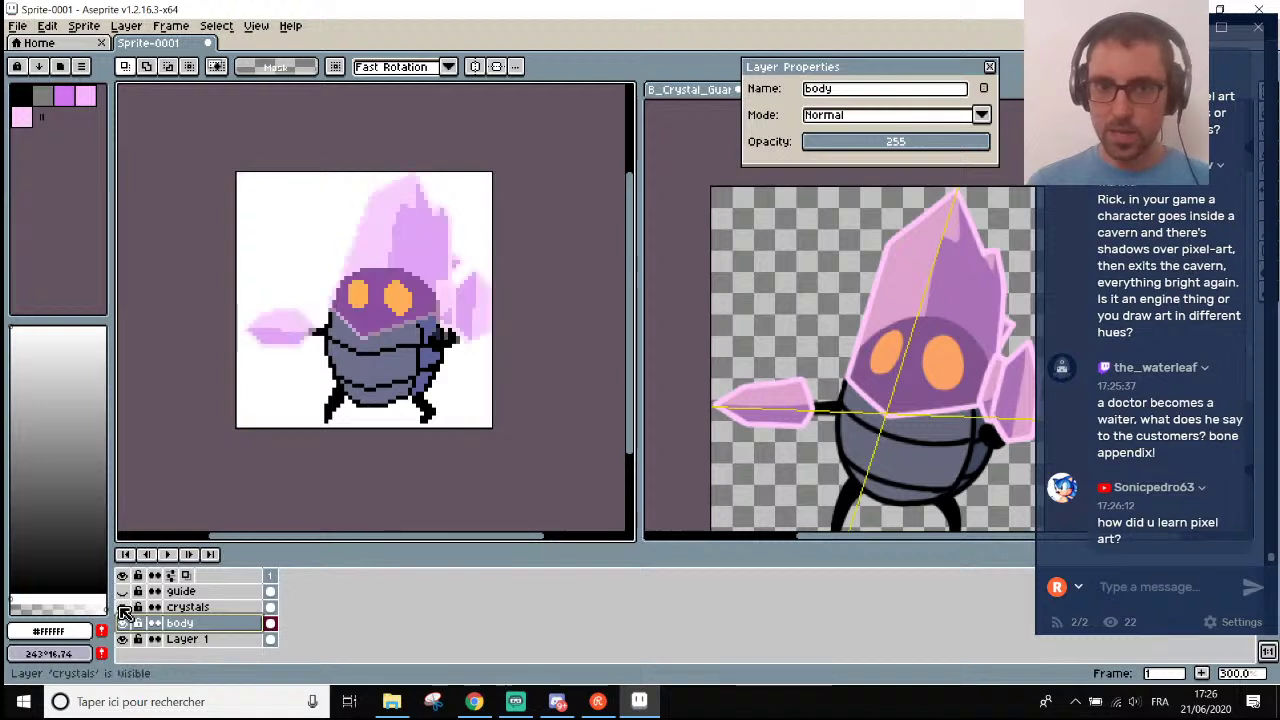
{"action": "left_click", "coordinate": [123, 607]}
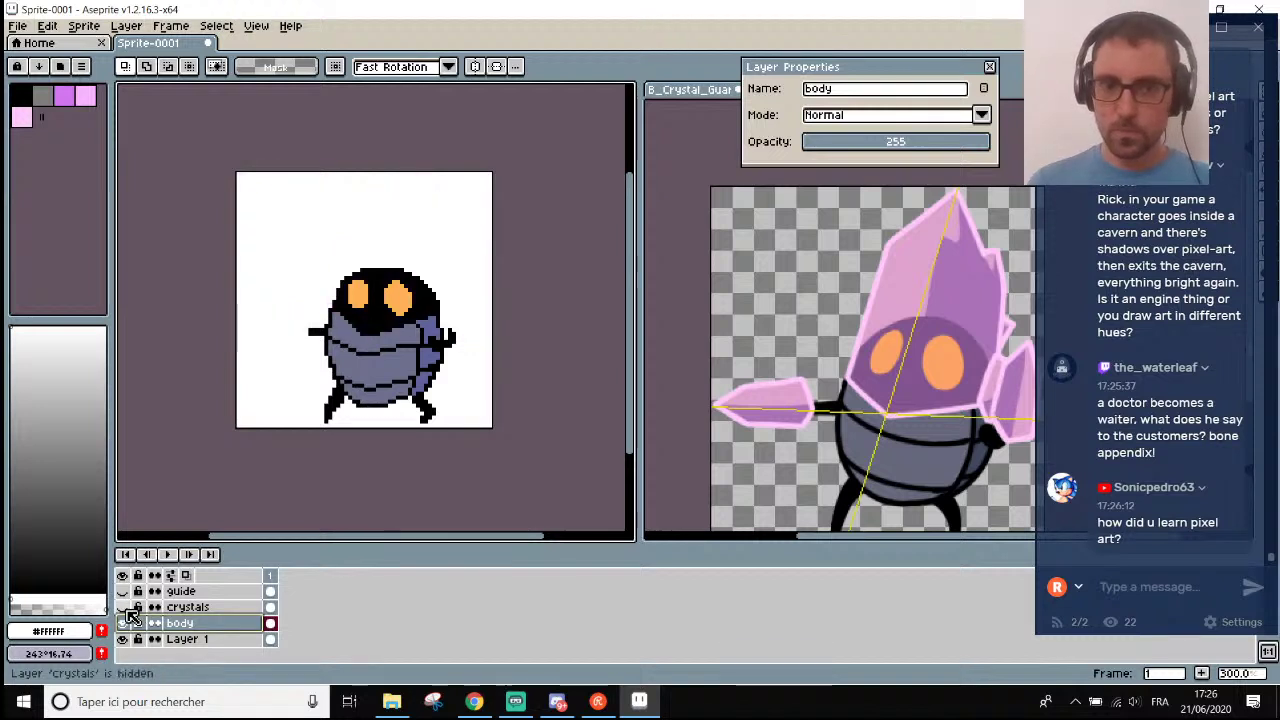
{"action": "left_click", "coordinate": [123, 607]}
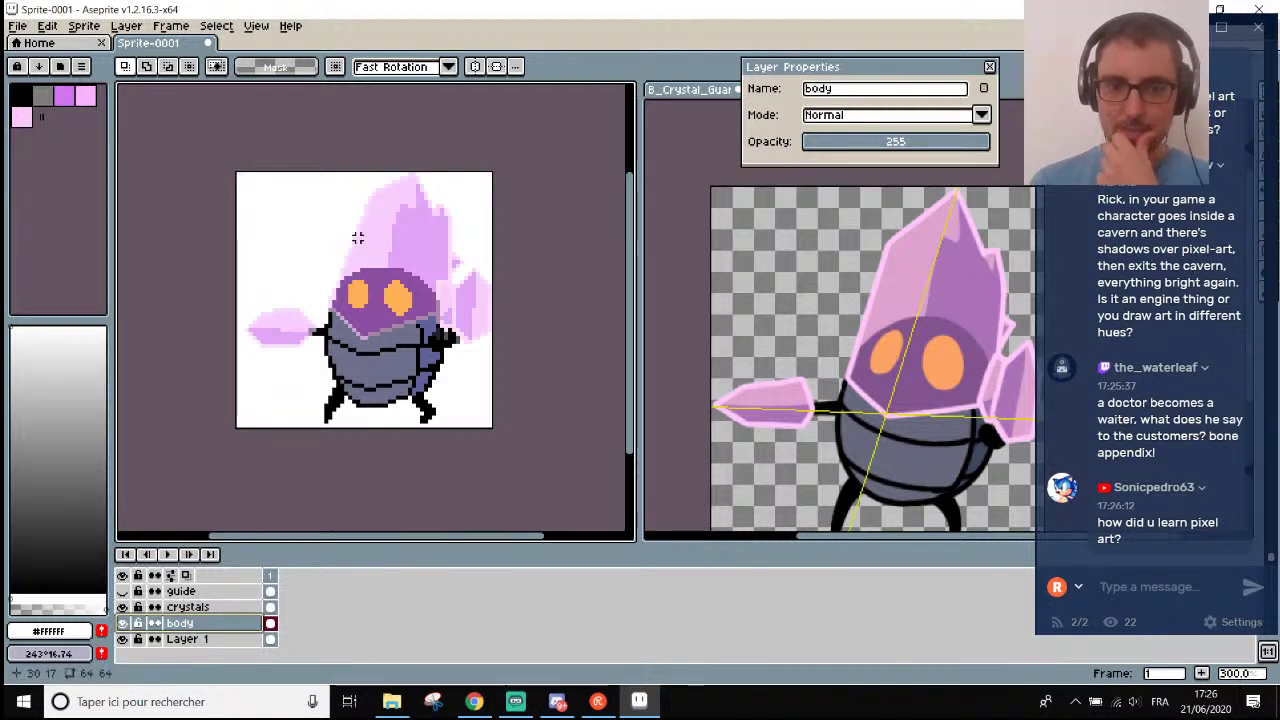
Recolour the body's pixels beneath the head crystal's lower edge with sampled grey #6c708c in front and blue #5f639b on the shaded side.
{"action": "scroll", "coordinate": [405, 320], "scroll_direction": "up", "scroll_amount": 1}
{"action": "key", "text": "i"}
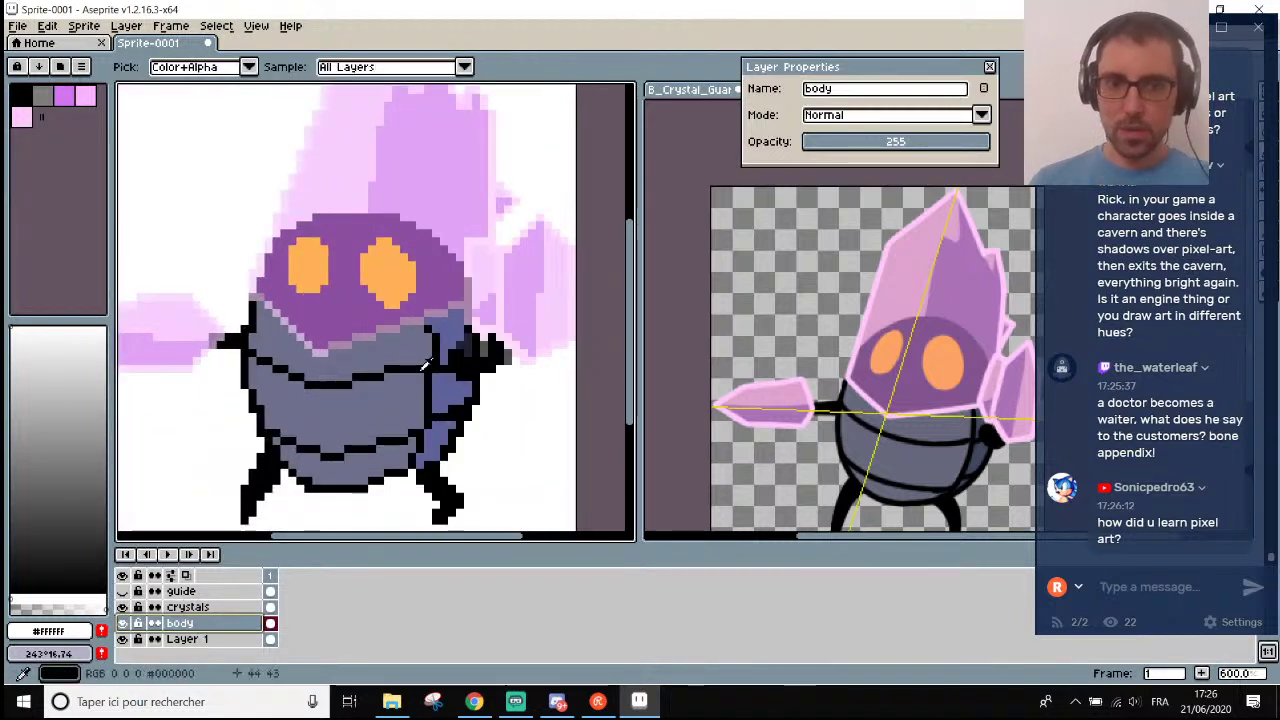
{"action": "scroll", "coordinate": [397, 330], "scroll_direction": "up", "scroll_amount": 2}
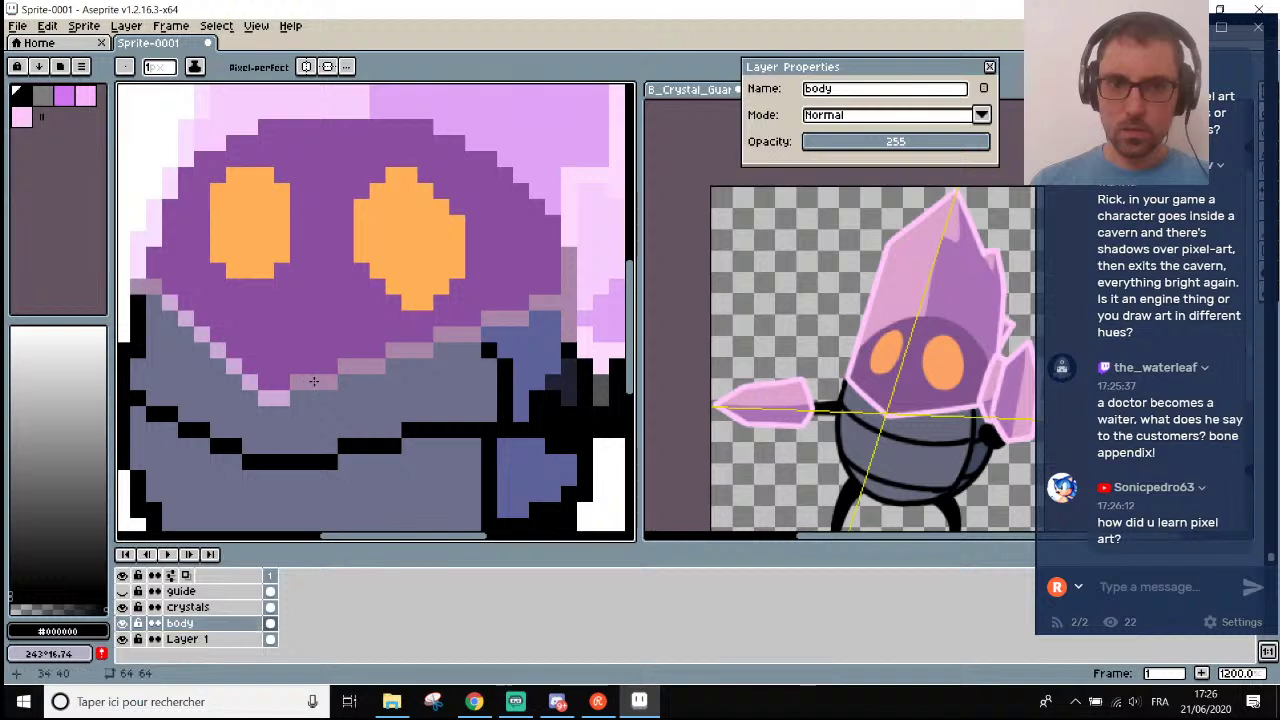
{"action": "left_click", "coordinate": [345, 403]}
{"action": "key", "text": "b"}
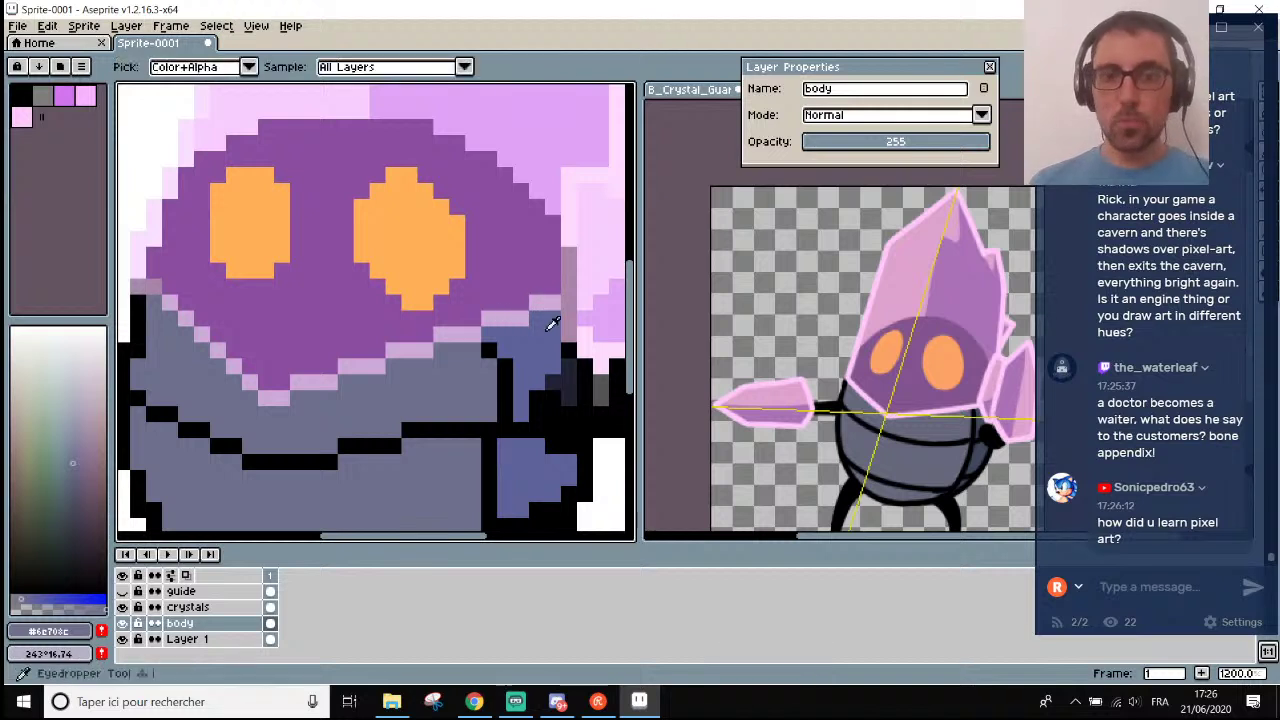
{"action": "left_click", "coordinate": [557, 323], "text": "alt"}
{"action": "left_click_drag", "start_coordinate": [569, 326], "coordinate": [569, 249]}
Examine the whole sprite at 200% beside an enlarged view of the reference drawing.
{"action": "scroll", "coordinate": [569, 249], "scroll_direction": "down", "scroll_amount": 6}
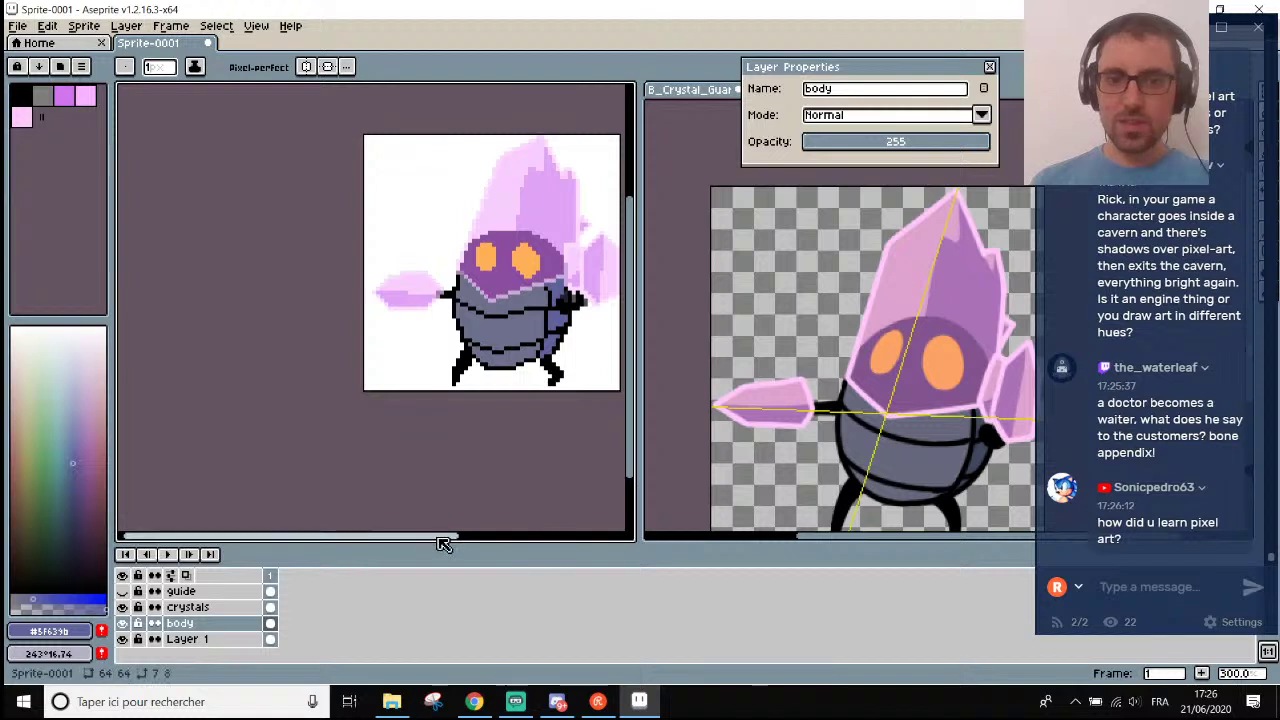
{"action": "left_click_drag", "start_coordinate": [446, 537], "coordinate": [508, 537]}
{"action": "left_click_drag", "start_coordinate": [648, 403], "coordinate": [716, 400]}
{"action": "scroll", "coordinate": [826, 376], "scroll_direction": "up", "scroll_amount": 3}
{"action": "scroll", "coordinate": [562, 426], "scroll_direction": "up", "scroll_amount": 2}
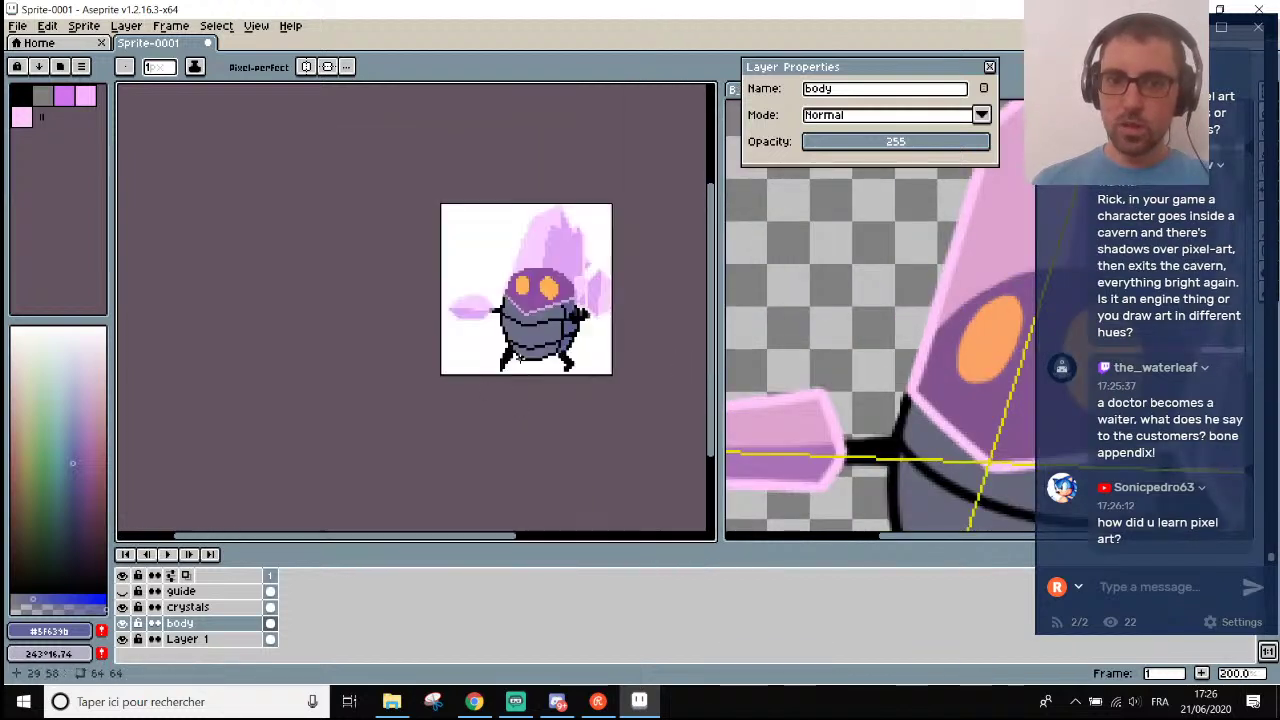
{"action": "left_click_drag", "start_coordinate": [512, 540], "coordinate": [549, 537]}
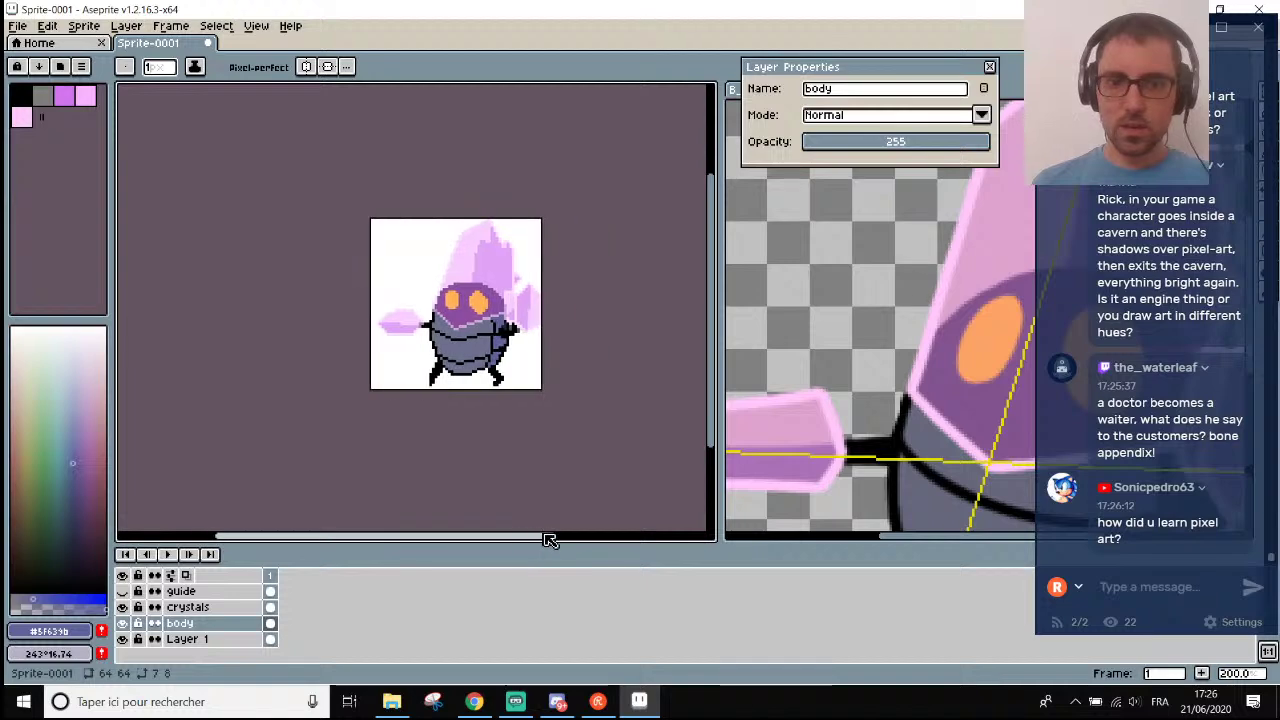
{"action": "left_click_drag", "start_coordinate": [720, 383], "coordinate": [683, 383]}
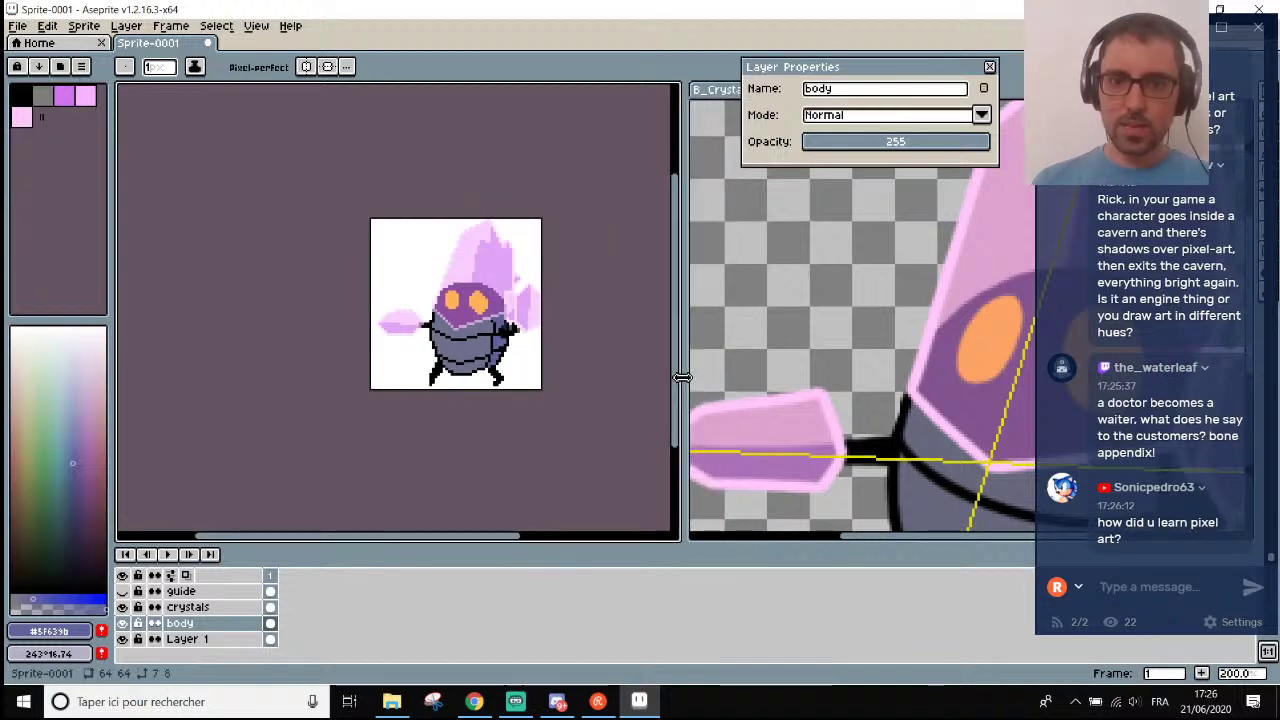
Toggle the visibility of the body and crystals layers to compare the sprite's parts with the full reference drawing.
{"action": "scroll", "coordinate": [880, 380], "scroll_direction": "down", "scroll_amount": 3}
{"action": "scroll", "coordinate": [900, 400], "scroll_direction": "up", "scroll_amount": 3}
{"action": "scroll", "coordinate": [963, 441], "scroll_direction": "down", "scroll_amount": 1}
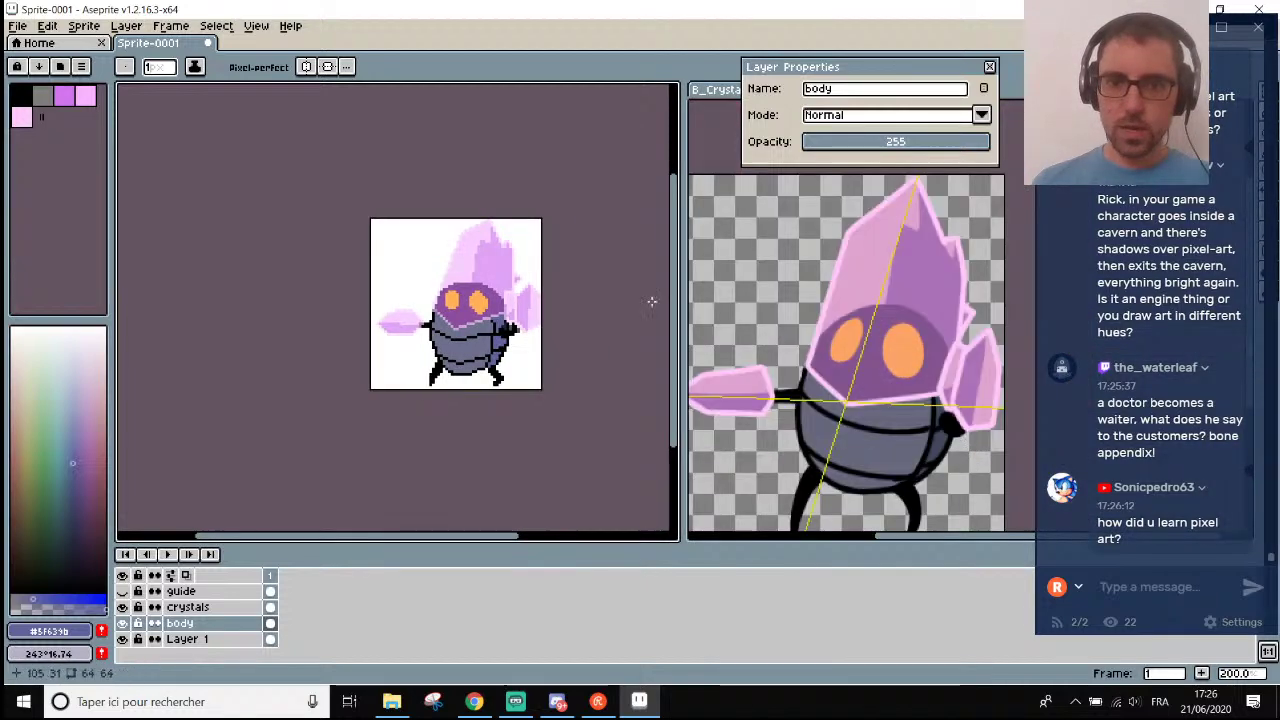
{"action": "scroll", "coordinate": [530, 320], "scroll_direction": "up", "scroll_amount": 4}
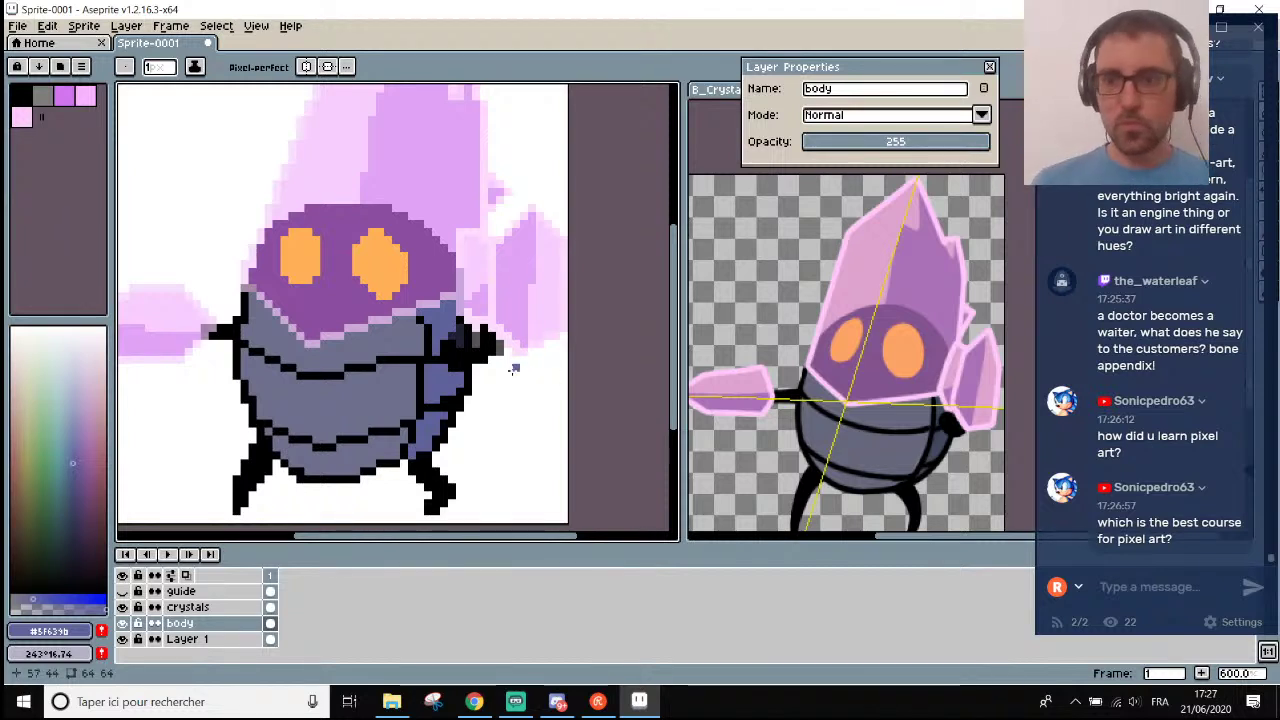
{"action": "left_click", "coordinate": [122, 623]}
{"action": "left_click", "coordinate": [122, 623]}
{"action": "left_click", "coordinate": [122, 607]}
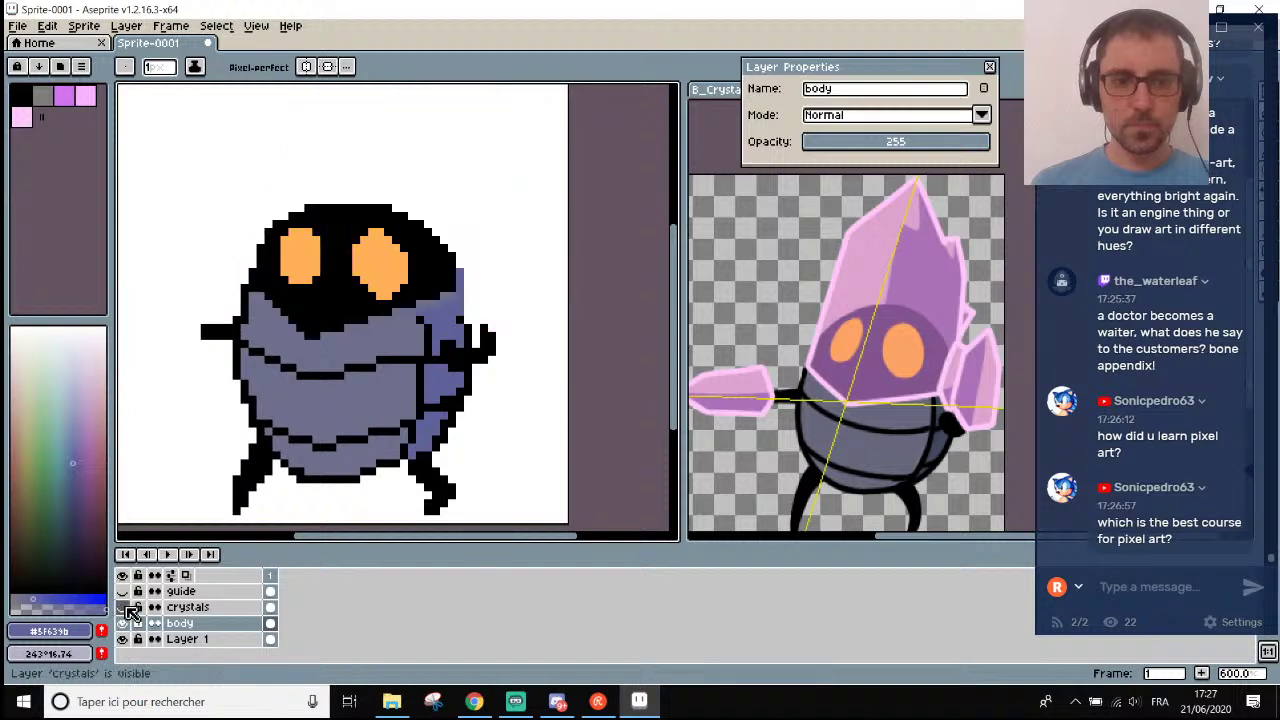
{"action": "left_click", "coordinate": [122, 607]}
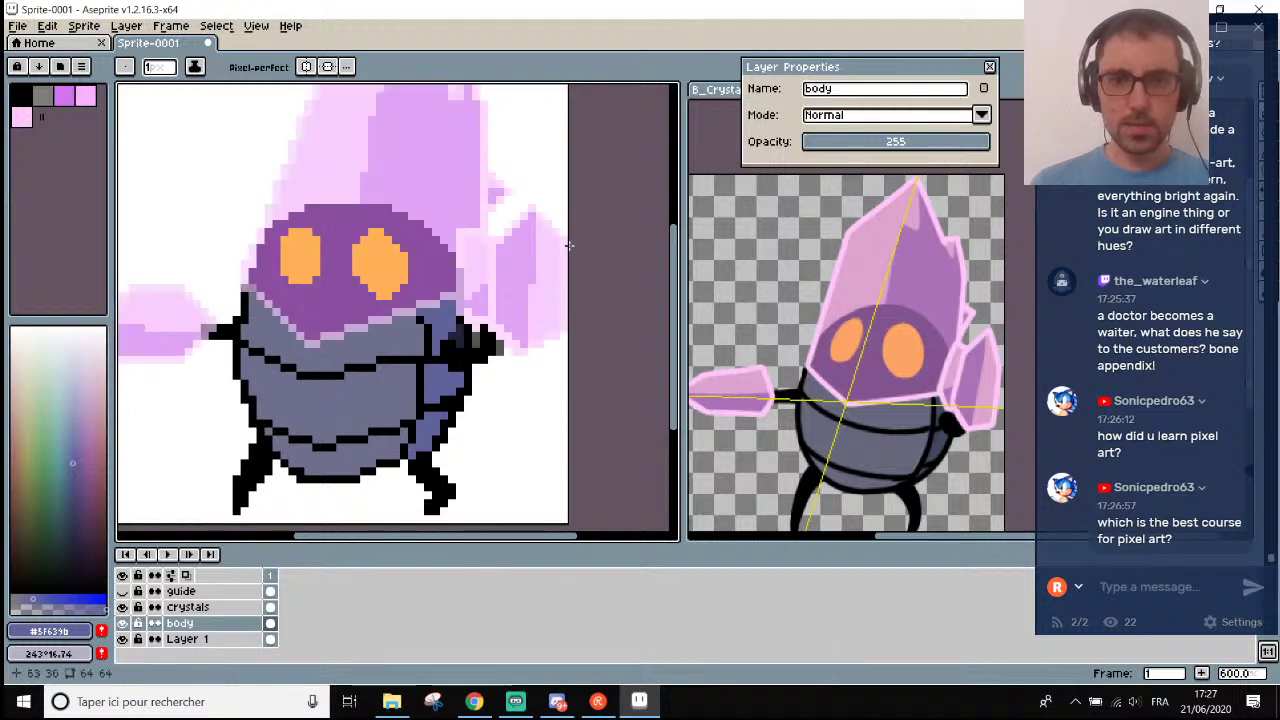
Set the body layer's opacity to 116 and the crystals layer's opacity to 255.
{"action": "left_click", "coordinate": [886, 141]}
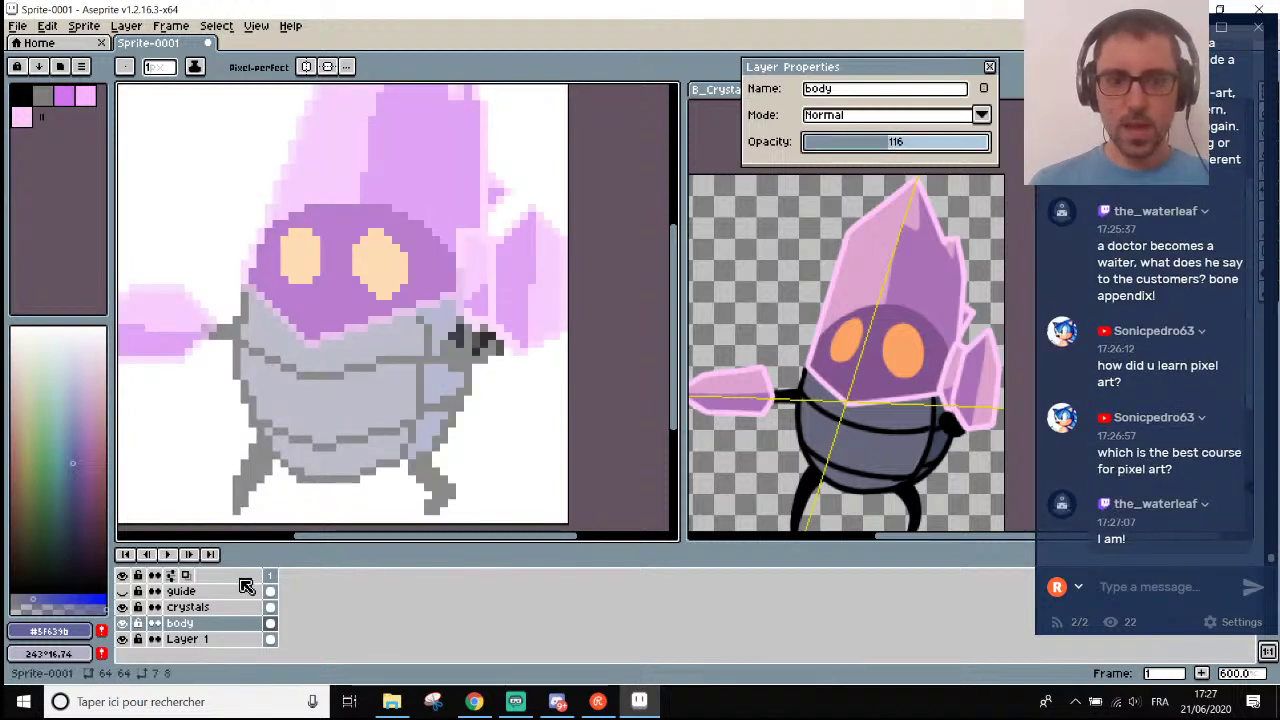
{"action": "left_click", "coordinate": [188, 607]}
{"action": "left_click_drag", "start_coordinate": [967, 150], "coordinate": [998, 148]}
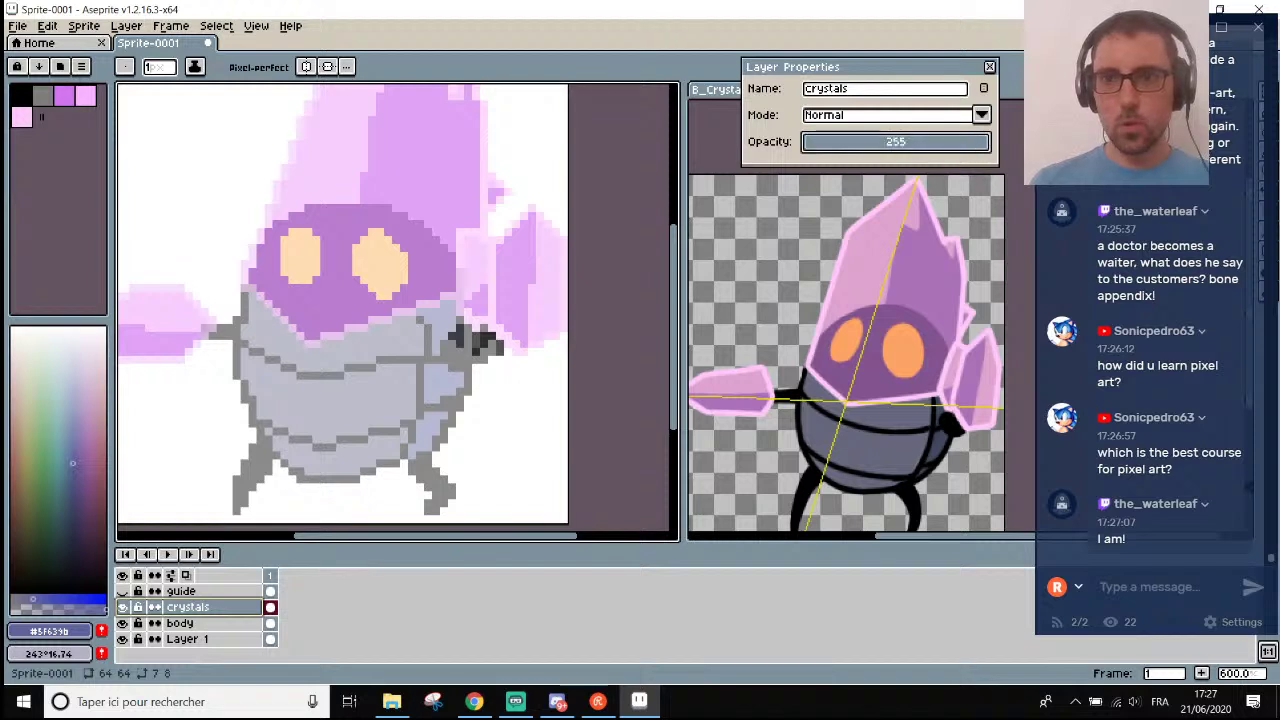
Restore the body layer's opacity to 255 and try copying the black arm pixels from the crystals layer onto it.
{"action": "scroll", "coordinate": [483, 367], "scroll_direction": "up", "scroll_amount": 3}
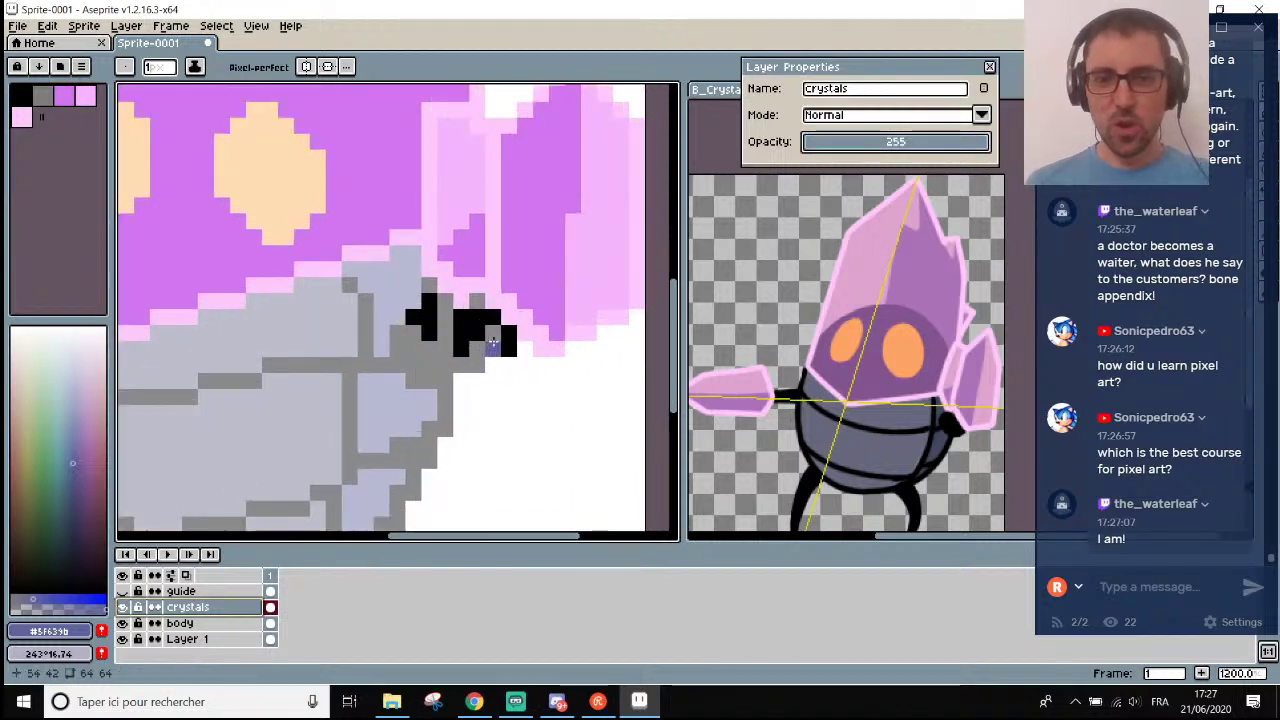
{"action": "key", "text": "m"}
{"action": "left_click_drag", "start_coordinate": [386, 291], "coordinate": [520, 376]}
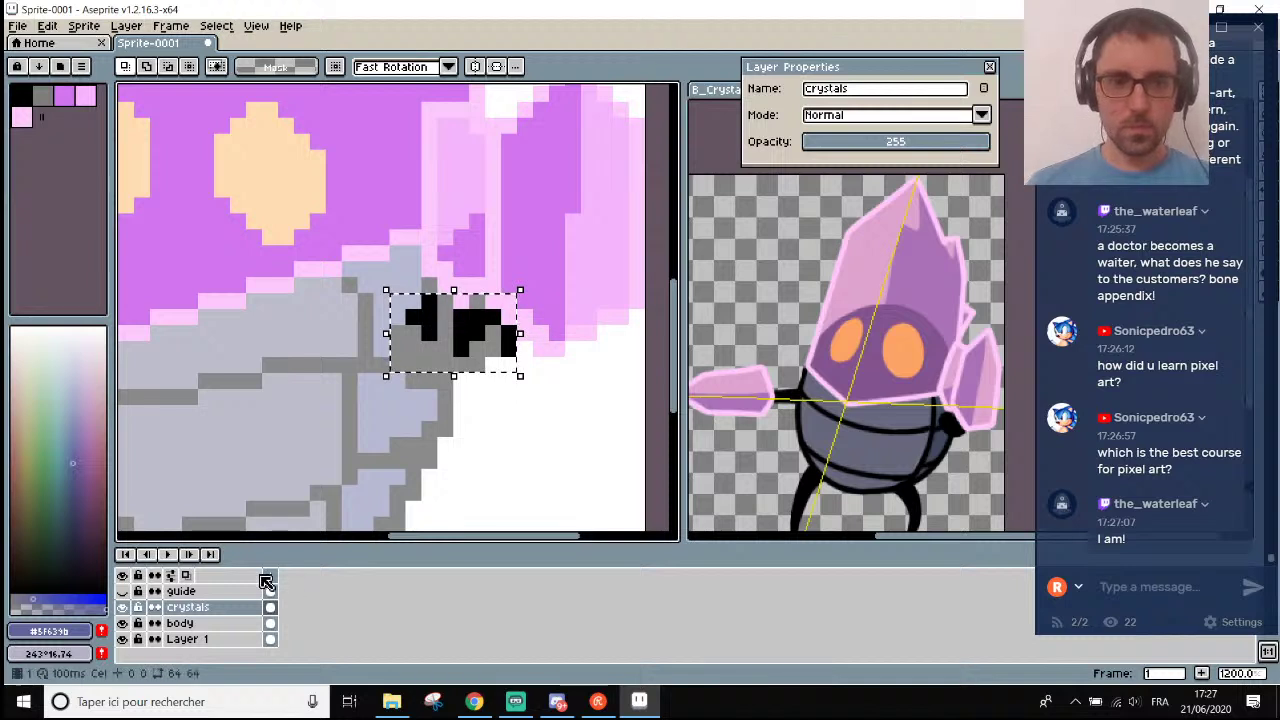
{"action": "left_click", "coordinate": [190, 623]}
{"action": "left_click", "coordinate": [428, 370]}
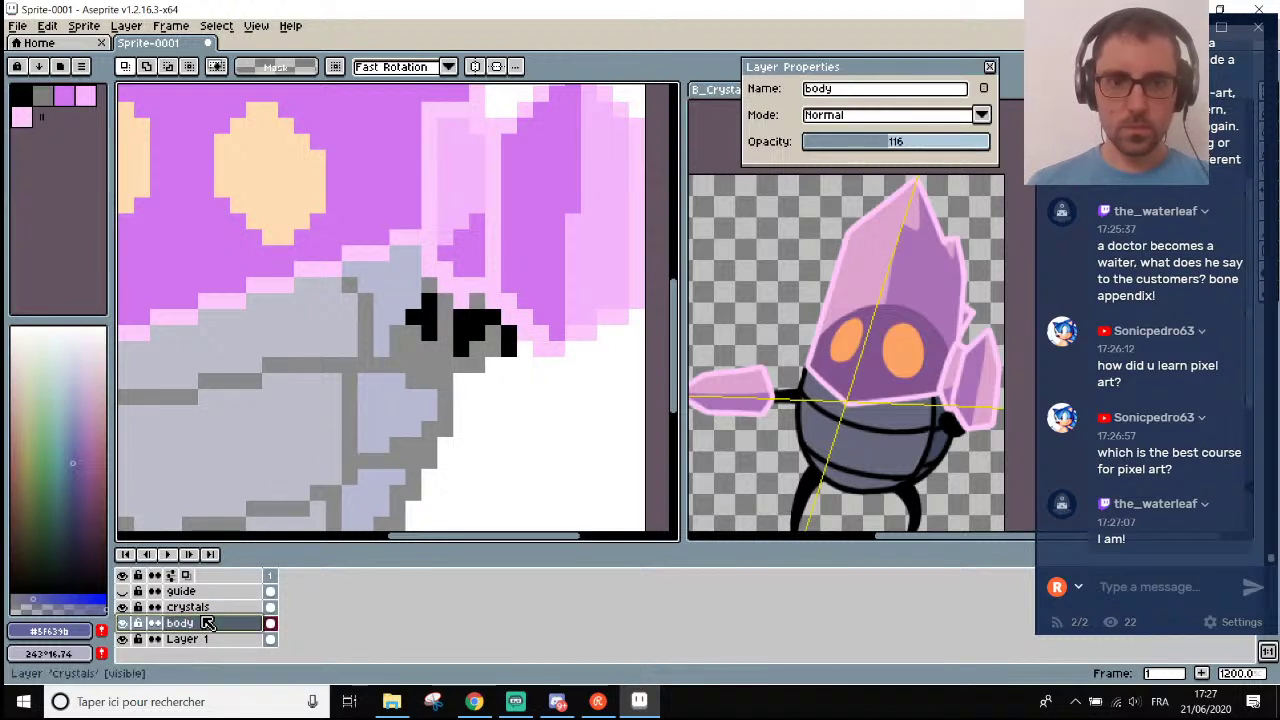
{"action": "left_click_drag", "start_coordinate": [887, 142], "coordinate": [988, 142]}
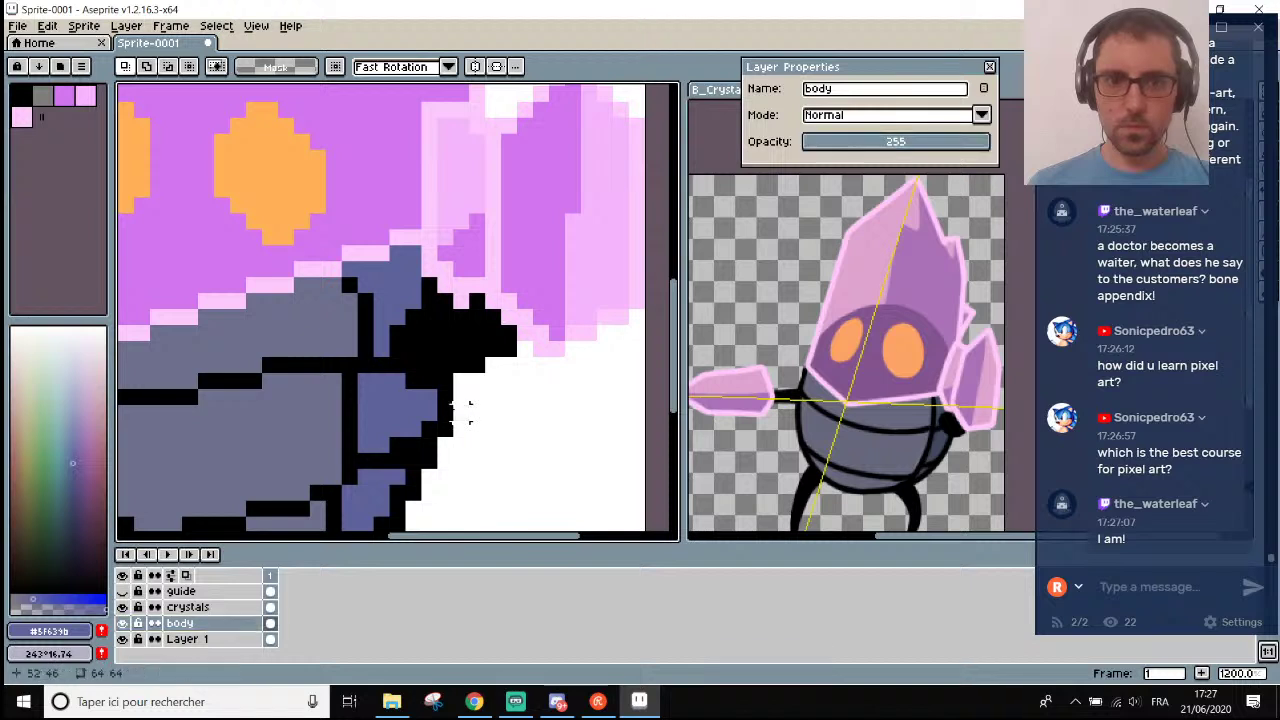
{"action": "key", "text": "ctrl+v"}
{"action": "left_click", "coordinate": [122, 623]}
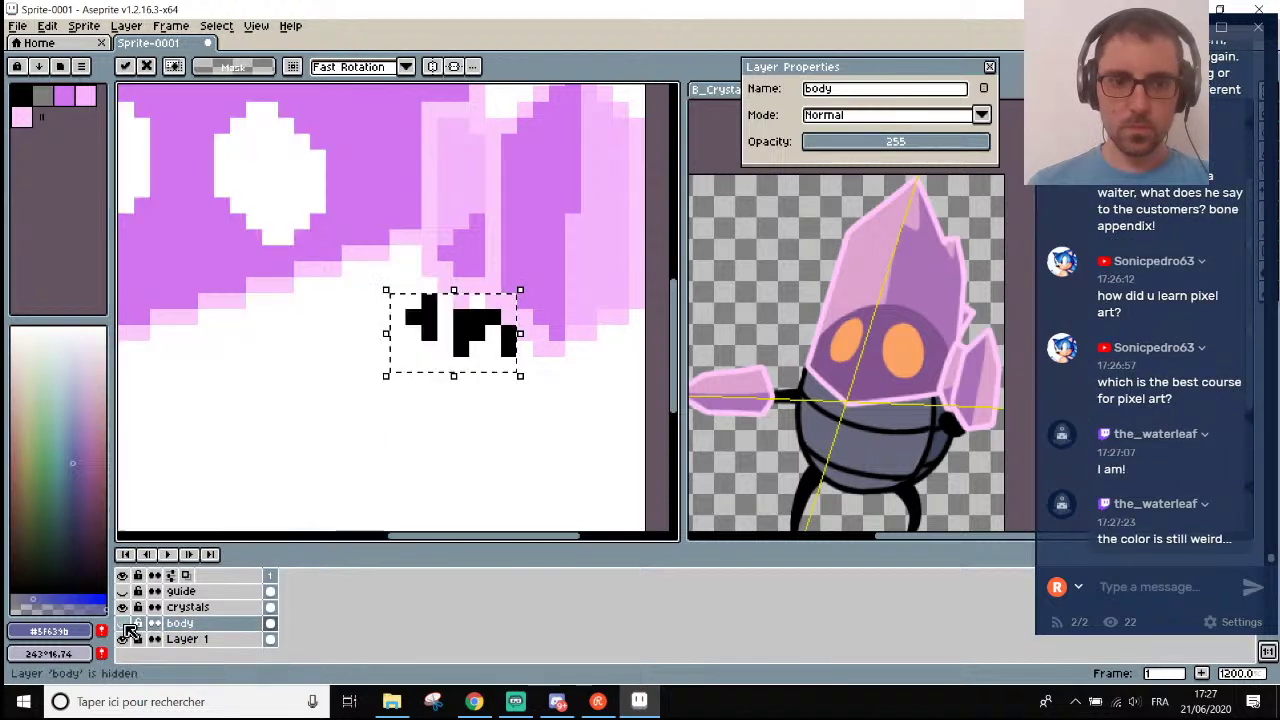
{"action": "key", "text": "Return"}
Try erasing the black arm pixels from the crystals layer and compare the whole sprite with the reference's body and legs.
{"action": "key", "text": "e"}
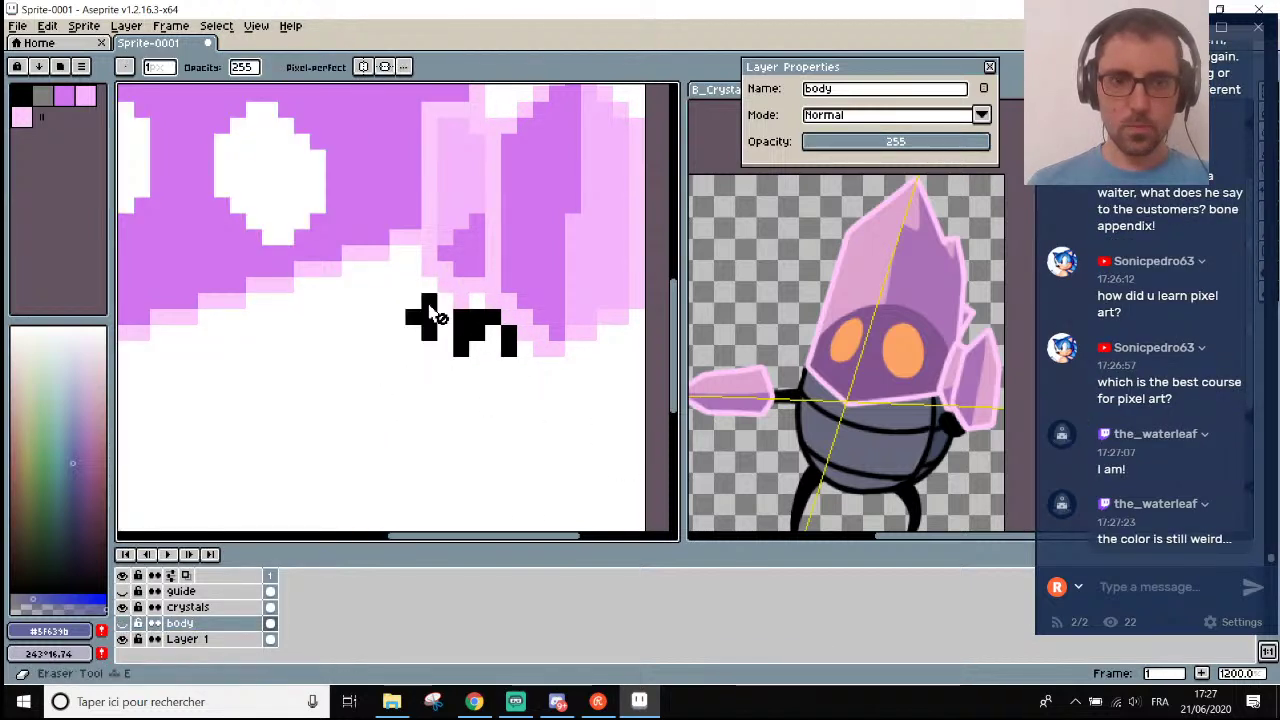
{"action": "left_click", "coordinate": [266, 607]}
{"action": "mouse_move", "coordinate": [440, 302]}
{"action": "left_mouse_down"}
{"action": "mouse_move", "coordinate": [397, 317]}
{"action": "mouse_move", "coordinate": [429, 333]}
{"action": "mouse_move", "coordinate": [461, 318]}
{"action": "left_mouse_up"}
{"action": "scroll", "coordinate": [509, 349], "scroll_direction": "down", "scroll_amount": 5}
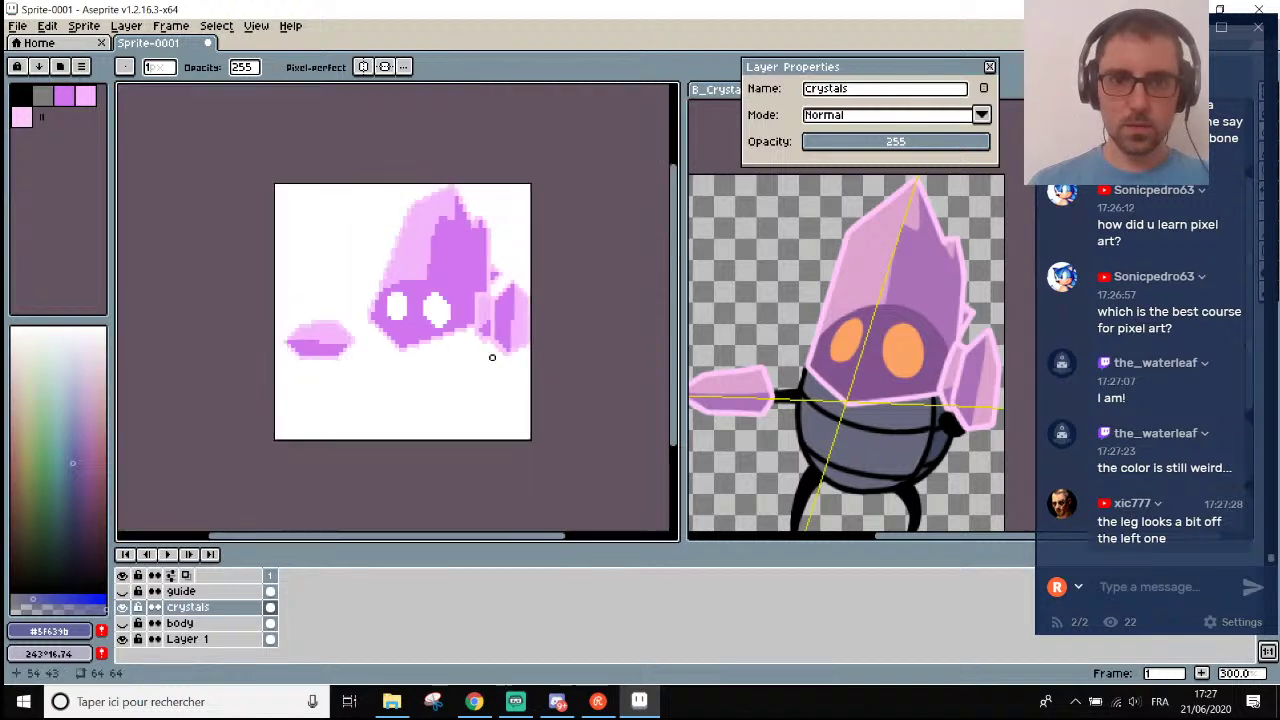
{"action": "left_click", "coordinate": [121, 623]}
{"action": "scroll", "coordinate": [432, 393], "scroll_direction": "down", "scroll_amount": 1}
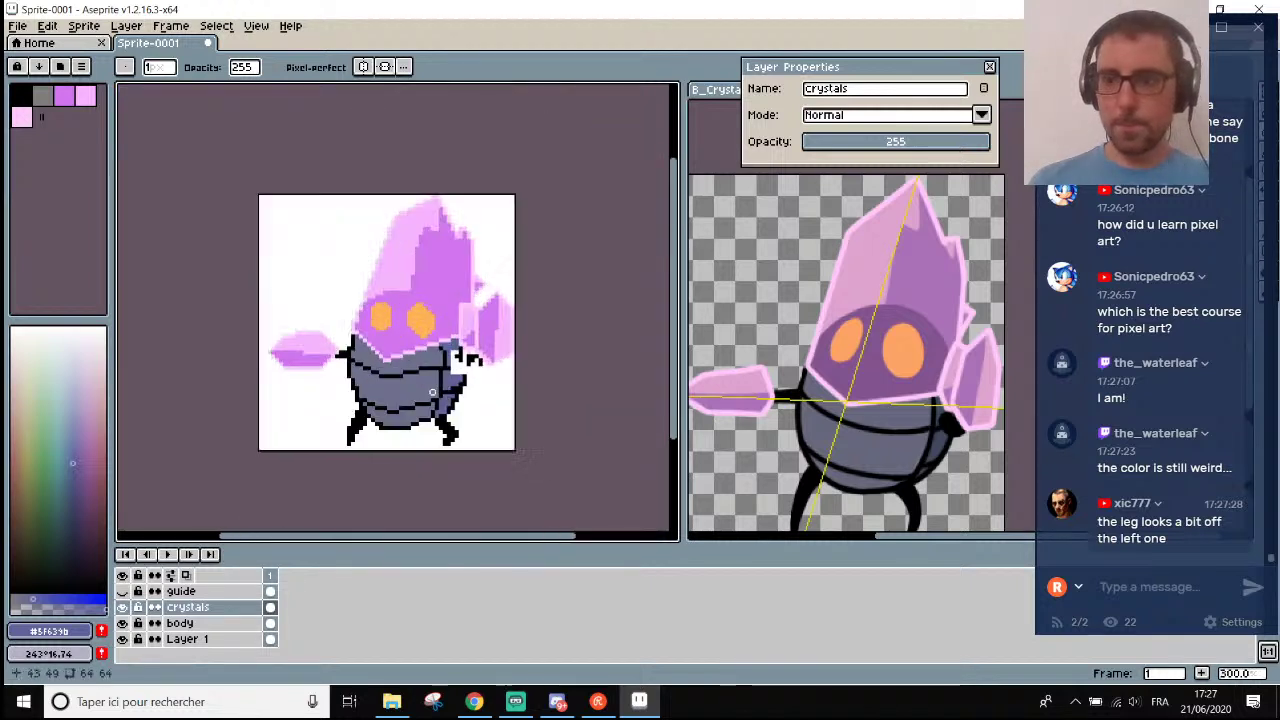
{"action": "scroll", "coordinate": [528, 396], "scroll_direction": "up", "scroll_amount": 1}
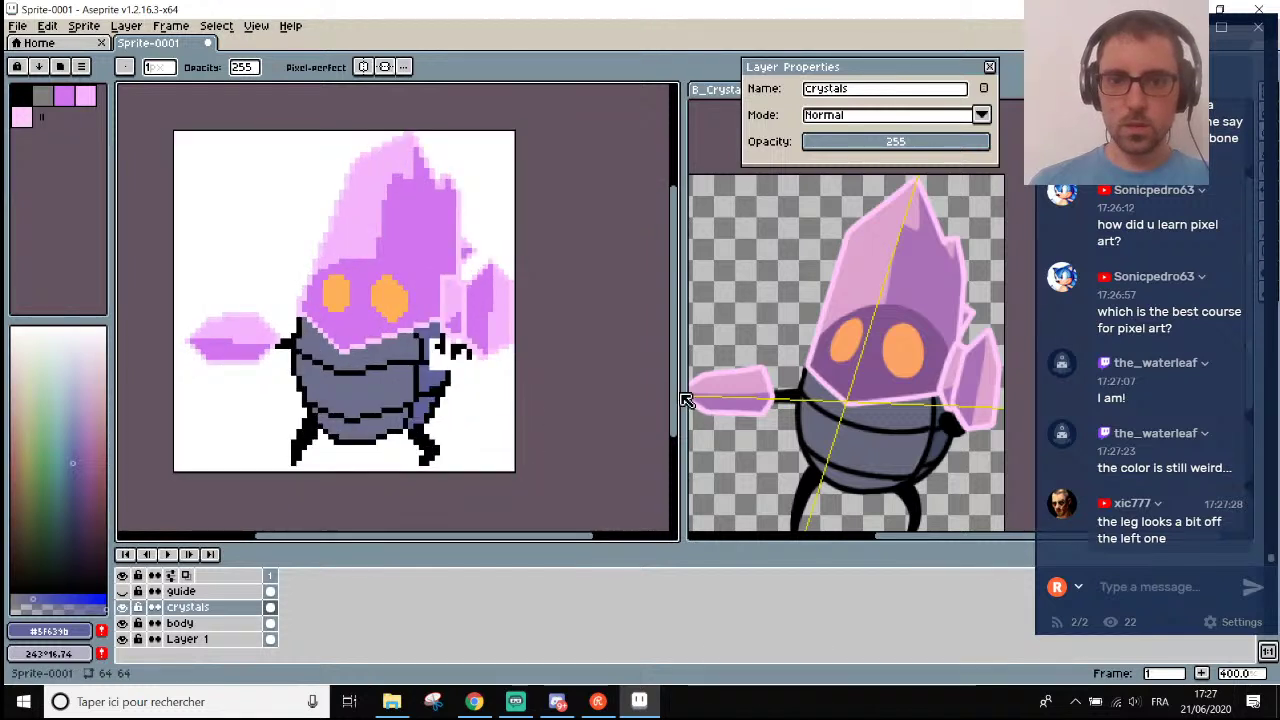
{"action": "left_click_drag", "start_coordinate": [686, 400], "coordinate": [671, 400]}
{"action": "scroll", "coordinate": [887, 470], "scroll_direction": "up", "scroll_amount": 3}
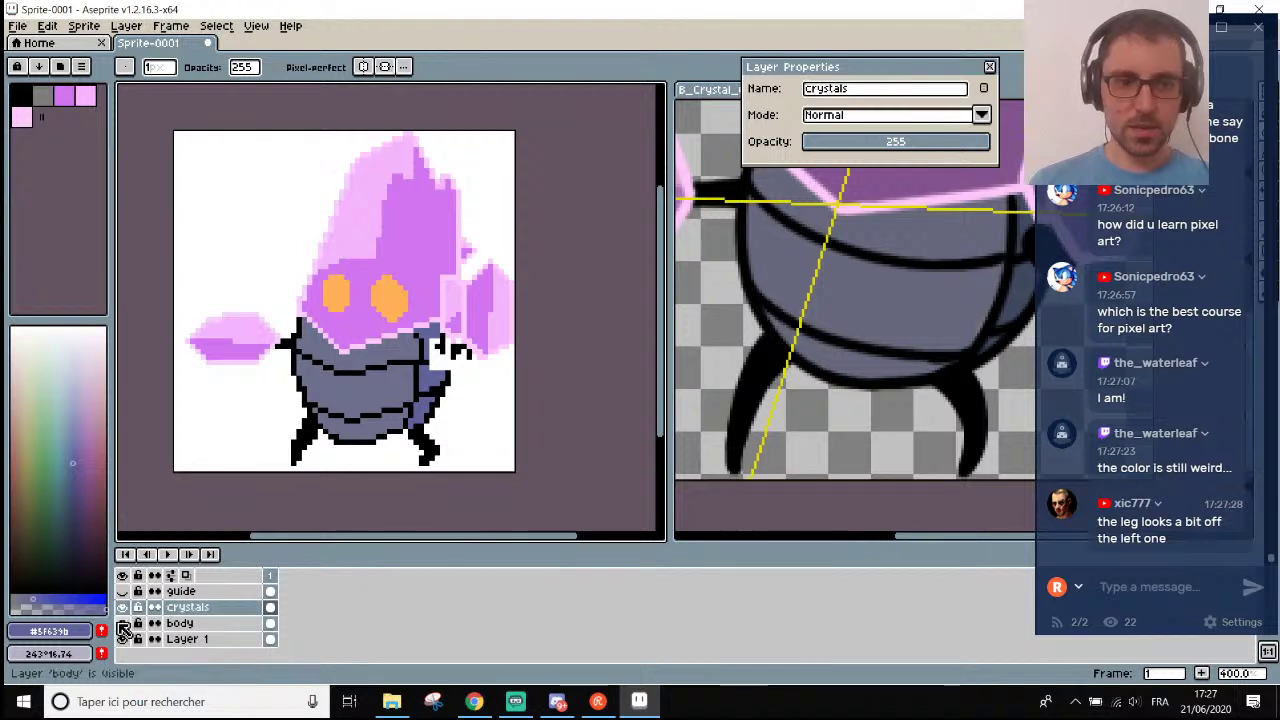
Undo the arm pixel erasure on the crystals layer and the paste on the body layer.
{"action": "key", "text": "ctrl+z"}
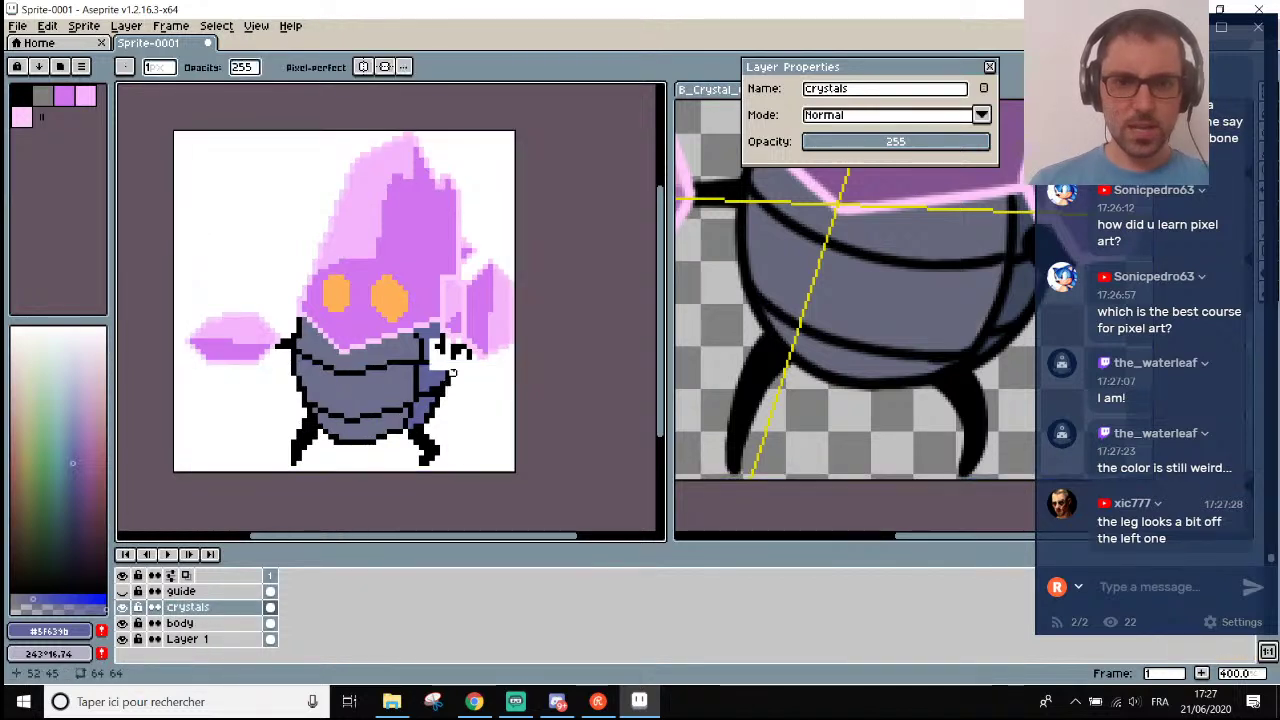
{"action": "key", "text": "ctrl+z"}
{"action": "key", "text": "ctrl+z"}
{"action": "key", "text": "ctrl+z"}
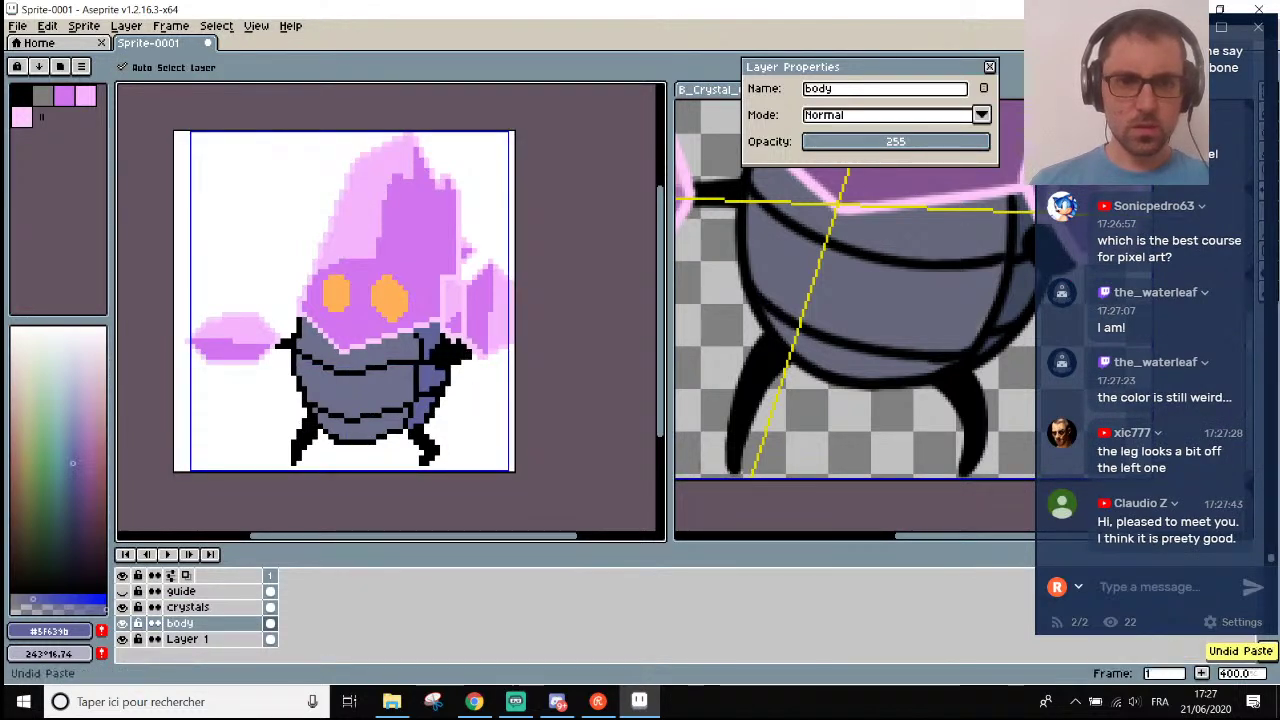
Set the crystals layer's opacity to 163 and view the whole sprite beside the full reference.
{"action": "left_click", "coordinate": [203, 611]}
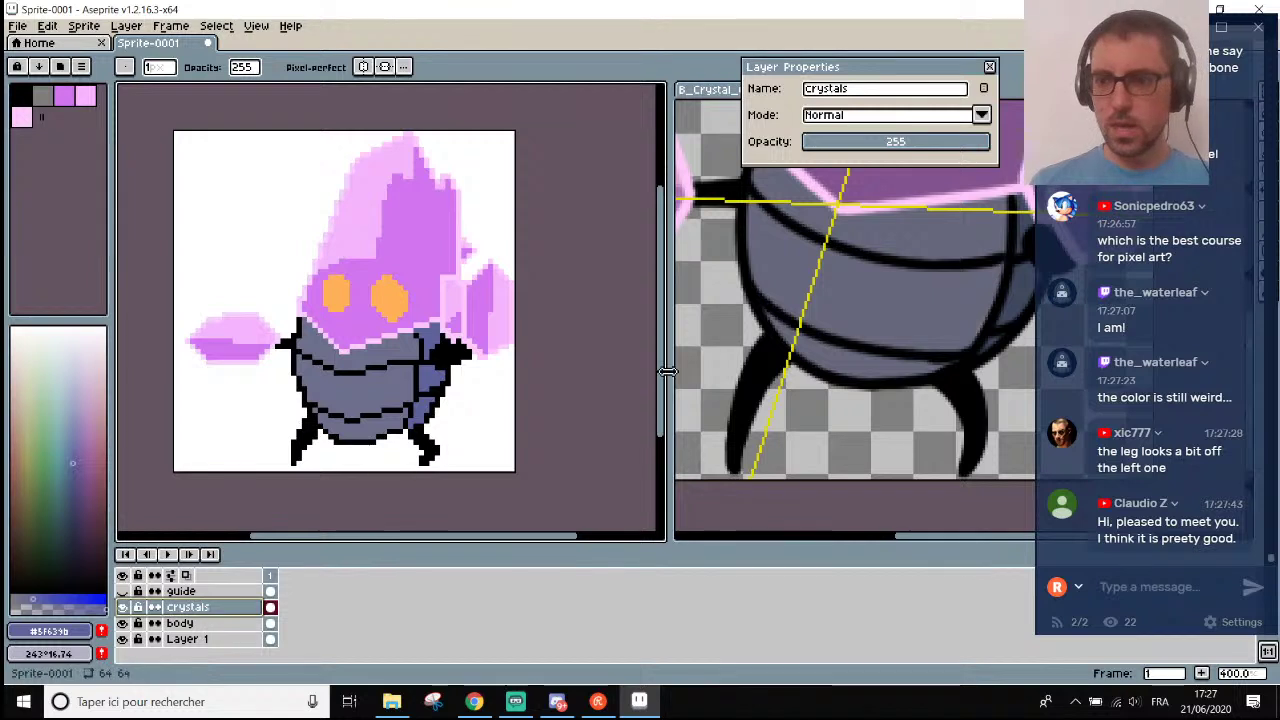
{"action": "scroll", "coordinate": [403, 349], "scroll_direction": "down", "scroll_amount": 2}
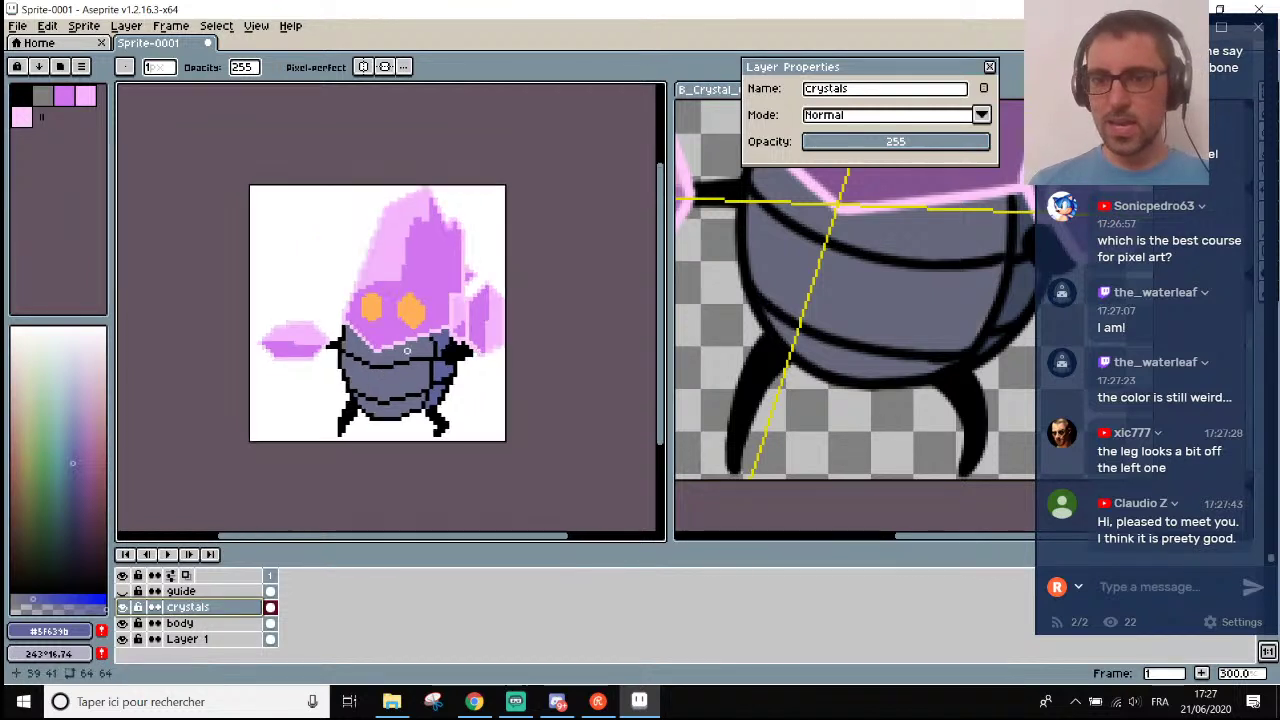
{"action": "scroll", "coordinate": [403, 349], "scroll_direction": "up", "scroll_amount": 2}
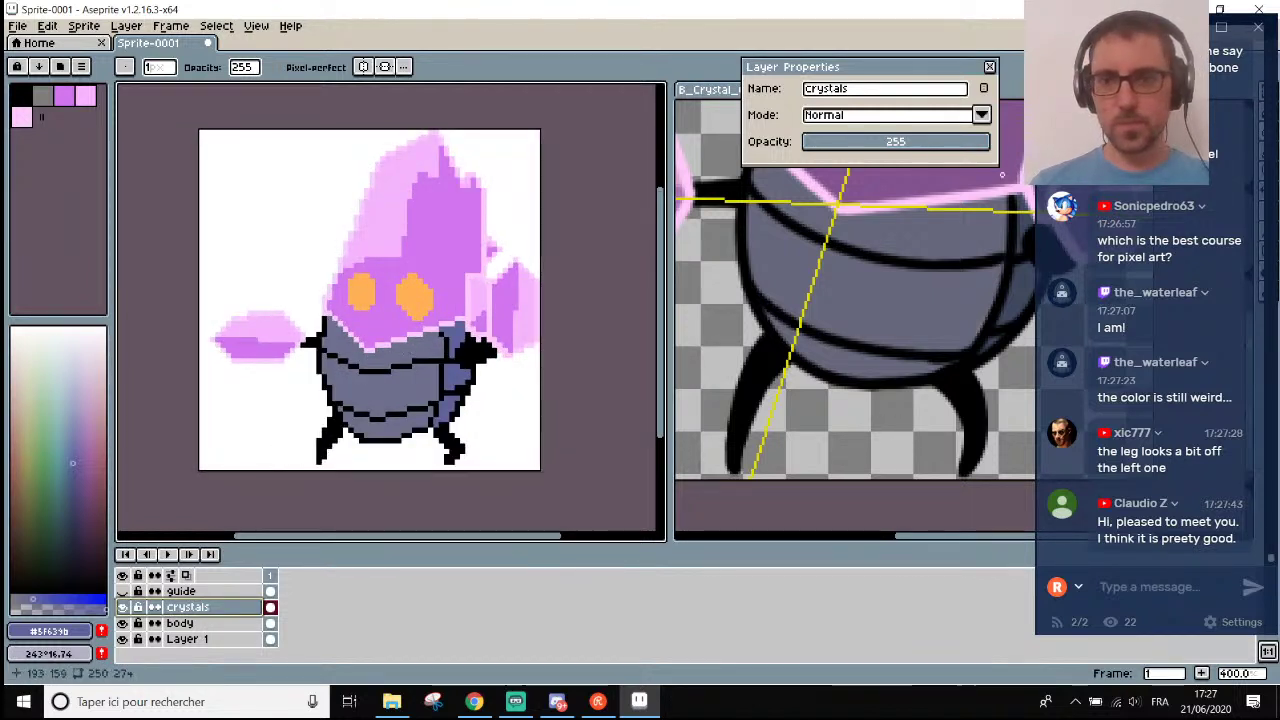
{"action": "left_click_drag", "start_coordinate": [994, 141], "coordinate": [940, 153]}
{"action": "scroll", "coordinate": [560, 300], "scroll_direction": "down", "scroll_amount": 1}
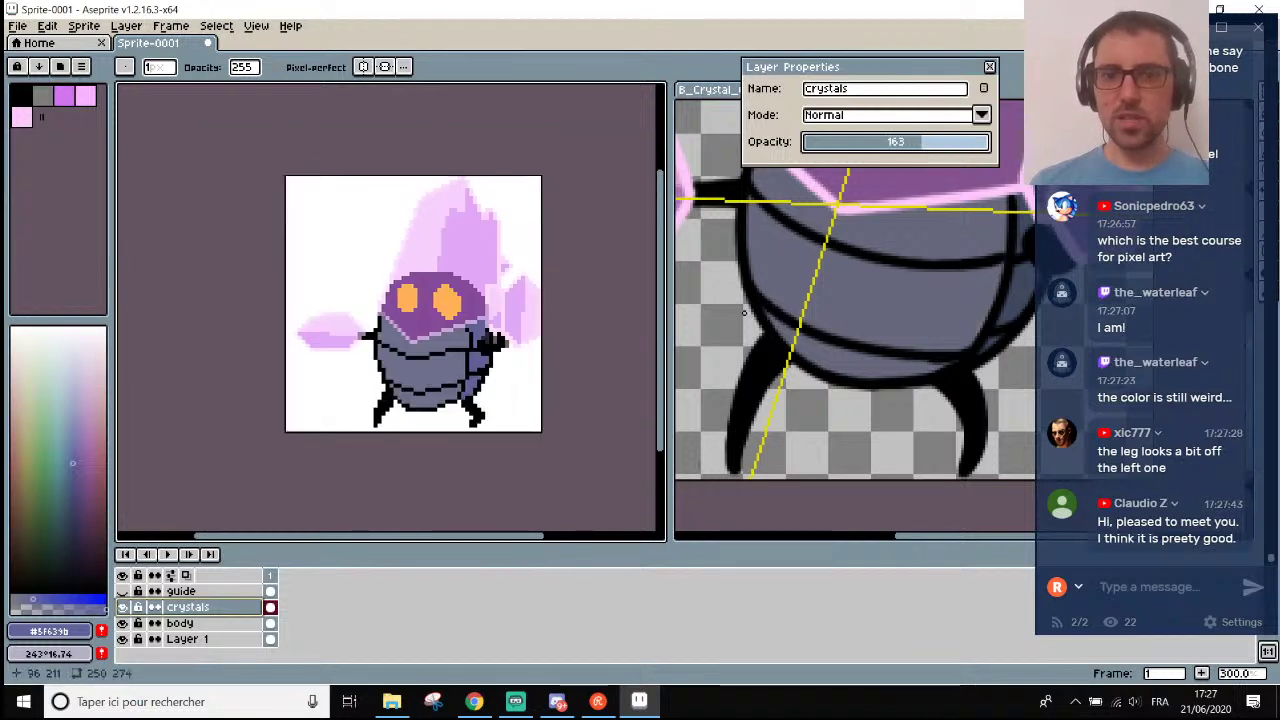
{"action": "scroll", "coordinate": [759, 242], "scroll_direction": "down", "scroll_amount": 4}
{"action": "scroll", "coordinate": [759, 242], "scroll_direction": "up", "scroll_amount": 2}
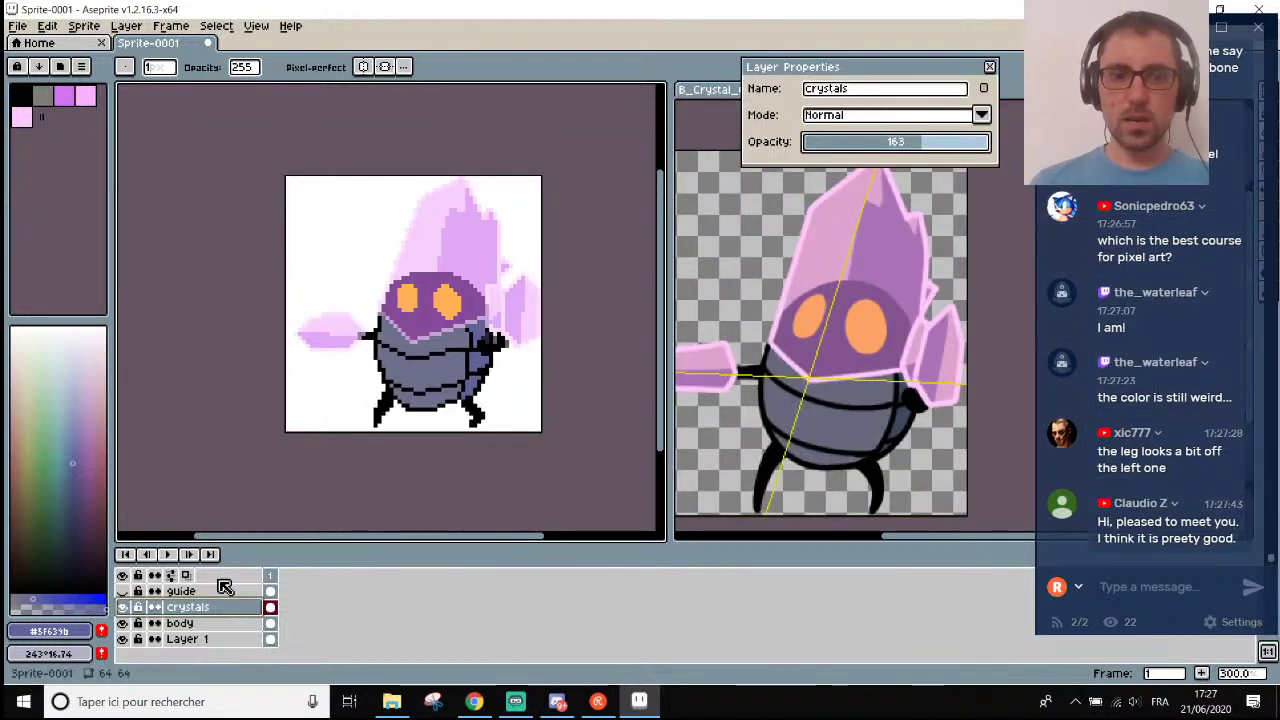
Check Layer 1's white backdrop by toggling its visibility, and delete the layer's contents across the whole canvas.
{"action": "left_click", "coordinate": [190, 639]}
{"action": "left_click", "coordinate": [122, 640]}
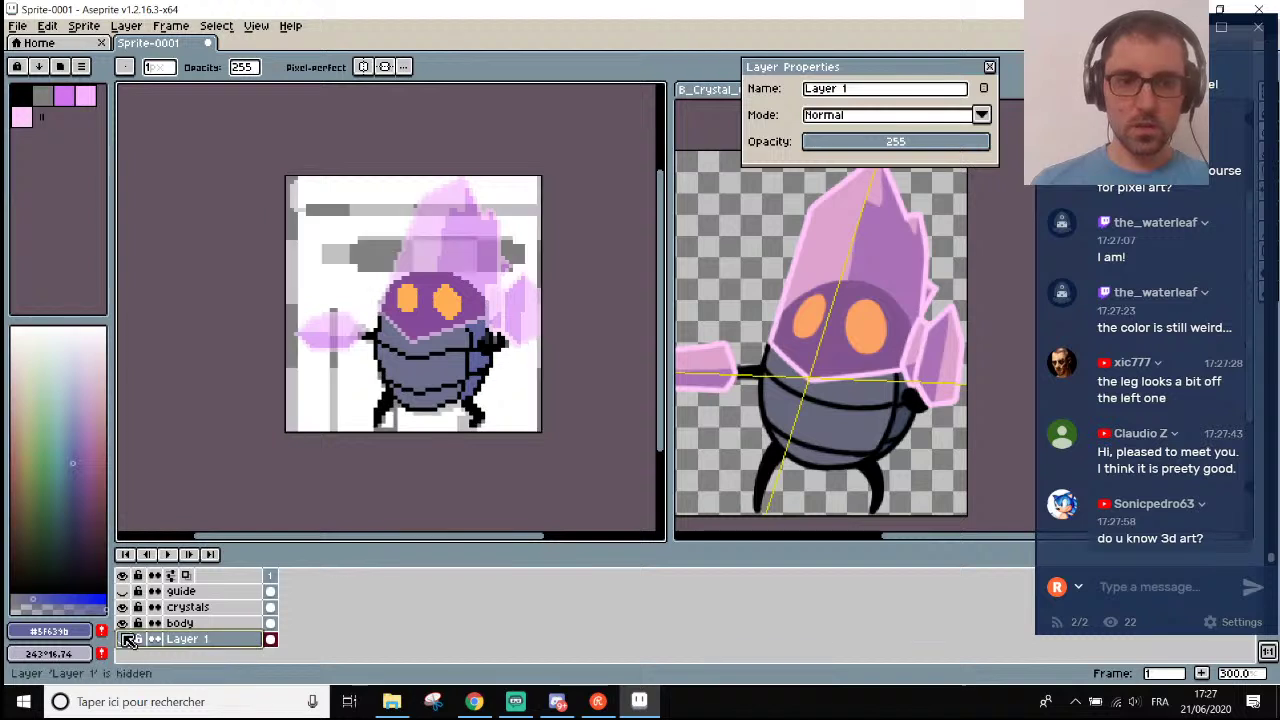
{"action": "left_click", "coordinate": [122, 640]}
{"action": "left_click", "coordinate": [122, 640]}
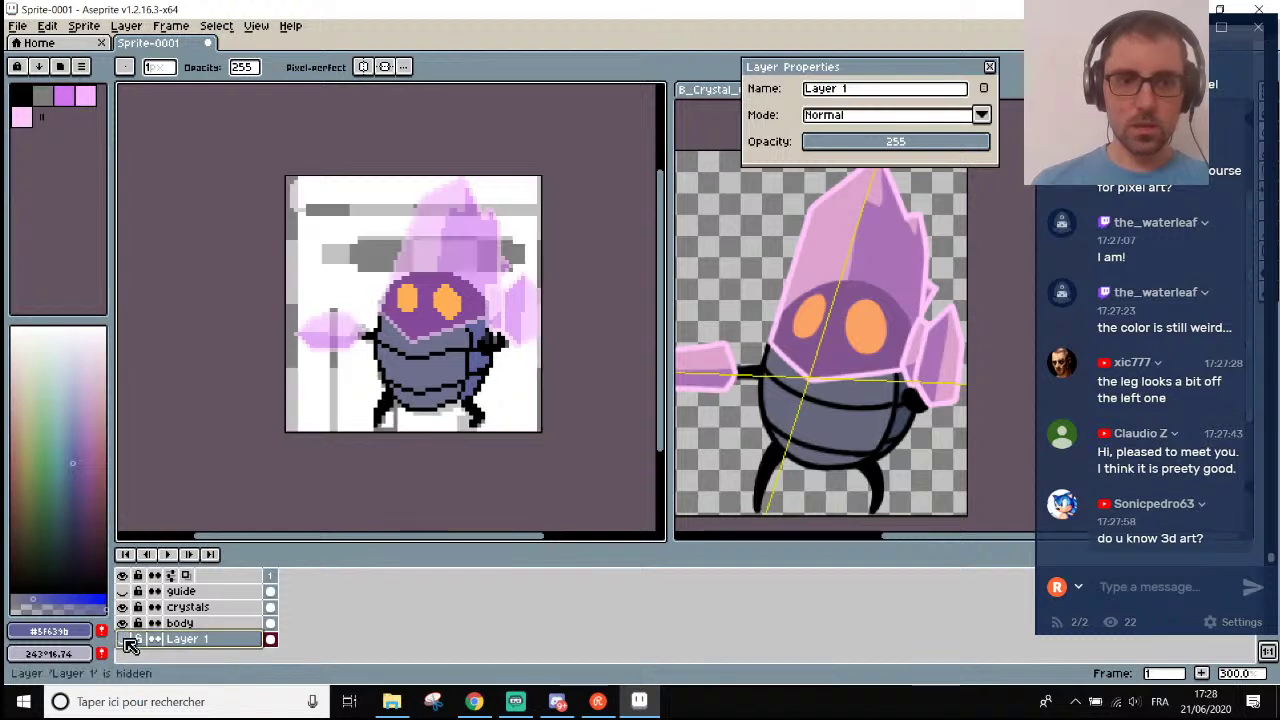
{"action": "left_click", "coordinate": [123, 640]}
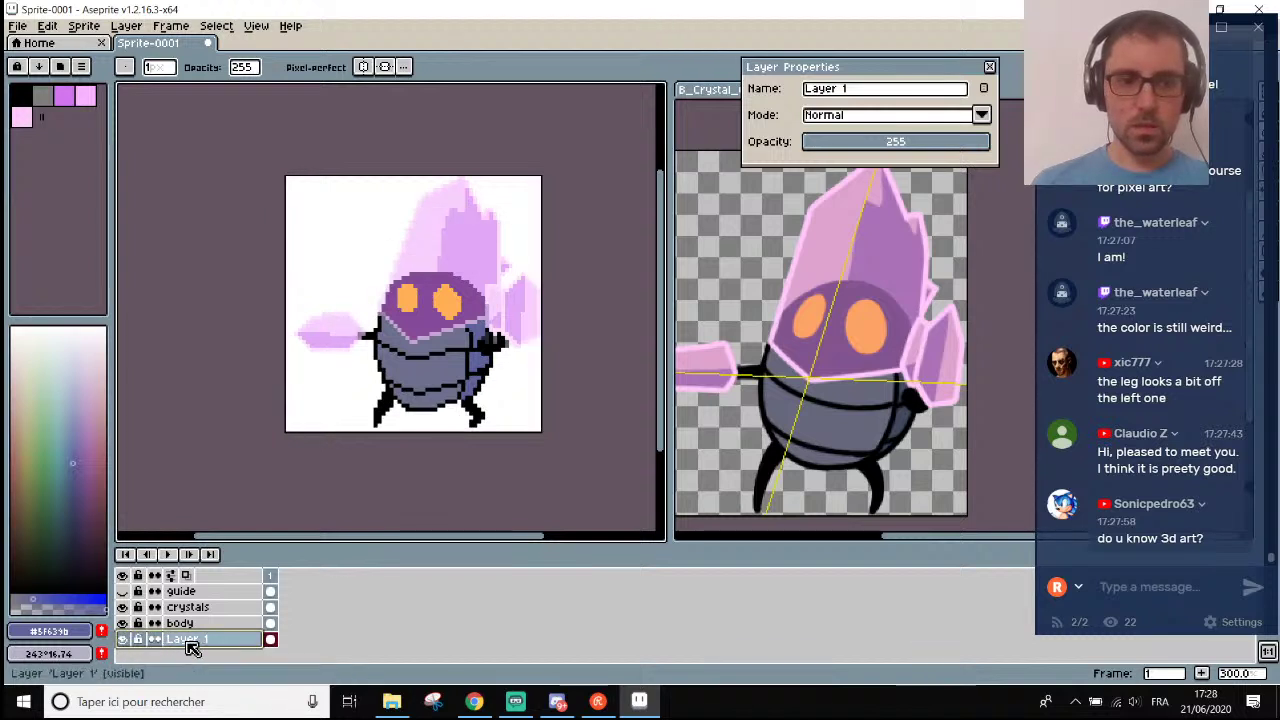
{"action": "key", "text": "m"}
{"action": "left_click_drag", "start_coordinate": [286, 94], "coordinate": [534, 471]}
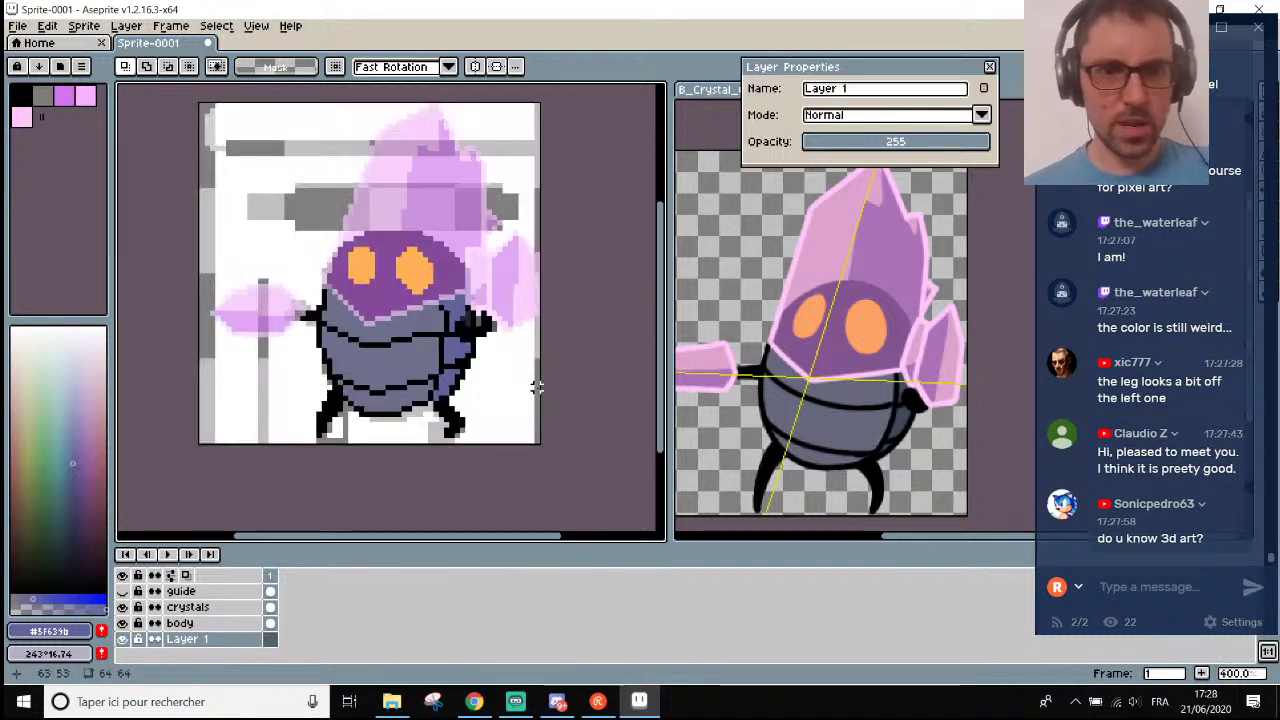
Toggle the visibility of the body and guide layers to find which layer holds the leftover white backdrop.
{"action": "left_click", "coordinate": [123, 623]}
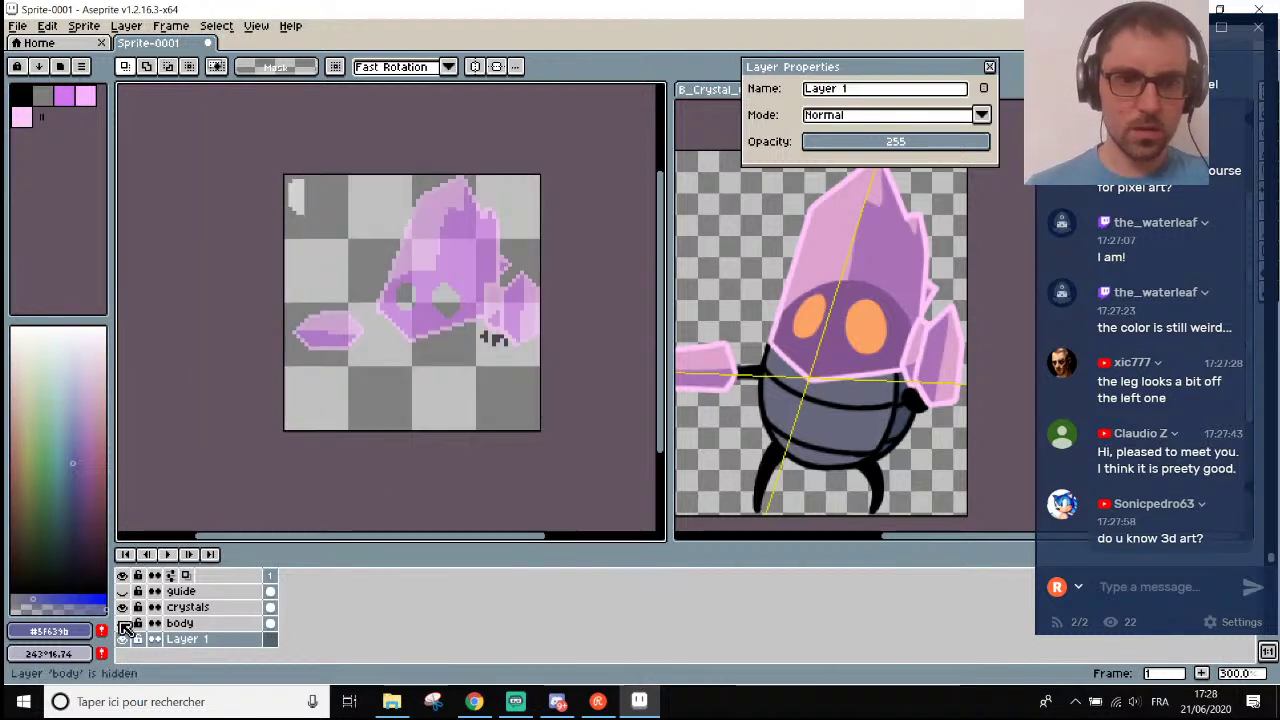
{"action": "left_click", "coordinate": [123, 623]}
{"action": "left_click", "coordinate": [123, 591]}
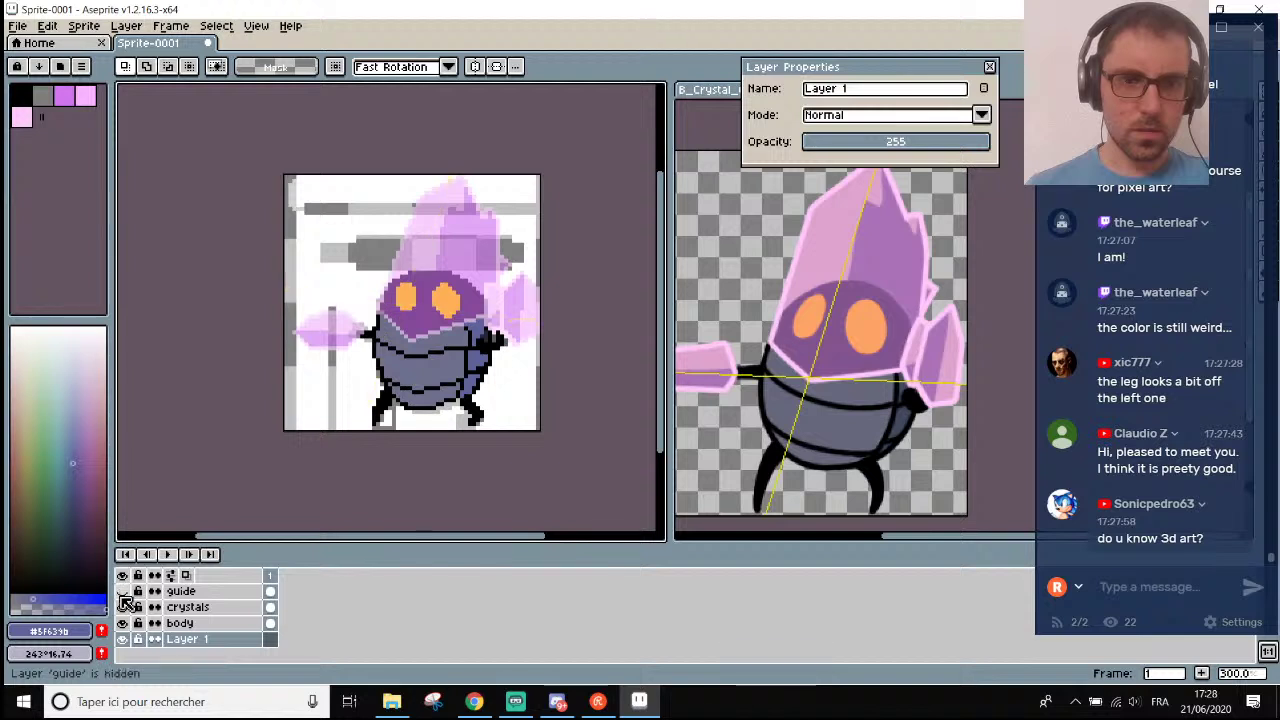
{"action": "left_click", "coordinate": [122, 639]}
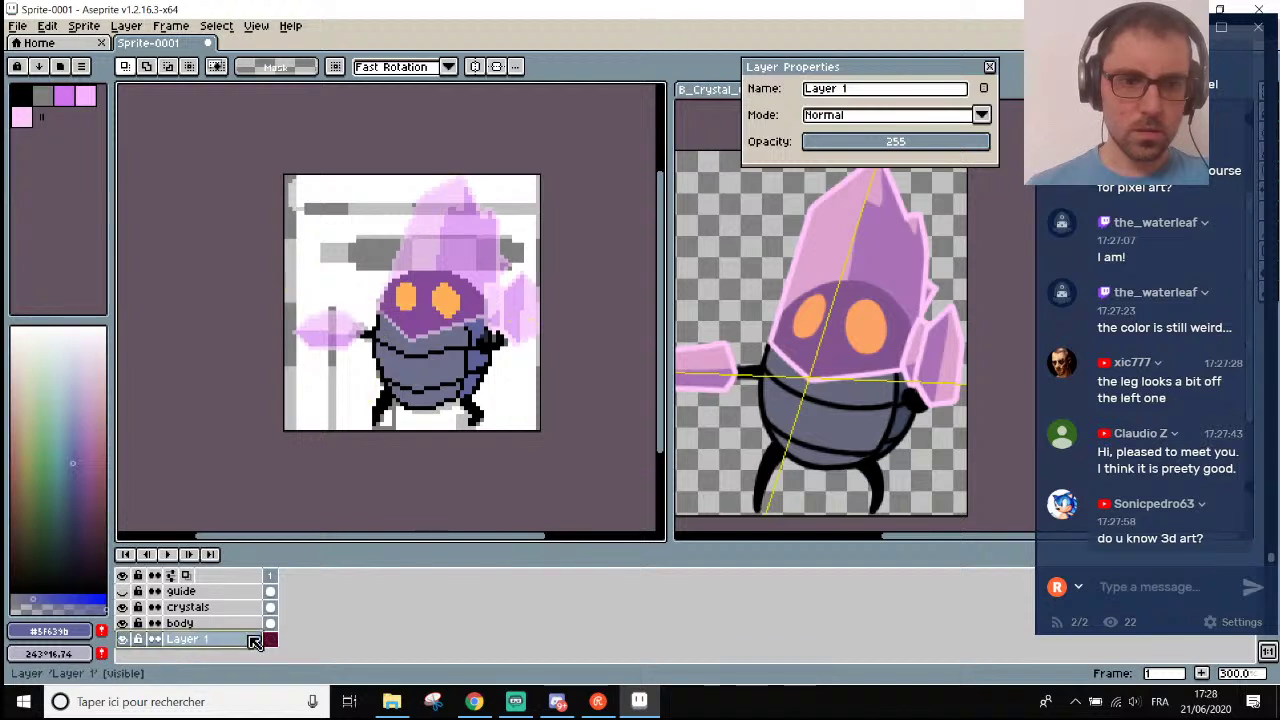
{"action": "left_click", "coordinate": [190, 639]}
{"action": "scroll", "coordinate": [378, 340], "scroll_direction": "up", "scroll_amount": 1}
{"action": "scroll", "coordinate": [368, 333], "scroll_direction": "down", "scroll_amount": 1}
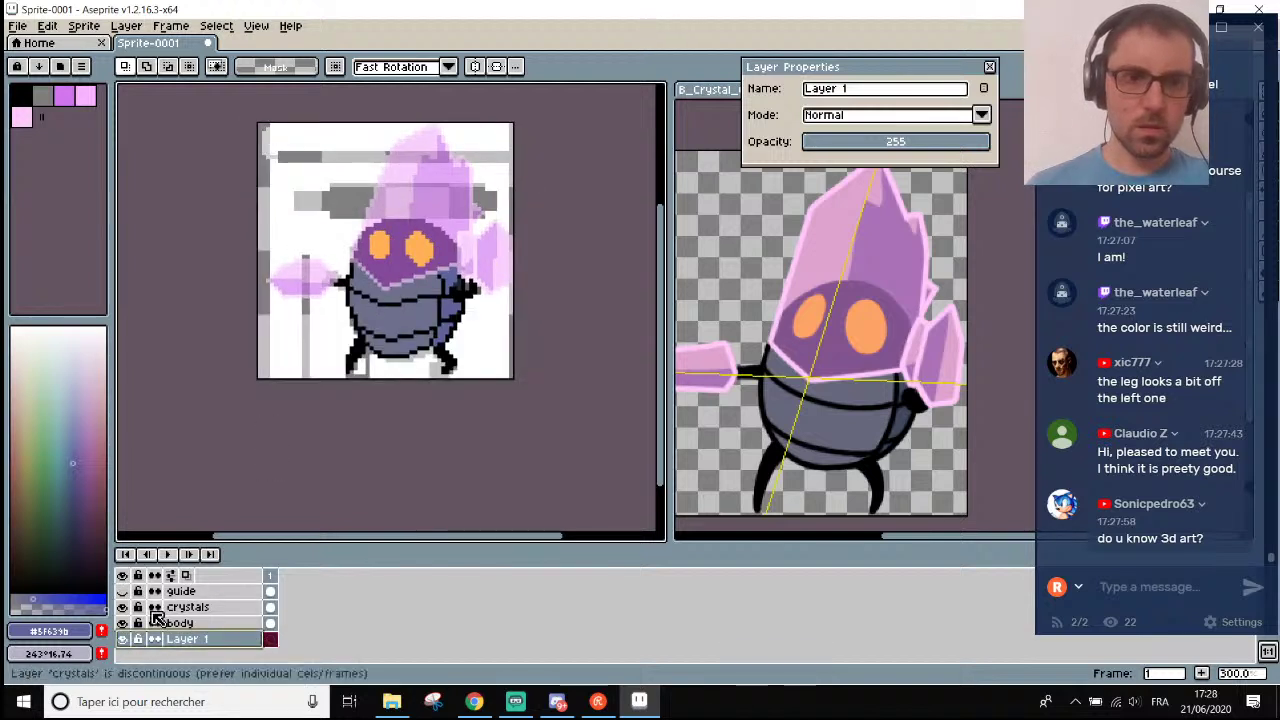
Hide the body and crystals layers to inspect Layer 1 alone, and show all layers again including the guide.
{"action": "left_click_drag", "start_coordinate": [122, 639], "coordinate": [123, 615]}
{"action": "left_click", "coordinate": [122, 608]}
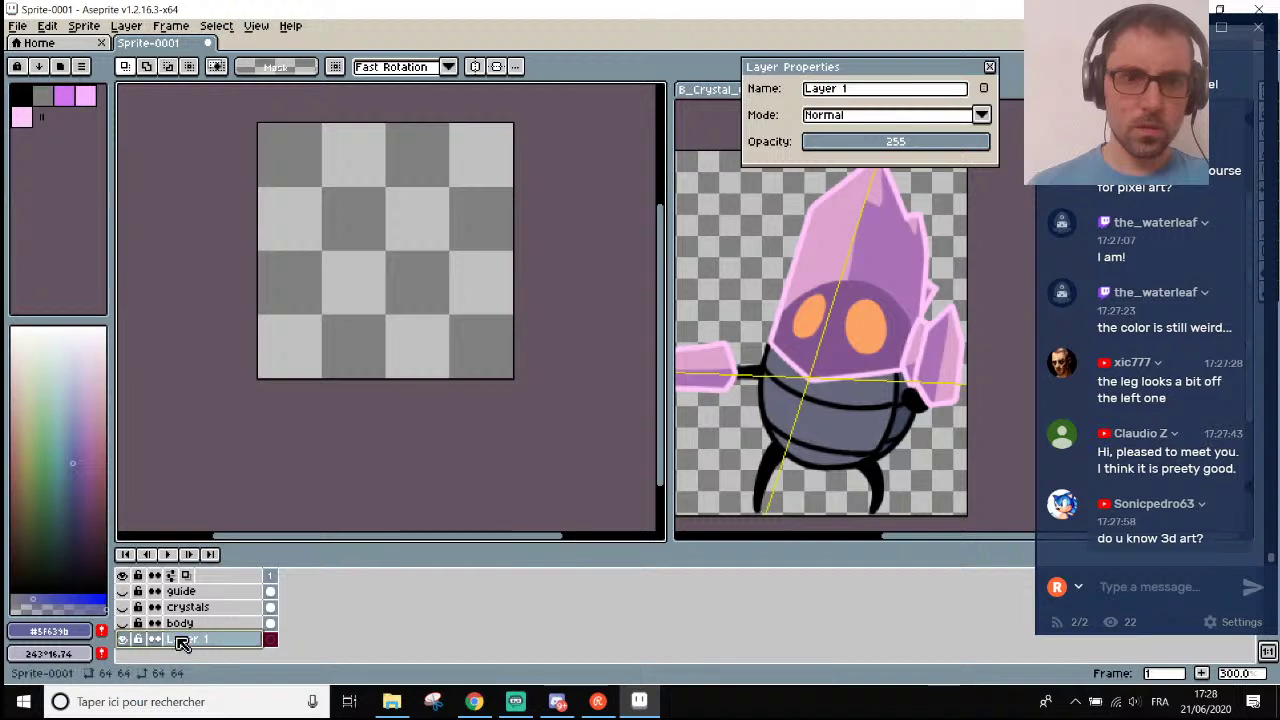
{"action": "left_click", "coordinate": [124, 640]}
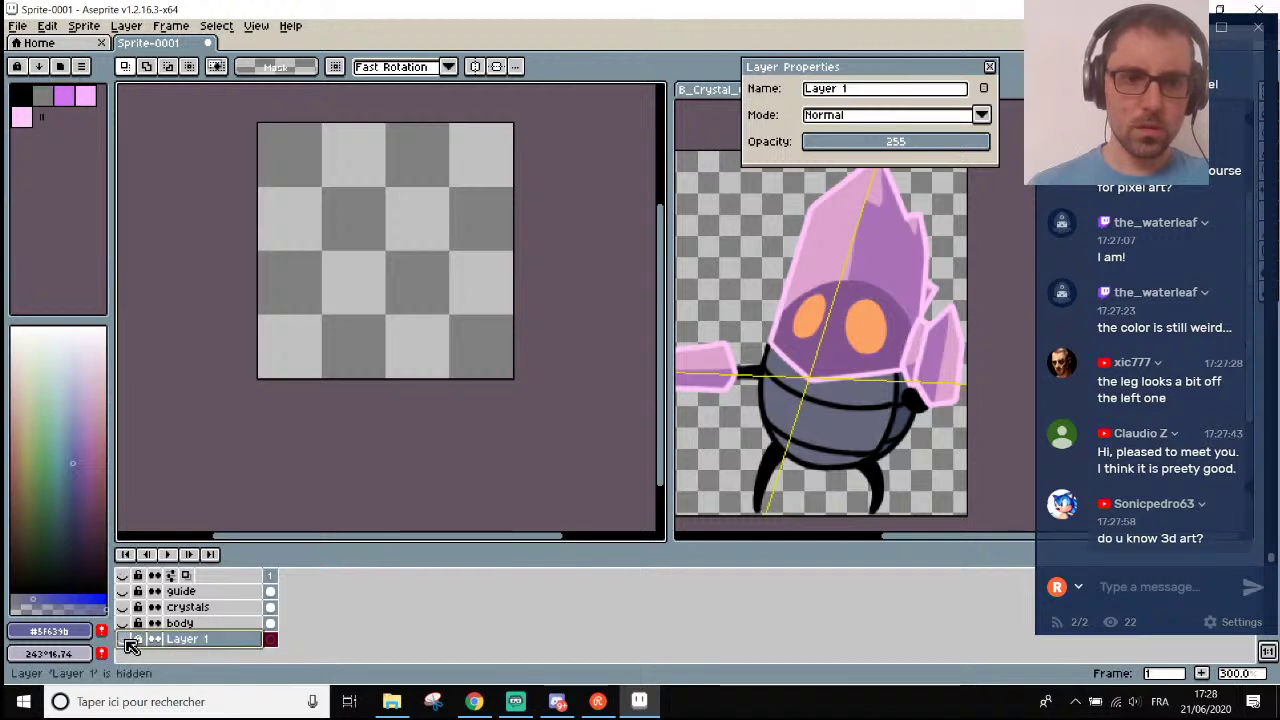
{"action": "left_click", "coordinate": [123, 623]}
{"action": "left_click", "coordinate": [122, 608]}
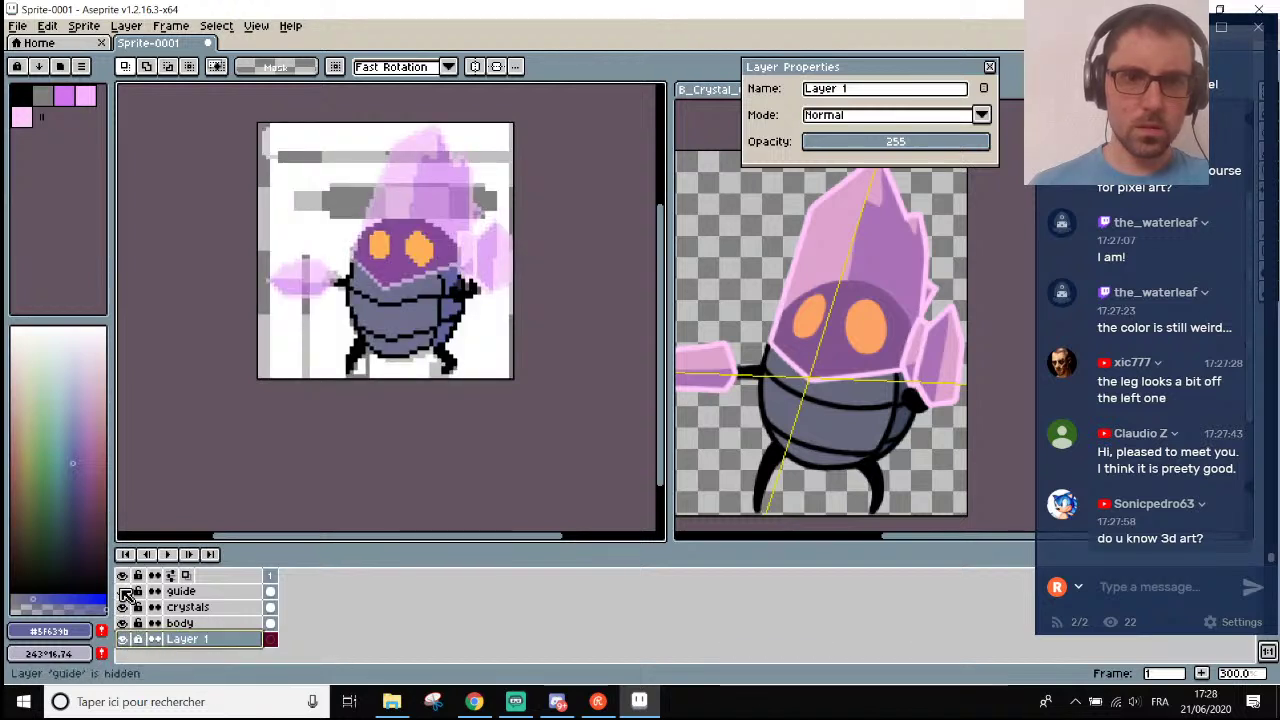
{"action": "left_click", "coordinate": [122, 591]}
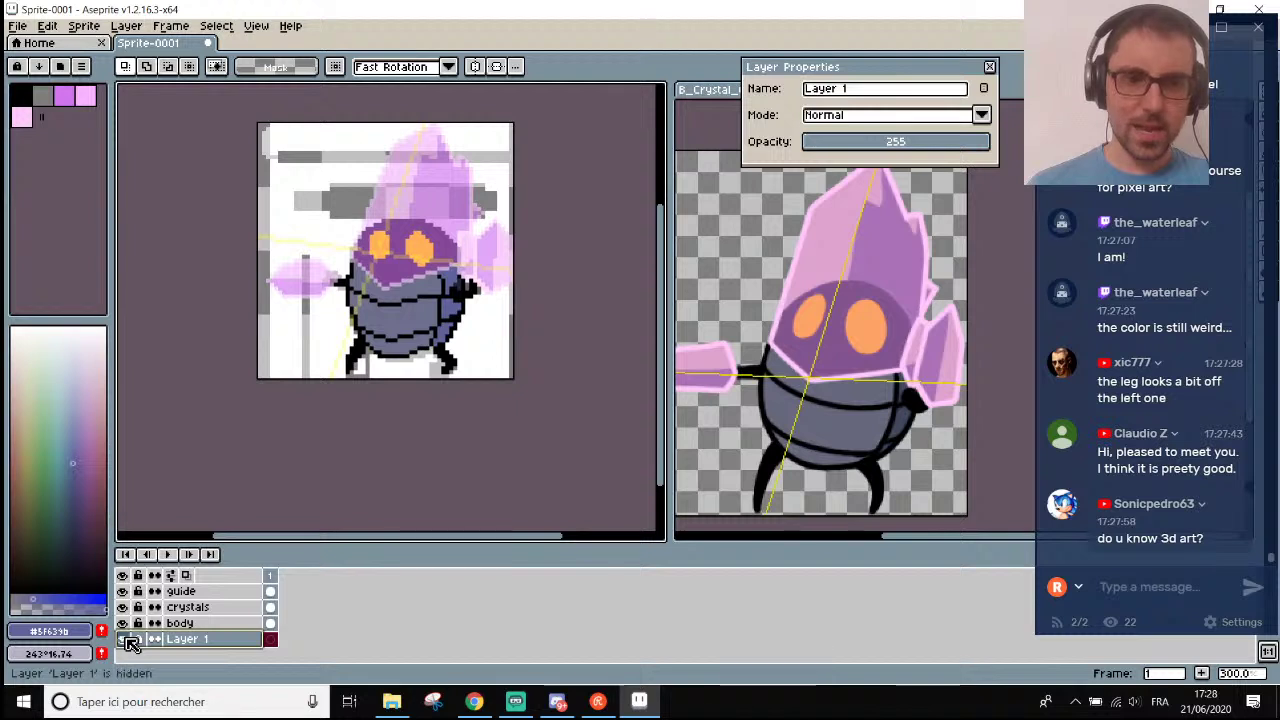
Isolate the crystals layer to check it for leftover backdrop, and restore the other layers.
{"action": "scroll", "coordinate": [304, 334], "scroll_direction": "down", "scroll_amount": 2}
{"action": "scroll", "coordinate": [304, 334], "scroll_direction": "up", "scroll_amount": 1}
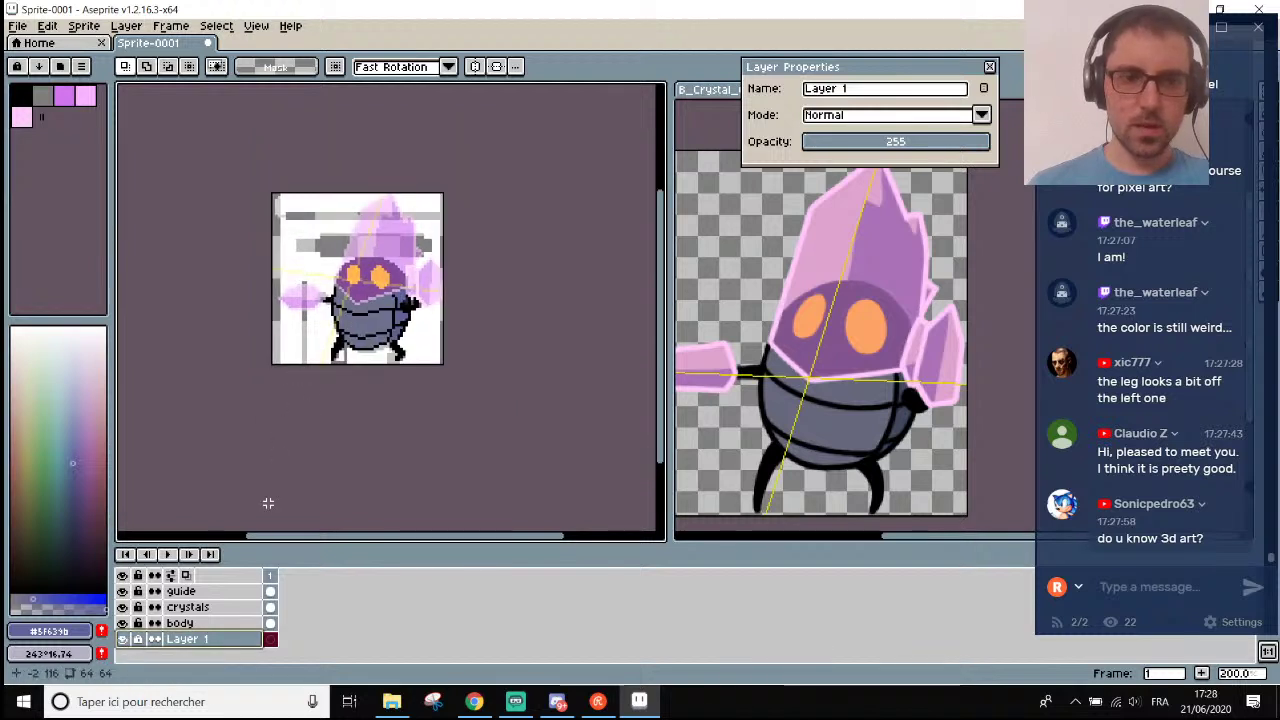
{"action": "left_click", "coordinate": [122, 607], "text": "alt"}
{"action": "left_click", "coordinate": [122, 607], "text": "alt"}
{"action": "scroll", "coordinate": [398, 360], "scroll_direction": "up", "scroll_amount": 2}
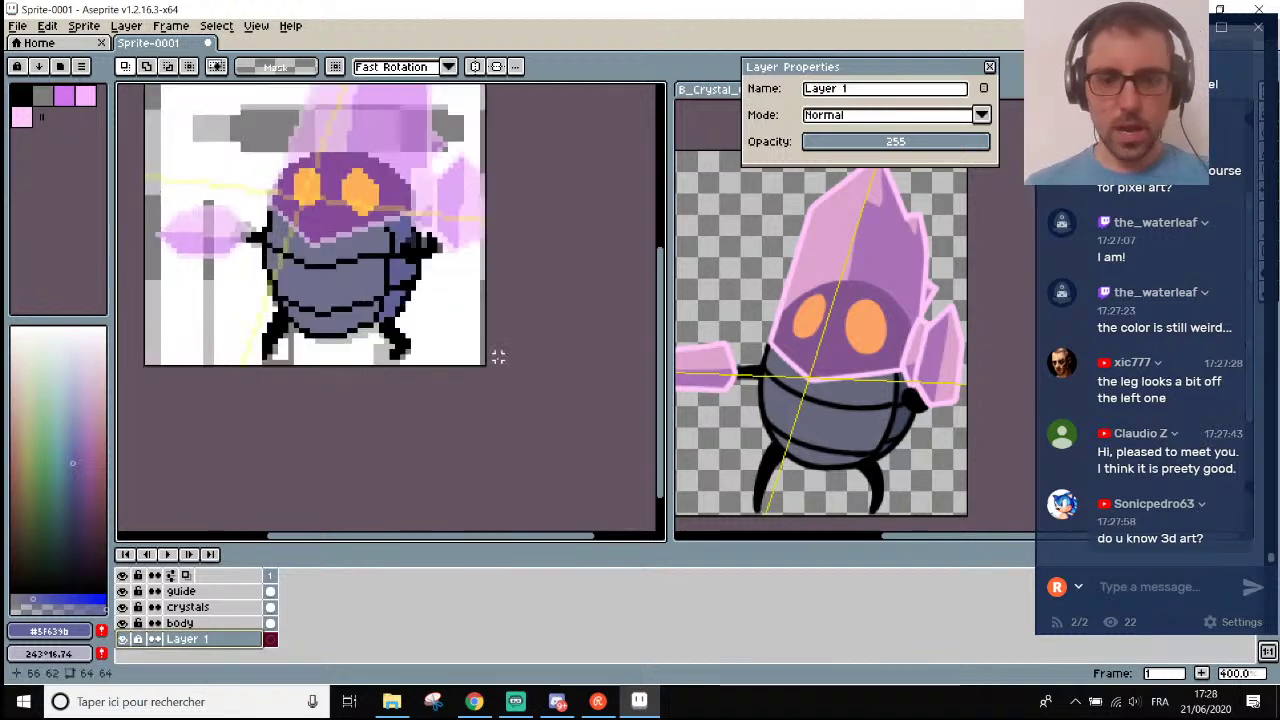
Clear the leftover backdrop with a non-contiguous transparent Paint Bucket fill on the body layer, and remove the remaining patch from the crystals layer.
{"action": "key", "text": "w"}
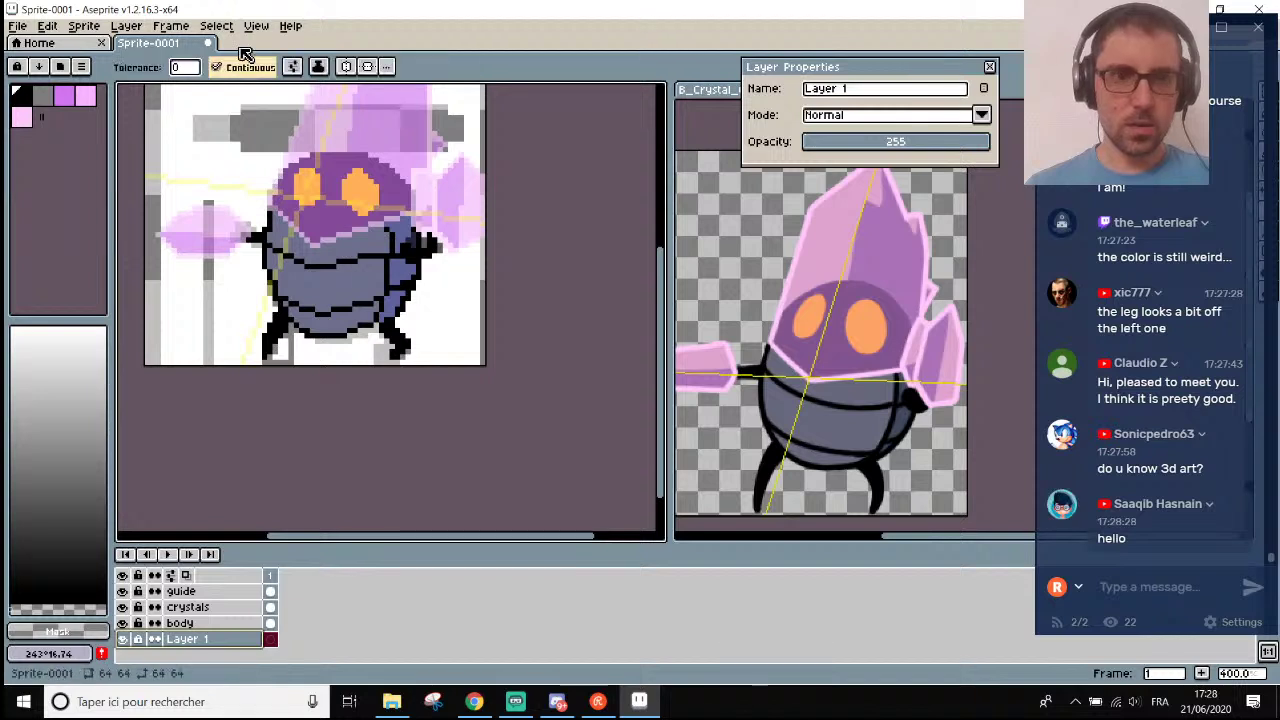
{"action": "left_click", "coordinate": [171, 26]}
{"action": "key", "text": "Escape"}
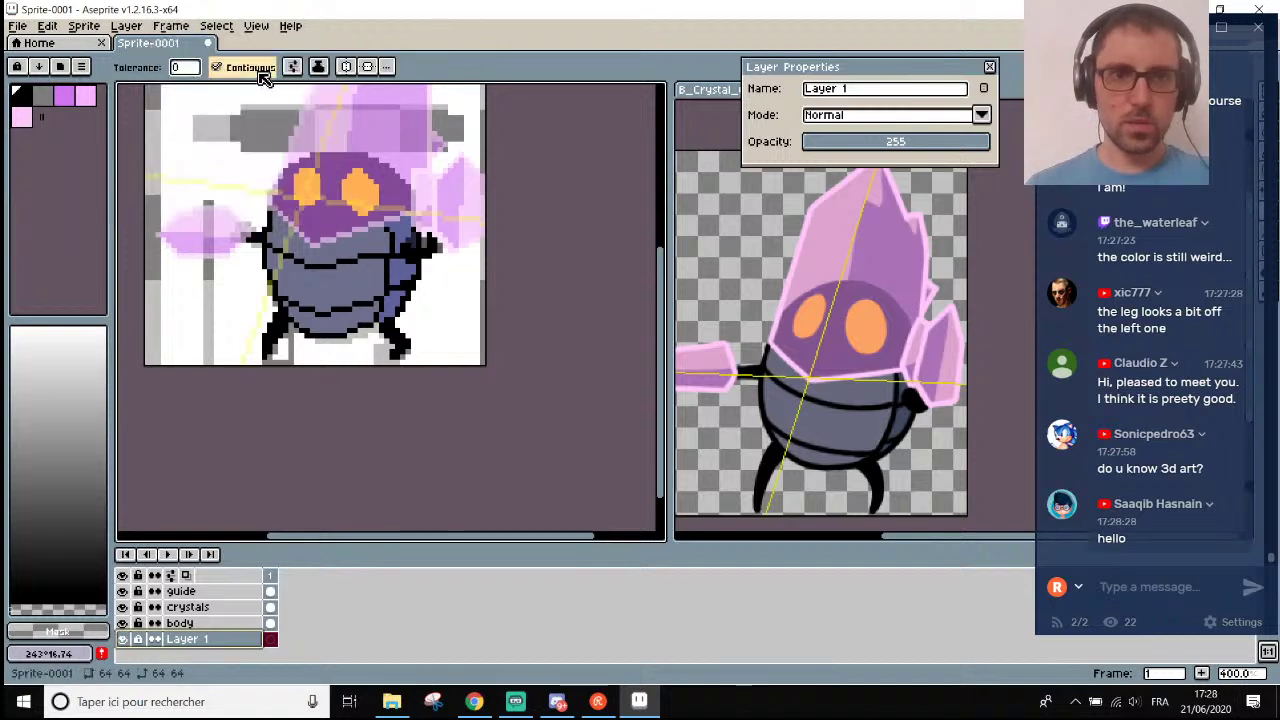
{"action": "left_click", "coordinate": [438, 289]}
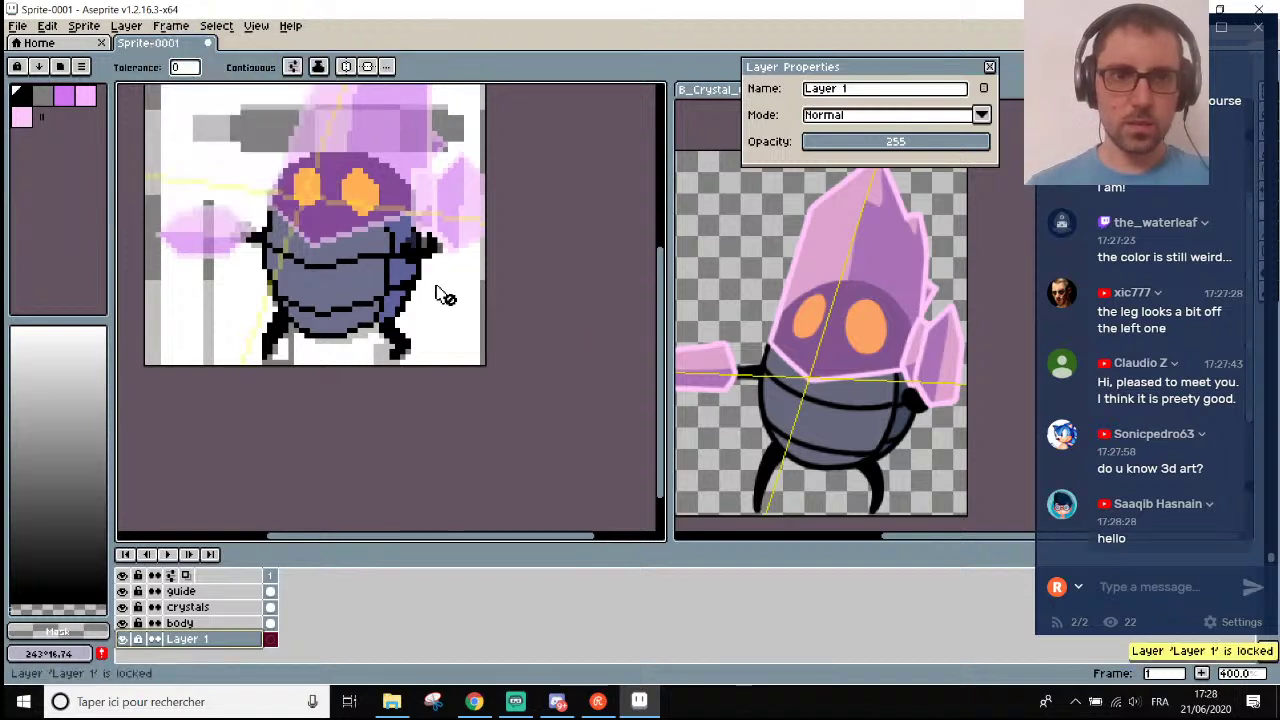
{"action": "left_click", "coordinate": [180, 623]}
{"action": "scroll", "coordinate": [430, 270], "scroll_direction": "down", "scroll_amount": 2}
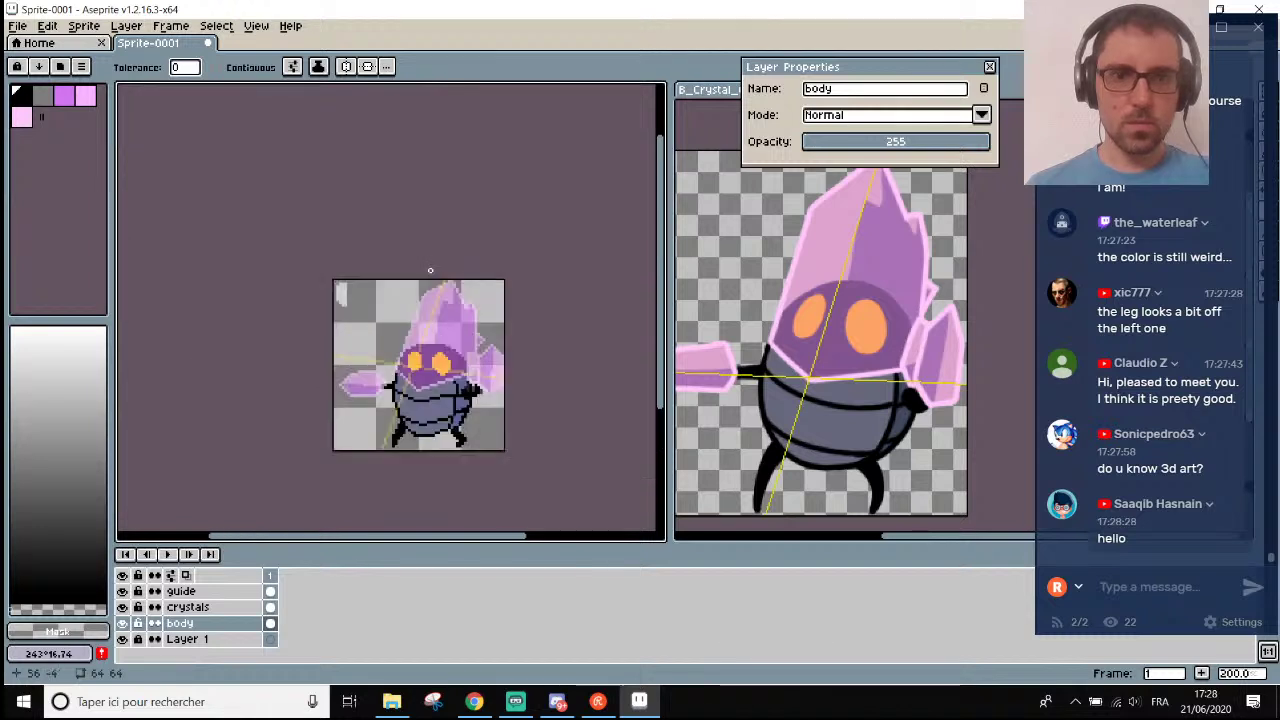
{"action": "scroll", "coordinate": [438, 370], "scroll_direction": "up", "scroll_amount": 1}
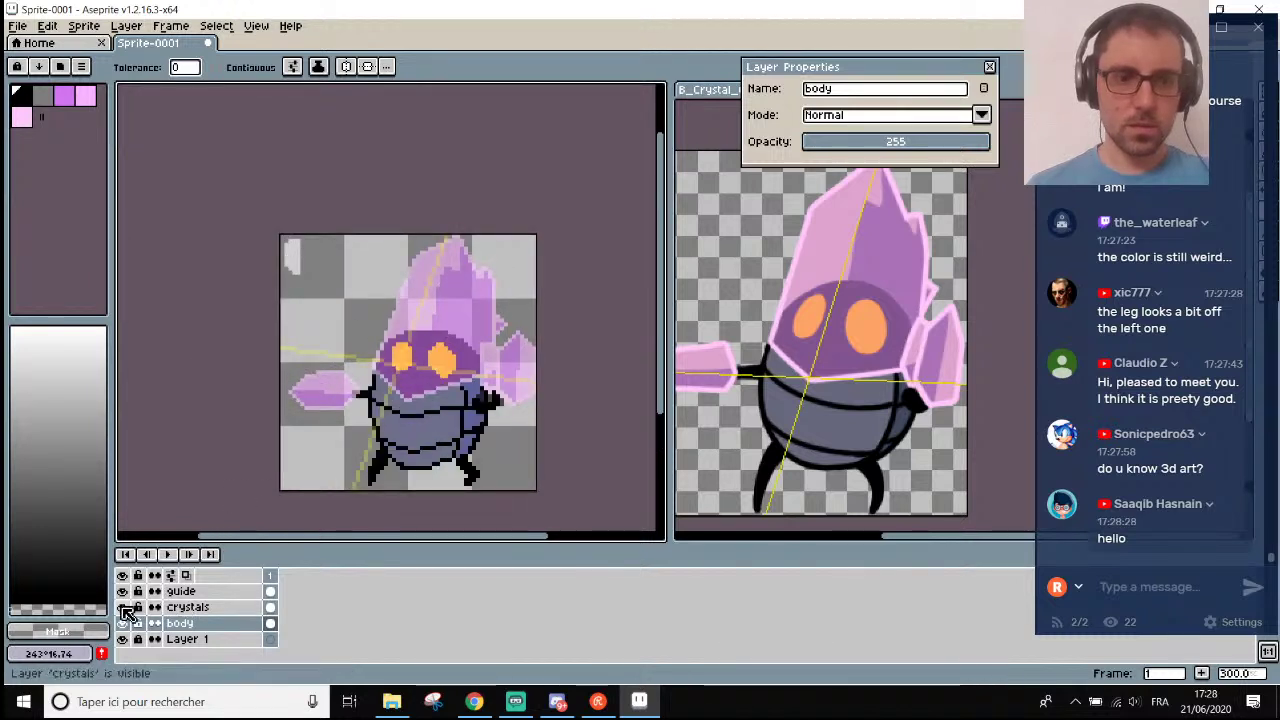
{"action": "left_click", "coordinate": [185, 607]}
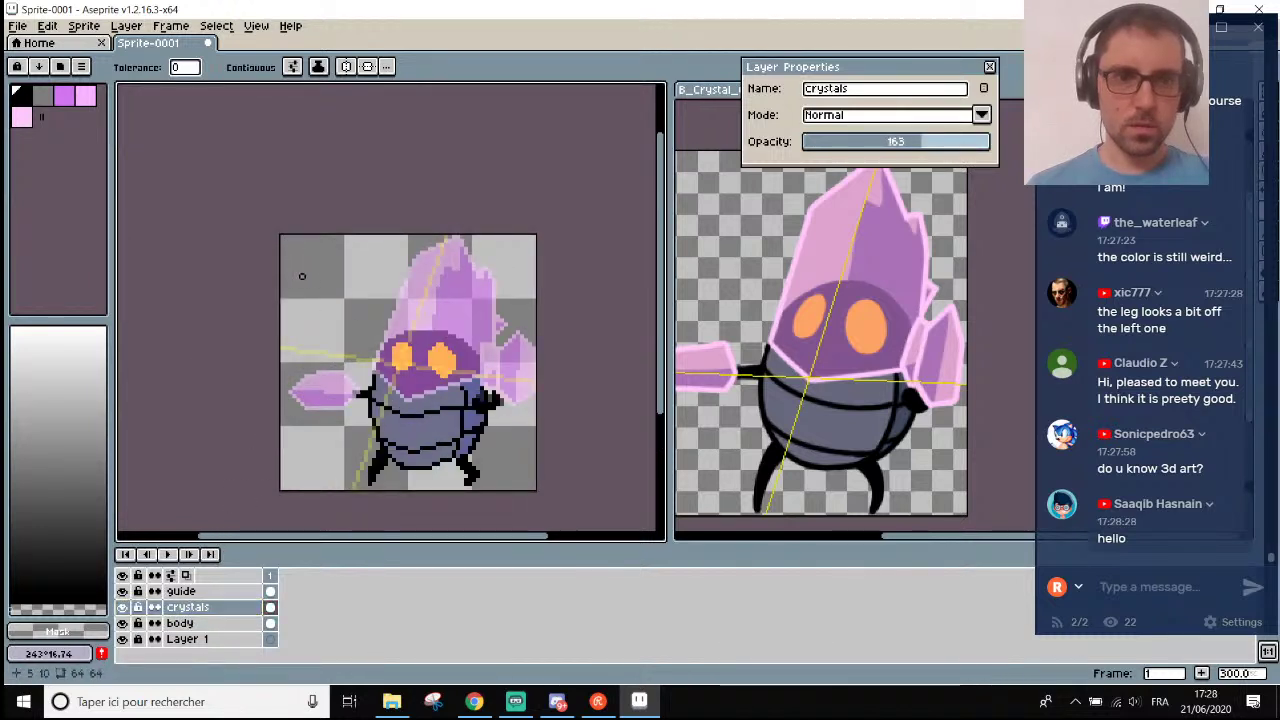
Set the crystals layer's opacity to 203 and unlock Layer 1.
{"action": "scroll", "coordinate": [300, 270], "scroll_direction": "down", "scroll_amount": 1}
{"action": "left_click_drag", "start_coordinate": [990, 145], "coordinate": [951, 142]}
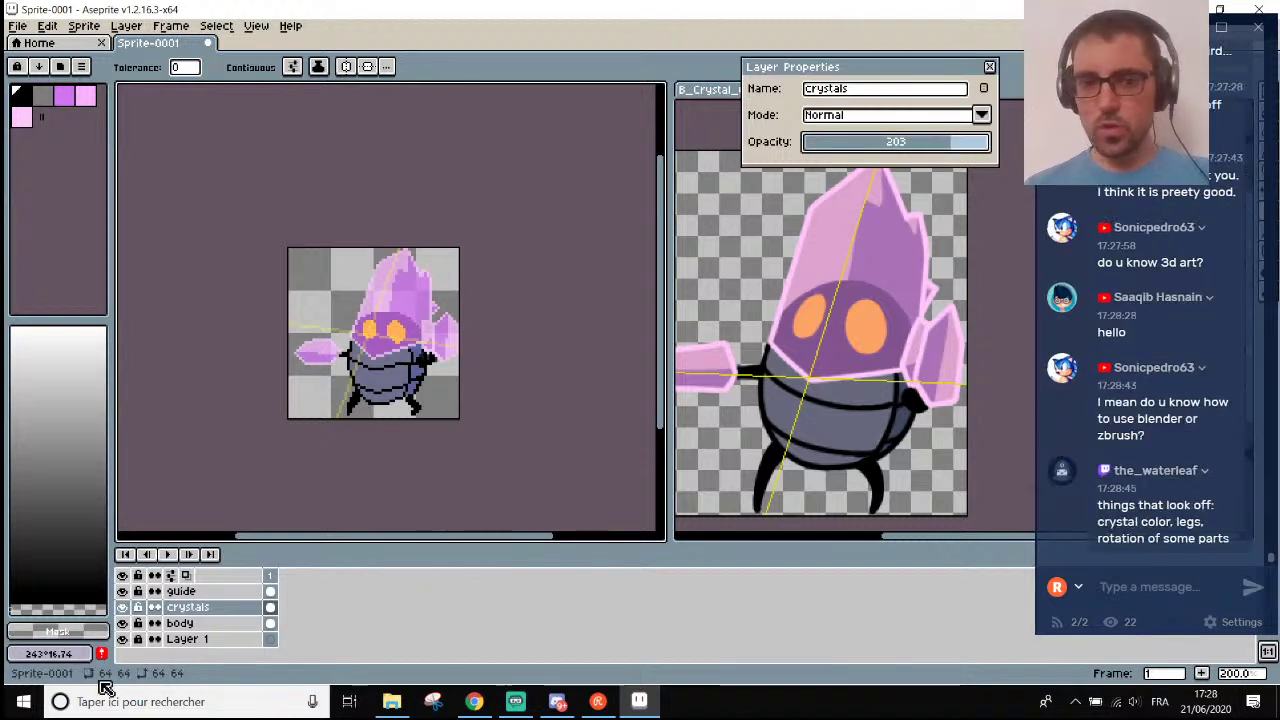
{"action": "left_click", "coordinate": [210, 640]}
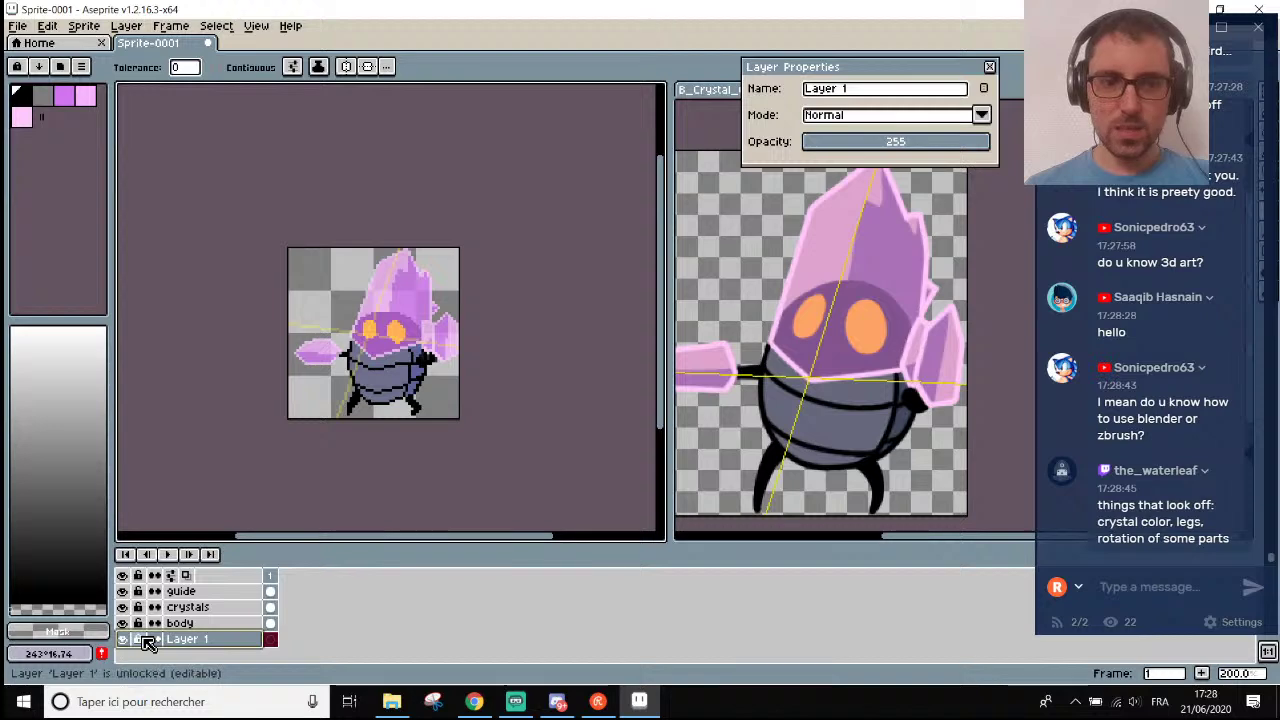
Hide the guide layer and compare the sprite's overall look and legs with the reference.
{"action": "scroll", "coordinate": [392, 308], "scroll_direction": "up", "scroll_amount": 2}
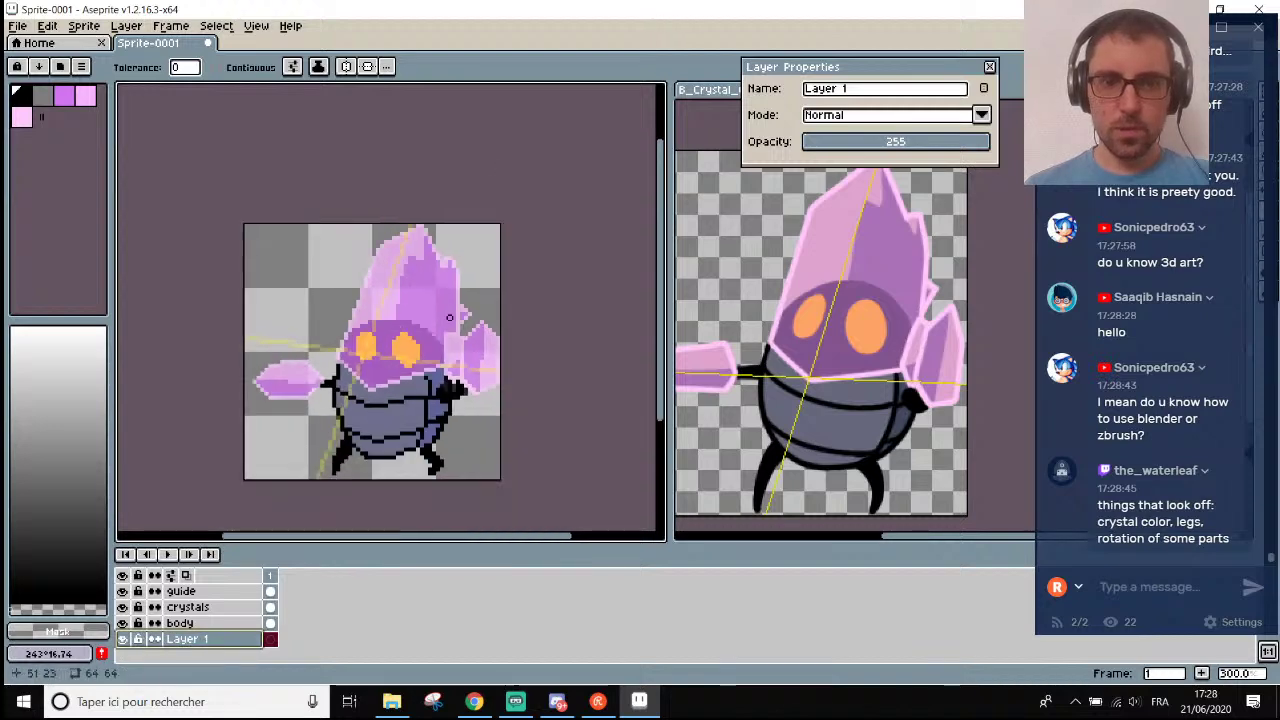
{"action": "scroll", "coordinate": [440, 360], "scroll_direction": "down", "scroll_amount": 1}
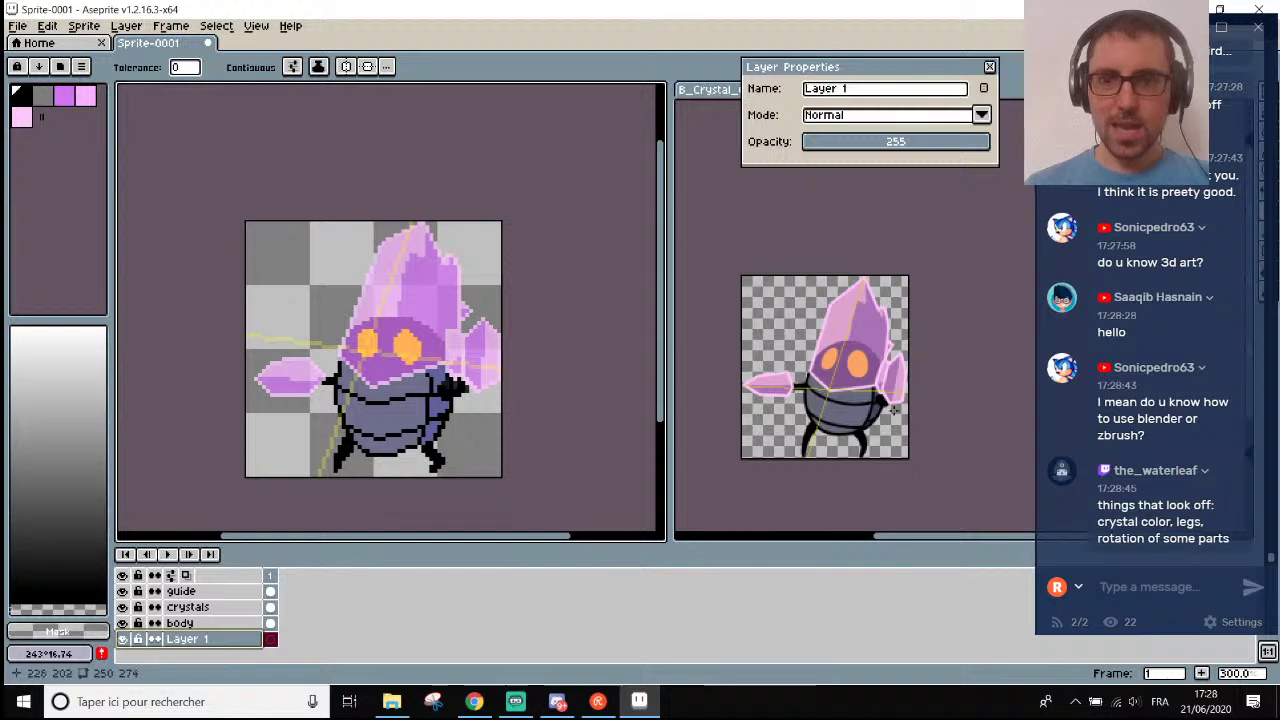
{"action": "scroll", "coordinate": [893, 410], "scroll_direction": "down", "scroll_amount": 2}
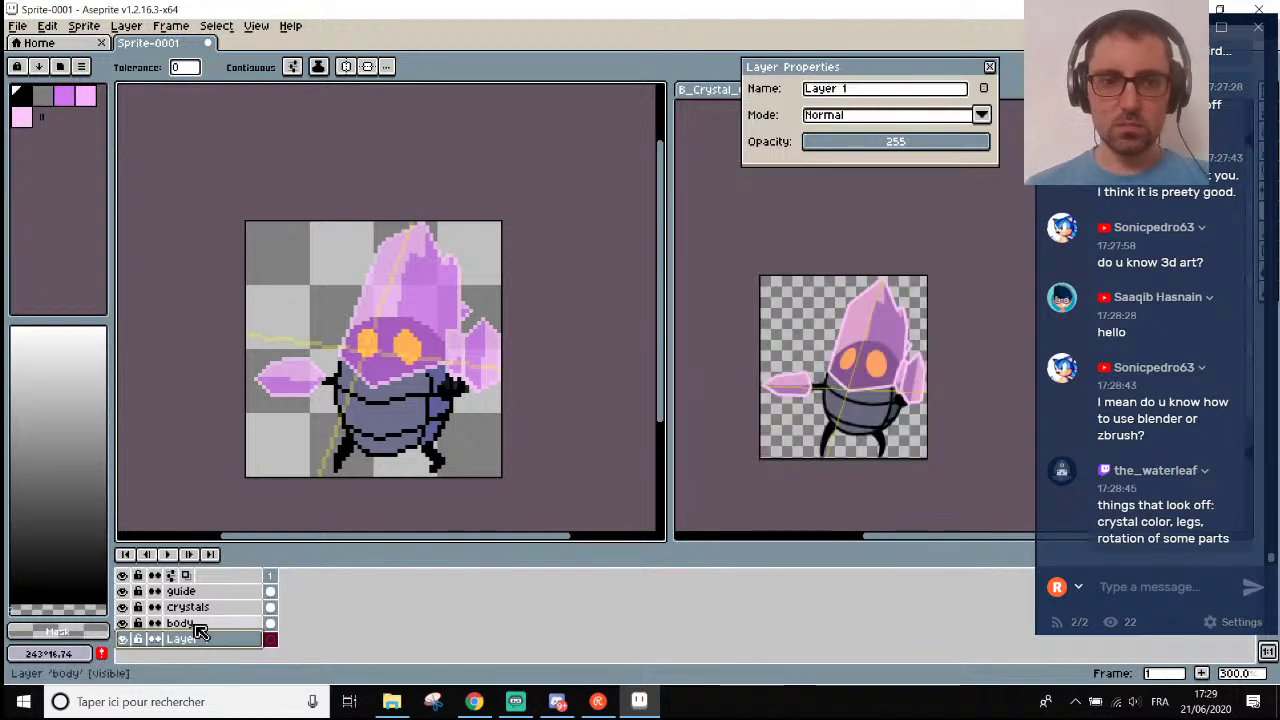
{"action": "left_click", "coordinate": [123, 591]}
{"action": "scroll", "coordinate": [373, 403], "scroll_direction": "up", "scroll_amount": 2}
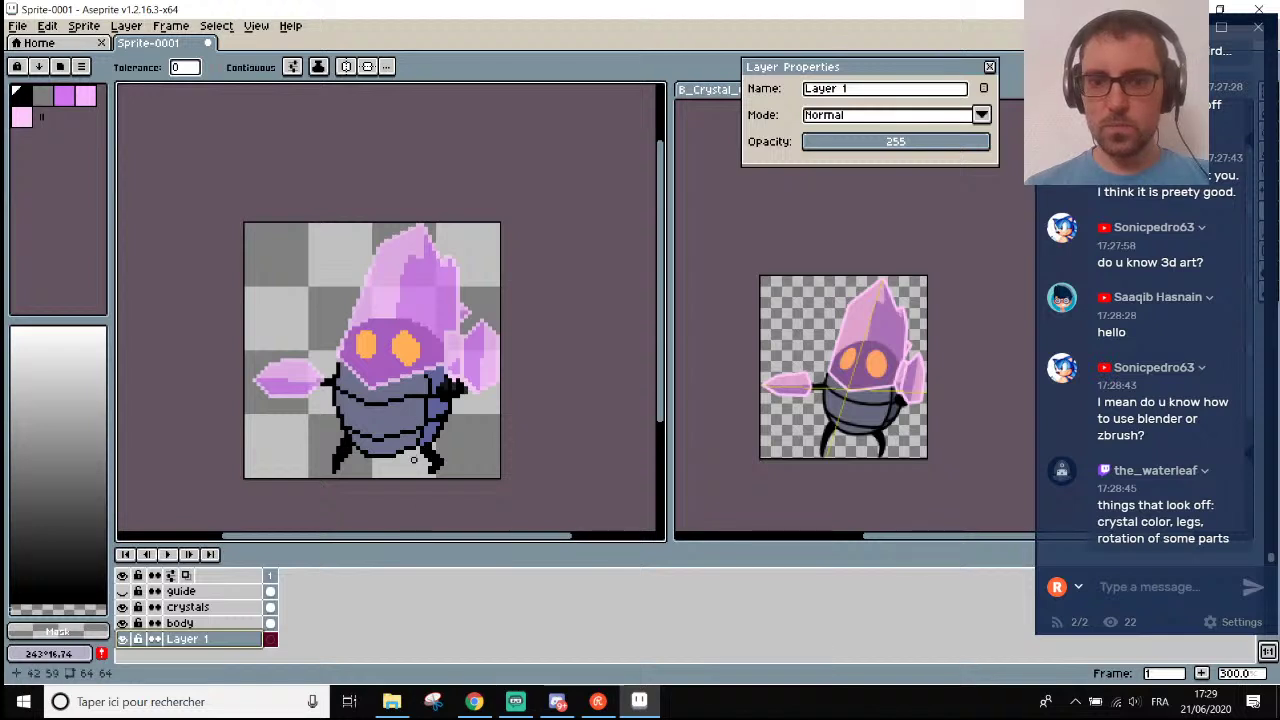
{"action": "scroll", "coordinate": [857, 450], "scroll_direction": "up", "scroll_amount": 2}
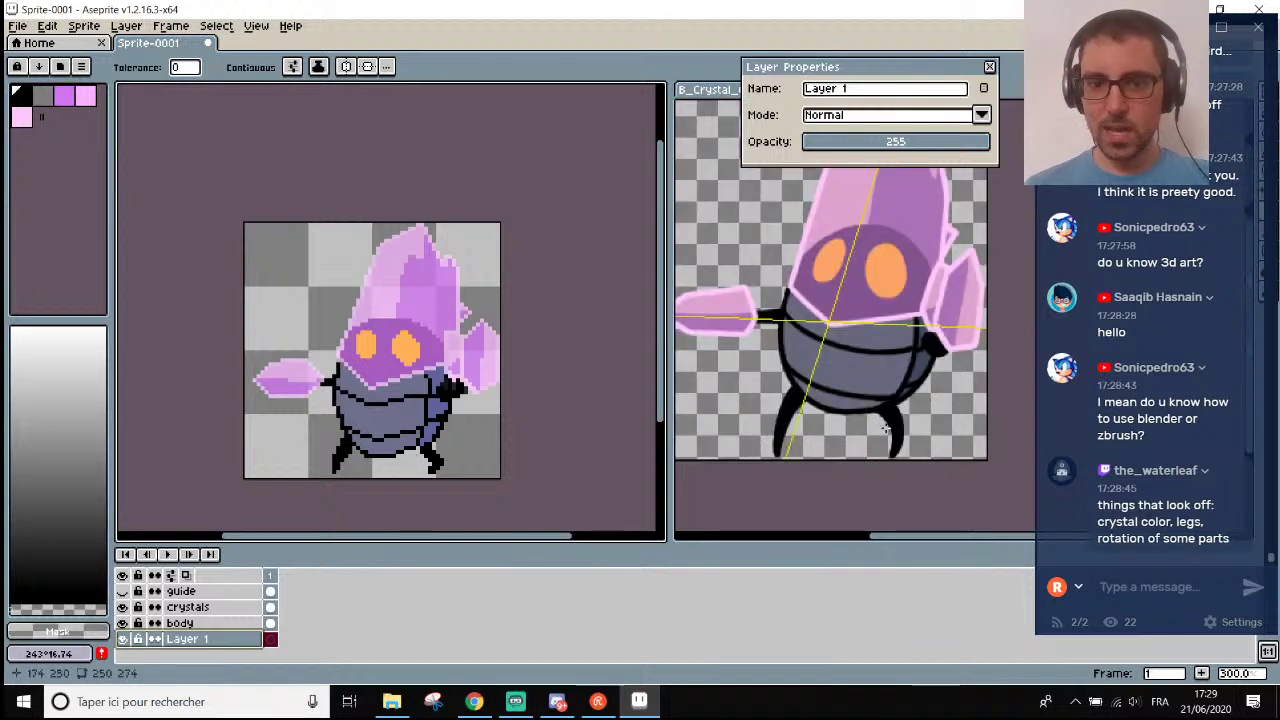
{"action": "scroll", "coordinate": [443, 494], "scroll_direction": "up", "scroll_amount": 2}
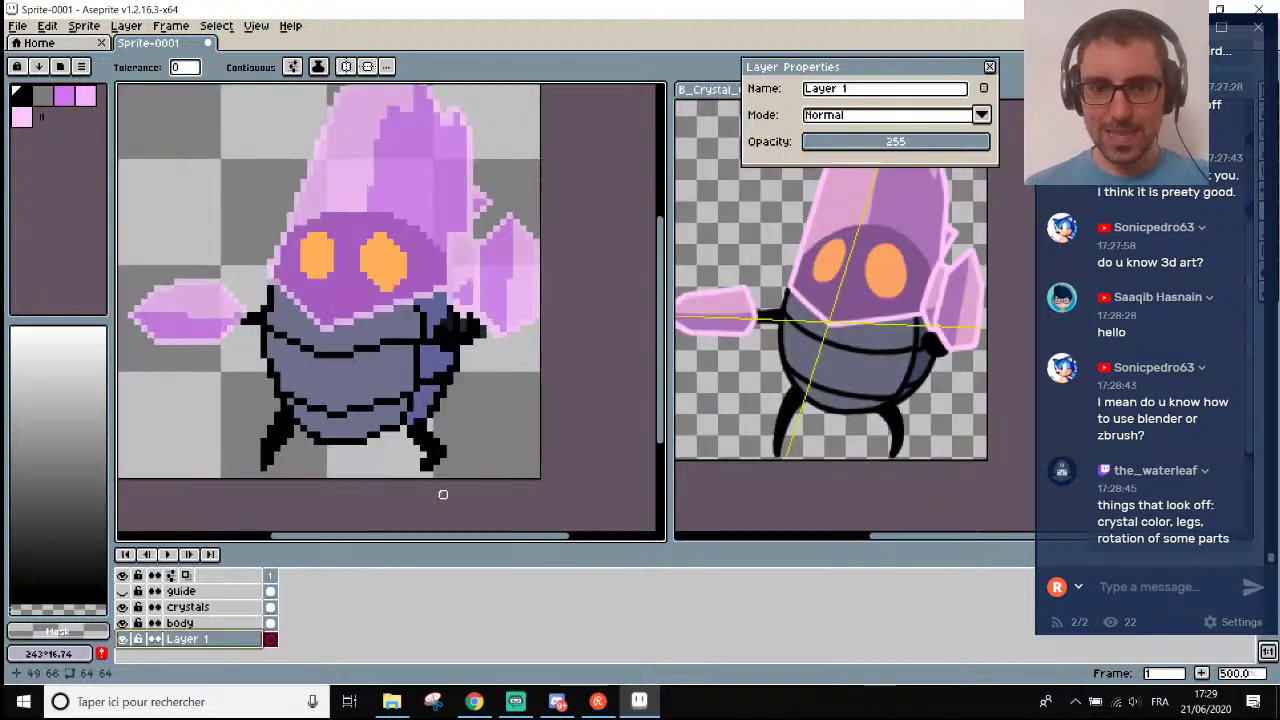
Toggle the body layer's visibility repeatedly to examine which parts of the arm and legs belong to it.
{"action": "left_click", "coordinate": [185, 623]}
{"action": "left_click", "coordinate": [122, 623]}
{"action": "left_click", "coordinate": [122, 623]}
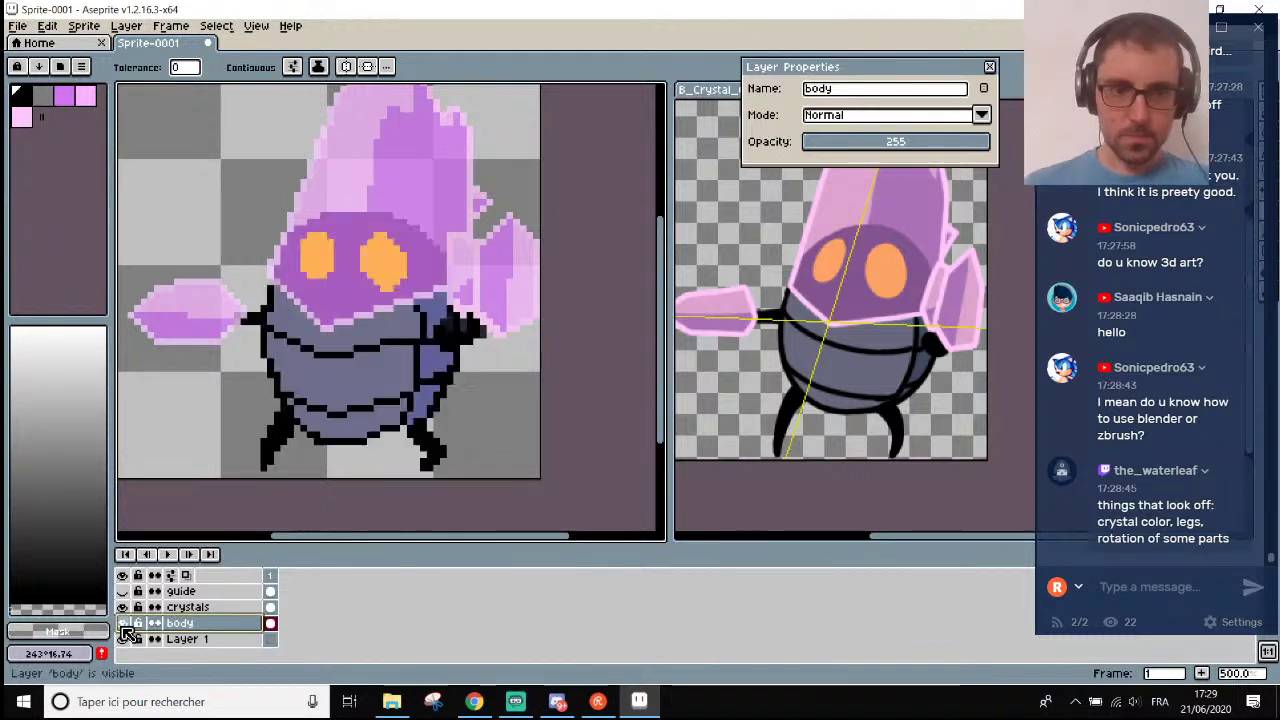
{"action": "left_click", "coordinate": [122, 623]}
{"action": "left_click", "coordinate": [122, 623]}
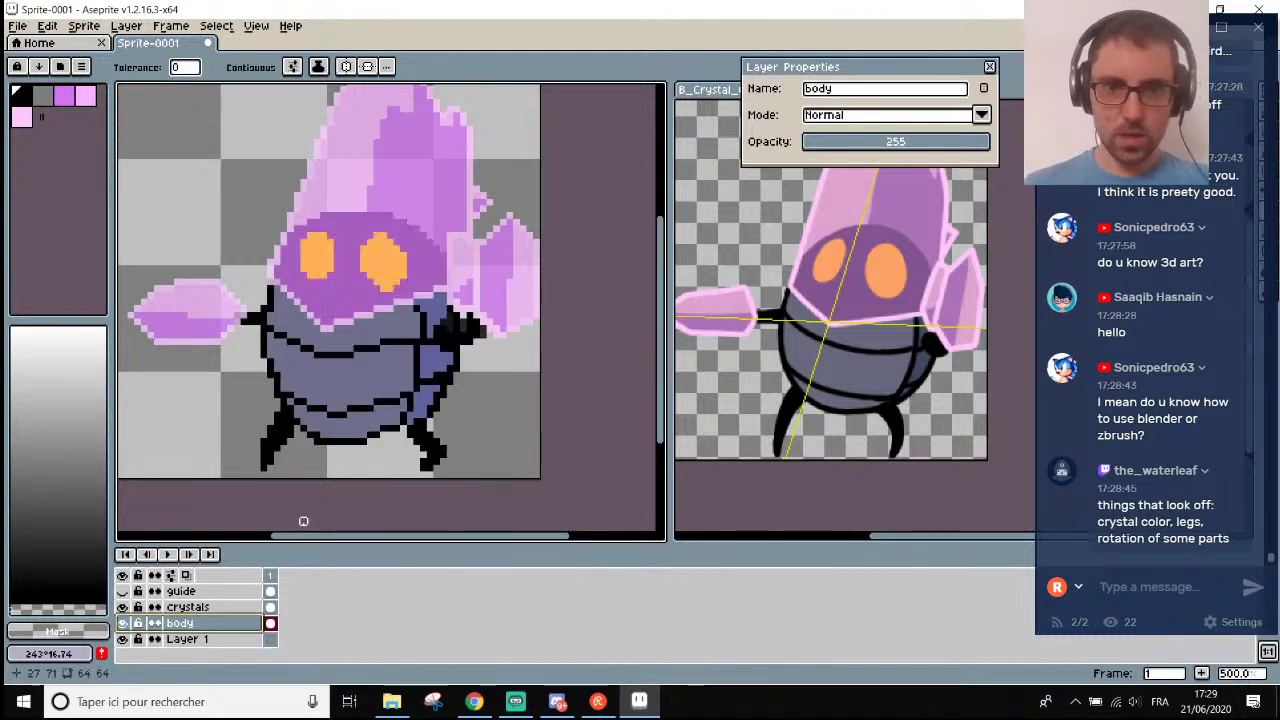
{"action": "left_click", "coordinate": [122, 623]}
{"action": "left_click", "coordinate": [122, 625]}
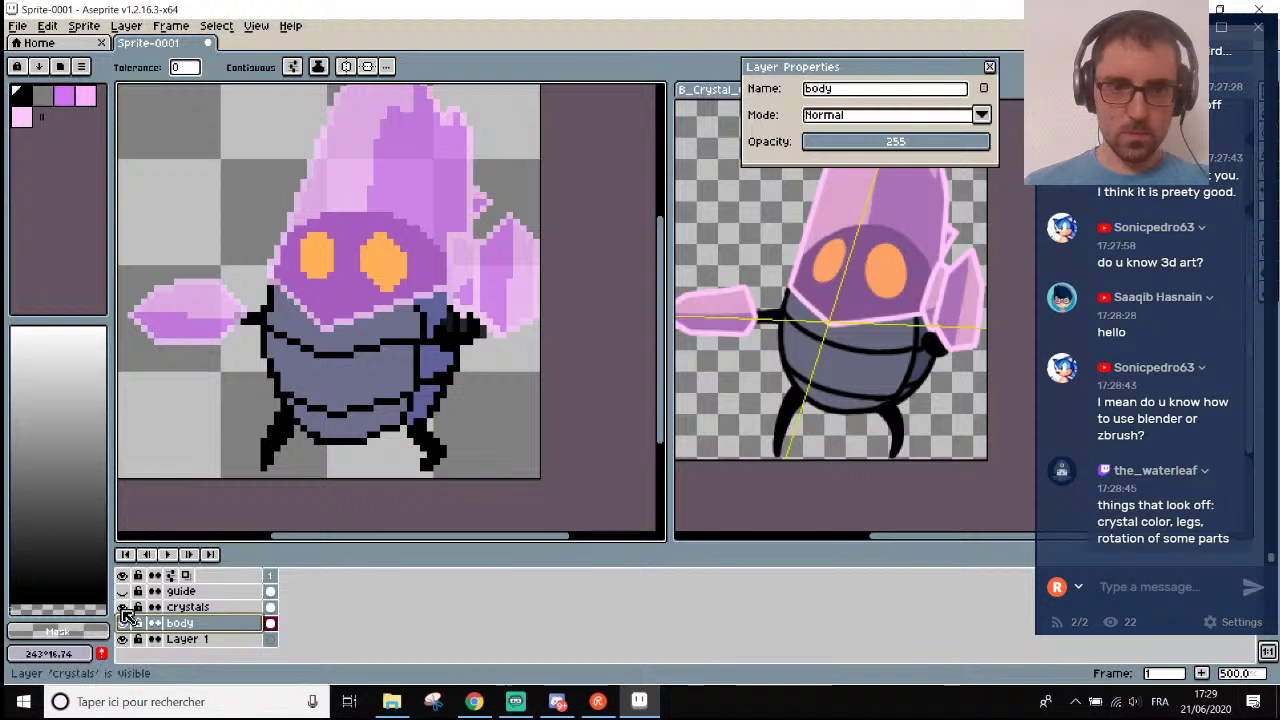
Hide the crystals layer and fill the gap in the arm beside the torso with sampled black on the body layer.
{"action": "left_click", "coordinate": [122, 607]}
{"action": "scroll", "coordinate": [460, 307], "scroll_direction": "up", "scroll_amount": 2}
{"action": "scroll", "coordinate": [460, 307], "scroll_direction": "up", "scroll_amount": 1}
{"action": "key", "text": "i"}
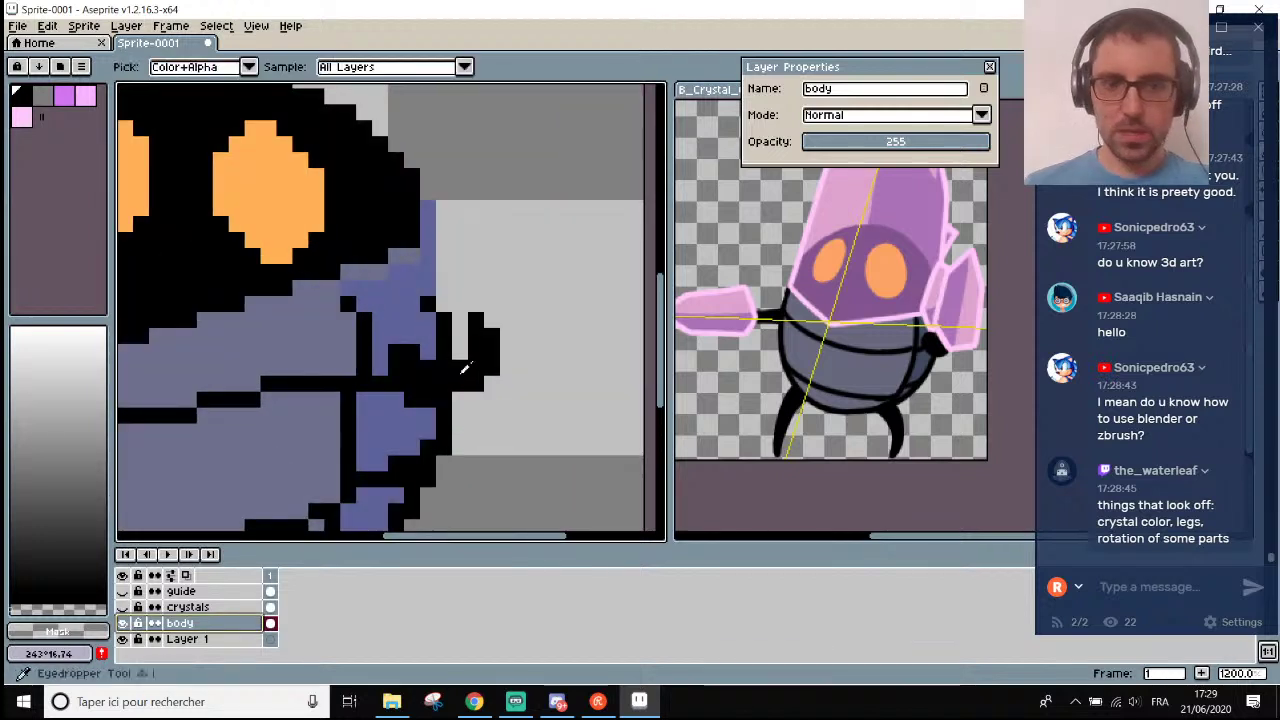
{"action": "left_click", "coordinate": [457, 343]}
{"action": "key", "text": "b"}
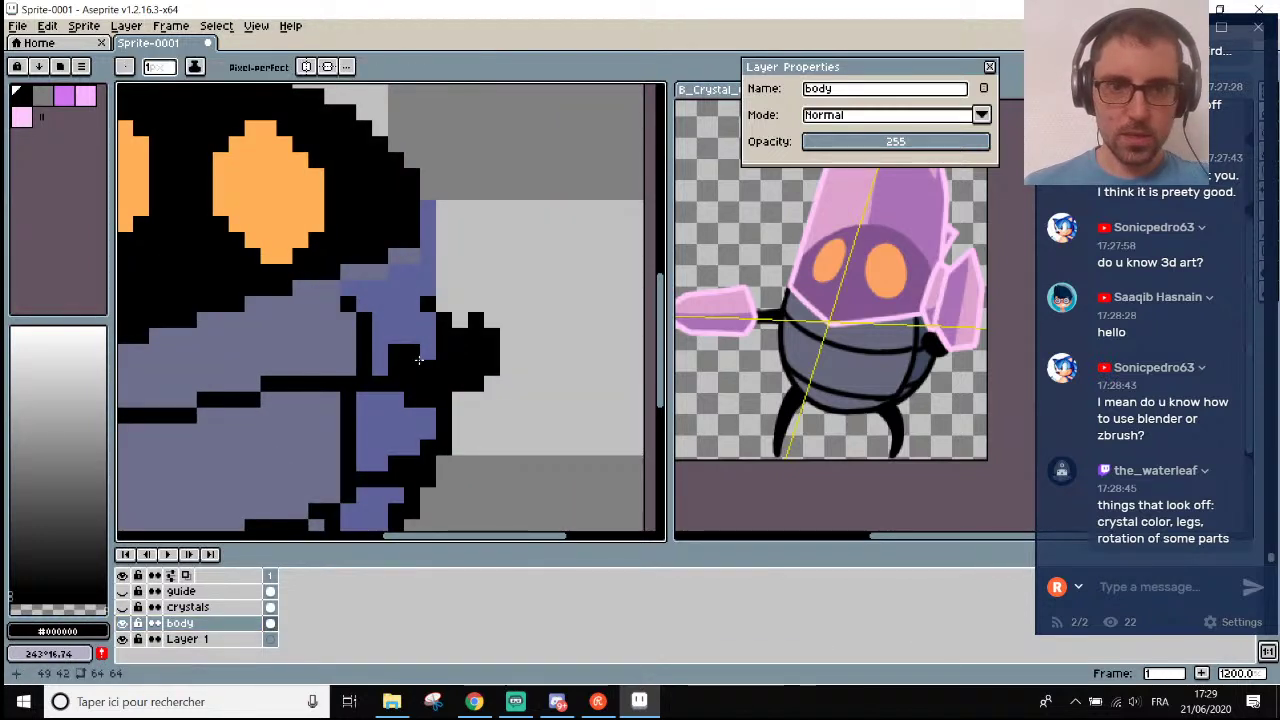
Show the crystals layer again and set its opacity to 137.
{"action": "left_click", "coordinate": [122, 607]}
{"action": "left_click", "coordinate": [230, 607]}
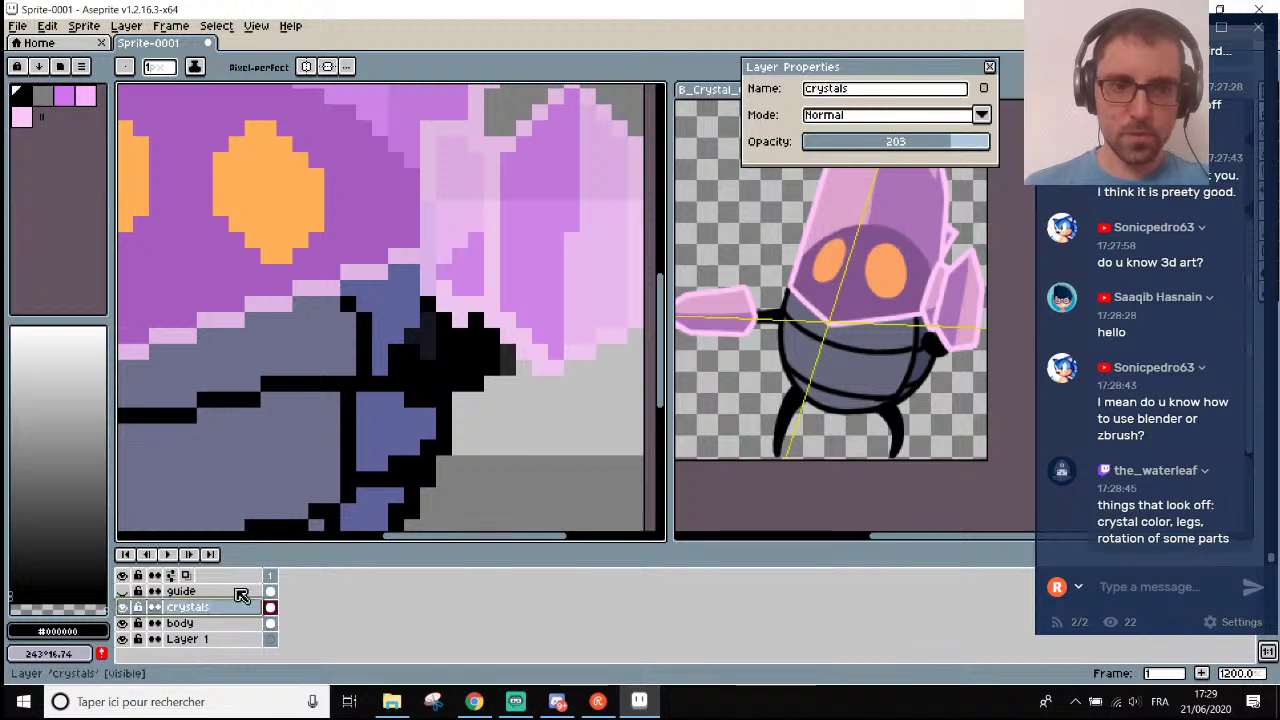
{"action": "left_click_drag", "start_coordinate": [948, 147], "coordinate": [903, 145]}
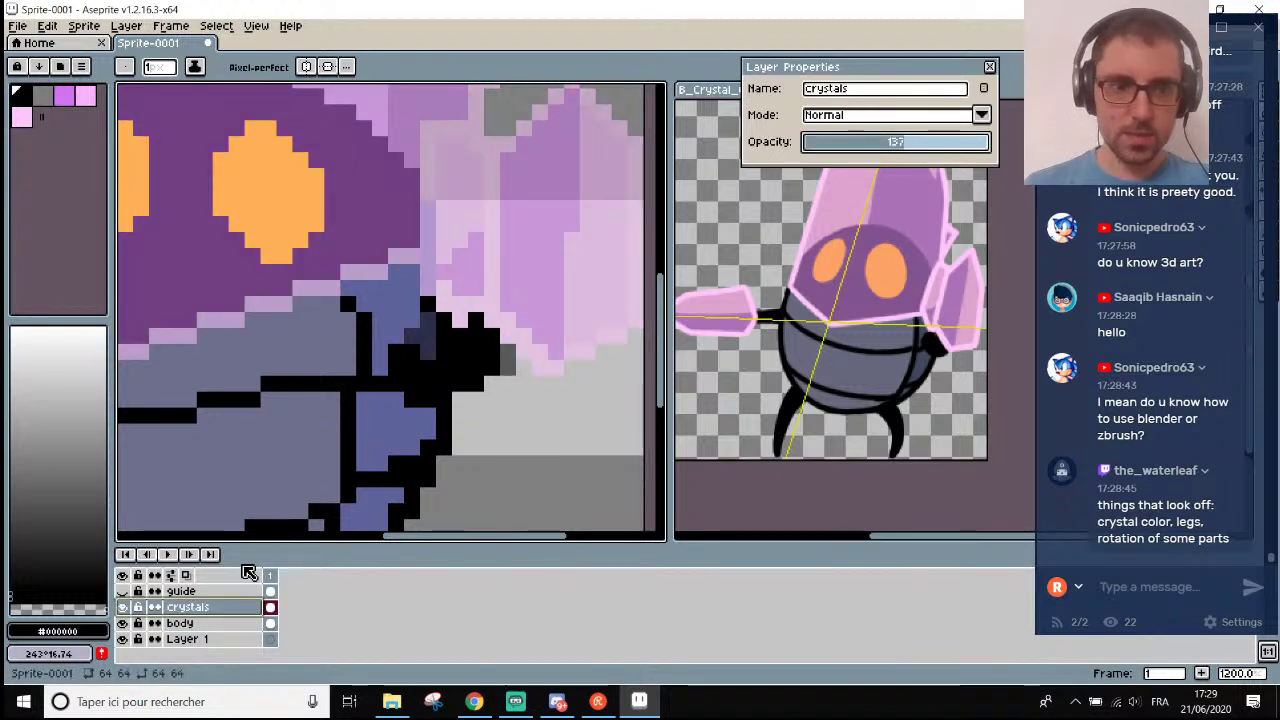
Paint the arm's missing black pixels on the body layer and erase the stray black arm pixels from the crystals layer.
{"action": "left_click", "coordinate": [206, 623]}
{"action": "left_click_drag", "start_coordinate": [423, 356], "coordinate": [420, 331]}
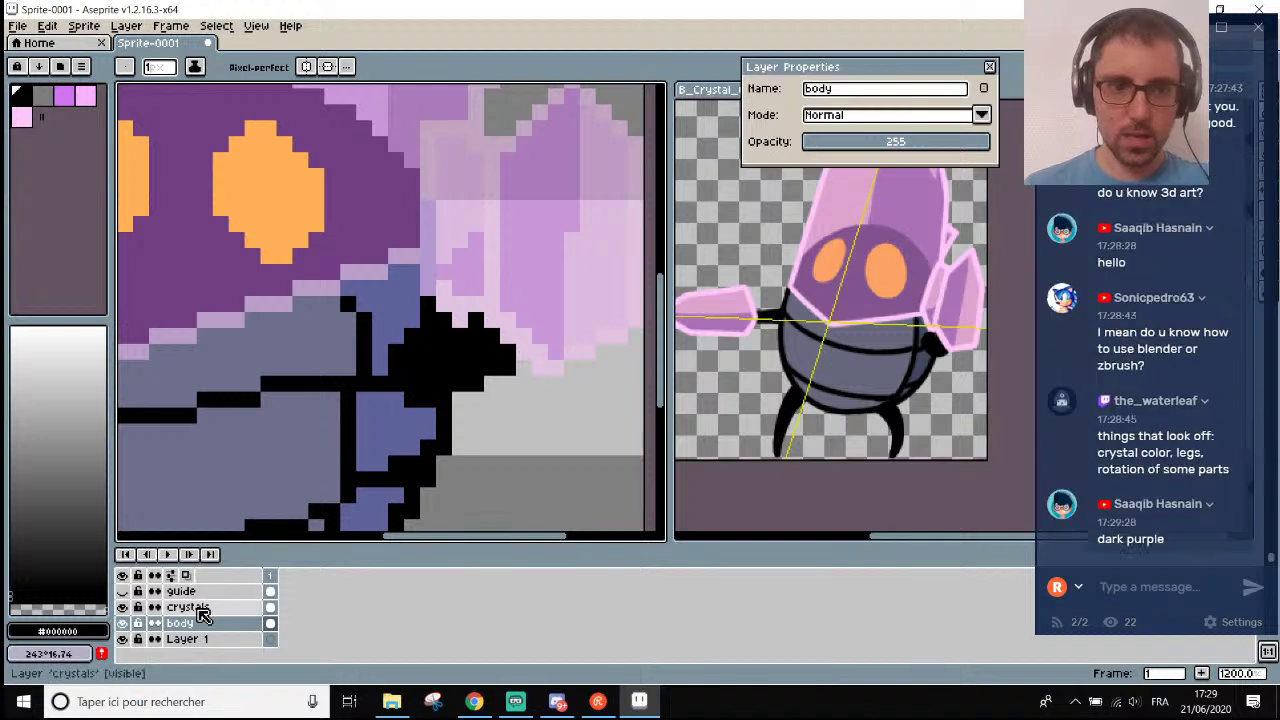
{"action": "left_click", "coordinate": [122, 623]}
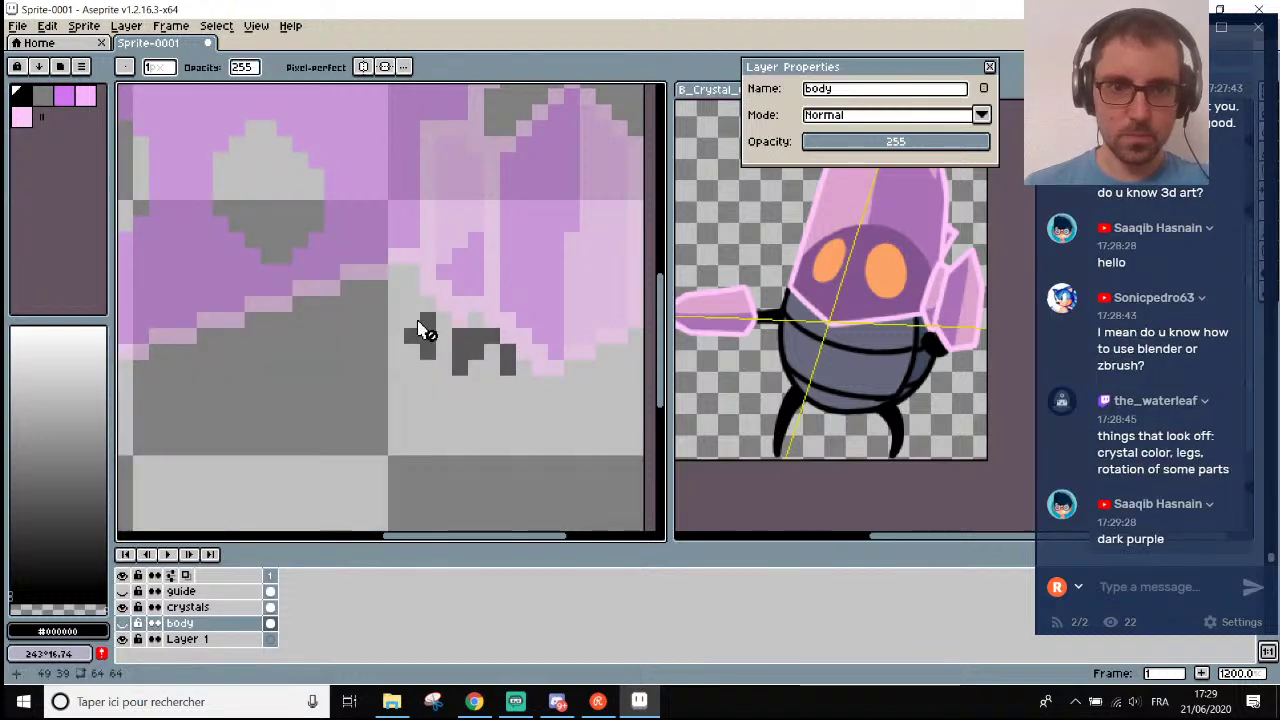
{"action": "left_click", "coordinate": [188, 607]}
{"action": "mouse_move", "coordinate": [427, 334]}
{"action": "left_mouse_down"}
{"action": "mouse_move", "coordinate": [459, 352]}
{"action": "mouse_move", "coordinate": [459, 335]}
{"action": "mouse_move", "coordinate": [459, 367]}
{"action": "mouse_move", "coordinate": [491, 336]}
{"action": "left_mouse_up"}
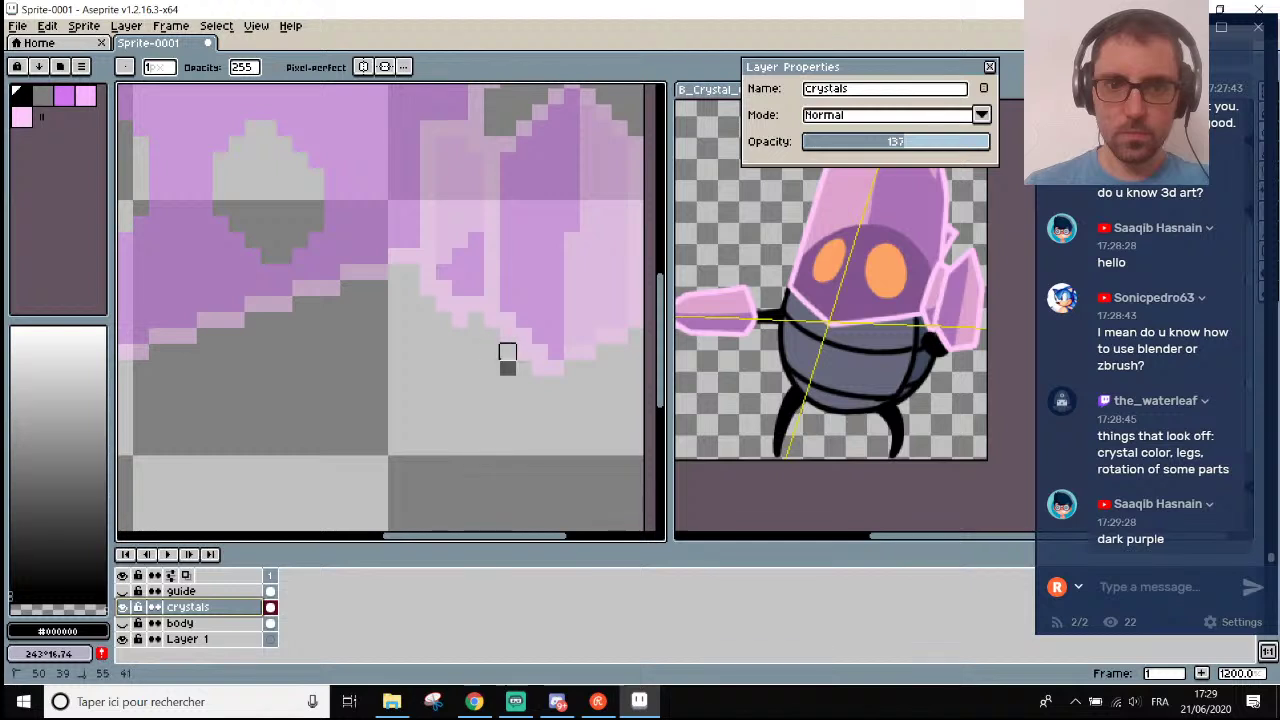
{"action": "scroll", "coordinate": [476, 352], "scroll_direction": "down", "scroll_amount": 5}
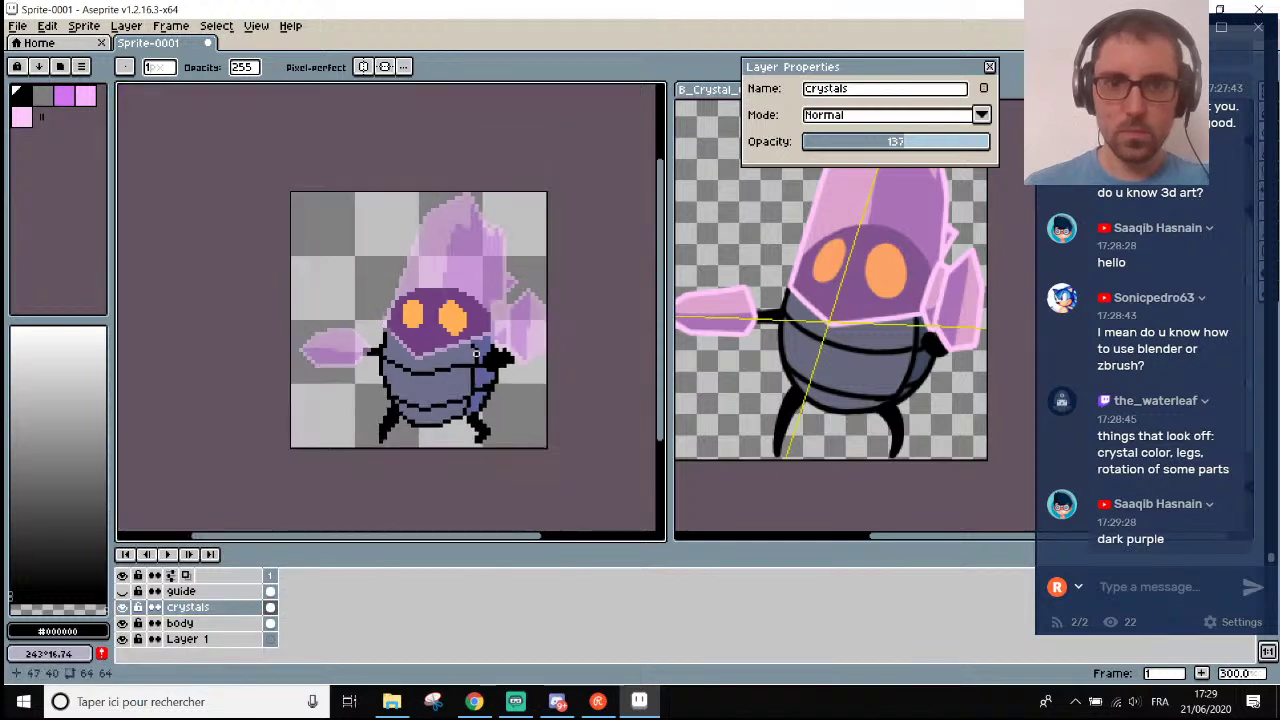
Set the crystals layer's opacity to 180 and review the sprite at different sizes beside the reference.
{"action": "scroll", "coordinate": [476, 352], "scroll_direction": "up", "scroll_amount": 1}
{"action": "left_click_drag", "start_coordinate": [896, 146], "coordinate": [943, 149]}
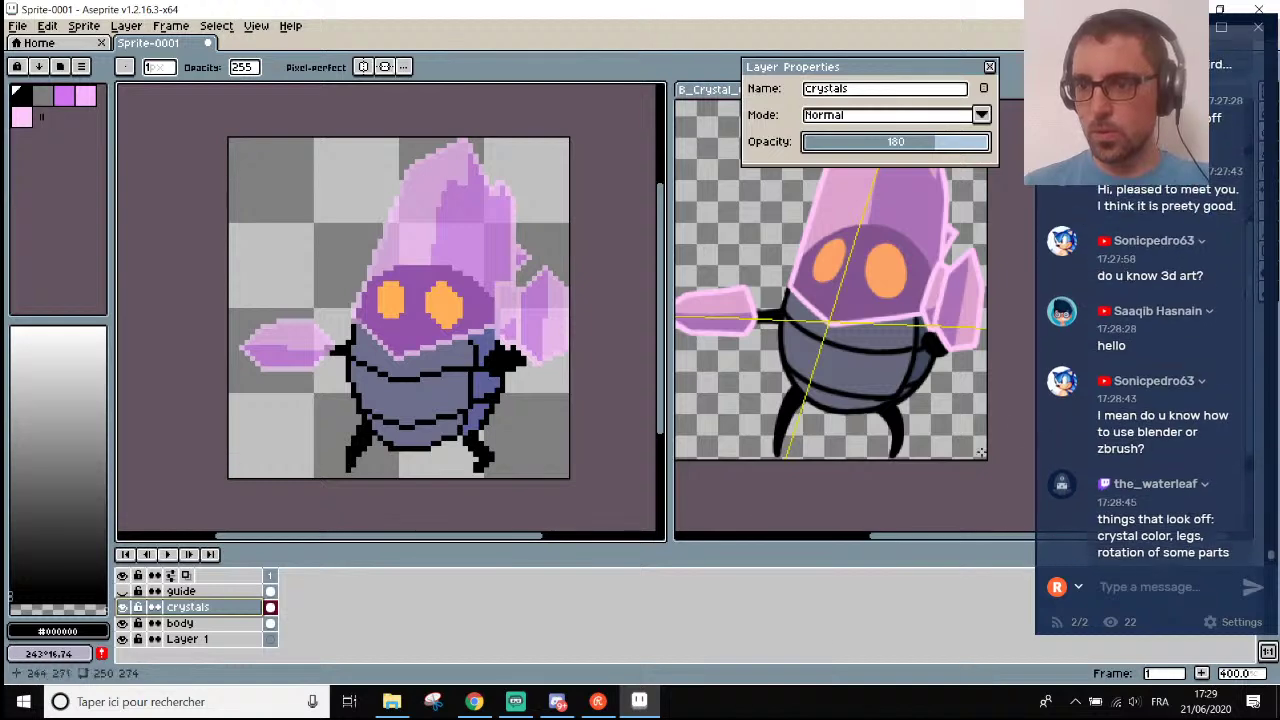
{"action": "scroll", "coordinate": [550, 376], "scroll_direction": "down", "scroll_amount": 2}
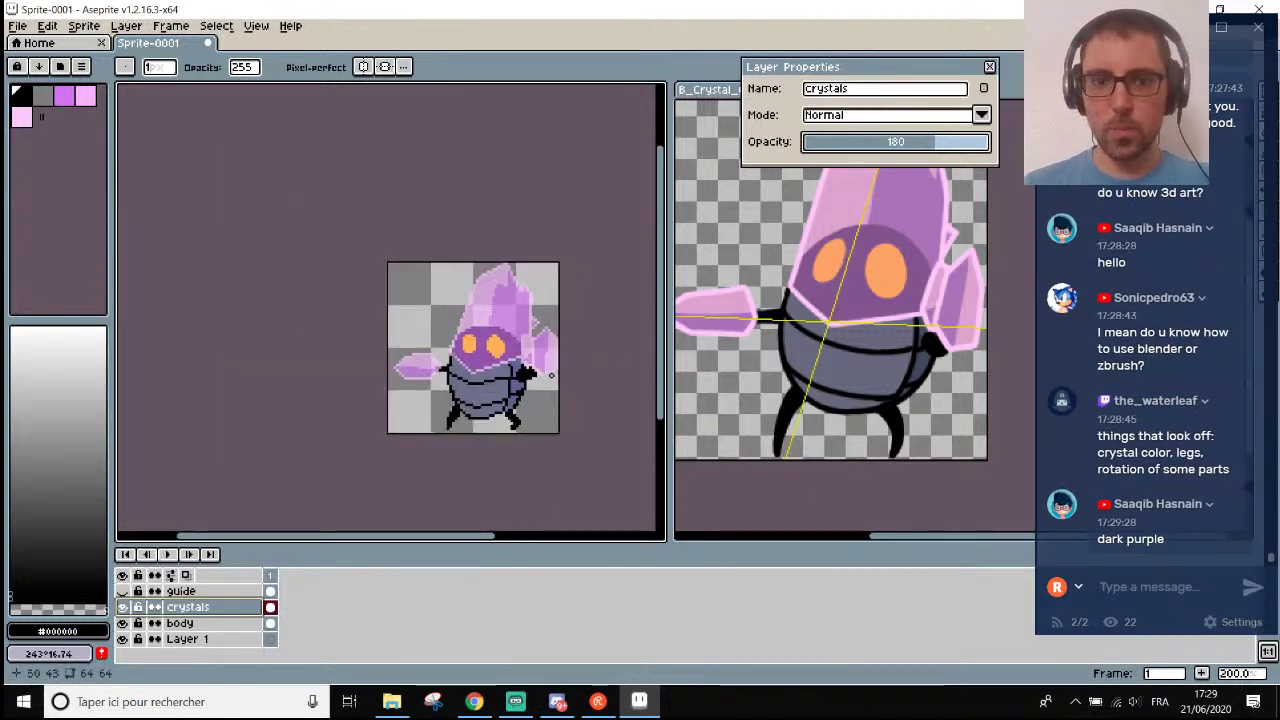
{"action": "scroll", "coordinate": [550, 376], "scroll_direction": "up", "scroll_amount": 2}
{"action": "scroll", "coordinate": [500, 520], "scroll_direction": "down", "scroll_amount": 1}
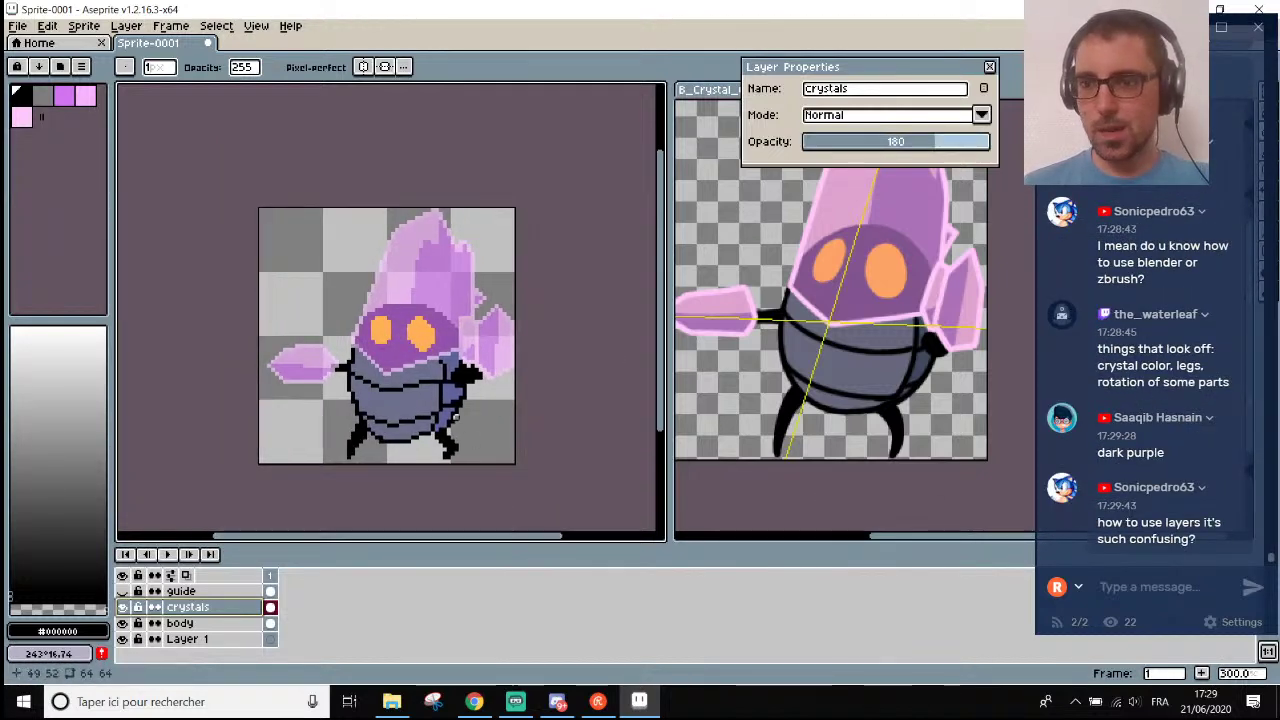
{"action": "scroll", "coordinate": [455, 415], "scroll_direction": "down", "scroll_amount": 1}
{"action": "scroll", "coordinate": [455, 415], "scroll_direction": "up", "scroll_amount": 1}
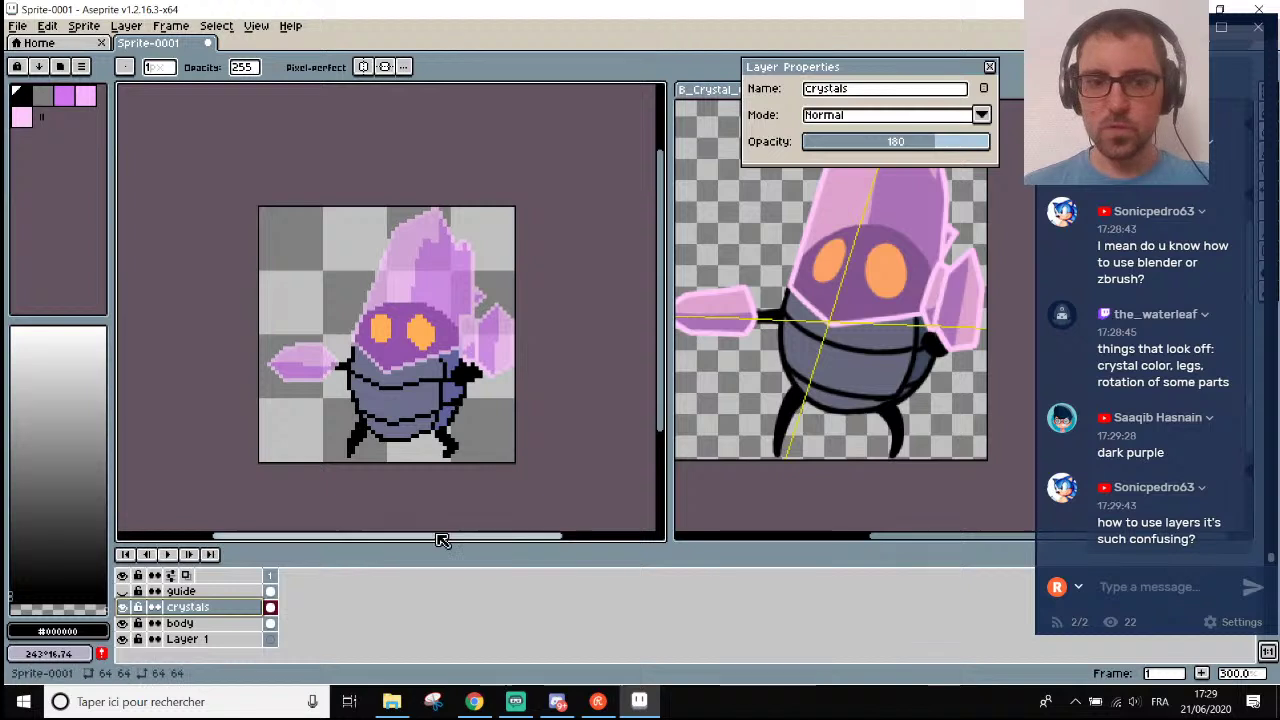
Enlarge the timeline area and set the crystals layer's opacity to 201.
{"action": "left_click_drag", "start_coordinate": [443, 540], "coordinate": [436, 514]}
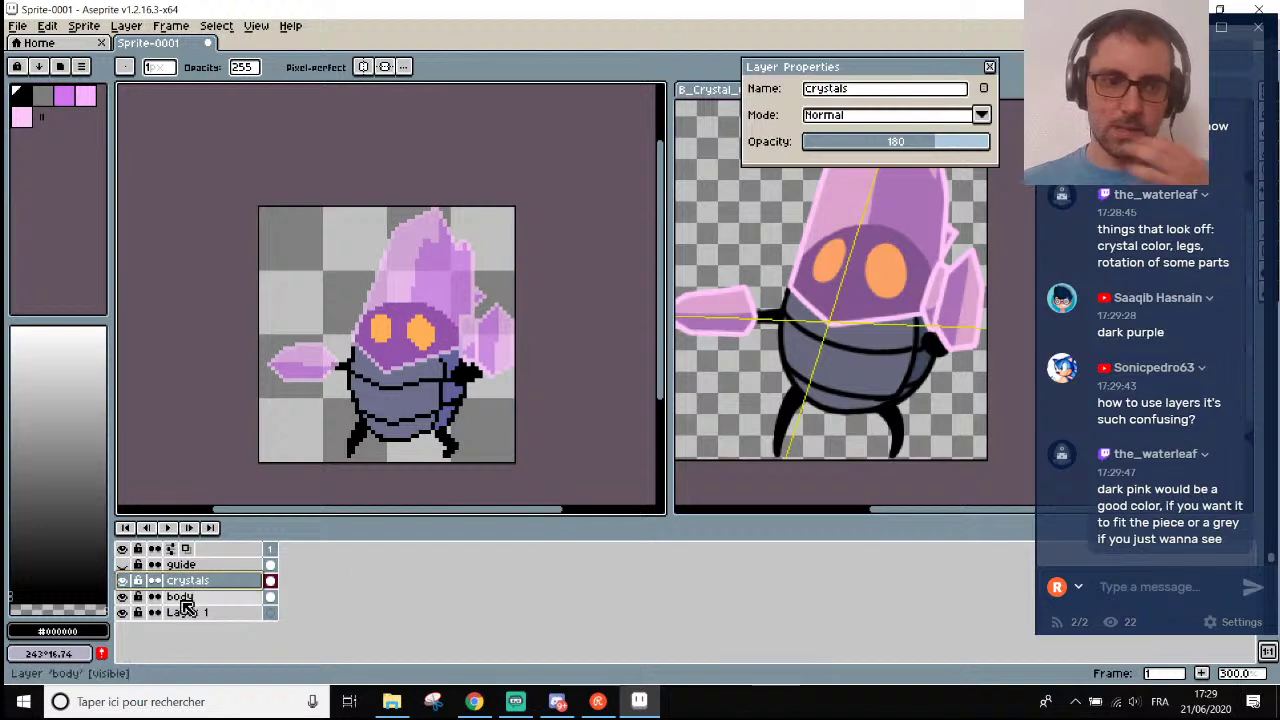
{"action": "left_click", "coordinate": [951, 142]}
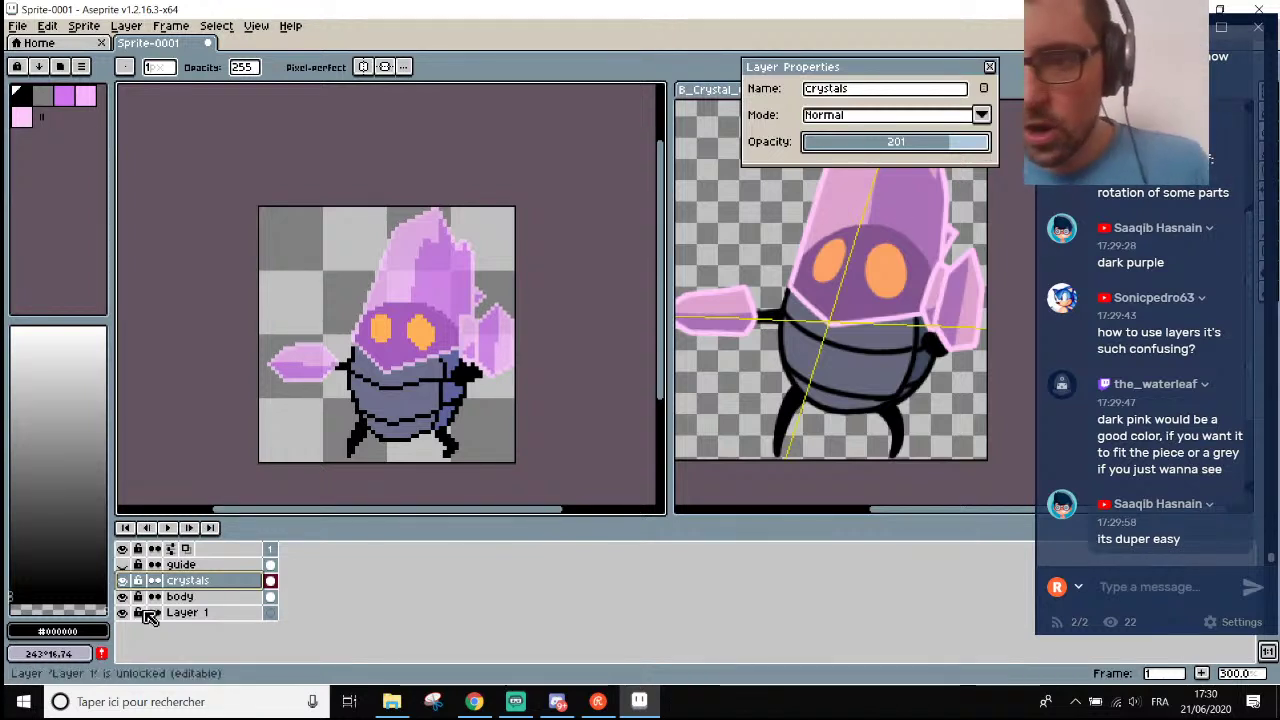
Fill Layer 1 with a light grey as a plain backdrop behind the sprite.
{"action": "left_click_drag", "start_coordinate": [12, 352], "coordinate": [12, 400]}
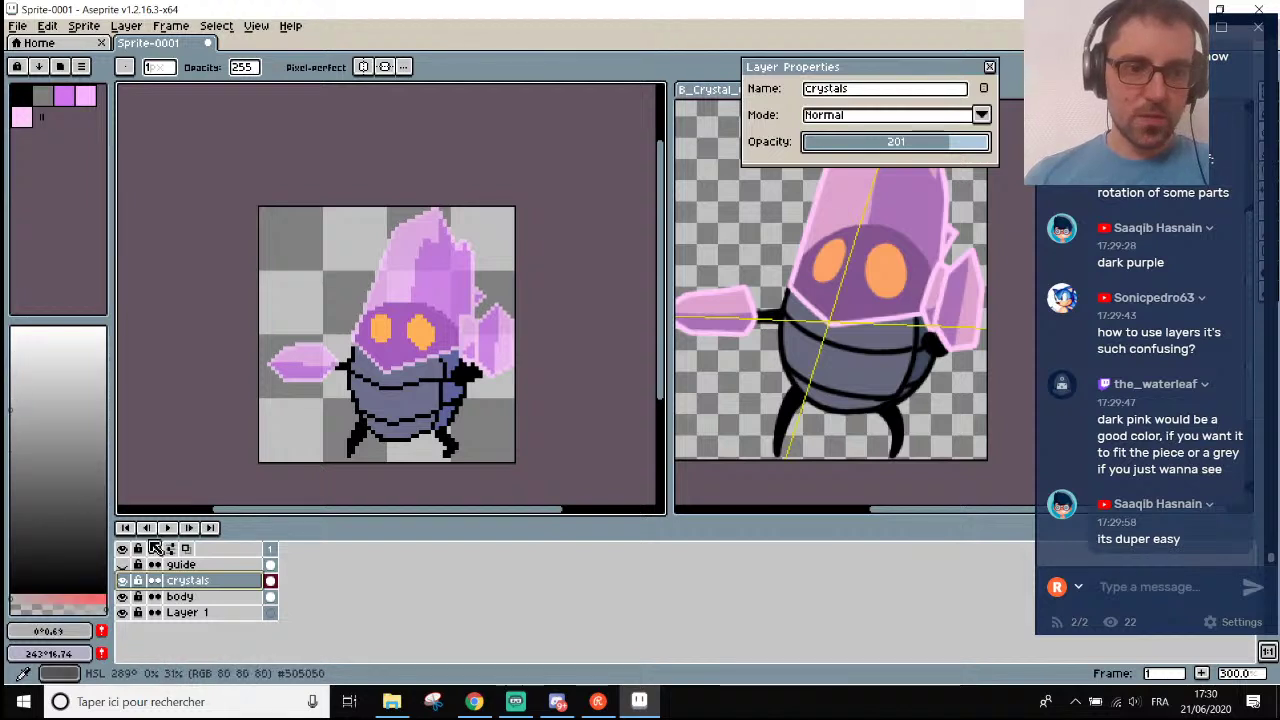
{"action": "left_click", "coordinate": [188, 612]}
{"action": "key", "text": "g"}
{"action": "left_click", "coordinate": [351, 414]}
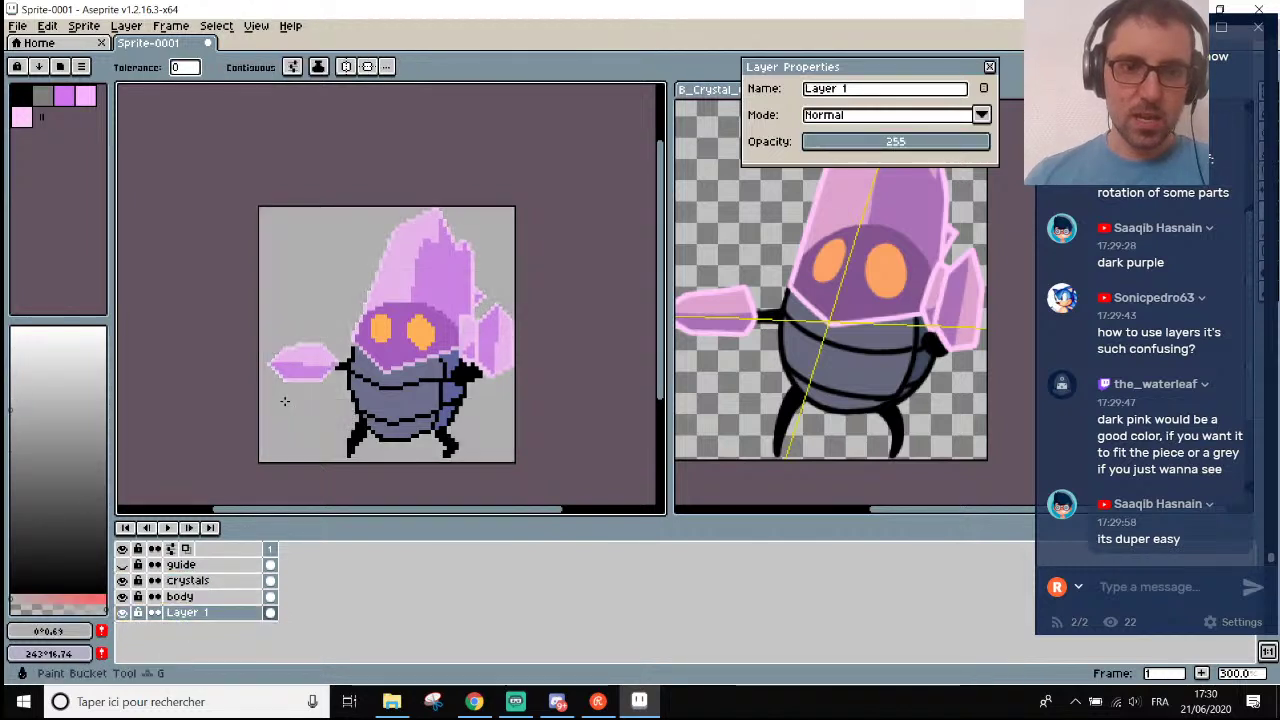
Compare the sprite on its grey backdrop with the reference drawing at different zoom levels.
{"action": "scroll", "coordinate": [282, 400], "scroll_direction": "down", "scroll_amount": 2}
{"action": "scroll", "coordinate": [282, 400], "scroll_direction": "up", "scroll_amount": 2}
{"action": "scroll", "coordinate": [520, 422], "scroll_direction": "down", "scroll_amount": 1}
{"action": "scroll", "coordinate": [542, 422], "scroll_direction": "up", "scroll_amount": 1}
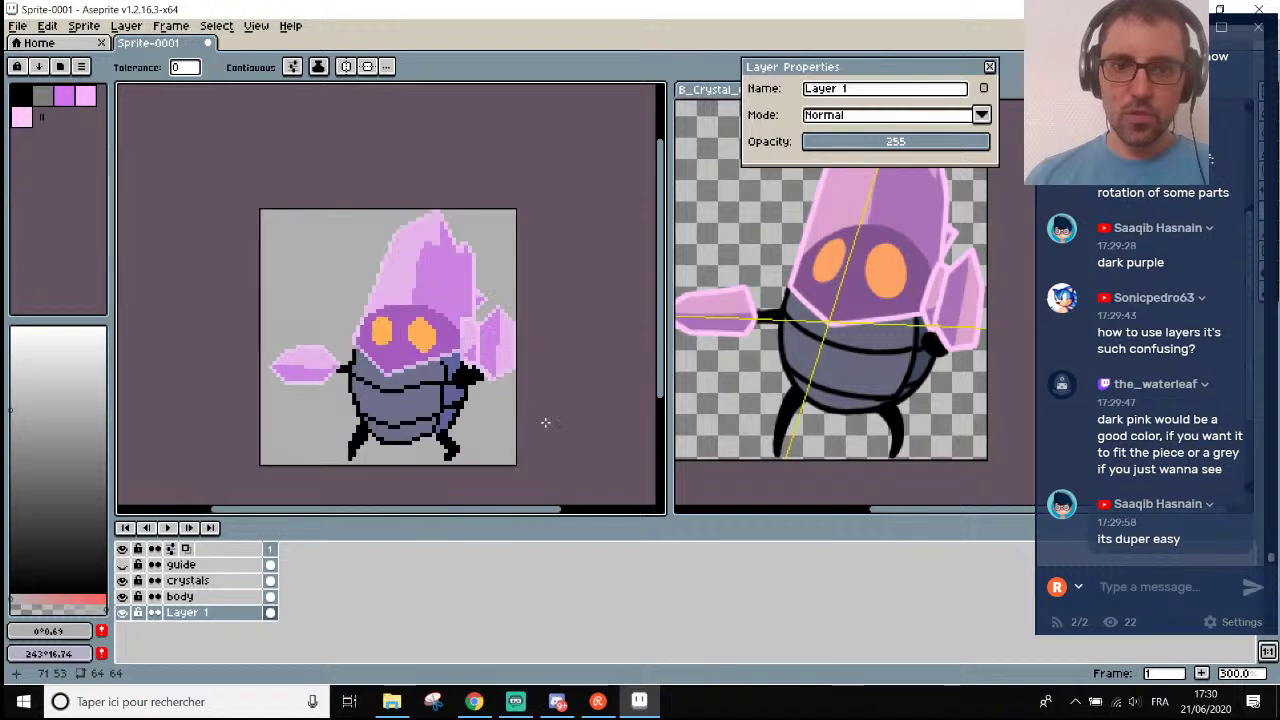
{"action": "left_click_drag", "start_coordinate": [500, 517], "coordinate": [515, 517]}
{"action": "scroll", "coordinate": [726, 382], "scroll_direction": "down", "scroll_amount": 1}
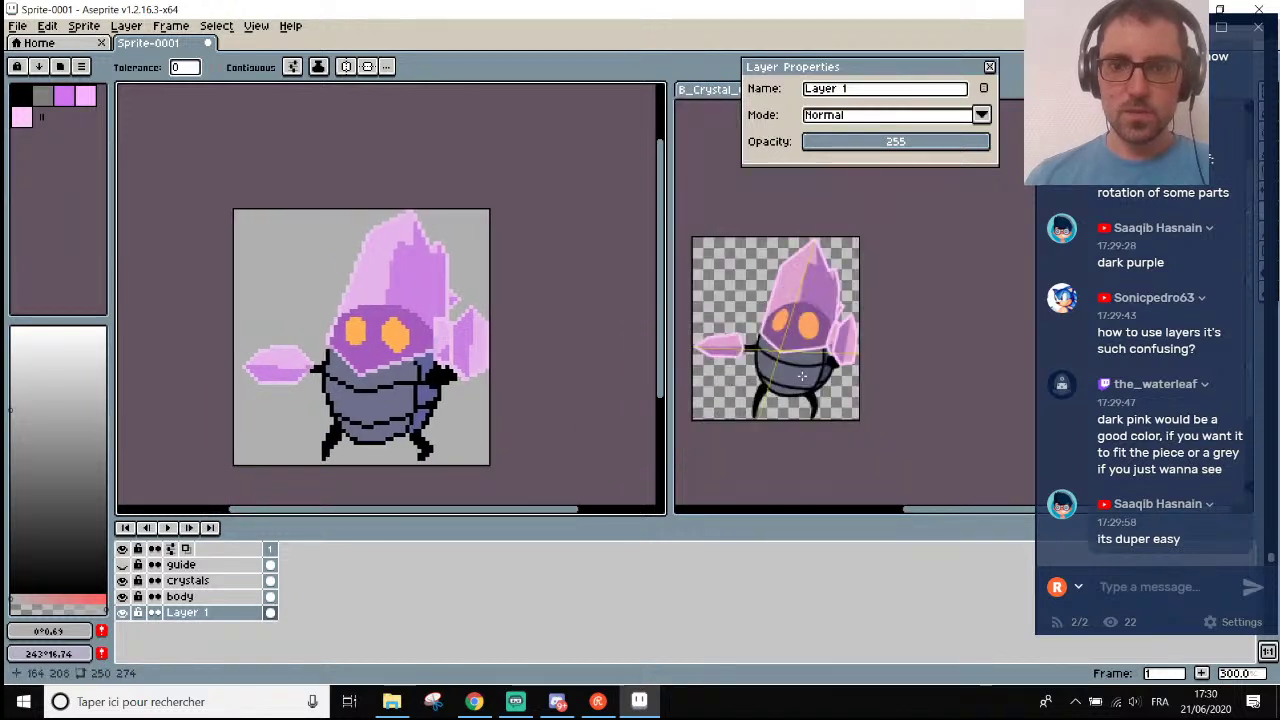
{"action": "scroll", "coordinate": [726, 382], "scroll_direction": "up", "scroll_amount": 1}
{"action": "scroll", "coordinate": [368, 362], "scroll_direction": "up", "scroll_amount": 1}
{"action": "scroll", "coordinate": [368, 362], "scroll_direction": "down", "scroll_amount": 1}
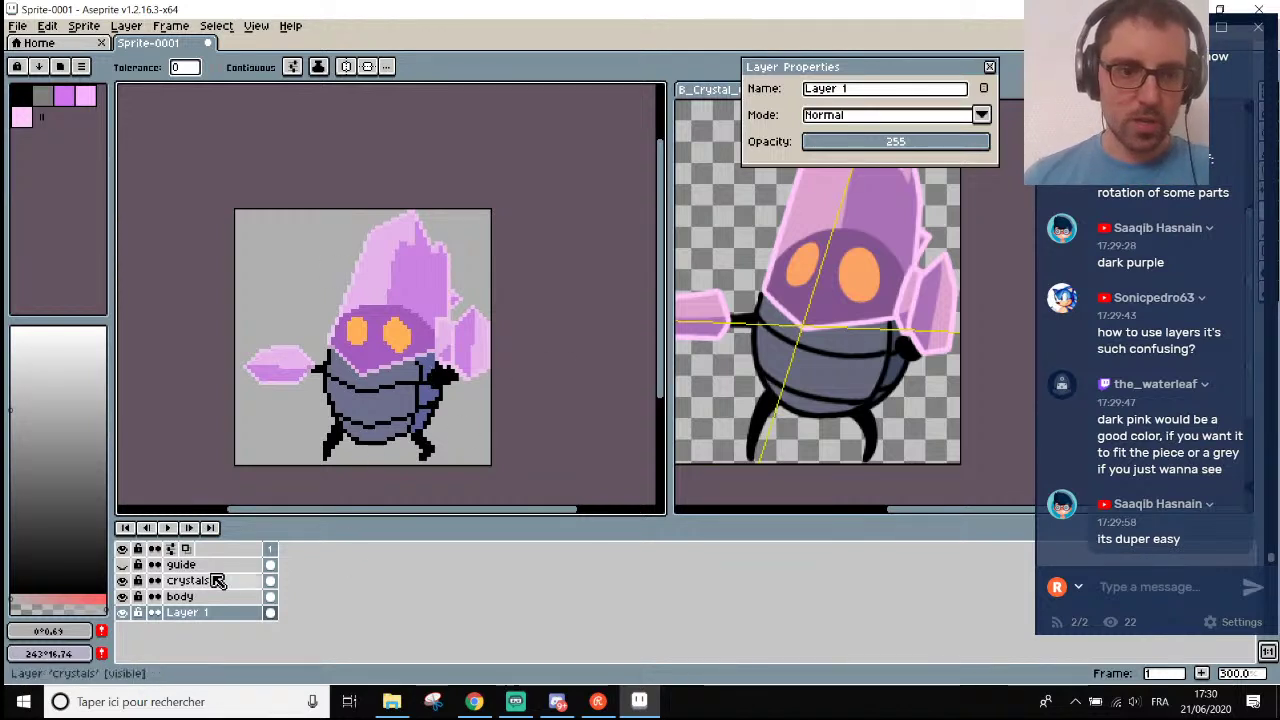
Mix a muted purple with hue 293, saturation 28 and lightness 59 and fill the backdrop on Layer 1 with it.
{"action": "left_click", "coordinate": [196, 598]}
{"action": "left_click", "coordinate": [198, 614]}
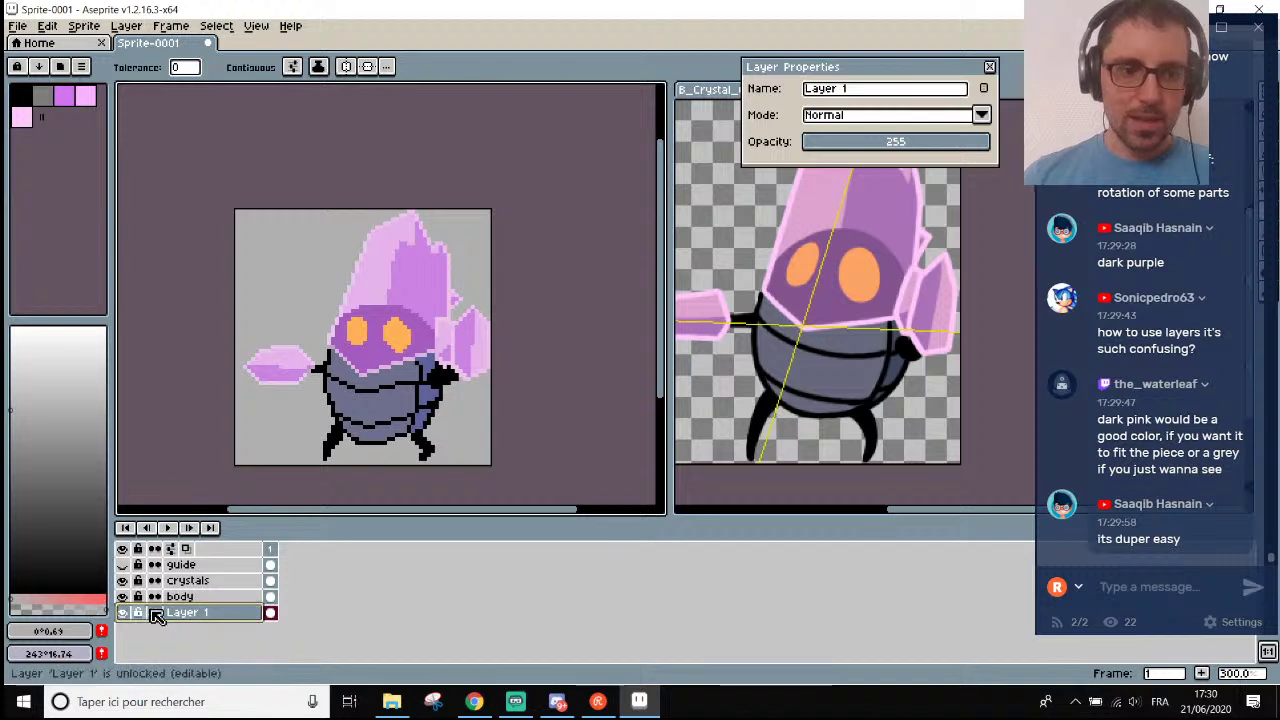
{"action": "left_click", "coordinate": [55, 631]}
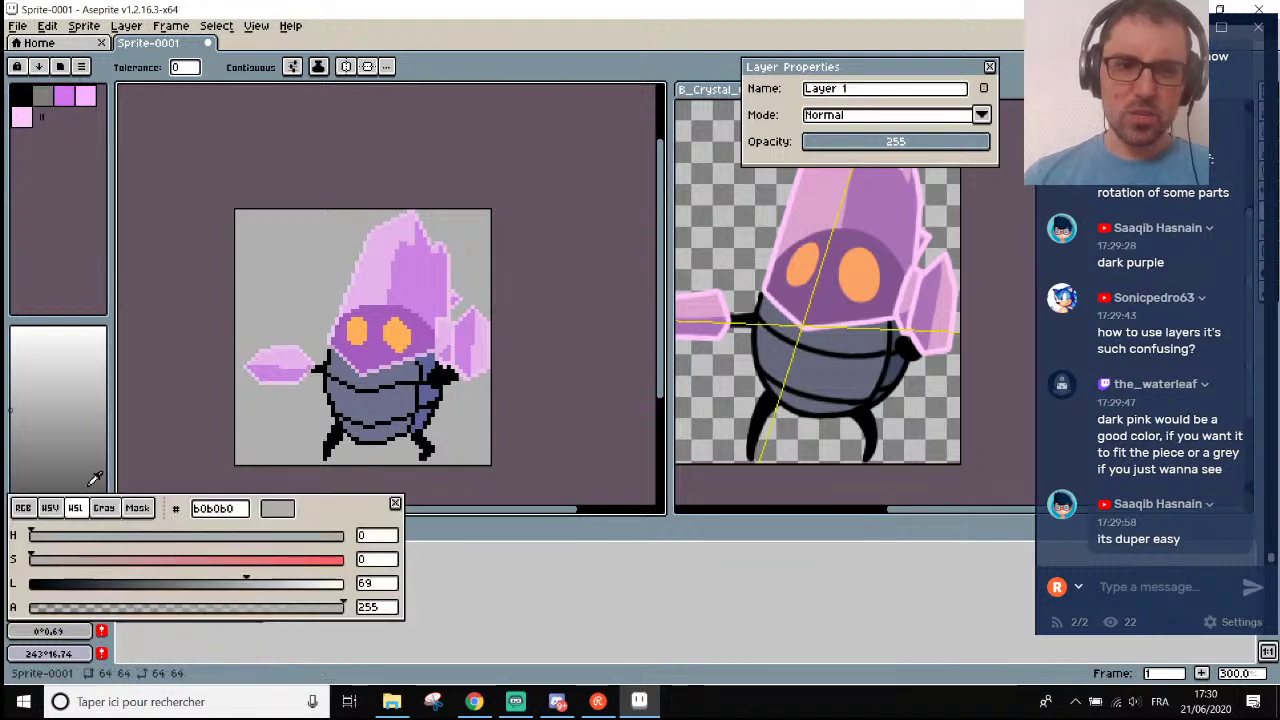
{"action": "left_click", "coordinate": [55, 631]}
{"action": "left_click", "coordinate": [103, 508]}
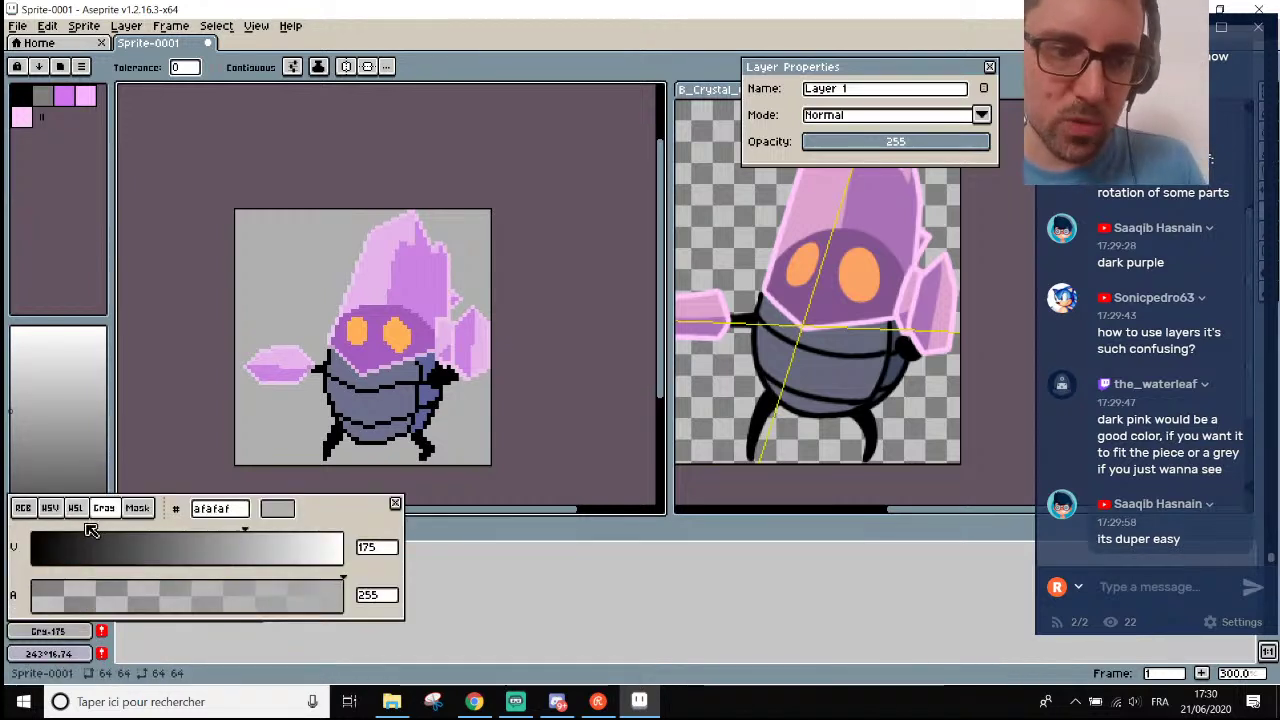
{"action": "left_click", "coordinate": [75, 508]}
{"action": "left_click_drag", "start_coordinate": [57, 540], "coordinate": [289, 537]}
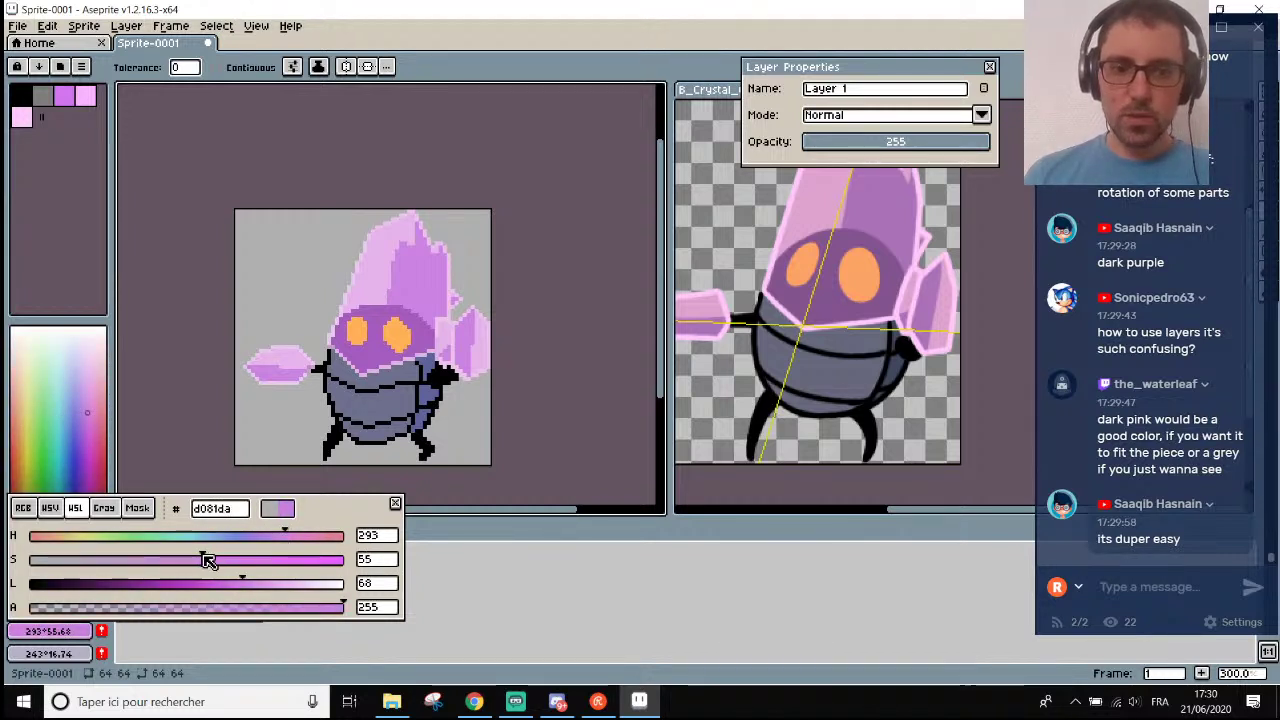
{"action": "left_click_drag", "start_coordinate": [207, 560], "coordinate": [170, 563]}
{"action": "left_click_drag", "start_coordinate": [246, 580], "coordinate": [118, 559]}
{"action": "left_click", "coordinate": [245, 255]}
{"action": "scroll", "coordinate": [262, 251], "scroll_direction": "down", "scroll_amount": 3}
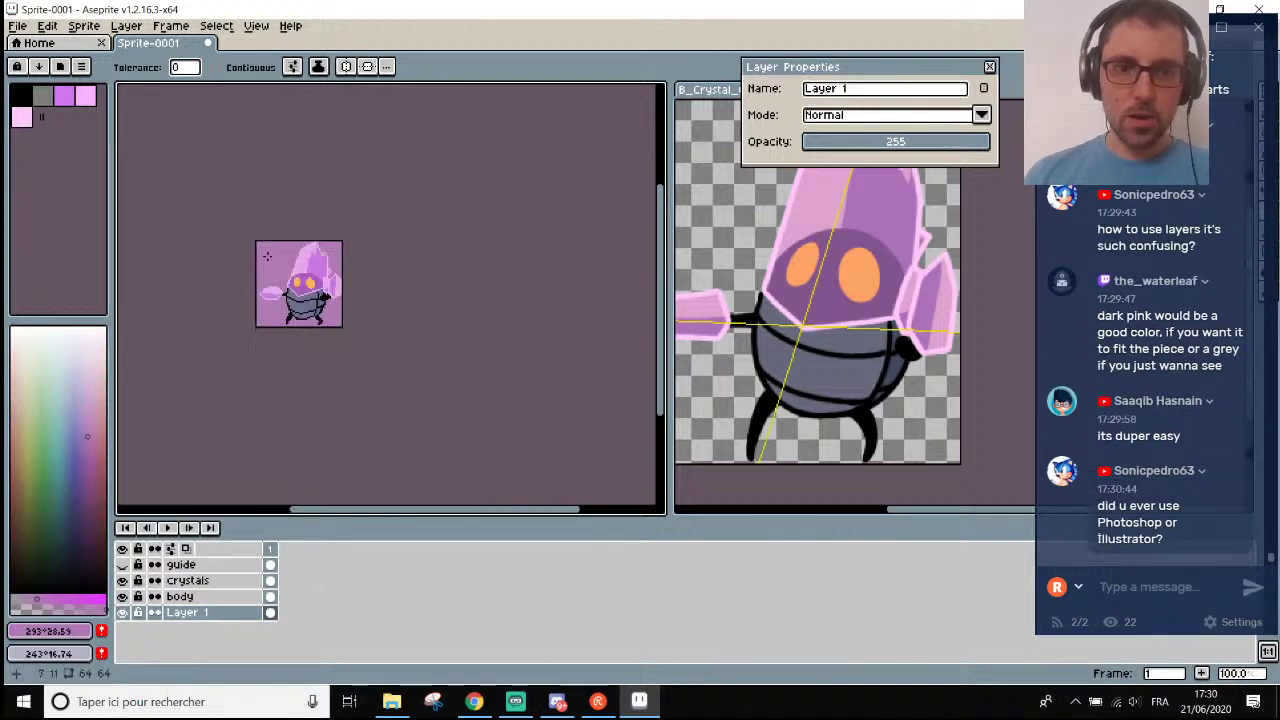
Reduce the purple's saturation to 20 and refill the Layer 1 backdrop.
{"action": "scroll", "coordinate": [268, 251], "scroll_direction": "up", "scroll_amount": 3}
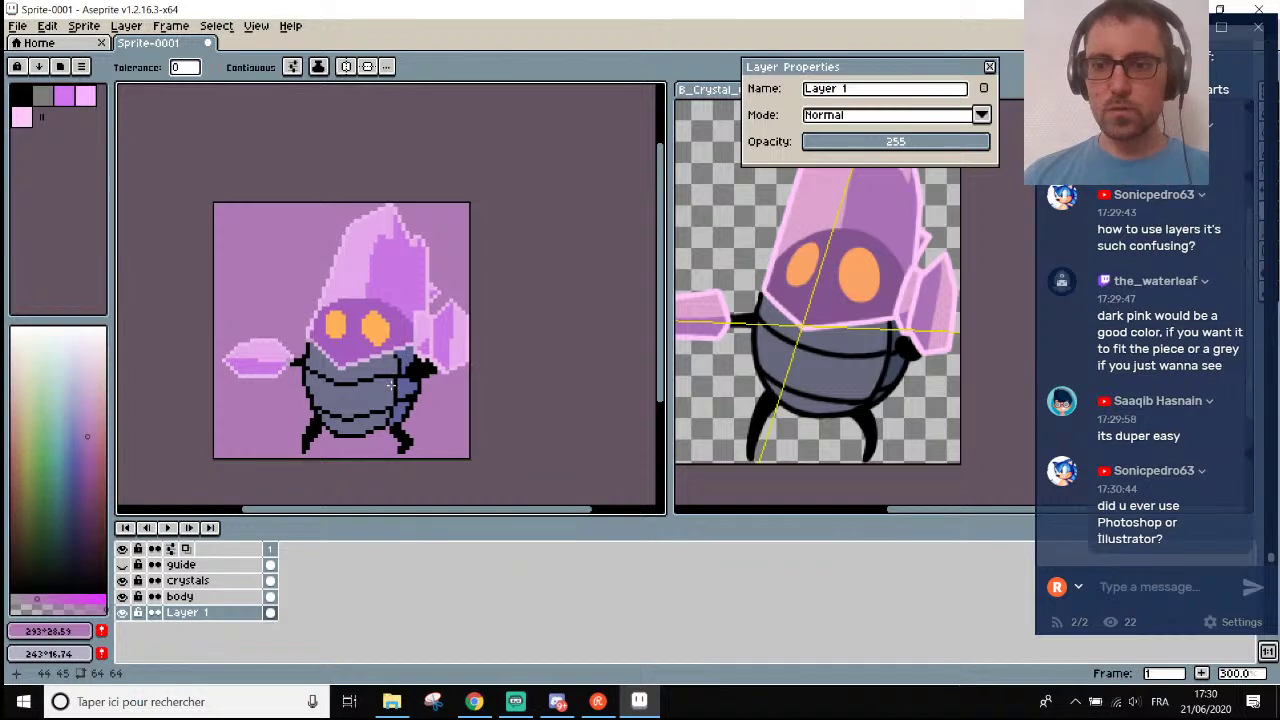
{"action": "left_click", "coordinate": [73, 633]}
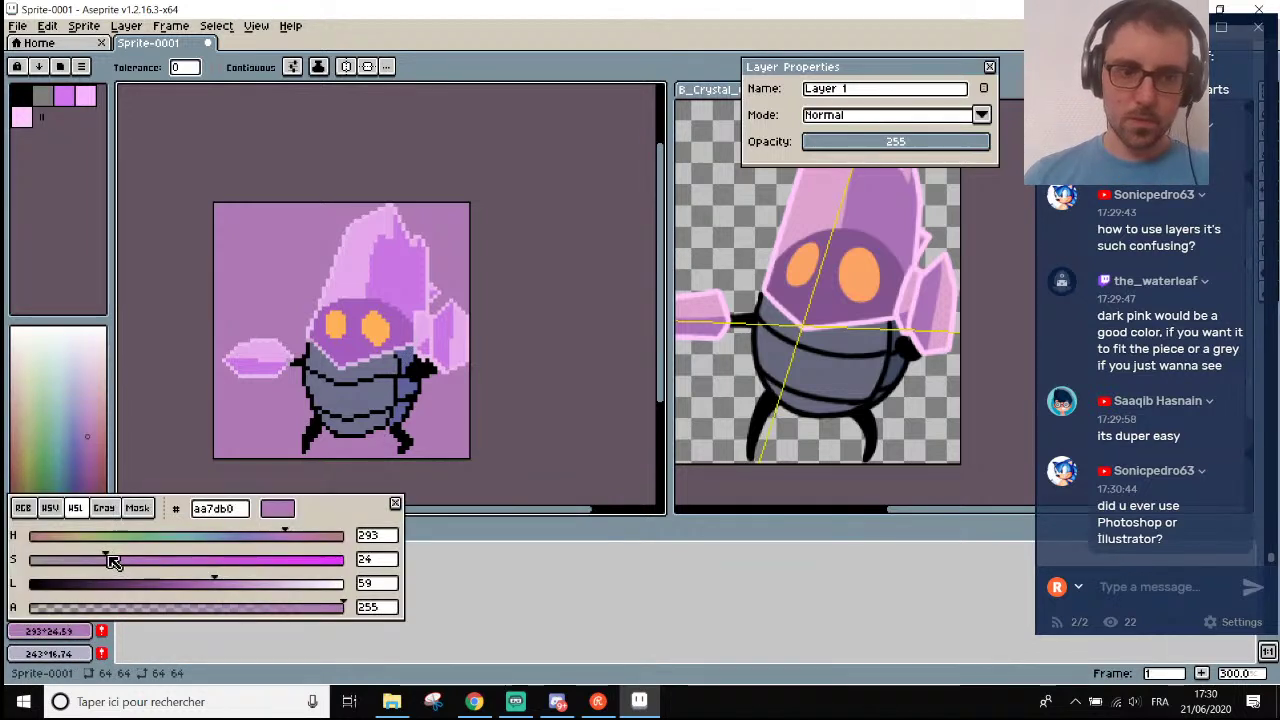
{"action": "left_click", "coordinate": [322, 297]}
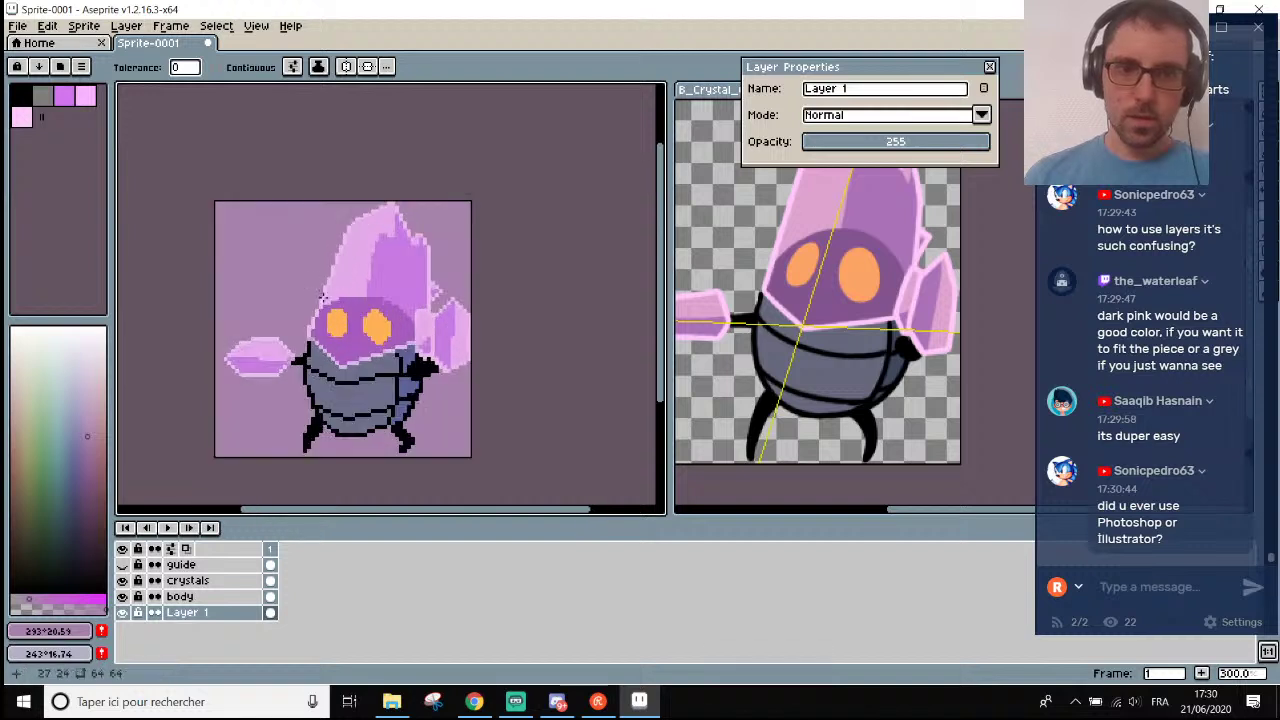
{"action": "scroll", "coordinate": [367, 442], "scroll_direction": "up", "scroll_amount": 1}
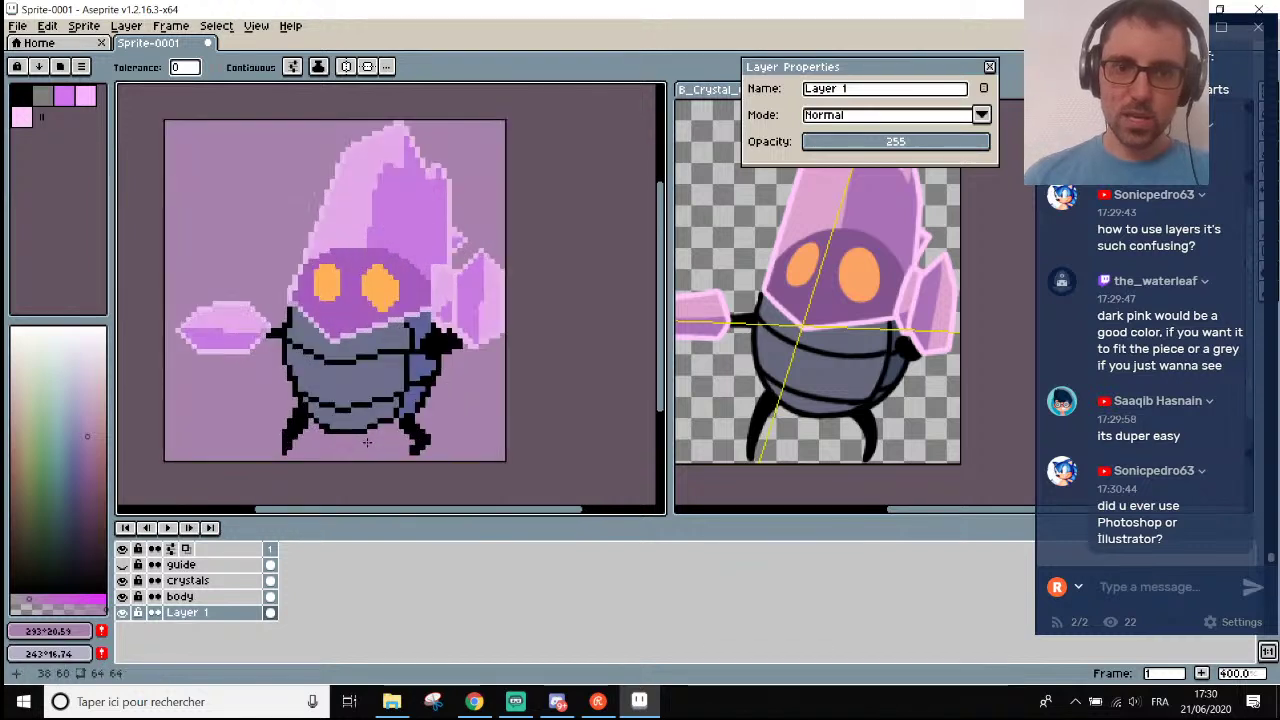
Darken the backdrop purple to lightness 52, refill Layer 1 and check how the sprite reads against it.
{"action": "left_click", "coordinate": [58, 632]}
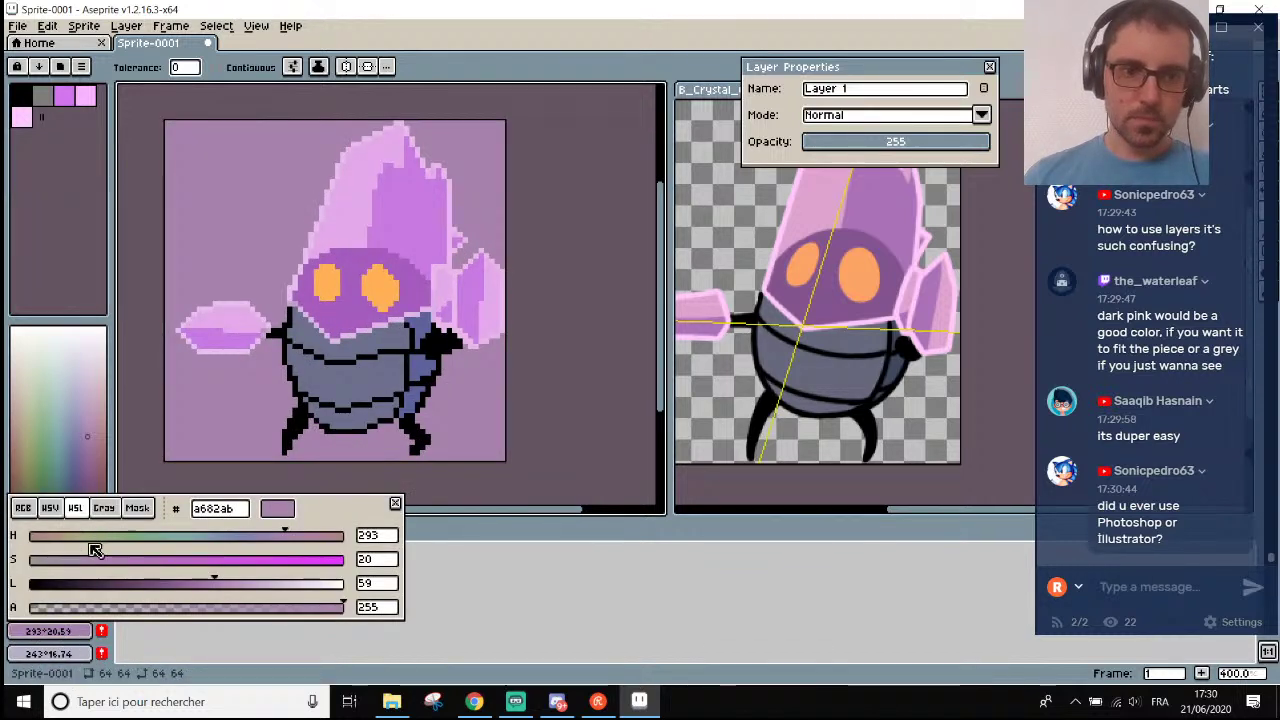
{"action": "left_click_drag", "start_coordinate": [219, 584], "coordinate": [194, 584]}
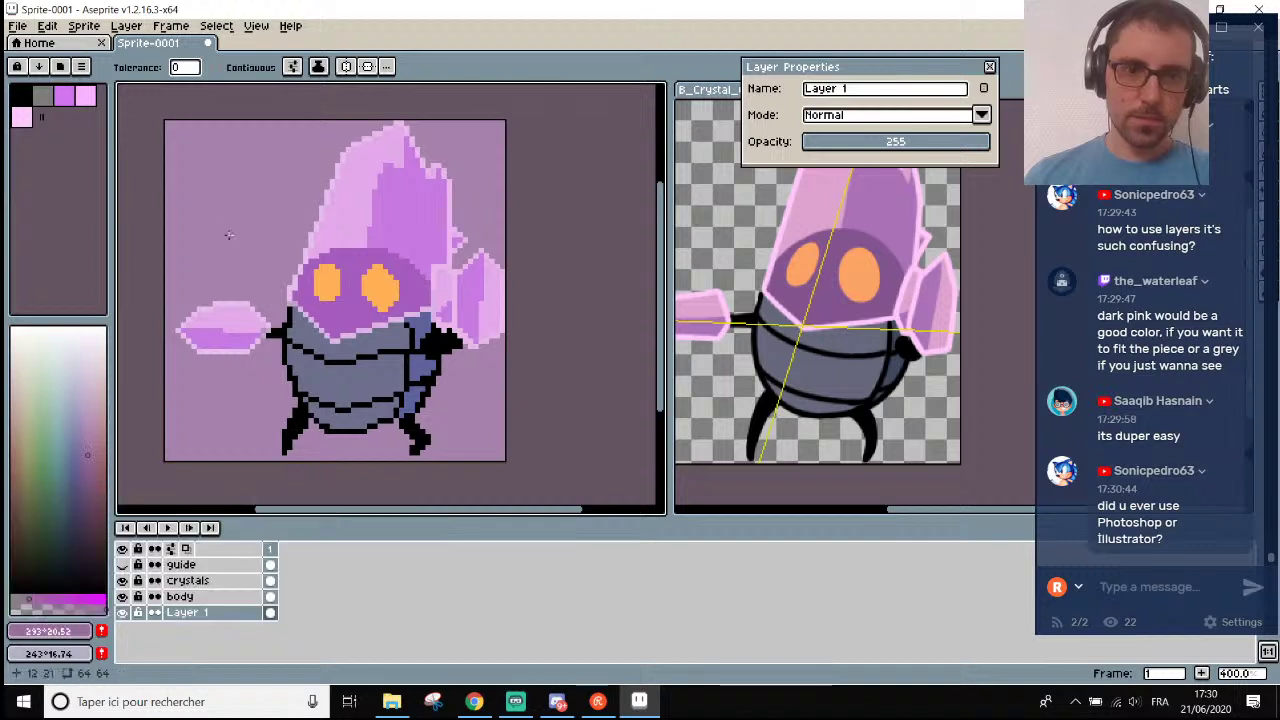
{"action": "left_click", "coordinate": [214, 220]}
{"action": "scroll", "coordinate": [242, 189], "scroll_direction": "down", "scroll_amount": 1}
{"action": "scroll", "coordinate": [242, 189], "scroll_direction": "up", "scroll_amount": 1}
{"action": "scroll", "coordinate": [242, 189], "scroll_direction": "down", "scroll_amount": 1}
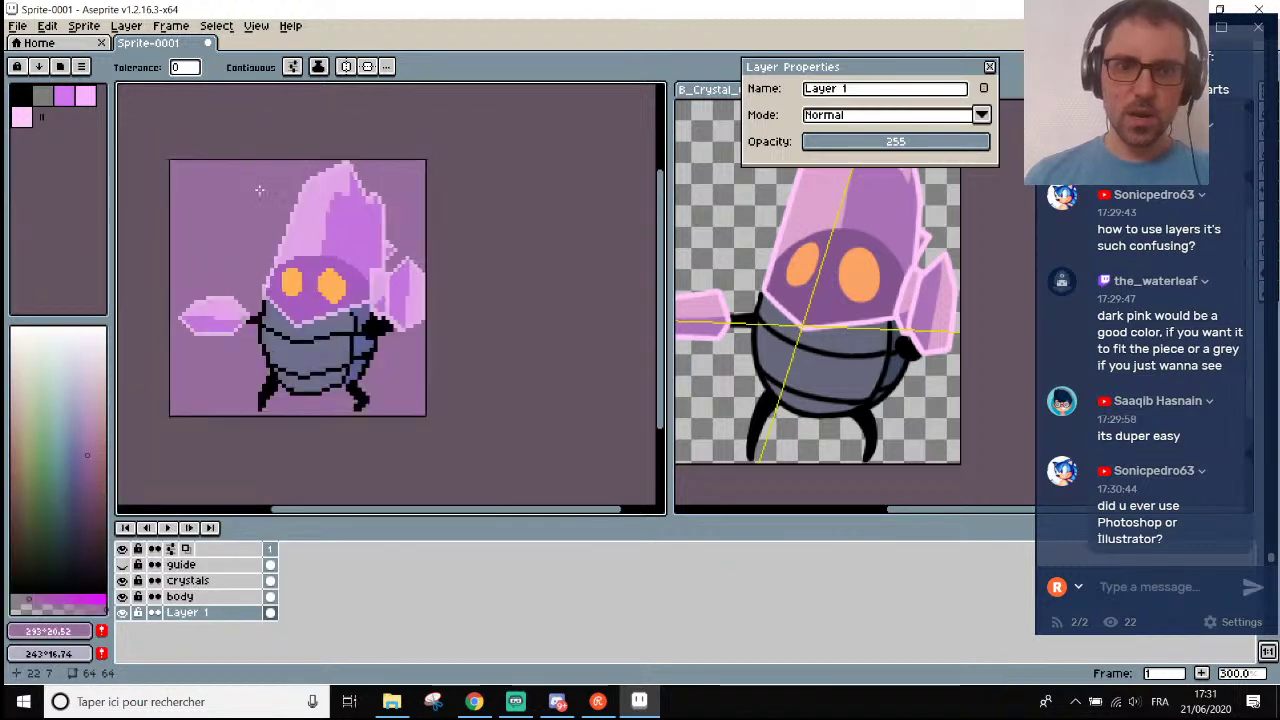
{"action": "scroll", "coordinate": [242, 189], "scroll_direction": "up", "scroll_amount": 1}
{"action": "scroll", "coordinate": [242, 189], "scroll_direction": "down", "scroll_amount": 1}
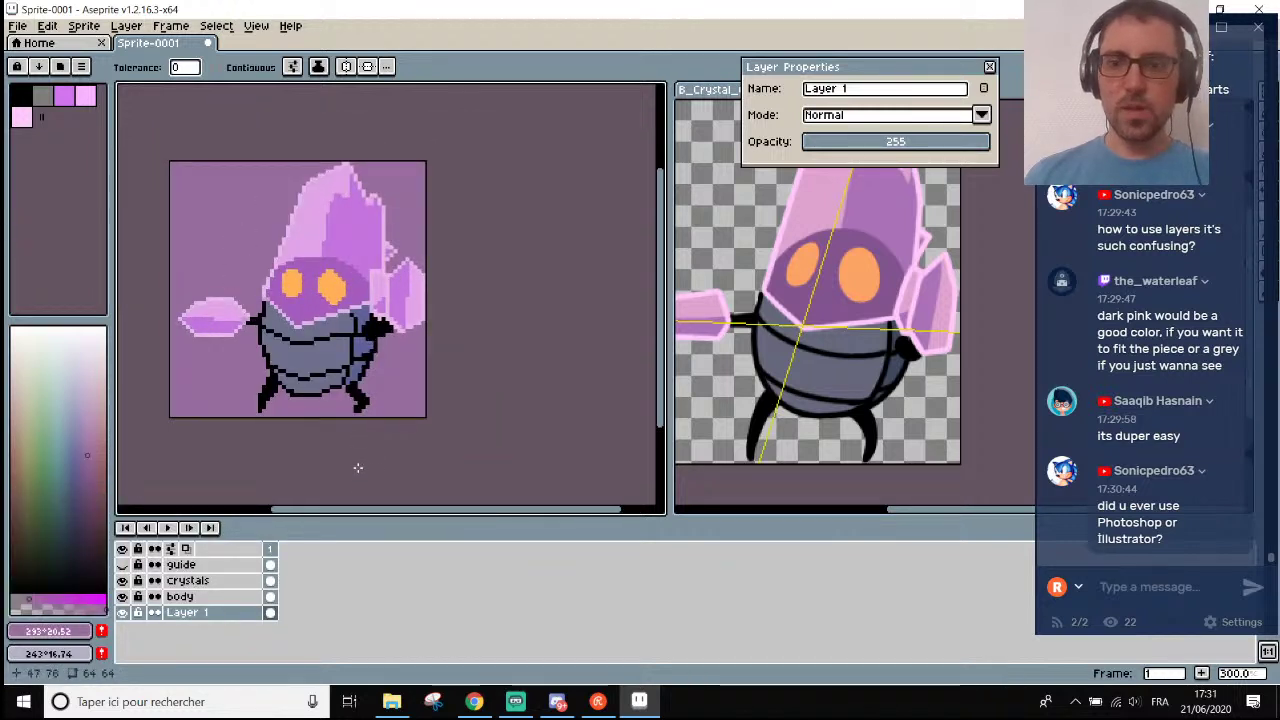
{"action": "left_click_drag", "start_coordinate": [354, 510], "coordinate": [334, 514]}
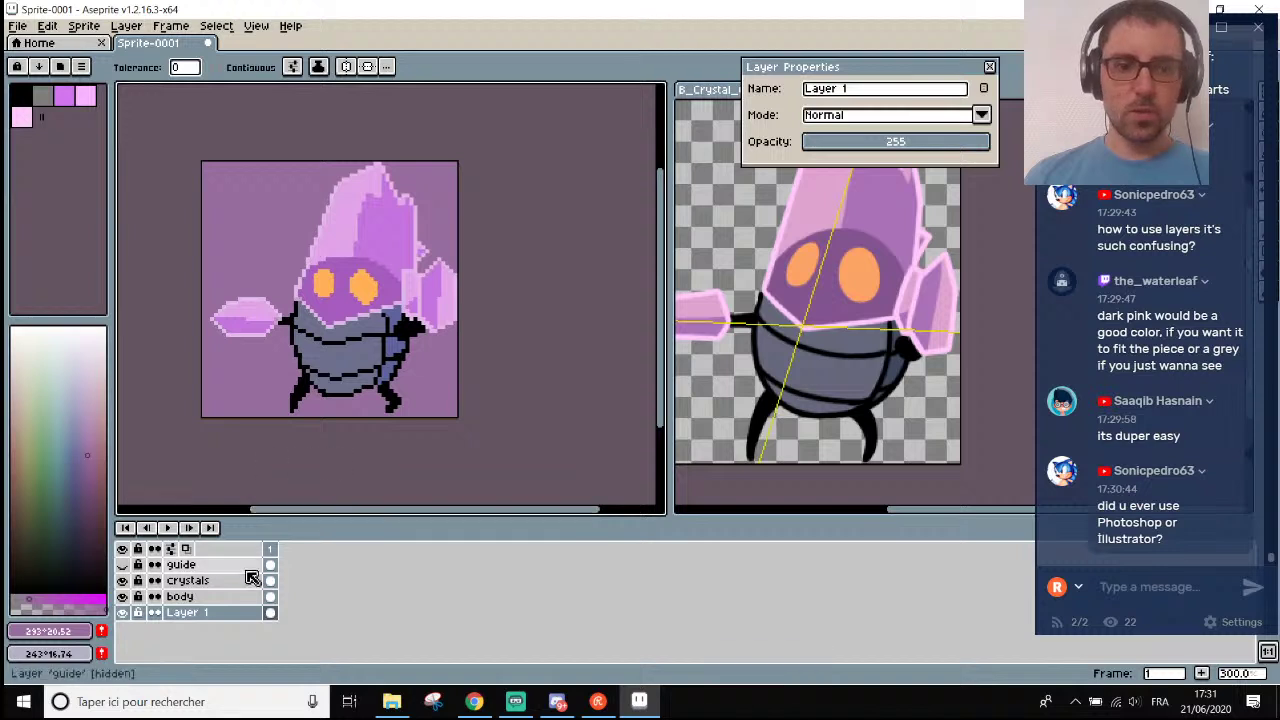
Shift the artwork on the body layer and on the crystals layer 2 pixels to the left.
{"action": "left_click", "coordinate": [181, 597]}
{"action": "key", "text": "v"}
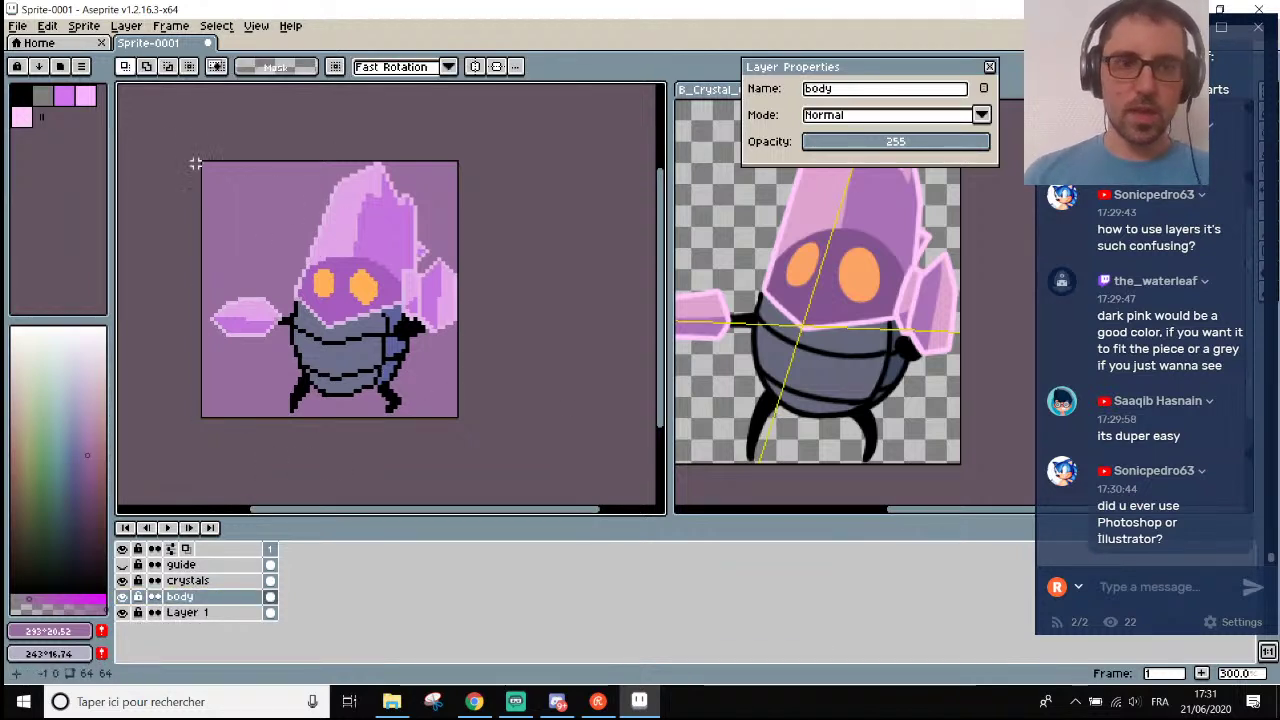
{"action": "left_click_drag", "start_coordinate": [196, 163], "coordinate": [188, 164]}
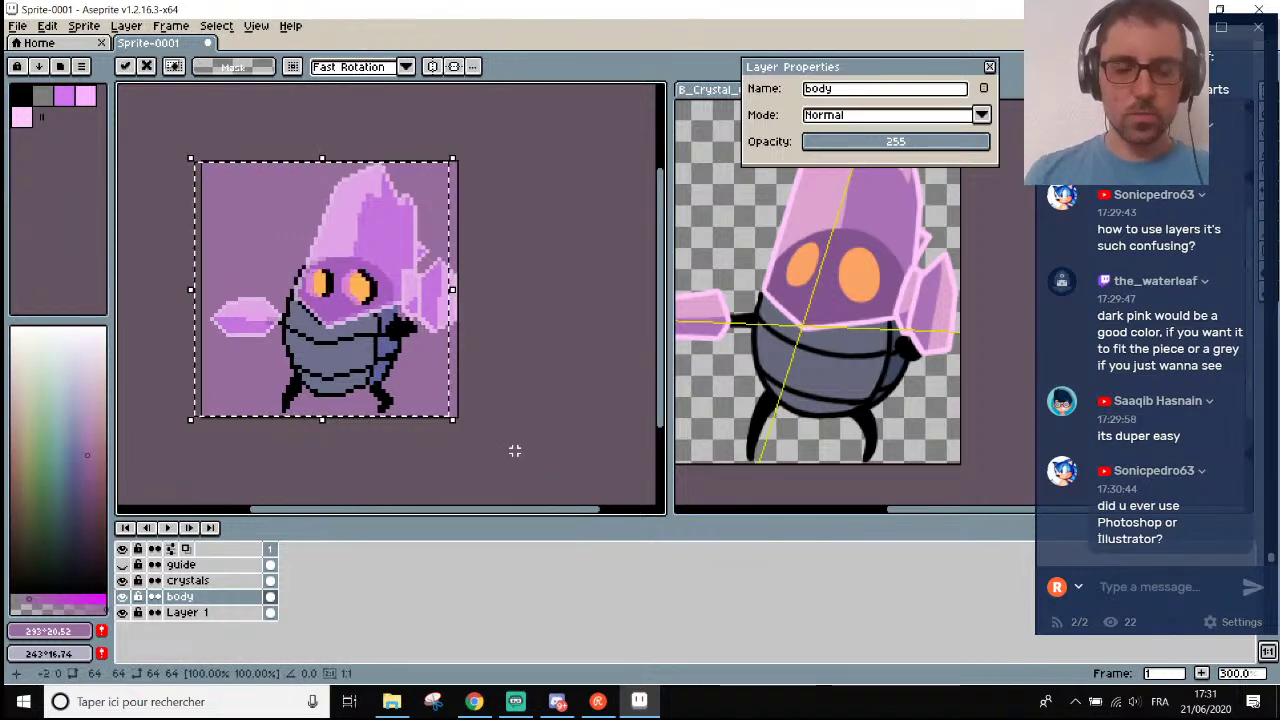
{"action": "left_click", "coordinate": [514, 451]}
{"action": "left_click", "coordinate": [205, 581]}
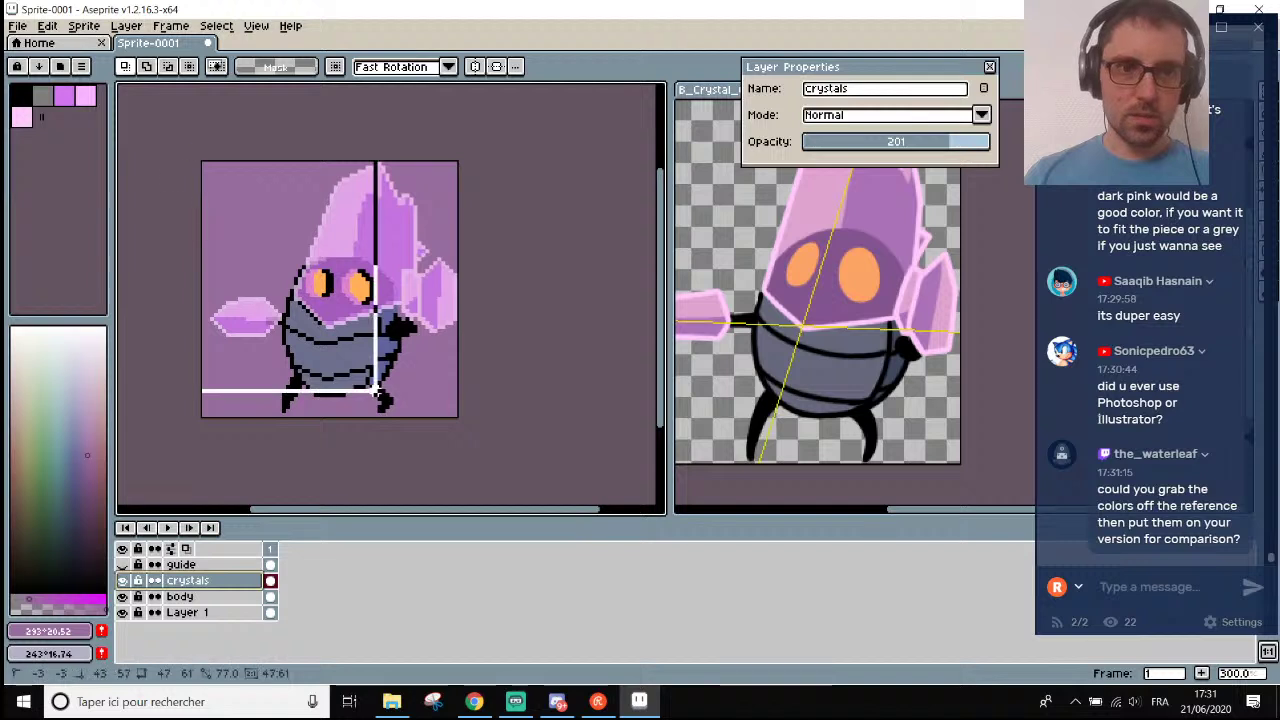
{"action": "key", "text": "ctrl+a"}
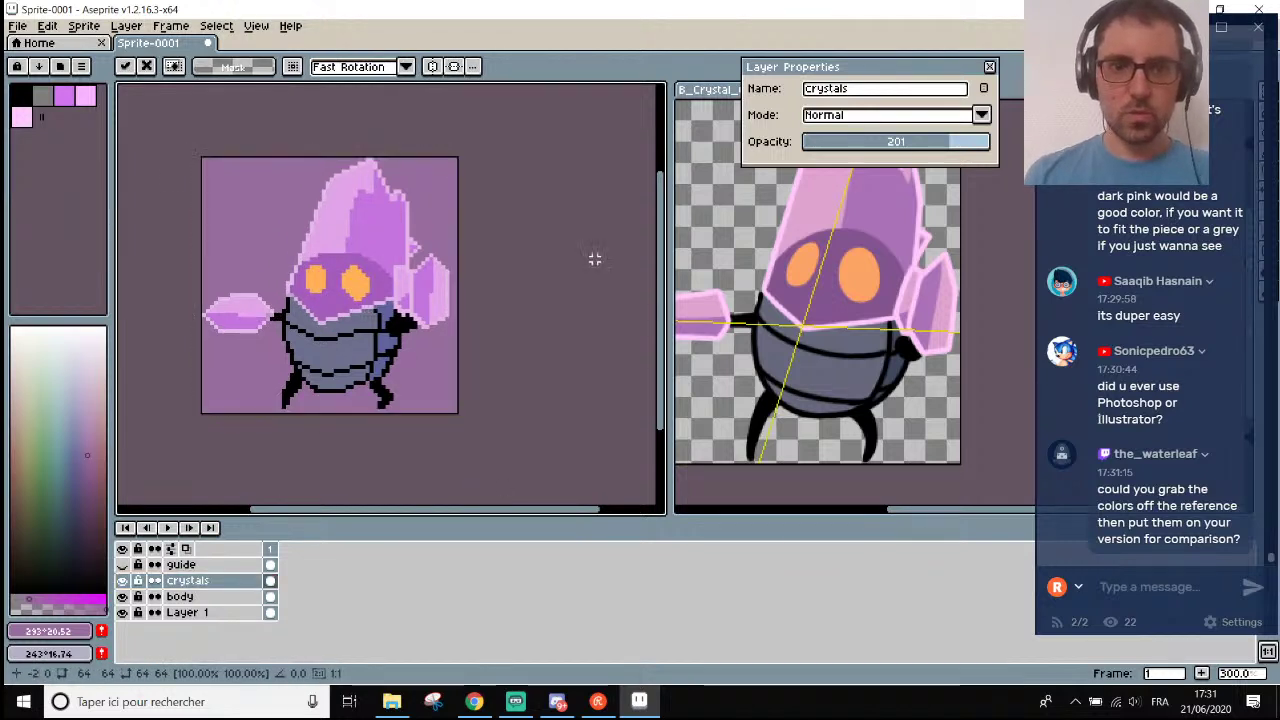
{"action": "key", "text": "Return"}
{"action": "scroll", "coordinate": [594, 258], "scroll_direction": "down", "scroll_amount": 1}
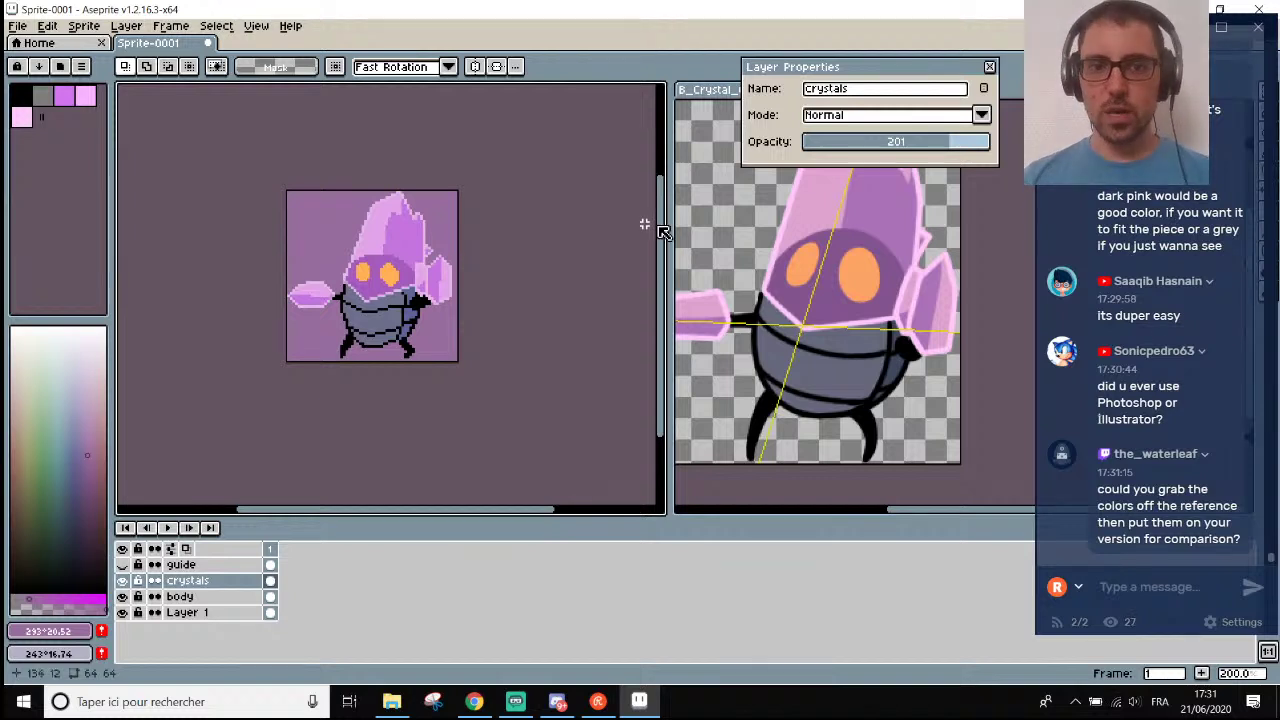
Sample the light pink #dea3ce from the reference's head crystal as the drawing colour.
{"action": "scroll", "coordinate": [811, 204], "scroll_direction": "up", "scroll_amount": 3}
{"action": "left_click", "coordinate": [815, 200]}
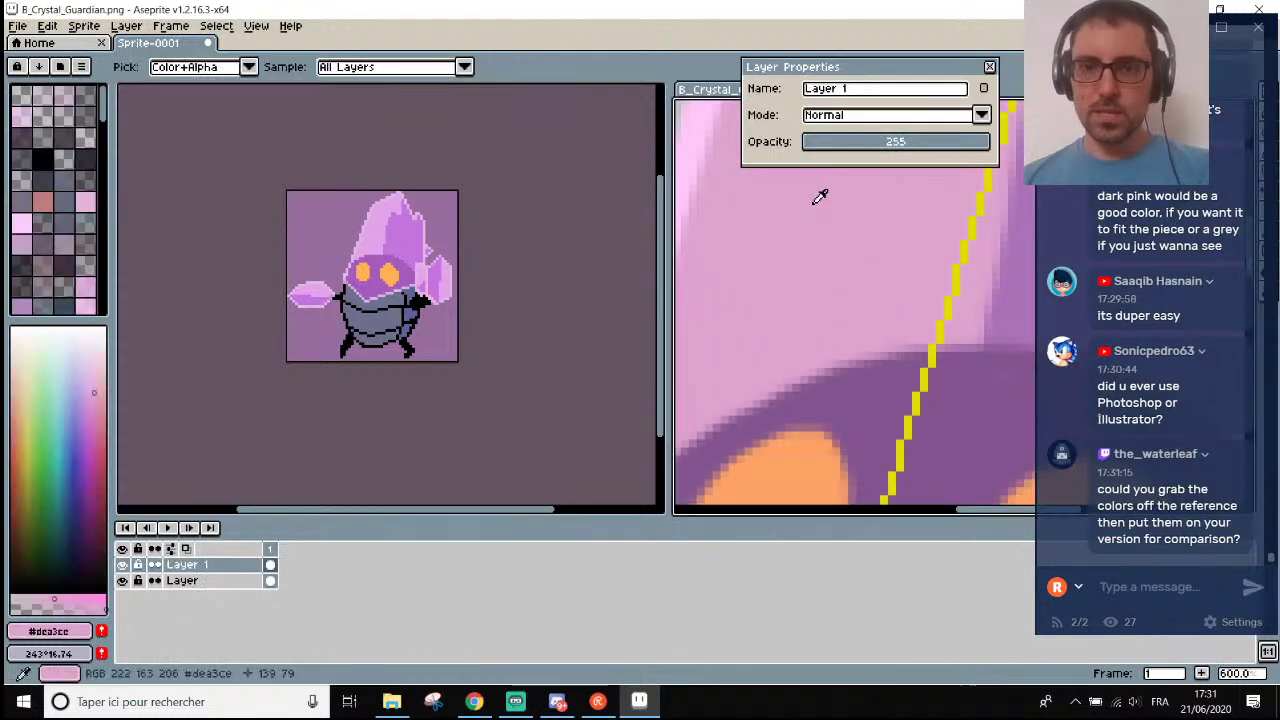
{"action": "scroll", "coordinate": [334, 214], "scroll_direction": "up", "scroll_amount": 3}
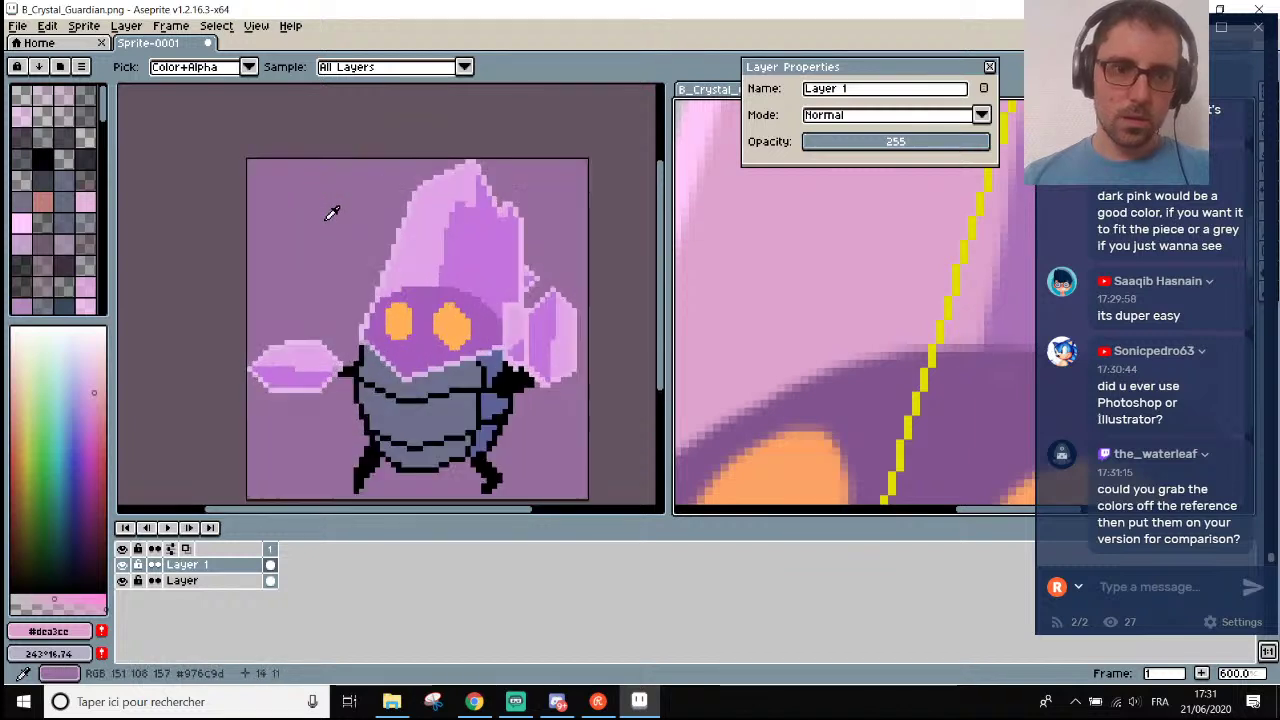
{"action": "left_click", "coordinate": [194, 414]}
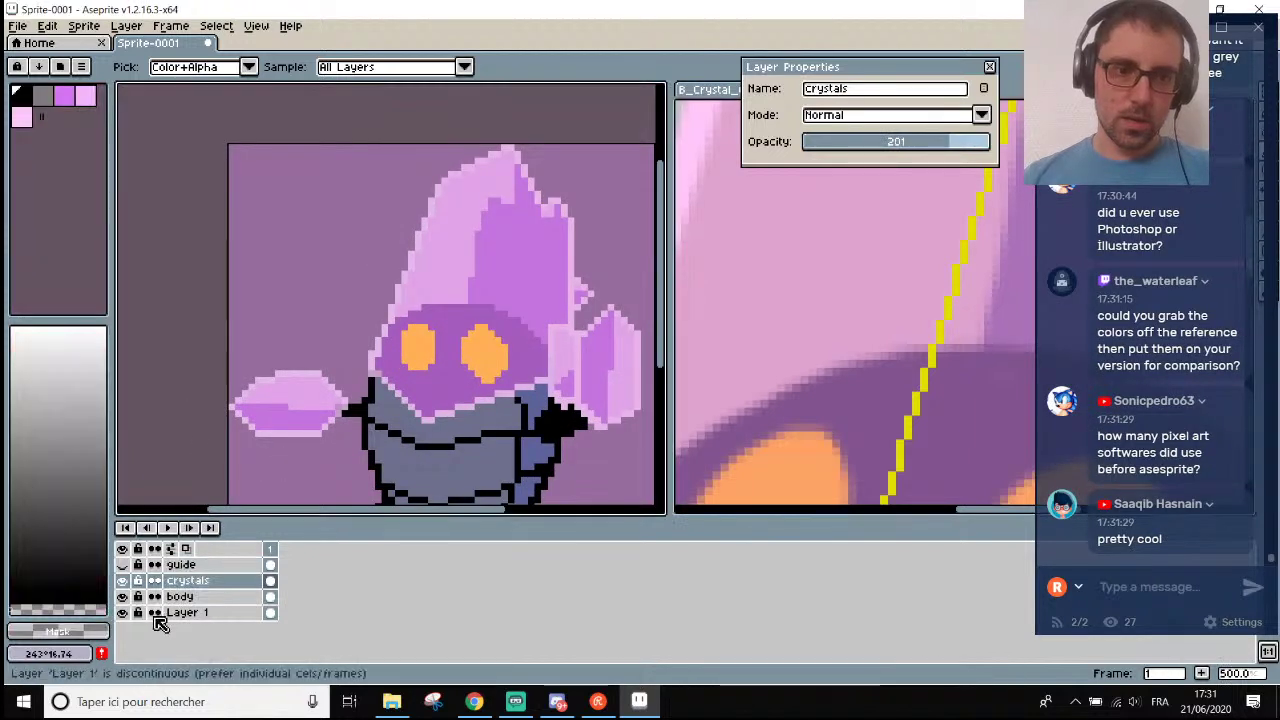
{"action": "scroll", "coordinate": [297, 200], "scroll_direction": "down", "scroll_amount": 2}
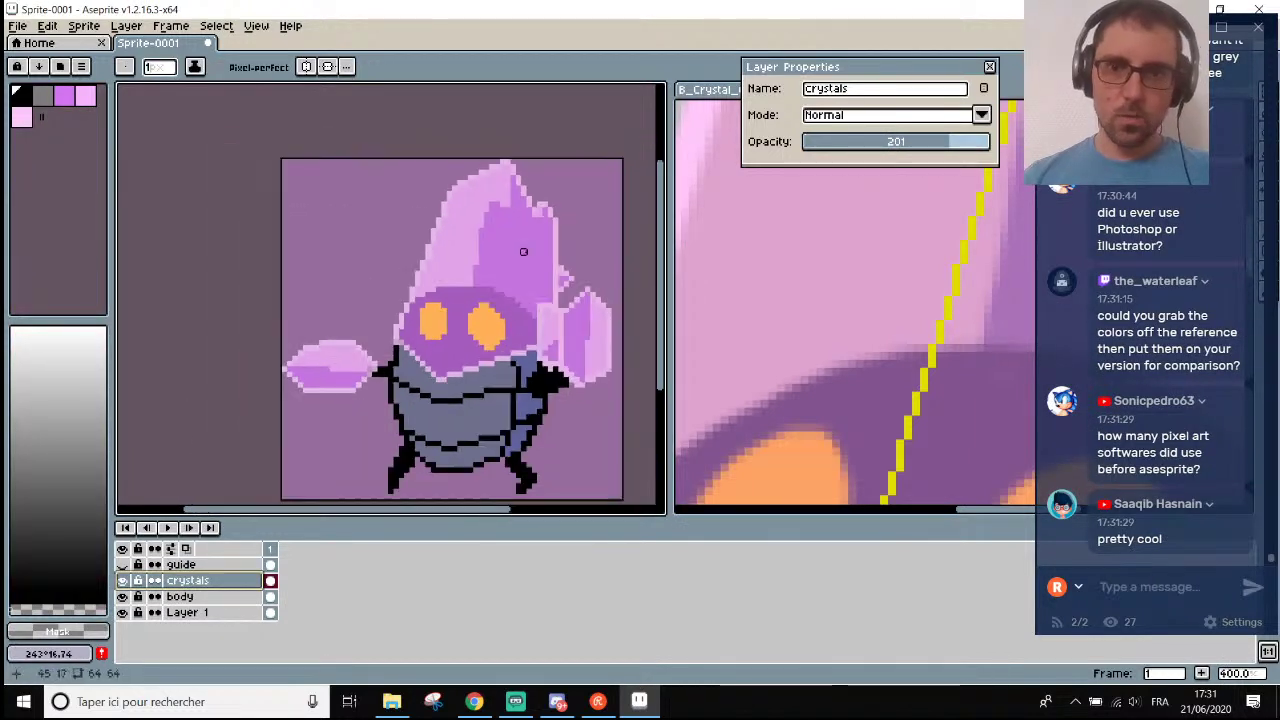
{"action": "left_click", "coordinate": [755, 257]}
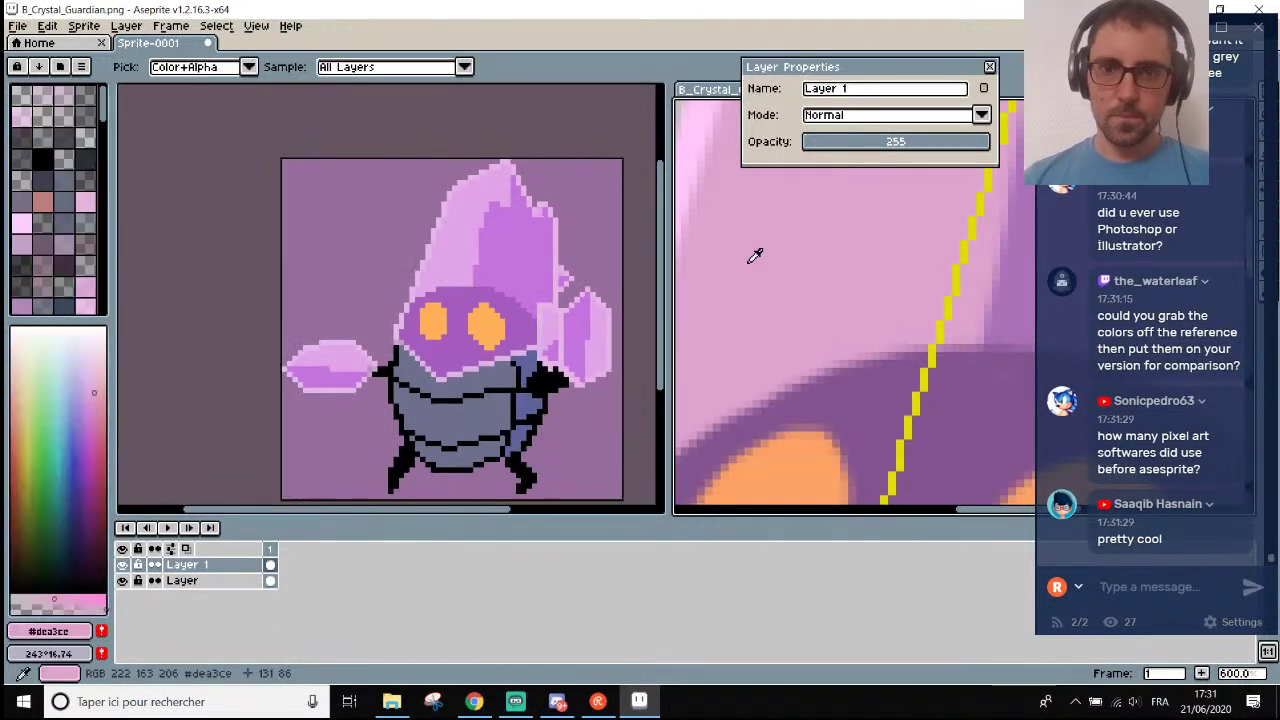
Dab test pixels of the sampled pink on the crystals layer and compare them with the sprite's and reference's crystal colours.
{"action": "left_click", "coordinate": [309, 229]}
{"action": "scroll", "coordinate": [309, 229], "scroll_direction": "up", "scroll_amount": 1}
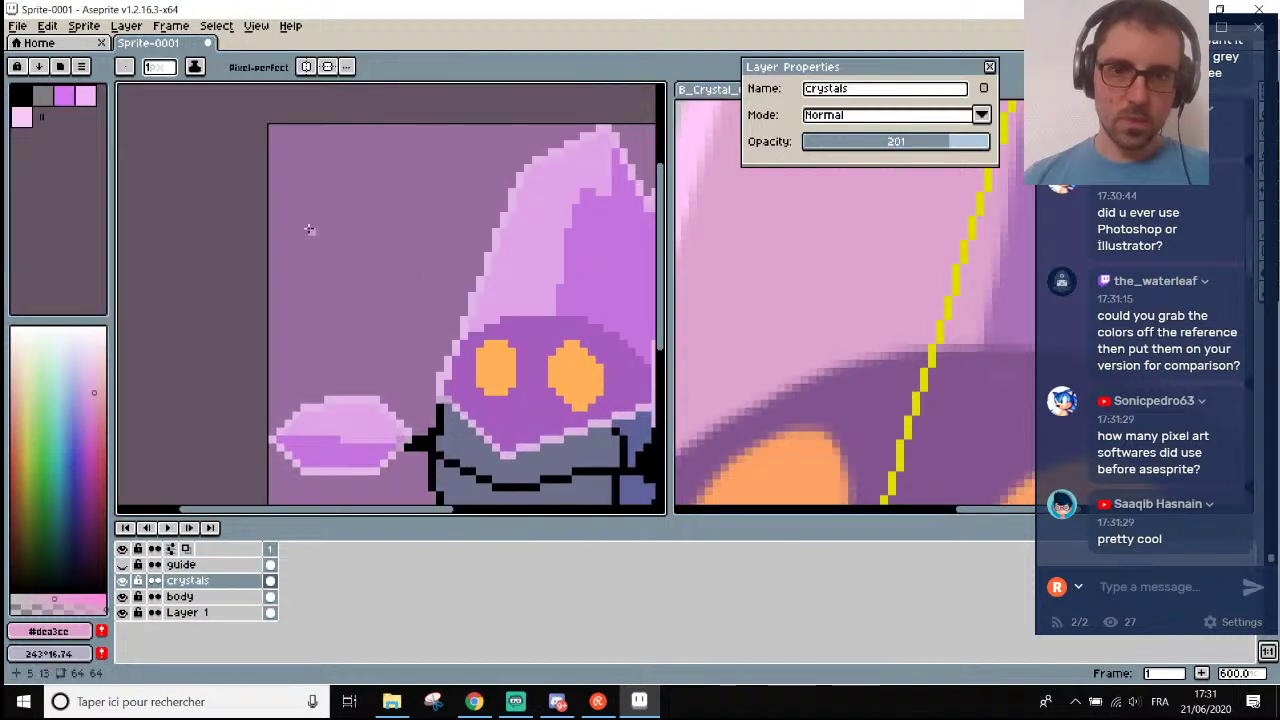
{"action": "scroll", "coordinate": [492, 265], "scroll_direction": "up", "scroll_amount": 1}
{"action": "scroll", "coordinate": [563, 338], "scroll_direction": "down", "scroll_amount": 5}
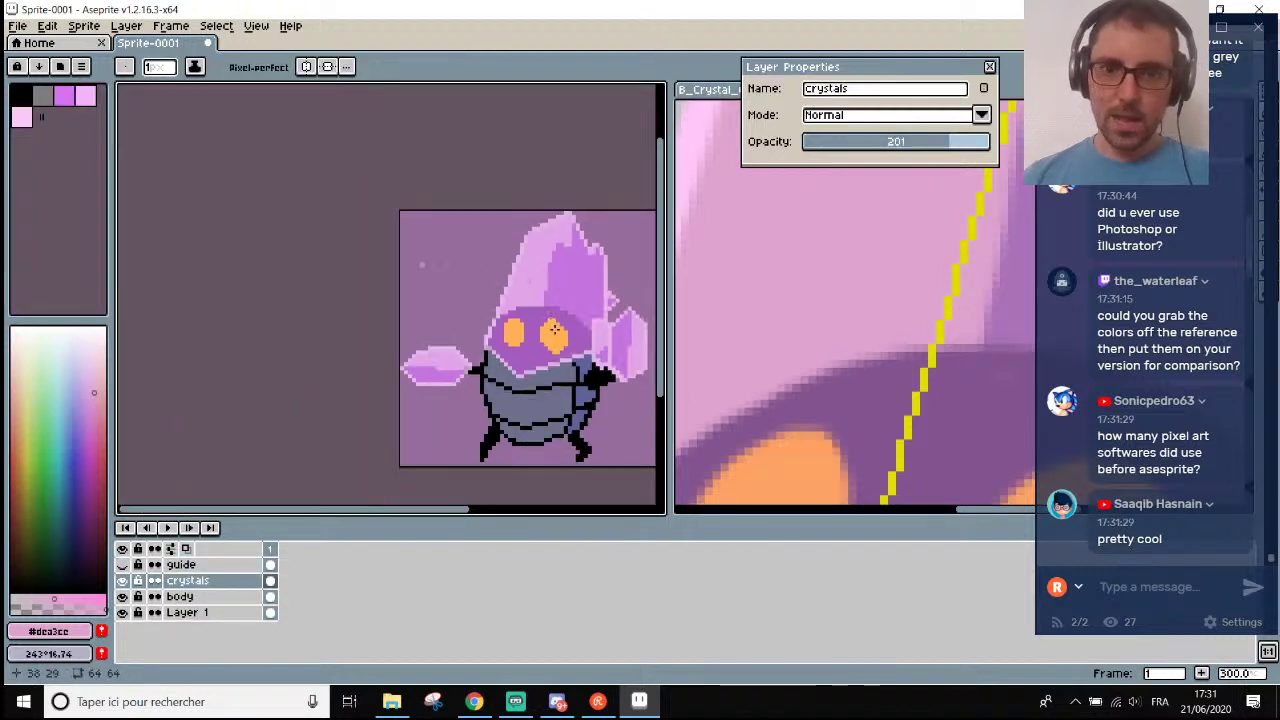
{"action": "scroll", "coordinate": [563, 338], "scroll_direction": "up", "scroll_amount": 1}
{"action": "left_click_drag", "start_coordinate": [434, 510], "coordinate": [500, 508]}
{"action": "scroll", "coordinate": [405, 420], "scroll_direction": "down", "scroll_amount": 1}
{"action": "scroll", "coordinate": [413, 418], "scroll_direction": "up", "scroll_amount": 1}
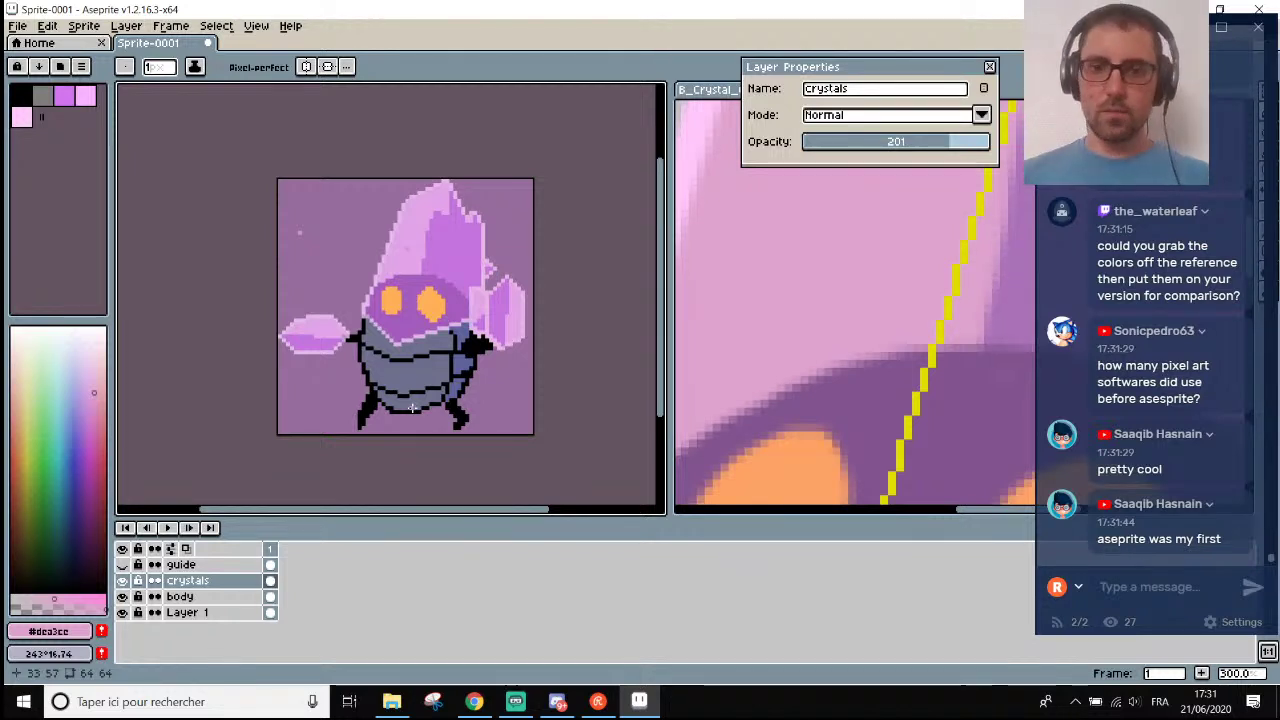
{"action": "scroll", "coordinate": [820, 277], "scroll_direction": "down", "scroll_amount": 2}
{"action": "scroll", "coordinate": [820, 277], "scroll_direction": "up", "scroll_amount": 1}
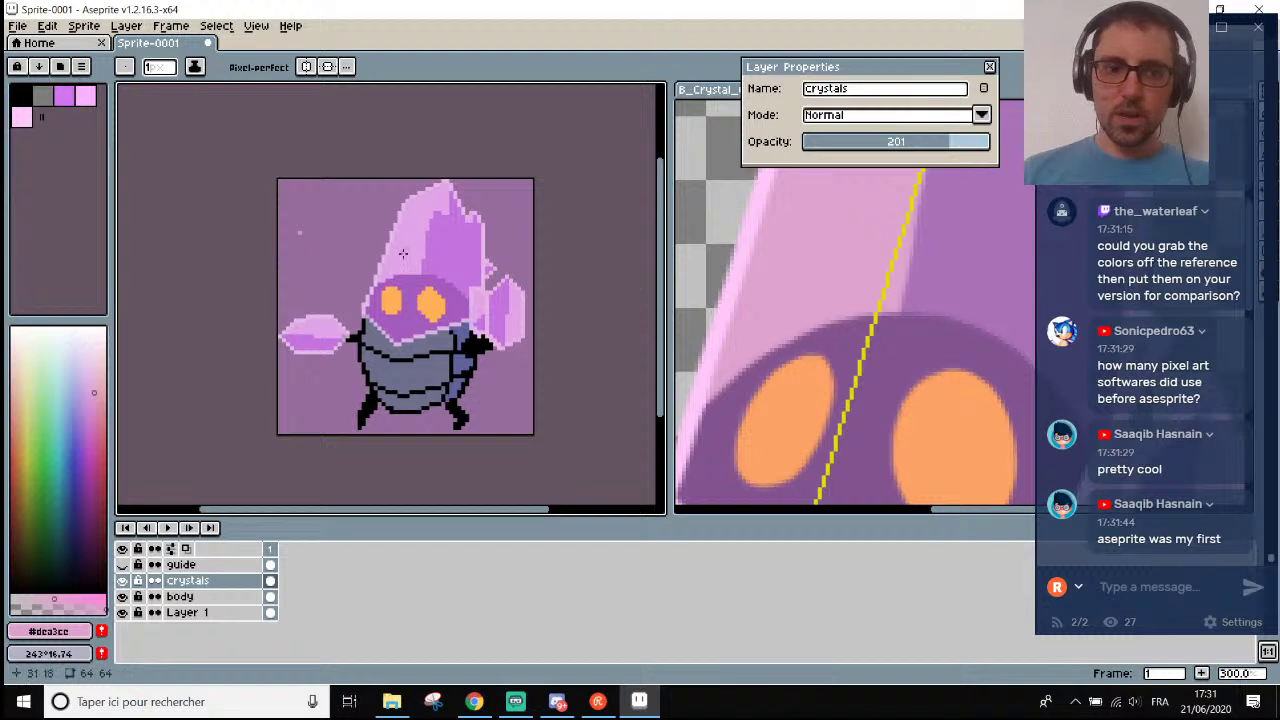
{"action": "scroll", "coordinate": [395, 391], "scroll_direction": "up", "scroll_amount": 2}
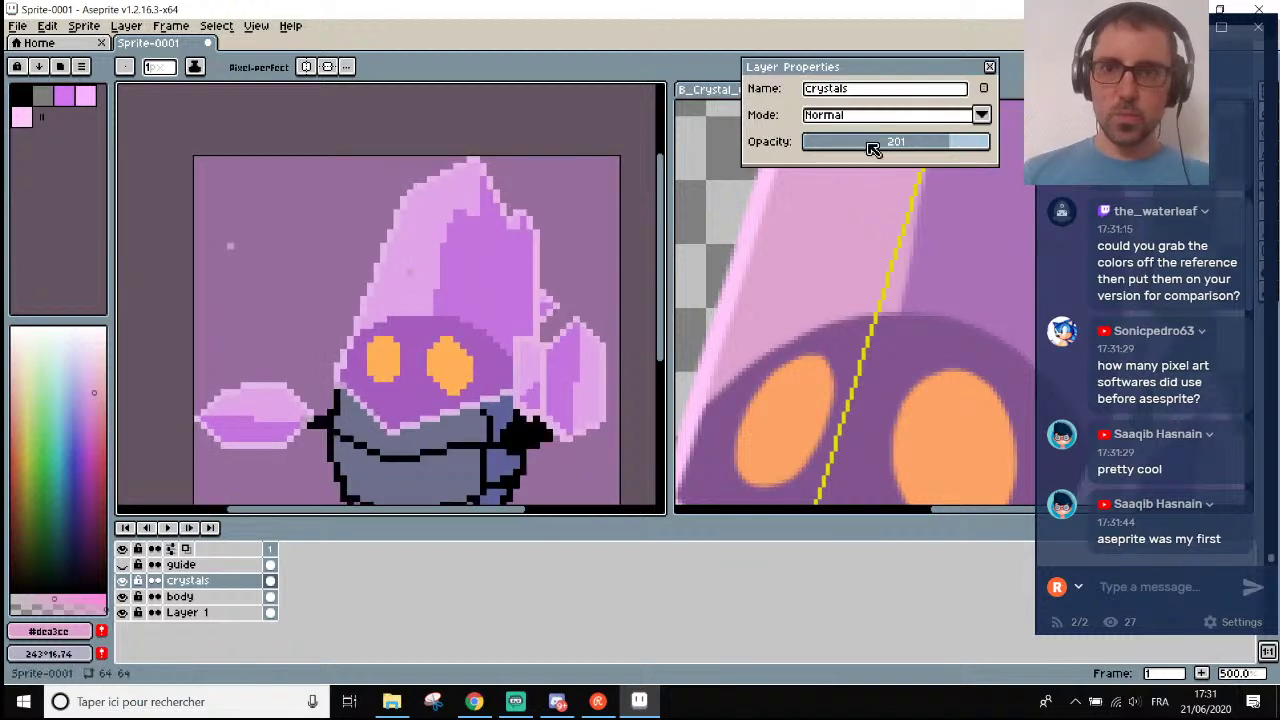
Set the crystals layer's opacity to 180 and fill the light crystal facets with the sampled pink.
{"action": "mouse_move", "coordinate": [945, 141]}
{"action": "left_mouse_down"}
{"action": "mouse_move", "coordinate": [990, 141]}
{"action": "mouse_move", "coordinate": [918, 141]}
{"action": "mouse_move", "coordinate": [933, 141]}
{"action": "left_mouse_up"}
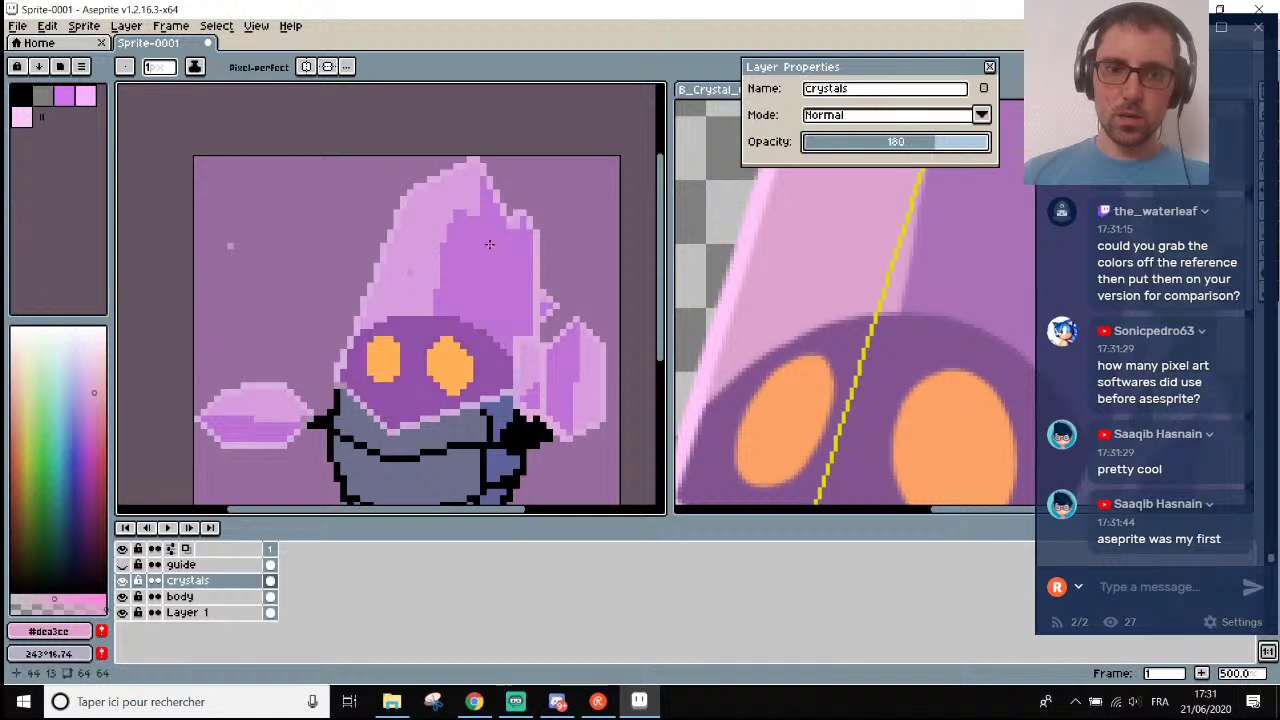
{"action": "scroll", "coordinate": [421, 245], "scroll_direction": "up", "scroll_amount": 1}
{"action": "key", "text": "g"}
{"action": "left_click", "coordinate": [421, 245]}
{"action": "scroll", "coordinate": [421, 245], "scroll_direction": "down", "scroll_amount": 3}
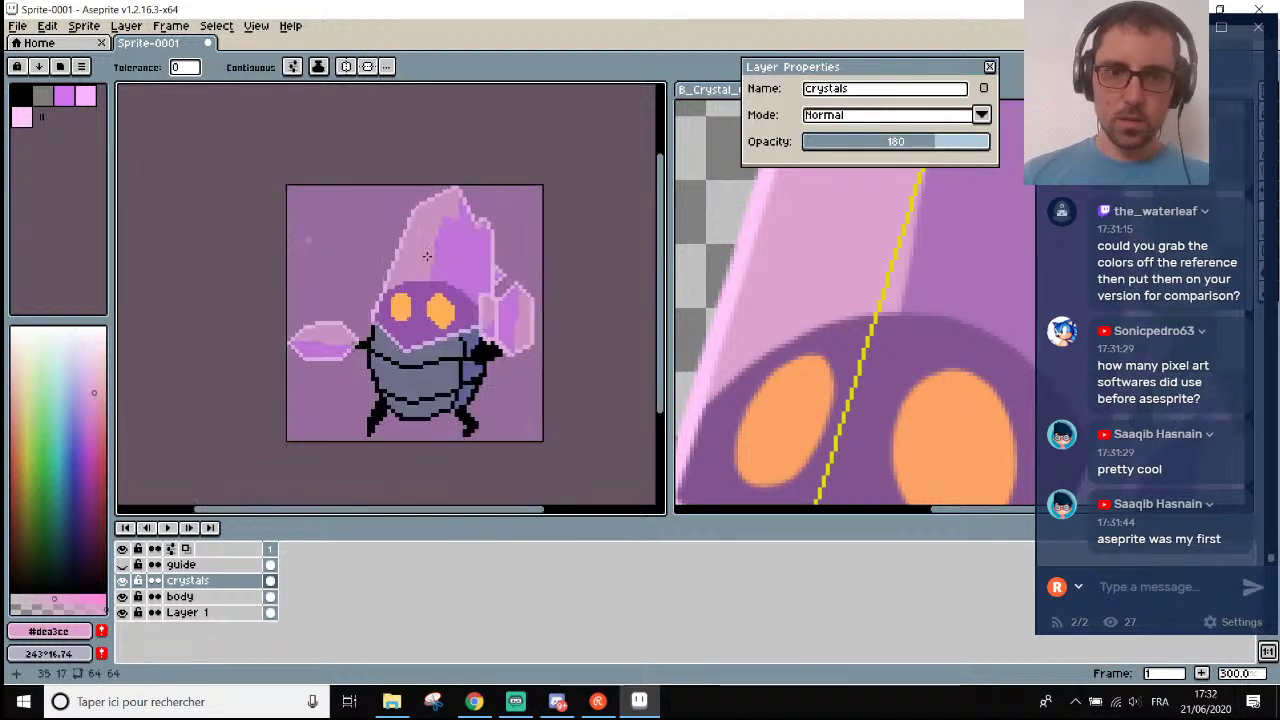
Sample the purple #aa72b8 from the reference's head crystal and fill the sprite's dark crystal facets with it on the crystals layer.
{"action": "key", "text": "i"}
{"action": "left_click", "coordinate": [988, 236]}
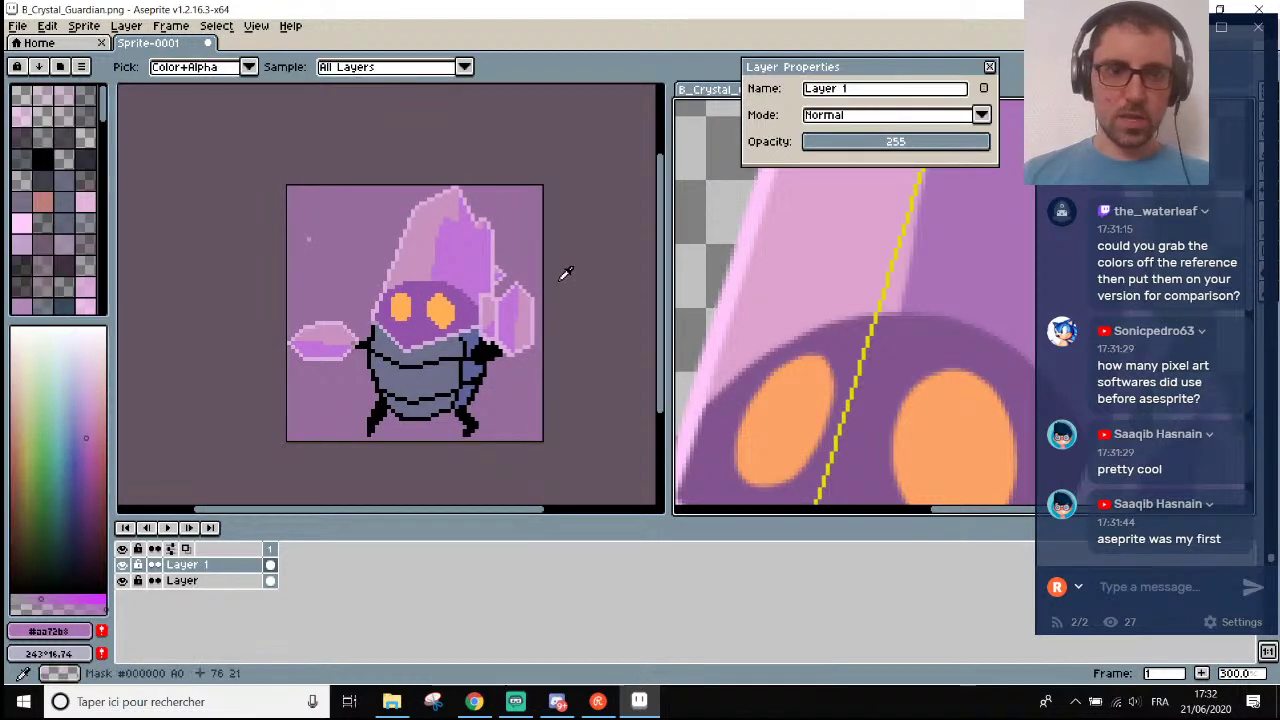
{"action": "scroll", "coordinate": [463, 240], "scroll_direction": "up", "scroll_amount": 4}
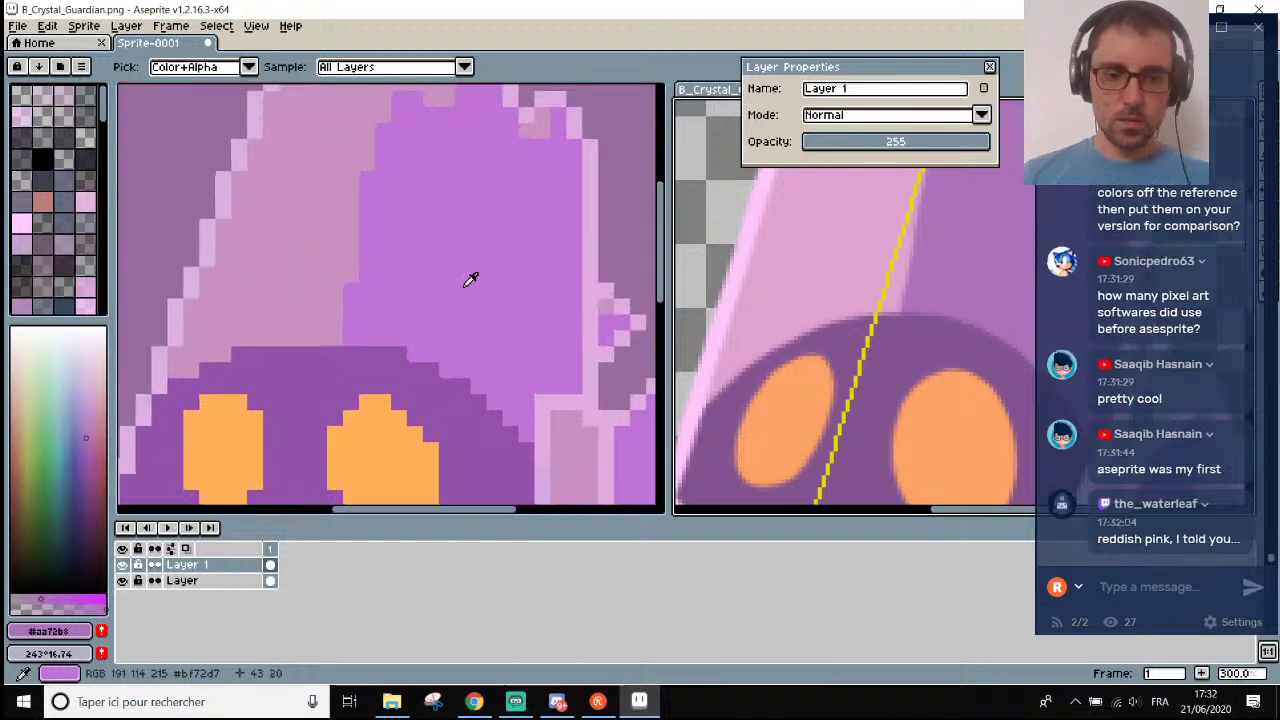
{"action": "key", "text": "g"}
{"action": "left_click", "coordinate": [461, 285]}
{"action": "scroll", "coordinate": [461, 285], "scroll_direction": "down", "scroll_amount": 4}
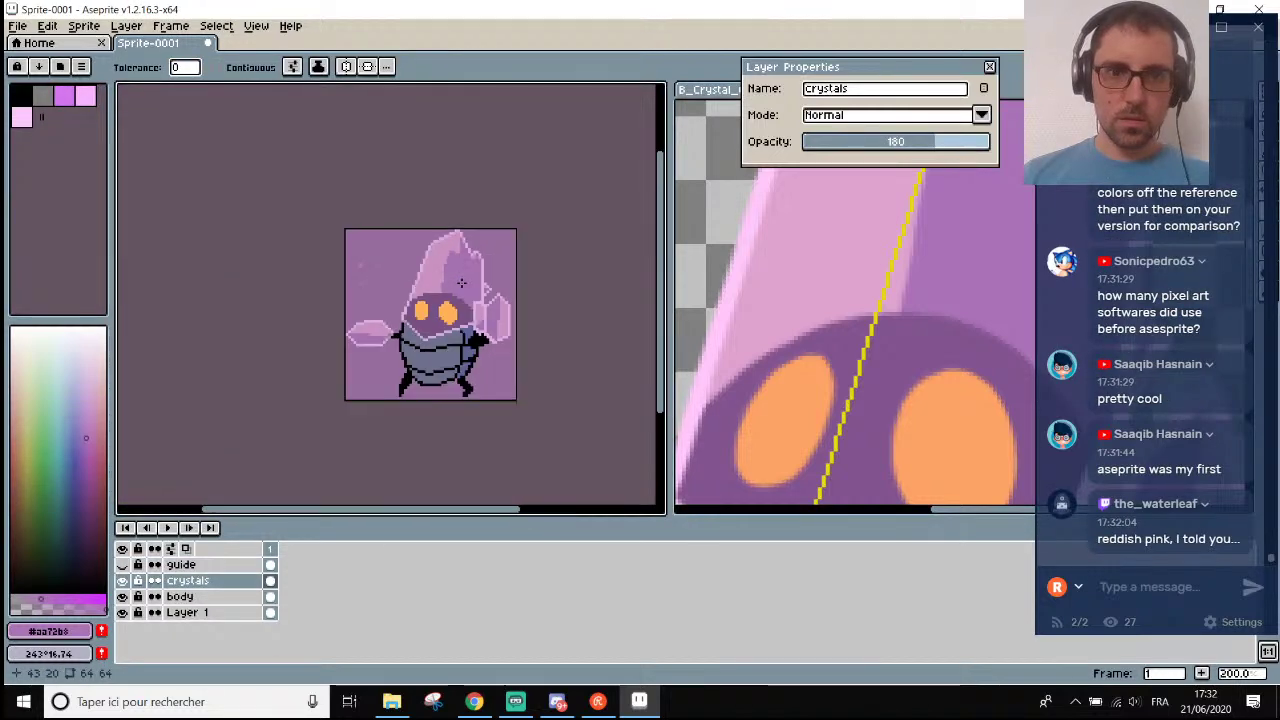
{"action": "scroll", "coordinate": [722, 350], "scroll_direction": "down", "scroll_amount": 5}
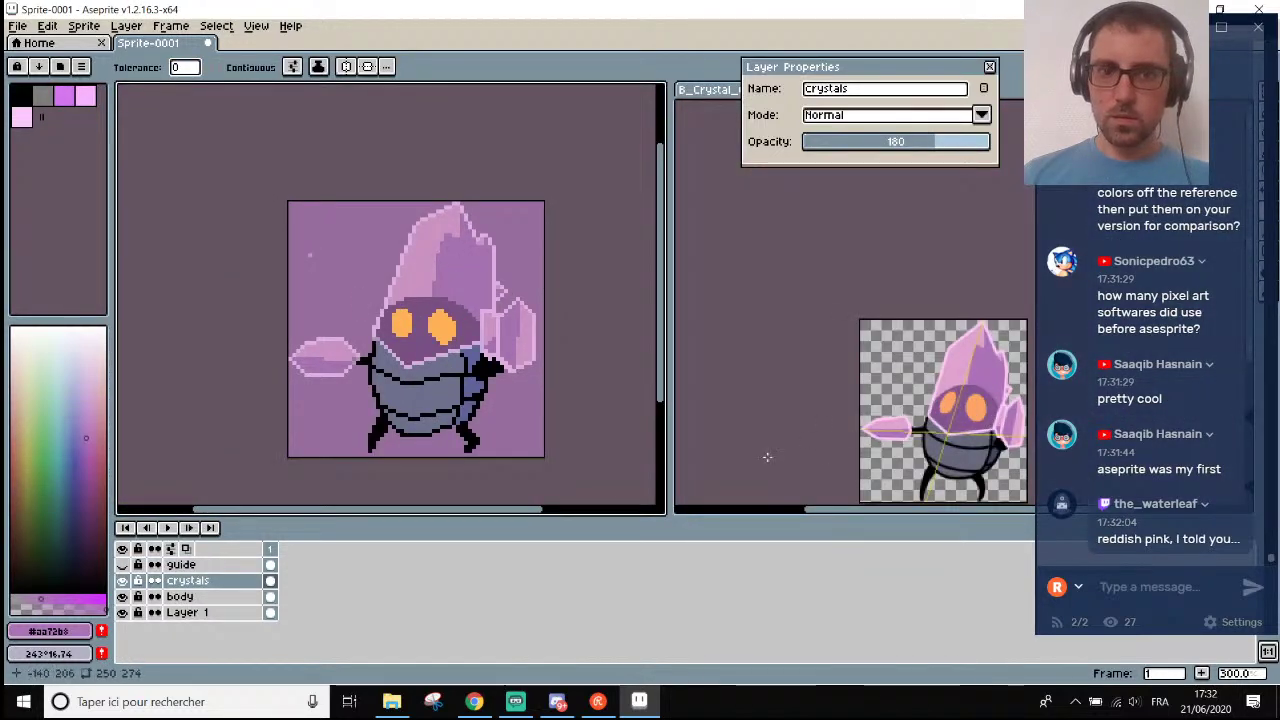
{"action": "scroll", "coordinate": [617, 452], "scroll_direction": "up", "scroll_amount": 1}
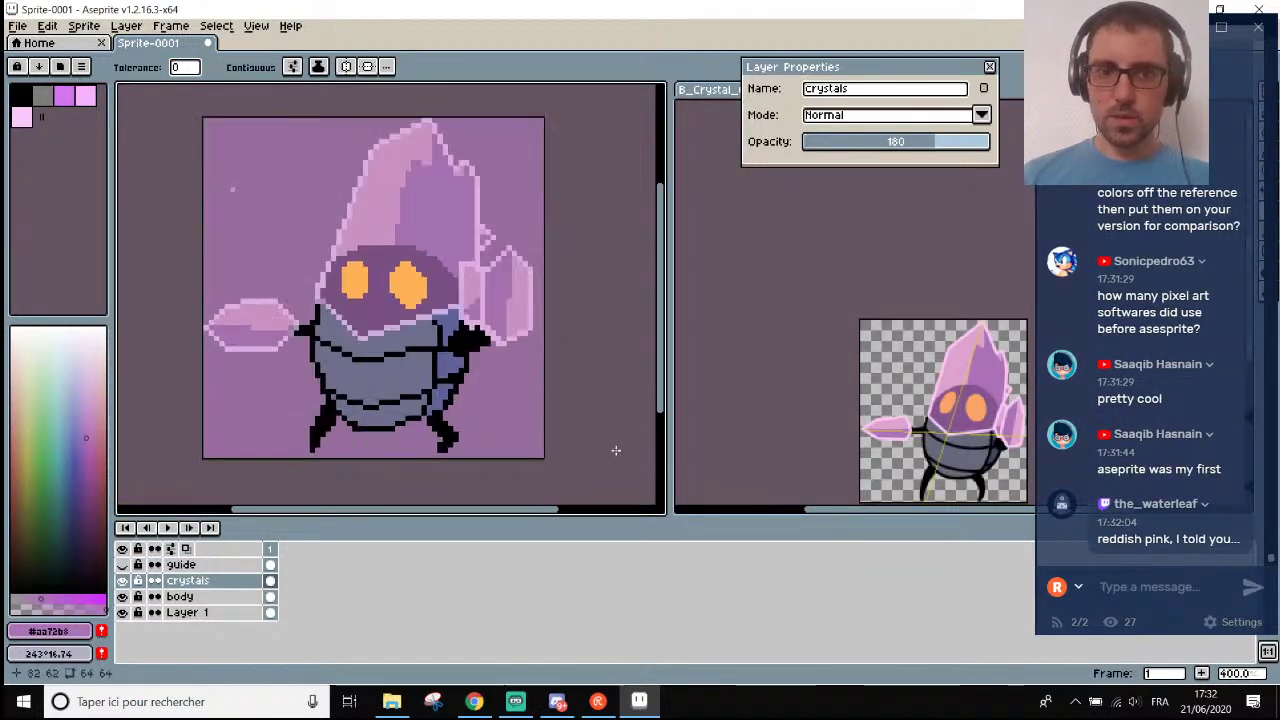
Check the crystals layer by hiding and reshowing it, and erase the stray test pixel beside the head crystal.
{"action": "left_click", "coordinate": [123, 581]}
{"action": "left_click", "coordinate": [123, 581]}
{"action": "scroll", "coordinate": [245, 225], "scroll_direction": "up", "scroll_amount": 2}
{"action": "key", "text": "e"}
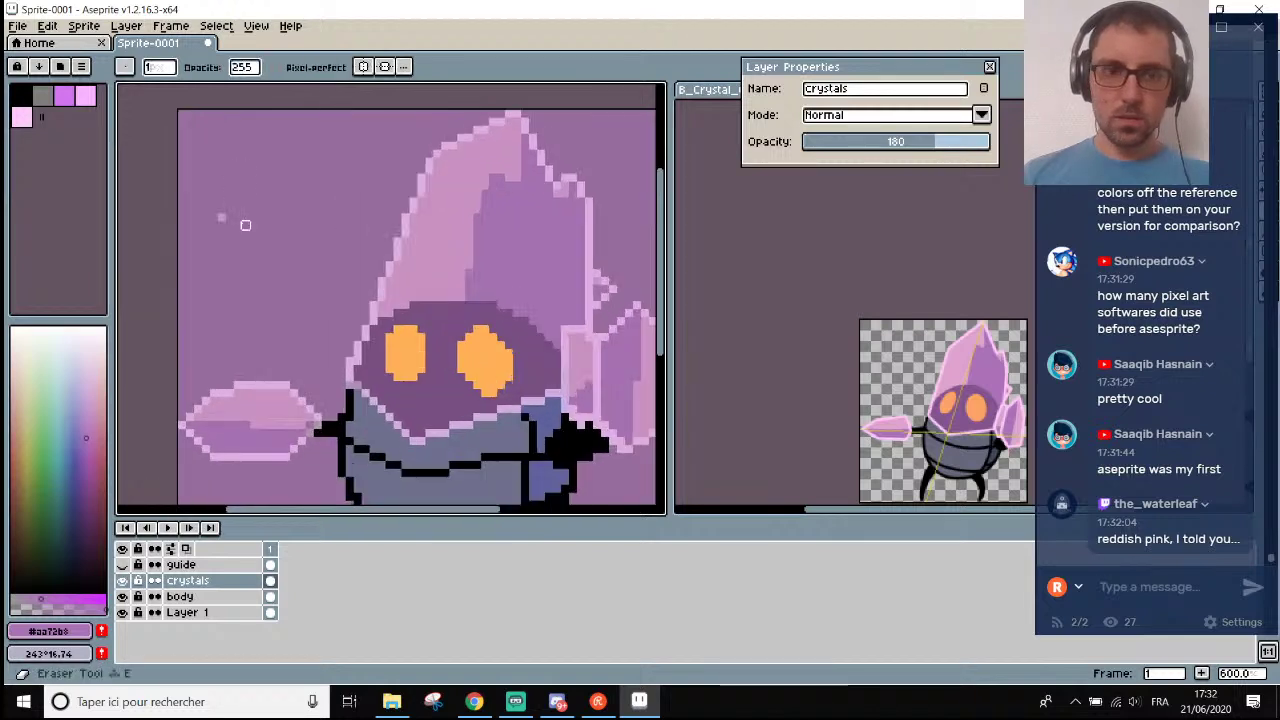
{"action": "scroll", "coordinate": [450, 316], "scroll_direction": "down", "scroll_amount": 2}
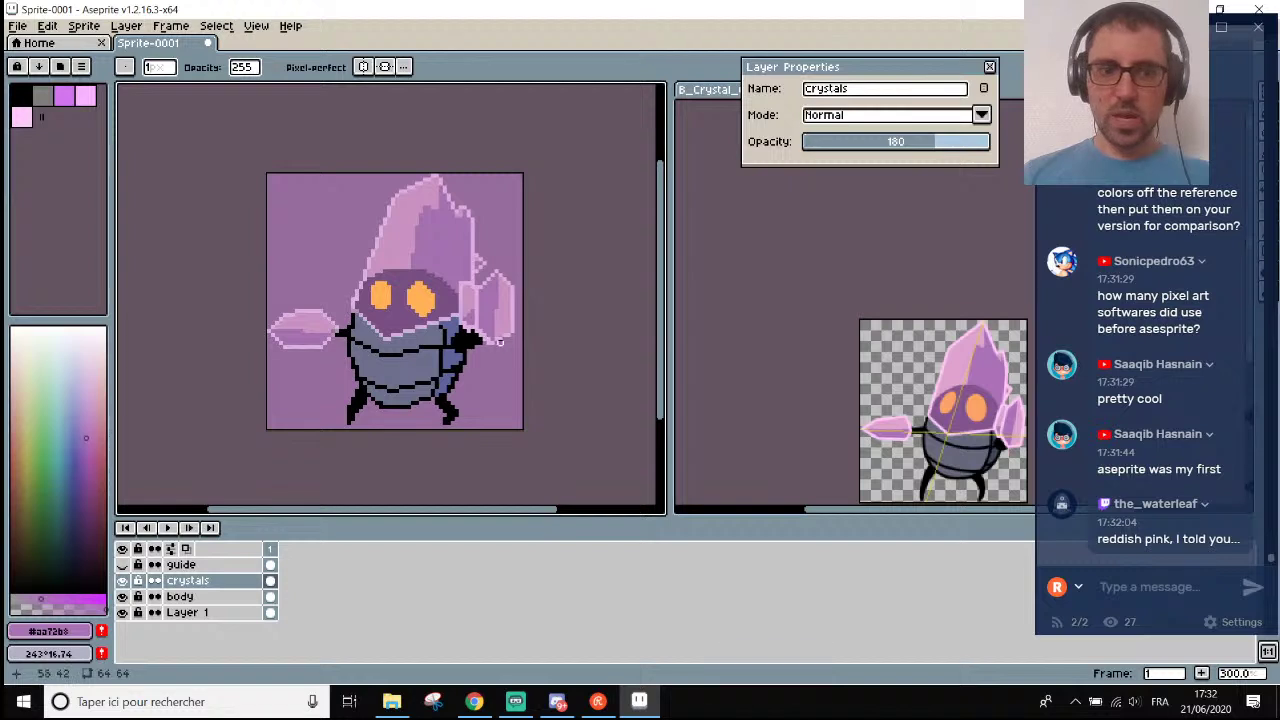
{"action": "scroll", "coordinate": [500, 341], "scroll_direction": "up", "scroll_amount": 1}
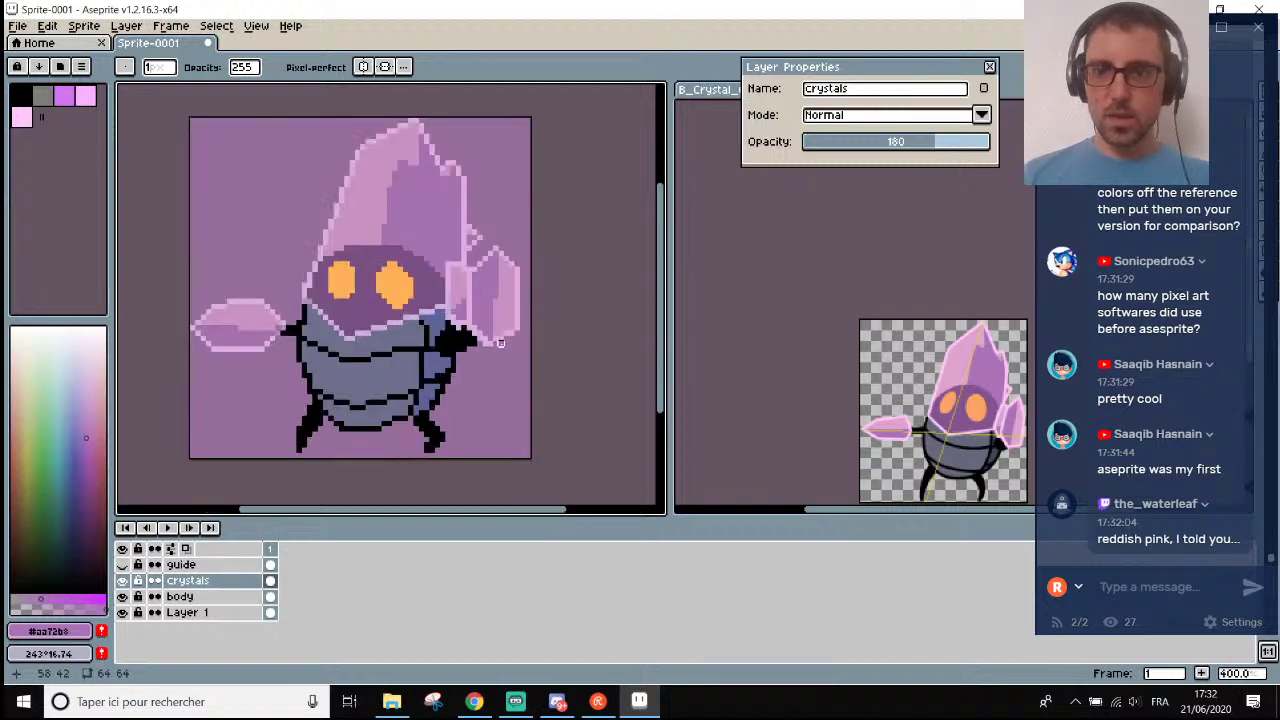
{"action": "scroll", "coordinate": [500, 341], "scroll_direction": "down", "scroll_amount": 1}
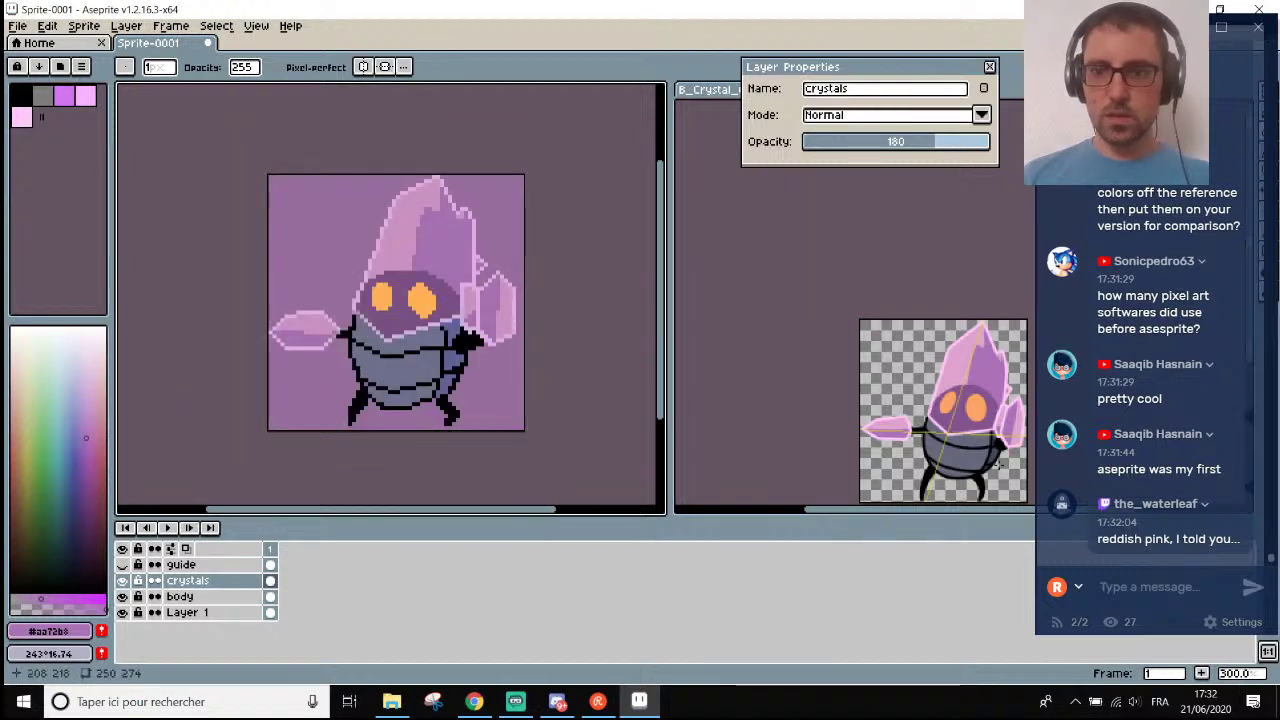
Sample the light pink #ffc7f9 from the reference crystal's outline as the fill colour for the crystals layer.
{"action": "scroll", "coordinate": [969, 363], "scroll_direction": "up", "scroll_amount": 4}
{"action": "left_click", "coordinate": [766, 336]}
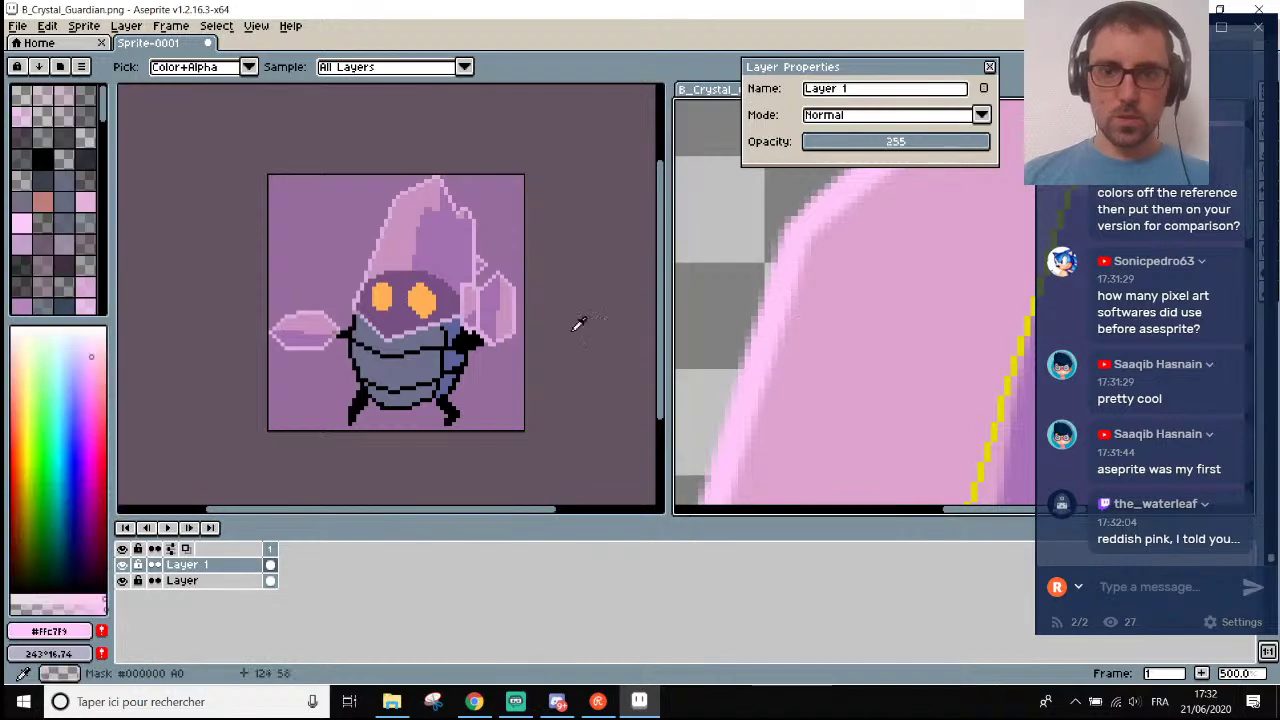
{"action": "key", "text": "g"}
{"action": "scroll", "coordinate": [380, 215], "scroll_direction": "up", "scroll_amount": 5}
{"action": "scroll", "coordinate": [401, 255], "scroll_direction": "down", "scroll_amount": 5}
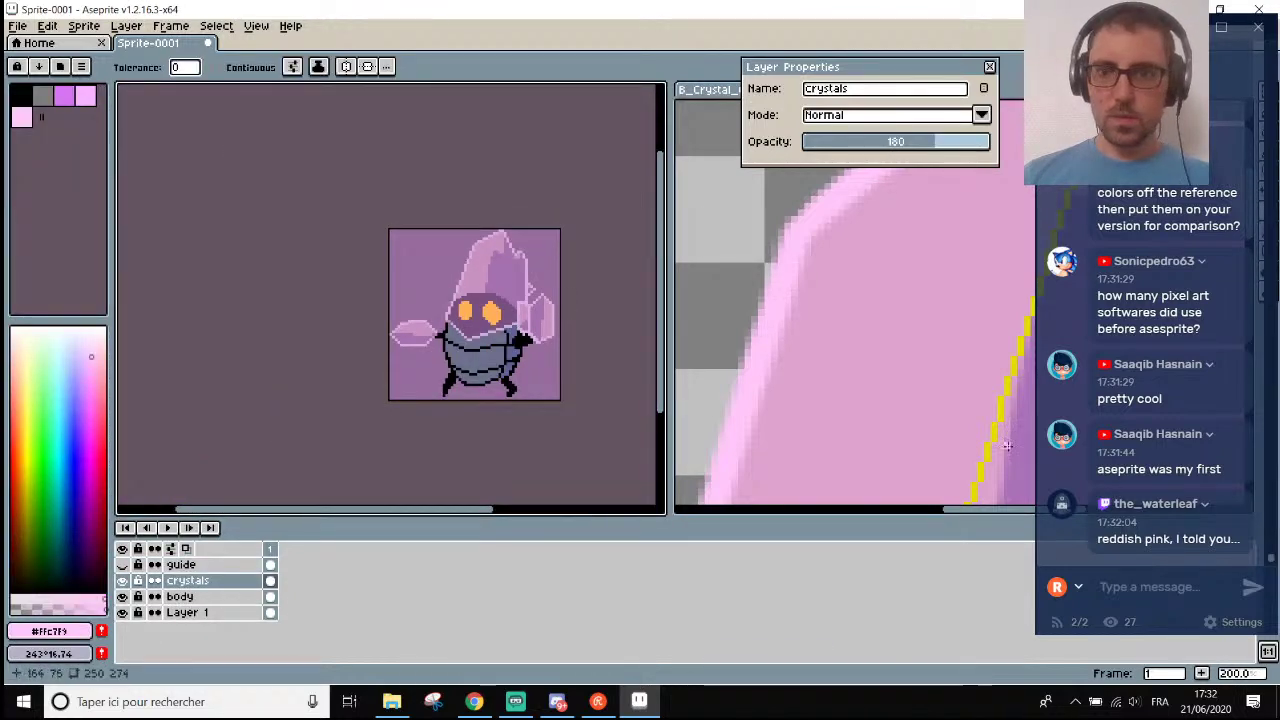
{"action": "scroll", "coordinate": [1007, 446], "scroll_direction": "down", "scroll_amount": 5}
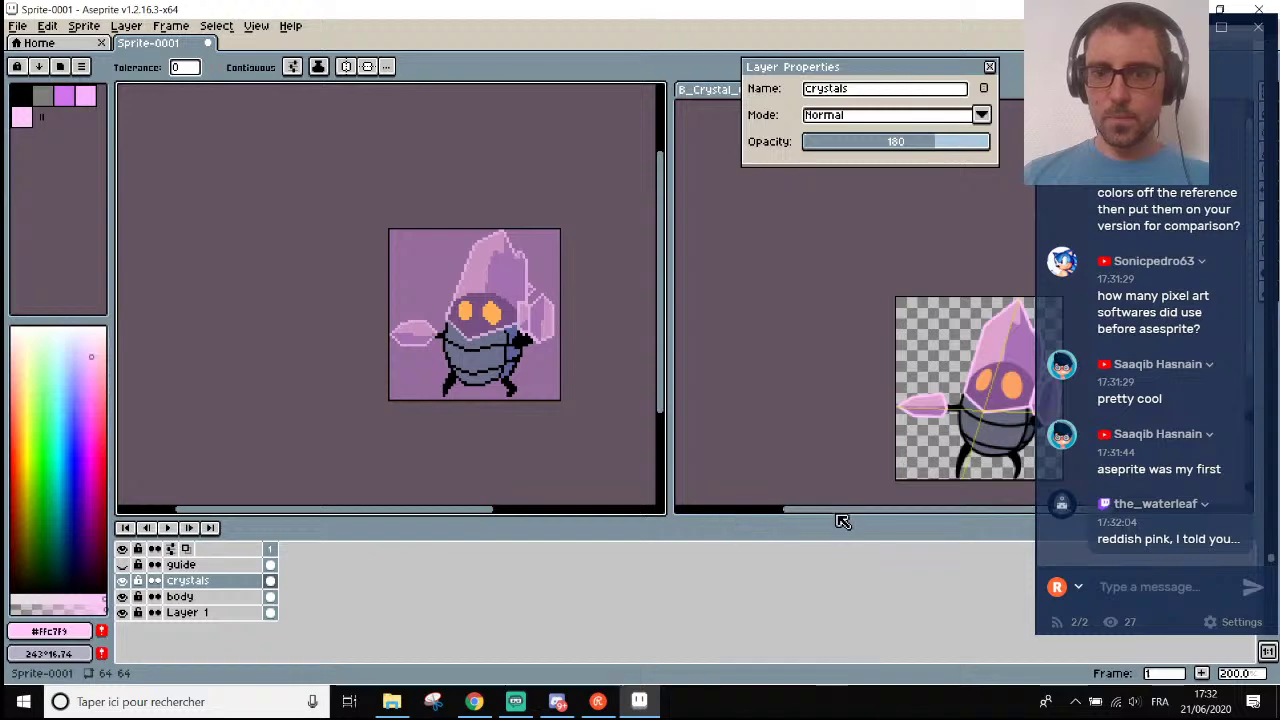
Sample the grey #66687b from the reference's body and fill the sprite's front body plates with it on the body layer.
{"action": "left_click_drag", "start_coordinate": [843, 521], "coordinate": [878, 516]}
{"action": "scroll", "coordinate": [863, 474], "scroll_direction": "up", "scroll_amount": 5}
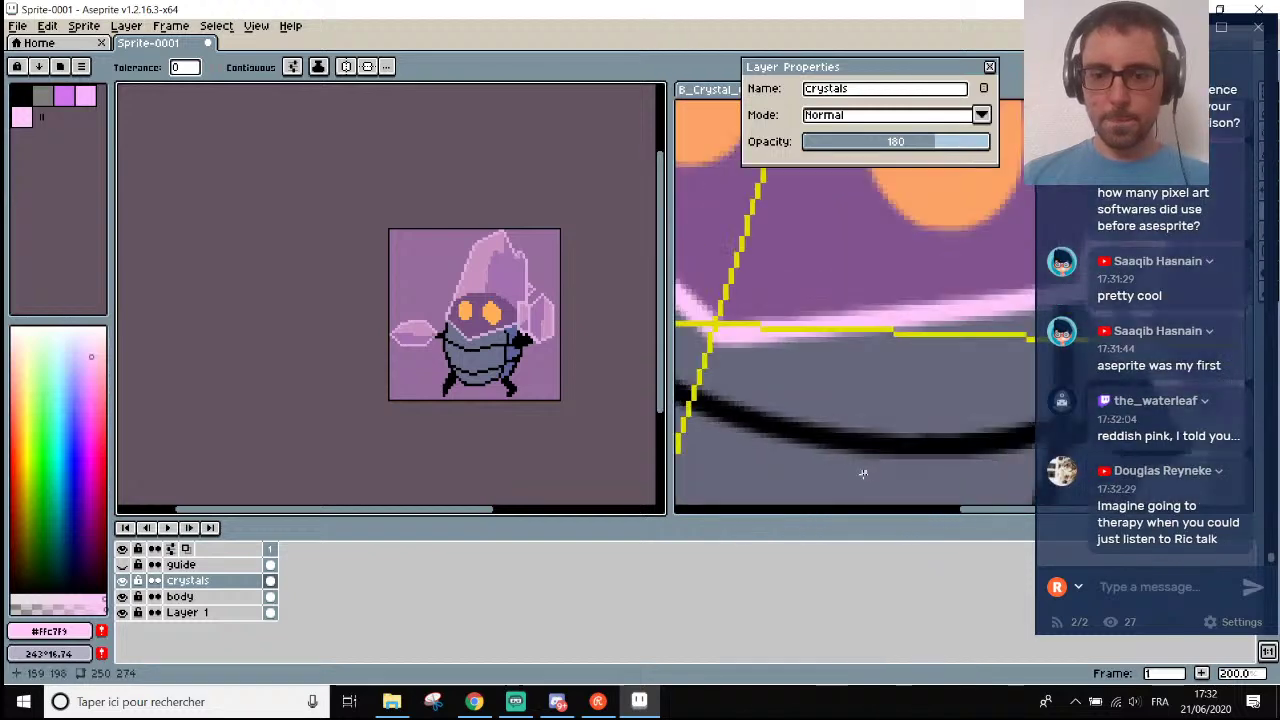
{"action": "key", "text": "i"}
{"action": "left_click", "coordinate": [345, 405]}
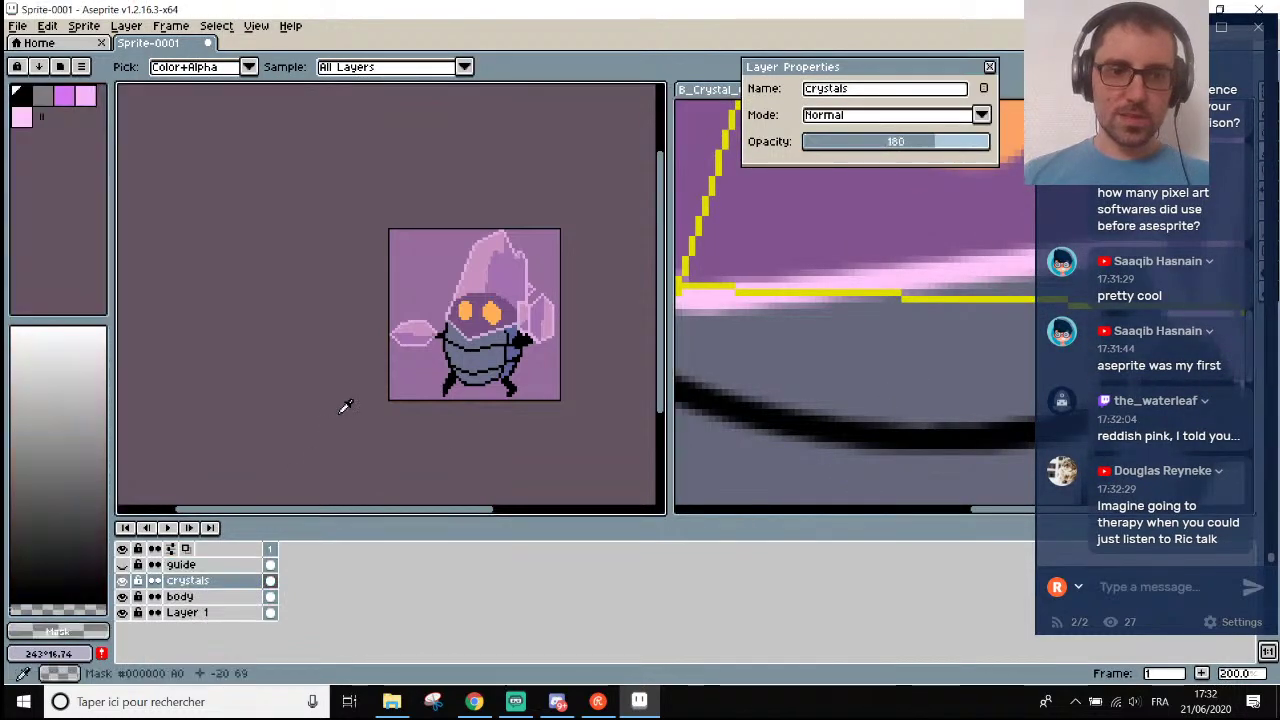
{"action": "left_click", "coordinate": [178, 597]}
{"action": "left_click", "coordinate": [694, 366]}
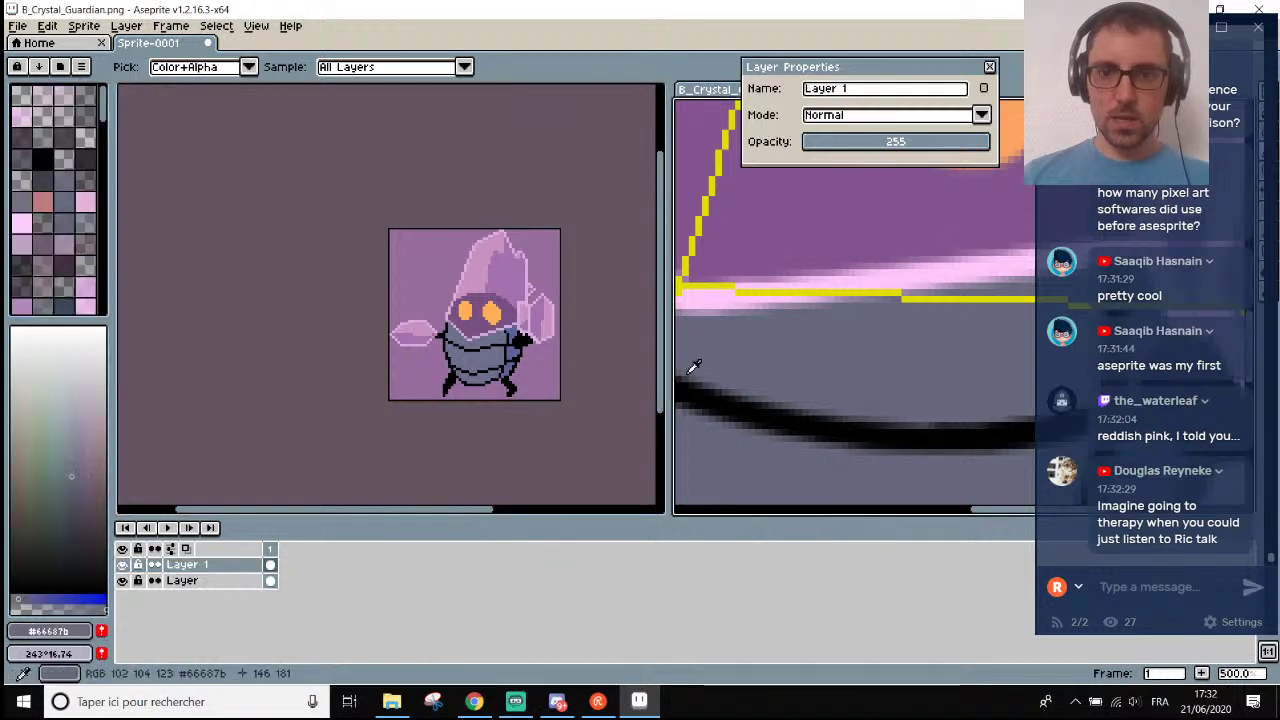
{"action": "scroll", "coordinate": [491, 337], "scroll_direction": "up", "scroll_amount": 4}
{"action": "left_click", "coordinate": [557, 371]}
{"action": "key", "text": "g"}
{"action": "scroll", "coordinate": [542, 395], "scroll_direction": "down", "scroll_amount": 3}
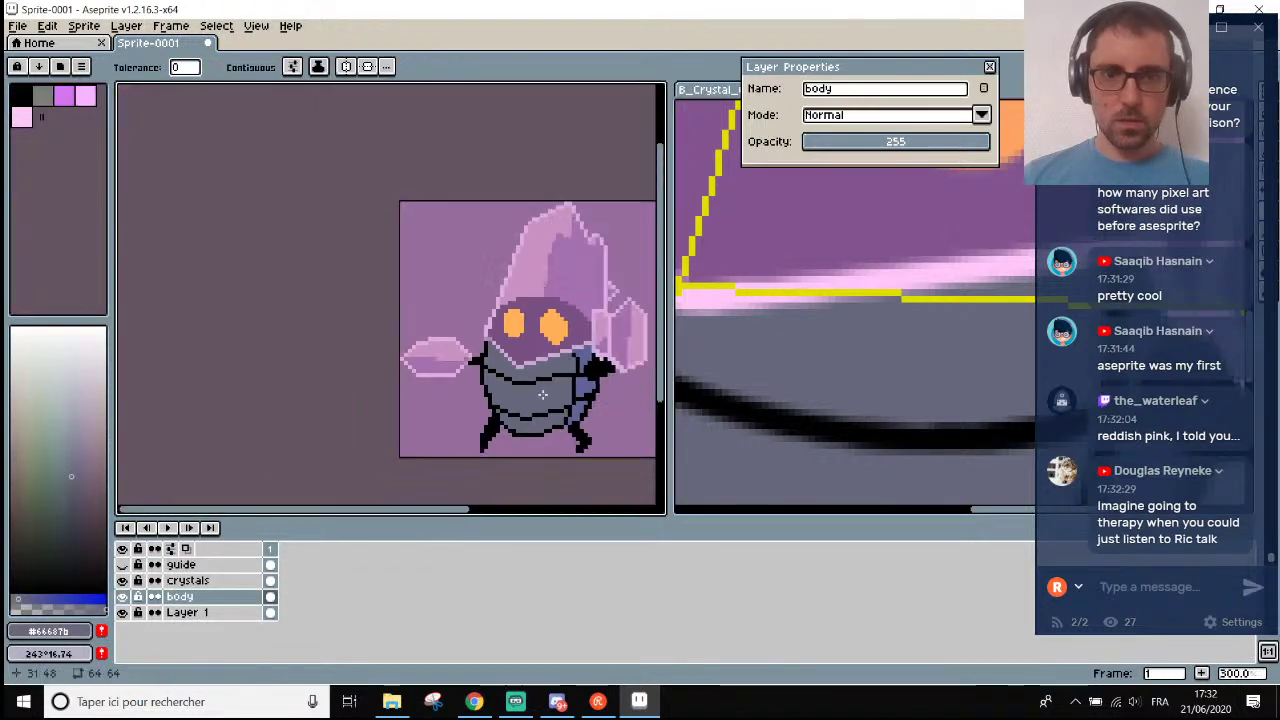
{"action": "scroll", "coordinate": [542, 395], "scroll_direction": "down", "scroll_amount": 1}
Sample the dark blue-grey #3f485f from the reference's shaded side and fill the sprite's side body plates with it.
{"action": "scroll", "coordinate": [803, 371], "scroll_direction": "down", "scroll_amount": 3}
{"action": "scroll", "coordinate": [874, 401], "scroll_direction": "up", "scroll_amount": 3}
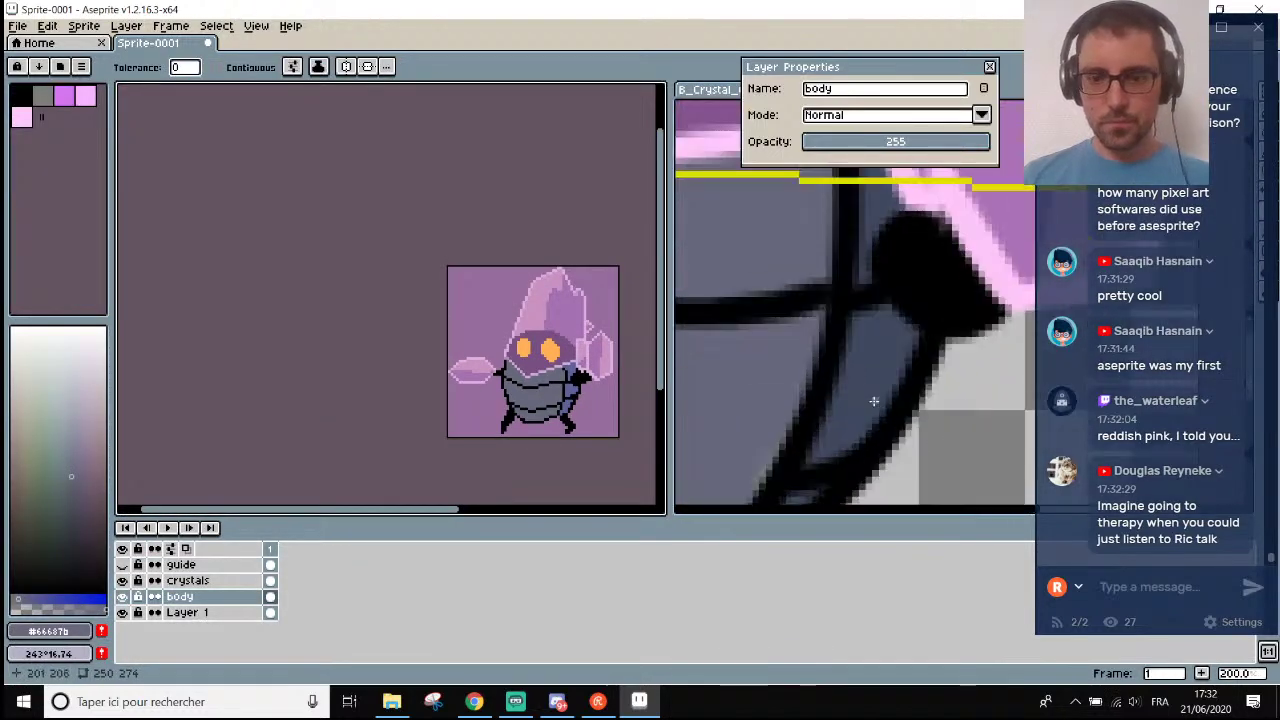
{"action": "left_click", "coordinate": [874, 401], "text": "alt"}
{"action": "scroll", "coordinate": [565, 375], "scroll_direction": "up", "scroll_amount": 3}
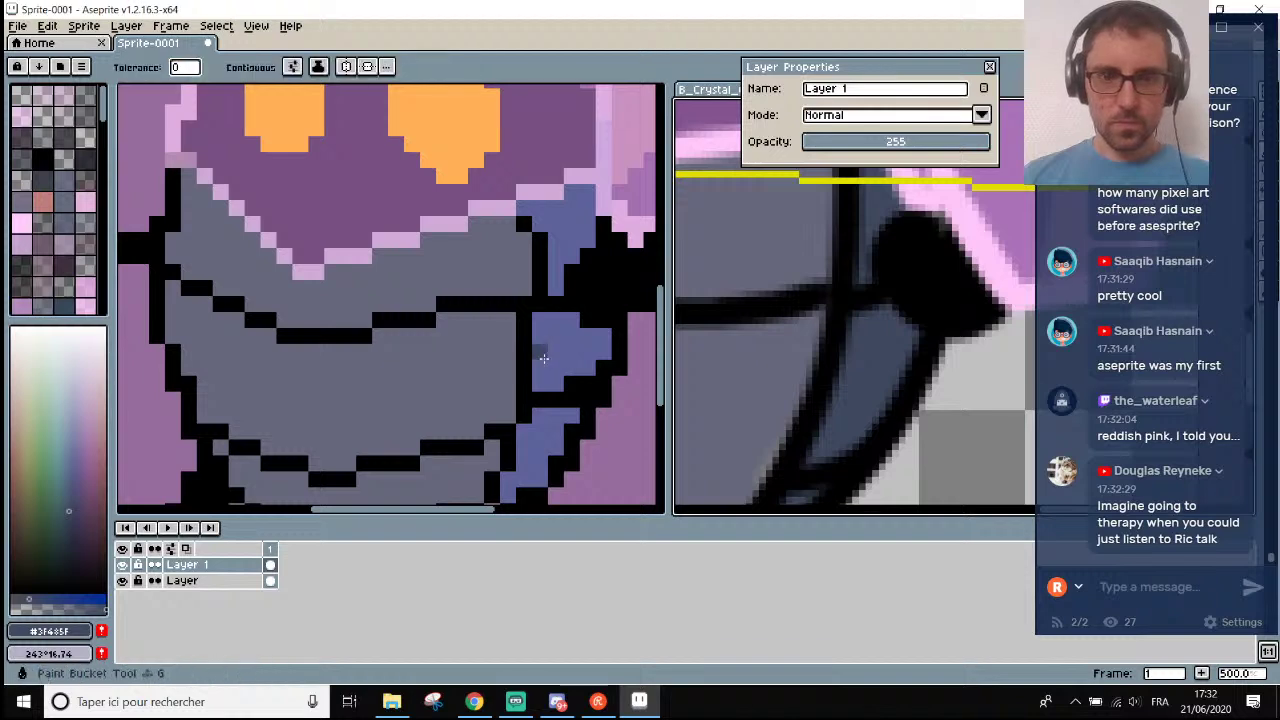
{"action": "left_click", "coordinate": [543, 358]}
{"action": "scroll", "coordinate": [543, 358], "scroll_direction": "down", "scroll_amount": 3}
Compare the recoloured sprite with the reference, hiding and reshowing the body layer to check its contents.
{"action": "scroll", "coordinate": [868, 352], "scroll_direction": "down", "scroll_amount": 3}
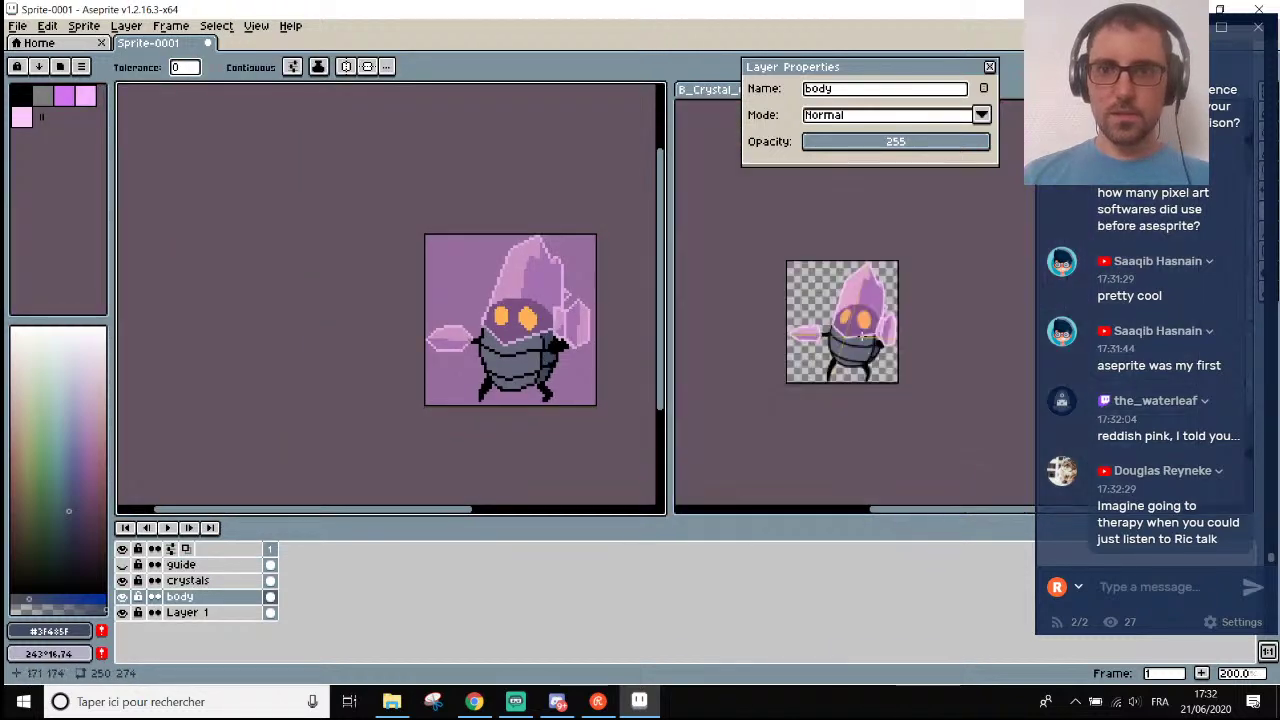
{"action": "scroll", "coordinate": [855, 318], "scroll_direction": "up", "scroll_amount": 3}
{"action": "left_click_drag", "start_coordinate": [416, 513], "coordinate": [466, 514]}
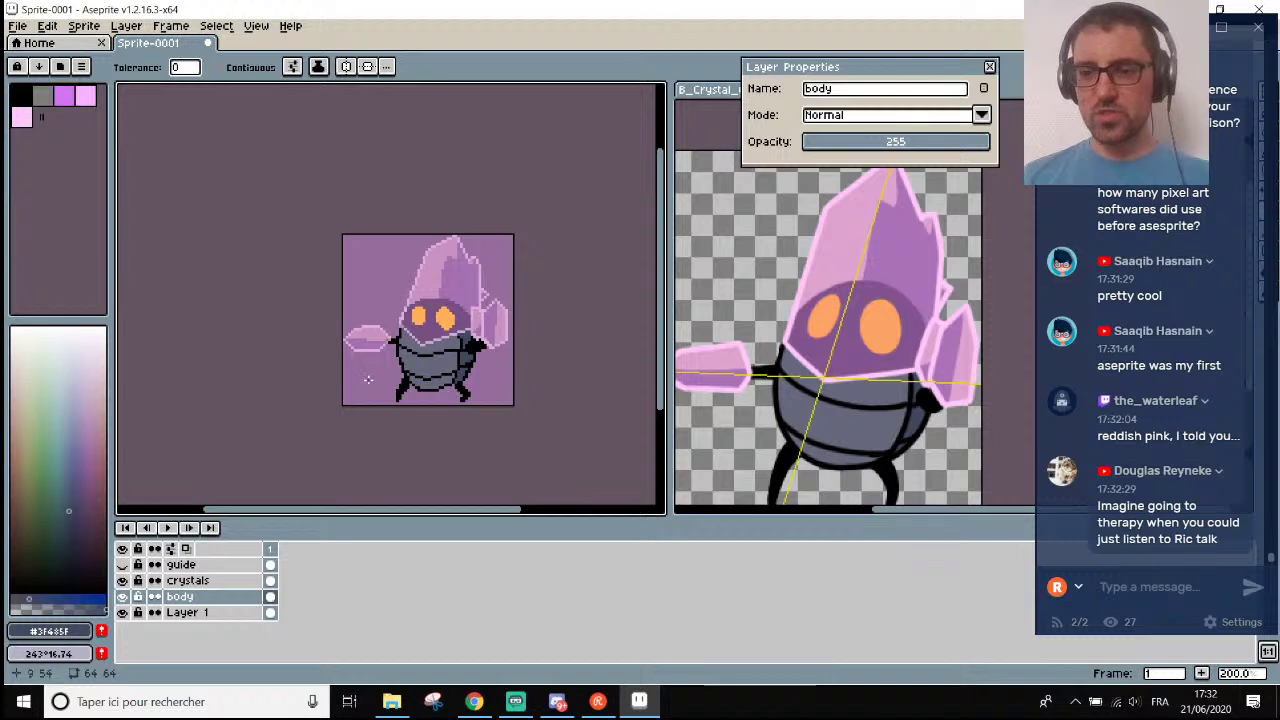
{"action": "scroll", "coordinate": [380, 372], "scroll_direction": "up", "scroll_amount": 2}
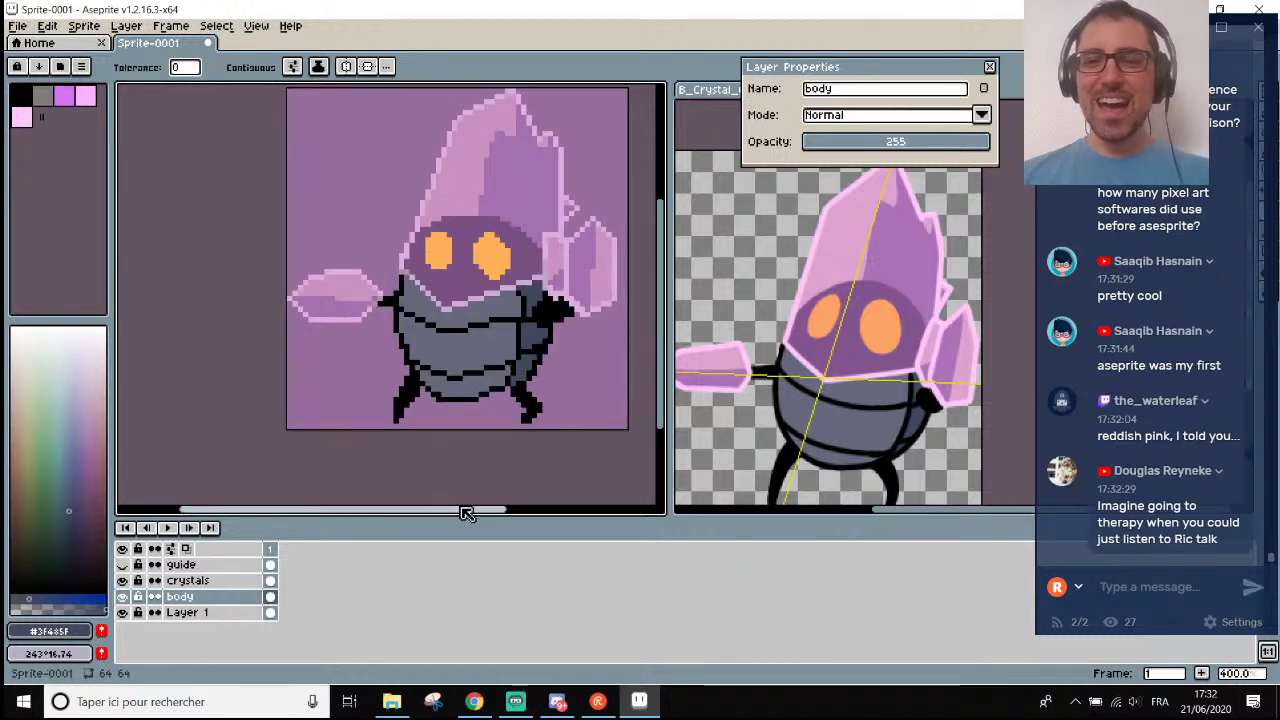
{"action": "left_click_drag", "start_coordinate": [466, 514], "coordinate": [508, 512]}
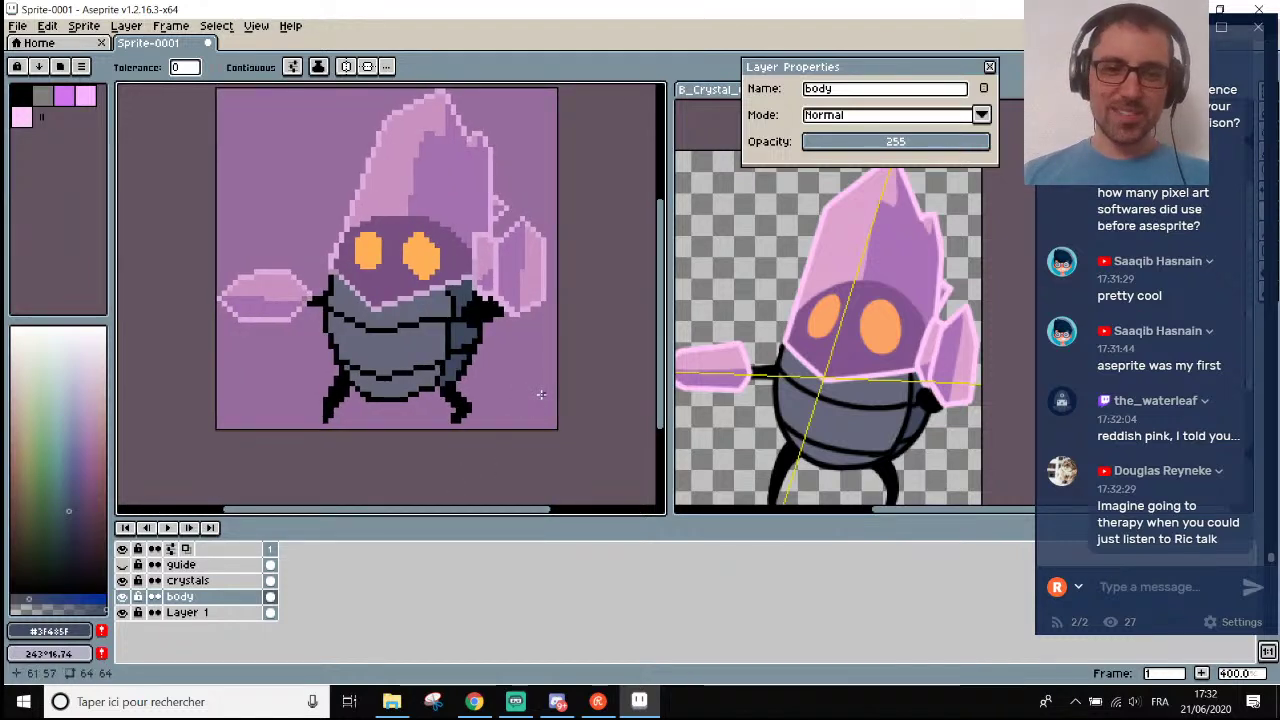
{"action": "key", "text": "i"}
{"action": "scroll", "coordinate": [485, 415], "scroll_direction": "up", "scroll_amount": 1}
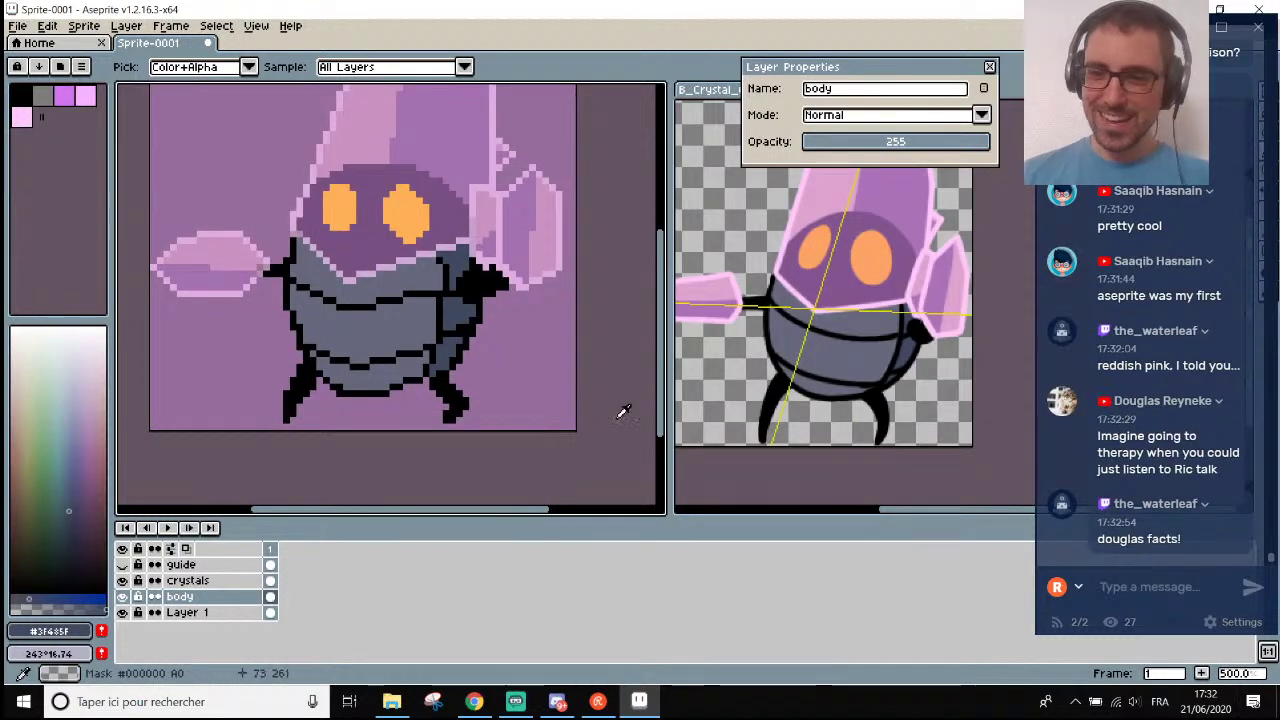
{"action": "left_click", "coordinate": [171, 600]}
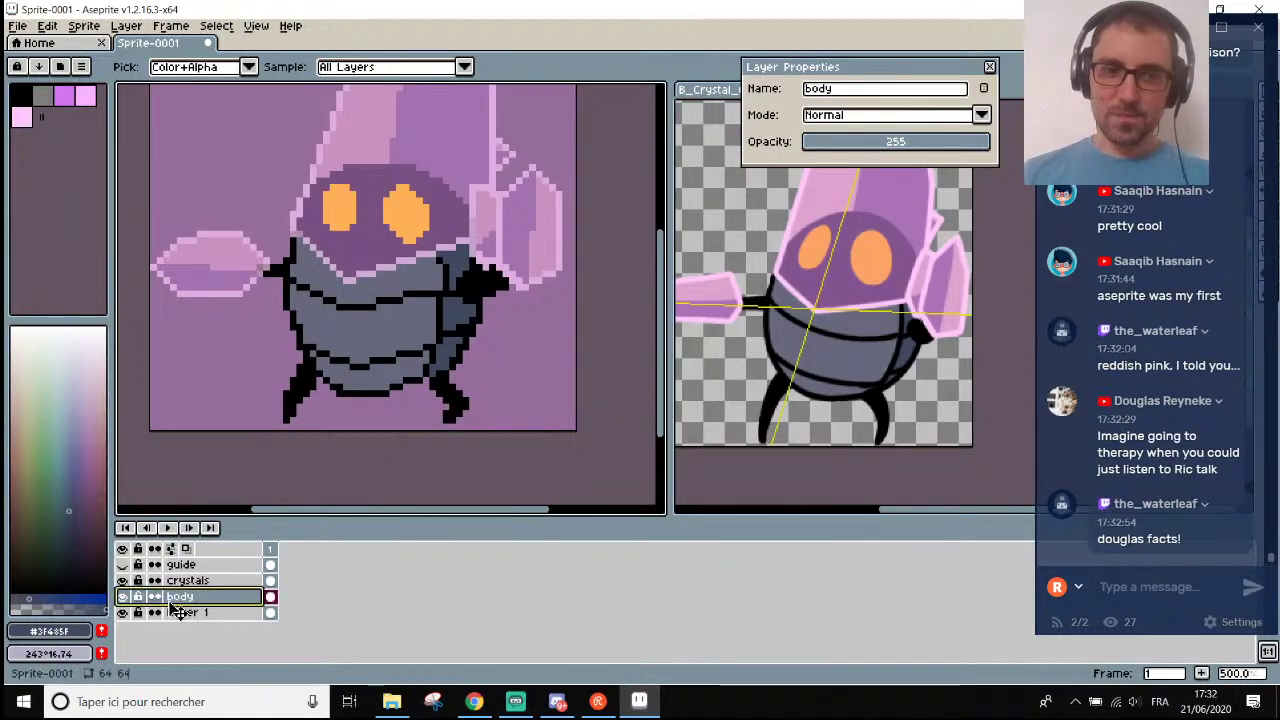
{"action": "left_click", "coordinate": [122, 596]}
{"action": "left_click", "coordinate": [122, 596]}
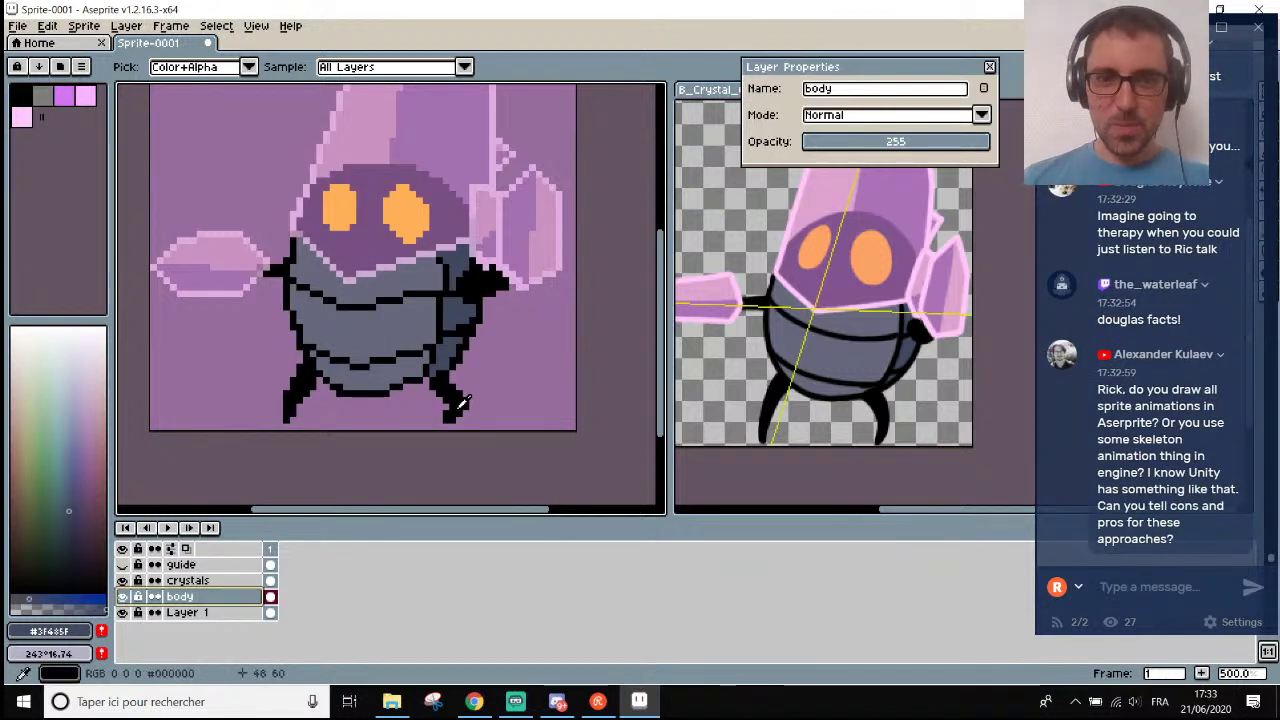
Sample black and reshape the right leg on the body layer, thickening its outer knee and extending the foot to the canvas's lower edge.
{"action": "scroll", "coordinate": [459, 401], "scroll_direction": "up", "scroll_amount": 2}
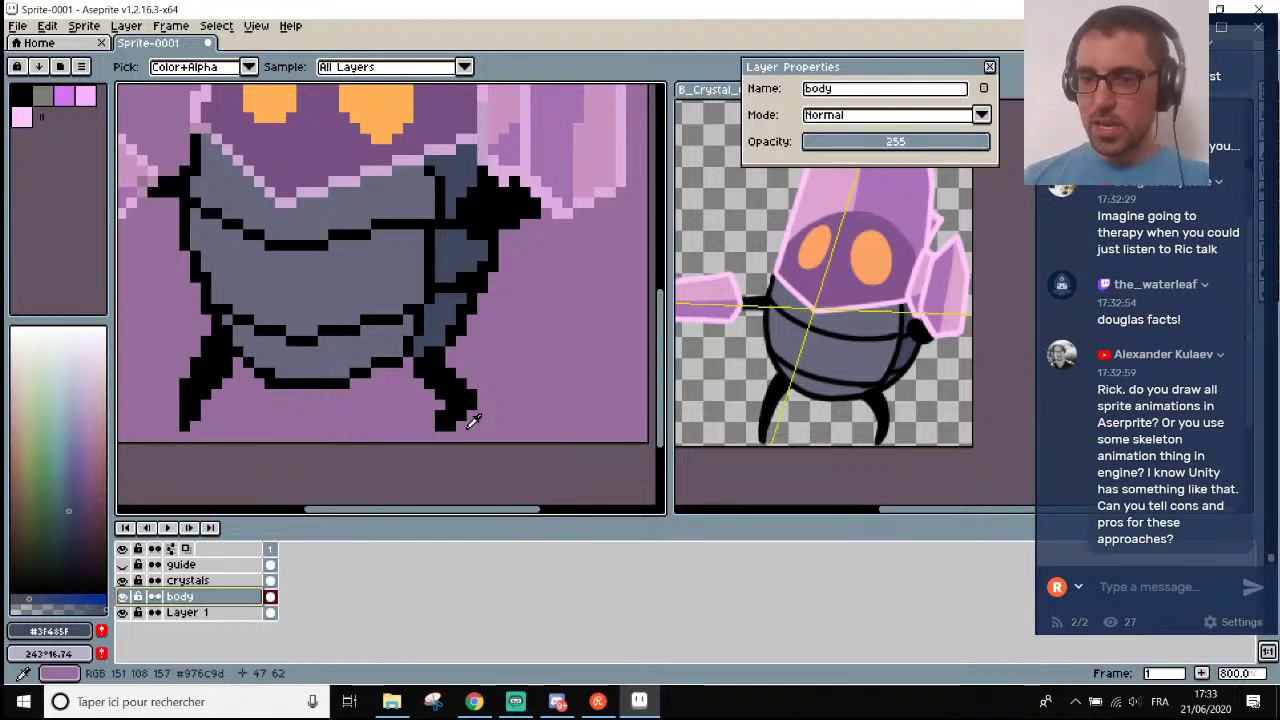
{"action": "scroll", "coordinate": [472, 421], "scroll_direction": "up", "scroll_amount": 4}
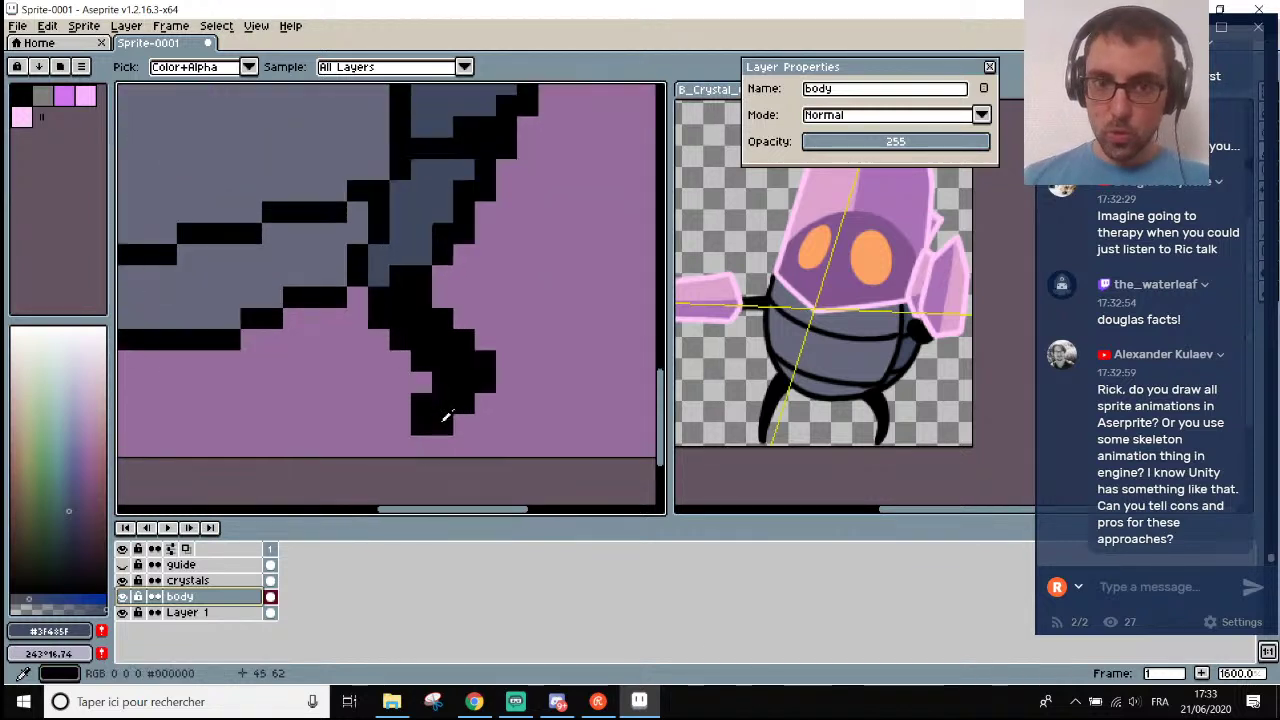
{"action": "left_click", "coordinate": [443, 371], "text": "alt"}
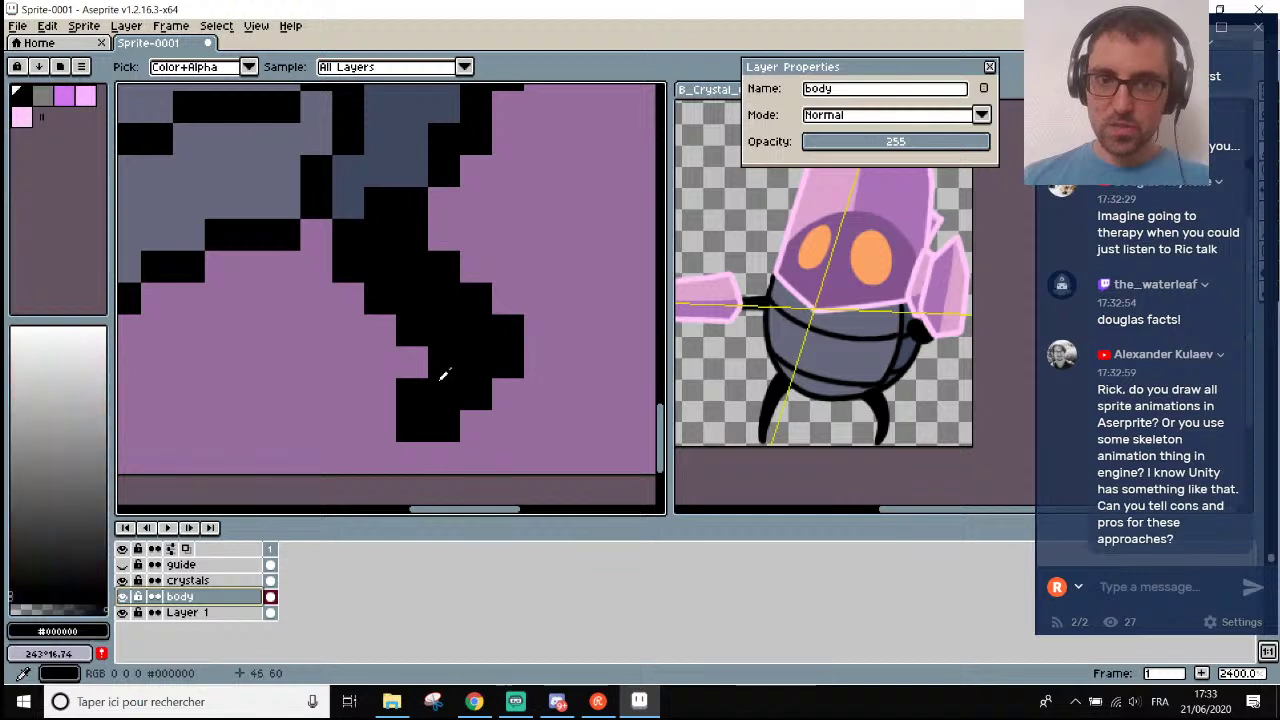
{"action": "mouse_move", "coordinate": [507, 330]}
{"action": "left_mouse_down"}
{"action": "mouse_move", "coordinate": [412, 426]}
{"action": "mouse_move", "coordinate": [412, 394]}
{"action": "mouse_move", "coordinate": [475, 362]}
{"action": "mouse_move", "coordinate": [475, 298]}
{"action": "mouse_move", "coordinate": [447, 346]}
{"action": "mouse_move", "coordinate": [443, 414]}
{"action": "mouse_move", "coordinate": [429, 417]}
{"action": "mouse_move", "coordinate": [456, 345]}
{"action": "mouse_move", "coordinate": [423, 360]}
{"action": "mouse_move", "coordinate": [475, 354]}
{"action": "mouse_move", "coordinate": [478, 300]}
{"action": "left_mouse_up"}
{"action": "scroll", "coordinate": [476, 330], "scroll_direction": "down", "scroll_amount": 1}
{"action": "scroll", "coordinate": [455, 383], "scroll_direction": "up", "scroll_amount": 1}
{"action": "key", "text": "ctrl+z"}
{"action": "left_click", "coordinate": [401, 385]}
{"action": "left_click_drag", "start_coordinate": [401, 385], "coordinate": [401, 450]}
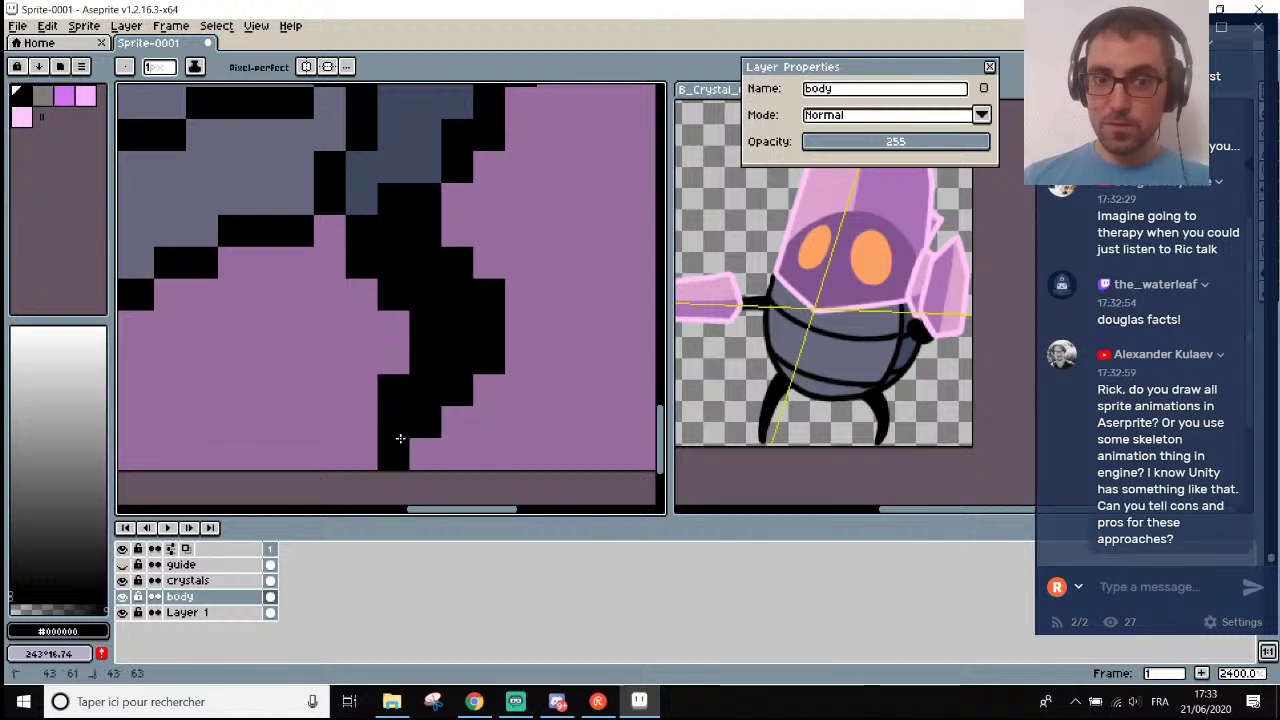
{"action": "scroll", "coordinate": [401, 445], "scroll_direction": "down", "scroll_amount": 5}
{"action": "scroll", "coordinate": [400, 438], "scroll_direction": "up", "scroll_amount": 1}
{"action": "scroll", "coordinate": [400, 433], "scroll_direction": "up", "scroll_amount": 1}
{"action": "scroll", "coordinate": [400, 433], "scroll_direction": "up", "scroll_amount": 1}
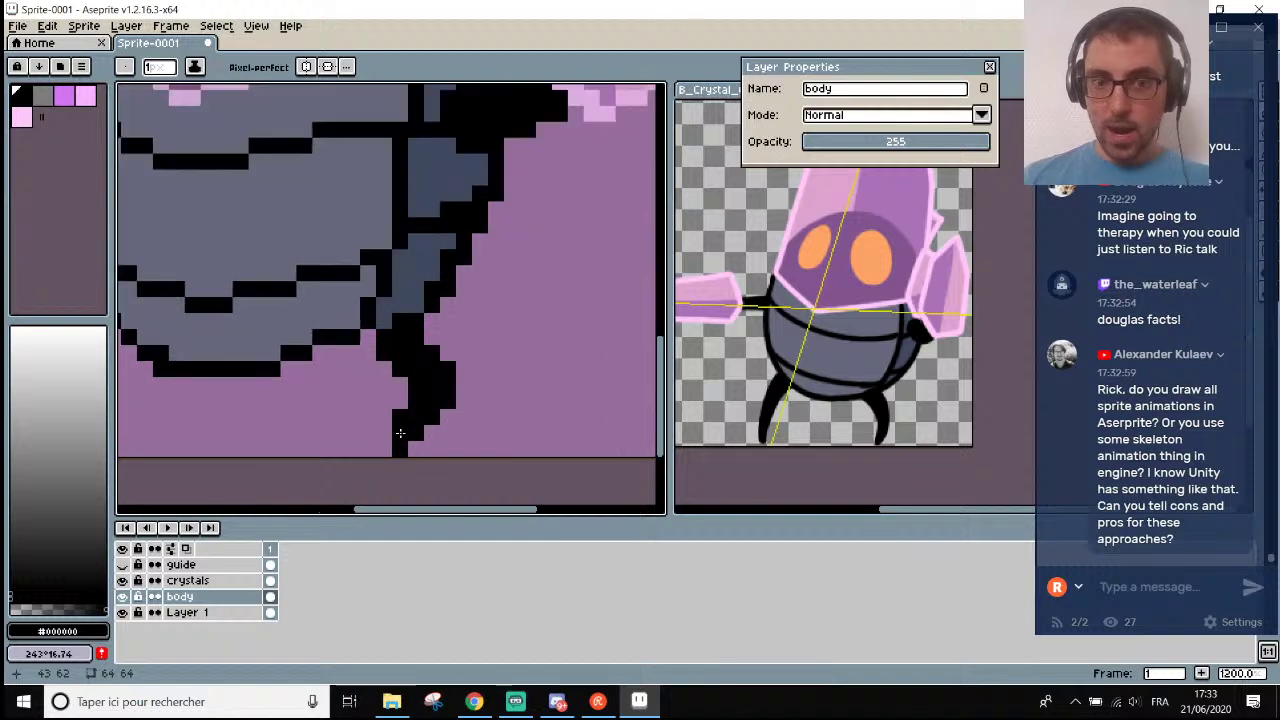
Refine the tip of the right leg's foot along the canvas's lower edge and compare the legs with the reference.
{"action": "scroll", "coordinate": [416, 430], "scroll_direction": "down", "scroll_amount": 3}
{"action": "scroll", "coordinate": [418, 435], "scroll_direction": "down", "scroll_amount": 1}
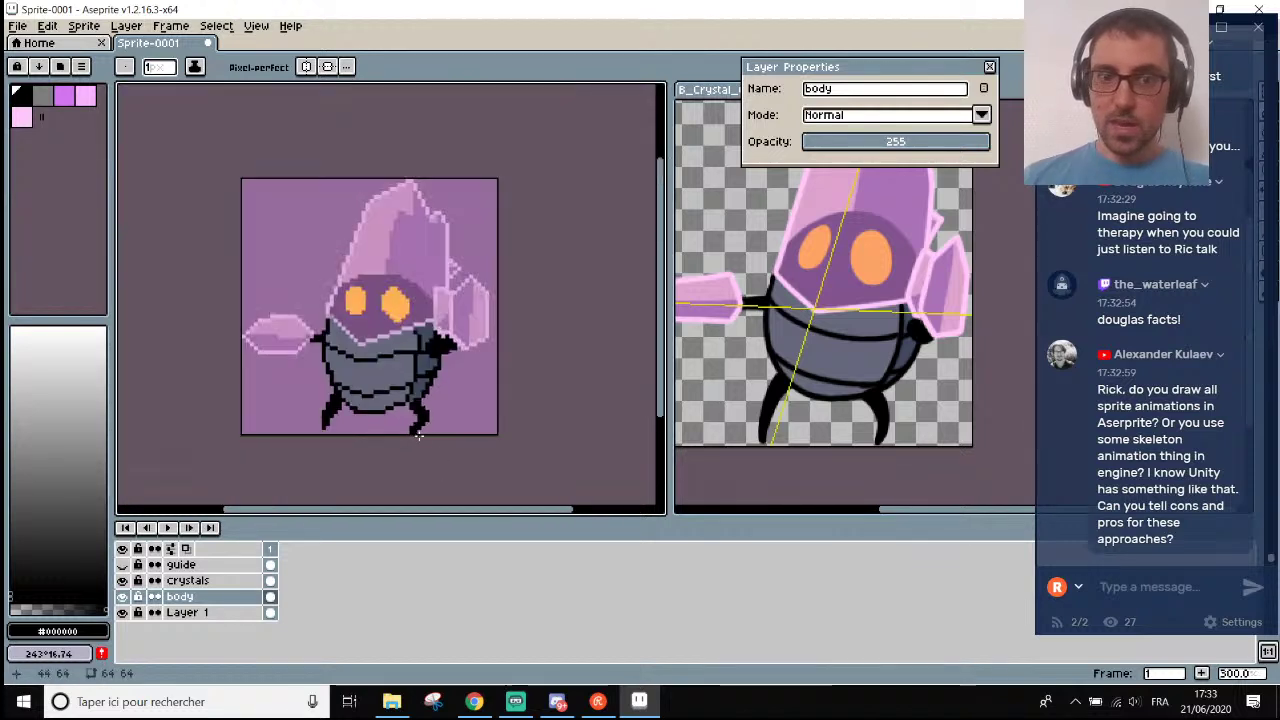
{"action": "scroll", "coordinate": [416, 432], "scroll_direction": "up", "scroll_amount": 1}
{"action": "scroll", "coordinate": [414, 428], "scroll_direction": "down", "scroll_amount": 2}
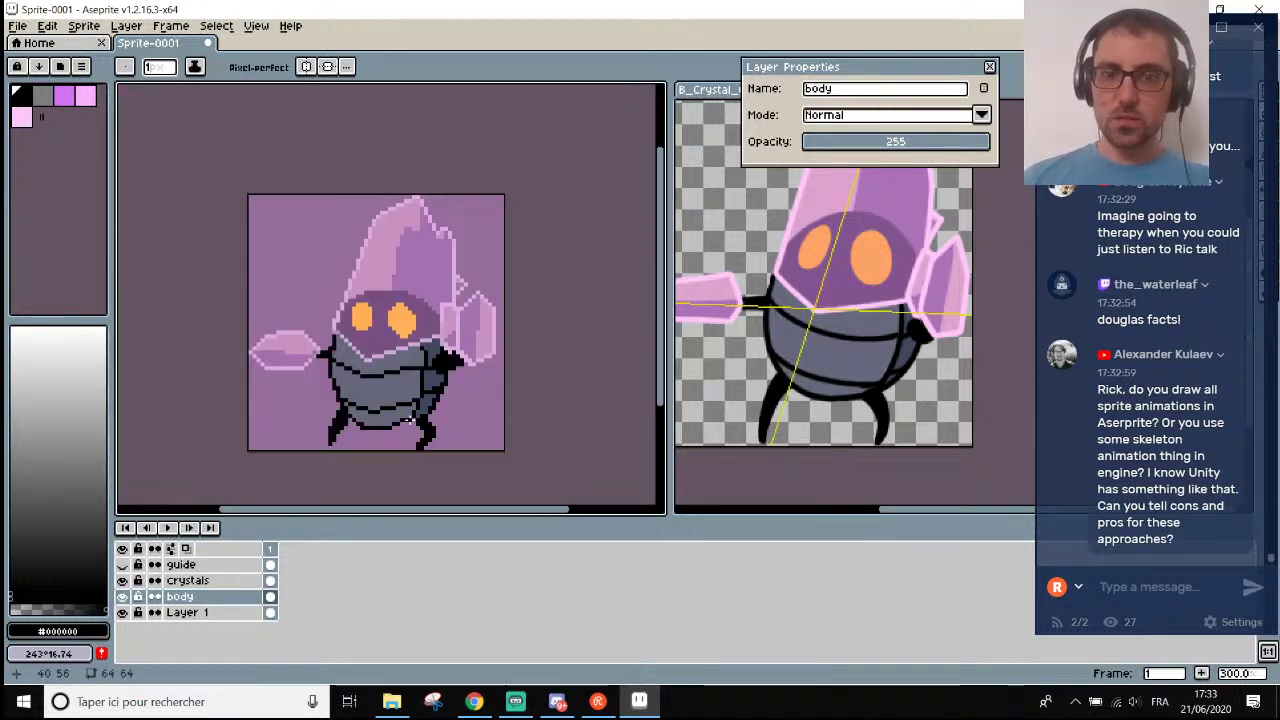
{"action": "scroll", "coordinate": [410, 421], "scroll_direction": "up", "scroll_amount": 5}
{"action": "scroll", "coordinate": [470, 419], "scroll_direction": "down", "scroll_amount": 2}
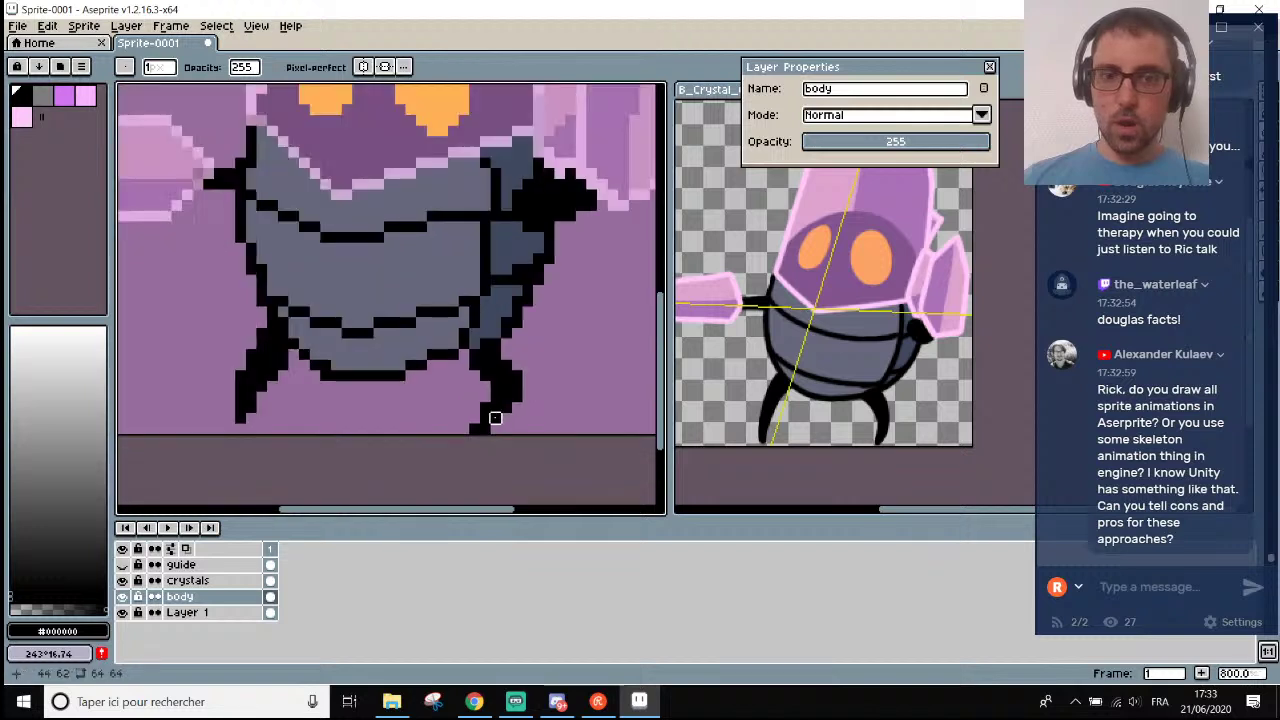
{"action": "scroll", "coordinate": [495, 418], "scroll_direction": "down", "scroll_amount": 4}
{"action": "scroll", "coordinate": [487, 302], "scroll_direction": "up", "scroll_amount": 1}
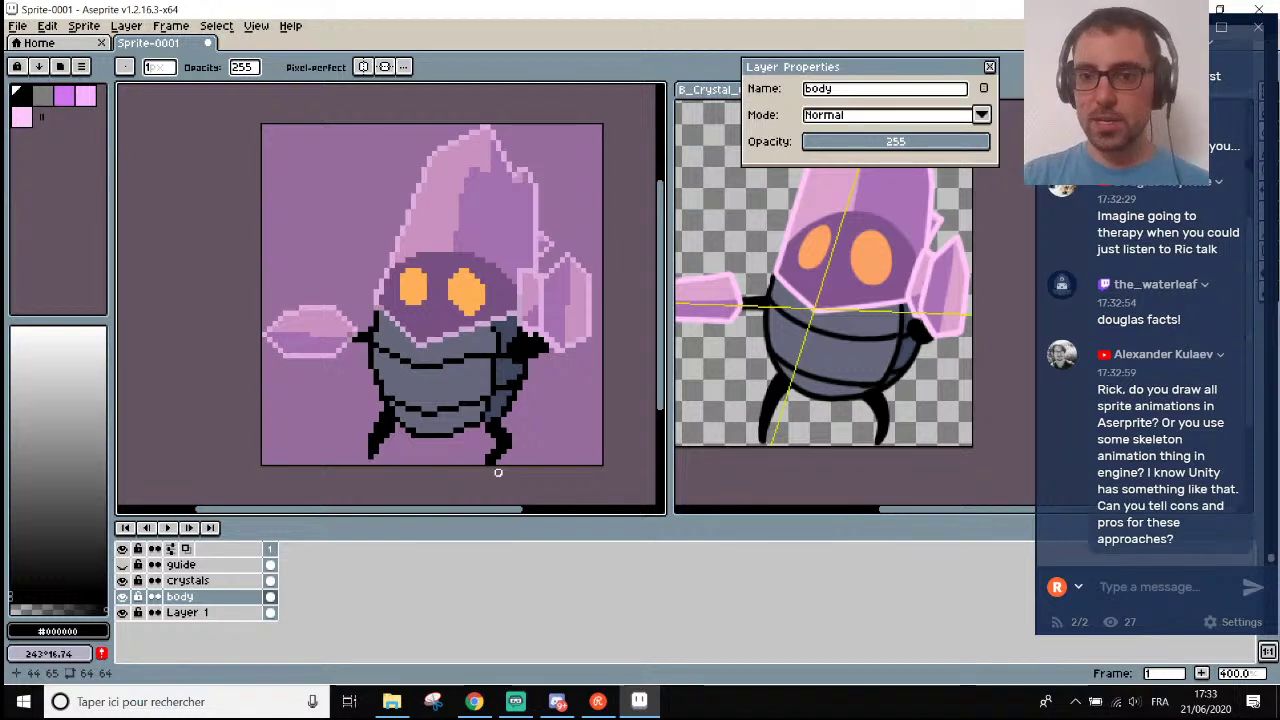
{"action": "scroll", "coordinate": [530, 419], "scroll_direction": "up", "scroll_amount": 2}
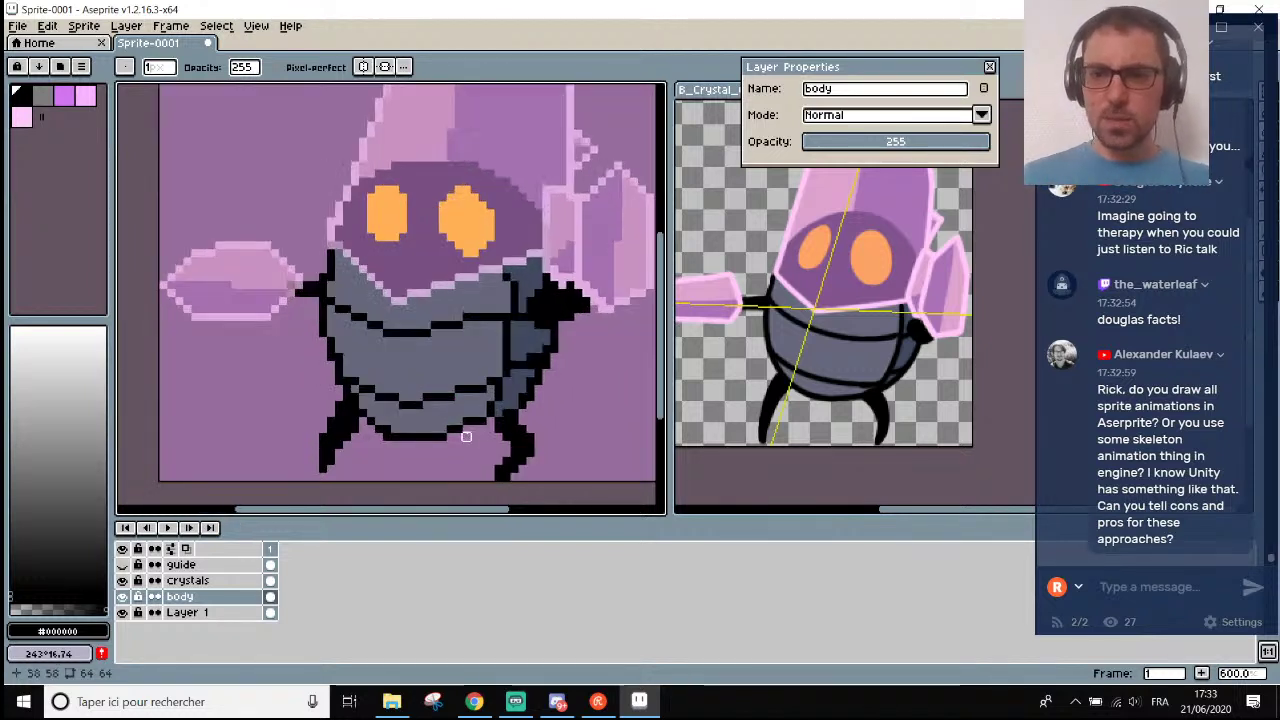
Try to shorten and straighten the right leg on the body layer by erasing its foot tip.
{"action": "scroll", "coordinate": [570, 428], "scroll_direction": "up", "scroll_amount": 4}
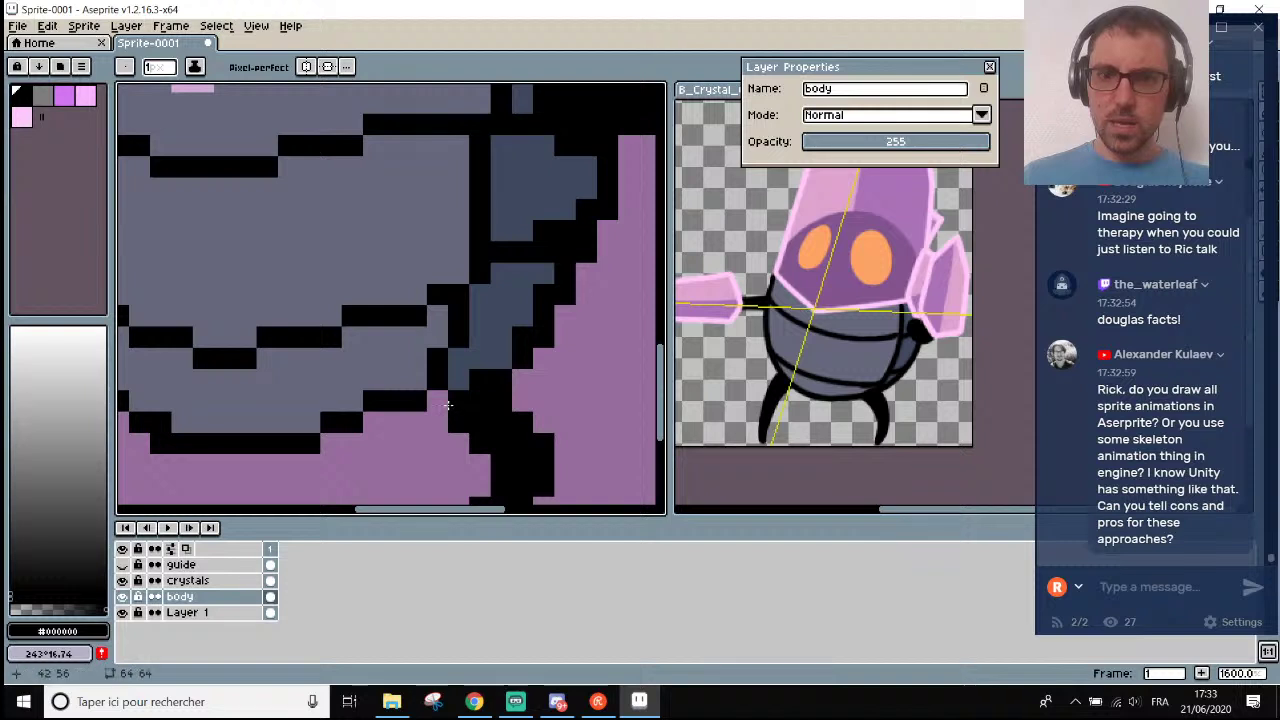
{"action": "scroll", "coordinate": [460, 401], "scroll_direction": "down", "scroll_amount": 4}
{"action": "scroll", "coordinate": [455, 425], "scroll_direction": "up", "scroll_amount": 3}
{"action": "key", "text": "e"}
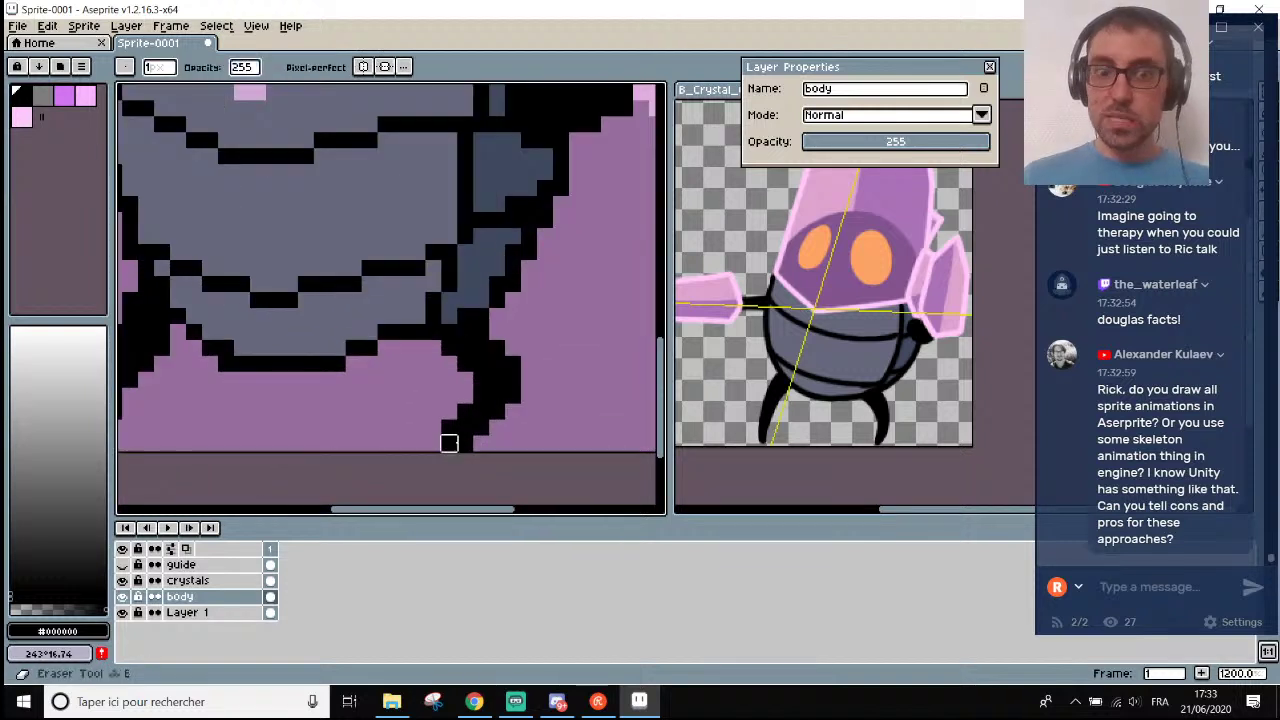
{"action": "left_click_drag", "start_coordinate": [465, 443], "coordinate": [465, 428]}
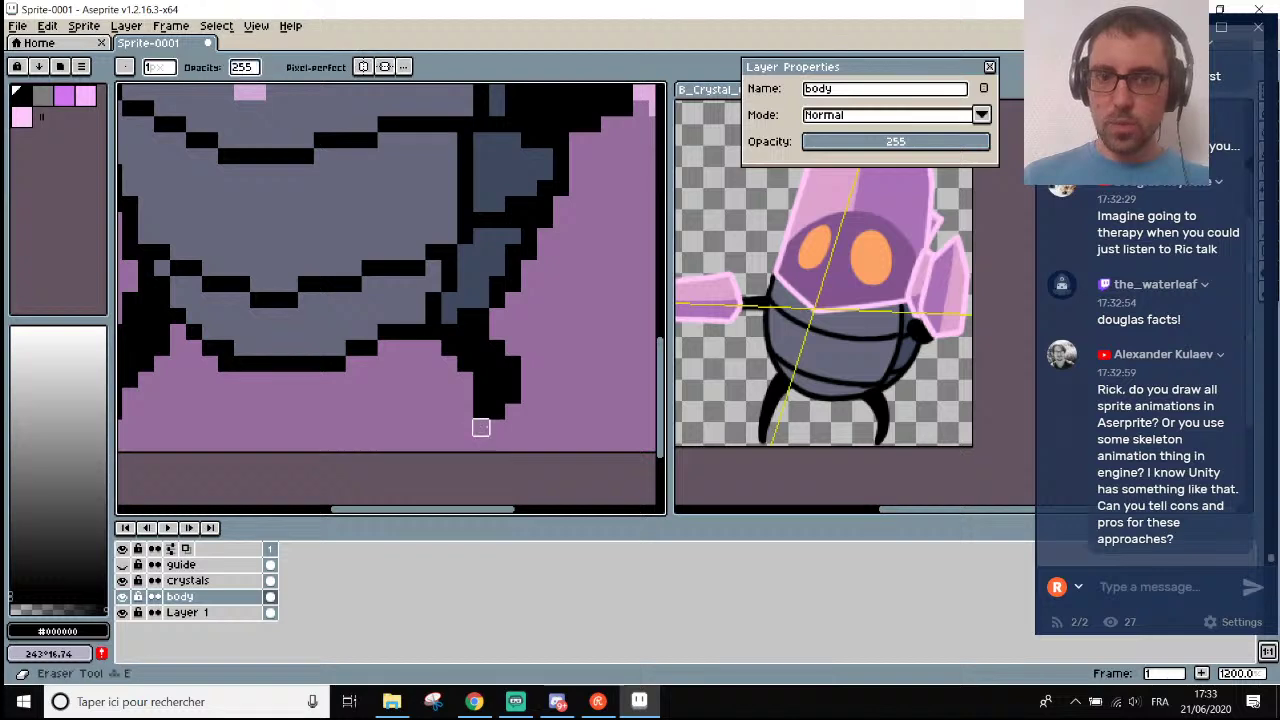
{"action": "scroll", "coordinate": [577, 428], "scroll_direction": "down", "scroll_amount": 3}
{"action": "scroll", "coordinate": [515, 418], "scroll_direction": "up", "scroll_amount": 2}
{"action": "scroll", "coordinate": [515, 418], "scroll_direction": "up", "scroll_amount": 1}
{"action": "key", "text": "b"}
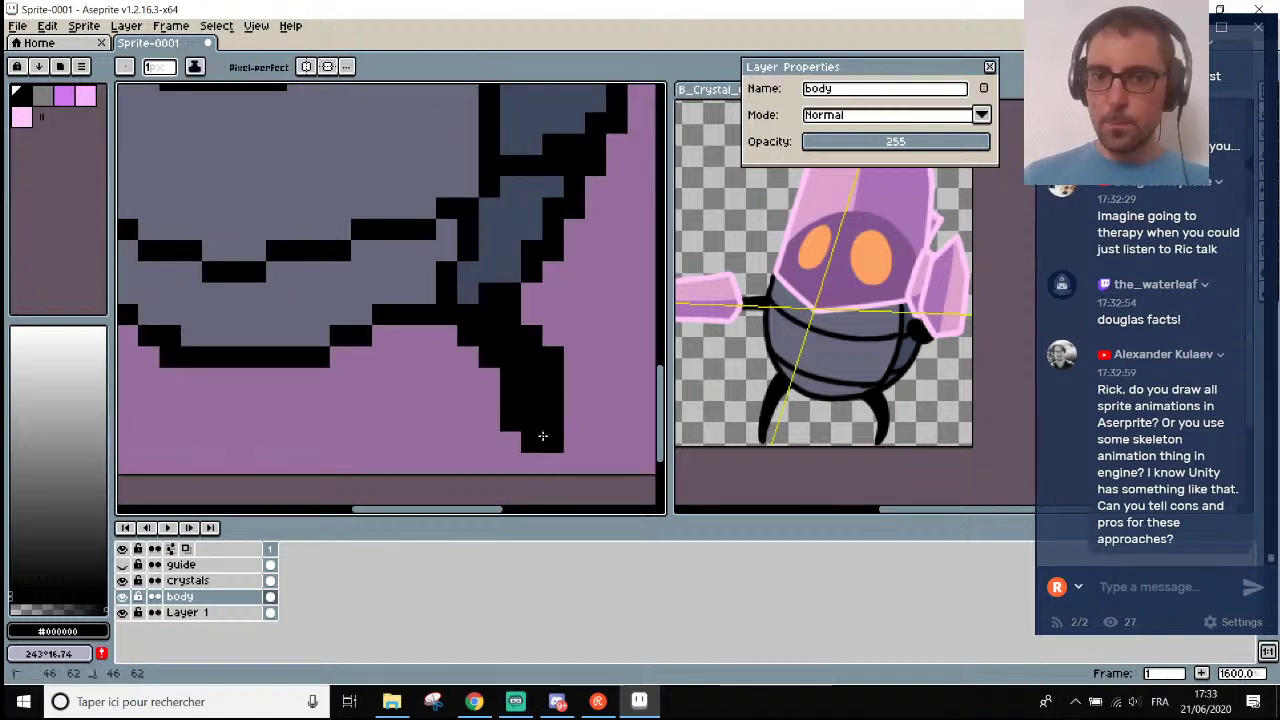
{"action": "key", "text": "e"}
{"action": "scroll", "coordinate": [566, 459], "scroll_direction": "down", "scroll_amount": 2}
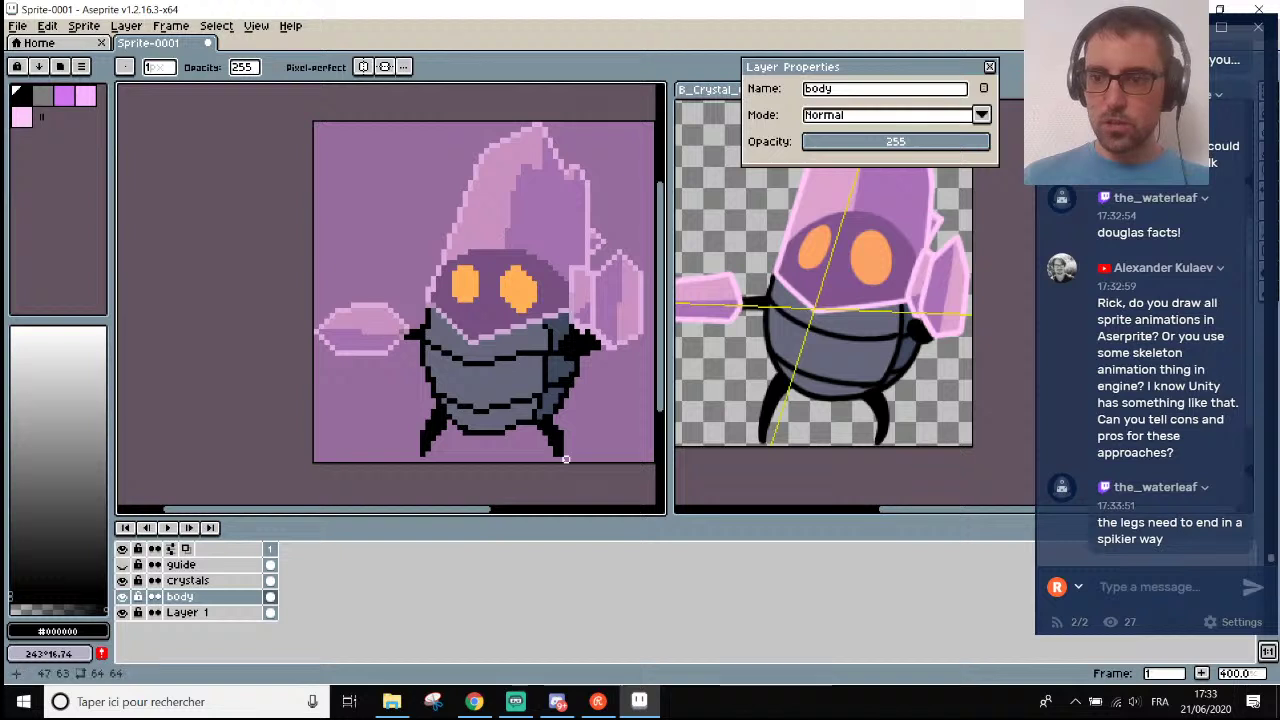
{"action": "scroll", "coordinate": [566, 459], "scroll_direction": "up", "scroll_amount": 2}
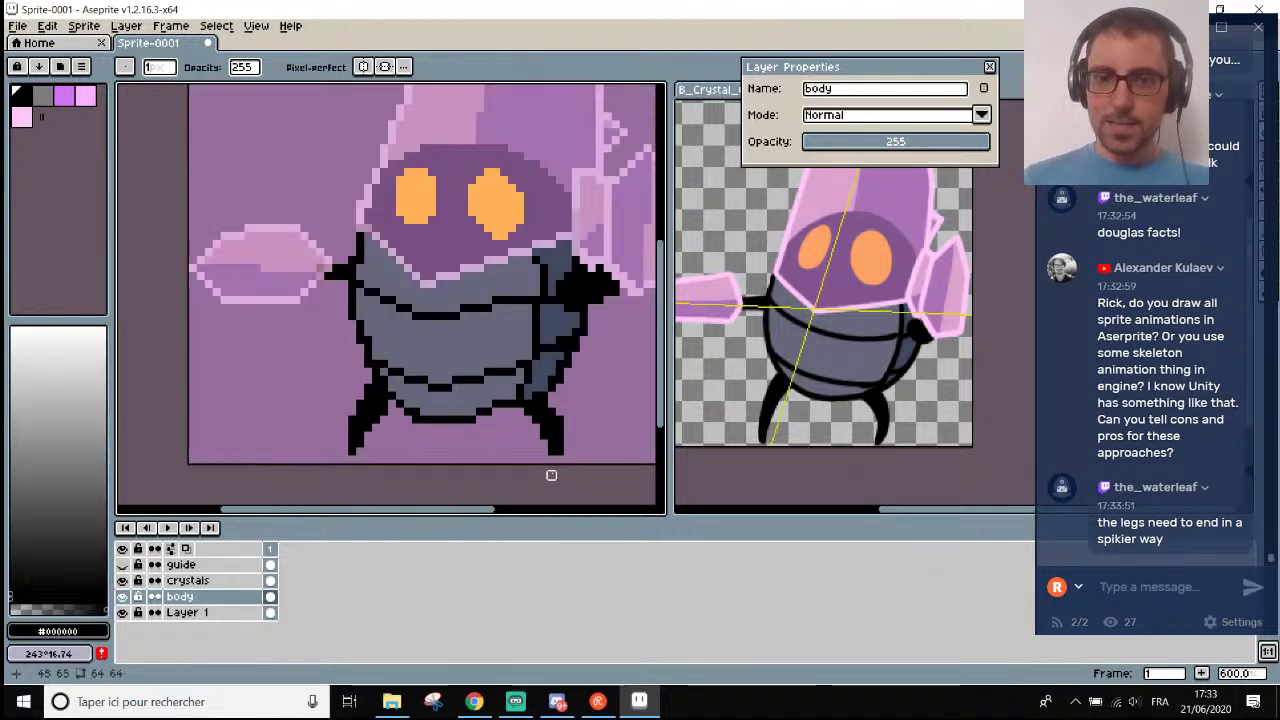
{"action": "scroll", "coordinate": [551, 475], "scroll_direction": "up", "scroll_amount": 3}
Undo the recent eraser and pencil edits to the right leg, restoring the foot at the canvas's lower edge.
{"action": "key", "text": "ctrl+z"}
{"action": "key", "text": "ctrl+z"}
{"action": "key", "text": "ctrl+z"}
{"action": "key", "text": "ctrl+z"}
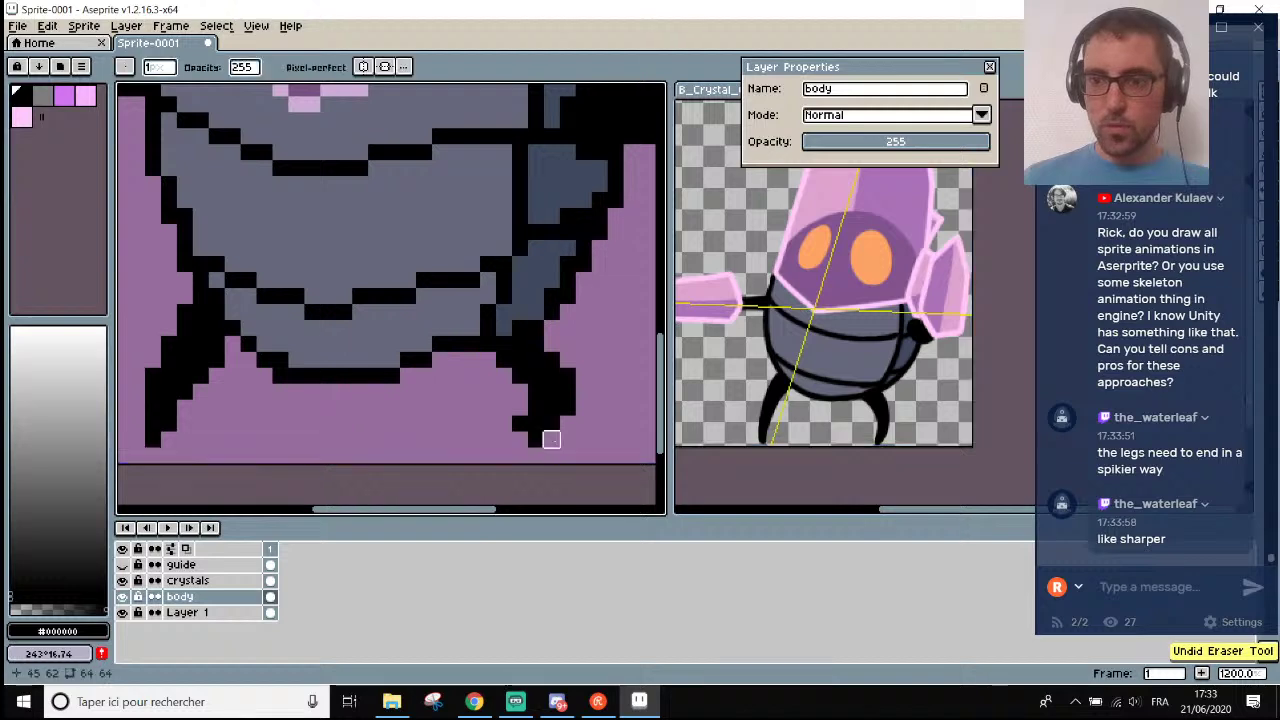
{"action": "scroll", "coordinate": [566, 452], "scroll_direction": "down", "scroll_amount": 2}
{"action": "scroll", "coordinate": [566, 445], "scroll_direction": "down", "scroll_amount": 1}
{"action": "scroll", "coordinate": [566, 450], "scroll_direction": "up", "scroll_amount": 4}
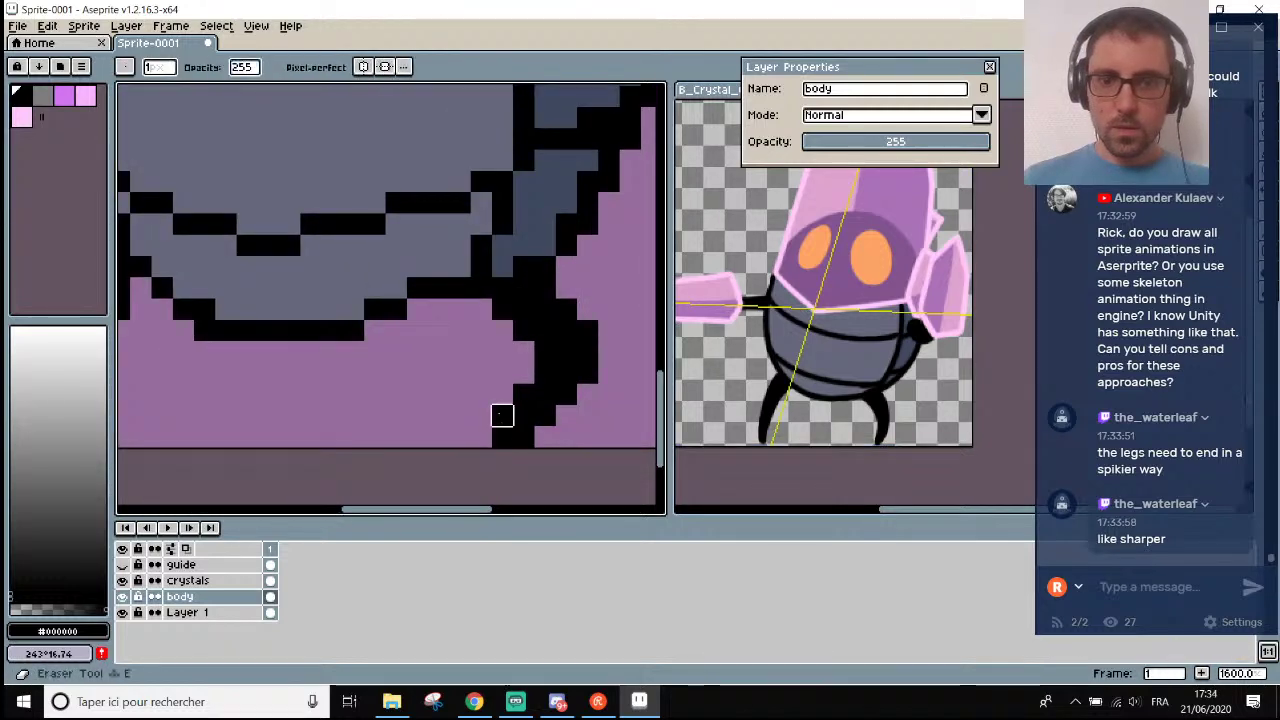
Widen the sprite's editing area and compare the whole guardian with the reference drawing.
{"action": "scroll", "coordinate": [587, 415], "scroll_direction": "down", "scroll_amount": 2}
{"action": "scroll", "coordinate": [587, 415], "scroll_direction": "up", "scroll_amount": 1}
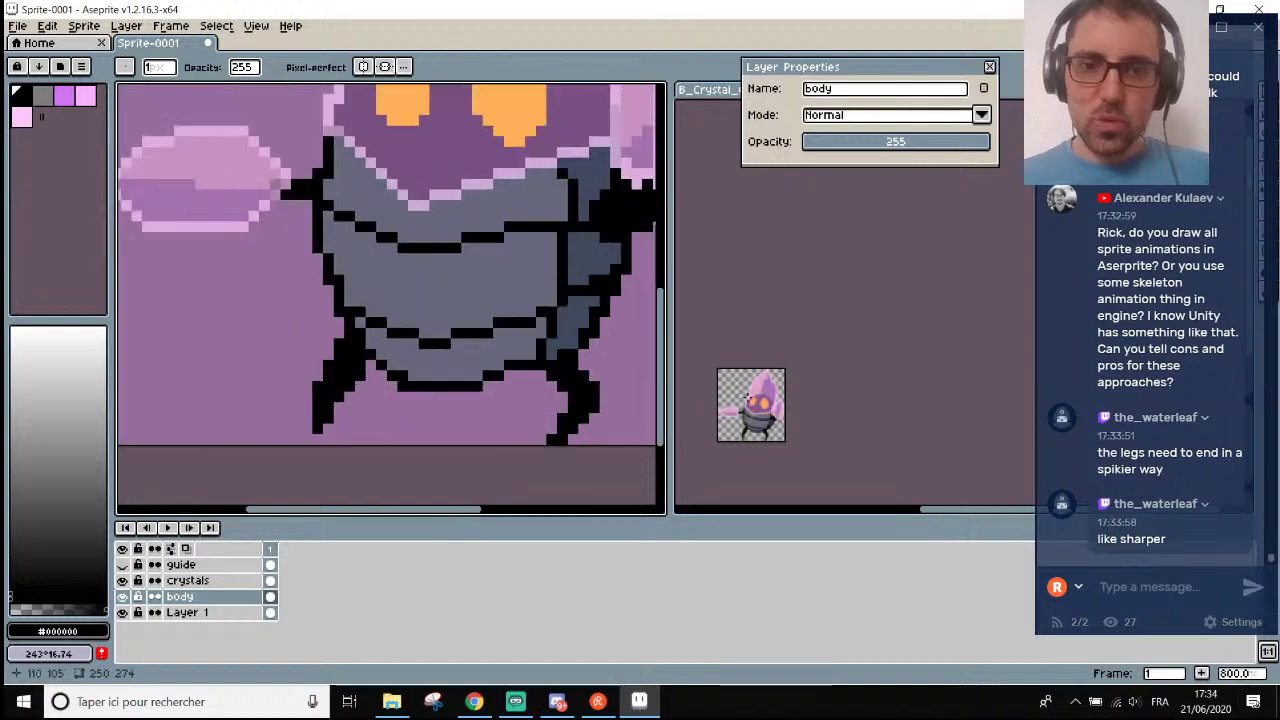
{"action": "scroll", "coordinate": [758, 398], "scroll_direction": "up", "scroll_amount": 3}
{"action": "scroll", "coordinate": [758, 398], "scroll_direction": "down", "scroll_amount": 3}
{"action": "scroll", "coordinate": [758, 398], "scroll_direction": "up", "scroll_amount": 2}
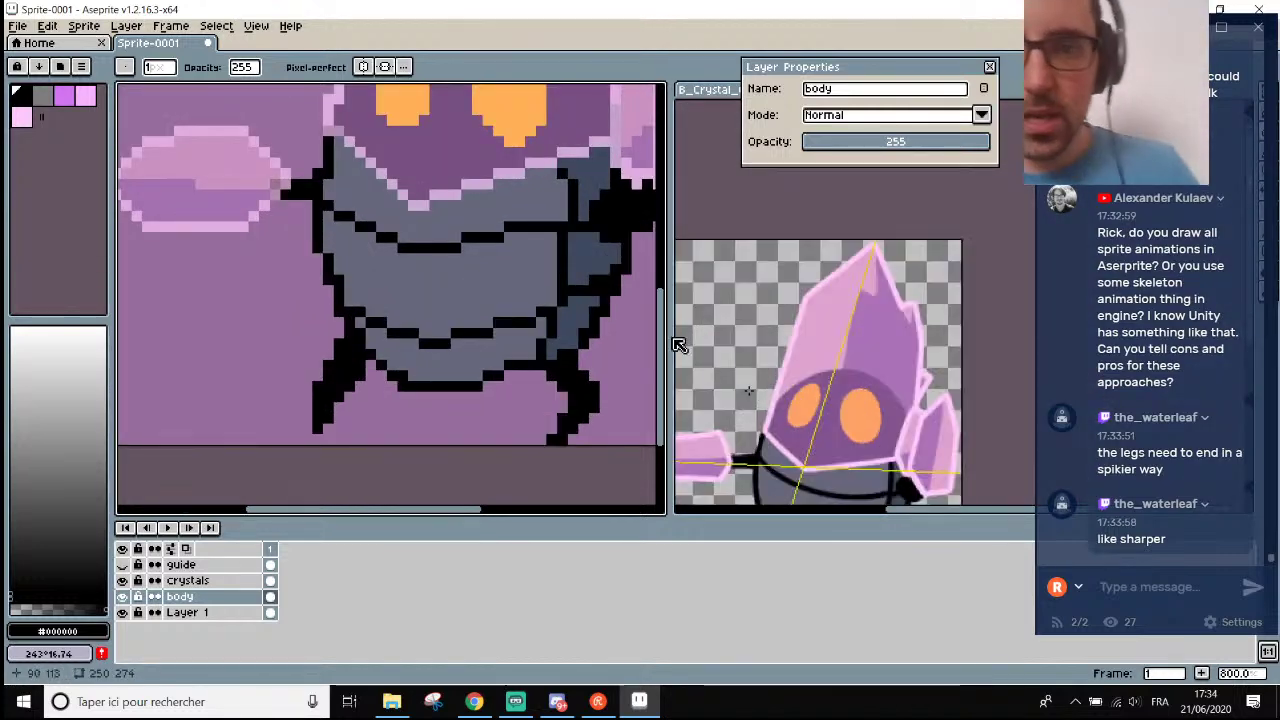
{"action": "scroll", "coordinate": [463, 157], "scroll_direction": "down", "scroll_amount": 3}
{"action": "scroll", "coordinate": [463, 157], "scroll_direction": "up", "scroll_amount": 3}
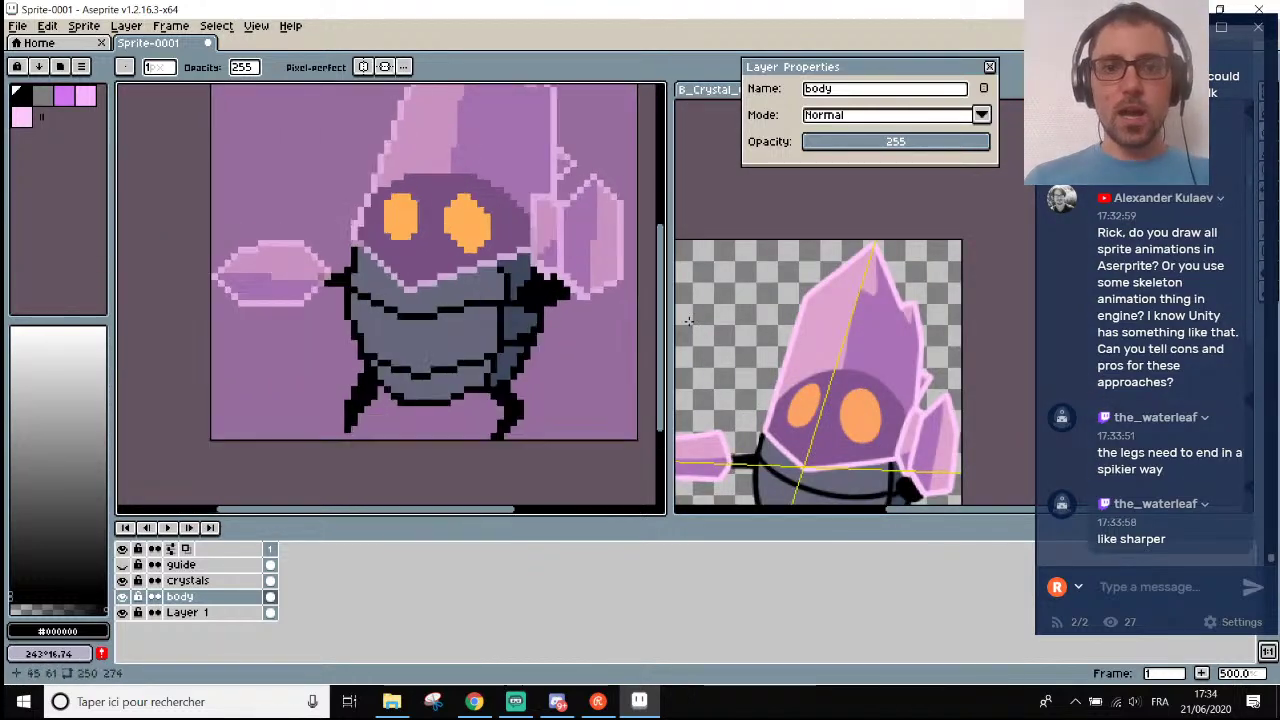
{"action": "left_click_drag", "start_coordinate": [668, 305], "coordinate": [745, 290]}
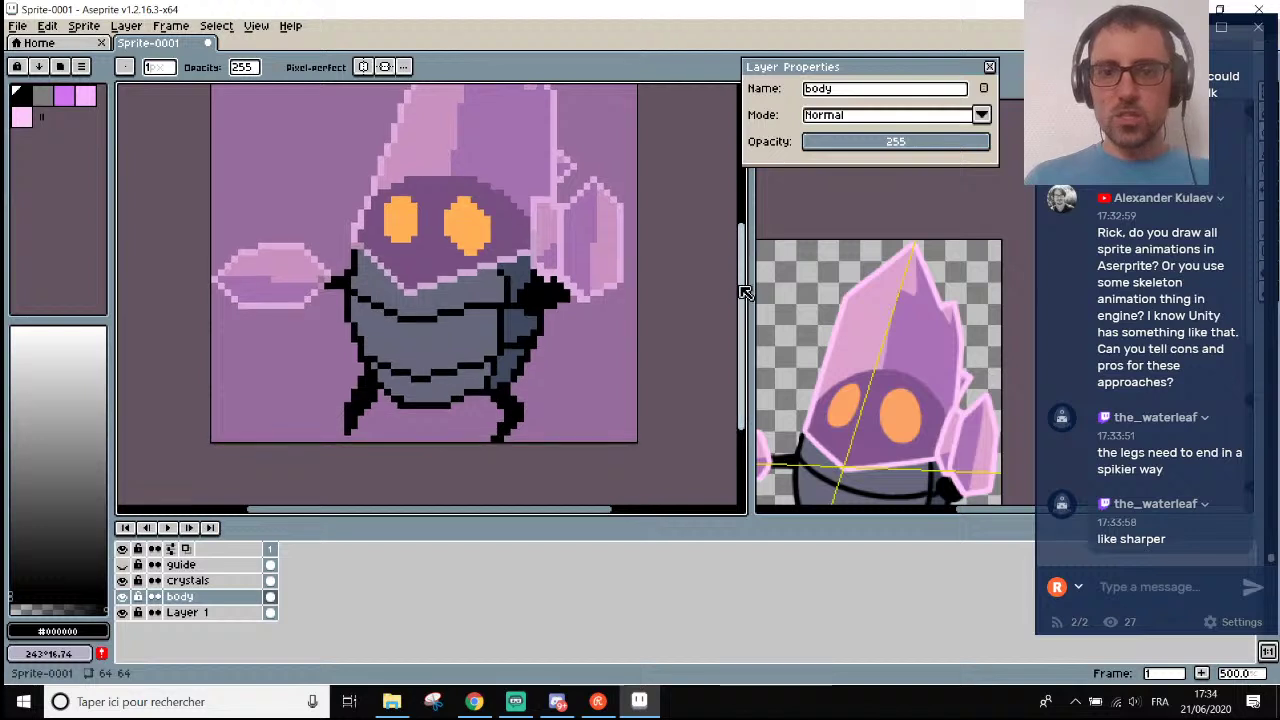
{"action": "scroll", "coordinate": [598, 254], "scroll_direction": "down", "scroll_amount": 1}
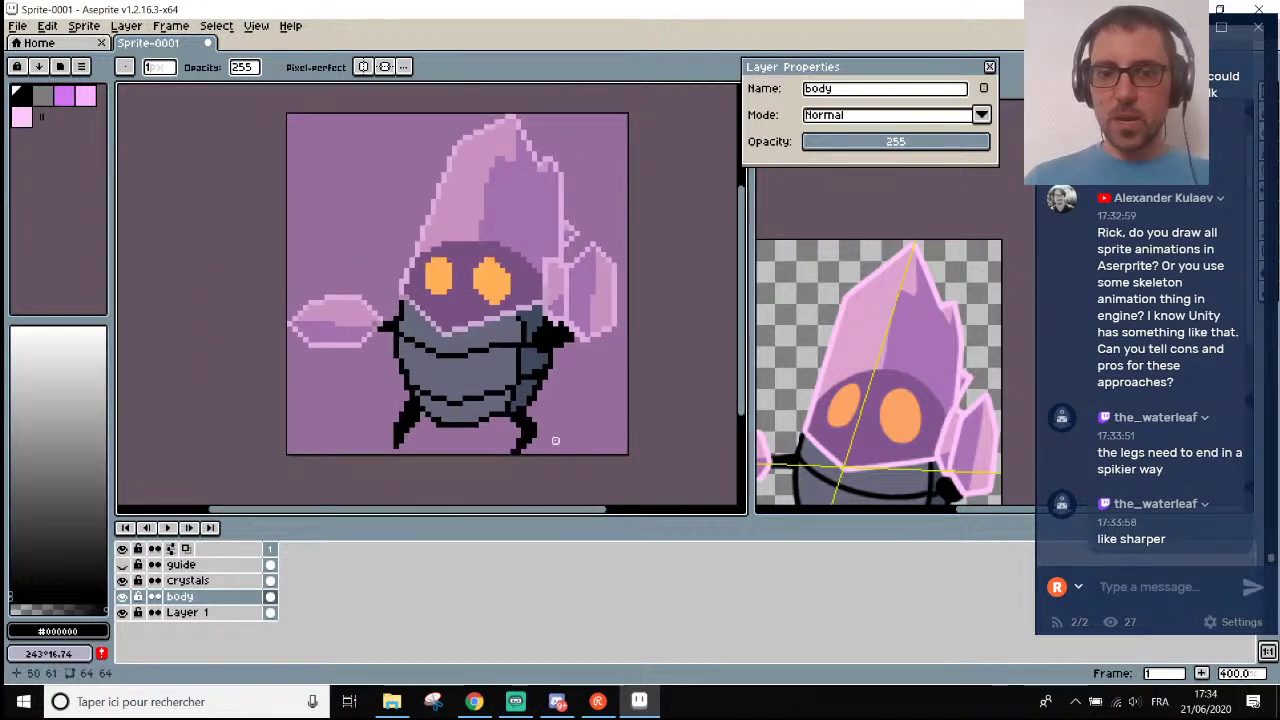
{"action": "scroll", "coordinate": [388, 451], "scroll_direction": "up", "scroll_amount": 1}
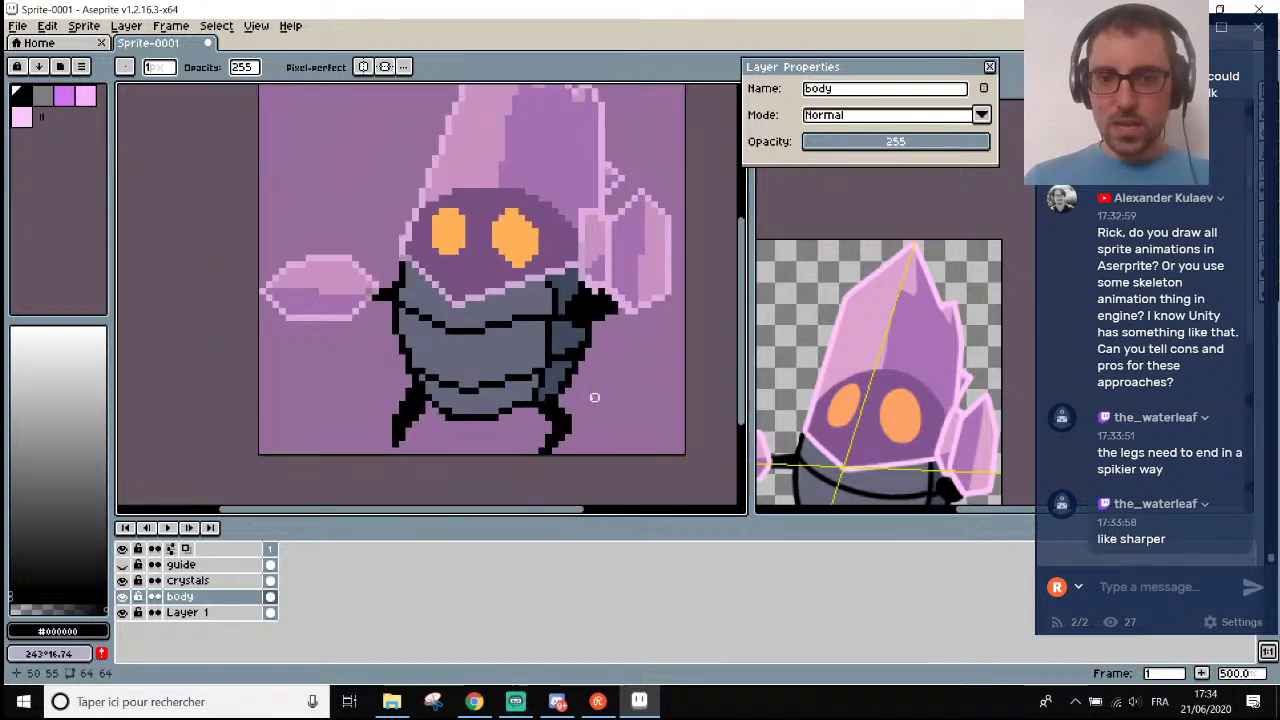
{"action": "scroll", "coordinate": [594, 397], "scroll_direction": "down", "scroll_amount": 1}
{"action": "scroll", "coordinate": [431, 438], "scroll_direction": "up", "scroll_amount": 1}
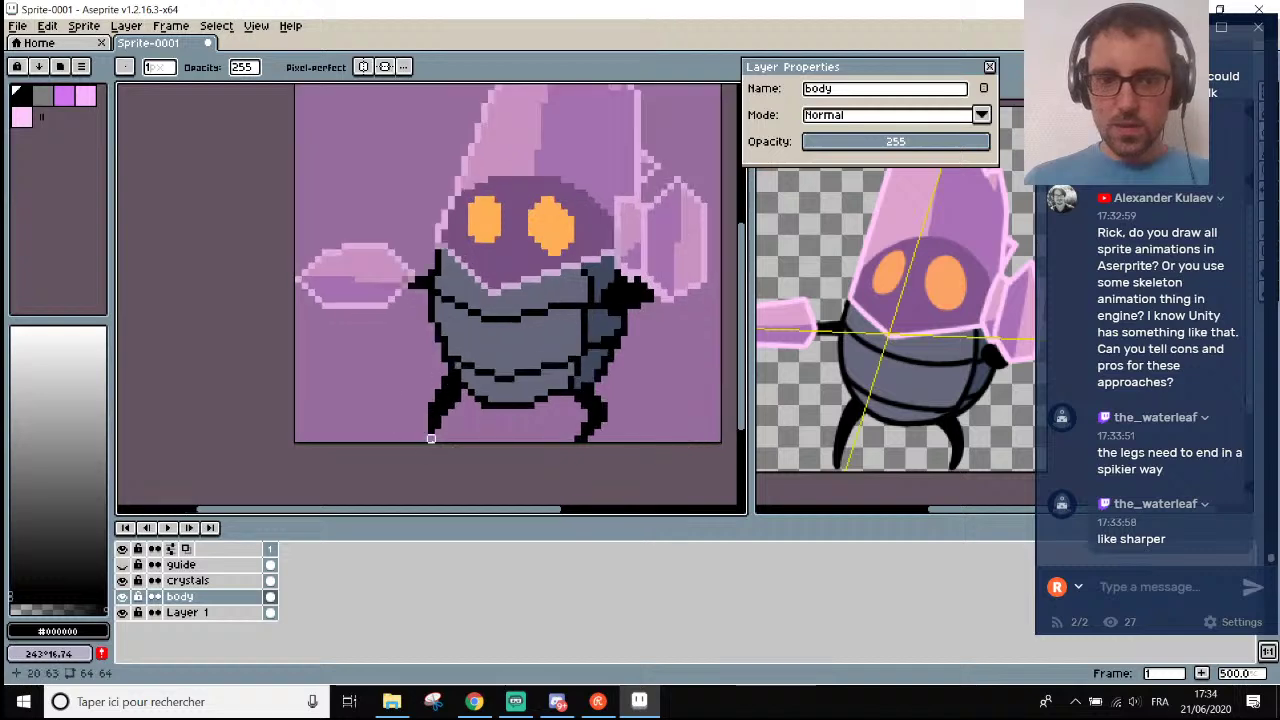
Examine the shape and tip of the left leg, close up and at full-sprite scale, against the reference.
{"action": "scroll", "coordinate": [431, 438], "scroll_direction": "up", "scroll_amount": 4}
{"action": "scroll", "coordinate": [600, 425], "scroll_direction": "down", "scroll_amount": 6}
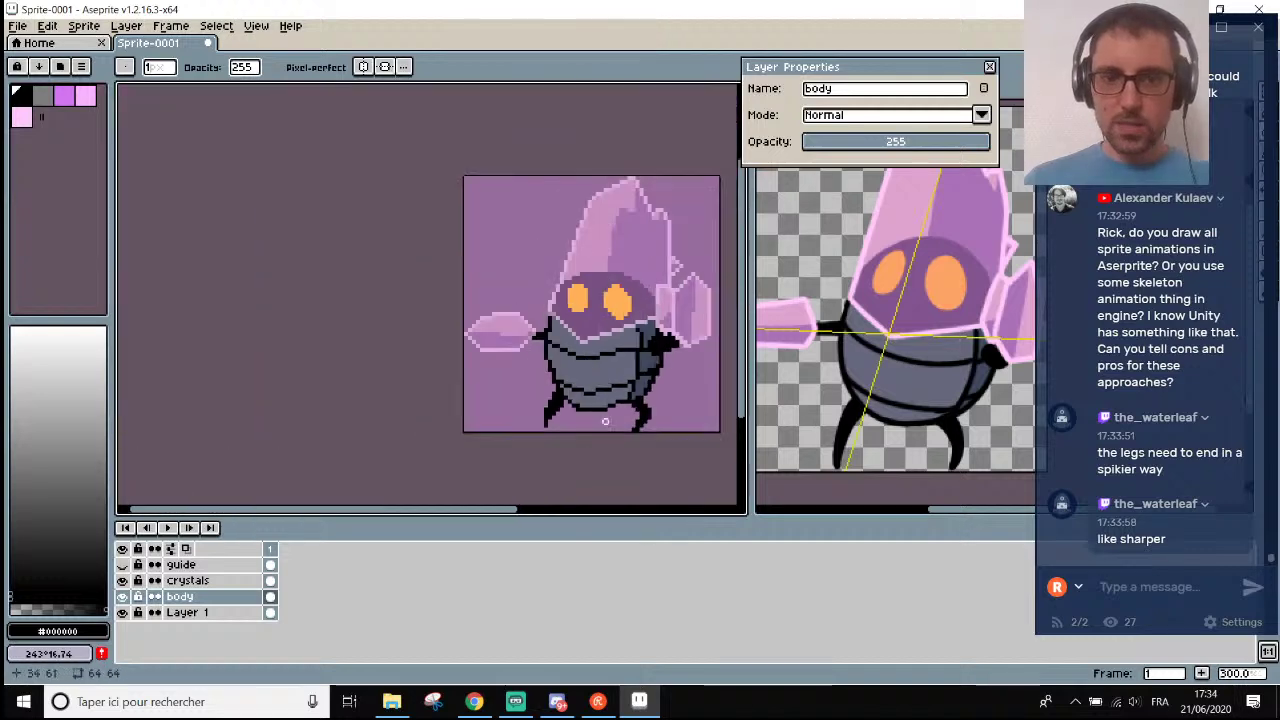
{"action": "scroll", "coordinate": [566, 434], "scroll_direction": "up", "scroll_amount": 6}
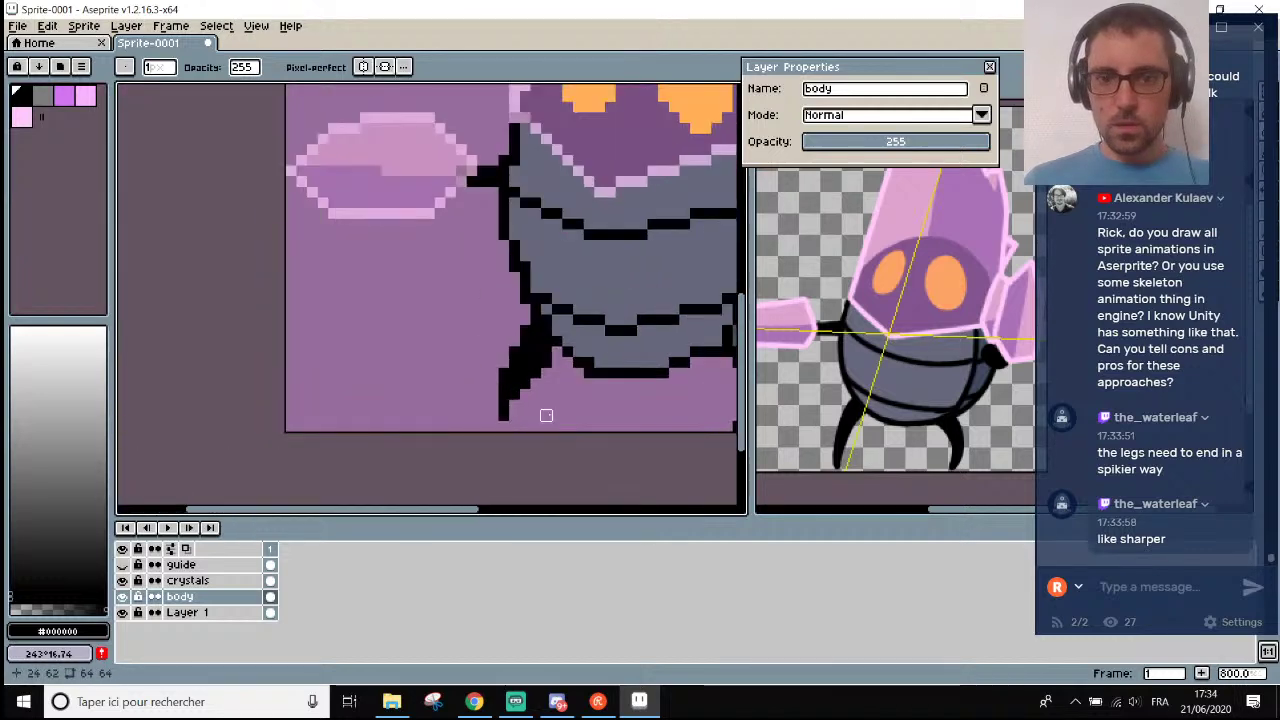
{"action": "scroll", "coordinate": [594, 456], "scroll_direction": "down", "scroll_amount": 5}
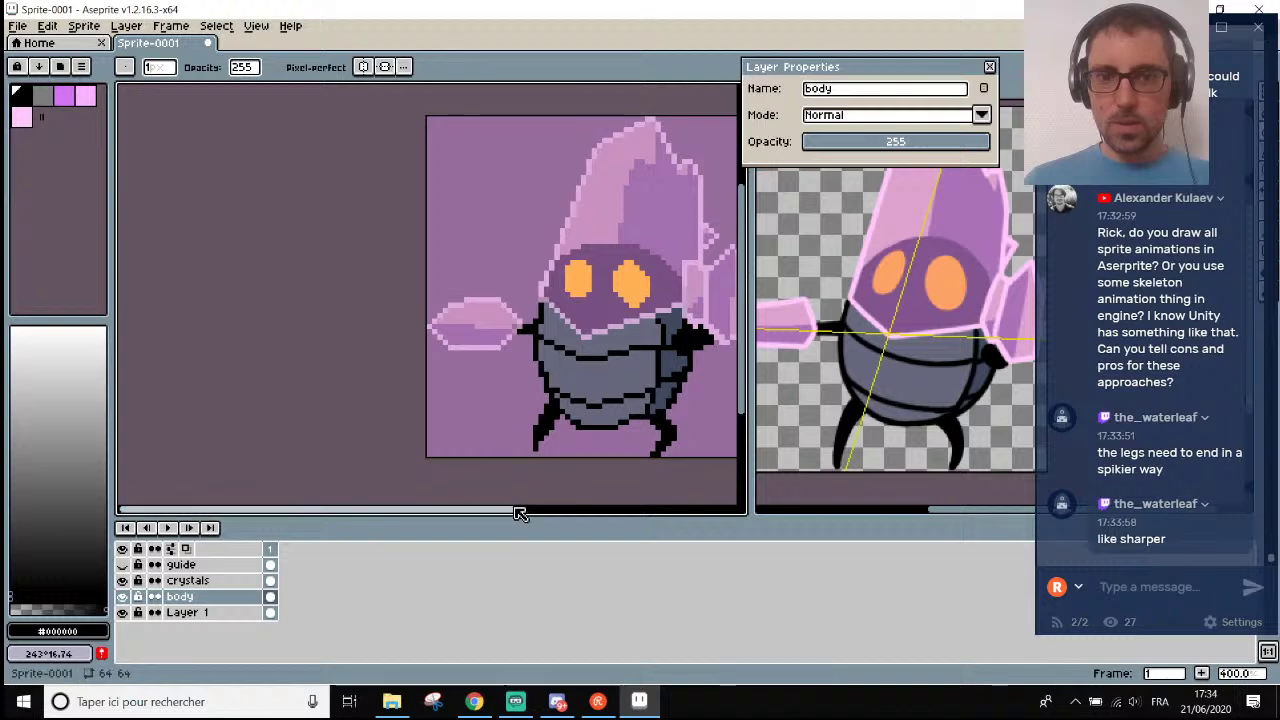
{"action": "left_click_drag", "start_coordinate": [520, 508], "coordinate": [563, 515]}
{"action": "scroll", "coordinate": [480, 449], "scroll_direction": "up", "scroll_amount": 5}
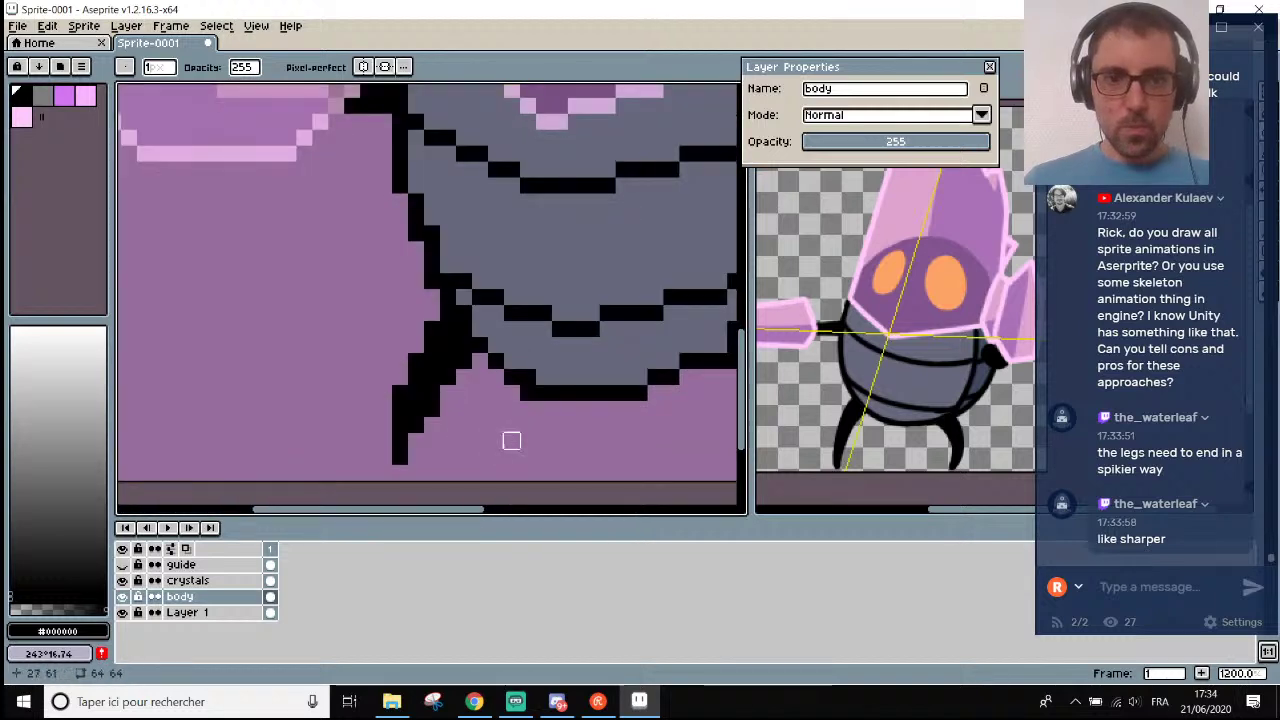
{"action": "scroll", "coordinate": [560, 439], "scroll_direction": "down", "scroll_amount": 5}
{"action": "scroll", "coordinate": [534, 457], "scroll_direction": "up", "scroll_amount": 5}
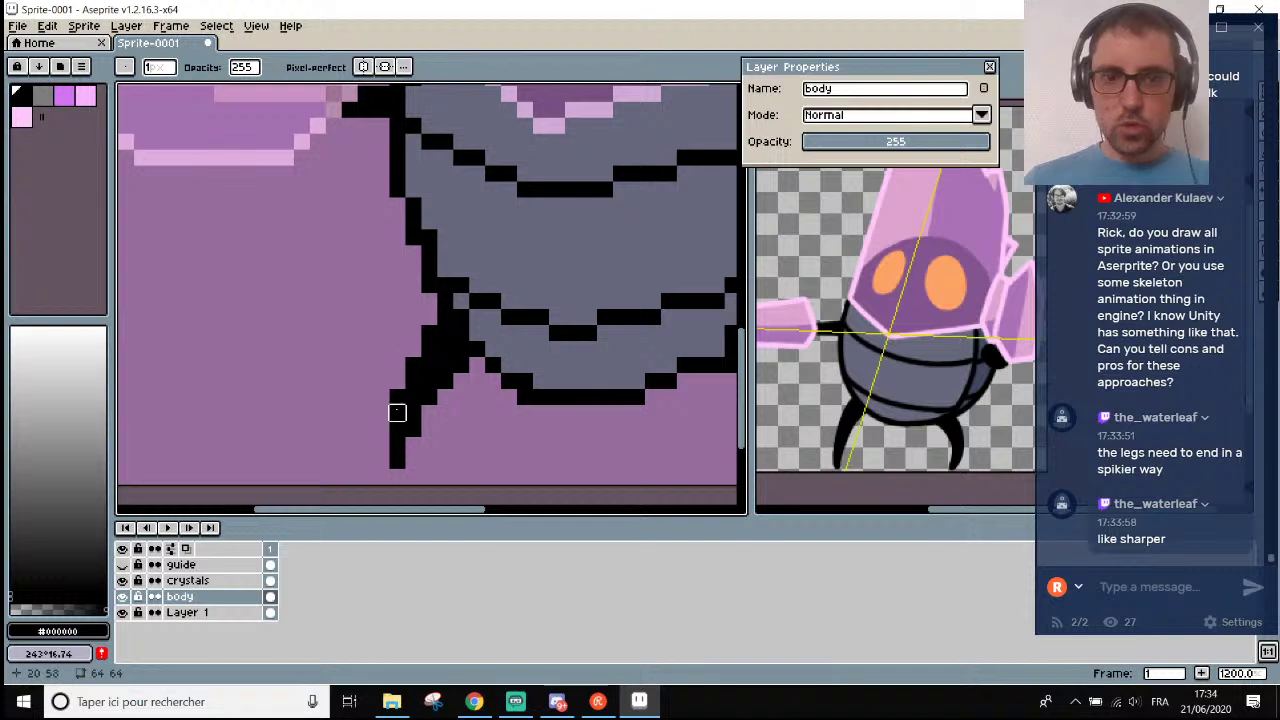
{"action": "scroll", "coordinate": [426, 440], "scroll_direction": "down", "scroll_amount": 4}
{"action": "scroll", "coordinate": [404, 449], "scroll_direction": "up", "scroll_amount": 4}
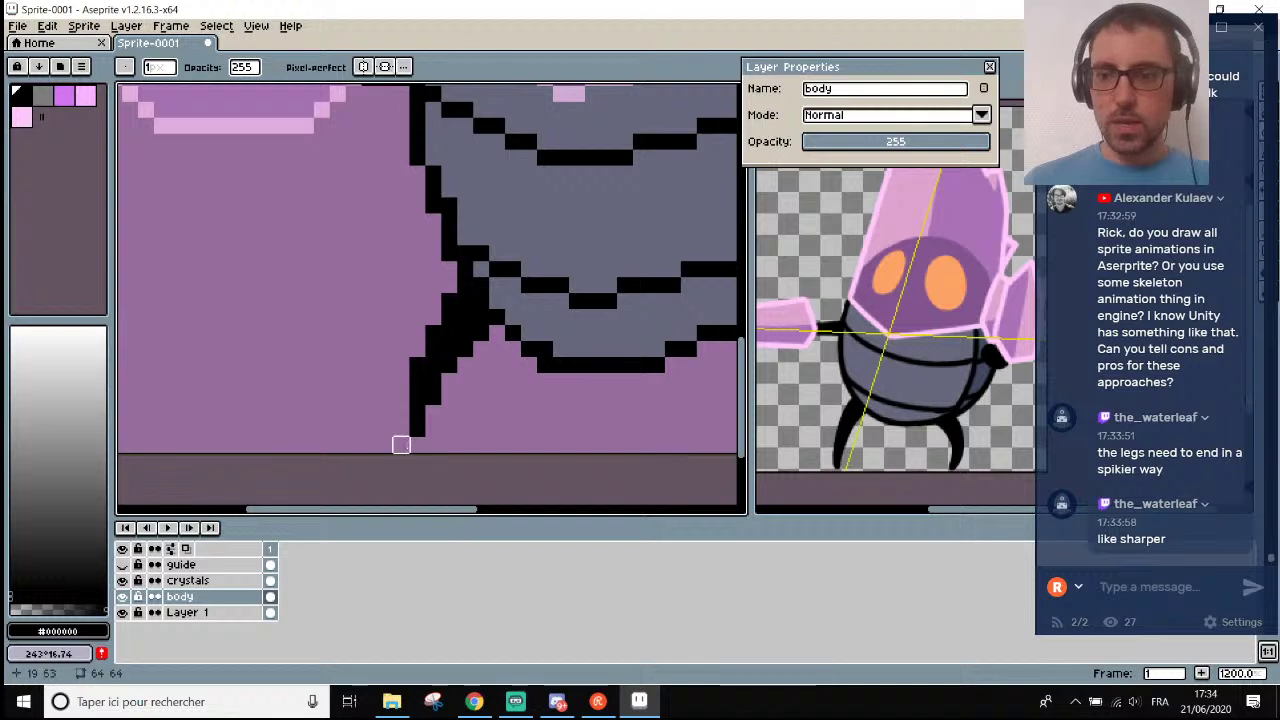
{"action": "scroll", "coordinate": [405, 445], "scroll_direction": "down", "scroll_amount": 3}
{"action": "left_click_drag", "start_coordinate": [533, 518], "coordinate": [580, 517]}
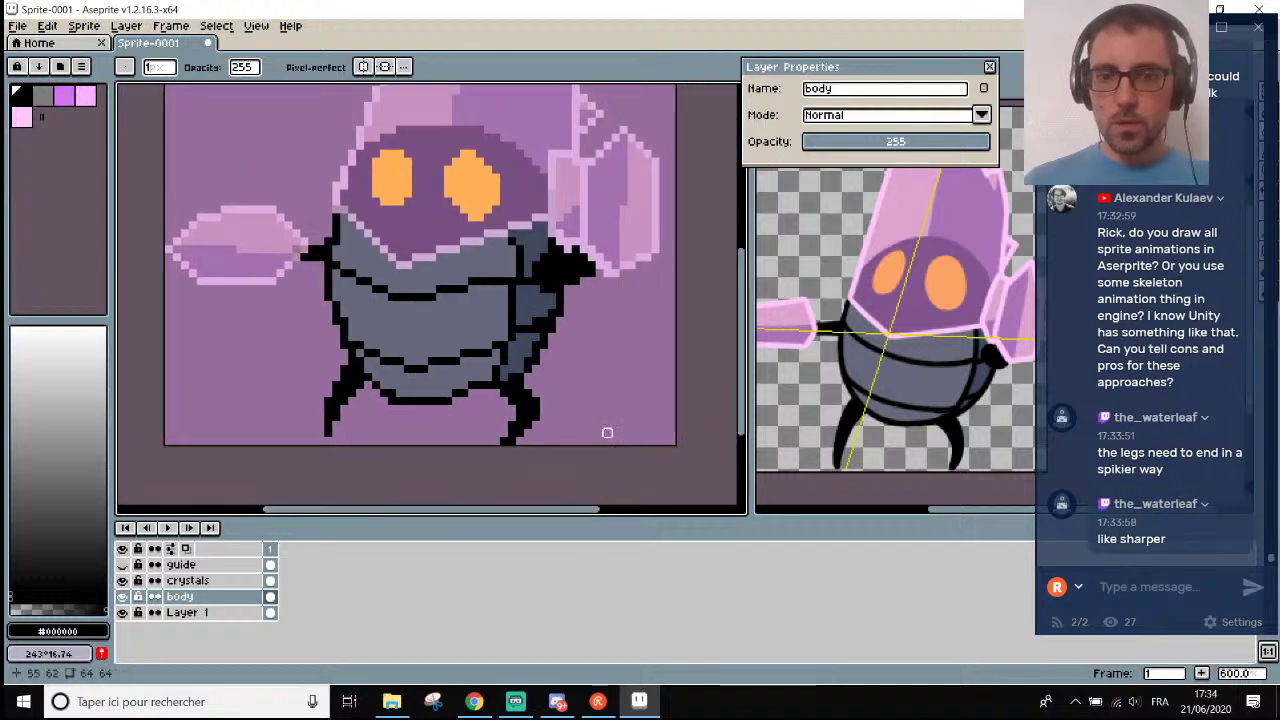
Erase the lowest and inner pixels of the right foot so the leg ends in a sharp one-pixel point, and check the whole sprite.
{"action": "scroll", "coordinate": [486, 420], "scroll_direction": "up", "scroll_amount": 3}
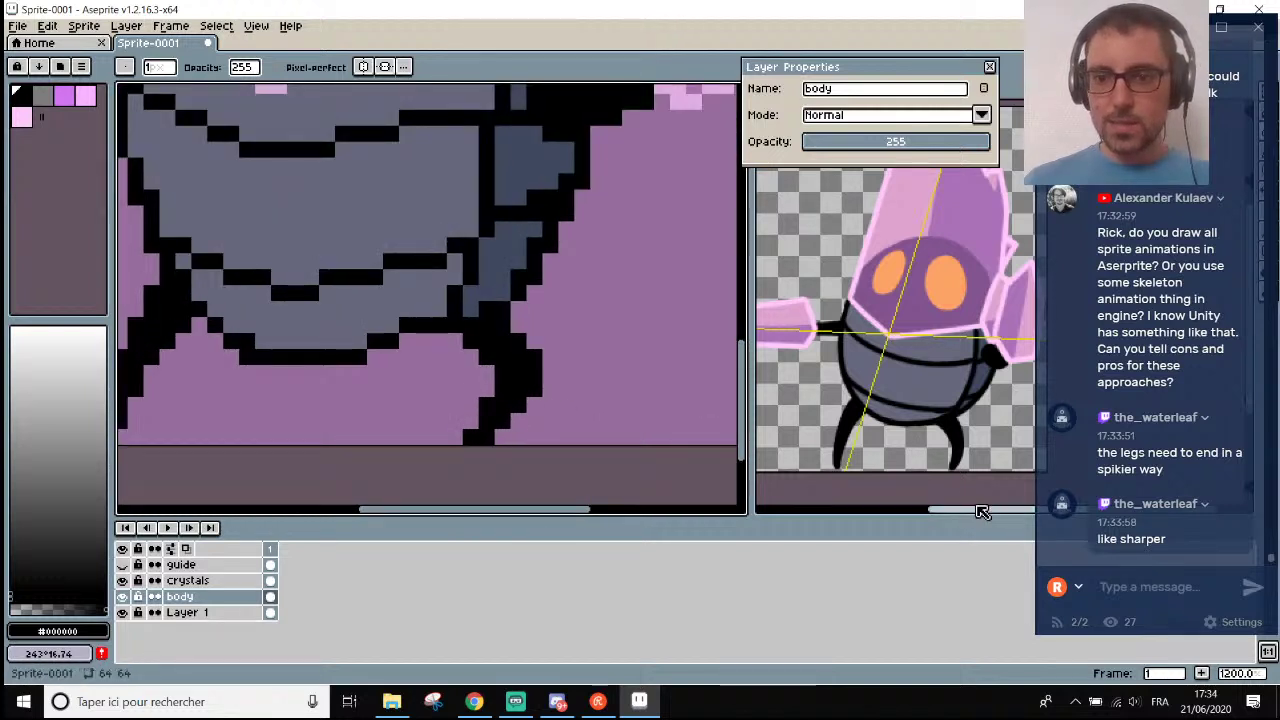
{"action": "scroll", "coordinate": [969, 453], "scroll_direction": "up", "scroll_amount": 2}
{"action": "left_click", "coordinate": [481, 432]}
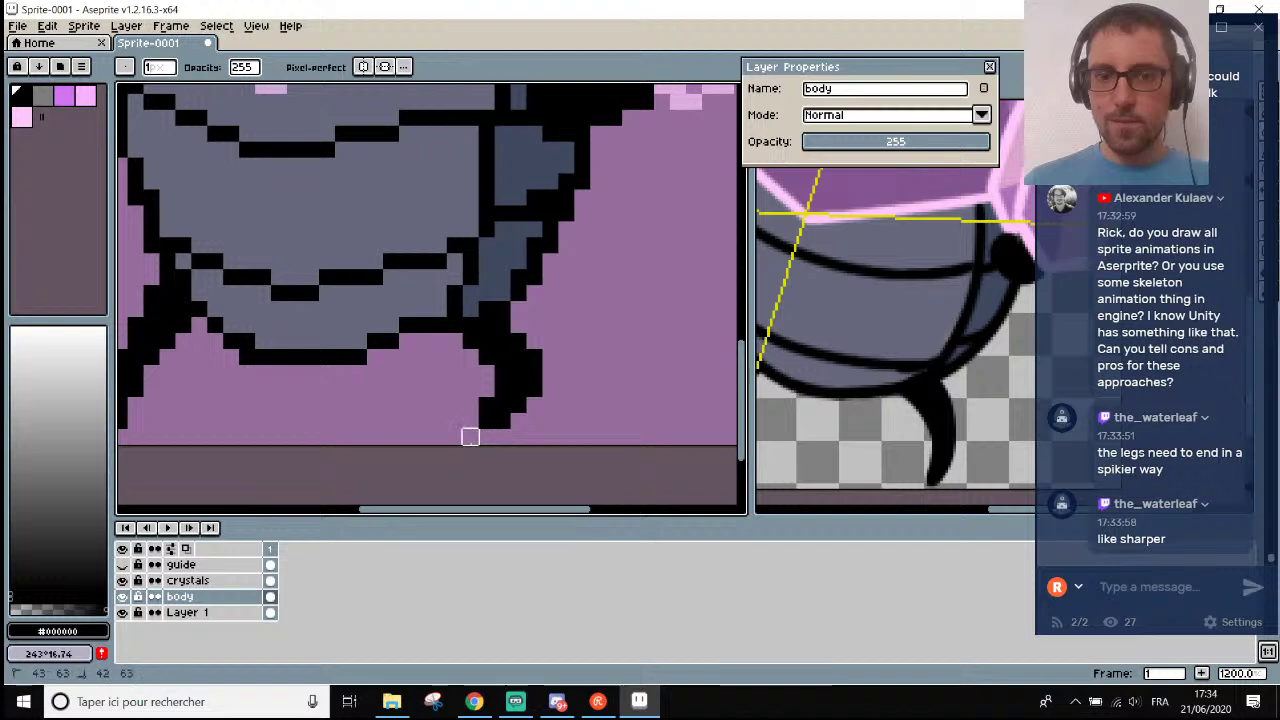
{"action": "left_click", "coordinate": [469, 434]}
{"action": "left_click", "coordinate": [486, 417]}
{"action": "scroll", "coordinate": [520, 425], "scroll_direction": "down", "scroll_amount": 4}
{"action": "scroll", "coordinate": [530, 440], "scroll_direction": "up", "scroll_amount": 2}
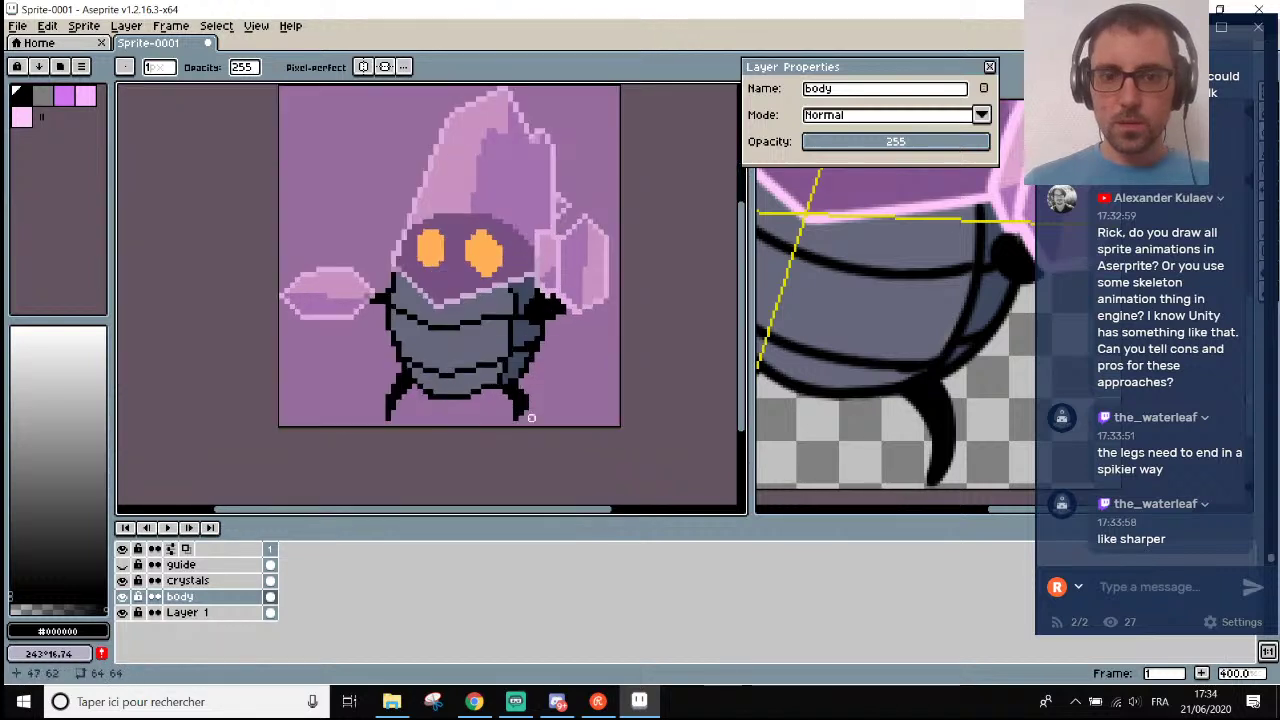
{"action": "scroll", "coordinate": [515, 435], "scroll_direction": "down", "scroll_amount": 5}
{"action": "scroll", "coordinate": [511, 437], "scroll_direction": "up", "scroll_amount": 1}
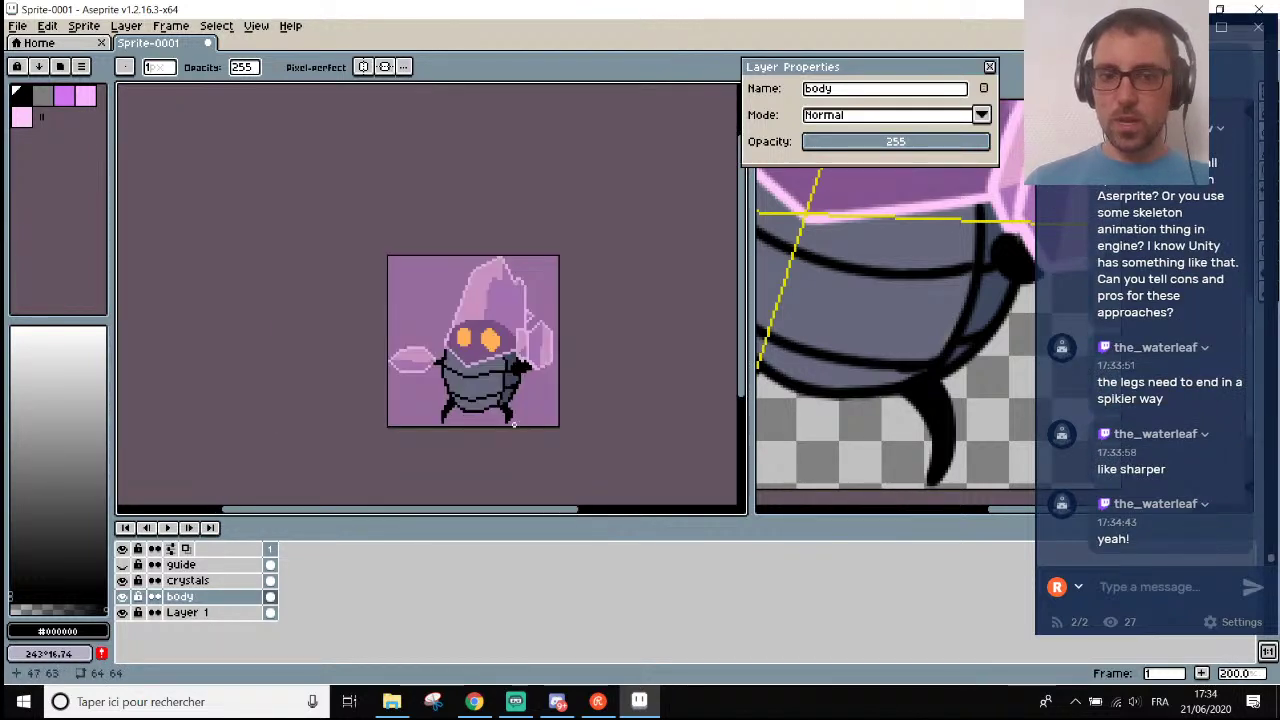
{"action": "scroll", "coordinate": [513, 424], "scroll_direction": "up", "scroll_amount": 1}
{"action": "scroll", "coordinate": [507, 412], "scroll_direction": "up", "scroll_amount": 2}
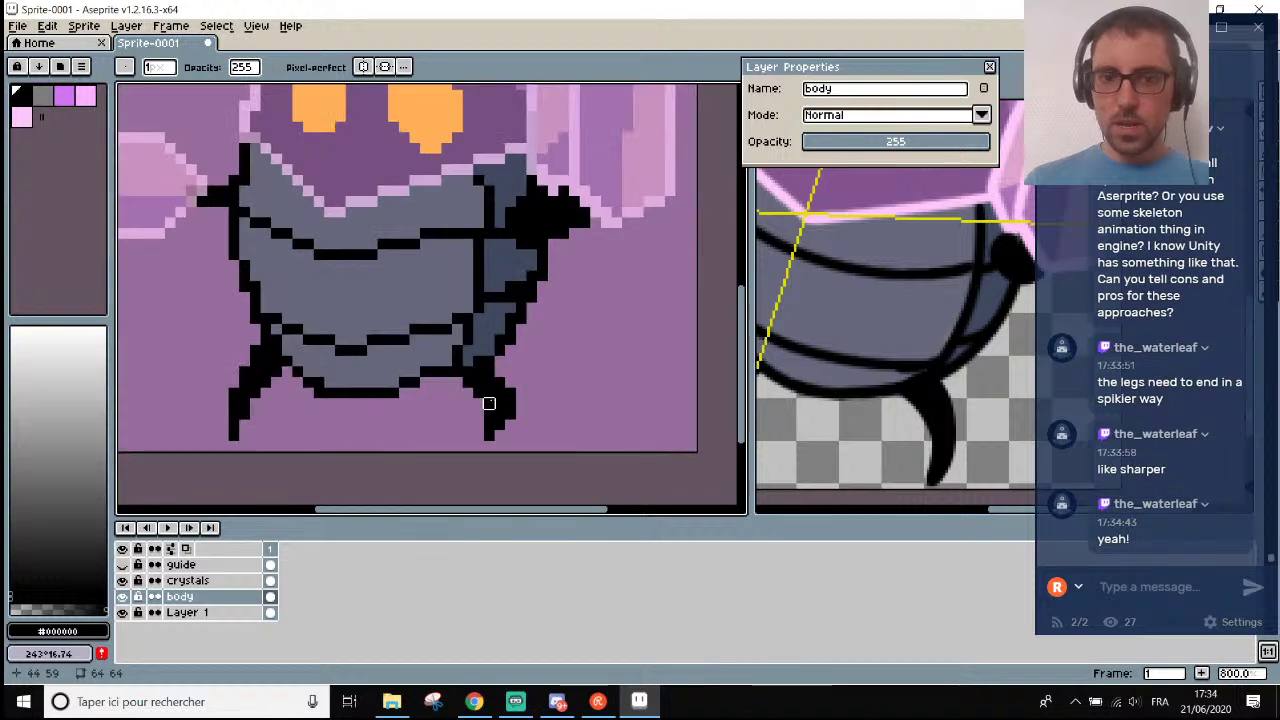
Try a further eraser touch-up on the right leg, undo it, and check the legs at sprite scale.
{"action": "key", "text": "v"}
{"action": "key", "text": "b"}
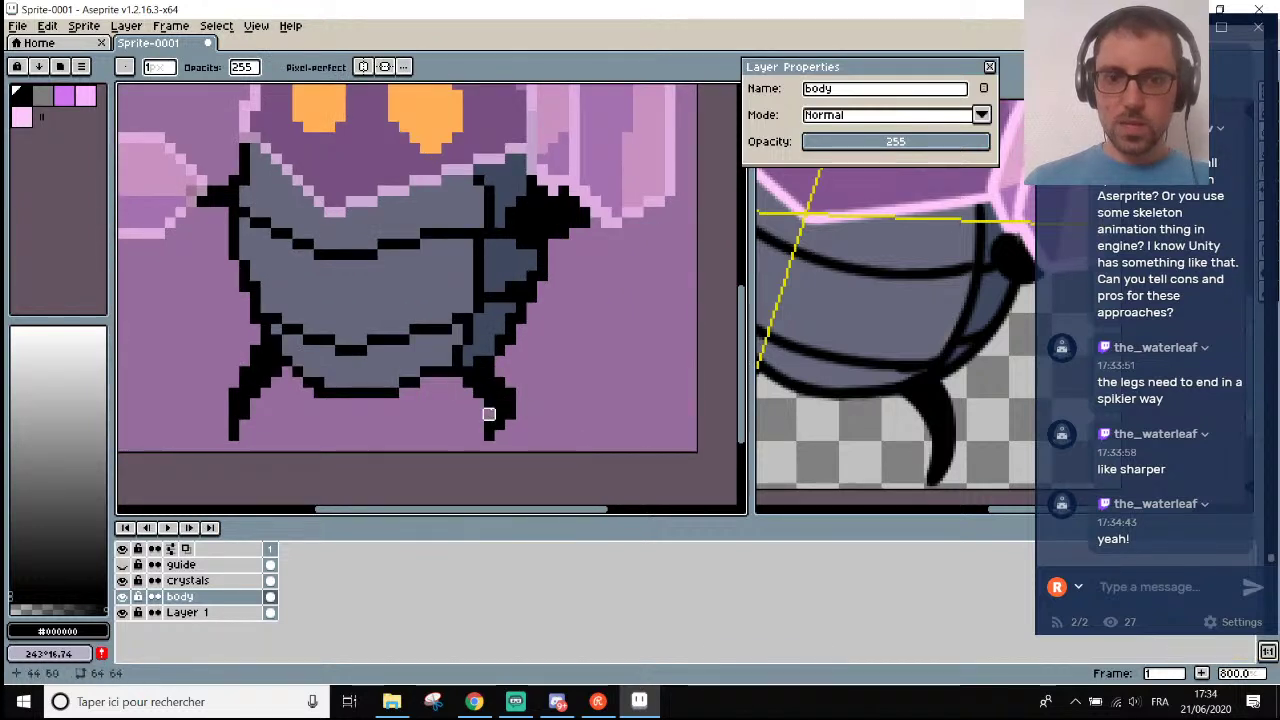
{"action": "key", "text": "ctrl"}
{"action": "scroll", "coordinate": [520, 424], "scroll_direction": "down", "scroll_amount": 2}
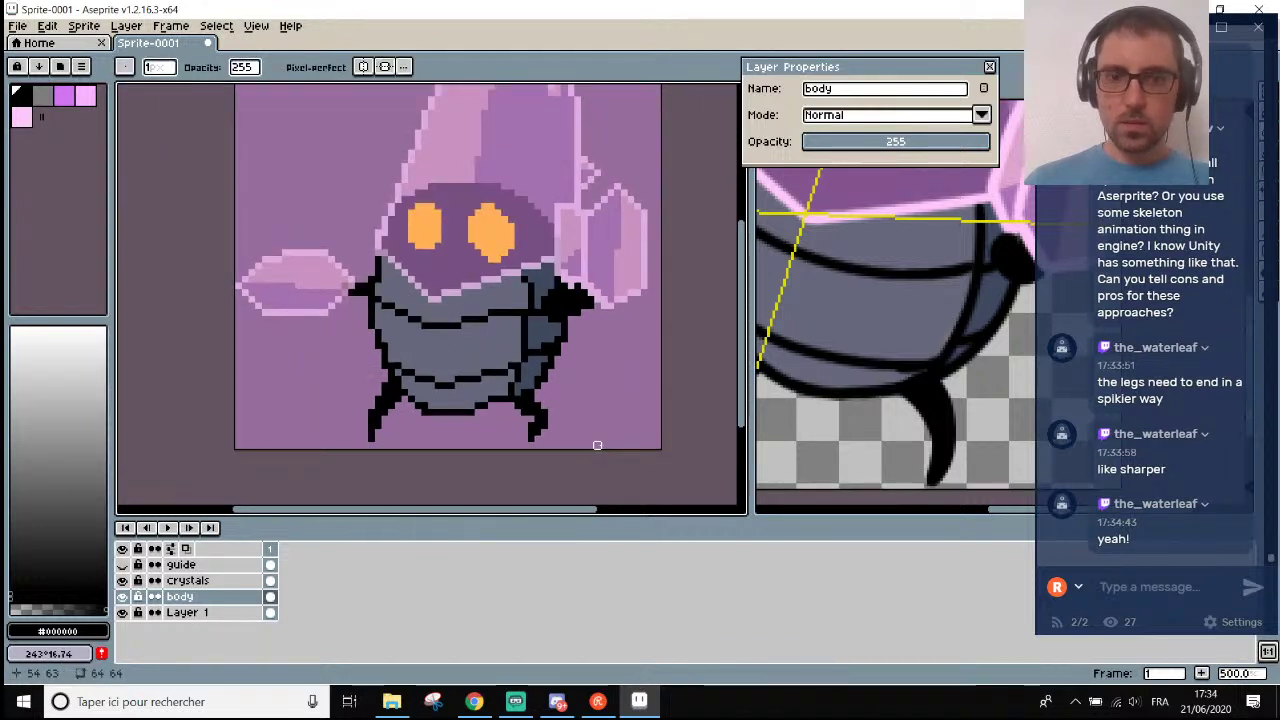
{"action": "scroll", "coordinate": [597, 445], "scroll_direction": "down", "scroll_amount": 3}
{"action": "scroll", "coordinate": [598, 444], "scroll_direction": "up", "scroll_amount": 4}
{"action": "scroll", "coordinate": [584, 457], "scroll_direction": "down", "scroll_amount": 3}
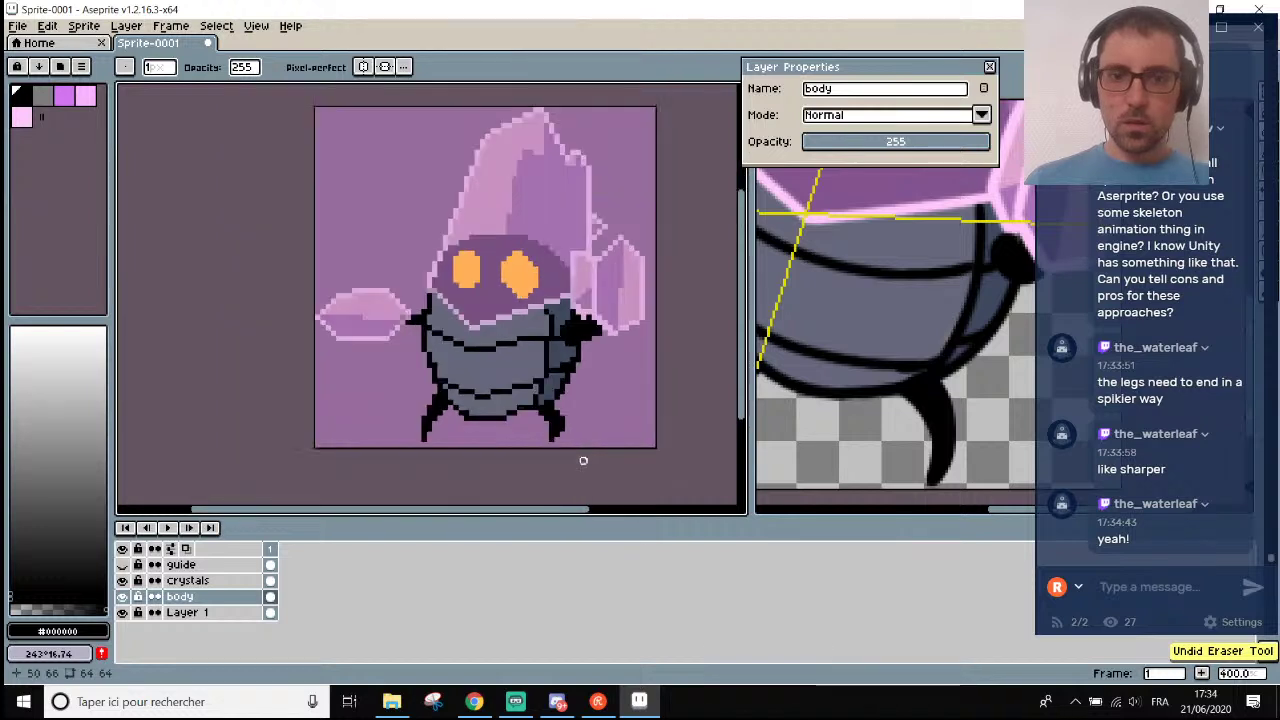
Save the sprite in the PixelWithRic folder under the name crystal_guardian.
{"action": "key", "text": "ctrl+s"}
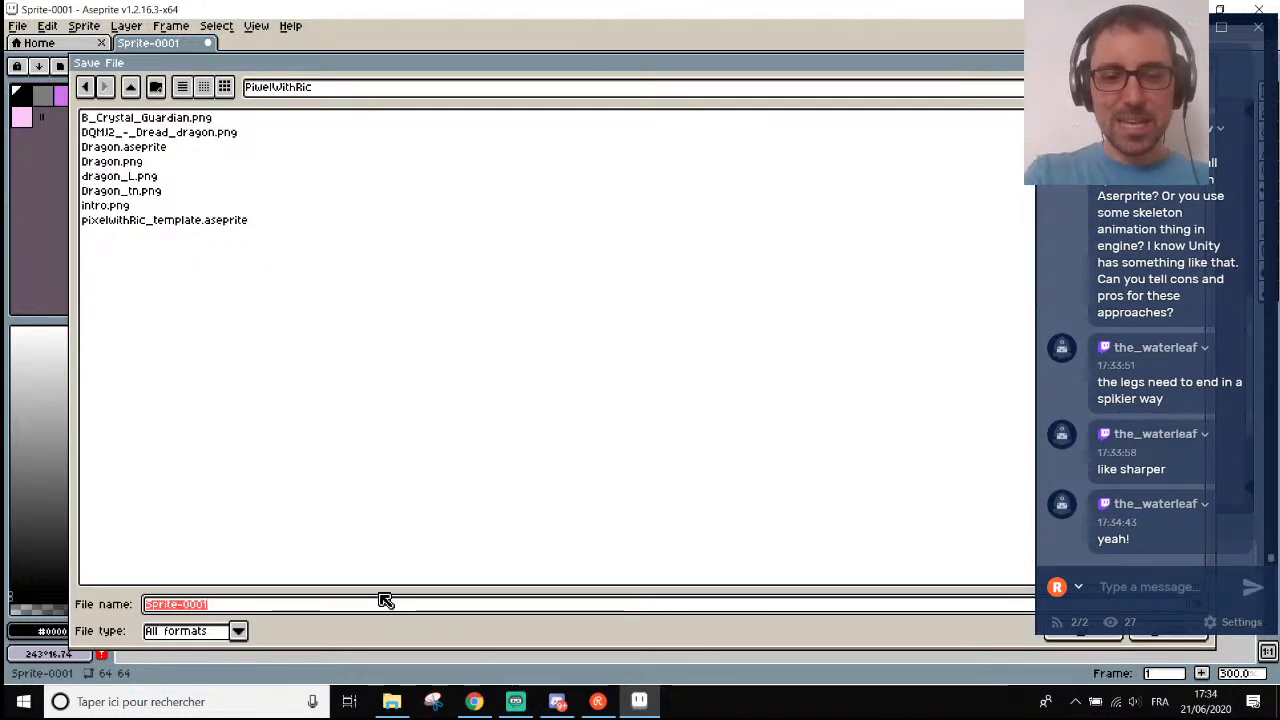
{"action": "type", "text": "crystal_guardian"}
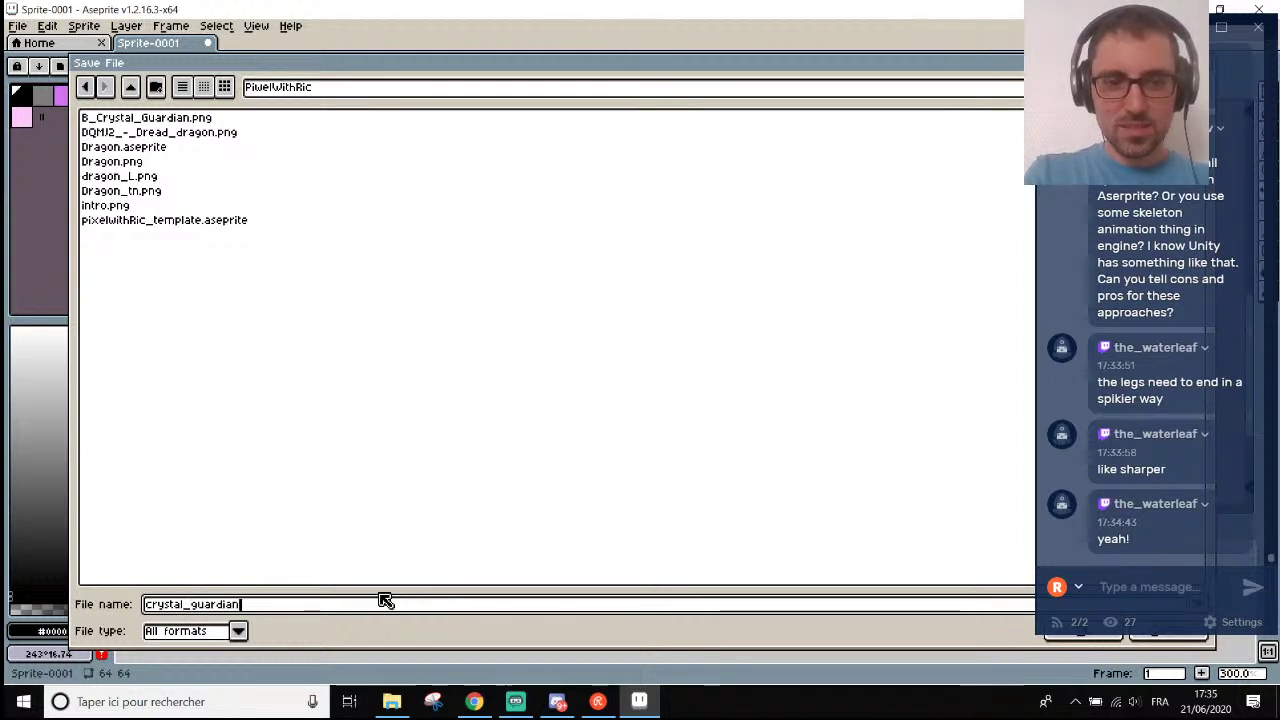
{"action": "key", "text": "Return"}
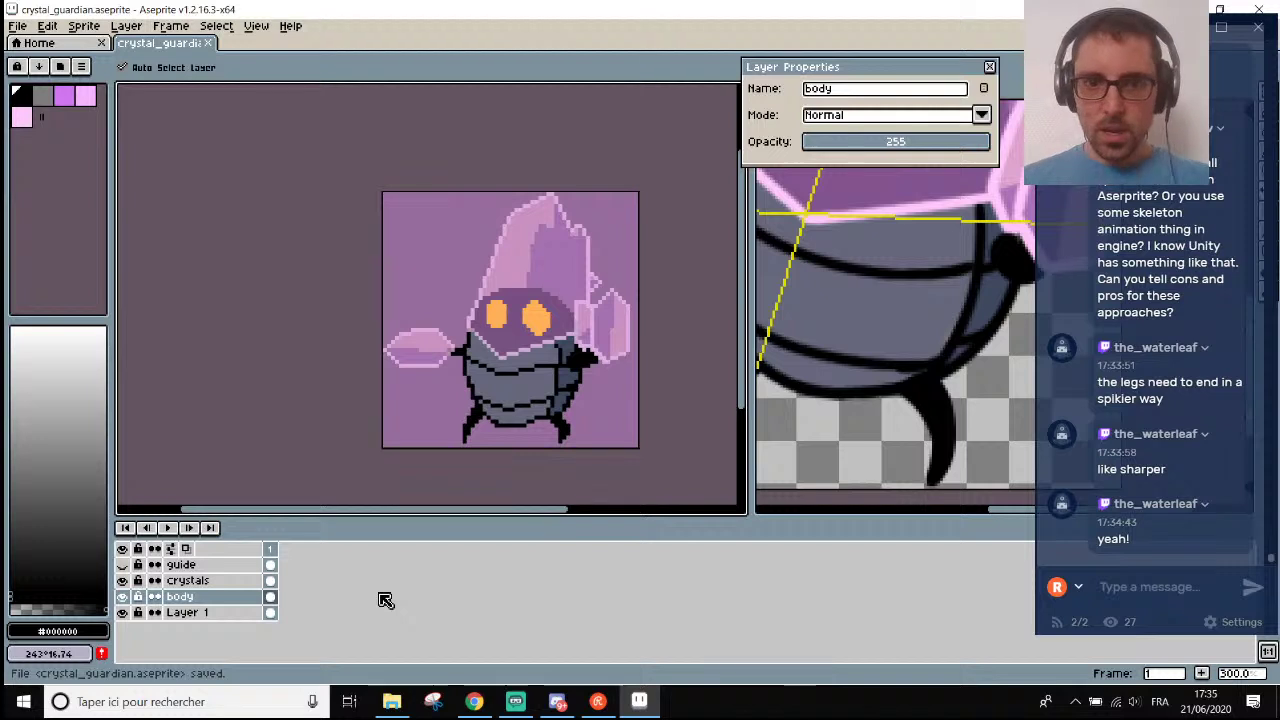
{"action": "key", "text": "b"}
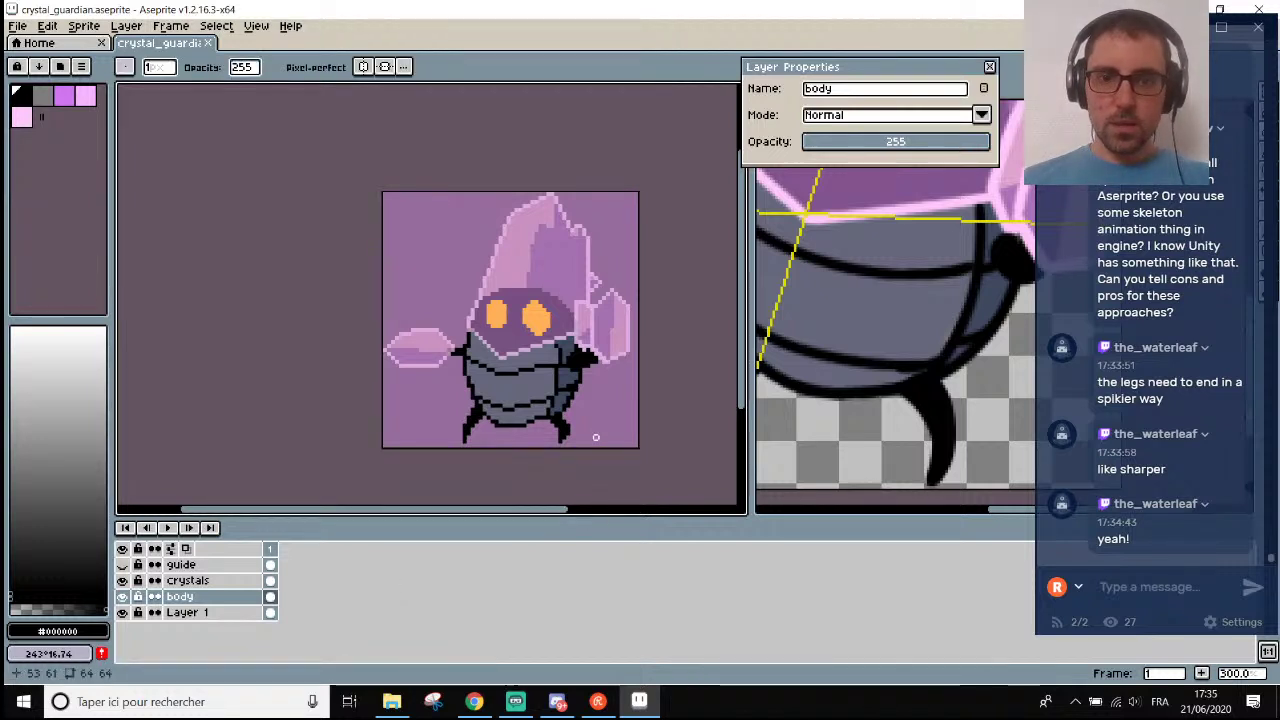
{"action": "scroll", "coordinate": [571, 445], "scroll_direction": "up", "scroll_amount": 5}
{"action": "scroll", "coordinate": [562, 437], "scroll_direction": "down", "scroll_amount": 3}
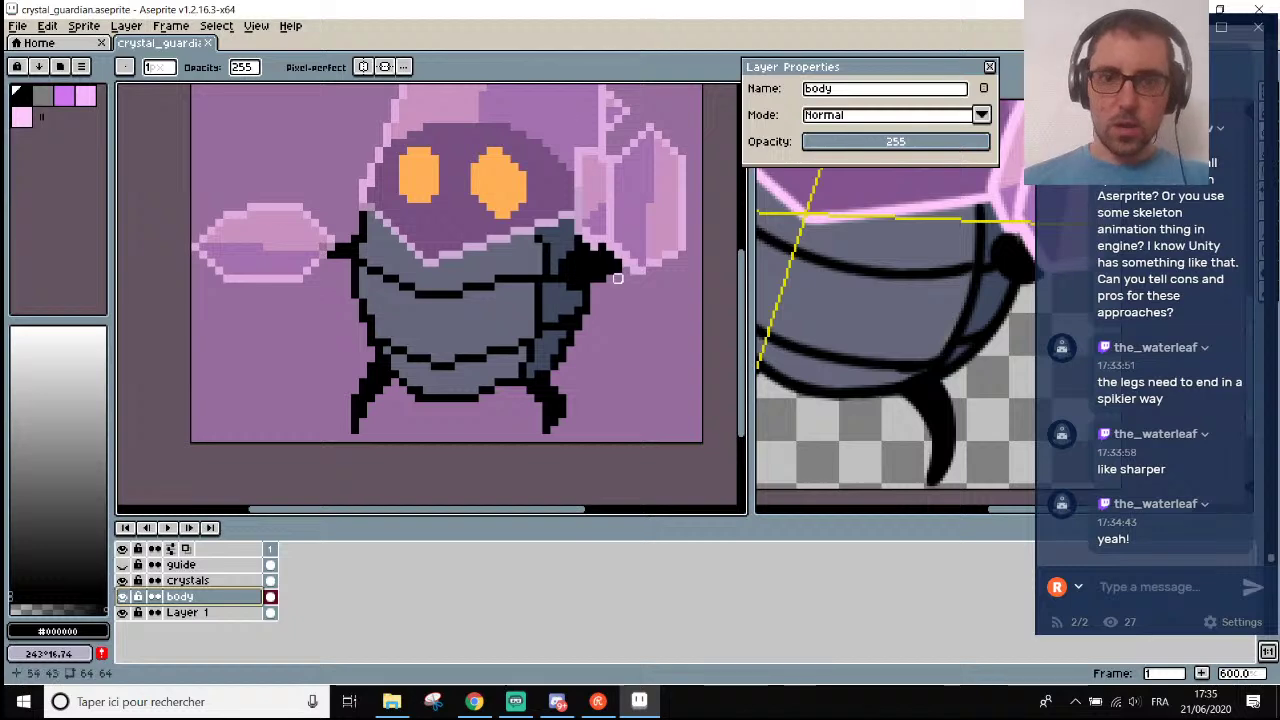
Sample the dark slate #3F485F and recolour a pixel beside the seam of the lower right body panel.
{"action": "scroll", "coordinate": [617, 279], "scroll_direction": "up", "scroll_amount": 3}
{"action": "scroll", "coordinate": [453, 497], "scroll_direction": "down", "scroll_amount": 4}
{"action": "scroll", "coordinate": [460, 495], "scroll_direction": "up", "scroll_amount": 2}
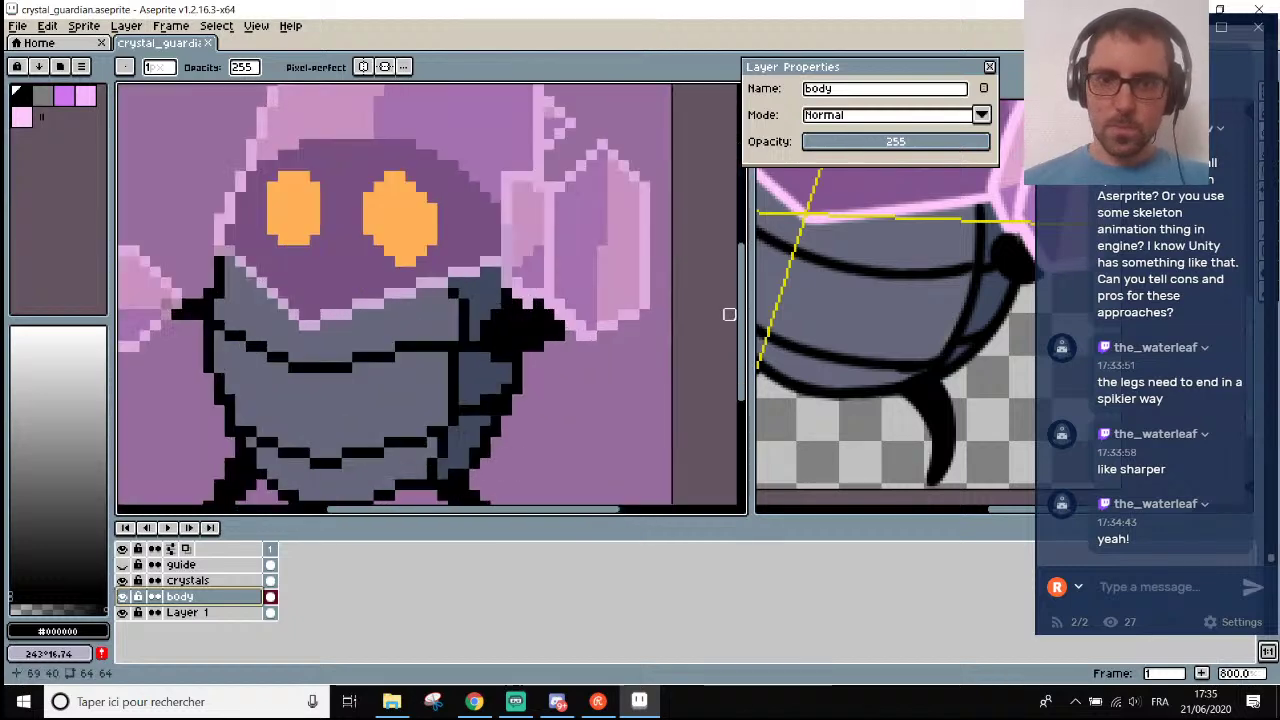
{"action": "left_click_drag", "start_coordinate": [745, 330], "coordinate": [737, 386]}
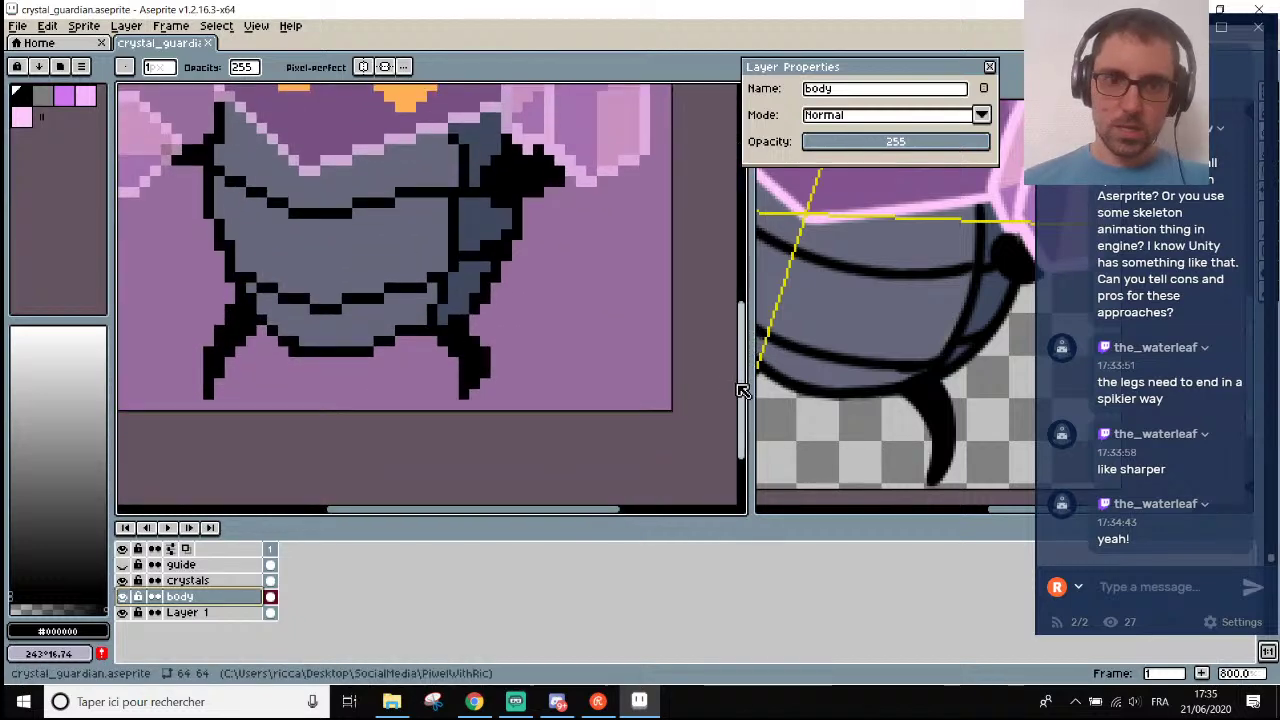
{"action": "scroll", "coordinate": [443, 320], "scroll_direction": "up", "scroll_amount": 3}
{"action": "key", "text": "alt"}
{"action": "left_click", "coordinate": [443, 310]}
Examine the body panels, lower outline and legs close up and at full-sprite scale.
{"action": "scroll", "coordinate": [465, 296], "scroll_direction": "down", "scroll_amount": 3}
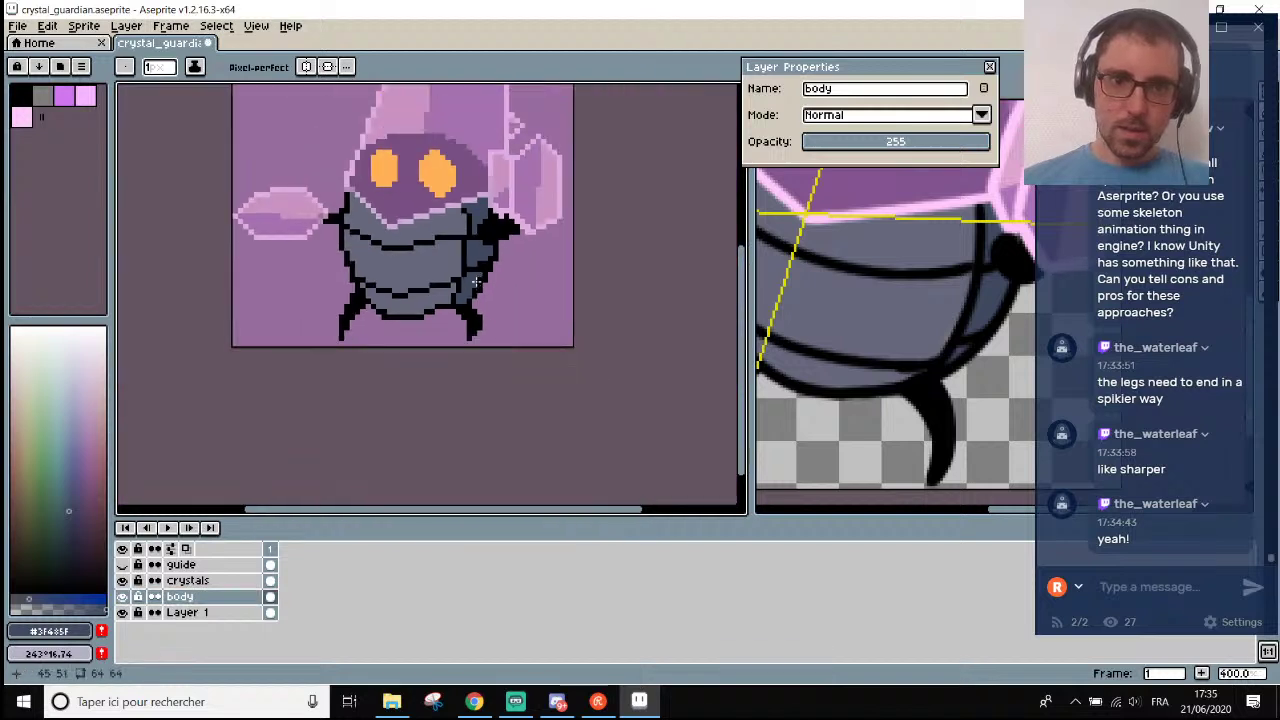
{"action": "scroll", "coordinate": [469, 293], "scroll_direction": "up", "scroll_amount": 2}
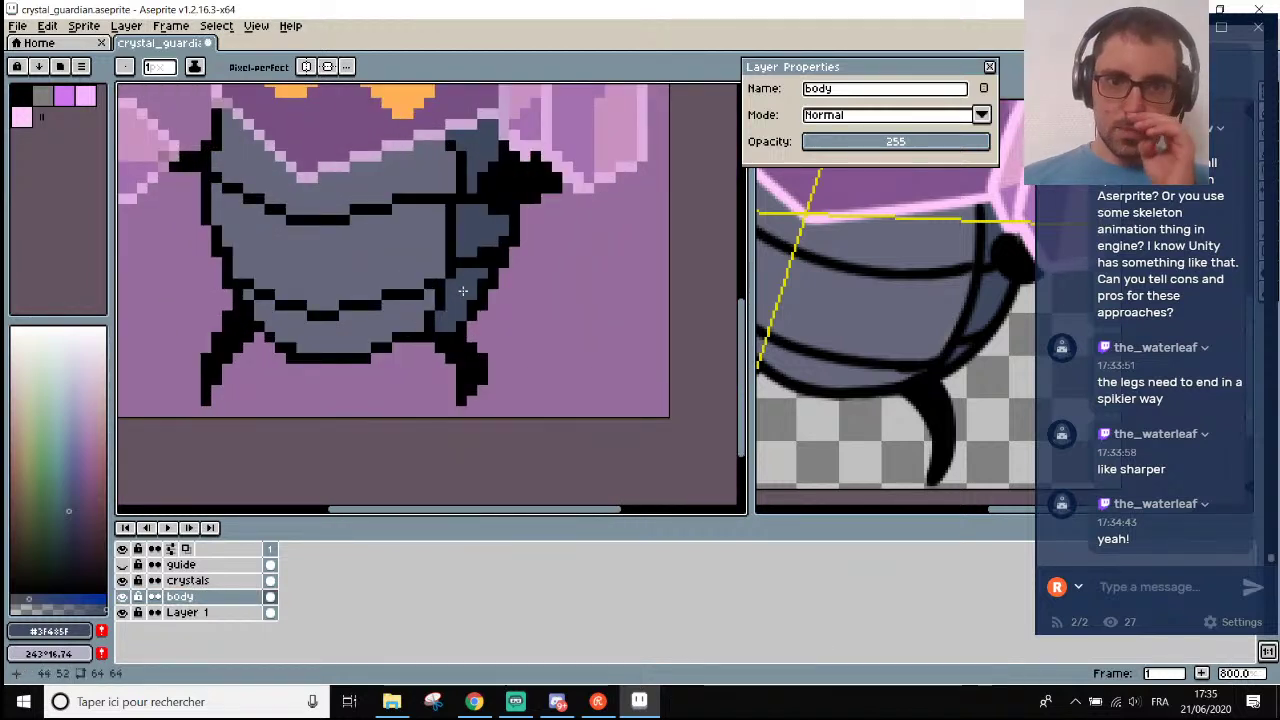
{"action": "scroll", "coordinate": [505, 248], "scroll_direction": "down", "scroll_amount": 3}
{"action": "scroll", "coordinate": [476, 263], "scroll_direction": "up", "scroll_amount": 1}
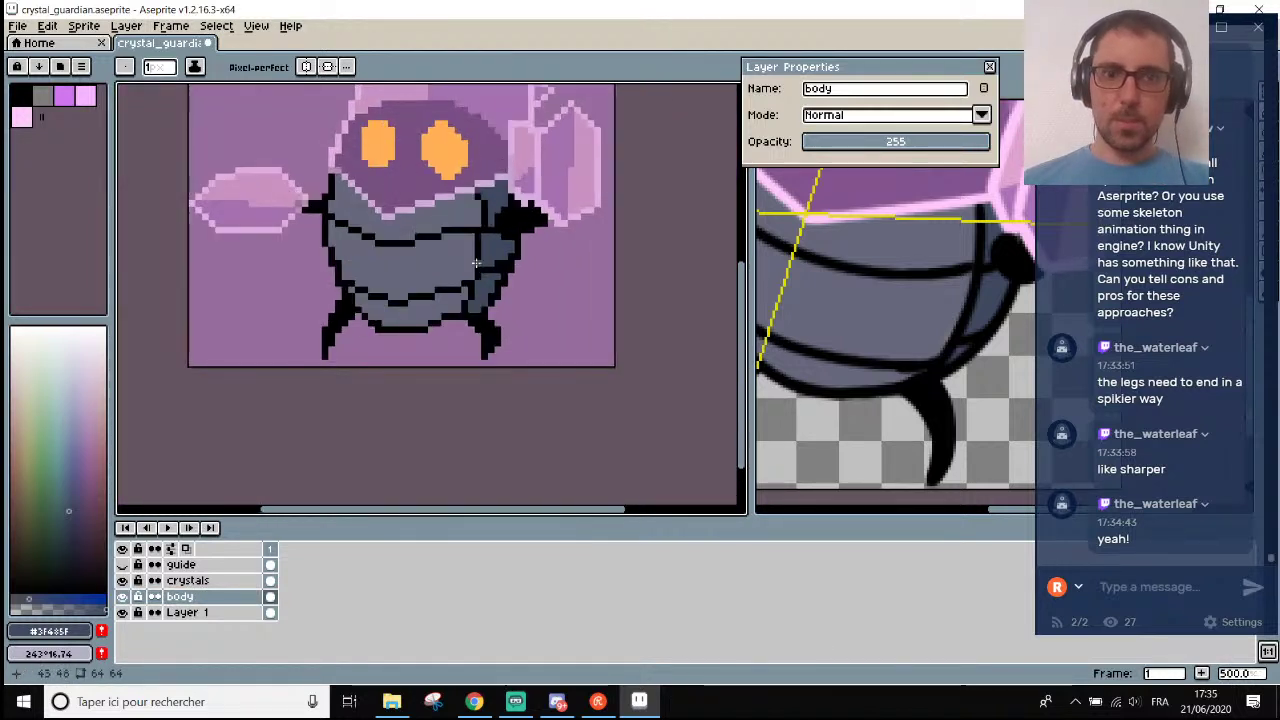
{"action": "scroll", "coordinate": [452, 313], "scroll_direction": "down", "scroll_amount": 1}
{"action": "scroll", "coordinate": [442, 317], "scroll_direction": "up", "scroll_amount": 2}
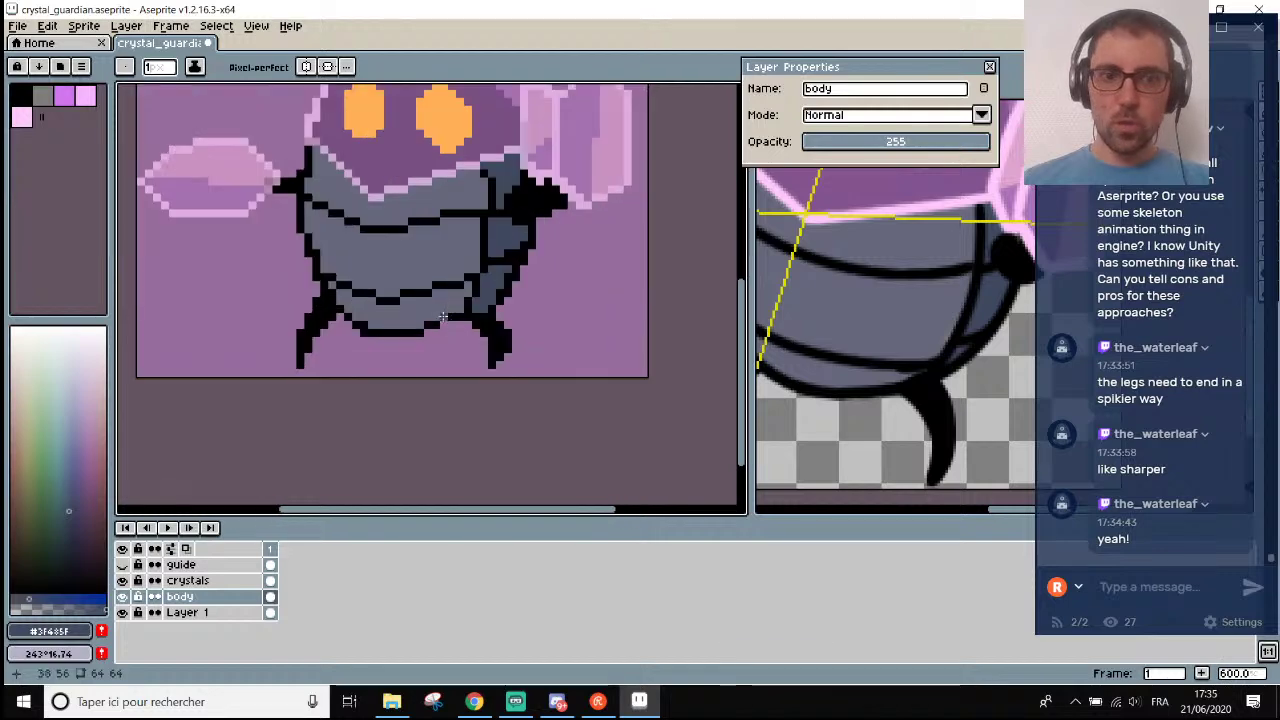
{"action": "scroll", "coordinate": [370, 330], "scroll_direction": "up", "scroll_amount": 2}
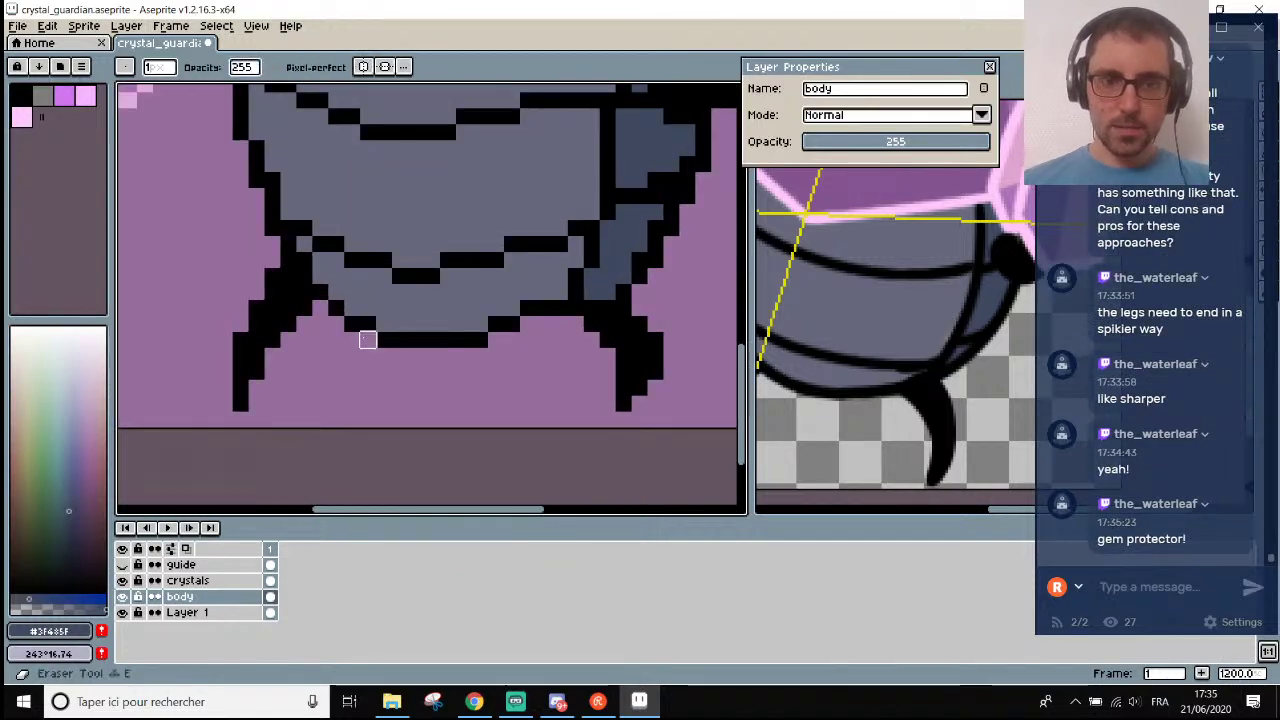
{"action": "scroll", "coordinate": [363, 338], "scroll_direction": "down", "scroll_amount": 2}
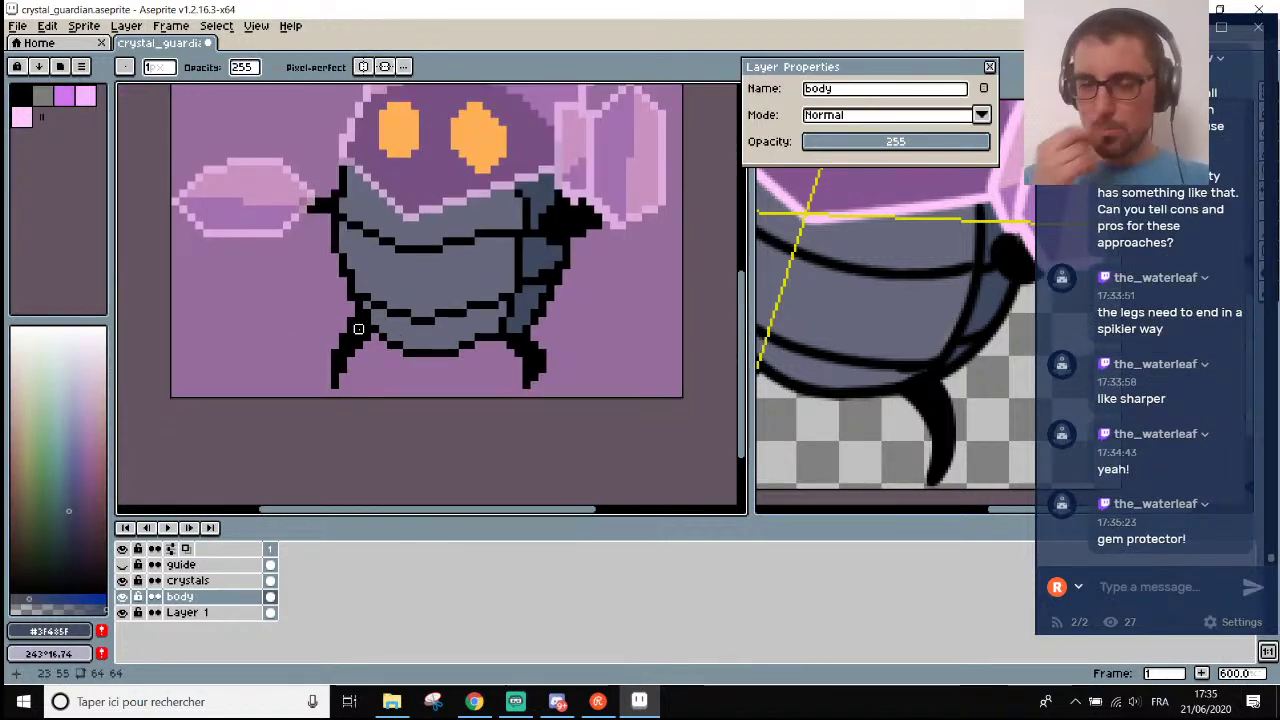
{"action": "scroll", "coordinate": [360, 300], "scroll_direction": "down", "scroll_amount": 1}
{"action": "scroll", "coordinate": [365, 250], "scroll_direction": "up", "scroll_amount": 1}
{"action": "scroll", "coordinate": [369, 204], "scroll_direction": "down", "scroll_amount": 1}
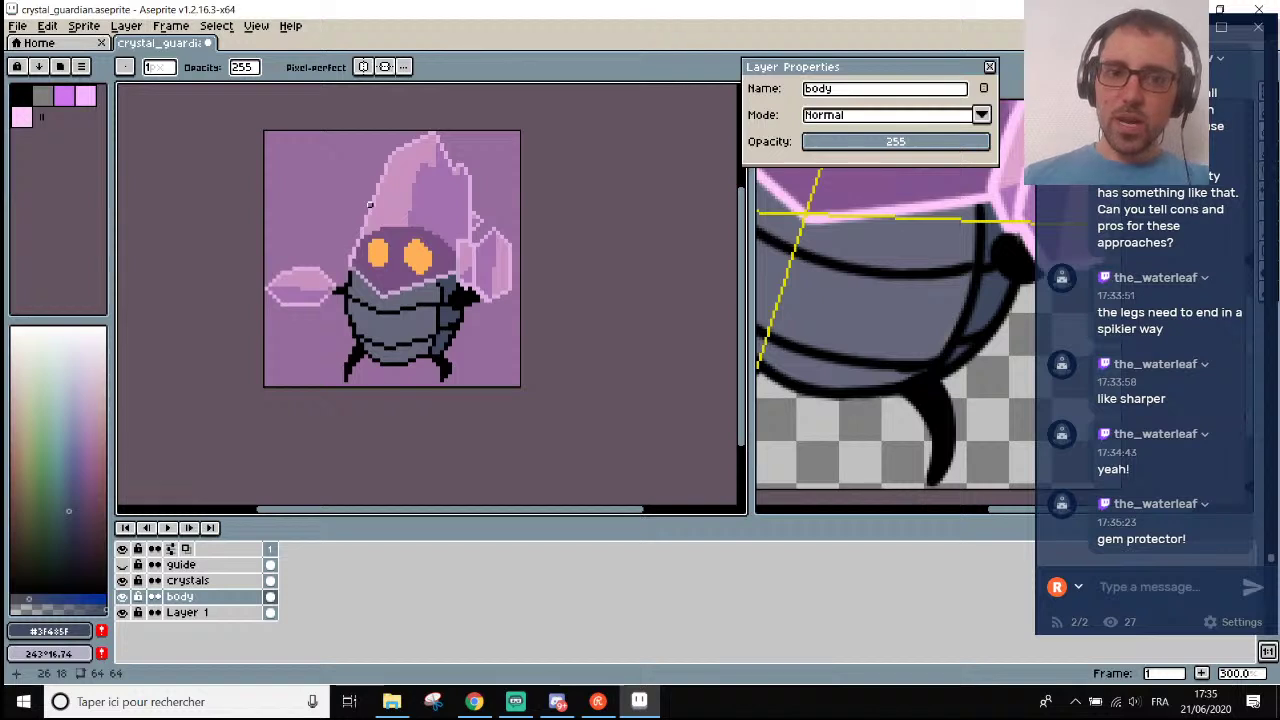
Rename Layer 1 as bg.
{"action": "scroll", "coordinate": [369, 204], "scroll_direction": "up", "scroll_amount": 1}
{"action": "left_click", "coordinate": [180, 612]}
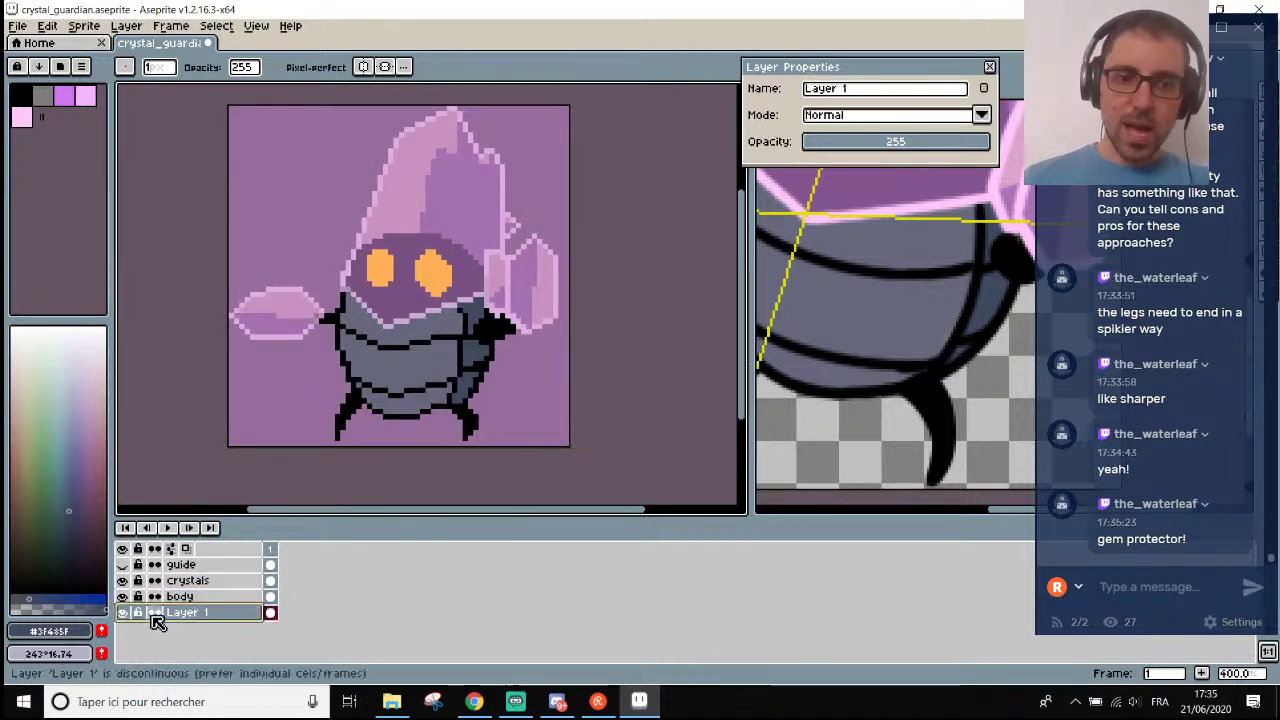
{"action": "key", "text": "Return"}
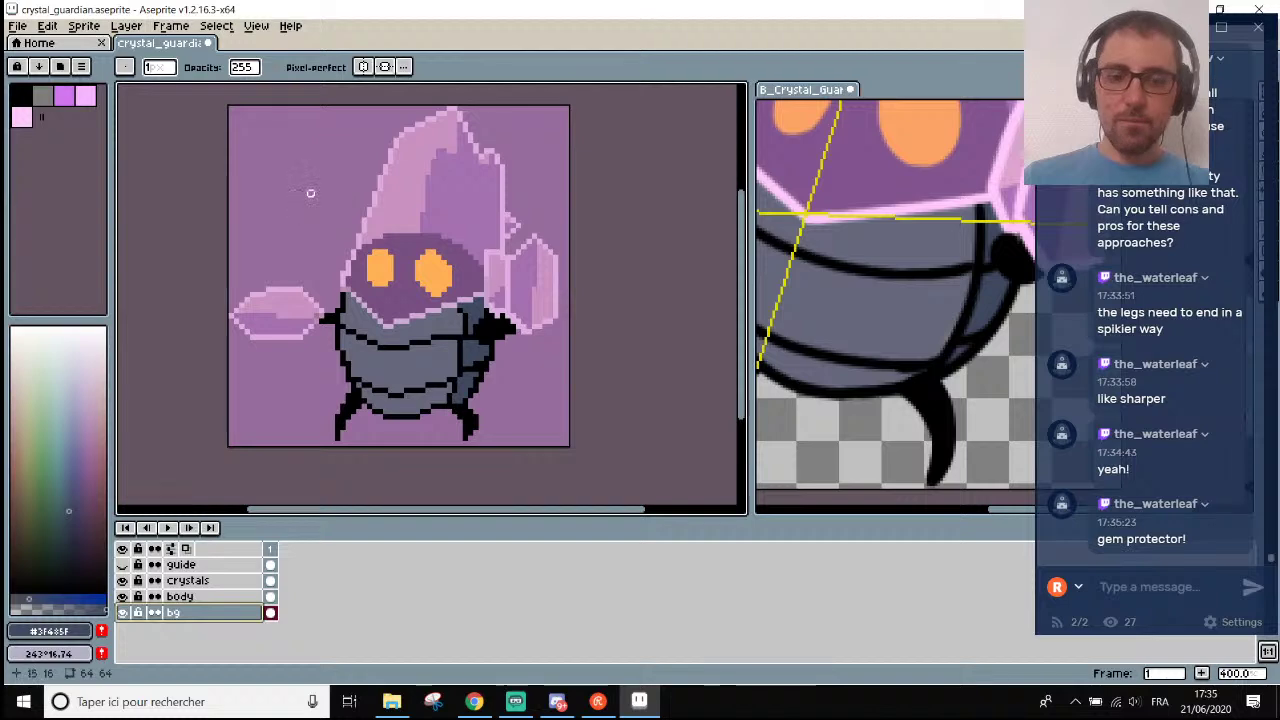
Sample the left eye's orange #FFB057 and draw a P-shaped letter in the upper-left corner of the bg layer with the Pencil tool.
{"action": "scroll", "coordinate": [260, 115], "scroll_direction": "up", "scroll_amount": 2}
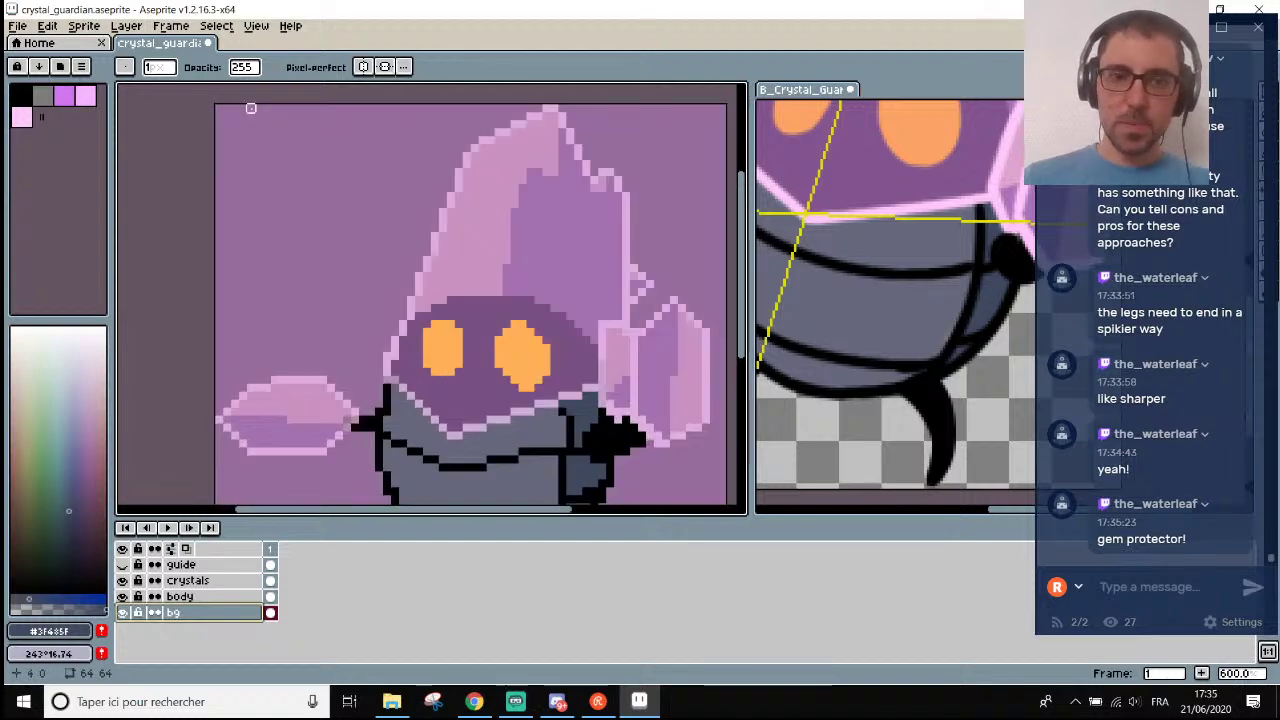
{"action": "scroll", "coordinate": [458, 212], "scroll_direction": "down", "scroll_amount": 1}
{"action": "scroll", "coordinate": [449, 320], "scroll_direction": "up", "scroll_amount": 3}
{"action": "key", "text": "i"}
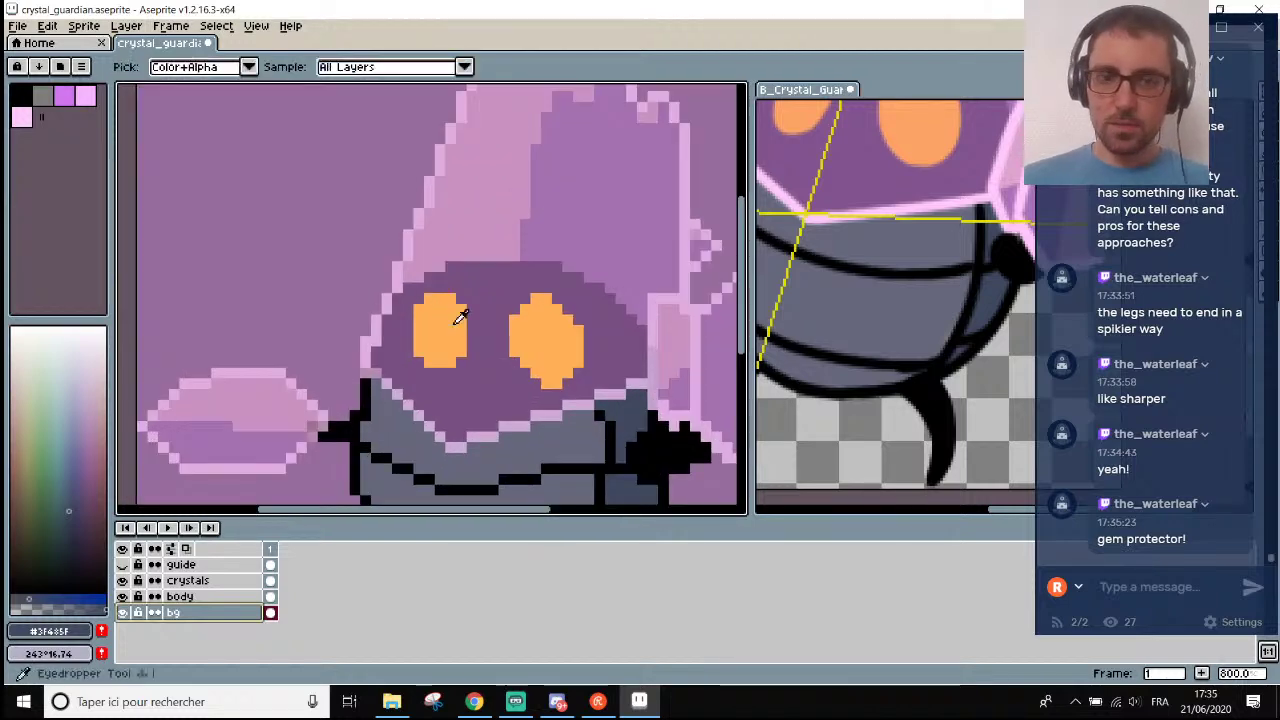
{"action": "left_click", "coordinate": [449, 320]}
{"action": "scroll", "coordinate": [293, 133], "scroll_direction": "down", "scroll_amount": 5}
{"action": "scroll", "coordinate": [293, 133], "scroll_direction": "up", "scroll_amount": 5}
{"action": "key", "text": "b"}
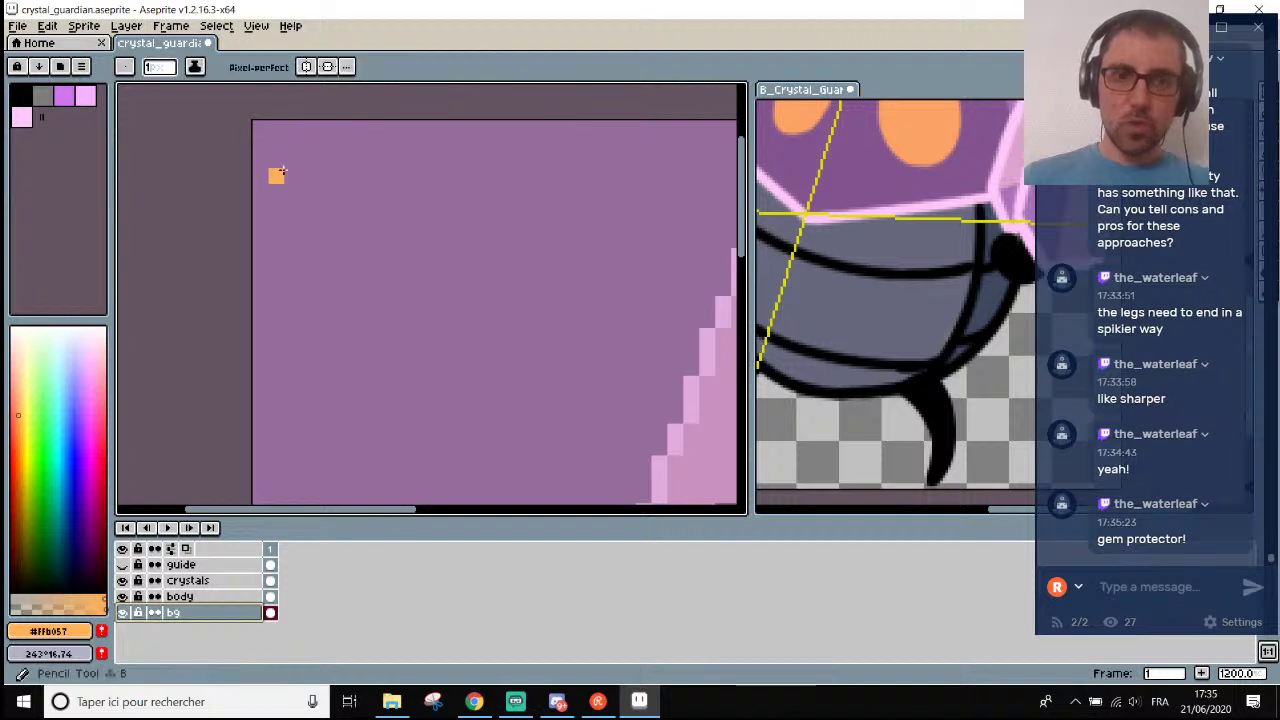
{"action": "left_click_drag", "start_coordinate": [296, 163], "coordinate": [288, 314]}
{"action": "mouse_move", "coordinate": [300, 165]}
{"action": "left_mouse_down"}
{"action": "mouse_move", "coordinate": [357, 162]}
{"action": "mouse_move", "coordinate": [352, 212]}
{"action": "mouse_move", "coordinate": [323, 252]}
{"action": "mouse_move", "coordinate": [340, 262]}
{"action": "mouse_move", "coordinate": [336, 297]}
{"action": "left_mouse_up"}
Undo the strokes of the letter's bowl and redraw it six pixels wide.
{"action": "key", "text": "ctrl+z"}
{"action": "key", "text": "ctrl+z"}
{"action": "key", "text": "ctrl+z"}
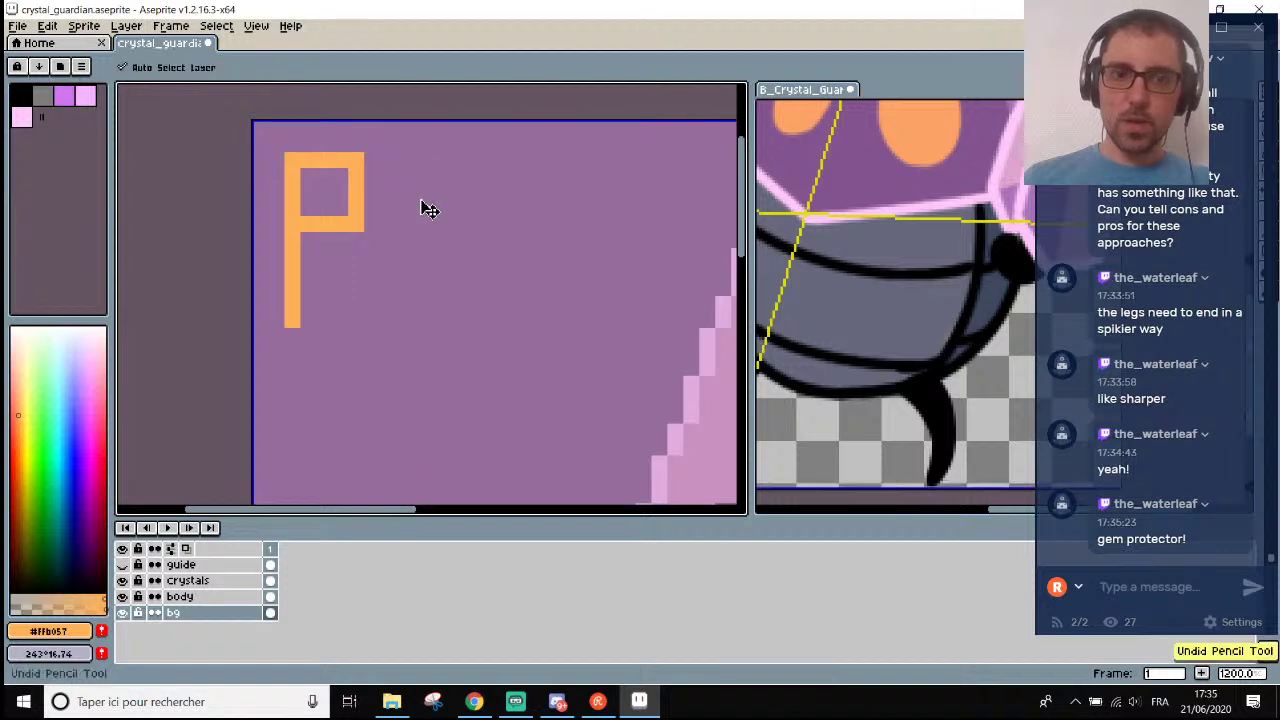
{"action": "key", "text": "ctrl+z"}
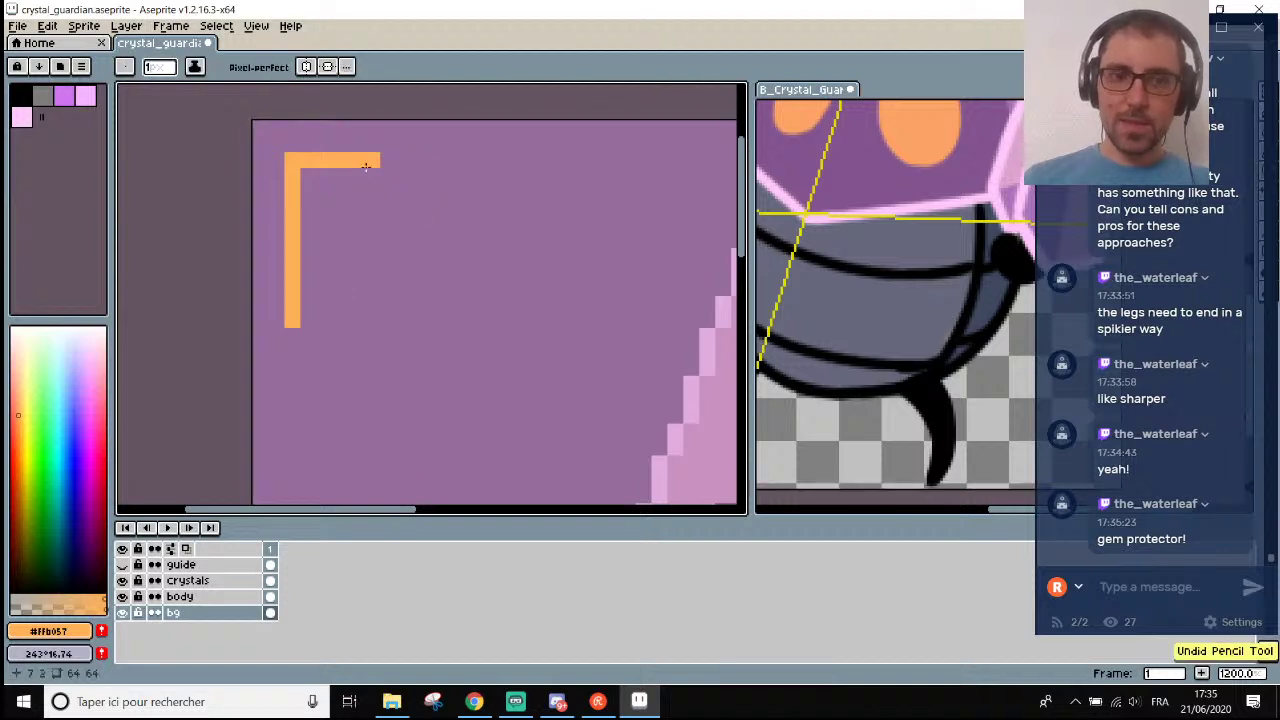
{"action": "mouse_move", "coordinate": [366, 167]}
{"action": "left_mouse_down"}
{"action": "mouse_move", "coordinate": [369, 229]}
{"action": "mouse_move", "coordinate": [302, 238]}
{"action": "left_mouse_up"}
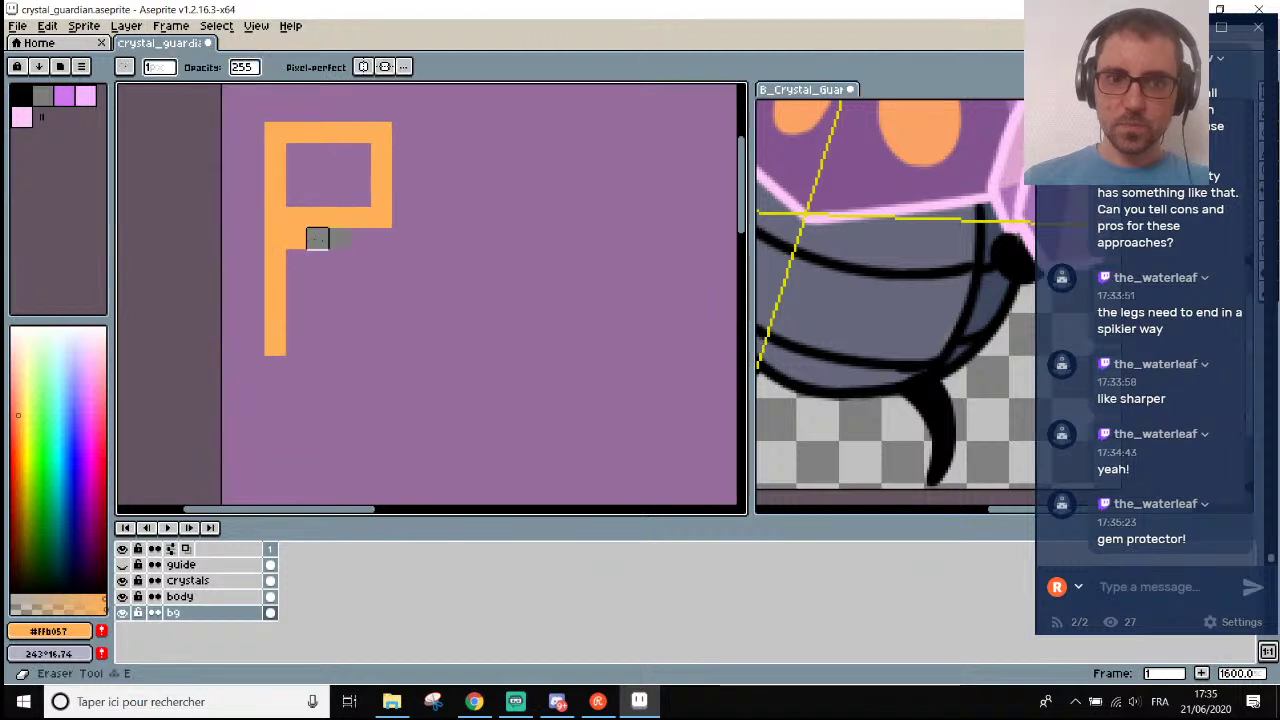
Sample the background purple #976C9D and paint over the stray pixels beneath the letter's bowl.
{"action": "scroll", "coordinate": [327, 240], "scroll_direction": "down", "scroll_amount": 3}
{"action": "scroll", "coordinate": [324, 240], "scroll_direction": "up", "scroll_amount": 2}
{"action": "left_click", "coordinate": [357, 269], "text": "alt"}
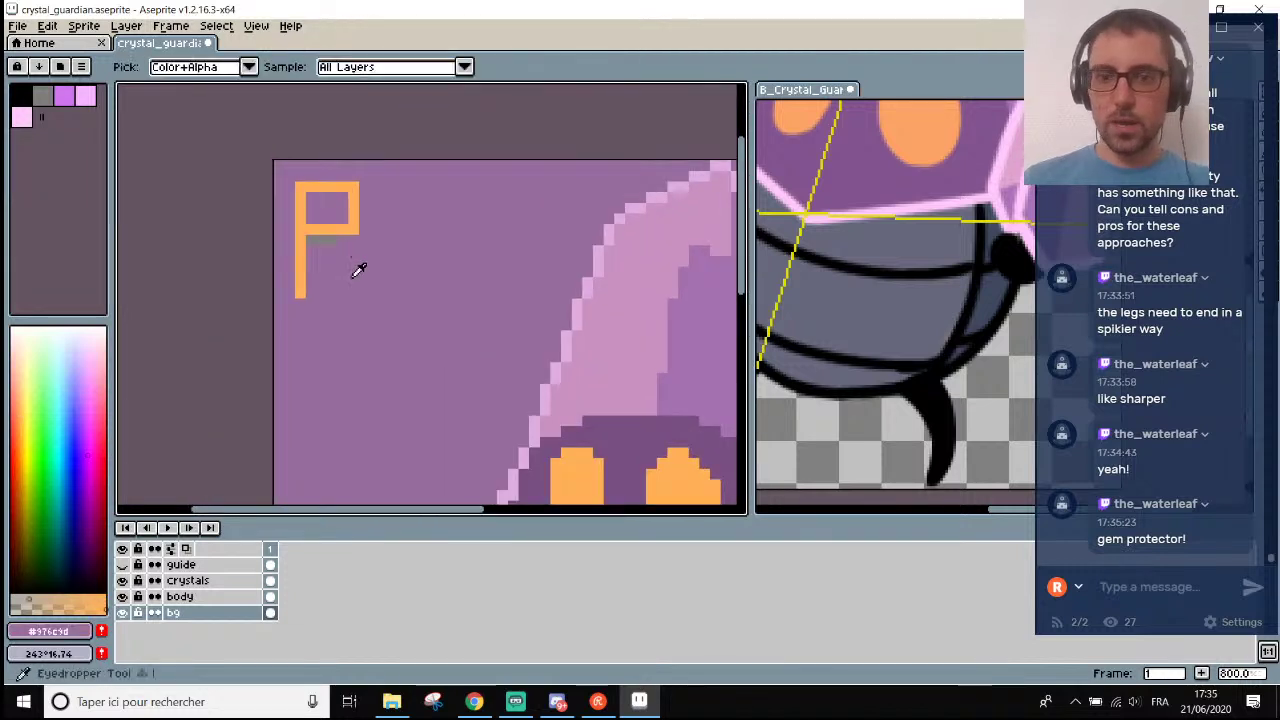
Sample the orange again, add a straight leg under the bowl to form an R, and trim the bottom pixel of the stem.
{"action": "scroll", "coordinate": [343, 240], "scroll_direction": "up", "scroll_amount": 2}
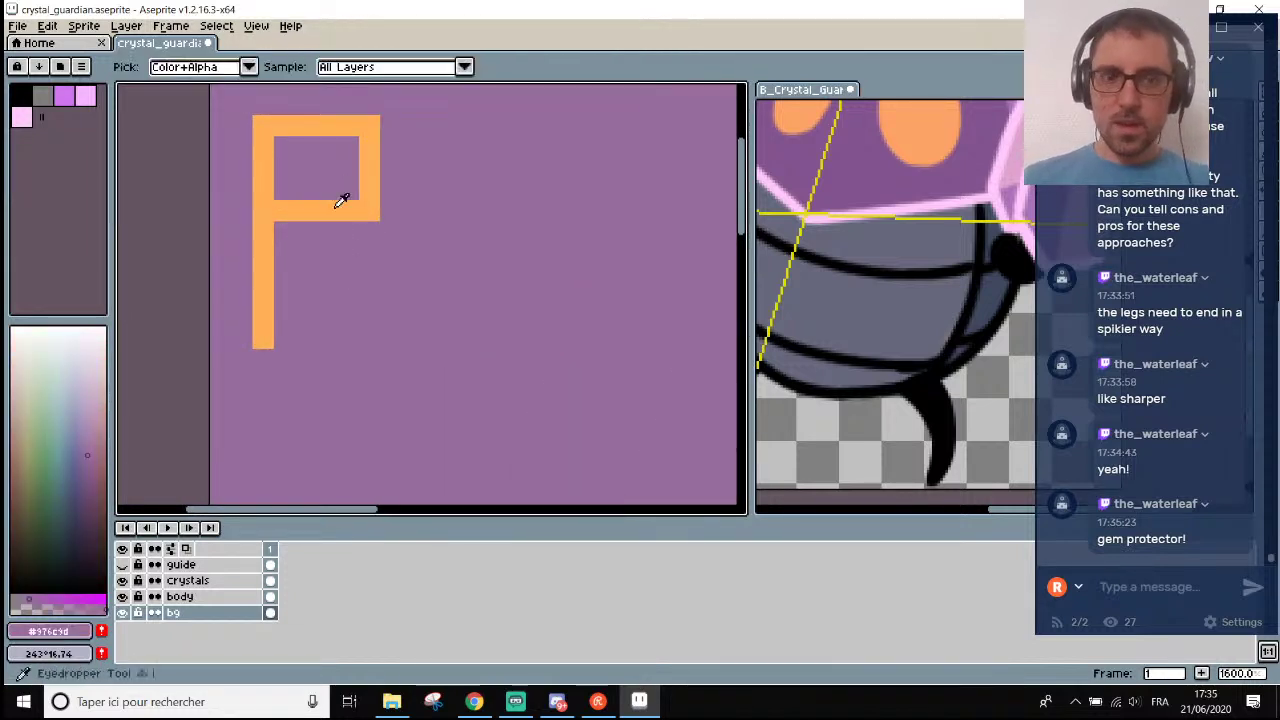
{"action": "left_click", "coordinate": [338, 203], "text": "alt"}
{"action": "mouse_move", "coordinate": [346, 214]}
{"action": "left_mouse_down"}
{"action": "mouse_move", "coordinate": [342, 342]}
{"action": "mouse_move", "coordinate": [263, 337]}
{"action": "left_mouse_up"}
{"action": "key", "text": "e"}
{"action": "key", "text": "b"}
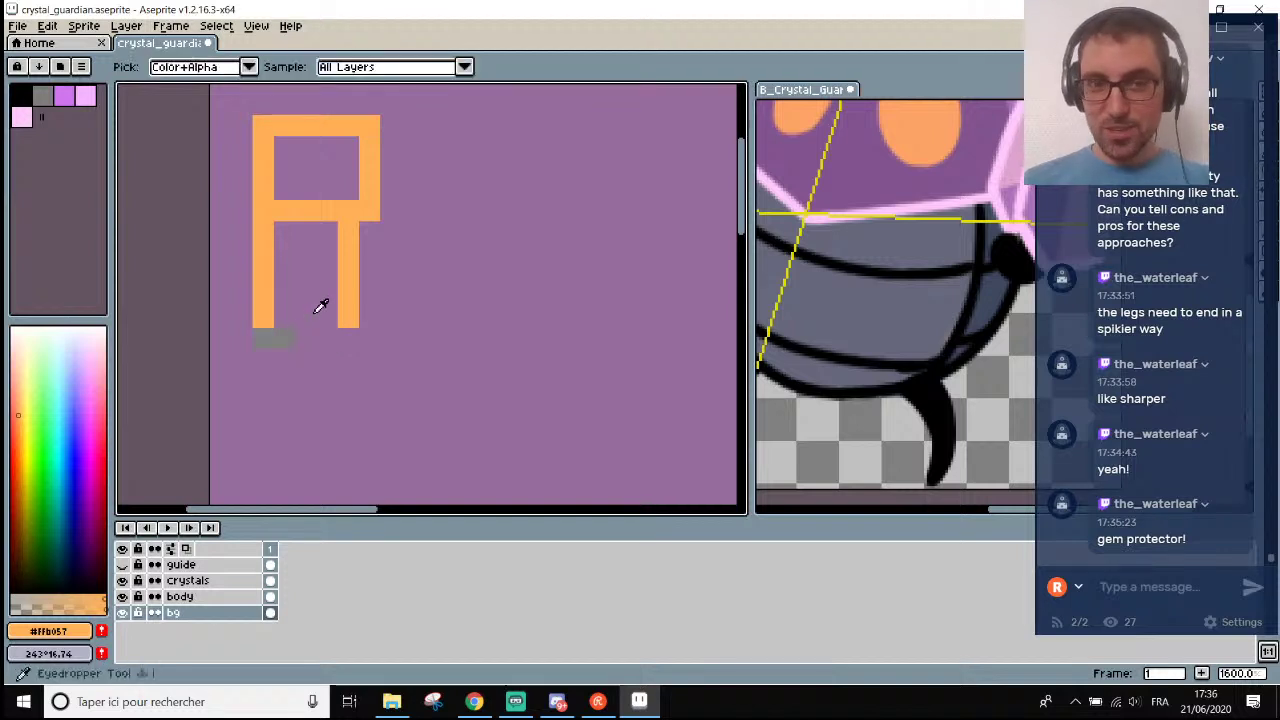
Paint out the right side of the bowl and the leg with the background purple, leaving an F shape.
{"action": "left_click", "coordinate": [318, 306], "text": "alt"}
{"action": "left_click_drag", "start_coordinate": [360, 218], "coordinate": [372, 182]}
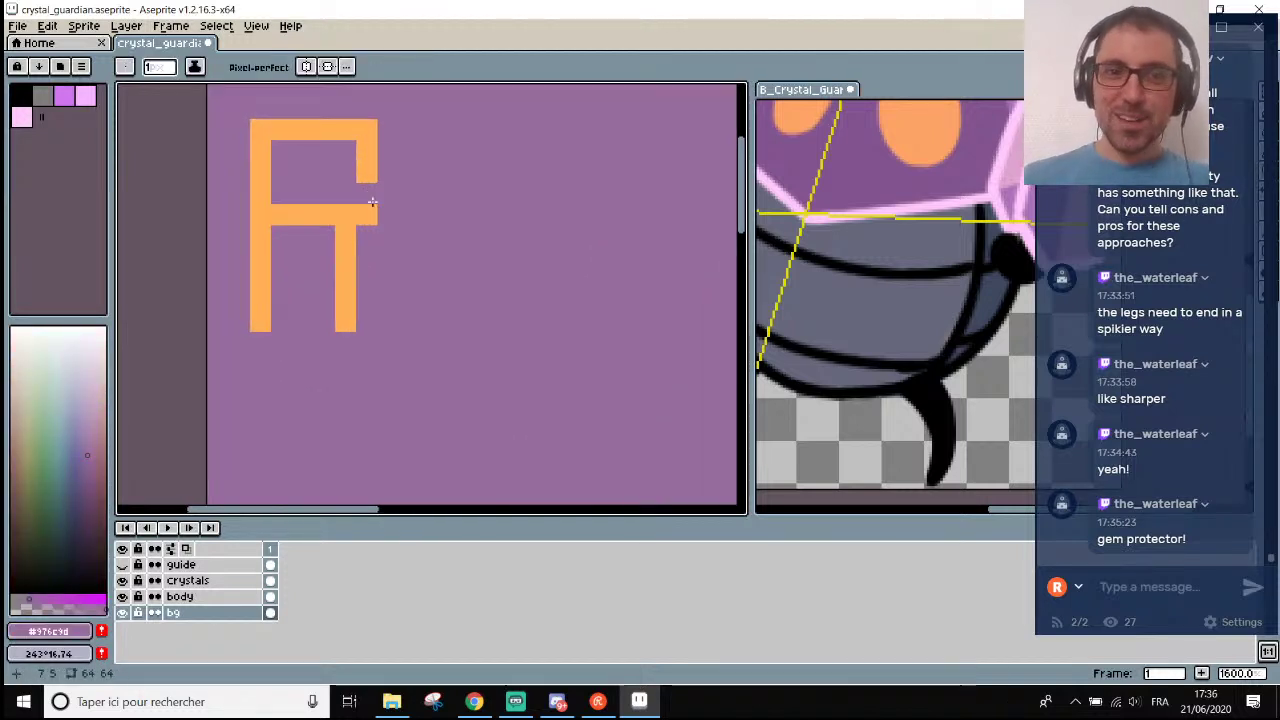
{"action": "left_click_drag", "start_coordinate": [367, 122], "coordinate": [366, 220]}
{"action": "mouse_move", "coordinate": [346, 268]}
{"action": "left_mouse_down"}
{"action": "mouse_move", "coordinate": [351, 296]}
{"action": "mouse_move", "coordinate": [345, 235]}
{"action": "left_mouse_up"}
{"action": "left_click", "coordinate": [345, 321]}
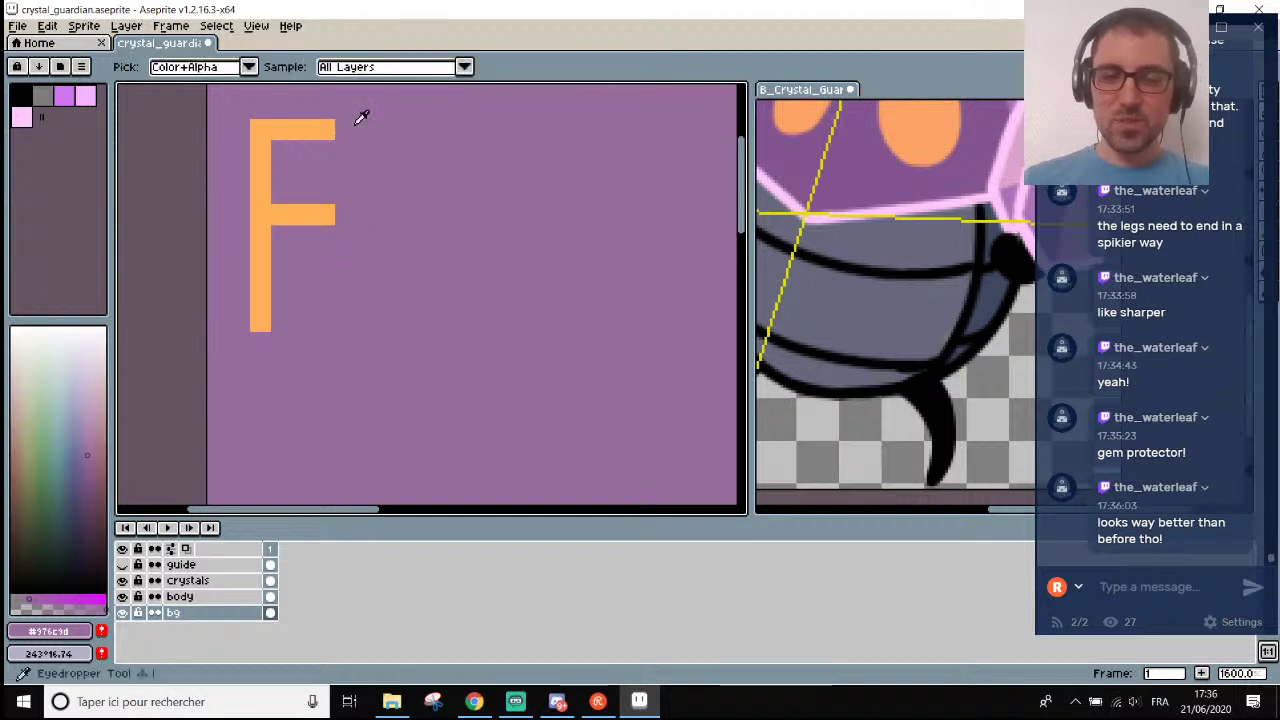
Sample the orange again and redraw the letter's bowl five pixels wide.
{"action": "left_click", "coordinate": [323, 124], "text": "alt"}
{"action": "left_click_drag", "start_coordinate": [325, 146], "coordinate": [326, 210]}
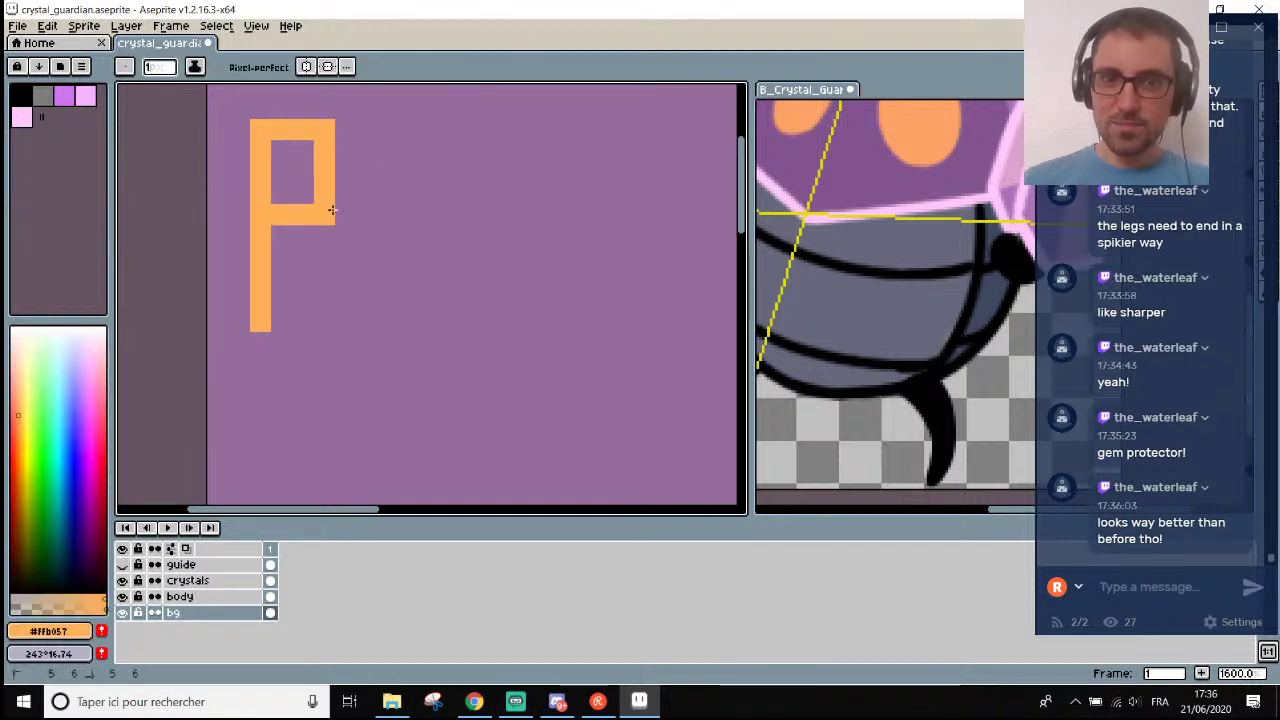
{"action": "mouse_move", "coordinate": [338, 140]}
{"action": "left_mouse_down"}
{"action": "mouse_move", "coordinate": [336, 212]}
{"action": "mouse_move", "coordinate": [316, 195]}
{"action": "mouse_move", "coordinate": [342, 170]}
{"action": "left_mouse_up"}
{"action": "left_click", "coordinate": [306, 183], "text": "alt"}
{"action": "key", "text": "ctrl+z"}
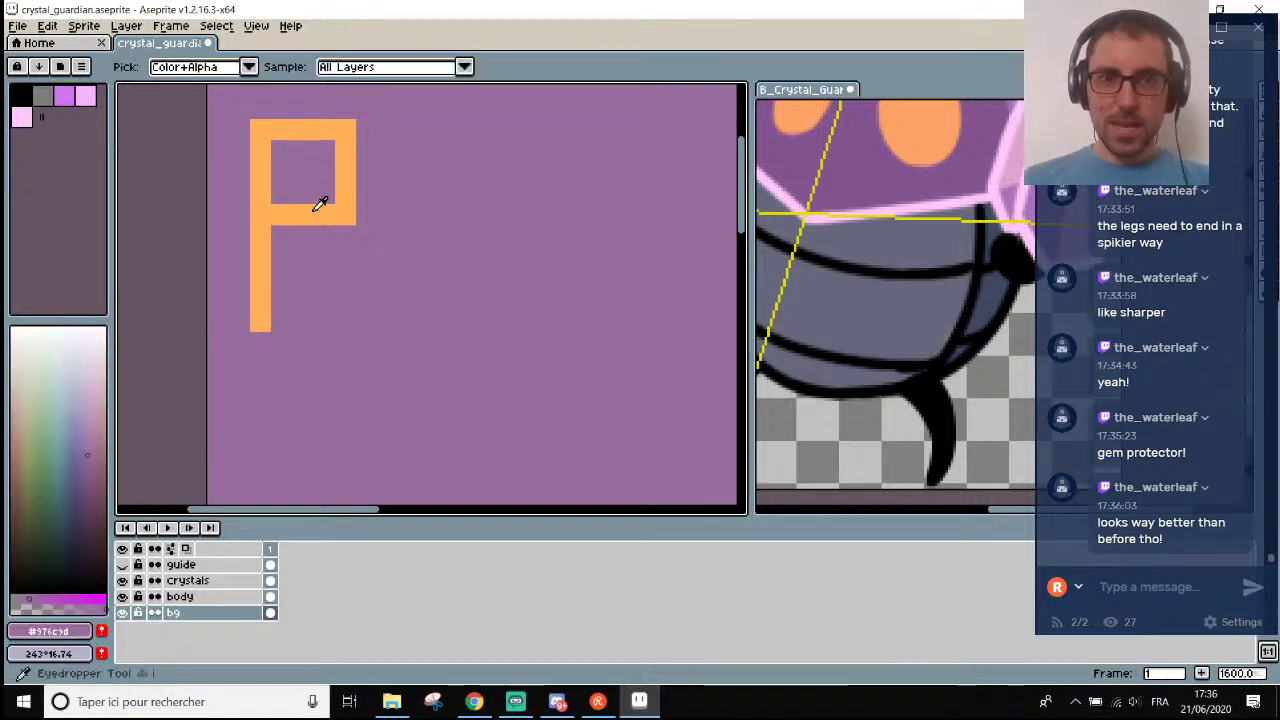
Complete the R with a straight orange leg under the bowl, ending level with the stem.
{"action": "left_click", "coordinate": [322, 200], "text": "alt"}
{"action": "left_click", "coordinate": [322, 236]}
{"action": "left_click_drag", "start_coordinate": [322, 243], "coordinate": [324, 325]}
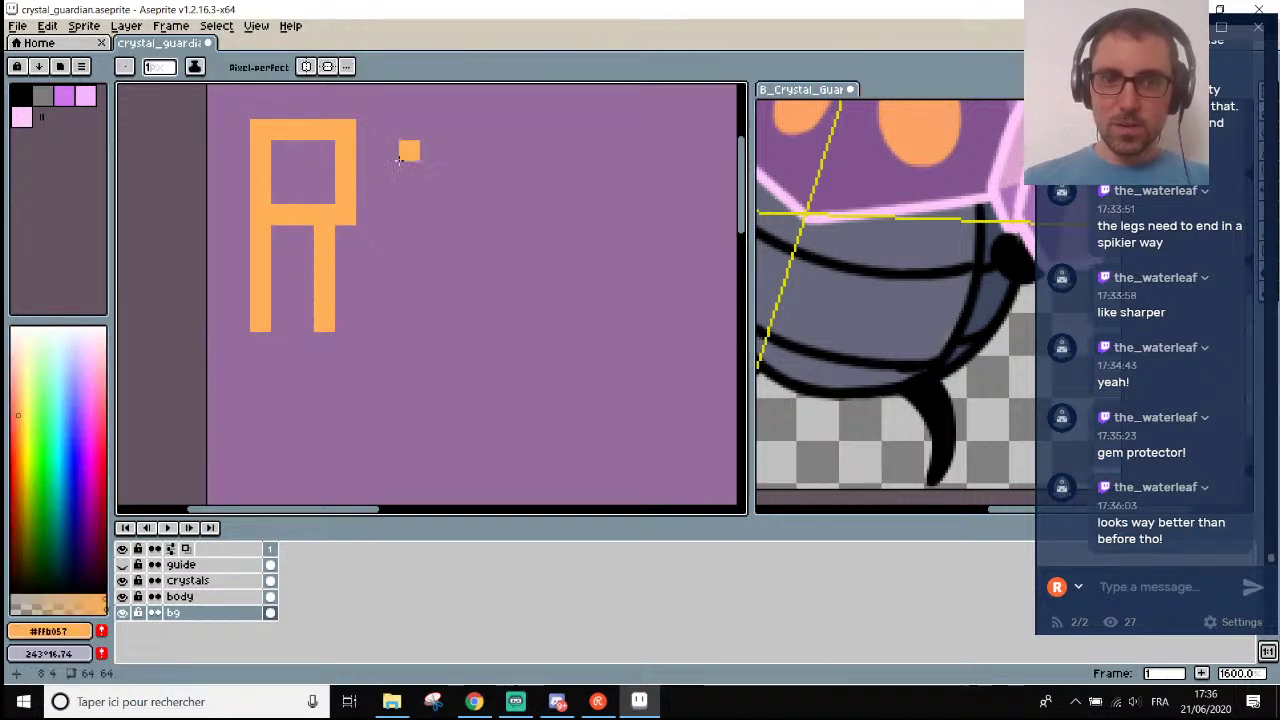
Draw a vertical orange letter I beside the R and trim its bottom pixel with the background purple to match the R's height.
{"action": "mouse_move", "coordinate": [409, 128]}
{"action": "left_mouse_down"}
{"action": "mouse_move", "coordinate": [389, 341]}
{"action": "mouse_move", "coordinate": [409, 331]}
{"action": "left_mouse_up"}
{"action": "key", "text": "ctrl+z"}
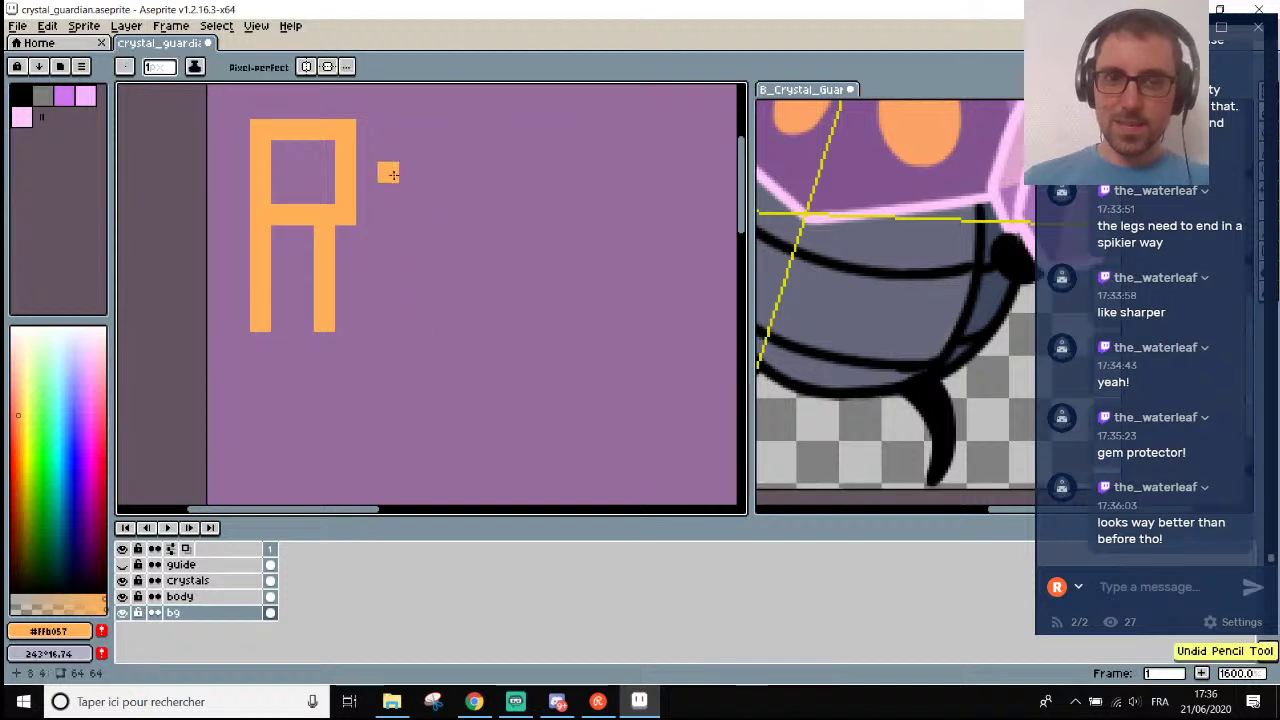
{"action": "left_click_drag", "start_coordinate": [409, 128], "coordinate": [414, 339]}
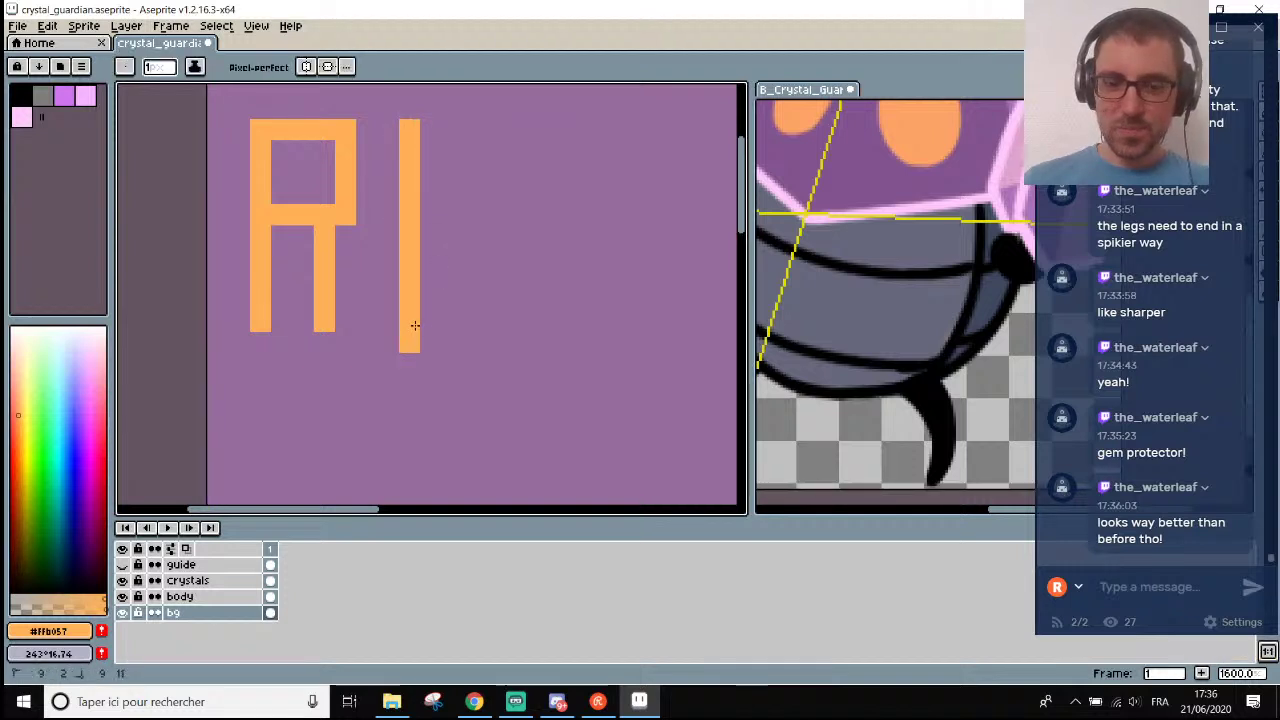
{"action": "left_click", "coordinate": [430, 340], "text": "alt"}
{"action": "left_click", "coordinate": [404, 346]}
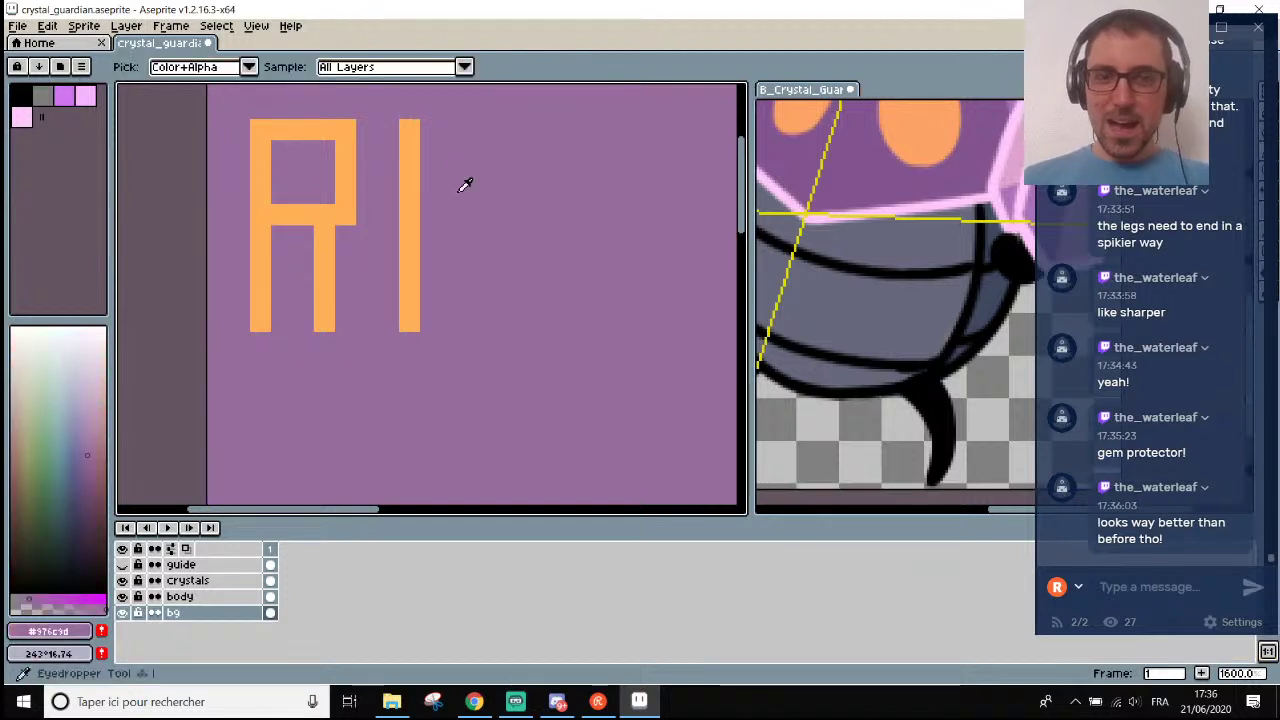
Sample the orange again and draw a letter C after the I with the Line tool, discarding a trial line beneath the R.
{"action": "left_click", "coordinate": [414, 134], "text": "alt"}
{"action": "key", "text": "m"}
{"action": "key", "text": "b"}
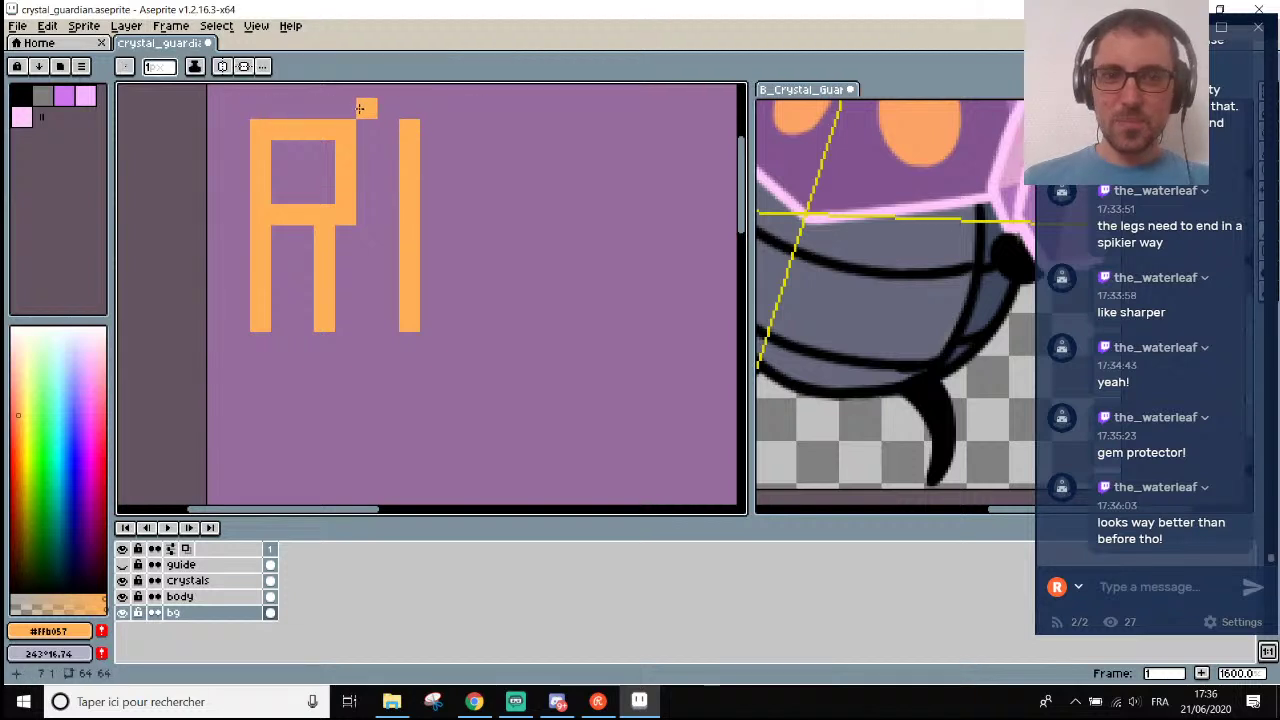
{"action": "left_click_drag", "start_coordinate": [345, 363], "coordinate": [285, 362]}
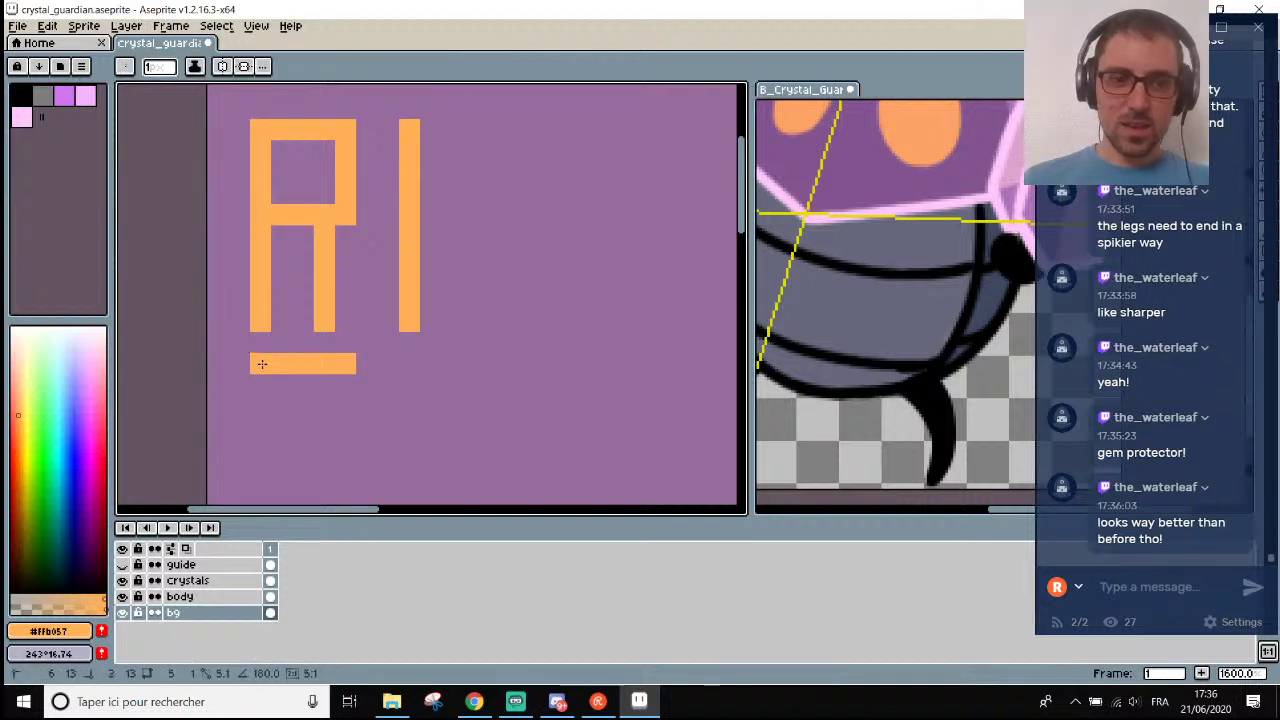
{"action": "key", "text": "ctrl+z"}
{"action": "key", "text": "ctrl+z"}
{"action": "left_click", "coordinate": [472, 128]}
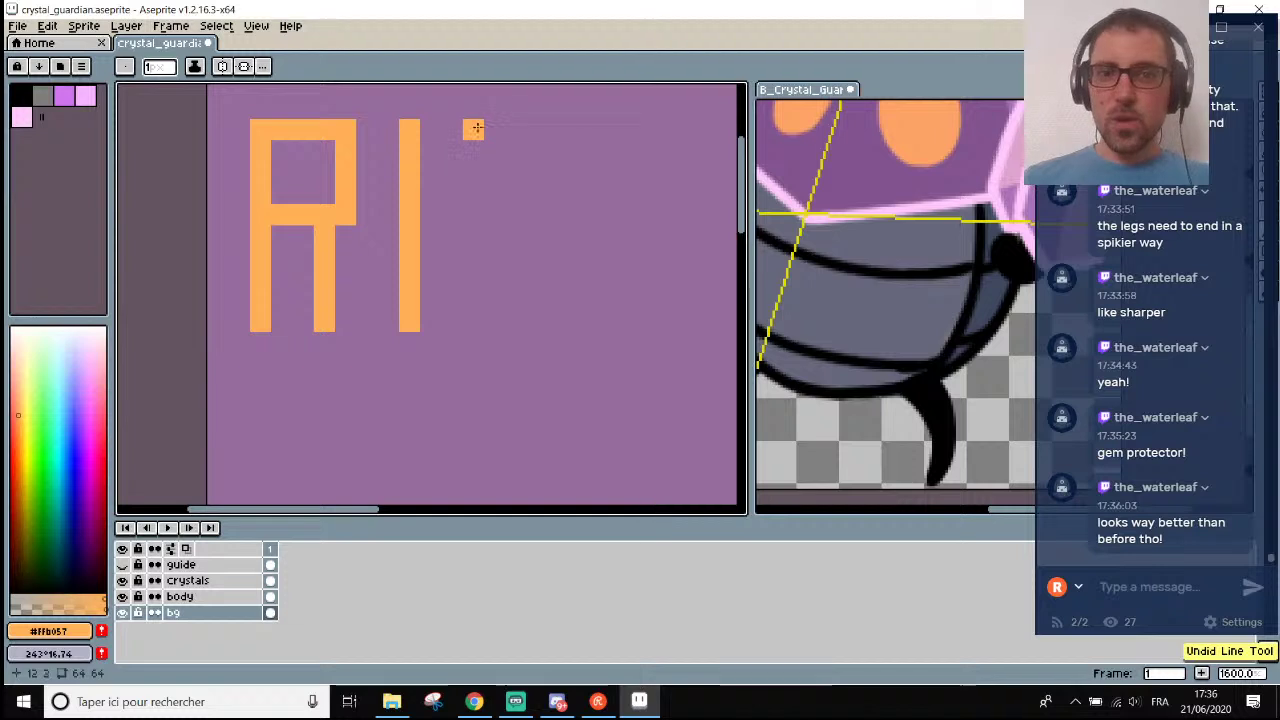
{"action": "left_click", "coordinate": [518, 127], "text": "shift"}
{"action": "mouse_move", "coordinate": [518, 127]}
{"action": "left_mouse_down"}
{"action": "mouse_move", "coordinate": [561, 127]}
{"action": "mouse_move", "coordinate": [473, 148]}
{"action": "mouse_move", "coordinate": [469, 324]}
{"action": "mouse_move", "coordinate": [571, 326]}
{"action": "left_mouse_up"}
Check the lettering against the whole sprite and hide the crystals layer.
{"action": "scroll", "coordinate": [565, 322], "scroll_direction": "down", "scroll_amount": 8}
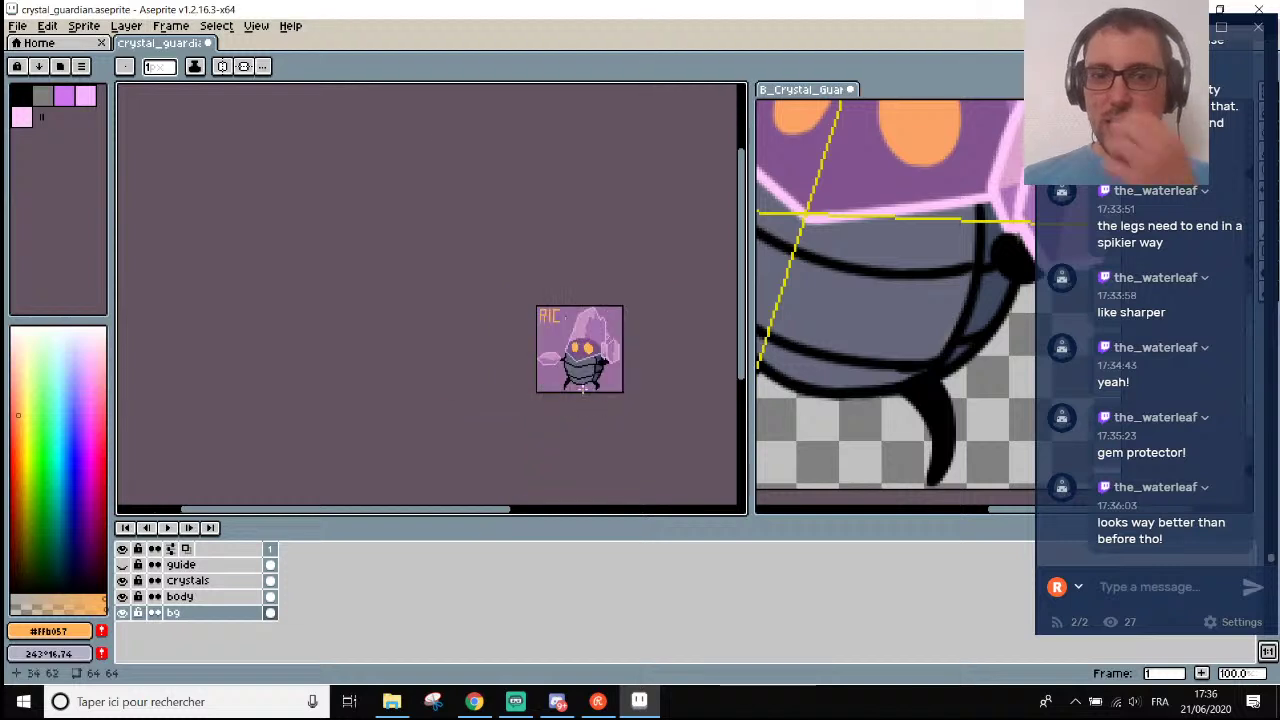
{"action": "scroll", "coordinate": [625, 383], "scroll_direction": "up", "scroll_amount": 2}
{"action": "left_click_drag", "start_coordinate": [508, 511], "coordinate": [557, 511]}
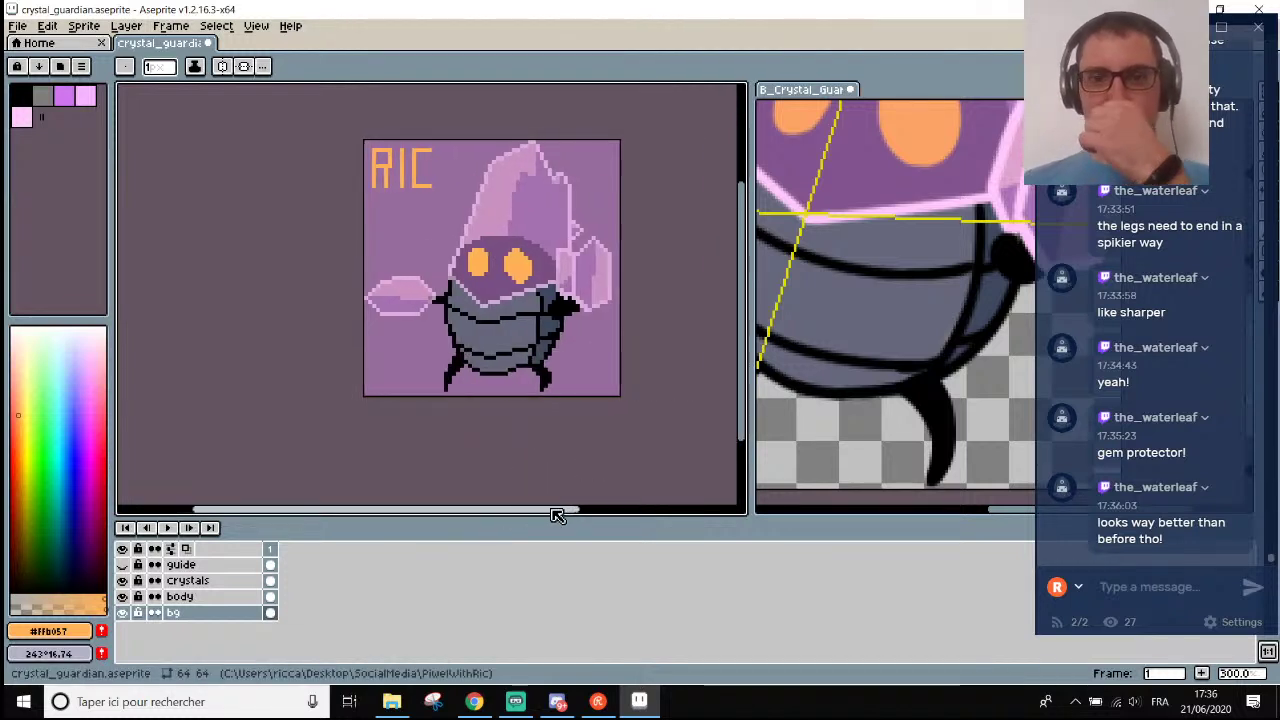
{"action": "scroll", "coordinate": [605, 381], "scroll_direction": "up", "scroll_amount": 1}
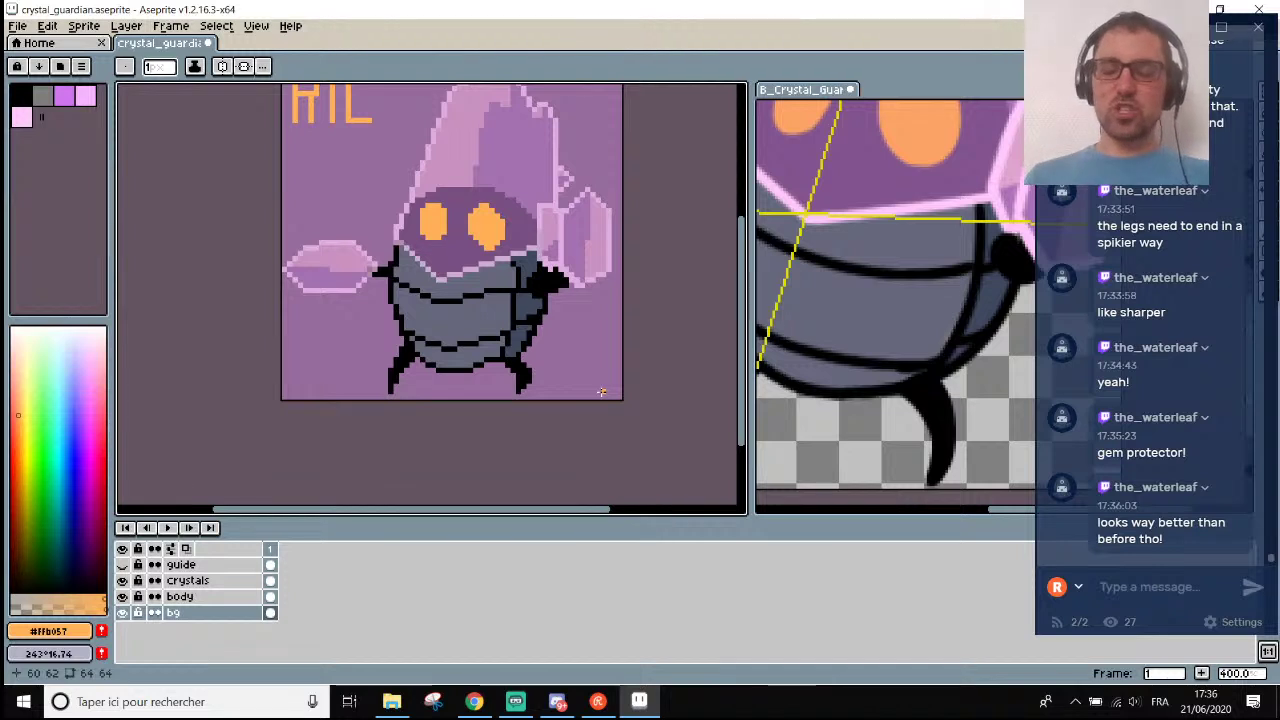
{"action": "left_click", "coordinate": [124, 581]}
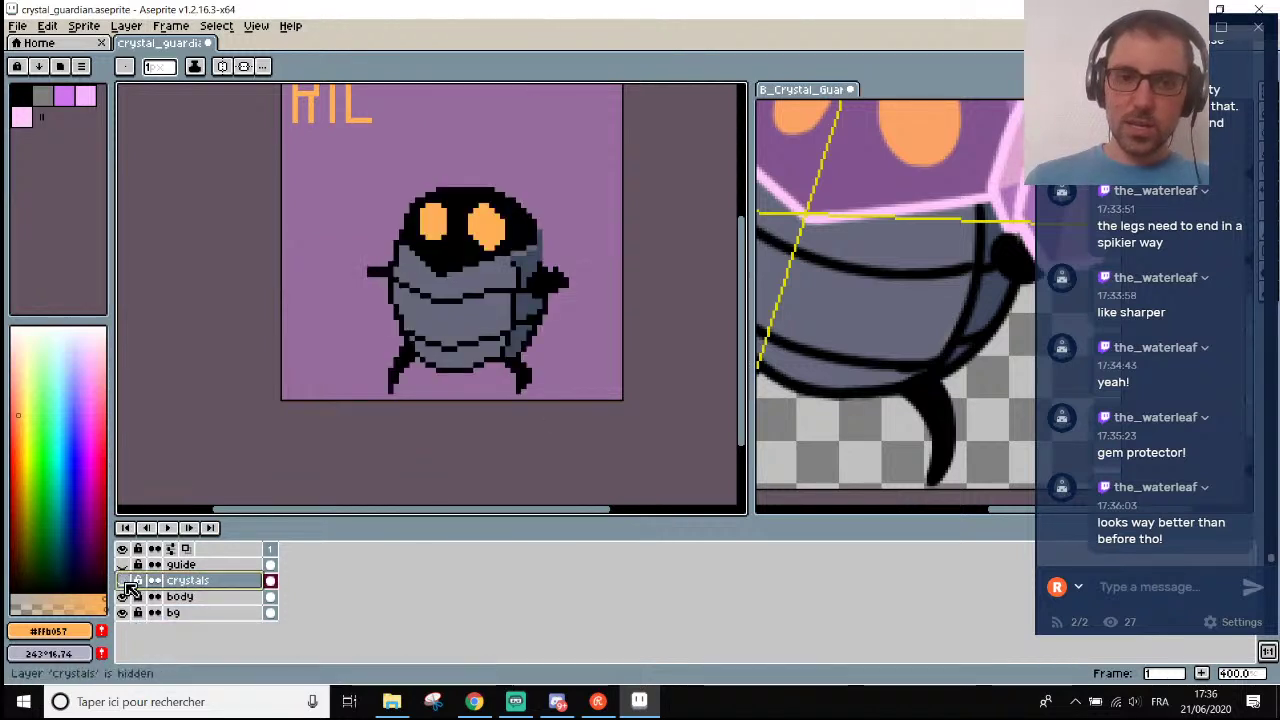
Show the crystals layer again, select the bg layer and sample the background purple from the canvas.
{"action": "left_click", "coordinate": [123, 581]}
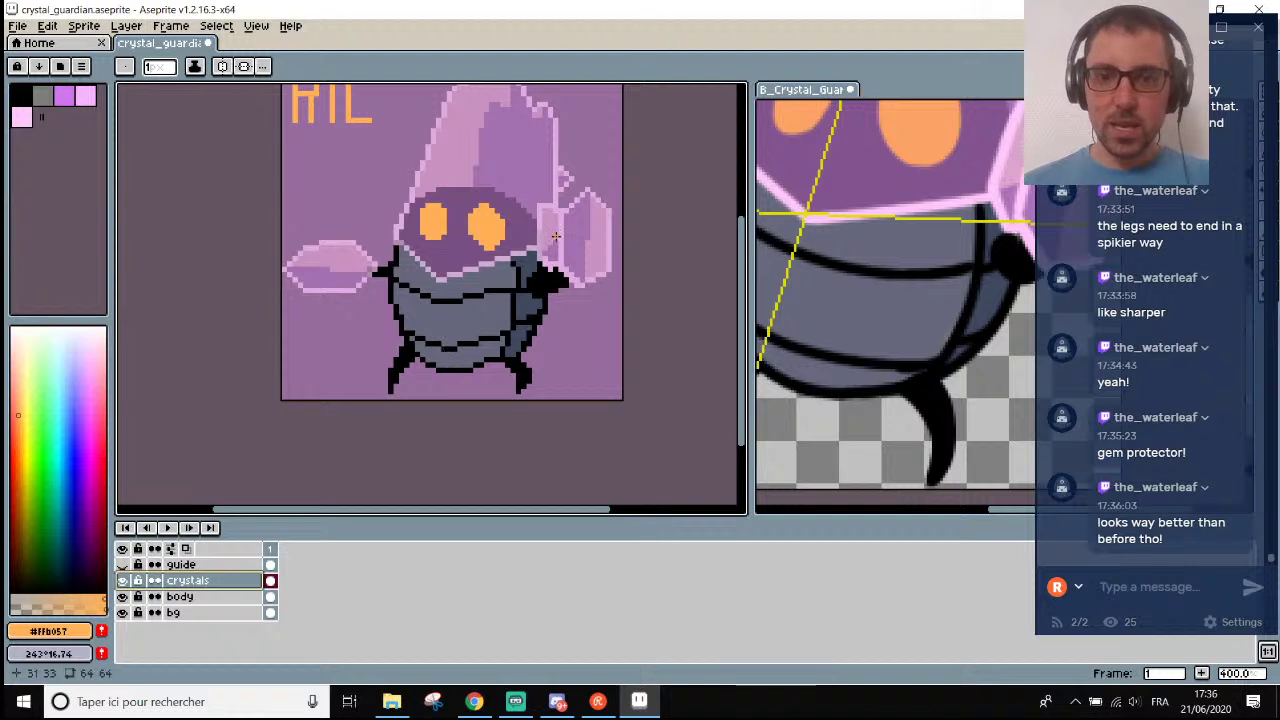
{"action": "left_click", "coordinate": [265, 612]}
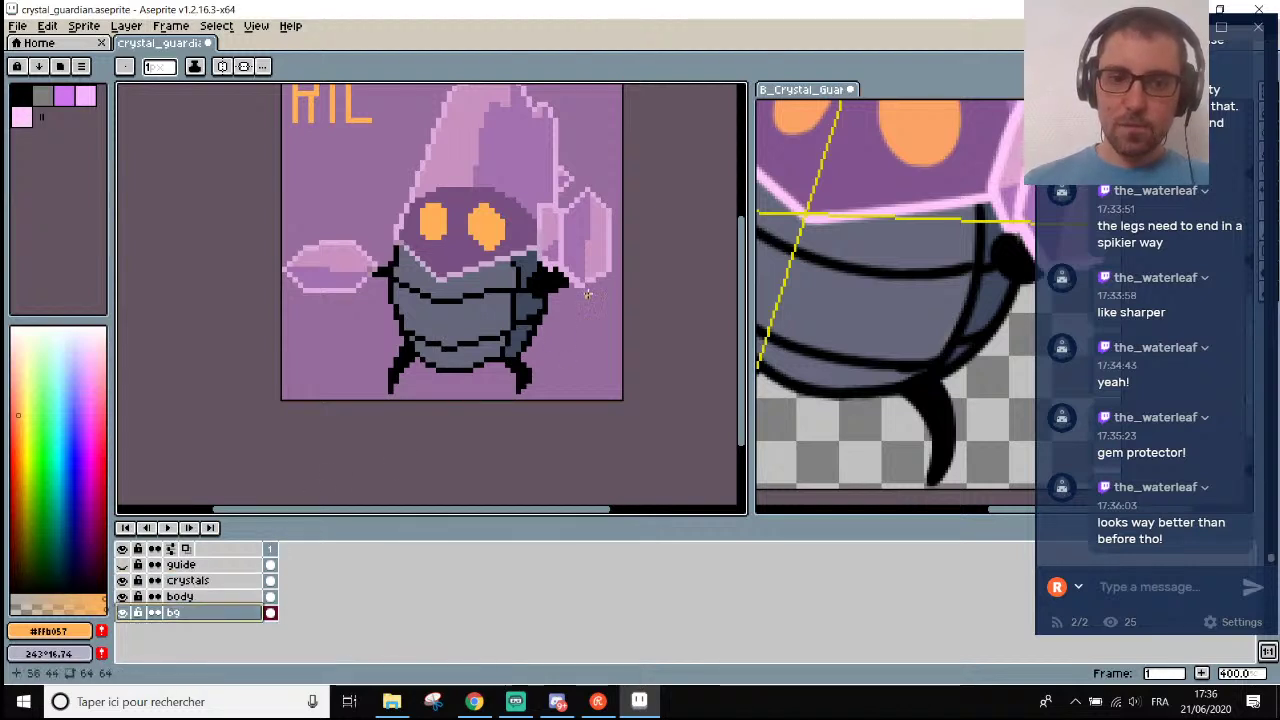
{"action": "scroll", "coordinate": [580, 355], "scroll_direction": "up", "scroll_amount": 2}
{"action": "key", "text": "i"}
{"action": "left_click", "coordinate": [563, 380]}
{"action": "scroll", "coordinate": [563, 380], "scroll_direction": "down", "scroll_amount": 3}
{"action": "scroll", "coordinate": [557, 277], "scroll_direction": "up", "scroll_amount": 1}
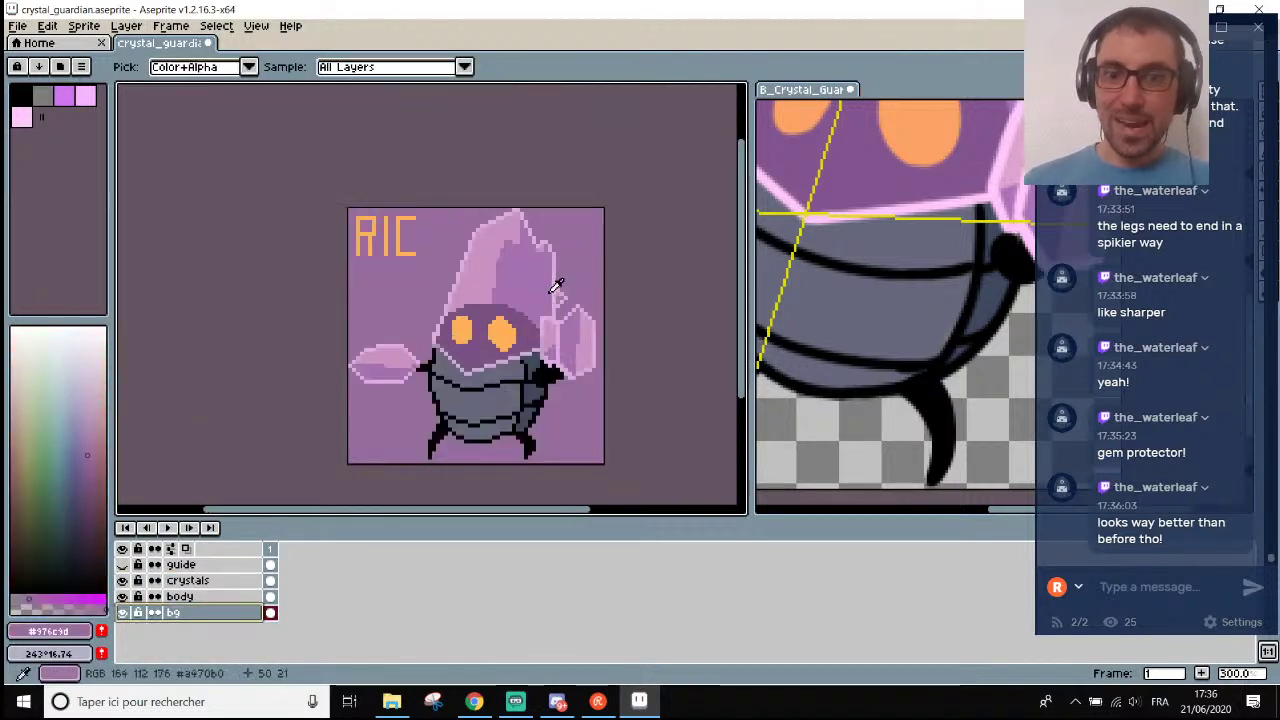
Darken the sampled purple to an HSL lightness of 47 and fill the sprite's background with it using the Paint Bucket.
{"action": "left_click", "coordinate": [55, 631]}
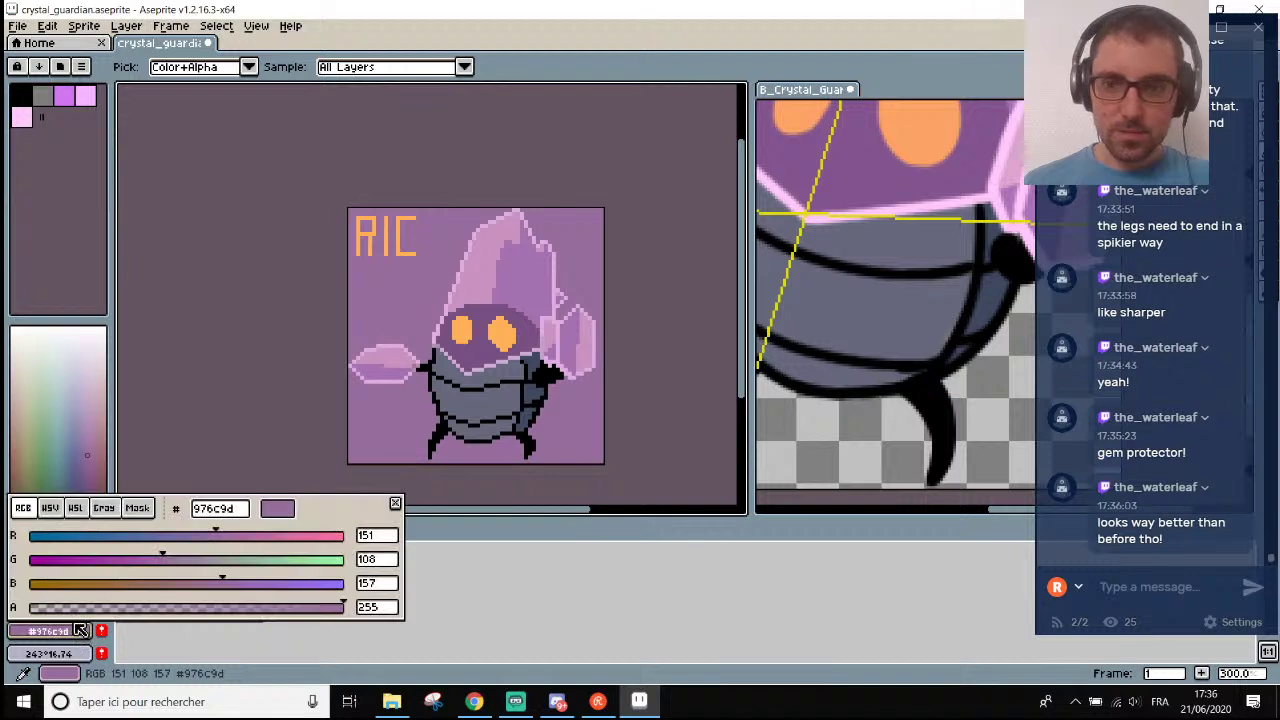
{"action": "left_click", "coordinate": [55, 631]}
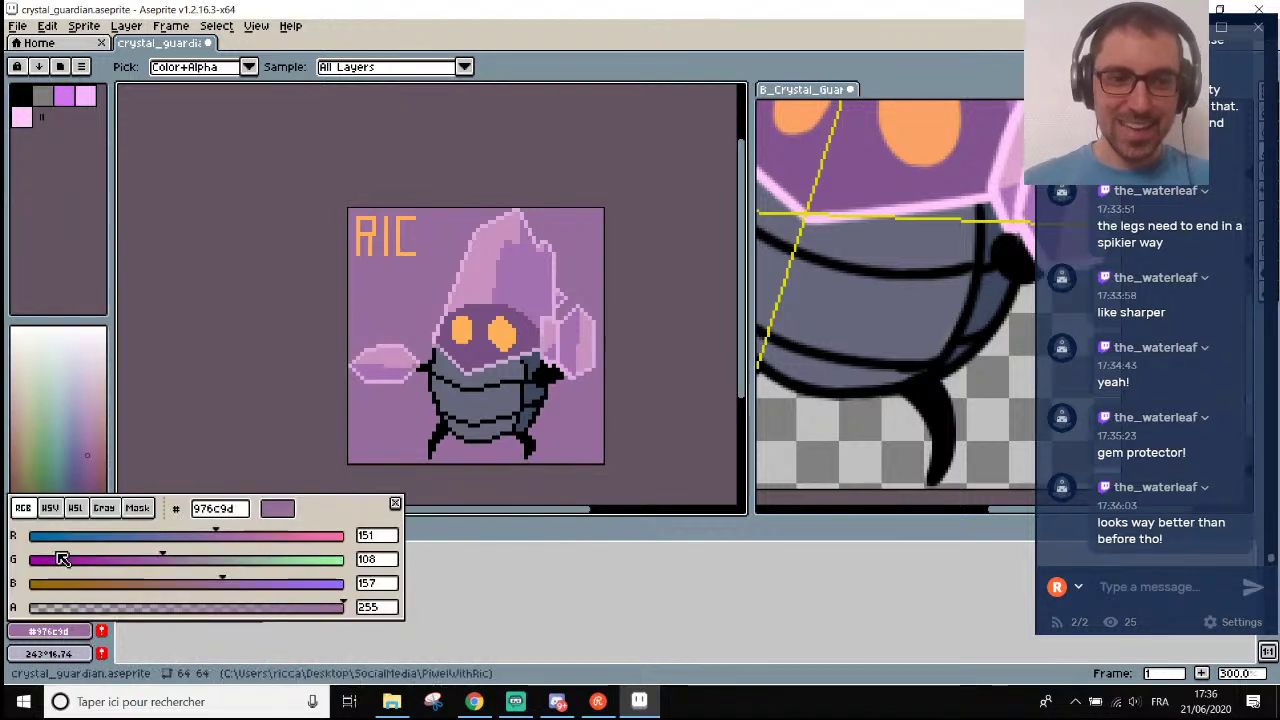
{"action": "left_click", "coordinate": [73, 512]}
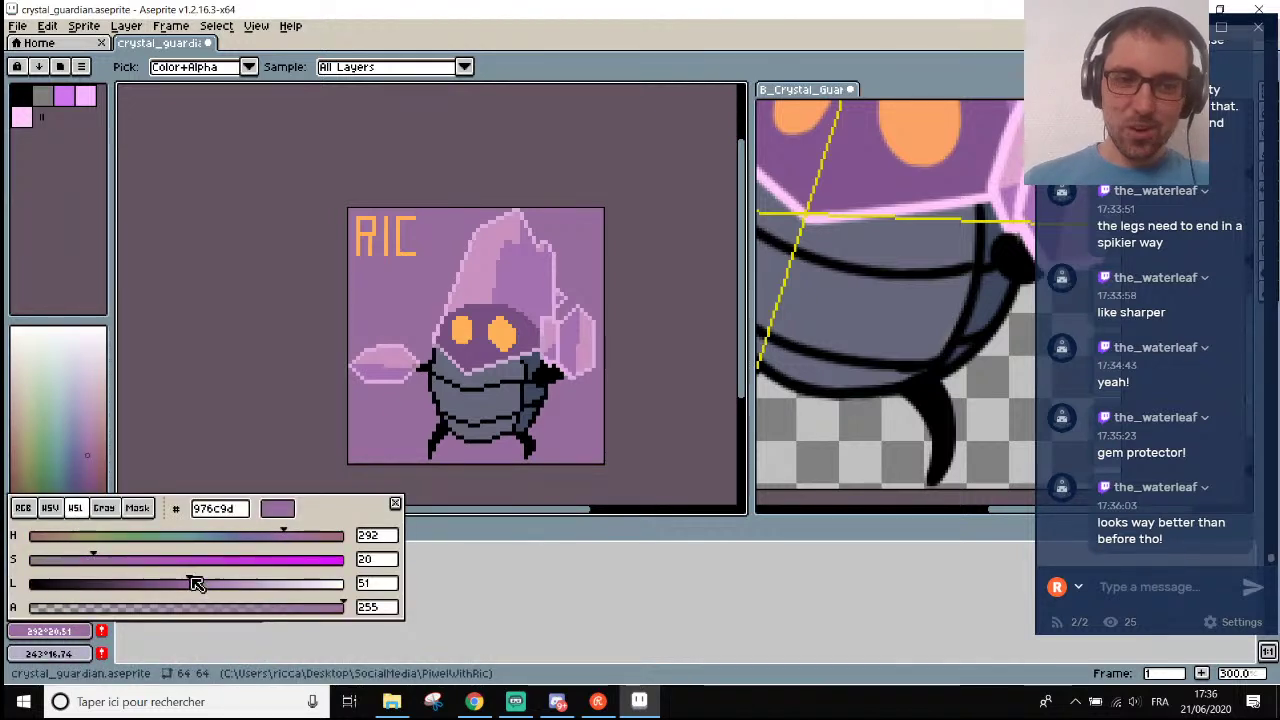
{"action": "left_click_drag", "start_coordinate": [196, 584], "coordinate": [183, 583]}
{"action": "key", "text": "g"}
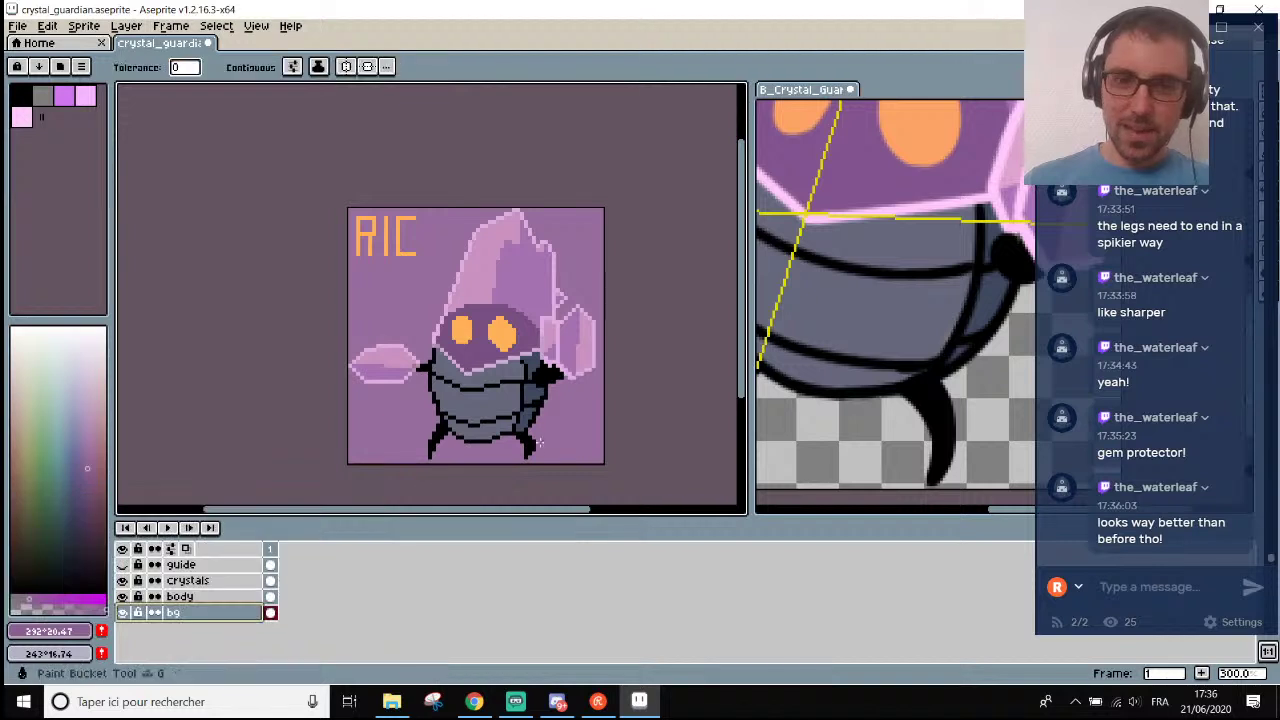
{"action": "left_click", "coordinate": [540, 443]}
{"action": "left_click_drag", "start_coordinate": [516, 510], "coordinate": [530, 511]}
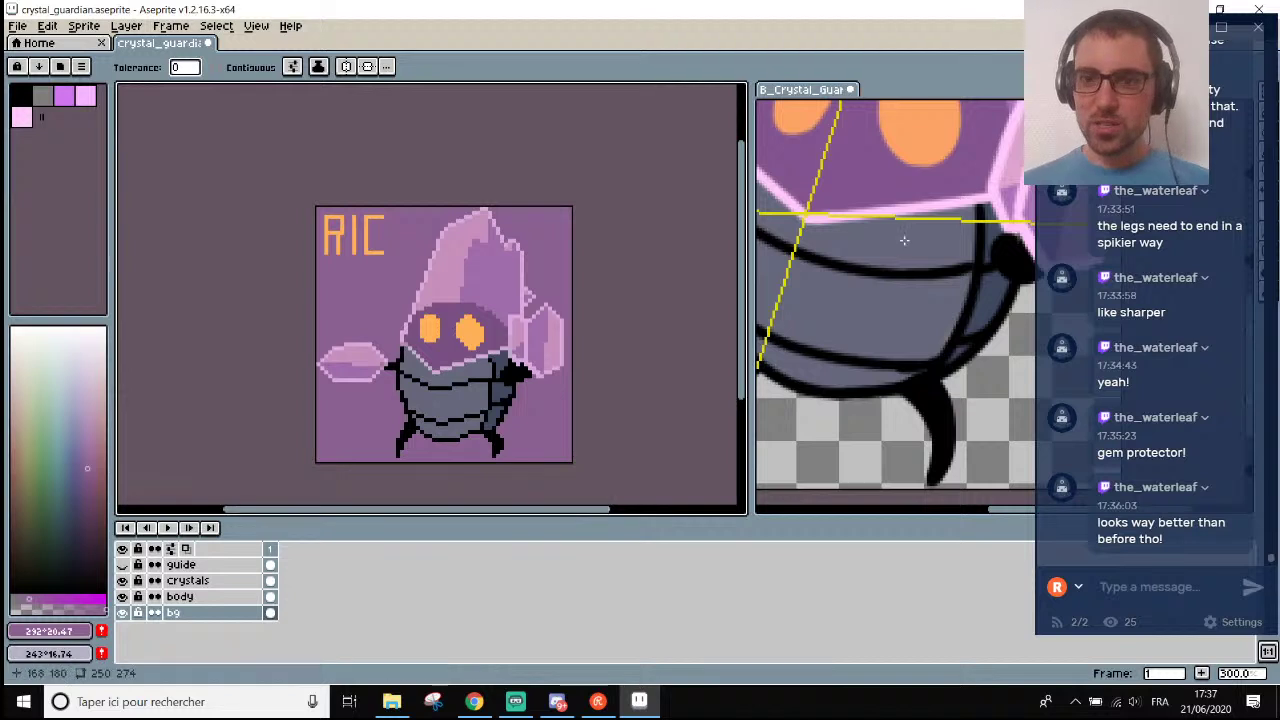
Select the body layer and compare the whole pixel sprite with the full reference drawing at a matching small size.
{"action": "scroll", "coordinate": [903, 240], "scroll_direction": "down", "scroll_amount": 3}
{"action": "scroll", "coordinate": [900, 213], "scroll_direction": "up", "scroll_amount": 1}
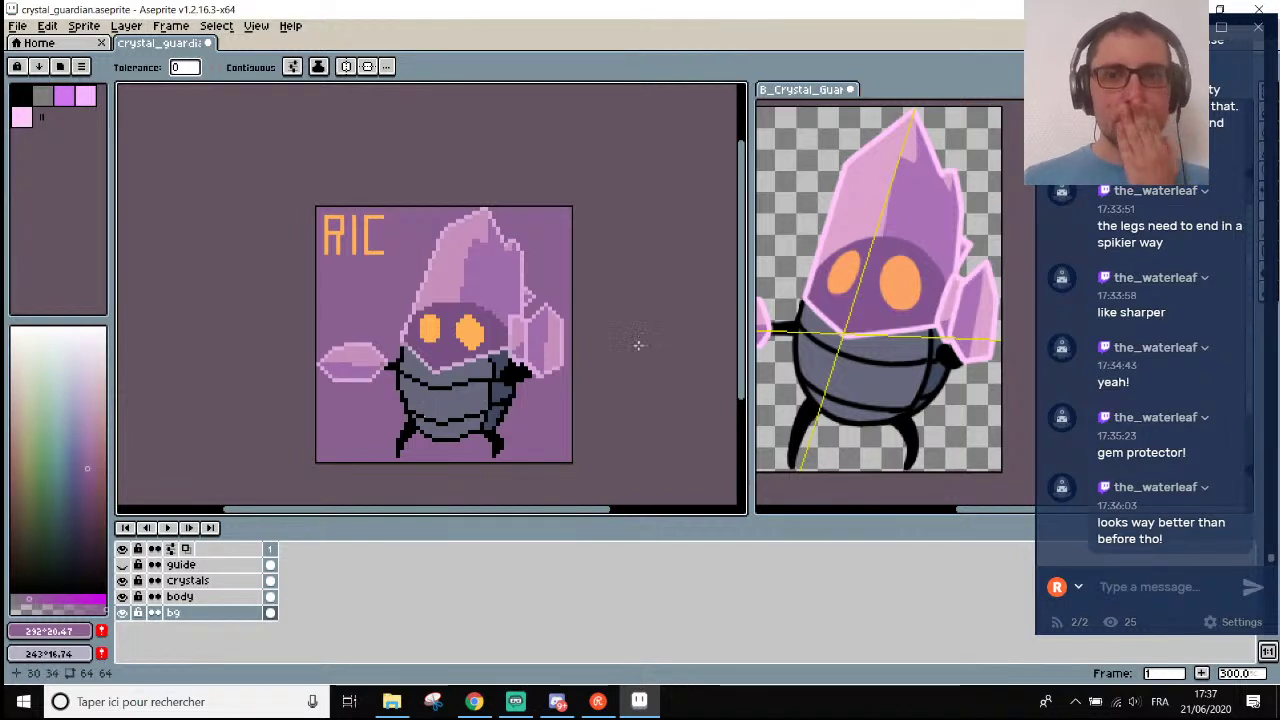
{"action": "left_click", "coordinate": [232, 596]}
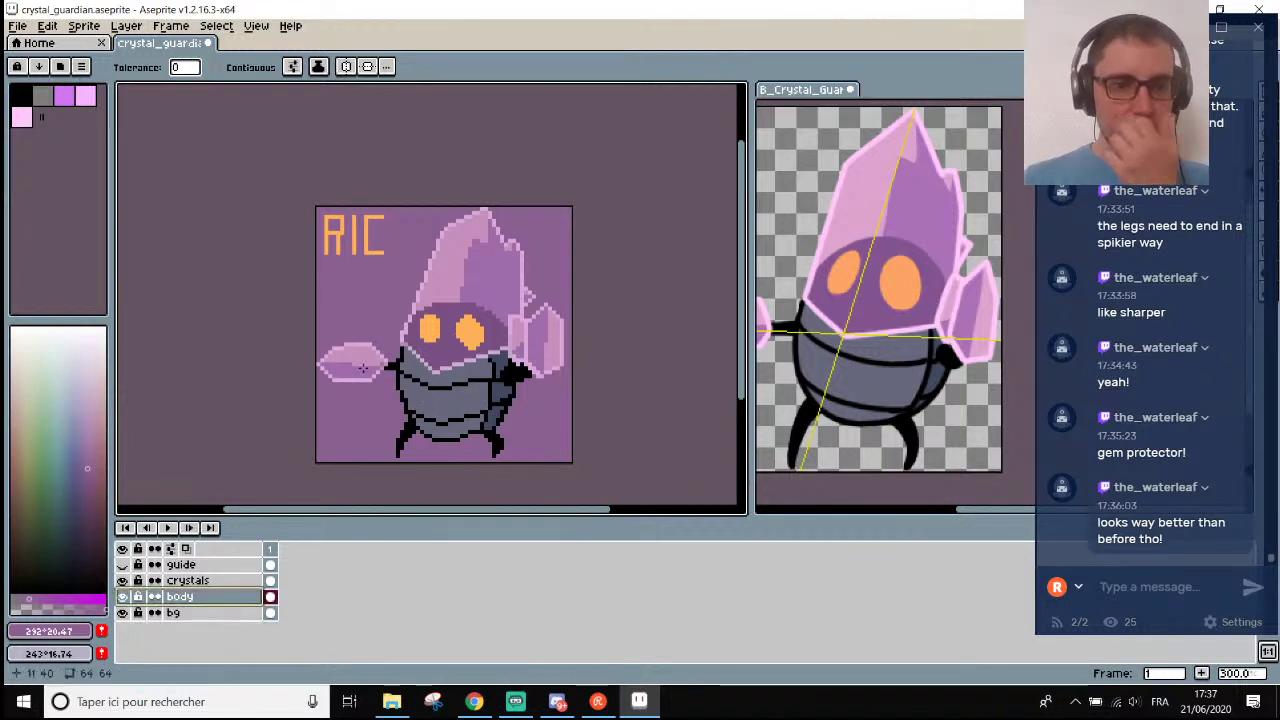
{"action": "scroll", "coordinate": [363, 379], "scroll_direction": "up", "scroll_amount": 6}
{"action": "scroll", "coordinate": [421, 373], "scroll_direction": "down", "scroll_amount": 7}
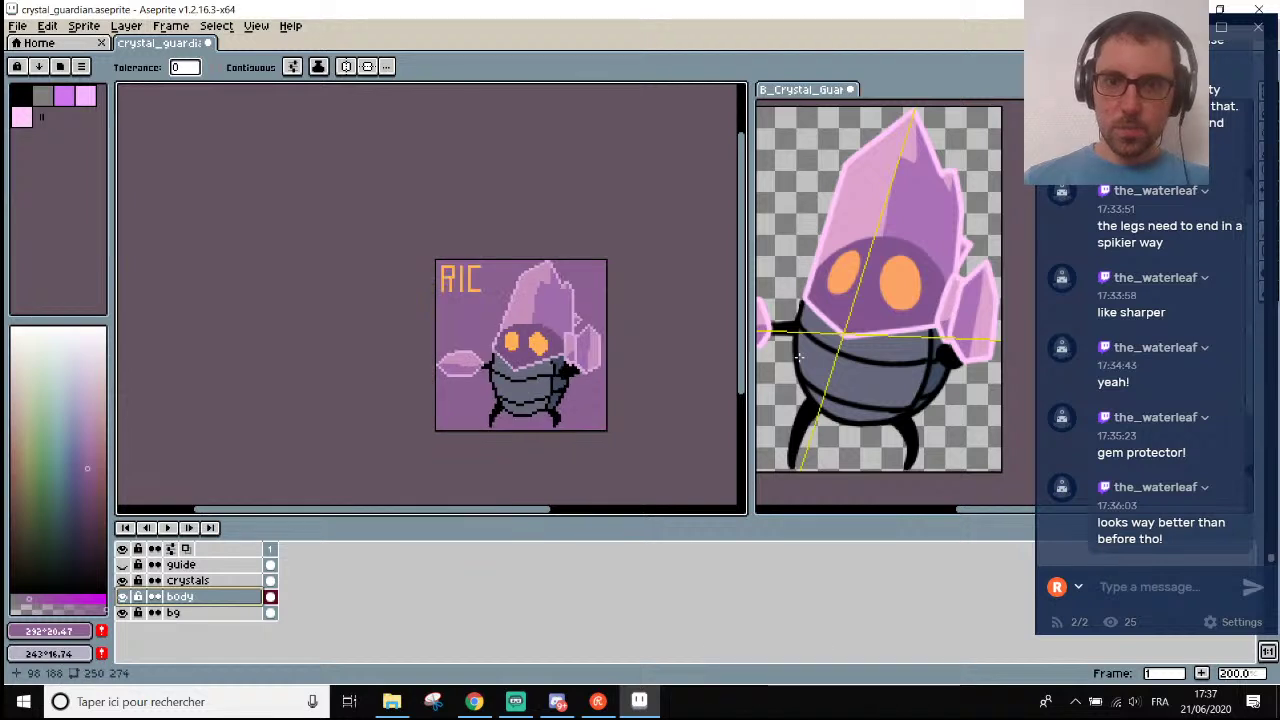
{"action": "scroll", "coordinate": [920, 323], "scroll_direction": "up", "scroll_amount": 2}
{"action": "scroll", "coordinate": [920, 323], "scroll_direction": "down", "scroll_amount": 4}
{"action": "scroll", "coordinate": [923, 322], "scroll_direction": "up", "scroll_amount": 3}
{"action": "scroll", "coordinate": [940, 315], "scroll_direction": "down", "scroll_amount": 2}
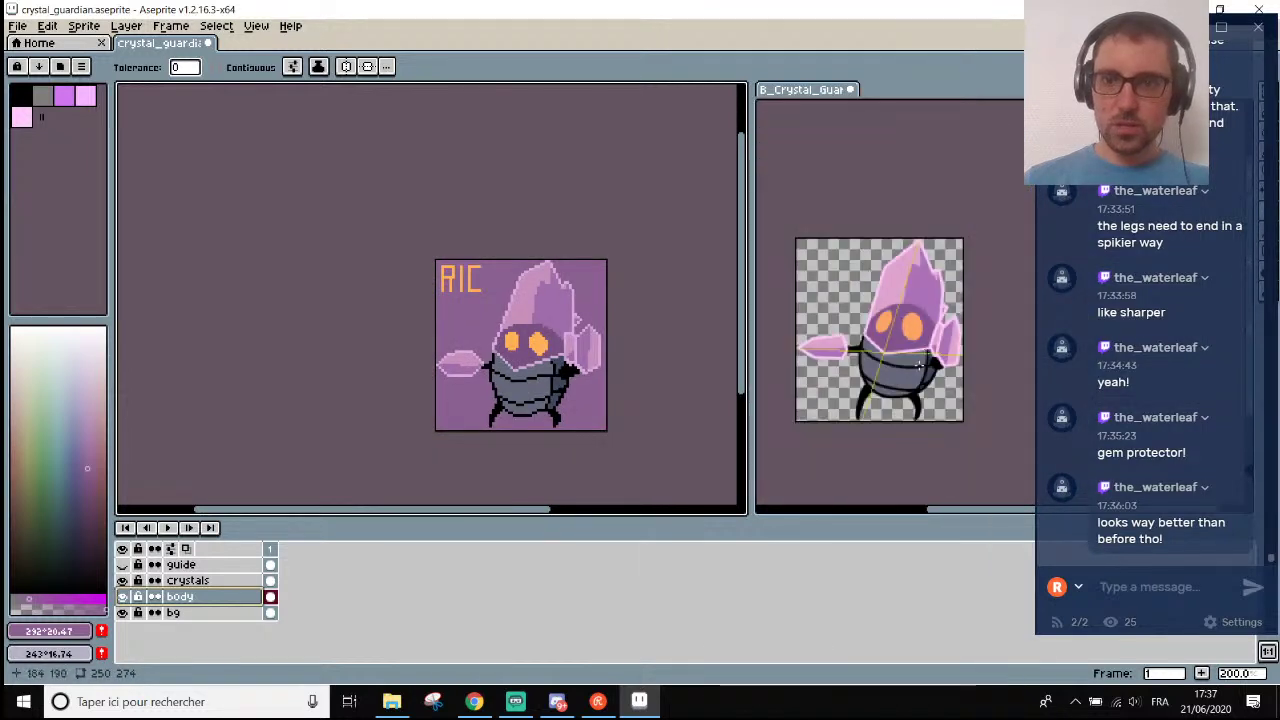
{"action": "left_click_drag", "start_coordinate": [940, 517], "coordinate": [909, 514]}
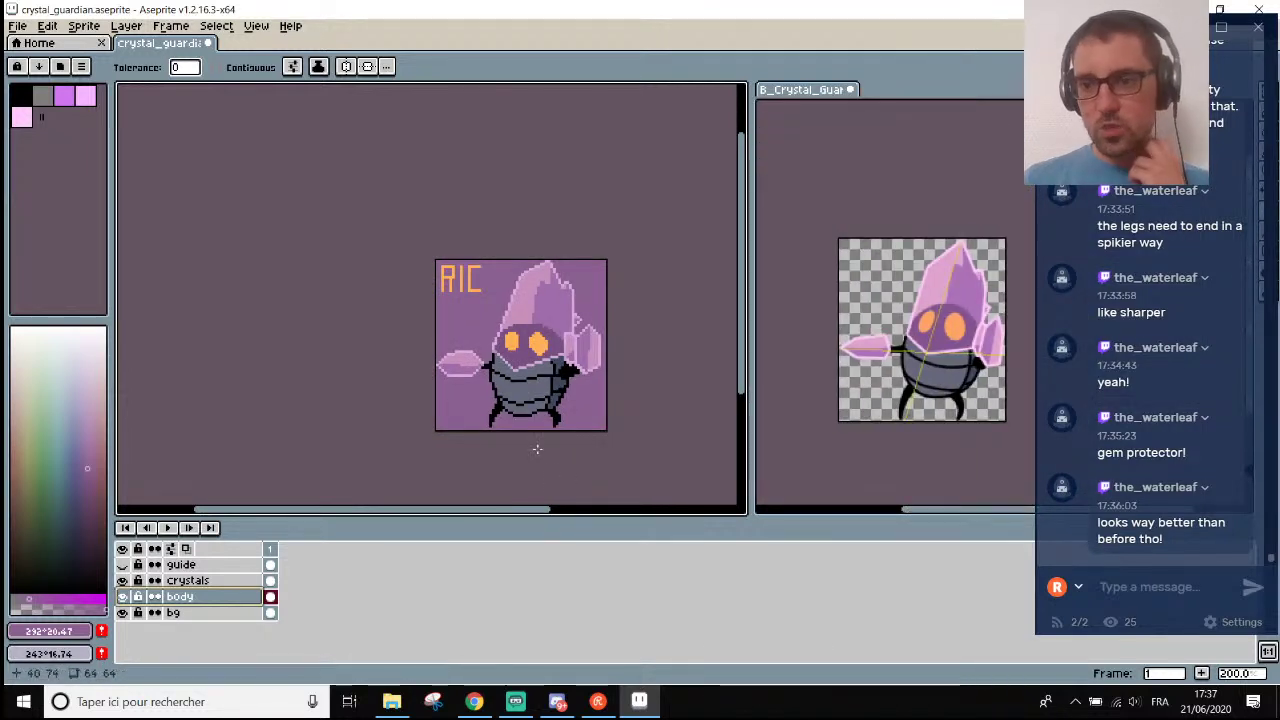
Switch to the Eraser and examine where the arms and crystals join the guardian's body, both up close and zoomed out.
{"action": "scroll", "coordinate": [542, 372], "scroll_direction": "up", "scroll_amount": 8}
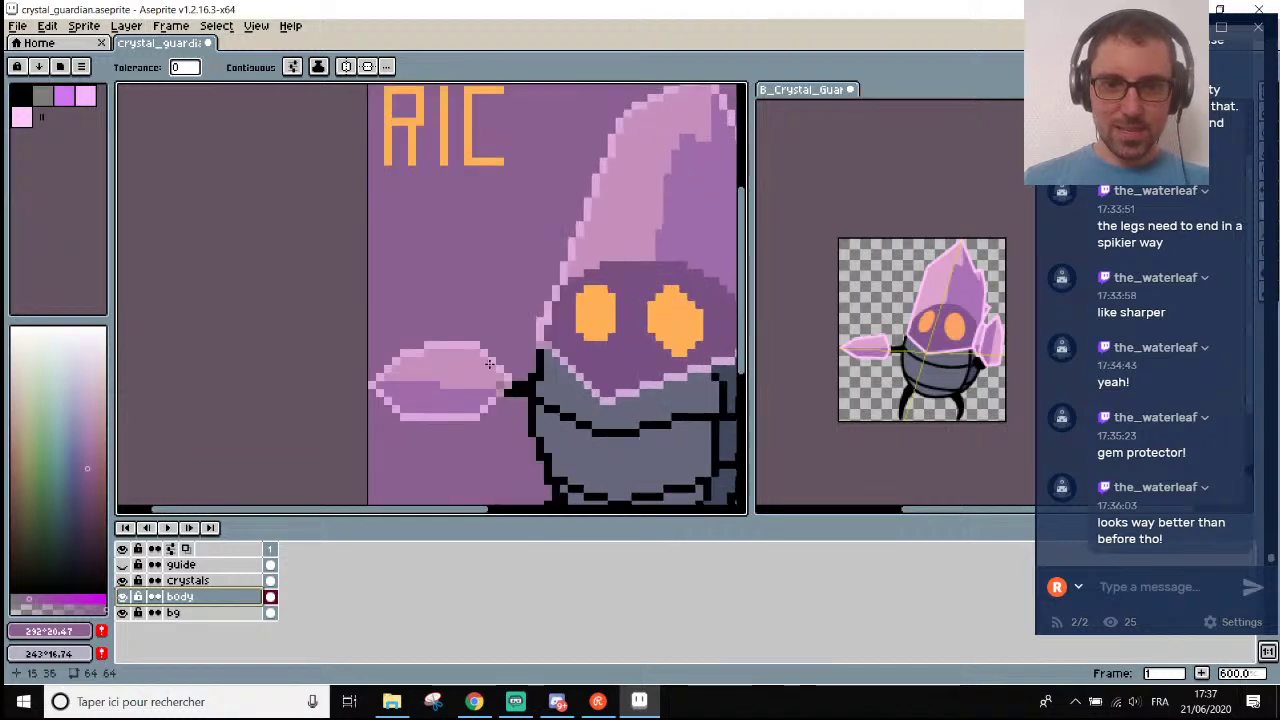
{"action": "key", "text": "e"}
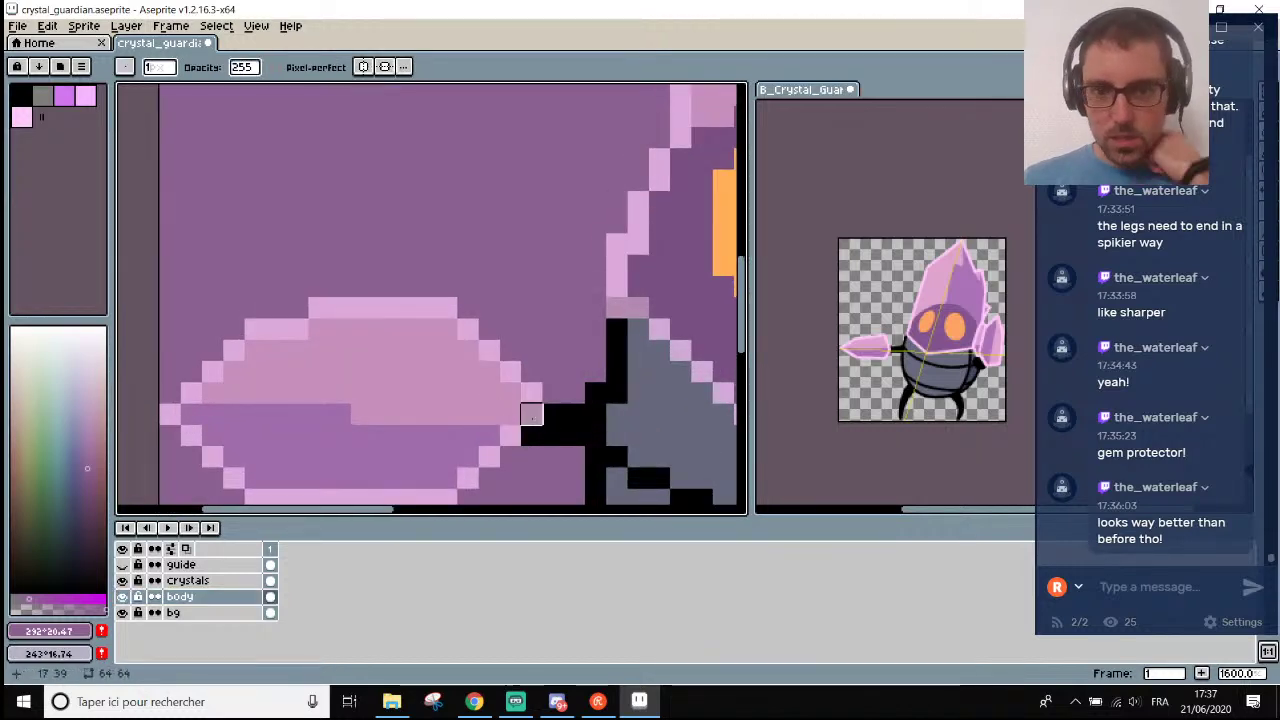
{"action": "scroll", "coordinate": [540, 436], "scroll_direction": "down", "scroll_amount": 6}
{"action": "scroll", "coordinate": [601, 437], "scroll_direction": "down", "scroll_amount": 1}
{"action": "scroll", "coordinate": [560, 300], "scroll_direction": "up", "scroll_amount": 7}
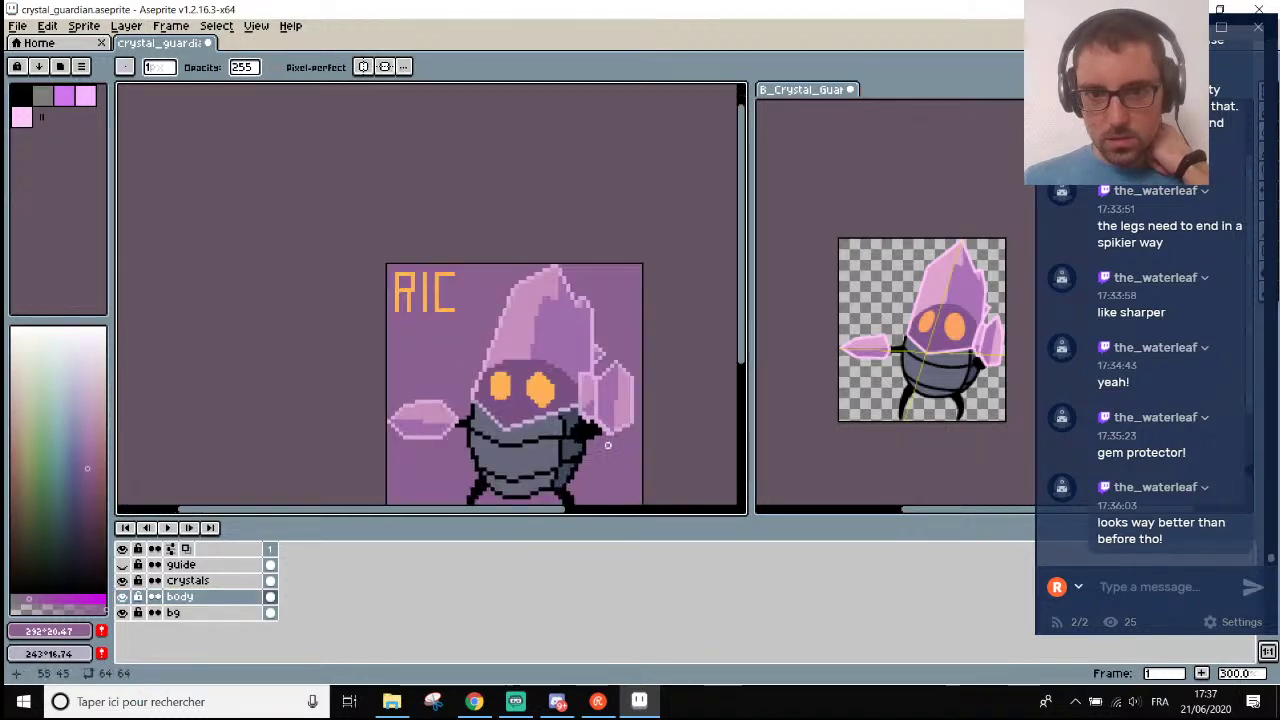
{"action": "scroll", "coordinate": [552, 400], "scroll_direction": "down", "scroll_amount": 6}
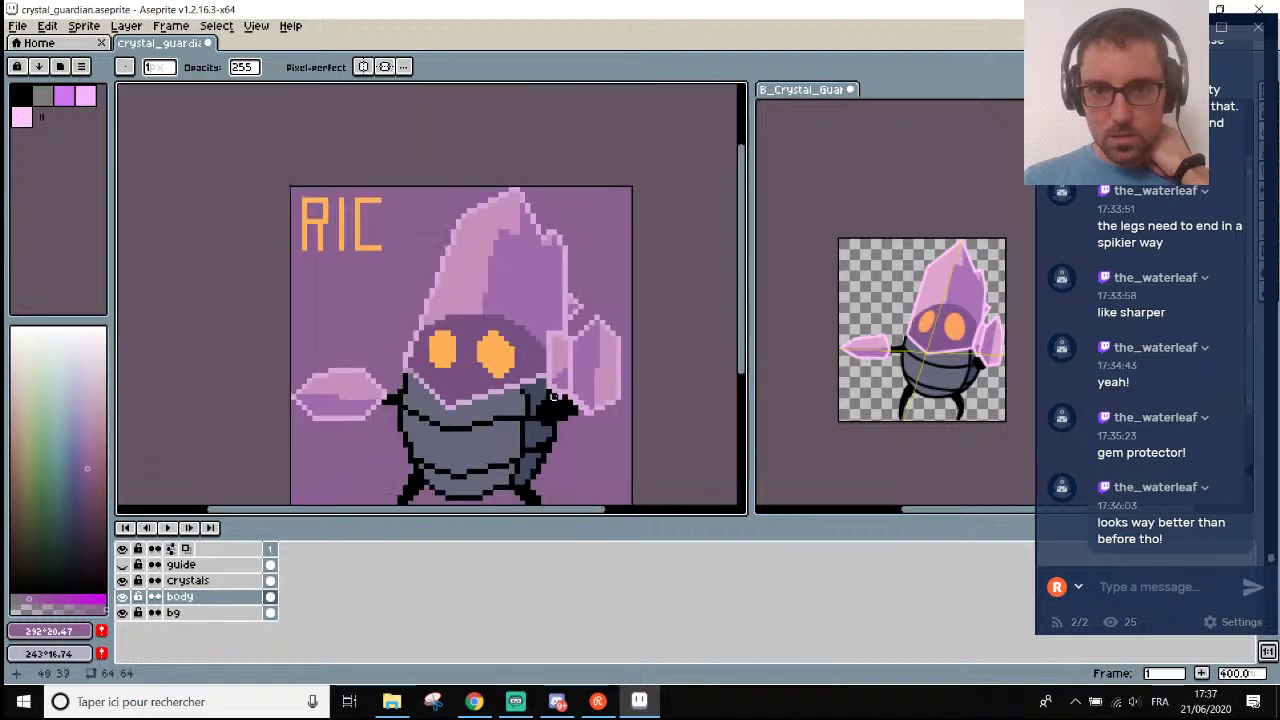
{"action": "scroll", "coordinate": [568, 450], "scroll_direction": "up", "scroll_amount": 1}
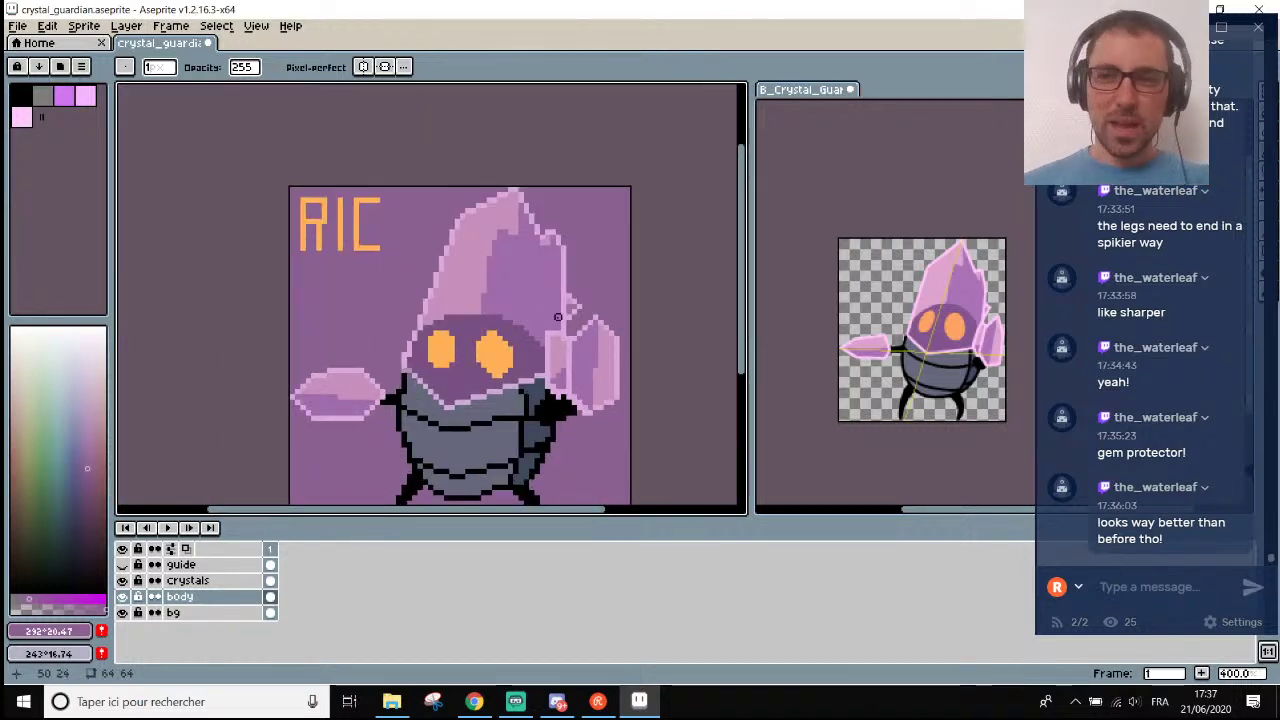
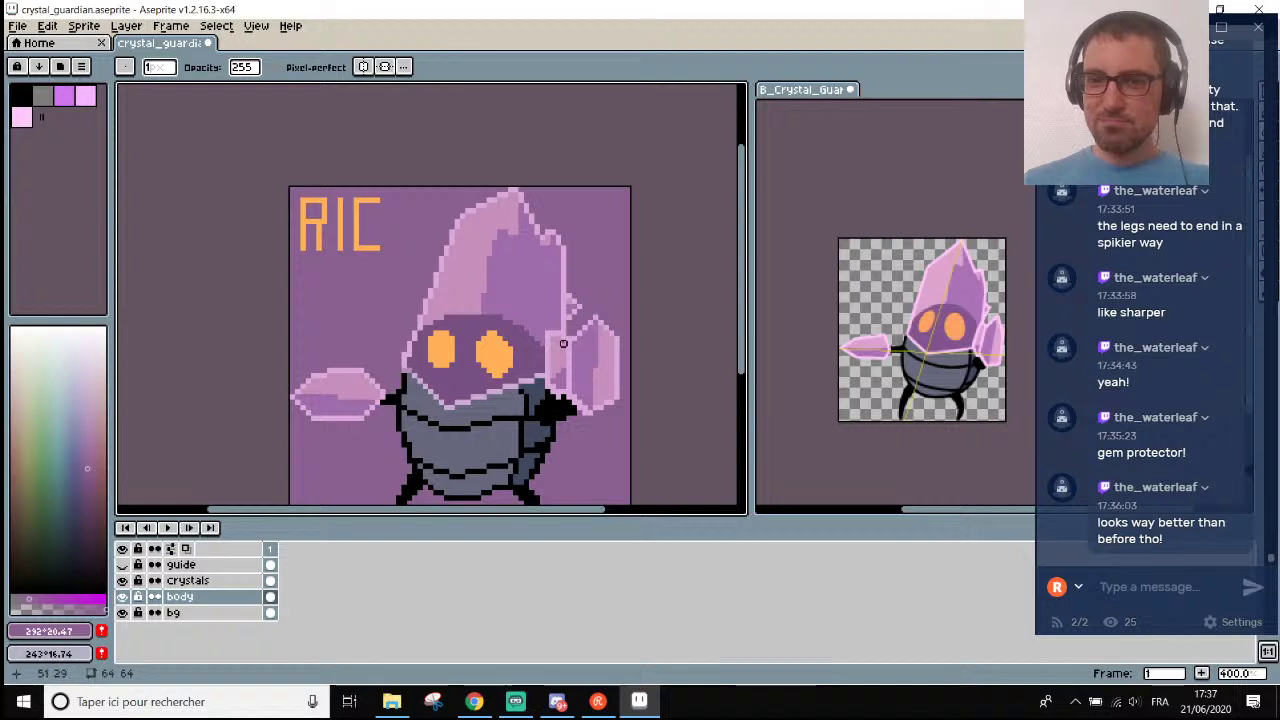
{"action": "scroll", "coordinate": [563, 343], "scroll_direction": "up", "scroll_amount": 4}
{"action": "scroll", "coordinate": [560, 349], "scroll_direction": "down", "scroll_amount": 3}
{"action": "scroll", "coordinate": [555, 370], "scroll_direction": "up", "scroll_amount": 3}
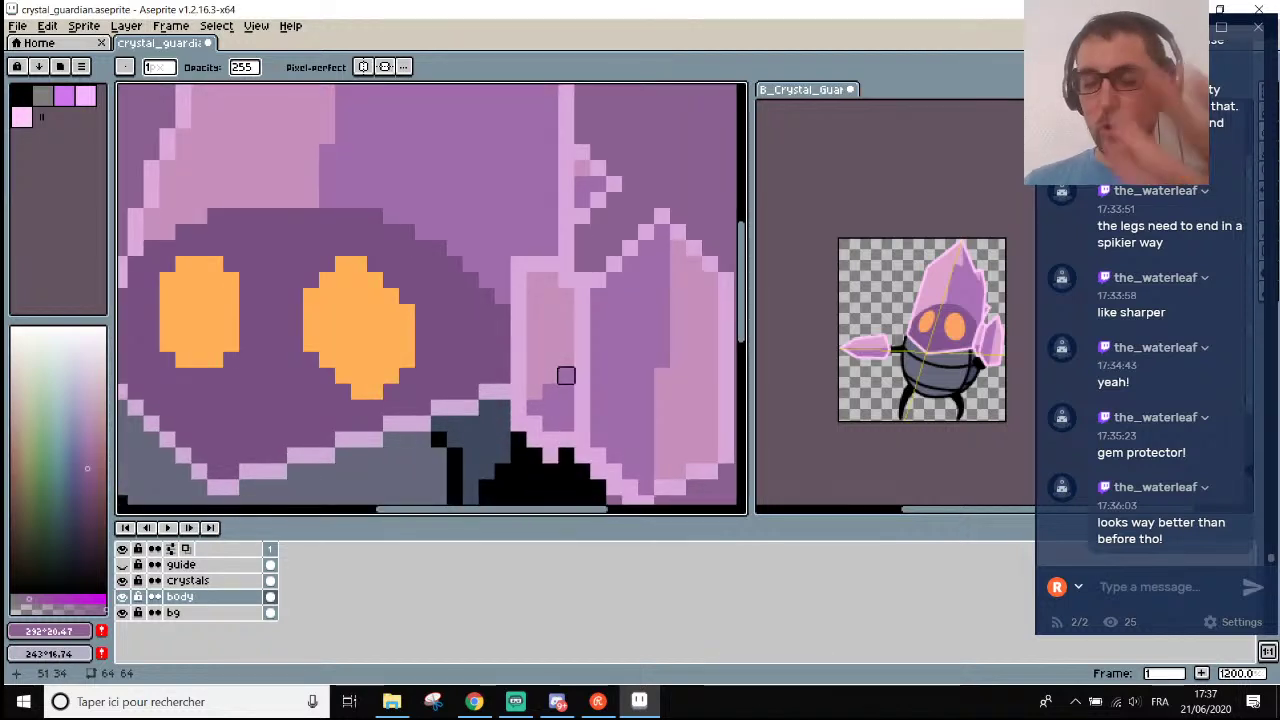
Check what the body layer contains by hiding and showing it again, keeping body as the active layer.
{"action": "key", "text": "alt"}
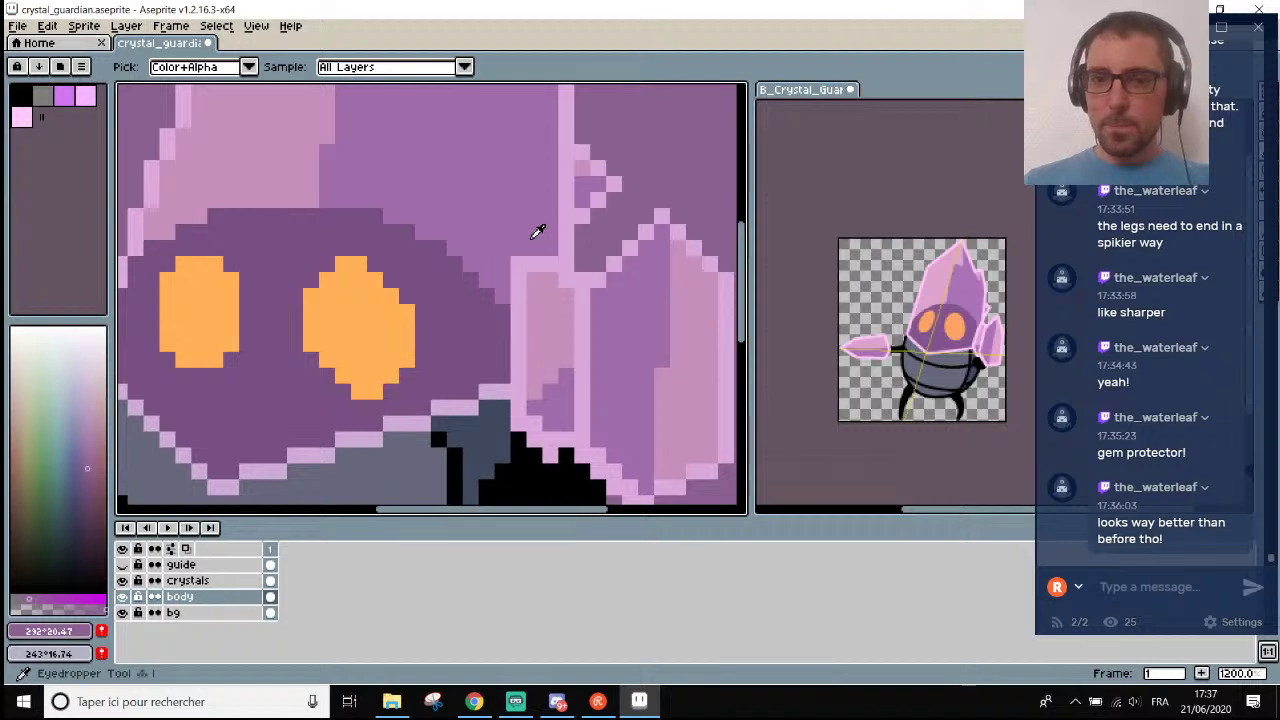
{"action": "scroll", "coordinate": [536, 236], "scroll_direction": "down", "scroll_amount": 5}
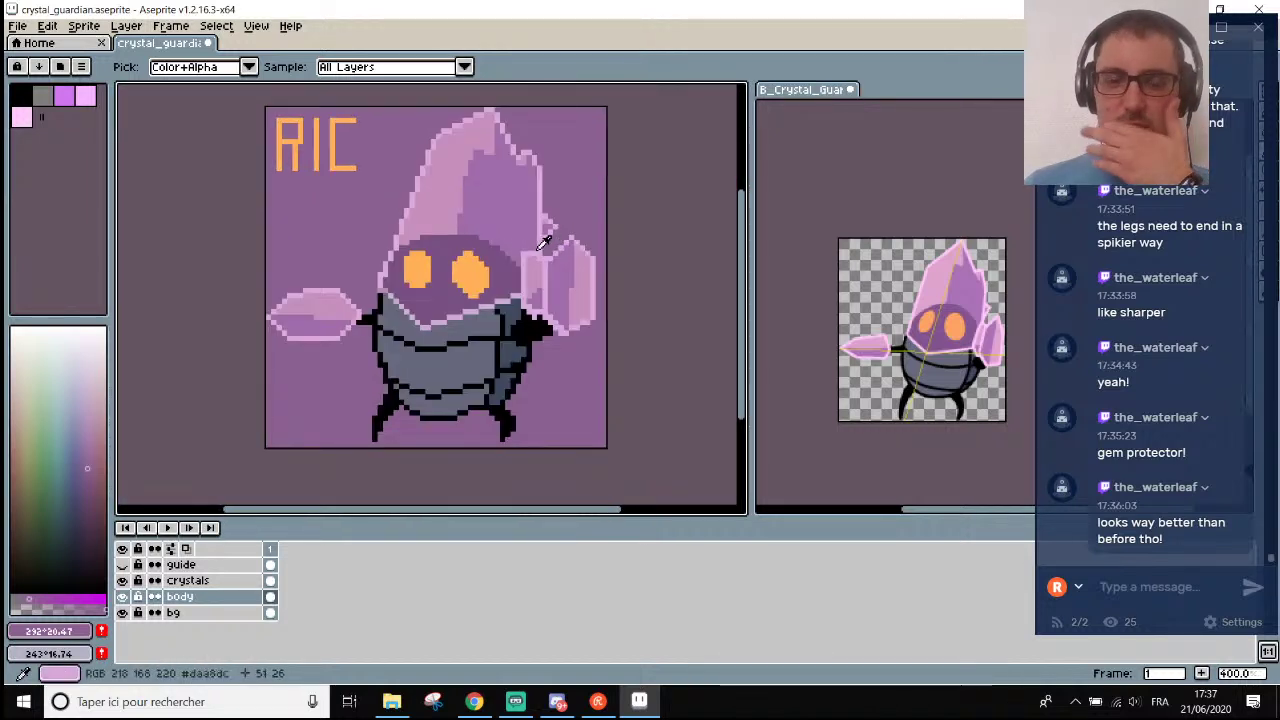
{"action": "left_click", "coordinate": [122, 597]}
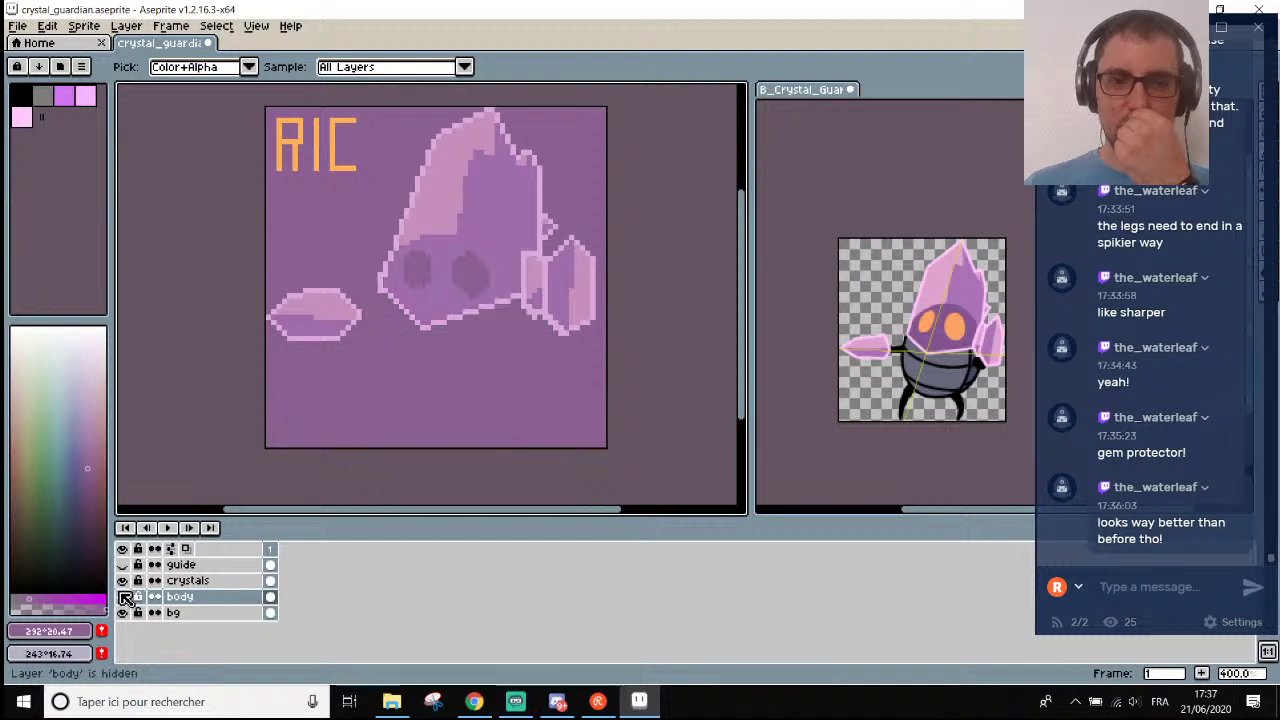
{"action": "left_click", "coordinate": [122, 597]}
{"action": "left_click", "coordinate": [185, 597]}
{"action": "scroll", "coordinate": [517, 240], "scroll_direction": "down", "scroll_amount": 1}
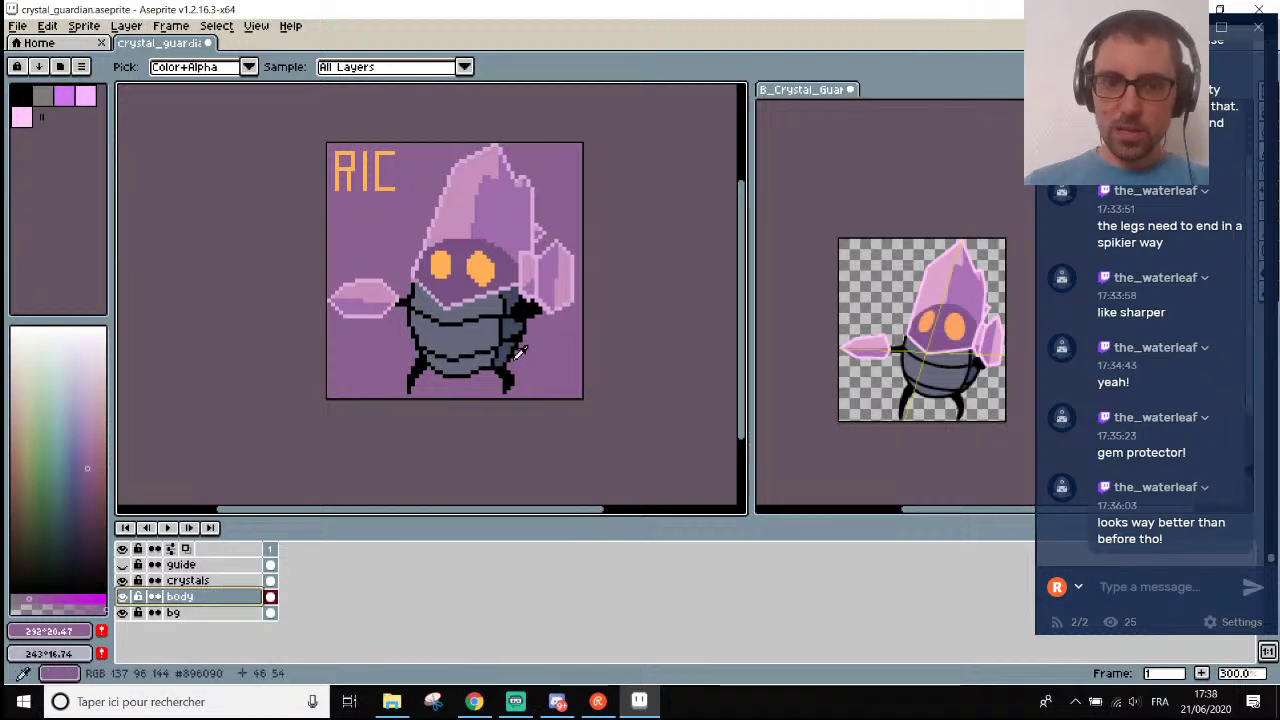
Pick black from the outline and thicken the vertical seam beside the body's lower dark side panel.
{"action": "scroll", "coordinate": [520, 352], "scroll_direction": "up", "scroll_amount": 5}
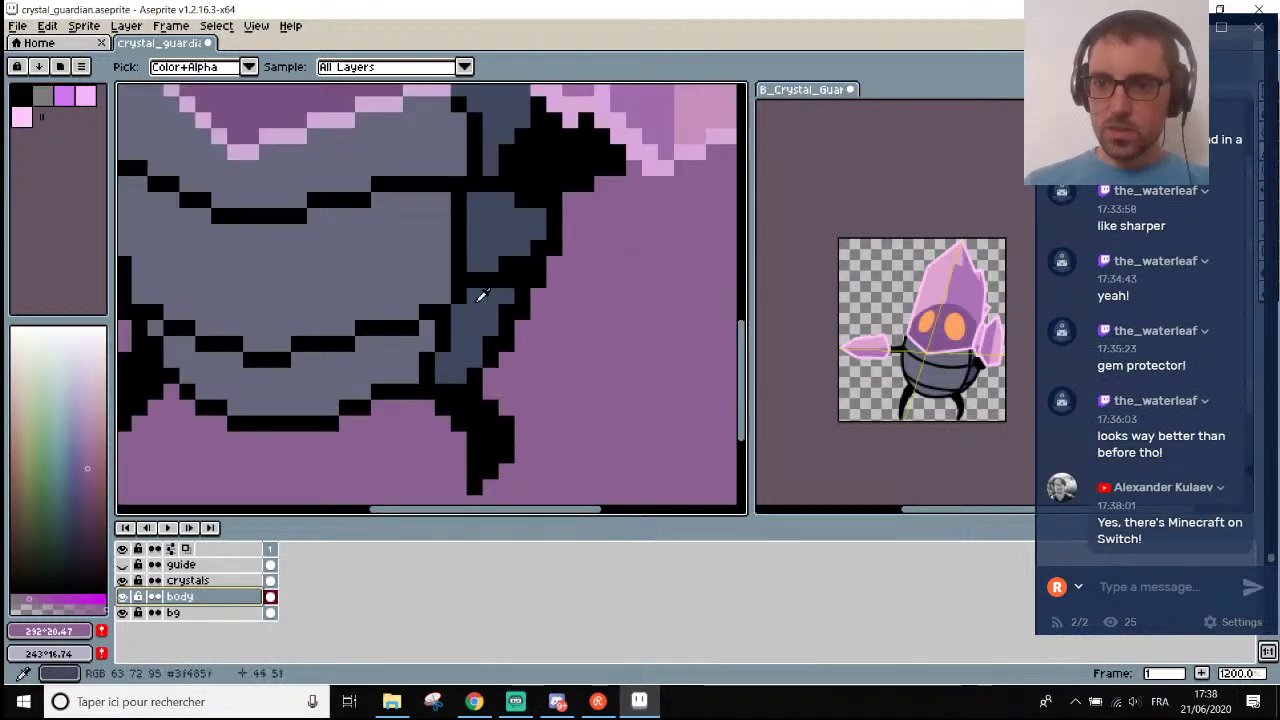
{"action": "scroll", "coordinate": [460, 285], "scroll_direction": "up", "scroll_amount": 3}
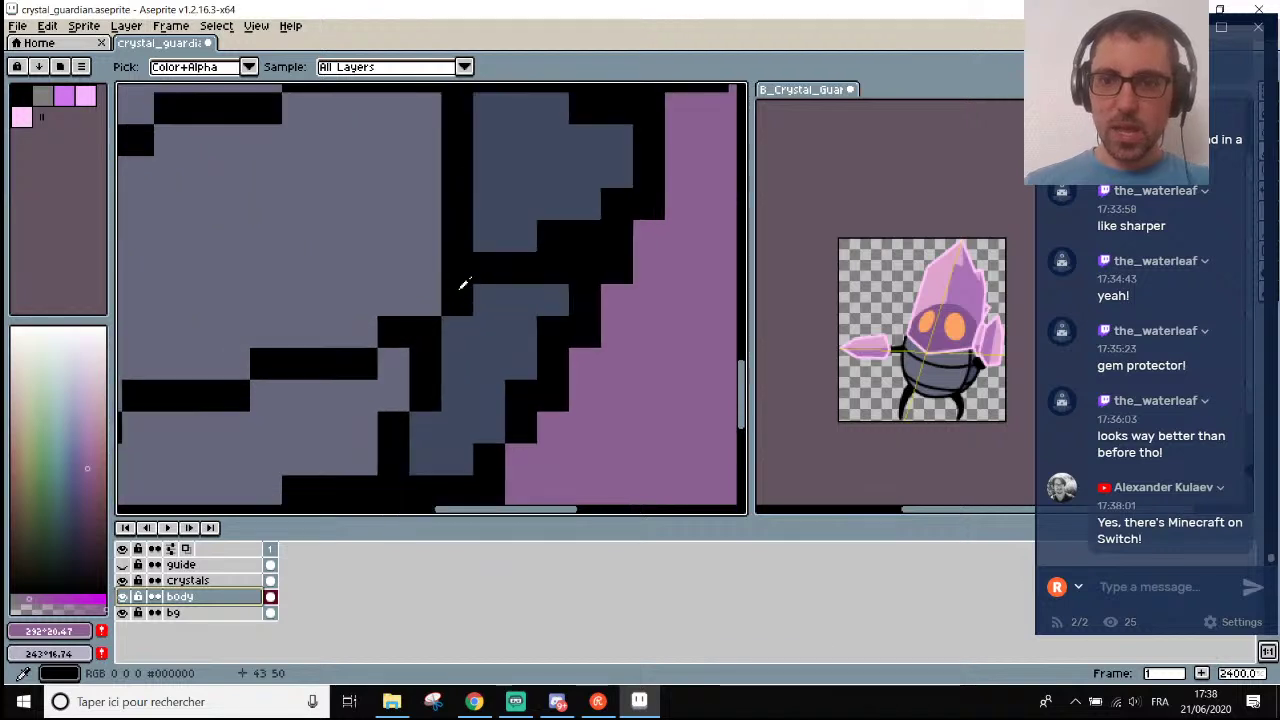
{"action": "left_click", "coordinate": [462, 292]}
{"action": "scroll", "coordinate": [440, 310], "scroll_direction": "down", "scroll_amount": 3}
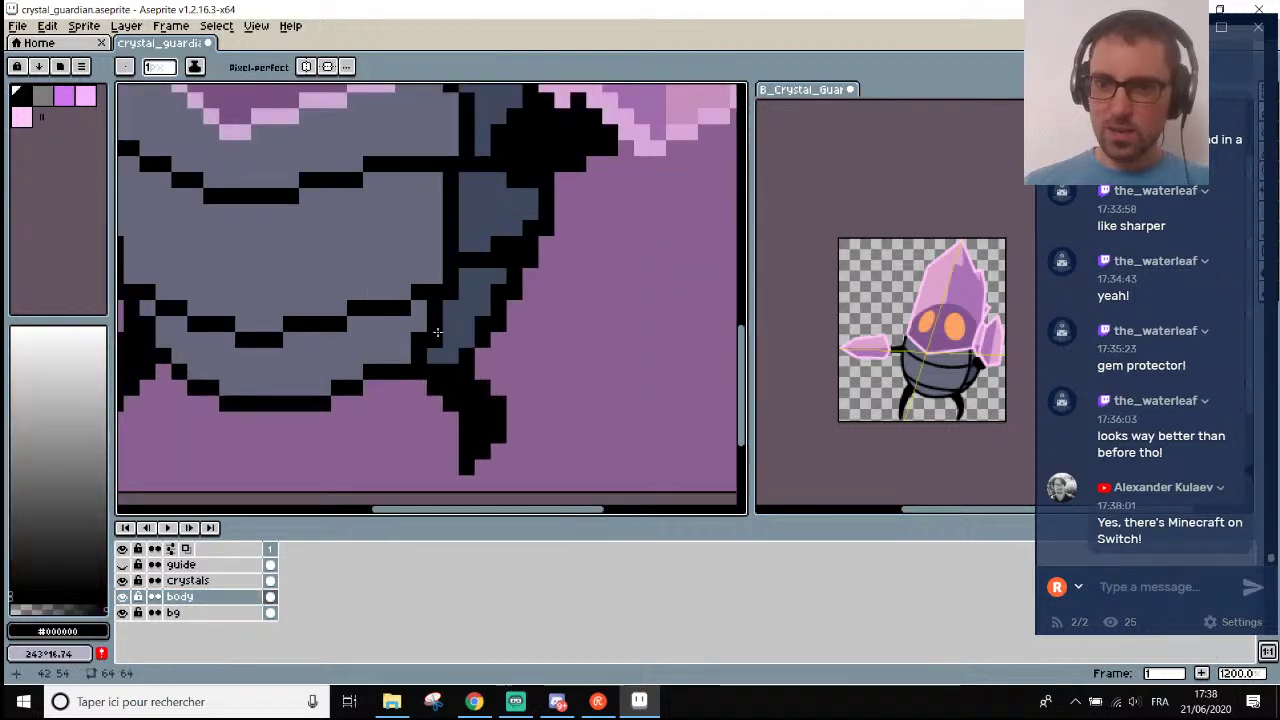
Erase the stepped inner outline pixels of the lower side panel and fill the gaps with dark blue #3F485F.
{"action": "scroll", "coordinate": [494, 336], "scroll_direction": "up", "scroll_amount": 3}
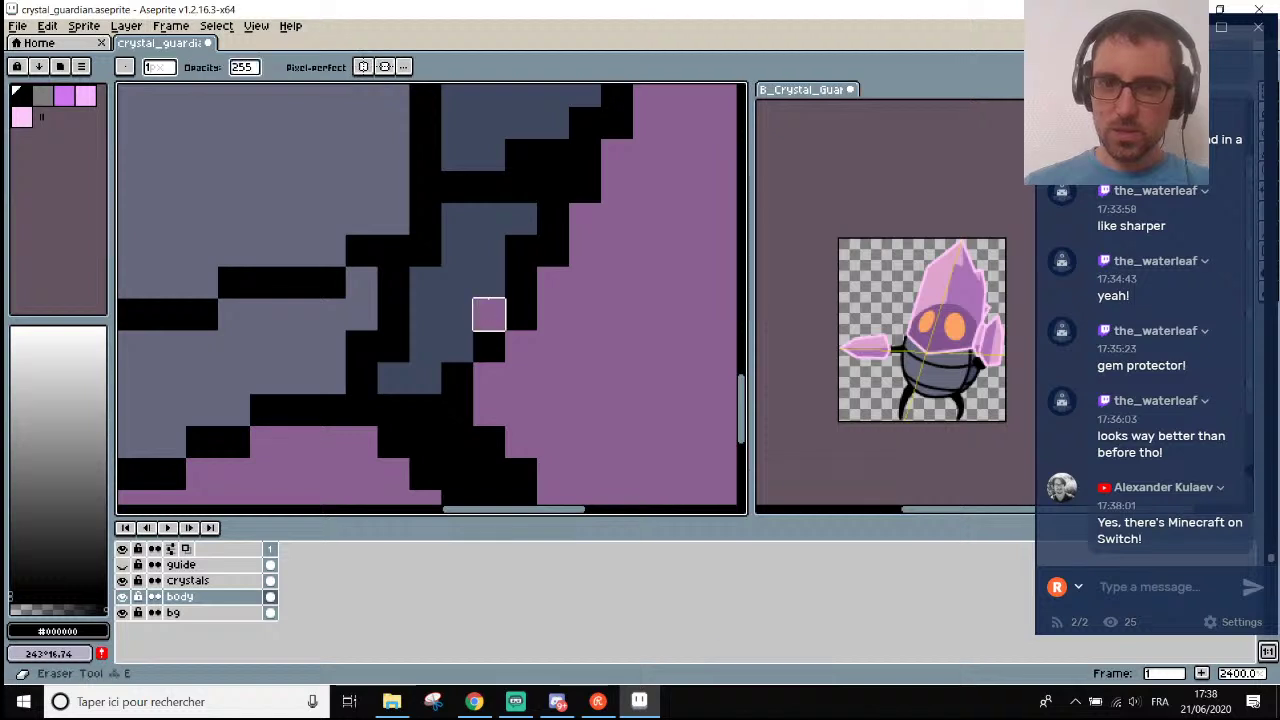
{"action": "left_click", "coordinate": [508, 229]}
{"action": "left_click", "coordinate": [486, 229], "text": "alt"}
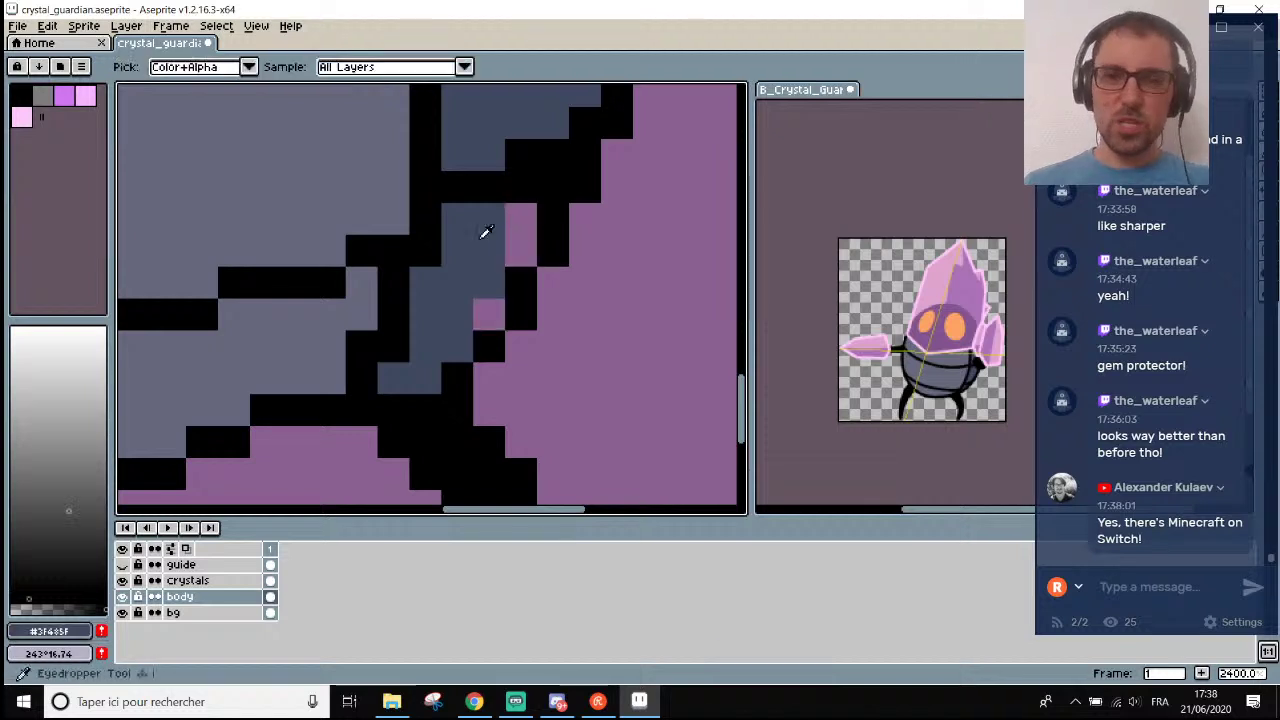
{"action": "left_click", "coordinate": [512, 222]}
{"action": "scroll", "coordinate": [467, 323], "scroll_direction": "down", "scroll_amount": 4}
{"action": "scroll", "coordinate": [467, 323], "scroll_direction": "up", "scroll_amount": 3}
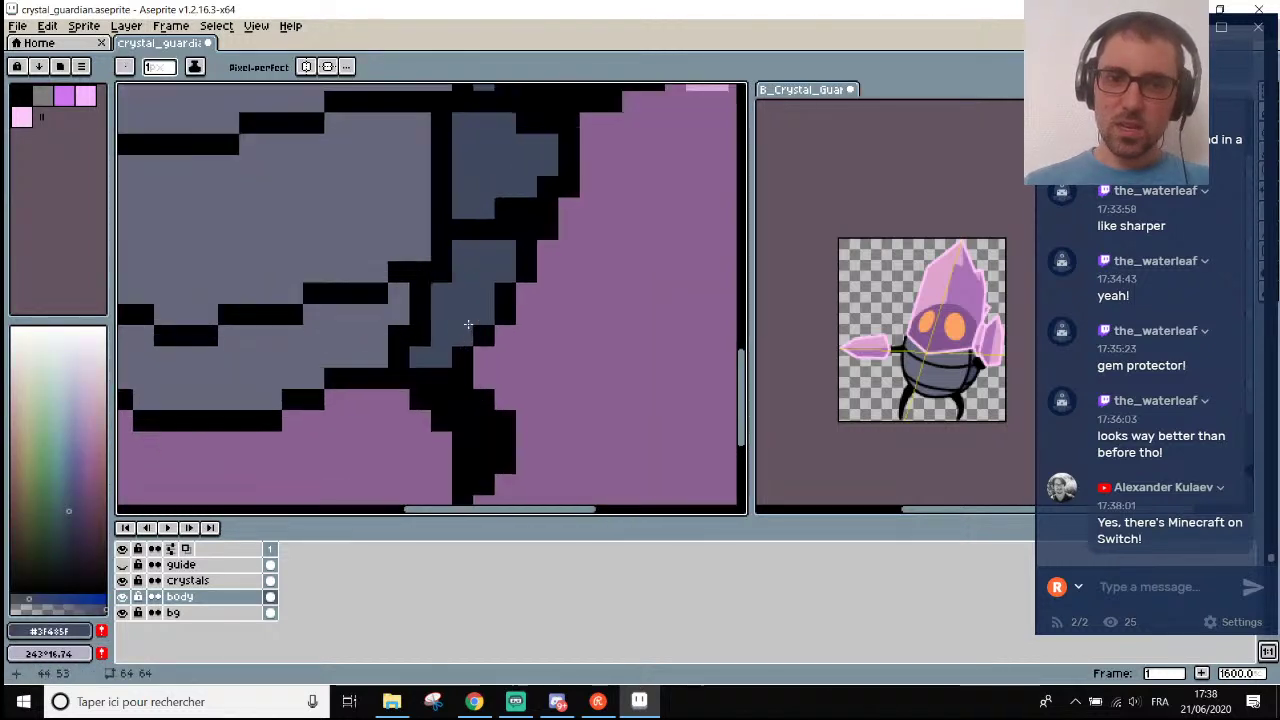
Examine the shaded side panels and the arm joint of the body against the reference sketch.
{"action": "scroll", "coordinate": [441, 374], "scroll_direction": "down", "scroll_amount": 4}
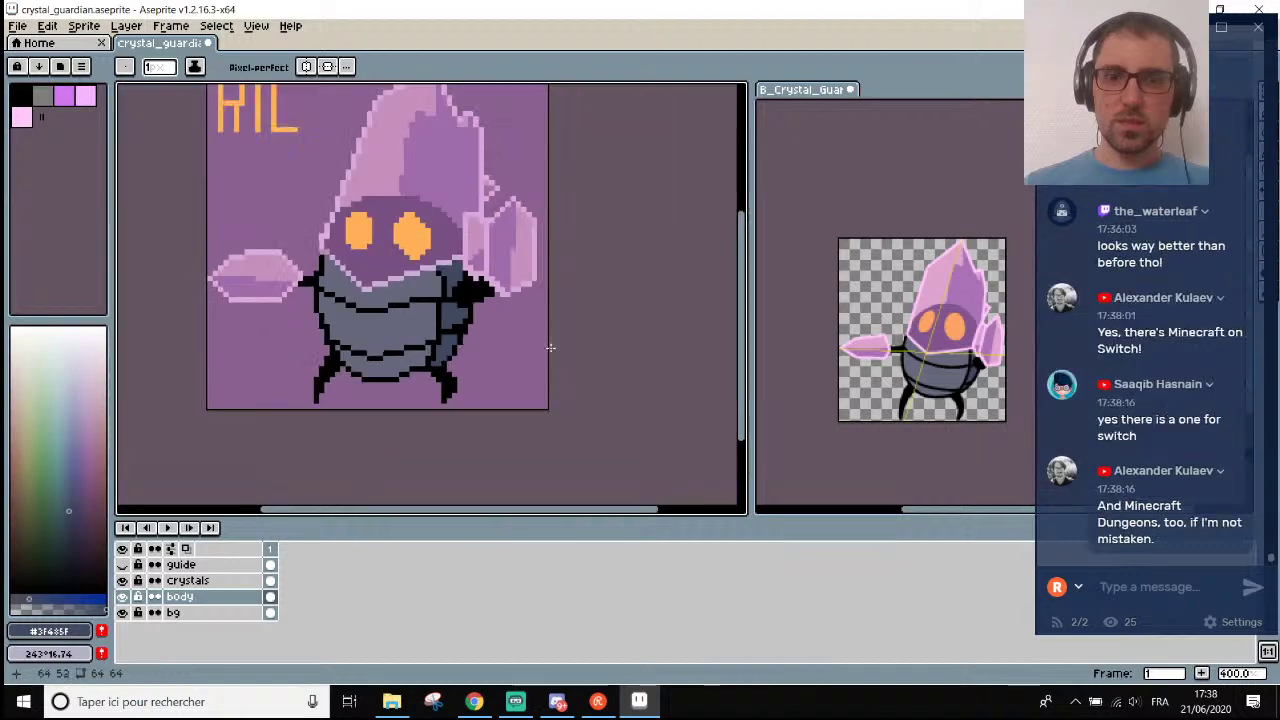
{"action": "scroll", "coordinate": [963, 389], "scroll_direction": "up", "scroll_amount": 2}
{"action": "scroll", "coordinate": [963, 389], "scroll_direction": "down", "scroll_amount": 2}
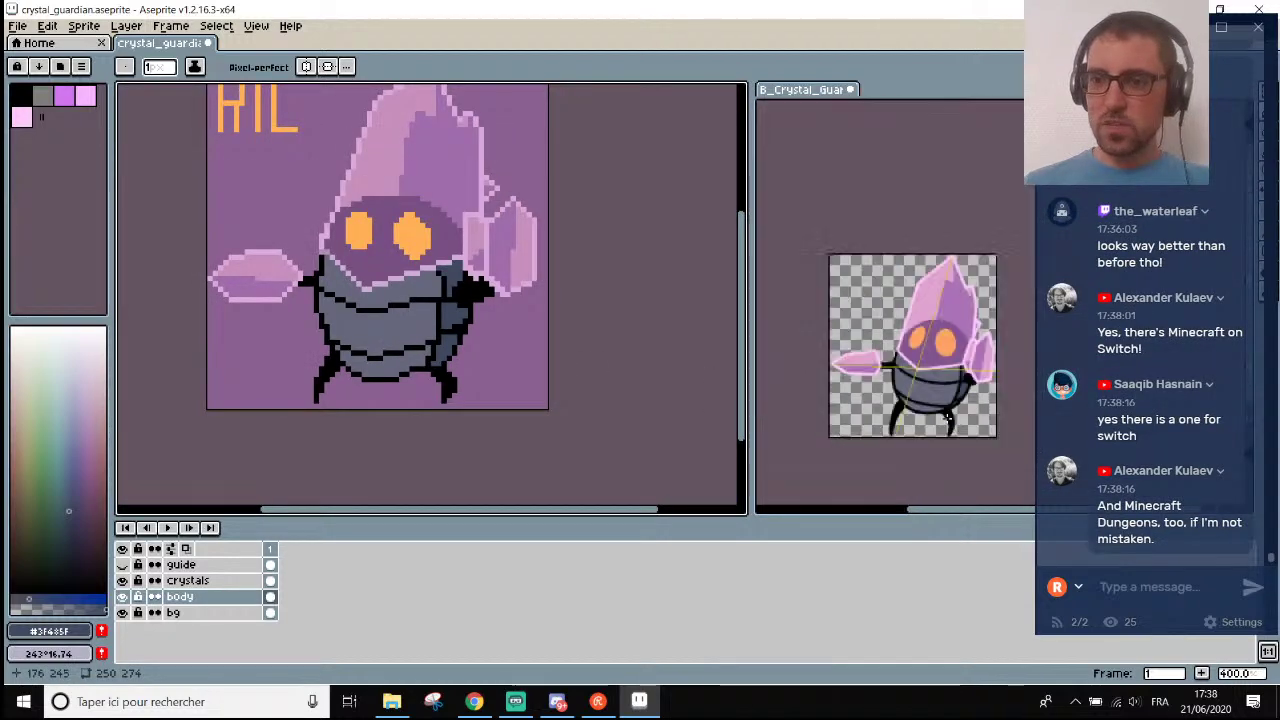
{"action": "left_click_drag", "start_coordinate": [920, 512], "coordinate": [962, 516]}
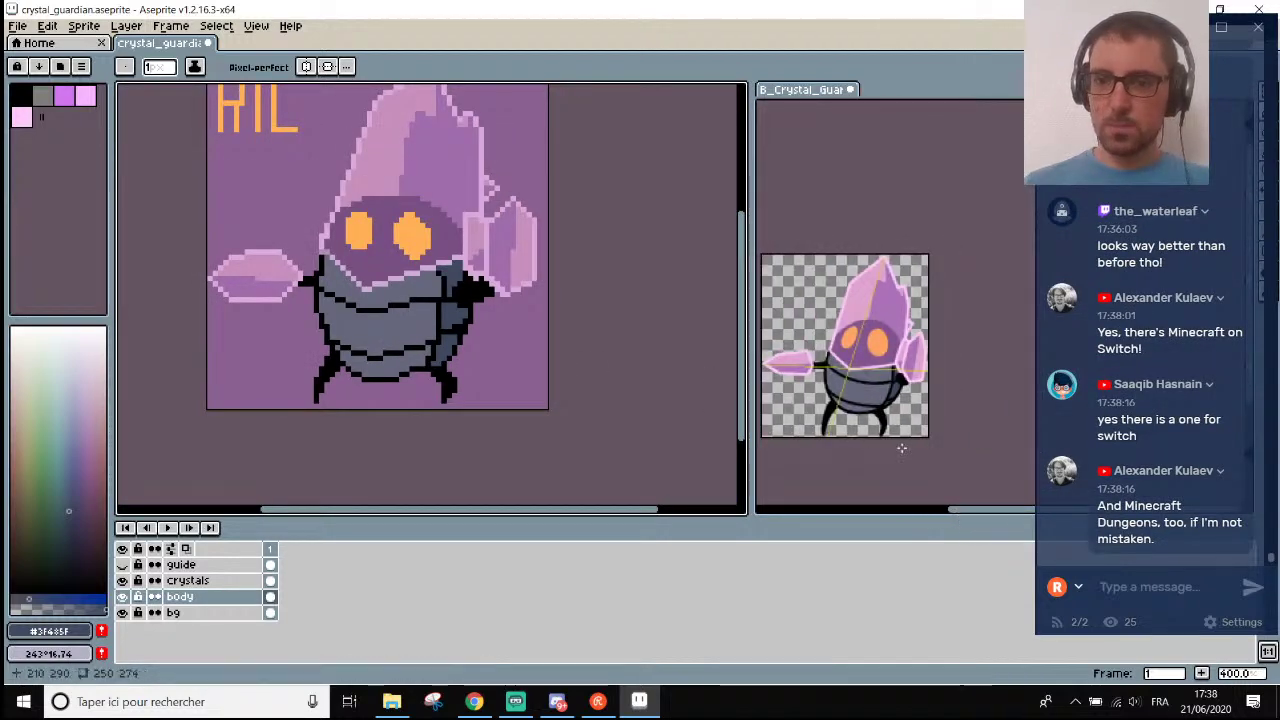
{"action": "scroll", "coordinate": [476, 318], "scroll_direction": "up", "scroll_amount": 3}
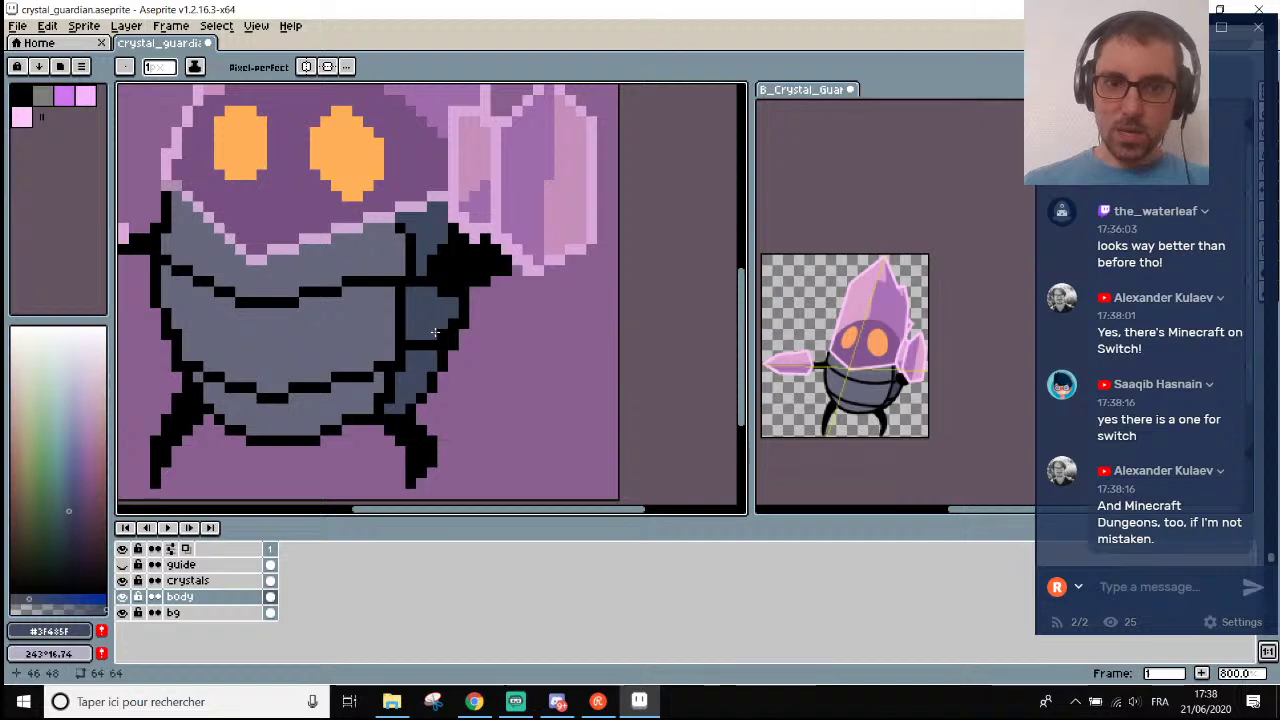
{"action": "scroll", "coordinate": [453, 321], "scroll_direction": "up", "scroll_amount": 2}
{"action": "scroll", "coordinate": [453, 321], "scroll_direction": "down", "scroll_amount": 2}
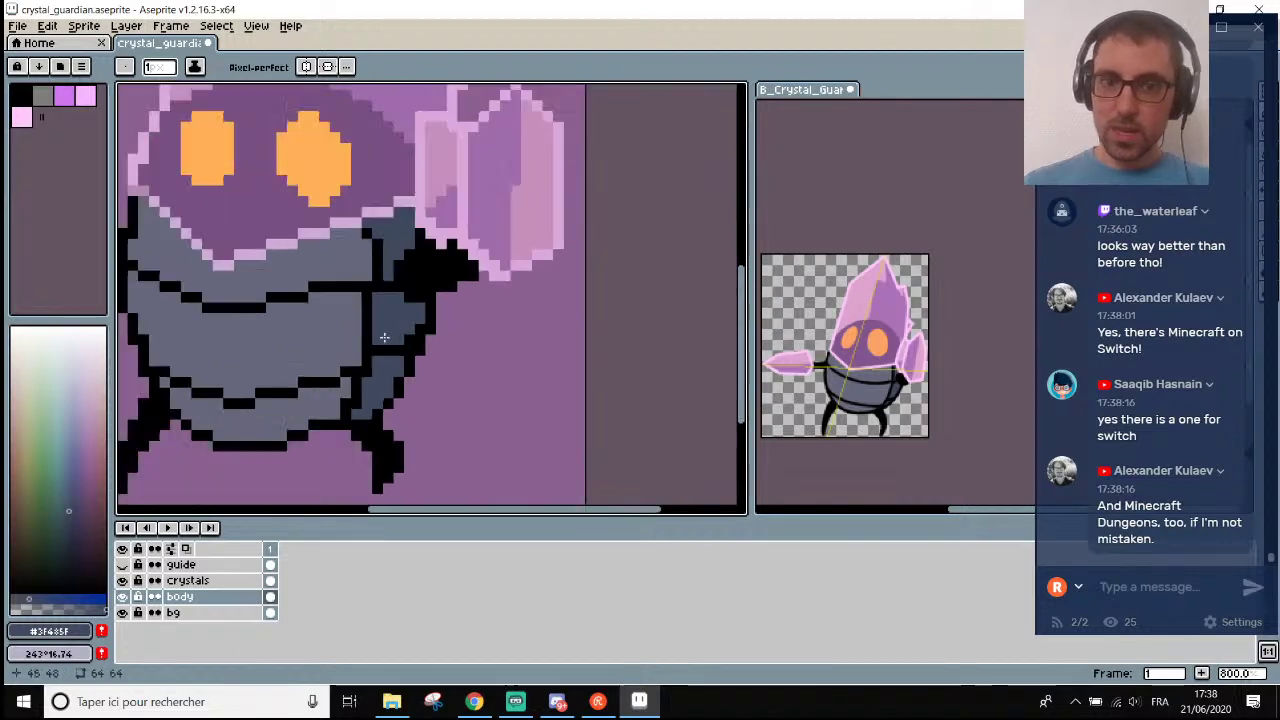
{"action": "scroll", "coordinate": [456, 326], "scroll_direction": "up", "scroll_amount": 3}
{"action": "scroll", "coordinate": [486, 295], "scroll_direction": "down", "scroll_amount": 4}
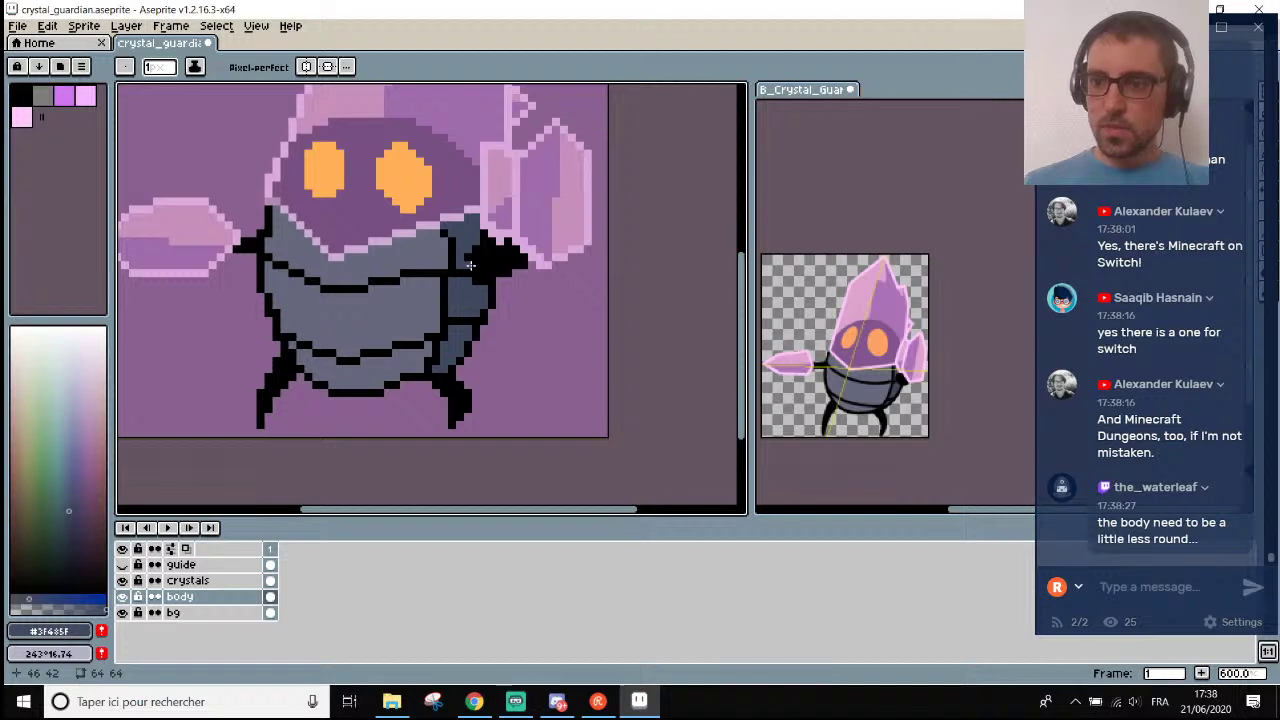
Compare the overall body shape, face and legs of the sprite with an enlarged view of the reference sketch.
{"action": "scroll", "coordinate": [469, 264], "scroll_direction": "down", "scroll_amount": 3}
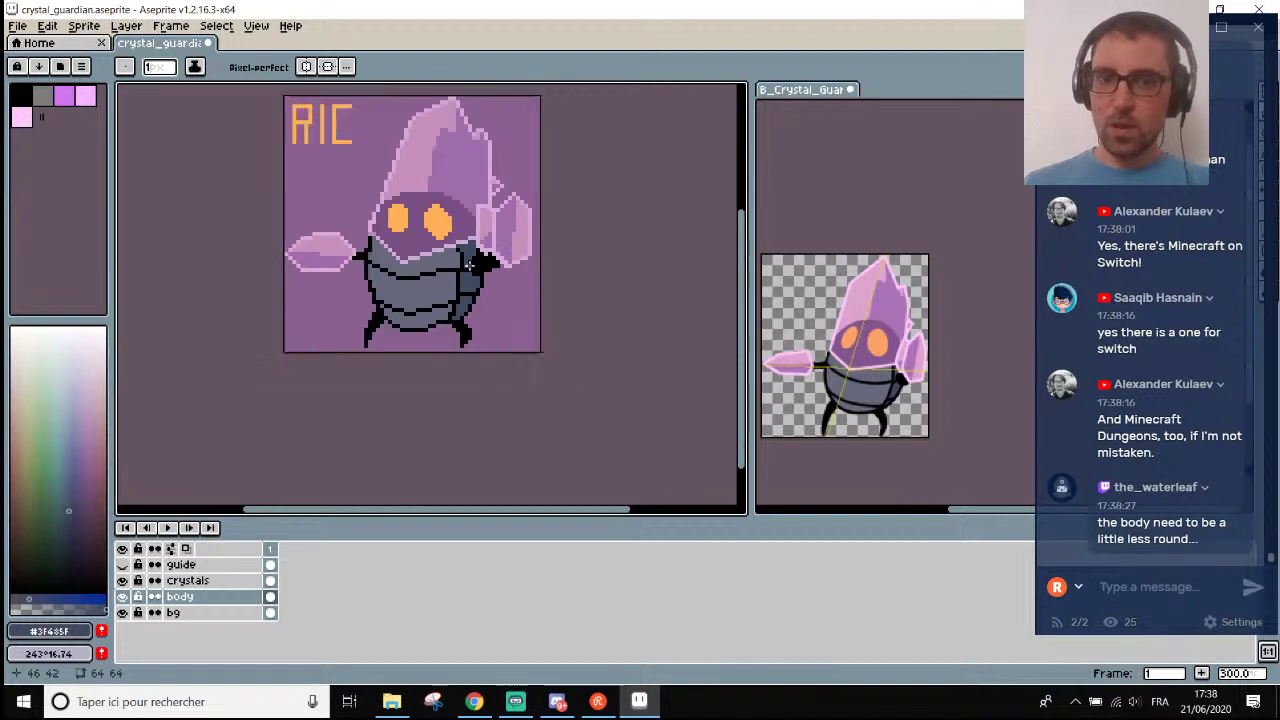
{"action": "scroll", "coordinate": [401, 275], "scroll_direction": "up", "scroll_amount": 1}
{"action": "scroll", "coordinate": [392, 328], "scroll_direction": "down", "scroll_amount": 1}
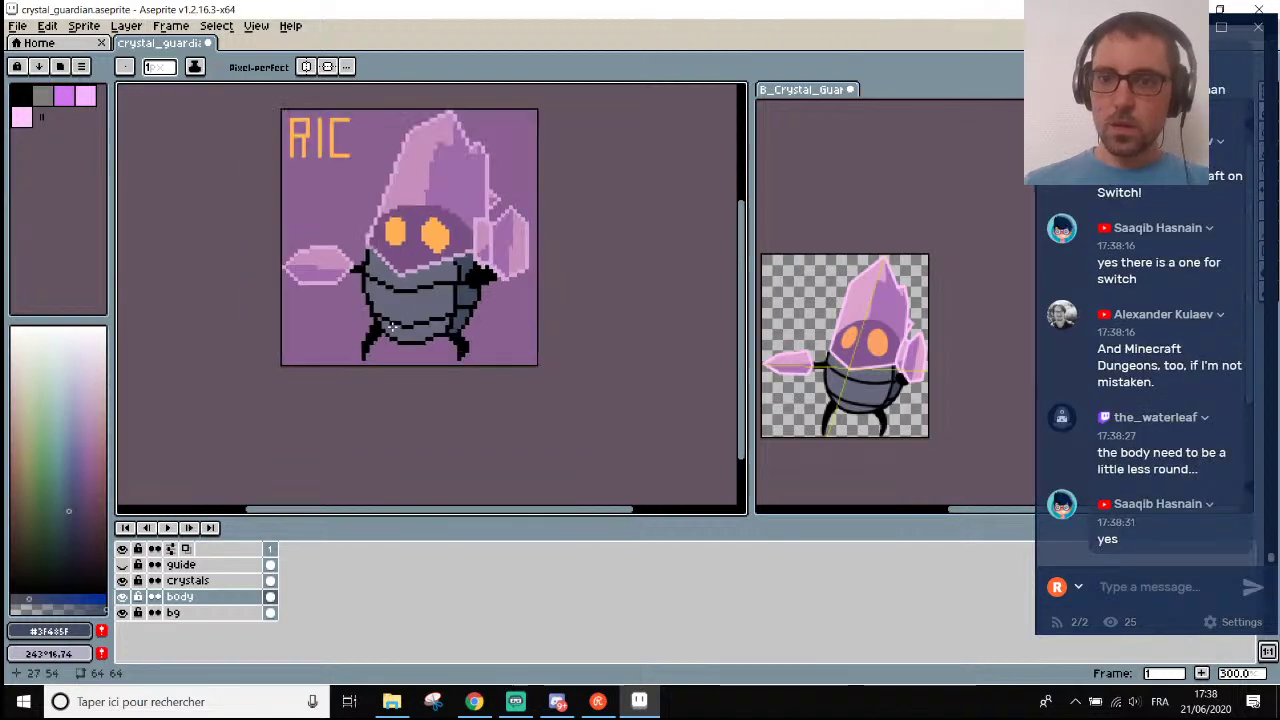
{"action": "scroll", "coordinate": [392, 328], "scroll_direction": "up", "scroll_amount": 1}
{"action": "scroll", "coordinate": [380, 310], "scroll_direction": "down", "scroll_amount": 1}
{"action": "scroll", "coordinate": [379, 289], "scroll_direction": "up", "scroll_amount": 2}
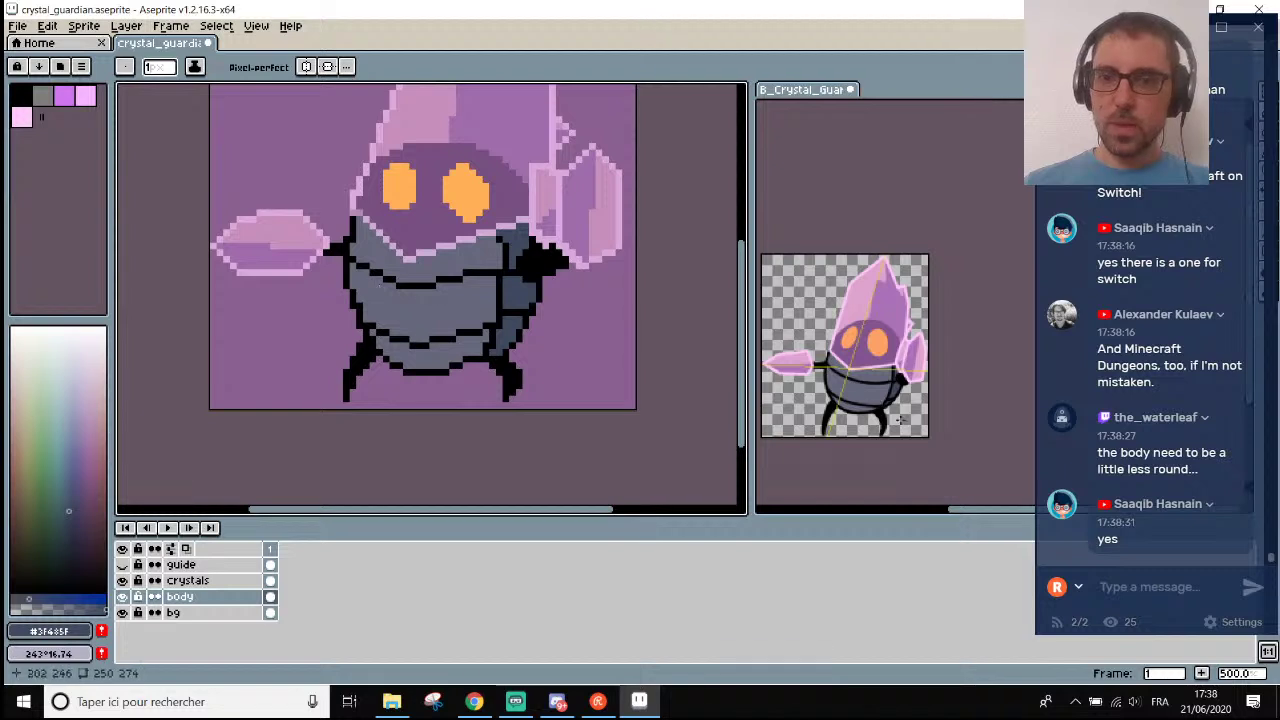
{"action": "scroll", "coordinate": [833, 367], "scroll_direction": "up", "scroll_amount": 2}
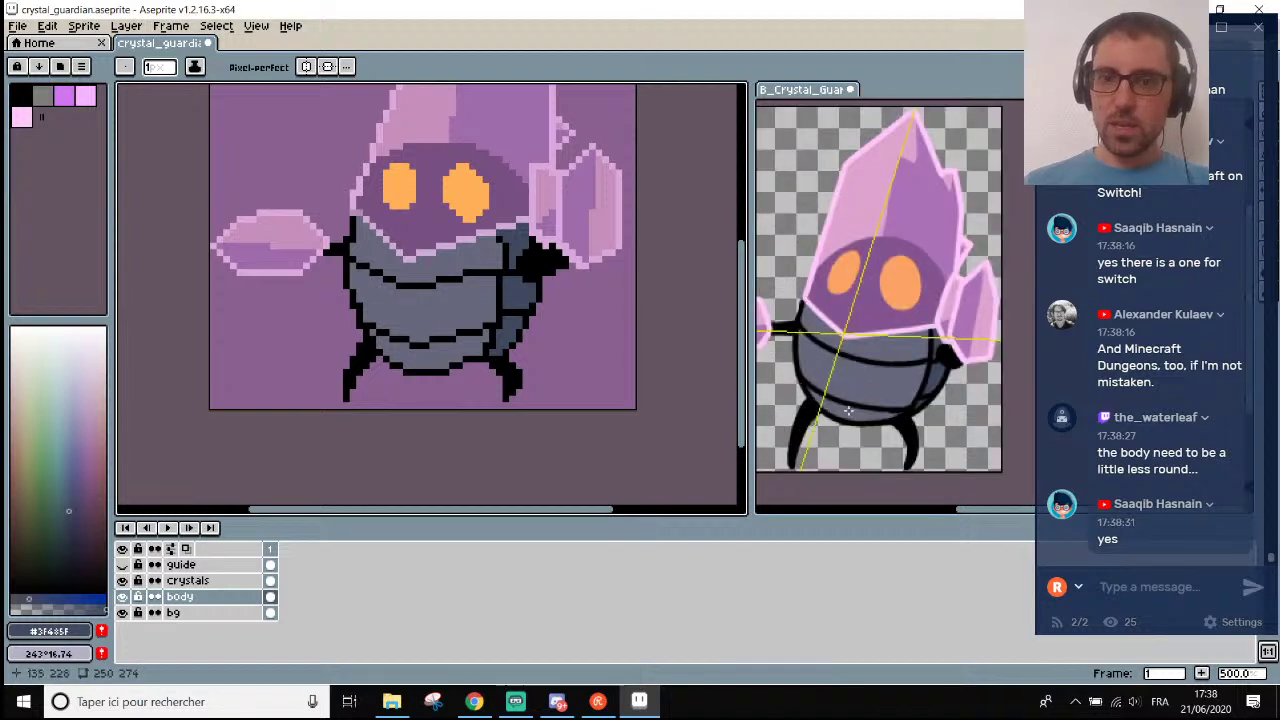
{"action": "scroll", "coordinate": [388, 310], "scroll_direction": "down", "scroll_amount": 2}
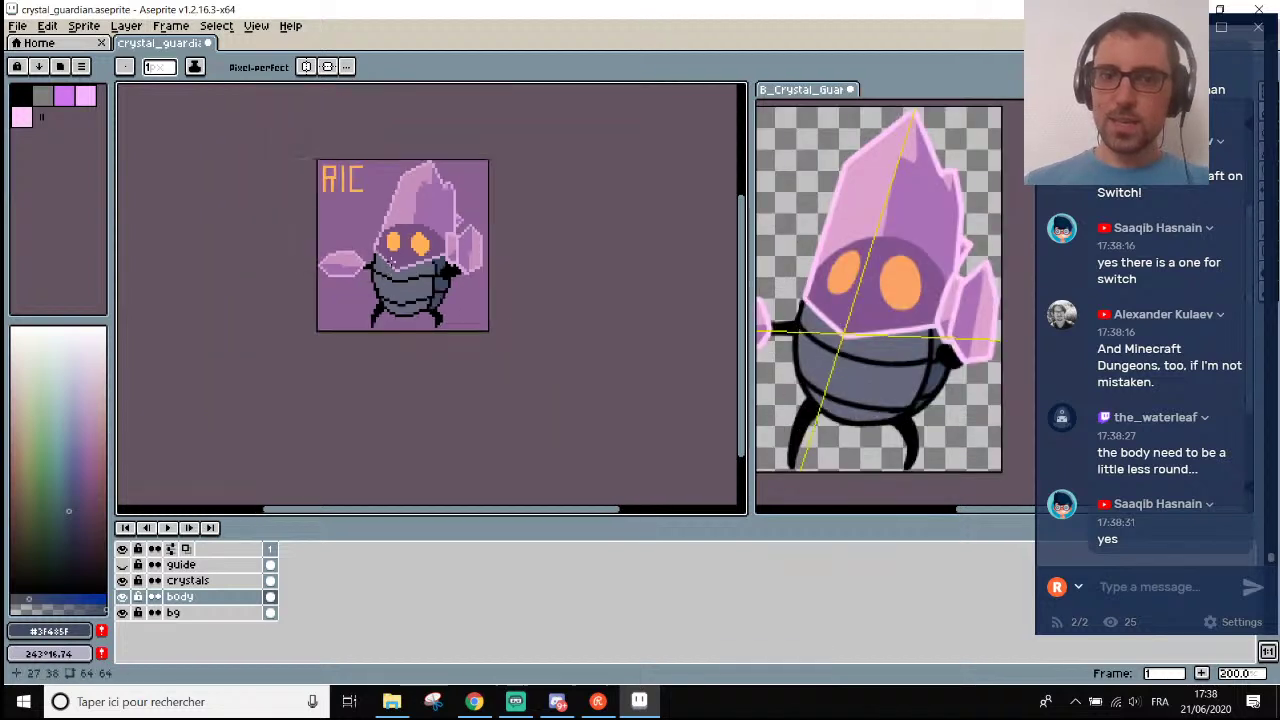
{"action": "scroll", "coordinate": [360, 306], "scroll_direction": "up", "scroll_amount": 1}
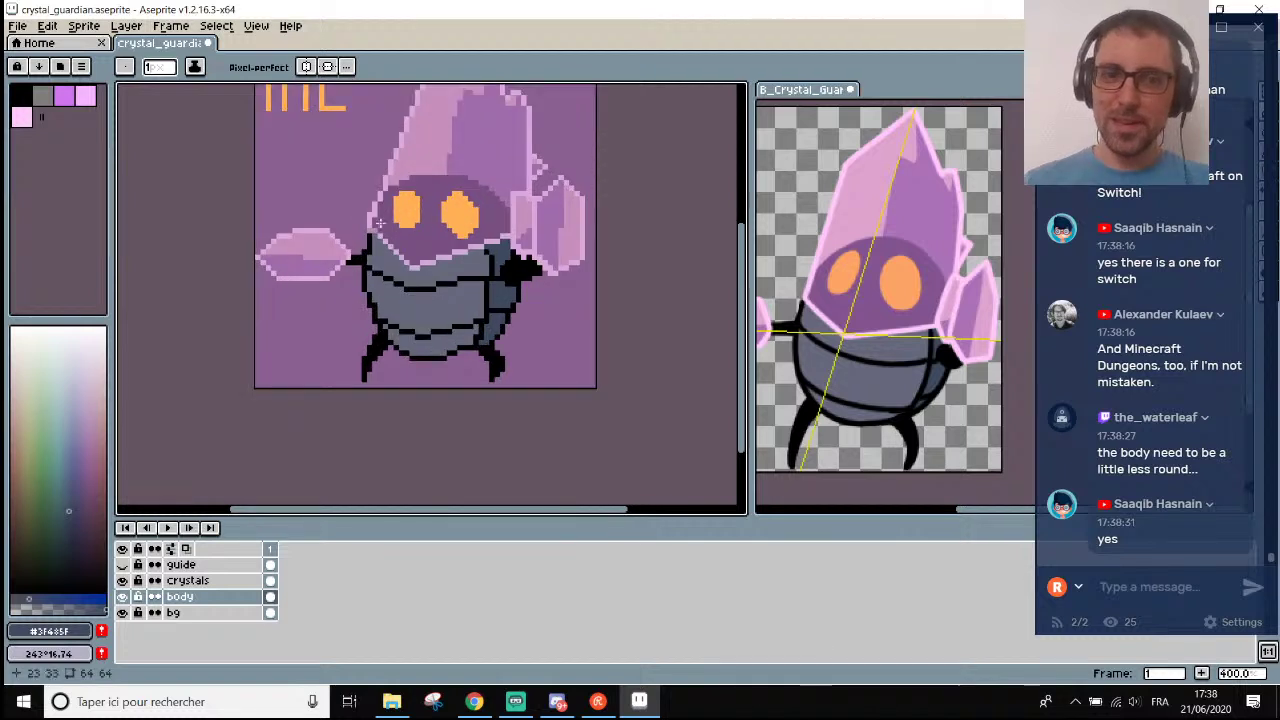
{"action": "scroll", "coordinate": [368, 236], "scroll_direction": "up", "scroll_amount": 3}
{"action": "scroll", "coordinate": [368, 236], "scroll_direction": "down", "scroll_amount": 3}
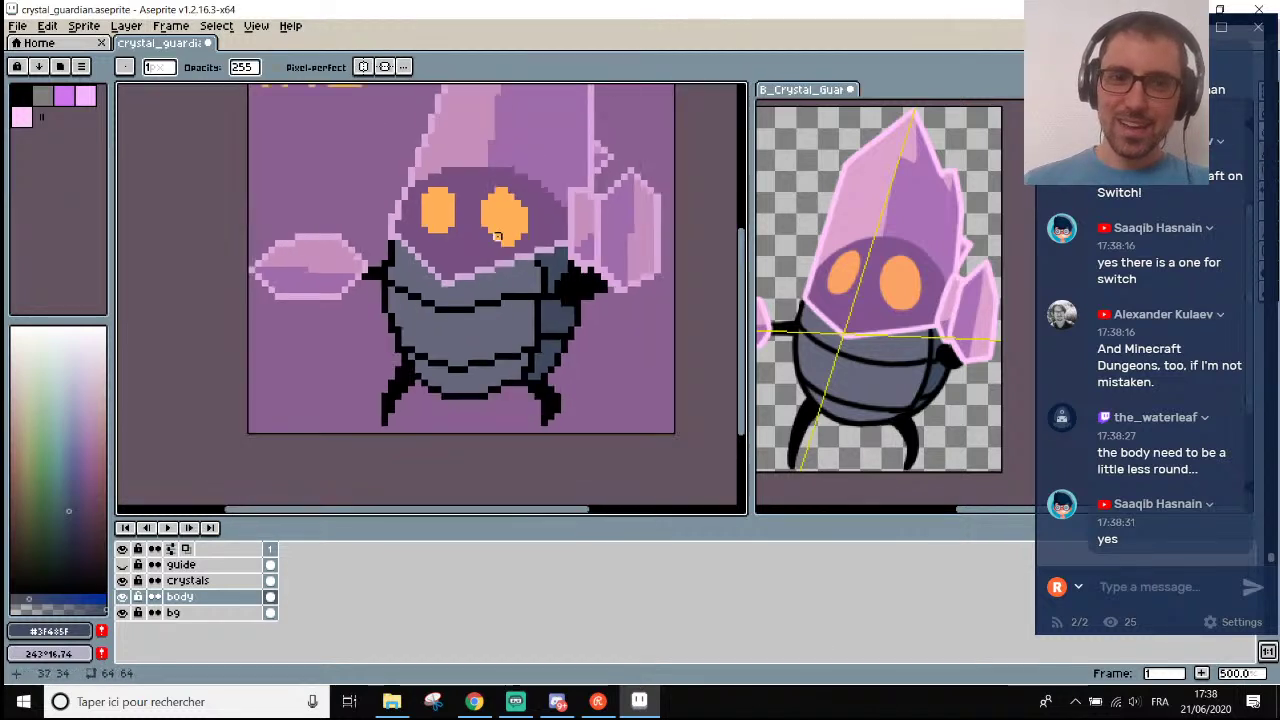
{"action": "scroll", "coordinate": [385, 270], "scroll_direction": "up", "scroll_amount": 3}
{"action": "scroll", "coordinate": [385, 270], "scroll_direction": "down", "scroll_amount": 3}
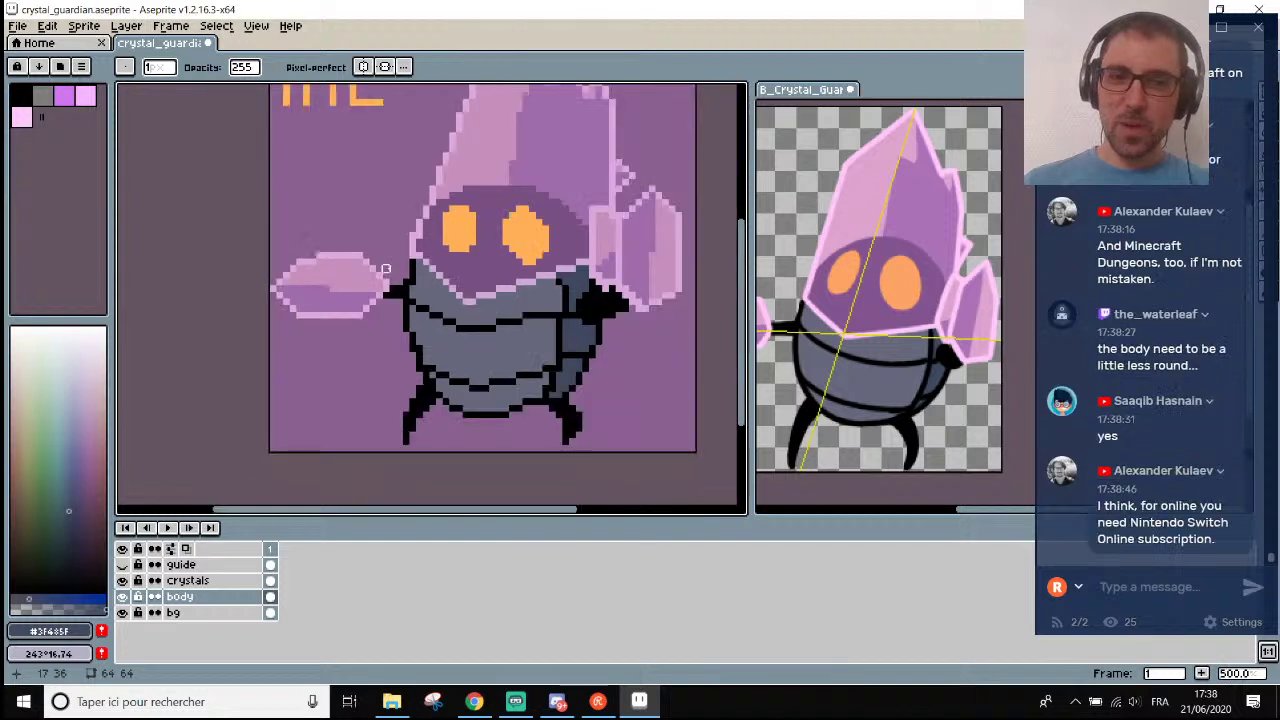
{"action": "scroll", "coordinate": [385, 255], "scroll_direction": "up", "scroll_amount": 2}
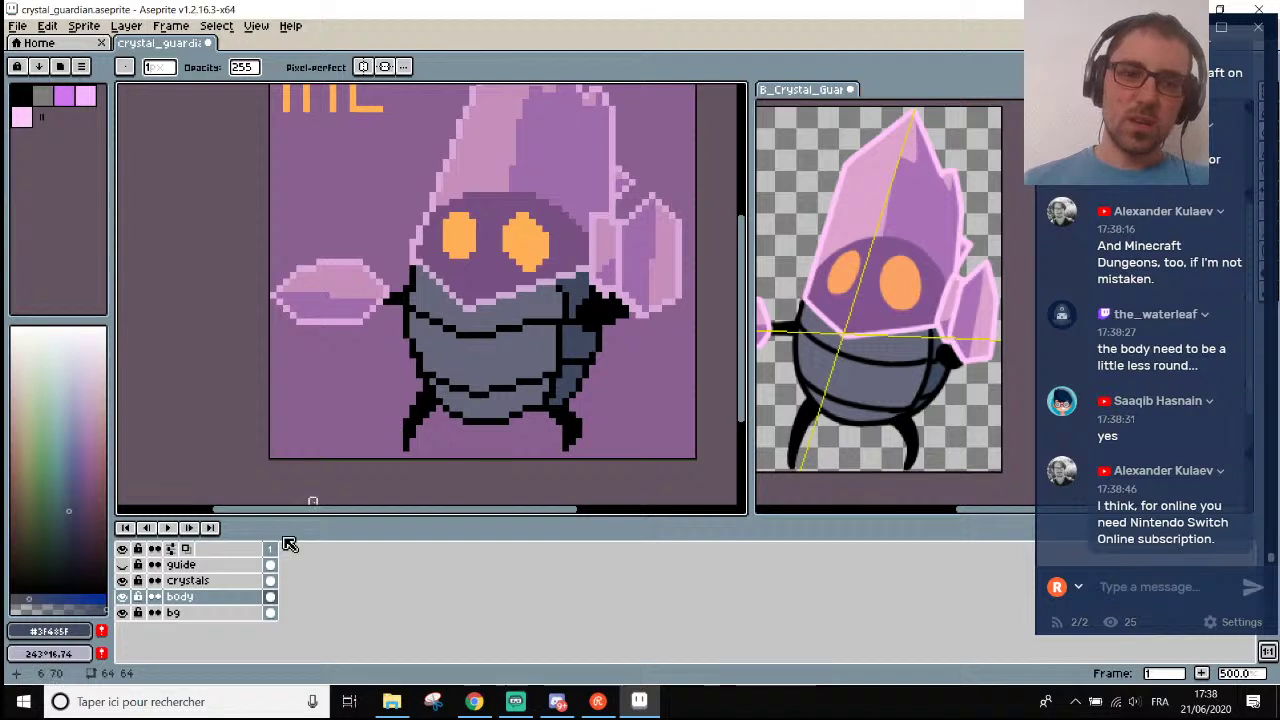
Check the body and crystals layers by hiding and showing each one, and make crystals the active layer.
{"action": "left_click", "coordinate": [122, 597]}
{"action": "left_click", "coordinate": [122, 597]}
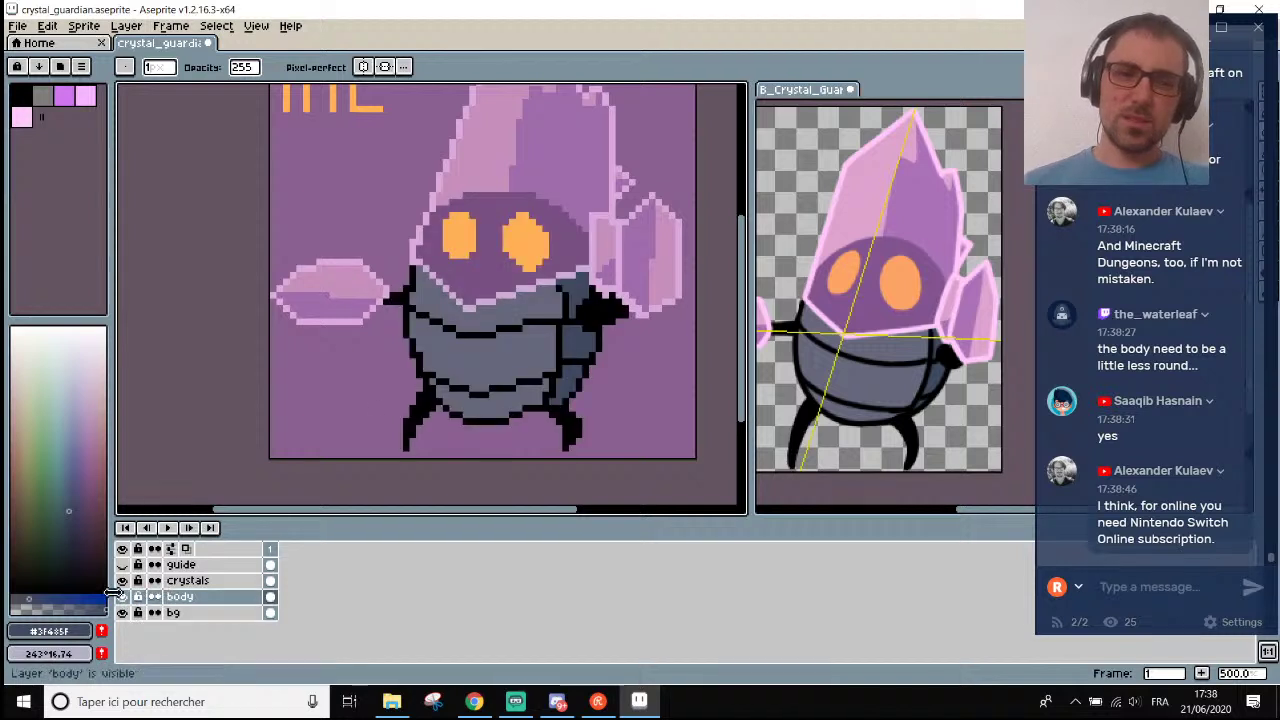
{"action": "left_click", "coordinate": [122, 581]}
{"action": "left_click", "coordinate": [122, 581]}
{"action": "scroll", "coordinate": [446, 248], "scroll_direction": "up", "scroll_amount": 3}
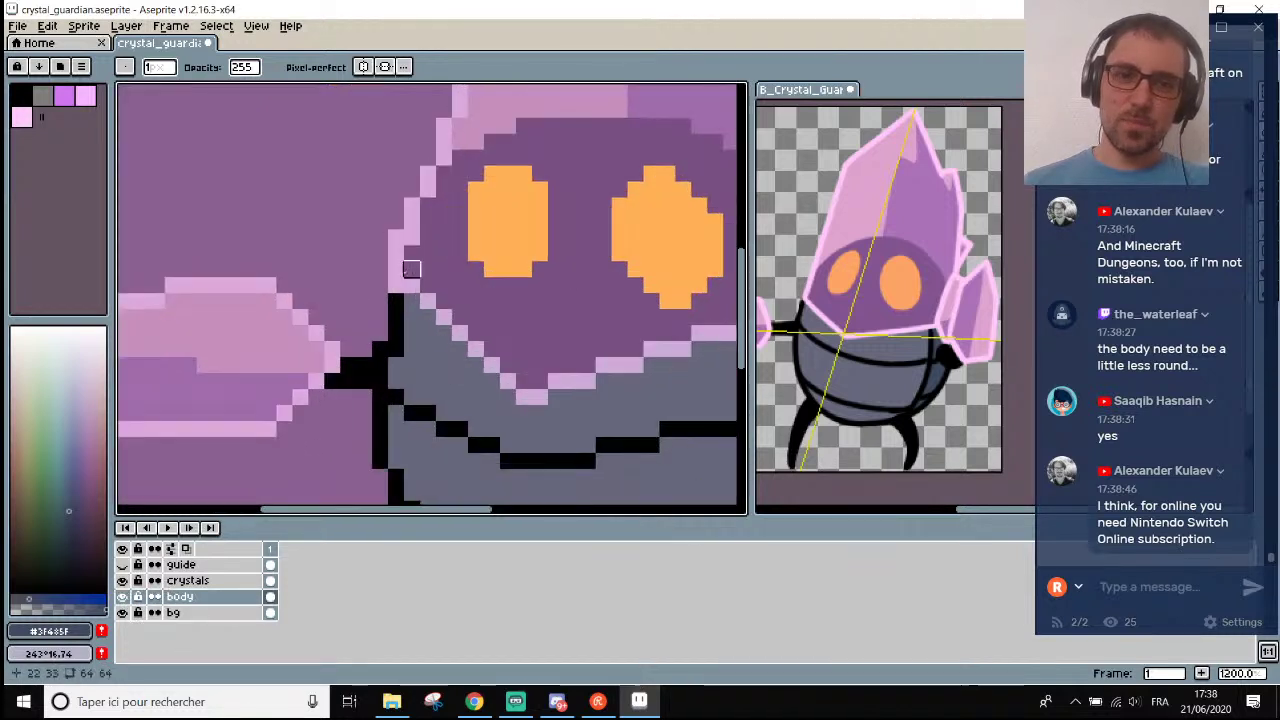
{"action": "scroll", "coordinate": [395, 284], "scroll_direction": "down", "scroll_amount": 5}
{"action": "scroll", "coordinate": [370, 284], "scroll_direction": "up", "scroll_amount": 2}
{"action": "key", "text": "alt+Up"}
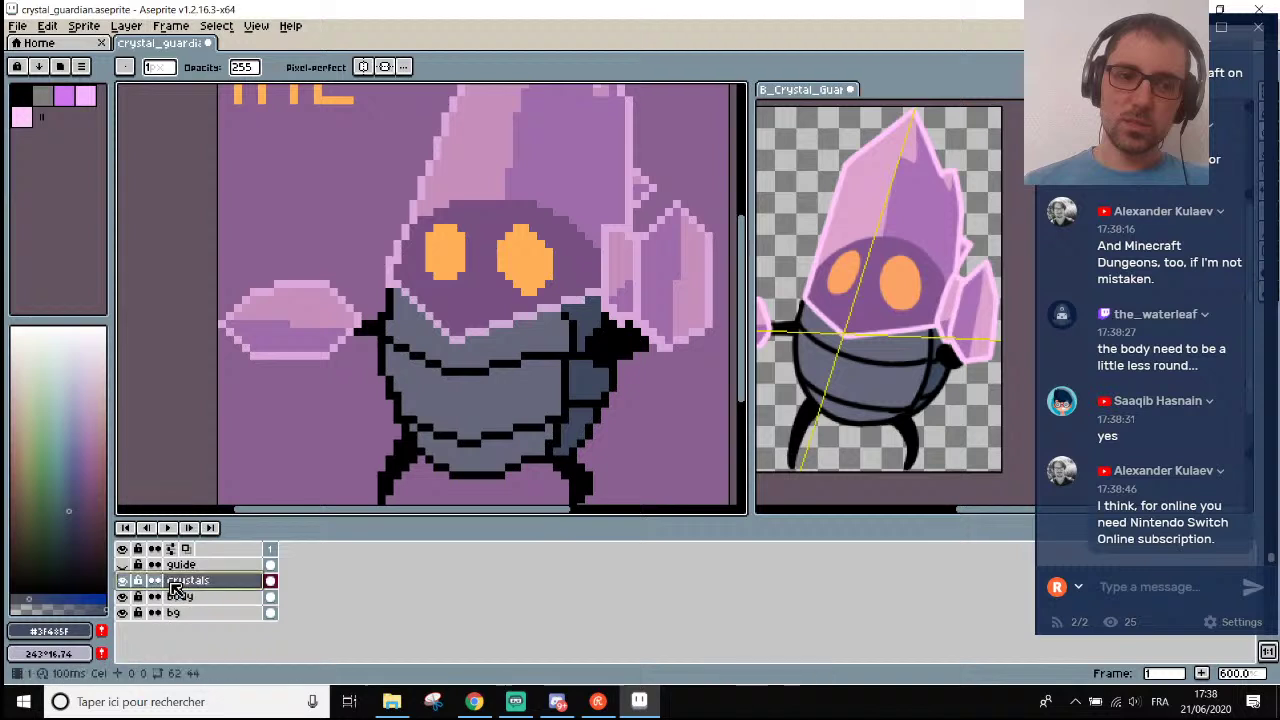
Compare the lower body curve and legs of the whole sprite with the same area of the reference sketch.
{"action": "scroll", "coordinate": [388, 283], "scroll_direction": "down", "scroll_amount": 4}
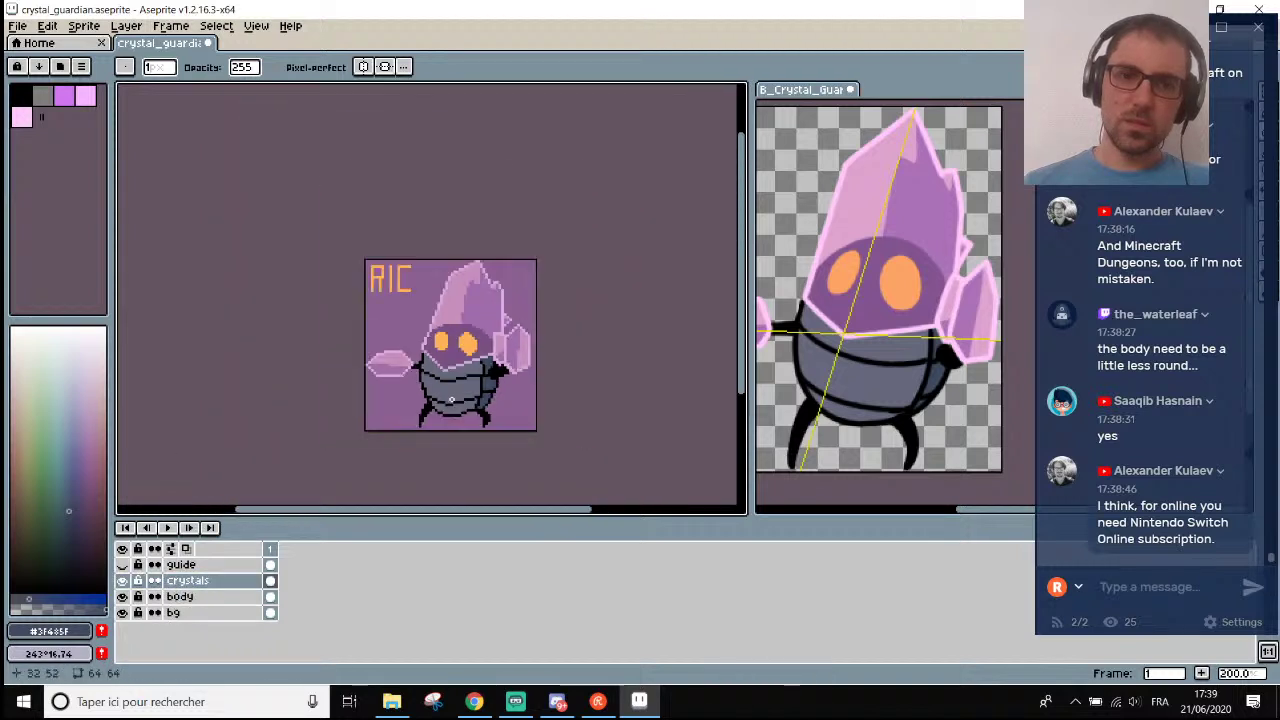
{"action": "scroll", "coordinate": [422, 346], "scroll_direction": "up", "scroll_amount": 1}
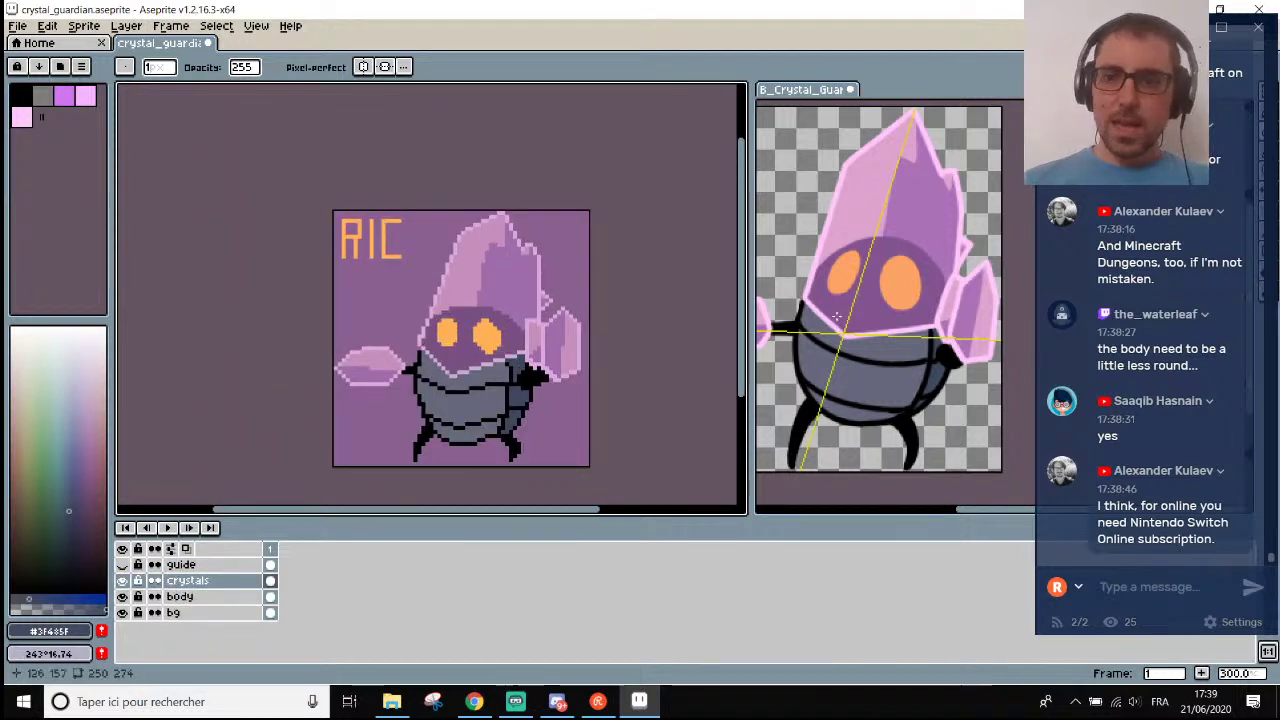
{"action": "scroll", "coordinate": [836, 317], "scroll_direction": "down", "scroll_amount": 2}
{"action": "scroll", "coordinate": [869, 391], "scroll_direction": "up", "scroll_amount": 3}
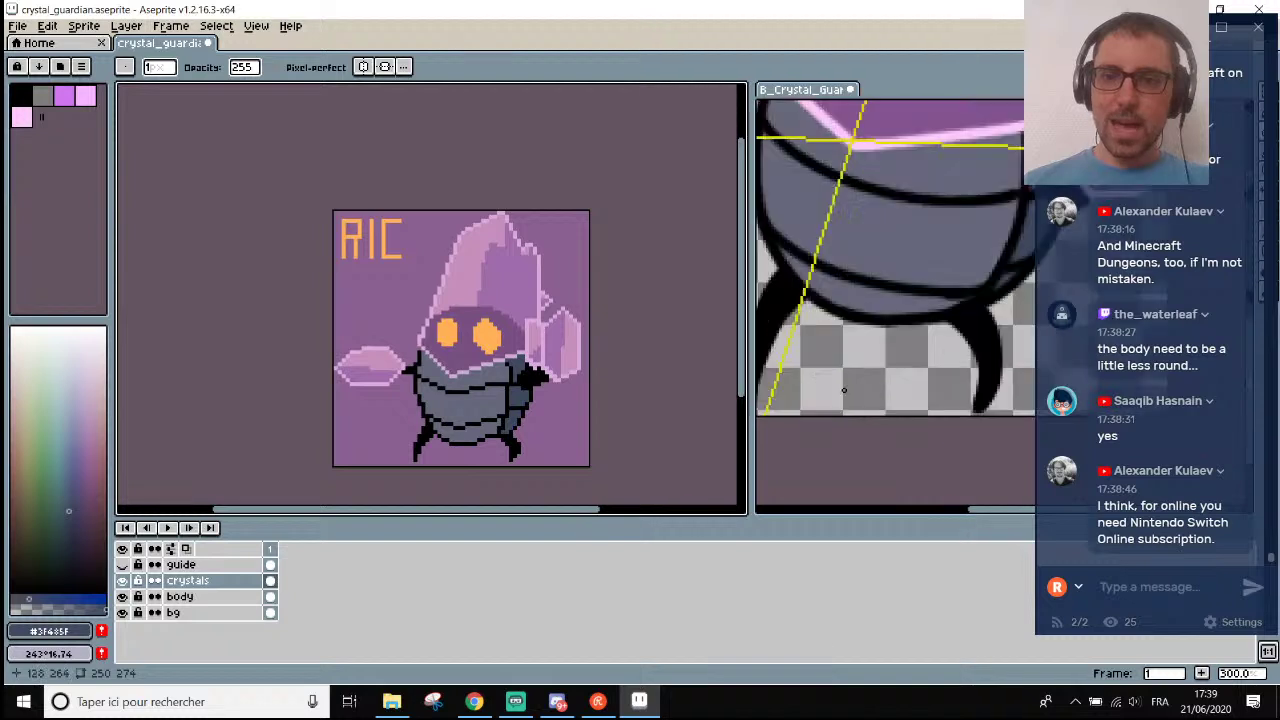
{"action": "scroll", "coordinate": [844, 390], "scroll_direction": "down", "scroll_amount": 2}
{"action": "left_click_drag", "start_coordinate": [966, 511], "coordinate": [940, 511]}
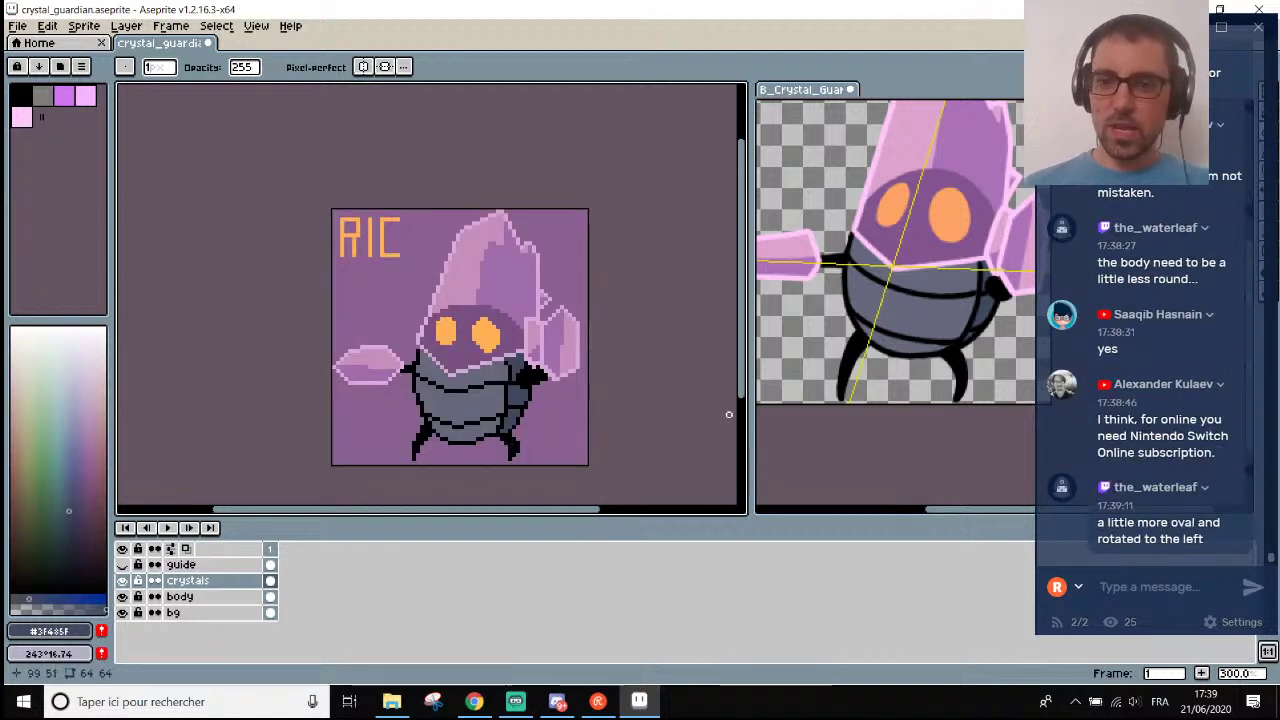
Widen the reference view slightly, bring nearly the whole sketch into it, and make body the active layer.
{"action": "left_click_drag", "start_coordinate": [750, 414], "coordinate": [733, 414]}
{"action": "scroll", "coordinate": [912, 320], "scroll_direction": "down", "scroll_amount": 2}
{"action": "scroll", "coordinate": [912, 320], "scroll_direction": "up", "scroll_amount": 1}
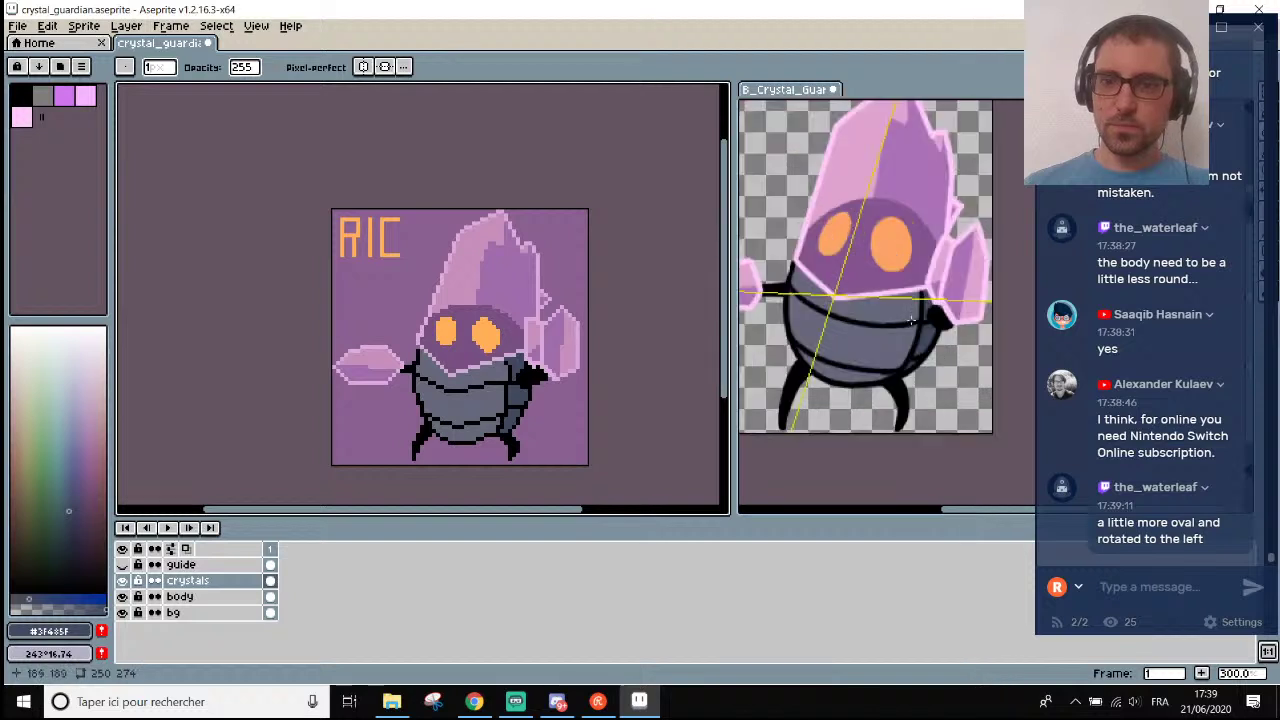
{"action": "scroll", "coordinate": [914, 345], "scroll_direction": "down", "scroll_amount": 2}
{"action": "scroll", "coordinate": [914, 345], "scroll_direction": "up", "scroll_amount": 2}
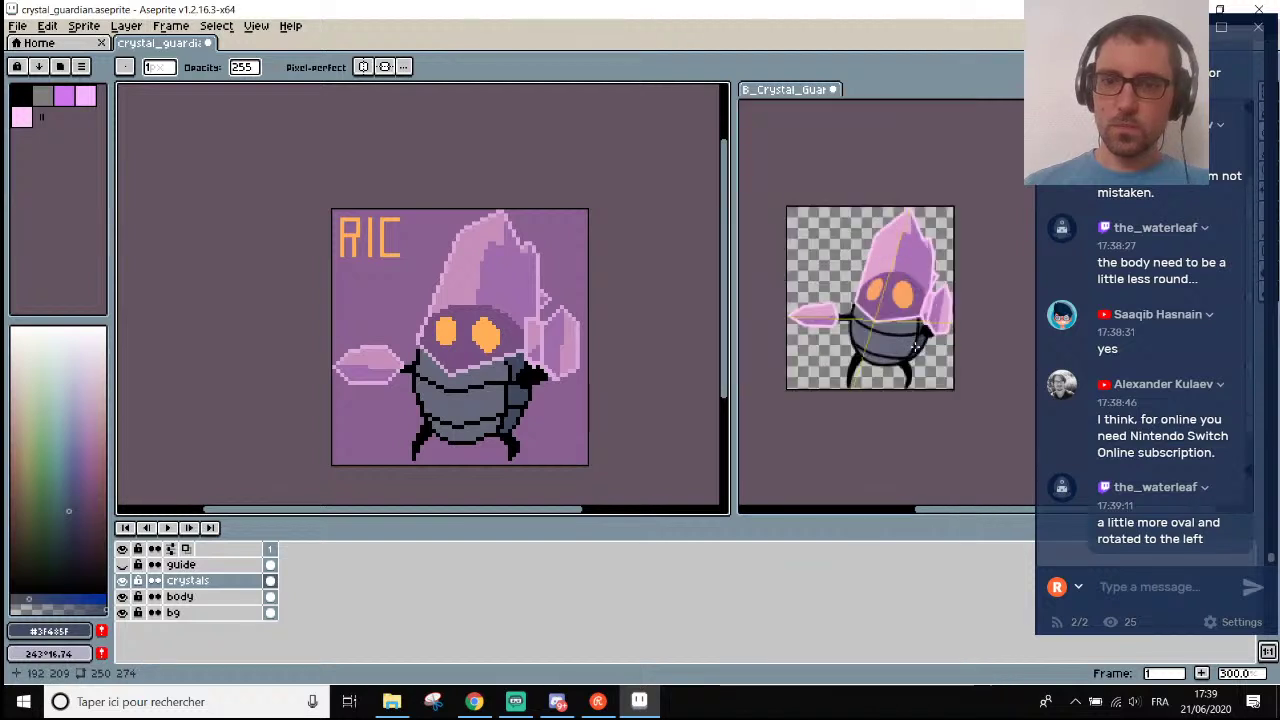
{"action": "left_click", "coordinate": [195, 598]}
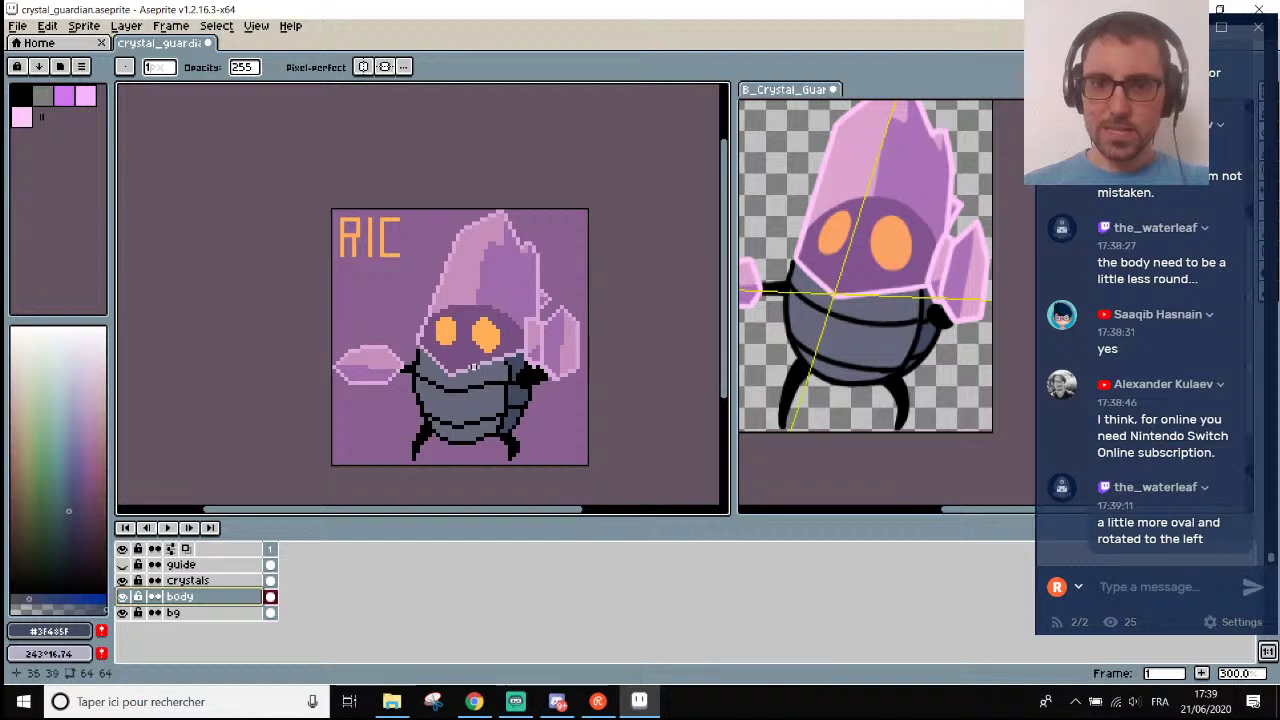
Select the body from the face down to the feet on the body layer and rotate it clockwise to about -6.7 degrees.
{"action": "key", "text": "m"}
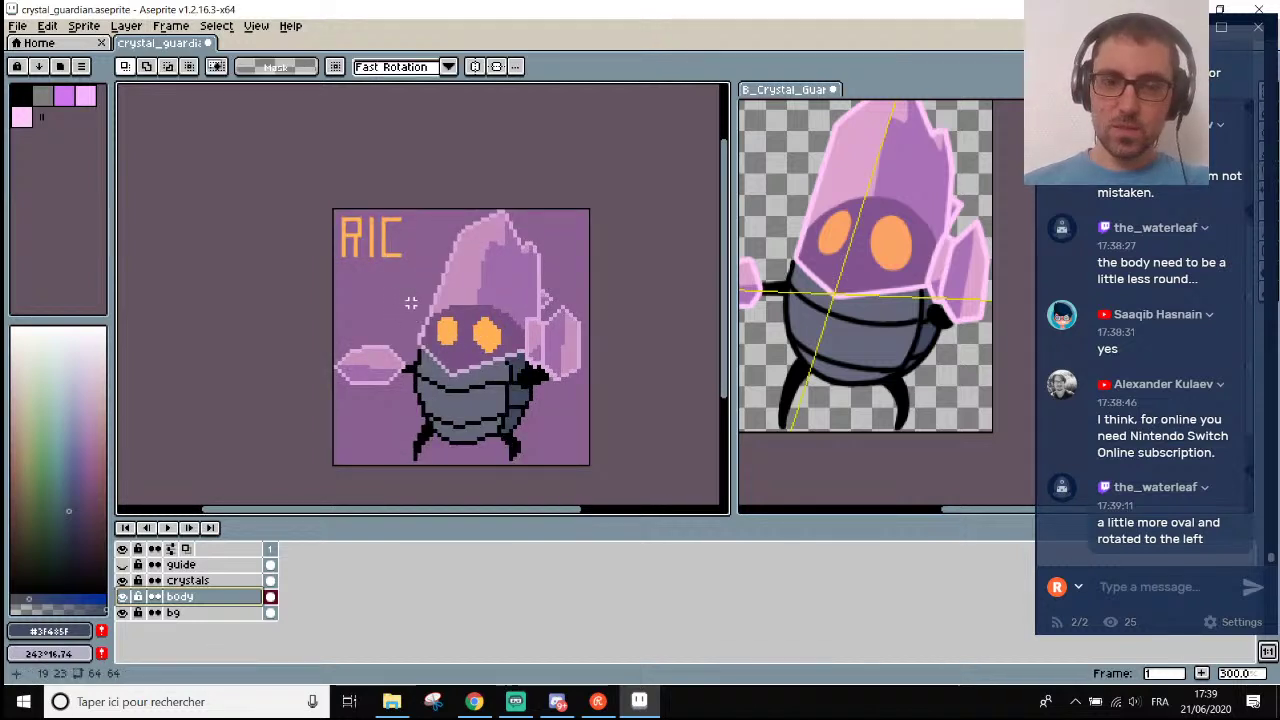
{"action": "left_click_drag", "start_coordinate": [404, 300], "coordinate": [568, 466]}
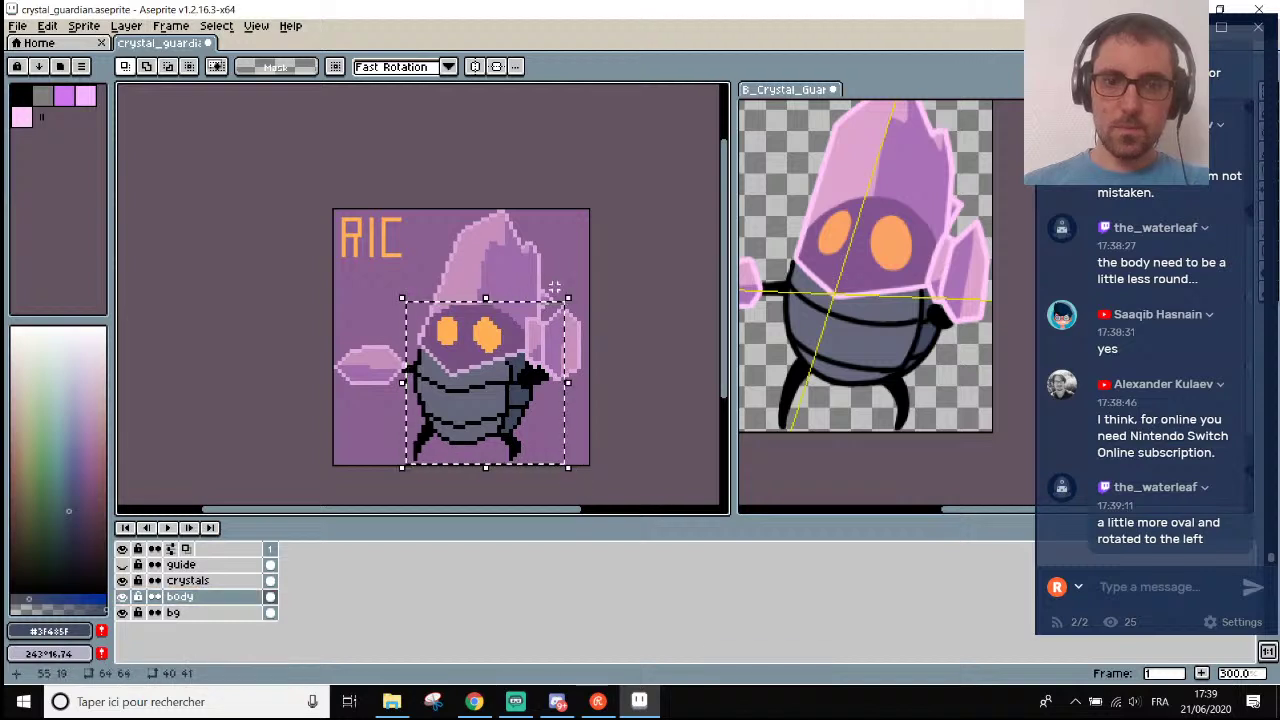
{"action": "left_click", "coordinate": [527, 276]}
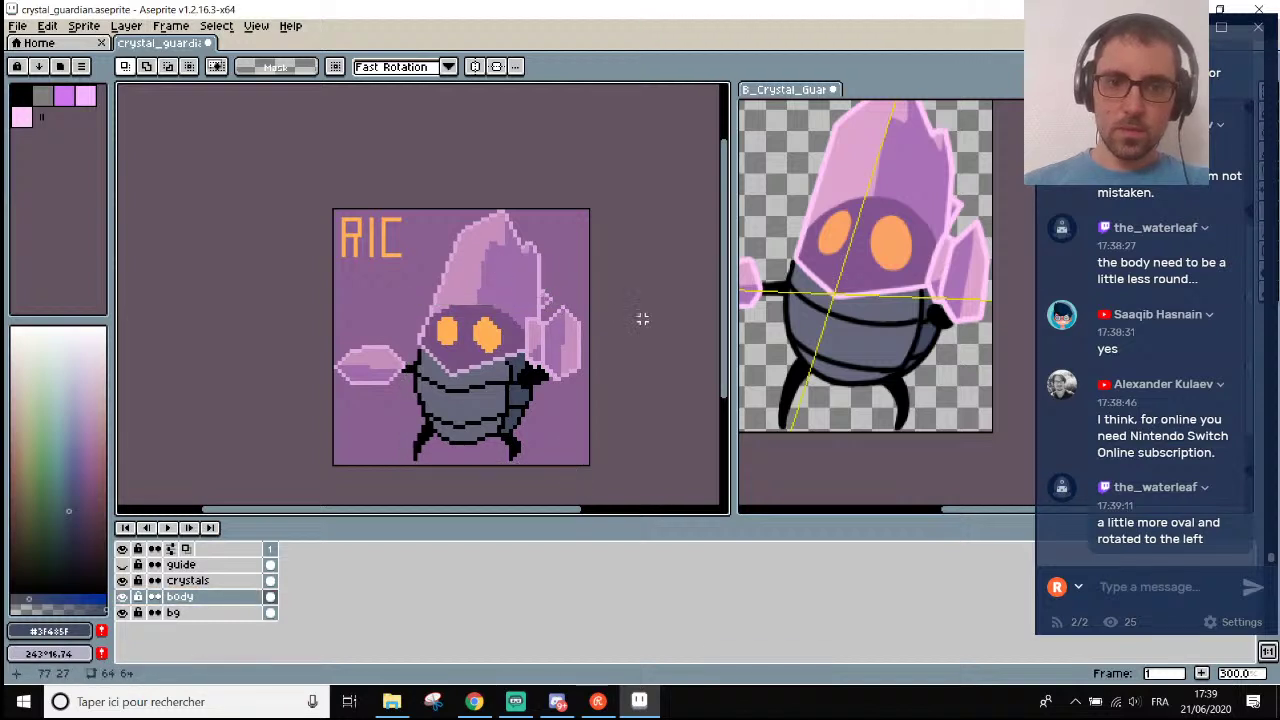
{"action": "left_click_drag", "start_coordinate": [405, 293], "coordinate": [565, 467]}
{"action": "left_click_drag", "start_coordinate": [483, 270], "coordinate": [503, 290]}
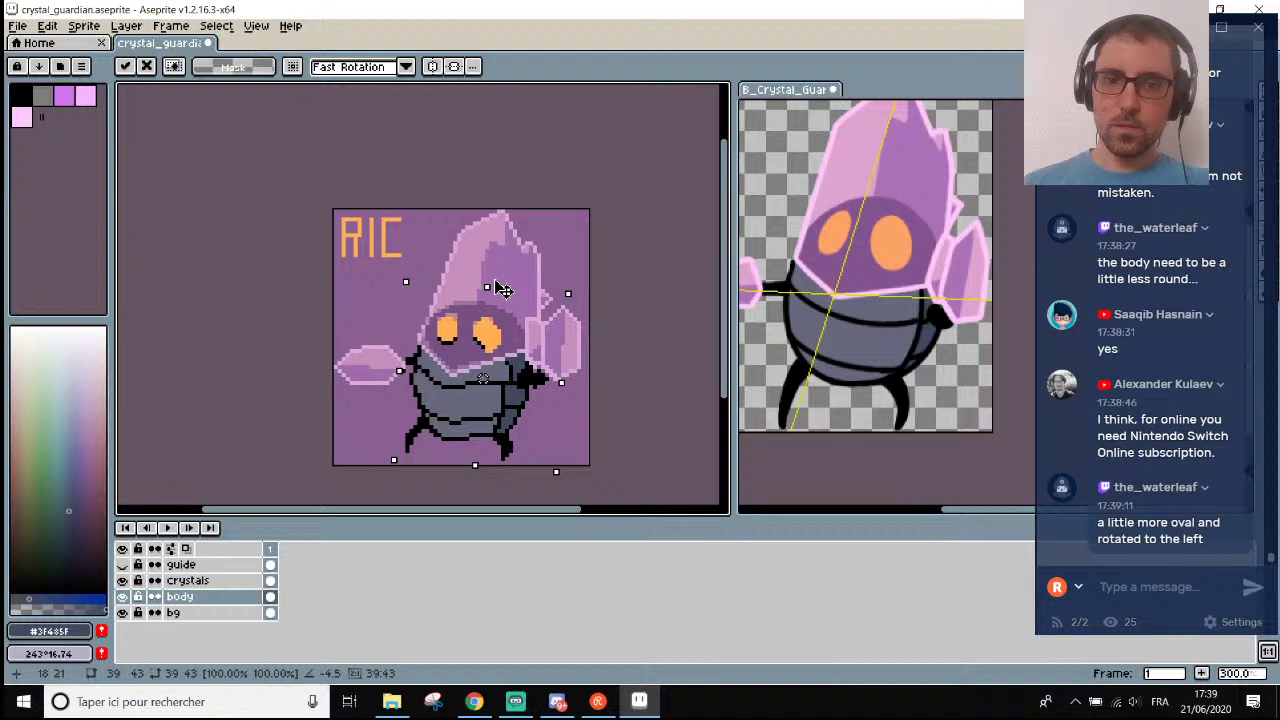
{"action": "left_click_drag", "start_coordinate": [503, 290], "coordinate": [500, 292]}
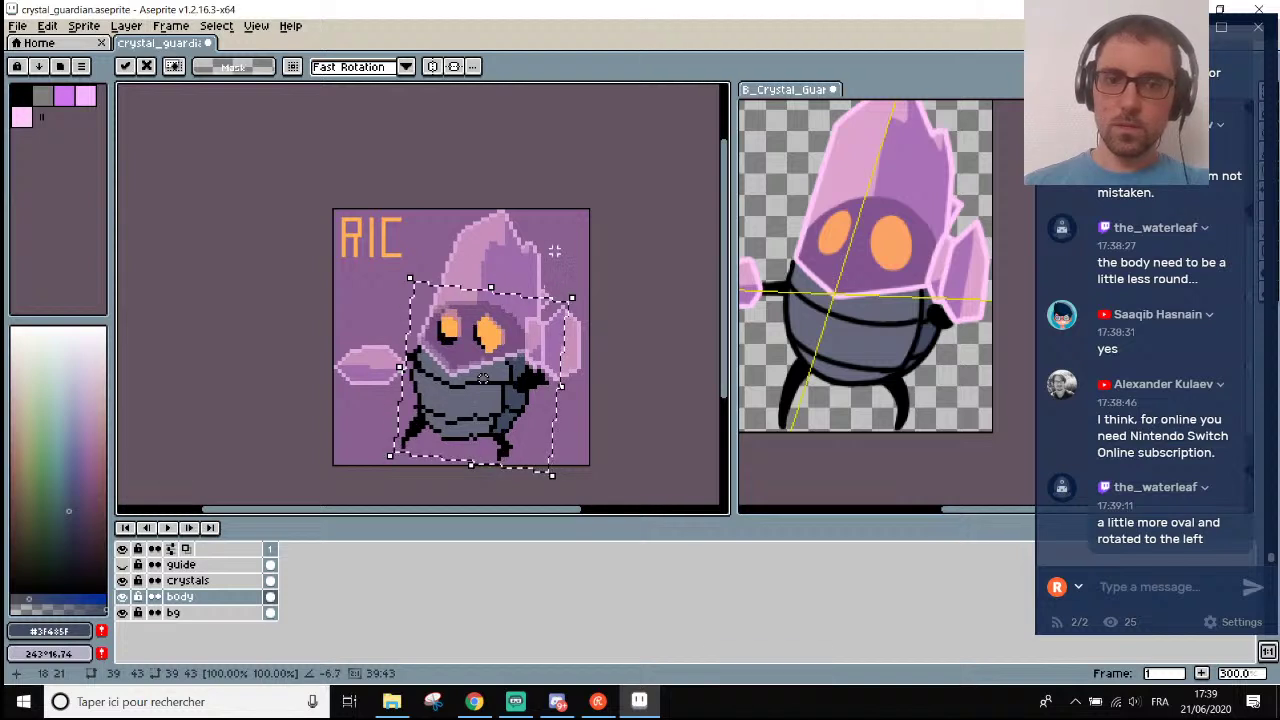
{"action": "left_click", "coordinate": [583, 428]}
{"action": "scroll", "coordinate": [583, 428], "scroll_direction": "down", "scroll_amount": 1}
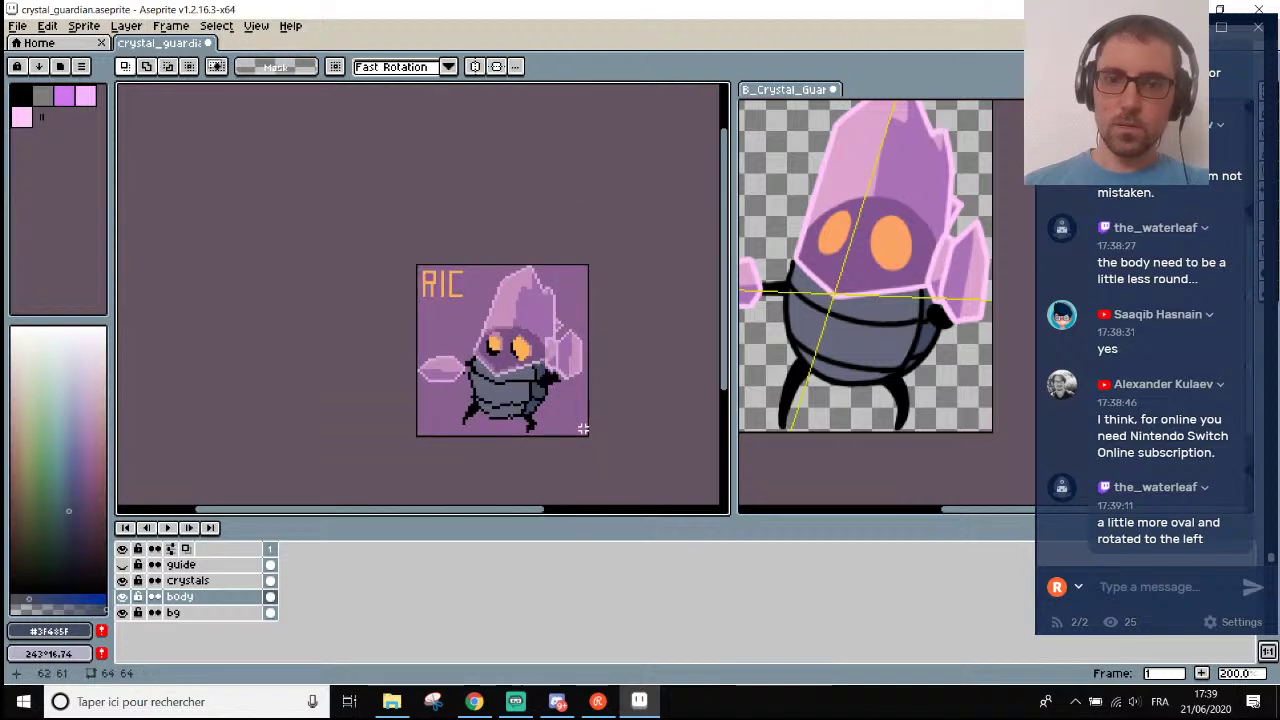
Examine the rotated body's tilt, outline and legs at several magnifications against the reference sketch.
{"action": "scroll", "coordinate": [551, 435], "scroll_direction": "up", "scroll_amount": 1}
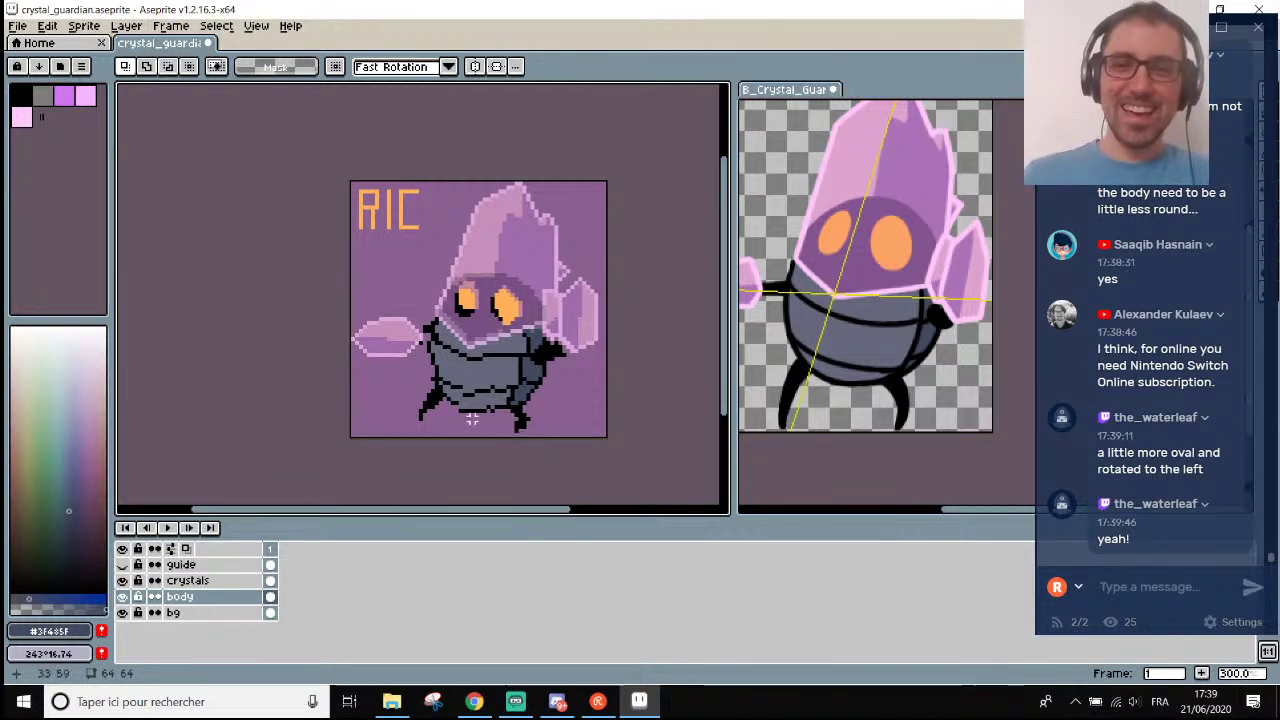
{"action": "scroll", "coordinate": [447, 390], "scroll_direction": "up", "scroll_amount": 3}
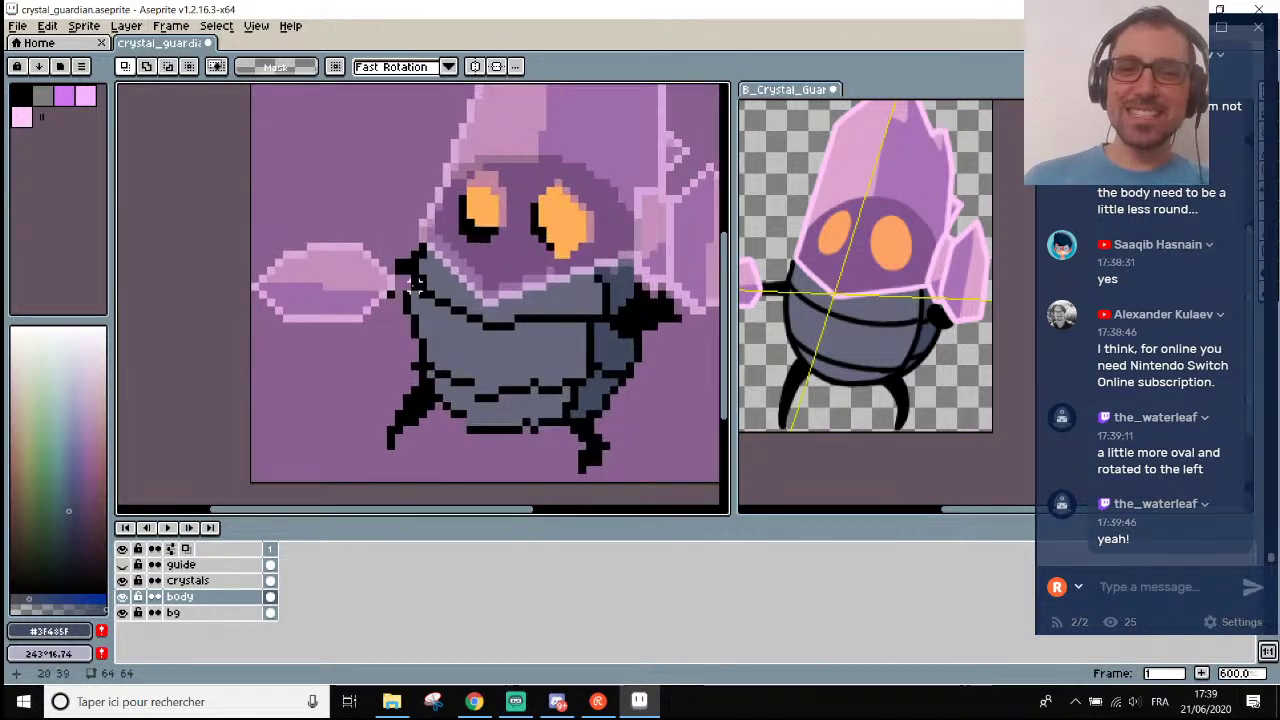
{"action": "key", "text": "ctrl+z"}
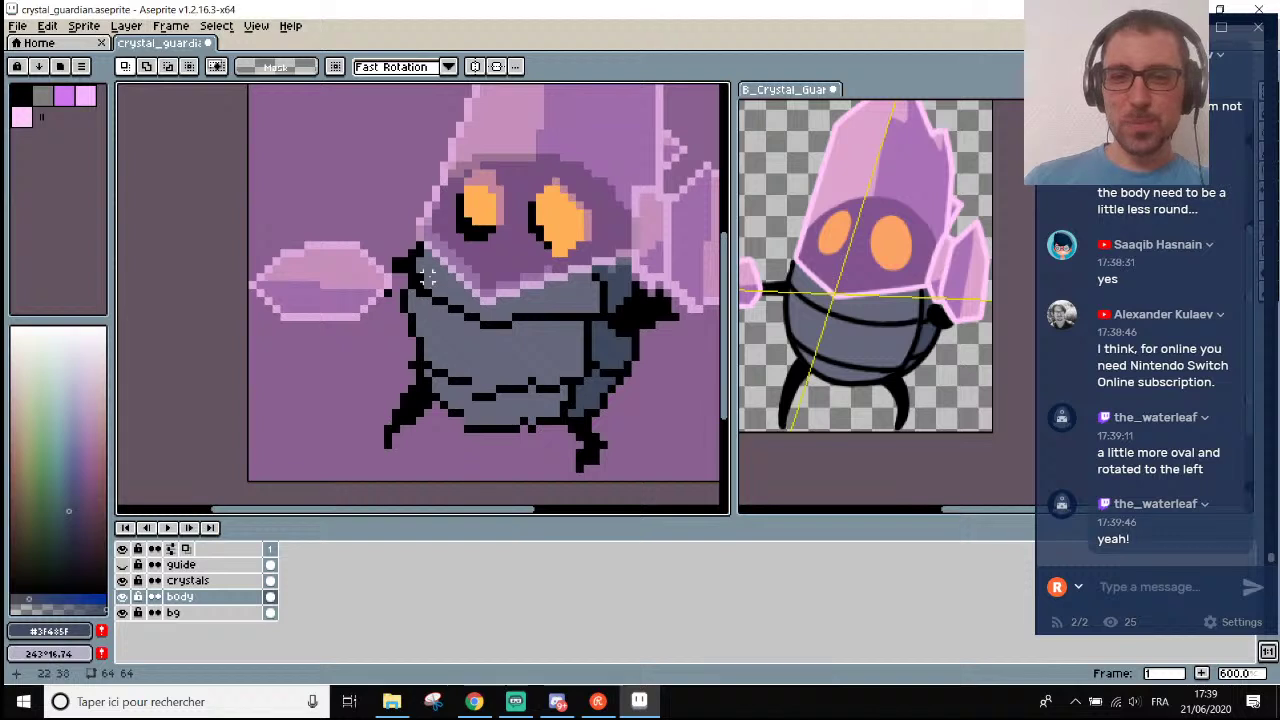
{"action": "scroll", "coordinate": [478, 256], "scroll_direction": "down", "scroll_amount": 3}
{"action": "scroll", "coordinate": [545, 226], "scroll_direction": "down", "scroll_amount": 3}
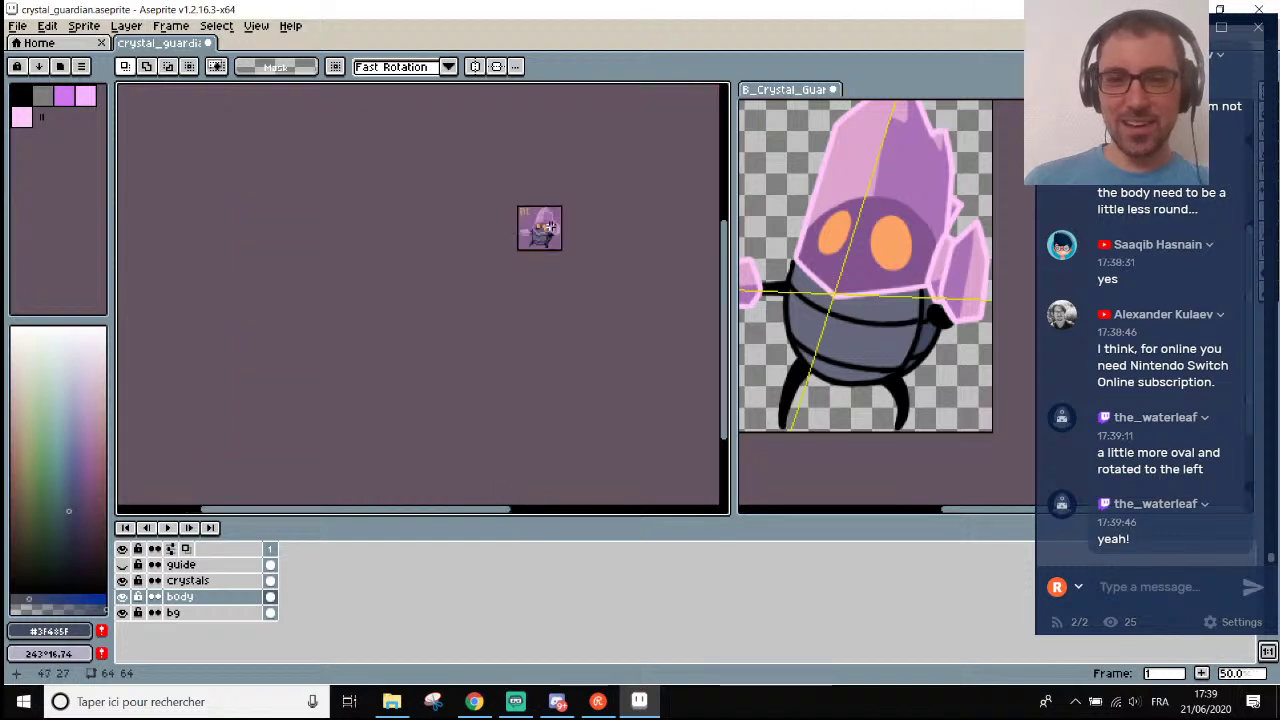
{"action": "scroll", "coordinate": [552, 214], "scroll_direction": "up", "scroll_amount": 3}
{"action": "scroll", "coordinate": [558, 195], "scroll_direction": "down", "scroll_amount": 1}
{"action": "scroll", "coordinate": [560, 180], "scroll_direction": "up", "scroll_amount": 1}
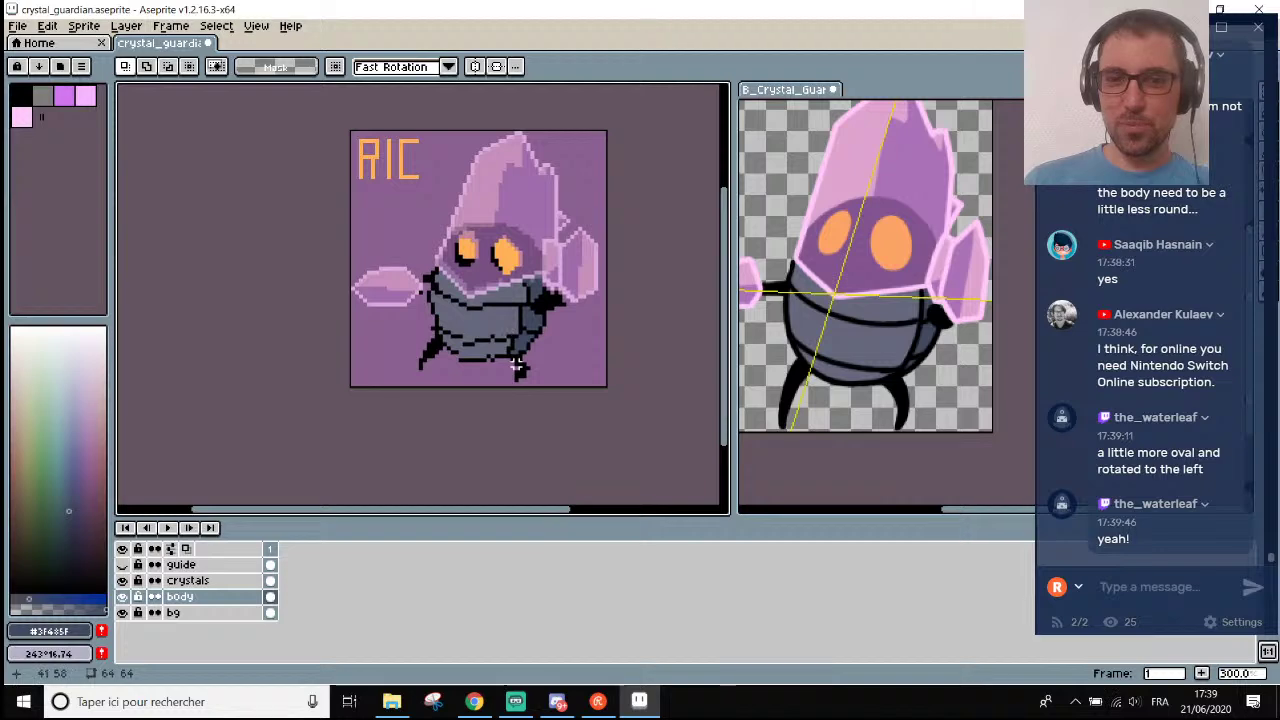
{"action": "scroll", "coordinate": [516, 365], "scroll_direction": "up", "scroll_amount": 1}
{"action": "scroll", "coordinate": [466, 352], "scroll_direction": "down", "scroll_amount": 2}
{"action": "scroll", "coordinate": [466, 352], "scroll_direction": "up", "scroll_amount": 1}
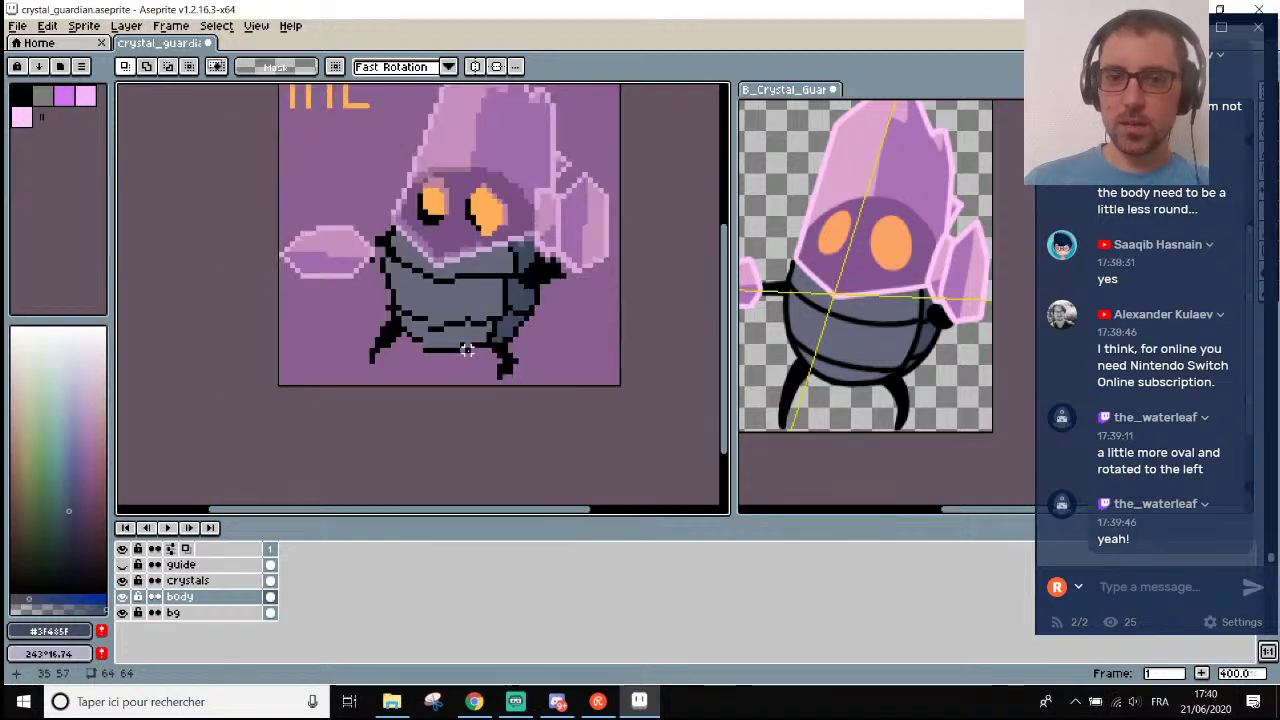
{"action": "scroll", "coordinate": [466, 352], "scroll_direction": "down", "scroll_amount": 1}
{"action": "scroll", "coordinate": [425, 363], "scroll_direction": "up", "scroll_amount": 2}
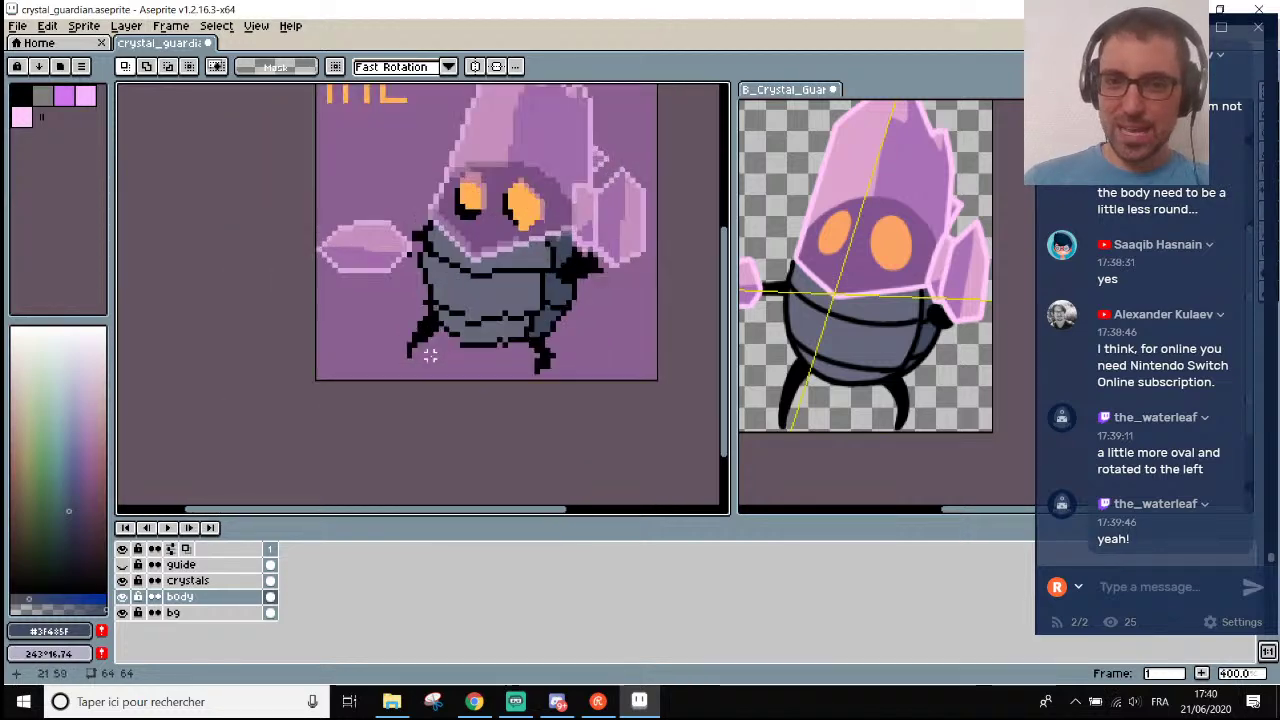
{"action": "scroll", "coordinate": [405, 350], "scroll_direction": "down", "scroll_amount": 1}
Sample black from the left leg, then thicken its lower part and extend its foot downward.
{"action": "scroll", "coordinate": [415, 315], "scroll_direction": "up", "scroll_amount": 4}
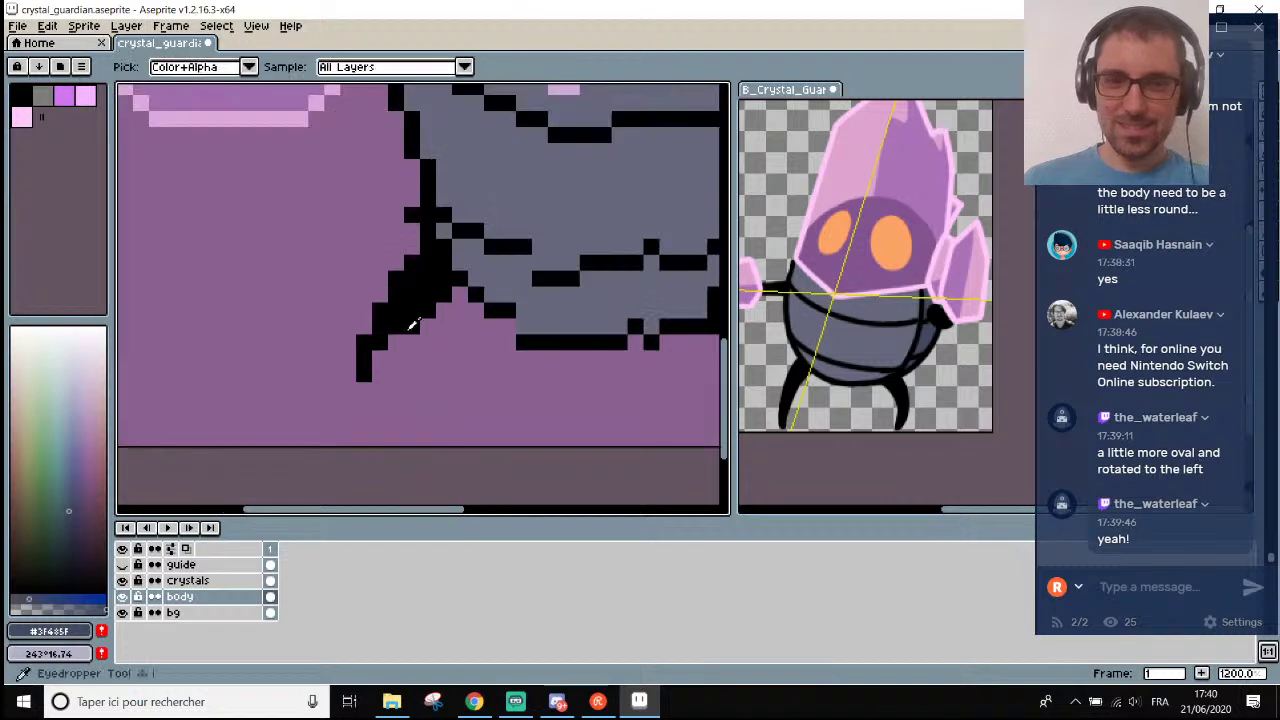
{"action": "left_click", "coordinate": [398, 335], "text": "alt"}
{"action": "left_click", "coordinate": [398, 335], "text": "alt"}
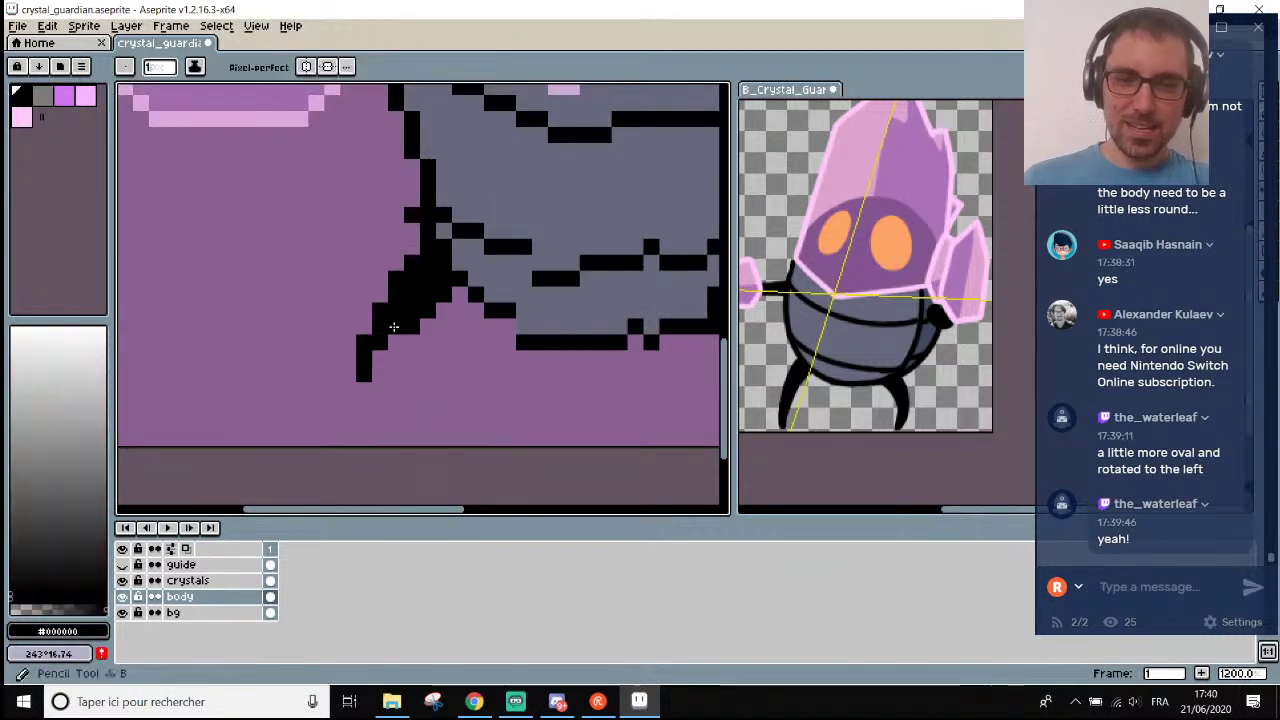
{"action": "left_click_drag", "start_coordinate": [396, 338], "coordinate": [364, 430]}
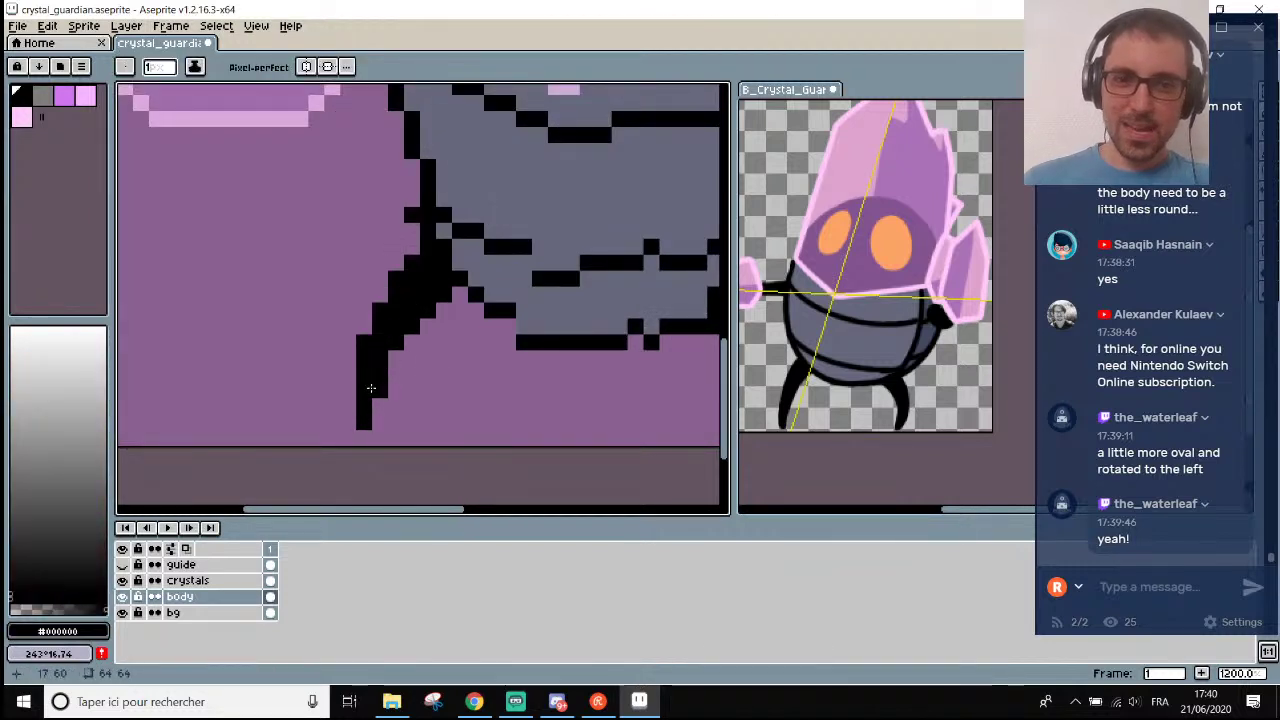
{"action": "scroll", "coordinate": [364, 425], "scroll_direction": "down", "scroll_amount": 4}
{"action": "scroll", "coordinate": [472, 335], "scroll_direction": "up", "scroll_amount": 2}
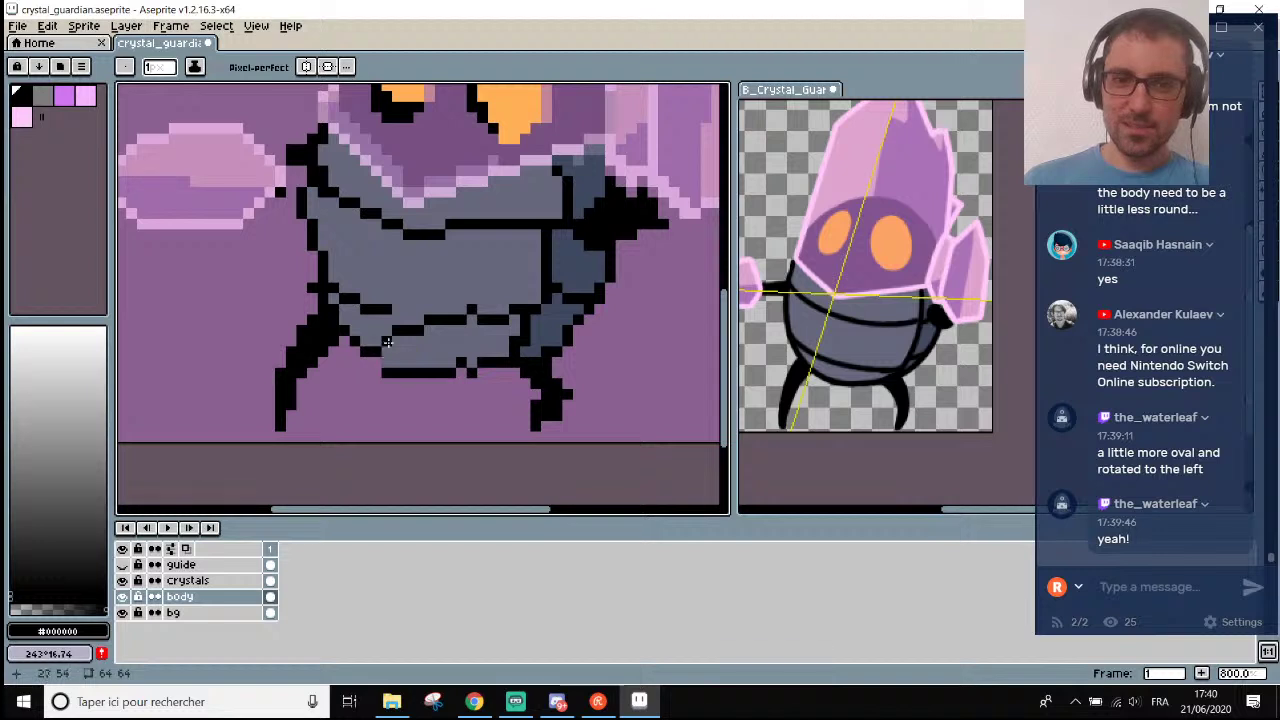
Smooth the left end of the belly's lower outline and paint over its uneven right part with the body grey #66687b.
{"action": "scroll", "coordinate": [387, 342], "scroll_direction": "up", "scroll_amount": 2}
{"action": "key", "text": "e"}
{"action": "left_click", "coordinate": [399, 376]}
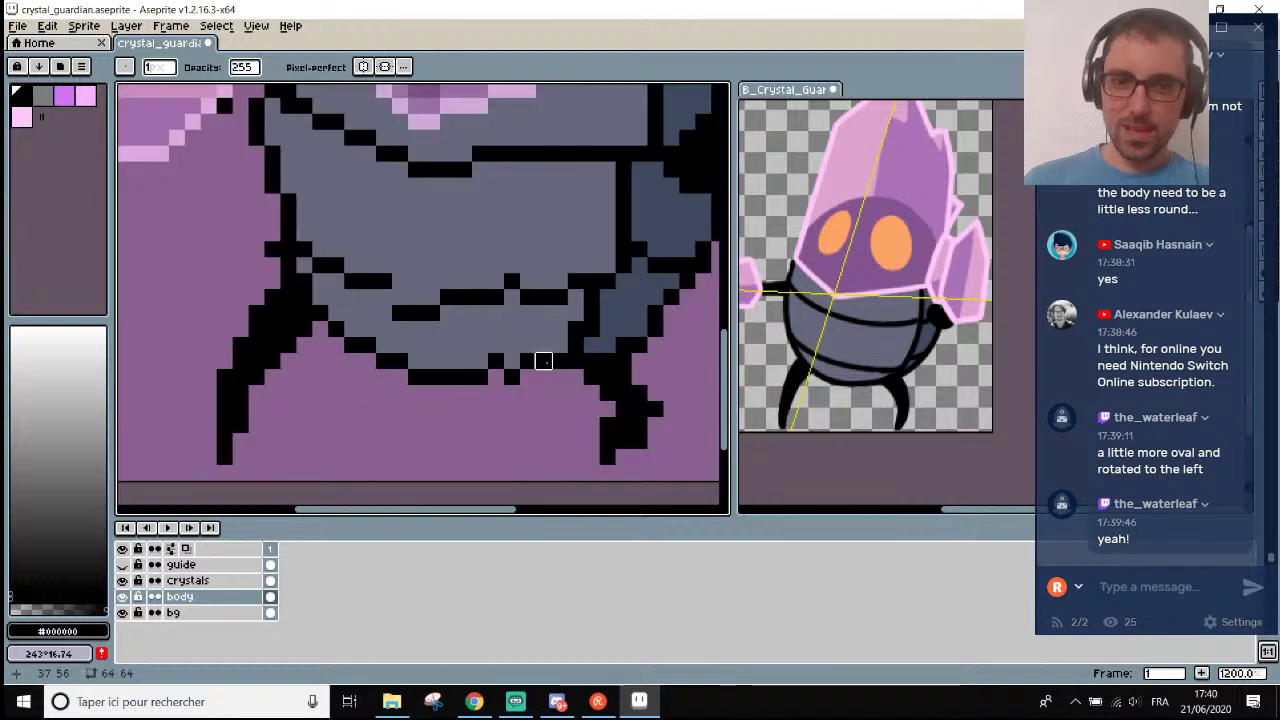
{"action": "key", "text": "i"}
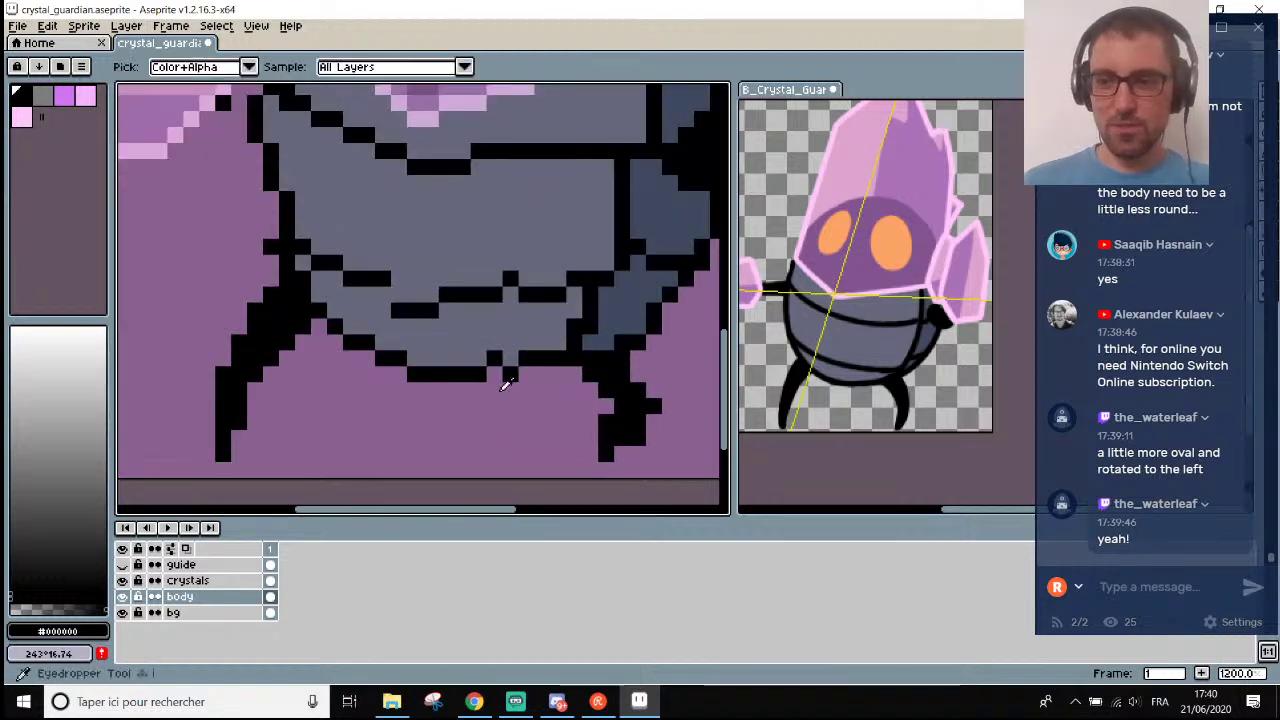
{"action": "left_click", "coordinate": [490, 356]}
{"action": "key", "text": "b"}
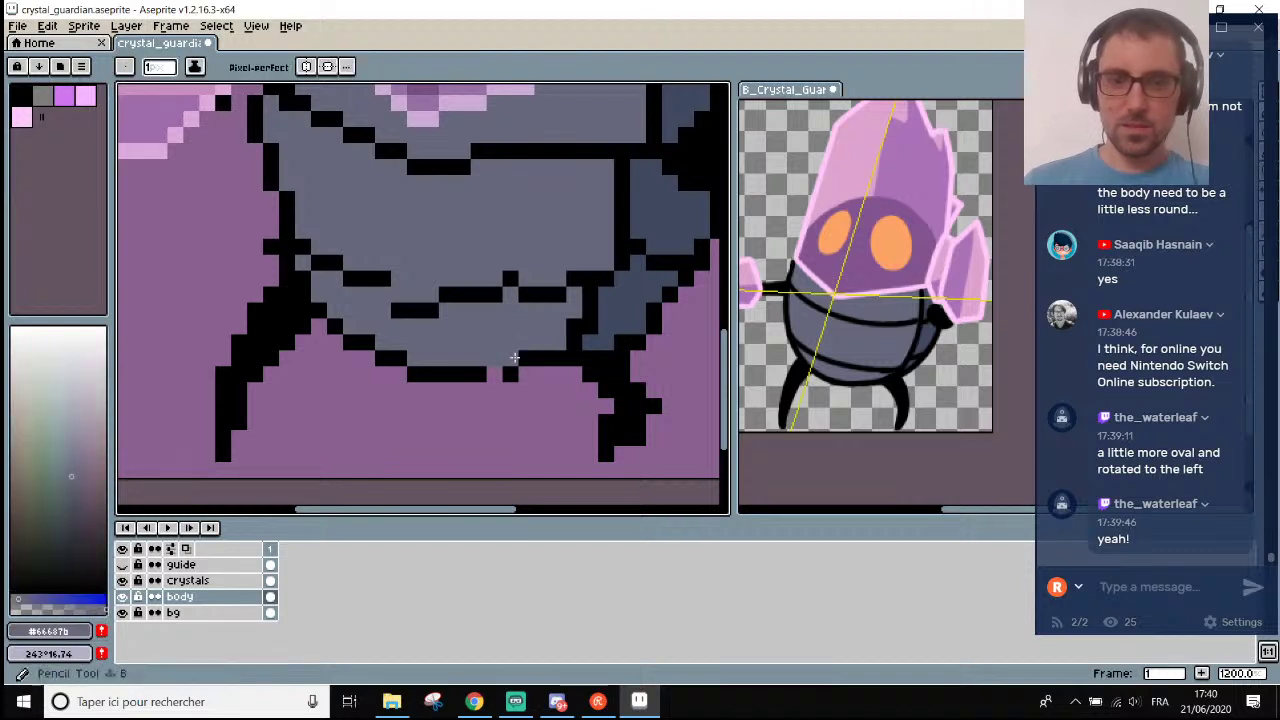
Redraw the right part of the belly's bottom outline in black as one continuous row reaching toward the right leg.
{"action": "key", "text": "i"}
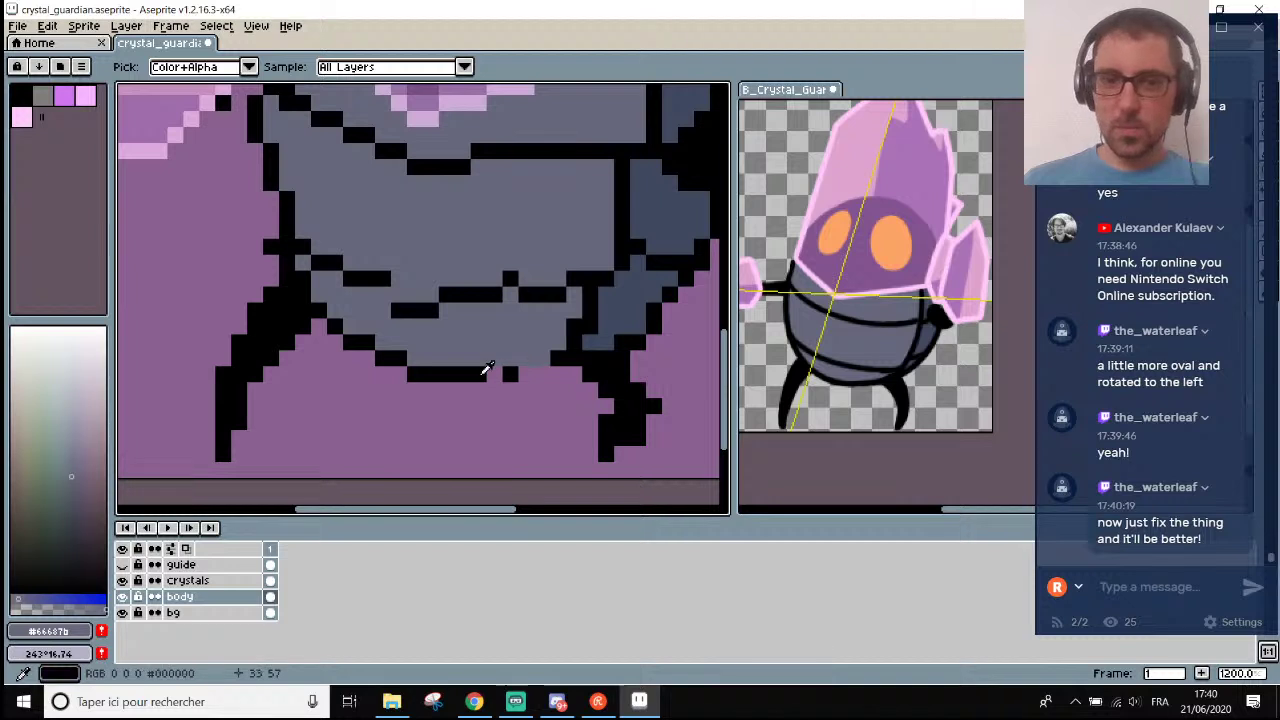
{"action": "left_click", "coordinate": [486, 370]}
{"action": "key", "text": "b"}
{"action": "left_click_drag", "start_coordinate": [500, 374], "coordinate": [535, 374]}
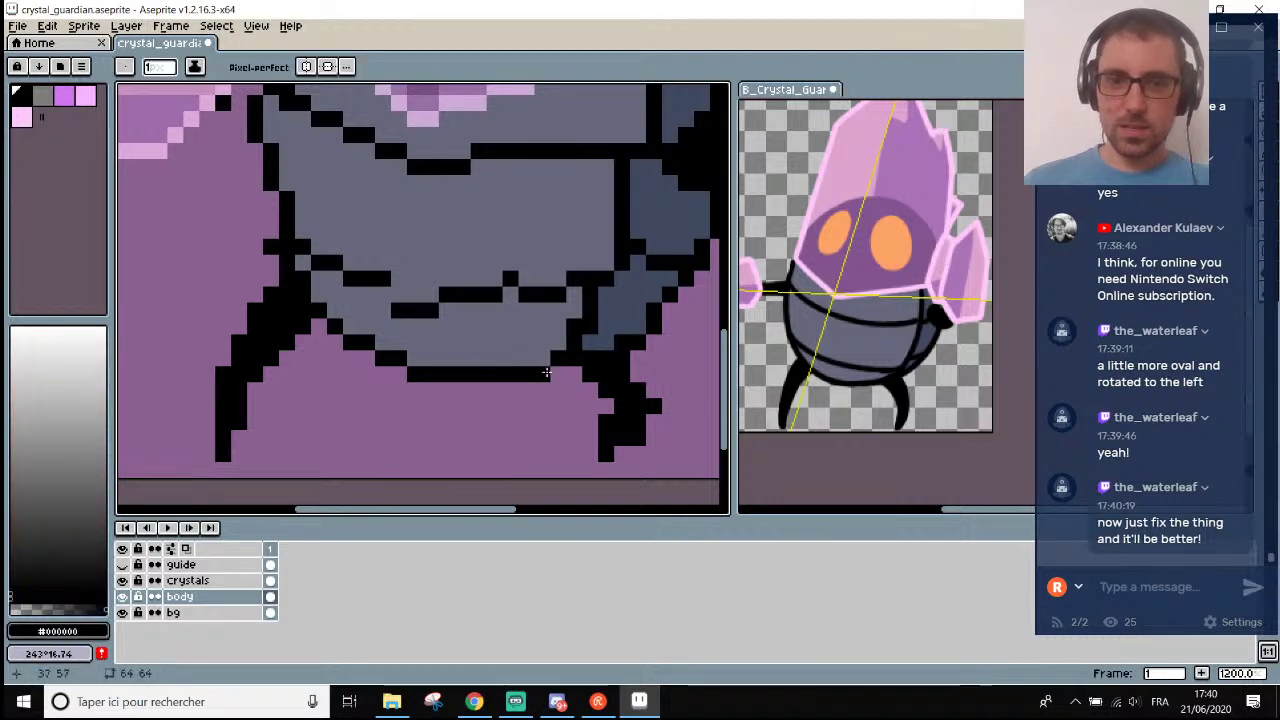
{"action": "scroll", "coordinate": [546, 373], "scroll_direction": "down", "scroll_amount": 5}
{"action": "scroll", "coordinate": [565, 347], "scroll_direction": "up", "scroll_amount": 3}
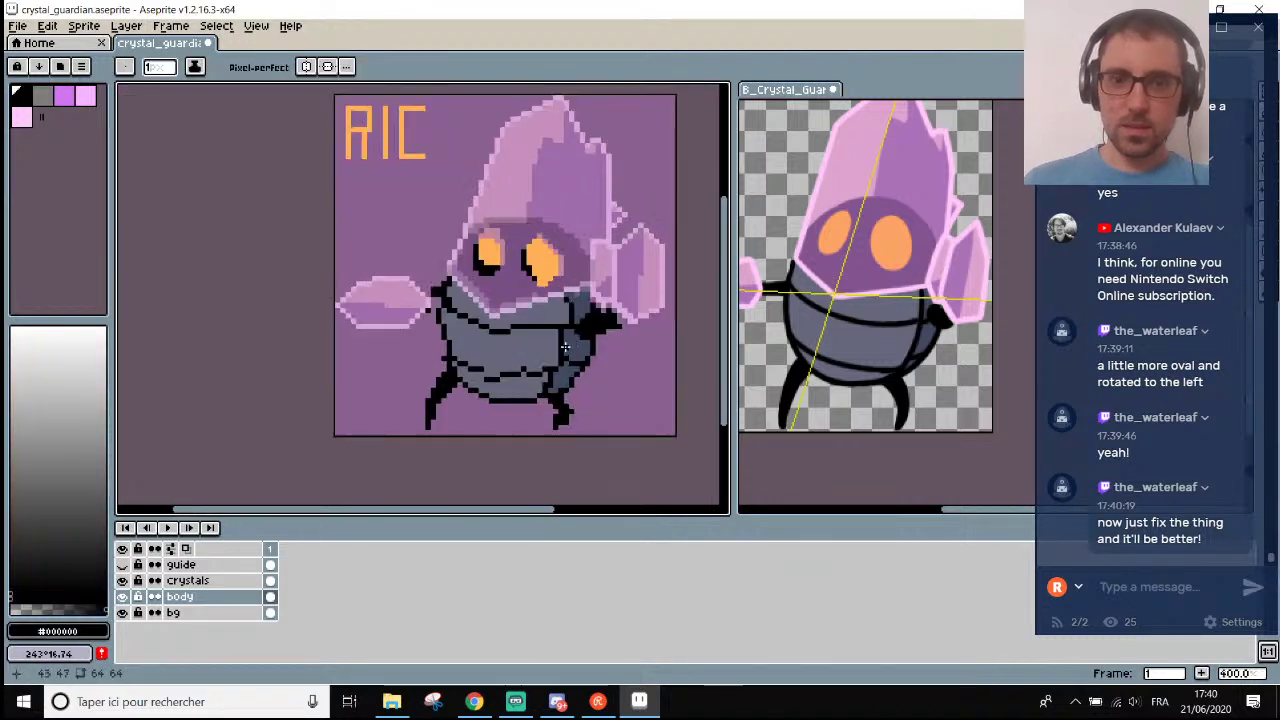
{"action": "scroll", "coordinate": [565, 347], "scroll_direction": "down", "scroll_amount": 1}
{"action": "scroll", "coordinate": [463, 376], "scroll_direction": "up", "scroll_amount": 1}
Hide the crystals layer and trim the lower tip of the black face area with the body grey #66687b.
{"action": "left_click", "coordinate": [123, 580]}
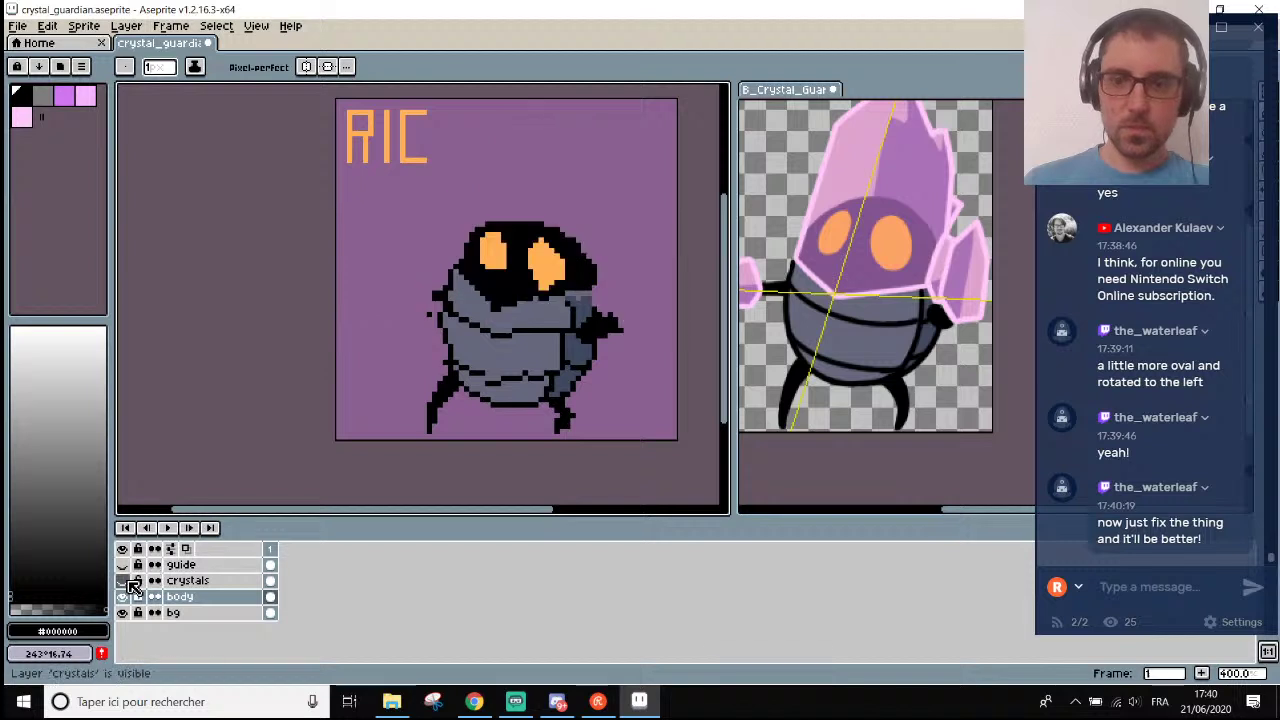
{"action": "scroll", "coordinate": [533, 300], "scroll_direction": "down", "scroll_amount": 1}
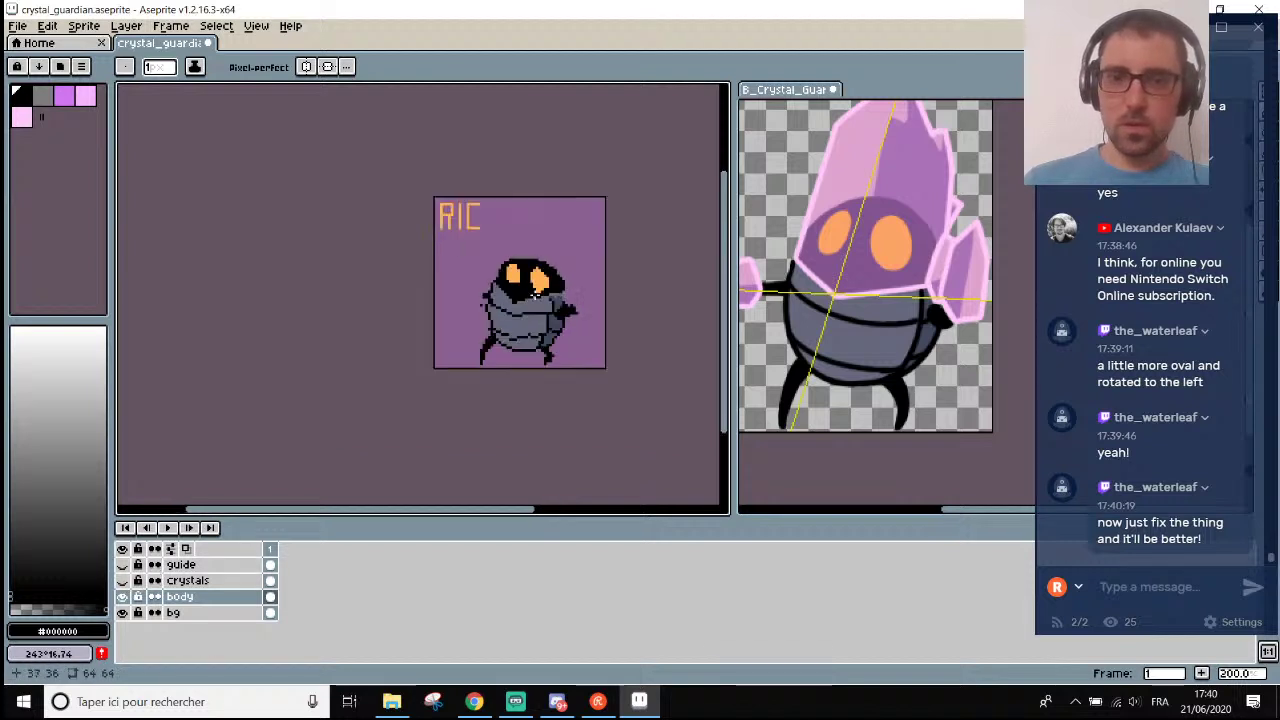
{"action": "scroll", "coordinate": [538, 276], "scroll_direction": "up", "scroll_amount": 2}
{"action": "scroll", "coordinate": [560, 322], "scroll_direction": "up", "scroll_amount": 2}
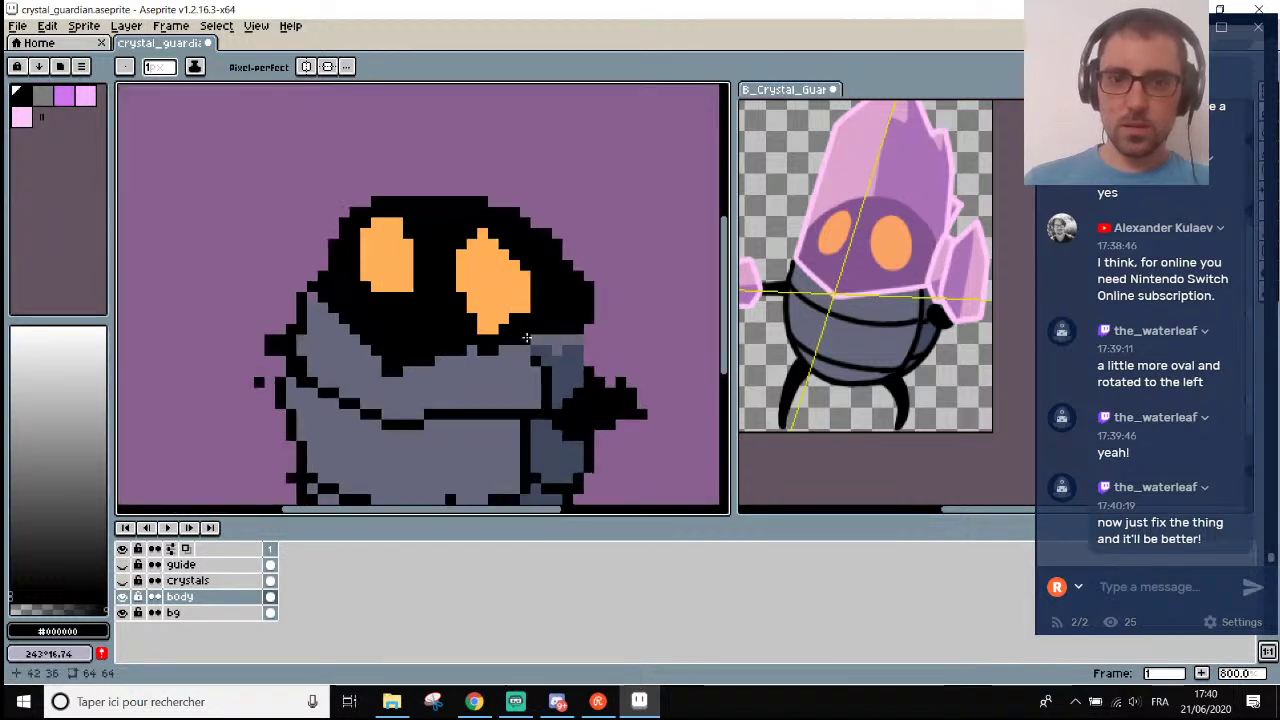
{"action": "scroll", "coordinate": [565, 342], "scroll_direction": "down", "scroll_amount": 3}
{"action": "scroll", "coordinate": [540, 348], "scroll_direction": "up", "scroll_amount": 1}
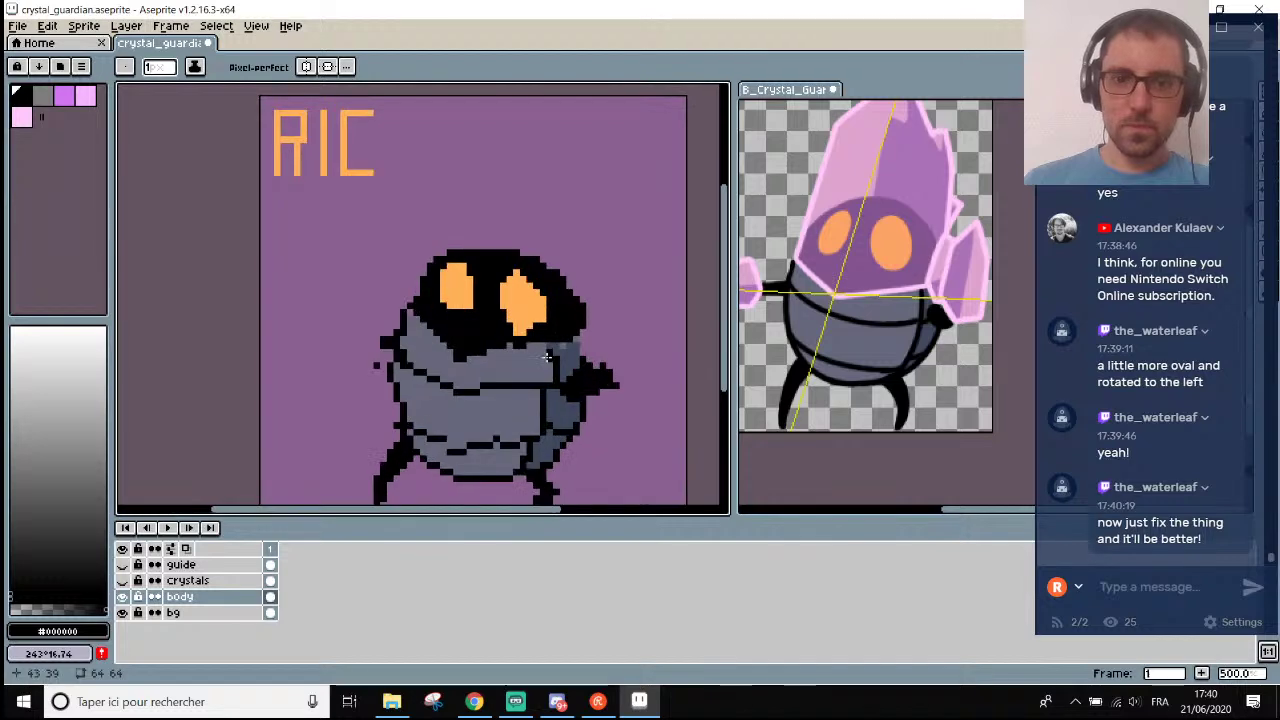
{"action": "scroll", "coordinate": [485, 360], "scroll_direction": "up", "scroll_amount": 2}
{"action": "scroll", "coordinate": [485, 360], "scroll_direction": "up", "scroll_amount": 1}
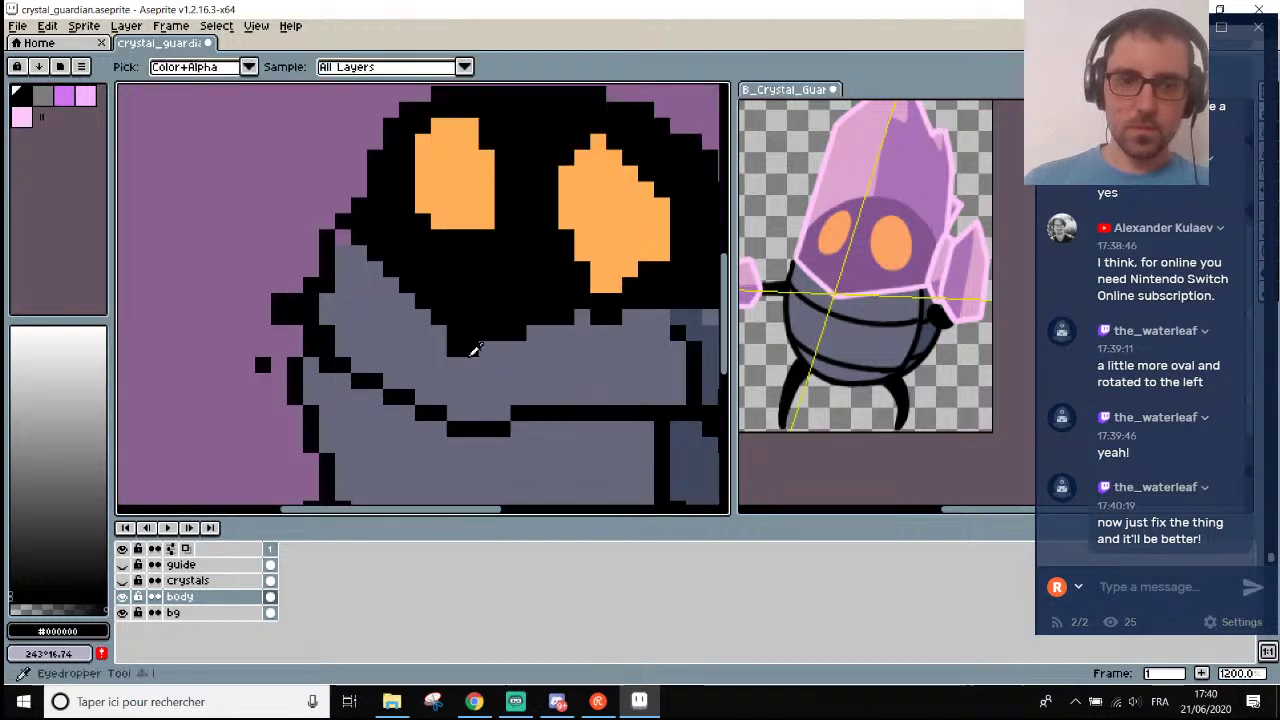
{"action": "left_click", "coordinate": [458, 348], "text": "alt"}
{"action": "scroll", "coordinate": [453, 347], "scroll_direction": "down", "scroll_amount": 2}
{"action": "scroll", "coordinate": [453, 347], "scroll_direction": "up", "scroll_amount": 1}
{"action": "scroll", "coordinate": [480, 345], "scroll_direction": "down", "scroll_amount": 3}
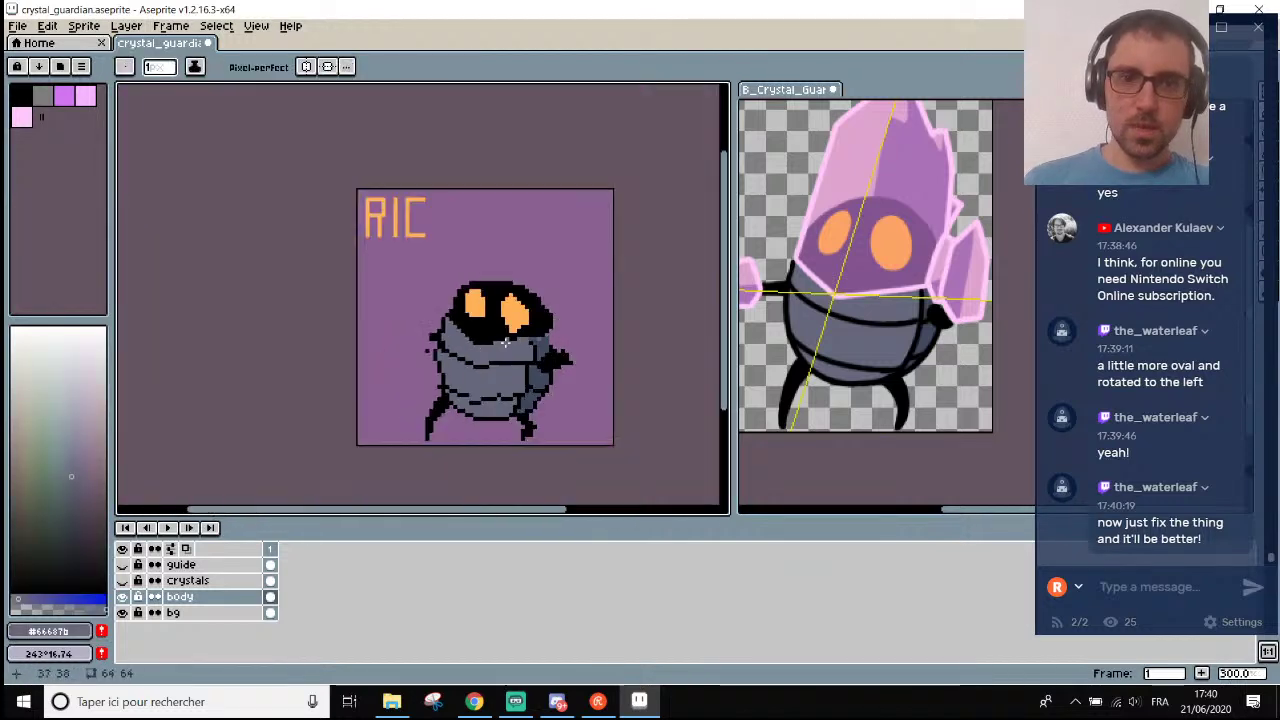
Sample black and fill the gap in the face's lower edge below the right eye, extending the edge to the right.
{"action": "scroll", "coordinate": [536, 338], "scroll_direction": "up", "scroll_amount": 2}
{"action": "scroll", "coordinate": [536, 338], "scroll_direction": "up", "scroll_amount": 2}
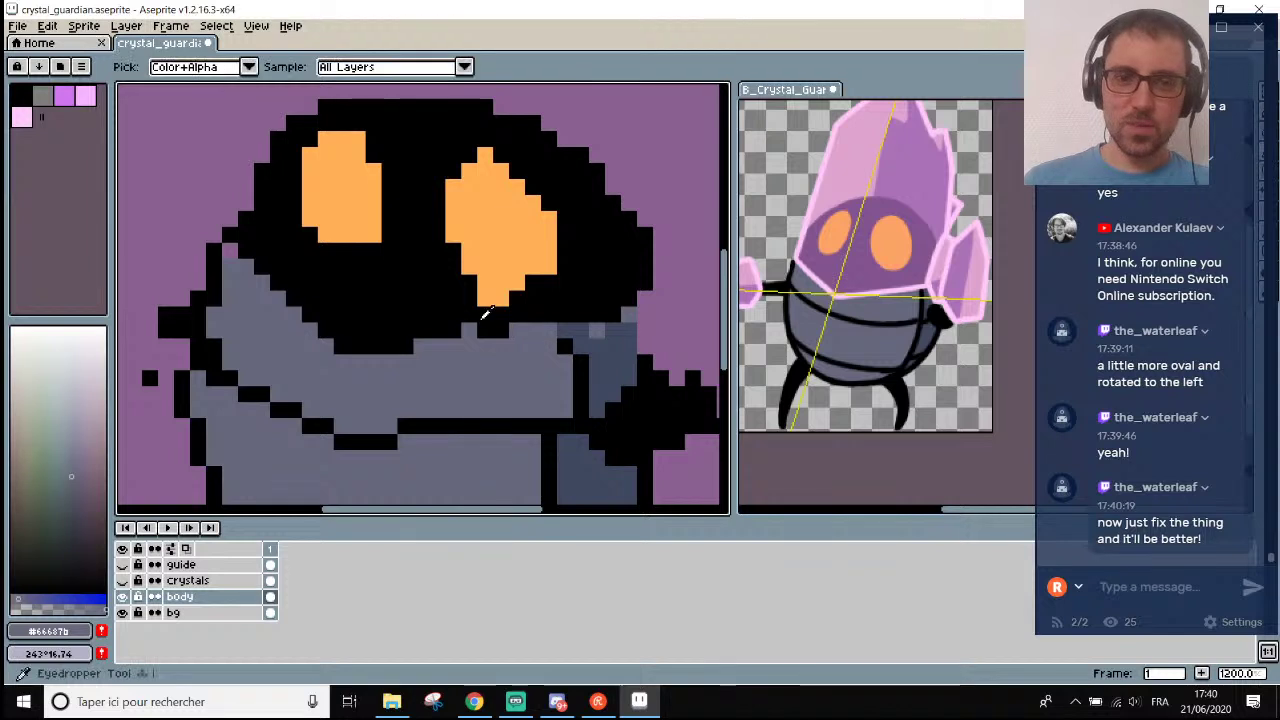
{"action": "left_click", "coordinate": [487, 322], "text": "alt"}
{"action": "left_click", "coordinate": [516, 330]}
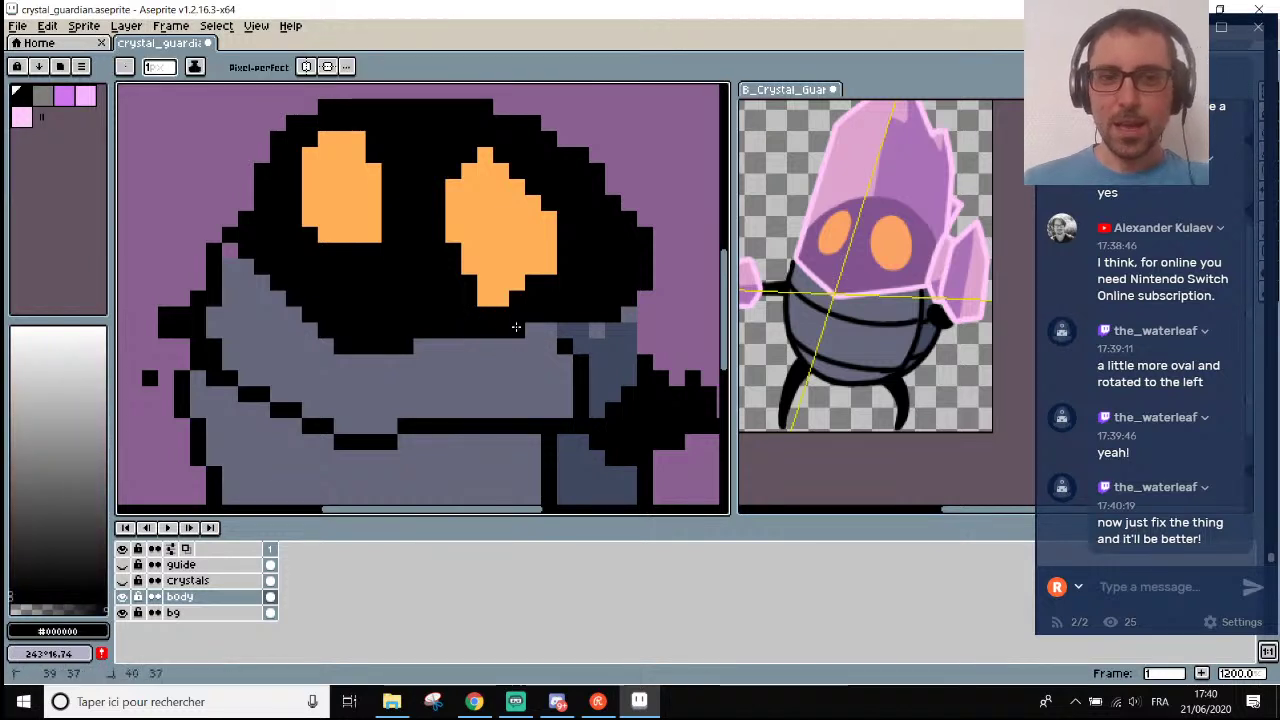
{"action": "scroll", "coordinate": [490, 292], "scroll_direction": "down", "scroll_amount": 2}
{"action": "scroll", "coordinate": [480, 294], "scroll_direction": "up", "scroll_amount": 2}
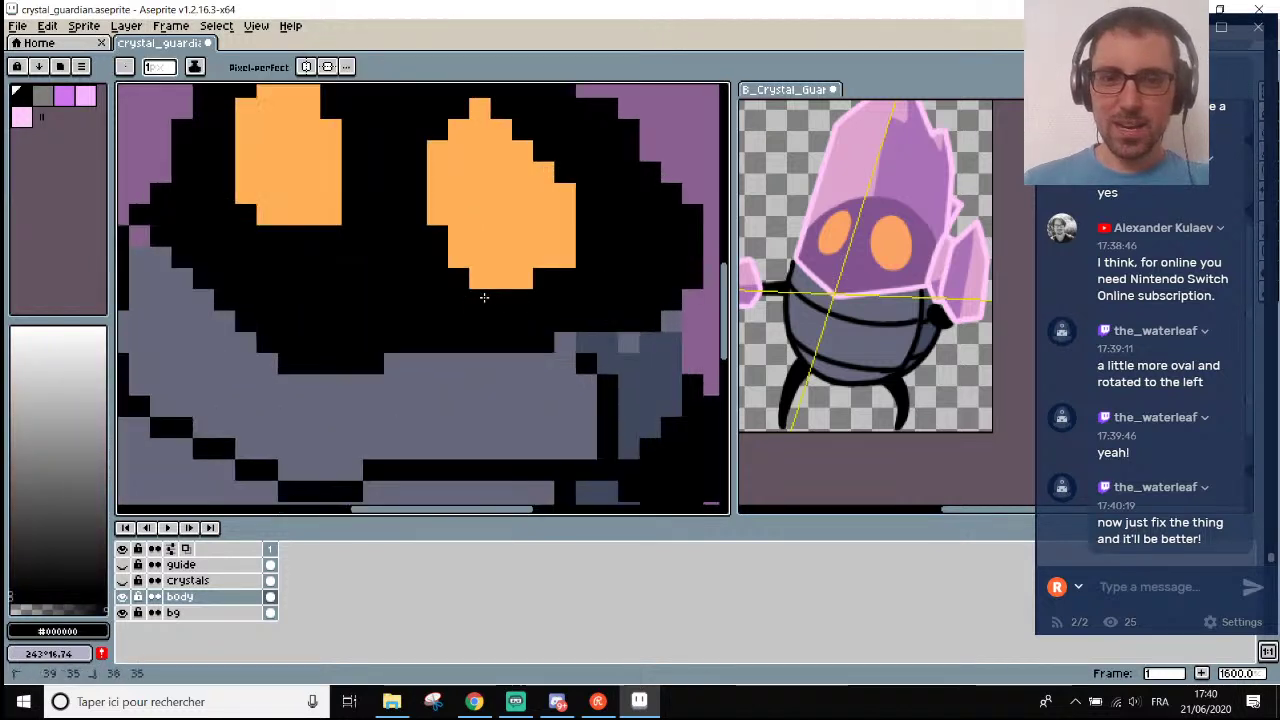
Show the crystals layer again to judge the corrected body together with the crystals on the whole sprite.
{"action": "scroll", "coordinate": [480, 296], "scroll_direction": "down", "scroll_amount": 3}
{"action": "scroll", "coordinate": [481, 301], "scroll_direction": "up", "scroll_amount": 2}
{"action": "scroll", "coordinate": [481, 301], "scroll_direction": "down", "scroll_amount": 5}
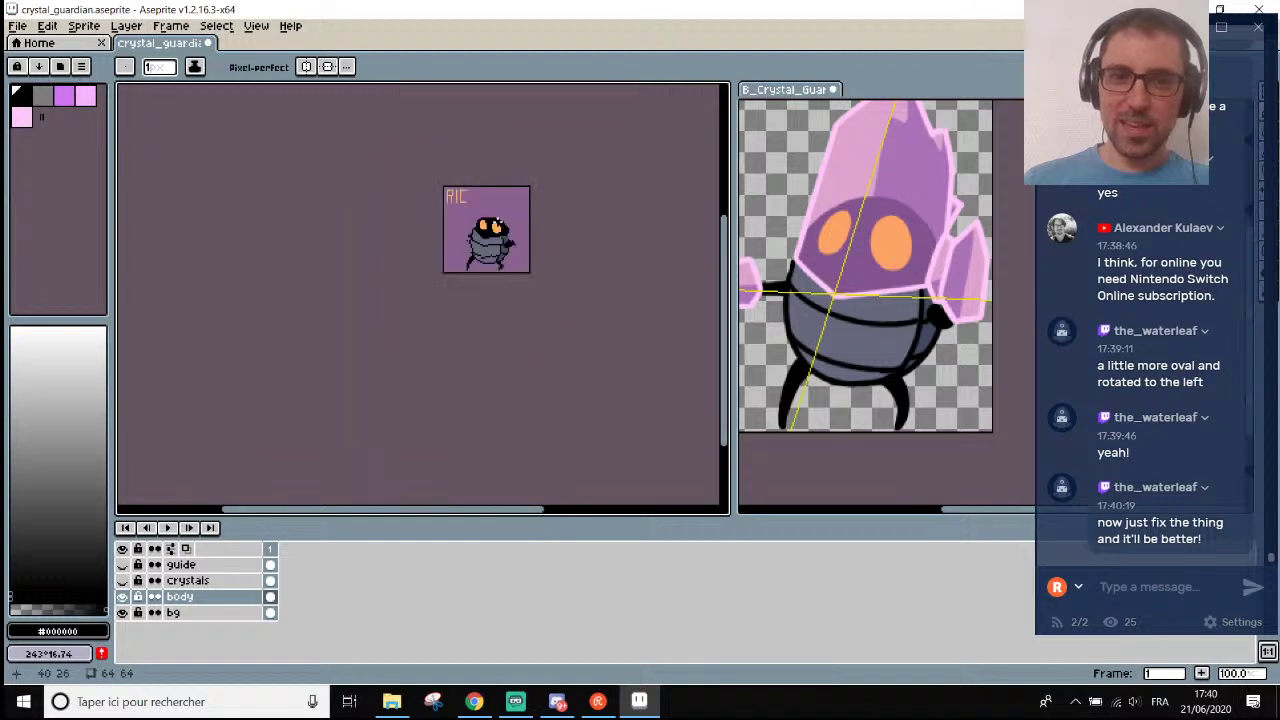
{"action": "scroll", "coordinate": [498, 180], "scroll_direction": "up", "scroll_amount": 2}
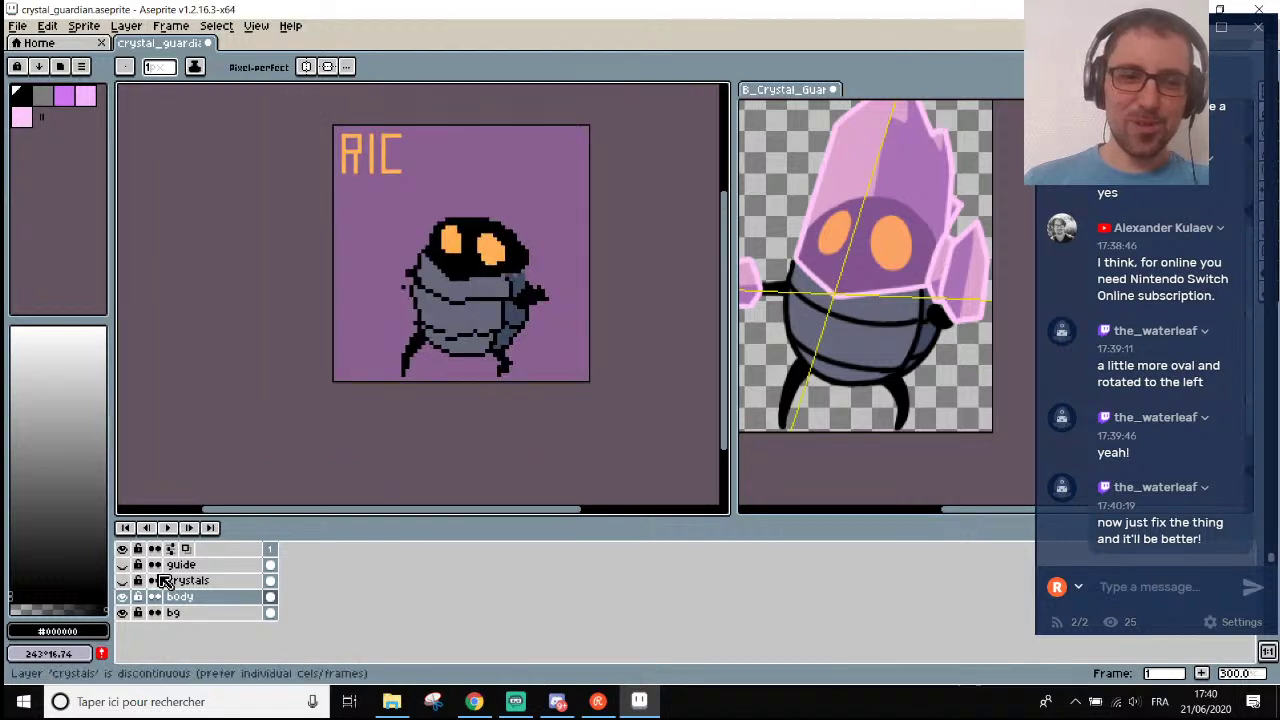
{"action": "left_click", "coordinate": [122, 580]}
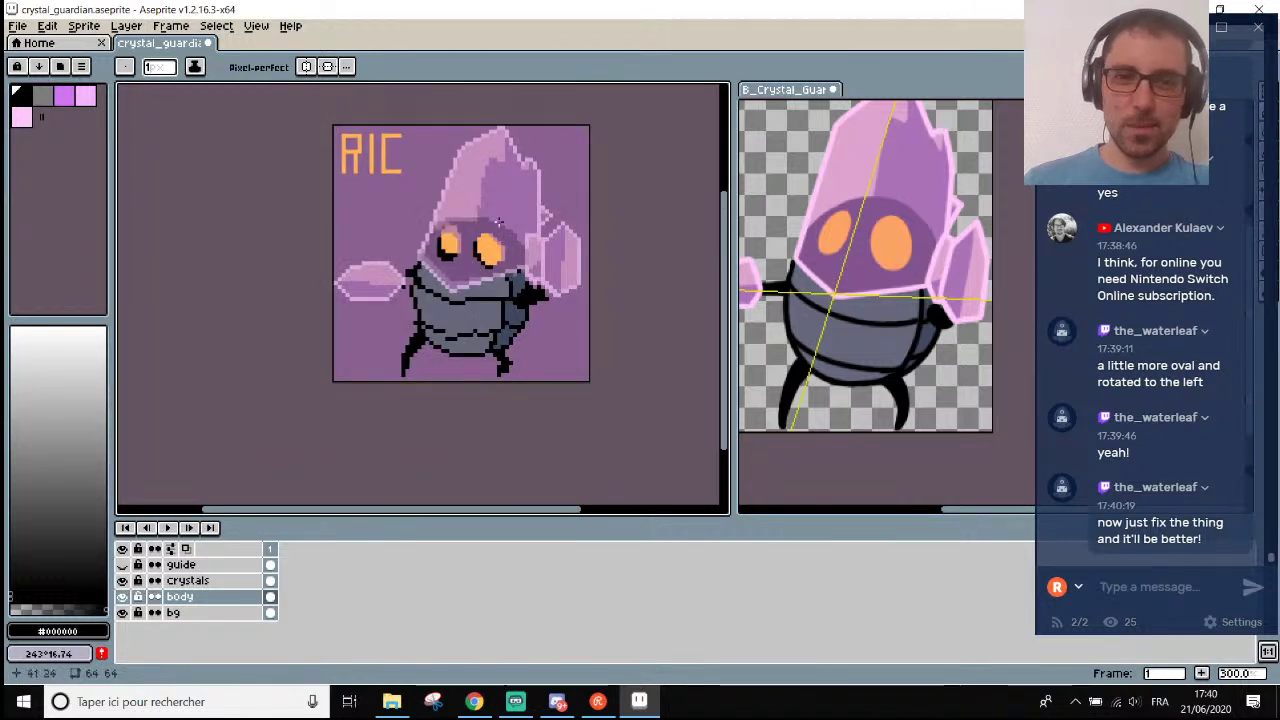
Fill the lighter strips along the inside of the face's lower left and lower right edges with black on the body layer.
{"action": "scroll", "coordinate": [510, 258], "scroll_direction": "down", "scroll_amount": 3}
{"action": "scroll", "coordinate": [437, 265], "scroll_direction": "up", "scroll_amount": 3}
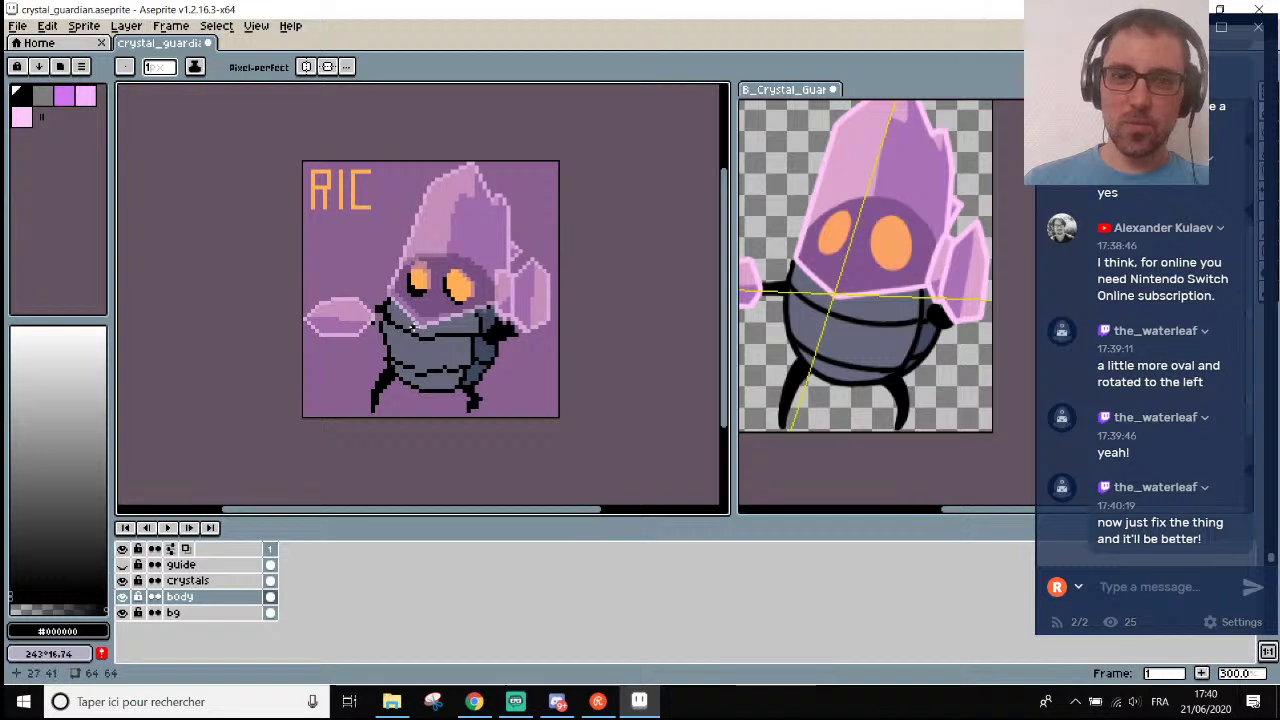
{"action": "scroll", "coordinate": [408, 330], "scroll_direction": "up", "scroll_amount": 6}
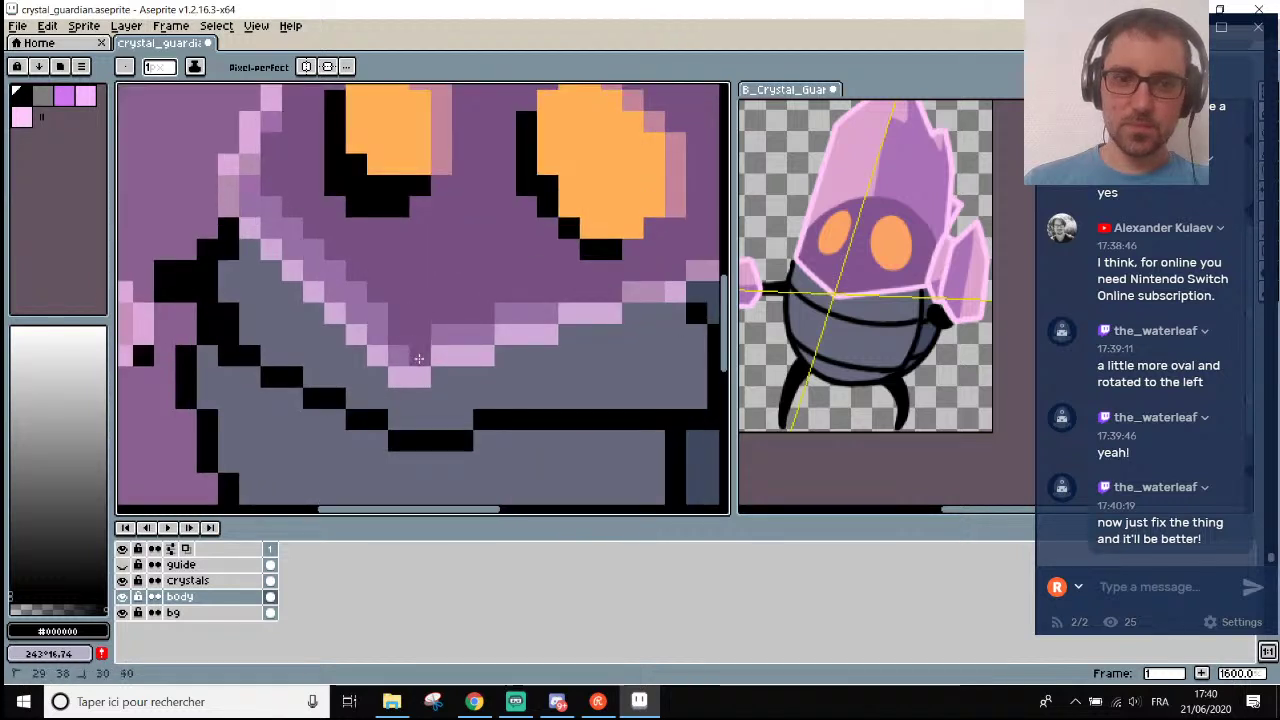
{"action": "mouse_move", "coordinate": [393, 325]}
{"action": "left_mouse_down"}
{"action": "mouse_move", "coordinate": [330, 262]}
{"action": "mouse_move", "coordinate": [309, 262]}
{"action": "mouse_move", "coordinate": [240, 177]}
{"action": "left_mouse_up"}
{"action": "scroll", "coordinate": [350, 192], "scroll_direction": "down", "scroll_amount": 3}
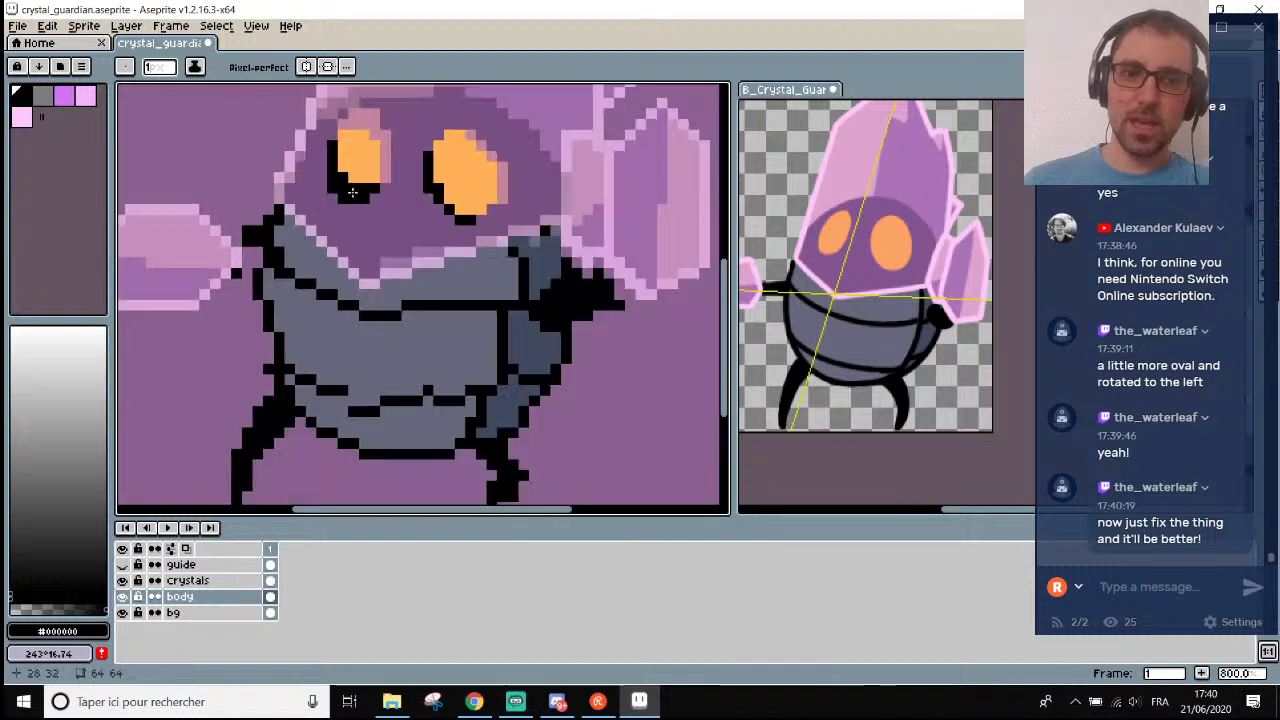
{"action": "scroll", "coordinate": [406, 262], "scroll_direction": "up", "scroll_amount": 1}
{"action": "left_click_drag", "start_coordinate": [328, 280], "coordinate": [460, 243]}
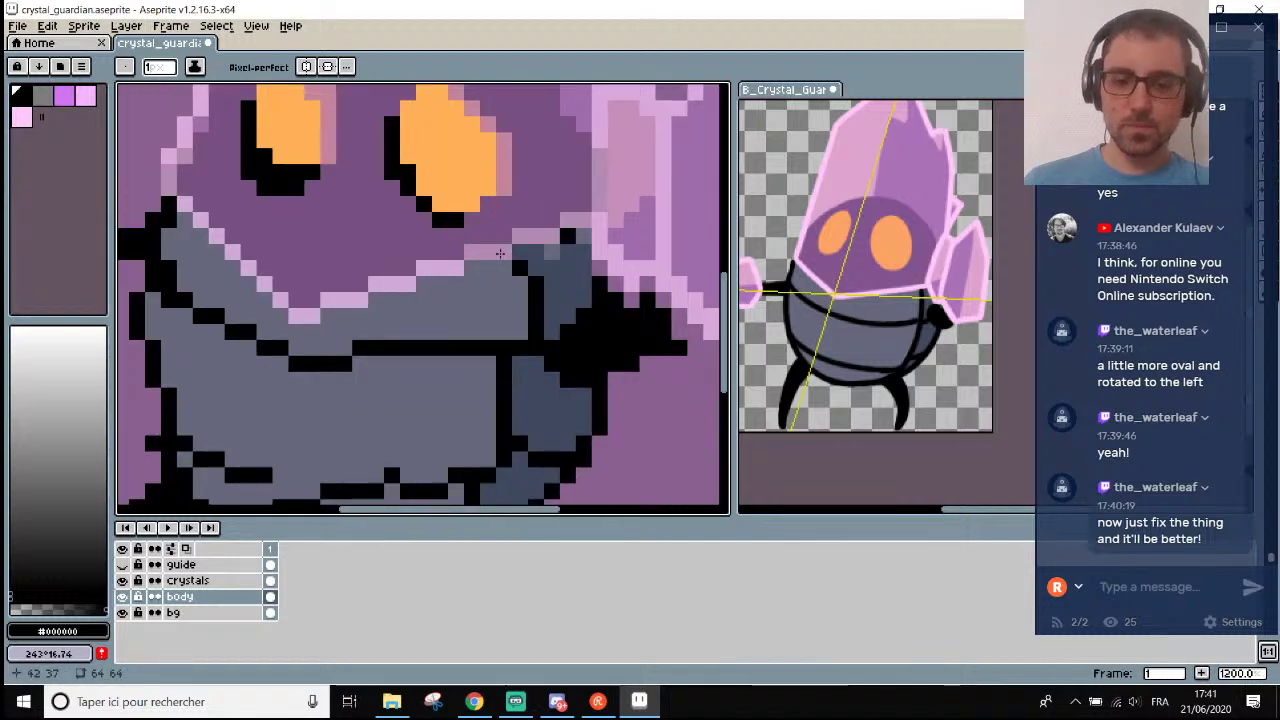
Repaint the body beneath the right part of the face's pink lower edge with sampled grey #66687b and dark blue-grey #3F485F.
{"action": "left_click", "coordinate": [491, 289], "text": "alt"}
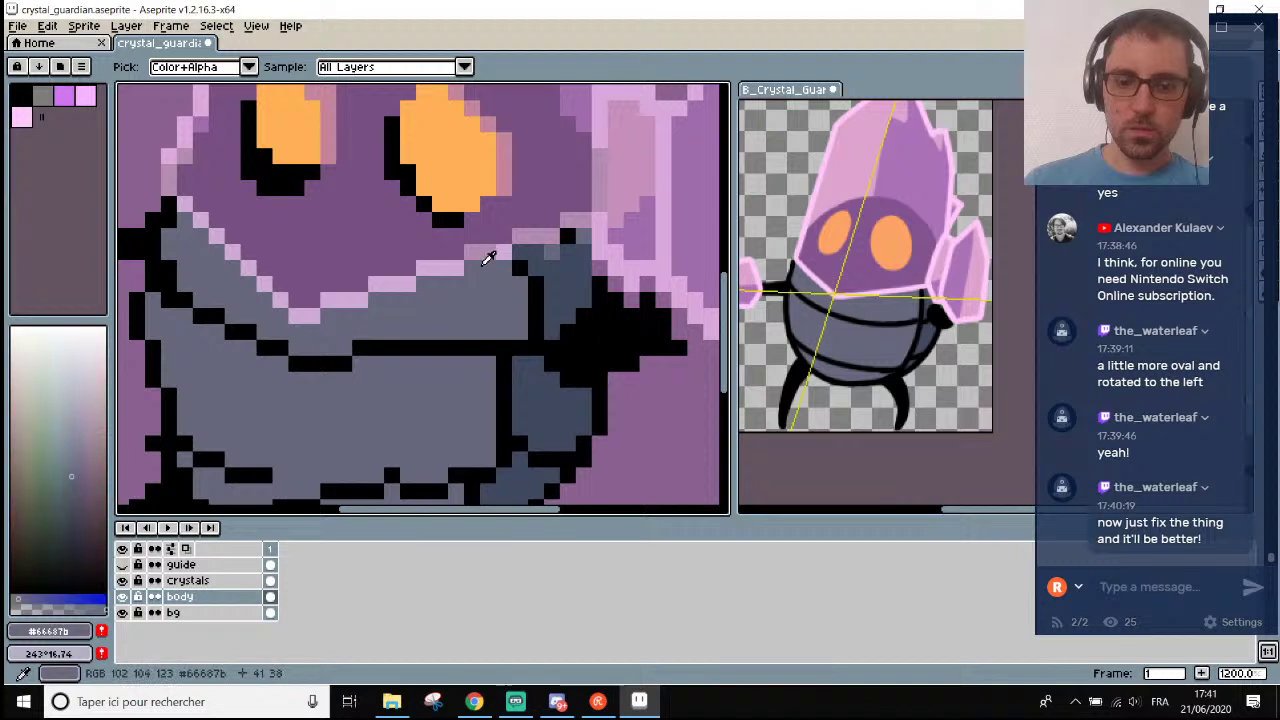
{"action": "left_click_drag", "start_coordinate": [470, 253], "coordinate": [550, 238]}
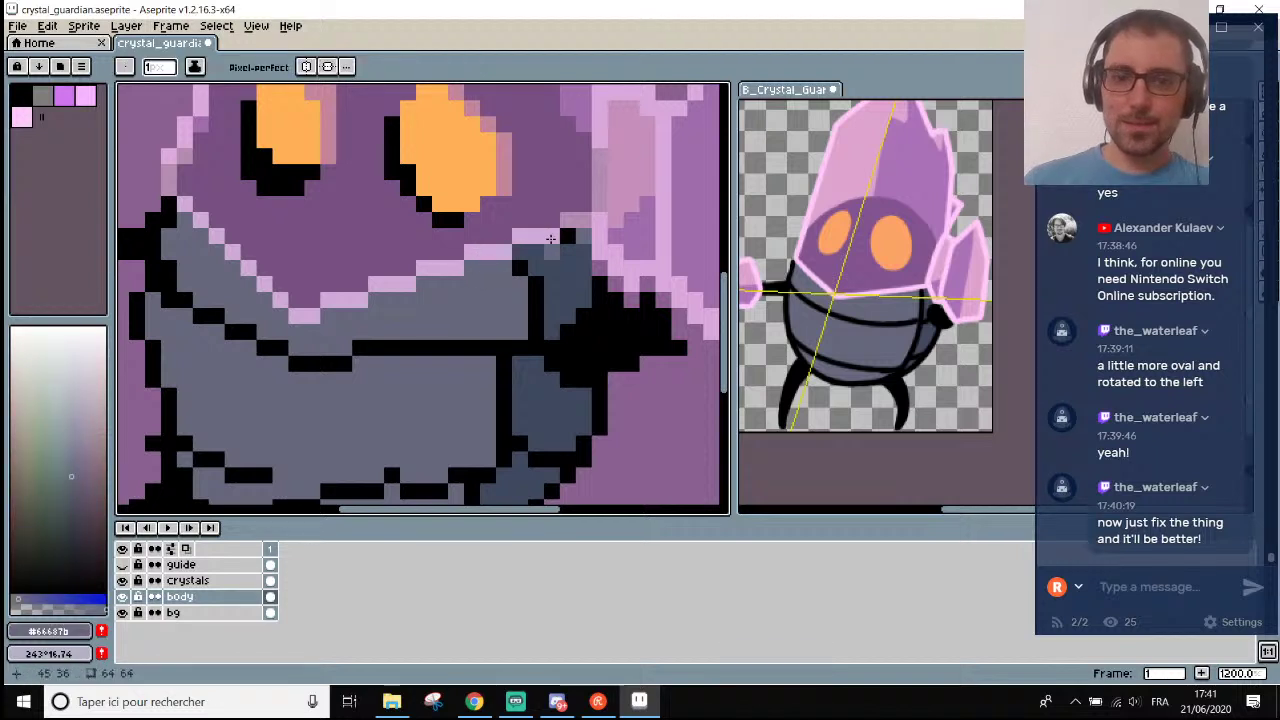
{"action": "left_click", "coordinate": [578, 260], "text": "alt"}
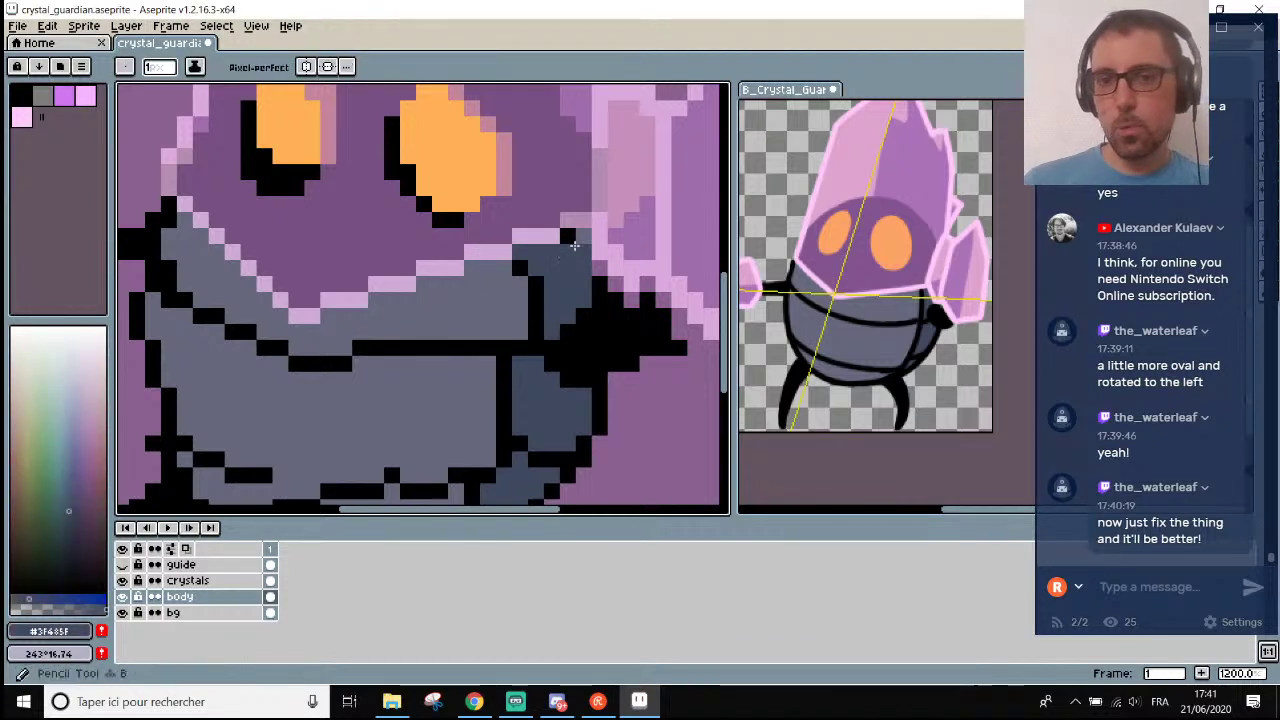
Examine the whole sprite down to 100% size, compare it with the body layer hidden and shown, and keep body as the active layer.
{"action": "scroll", "coordinate": [575, 245], "scroll_direction": "down", "scroll_amount": 6}
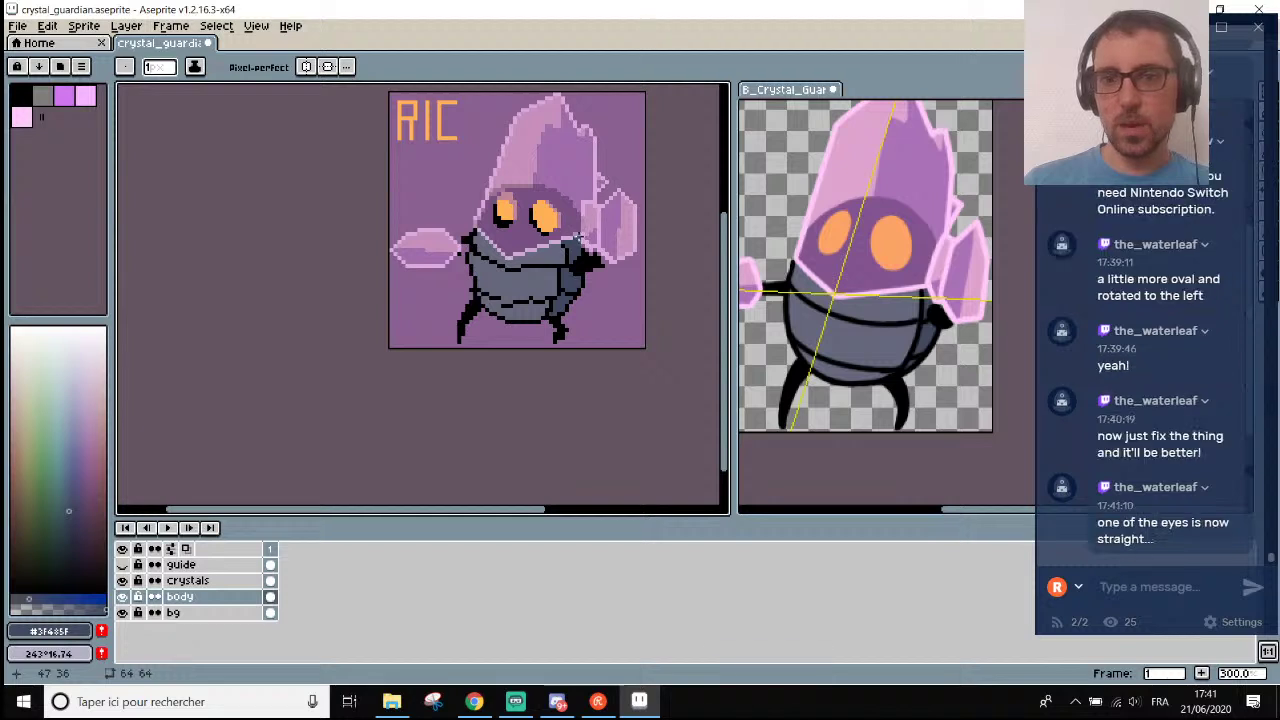
{"action": "scroll", "coordinate": [578, 237], "scroll_direction": "down", "scroll_amount": 1}
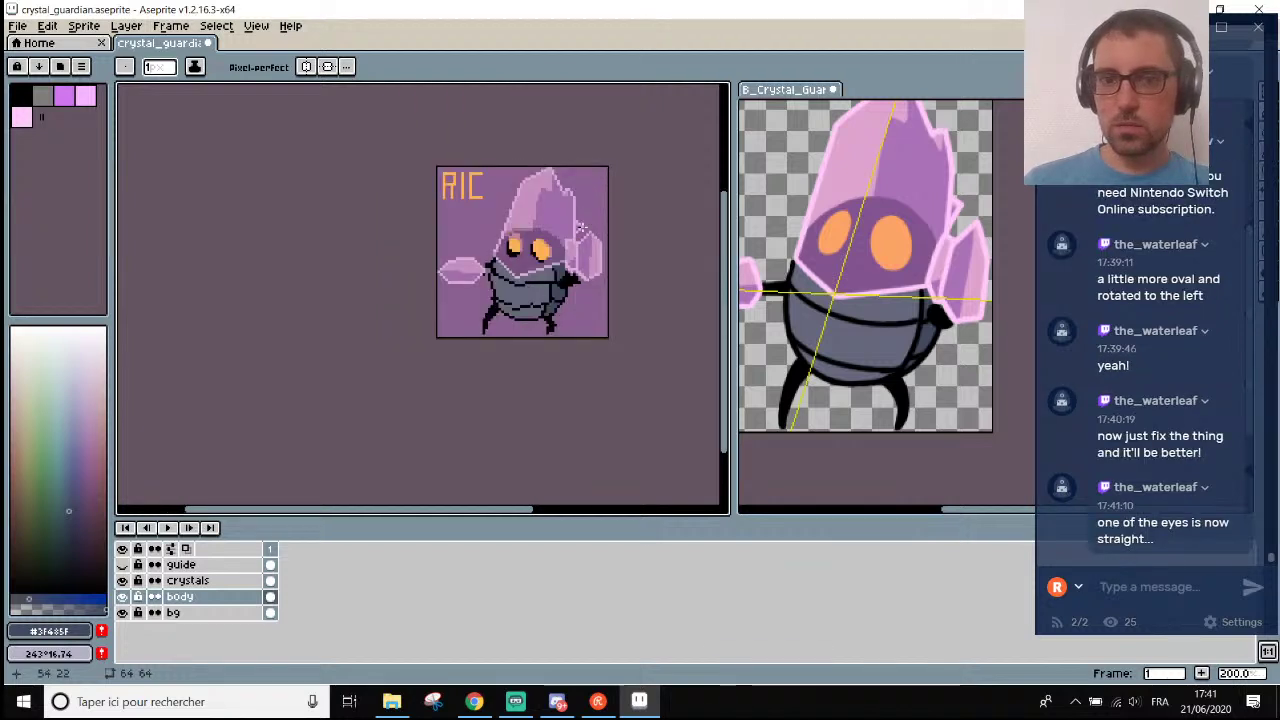
{"action": "scroll", "coordinate": [578, 228], "scroll_direction": "down", "scroll_amount": 2}
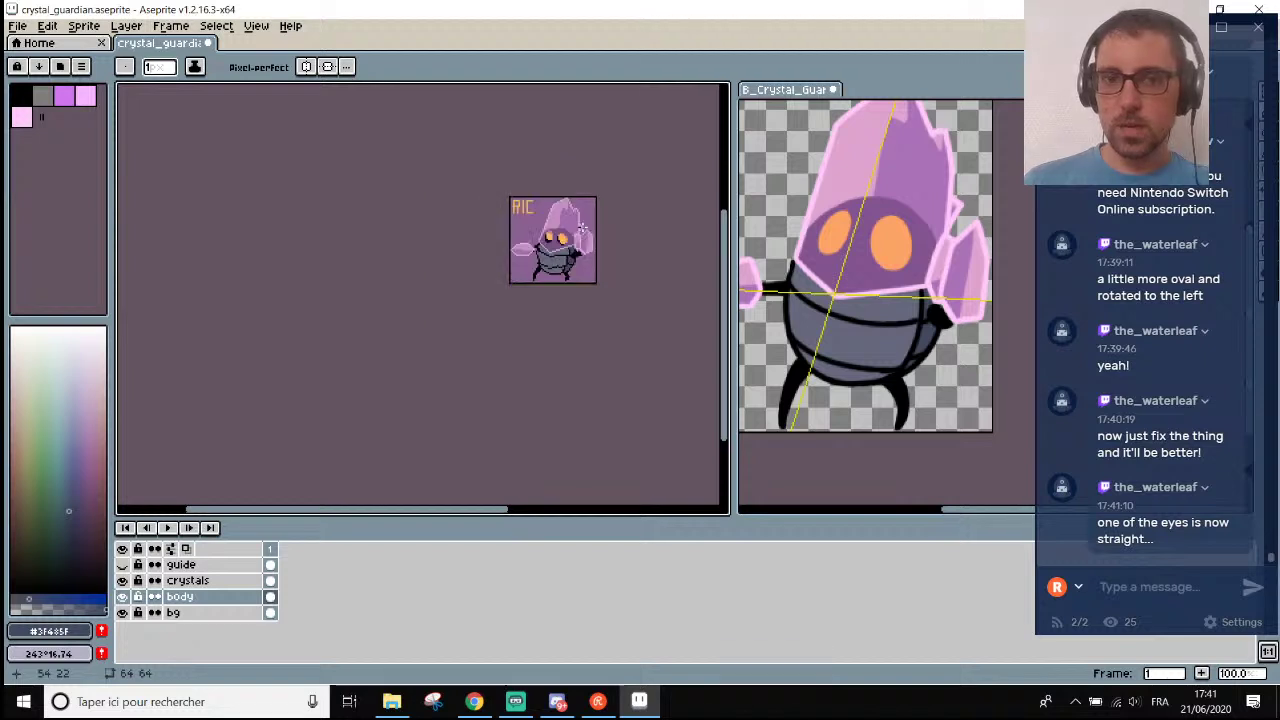
{"action": "scroll", "coordinate": [504, 288], "scroll_direction": "up", "scroll_amount": 4}
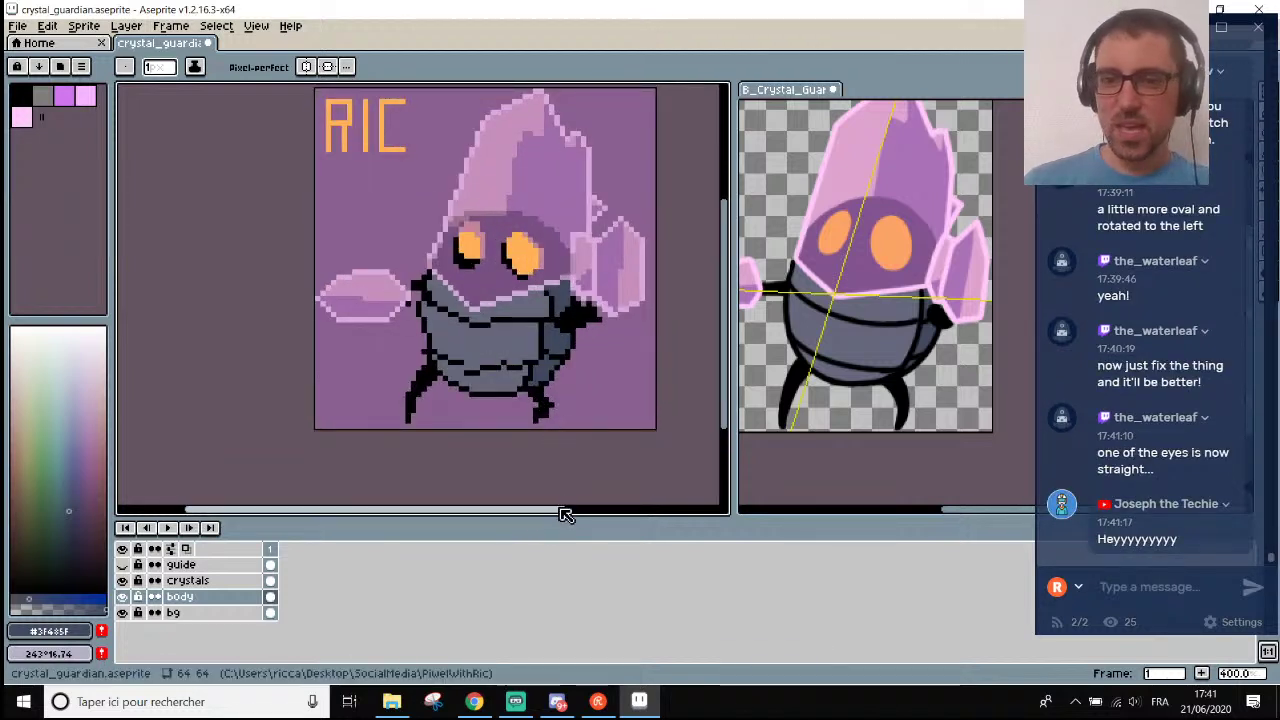
{"action": "left_click_drag", "start_coordinate": [563, 512], "coordinate": [606, 512]}
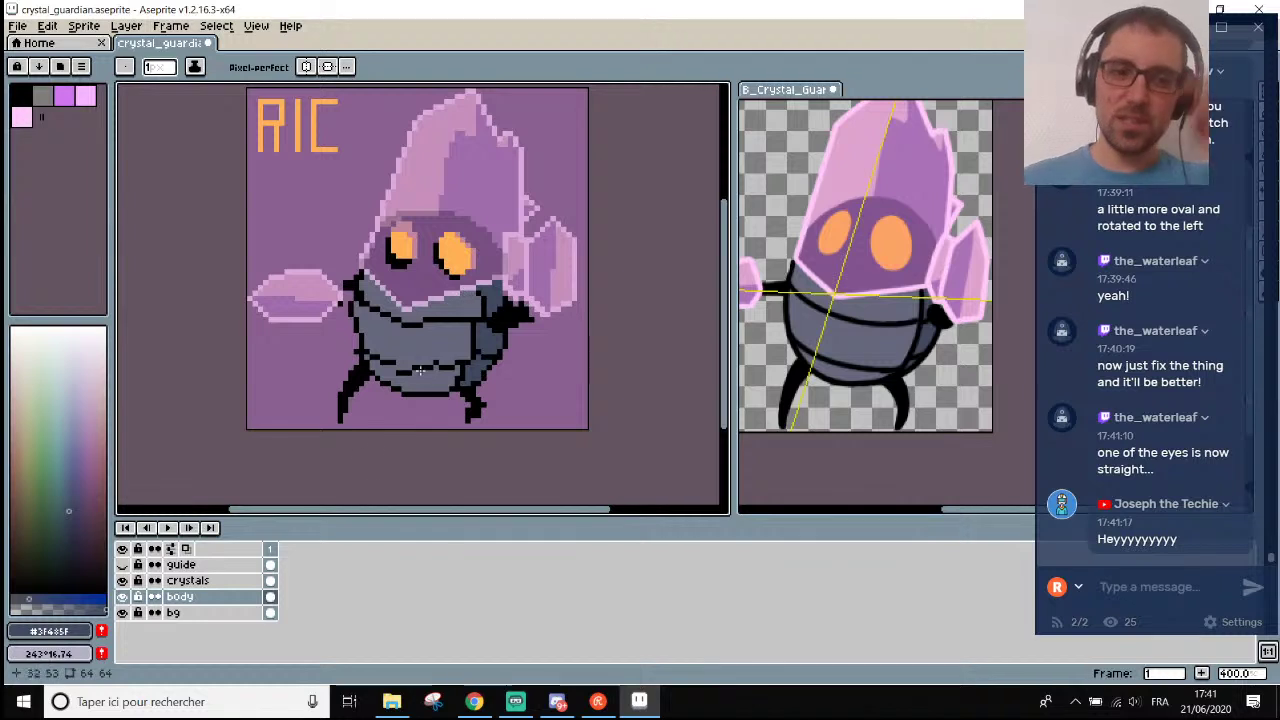
{"action": "left_click", "coordinate": [175, 613]}
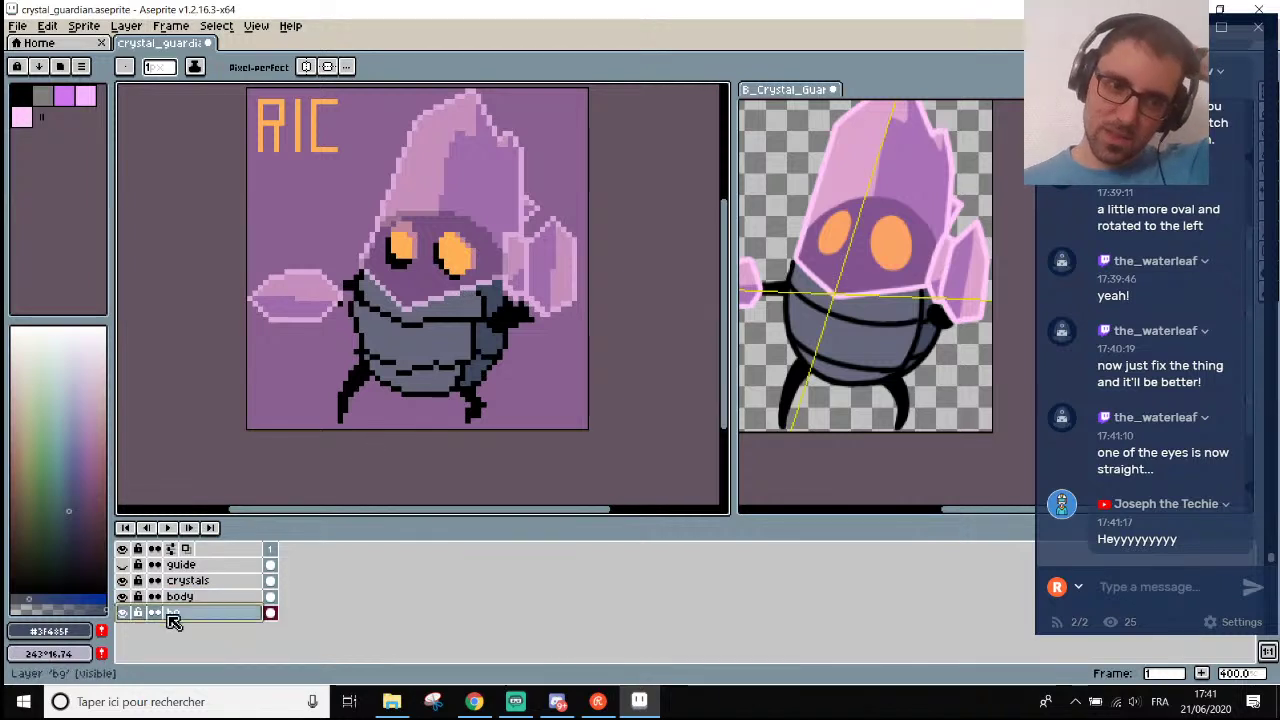
{"action": "left_click", "coordinate": [122, 596]}
{"action": "left_click", "coordinate": [122, 596]}
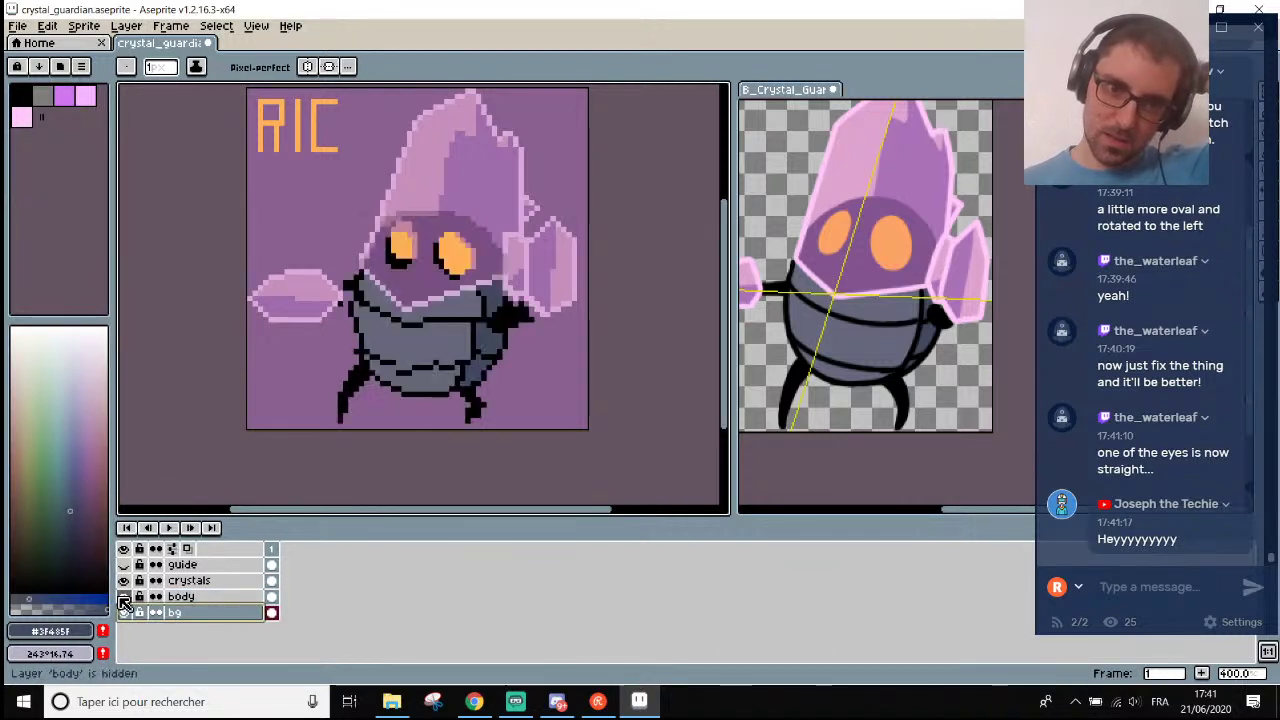
{"action": "left_click", "coordinate": [185, 597]}
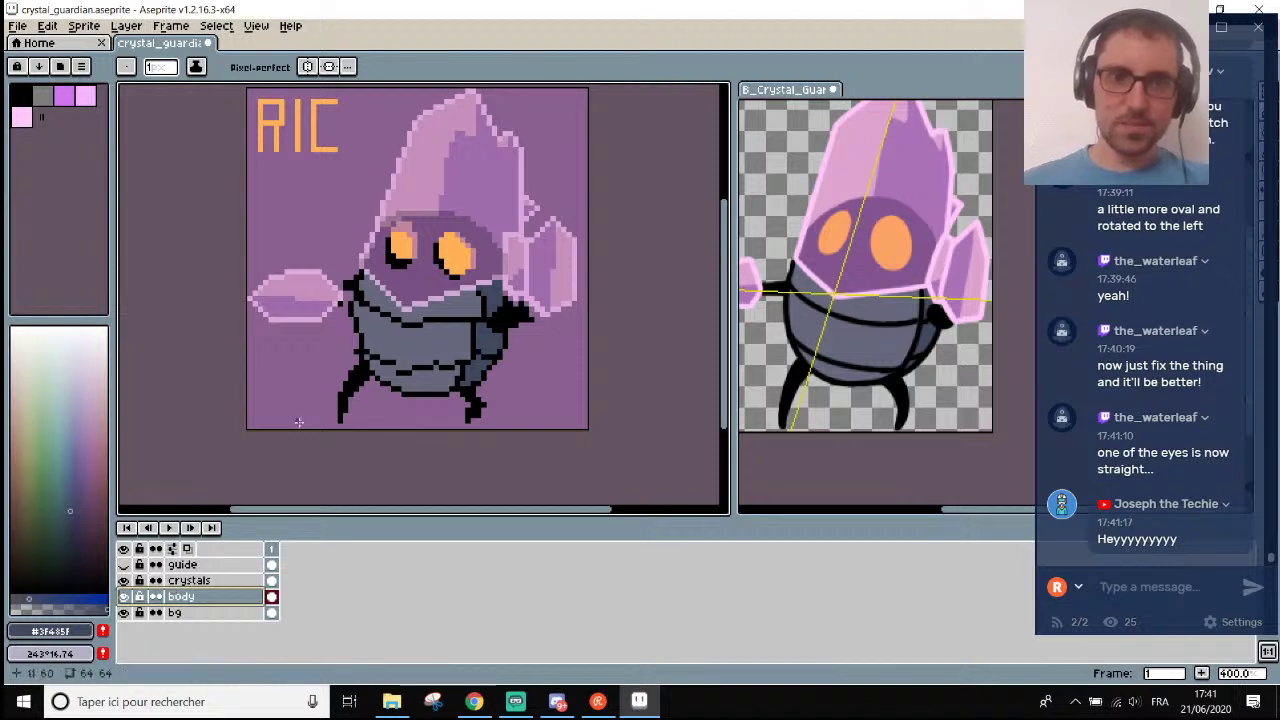
Try raising the crystals layer's opacity to 255 and painting over the left eye with sampled purple #aa72b8.
{"action": "left_click", "coordinate": [192, 582]}
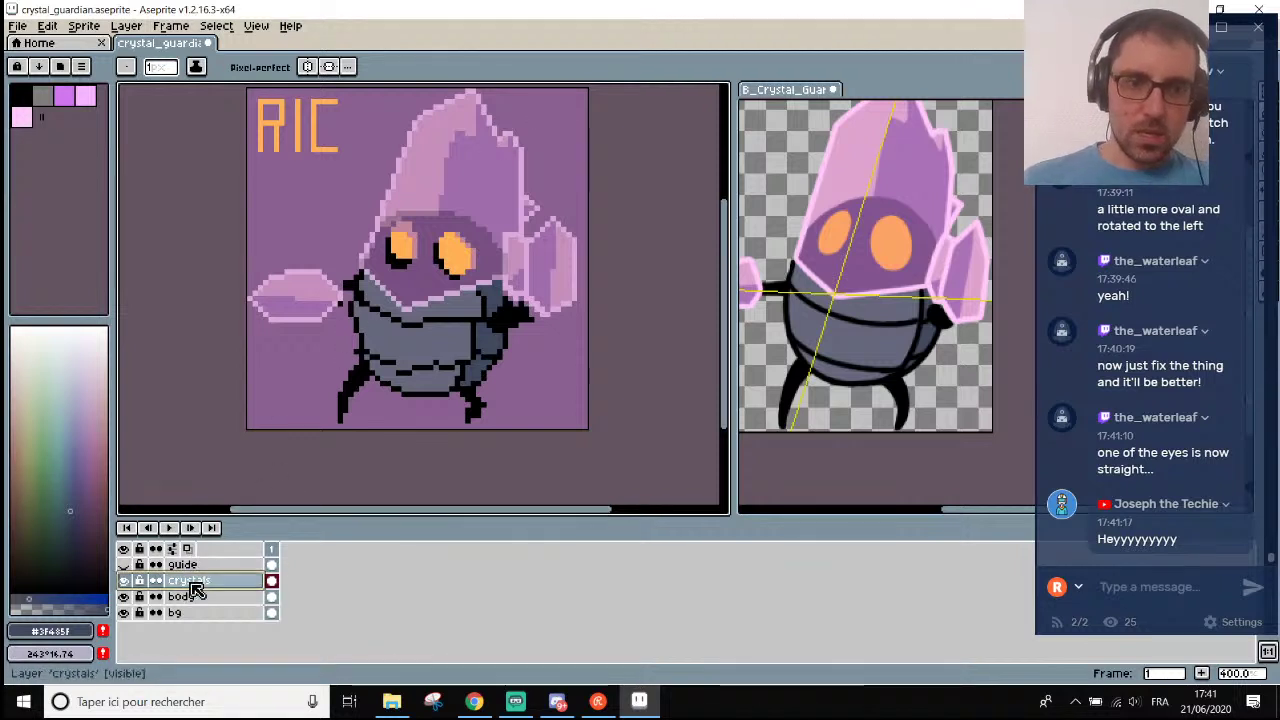
{"action": "double_click", "coordinate": [193, 586]}
{"action": "left_click_drag", "start_coordinate": [934, 143], "coordinate": [990, 142]}
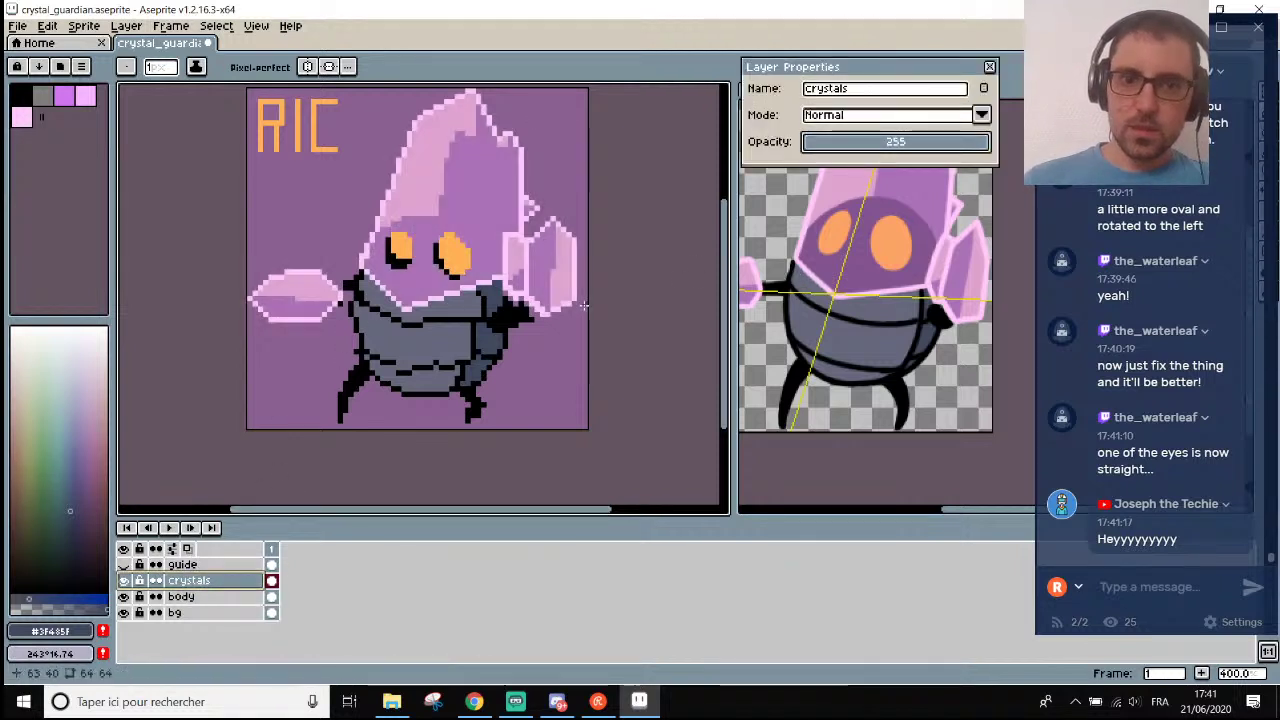
{"action": "scroll", "coordinate": [409, 184], "scroll_direction": "up", "scroll_amount": 5}
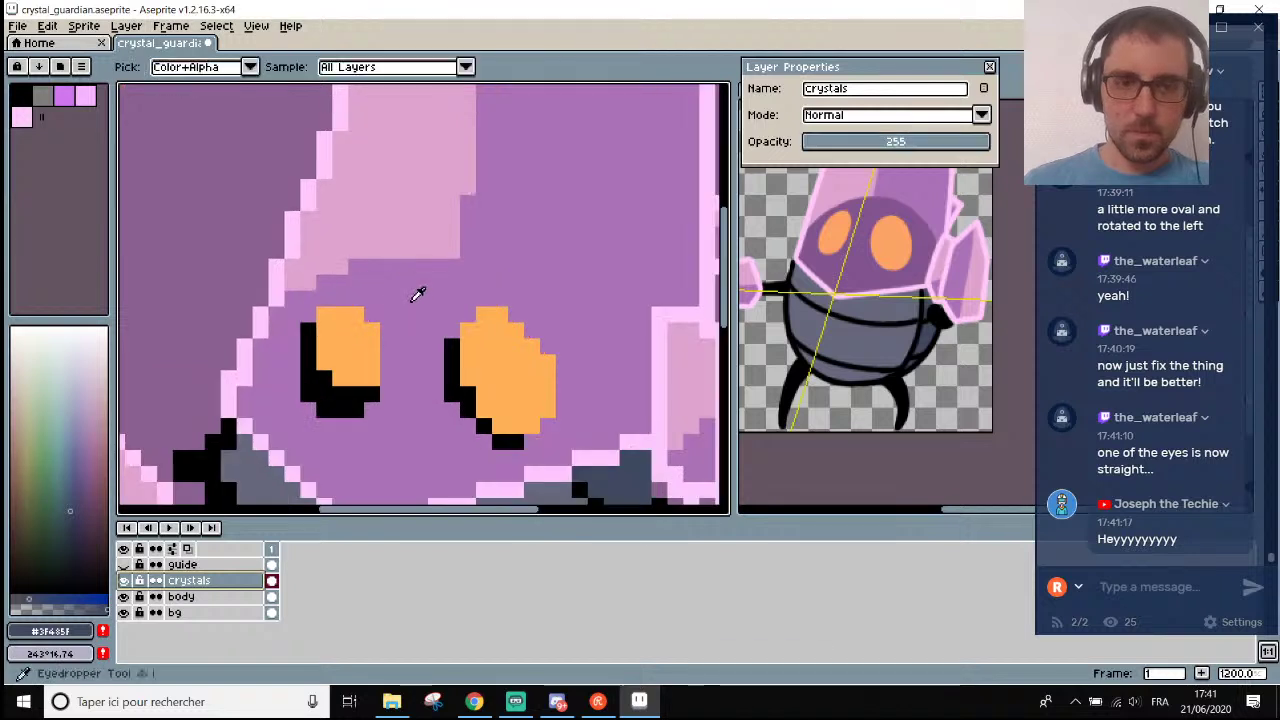
{"action": "left_click", "coordinate": [394, 308], "text": "alt"}
{"action": "mouse_move", "coordinate": [318, 314]}
{"action": "left_mouse_down"}
{"action": "mouse_move", "coordinate": [362, 314]}
{"action": "mouse_move", "coordinate": [318, 338]}
{"action": "mouse_move", "coordinate": [360, 385]}
{"action": "left_mouse_up"}
Undo the strokes over the left eye and the crystals layer's opacity change.
{"action": "key", "text": "ctrl+z"}
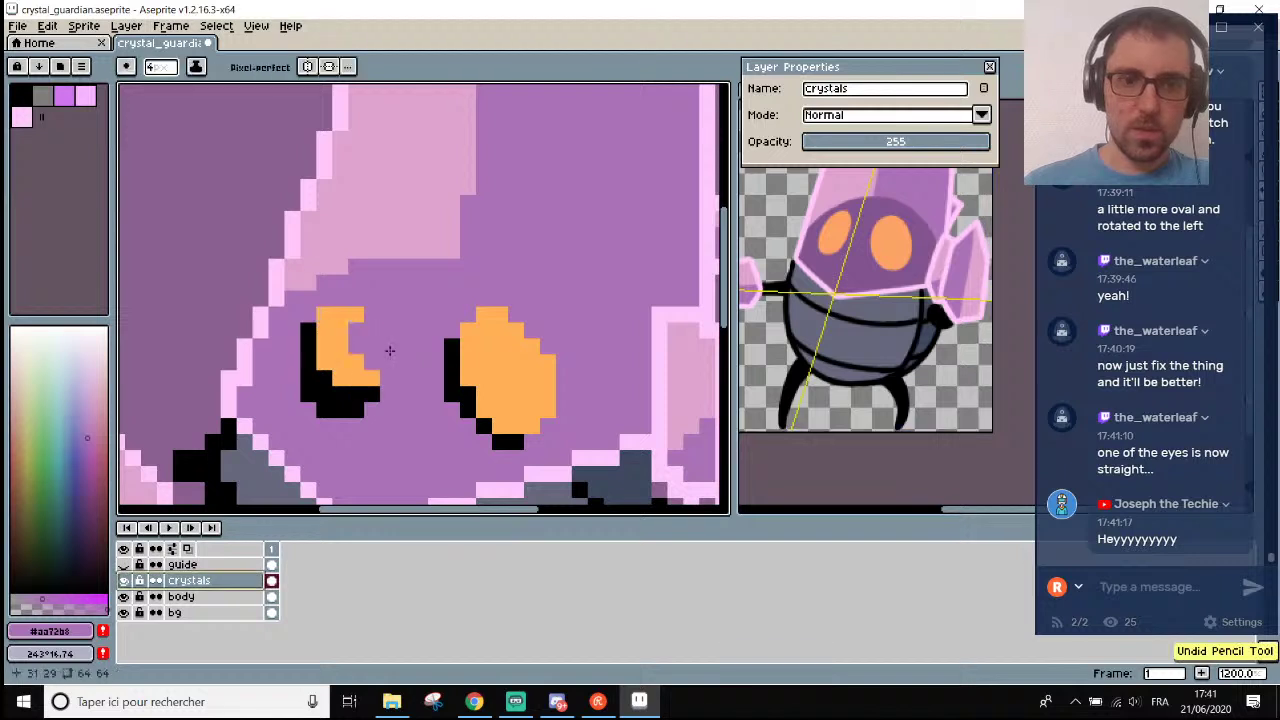
{"action": "scroll", "coordinate": [390, 350], "scroll_direction": "down", "scroll_amount": 5}
{"action": "key", "text": "ctrl+z"}
{"action": "key", "text": "ctrl+z"}
{"action": "key", "text": "ctrl+z"}
{"action": "scroll", "coordinate": [392, 362], "scroll_direction": "up", "scroll_amount": 1}
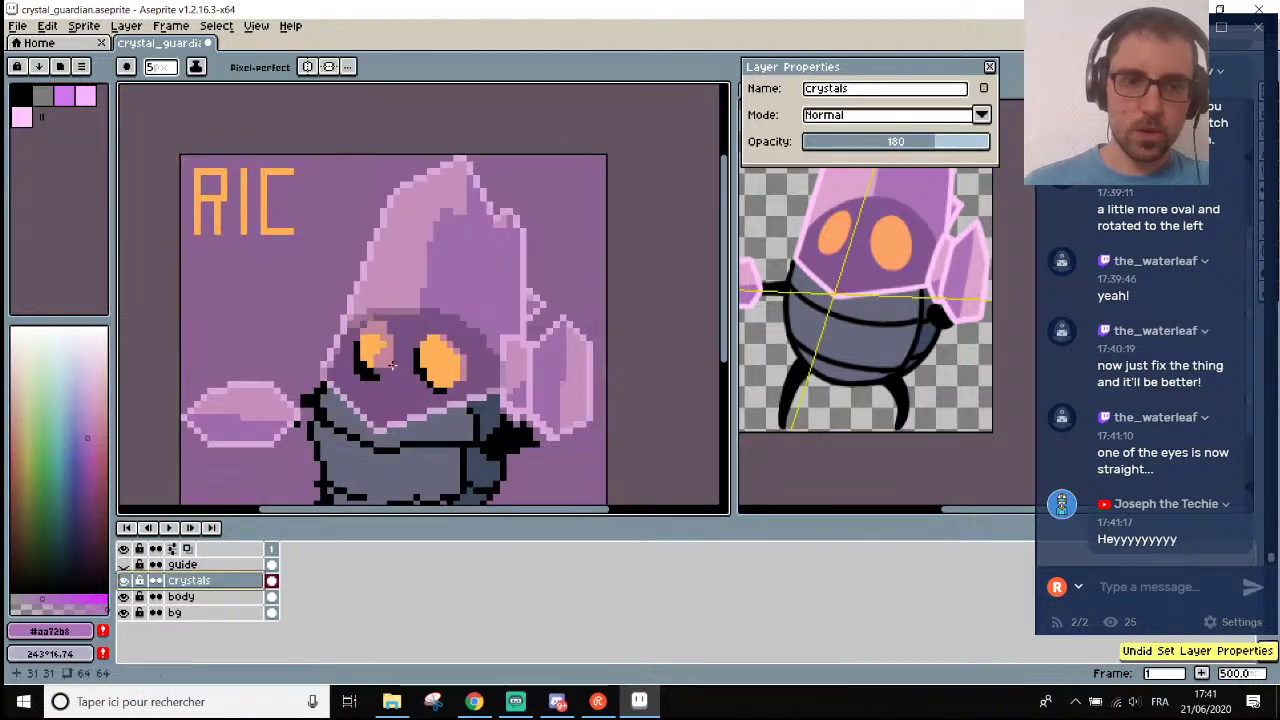
Compare the face with the body layer hidden and shown, then make body the active layer and review the whole sprite.
{"action": "scroll", "coordinate": [392, 365], "scroll_direction": "up", "scroll_amount": 2}
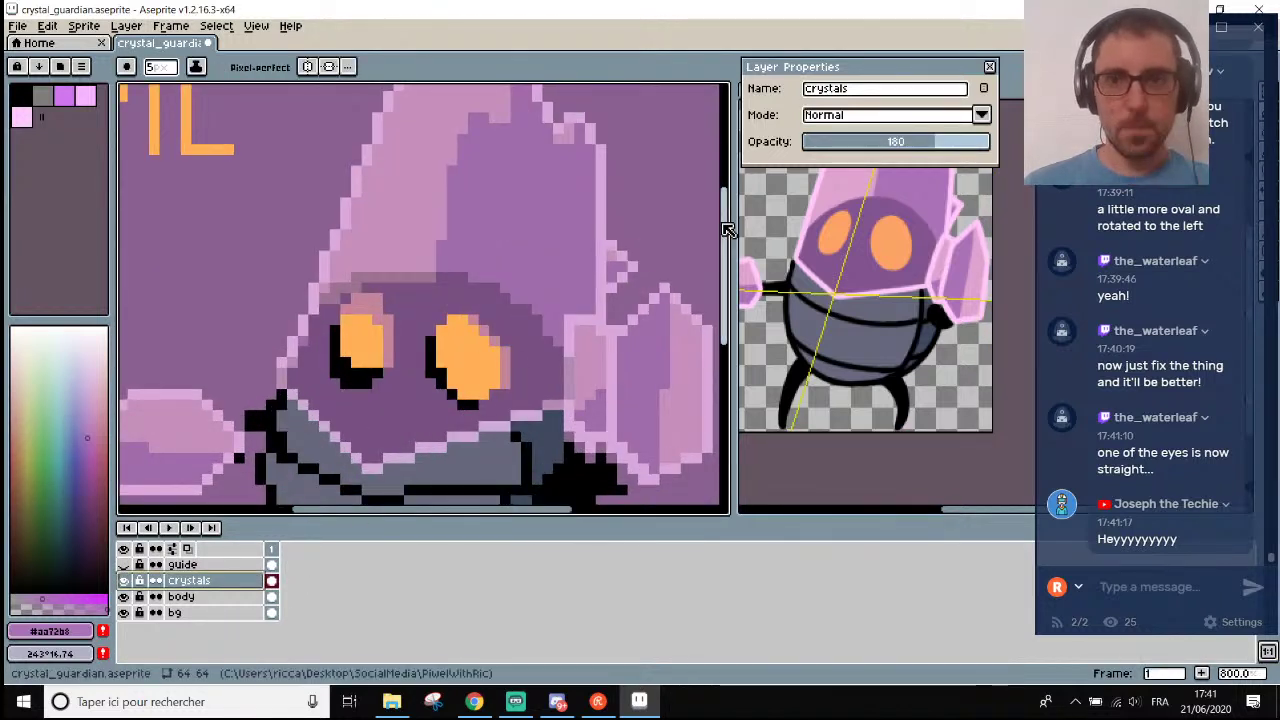
{"action": "left_click", "coordinate": [123, 597]}
{"action": "left_click", "coordinate": [123, 597]}
{"action": "left_click", "coordinate": [139, 597]}
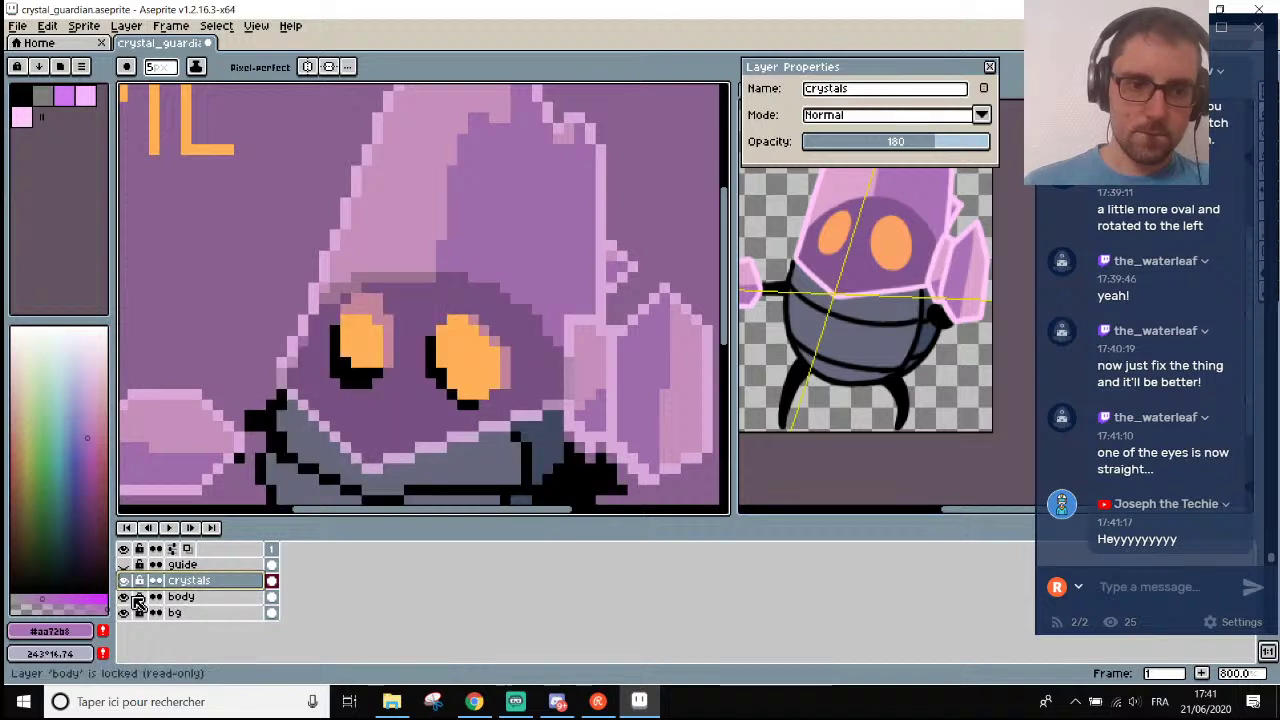
{"action": "left_click", "coordinate": [123, 597]}
{"action": "left_click", "coordinate": [123, 597]}
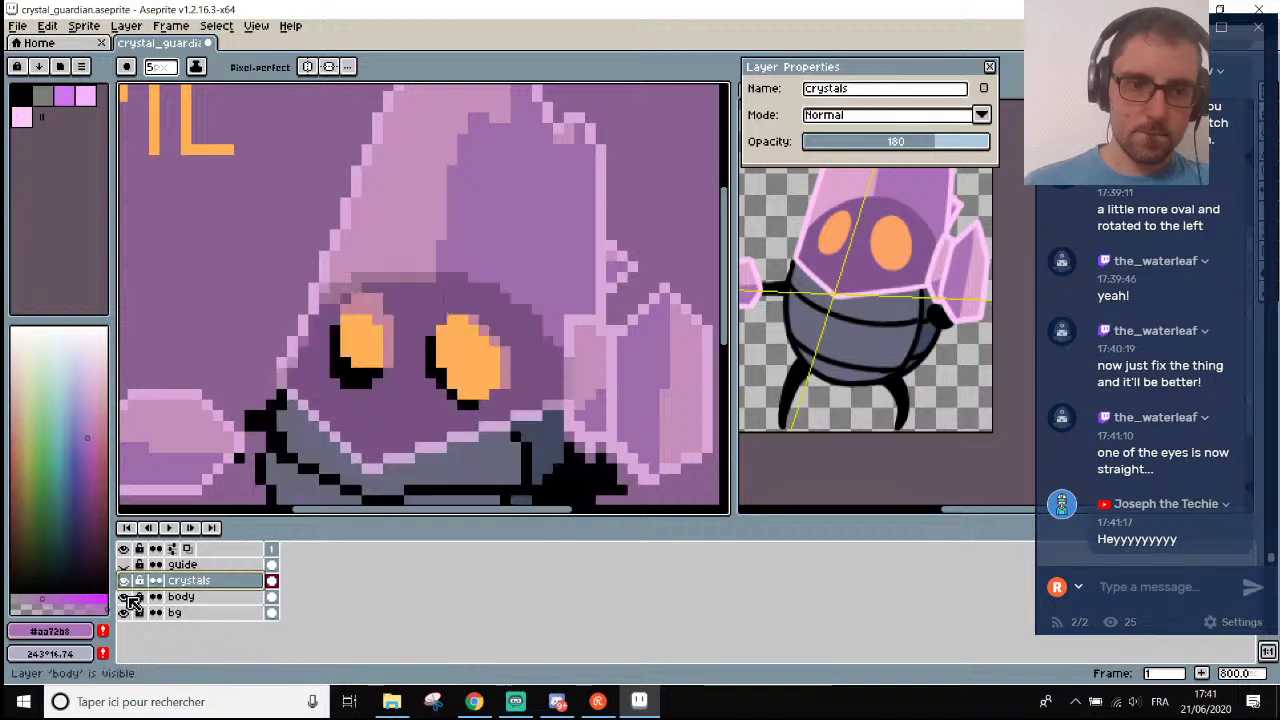
{"action": "left_click", "coordinate": [198, 600]}
{"action": "scroll", "coordinate": [491, 486], "scroll_direction": "down", "scroll_amount": 4}
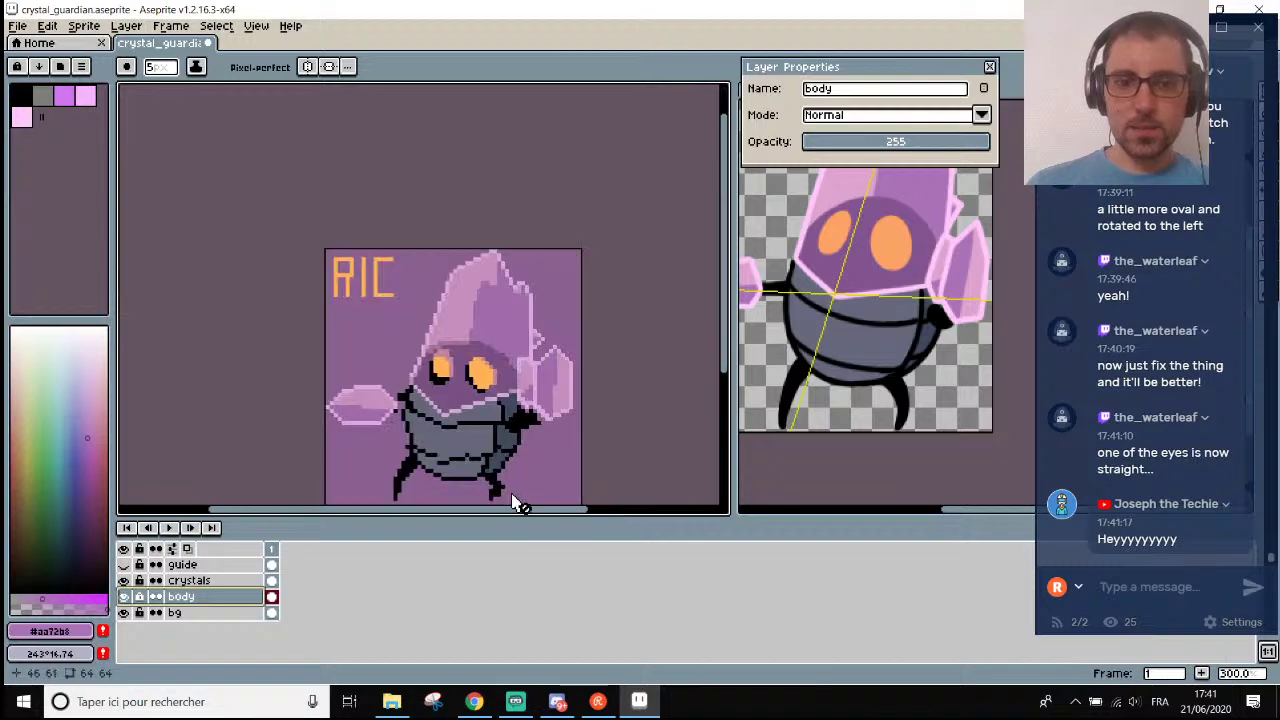
{"action": "scroll", "coordinate": [515, 503], "scroll_direction": "up", "scroll_amount": 2}
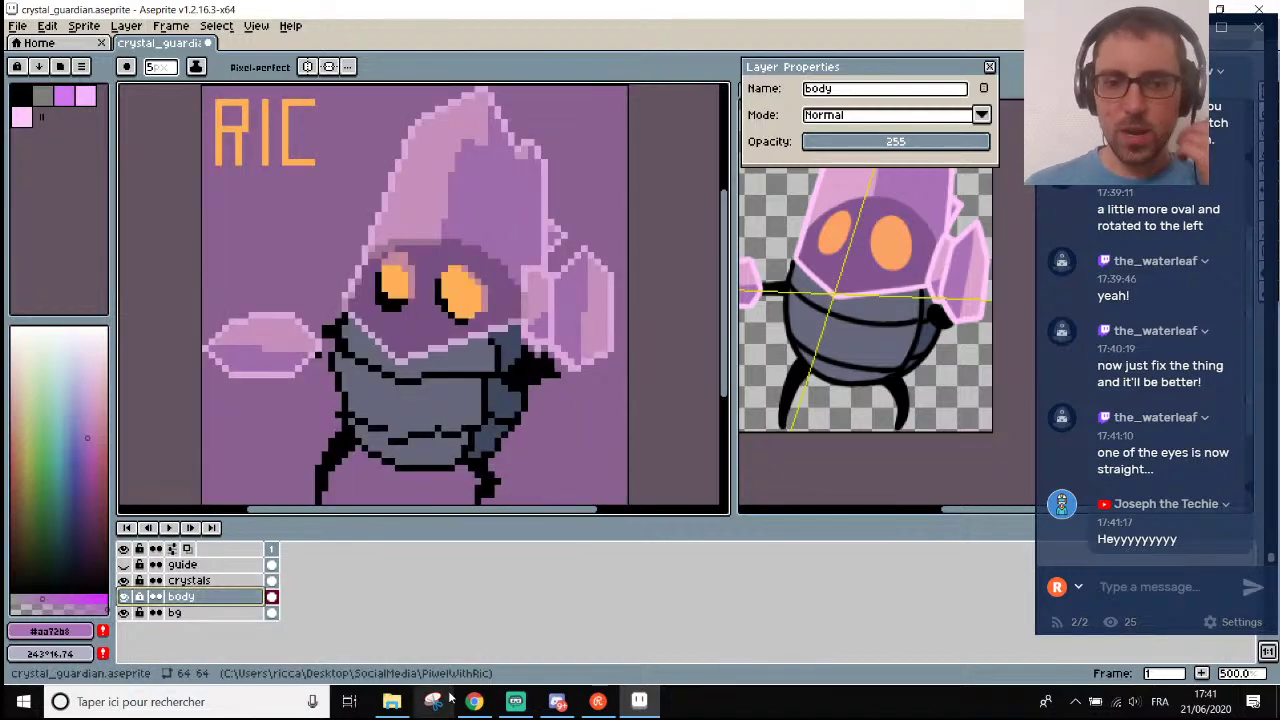
Switch to Chrome, resume the paused music video on YouTube and return to Aseprite.
{"action": "left_click", "coordinate": [474, 701]}
{"action": "left_click", "coordinate": [508, 6]}
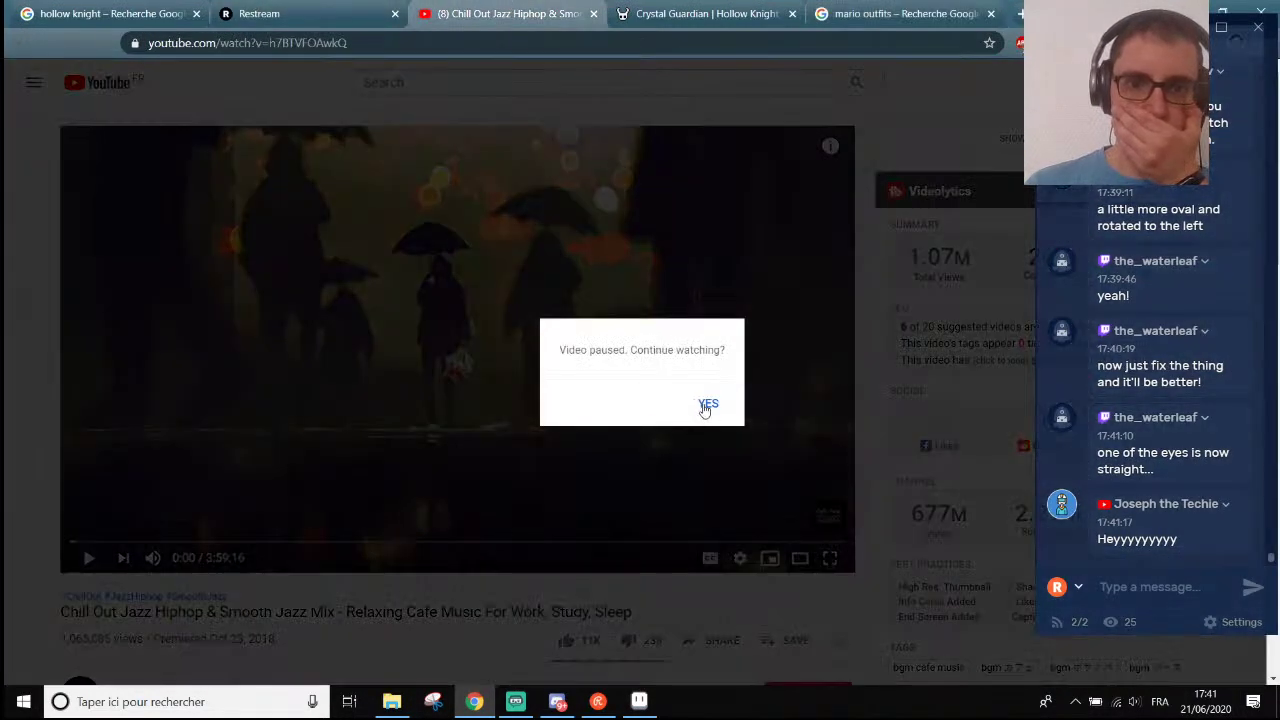
{"action": "left_click", "coordinate": [702, 402]}
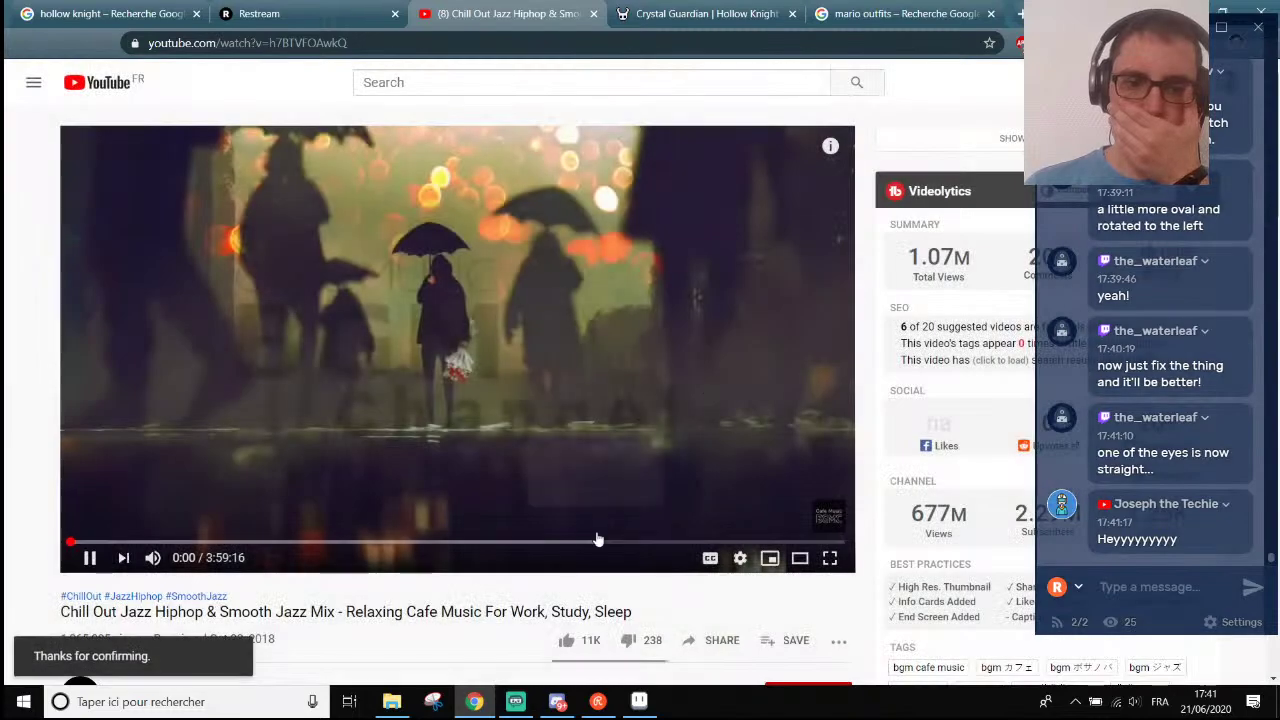
{"action": "left_click", "coordinate": [639, 701]}
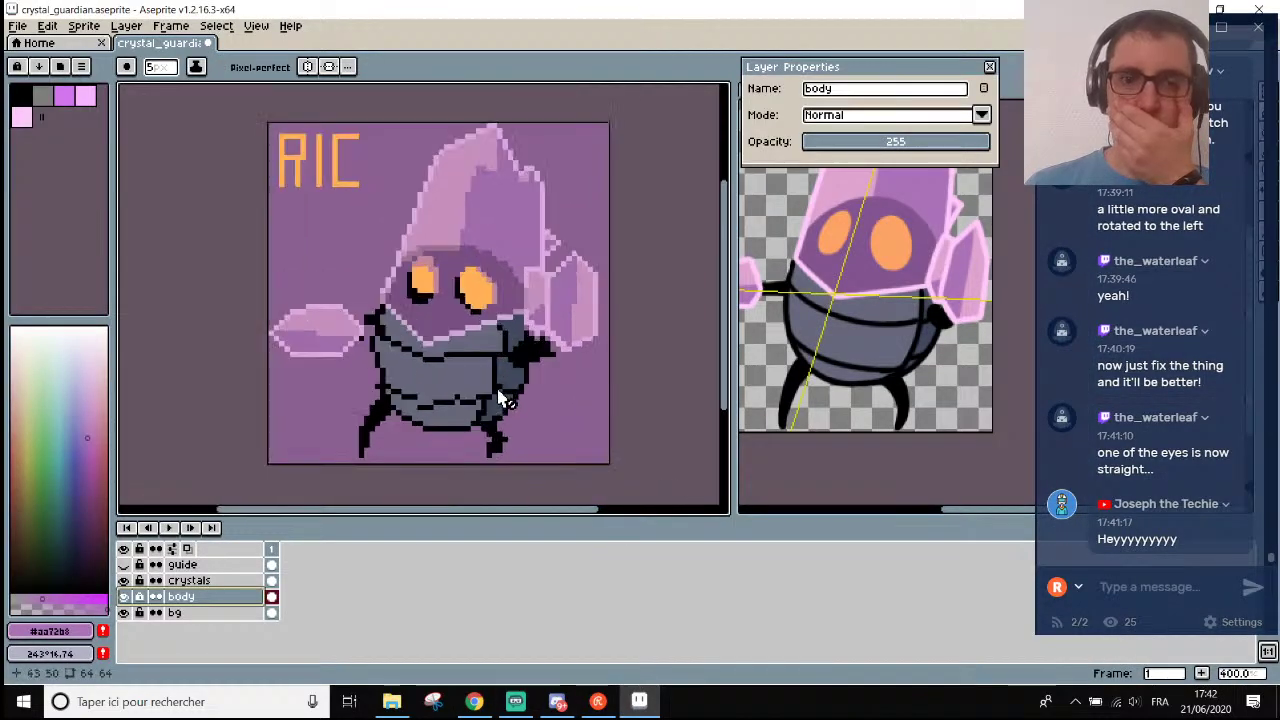
Set the brush to 1 px and erase the stray black pixel sticking out of the body's left outline above the left leg.
{"action": "scroll", "coordinate": [457, 436], "scroll_direction": "up", "scroll_amount": 2}
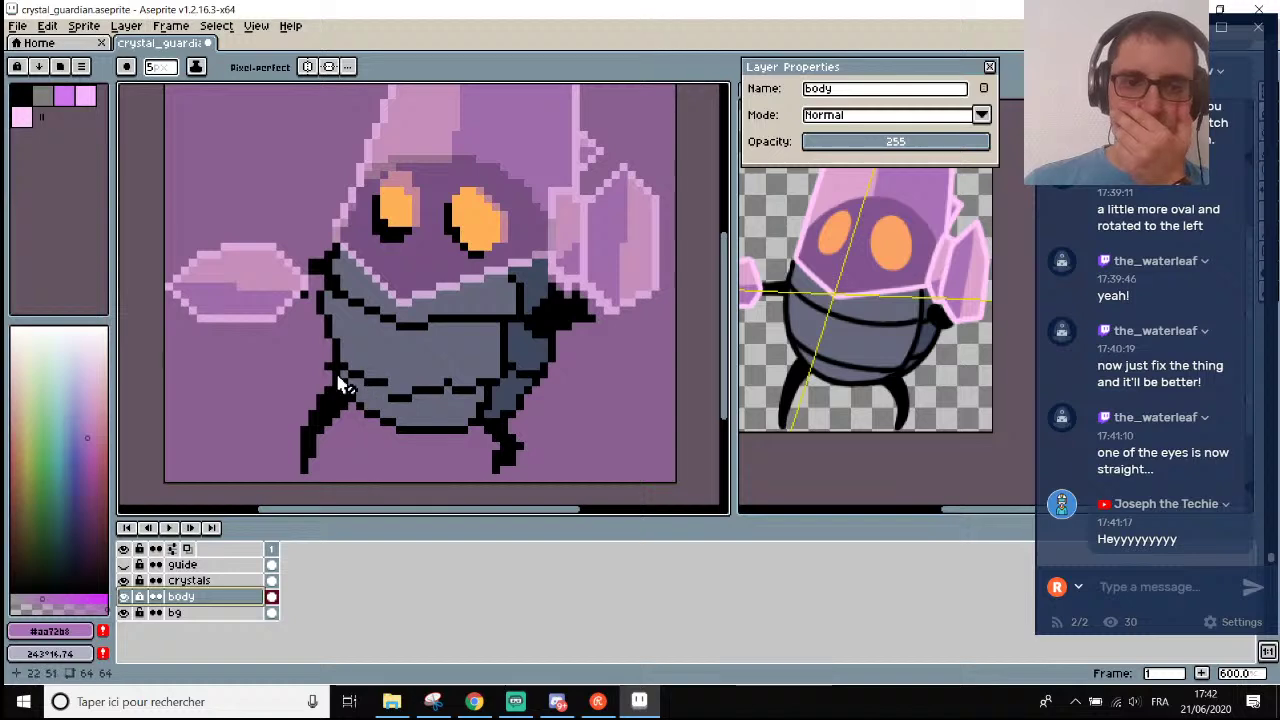
{"action": "scroll", "coordinate": [337, 374], "scroll_direction": "up", "scroll_amount": 1}
{"action": "scroll", "coordinate": [345, 385], "scroll_direction": "up", "scroll_amount": 2}
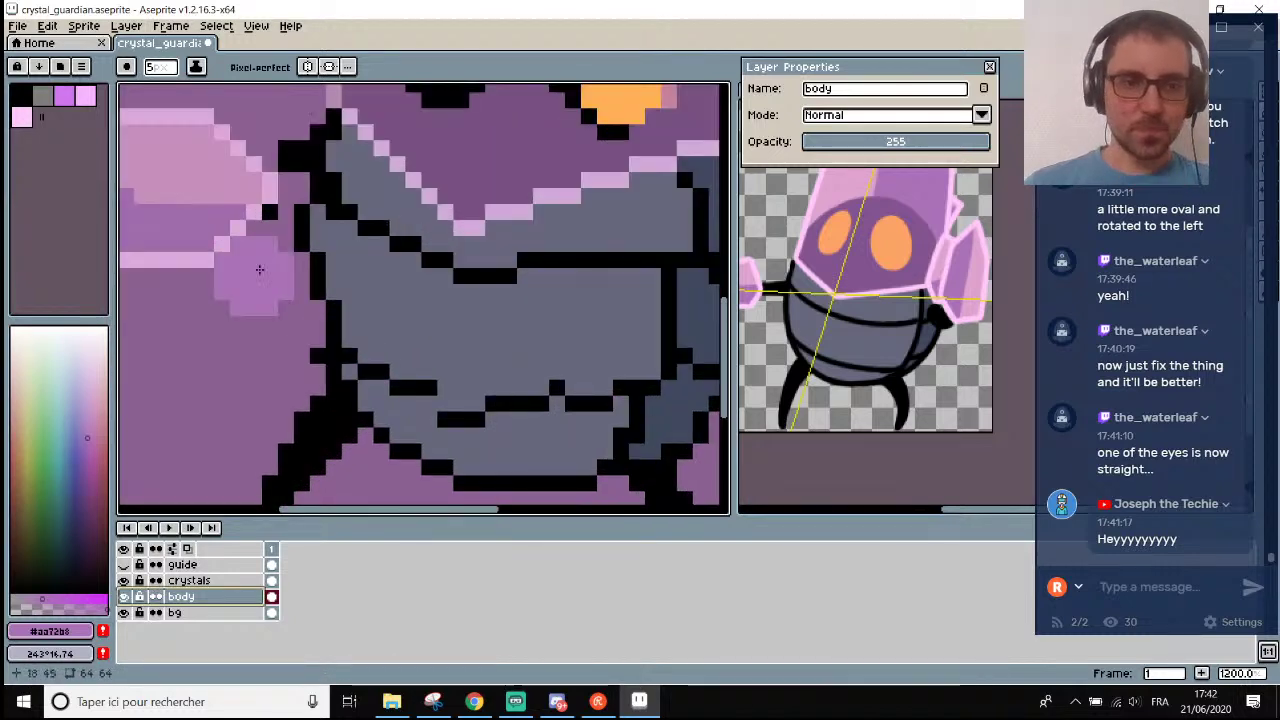
{"action": "scroll", "coordinate": [270, 254], "scroll_direction": "down", "scroll_amount": 3}
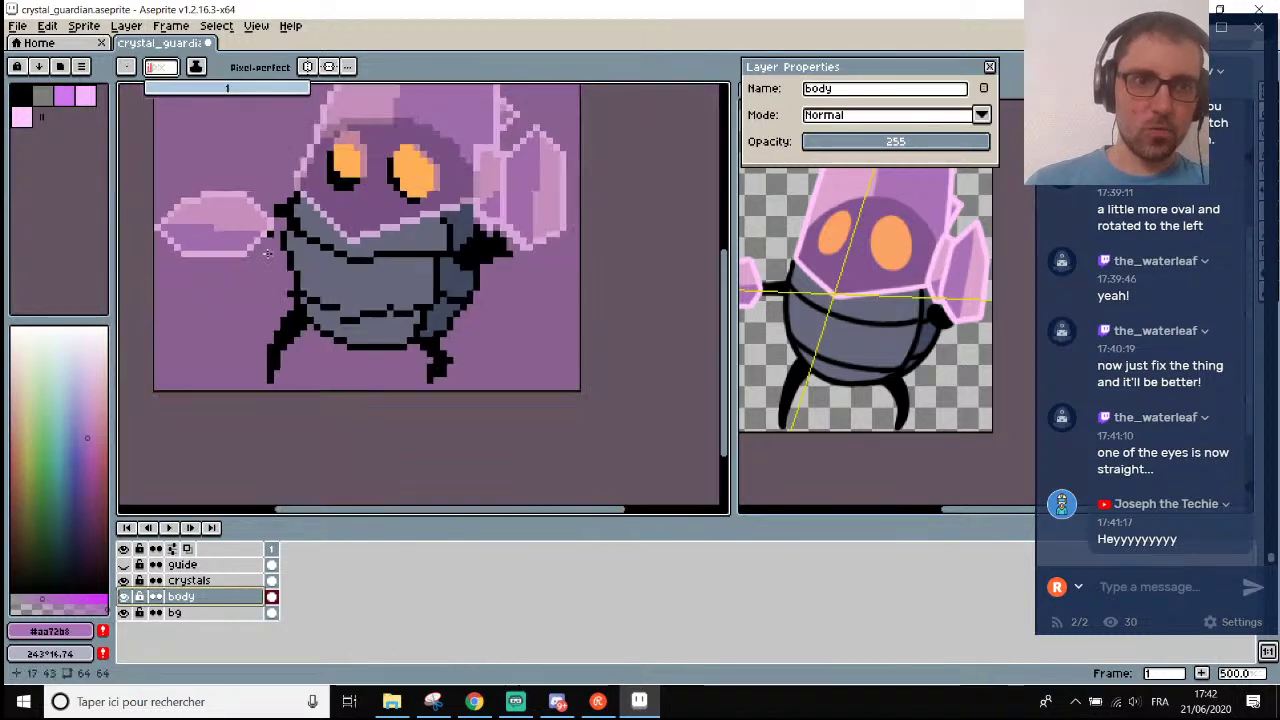
{"action": "scroll", "coordinate": [281, 259], "scroll_direction": "up", "scroll_amount": 2}
{"action": "scroll", "coordinate": [281, 258], "scroll_direction": "up", "scroll_amount": 2}
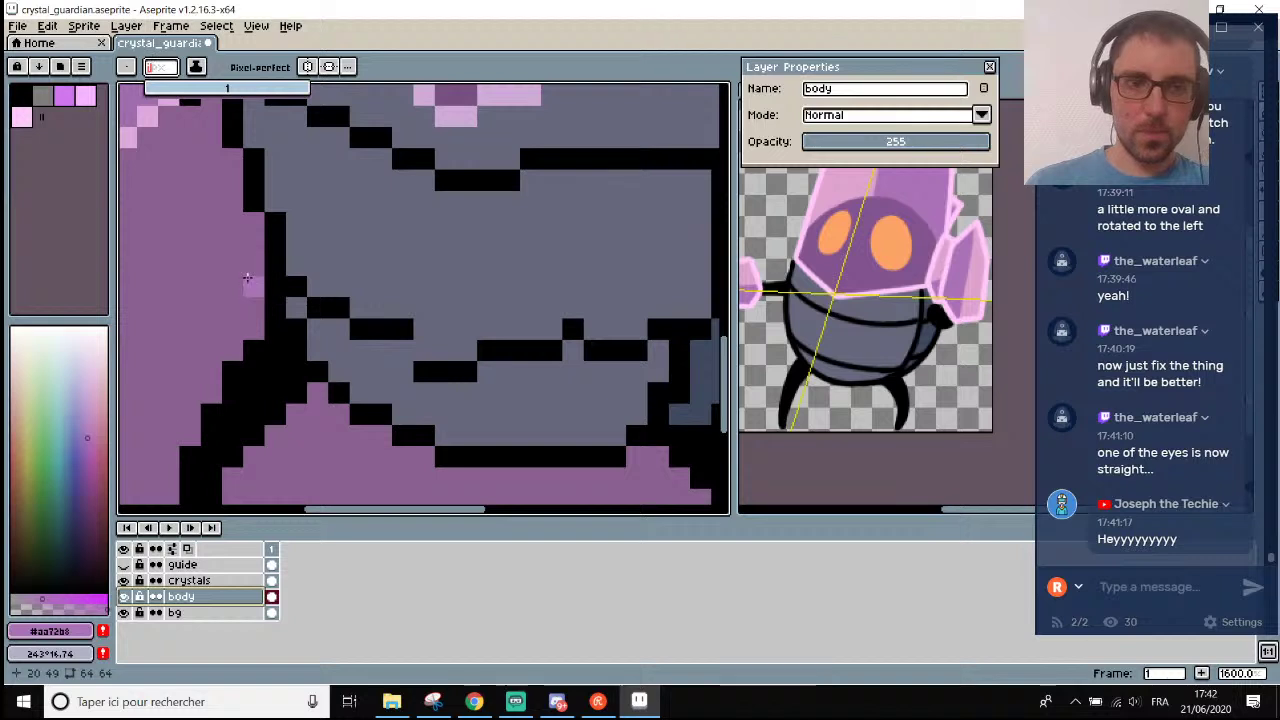
{"action": "key", "text": "e"}
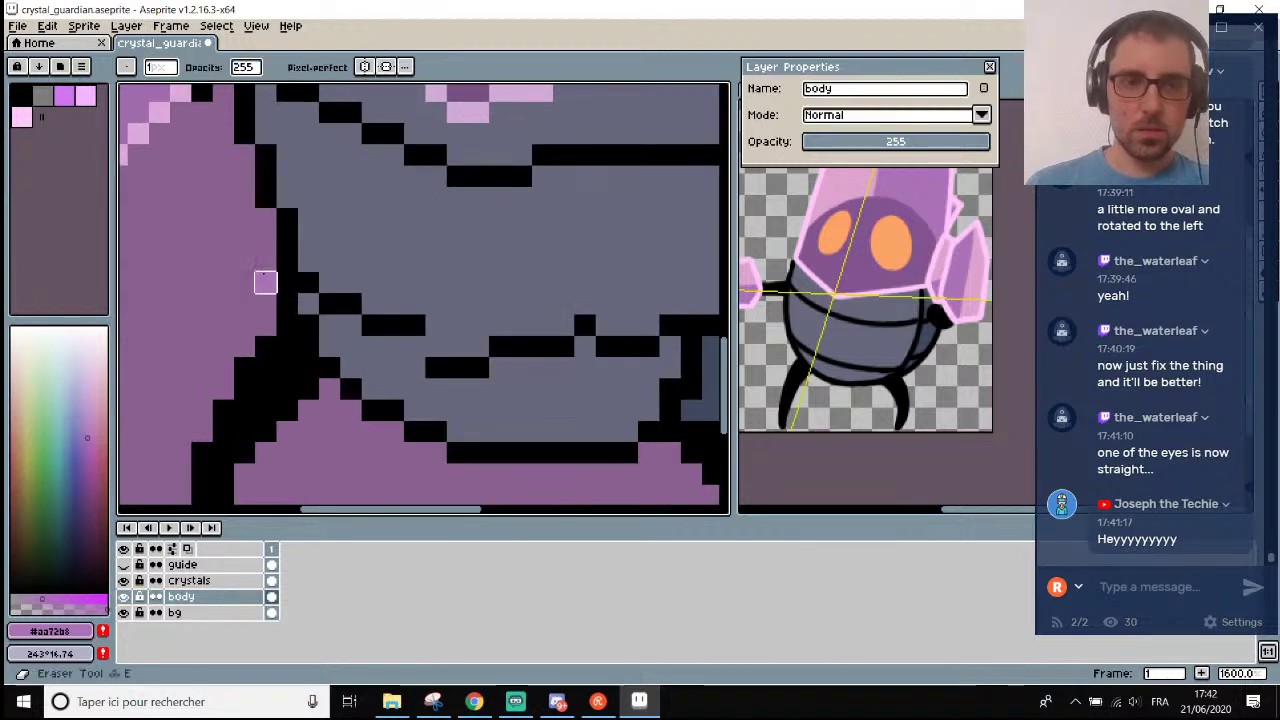
{"action": "scroll", "coordinate": [330, 261], "scroll_direction": "down", "scroll_amount": 2}
{"action": "scroll", "coordinate": [406, 262], "scroll_direction": "up", "scroll_amount": 1}
{"action": "scroll", "coordinate": [458, 275], "scroll_direction": "down", "scroll_amount": 3}
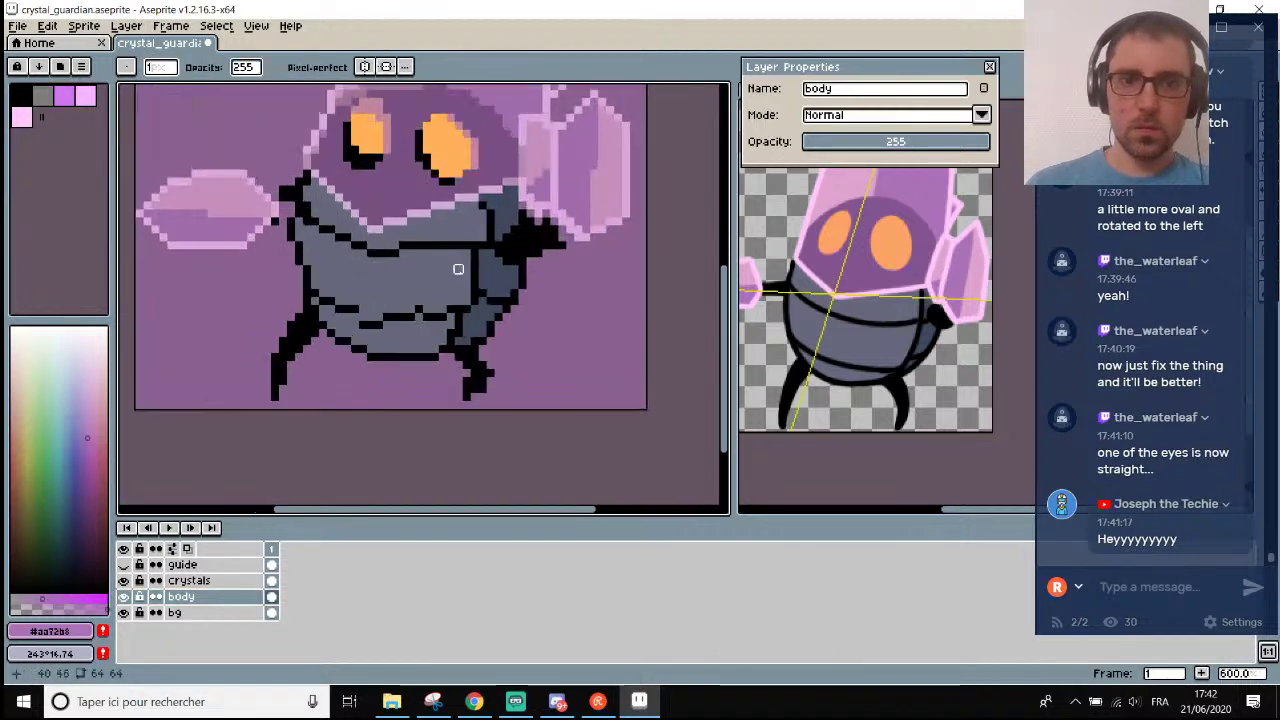
{"action": "scroll", "coordinate": [400, 222], "scroll_direction": "up", "scroll_amount": 4}
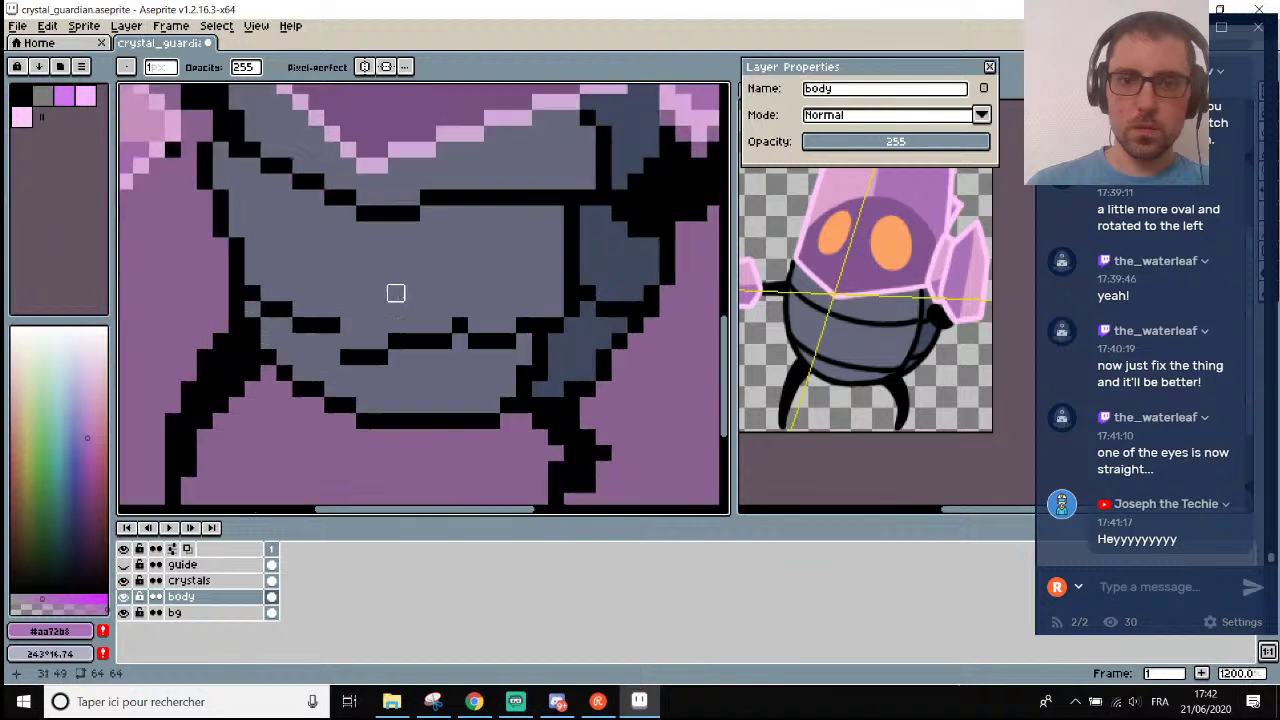
Straighten the dip in the left part of the belly's lower seam on the body layer, using colors sampled from the sprite.
{"action": "key", "text": "i"}
{"action": "left_click", "coordinate": [336, 342]}
{"action": "mouse_move", "coordinate": [341, 344]}
{"action": "left_mouse_down"}
{"action": "mouse_move", "coordinate": [387, 344]}
{"action": "mouse_move", "coordinate": [363, 366]}
{"action": "mouse_move", "coordinate": [309, 365]}
{"action": "left_mouse_up"}
{"action": "key", "text": "e"}
{"action": "scroll", "coordinate": [341, 366], "scroll_direction": "right", "scroll_amount": 3}
{"action": "key", "text": "i"}
{"action": "left_click", "coordinate": [423, 357]}
{"action": "key", "text": "b"}
{"action": "scroll", "coordinate": [240, 368], "scroll_direction": "down", "scroll_amount": 4}
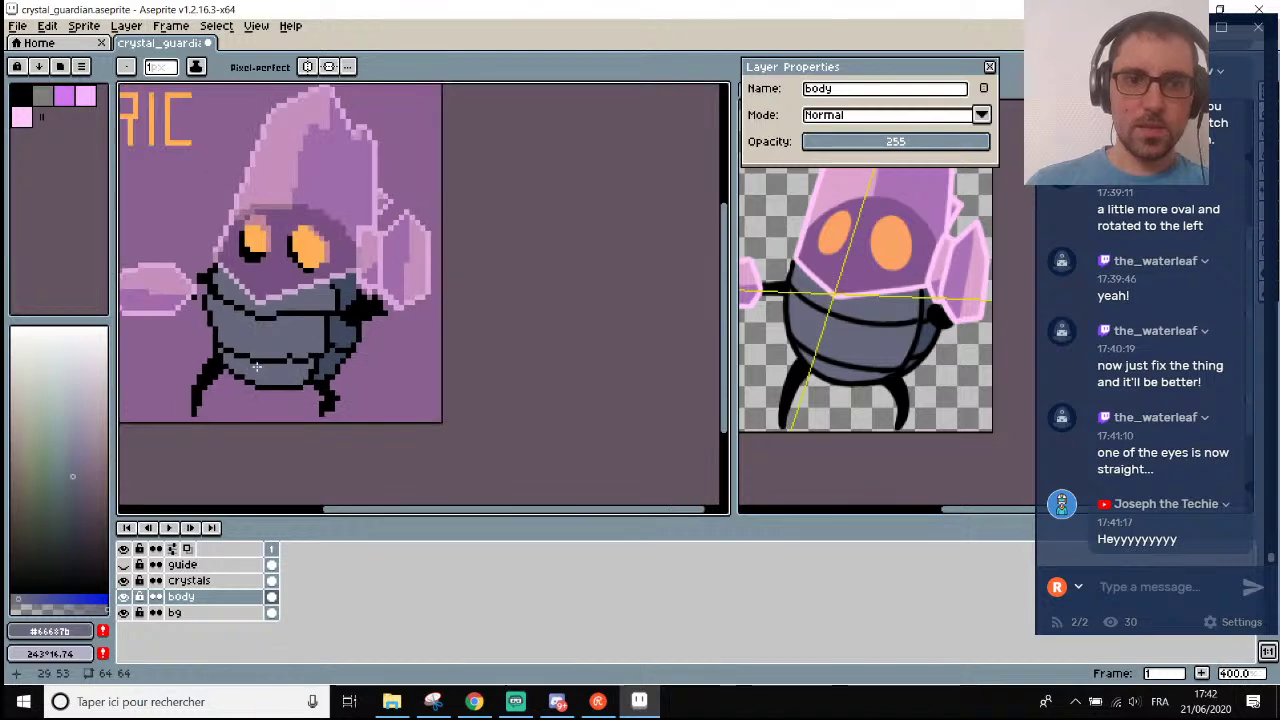
Cover the uneven right part of the belly's lower seam with body grey and redraw it in black, stepping upward to the right.
{"action": "scroll", "coordinate": [331, 350], "scroll_direction": "up", "scroll_amount": 4}
{"action": "left_click", "coordinate": [331, 350]}
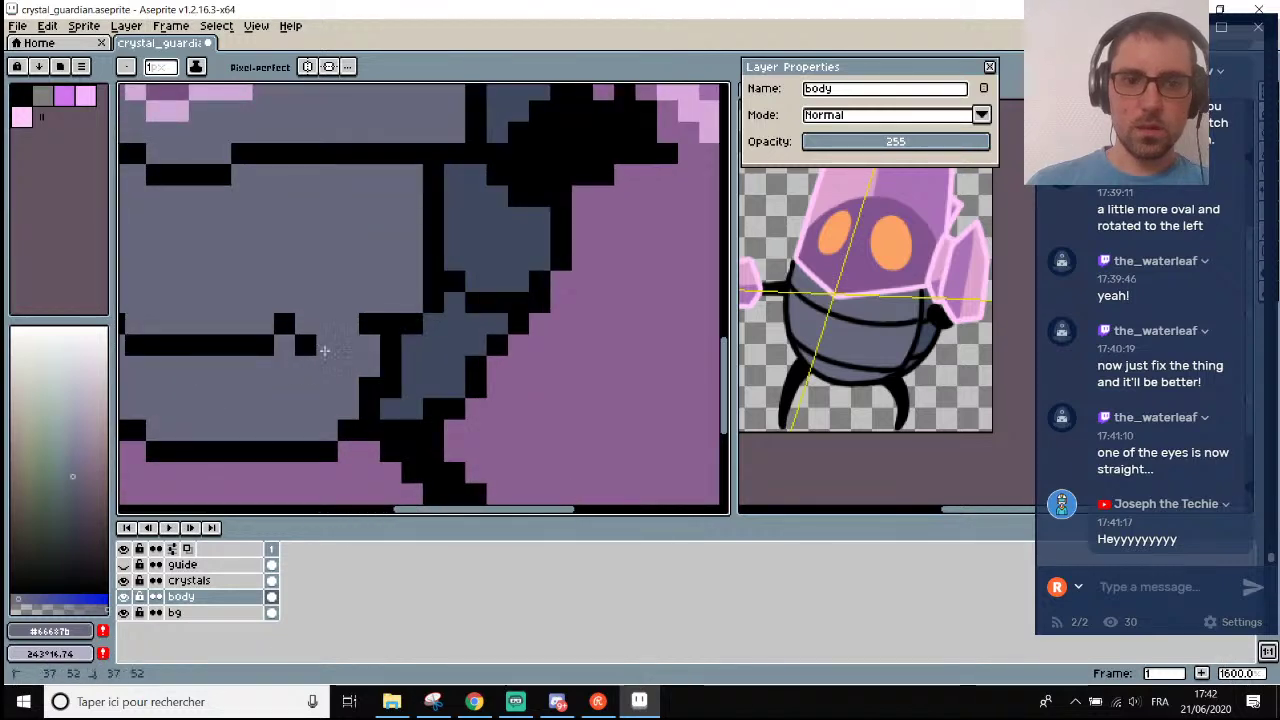
{"action": "left_click_drag", "start_coordinate": [355, 328], "coordinate": [391, 322]}
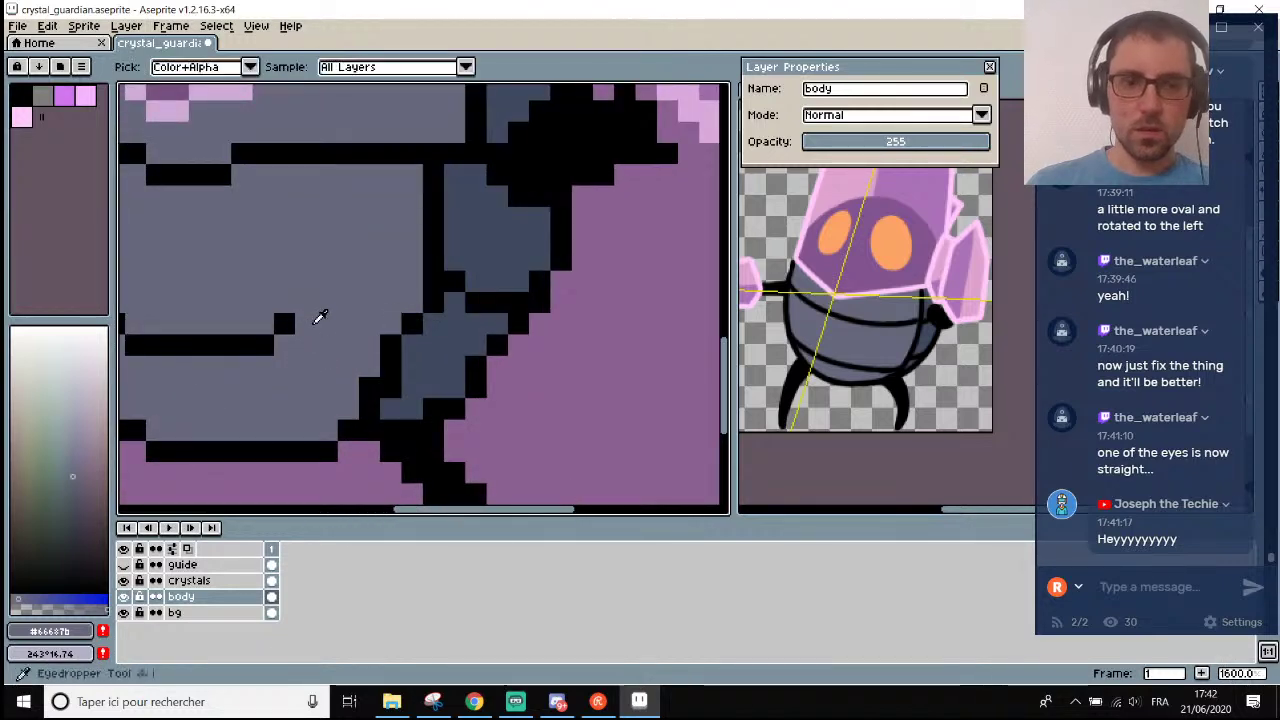
{"action": "left_click", "coordinate": [291, 324]}
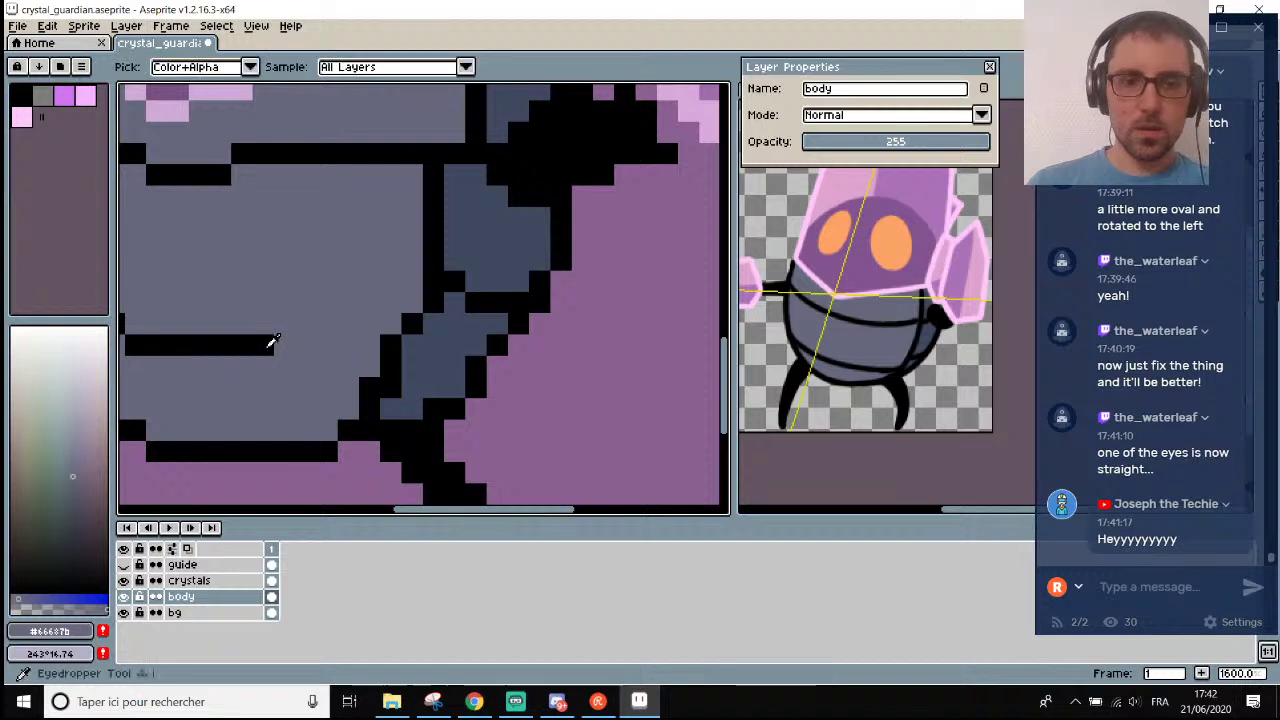
{"action": "left_click", "coordinate": [271, 343], "text": "alt"}
{"action": "left_click", "coordinate": [291, 324]}
{"action": "left_click_drag", "start_coordinate": [291, 324], "coordinate": [414, 300]}
{"action": "scroll", "coordinate": [416, 297], "scroll_direction": "down", "scroll_amount": 5}
{"action": "scroll", "coordinate": [416, 297], "scroll_direction": "down", "scroll_amount": 2}
{"action": "scroll", "coordinate": [414, 285], "scroll_direction": "up", "scroll_amount": 2}
{"action": "scroll", "coordinate": [412, 270], "scroll_direction": "down", "scroll_amount": 2}
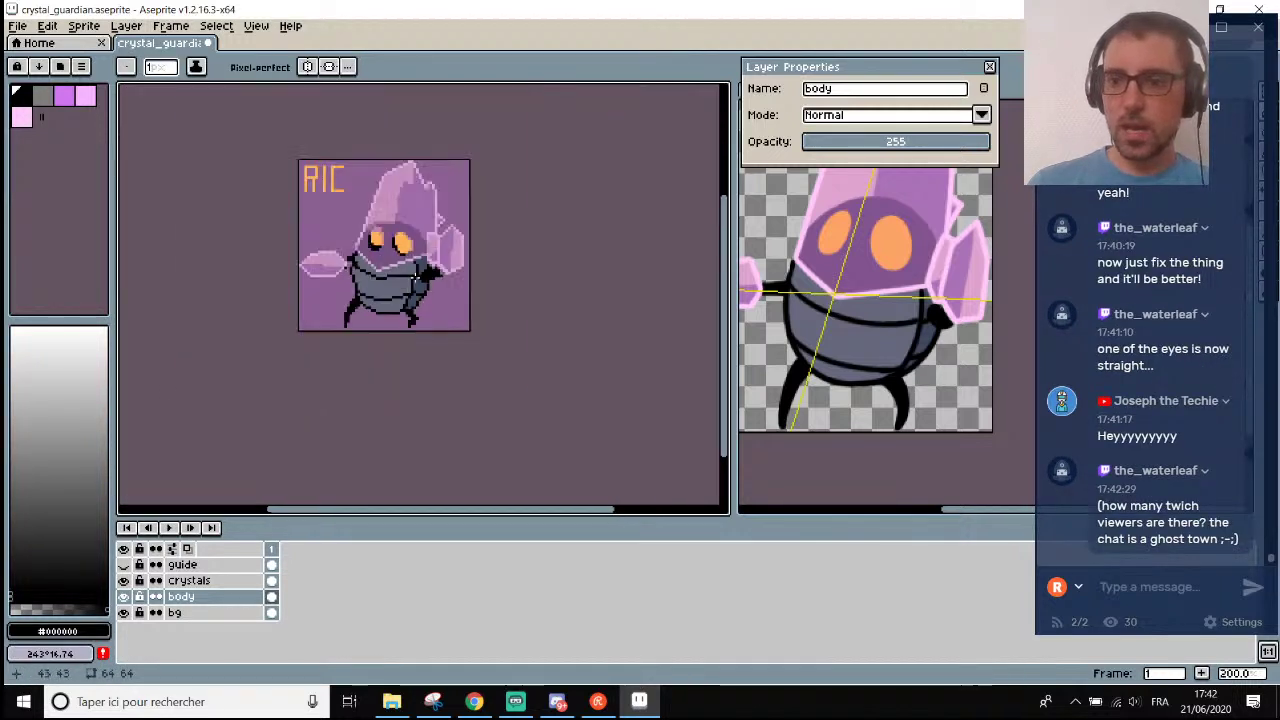
Switch to Streamlabs OBS to check the stream and return to Aseprite.
{"action": "scroll", "coordinate": [409, 243], "scroll_direction": "up", "scroll_amount": 1}
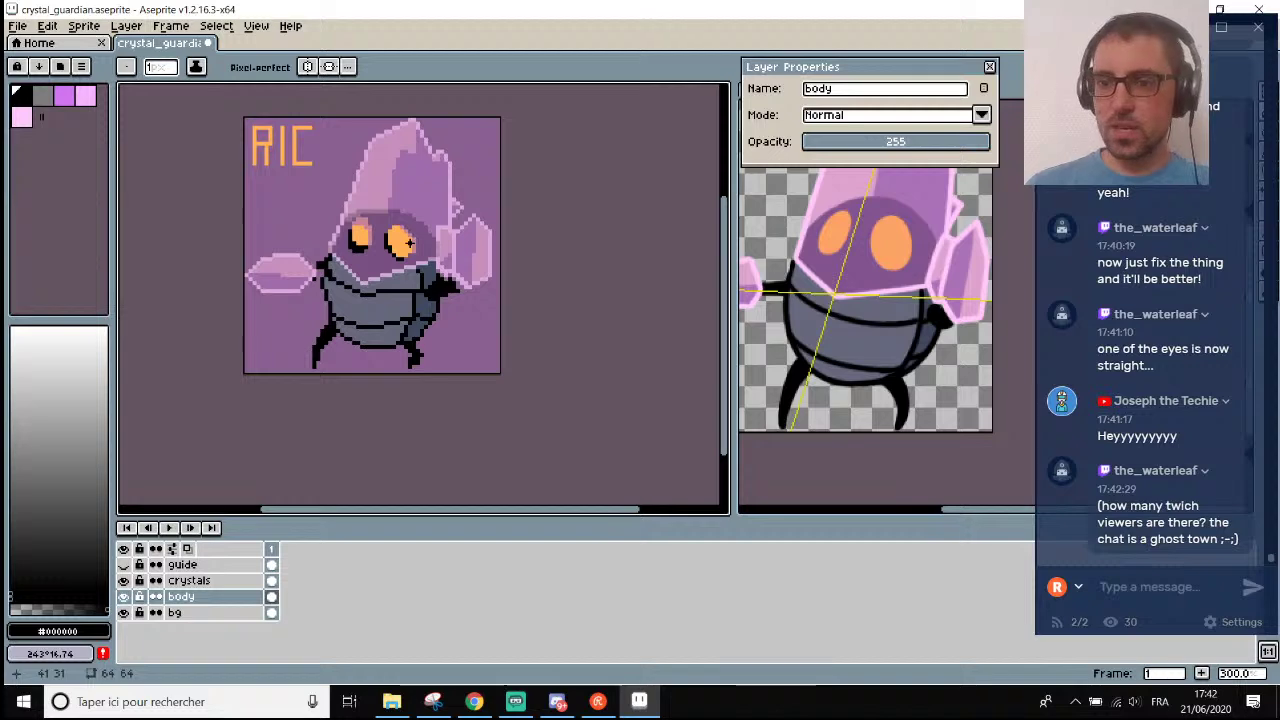
{"action": "left_click", "coordinate": [515, 701]}
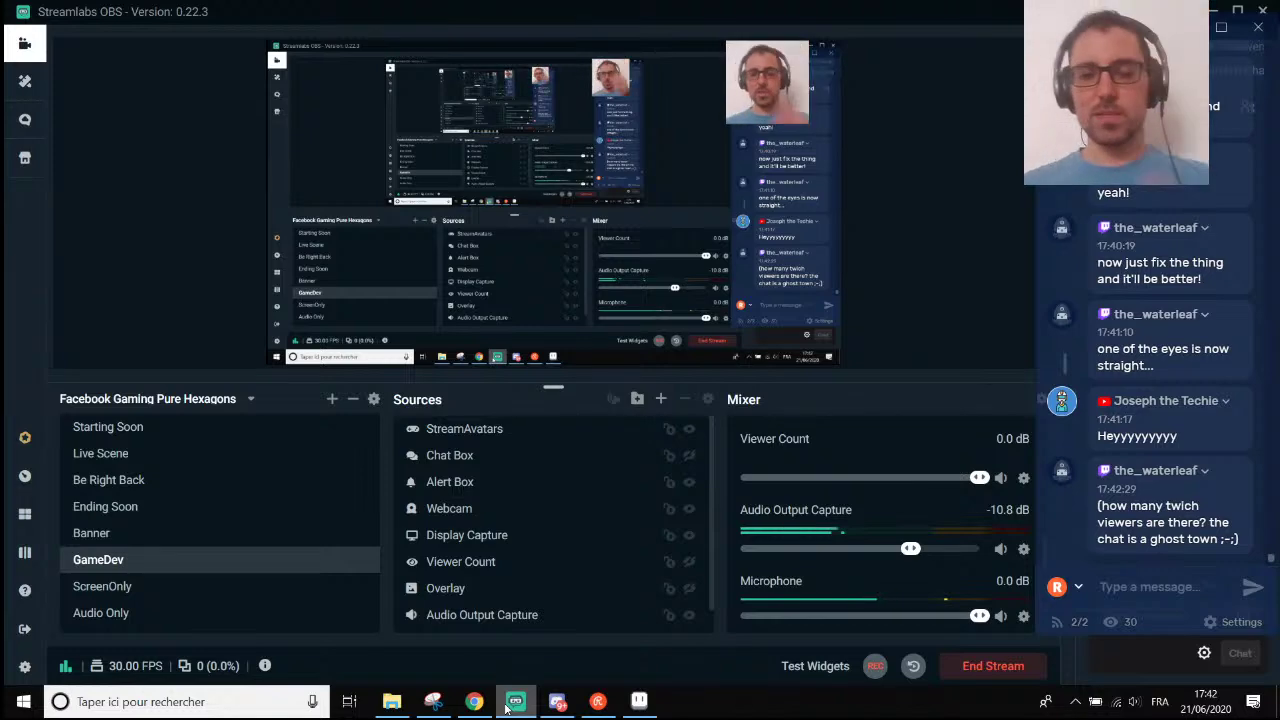
{"action": "left_click", "coordinate": [515, 701]}
Paint over the right half of the belly's upper seam in body grey and redraw it in black, rising gradually to the right.
{"action": "scroll", "coordinate": [379, 290], "scroll_direction": "up", "scroll_amount": 3}
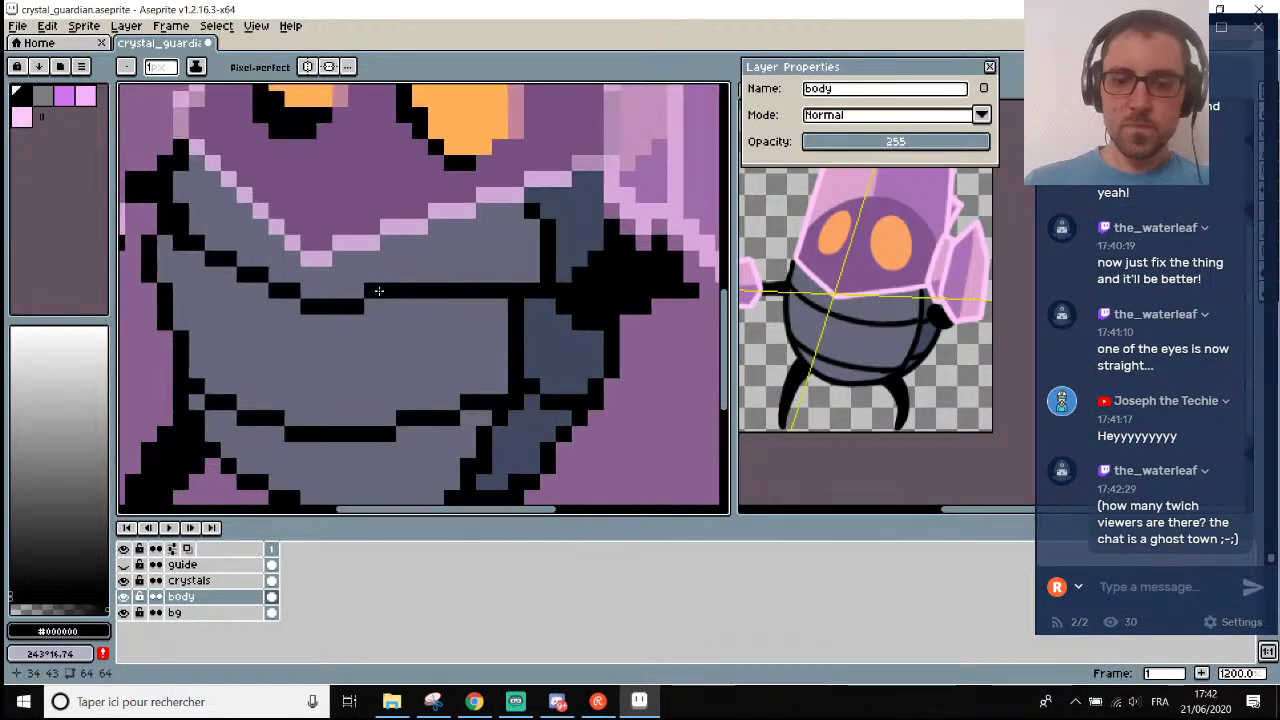
{"action": "left_click", "coordinate": [357, 271], "text": "alt"}
{"action": "left_click_drag", "start_coordinate": [362, 290], "coordinate": [493, 294]}
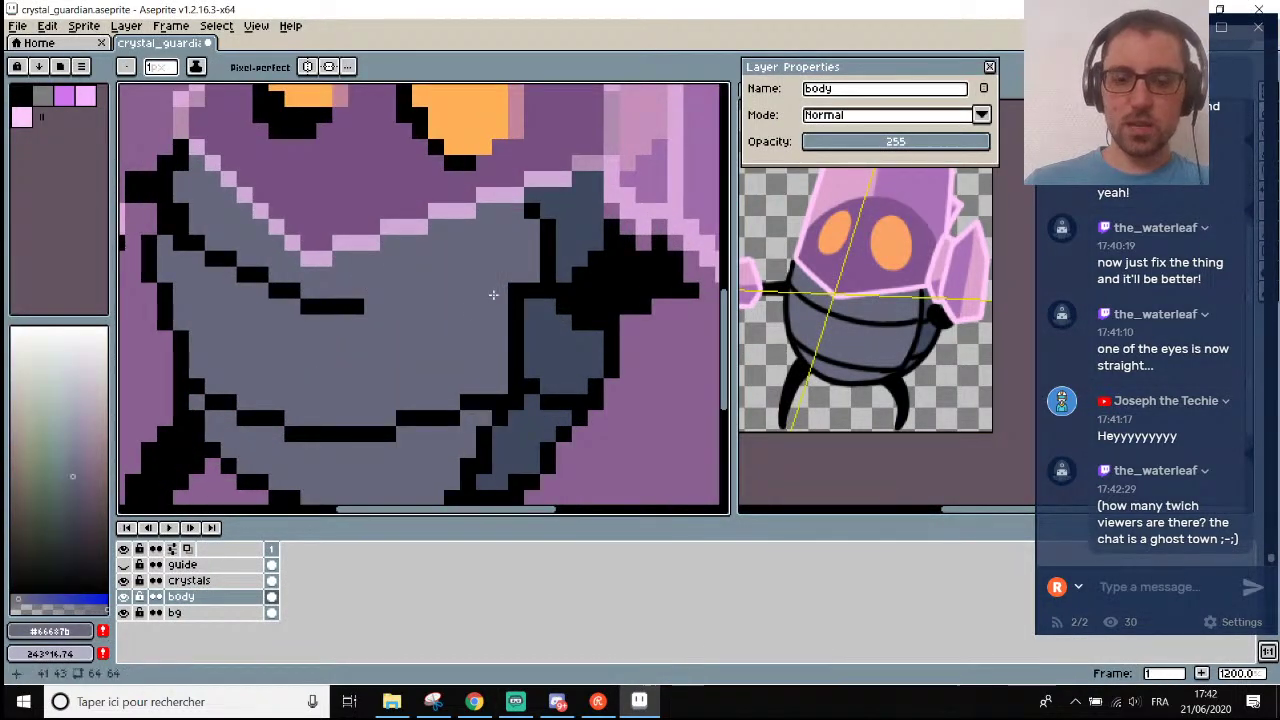
{"action": "key", "text": "alt"}
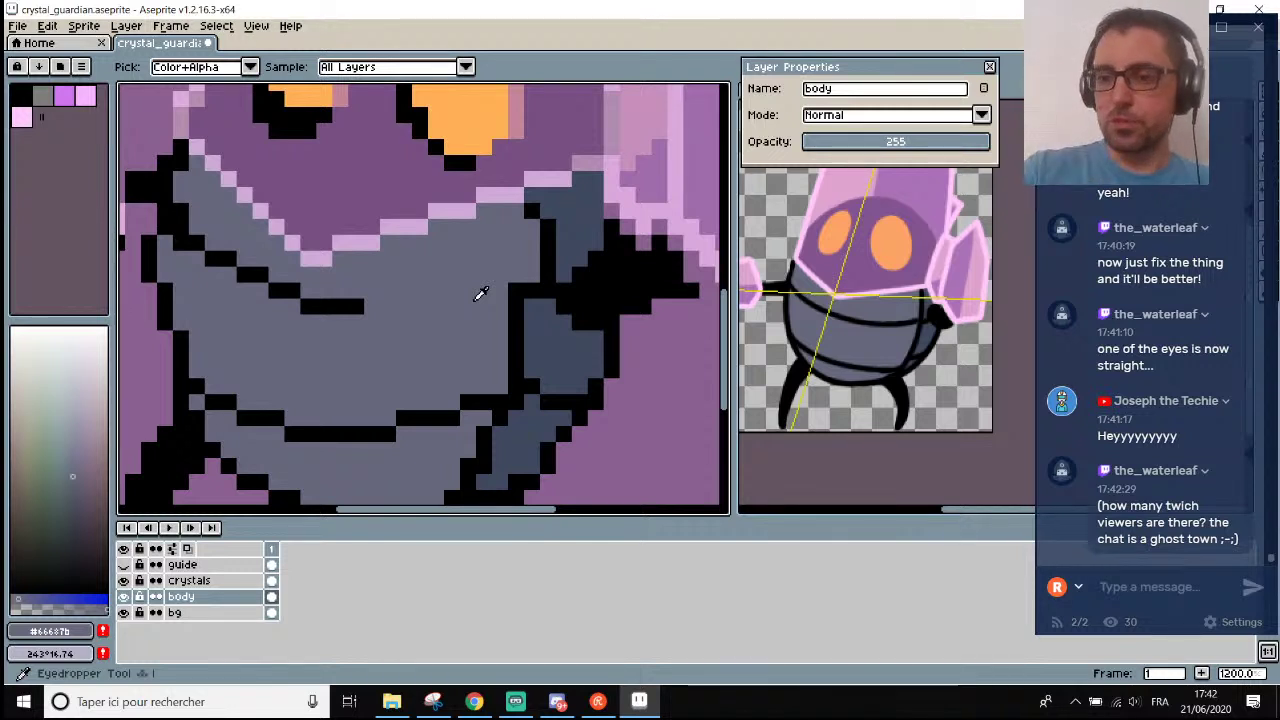
{"action": "left_click", "coordinate": [346, 304], "text": "alt"}
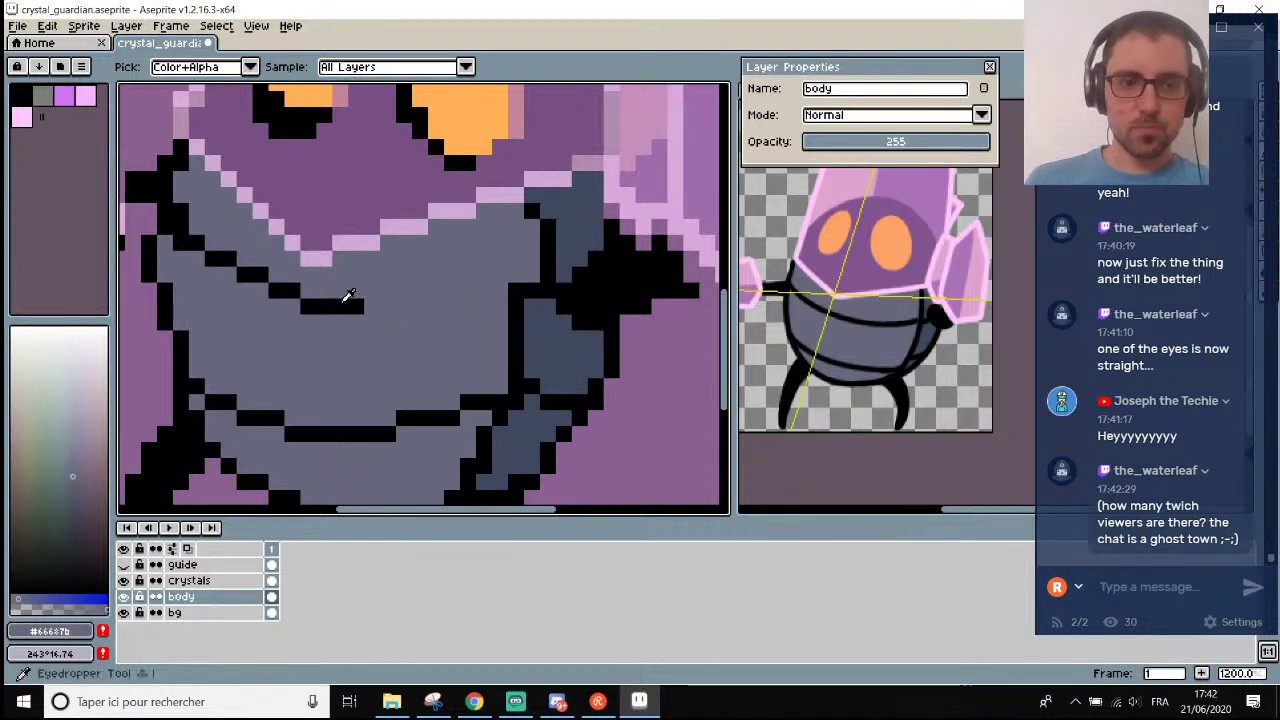
{"action": "left_click_drag", "start_coordinate": [370, 305], "coordinate": [509, 265]}
Examine the redrawn seams and compare the sprite with the body layer hidden and shown.
{"action": "scroll", "coordinate": [550, 256], "scroll_direction": "down", "scroll_amount": 5}
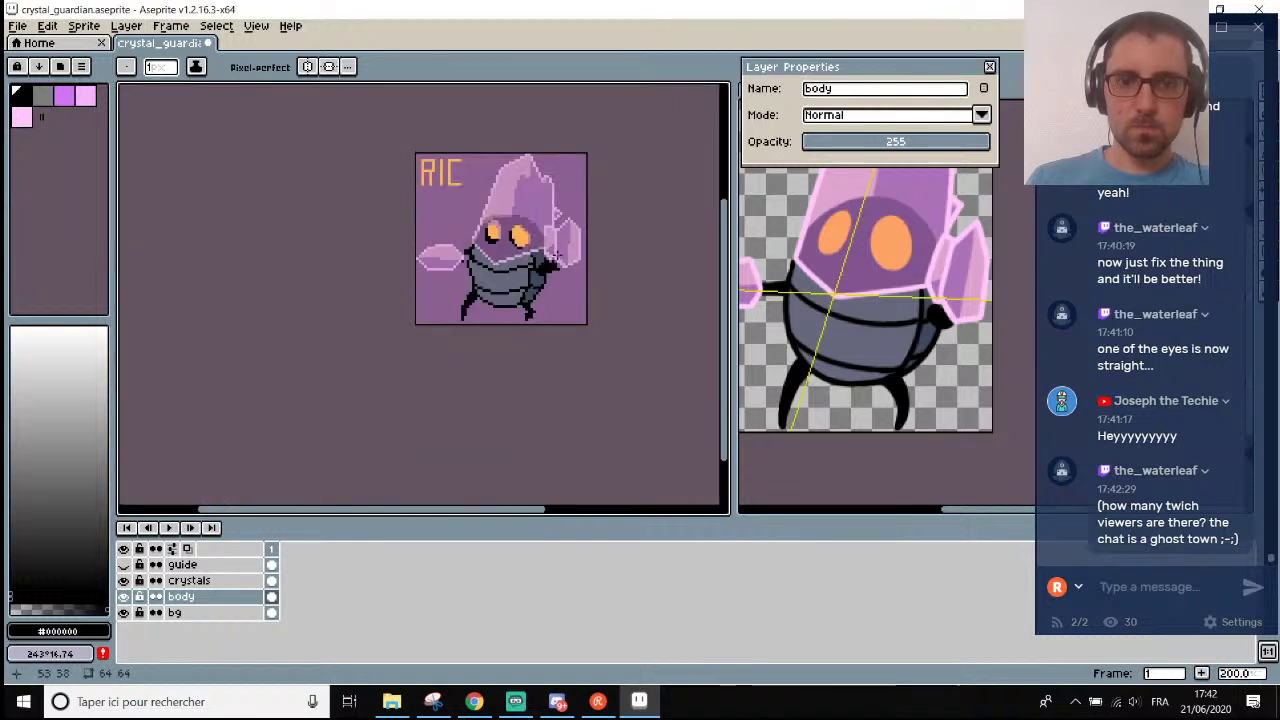
{"action": "scroll", "coordinate": [570, 280], "scroll_direction": "up", "scroll_amount": 3}
{"action": "scroll", "coordinate": [506, 235], "scroll_direction": "down", "scroll_amount": 3}
{"action": "scroll", "coordinate": [506, 235], "scroll_direction": "up", "scroll_amount": 2}
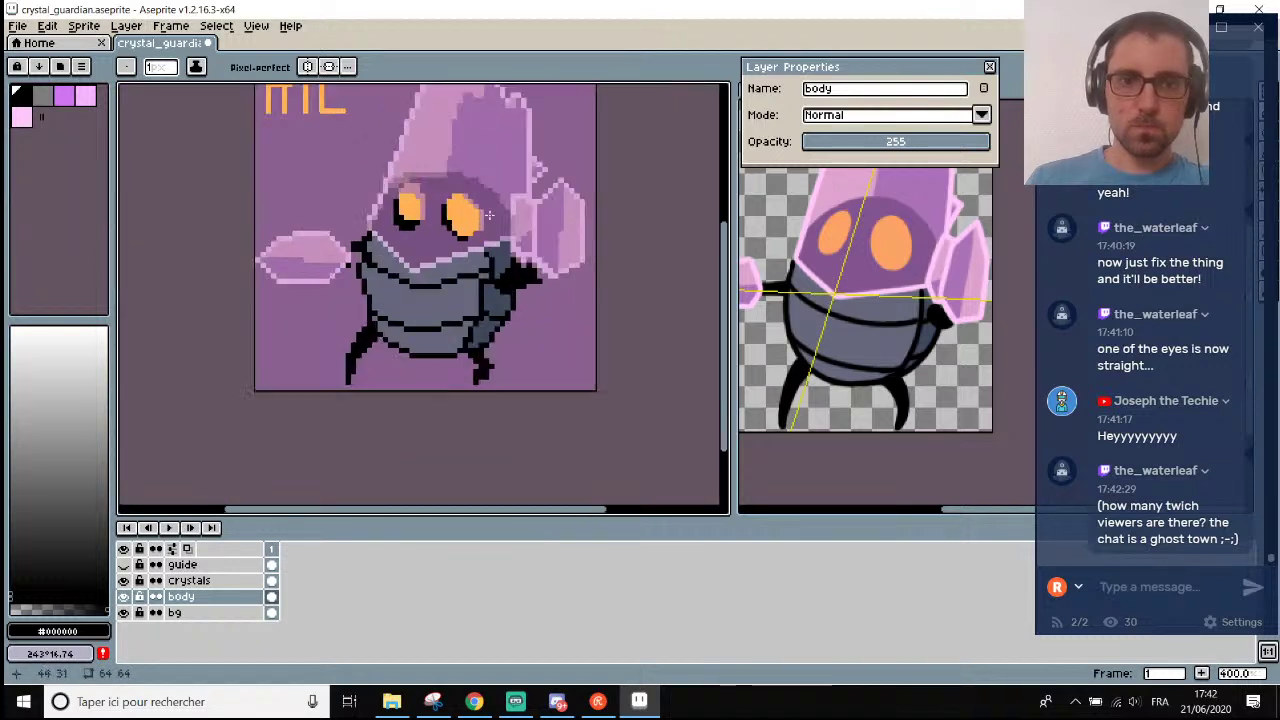
{"action": "scroll", "coordinate": [452, 224], "scroll_direction": "up", "scroll_amount": 1}
{"action": "scroll", "coordinate": [452, 224], "scroll_direction": "down", "scroll_amount": 1}
{"action": "scroll", "coordinate": [432, 153], "scroll_direction": "down", "scroll_amount": 1}
{"action": "scroll", "coordinate": [432, 153], "scroll_direction": "up", "scroll_amount": 1}
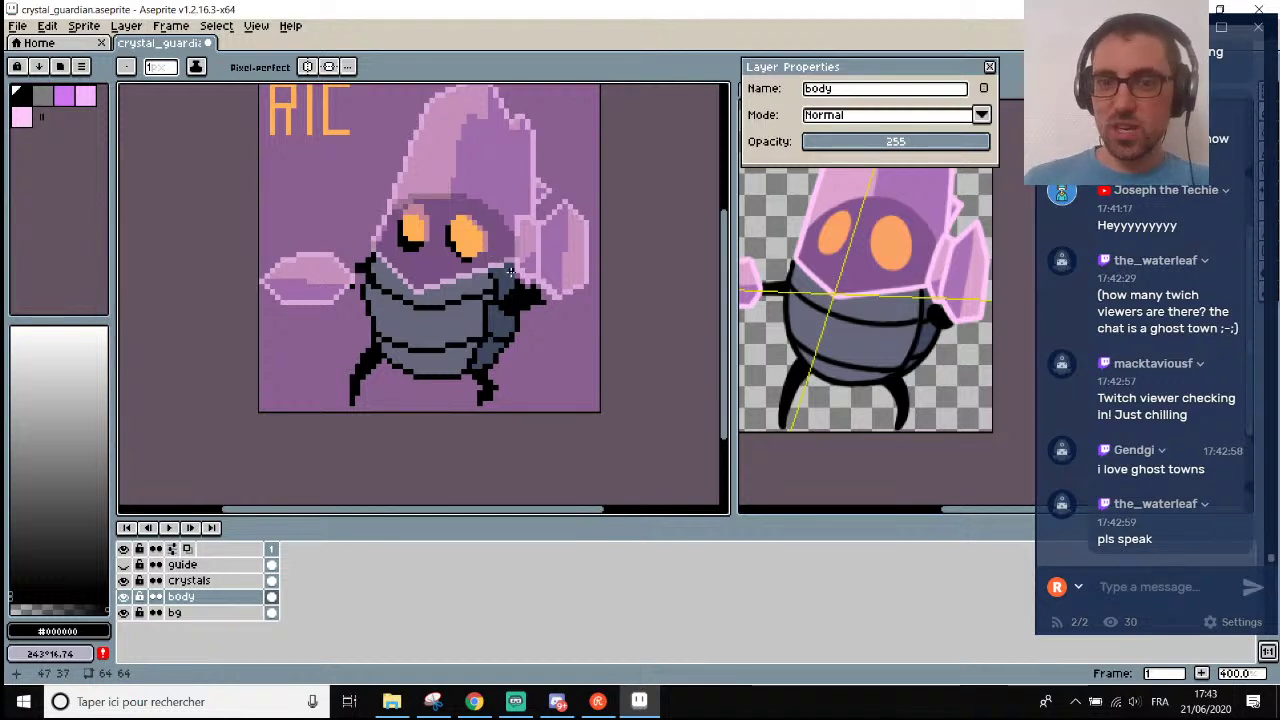
{"action": "left_click", "coordinate": [124, 597]}
{"action": "left_click", "coordinate": [124, 597]}
{"action": "scroll", "coordinate": [540, 230], "scroll_direction": "up", "scroll_amount": 6}
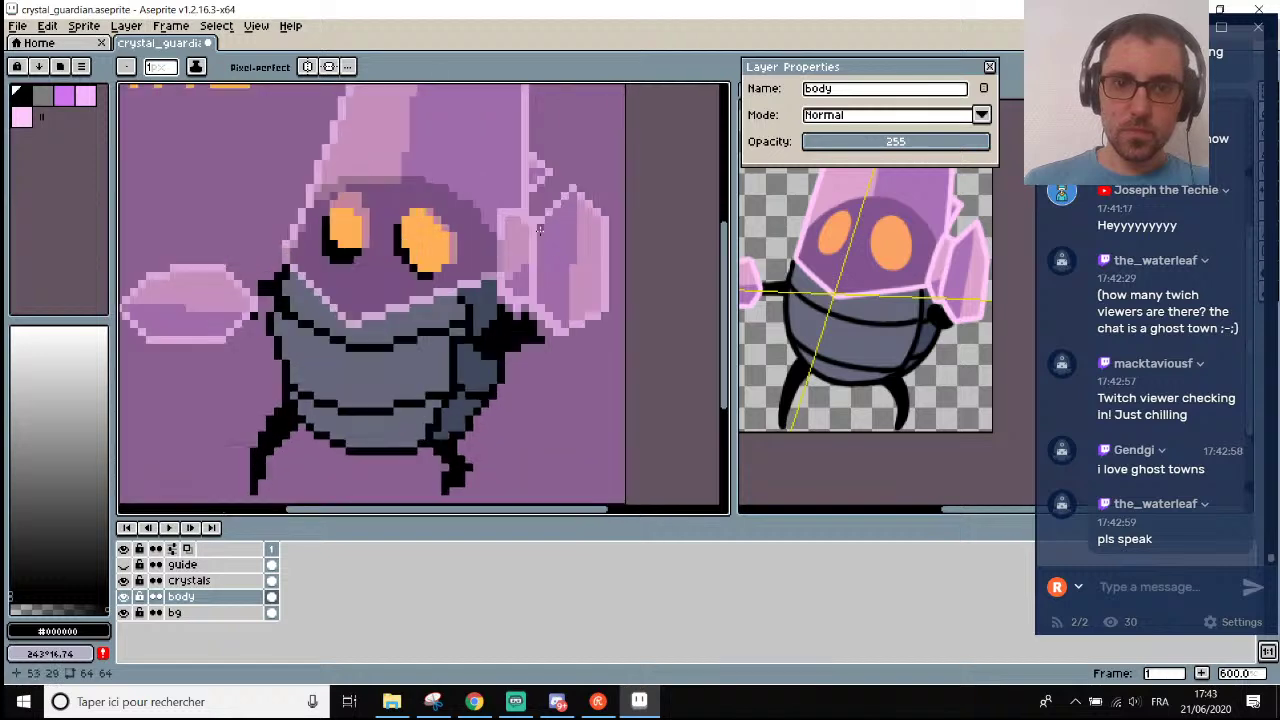
Examine the legs, arms and left body outline against the reference sketch.
{"action": "key", "text": "e"}
{"action": "scroll", "coordinate": [480, 306], "scroll_direction": "down", "scroll_amount": 6}
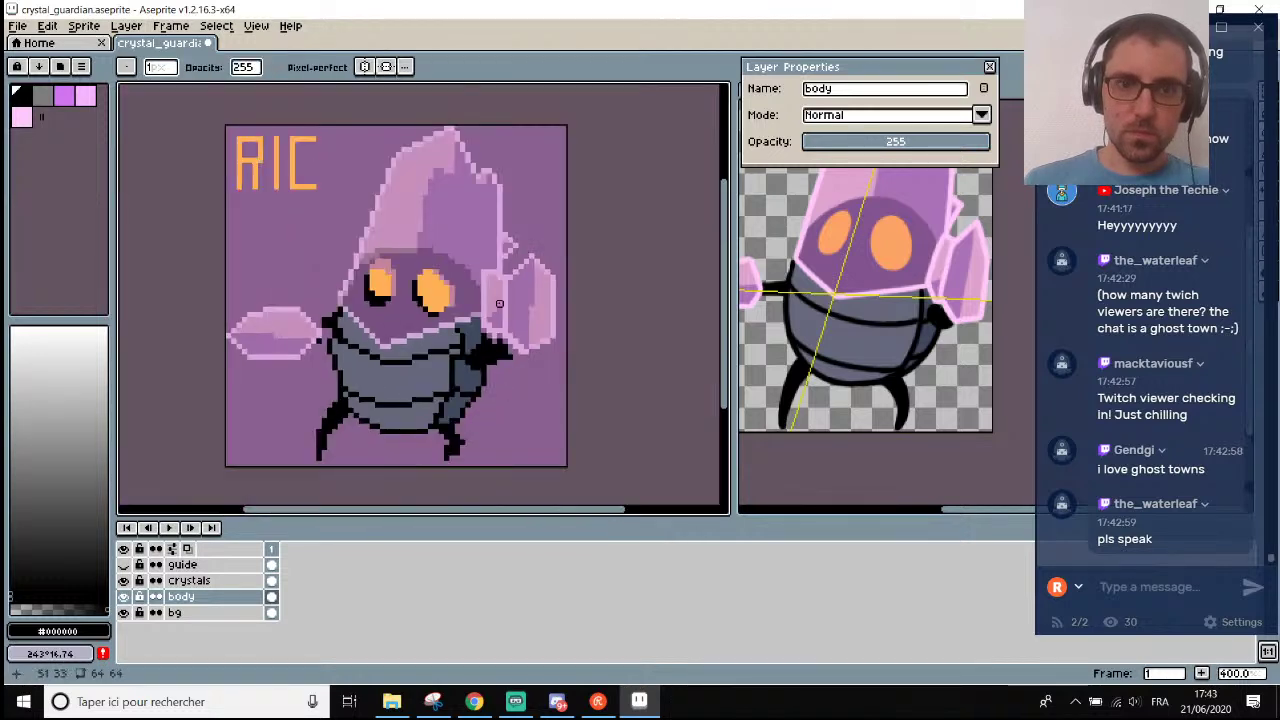
{"action": "scroll", "coordinate": [479, 321], "scroll_direction": "up", "scroll_amount": 3}
{"action": "scroll", "coordinate": [426, 423], "scroll_direction": "down", "scroll_amount": 5}
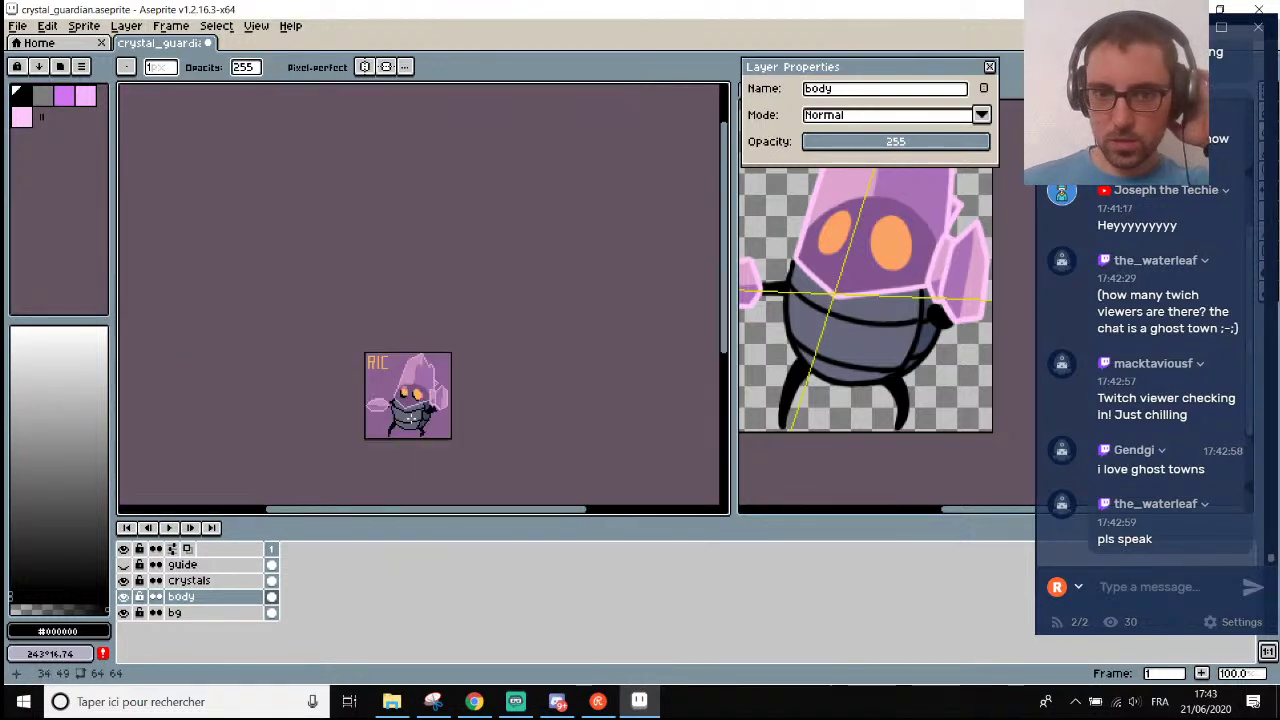
{"action": "scroll", "coordinate": [448, 443], "scroll_direction": "up", "scroll_amount": 3}
{"action": "scroll", "coordinate": [542, 489], "scroll_direction": "up", "scroll_amount": 1}
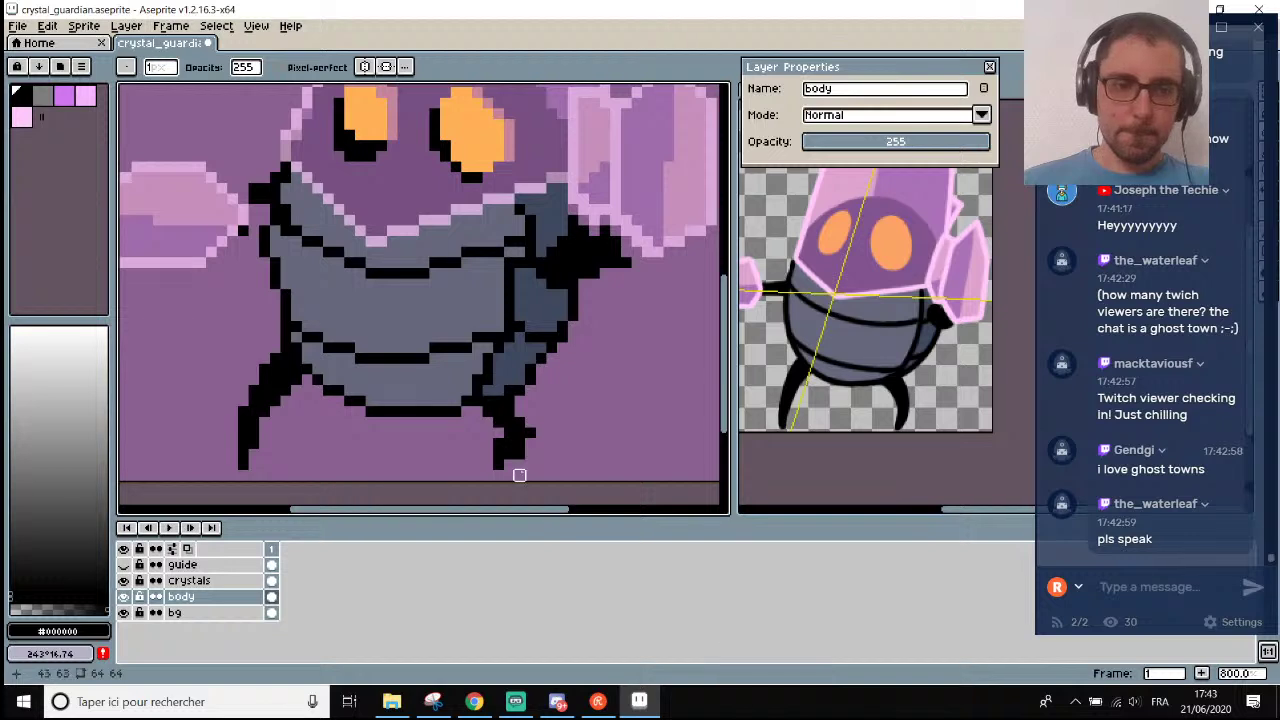
{"action": "scroll", "coordinate": [519, 475], "scroll_direction": "up", "scroll_amount": 1}
{"action": "scroll", "coordinate": [472, 427], "scroll_direction": "down", "scroll_amount": 3}
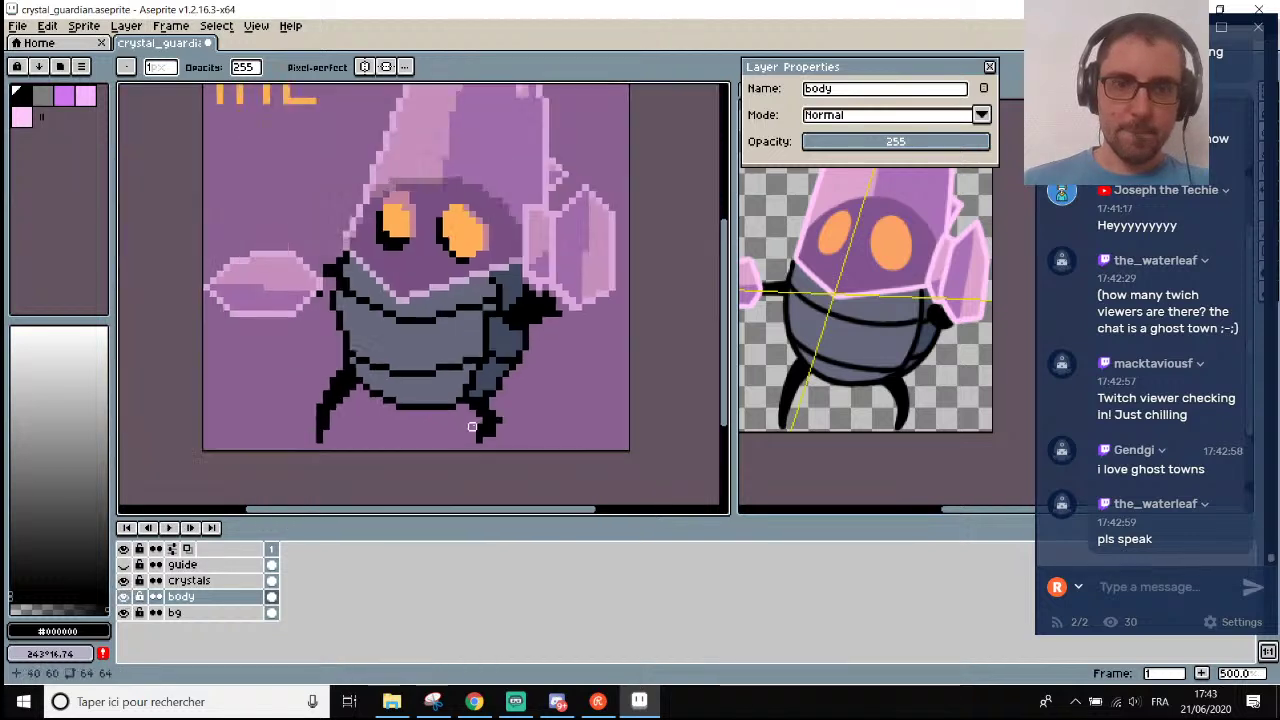
{"action": "scroll", "coordinate": [472, 427], "scroll_direction": "down", "scroll_amount": 2}
{"action": "scroll", "coordinate": [478, 445], "scroll_direction": "up", "scroll_amount": 1}
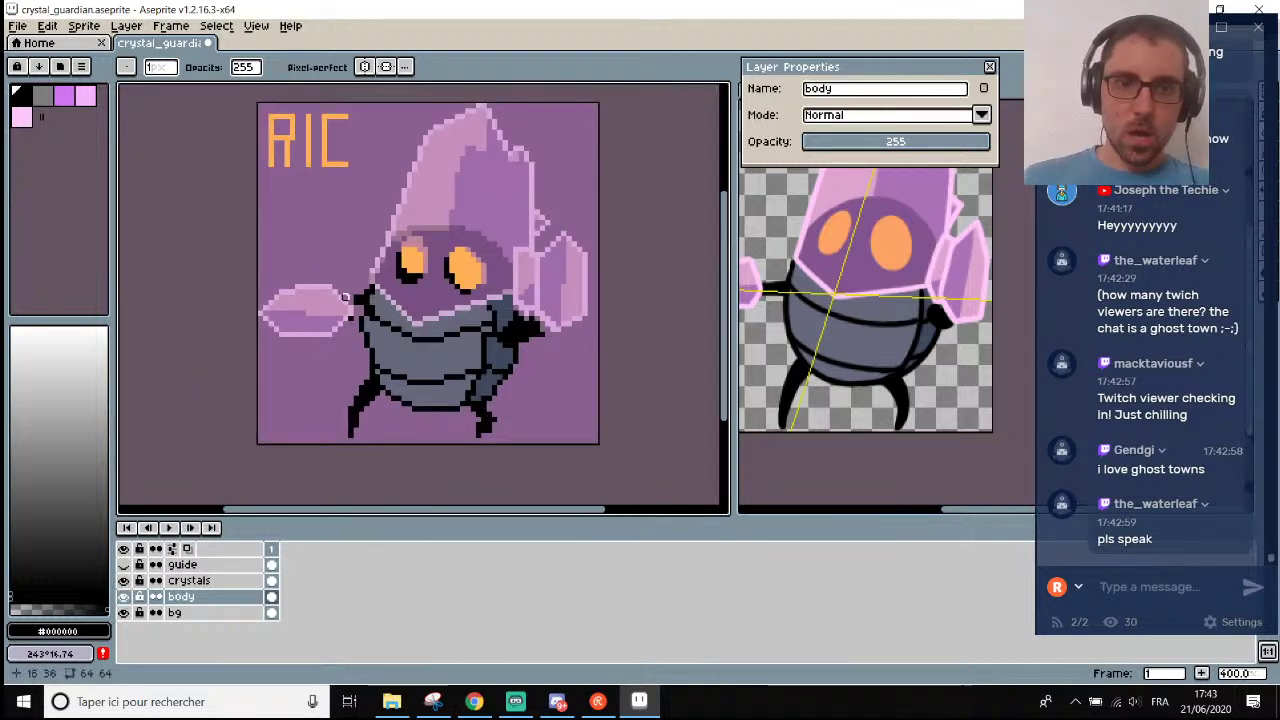
{"action": "scroll", "coordinate": [383, 288], "scroll_direction": "up", "scroll_amount": 2}
{"action": "scroll", "coordinate": [381, 303], "scroll_direction": "up", "scroll_amount": 1}
{"action": "scroll", "coordinate": [380, 330], "scroll_direction": "down", "scroll_amount": 3}
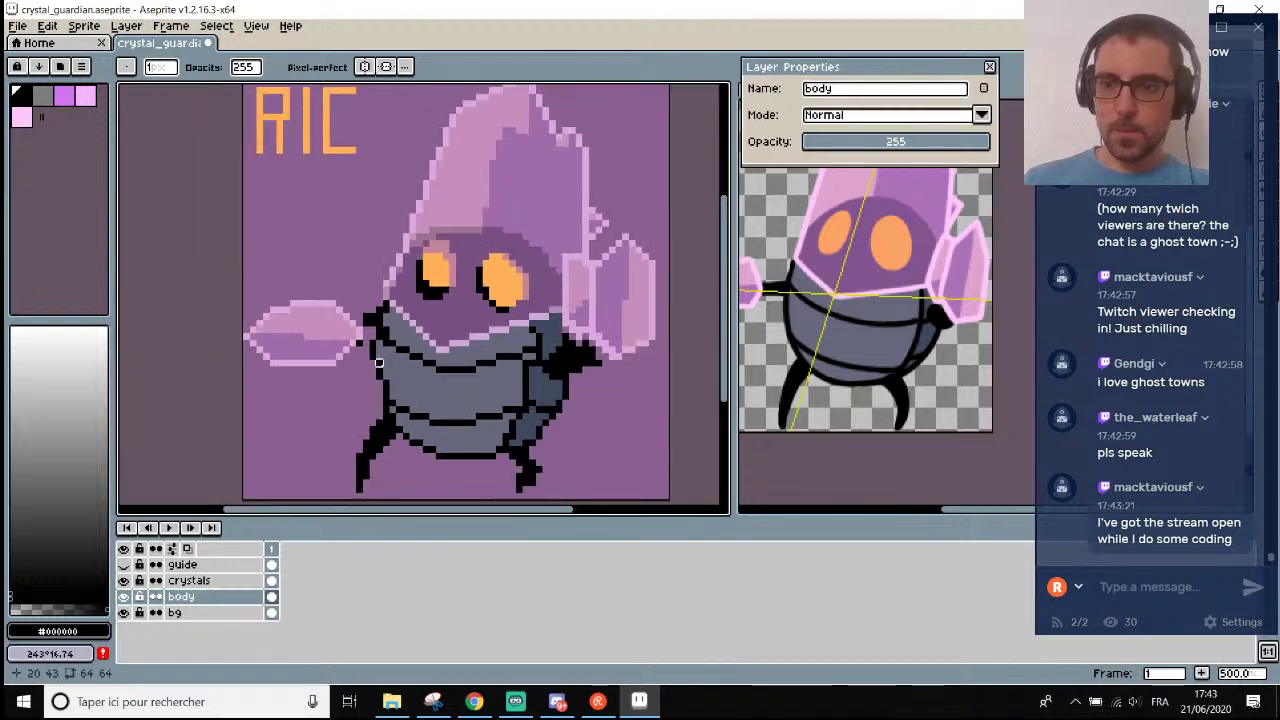
{"action": "scroll", "coordinate": [392, 405], "scroll_direction": "down", "scroll_amount": 1}
{"action": "scroll", "coordinate": [397, 453], "scroll_direction": "up", "scroll_amount": 1}
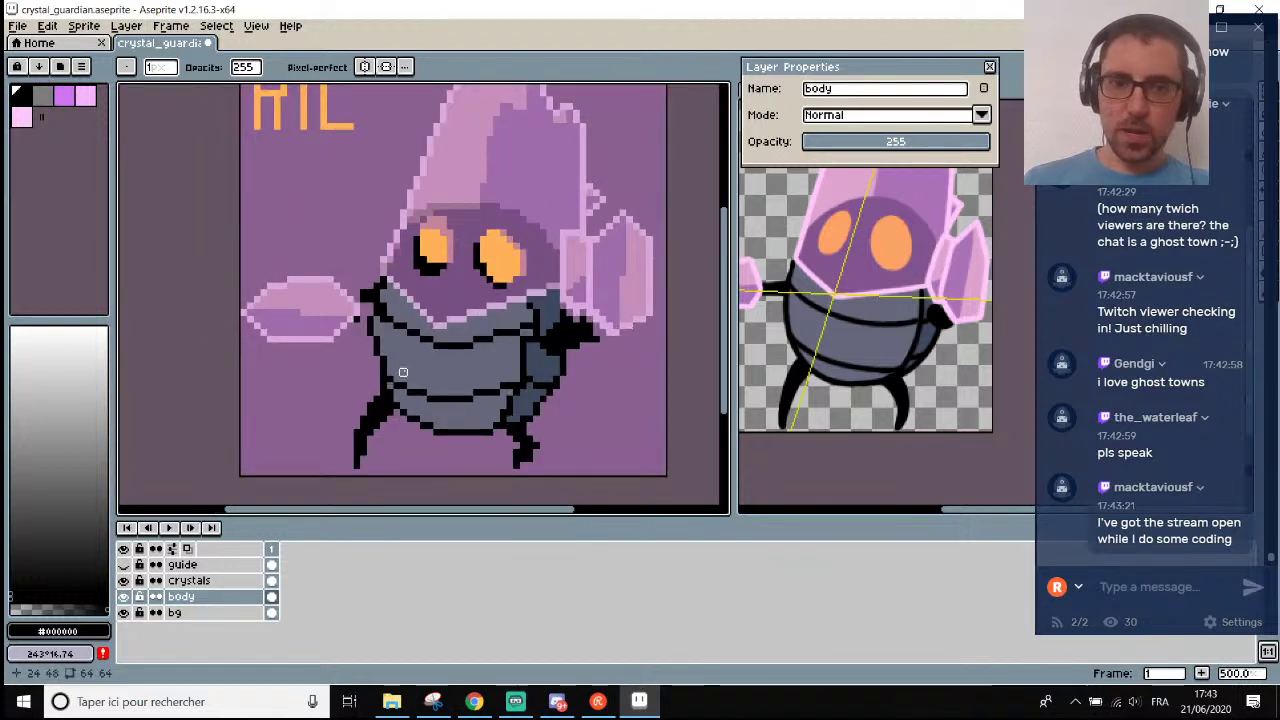
Smooth the body's left outline below the arm with black pixels and fill the space inside it with the body grey.
{"action": "scroll", "coordinate": [389, 339], "scroll_direction": "up", "scroll_amount": 4}
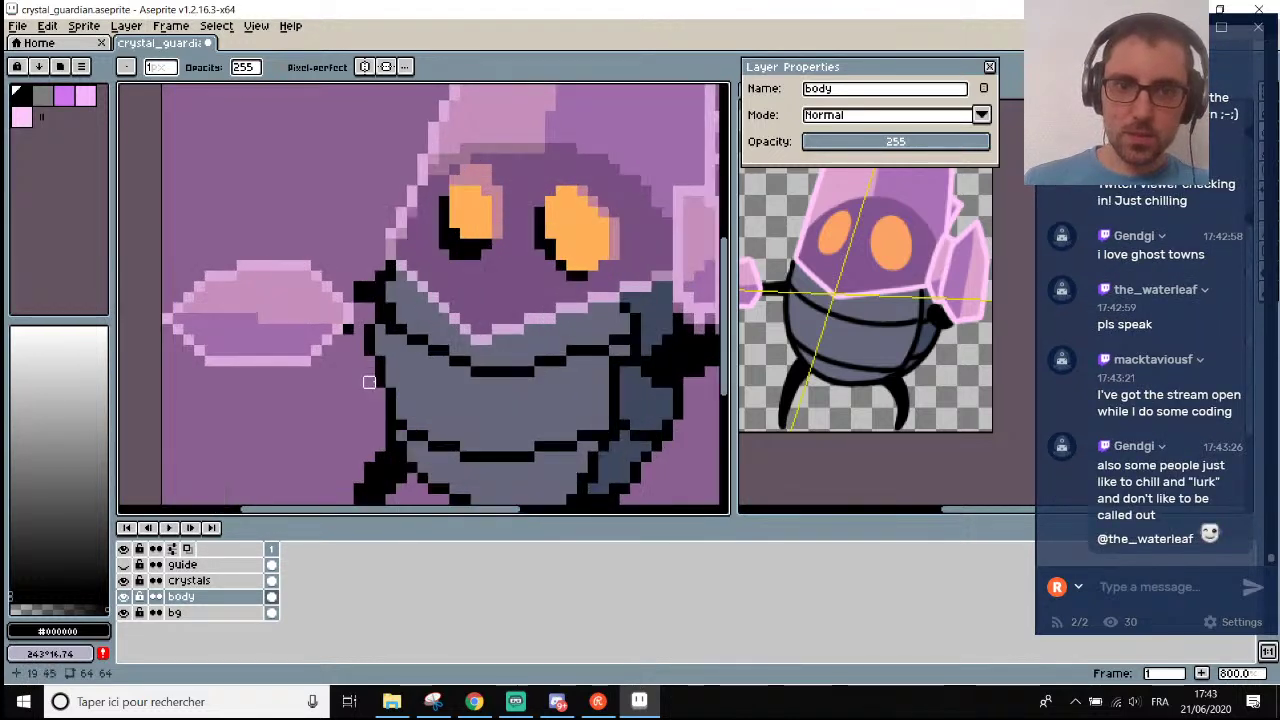
{"action": "key", "text": "alt"}
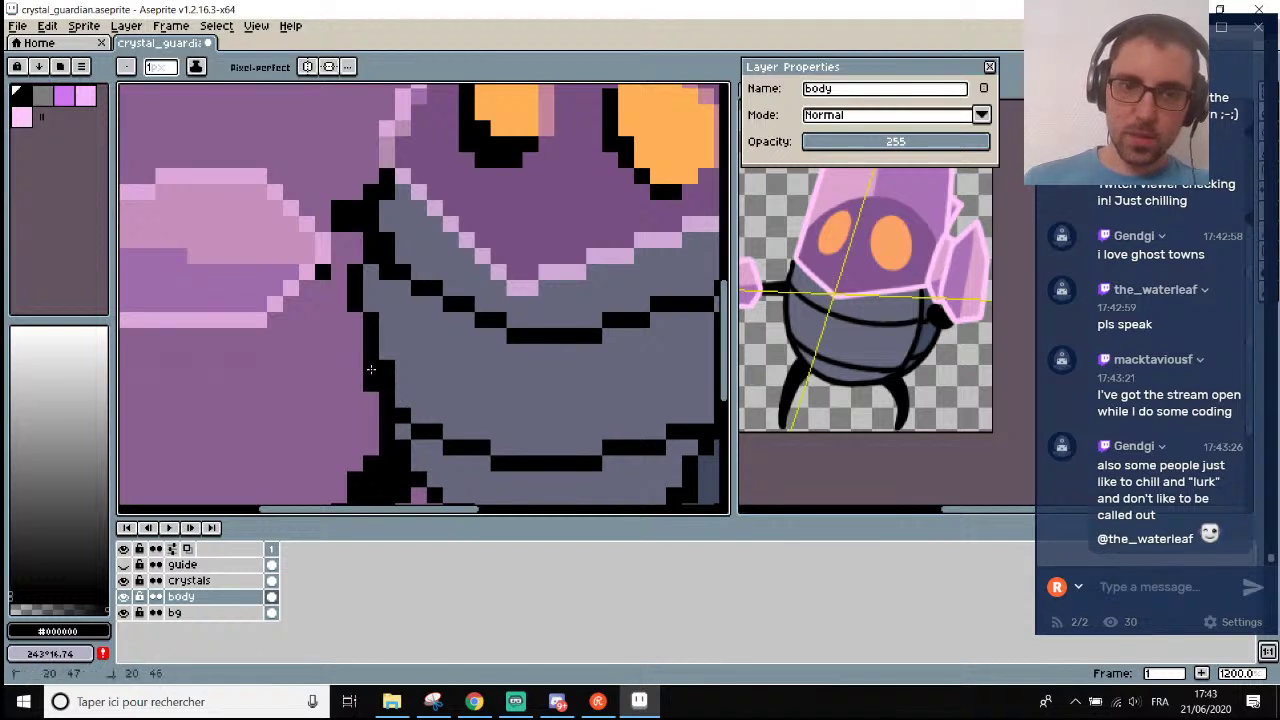
{"action": "left_click", "coordinate": [402, 342], "text": "alt"}
{"action": "scroll", "coordinate": [396, 366], "scroll_direction": "down", "scroll_amount": 5}
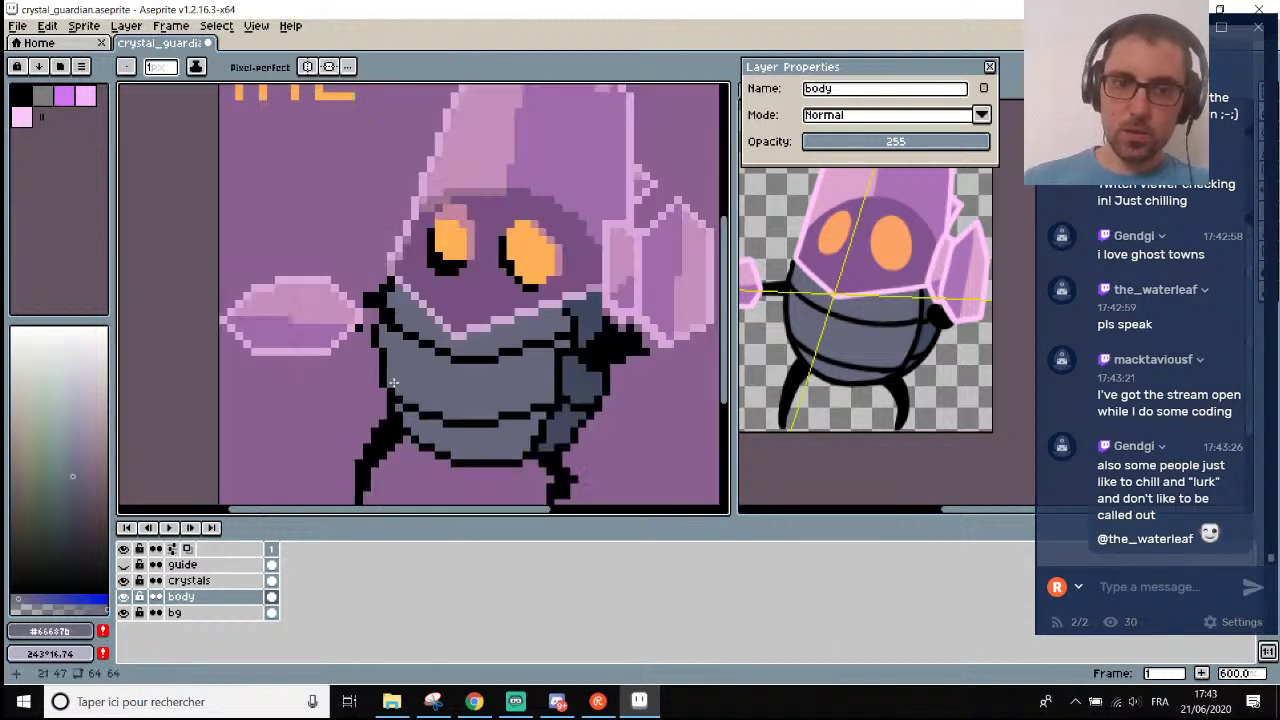
{"action": "scroll", "coordinate": [396, 366], "scroll_direction": "up", "scroll_amount": 6}
Fill the left shoulder joint in black and erase the stray pixels around the arm beside the crystal hand.
{"action": "key", "text": "alt"}
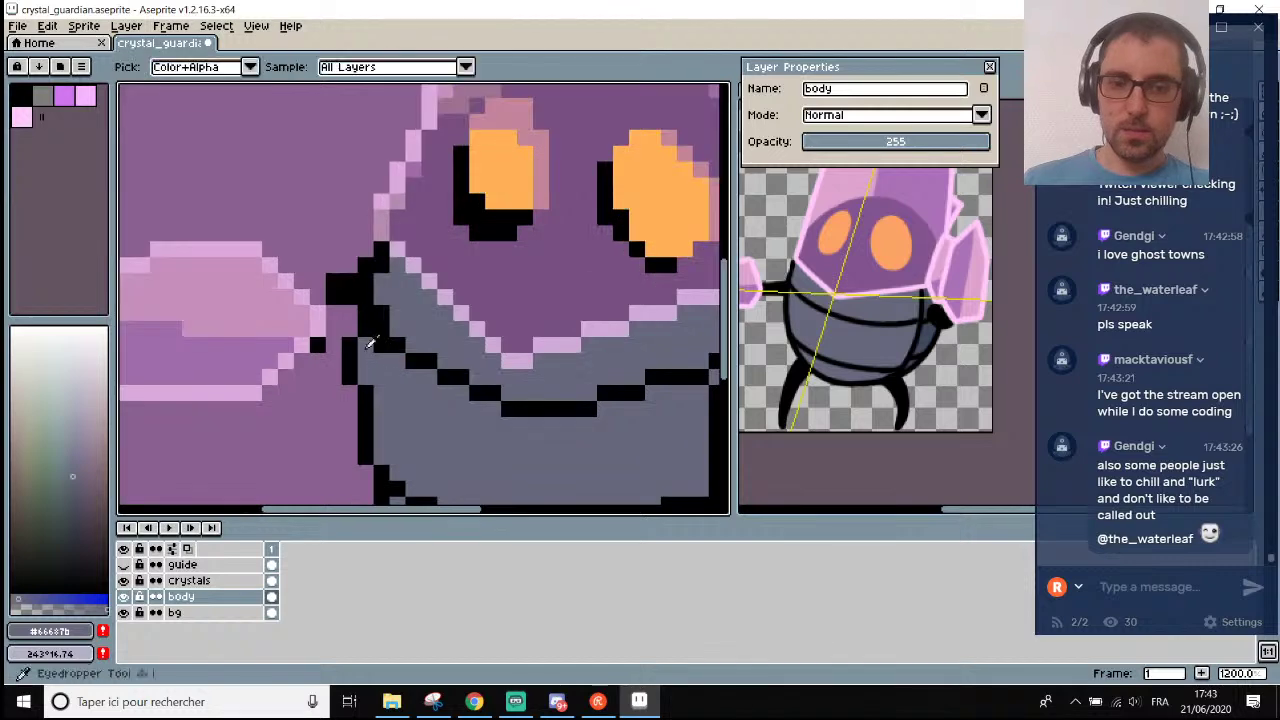
{"action": "left_click", "coordinate": [356, 345], "text": "alt"}
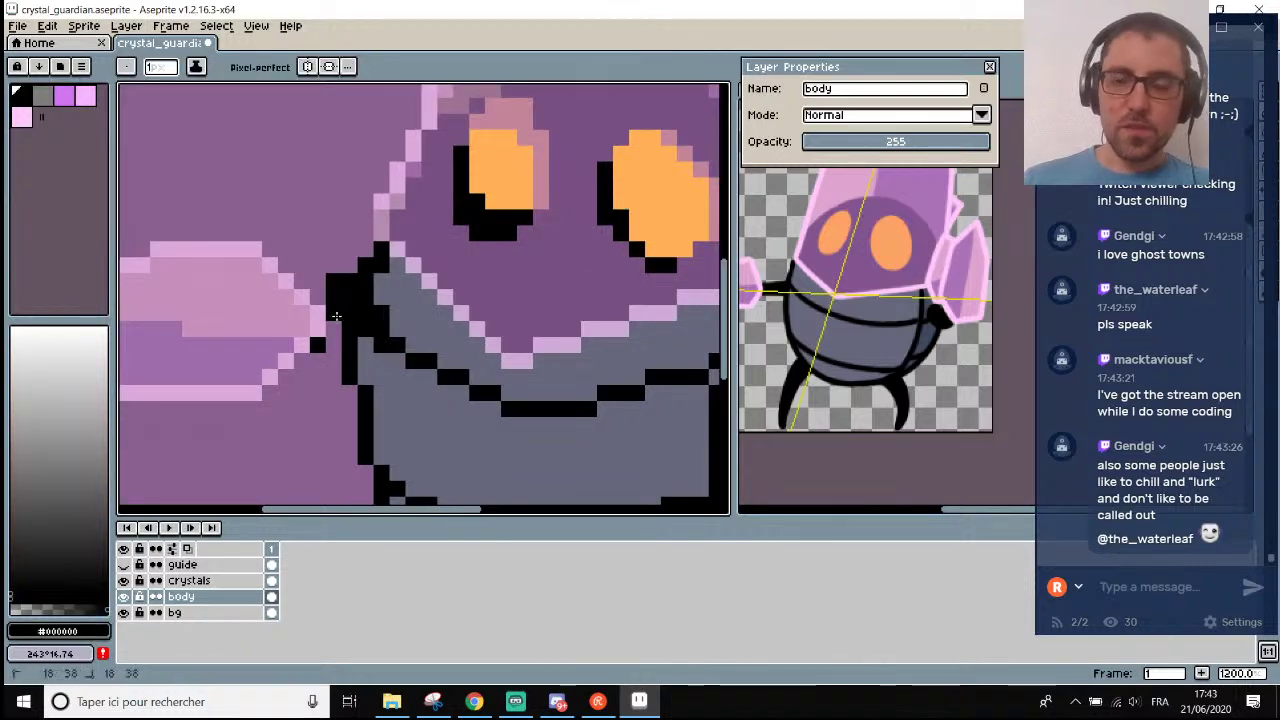
{"action": "key", "text": "e"}
{"action": "scroll", "coordinate": [330, 340], "scroll_direction": "down", "scroll_amount": 4}
{"action": "scroll", "coordinate": [326, 336], "scroll_direction": "up", "scroll_amount": 2}
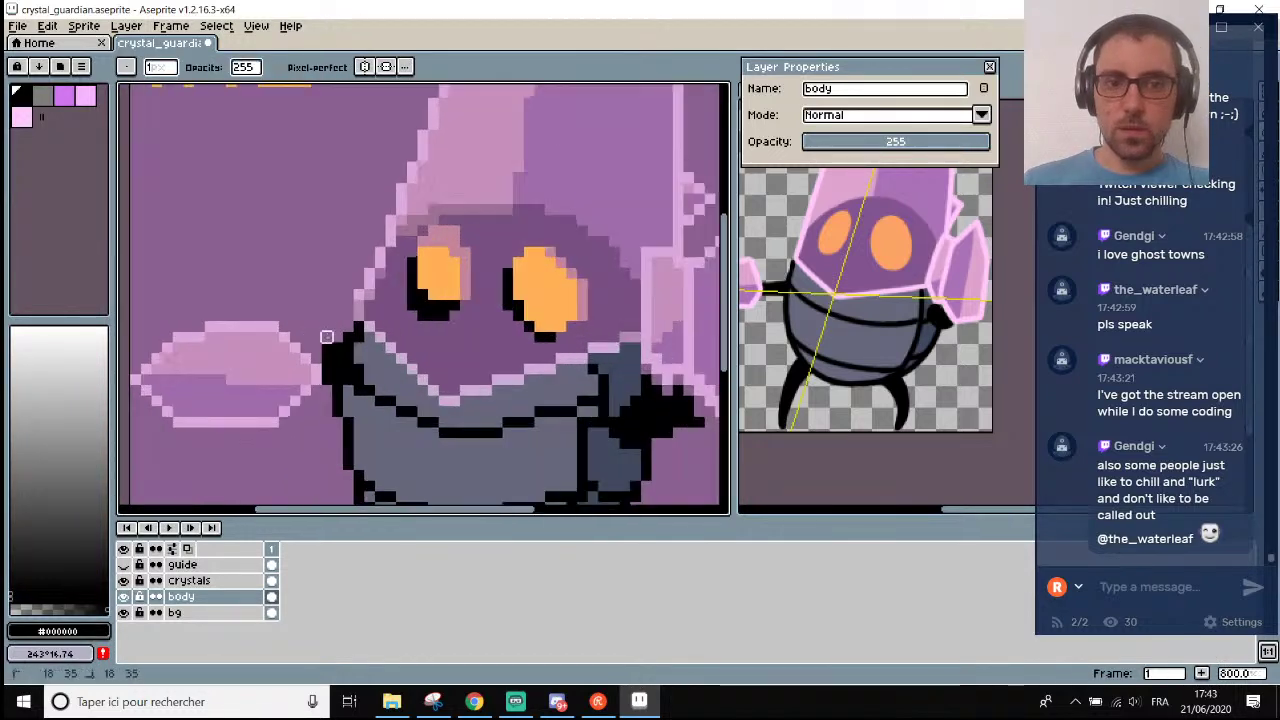
{"action": "scroll", "coordinate": [305, 343], "scroll_direction": "down", "scroll_amount": 1}
{"action": "scroll", "coordinate": [287, 350], "scroll_direction": "up", "scroll_amount": 1}
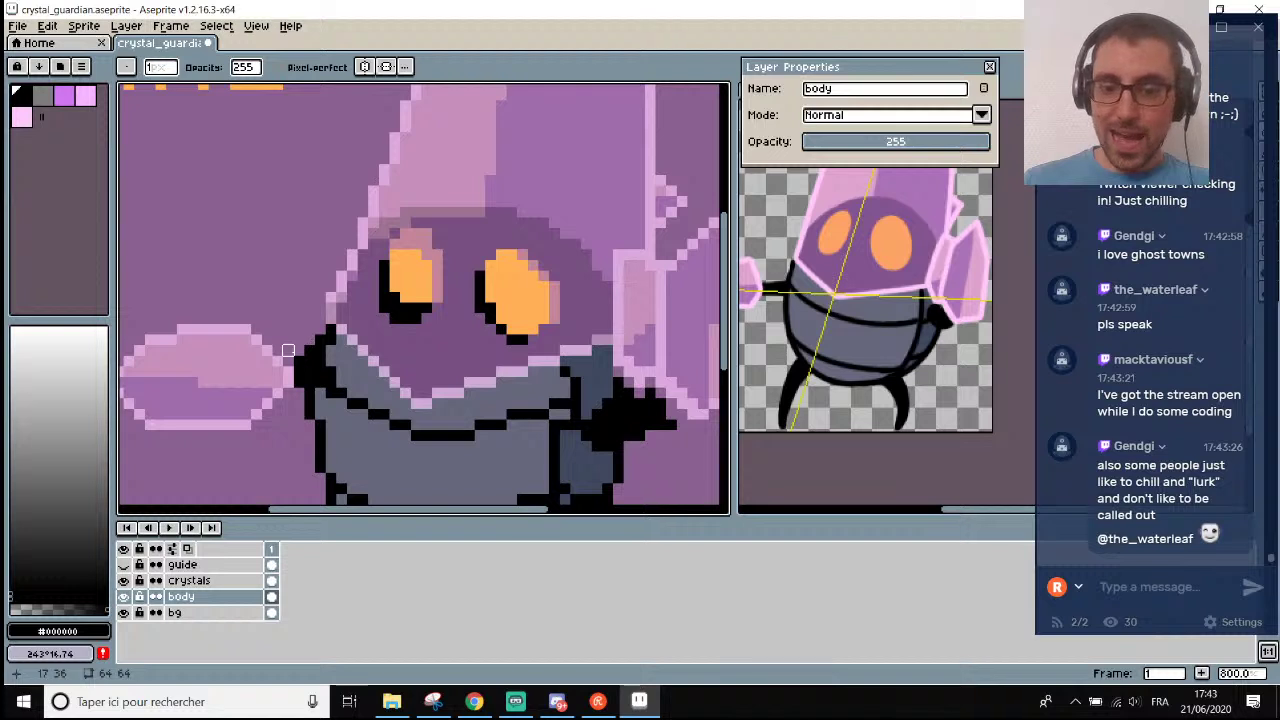
{"action": "scroll", "coordinate": [287, 350], "scroll_direction": "up", "scroll_amount": 2}
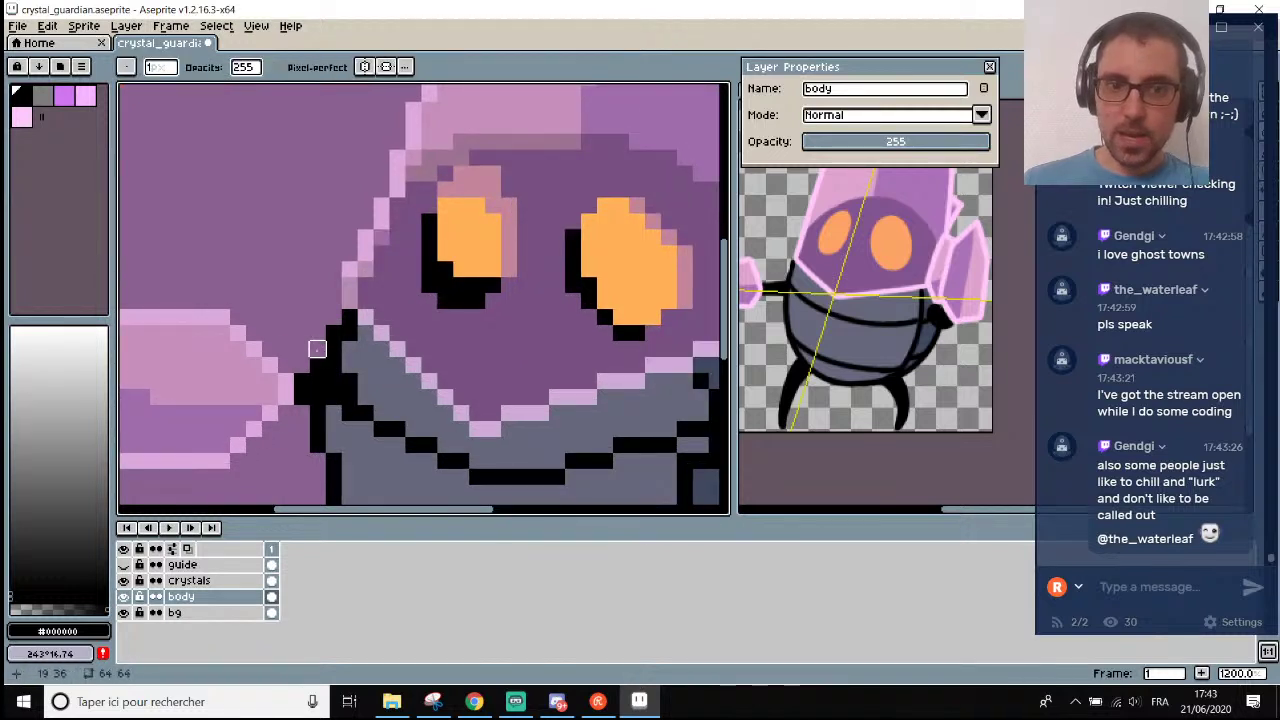
Sample the body grey beside the left shoulder and examine the shoulder and whole sprite against the reference.
{"action": "scroll", "coordinate": [317, 348], "scroll_direction": "down", "scroll_amount": 3}
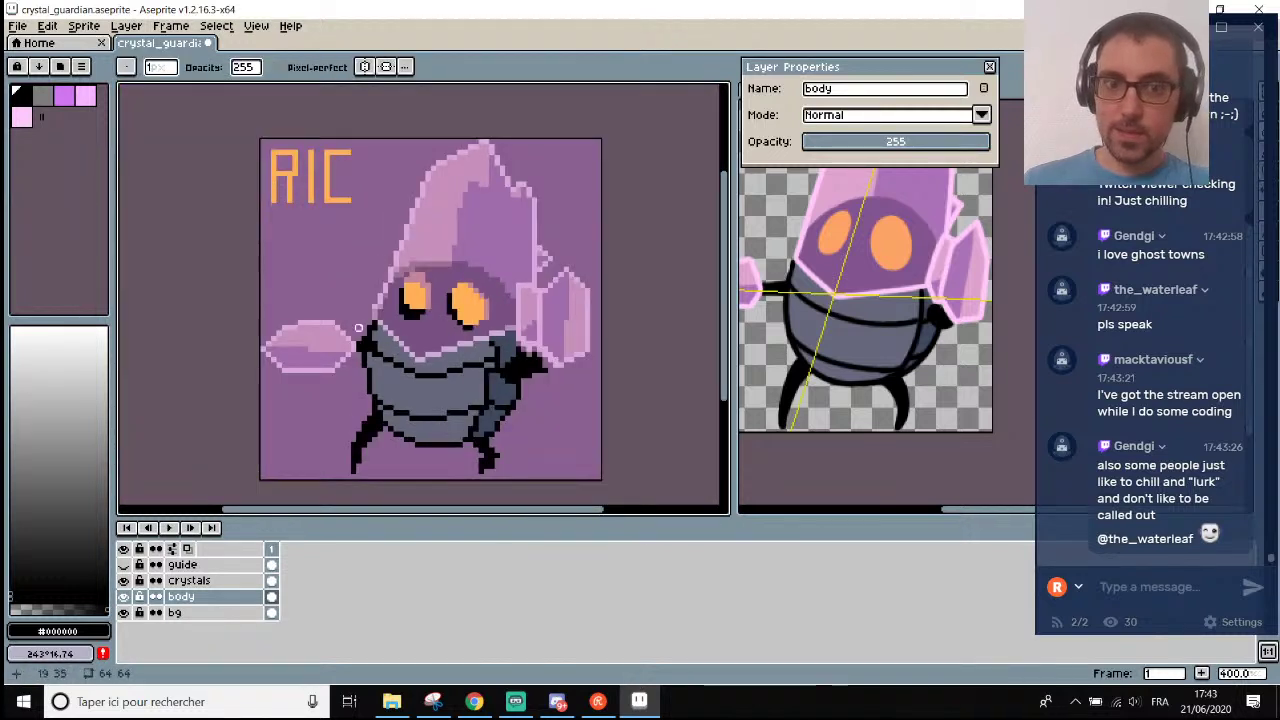
{"action": "scroll", "coordinate": [358, 327], "scroll_direction": "up", "scroll_amount": 3}
{"action": "key", "text": "alt"}
{"action": "scroll", "coordinate": [385, 397], "scroll_direction": "down", "scroll_amount": 3}
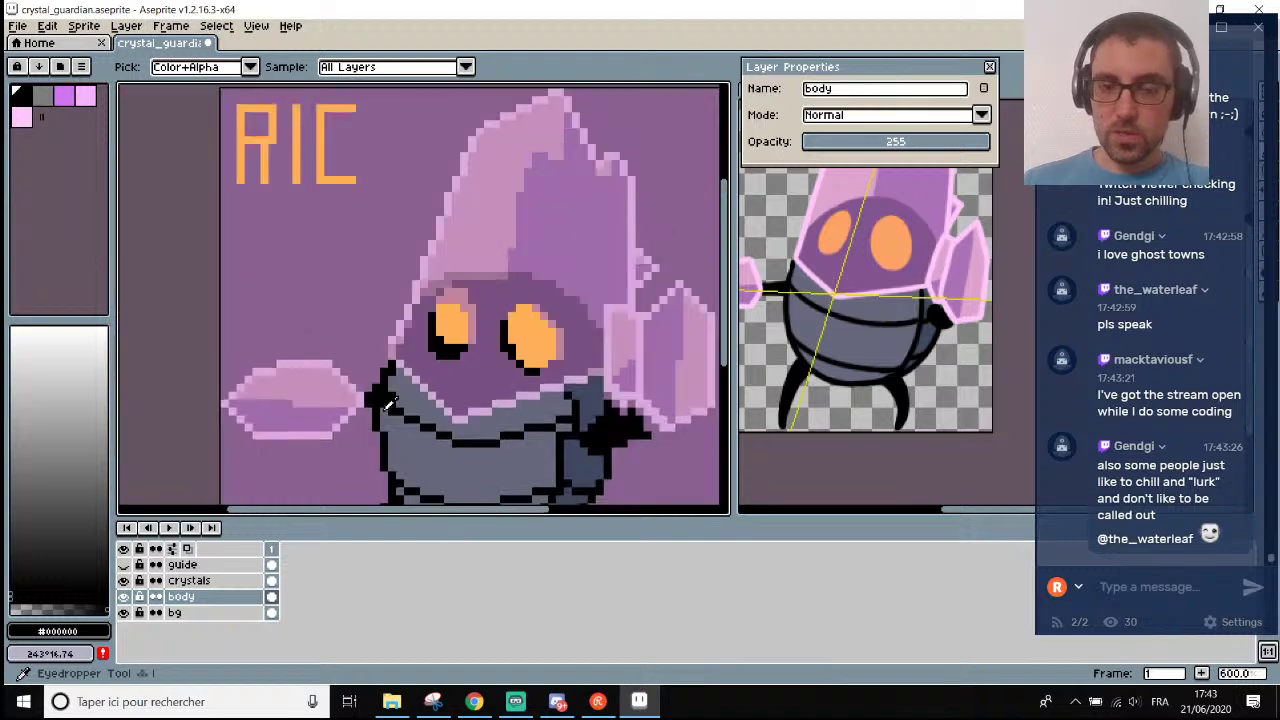
{"action": "scroll", "coordinate": [388, 390], "scroll_direction": "up", "scroll_amount": 4}
{"action": "scroll", "coordinate": [390, 384], "scroll_direction": "down", "scroll_amount": 7}
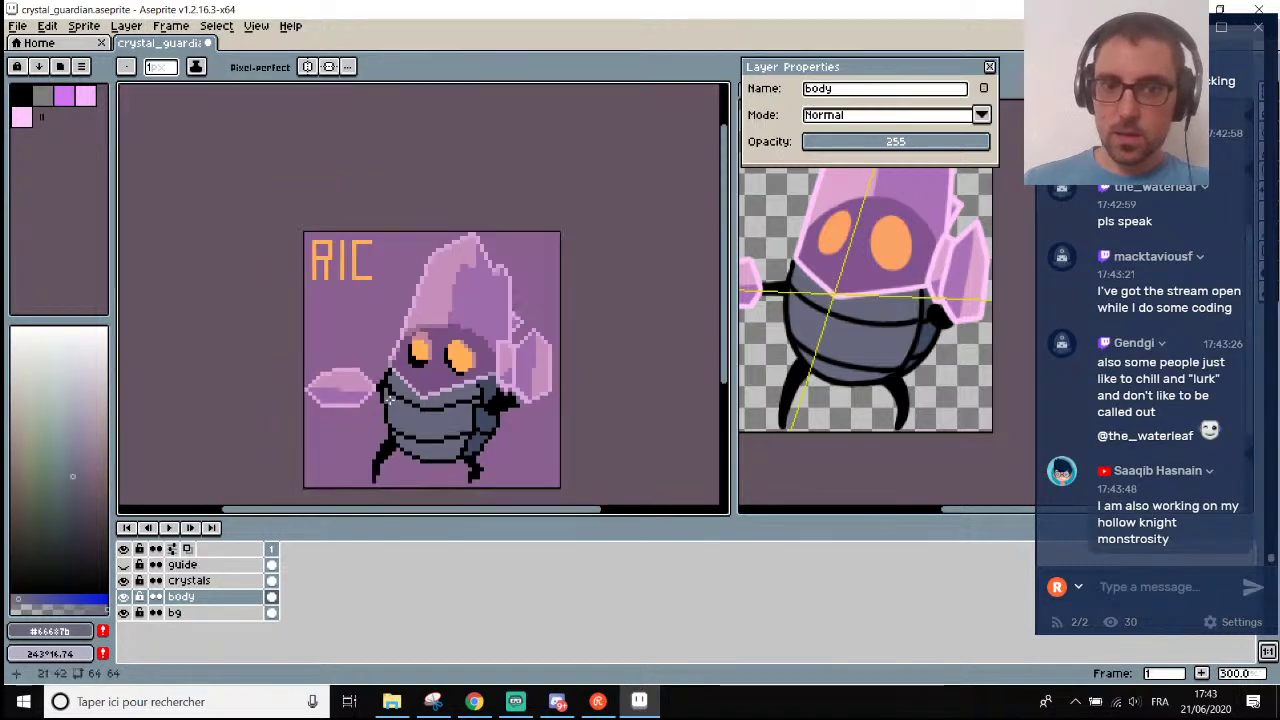
{"action": "scroll", "coordinate": [423, 411], "scroll_direction": "up", "scroll_amount": 3}
{"action": "scroll", "coordinate": [423, 411], "scroll_direction": "down", "scroll_amount": 3}
{"action": "scroll", "coordinate": [442, 466], "scroll_direction": "up", "scroll_amount": 1}
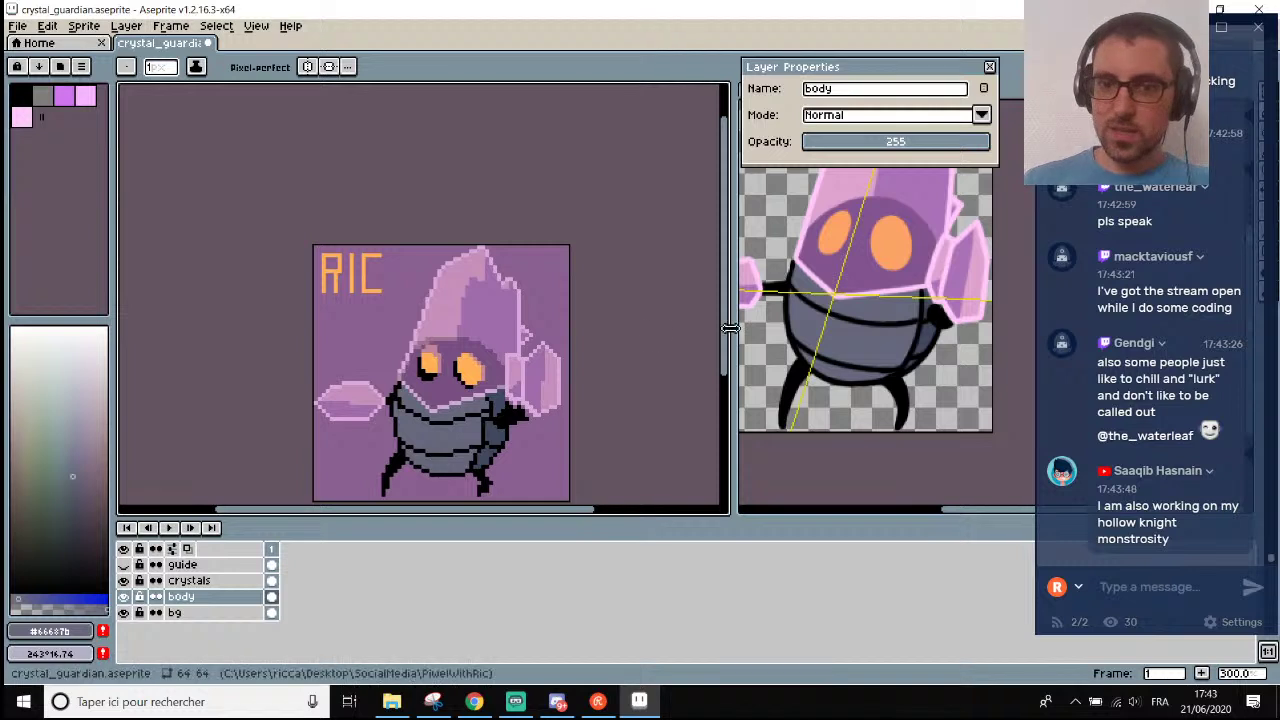
{"action": "scroll", "coordinate": [682, 378], "scroll_direction": "down", "scroll_amount": 3}
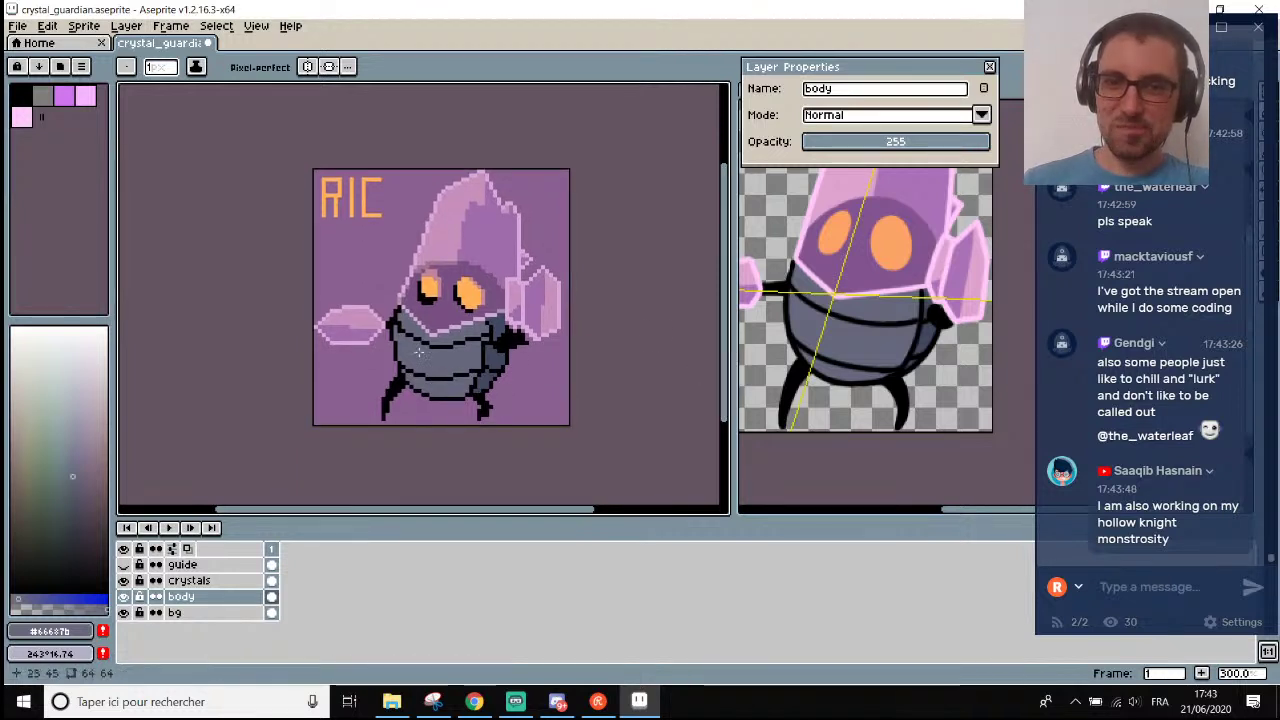
Redraw the left part of the body's upper seam one pixel lower in black and cover the old line with body grey.
{"action": "scroll", "coordinate": [425, 342], "scroll_direction": "up", "scroll_amount": 5}
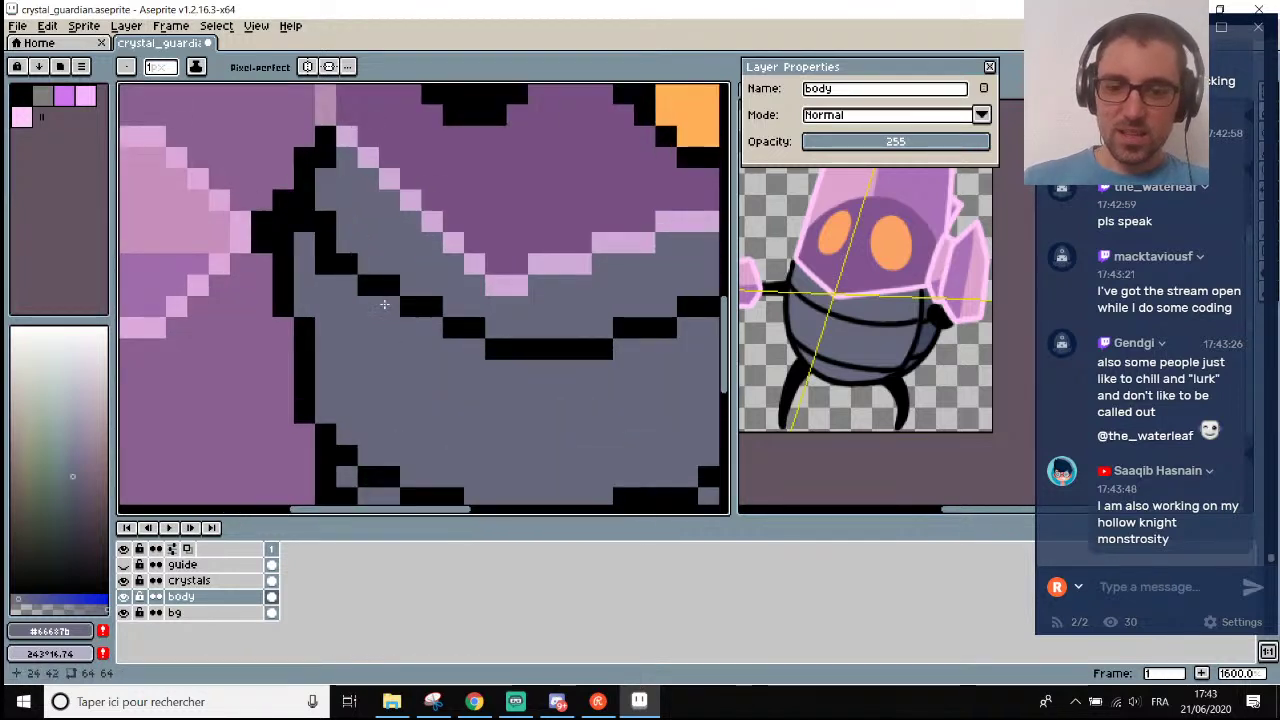
{"action": "left_click", "coordinate": [340, 263], "text": "alt"}
{"action": "mouse_move", "coordinate": [347, 285]}
{"action": "left_mouse_down"}
{"action": "mouse_move", "coordinate": [414, 334]}
{"action": "mouse_move", "coordinate": [398, 329]}
{"action": "mouse_move", "coordinate": [433, 329]}
{"action": "mouse_move", "coordinate": [415, 344]}
{"action": "mouse_move", "coordinate": [486, 352]}
{"action": "left_mouse_up"}
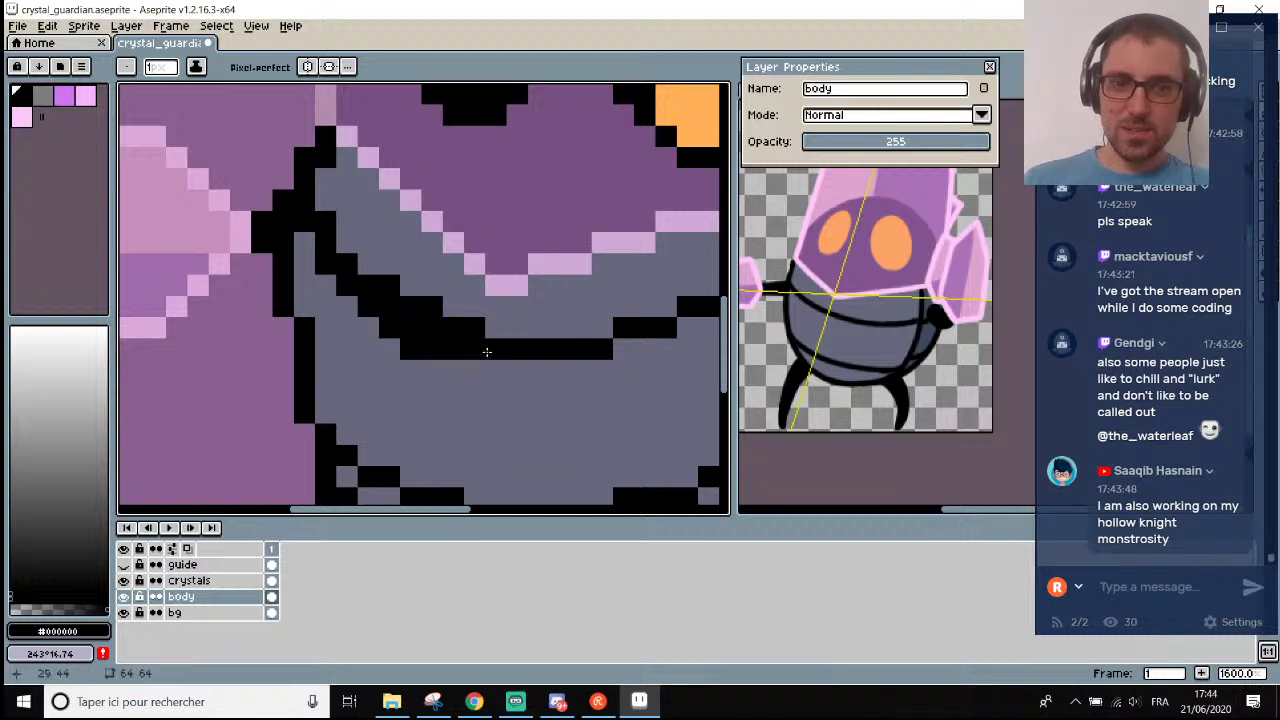
{"action": "scroll", "coordinate": [486, 352], "scroll_direction": "right", "scroll_amount": 2}
{"action": "left_click", "coordinate": [473, 319], "text": "alt"}
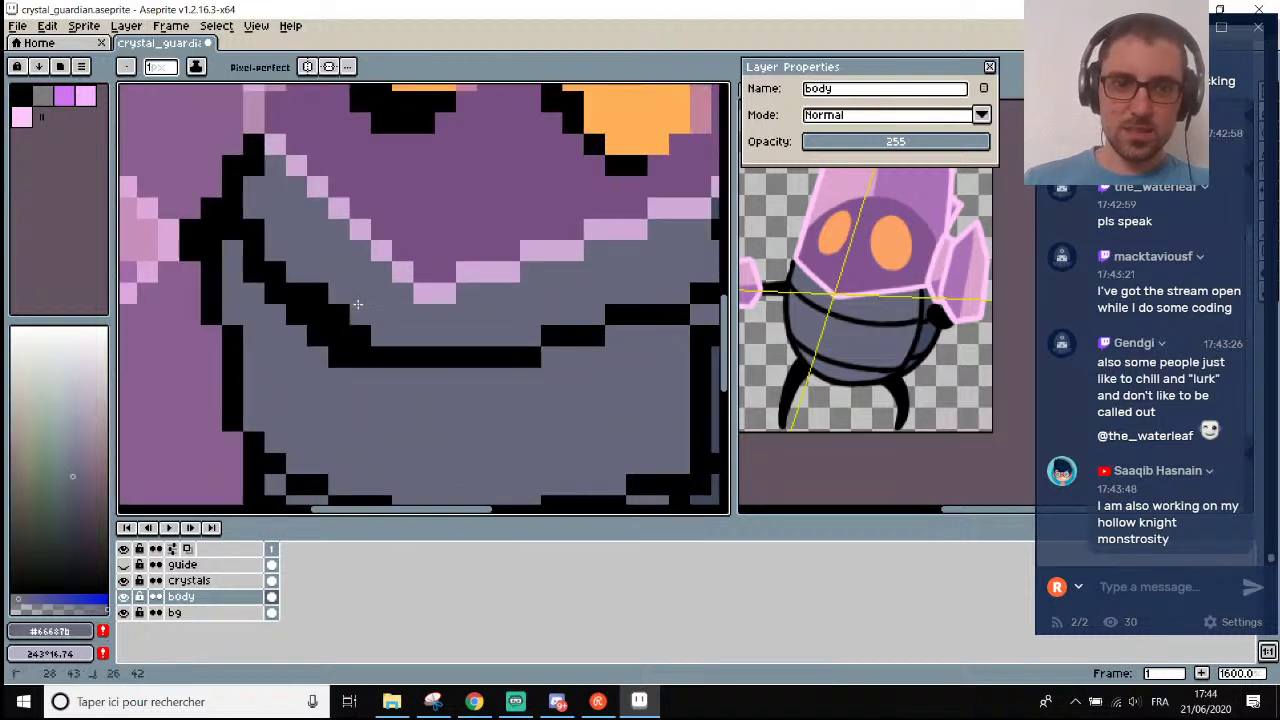
{"action": "left_click_drag", "start_coordinate": [315, 294], "coordinate": [248, 222]}
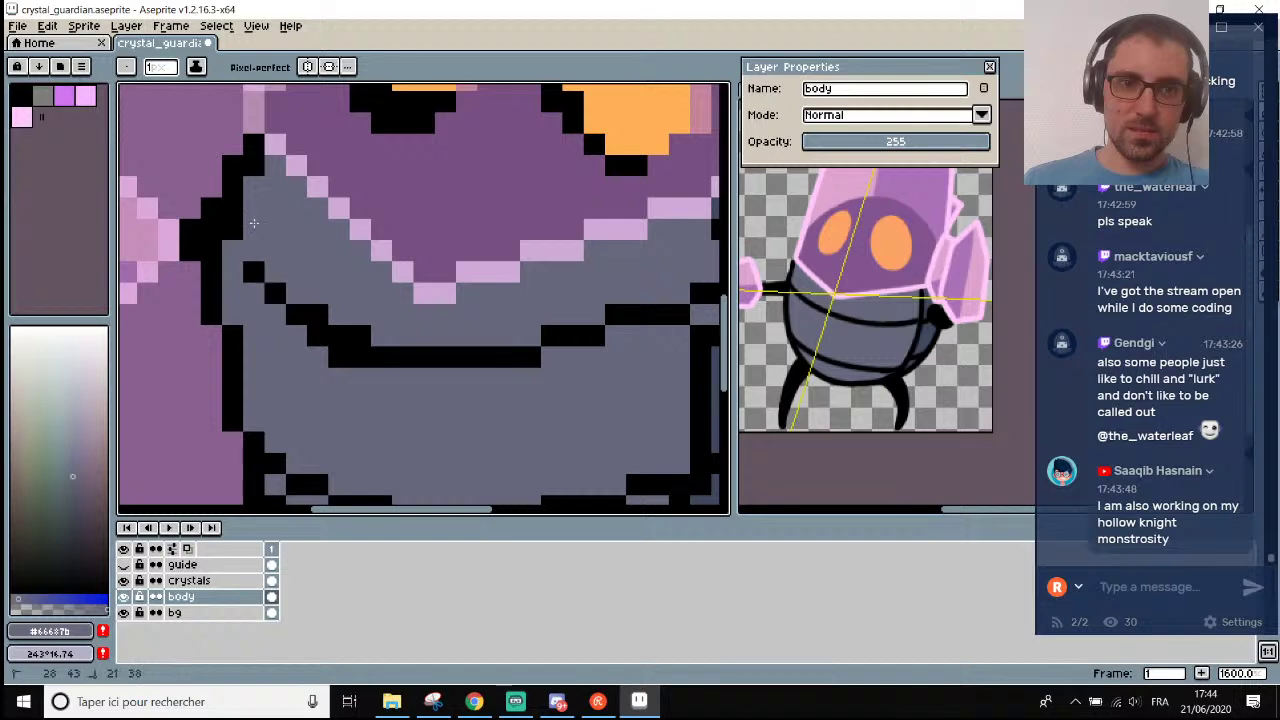
{"action": "scroll", "coordinate": [316, 281], "scroll_direction": "down", "scroll_amount": 3}
{"action": "scroll", "coordinate": [316, 281], "scroll_direction": "up", "scroll_amount": 2}
{"action": "scroll", "coordinate": [316, 281], "scroll_direction": "down", "scroll_amount": 5}
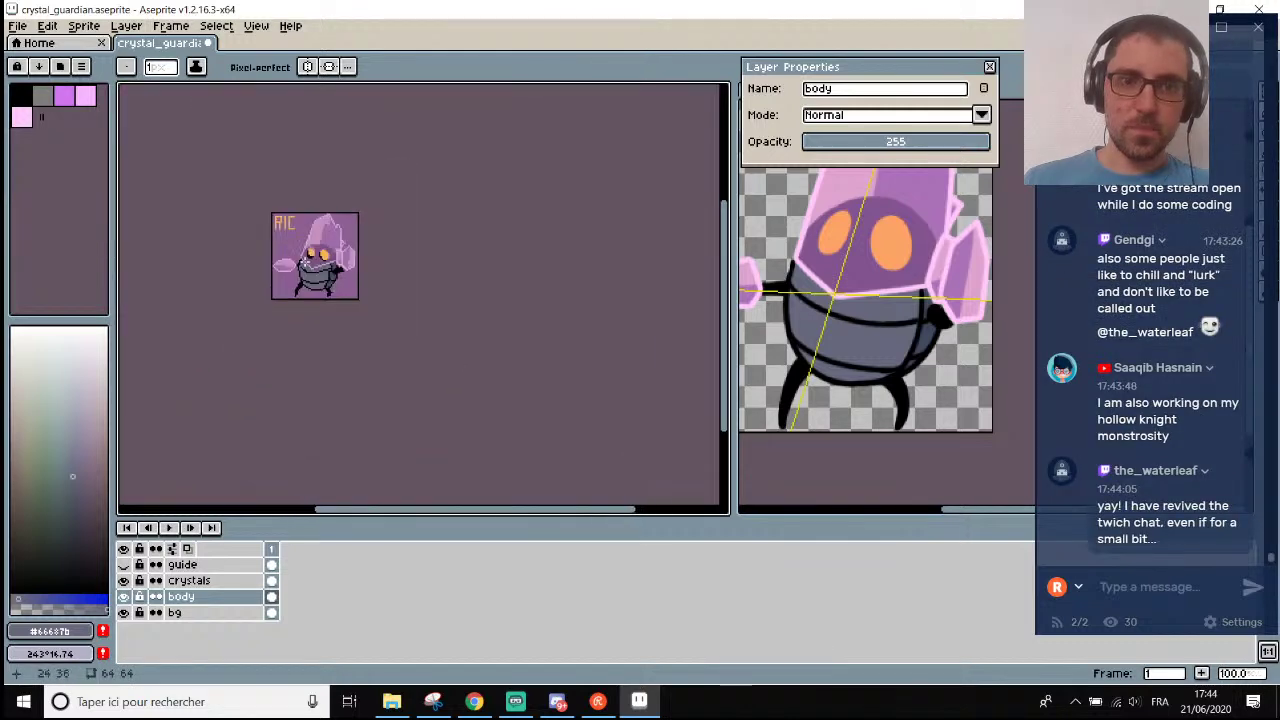
{"action": "scroll", "coordinate": [333, 347], "scroll_direction": "up", "scroll_amount": 5}
{"action": "left_click", "coordinate": [333, 347]}
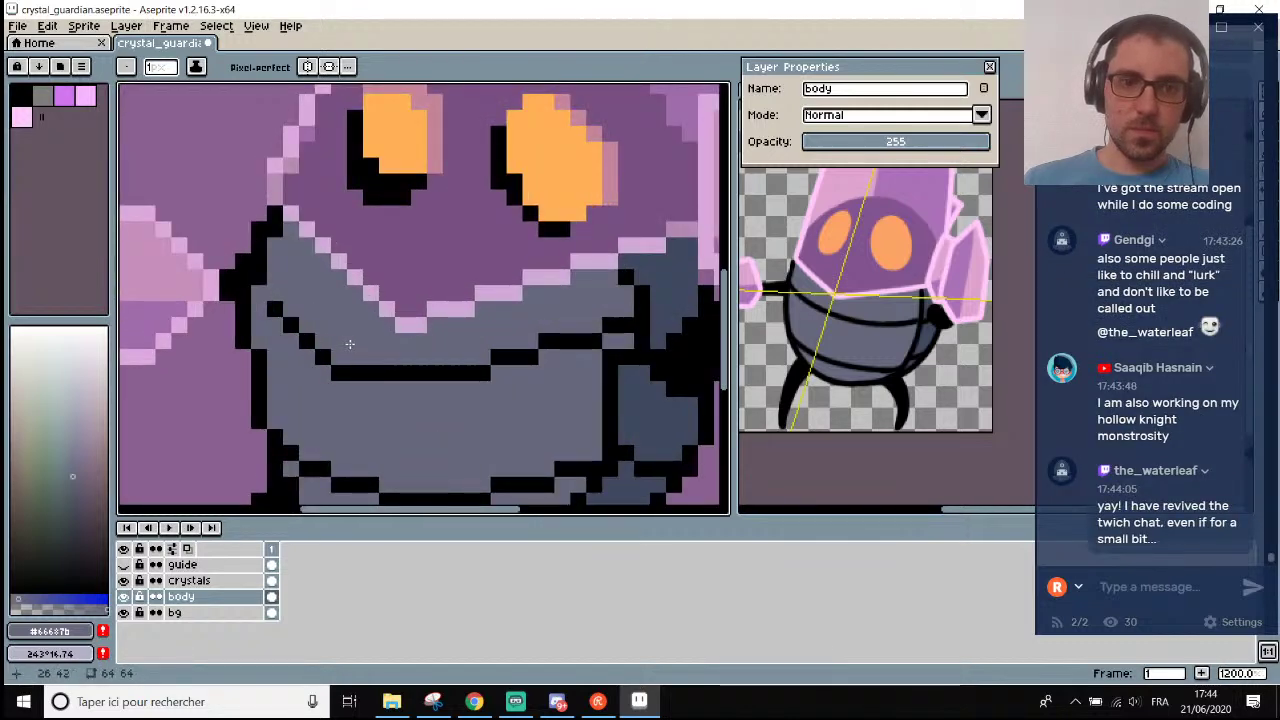
Paint over the entire upper body seam with the body grey, keeping the outer outline and the lower seam.
{"action": "scroll", "coordinate": [333, 347], "scroll_direction": "down", "scroll_amount": 4}
{"action": "scroll", "coordinate": [323, 317], "scroll_direction": "up", "scroll_amount": 1}
{"action": "scroll", "coordinate": [323, 317], "scroll_direction": "down", "scroll_amount": 1}
{"action": "scroll", "coordinate": [326, 322], "scroll_direction": "up", "scroll_amount": 6}
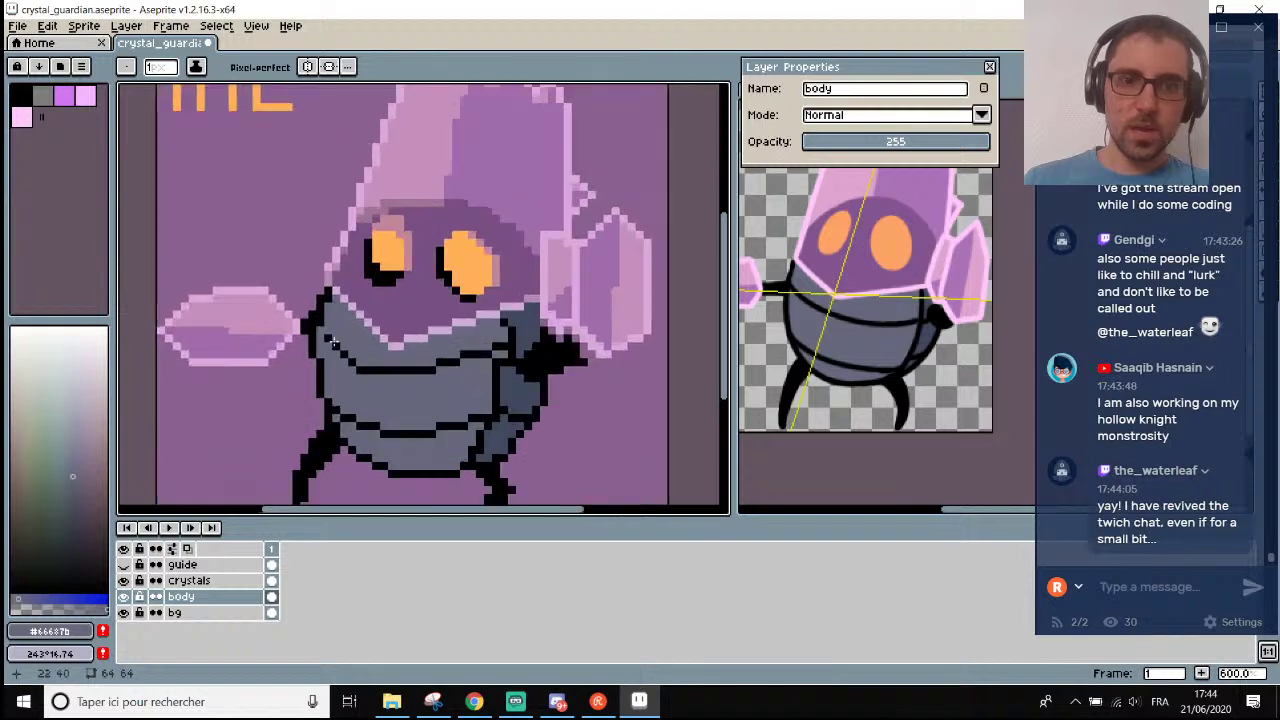
{"action": "left_click", "coordinate": [321, 333]}
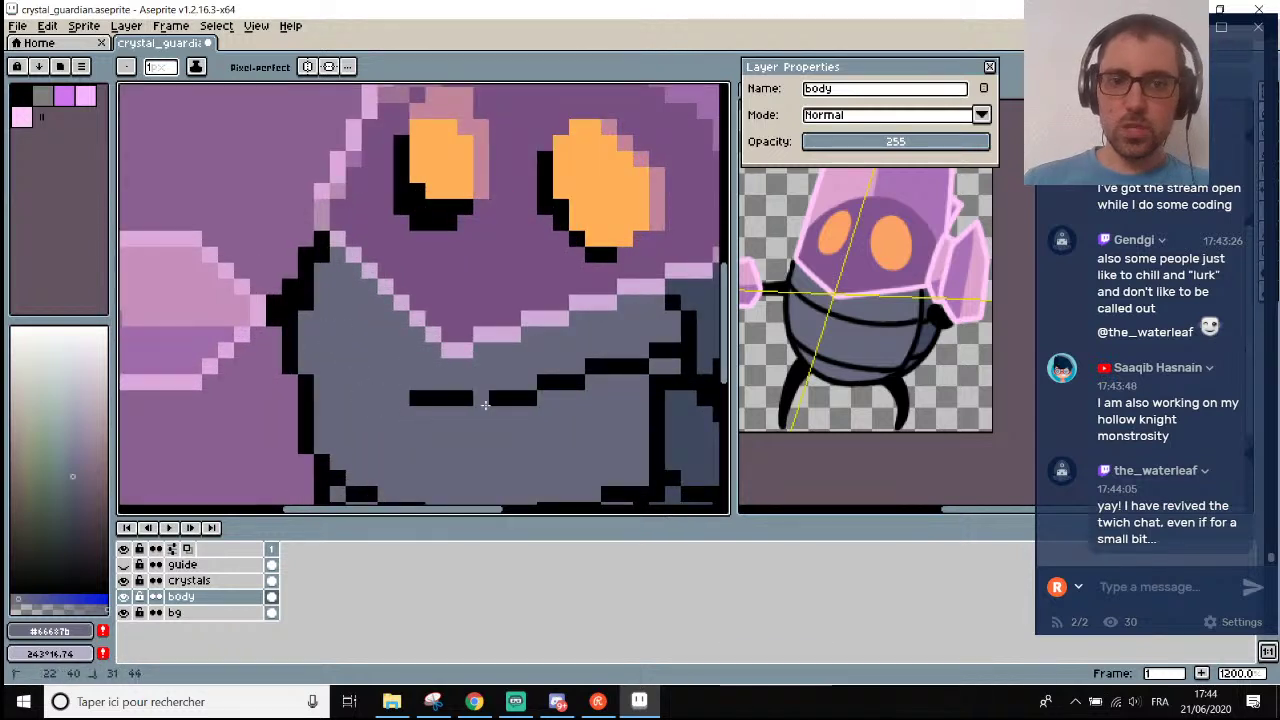
{"action": "mouse_move", "coordinate": [484, 404]}
{"action": "left_mouse_down"}
{"action": "mouse_move", "coordinate": [524, 400]}
{"action": "mouse_move", "coordinate": [432, 384]}
{"action": "mouse_move", "coordinate": [532, 398]}
{"action": "mouse_move", "coordinate": [608, 385]}
{"action": "mouse_move", "coordinate": [509, 399]}
{"action": "mouse_move", "coordinate": [646, 354]}
{"action": "left_mouse_up"}
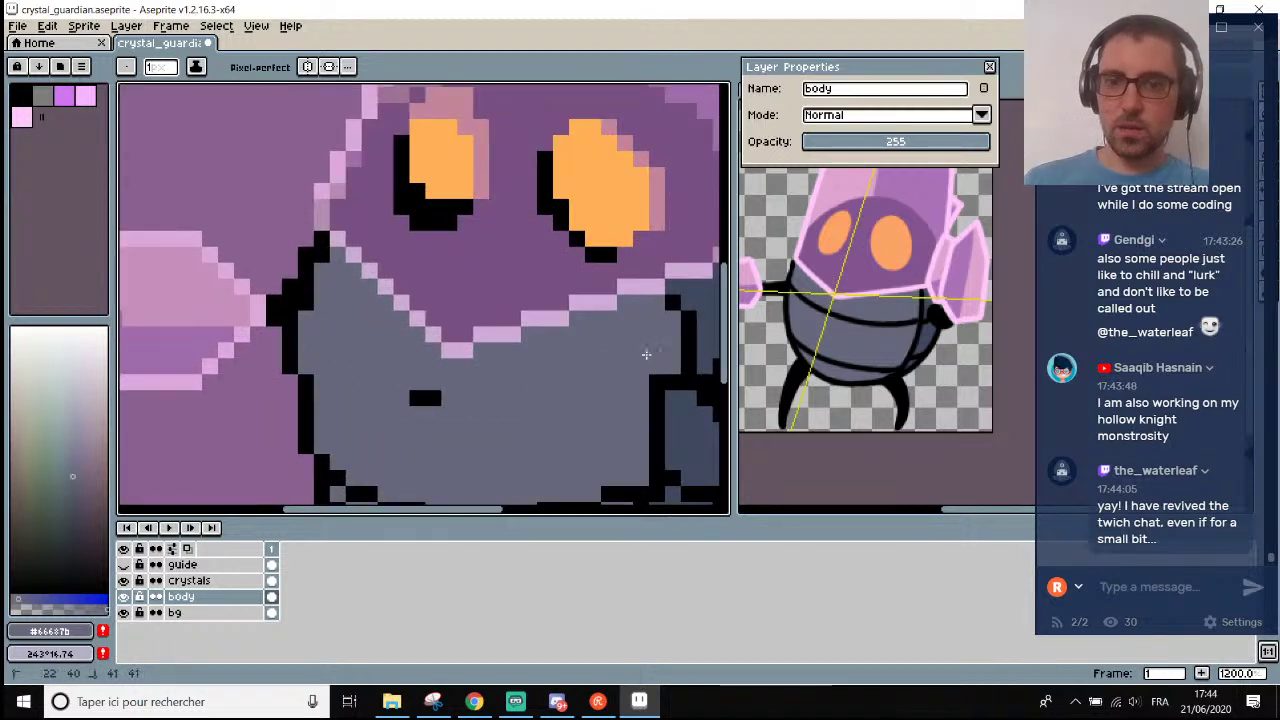
{"action": "left_click", "coordinate": [429, 403]}
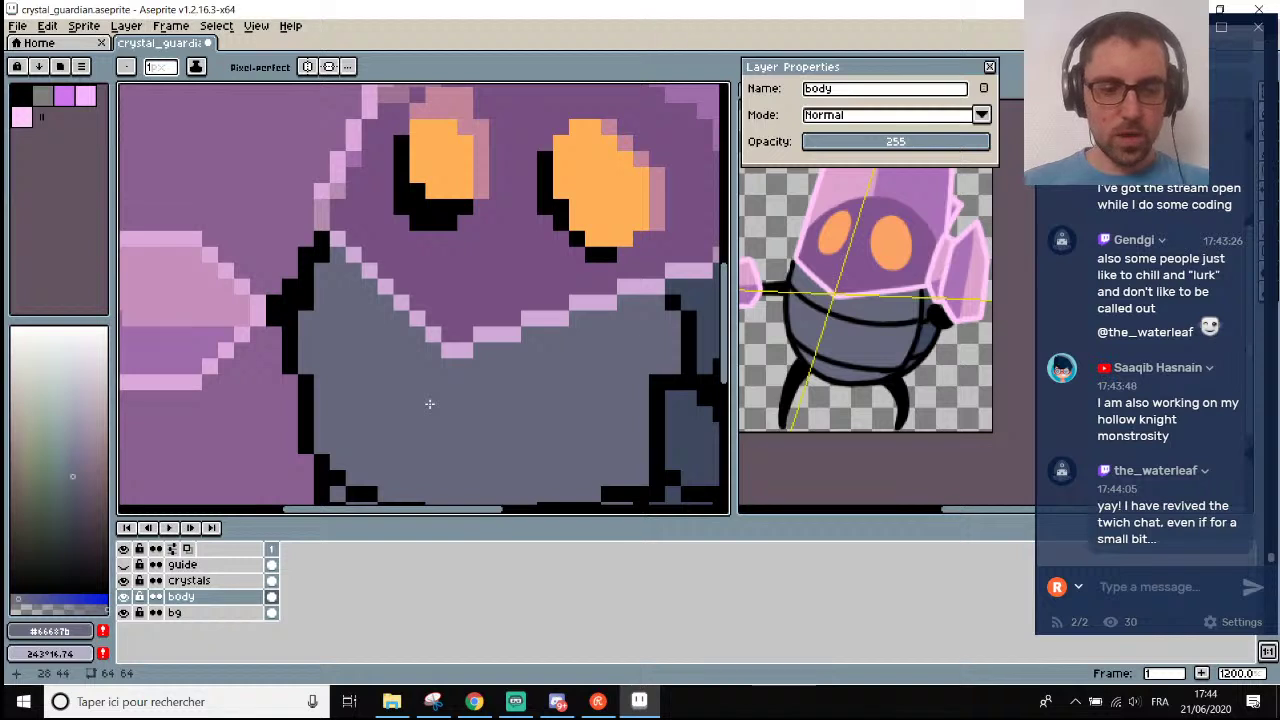
Try the Curve tool in body grey from the left shoulder, and undo the stray stroke over the crystal hand.
{"action": "key", "text": "shift+l"}
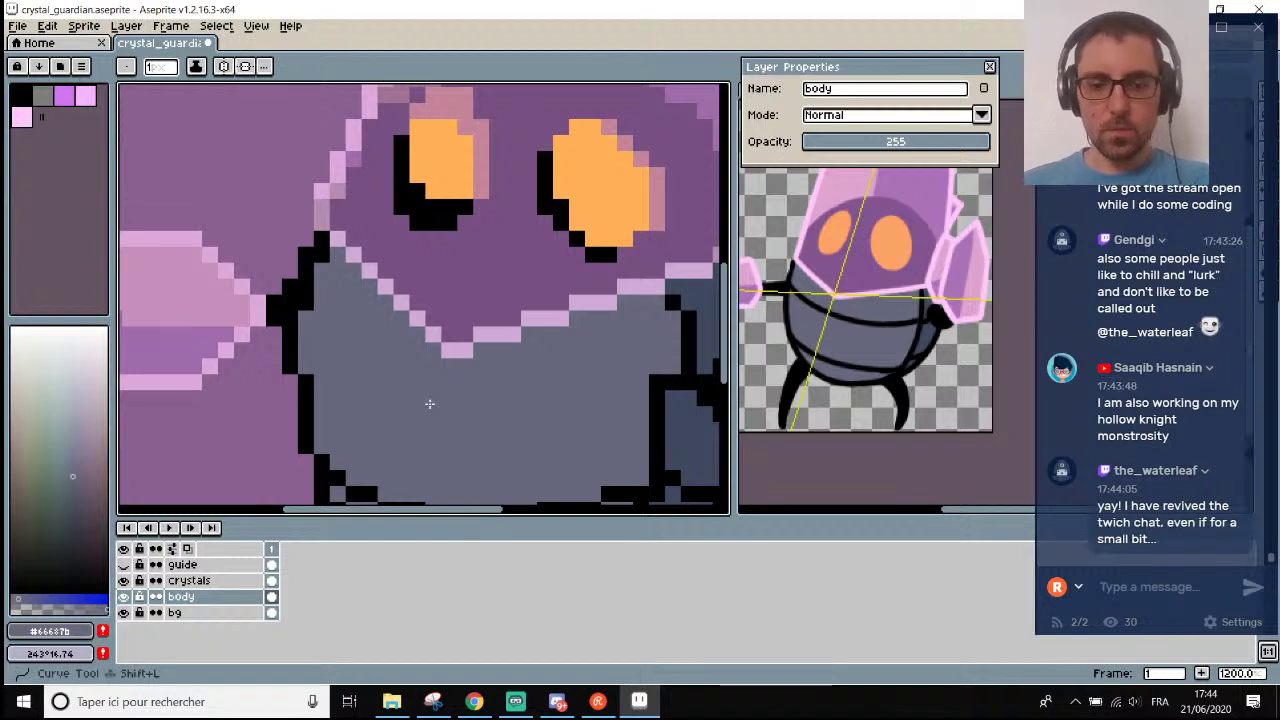
{"action": "key", "text": "l"}
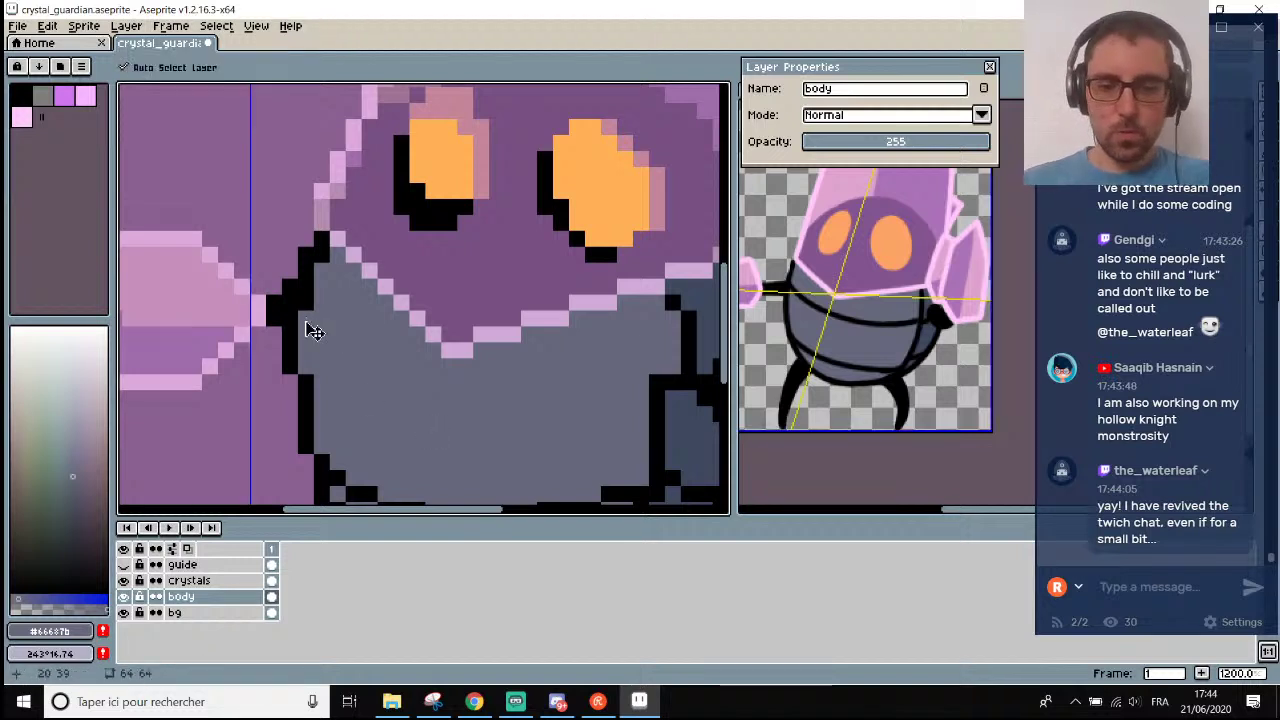
{"action": "key", "text": "shift+l"}
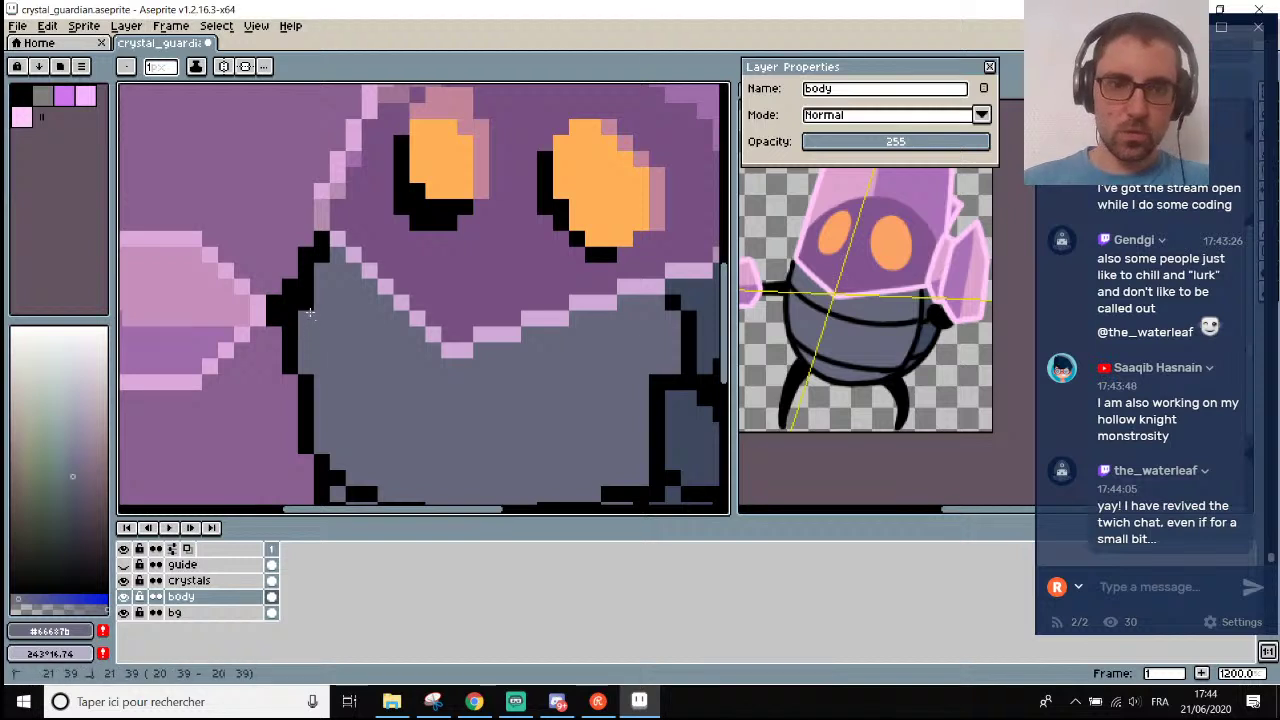
{"action": "scroll", "coordinate": [229, 194], "scroll_direction": "left", "scroll_amount": 2}
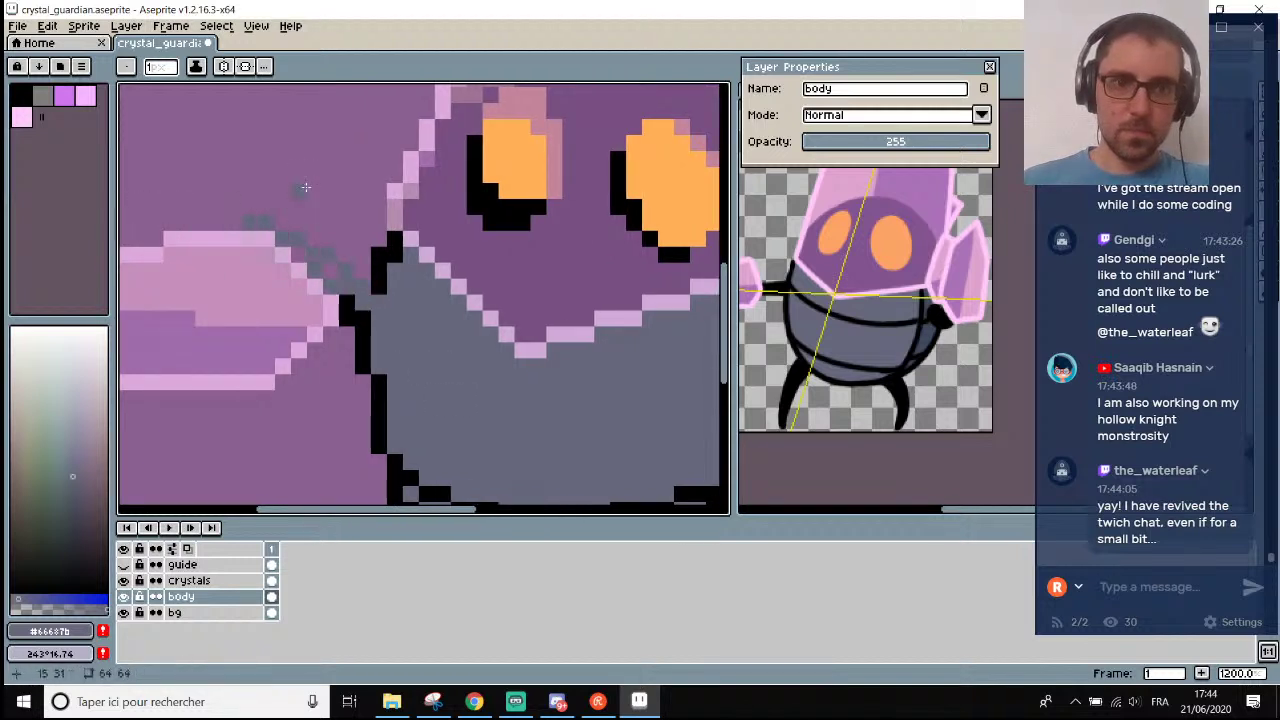
{"action": "key", "text": "ctrl+z"}
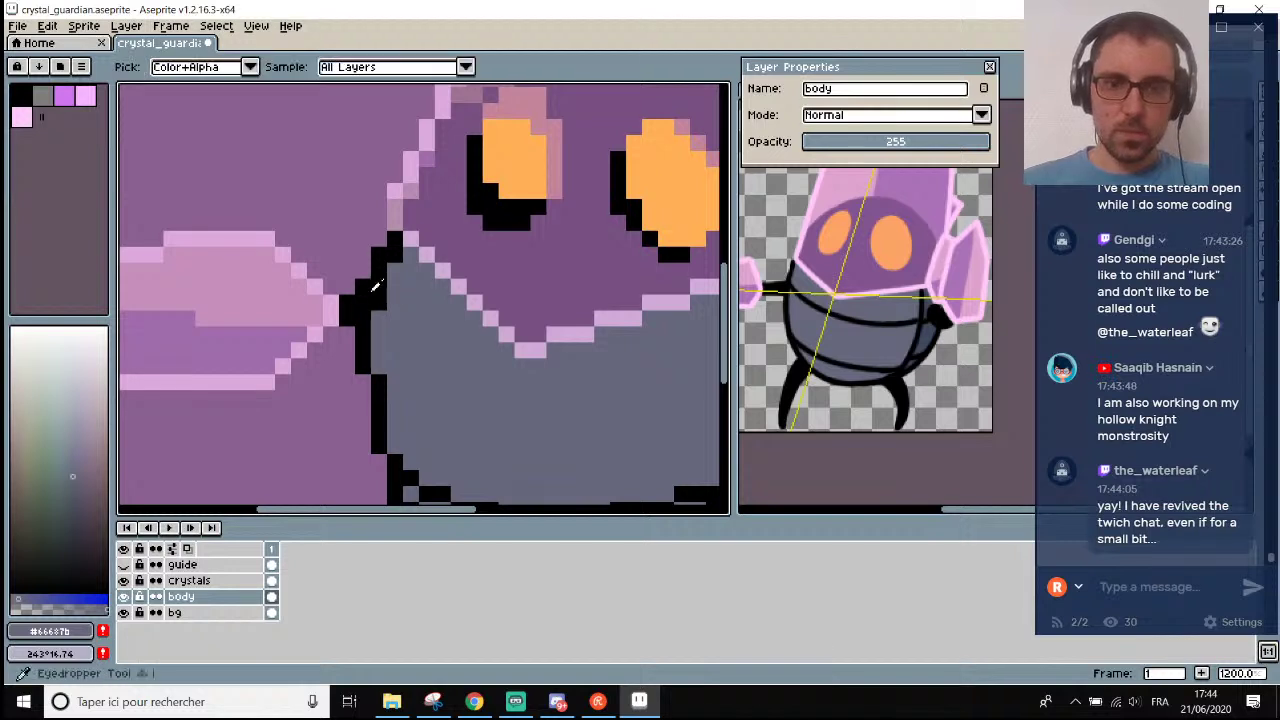
Sample black from the left shoulder outline, try a curved seam starting there, and undo the changes to the body layer.
{"action": "left_click", "coordinate": [371, 291], "text": "alt"}
{"action": "scroll", "coordinate": [440, 329], "scroll_direction": "down", "scroll_amount": 4}
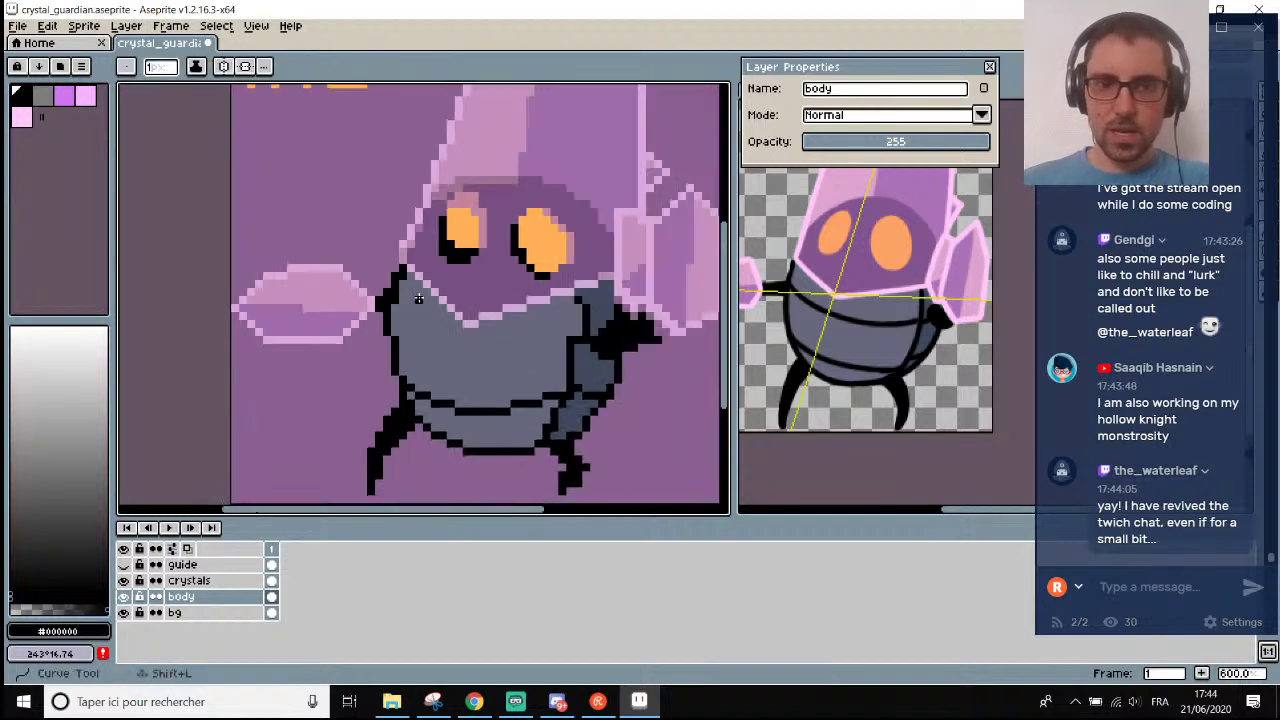
{"action": "scroll", "coordinate": [440, 329], "scroll_direction": "up", "scroll_amount": 2}
{"action": "left_click", "coordinate": [368, 288]}
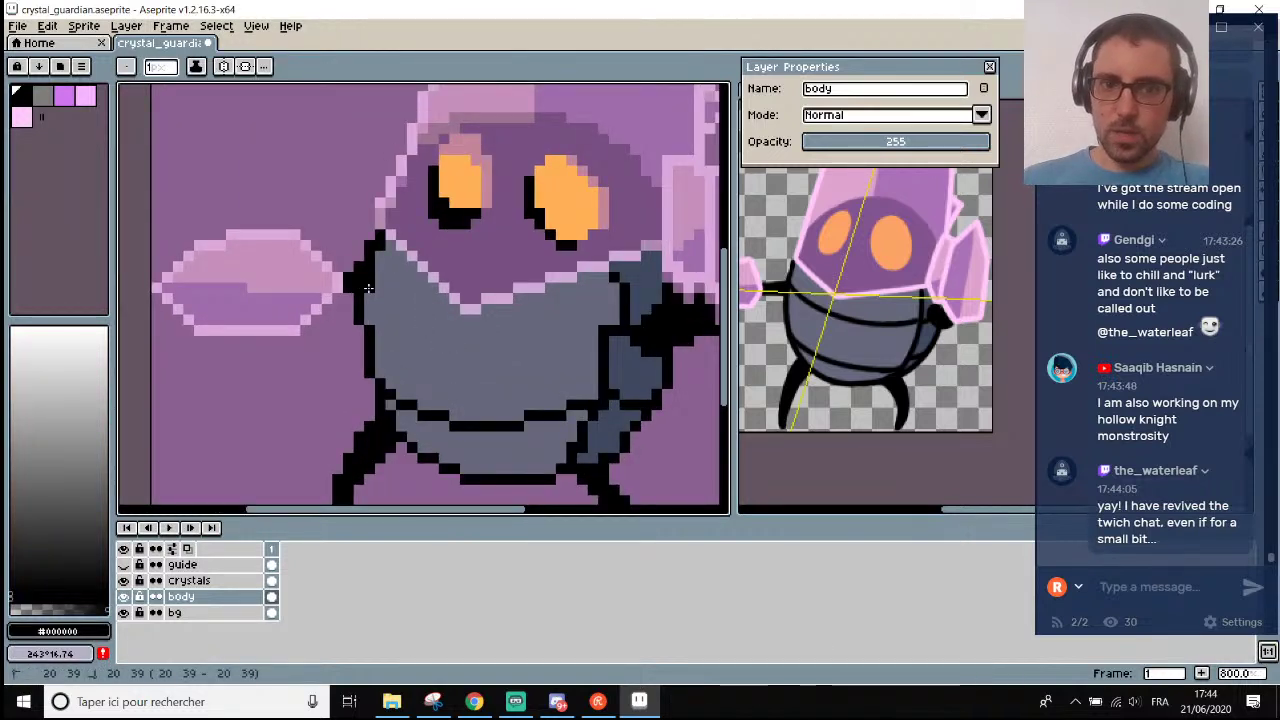
{"action": "mouse_move", "coordinate": [368, 288]}
{"action": "left_mouse_down"}
{"action": "mouse_move", "coordinate": [672, 335]}
{"action": "mouse_move", "coordinate": [588, 380]}
{"action": "mouse_move", "coordinate": [535, 352]}
{"action": "mouse_move", "coordinate": [658, 328]}
{"action": "mouse_move", "coordinate": [420, 300]}
{"action": "mouse_move", "coordinate": [470, 365]}
{"action": "mouse_move", "coordinate": [449, 383]}
{"action": "left_mouse_up"}
{"action": "key", "text": "Delete"}
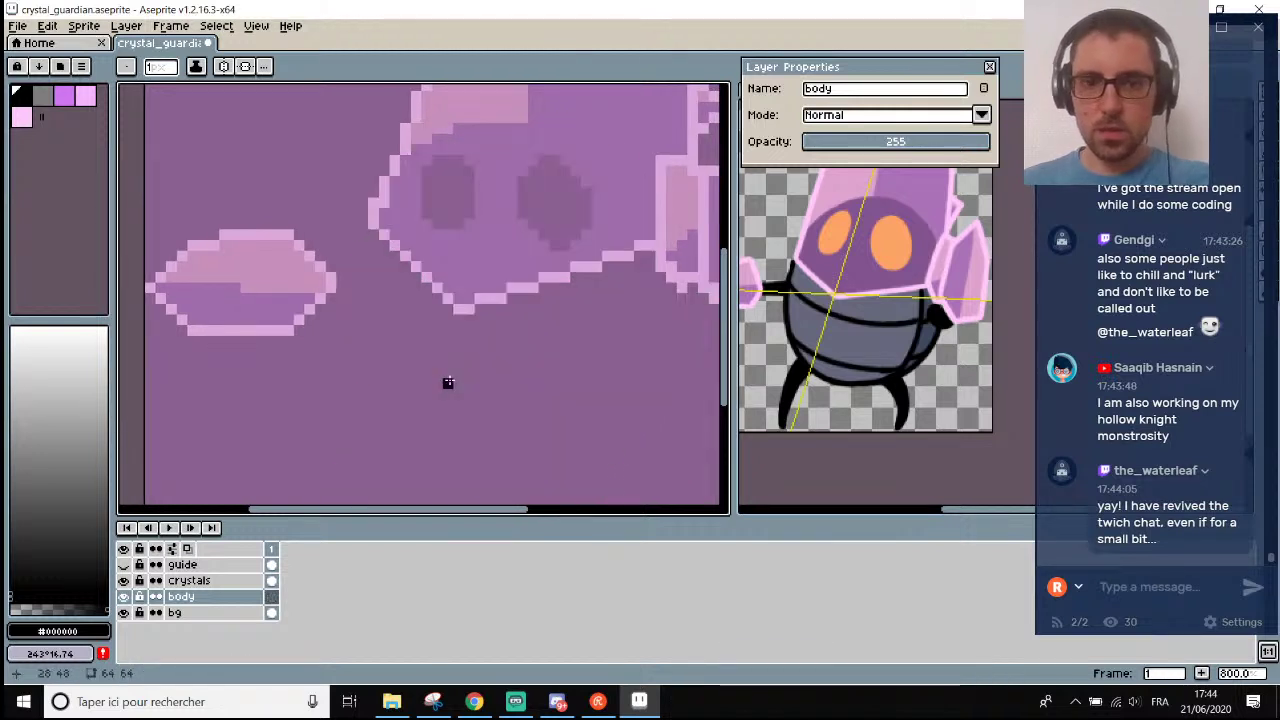
{"action": "key", "text": "ctrl+z"}
{"action": "key", "text": "ctrl+z"}
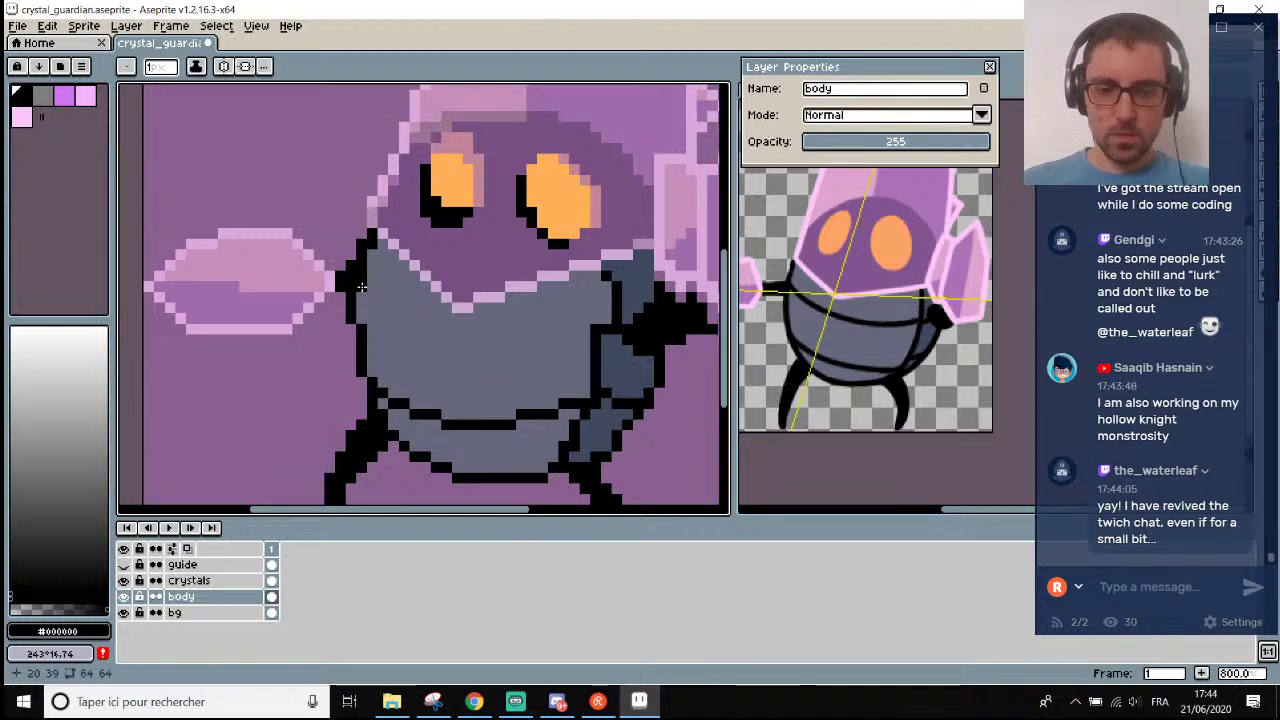
Try several more black curves for the upper seam from the left shoulder joint at pixel 20, 39, discarding each one.
{"action": "left_click_drag", "start_coordinate": [361, 287], "coordinate": [536, 330]}
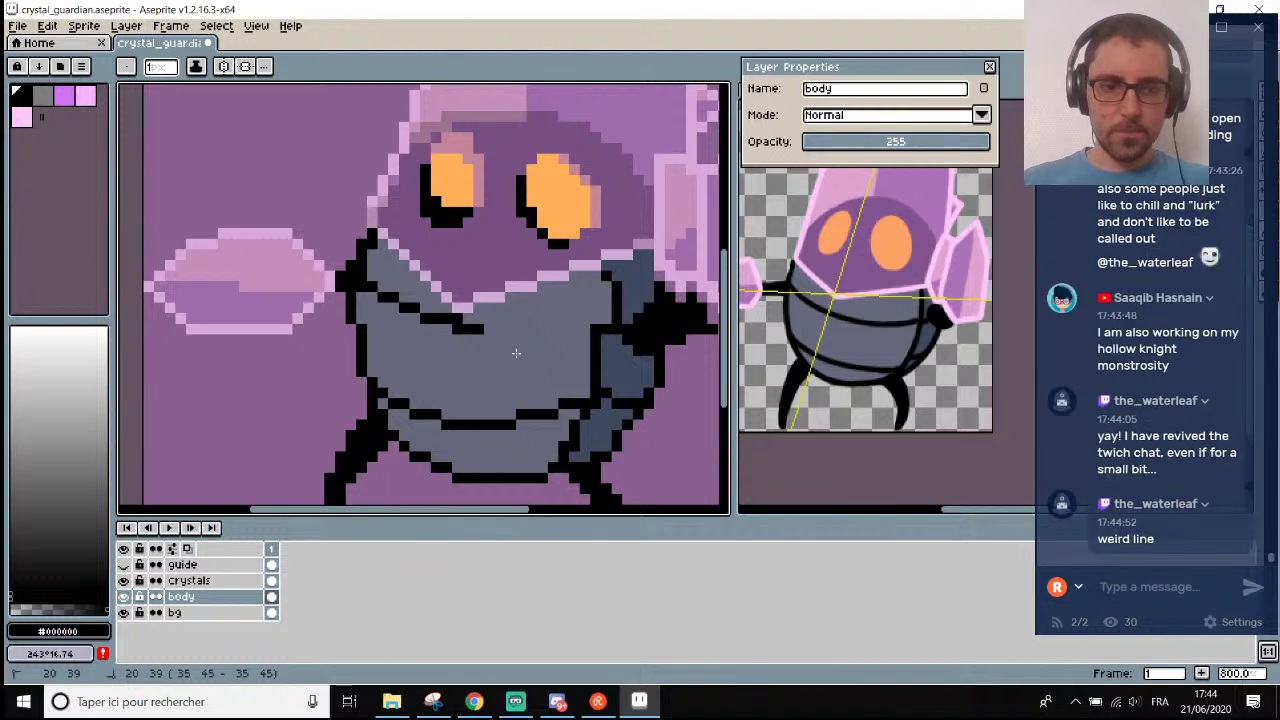
{"action": "key", "text": "Escape"}
{"action": "key", "text": "v"}
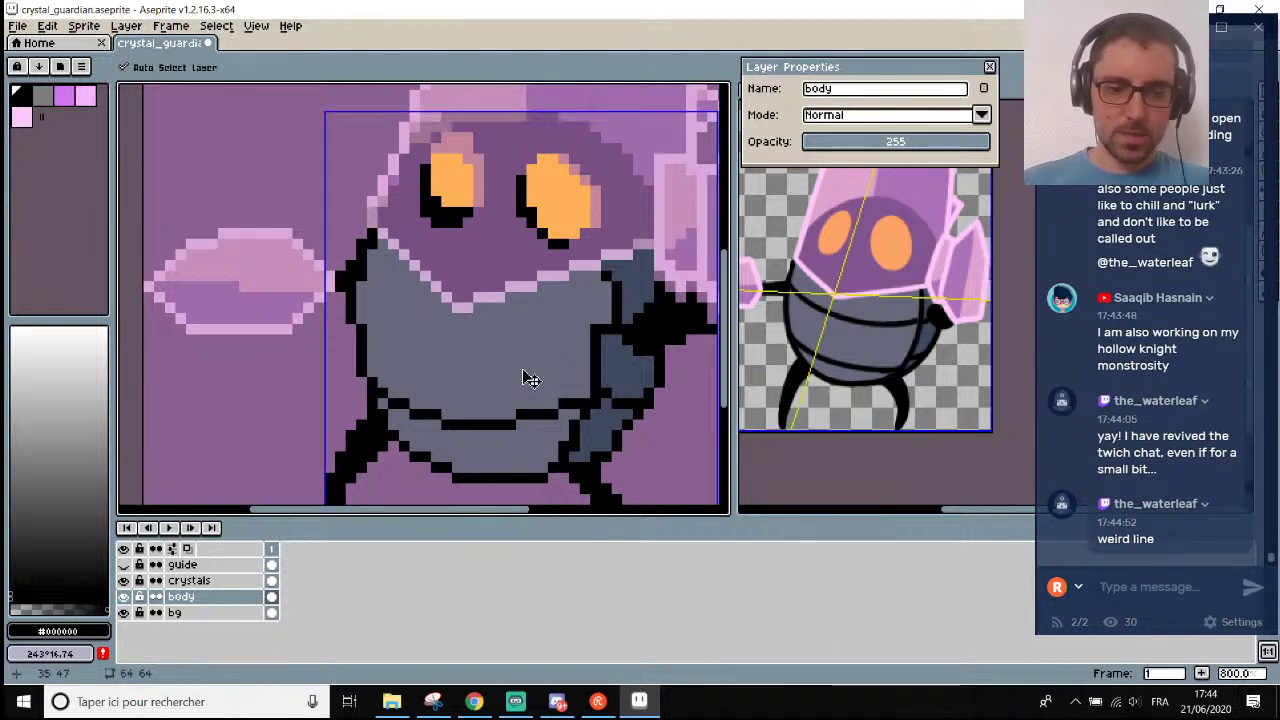
{"action": "key", "text": "b"}
{"action": "mouse_move", "coordinate": [358, 291]}
{"action": "left_mouse_down"}
{"action": "mouse_move", "coordinate": [560, 345]}
{"action": "mouse_move", "coordinate": [555, 400]}
{"action": "mouse_move", "coordinate": [525, 354]}
{"action": "mouse_move", "coordinate": [460, 365]}
{"action": "mouse_move", "coordinate": [471, 354]}
{"action": "mouse_move", "coordinate": [422, 408]}
{"action": "mouse_move", "coordinate": [410, 372]}
{"action": "mouse_move", "coordinate": [545, 350]}
{"action": "mouse_move", "coordinate": [551, 379]}
{"action": "left_mouse_up"}
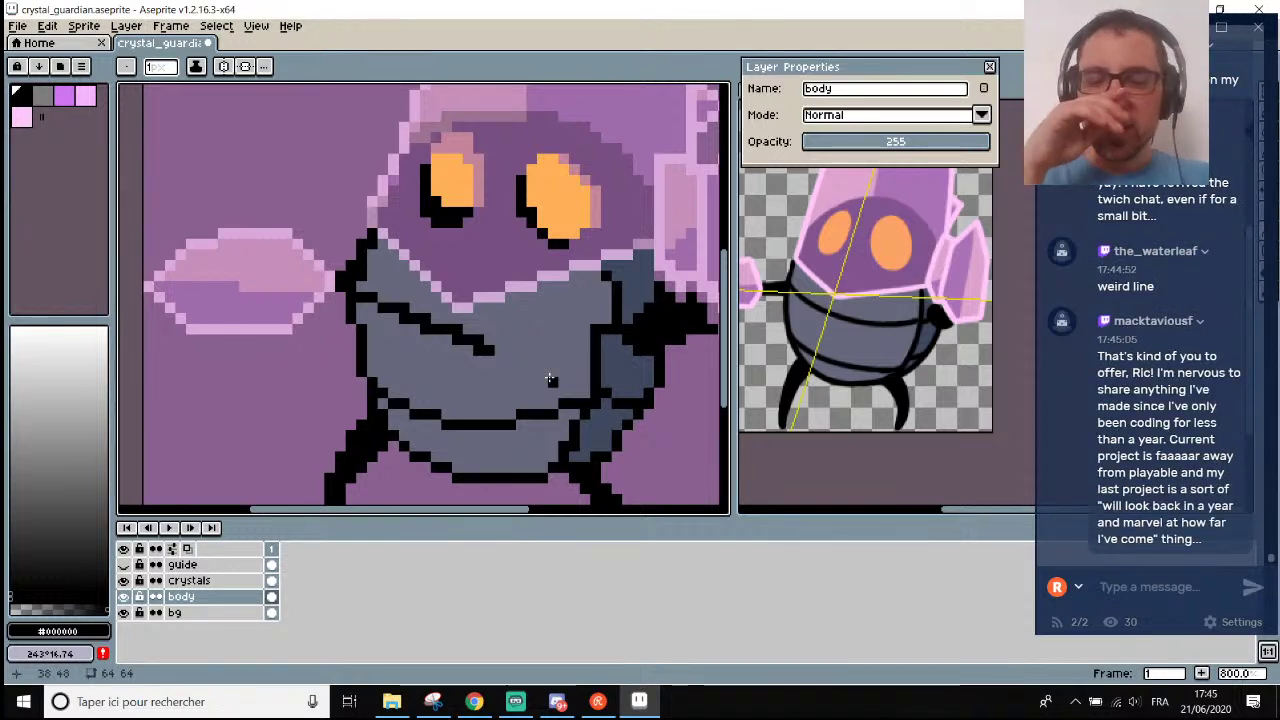
{"action": "key", "text": "ctrl+z"}
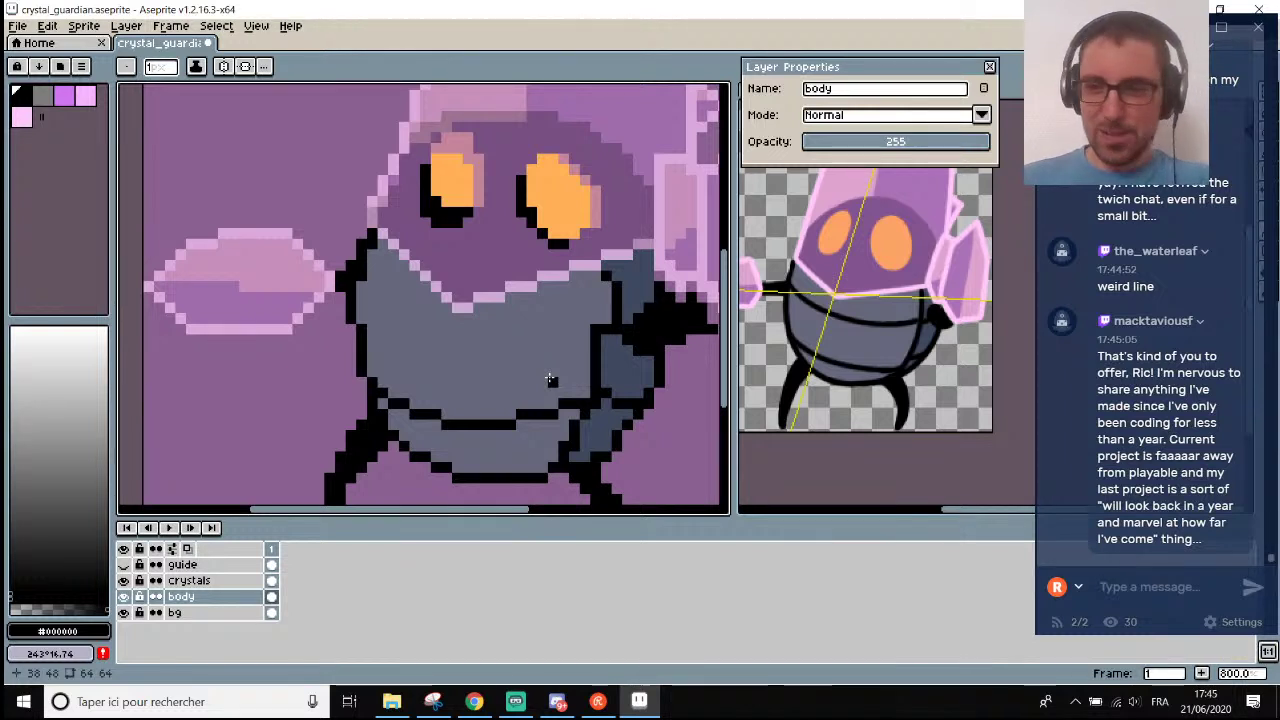
{"action": "left_click_drag", "start_coordinate": [362, 288], "coordinate": [262, 300]}
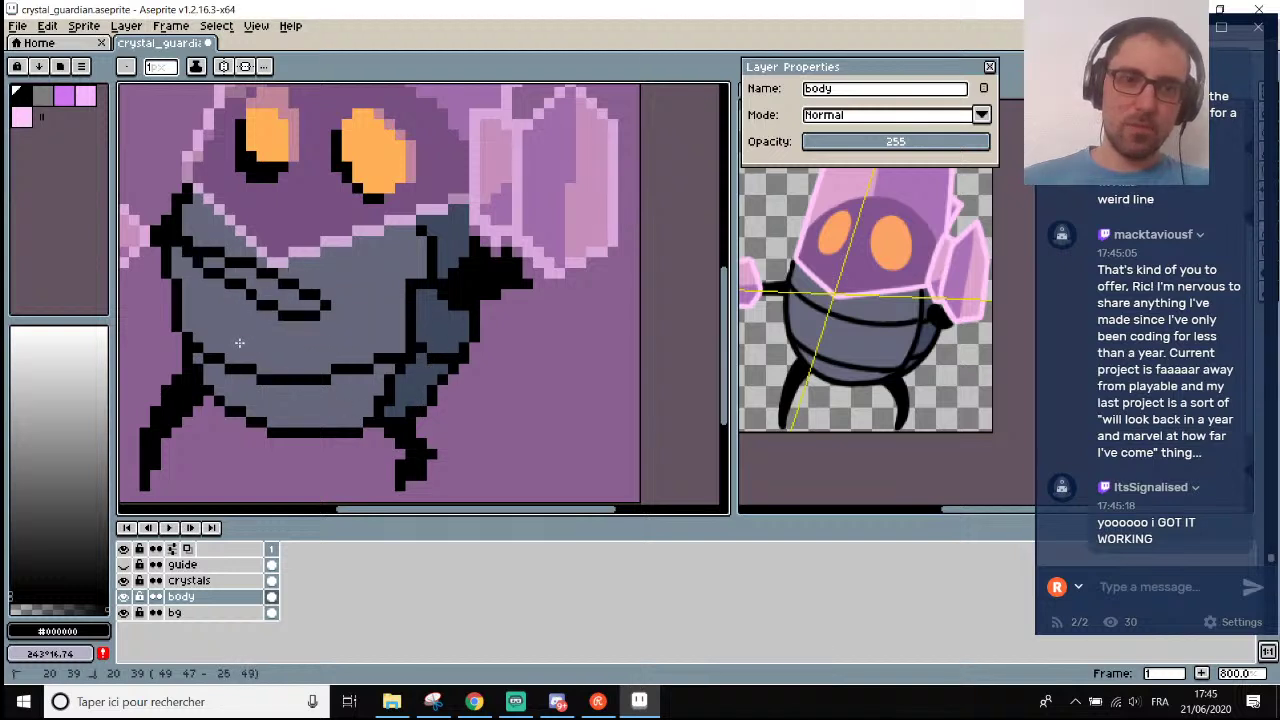
{"action": "key", "text": "ctrl+z"}
Try a black Pencil mark inside the body just below the left shoulder and undo it.
{"action": "scroll", "coordinate": [250, 325], "scroll_direction": "down", "scroll_amount": 3}
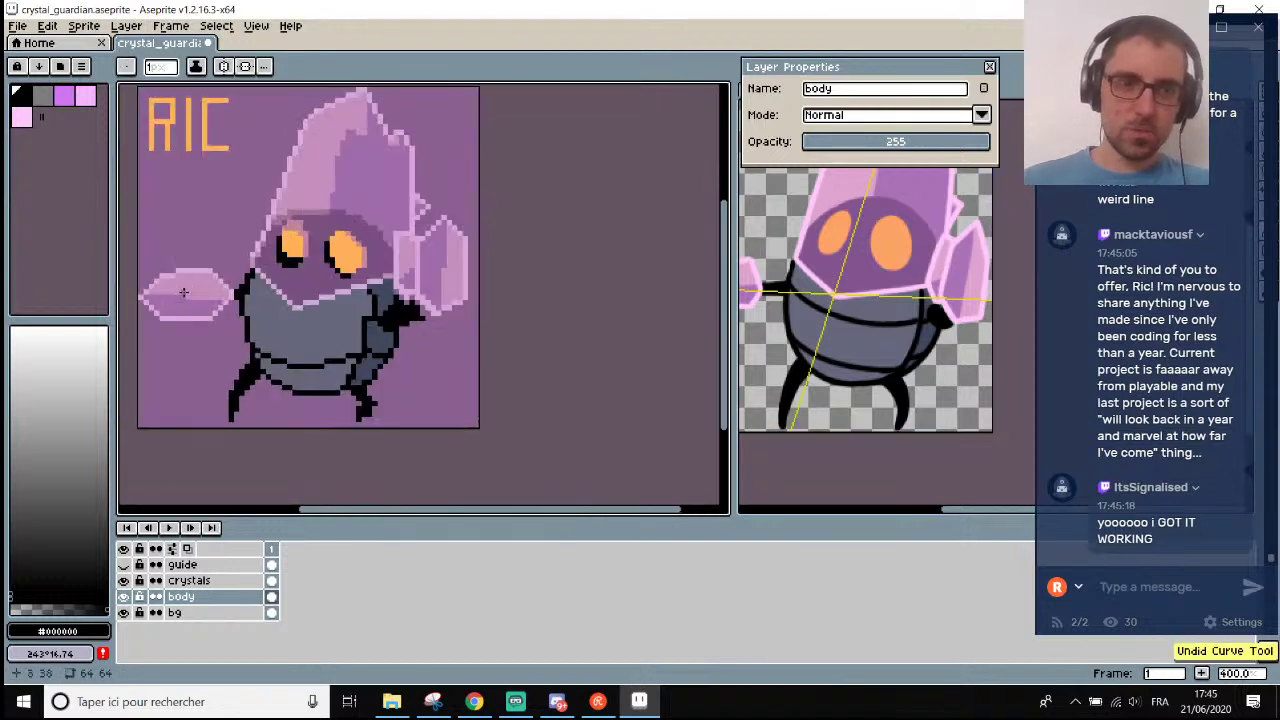
{"action": "scroll", "coordinate": [217, 299], "scroll_direction": "up", "scroll_amount": 2}
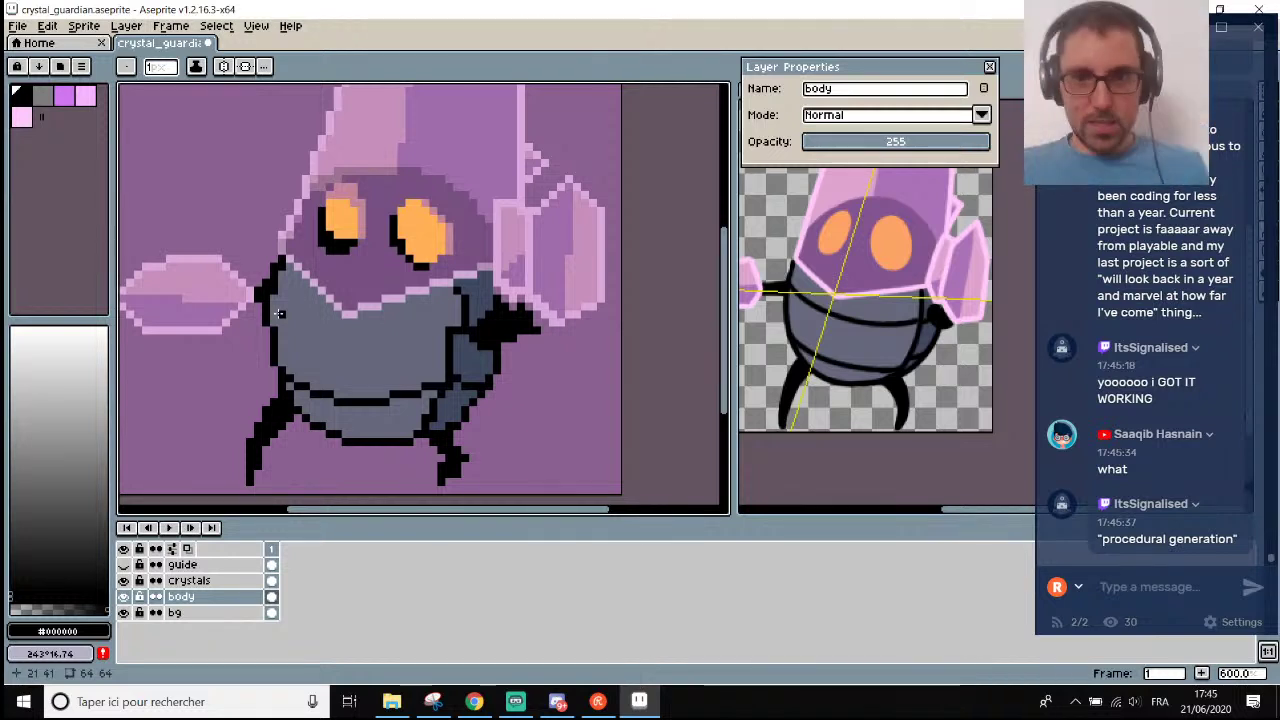
{"action": "scroll", "coordinate": [279, 314], "scroll_direction": "up", "scroll_amount": 4}
{"action": "scroll", "coordinate": [260, 305], "scroll_direction": "down", "scroll_amount": 2}
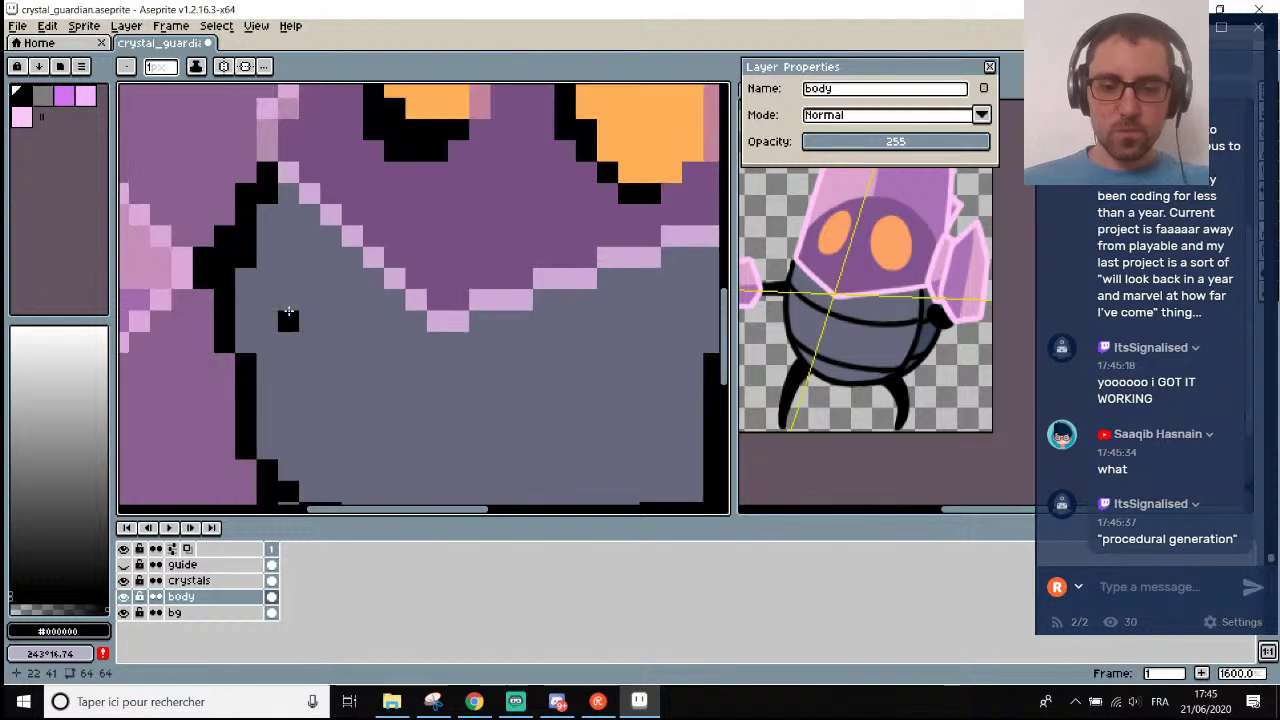
{"action": "key", "text": "b"}
{"action": "left_click", "coordinate": [283, 296]}
{"action": "key", "text": "ctrl+z"}
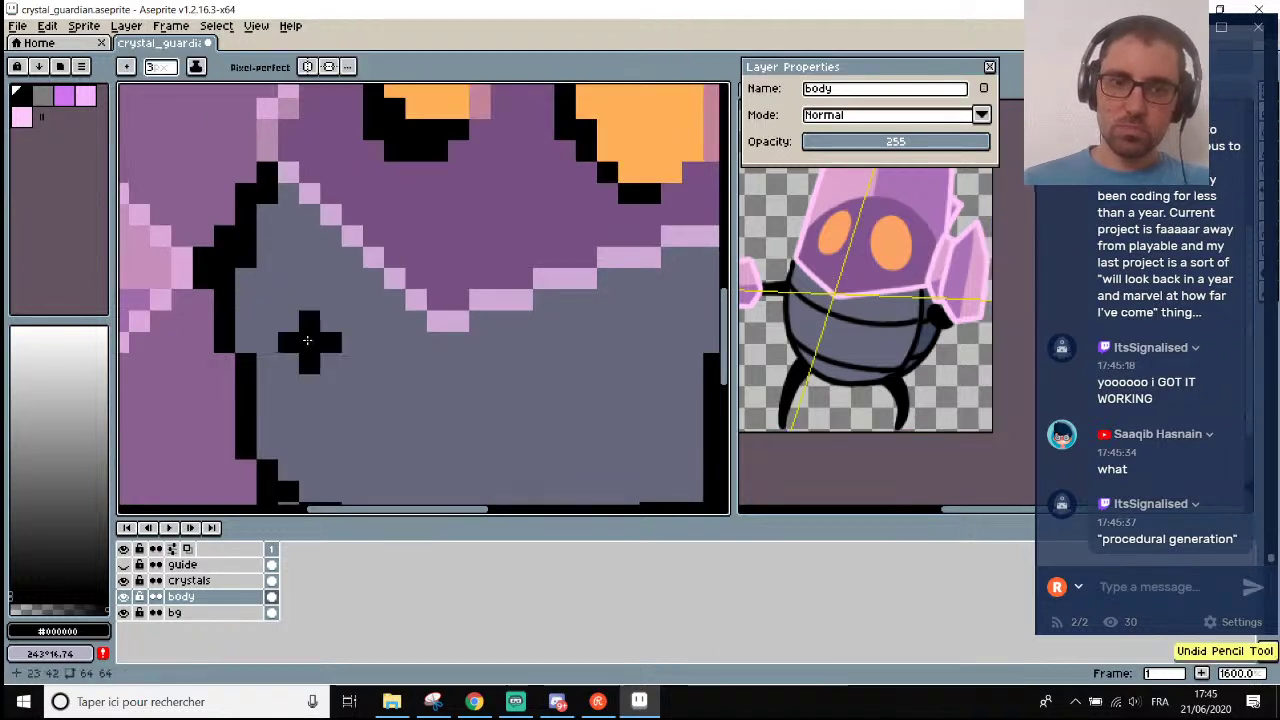
Try a short freehand black seam stroke from the left shoulder into the body and undo it.
{"action": "scroll", "coordinate": [344, 384], "scroll_direction": "down", "scroll_amount": 1}
{"action": "scroll", "coordinate": [344, 384], "scroll_direction": "down", "scroll_amount": 1}
{"action": "left_click", "coordinate": [344, 389]}
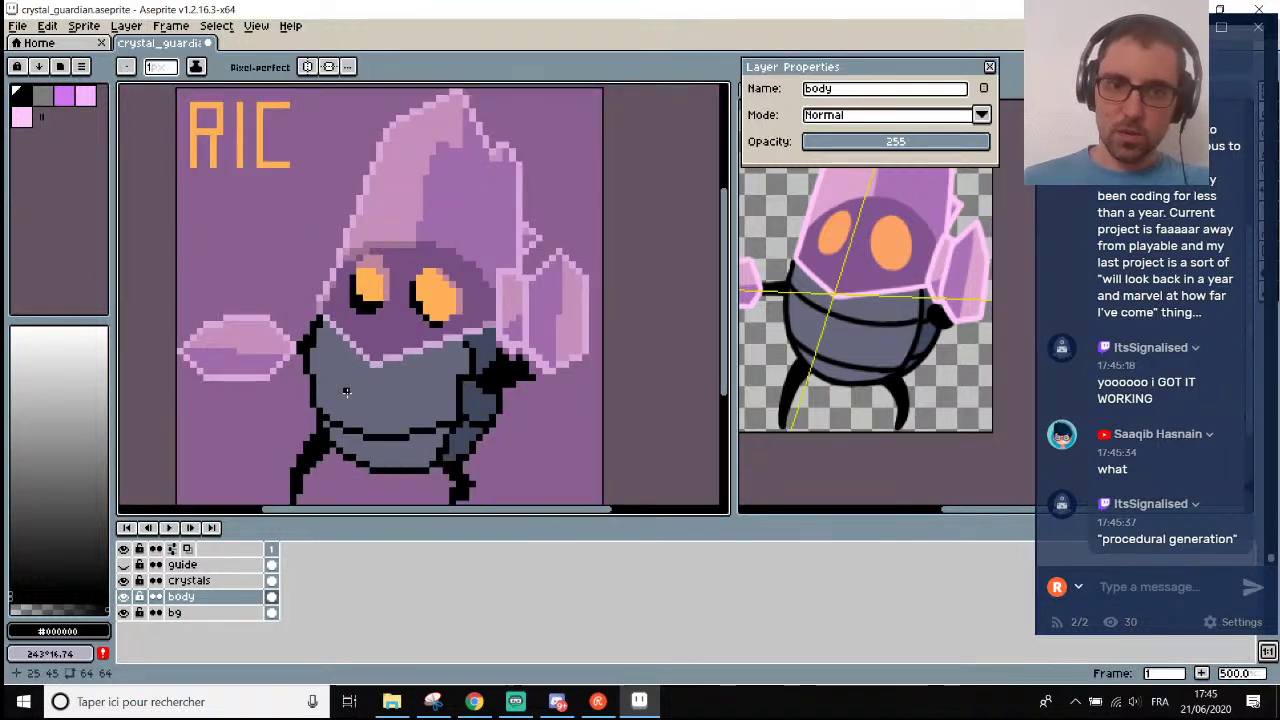
{"action": "scroll", "coordinate": [360, 370], "scroll_direction": "up", "scroll_amount": 1}
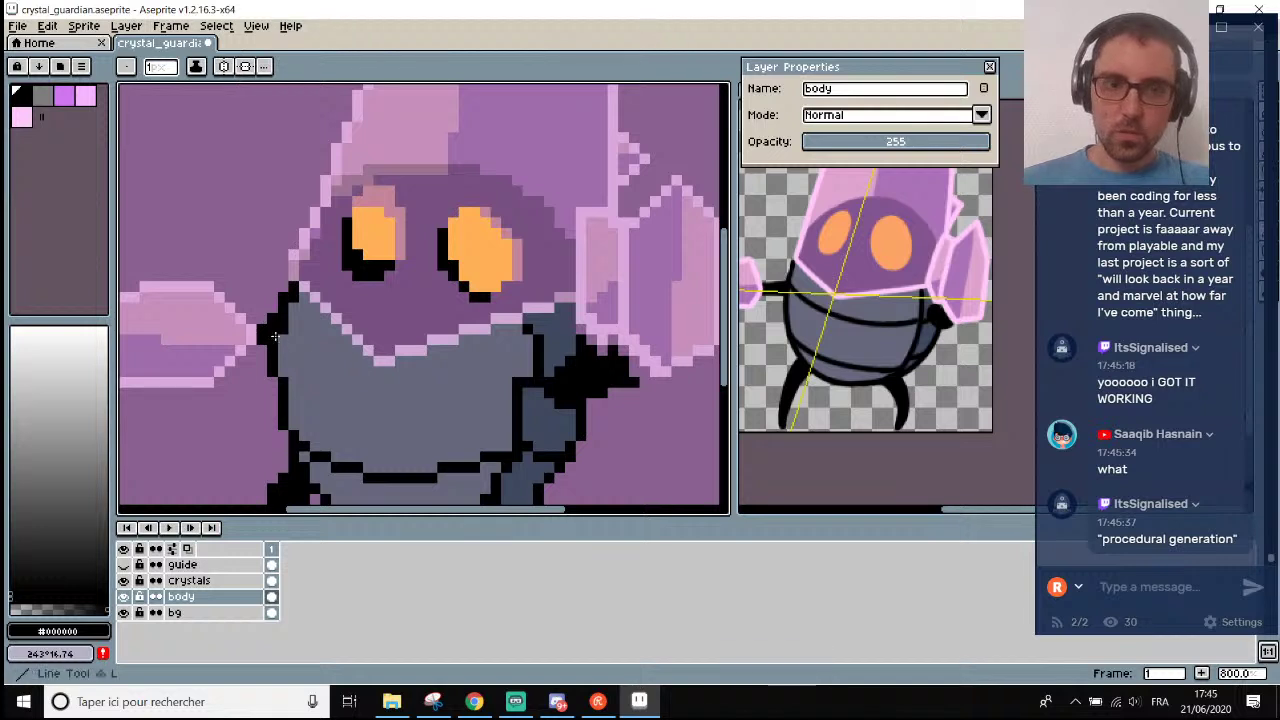
{"action": "left_click_drag", "start_coordinate": [282, 344], "coordinate": [320, 364]}
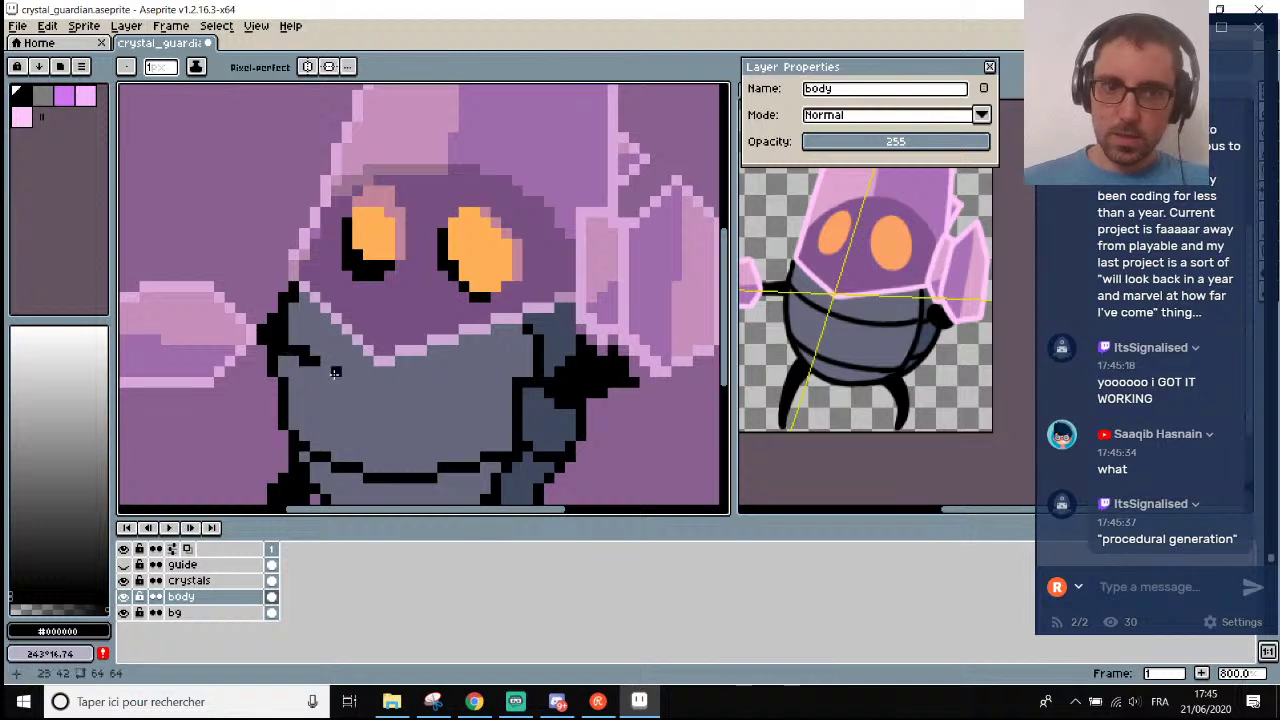
{"action": "key", "text": "ctrl+z"}
{"action": "scroll", "coordinate": [383, 389], "scroll_direction": "down", "scroll_amount": 2}
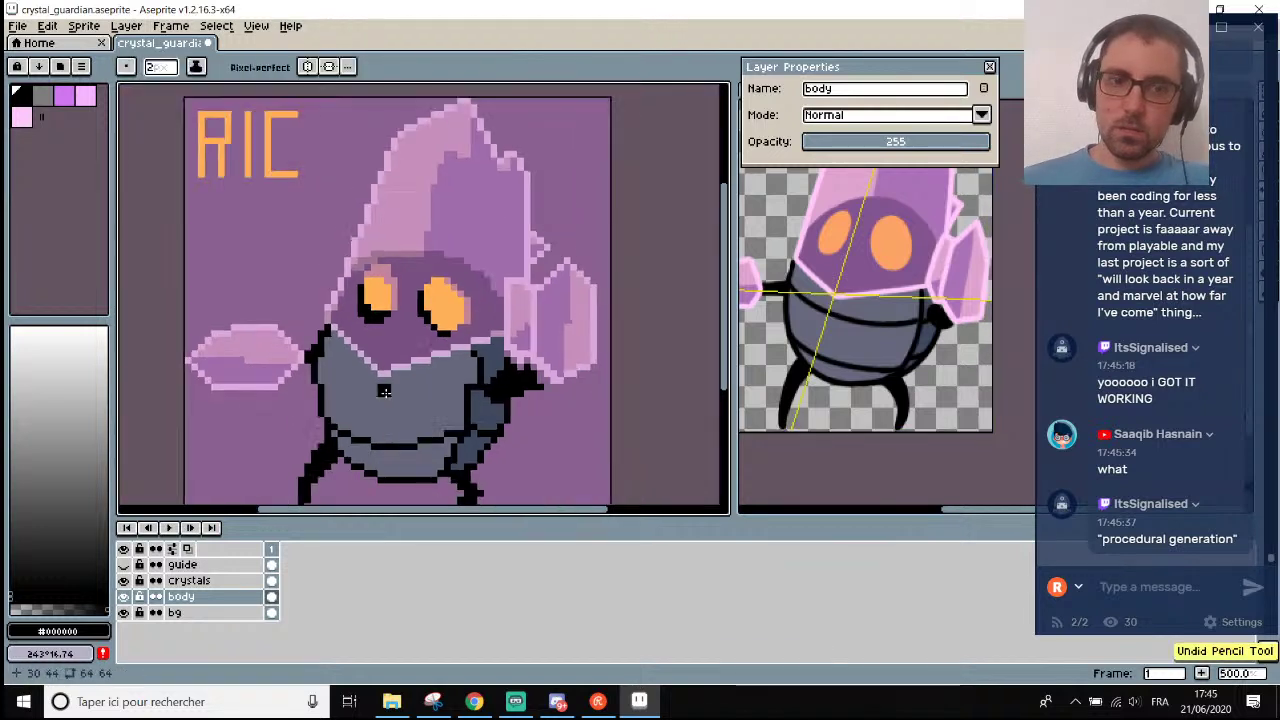
{"action": "scroll", "coordinate": [383, 389], "scroll_direction": "up", "scroll_amount": 2}
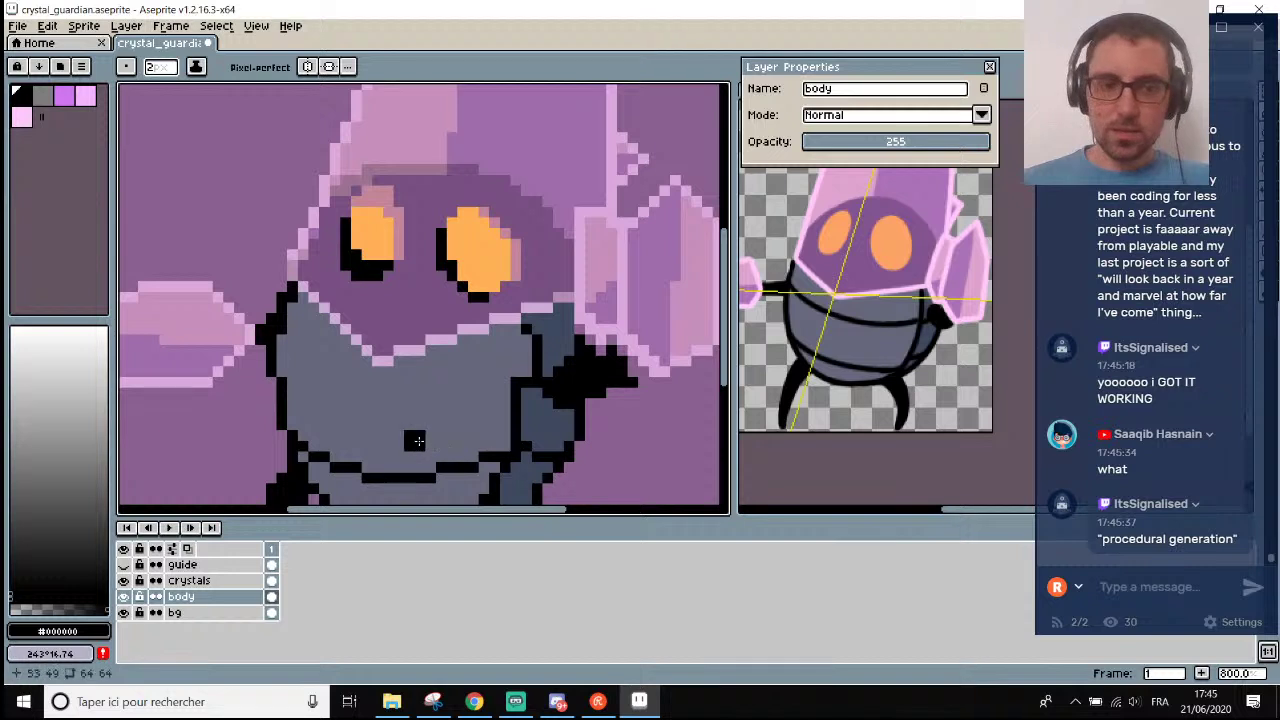
Try several 1 px black lines and curves for the upper seam across the body, starting at or just below the left shoulder.
{"action": "scroll", "coordinate": [416, 437], "scroll_direction": "down", "scroll_amount": 1}
{"action": "key", "text": "l"}
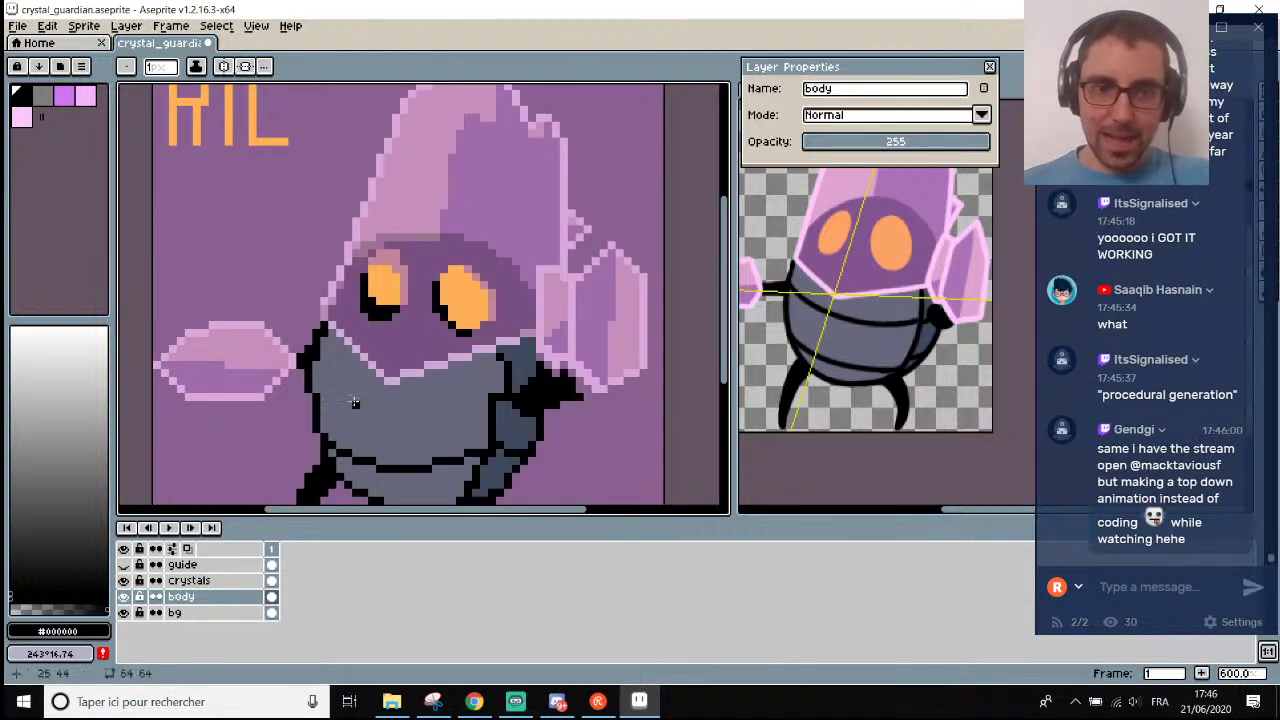
{"action": "mouse_move", "coordinate": [344, 397]}
{"action": "left_mouse_down"}
{"action": "mouse_move", "coordinate": [395, 405]}
{"action": "mouse_move", "coordinate": [460, 365]}
{"action": "left_mouse_up"}
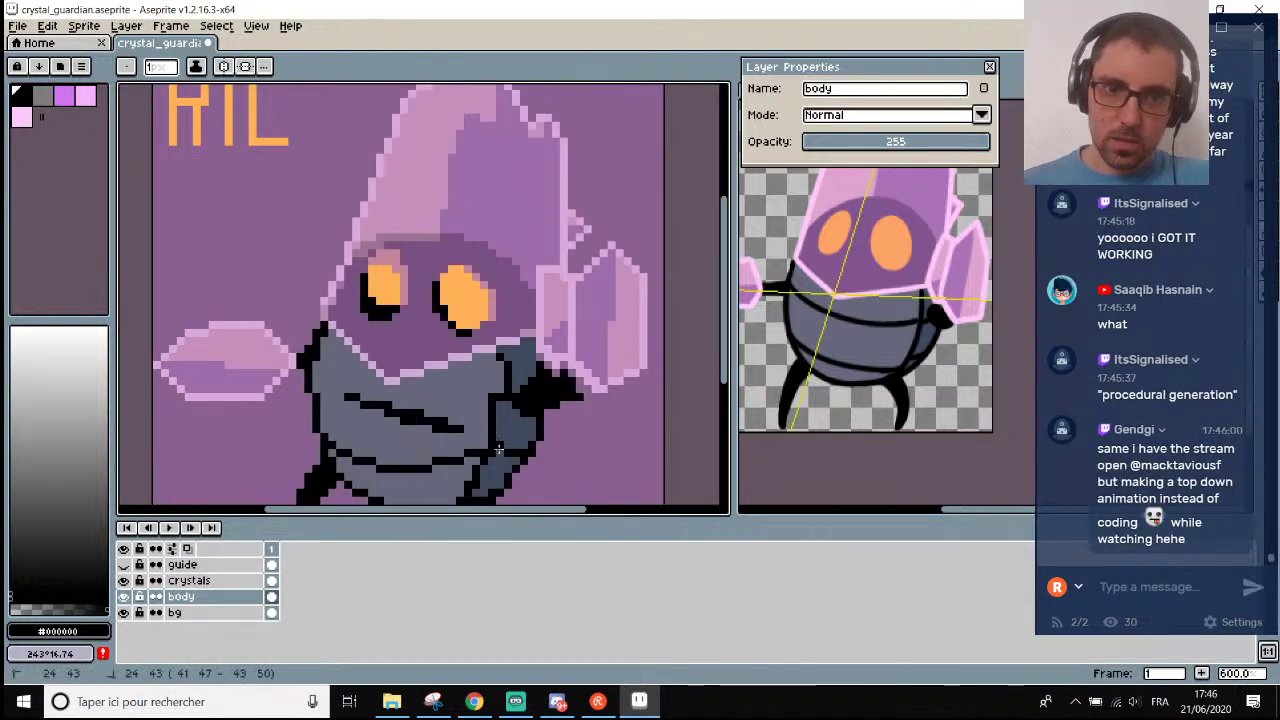
{"action": "left_click_drag", "start_coordinate": [456, 320], "coordinate": [488, 316]}
{"action": "mouse_move", "coordinate": [345, 400]}
{"action": "left_mouse_down"}
{"action": "mouse_move", "coordinate": [360, 370]}
{"action": "mouse_move", "coordinate": [400, 380]}
{"action": "mouse_move", "coordinate": [553, 353]}
{"action": "left_mouse_up"}
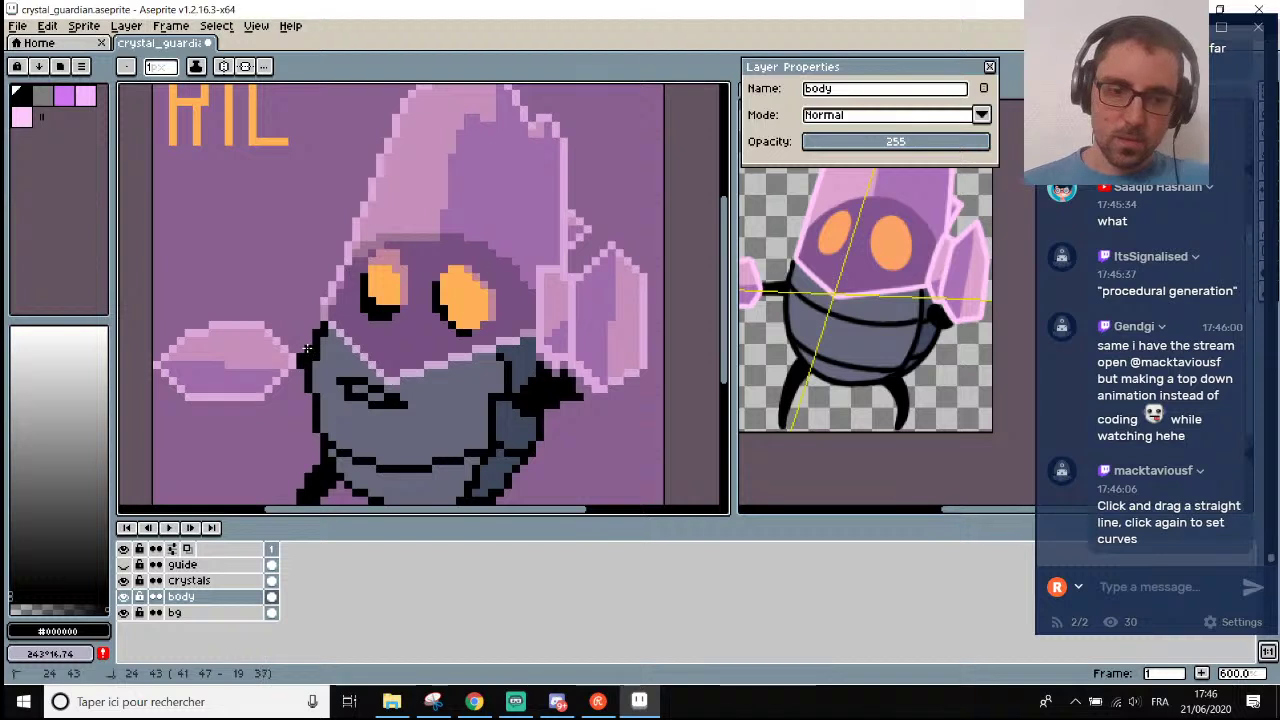
{"action": "key", "text": "v"}
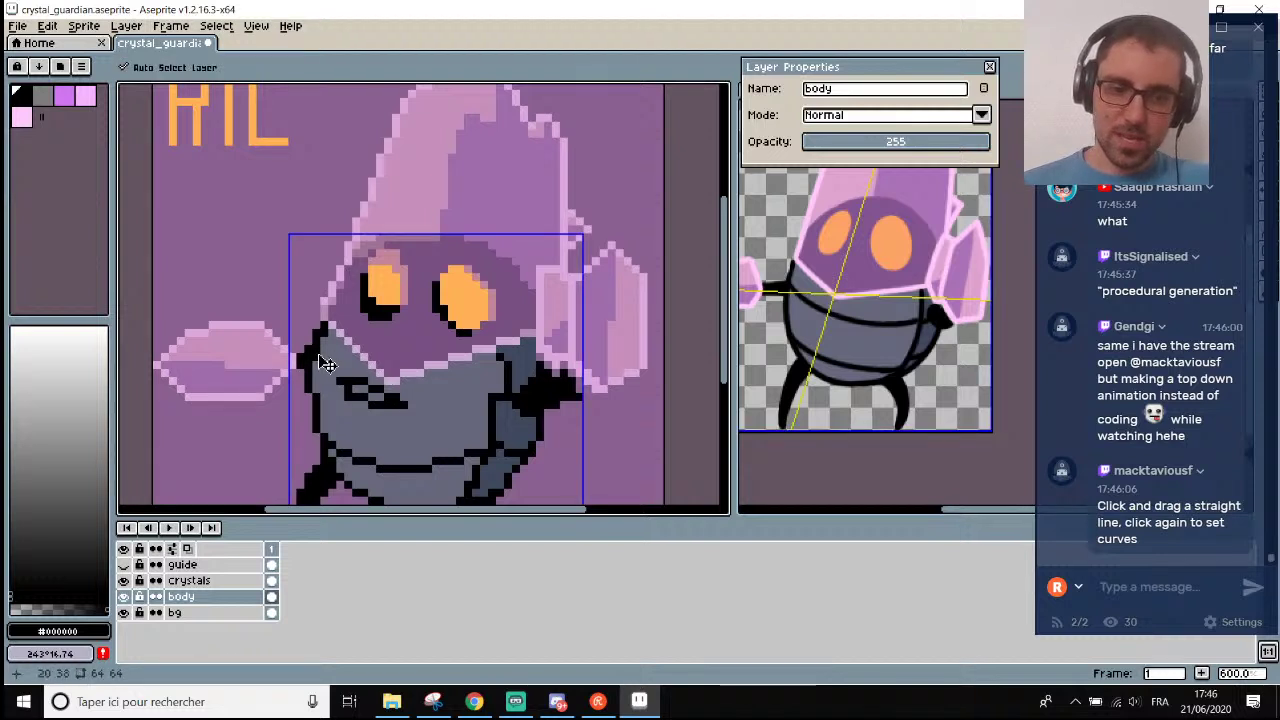
{"action": "key", "text": "shift+l"}
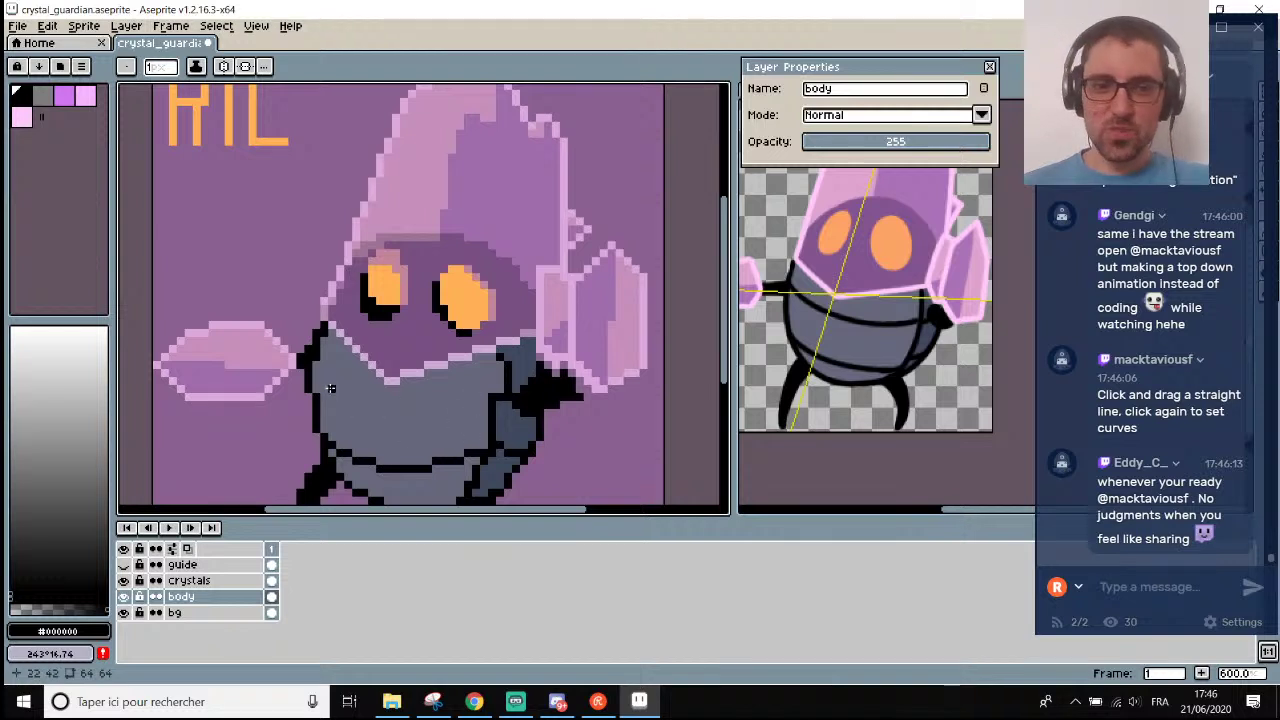
{"action": "mouse_move", "coordinate": [314, 372]}
{"action": "left_mouse_down"}
{"action": "mouse_move", "coordinate": [446, 418]}
{"action": "mouse_move", "coordinate": [415, 422]}
{"action": "left_mouse_up"}
{"action": "mouse_move", "coordinate": [320, 375]}
{"action": "left_mouse_down"}
{"action": "mouse_move", "coordinate": [456, 410]}
{"action": "mouse_move", "coordinate": [451, 481]}
{"action": "mouse_move", "coordinate": [480, 385]}
{"action": "mouse_move", "coordinate": [448, 410]}
{"action": "left_mouse_up"}
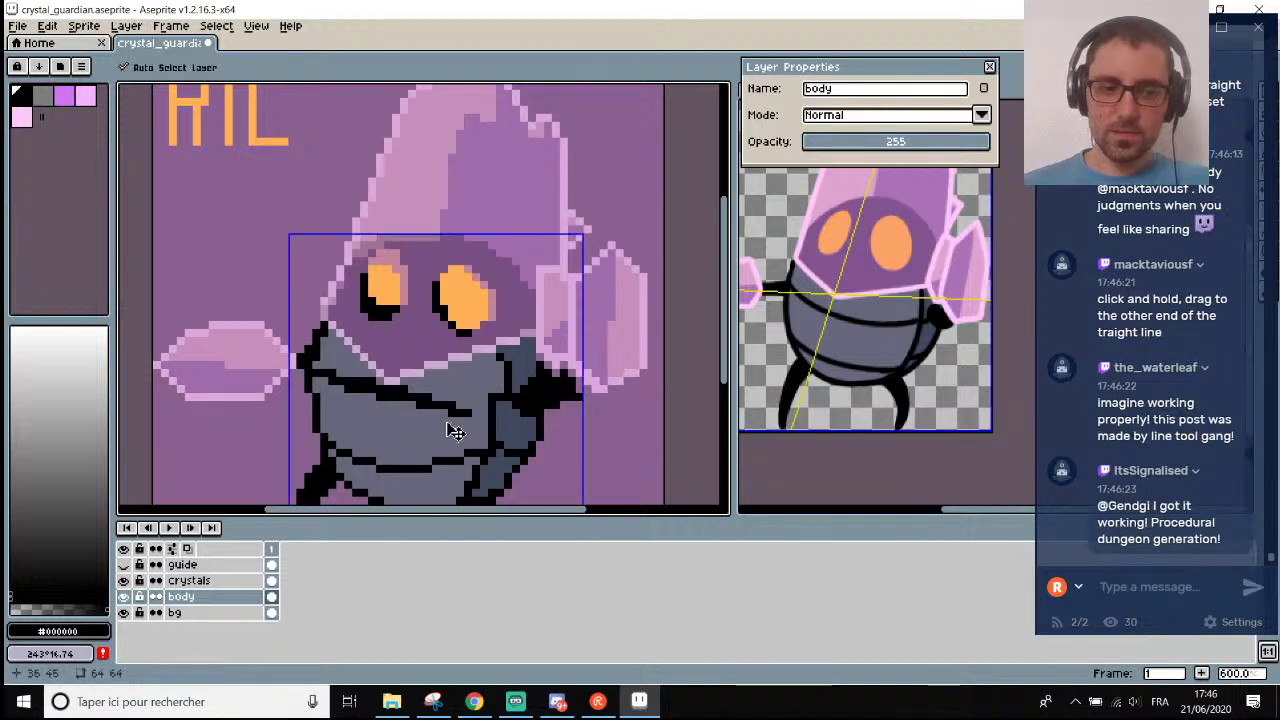
Undo back to the earlier upper seam across the body and set the Pencil brush size to 1 px.
{"action": "key", "text": "ctrl+z"}
{"action": "key", "text": "ctrl+z"}
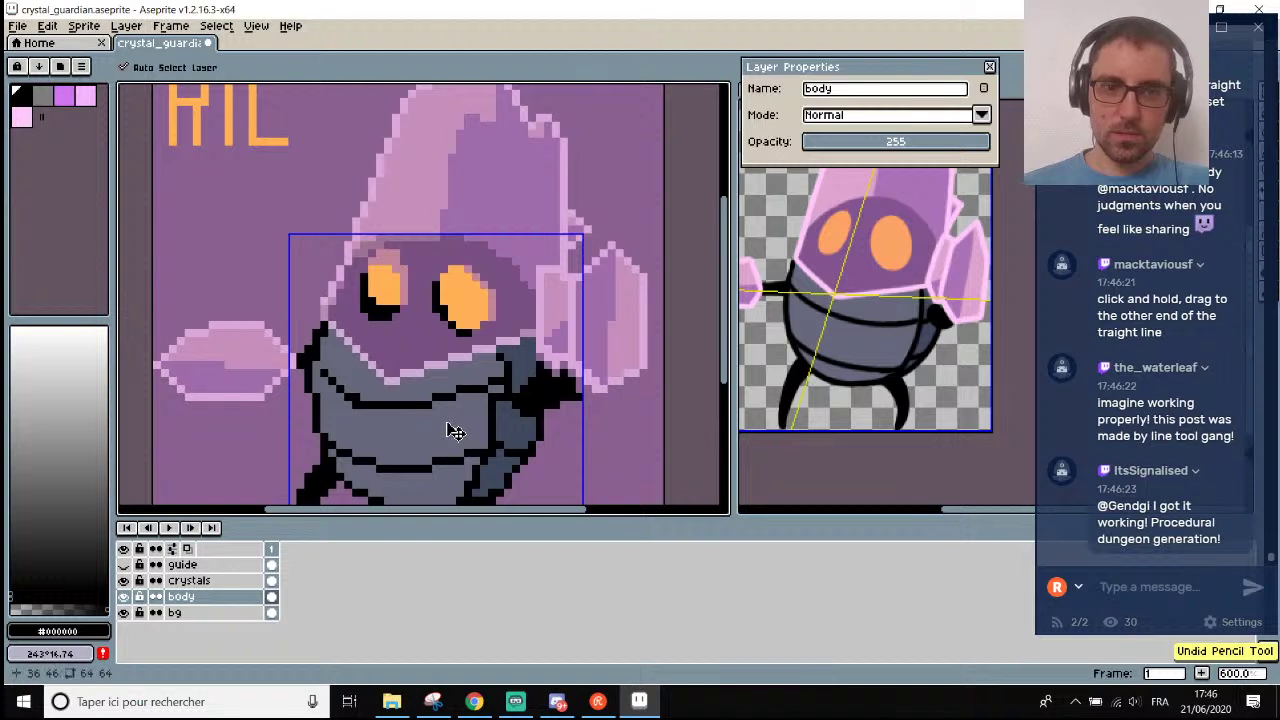
{"action": "scroll", "coordinate": [420, 423], "scroll_direction": "up", "scroll_amount": 2}
{"action": "key", "text": "b"}
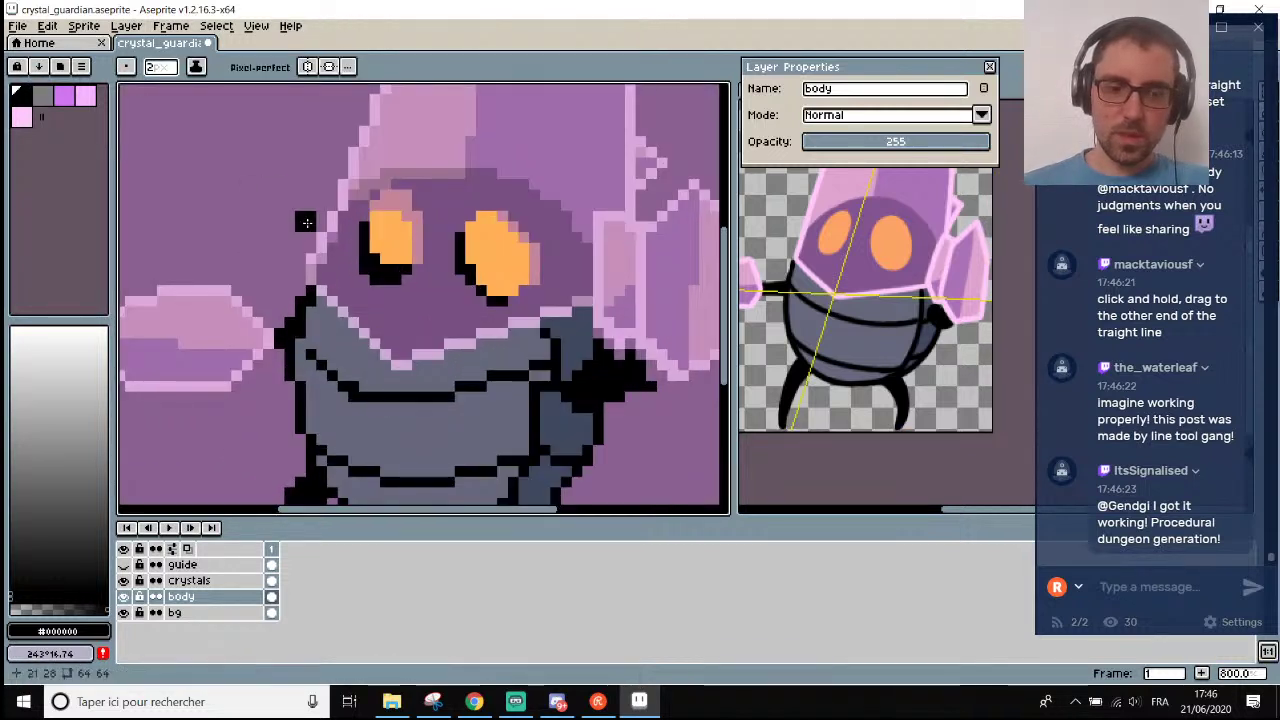
{"action": "left_click", "coordinate": [168, 66]}
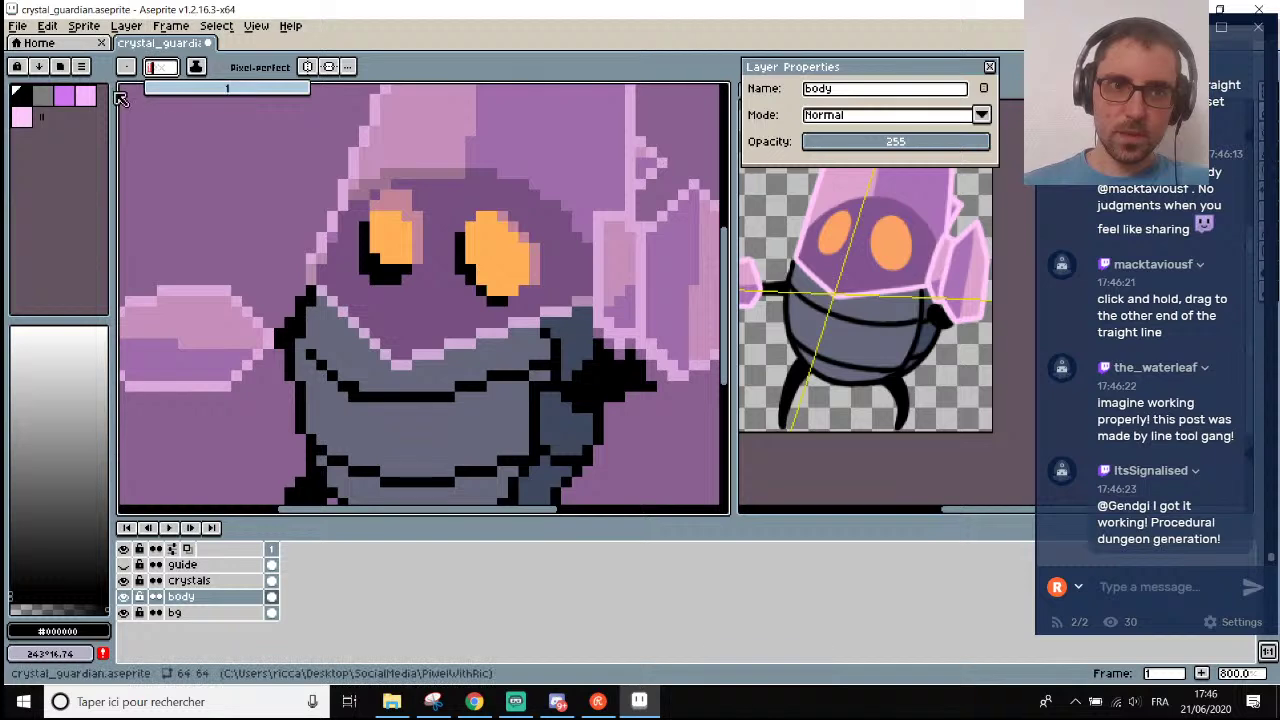
{"action": "scroll", "coordinate": [380, 410], "scroll_direction": "down", "scroll_amount": 2}
{"action": "scroll", "coordinate": [390, 415], "scroll_direction": "up", "scroll_amount": 3}
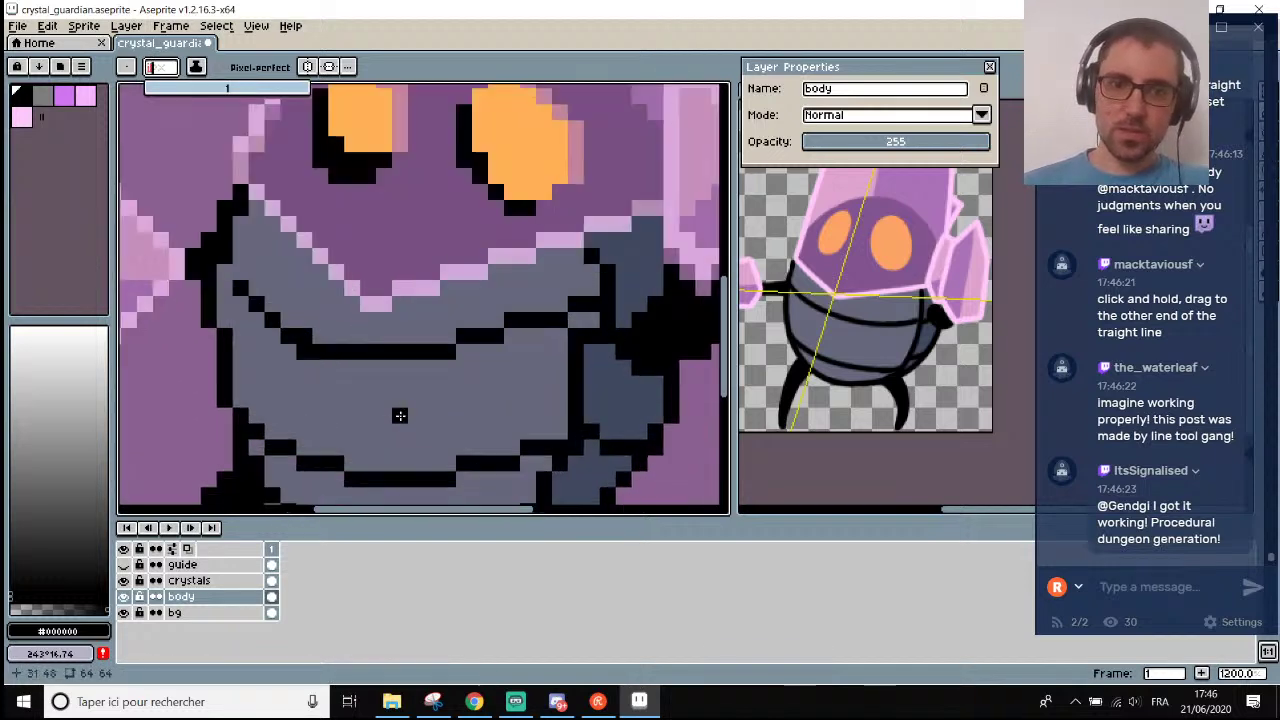
Try a short black Pencil stroke just beneath the middle of the upper seam and undo it.
{"action": "scroll", "coordinate": [236, 292], "scroll_direction": "down", "scroll_amount": 4}
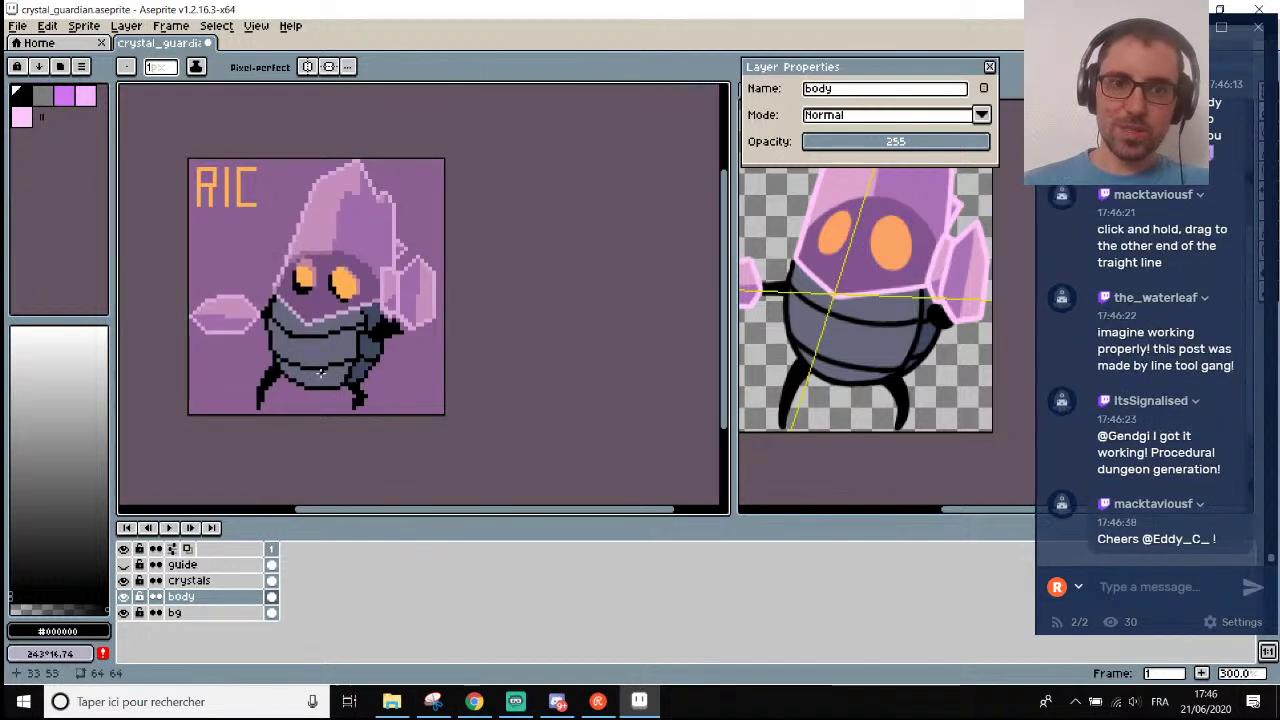
{"action": "scroll", "coordinate": [316, 350], "scroll_direction": "up", "scroll_amount": 2}
{"action": "scroll", "coordinate": [316, 350], "scroll_direction": "up", "scroll_amount": 1}
{"action": "scroll", "coordinate": [309, 292], "scroll_direction": "down", "scroll_amount": 5}
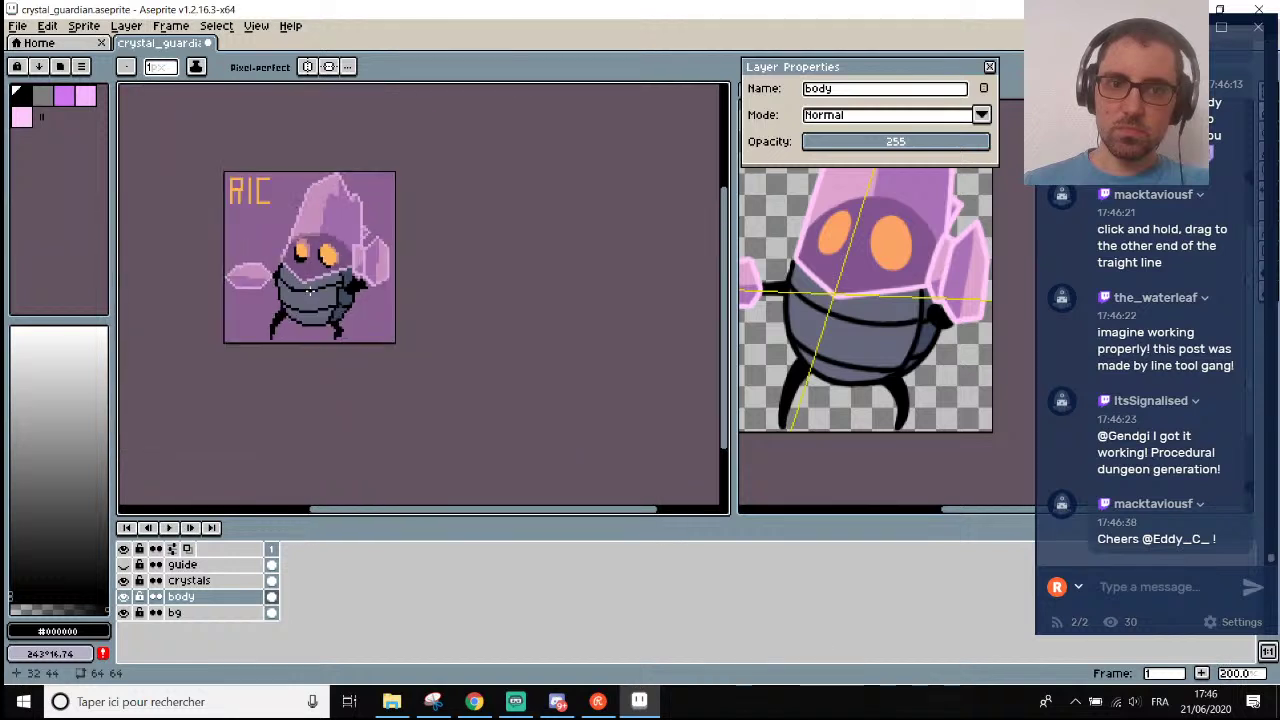
{"action": "scroll", "coordinate": [310, 290], "scroll_direction": "up", "scroll_amount": 1}
{"action": "scroll", "coordinate": [278, 289], "scroll_direction": "up", "scroll_amount": 3}
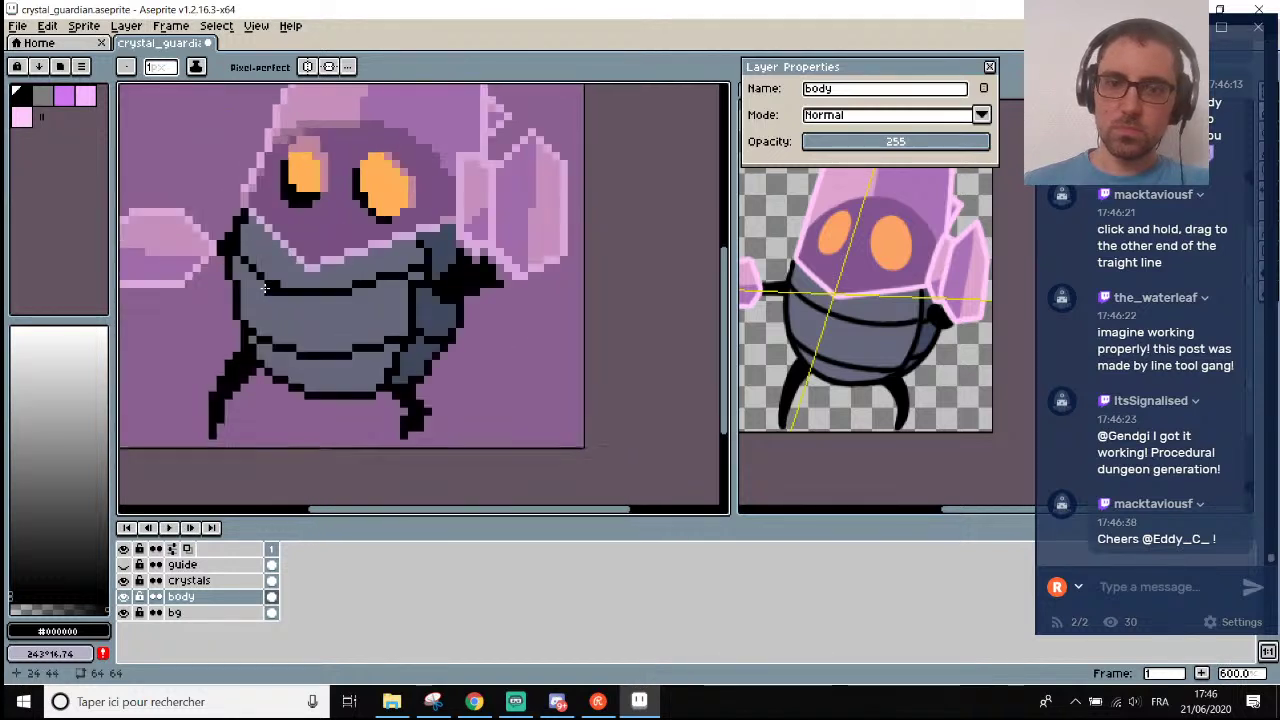
{"action": "left_click_drag", "start_coordinate": [300, 304], "coordinate": [374, 312]}
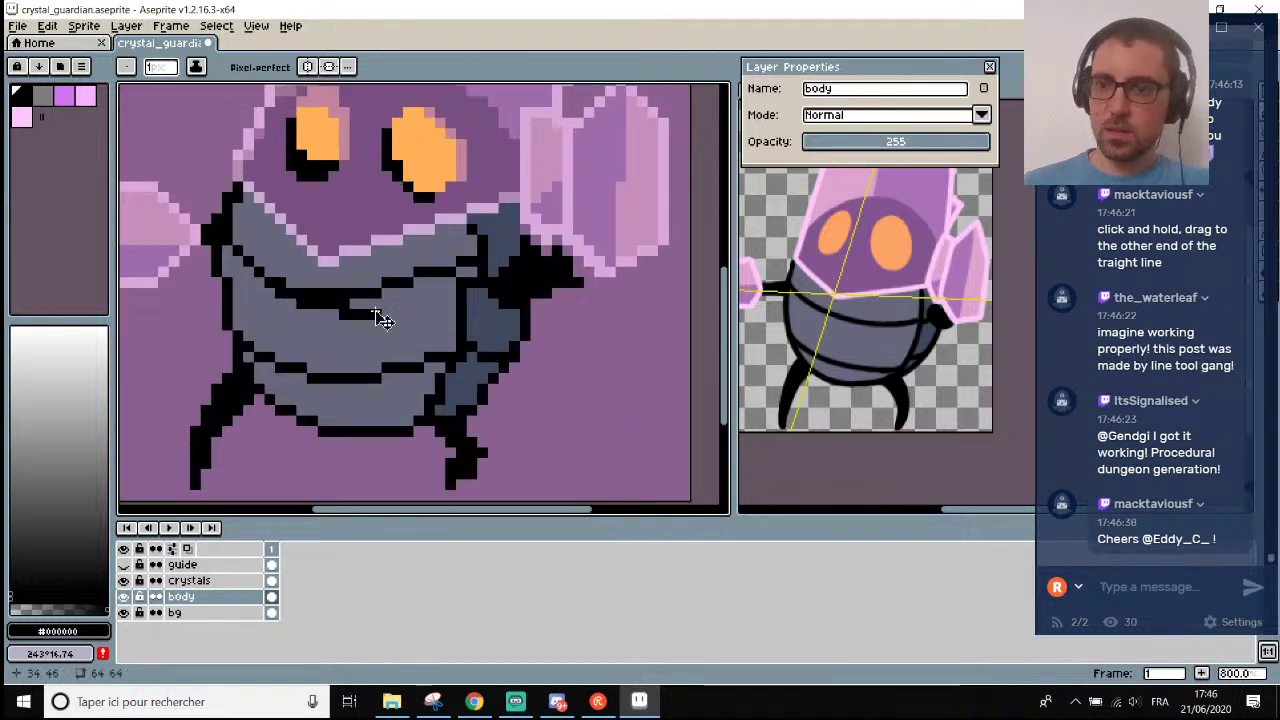
{"action": "key", "text": "ctrl+z"}
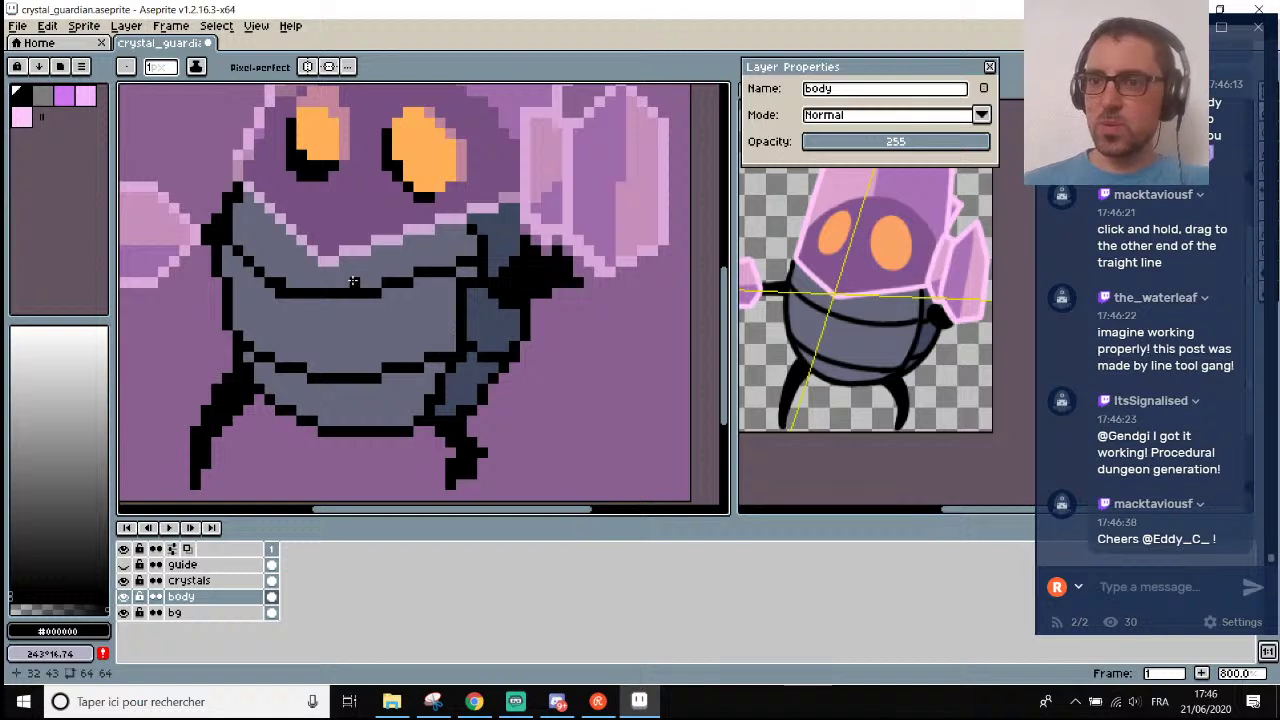
Smooth the steps in the low middle part of the upper seam using black and the body grey #66687b.
{"action": "scroll", "coordinate": [338, 293], "scroll_direction": "up", "scroll_amount": 1}
{"action": "mouse_move", "coordinate": [258, 312]}
{"action": "left_mouse_down"}
{"action": "mouse_move", "coordinate": [389, 314]}
{"action": "mouse_move", "coordinate": [585, 262]}
{"action": "mouse_move", "coordinate": [501, 241]}
{"action": "mouse_move", "coordinate": [409, 264]}
{"action": "mouse_move", "coordinate": [375, 289]}
{"action": "mouse_move", "coordinate": [271, 286]}
{"action": "left_mouse_up"}
{"action": "left_click", "coordinate": [600, 249], "text": "alt"}
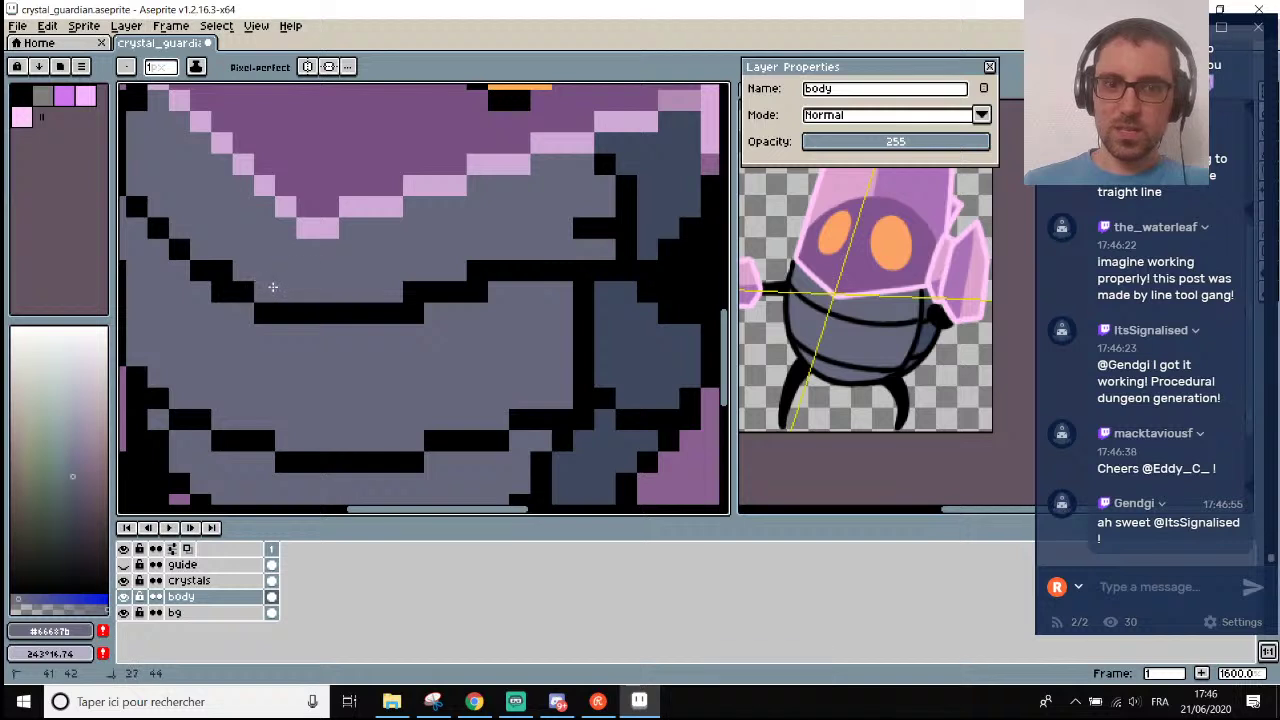
Raise the right end of the upper seam by one pixel in black and cover the old pixels with the sampled body grey.
{"action": "scroll", "coordinate": [269, 286], "scroll_direction": "down", "scroll_amount": 1}
{"action": "scroll", "coordinate": [233, 274], "scroll_direction": "down", "scroll_amount": 4}
{"action": "scroll", "coordinate": [367, 256], "scroll_direction": "up", "scroll_amount": 5}
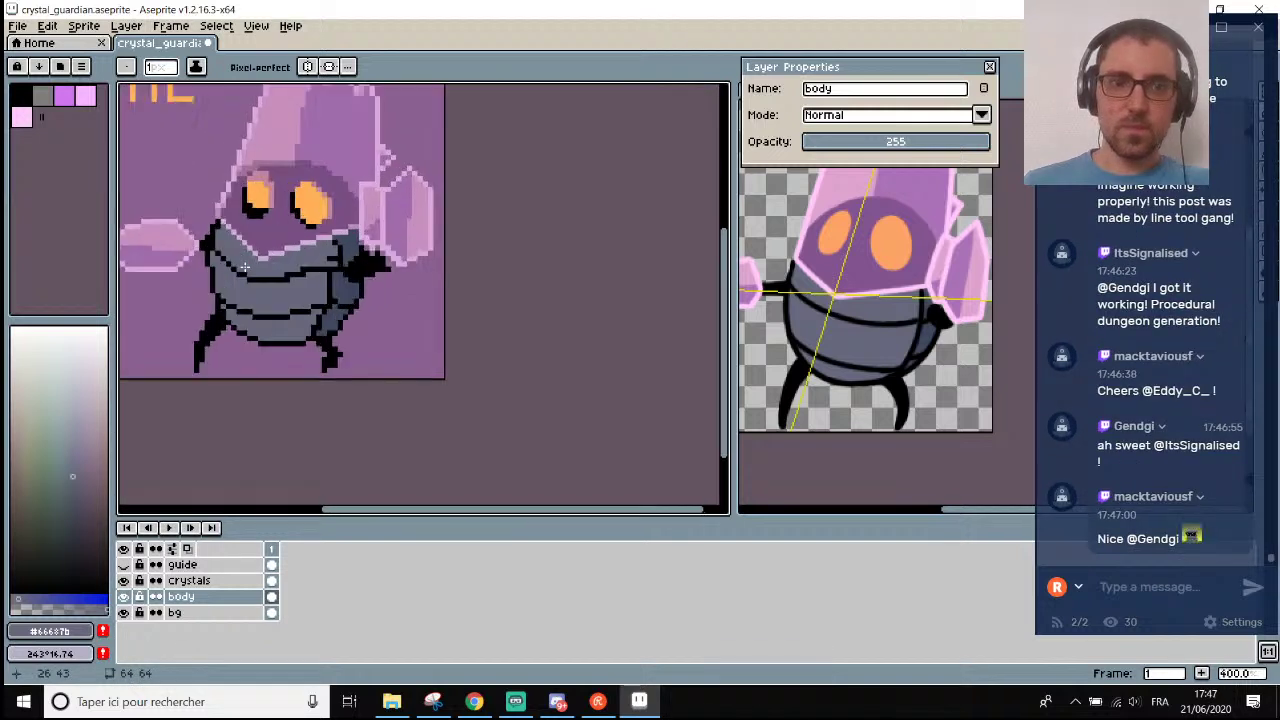
{"action": "left_click_drag", "start_coordinate": [367, 256], "coordinate": [330, 258]}
{"action": "key", "text": "alt"}
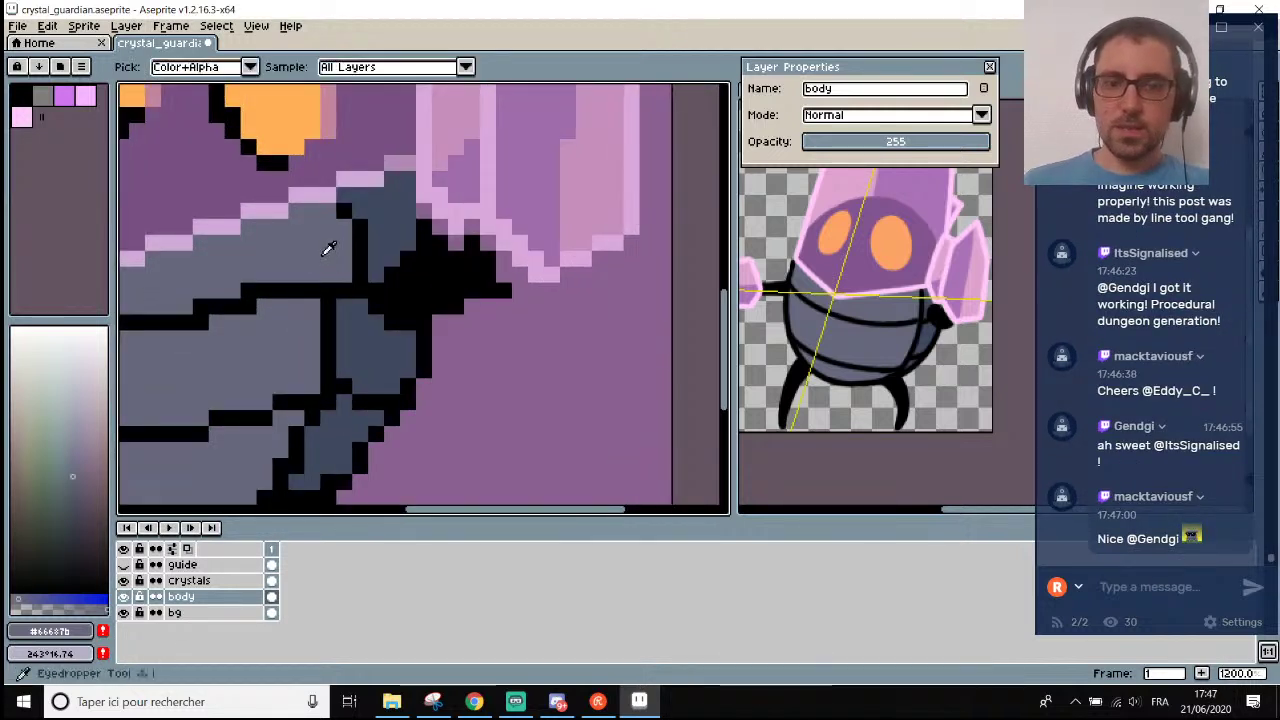
{"action": "left_click", "coordinate": [308, 285]}
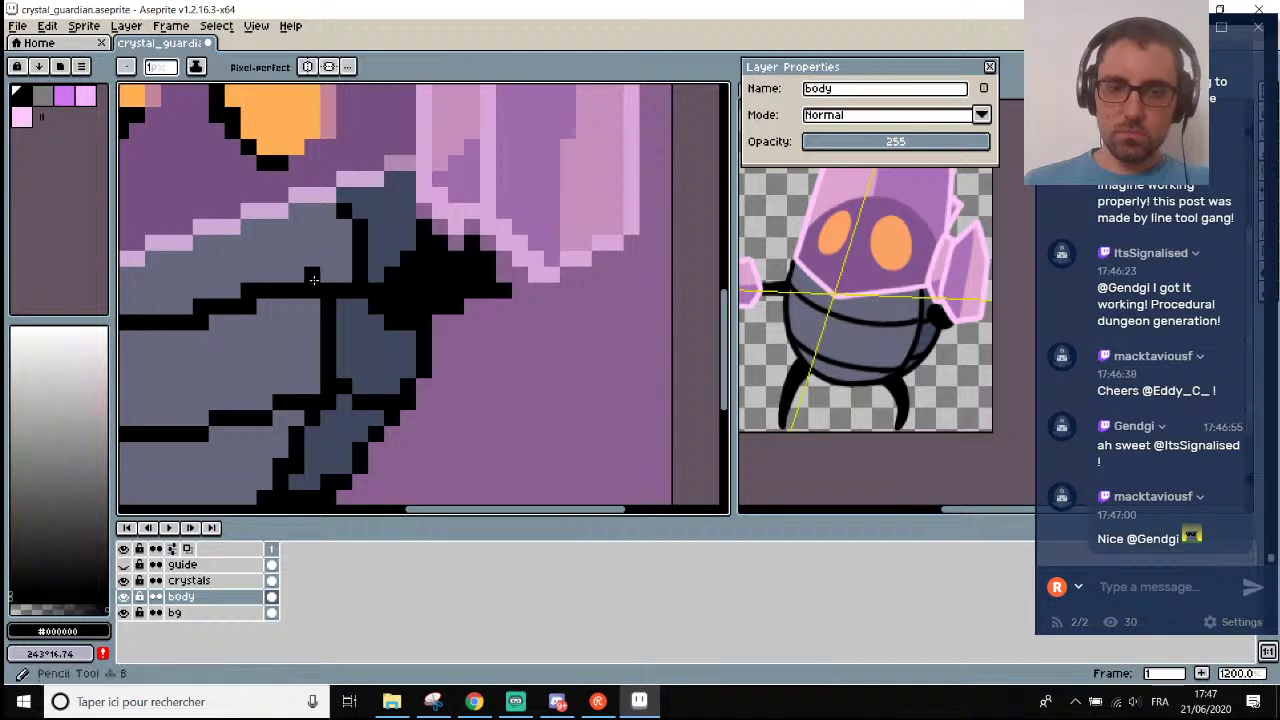
{"action": "left_click_drag", "start_coordinate": [310, 277], "coordinate": [350, 277]}
{"action": "key", "text": "alt"}
{"action": "left_click", "coordinate": [300, 311], "text": "alt"}
{"action": "scroll", "coordinate": [250, 300], "scroll_direction": "down", "scroll_amount": 3}
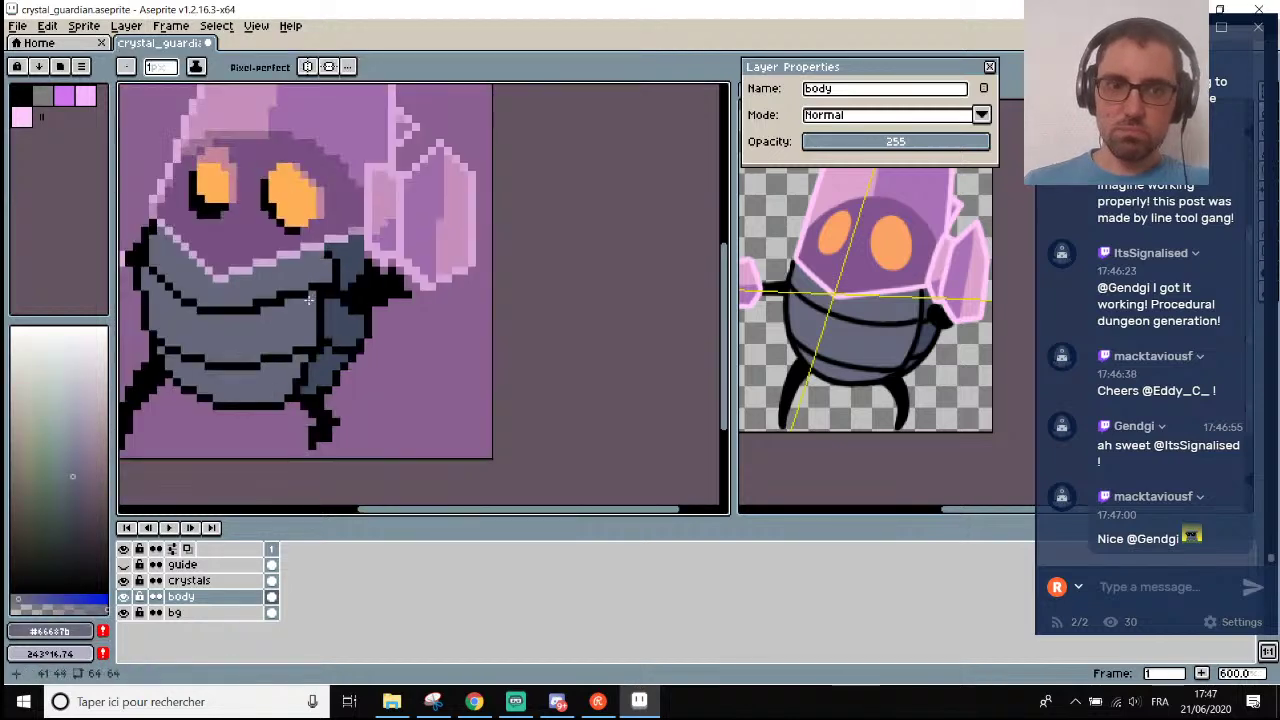
Examine the reshaped body seams, left shoulder and legs up close and in the whole sprite against the tilted reference sketch.
{"action": "scroll", "coordinate": [245, 297], "scroll_direction": "up", "scroll_amount": 2}
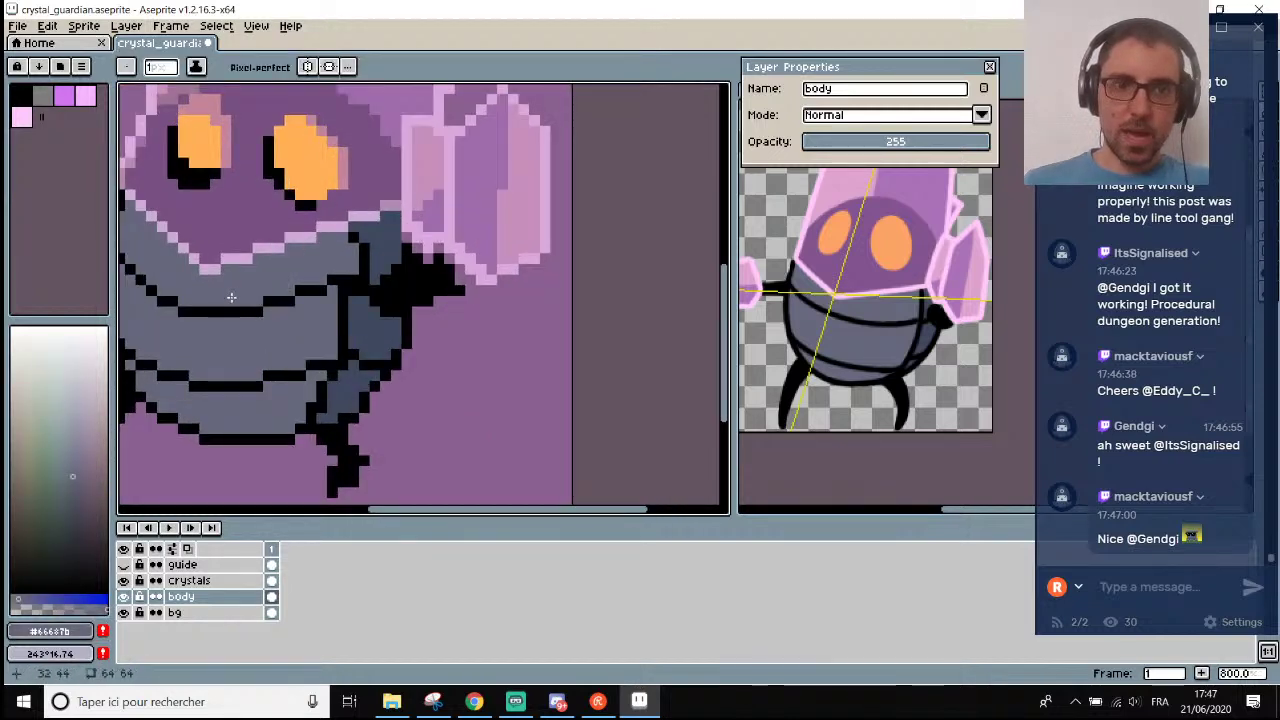
{"action": "scroll", "coordinate": [251, 300], "scroll_direction": "down", "scroll_amount": 3}
{"action": "scroll", "coordinate": [309, 378], "scroll_direction": "up", "scroll_amount": 1}
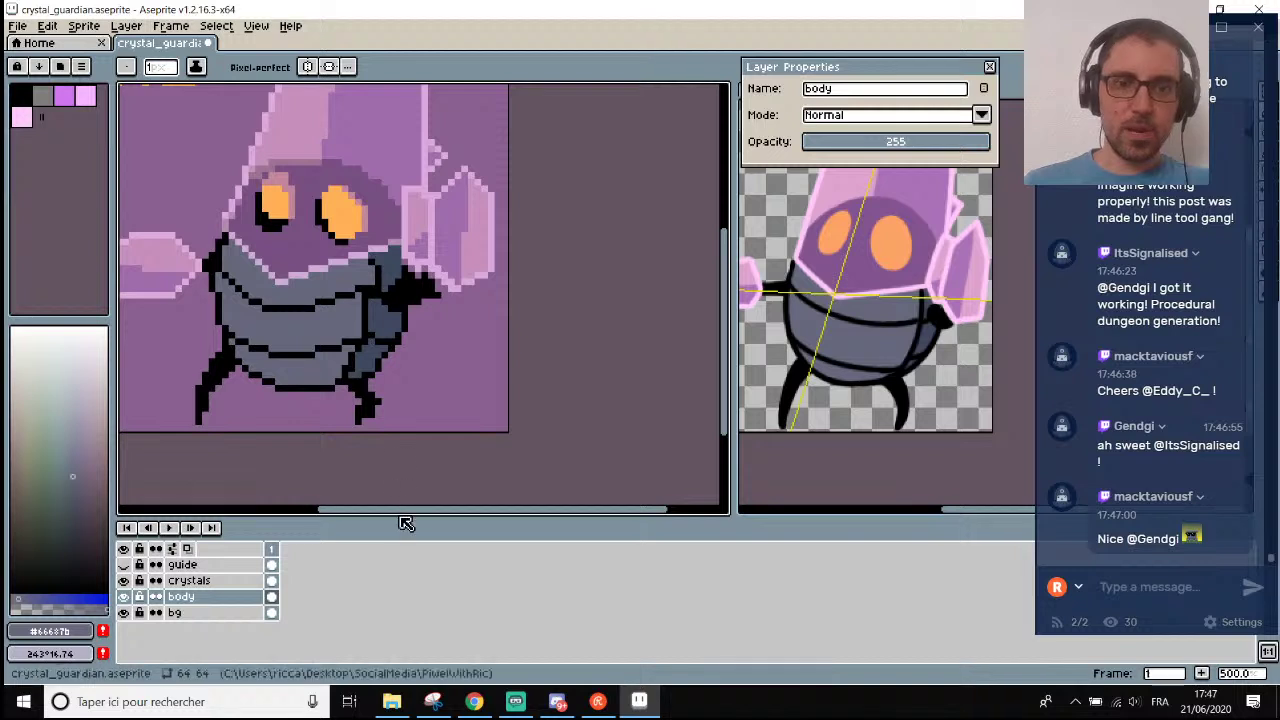
{"action": "left_click_drag", "start_coordinate": [400, 514], "coordinate": [345, 514]}
{"action": "scroll", "coordinate": [318, 380], "scroll_direction": "down", "scroll_amount": 2}
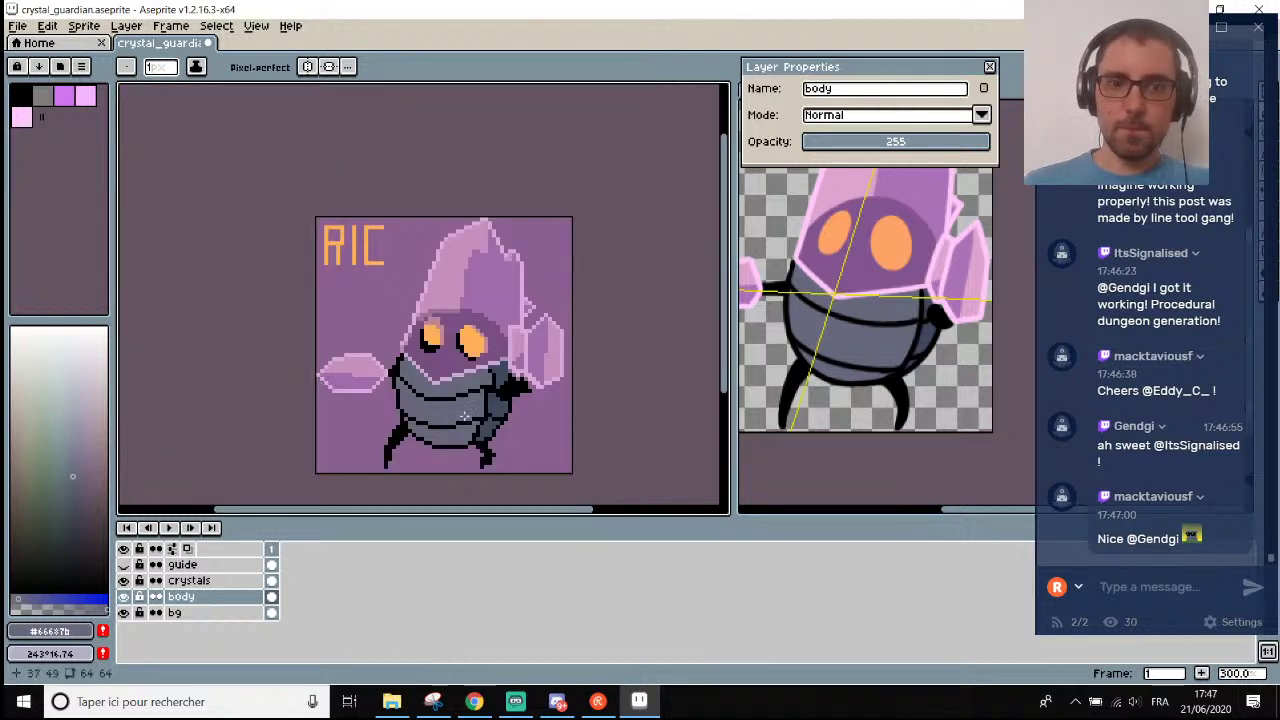
{"action": "scroll", "coordinate": [566, 459], "scroll_direction": "up", "scroll_amount": 1}
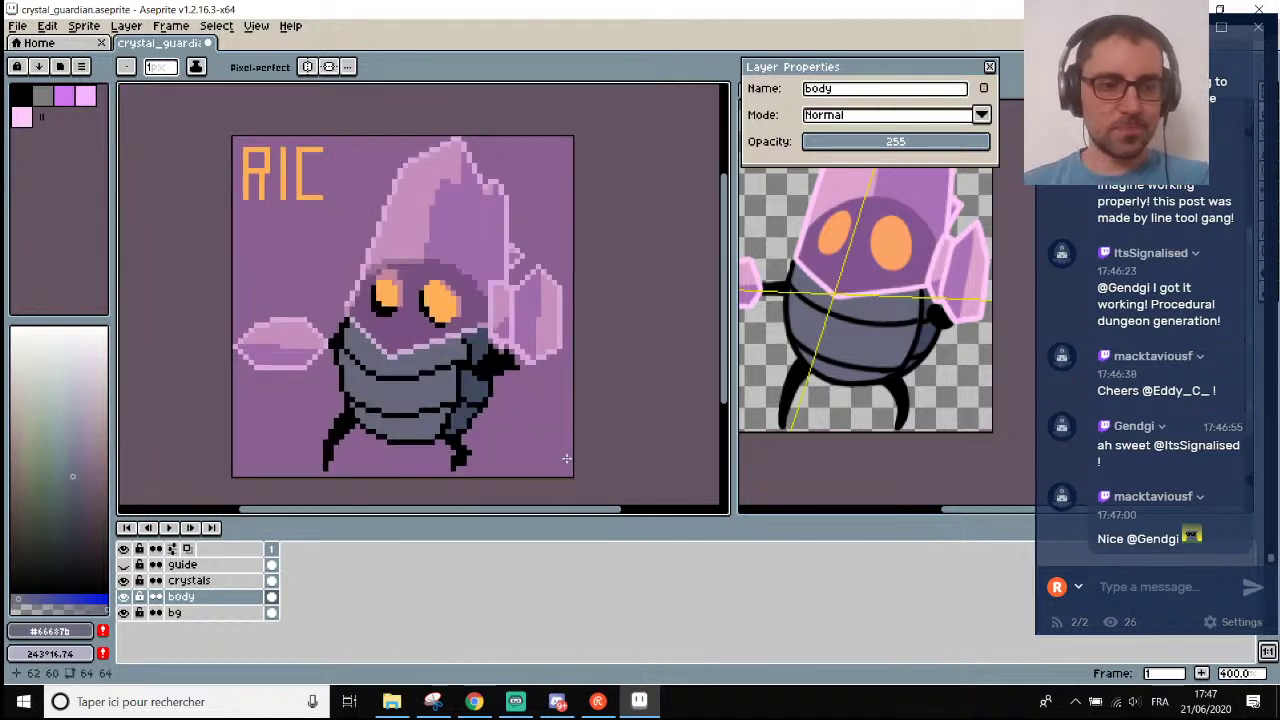
{"action": "scroll", "coordinate": [399, 315], "scroll_direction": "up", "scroll_amount": 5}
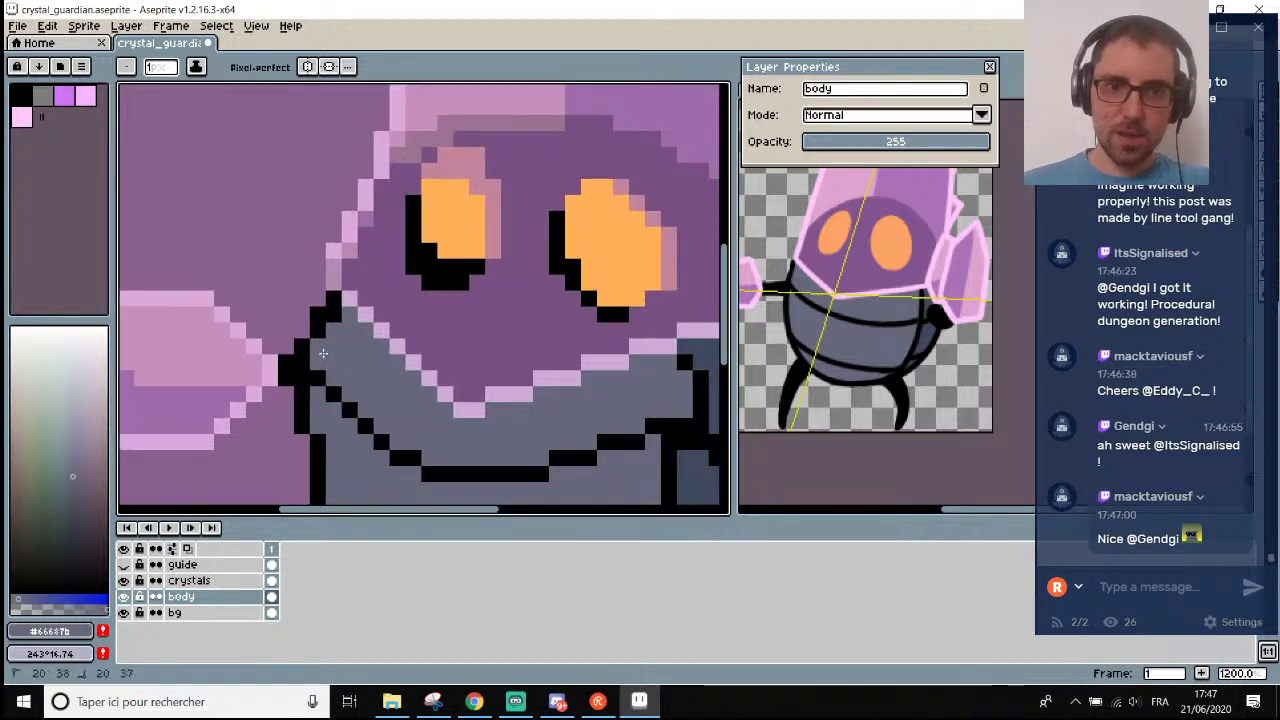
{"action": "scroll", "coordinate": [318, 378], "scroll_direction": "down", "scroll_amount": 6}
{"action": "scroll", "coordinate": [354, 381], "scroll_direction": "down", "scroll_amount": 3}
{"action": "scroll", "coordinate": [359, 441], "scroll_direction": "up", "scroll_amount": 3}
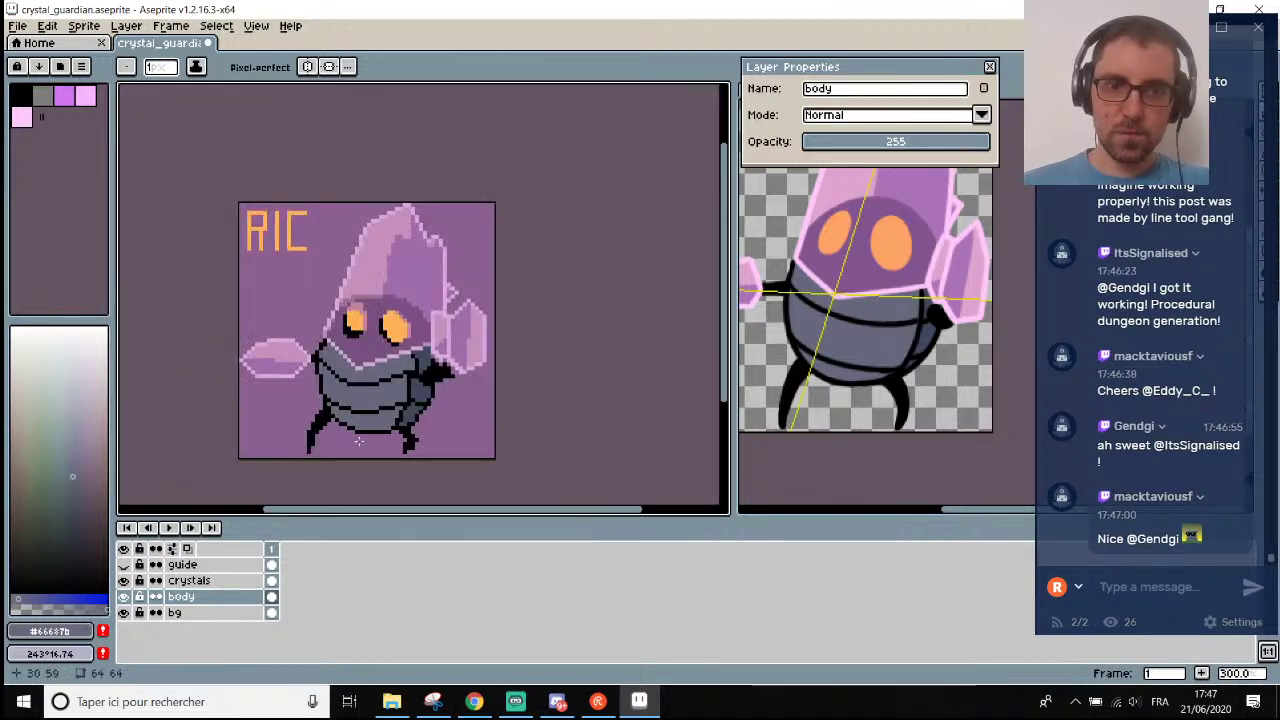
{"action": "scroll", "coordinate": [344, 446], "scroll_direction": "up", "scroll_amount": 4}
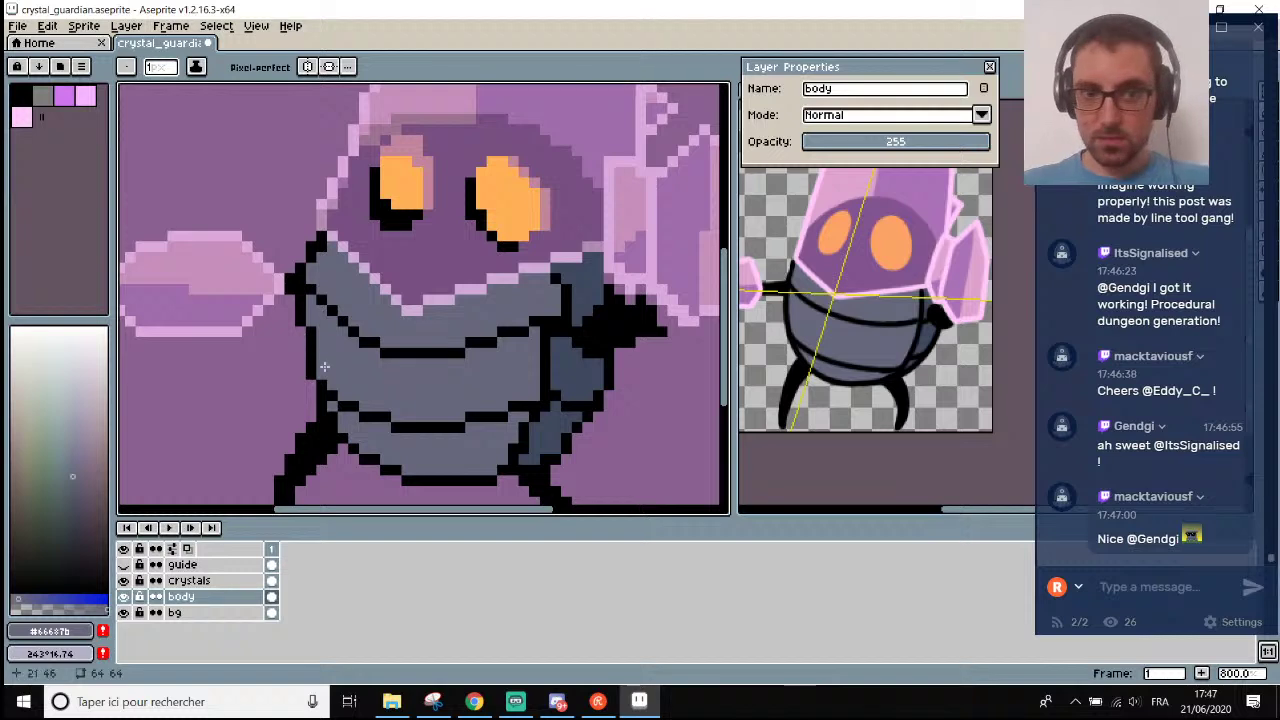
{"action": "scroll", "coordinate": [330, 400], "scroll_direction": "up", "scroll_amount": 2}
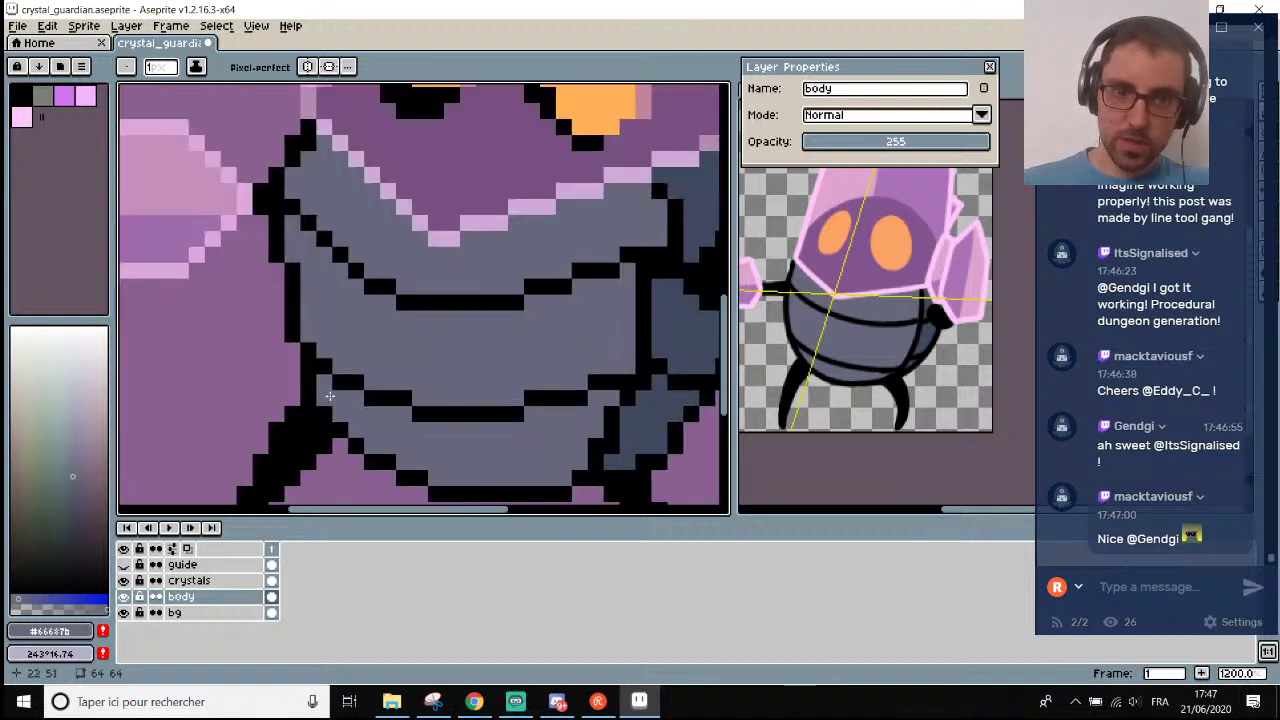
{"action": "scroll", "coordinate": [420, 452], "scroll_direction": "down", "scroll_amount": 4}
{"action": "scroll", "coordinate": [420, 452], "scroll_direction": "up", "scroll_amount": 2}
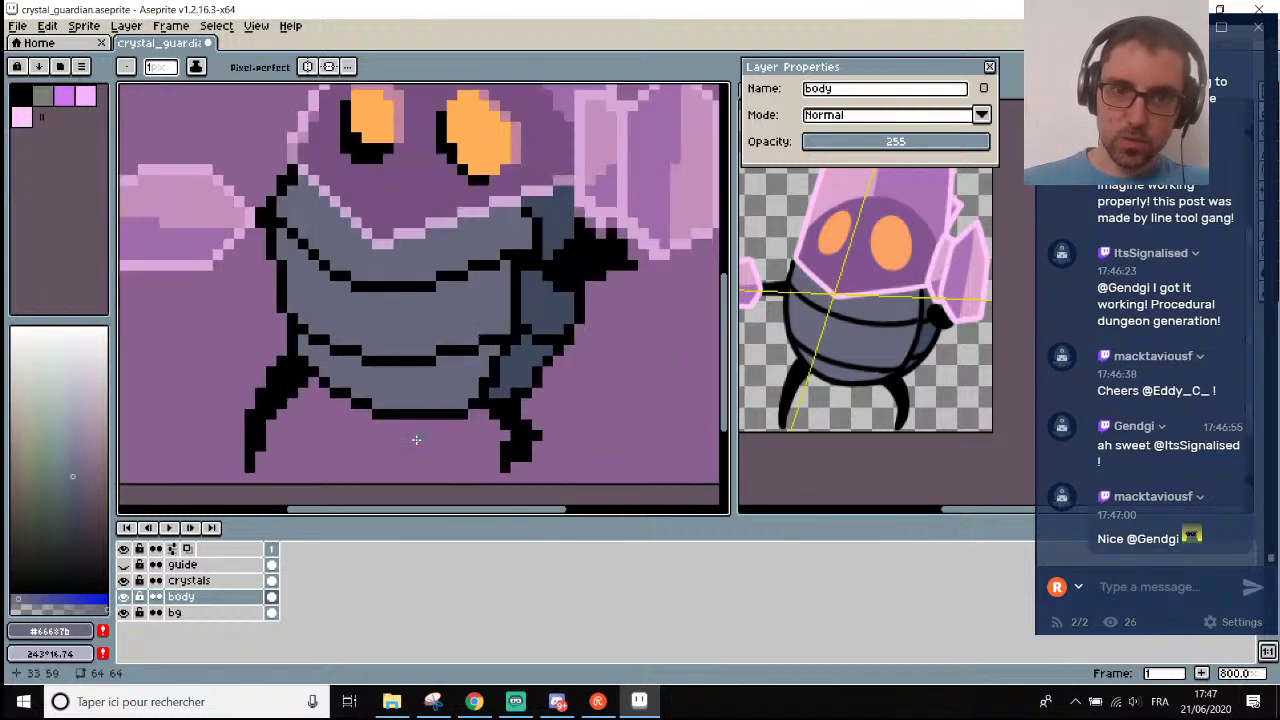
{"action": "scroll", "coordinate": [414, 443], "scroll_direction": "down", "scroll_amount": 3}
{"action": "scroll", "coordinate": [469, 424], "scroll_direction": "up", "scroll_amount": 1}
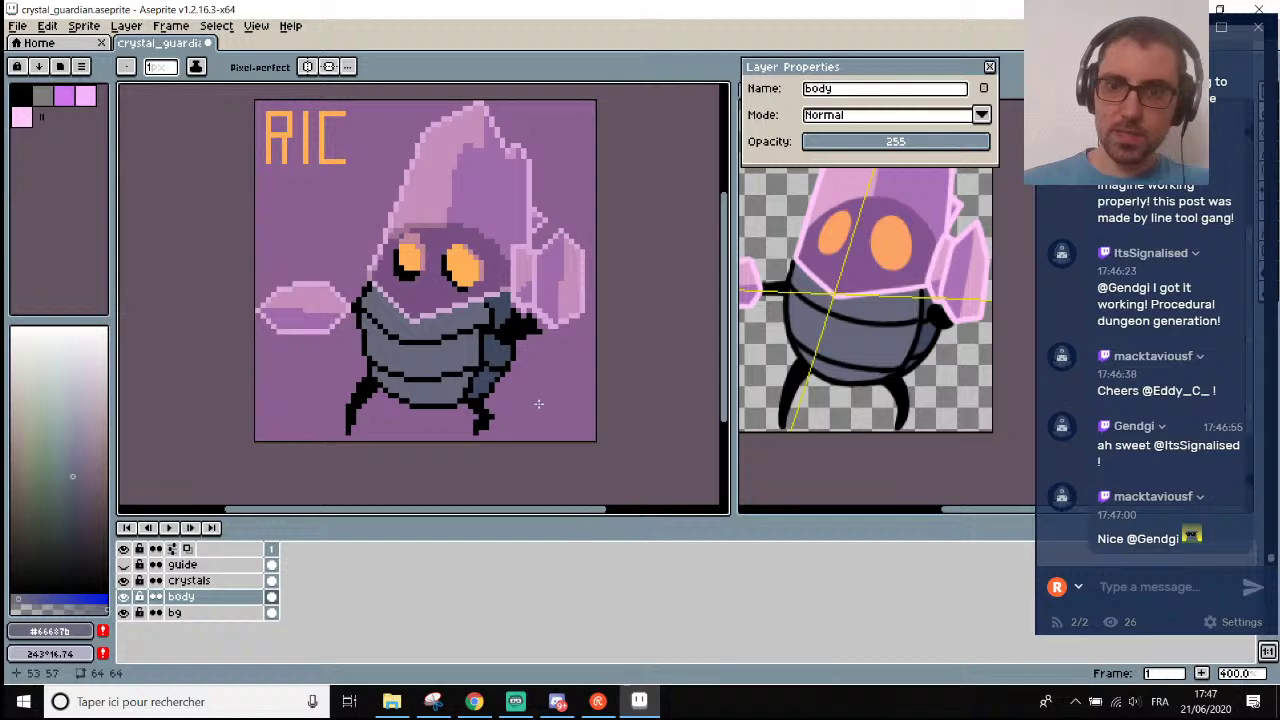
Reshape the lower seam across the dark side panel, raising its outer end one pixel in black and patching below with slate #3F485F.
{"action": "scroll", "coordinate": [538, 404], "scroll_direction": "up", "scroll_amount": 5}
{"action": "key", "text": "alt"}
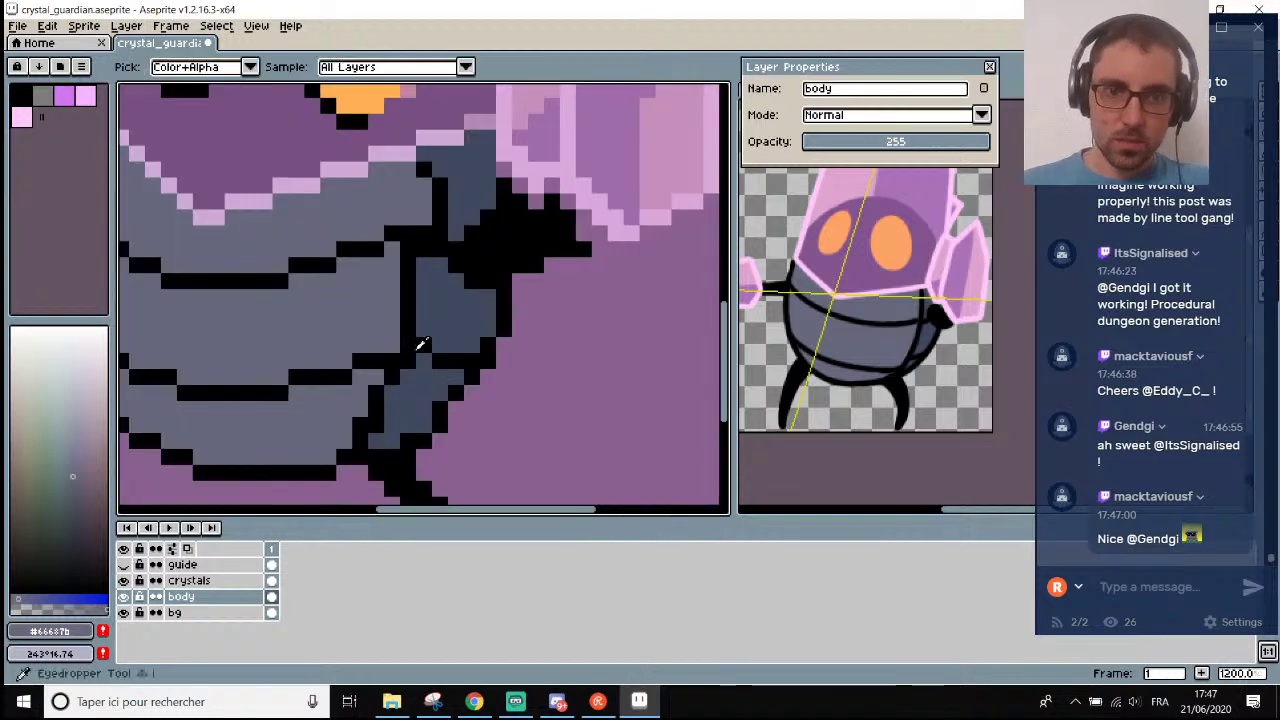
{"action": "left_click", "coordinate": [421, 345]}
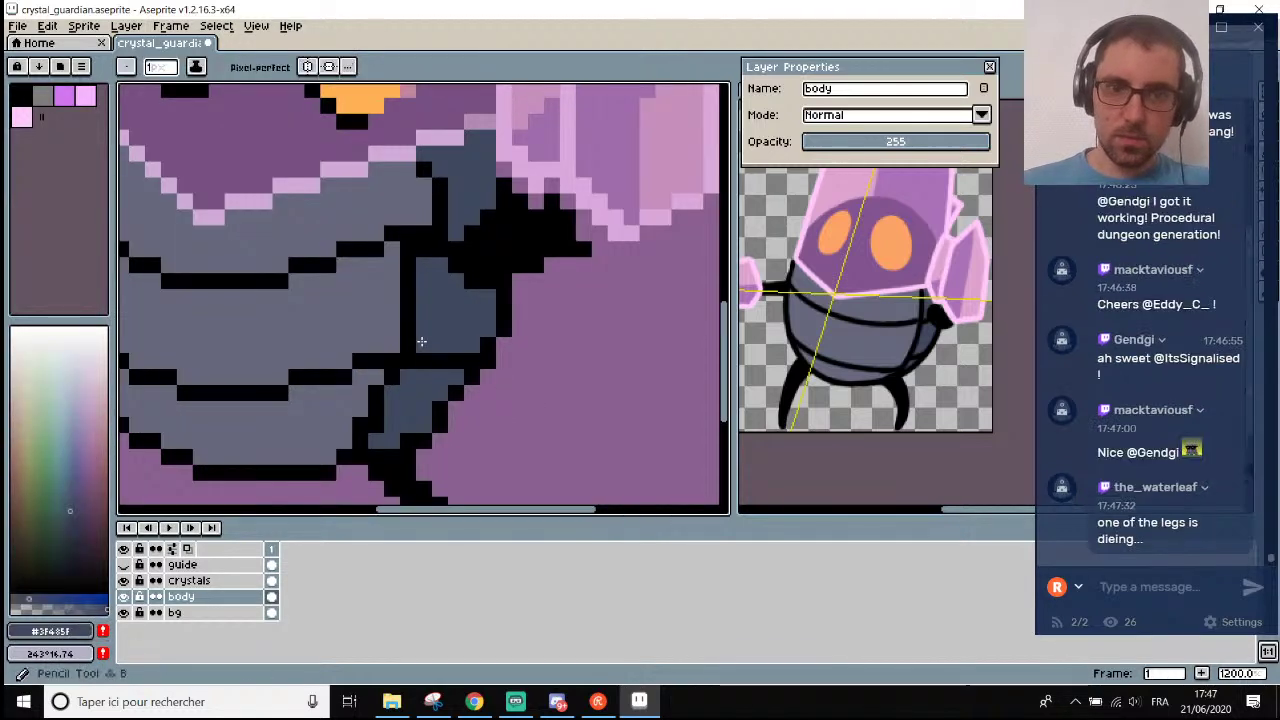
{"action": "scroll", "coordinate": [421, 342], "scroll_direction": "down", "scroll_amount": 2}
{"action": "scroll", "coordinate": [440, 345], "scroll_direction": "up", "scroll_amount": 3}
{"action": "key", "text": "alt"}
{"action": "left_click", "coordinate": [480, 370]}
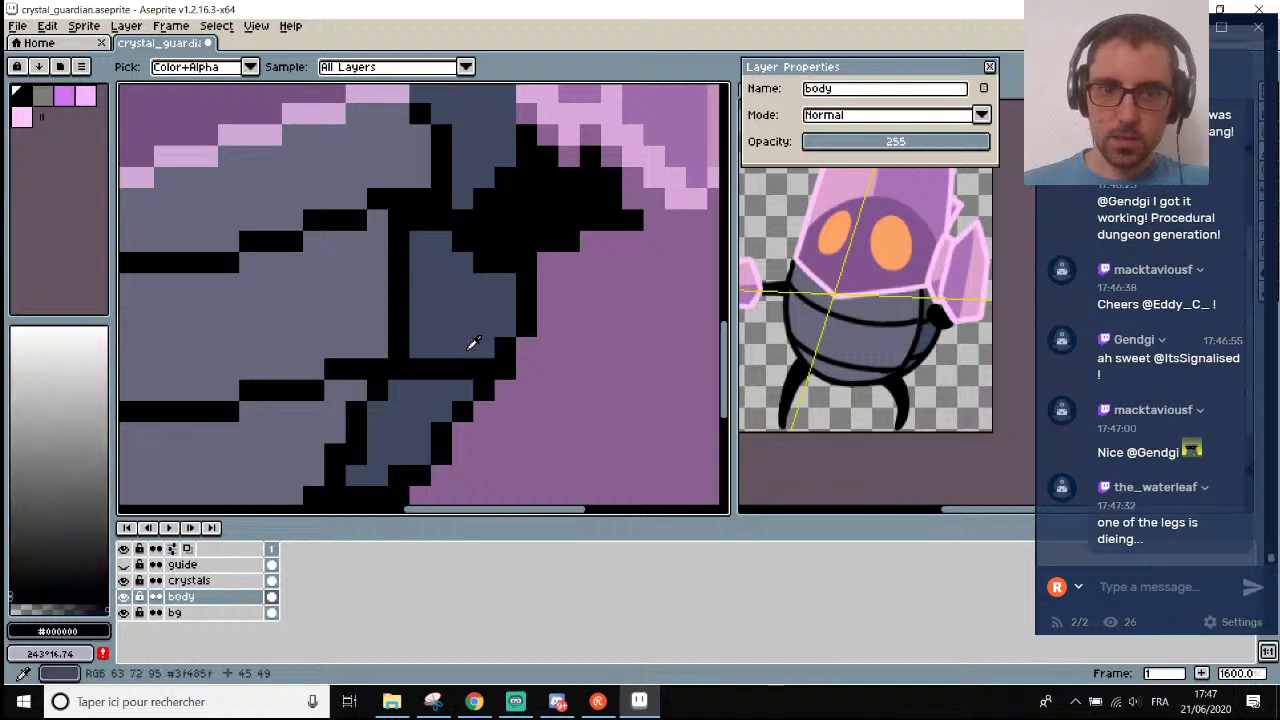
{"action": "left_click_drag", "start_coordinate": [460, 347], "coordinate": [484, 348]}
{"action": "key", "text": "alt"}
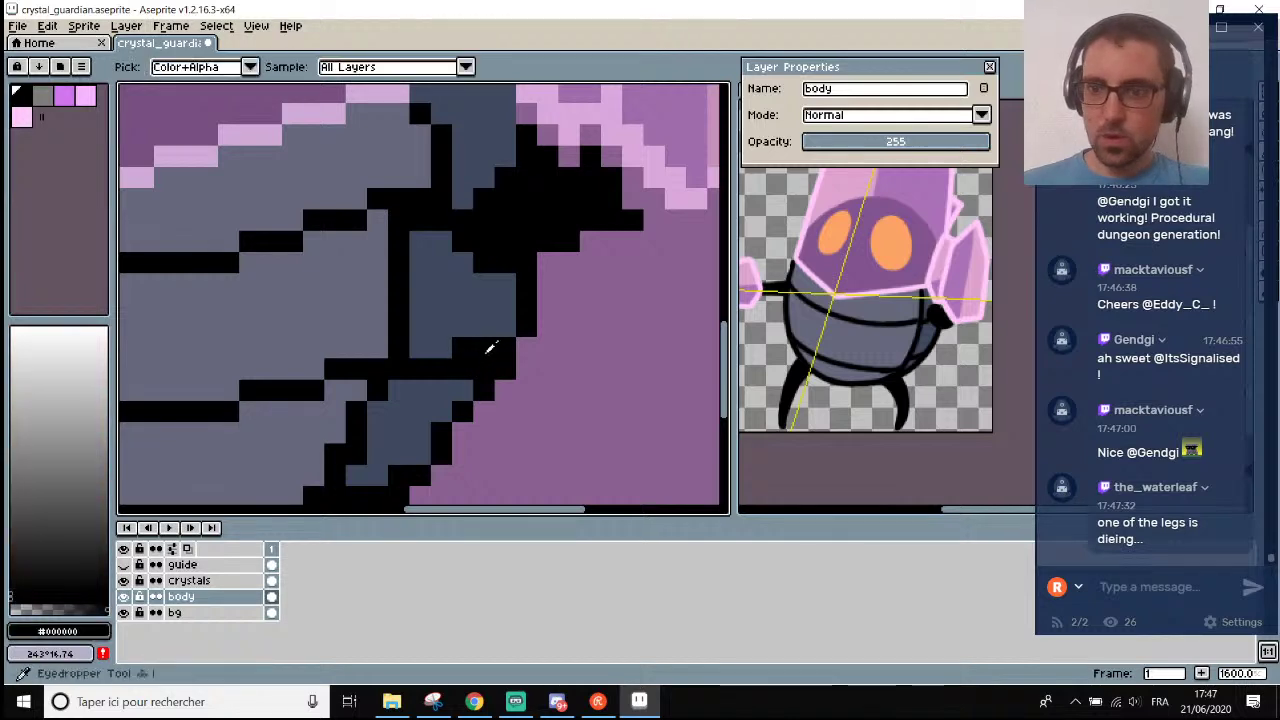
{"action": "left_click", "coordinate": [460, 378]}
{"action": "scroll", "coordinate": [463, 371], "scroll_direction": "down", "scroll_amount": 5}
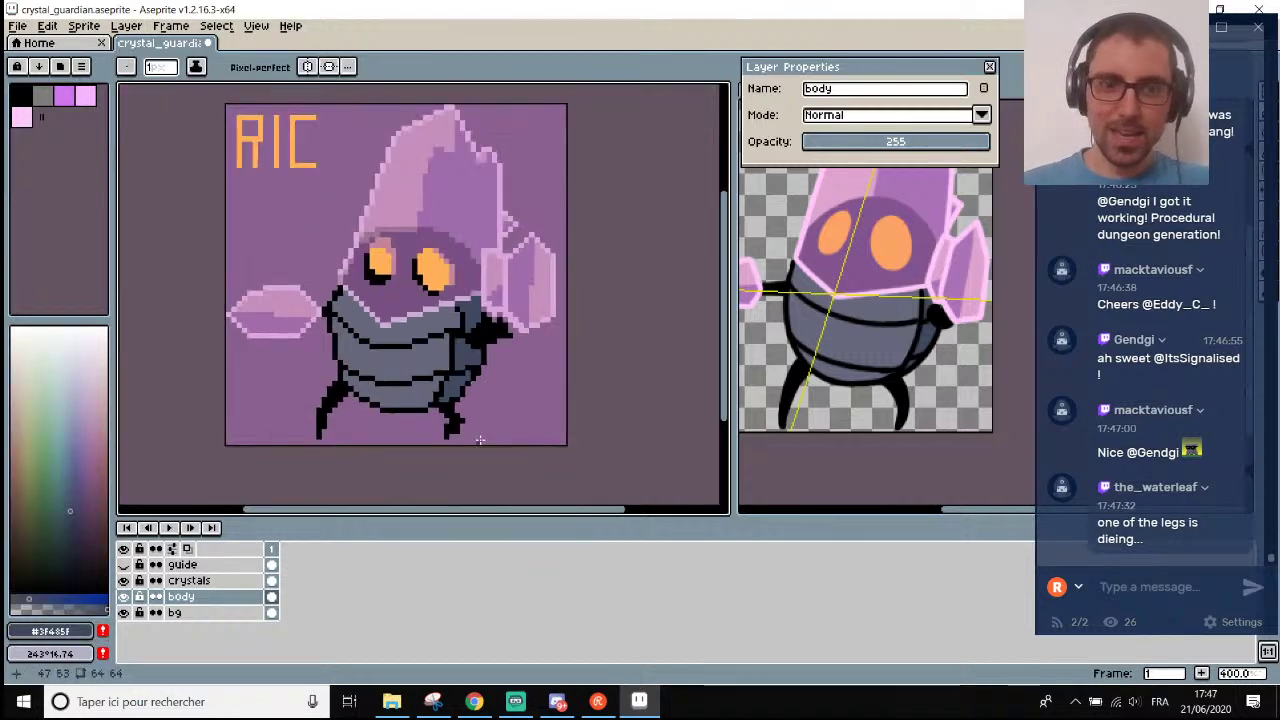
Erase the stray black pixels along the inner side of the right leg's lower end.
{"action": "scroll", "coordinate": [480, 440], "scroll_direction": "up", "scroll_amount": 5}
{"action": "scroll", "coordinate": [457, 447], "scroll_direction": "down", "scroll_amount": 5}
{"action": "scroll", "coordinate": [326, 434], "scroll_direction": "up", "scroll_amount": 5}
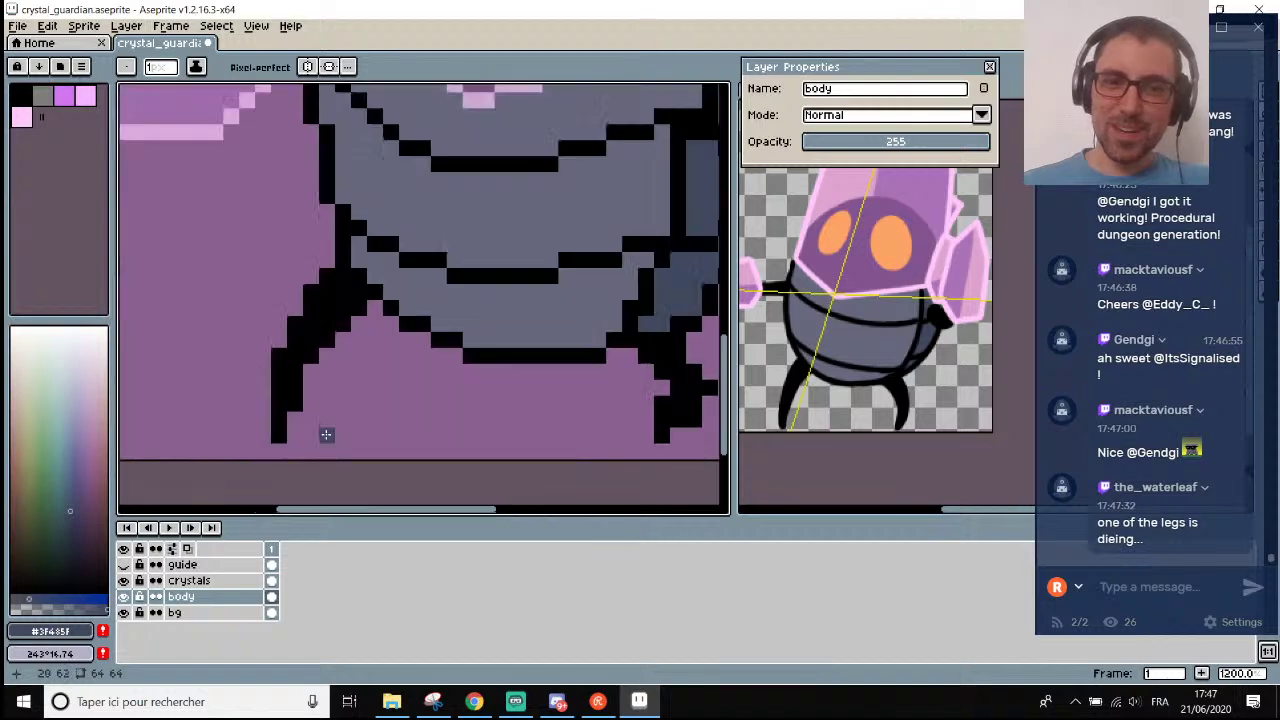
{"action": "scroll", "coordinate": [326, 434], "scroll_direction": "up", "scroll_amount": 1}
{"action": "left_click", "coordinate": [298, 410]}
{"action": "scroll", "coordinate": [300, 408], "scroll_direction": "down", "scroll_amount": 4}
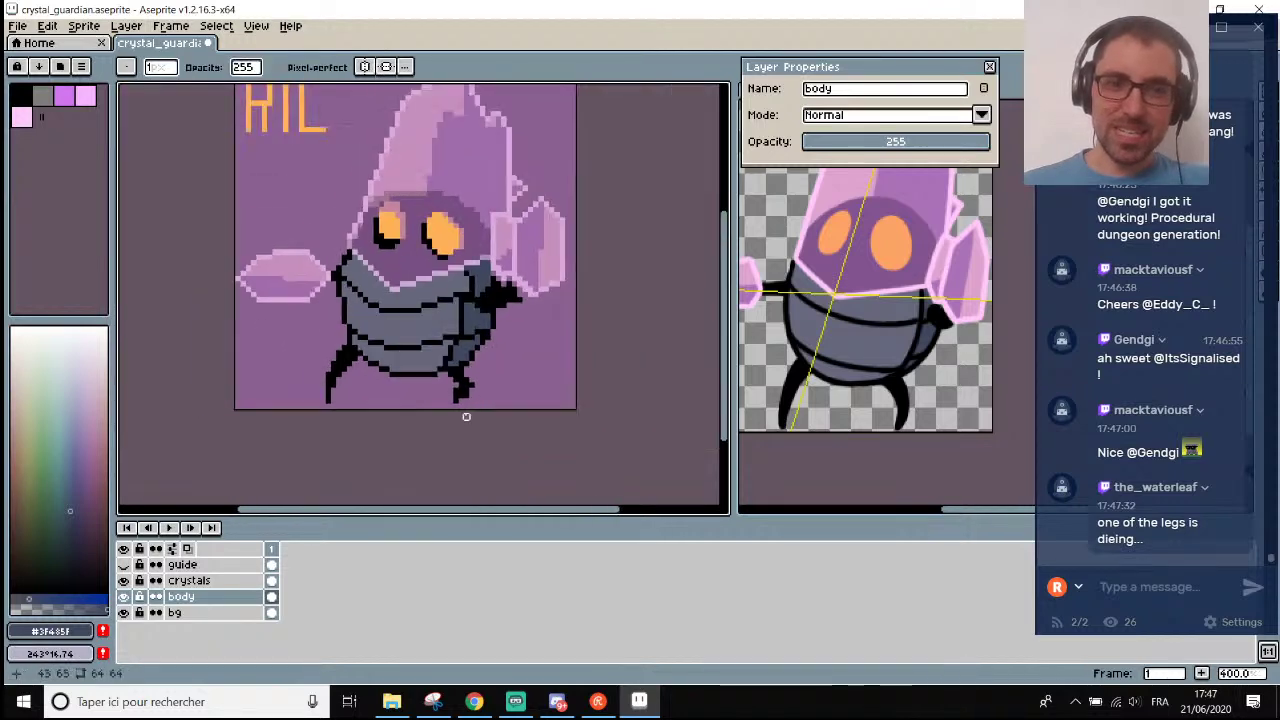
{"action": "scroll", "coordinate": [322, 413], "scroll_direction": "up", "scroll_amount": 2}
{"action": "scroll", "coordinate": [322, 413], "scroll_direction": "down", "scroll_amount": 5}
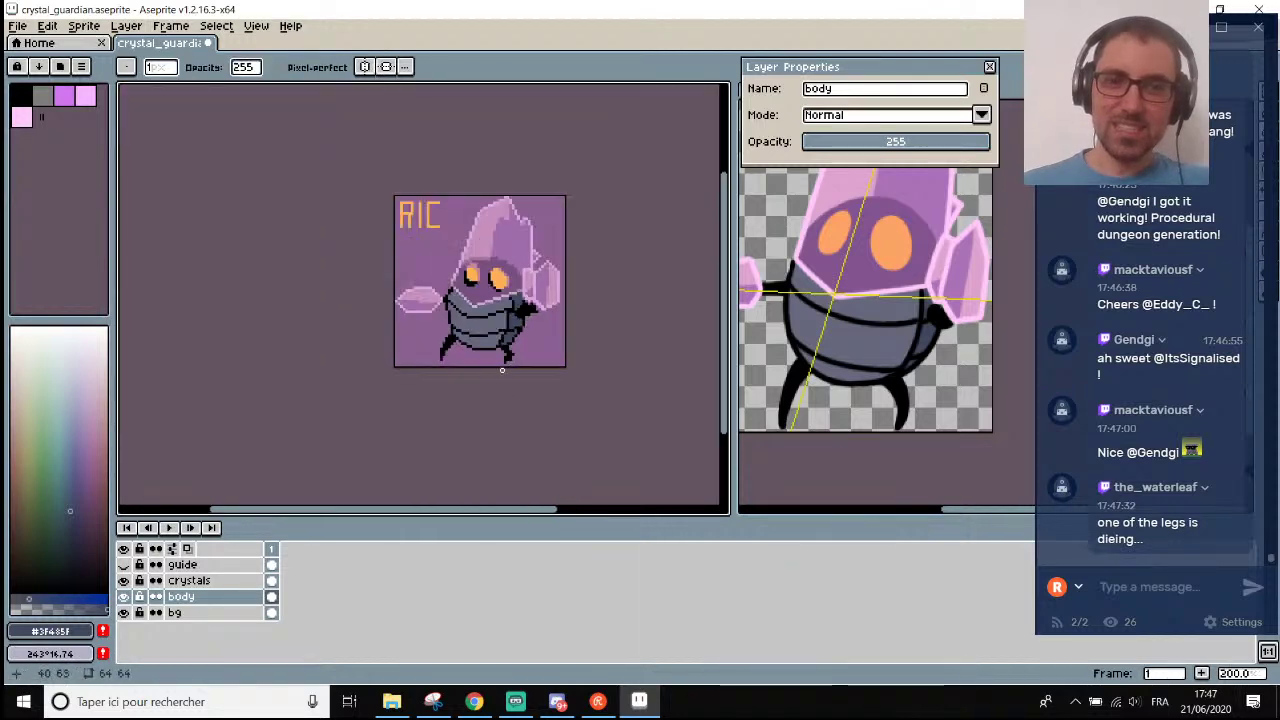
{"action": "scroll", "coordinate": [510, 367], "scroll_direction": "up", "scroll_amount": 7}
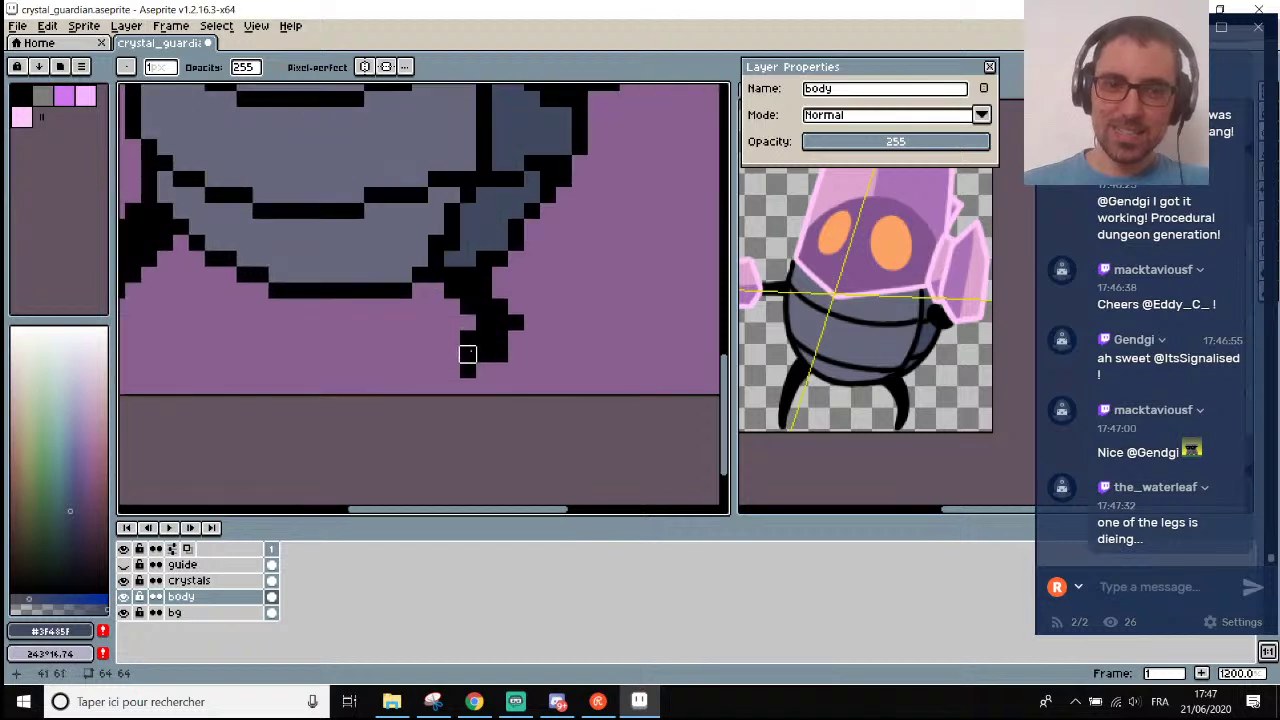
{"action": "left_click_drag", "start_coordinate": [470, 336], "coordinate": [467, 371]}
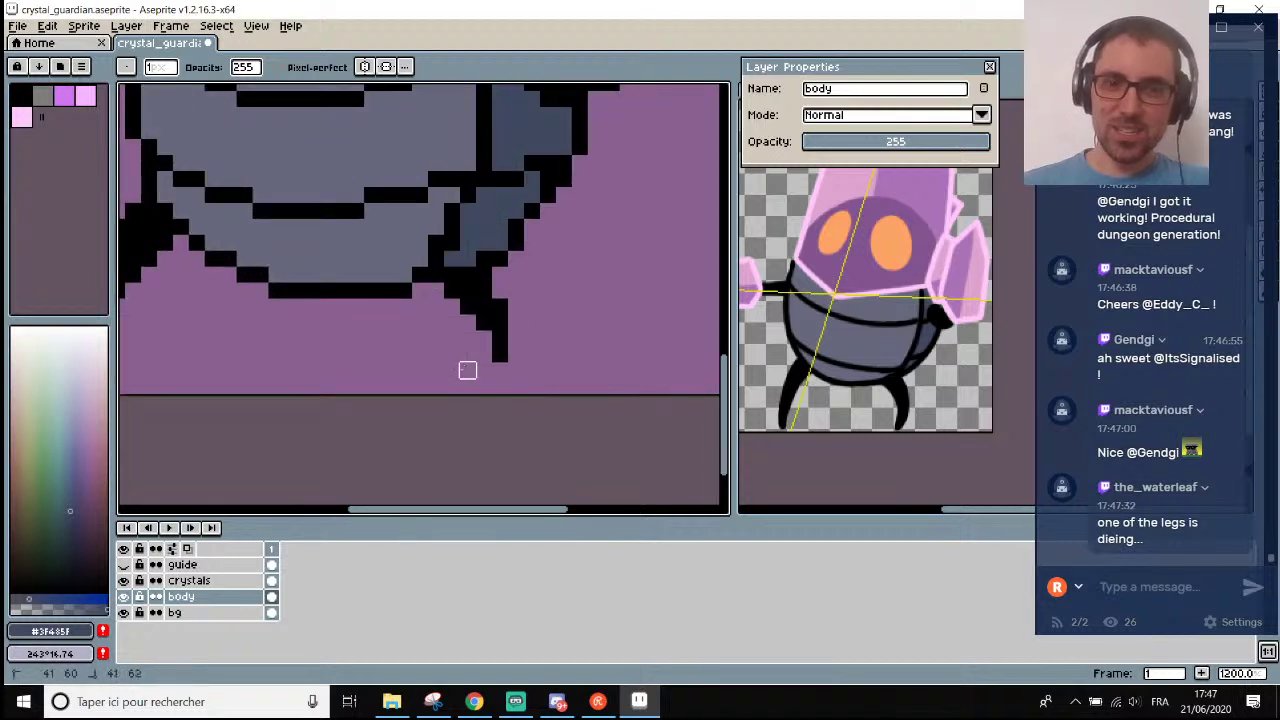
Redraw the right leg's lower part in sampled black, bulging outward and hooking back inward at the foot, and undo the stray pixel.
{"action": "left_click", "coordinate": [505, 320], "text": "alt"}
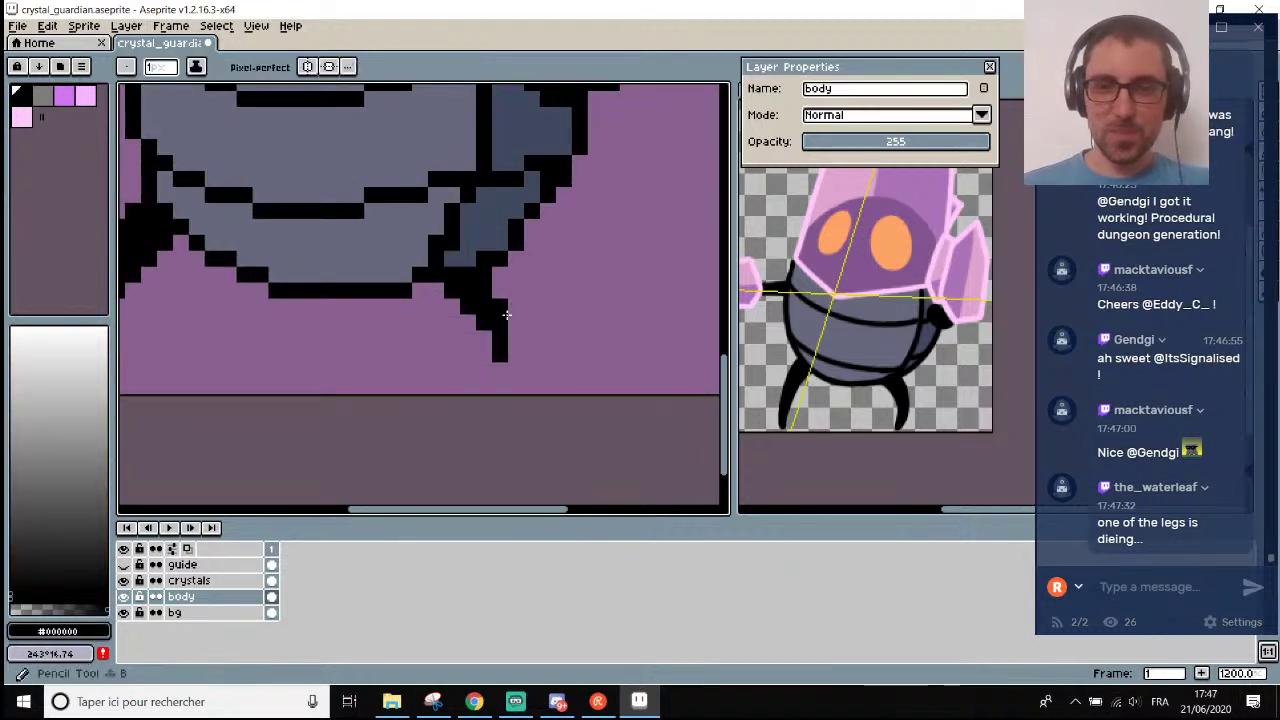
{"action": "left_click", "coordinate": [511, 325]}
{"action": "mouse_move", "coordinate": [511, 325]}
{"action": "left_mouse_down"}
{"action": "mouse_move", "coordinate": [502, 381]}
{"action": "mouse_move", "coordinate": [488, 377]}
{"action": "mouse_move", "coordinate": [511, 322]}
{"action": "left_mouse_up"}
{"action": "key", "text": "ctrl+z"}
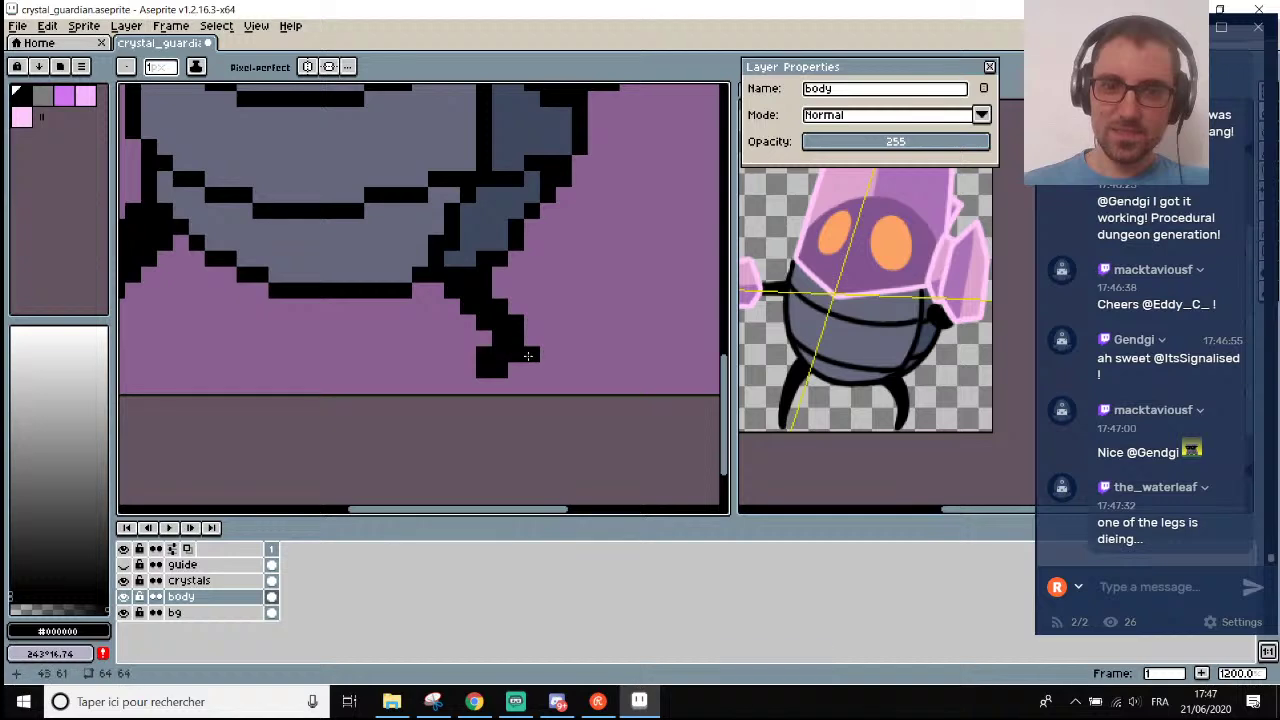
{"action": "scroll", "coordinate": [532, 356], "scroll_direction": "down", "scroll_amount": 6}
{"action": "scroll", "coordinate": [537, 395], "scroll_direction": "up", "scroll_amount": 2}
{"action": "scroll", "coordinate": [524, 366], "scroll_direction": "up", "scroll_amount": 5}
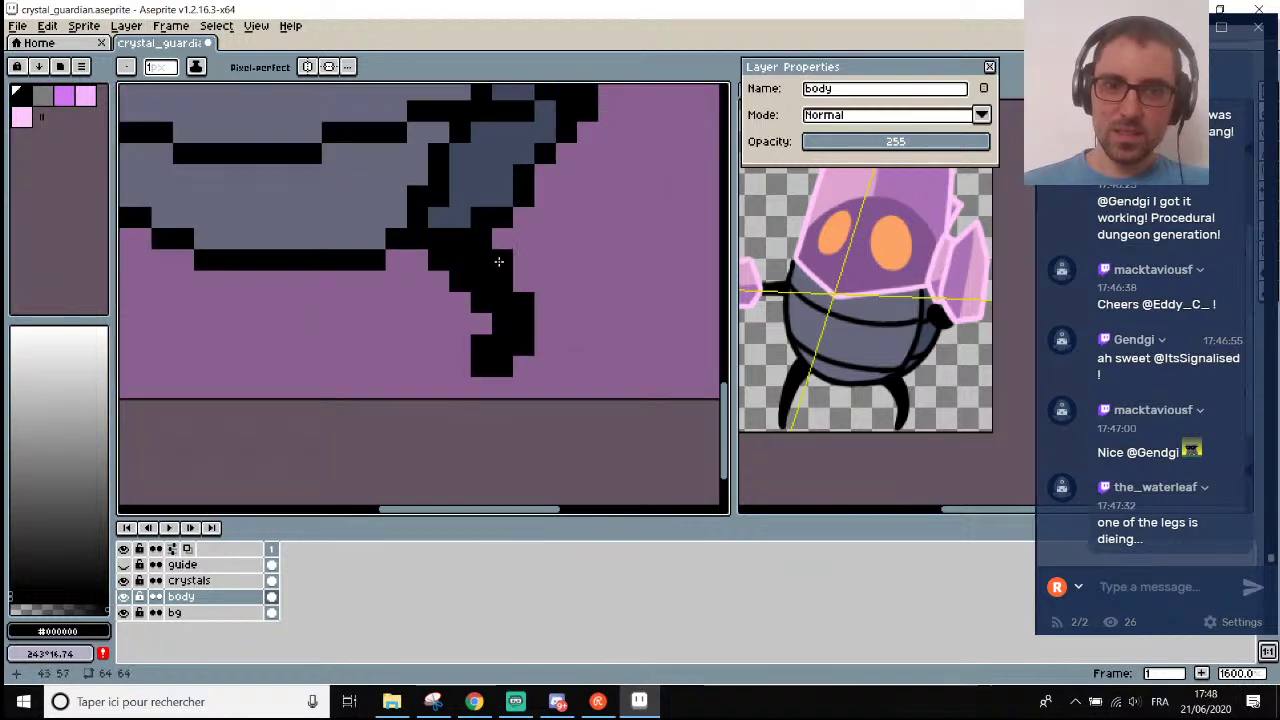
{"action": "scroll", "coordinate": [514, 290], "scroll_direction": "down", "scroll_amount": 7}
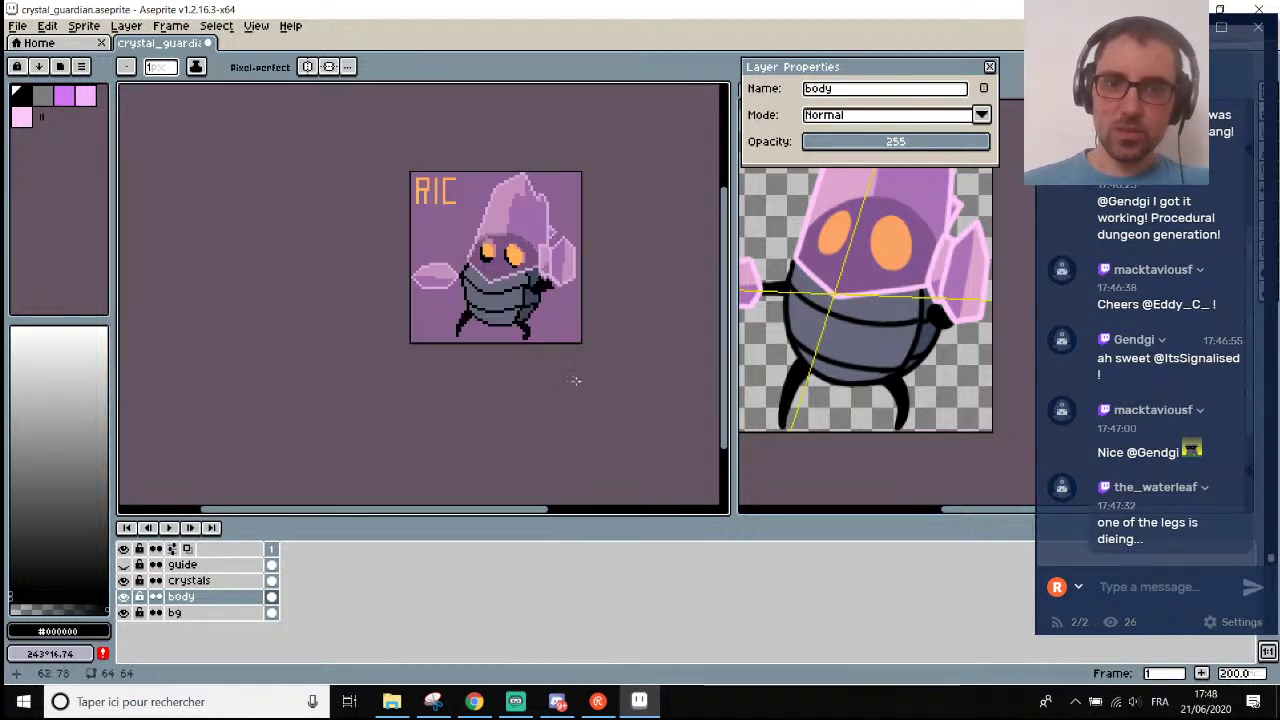
{"action": "scroll", "coordinate": [560, 360], "scroll_direction": "up", "scroll_amount": 5}
{"action": "scroll", "coordinate": [490, 243], "scroll_direction": "down", "scroll_amount": 5}
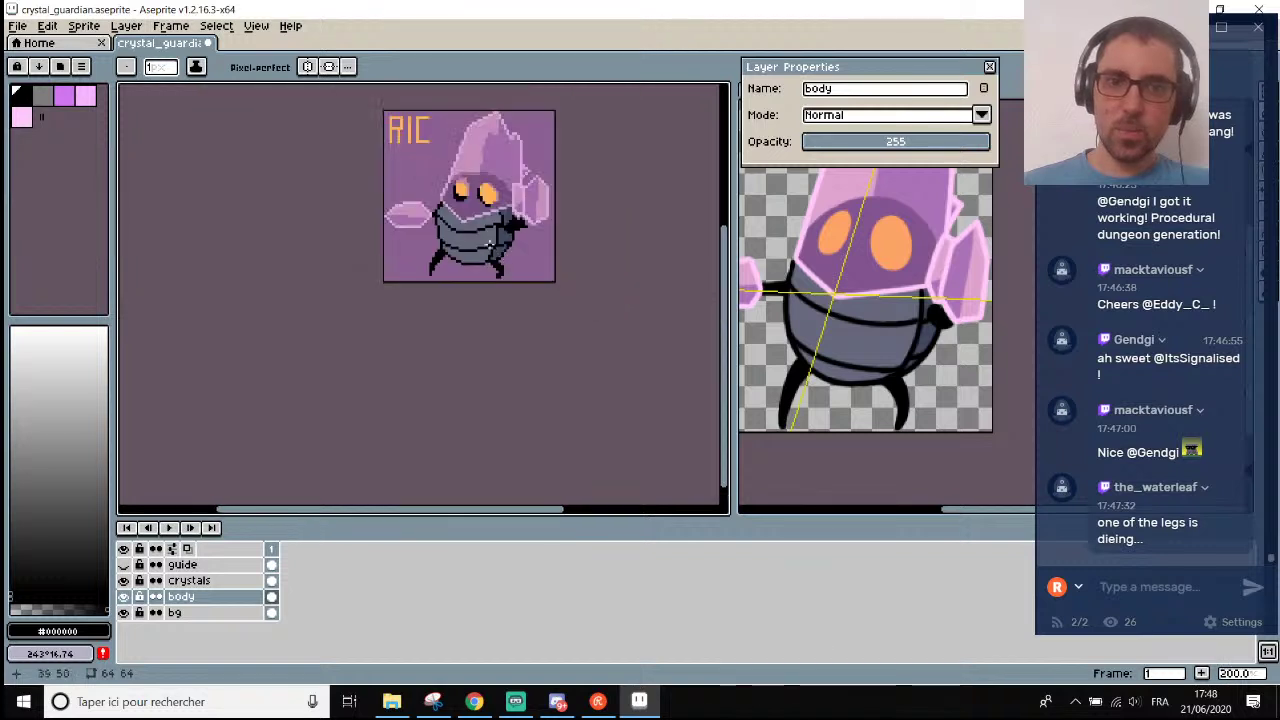
{"action": "scroll", "coordinate": [465, 148], "scroll_direction": "up", "scroll_amount": 1}
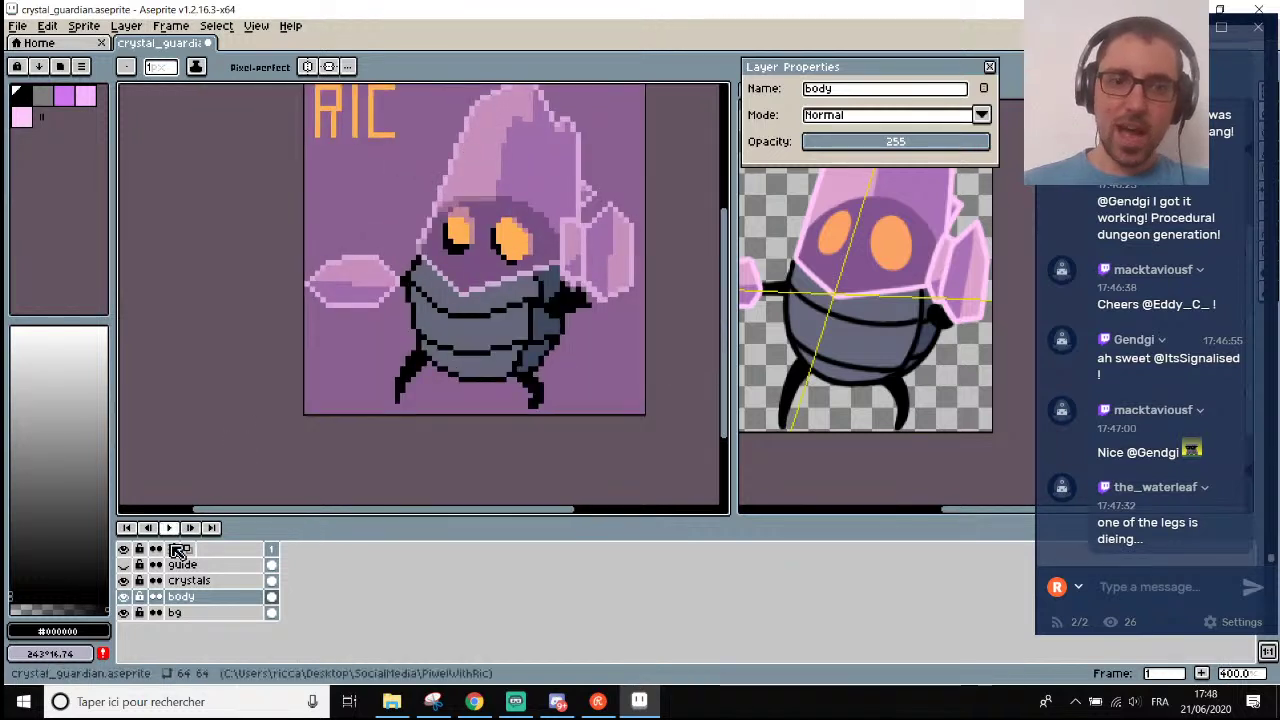
Toggle the crystals layer to compare the sprite with and without it, leaving it hidden to expose the body and face.
{"action": "left_click", "coordinate": [124, 581]}
{"action": "left_click", "coordinate": [124, 581]}
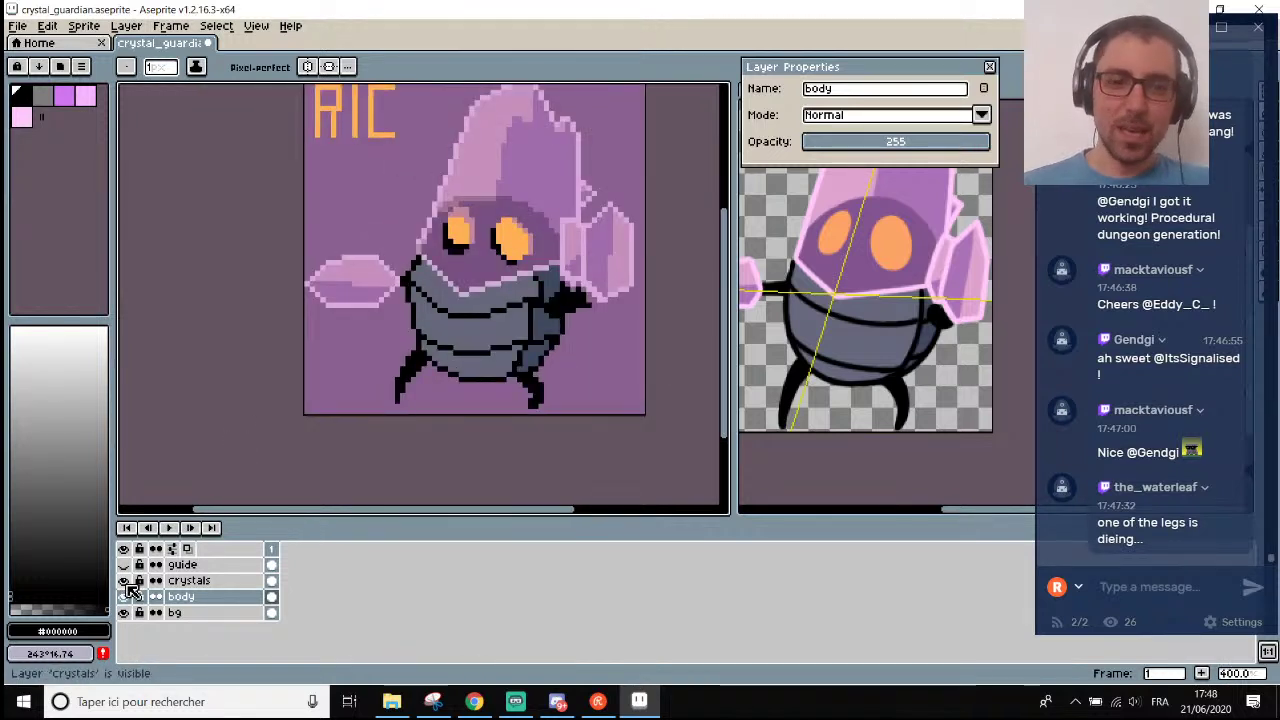
{"action": "left_click", "coordinate": [124, 581]}
{"action": "left_click", "coordinate": [124, 581]}
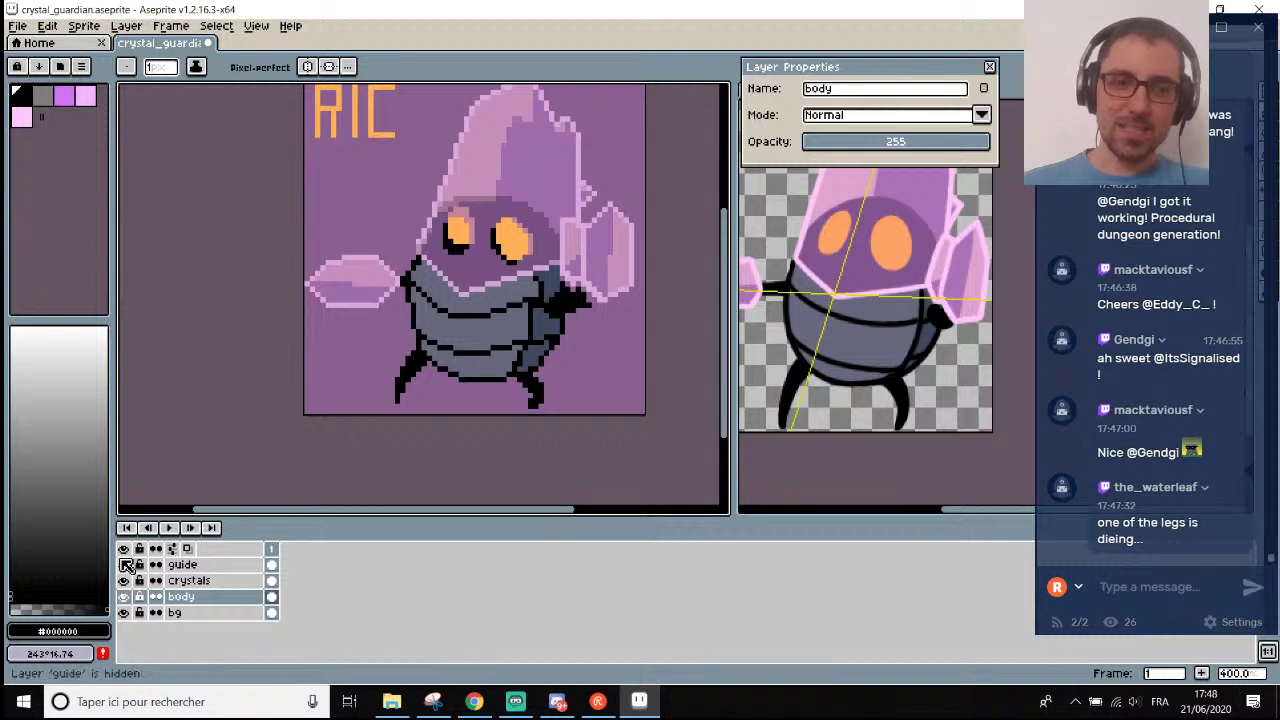
{"action": "left_click", "coordinate": [124, 581]}
{"action": "scroll", "coordinate": [350, 248], "scroll_direction": "up", "scroll_amount": 1}
{"action": "scroll", "coordinate": [525, 190], "scroll_direction": "up", "scroll_amount": 4}
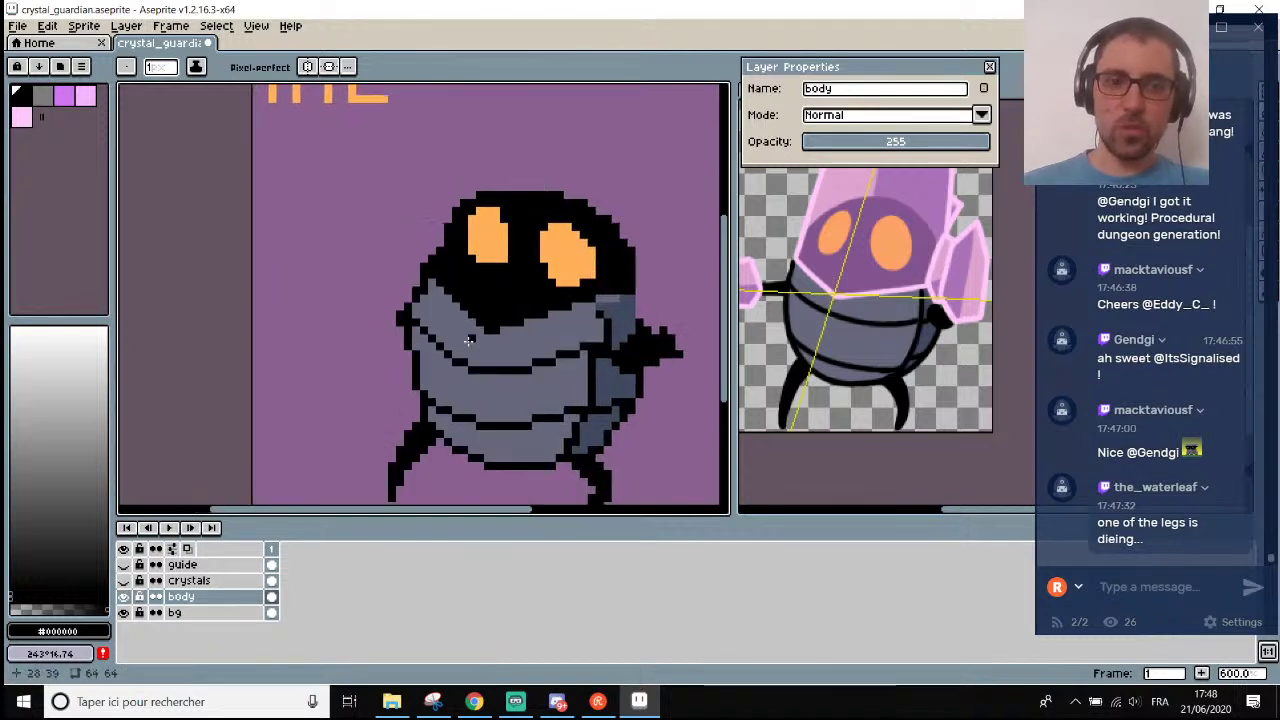
Extend the lower edge of the left eye downward and toward its outer side using the sampled orange #FFB057.
{"action": "key", "text": "i"}
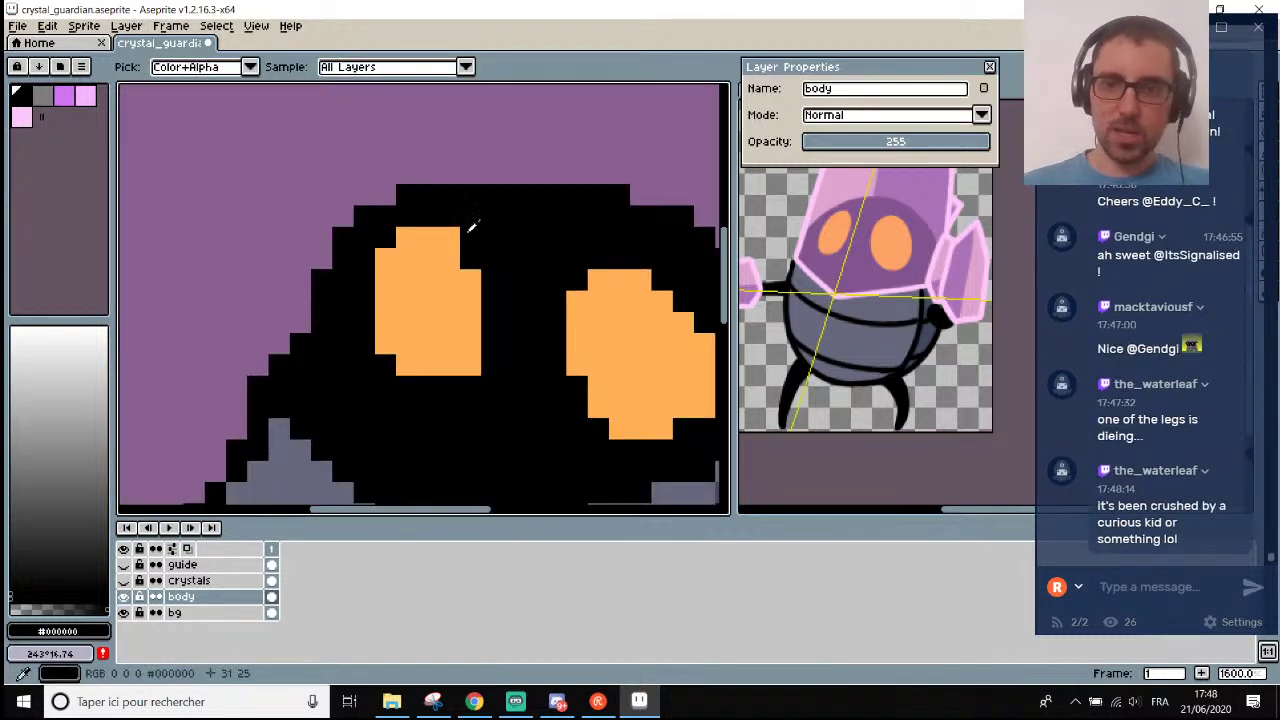
{"action": "key", "text": "b"}
{"action": "scroll", "coordinate": [438, 237], "scroll_direction": "down", "scroll_amount": 4}
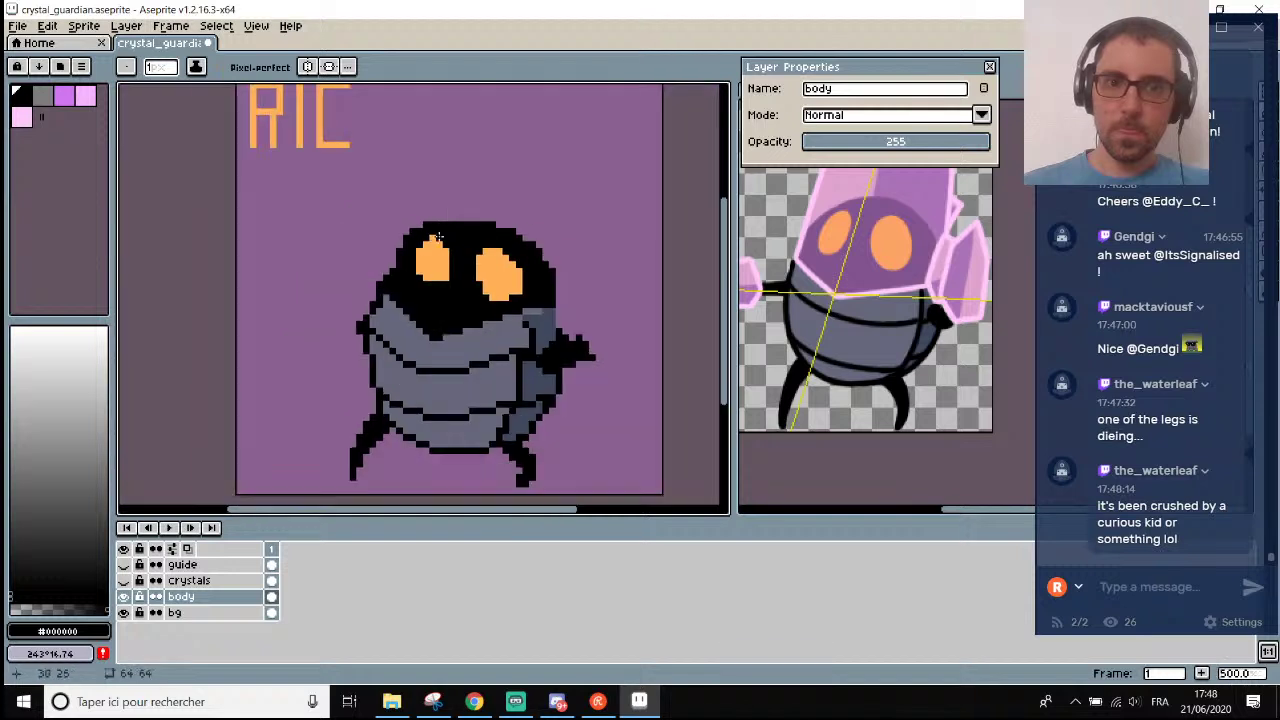
{"action": "scroll", "coordinate": [438, 237], "scroll_direction": "up", "scroll_amount": 4}
{"action": "scroll", "coordinate": [449, 243], "scroll_direction": "down", "scroll_amount": 4}
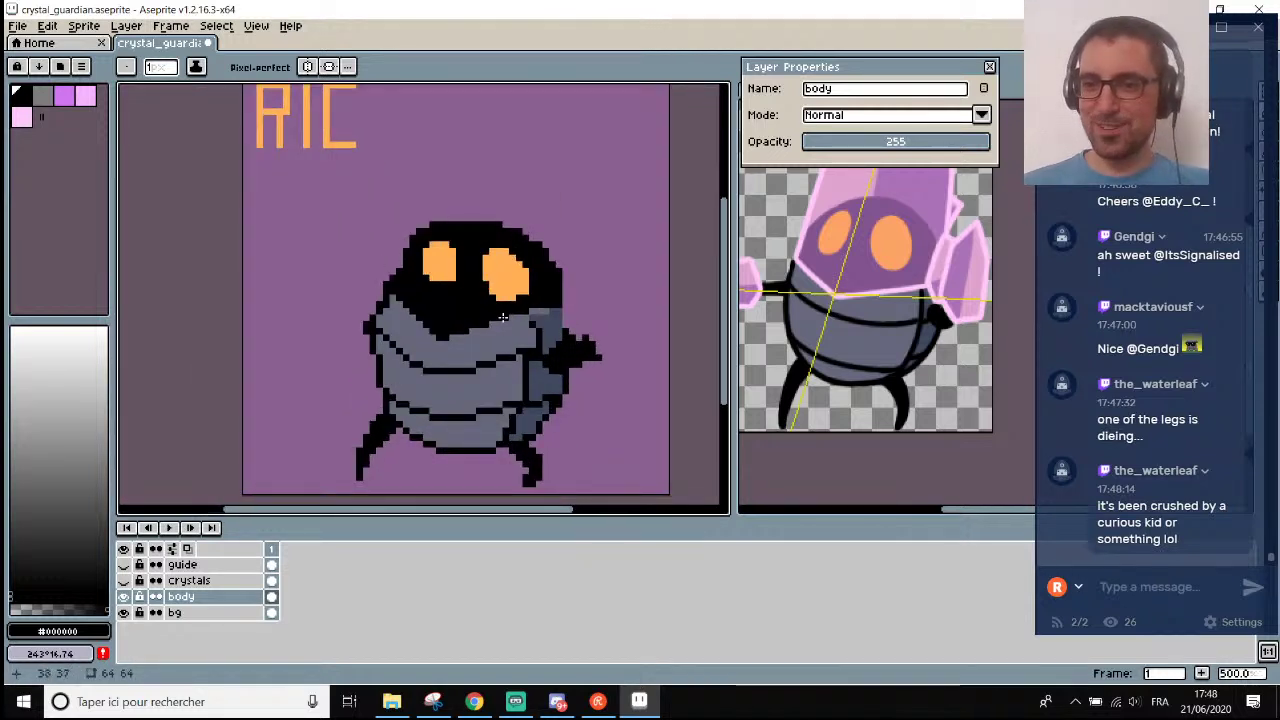
{"action": "scroll", "coordinate": [503, 317], "scroll_direction": "down", "scroll_amount": 3}
{"action": "scroll", "coordinate": [505, 318], "scroll_direction": "up", "scroll_amount": 5}
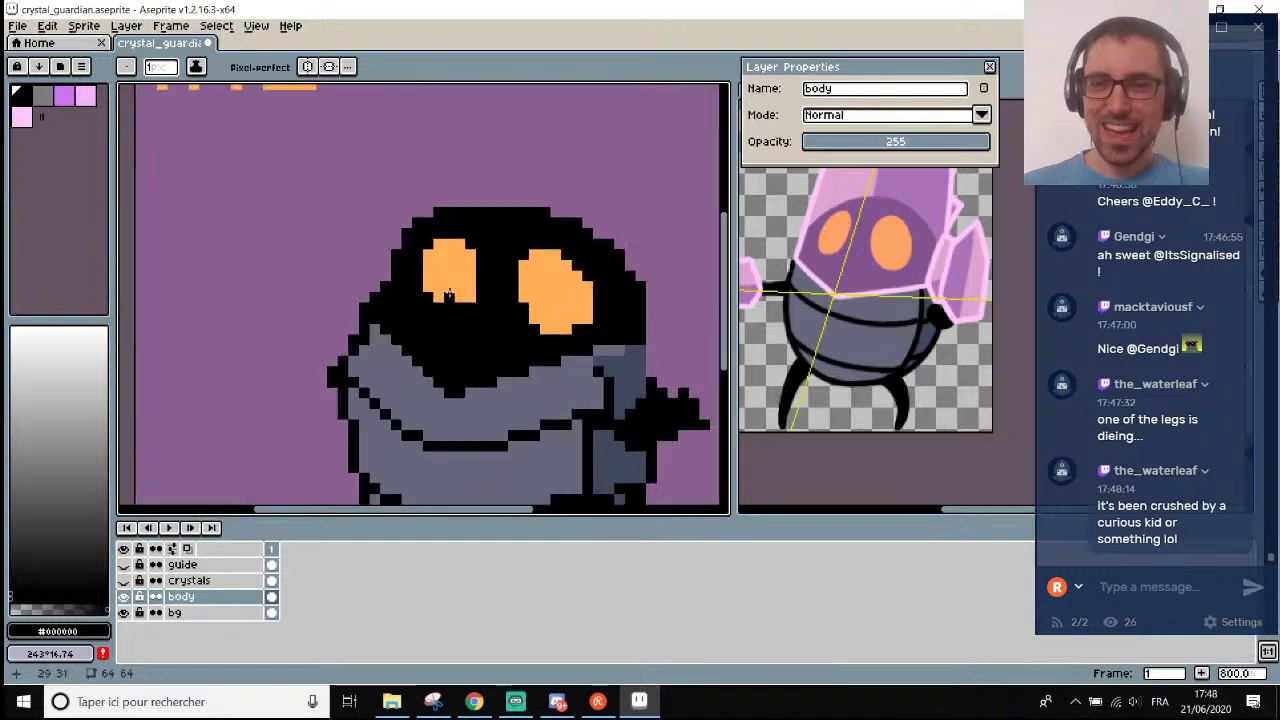
{"action": "key", "text": "i"}
{"action": "left_click", "coordinate": [470, 288]}
{"action": "scroll", "coordinate": [463, 288], "scroll_direction": "up", "scroll_amount": 3}
{"action": "key", "text": "b"}
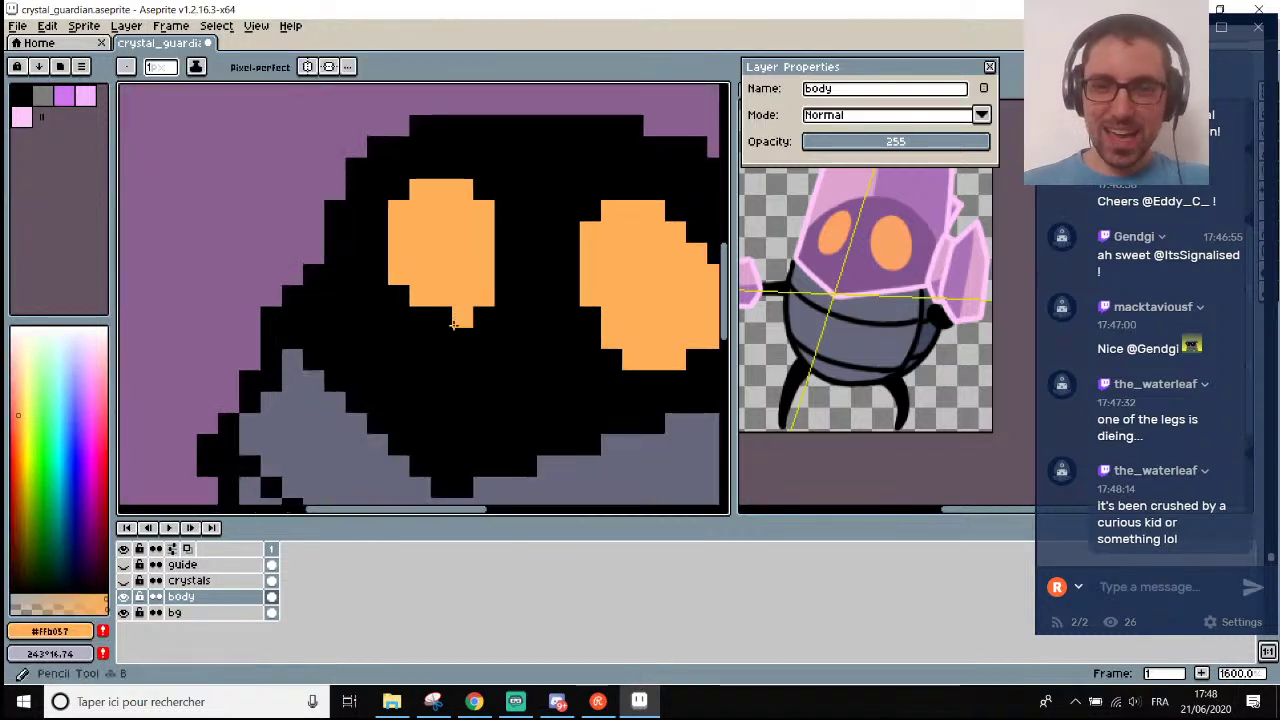
{"action": "mouse_move", "coordinate": [454, 318]}
{"action": "left_mouse_down"}
{"action": "mouse_move", "coordinate": [423, 341]}
{"action": "mouse_move", "coordinate": [439, 343]}
{"action": "mouse_move", "coordinate": [399, 300]}
{"action": "left_mouse_up"}
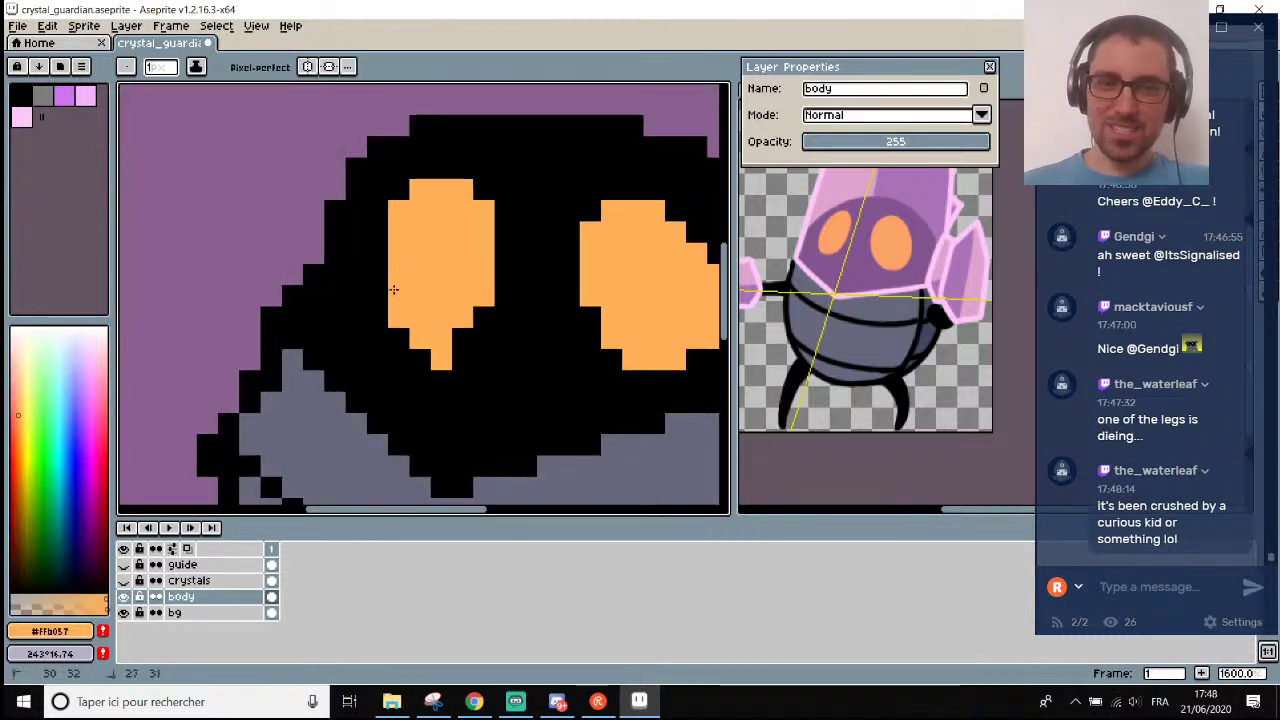
{"action": "scroll", "coordinate": [397, 322], "scroll_direction": "down", "scroll_amount": 4}
{"action": "scroll", "coordinate": [396, 324], "scroll_direction": "up", "scroll_amount": 3}
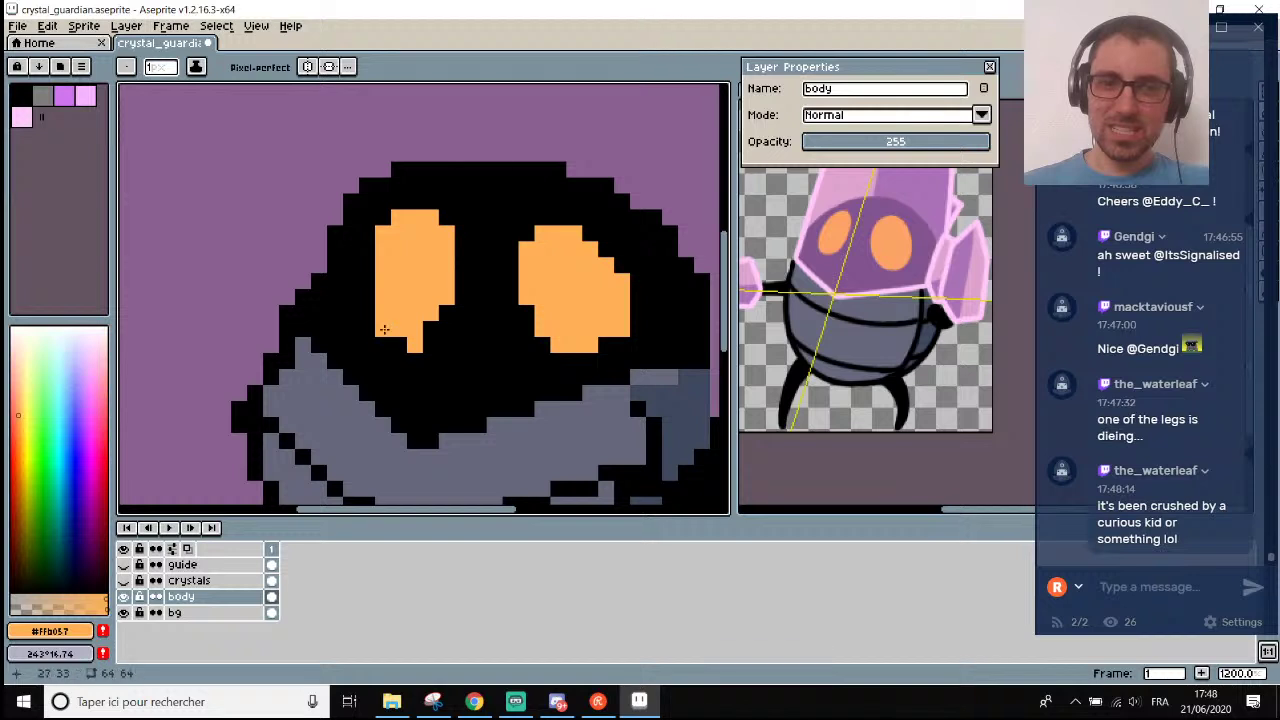
Round the left eye's bottom in sampled black by removing the hanging pixel and the lower outer corner.
{"action": "key", "text": "i"}
{"action": "left_click", "coordinate": [428, 332]}
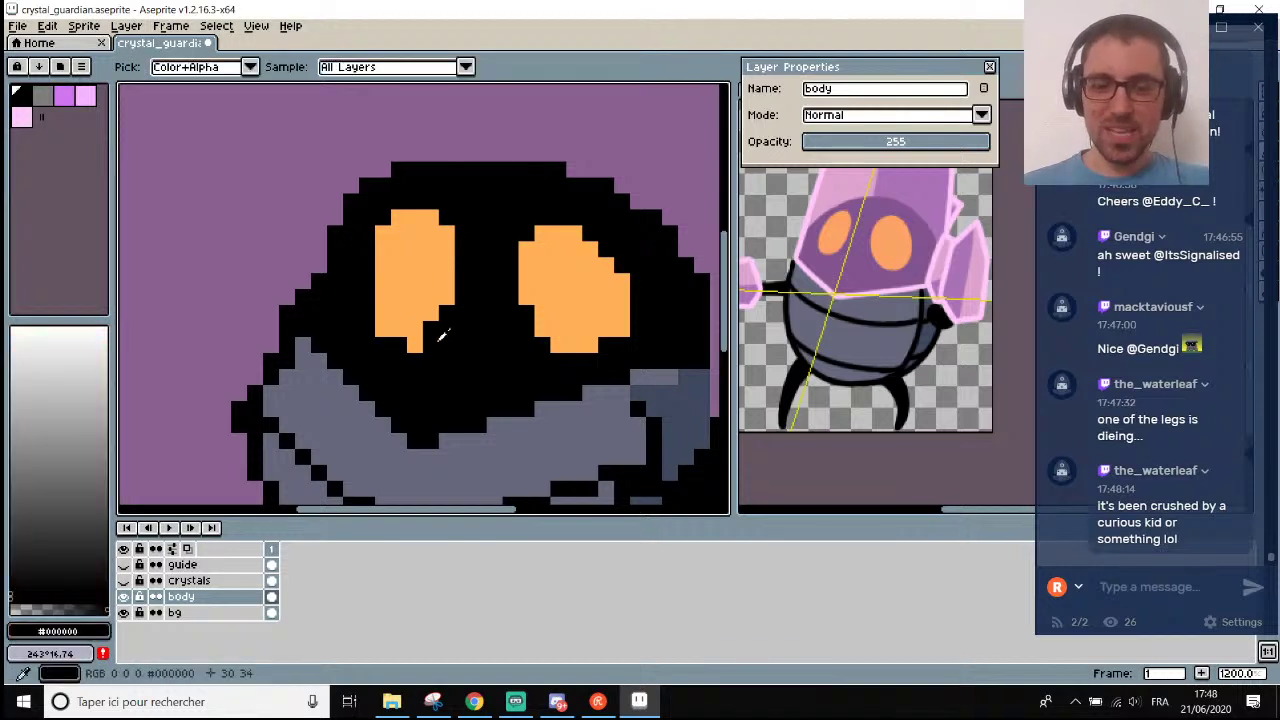
{"action": "key", "text": "b"}
{"action": "left_click", "coordinate": [415, 346]}
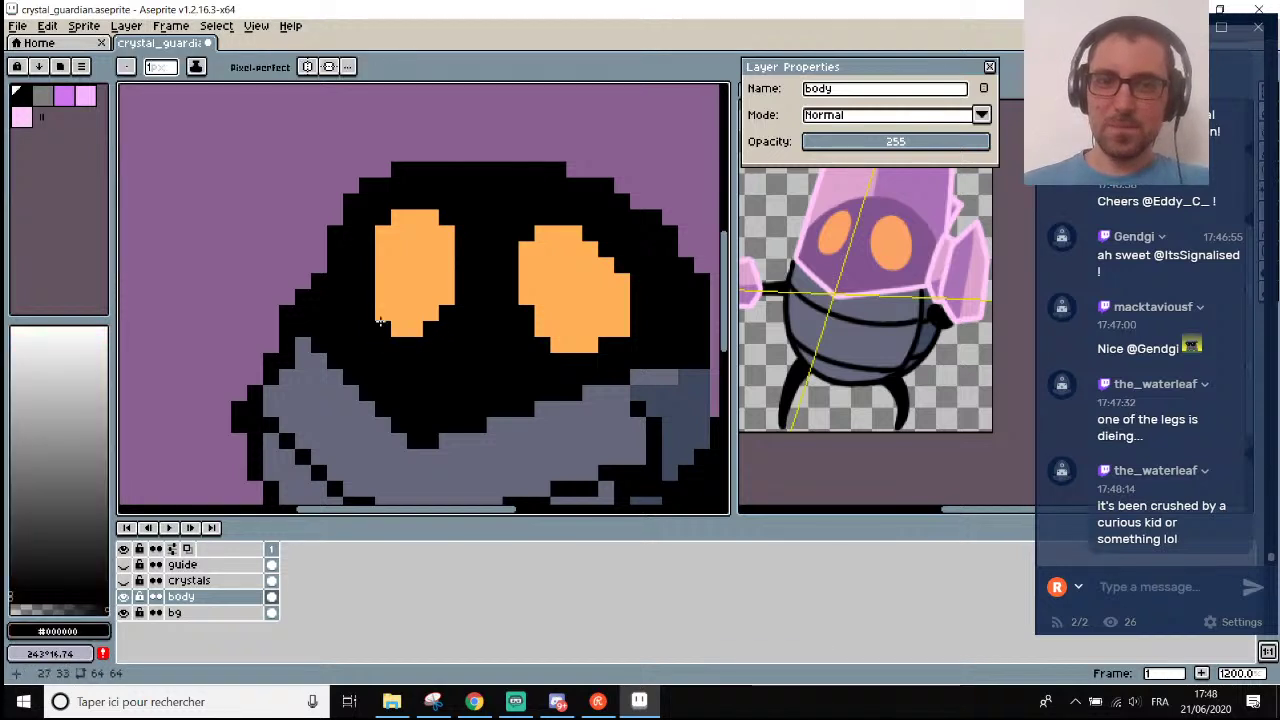
{"action": "scroll", "coordinate": [414, 320], "scroll_direction": "down", "scroll_amount": 6}
{"action": "scroll", "coordinate": [364, 317], "scroll_direction": "up", "scroll_amount": 4}
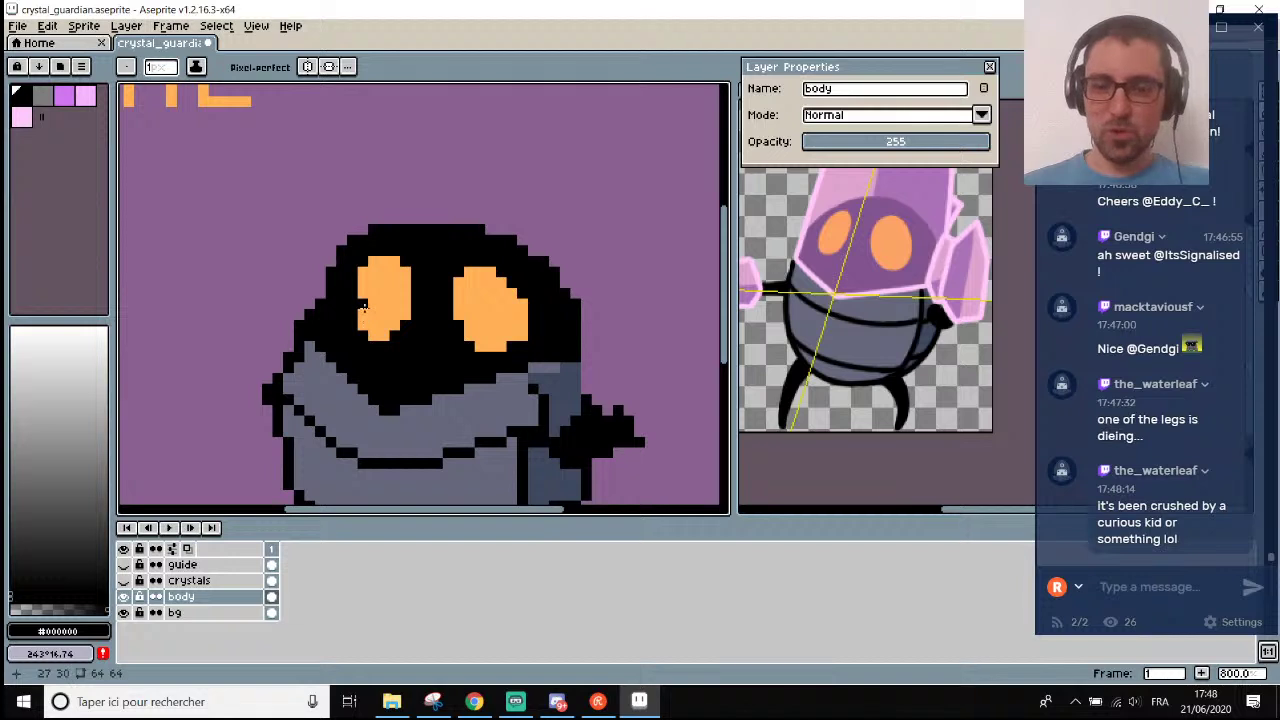
Widen the left eye by one pixel column on its outer side in the sampled orange #FFB057.
{"action": "left_click", "coordinate": [366, 300], "text": "alt"}
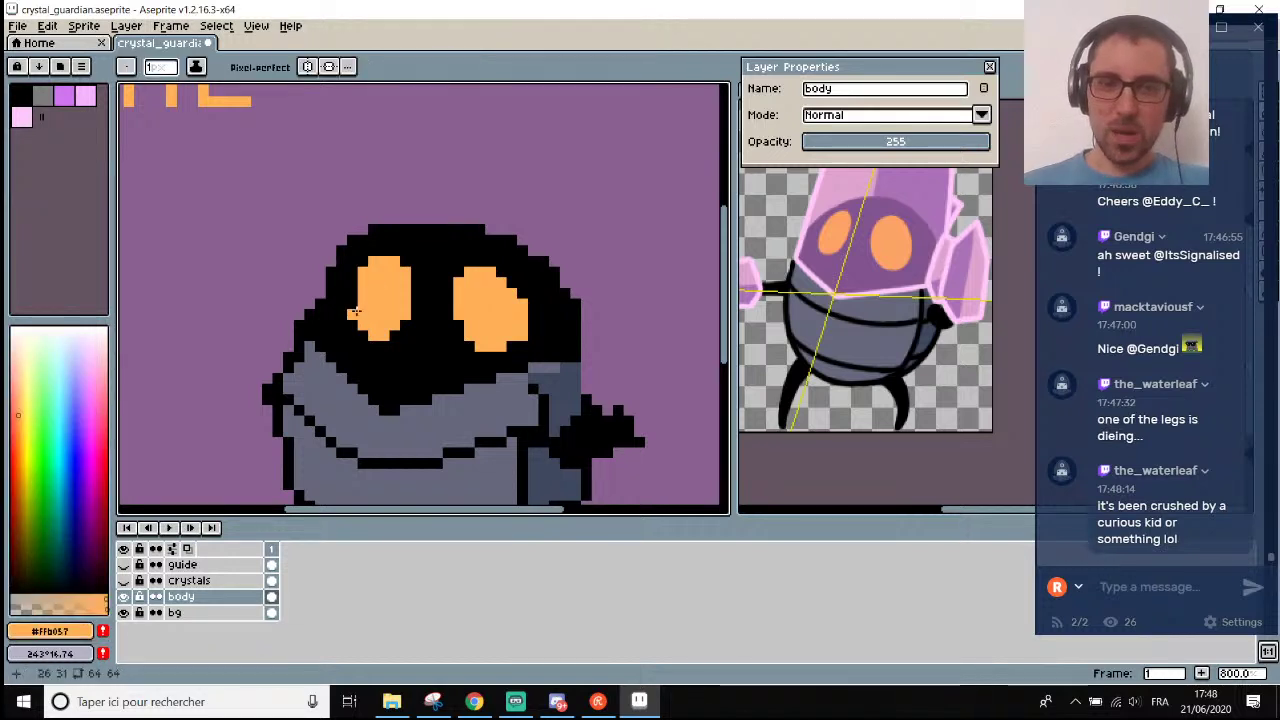
{"action": "scroll", "coordinate": [354, 288], "scroll_direction": "down", "scroll_amount": 4}
{"action": "scroll", "coordinate": [355, 288], "scroll_direction": "up", "scroll_amount": 4}
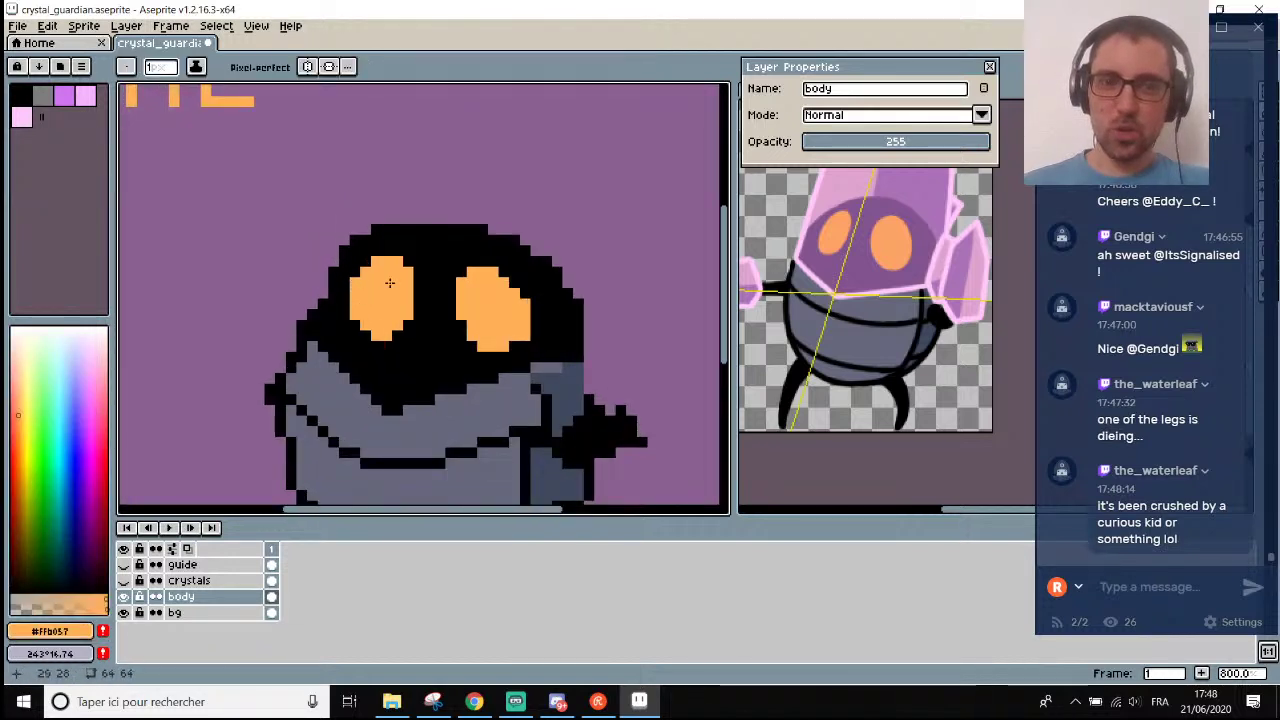
{"action": "scroll", "coordinate": [464, 275], "scroll_direction": "down", "scroll_amount": 5}
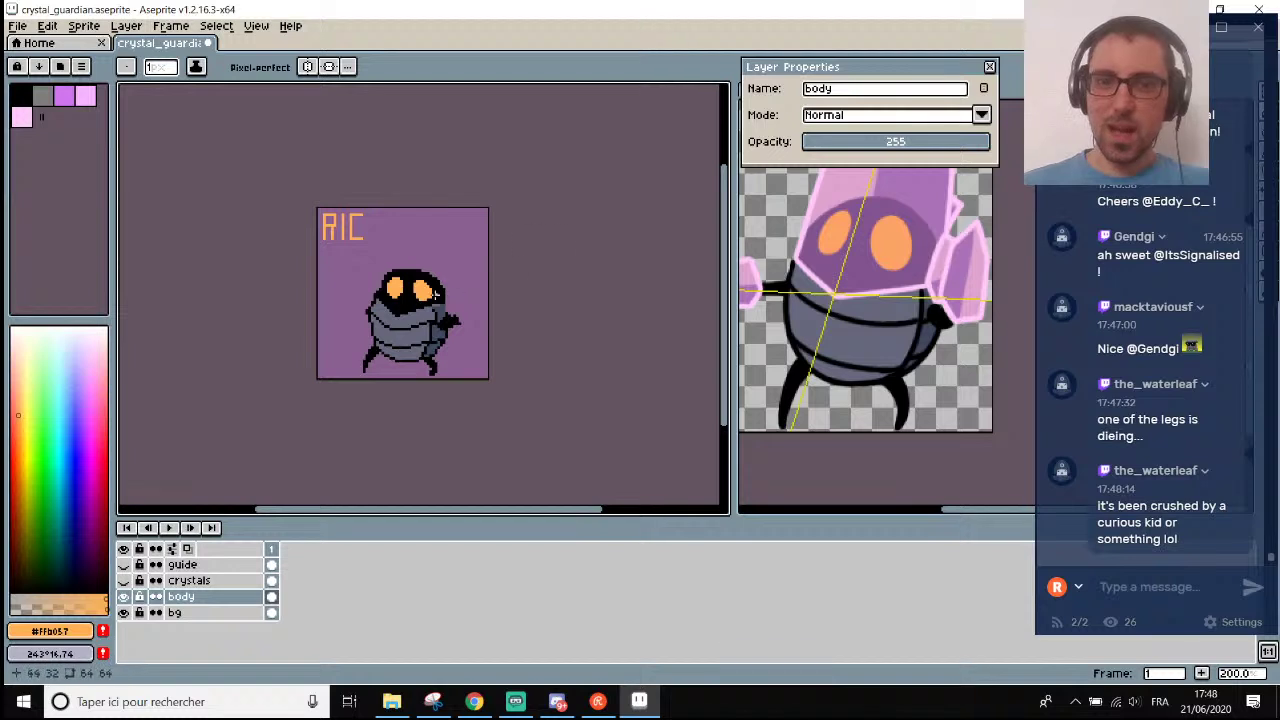
{"action": "scroll", "coordinate": [408, 288], "scroll_direction": "up", "scroll_amount": 7}
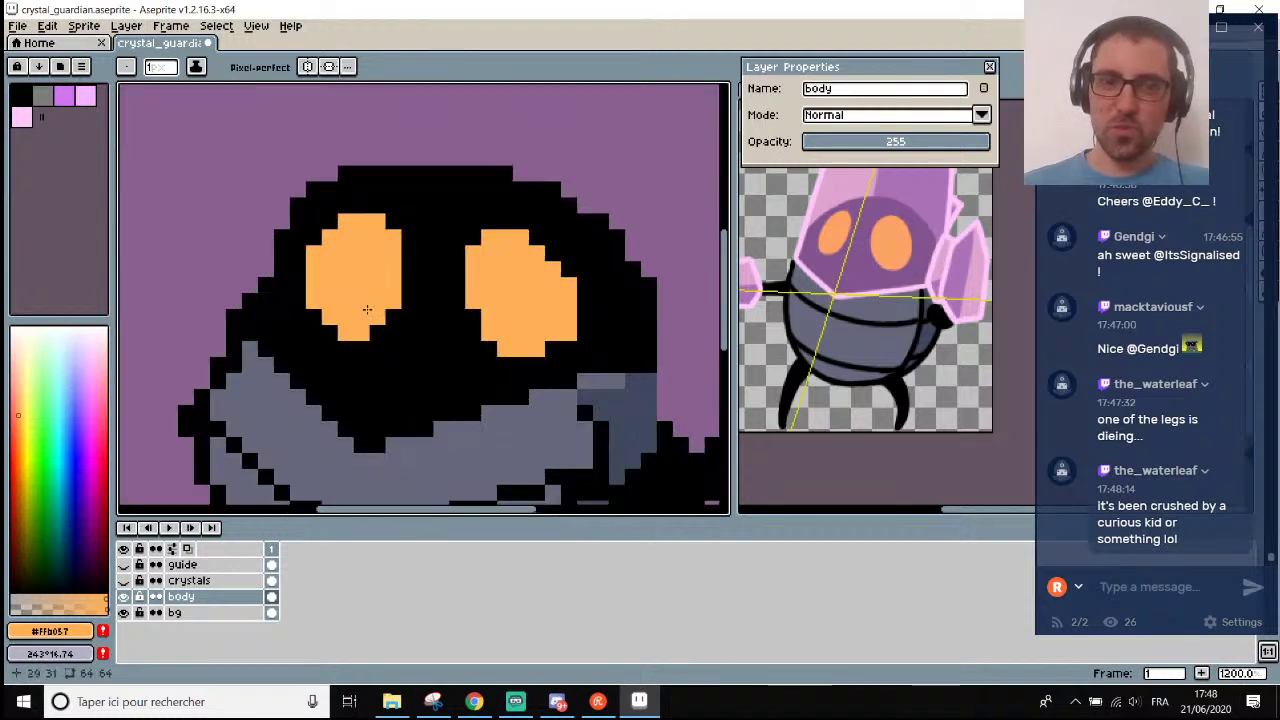
Slant the left eye by trimming its bottom row and lower inner edge in sampled black.
{"action": "left_click", "coordinate": [371, 334], "text": "alt"}
{"action": "mouse_move", "coordinate": [363, 338]}
{"action": "left_mouse_down"}
{"action": "mouse_move", "coordinate": [340, 332]}
{"action": "mouse_move", "coordinate": [392, 298]}
{"action": "left_mouse_up"}
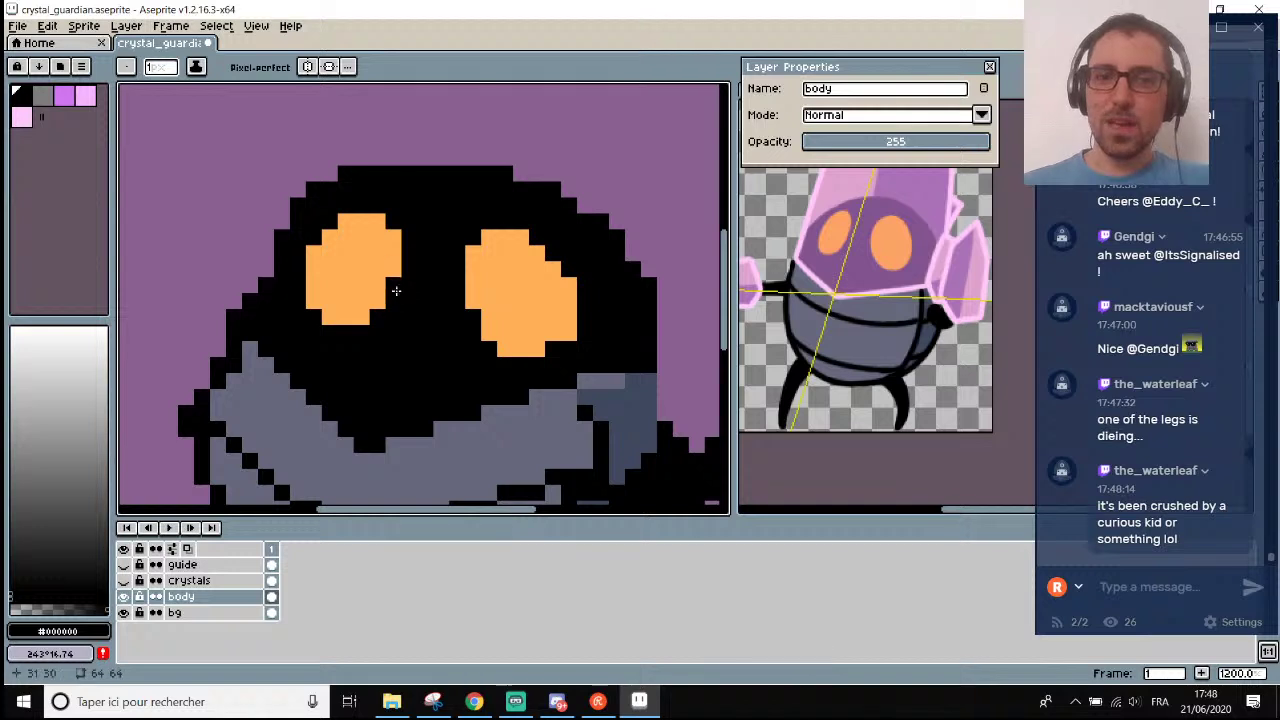
{"action": "scroll", "coordinate": [443, 316], "scroll_direction": "down", "scroll_amount": 5}
{"action": "scroll", "coordinate": [443, 316], "scroll_direction": "up", "scroll_amount": 2}
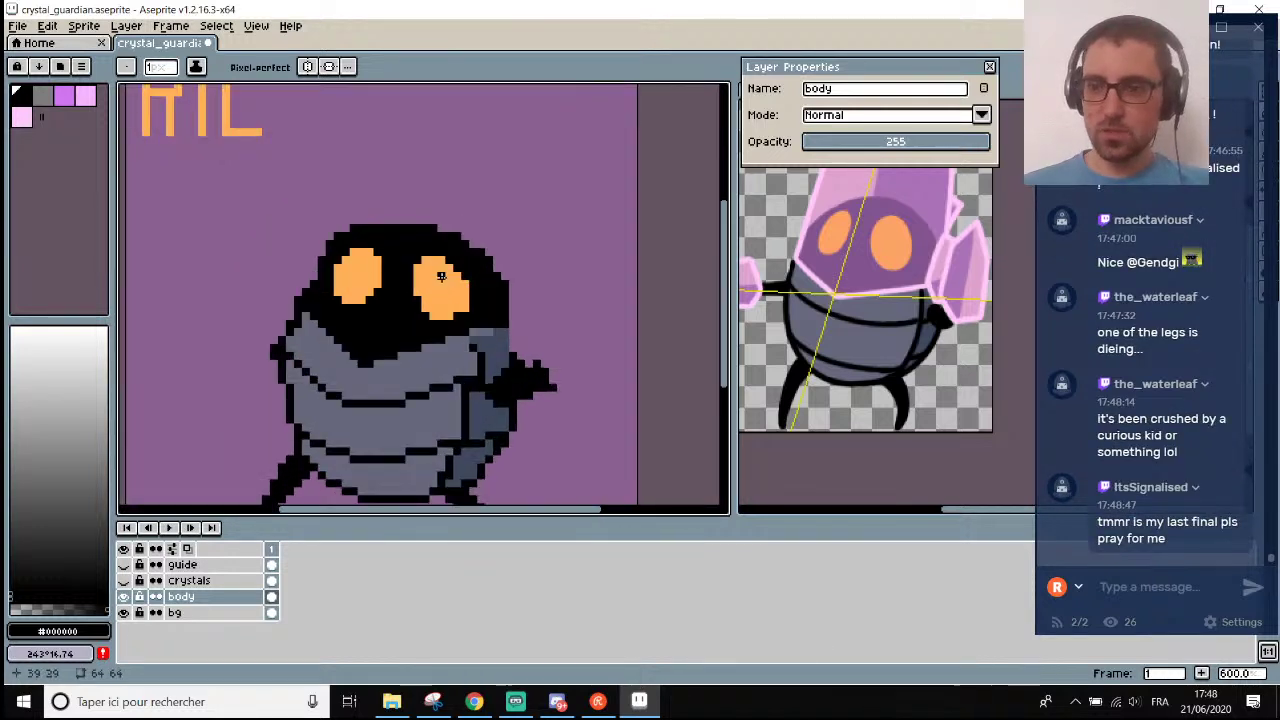
{"action": "scroll", "coordinate": [437, 305], "scroll_direction": "up", "scroll_amount": 1}
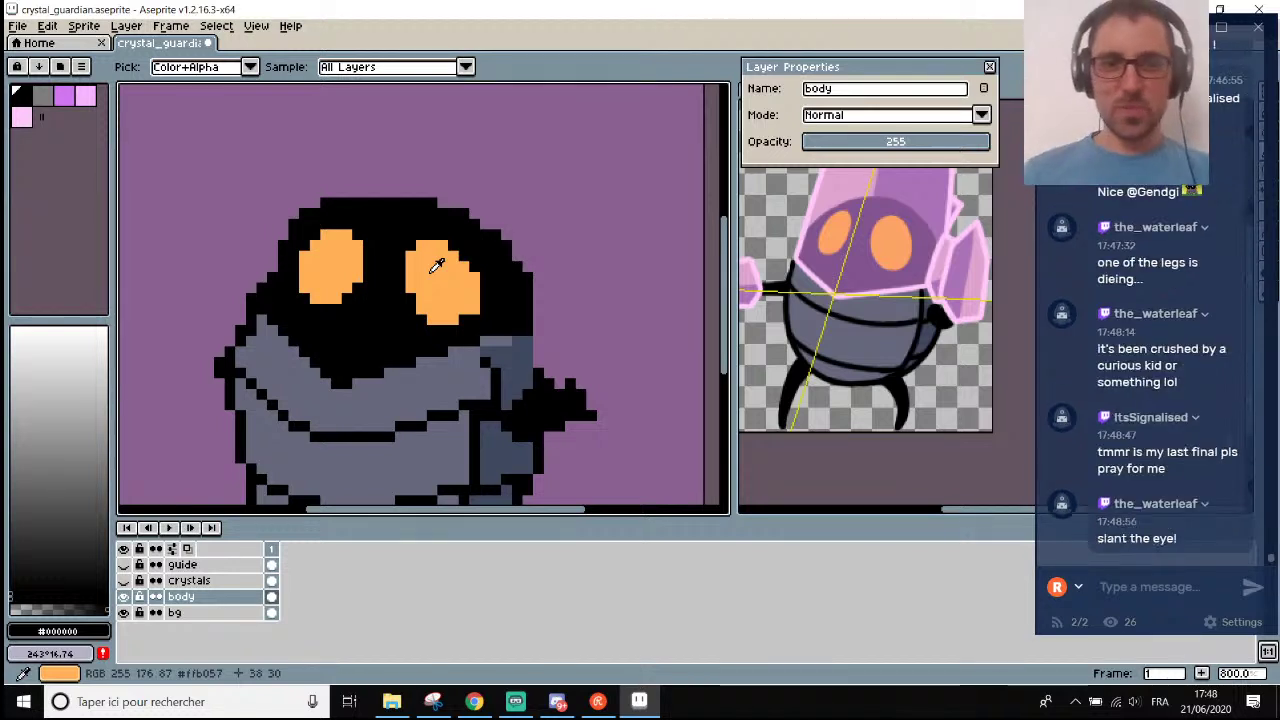
Round the lower outer corner of the right eye in sampled black.
{"action": "left_click", "coordinate": [423, 272], "text": "alt"}
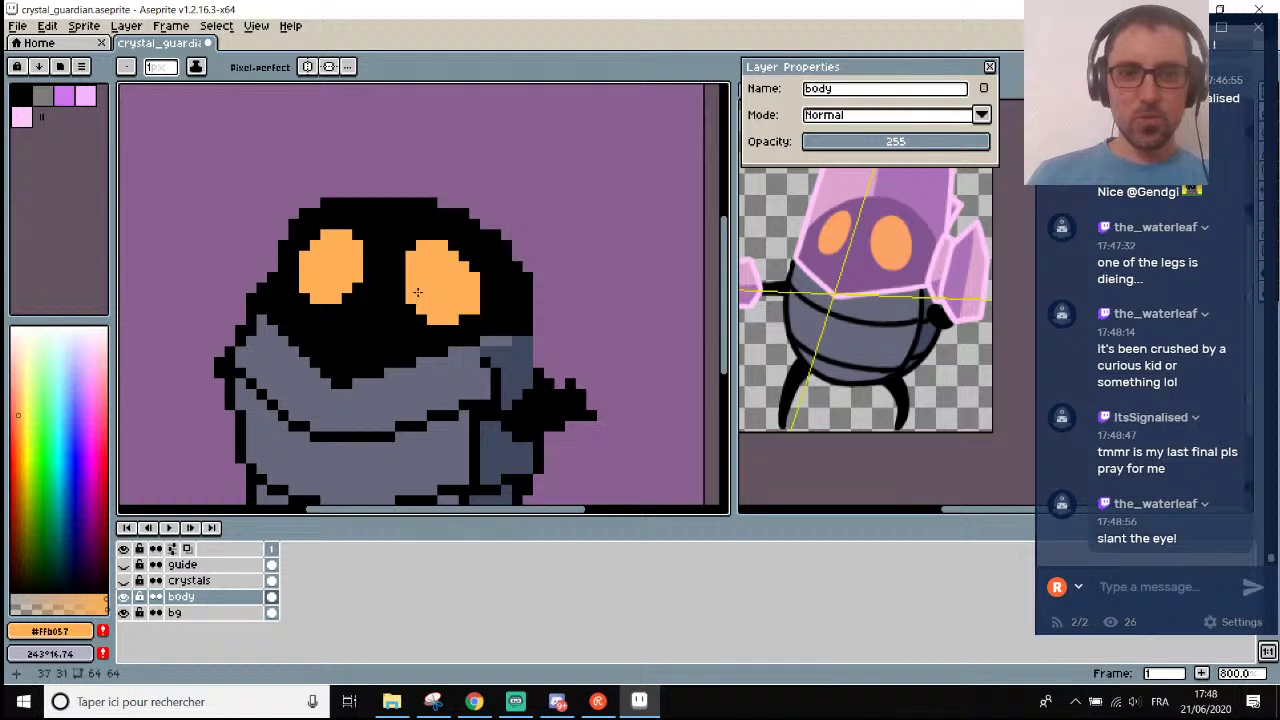
{"action": "scroll", "coordinate": [432, 288], "scroll_direction": "down", "scroll_amount": 1}
{"action": "scroll", "coordinate": [438, 294], "scroll_direction": "up", "scroll_amount": 1}
{"action": "scroll", "coordinate": [444, 322], "scroll_direction": "up", "scroll_amount": 1}
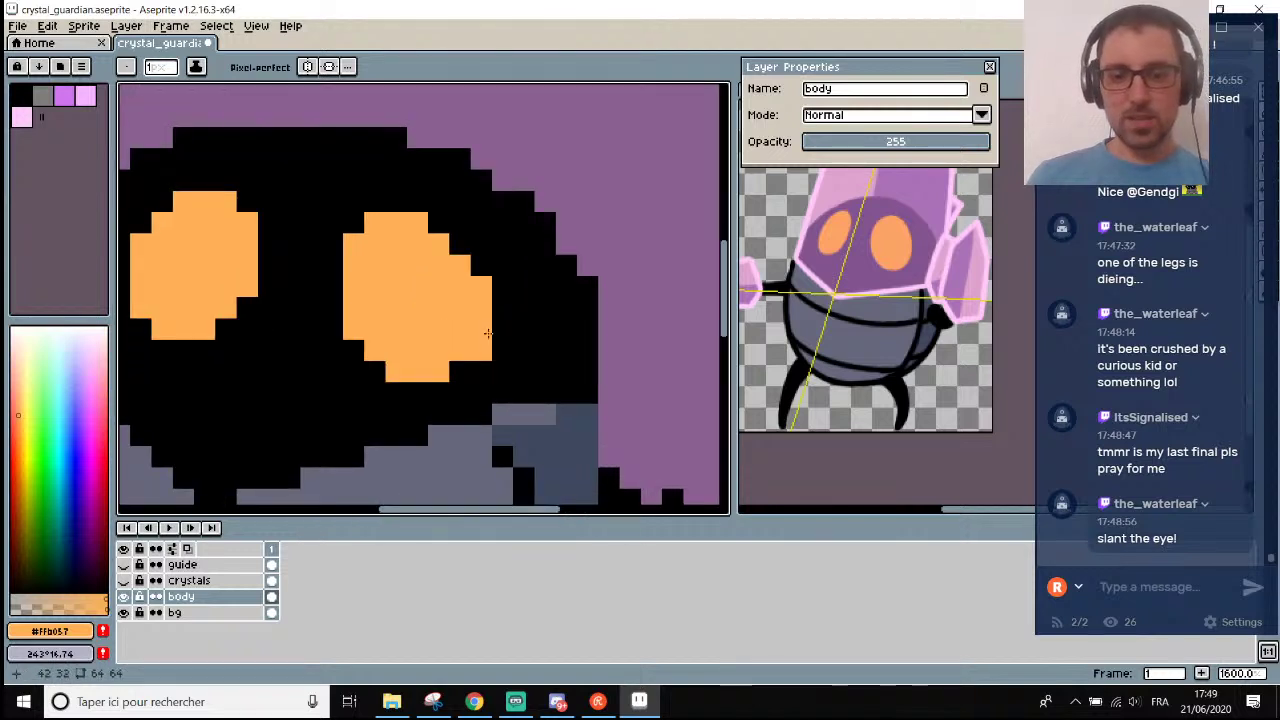
{"action": "left_click", "coordinate": [517, 346], "text": "alt"}
{"action": "scroll", "coordinate": [494, 333], "scroll_direction": "up", "scroll_amount": 1}
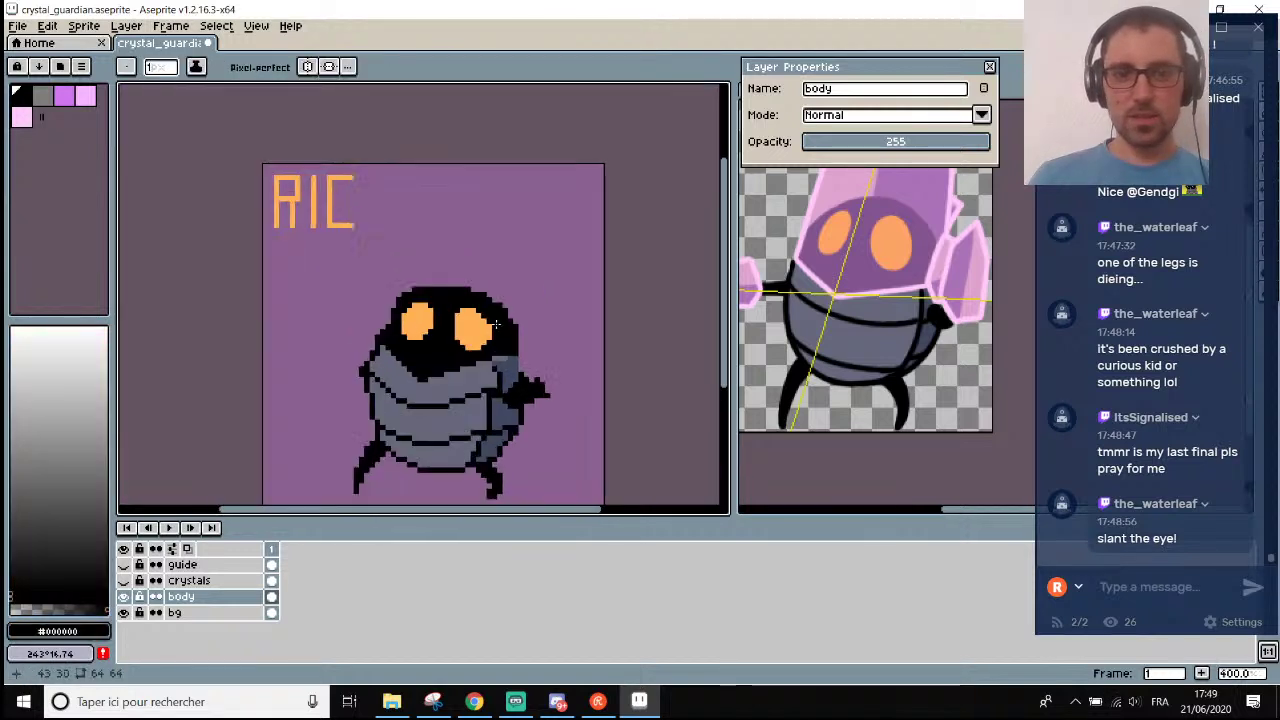
{"action": "scroll", "coordinate": [494, 333], "scroll_direction": "down", "scroll_amount": 4}
{"action": "scroll", "coordinate": [515, 305], "scroll_direction": "up", "scroll_amount": 3}
{"action": "scroll", "coordinate": [521, 296], "scroll_direction": "up", "scroll_amount": 3}
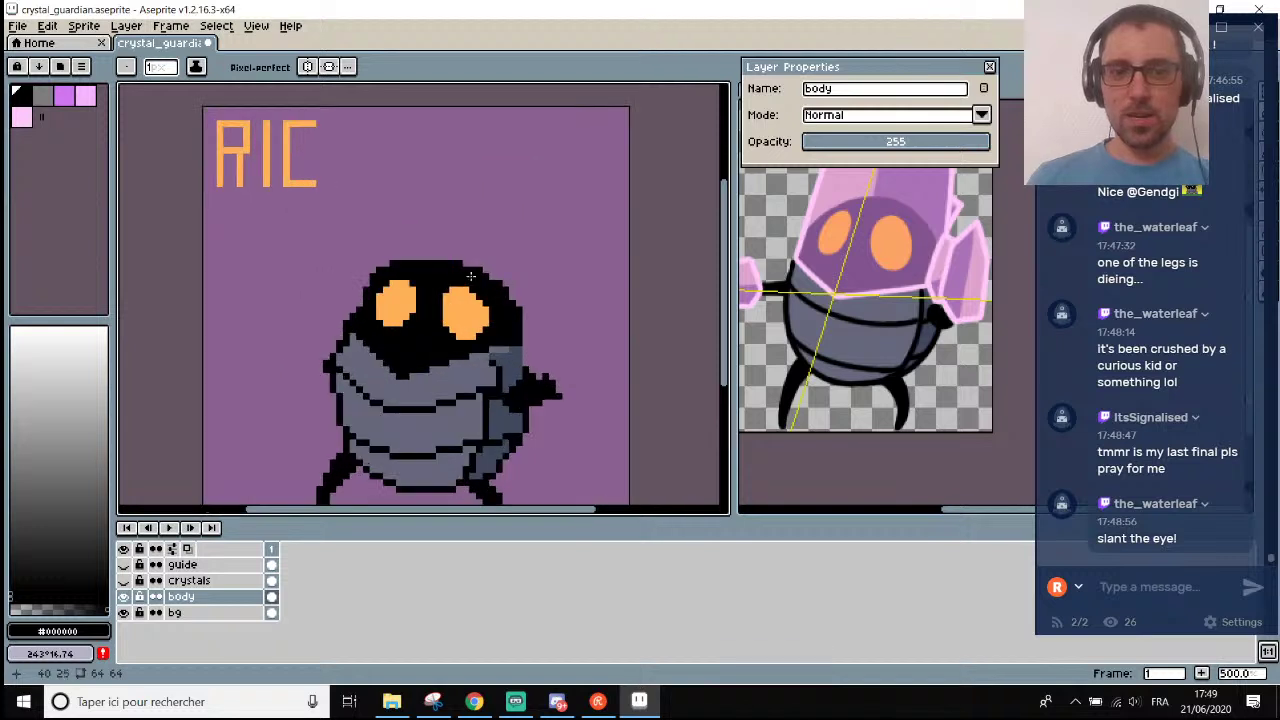
Try to extend the right eye's top by a short pixel row in the sampled orange #FFB057.
{"action": "key", "text": "i"}
{"action": "scroll", "coordinate": [446, 313], "scroll_direction": "down", "scroll_amount": 1}
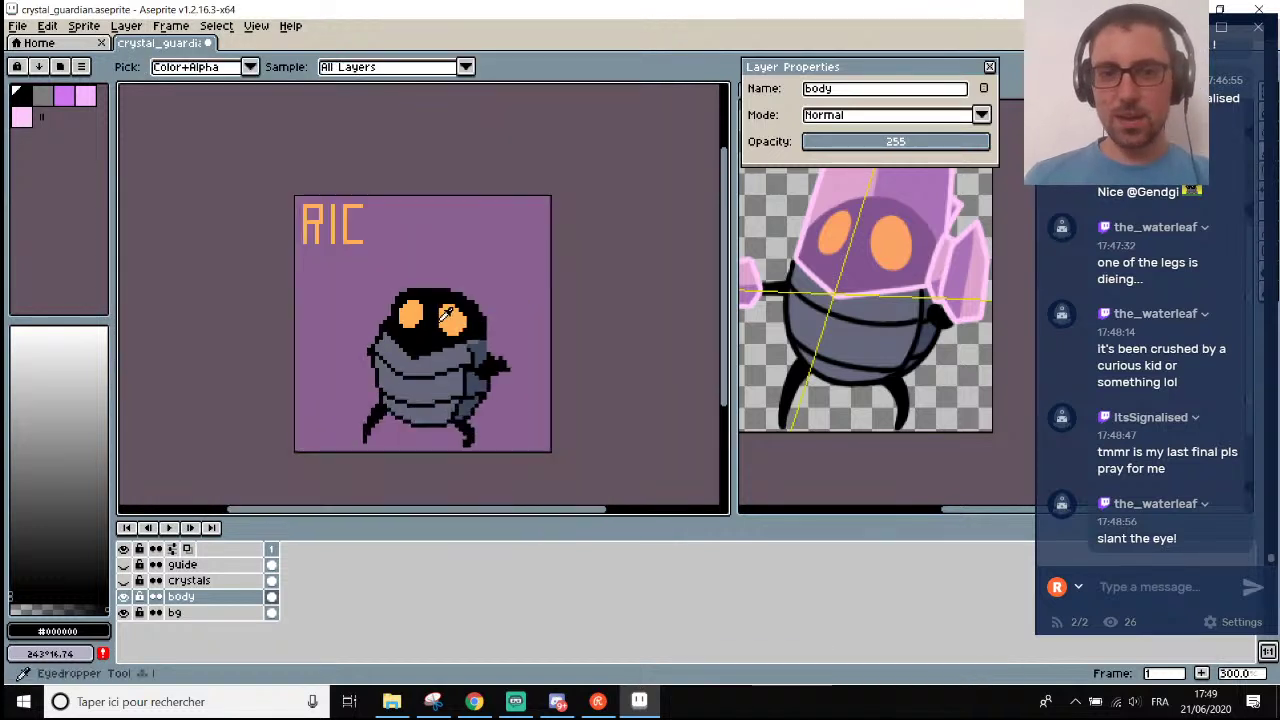
{"action": "scroll", "coordinate": [470, 325], "scroll_direction": "up", "scroll_amount": 1}
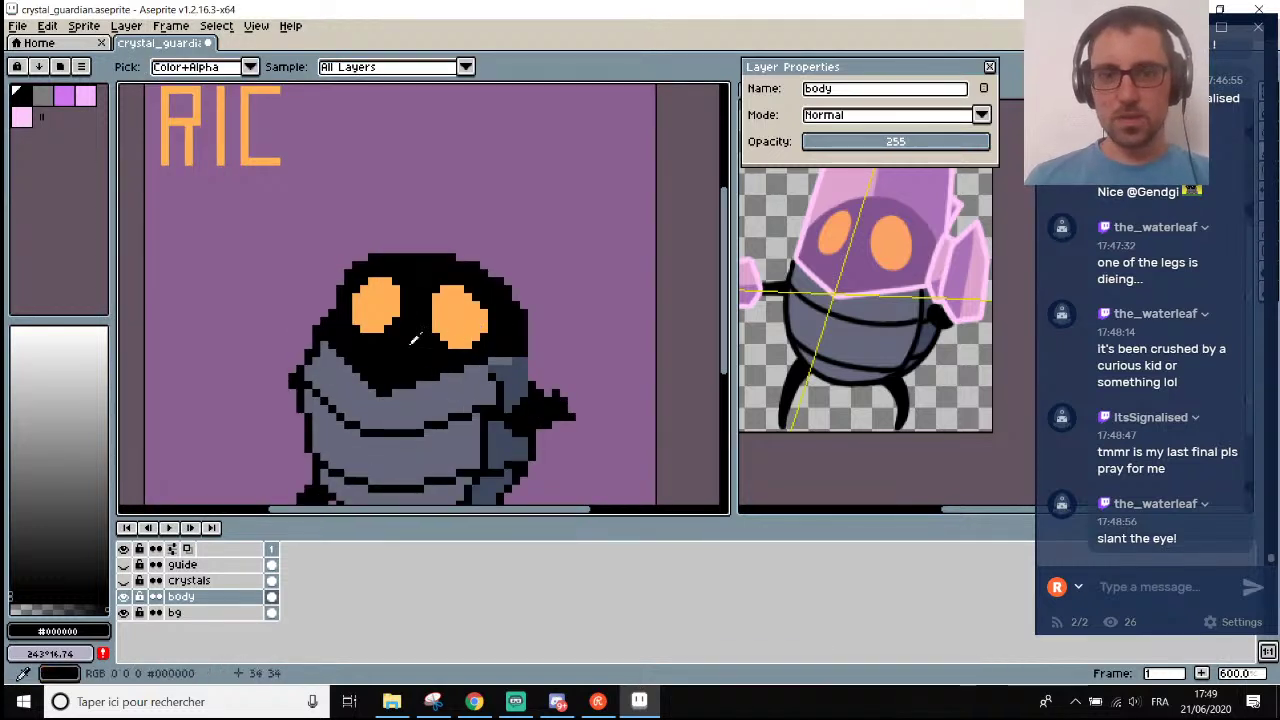
{"action": "scroll", "coordinate": [436, 303], "scroll_direction": "down", "scroll_amount": 1}
{"action": "scroll", "coordinate": [436, 303], "scroll_direction": "up", "scroll_amount": 1}
{"action": "scroll", "coordinate": [436, 303], "scroll_direction": "up", "scroll_amount": 1}
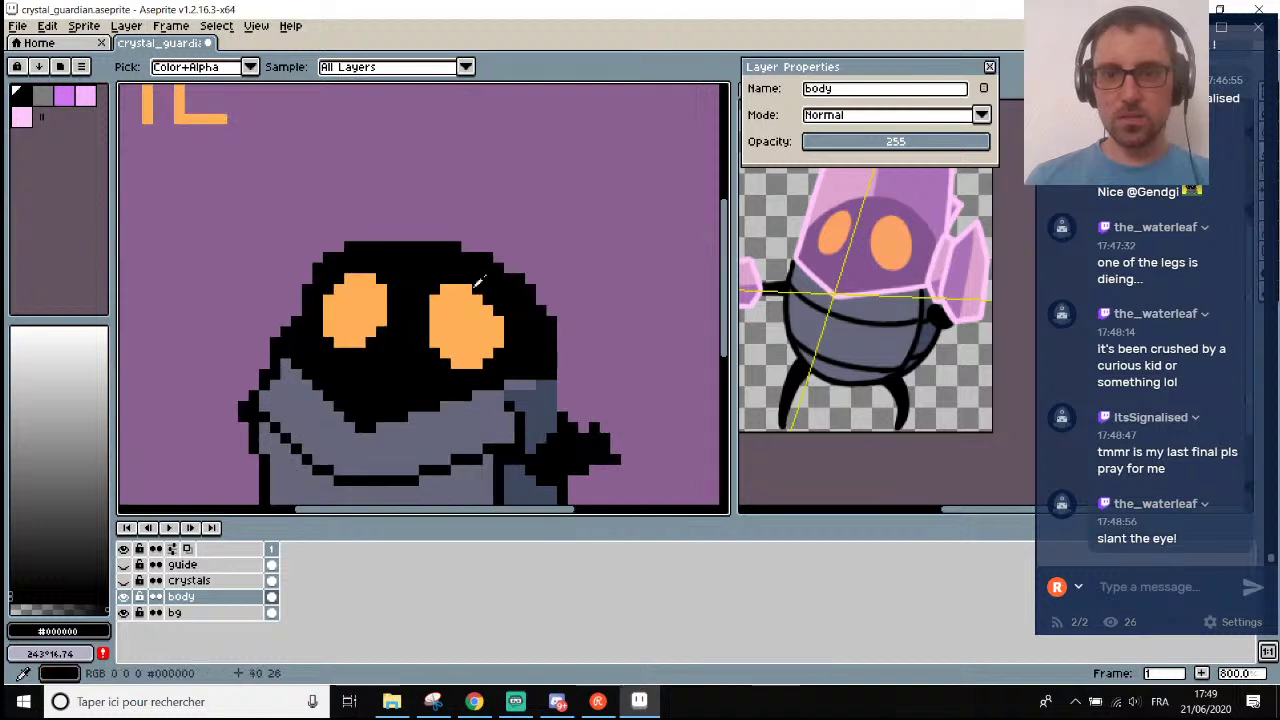
{"action": "left_click", "coordinate": [438, 303]}
{"action": "key", "text": "b"}
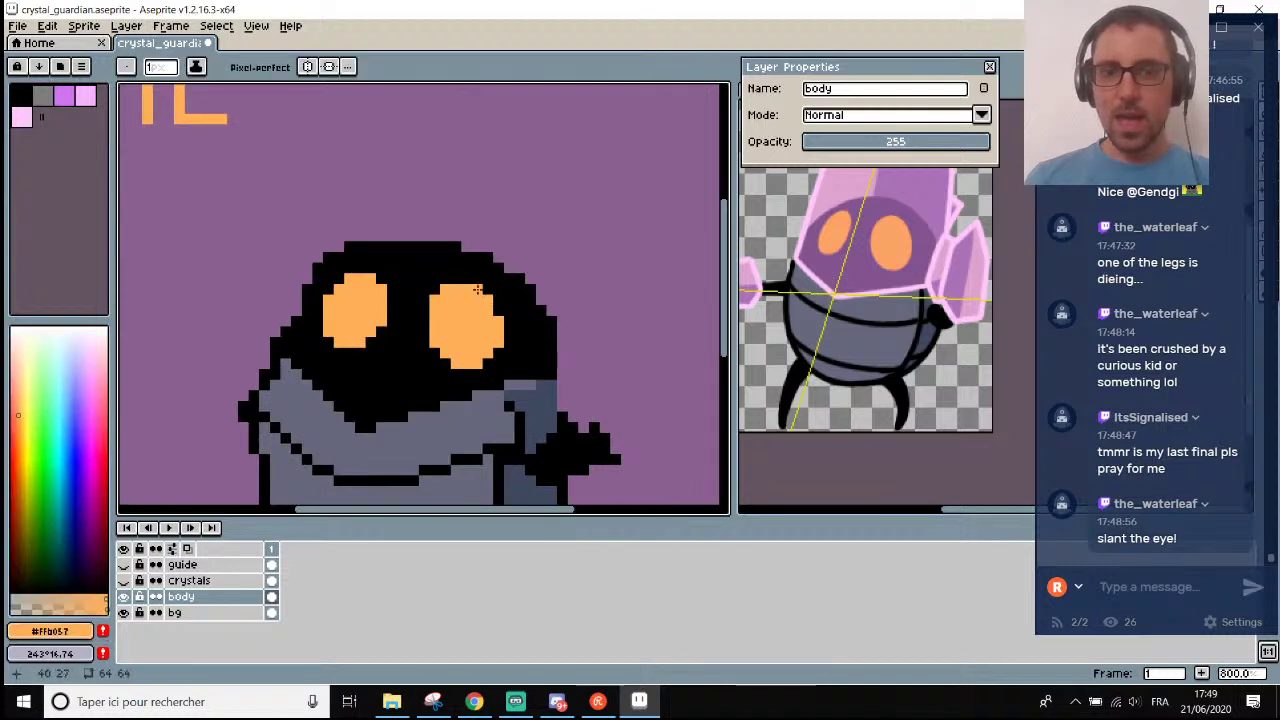
{"action": "left_click_drag", "start_coordinate": [466, 279], "coordinate": [453, 279]}
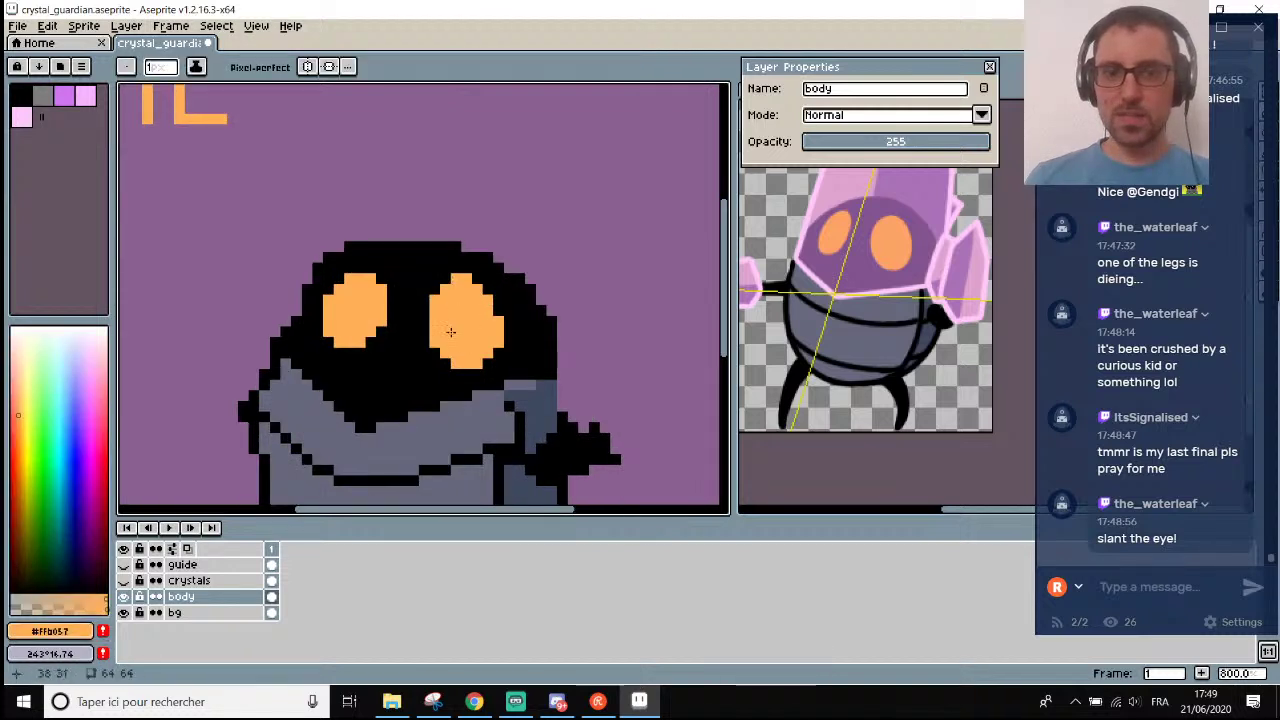
{"action": "scroll", "coordinate": [449, 305], "scroll_direction": "down", "scroll_amount": 3}
{"action": "scroll", "coordinate": [486, 263], "scroll_direction": "up", "scroll_amount": 5}
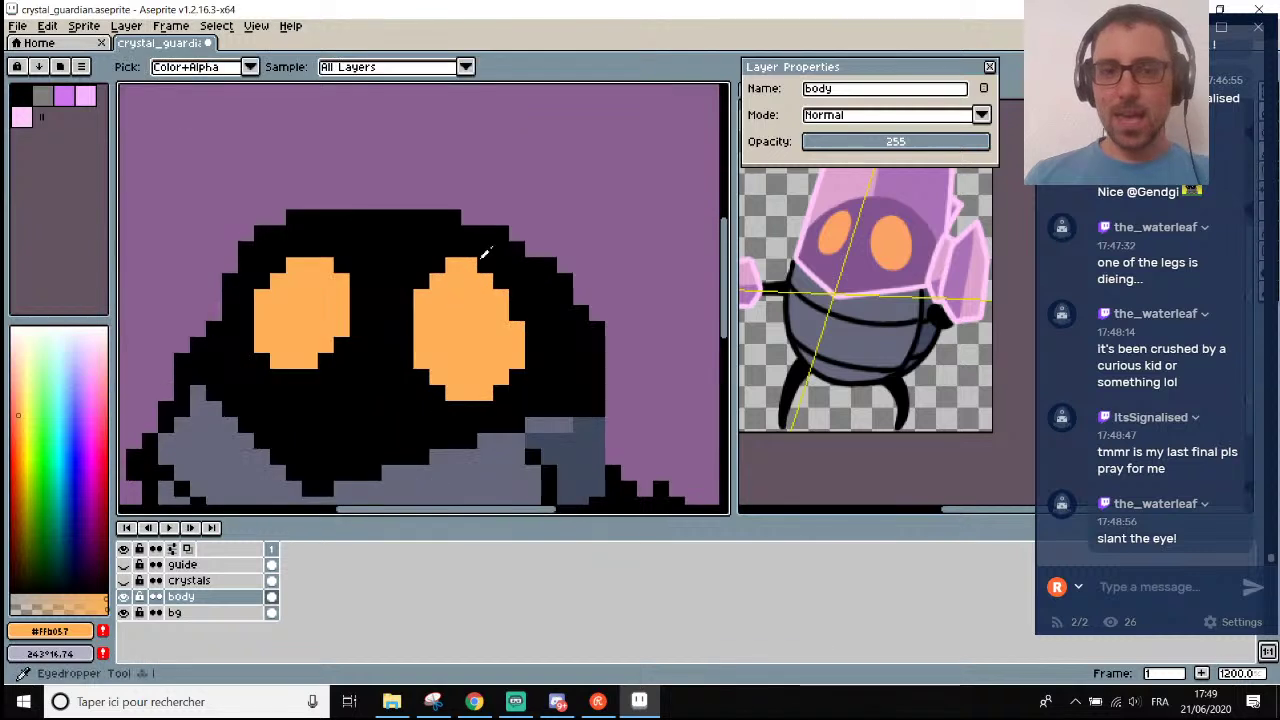
{"action": "left_click", "coordinate": [486, 263], "text": "alt"}
{"action": "scroll", "coordinate": [408, 261], "scroll_direction": "down", "scroll_amount": 5}
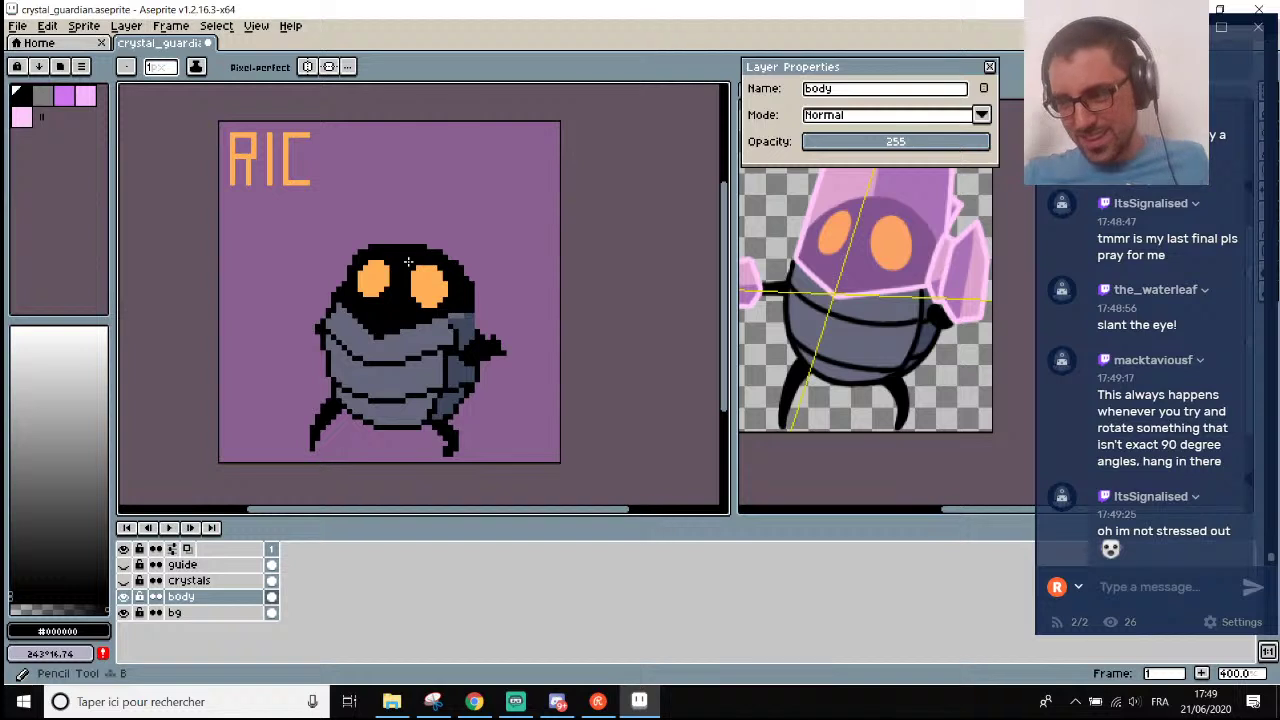
Extend the black seam between the front plate and the shaded side panel upward to the head.
{"action": "scroll", "coordinate": [408, 262], "scroll_direction": "down", "scroll_amount": 2}
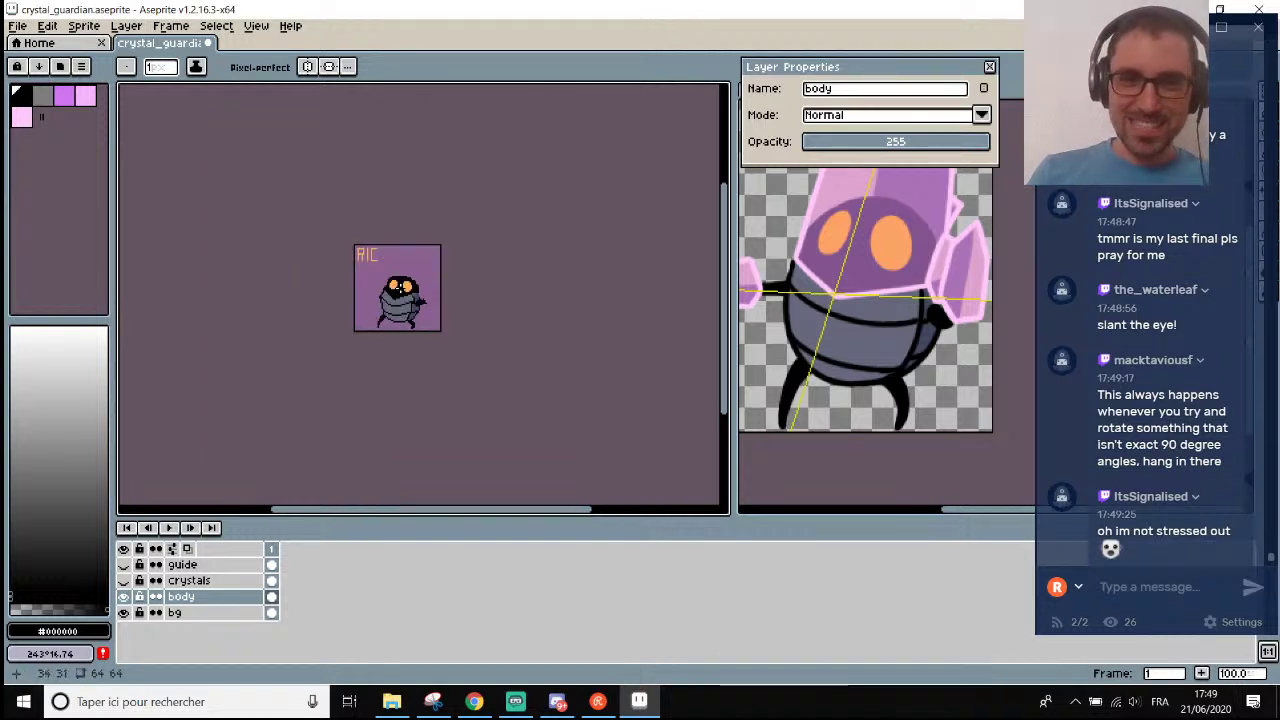
{"action": "scroll", "coordinate": [369, 258], "scroll_direction": "up", "scroll_amount": 1}
{"action": "scroll", "coordinate": [369, 258], "scroll_direction": "up", "scroll_amount": 1}
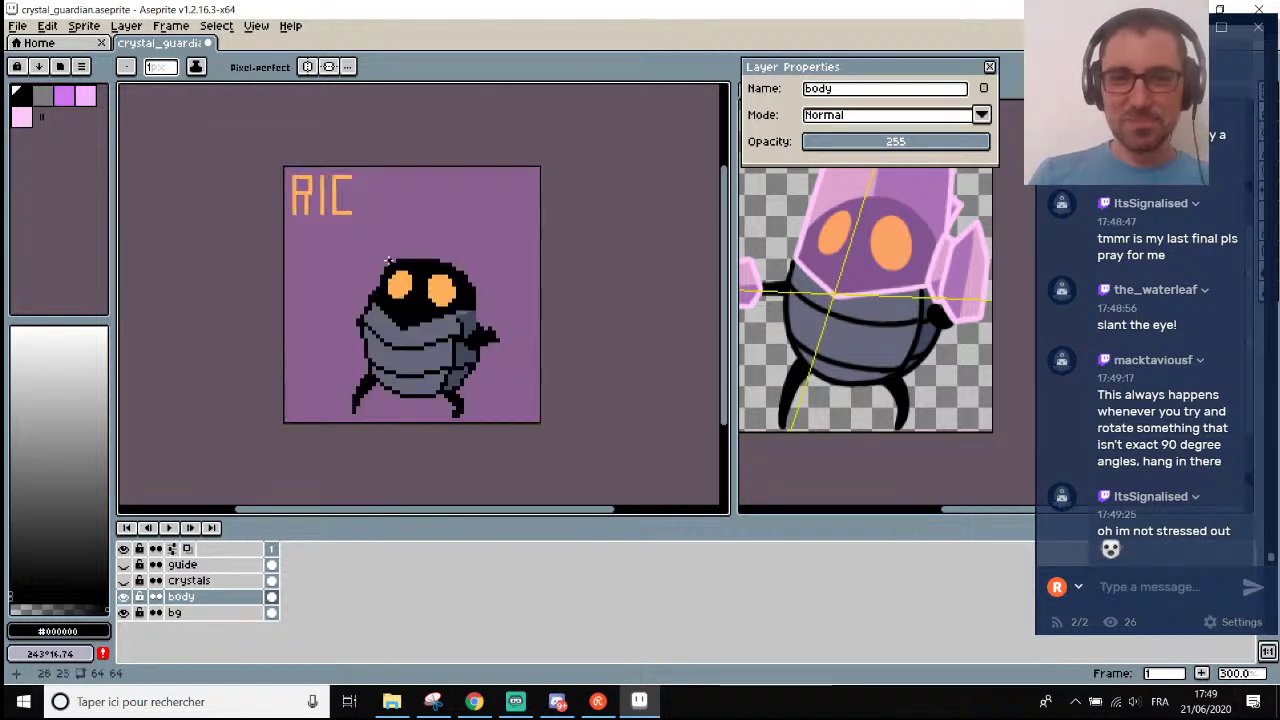
{"action": "scroll", "coordinate": [463, 300], "scroll_direction": "up", "scroll_amount": 3}
{"action": "scroll", "coordinate": [457, 318], "scroll_direction": "up", "scroll_amount": 3}
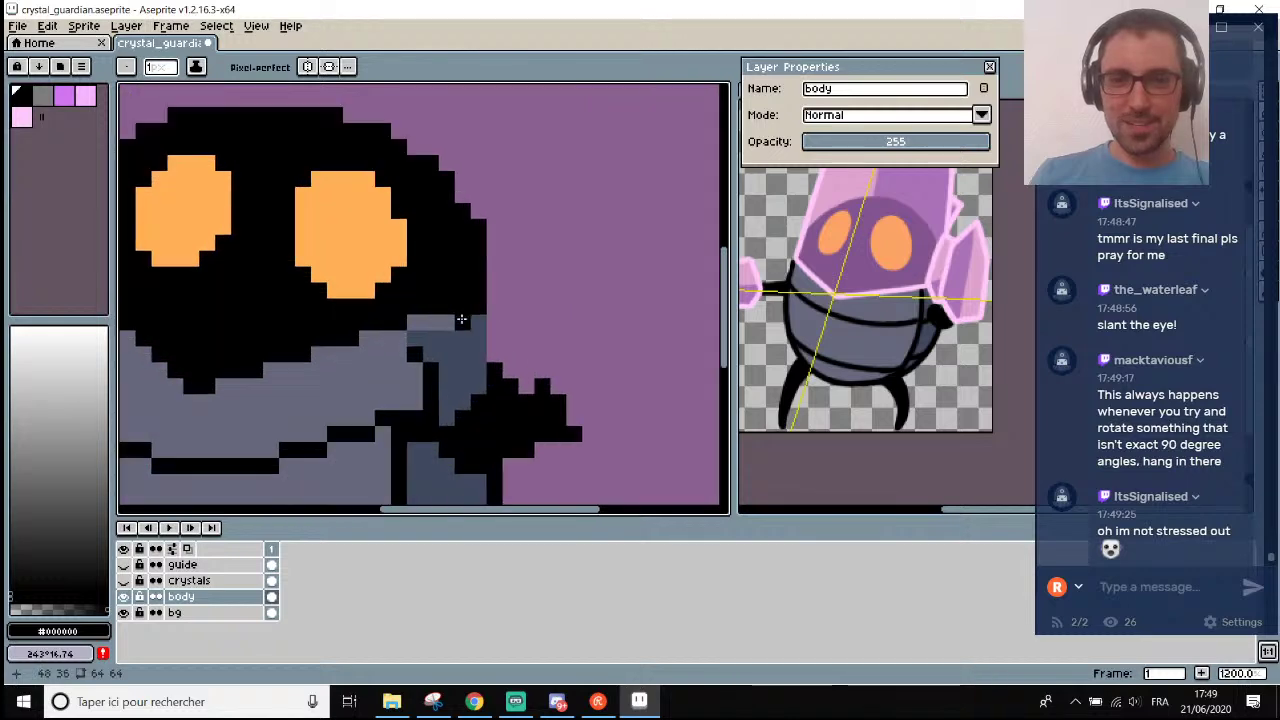
{"action": "scroll", "coordinate": [400, 345], "scroll_direction": "up", "scroll_amount": 1}
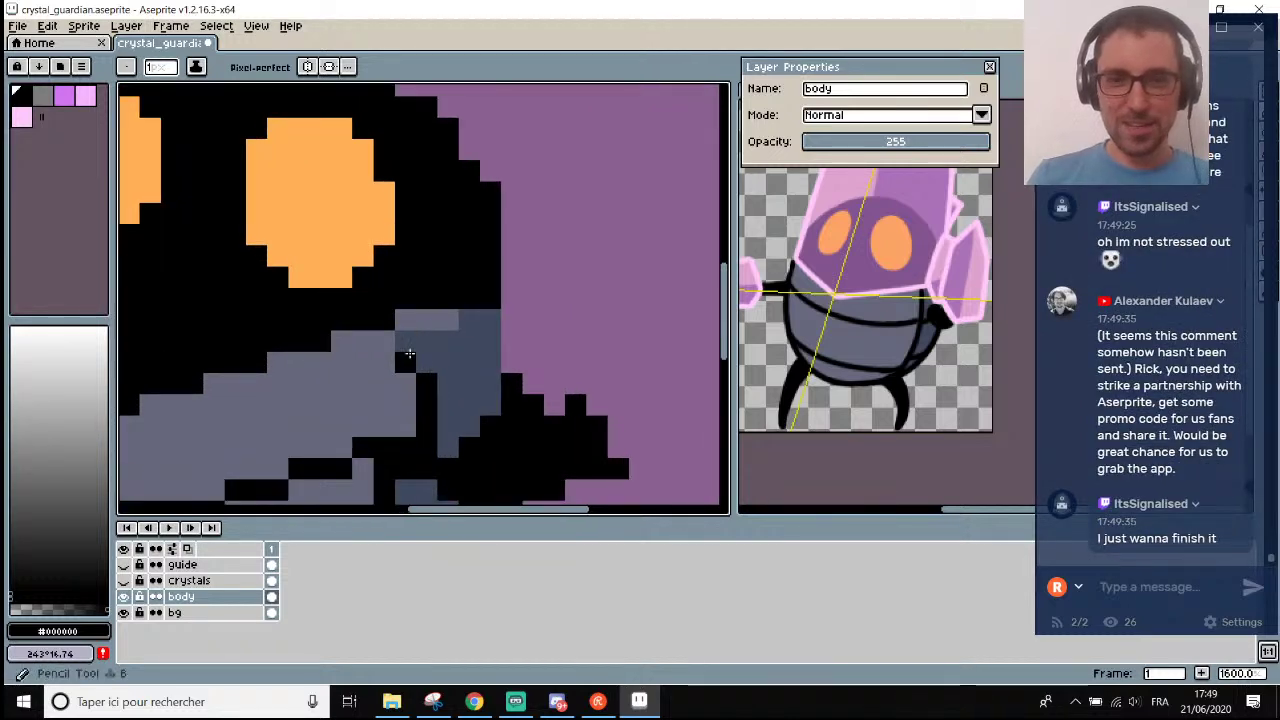
{"action": "scroll", "coordinate": [407, 344], "scroll_direction": "down", "scroll_amount": 3}
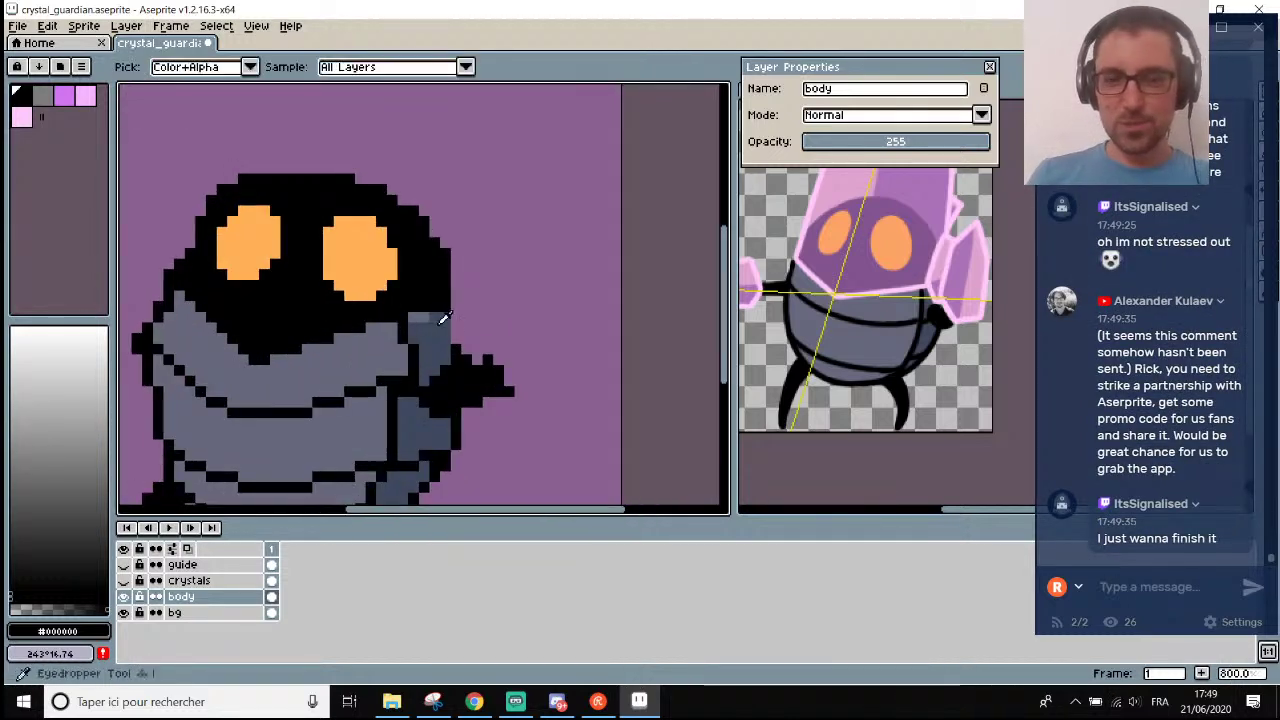
Recolour the light strip atop the side panel in the sampled #3F485F and outline the panel's outer edge in sampled black.
{"action": "left_click", "coordinate": [433, 325], "text": "alt"}
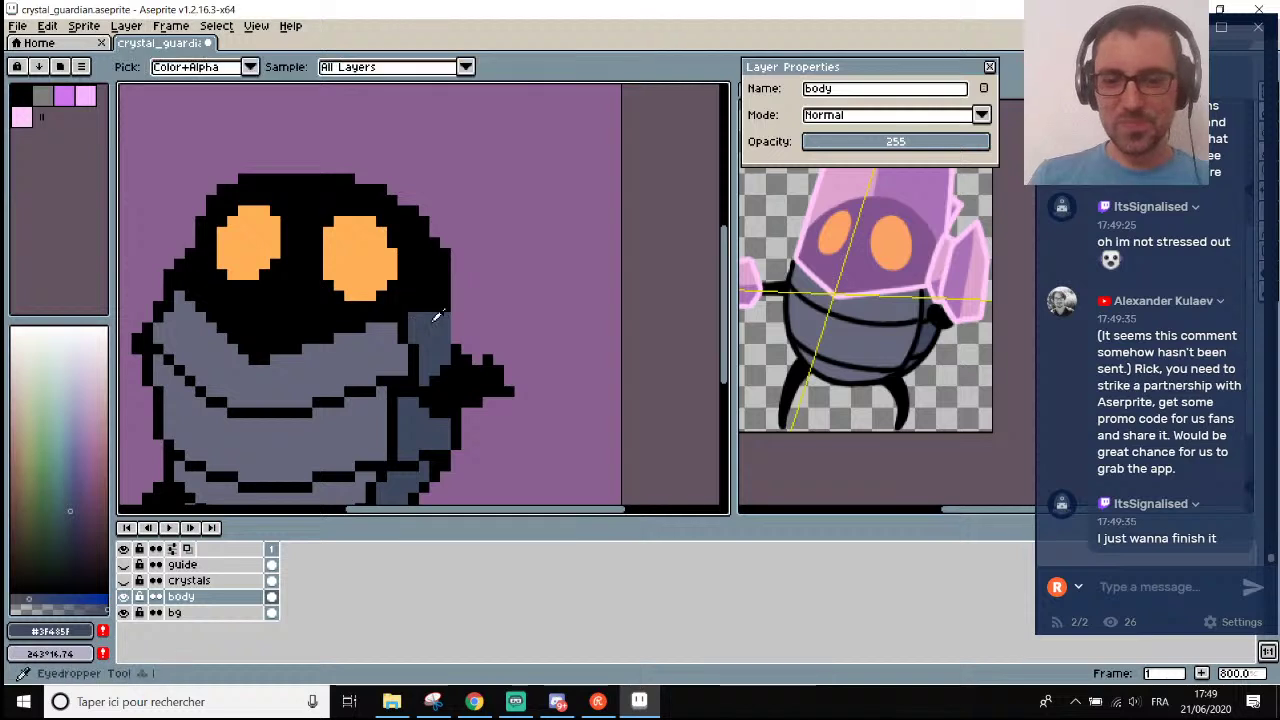
{"action": "scroll", "coordinate": [445, 330], "scroll_direction": "up", "scroll_amount": 1}
{"action": "left_click", "coordinate": [449, 328], "text": "alt"}
{"action": "scroll", "coordinate": [439, 293], "scroll_direction": "down", "scroll_amount": 7}
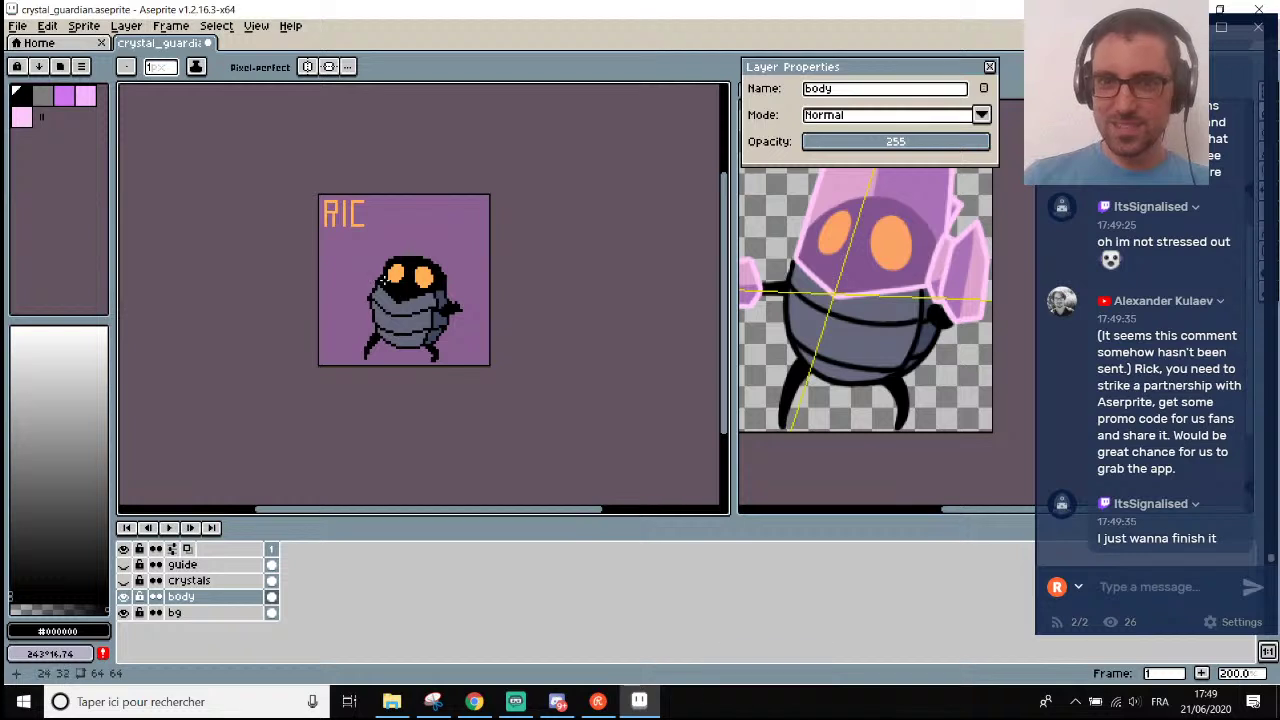
Smooth the stepped outline on the left side of the head with black pixels.
{"action": "scroll", "coordinate": [386, 266], "scroll_direction": "up", "scroll_amount": 7}
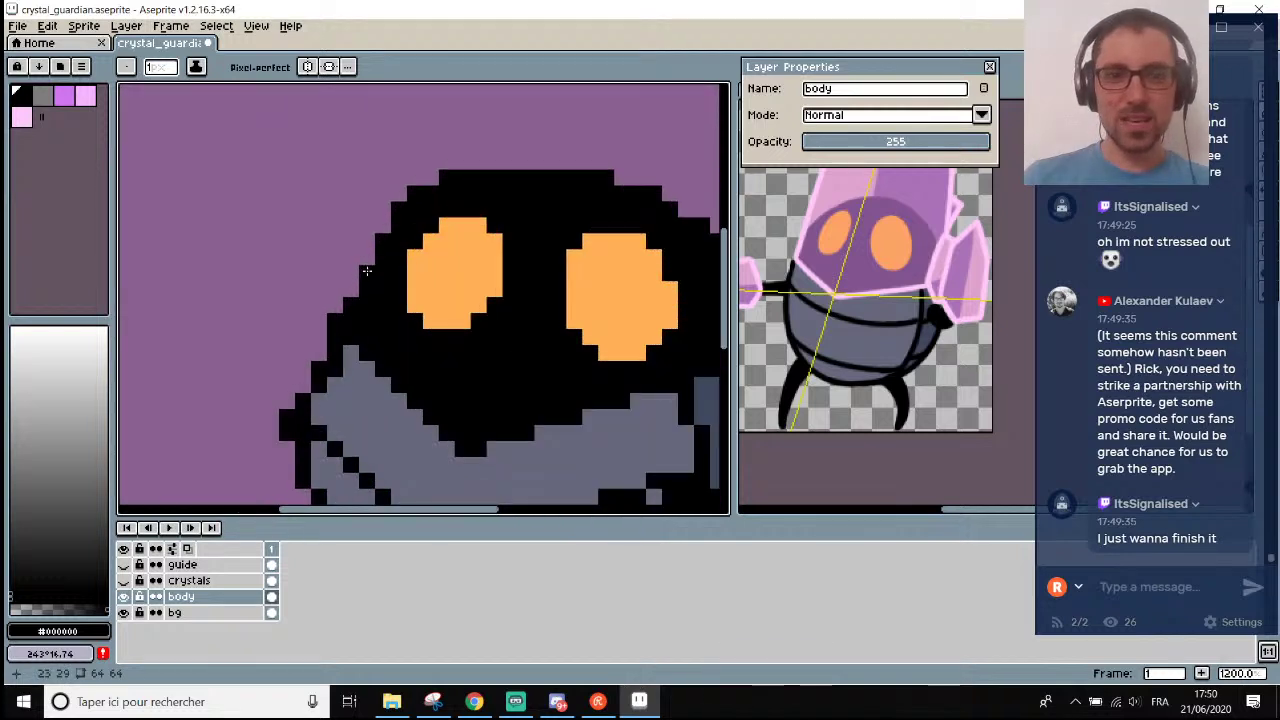
{"action": "scroll", "coordinate": [391, 253], "scroll_direction": "down", "scroll_amount": 6}
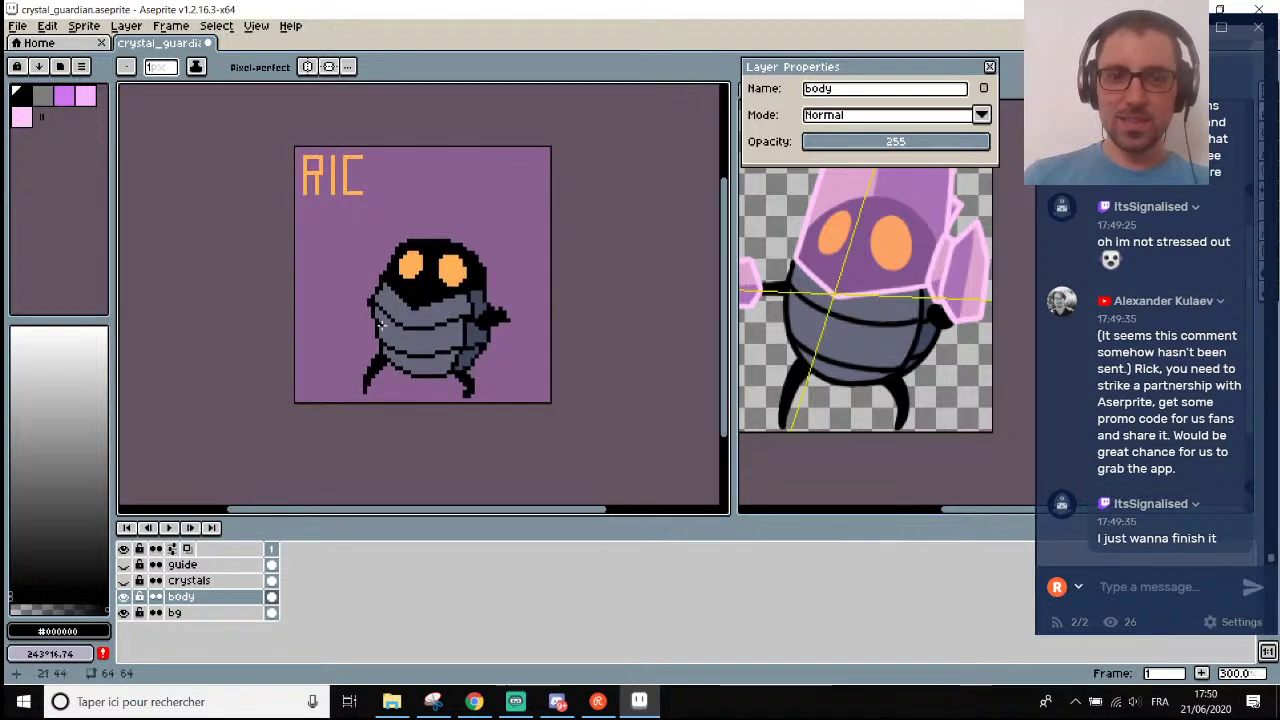
{"action": "scroll", "coordinate": [376, 263], "scroll_direction": "up", "scroll_amount": 3}
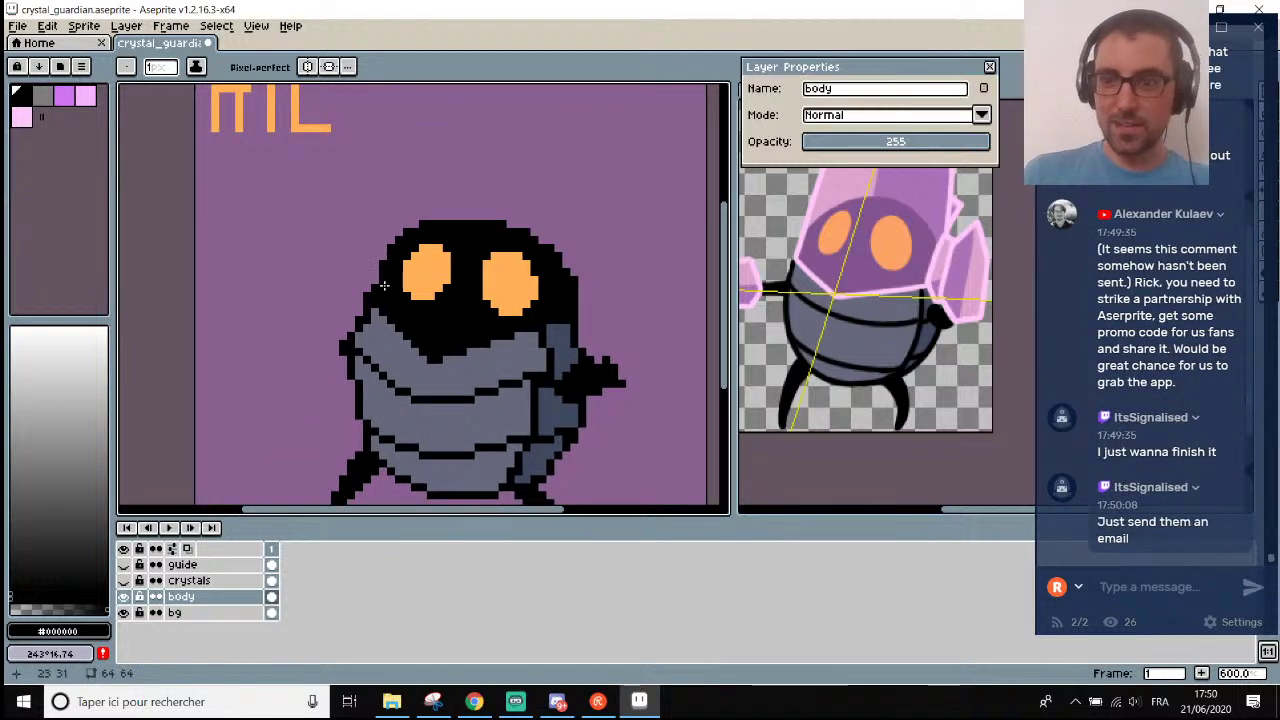
{"action": "scroll", "coordinate": [383, 286], "scroll_direction": "up", "scroll_amount": 3}
{"action": "scroll", "coordinate": [385, 290], "scroll_direction": "down", "scroll_amount": 6}
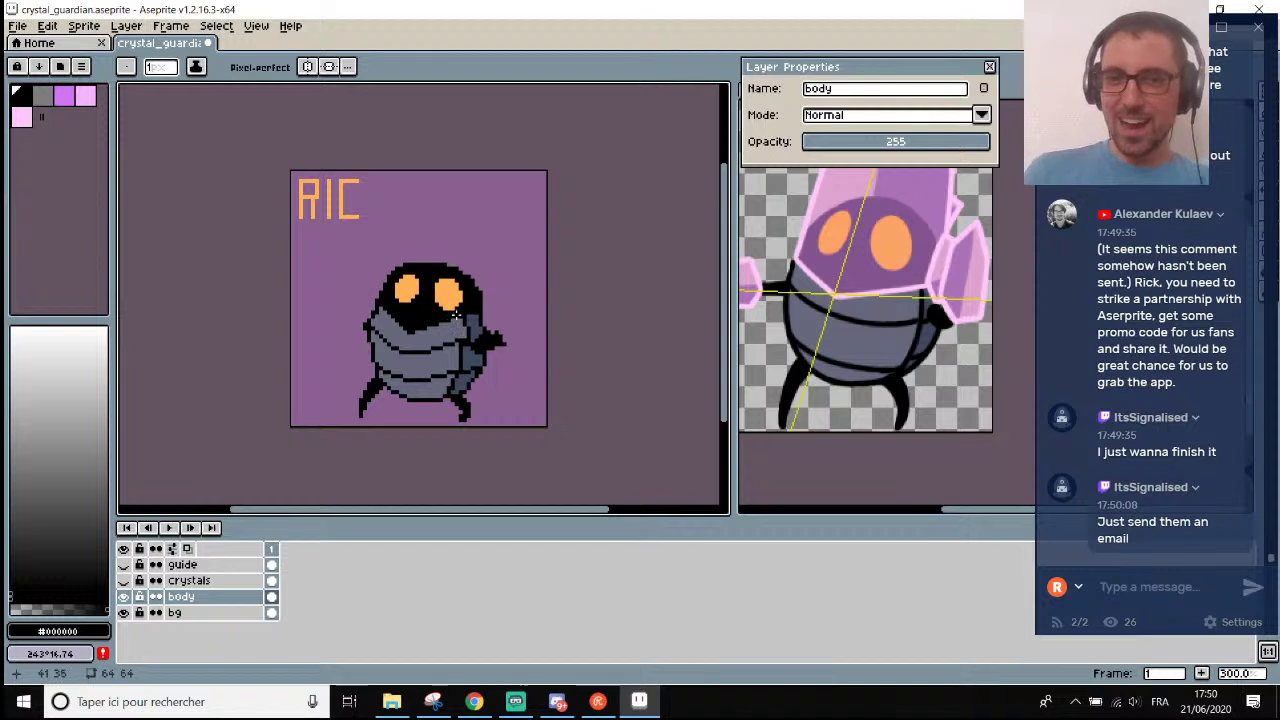
Narrow the left eye by one pixel column along its inner edge in black.
{"action": "scroll", "coordinate": [440, 318], "scroll_direction": "down", "scroll_amount": 1}
{"action": "scroll", "coordinate": [448, 322], "scroll_direction": "up", "scroll_amount": 1}
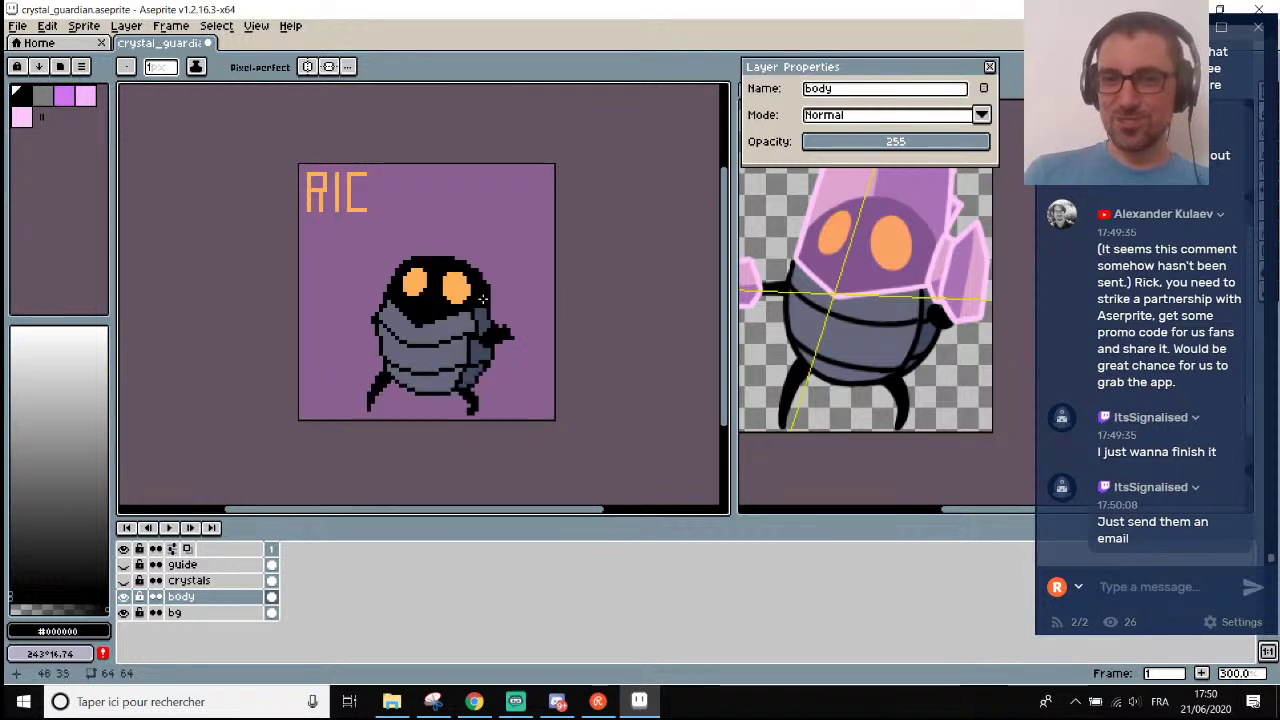
{"action": "scroll", "coordinate": [428, 284], "scroll_direction": "up", "scroll_amount": 1}
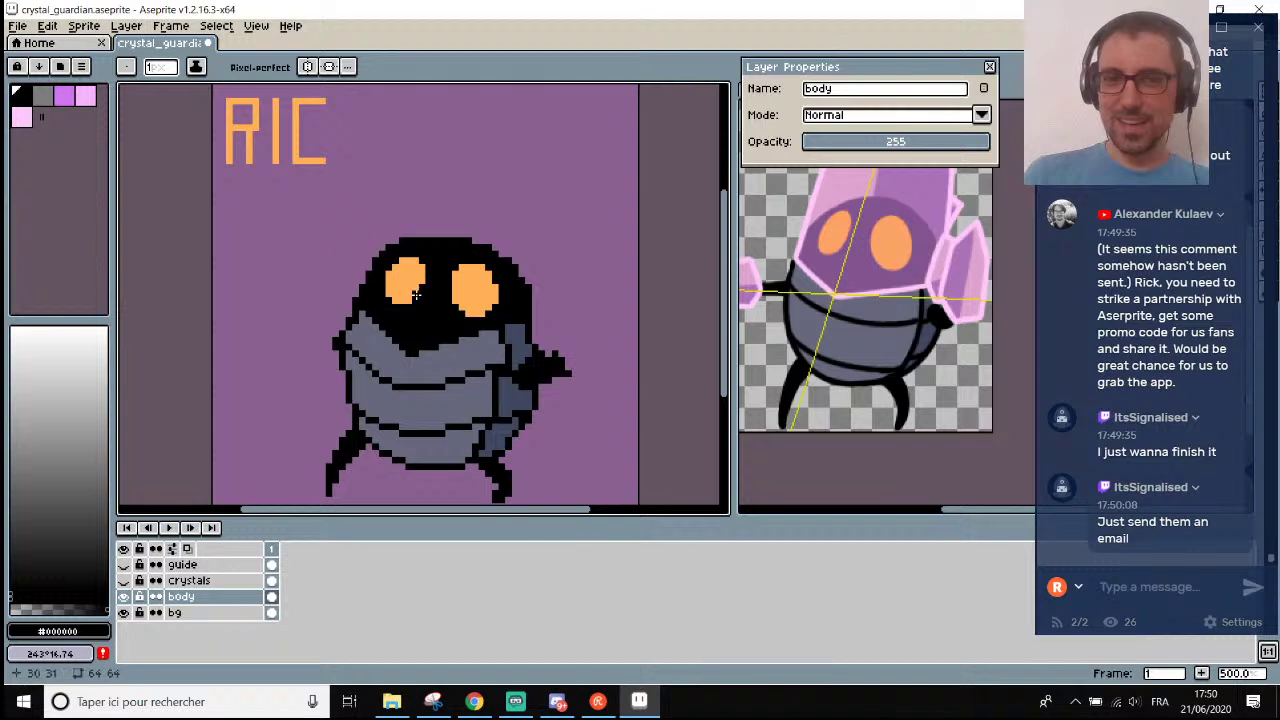
{"action": "scroll", "coordinate": [449, 304], "scroll_direction": "down", "scroll_amount": 1}
{"action": "scroll", "coordinate": [447, 277], "scroll_direction": "up", "scroll_amount": 1}
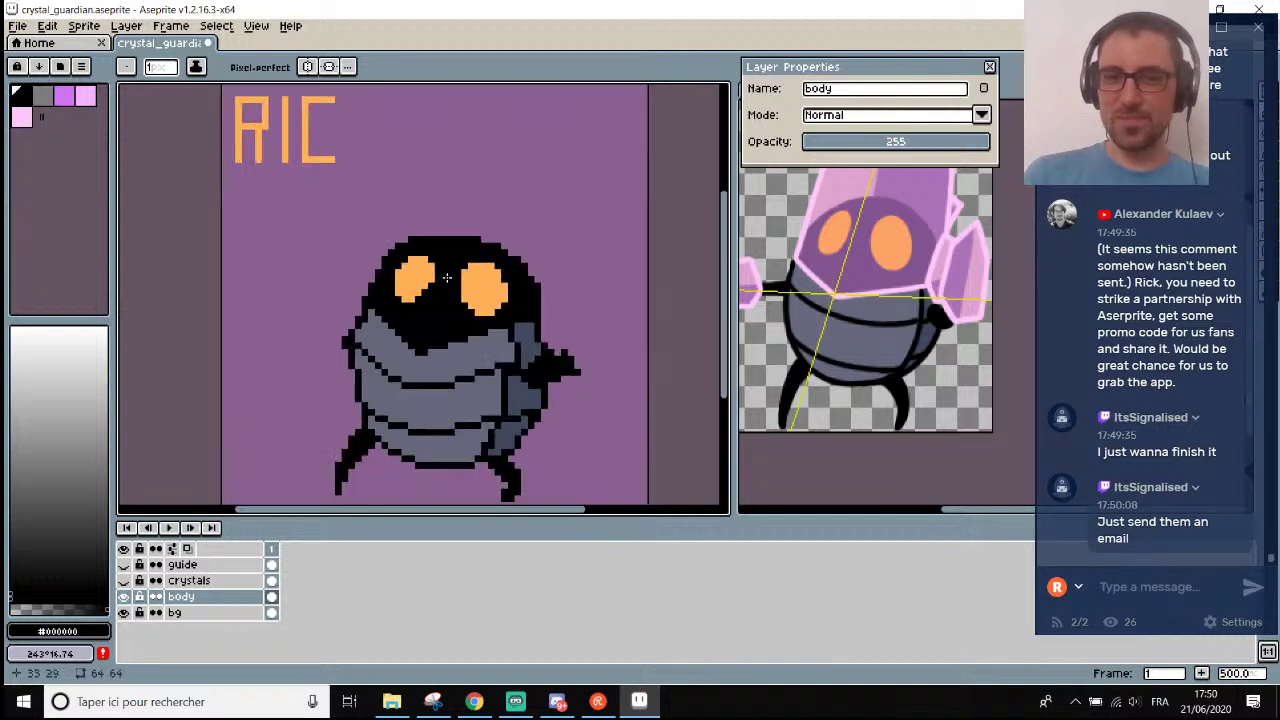
{"action": "scroll", "coordinate": [433, 266], "scroll_direction": "up", "scroll_amount": 5}
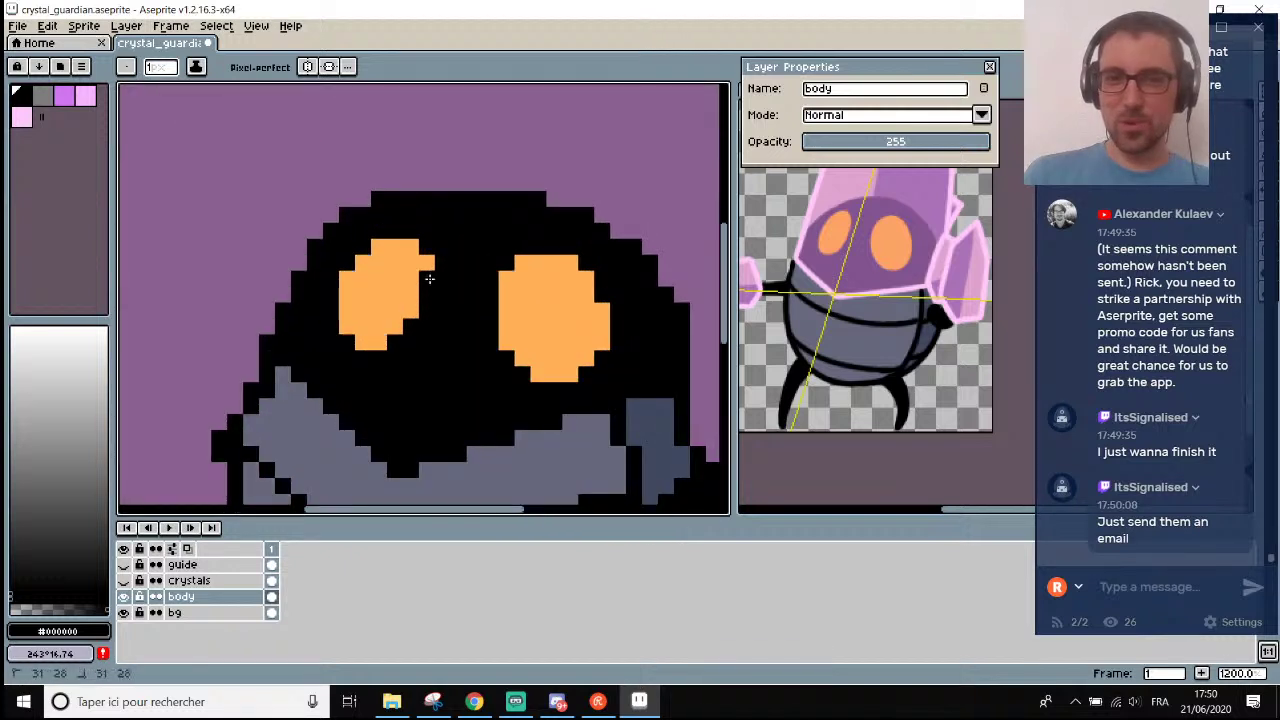
{"action": "scroll", "coordinate": [427, 263], "scroll_direction": "down", "scroll_amount": 6}
{"action": "scroll", "coordinate": [403, 247], "scroll_direction": "up", "scroll_amount": 2}
{"action": "scroll", "coordinate": [403, 247], "scroll_direction": "down", "scroll_amount": 4}
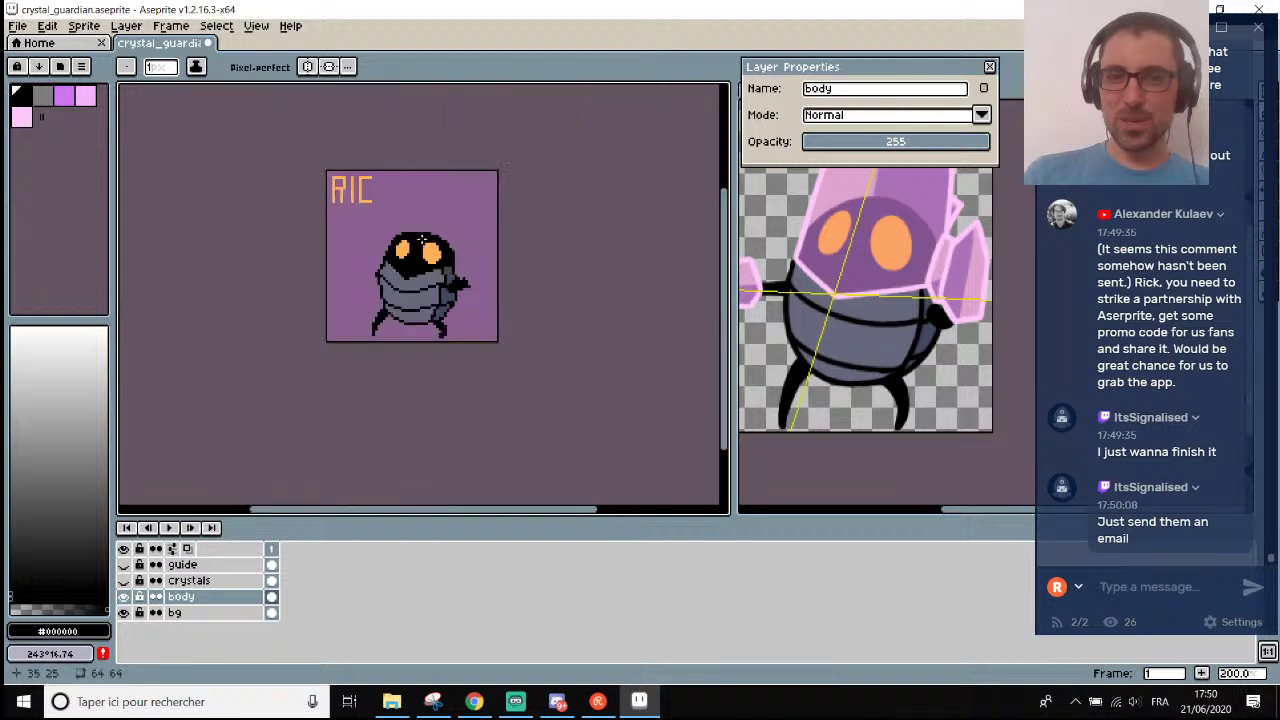
Examine the left eye's shape and slant at several zoom levels against the reference sketch.
{"action": "scroll", "coordinate": [422, 239], "scroll_direction": "up", "scroll_amount": 1}
{"action": "scroll", "coordinate": [440, 237], "scroll_direction": "down", "scroll_amount": 1}
{"action": "scroll", "coordinate": [475, 231], "scroll_direction": "up", "scroll_amount": 3}
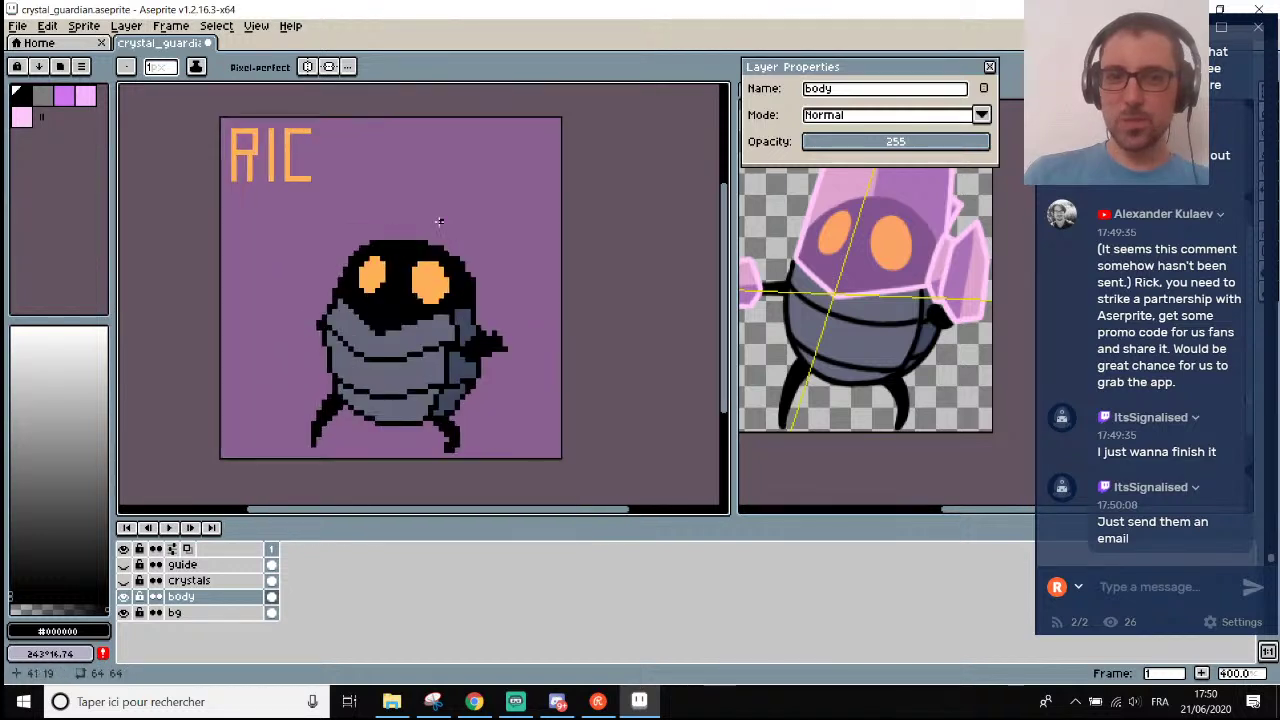
{"action": "scroll", "coordinate": [402, 239], "scroll_direction": "down", "scroll_amount": 3}
{"action": "scroll", "coordinate": [380, 200], "scroll_direction": "up", "scroll_amount": 1}
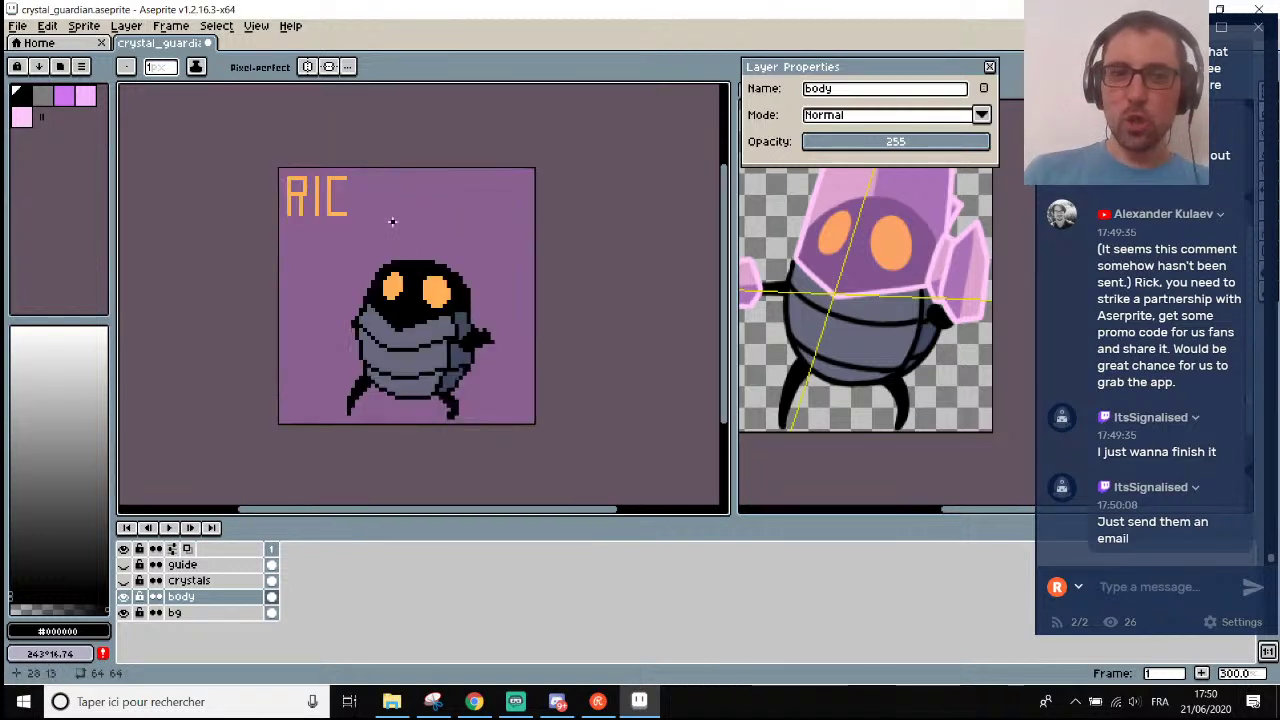
{"action": "scroll", "coordinate": [394, 217], "scroll_direction": "down", "scroll_amount": 1}
{"action": "scroll", "coordinate": [394, 217], "scroll_direction": "up", "scroll_amount": 1}
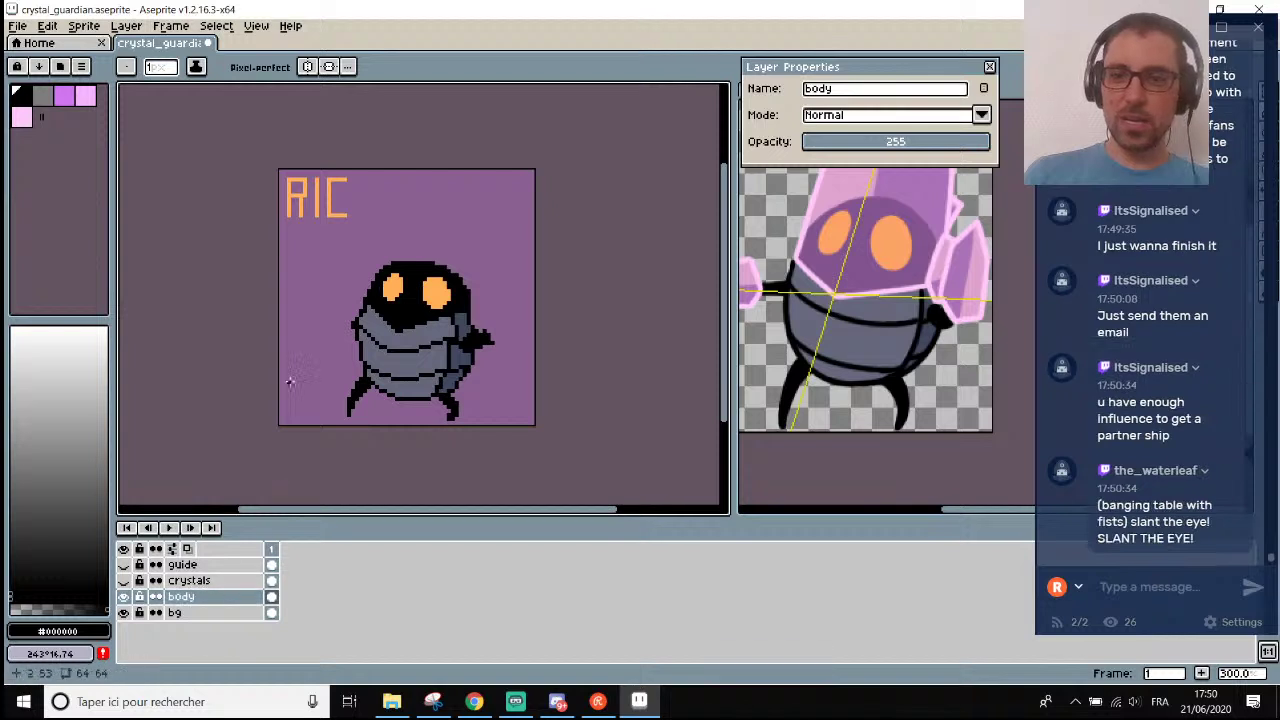
{"action": "scroll", "coordinate": [327, 247], "scroll_direction": "up", "scroll_amount": 1}
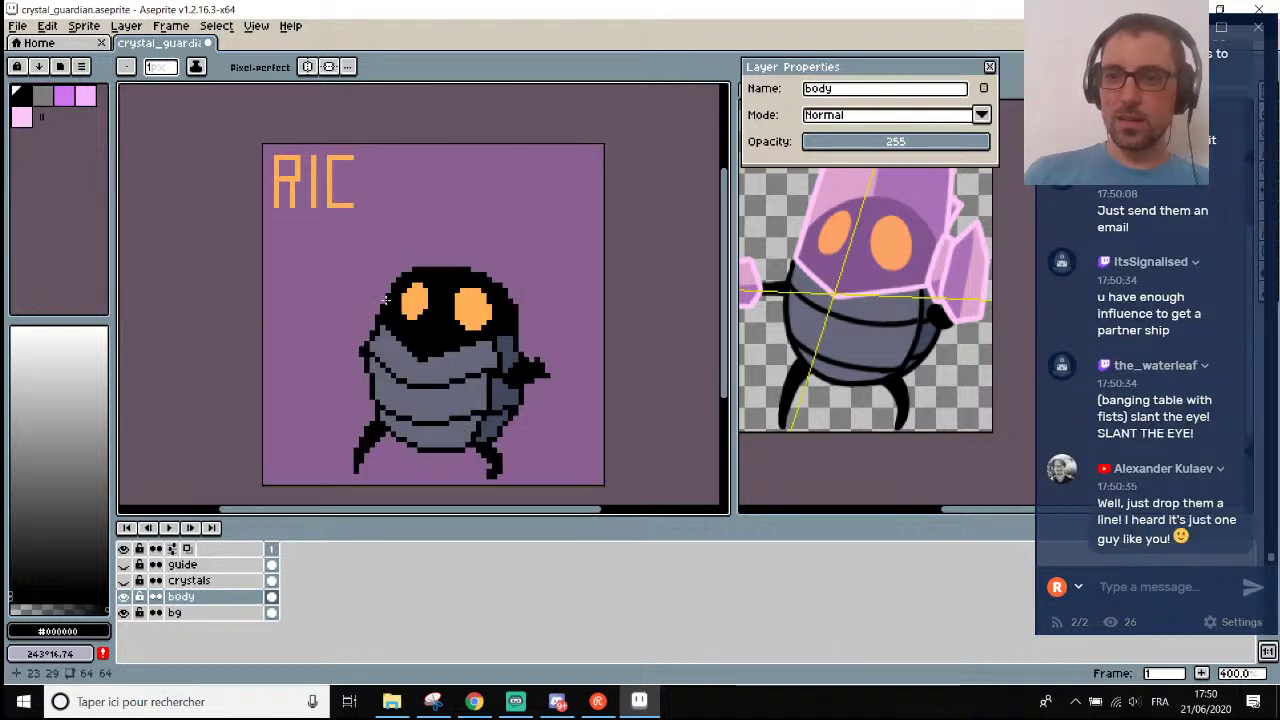
{"action": "scroll", "coordinate": [385, 298], "scroll_direction": "down", "scroll_amount": 1}
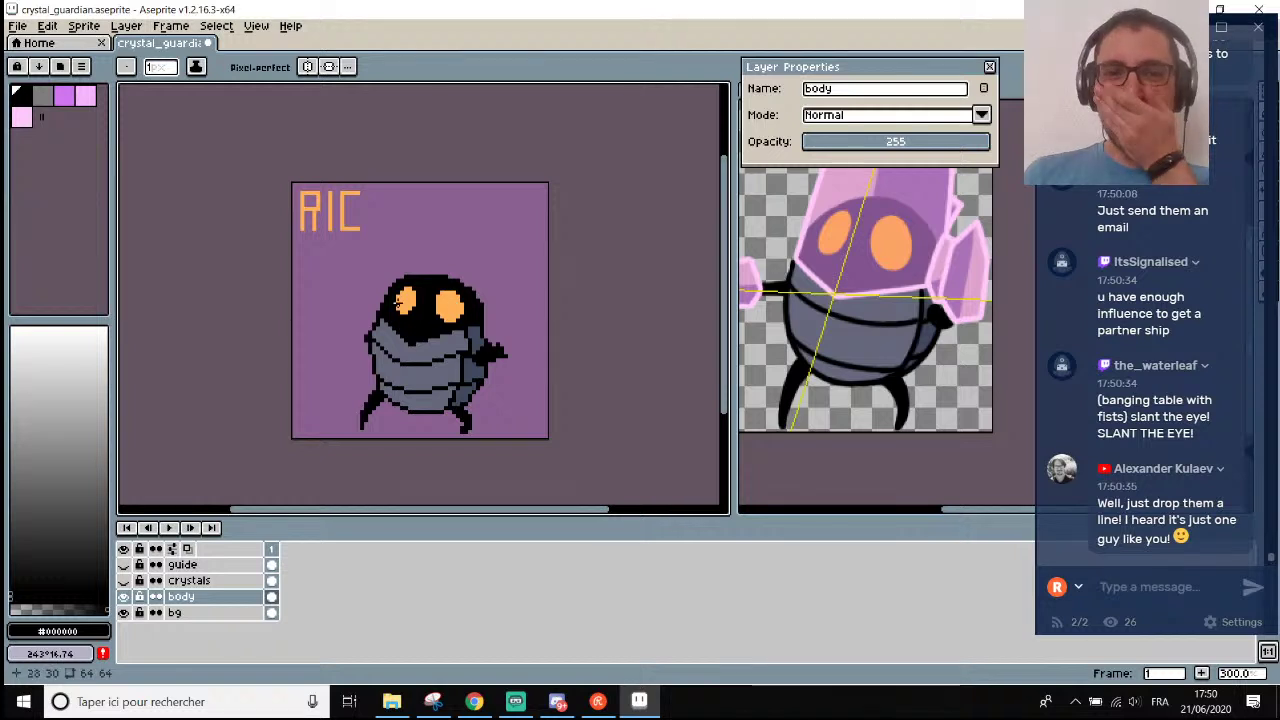
{"action": "scroll", "coordinate": [410, 316], "scroll_direction": "up", "scroll_amount": 1}
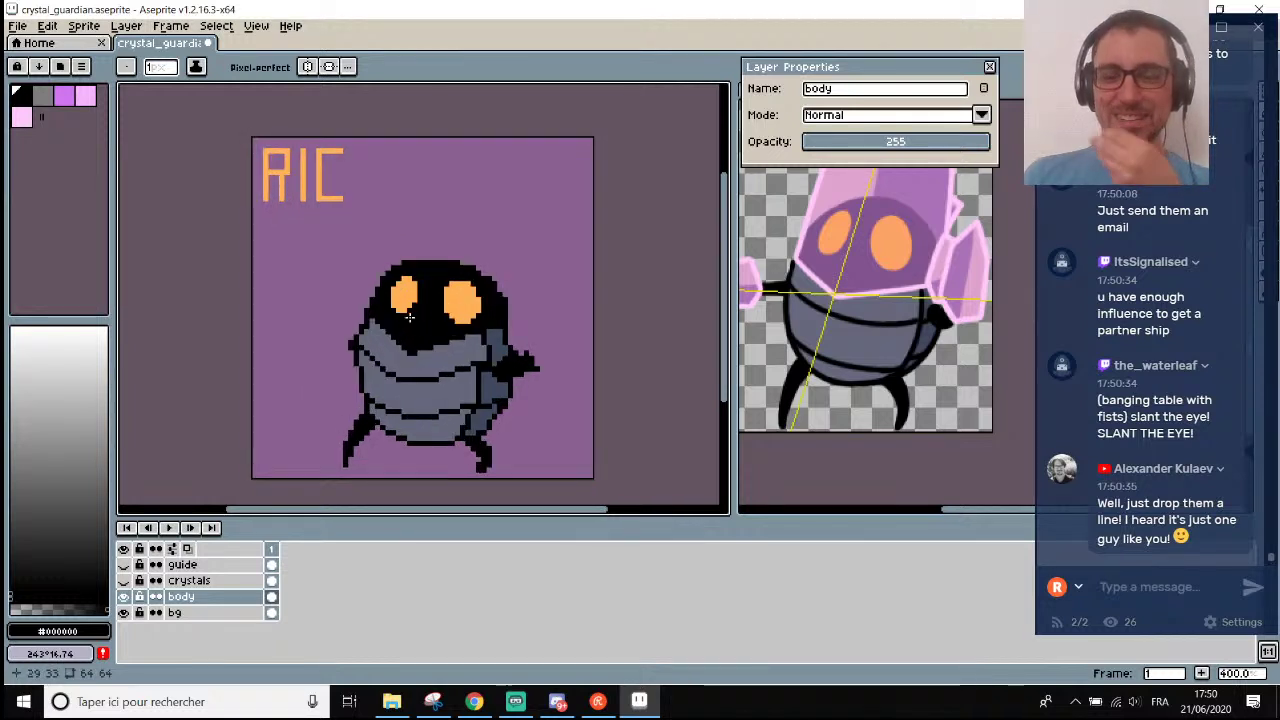
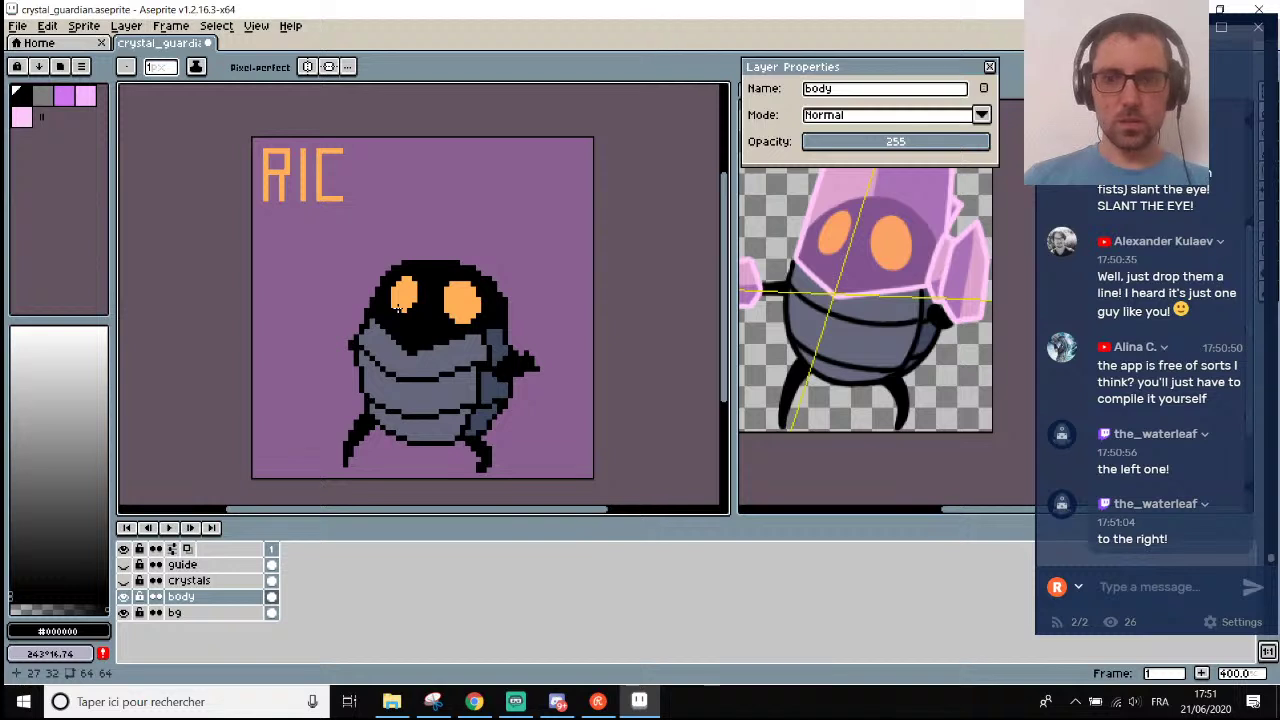
Select the left eye with a tight rectangular marquee and rotate it slightly using Fast Rotation.
{"action": "scroll", "coordinate": [399, 306], "scroll_direction": "up", "scroll_amount": 5}
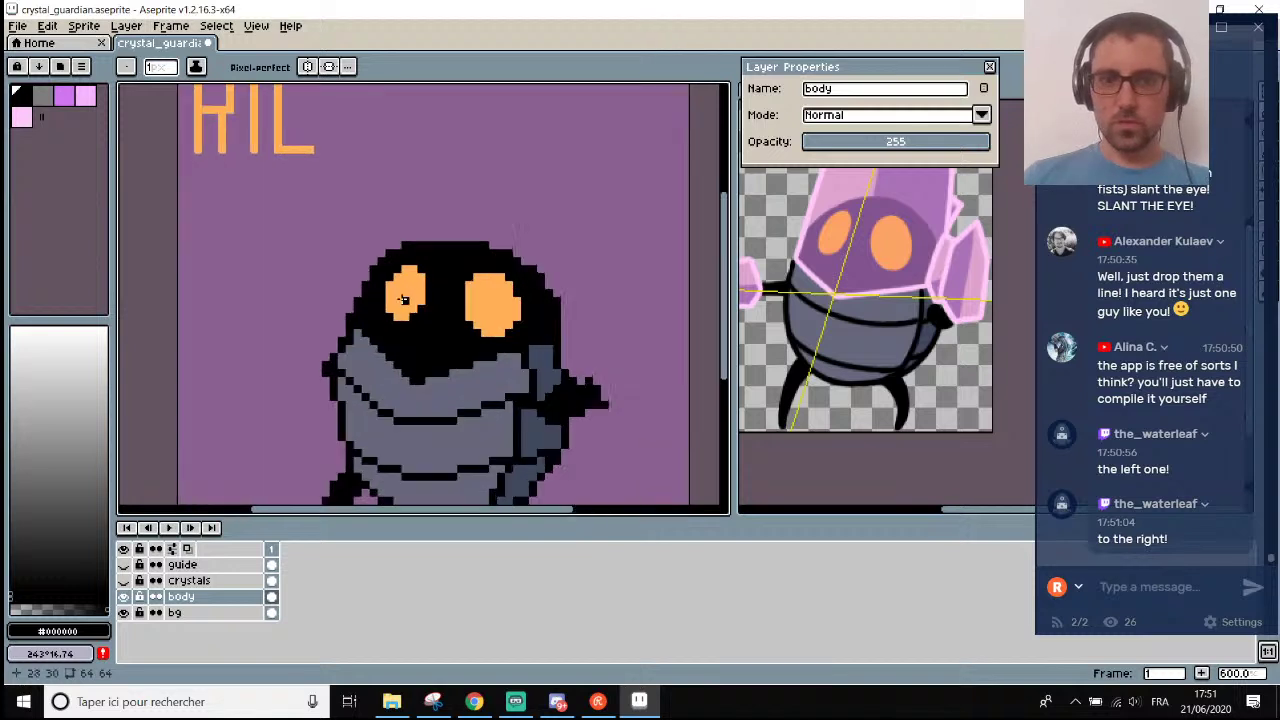
{"action": "key", "text": "m"}
{"action": "left_click_drag", "start_coordinate": [356, 243], "coordinate": [457, 357]}
{"action": "left_click", "coordinate": [414, 220]}
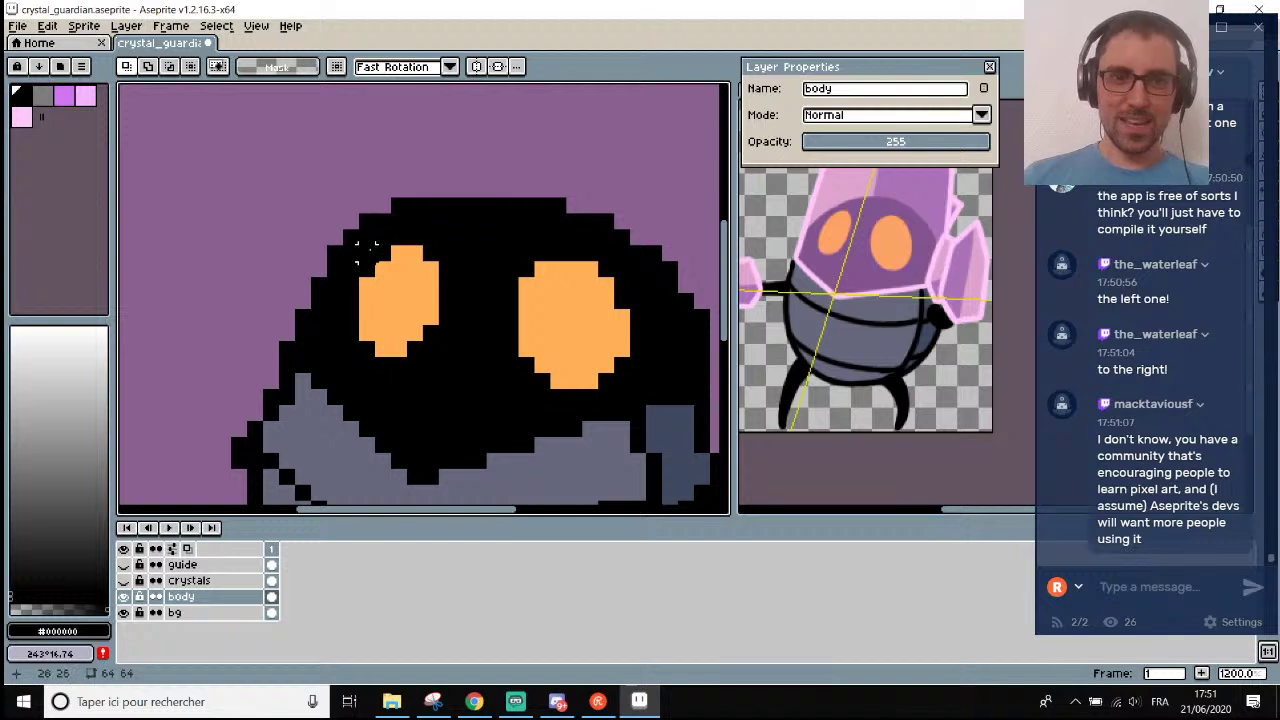
{"action": "left_click_drag", "start_coordinate": [358, 243], "coordinate": [441, 360]}
{"action": "left_click_drag", "start_coordinate": [410, 236], "coordinate": [428, 308]}
{"action": "left_click", "coordinate": [525, 287]}
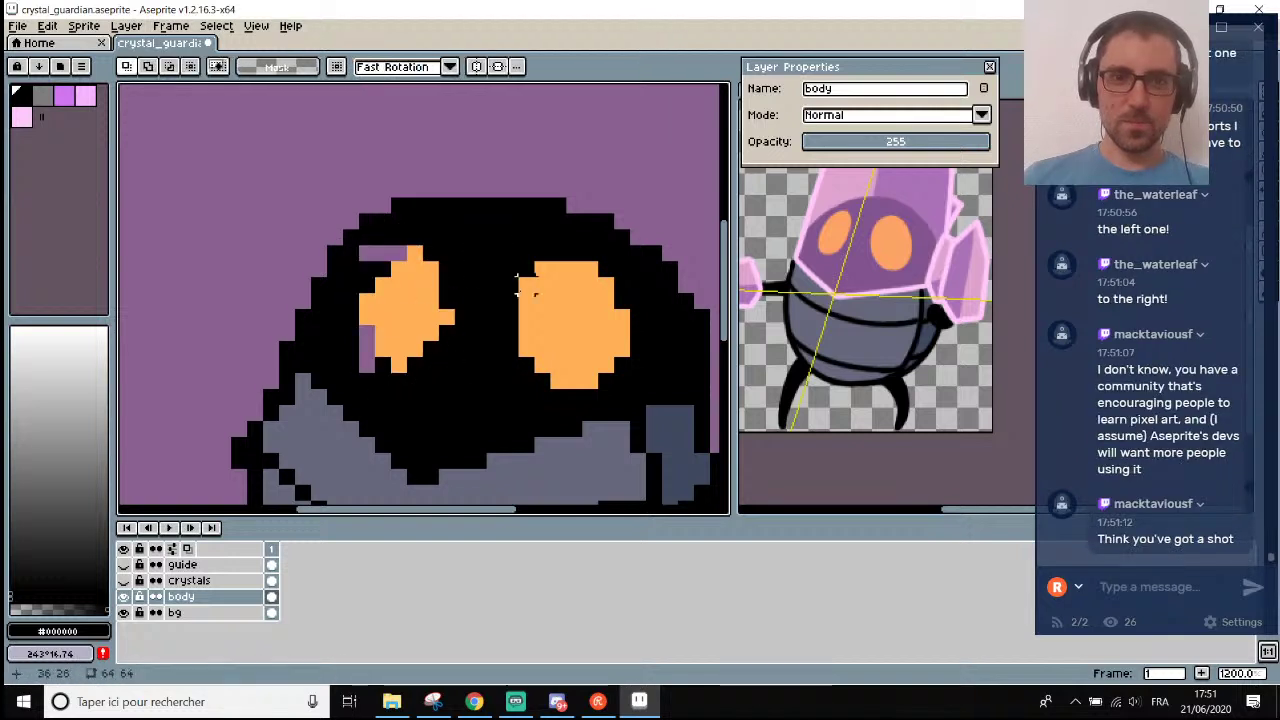
{"action": "scroll", "coordinate": [525, 287], "scroll_direction": "down", "scroll_amount": 4}
{"action": "scroll", "coordinate": [460, 316], "scroll_direction": "up", "scroll_amount": 1}
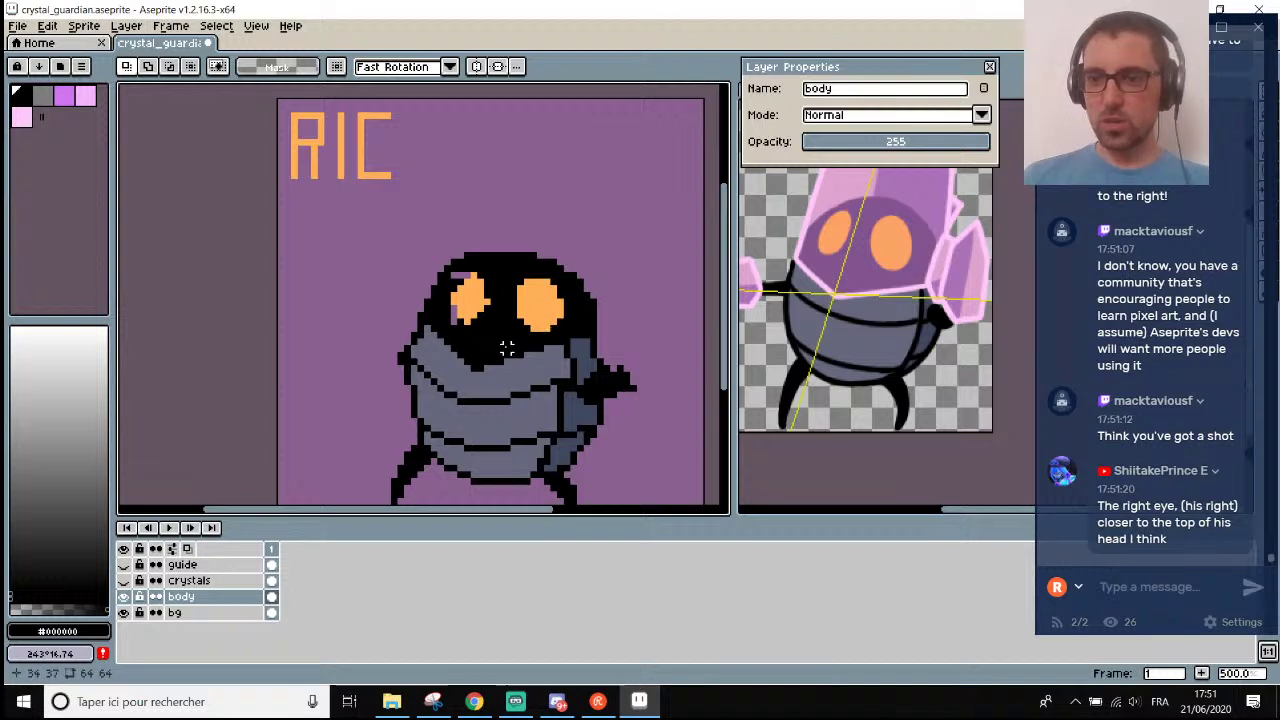
{"action": "scroll", "coordinate": [507, 346], "scroll_direction": "down", "scroll_amount": 3}
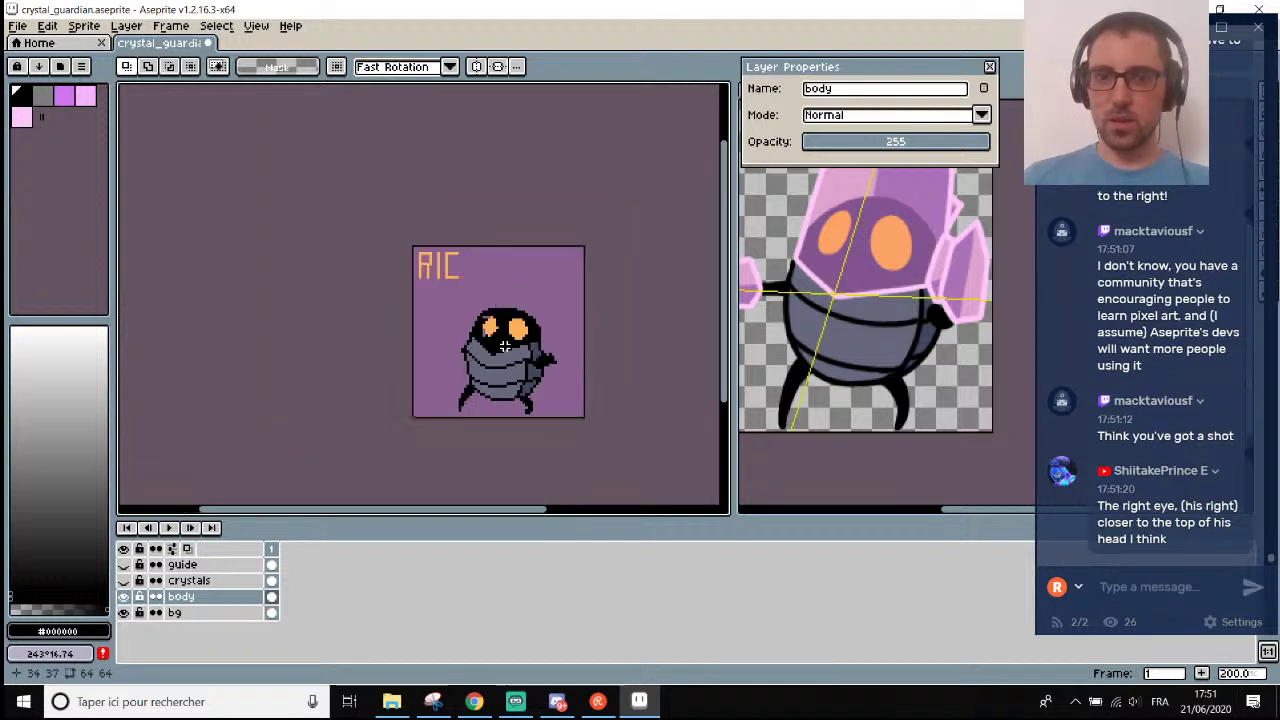
Cover the background gaps left around the rotated left eye with black pixels.
{"action": "scroll", "coordinate": [507, 346], "scroll_direction": "up", "scroll_amount": 1}
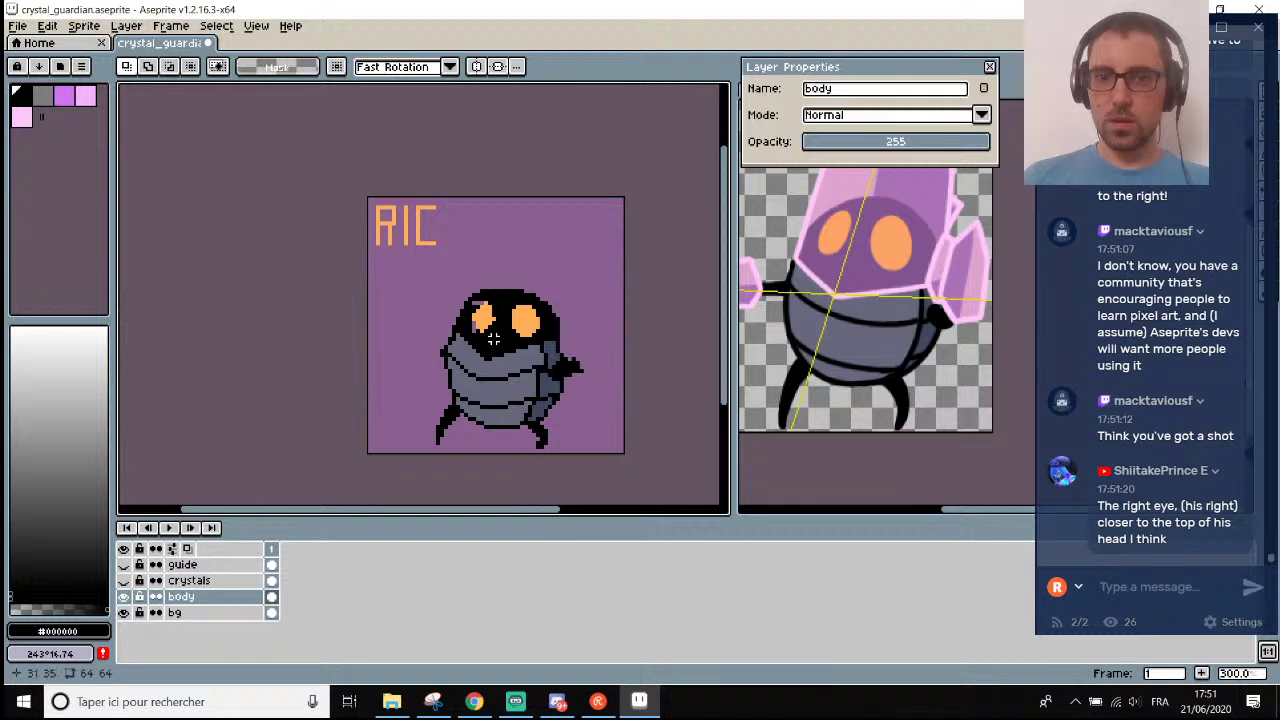
{"action": "scroll", "coordinate": [493, 340], "scroll_direction": "up", "scroll_amount": 1}
{"action": "scroll", "coordinate": [493, 340], "scroll_direction": "up", "scroll_amount": 3}
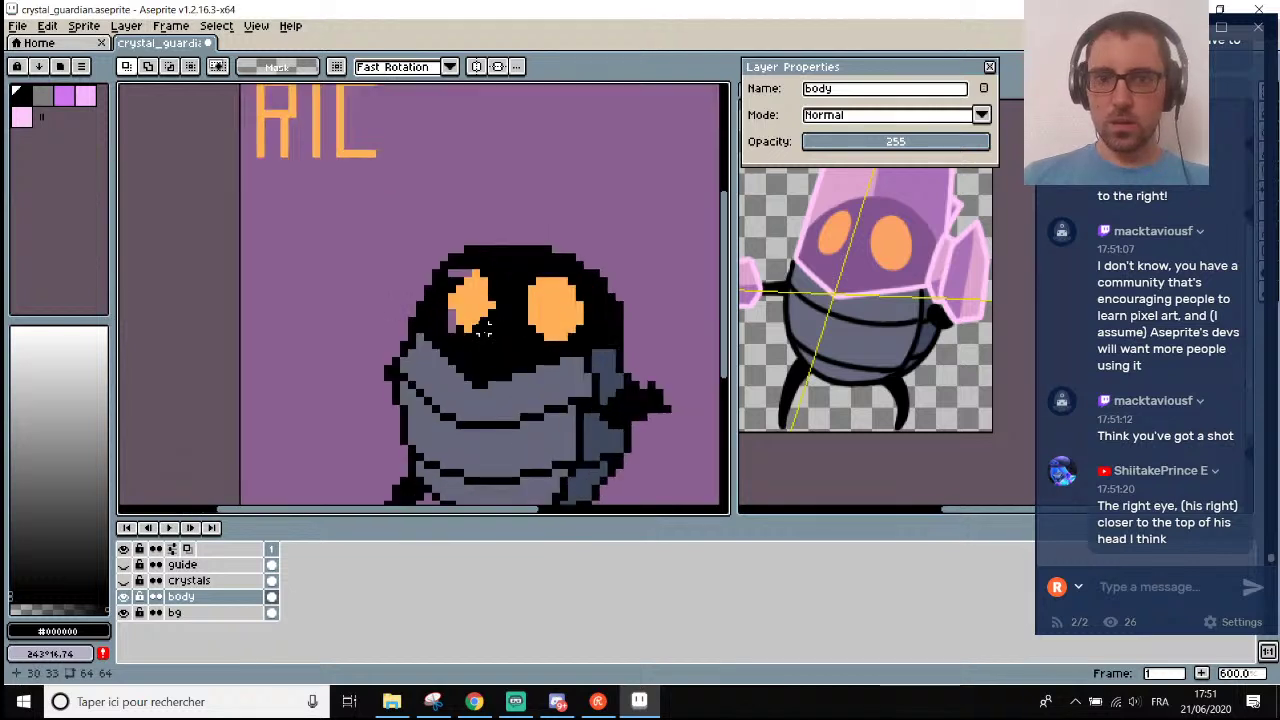
{"action": "key", "text": "i"}
{"action": "key", "text": "b"}
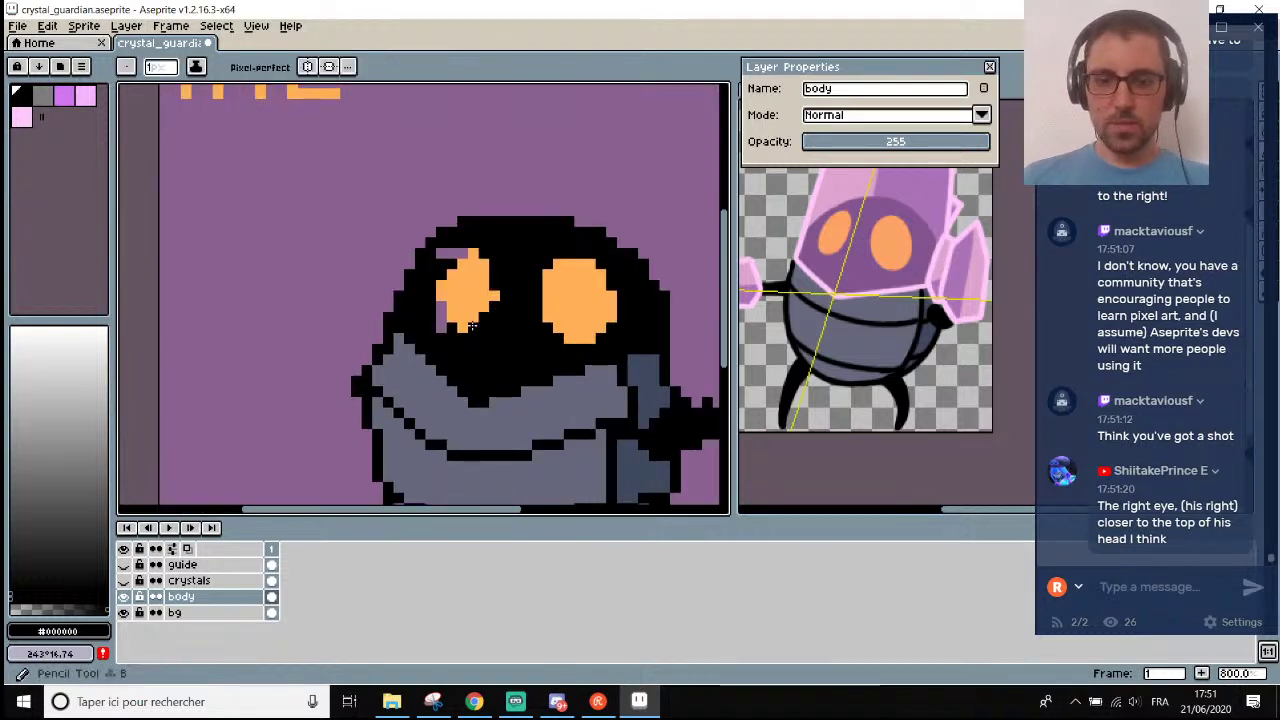
{"action": "left_click_drag", "start_coordinate": [478, 328], "coordinate": [440, 324]}
{"action": "left_click_drag", "start_coordinate": [440, 253], "coordinate": [472, 253]}
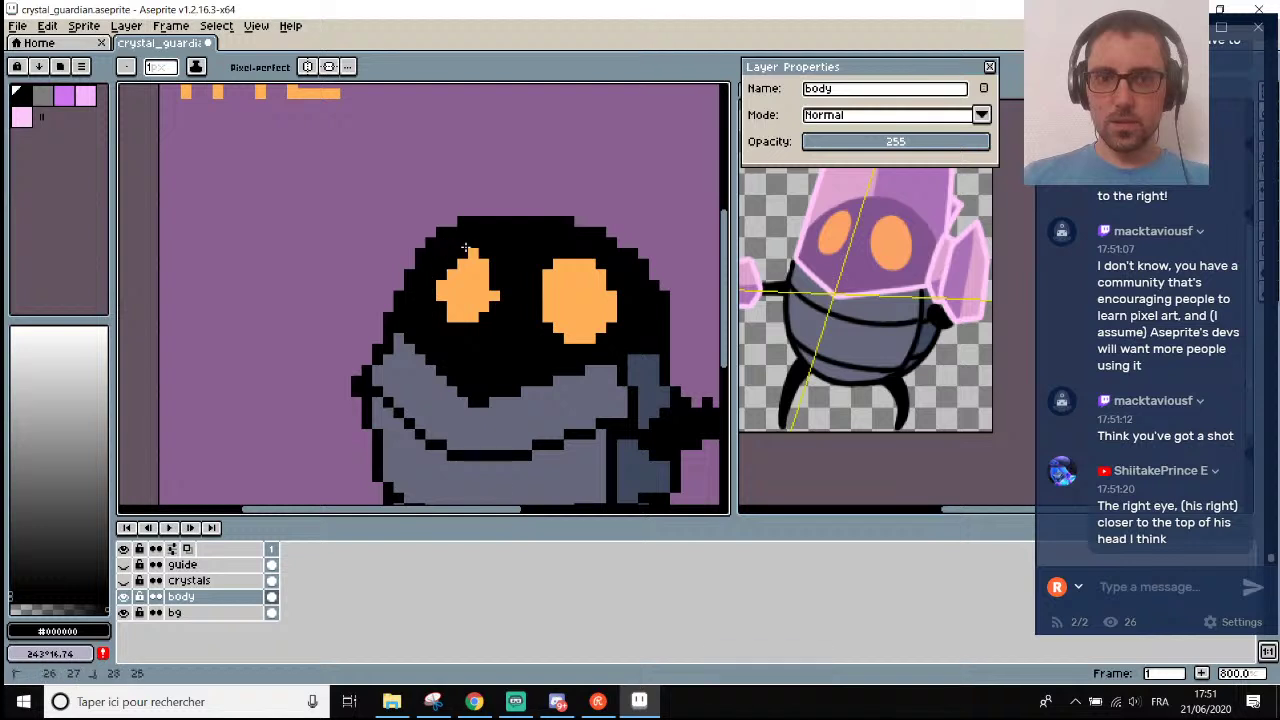
Fill out the left eye's inner edge with orange (#ffb057) pixels sampled from the eye.
{"action": "scroll", "coordinate": [477, 247], "scroll_direction": "down", "scroll_amount": 4}
{"action": "scroll", "coordinate": [477, 247], "scroll_direction": "up", "scroll_amount": 1}
{"action": "scroll", "coordinate": [477, 247], "scroll_direction": "up", "scroll_amount": 4}
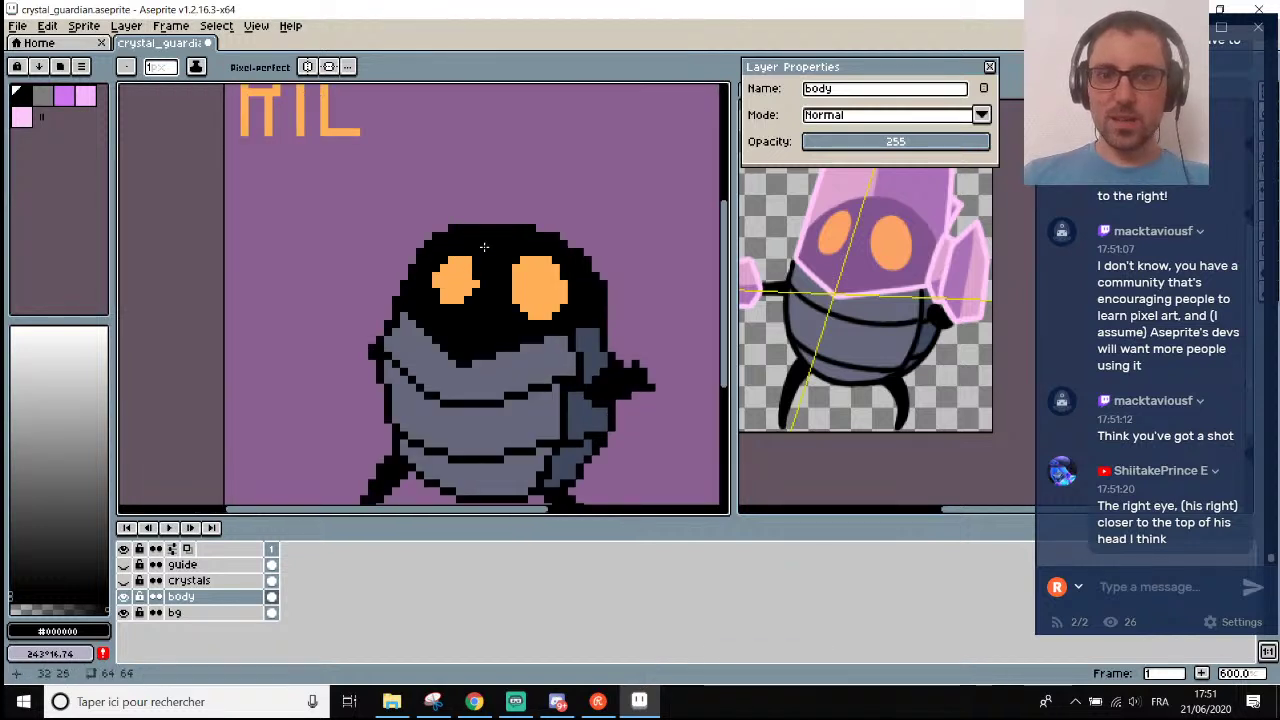
{"action": "scroll", "coordinate": [484, 247], "scroll_direction": "up", "scroll_amount": 1}
{"action": "left_click", "coordinate": [466, 306], "text": "alt"}
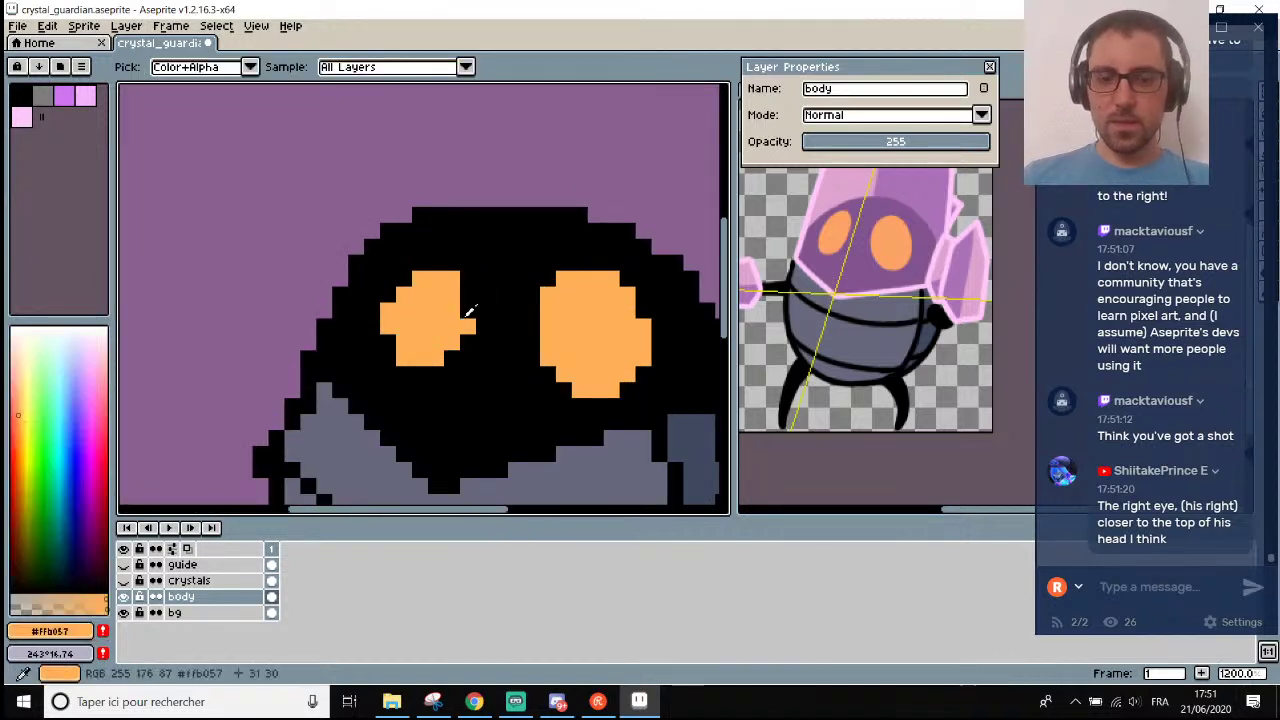
{"action": "left_click", "coordinate": [466, 318]}
{"action": "left_click", "coordinate": [468, 297]}
{"action": "scroll", "coordinate": [463, 300], "scroll_direction": "down", "scroll_amount": 6}
{"action": "scroll", "coordinate": [462, 300], "scroll_direction": "up", "scroll_amount": 4}
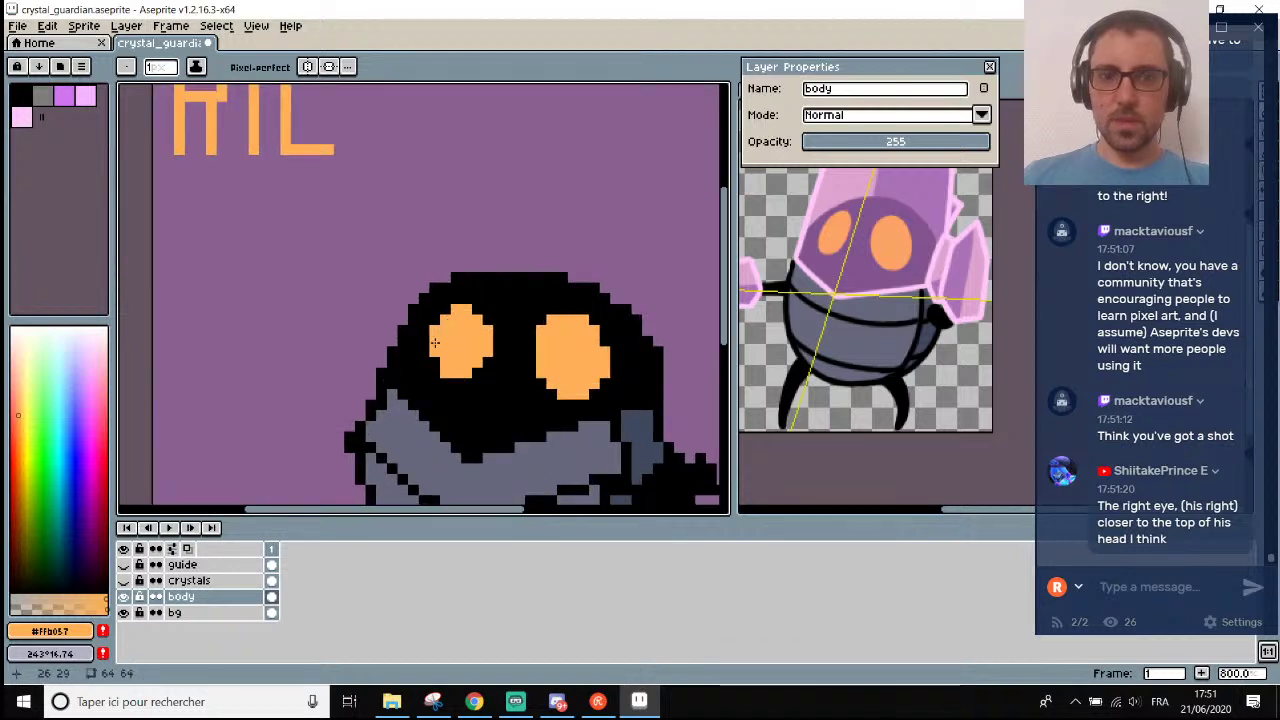
{"action": "scroll", "coordinate": [430, 365], "scroll_direction": "down", "scroll_amount": 5}
{"action": "scroll", "coordinate": [518, 362], "scroll_direction": "up", "scroll_amount": 3}
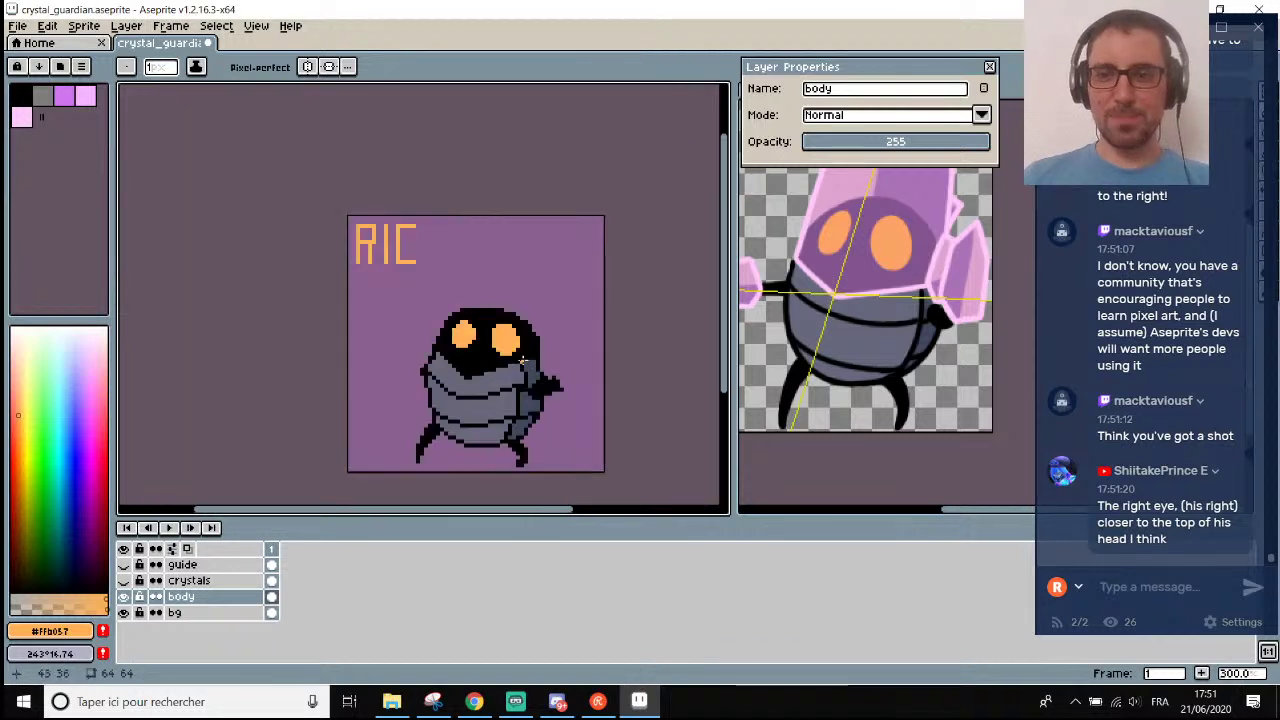
Try extra orange pixels at the left eye's lower outer corner, and undo them.
{"action": "scroll", "coordinate": [490, 298], "scroll_direction": "up", "scroll_amount": 2}
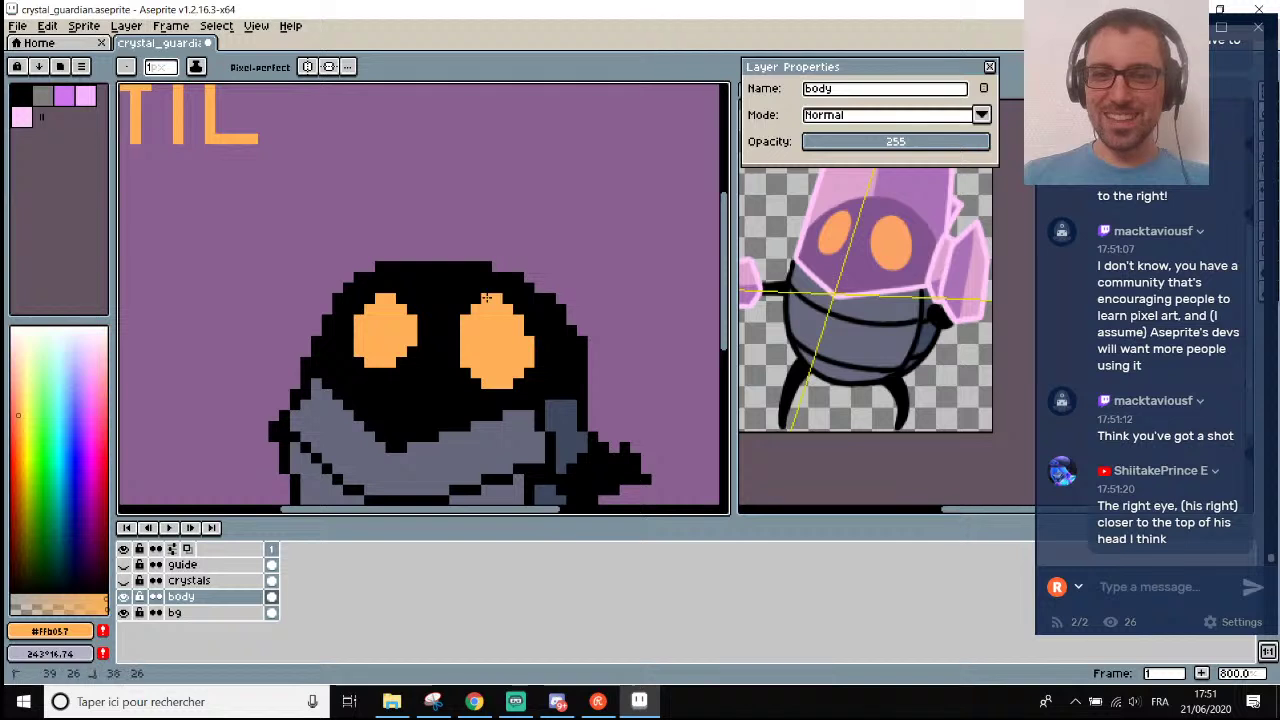
{"action": "scroll", "coordinate": [486, 298], "scroll_direction": "down", "scroll_amount": 3}
{"action": "scroll", "coordinate": [490, 305], "scroll_direction": "up", "scroll_amount": 3}
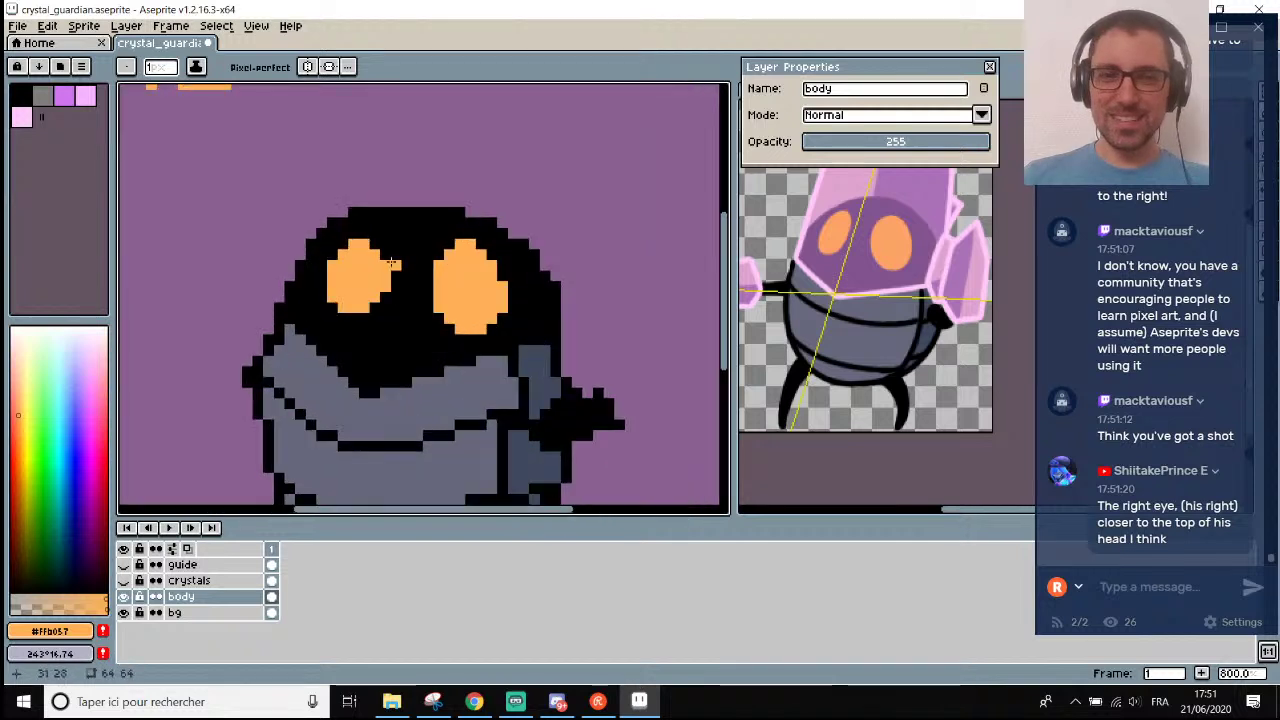
{"action": "scroll", "coordinate": [370, 294], "scroll_direction": "down", "scroll_amount": 3}
{"action": "scroll", "coordinate": [376, 288], "scroll_direction": "up", "scroll_amount": 3}
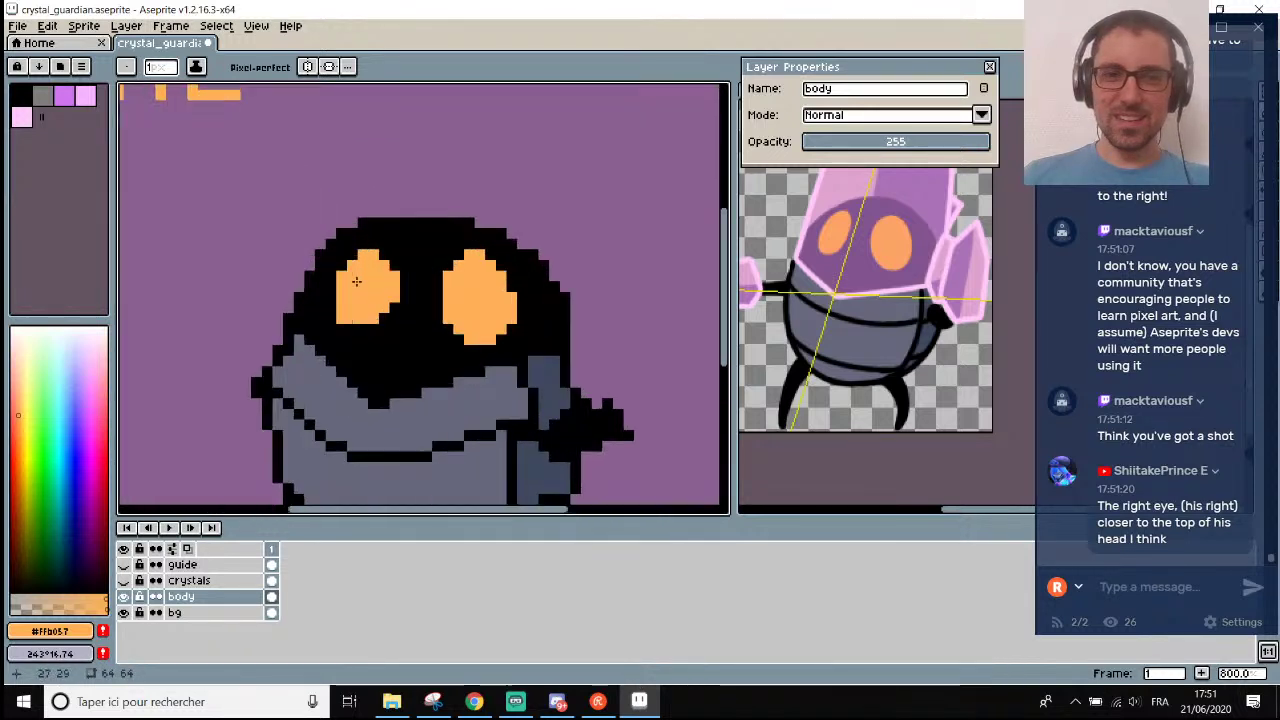
{"action": "key", "text": "ctrl+z"}
{"action": "key", "text": "ctrl+z"}
Raise the top of the right eye with a row of orange pixels and check it against the reference sketch.
{"action": "scroll", "coordinate": [405, 275], "scroll_direction": "up", "scroll_amount": 3}
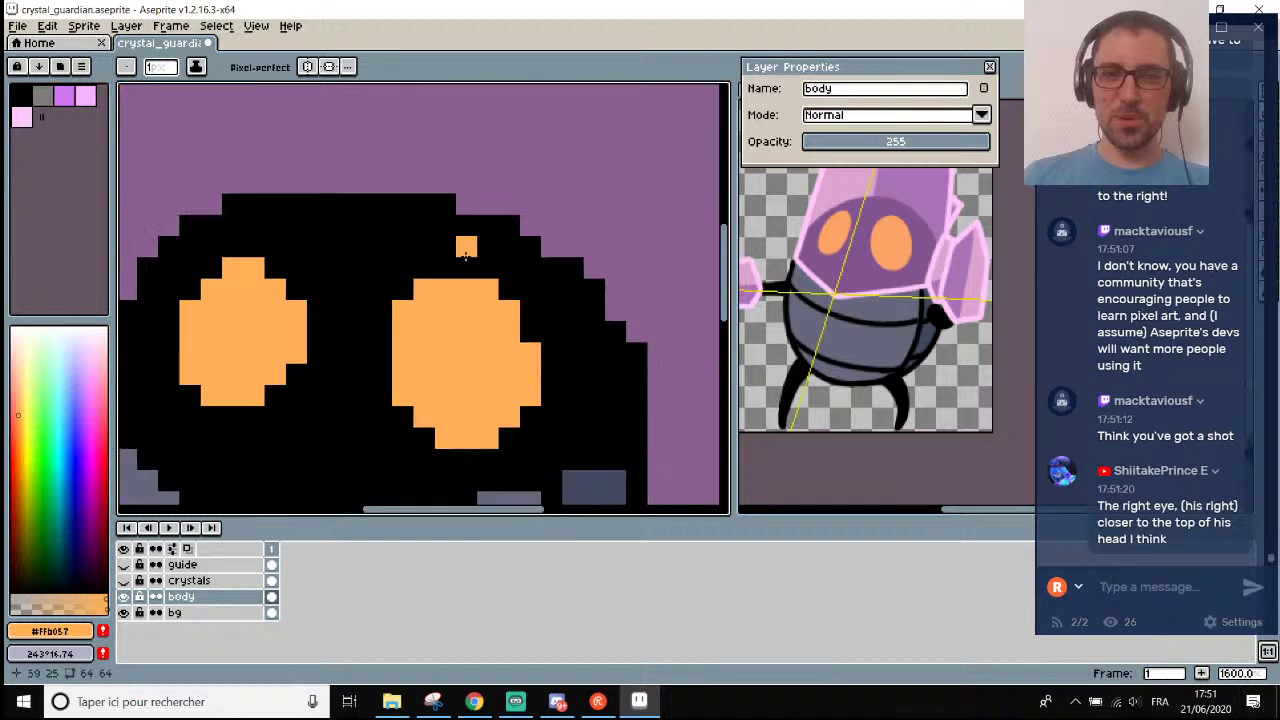
{"action": "left_click_drag", "start_coordinate": [478, 268], "coordinate": [432, 267]}
{"action": "scroll", "coordinate": [432, 267], "scroll_direction": "down", "scroll_amount": 3}
{"action": "scroll", "coordinate": [425, 275], "scroll_direction": "up", "scroll_amount": 1}
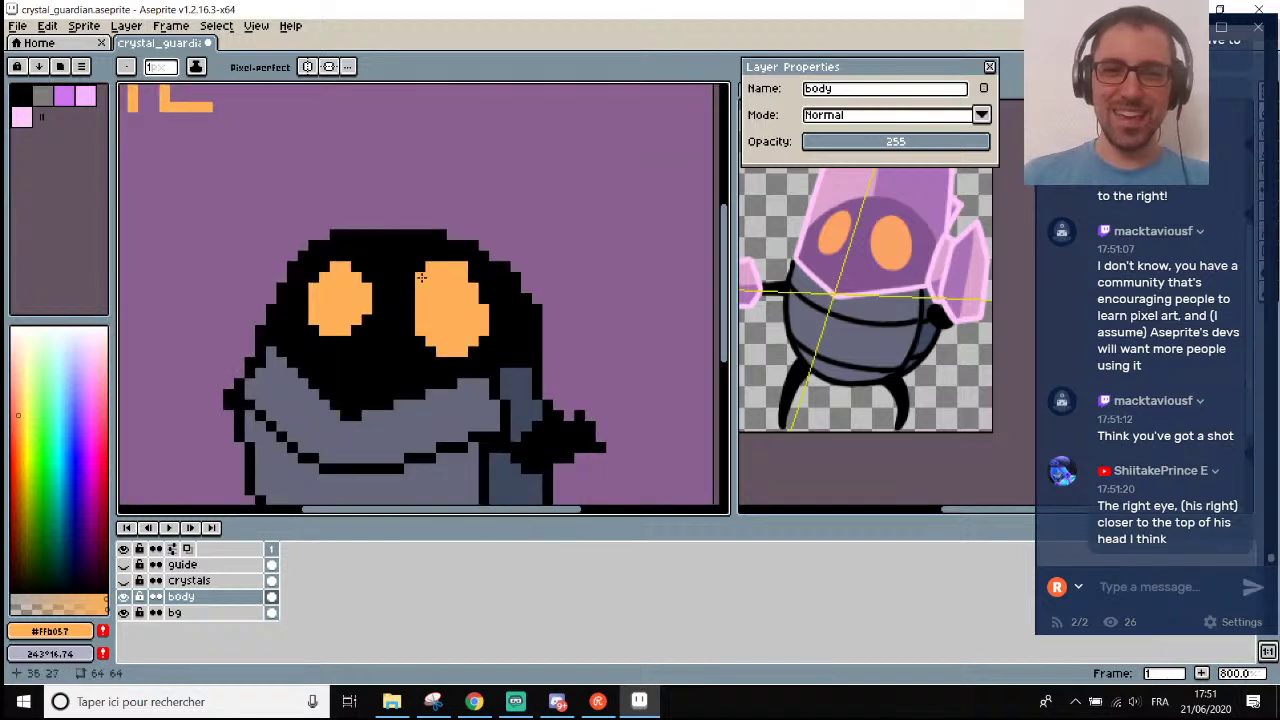
{"action": "scroll", "coordinate": [482, 290], "scroll_direction": "down", "scroll_amount": 5}
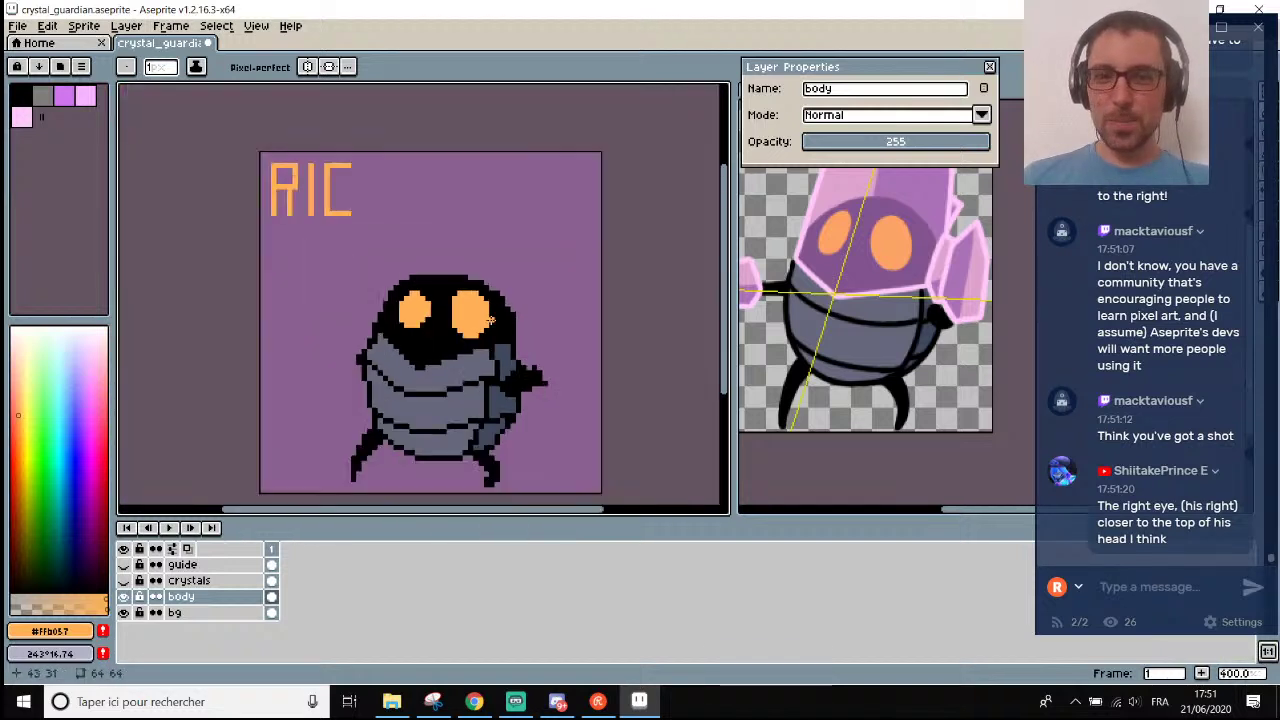
{"action": "scroll", "coordinate": [493, 331], "scroll_direction": "up", "scroll_amount": 3}
{"action": "scroll", "coordinate": [440, 290], "scroll_direction": "down", "scroll_amount": 1}
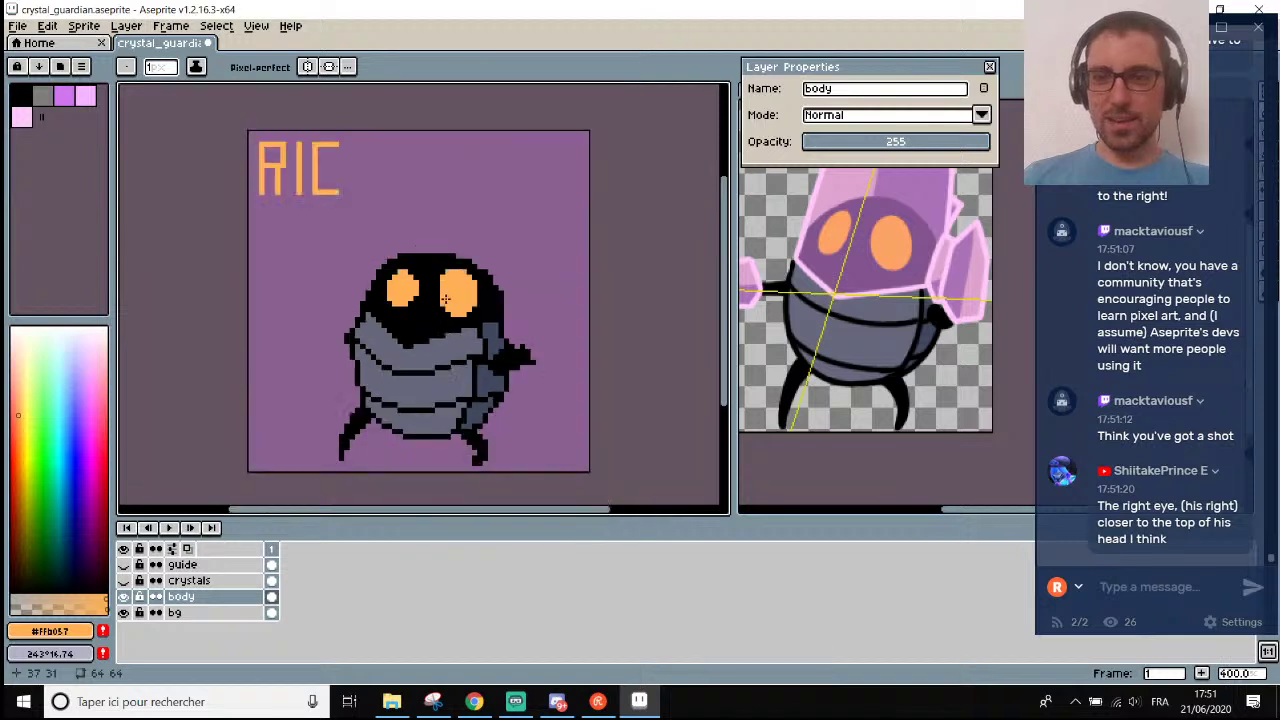
{"action": "scroll", "coordinate": [440, 290], "scroll_direction": "up", "scroll_amount": 2}
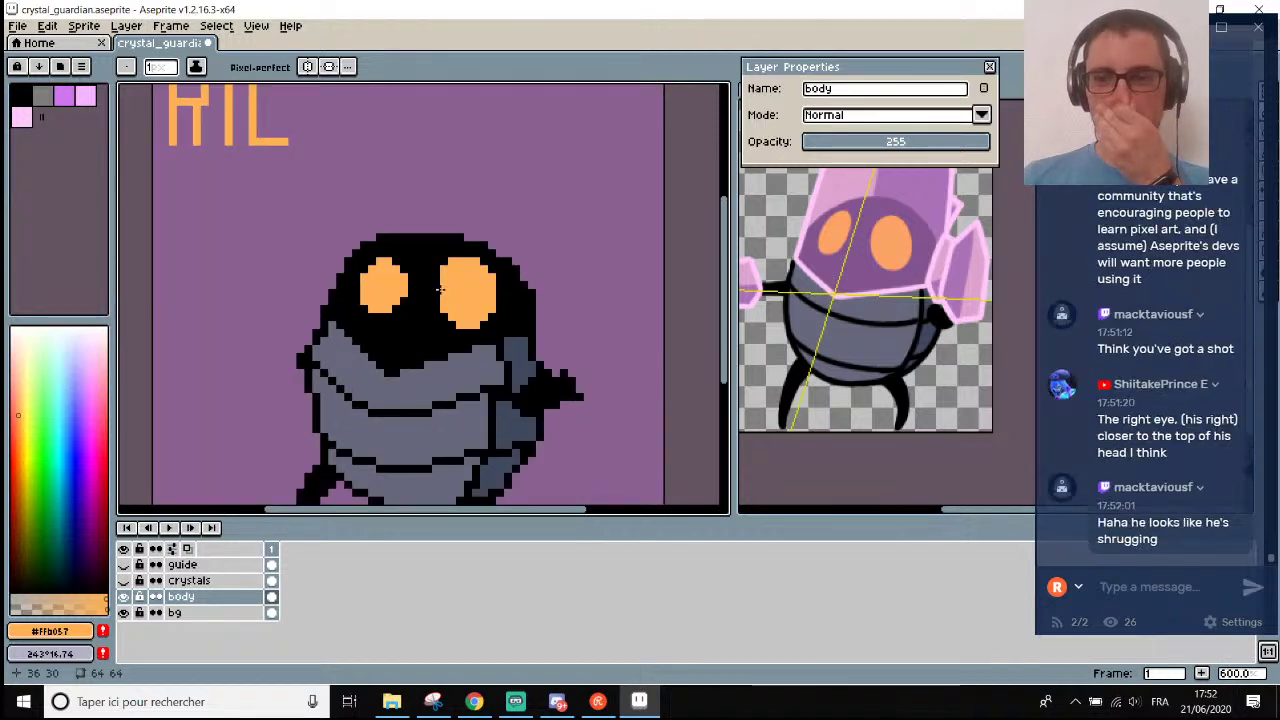
{"action": "scroll", "coordinate": [442, 286], "scroll_direction": "down", "scroll_amount": 3}
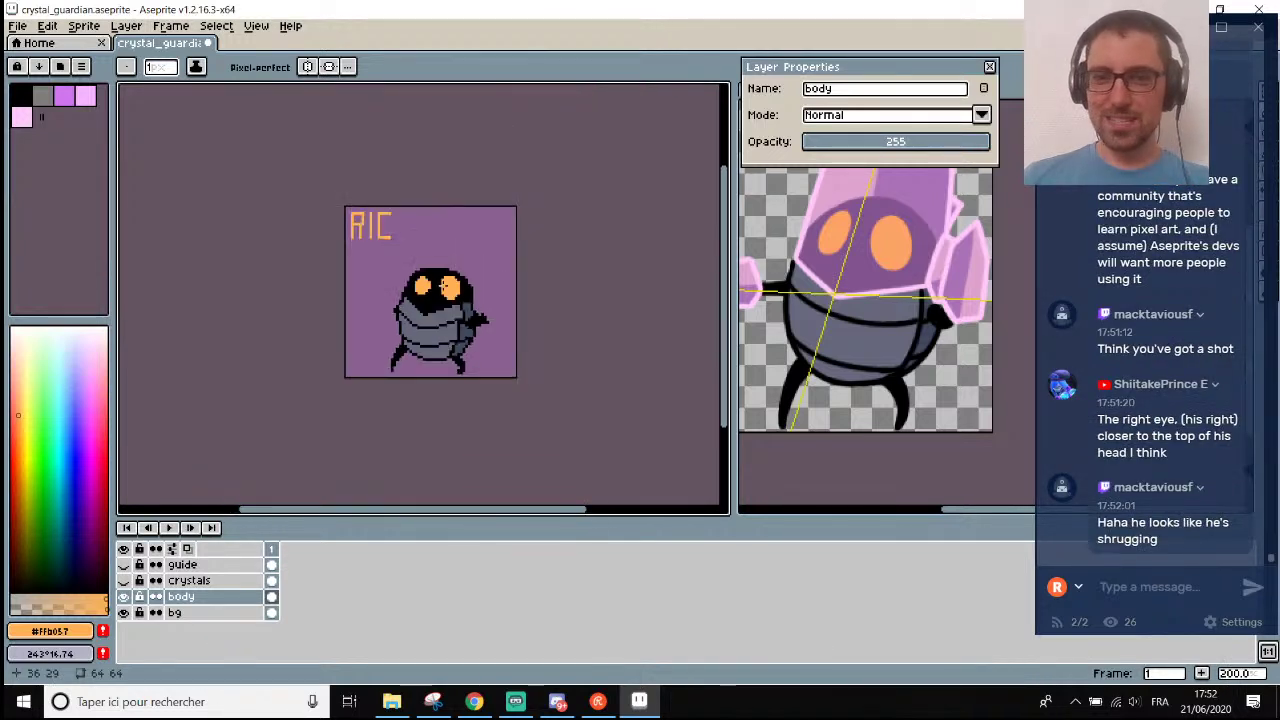
{"action": "scroll", "coordinate": [442, 286], "scroll_direction": "up", "scroll_amount": 1}
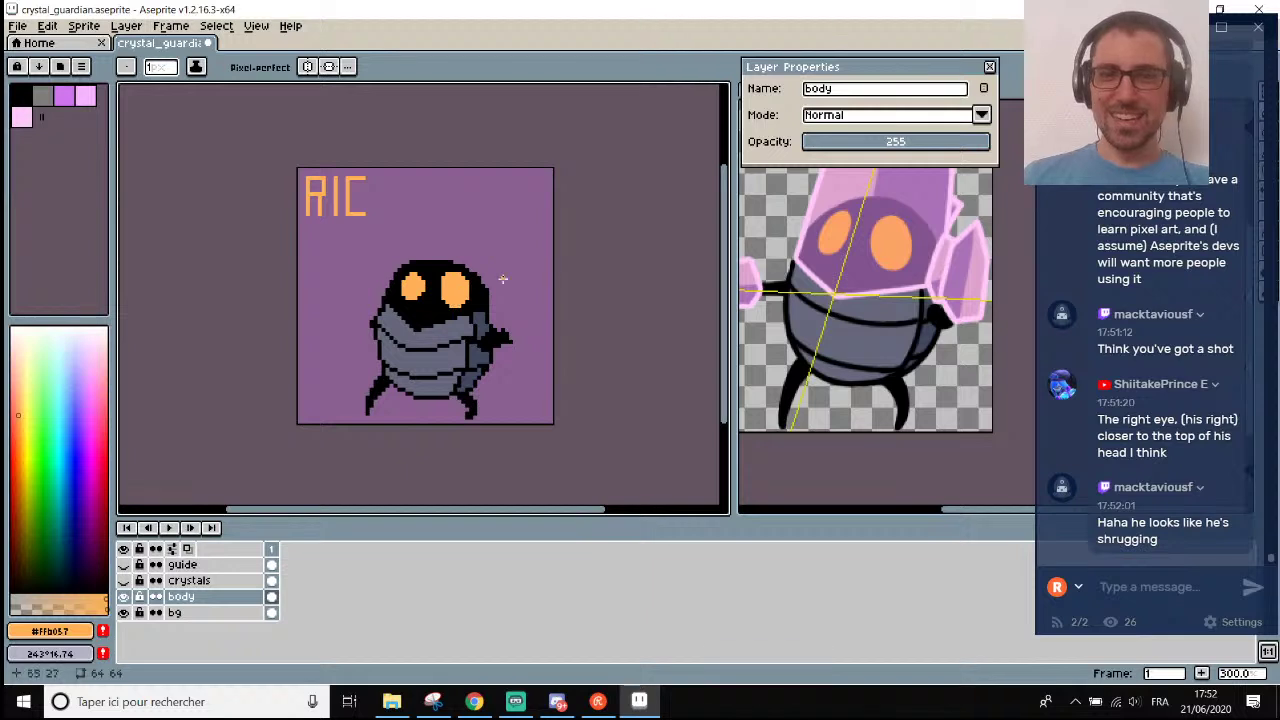
Undo the recent pixel edits on both eyes and the left eye's rotation, and clear the selection.
{"action": "key", "text": "ctrl+z"}
{"action": "key", "text": "ctrl+z"}
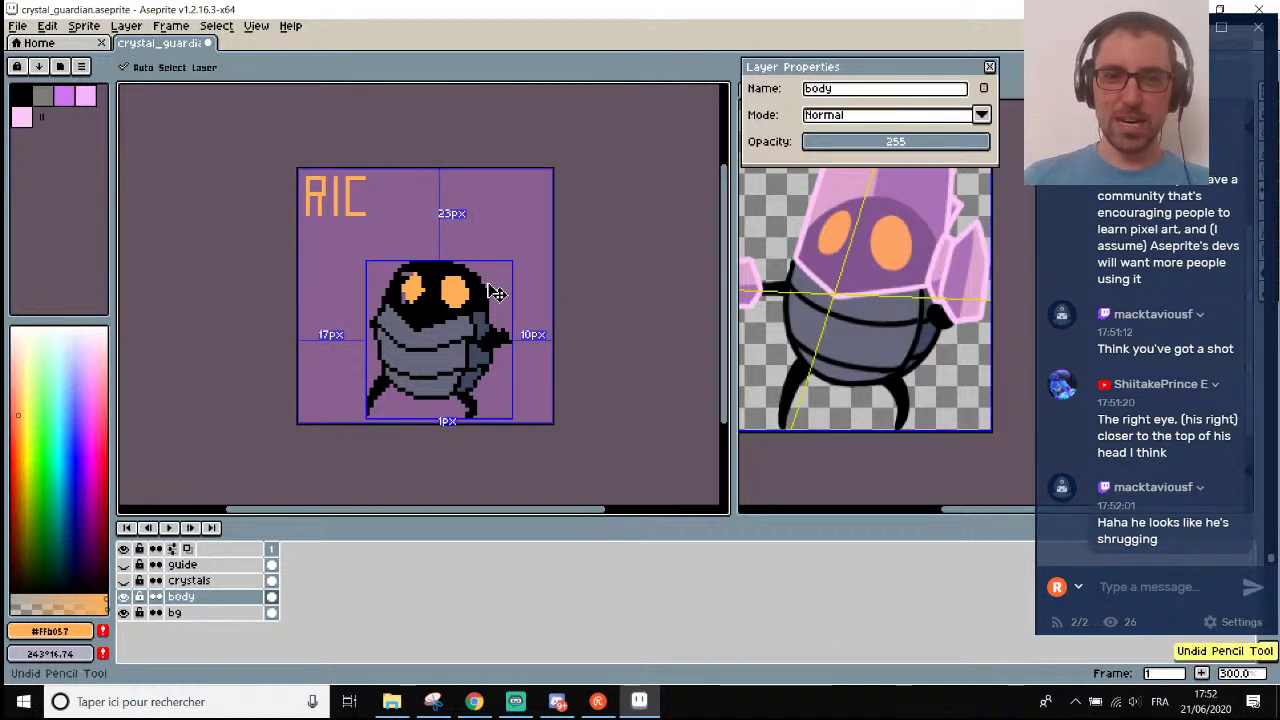
{"action": "key", "text": "ctrl+z"}
{"action": "key", "text": "ctrl+z"}
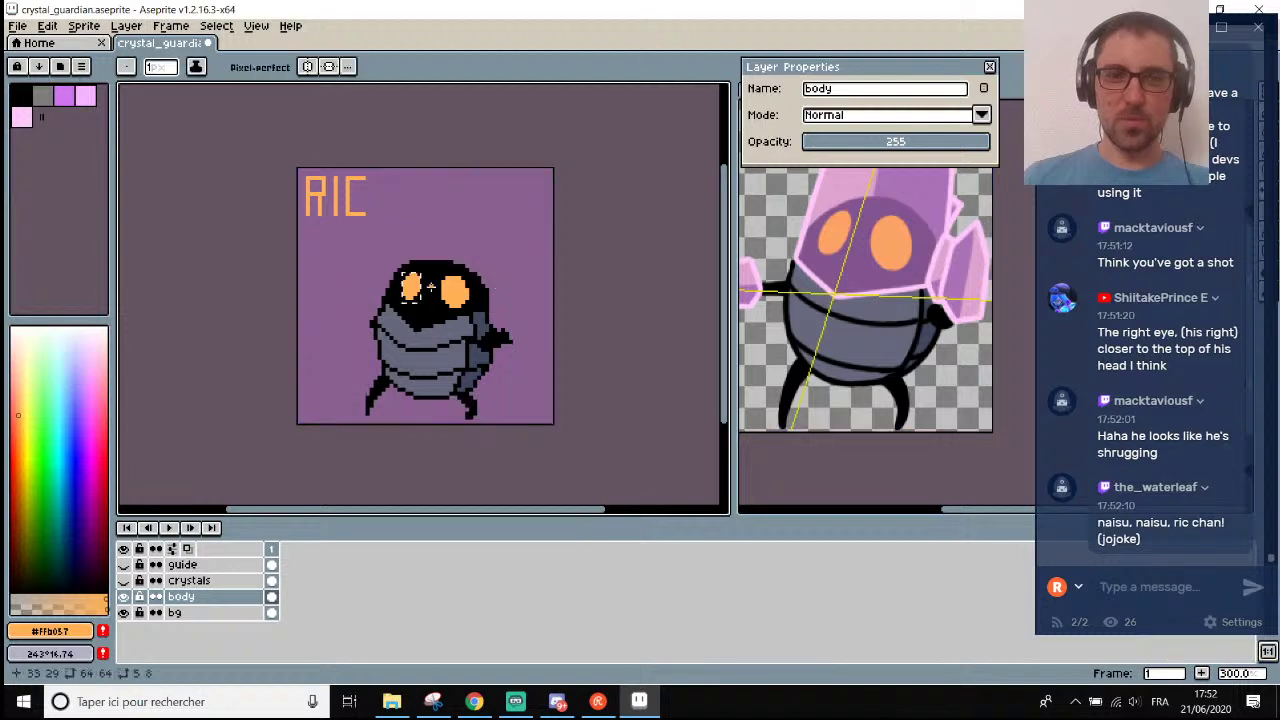
{"action": "key", "text": "m"}
{"action": "left_click", "coordinate": [474, 262]}
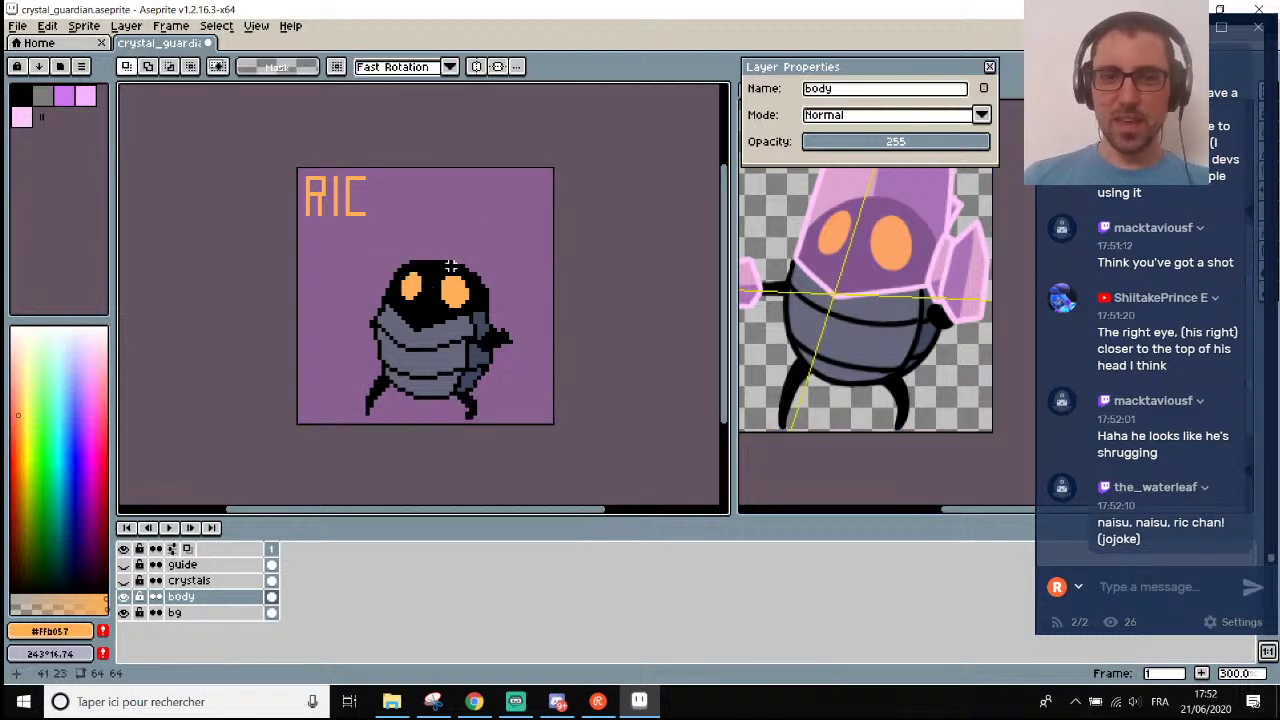
Trim the right eye's upper inner corner with black (#000000) pixels.
{"action": "scroll", "coordinate": [450, 278], "scroll_direction": "up", "scroll_amount": 7}
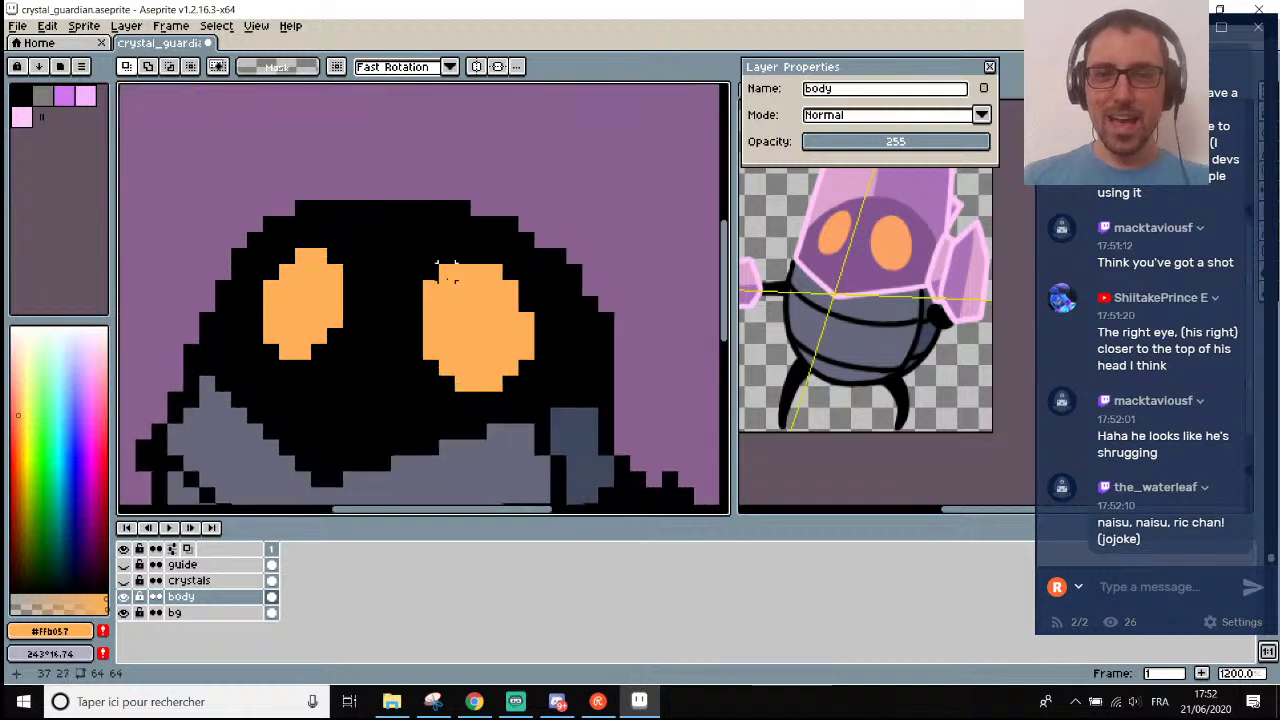
{"action": "key", "text": "i"}
{"action": "left_click", "coordinate": [405, 291]}
{"action": "key", "text": "b"}
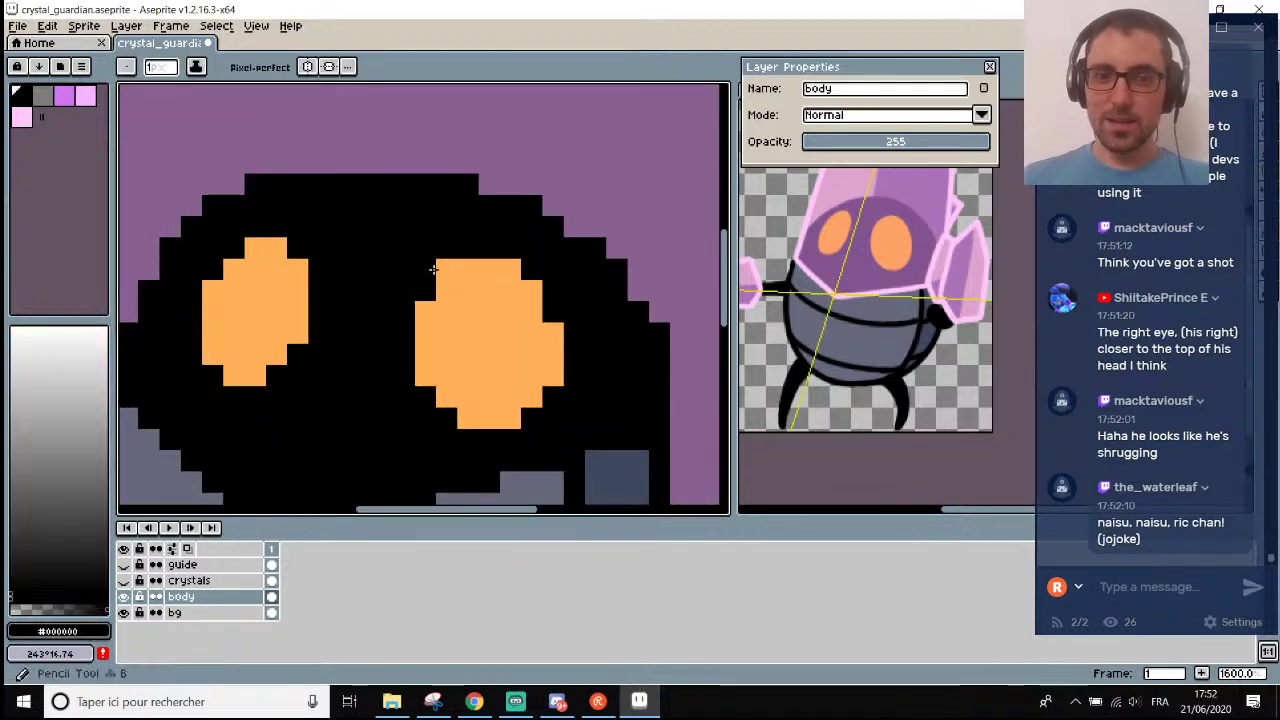
{"action": "scroll", "coordinate": [434, 280], "scroll_direction": "down", "scroll_amount": 7}
{"action": "scroll", "coordinate": [492, 236], "scroll_direction": "down", "scroll_amount": 1}
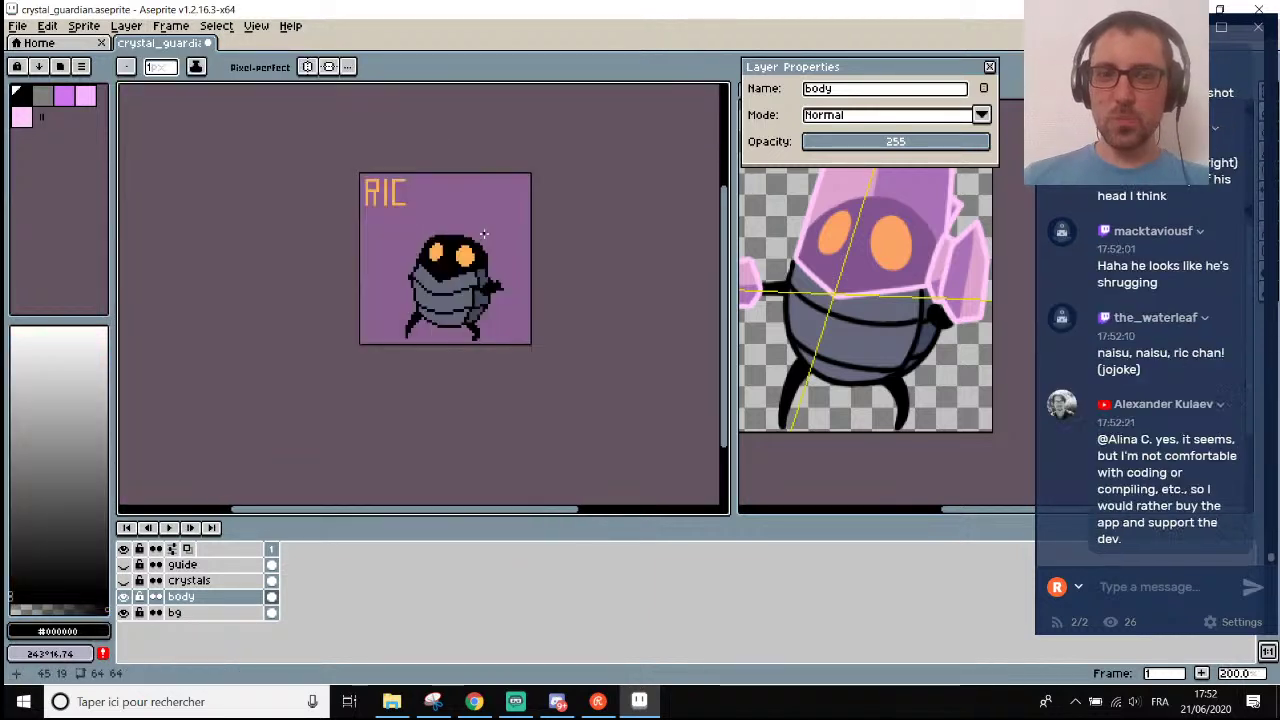
{"action": "scroll", "coordinate": [491, 236], "scroll_direction": "up", "scroll_amount": 3}
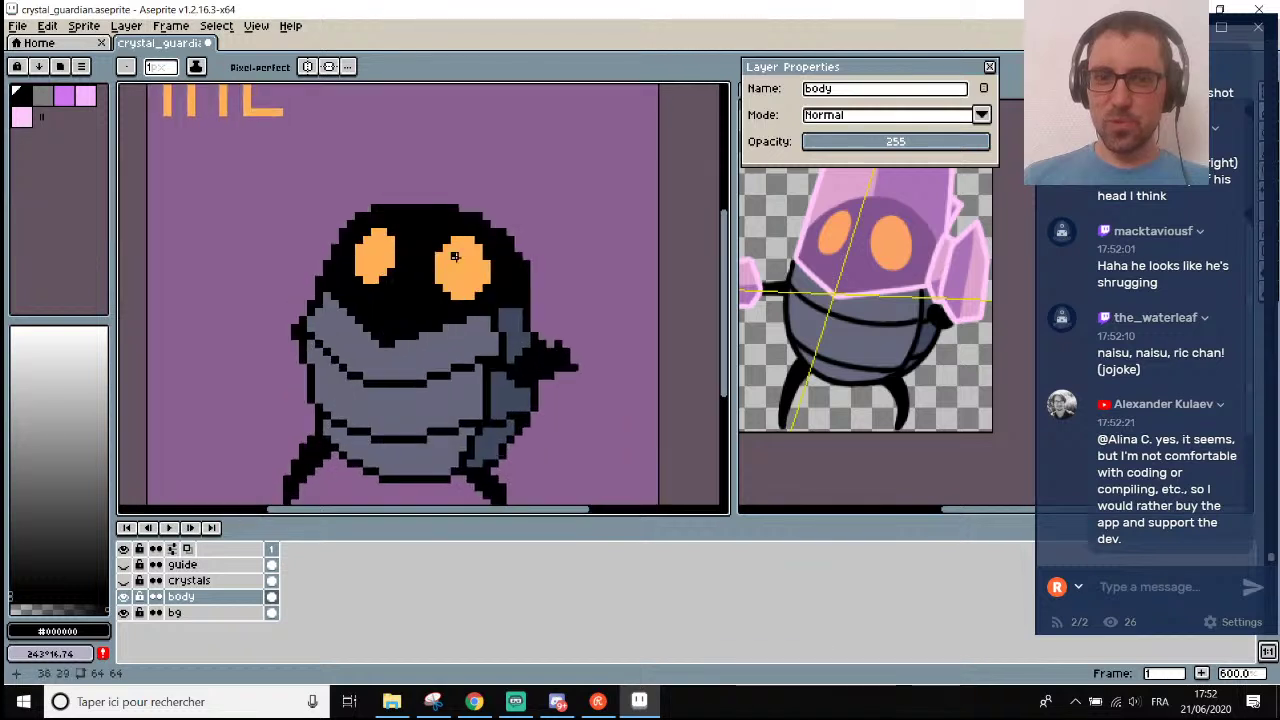
Add two orange (#ffb057) pixels on top of the right eye to make it taller.
{"action": "key", "text": "i"}
{"action": "scroll", "coordinate": [490, 238], "scroll_direction": "up", "scroll_amount": 1}
{"action": "left_click", "coordinate": [478, 238]}
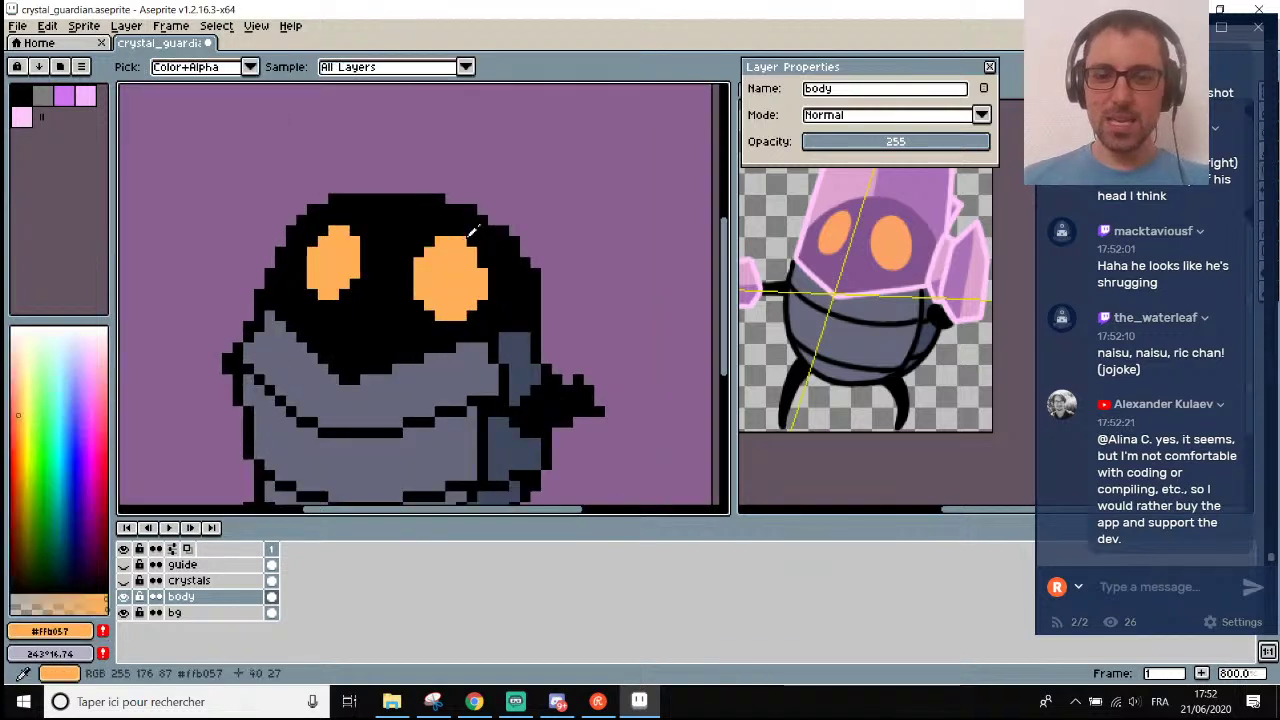
{"action": "scroll", "coordinate": [479, 238], "scroll_direction": "up", "scroll_amount": 1}
{"action": "key", "text": "b"}
{"action": "left_click", "coordinate": [454, 222]}
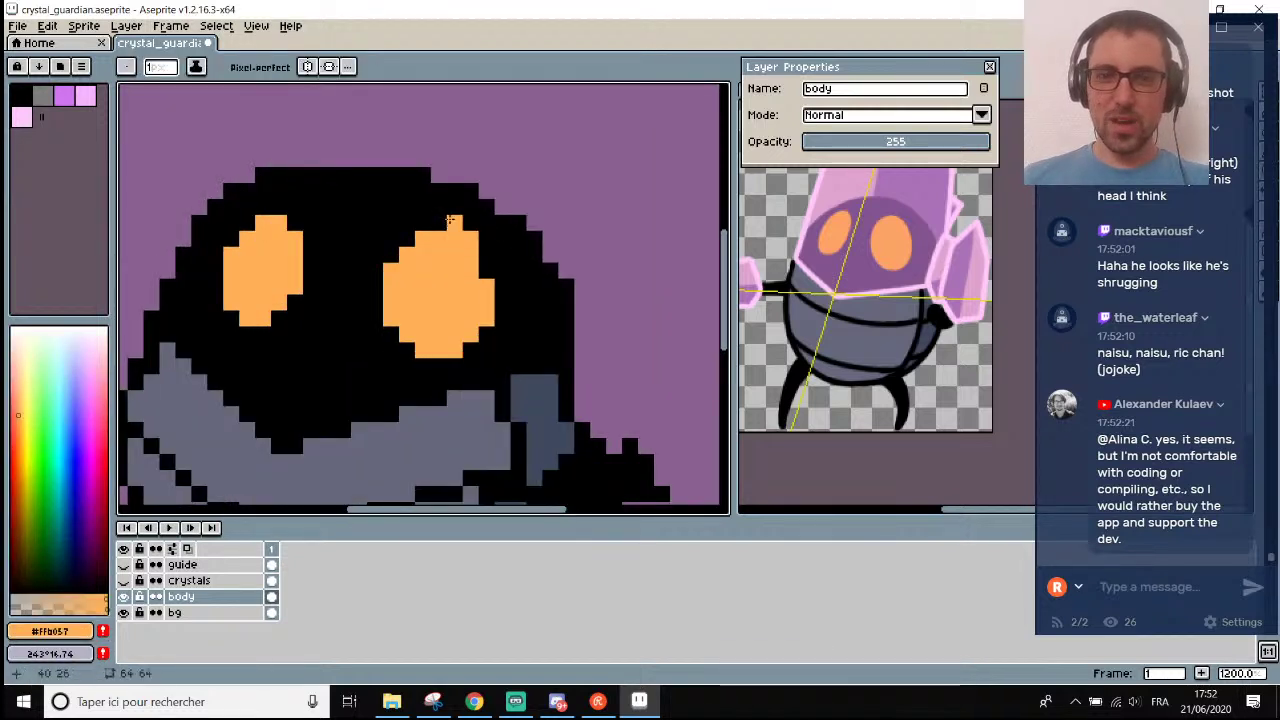
{"action": "left_click", "coordinate": [438, 222]}
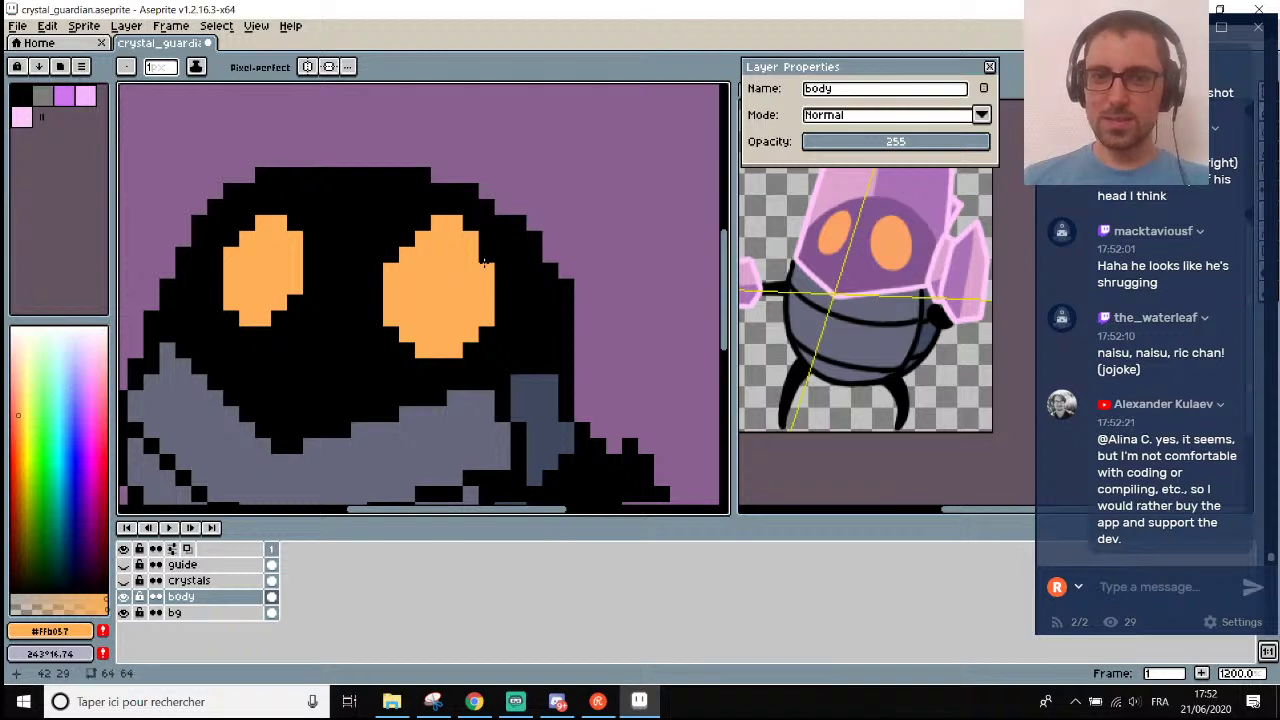
Round the right eye's upper contour by filling its shoulders and top edge with orange pixels.
{"action": "scroll", "coordinate": [466, 255], "scroll_direction": "down", "scroll_amount": 4}
{"action": "scroll", "coordinate": [466, 256], "scroll_direction": "up", "scroll_amount": 4}
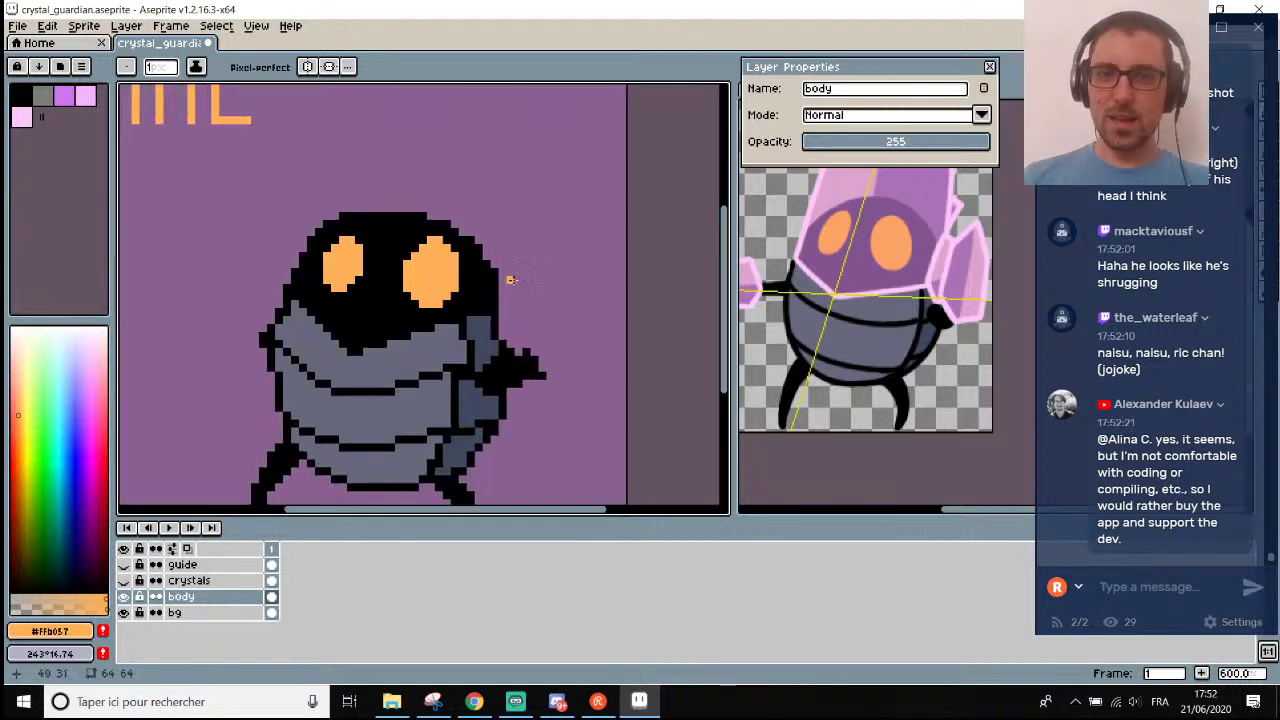
{"action": "scroll", "coordinate": [466, 257], "scroll_direction": "up", "scroll_amount": 1}
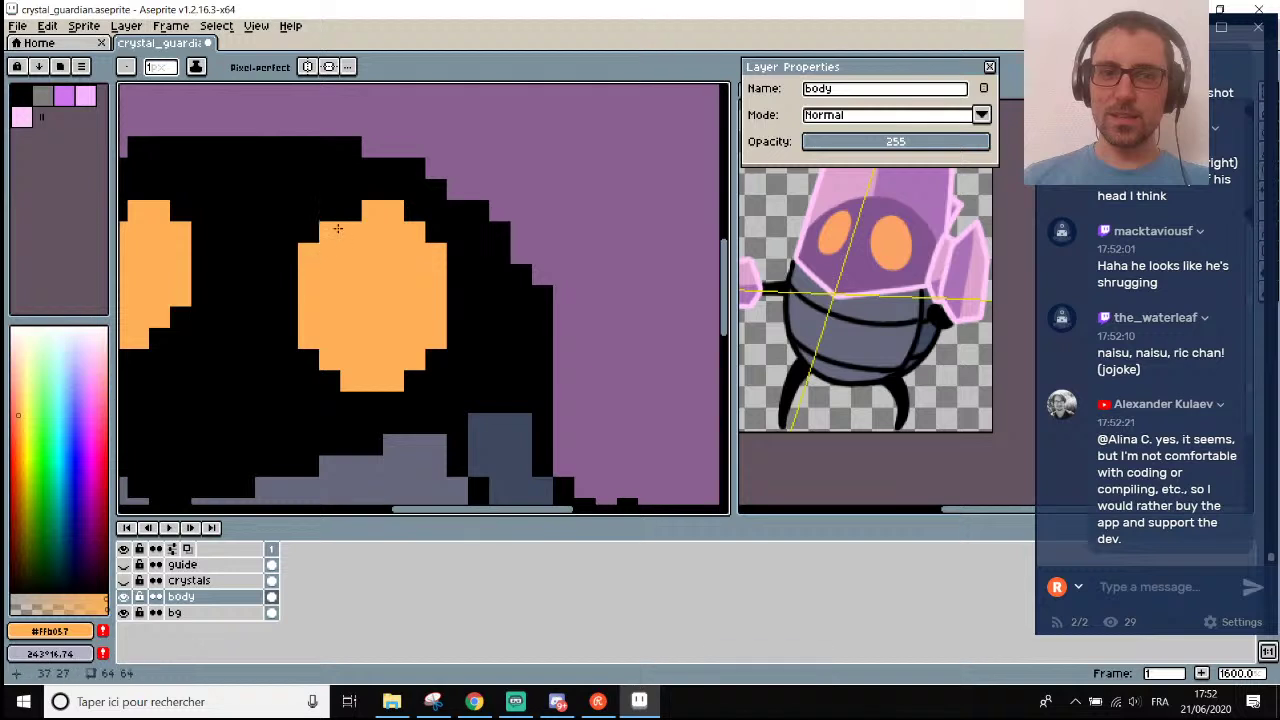
{"action": "scroll", "coordinate": [330, 212], "scroll_direction": "down", "scroll_amount": 7}
{"action": "scroll", "coordinate": [262, 195], "scroll_direction": "up", "scroll_amount": 2}
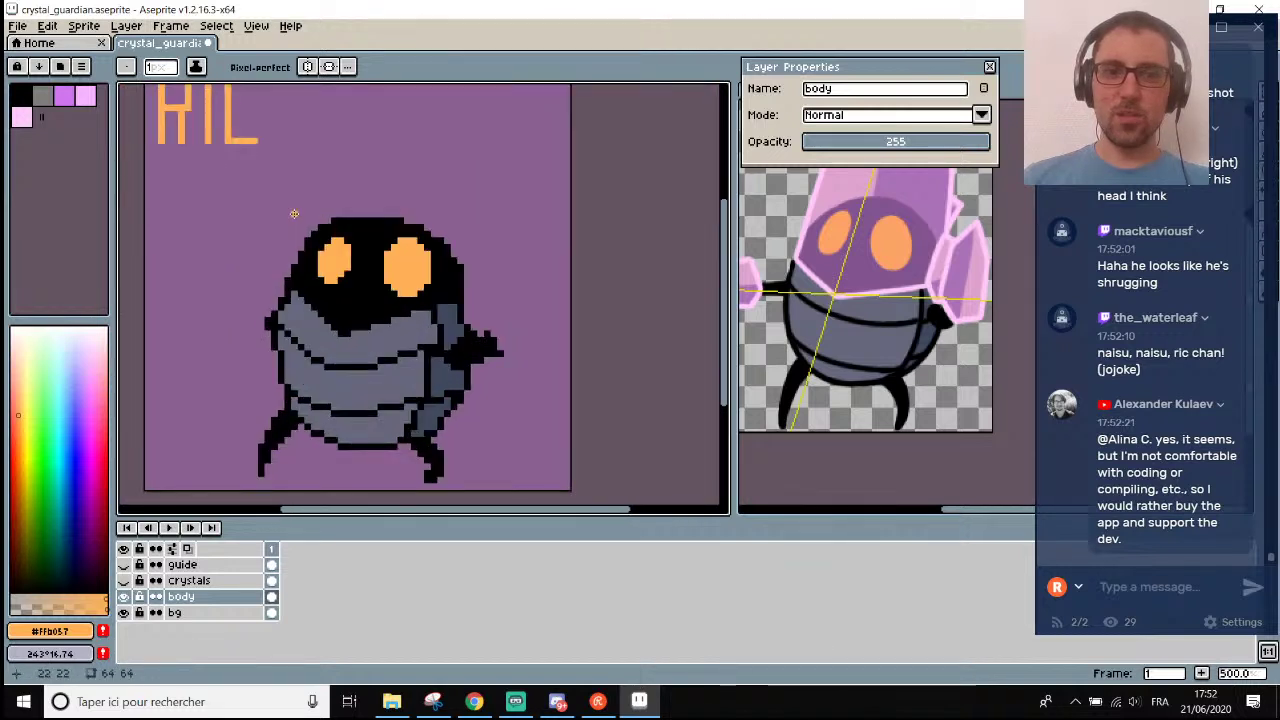
{"action": "scroll", "coordinate": [262, 195], "scroll_direction": "down", "scroll_amount": 2}
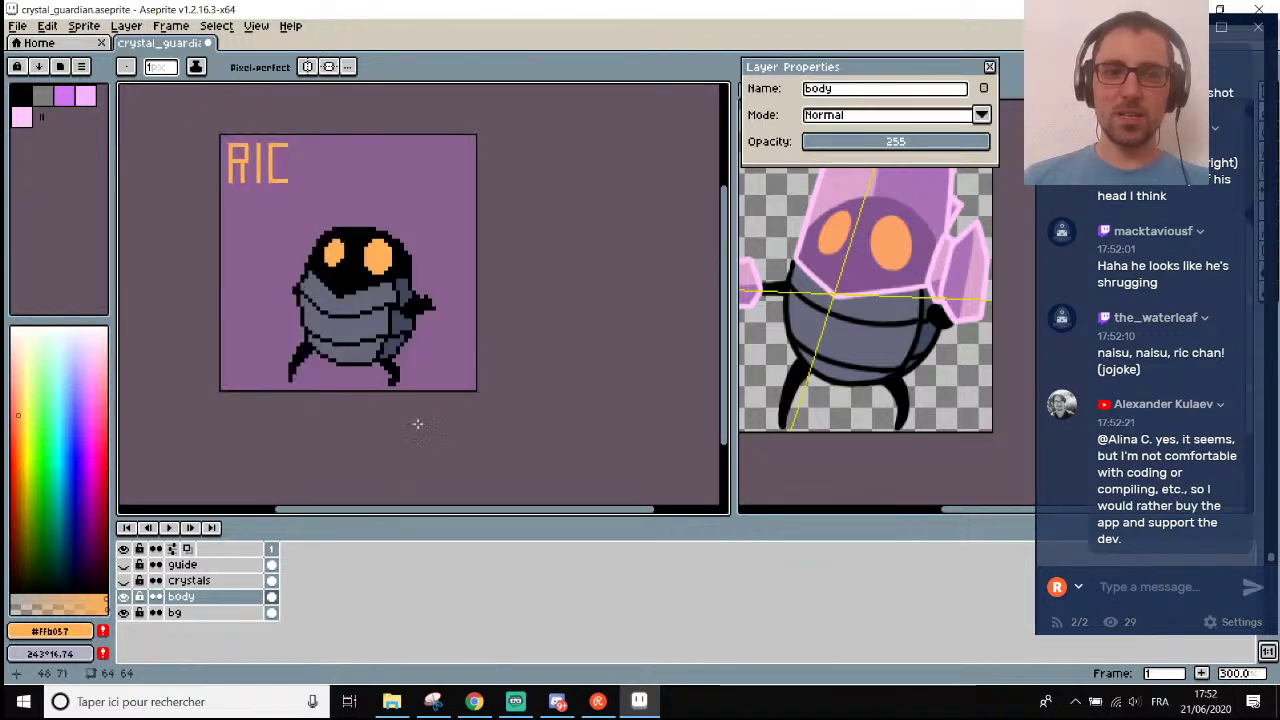
Rotate the left eye slightly into a steeper slant and nudge it up and to the left.
{"action": "left_click_drag", "start_coordinate": [440, 508], "coordinate": [416, 508]}
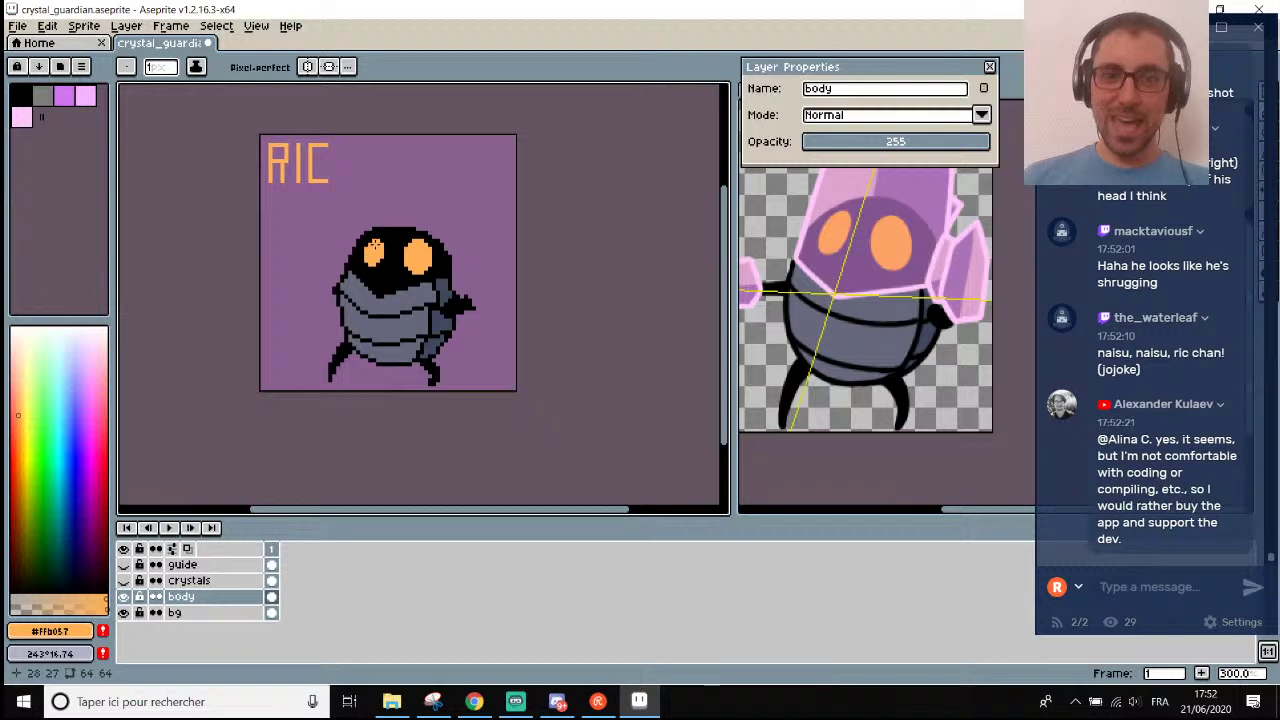
{"action": "scroll", "coordinate": [374, 246], "scroll_direction": "up", "scroll_amount": 6}
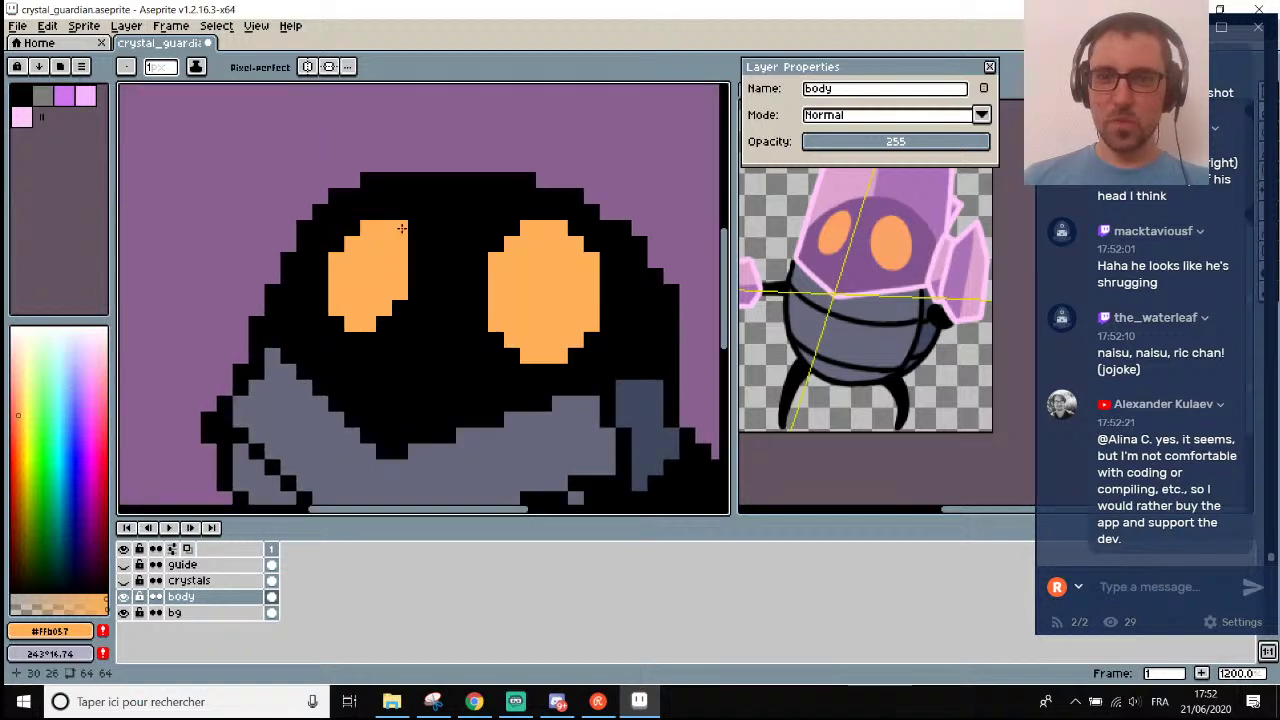
{"action": "key", "text": "m"}
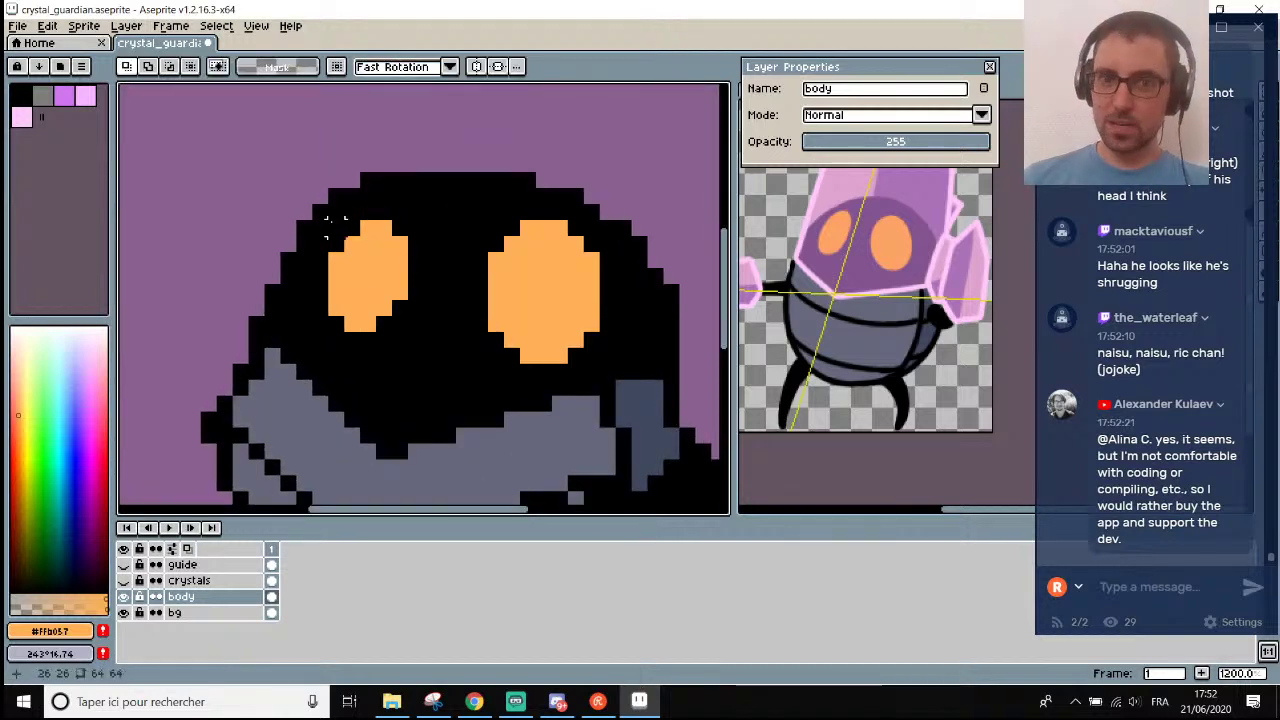
{"action": "left_click_drag", "start_coordinate": [326, 217], "coordinate": [410, 350]}
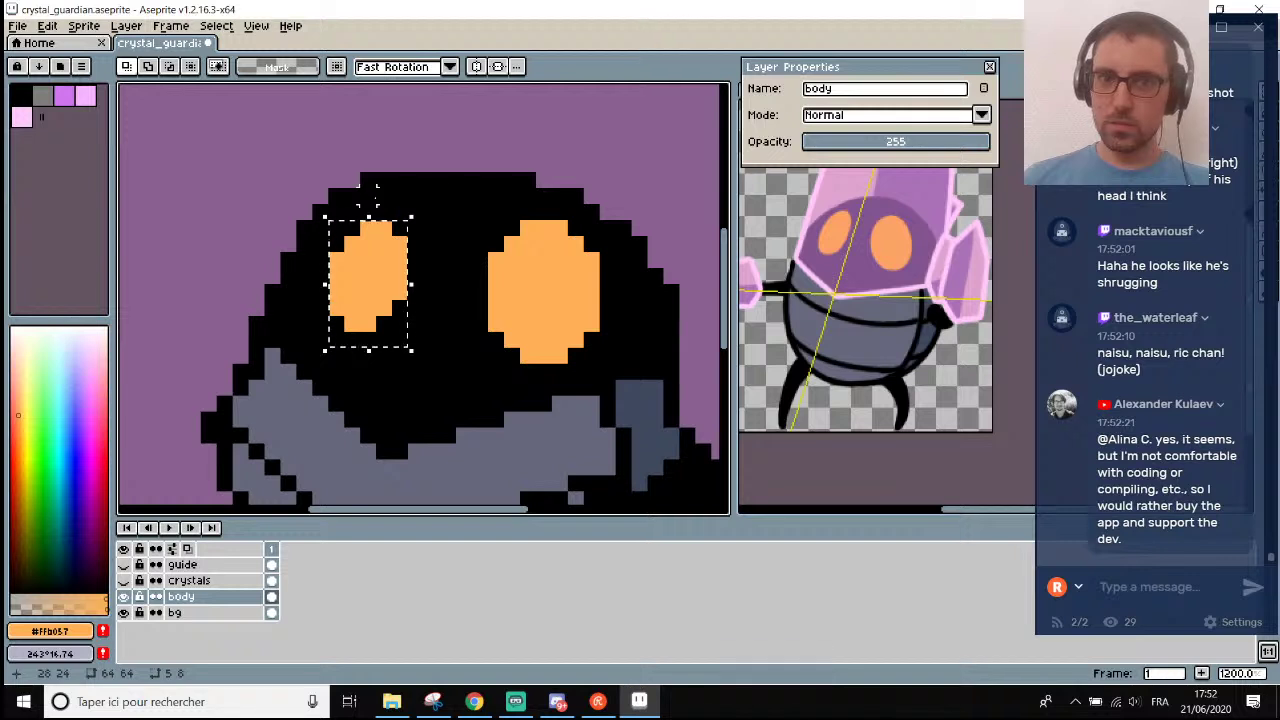
{"action": "left_click", "coordinate": [395, 218]}
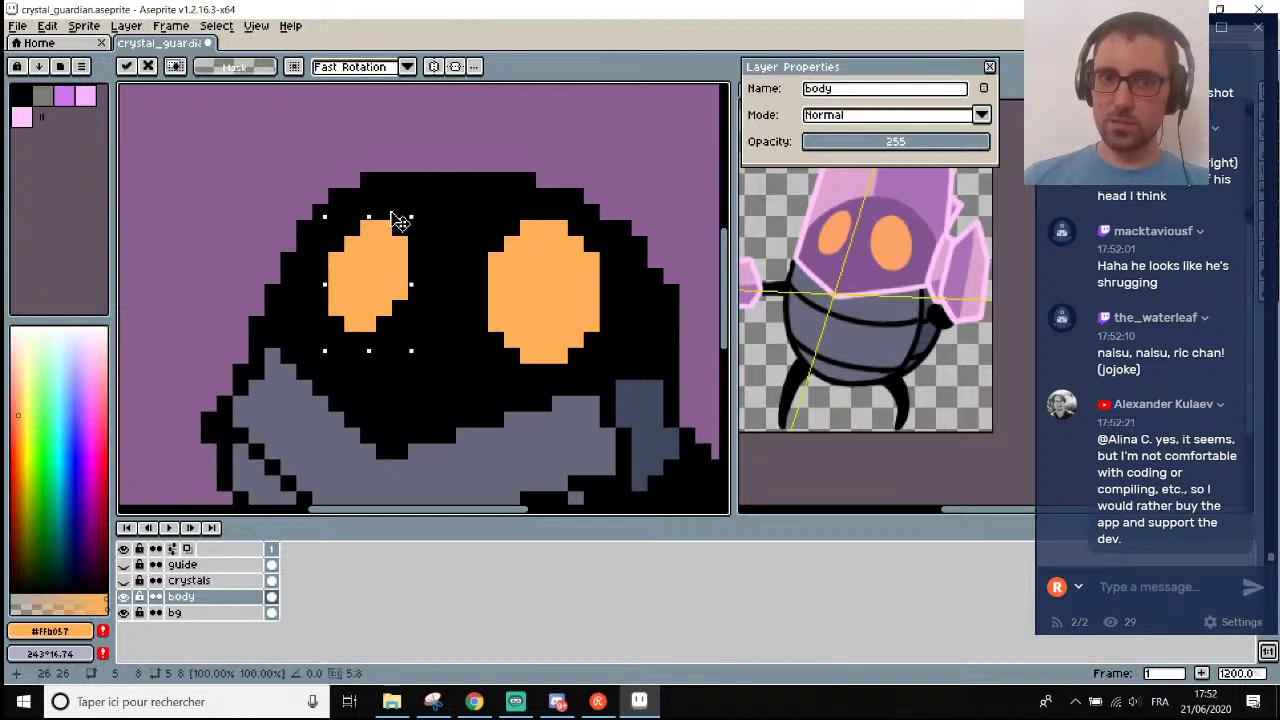
{"action": "key", "text": "Up"}
{"action": "key", "text": "Left"}
{"action": "key", "text": "Return"}
{"action": "scroll", "coordinate": [381, 258], "scroll_direction": "down", "scroll_amount": 4}
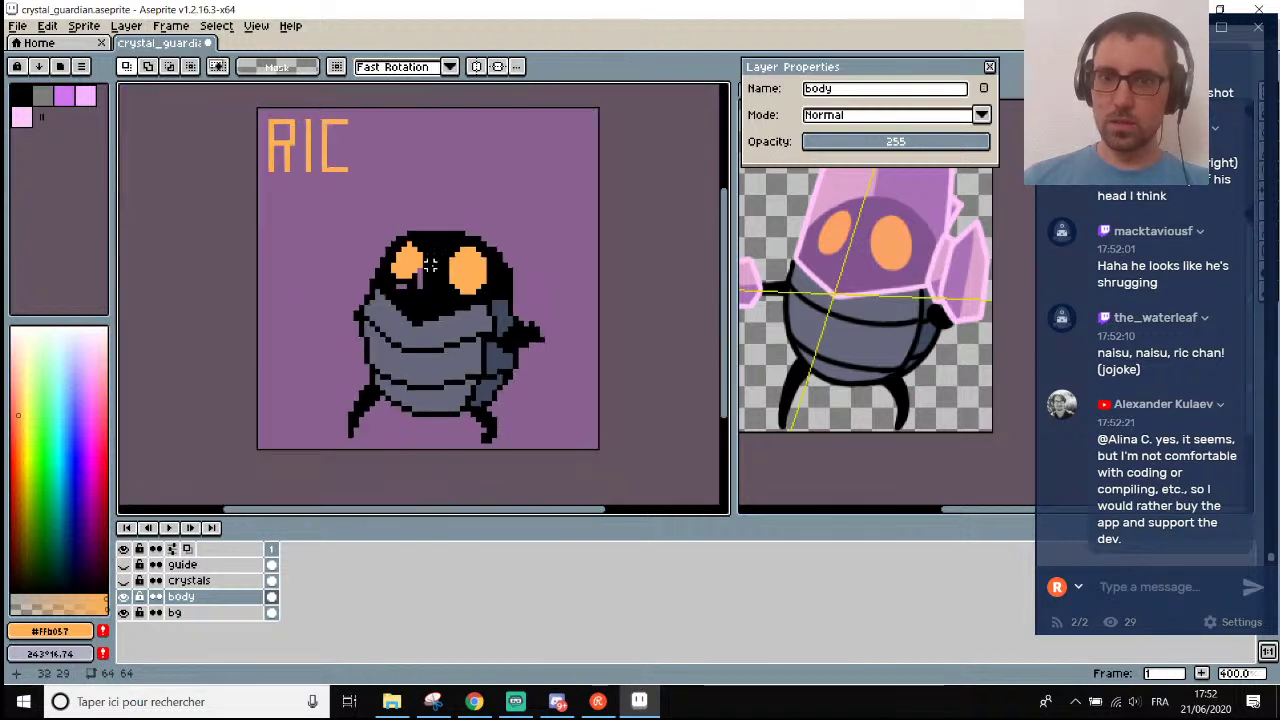
Fill the transparent gaps left around the left eye with black (#000000) pixels.
{"action": "scroll", "coordinate": [423, 251], "scroll_direction": "up", "scroll_amount": 4}
{"action": "key", "text": "i"}
{"action": "left_click", "coordinate": [446, 265]}
{"action": "key", "text": "b"}
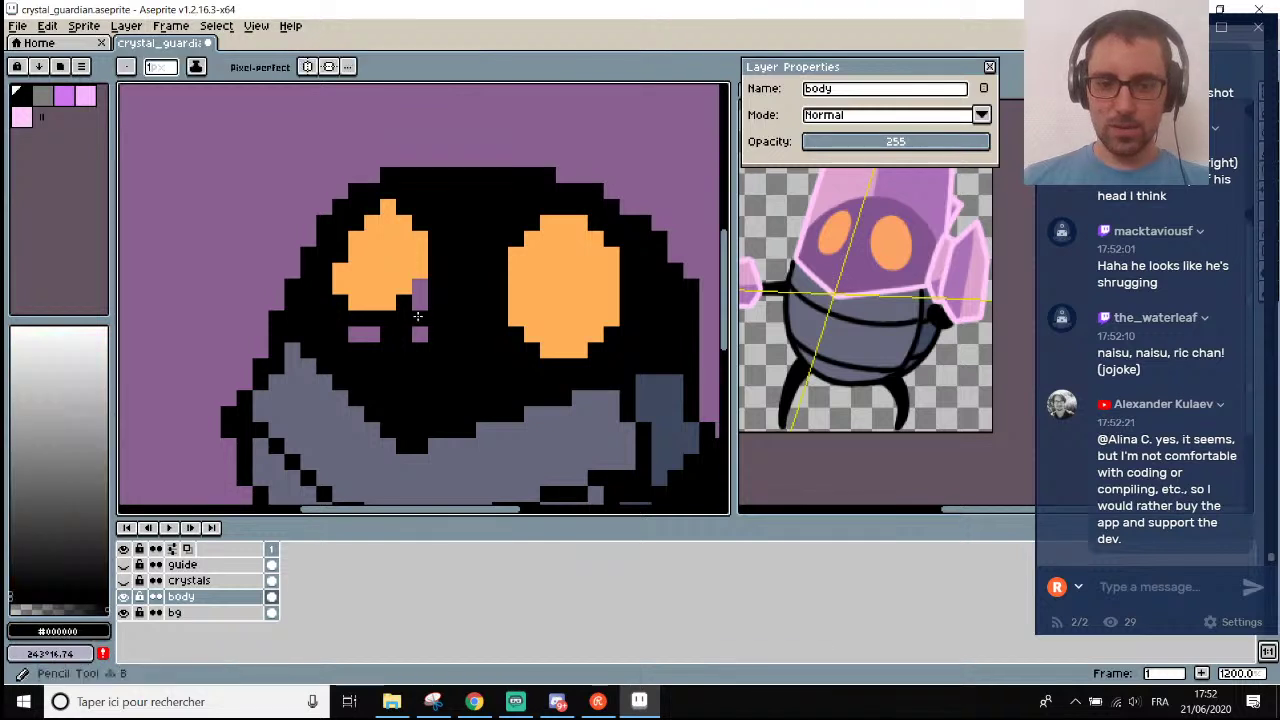
{"action": "left_click", "coordinate": [421, 304]}
{"action": "left_click_drag", "start_coordinate": [356, 333], "coordinate": [374, 333]}
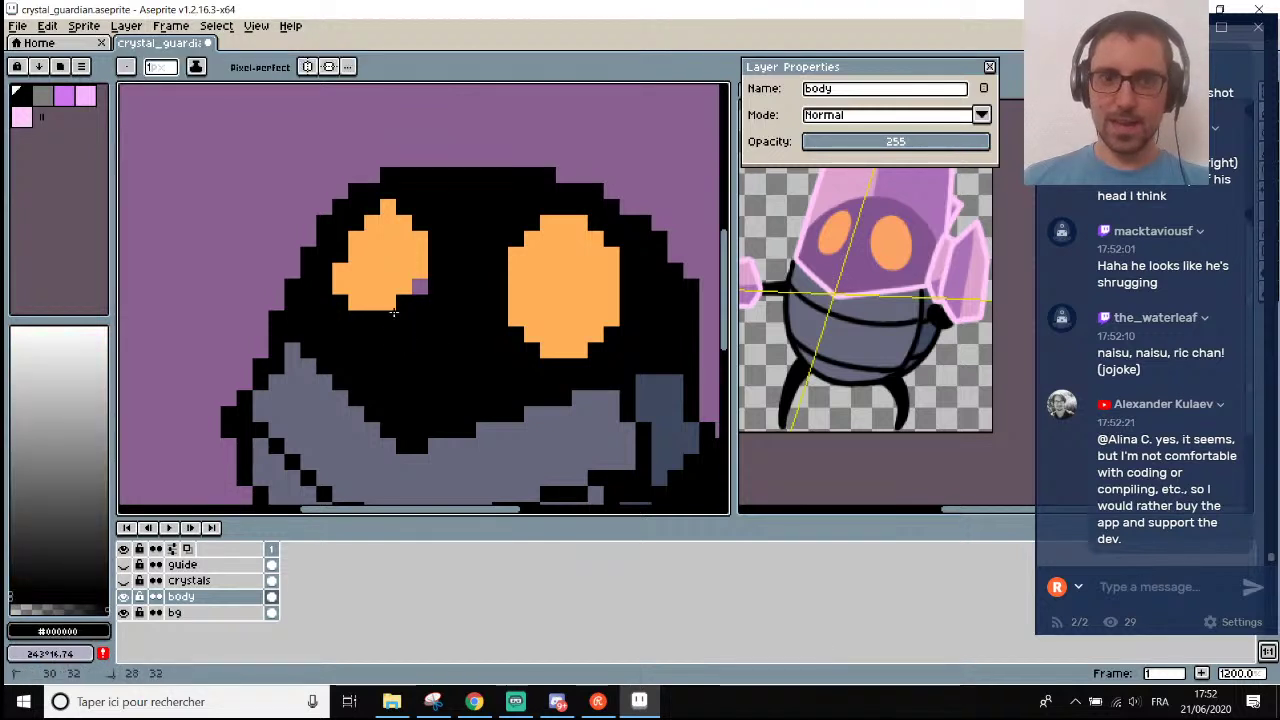
{"action": "left_click", "coordinate": [410, 286]}
{"action": "left_click", "coordinate": [405, 284], "text": "alt"}
{"action": "scroll", "coordinate": [450, 285], "scroll_direction": "down", "scroll_amount": 4}
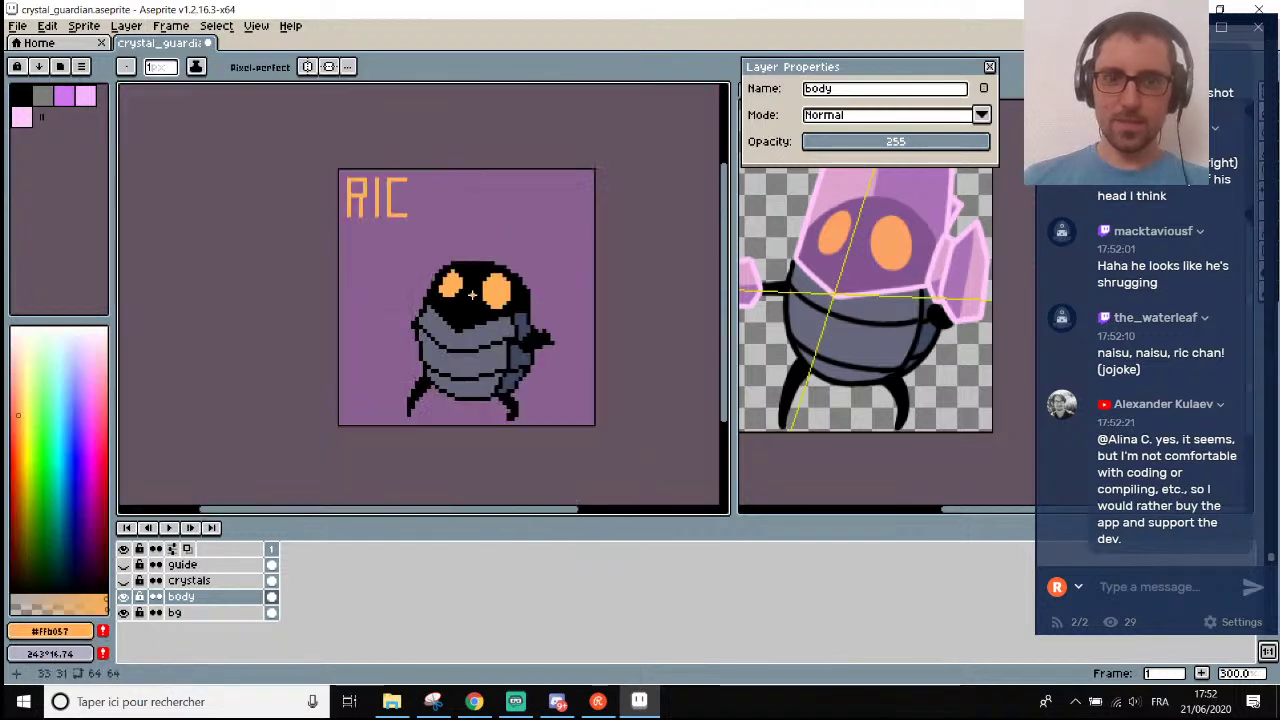
Remove the left eye's protruding top pixel with black and extend its bottom edge with orange (#ffb057) pixels.
{"action": "scroll", "coordinate": [500, 345], "scroll_direction": "up", "scroll_amount": 5}
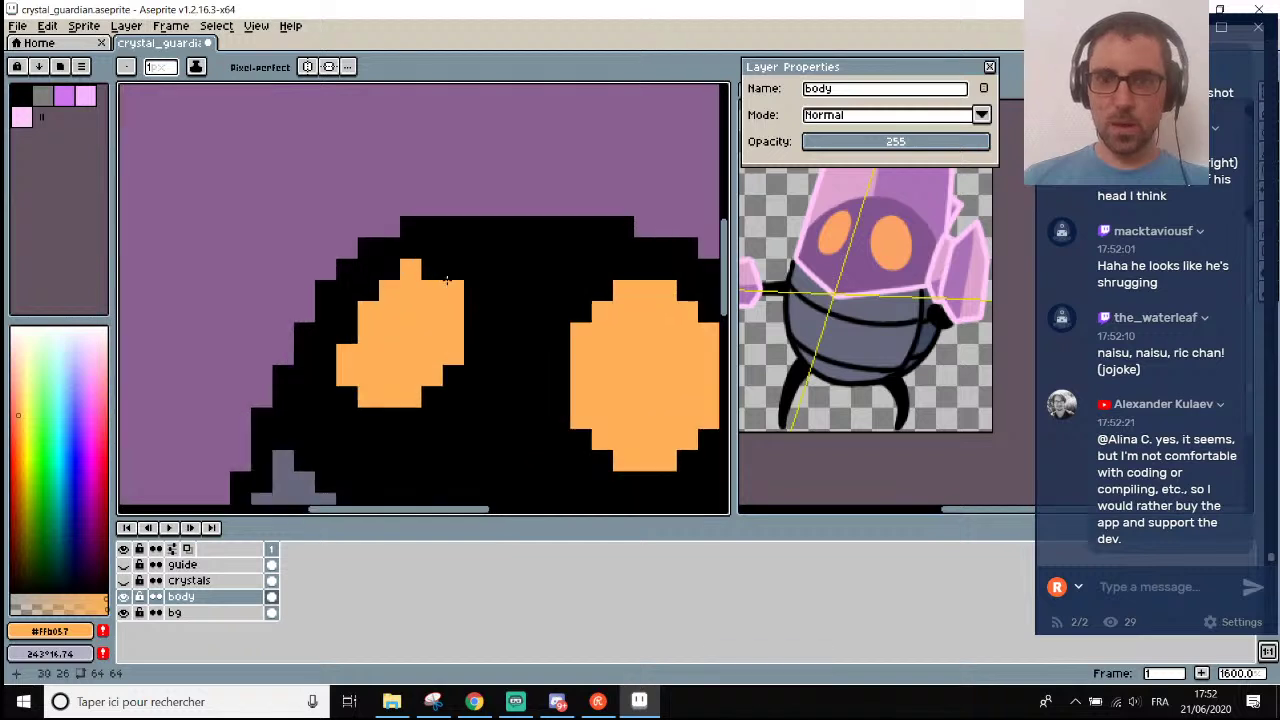
{"action": "left_click", "coordinate": [451, 273], "text": "alt"}
{"action": "left_click", "coordinate": [410, 268]}
{"action": "scroll", "coordinate": [466, 251], "scroll_direction": "down", "scroll_amount": 5}
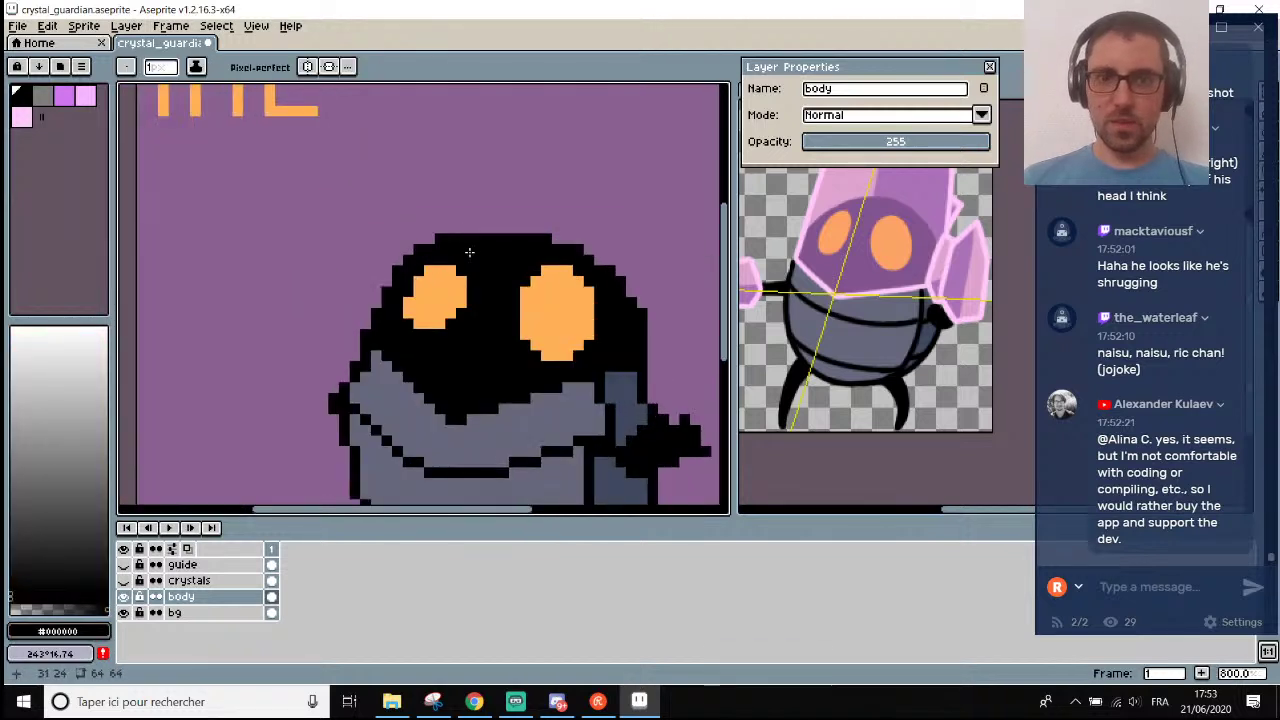
{"action": "scroll", "coordinate": [492, 233], "scroll_direction": "up", "scroll_amount": 4}
{"action": "left_click", "coordinate": [441, 303], "text": "alt"}
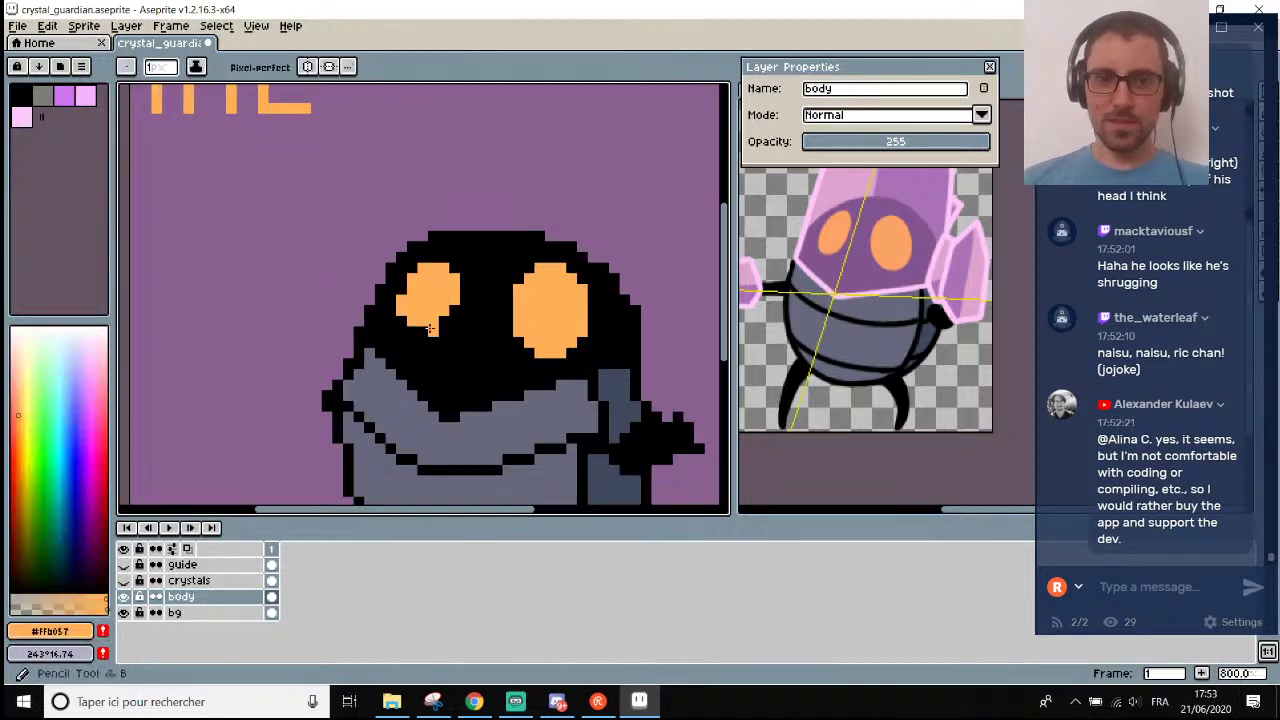
{"action": "scroll", "coordinate": [590, 323], "scroll_direction": "down", "scroll_amount": 5}
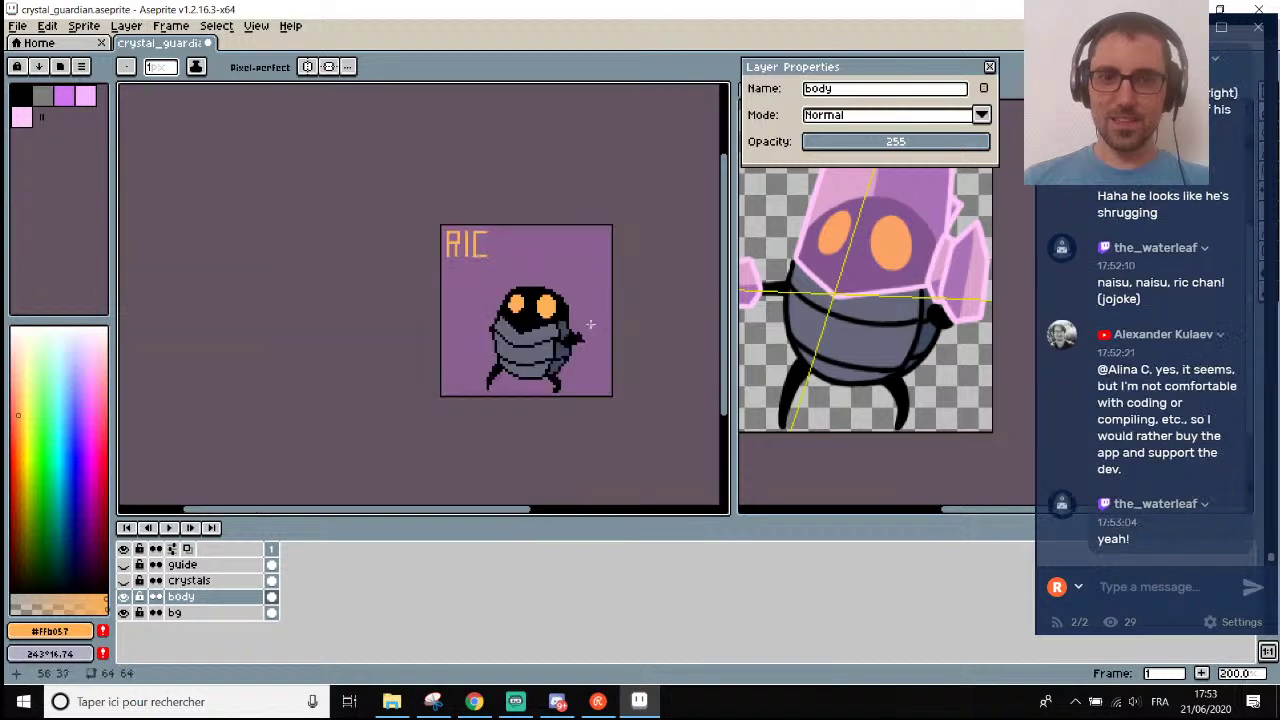
Trim the left eye's outer column and bottom row with black (#000000) pixels to make it smaller.
{"action": "scroll", "coordinate": [610, 329], "scroll_direction": "up", "scroll_amount": 2}
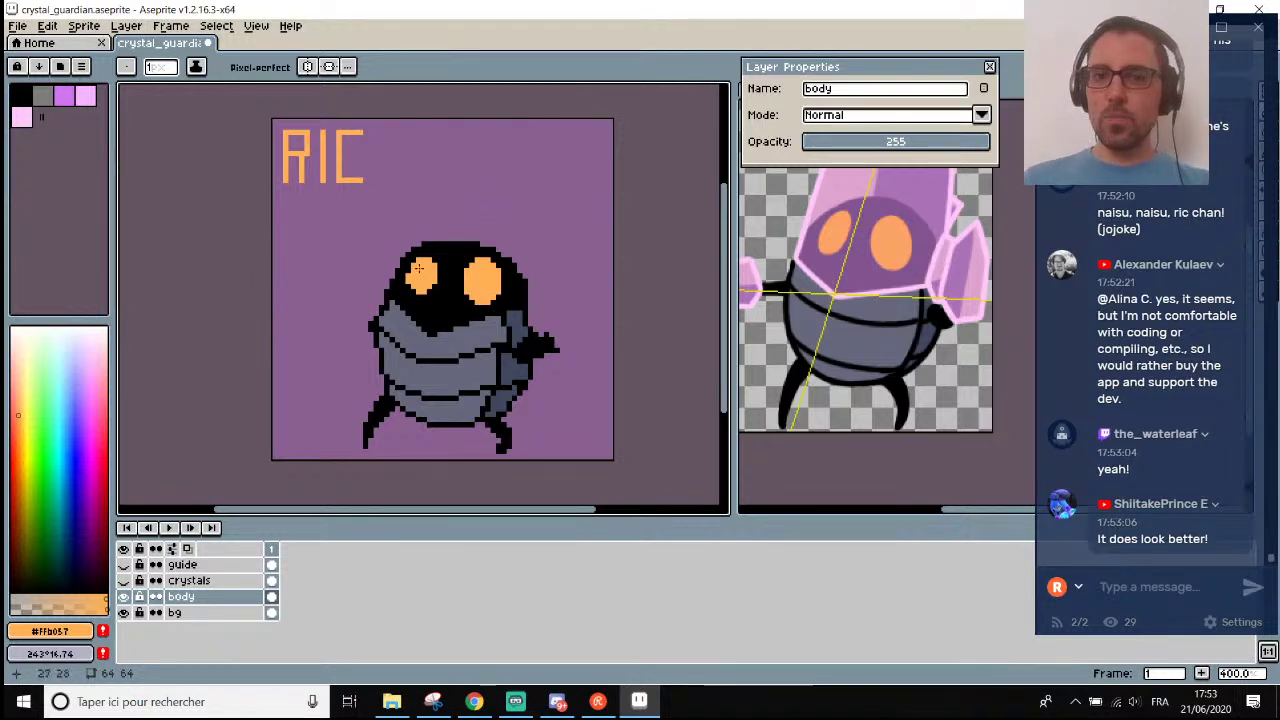
{"action": "scroll", "coordinate": [418, 268], "scroll_direction": "up", "scroll_amount": 3}
{"action": "key", "text": "i"}
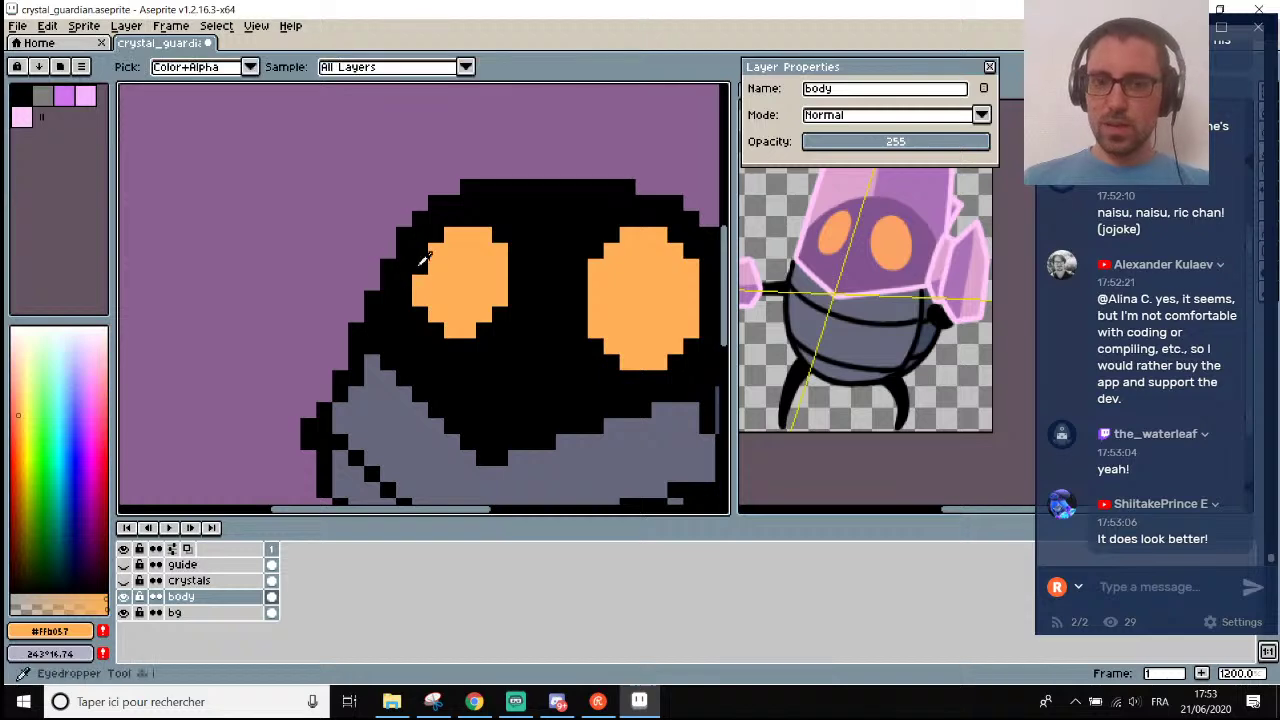
{"action": "left_click", "coordinate": [420, 256]}
{"action": "key", "text": "b"}
{"action": "left_click", "coordinate": [418, 268]}
{"action": "scroll", "coordinate": [418, 302], "scroll_direction": "down", "scroll_amount": 4}
{"action": "scroll", "coordinate": [375, 268], "scroll_direction": "up", "scroll_amount": 4}
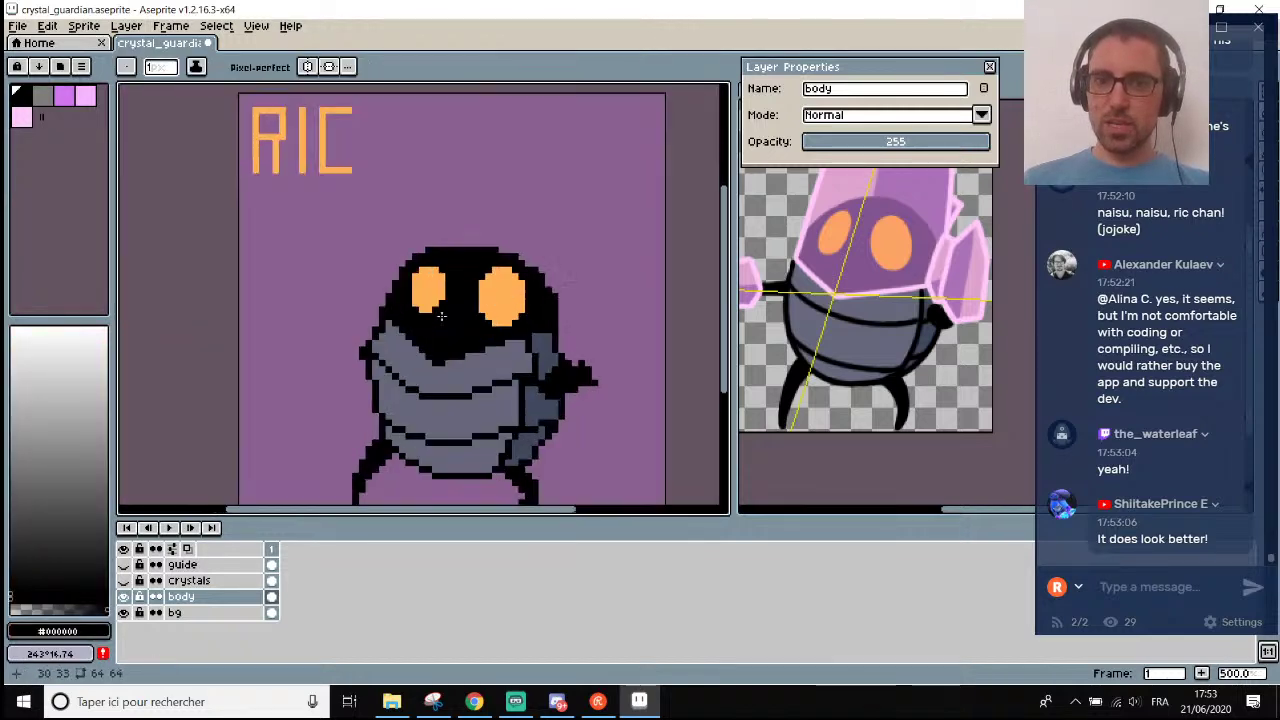
{"action": "left_click_drag", "start_coordinate": [390, 294], "coordinate": [414, 290]}
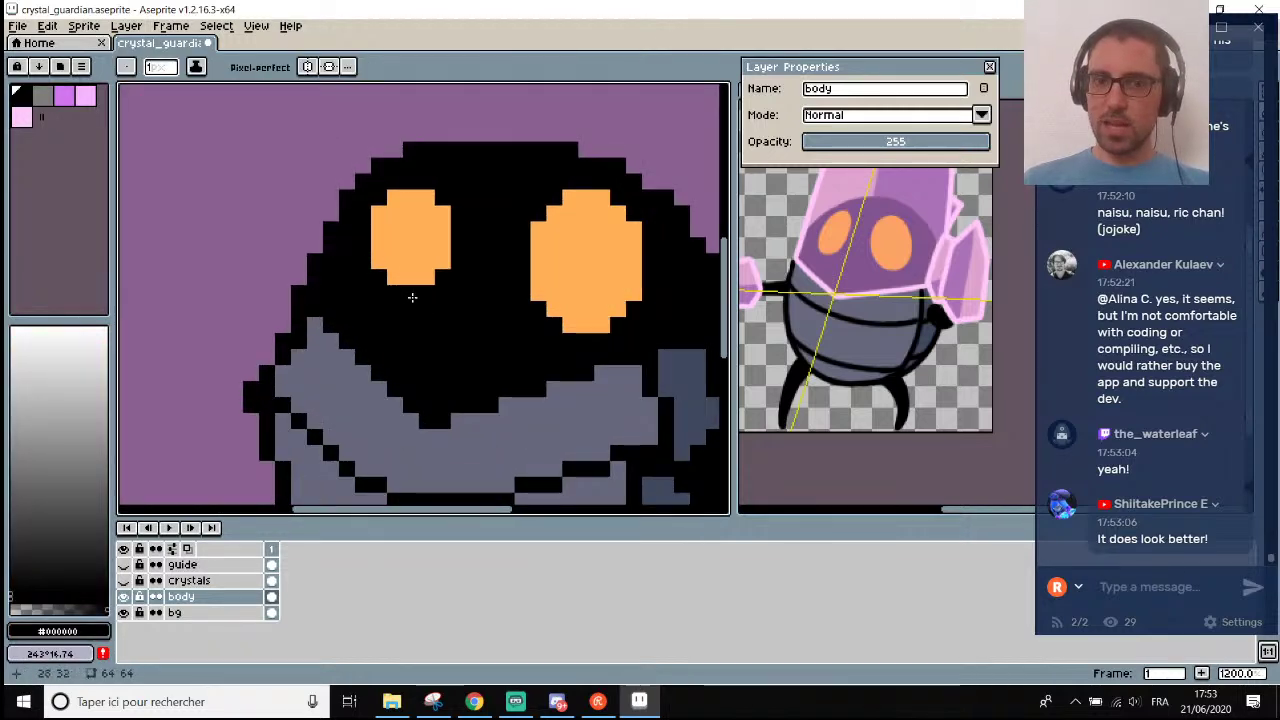
Extend the left eye with orange (#ffb057) pixels along its bottom edge and outer side.
{"action": "scroll", "coordinate": [446, 310], "scroll_direction": "down", "scroll_amount": 3}
{"action": "scroll", "coordinate": [480, 343], "scroll_direction": "up", "scroll_amount": 1}
{"action": "scroll", "coordinate": [480, 343], "scroll_direction": "up", "scroll_amount": 1}
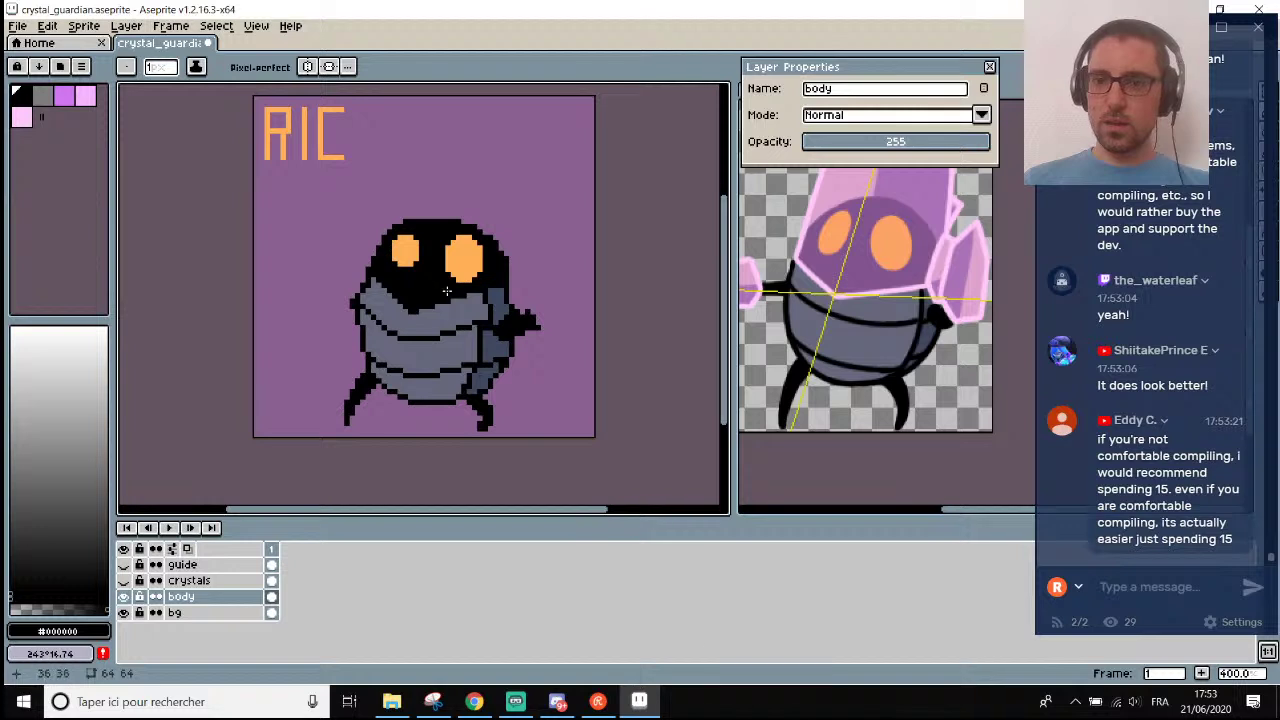
{"action": "scroll", "coordinate": [390, 266], "scroll_direction": "down", "scroll_amount": 1}
{"action": "scroll", "coordinate": [372, 257], "scroll_direction": "up", "scroll_amount": 1}
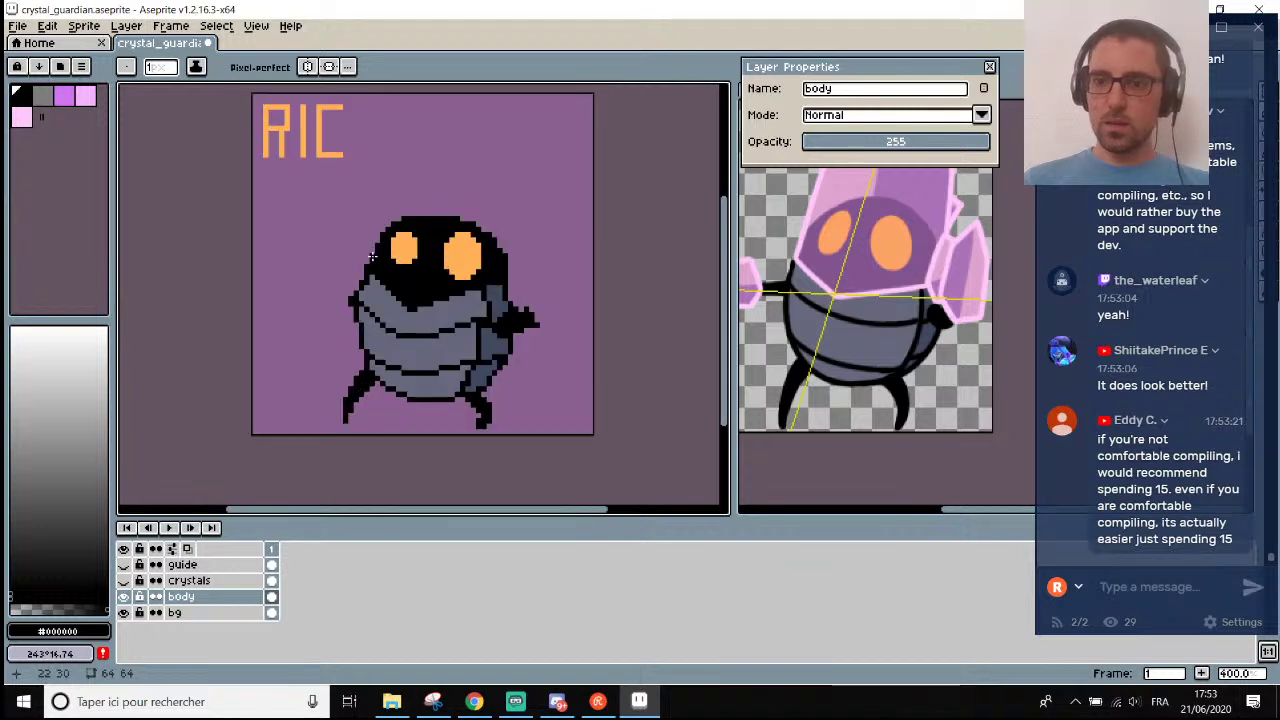
{"action": "scroll", "coordinate": [345, 251], "scroll_direction": "up", "scroll_amount": 1}
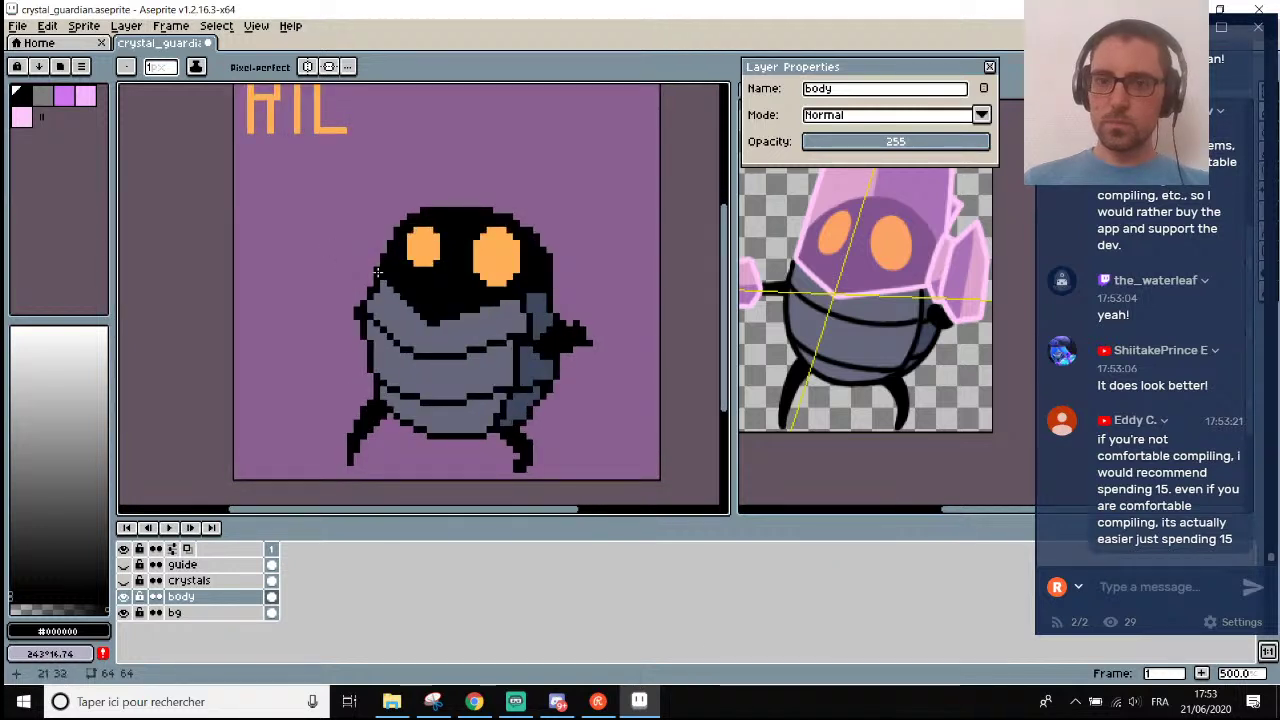
{"action": "scroll", "coordinate": [403, 259], "scroll_direction": "down", "scroll_amount": 1}
{"action": "scroll", "coordinate": [400, 252], "scroll_direction": "up", "scroll_amount": 6}
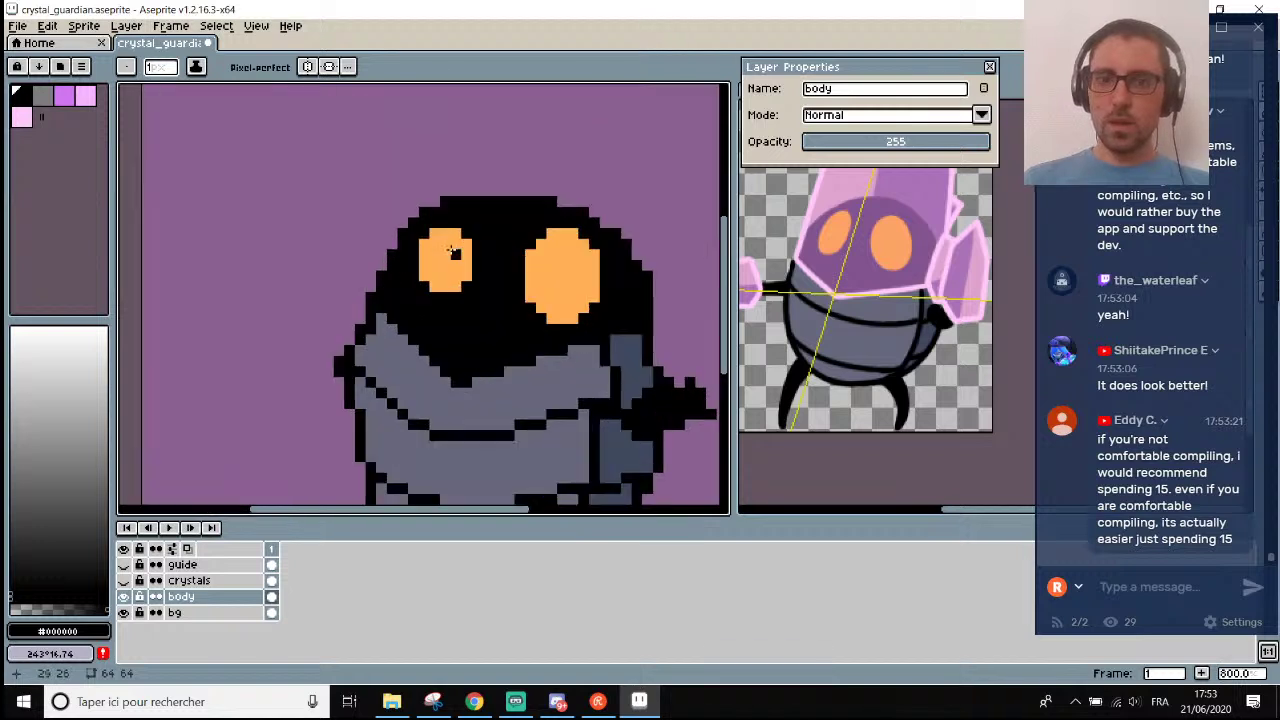
{"action": "left_click", "coordinate": [434, 271], "text": "alt"}
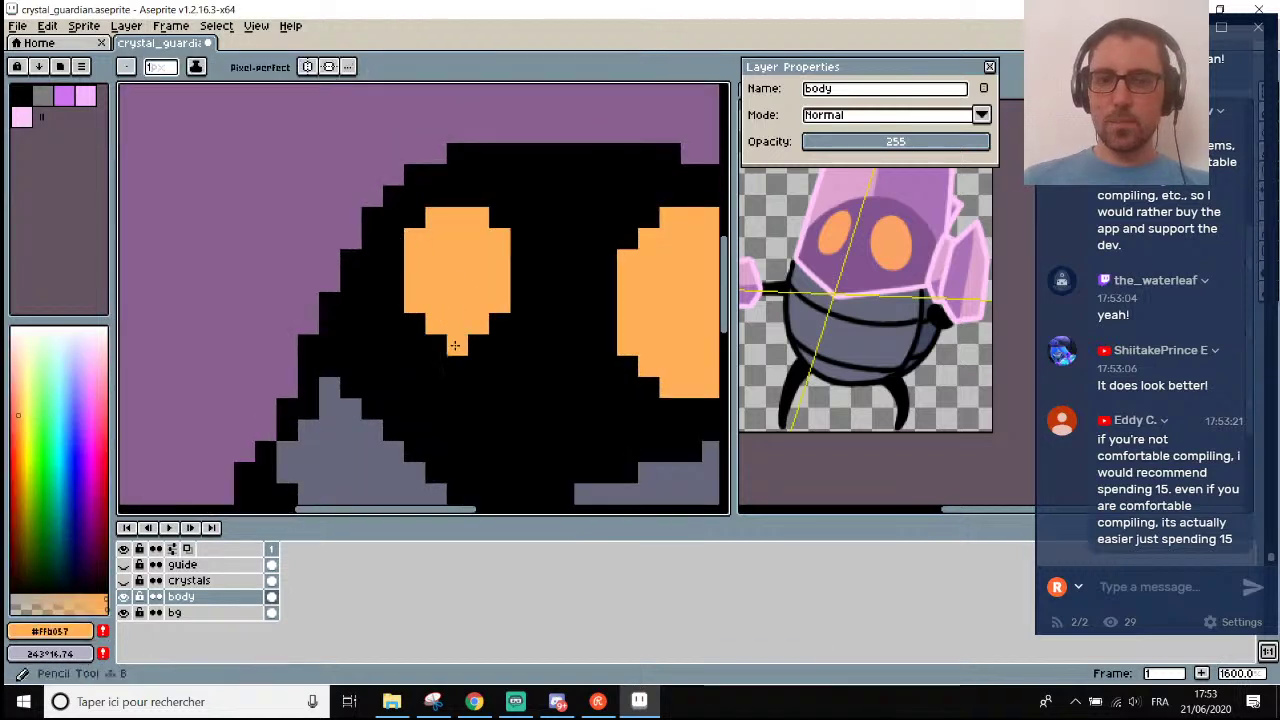
{"action": "mouse_move", "coordinate": [456, 346]}
{"action": "left_mouse_down"}
{"action": "mouse_move", "coordinate": [396, 300]}
{"action": "mouse_move", "coordinate": [394, 258]}
{"action": "left_mouse_up"}
{"action": "scroll", "coordinate": [394, 258], "scroll_direction": "down", "scroll_amount": 5}
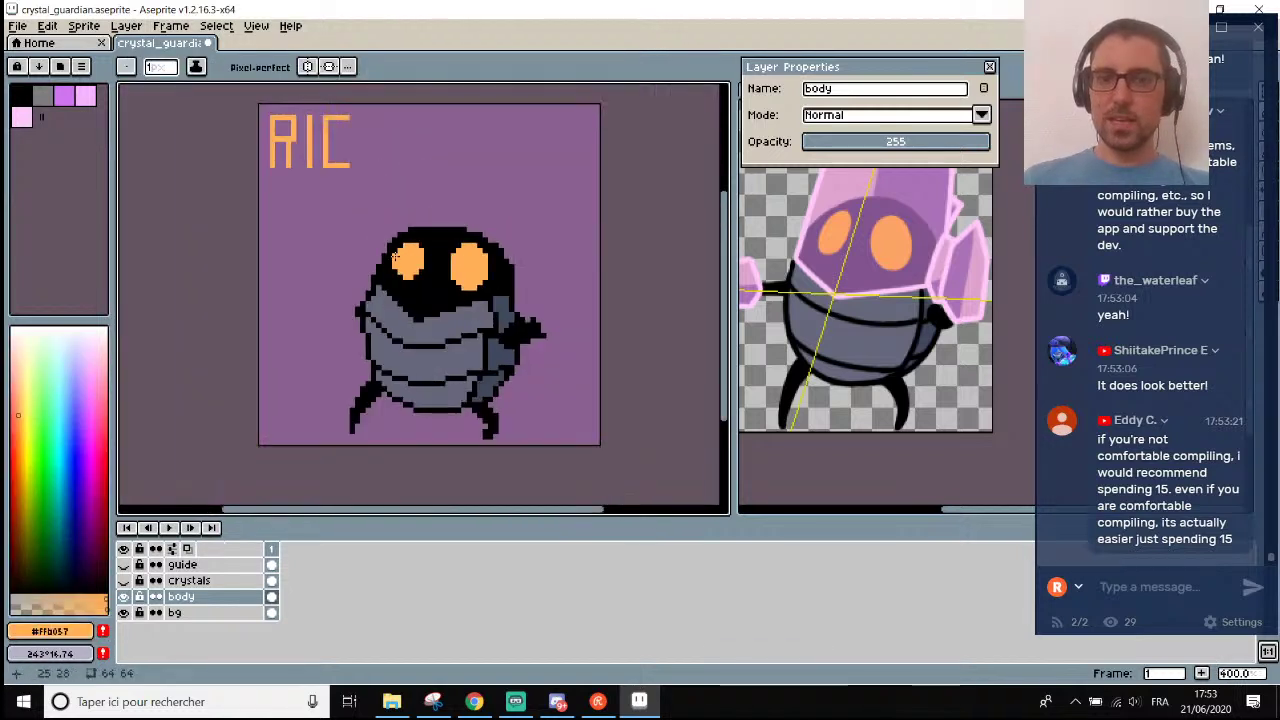
{"action": "scroll", "coordinate": [410, 246], "scroll_direction": "up", "scroll_amount": 3}
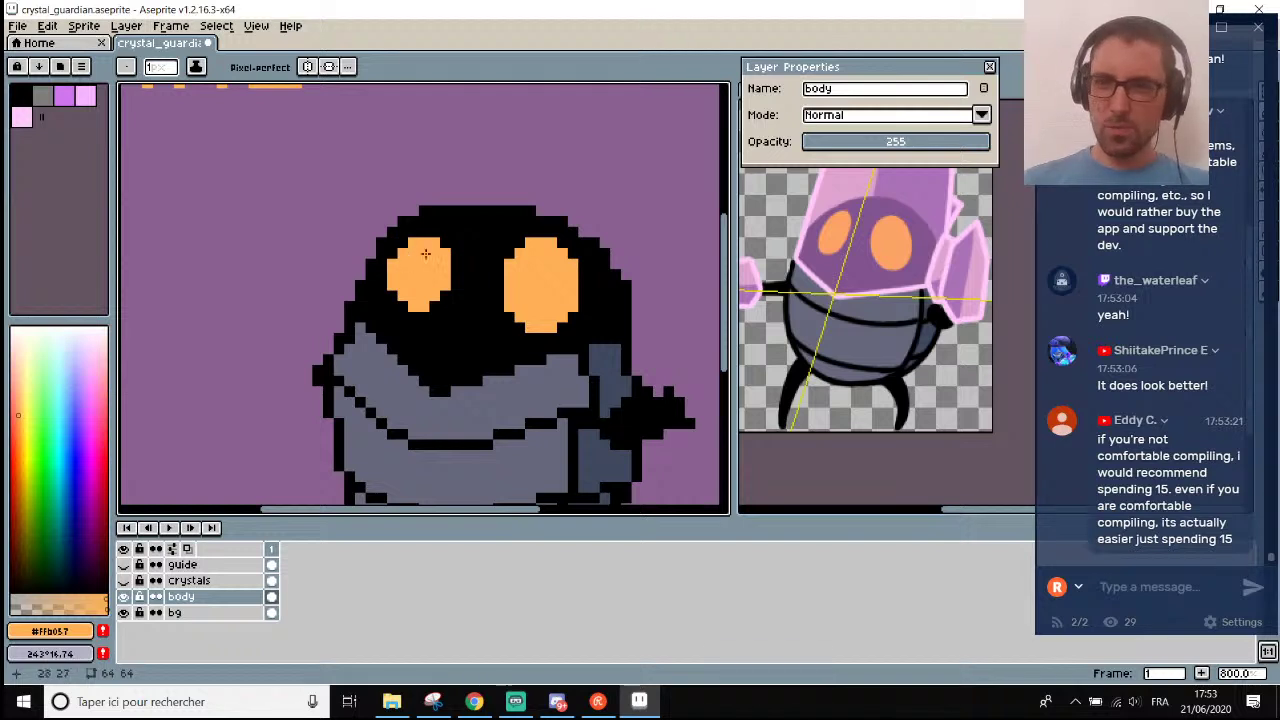
Try shifting the whole left eye one pixel to the right.
{"action": "scroll", "coordinate": [425, 254], "scroll_direction": "down", "scroll_amount": 3}
{"action": "scroll", "coordinate": [400, 240], "scroll_direction": "up", "scroll_amount": 5}
{"action": "key", "text": "m"}
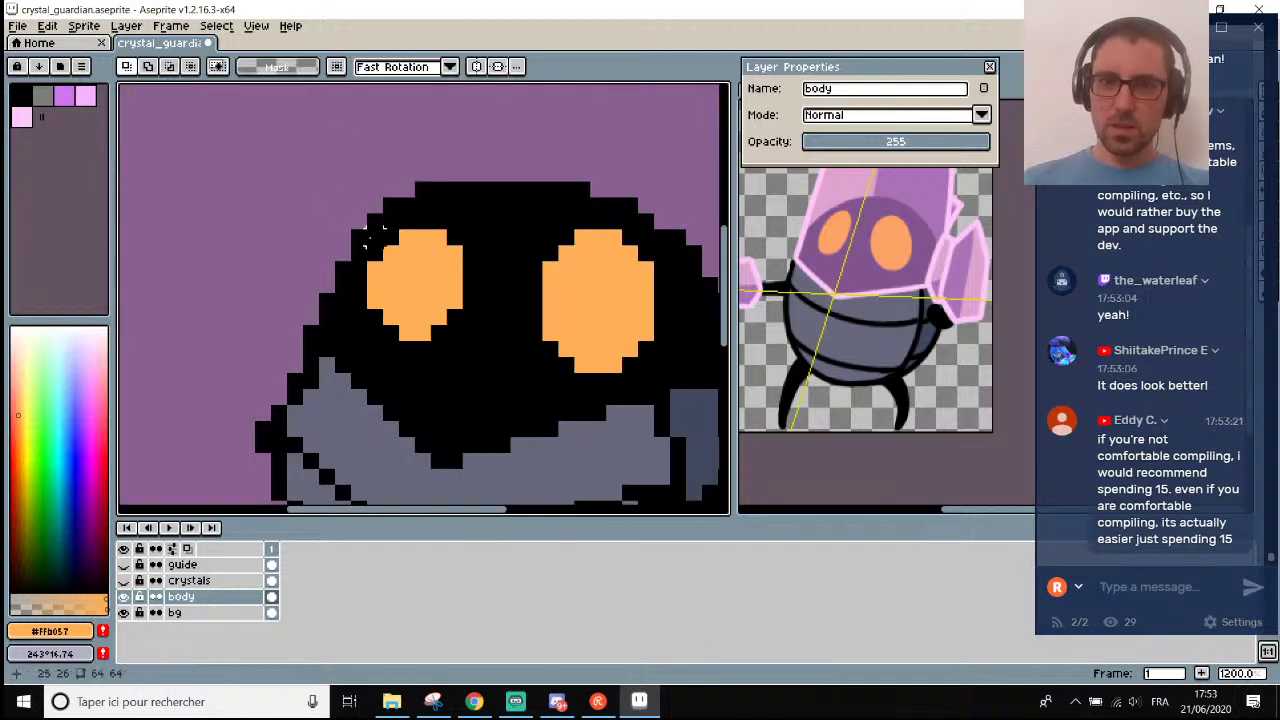
{"action": "mouse_move", "coordinate": [369, 234]}
{"action": "left_mouse_down"}
{"action": "mouse_move", "coordinate": [436, 332]}
{"action": "mouse_move", "coordinate": [466, 344]}
{"action": "mouse_move", "coordinate": [458, 333]}
{"action": "left_mouse_up"}
{"action": "key", "text": "Return"}
{"action": "scroll", "coordinate": [470, 300], "scroll_direction": "down", "scroll_amount": 3}
{"action": "scroll", "coordinate": [488, 270], "scroll_direction": "up", "scroll_amount": 3}
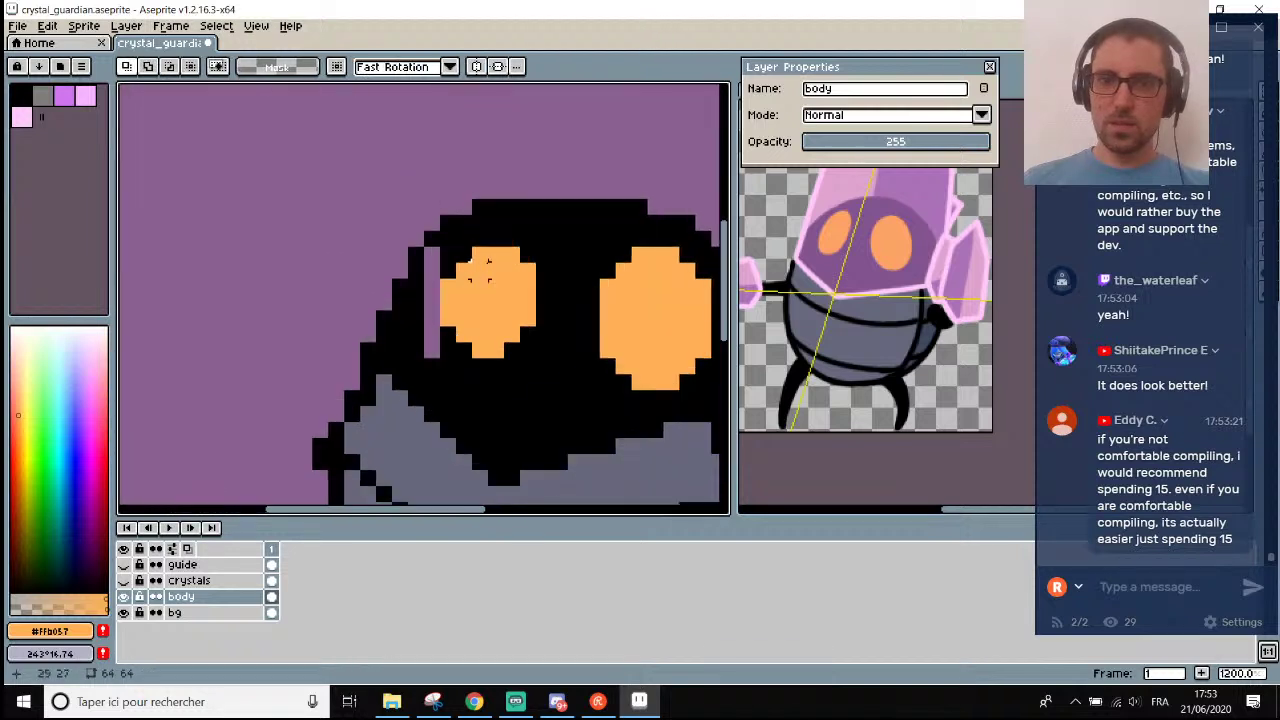
Return the left eye one pixel to the left, clear the selection and fill the vacated column with black.
{"action": "scroll", "coordinate": [488, 270], "scroll_direction": "down", "scroll_amount": 3}
{"action": "scroll", "coordinate": [488, 270], "scroll_direction": "up", "scroll_amount": 3}
{"action": "left_click_drag", "start_coordinate": [445, 247], "coordinate": [523, 354]}
{"action": "key", "text": "ctrl+z"}
{"action": "key", "text": "ctrl+d"}
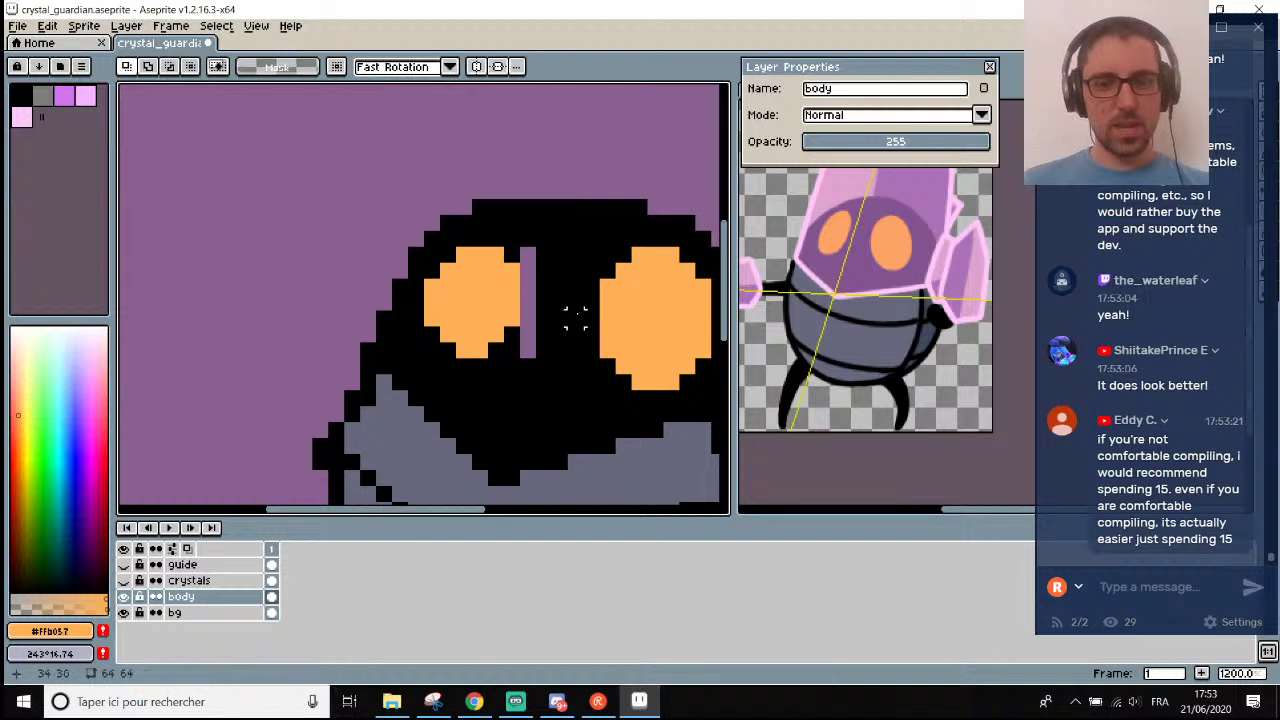
{"action": "key", "text": "b"}
{"action": "left_click", "coordinate": [543, 251], "text": "alt"}
{"action": "left_click_drag", "start_coordinate": [528, 250], "coordinate": [534, 344]}
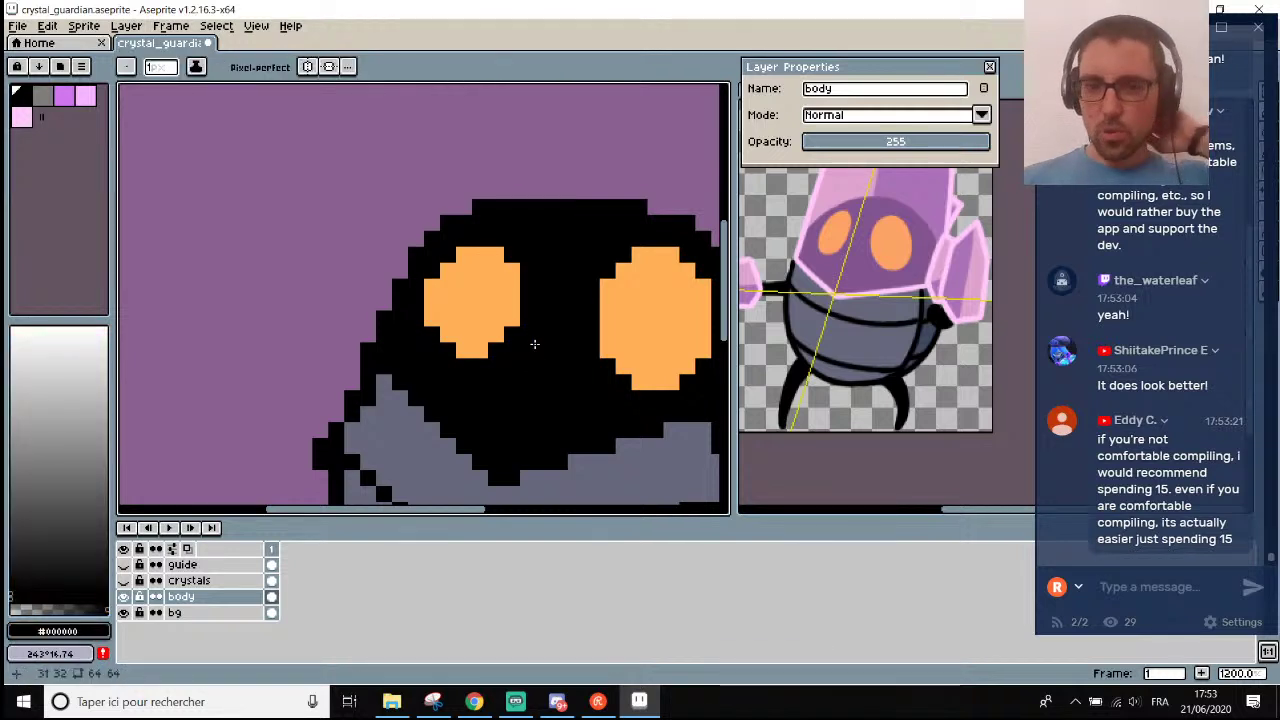
Narrow the left eye by painting its outer column and upper outer corner black (#000000).
{"action": "scroll", "coordinate": [534, 344], "scroll_direction": "down", "scroll_amount": 7}
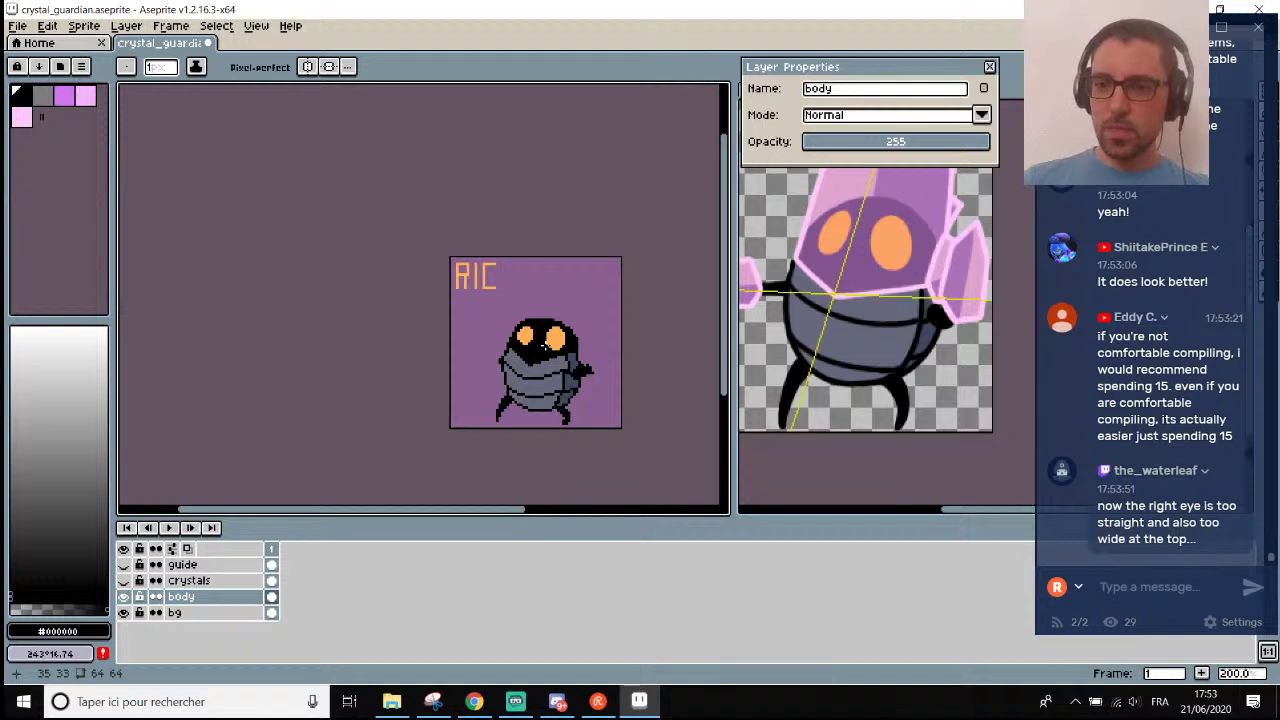
{"action": "scroll", "coordinate": [545, 346], "scroll_direction": "down", "scroll_amount": 1}
{"action": "scroll", "coordinate": [545, 346], "scroll_direction": "up", "scroll_amount": 1}
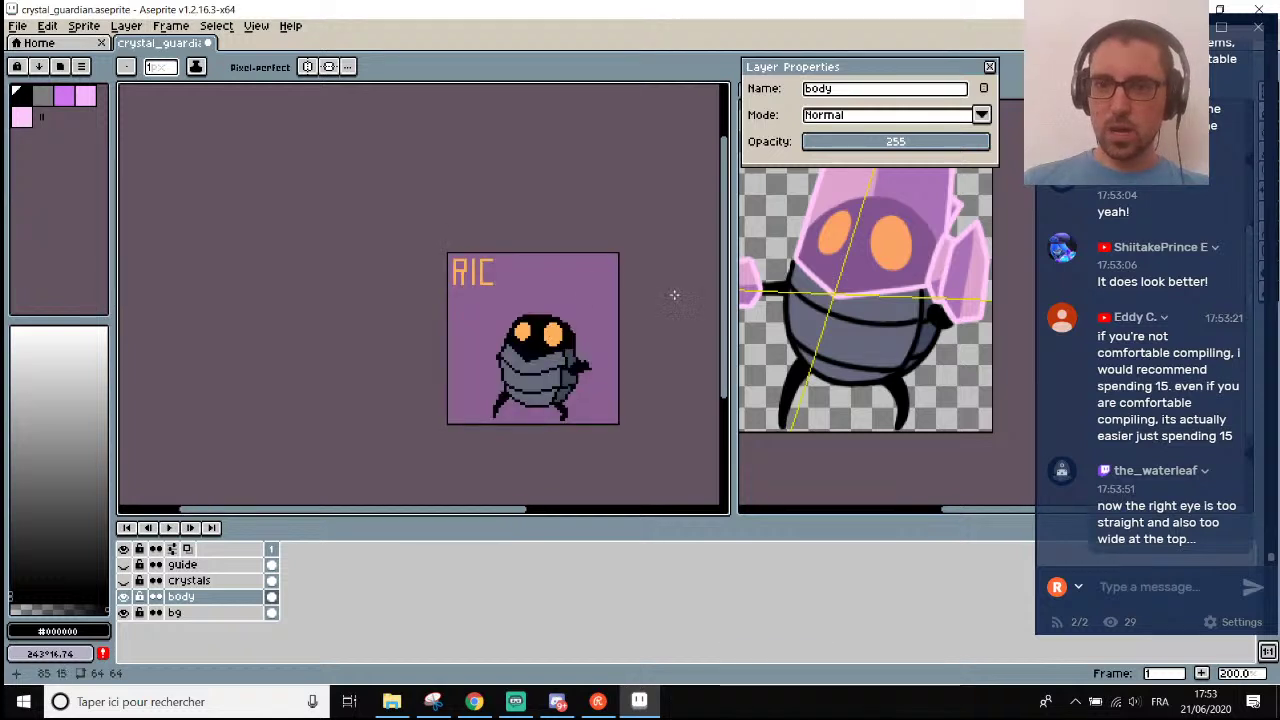
{"action": "scroll", "coordinate": [535, 330], "scroll_direction": "up", "scroll_amount": 6}
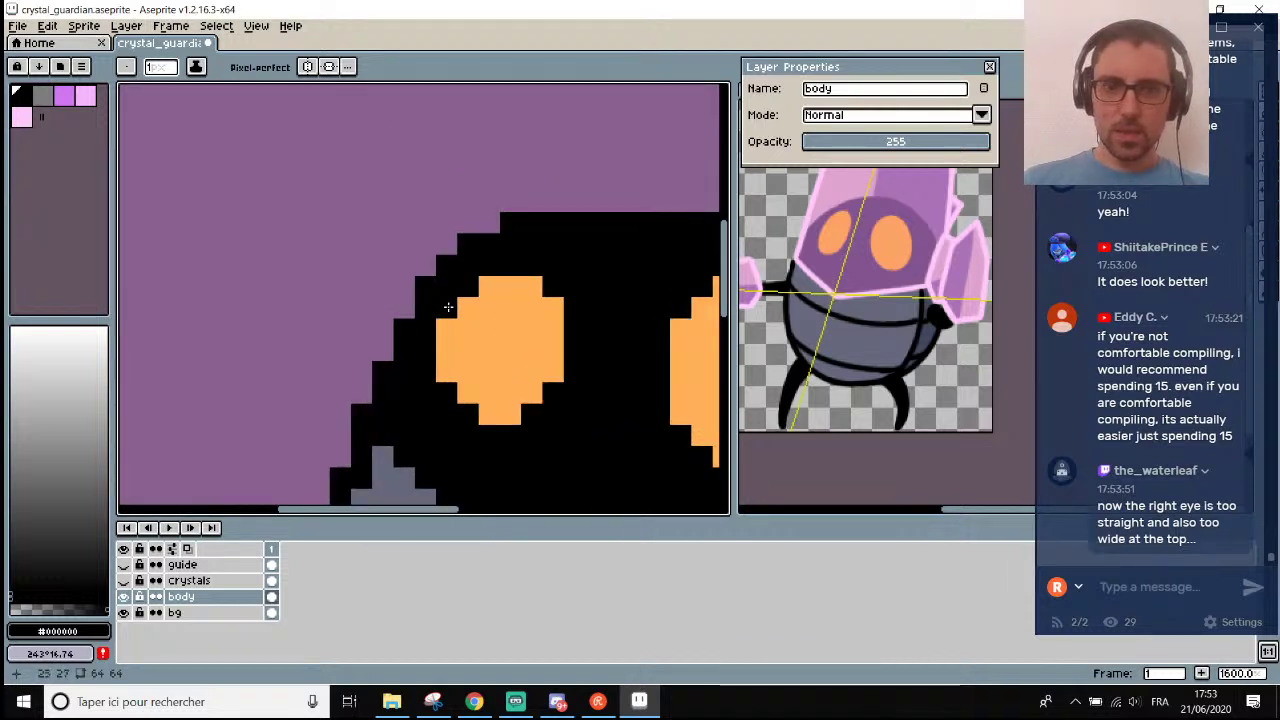
{"action": "left_click_drag", "start_coordinate": [453, 314], "coordinate": [440, 364]}
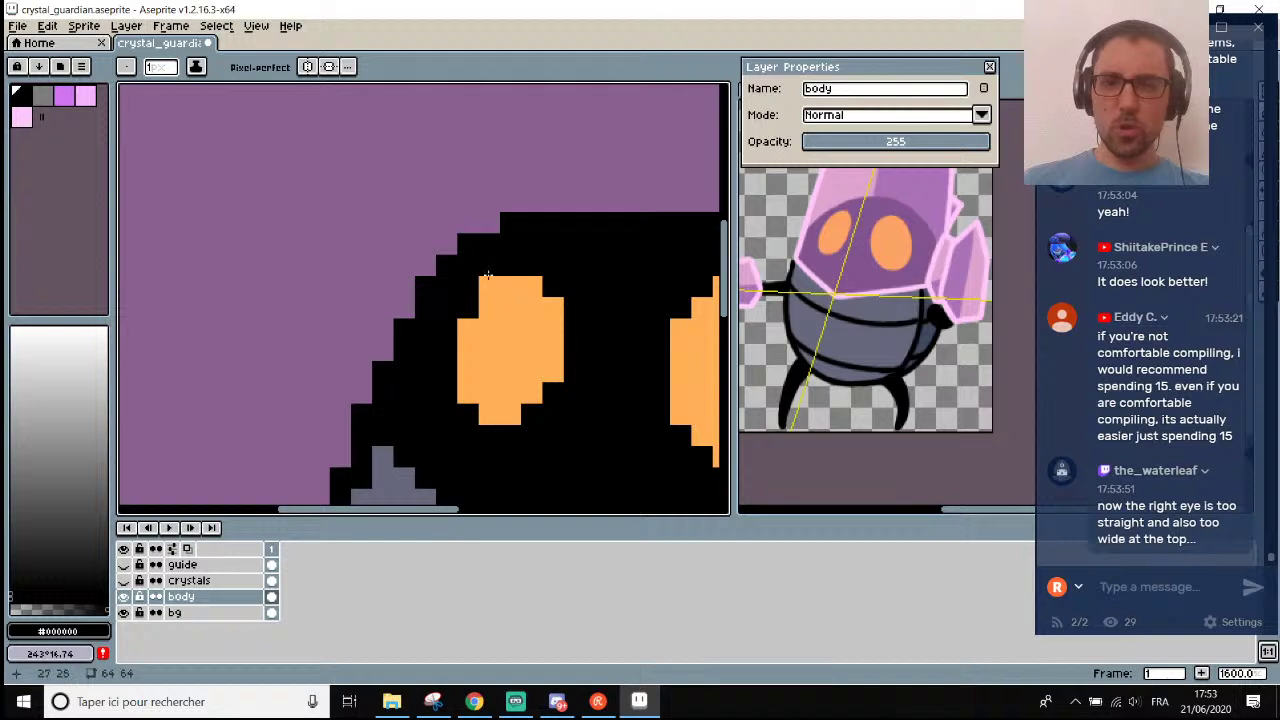
{"action": "scroll", "coordinate": [600, 290], "scroll_direction": "down", "scroll_amount": 4}
{"action": "scroll", "coordinate": [637, 277], "scroll_direction": "down", "scroll_amount": 4}
{"action": "scroll", "coordinate": [672, 261], "scroll_direction": "up", "scroll_amount": 3}
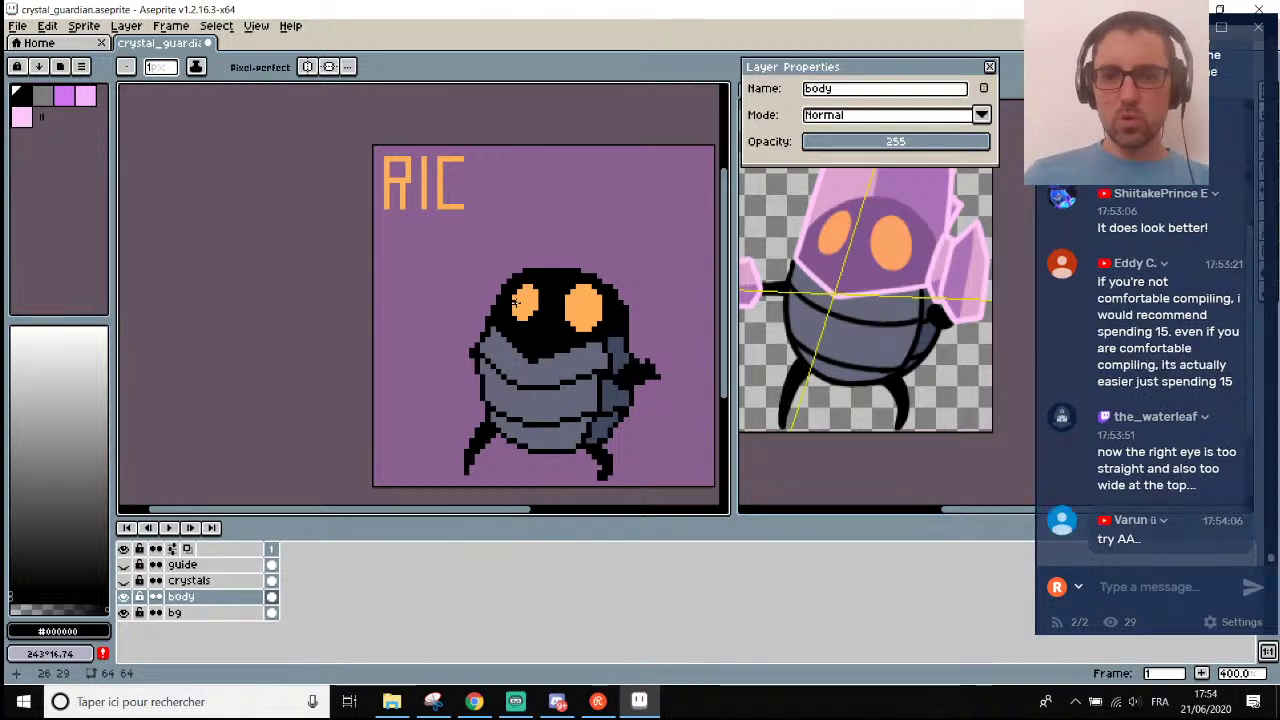
Add an orange (#ffb057) pixel to the lower outer side of the left eye.
{"action": "scroll", "coordinate": [524, 306], "scroll_direction": "up", "scroll_amount": 5}
{"action": "key", "text": "i"}
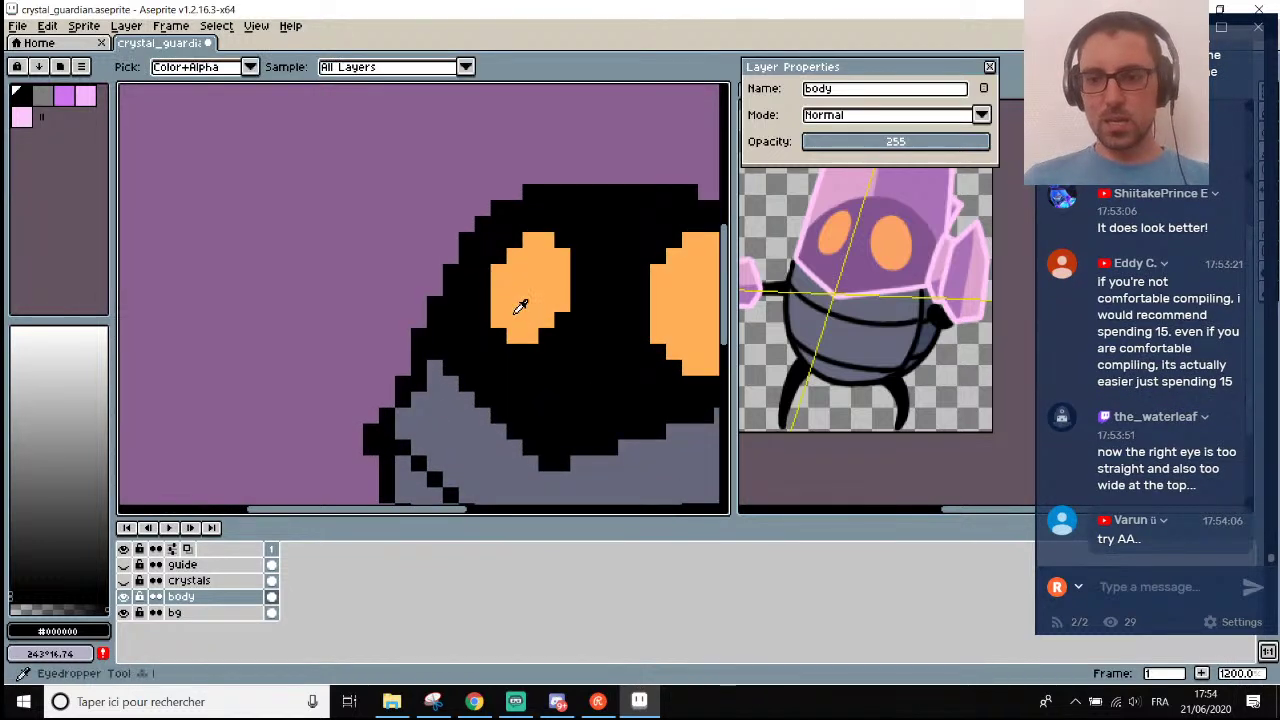
{"action": "left_click", "coordinate": [522, 302]}
{"action": "key", "text": "b"}
{"action": "left_click", "coordinate": [482, 320]}
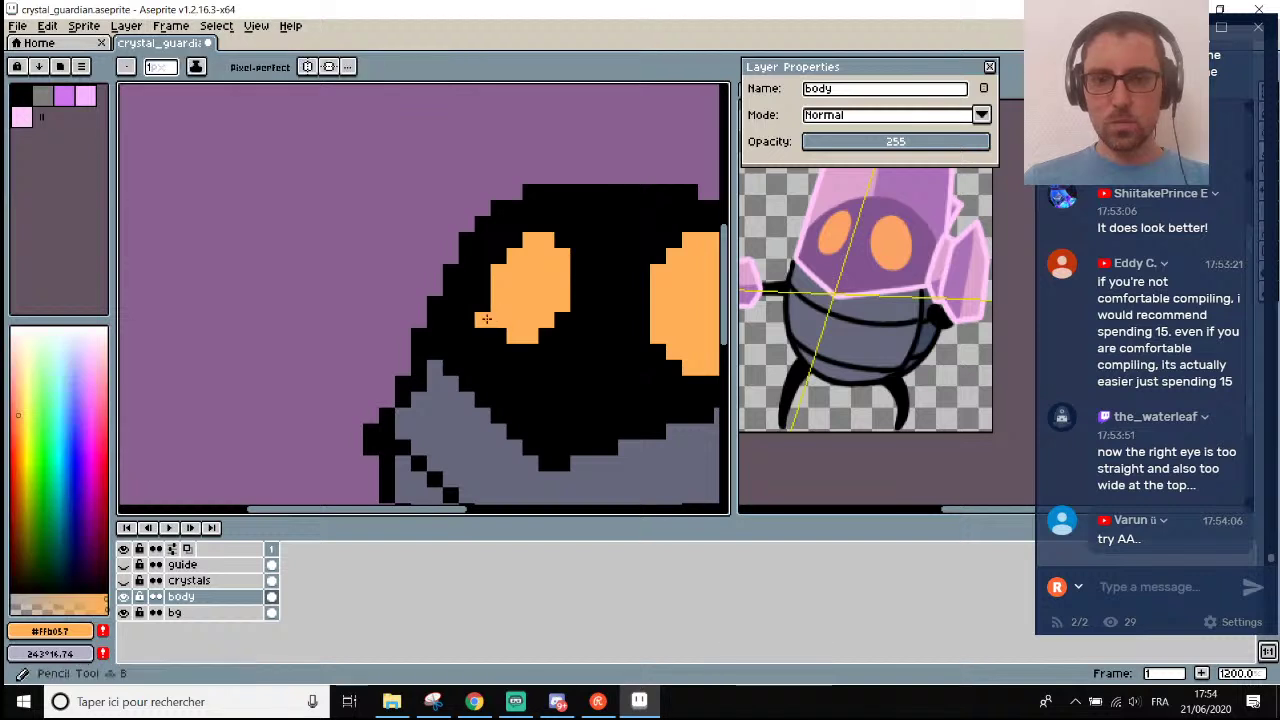
Extend the left eye outward with a column of orange (#ffb057) pixels and fill its lower outer corner.
{"action": "left_click", "coordinate": [498, 336]}
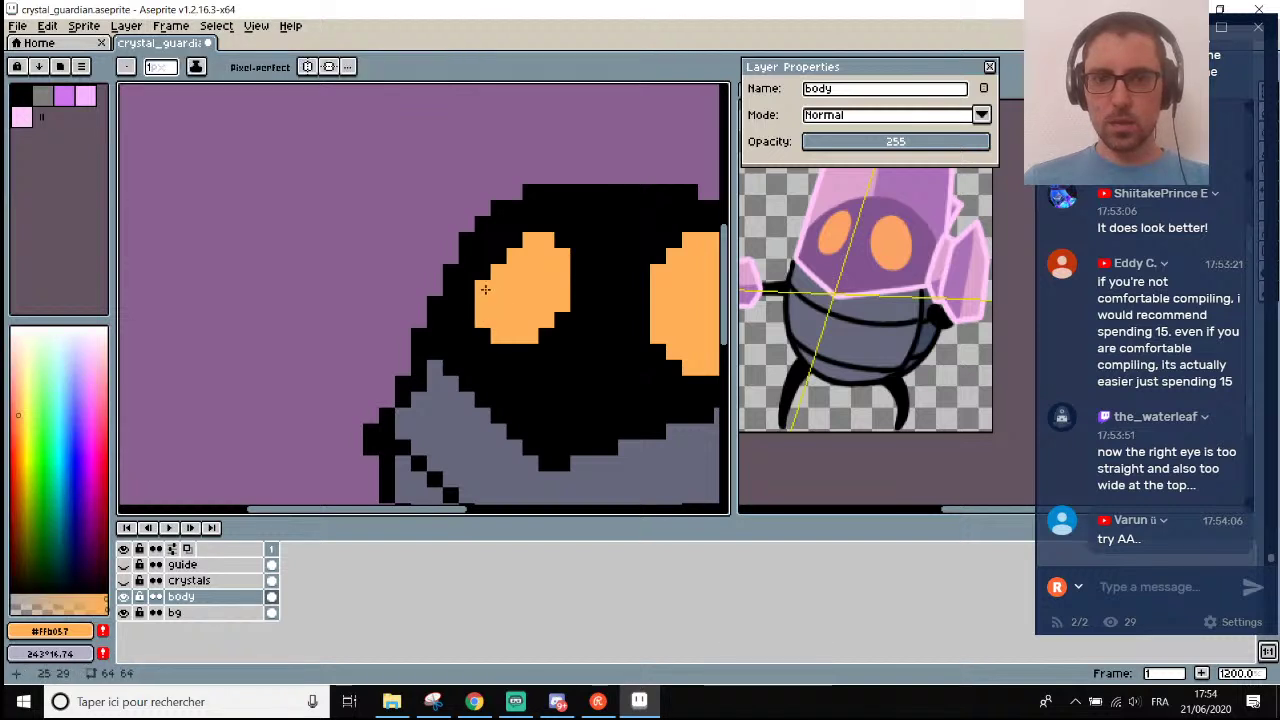
{"action": "scroll", "coordinate": [485, 289], "scroll_direction": "down", "scroll_amount": 6}
{"action": "scroll", "coordinate": [567, 289], "scroll_direction": "up", "scroll_amount": 6}
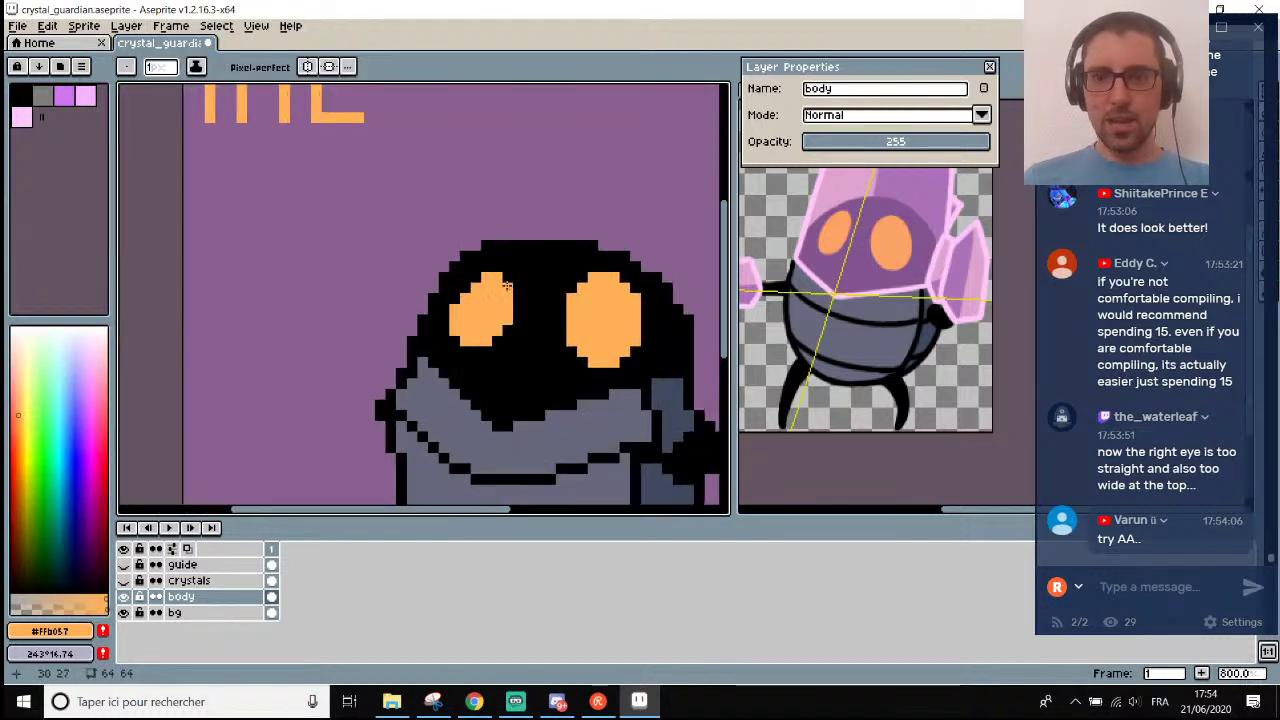
{"action": "scroll", "coordinate": [483, 290], "scroll_direction": "down", "scroll_amount": 6}
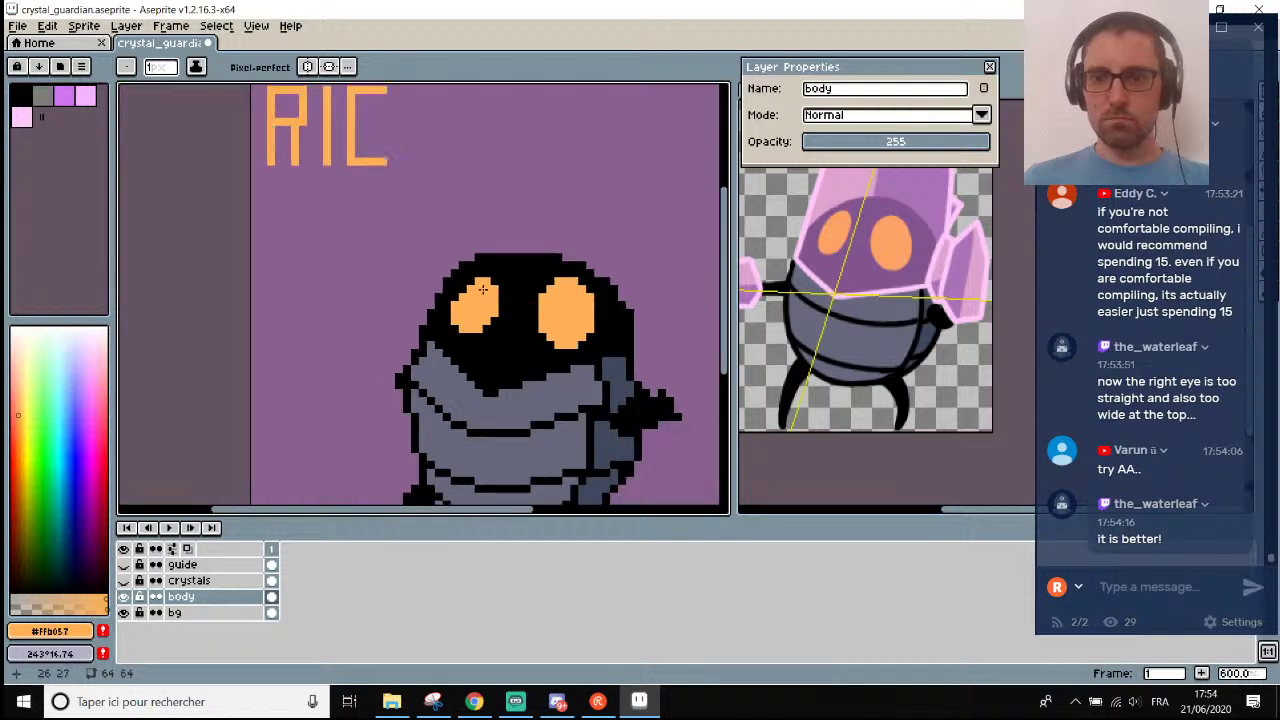
{"action": "scroll", "coordinate": [514, 296], "scroll_direction": "up", "scroll_amount": 6}
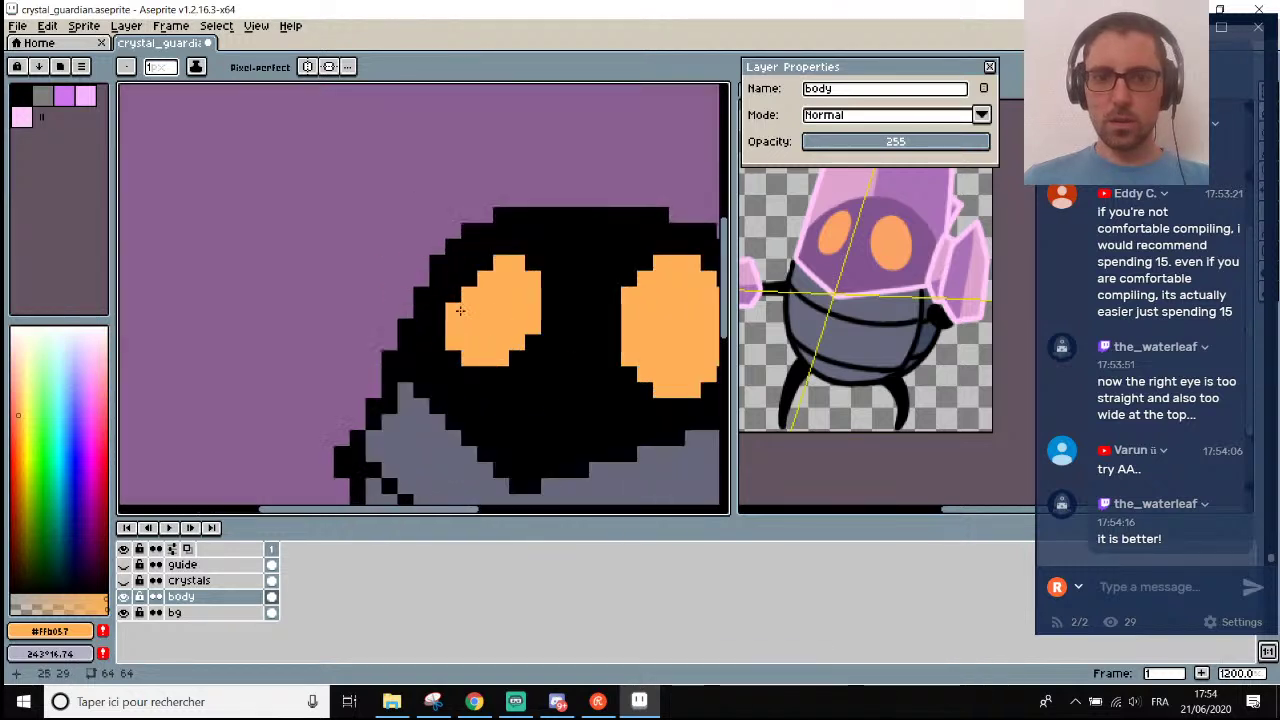
Sample the black (#000000) of the head and paint over the left eye's outermost orange column.
{"action": "key", "text": "i"}
{"action": "left_click", "coordinate": [455, 287]}
{"action": "key", "text": "b"}
{"action": "left_click_drag", "start_coordinate": [453, 295], "coordinate": [457, 345]}
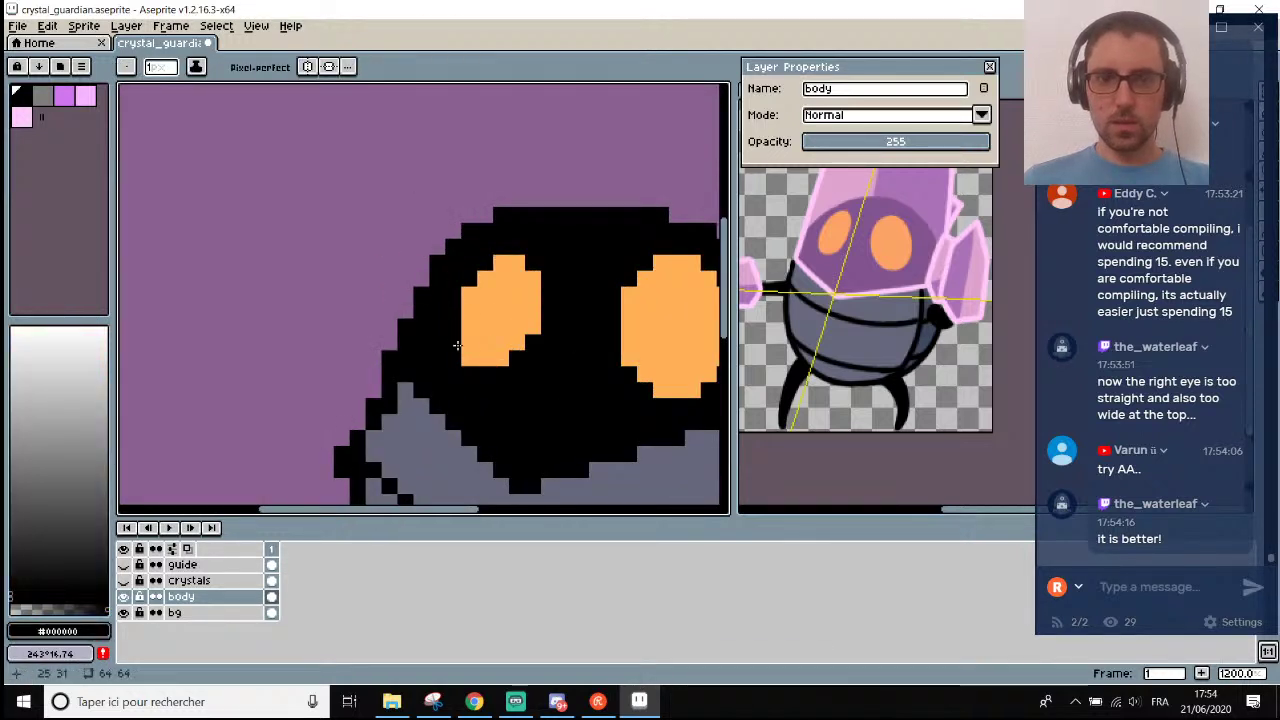
Show the sprite preview window and place it over the colour palette, clear of the reference sketch.
{"action": "scroll", "coordinate": [517, 378], "scroll_direction": "down", "scroll_amount": 7}
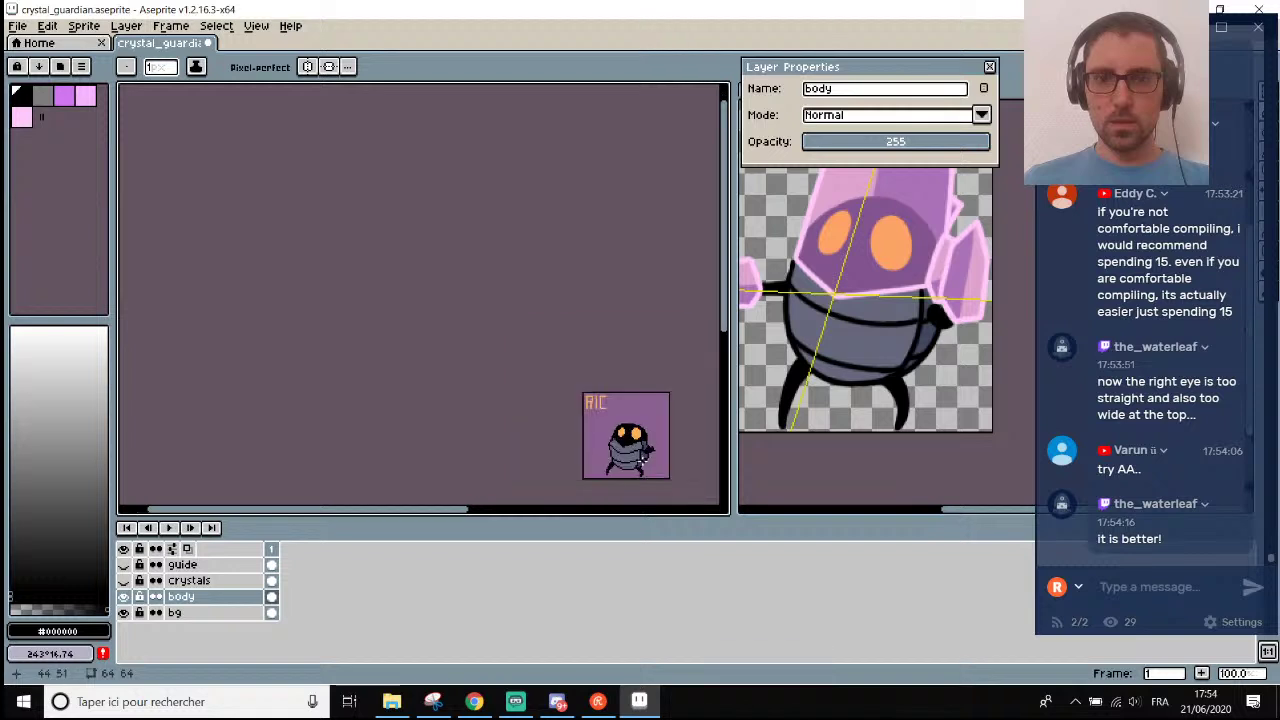
{"action": "left_click_drag", "start_coordinate": [726, 334], "coordinate": [726, 380]}
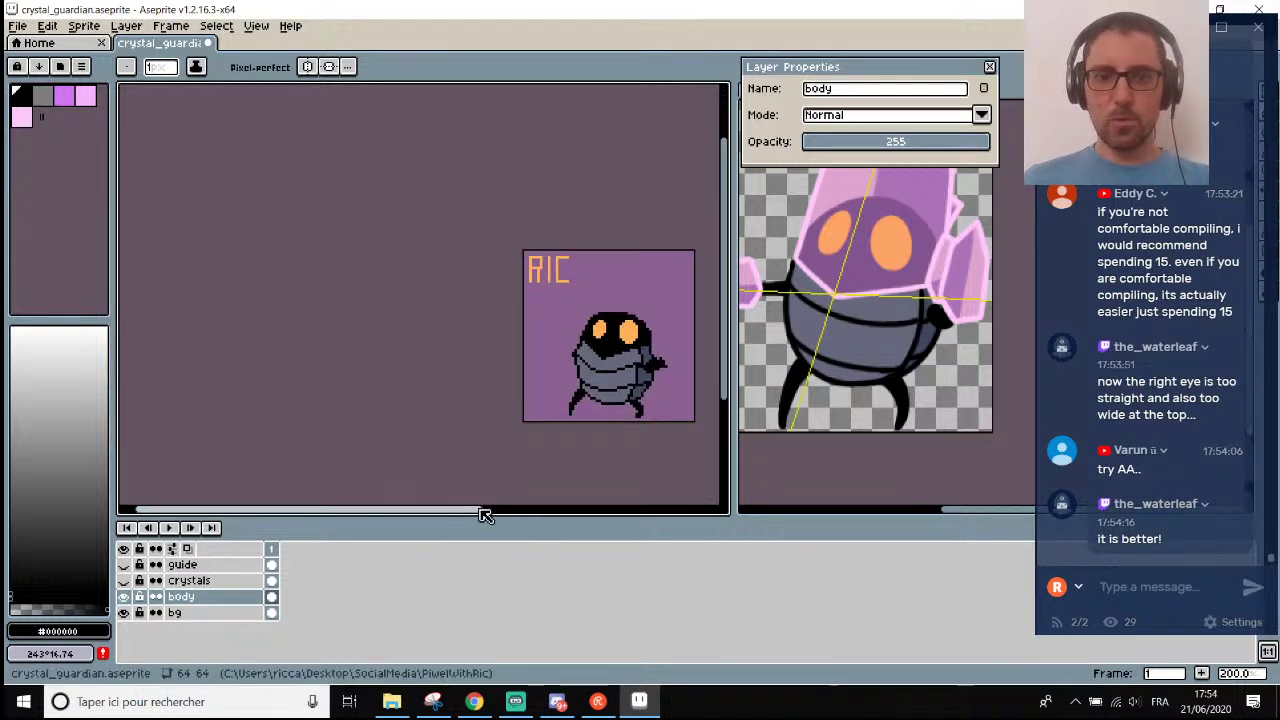
{"action": "left_click_drag", "start_coordinate": [486, 511], "coordinate": [526, 511]}
{"action": "left_click", "coordinate": [1268, 652]}
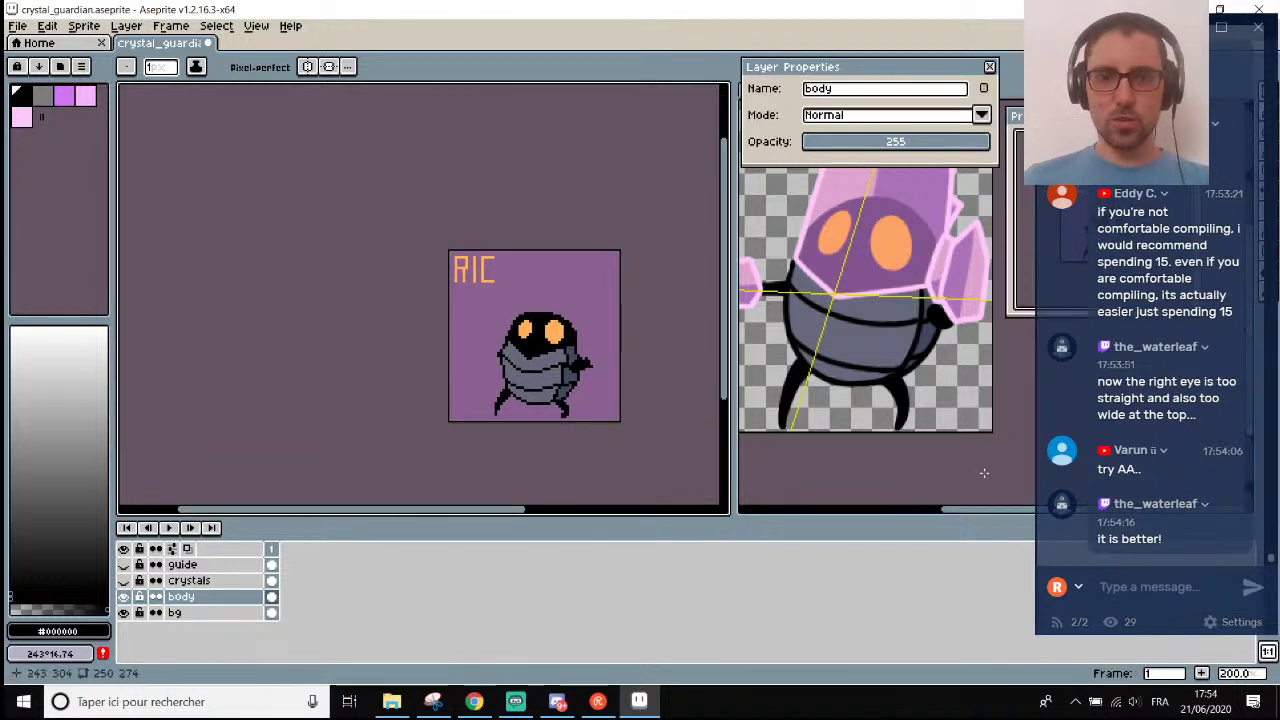
{"action": "left_click_drag", "start_coordinate": [1025, 116], "coordinate": [12, 98]}
{"action": "scroll", "coordinate": [48, 202], "scroll_direction": "down", "scroll_amount": 2}
{"action": "scroll", "coordinate": [46, 200], "scroll_direction": "up", "scroll_amount": 4}
{"action": "scroll", "coordinate": [46, 200], "scroll_direction": "down", "scroll_amount": 2}
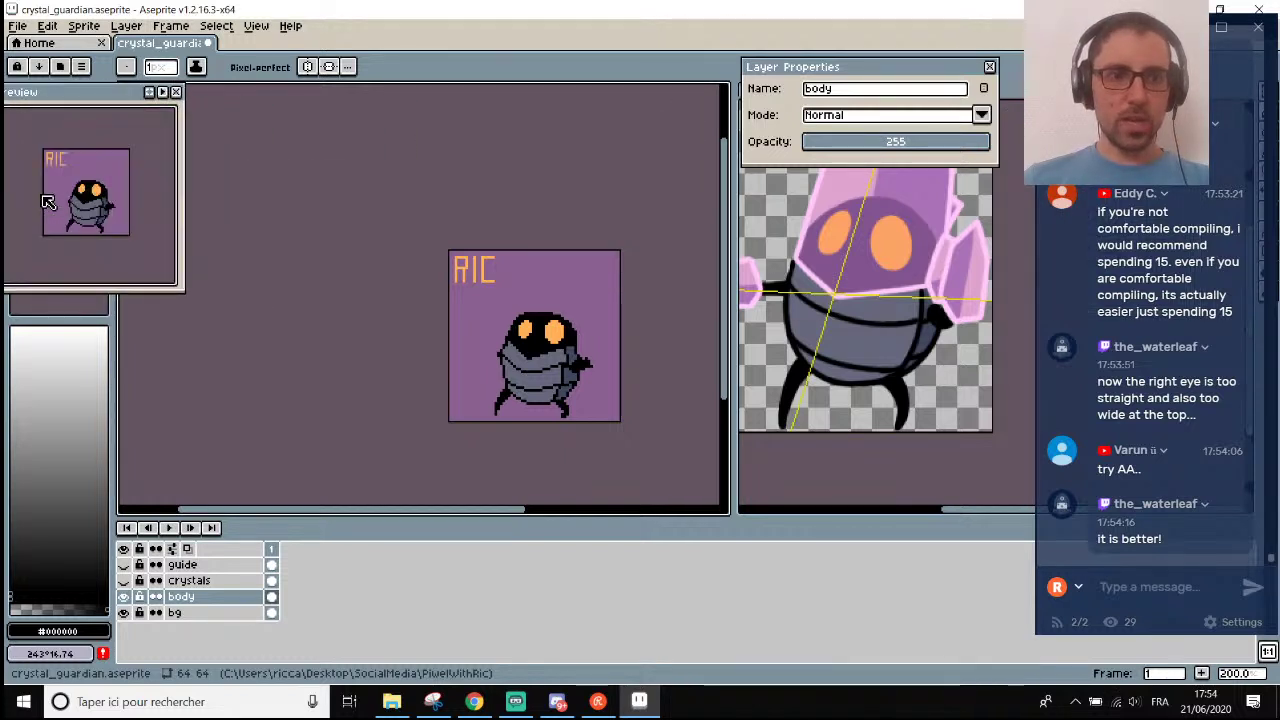
Compare the eyes with the crystals layer shown and hidden, and check what the body layer contains by toggling its visibility.
{"action": "left_click", "coordinate": [123, 581]}
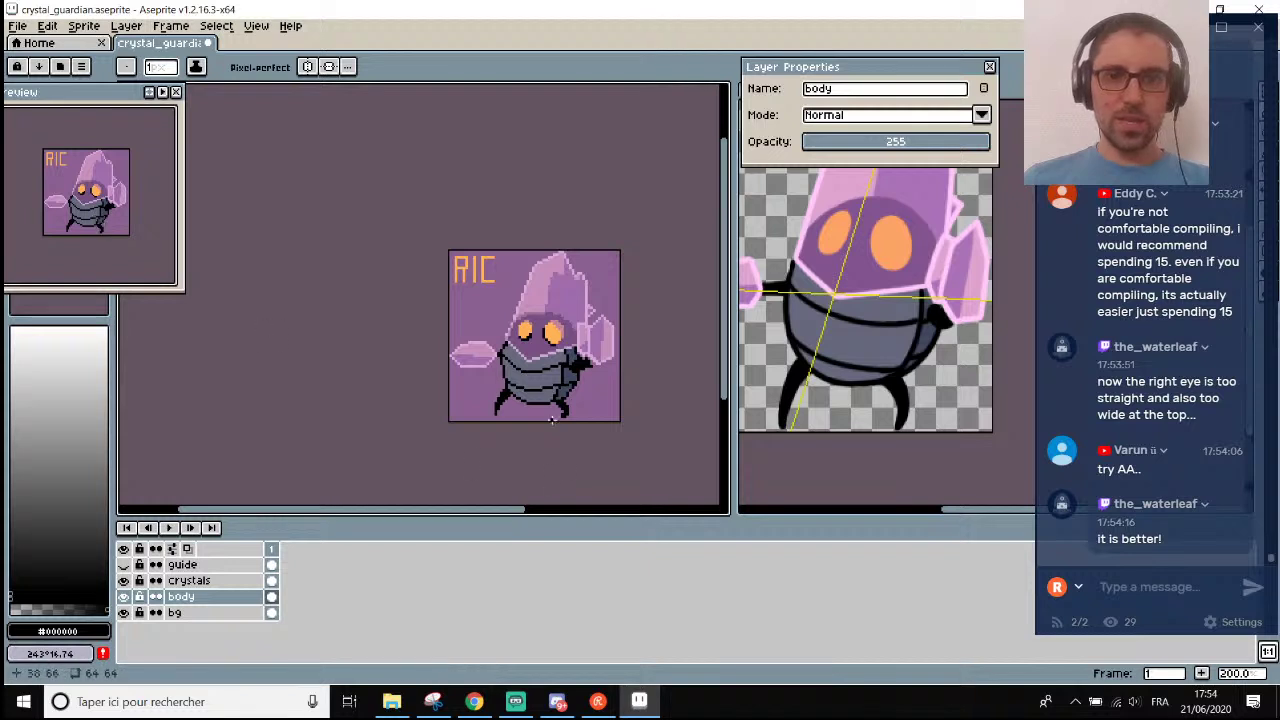
{"action": "scroll", "coordinate": [568, 374], "scroll_direction": "up", "scroll_amount": 2}
{"action": "left_click", "coordinate": [123, 581]}
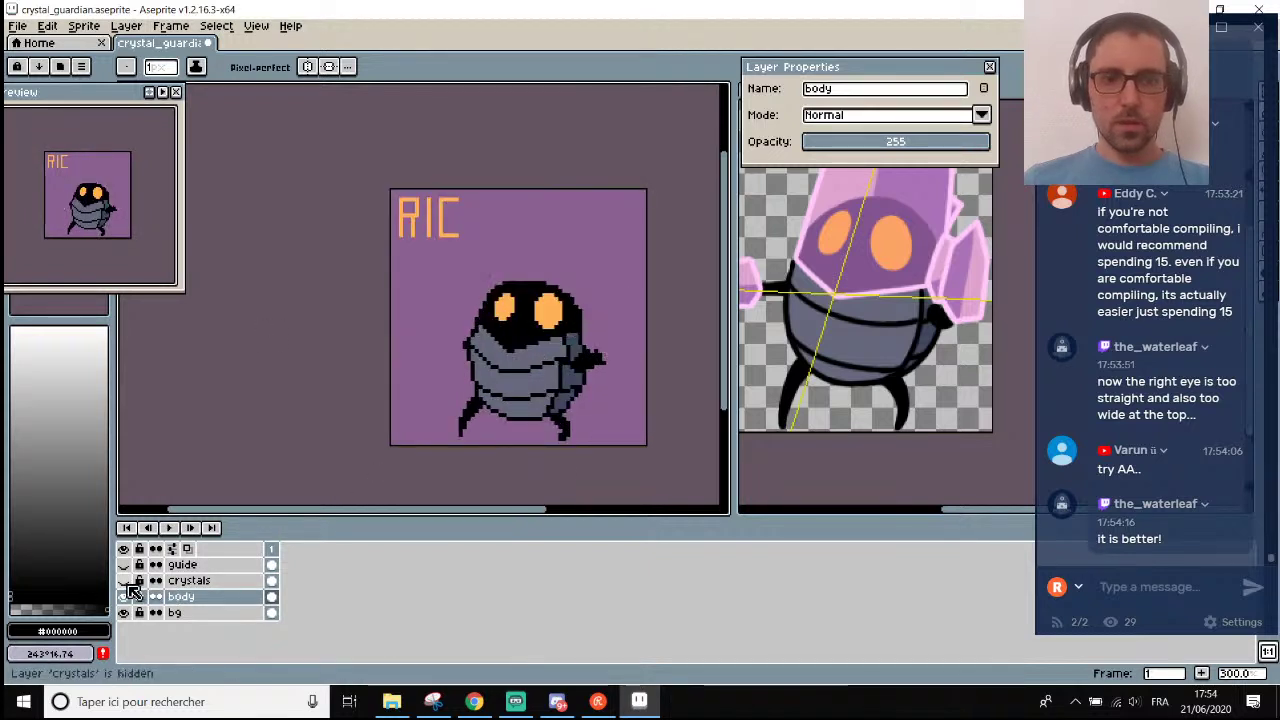
{"action": "left_click", "coordinate": [123, 581]}
{"action": "left_click", "coordinate": [124, 581]}
{"action": "left_click", "coordinate": [124, 581]}
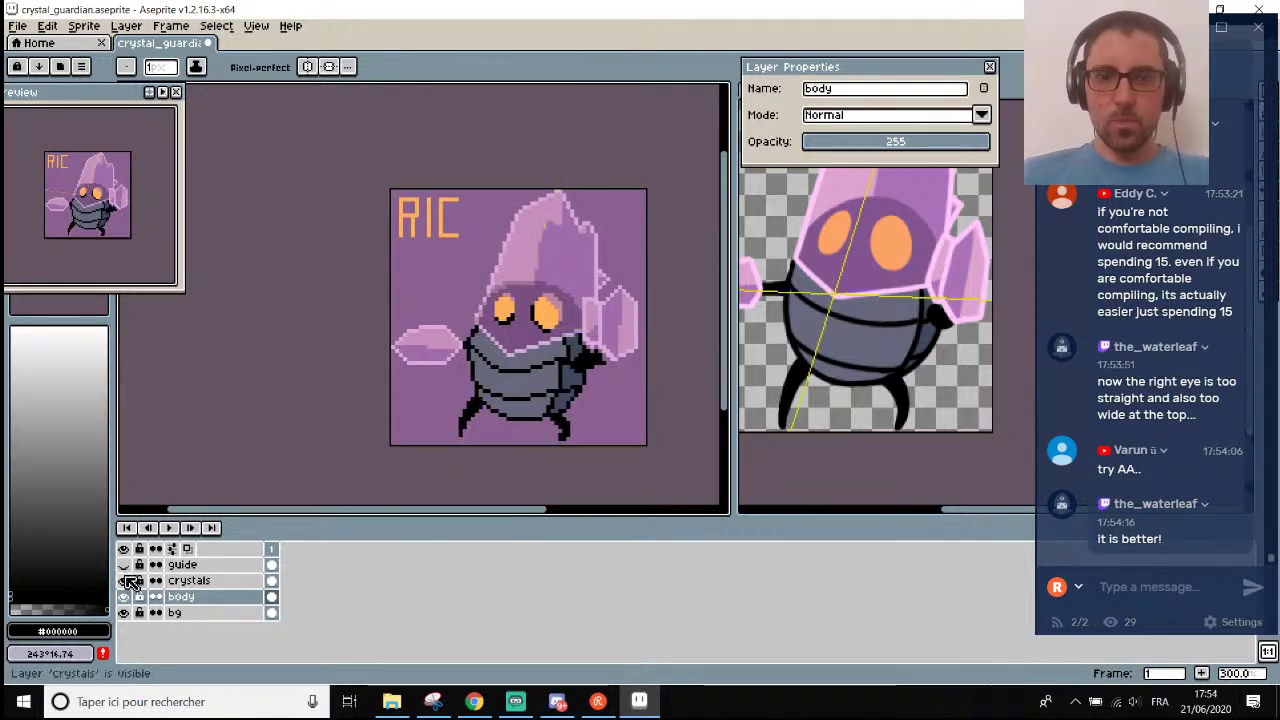
{"action": "left_click", "coordinate": [124, 581]}
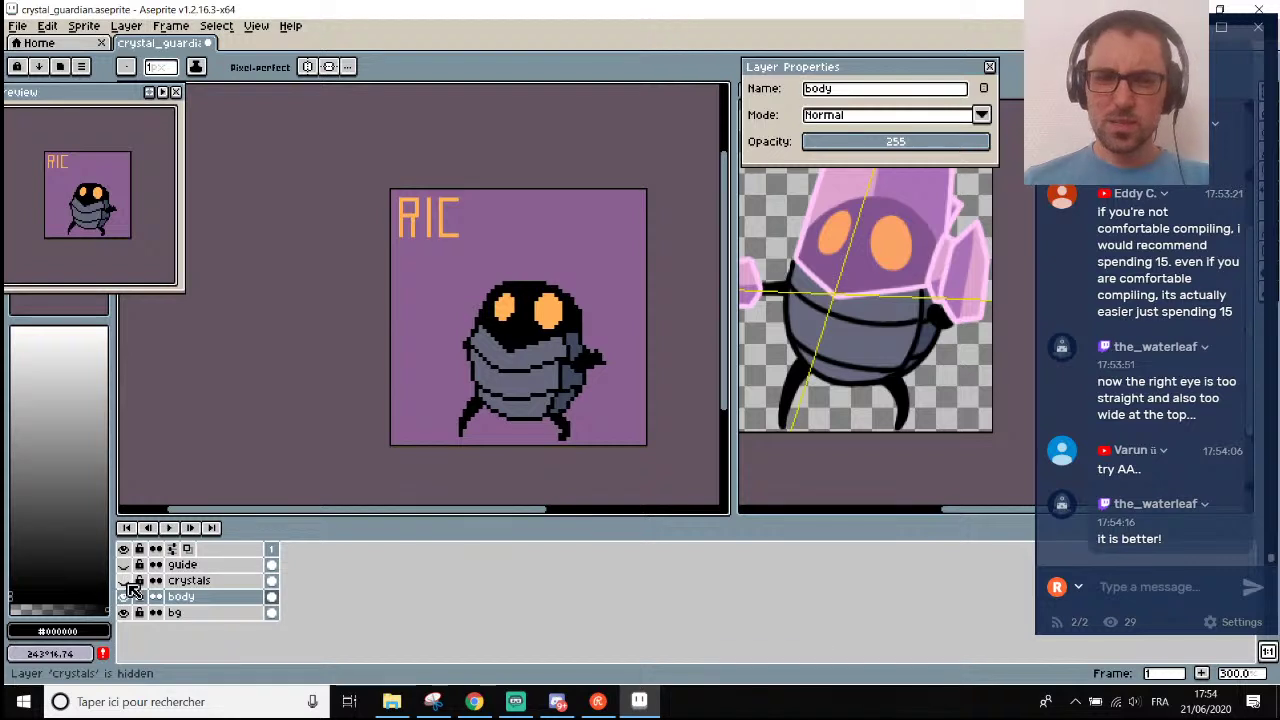
{"action": "left_click", "coordinate": [124, 581]}
{"action": "left_click", "coordinate": [124, 581]}
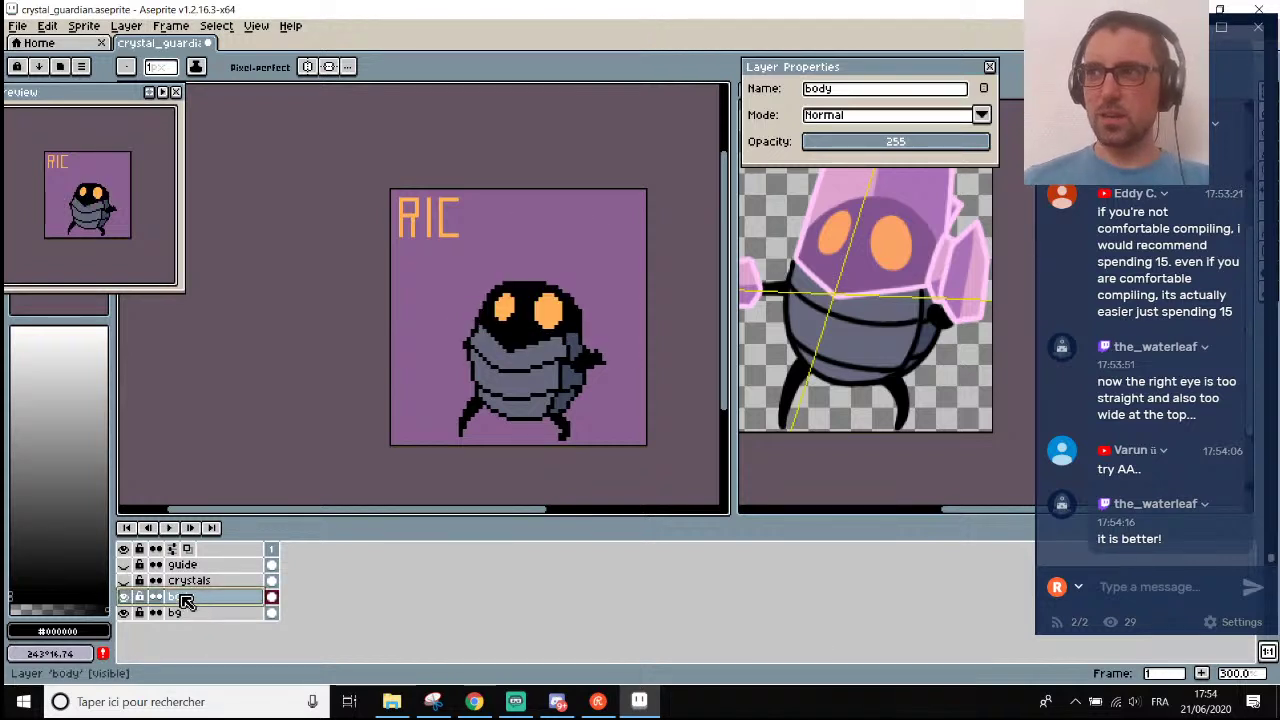
{"action": "left_click", "coordinate": [126, 597]}
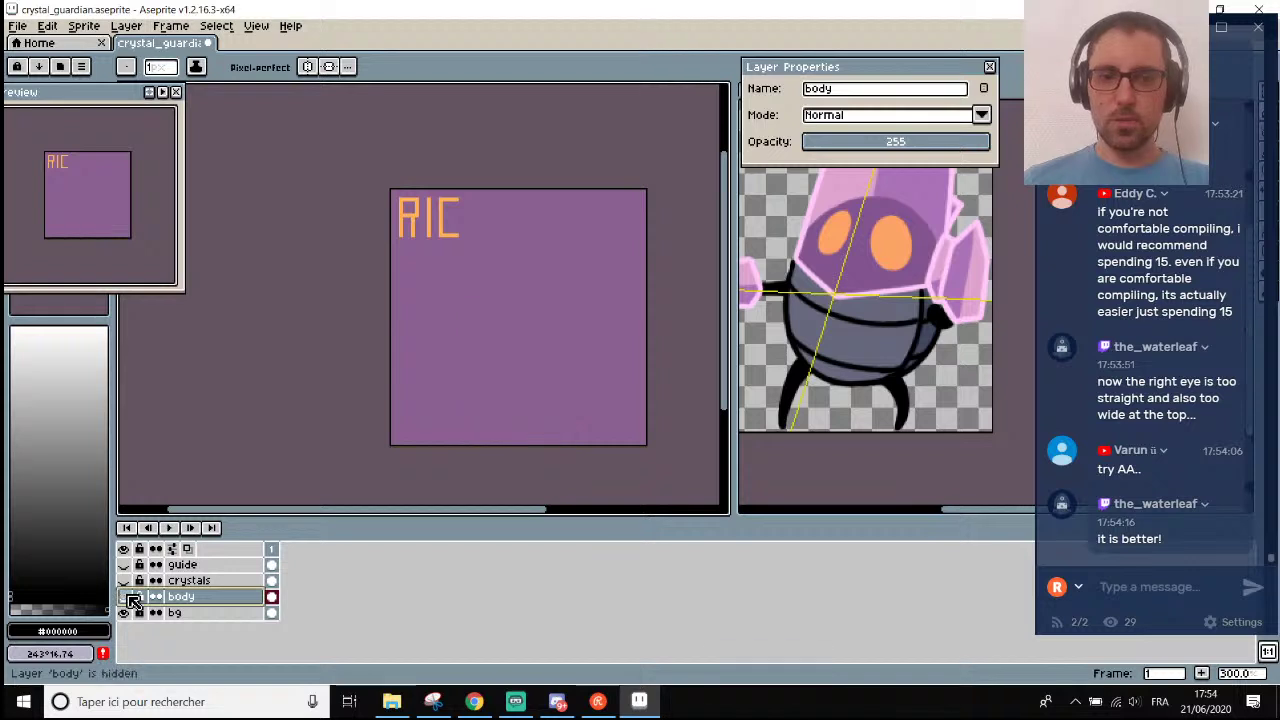
{"action": "left_click", "coordinate": [126, 597]}
{"action": "left_click", "coordinate": [126, 581]}
{"action": "left_click", "coordinate": [124, 581]}
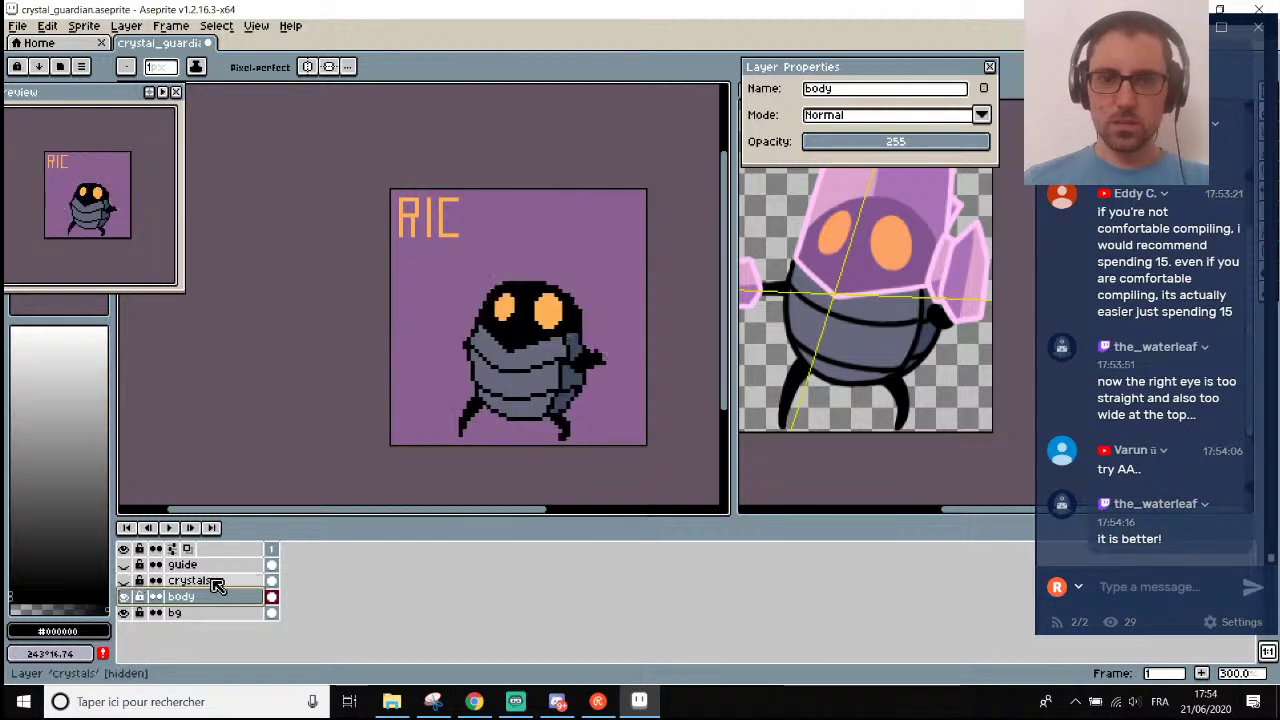
Select the crystals layer, make it visible and set its opacity to 255.
{"action": "left_click", "coordinate": [205, 581]}
{"action": "left_click", "coordinate": [124, 581]}
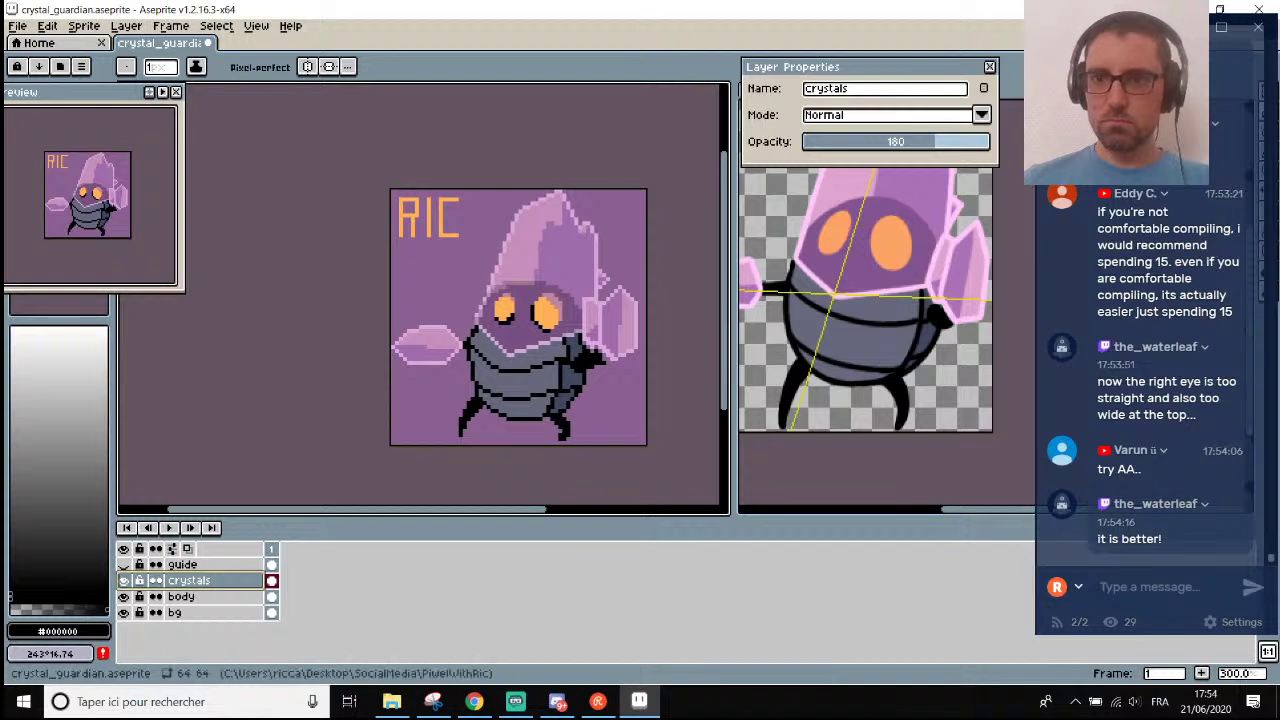
{"action": "left_click_drag", "start_coordinate": [979, 155], "coordinate": [995, 148]}
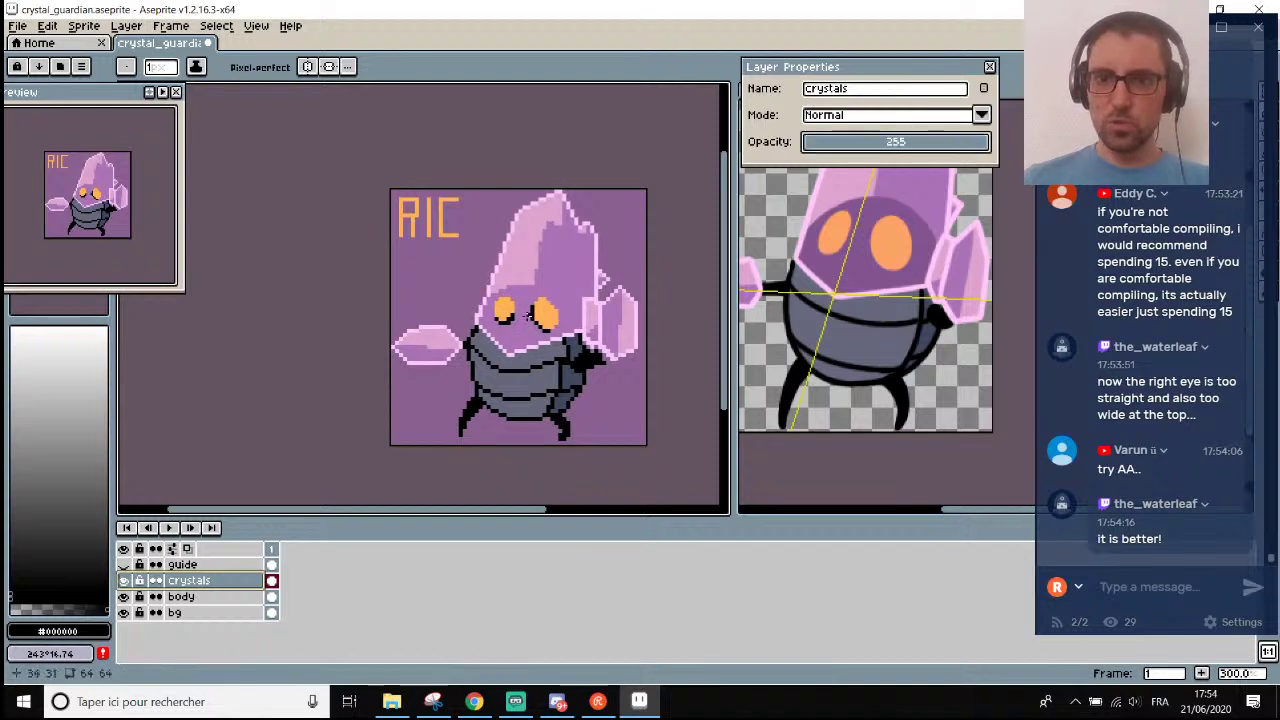
Sample the crystal purple (#aa72b8) and paint over the black pixels bordering both eye openings on the crystals layer.
{"action": "scroll", "coordinate": [528, 335], "scroll_direction": "up", "scroll_amount": 2}
{"action": "key", "text": "i"}
{"action": "scroll", "coordinate": [518, 320], "scroll_direction": "up", "scroll_amount": 1}
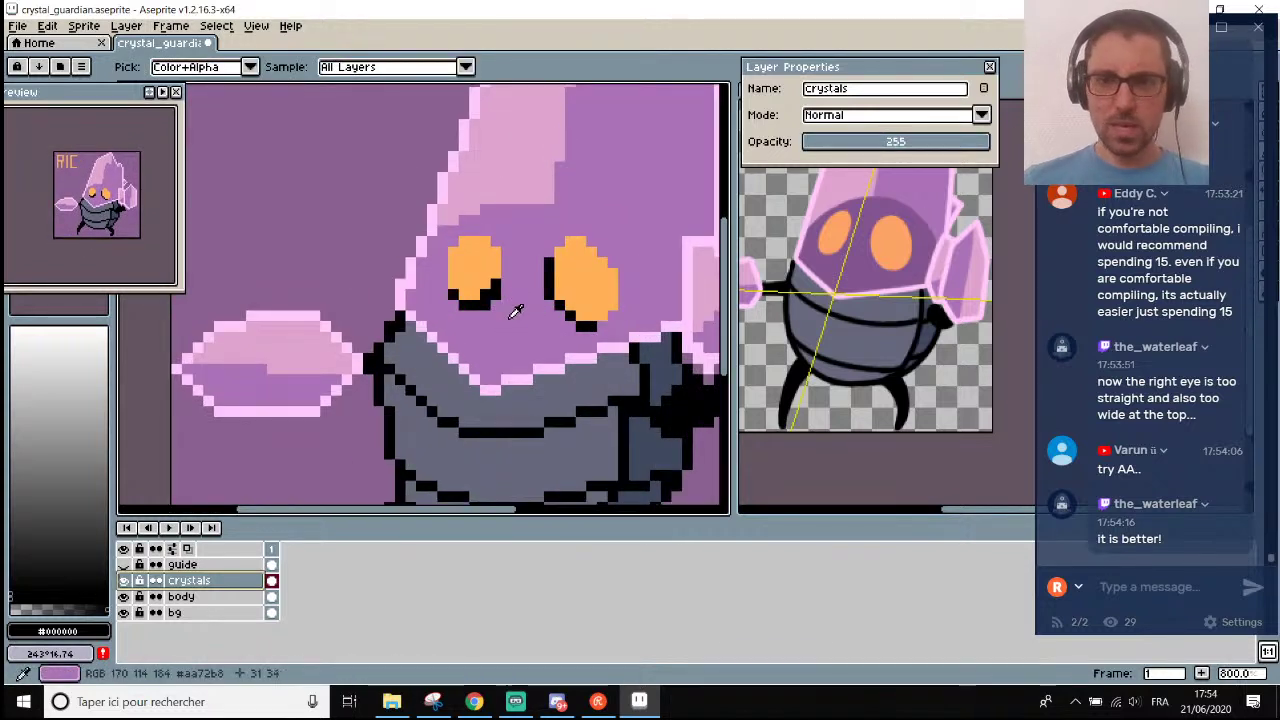
{"action": "left_click", "coordinate": [522, 307]}
{"action": "scroll", "coordinate": [522, 307], "scroll_direction": "up", "scroll_amount": 1}
{"action": "key", "text": "b"}
{"action": "mouse_move", "coordinate": [440, 298]}
{"action": "left_mouse_down"}
{"action": "mouse_move", "coordinate": [493, 296]}
{"action": "mouse_move", "coordinate": [486, 281]}
{"action": "left_mouse_up"}
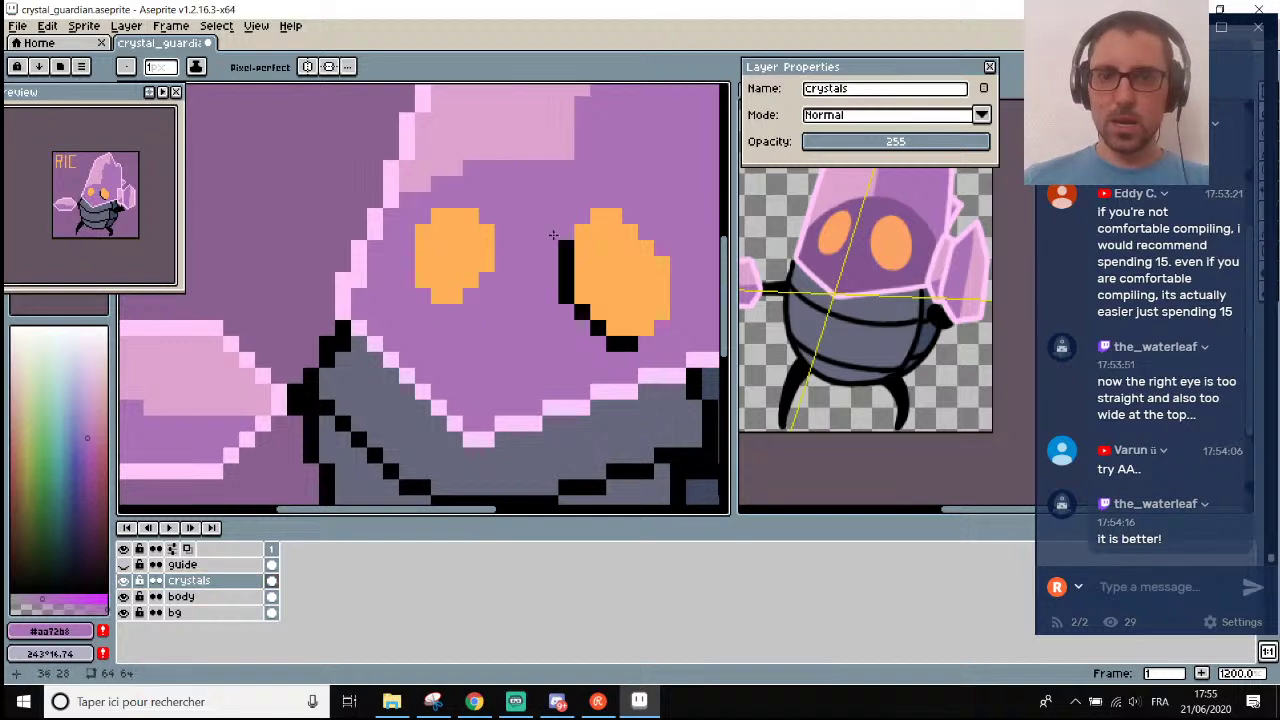
{"action": "mouse_move", "coordinate": [566, 246]}
{"action": "left_mouse_down"}
{"action": "mouse_move", "coordinate": [561, 301]}
{"action": "mouse_move", "coordinate": [622, 350]}
{"action": "left_mouse_up"}
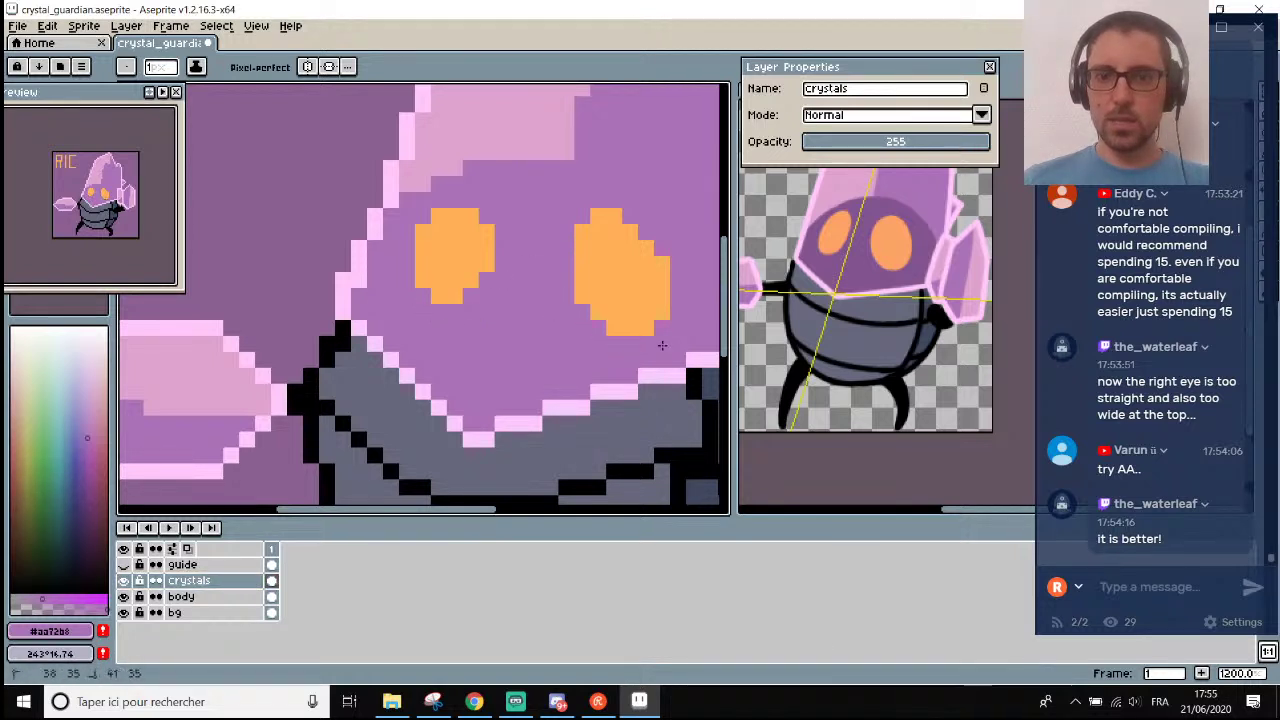
Set the crystals layer's opacity to 160 so the dark head shows through.
{"action": "scroll", "coordinate": [665, 347], "scroll_direction": "down", "scroll_amount": 5}
{"action": "scroll", "coordinate": [670, 335], "scroll_direction": "down", "scroll_amount": 3}
{"action": "scroll", "coordinate": [670, 335], "scroll_direction": "up", "scroll_amount": 2}
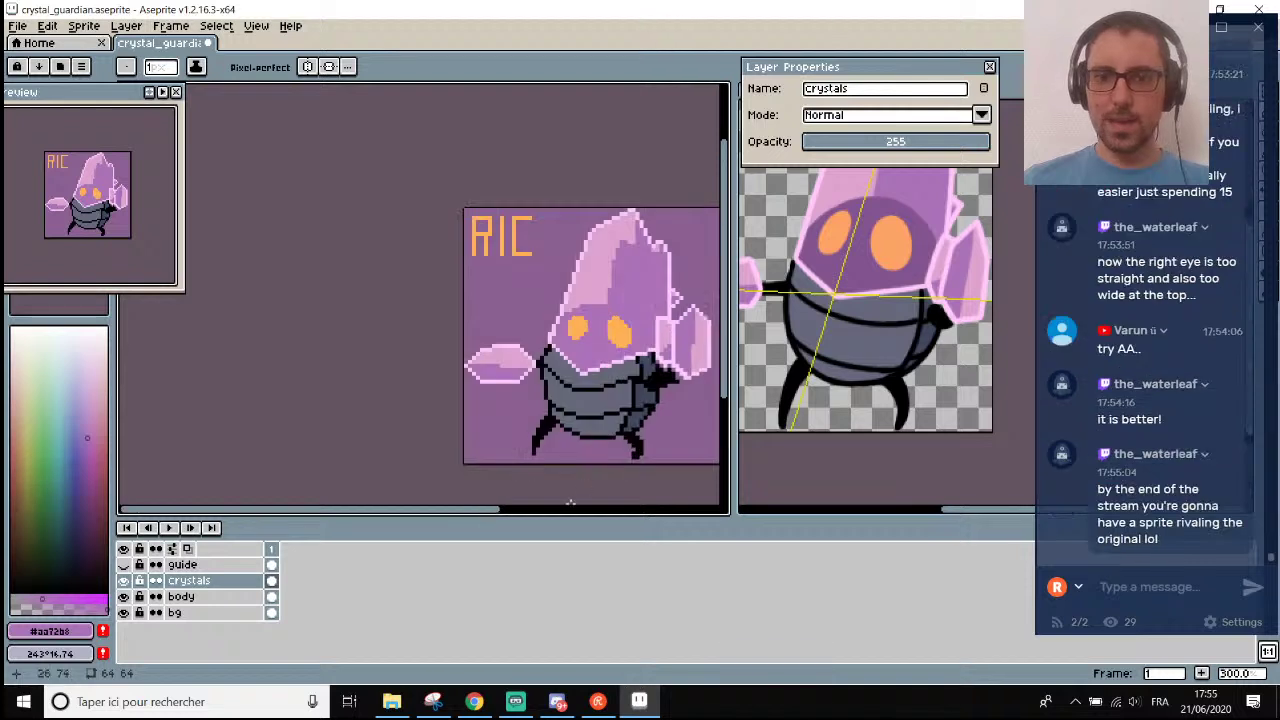
{"action": "double_click", "coordinate": [246, 585]}
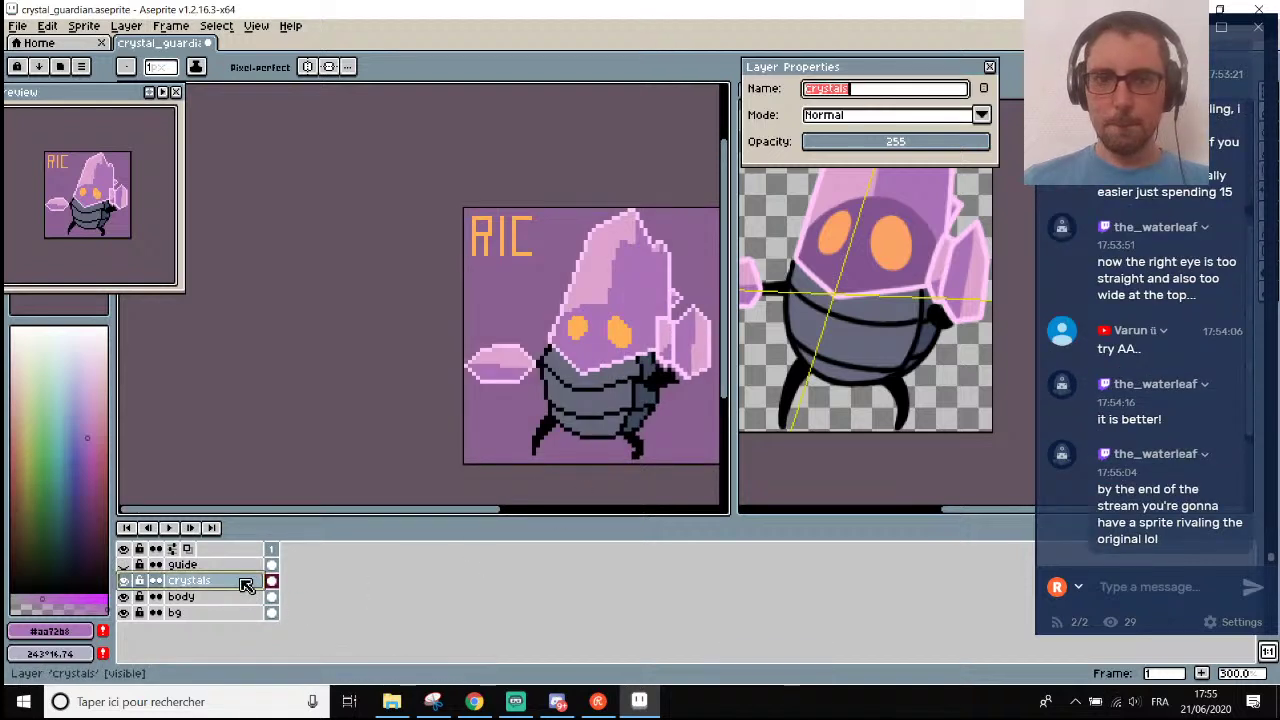
{"action": "left_click", "coordinate": [980, 145]}
{"action": "left_click_drag", "start_coordinate": [980, 145], "coordinate": [924, 145]}
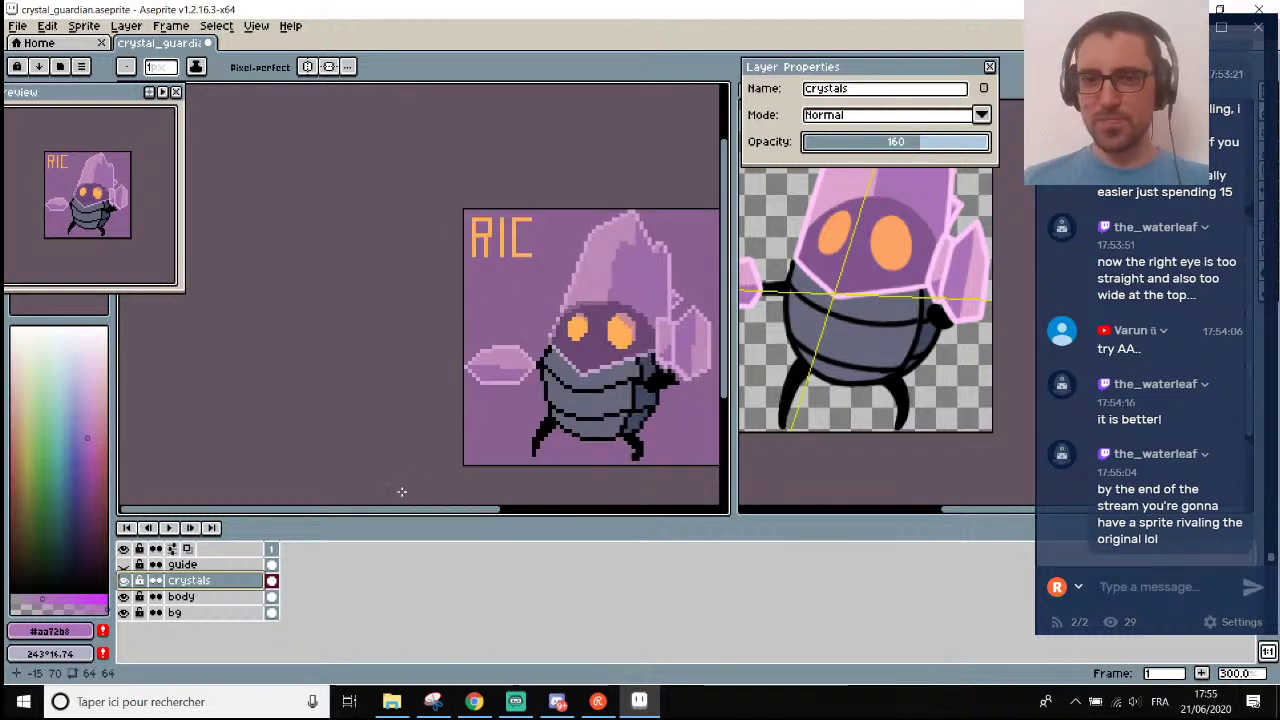
{"action": "left_click_drag", "start_coordinate": [414, 514], "coordinate": [448, 514]}
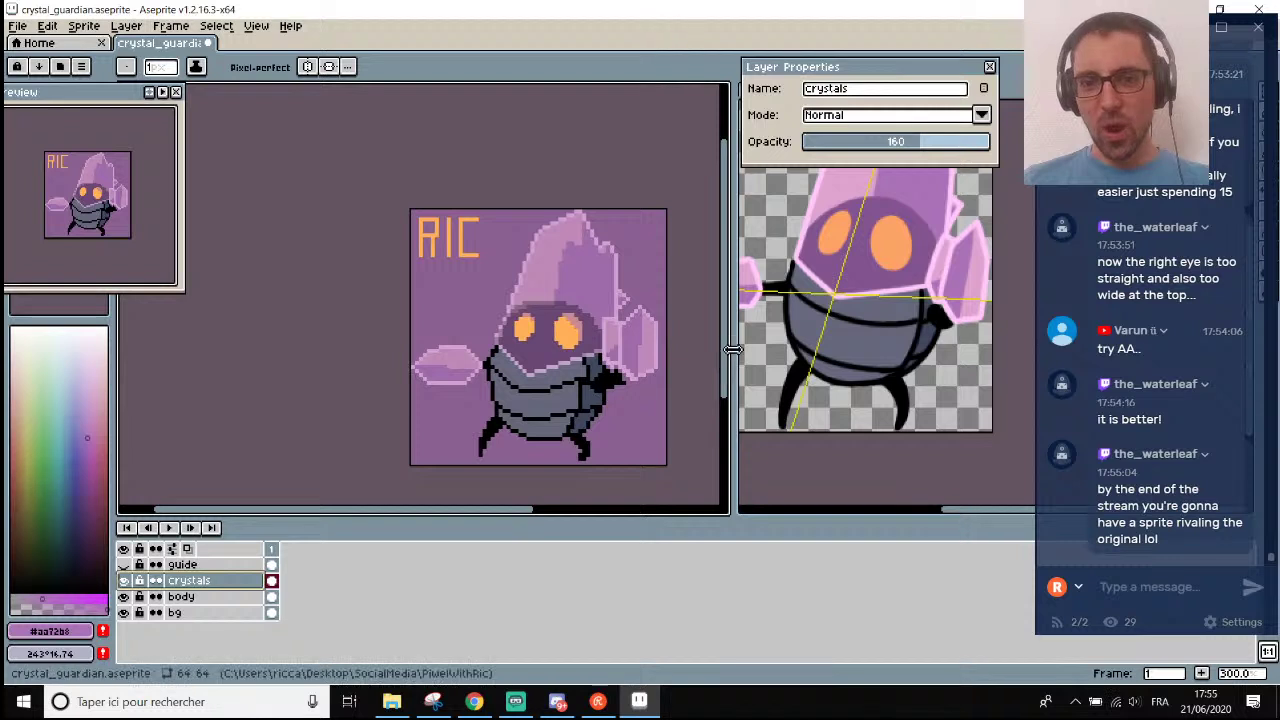
Compare the sprite with the reference image while toggling the visibility of the crystals and body layers.
{"action": "left_click_drag", "start_coordinate": [732, 349], "coordinate": [690, 350]}
{"action": "scroll", "coordinate": [800, 300], "scroll_direction": "down", "scroll_amount": 2}
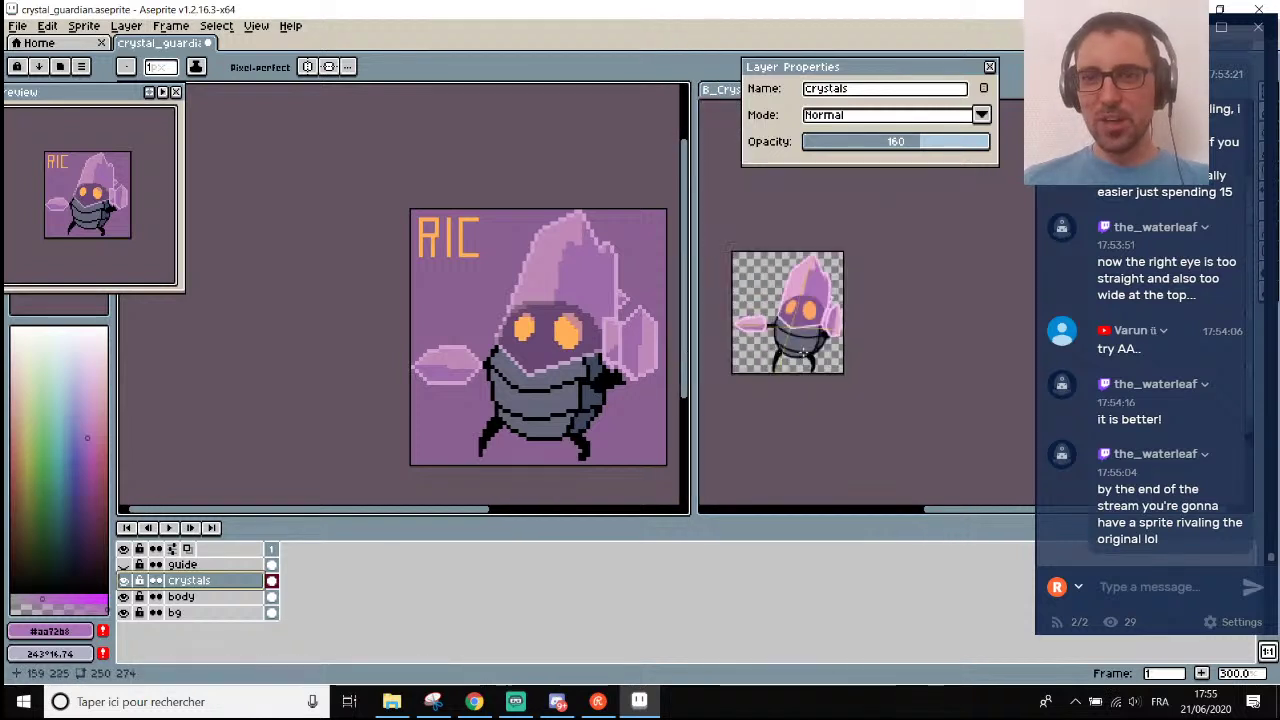
{"action": "scroll", "coordinate": [833, 320], "scroll_direction": "up", "scroll_amount": 1}
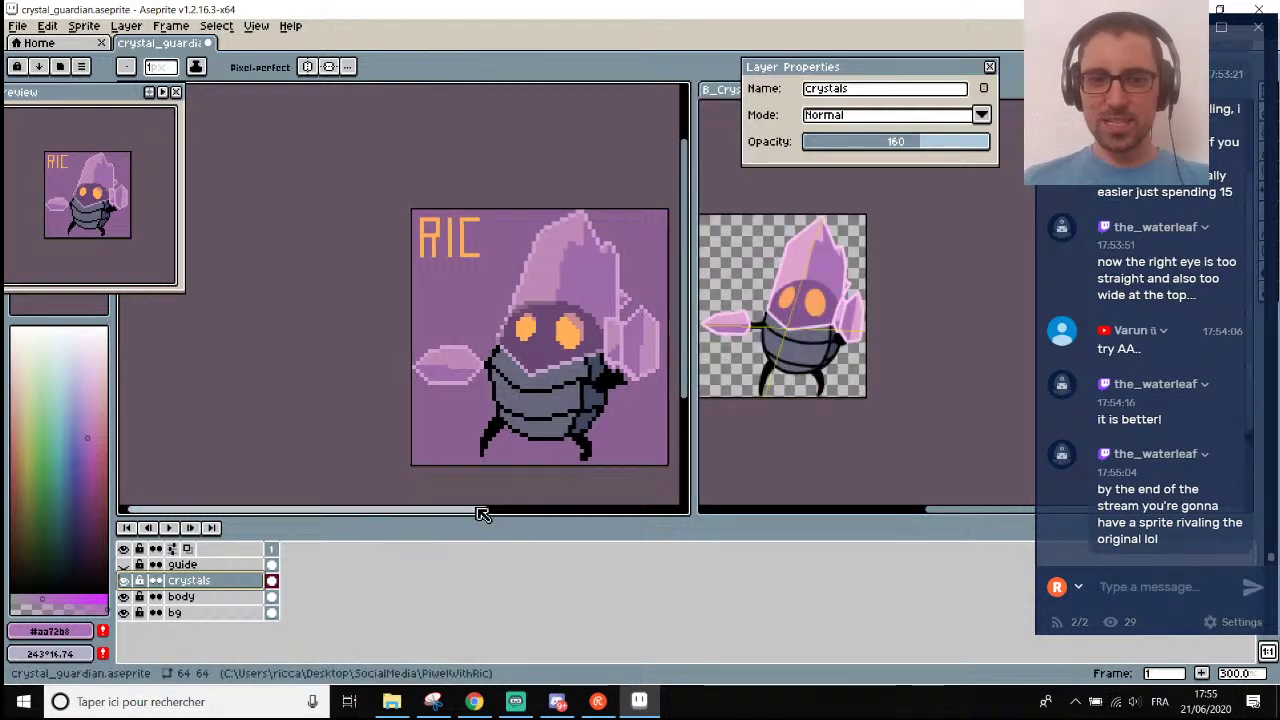
{"action": "left_click_drag", "start_coordinate": [480, 514], "coordinate": [534, 517]}
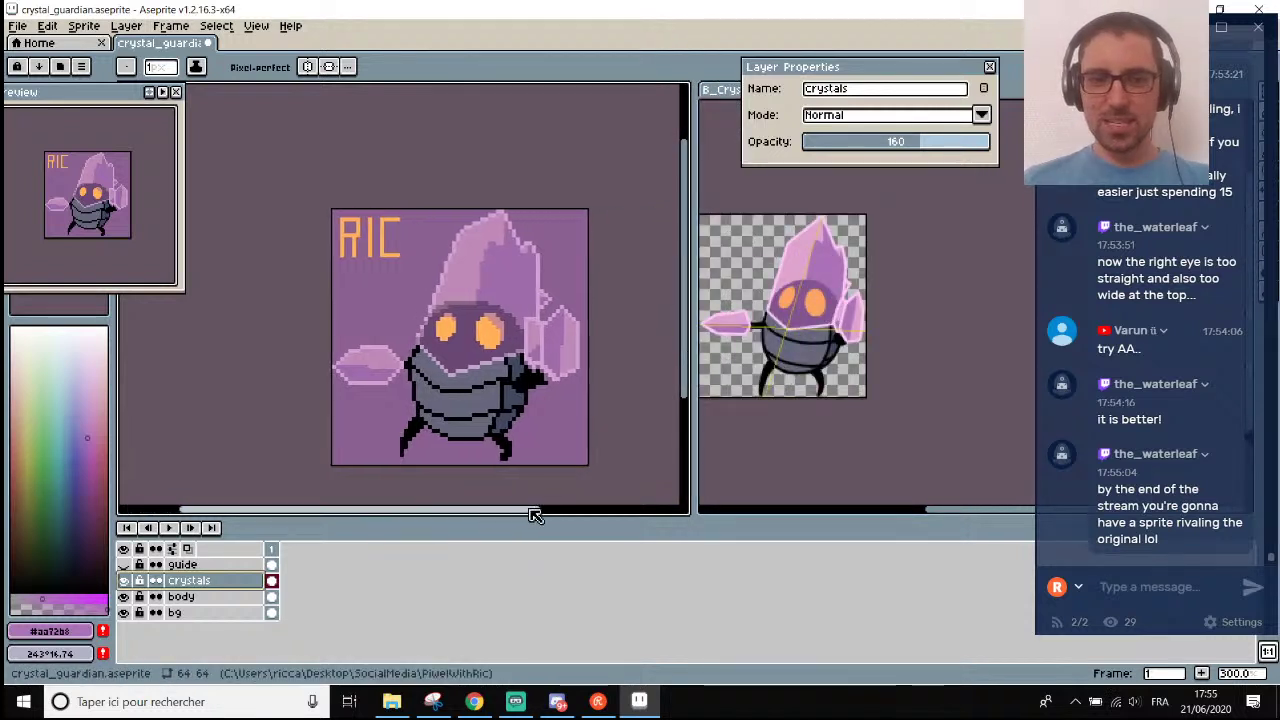
{"action": "left_click", "coordinate": [124, 580]}
{"action": "left_click", "coordinate": [124, 580]}
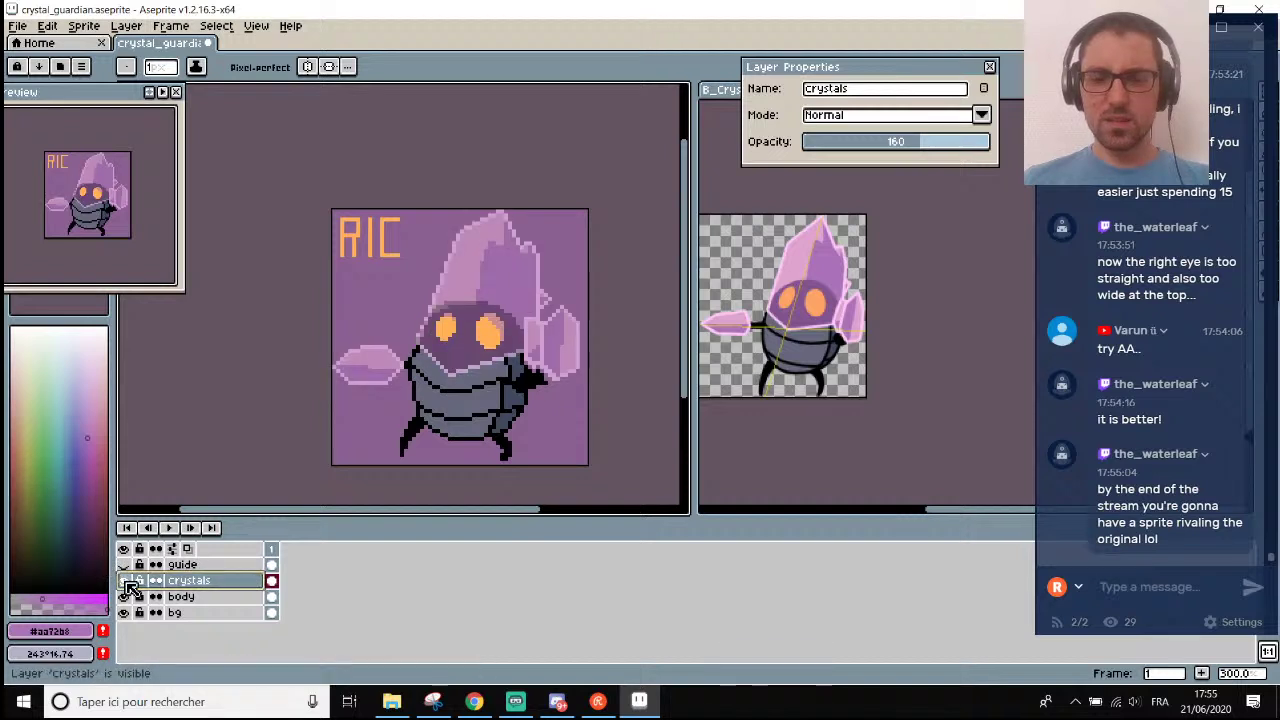
{"action": "left_click", "coordinate": [124, 596]}
{"action": "left_click", "coordinate": [124, 596]}
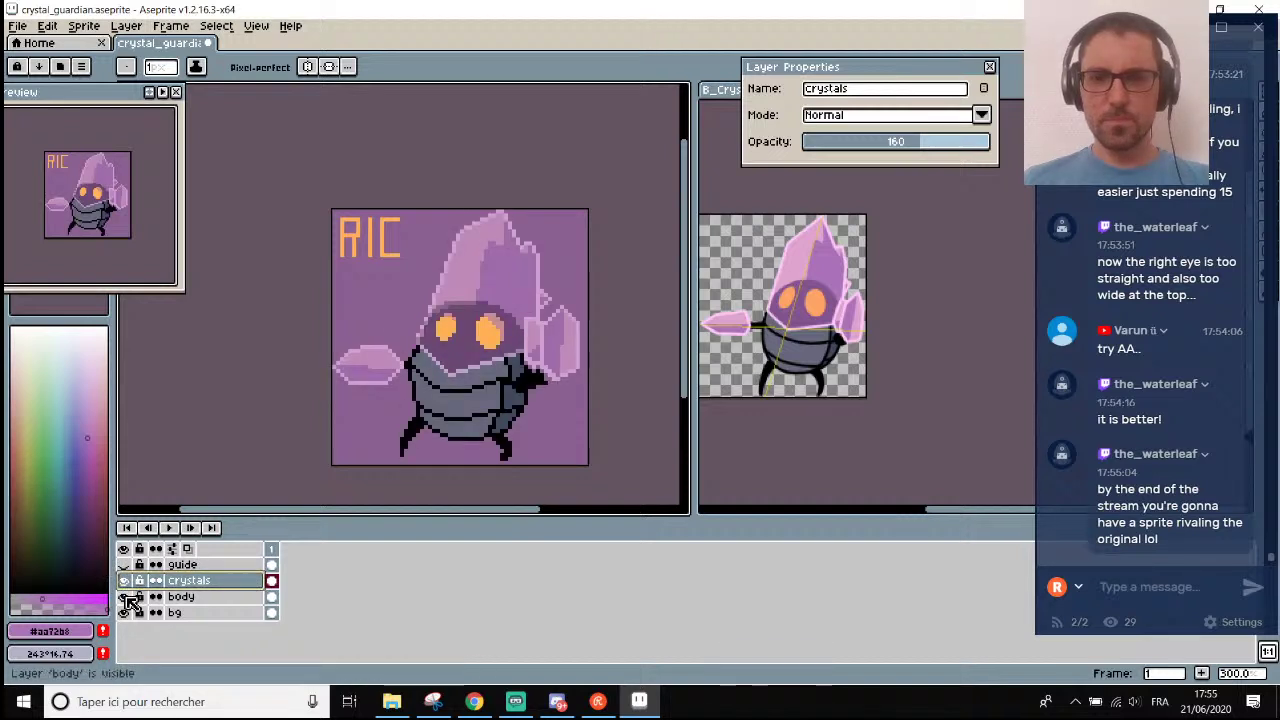
{"action": "left_click", "coordinate": [125, 598]}
{"action": "left_click", "coordinate": [125, 597]}
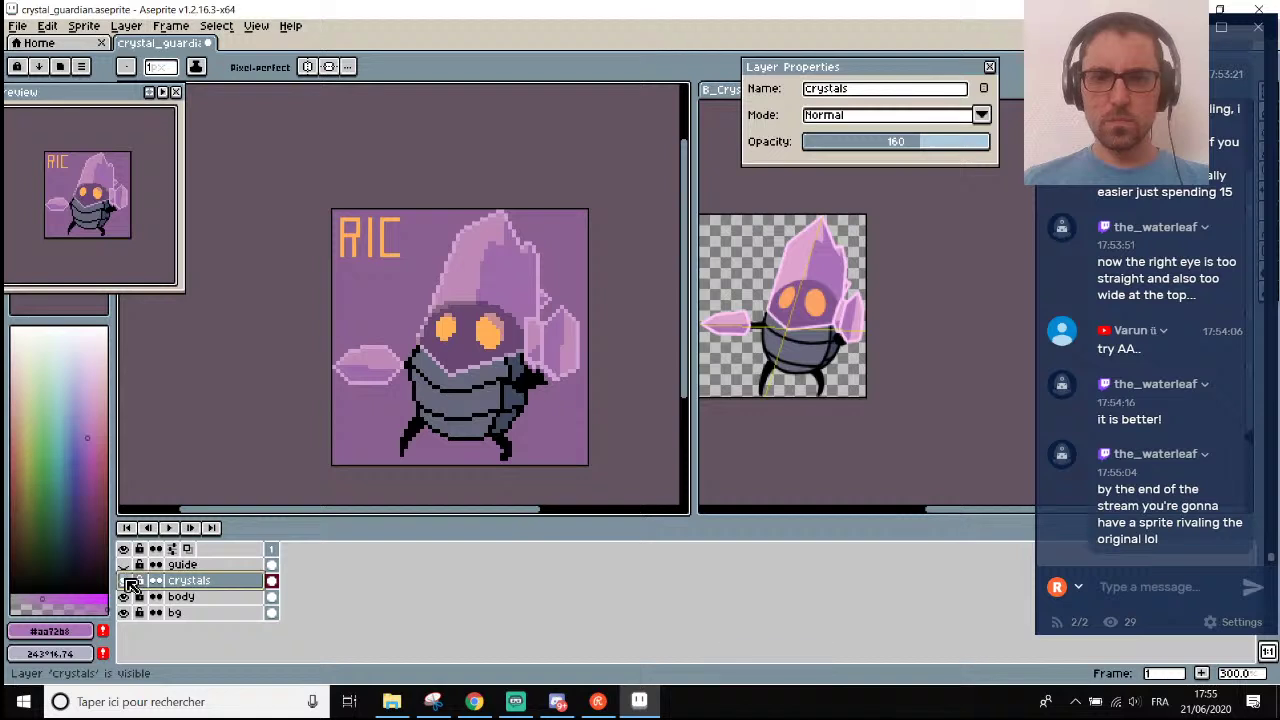
Erase the crystals layer's pixels that overlap the top and side of both orange eyes.
{"action": "scroll", "coordinate": [495, 325], "scroll_direction": "up", "scroll_amount": 6}
{"action": "key", "text": "e"}
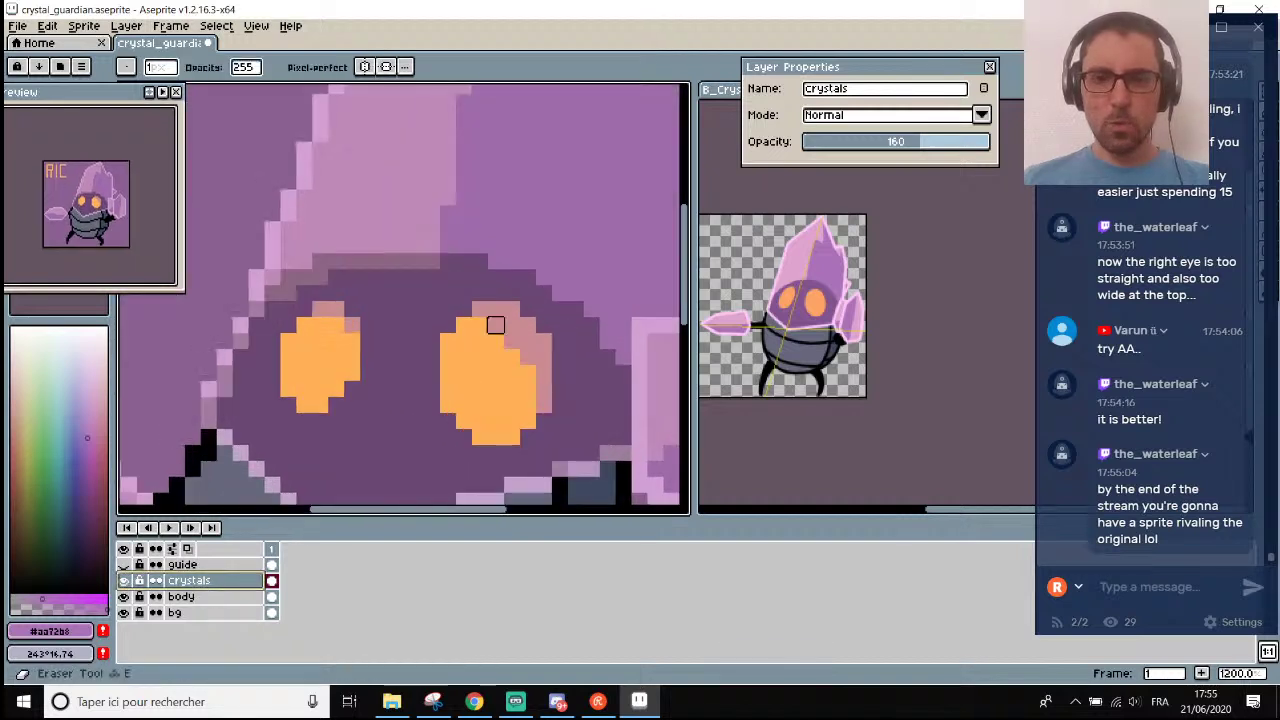
{"action": "mouse_move", "coordinate": [495, 325]}
{"action": "left_mouse_down"}
{"action": "mouse_move", "coordinate": [527, 325]}
{"action": "mouse_move", "coordinate": [543, 405]}
{"action": "mouse_move", "coordinate": [543, 340]}
{"action": "left_mouse_up"}
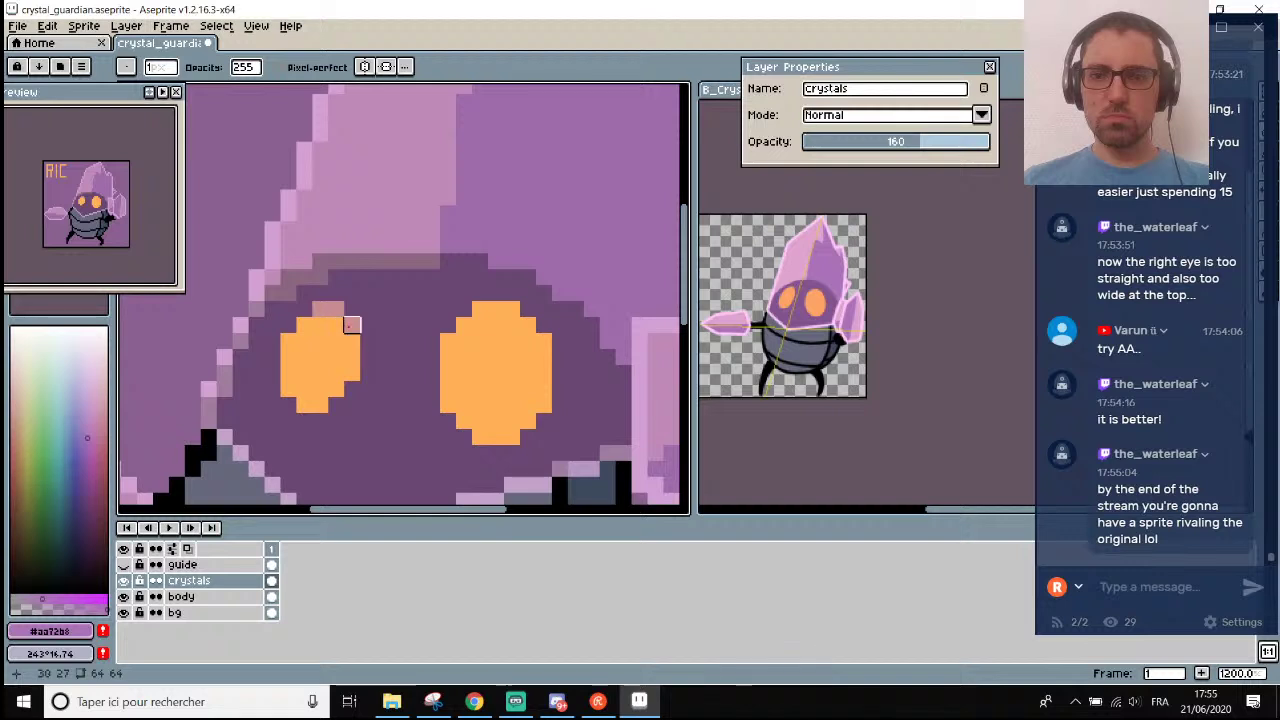
{"action": "left_click_drag", "start_coordinate": [334, 303], "coordinate": [317, 306]}
Examine the uncovered eyes with the crystals layer hidden and shown.
{"action": "scroll", "coordinate": [320, 310], "scroll_direction": "down", "scroll_amount": 7}
{"action": "scroll", "coordinate": [329, 328], "scroll_direction": "up", "scroll_amount": 2}
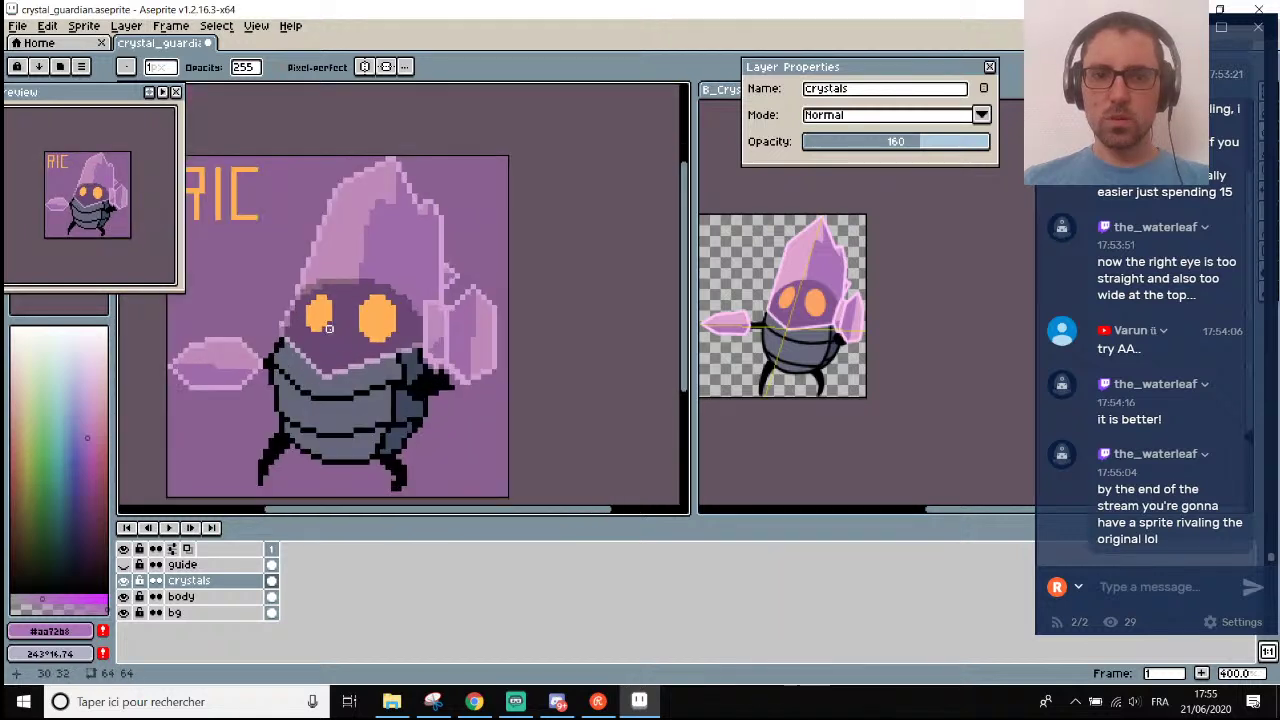
{"action": "left_click", "coordinate": [124, 581]}
{"action": "left_click", "coordinate": [124, 581]}
{"action": "left_click", "coordinate": [129, 584]}
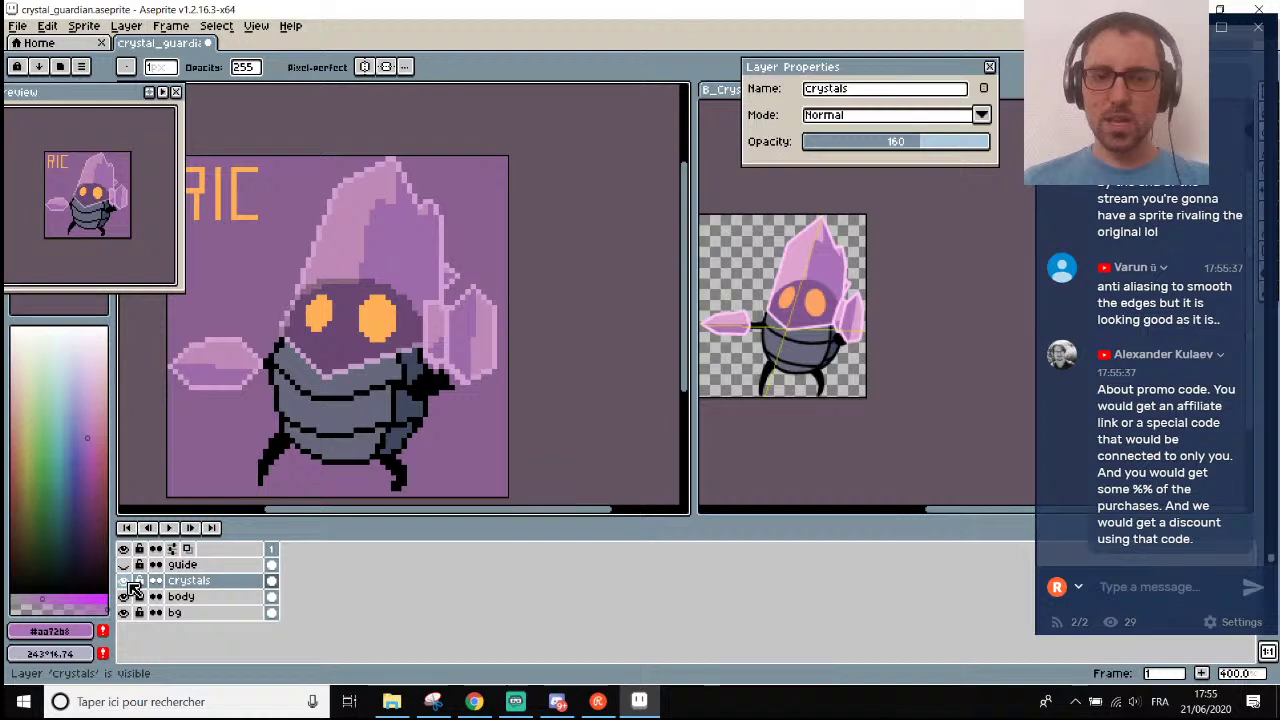
{"action": "left_click", "coordinate": [124, 581]}
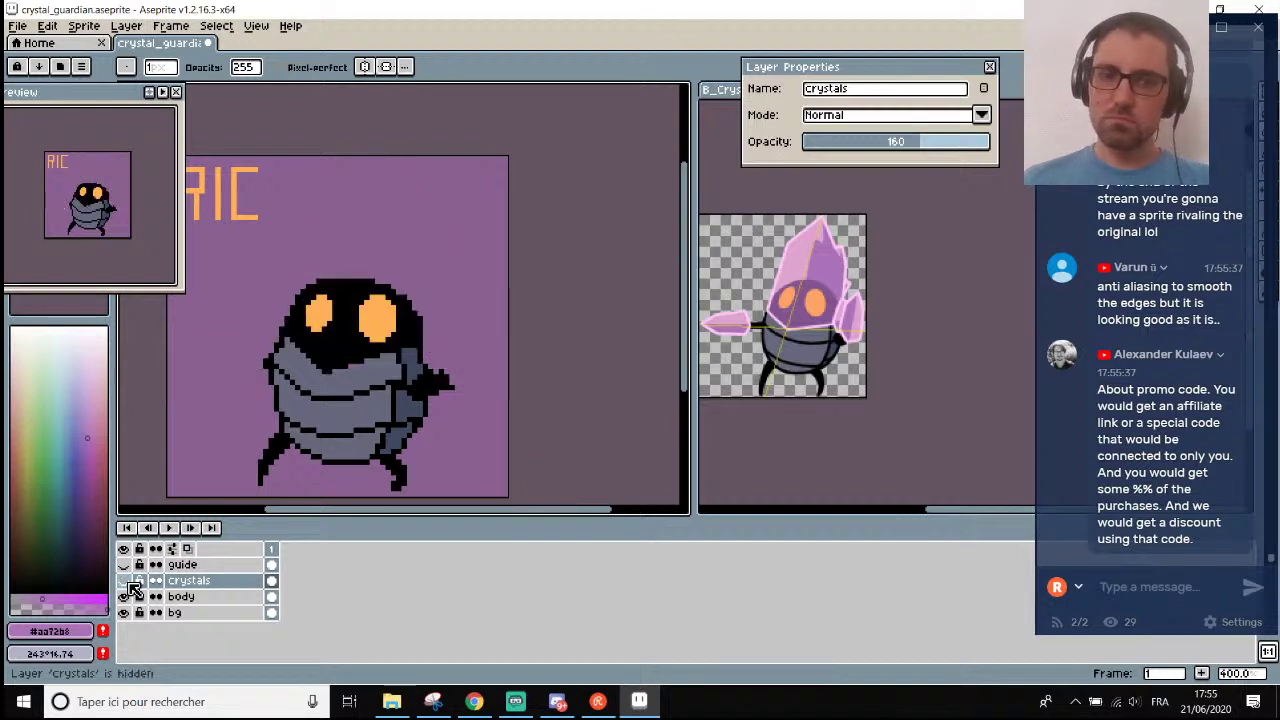
{"action": "left_click", "coordinate": [125, 581]}
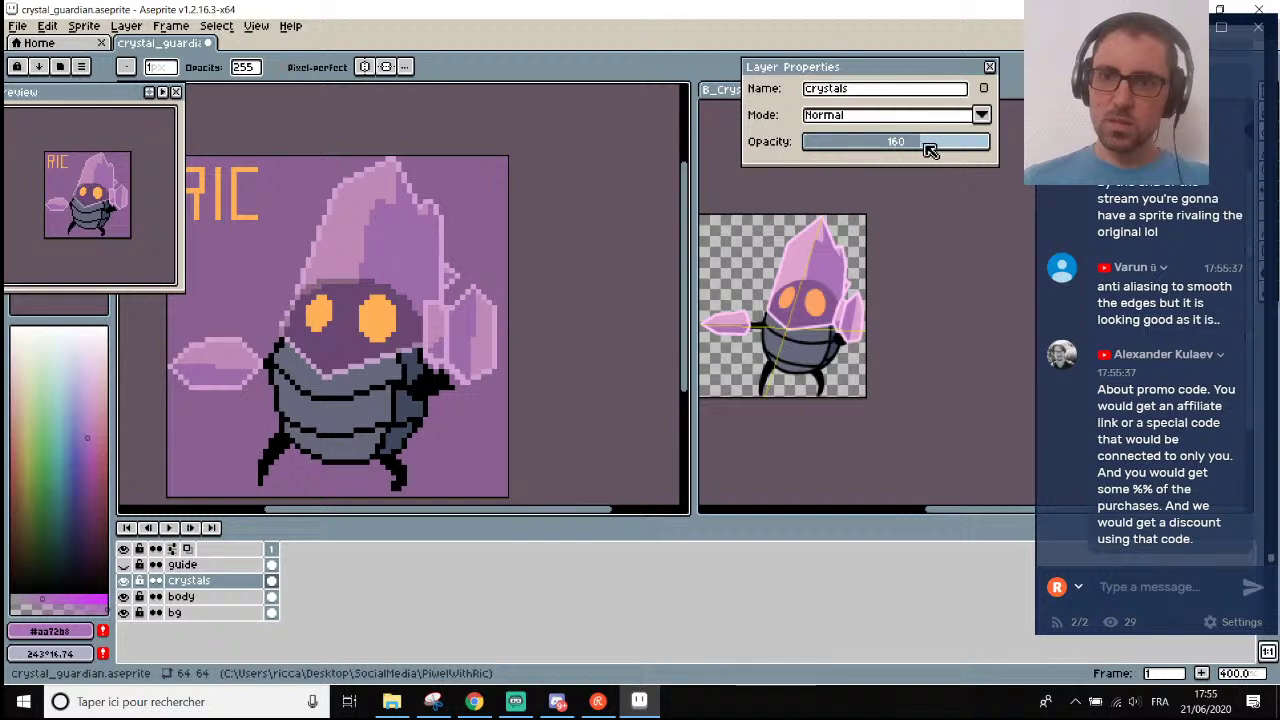
Raise the crystals layer's opacity to 255 and trim the lower edge of the light facet above the eyes with darker purple pixels.
{"action": "left_click_drag", "start_coordinate": [930, 148], "coordinate": [975, 141]}
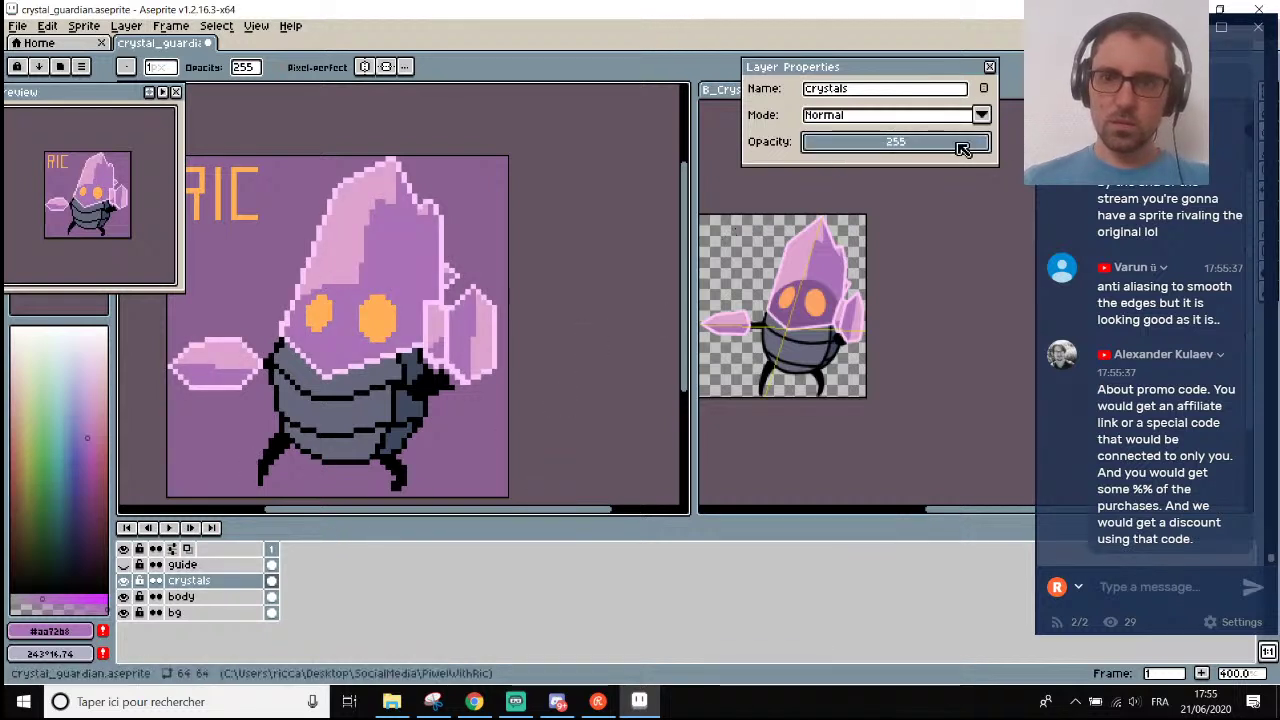
{"action": "left_click_drag", "start_coordinate": [962, 148], "coordinate": [988, 143]}
{"action": "scroll", "coordinate": [386, 271], "scroll_direction": "up", "scroll_amount": 3}
{"action": "key", "text": "i"}
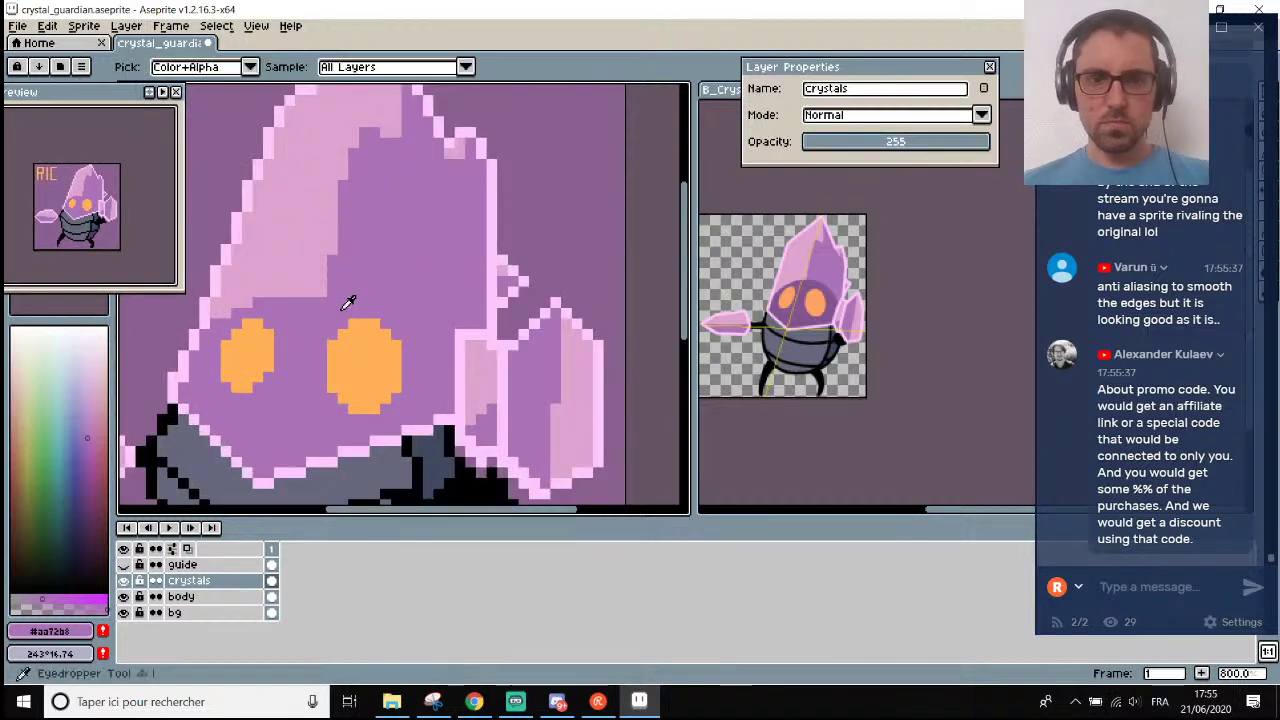
{"action": "key", "text": "b"}
{"action": "left_click_drag", "start_coordinate": [325, 292], "coordinate": [245, 301]}
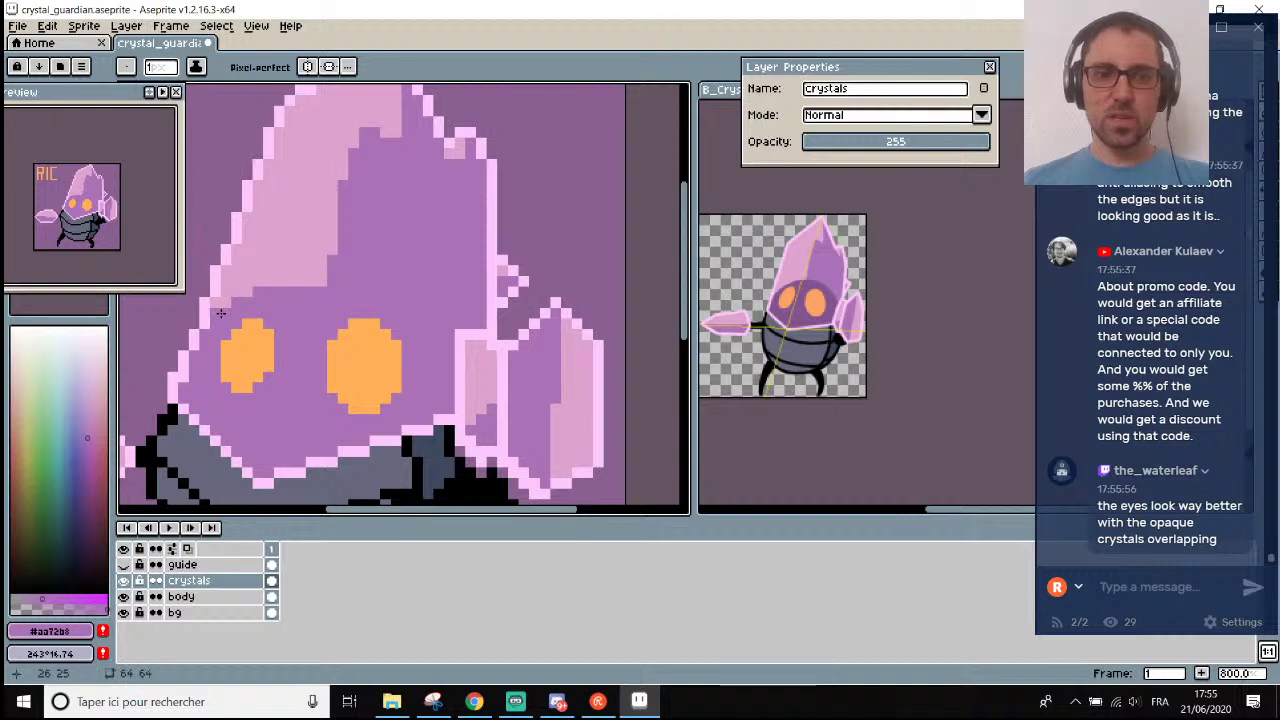
Lower the crystals layer's opacity to 116.
{"action": "scroll", "coordinate": [221, 313], "scroll_direction": "down", "scroll_amount": 3}
{"action": "left_click_drag", "start_coordinate": [982, 141], "coordinate": [912, 152]}
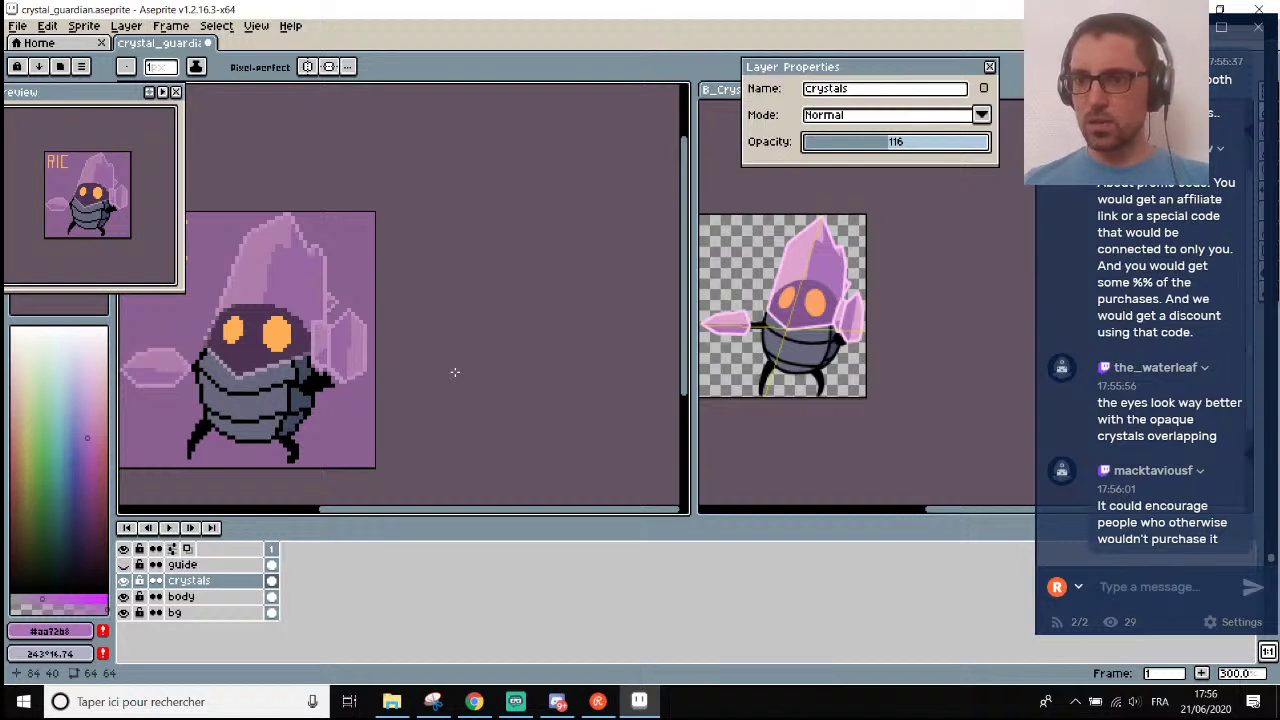
{"action": "scroll", "coordinate": [374, 398], "scroll_direction": "down", "scroll_amount": 1}
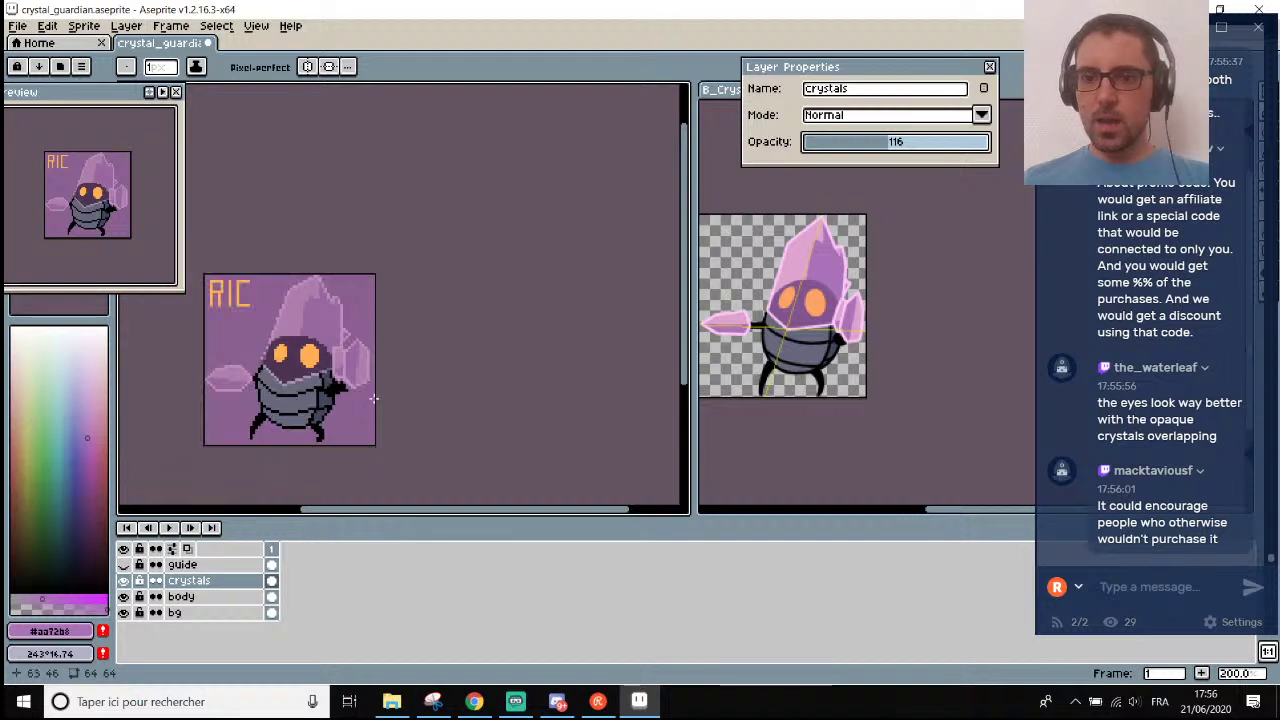
{"action": "scroll", "coordinate": [358, 402], "scroll_direction": "up", "scroll_amount": 1}
{"action": "left_click_drag", "start_coordinate": [446, 512], "coordinate": [388, 523]}
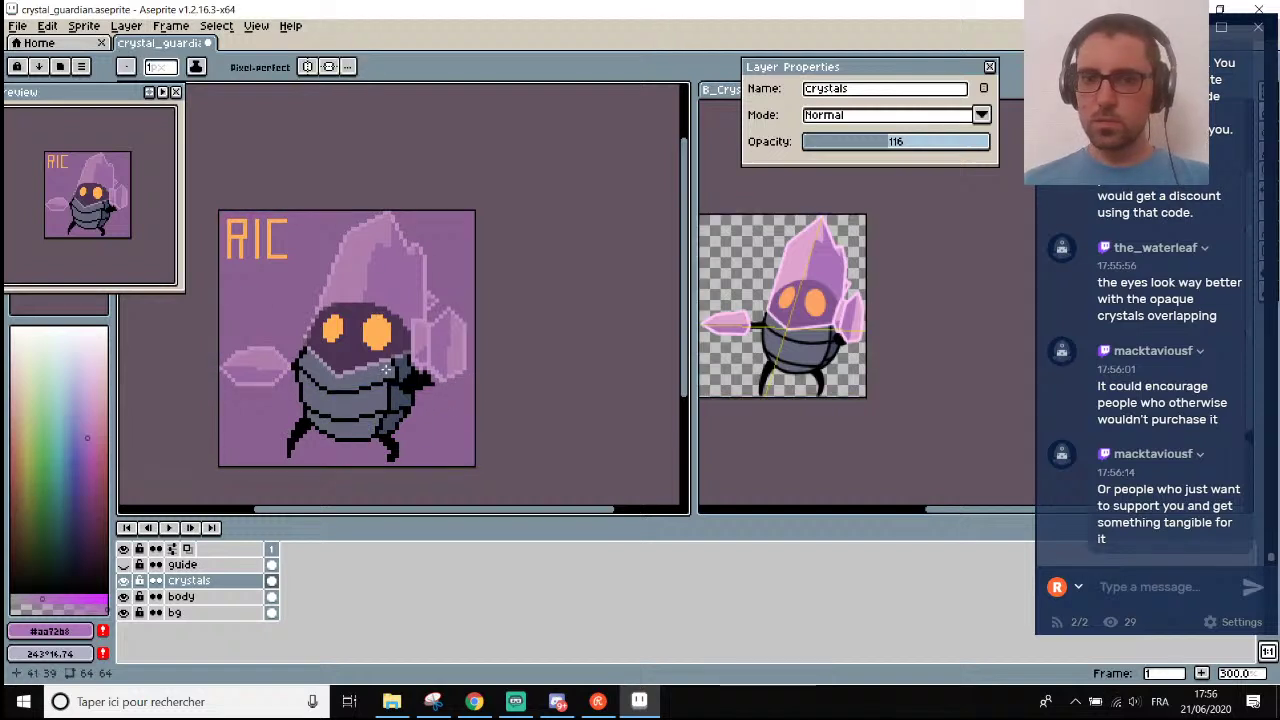
Examine how the translucent crystals affect the face by hiding and showing the crystals layer.
{"action": "scroll", "coordinate": [490, 515], "scroll_direction": "left", "scroll_amount": 3}
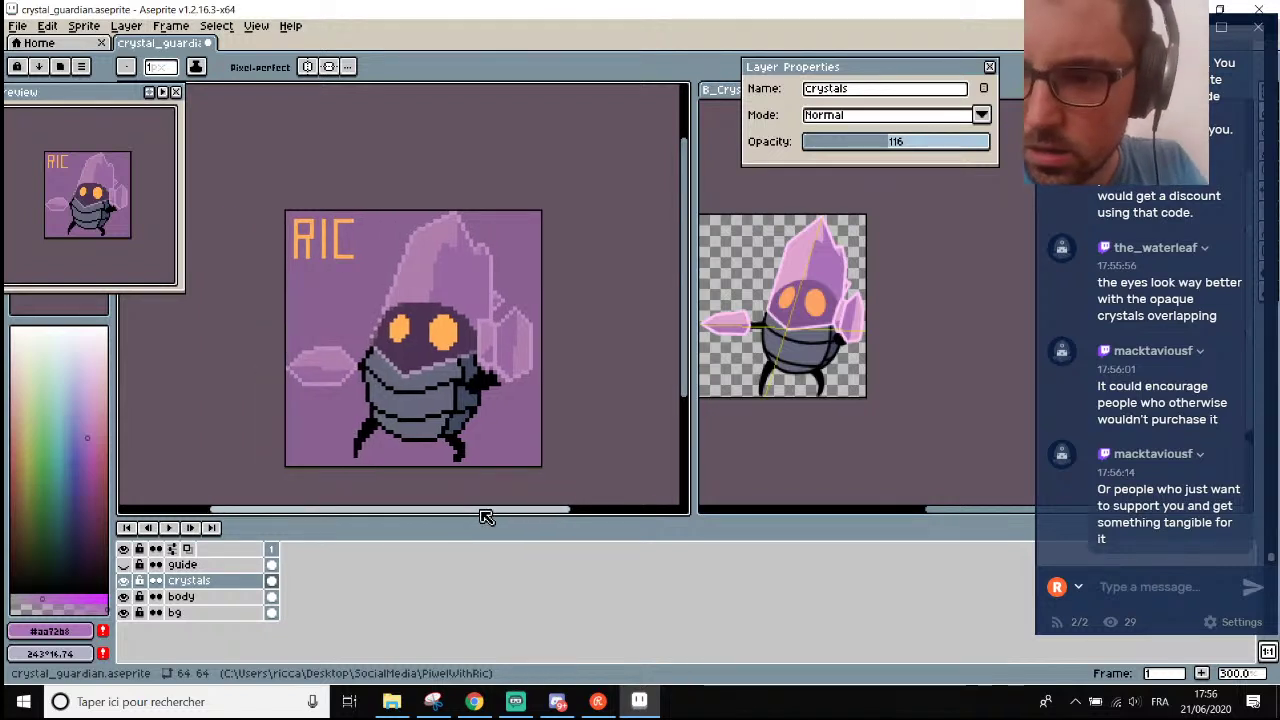
{"action": "key", "text": "XF86AudioLowerVolume"}
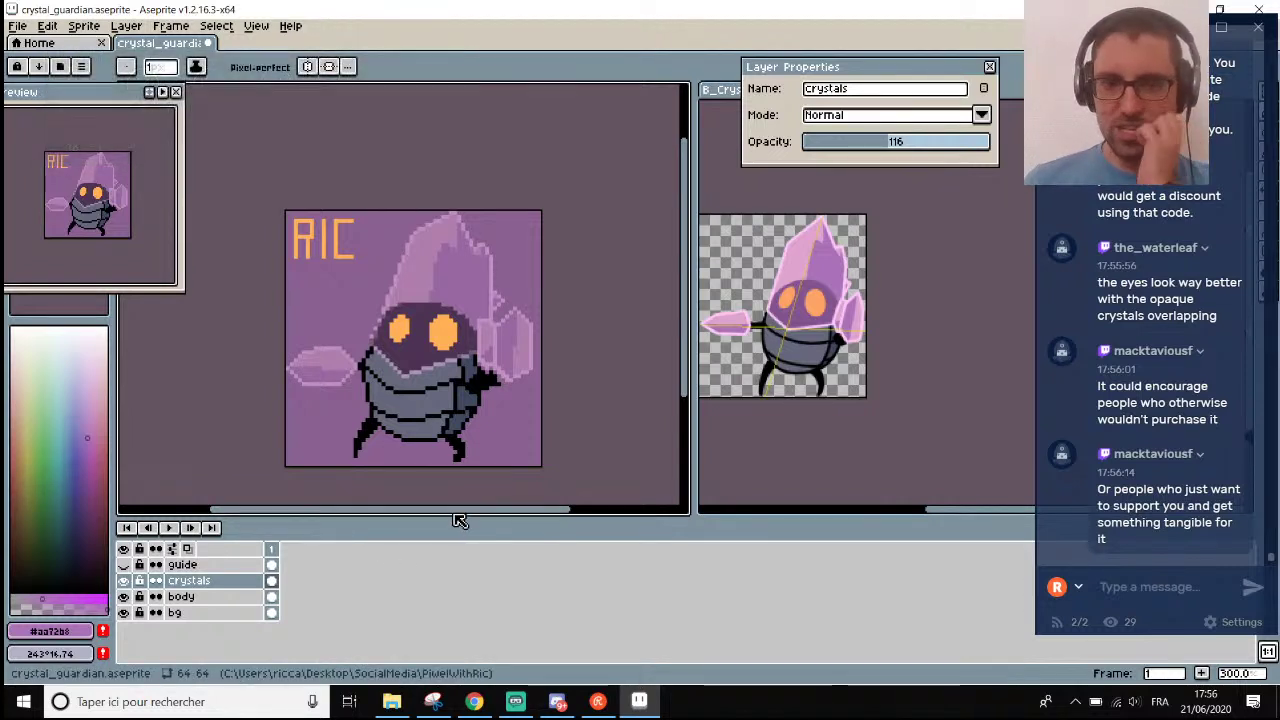
{"action": "scroll", "coordinate": [468, 515], "scroll_direction": "left", "scroll_amount": 1}
{"action": "left_click_drag", "start_coordinate": [468, 515], "coordinate": [488, 516]}
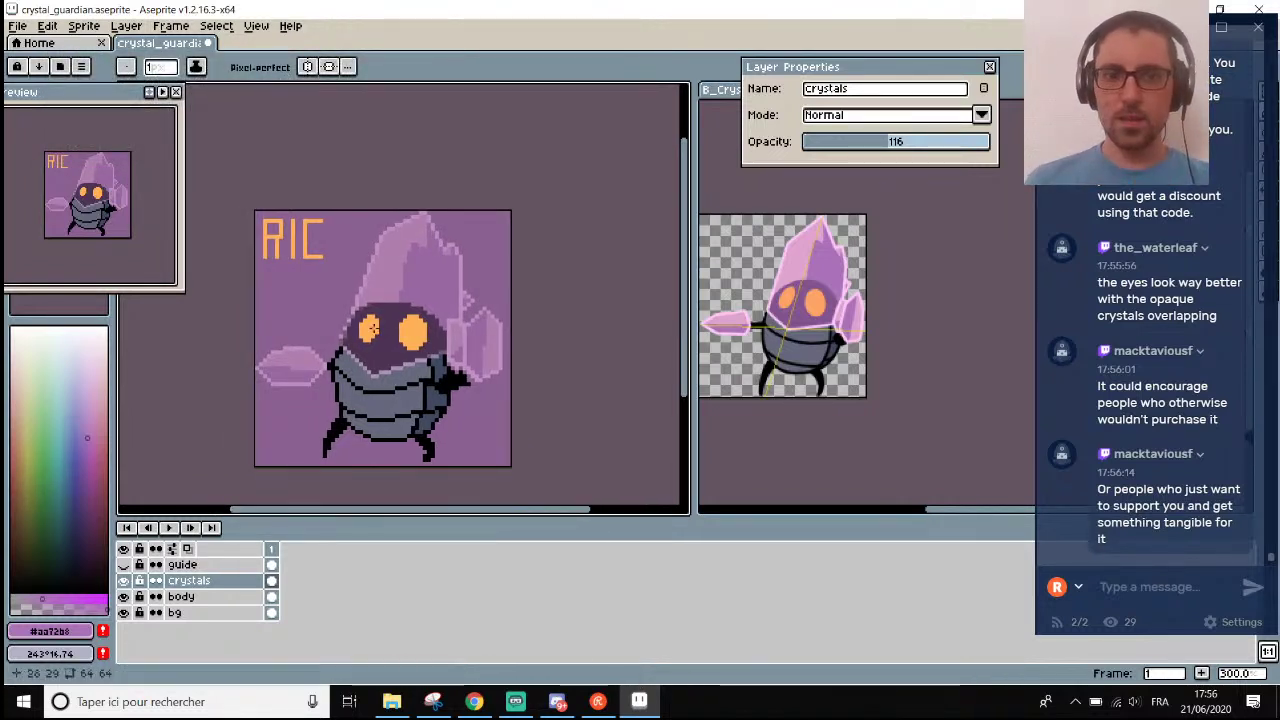
{"action": "left_click", "coordinate": [123, 581]}
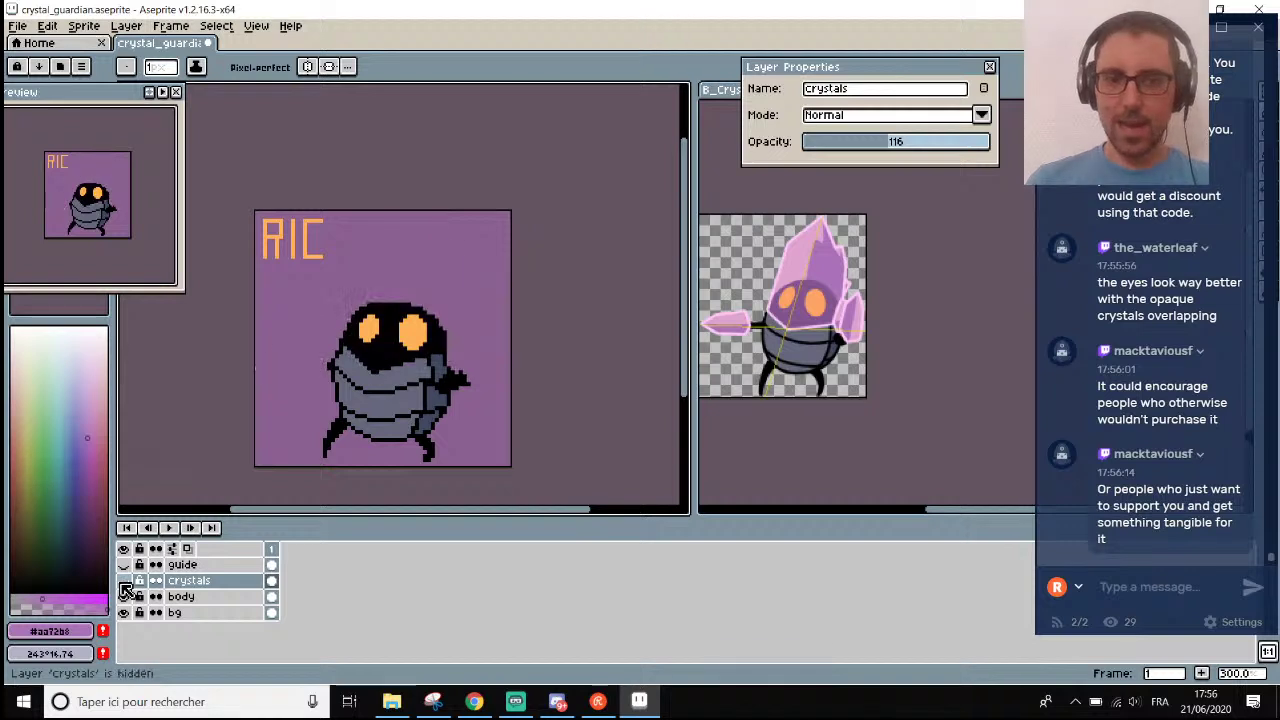
{"action": "left_click", "coordinate": [123, 583]}
{"action": "left_click", "coordinate": [123, 581]}
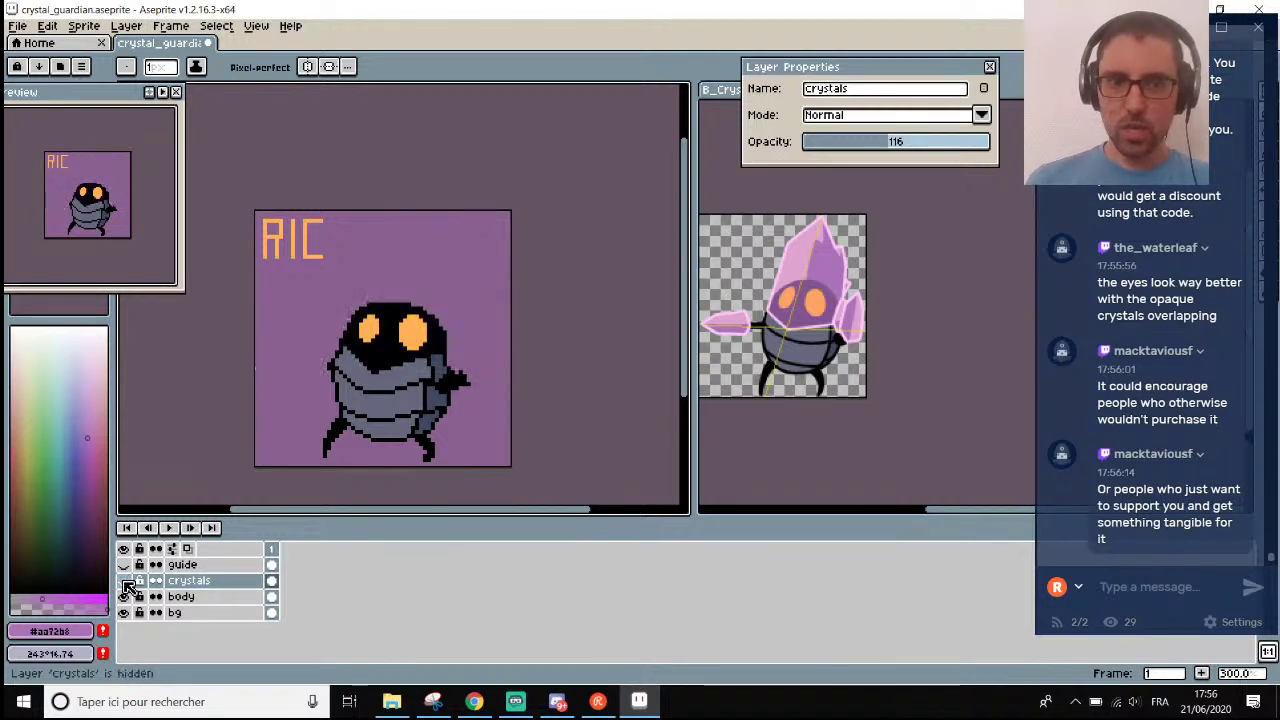
{"action": "left_click", "coordinate": [123, 581]}
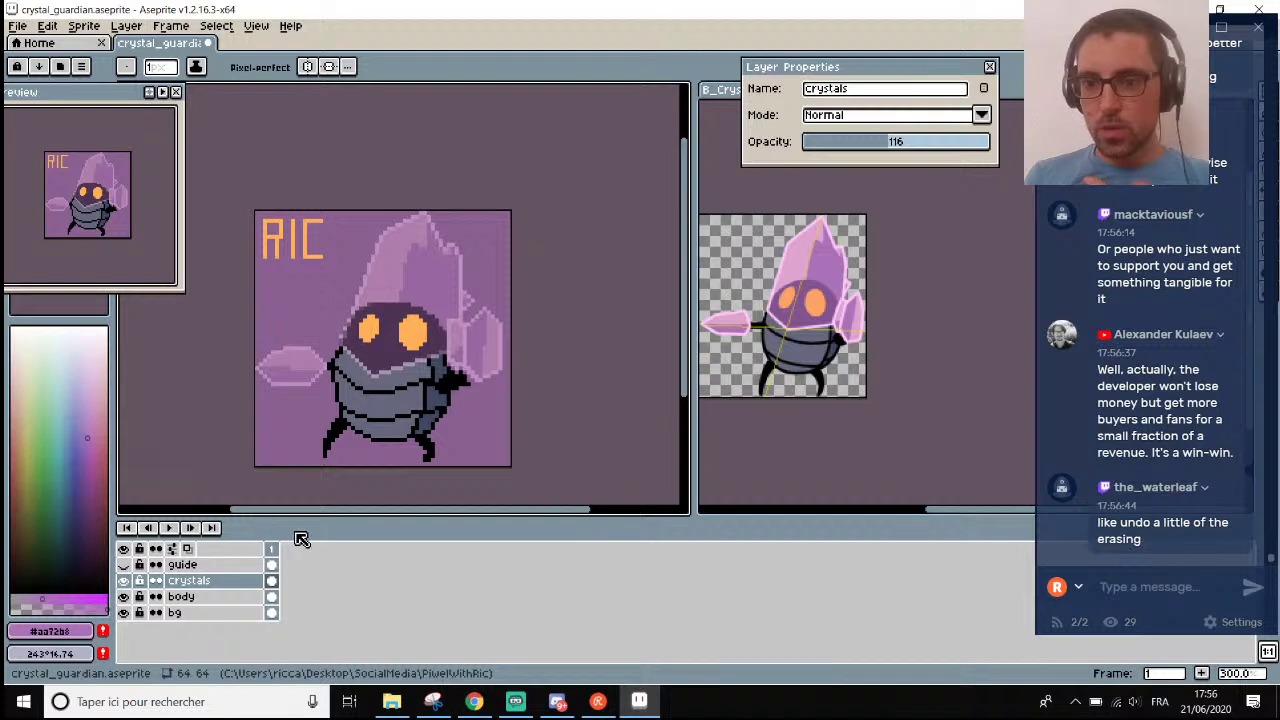
{"action": "left_click_drag", "start_coordinate": [310, 518], "coordinate": [299, 517]}
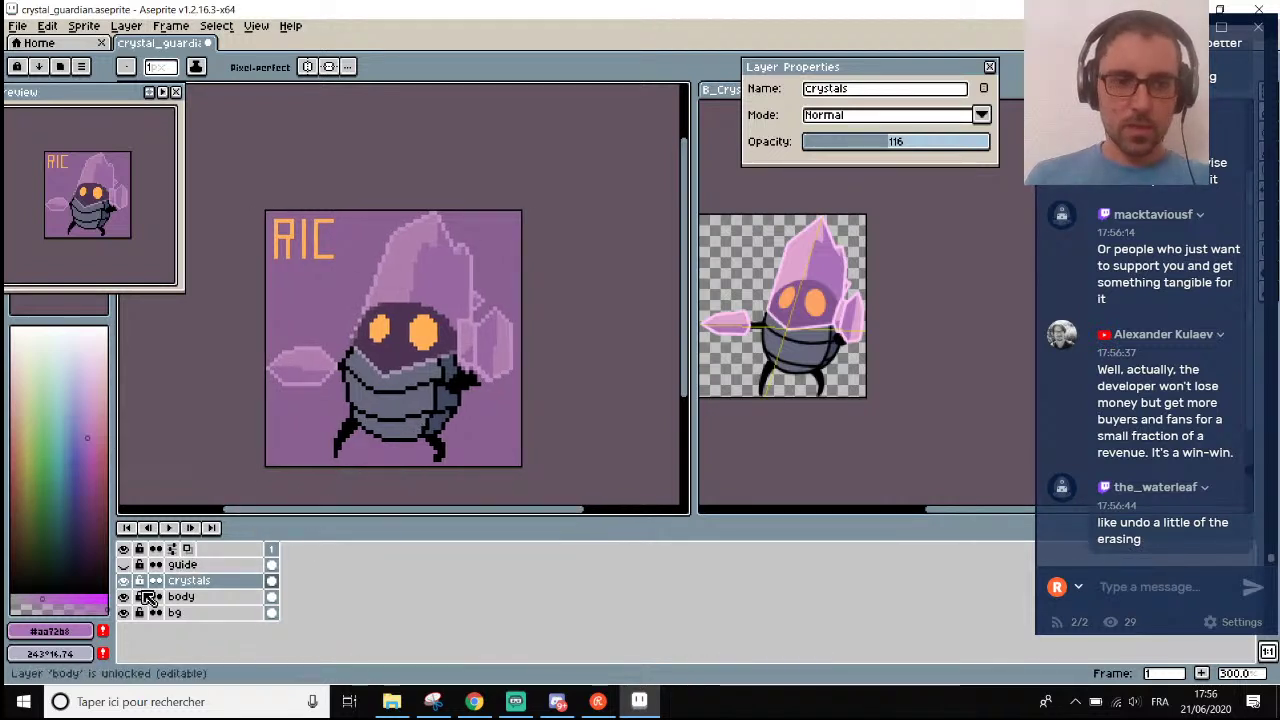
{"action": "left_click", "coordinate": [124, 580]}
{"action": "left_click", "coordinate": [124, 580]}
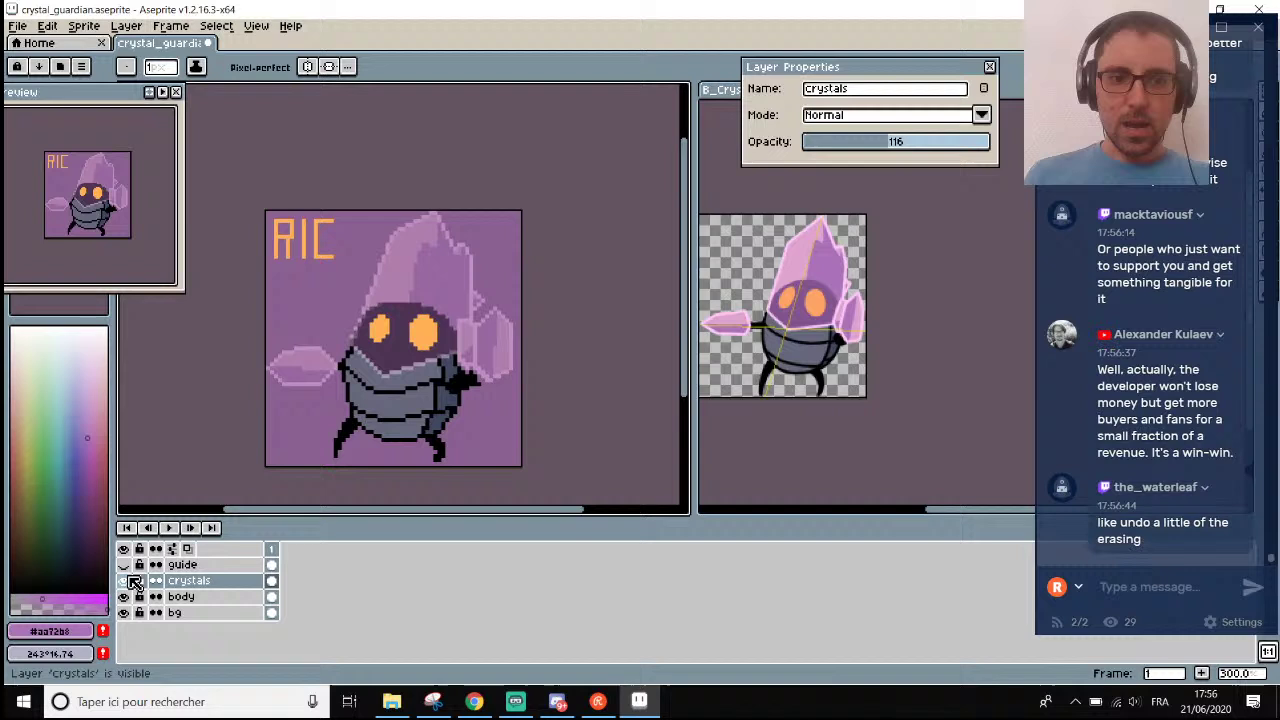
Set the crystals layer's opacity to 255 and paint purple crystal pixels over the top and upper-right edges of both eyes.
{"action": "double_click", "coordinate": [185, 580]}
{"action": "left_click_drag", "start_coordinate": [907, 145], "coordinate": [964, 142]}
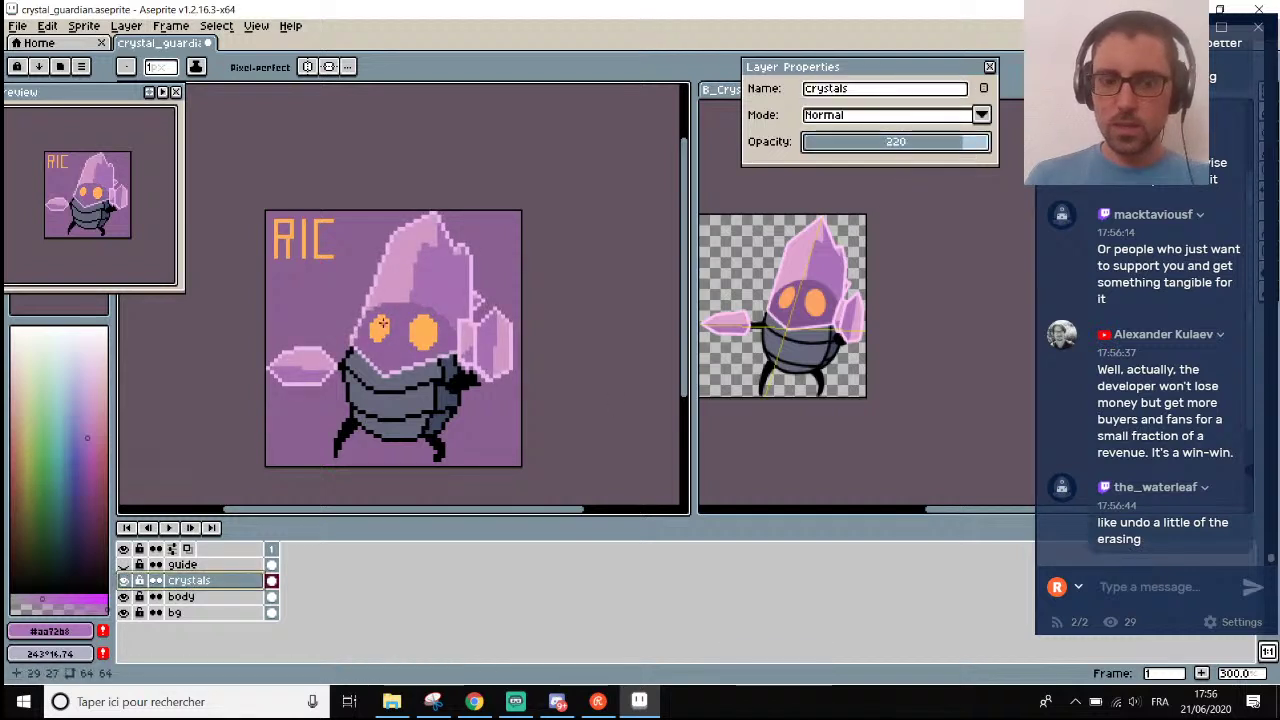
{"action": "scroll", "coordinate": [436, 290], "scroll_direction": "up", "scroll_amount": 7}
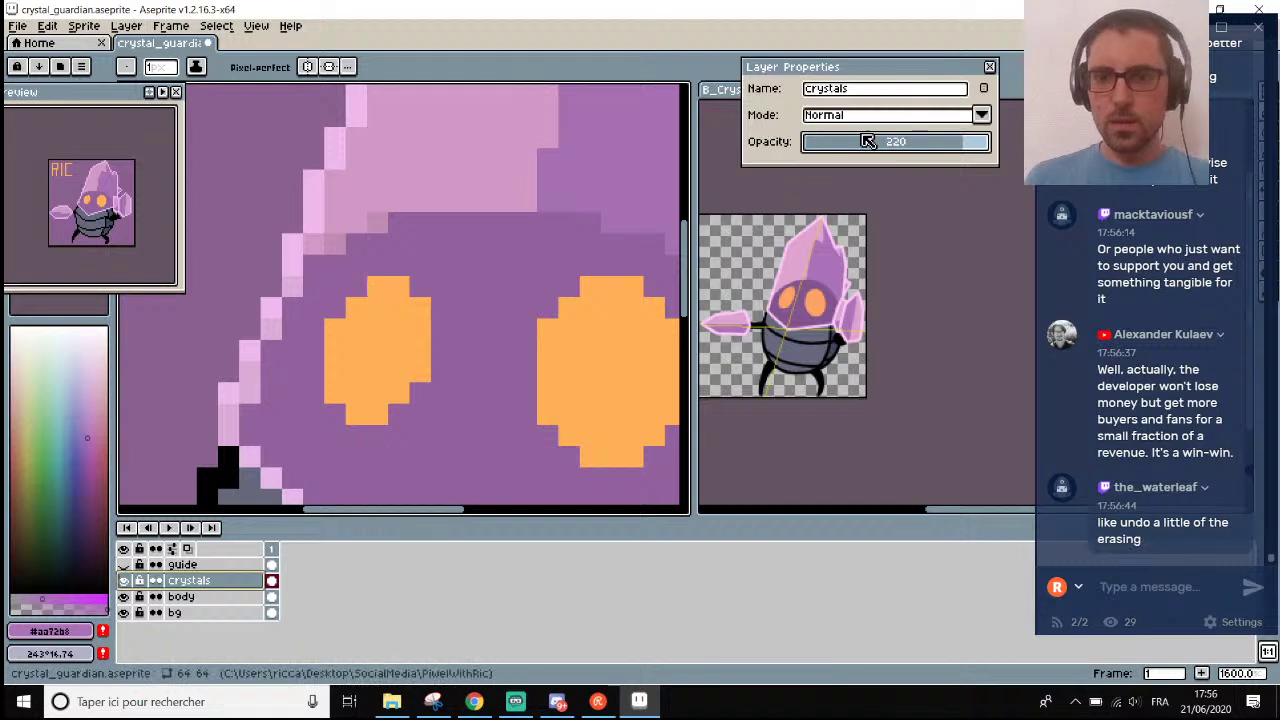
{"action": "left_click", "coordinate": [986, 143]}
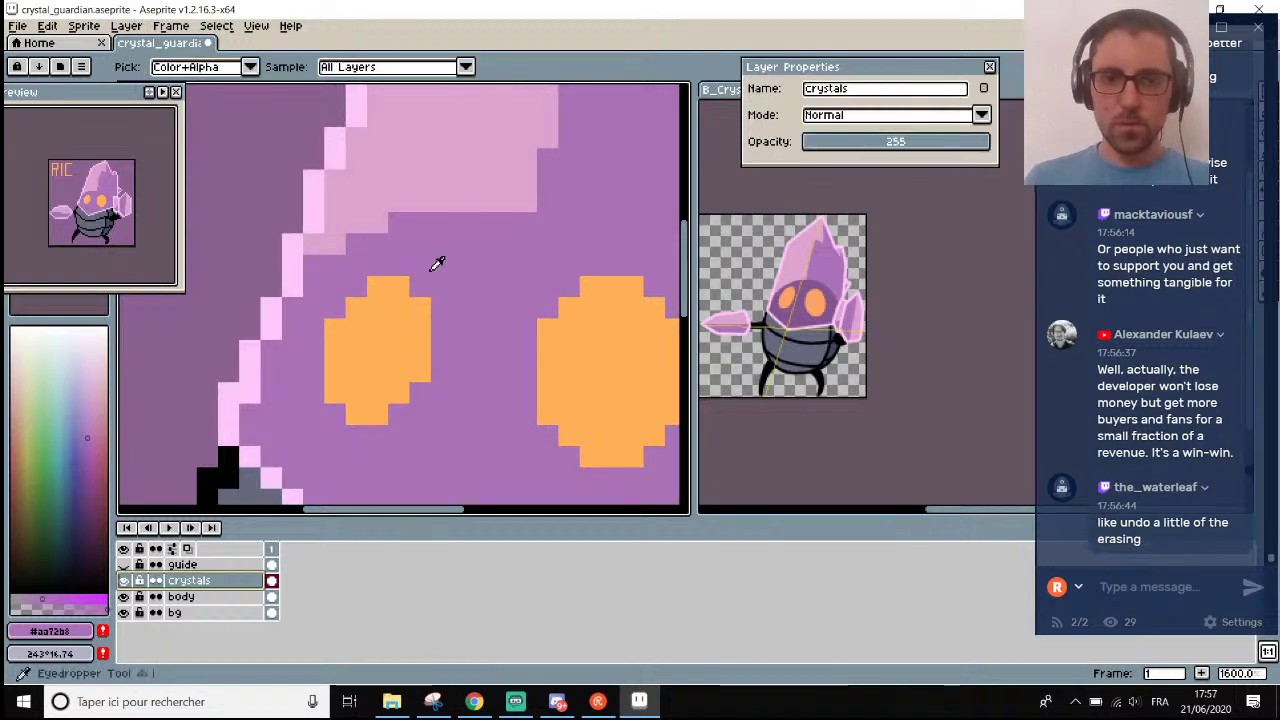
{"action": "left_click", "coordinate": [400, 287]}
{"action": "left_click", "coordinate": [377, 287]}
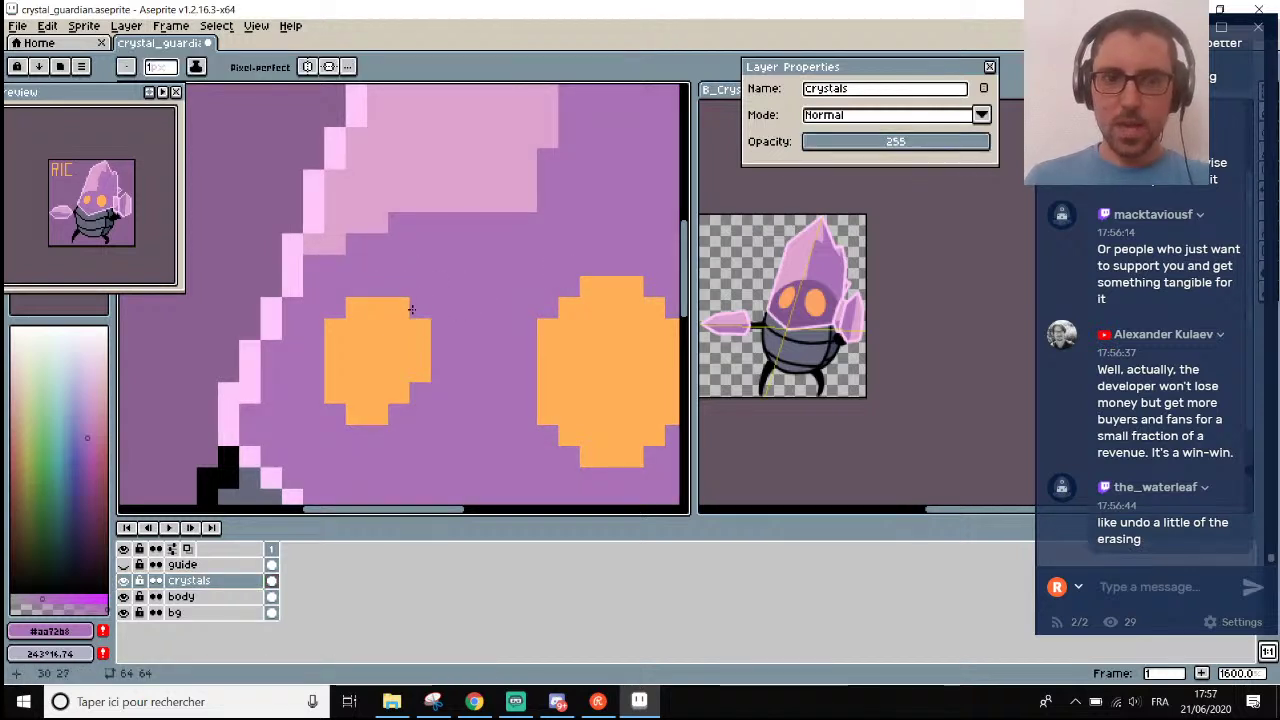
{"action": "scroll", "coordinate": [480, 294], "scroll_direction": "right", "scroll_amount": 3}
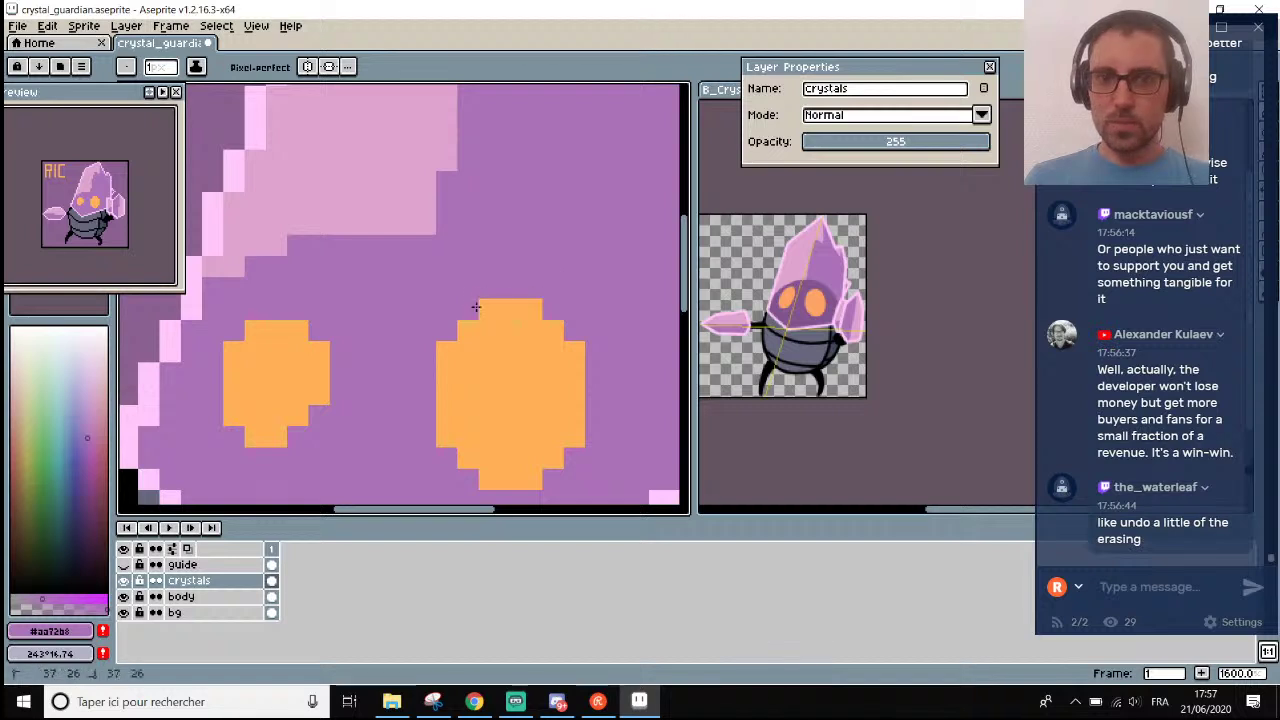
{"action": "left_click", "coordinate": [575, 349]}
{"action": "left_click", "coordinate": [575, 372]}
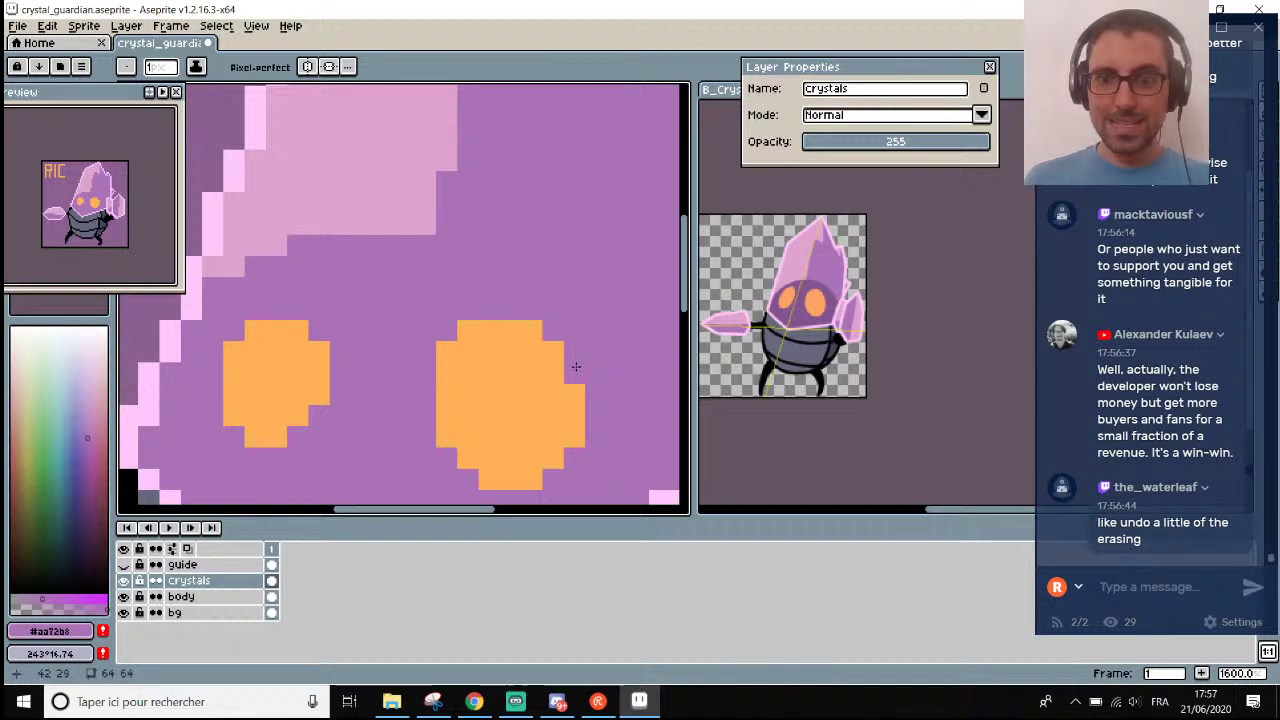
{"action": "left_click", "coordinate": [325, 350]}
Reduce the crystals layer's opacity to 144.
{"action": "scroll", "coordinate": [325, 350], "scroll_direction": "down", "scroll_amount": 6}
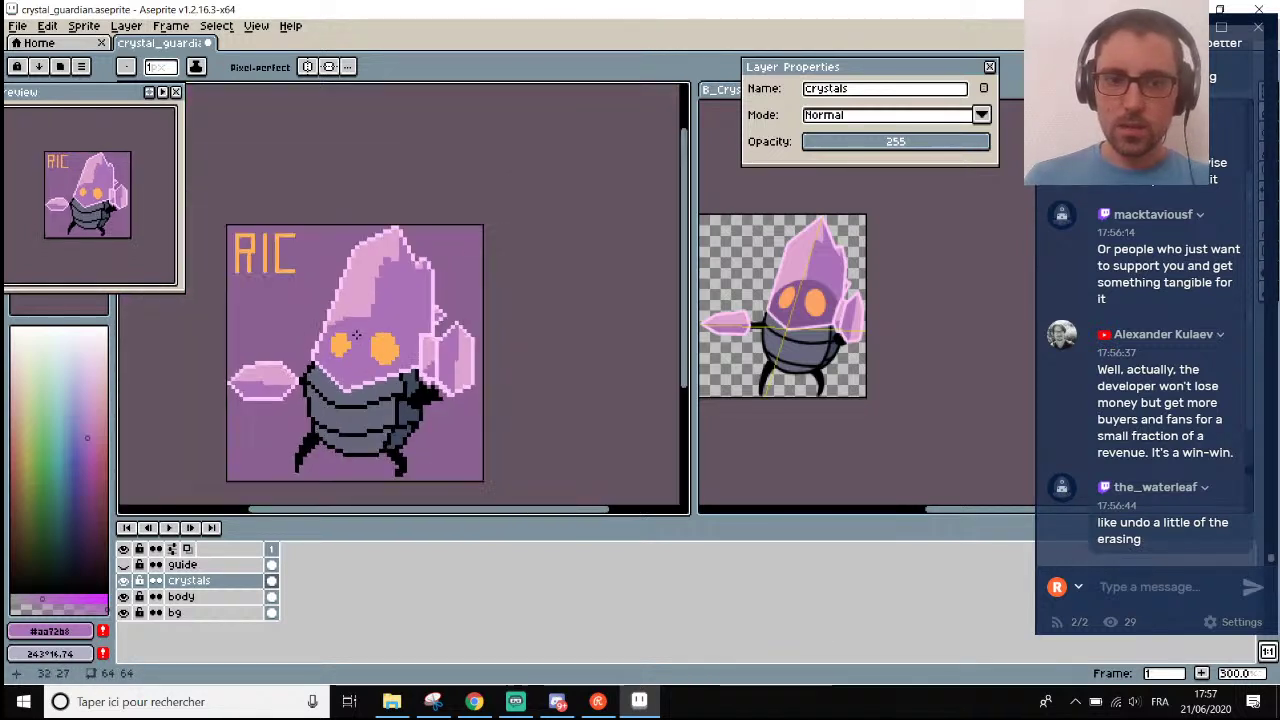
{"action": "left_click_drag", "start_coordinate": [985, 142], "coordinate": [922, 145]}
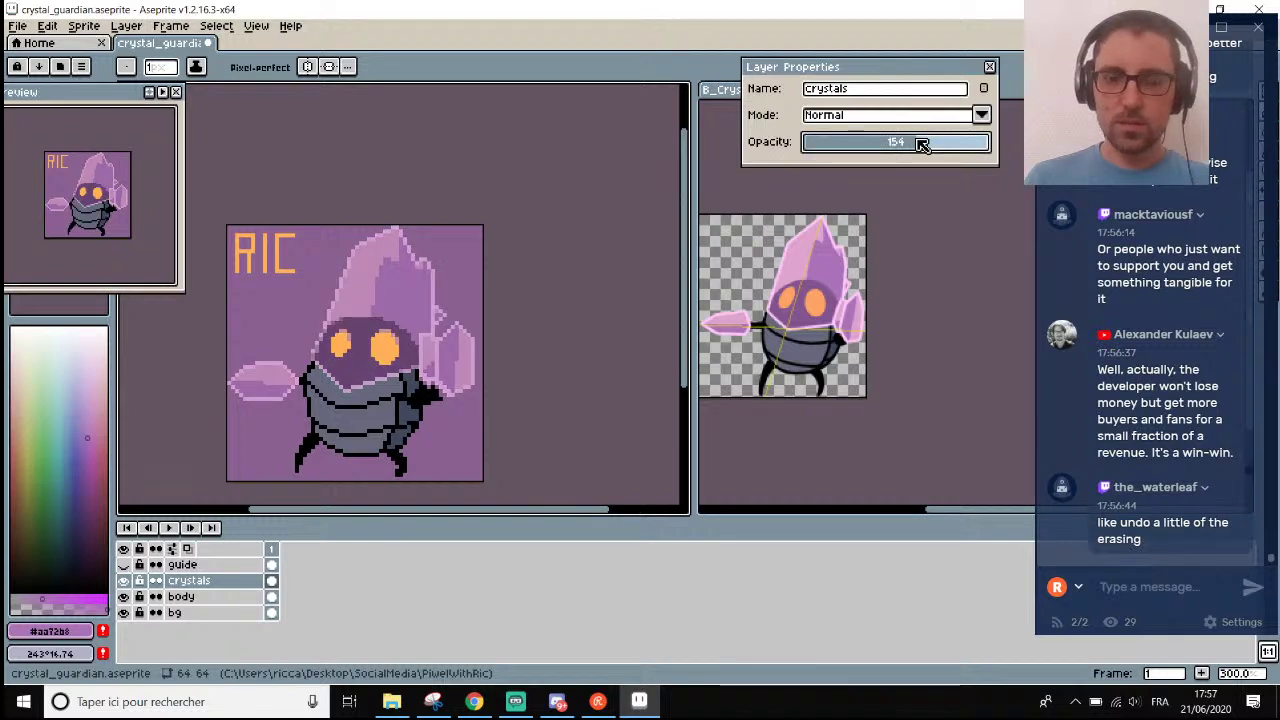
{"action": "left_click_drag", "start_coordinate": [922, 145], "coordinate": [914, 148]}
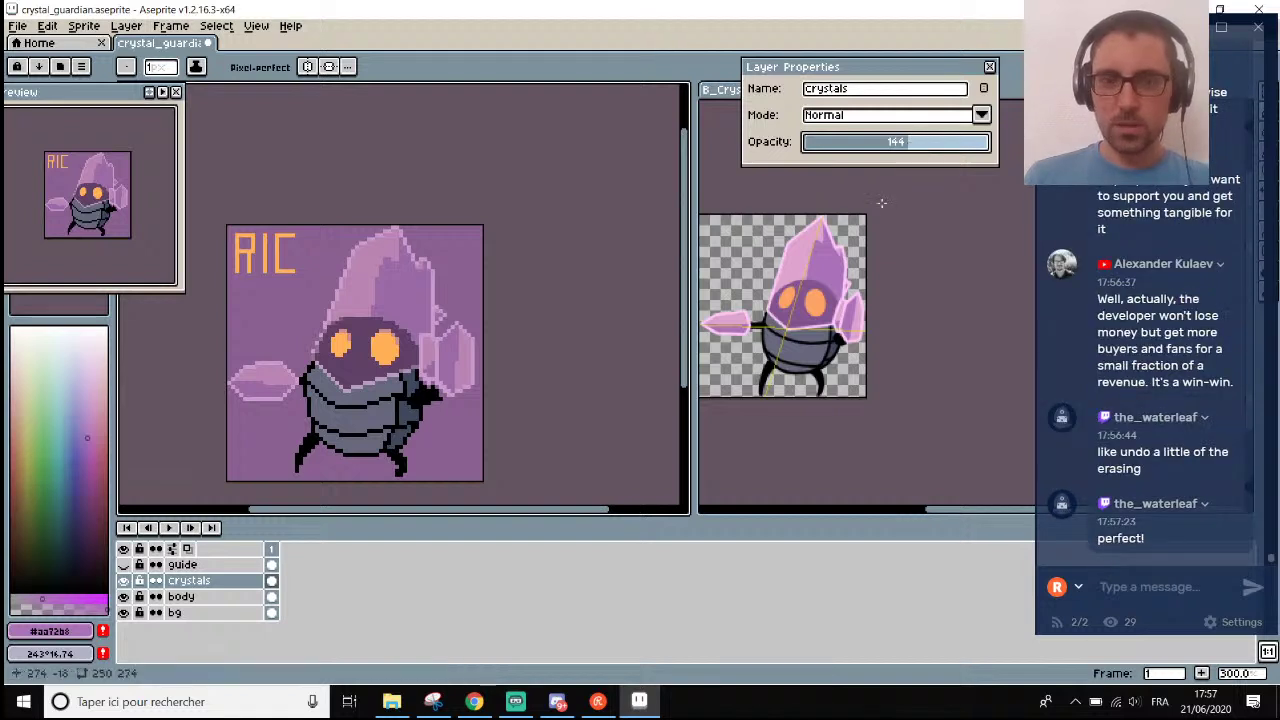
Compare the sprite with the crystals layer and the body layer each hidden and shown in turn.
{"action": "left_click_drag", "start_coordinate": [561, 514], "coordinate": [527, 517]}
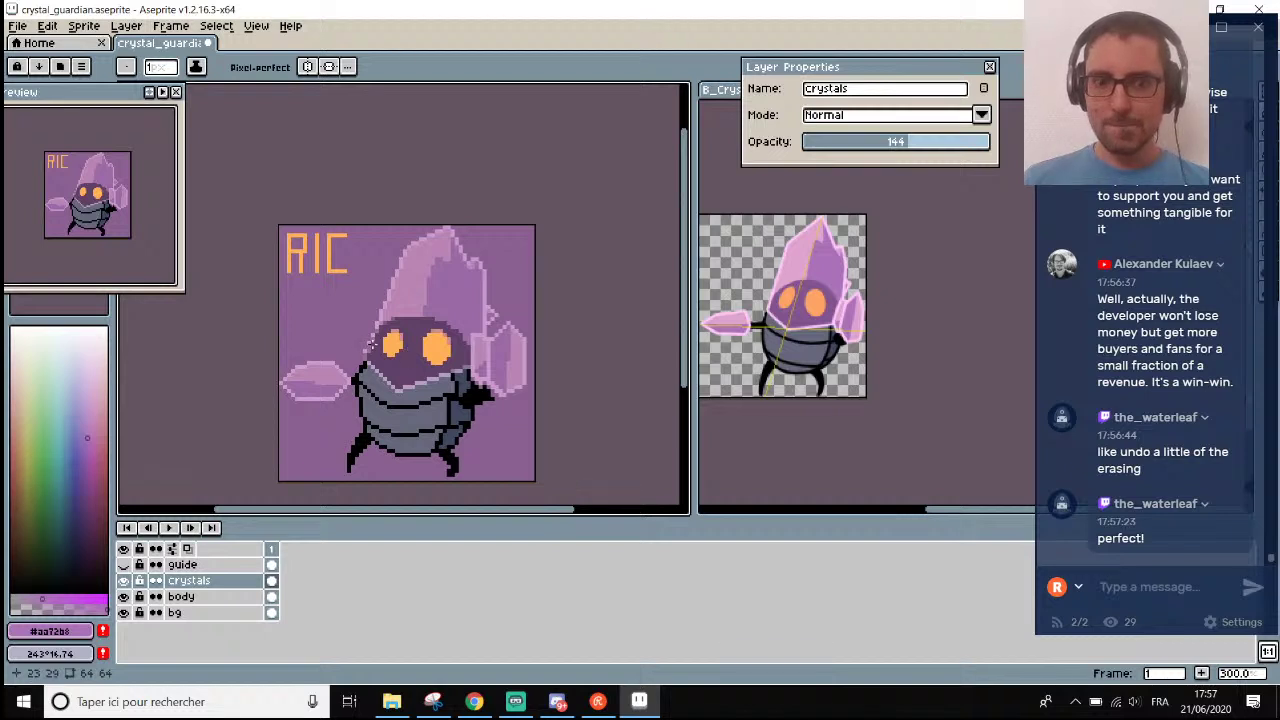
{"action": "left_click", "coordinate": [123, 580]}
{"action": "left_click", "coordinate": [123, 580]}
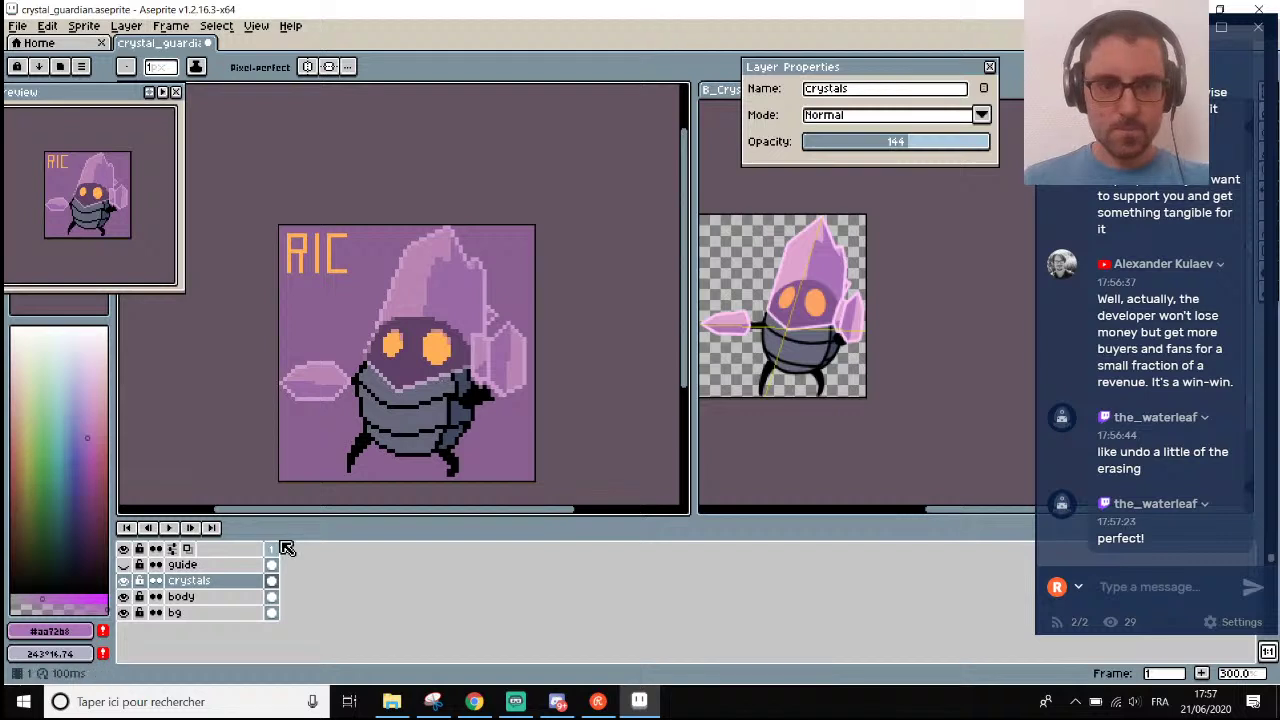
{"action": "left_click", "coordinate": [123, 596]}
{"action": "left_click", "coordinate": [123, 596]}
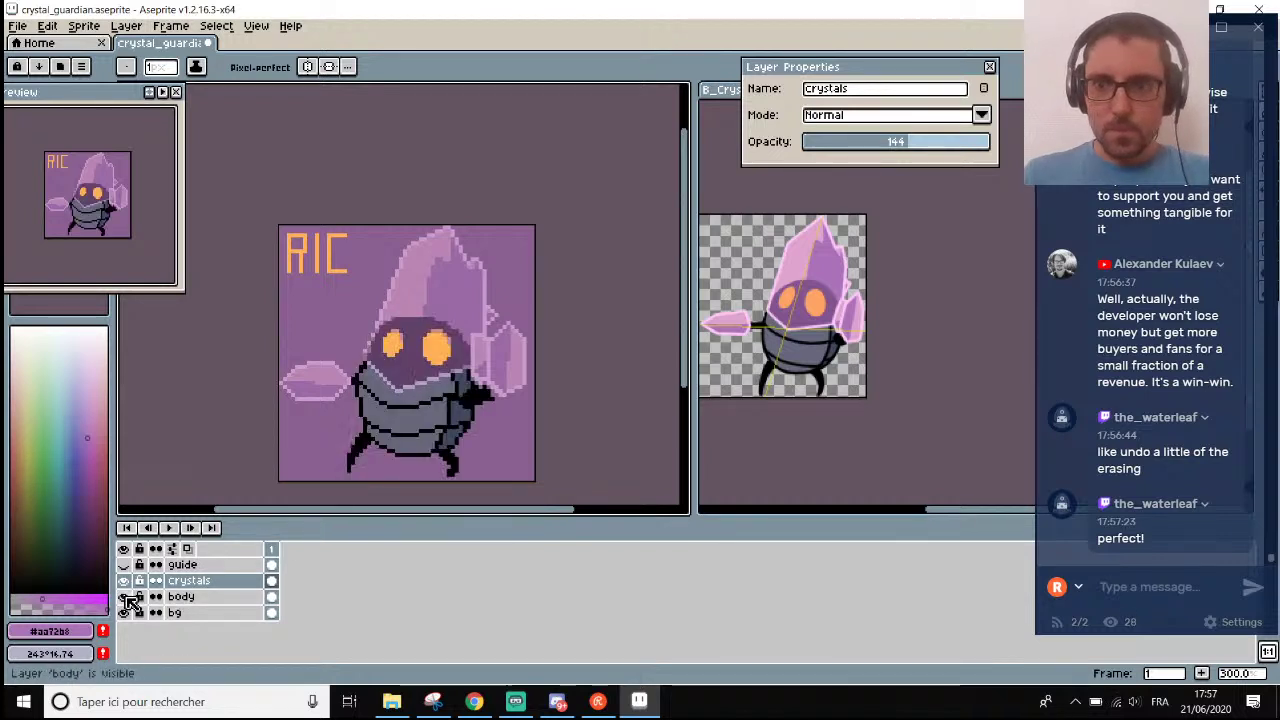
On the body layer, straighten the black left outline around the arm joint and erase the outline pixels sticking out above and below the arm.
{"action": "left_click", "coordinate": [224, 598]}
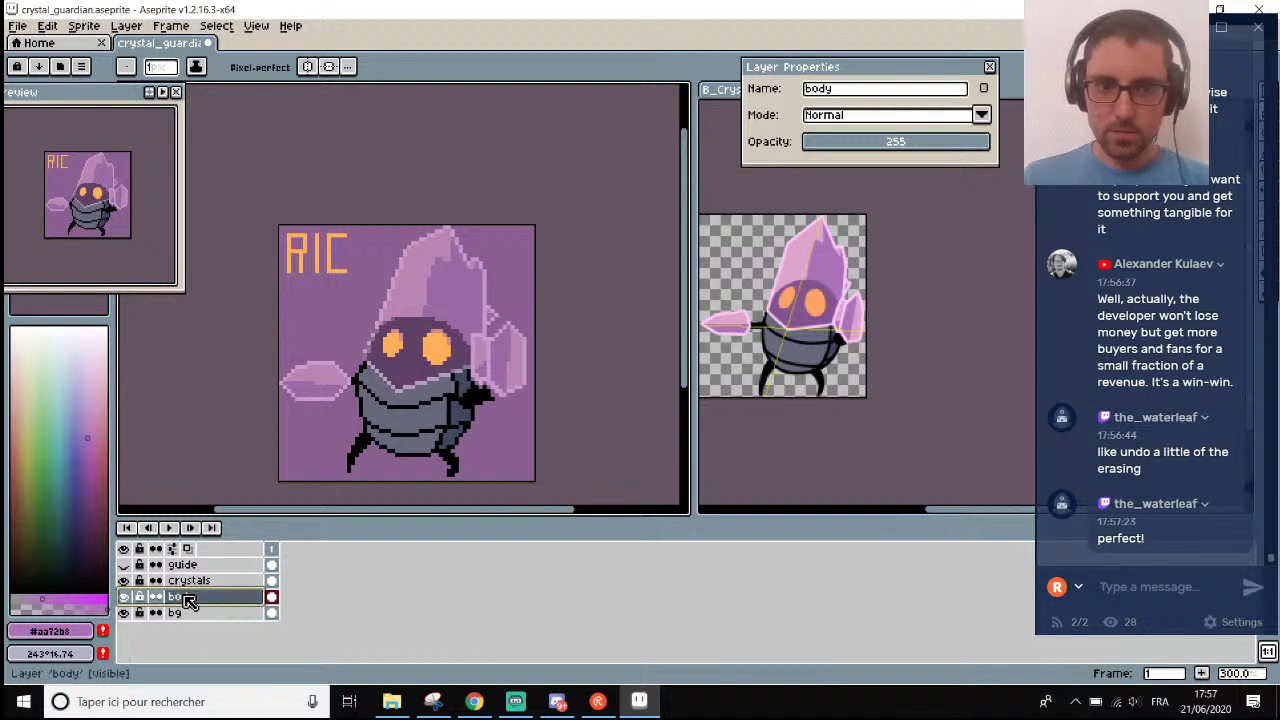
{"action": "scroll", "coordinate": [362, 370], "scroll_direction": "up", "scroll_amount": 3}
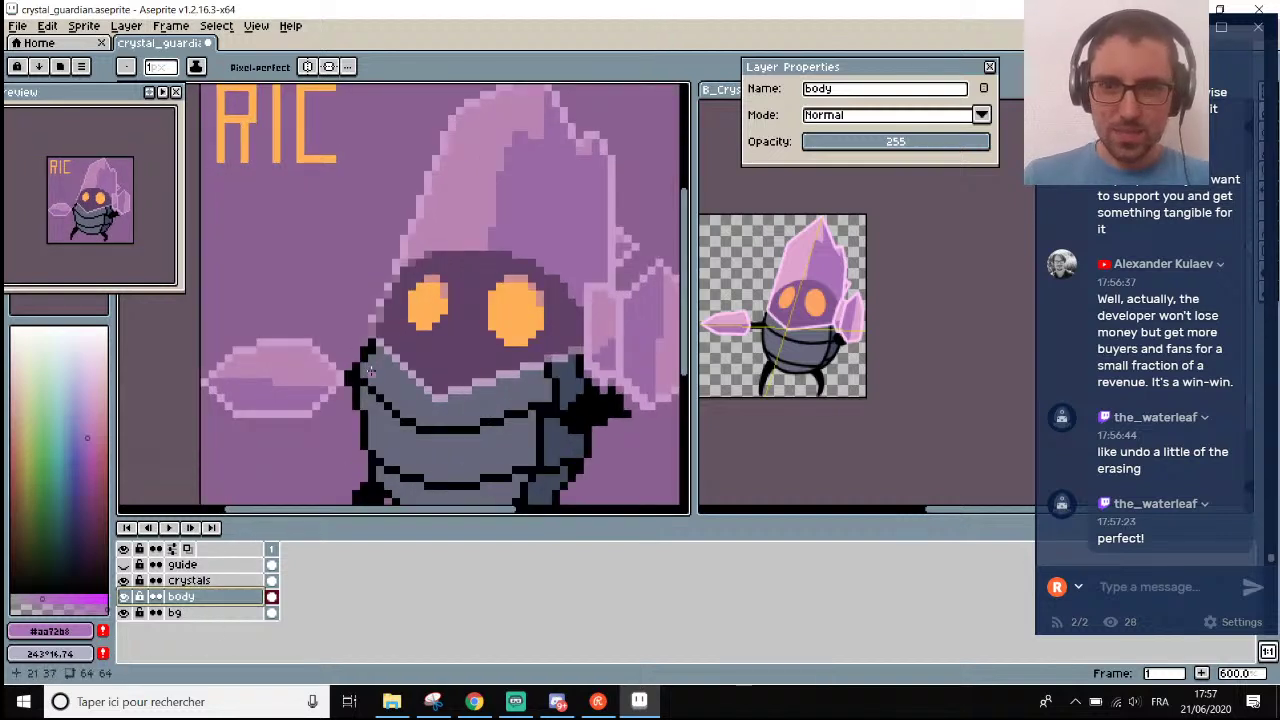
{"action": "scroll", "coordinate": [370, 370], "scroll_direction": "down", "scroll_amount": 2}
{"action": "scroll", "coordinate": [370, 370], "scroll_direction": "up", "scroll_amount": 1}
{"action": "scroll", "coordinate": [370, 370], "scroll_direction": "down", "scroll_amount": 1}
{"action": "scroll", "coordinate": [770, 308], "scroll_direction": "up", "scroll_amount": 2}
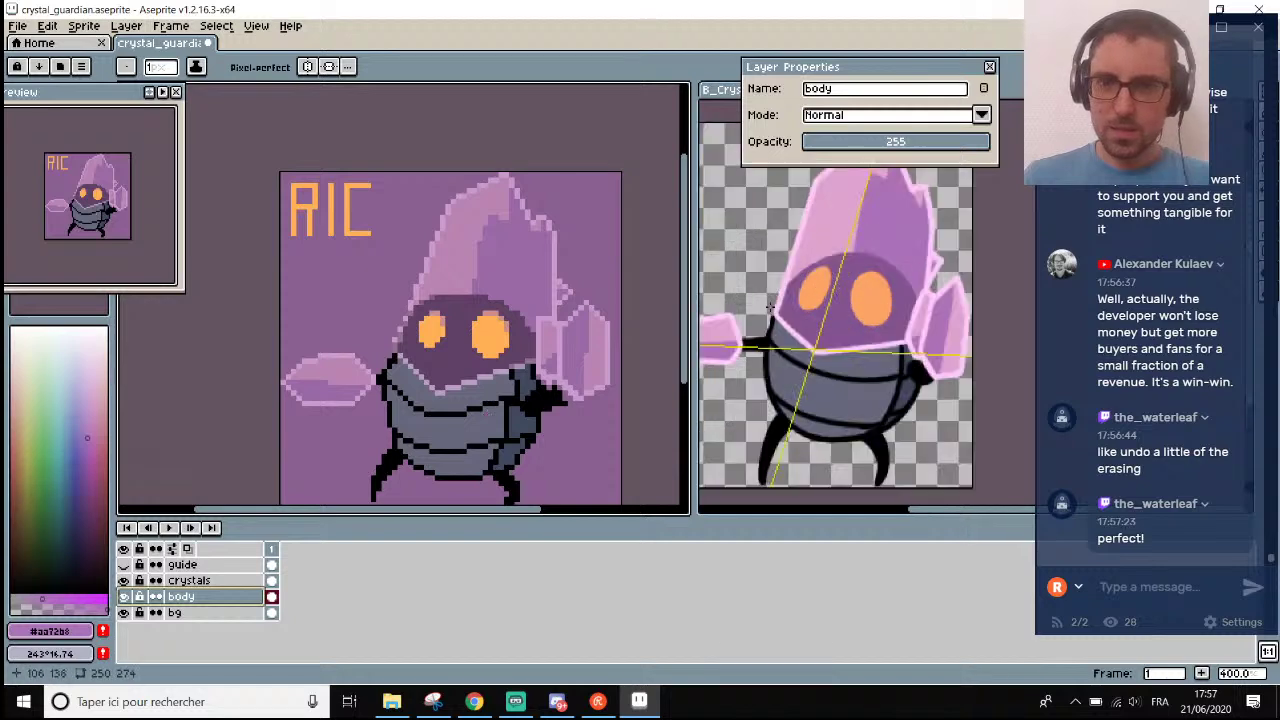
{"action": "scroll", "coordinate": [770, 308], "scroll_direction": "up", "scroll_amount": 3}
{"action": "scroll", "coordinate": [770, 308], "scroll_direction": "down", "scroll_amount": 4}
{"action": "scroll", "coordinate": [770, 308], "scroll_direction": "up", "scroll_amount": 1}
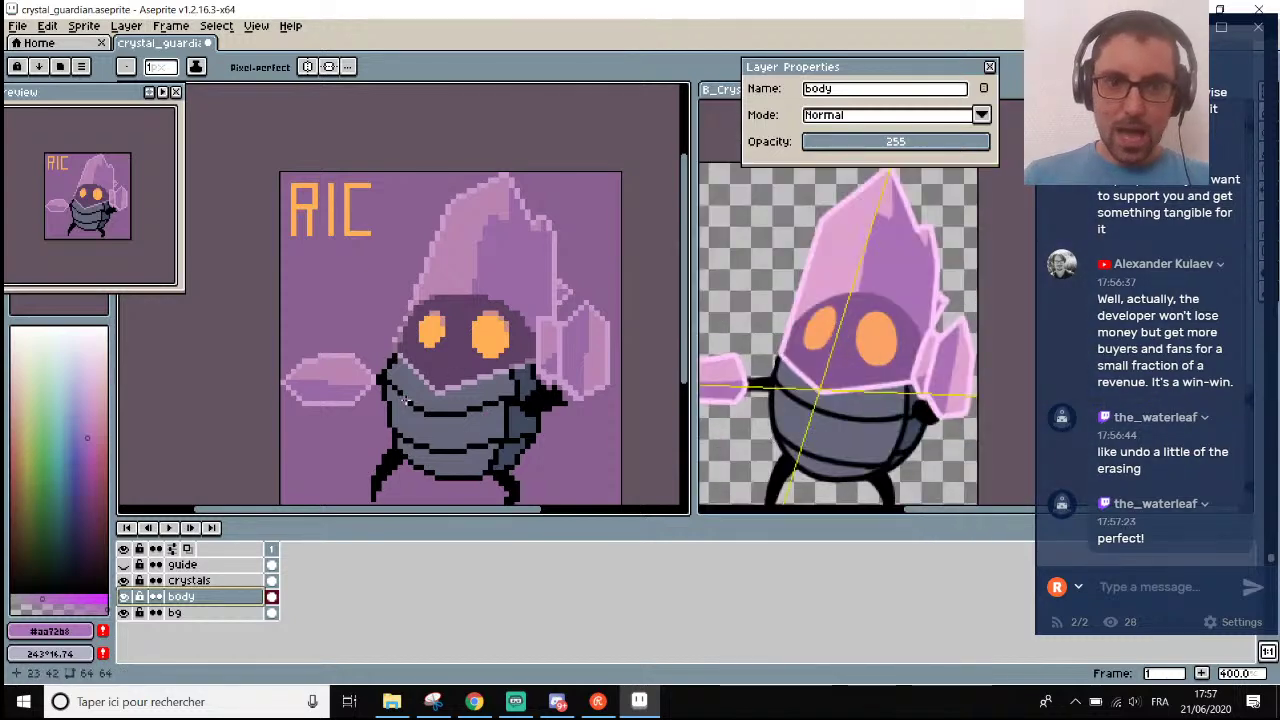
{"action": "scroll", "coordinate": [404, 399], "scroll_direction": "up", "scroll_amount": 5}
{"action": "left_click", "coordinate": [407, 372], "text": "alt"}
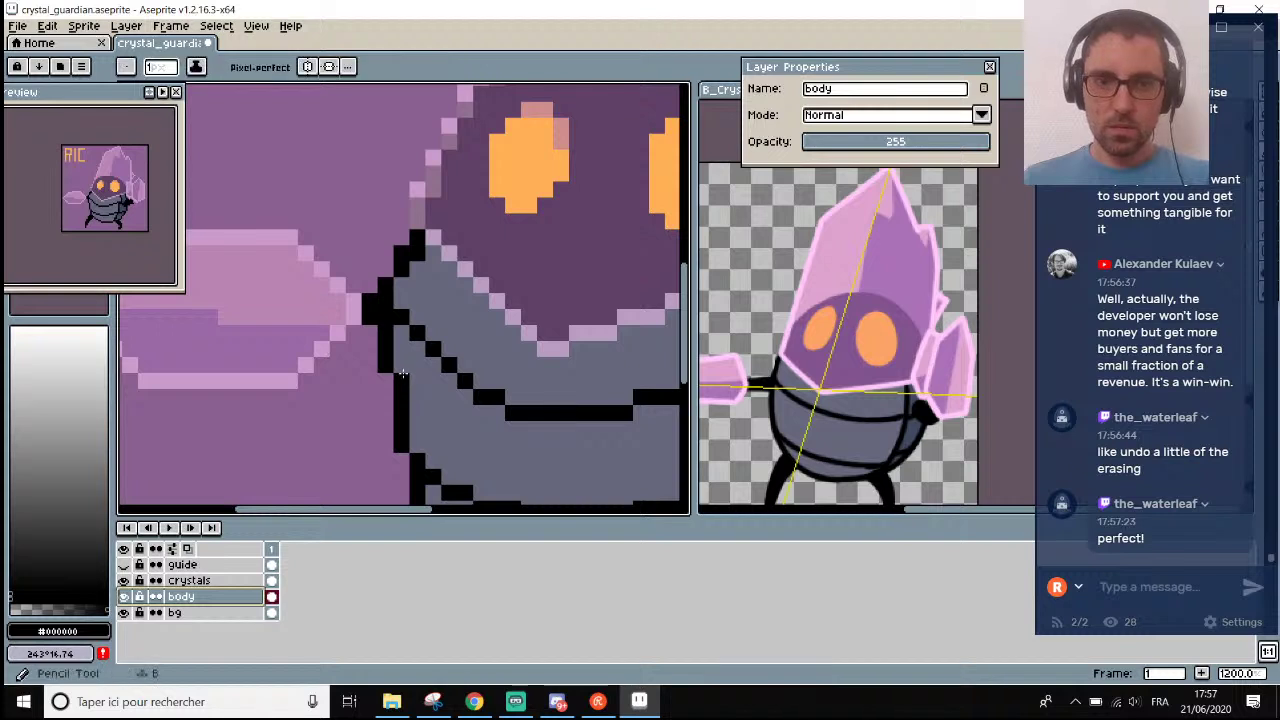
{"action": "left_click_drag", "start_coordinate": [402, 374], "coordinate": [401, 285]}
{"action": "key", "text": "e"}
{"action": "left_click", "coordinate": [385, 285]}
{"action": "left_click", "coordinate": [385, 349]}
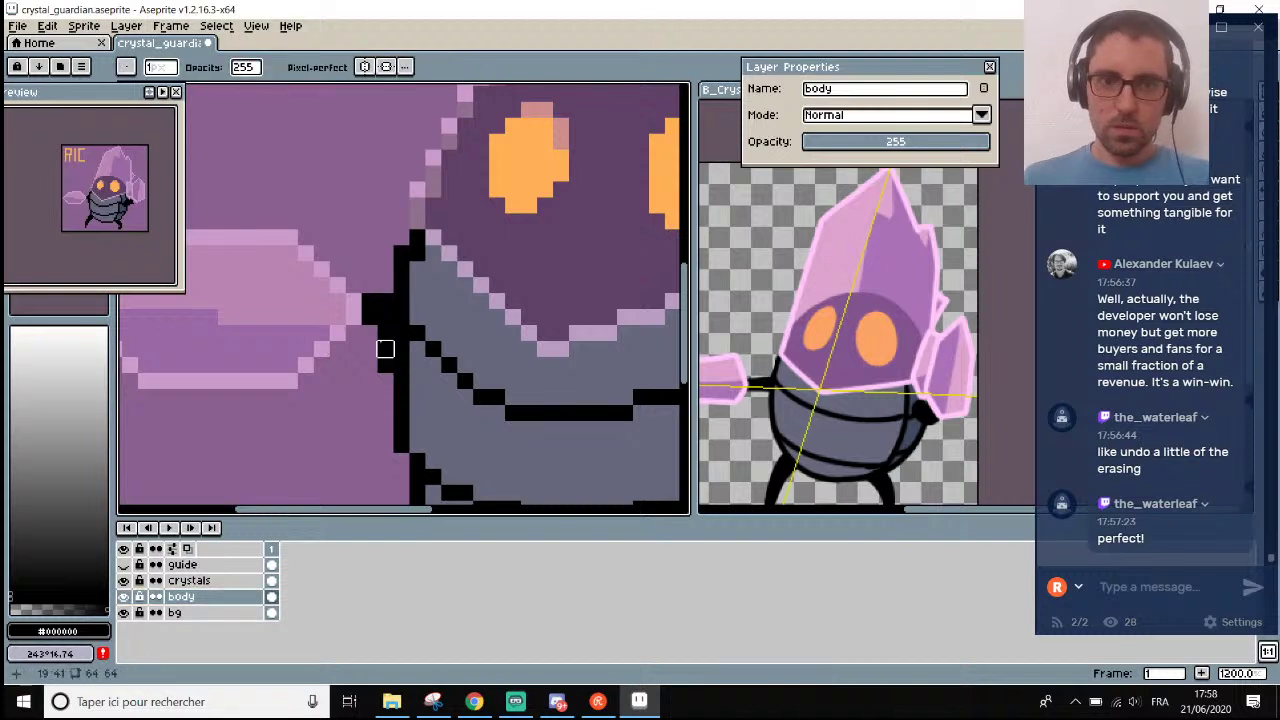
Replace the inner black pixel at the upper-left corner of the body outline with the body's grey #66687b.
{"action": "scroll", "coordinate": [440, 464], "scroll_direction": "down", "scroll_amount": 6}
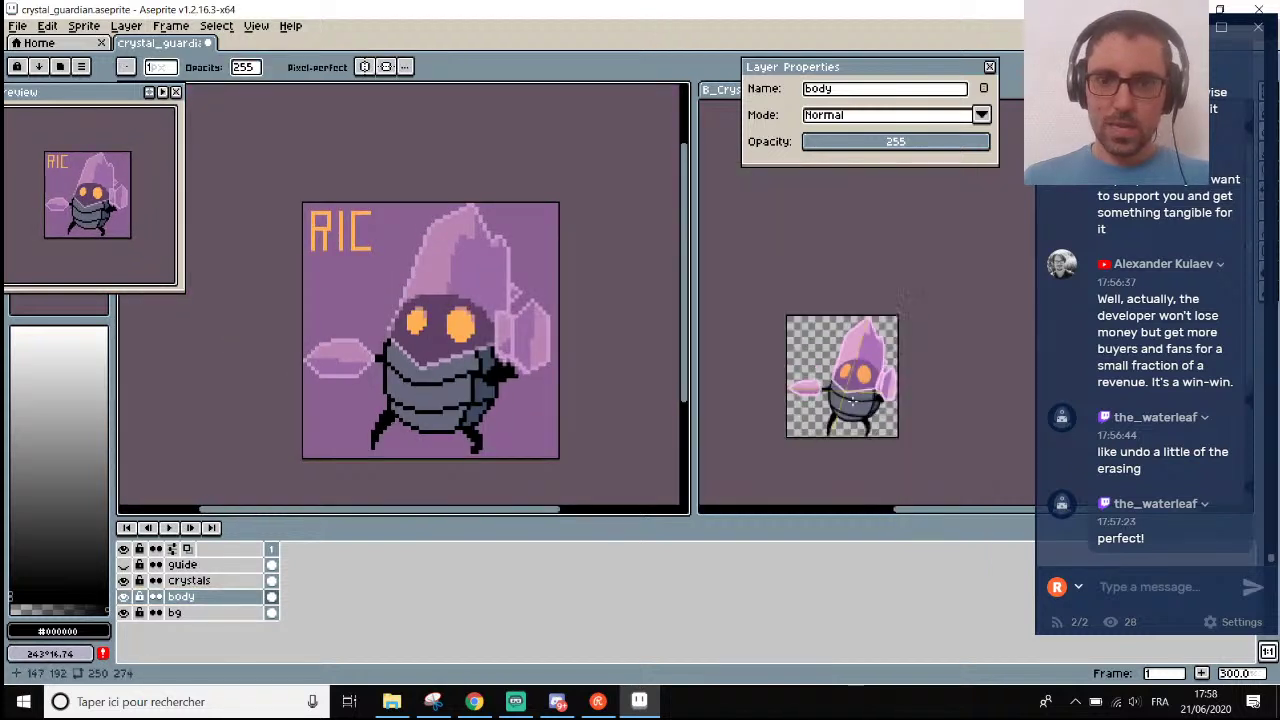
{"action": "scroll", "coordinate": [392, 401], "scroll_direction": "up", "scroll_amount": 6}
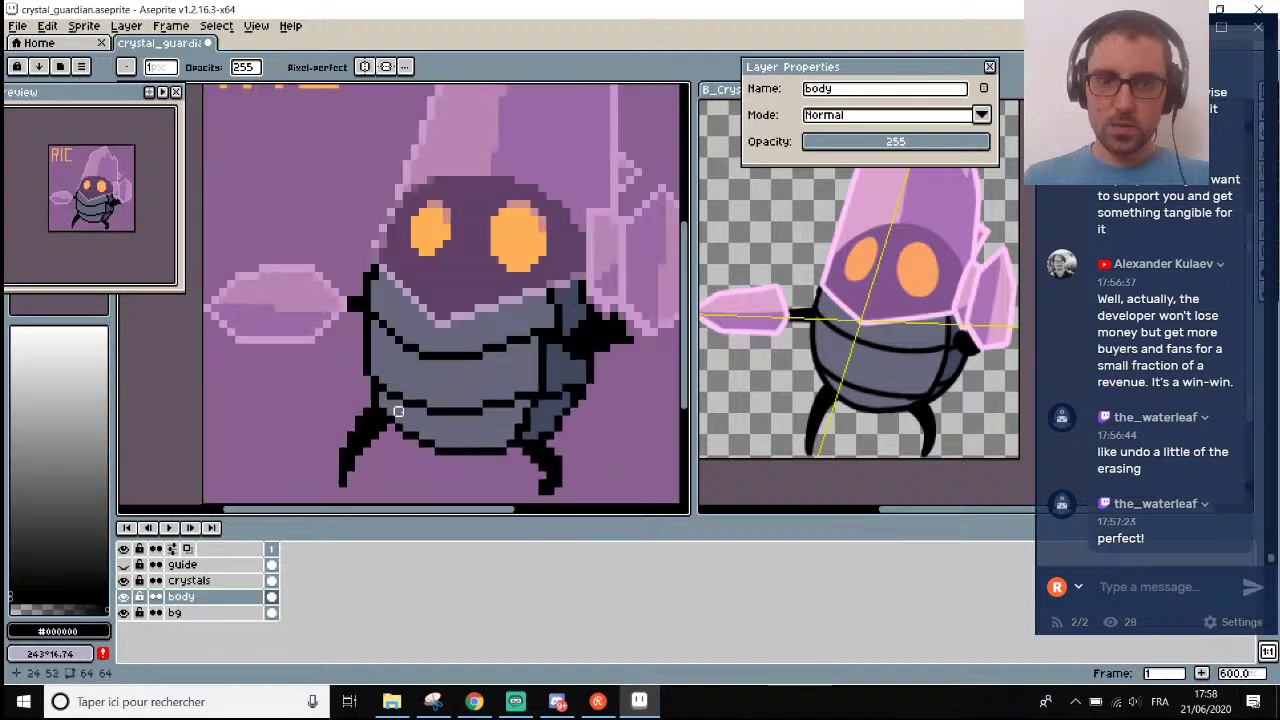
{"action": "scroll", "coordinate": [401, 456], "scroll_direction": "down", "scroll_amount": 3}
{"action": "scroll", "coordinate": [401, 456], "scroll_direction": "down", "scroll_amount": 3}
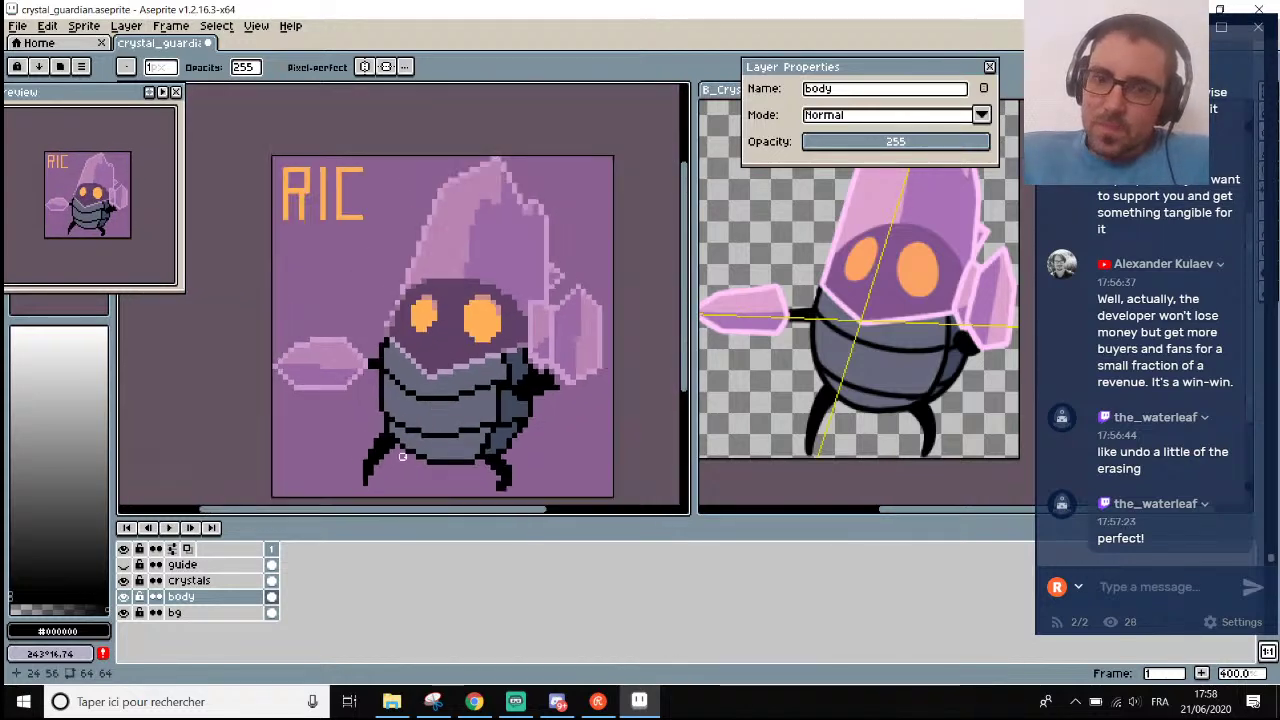
{"action": "scroll", "coordinate": [408, 460], "scroll_direction": "up", "scroll_amount": 3}
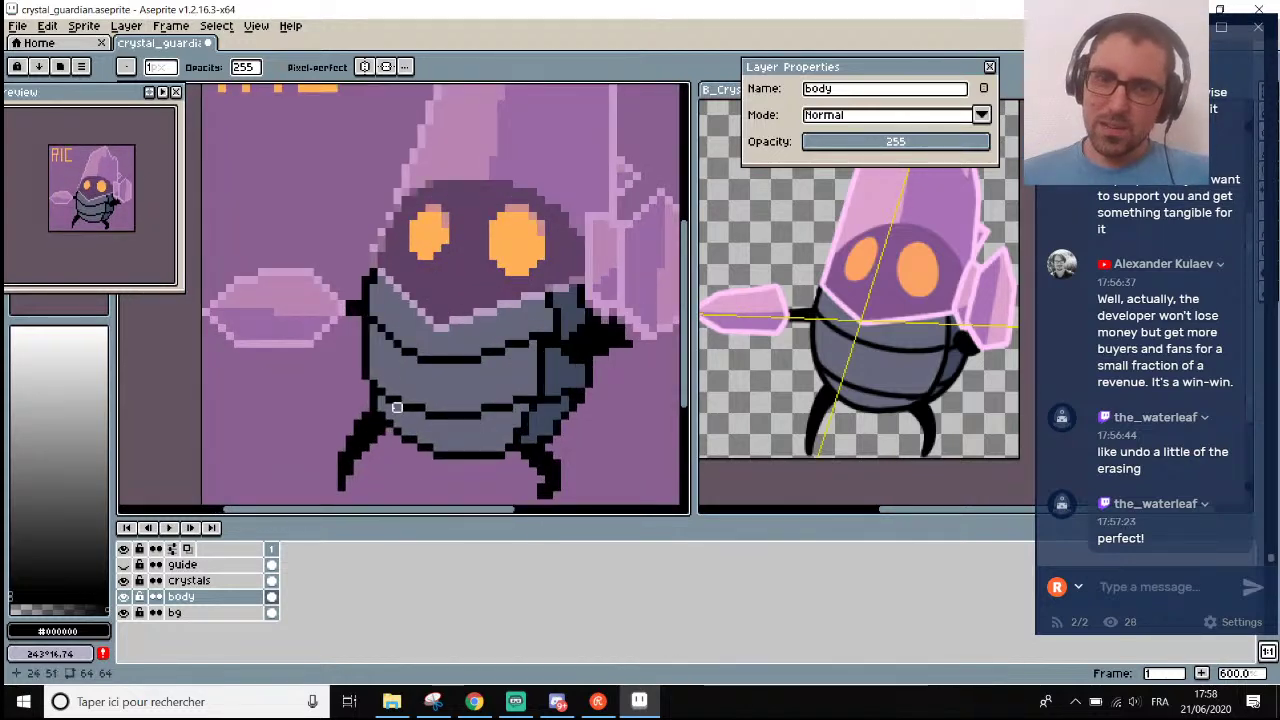
{"action": "scroll", "coordinate": [377, 390], "scroll_direction": "up", "scroll_amount": 1}
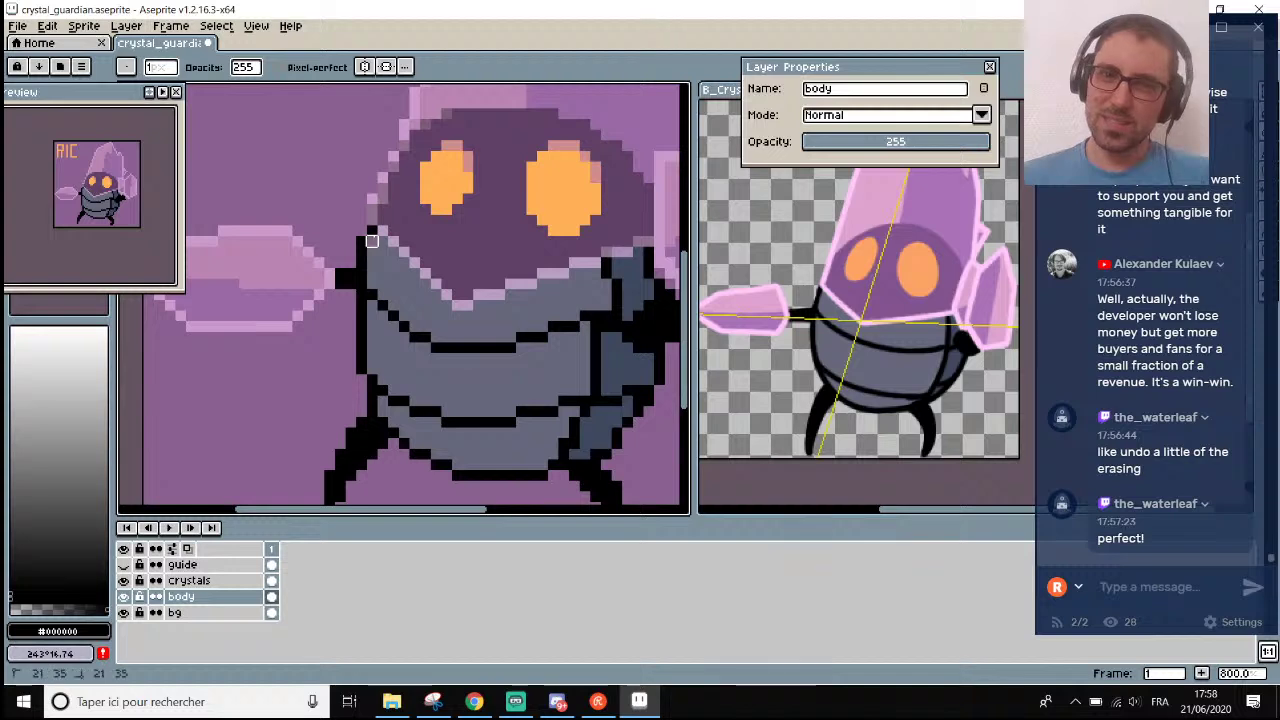
{"action": "left_click", "coordinate": [380, 257], "text": "alt"}
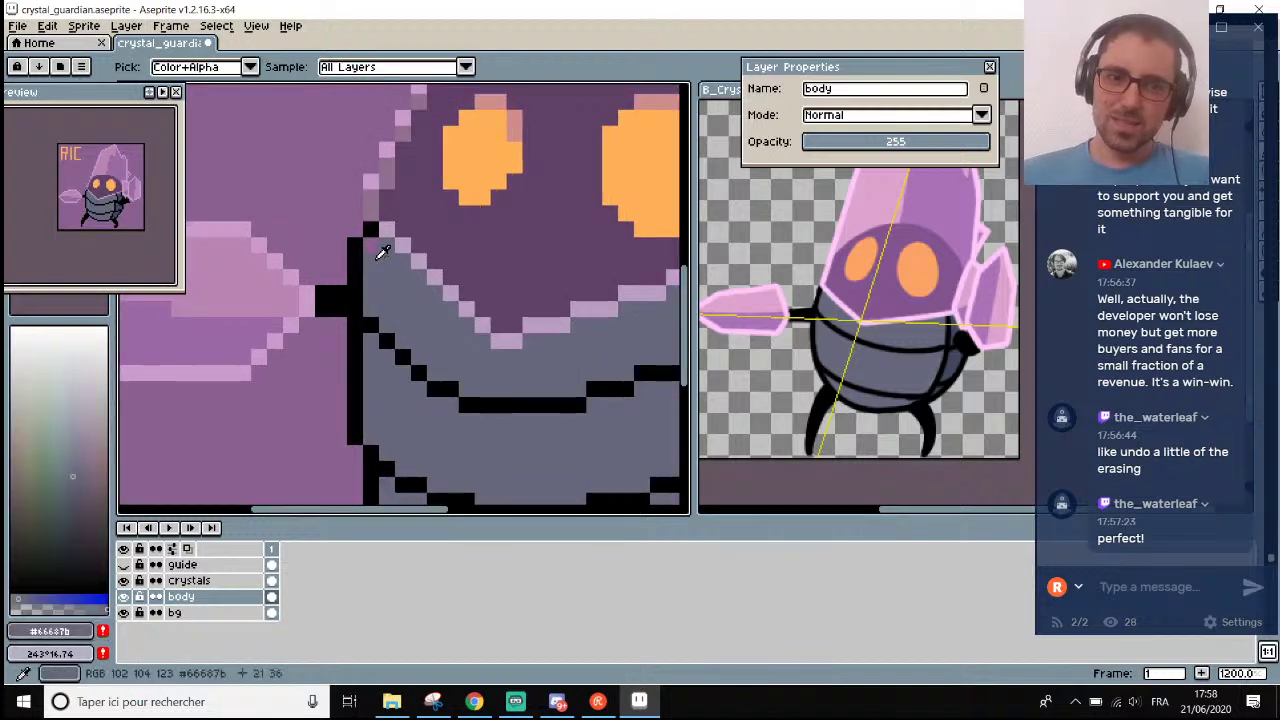
{"action": "scroll", "coordinate": [377, 262], "scroll_direction": "down", "scroll_amount": 4}
{"action": "scroll", "coordinate": [384, 291], "scroll_direction": "up", "scroll_amount": 1}
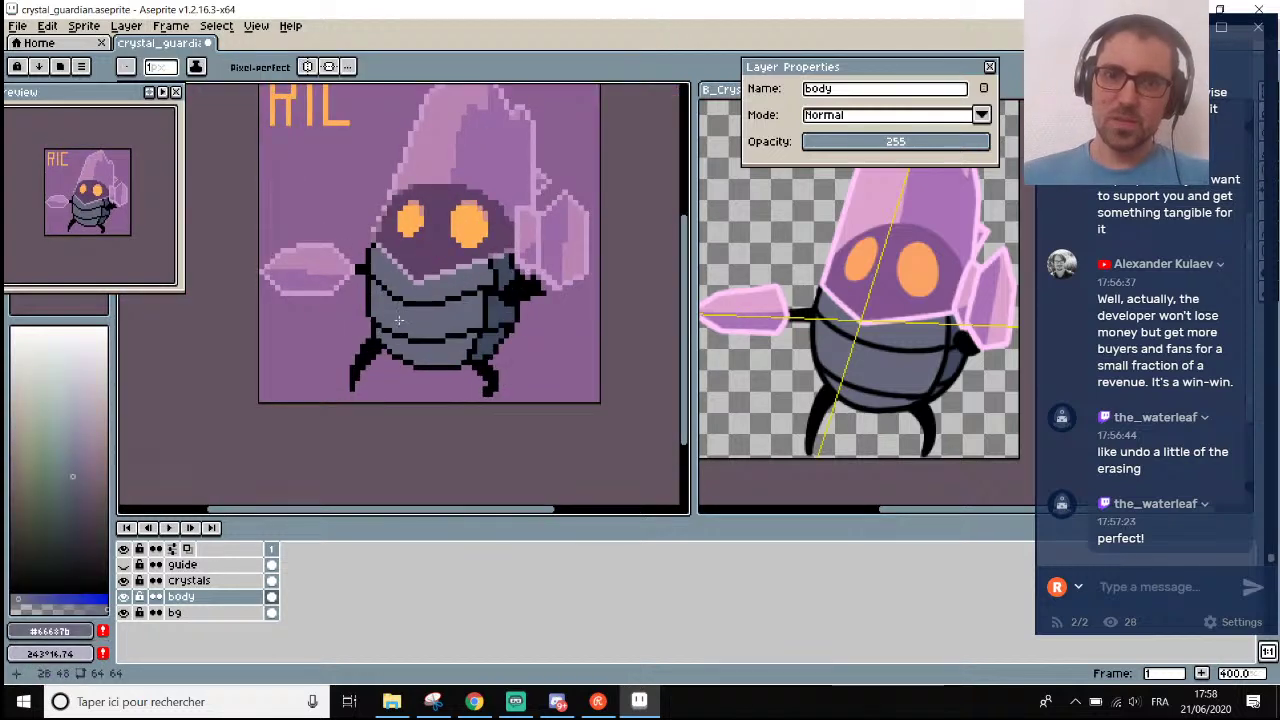
{"action": "scroll", "coordinate": [398, 320], "scroll_direction": "up", "scroll_amount": 3}
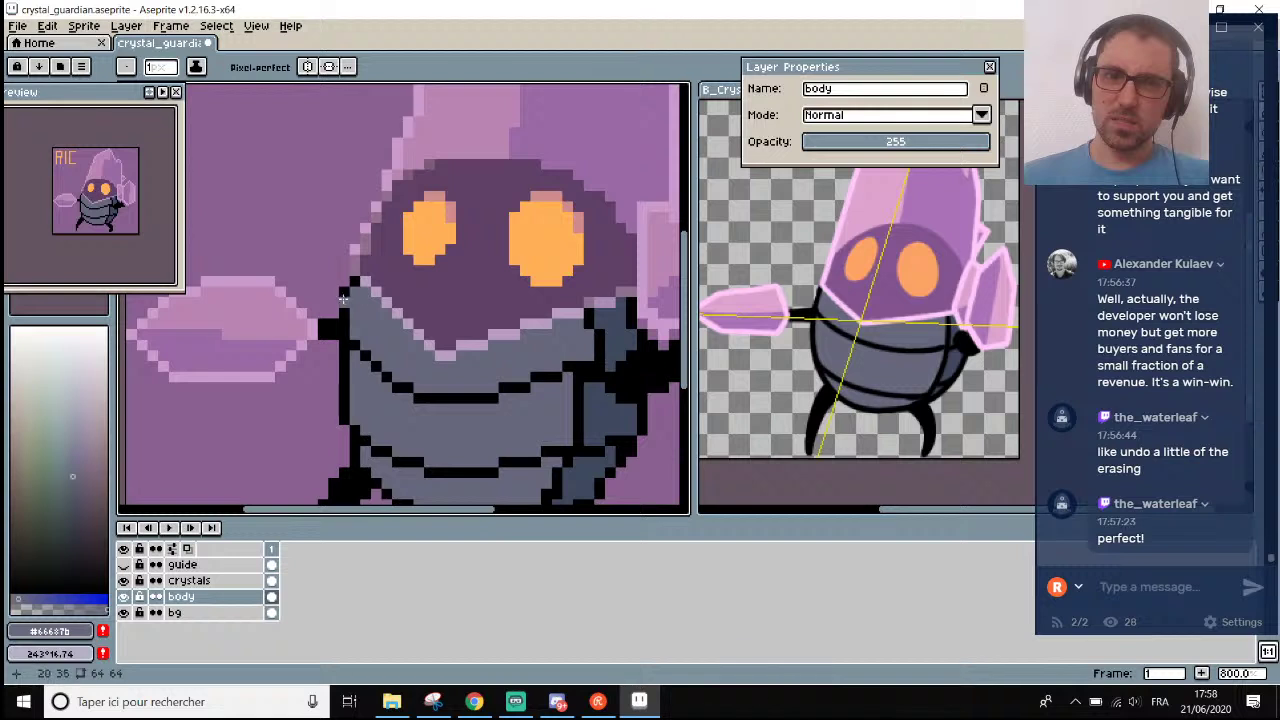
Erase the top of the body's left outline and repaint the corner above the arm with black pixels.
{"action": "scroll", "coordinate": [343, 299], "scroll_direction": "up", "scroll_amount": 2}
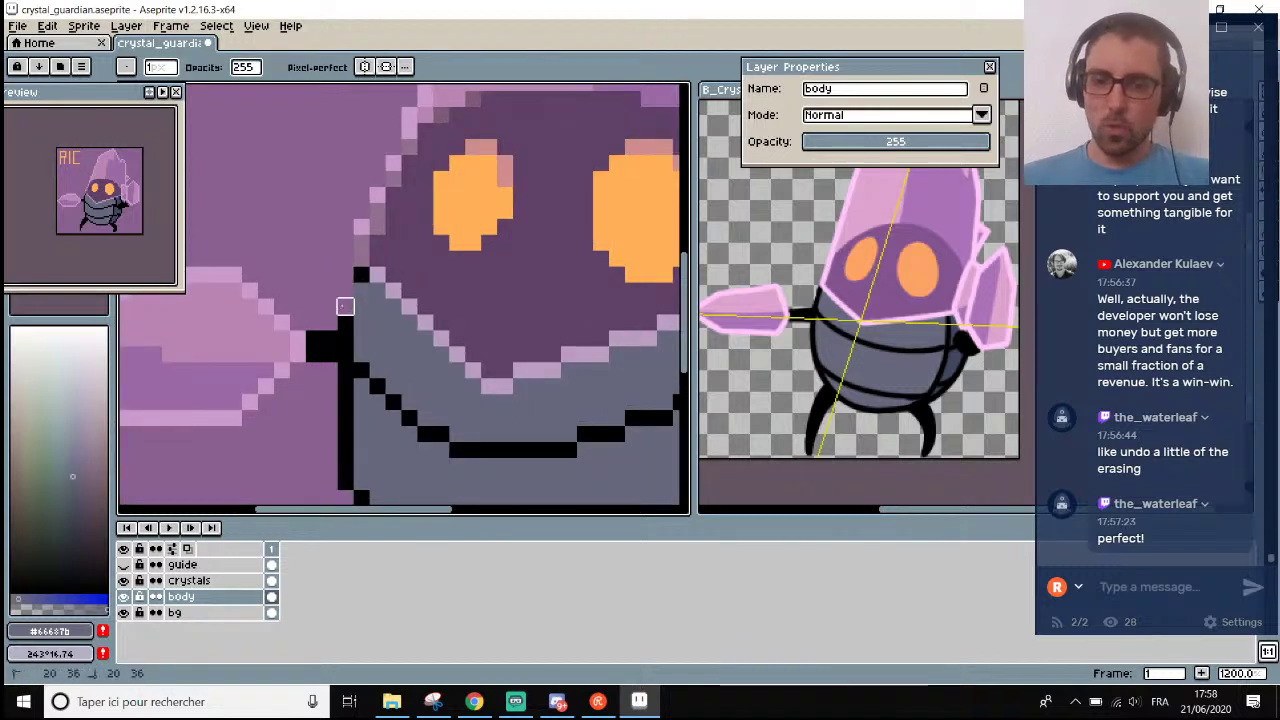
{"action": "left_click", "coordinate": [358, 276], "text": "alt"}
{"action": "key", "text": "b"}
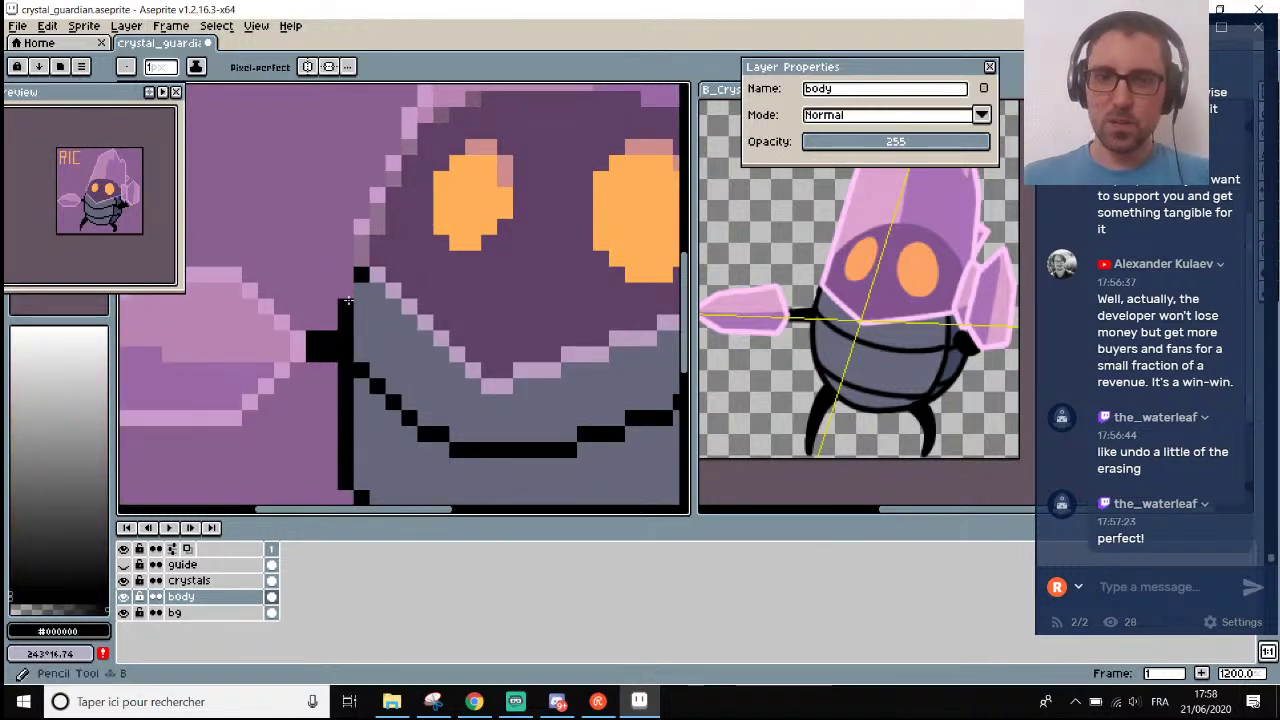
{"action": "scroll", "coordinate": [347, 301], "scroll_direction": "down", "scroll_amount": 6}
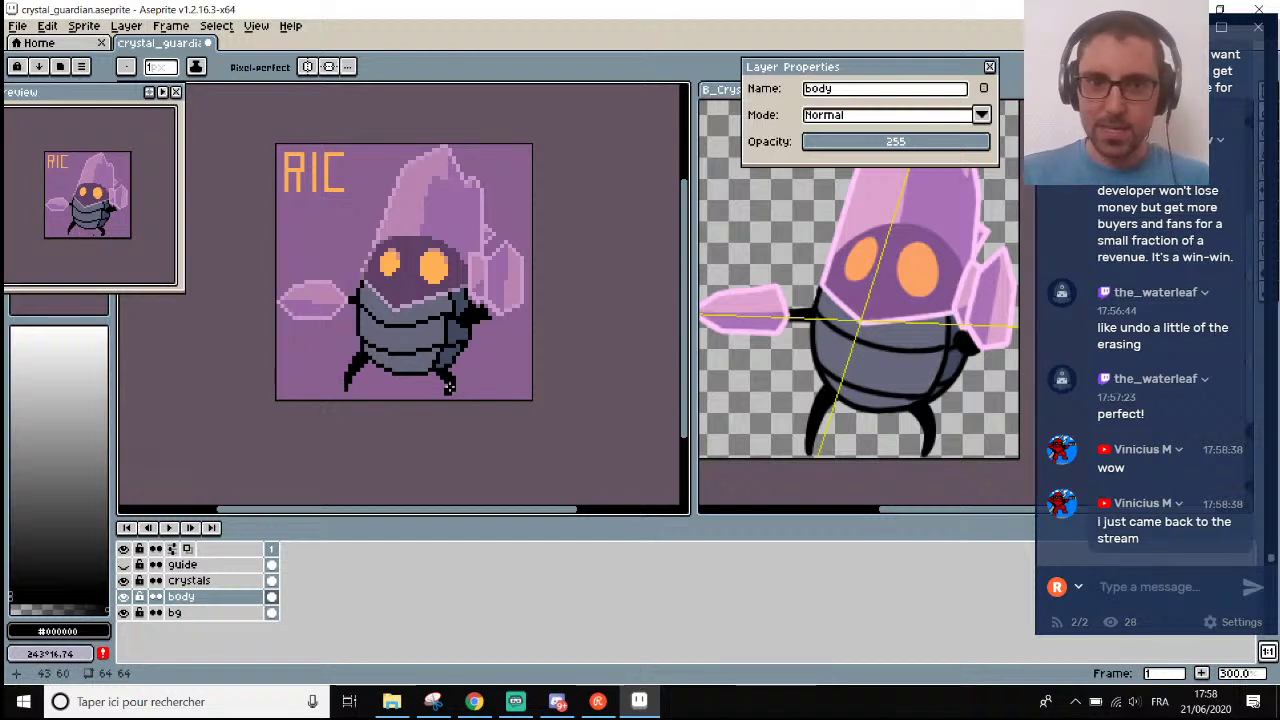
Erase the black outline along the lower-left side of the body, between the arm and the left leg.
{"action": "scroll", "coordinate": [440, 390], "scroll_direction": "up", "scroll_amount": 5}
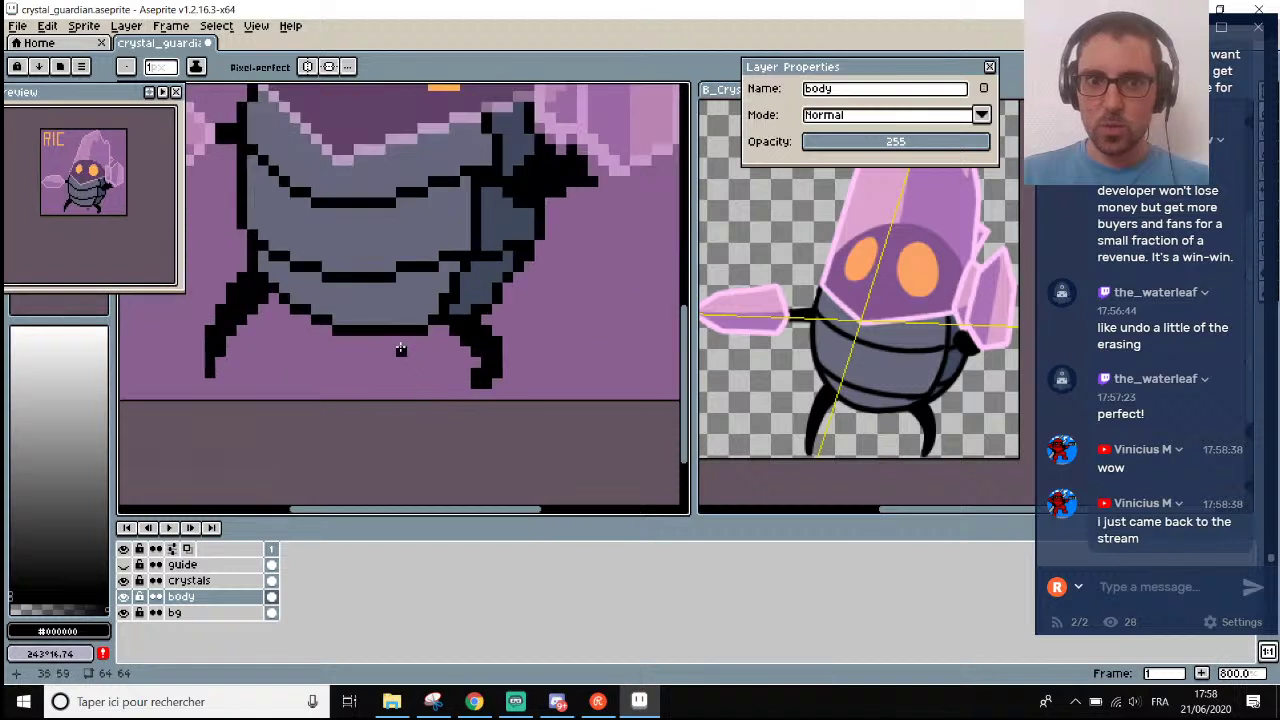
{"action": "scroll", "coordinate": [325, 305], "scroll_direction": "down", "scroll_amount": 3}
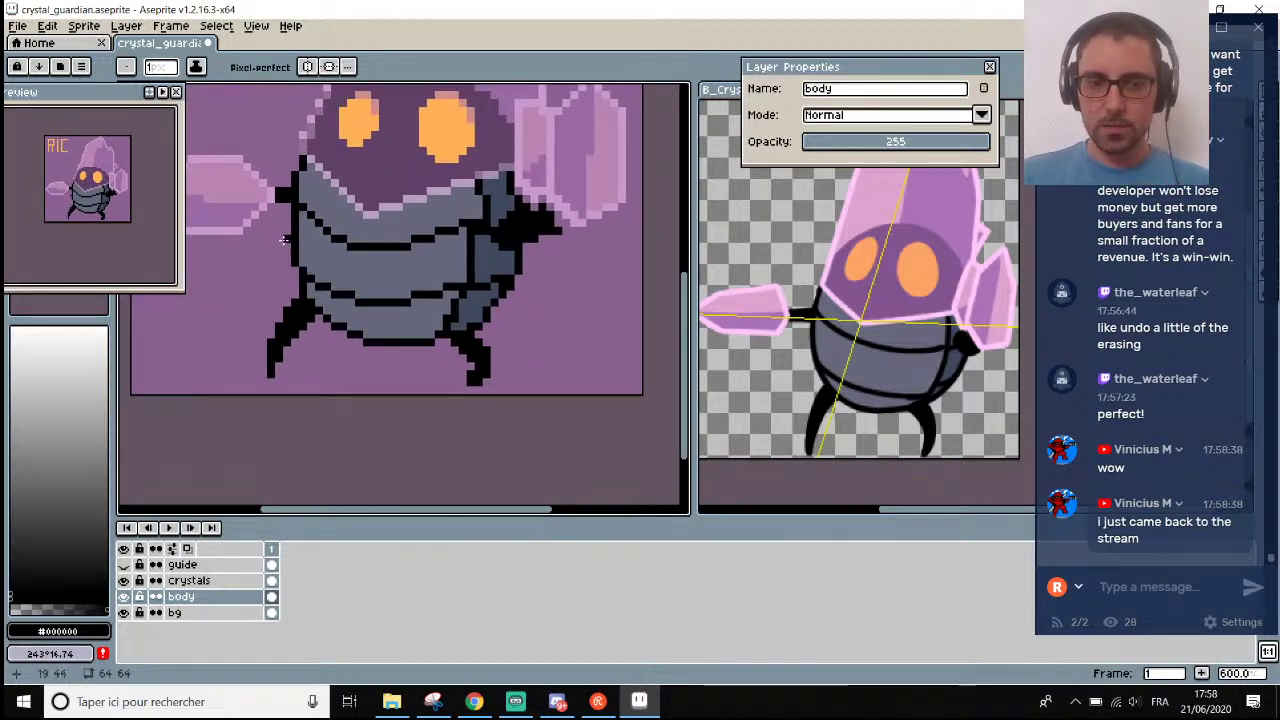
{"action": "scroll", "coordinate": [323, 277], "scroll_direction": "up", "scroll_amount": 3}
{"action": "key", "text": "b"}
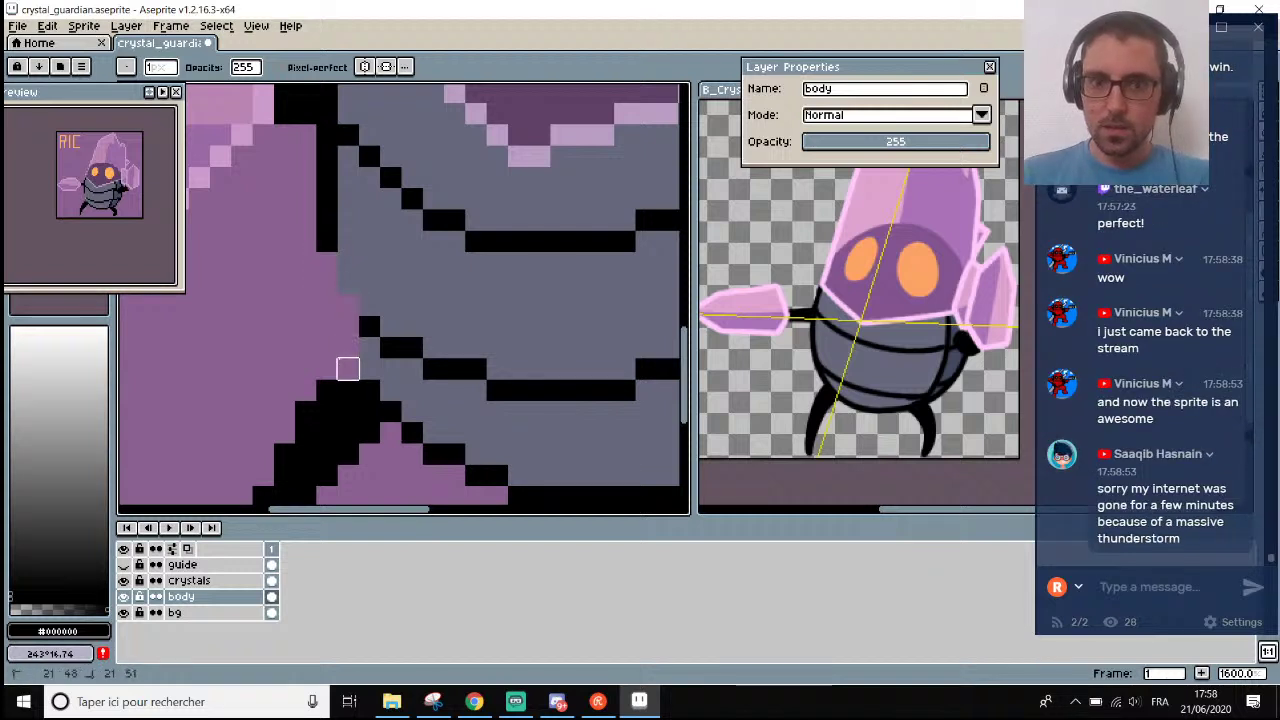
{"action": "scroll", "coordinate": [341, 347], "scroll_direction": "down", "scroll_amount": 3}
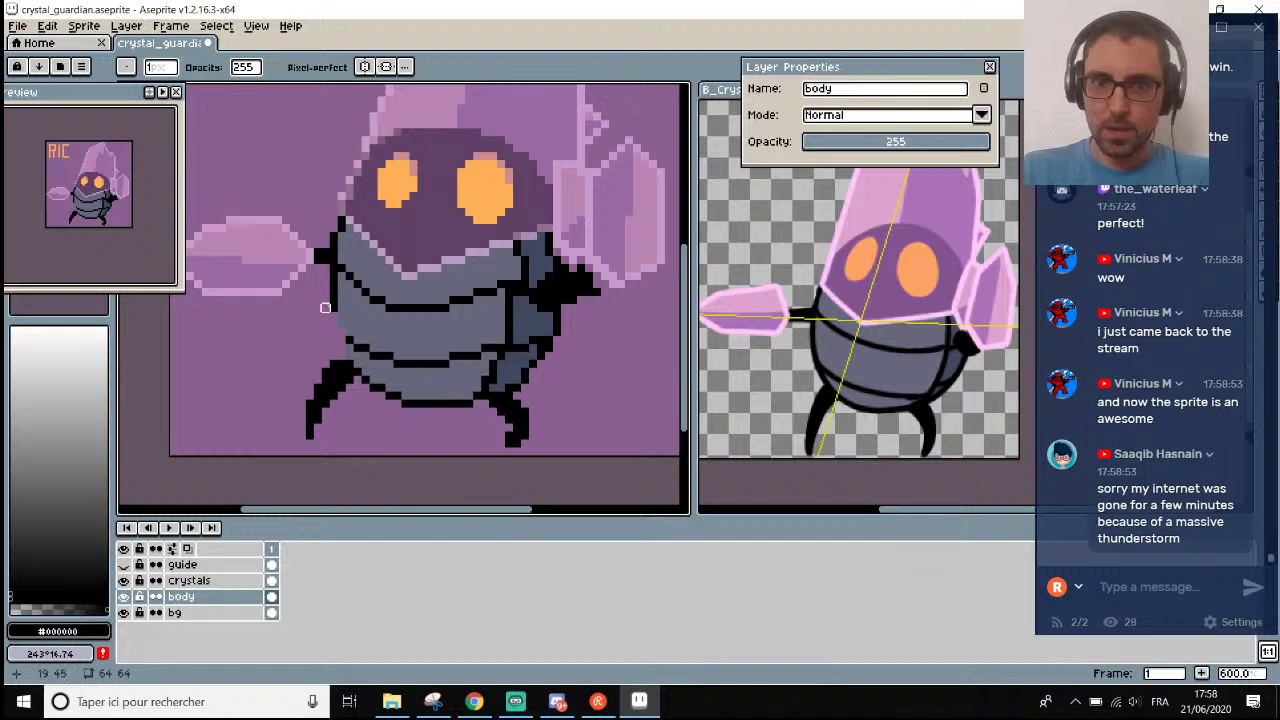
Redraw the body's lower-left outline in black, stepping it inward one pixel at a time down to the left leg.
{"action": "key", "text": "b"}
{"action": "scroll", "coordinate": [347, 307], "scroll_direction": "up", "scroll_amount": 1}
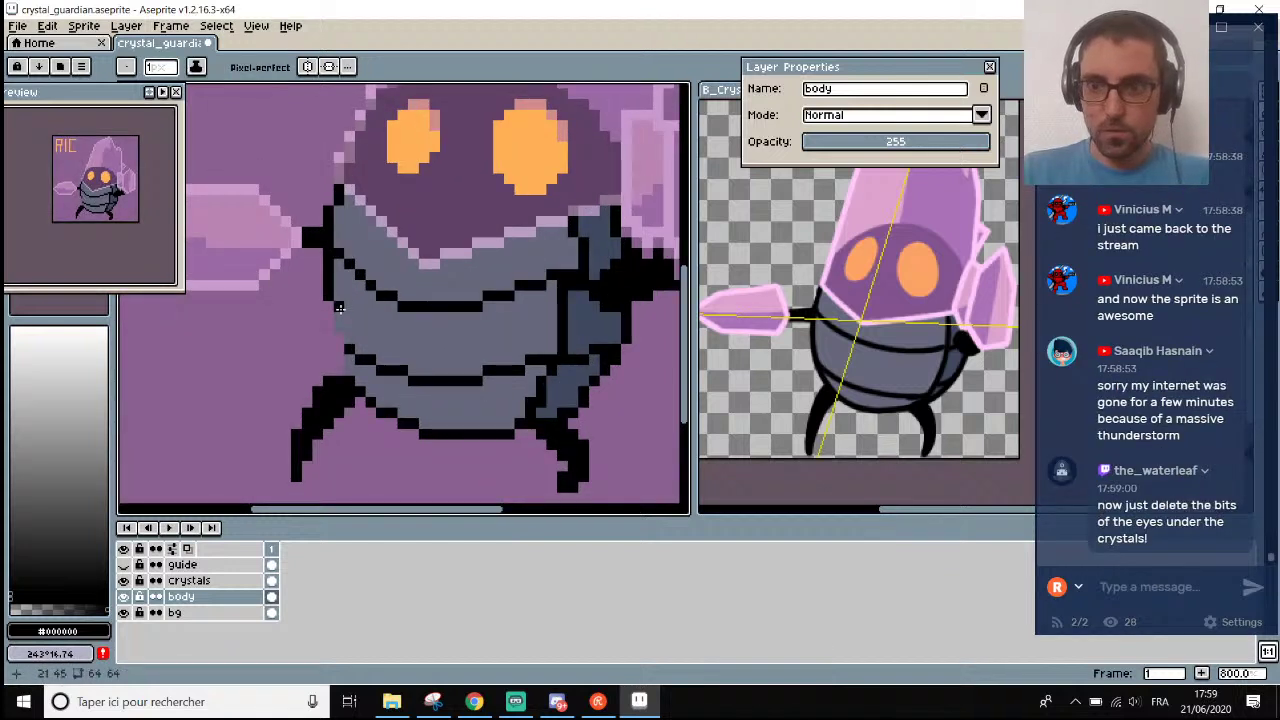
{"action": "left_click", "coordinate": [339, 307]}
{"action": "scroll", "coordinate": [339, 307], "scroll_direction": "up", "scroll_amount": 3}
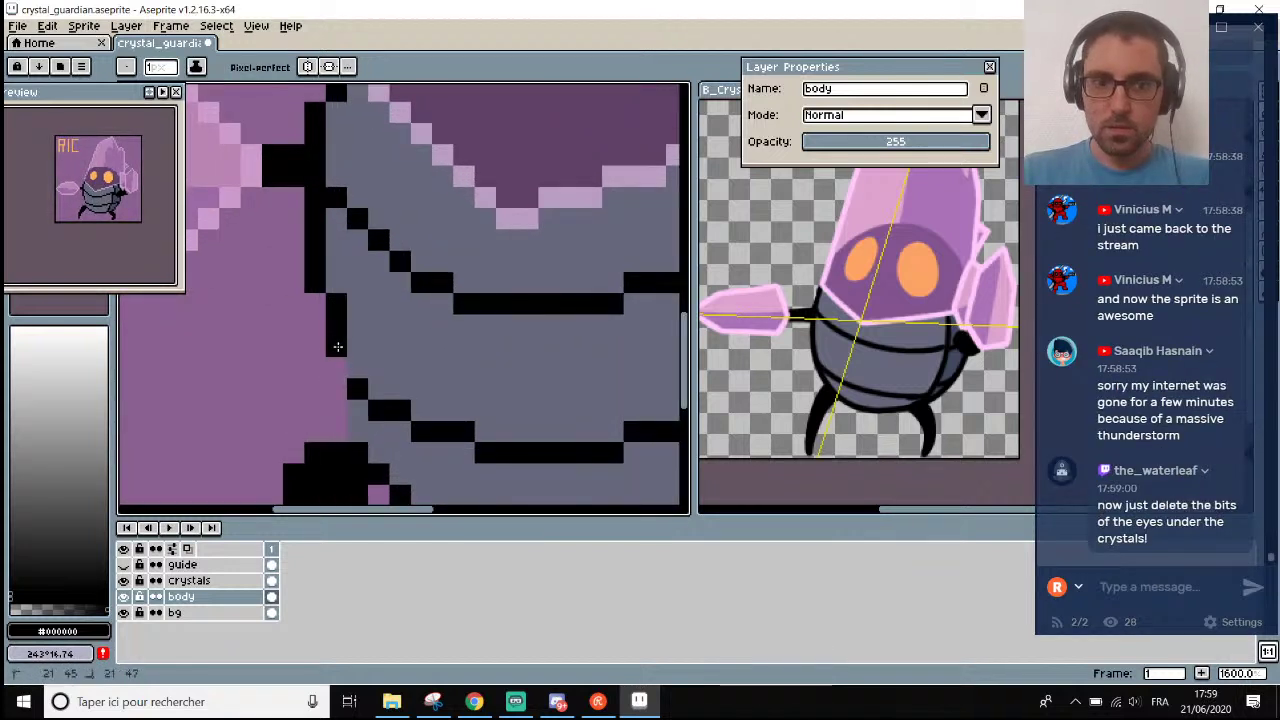
{"action": "scroll", "coordinate": [340, 320], "scroll_direction": "down", "scroll_amount": 5}
{"action": "scroll", "coordinate": [340, 325], "scroll_direction": "up", "scroll_amount": 2}
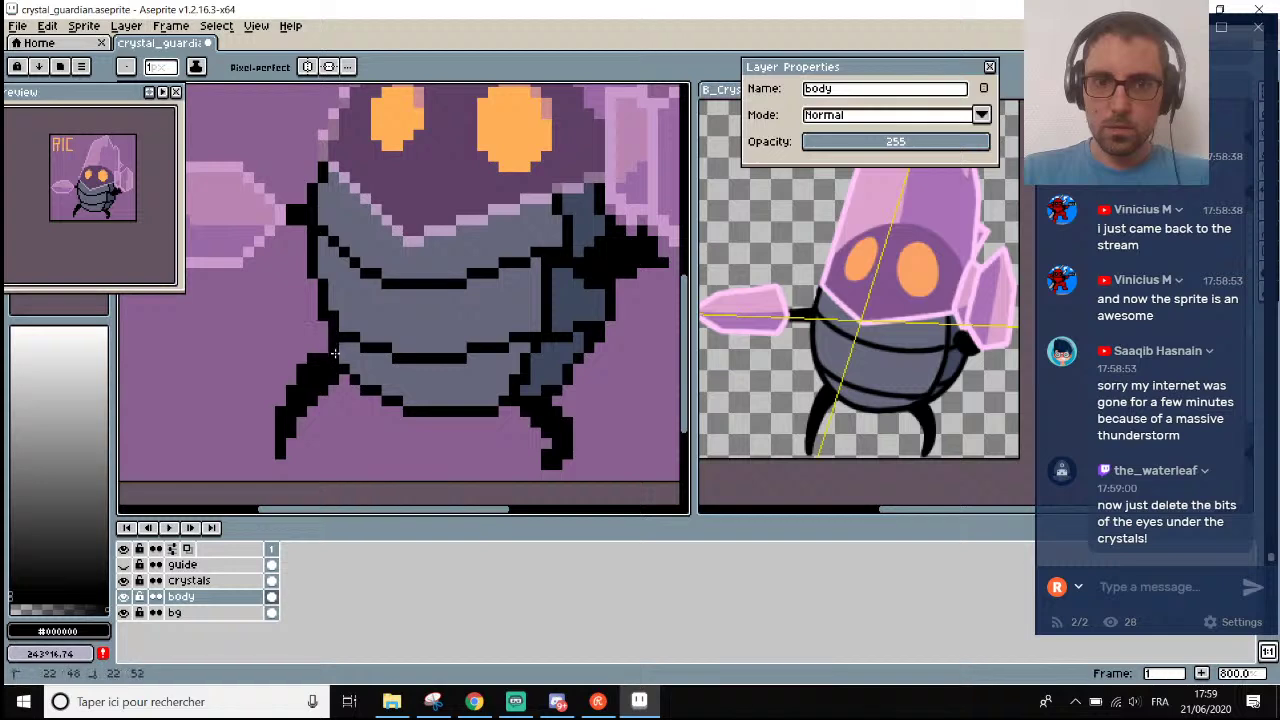
{"action": "scroll", "coordinate": [356, 370], "scroll_direction": "down", "scroll_amount": 3}
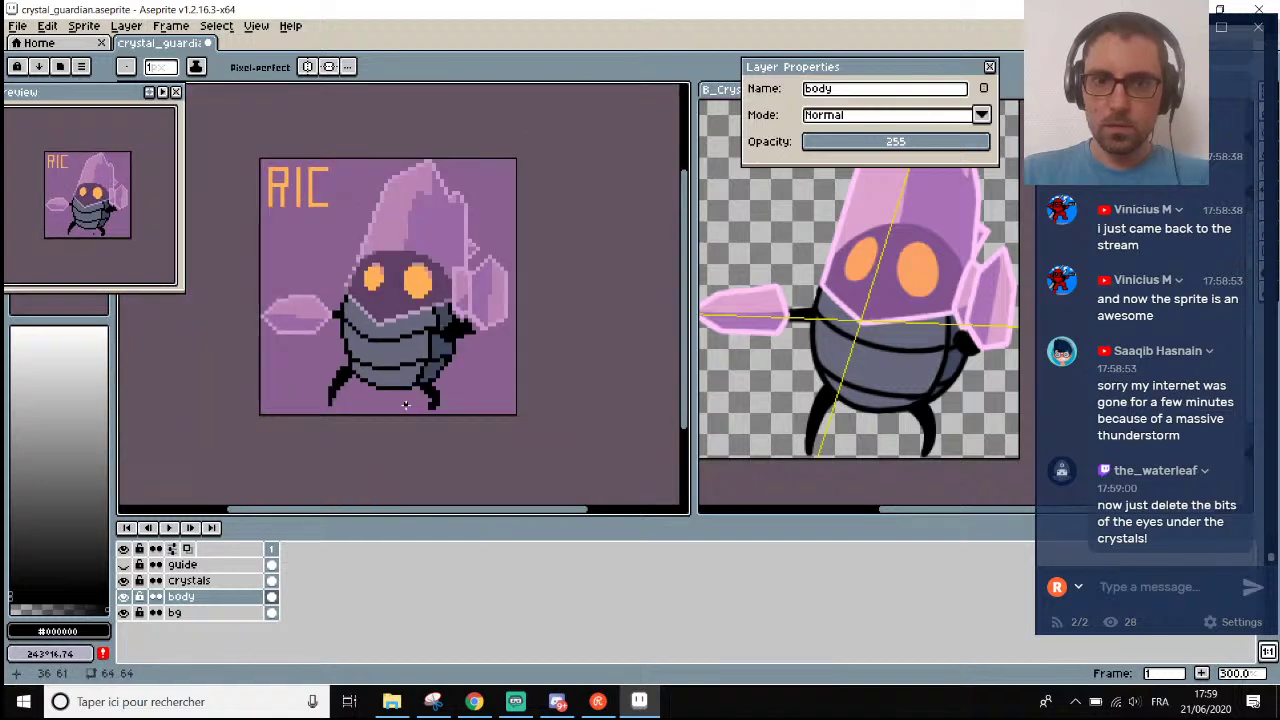
Select the left leg with a 7 by 10 pixel marquee and move it two pixels right and one pixel down.
{"action": "scroll", "coordinate": [300, 340], "scroll_direction": "up", "scroll_amount": 6}
{"action": "scroll", "coordinate": [272, 318], "scroll_direction": "down", "scroll_amount": 3}
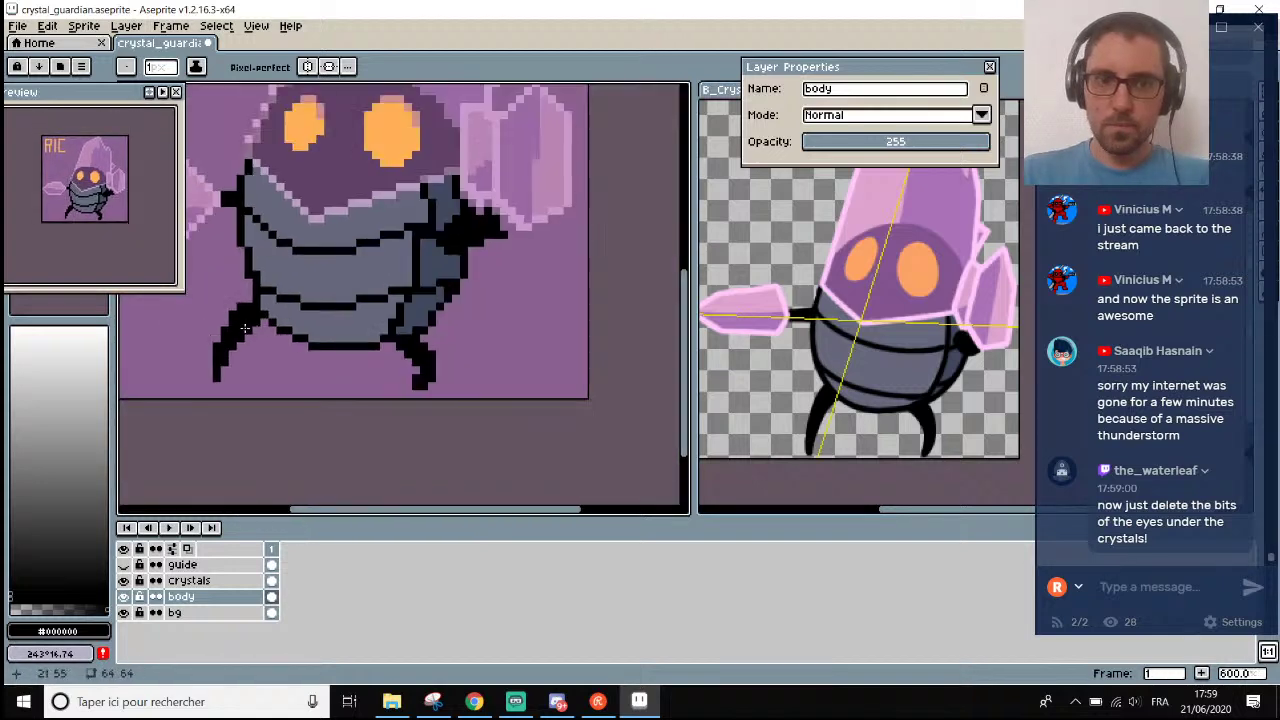
{"action": "scroll", "coordinate": [226, 333], "scroll_direction": "up", "scroll_amount": 1}
{"action": "scroll", "coordinate": [220, 334], "scroll_direction": "down", "scroll_amount": 1}
{"action": "scroll", "coordinate": [210, 335], "scroll_direction": "up", "scroll_amount": 1}
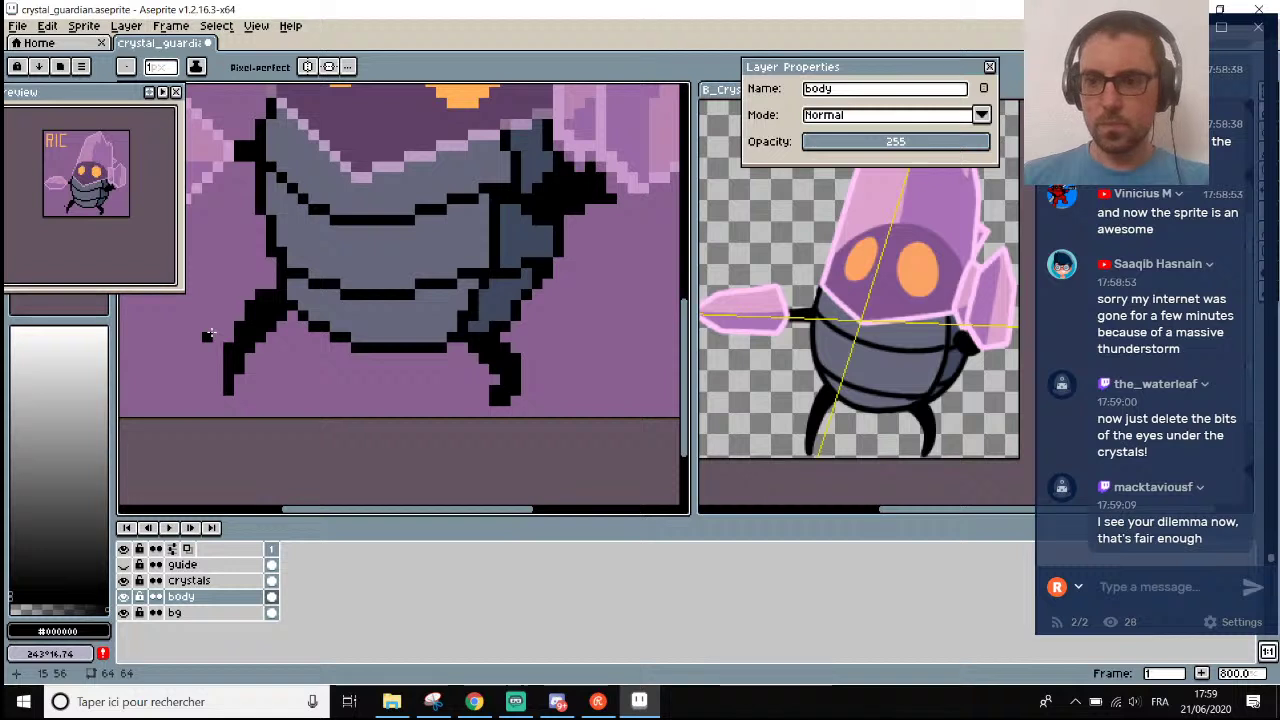
{"action": "scroll", "coordinate": [245, 338], "scroll_direction": "down", "scroll_amount": 1}
{"action": "scroll", "coordinate": [240, 338], "scroll_direction": "up", "scroll_amount": 2}
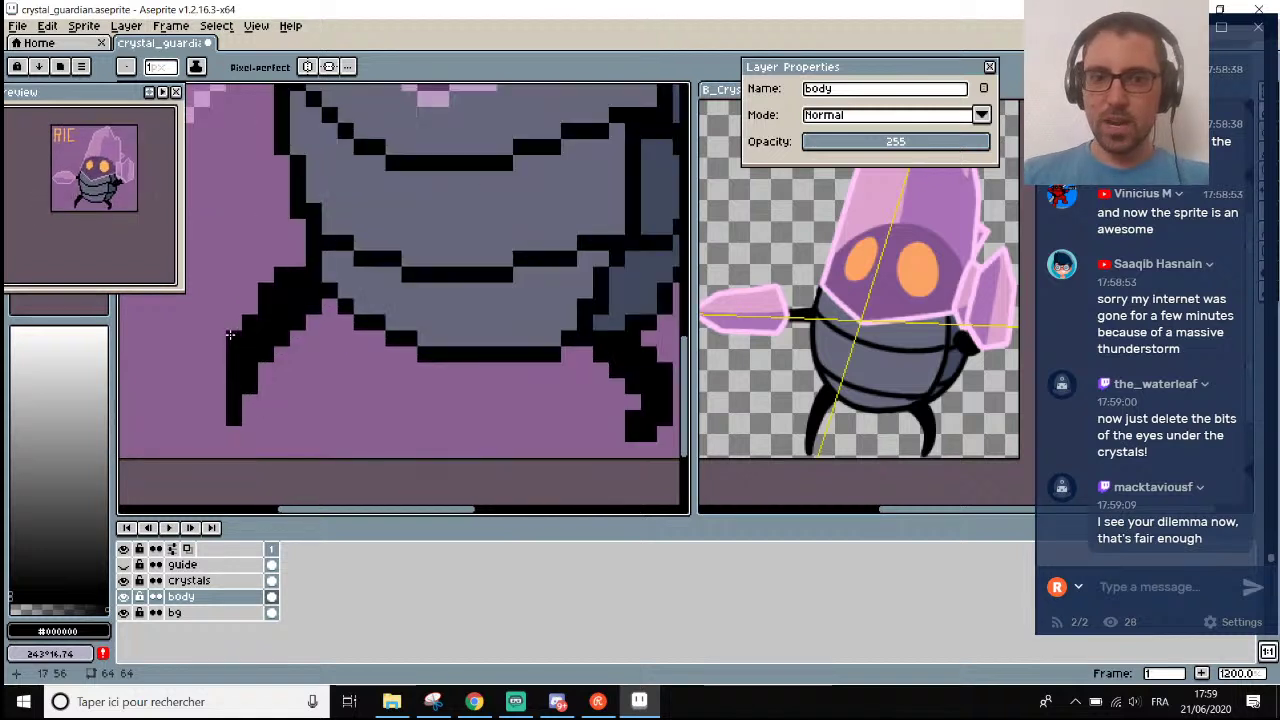
{"action": "key", "text": "m"}
{"action": "mouse_move", "coordinate": [210, 266]}
{"action": "left_mouse_down"}
{"action": "mouse_move", "coordinate": [318, 428]}
{"action": "mouse_move", "coordinate": [298, 407]}
{"action": "mouse_move", "coordinate": [337, 416]}
{"action": "mouse_move", "coordinate": [317, 403]}
{"action": "left_mouse_up"}
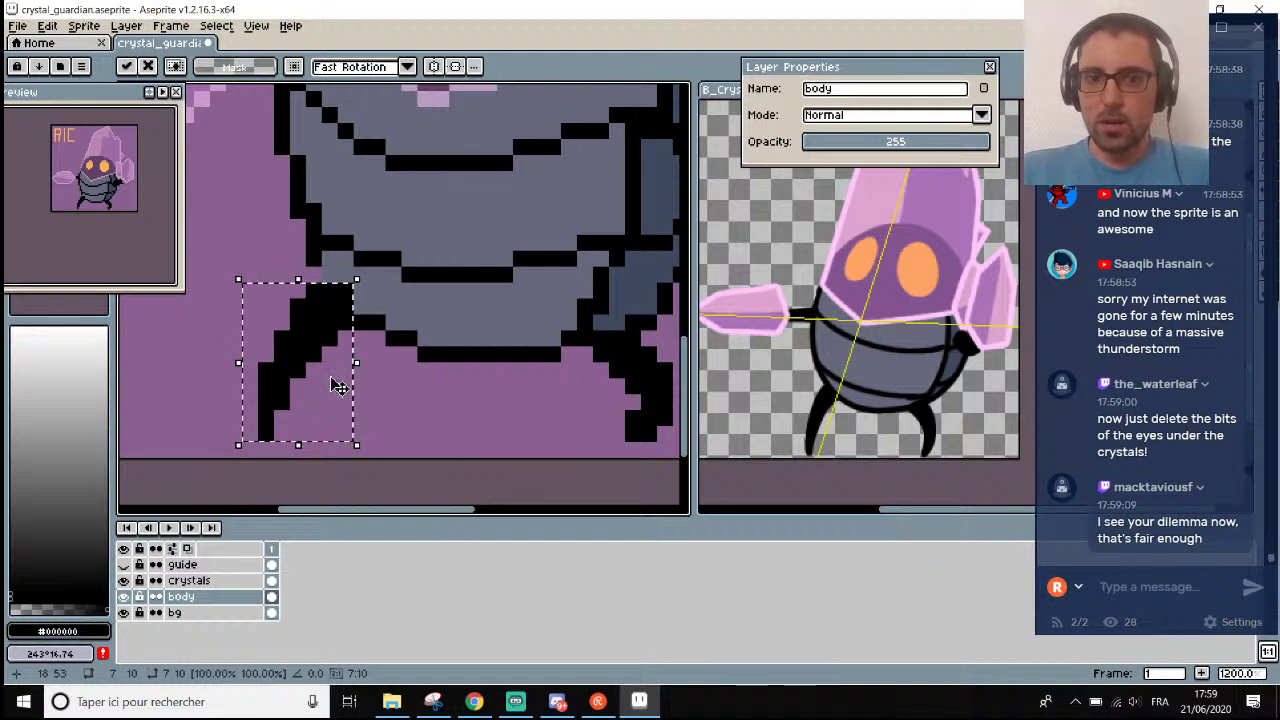
{"action": "left_click", "coordinate": [400, 335]}
Fill the gap between the body's lower-left outline and the top of the left leg with black pixels.
{"action": "key", "text": "i"}
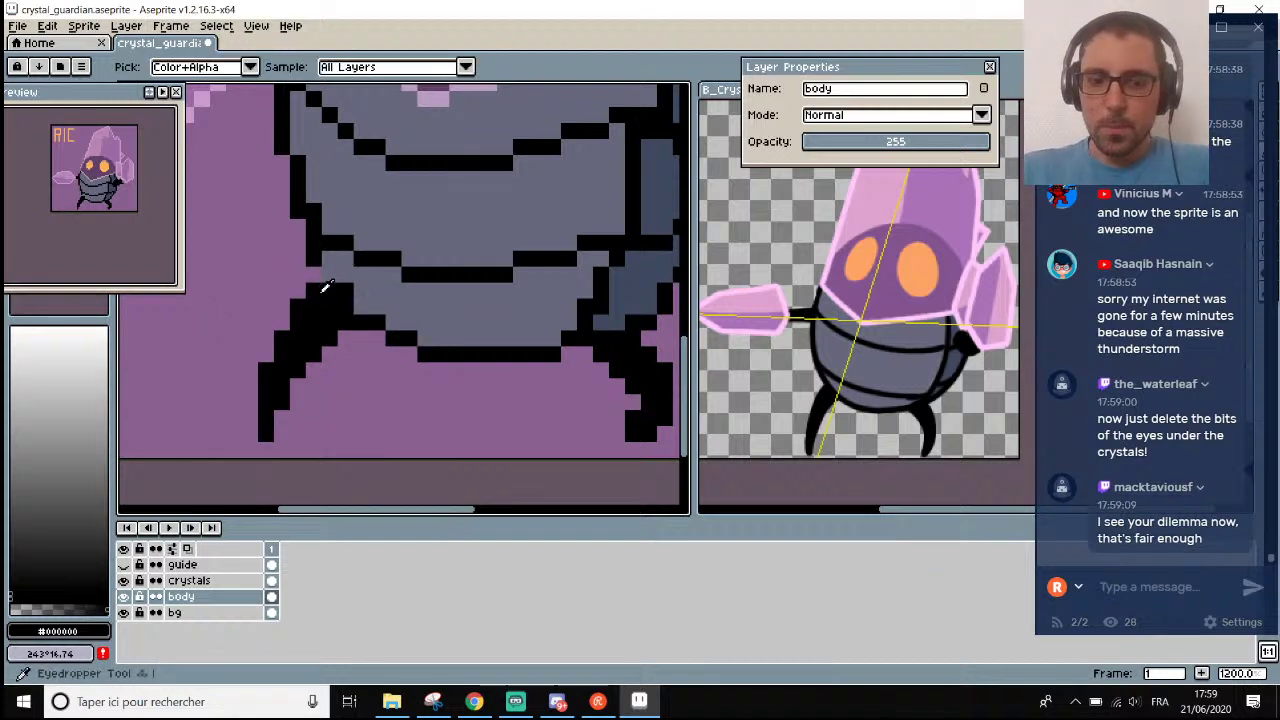
{"action": "key", "text": "b"}
{"action": "scroll", "coordinate": [318, 288], "scroll_direction": "down", "scroll_amount": 5}
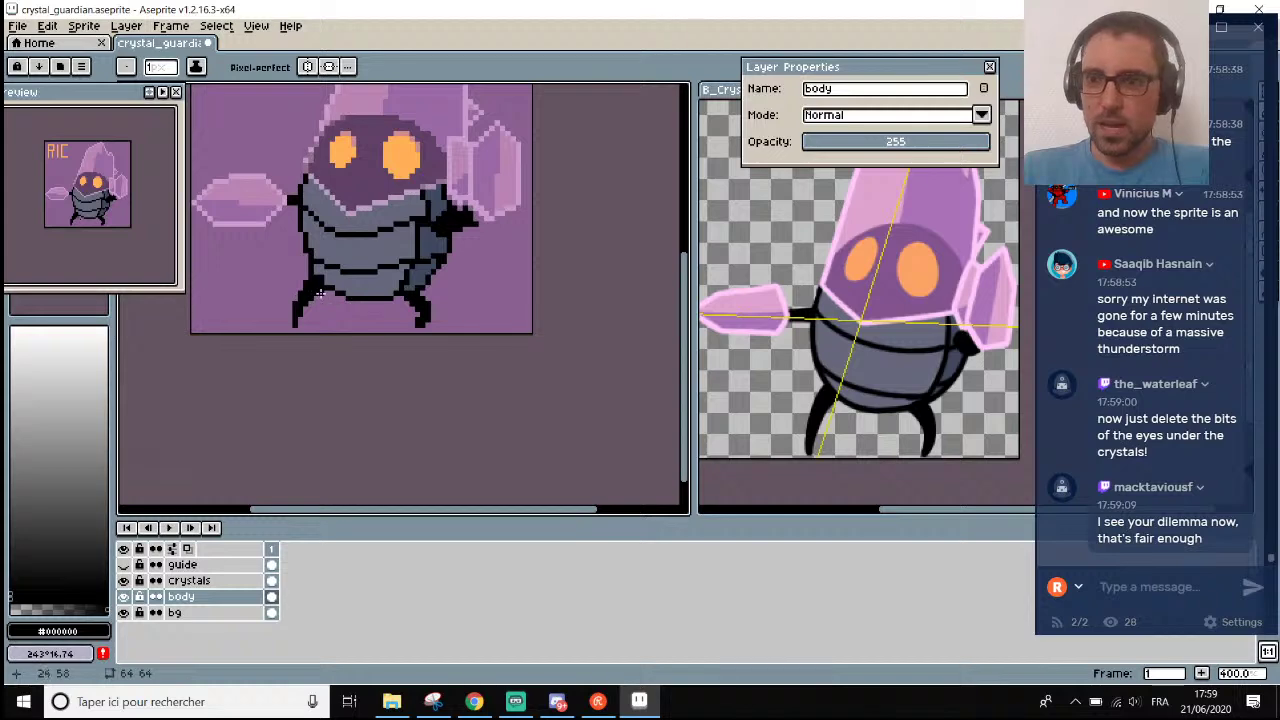
{"action": "scroll", "coordinate": [319, 290], "scroll_direction": "up", "scroll_amount": 5}
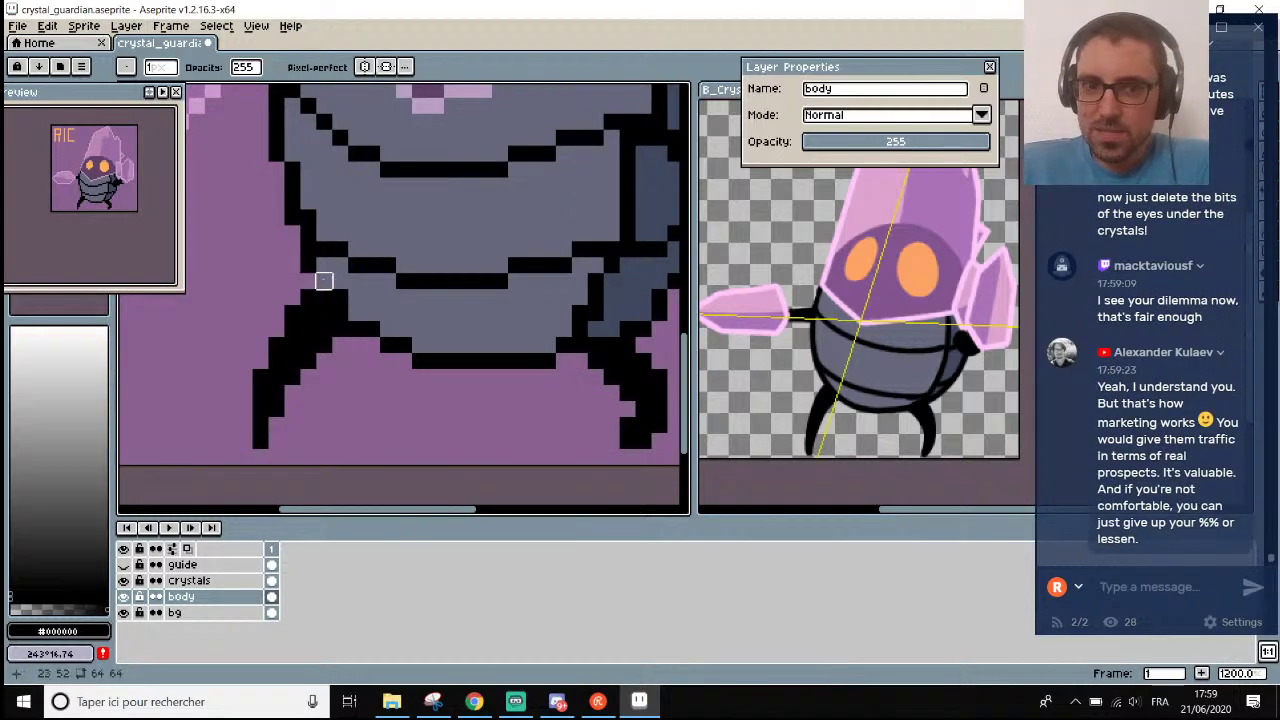
{"action": "key", "text": "e"}
{"action": "scroll", "coordinate": [321, 285], "scroll_direction": "down", "scroll_amount": 4}
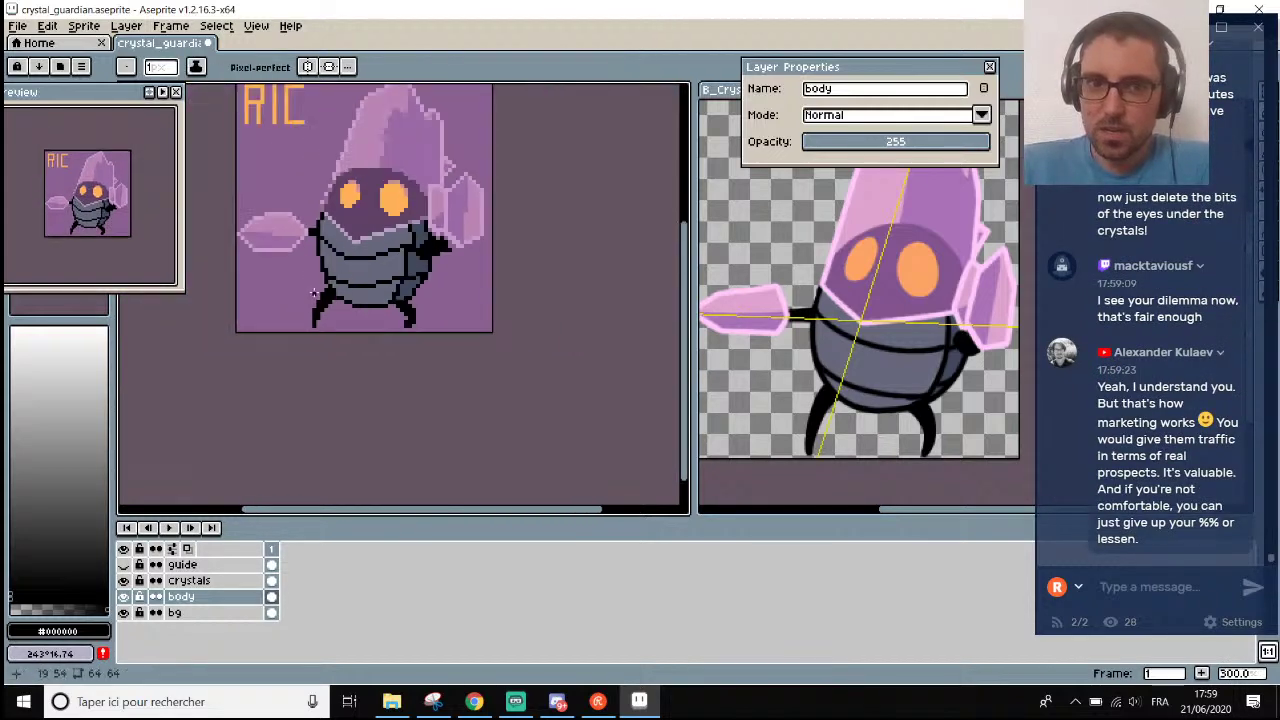
{"action": "scroll", "coordinate": [319, 288], "scroll_direction": "up", "scroll_amount": 4}
Touch up the joint between the left leg and the body, using the sampled body grey #66687b and black.
{"action": "key", "text": "i"}
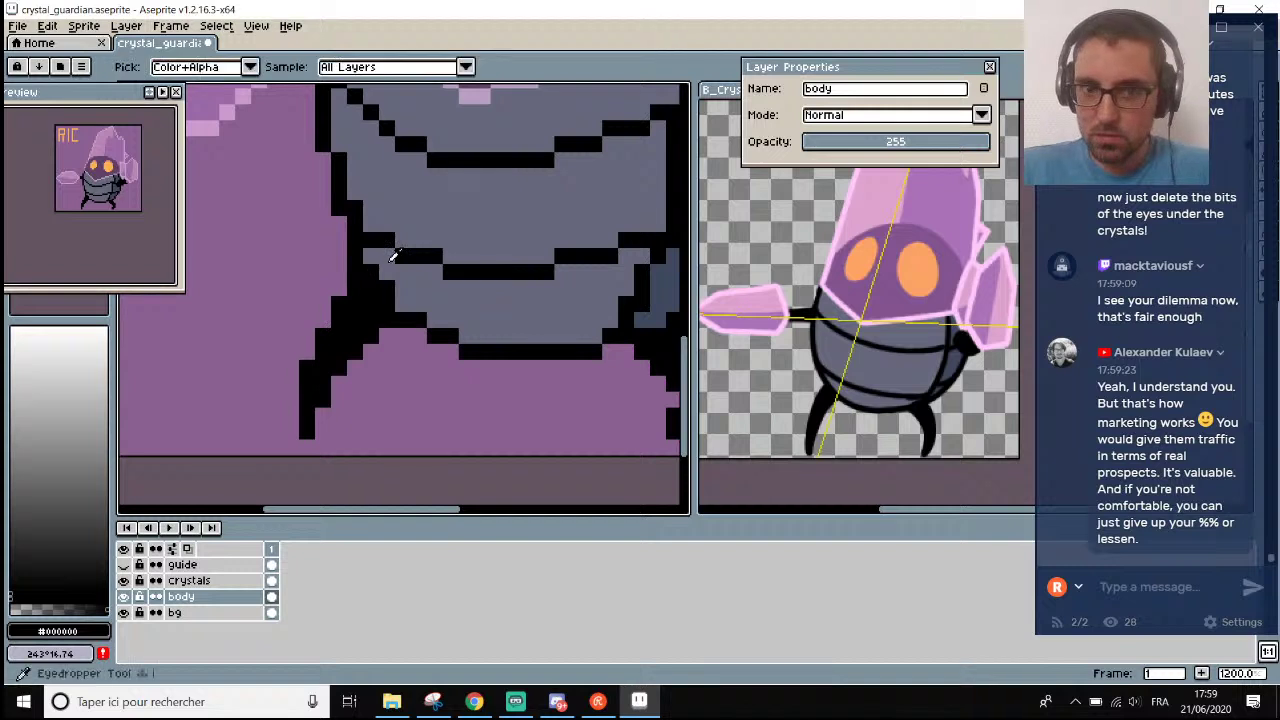
{"action": "left_click", "coordinate": [393, 258]}
{"action": "key", "text": "b"}
{"action": "scroll", "coordinate": [378, 264], "scroll_direction": "down", "scroll_amount": 5}
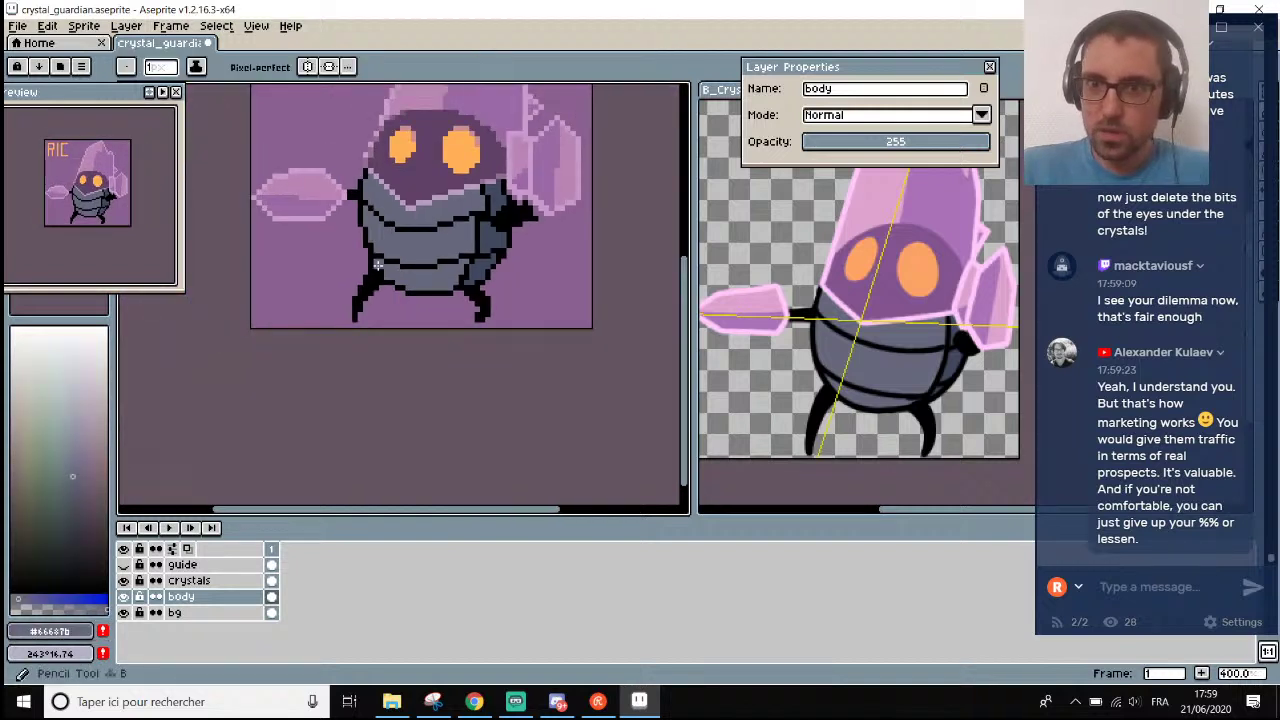
{"action": "scroll", "coordinate": [362, 254], "scroll_direction": "up", "scroll_amount": 4}
{"action": "key", "text": "i"}
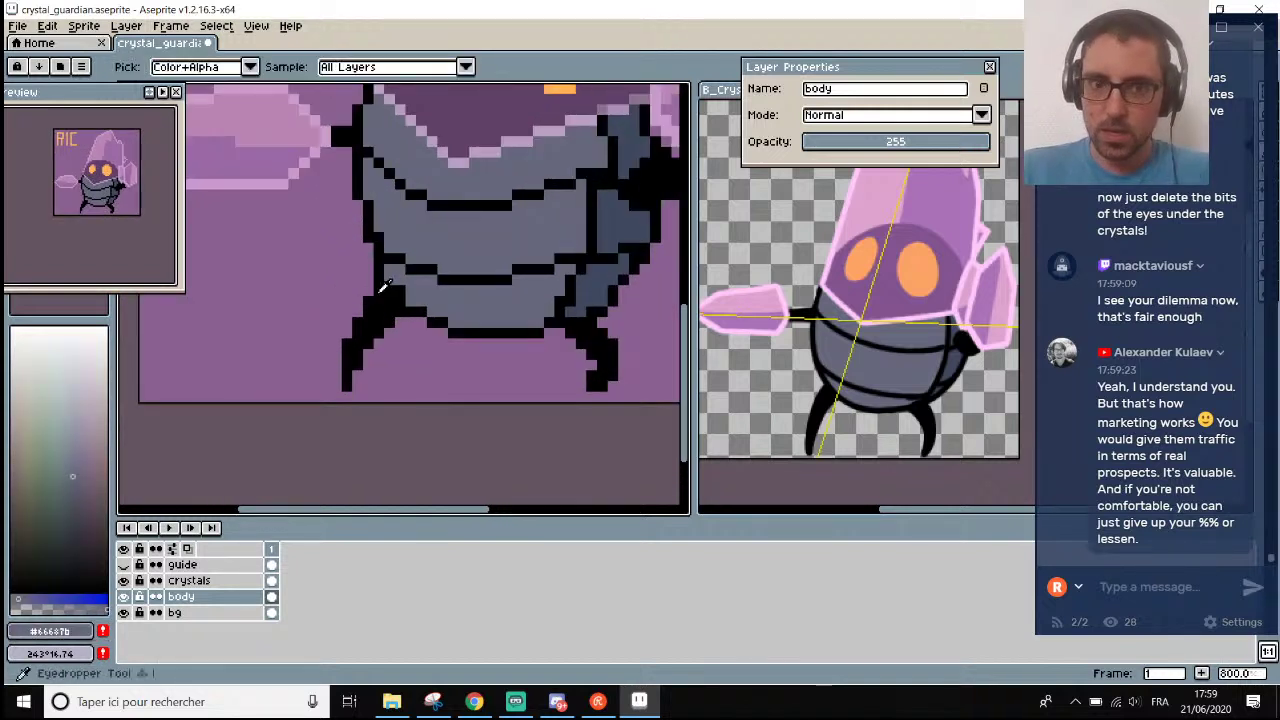
{"action": "left_click", "coordinate": [382, 292]}
{"action": "scroll", "coordinate": [380, 292], "scroll_direction": "down", "scroll_amount": 5}
{"action": "left_click", "coordinate": [320, 272]}
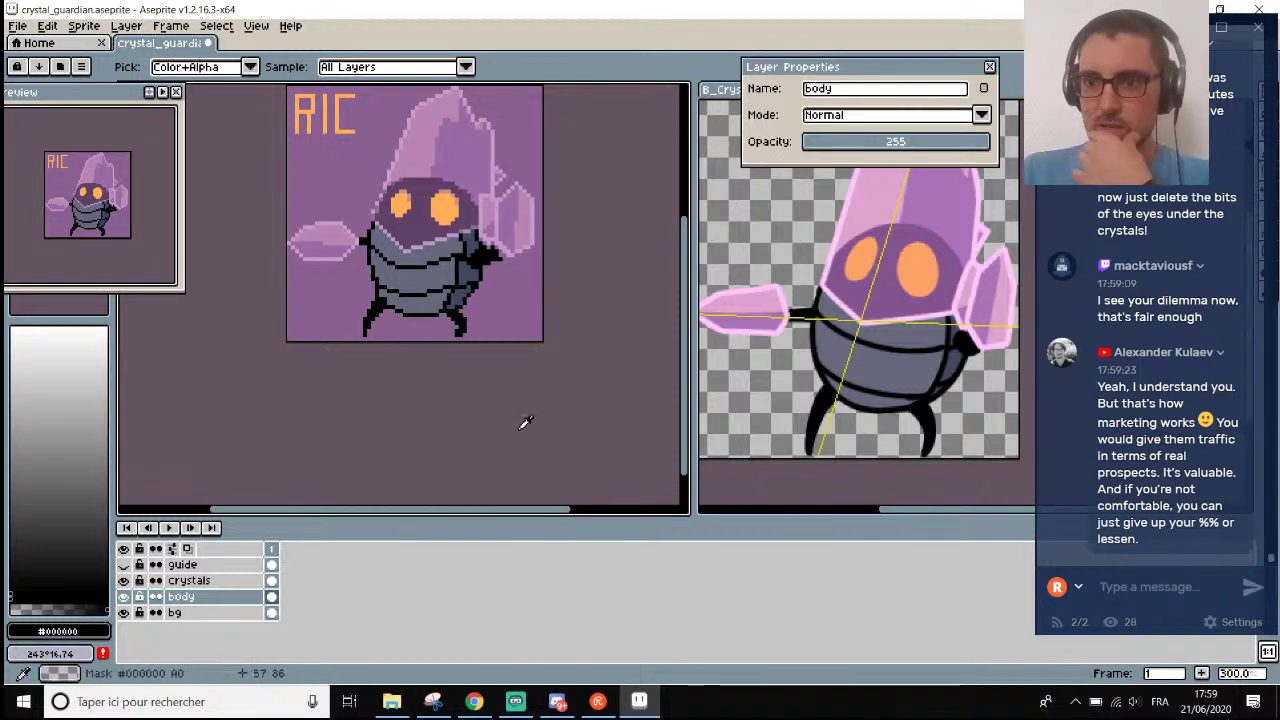
{"action": "mouse_move", "coordinate": [491, 510]}
{"action": "left_mouse_down"}
{"action": "mouse_move", "coordinate": [457, 510]}
{"action": "mouse_move", "coordinate": [470, 510]}
{"action": "left_mouse_up"}
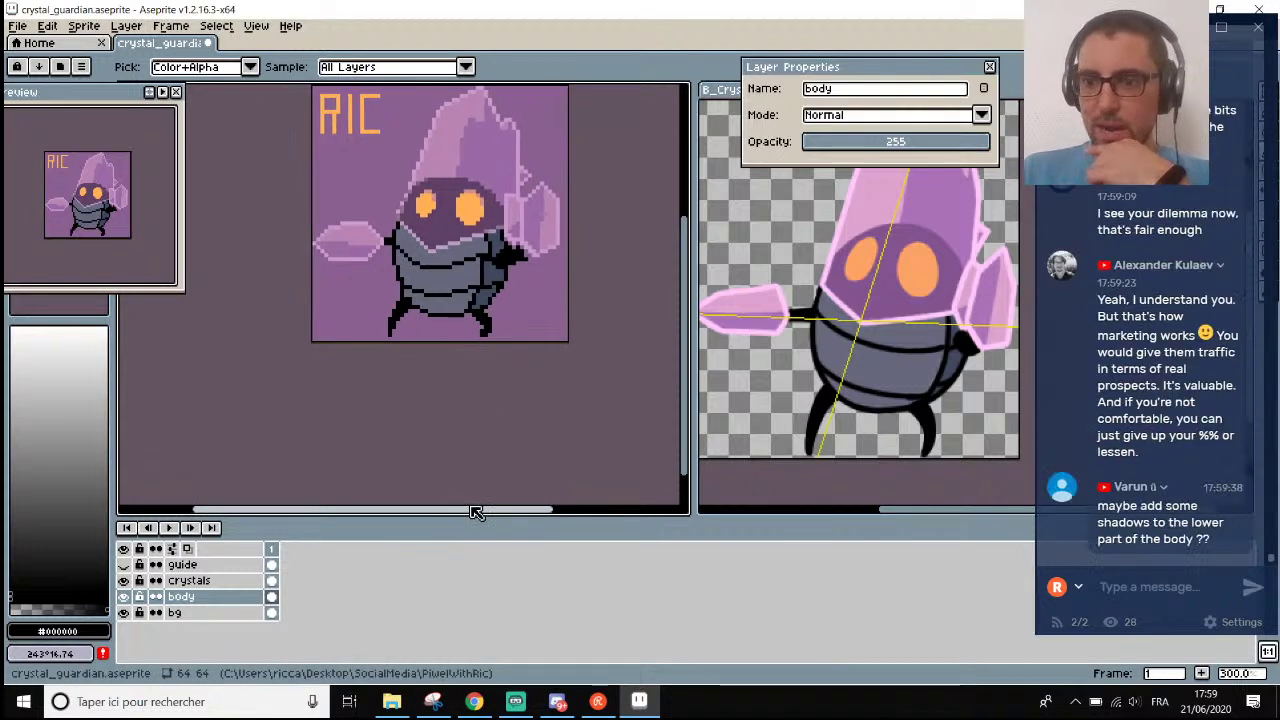
{"action": "scroll", "coordinate": [429, 134], "scroll_direction": "up", "scroll_amount": 1}
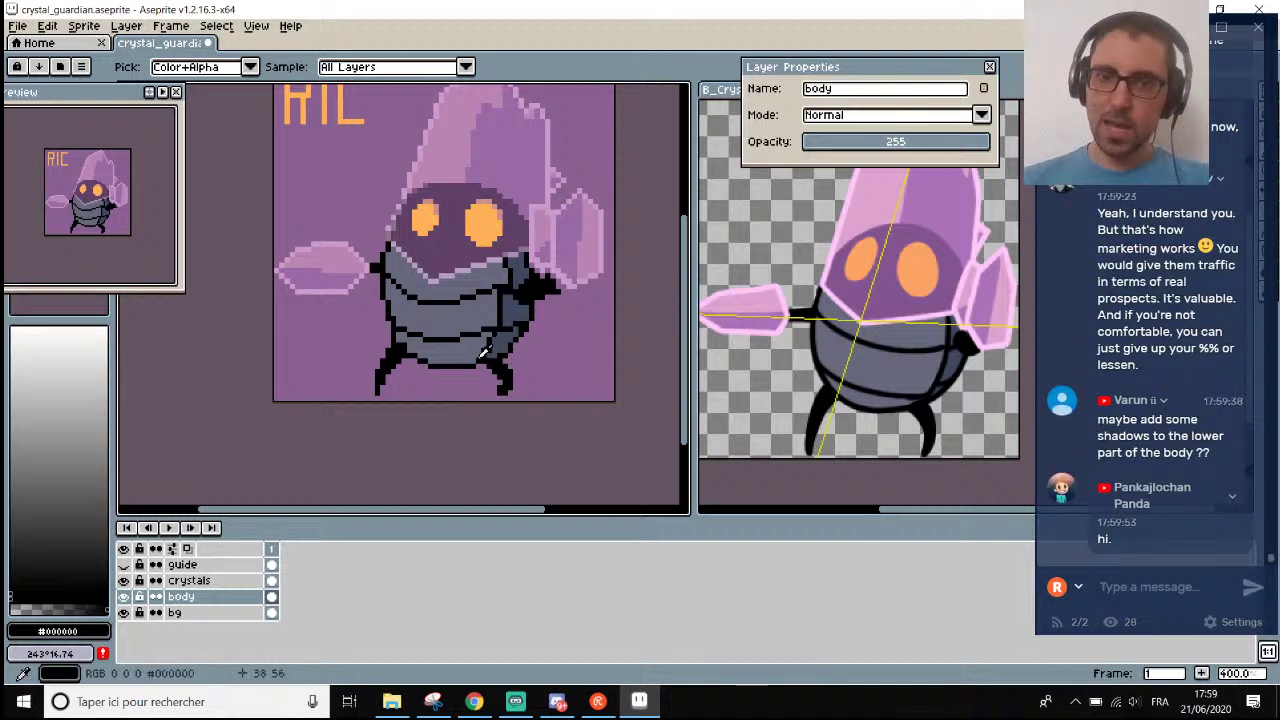
{"action": "scroll", "coordinate": [490, 367], "scroll_direction": "down", "scroll_amount": 1}
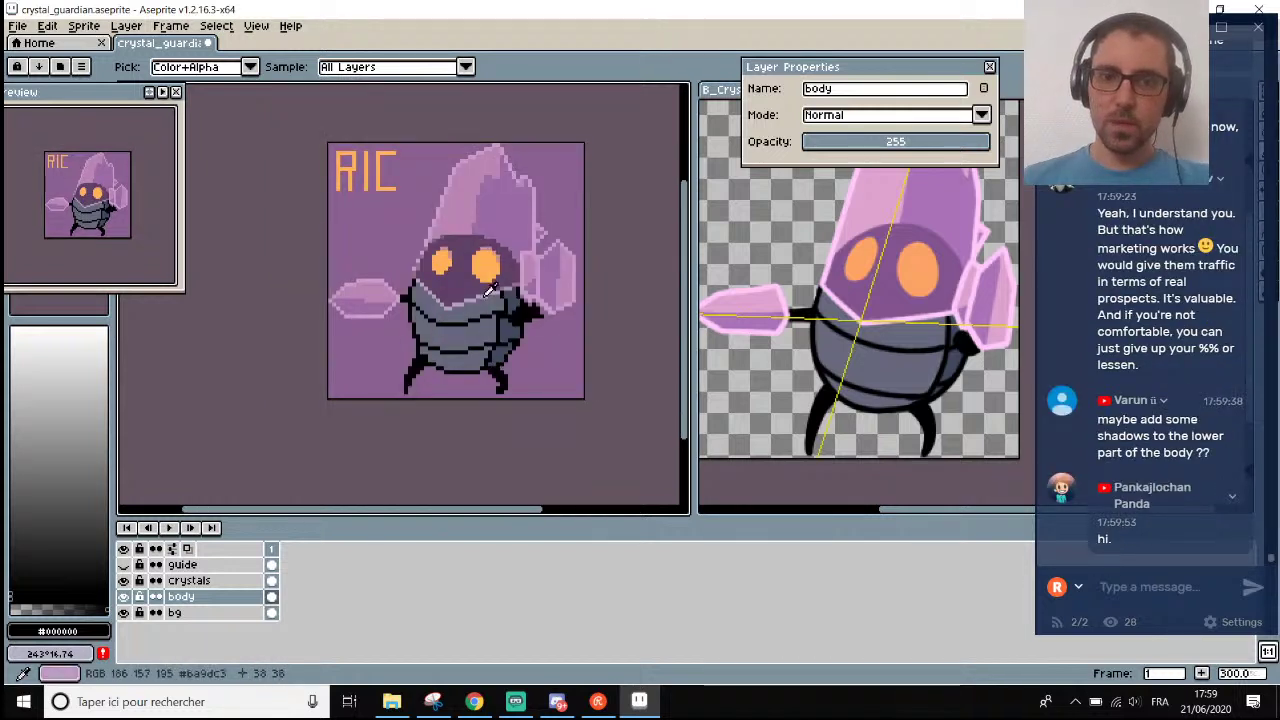
{"action": "scroll", "coordinate": [497, 392], "scroll_direction": "down", "scroll_amount": 1}
{"action": "scroll", "coordinate": [497, 392], "scroll_direction": "up", "scroll_amount": 1}
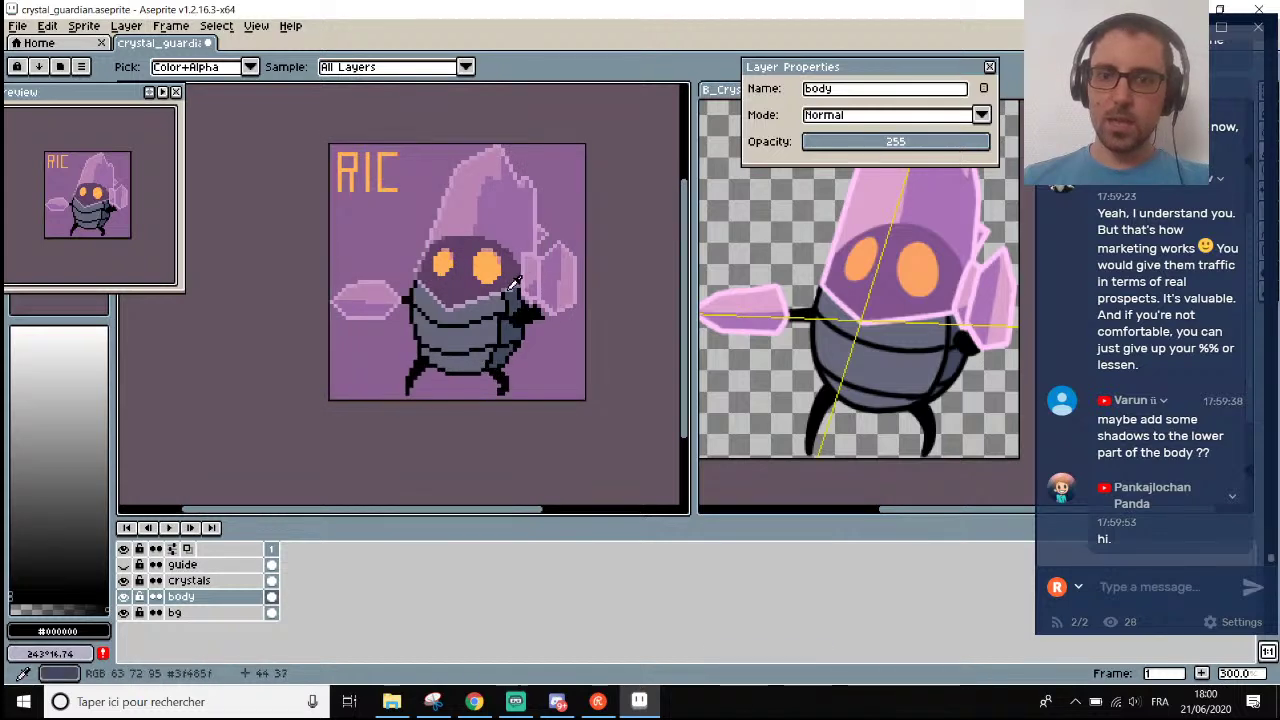
Try recolouring the dark body pixel beneath the crystal's lower-right edge, and restore it to black.
{"action": "scroll", "coordinate": [513, 283], "scroll_direction": "up", "scroll_amount": 6}
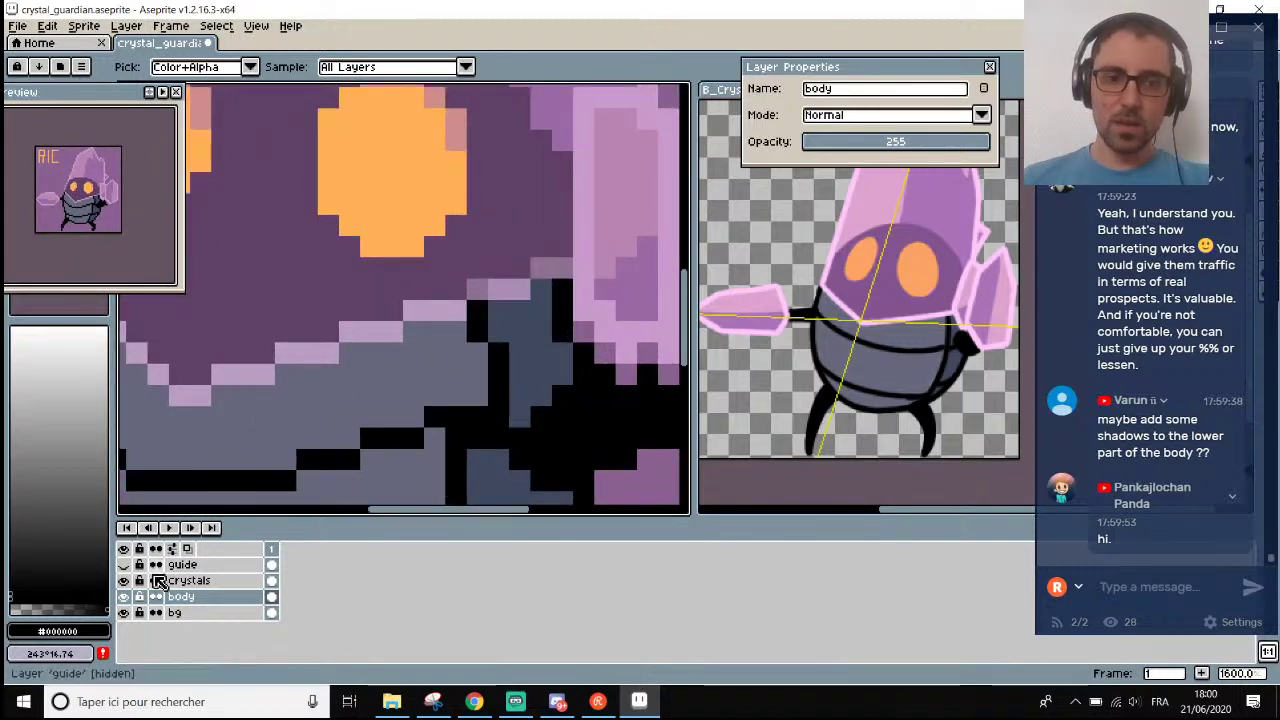
{"action": "left_click", "coordinate": [124, 596]}
{"action": "left_click", "coordinate": [124, 596]}
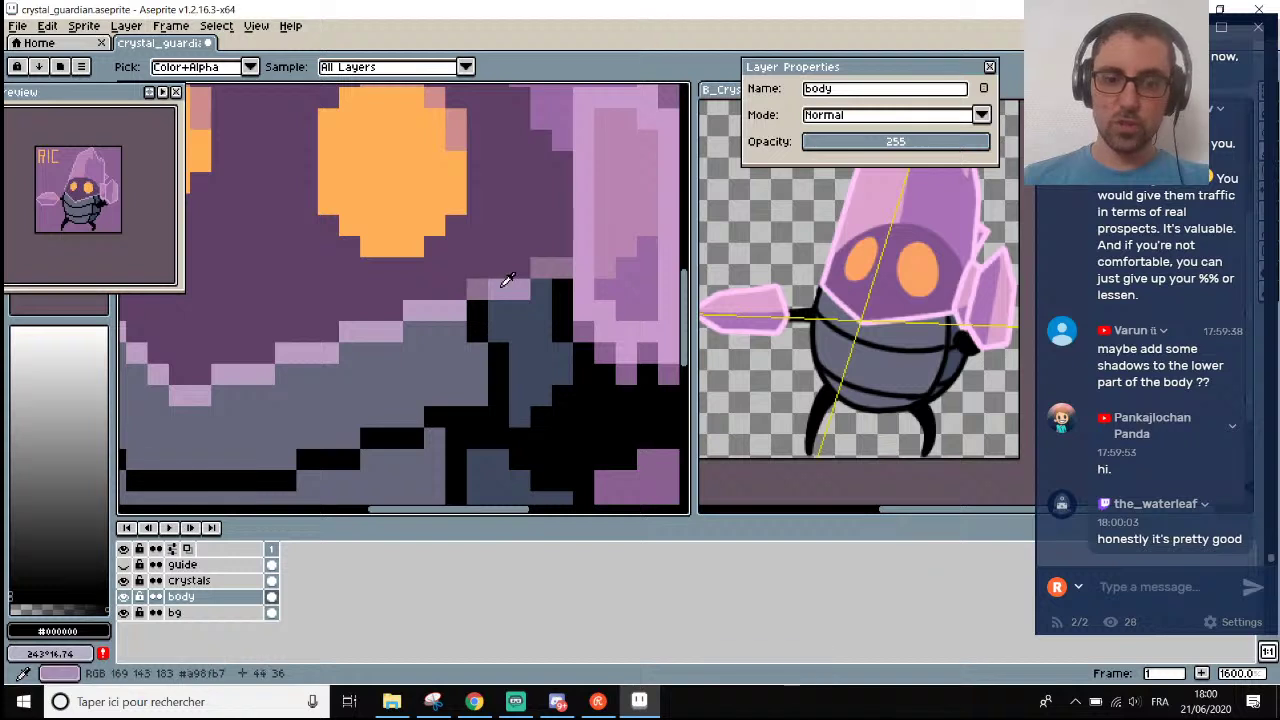
{"action": "key", "text": "b"}
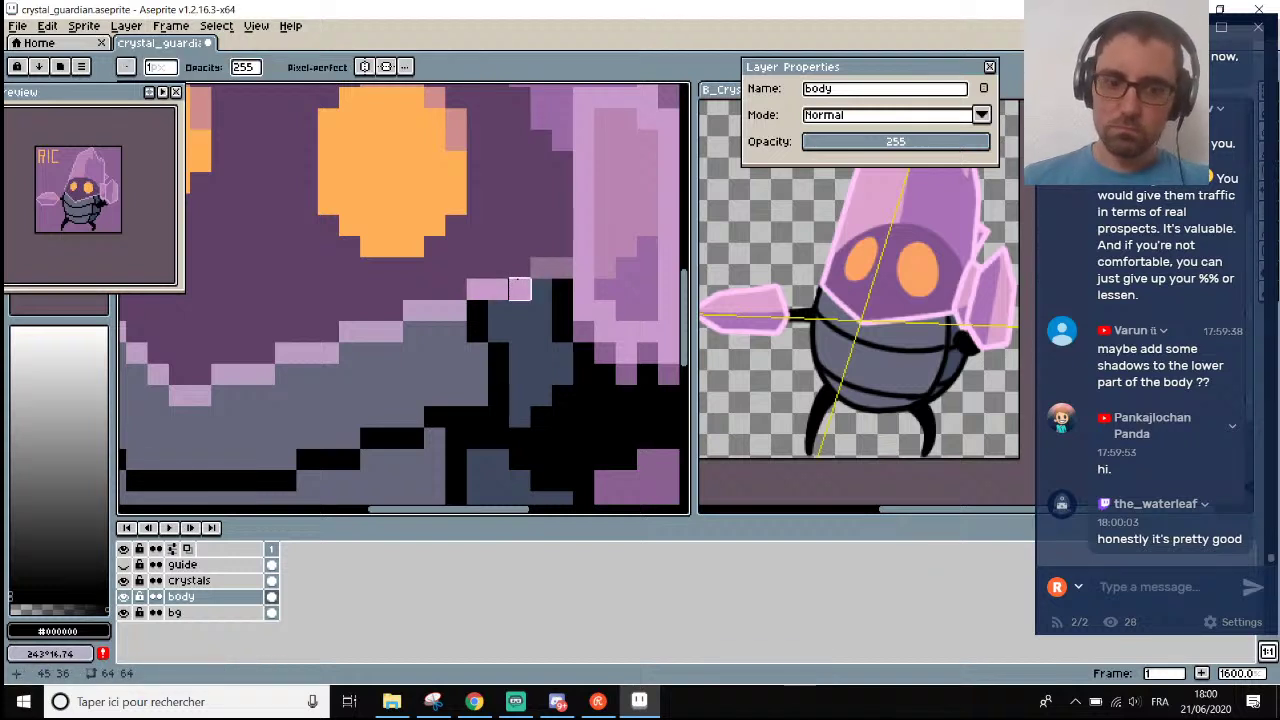
{"action": "key", "text": "ctrl+z"}
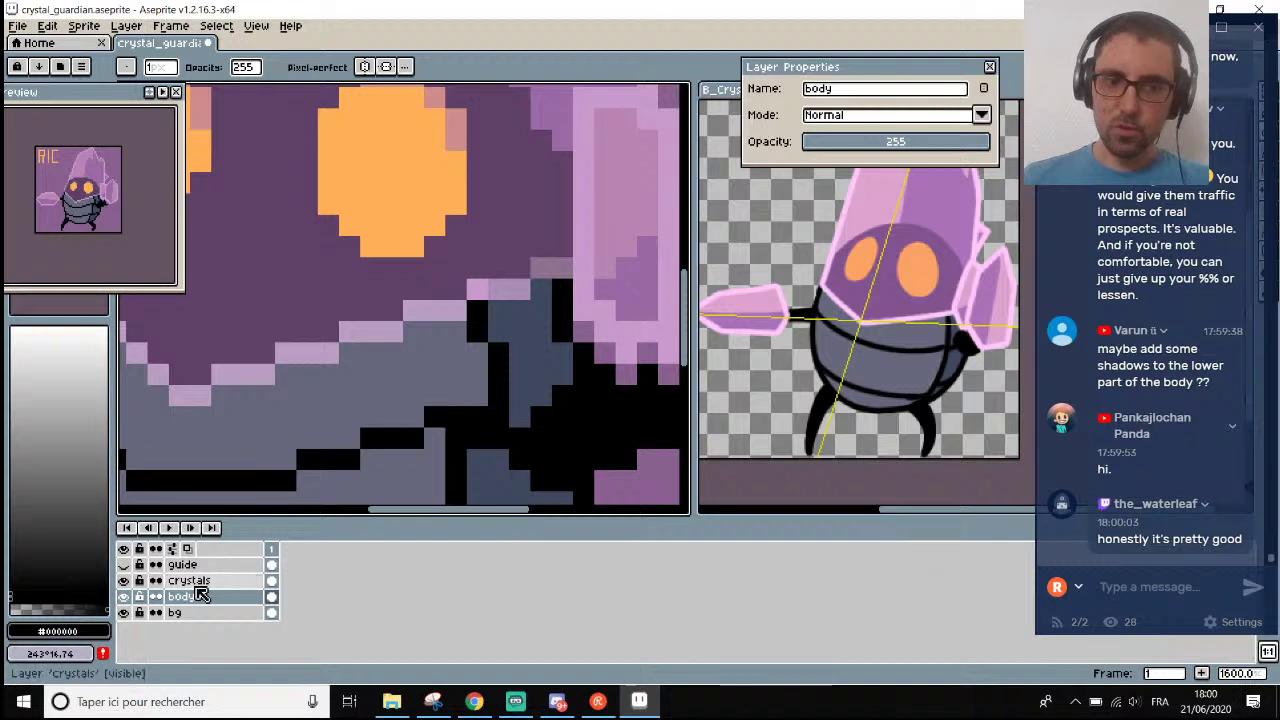
{"action": "left_click", "coordinate": [200, 595]}
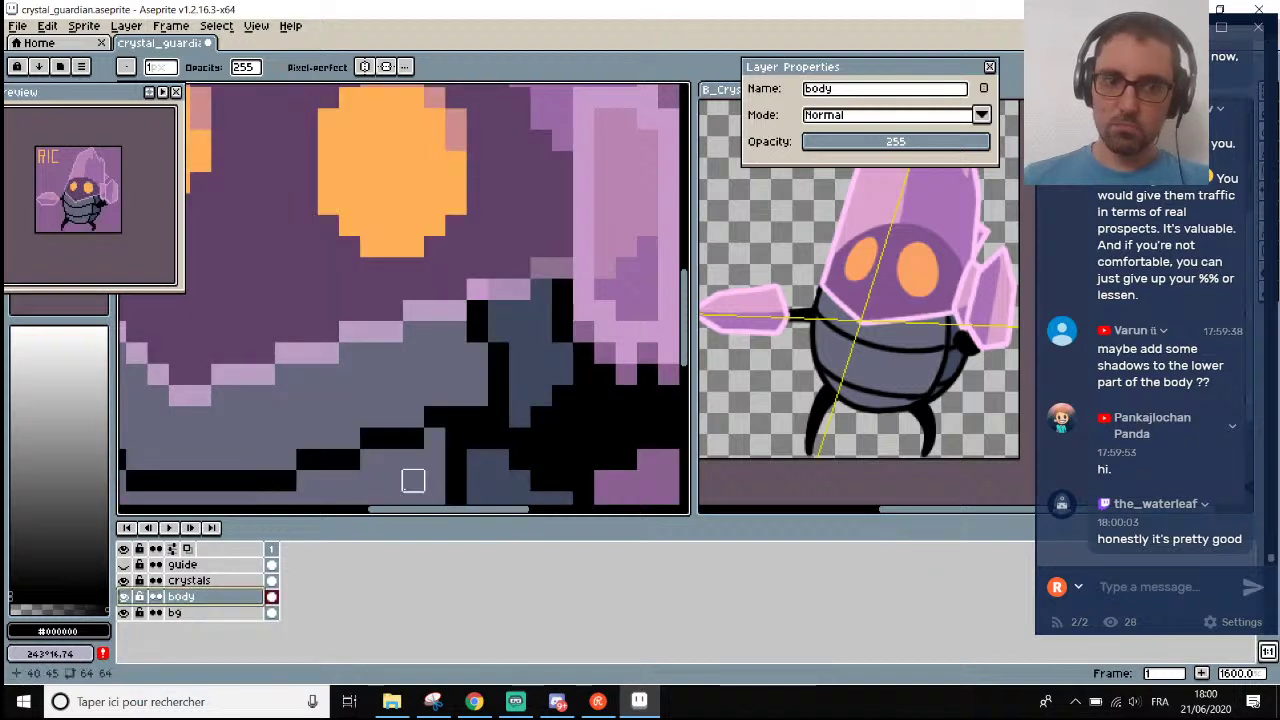
{"action": "left_click", "coordinate": [484, 308], "text": "alt"}
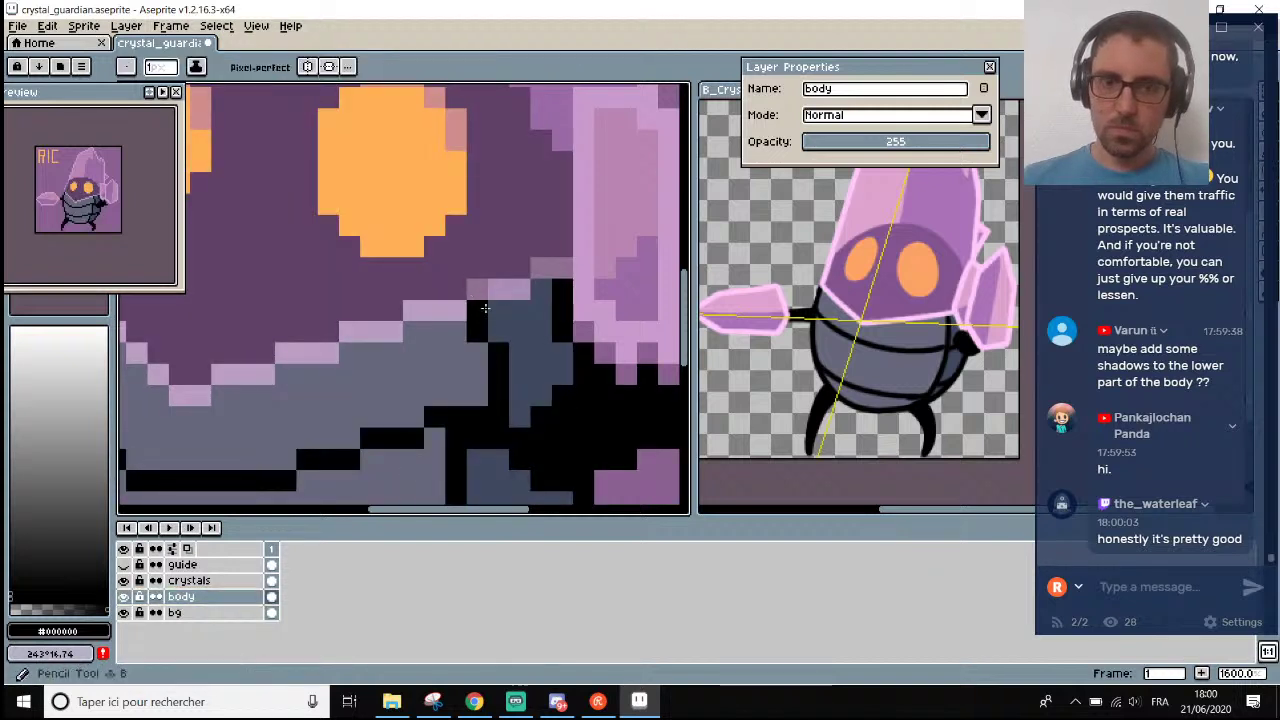
{"action": "scroll", "coordinate": [484, 308], "scroll_direction": "down", "scroll_amount": 4}
{"action": "scroll", "coordinate": [491, 303], "scroll_direction": "up", "scroll_amount": 6}
Repaint the body pixels under the right end of the translucent crystal edge with the sampled dark slate #3F485F.
{"action": "left_click", "coordinate": [509, 311], "text": "alt"}
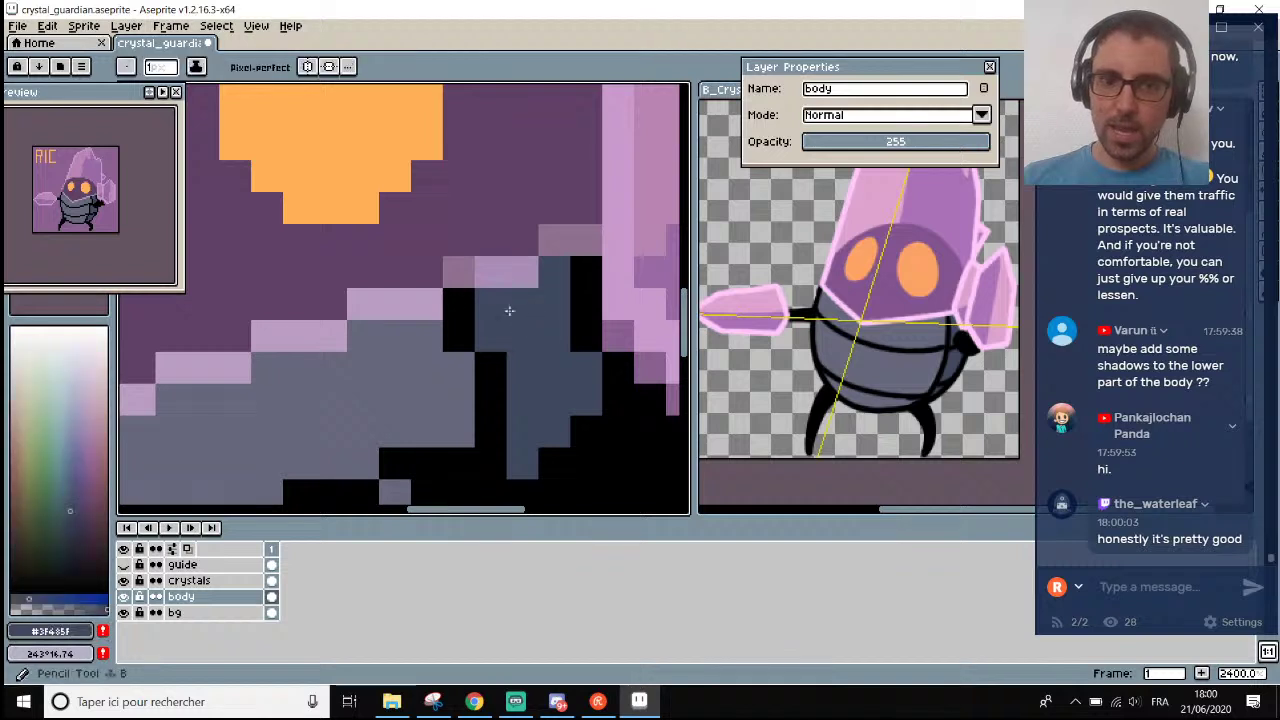
{"action": "scroll", "coordinate": [575, 248], "scroll_direction": "down", "scroll_amount": 7}
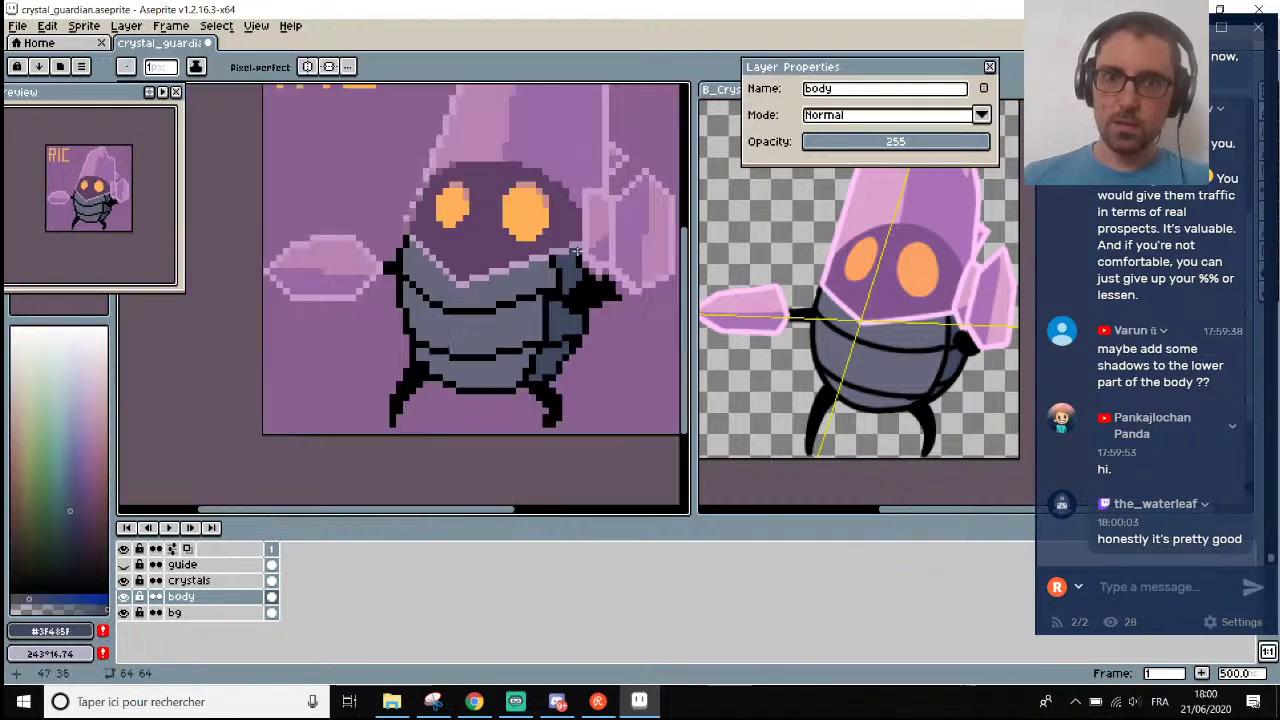
{"action": "scroll", "coordinate": [575, 248], "scroll_direction": "down", "scroll_amount": 2}
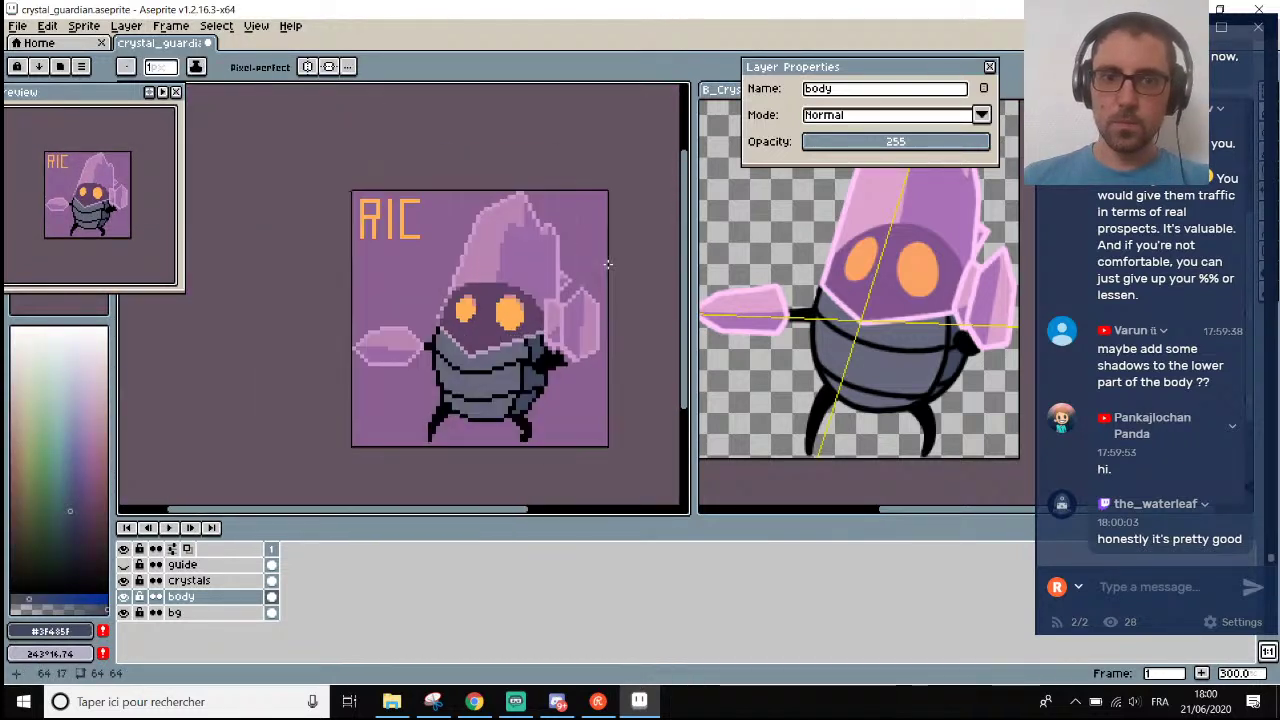
{"action": "left_click_drag", "start_coordinate": [520, 514], "coordinate": [547, 517]}
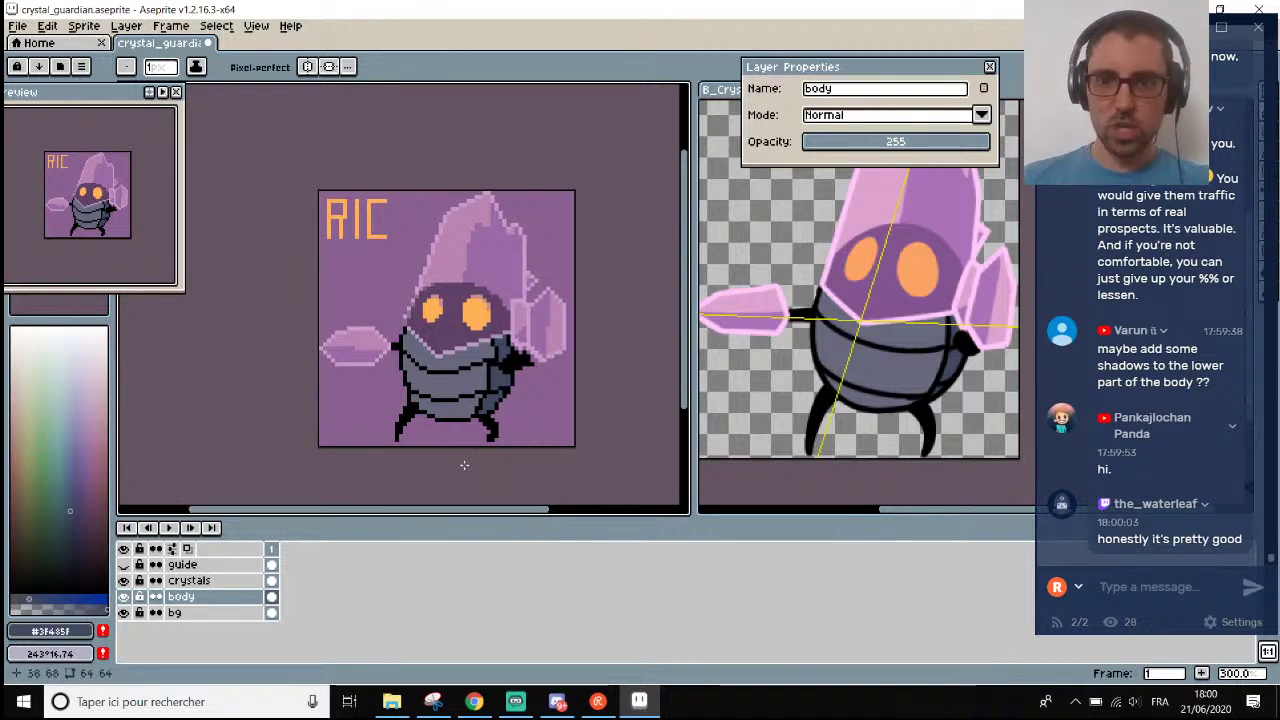
Repaint the inner corner of the body above the left leg with the sampled body grey #66687b.
{"action": "scroll", "coordinate": [464, 465], "scroll_direction": "up", "scroll_amount": 2}
{"action": "scroll", "coordinate": [376, 327], "scroll_direction": "up", "scroll_amount": 4}
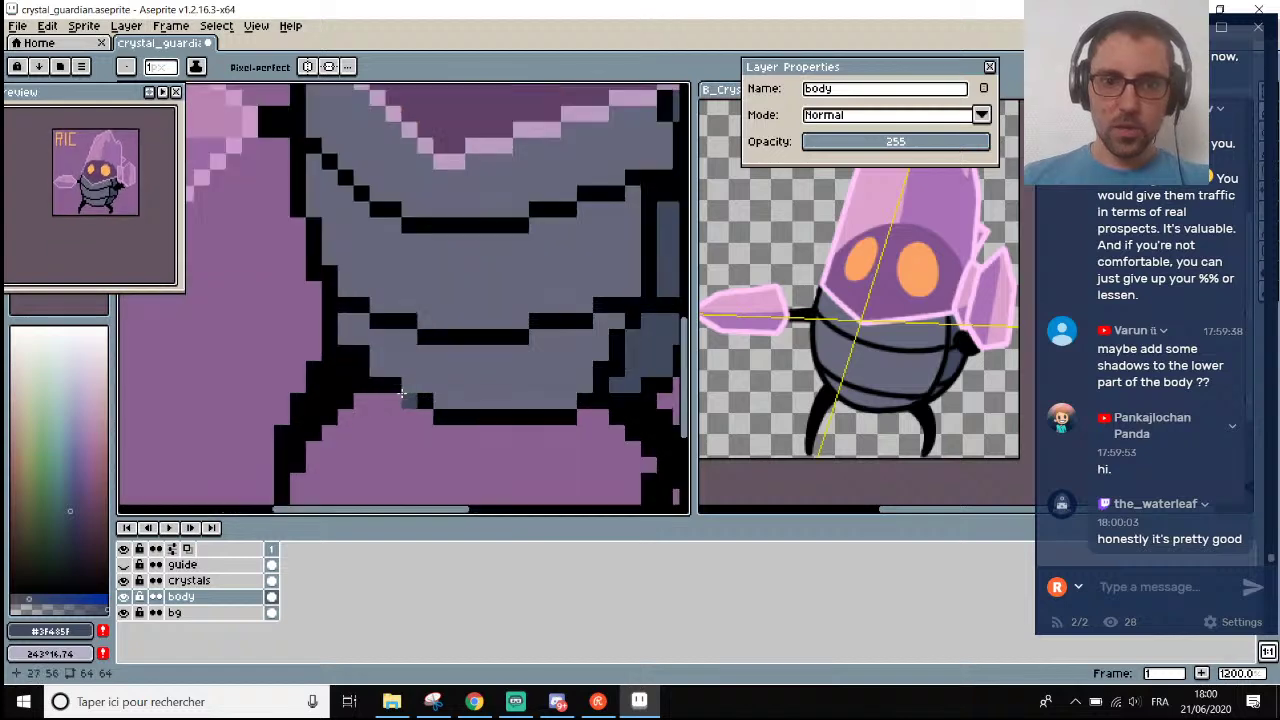
{"action": "left_click", "coordinate": [265, 597]}
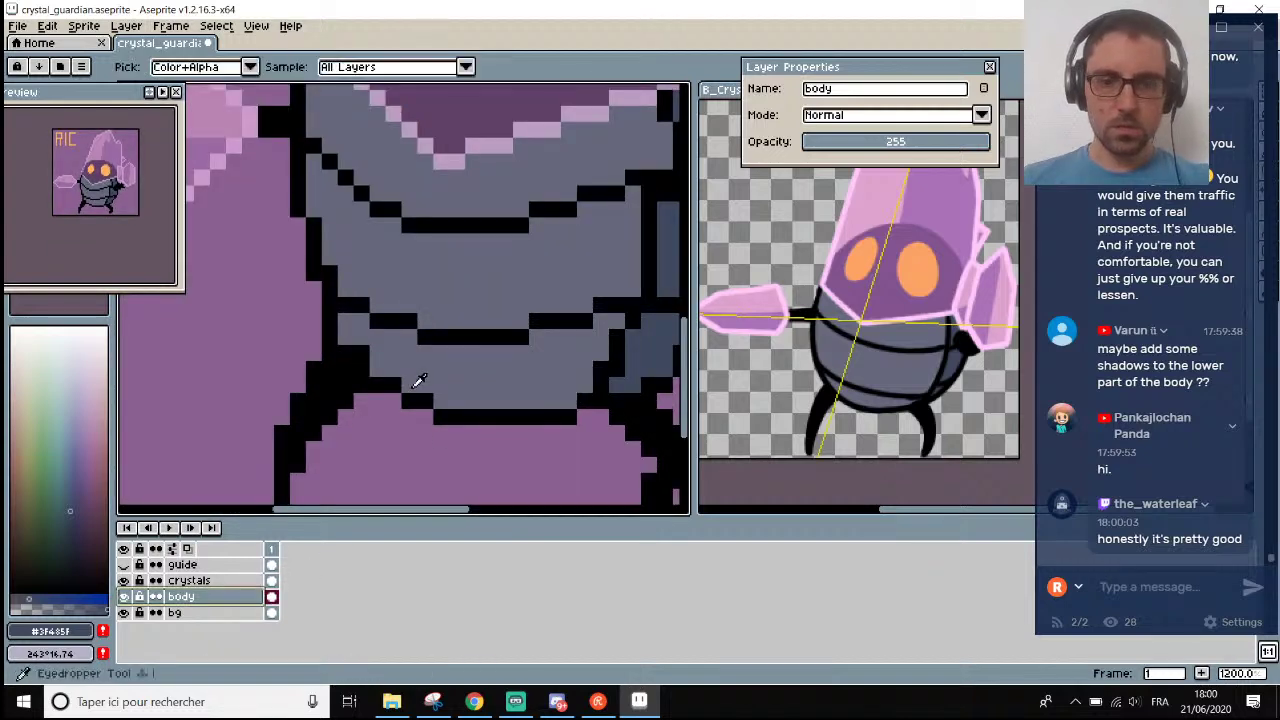
{"action": "left_click", "coordinate": [360, 351], "text": "alt"}
{"action": "scroll", "coordinate": [367, 351], "scroll_direction": "down", "scroll_amount": 2}
{"action": "scroll", "coordinate": [392, 352], "scroll_direction": "up", "scroll_amount": 2}
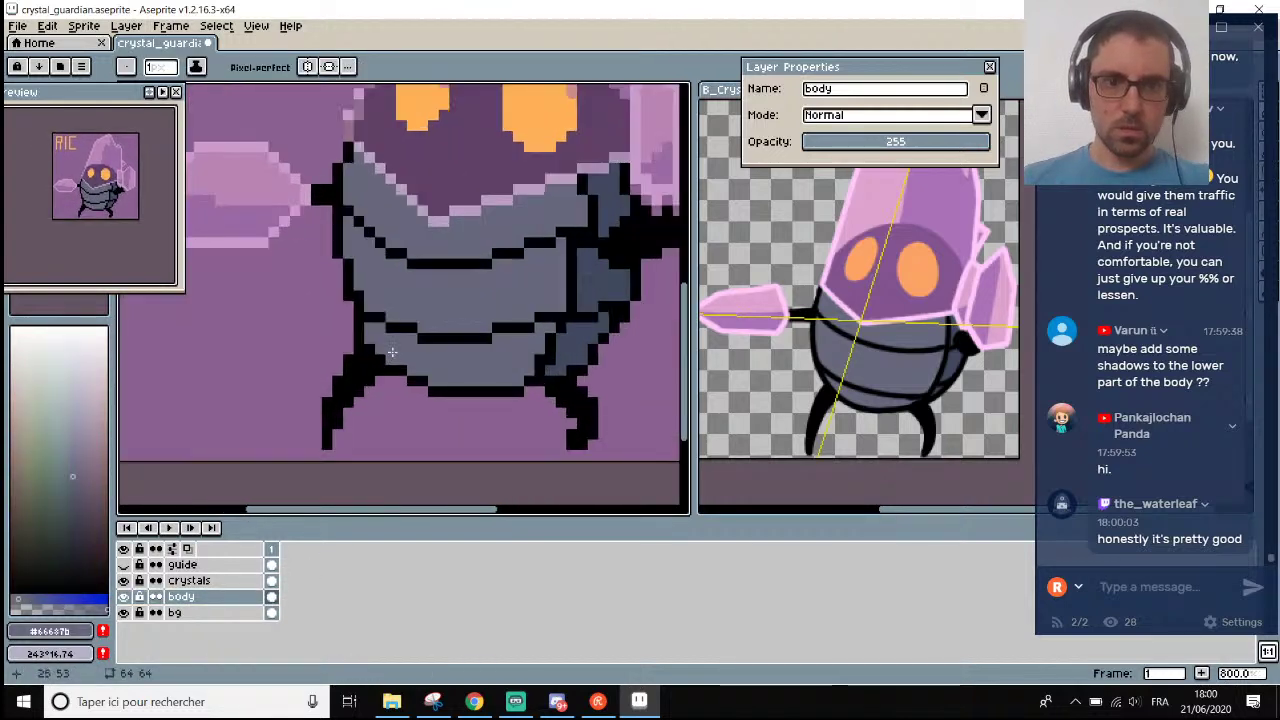
{"action": "scroll", "coordinate": [531, 358], "scroll_direction": "down", "scroll_amount": 6}
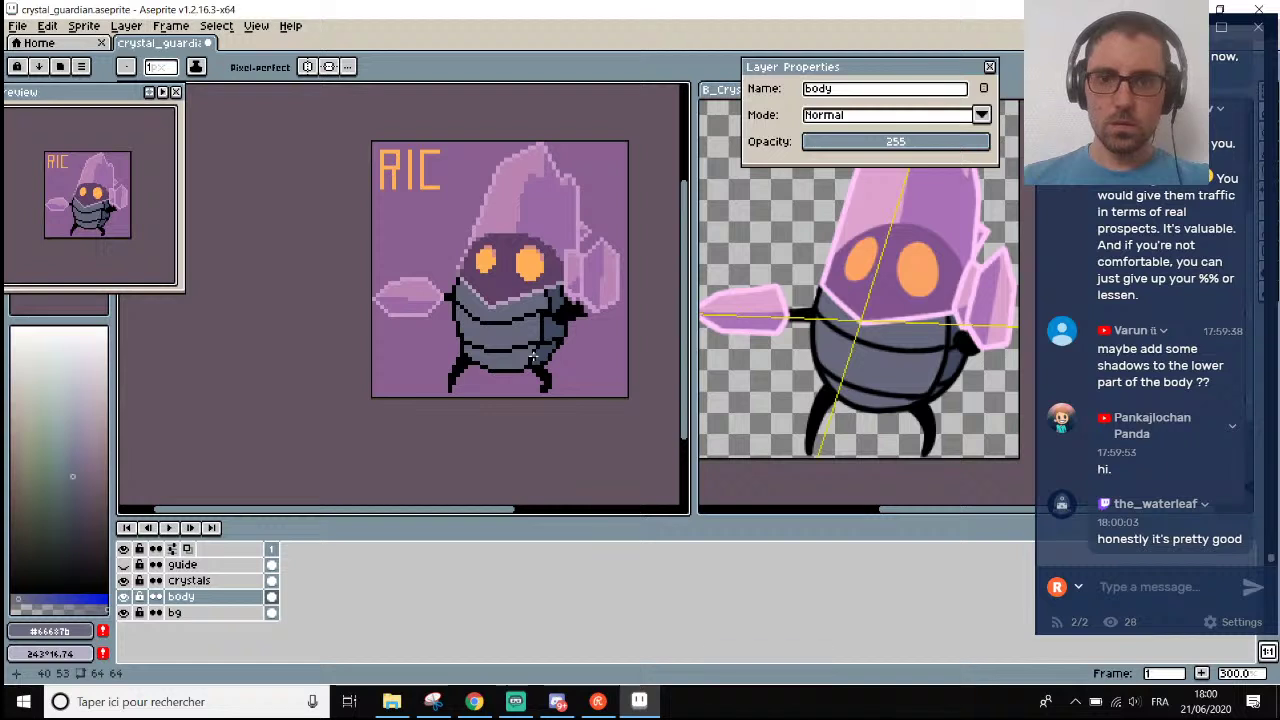
Erase the right end of the body's bottom outline and redraw that segment in black one pixel higher.
{"action": "scroll", "coordinate": [533, 358], "scroll_direction": "up", "scroll_amount": 6}
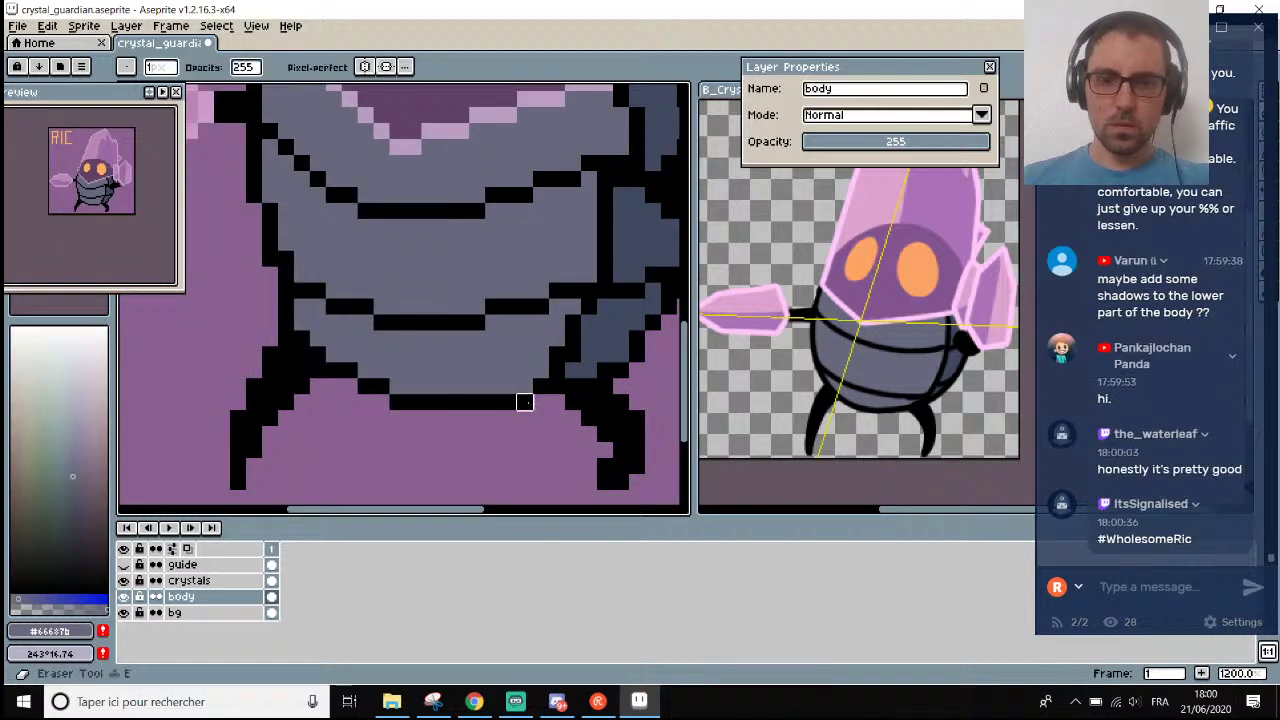
{"action": "left_click_drag", "start_coordinate": [525, 402], "coordinate": [489, 402]}
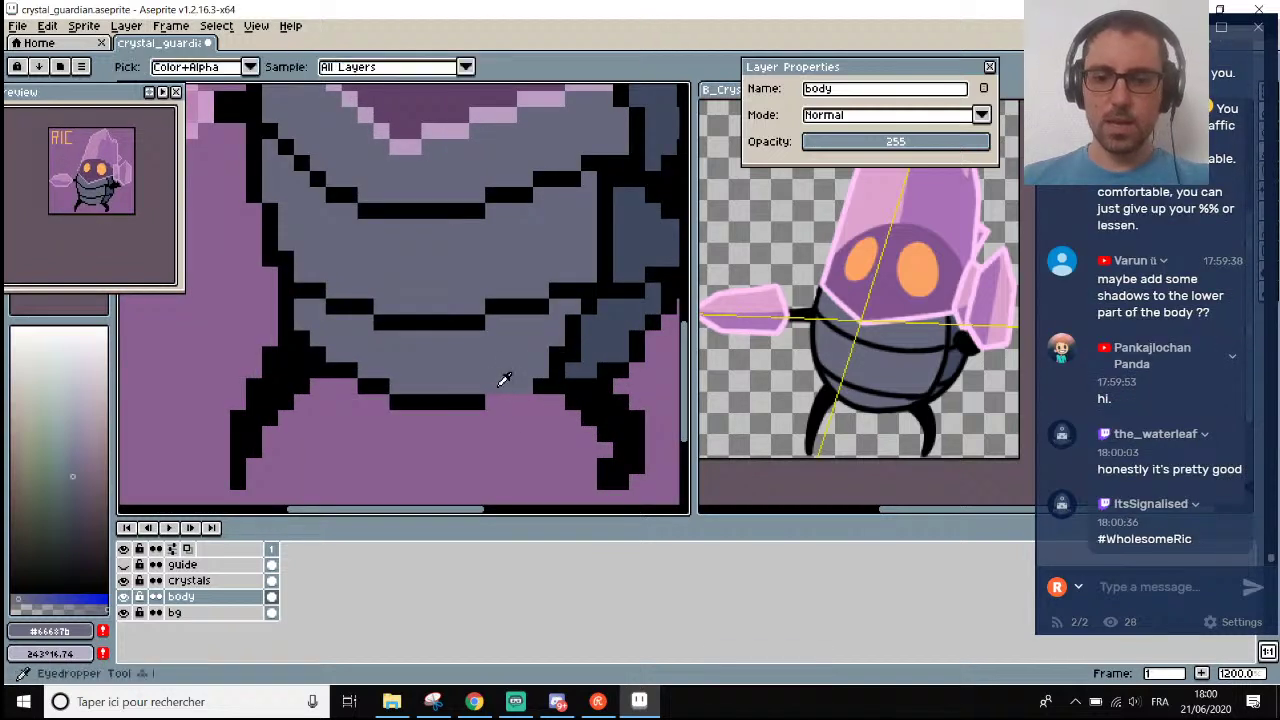
{"action": "left_click", "coordinate": [486, 395], "text": "alt"}
{"action": "scroll", "coordinate": [520, 388], "scroll_direction": "down", "scroll_amount": 5}
{"action": "scroll", "coordinate": [560, 392], "scroll_direction": "right", "scroll_amount": 1}
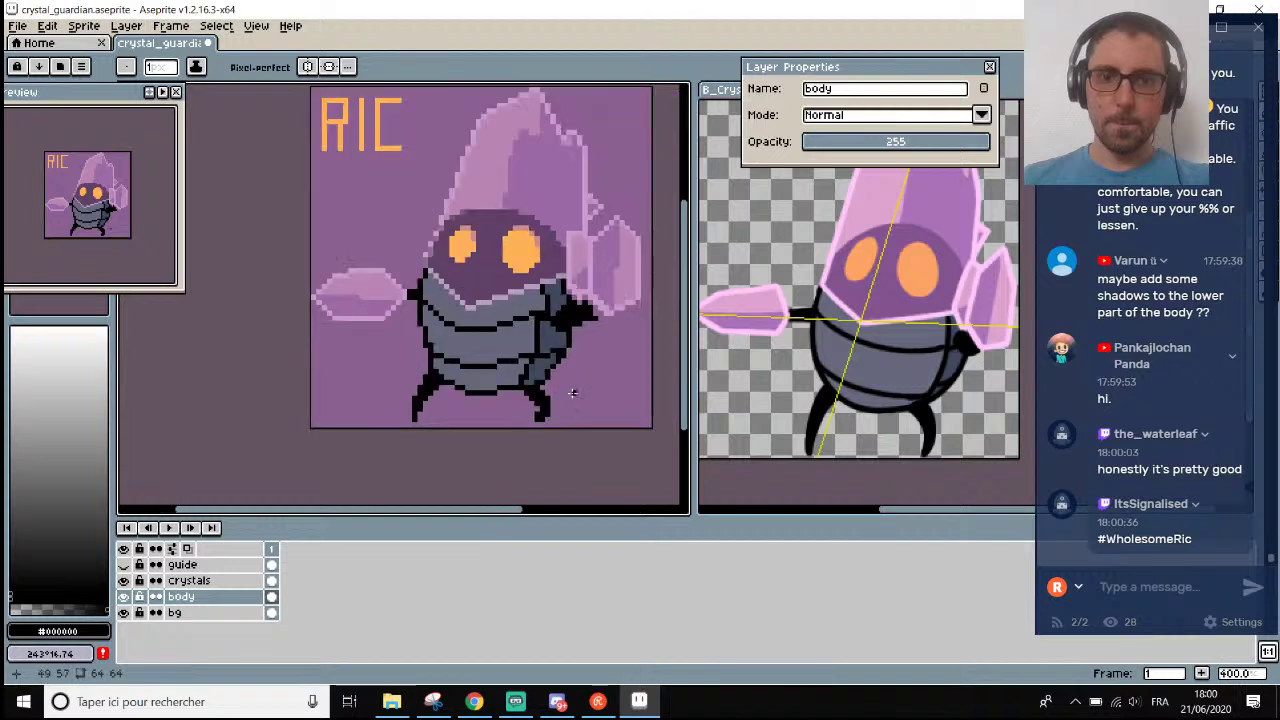
Extend the flat bottom outline two black pixels to the right and replace the two pixels above it with body grey #66687b.
{"action": "scroll", "coordinate": [502, 390], "scroll_direction": "up", "scroll_amount": 6}
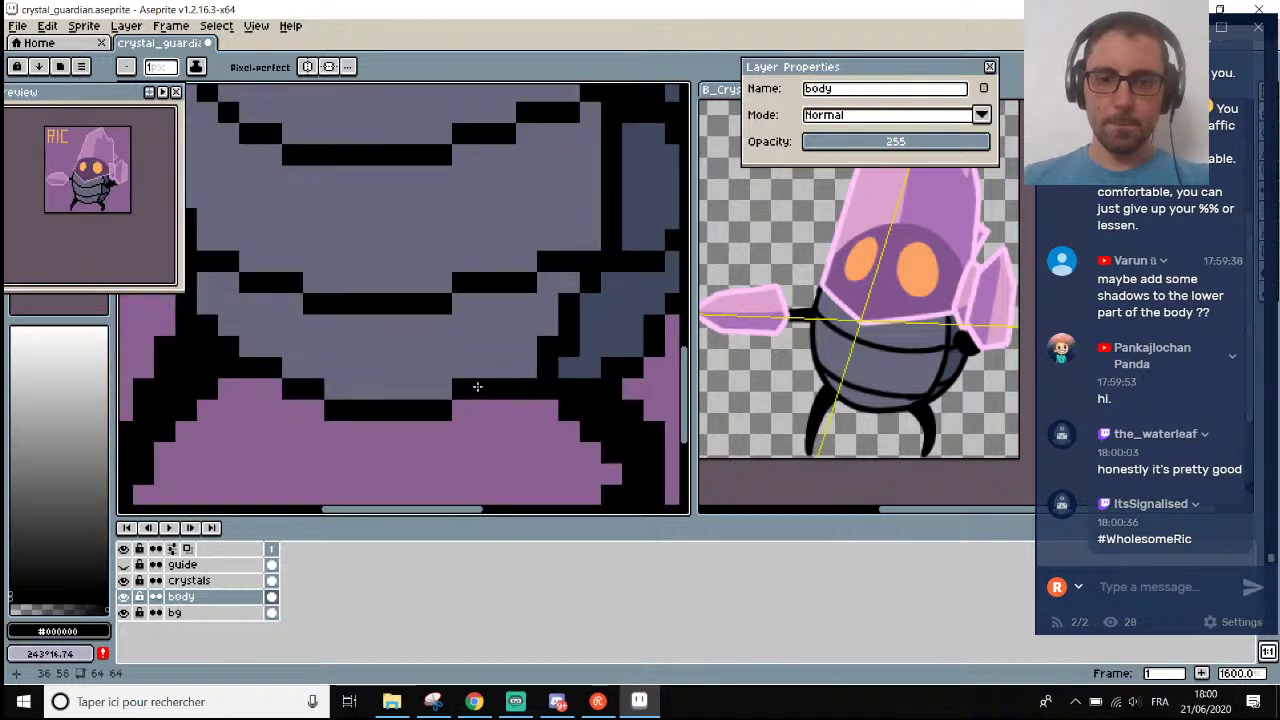
{"action": "right_click", "coordinate": [462, 387]}
{"action": "right_click", "coordinate": [483, 388]}
{"action": "left_click", "coordinate": [462, 408]}
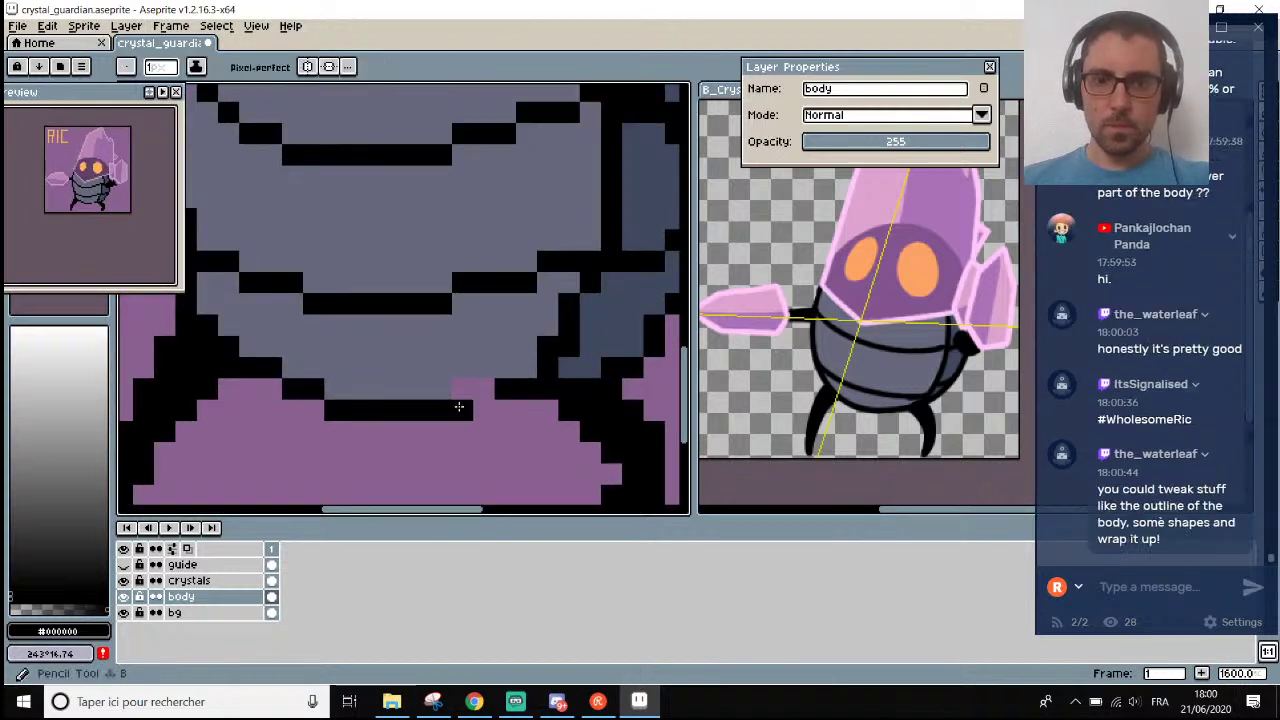
{"action": "left_click", "coordinate": [481, 408]}
{"action": "left_click", "coordinate": [494, 335], "text": "alt"}
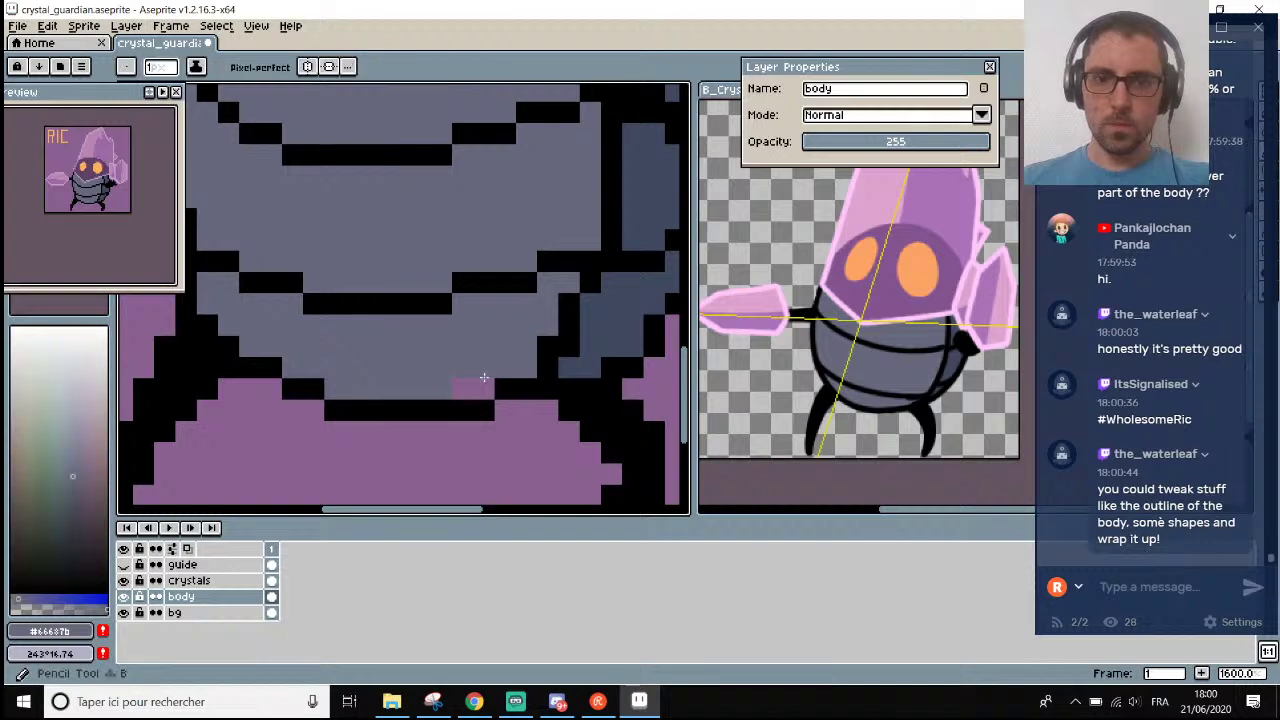
{"action": "scroll", "coordinate": [466, 377], "scroll_direction": "down", "scroll_amount": 3}
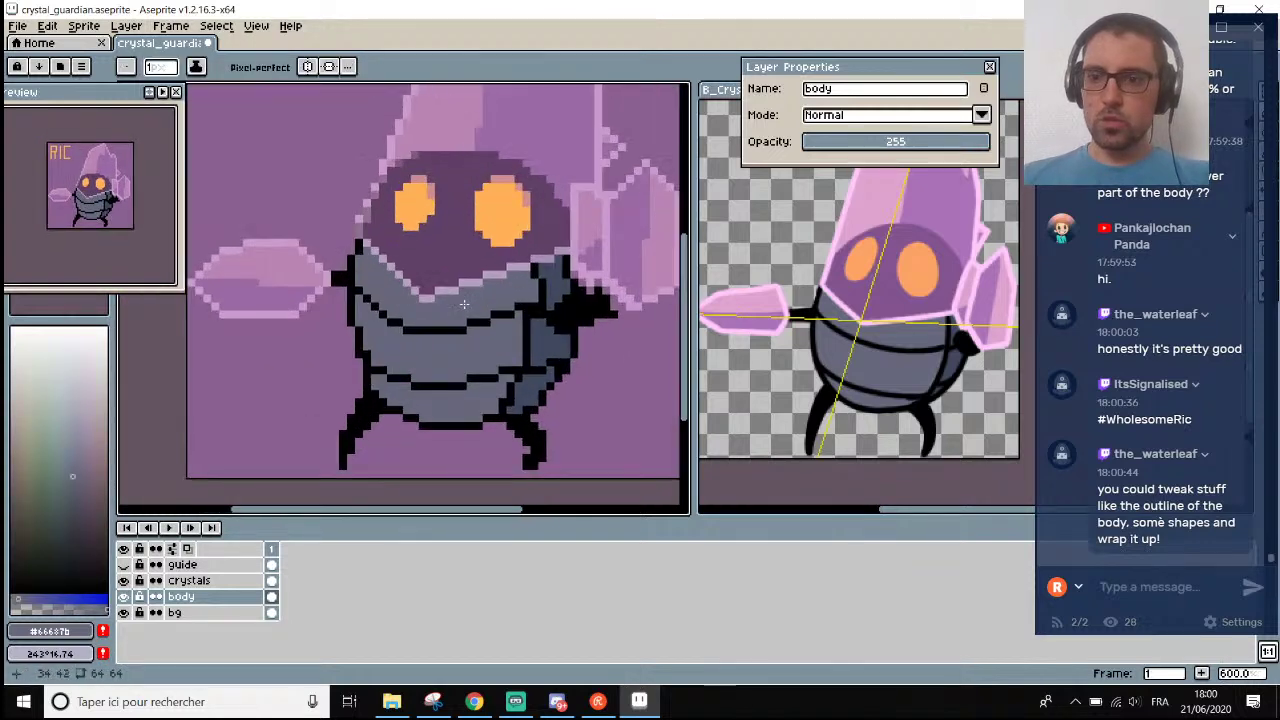
Save the crystal_guardian sprite file.
{"action": "key", "text": "ctrl+s"}
{"action": "scroll", "coordinate": [466, 290], "scroll_direction": "down", "scroll_amount": 1}
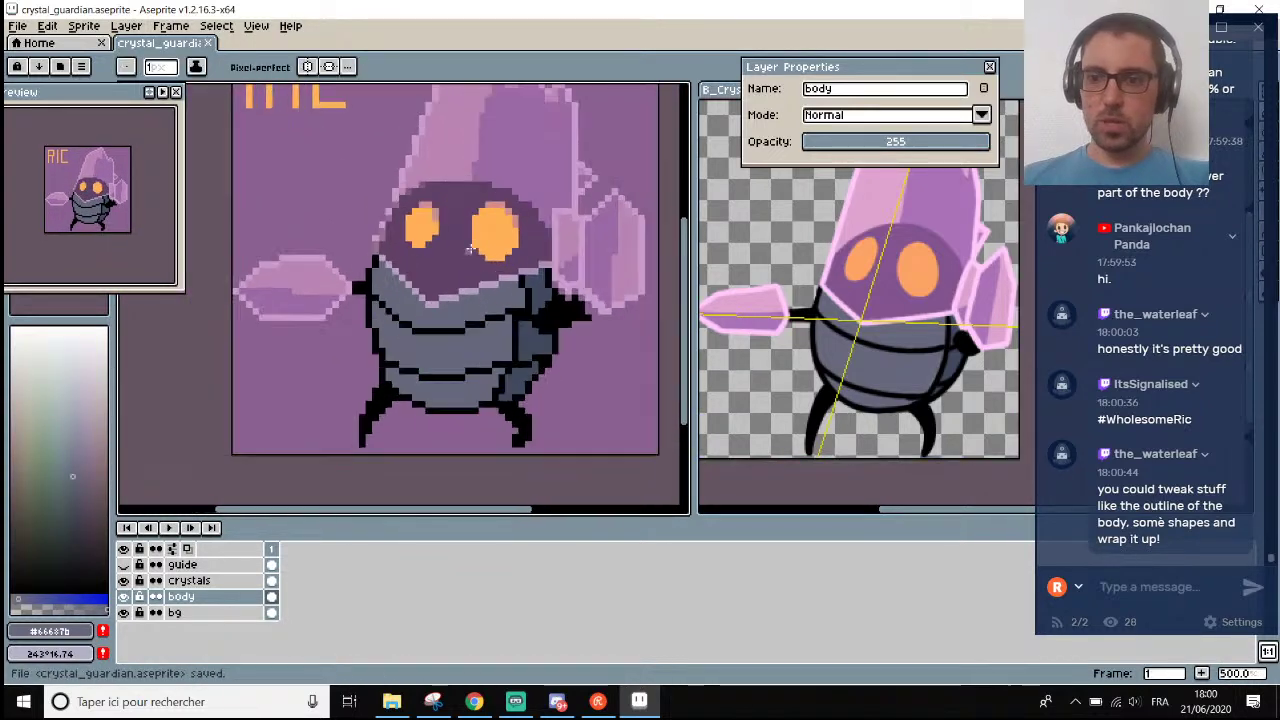
{"action": "scroll", "coordinate": [470, 240], "scroll_direction": "down", "scroll_amount": 1}
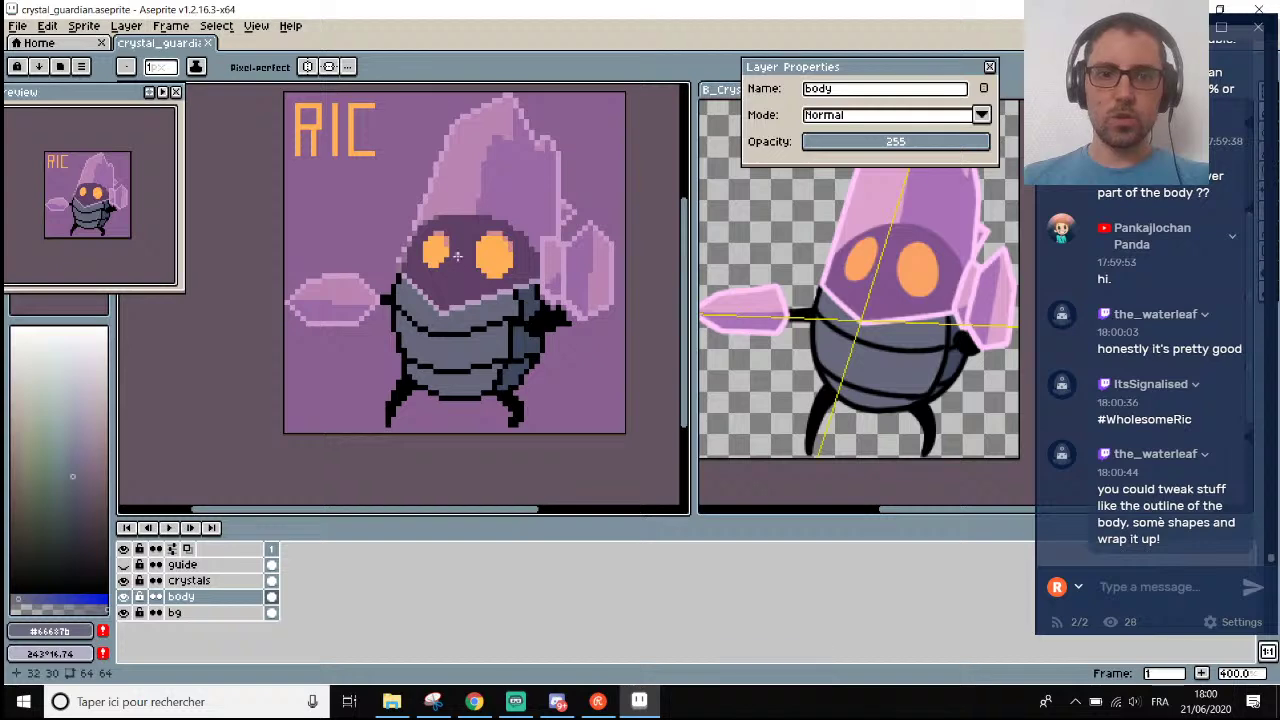
Erase the crystal edge pixels on the crystals layer along the upper left side of the guardian's face.
{"action": "scroll", "coordinate": [406, 209], "scroll_direction": "down", "scroll_amount": 1}
{"action": "scroll", "coordinate": [408, 170], "scroll_direction": "up", "scroll_amount": 1}
{"action": "scroll", "coordinate": [416, 199], "scroll_direction": "up", "scroll_amount": 2}
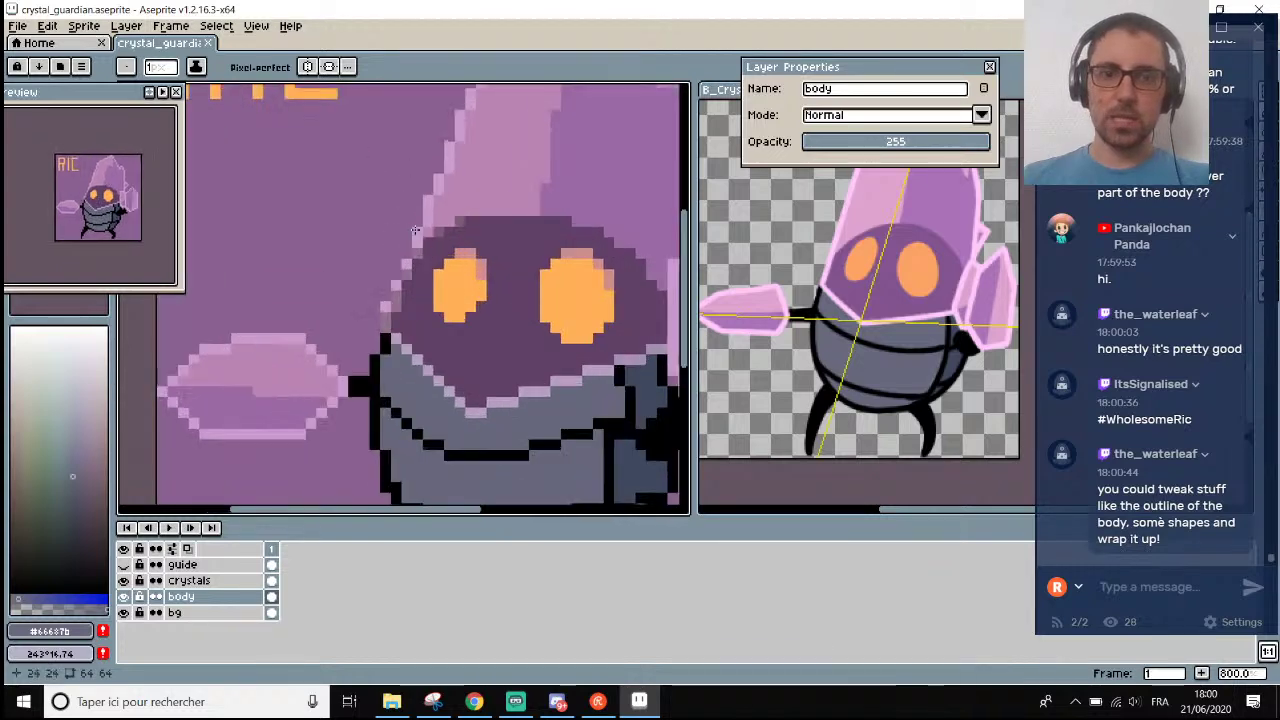
{"action": "scroll", "coordinate": [402, 289], "scroll_direction": "down", "scroll_amount": 3}
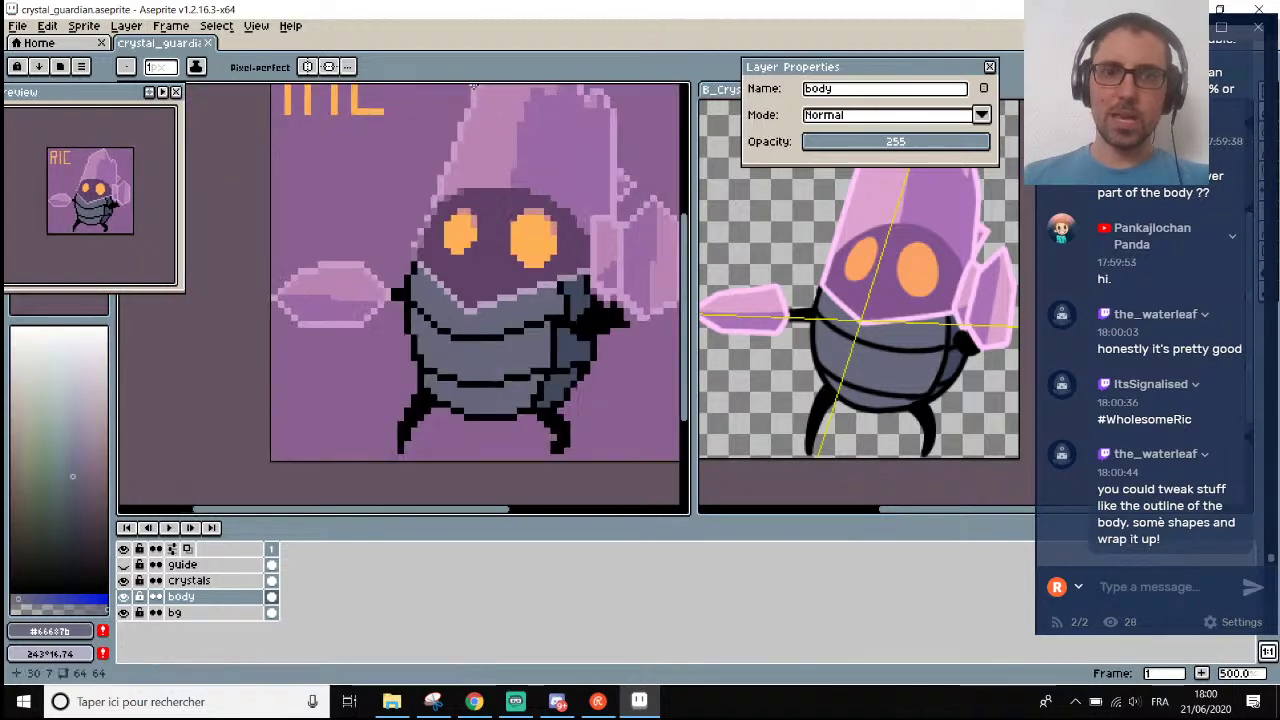
{"action": "scroll", "coordinate": [416, 119], "scroll_direction": "up", "scroll_amount": 5}
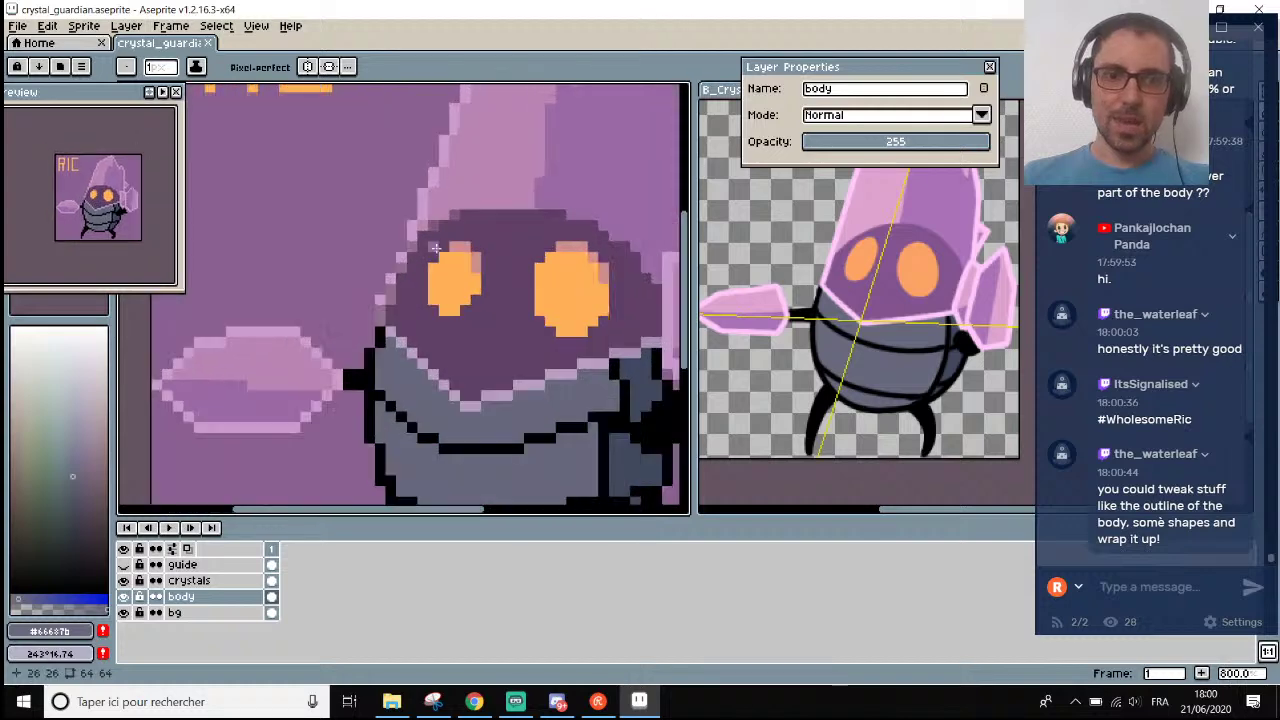
{"action": "scroll", "coordinate": [416, 119], "scroll_direction": "down", "scroll_amount": 1}
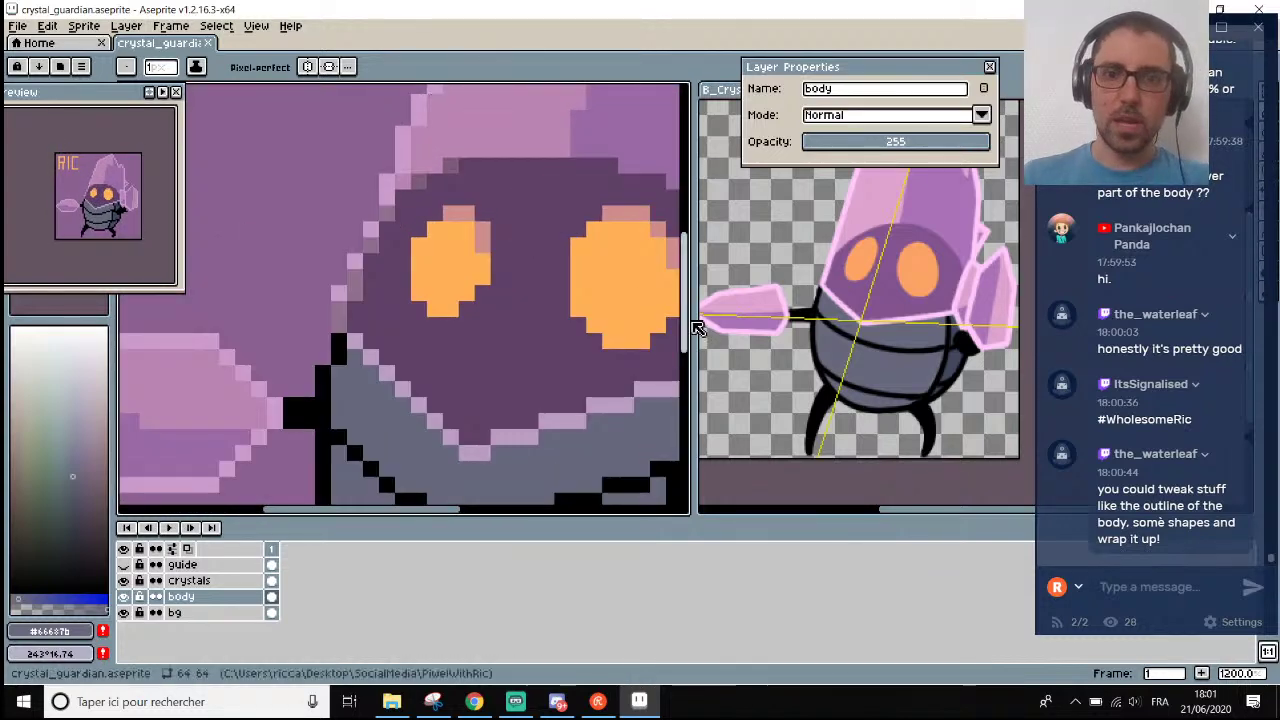
{"action": "left_click_drag", "start_coordinate": [690, 314], "coordinate": [698, 254]}
{"action": "scroll", "coordinate": [437, 171], "scroll_direction": "down", "scroll_amount": 2}
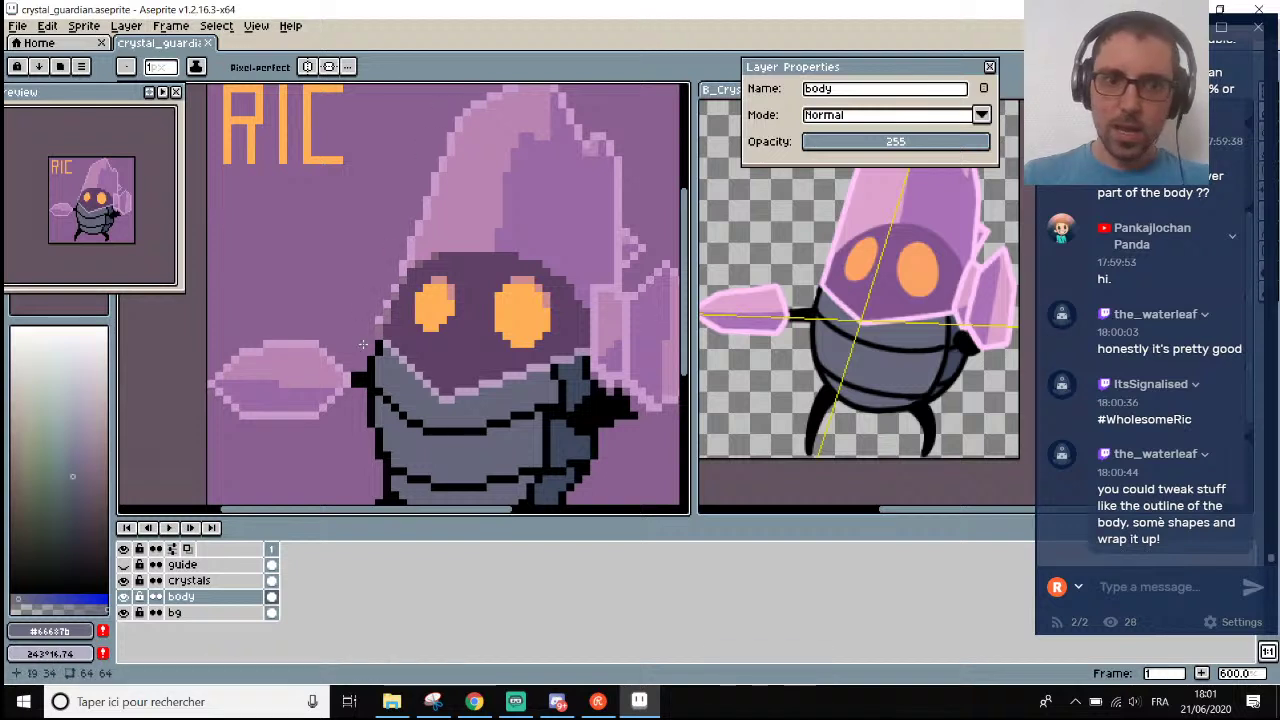
{"action": "left_click", "coordinate": [189, 580]}
{"action": "scroll", "coordinate": [386, 317], "scroll_direction": "up", "scroll_amount": 4}
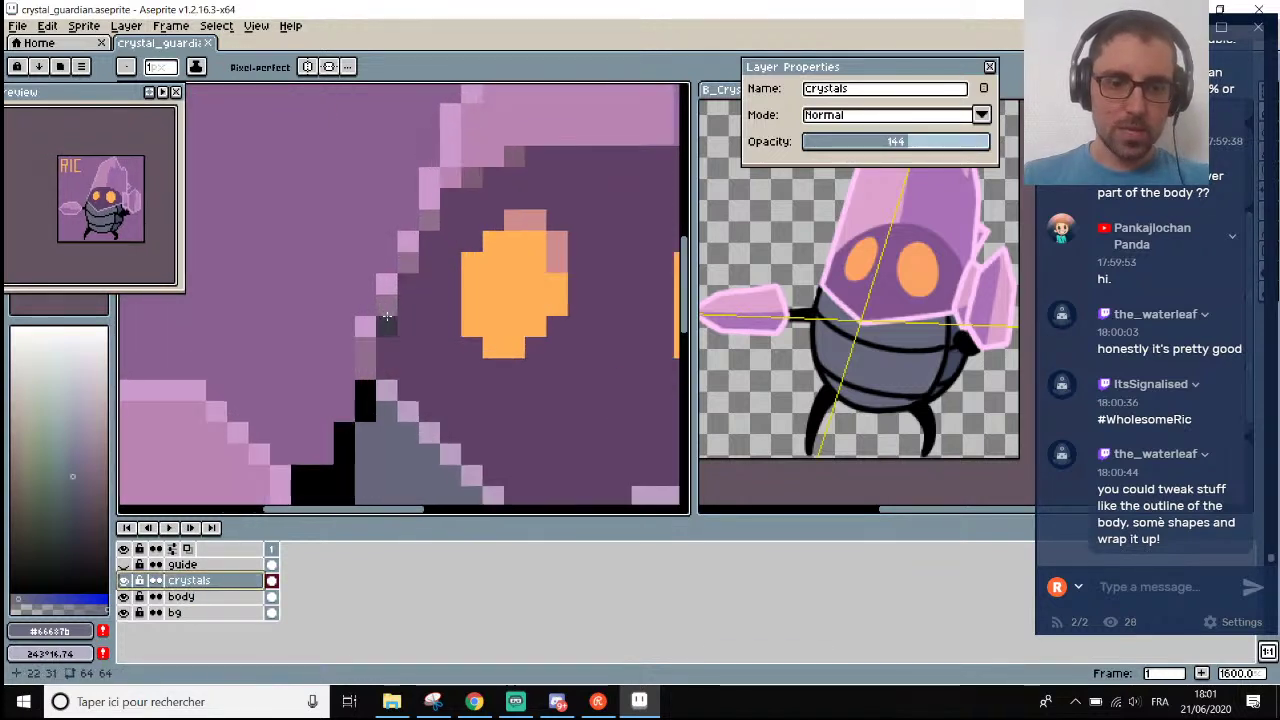
{"action": "mouse_move", "coordinate": [365, 345]}
{"action": "left_mouse_down"}
{"action": "mouse_move", "coordinate": [366, 372]}
{"action": "mouse_move", "coordinate": [388, 302]}
{"action": "left_mouse_up"}
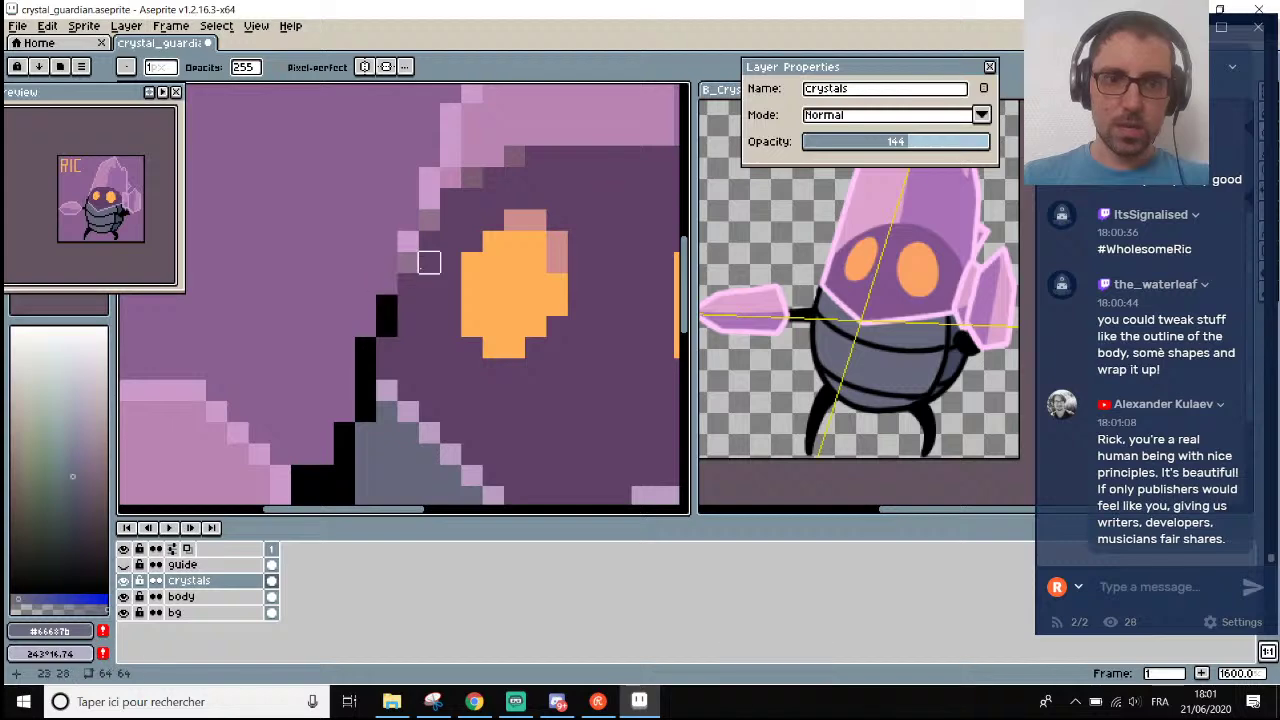
{"action": "mouse_move", "coordinate": [428, 262]}
{"action": "left_mouse_down"}
{"action": "mouse_move", "coordinate": [408, 219]}
{"action": "mouse_move", "coordinate": [429, 219]}
{"action": "mouse_move", "coordinate": [432, 168]}
{"action": "left_mouse_up"}
{"action": "scroll", "coordinate": [432, 160], "scroll_direction": "down", "scroll_amount": 4}
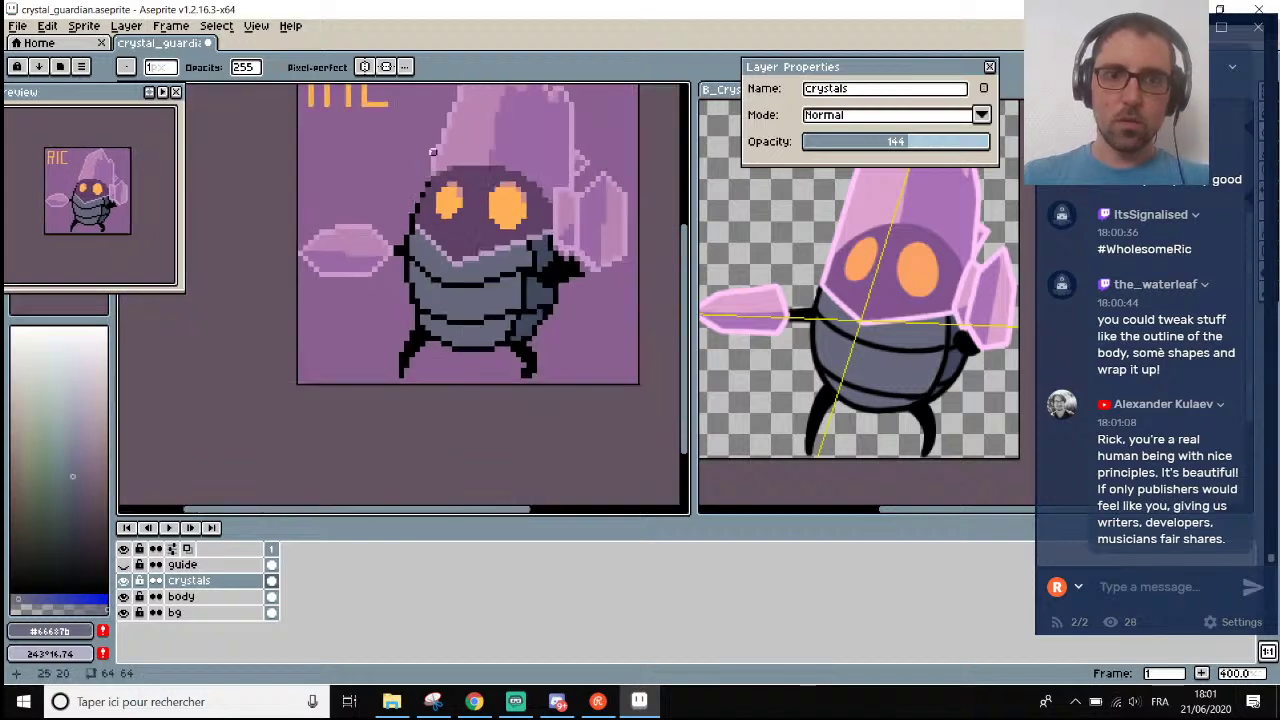
Set the crystals layer's opacity to 255.
{"action": "scroll", "coordinate": [433, 152], "scroll_direction": "down", "scroll_amount": 2}
{"action": "scroll", "coordinate": [440, 130], "scroll_direction": "up", "scroll_amount": 4}
{"action": "scroll", "coordinate": [445, 110], "scroll_direction": "down", "scroll_amount": 3}
{"action": "scroll", "coordinate": [448, 99], "scroll_direction": "up", "scroll_amount": 2}
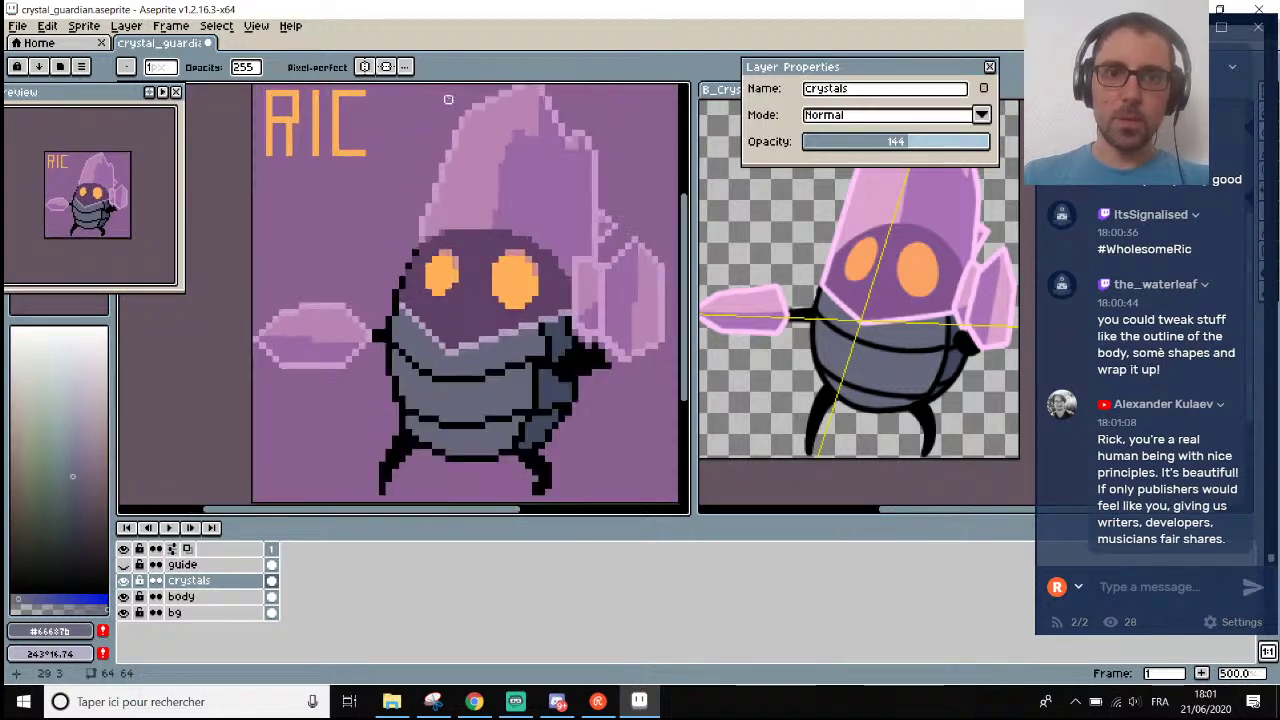
{"action": "scroll", "coordinate": [448, 99], "scroll_direction": "up", "scroll_amount": 2}
{"action": "double_click", "coordinate": [188, 580]}
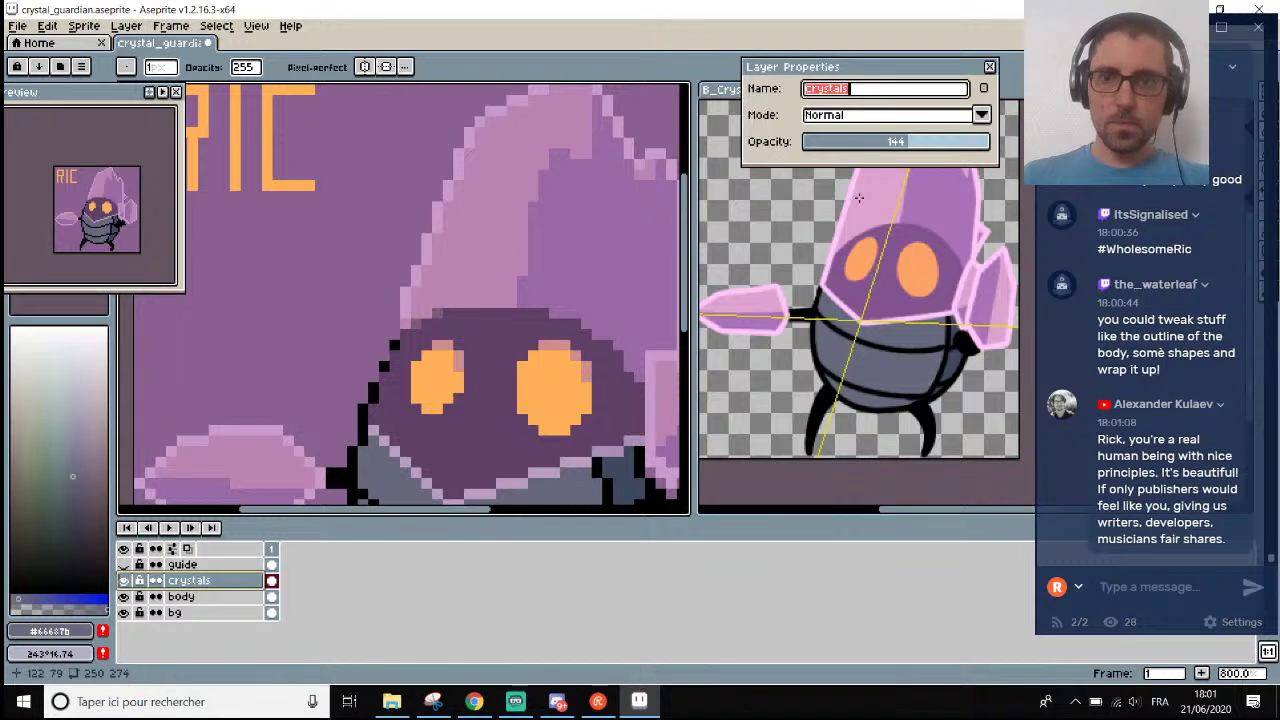
{"action": "left_click_drag", "start_coordinate": [921, 141], "coordinate": [992, 141]}
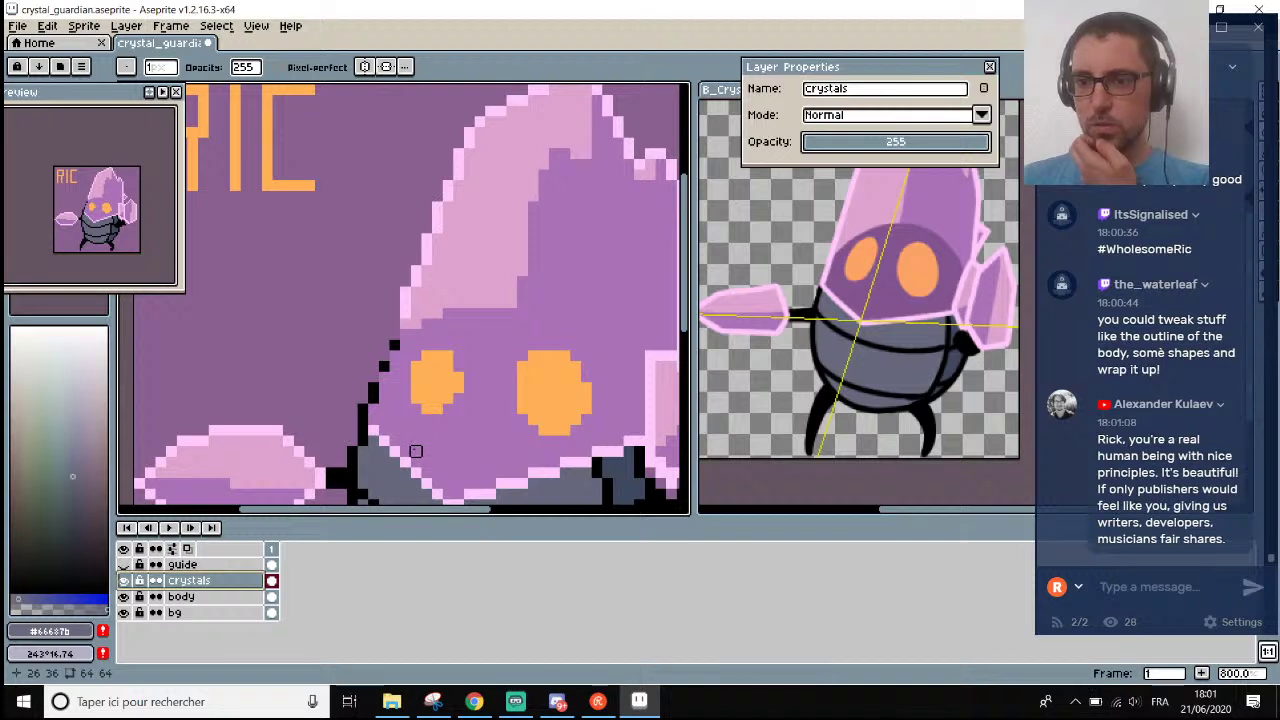
Rework the stepped left outline of the large head crystal, filling the gap behind it with the sampled pink #dea3ce.
{"action": "scroll", "coordinate": [415, 451], "scroll_direction": "down", "scroll_amount": 3}
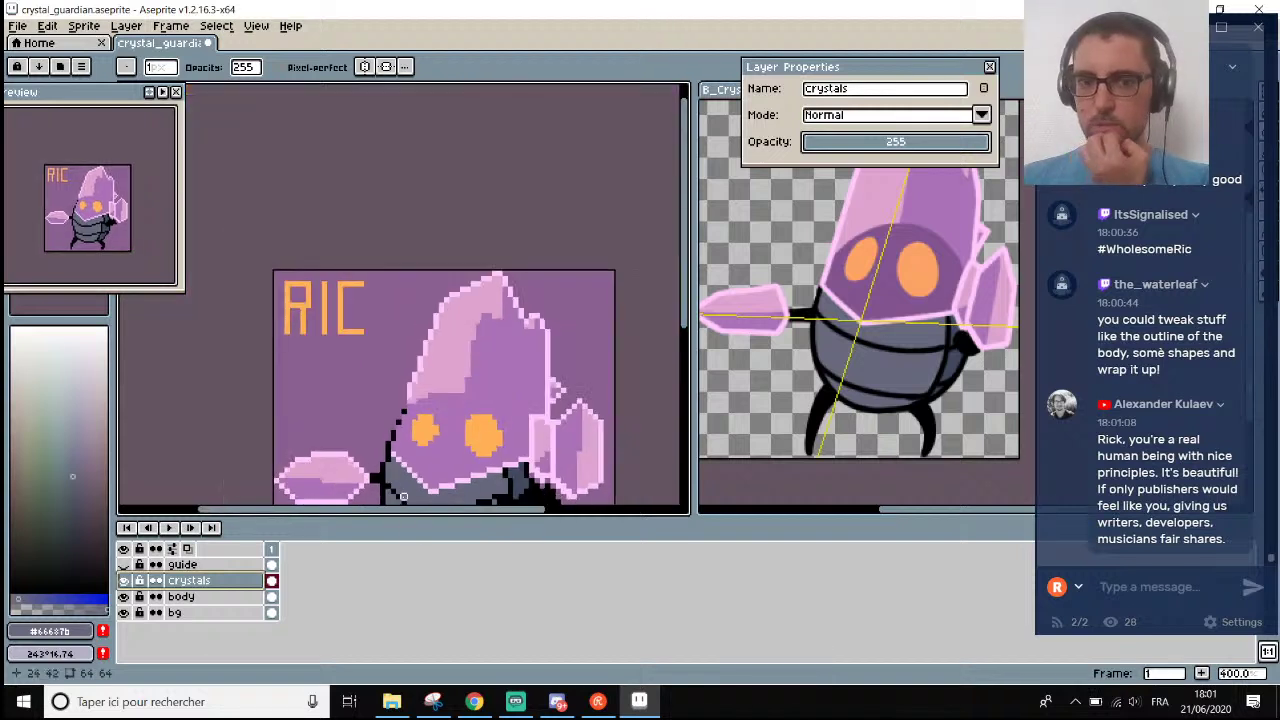
{"action": "scroll", "coordinate": [414, 469], "scroll_direction": "up", "scroll_amount": 2}
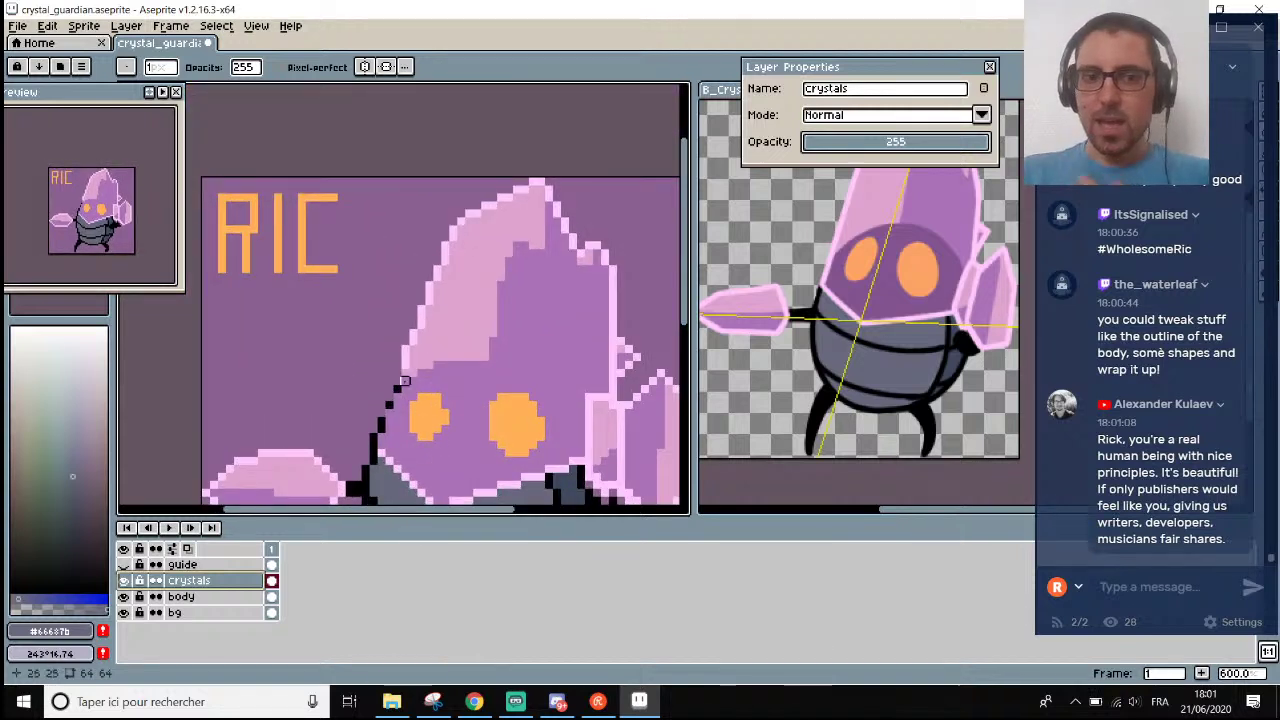
{"action": "scroll", "coordinate": [404, 382], "scroll_direction": "up", "scroll_amount": 3}
{"action": "scroll", "coordinate": [489, 155], "scroll_direction": "down", "scroll_amount": 2}
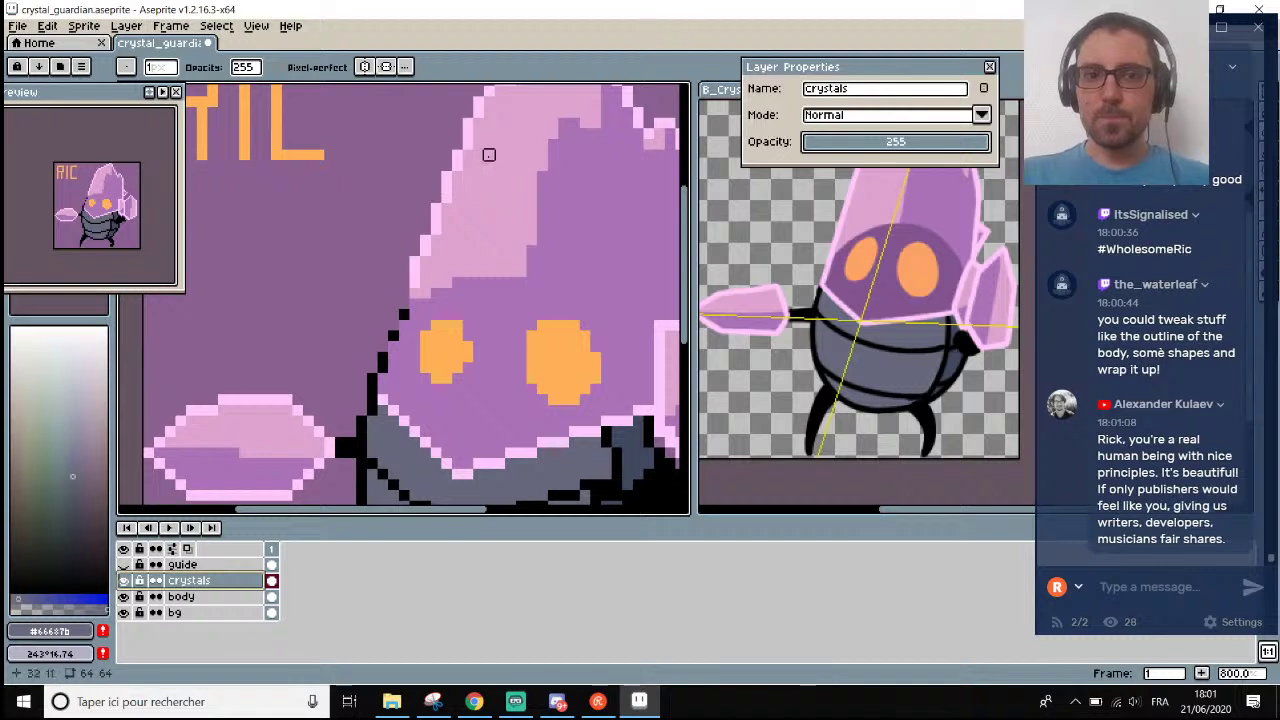
{"action": "scroll", "coordinate": [499, 143], "scroll_direction": "up", "scroll_amount": 3}
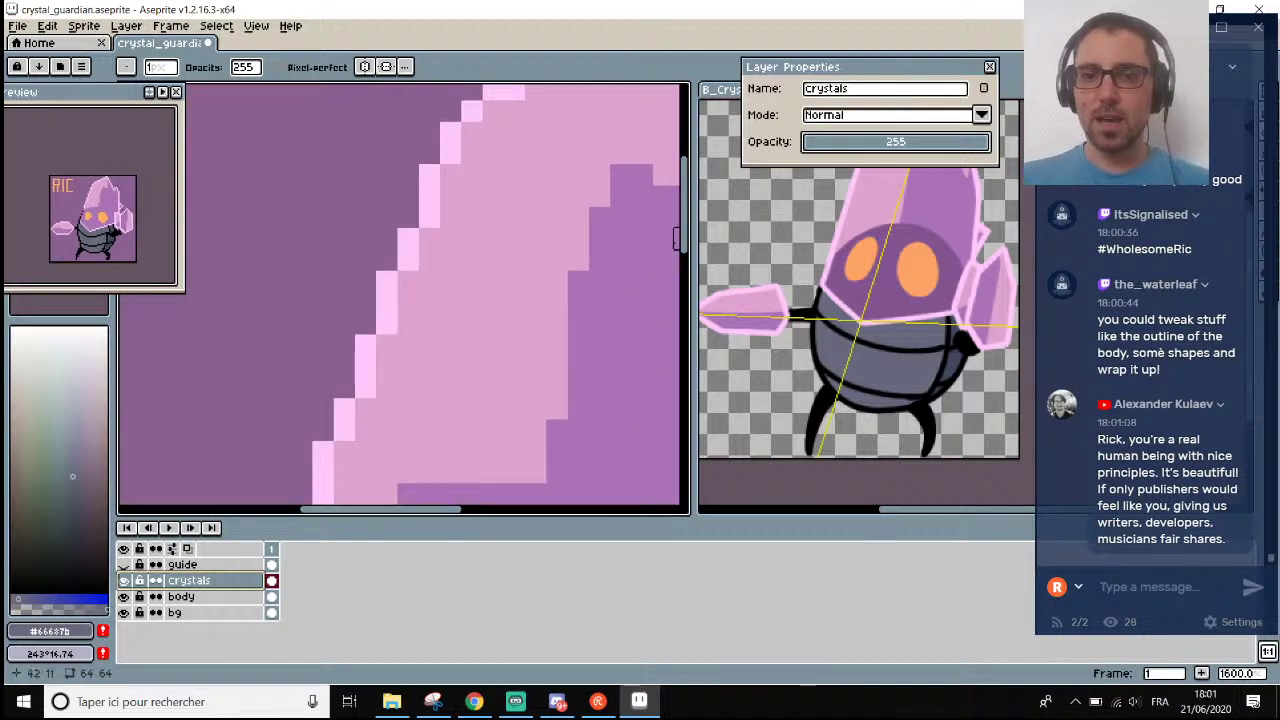
{"action": "left_click_drag", "start_coordinate": [686, 241], "coordinate": [686, 221]}
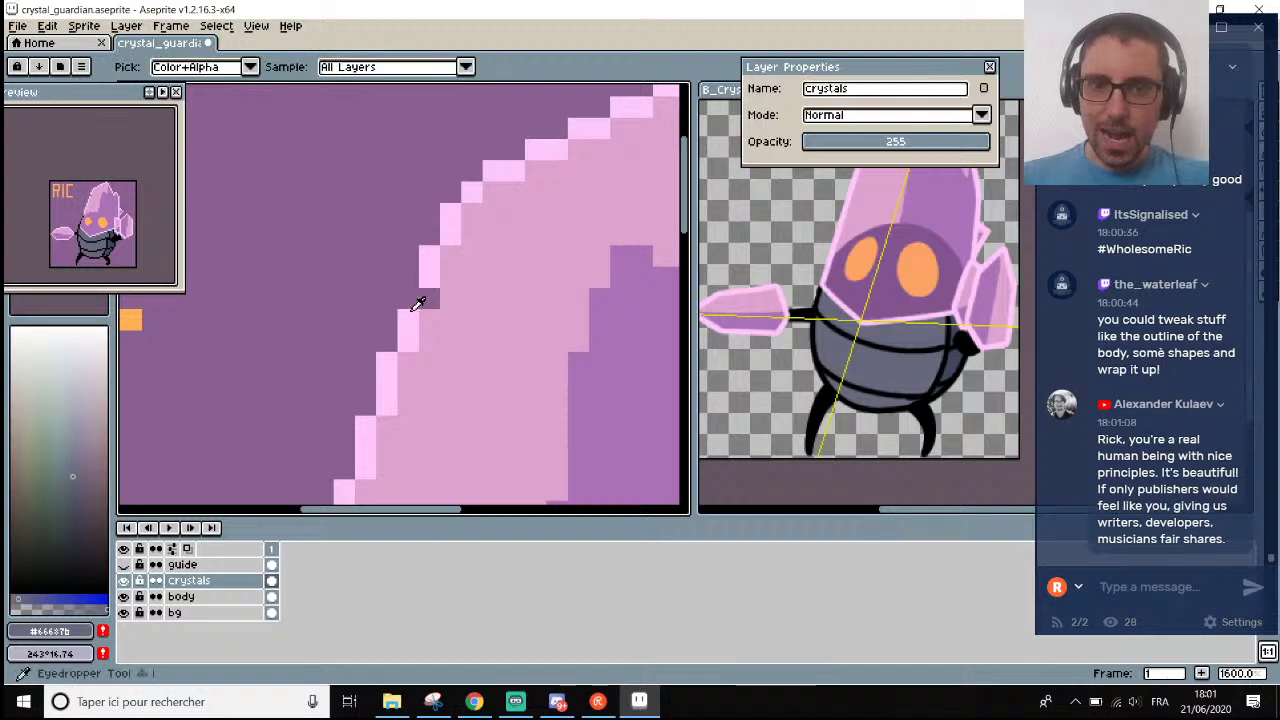
{"action": "left_click", "coordinate": [428, 279], "text": "alt"}
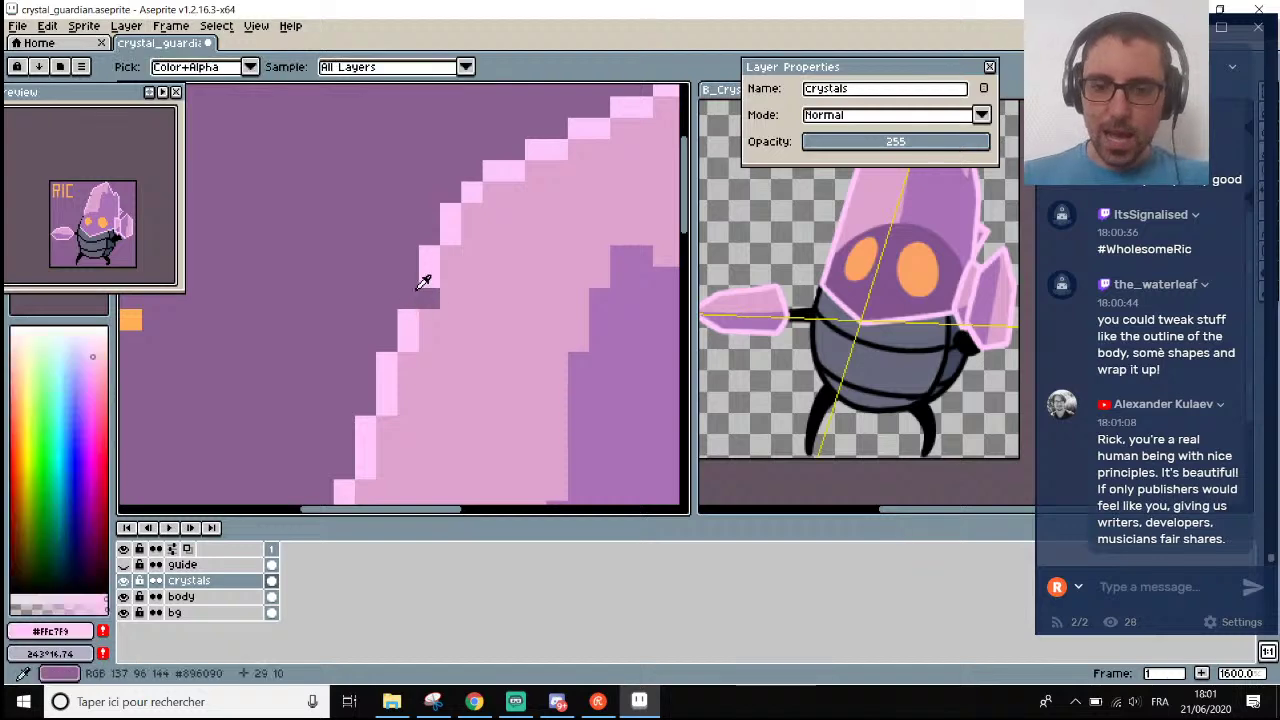
{"action": "left_click", "coordinate": [466, 309], "text": "alt"}
{"action": "left_click", "coordinate": [428, 299]}
{"action": "scroll", "coordinate": [424, 370], "scroll_direction": "down", "scroll_amount": 4}
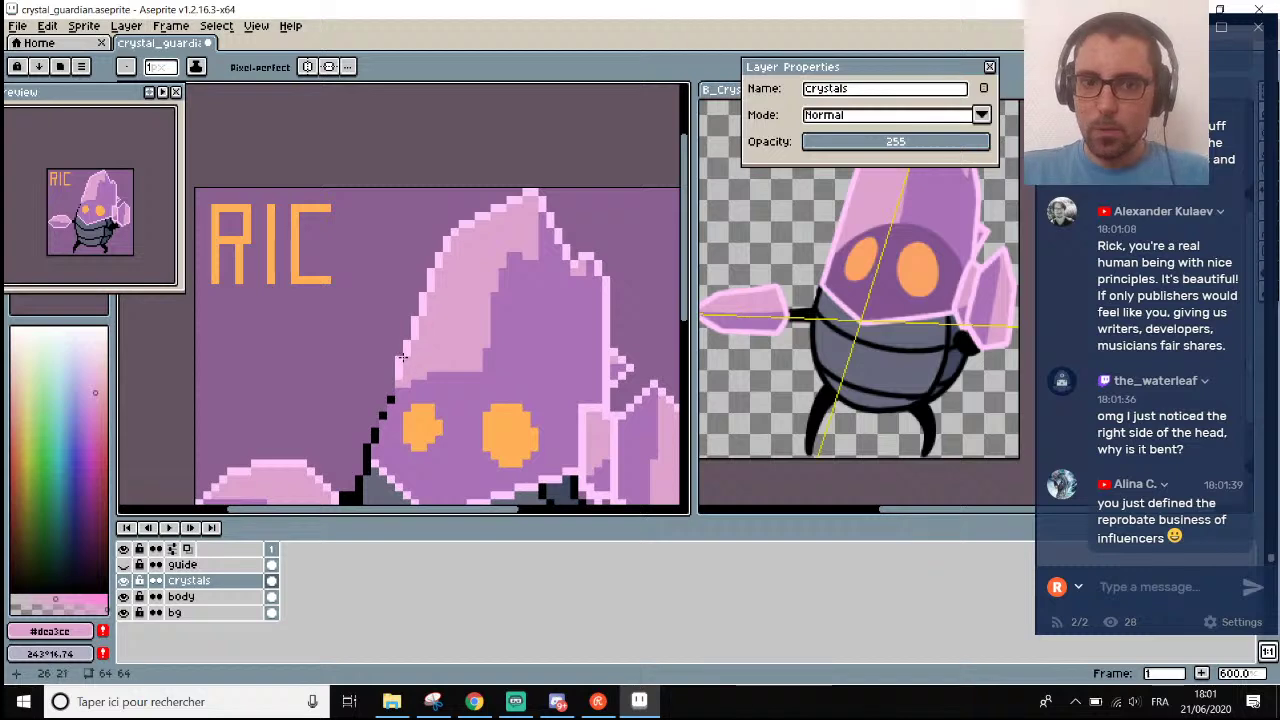
Even out the outline near the base of the large crystal's left edge, redrawing that step three pixels tall in #ffc7f9.
{"action": "scroll", "coordinate": [402, 357], "scroll_direction": "up", "scroll_amount": 4}
{"action": "key", "text": "e"}
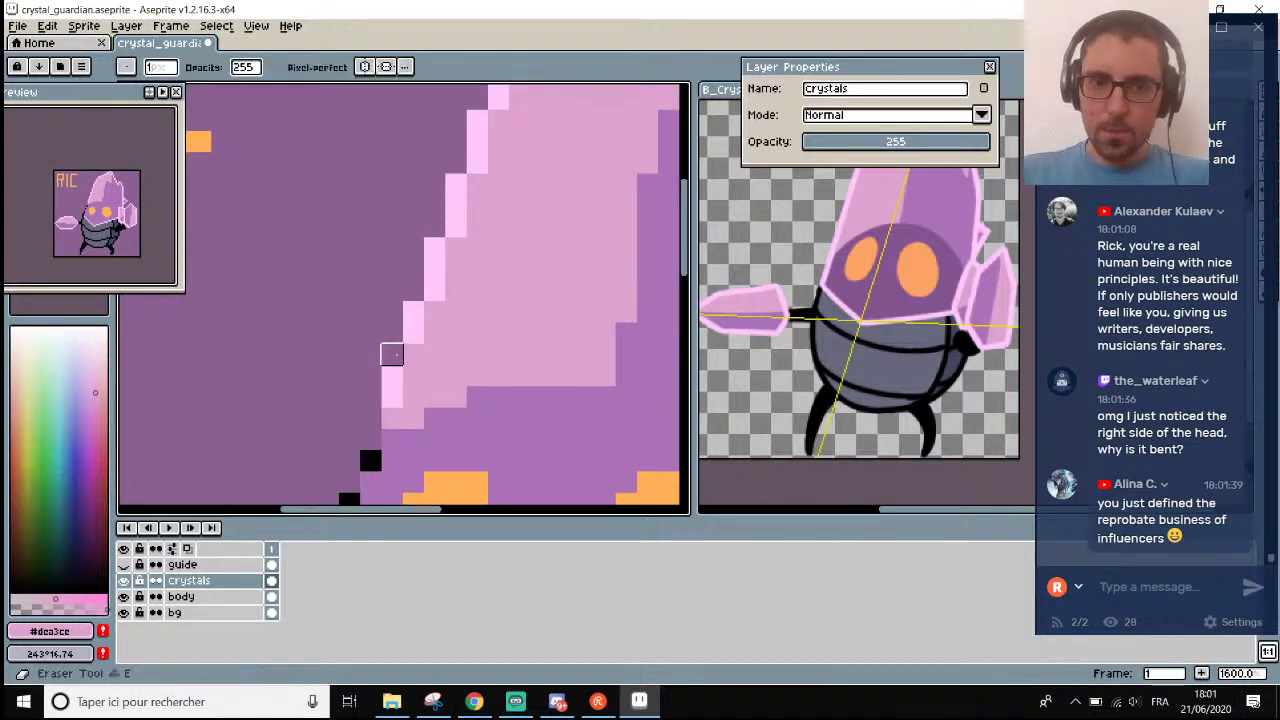
{"action": "left_click", "coordinate": [414, 333], "text": "alt"}
{"action": "key", "text": "b"}
{"action": "scroll", "coordinate": [400, 370], "scroll_direction": "down", "scroll_amount": 1}
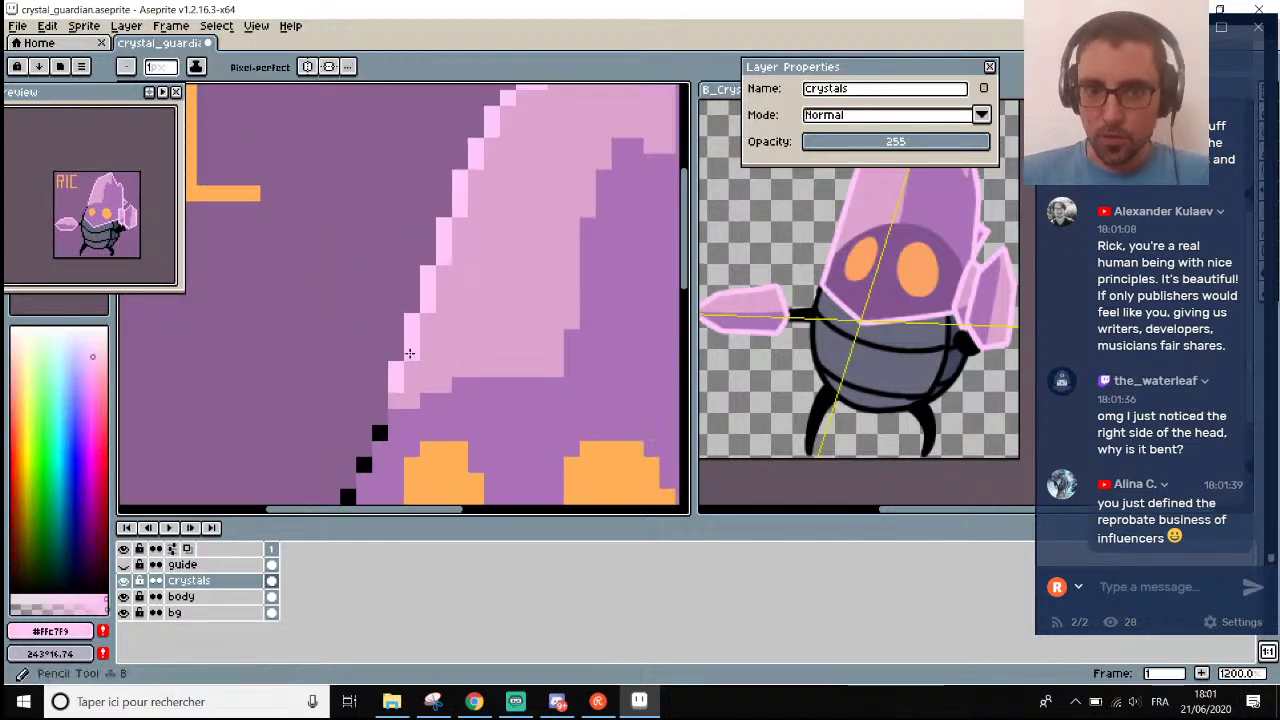
Continue the #ffc7f9 outline in staggered vertical segments down the face's left side to the crystal's lower edge.
{"action": "scroll", "coordinate": [399, 400], "scroll_direction": "down", "scroll_amount": 1}
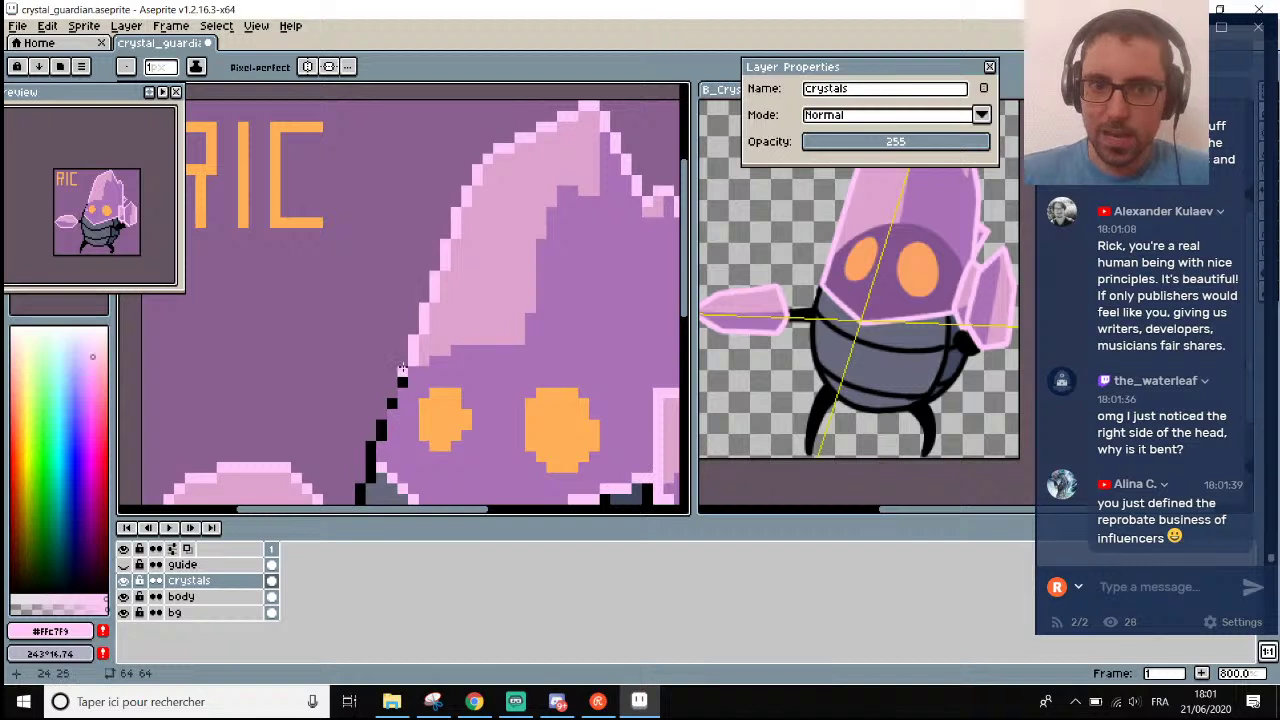
{"action": "scroll", "coordinate": [402, 390], "scroll_direction": "down", "scroll_amount": 1}
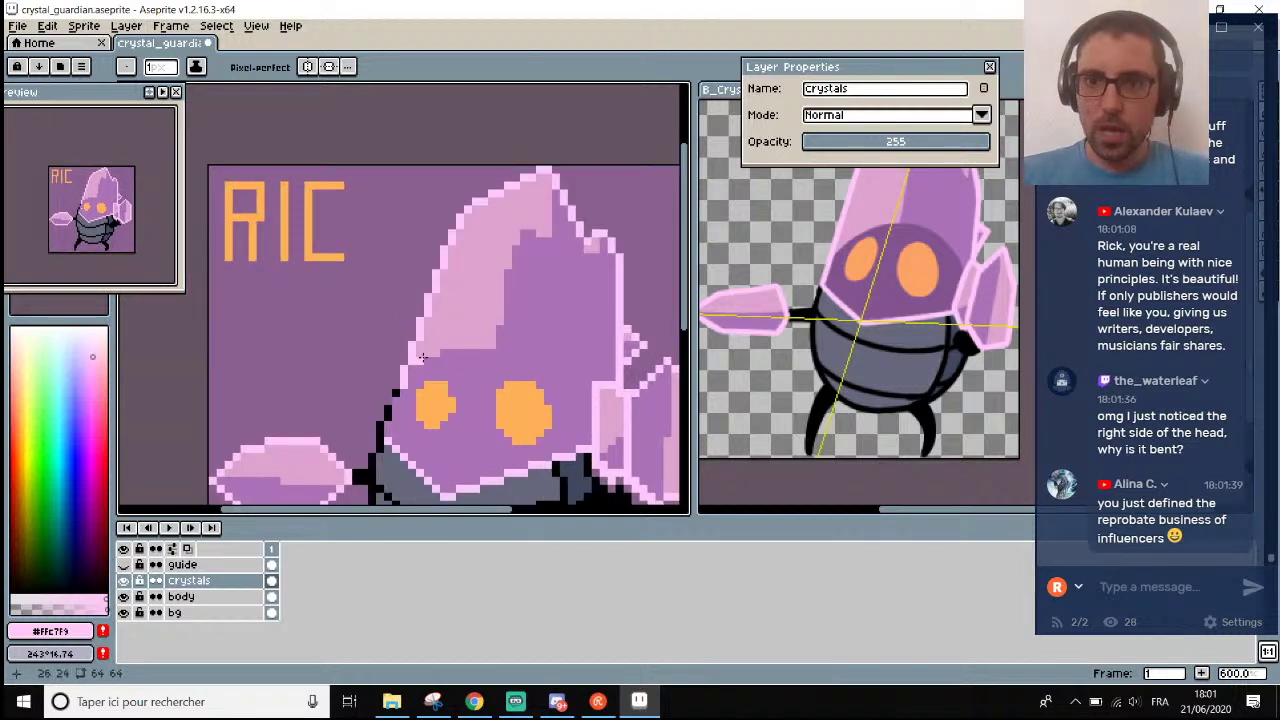
{"action": "scroll", "coordinate": [422, 357], "scroll_direction": "up", "scroll_amount": 4}
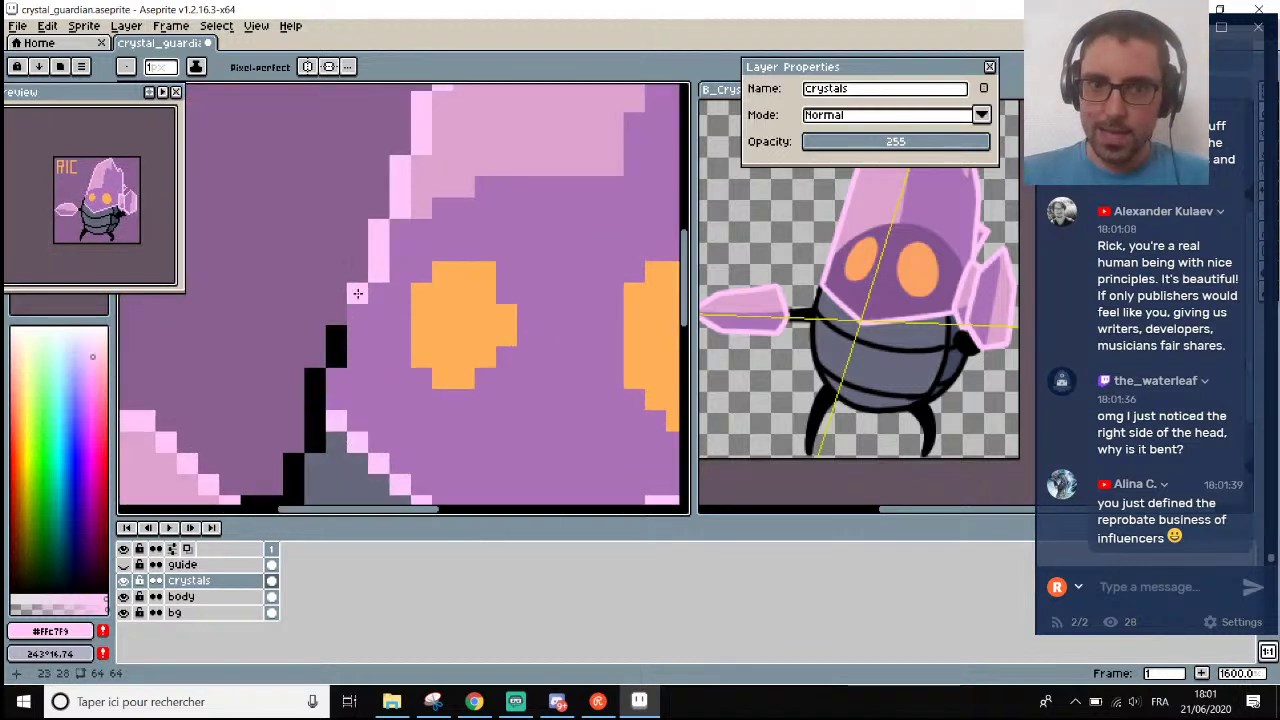
{"action": "left_click_drag", "start_coordinate": [357, 293], "coordinate": [339, 400]}
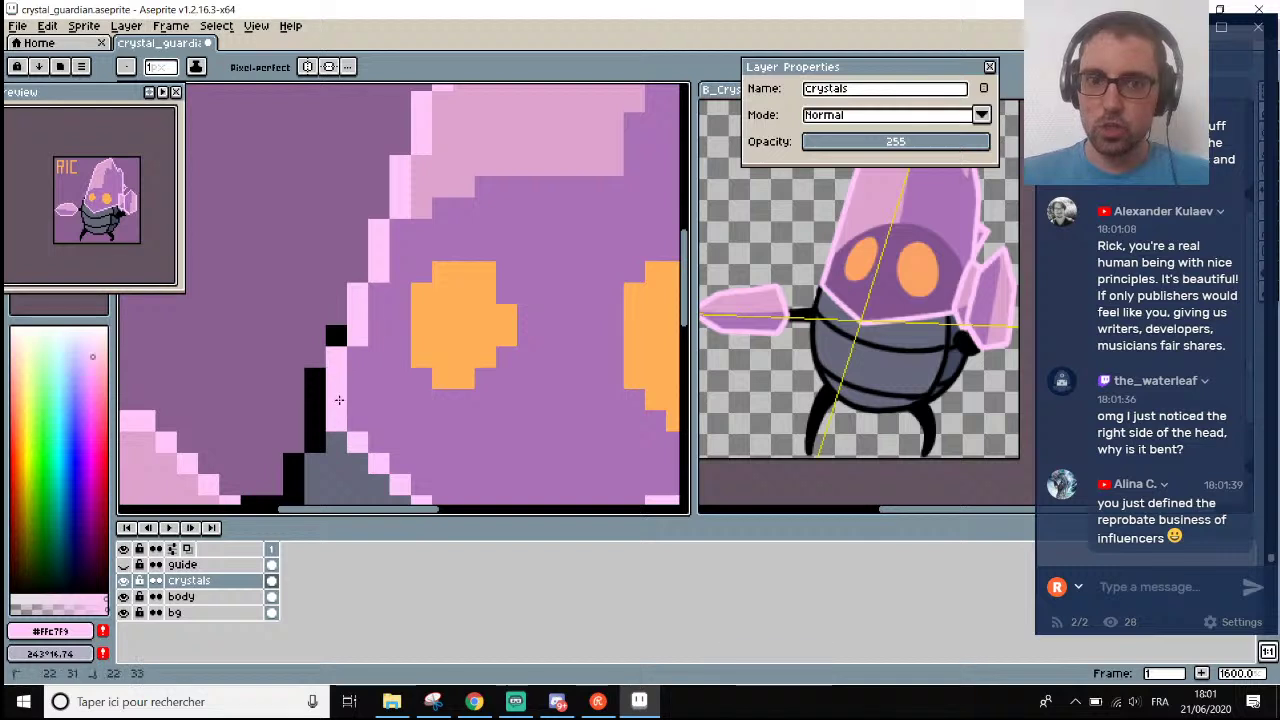
Erase the black body-layer outline pixels that stick out beside the lower left edge of the head crystal.
{"action": "scroll", "coordinate": [339, 400], "scroll_direction": "up", "scroll_amount": 2}
{"action": "key", "text": "e"}
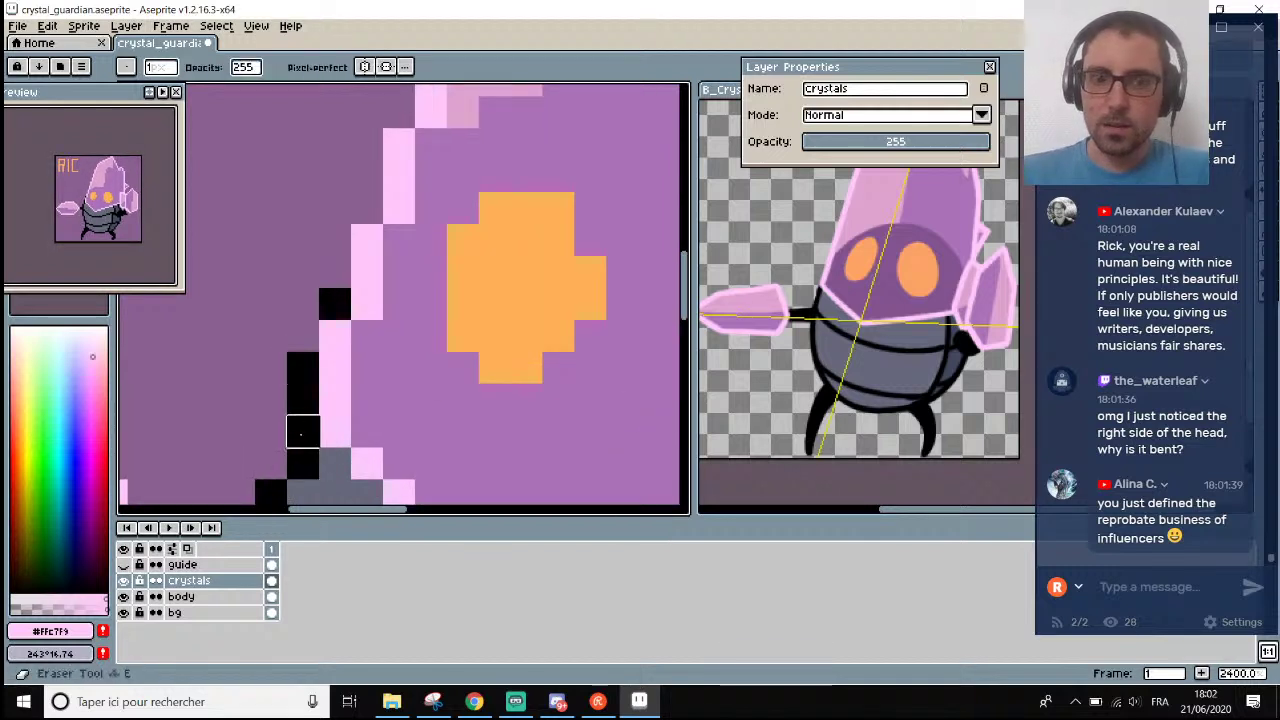
{"action": "scroll", "coordinate": [301, 432], "scroll_direction": "down", "scroll_amount": 5}
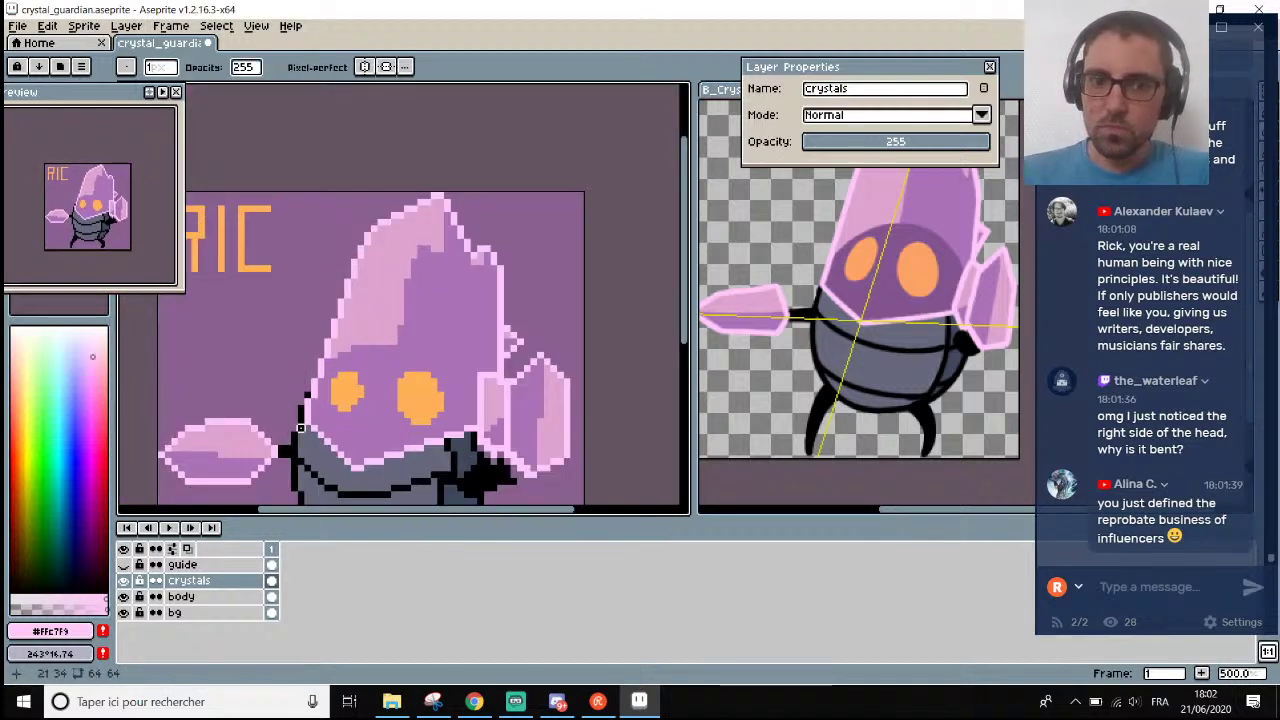
{"action": "scroll", "coordinate": [300, 428], "scroll_direction": "up", "scroll_amount": 1}
{"action": "left_click", "coordinate": [180, 596]}
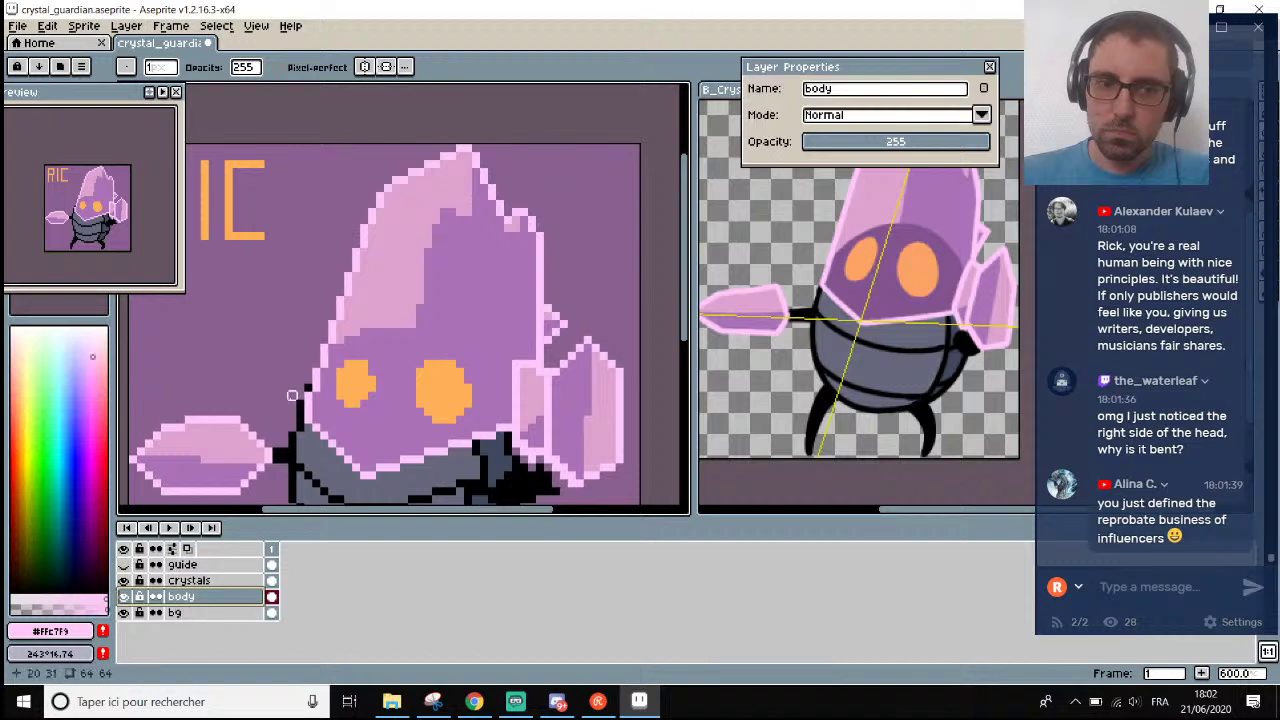
{"action": "scroll", "coordinate": [340, 371], "scroll_direction": "up", "scroll_amount": 2}
{"action": "scroll", "coordinate": [269, 413], "scroll_direction": "down", "scroll_amount": 3}
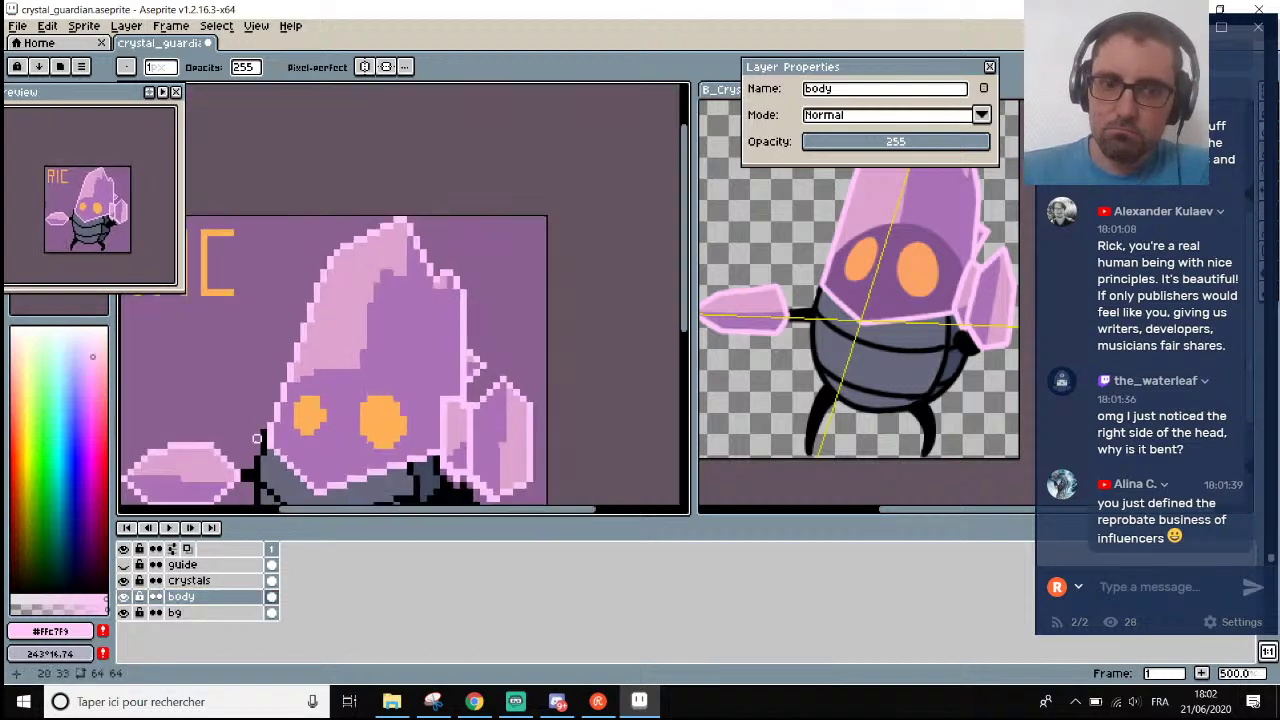
{"action": "scroll", "coordinate": [269, 411], "scroll_direction": "up", "scroll_amount": 2}
{"action": "scroll", "coordinate": [270, 440], "scroll_direction": "down", "scroll_amount": 4}
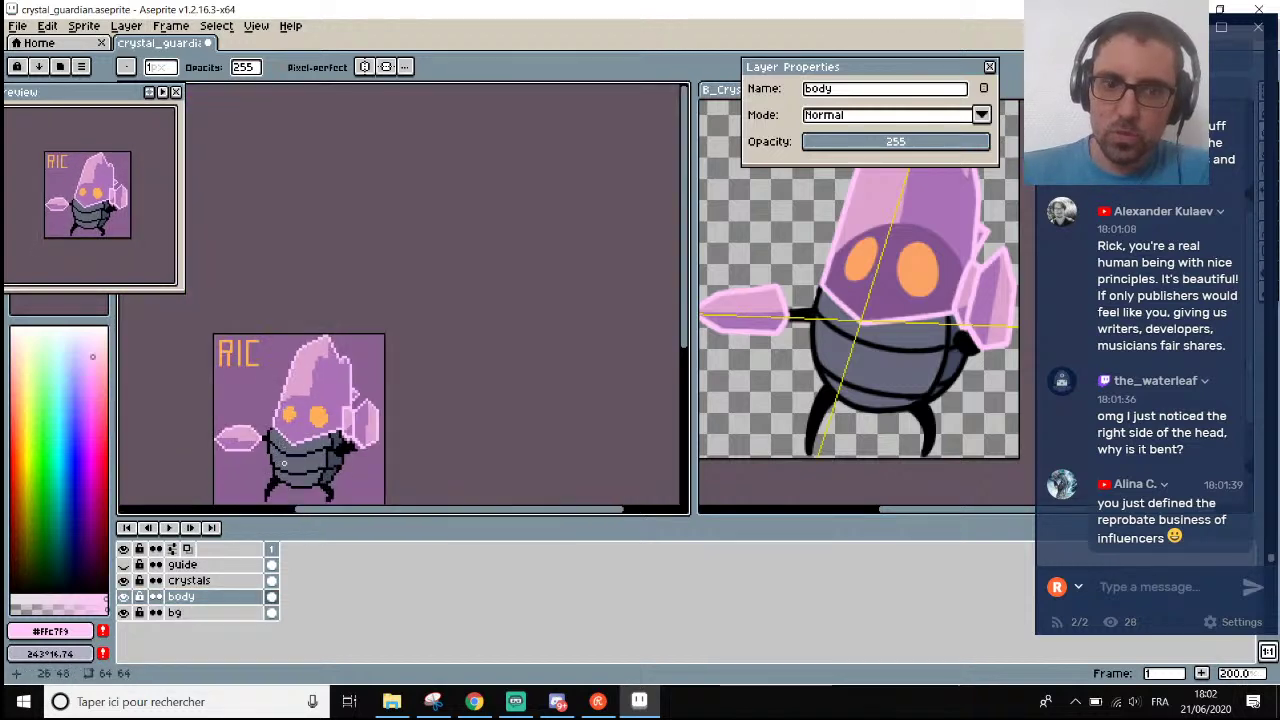
{"action": "scroll", "coordinate": [262, 425], "scroll_direction": "up", "scroll_amount": 2}
{"action": "scroll", "coordinate": [250, 396], "scroll_direction": "up", "scroll_amount": 4}
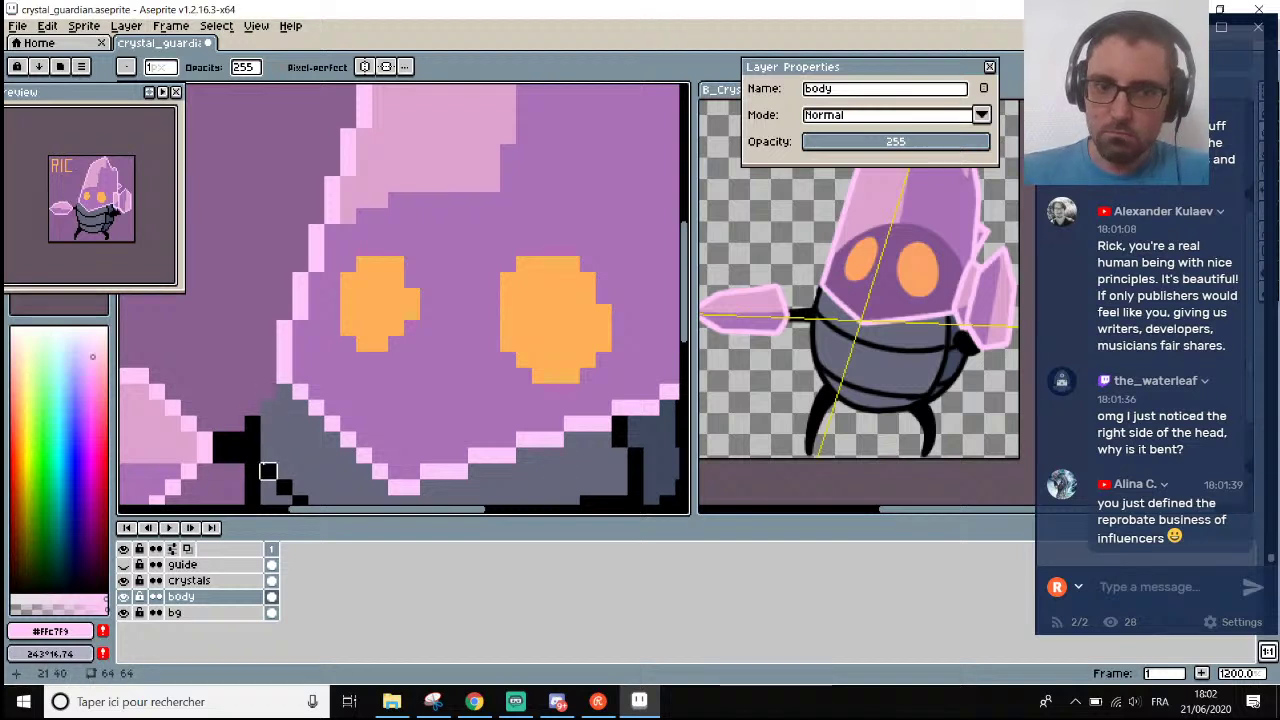
Redraw the body outline in sampled black #000000 at the left shoulder, just below the crystal's corner.
{"action": "left_click", "coordinate": [254, 436], "text": "alt"}
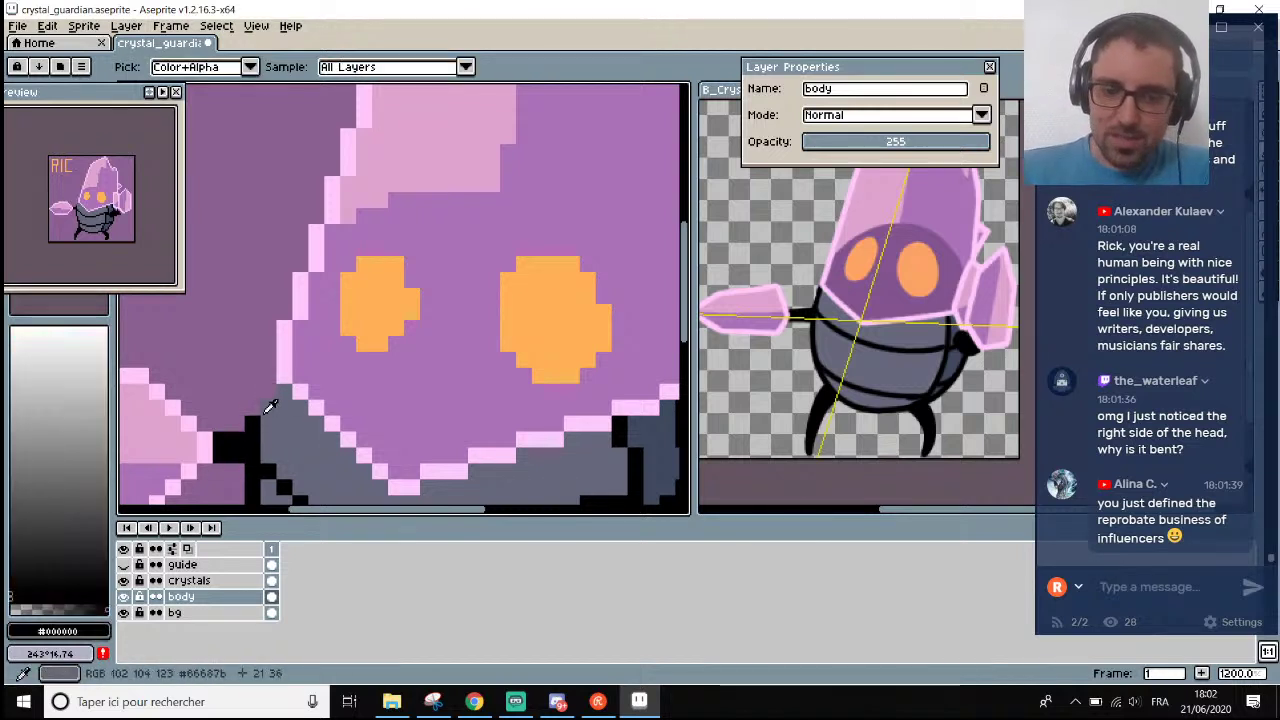
{"action": "scroll", "coordinate": [280, 400], "scroll_direction": "down", "scroll_amount": 5}
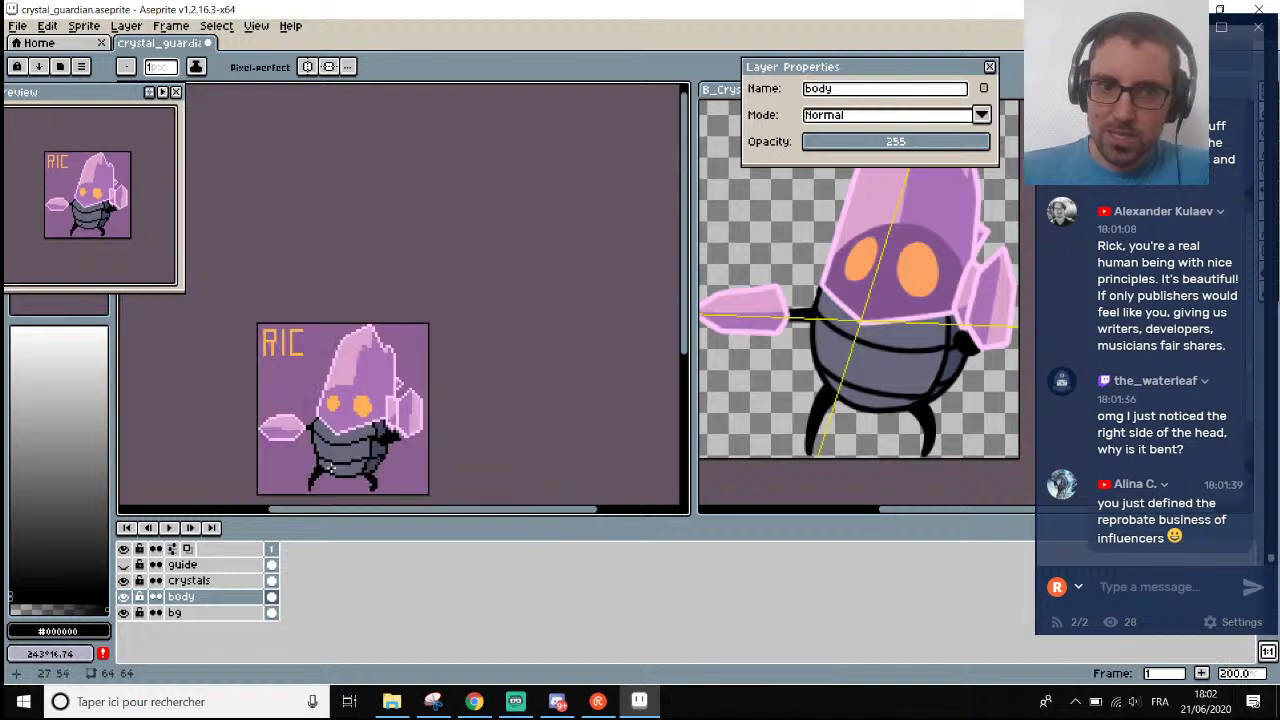
{"action": "scroll", "coordinate": [339, 496], "scroll_direction": "up", "scroll_amount": 1}
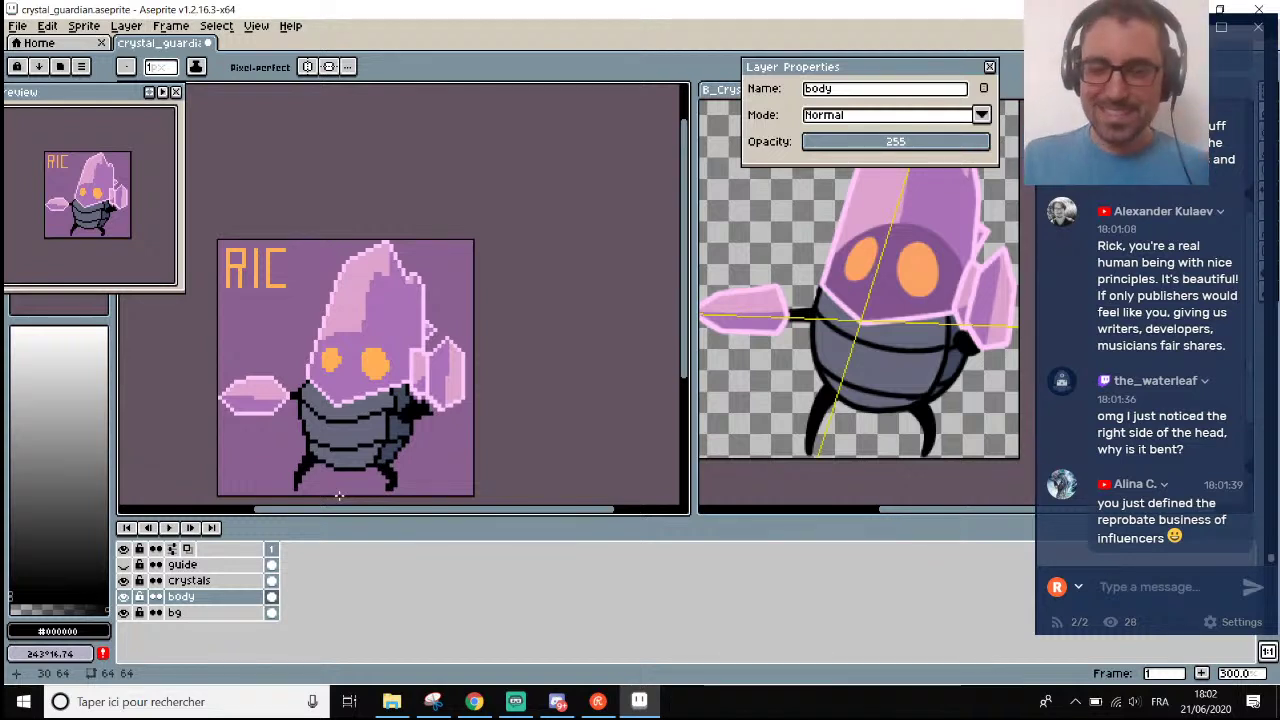
Set the crystals layer's opacity to 169 and hide the layer.
{"action": "left_click", "coordinate": [189, 580]}
{"action": "left_click_drag", "start_coordinate": [982, 141], "coordinate": [930, 155]}
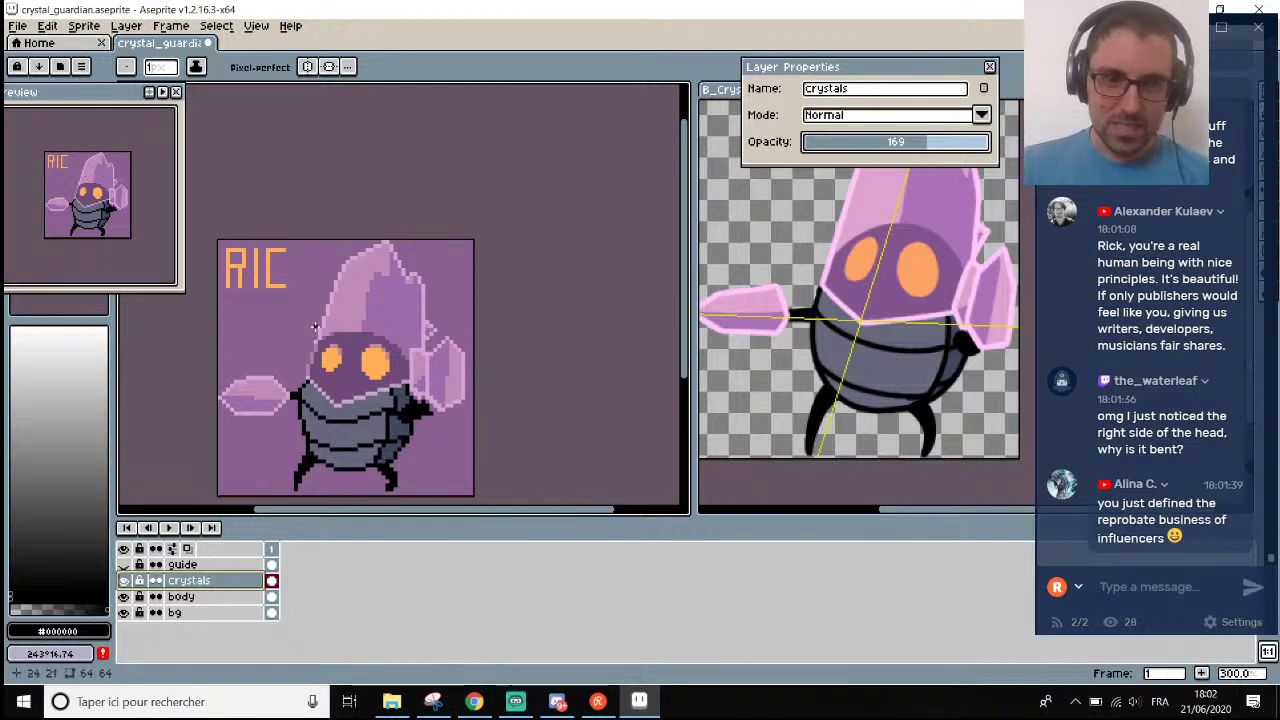
{"action": "left_click", "coordinate": [125, 581]}
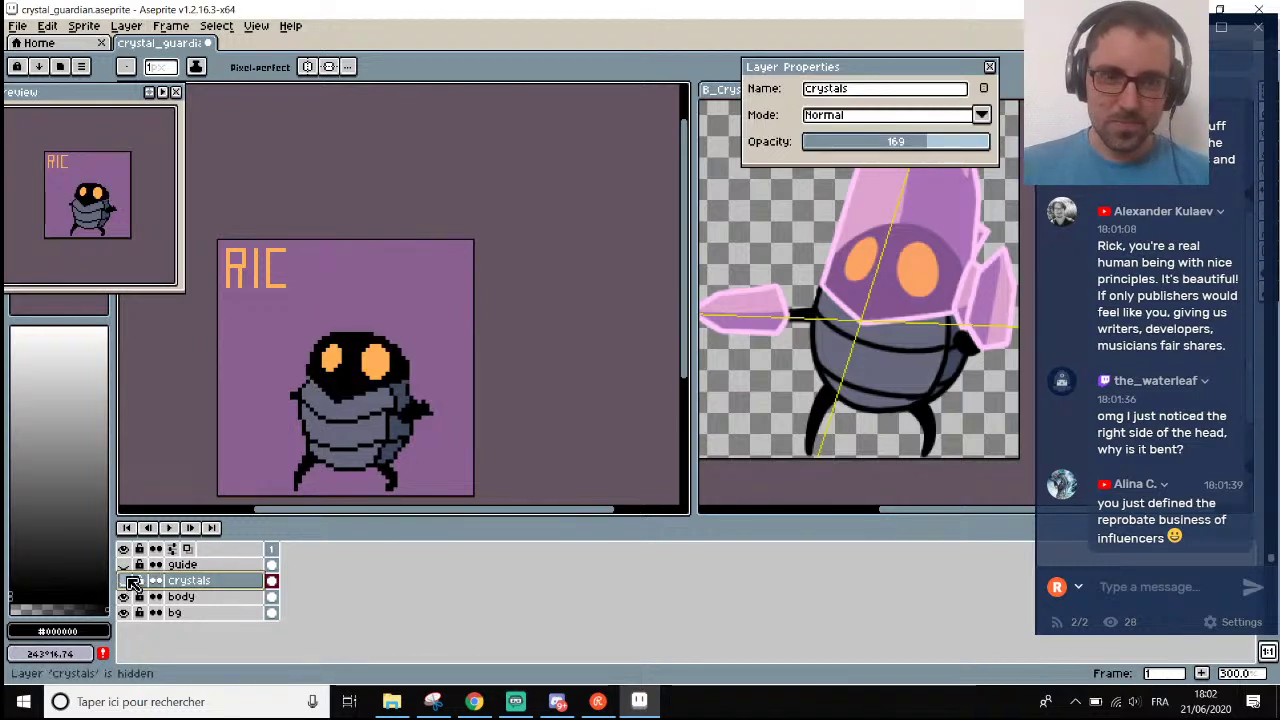
Show the crystals layer again and toggle the body and crystals layers' visibility to compare them, leaving both shown.
{"action": "left_click", "coordinate": [125, 581]}
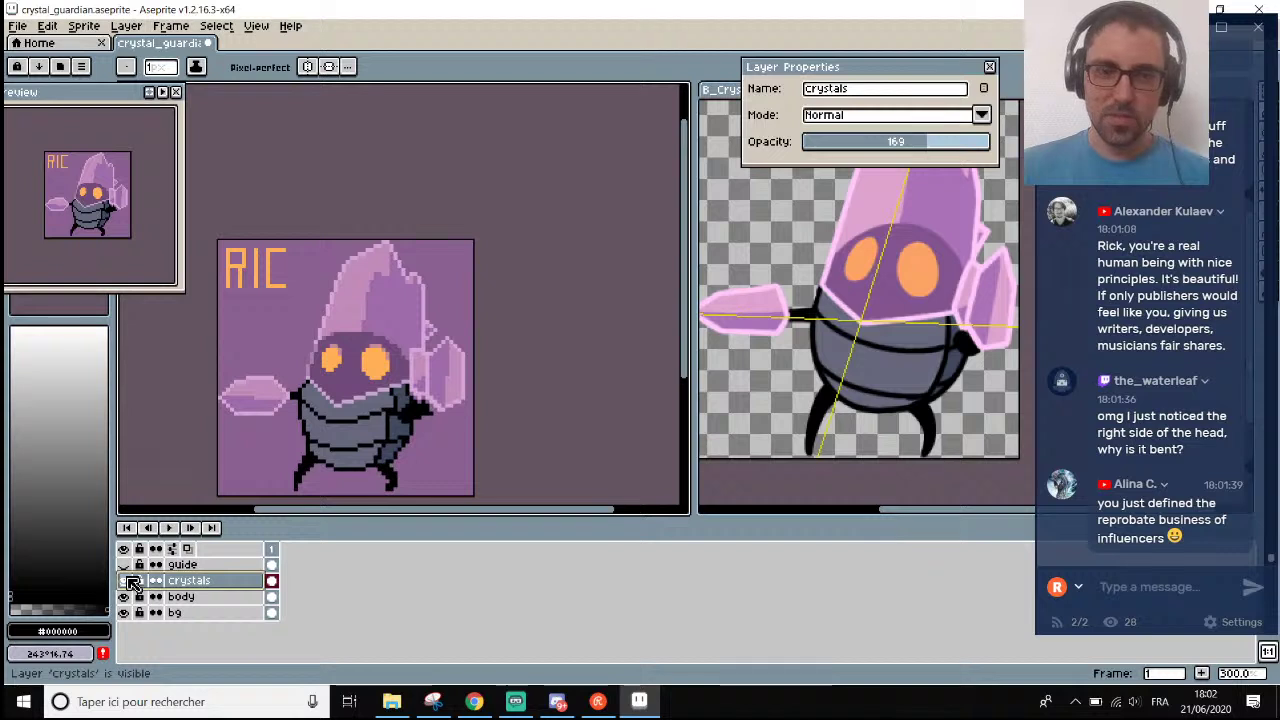
{"action": "left_click", "coordinate": [125, 597]}
{"action": "left_click", "coordinate": [125, 597]}
{"action": "left_click", "coordinate": [125, 597]}
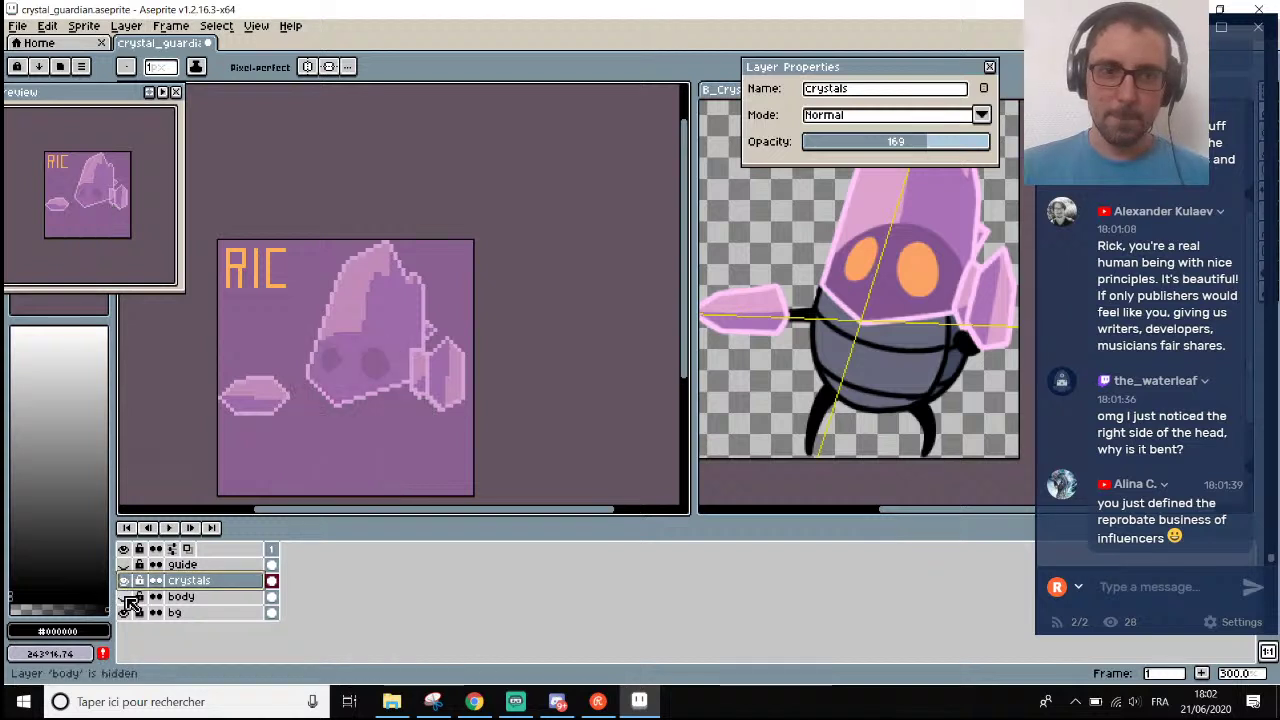
{"action": "left_click", "coordinate": [125, 597]}
{"action": "left_click", "coordinate": [125, 581]}
{"action": "left_click", "coordinate": [125, 582]}
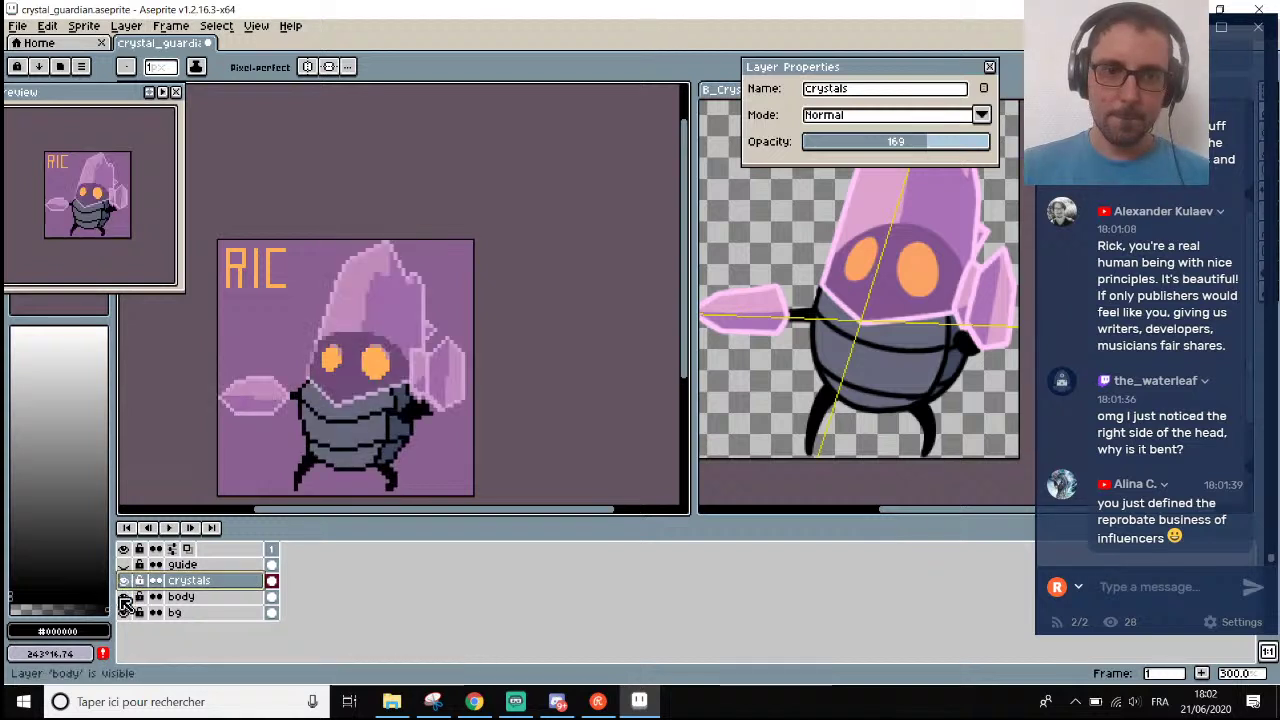
Erase the body-layer pixels lying under the head crystal's left outline, beside and below the left eye.
{"action": "left_click", "coordinate": [180, 597]}
{"action": "scroll", "coordinate": [295, 401], "scroll_direction": "up", "scroll_amount": 2}
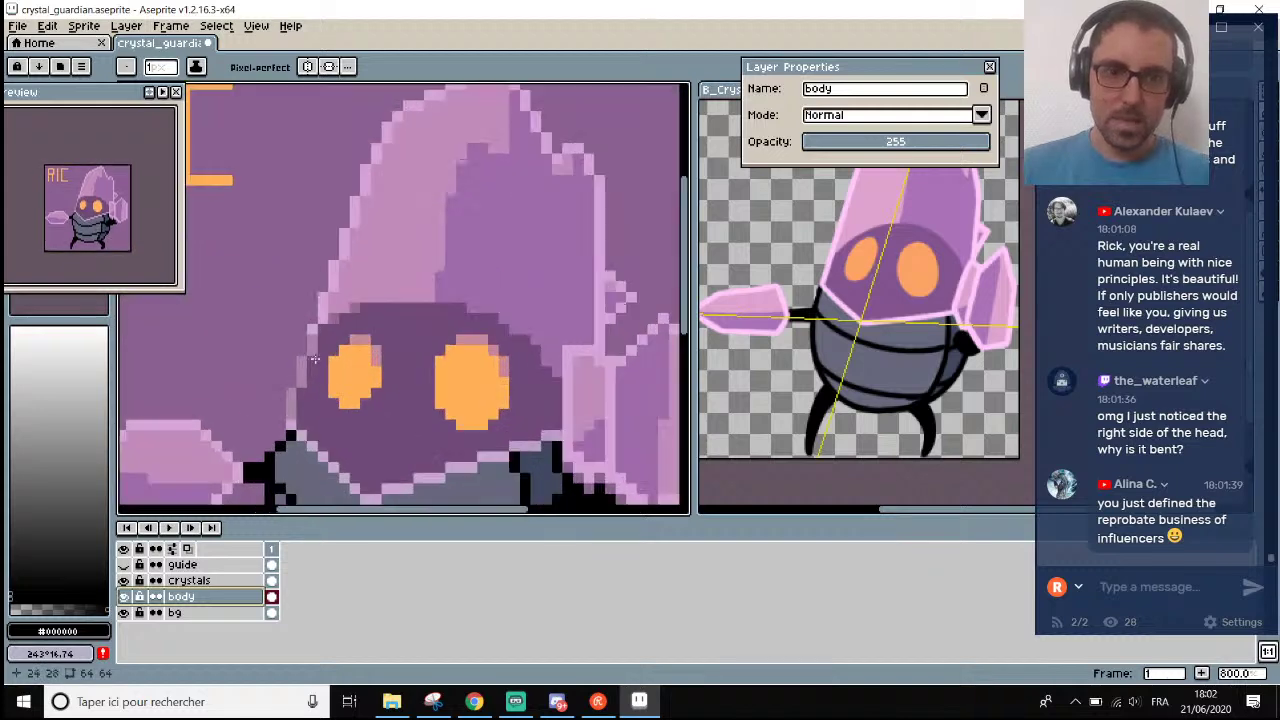
{"action": "scroll", "coordinate": [295, 401], "scroll_direction": "up", "scroll_amount": 1}
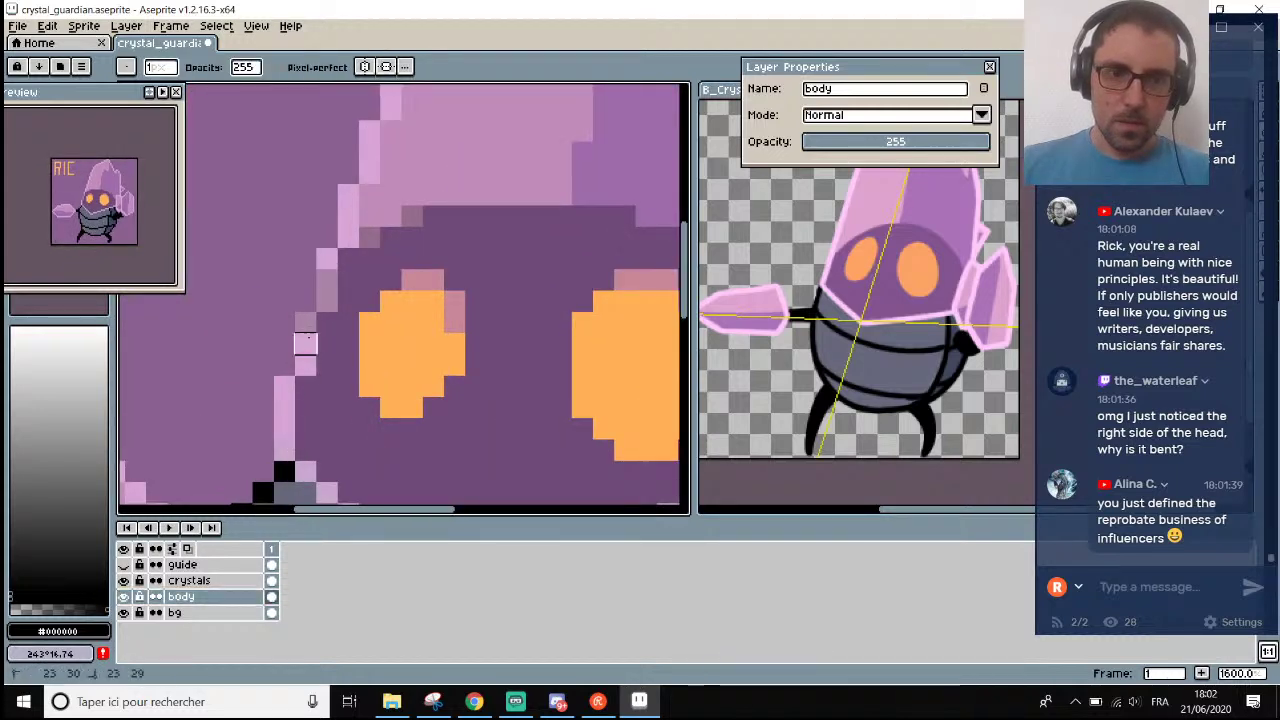
{"action": "scroll", "coordinate": [326, 318], "scroll_direction": "down", "scroll_amount": 3}
{"action": "scroll", "coordinate": [378, 278], "scroll_direction": "up", "scroll_amount": 4}
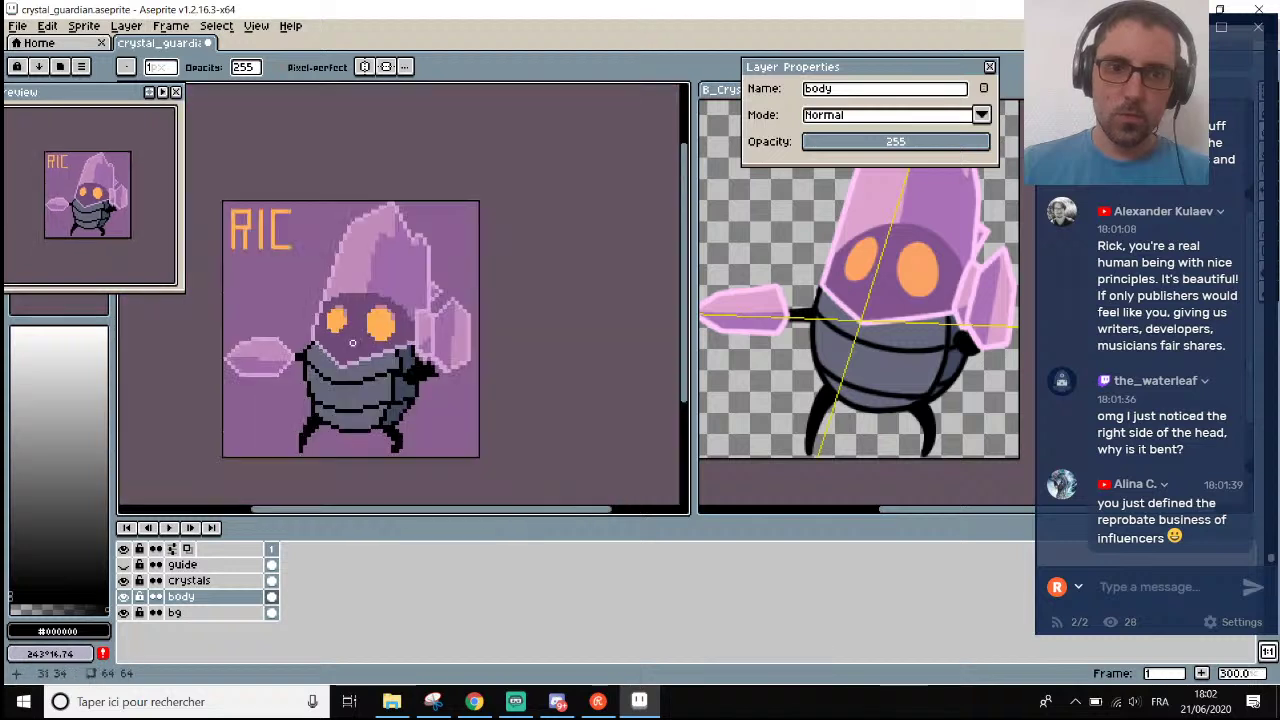
{"action": "scroll", "coordinate": [320, 295], "scroll_direction": "down", "scroll_amount": 4}
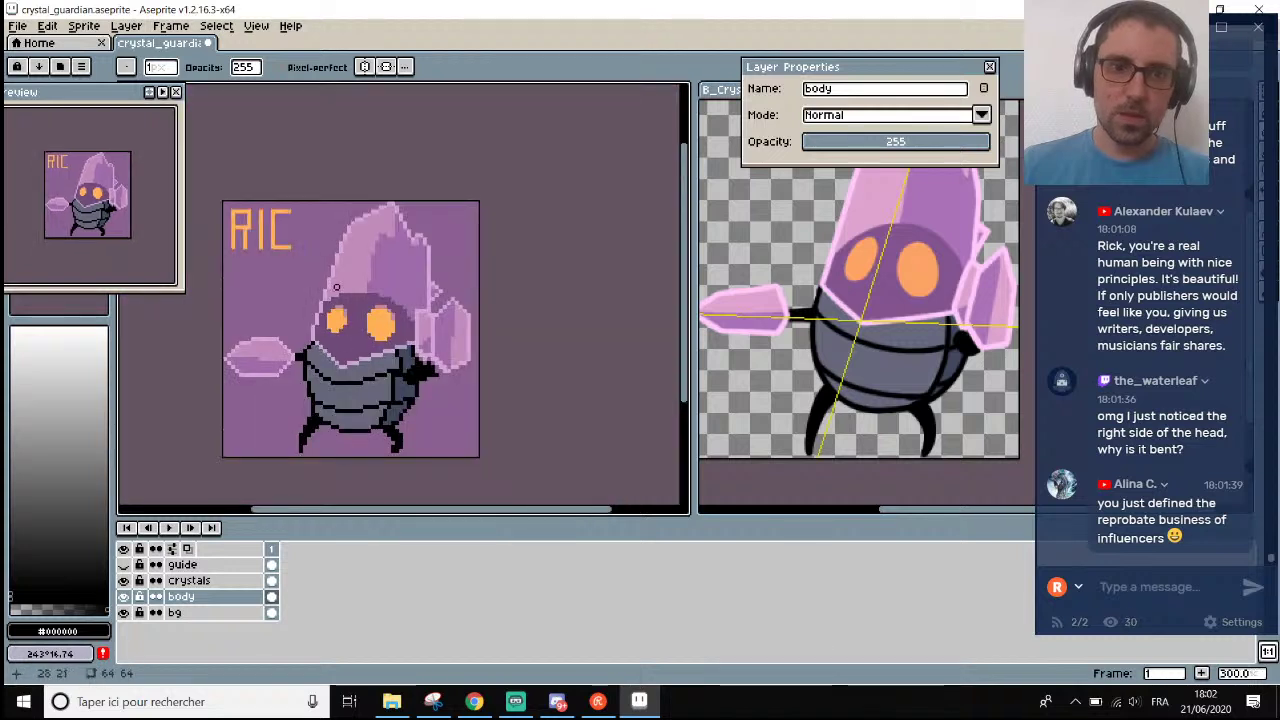
Set the crystals layer's opacity to 182.
{"action": "left_click", "coordinate": [195, 581]}
{"action": "left_click", "coordinate": [958, 143]}
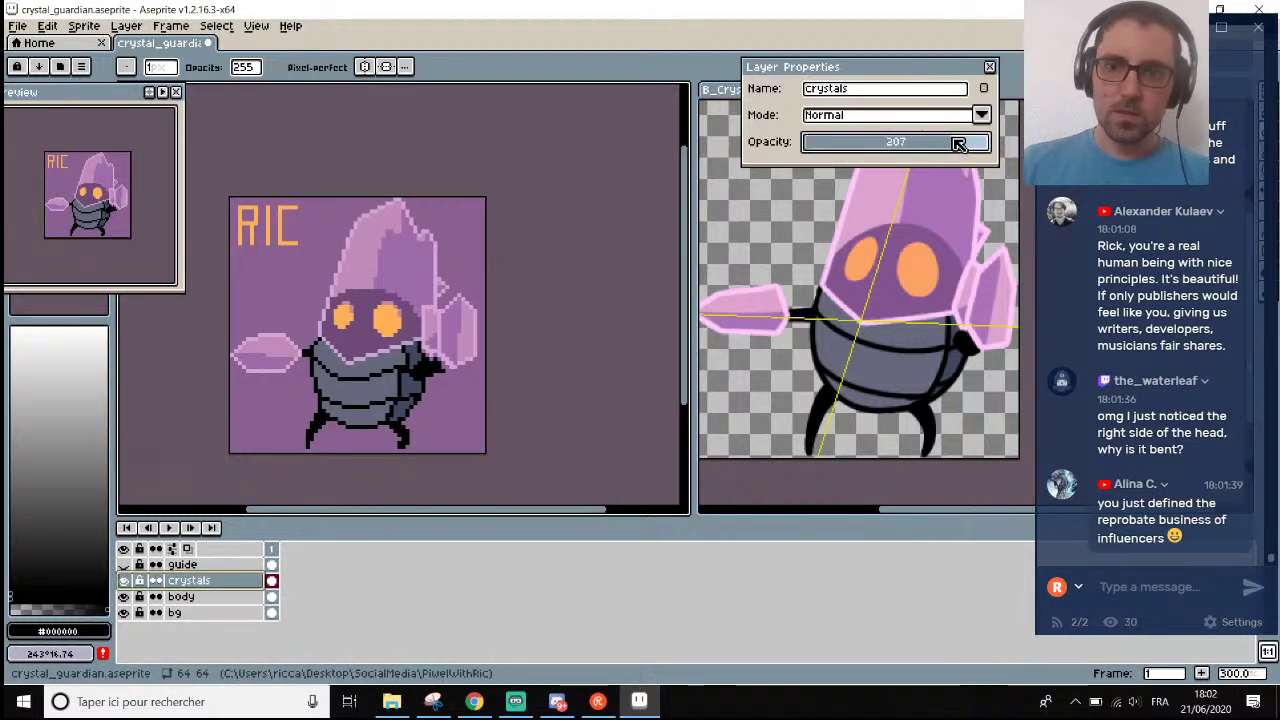
{"action": "left_click_drag", "start_coordinate": [945, 147], "coordinate": [936, 146]}
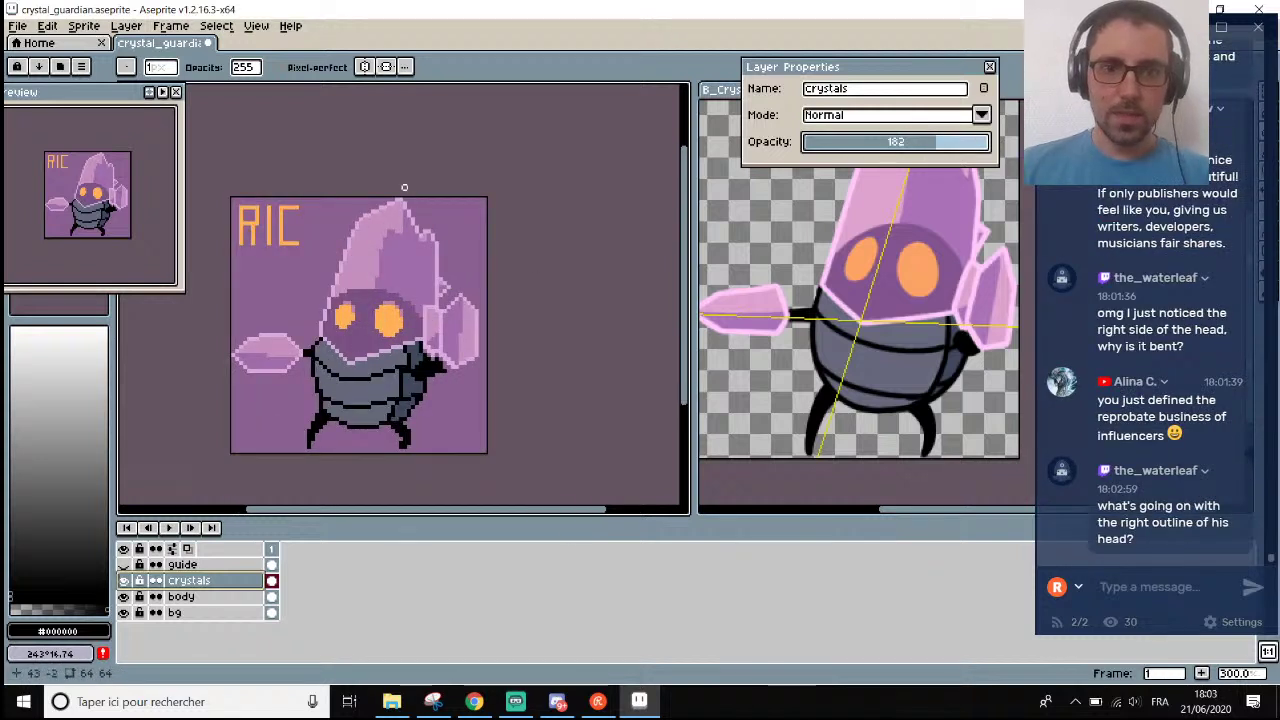
{"action": "scroll", "coordinate": [356, 219], "scroll_direction": "up", "scroll_amount": 1}
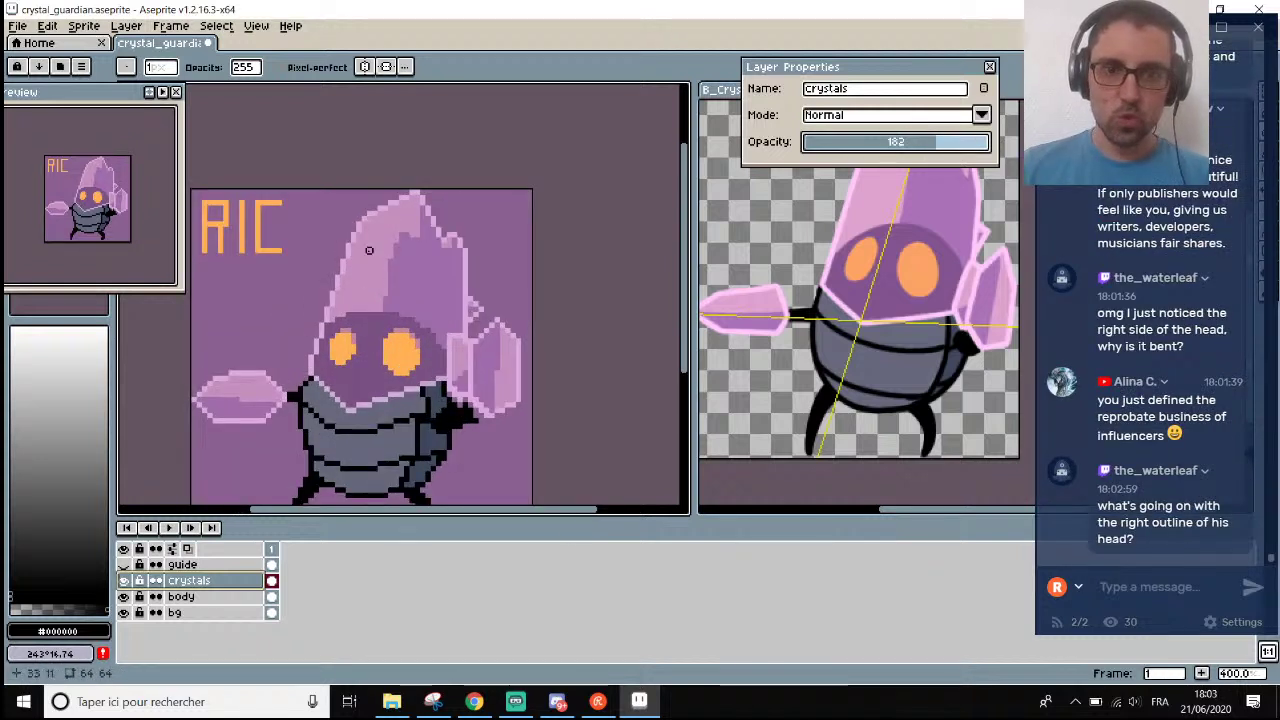
{"action": "scroll", "coordinate": [331, 224], "scroll_direction": "down", "scroll_amount": 2}
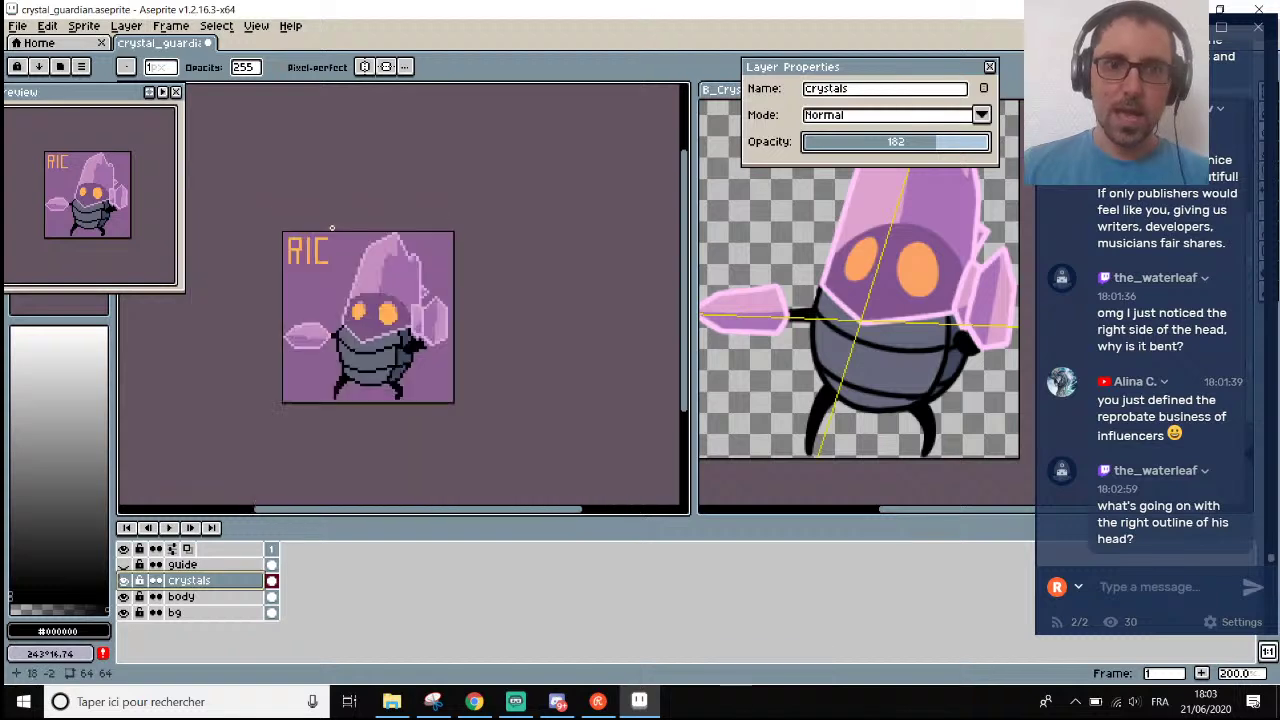
{"action": "scroll", "coordinate": [801, 230], "scroll_direction": "down", "scroll_amount": 3}
{"action": "scroll", "coordinate": [801, 230], "scroll_direction": "up", "scroll_amount": 4}
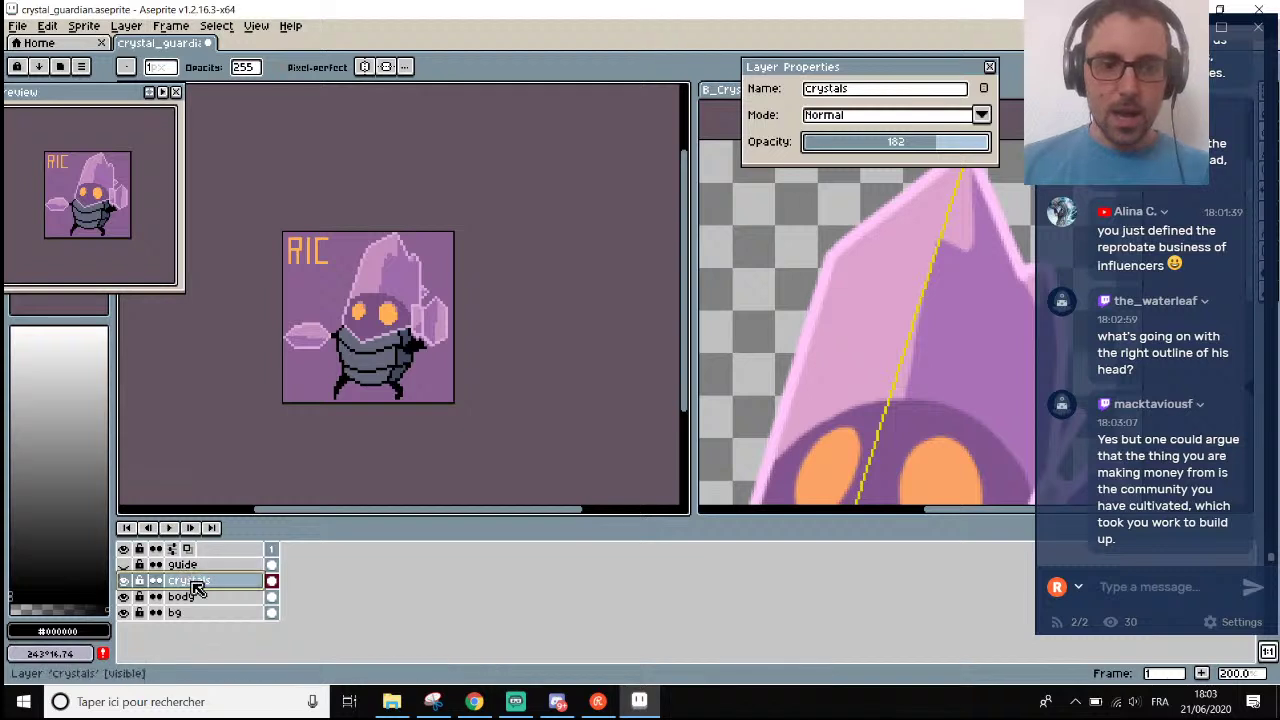
Sample the head crystal's pink outline colour and lighten it to hue 303, saturation 47, lightness 86.
{"action": "scroll", "coordinate": [362, 236], "scroll_direction": "up", "scroll_amount": 4}
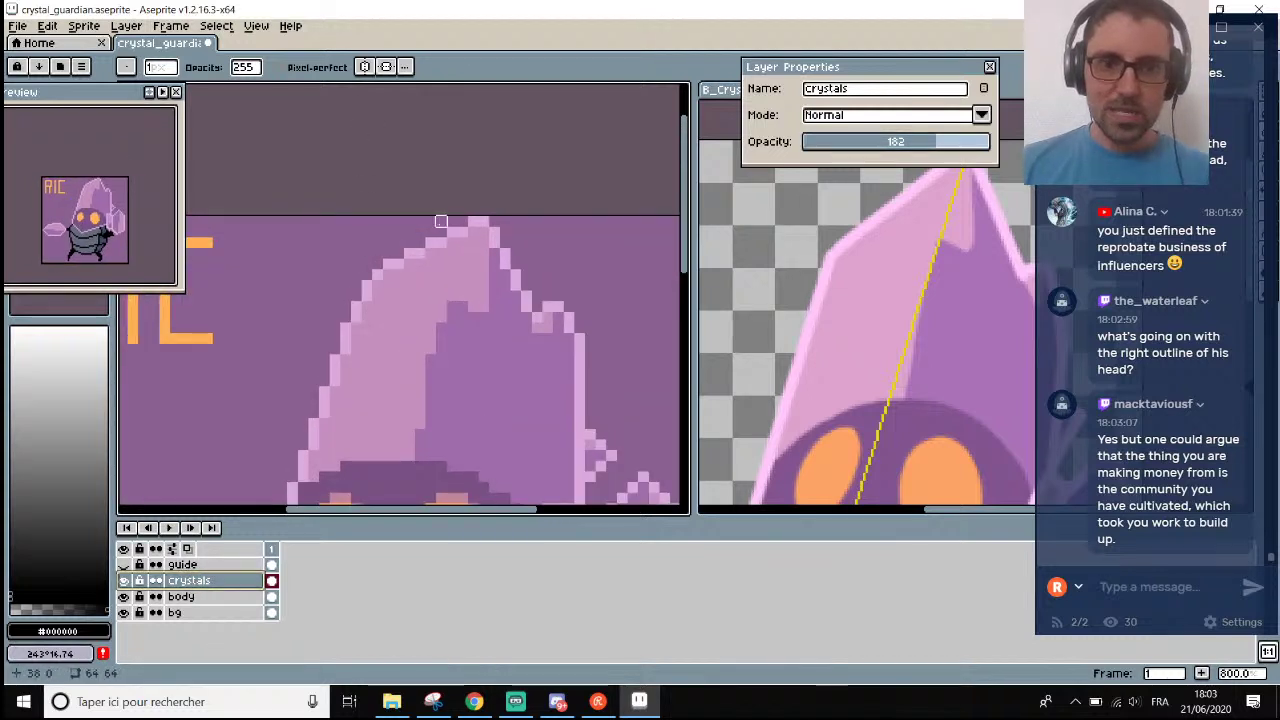
{"action": "scroll", "coordinate": [441, 221], "scroll_direction": "up", "scroll_amount": 5}
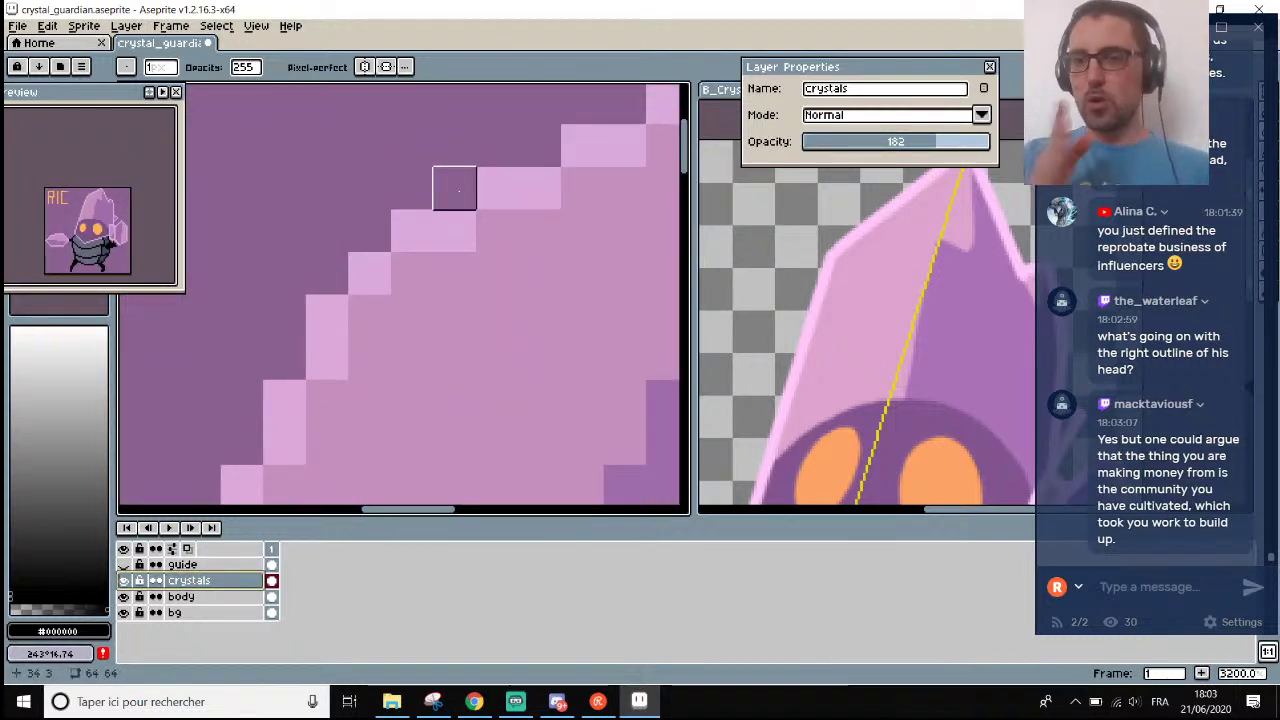
{"action": "key", "text": "i"}
{"action": "left_click", "coordinate": [323, 303]}
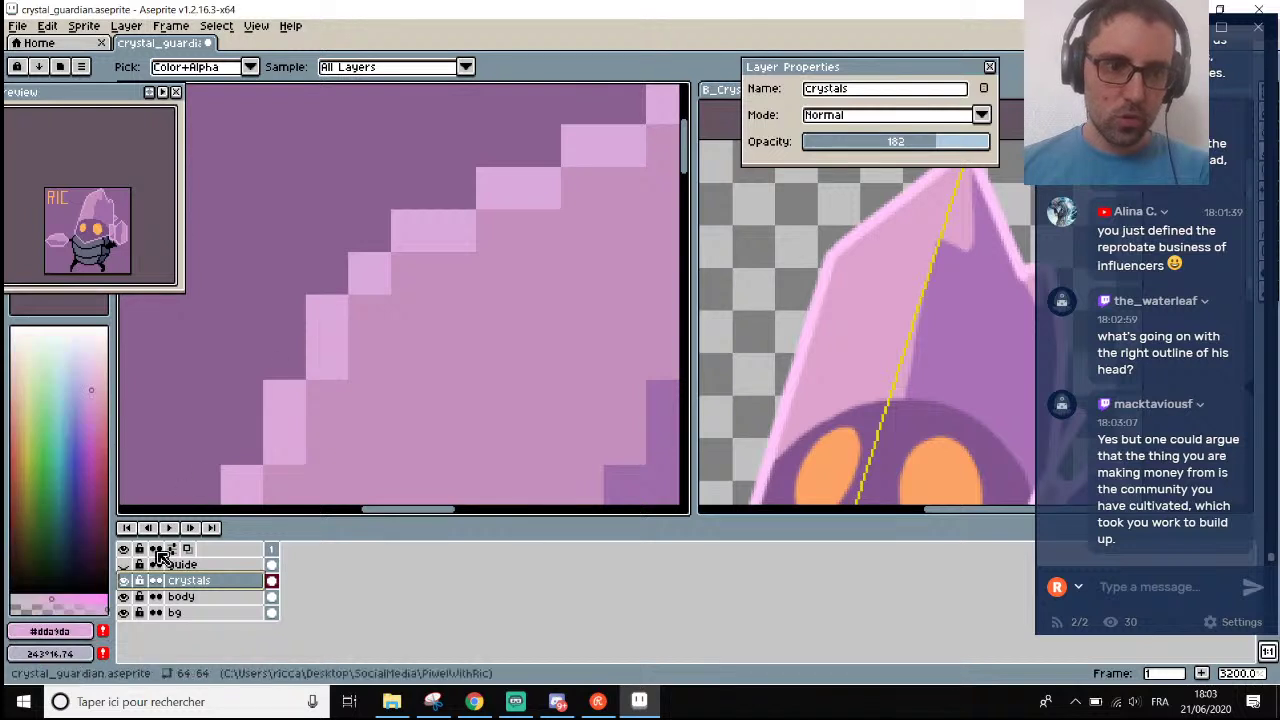
{"action": "left_click", "coordinate": [50, 631]}
{"action": "left_click", "coordinate": [78, 510]}
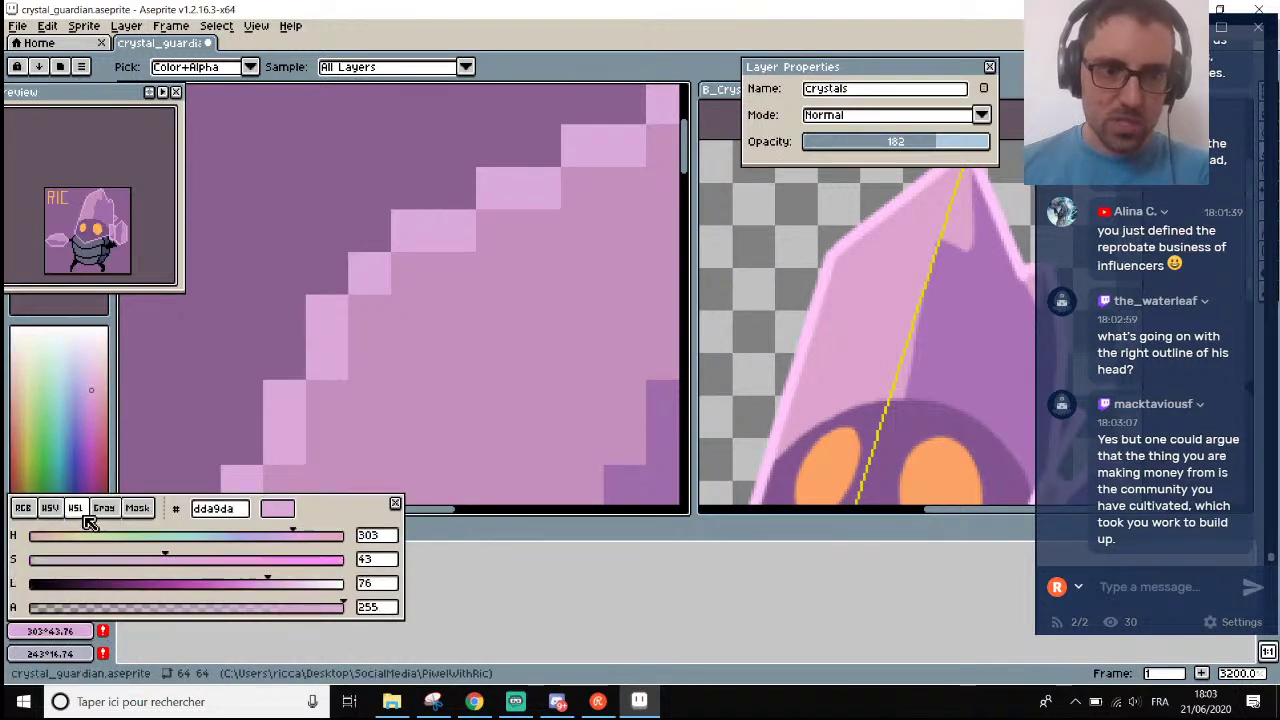
{"action": "left_click_drag", "start_coordinate": [173, 561], "coordinate": [190, 564]}
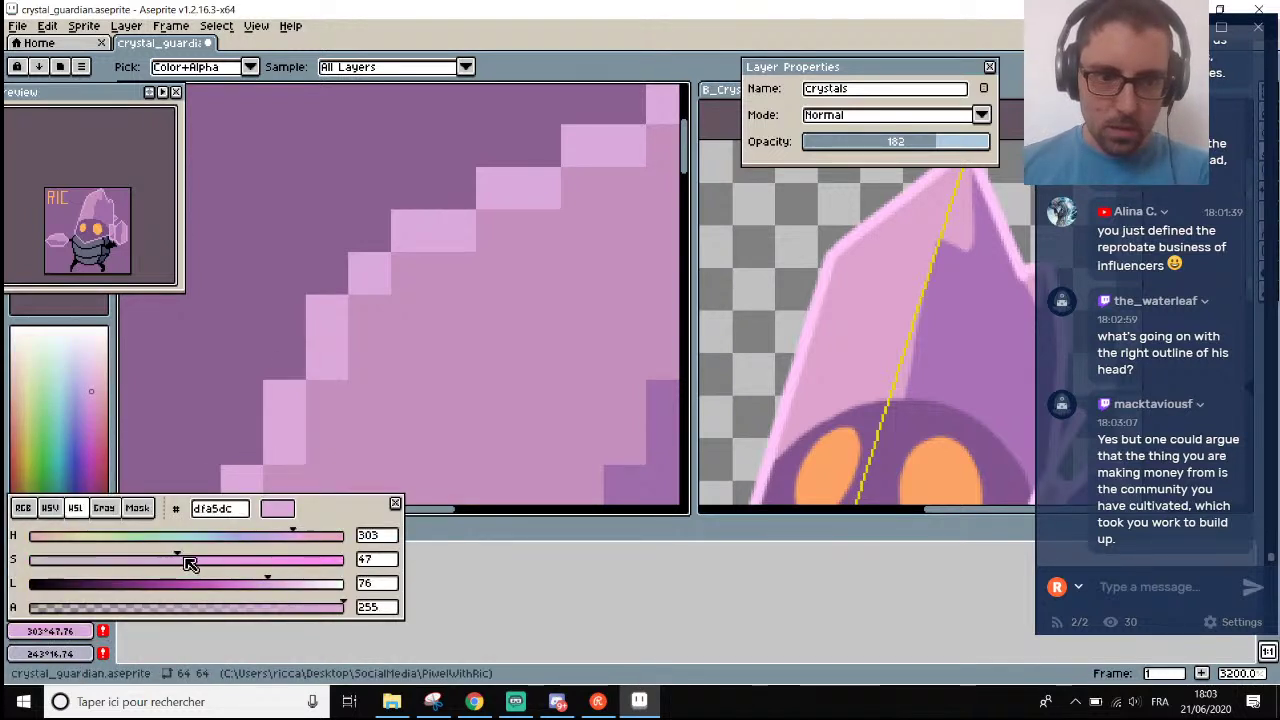
{"action": "left_click_drag", "start_coordinate": [273, 585], "coordinate": [303, 580]}
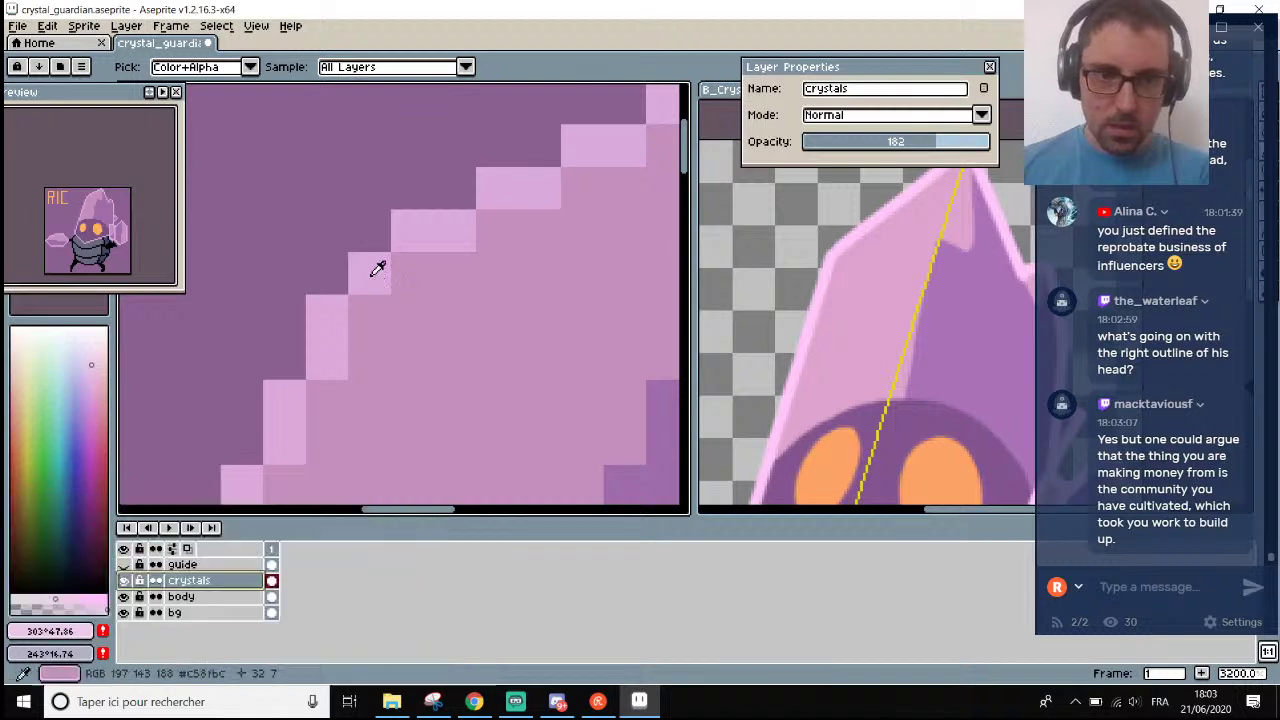
Paint the vertical outline segment at the head crystal's upper left corner with the lightened pink.
{"action": "scroll", "coordinate": [360, 264], "scroll_direction": "down", "scroll_amount": 3}
{"action": "scroll", "coordinate": [360, 264], "scroll_direction": "up", "scroll_amount": 3}
{"action": "scroll", "coordinate": [357, 245], "scroll_direction": "down", "scroll_amount": 2}
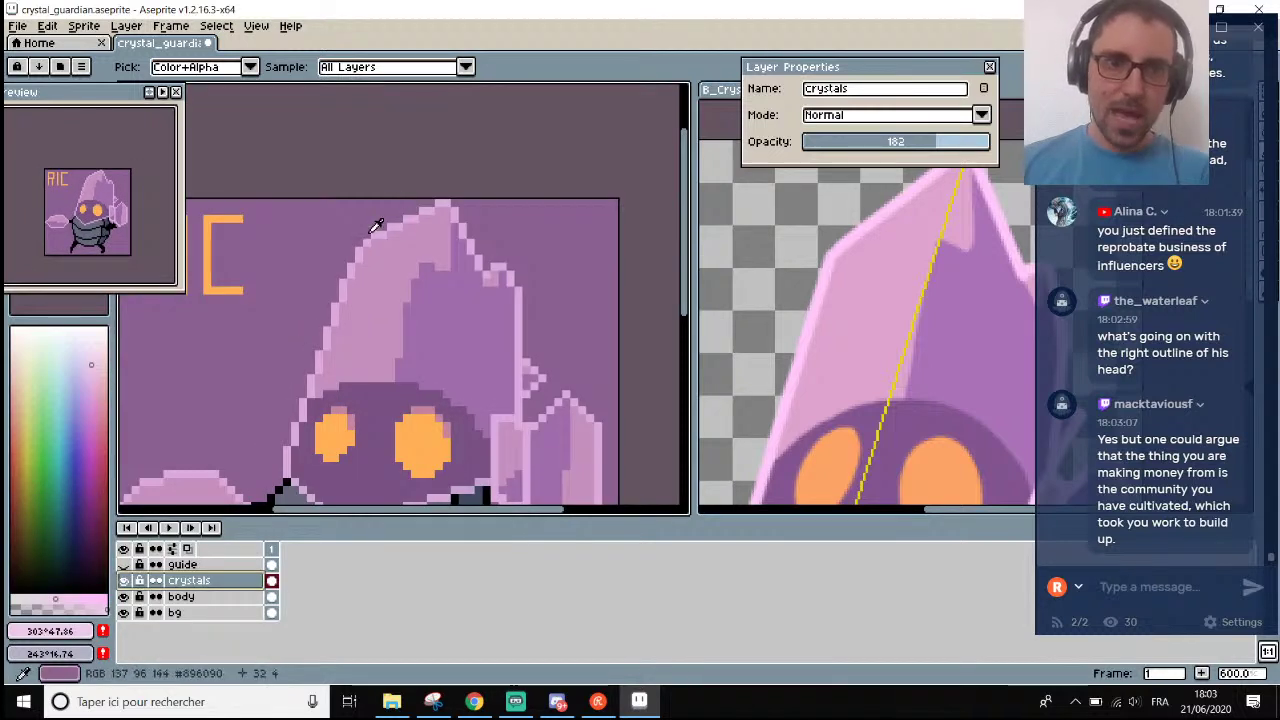
{"action": "scroll", "coordinate": [358, 237], "scroll_direction": "up", "scroll_amount": 4}
{"action": "key", "text": "b"}
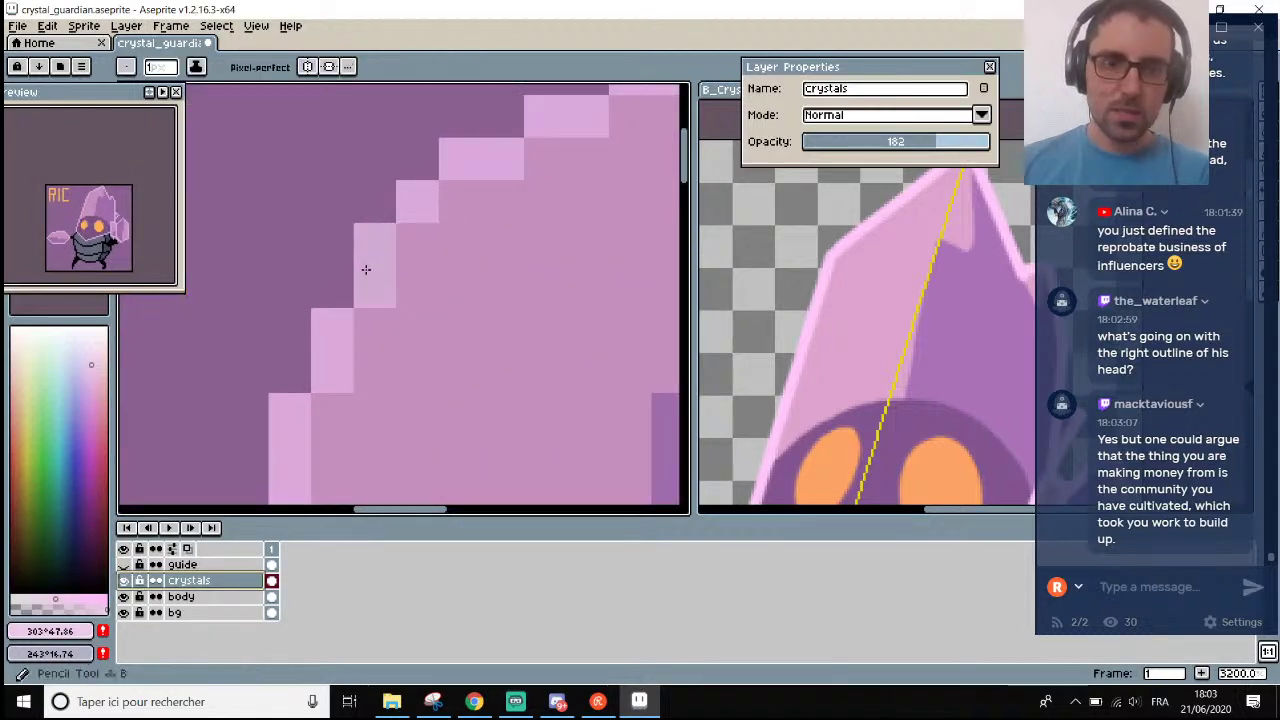
Change the pink to hue 303, saturation 57, lightness 93 and paint a highlight along the head crystal's upper left outline corner.
{"action": "left_click", "coordinate": [50, 631]}
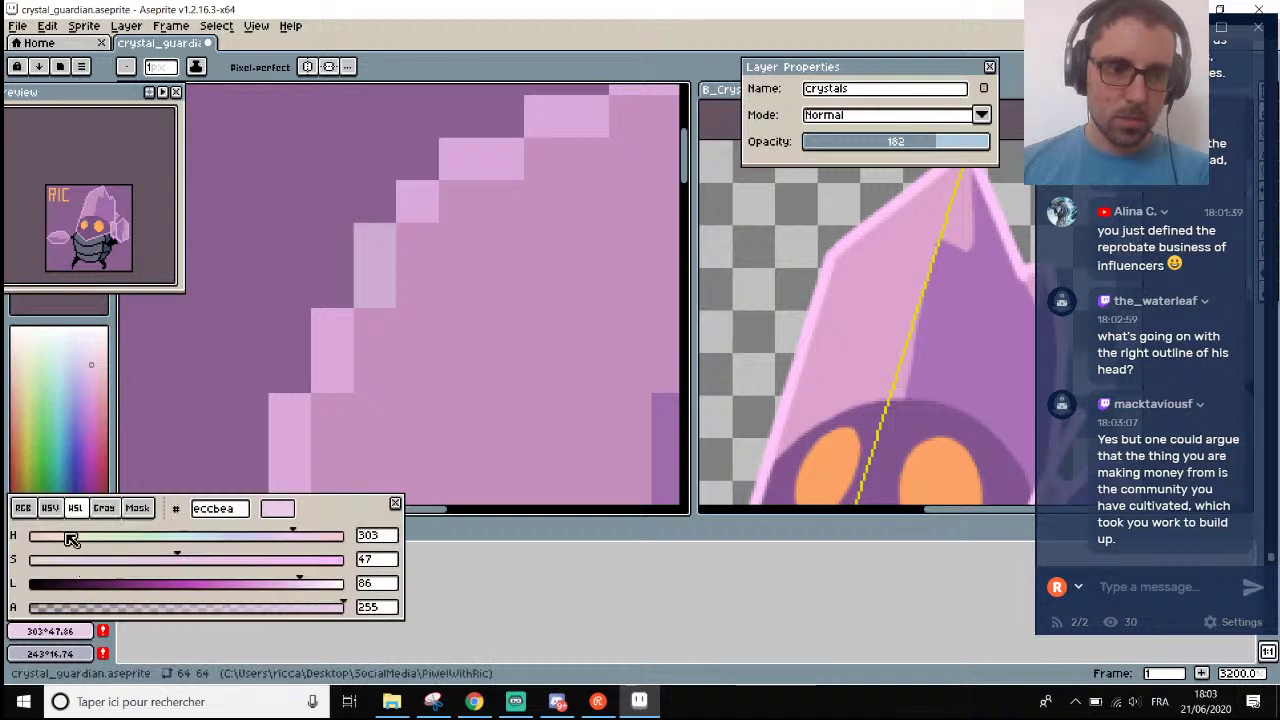
{"action": "left_click", "coordinate": [325, 585]}
{"action": "mouse_move", "coordinate": [200, 560]}
{"action": "left_mouse_down"}
{"action": "mouse_move", "coordinate": [186, 557]}
{"action": "mouse_move", "coordinate": [211, 560]}
{"action": "left_mouse_up"}
{"action": "mouse_move", "coordinate": [371, 277]}
{"action": "left_mouse_down"}
{"action": "mouse_move", "coordinate": [384, 222]}
{"action": "mouse_move", "coordinate": [409, 191]}
{"action": "left_mouse_up"}
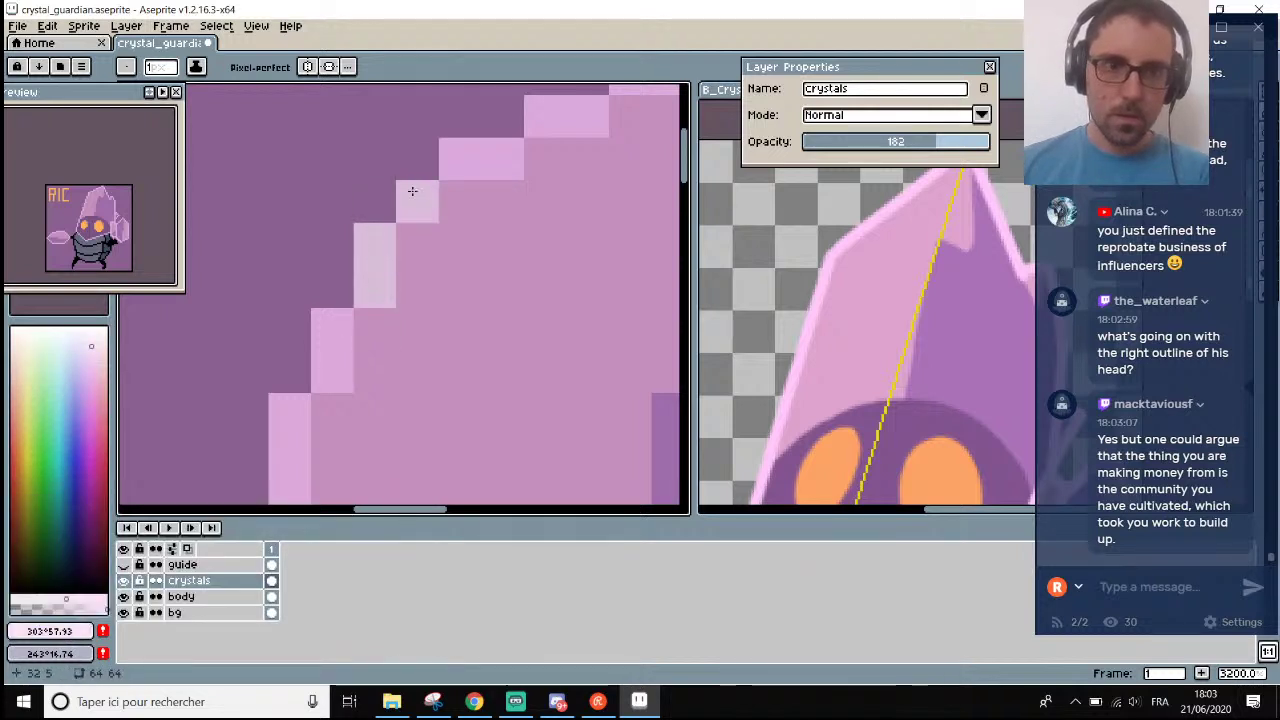
{"action": "scroll", "coordinate": [453, 252], "scroll_direction": "down", "scroll_amount": 5}
{"action": "scroll", "coordinate": [453, 252], "scroll_direction": "up", "scroll_amount": 8}
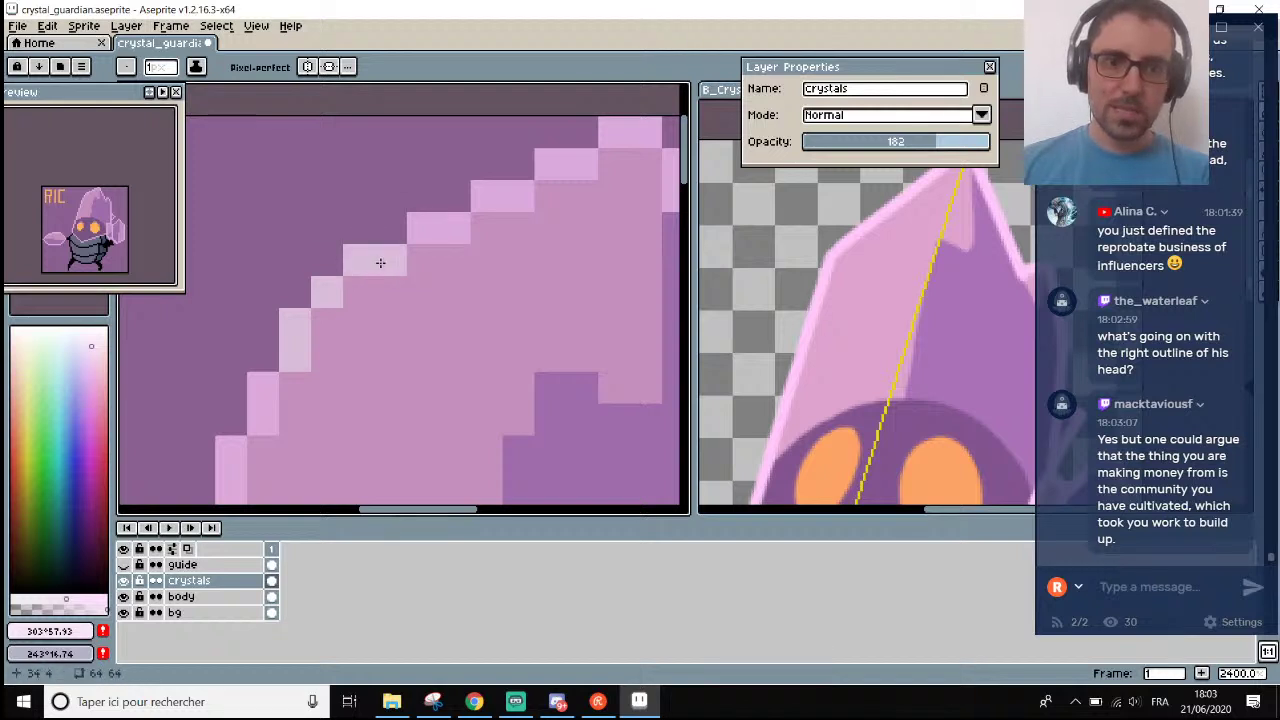
{"action": "scroll", "coordinate": [380, 260], "scroll_direction": "down", "scroll_amount": 9}
{"action": "scroll", "coordinate": [398, 376], "scroll_direction": "up", "scroll_amount": 7}
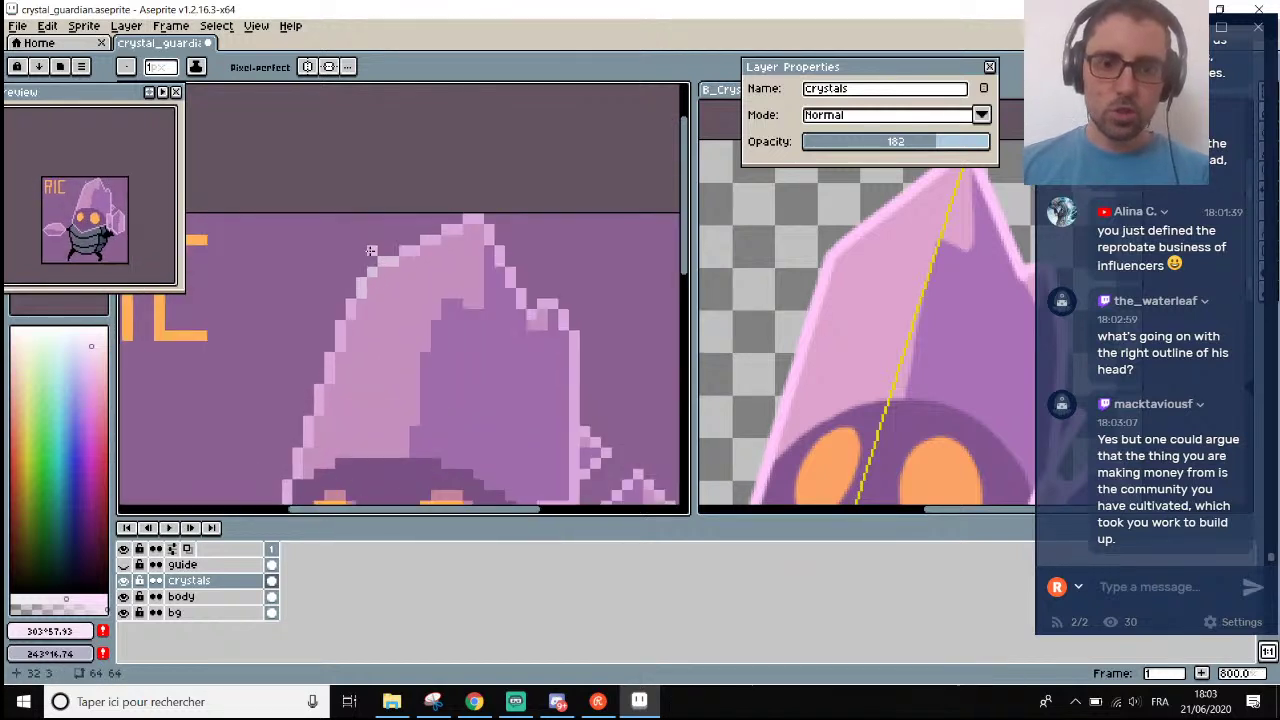
Sample the highlight colour #d8bdd8 from the head crystal's corner and raise its lightness to 87.
{"action": "key", "text": "alt"}
{"action": "left_click", "coordinate": [360, 292]}
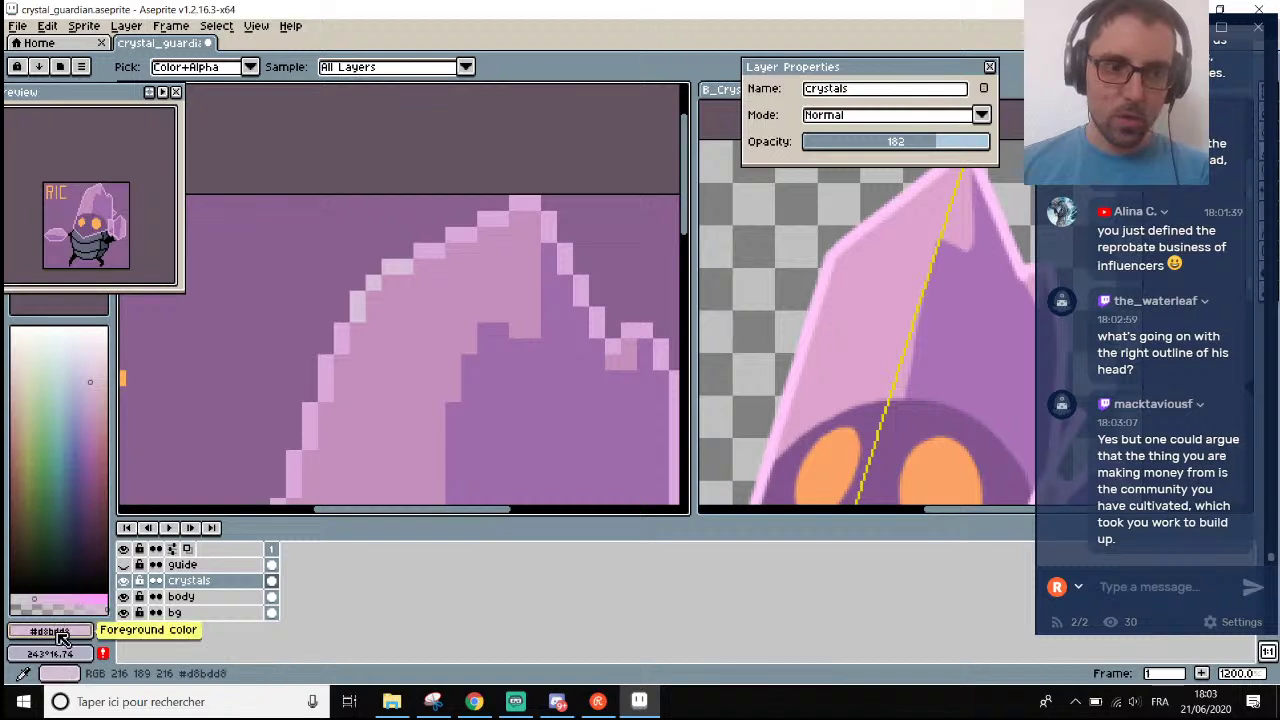
{"action": "left_click", "coordinate": [52, 631]}
{"action": "left_click", "coordinate": [75, 508]}
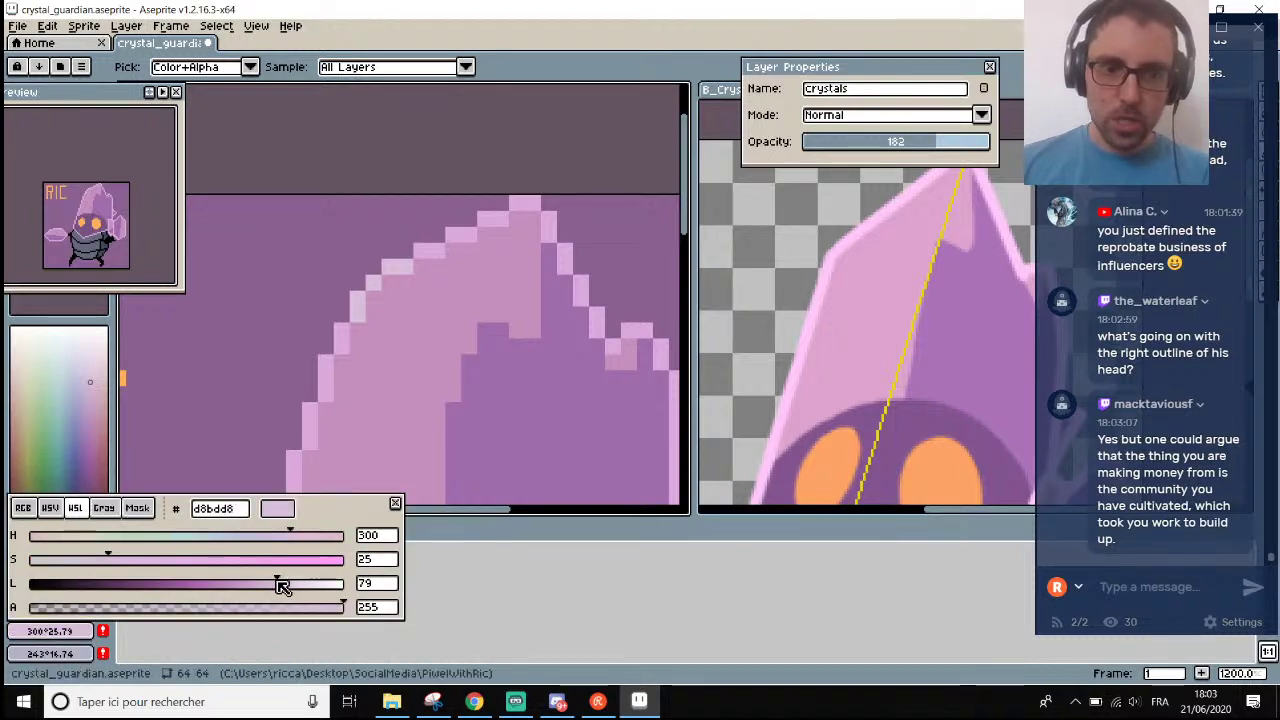
{"action": "left_click_drag", "start_coordinate": [278, 584], "coordinate": [306, 584]}
{"action": "left_click", "coordinate": [354, 400]}
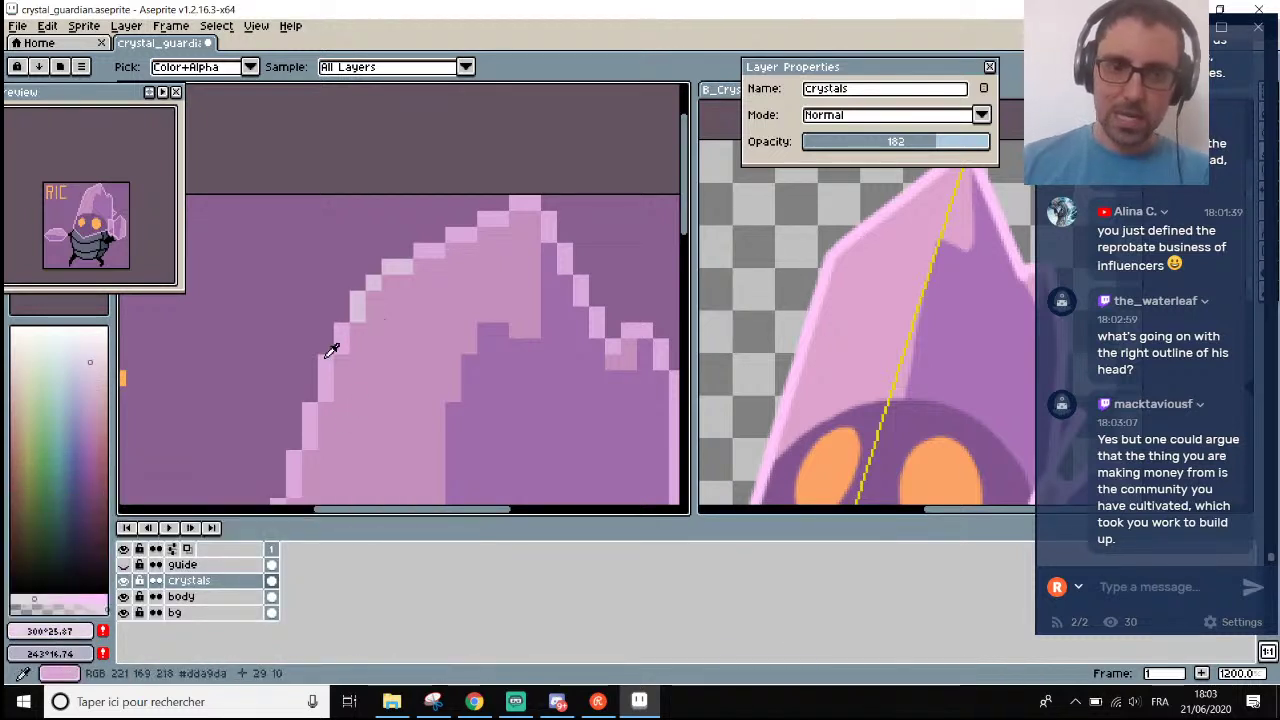
Try to repaint the head crystal's corner highlight on the crystals layer with the paler tint.
{"action": "key", "text": "b"}
{"action": "scroll", "coordinate": [363, 293], "scroll_direction": "up", "scroll_amount": 1}
{"action": "left_click", "coordinate": [355, 296]}
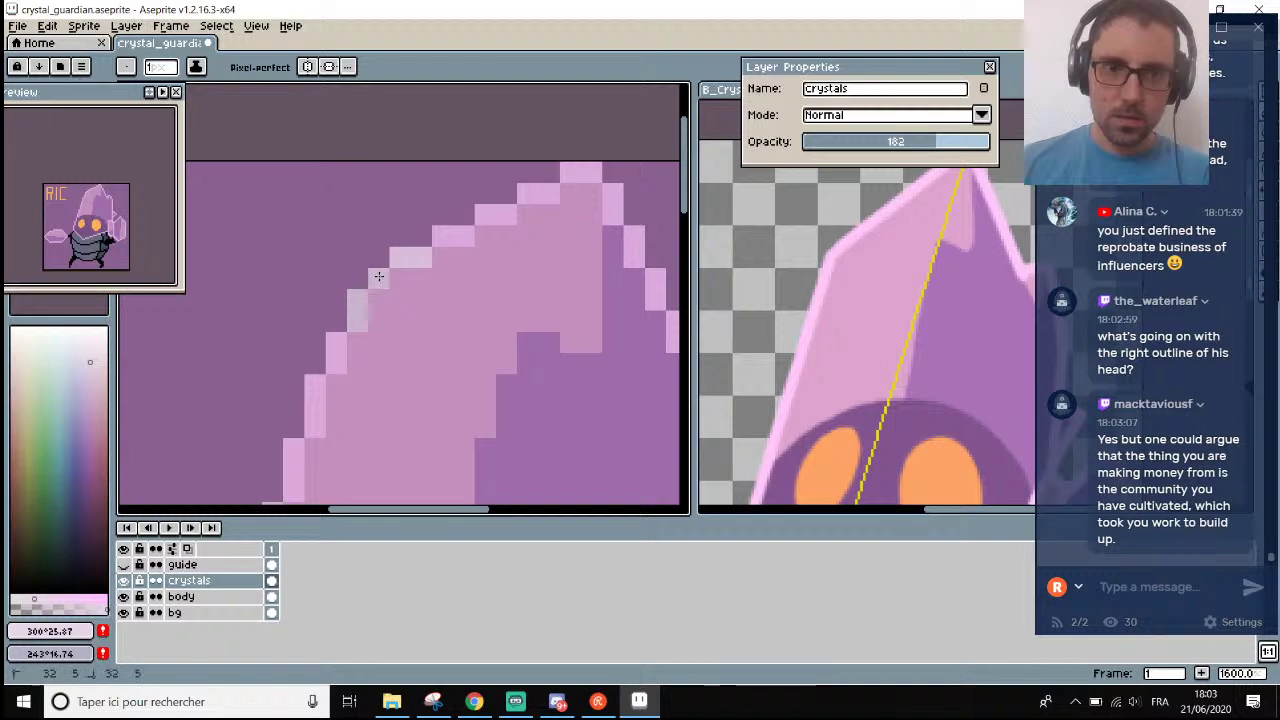
{"action": "scroll", "coordinate": [419, 259], "scroll_direction": "down", "scroll_amount": 7}
{"action": "scroll", "coordinate": [419, 259], "scroll_direction": "up", "scroll_amount": 3}
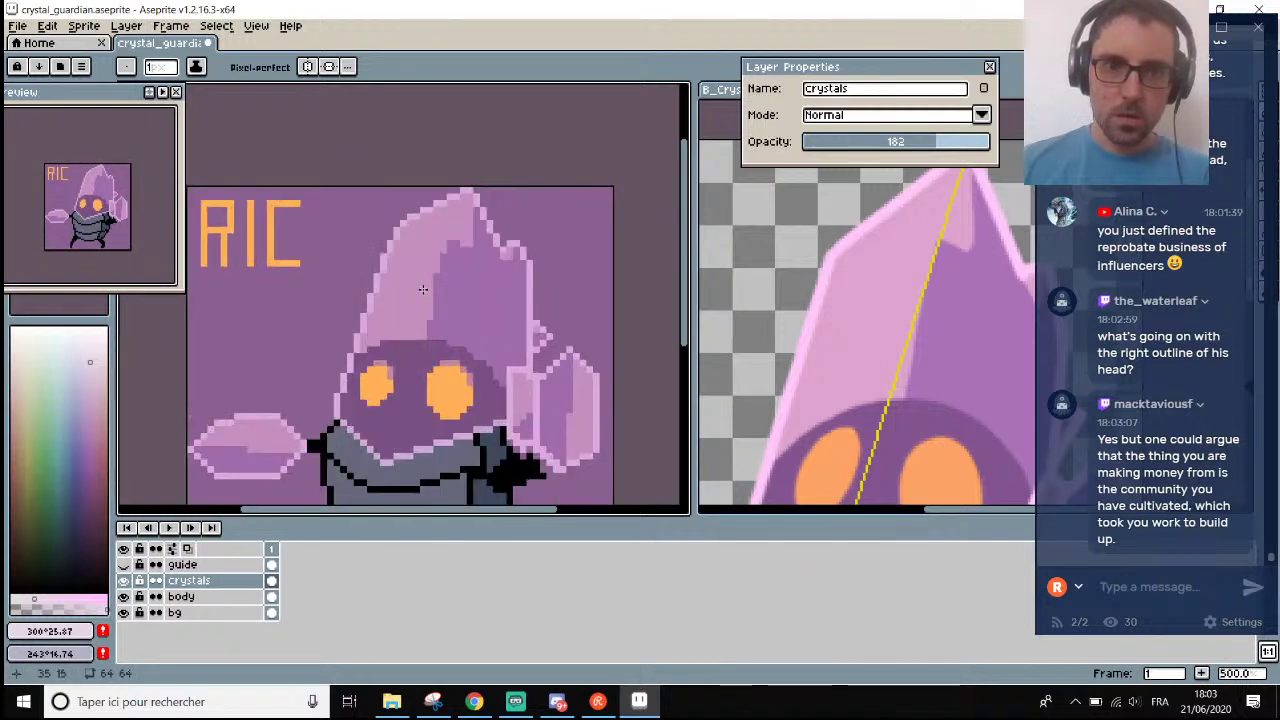
{"action": "scroll", "coordinate": [416, 262], "scroll_direction": "down", "scroll_amount": 2}
{"action": "scroll", "coordinate": [416, 262], "scroll_direction": "up", "scroll_amount": 1}
{"action": "key", "text": "ctrl+z"}
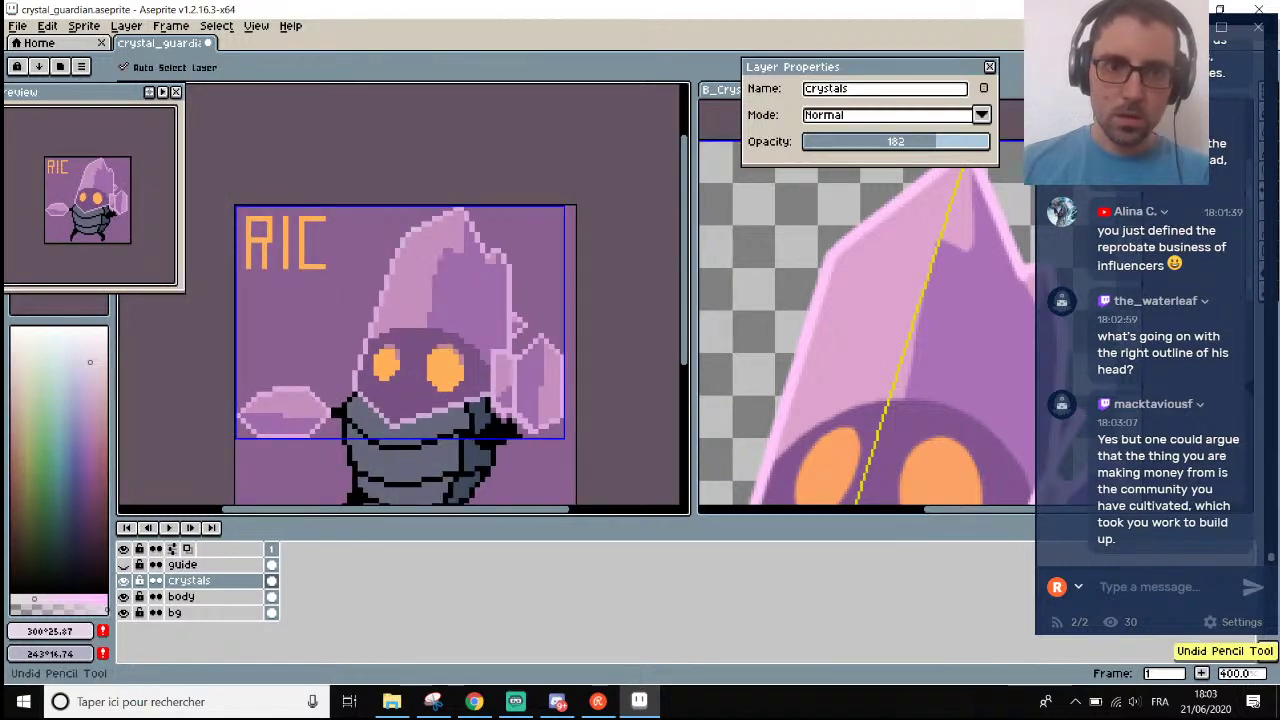
{"action": "scroll", "coordinate": [405, 240], "scroll_direction": "down", "scroll_amount": 1}
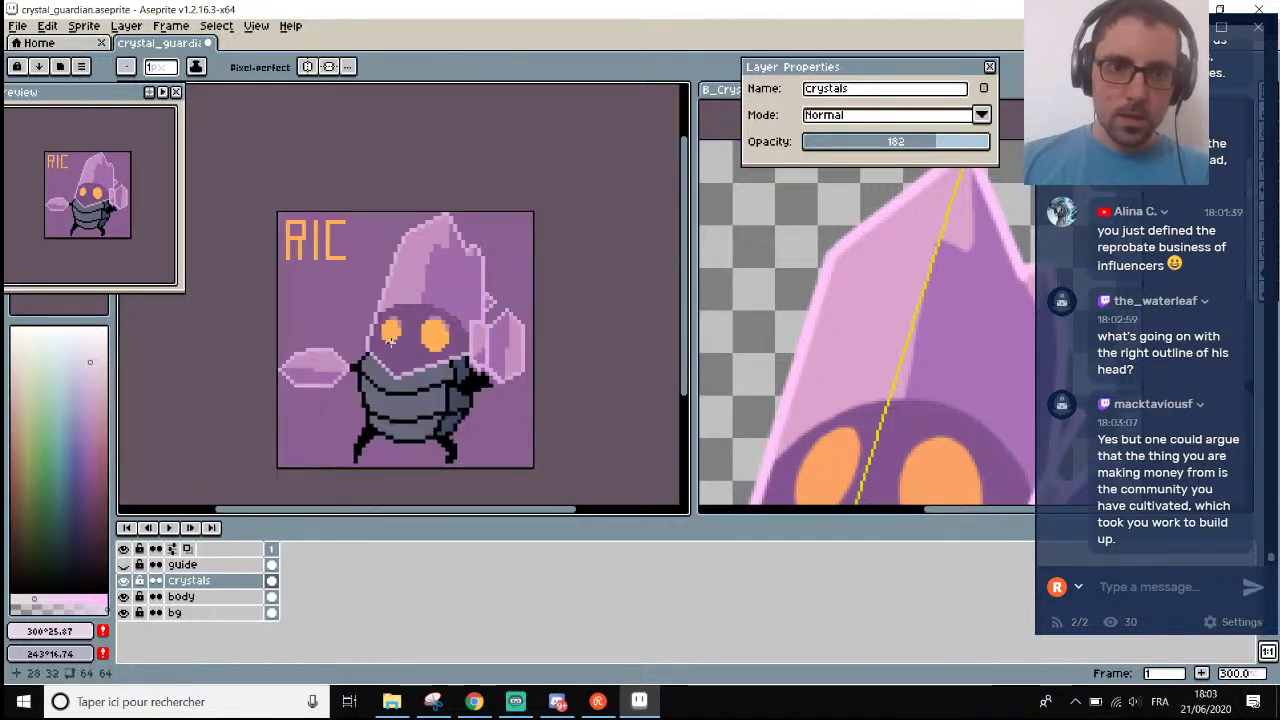
Add a new layer above the crystals layer and paint the paler highlight along the head crystal's upper left corner on it.
{"action": "left_click", "coordinate": [190, 582]}
{"action": "key", "text": "shift+n"}
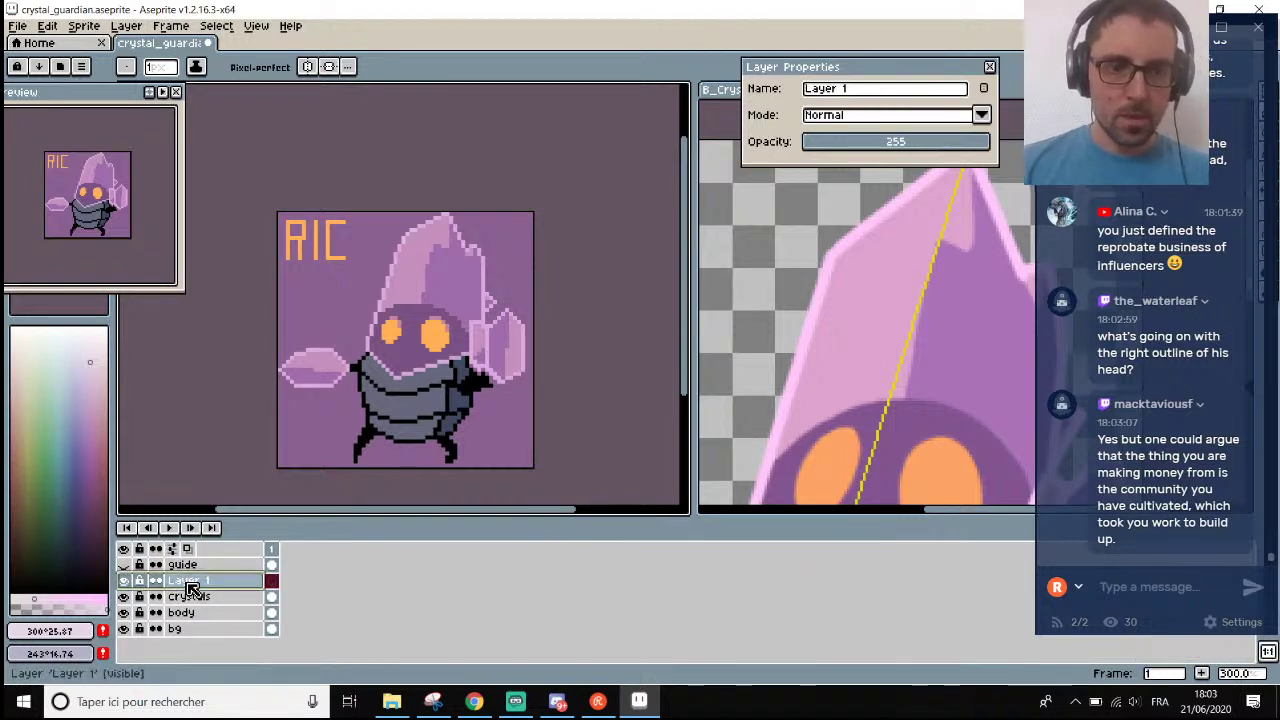
{"action": "scroll", "coordinate": [367, 261], "scroll_direction": "up", "scroll_amount": 4}
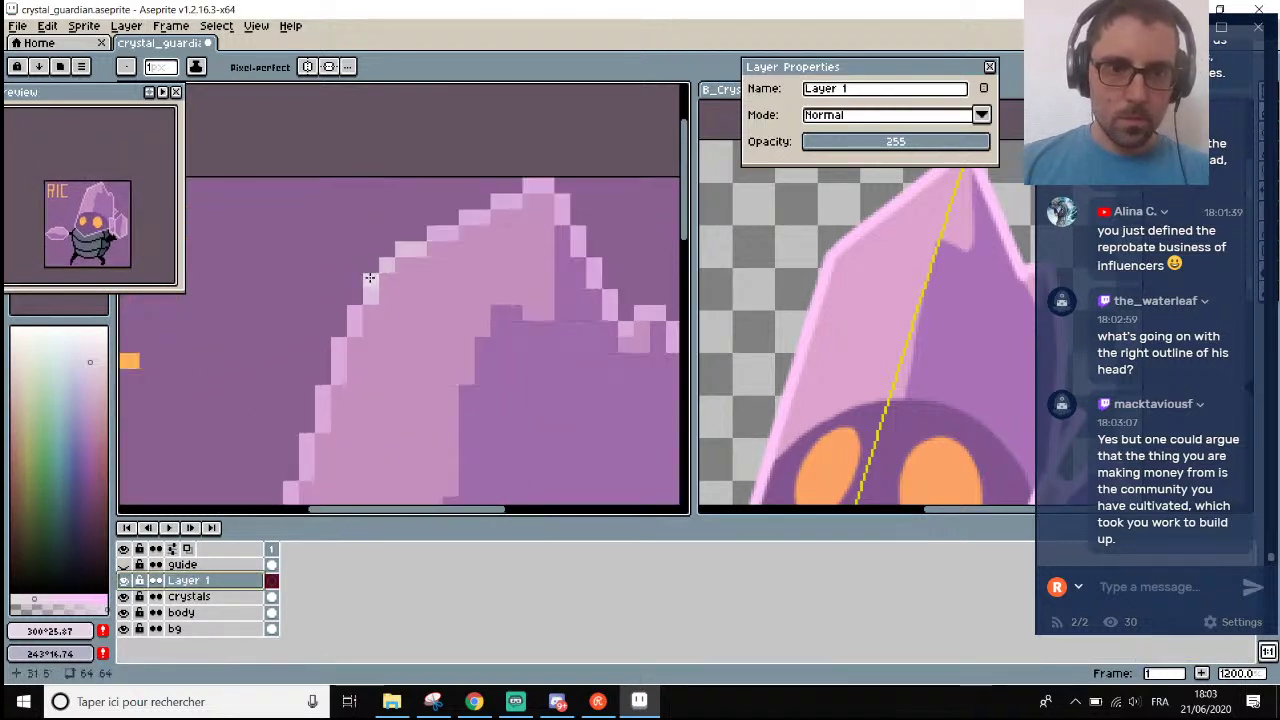
{"action": "mouse_move", "coordinate": [370, 288]}
{"action": "left_mouse_down"}
{"action": "mouse_move", "coordinate": [388, 251]}
{"action": "mouse_move", "coordinate": [420, 247]}
{"action": "left_mouse_up"}
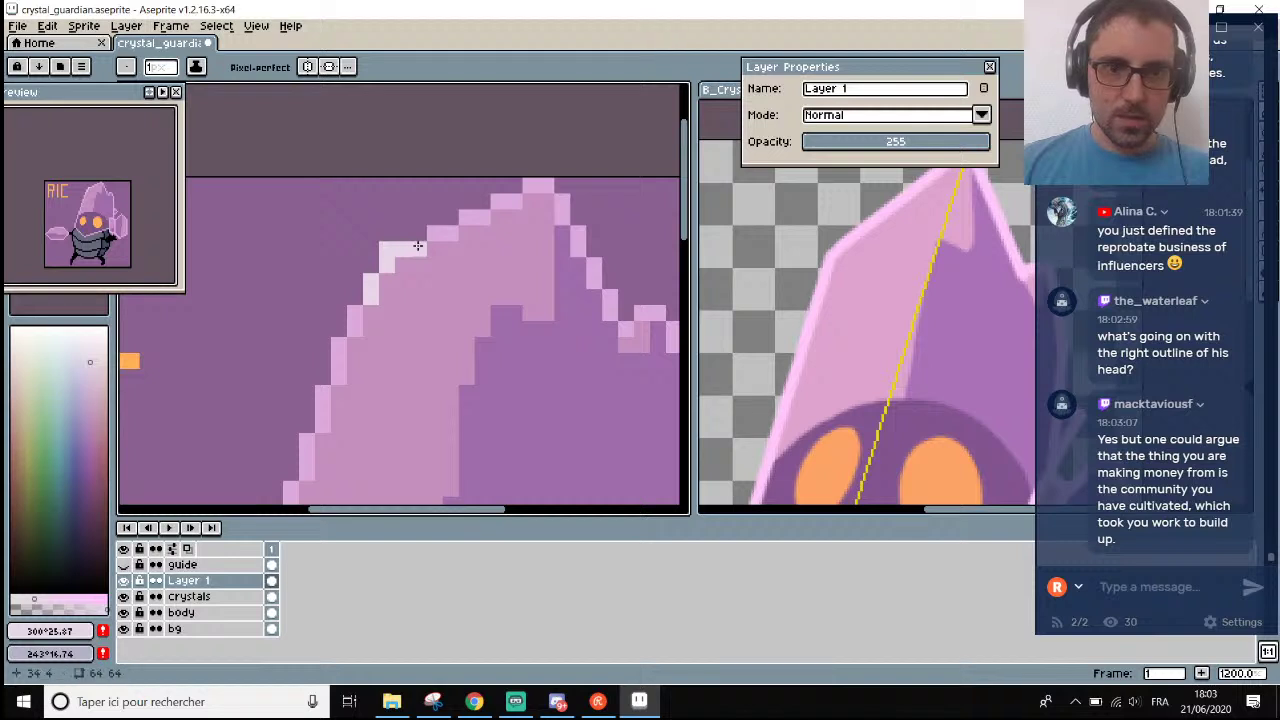
{"action": "key", "text": "ctrl+z"}
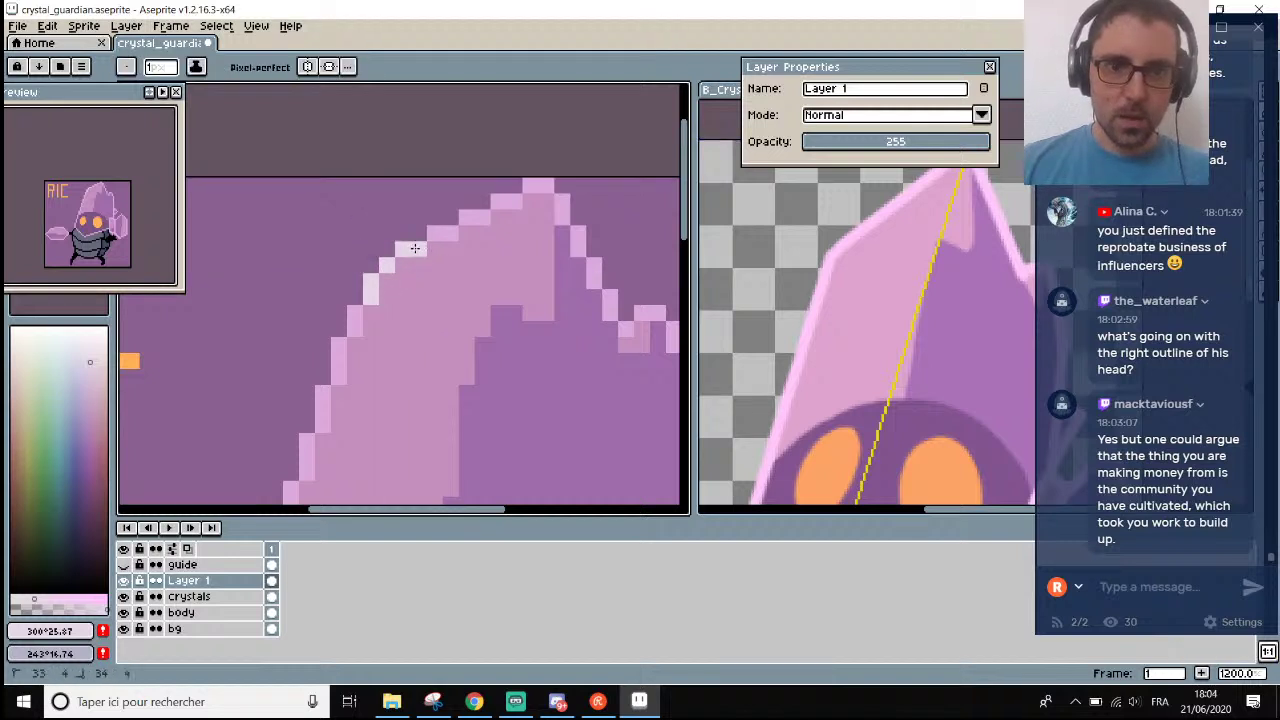
Check the new corner highlight against the whole sprite and save the file.
{"action": "scroll", "coordinate": [414, 248], "scroll_direction": "down", "scroll_amount": 5}
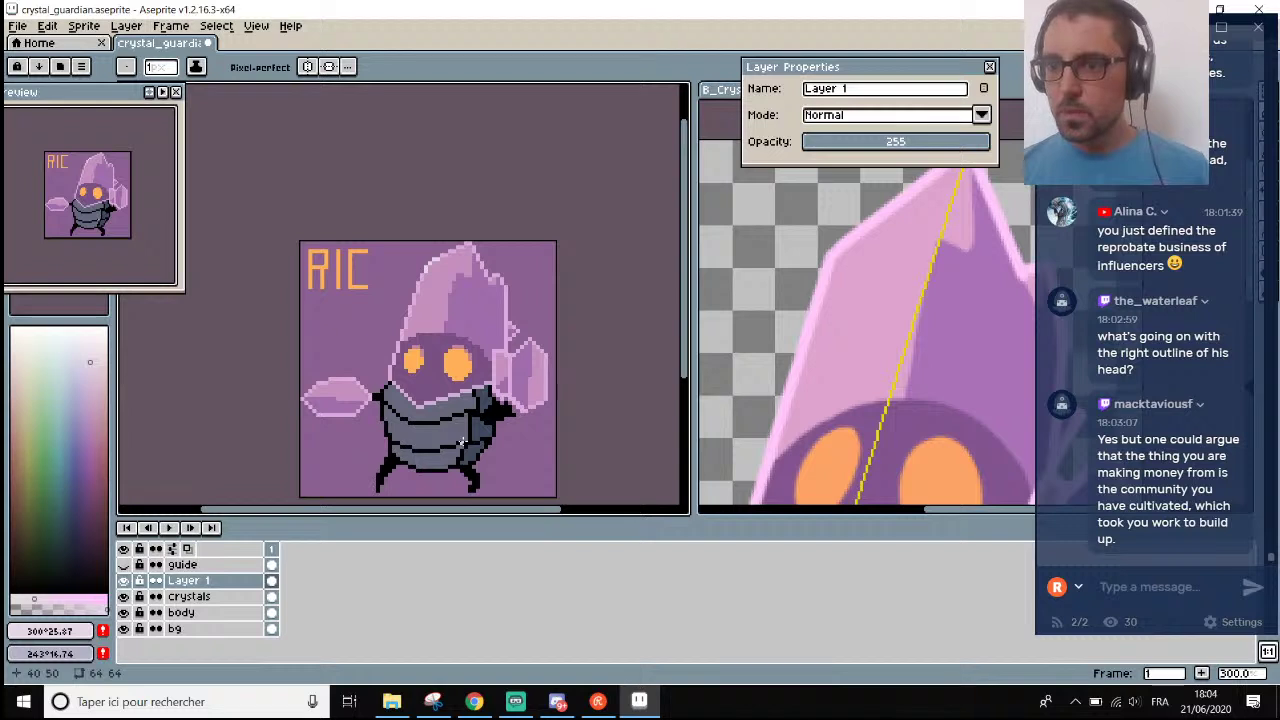
{"action": "scroll", "coordinate": [461, 441], "scroll_direction": "down", "scroll_amount": 1}
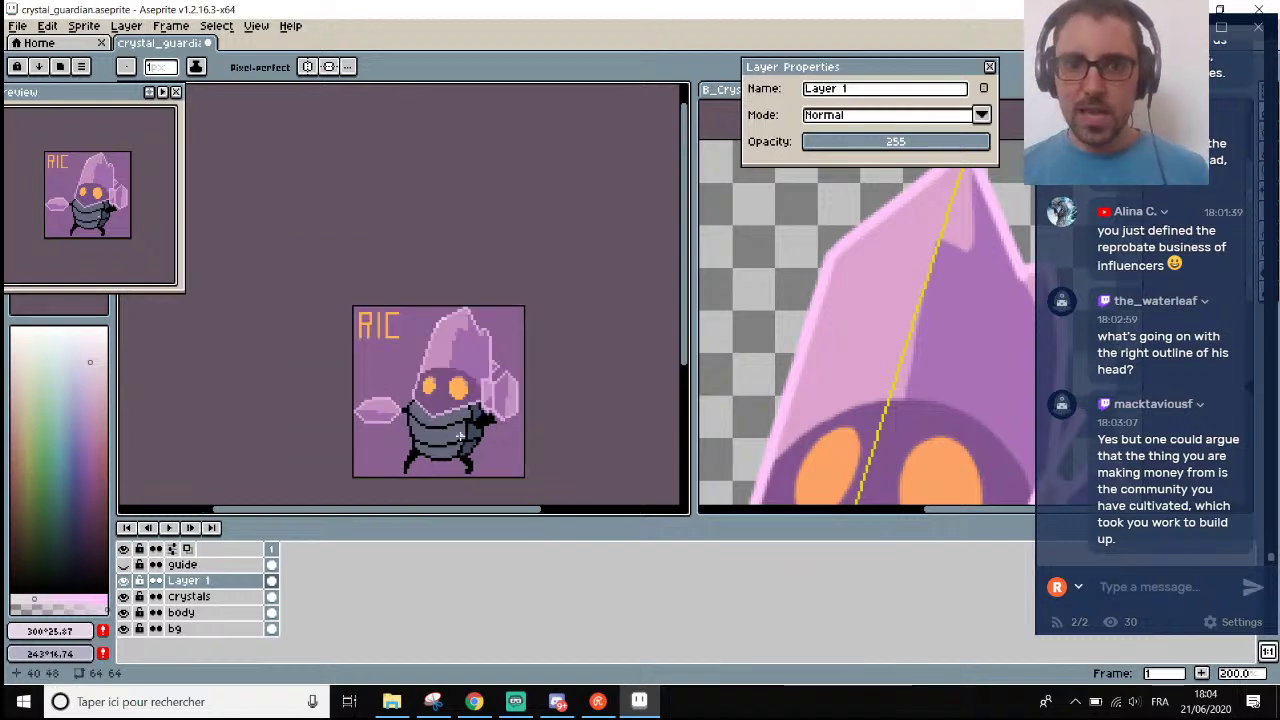
{"action": "scroll", "coordinate": [458, 457], "scroll_direction": "up", "scroll_amount": 1}
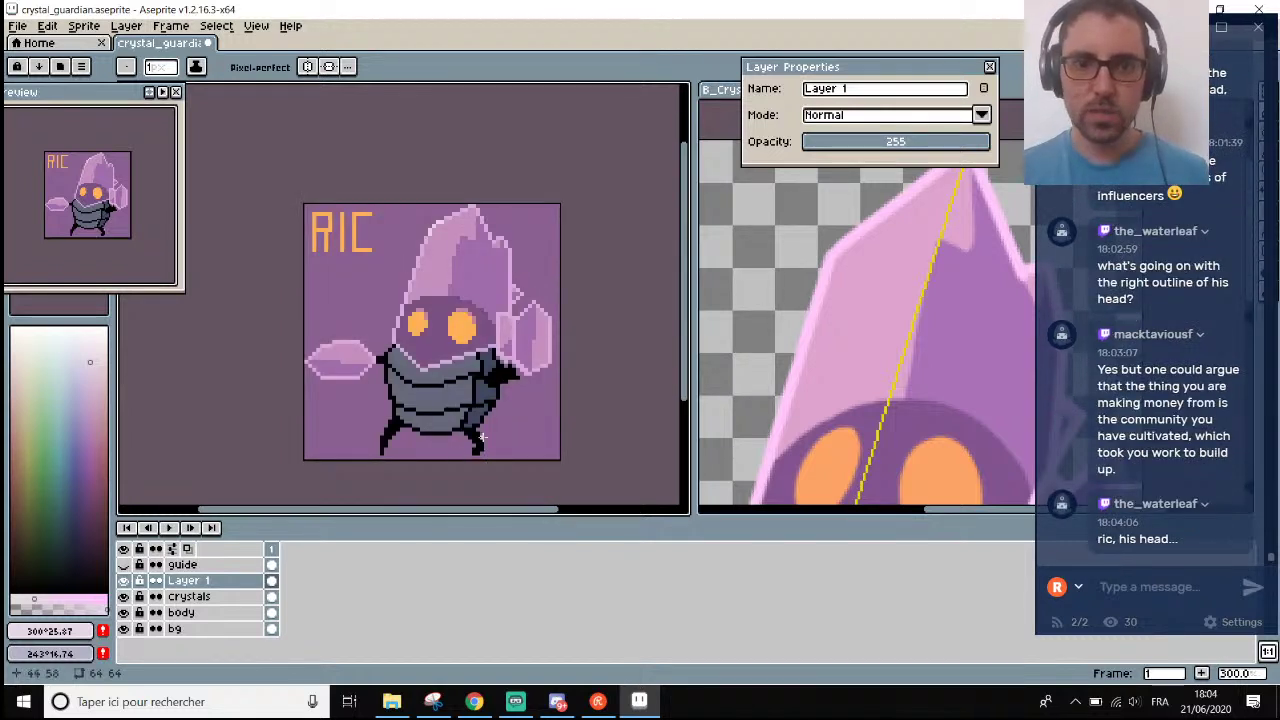
{"action": "scroll", "coordinate": [476, 440], "scroll_direction": "down", "scroll_amount": 2}
{"action": "scroll", "coordinate": [472, 433], "scroll_direction": "up", "scroll_amount": 2}
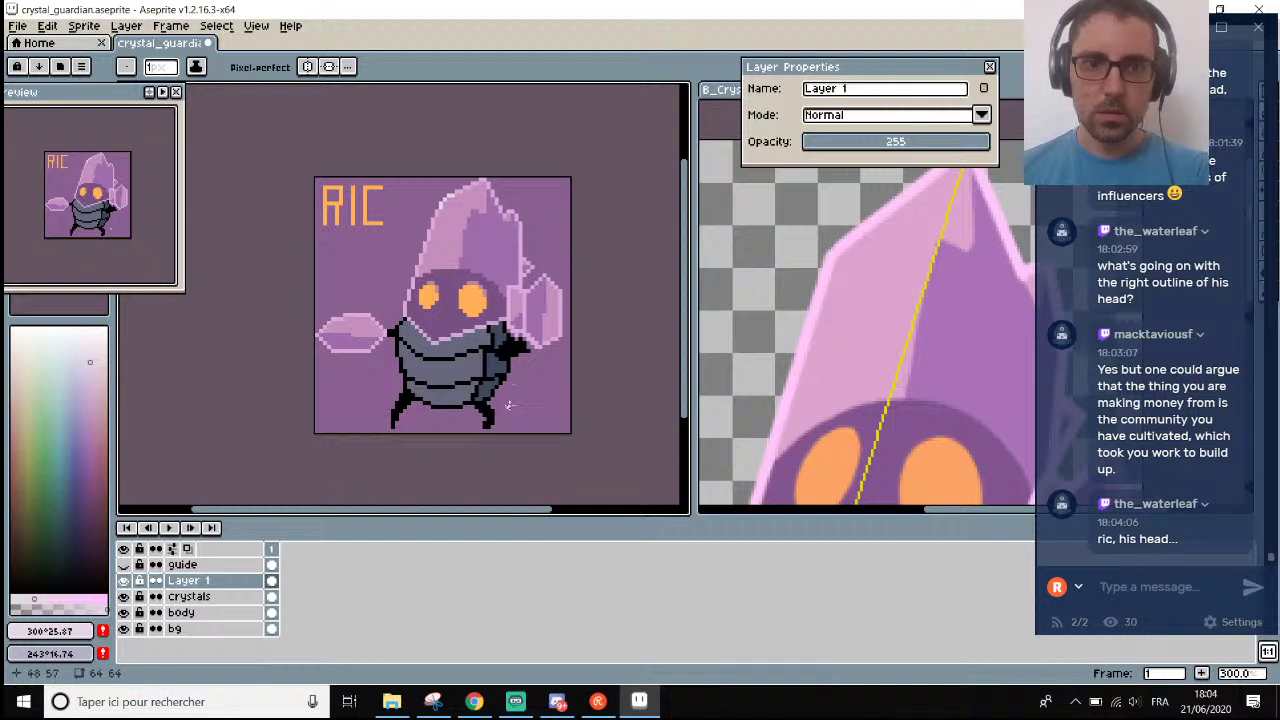
{"action": "scroll", "coordinate": [540, 392], "scroll_direction": "down", "scroll_amount": 2}
{"action": "scroll", "coordinate": [538, 394], "scroll_direction": "up", "scroll_amount": 2}
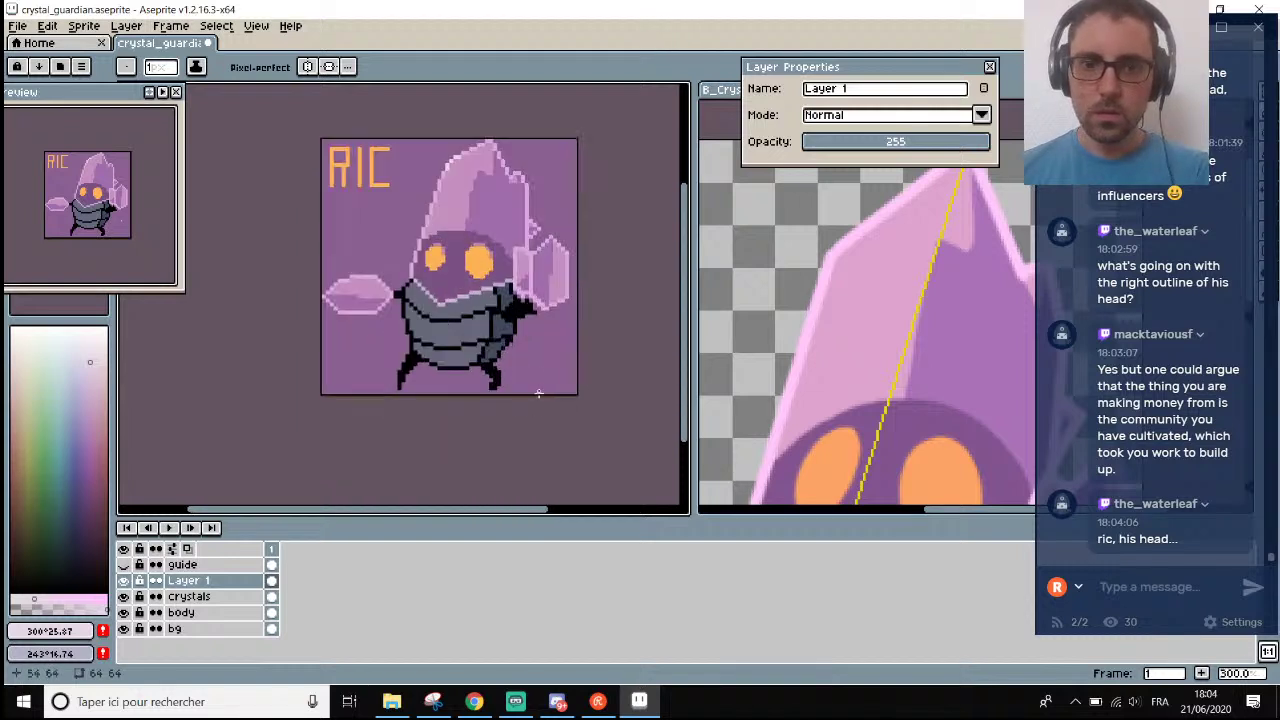
{"action": "key", "text": "ctrl+s"}
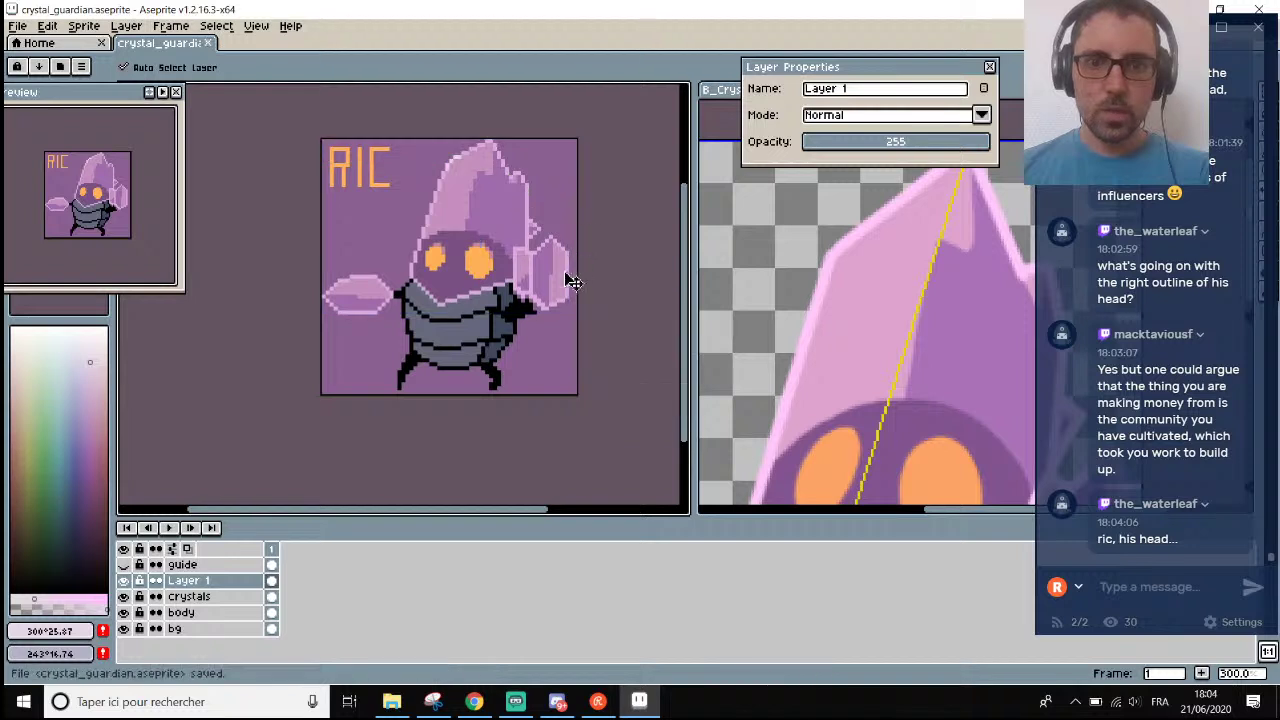
Examine the sprite's body, side crystals and head outline both close up and as a whole.
{"action": "scroll", "coordinate": [528, 322], "scroll_direction": "up", "scroll_amount": 2}
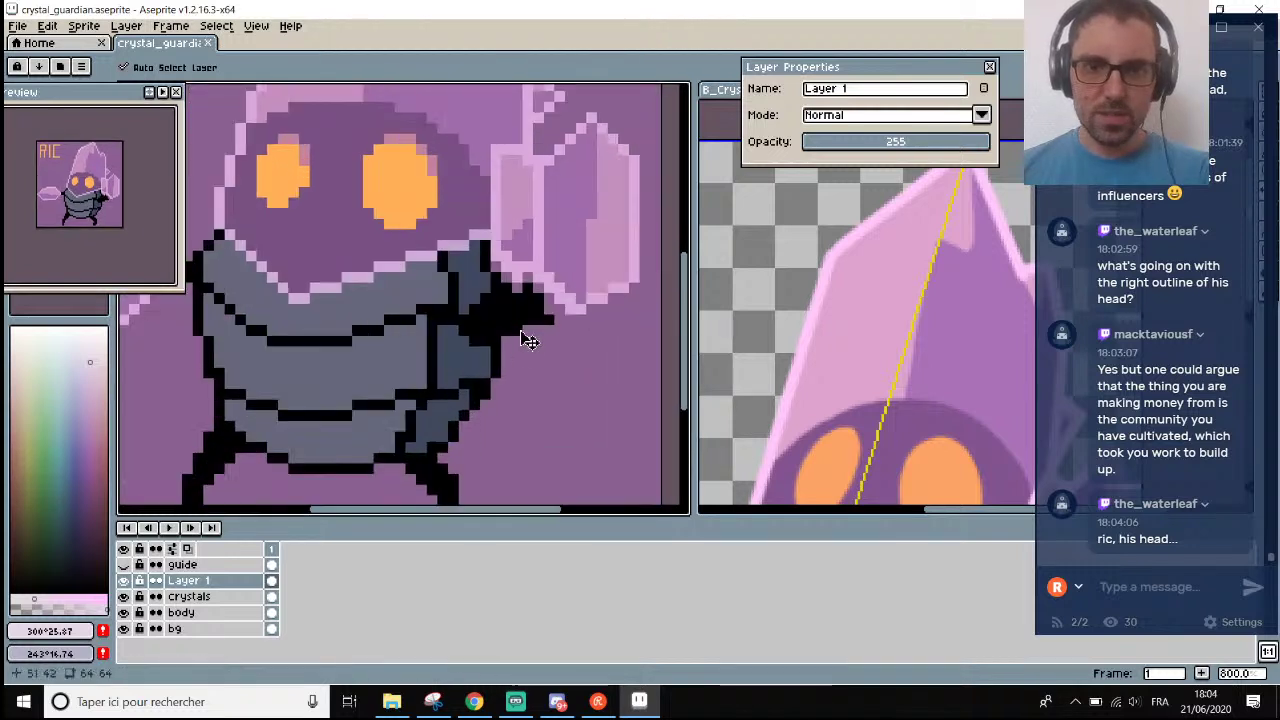
{"action": "scroll", "coordinate": [562, 290], "scroll_direction": "down", "scroll_amount": 2}
{"action": "scroll", "coordinate": [562, 275], "scroll_direction": "down", "scroll_amount": 2}
{"action": "scroll", "coordinate": [557, 263], "scroll_direction": "up", "scroll_amount": 1}
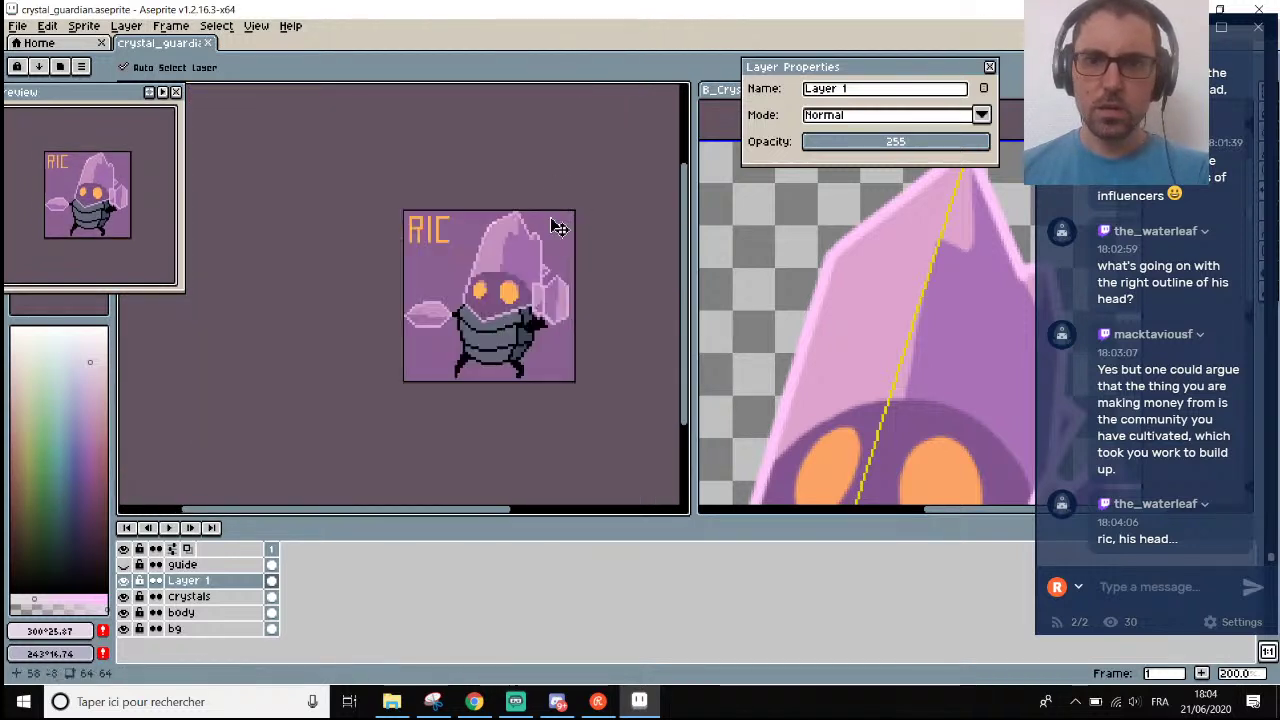
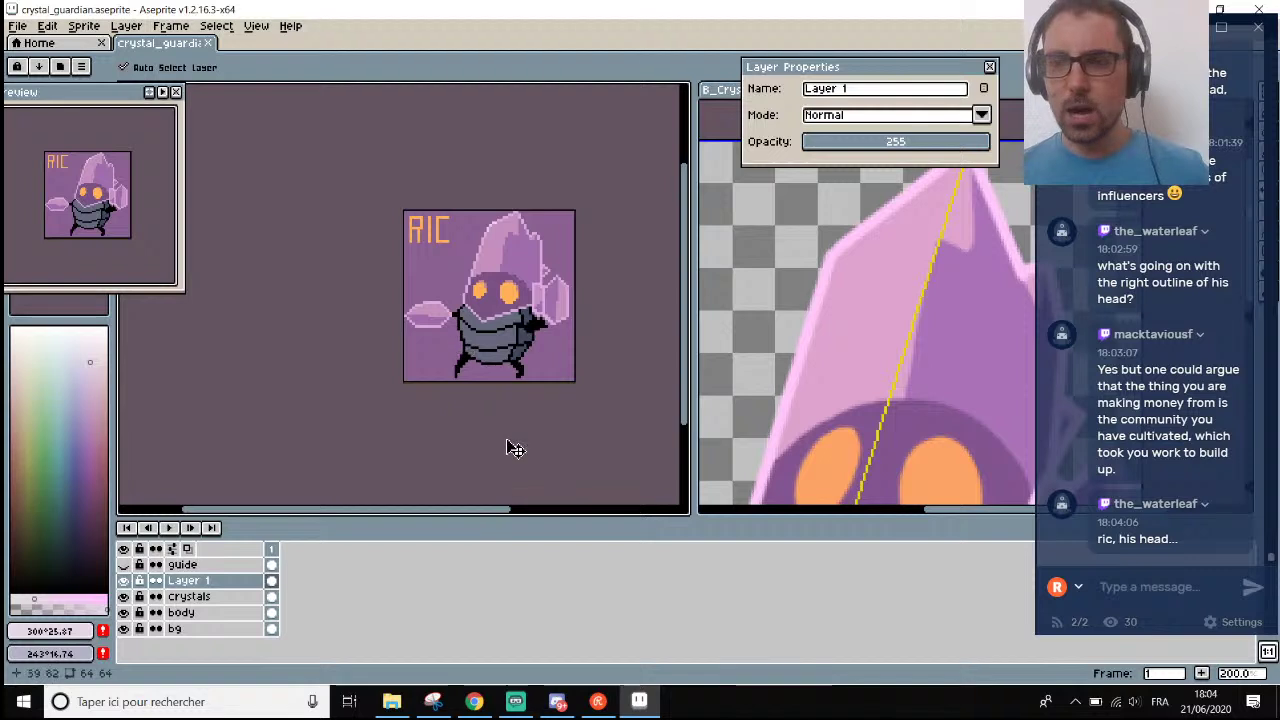
{"action": "left_click_drag", "start_coordinate": [481, 512], "coordinate": [523, 513]}
{"action": "scroll", "coordinate": [495, 270], "scroll_direction": "up", "scroll_amount": 3}
{"action": "scroll", "coordinate": [446, 388], "scroll_direction": "down", "scroll_amount": 3}
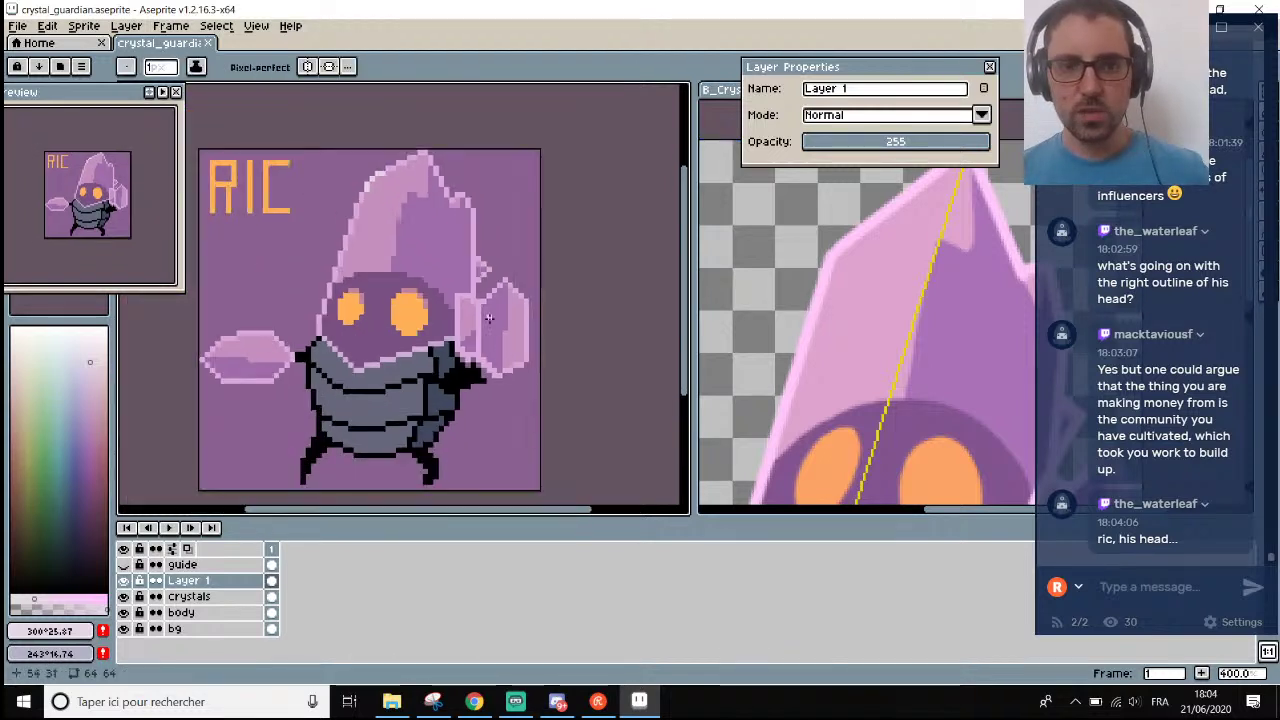
{"action": "scroll", "coordinate": [446, 388], "scroll_direction": "up", "scroll_amount": 2}
{"action": "scroll", "coordinate": [446, 388], "scroll_direction": "down", "scroll_amount": 2}
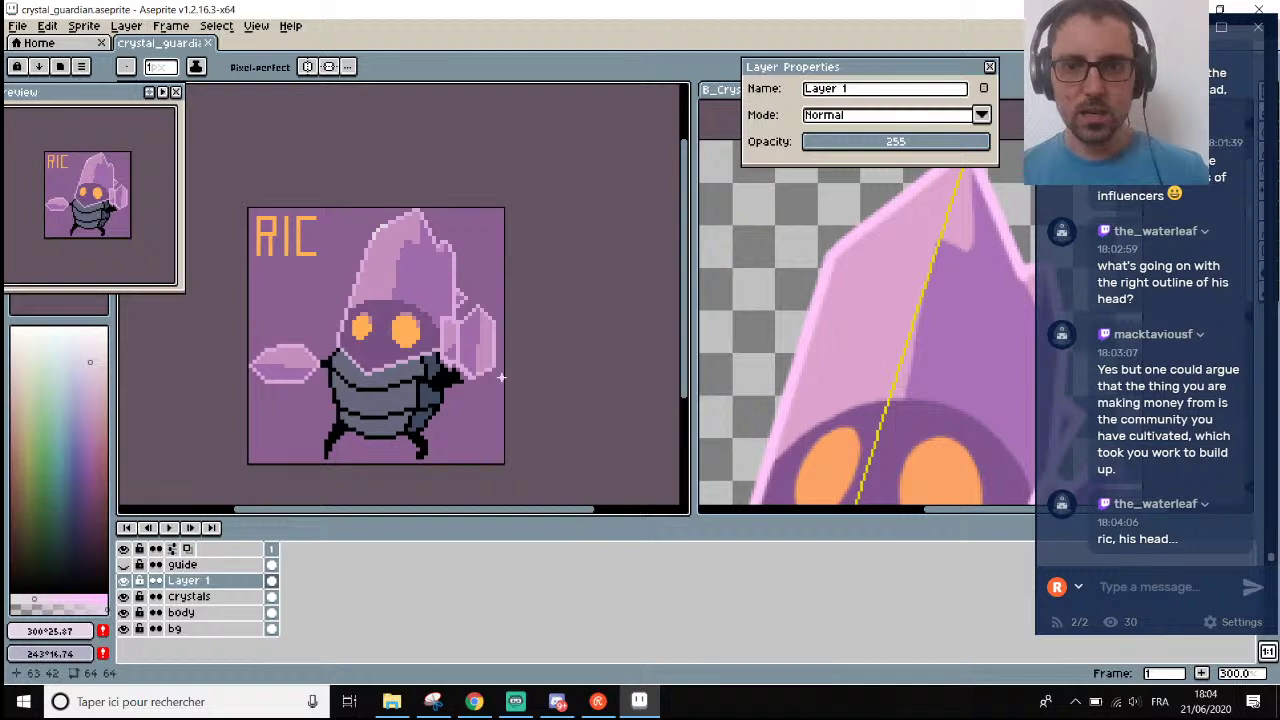
Compare the sprite's head and face shapes with the full reference drawing.
{"action": "scroll", "coordinate": [840, 330], "scroll_direction": "down", "scroll_amount": 3}
{"action": "scroll", "coordinate": [840, 330], "scroll_direction": "up", "scroll_amount": 2}
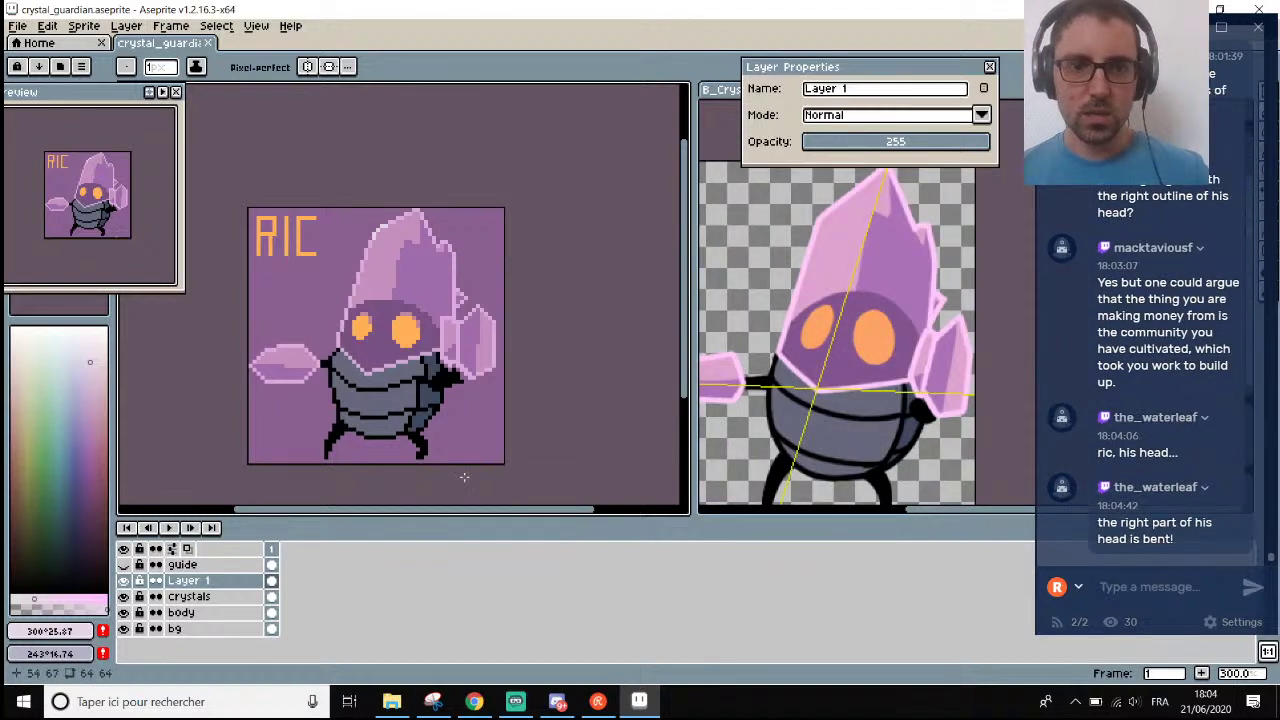
{"action": "left_click_drag", "start_coordinate": [466, 517], "coordinate": [431, 517]}
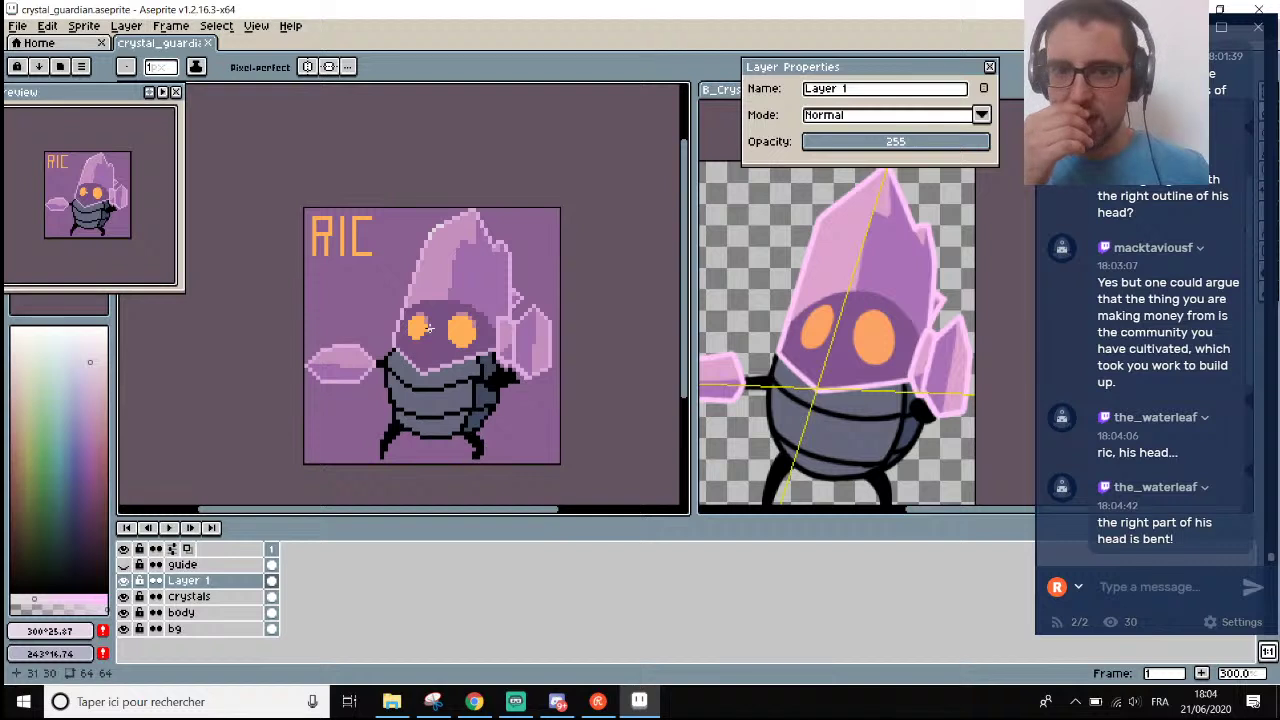
{"action": "scroll", "coordinate": [428, 327], "scroll_direction": "up", "scroll_amount": 2}
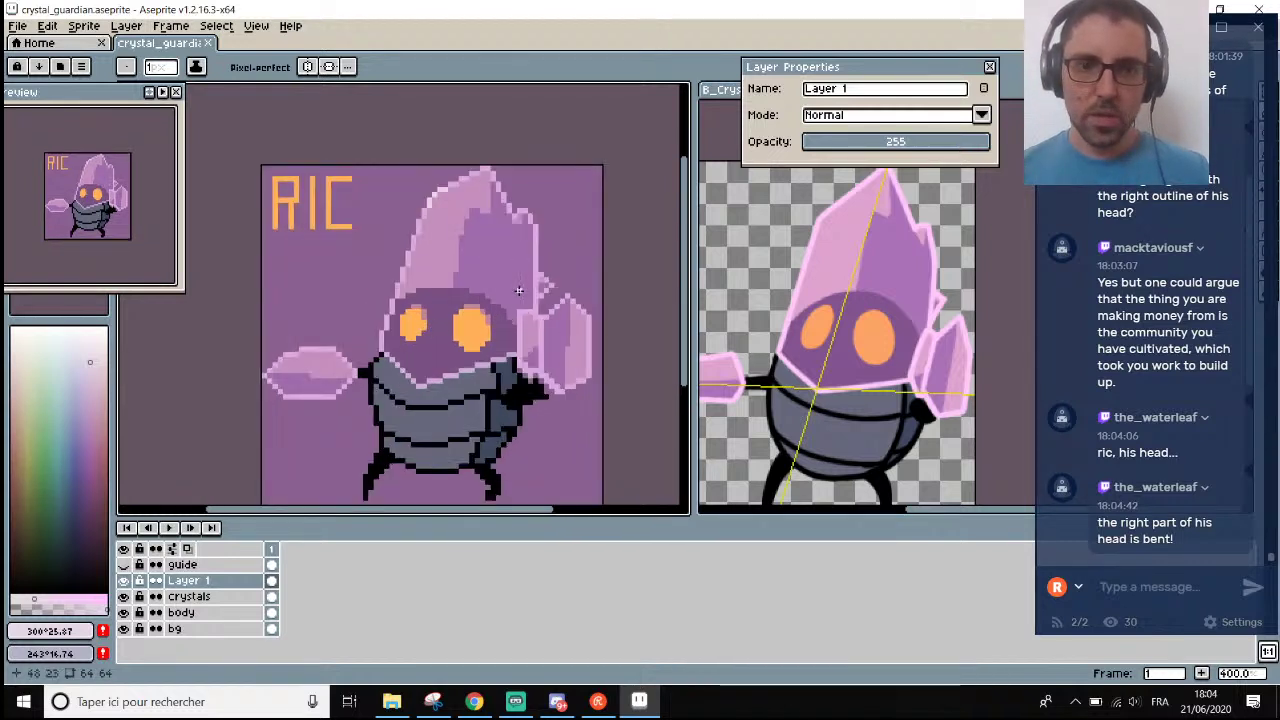
{"action": "scroll", "coordinate": [498, 381], "scroll_direction": "down", "scroll_amount": 2}
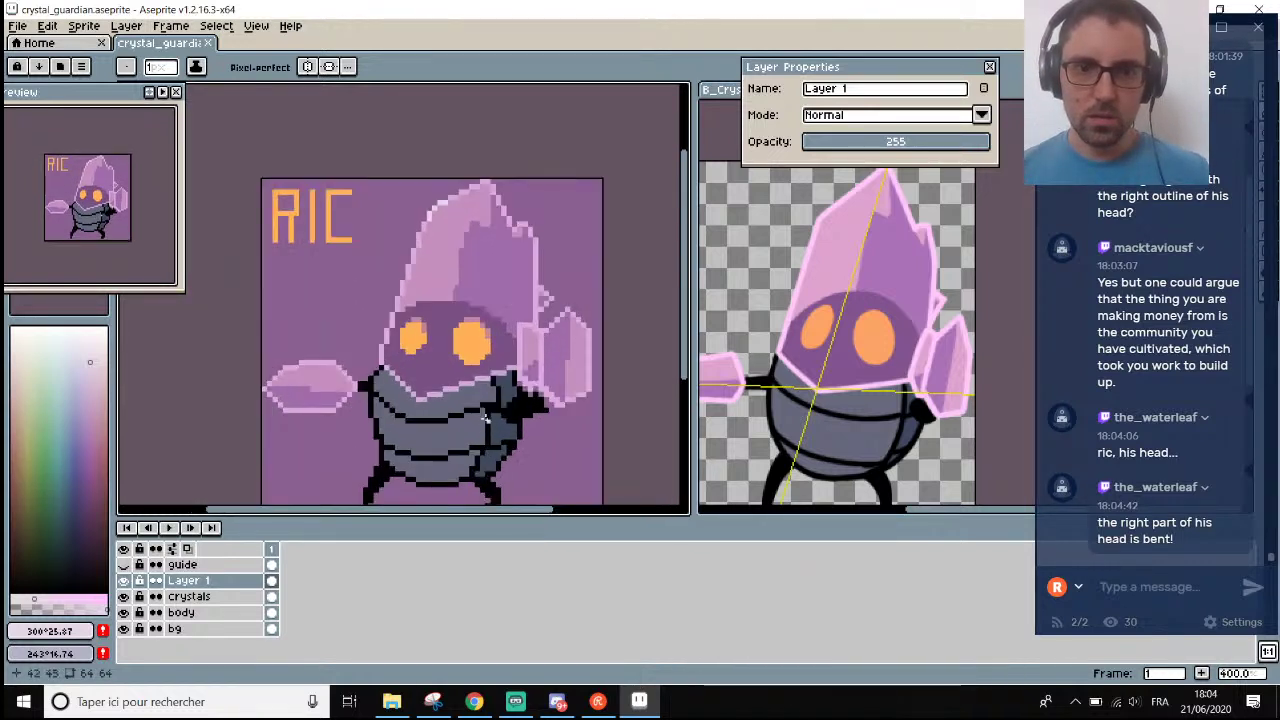
{"action": "scroll", "coordinate": [520, 335], "scroll_direction": "up", "scroll_amount": 3}
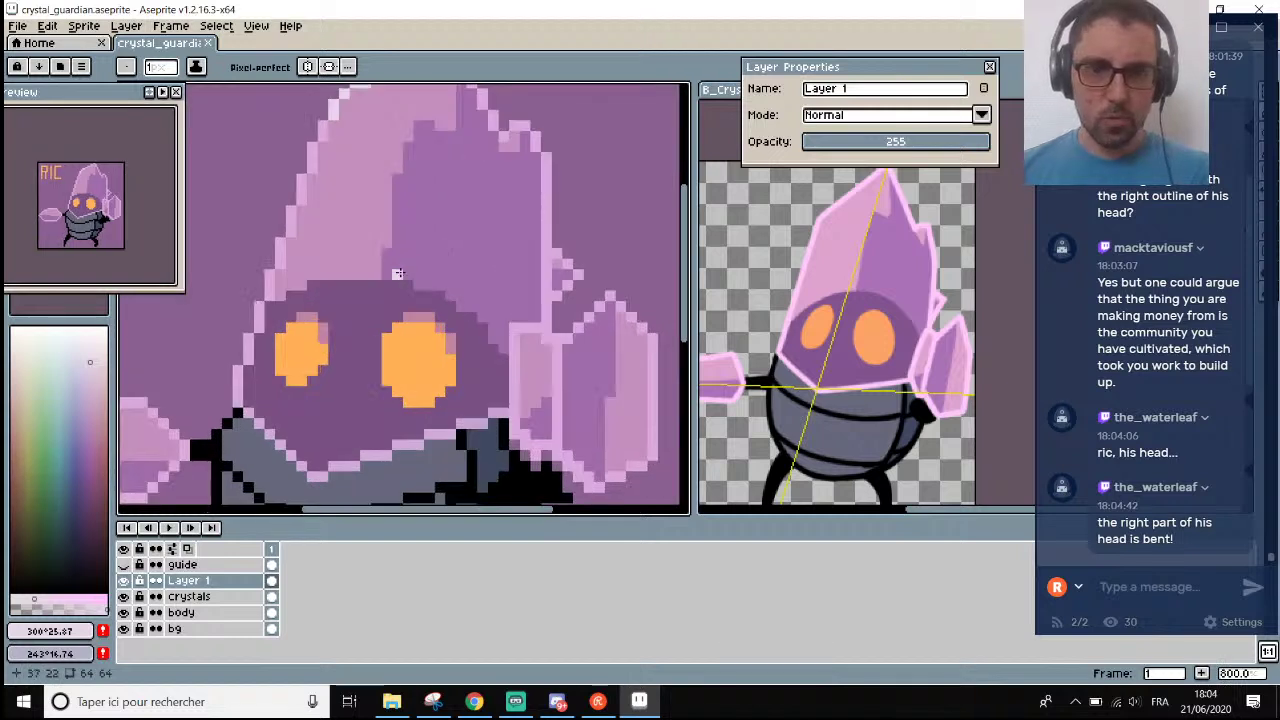
{"action": "scroll", "coordinate": [478, 350], "scroll_direction": "down", "scroll_amount": 4}
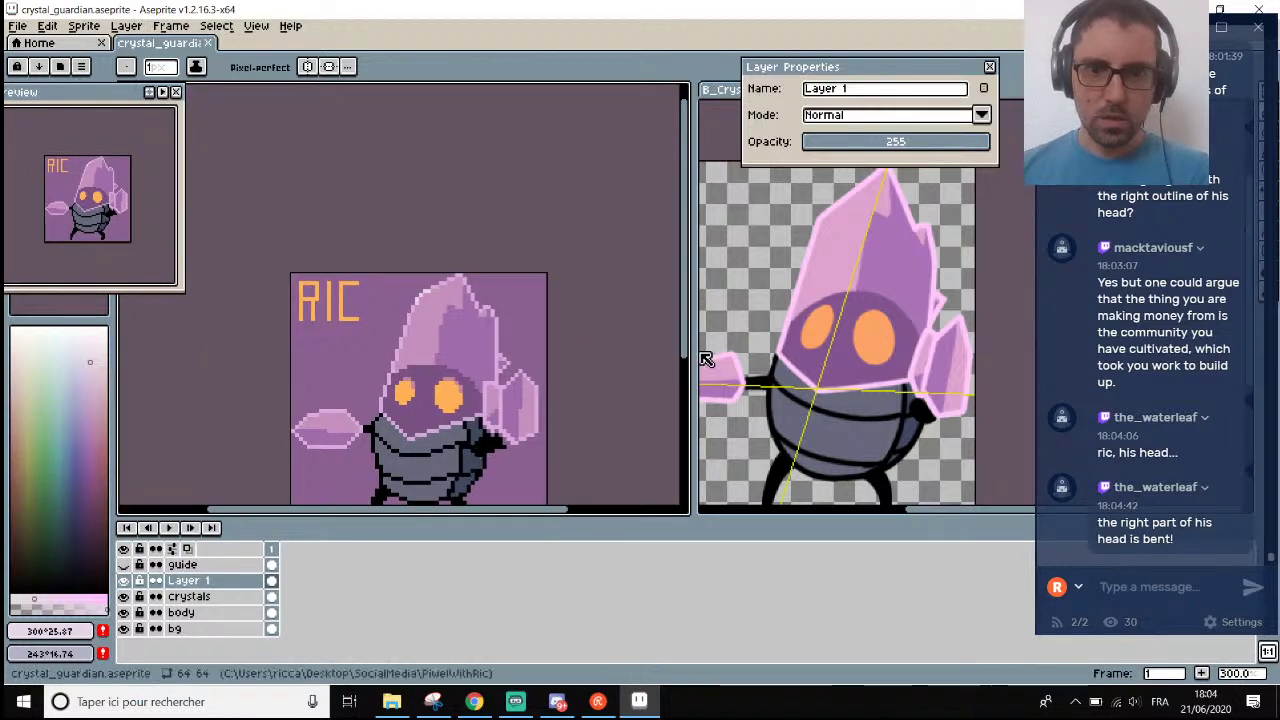
{"action": "left_click_drag", "start_coordinate": [685, 348], "coordinate": [685, 373]}
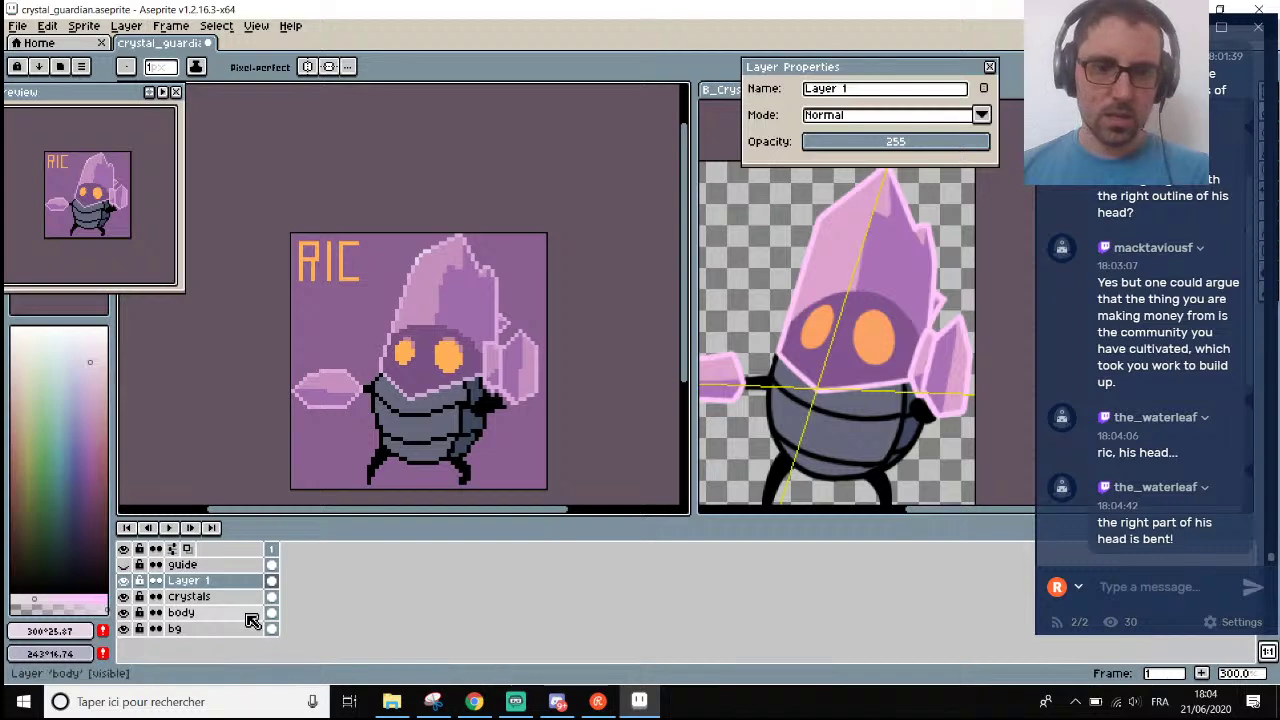
Try to rework the face's upper right edge on the body layer with the sampled face purple #795183.
{"action": "left_click", "coordinate": [185, 612]}
{"action": "scroll", "coordinate": [508, 305], "scroll_direction": "up", "scroll_amount": 5}
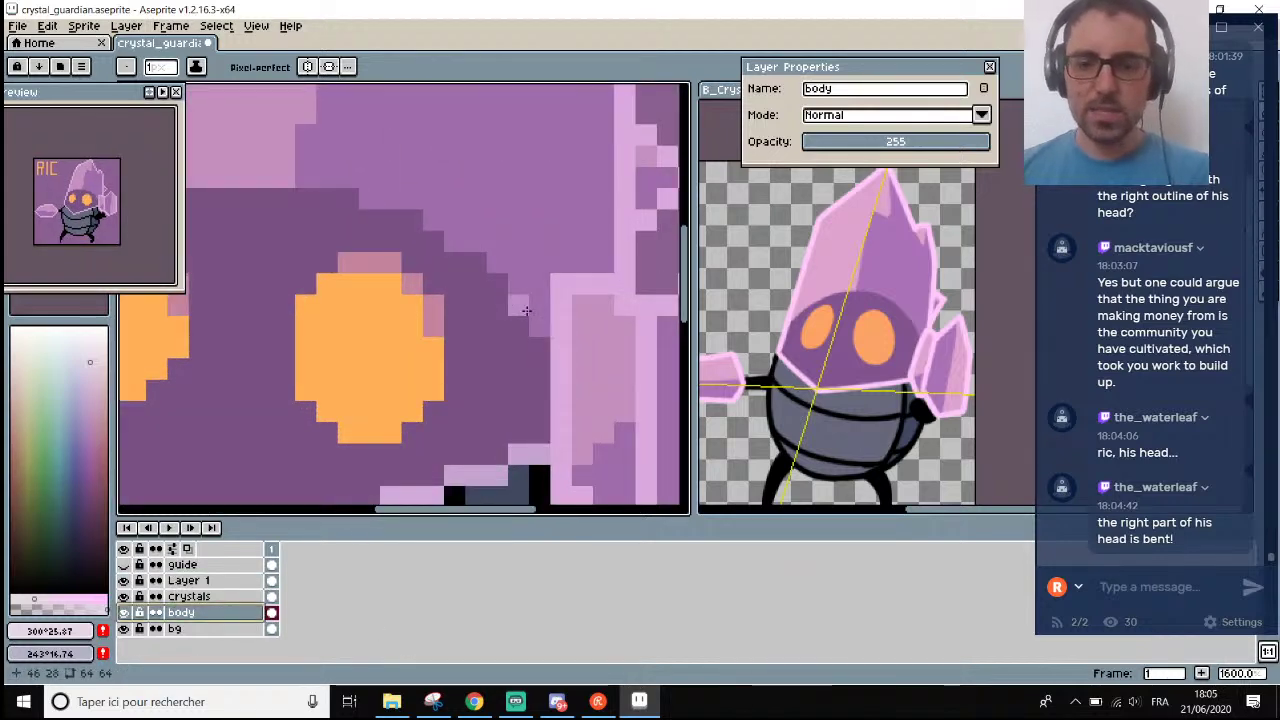
{"action": "key", "text": "i"}
{"action": "left_click", "coordinate": [519, 310]}
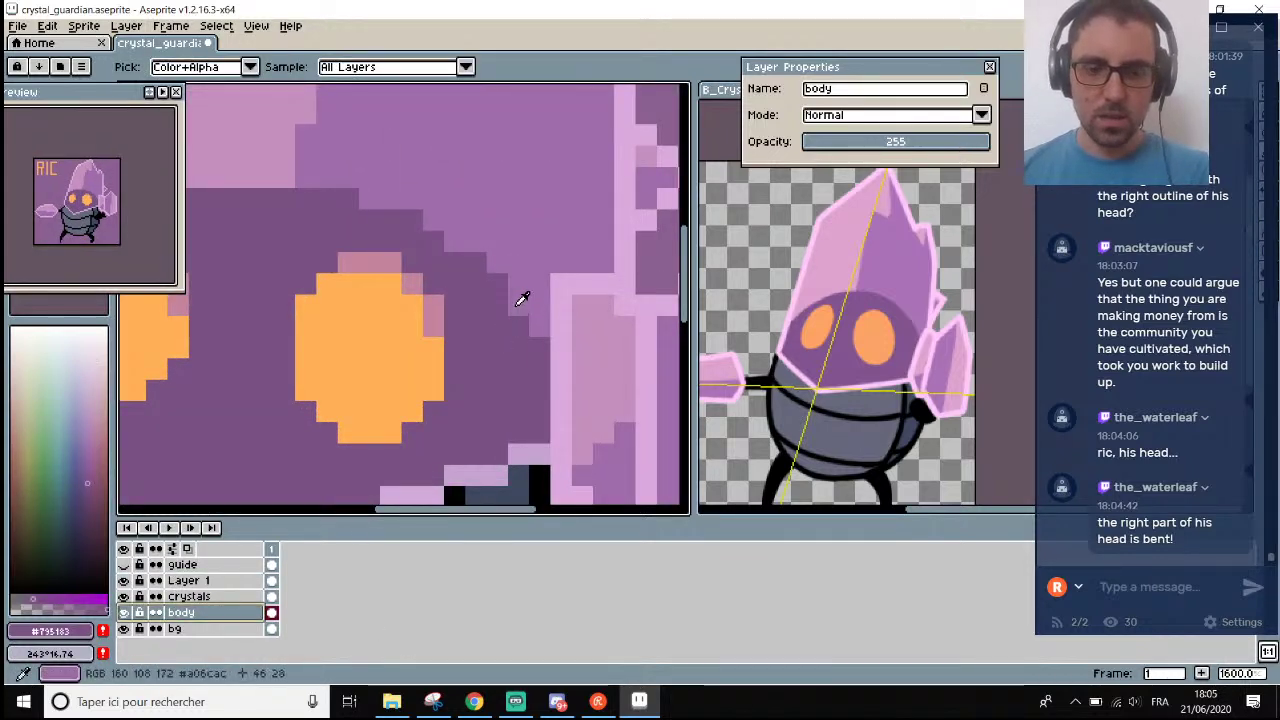
{"action": "key", "text": "b"}
{"action": "scroll", "coordinate": [520, 300], "scroll_direction": "down", "scroll_amount": 4}
{"action": "key", "text": "ctrl+z"}
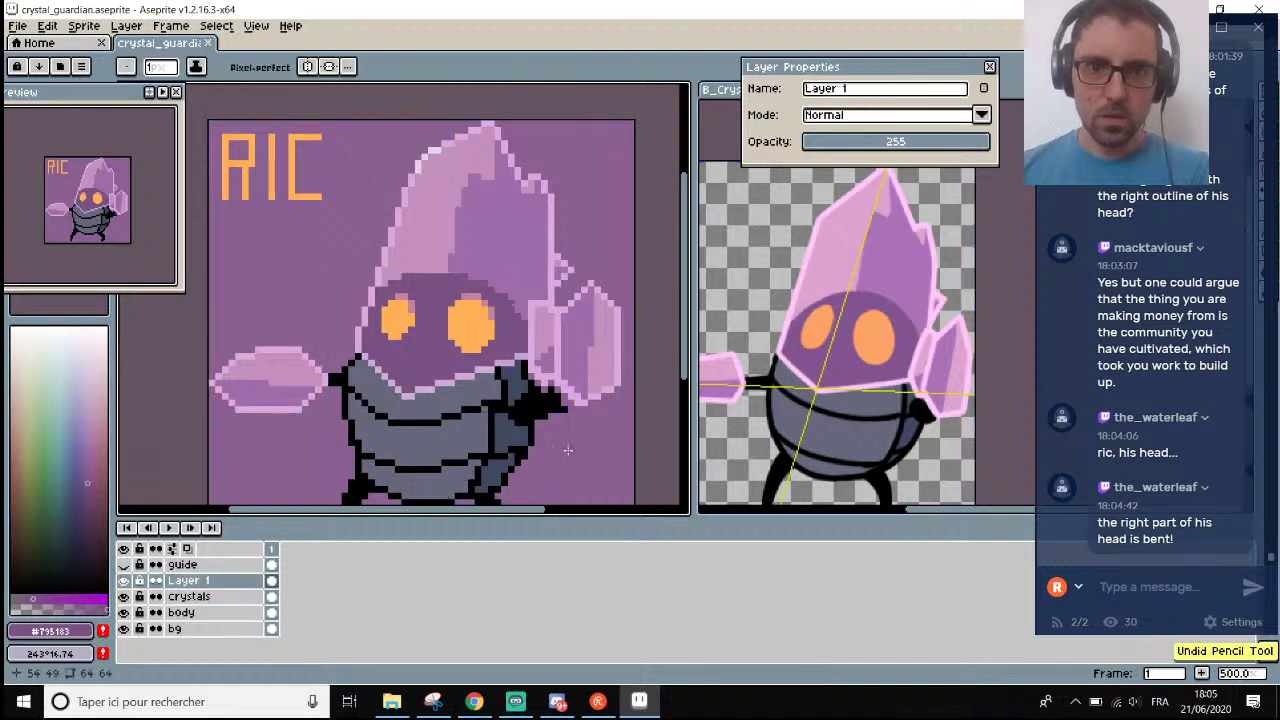
Sample black #000000 from the guardian's arm beside the hand crystal as the drawing colour.
{"action": "key", "text": "v"}
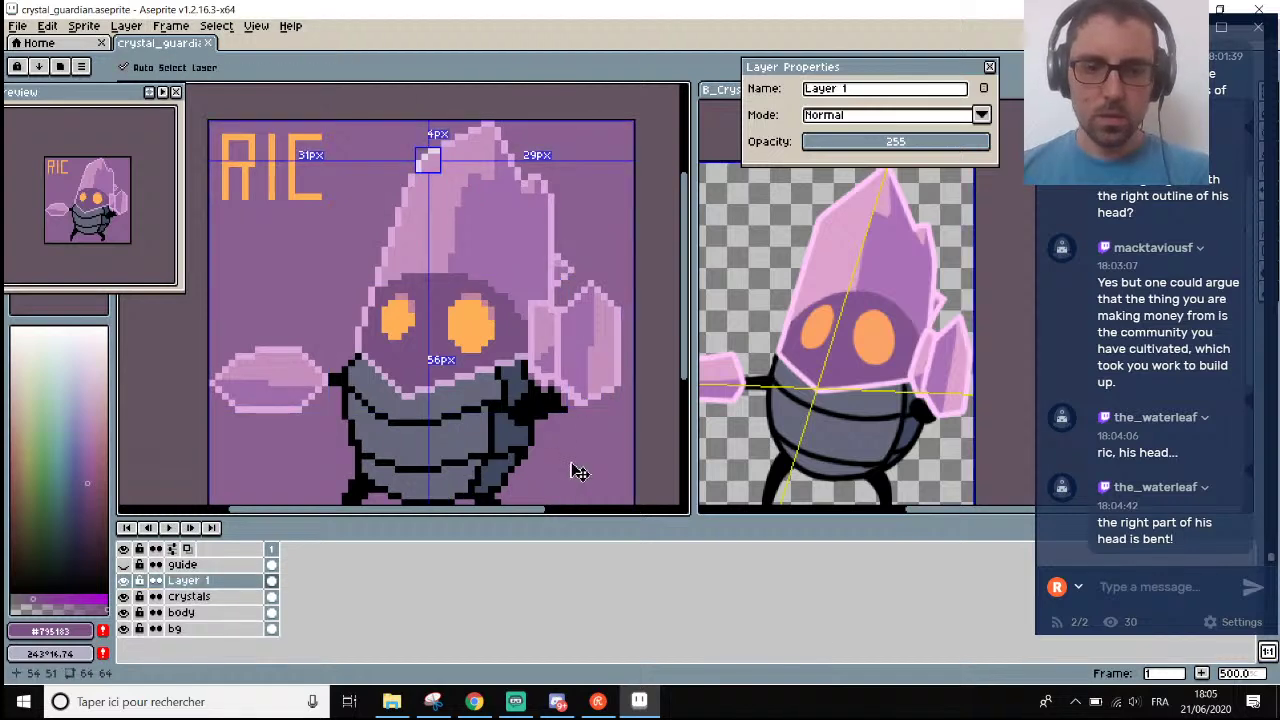
{"action": "key", "text": "b"}
{"action": "scroll", "coordinate": [571, 471], "scroll_direction": "down", "scroll_amount": 1}
{"action": "scroll", "coordinate": [560, 400], "scroll_direction": "up", "scroll_amount": 2}
{"action": "key", "text": "i"}
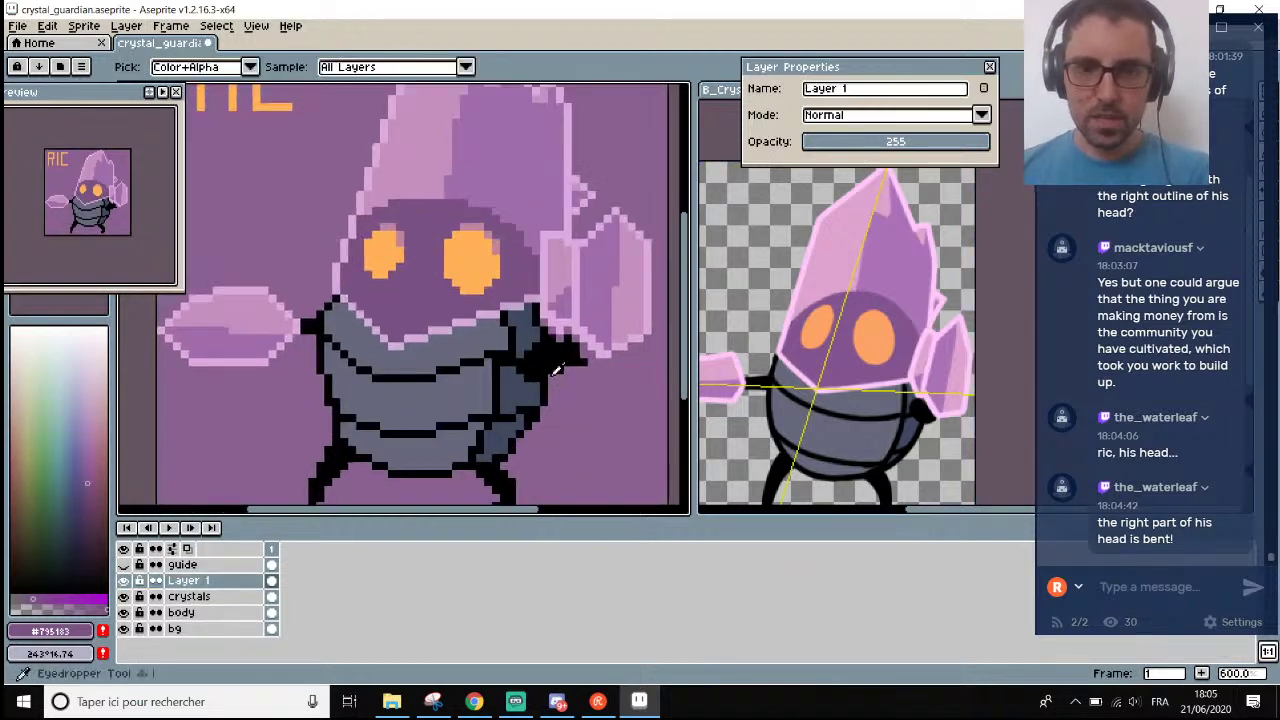
{"action": "left_click", "coordinate": [557, 370]}
{"action": "scroll", "coordinate": [557, 360], "scroll_direction": "down", "scroll_amount": 2}
{"action": "scroll", "coordinate": [557, 266], "scroll_direction": "up", "scroll_amount": 1}
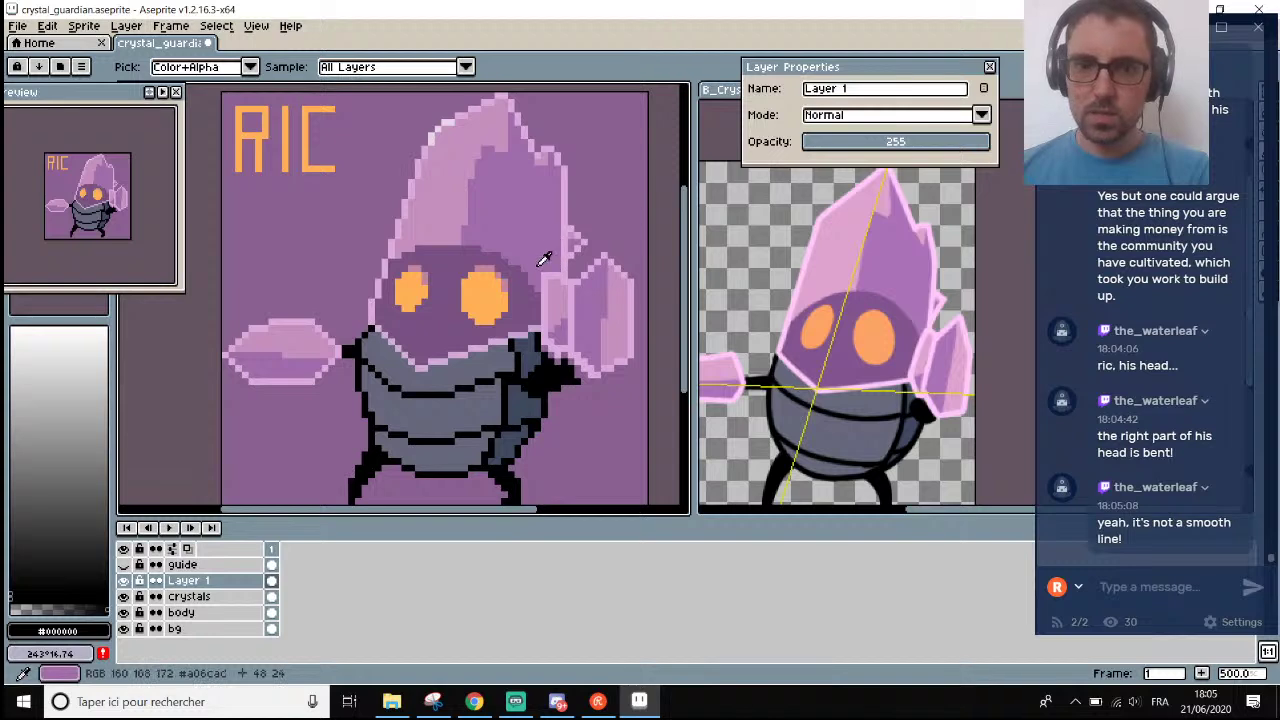
Try to paint black at the face's upper right edge on Layer 1.
{"action": "scroll", "coordinate": [540, 265], "scroll_direction": "up", "scroll_amount": 4}
{"action": "key", "text": "b"}
{"action": "left_click", "coordinate": [527, 288]}
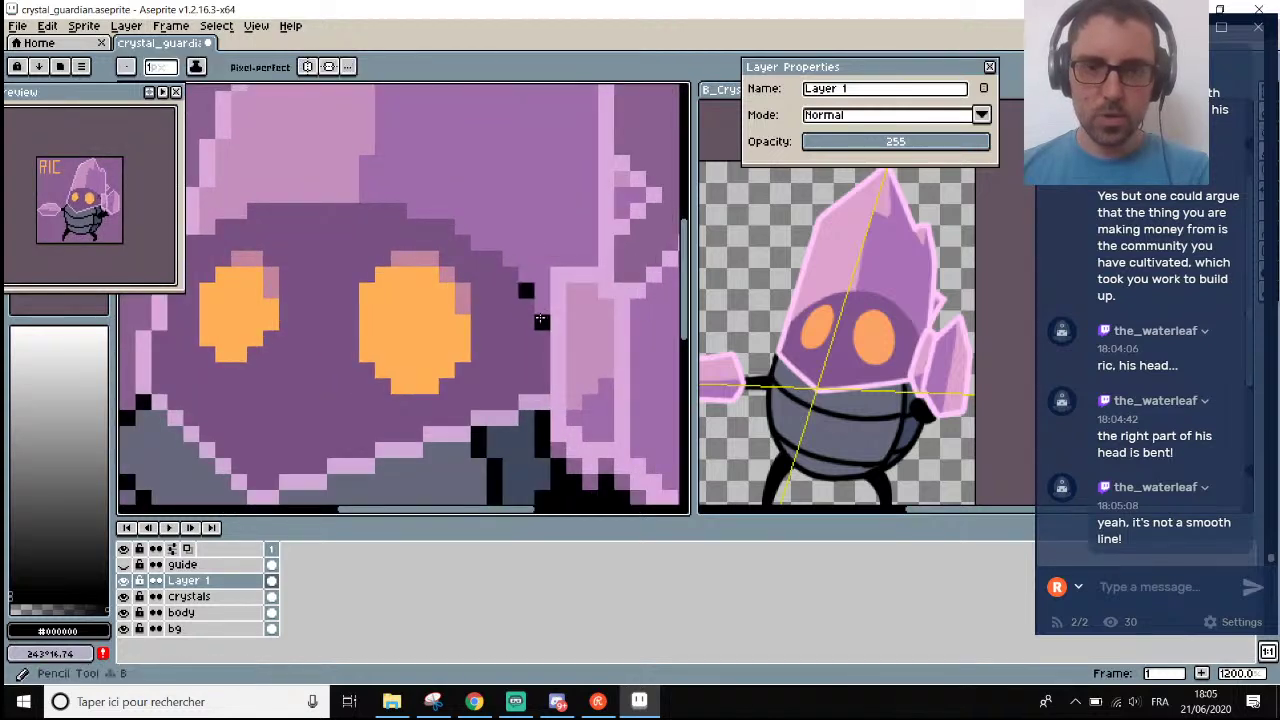
{"action": "scroll", "coordinate": [540, 320], "scroll_direction": "down", "scroll_amount": 6}
{"action": "key", "text": "ctrl+z"}
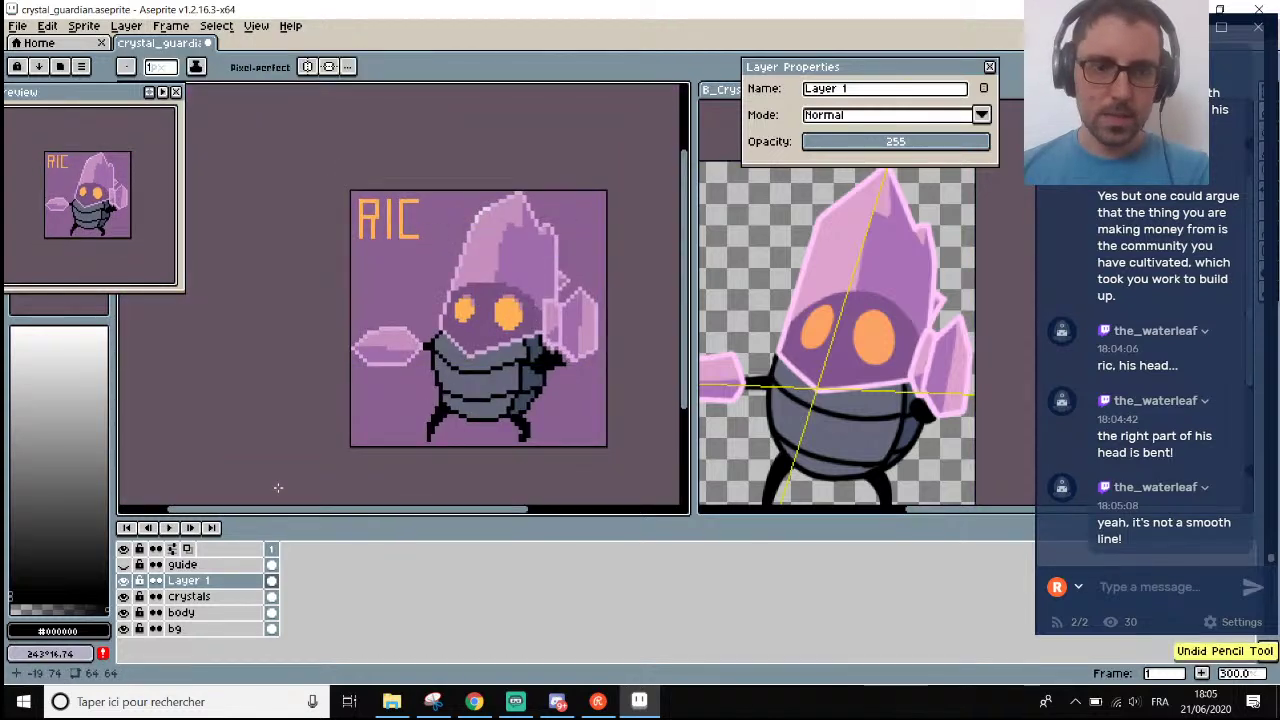
Smooth the curve of the face's upper right edge by adding black pixels on the body layer beneath the translucent crystals.
{"action": "left_click", "coordinate": [221, 613]}
{"action": "scroll", "coordinate": [497, 429], "scroll_direction": "up", "scroll_amount": 4}
{"action": "key", "text": "i"}
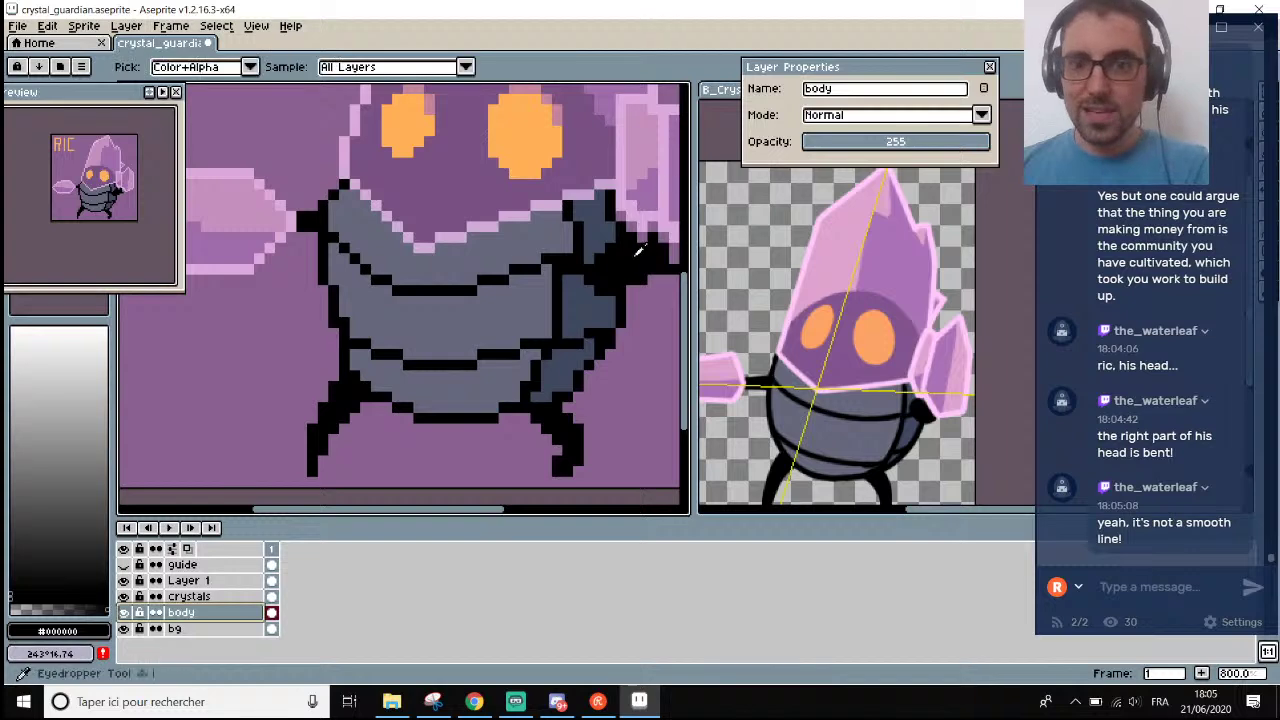
{"action": "scroll", "coordinate": [636, 232], "scroll_direction": "down", "scroll_amount": 1}
{"action": "scroll", "coordinate": [600, 200], "scroll_direction": "up", "scroll_amount": 4}
{"action": "key", "text": "b"}
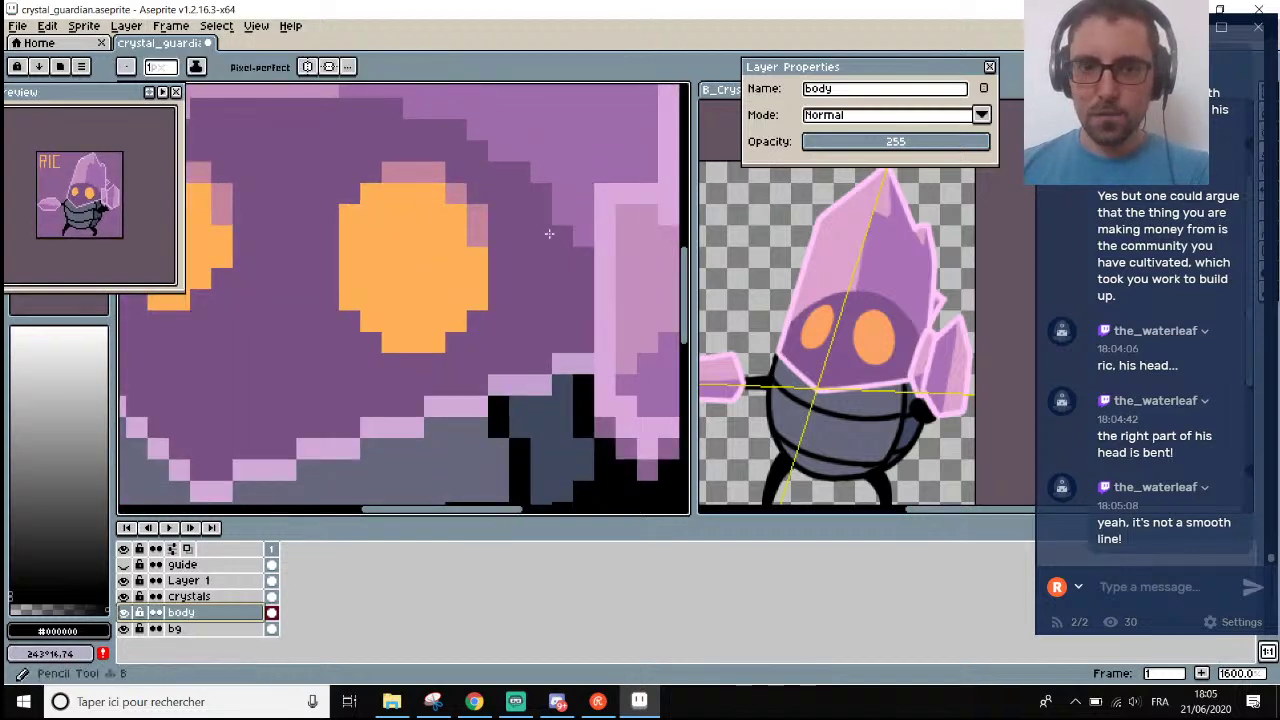
{"action": "scroll", "coordinate": [520, 165], "scroll_direction": "down", "scroll_amount": 1}
{"action": "scroll", "coordinate": [520, 165], "scroll_direction": "up", "scroll_amount": 1}
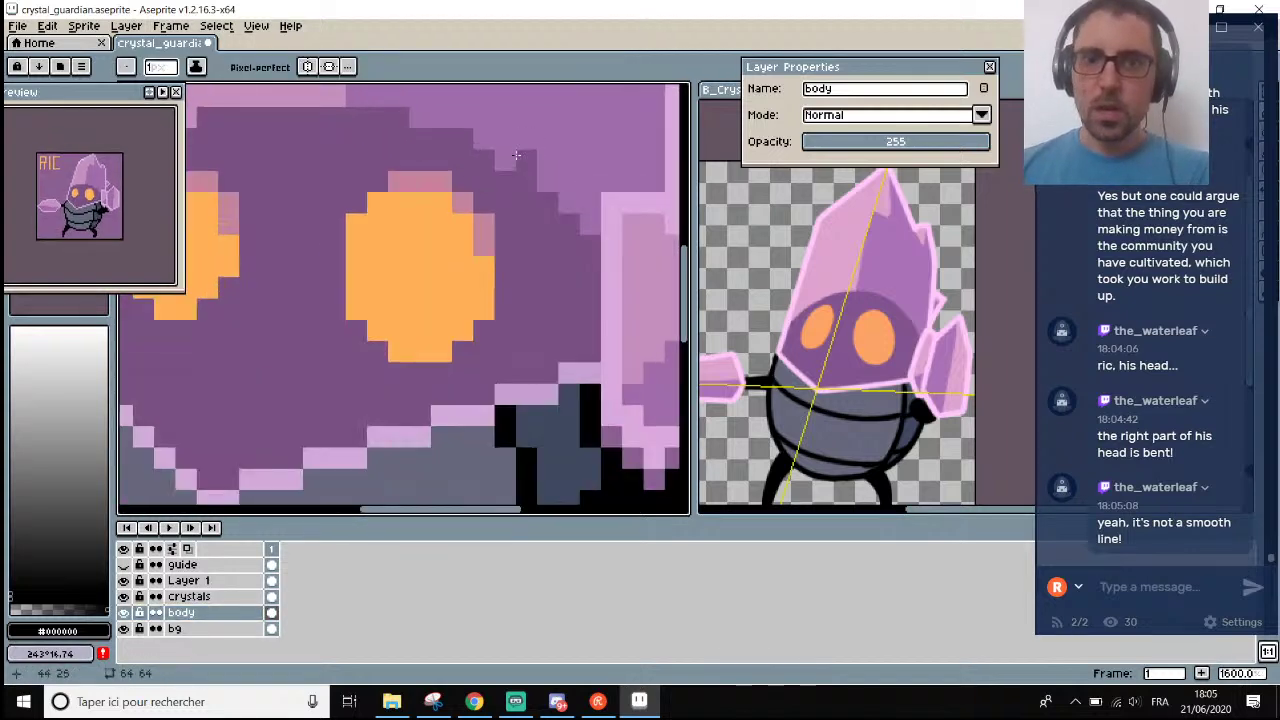
{"action": "scroll", "coordinate": [520, 198], "scroll_direction": "down", "scroll_amount": 4}
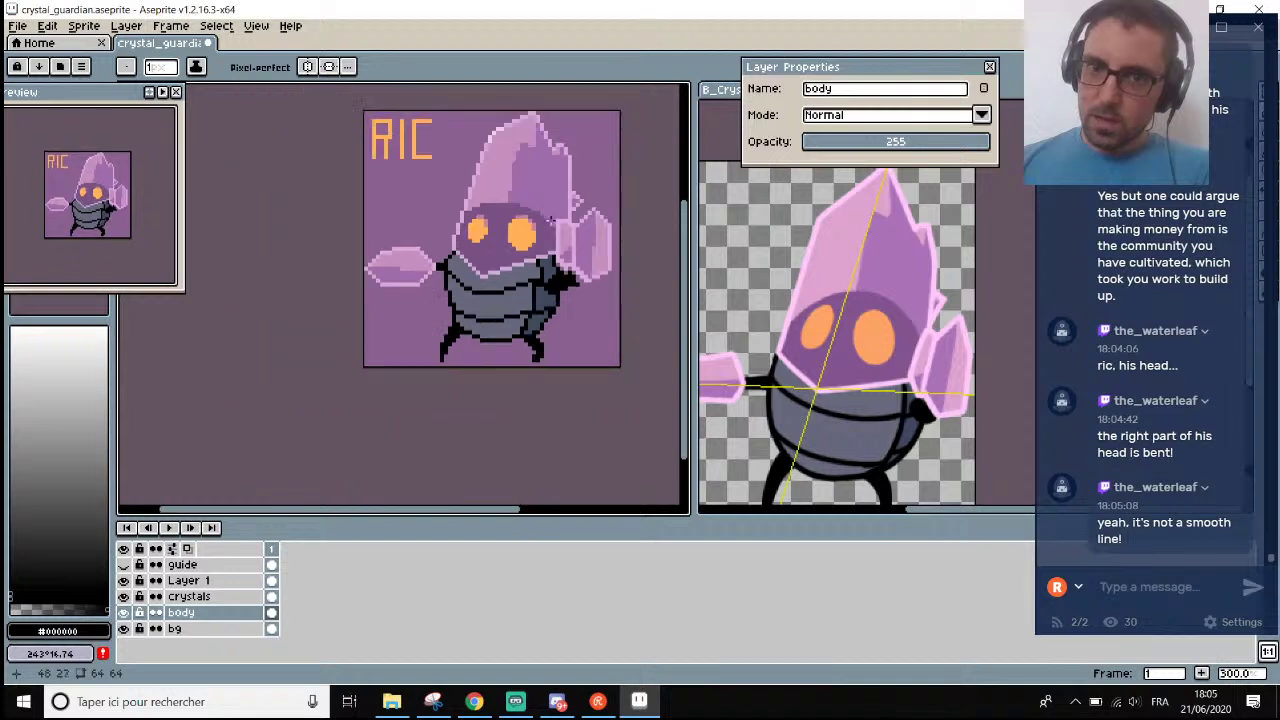
{"action": "scroll", "coordinate": [529, 117], "scroll_direction": "down", "scroll_amount": 1}
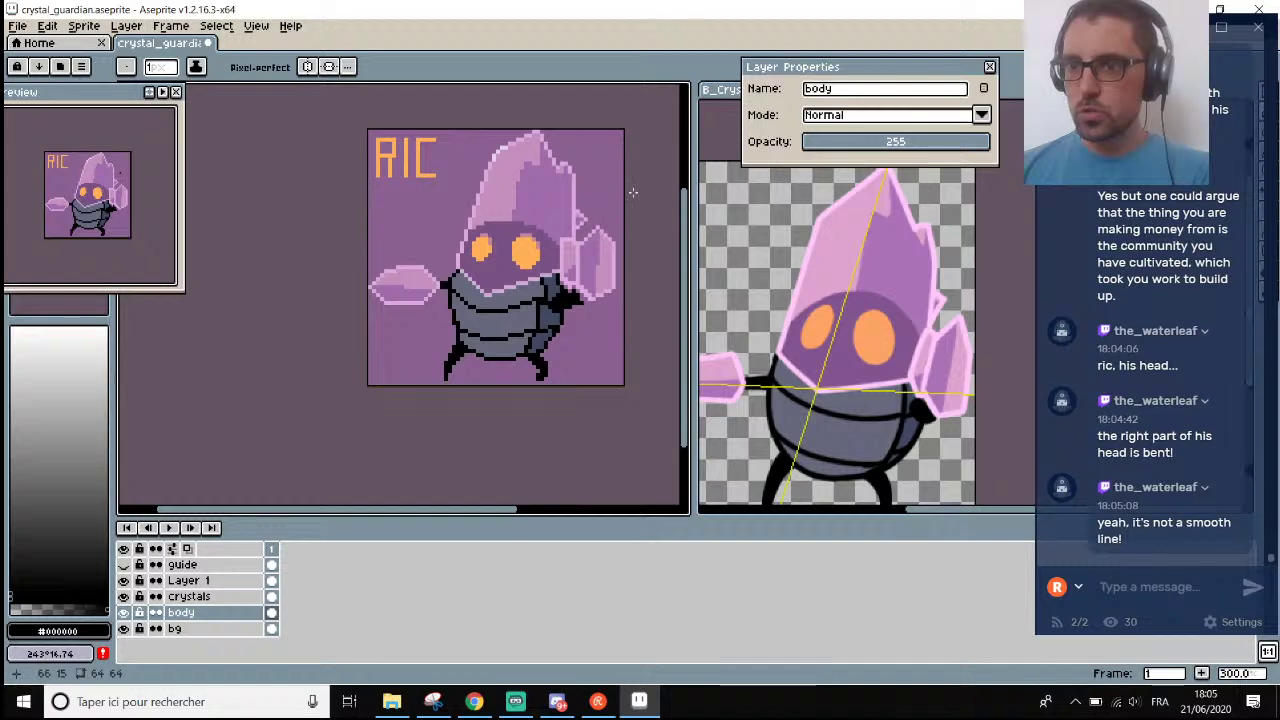
Examine the top edge of the guardian's face where it meets the pale facet of the head crystal.
{"action": "scroll", "coordinate": [546, 205], "scroll_direction": "up", "scroll_amount": 2}
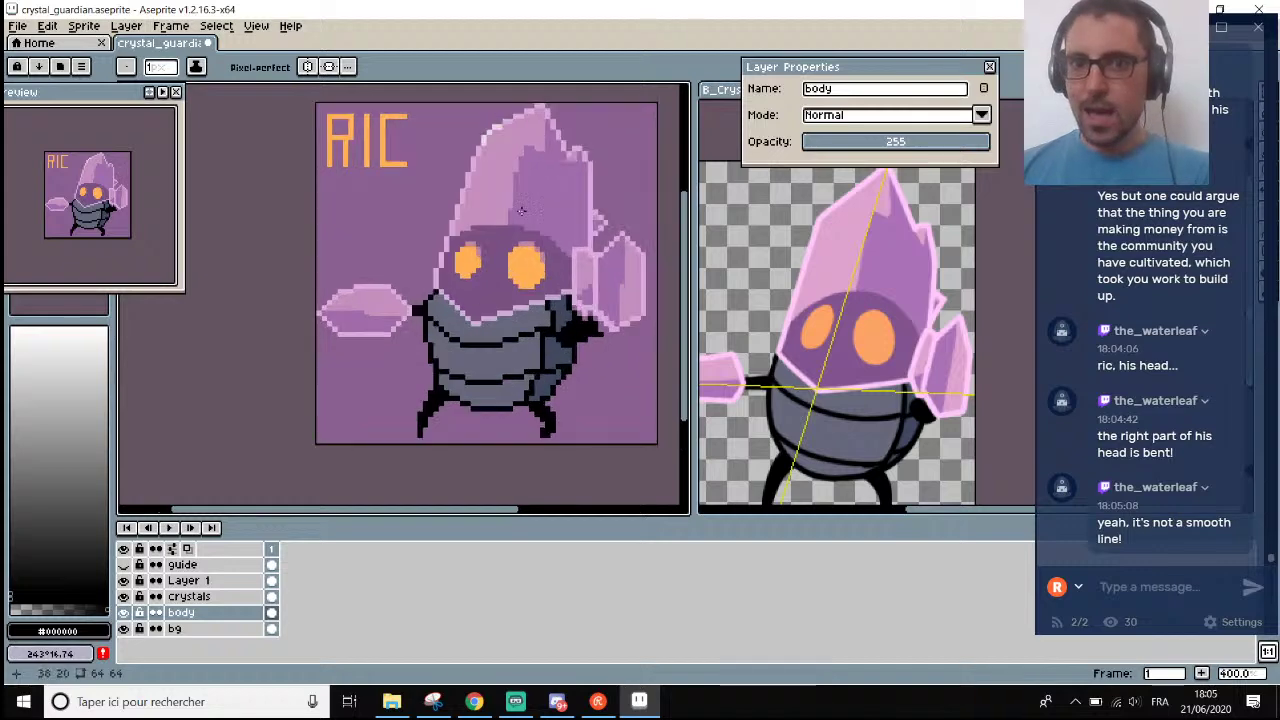
{"action": "scroll", "coordinate": [529, 227], "scroll_direction": "up", "scroll_amount": 5}
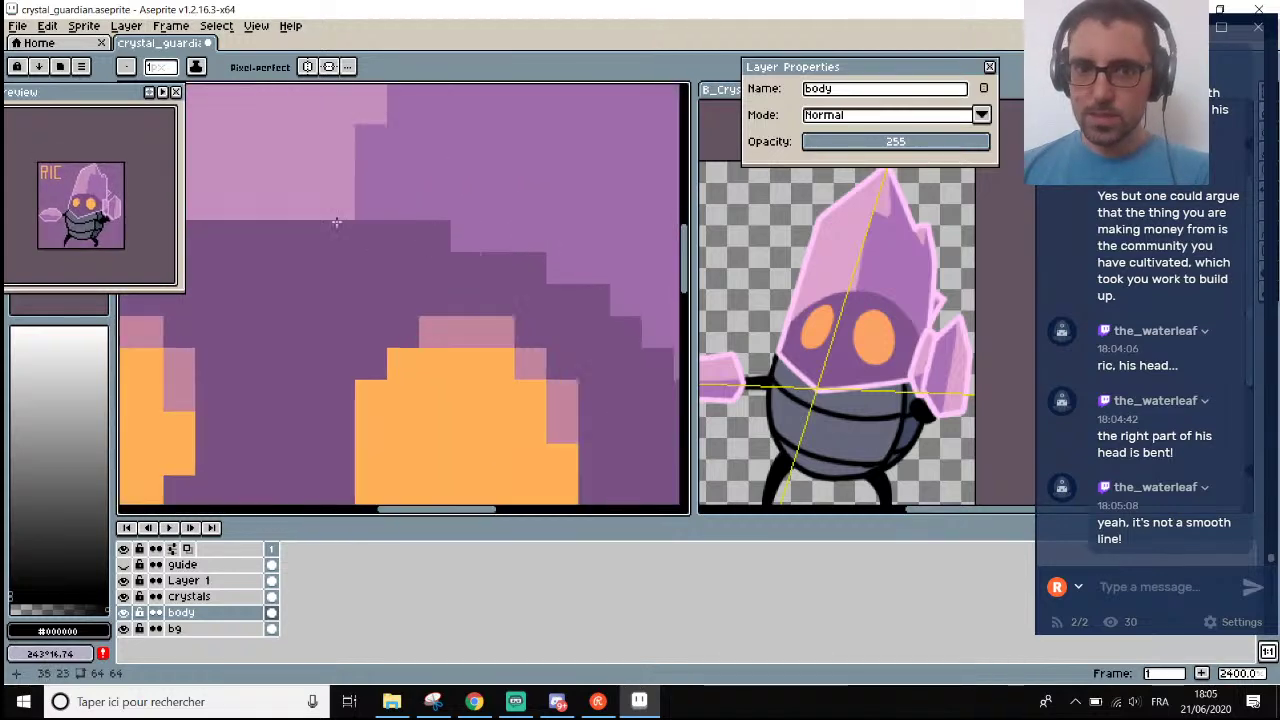
{"action": "scroll", "coordinate": [296, 213], "scroll_direction": "down", "scroll_amount": 1}
{"action": "scroll", "coordinate": [296, 213], "scroll_direction": "down", "scroll_amount": 4}
{"action": "scroll", "coordinate": [340, 280], "scroll_direction": "up", "scroll_amount": 2}
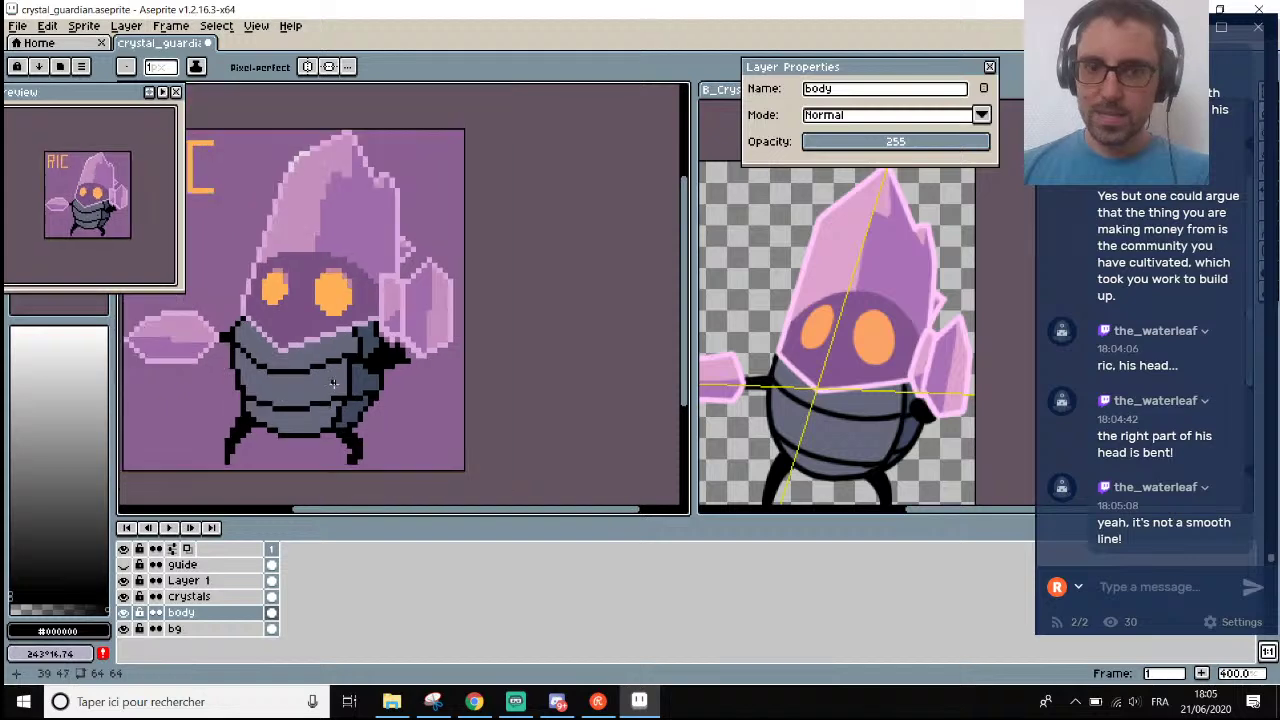
{"action": "scroll", "coordinate": [380, 330], "scroll_direction": "down", "scroll_amount": 1}
{"action": "key", "text": "i"}
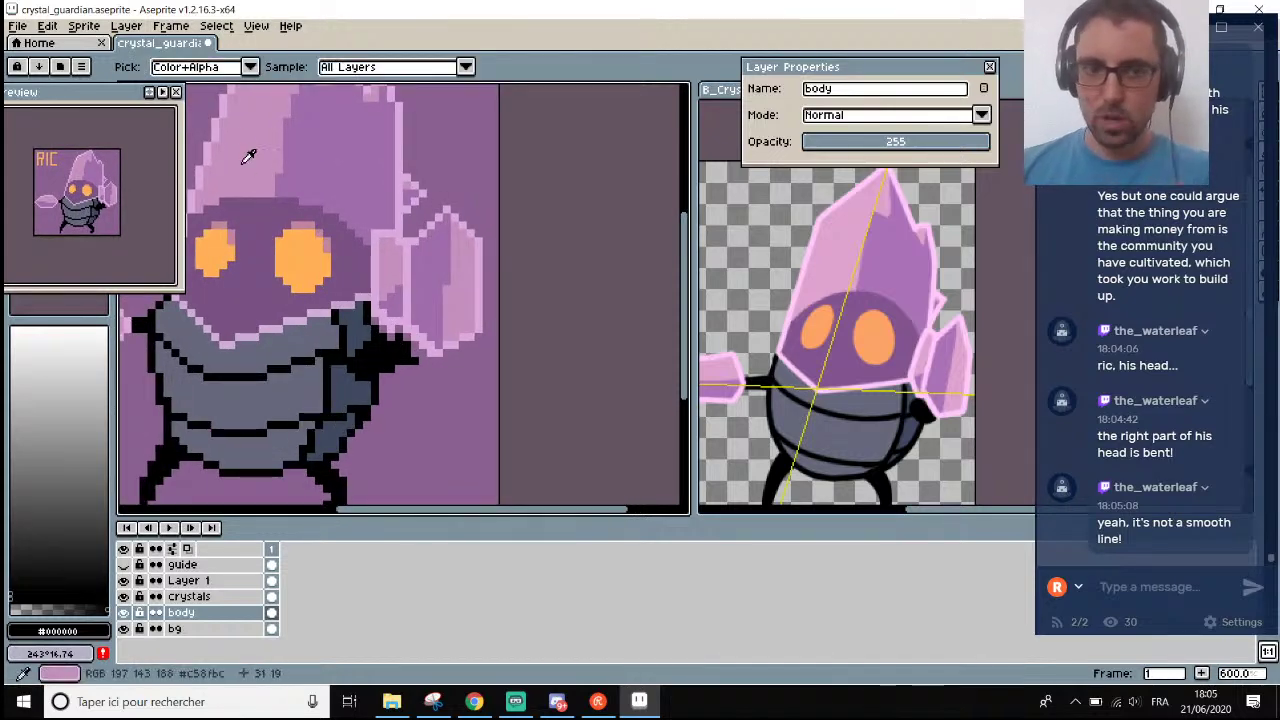
{"action": "scroll", "coordinate": [248, 160], "scroll_direction": "up", "scroll_amount": 3}
{"action": "key", "text": "b"}
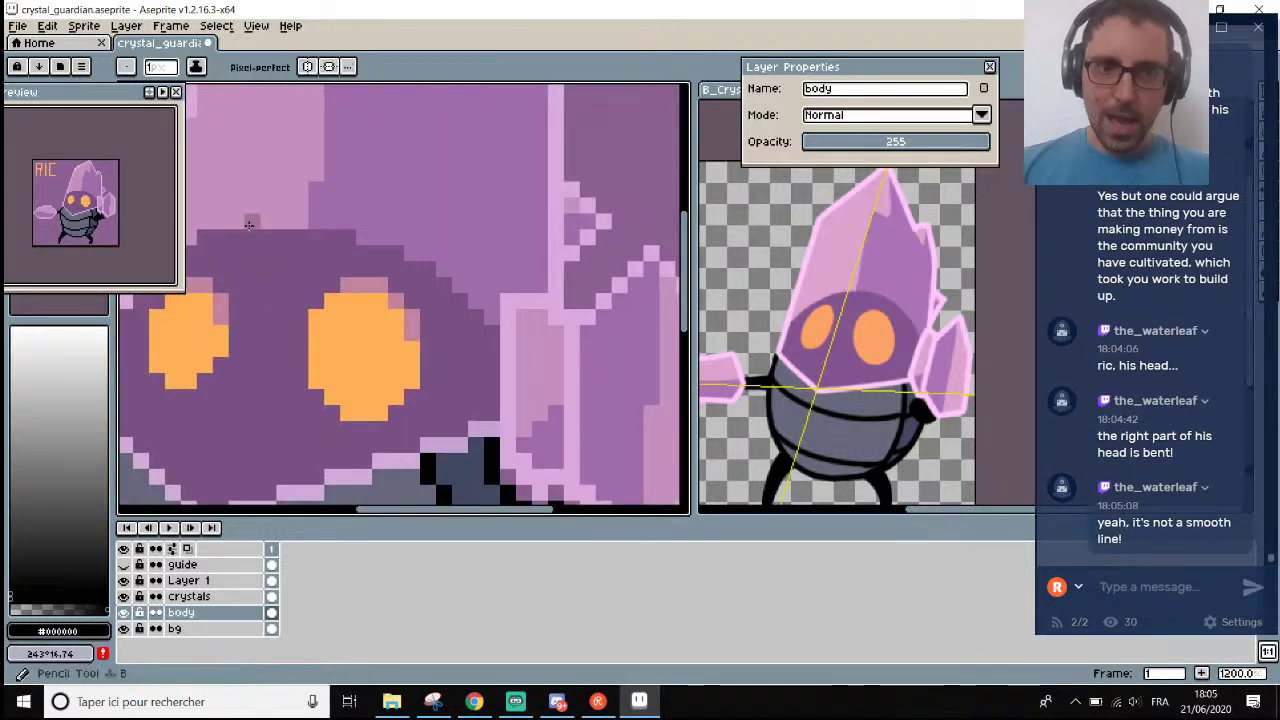
{"action": "scroll", "coordinate": [204, 471], "scroll_direction": "down", "scroll_amount": 5}
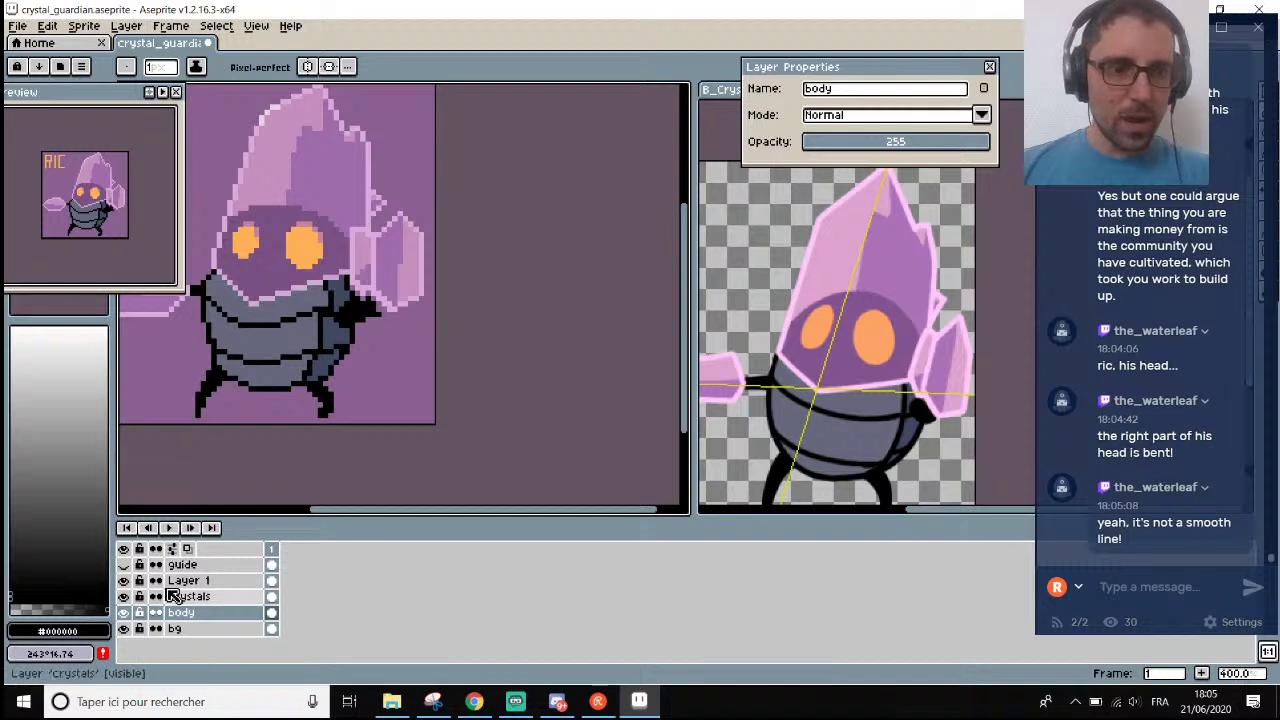
Try to add a short row of black pixels above the face's top edge on the body layer.
{"action": "left_click", "coordinate": [137, 610]}
{"action": "scroll", "coordinate": [417, 258], "scroll_direction": "up", "scroll_amount": 2}
{"action": "key", "text": "i"}
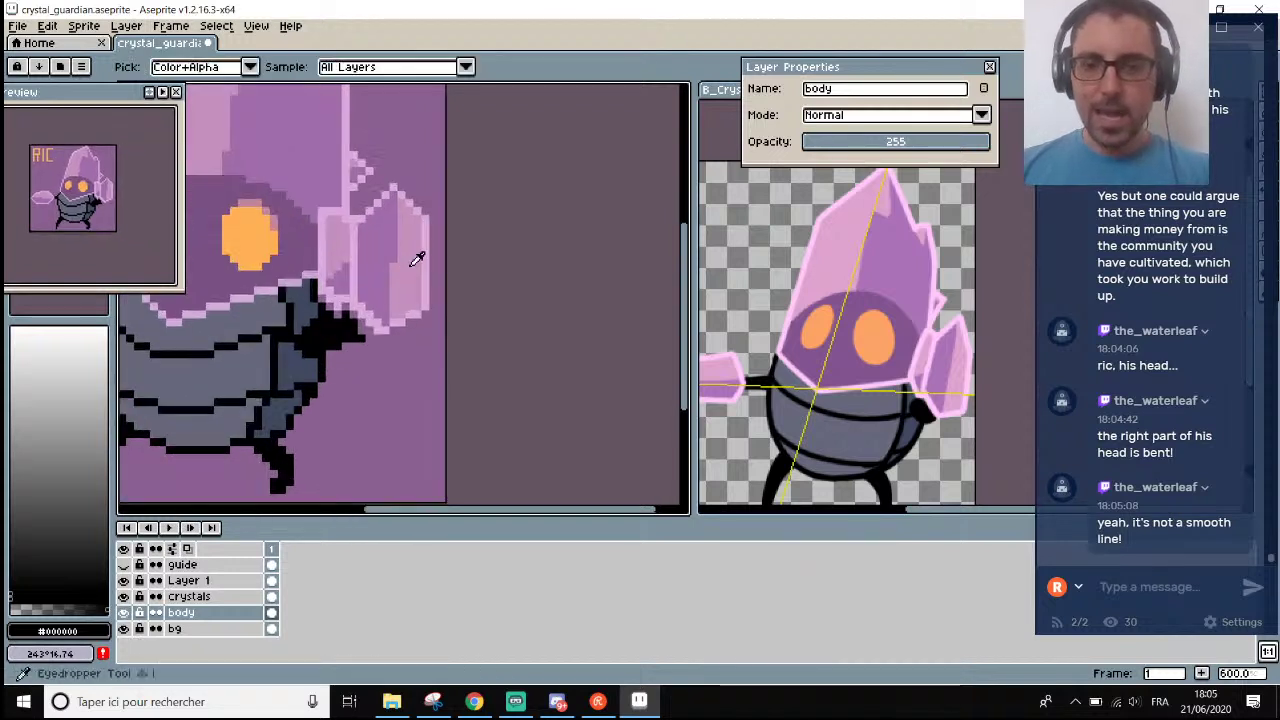
{"action": "scroll", "coordinate": [243, 191], "scroll_direction": "down", "scroll_amount": 1}
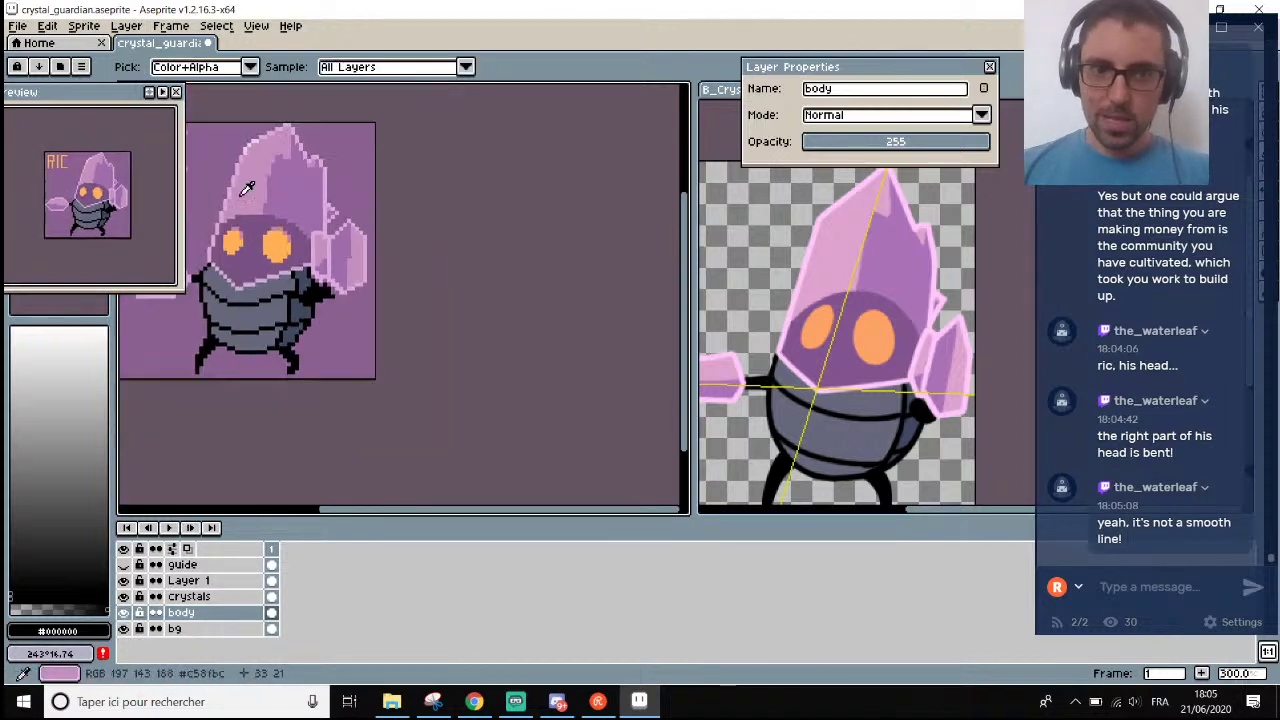
{"action": "scroll", "coordinate": [251, 206], "scroll_direction": "up", "scroll_amount": 4}
{"action": "key", "text": "b"}
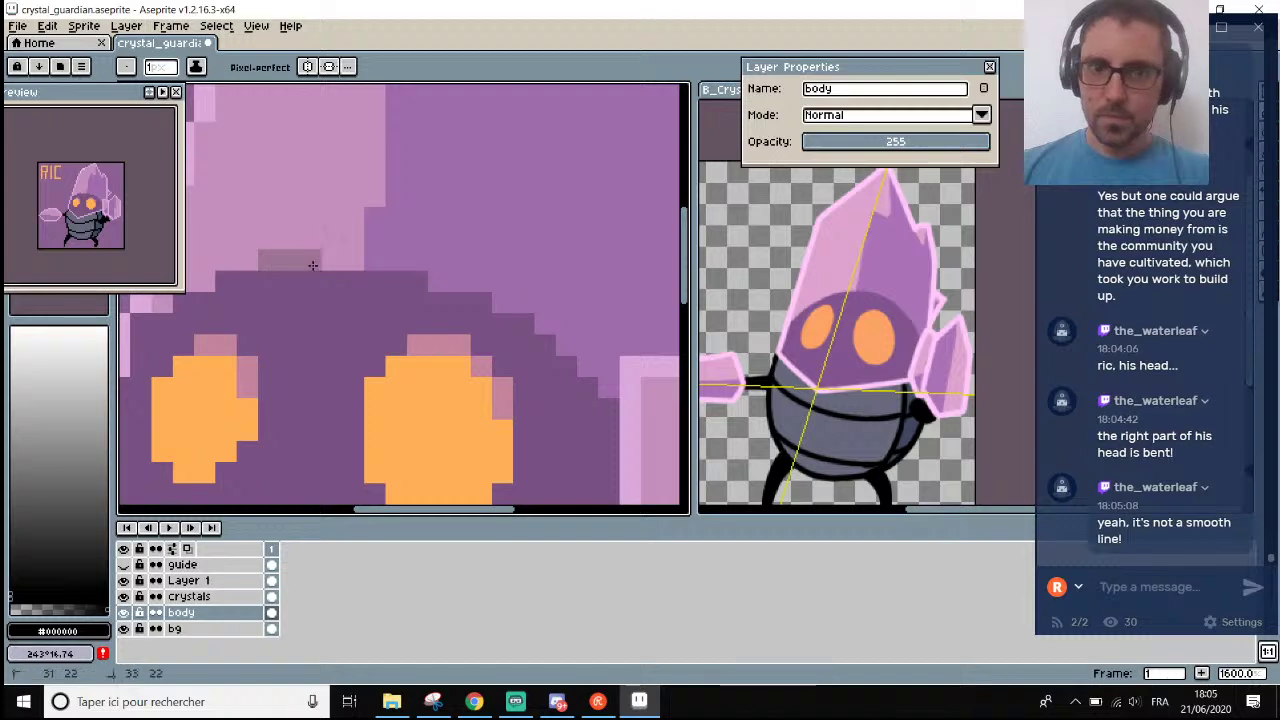
{"action": "scroll", "coordinate": [400, 292], "scroll_direction": "down", "scroll_amount": 3}
{"action": "scroll", "coordinate": [401, 292], "scroll_direction": "up", "scroll_amount": 2}
{"action": "scroll", "coordinate": [401, 292], "scroll_direction": "down", "scroll_amount": 5}
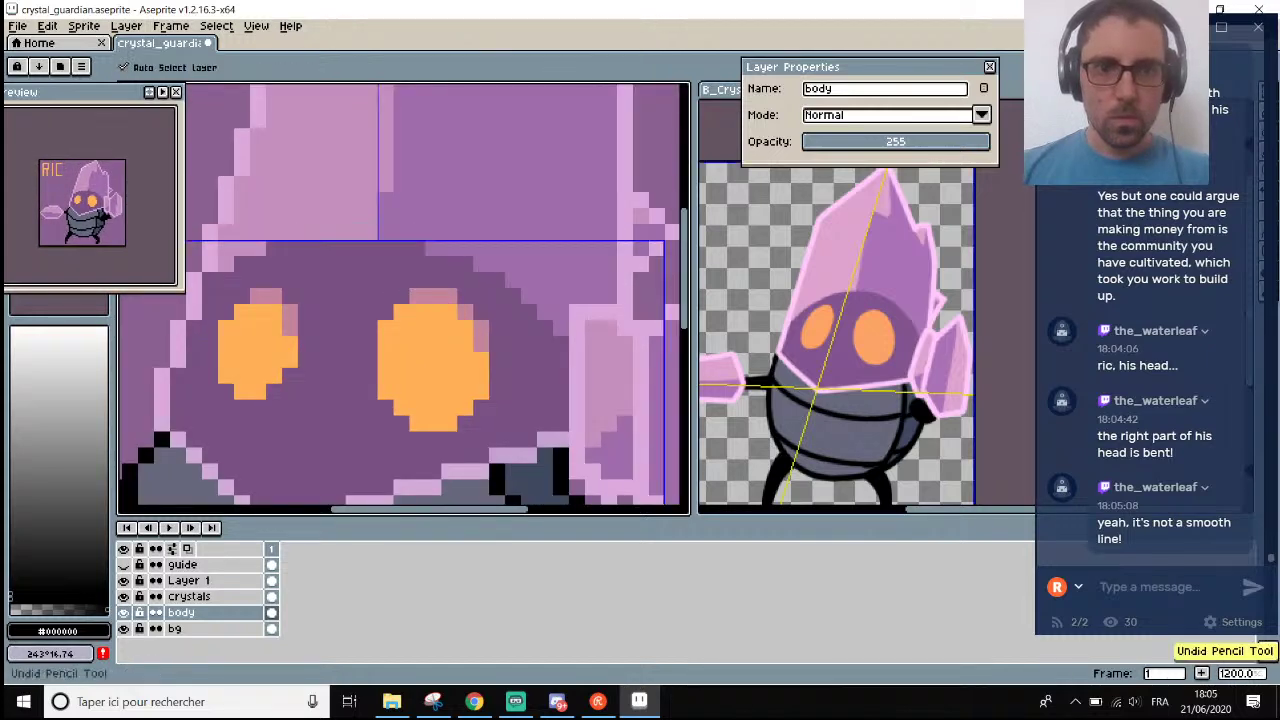
Round off the top of the face by drawing a row of black pixels along its upper edge on the body layer.
{"action": "scroll", "coordinate": [401, 297], "scroll_direction": "up", "scroll_amount": 4}
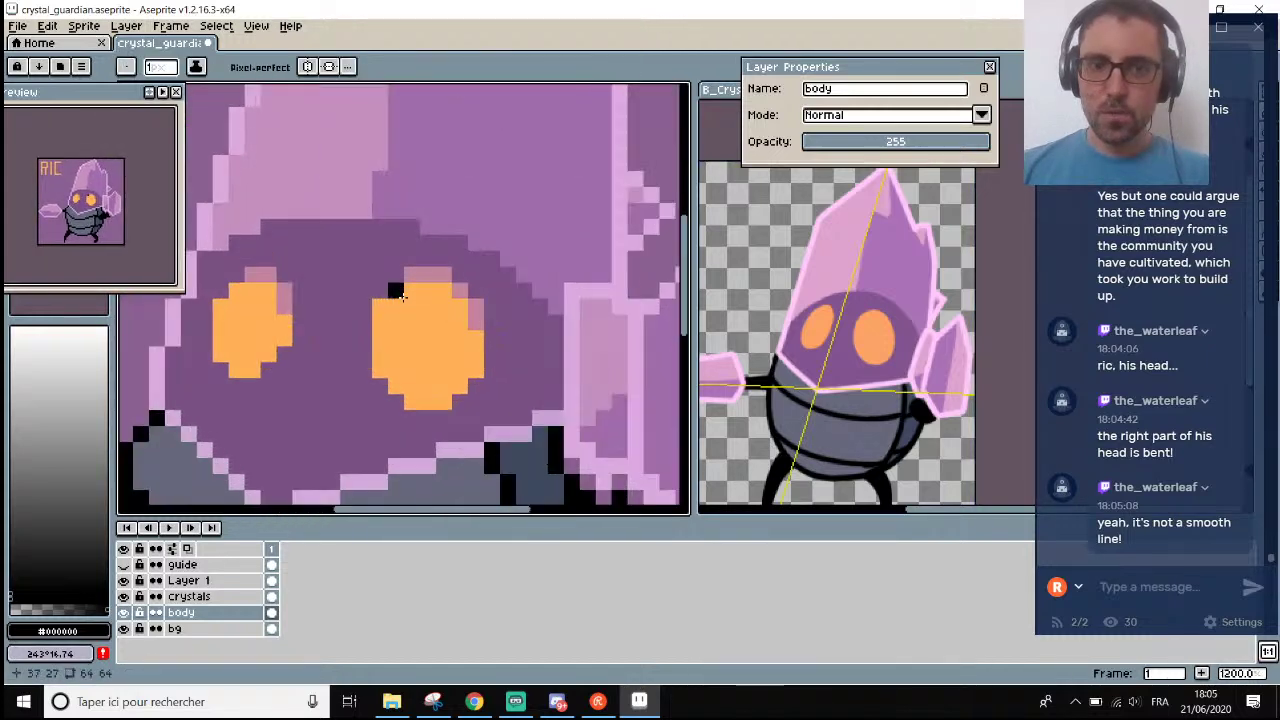
{"action": "scroll", "coordinate": [401, 297], "scroll_direction": "down", "scroll_amount": 3}
{"action": "scroll", "coordinate": [451, 240], "scroll_direction": "up", "scroll_amount": 2}
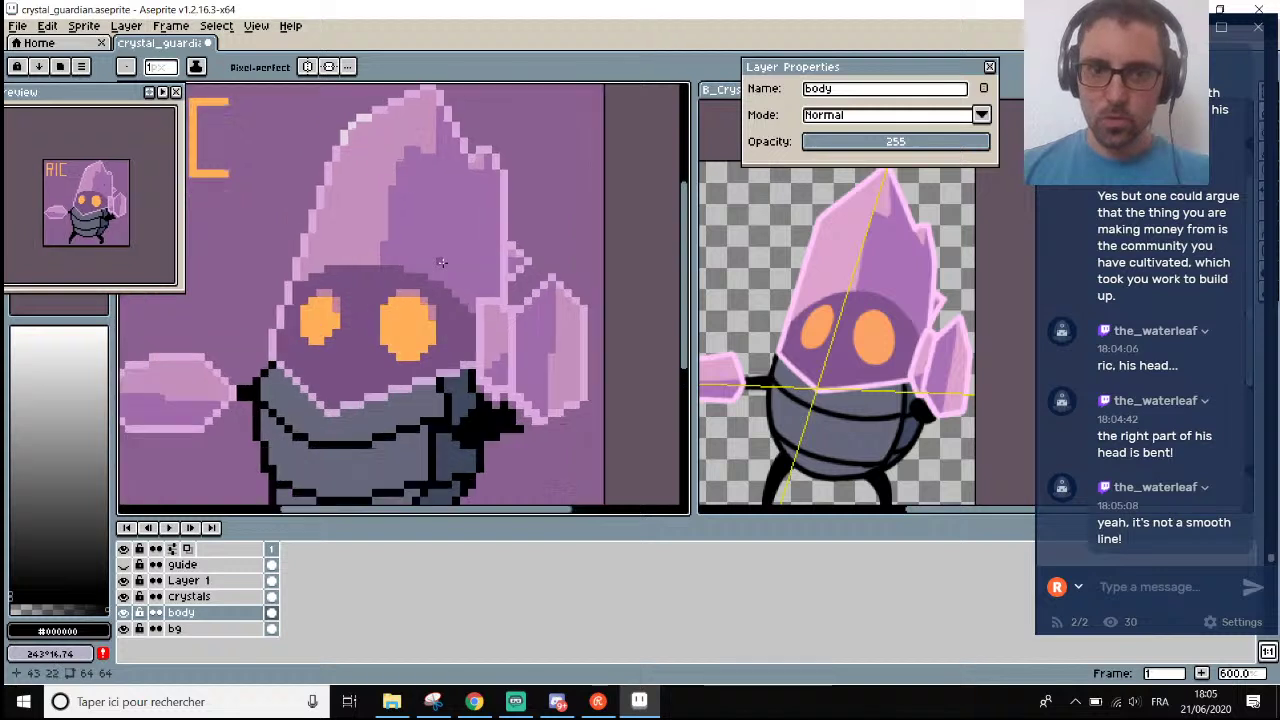
{"action": "left_click_drag", "start_coordinate": [321, 260], "coordinate": [386, 262]}
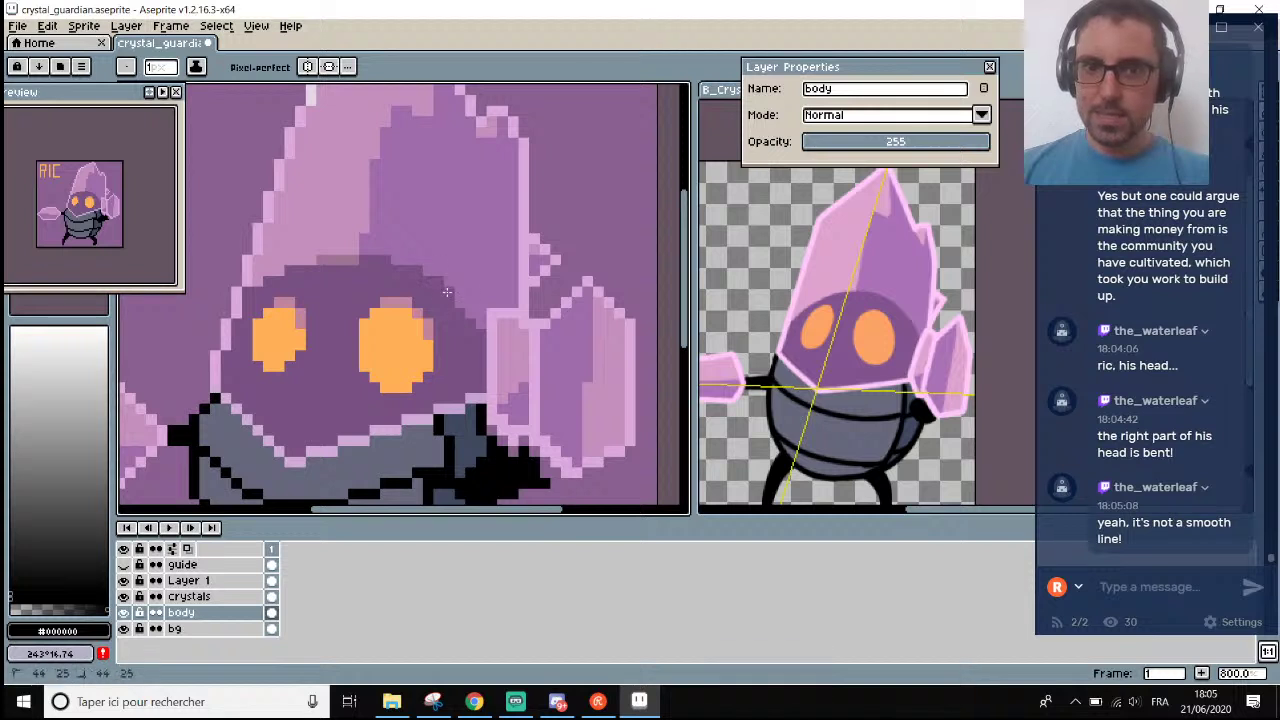
{"action": "scroll", "coordinate": [476, 318], "scroll_direction": "down", "scroll_amount": 5}
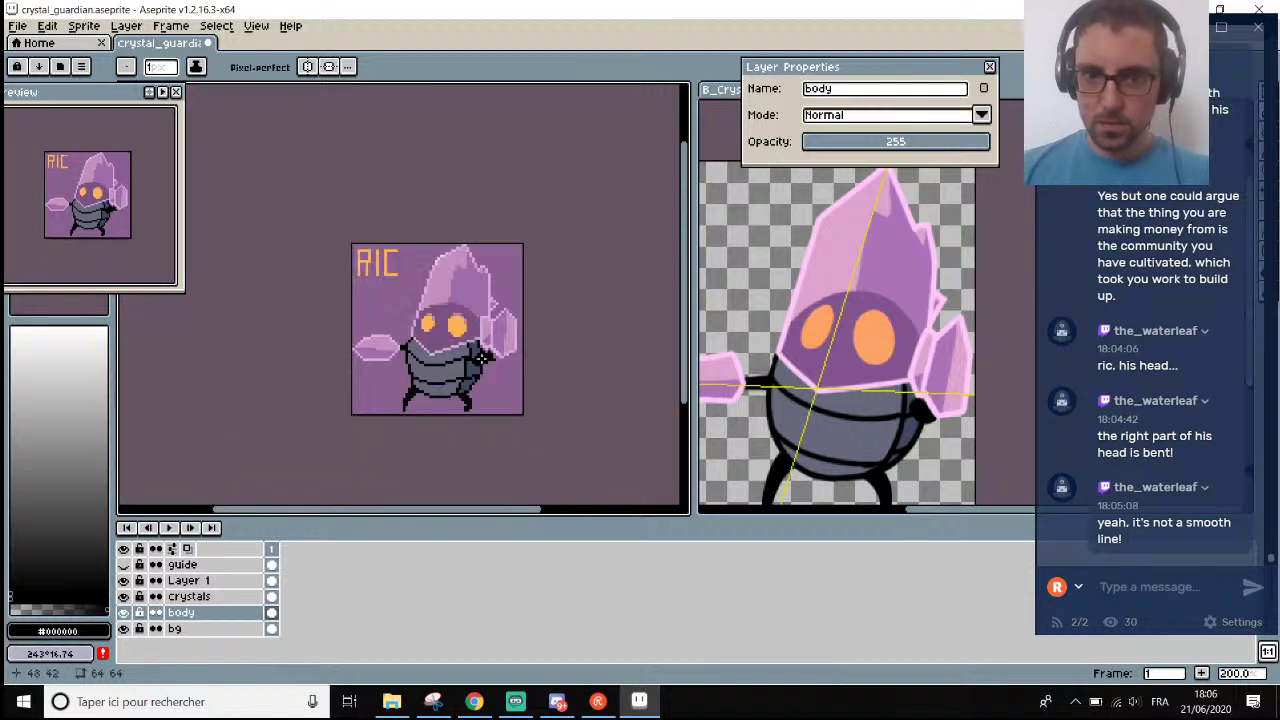
{"action": "scroll", "coordinate": [476, 360], "scroll_direction": "up", "scroll_amount": 2}
{"action": "scroll", "coordinate": [420, 207], "scroll_direction": "up", "scroll_amount": 2}
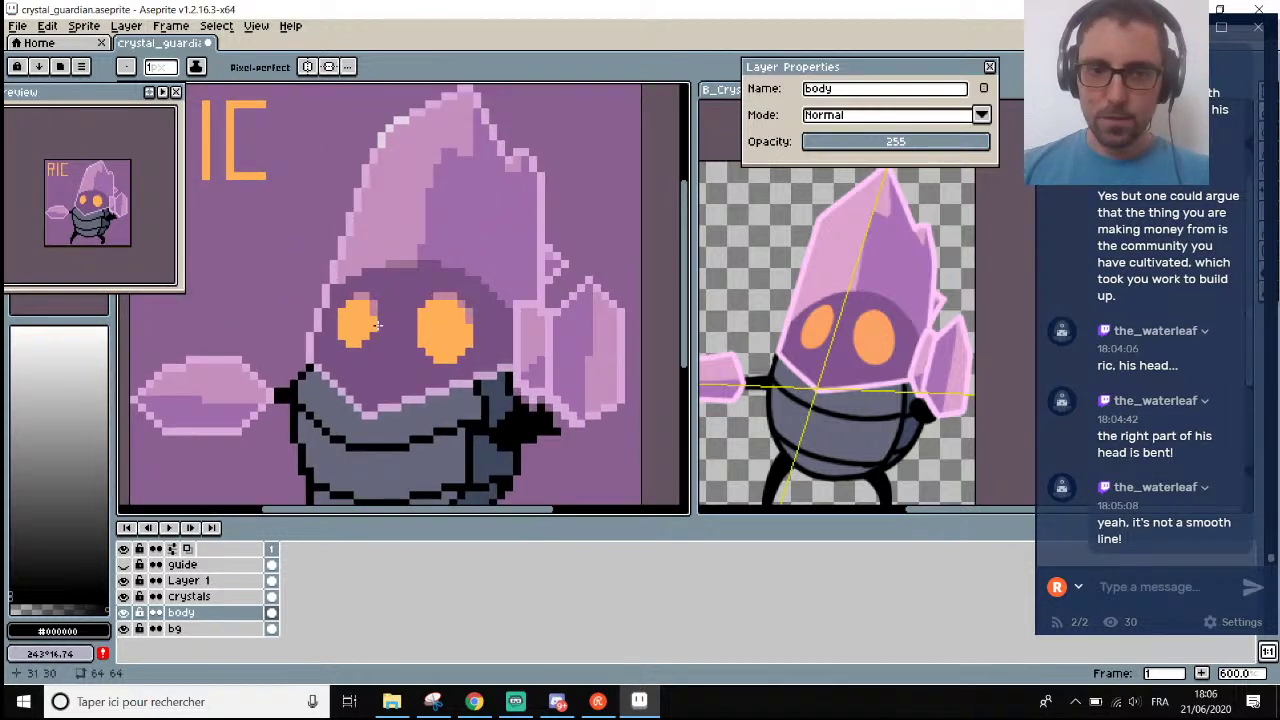
Set the crystals layer's opacity to 255 and repaint the pale facet's lower edge above the face with the sampled purple #aa72b8.
{"action": "left_click", "coordinate": [192, 596]}
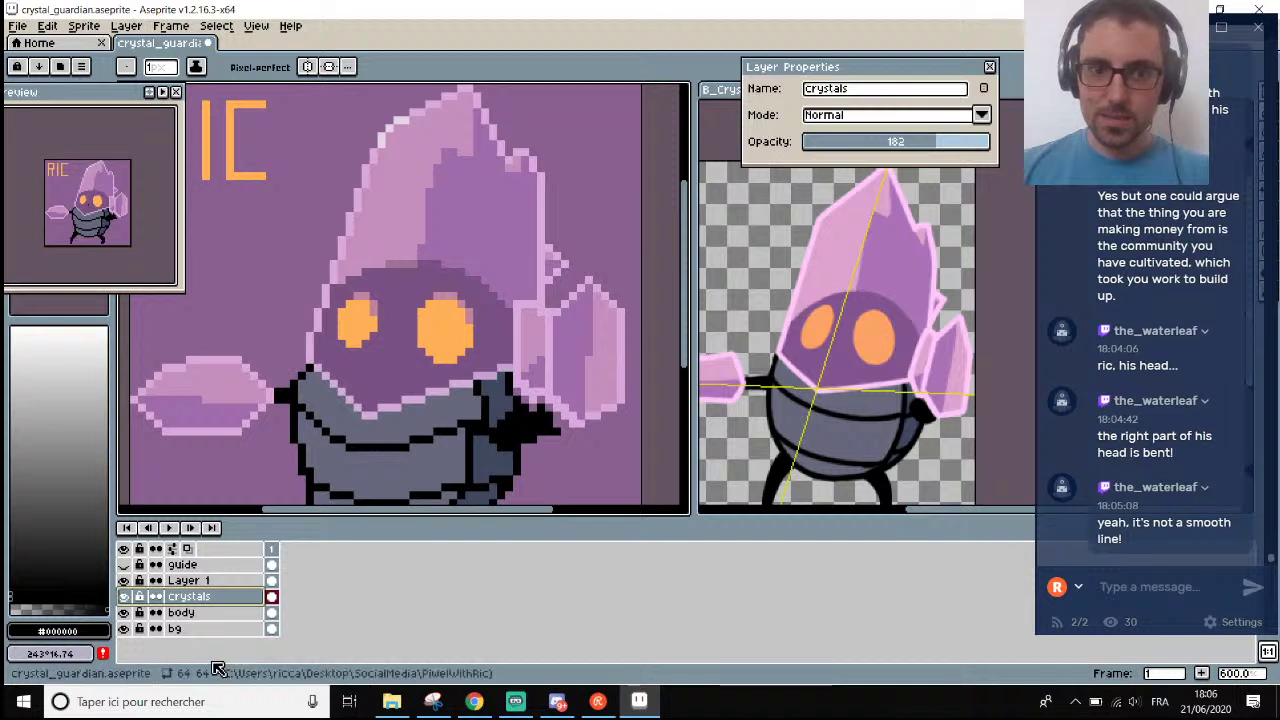
{"action": "left_click", "coordinate": [190, 596]}
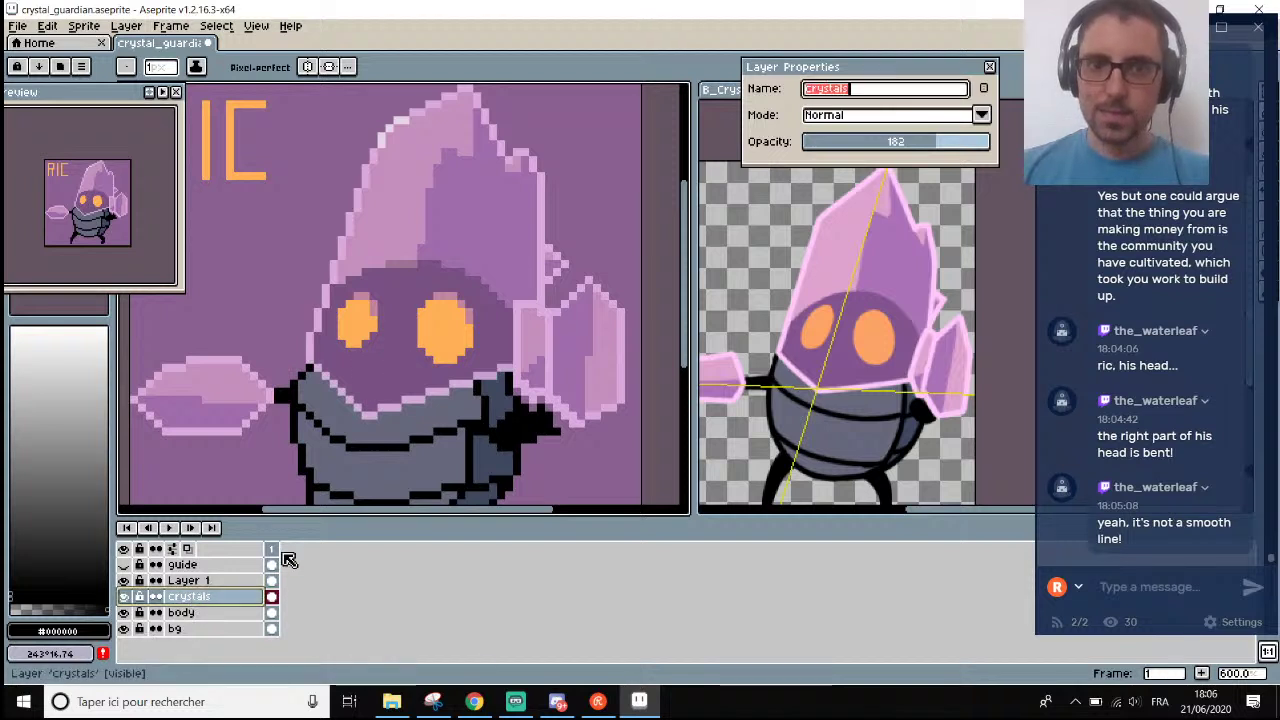
{"action": "left_click_drag", "start_coordinate": [971, 141], "coordinate": [990, 141]}
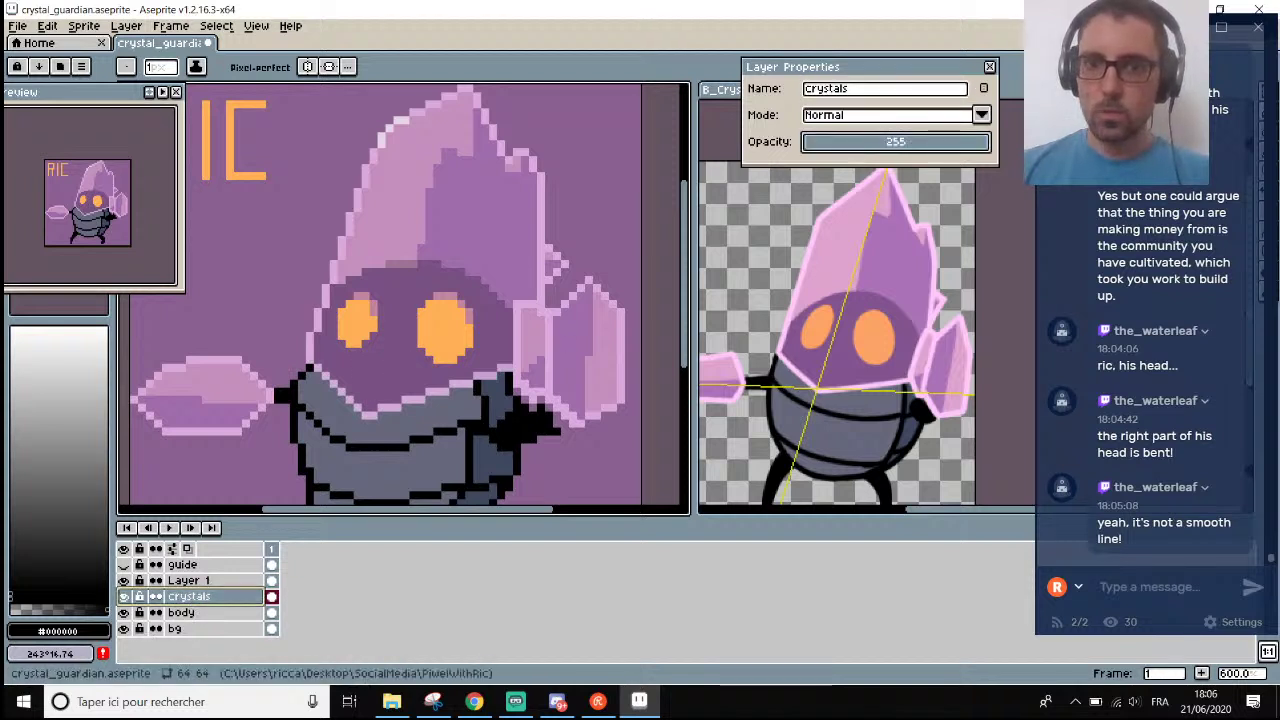
{"action": "scroll", "coordinate": [381, 246], "scroll_direction": "up", "scroll_amount": 1}
{"action": "left_click", "coordinate": [435, 257], "text": "alt"}
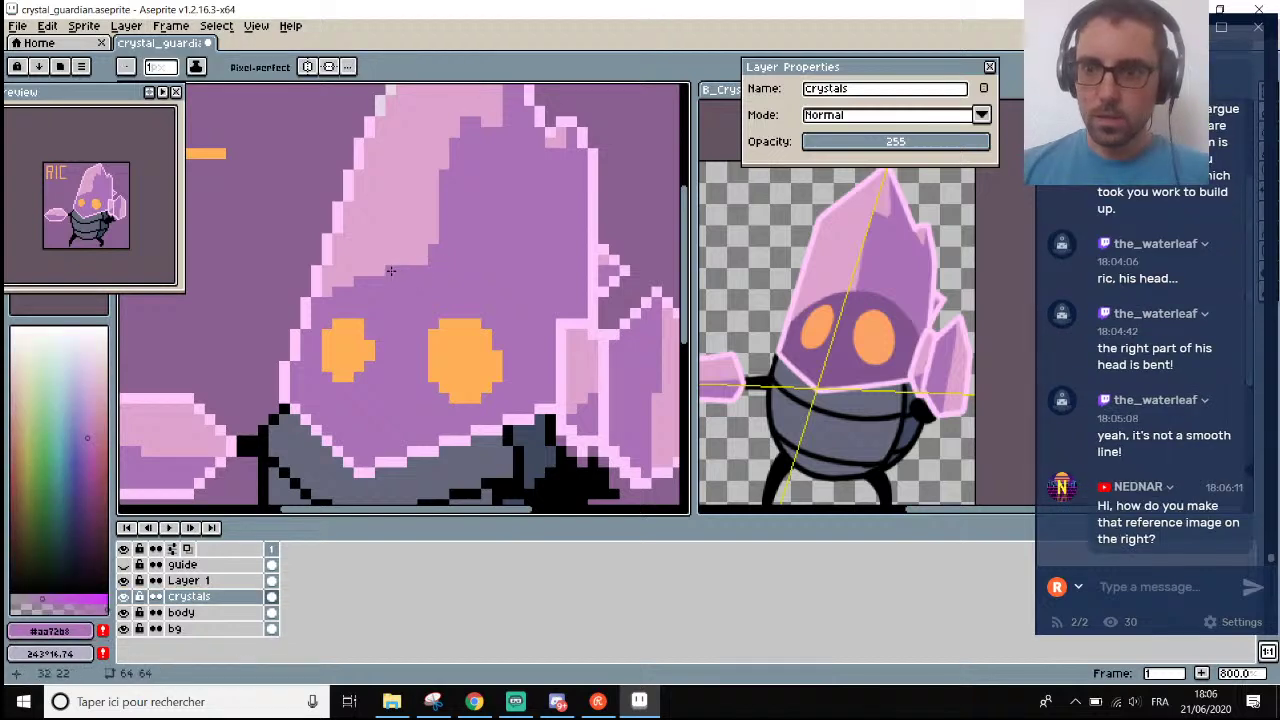
Lower the crystals layer's opacity to 112 so the black face beneath shows through more strongly.
{"action": "scroll", "coordinate": [392, 272], "scroll_direction": "down", "scroll_amount": 2}
{"action": "scroll", "coordinate": [388, 287], "scroll_direction": "down", "scroll_amount": 1}
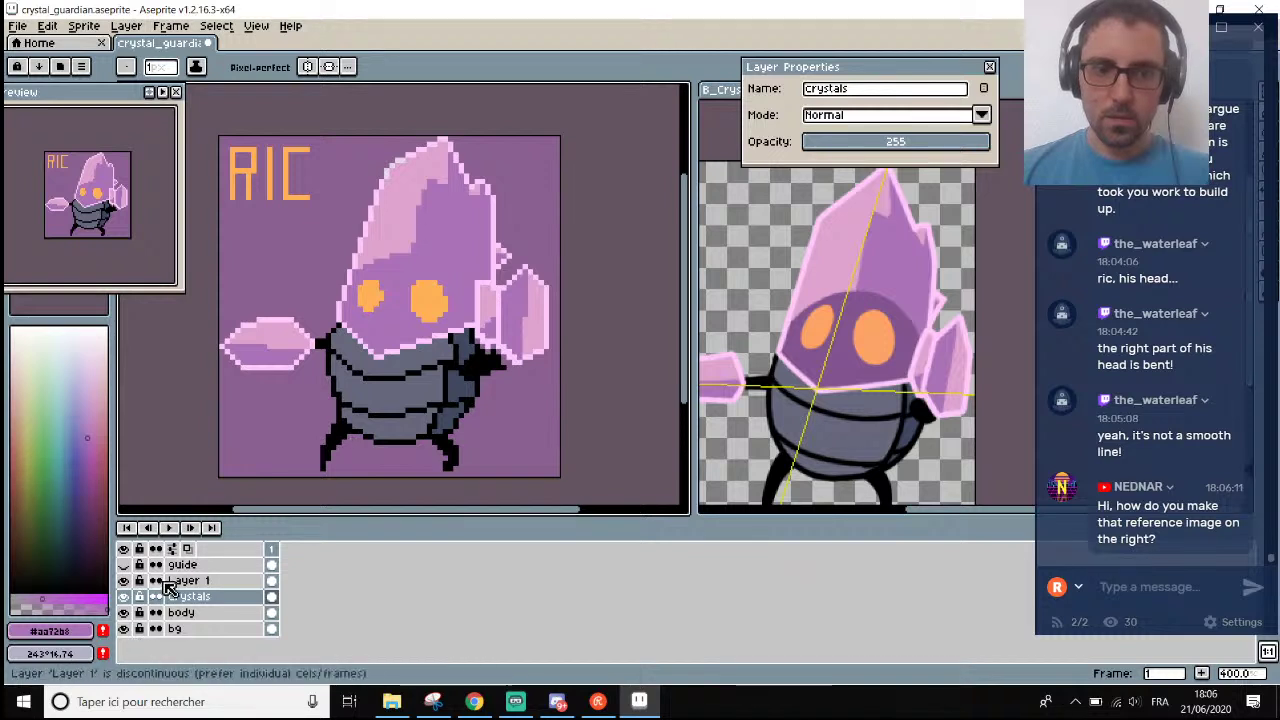
{"action": "left_click_drag", "start_coordinate": [975, 141], "coordinate": [889, 148]}
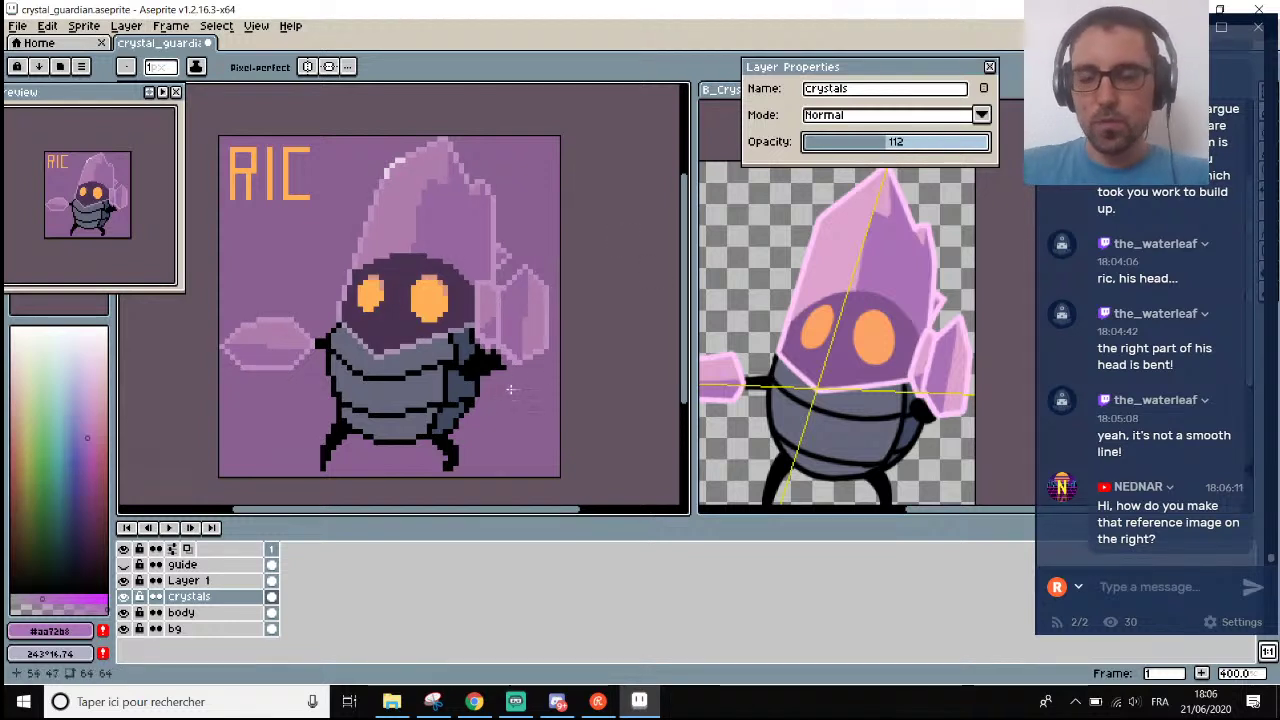
Erase the stray black pixel at the tip of the arm beside the hand crystal on the body layer.
{"action": "left_click", "coordinate": [215, 612]}
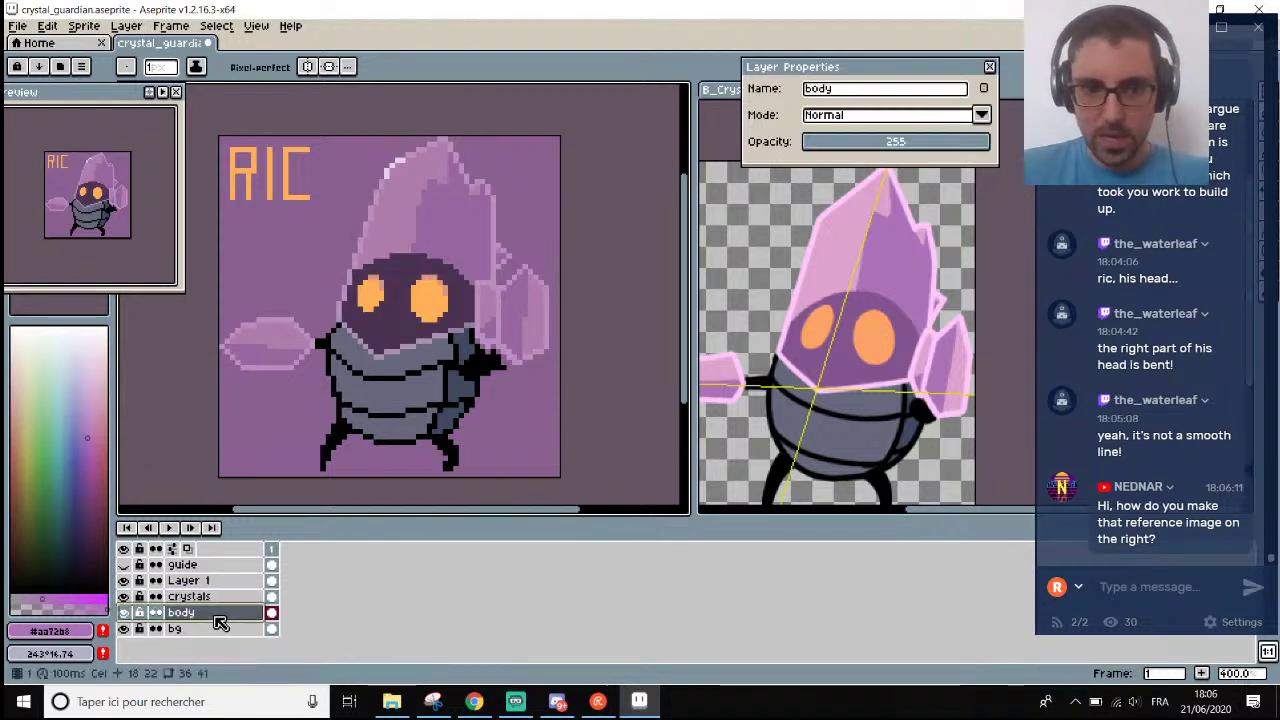
{"action": "scroll", "coordinate": [509, 369], "scroll_direction": "up", "scroll_amount": 6}
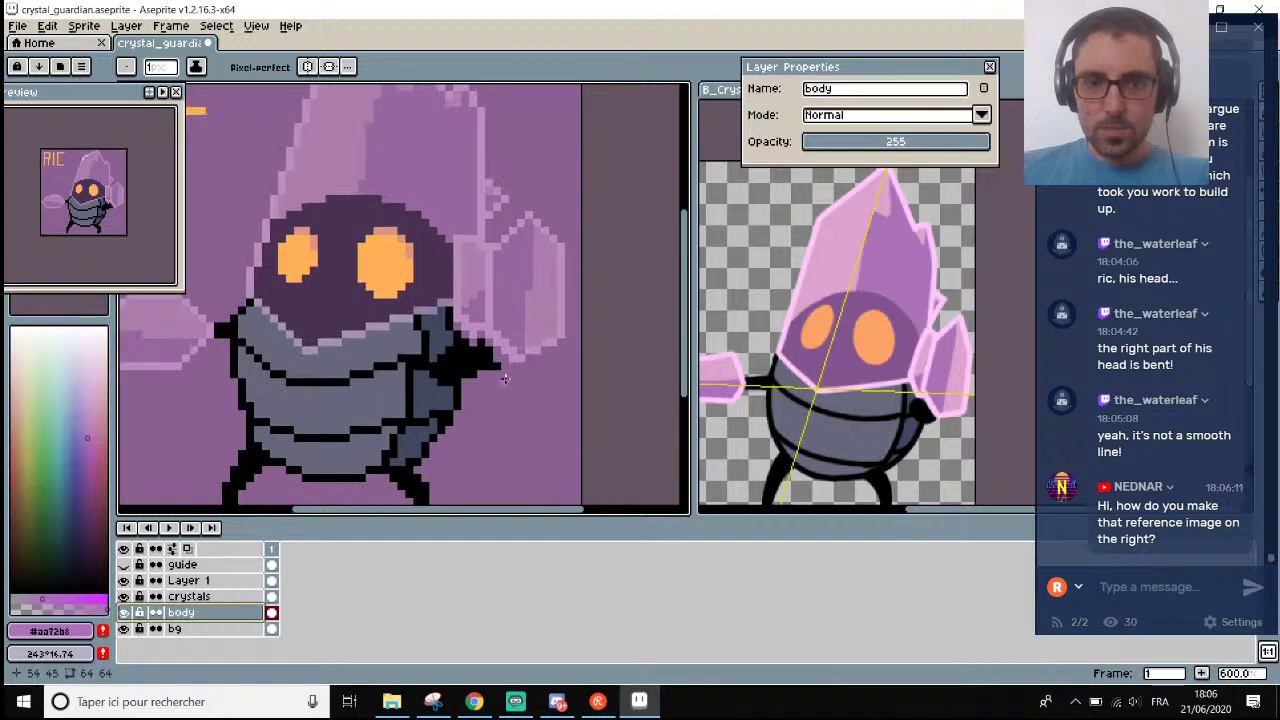
{"action": "scroll", "coordinate": [497, 368], "scroll_direction": "down", "scroll_amount": 5}
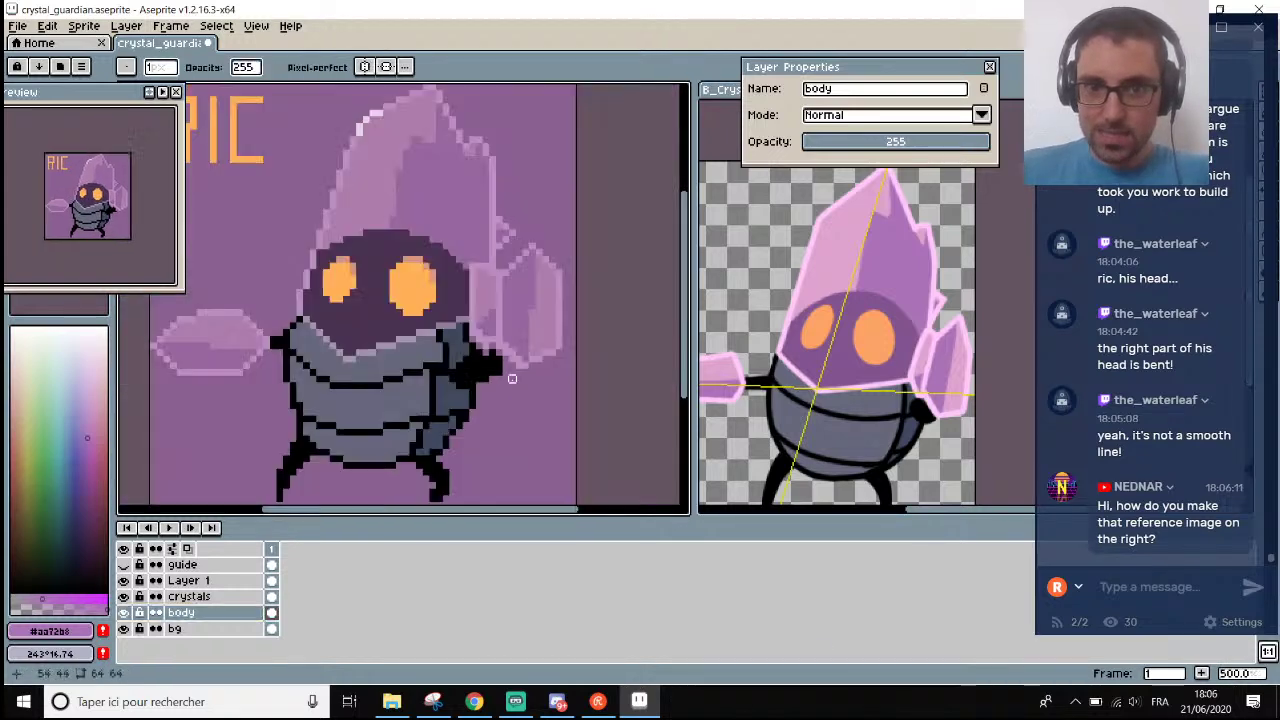
{"action": "scroll", "coordinate": [510, 378], "scroll_direction": "up", "scroll_amount": 2}
{"action": "scroll", "coordinate": [510, 378], "scroll_direction": "up", "scroll_amount": 1}
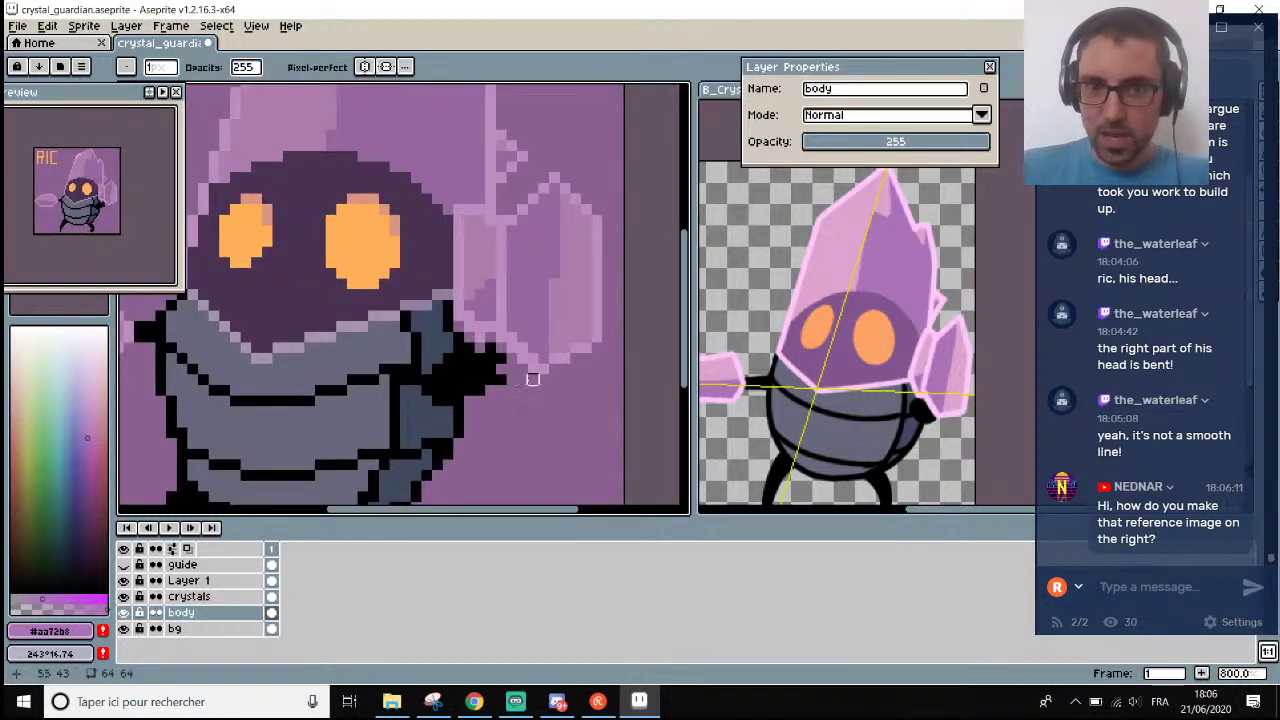
{"action": "scroll", "coordinate": [540, 405], "scroll_direction": "down", "scroll_amount": 4}
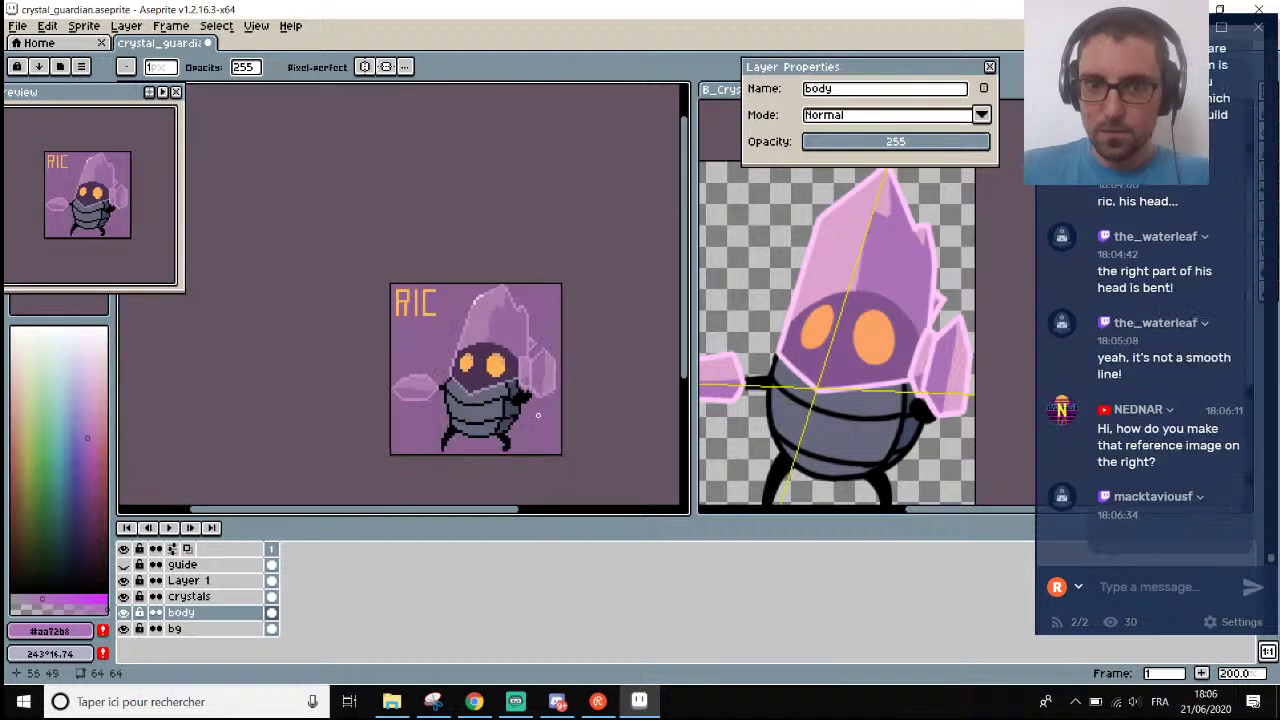
{"action": "scroll", "coordinate": [540, 431], "scroll_direction": "up", "scroll_amount": 1}
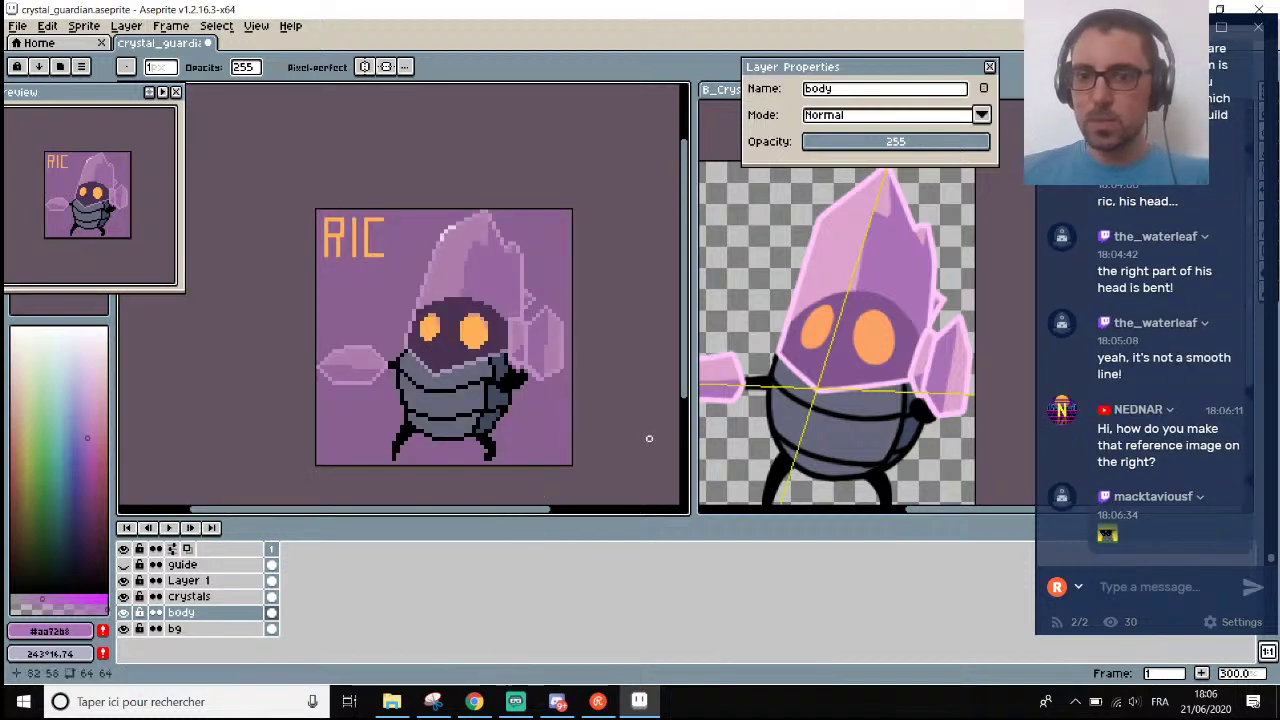
Widen the reference image's view and reposition it to show the guardian with both hand crystals beside the sprite.
{"action": "left_click_drag", "start_coordinate": [694, 377], "coordinate": [648, 375]}
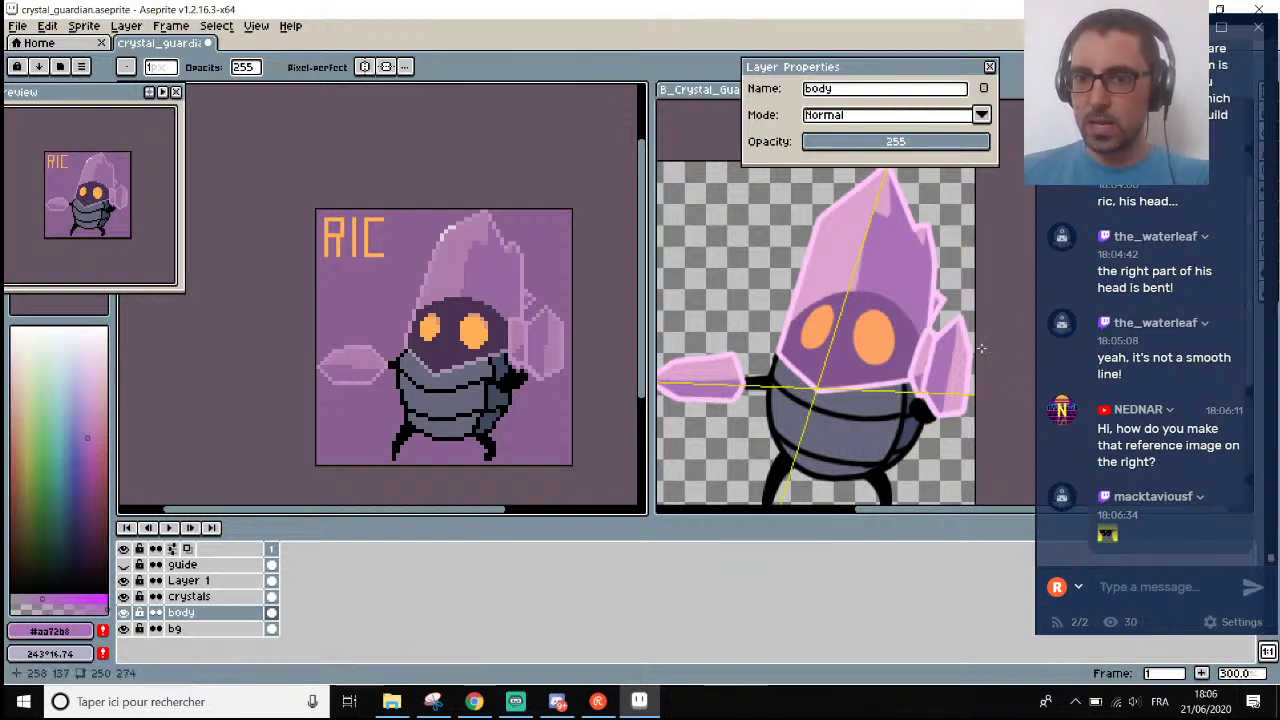
{"action": "scroll", "coordinate": [940, 360], "scroll_direction": "down", "scroll_amount": 1}
{"action": "scroll", "coordinate": [962, 373], "scroll_direction": "up", "scroll_amount": 1}
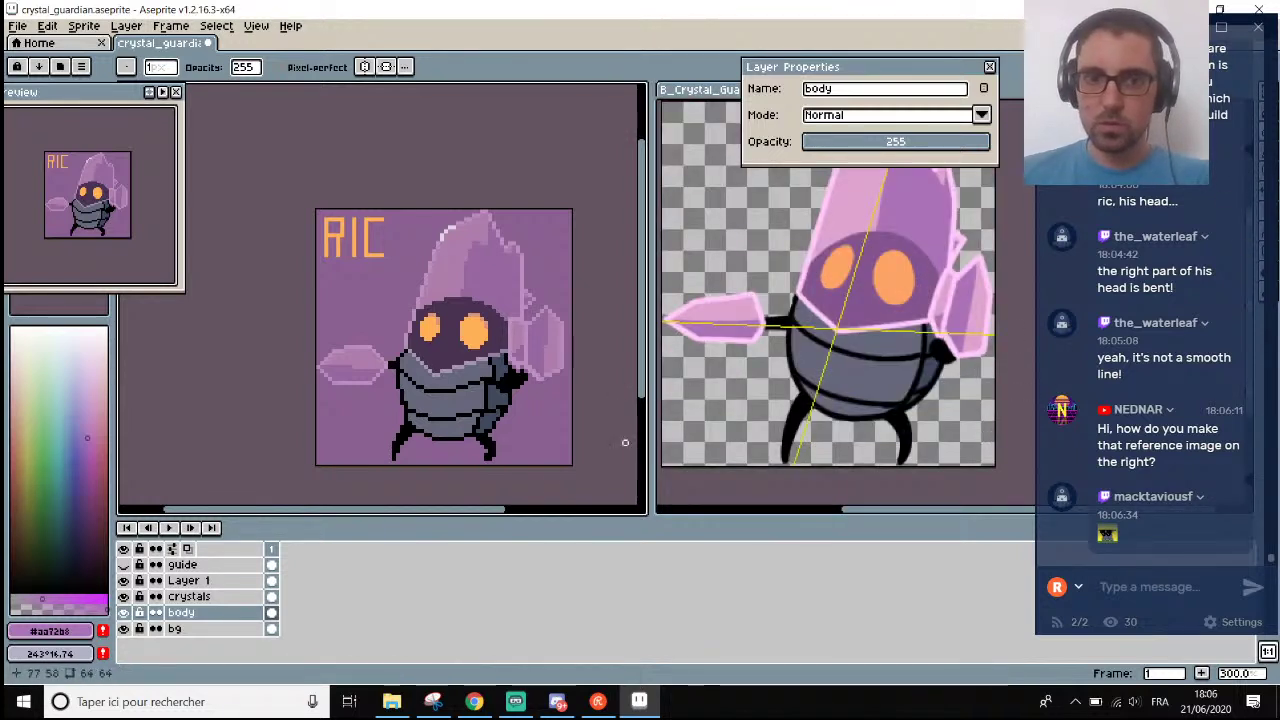
{"action": "left_click_drag", "start_coordinate": [509, 514], "coordinate": [530, 520]}
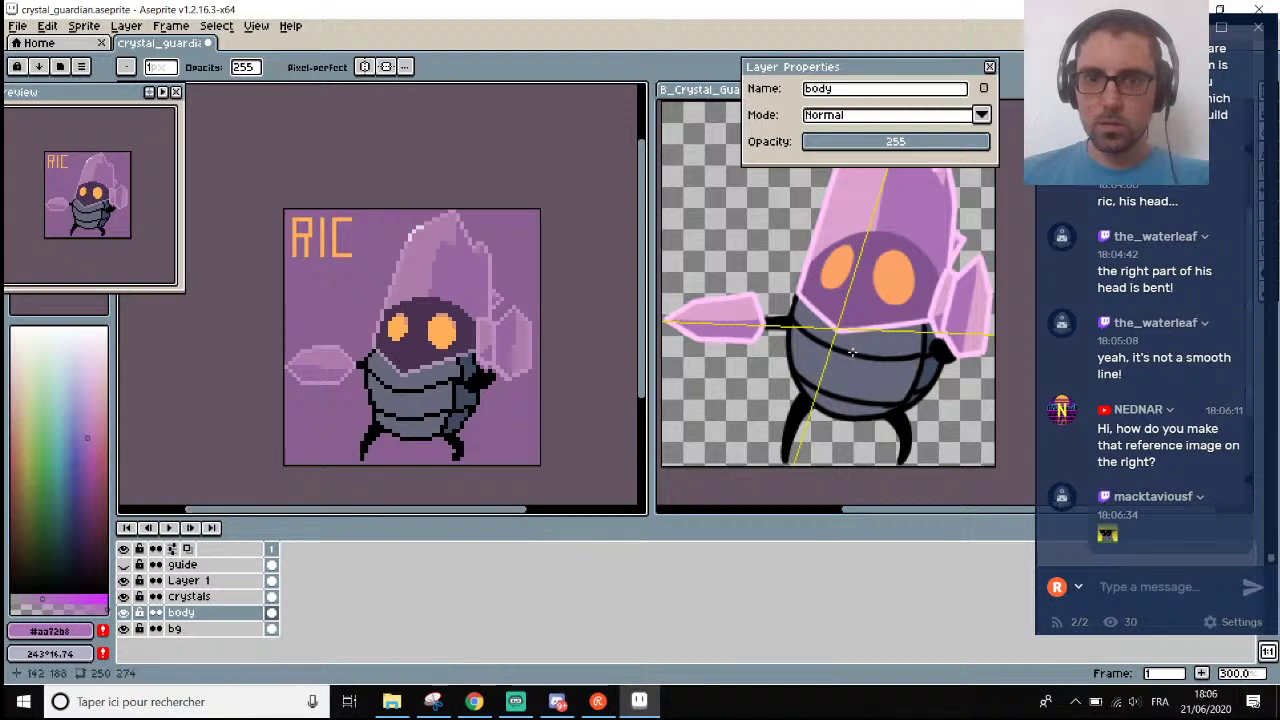
{"action": "scroll", "coordinate": [859, 280], "scroll_direction": "down", "scroll_amount": 1}
{"action": "scroll", "coordinate": [831, 230], "scroll_direction": "up", "scroll_amount": 1}
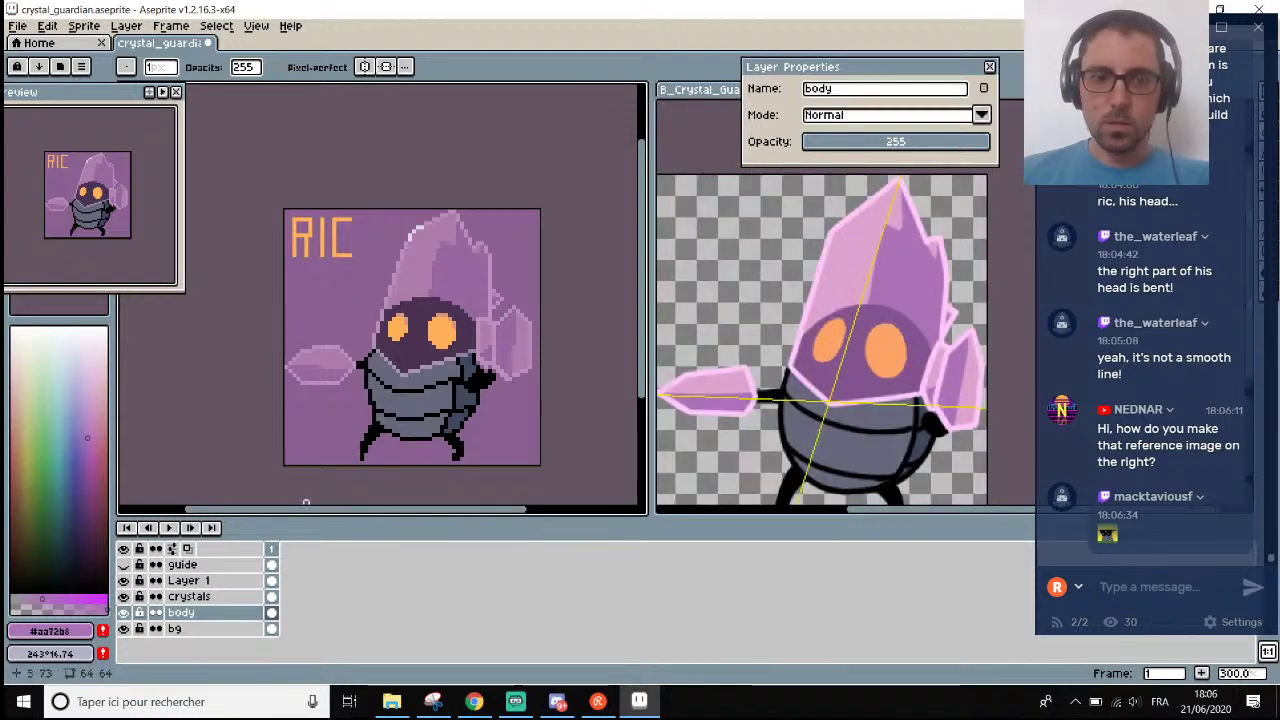
Lower the opacity of Layer 1, which holds the head crystal highlights, to 148.
{"action": "left_click", "coordinate": [195, 580]}
{"action": "scroll", "coordinate": [415, 205], "scroll_direction": "up", "scroll_amount": 6}
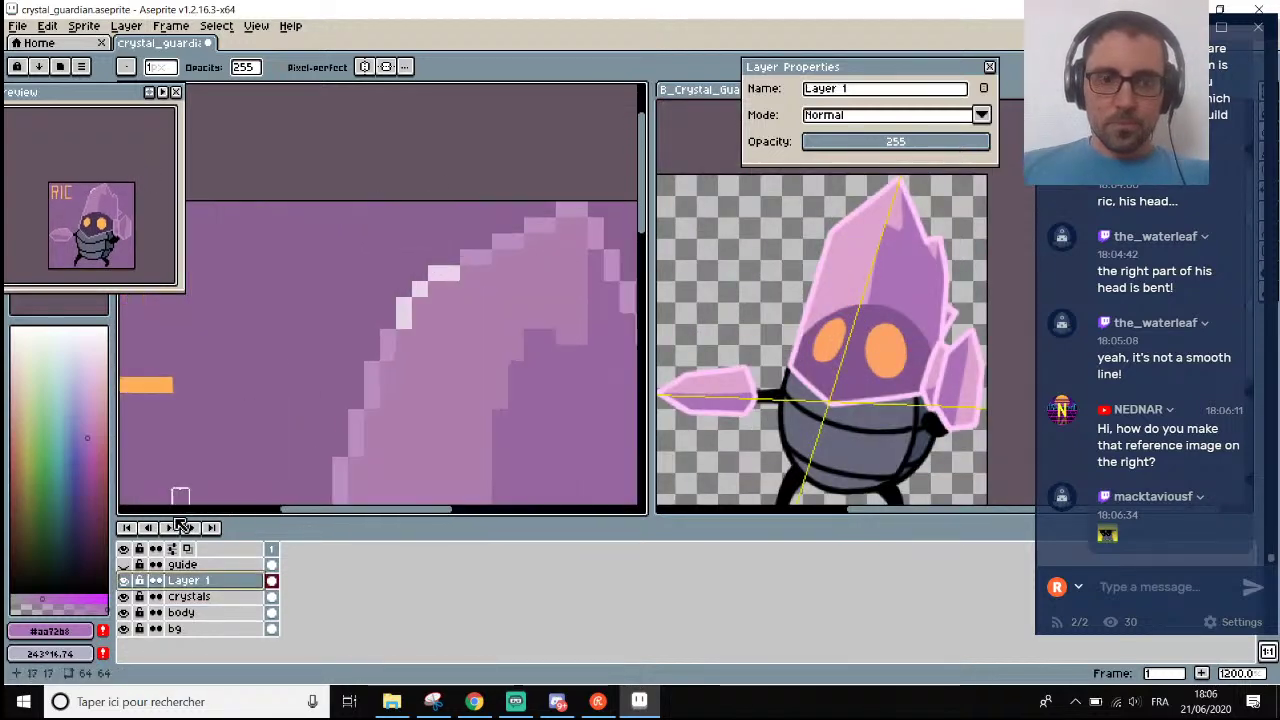
{"action": "scroll", "coordinate": [300, 300], "scroll_direction": "down", "scroll_amount": 6}
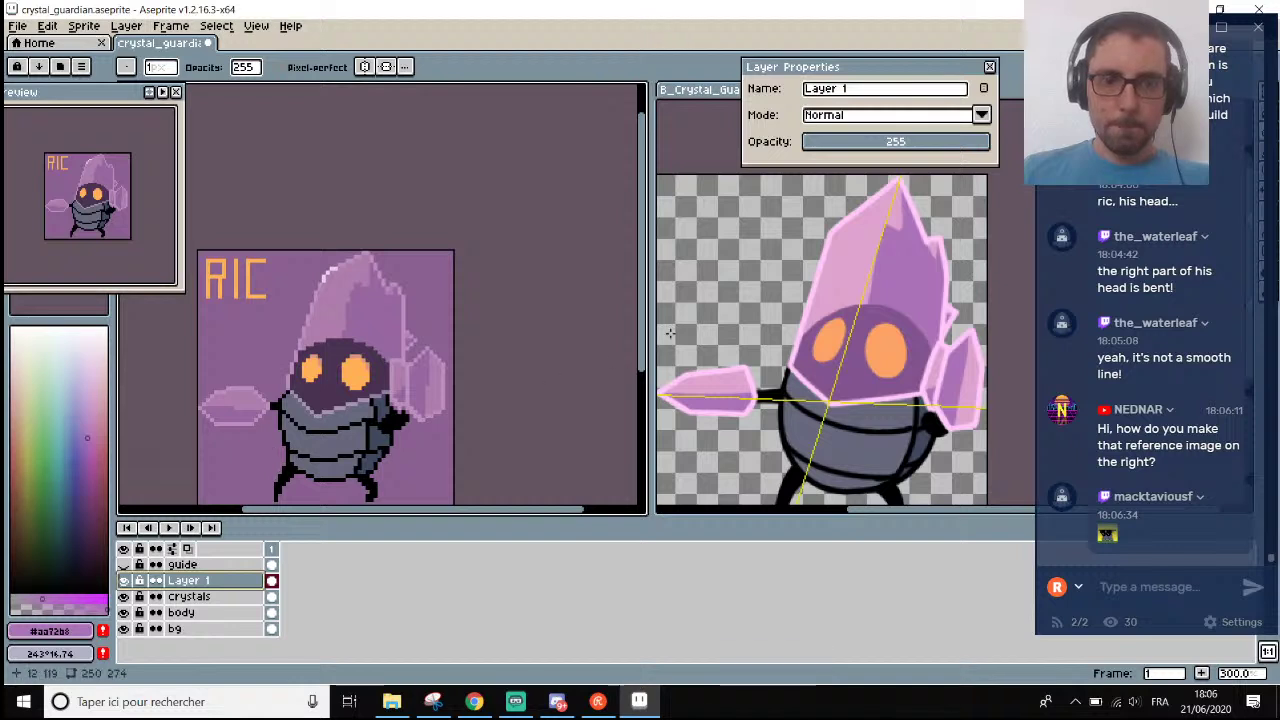
{"action": "left_click_drag", "start_coordinate": [645, 331], "coordinate": [645, 361]}
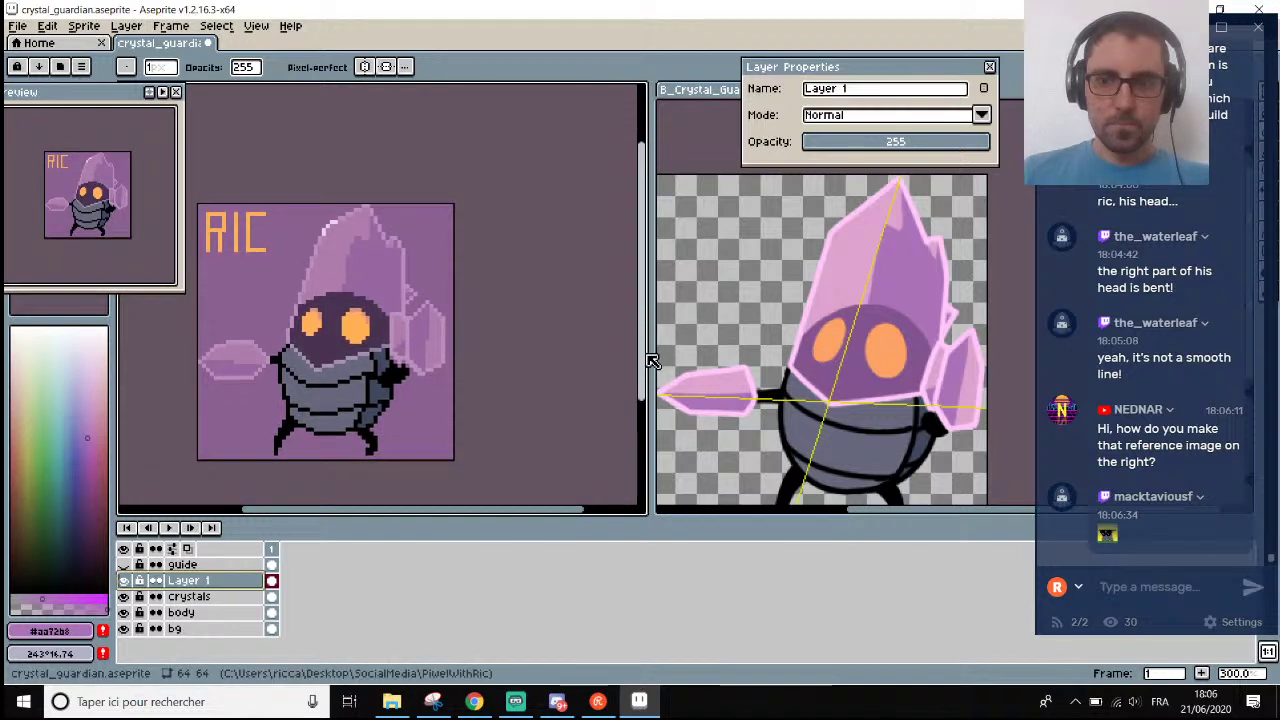
{"action": "double_click", "coordinate": [240, 580]}
{"action": "left_click", "coordinate": [918, 146]}
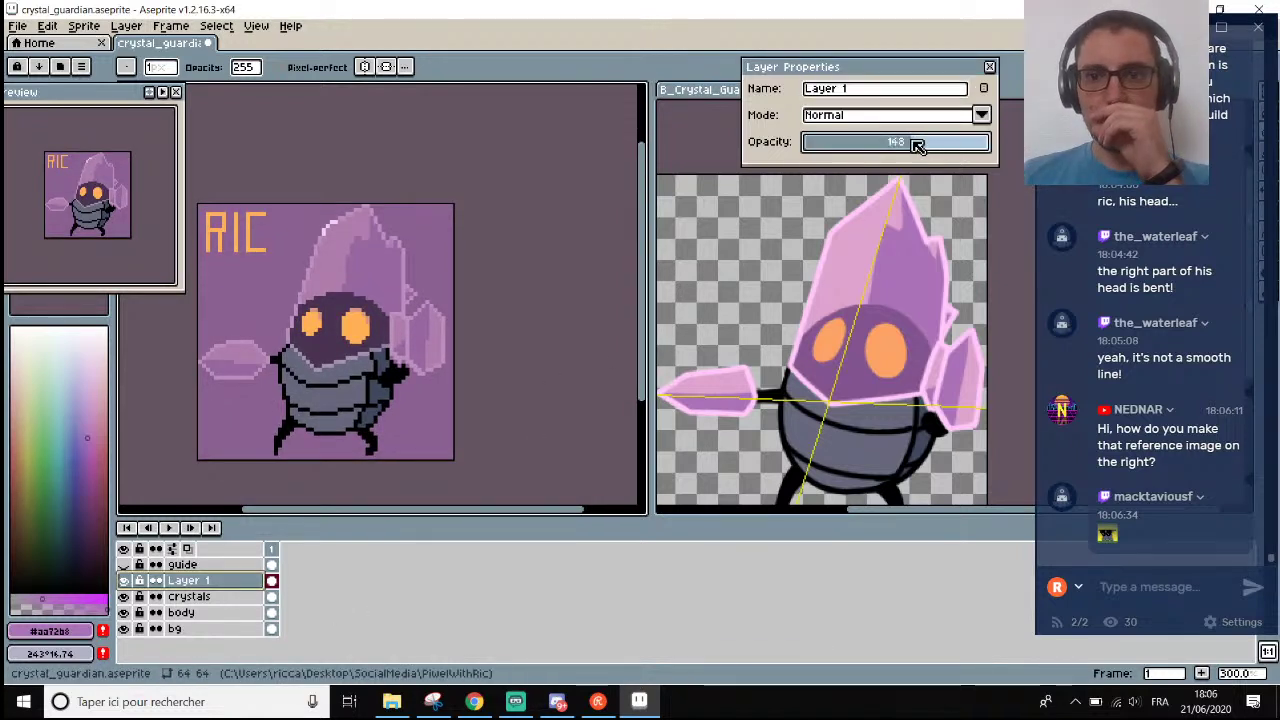
Set Layer 1's opacity to 255 and sample the pale highlight colour from the head crystal's upper edge for the pencil.
{"action": "left_click_drag", "start_coordinate": [924, 148], "coordinate": [990, 145]}
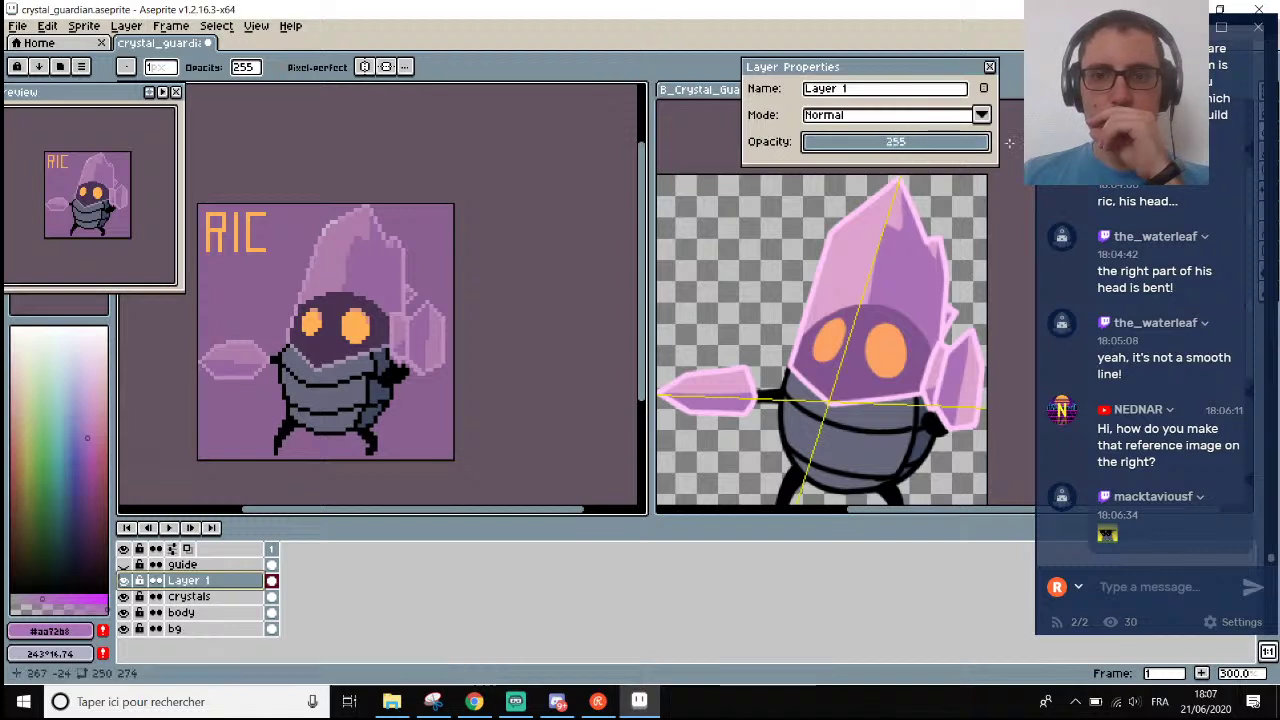
{"action": "scroll", "coordinate": [312, 216], "scroll_direction": "up", "scroll_amount": 1}
{"action": "scroll", "coordinate": [374, 177], "scroll_direction": "up", "scroll_amount": 5}
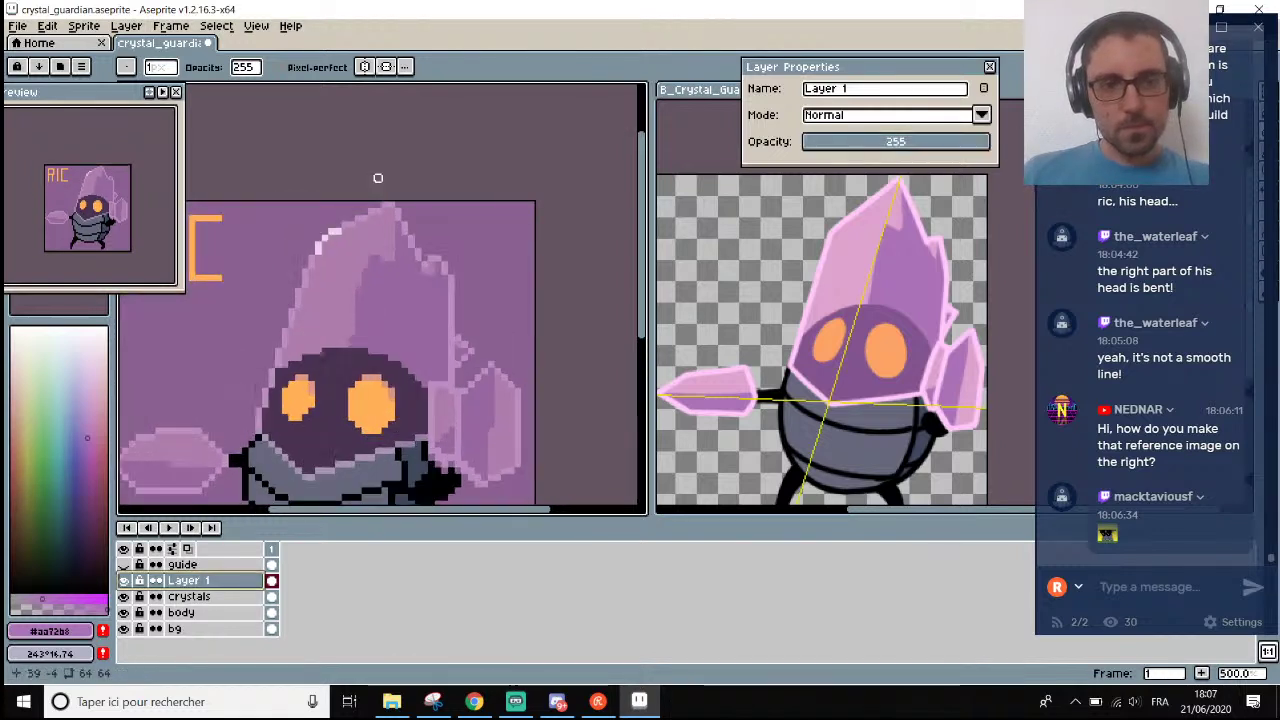
{"action": "key", "text": "i"}
{"action": "left_click", "coordinate": [327, 252]}
{"action": "key", "text": "b"}
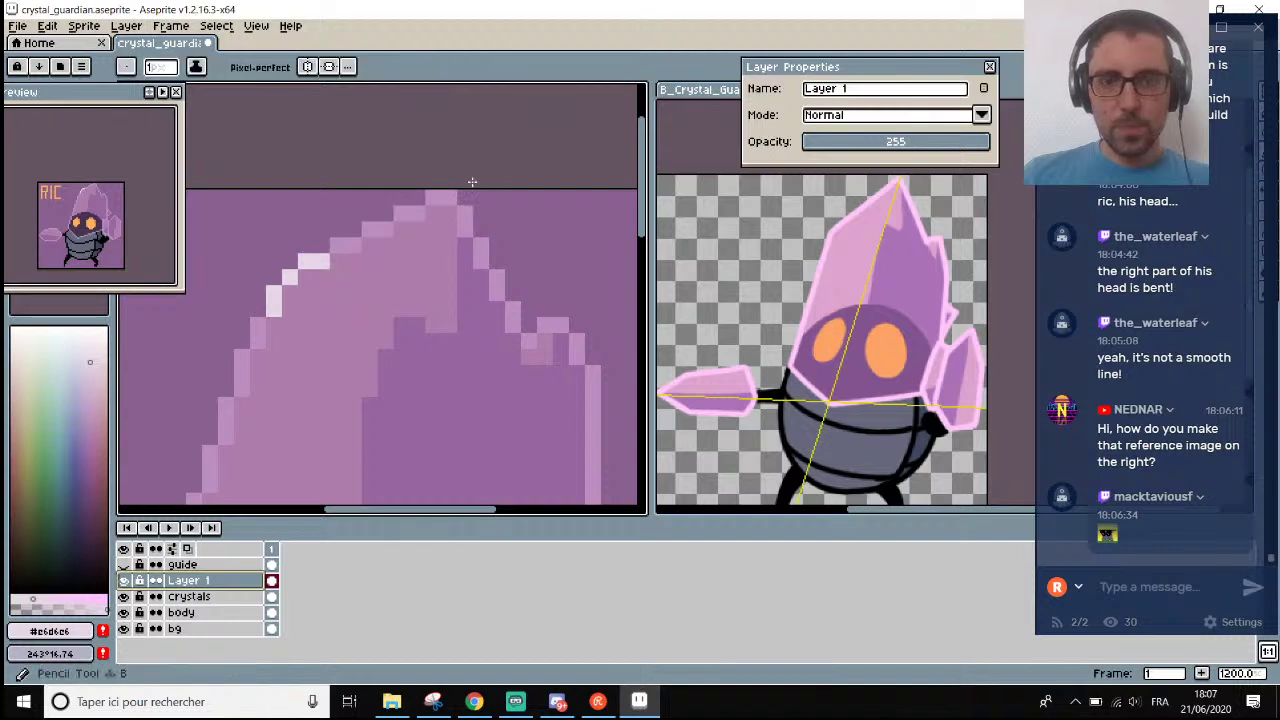
Paint pale highlight pixels on the head crystal's tip and along the top of the smaller peak beside it.
{"action": "left_click", "coordinate": [438, 194]}
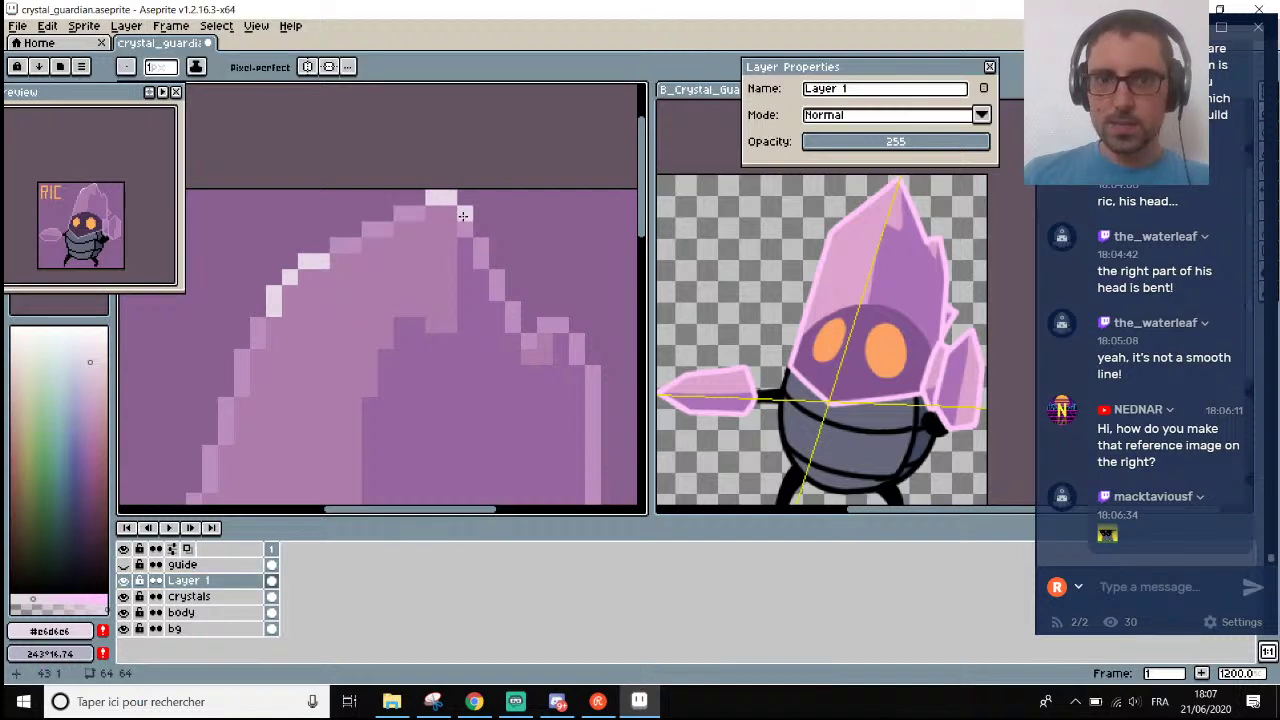
{"action": "scroll", "coordinate": [465, 212], "scroll_direction": "down", "scroll_amount": 6}
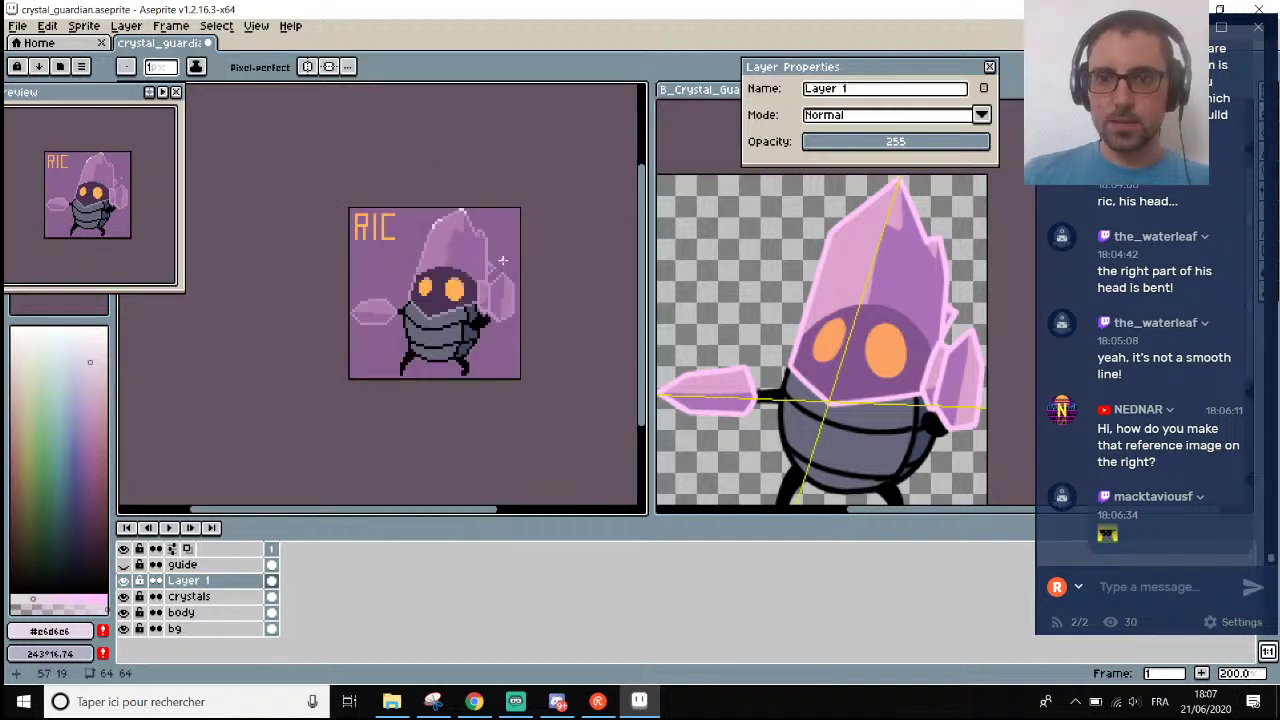
{"action": "scroll", "coordinate": [503, 246], "scroll_direction": "up", "scroll_amount": 5}
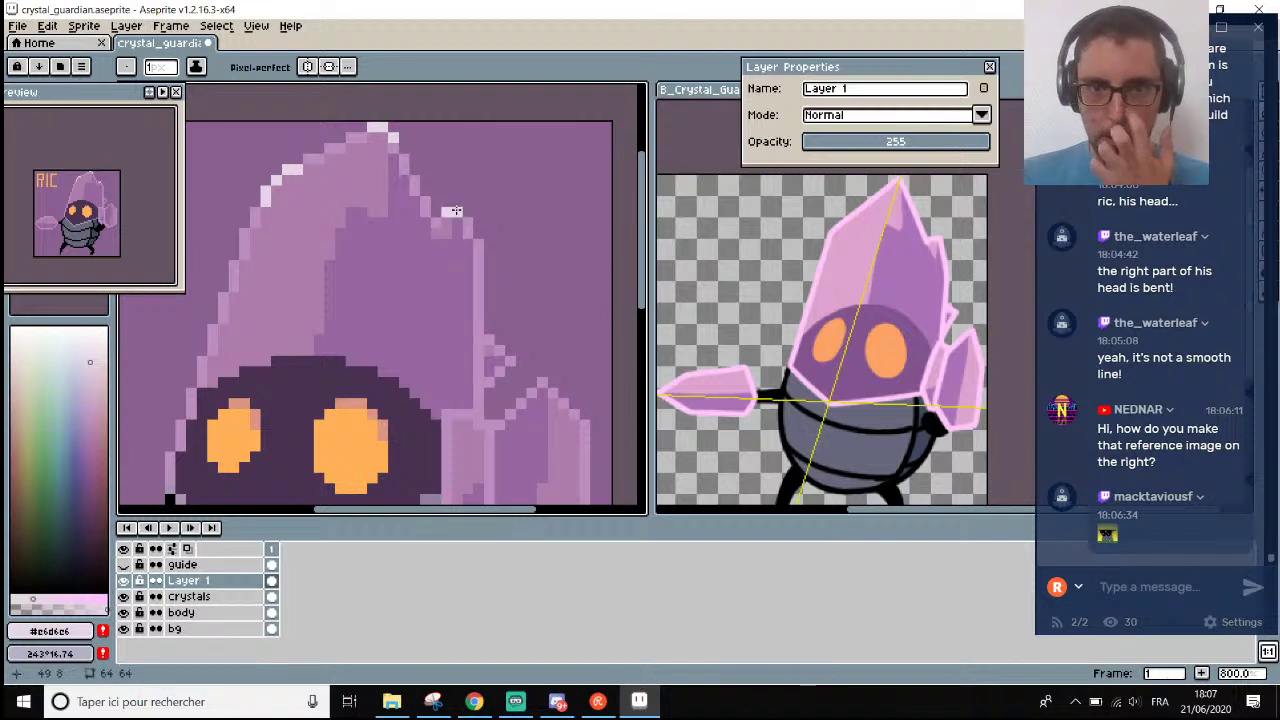
{"action": "scroll", "coordinate": [522, 326], "scroll_direction": "down", "scroll_amount": 4}
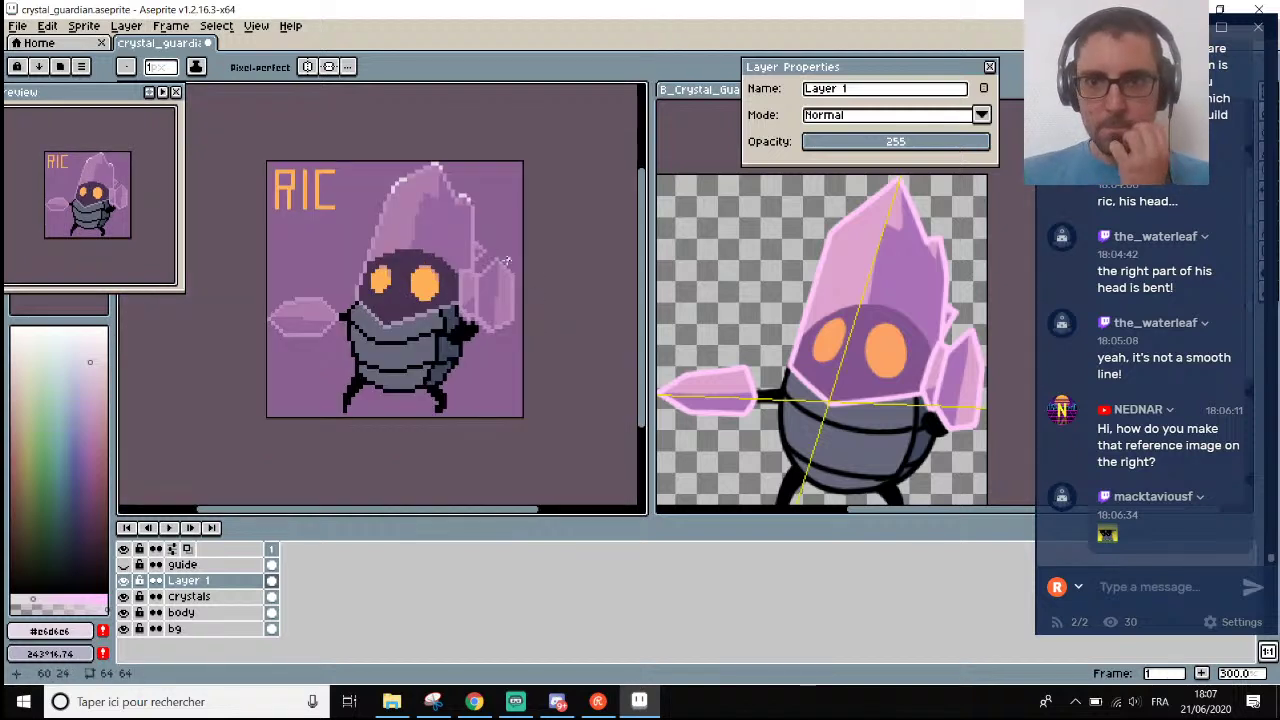
Add pale highlight pixels to the raised hand crystal's tip and the upper corner of its small facet beside the face.
{"action": "scroll", "coordinate": [511, 276], "scroll_direction": "up", "scroll_amount": 6}
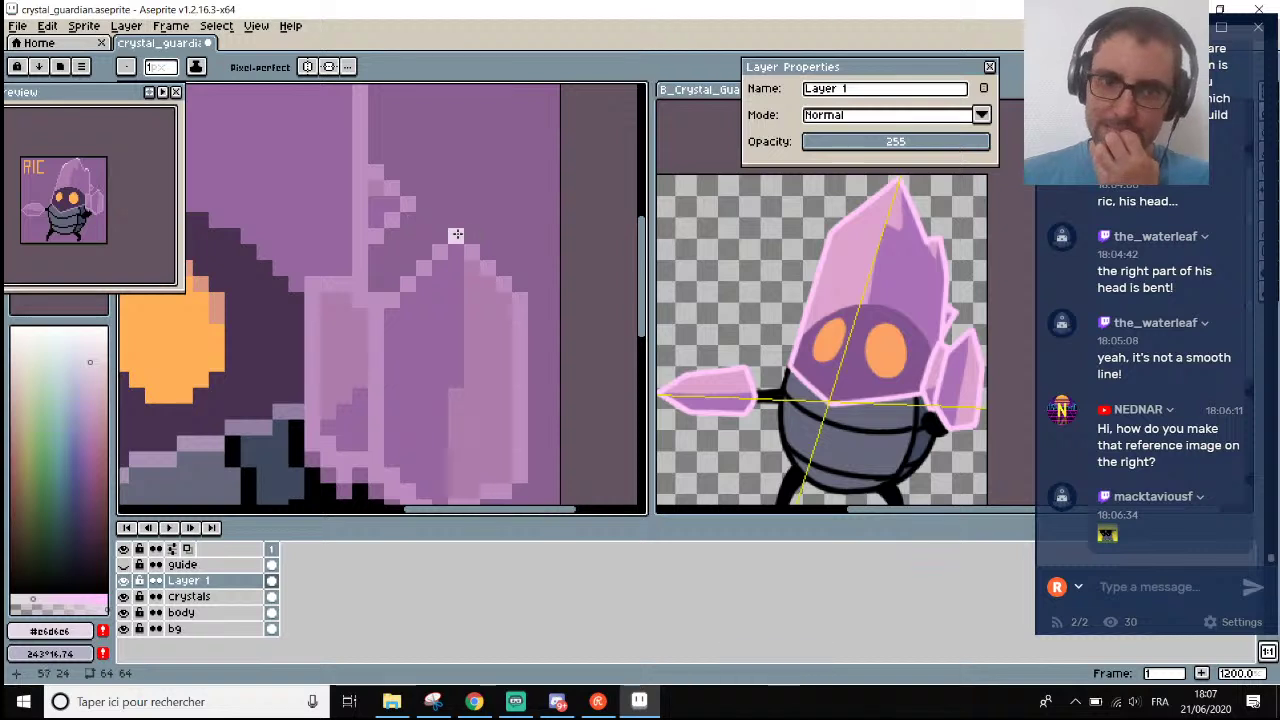
{"action": "left_click", "coordinate": [439, 251]}
{"action": "scroll", "coordinate": [464, 251], "scroll_direction": "down", "scroll_amount": 6}
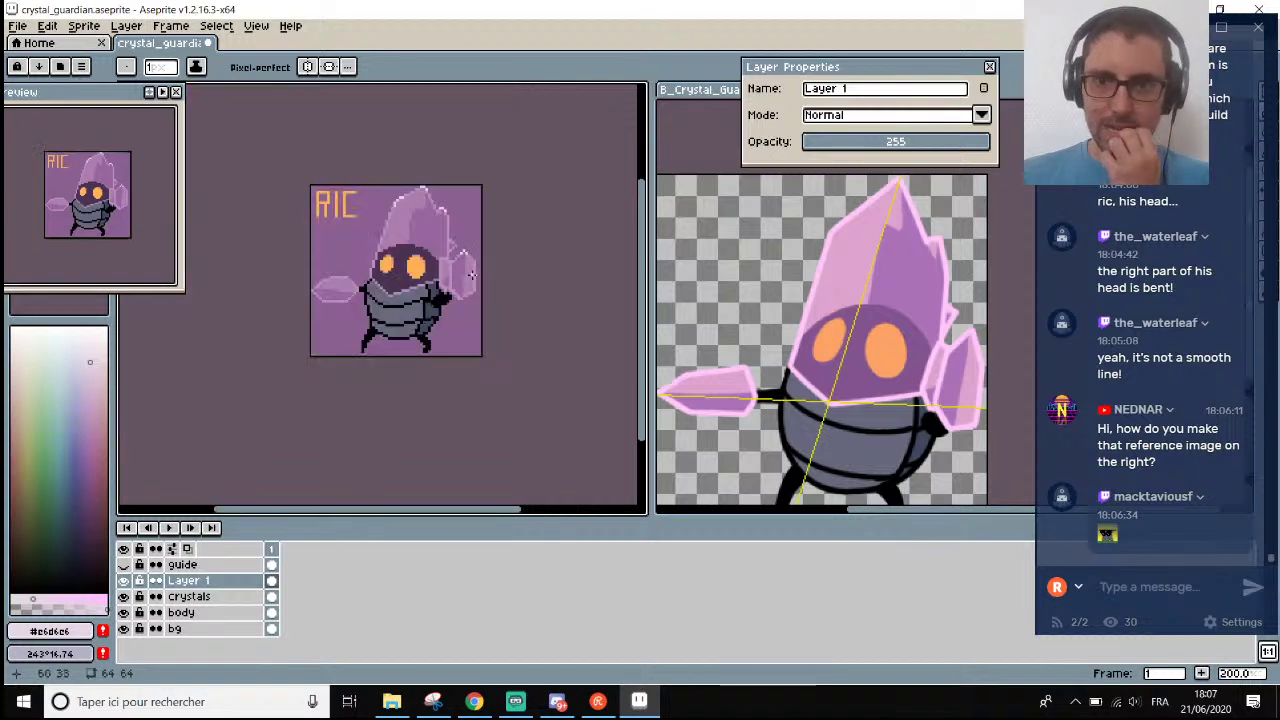
{"action": "scroll", "coordinate": [449, 253], "scroll_direction": "up", "scroll_amount": 4}
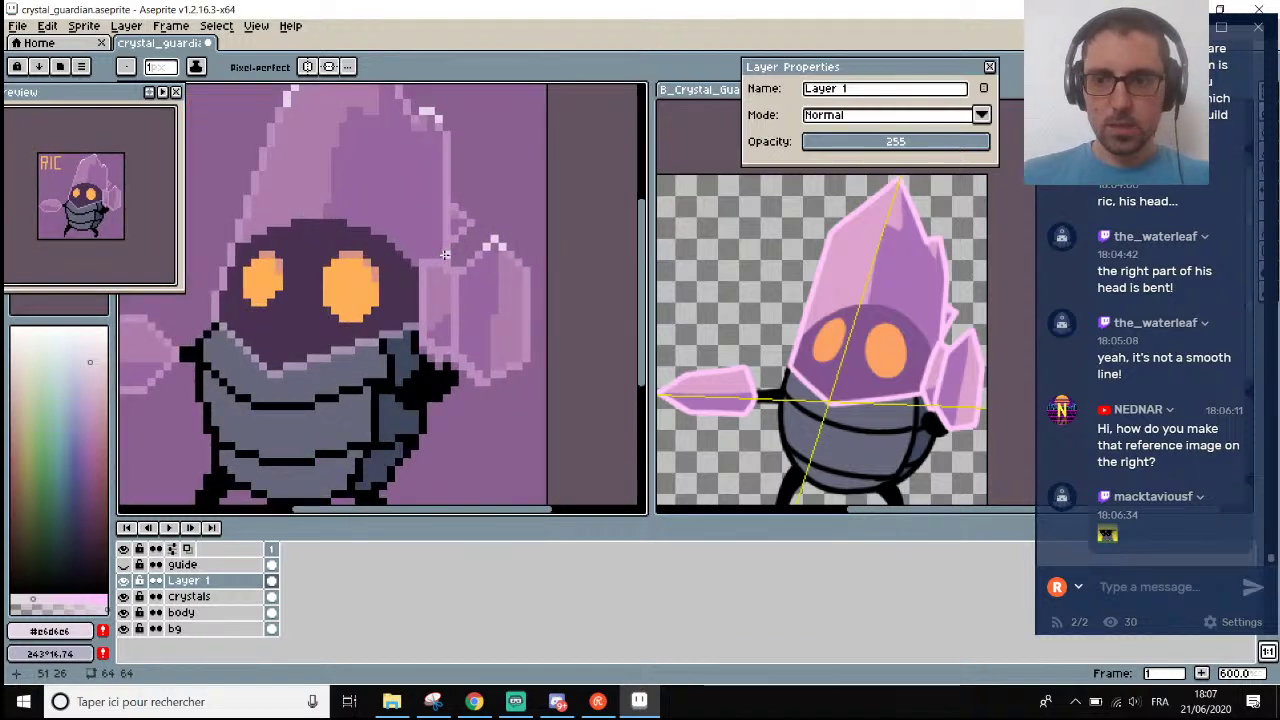
{"action": "scroll", "coordinate": [444, 254], "scroll_direction": "up", "scroll_amount": 3}
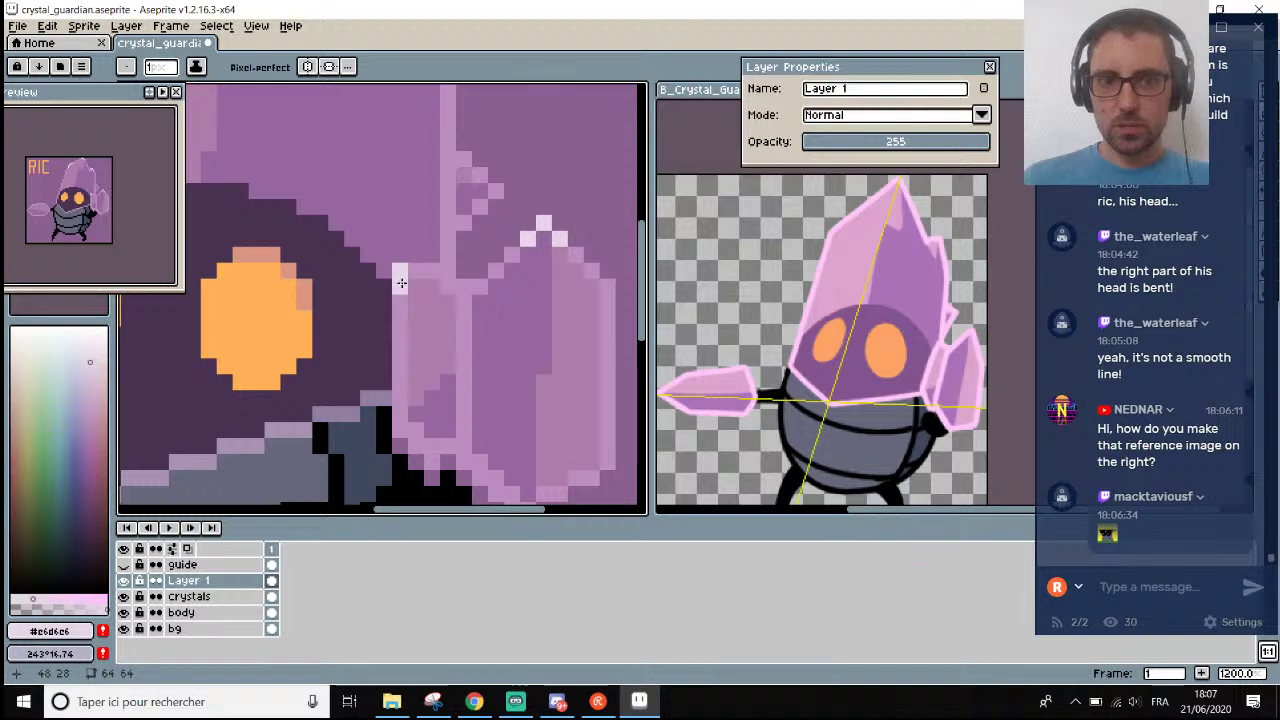
{"action": "scroll", "coordinate": [401, 283], "scroll_direction": "down", "scroll_amount": 6}
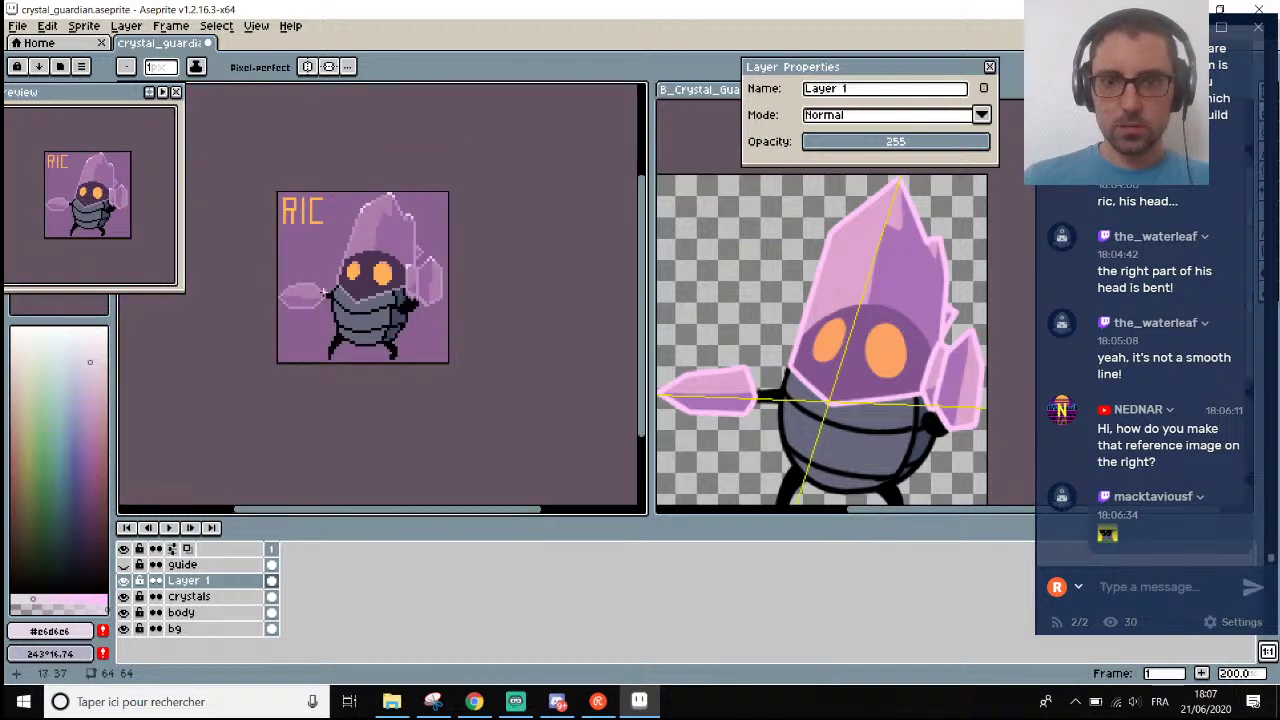
Examine the crystal highlights on the whole sprite at different scales against the reference image.
{"action": "scroll", "coordinate": [323, 292], "scroll_direction": "up", "scroll_amount": 2}
{"action": "scroll", "coordinate": [314, 288], "scroll_direction": "down", "scroll_amount": 2}
{"action": "scroll", "coordinate": [314, 288], "scroll_direction": "up", "scroll_amount": 1}
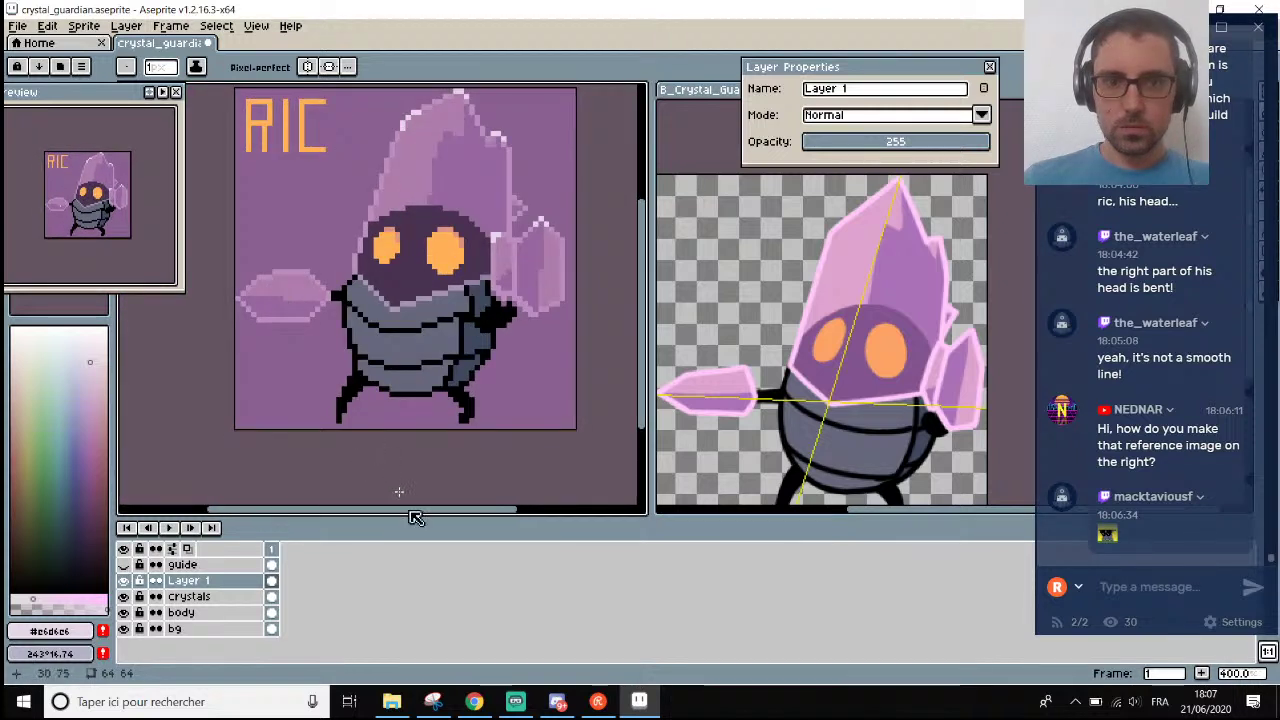
{"action": "left_click_drag", "start_coordinate": [416, 517], "coordinate": [397, 514]}
{"action": "scroll", "coordinate": [423, 363], "scroll_direction": "down", "scroll_amount": 2}
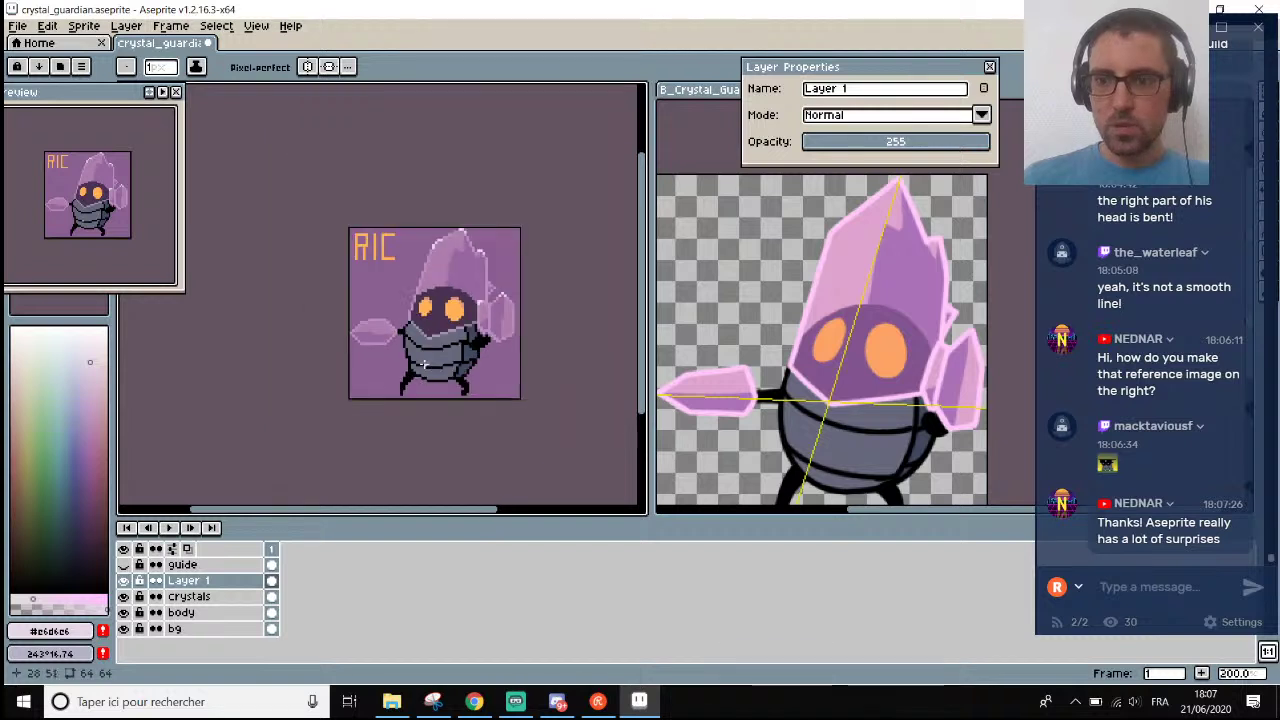
{"action": "scroll", "coordinate": [424, 365], "scroll_direction": "up", "scroll_amount": 1}
{"action": "scroll", "coordinate": [559, 345], "scroll_direction": "down", "scroll_amount": 1}
{"action": "scroll", "coordinate": [563, 356], "scroll_direction": "up", "scroll_amount": 1}
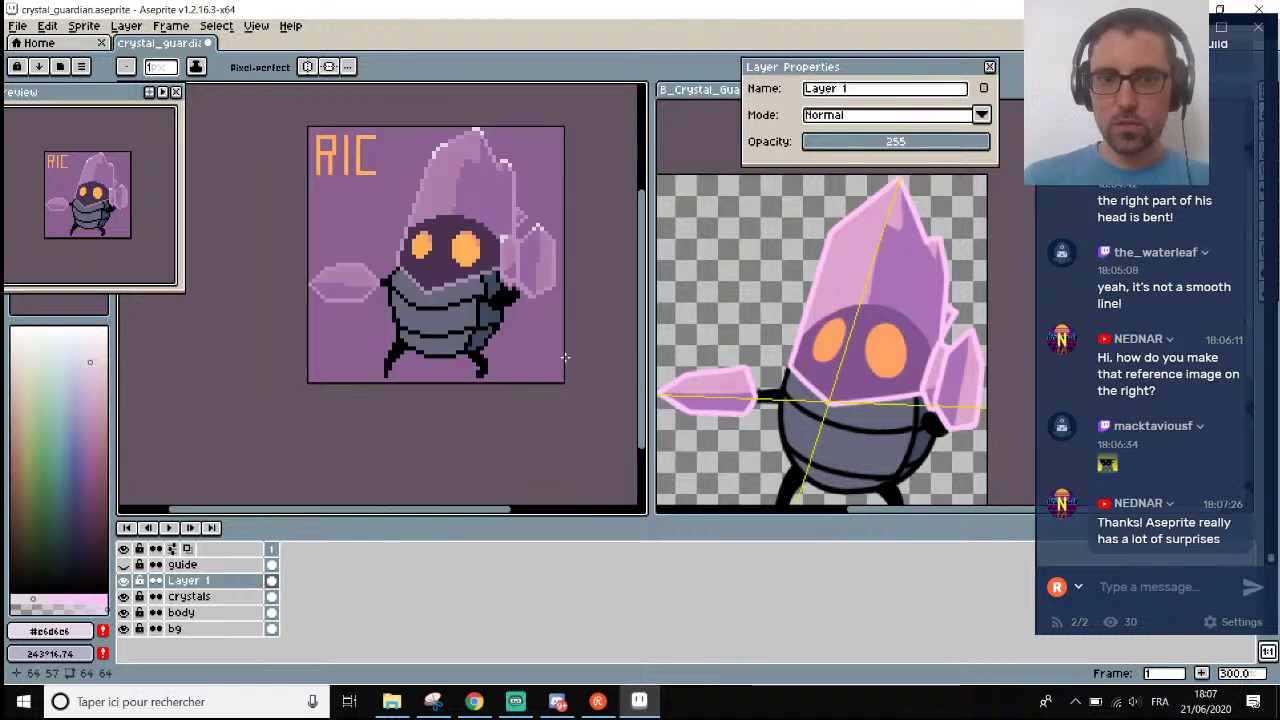
{"action": "scroll", "coordinate": [560, 355], "scroll_direction": "down", "scroll_amount": 1}
{"action": "scroll", "coordinate": [560, 355], "scroll_direction": "up", "scroll_amount": 1}
{"action": "scroll", "coordinate": [543, 320], "scroll_direction": "down", "scroll_amount": 1}
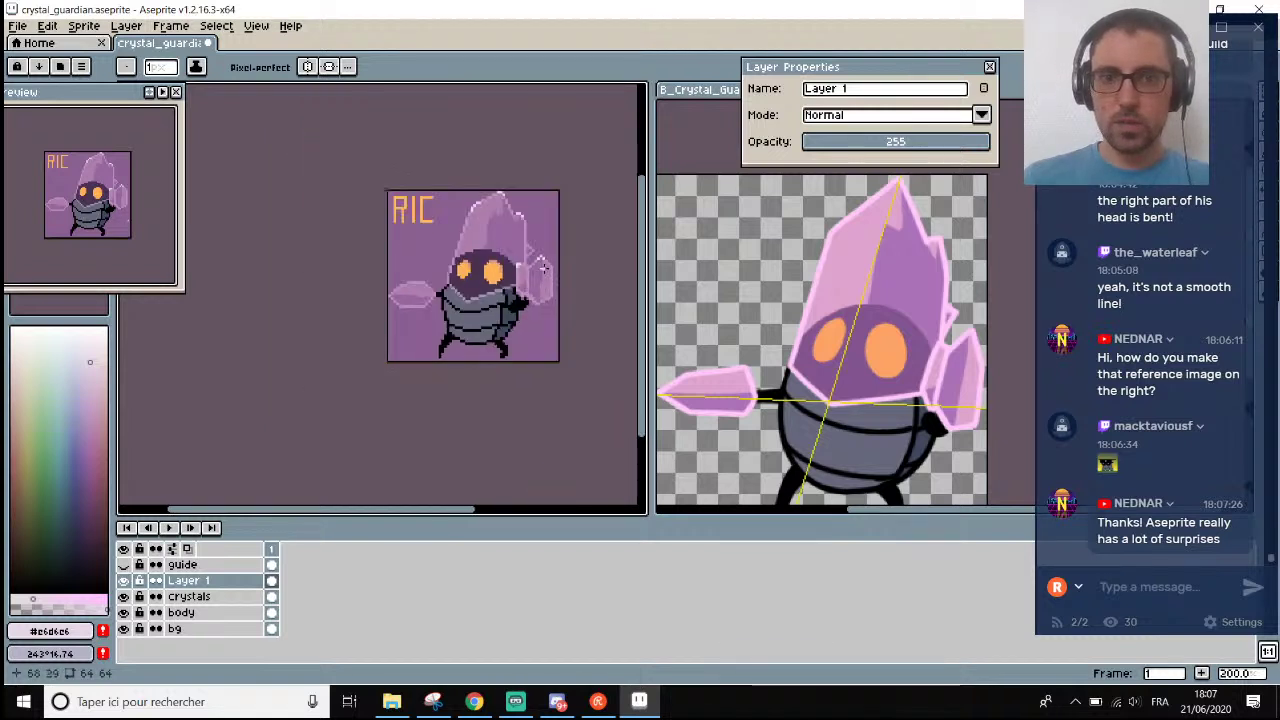
{"action": "scroll", "coordinate": [538, 275], "scroll_direction": "up", "scroll_amount": 1}
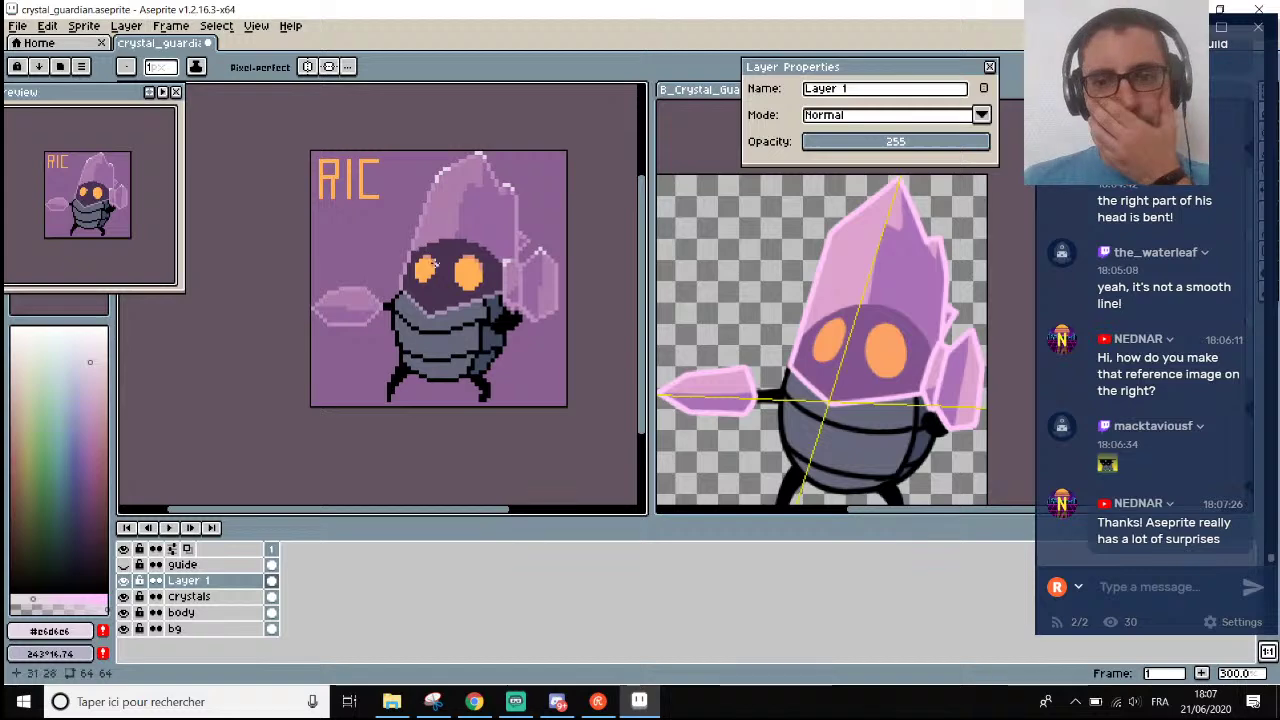
Paint pale highlight pixels along the upper edge of the outstretched hand crystal, near the arm.
{"action": "scroll", "coordinate": [371, 291], "scroll_direction": "up", "scroll_amount": 7}
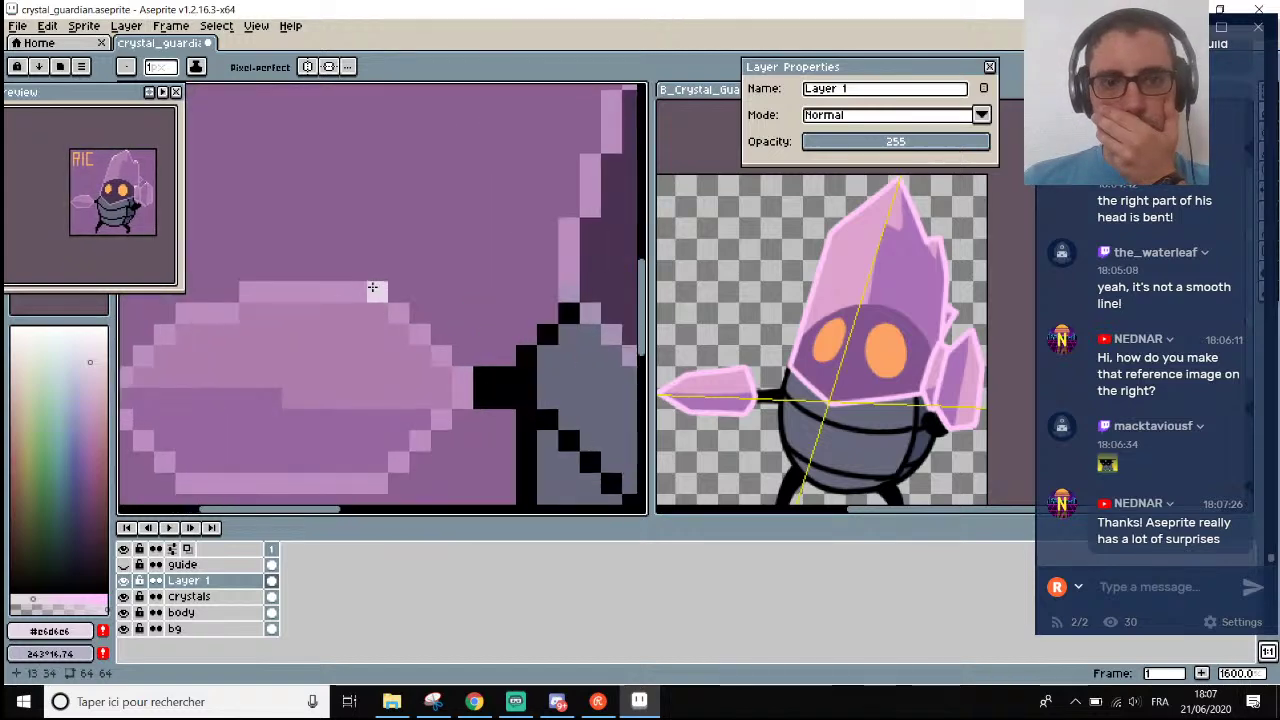
{"action": "scroll", "coordinate": [392, 291], "scroll_direction": "down", "scroll_amount": 4}
{"action": "scroll", "coordinate": [392, 291], "scroll_direction": "up", "scroll_amount": 3}
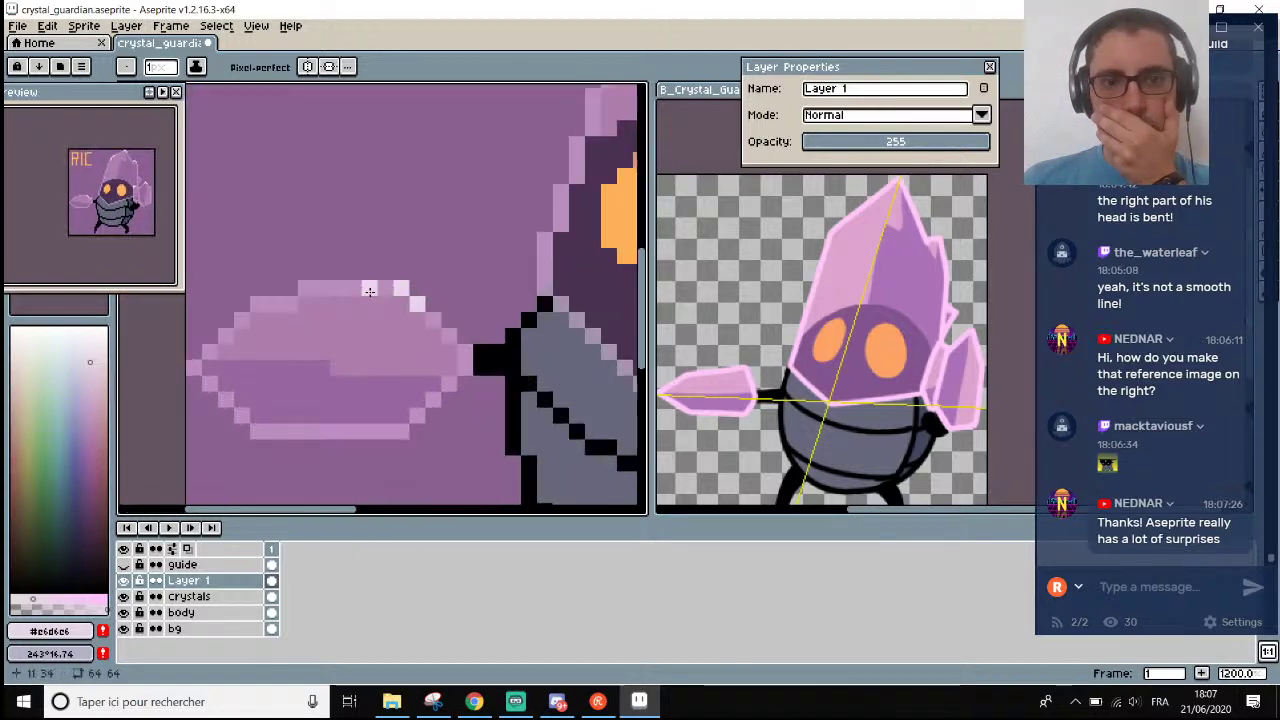
{"action": "scroll", "coordinate": [486, 326], "scroll_direction": "down", "scroll_amount": 8}
{"action": "scroll", "coordinate": [537, 348], "scroll_direction": "up", "scroll_amount": 3}
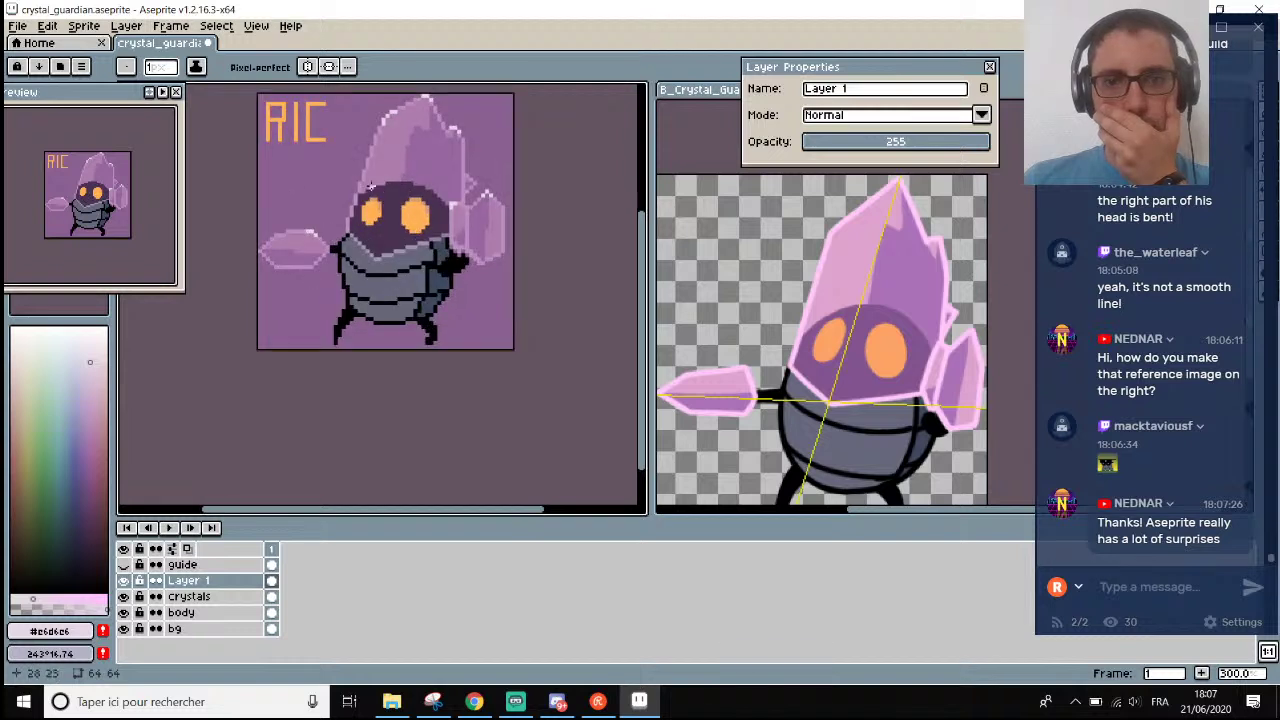
{"action": "scroll", "coordinate": [368, 178], "scroll_direction": "down", "scroll_amount": 1}
{"action": "scroll", "coordinate": [340, 140], "scroll_direction": "up", "scroll_amount": 1}
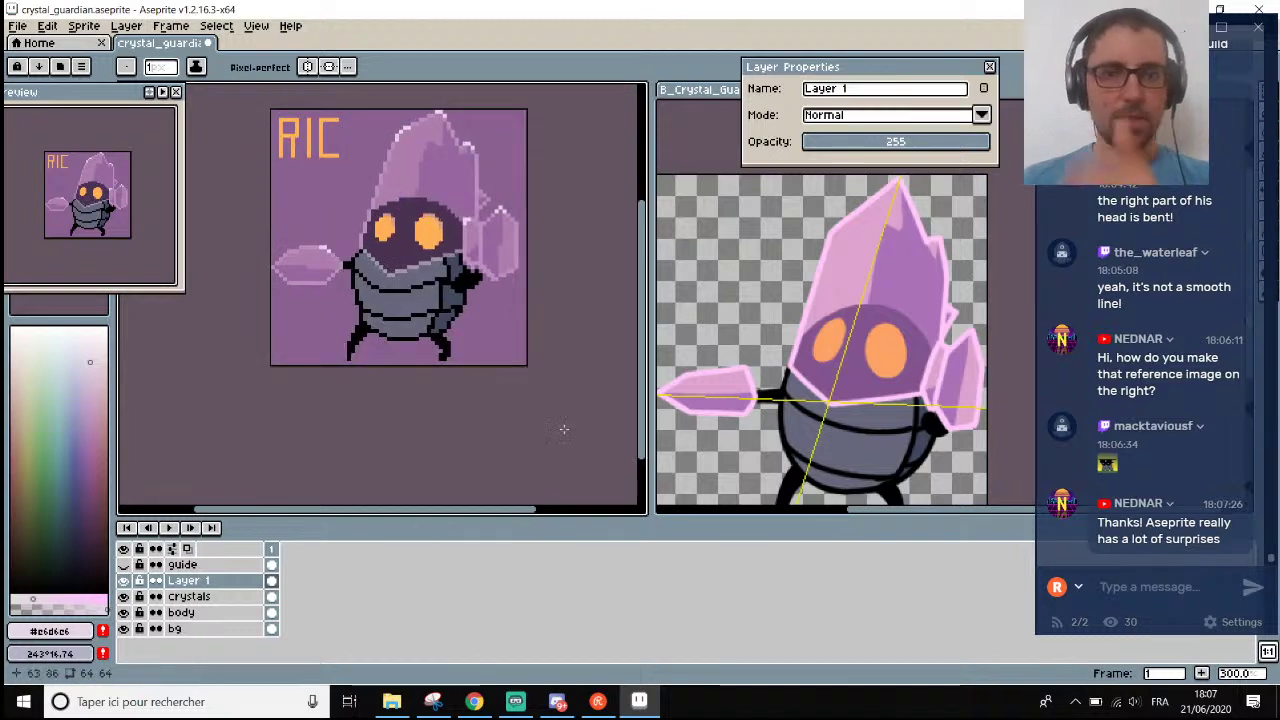
Soften the crystal highlights by setting Layer 1's opacity to 156.
{"action": "left_click", "coordinate": [972, 146]}
{"action": "left_click_drag", "start_coordinate": [972, 146], "coordinate": [889, 146]}
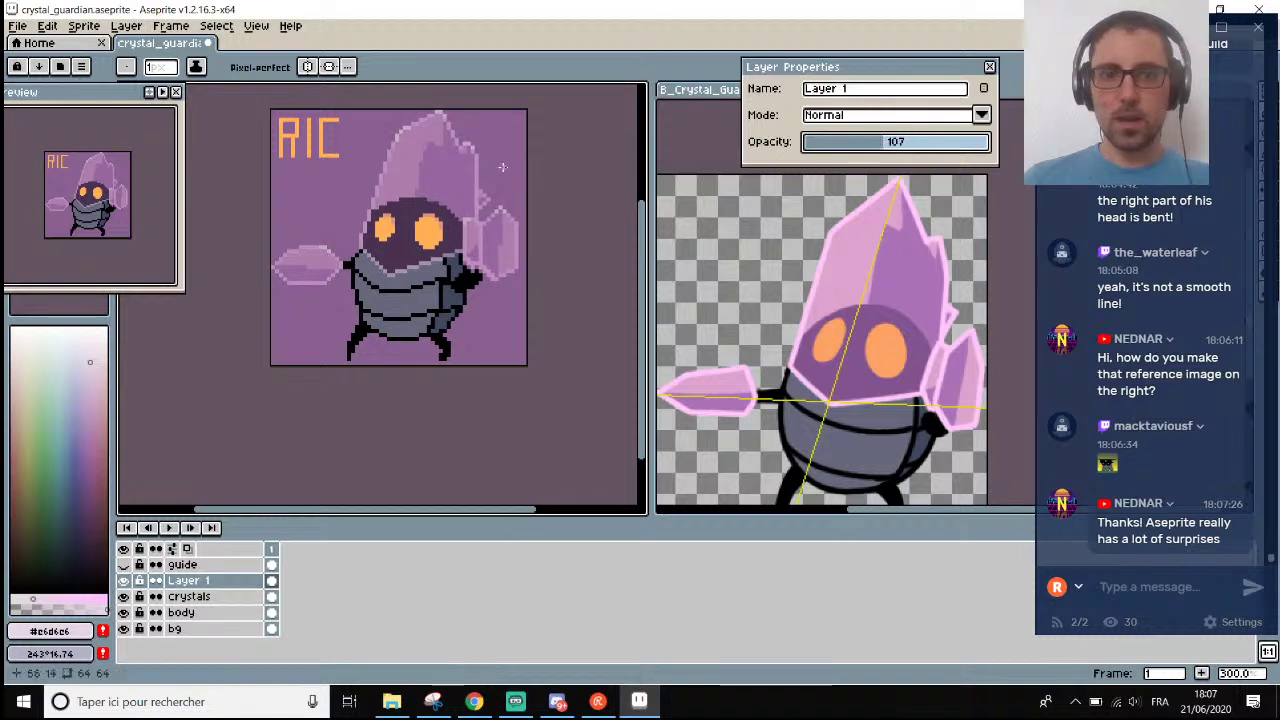
{"action": "scroll", "coordinate": [467, 130], "scroll_direction": "up", "scroll_amount": 1}
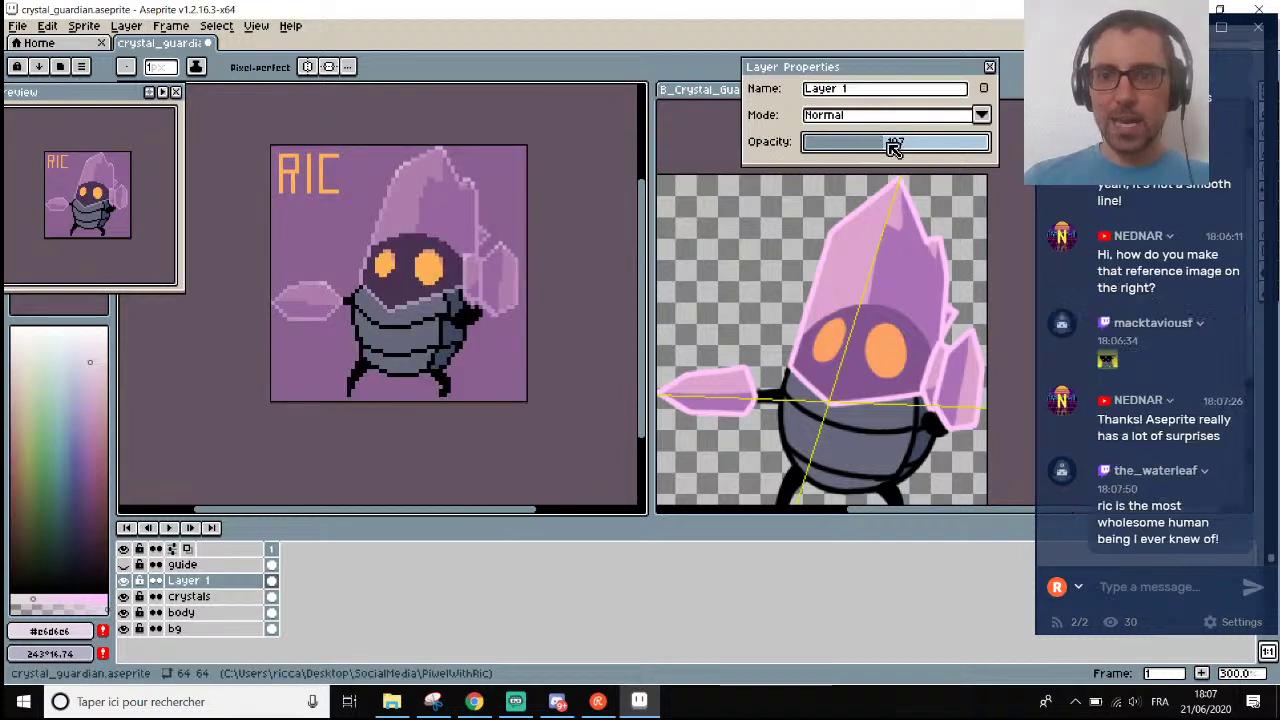
{"action": "left_click_drag", "start_coordinate": [889, 149], "coordinate": [903, 146]}
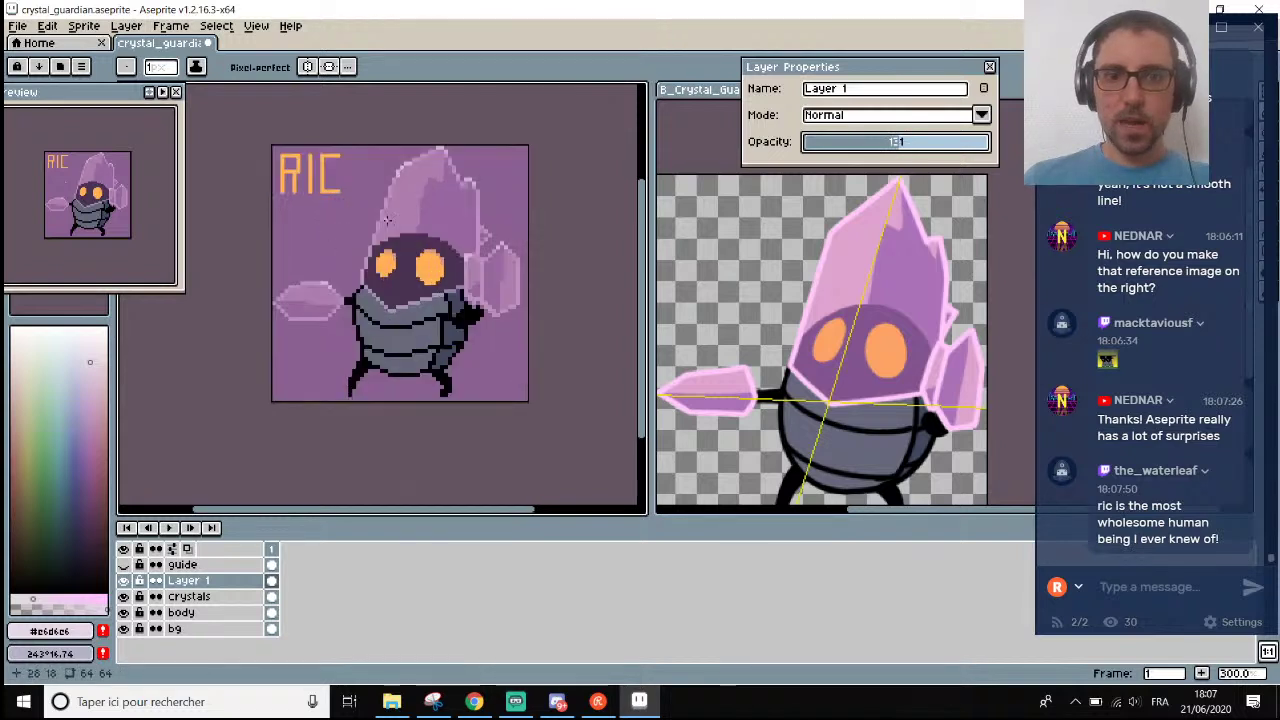
{"action": "left_click_drag", "start_coordinate": [865, 157], "coordinate": [923, 153]}
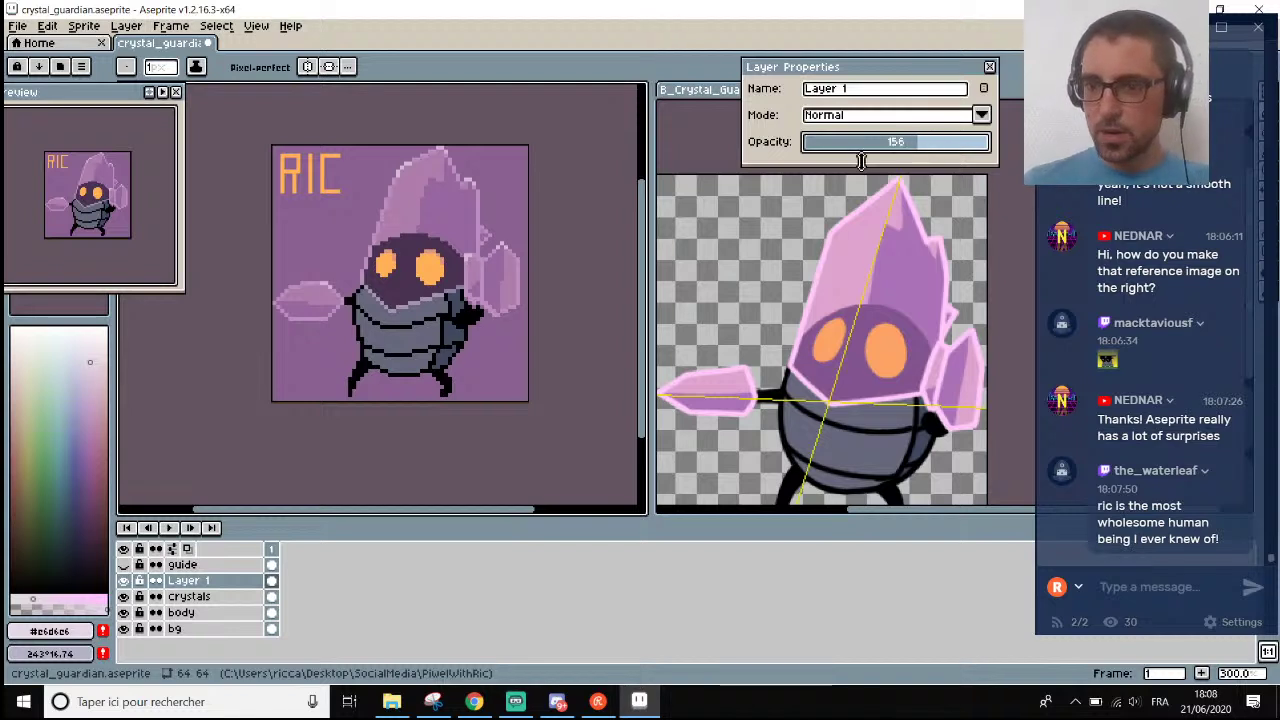
{"action": "scroll", "coordinate": [436, 258], "scroll_direction": "down", "scroll_amount": 2}
{"action": "scroll", "coordinate": [432, 244], "scroll_direction": "up", "scroll_amount": 1}
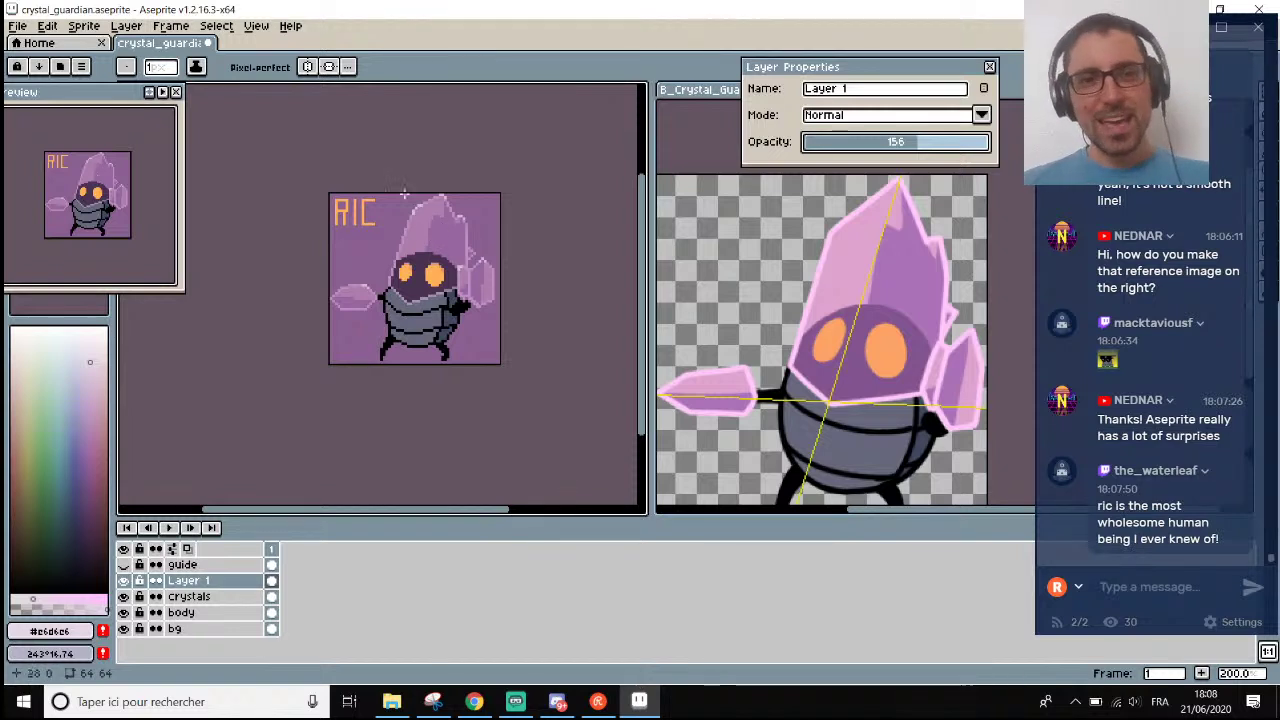
{"action": "scroll", "coordinate": [404, 193], "scroll_direction": "up", "scroll_amount": 1}
Hide the bg layer briefly to inspect the guardian without its purple background, then show it again.
{"action": "left_click", "coordinate": [180, 629]}
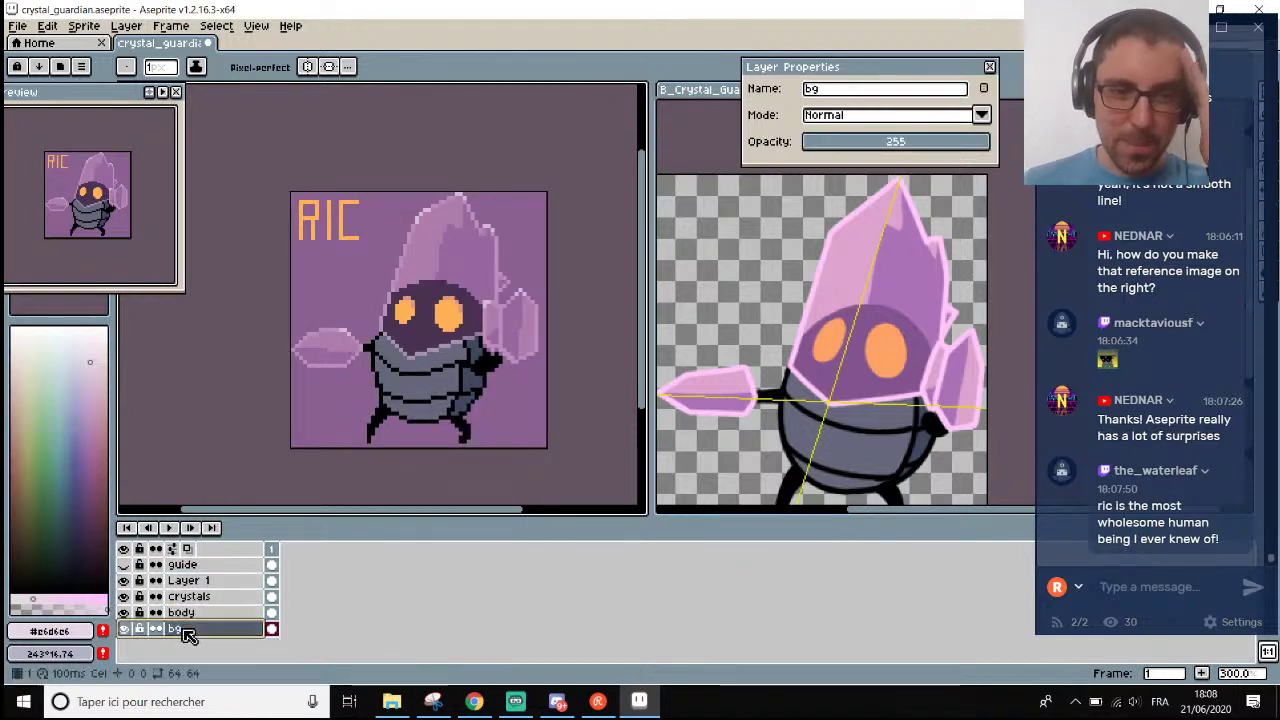
{"action": "left_click", "coordinate": [124, 630]}
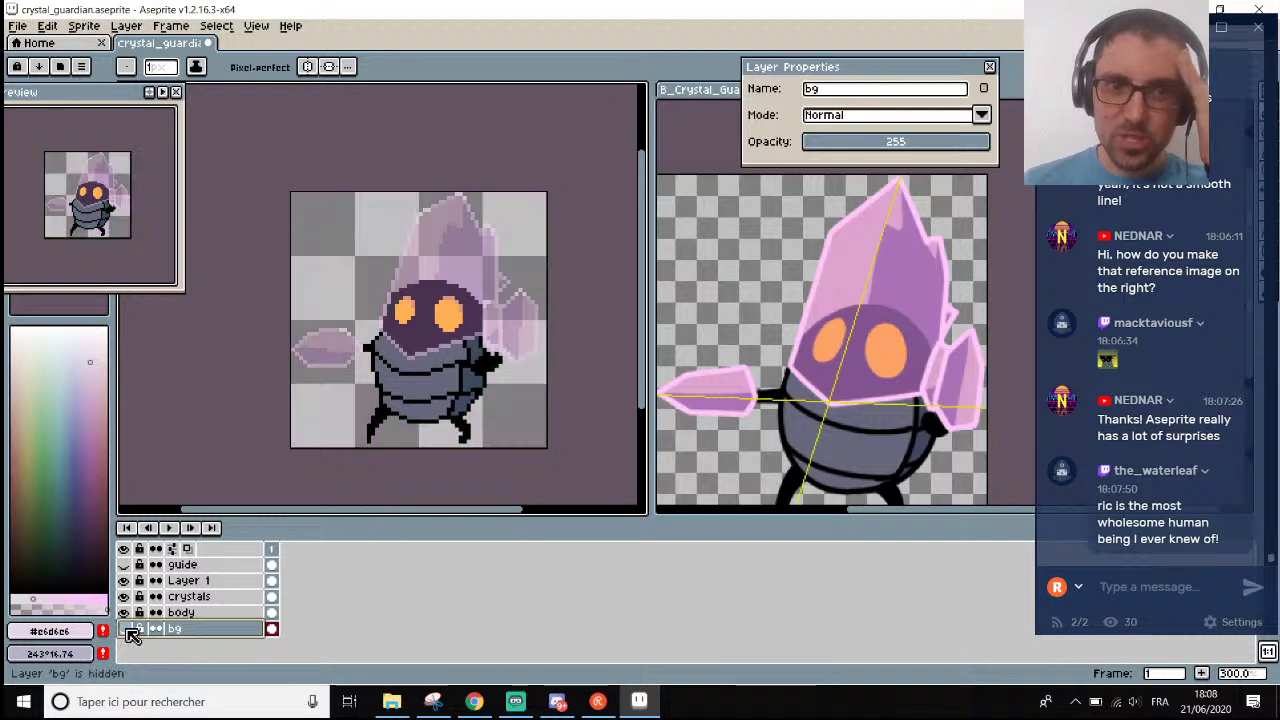
{"action": "left_click", "coordinate": [124, 630]}
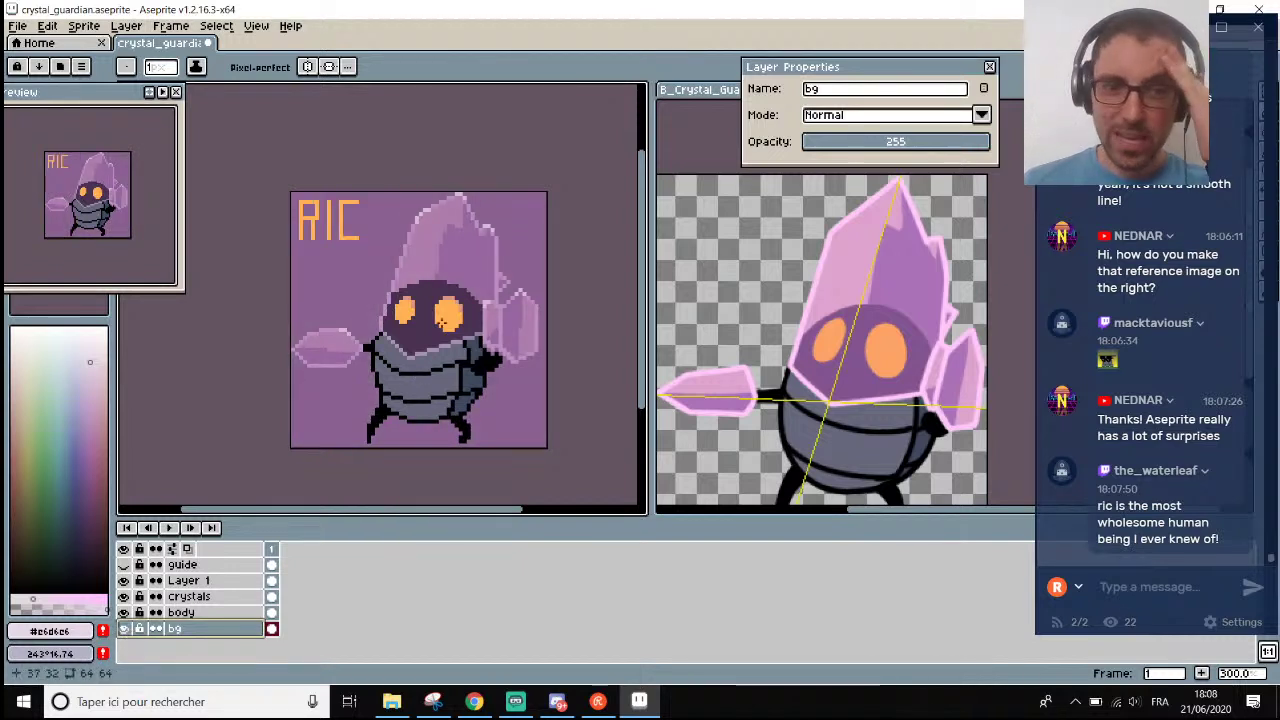
Select the body layer and sample the orange #ffb057 from the guardian's larger eye.
{"action": "left_click", "coordinate": [270, 610]}
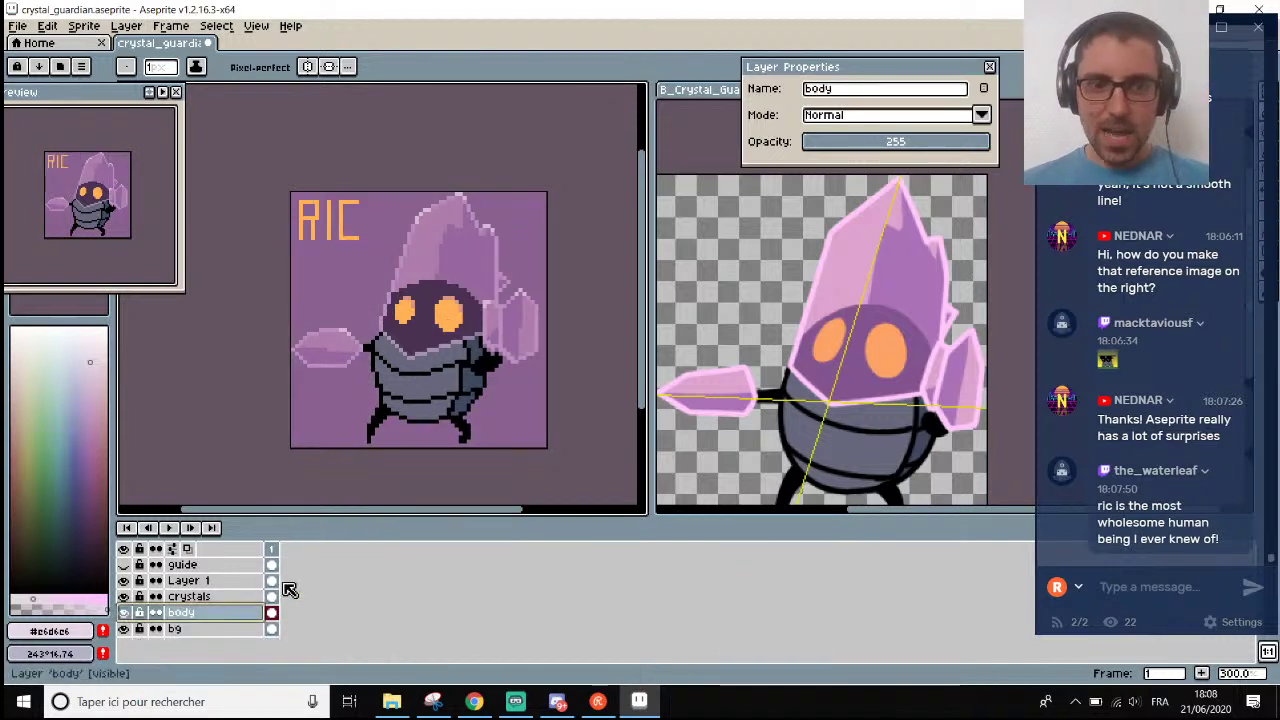
{"action": "key", "text": "i"}
{"action": "left_click", "coordinate": [445, 308]}
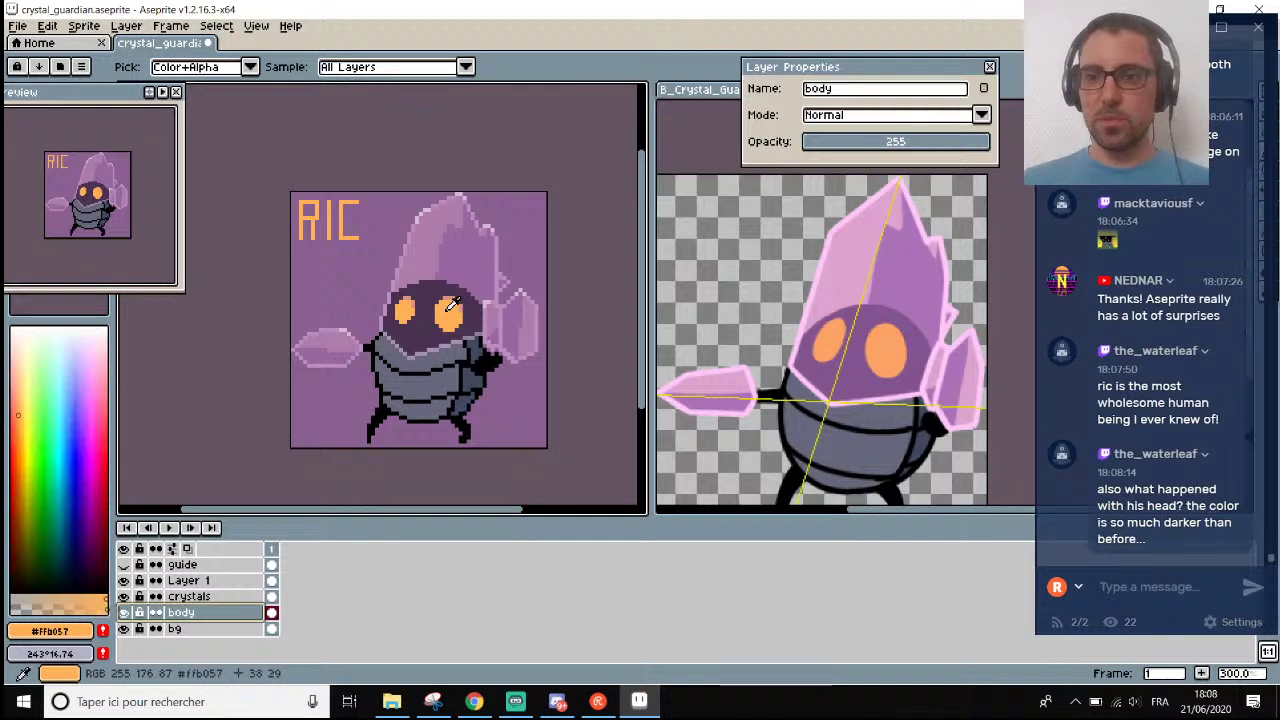
Select the bg layer and toggle its visibility off and on to check the background and lettering.
{"action": "left_click", "coordinate": [200, 630]}
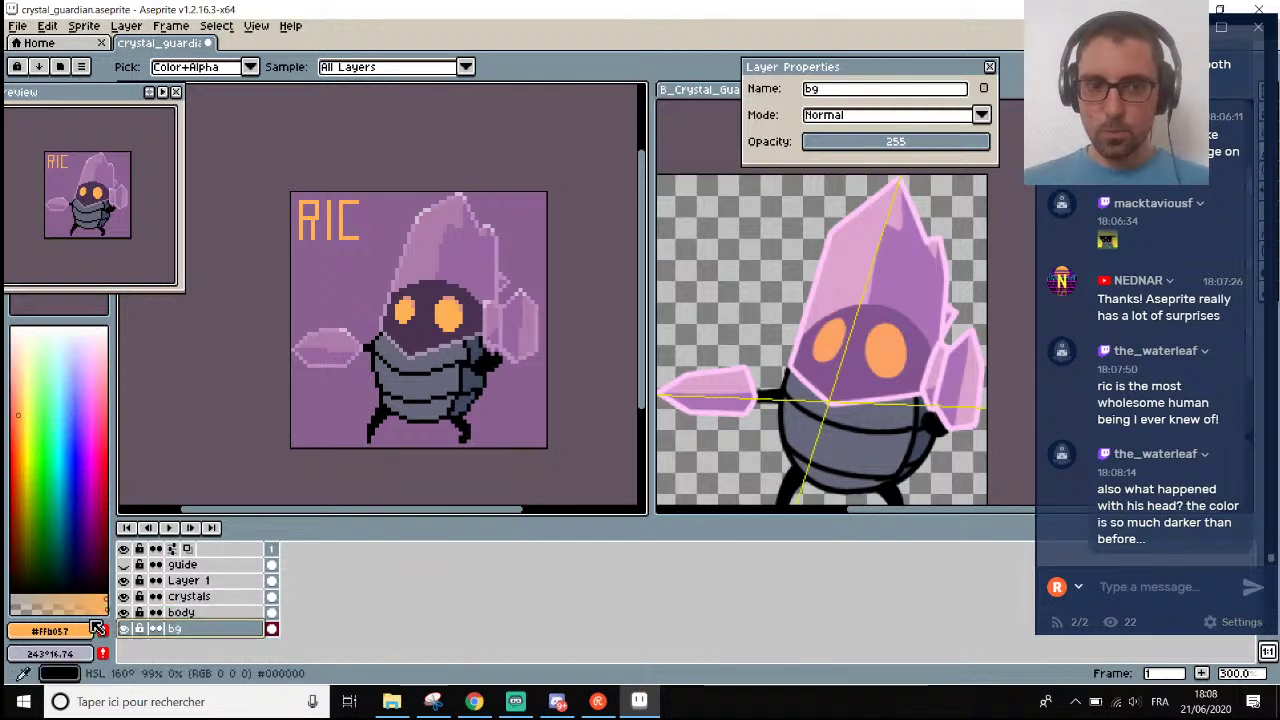
{"action": "left_click", "coordinate": [126, 629]}
{"action": "left_click", "coordinate": [127, 630]}
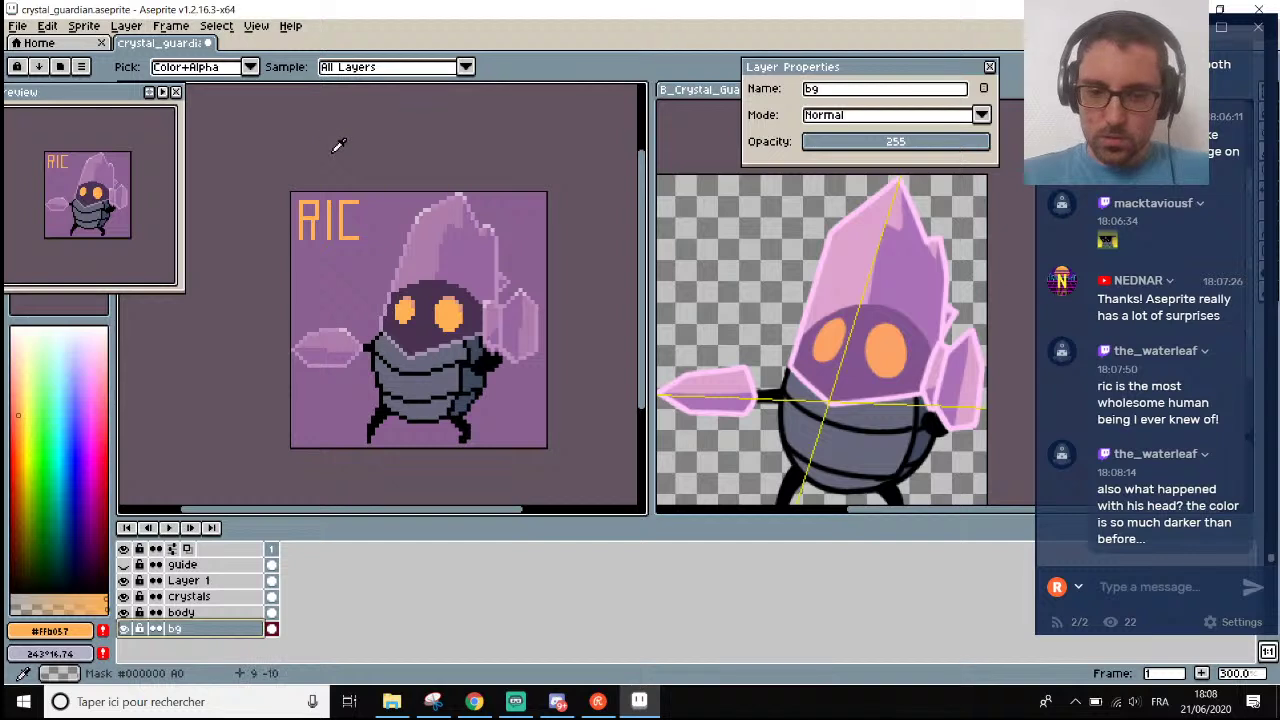
{"action": "scroll", "coordinate": [314, 194], "scroll_direction": "up", "scroll_amount": 2}
{"action": "key", "text": "w"}
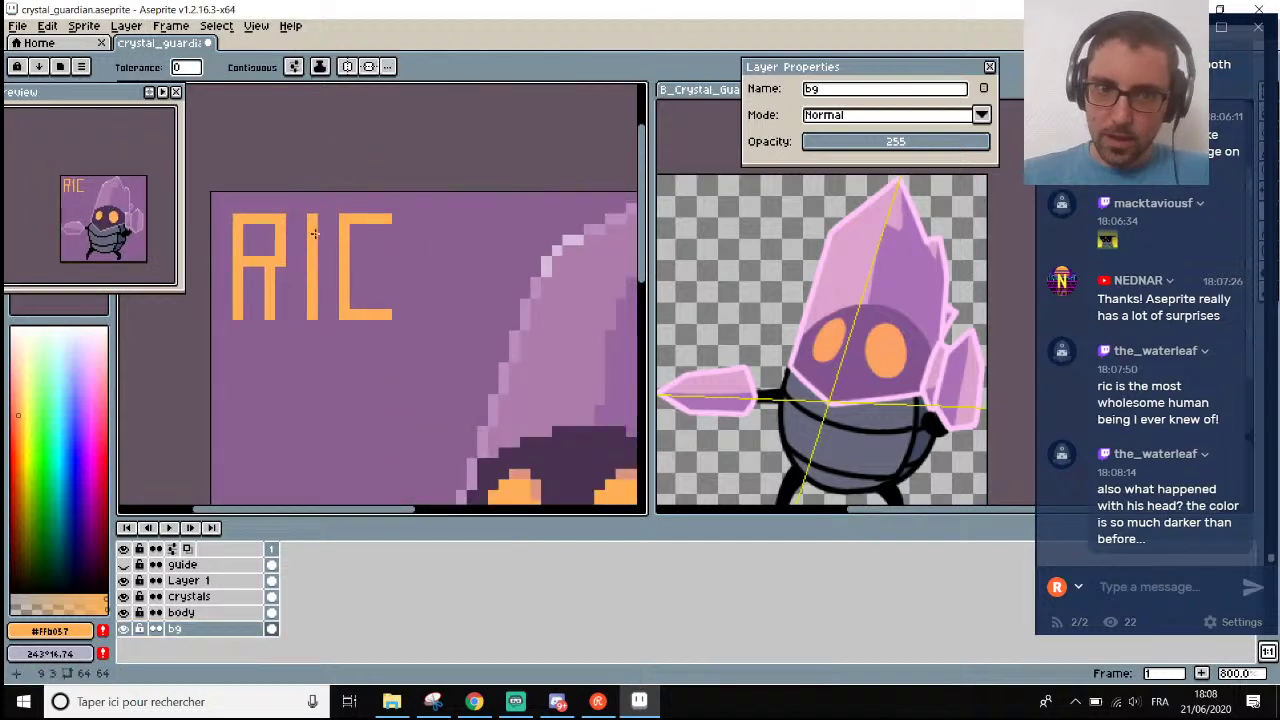
{"action": "scroll", "coordinate": [358, 215], "scroll_direction": "down", "scroll_amount": 6}
{"action": "scroll", "coordinate": [384, 233], "scroll_direction": "up", "scroll_amount": 2}
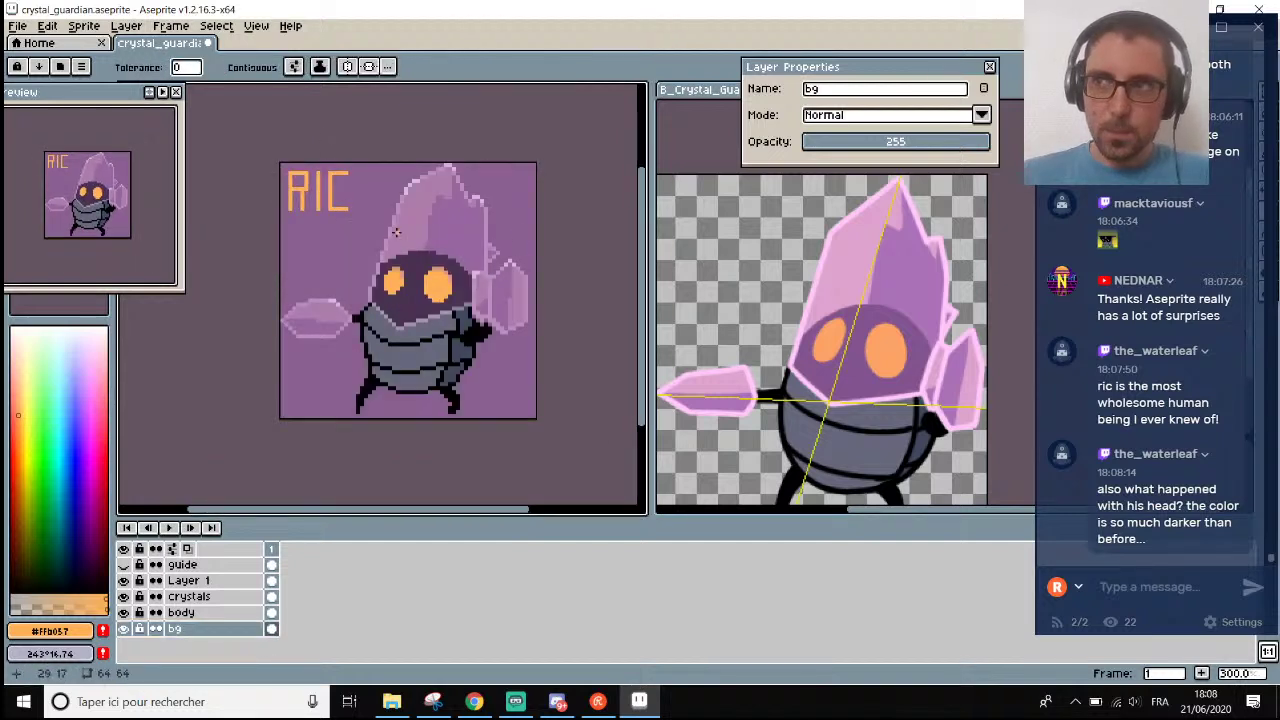
Resize the editor panes and reposition both views so the sprite at 400% and the full reference sit side by side.
{"action": "left_click_drag", "start_coordinate": [650, 220], "coordinate": [672, 222]}
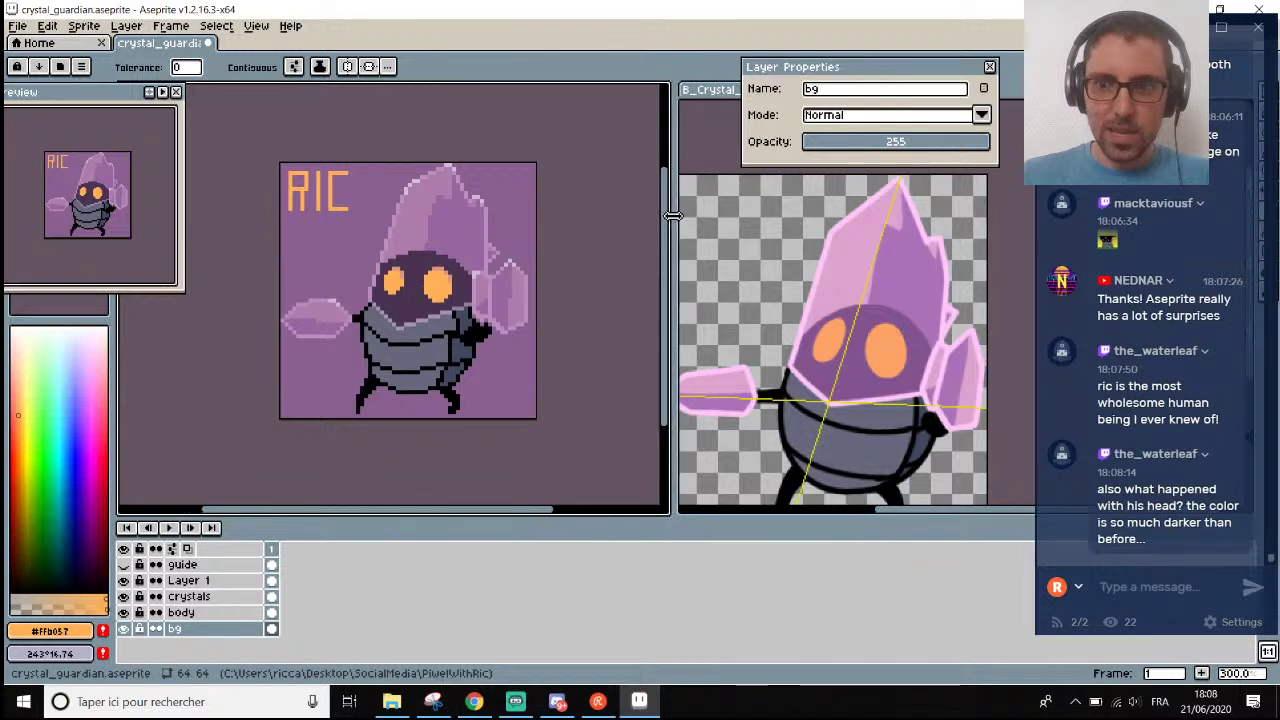
{"action": "left_click_drag", "start_coordinate": [598, 516], "coordinate": [603, 574]}
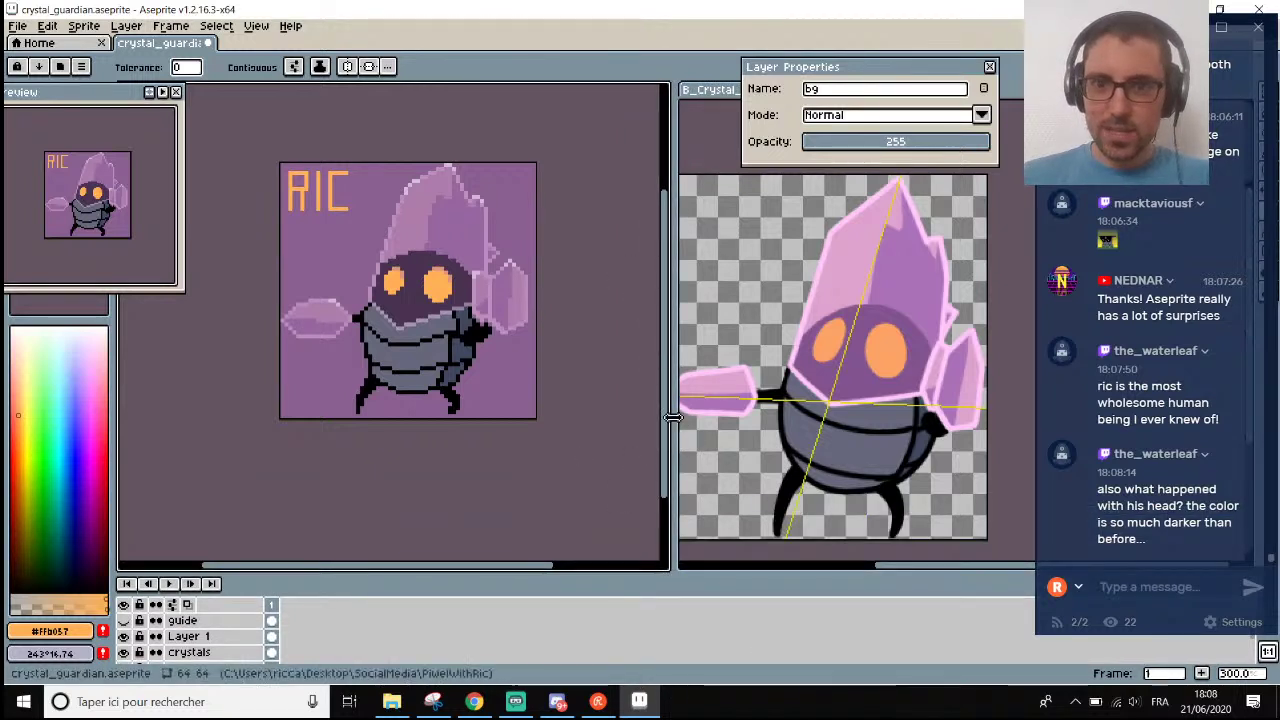
{"action": "left_click_drag", "start_coordinate": [673, 418], "coordinate": [624, 416]}
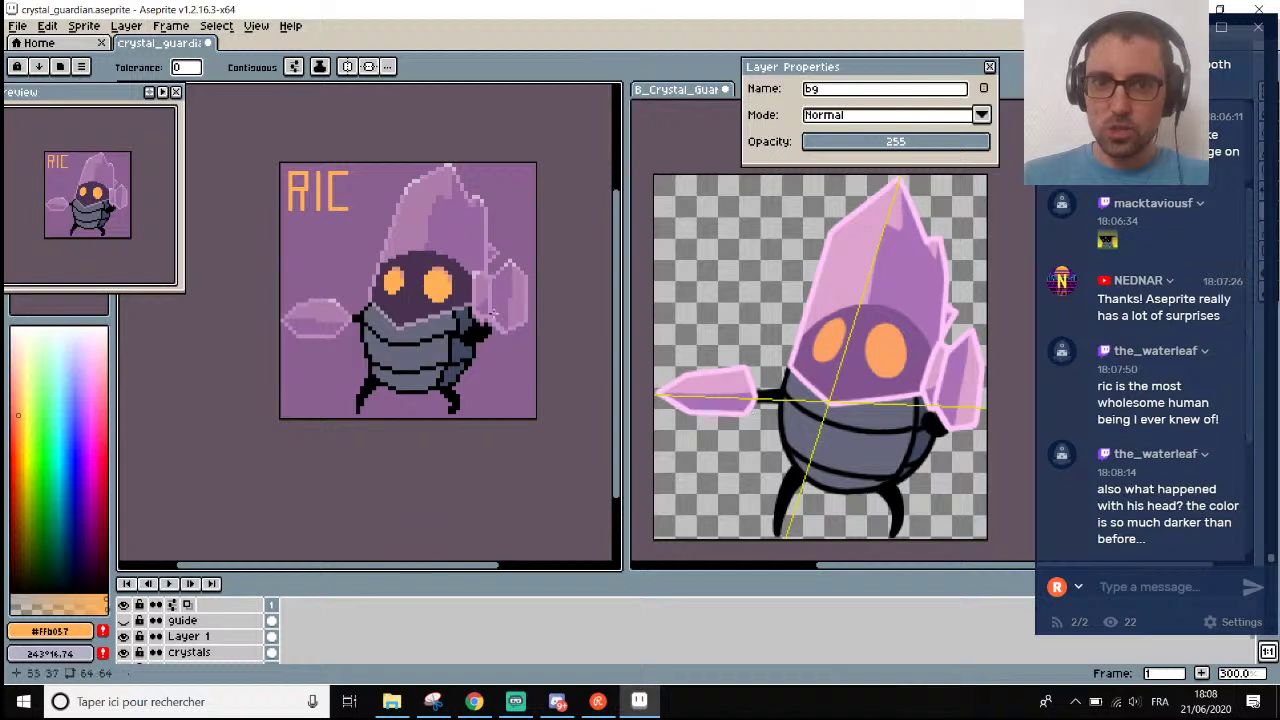
{"action": "key", "text": "plus"}
{"action": "left_click_drag", "start_coordinate": [466, 566], "coordinate": [490, 566]}
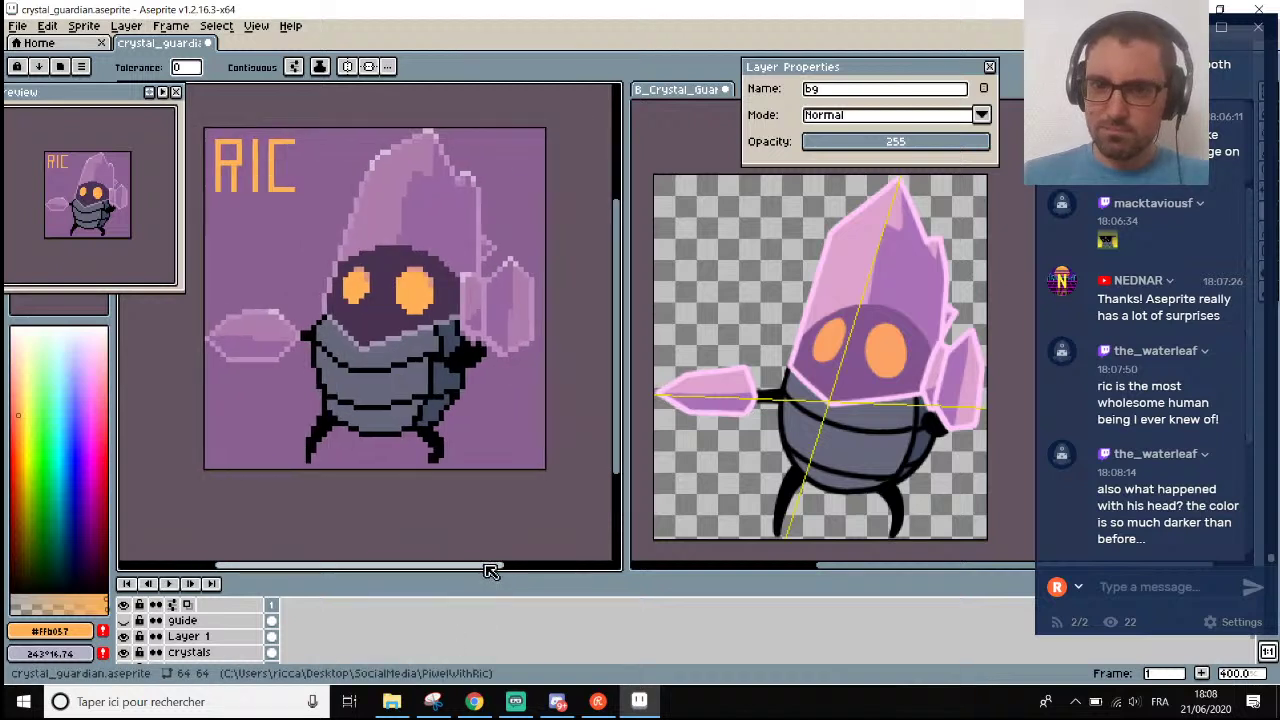
{"action": "left_click_drag", "start_coordinate": [622, 466], "coordinate": [617, 443]}
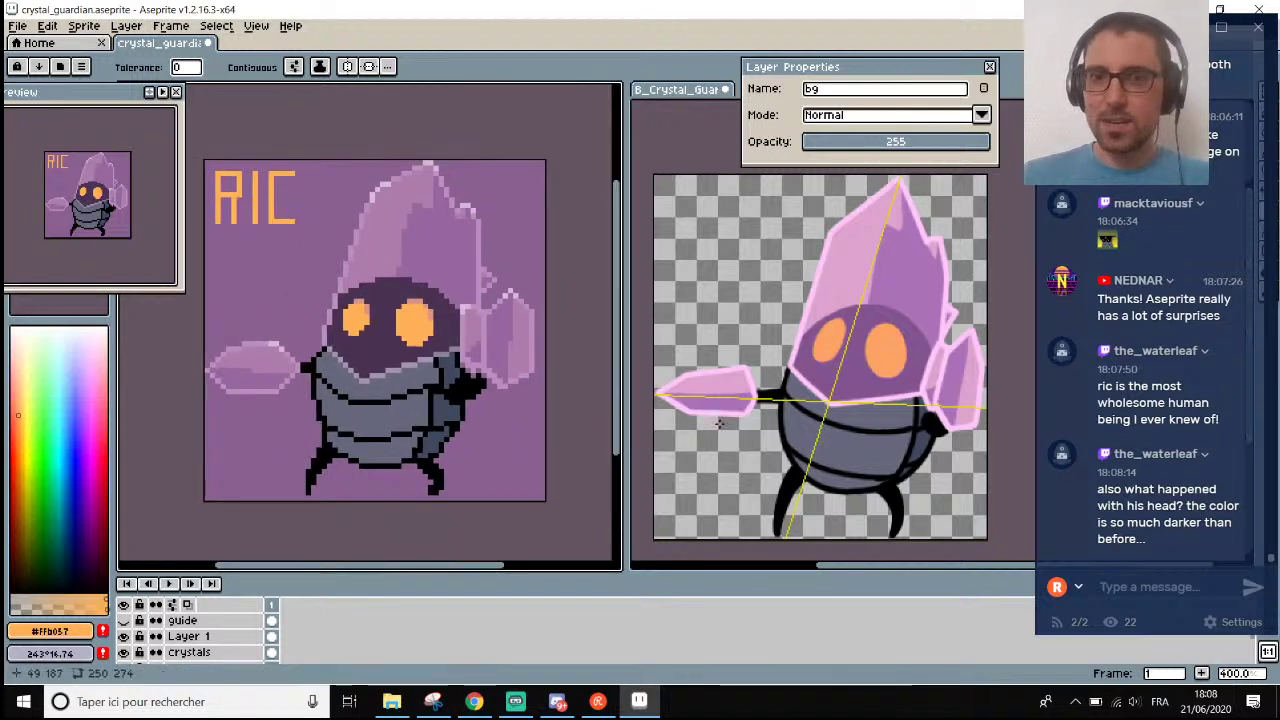
{"action": "scroll", "coordinate": [816, 477], "scroll_direction": "down", "scroll_amount": 3}
{"action": "scroll", "coordinate": [819, 461], "scroll_direction": "up", "scroll_amount": 3}
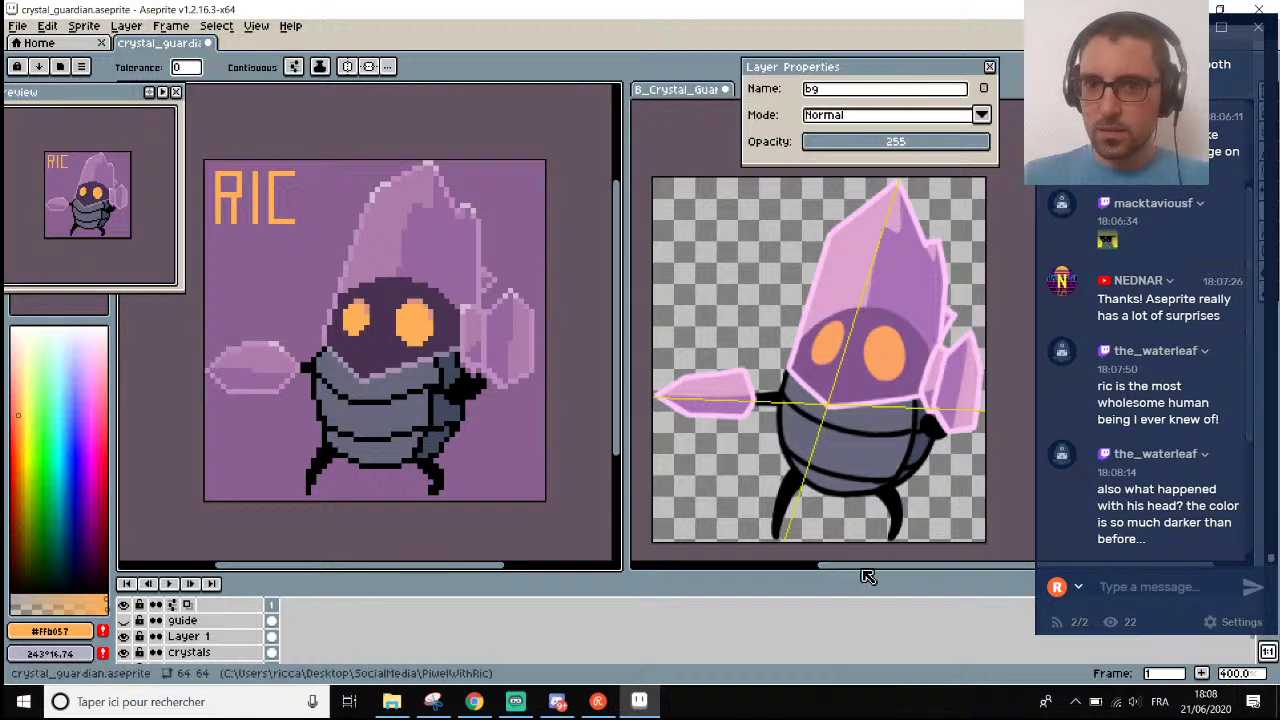
{"action": "left_click_drag", "start_coordinate": [876, 573], "coordinate": [882, 573]}
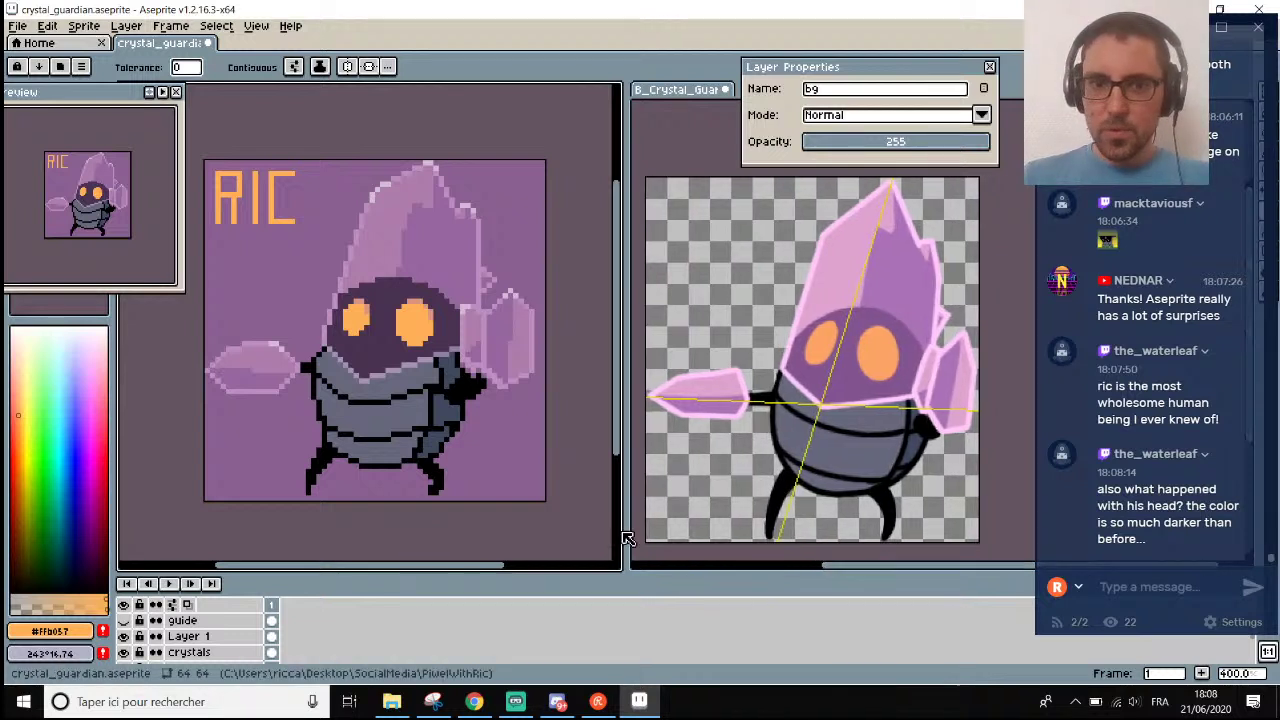
{"action": "left_click_drag", "start_coordinate": [620, 440], "coordinate": [618, 452]}
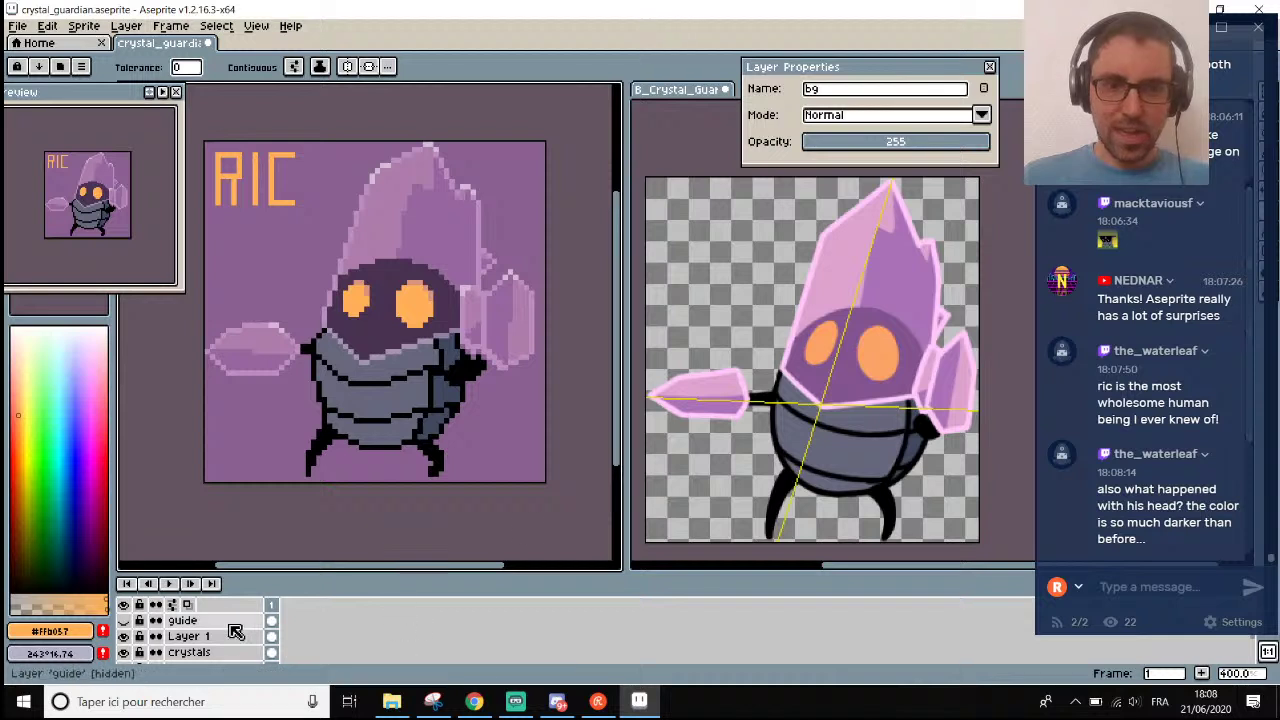
Select the crystals layer and hide it briefly to inspect the body beneath, then show it again.
{"action": "scroll", "coordinate": [225, 645], "scroll_direction": "down", "scroll_amount": 1}
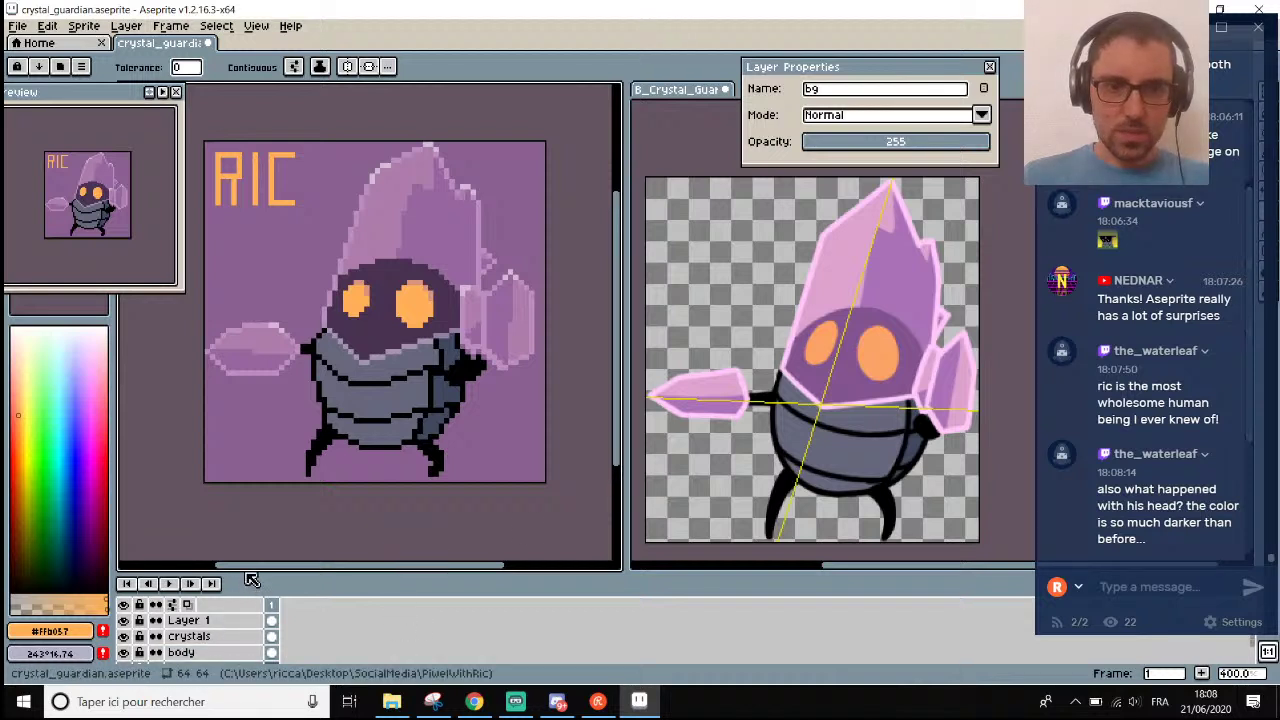
{"action": "left_click_drag", "start_coordinate": [242, 571], "coordinate": [242, 537]}
{"action": "left_click", "coordinate": [205, 607]}
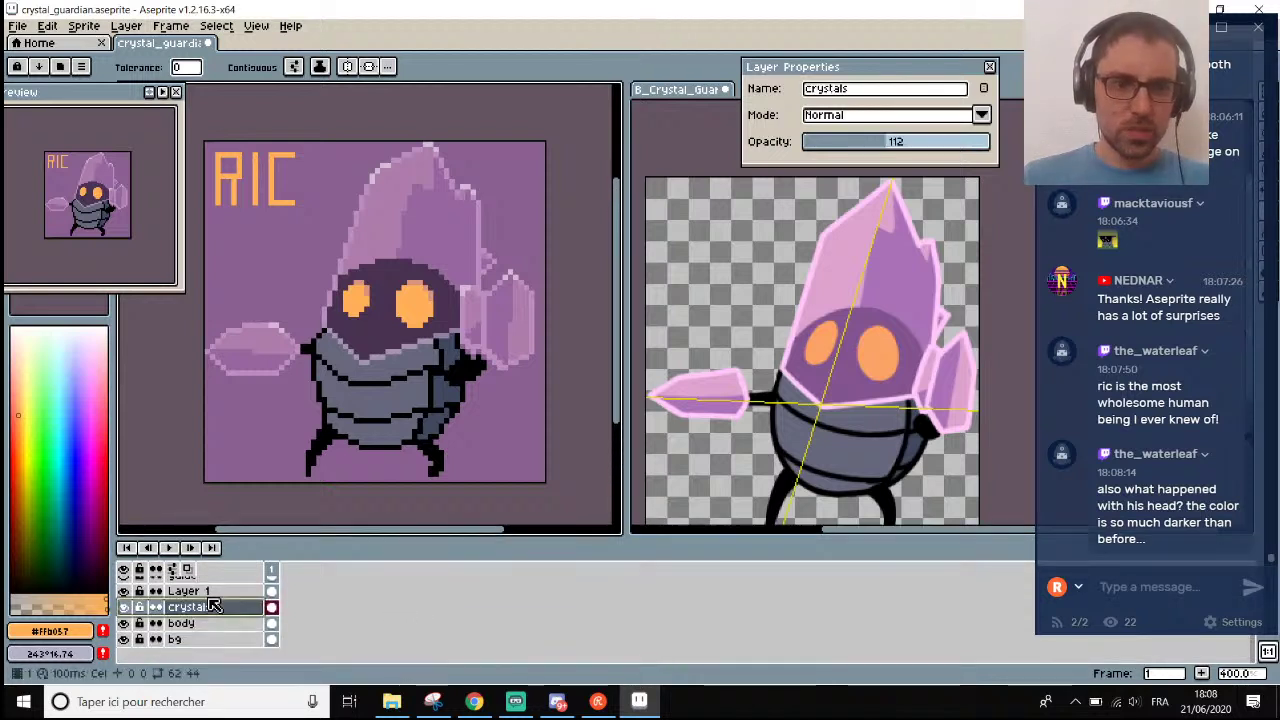
{"action": "left_click", "coordinate": [124, 607]}
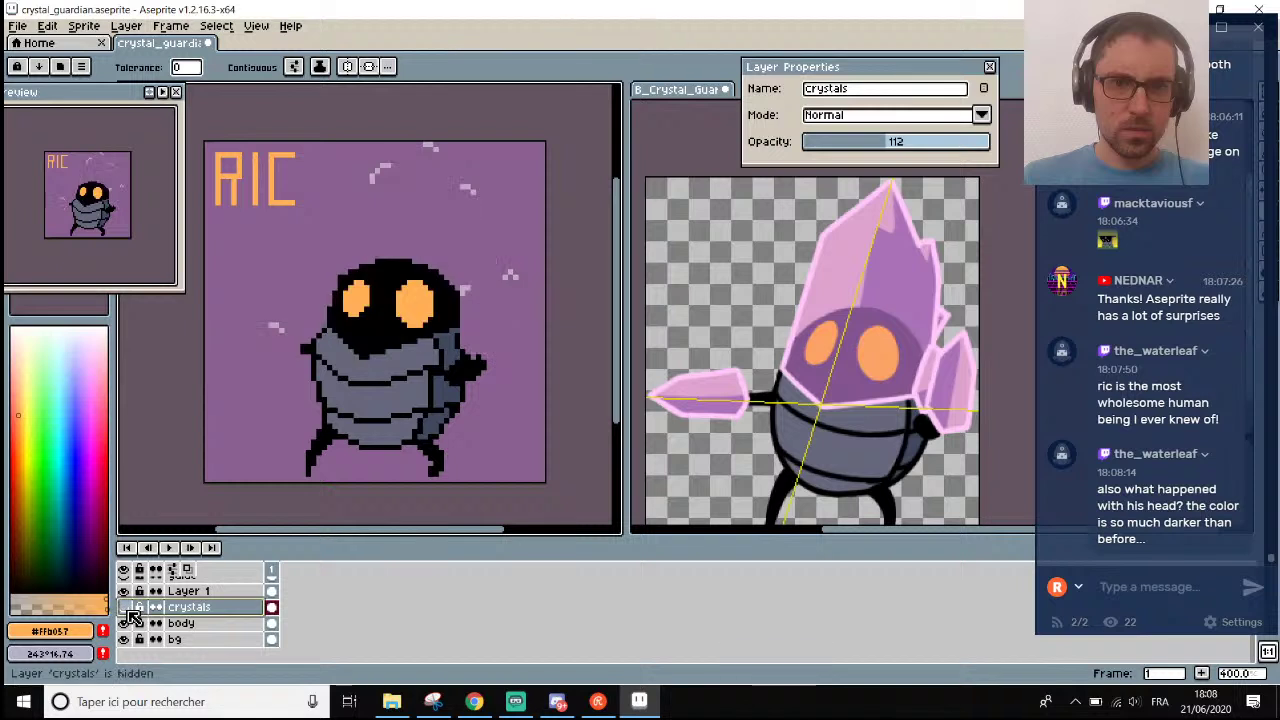
{"action": "left_click", "coordinate": [124, 607]}
Set the crystals layer's opacity to 175 and compare the sprite with the reference.
{"action": "double_click", "coordinate": [172, 609]}
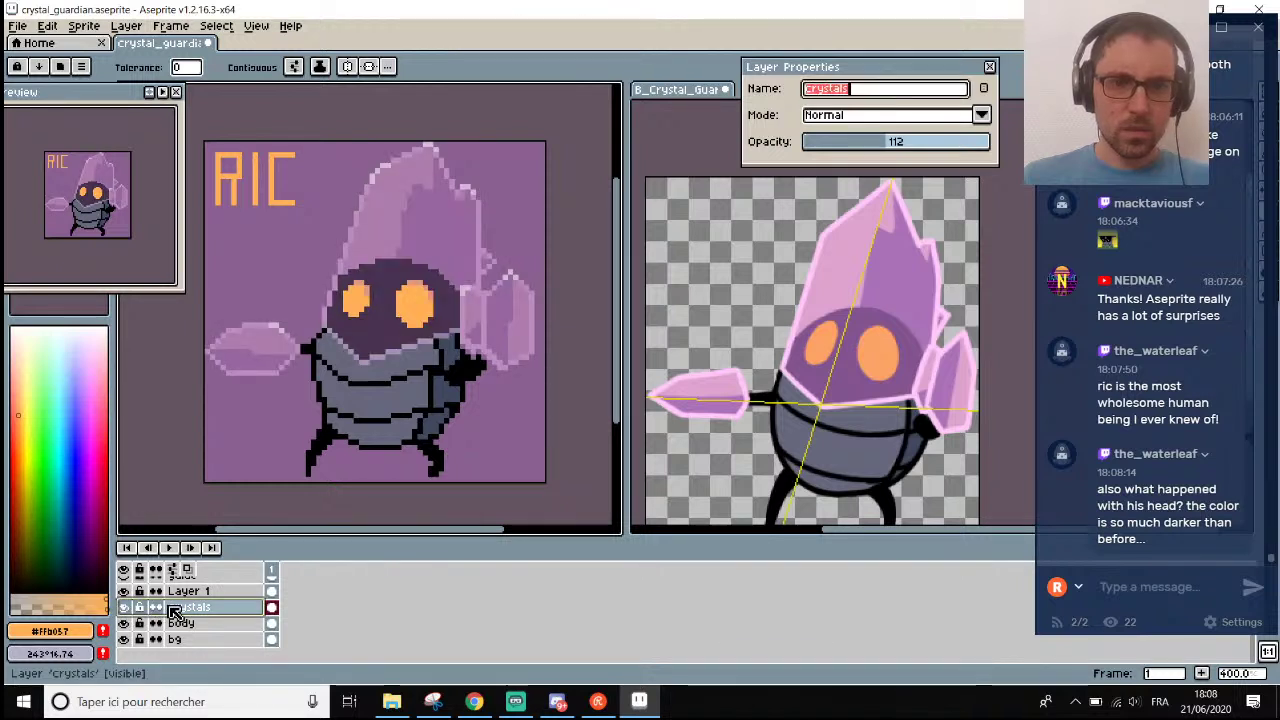
{"action": "left_click", "coordinate": [909, 143]}
{"action": "left_click_drag", "start_coordinate": [911, 143], "coordinate": [937, 143]}
{"action": "scroll", "coordinate": [729, 300], "scroll_direction": "down", "scroll_amount": 2}
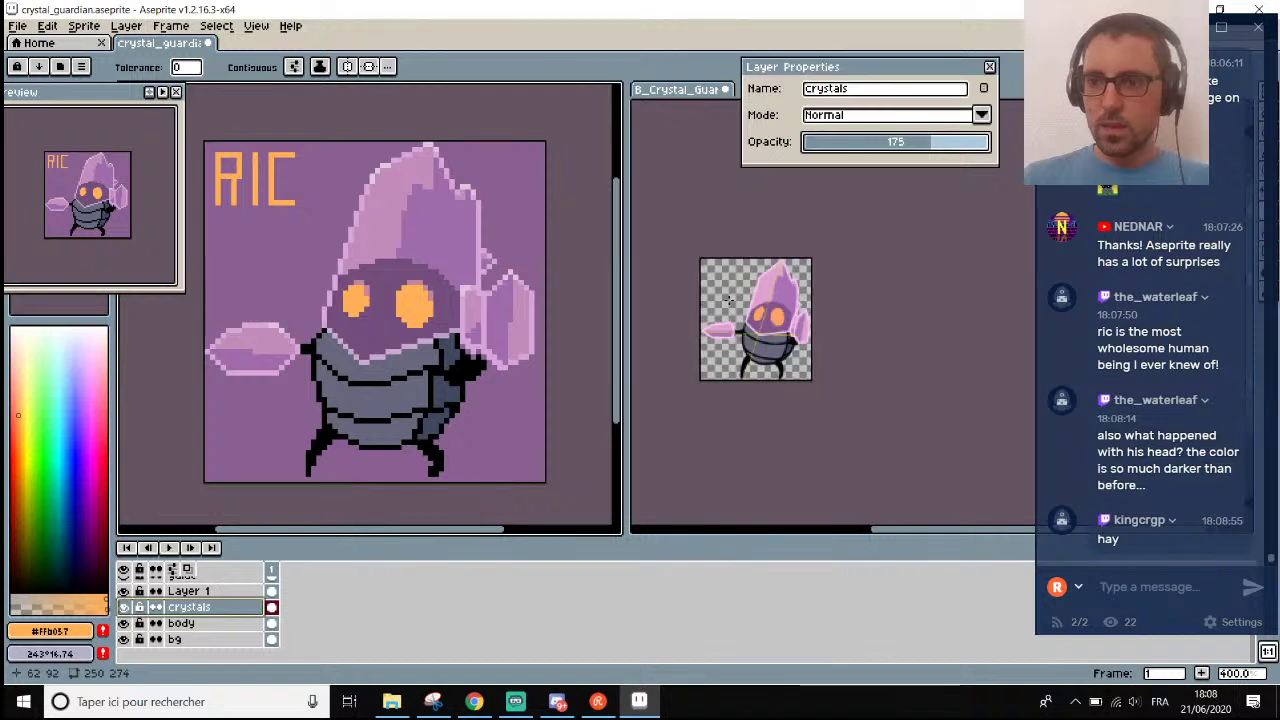
{"action": "scroll", "coordinate": [477, 230], "scroll_direction": "down", "scroll_amount": 2}
{"action": "scroll", "coordinate": [471, 270], "scroll_direction": "up", "scroll_amount": 1}
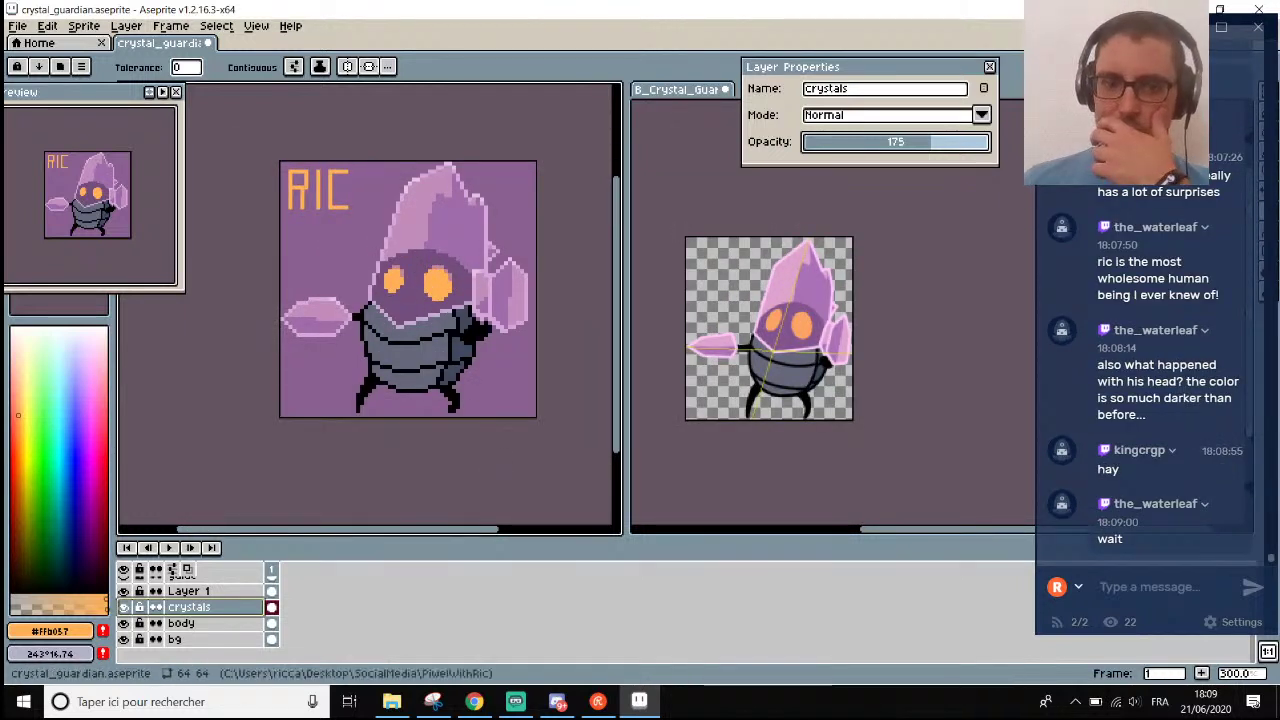
Select the body layer and sample the slate #3f485f from the shaded side of the lower body.
{"action": "left_click", "coordinate": [184, 624]}
{"action": "scroll", "coordinate": [474, 357], "scroll_direction": "up", "scroll_amount": 6}
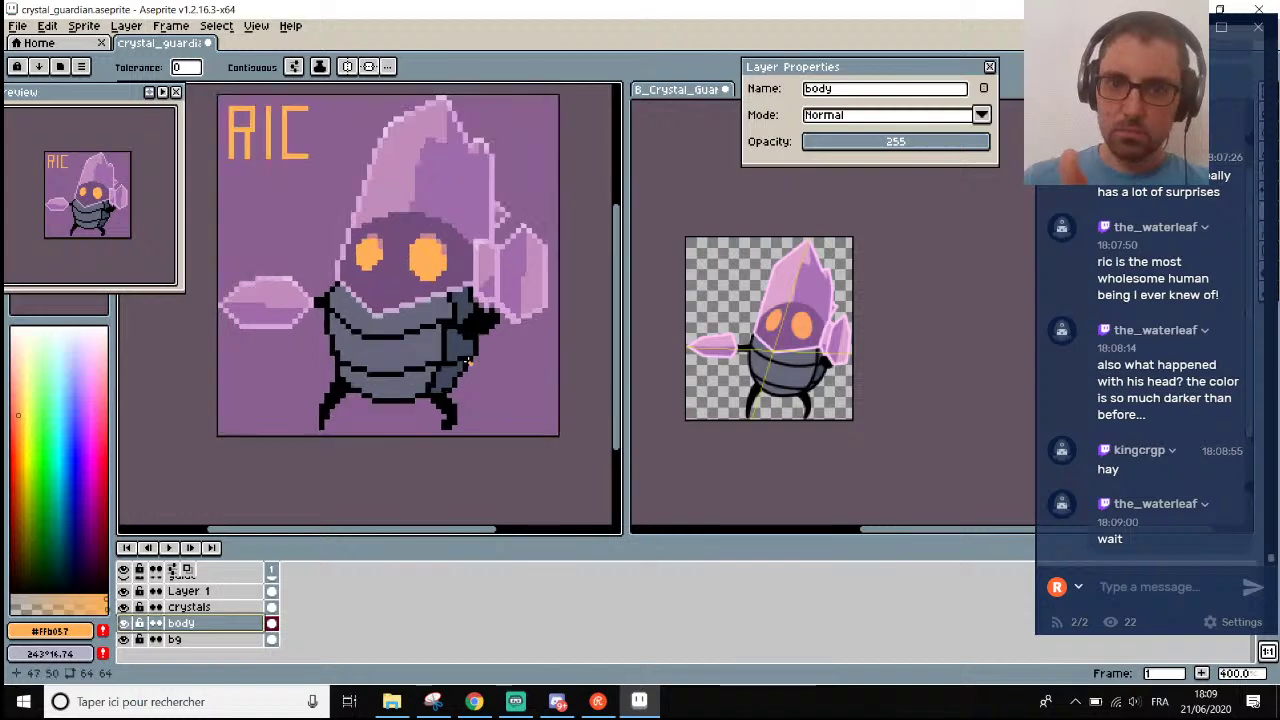
{"action": "scroll", "coordinate": [428, 388], "scroll_direction": "down", "scroll_amount": 3}
{"action": "scroll", "coordinate": [428, 388], "scroll_direction": "down", "scroll_amount": 1}
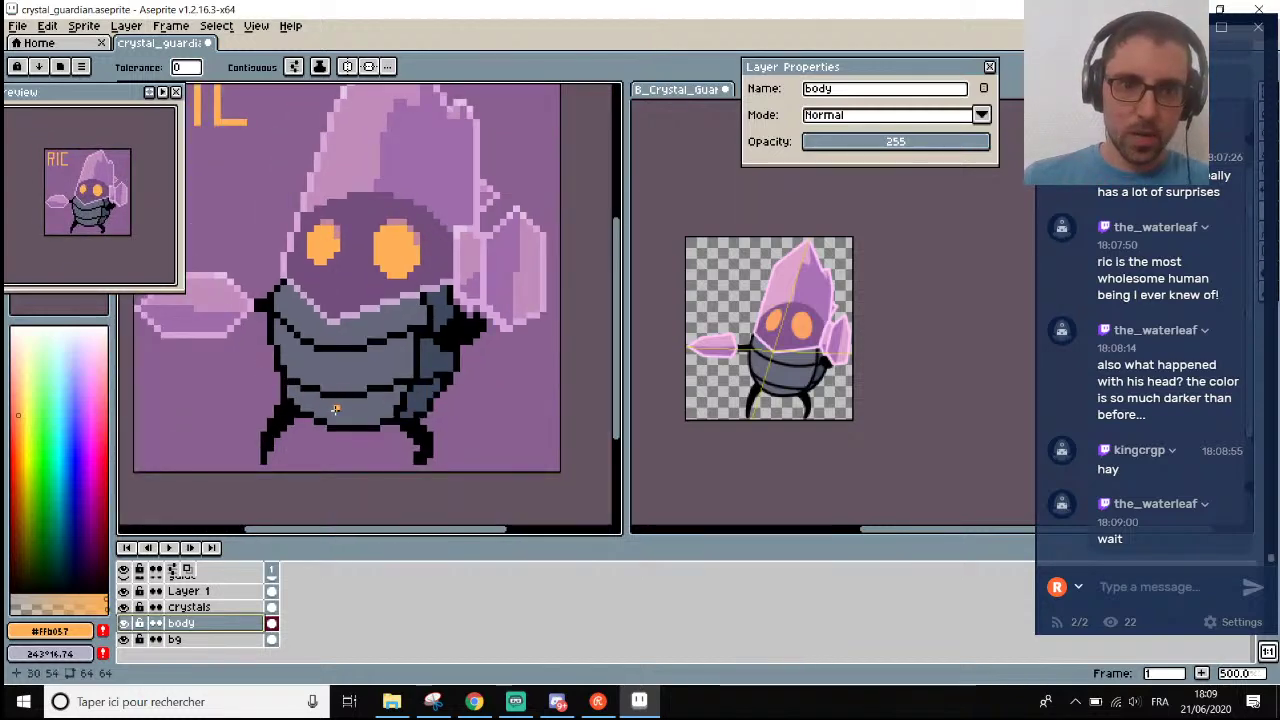
{"action": "scroll", "coordinate": [336, 409], "scroll_direction": "up", "scroll_amount": 8}
{"action": "key", "text": "i"}
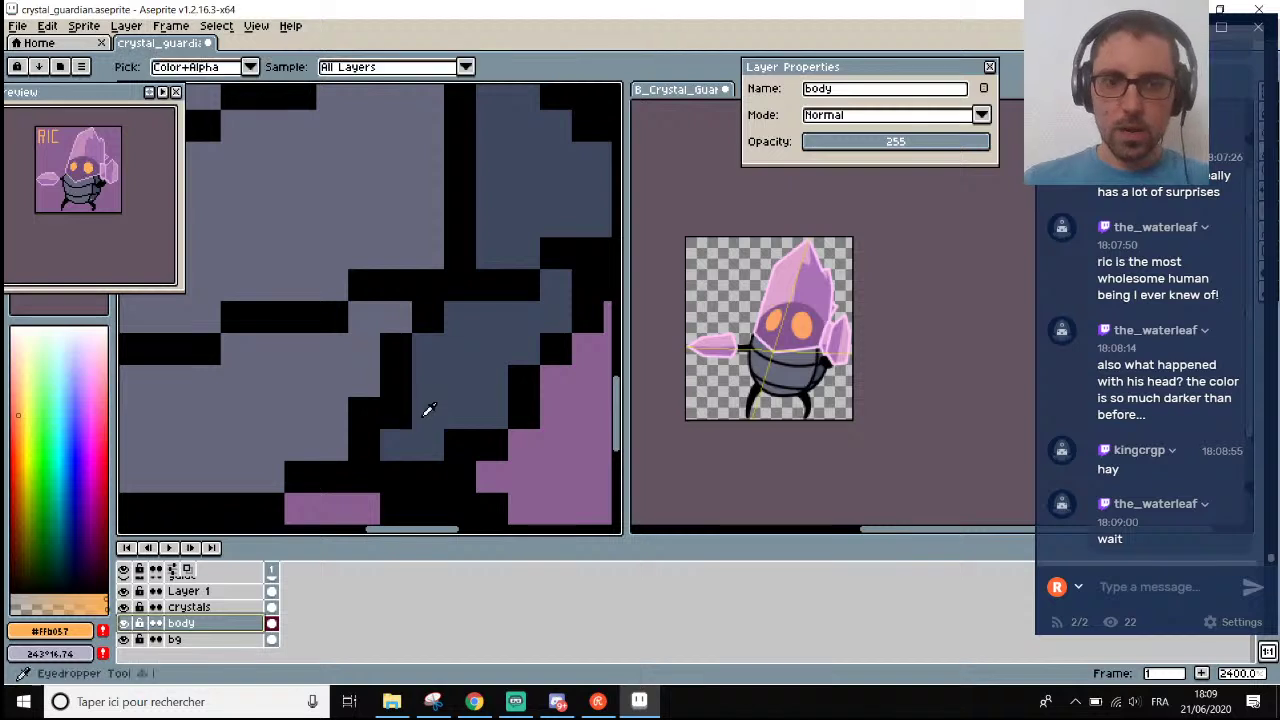
{"action": "left_click", "coordinate": [424, 413]}
{"action": "key", "text": "b"}
{"action": "scroll", "coordinate": [449, 383], "scroll_direction": "down", "scroll_amount": 4}
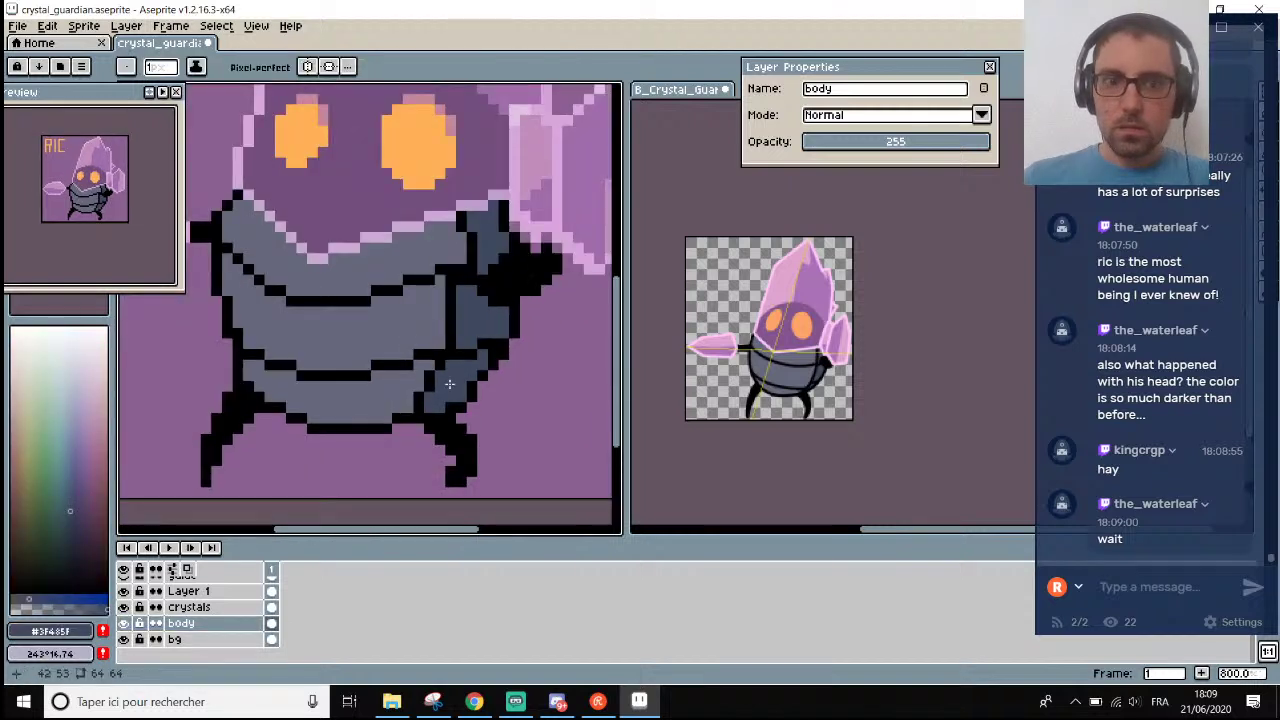
Sample black #000000 and extend the dividing line between the middle and lower shaded body segments.
{"action": "scroll", "coordinate": [474, 345], "scroll_direction": "up", "scroll_amount": 3}
{"action": "key", "text": "i"}
{"action": "left_click", "coordinate": [476, 340]}
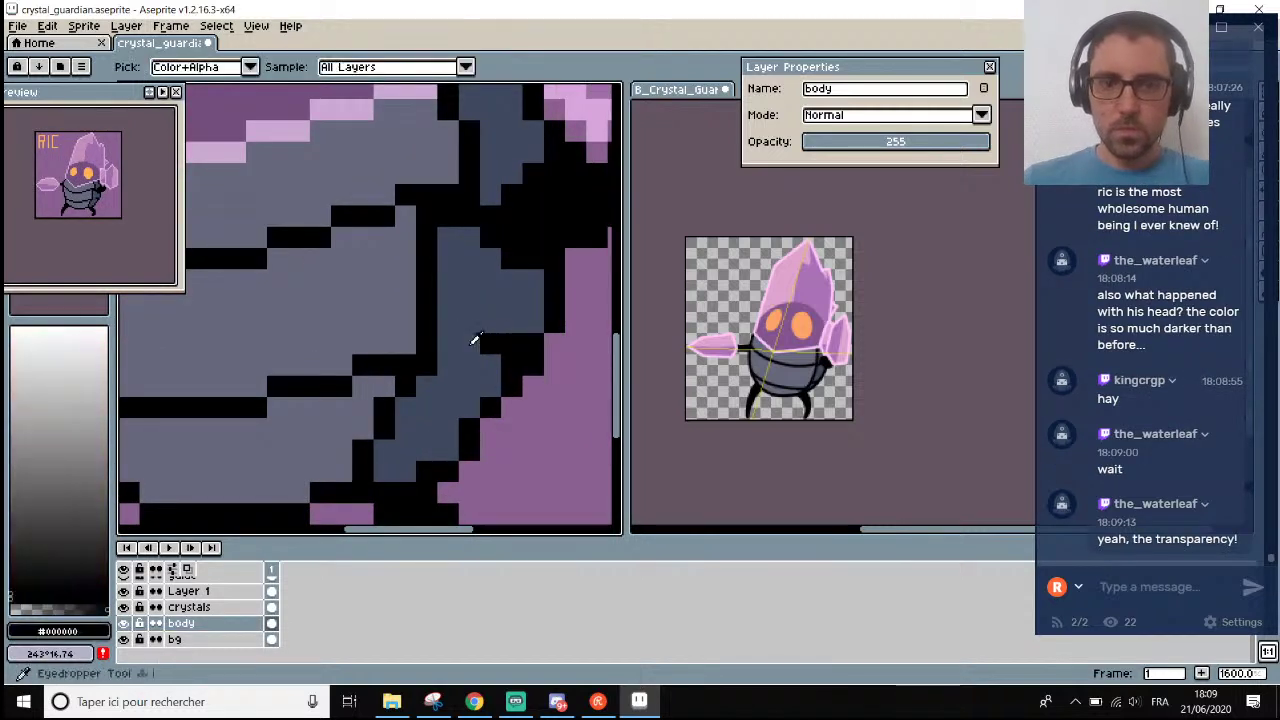
{"action": "key", "text": "b"}
{"action": "left_click", "coordinate": [449, 344]}
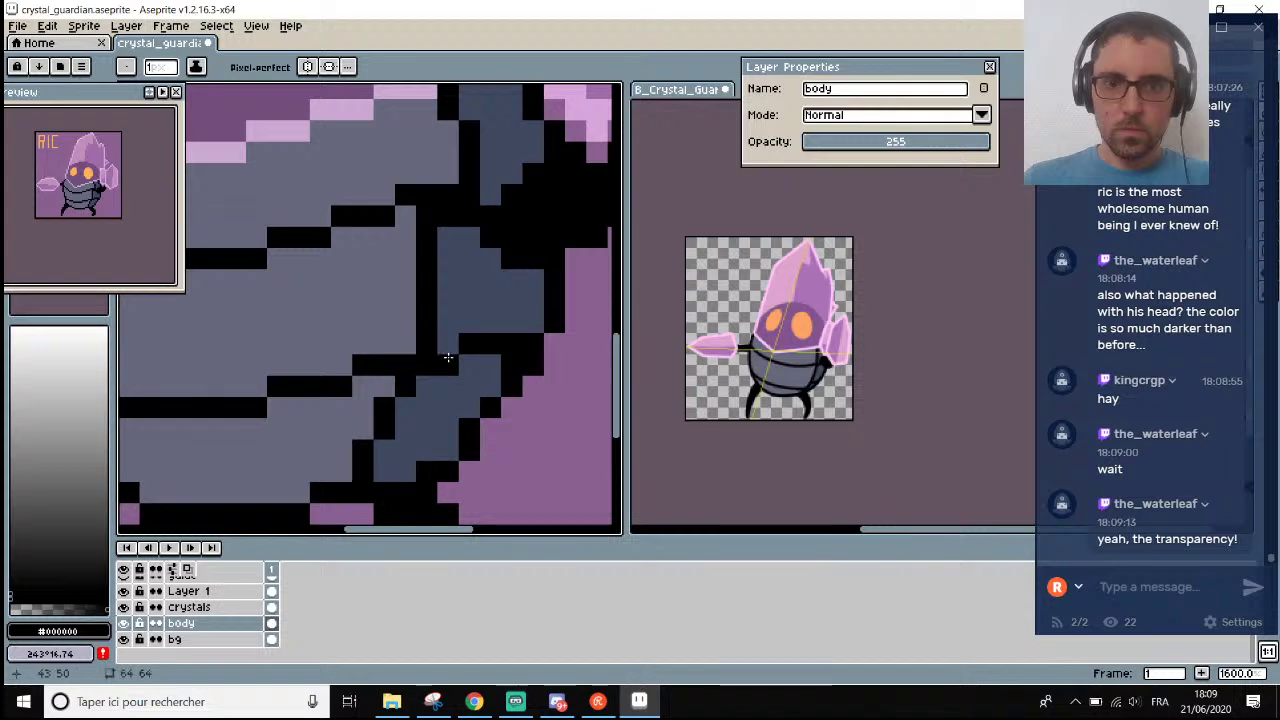
{"action": "scroll", "coordinate": [448, 357], "scroll_direction": "down", "scroll_amount": 3}
{"action": "scroll", "coordinate": [466, 343], "scroll_direction": "up", "scroll_amount": 3}
Sample the slate #3f485f and recolor the black pixel at the lower shaded segment's upper outer corner.
{"action": "key", "text": "i"}
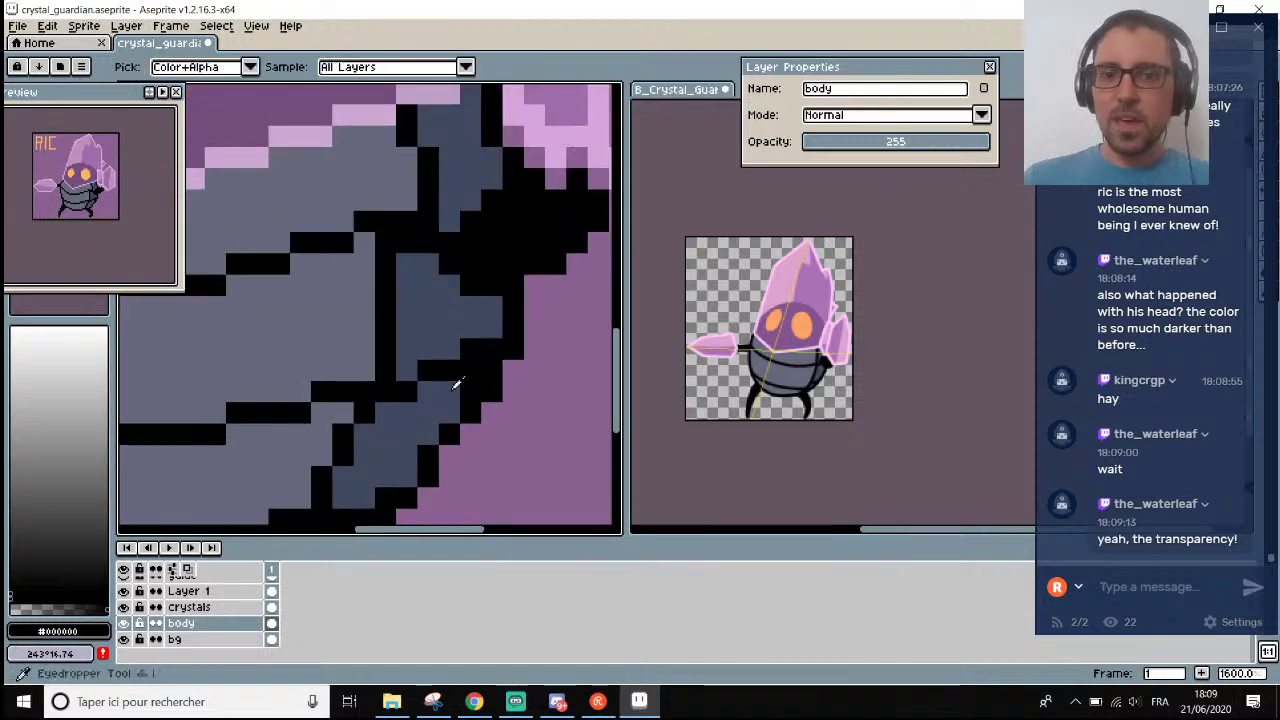
{"action": "left_click", "coordinate": [455, 383]}
{"action": "key", "text": "b"}
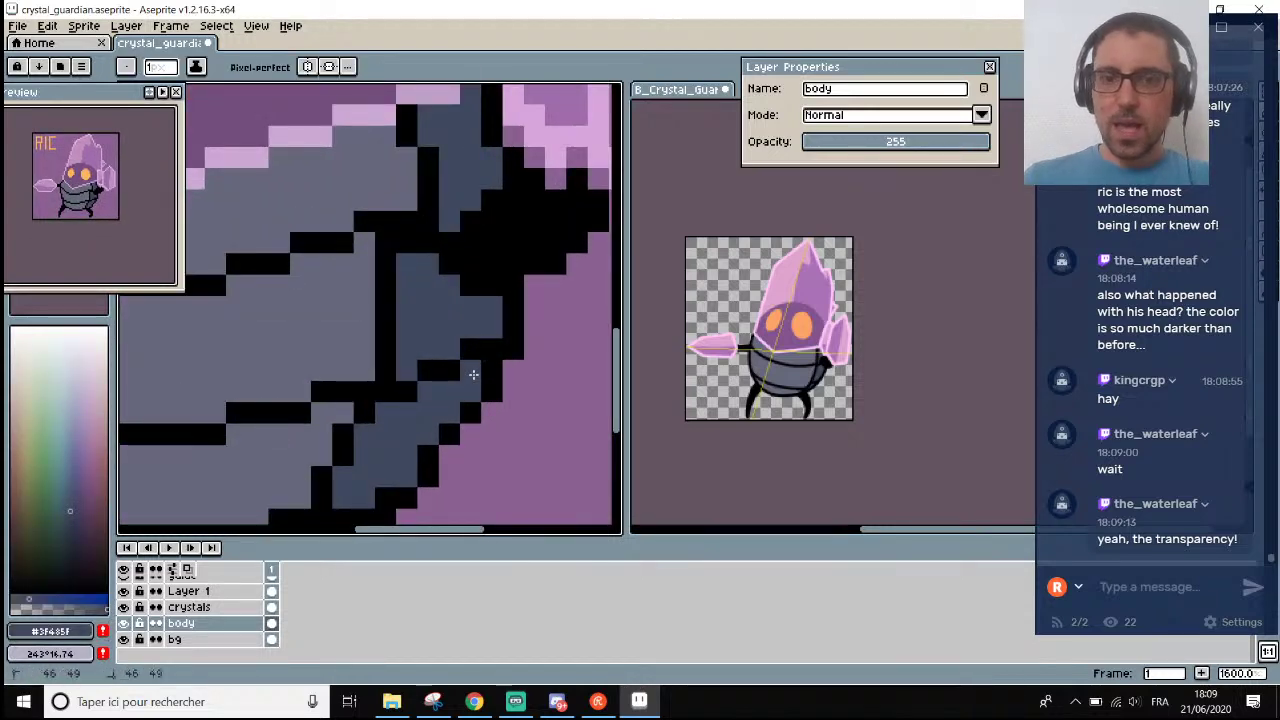
{"action": "scroll", "coordinate": [473, 374], "scroll_direction": "down", "scroll_amount": 3}
{"action": "scroll", "coordinate": [465, 360], "scroll_direction": "up", "scroll_amount": 3}
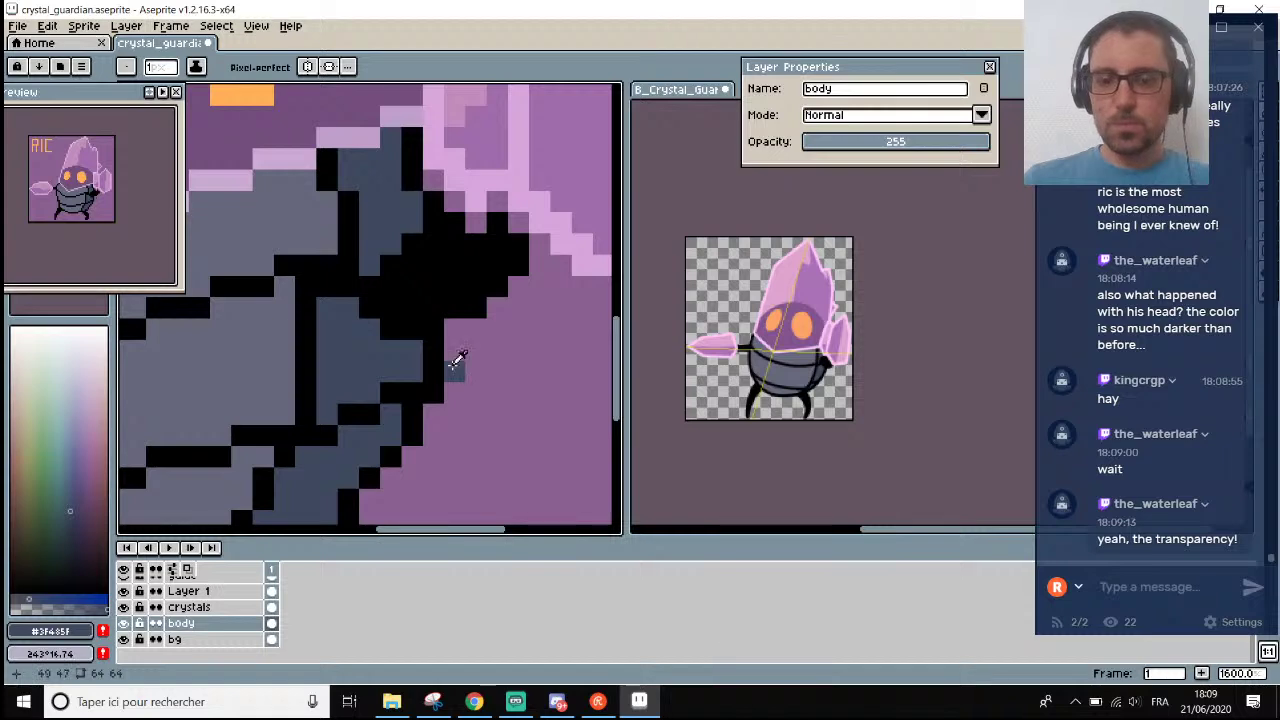
Try erasing the outer outline pixel just below the middle shaded body segment.
{"action": "key", "text": "i"}
{"action": "scroll", "coordinate": [445, 358], "scroll_direction": "up", "scroll_amount": 2}
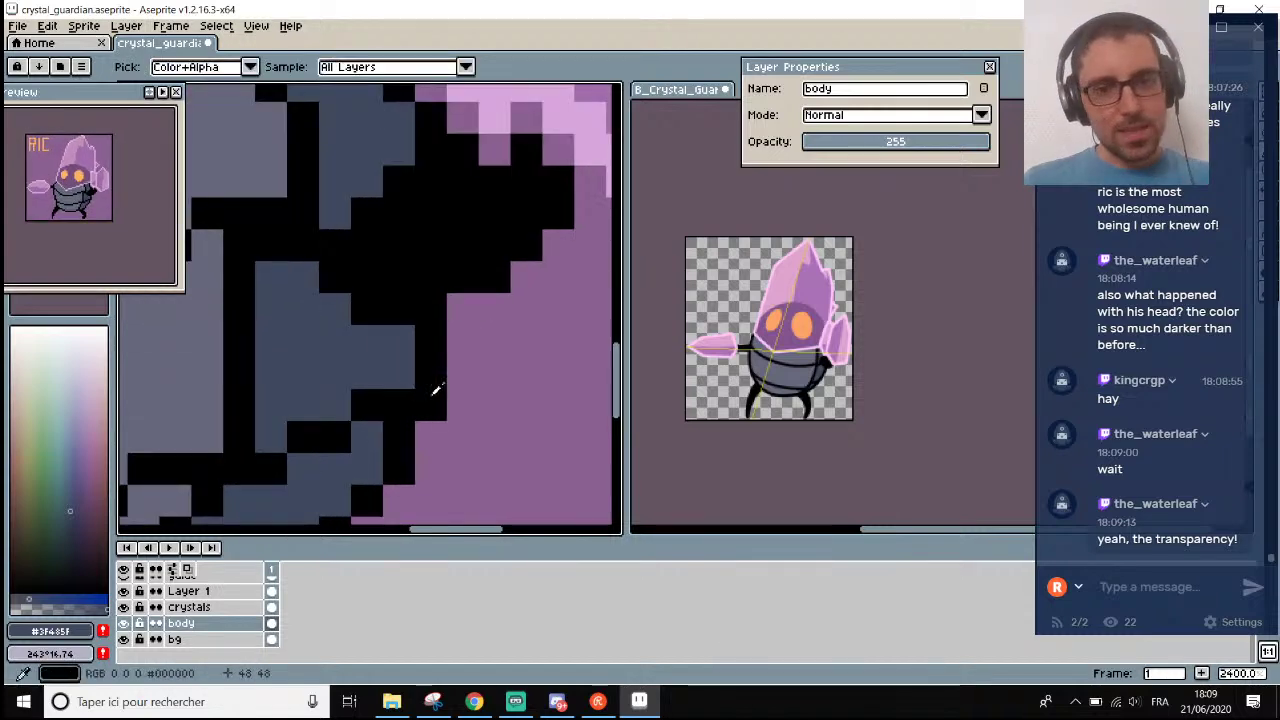
{"action": "key", "text": "b"}
{"action": "scroll", "coordinate": [436, 392], "scroll_direction": "down", "scroll_amount": 4}
{"action": "scroll", "coordinate": [438, 414], "scroll_direction": "up", "scroll_amount": 3}
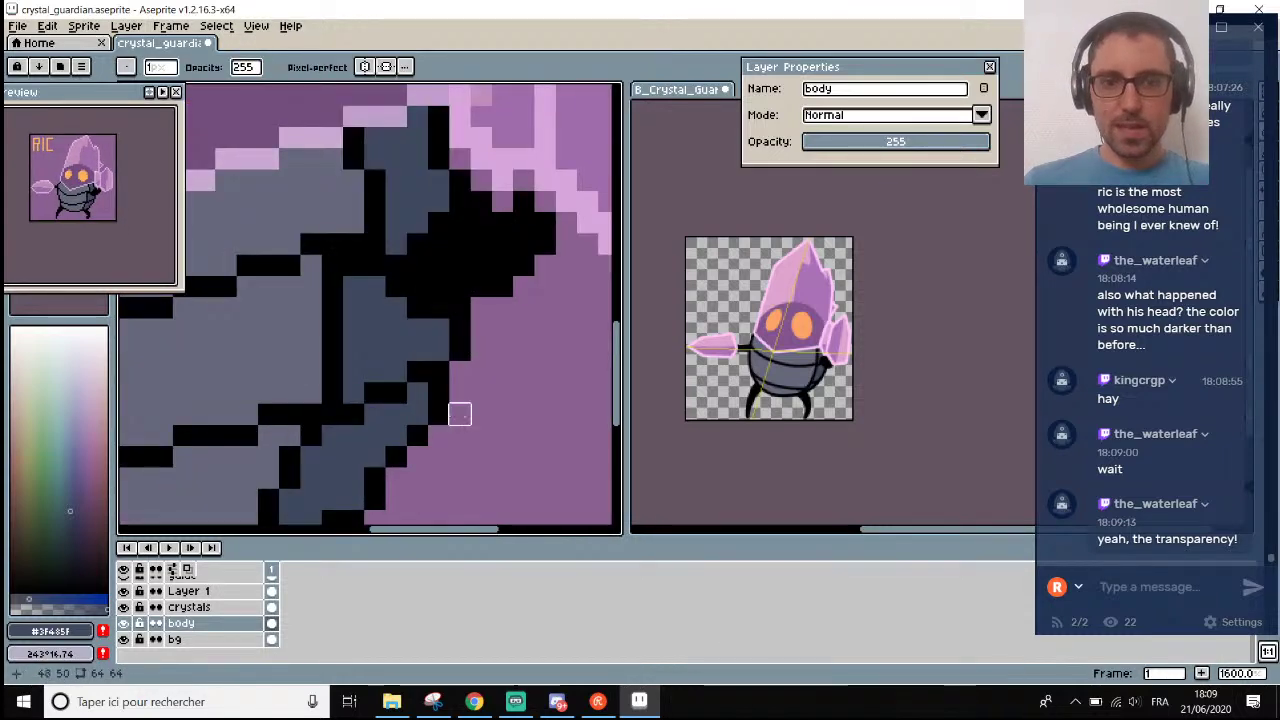
{"action": "scroll", "coordinate": [459, 414], "scroll_direction": "down", "scroll_amount": 3}
{"action": "scroll", "coordinate": [466, 423], "scroll_direction": "up", "scroll_amount": 3}
Extend the middle shaded segment down with a slate #3f485f pixel, and sample the outline's black #000000.
{"action": "key", "text": "i"}
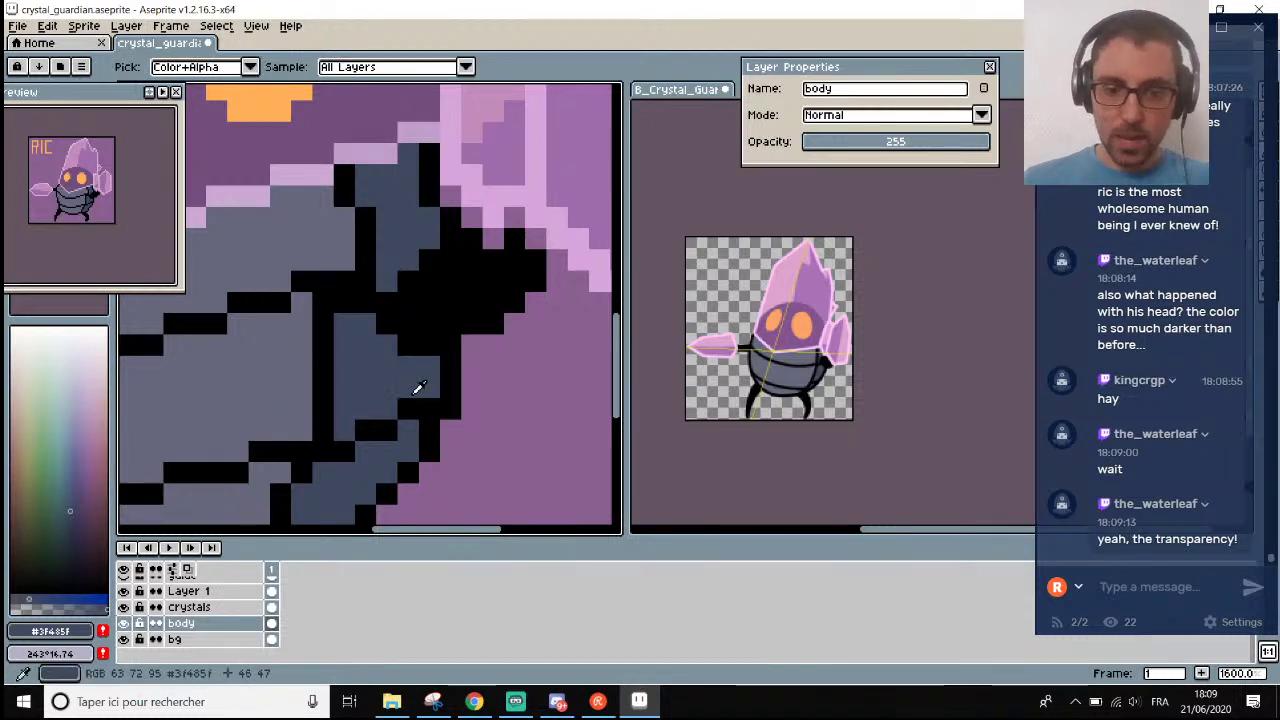
{"action": "key", "text": "b"}
{"action": "left_click", "coordinate": [422, 405], "text": "alt"}
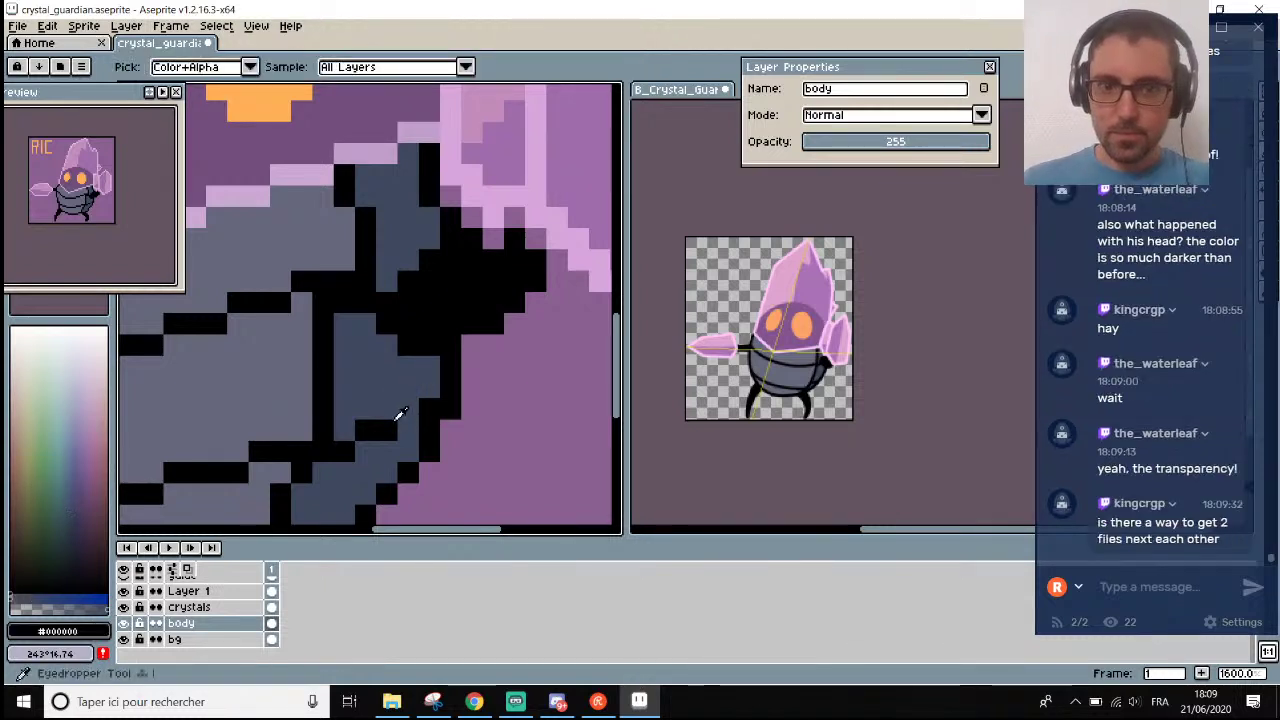
Compare the guardian's body outline and overall shape with the reference drawing at several magnifications.
{"action": "scroll", "coordinate": [446, 411], "scroll_direction": "down", "scroll_amount": 3}
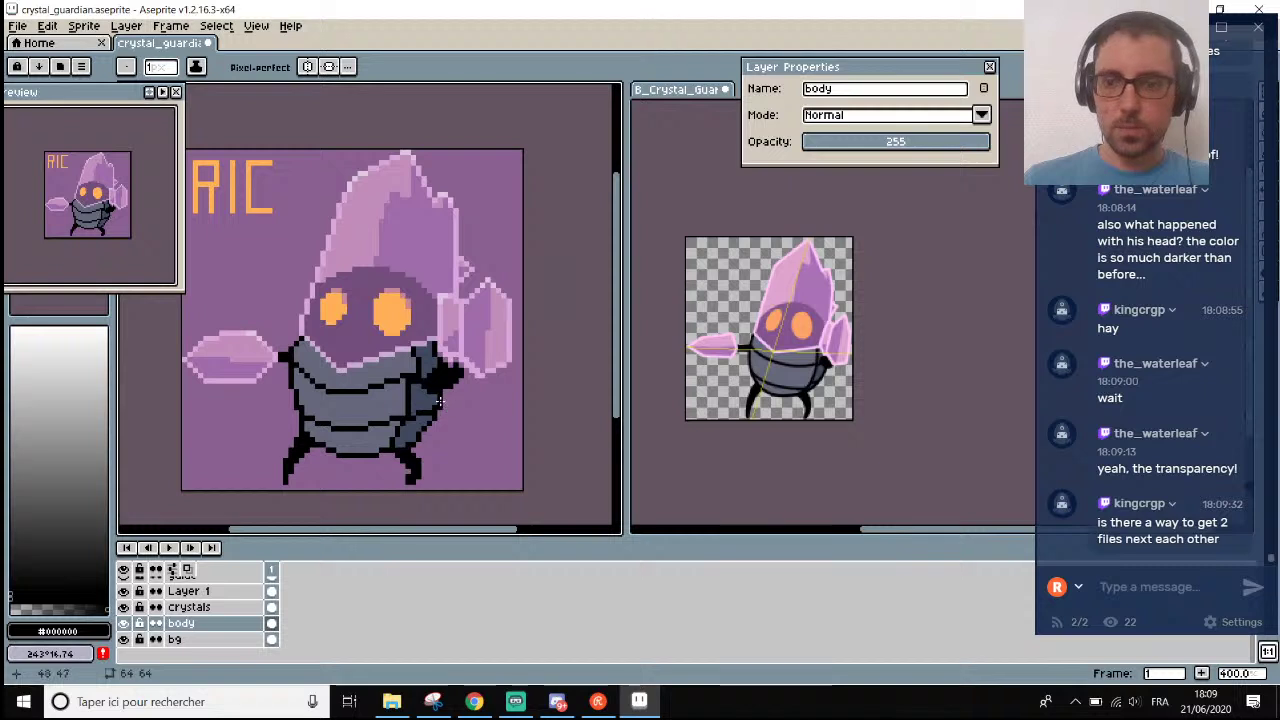
{"action": "scroll", "coordinate": [440, 401], "scroll_direction": "down", "scroll_amount": 1}
{"action": "scroll", "coordinate": [440, 401], "scroll_direction": "up", "scroll_amount": 2}
{"action": "scroll", "coordinate": [440, 401], "scroll_direction": "down", "scroll_amount": 2}
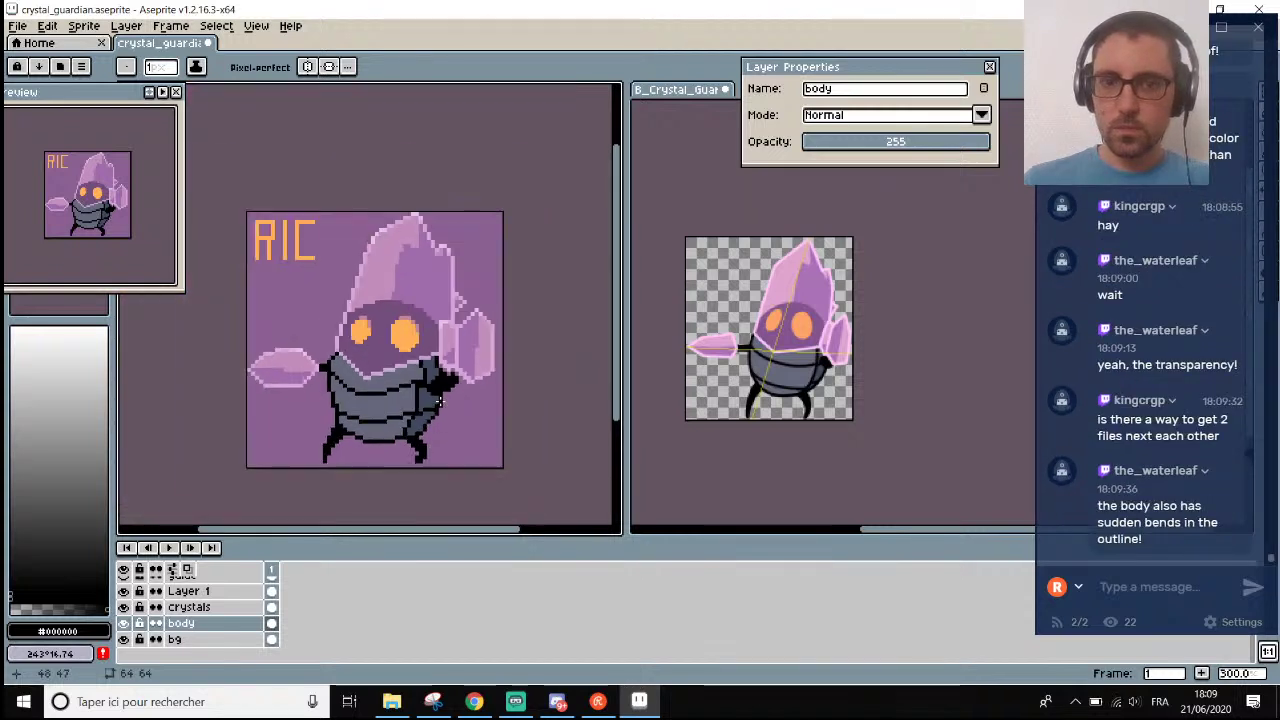
{"action": "scroll", "coordinate": [440, 401], "scroll_direction": "up", "scroll_amount": 1}
{"action": "scroll", "coordinate": [758, 329], "scroll_direction": "up", "scroll_amount": 1}
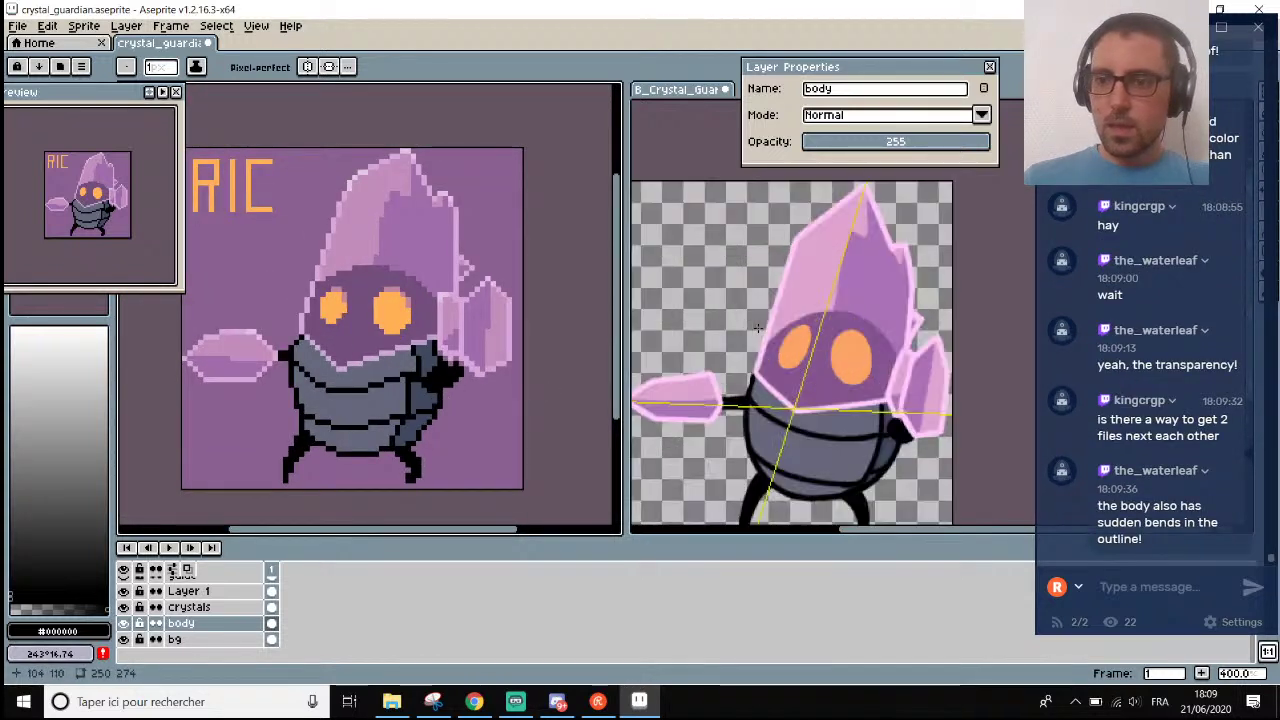
{"action": "scroll", "coordinate": [758, 329], "scroll_direction": "down", "scroll_amount": 1}
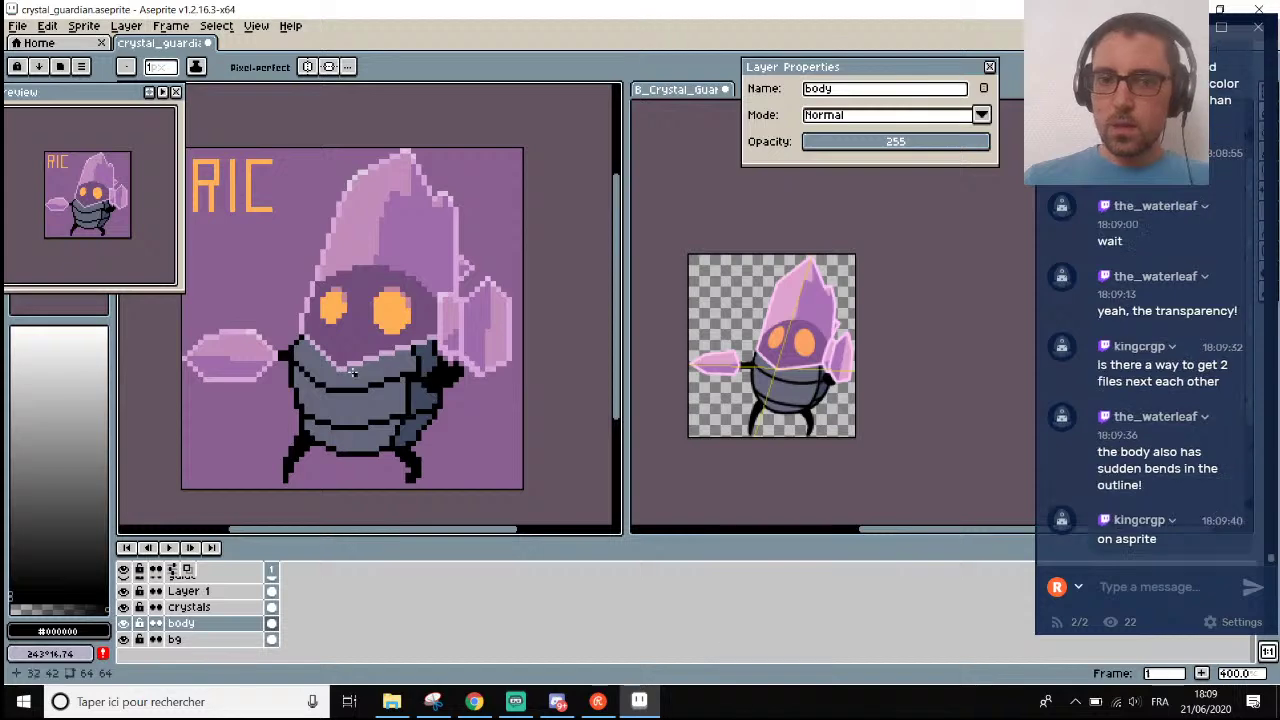
Undo the last eraser change on the guardian's body outline.
{"action": "scroll", "coordinate": [405, 383], "scroll_direction": "up", "scroll_amount": 2}
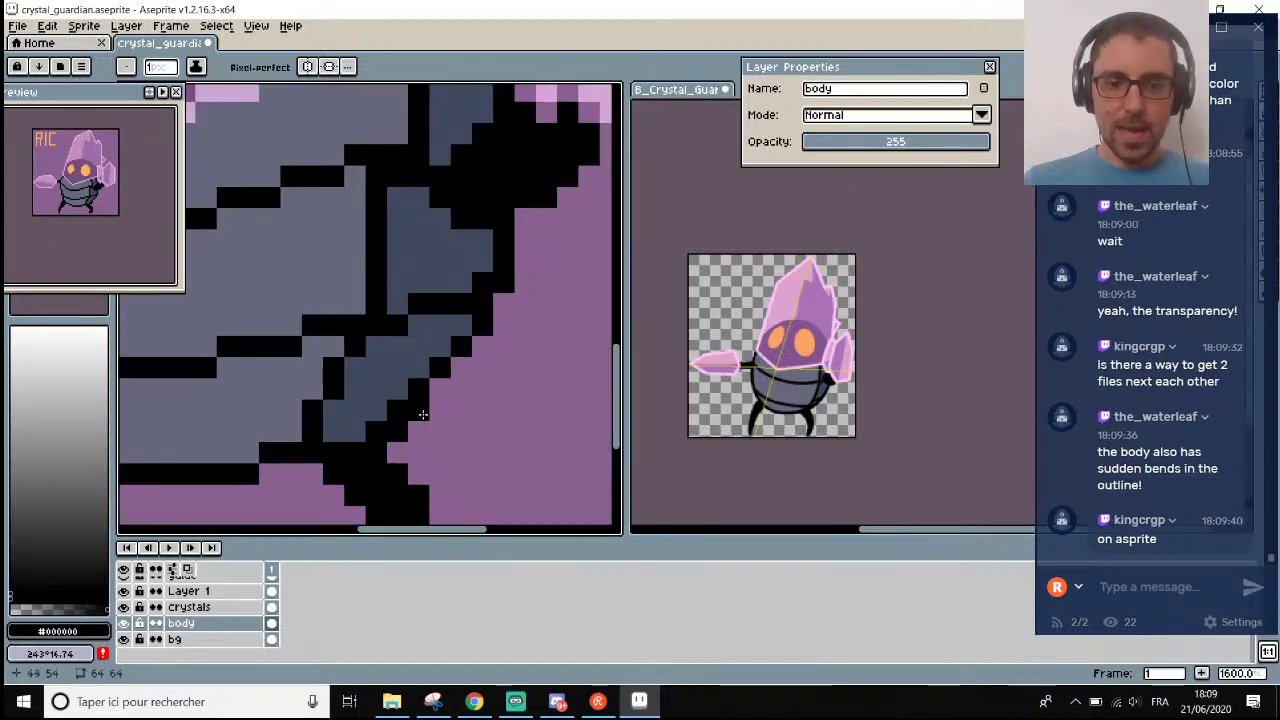
{"action": "scroll", "coordinate": [465, 435], "scroll_direction": "down", "scroll_amount": 2}
{"action": "scroll", "coordinate": [465, 435], "scroll_direction": "down", "scroll_amount": 2}
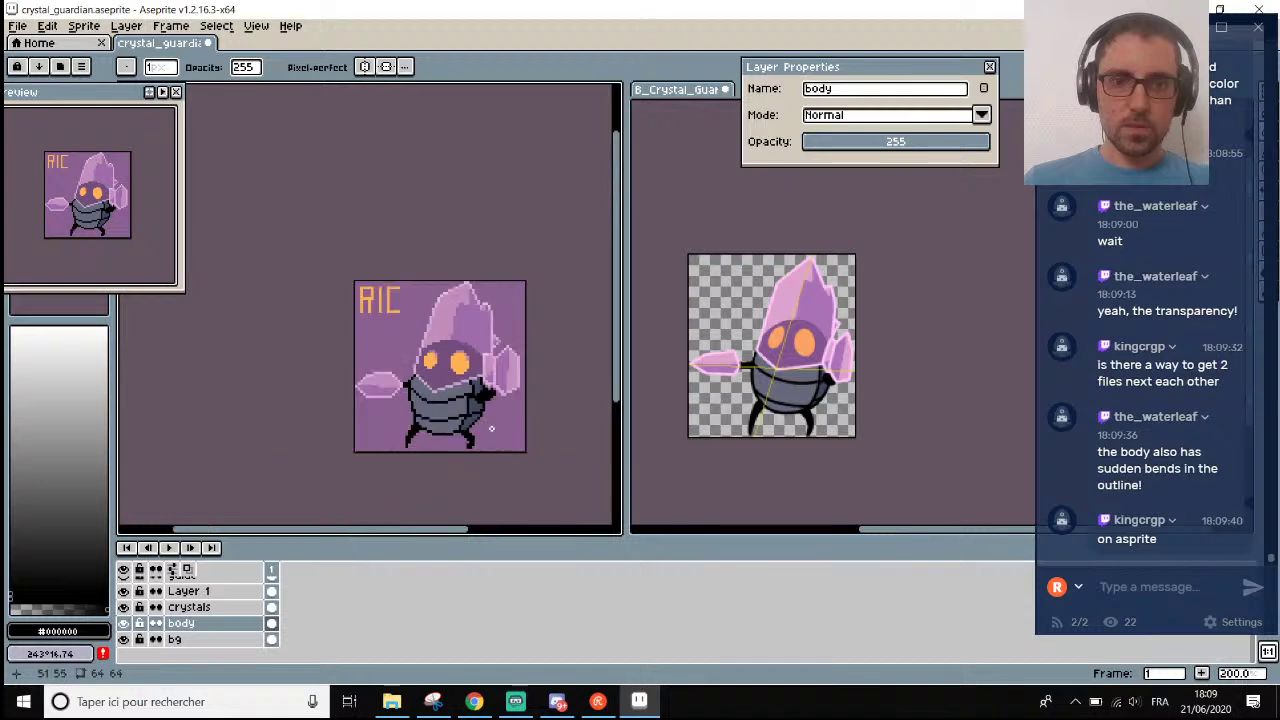
{"action": "scroll", "coordinate": [480, 436], "scroll_direction": "up", "scroll_amount": 5}
{"action": "key", "text": "v"}
{"action": "key", "text": "b"}
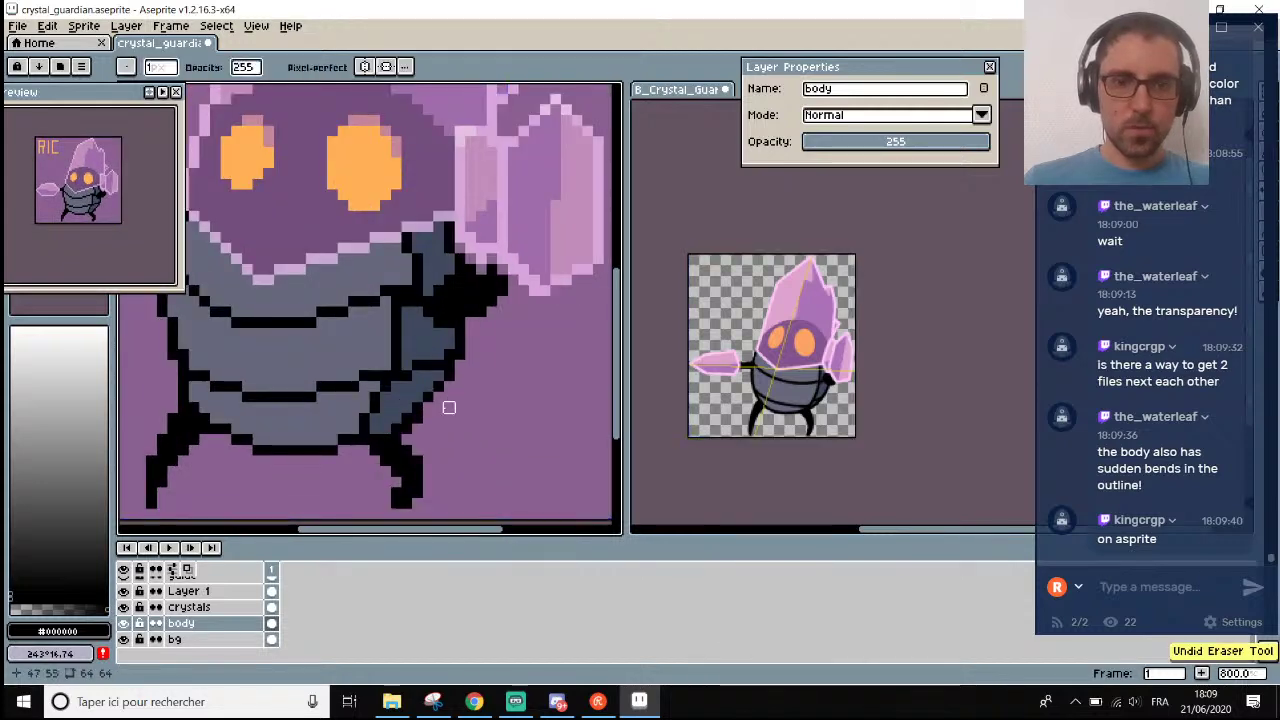
Examine the outer outline of the lower shaded body segment, up close and at full-sprite scale.
{"action": "scroll", "coordinate": [440, 405], "scroll_direction": "up", "scroll_amount": 2}
{"action": "key", "text": "i"}
{"action": "scroll", "coordinate": [437, 400], "scroll_direction": "down", "scroll_amount": 3}
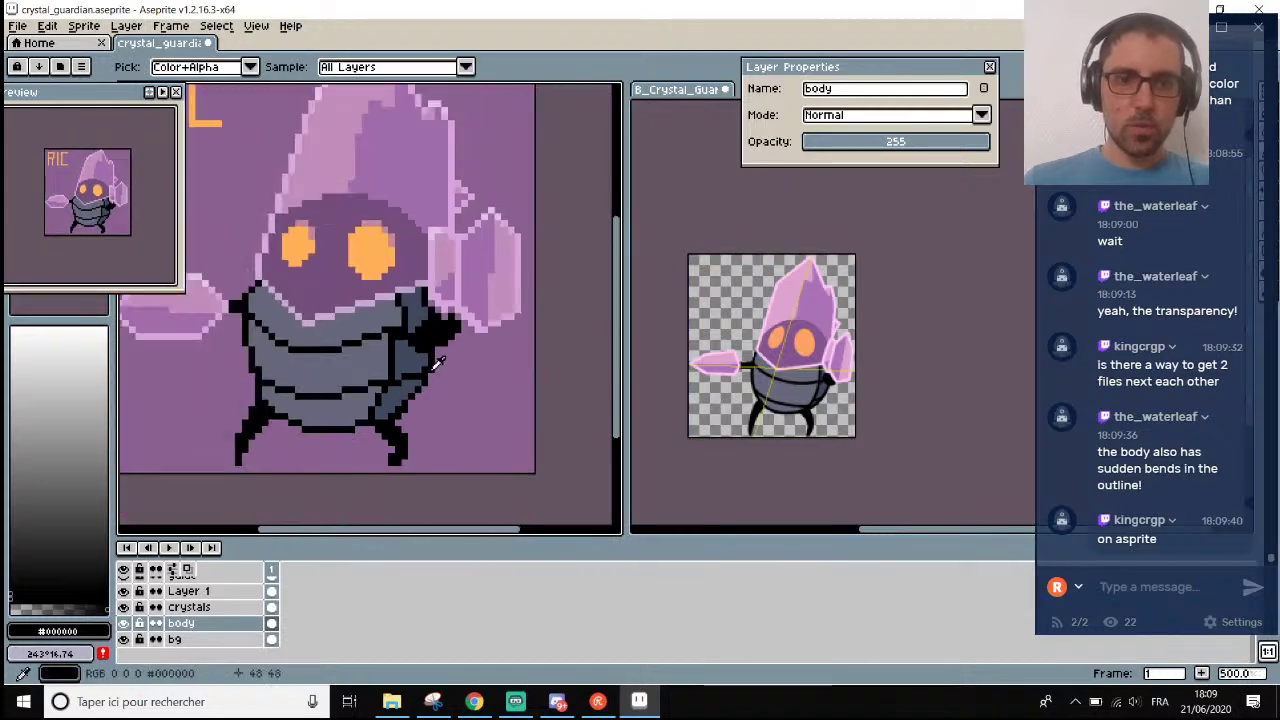
{"action": "scroll", "coordinate": [430, 395], "scroll_direction": "up", "scroll_amount": 6}
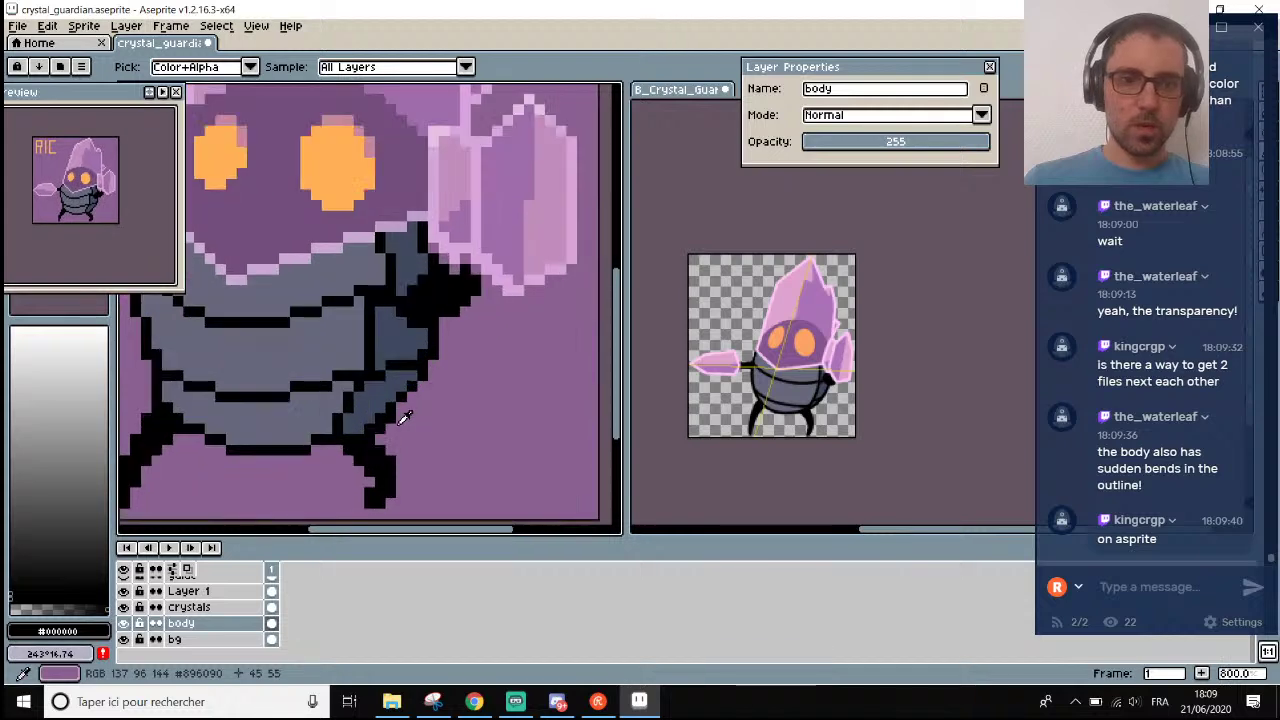
{"action": "key", "text": "e"}
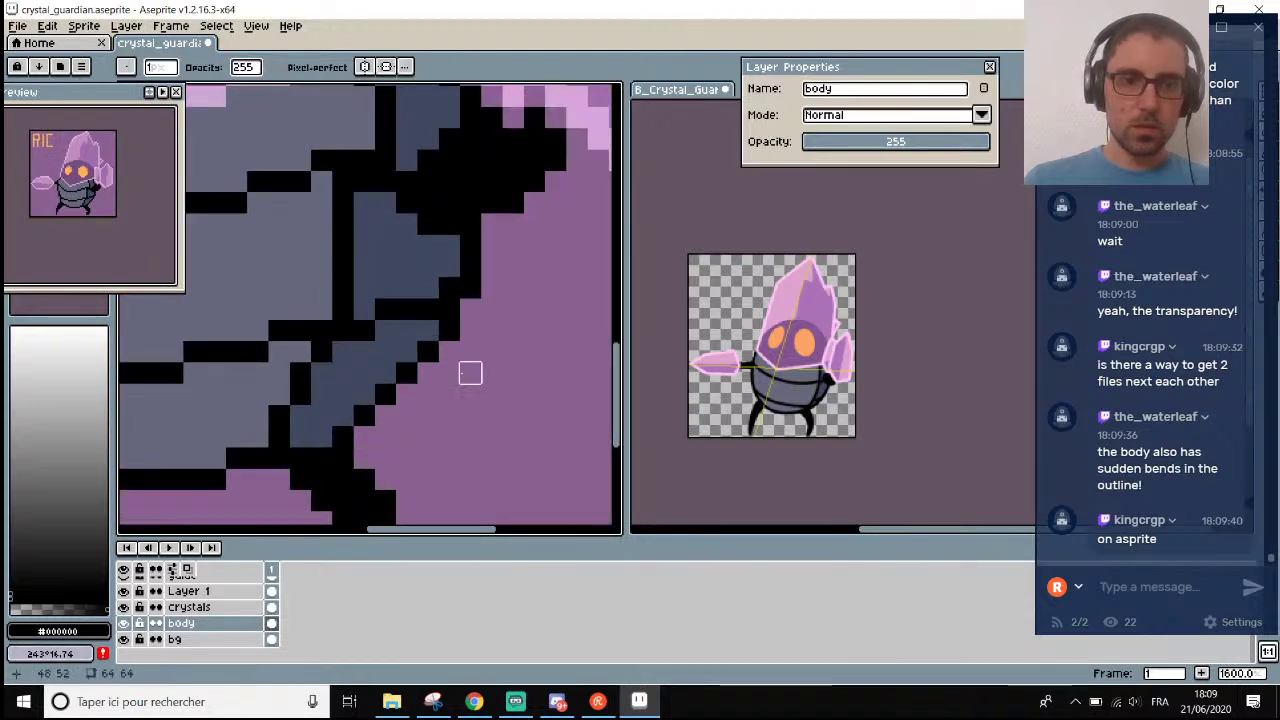
{"action": "scroll", "coordinate": [470, 365], "scroll_direction": "down", "scroll_amount": 8}
{"action": "scroll", "coordinate": [479, 350], "scroll_direction": "up", "scroll_amount": 2}
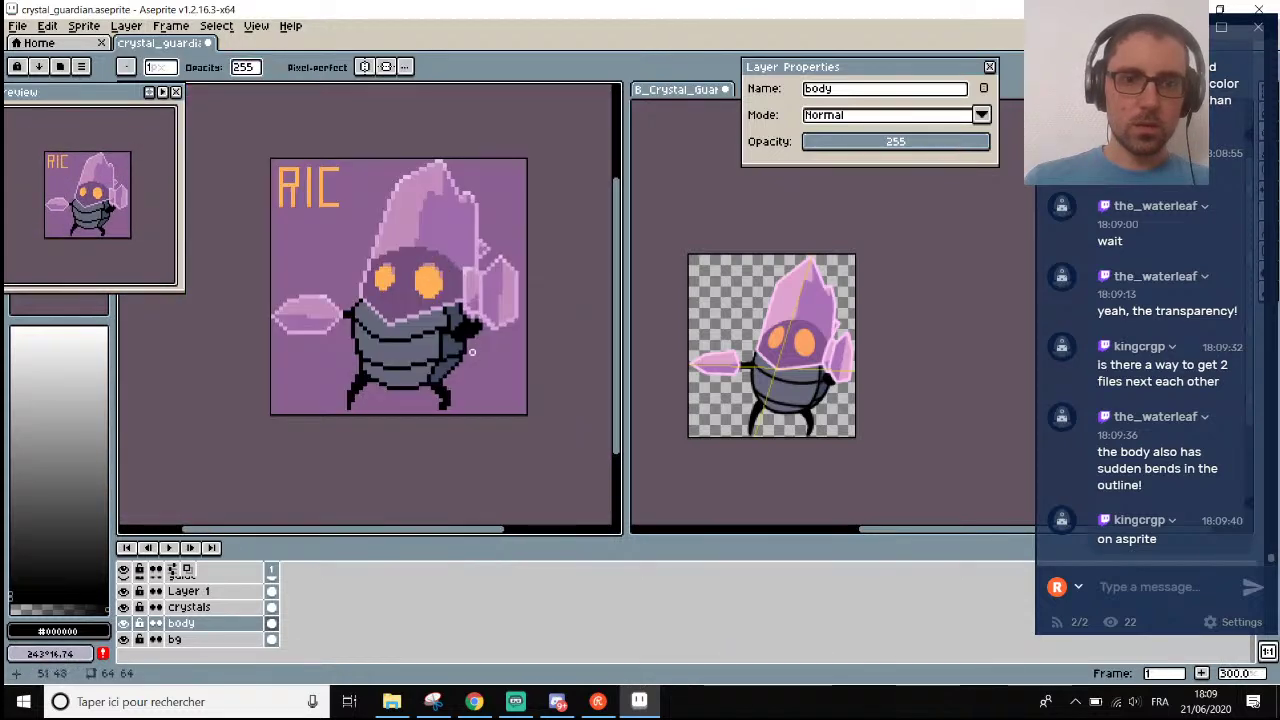
{"action": "scroll", "coordinate": [472, 352], "scroll_direction": "up", "scroll_amount": 5}
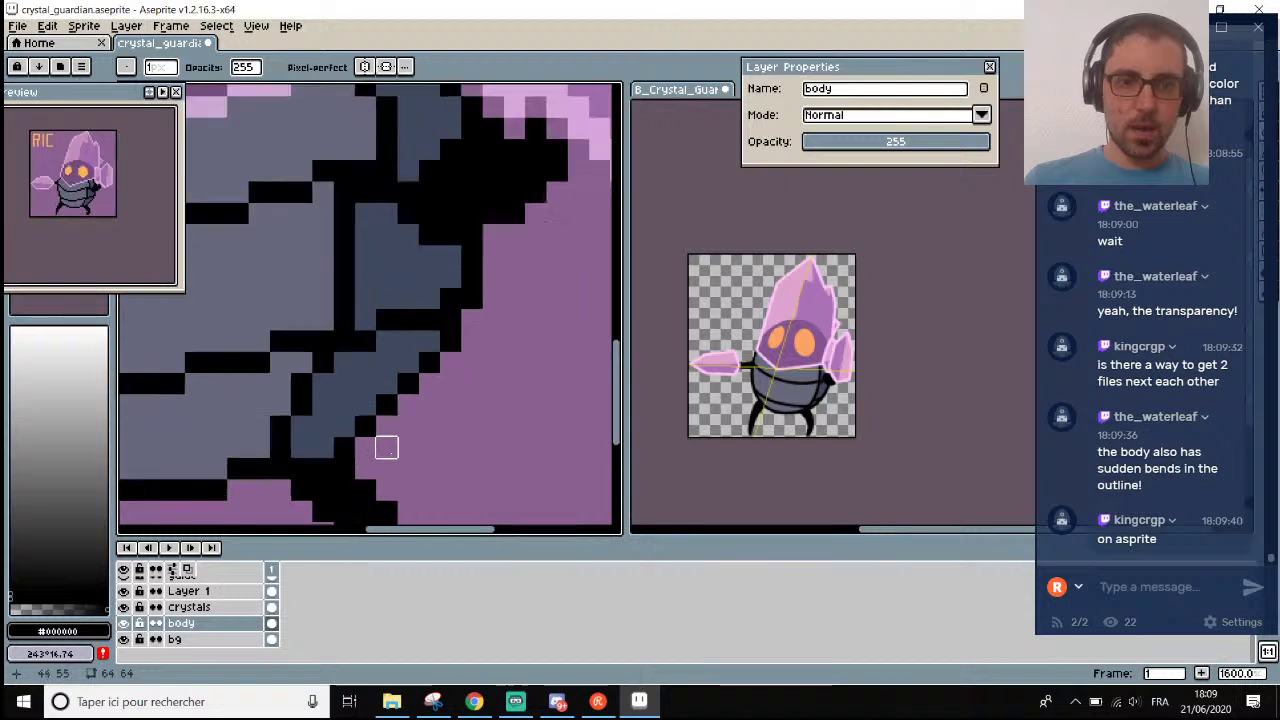
Try drawing a wider black outline outside the lower shaded segment, from above the leg up to the middle segment.
{"action": "key", "text": "b"}
{"action": "left_click_drag", "start_coordinate": [380, 444], "coordinate": [408, 408]}
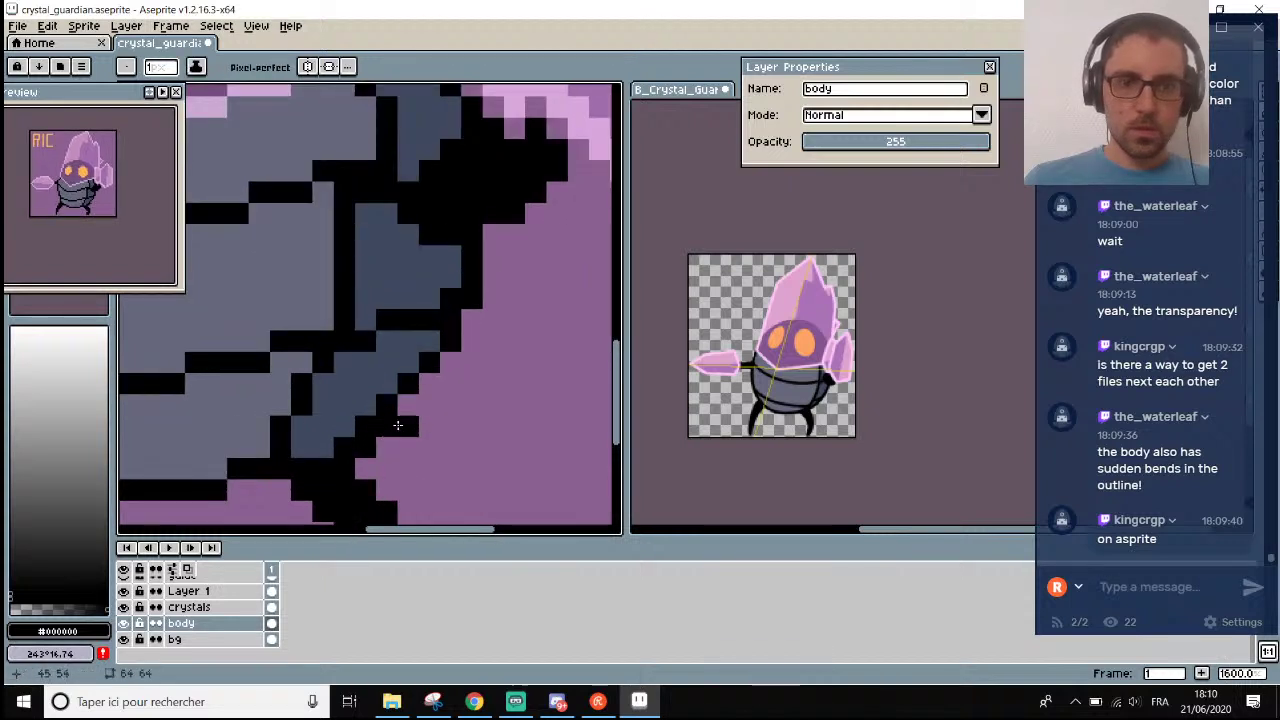
{"action": "left_click", "coordinate": [405, 421]}
{"action": "mouse_move", "coordinate": [405, 421]}
{"action": "left_mouse_down"}
{"action": "mouse_move", "coordinate": [471, 380]}
{"action": "mouse_move", "coordinate": [476, 360]}
{"action": "left_mouse_up"}
{"action": "scroll", "coordinate": [476, 360], "scroll_direction": "down", "scroll_amount": 4}
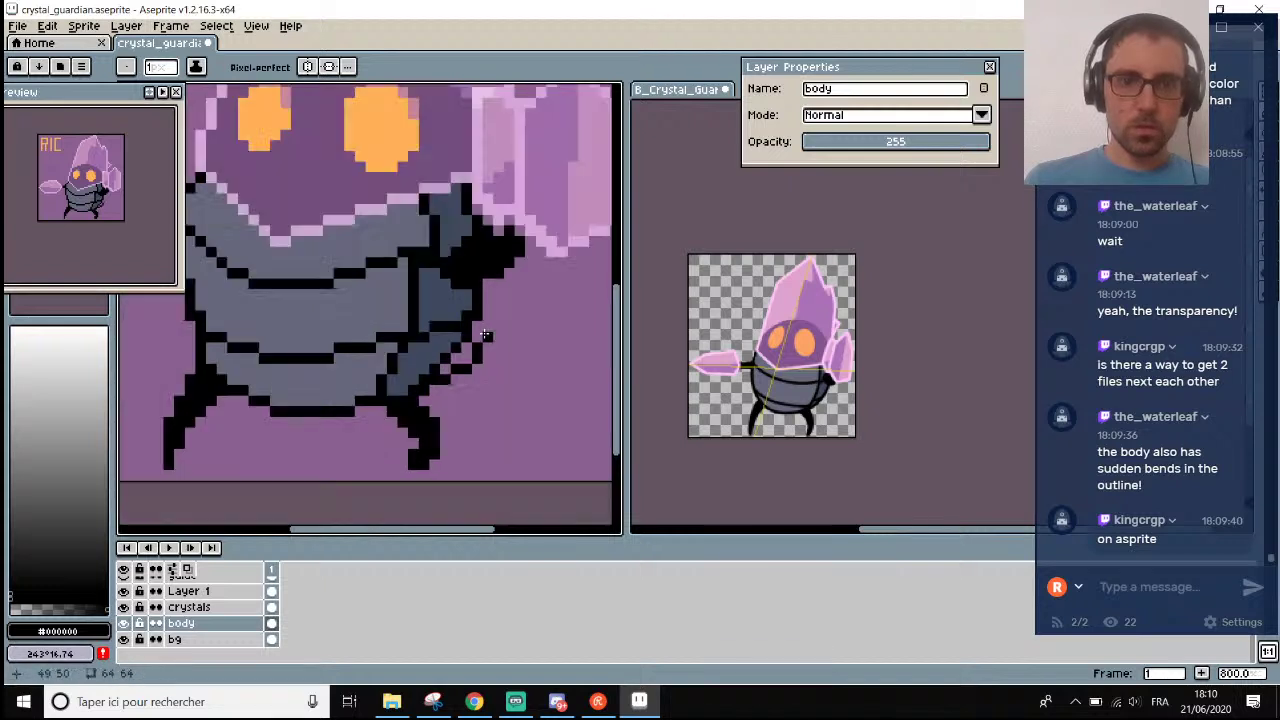
{"action": "key", "text": "ctrl+z"}
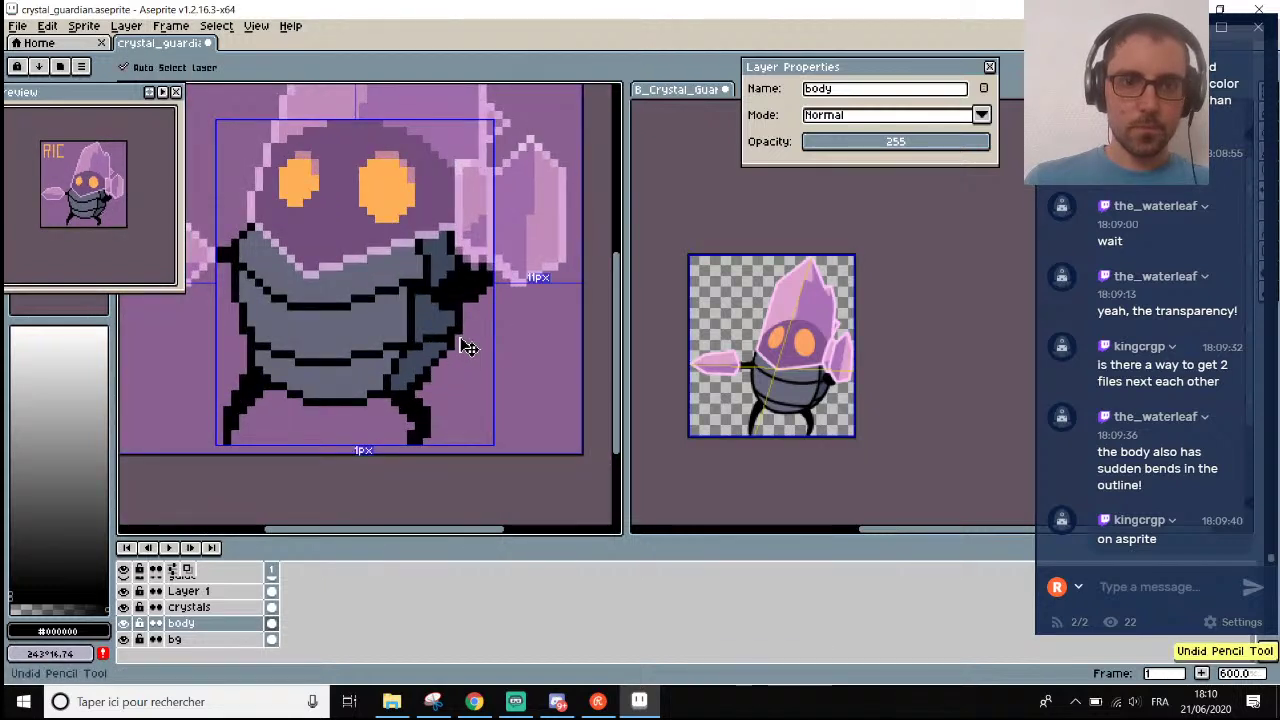
Add black pixels diagonally outside the lower shaded segment, rounding the outline from the middle segment down to the leg.
{"action": "scroll", "coordinate": [457, 346], "scroll_direction": "up", "scroll_amount": 3}
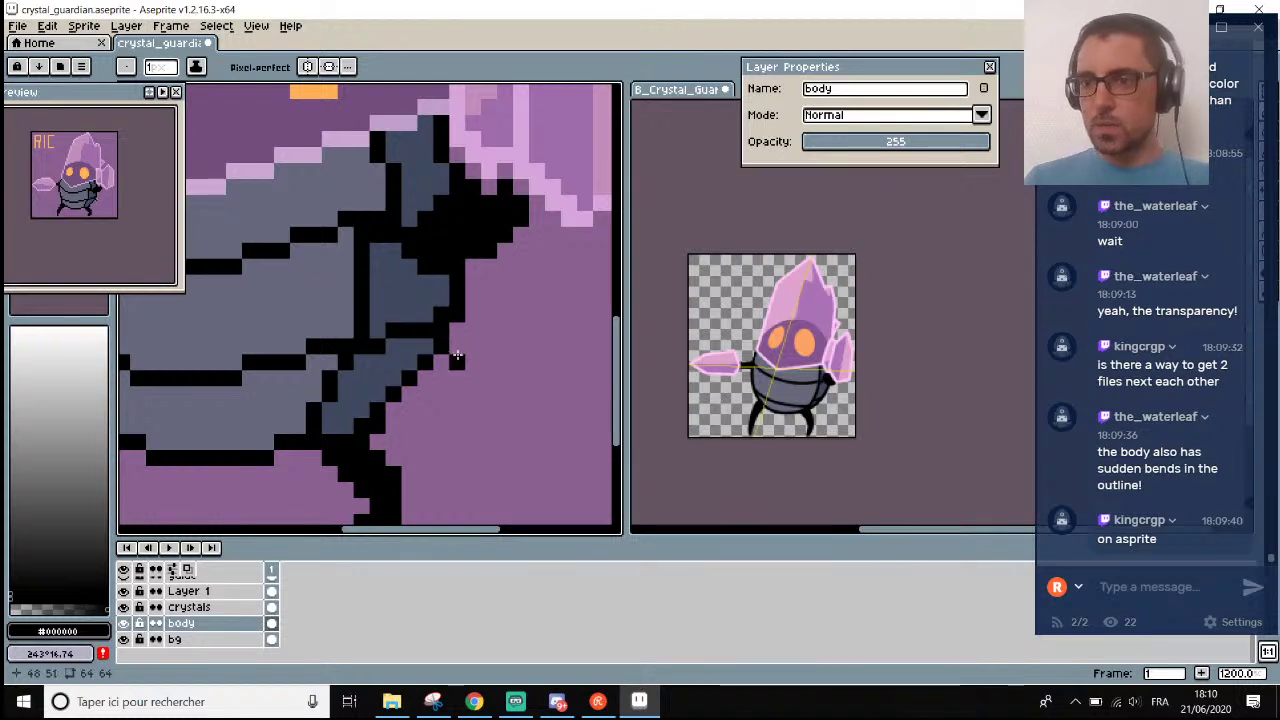
{"action": "left_click", "coordinate": [441, 393]}
{"action": "scroll", "coordinate": [443, 375], "scroll_direction": "down", "scroll_amount": 3}
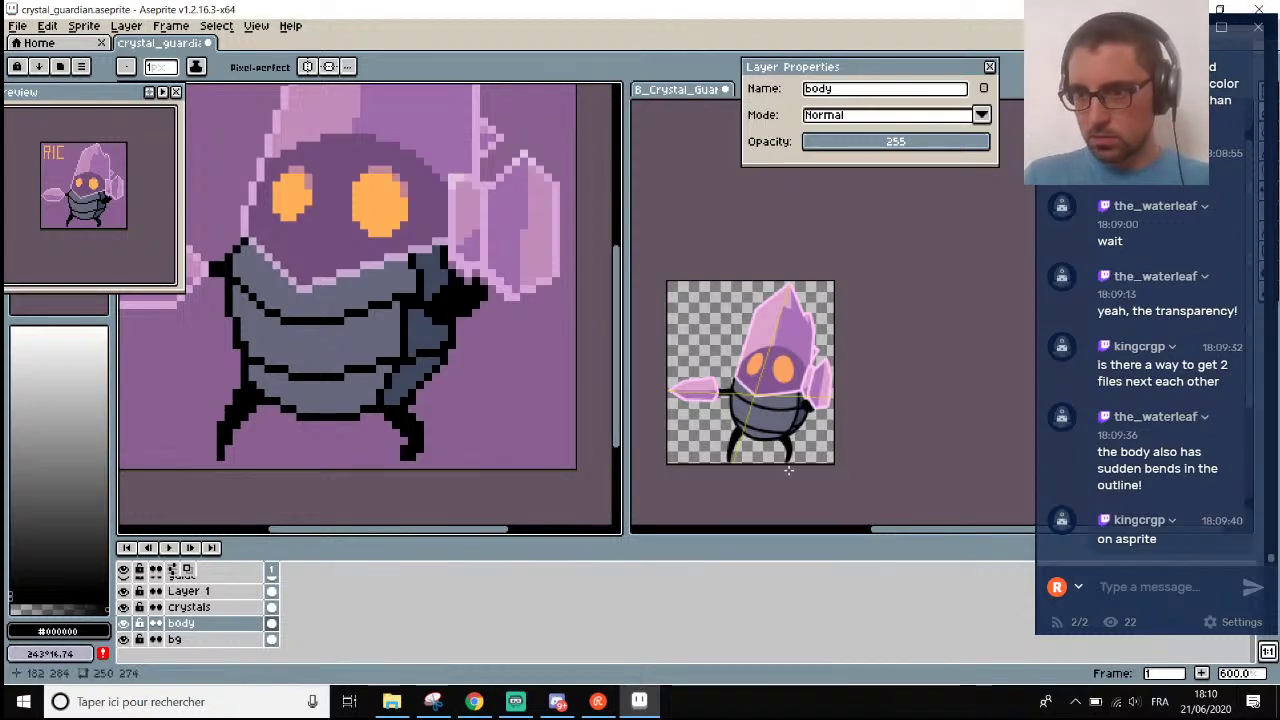
{"action": "scroll", "coordinate": [763, 440], "scroll_direction": "up", "scroll_amount": 3}
{"action": "scroll", "coordinate": [757, 439], "scroll_direction": "down", "scroll_amount": 3}
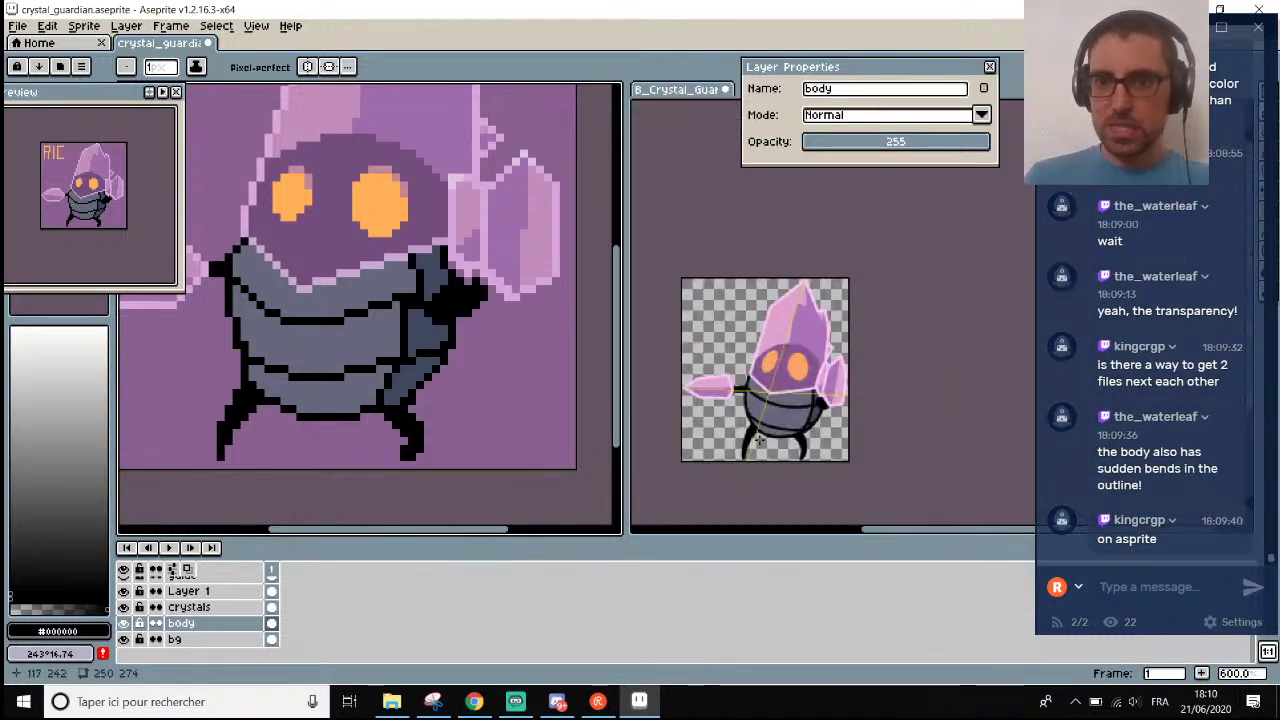
{"action": "scroll", "coordinate": [413, 380], "scroll_direction": "down", "scroll_amount": 2}
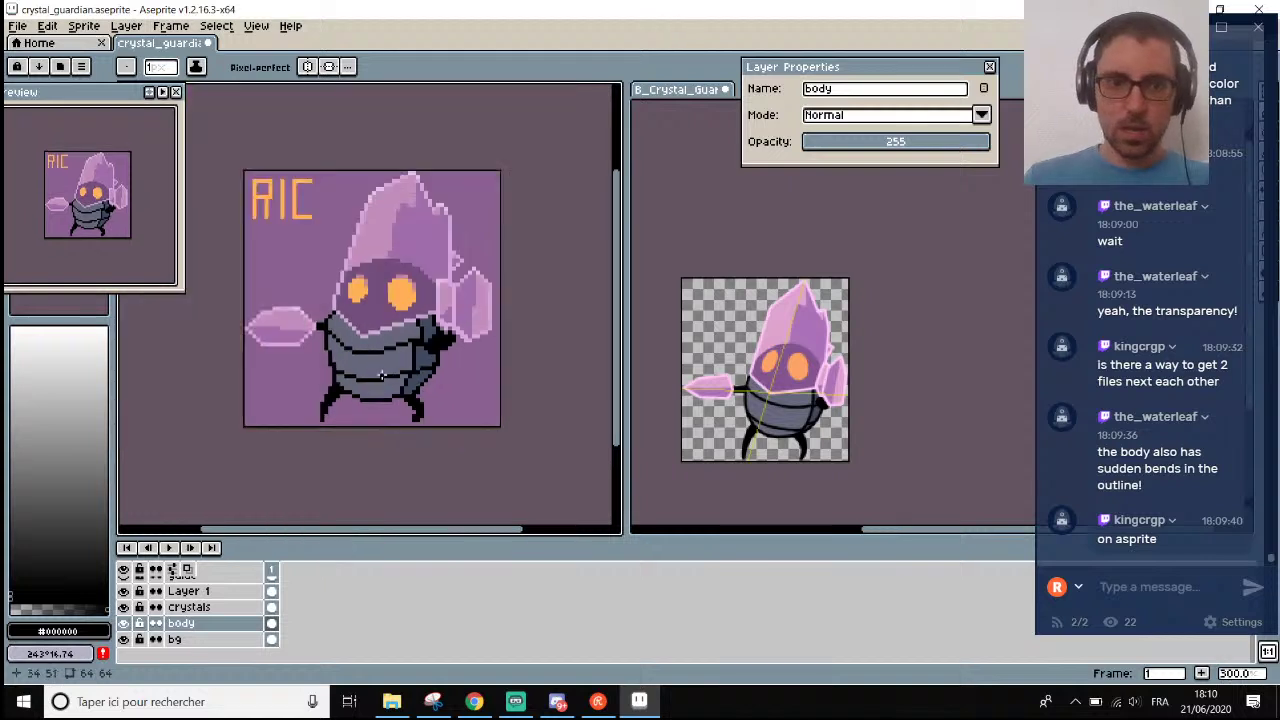
{"action": "scroll", "coordinate": [426, 393], "scroll_direction": "up", "scroll_amount": 3}
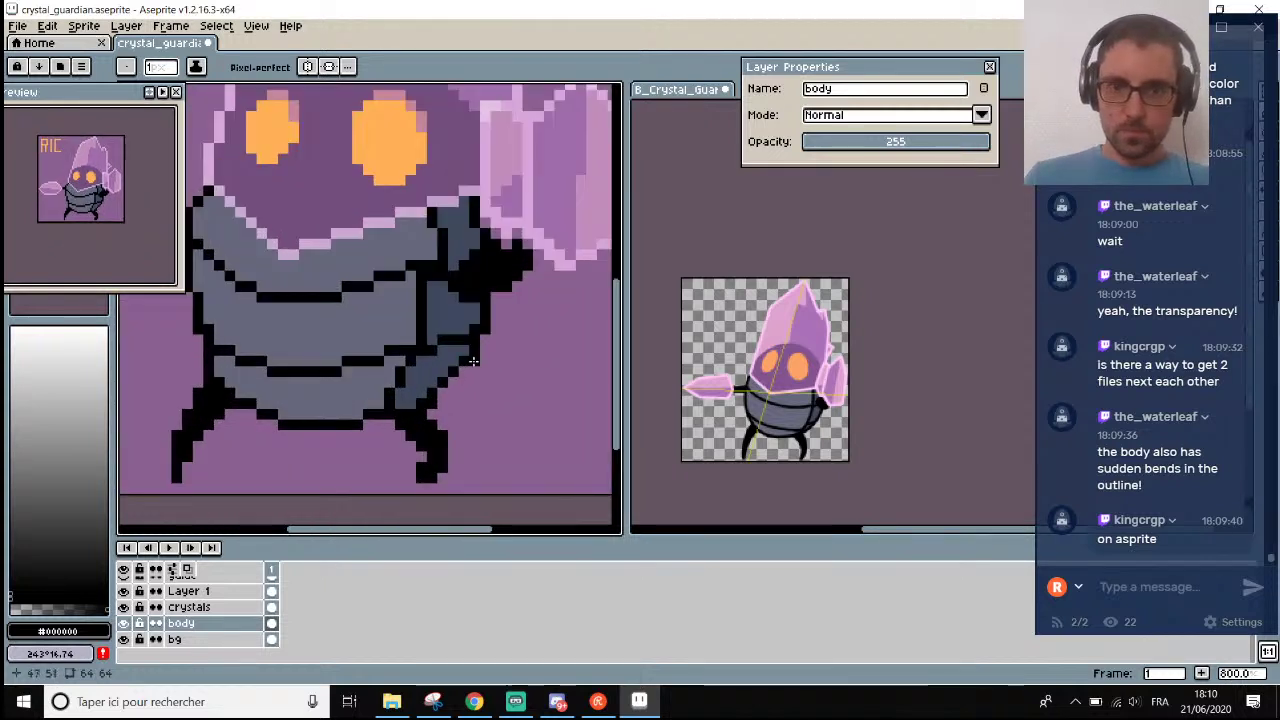
{"action": "scroll", "coordinate": [473, 361], "scroll_direction": "up", "scroll_amount": 1}
{"action": "left_click", "coordinate": [449, 391]}
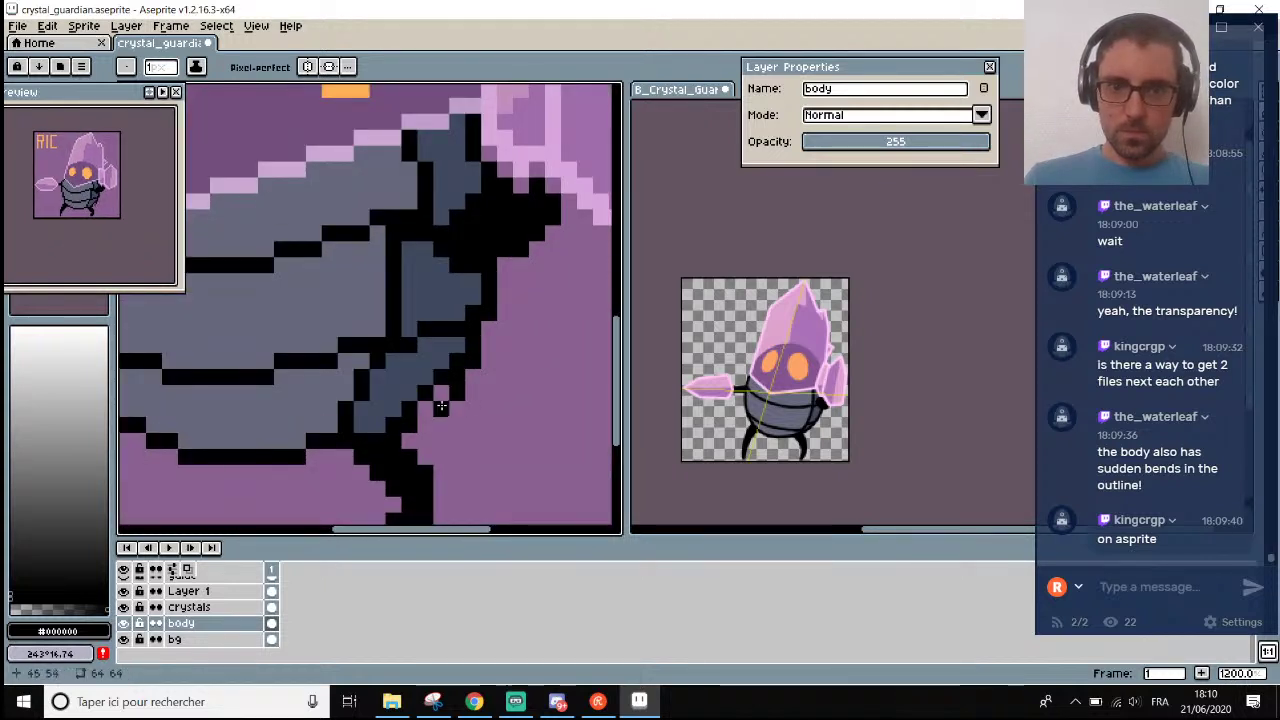
Sample the slate #3f485f and fill the gaps and old outline pixels inside the lower segment's new outline.
{"action": "left_click", "coordinate": [411, 389], "text": "alt"}
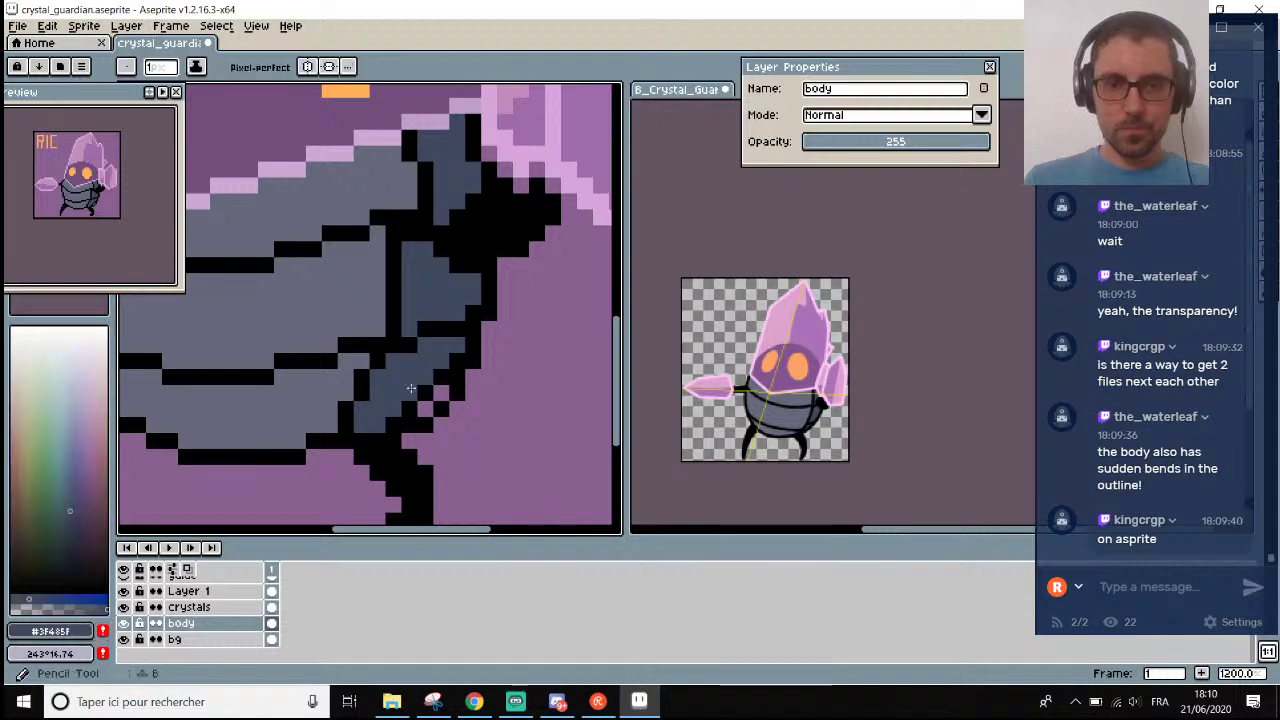
{"action": "left_click", "coordinate": [424, 396]}
{"action": "left_click", "coordinate": [440, 385]}
{"action": "left_click", "coordinate": [456, 362]}
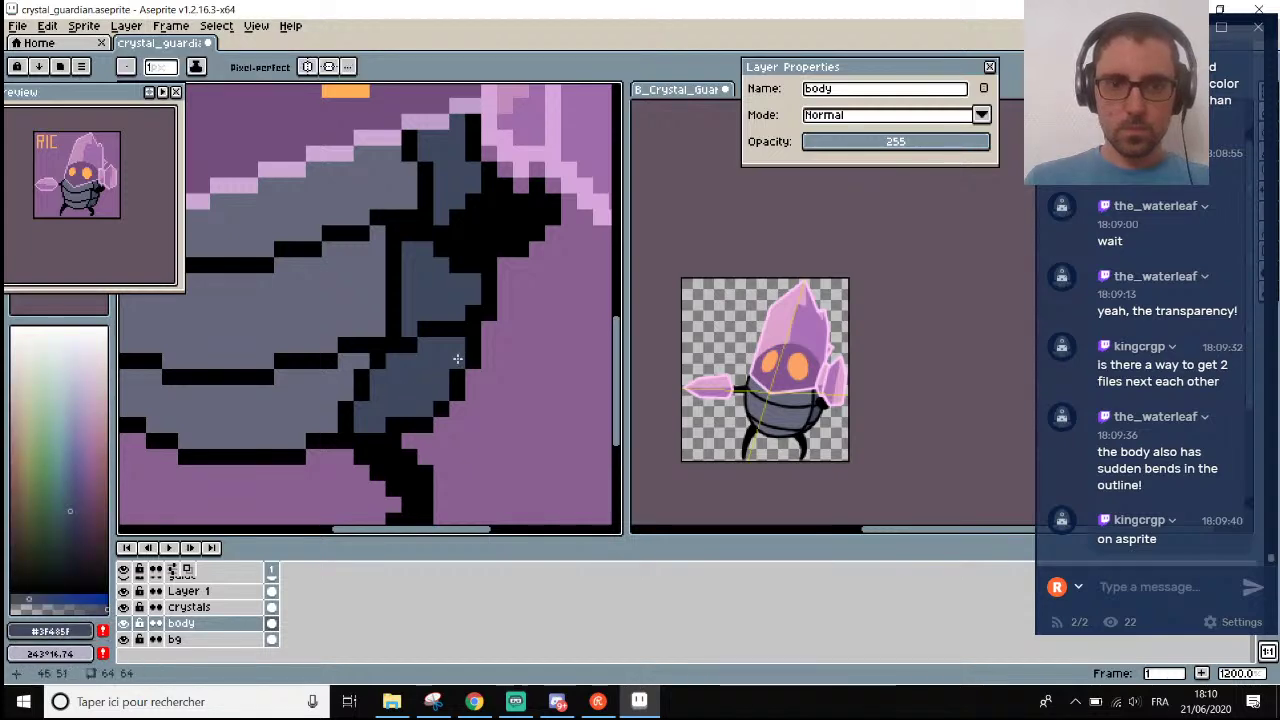
Redraw the lower segment's diagonal outline one pixel further inward in black #000000 and erase the outermost pixels.
{"action": "scroll", "coordinate": [452, 358], "scroll_direction": "down", "scroll_amount": 3}
{"action": "scroll", "coordinate": [435, 383], "scroll_direction": "up", "scroll_amount": 3}
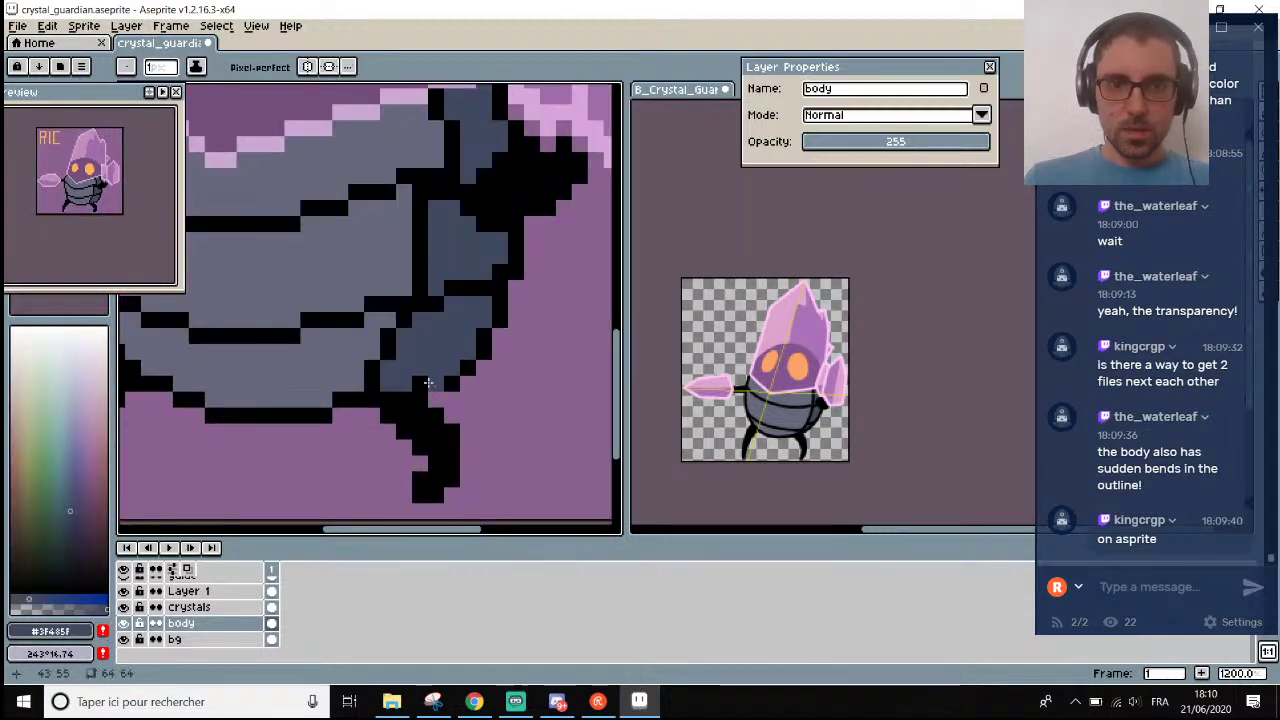
{"action": "scroll", "coordinate": [424, 383], "scroll_direction": "down", "scroll_amount": 3}
{"action": "scroll", "coordinate": [424, 383], "scroll_direction": "up", "scroll_amount": 3}
{"action": "key", "text": "alt"}
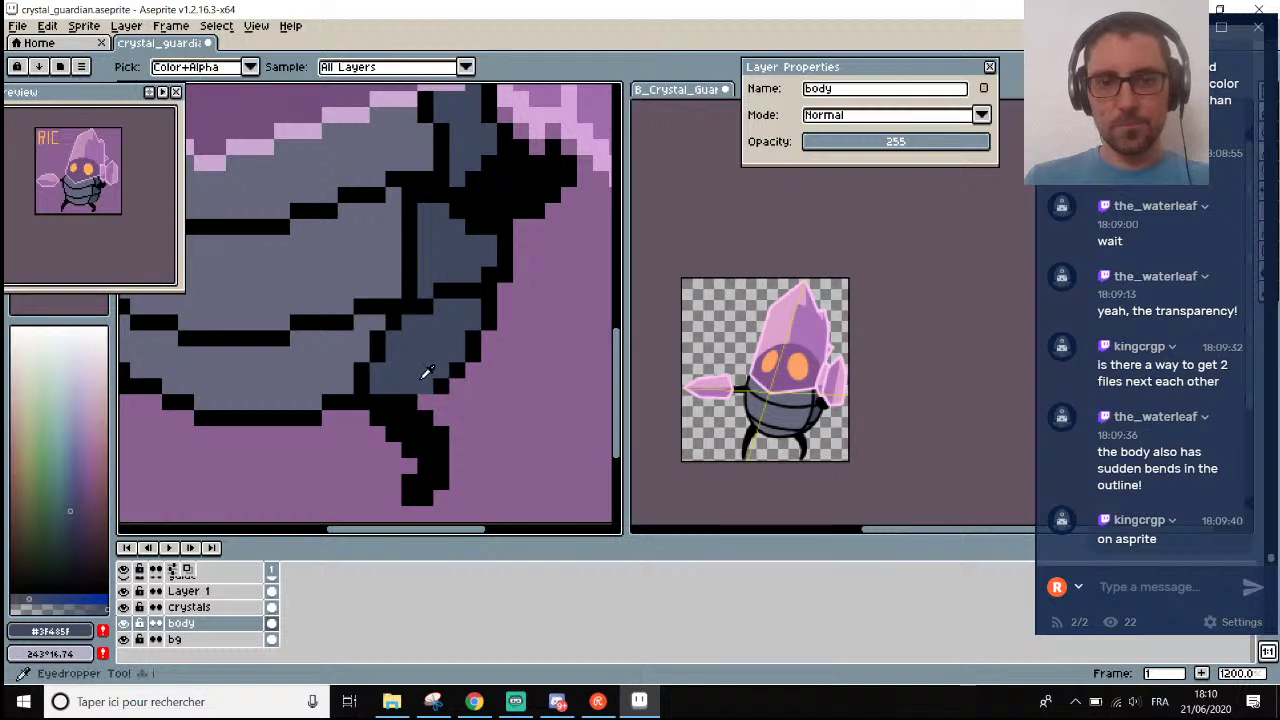
{"action": "left_click", "coordinate": [421, 396]}
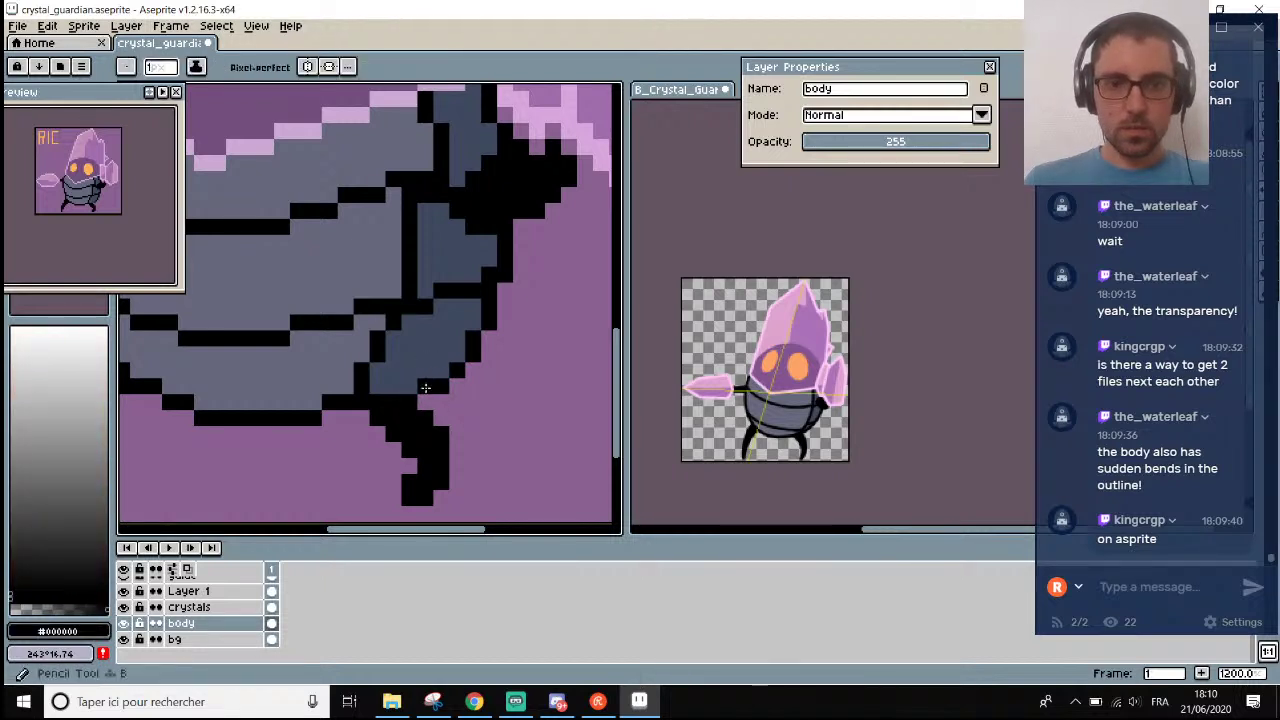
{"action": "left_click", "coordinate": [441, 370]}
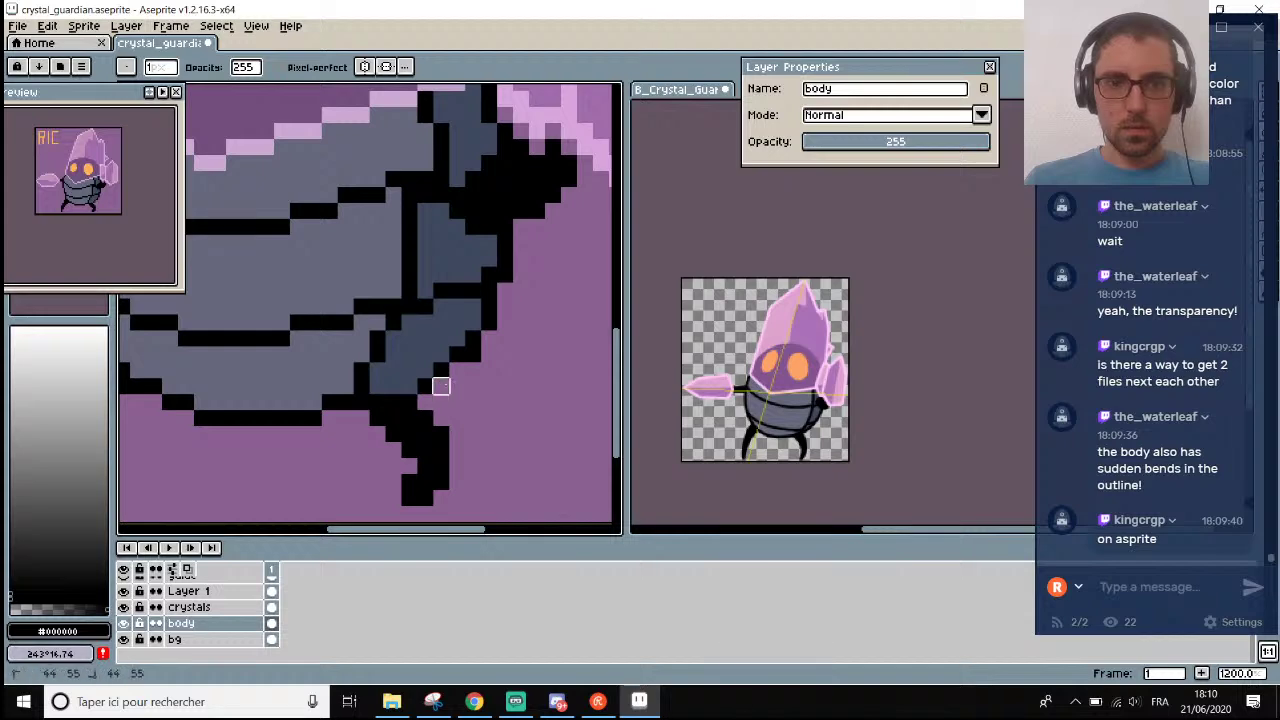
Compare the curve of the guardian's lower body outline with the reference drawing at several magnifications.
{"action": "scroll", "coordinate": [480, 369], "scroll_direction": "down", "scroll_amount": 7}
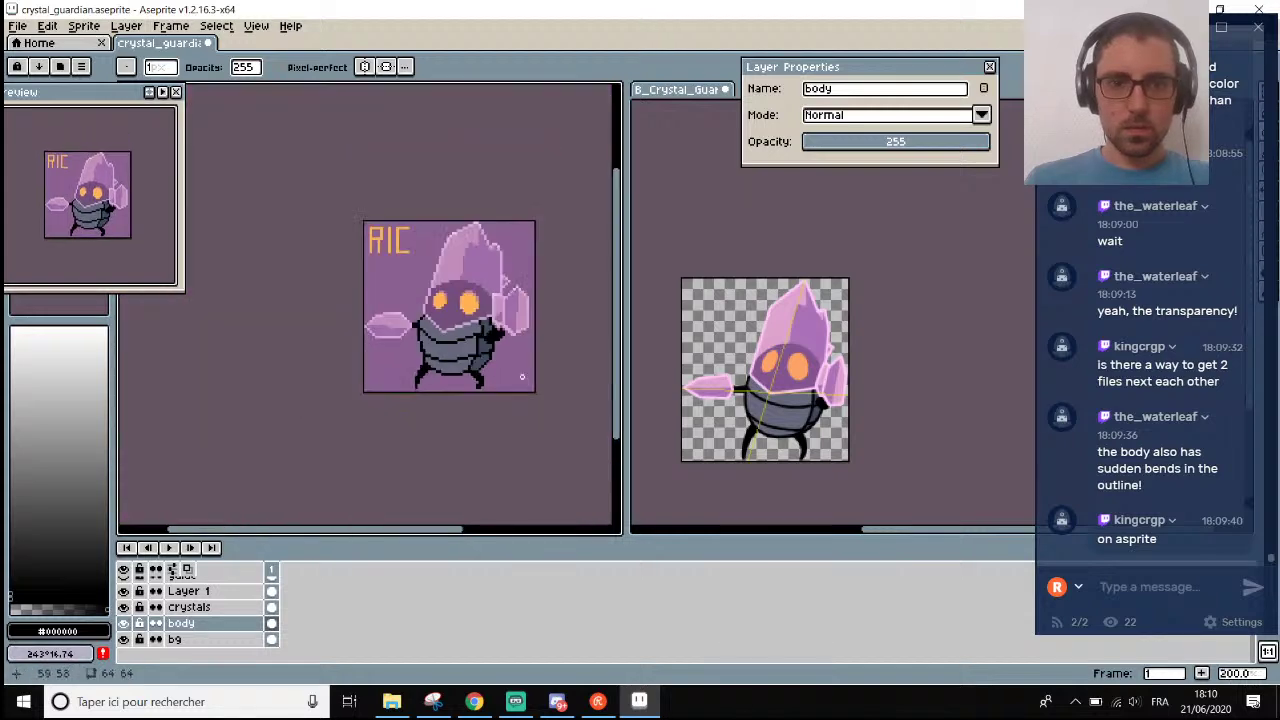
{"action": "scroll", "coordinate": [521, 376], "scroll_direction": "up", "scroll_amount": 1}
{"action": "scroll", "coordinate": [513, 355], "scroll_direction": "down", "scroll_amount": 1}
{"action": "scroll", "coordinate": [482, 348], "scroll_direction": "up", "scroll_amount": 10}
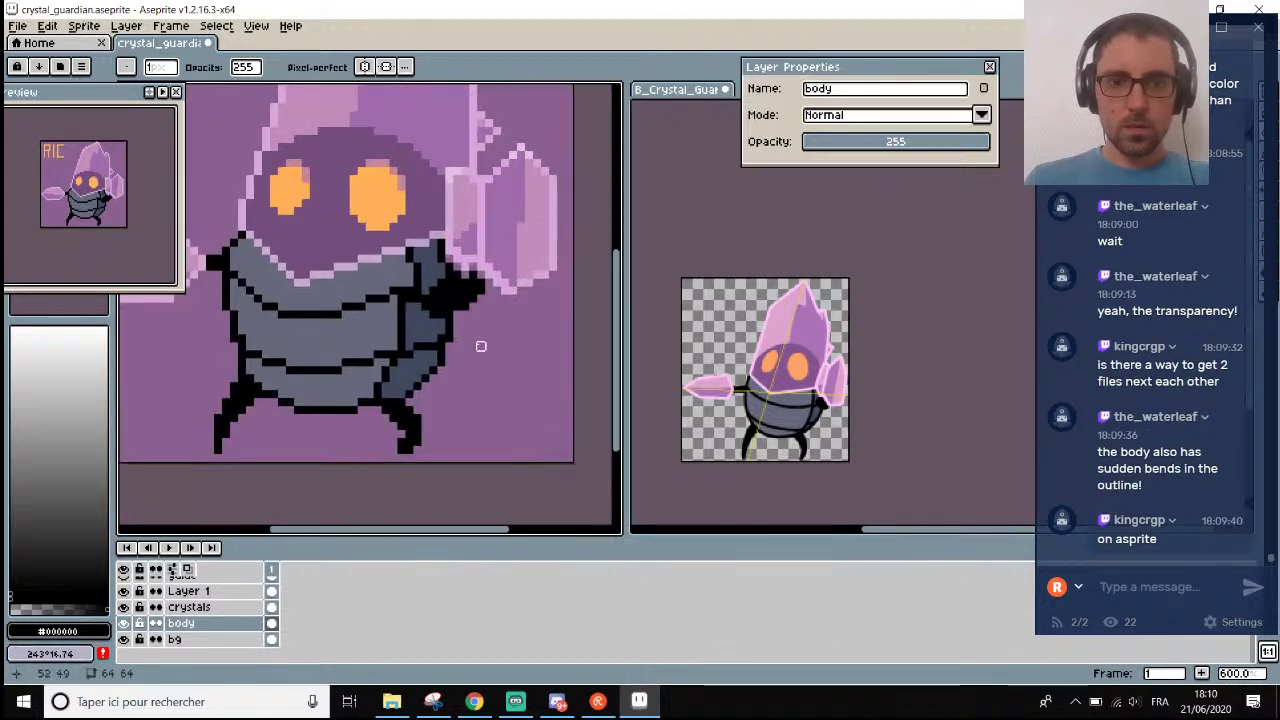
{"action": "scroll", "coordinate": [366, 415], "scroll_direction": "down", "scroll_amount": 8}
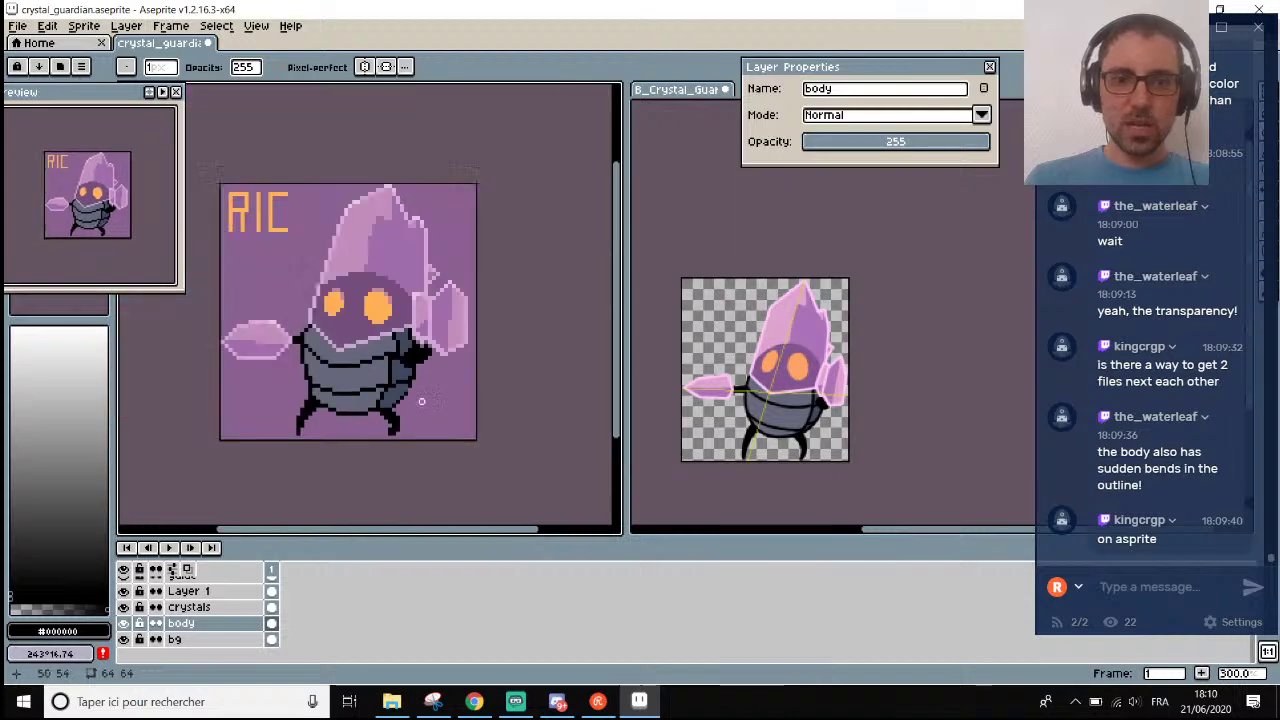
{"action": "scroll", "coordinate": [400, 420], "scroll_direction": "up", "scroll_amount": 2}
{"action": "scroll", "coordinate": [375, 355], "scroll_direction": "down", "scroll_amount": 1}
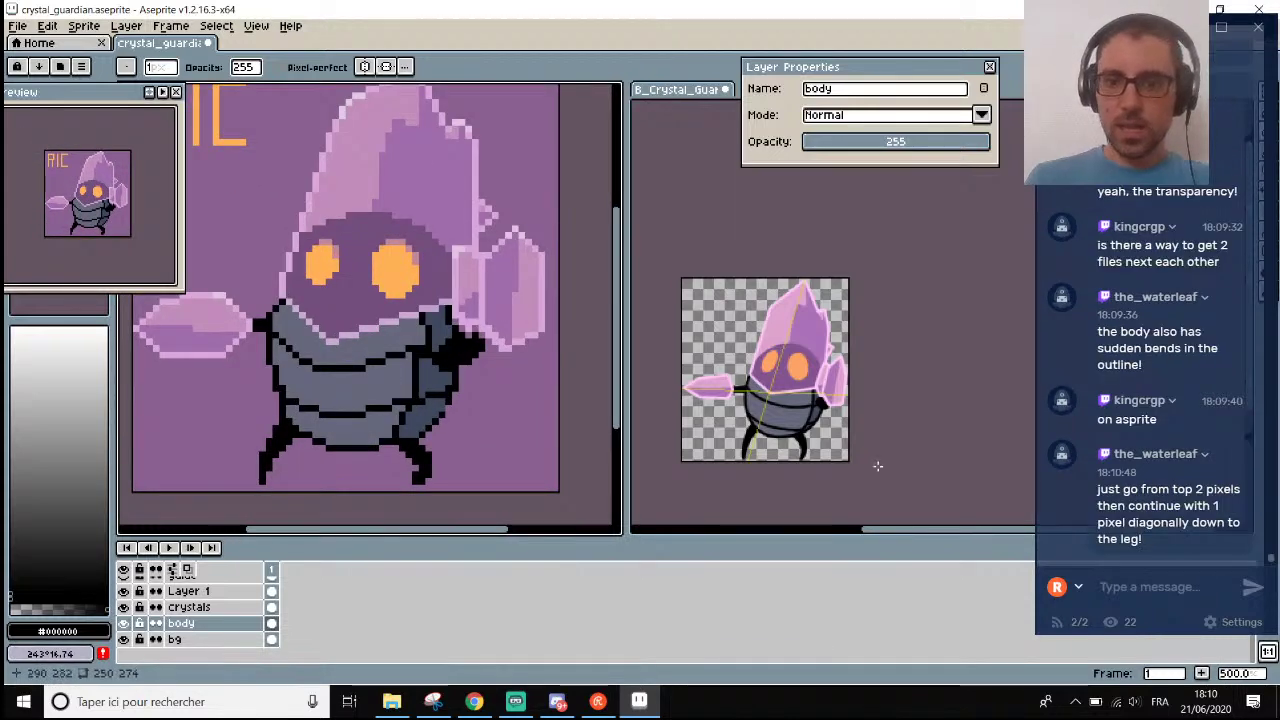
{"action": "scroll", "coordinate": [812, 456], "scroll_direction": "up", "scroll_amount": 1}
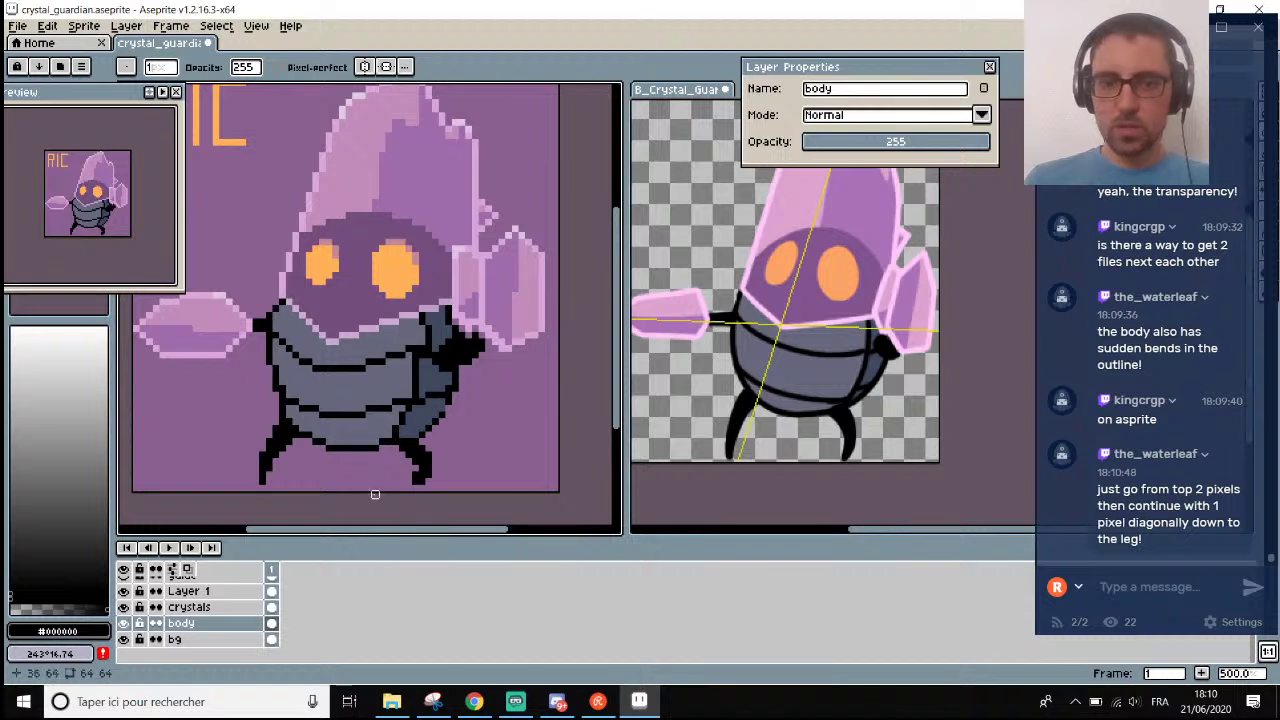
{"action": "left_click_drag", "start_coordinate": [391, 529], "coordinate": [436, 532]}
Move the lower segment's diagonal outline one pixel outward in black, fill behind it with slate #3f485f, and resample the black #000000.
{"action": "scroll", "coordinate": [375, 413], "scroll_direction": "up", "scroll_amount": 5}
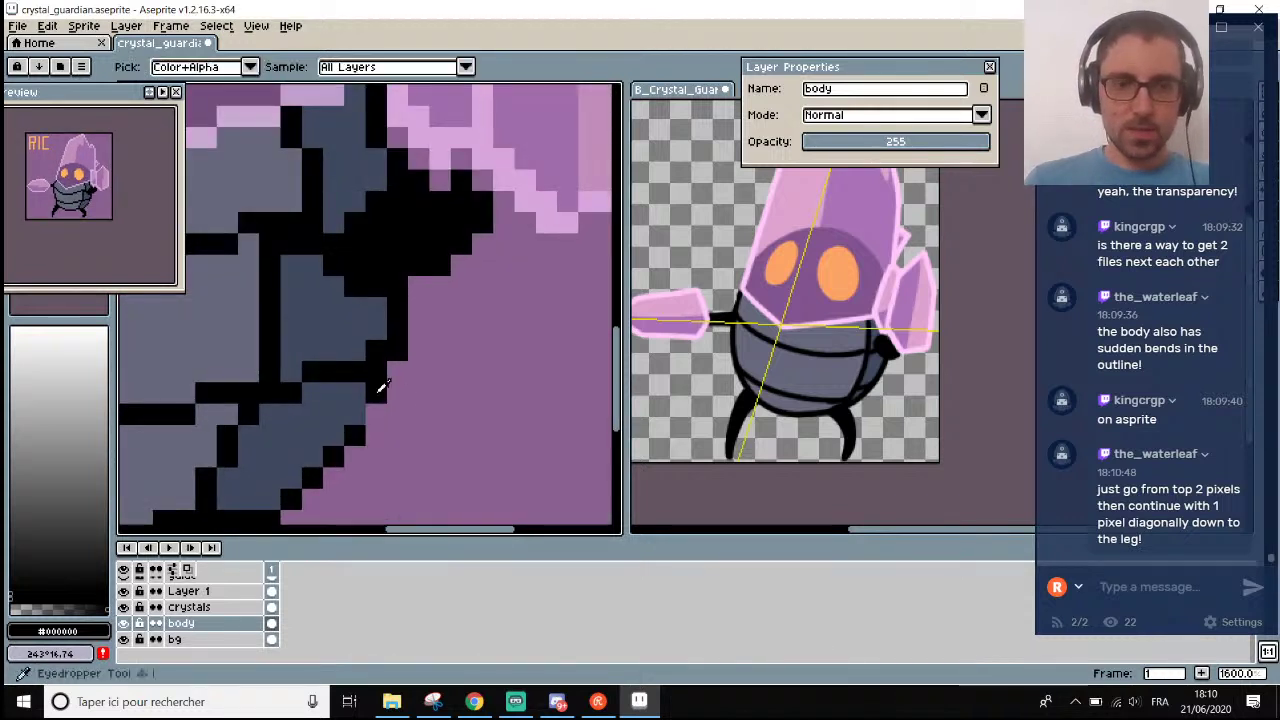
{"action": "scroll", "coordinate": [375, 436], "scroll_direction": "down", "scroll_amount": 2}
{"action": "scroll", "coordinate": [375, 436], "scroll_direction": "up", "scroll_amount": 1}
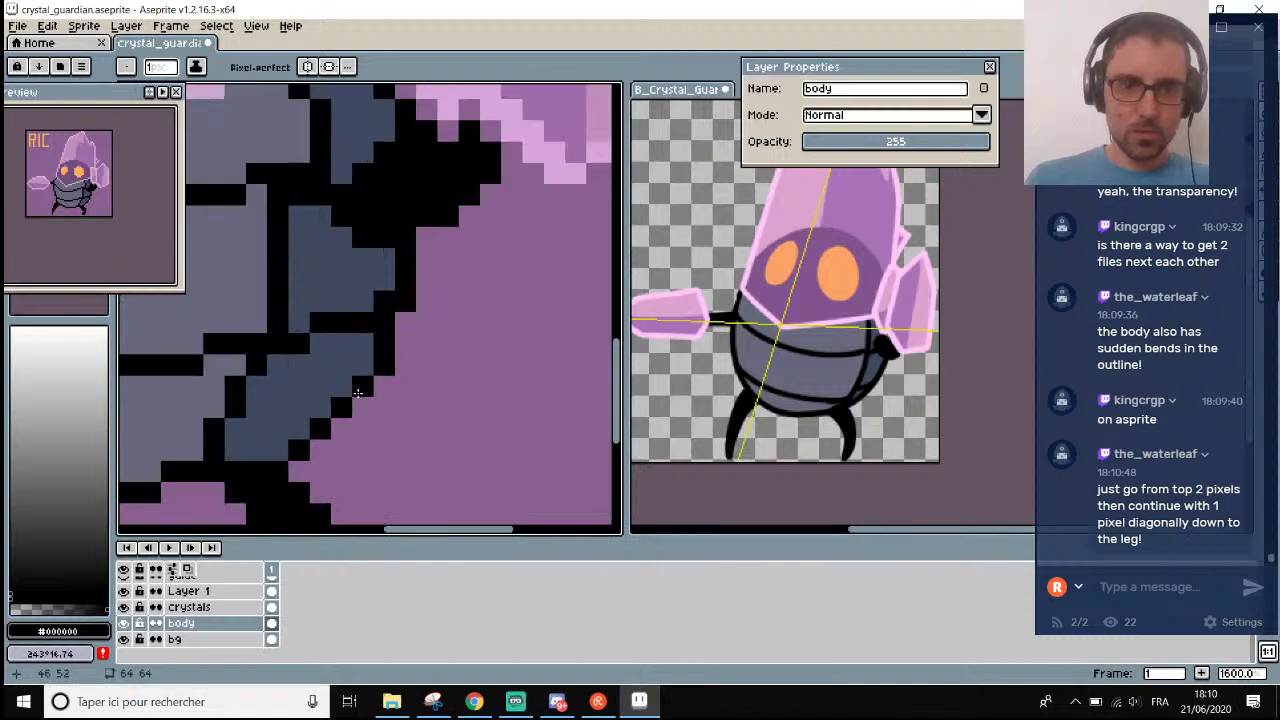
{"action": "scroll", "coordinate": [364, 398], "scroll_direction": "down", "scroll_amount": 1}
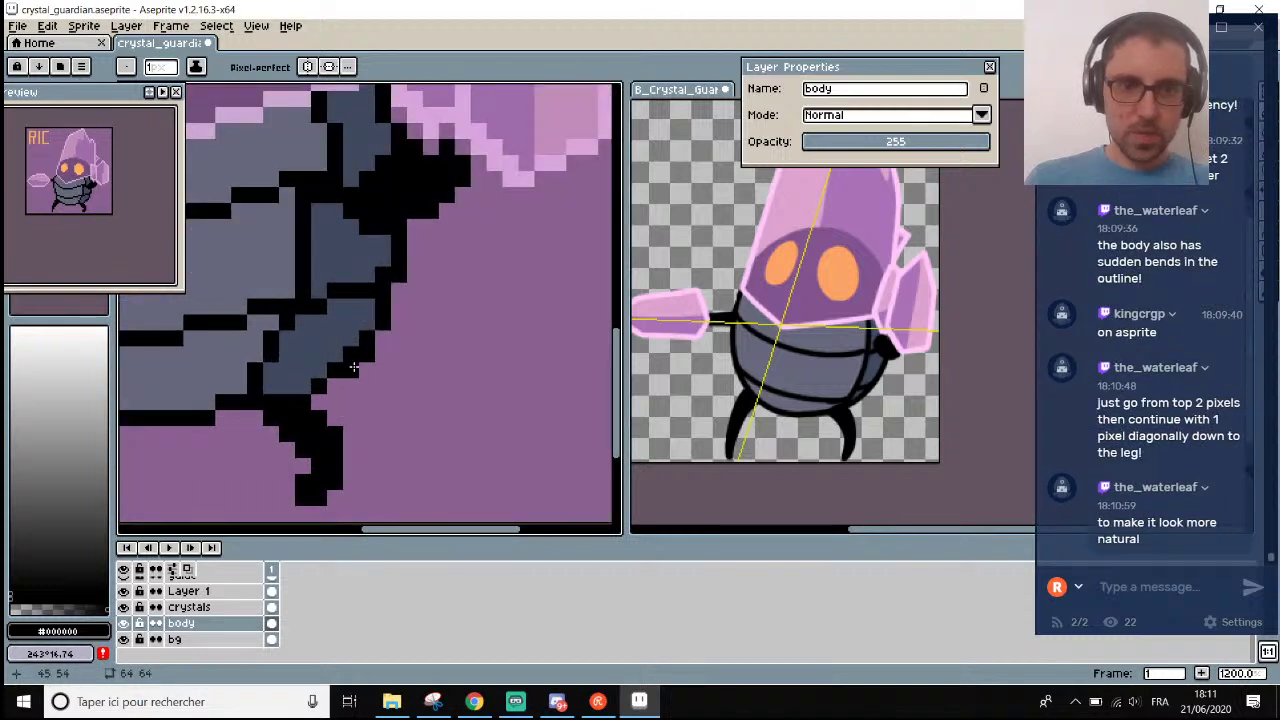
{"action": "left_click", "coordinate": [346, 337], "text": "alt"}
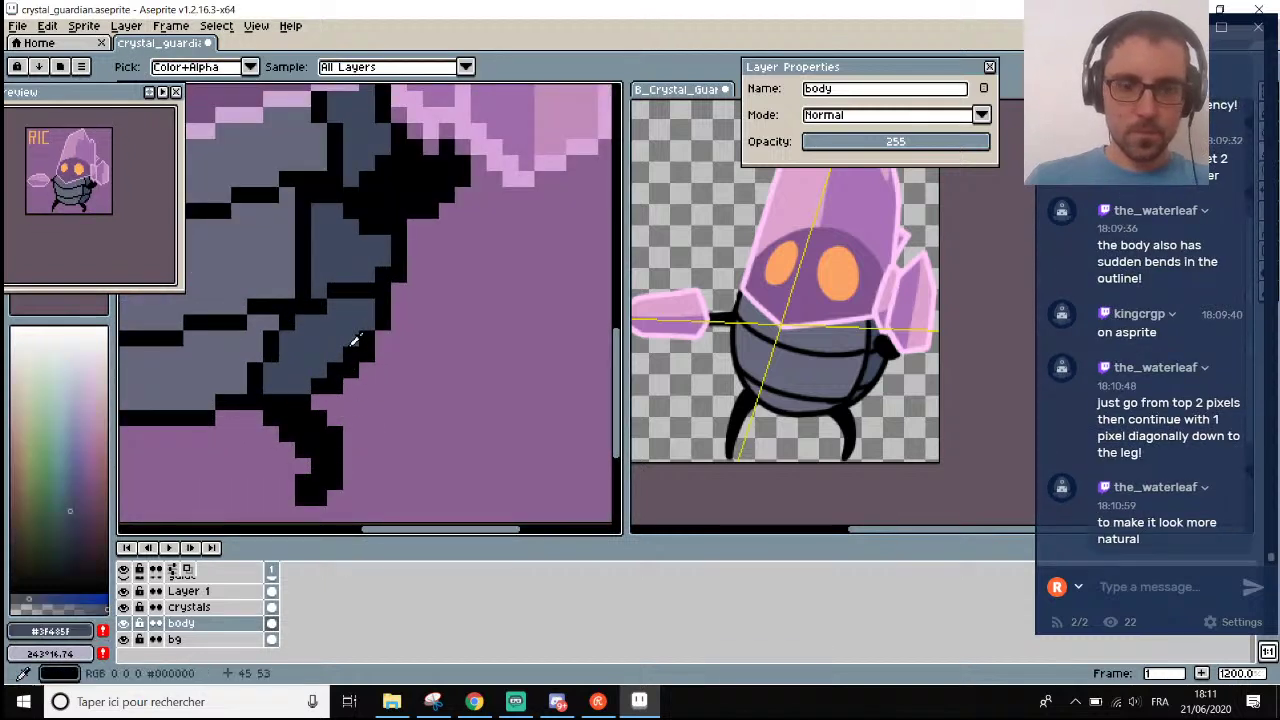
{"action": "left_click_drag", "start_coordinate": [338, 356], "coordinate": [323, 379]}
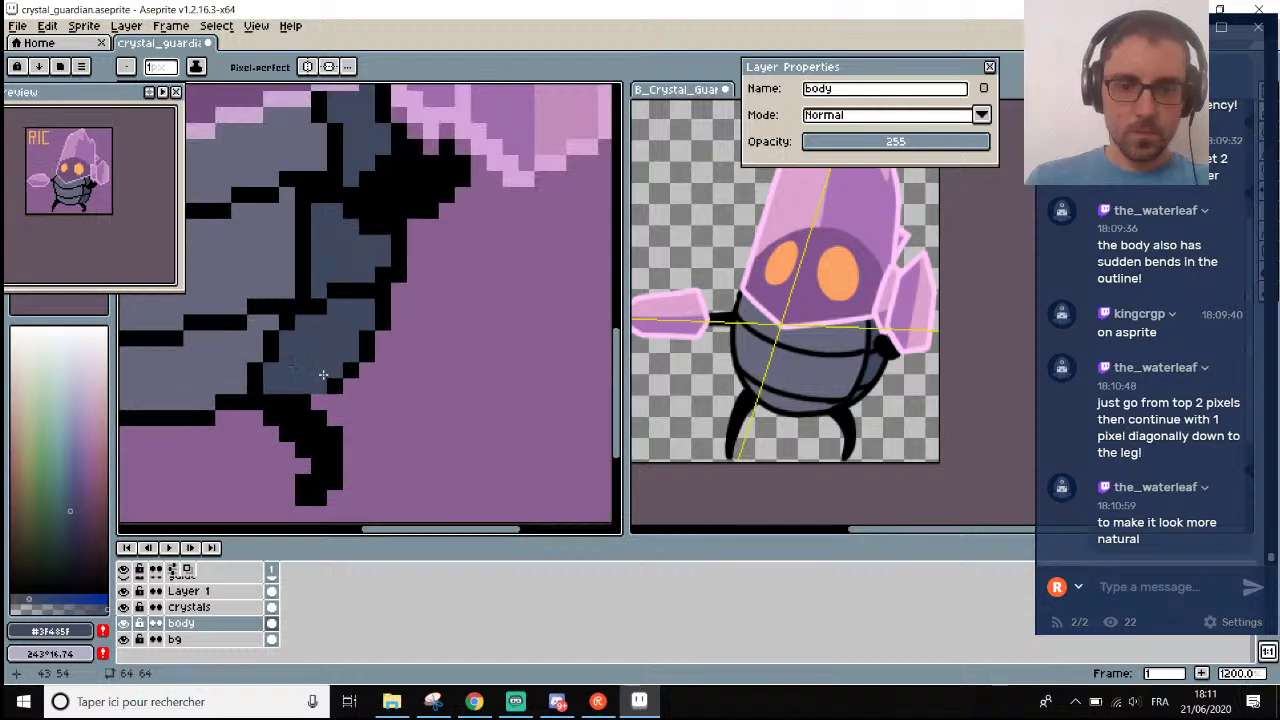
{"action": "left_click", "coordinate": [348, 371], "text": "alt"}
{"action": "scroll", "coordinate": [322, 396], "scroll_direction": "down", "scroll_amount": 5}
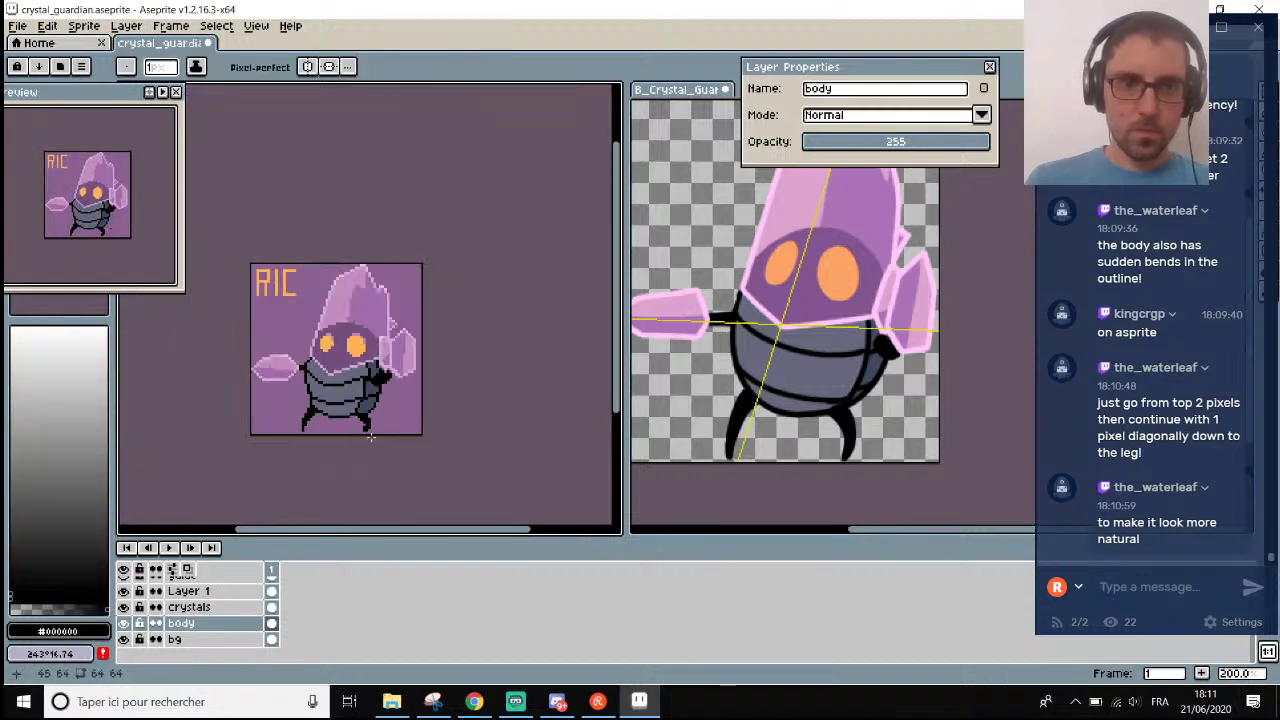
{"action": "scroll", "coordinate": [323, 430], "scroll_direction": "up", "scroll_amount": 1}
{"action": "scroll", "coordinate": [465, 368], "scroll_direction": "up", "scroll_amount": 3}
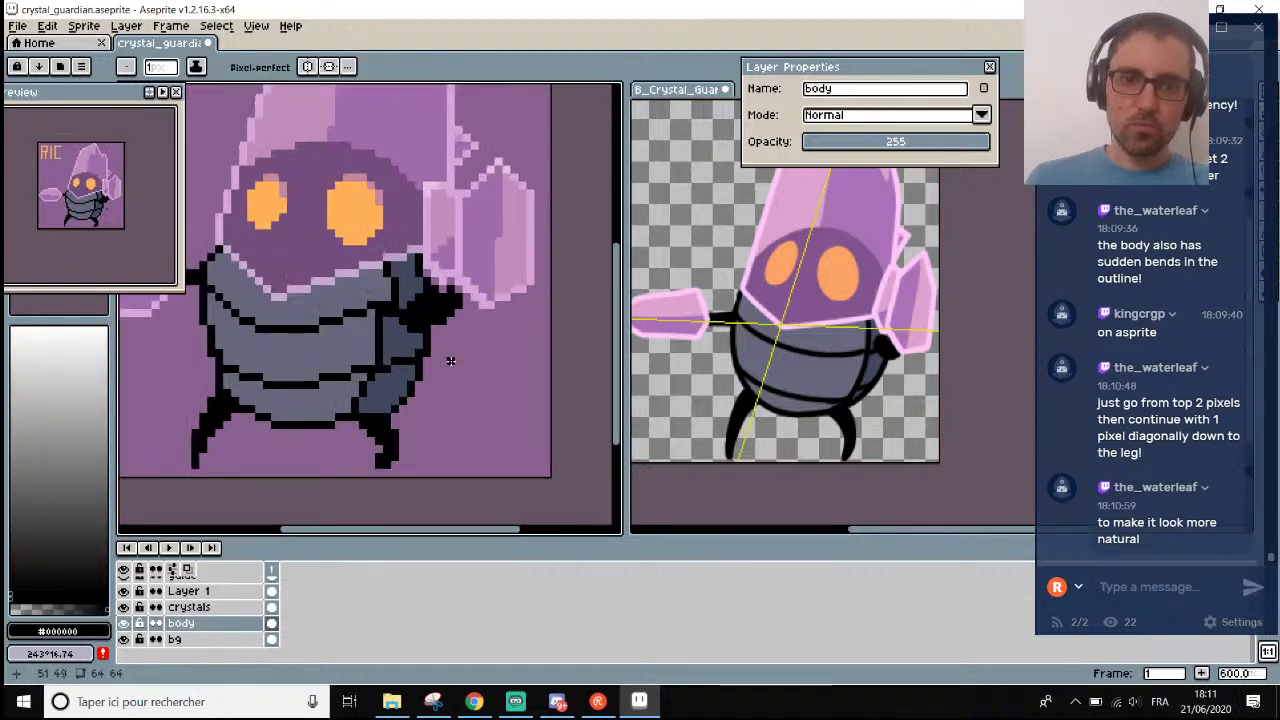
Examine the guardian's overall silhouette and rounded lower body outline at several magnifications.
{"action": "scroll", "coordinate": [398, 356], "scroll_direction": "down", "scroll_amount": 5}
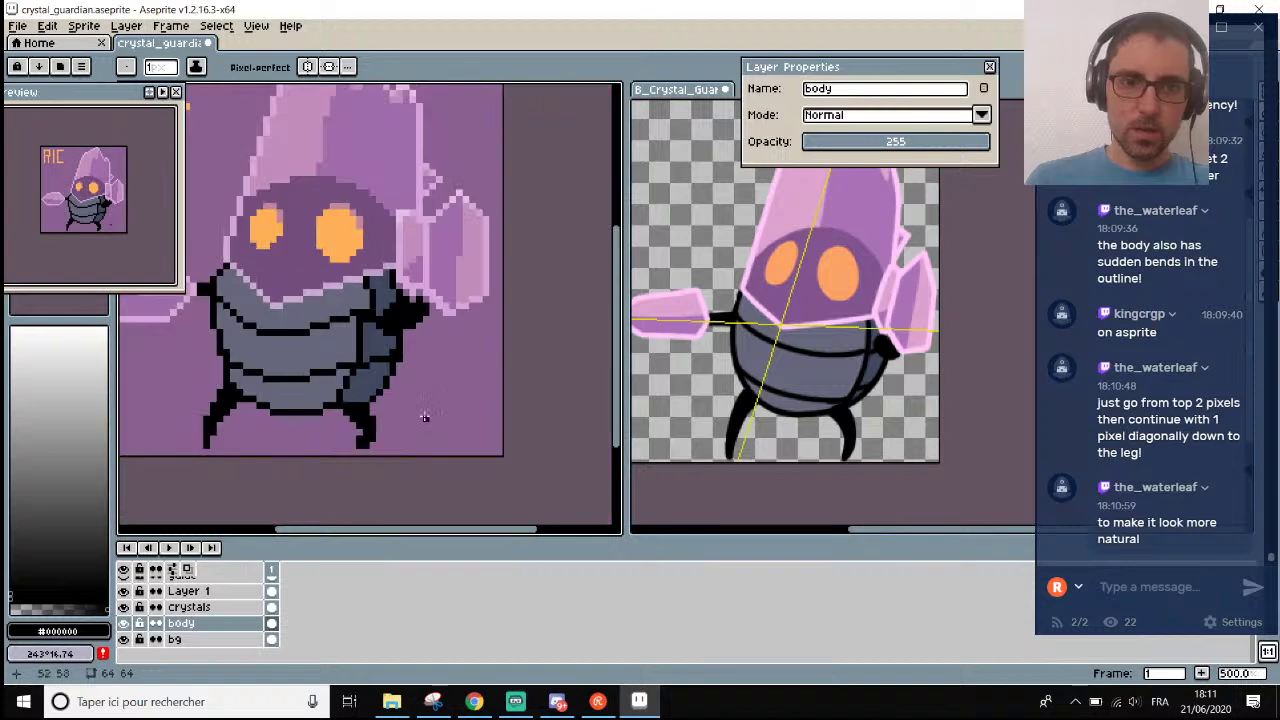
{"action": "scroll", "coordinate": [400, 355], "scroll_direction": "up", "scroll_amount": 2}
{"action": "scroll", "coordinate": [402, 353], "scroll_direction": "down", "scroll_amount": 4}
{"action": "scroll", "coordinate": [403, 352], "scroll_direction": "down", "scroll_amount": 1}
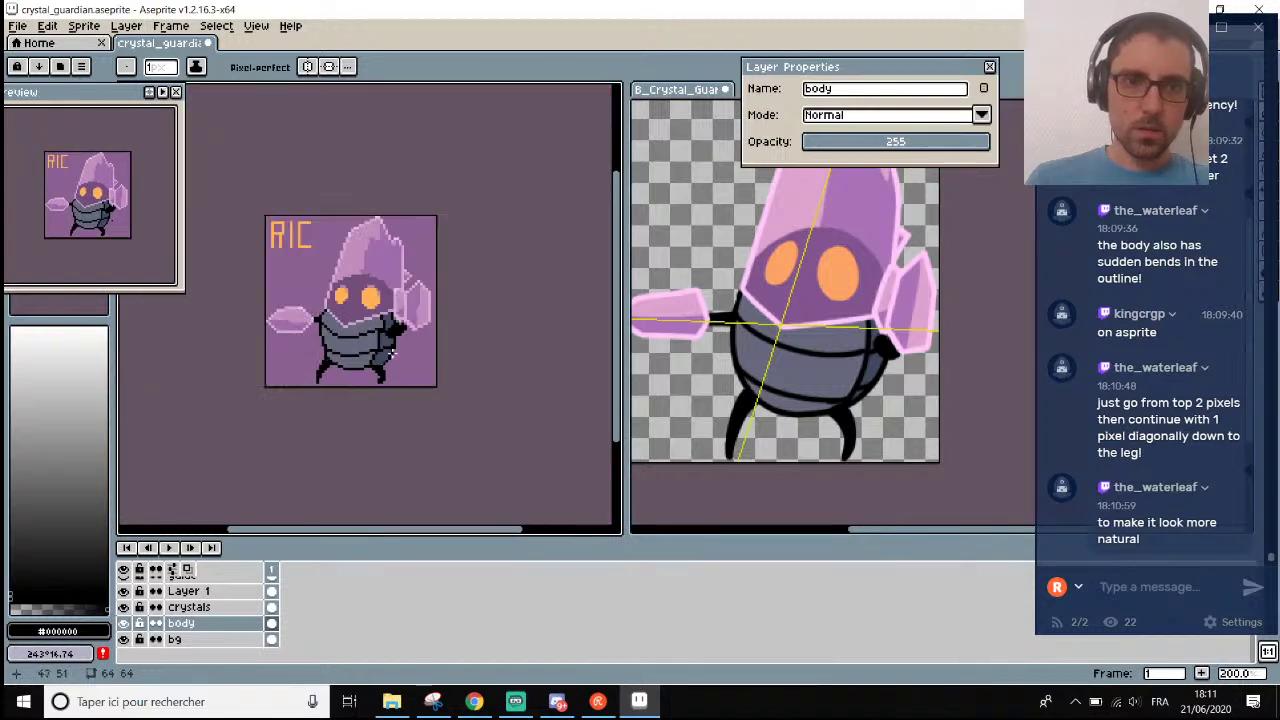
{"action": "scroll", "coordinate": [395, 360], "scroll_direction": "up", "scroll_amount": 2}
{"action": "left_click_drag", "start_coordinate": [293, 374], "coordinate": [262, 368]}
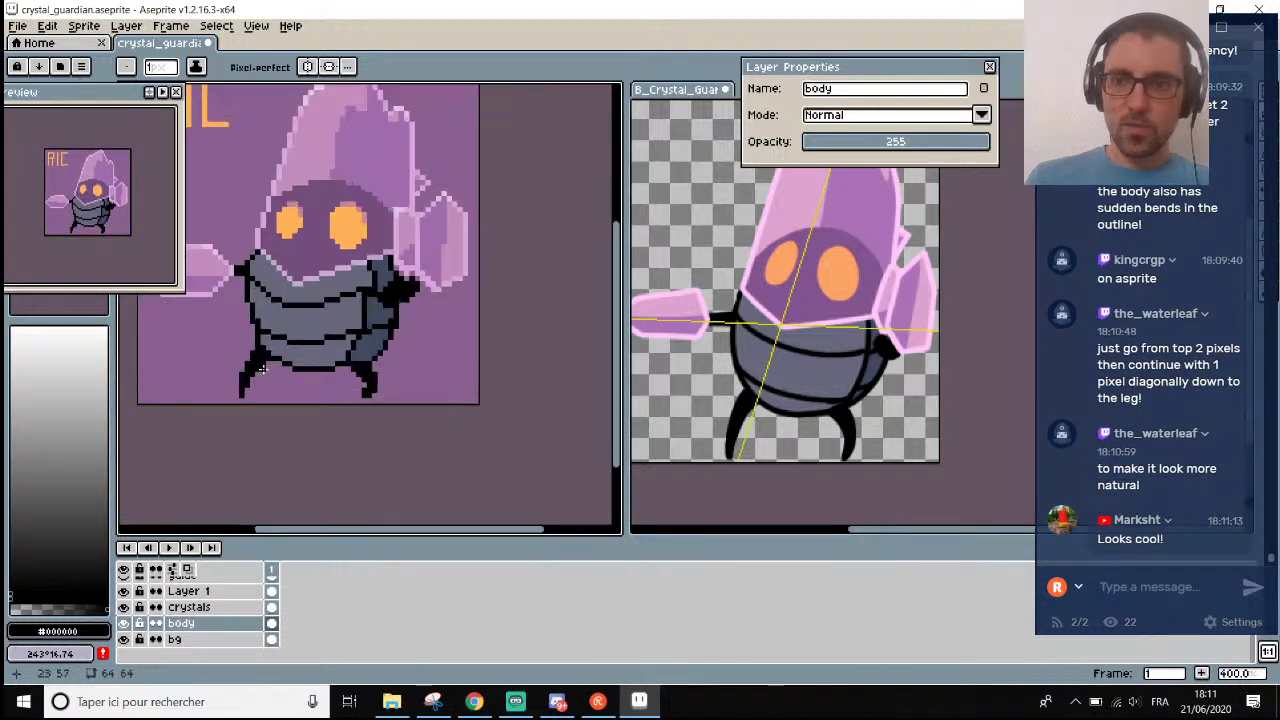
{"action": "left_click_drag", "start_coordinate": [511, 531], "coordinate": [442, 538]}
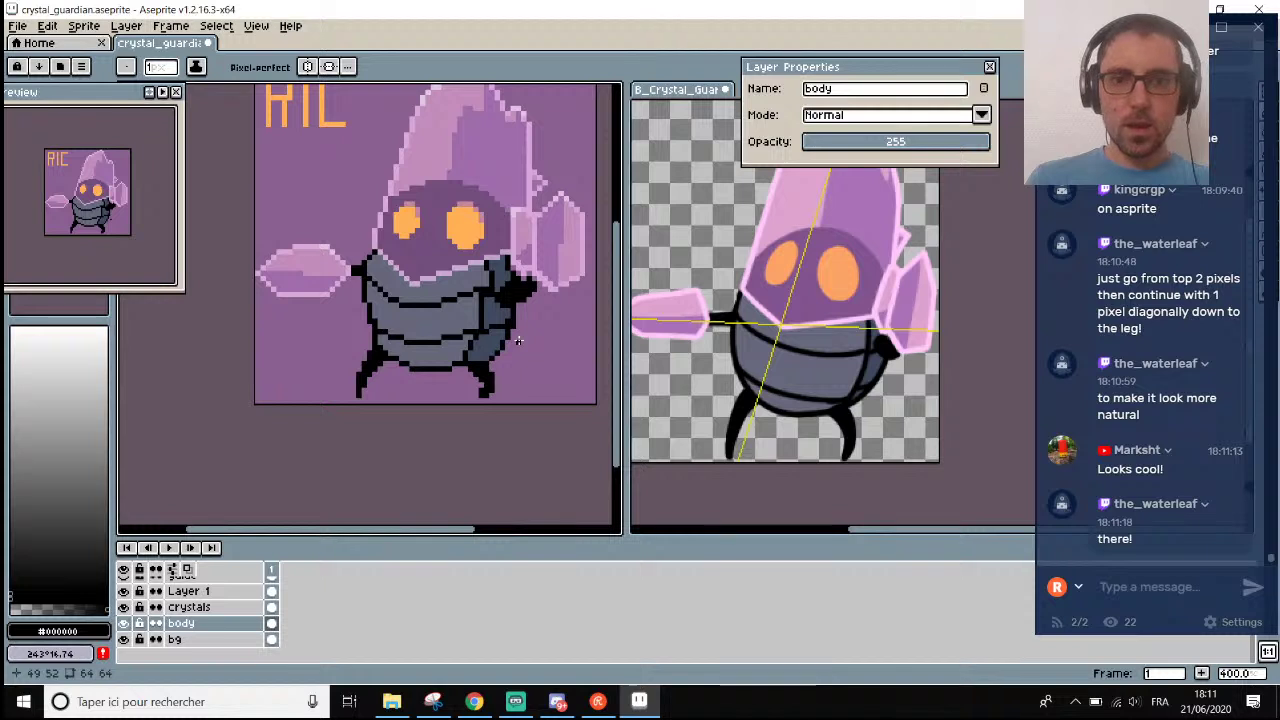
{"action": "scroll", "coordinate": [518, 341], "scroll_direction": "down", "scroll_amount": 1}
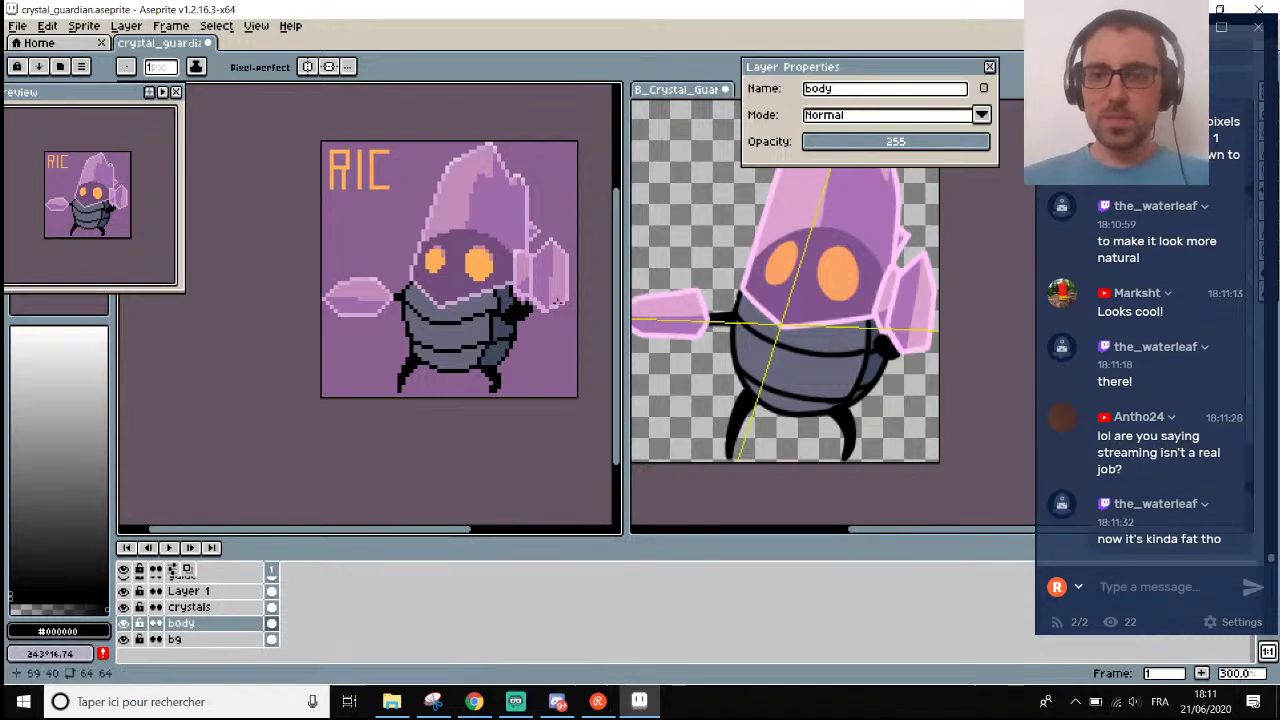
{"action": "scroll", "coordinate": [470, 327], "scroll_direction": "up", "scroll_amount": 4}
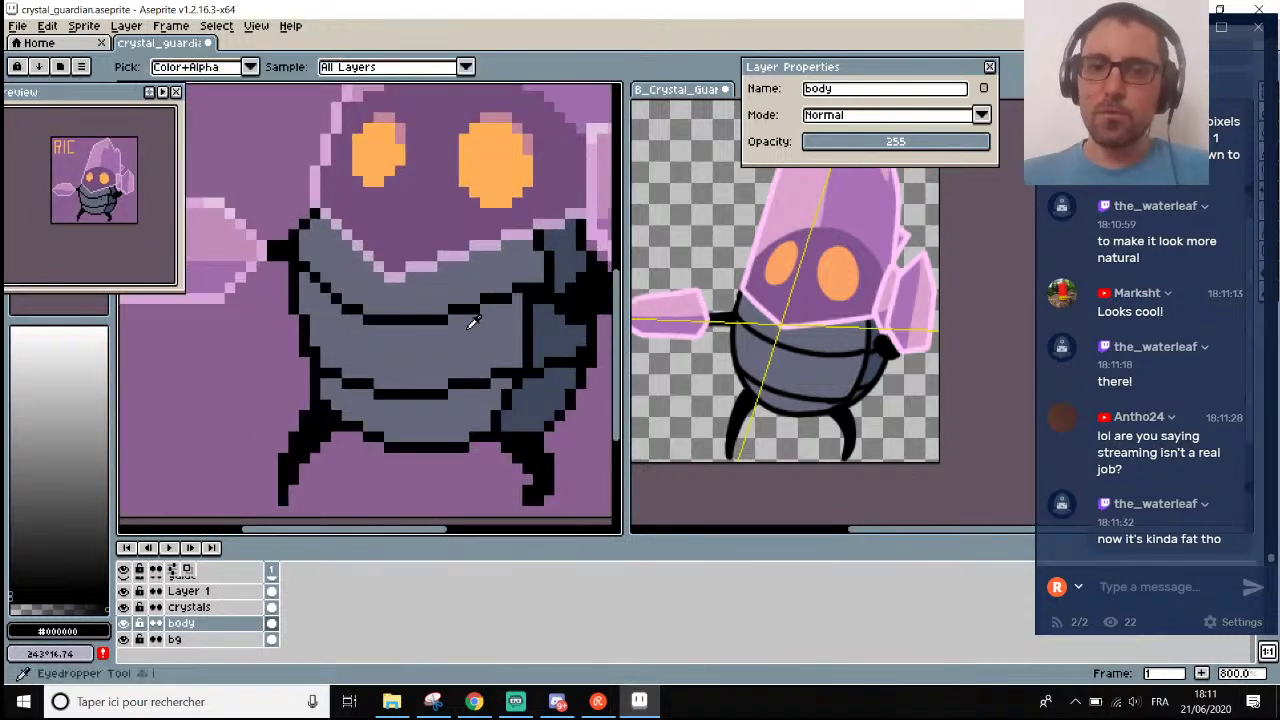
Sample the front body's grey #66687b and inspect the black segment lines at several magnifications.
{"action": "left_click", "coordinate": [467, 316], "text": "alt"}
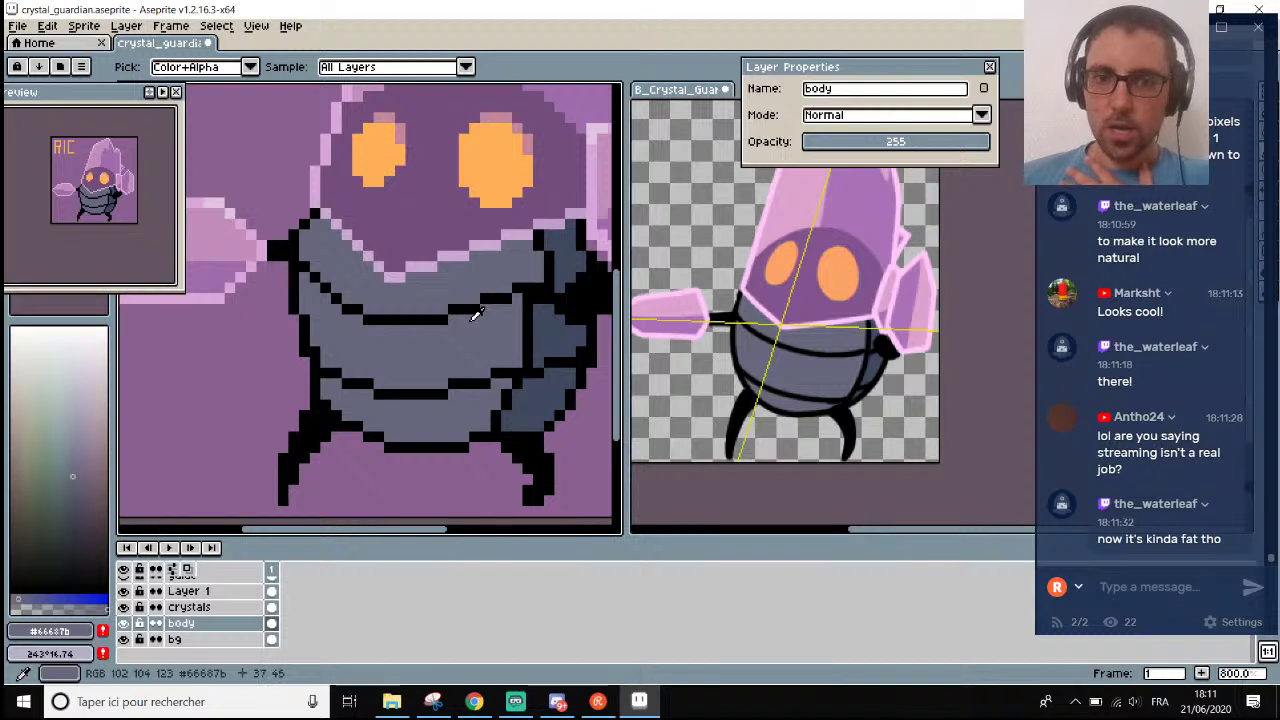
{"action": "left_click", "coordinate": [50, 631]}
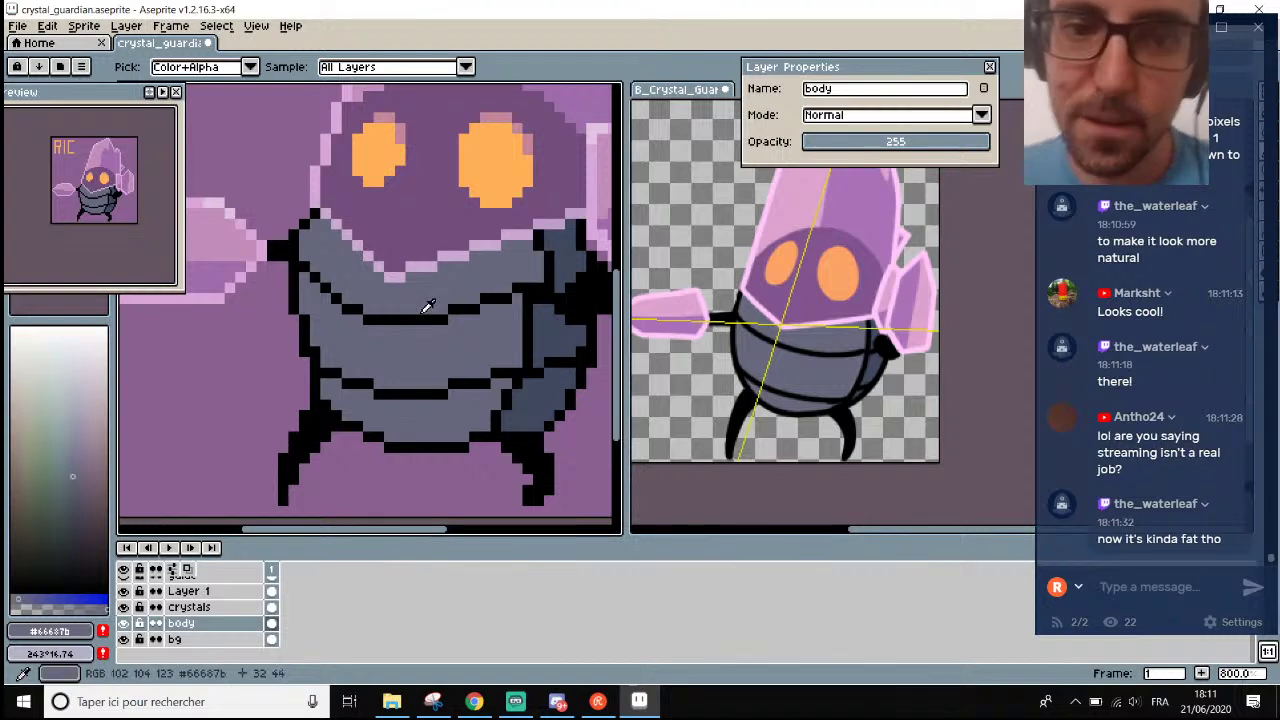
{"action": "scroll", "coordinate": [440, 336], "scroll_direction": "down", "scroll_amount": 2}
{"action": "scroll", "coordinate": [440, 336], "scroll_direction": "down", "scroll_amount": 3}
{"action": "scroll", "coordinate": [440, 336], "scroll_direction": "up", "scroll_amount": 3}
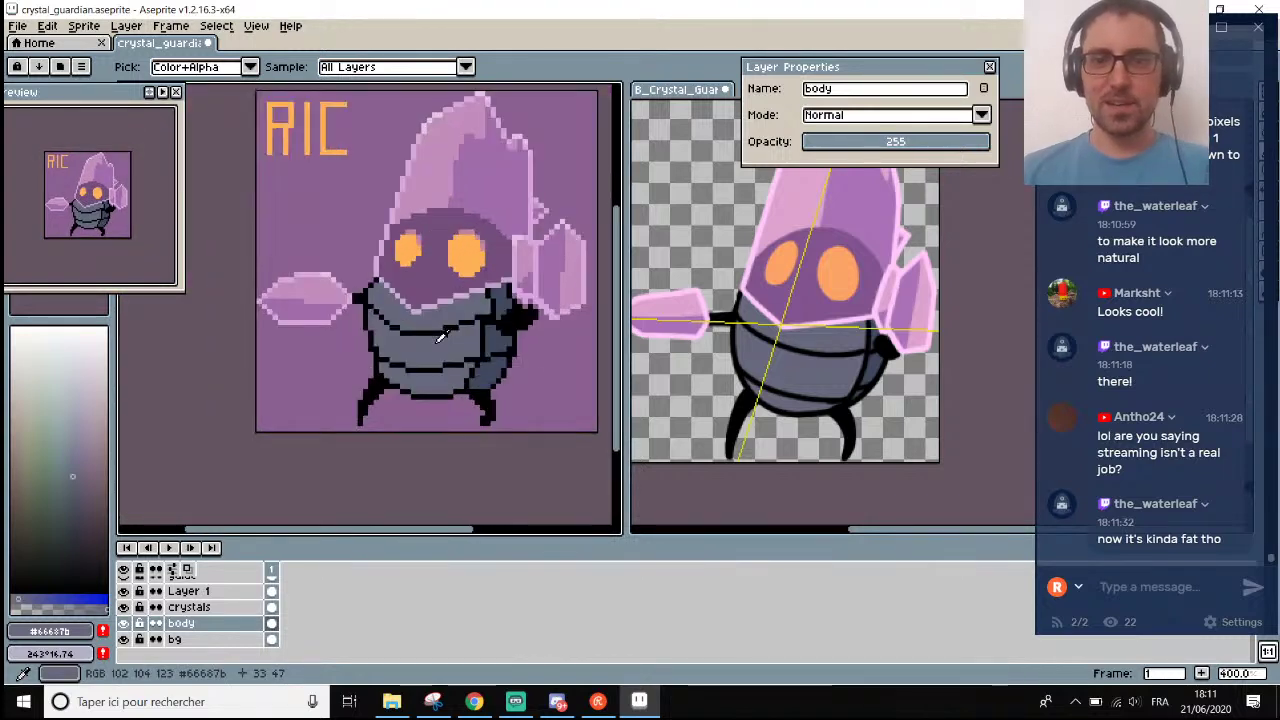
{"action": "scroll", "coordinate": [442, 336], "scroll_direction": "up", "scroll_amount": 2}
{"action": "scroll", "coordinate": [397, 337], "scroll_direction": "up", "scroll_amount": 1}
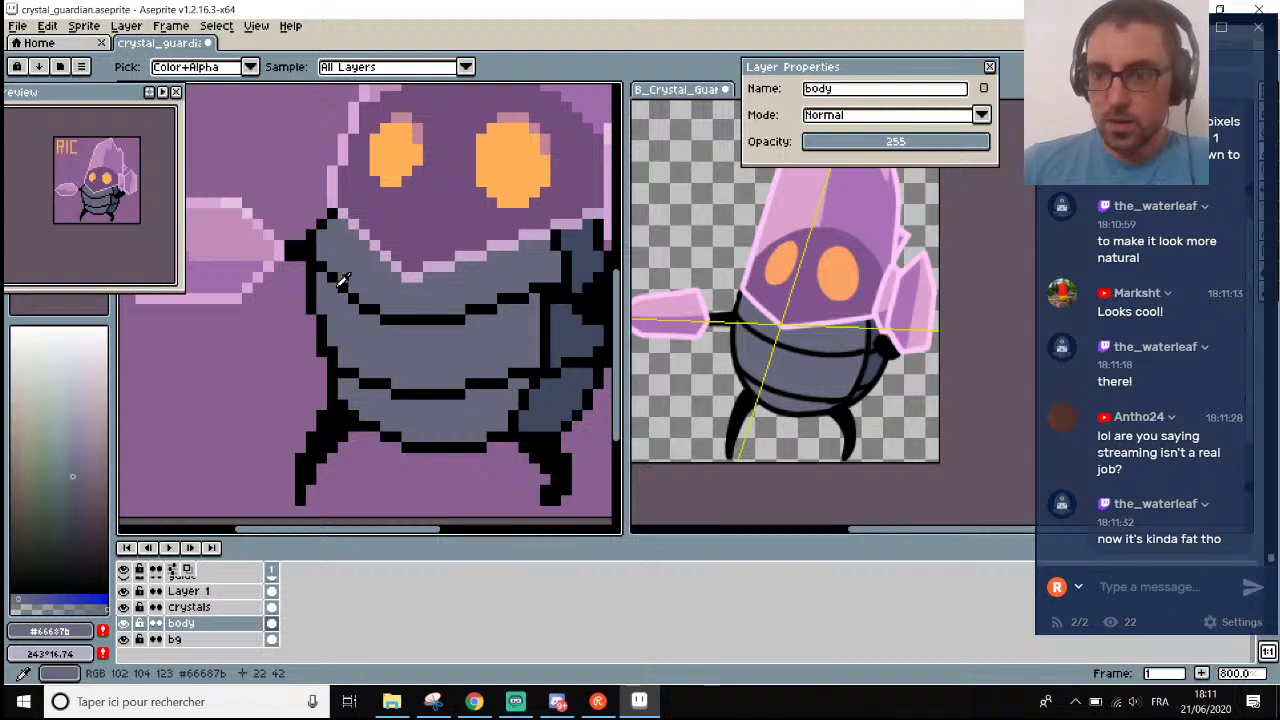
{"action": "scroll", "coordinate": [340, 283], "scroll_direction": "down", "scroll_amount": 5}
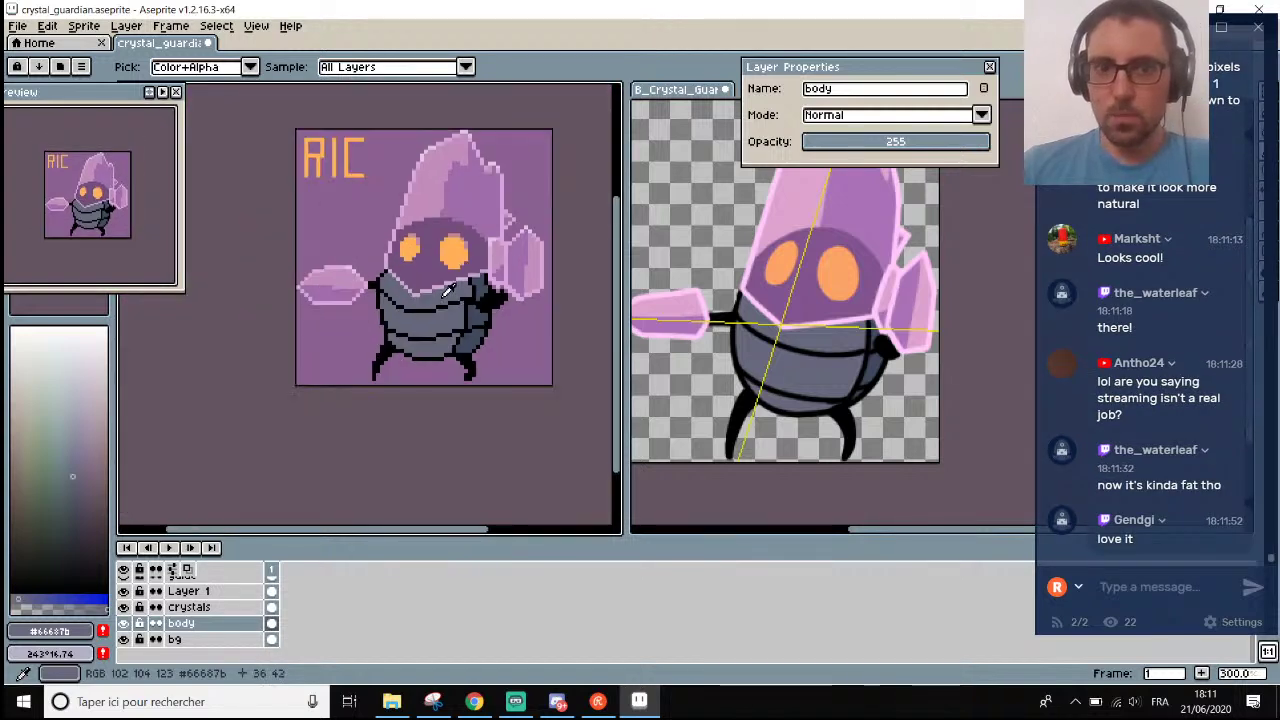
{"action": "left_click_drag", "start_coordinate": [620, 292], "coordinate": [620, 271]}
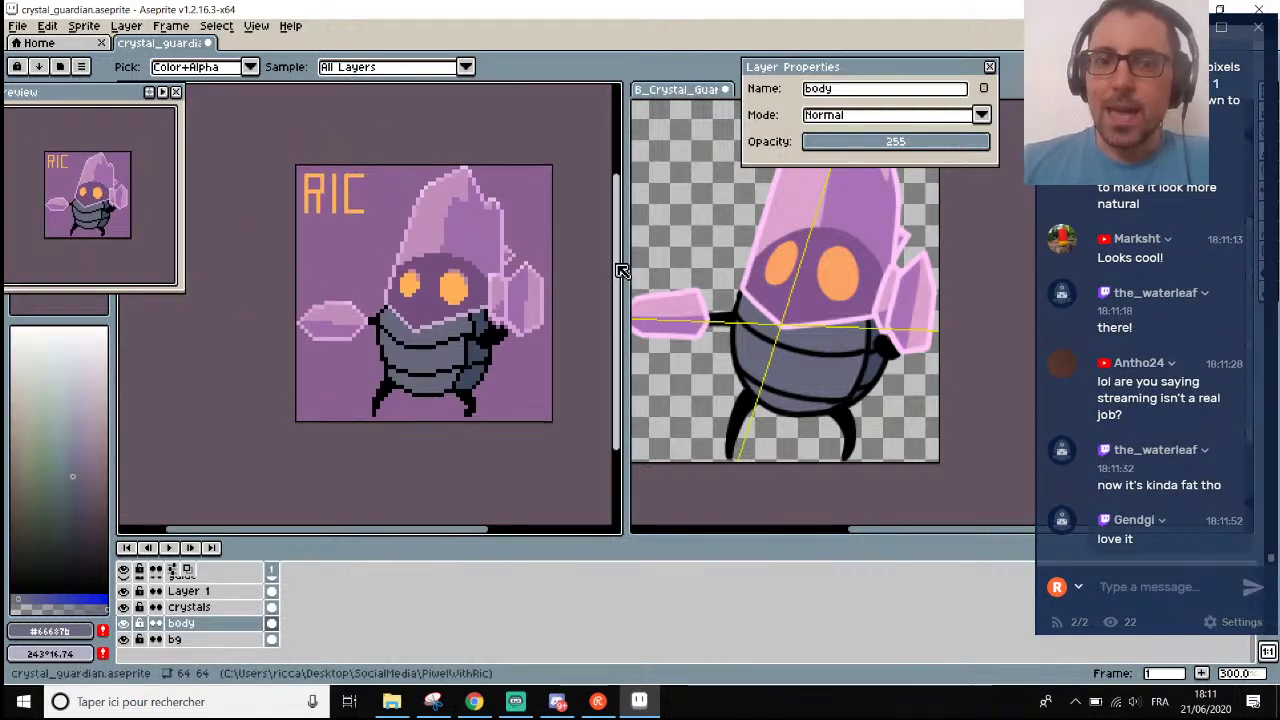
{"action": "scroll", "coordinate": [443, 340], "scroll_direction": "up", "scroll_amount": 4}
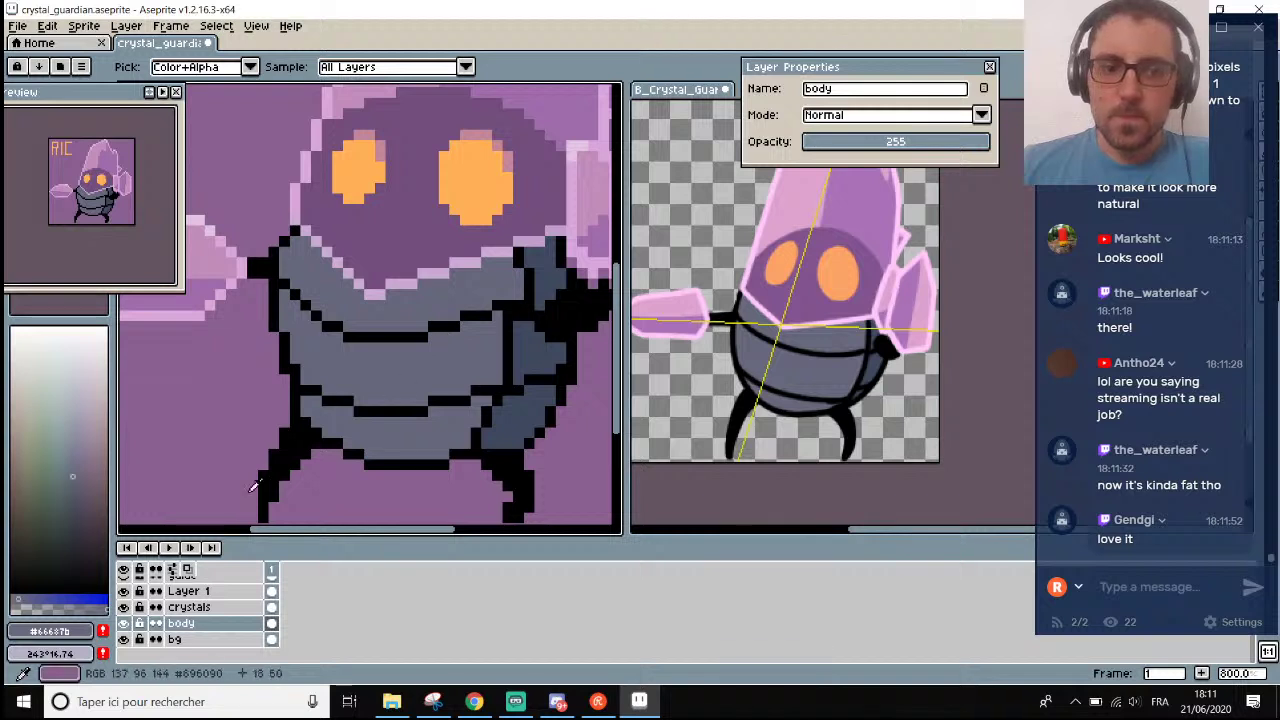
{"action": "scroll", "coordinate": [409, 314], "scroll_direction": "up", "scroll_amount": 2}
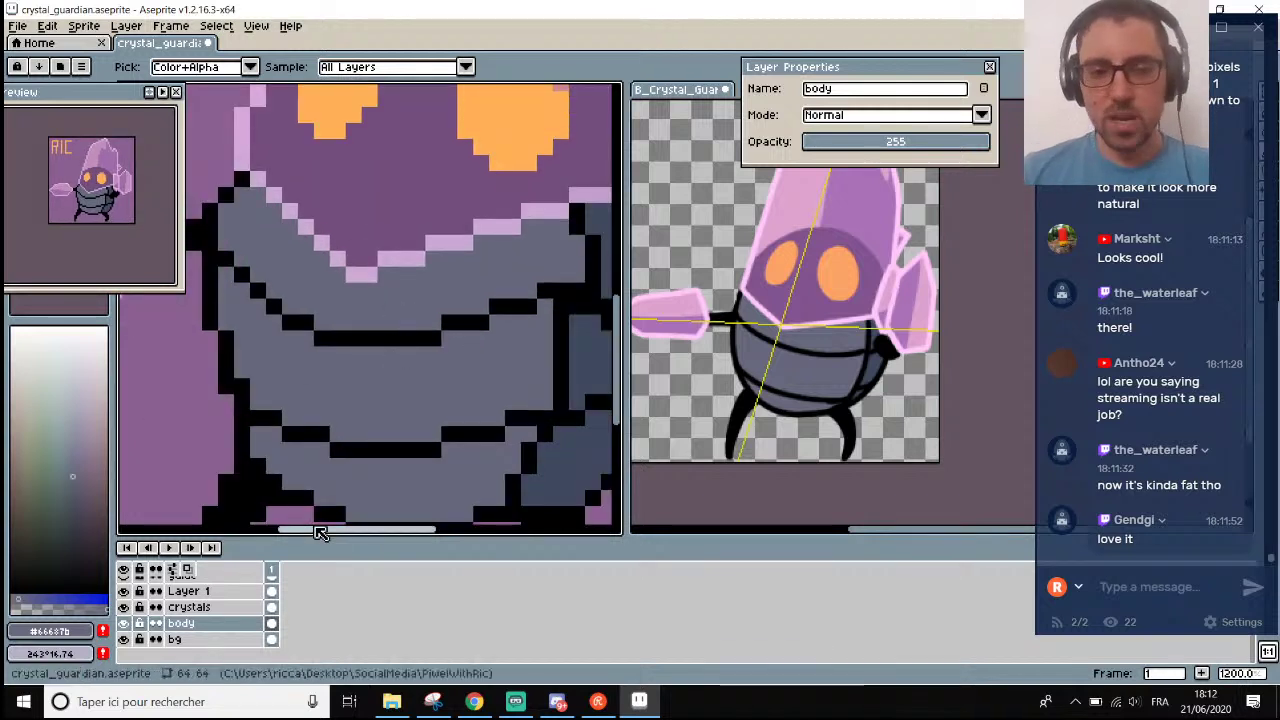
Darken the sampled grey in HSL to hue 225, saturation 9 and lightness 28.
{"action": "left_click", "coordinate": [88, 630]}
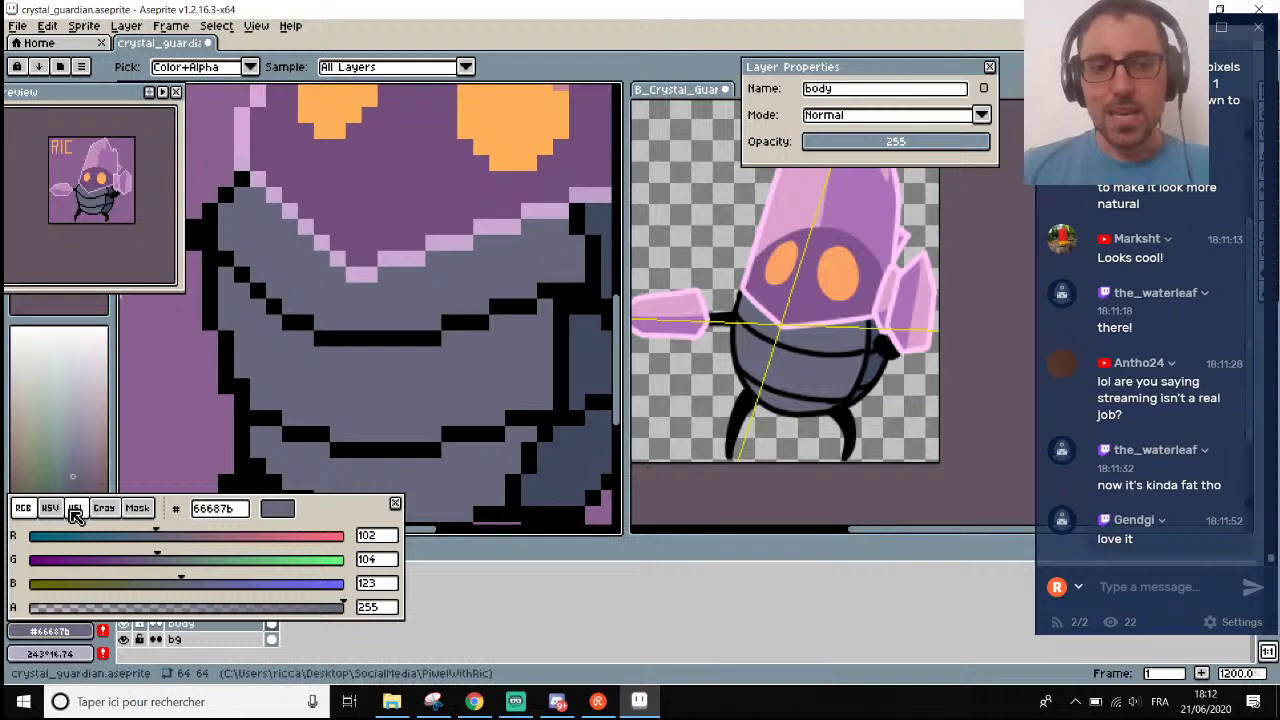
{"action": "left_click", "coordinate": [75, 510]}
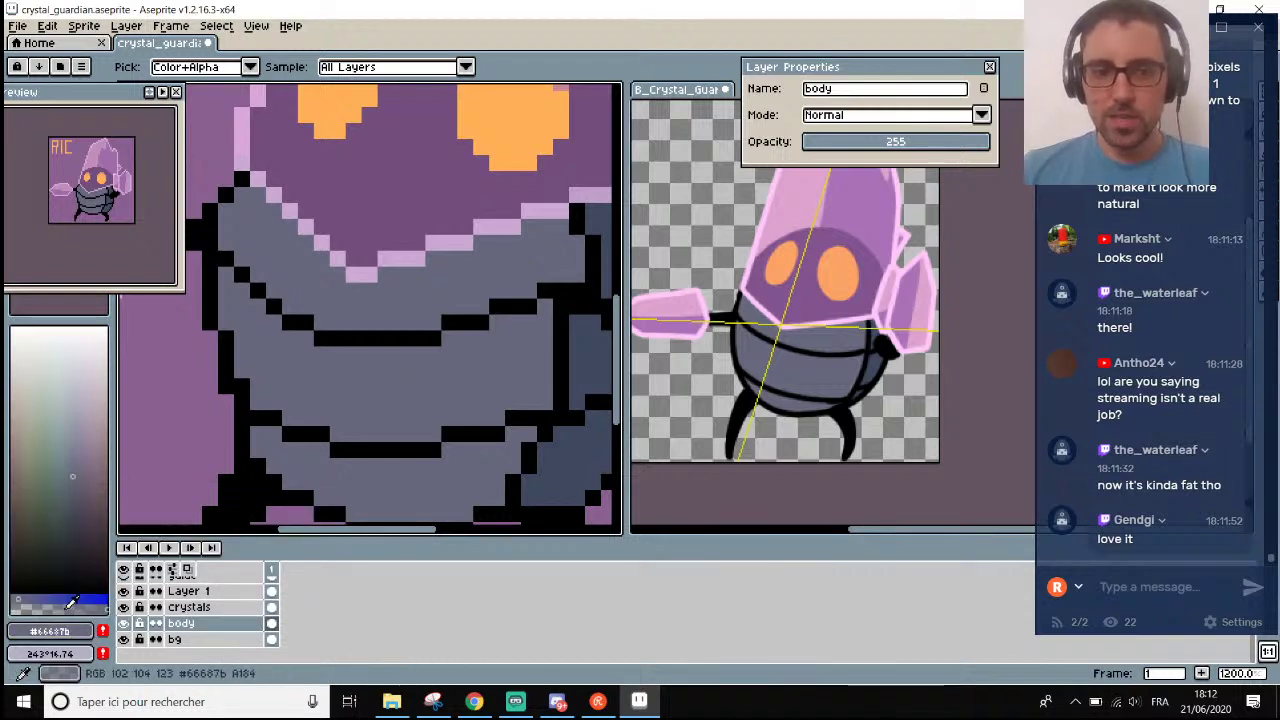
{"action": "left_click", "coordinate": [60, 631]}
{"action": "left_click", "coordinate": [78, 509]}
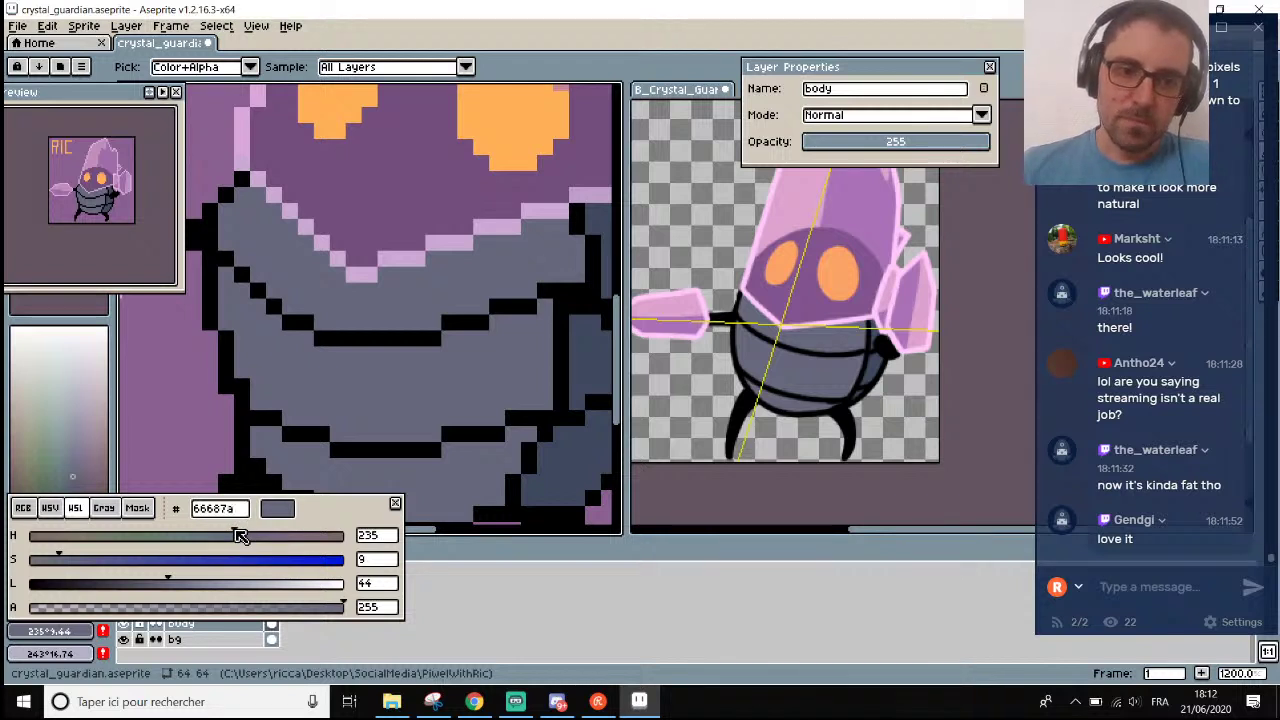
{"action": "left_click_drag", "start_coordinate": [240, 536], "coordinate": [224, 536]}
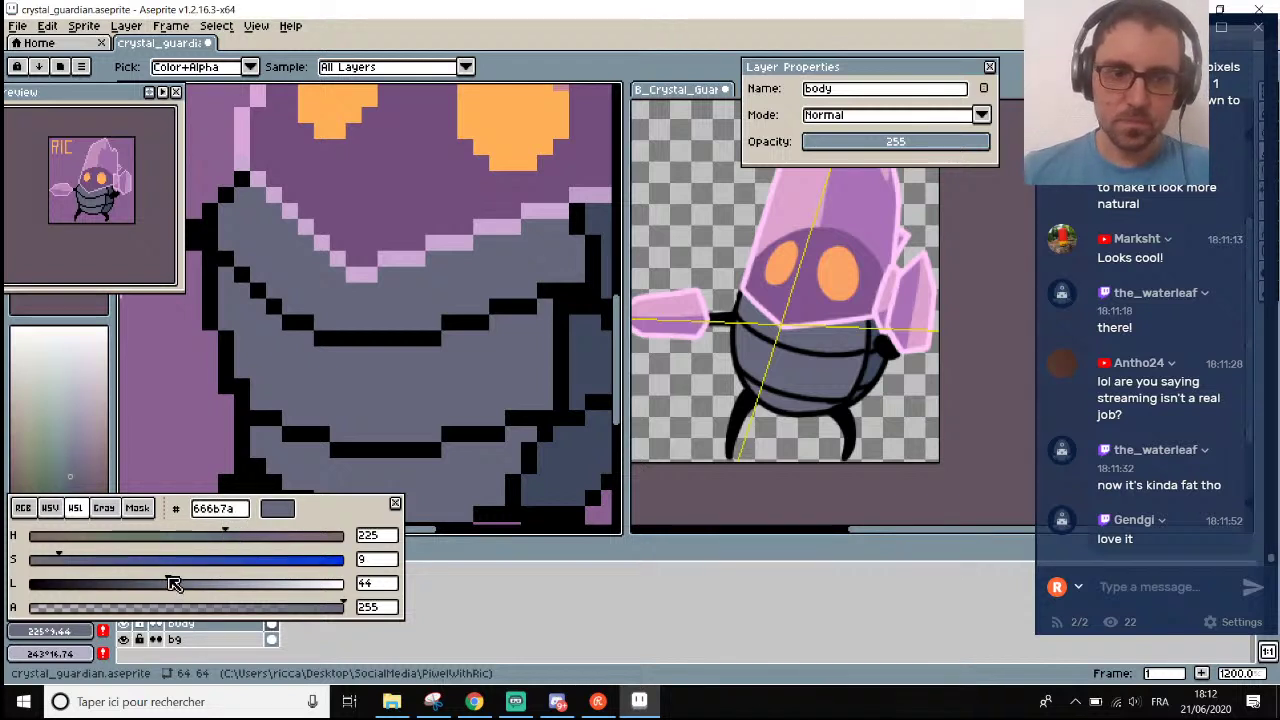
{"action": "left_click_drag", "start_coordinate": [174, 584], "coordinate": [129, 583]}
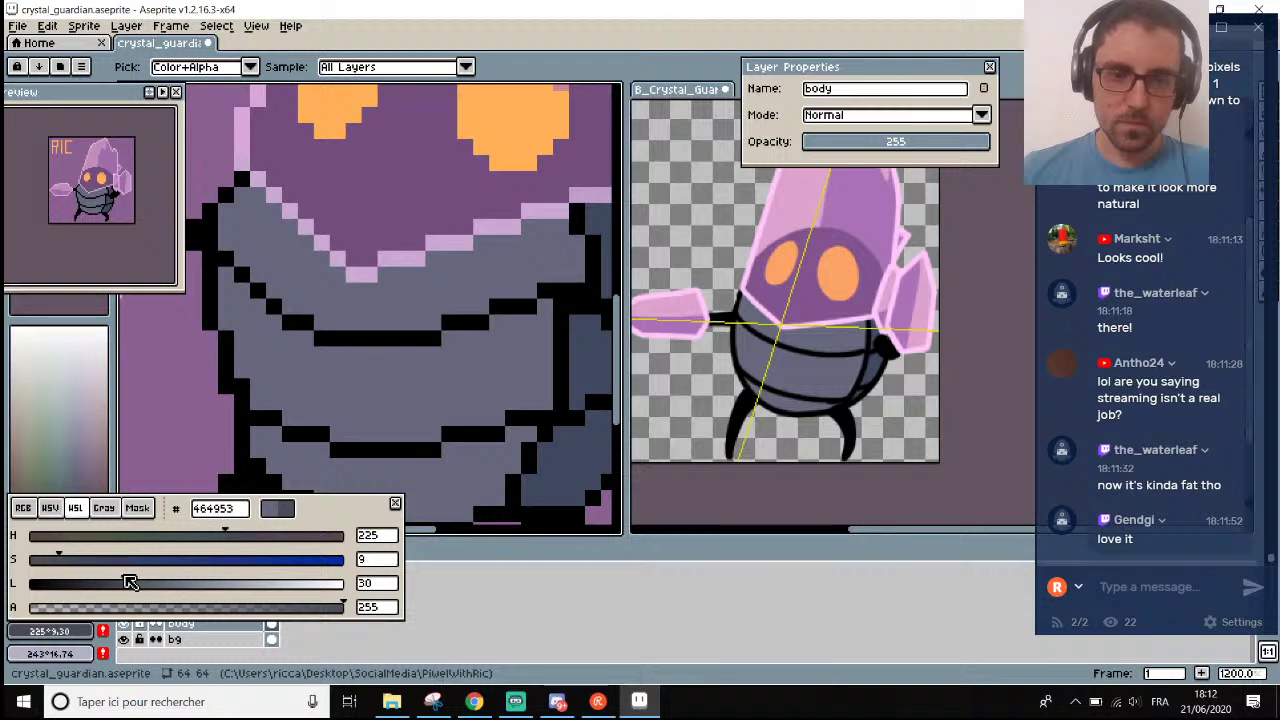
{"action": "key", "text": "Escape"}
Recolour the upper black dividing line across the front of the body with the dark grey, using the Line tool.
{"action": "key", "text": "l"}
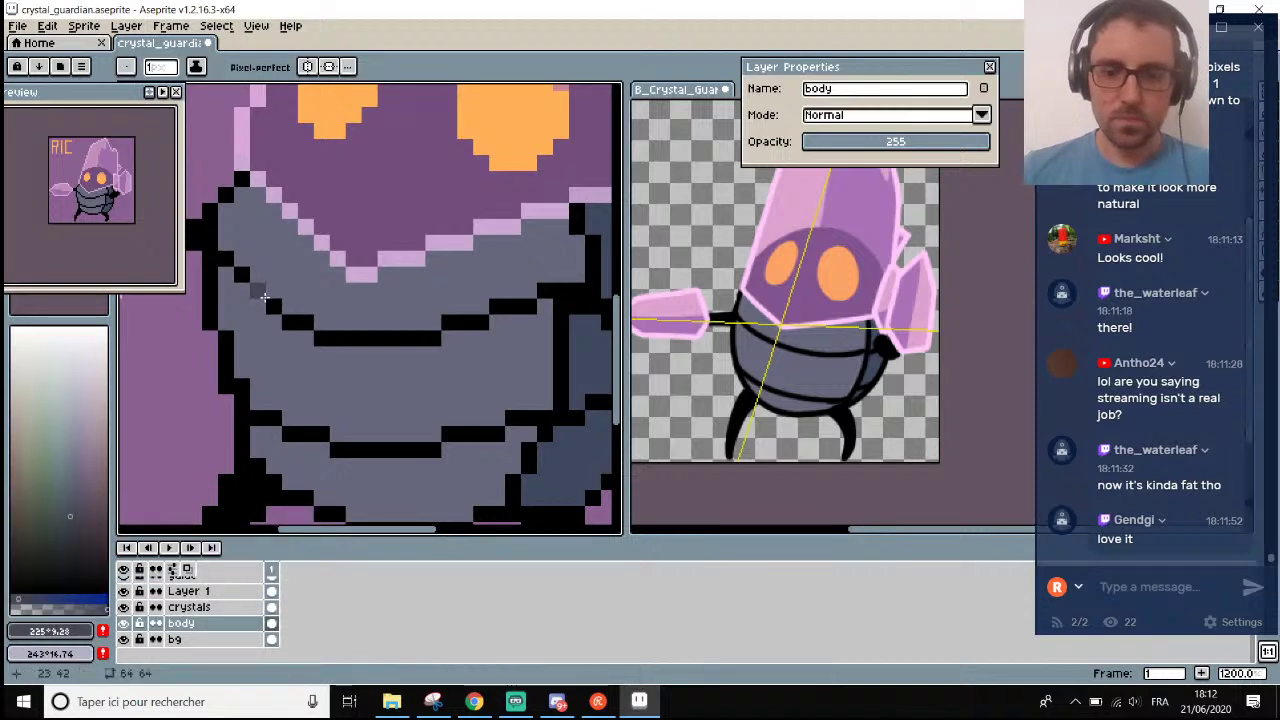
{"action": "left_click_drag", "start_coordinate": [228, 260], "coordinate": [273, 310]}
{"action": "mouse_move", "coordinate": [292, 323]}
{"action": "left_mouse_down"}
{"action": "mouse_move", "coordinate": [322, 338]}
{"action": "mouse_move", "coordinate": [433, 337]}
{"action": "mouse_move", "coordinate": [498, 303]}
{"action": "mouse_move", "coordinate": [536, 303]}
{"action": "left_mouse_up"}
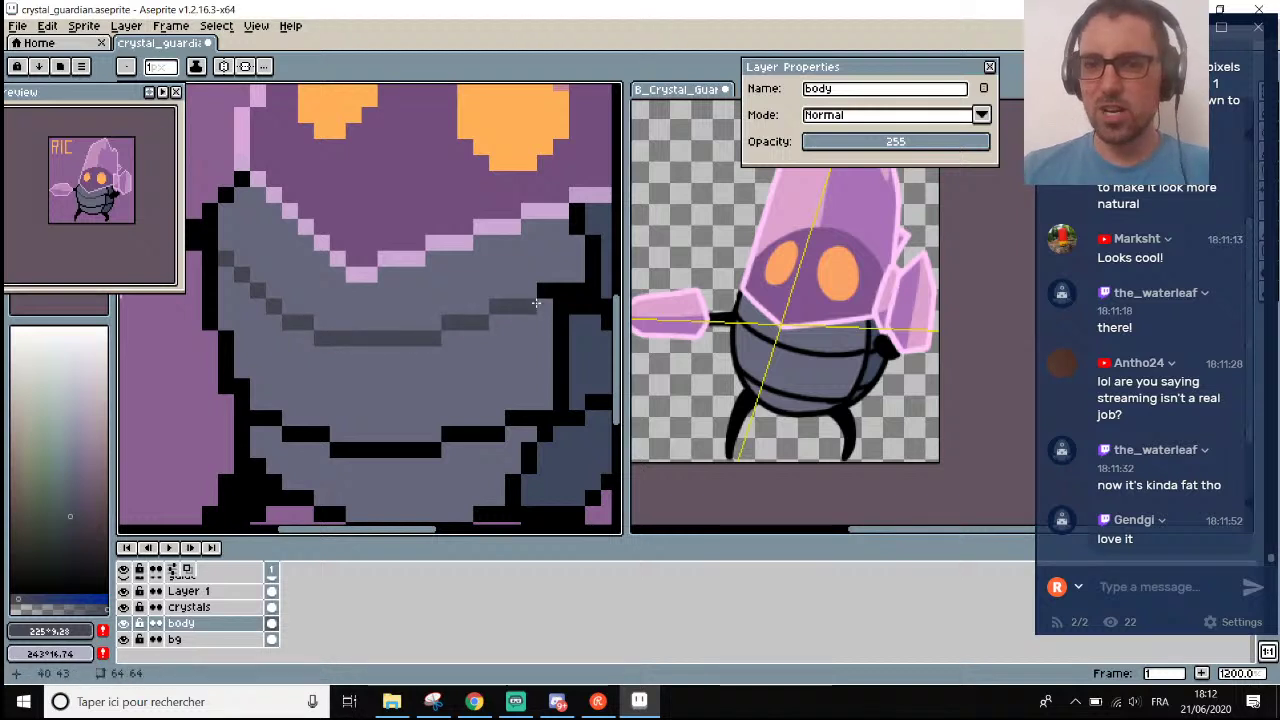
{"action": "scroll", "coordinate": [548, 295], "scroll_direction": "down", "scroll_amount": 3}
{"action": "scroll", "coordinate": [554, 312], "scroll_direction": "up", "scroll_amount": 1}
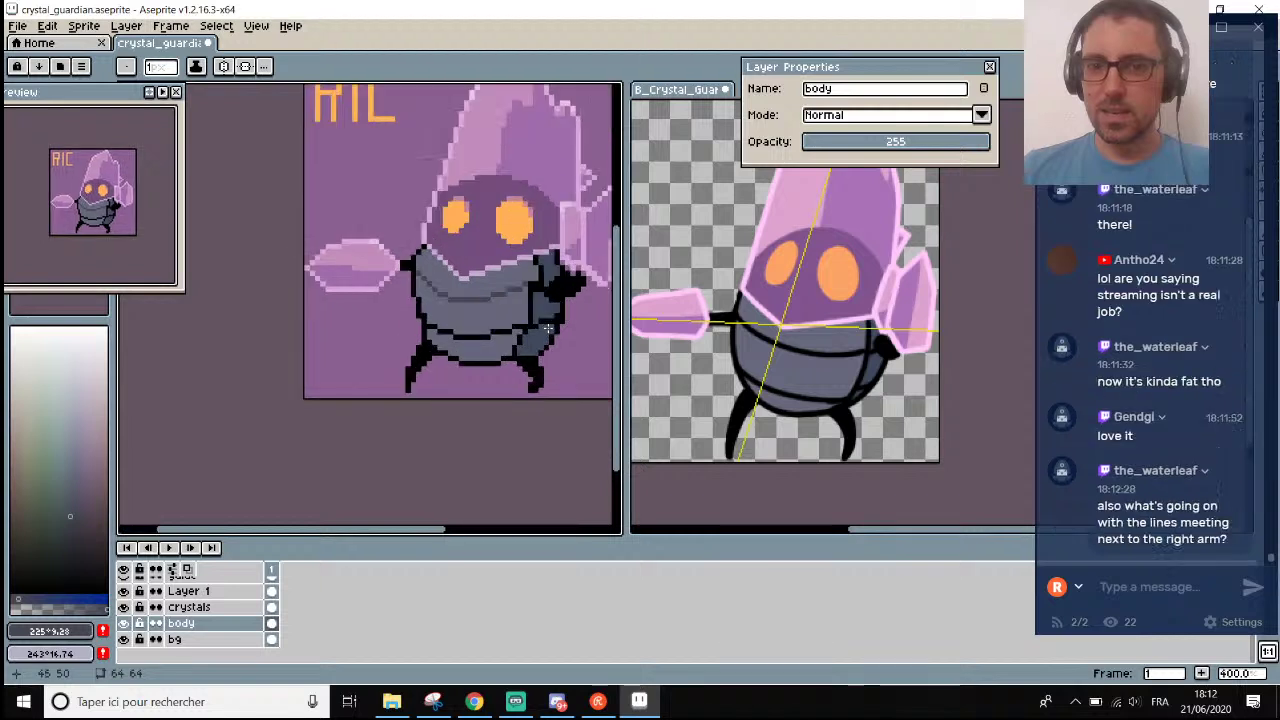
Recolour the lower black dividing line across the front of the body with the same dark grey.
{"action": "scroll", "coordinate": [544, 327], "scroll_direction": "up", "scroll_amount": 3}
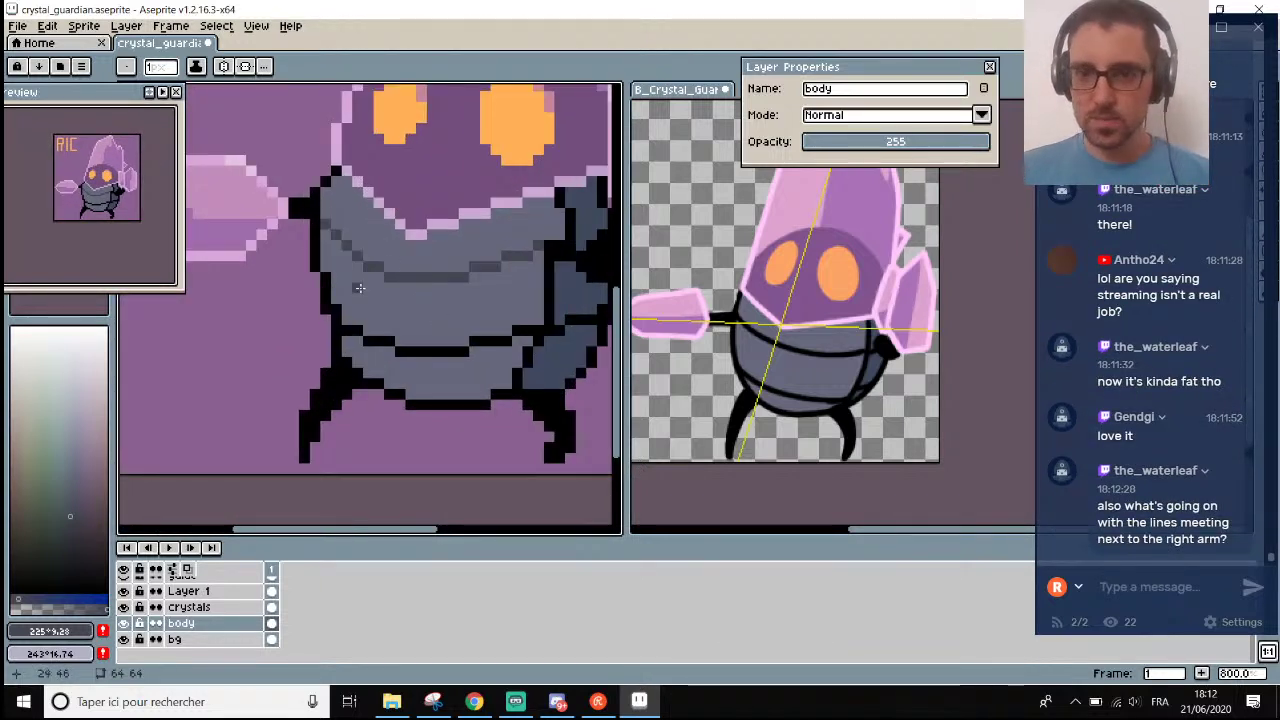
{"action": "scroll", "coordinate": [359, 288], "scroll_direction": "up", "scroll_amount": 1}
{"action": "mouse_move", "coordinate": [336, 324]}
{"action": "left_mouse_down"}
{"action": "mouse_move", "coordinate": [369, 343]}
{"action": "mouse_move", "coordinate": [493, 362]}
{"action": "mouse_move", "coordinate": [565, 342]}
{"action": "left_mouse_up"}
{"action": "scroll", "coordinate": [570, 342], "scroll_direction": "down", "scroll_amount": 3}
{"action": "scroll", "coordinate": [437, 352], "scroll_direction": "up", "scroll_amount": 3}
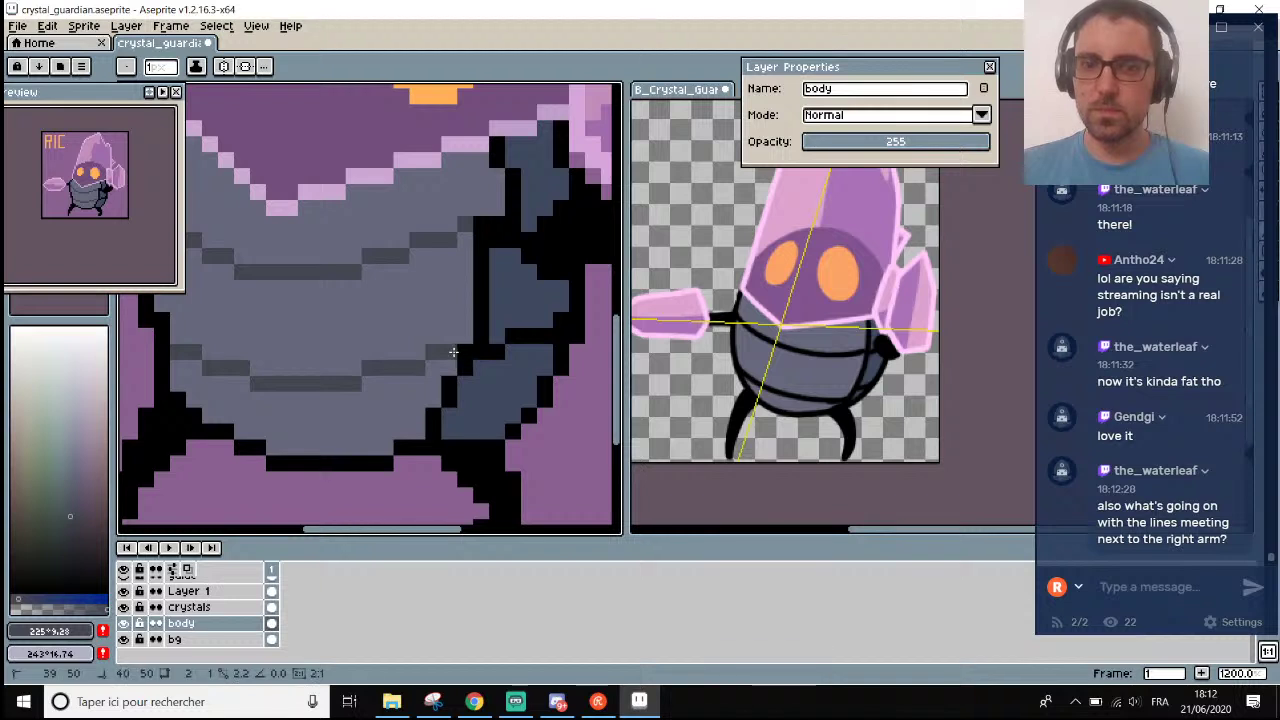
{"action": "scroll", "coordinate": [454, 341], "scroll_direction": "down", "scroll_amount": 4}
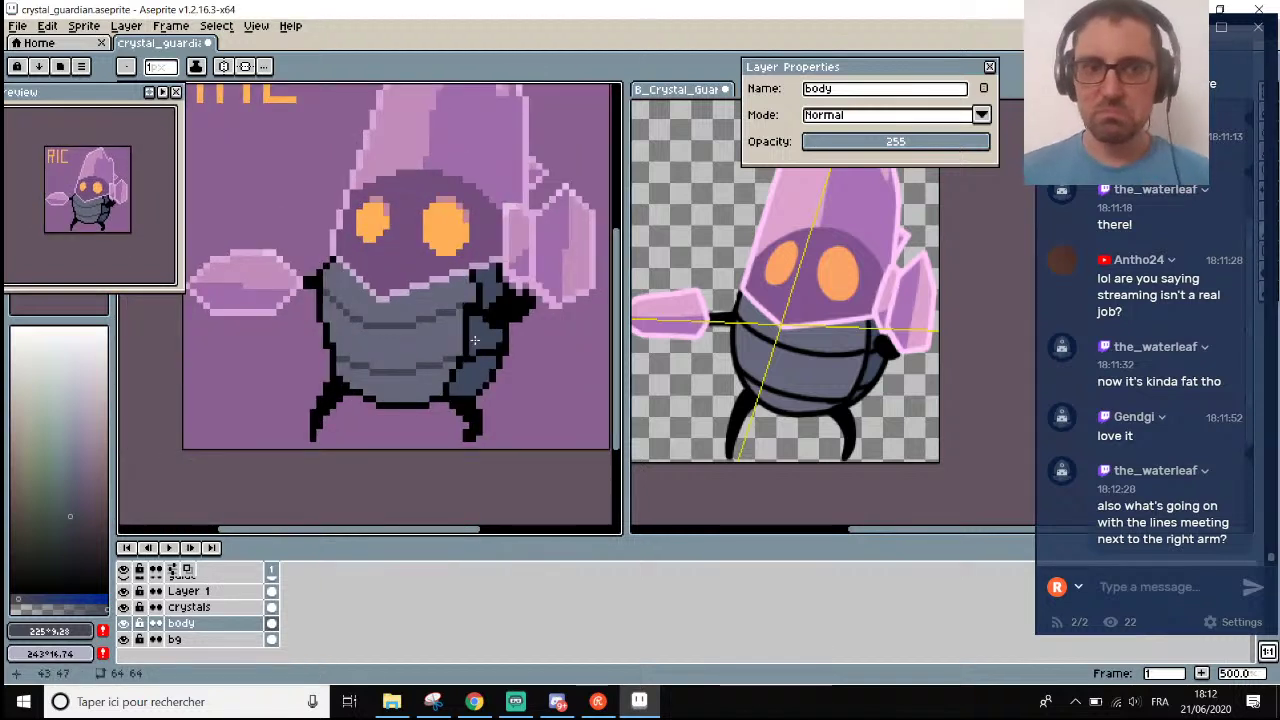
Sample the side segments' slate #3f485f and darken it in HSL to hue 230, saturation 15 and lightness 23.
{"action": "scroll", "coordinate": [488, 346], "scroll_direction": "up", "scroll_amount": 5}
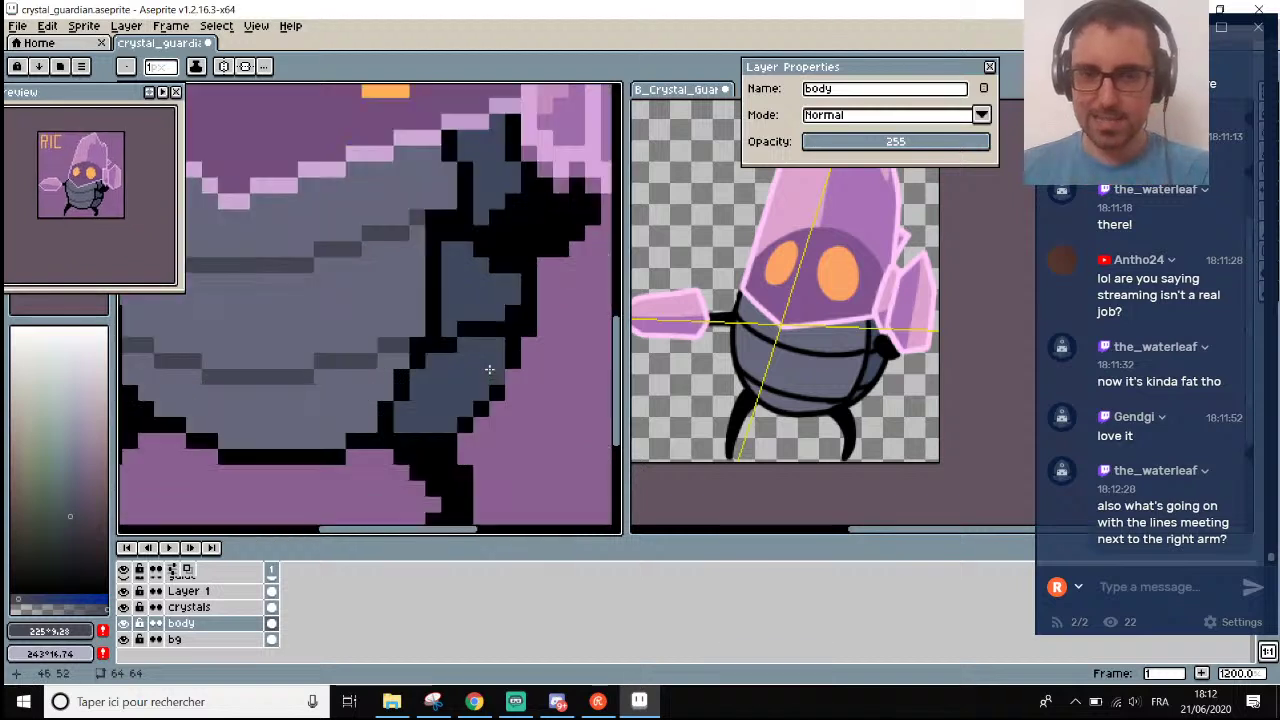
{"action": "key", "text": "alt"}
{"action": "left_click", "coordinate": [438, 375]}
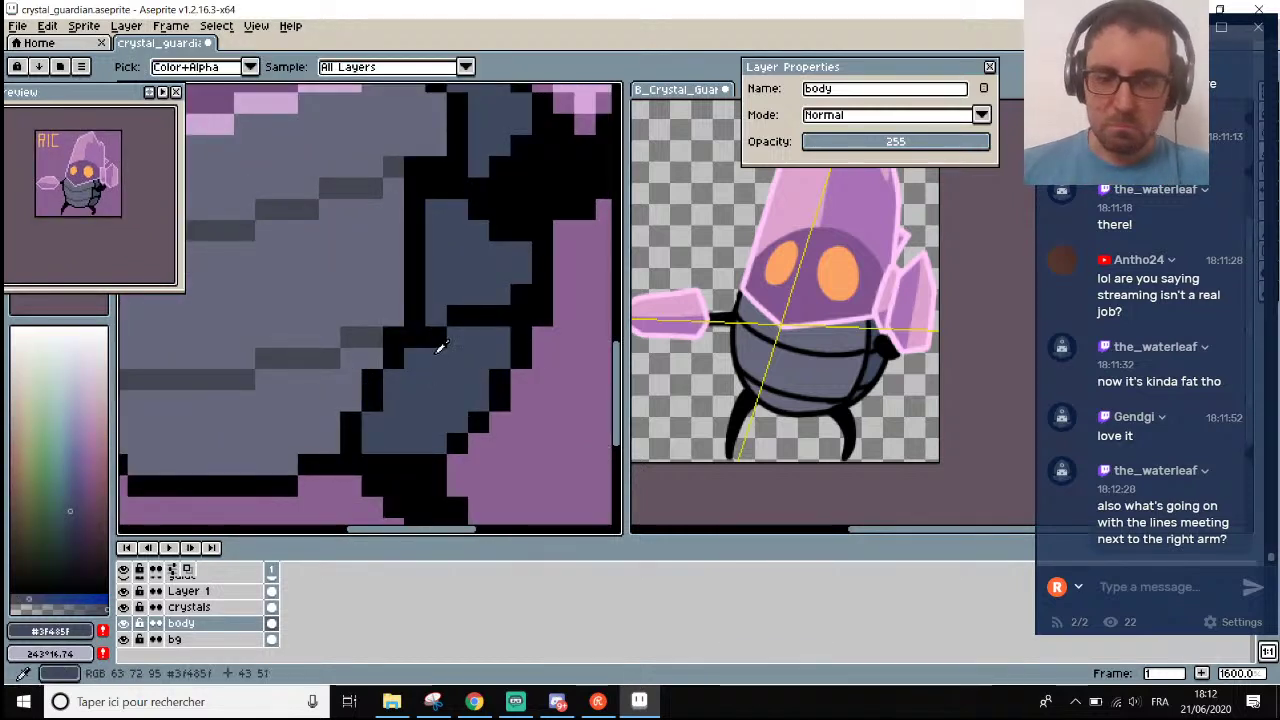
{"action": "left_click", "coordinate": [82, 643]}
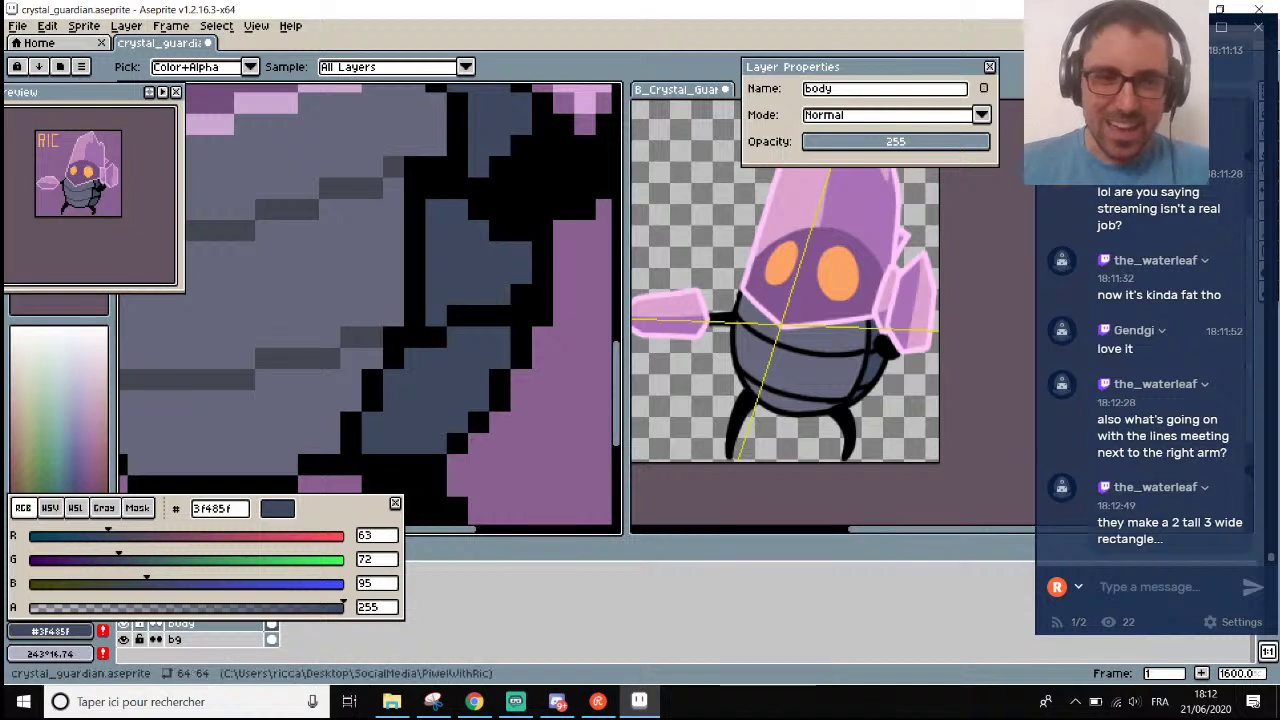
{"action": "left_click", "coordinate": [78, 512]}
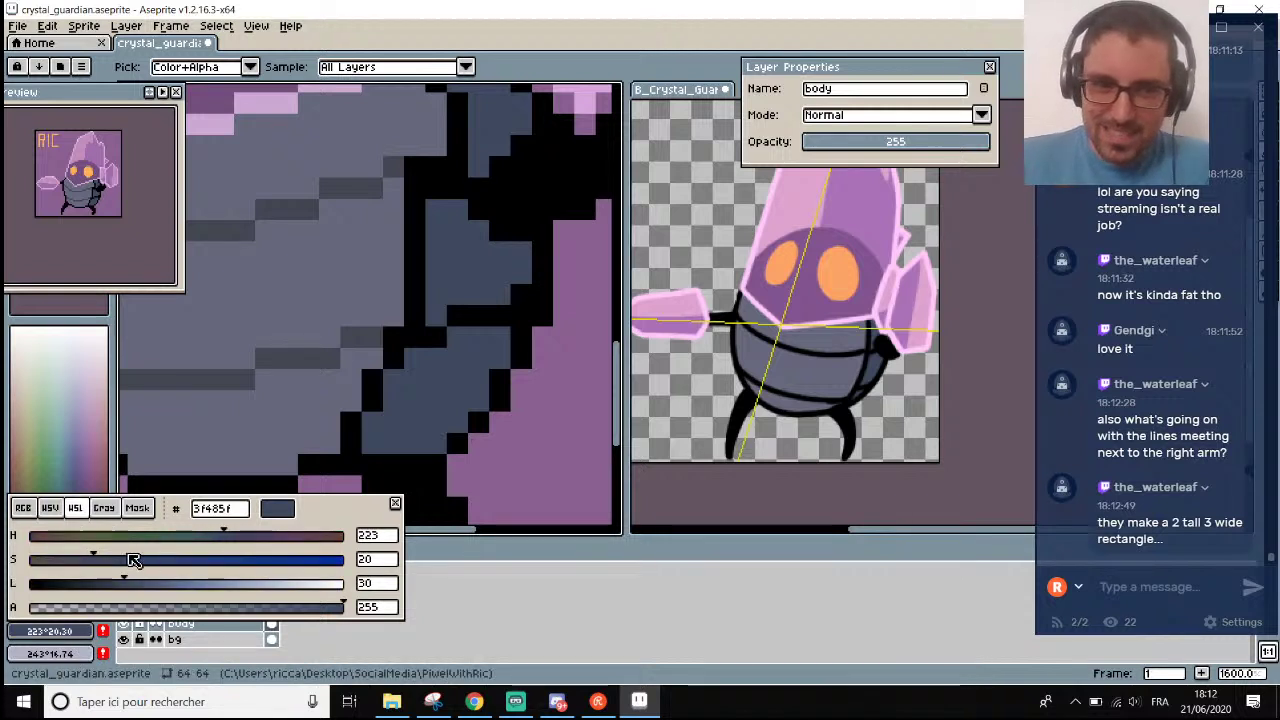
{"action": "left_click_drag", "start_coordinate": [228, 540], "coordinate": [232, 537]}
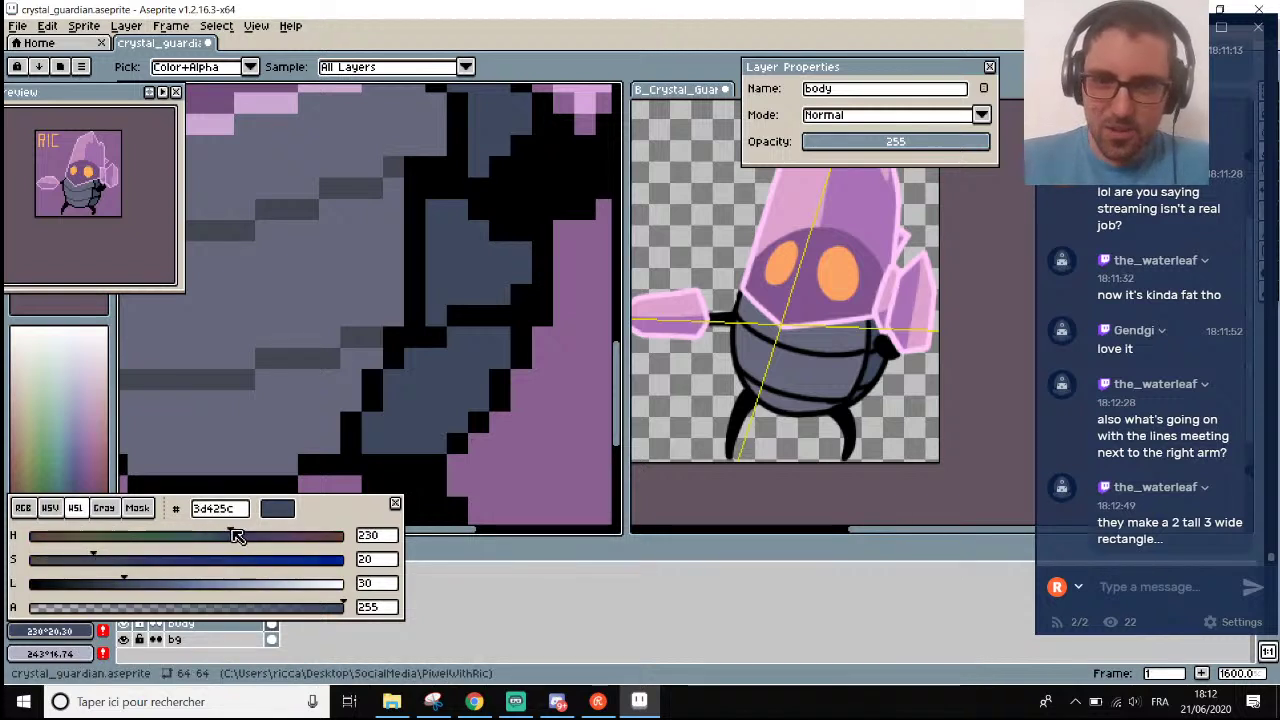
{"action": "left_click_drag", "start_coordinate": [100, 557], "coordinate": [106, 583]}
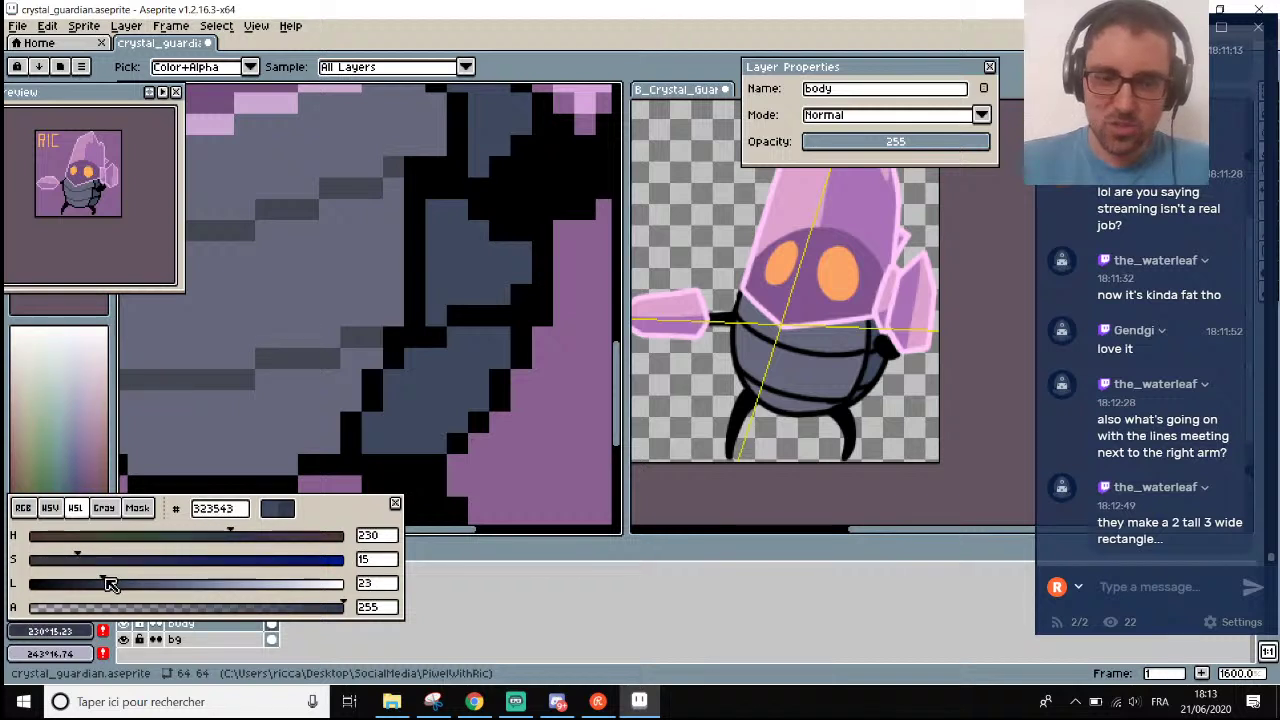
Draw dark #323543 seam pixels across the shaded side of the body, matching the front plate's upper and lower seams.
{"action": "left_click", "coordinate": [357, 434]}
{"action": "key", "text": "b"}
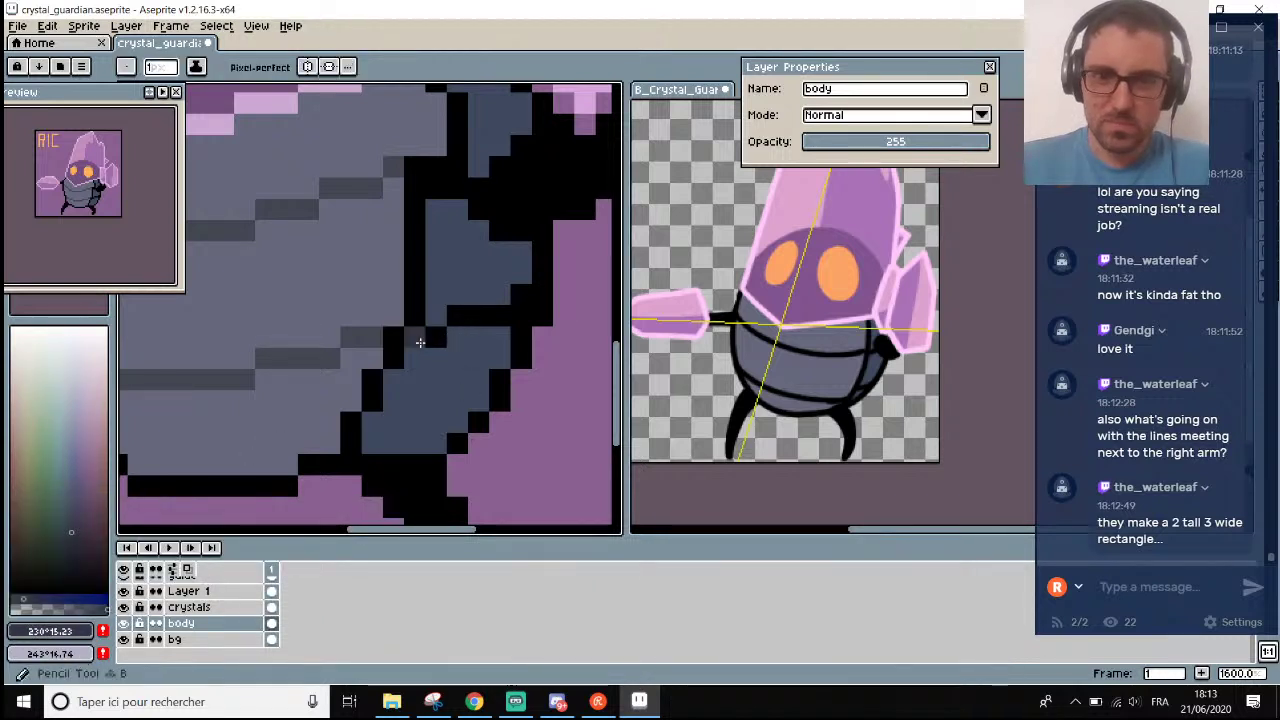
{"action": "mouse_move", "coordinate": [436, 337]}
{"action": "left_mouse_down"}
{"action": "mouse_move", "coordinate": [466, 316]}
{"action": "mouse_move", "coordinate": [504, 318]}
{"action": "left_mouse_up"}
{"action": "scroll", "coordinate": [504, 318], "scroll_direction": "down", "scroll_amount": 4}
{"action": "scroll", "coordinate": [499, 212], "scroll_direction": "up", "scroll_amount": 4}
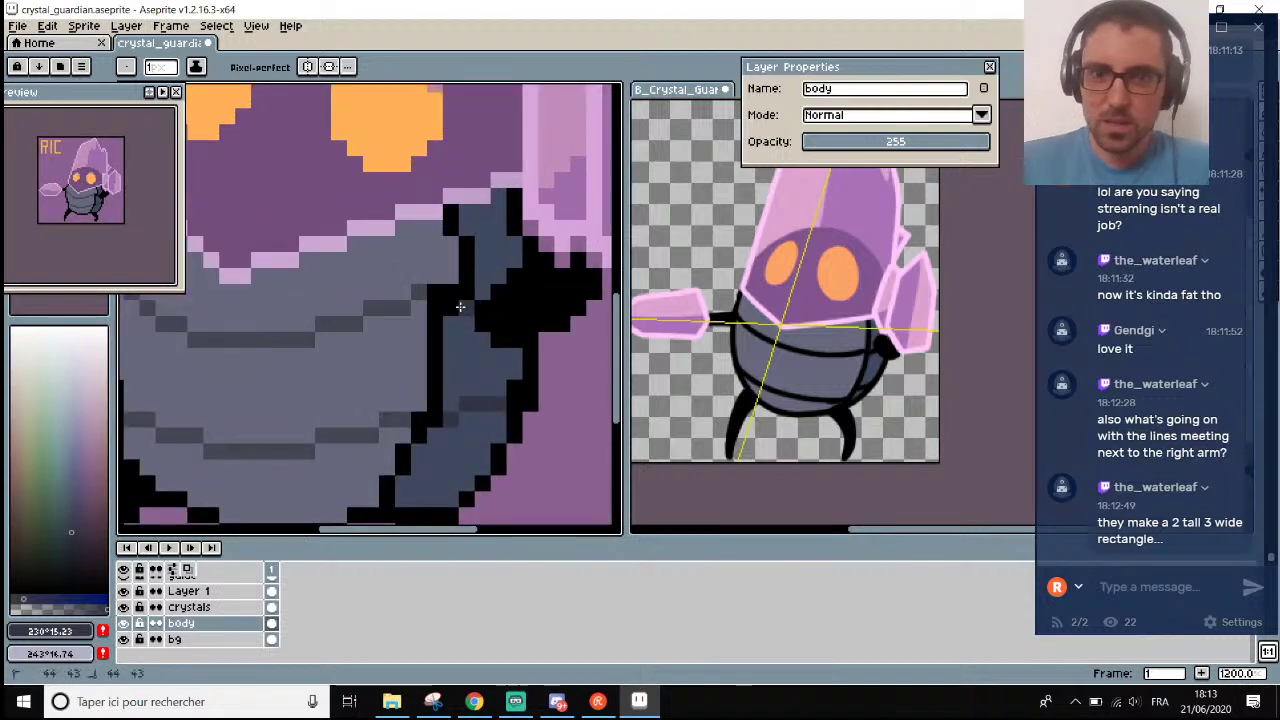
Examine how the seams and the black dividing line meet on the body beside the right arm.
{"action": "scroll", "coordinate": [458, 307], "scroll_direction": "down", "scroll_amount": 3}
{"action": "scroll", "coordinate": [455, 383], "scroll_direction": "down", "scroll_amount": 1}
{"action": "scroll", "coordinate": [457, 370], "scroll_direction": "up", "scroll_amount": 1}
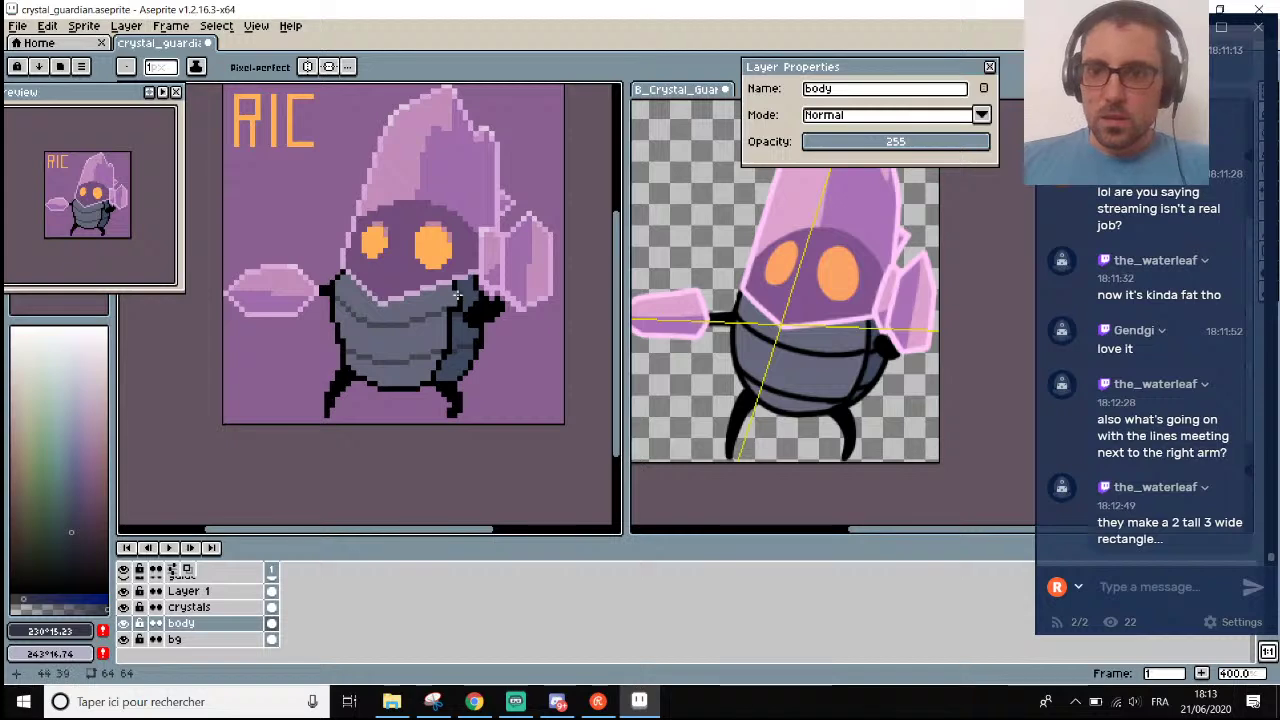
{"action": "scroll", "coordinate": [458, 295], "scroll_direction": "up", "scroll_amount": 3}
{"action": "scroll", "coordinate": [458, 295], "scroll_direction": "down", "scroll_amount": 2}
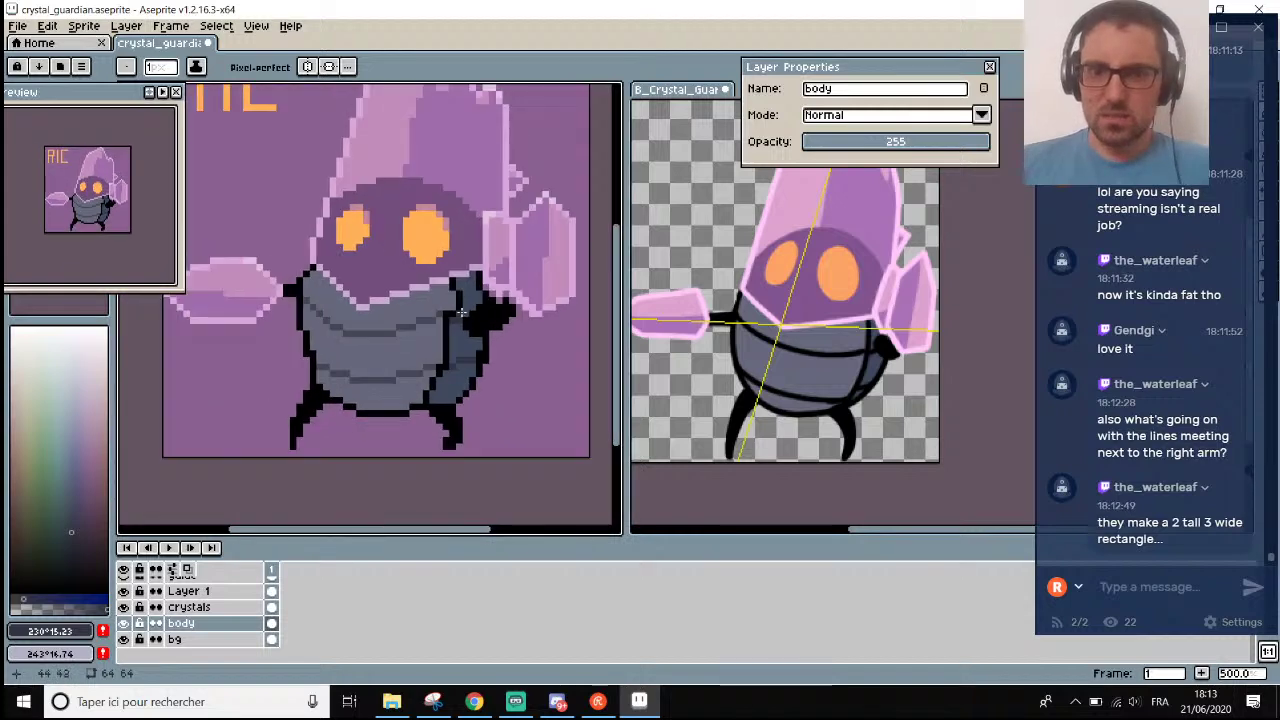
{"action": "scroll", "coordinate": [460, 313], "scroll_direction": "up", "scroll_amount": 1}
{"action": "scroll", "coordinate": [460, 313], "scroll_direction": "down", "scroll_amount": 2}
{"action": "scroll", "coordinate": [463, 332], "scroll_direction": "up", "scroll_amount": 5}
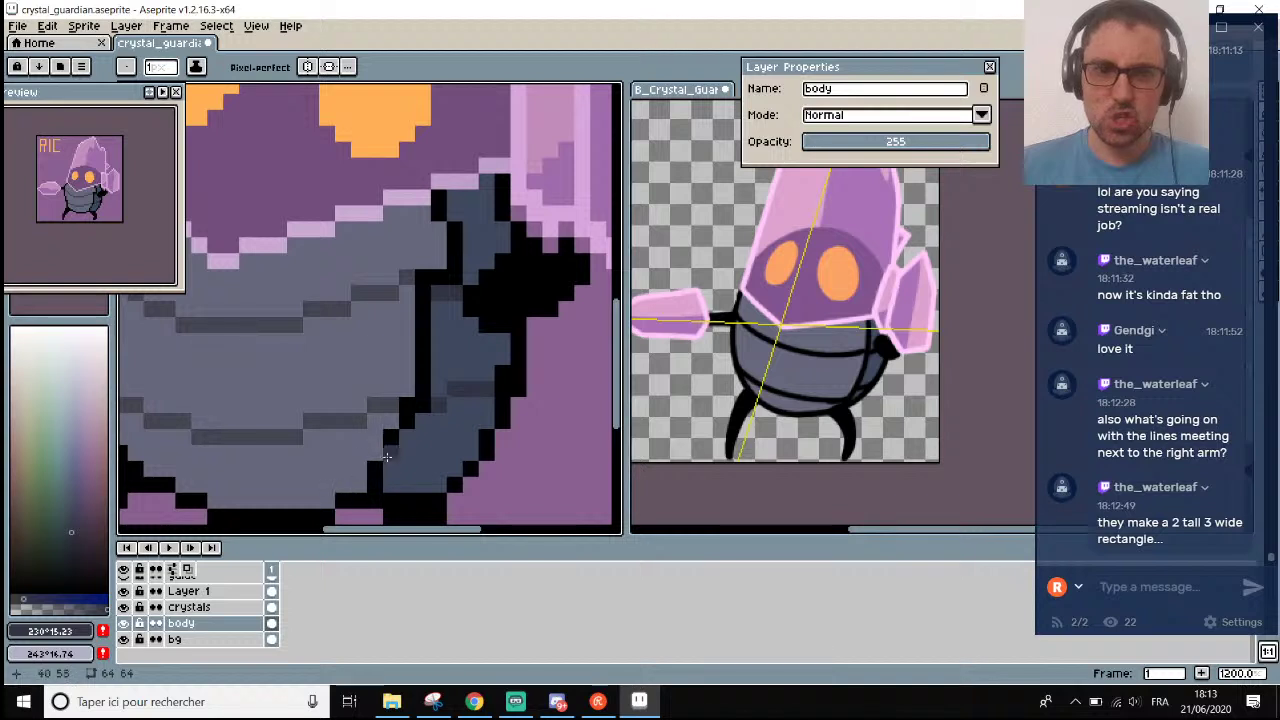
{"action": "scroll", "coordinate": [445, 166], "scroll_direction": "down", "scroll_amount": 2}
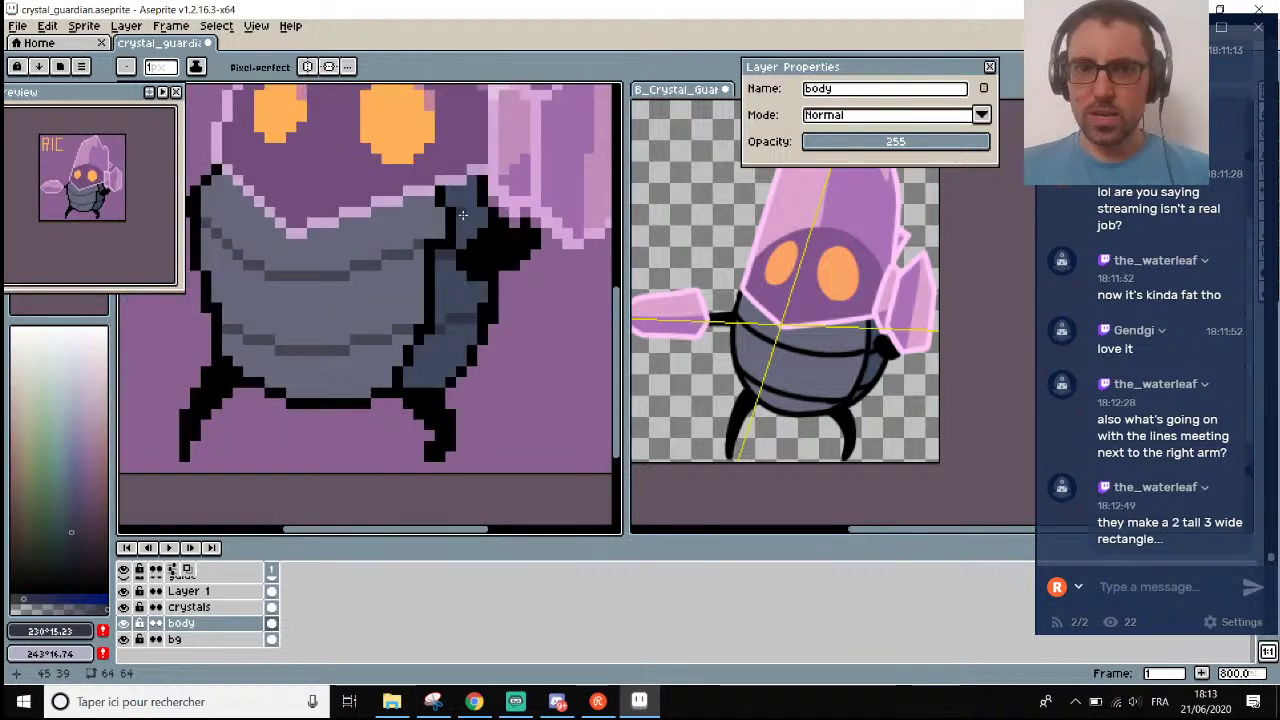
{"action": "scroll", "coordinate": [463, 214], "scroll_direction": "down", "scroll_amount": 4}
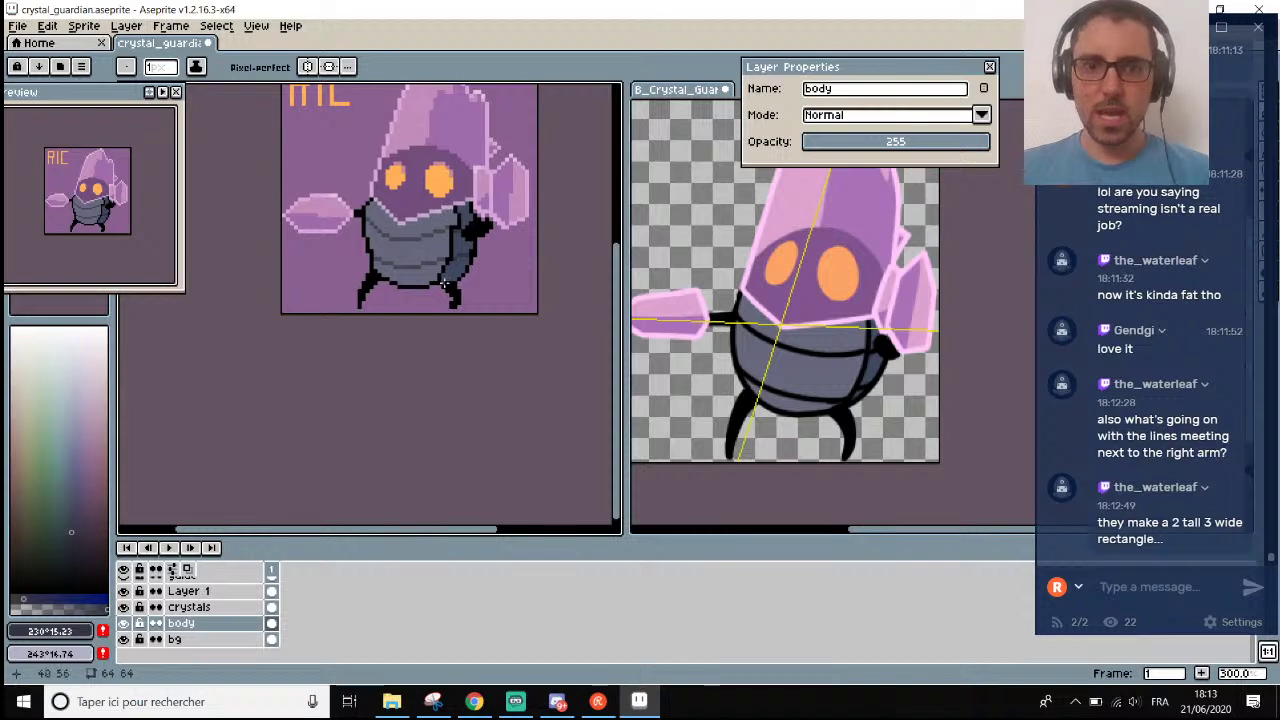
{"action": "scroll", "coordinate": [445, 258], "scroll_direction": "up", "scroll_amount": 3}
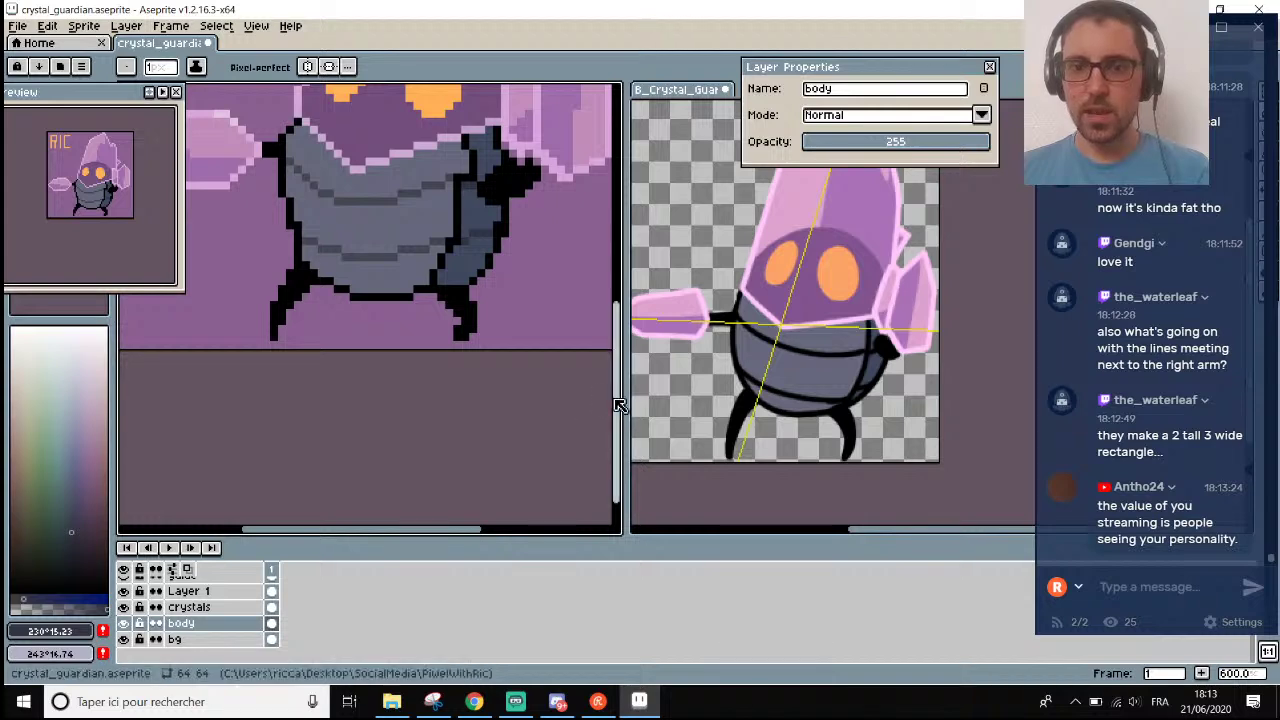
{"action": "left_click_drag", "start_coordinate": [623, 400], "coordinate": [620, 337]}
{"action": "scroll", "coordinate": [469, 329], "scroll_direction": "up", "scroll_amount": 2}
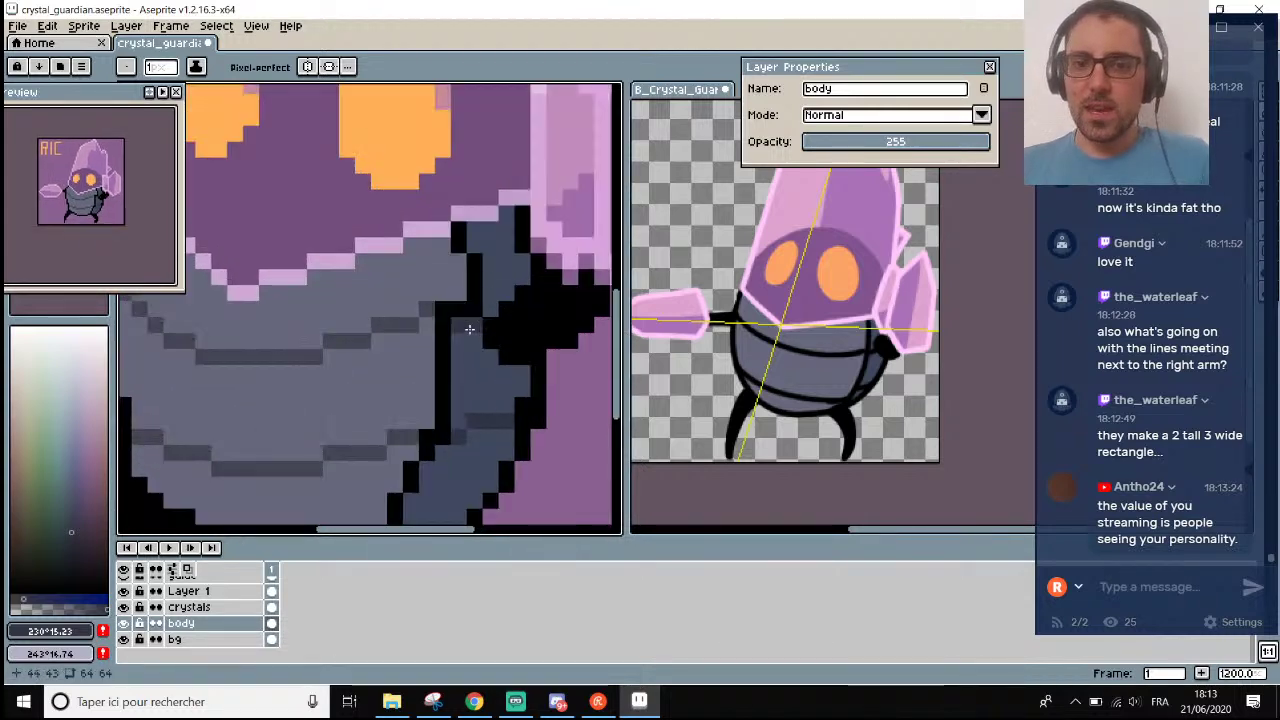
{"action": "scroll", "coordinate": [469, 329], "scroll_direction": "down", "scroll_amount": 1}
{"action": "scroll", "coordinate": [473, 330], "scroll_direction": "up", "scroll_amount": 3}
{"action": "scroll", "coordinate": [473, 330], "scroll_direction": "down", "scroll_amount": 2}
Sample the front plate's grey #66687b and paint over the middle part of the black line dividing front and shaded side.
{"action": "key", "text": "alt"}
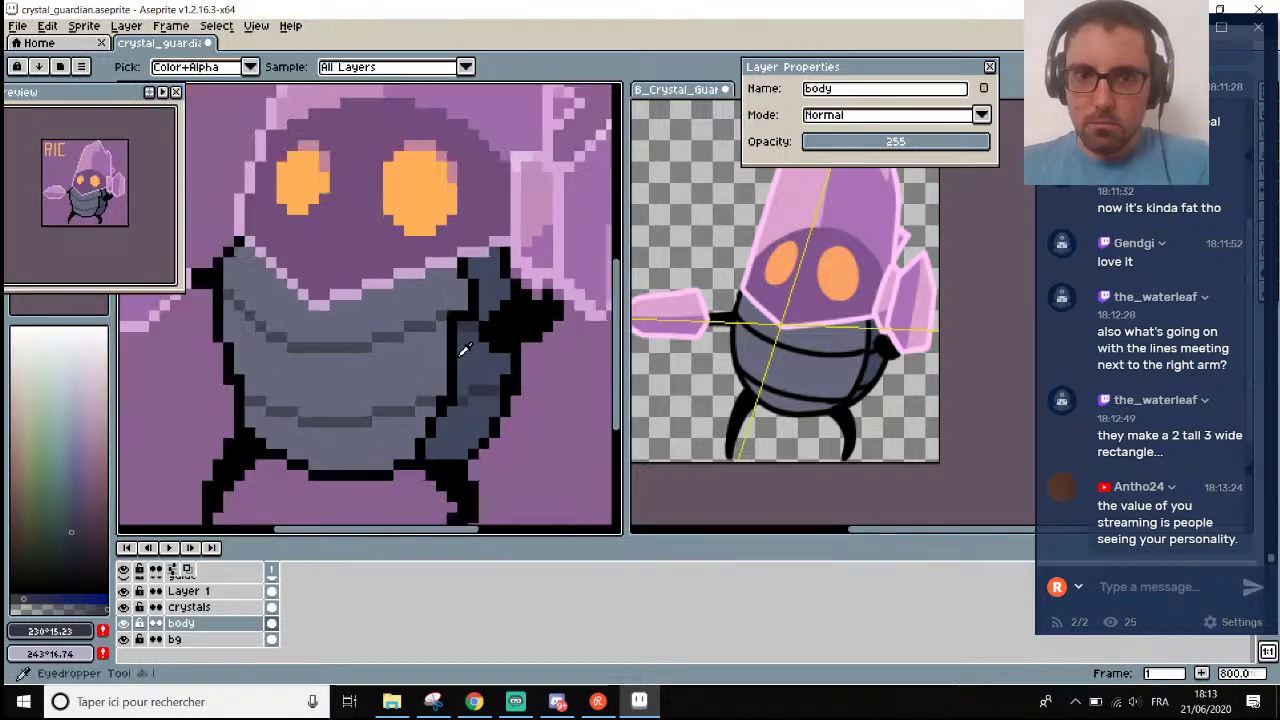
{"action": "scroll", "coordinate": [471, 334], "scroll_direction": "up", "scroll_amount": 2}
{"action": "left_click", "coordinate": [444, 360], "text": "alt"}
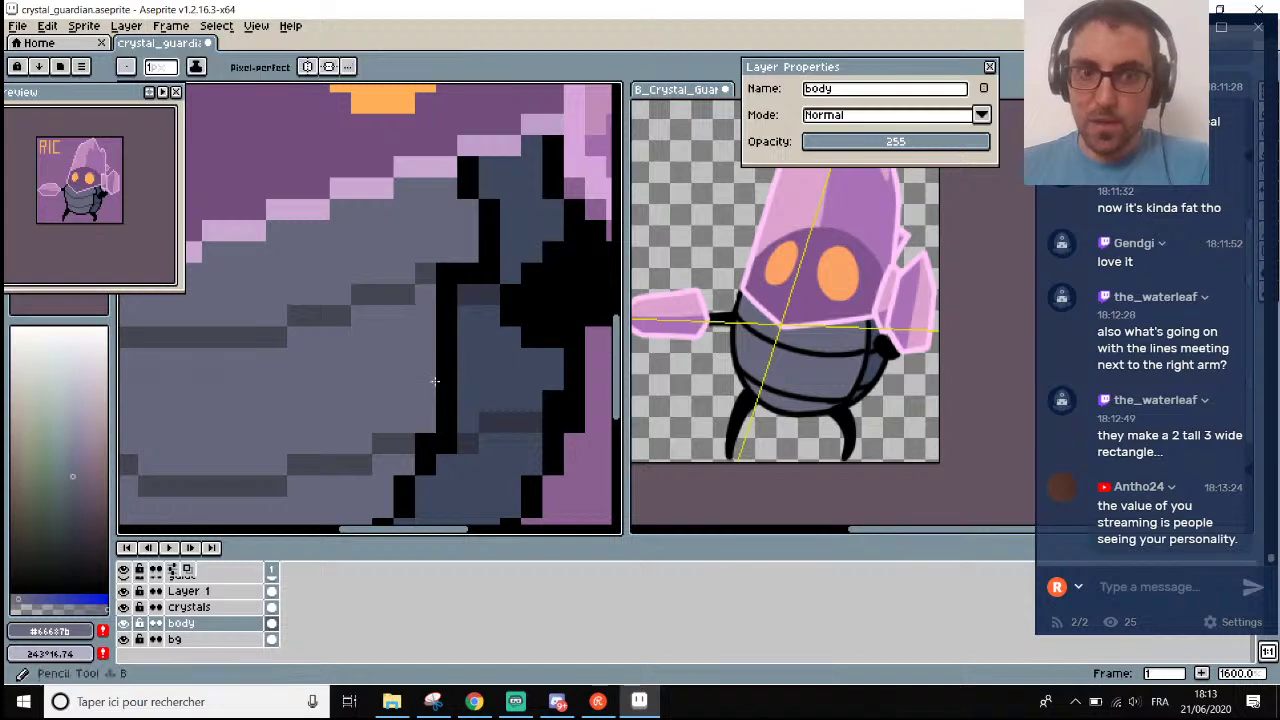
{"action": "left_click", "coordinate": [445, 380]}
{"action": "left_click", "coordinate": [444, 362]}
{"action": "left_click", "coordinate": [447, 335]}
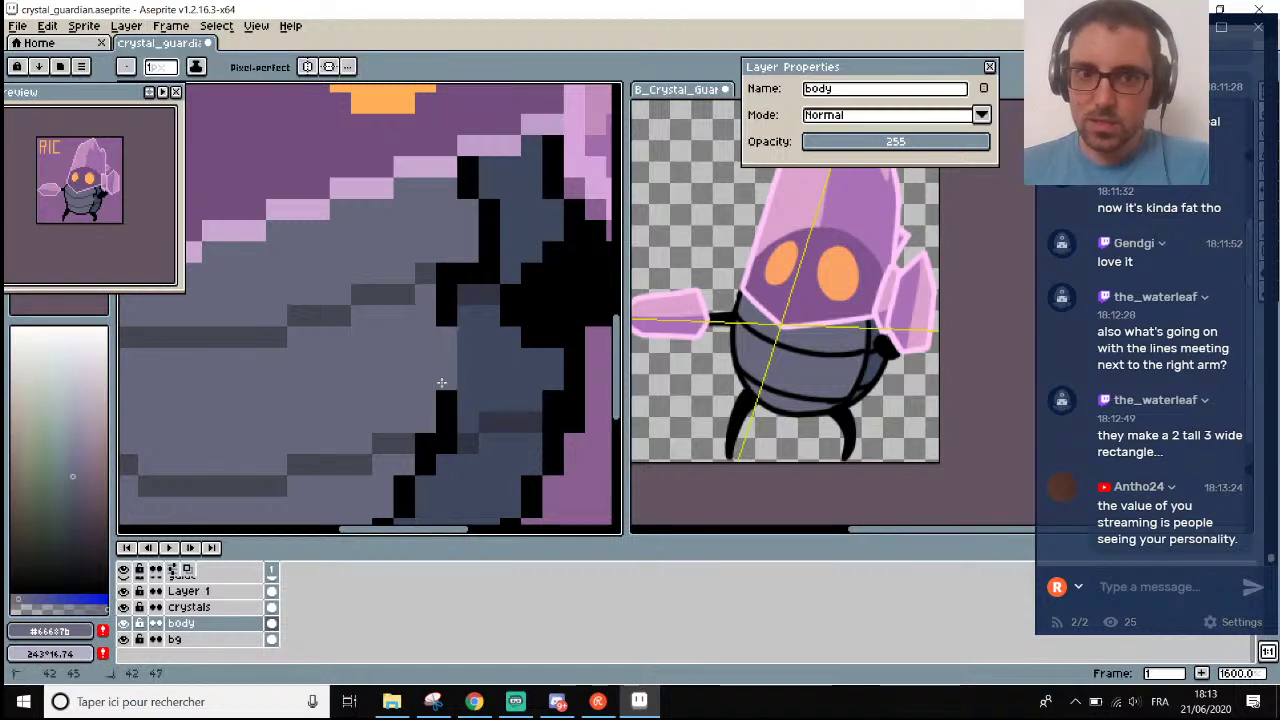
{"action": "left_click", "coordinate": [447, 400]}
{"action": "scroll", "coordinate": [455, 400], "scroll_direction": "down", "scroll_amount": 3}
{"action": "scroll", "coordinate": [455, 410], "scroll_direction": "up", "scroll_amount": 3}
{"action": "left_click", "coordinate": [454, 422]}
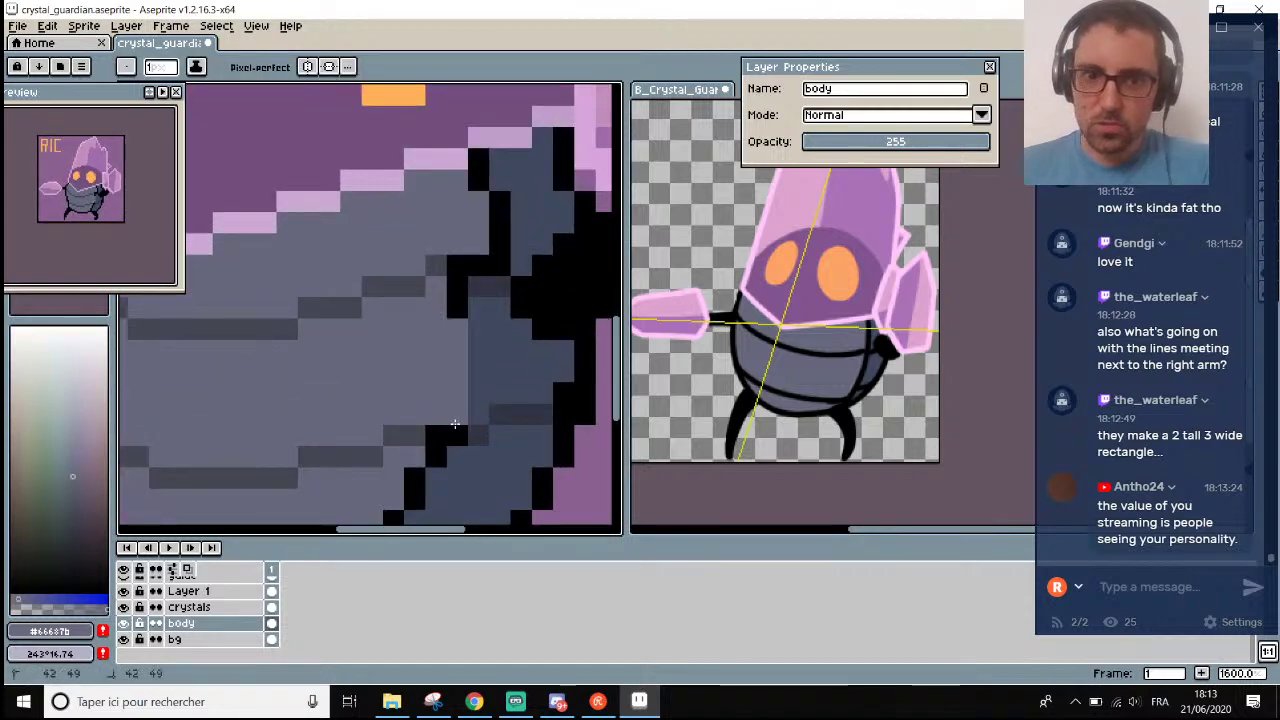
Paint over the rest of the black dividing line in grey #66687b, down to the belly and up near the crystal rim.
{"action": "scroll", "coordinate": [454, 422], "scroll_direction": "down", "scroll_amount": 3}
{"action": "scroll", "coordinate": [440, 410], "scroll_direction": "up", "scroll_amount": 3}
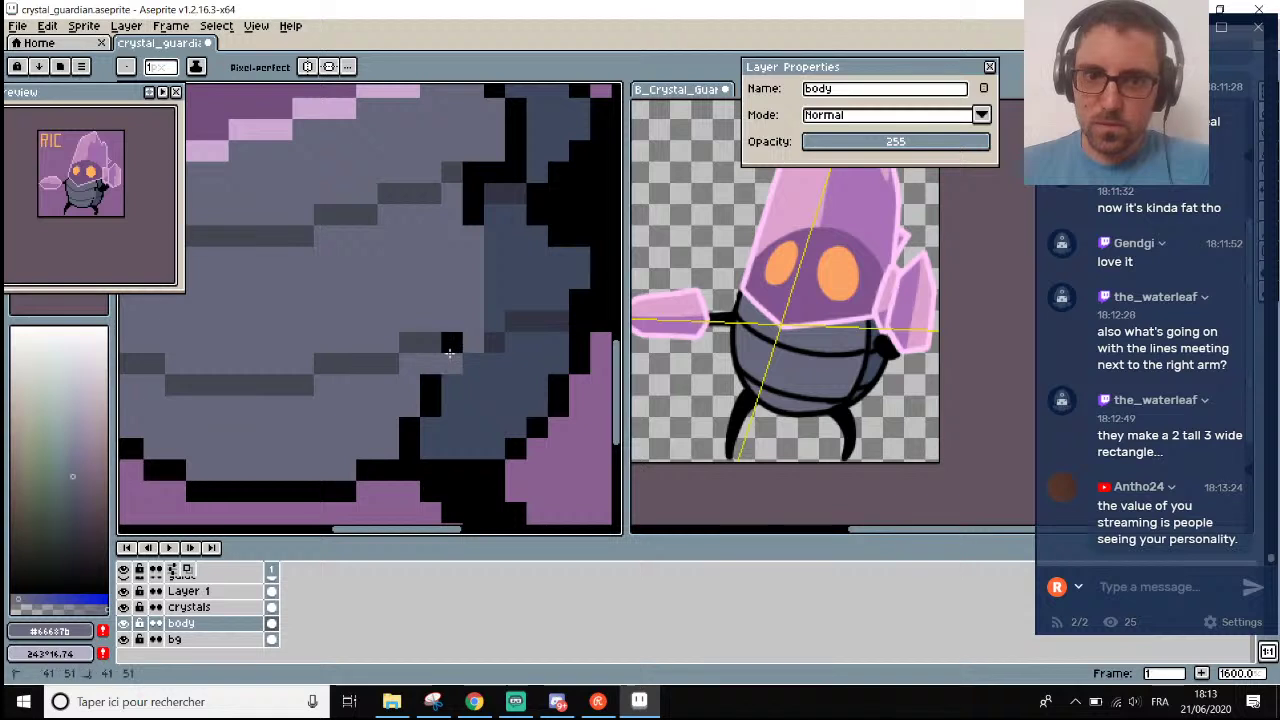
{"action": "mouse_move", "coordinate": [450, 352]}
{"action": "left_mouse_down"}
{"action": "mouse_move", "coordinate": [428, 401]}
{"action": "mouse_move", "coordinate": [409, 429]}
{"action": "left_mouse_up"}
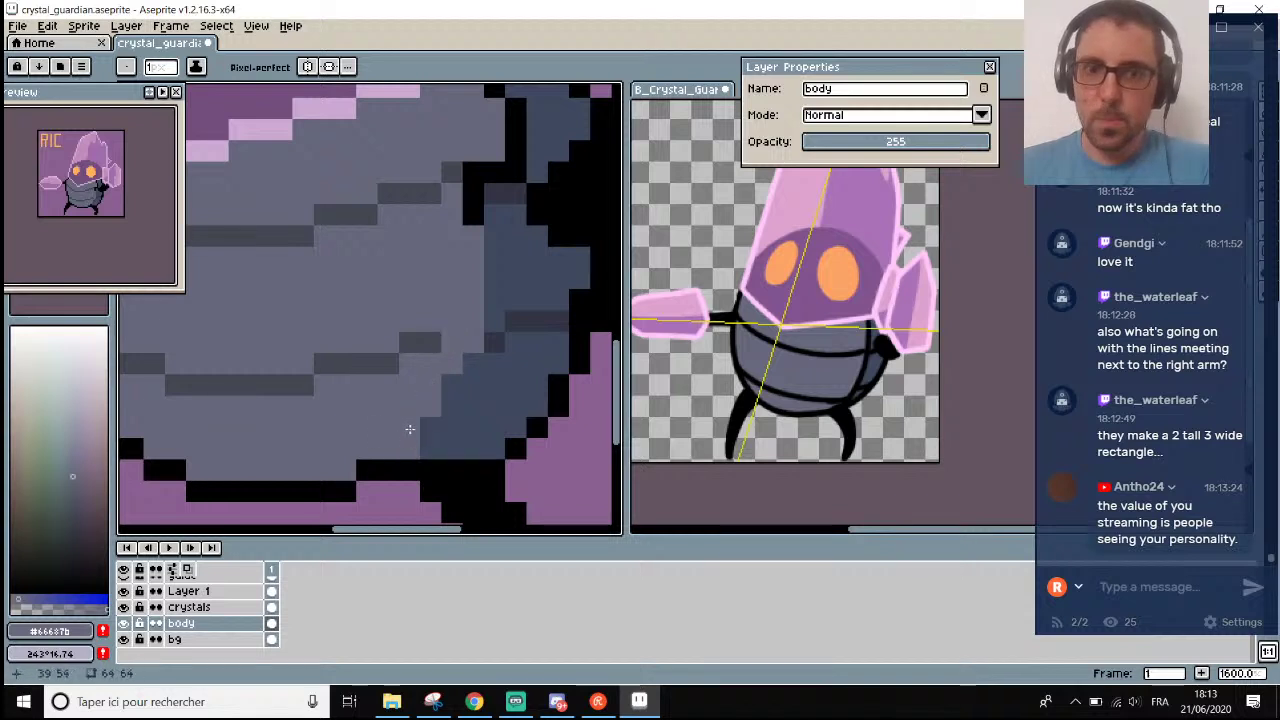
{"action": "scroll", "coordinate": [409, 429], "scroll_direction": "down", "scroll_amount": 3}
{"action": "scroll", "coordinate": [424, 358], "scroll_direction": "up", "scroll_amount": 2}
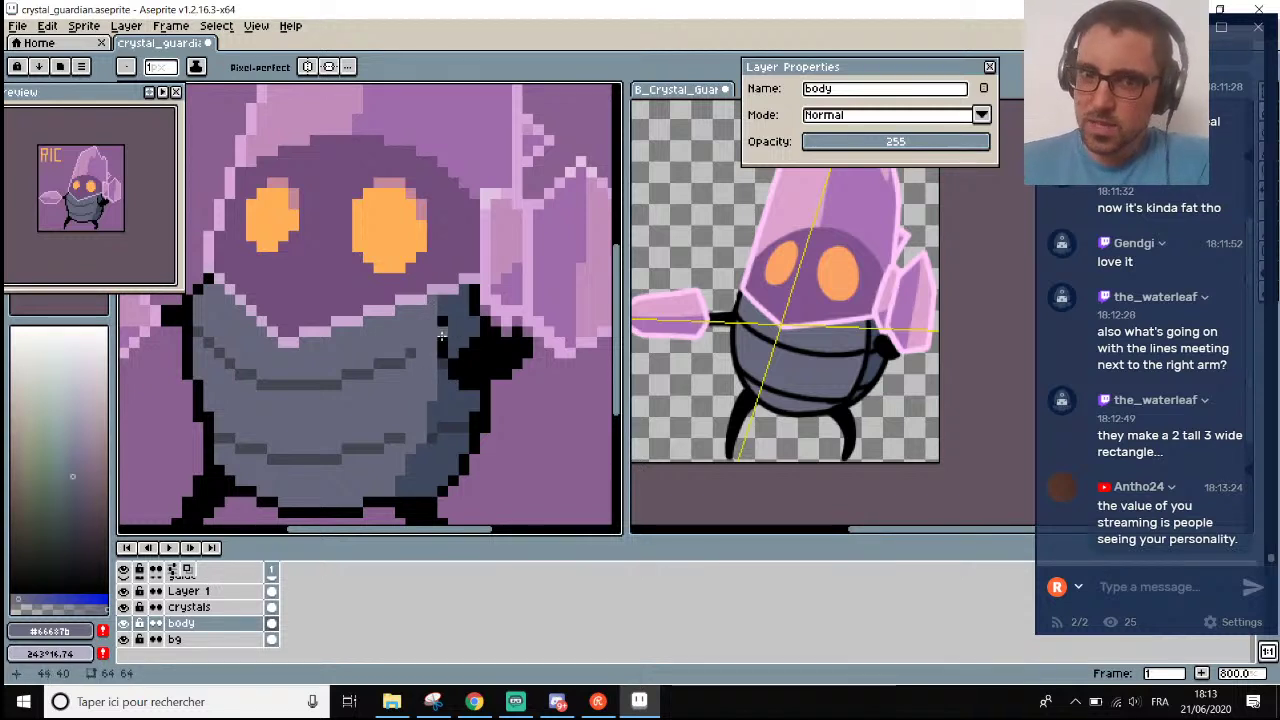
{"action": "scroll", "coordinate": [448, 345], "scroll_direction": "down", "scroll_amount": 2}
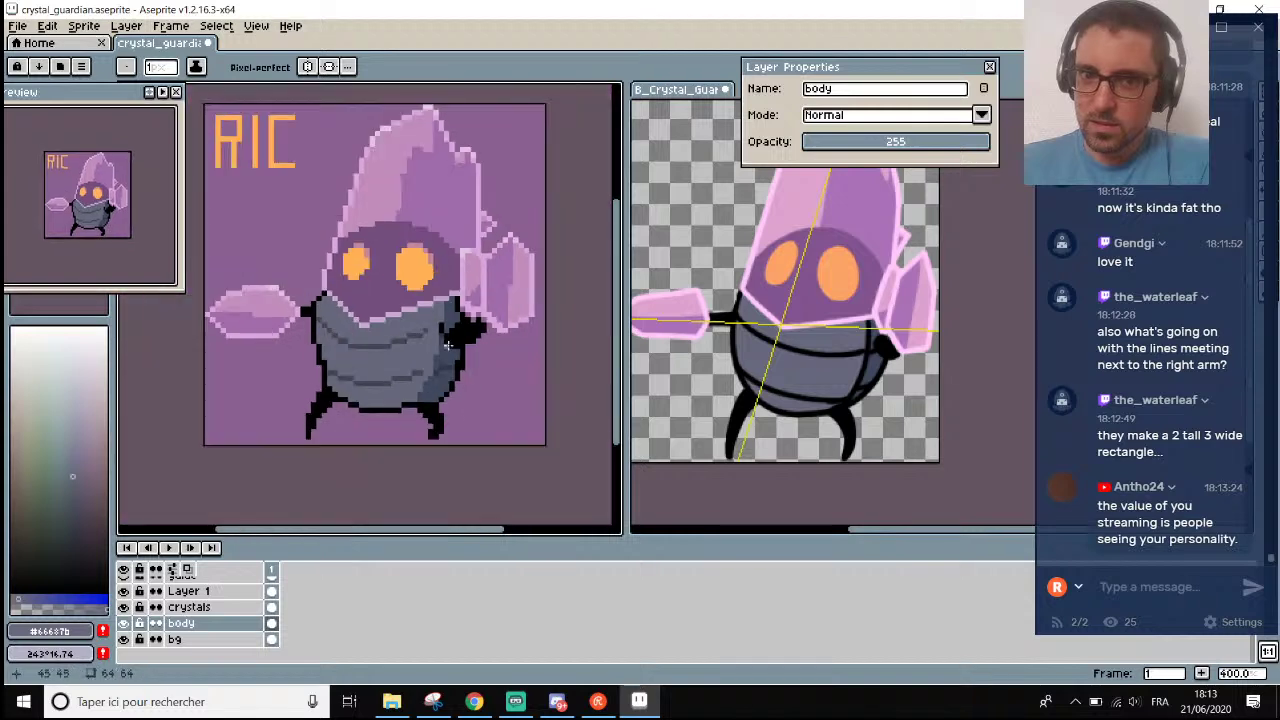
Sample the shadow blue #3f485f and widen the body's shaded side just below the crystal rim.
{"action": "scroll", "coordinate": [446, 330], "scroll_direction": "up", "scroll_amount": 3}
{"action": "scroll", "coordinate": [448, 300], "scroll_direction": "up", "scroll_amount": 3}
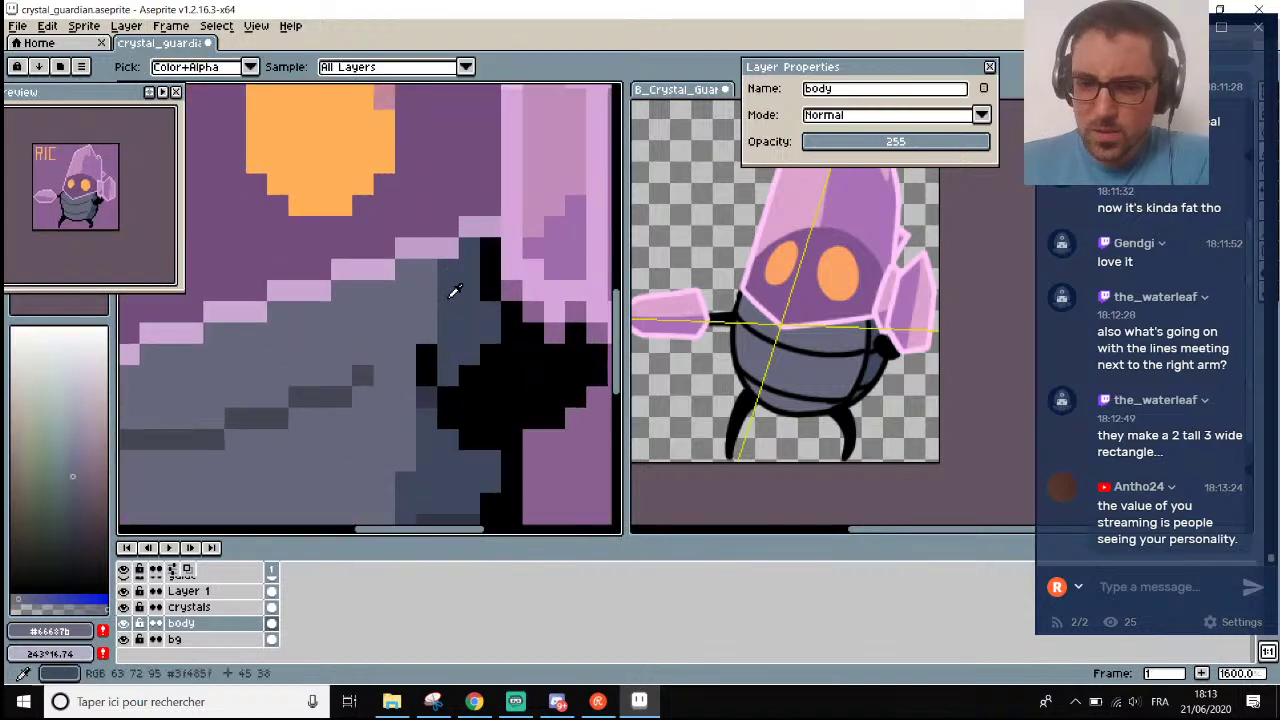
{"action": "key", "text": "i"}
{"action": "left_click", "coordinate": [466, 278]}
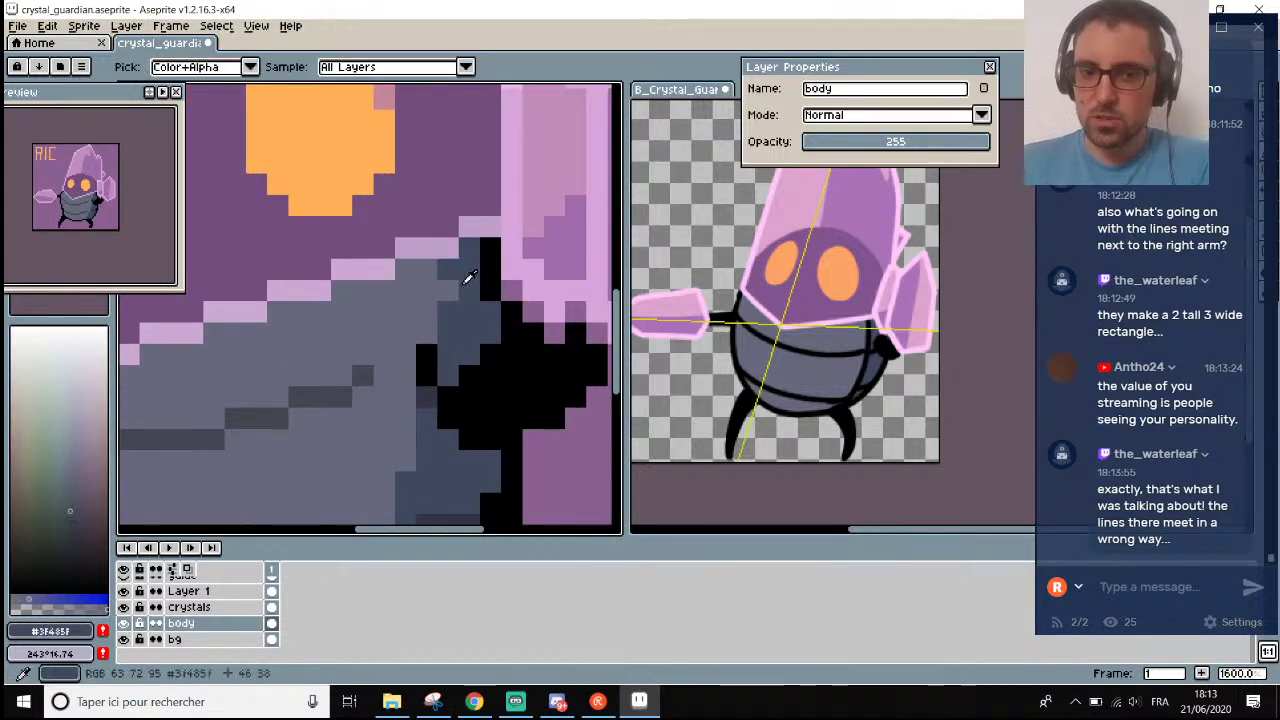
{"action": "key", "text": "b"}
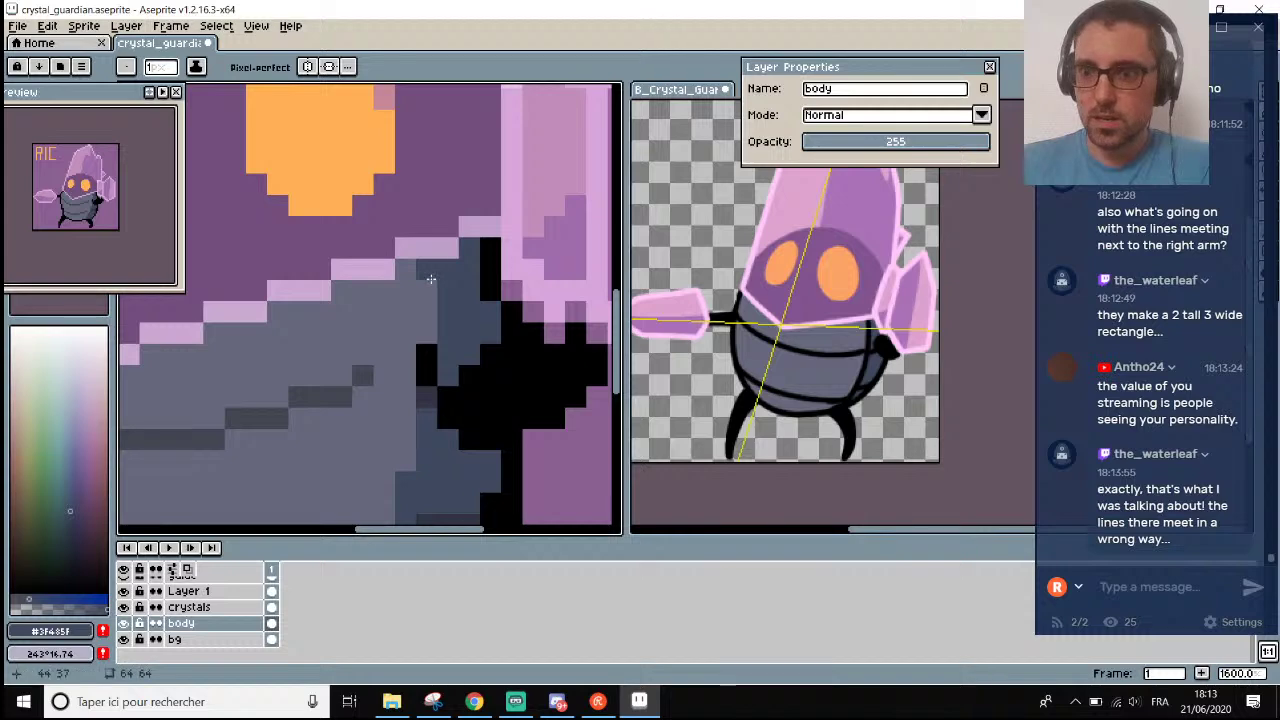
{"action": "scroll", "coordinate": [422, 292], "scroll_direction": "down", "scroll_amount": 1}
{"action": "scroll", "coordinate": [422, 292], "scroll_direction": "up", "scroll_amount": 1}
Sample grey #66687b again and cover the leftover black pixels on the body beside the right arm.
{"action": "key", "text": "i"}
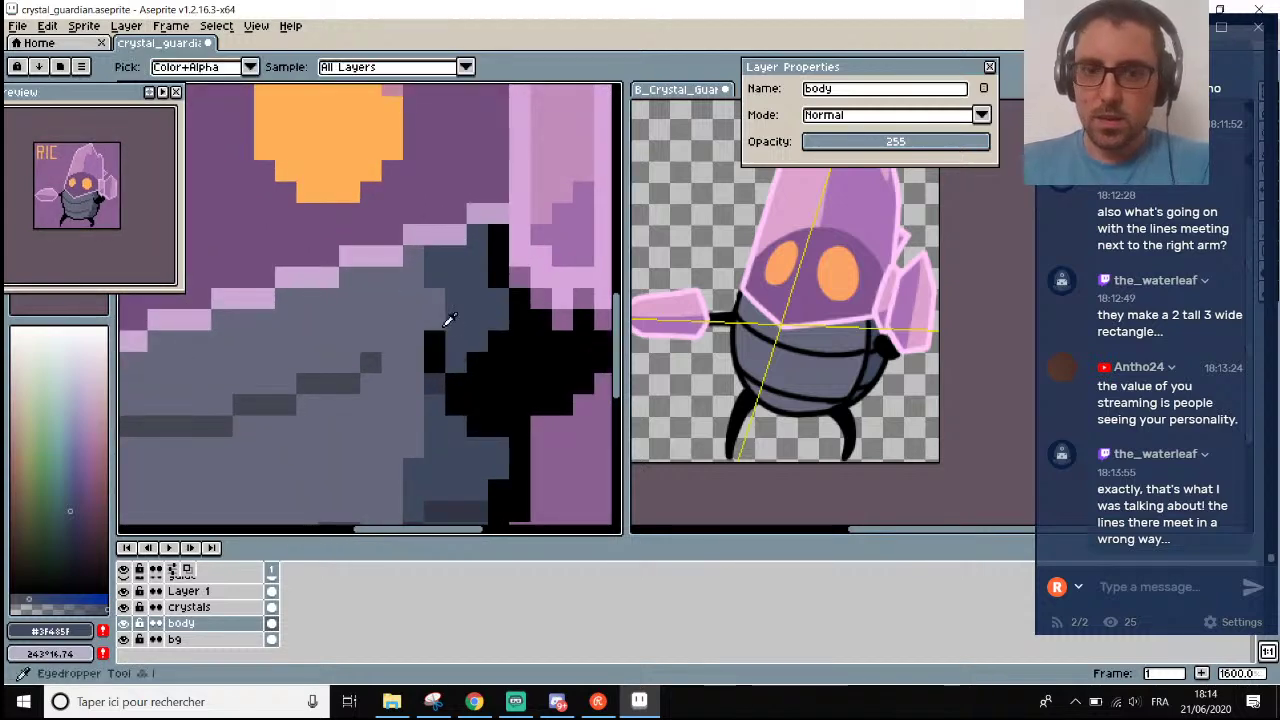
{"action": "left_click", "coordinate": [434, 316]}
{"action": "key", "text": "b"}
{"action": "scroll", "coordinate": [424, 345], "scroll_direction": "down", "scroll_amount": 4}
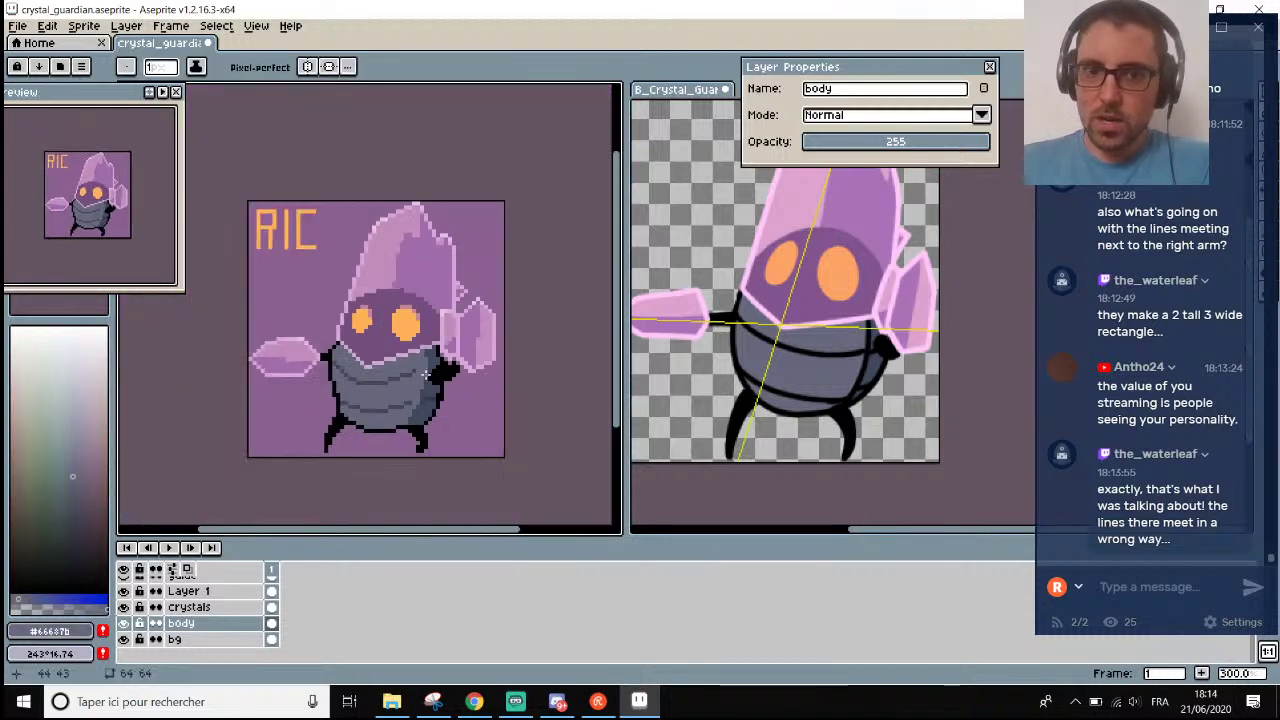
{"action": "scroll", "coordinate": [423, 350], "scroll_direction": "up", "scroll_amount": 1}
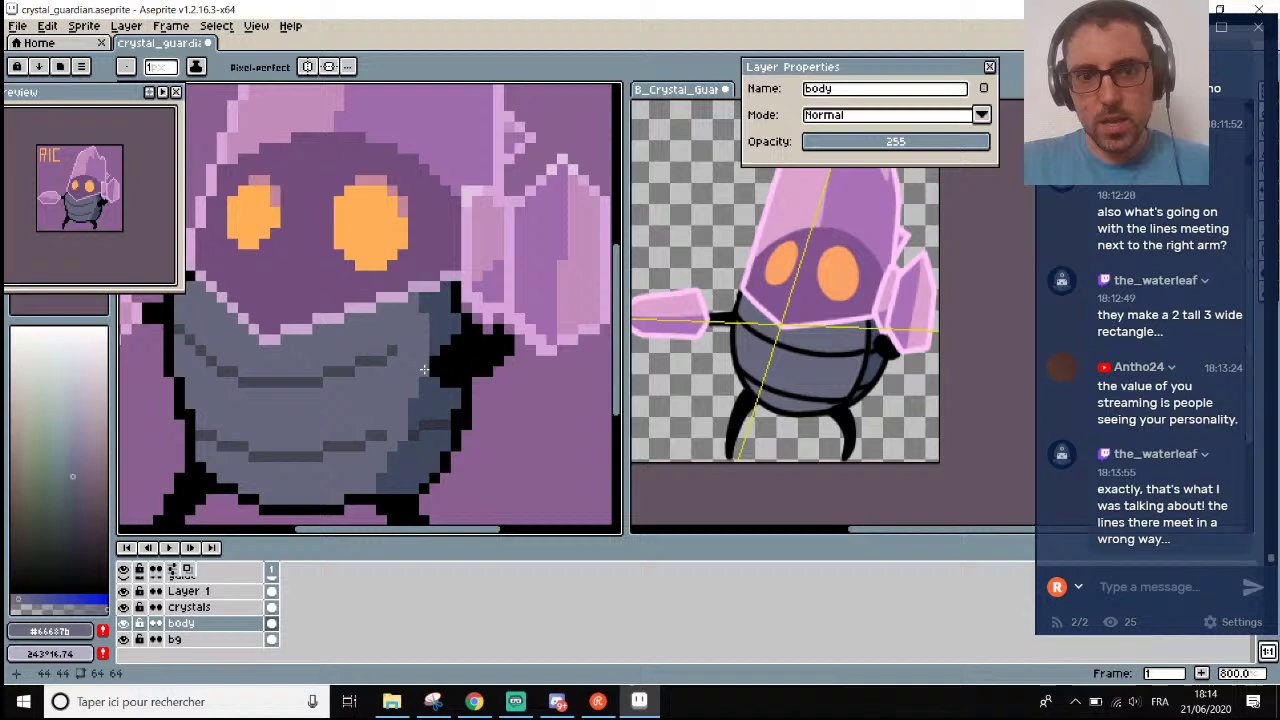
Sample shadow blue #3f485f and extend the shaded side's upper edge inward beneath the crystal rim.
{"action": "key", "text": "i"}
{"action": "left_click", "coordinate": [424, 302]}
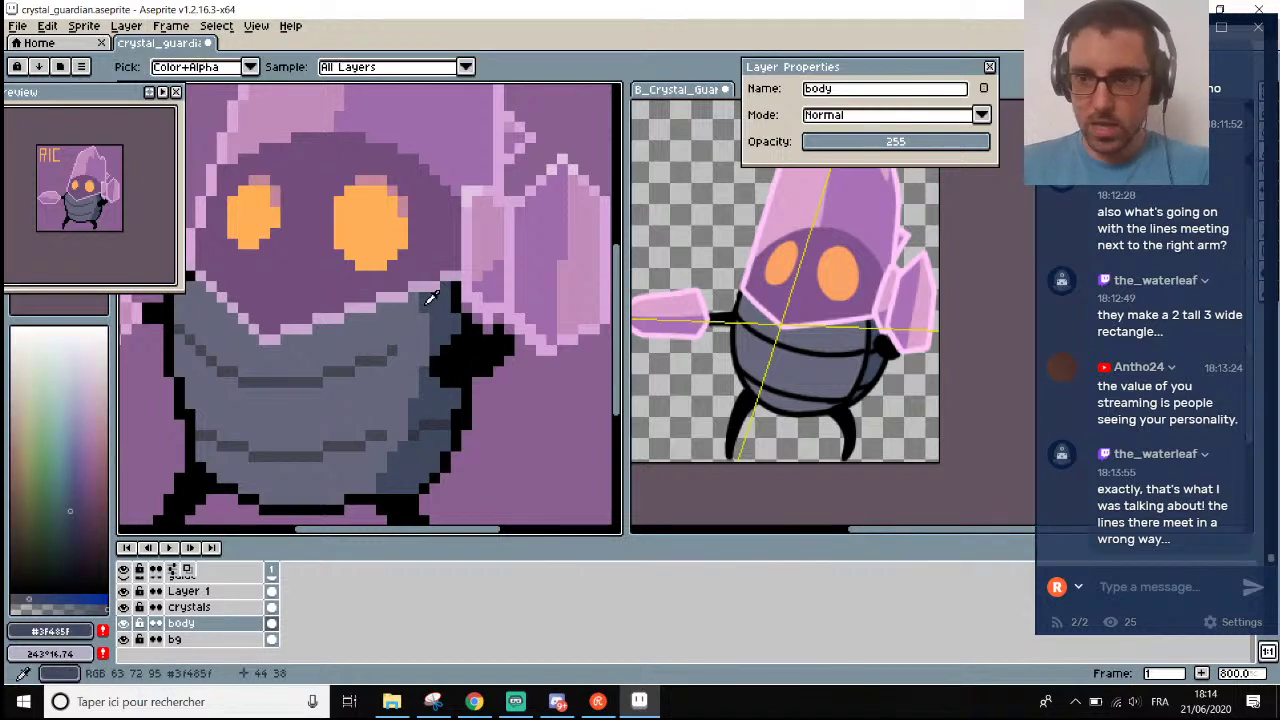
{"action": "key", "text": "b"}
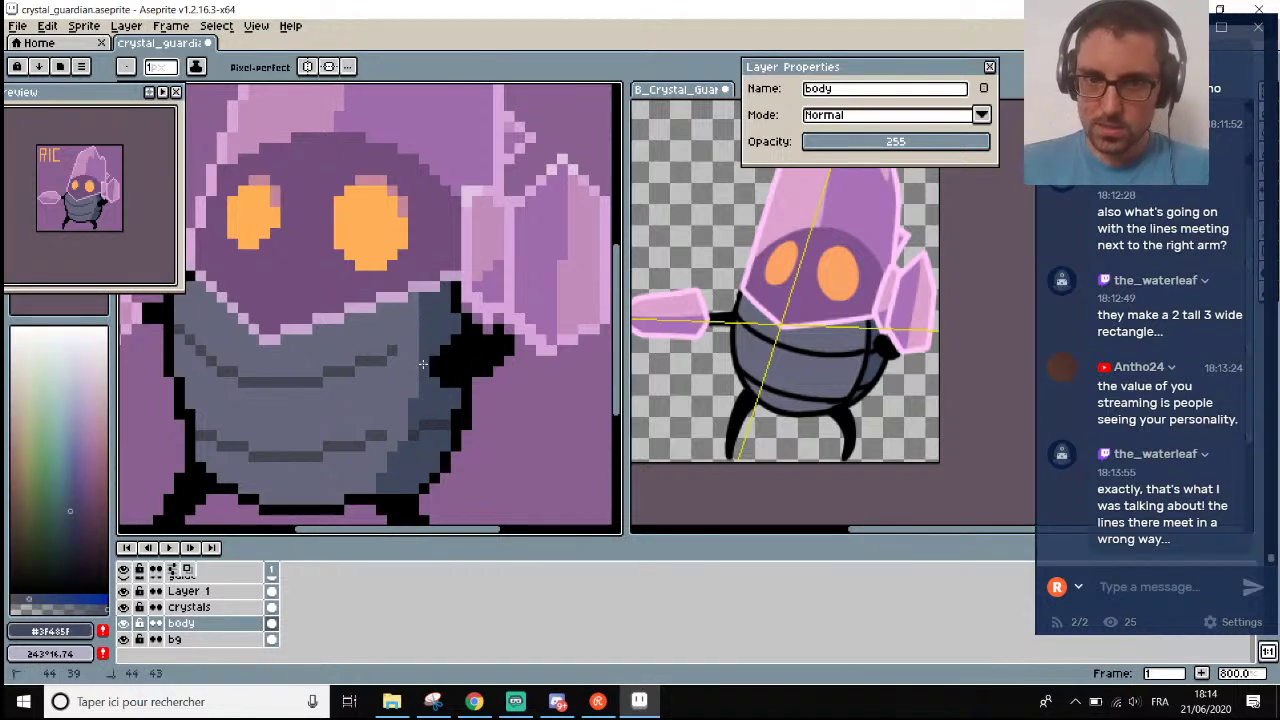
{"action": "left_click_drag", "start_coordinate": [423, 365], "coordinate": [413, 297]}
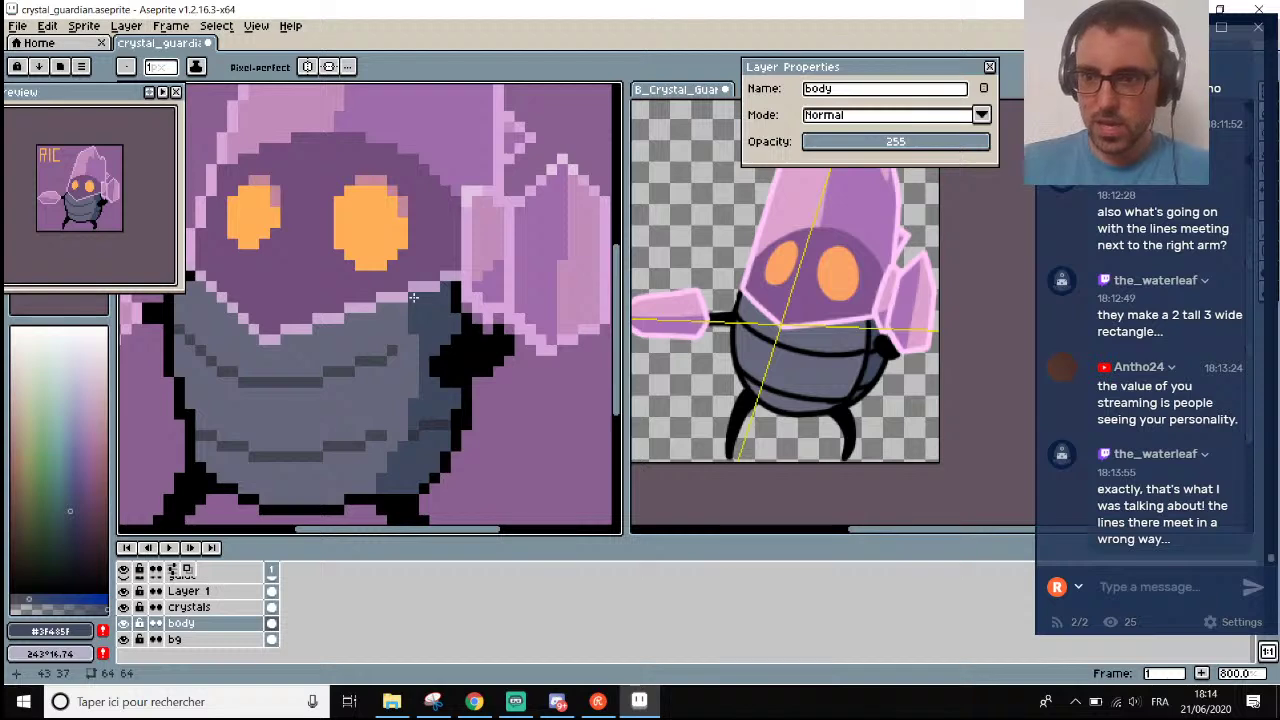
{"action": "scroll", "coordinate": [413, 297], "scroll_direction": "down", "scroll_amount": 3}
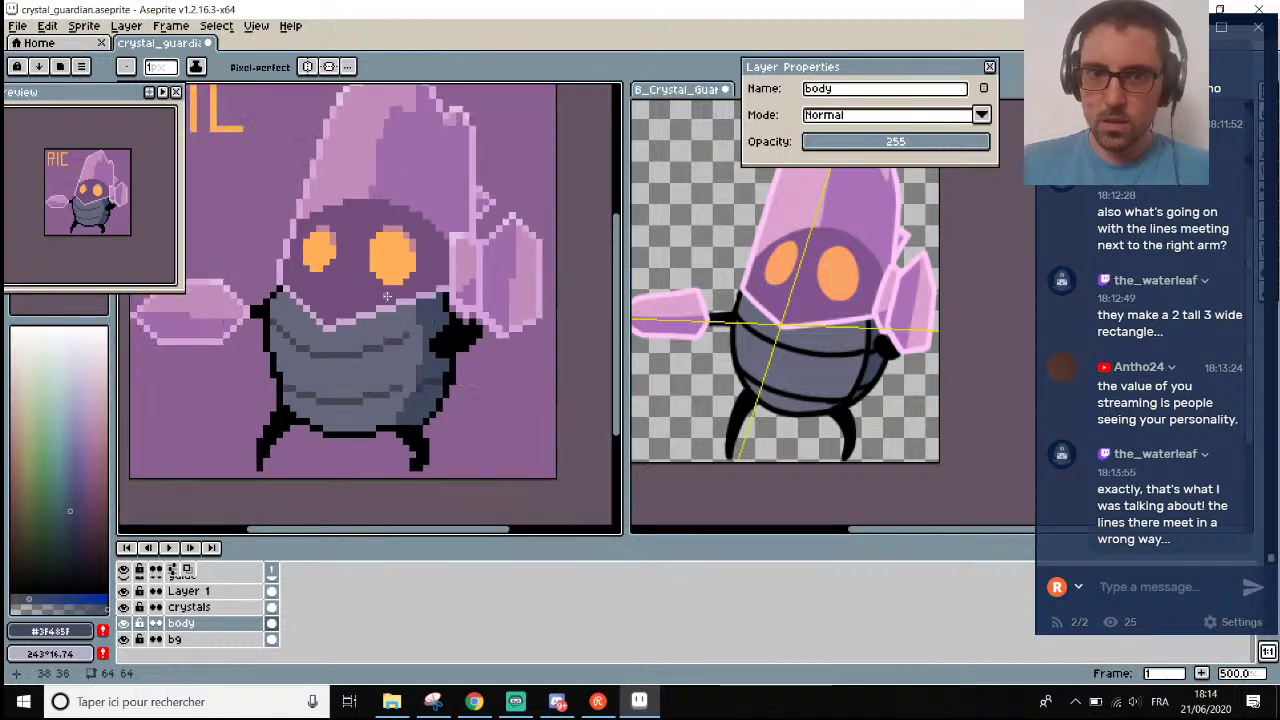
Widen the body's shaded side inward by about one pixel column between the two seams.
{"action": "scroll", "coordinate": [386, 296], "scroll_direction": "up", "scroll_amount": 4}
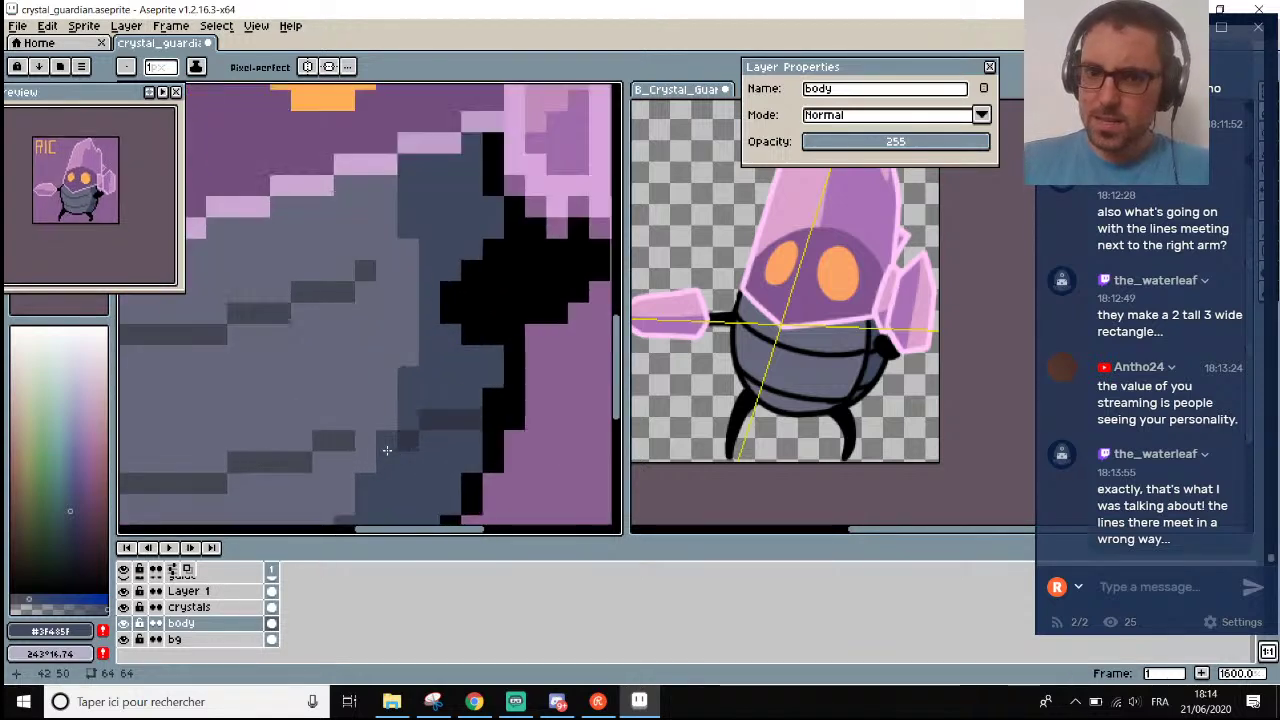
{"action": "scroll", "coordinate": [386, 451], "scroll_direction": "down", "scroll_amount": 4}
{"action": "scroll", "coordinate": [374, 448], "scroll_direction": "up", "scroll_amount": 4}
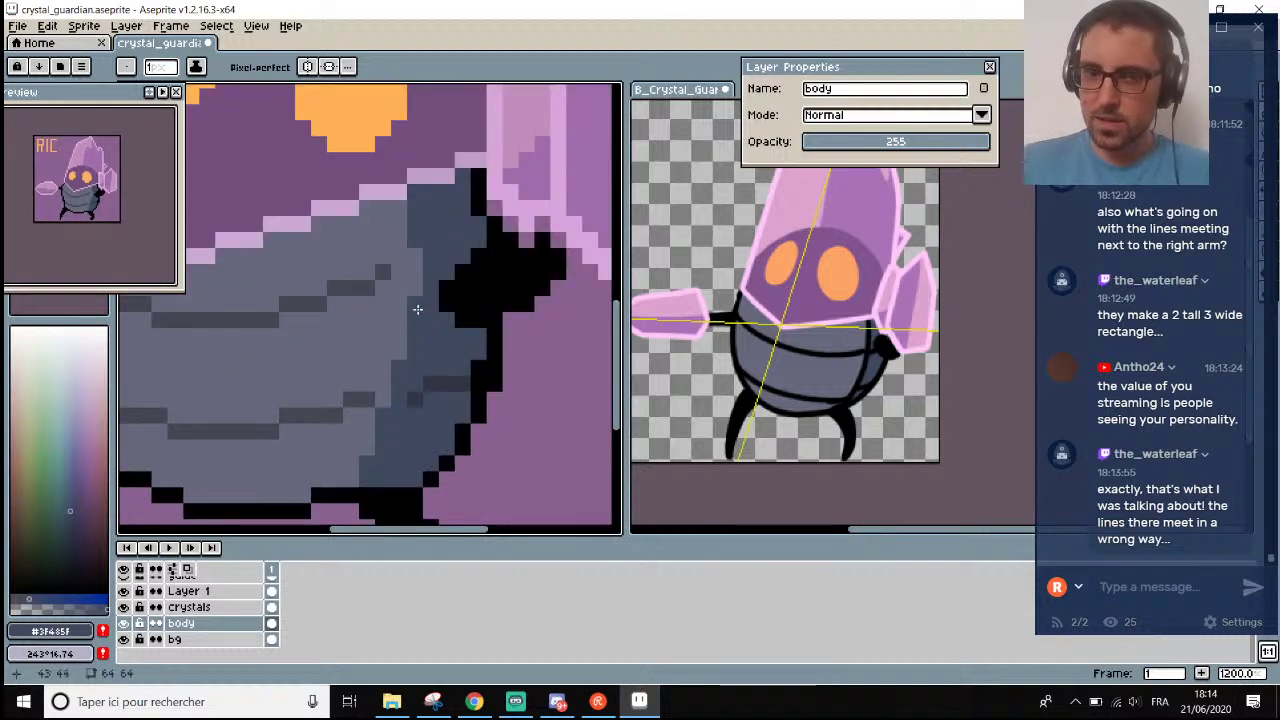
{"action": "scroll", "coordinate": [408, 291], "scroll_direction": "down", "scroll_amount": 1}
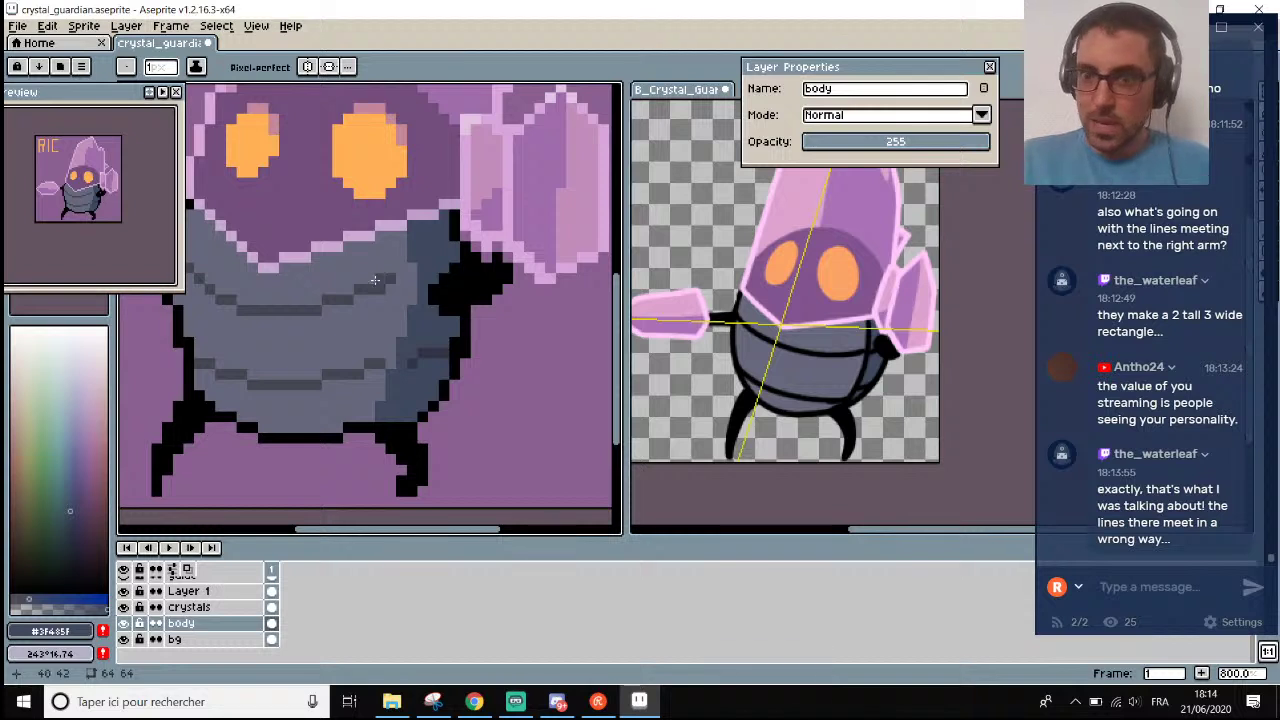
{"action": "scroll", "coordinate": [374, 281], "scroll_direction": "down", "scroll_amount": 1}
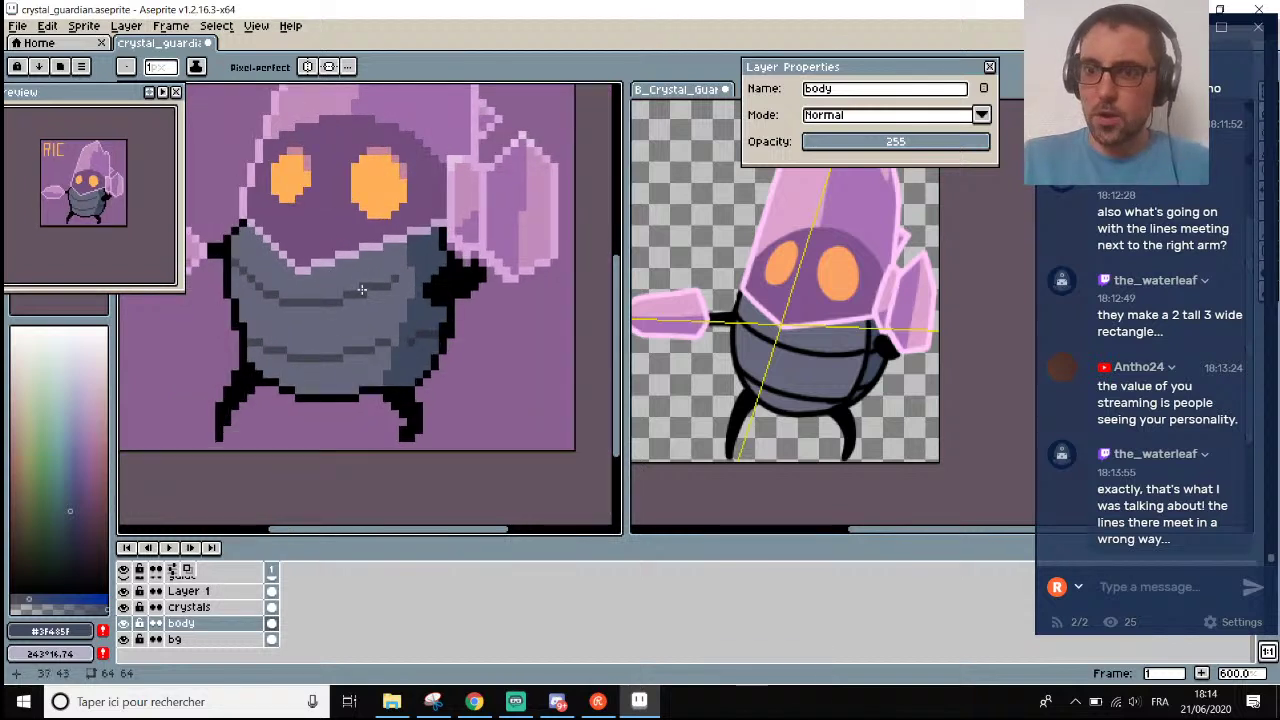
{"action": "scroll", "coordinate": [362, 289], "scroll_direction": "down", "scroll_amount": 2}
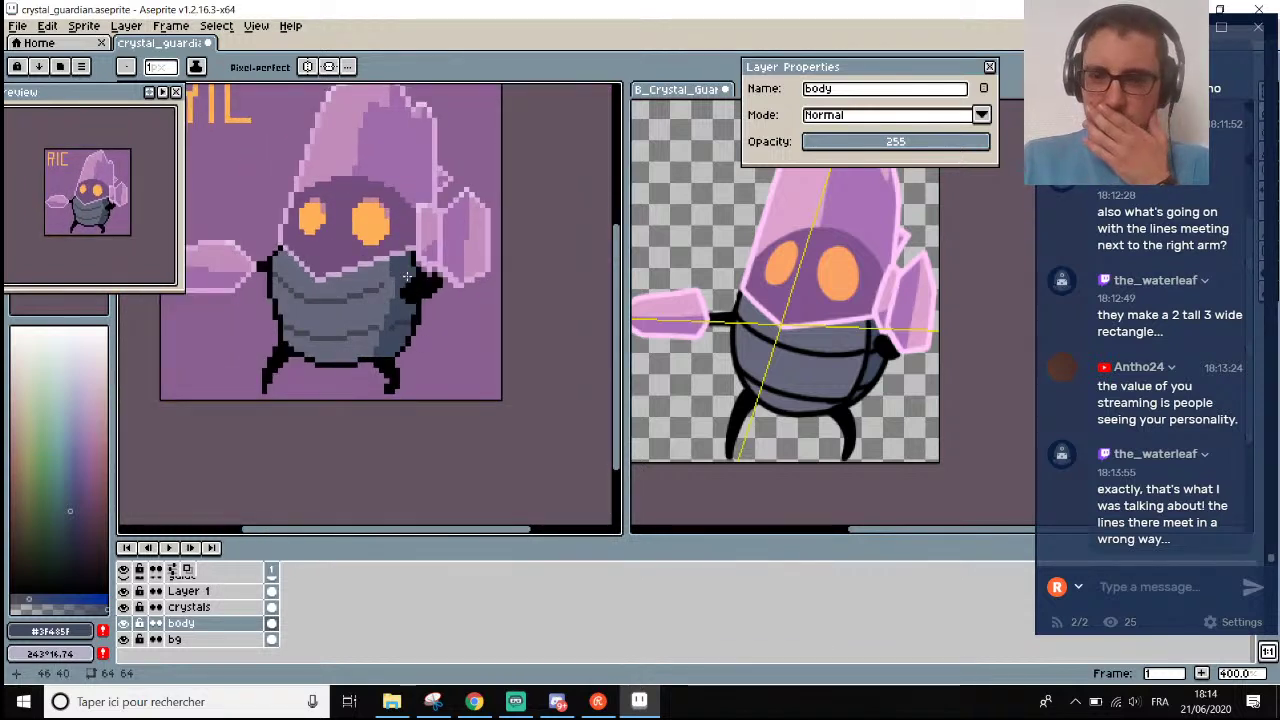
{"action": "scroll", "coordinate": [397, 293], "scroll_direction": "up", "scroll_amount": 3}
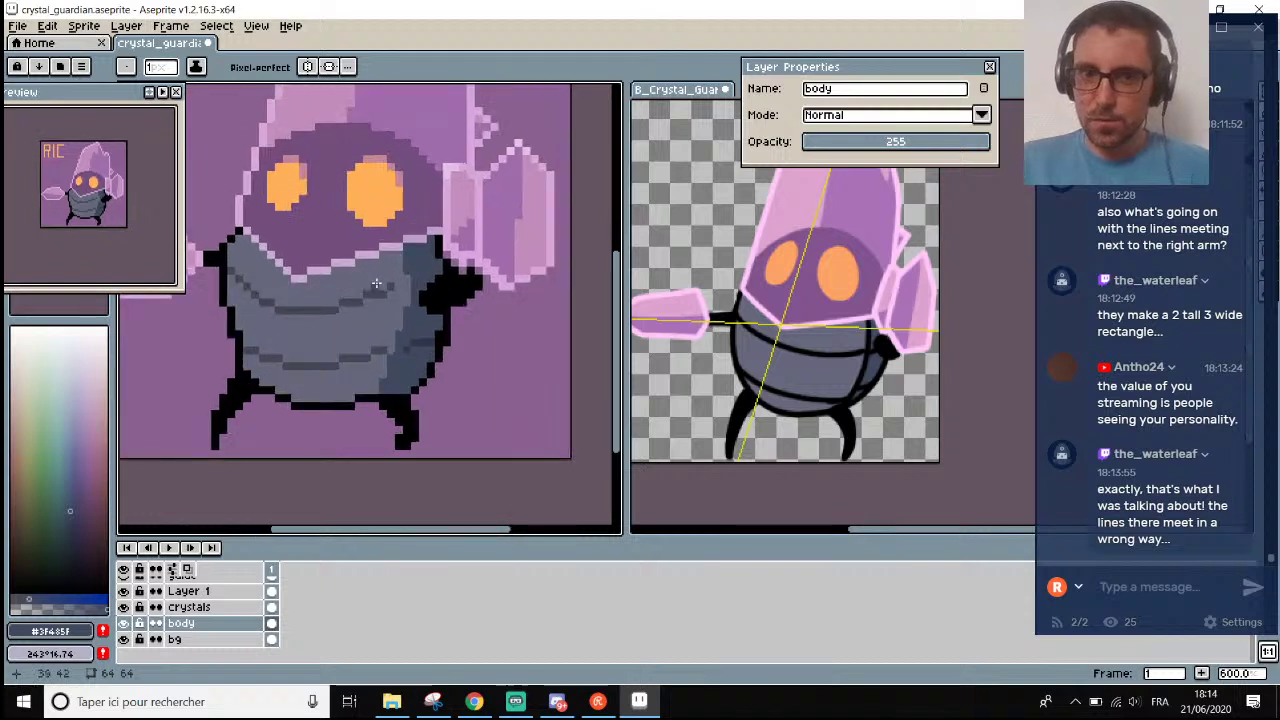
Sample seam grey #434751 and extend the body's upper seam to the edge of the shaded side.
{"action": "key", "text": "i"}
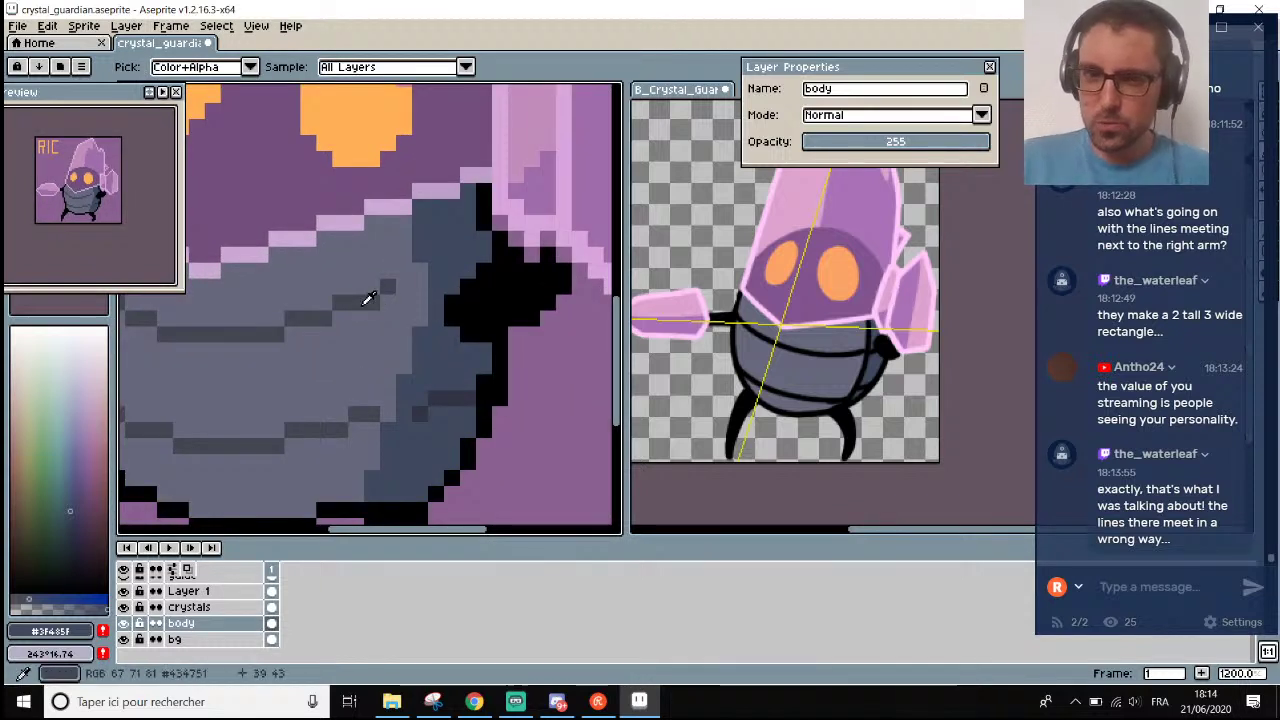
{"action": "left_click", "coordinate": [394, 283]}
{"action": "key", "text": "b"}
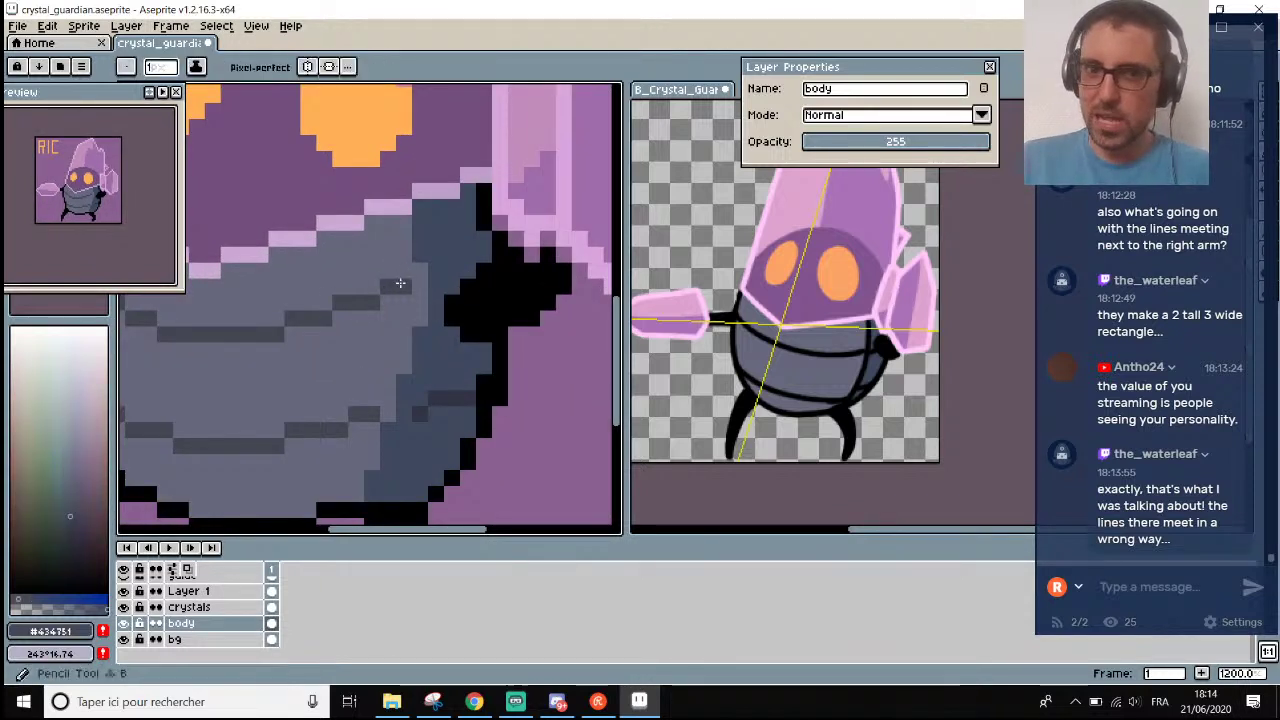
{"action": "left_click_drag", "start_coordinate": [423, 283], "coordinate": [440, 278]}
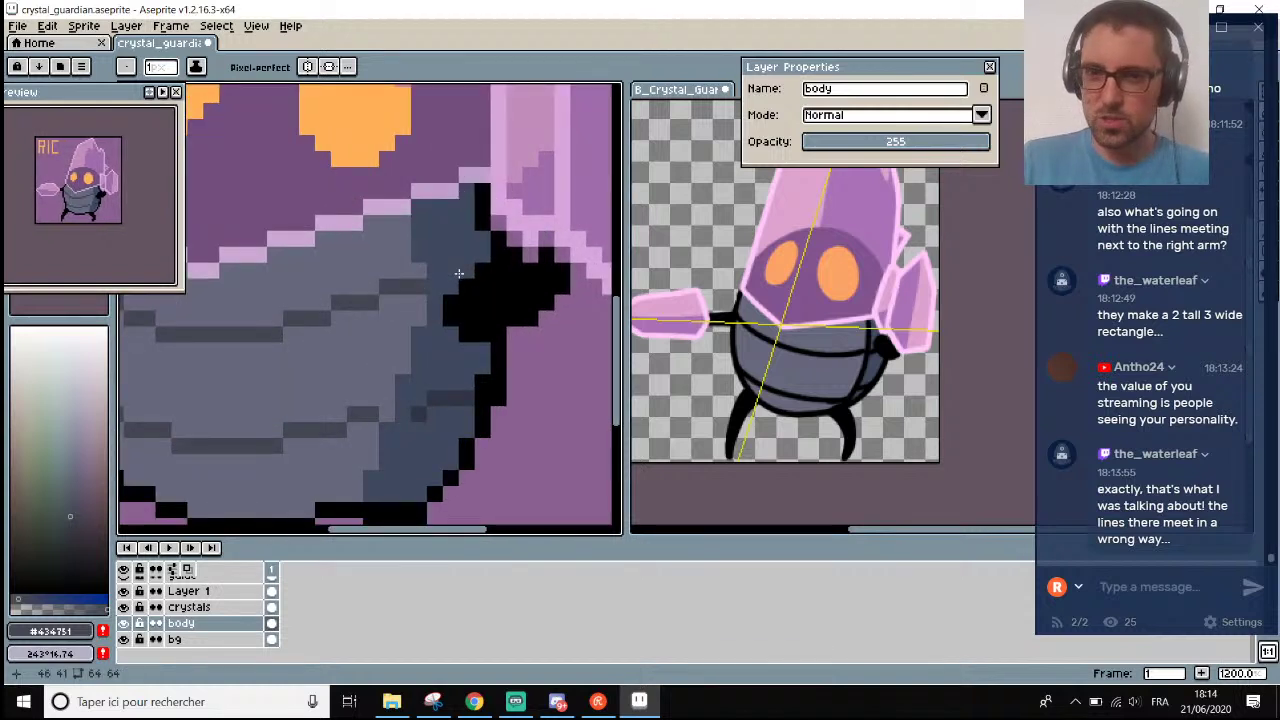
{"action": "scroll", "coordinate": [459, 273], "scroll_direction": "down", "scroll_amount": 2}
{"action": "scroll", "coordinate": [459, 273], "scroll_direction": "up", "scroll_amount": 2}
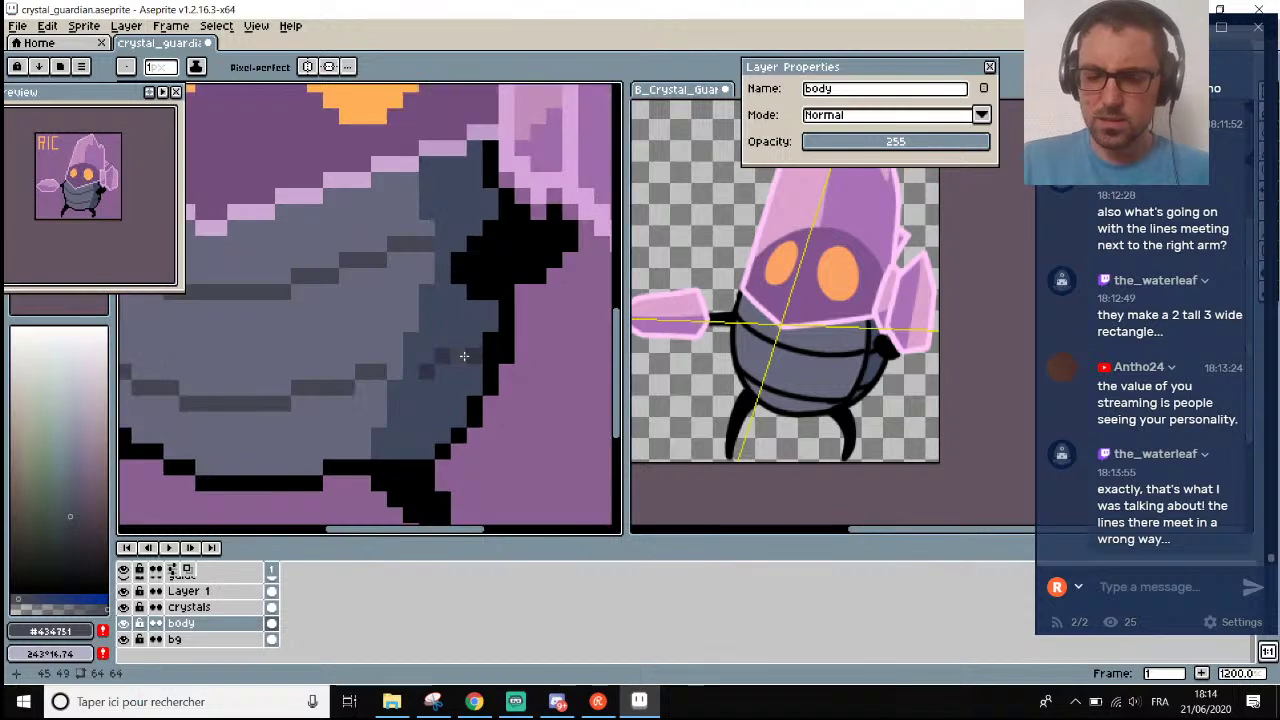
Sample #323543 to extend the lower seam inward on the shaded side, and cover the stray pixels beneath it with shadow blue #3f485f.
{"action": "key", "text": "i"}
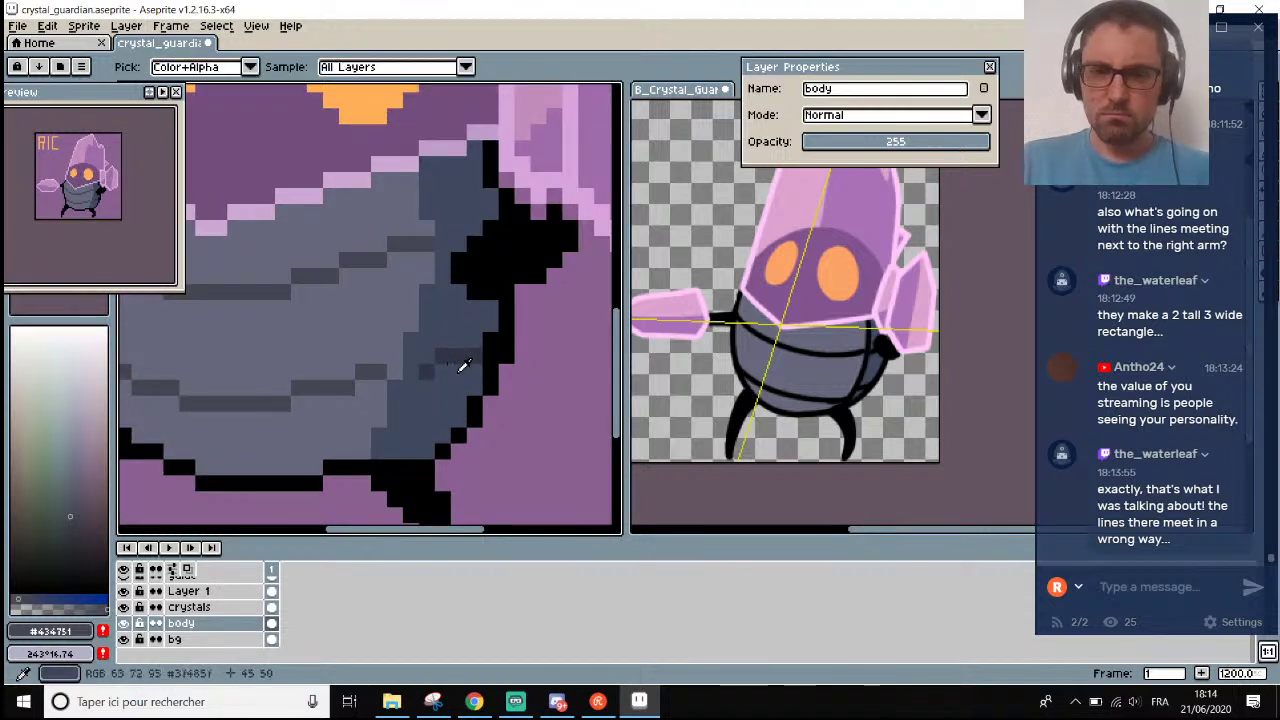
{"action": "scroll", "coordinate": [440, 345], "scroll_direction": "up", "scroll_amount": 3}
{"action": "left_click", "coordinate": [447, 338]}
{"action": "key", "text": "b"}
{"action": "left_click", "coordinate": [383, 344]}
{"action": "key", "text": "alt"}
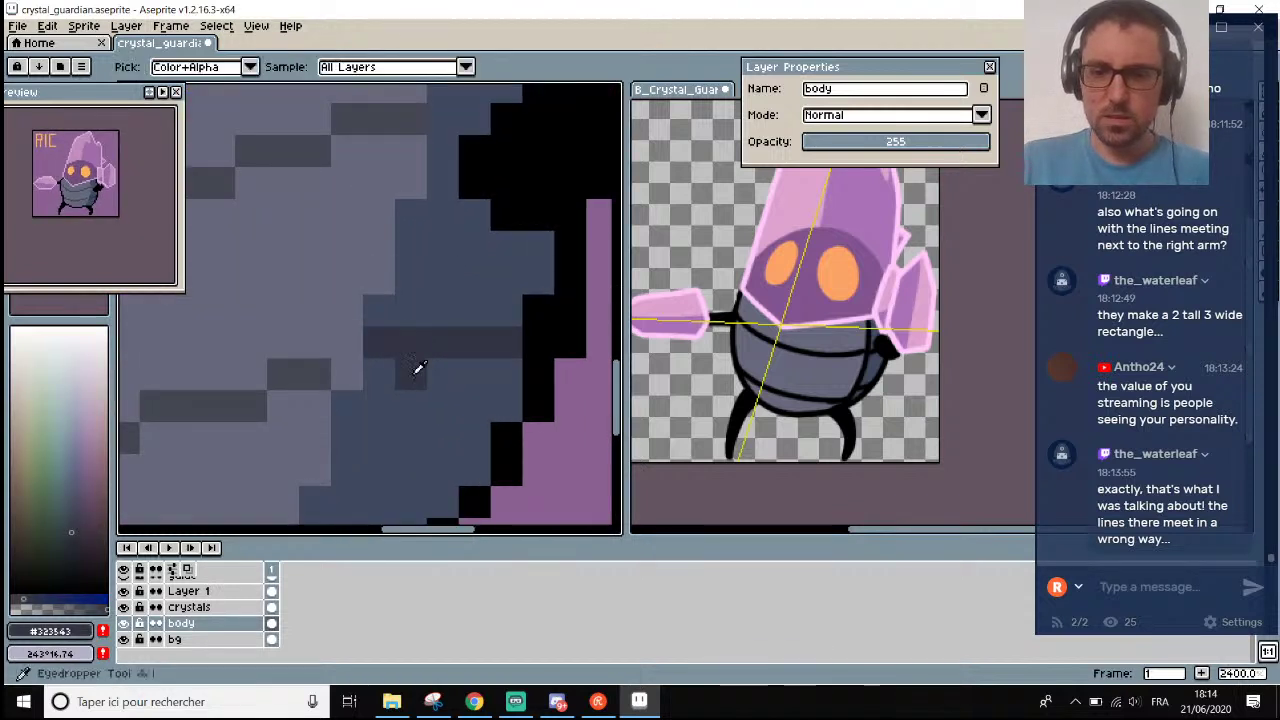
{"action": "left_click", "coordinate": [440, 374]}
{"action": "key", "text": "alt"}
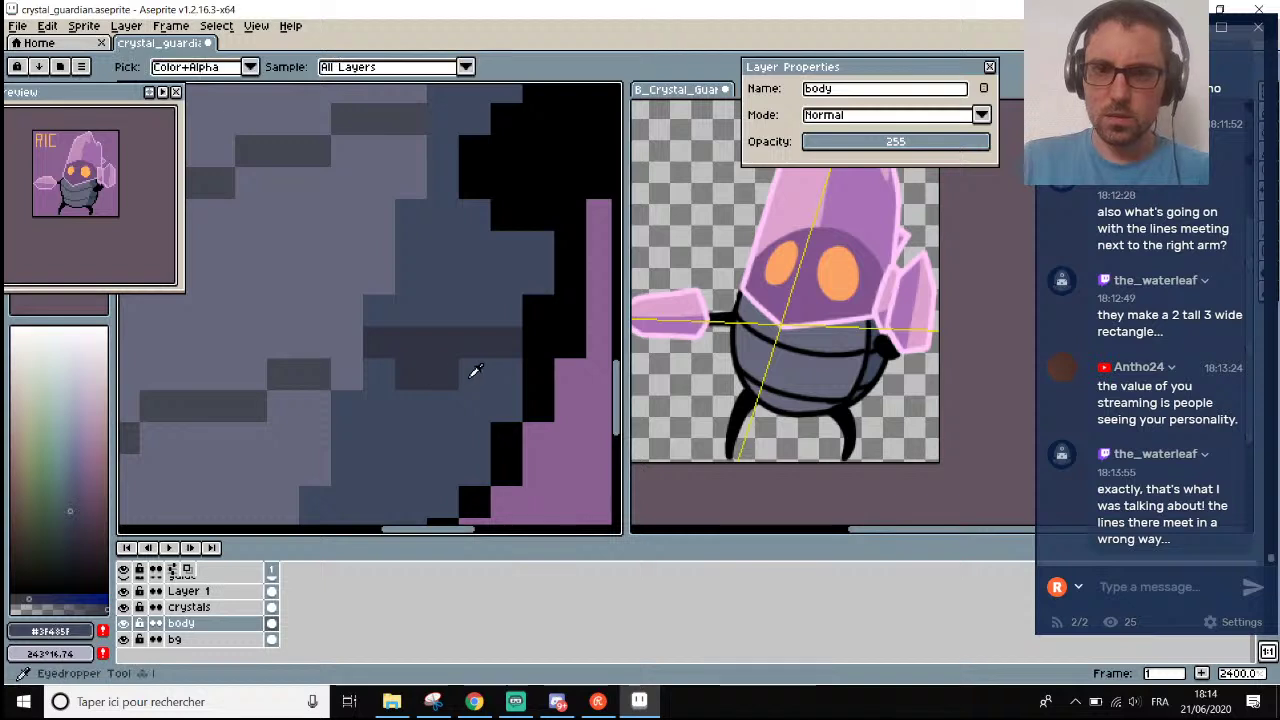
{"action": "left_click", "coordinate": [483, 374]}
{"action": "scroll", "coordinate": [395, 400], "scroll_direction": "down", "scroll_amount": 2}
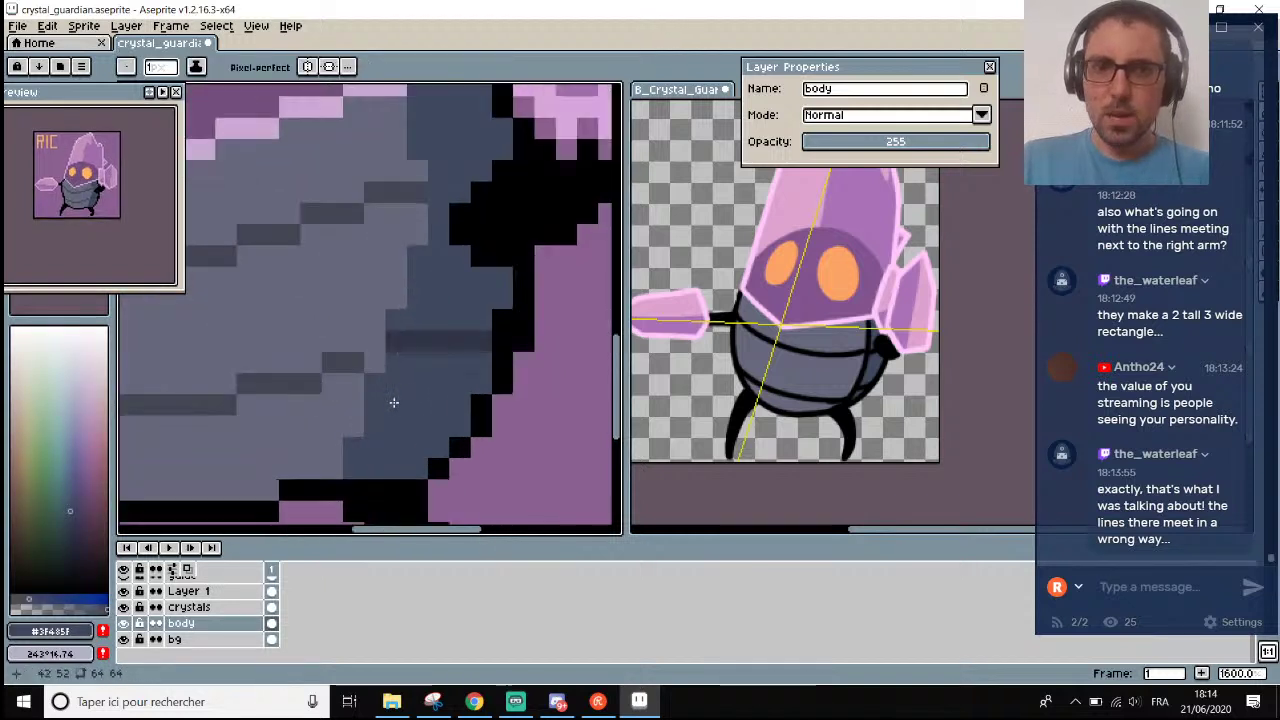
Sample seam grey #434751 and lengthen the lit part of the lower seam up to the shaded side.
{"action": "key", "text": "alt"}
{"action": "left_click", "coordinate": [374, 351]}
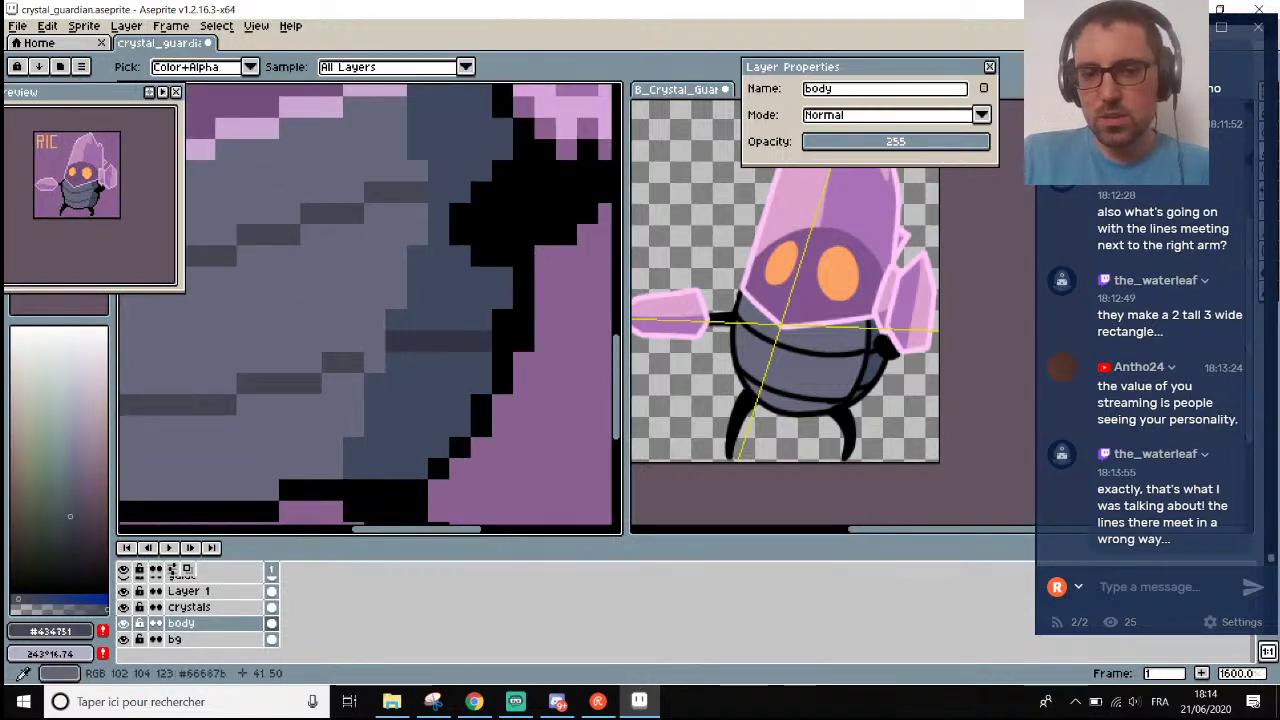
{"action": "scroll", "coordinate": [379, 362], "scroll_direction": "down", "scroll_amount": 3}
{"action": "scroll", "coordinate": [363, 337], "scroll_direction": "down", "scroll_amount": 2}
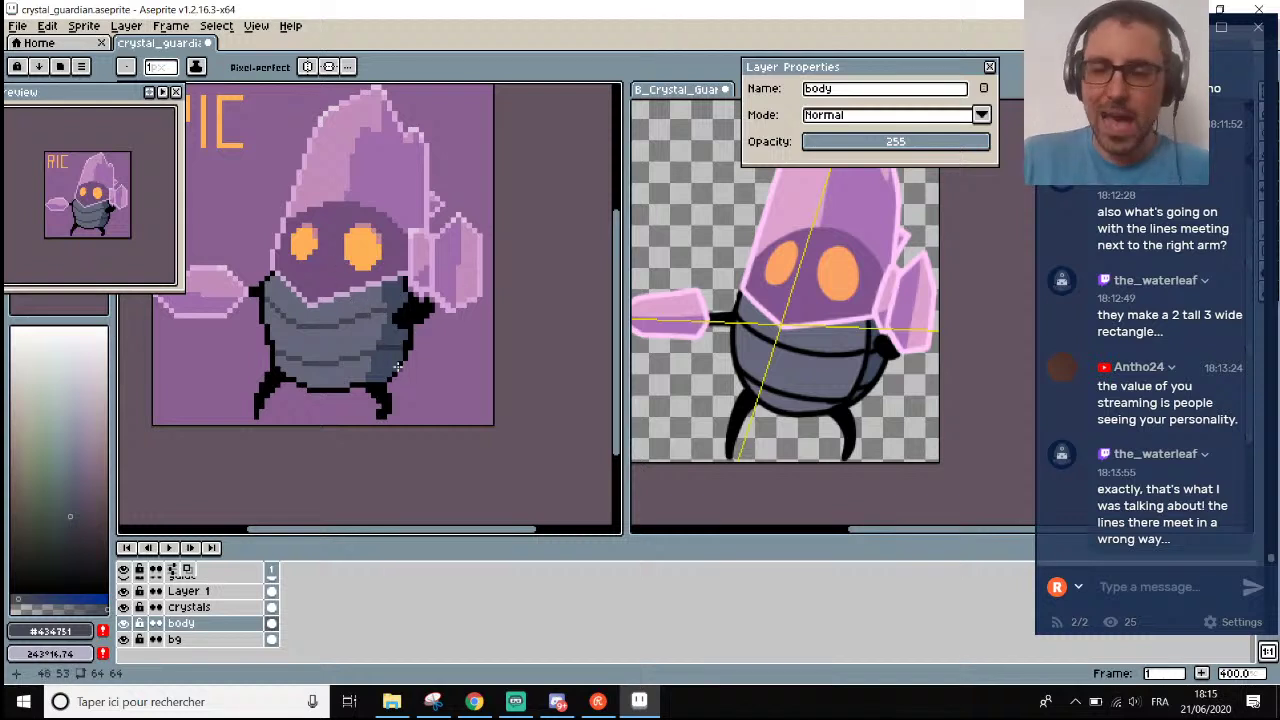
Erase the lower seam's outer end with shadow blue #3f485f and redraw it one pixel higher in #323543.
{"action": "scroll", "coordinate": [396, 366], "scroll_direction": "up", "scroll_amount": 5}
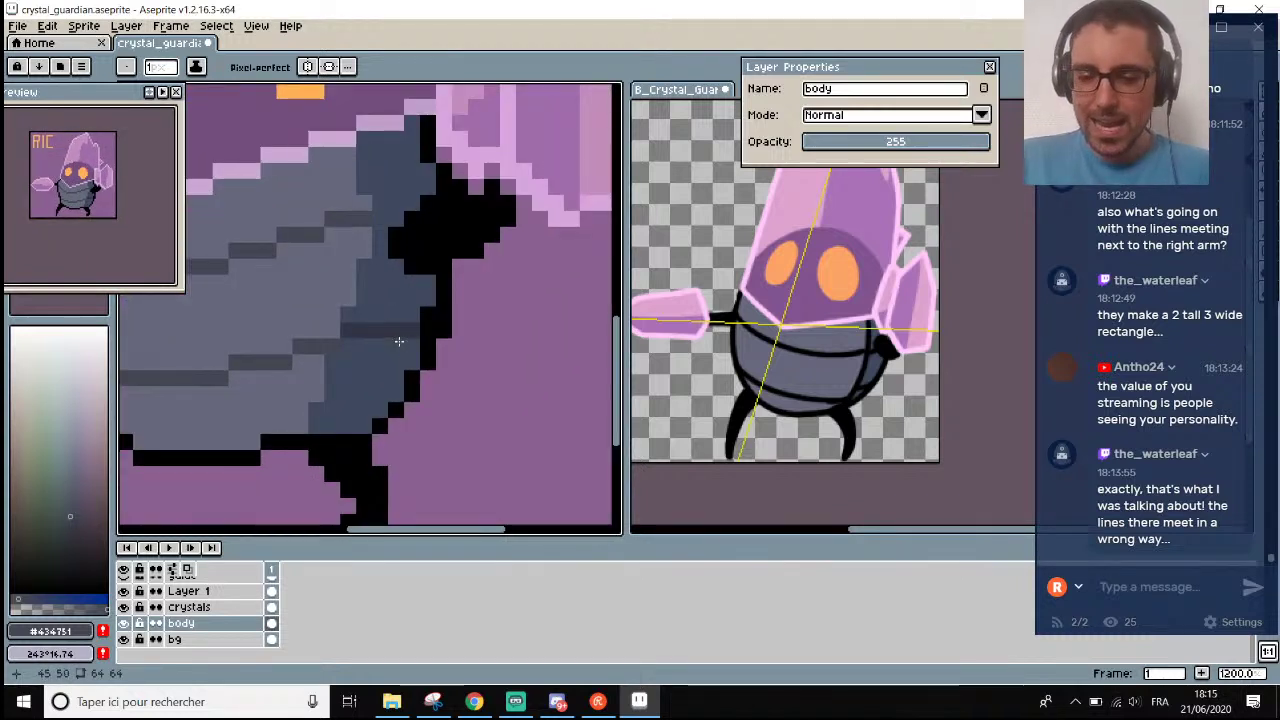
{"action": "key", "text": "alt"}
{"action": "left_click", "coordinate": [408, 348]}
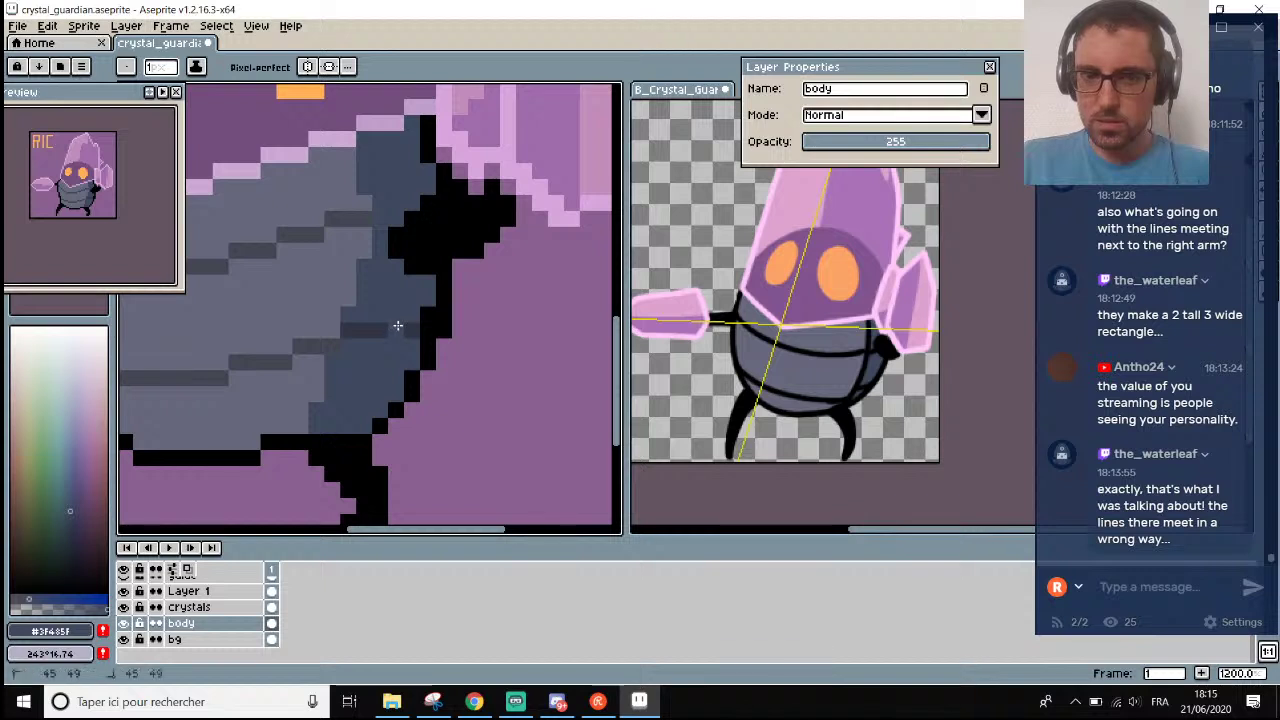
{"action": "key", "text": "alt"}
{"action": "left_click", "coordinate": [404, 320]}
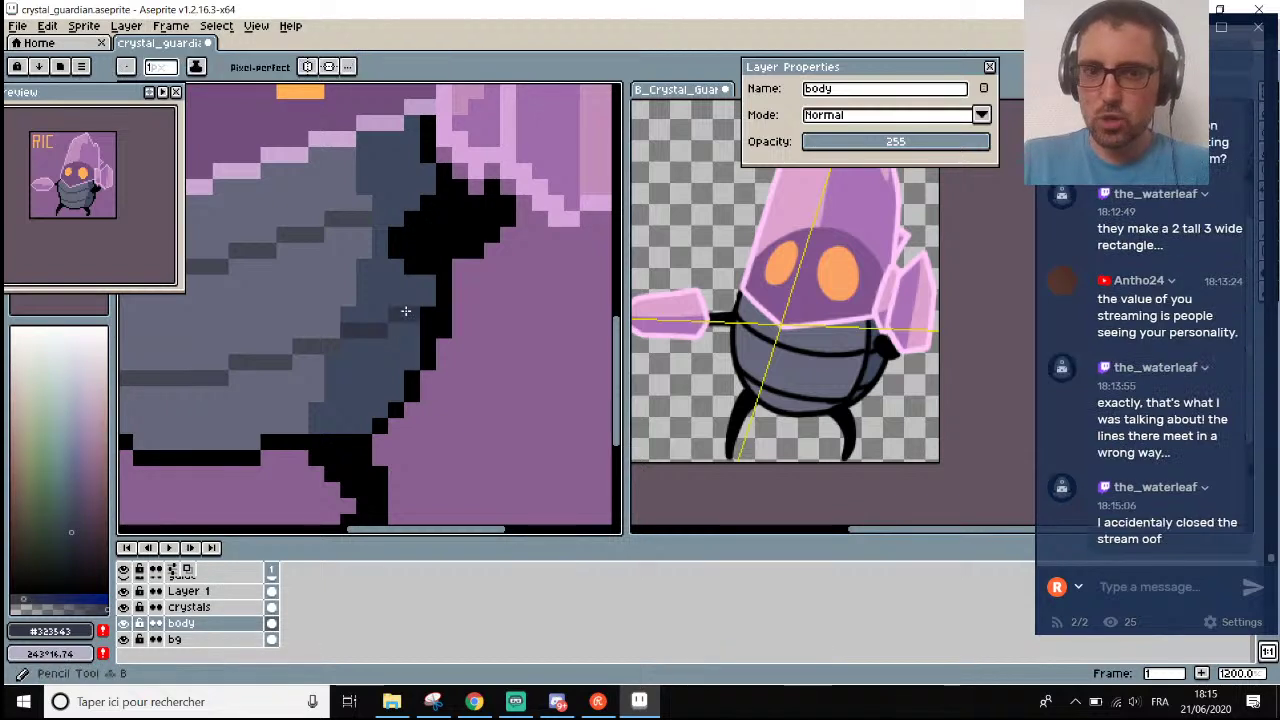
{"action": "scroll", "coordinate": [407, 312], "scroll_direction": "down", "scroll_amount": 4}
{"action": "scroll", "coordinate": [407, 312], "scroll_direction": "down", "scroll_amount": 2}
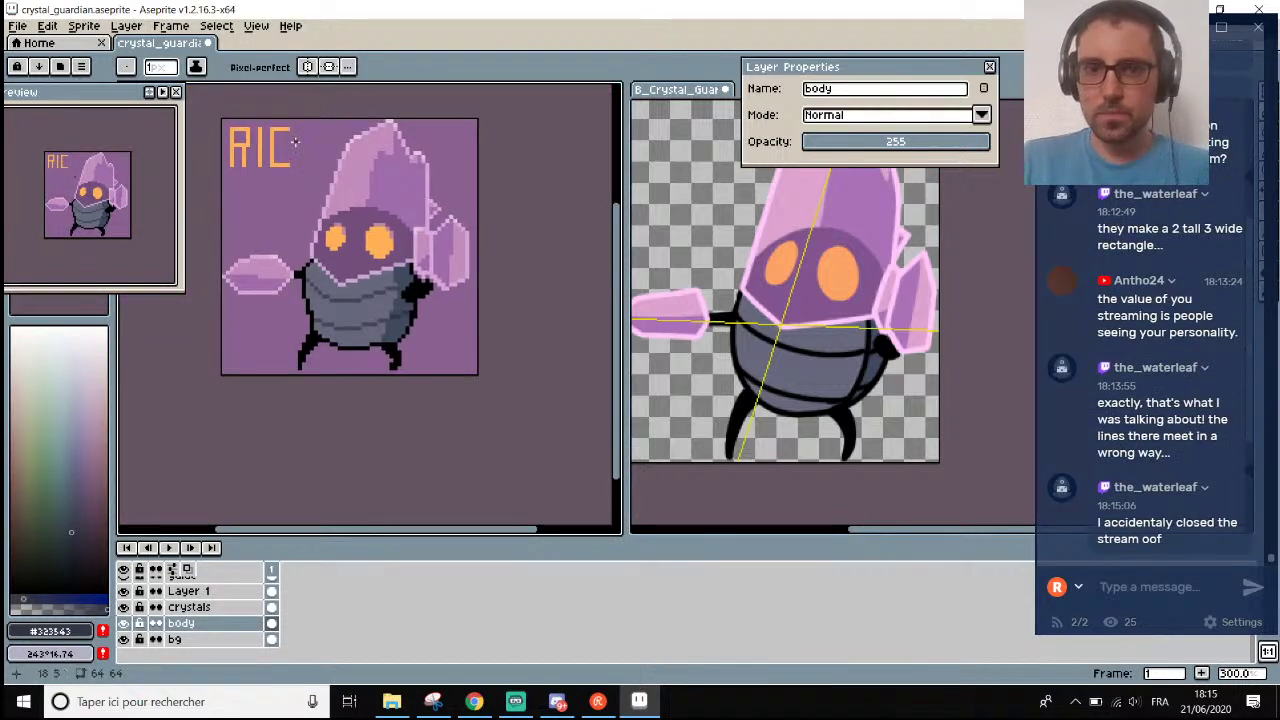
Sample shadow blue #3f485f and extend the shading inward along the base of the belly.
{"action": "scroll", "coordinate": [295, 142], "scroll_direction": "up", "scroll_amount": 1}
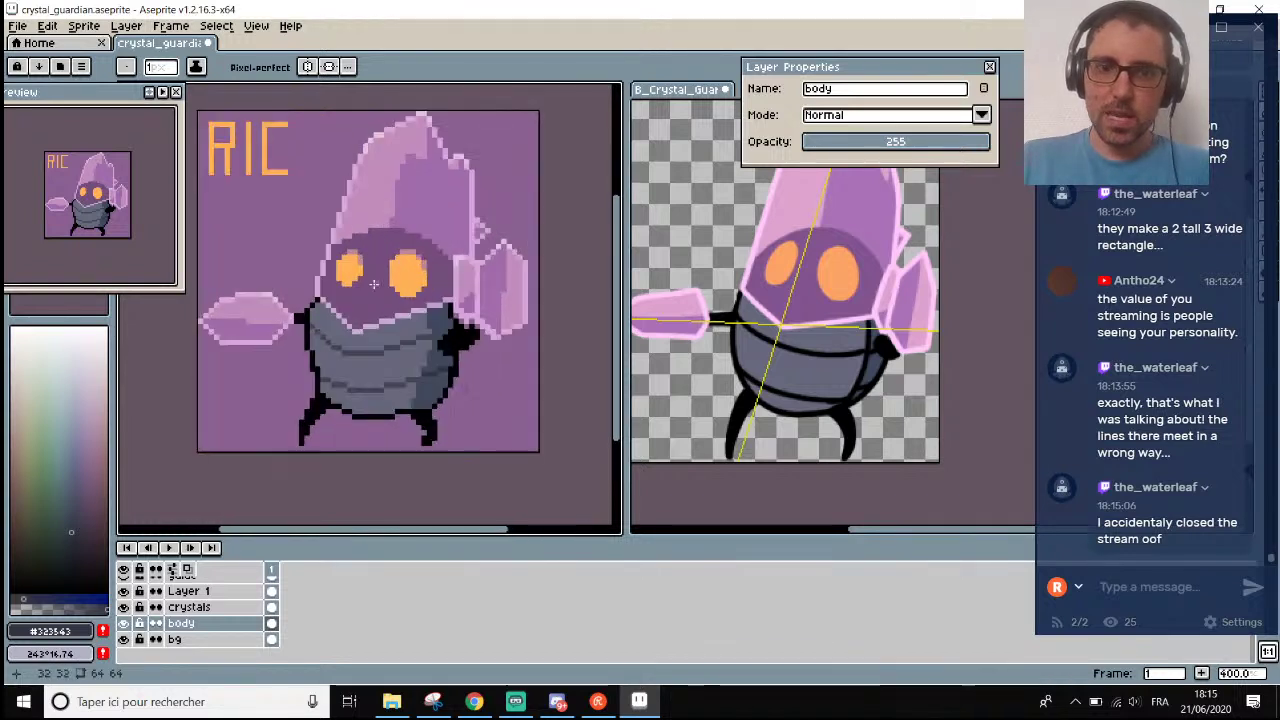
{"action": "scroll", "coordinate": [413, 389], "scroll_direction": "up", "scroll_amount": 1}
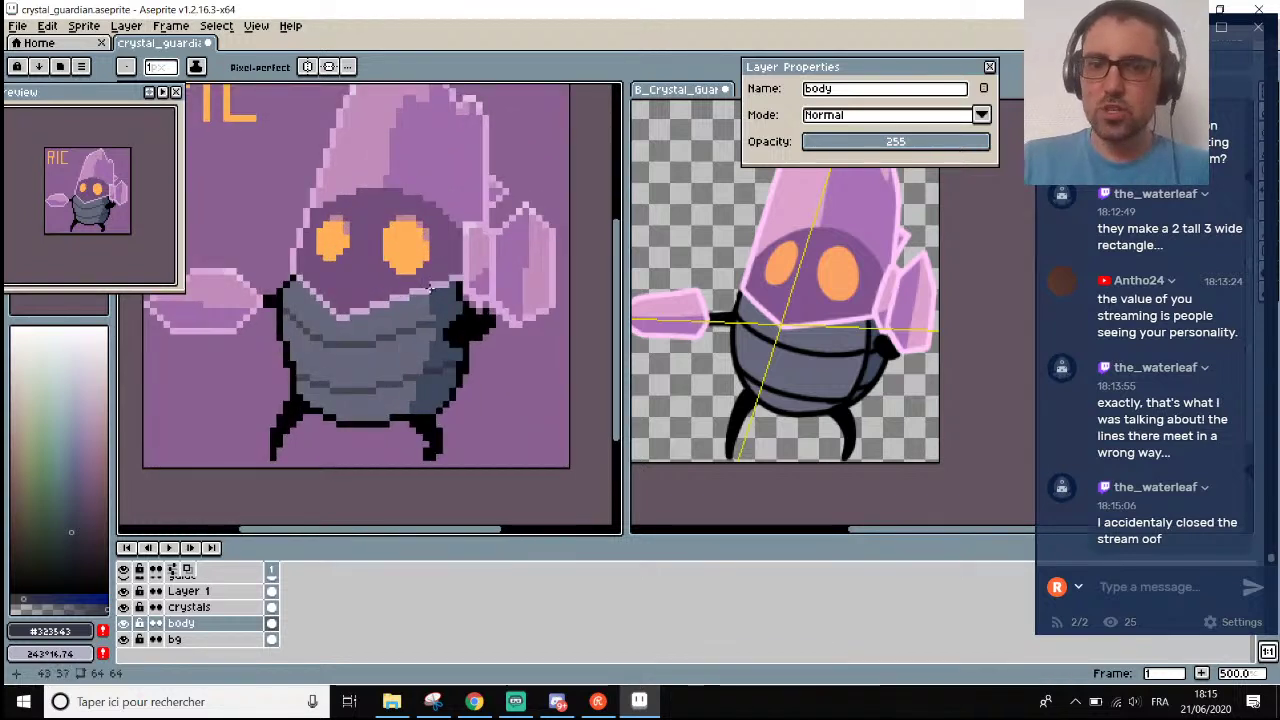
{"action": "scroll", "coordinate": [424, 325], "scroll_direction": "up", "scroll_amount": 1}
{"action": "key", "text": "i"}
{"action": "scroll", "coordinate": [456, 415], "scroll_direction": "up", "scroll_amount": 1}
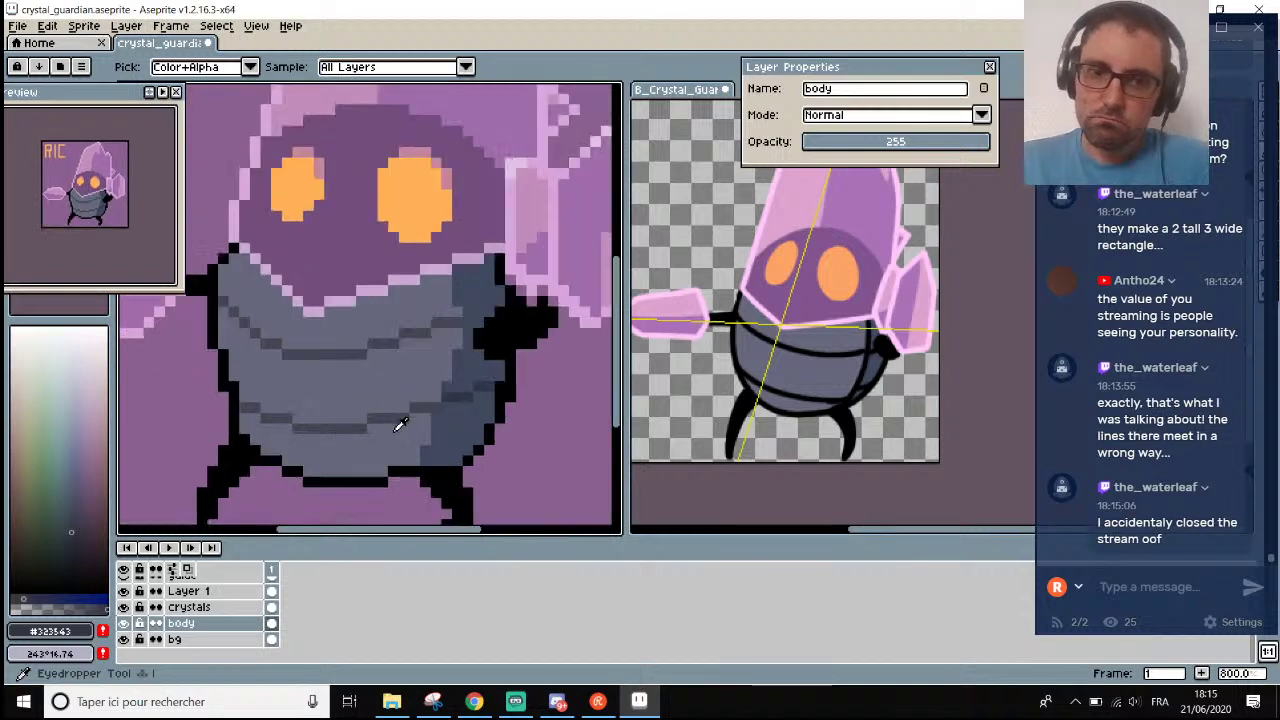
{"action": "left_click", "coordinate": [432, 443]}
{"action": "key", "text": "v"}
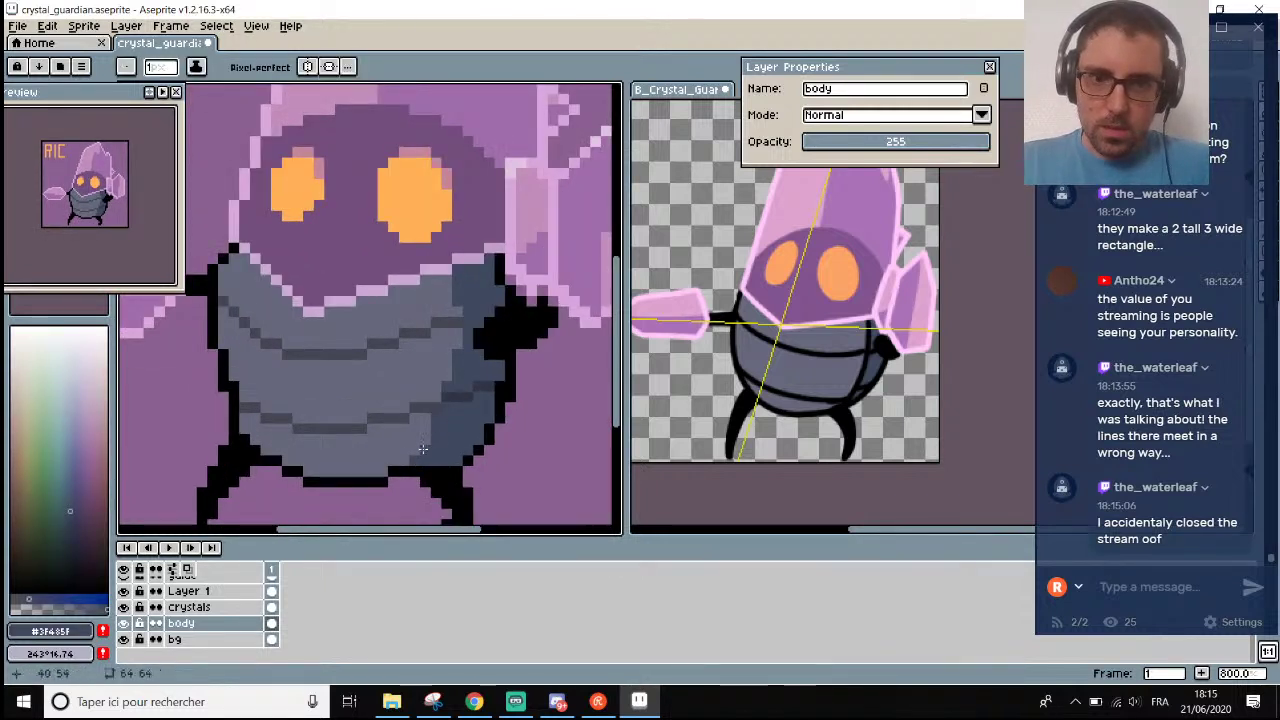
{"action": "key", "text": "b"}
Extend the shaded side inward by one pixel column just beneath the crystal rim and check the whole sprite.
{"action": "scroll", "coordinate": [446, 365], "scroll_direction": "up", "scroll_amount": 1}
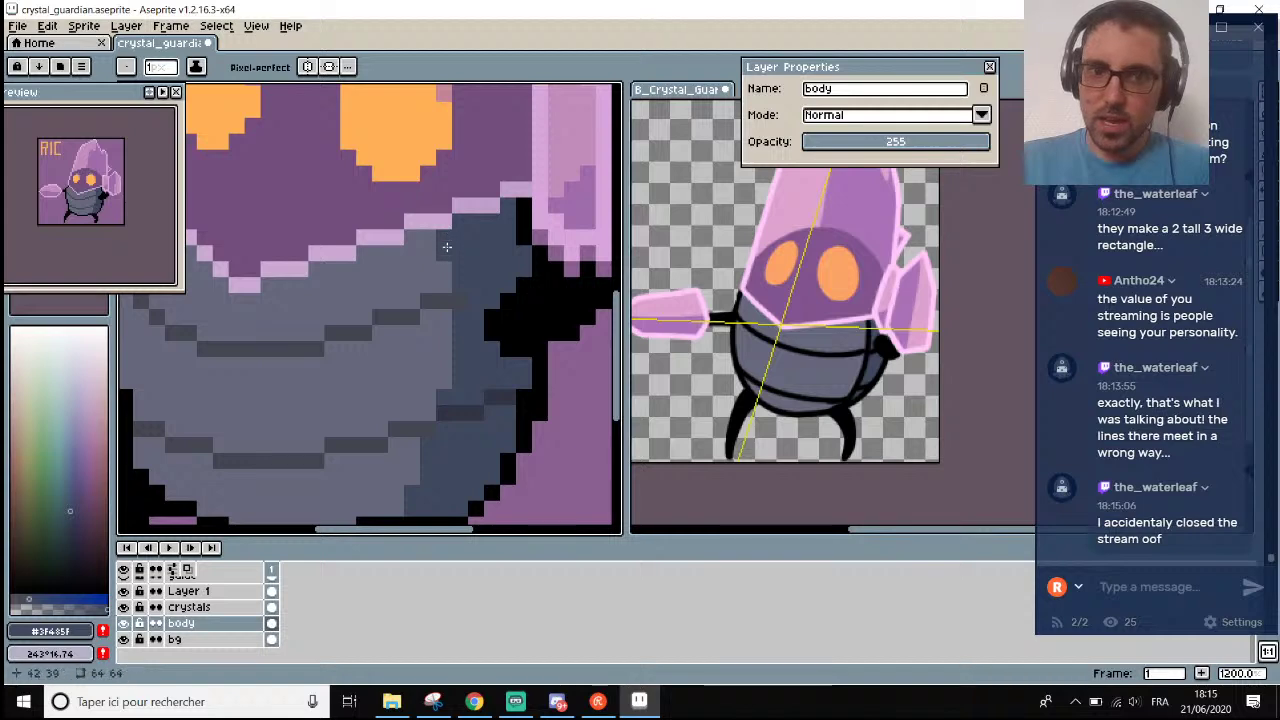
{"action": "scroll", "coordinate": [455, 250], "scroll_direction": "down", "scroll_amount": 5}
{"action": "scroll", "coordinate": [382, 184], "scroll_direction": "down", "scroll_amount": 2}
{"action": "scroll", "coordinate": [375, 110], "scroll_direction": "up", "scroll_amount": 2}
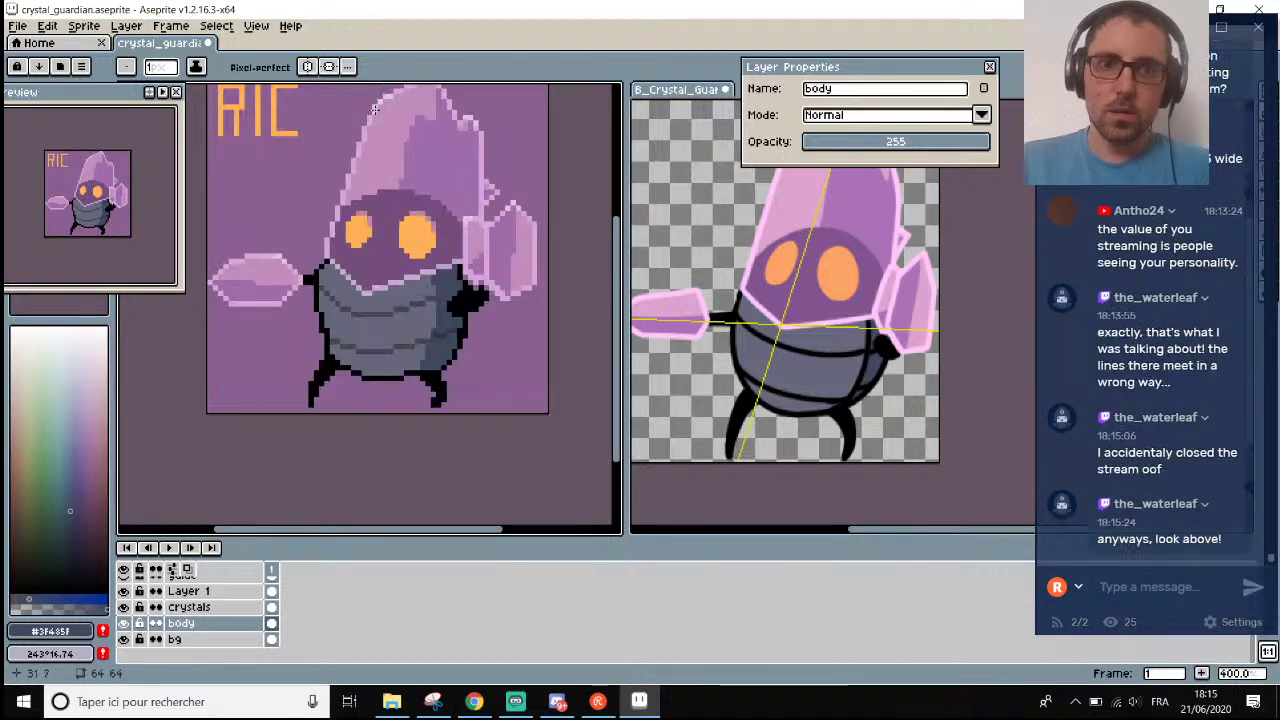
{"action": "scroll", "coordinate": [478, 237], "scroll_direction": "up", "scroll_amount": 1}
{"action": "scroll", "coordinate": [478, 237], "scroll_direction": "down", "scroll_amount": 1}
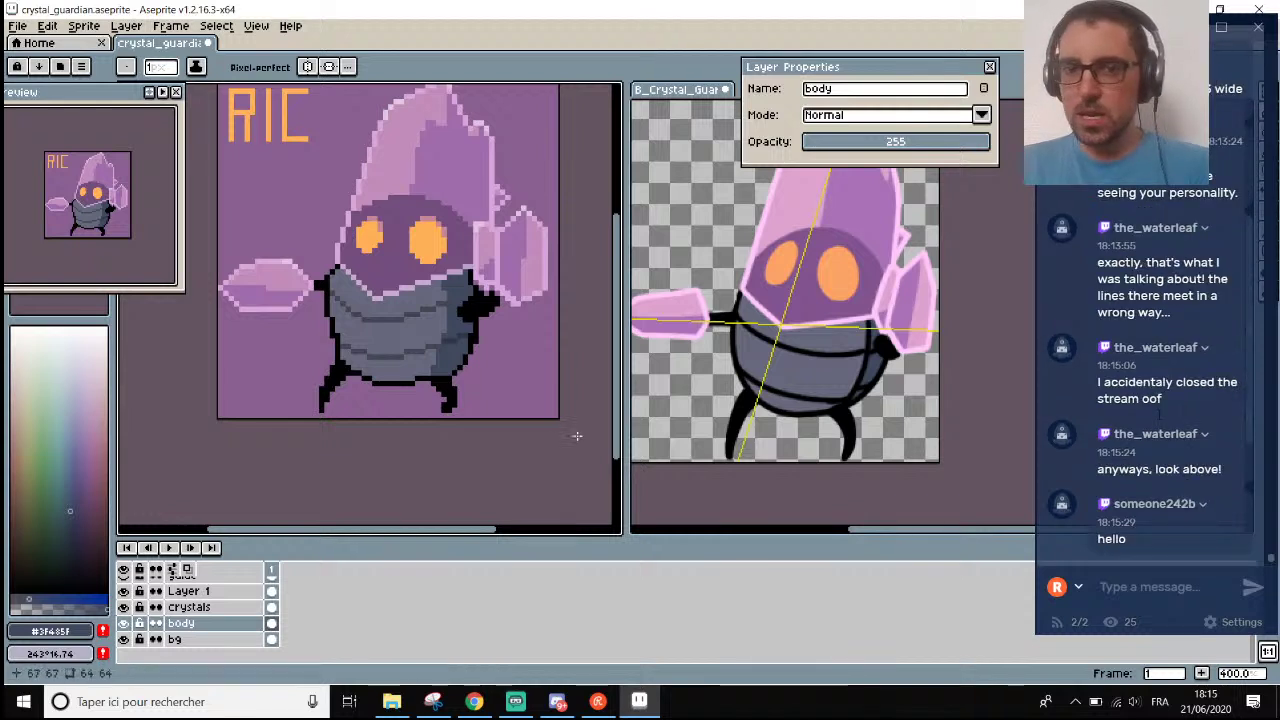
Sample the upper seam's grey #434751 and reduce its HSL lightness to 17.
{"action": "scroll", "coordinate": [425, 314], "scroll_direction": "down", "scroll_amount": 2}
{"action": "scroll", "coordinate": [416, 314], "scroll_direction": "up", "scroll_amount": 1}
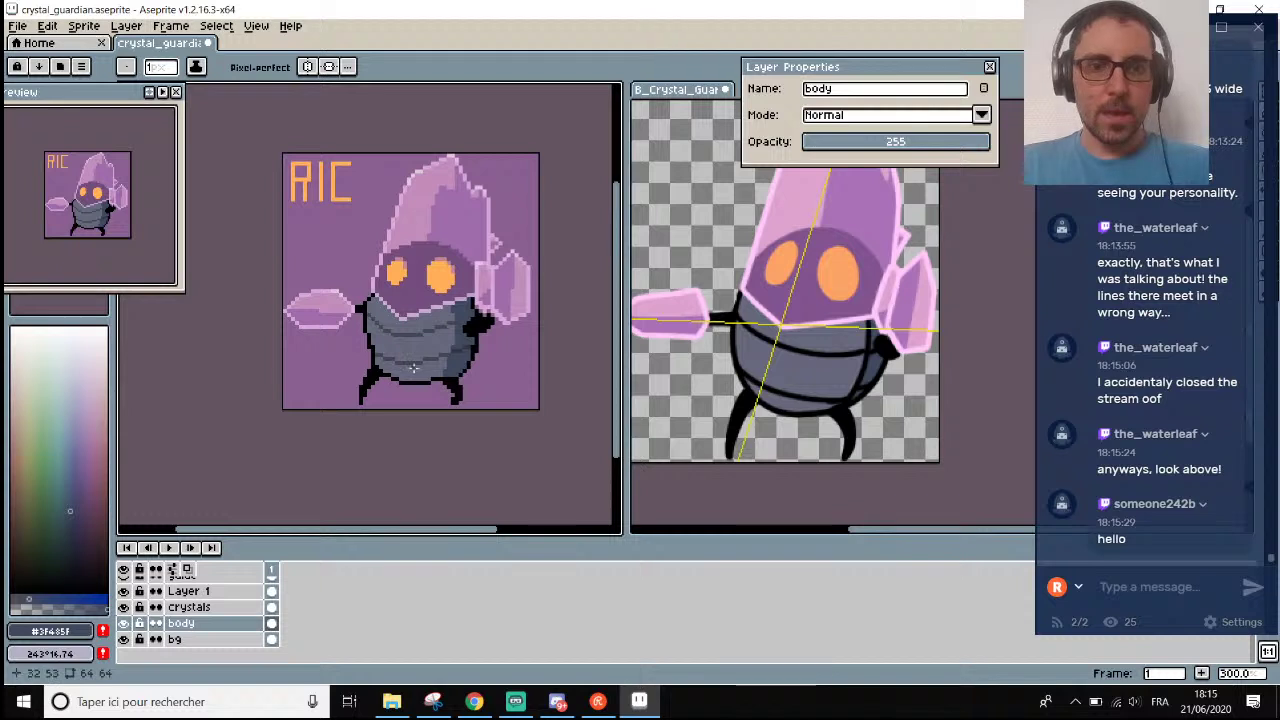
{"action": "scroll", "coordinate": [413, 368], "scroll_direction": "up", "scroll_amount": 4}
{"action": "key", "text": "alt"}
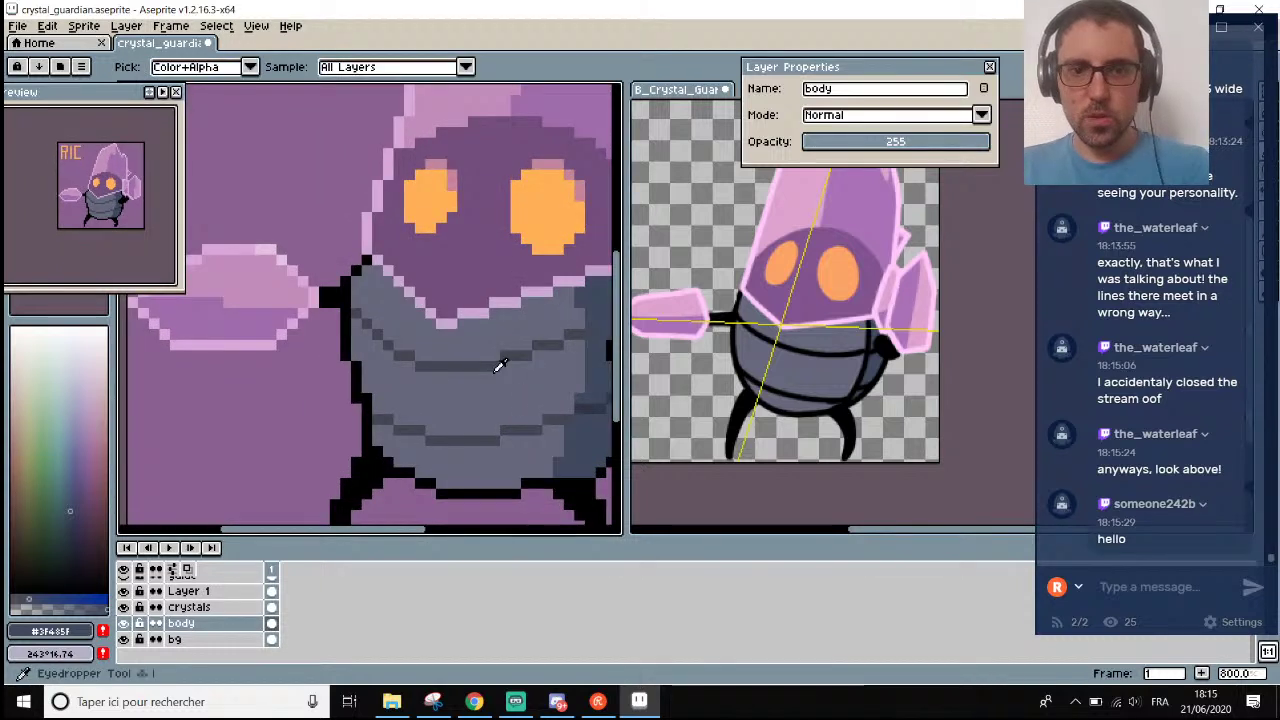
{"action": "left_click", "coordinate": [445, 357]}
{"action": "left_click", "coordinate": [50, 631]}
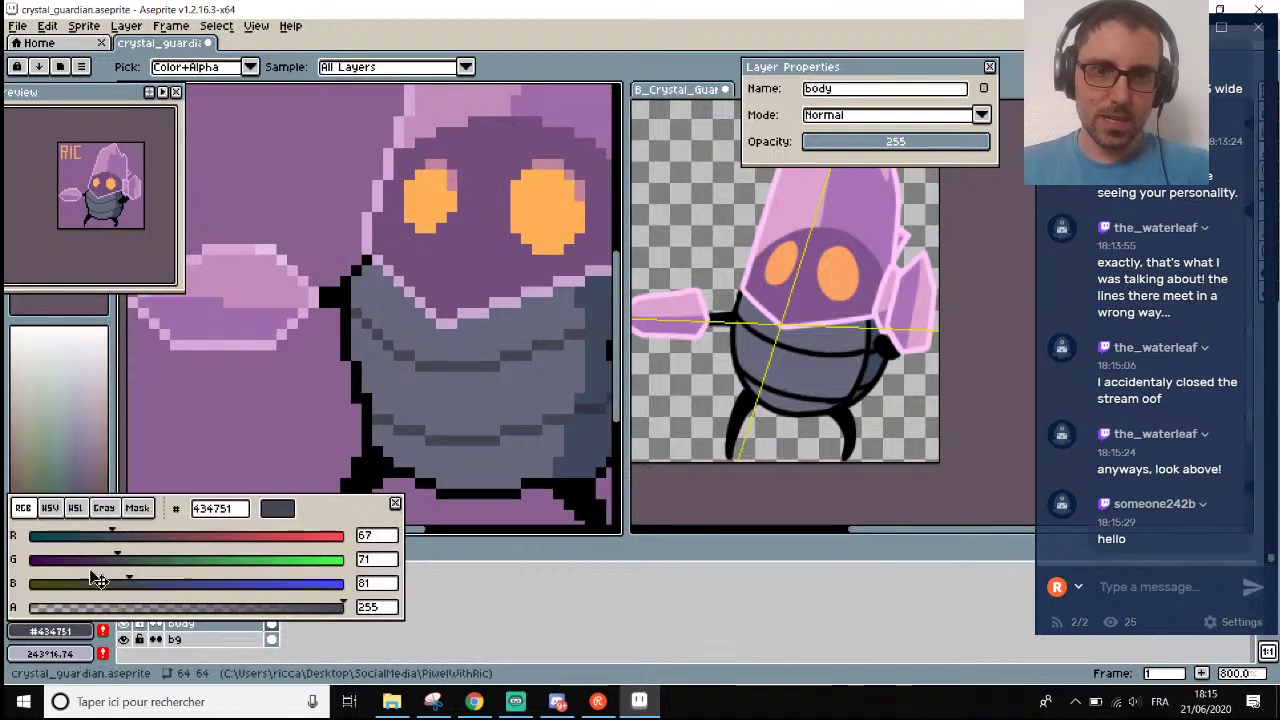
{"action": "left_click", "coordinate": [78, 508]}
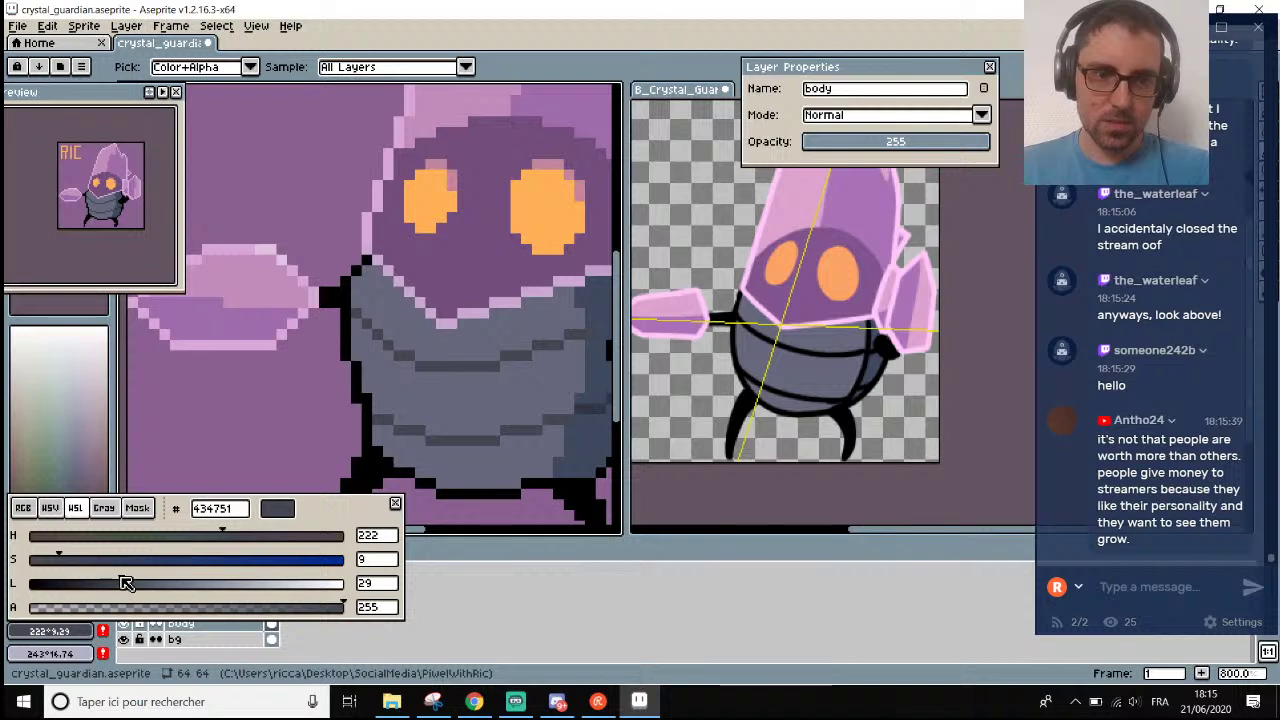
{"action": "left_click_drag", "start_coordinate": [125, 583], "coordinate": [95, 581]}
{"action": "left_click", "coordinate": [307, 433]}
Repaint the body's upper seam with the darker grey from the left edge across to the shaded side.
{"action": "scroll", "coordinate": [390, 338], "scroll_direction": "up", "scroll_amount": 2}
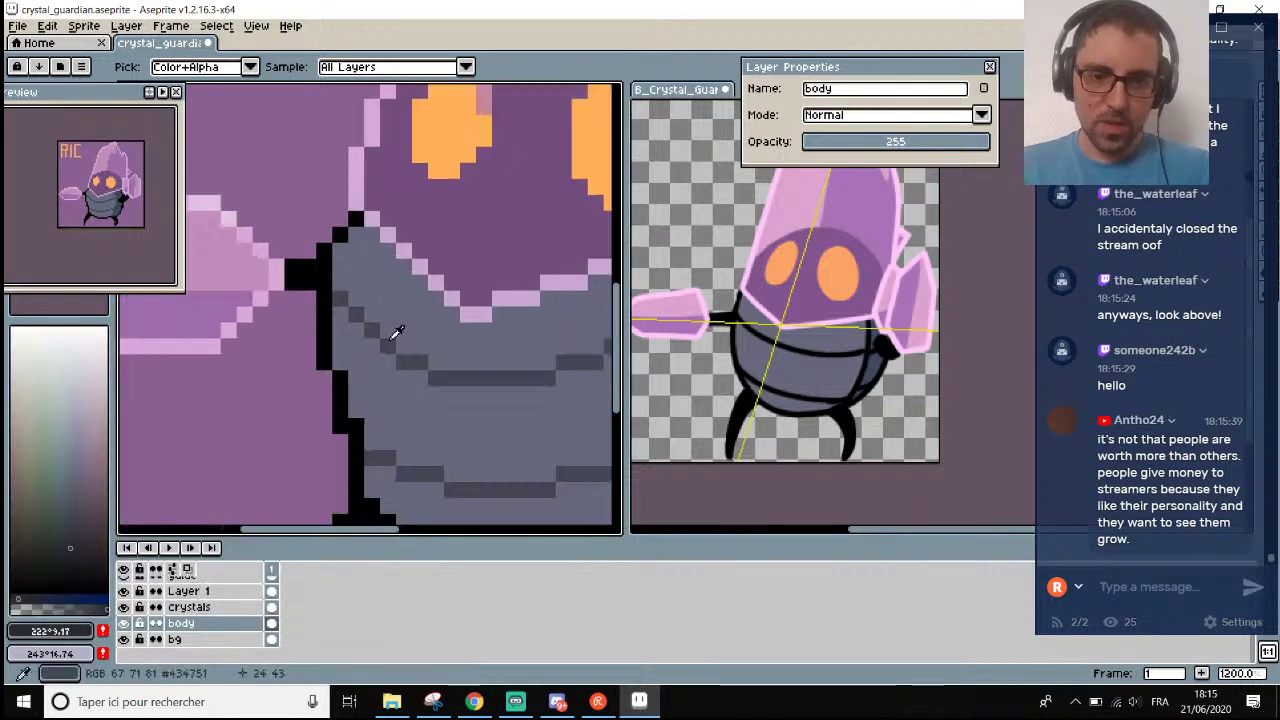
{"action": "key", "text": "b"}
{"action": "mouse_move", "coordinate": [345, 306]}
{"action": "left_mouse_down"}
{"action": "mouse_move", "coordinate": [442, 386]}
{"action": "mouse_move", "coordinate": [536, 376]}
{"action": "left_mouse_up"}
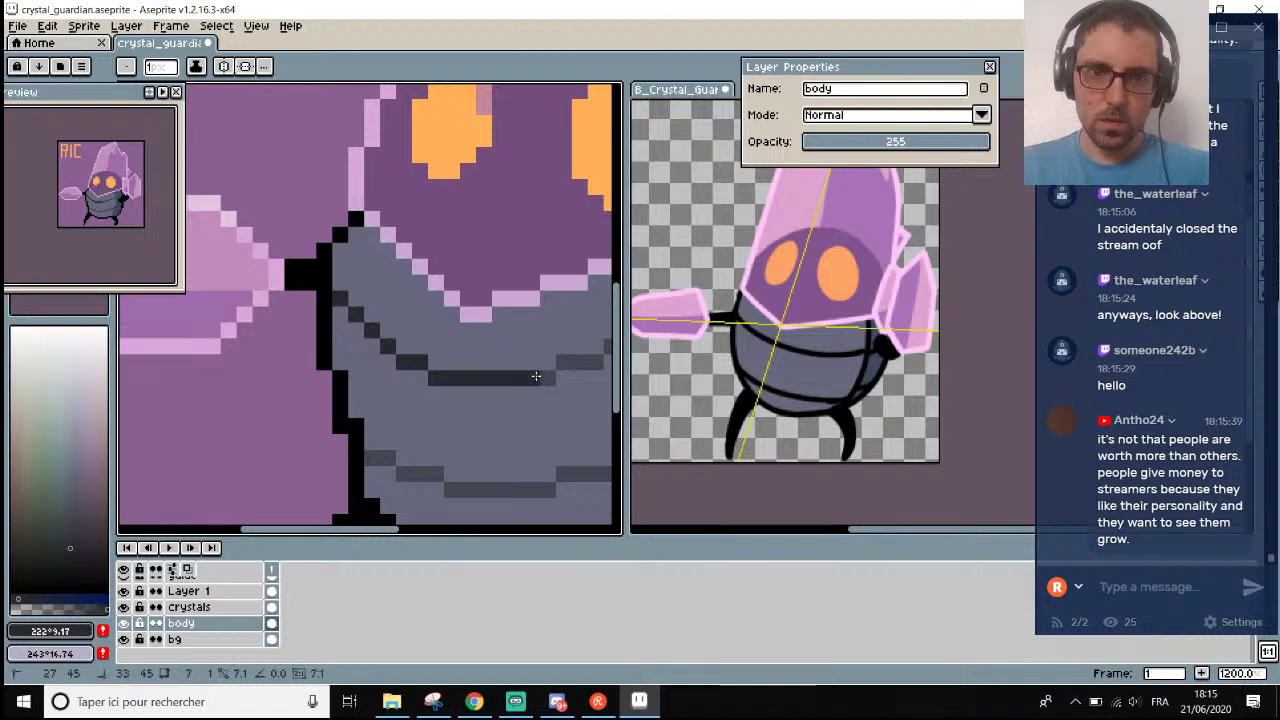
{"action": "scroll", "coordinate": [540, 376], "scroll_direction": "down", "scroll_amount": 4}
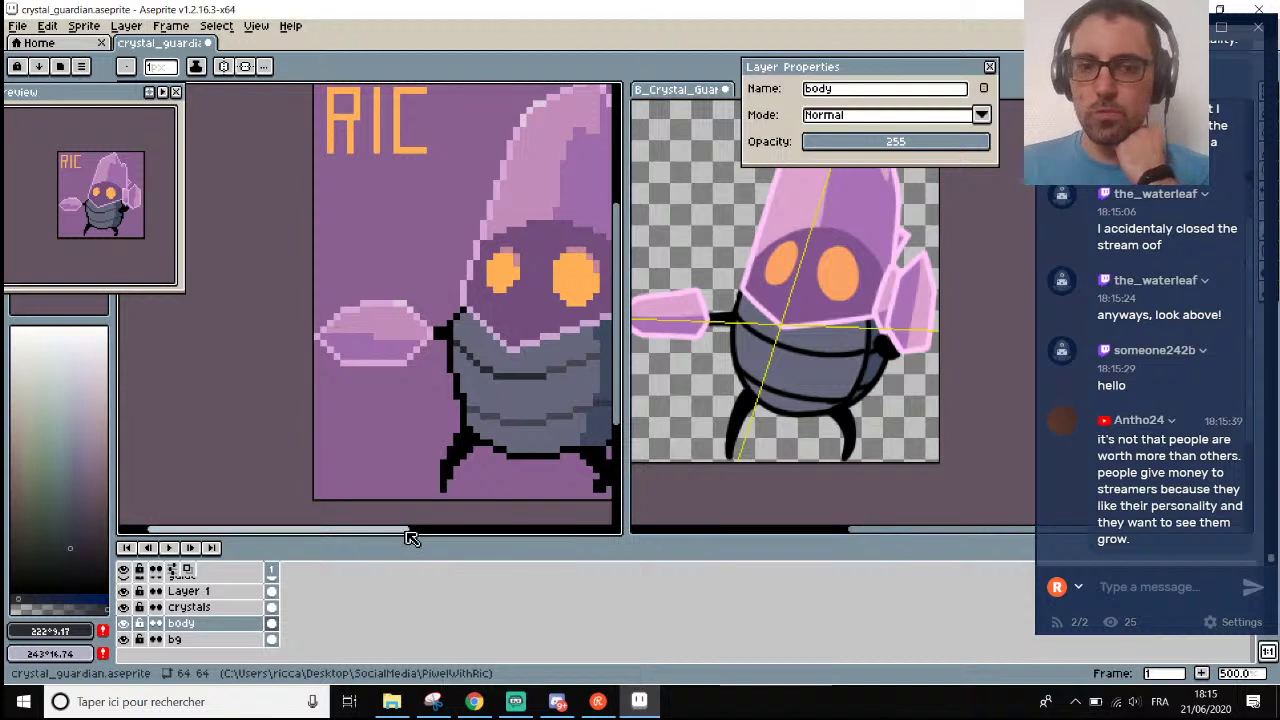
{"action": "left_click_drag", "start_coordinate": [409, 531], "coordinate": [493, 527]}
{"action": "scroll", "coordinate": [440, 336], "scroll_direction": "up", "scroll_amount": 4}
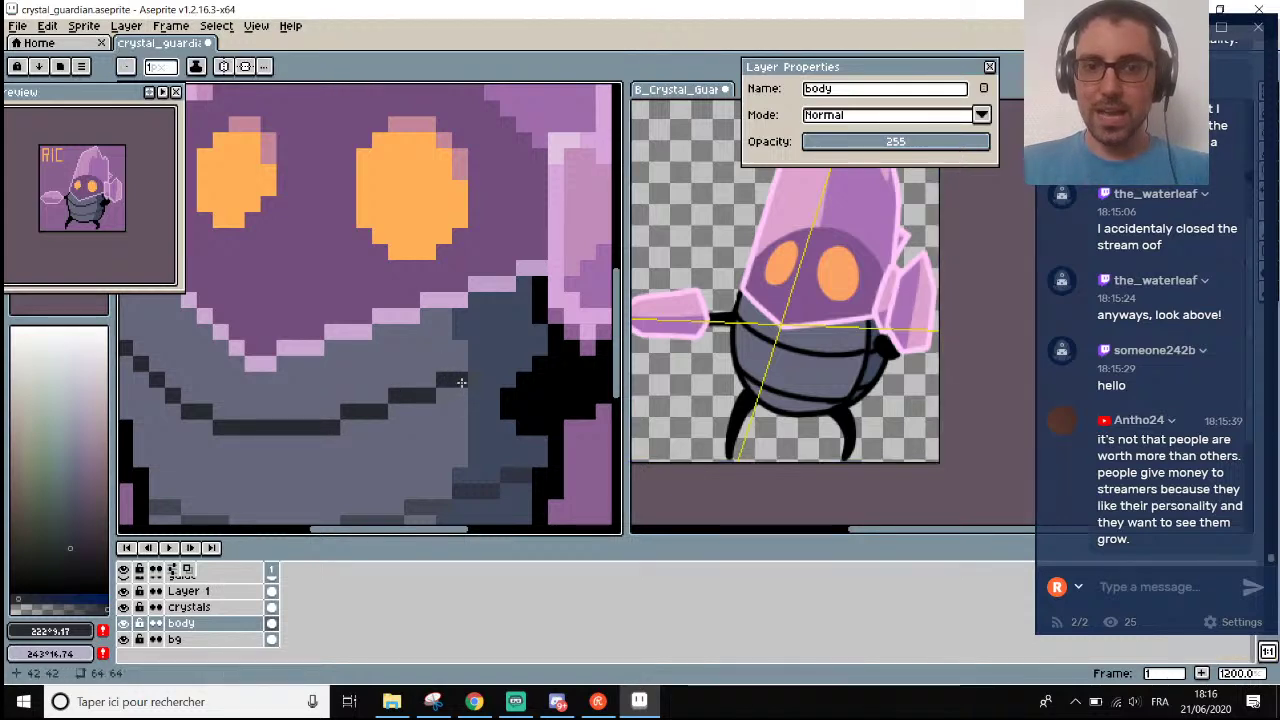
Save the crystal guardian file and check the whole sprite.
{"action": "scroll", "coordinate": [477, 390], "scroll_direction": "down", "scroll_amount": 5}
{"action": "key", "text": "ctrl+s"}
{"action": "scroll", "coordinate": [479, 390], "scroll_direction": "down", "scroll_amount": 1}
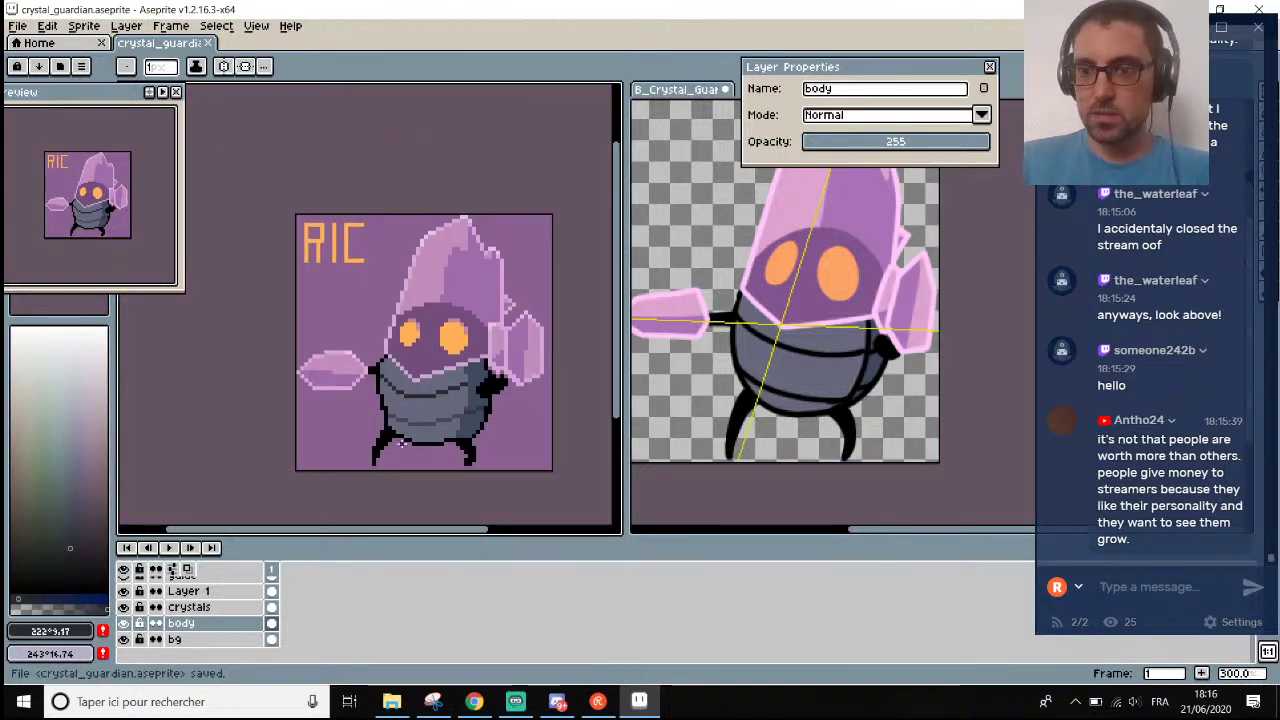
Repaint the body's lower seam with the dark seam grey from the left edge to past its middle.
{"action": "scroll", "coordinate": [416, 426], "scroll_direction": "up", "scroll_amount": 3}
{"action": "scroll", "coordinate": [416, 426], "scroll_direction": "up", "scroll_amount": 3}
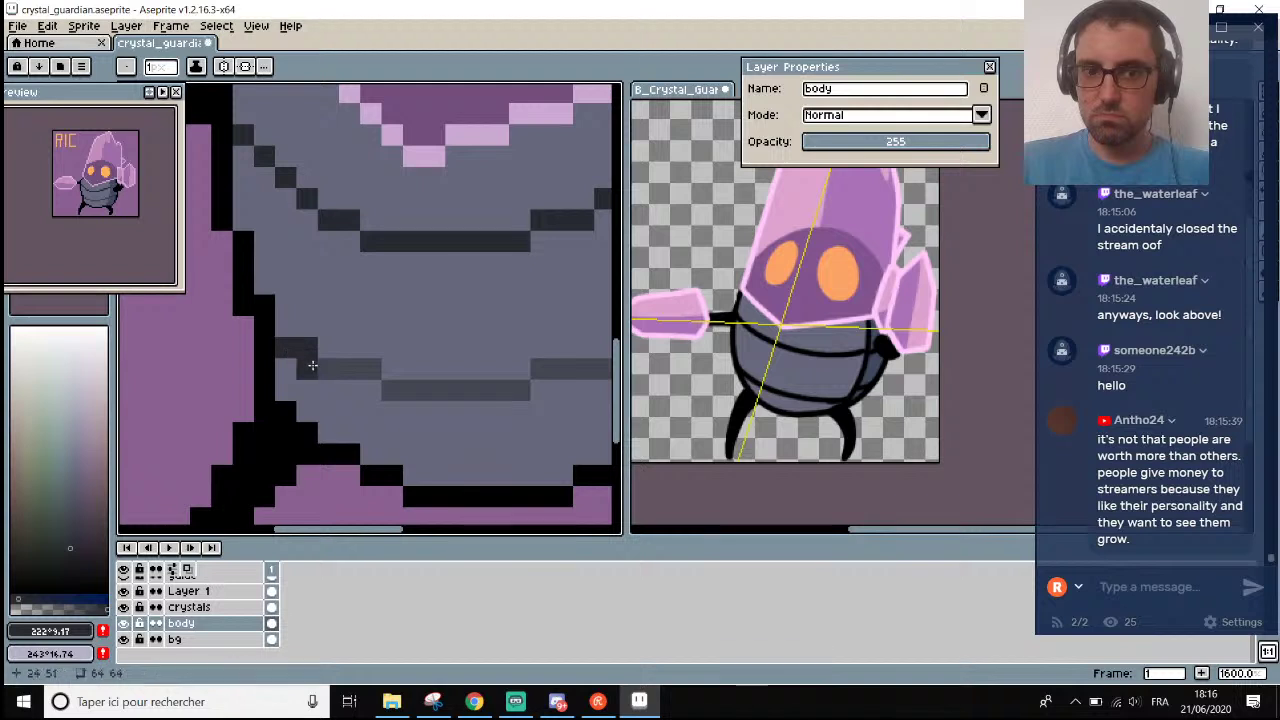
{"action": "mouse_move", "coordinate": [358, 367]}
{"action": "left_mouse_down"}
{"action": "mouse_move", "coordinate": [390, 386]}
{"action": "mouse_move", "coordinate": [516, 387]}
{"action": "left_mouse_up"}
{"action": "scroll", "coordinate": [585, 363], "scroll_direction": "down", "scroll_amount": 3}
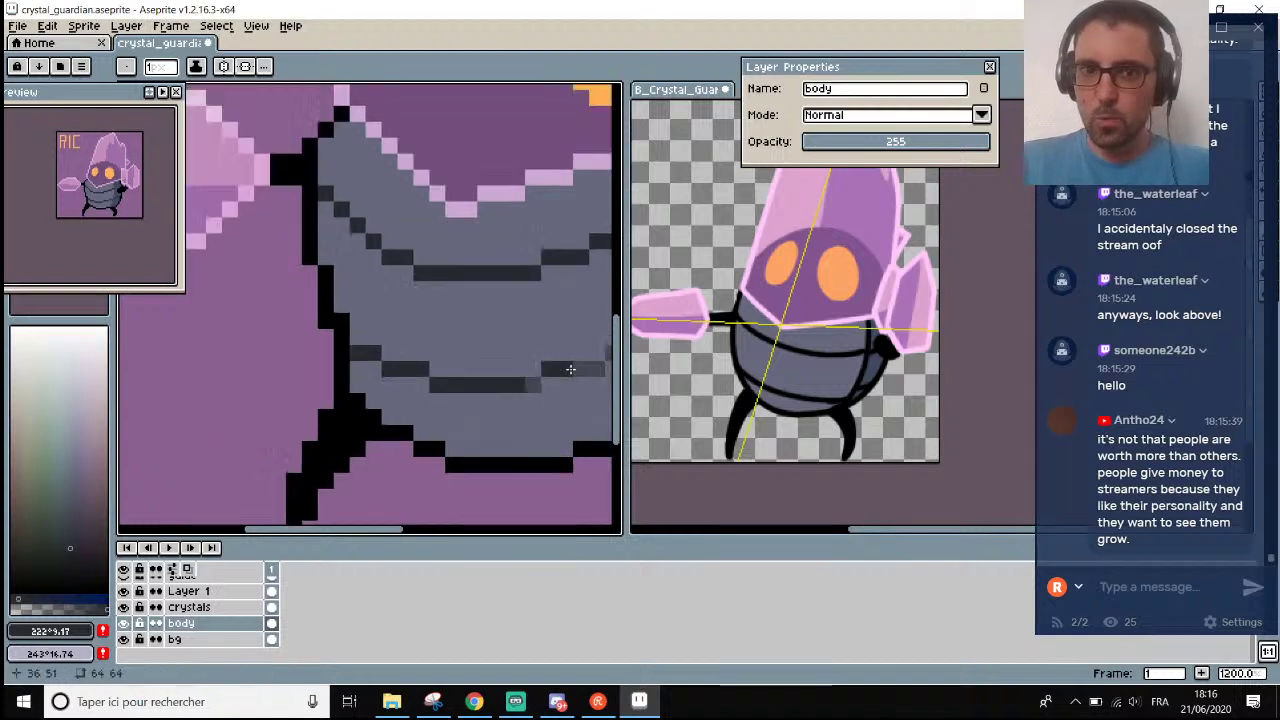
{"action": "scroll", "coordinate": [585, 363], "scroll_direction": "up", "scroll_amount": 1}
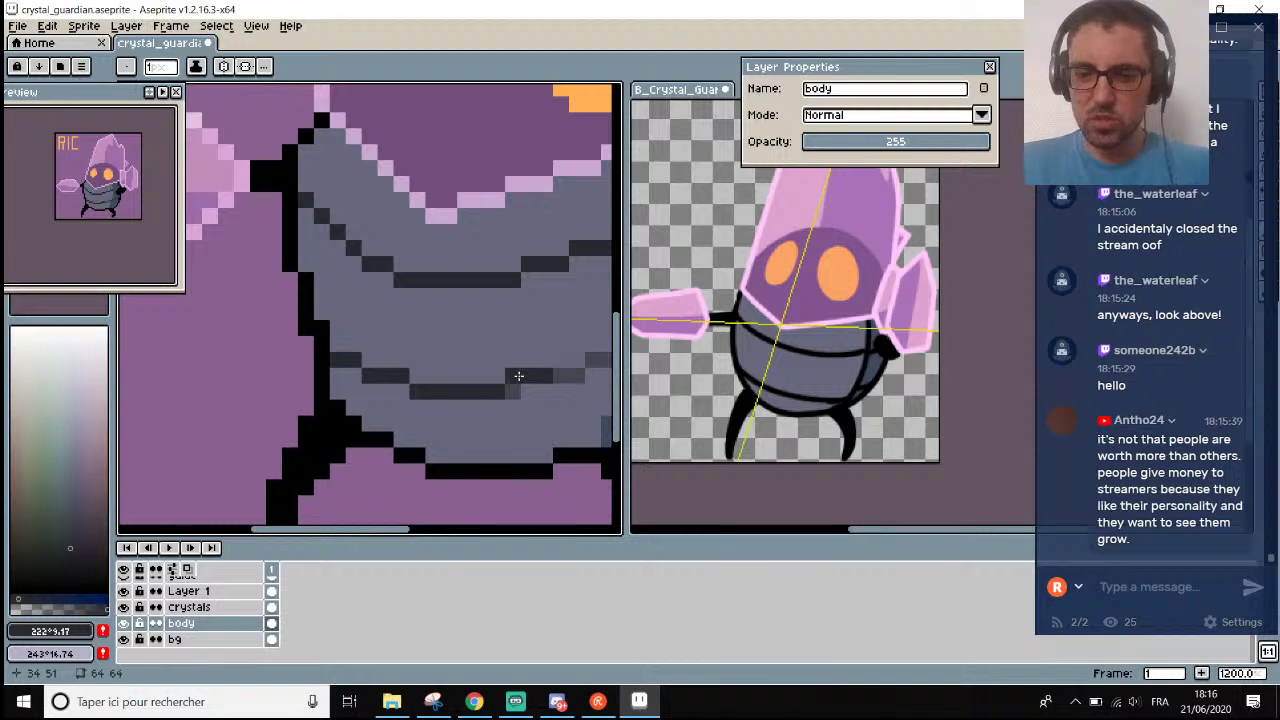
Clean up beside the lower seam with body grey #66687b and extend the seam to the shaded side in #272a2f.
{"action": "left_click", "coordinate": [520, 385], "text": "alt"}
{"action": "scroll", "coordinate": [588, 380], "scroll_direction": "down", "scroll_amount": 3}
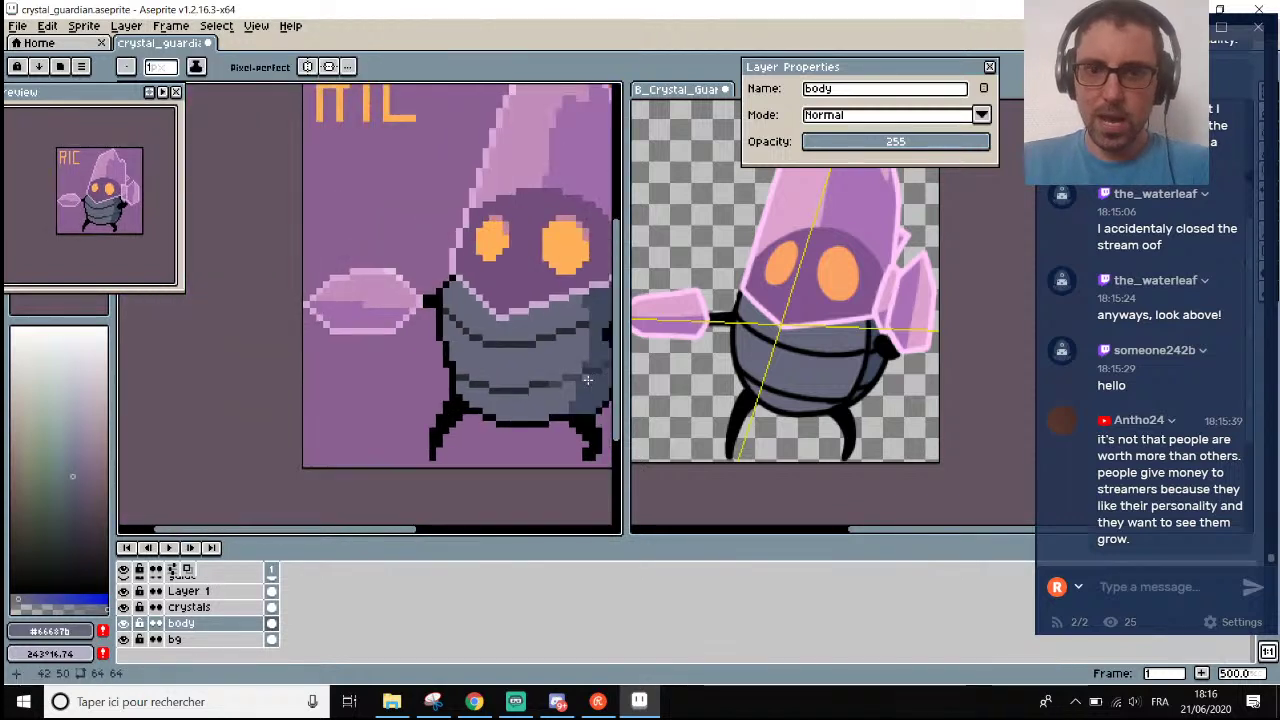
{"action": "scroll", "coordinate": [588, 380], "scroll_direction": "up", "scroll_amount": 7}
{"action": "left_click", "coordinate": [400, 386], "text": "alt"}
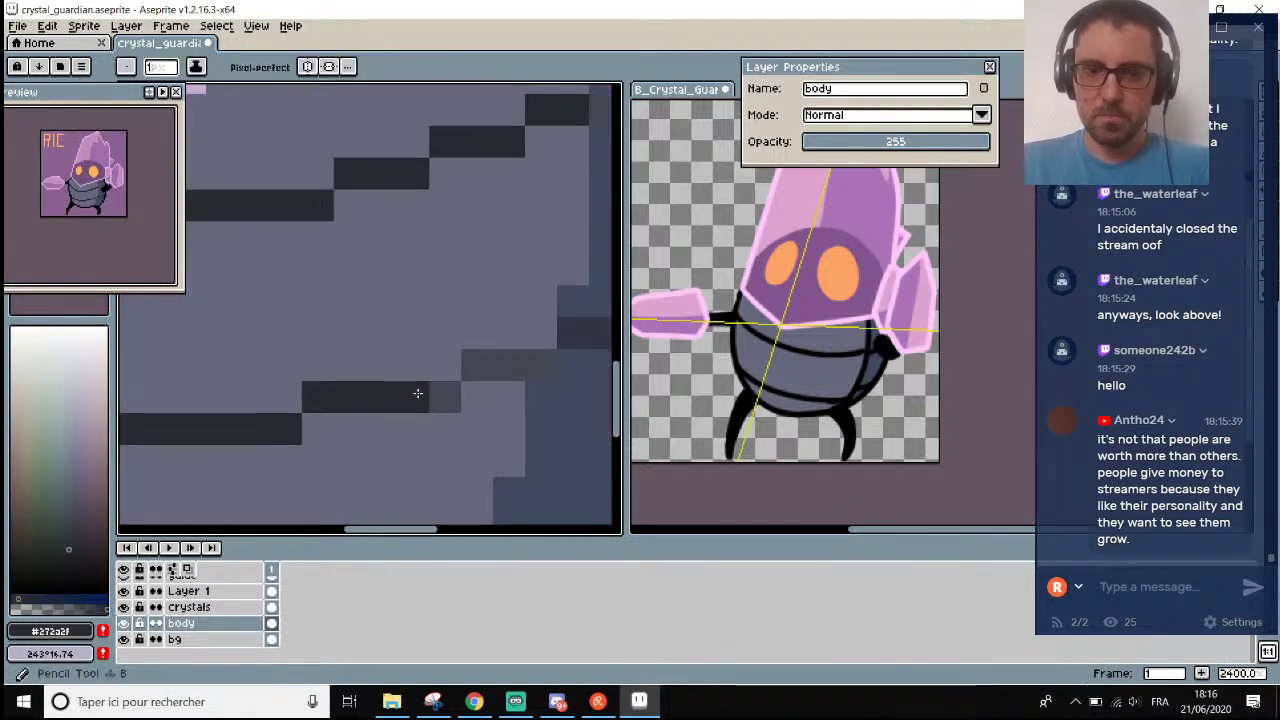
{"action": "mouse_move", "coordinate": [470, 366]}
{"action": "left_mouse_down"}
{"action": "mouse_move", "coordinate": [480, 354]}
{"action": "mouse_move", "coordinate": [534, 360]}
{"action": "left_mouse_up"}
Examine the whole sprite at several sizes to judge the body seams' contrast and perspective.
{"action": "scroll", "coordinate": [574, 360], "scroll_direction": "down", "scroll_amount": 7}
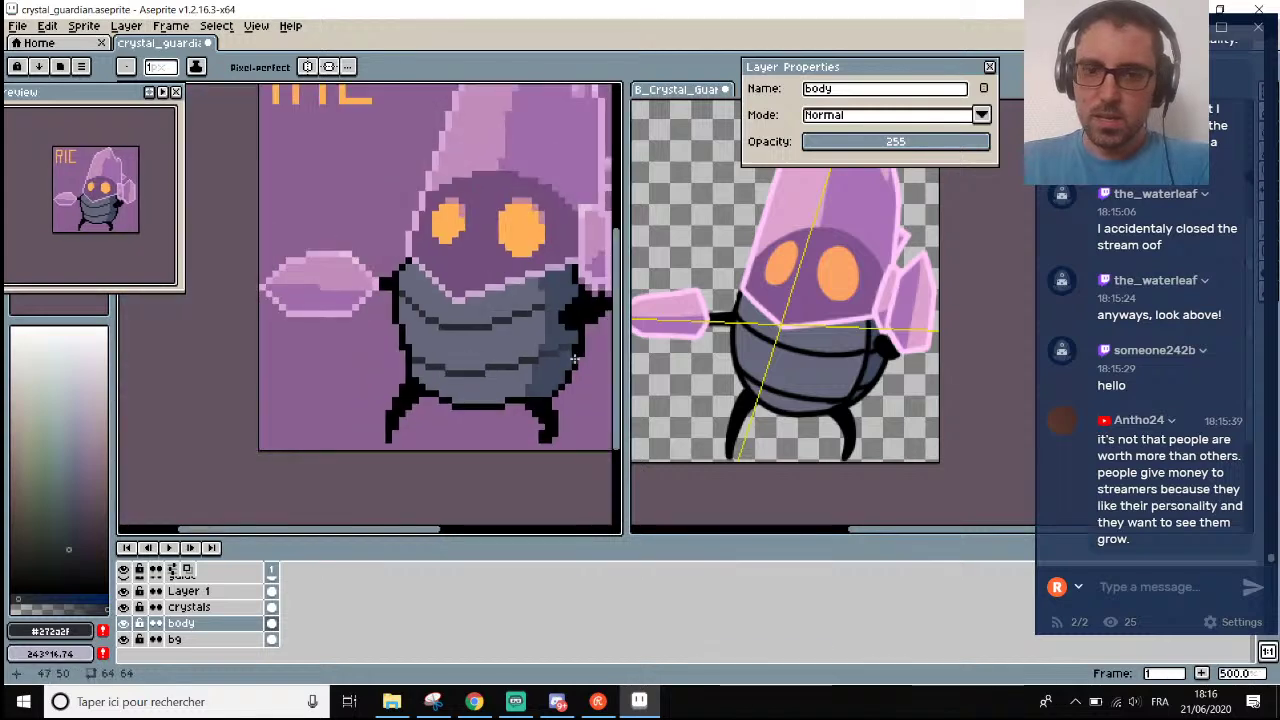
{"action": "scroll", "coordinate": [575, 360], "scroll_direction": "down", "scroll_amount": 1}
{"action": "scroll", "coordinate": [587, 270], "scroll_direction": "up", "scroll_amount": 1}
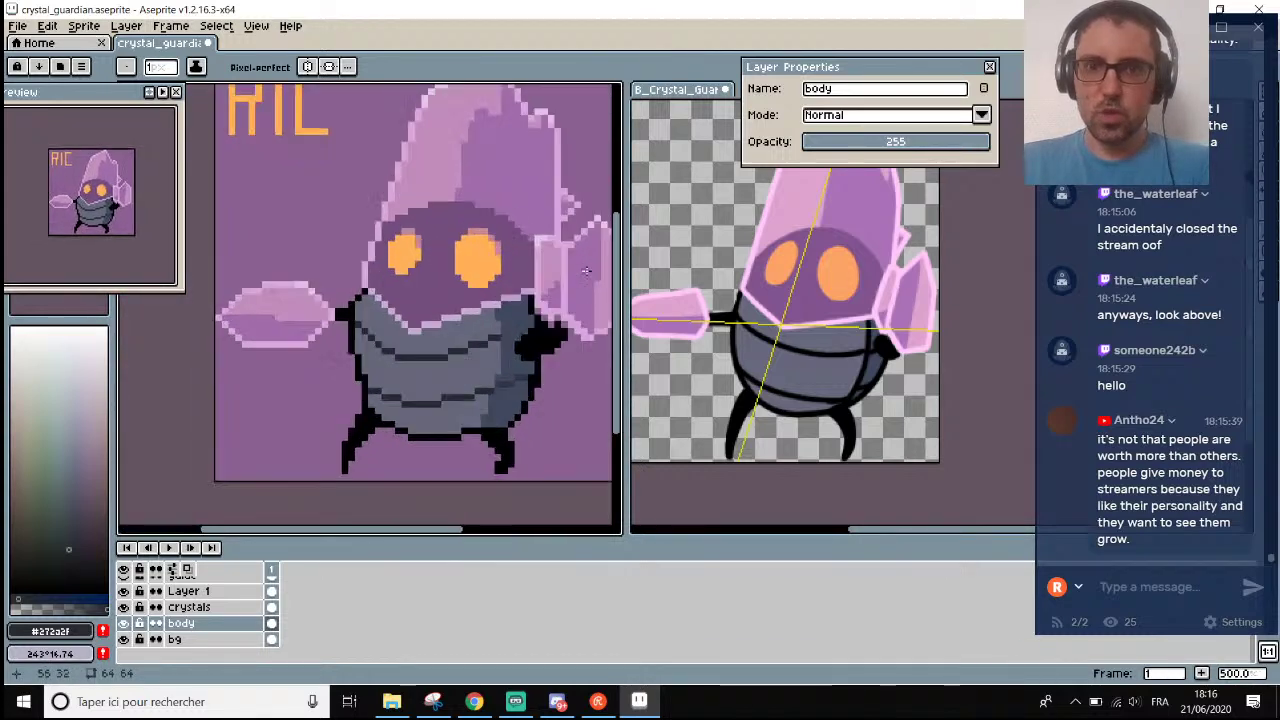
{"action": "scroll", "coordinate": [587, 270], "scroll_direction": "down", "scroll_amount": 3}
{"action": "scroll", "coordinate": [560, 350], "scroll_direction": "up", "scroll_amount": 2}
{"action": "scroll", "coordinate": [552, 380], "scroll_direction": "down", "scroll_amount": 1}
{"action": "scroll", "coordinate": [546, 406], "scroll_direction": "up", "scroll_amount": 1}
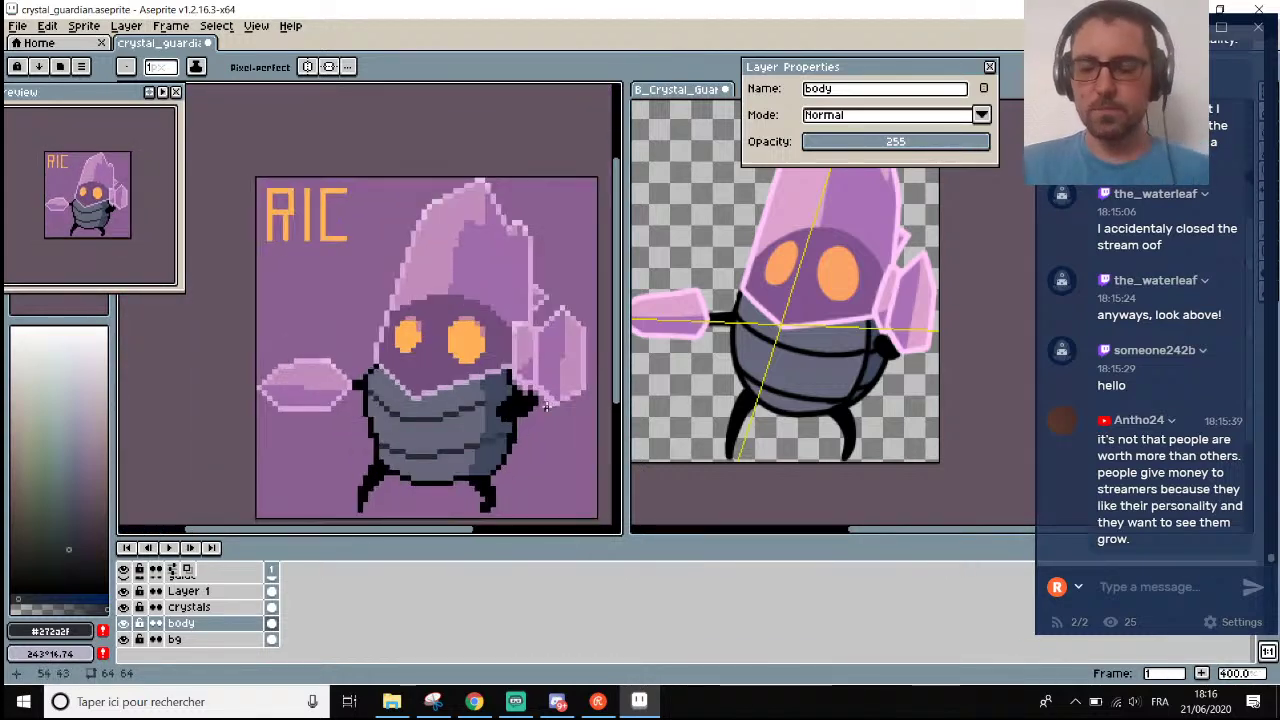
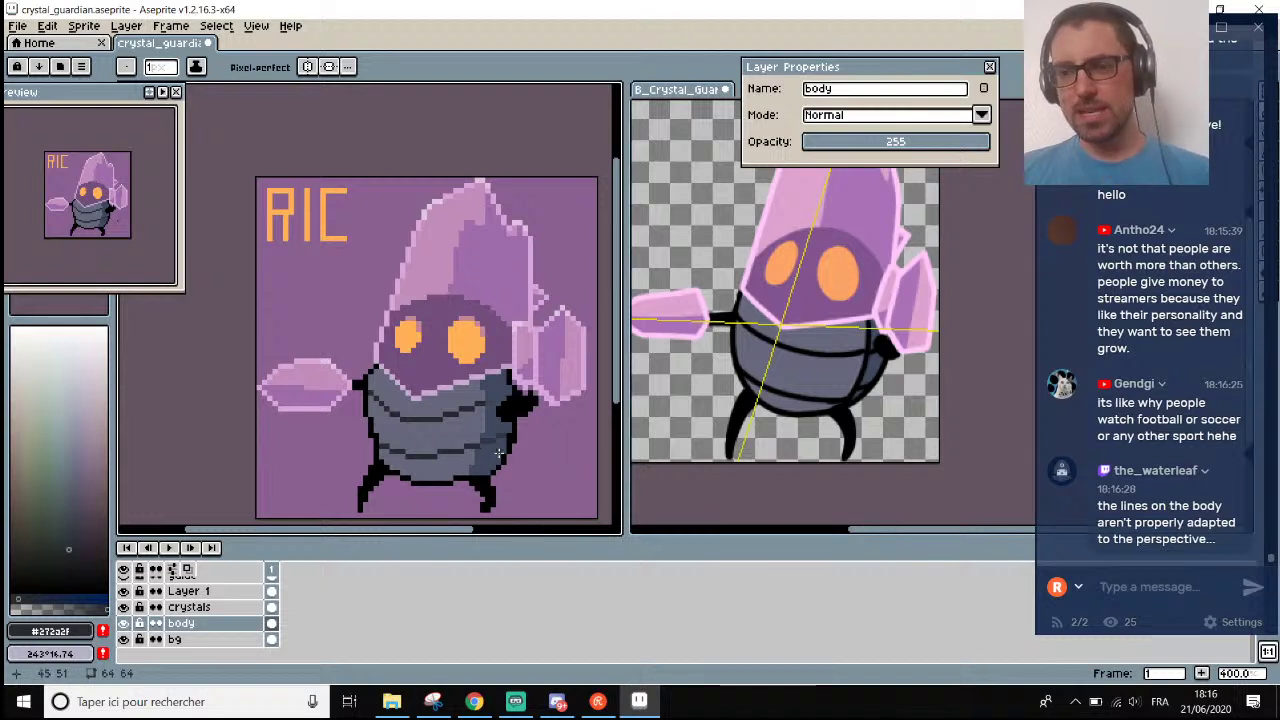
{"action": "scroll", "coordinate": [498, 453], "scroll_direction": "down", "scroll_amount": 2}
{"action": "scroll", "coordinate": [512, 475], "scroll_direction": "up", "scroll_amount": 1}
{"action": "scroll", "coordinate": [519, 484], "scroll_direction": "down", "scroll_amount": 1}
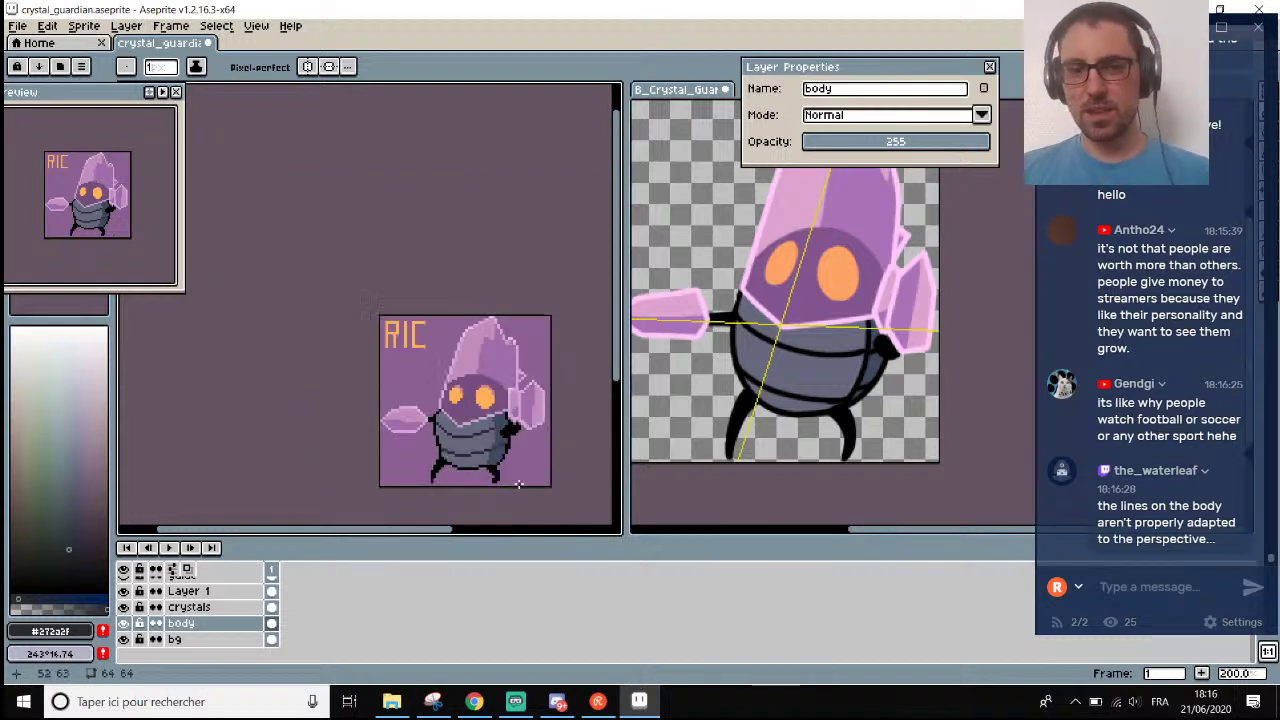
Sample body grey #66687b and paint over the lower seam across the lit part of the belly.
{"action": "scroll", "coordinate": [519, 484], "scroll_direction": "up", "scroll_amount": 4}
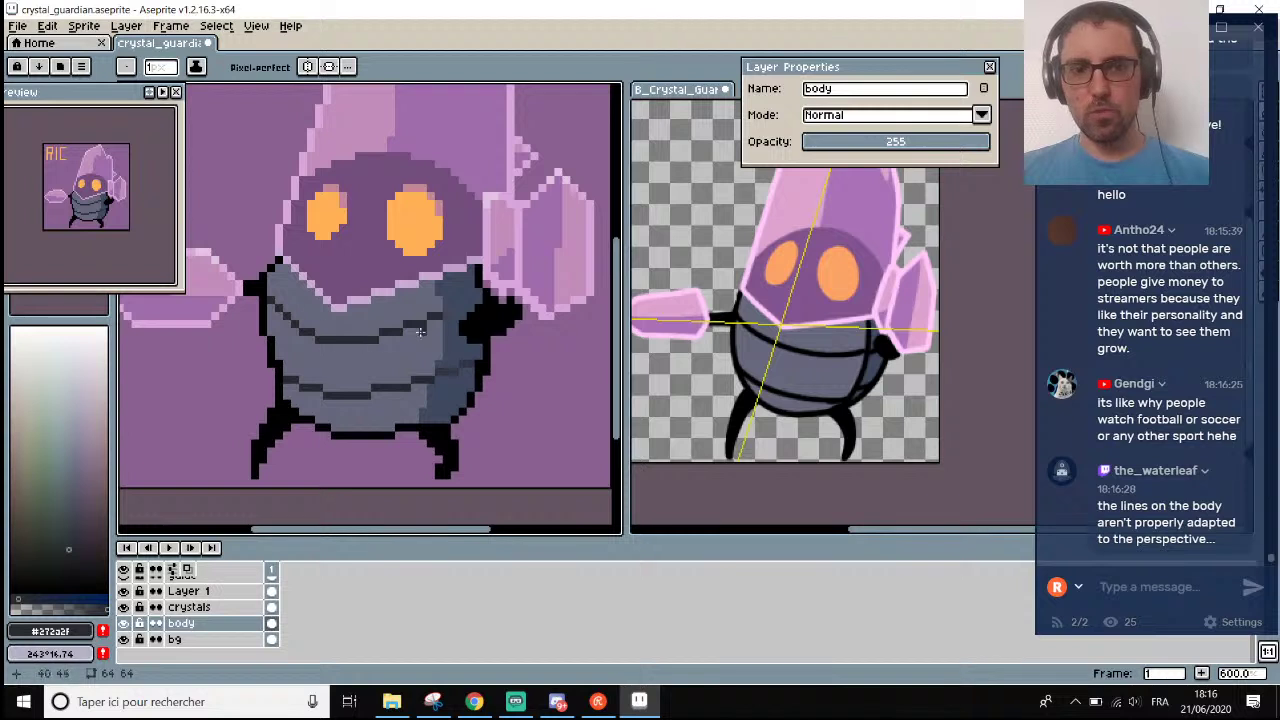
{"action": "scroll", "coordinate": [363, 346], "scroll_direction": "up", "scroll_amount": 1}
{"action": "left_click", "coordinate": [440, 368], "text": "alt"}
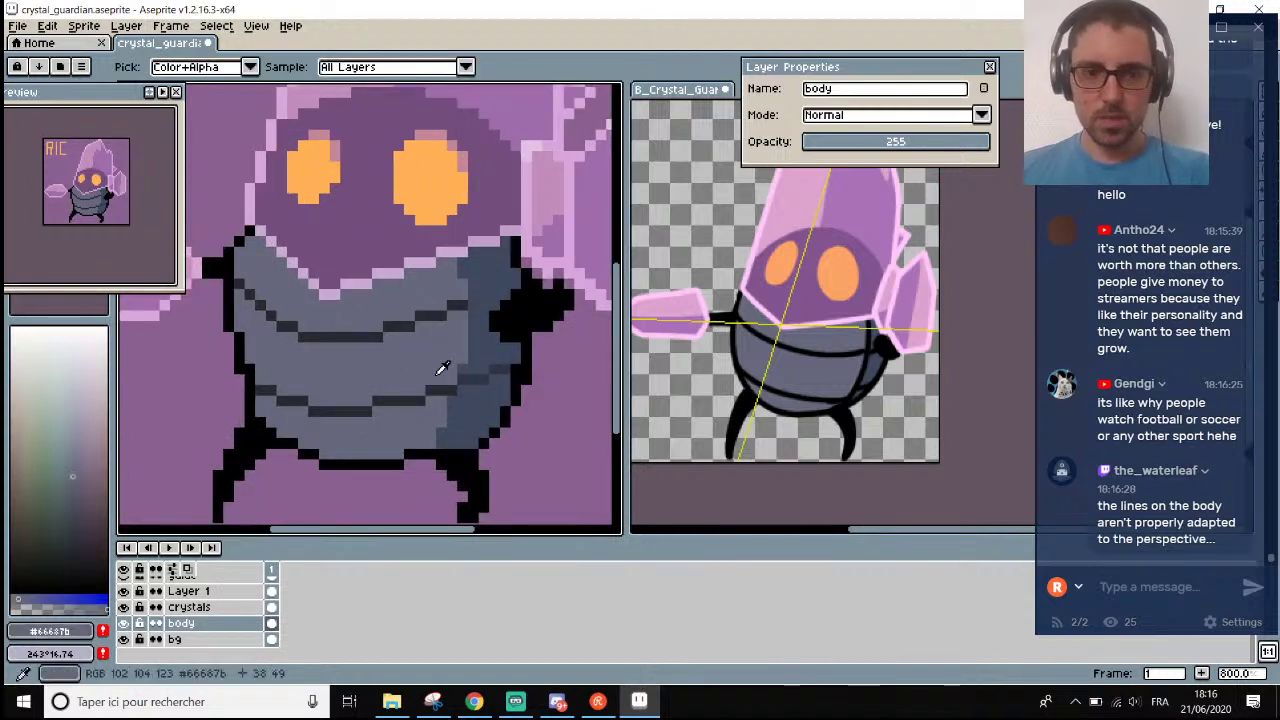
{"action": "mouse_move", "coordinate": [445, 387]}
{"action": "left_mouse_down"}
{"action": "mouse_move", "coordinate": [367, 415]}
{"action": "mouse_move", "coordinate": [305, 407]}
{"action": "left_mouse_up"}
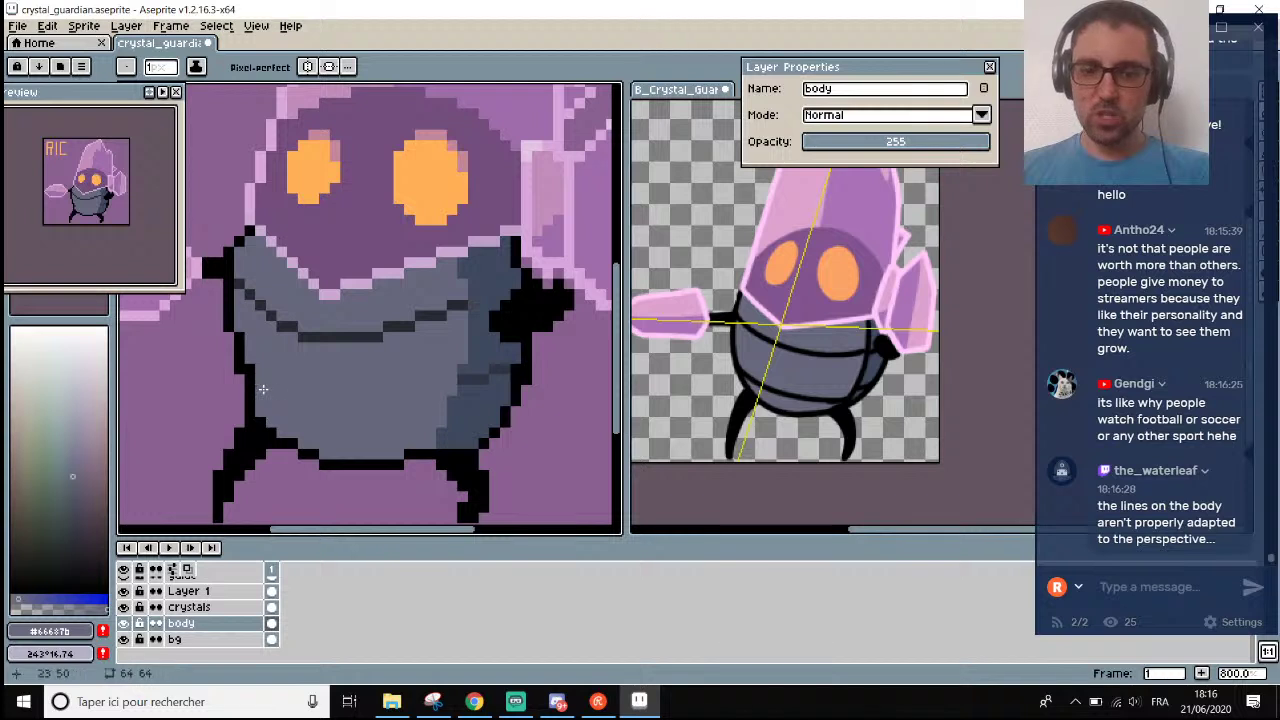
Sample the seam grey #272a2f and try several freehand strokes for a new lower seam across the belly.
{"action": "left_click", "coordinate": [312, 336], "text": "alt"}
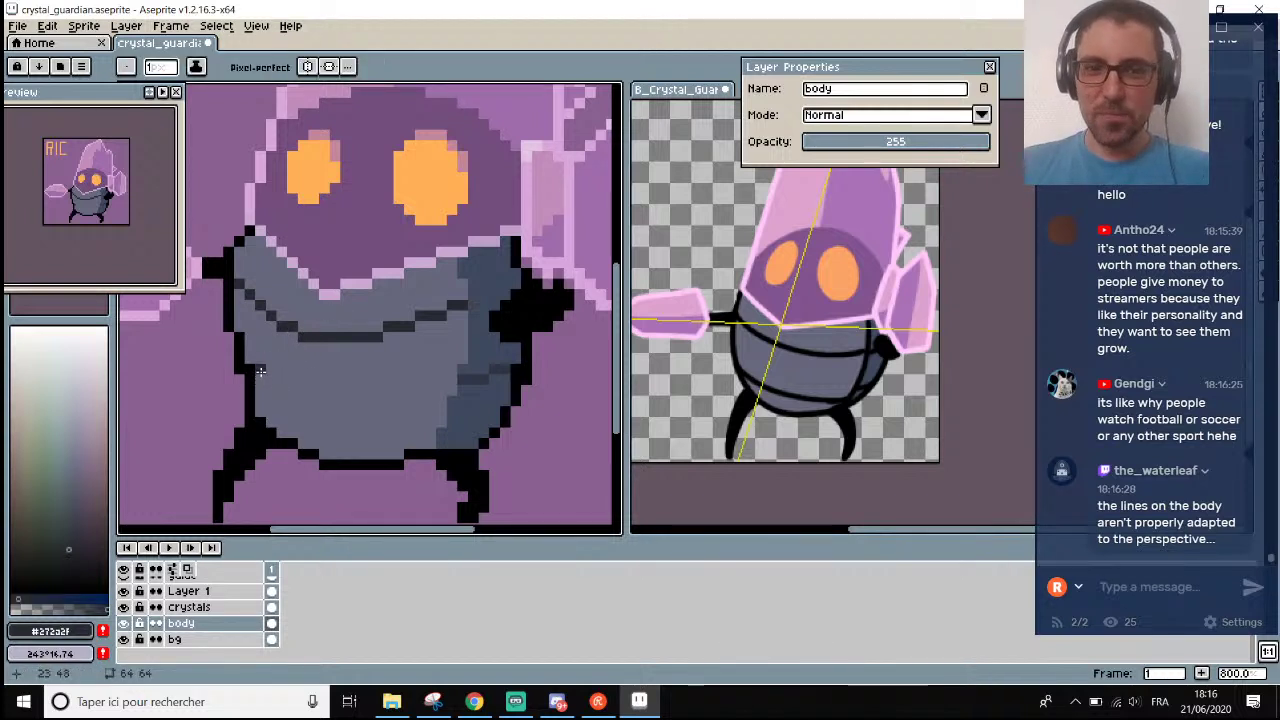
{"action": "mouse_move", "coordinate": [258, 377]}
{"action": "left_mouse_down"}
{"action": "mouse_move", "coordinate": [360, 418]}
{"action": "mouse_move", "coordinate": [410, 418]}
{"action": "left_mouse_up"}
{"action": "key", "text": "ctrl+z"}
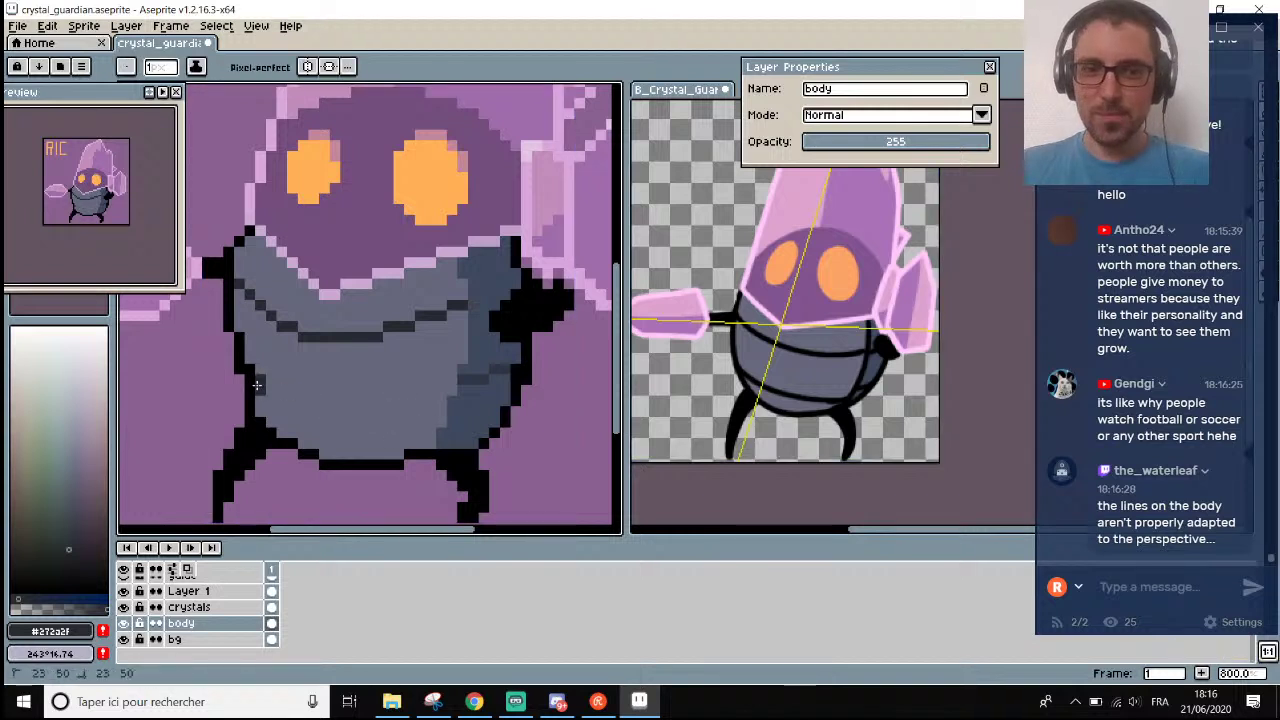
{"action": "mouse_move", "coordinate": [256, 381]}
{"action": "left_mouse_down"}
{"action": "mouse_move", "coordinate": [334, 419]}
{"action": "mouse_move", "coordinate": [434, 423]}
{"action": "left_mouse_up"}
{"action": "key", "text": "ctrl+z"}
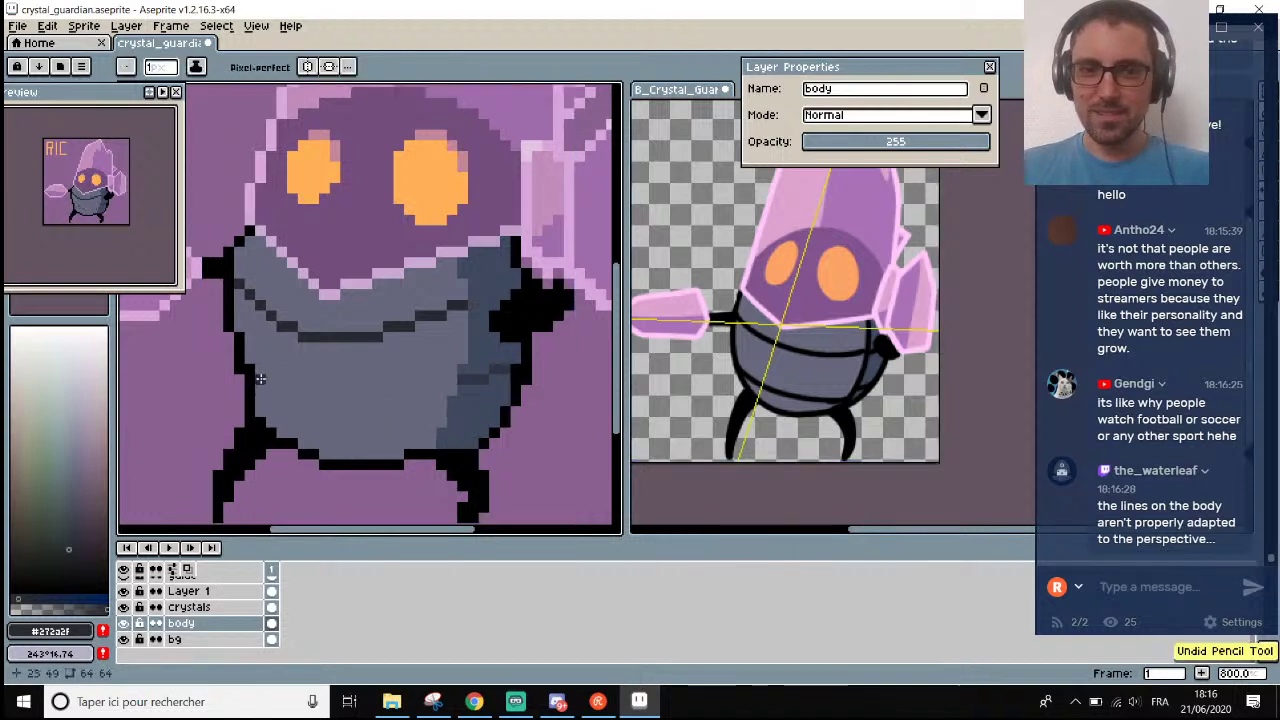
{"action": "mouse_move", "coordinate": [257, 379]}
{"action": "left_mouse_down"}
{"action": "mouse_move", "coordinate": [364, 404]}
{"action": "mouse_move", "coordinate": [434, 402]}
{"action": "left_mouse_up"}
{"action": "key", "text": "ctrl+z"}
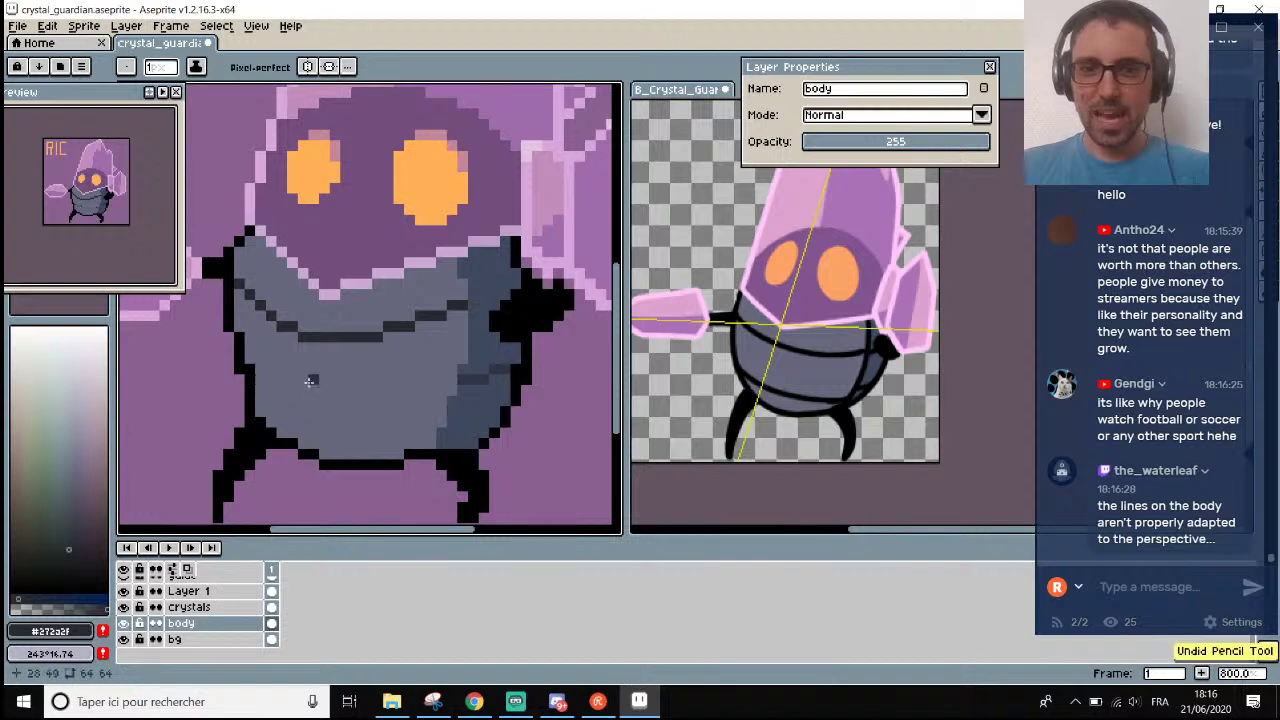
Try a more curved lower seam from the body's left outline, check it on the whole sprite and undo it.
{"action": "mouse_move", "coordinate": [249, 373]}
{"action": "left_mouse_down"}
{"action": "mouse_move", "coordinate": [298, 398]}
{"action": "mouse_move", "coordinate": [384, 411]}
{"action": "left_mouse_up"}
{"action": "scroll", "coordinate": [448, 398], "scroll_direction": "down", "scroll_amount": 2}
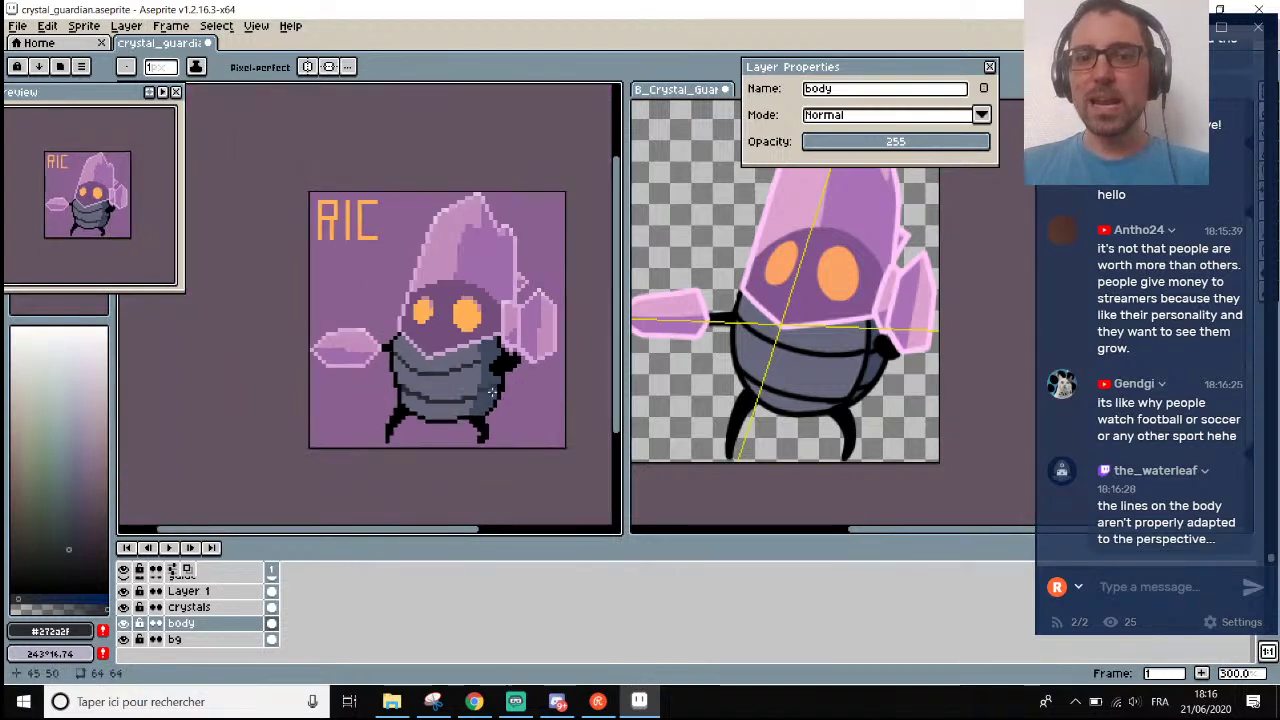
{"action": "scroll", "coordinate": [448, 400], "scroll_direction": "up", "scroll_amount": 2}
{"action": "scroll", "coordinate": [443, 423], "scroll_direction": "down", "scroll_amount": 1}
{"action": "key", "text": "ctrl+z"}
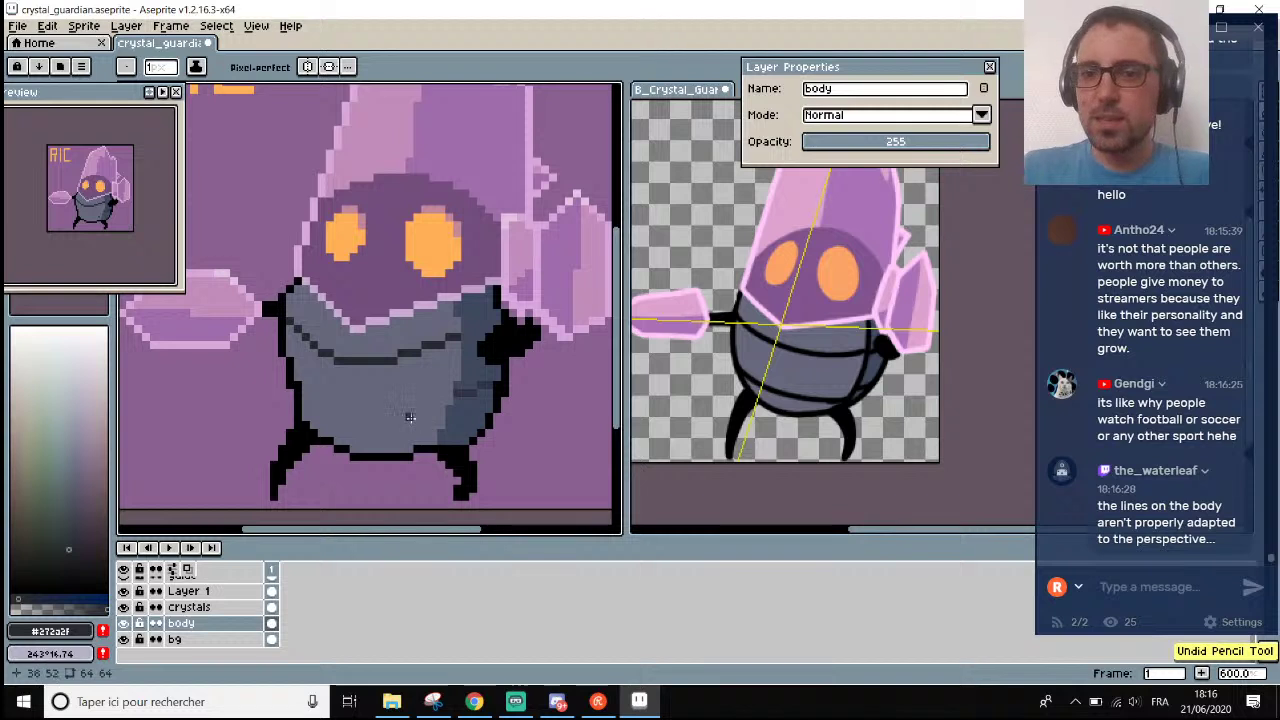
Try a freehand lower seam stepping down from the left outline, flattening mid-belly and rising to the shaded side.
{"action": "scroll", "coordinate": [410, 417], "scroll_direction": "up", "scroll_amount": 2}
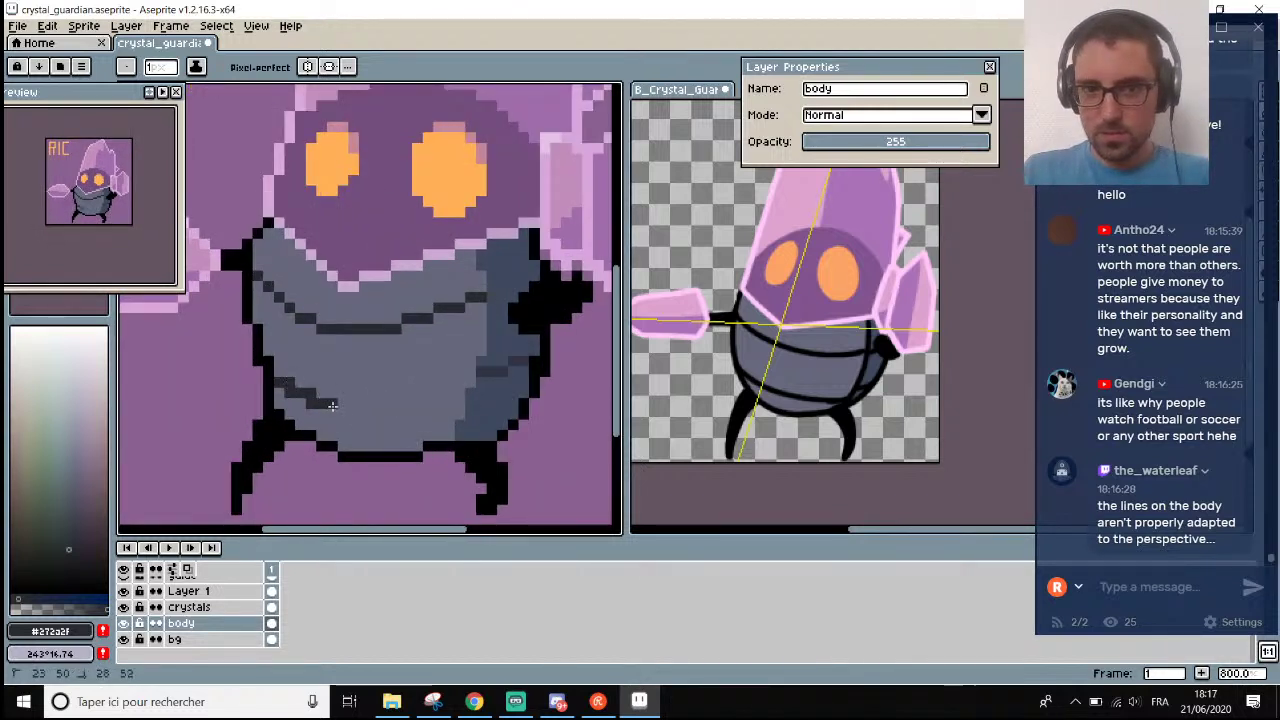
{"action": "mouse_move", "coordinate": [332, 405]}
{"action": "left_mouse_down"}
{"action": "mouse_move", "coordinate": [396, 414]}
{"action": "mouse_move", "coordinate": [466, 396]}
{"action": "left_mouse_up"}
{"action": "scroll", "coordinate": [490, 392], "scroll_direction": "down", "scroll_amount": 3}
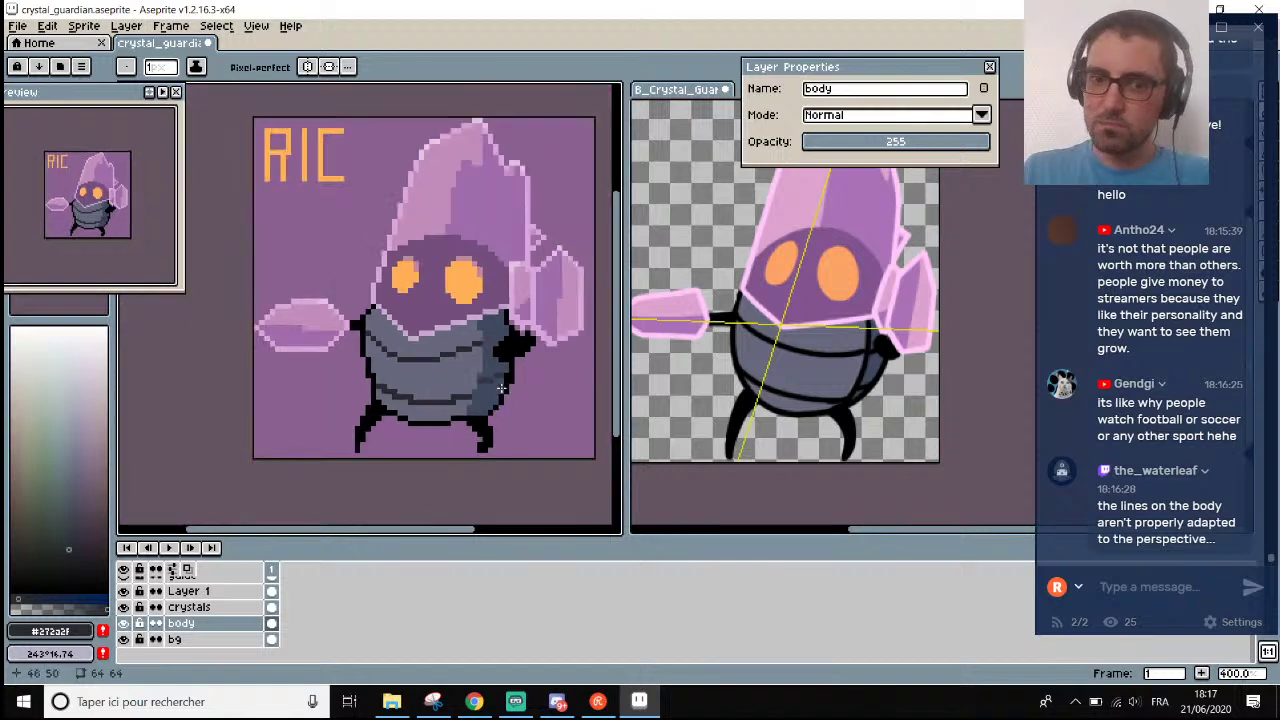
{"action": "scroll", "coordinate": [501, 389], "scroll_direction": "up", "scroll_amount": 1}
{"action": "scroll", "coordinate": [490, 371], "scroll_direction": "up", "scroll_amount": 1}
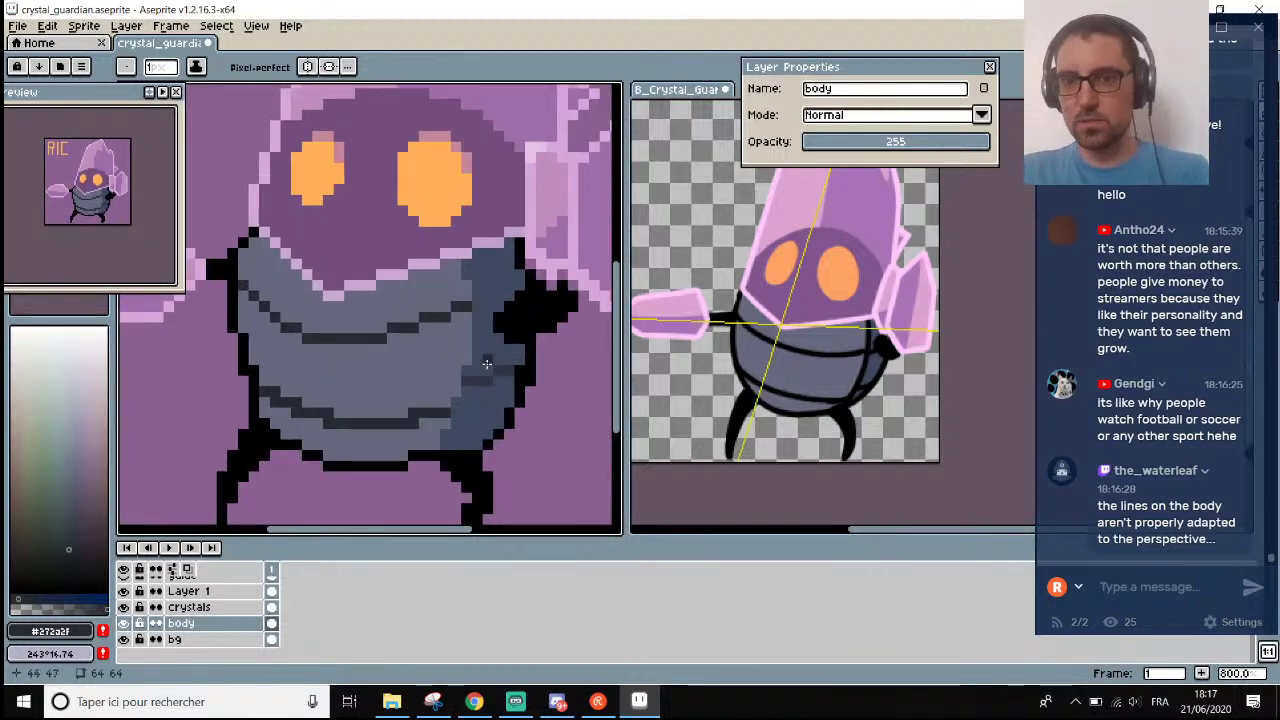
{"action": "scroll", "coordinate": [482, 376], "scroll_direction": "up", "scroll_amount": 1}
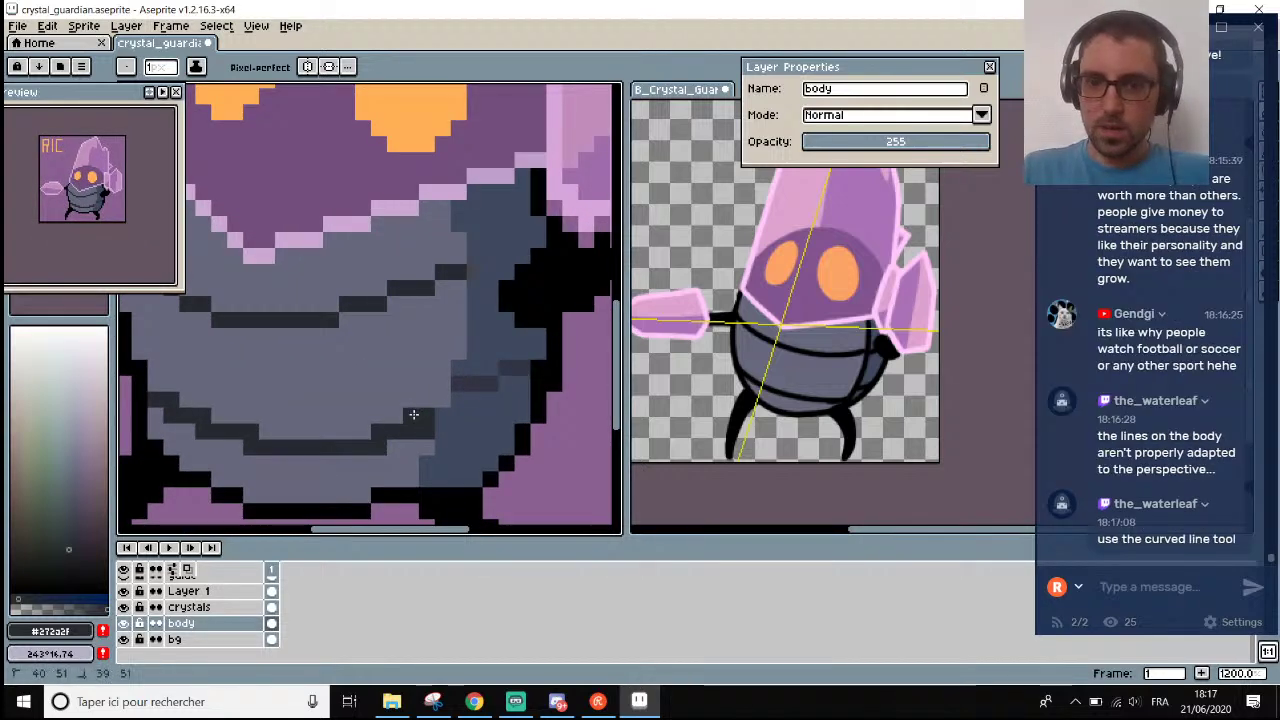
Judge the redrawn lower seam against the whole sprite and undo its strokes.
{"action": "scroll", "coordinate": [410, 422], "scroll_direction": "down", "scroll_amount": 1}
{"action": "scroll", "coordinate": [410, 422], "scroll_direction": "down", "scroll_amount": 2}
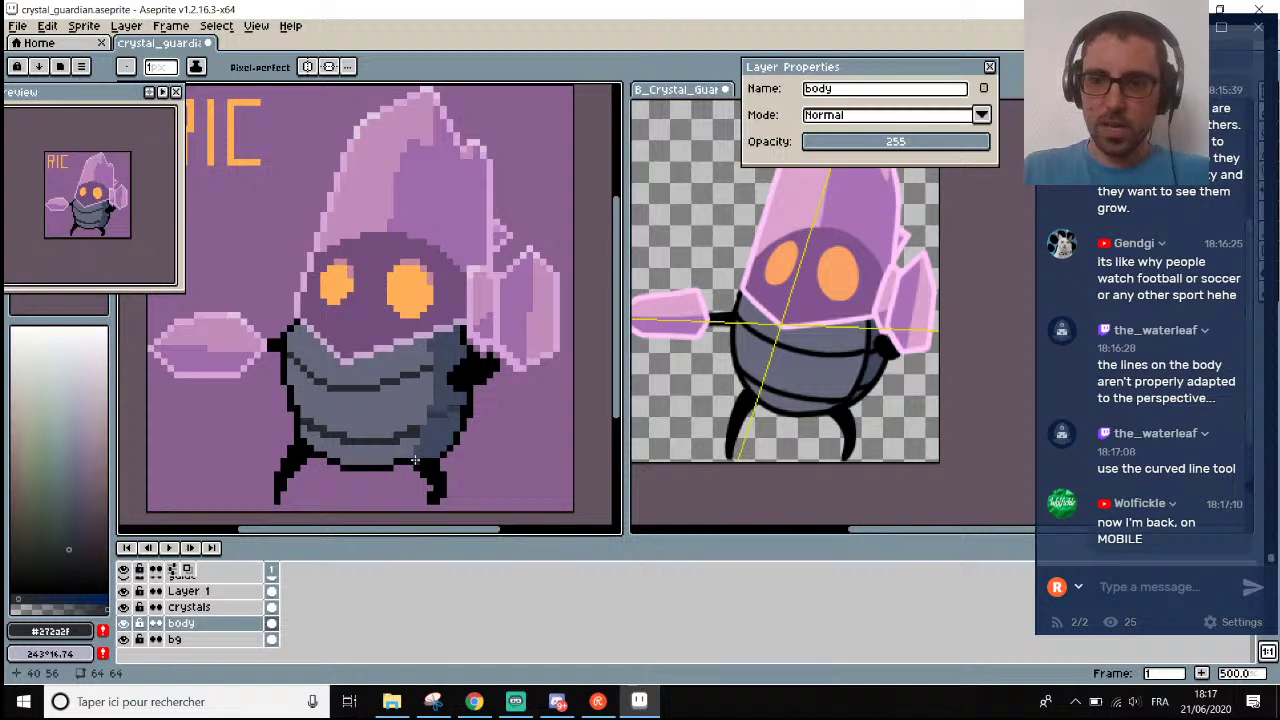
{"action": "scroll", "coordinate": [408, 464], "scroll_direction": "down", "scroll_amount": 1}
{"action": "scroll", "coordinate": [409, 493], "scroll_direction": "up", "scroll_amount": 1}
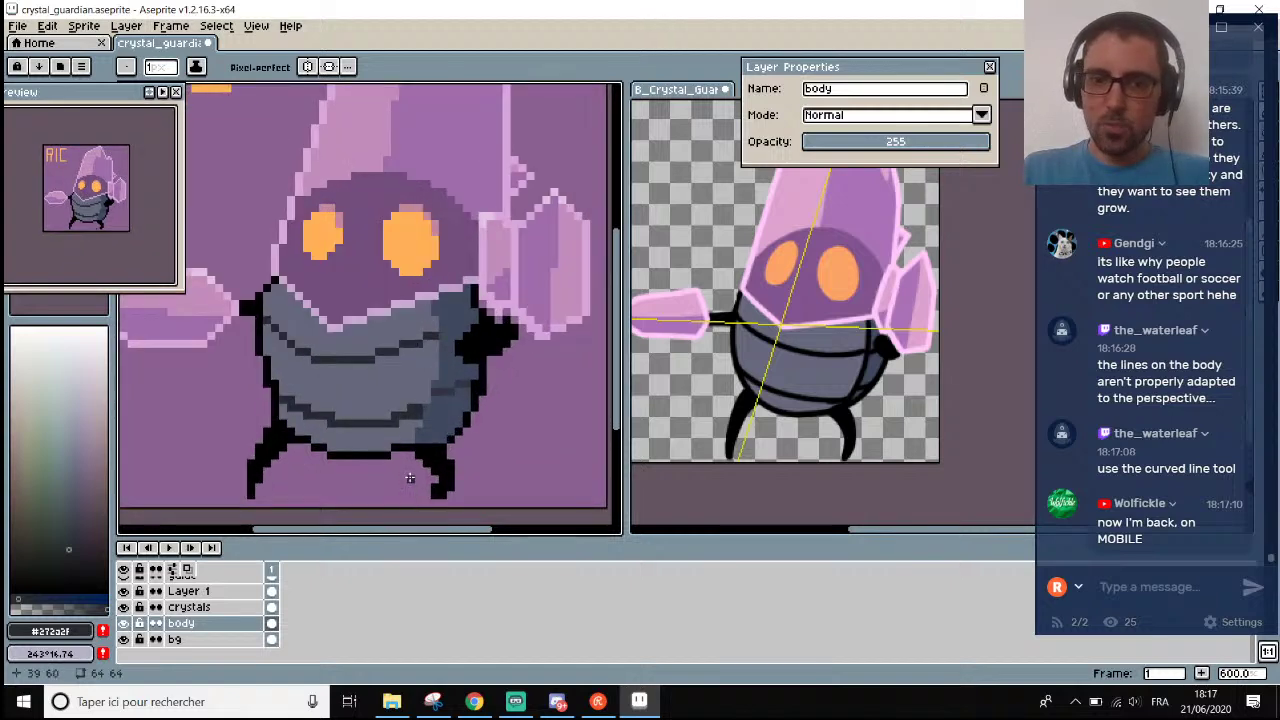
{"action": "scroll", "coordinate": [410, 479], "scroll_direction": "down", "scroll_amount": 1}
{"action": "scroll", "coordinate": [406, 504], "scroll_direction": "up", "scroll_amount": 1}
{"action": "key", "text": "ctrl+z"}
{"action": "key", "text": "ctrl+z"}
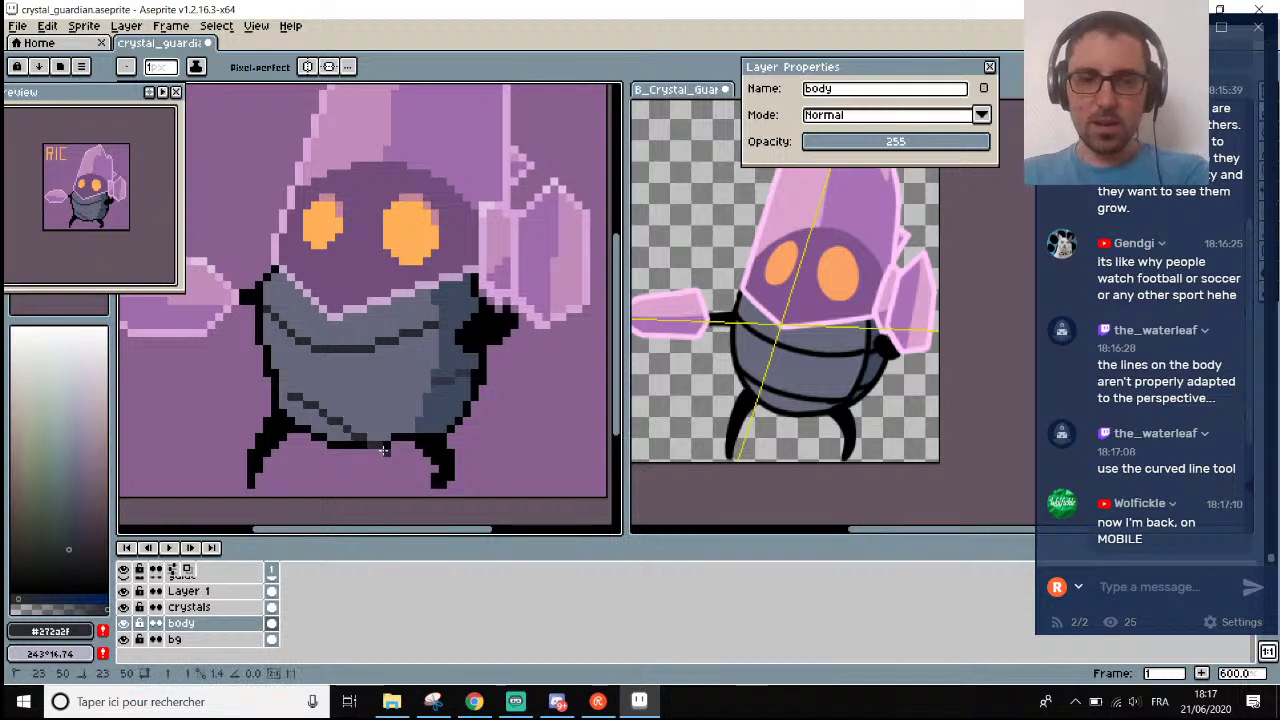
Switch to the Curve tool and try drawing the lower seam as one curve across the lit belly.
{"action": "key", "text": "shift+l"}
{"action": "left_click_drag", "start_coordinate": [282, 388], "coordinate": [381, 428]}
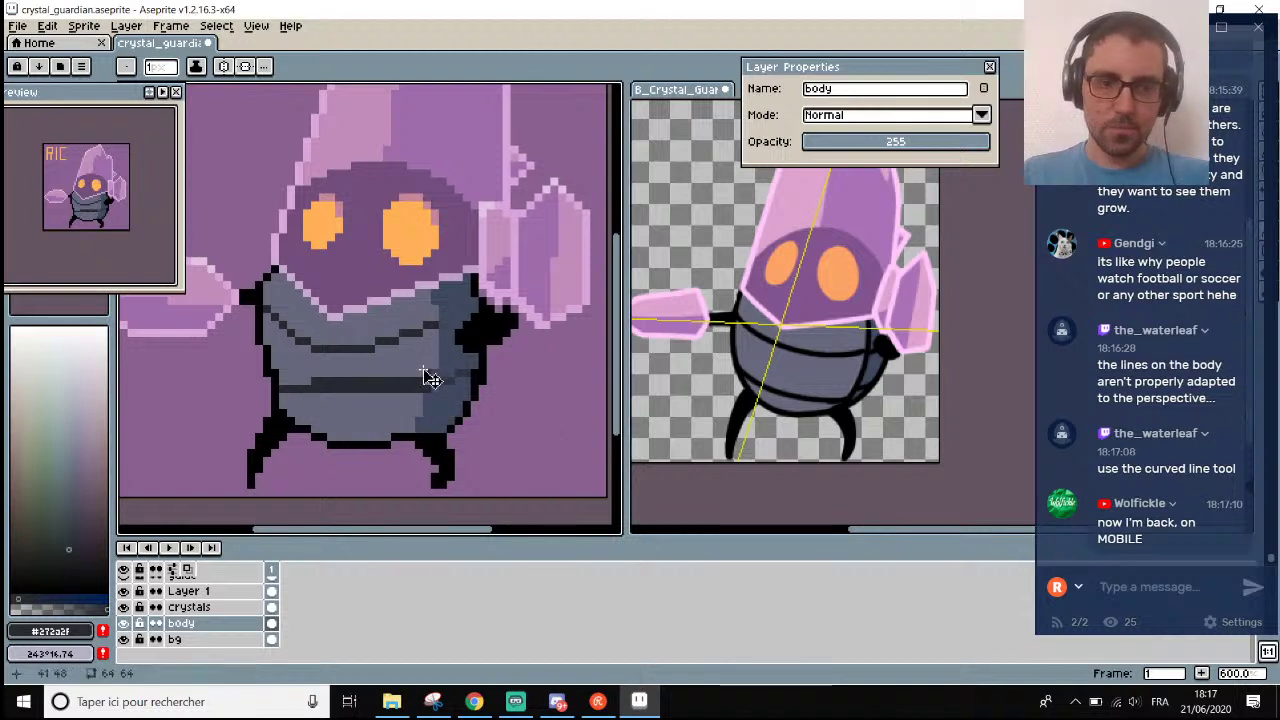
{"action": "key", "text": "ctrl+z"}
{"action": "scroll", "coordinate": [484, 392], "scroll_direction": "down", "scroll_amount": 2}
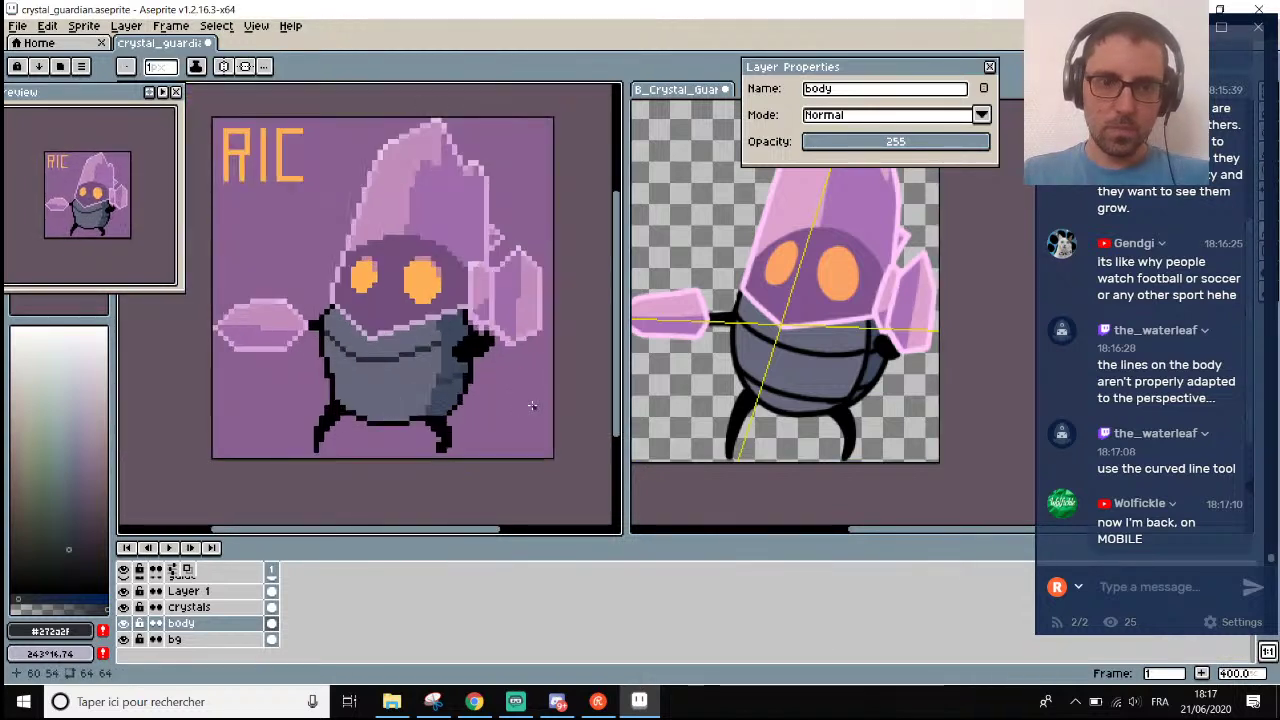
{"action": "scroll", "coordinate": [510, 402], "scroll_direction": "up", "scroll_amount": 1}
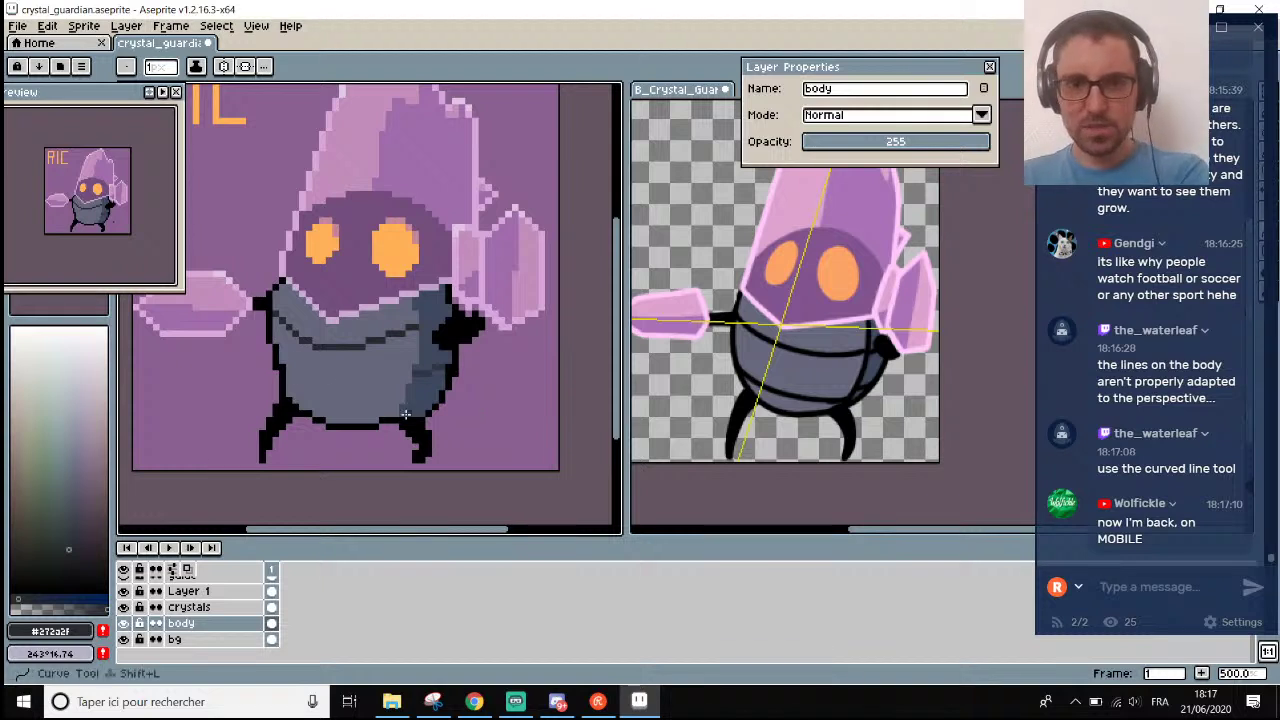
{"action": "scroll", "coordinate": [302, 370], "scroll_direction": "up", "scroll_amount": 1}
{"action": "left_click_drag", "start_coordinate": [282, 374], "coordinate": [365, 377]}
{"action": "key", "text": "Escape"}
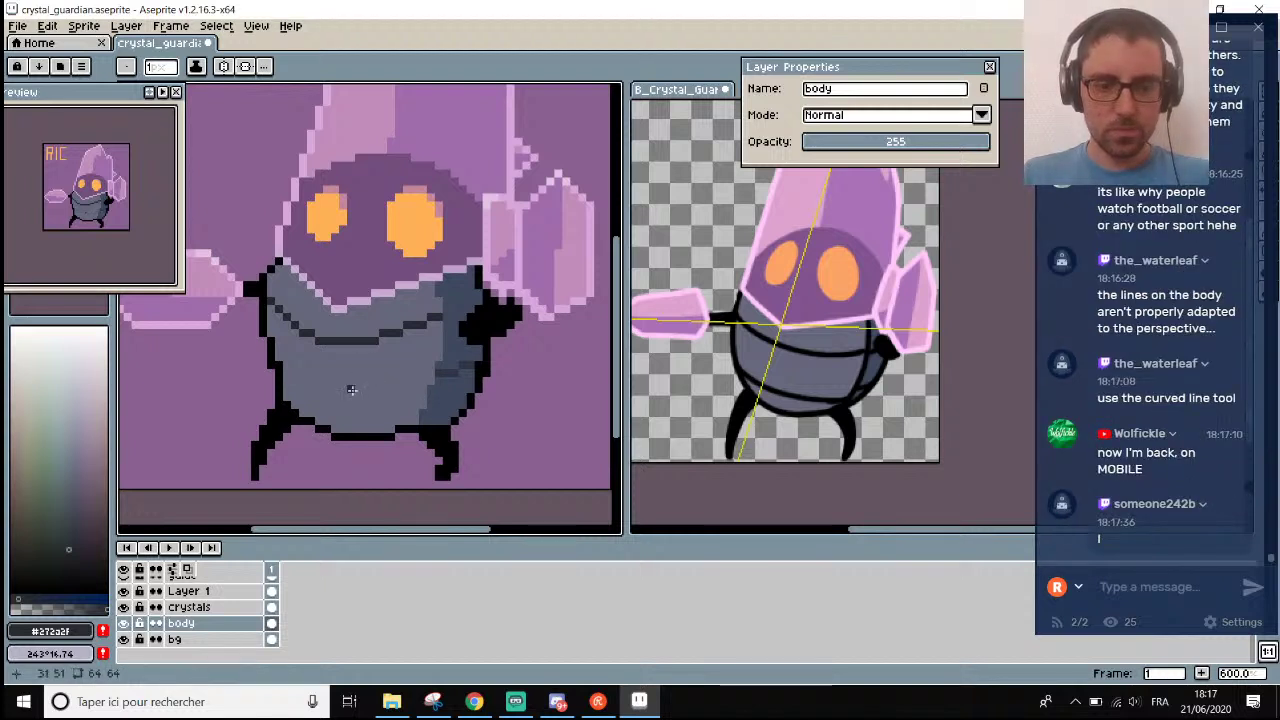
Try another Curve tool line for the lower seam starting beside the left outline at pixel 23, 50, and undo it.
{"action": "key", "text": "shift+l"}
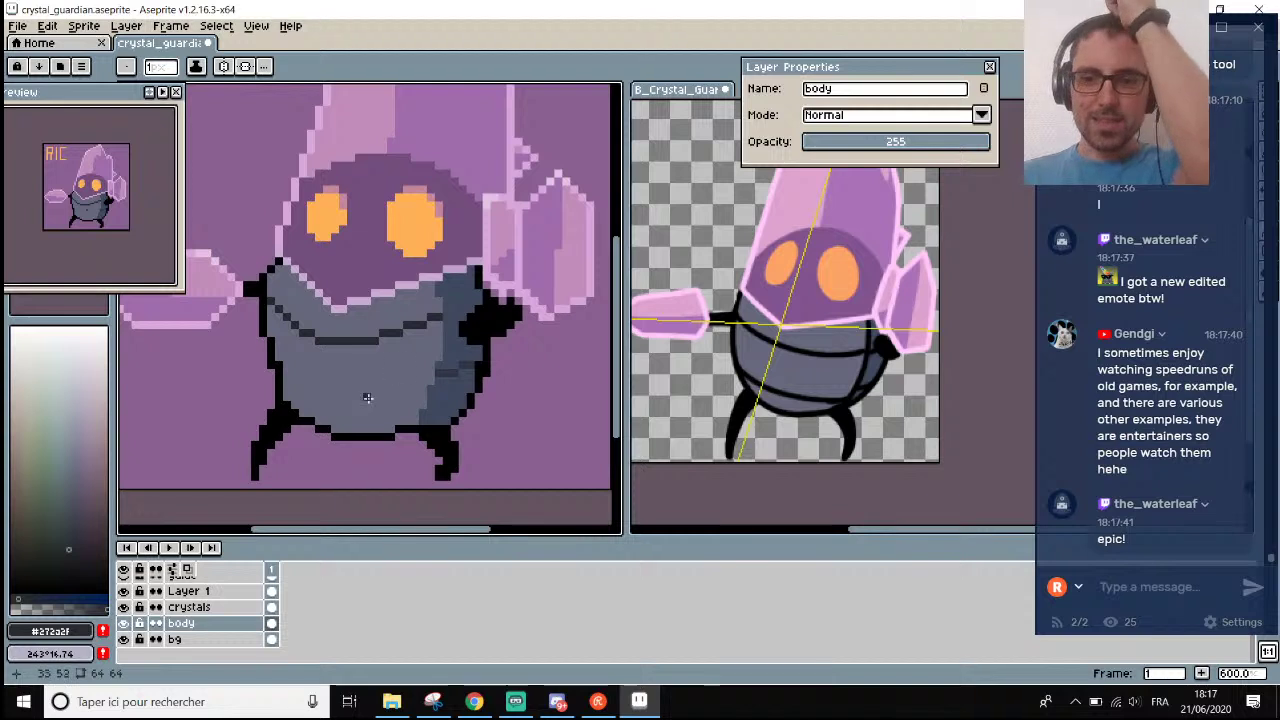
{"action": "scroll", "coordinate": [340, 399], "scroll_direction": "up", "scroll_amount": 3}
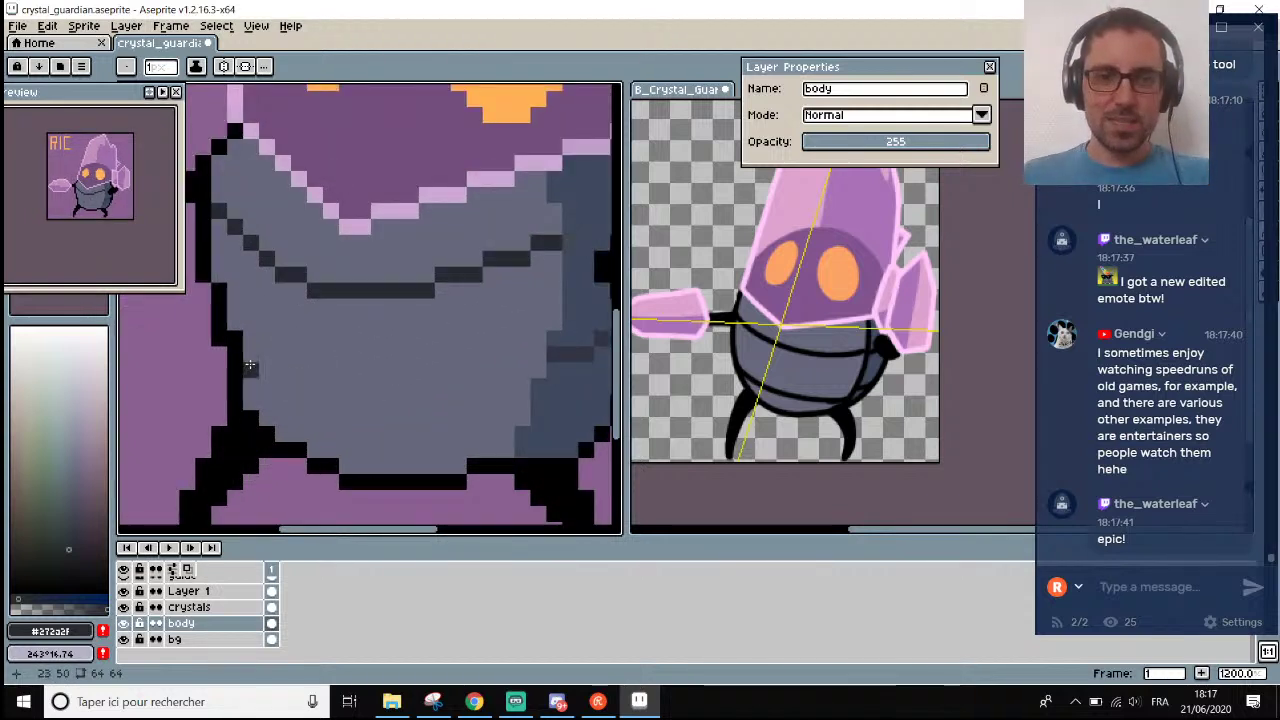
{"action": "mouse_move", "coordinate": [248, 368]}
{"action": "left_mouse_down"}
{"action": "mouse_move", "coordinate": [370, 388]}
{"action": "mouse_move", "coordinate": [535, 384]}
{"action": "mouse_move", "coordinate": [445, 392]}
{"action": "mouse_move", "coordinate": [460, 387]}
{"action": "left_mouse_up"}
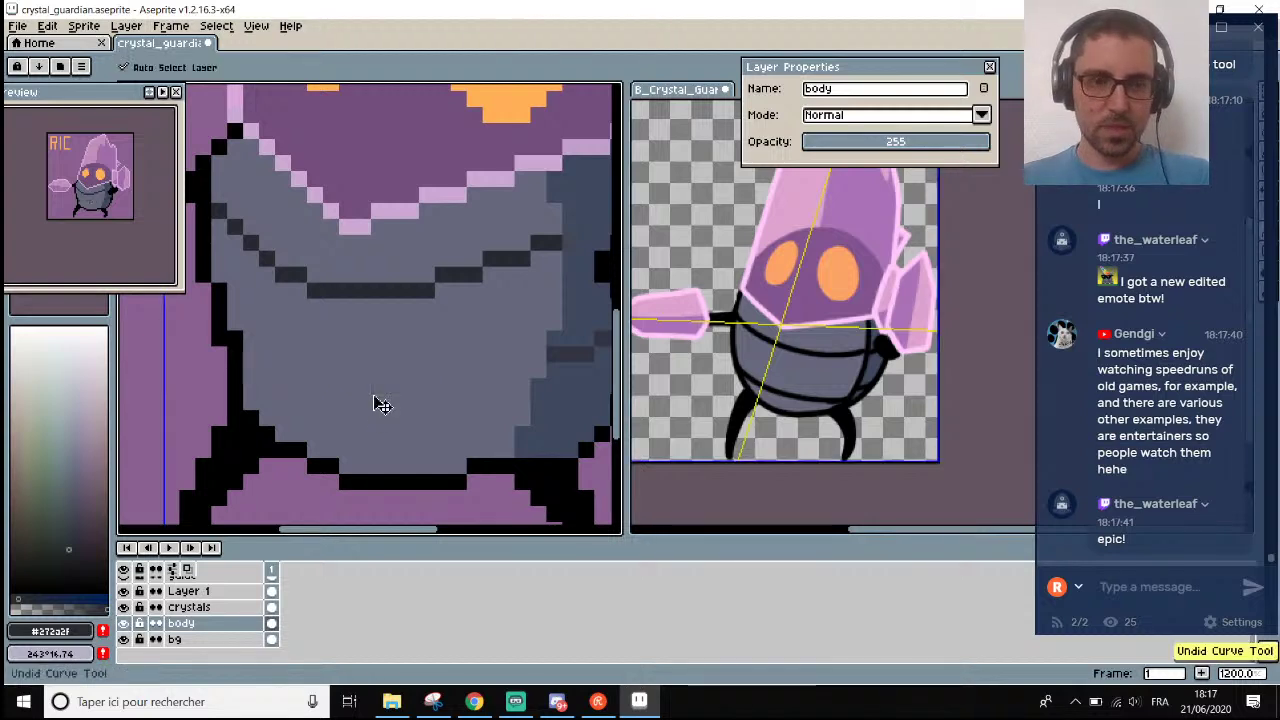
{"action": "key", "text": "ctrl+z"}
{"action": "scroll", "coordinate": [394, 386], "scroll_direction": "down", "scroll_amount": 1}
{"action": "scroll", "coordinate": [408, 381], "scroll_direction": "up", "scroll_amount": 1}
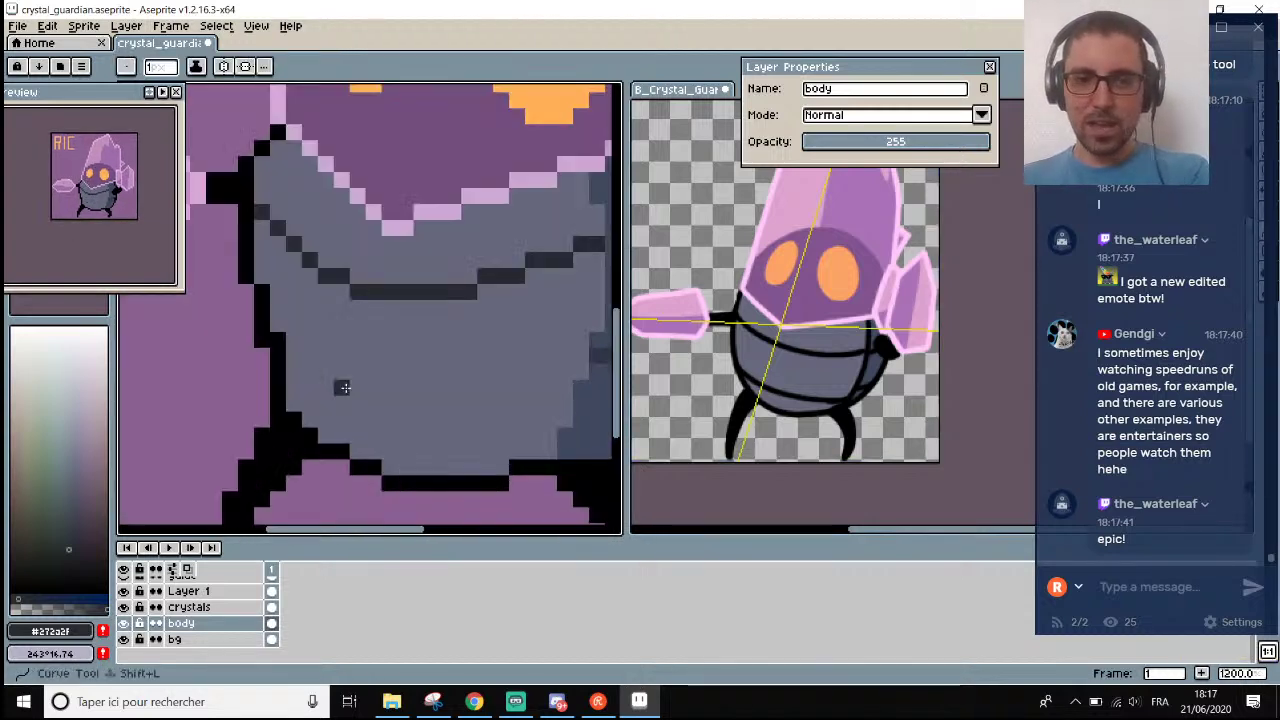
Try a slanting Curve tool line for the lower seam starting at pixel 23, 50, and undo it.
{"action": "scroll", "coordinate": [300, 360], "scroll_direction": "up", "scroll_amount": 2}
{"action": "scroll", "coordinate": [305, 353], "scroll_direction": "down", "scroll_amount": 2}
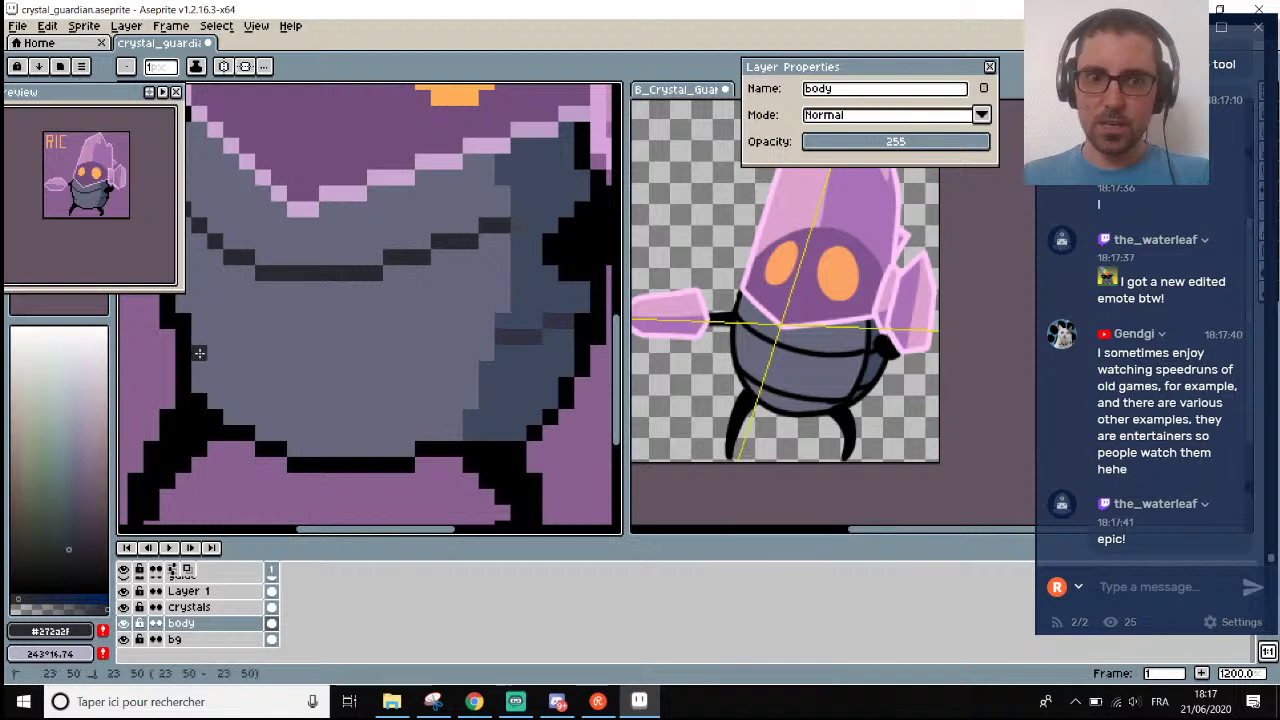
{"action": "mouse_move", "coordinate": [208, 352]}
{"action": "left_mouse_down"}
{"action": "mouse_move", "coordinate": [484, 372]}
{"action": "mouse_move", "coordinate": [366, 390]}
{"action": "left_mouse_up"}
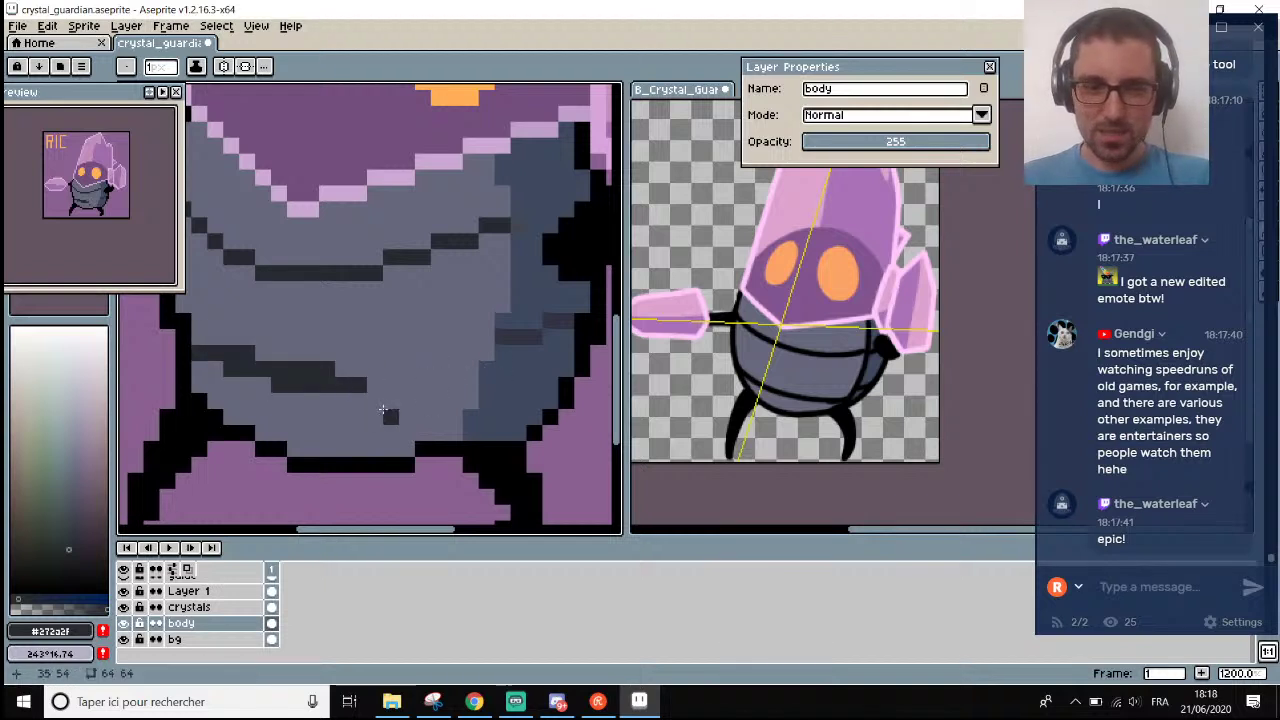
{"action": "key", "text": "ctrl+z"}
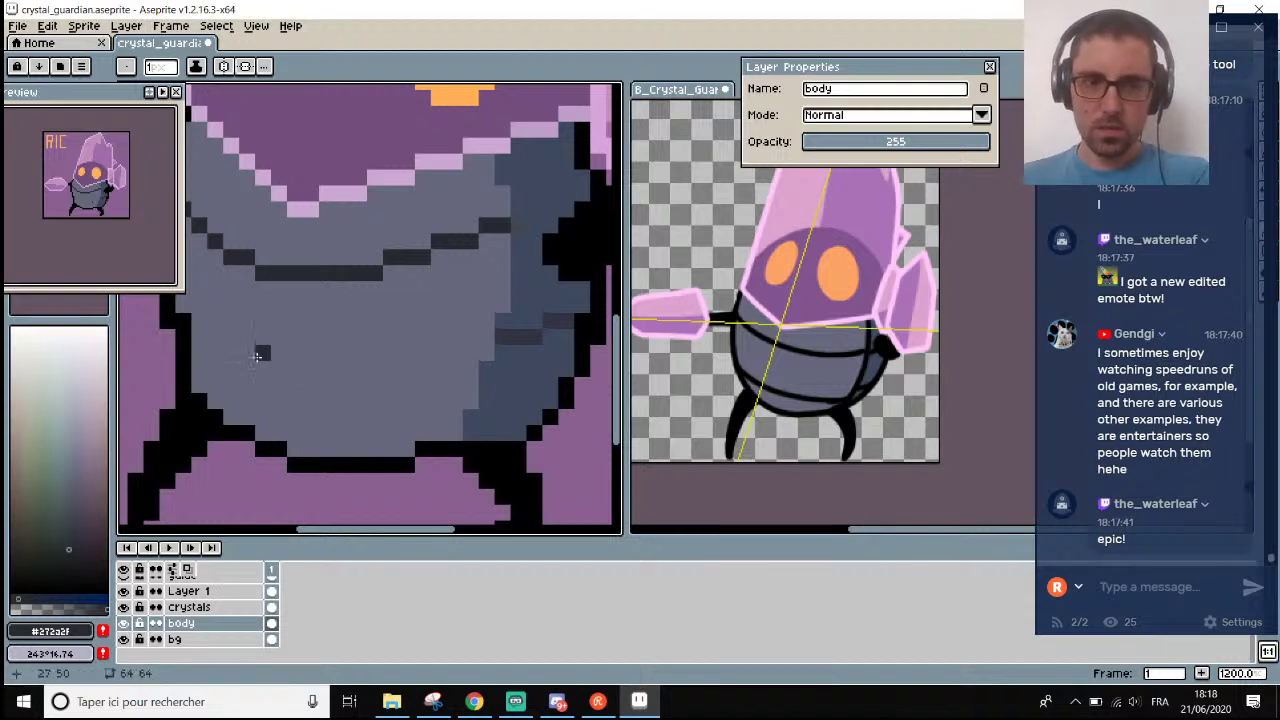
Try a shallower lower seam with the Curve tool from pixel 23, 49 to 39, 51, and undo it.
{"action": "left_click_drag", "start_coordinate": [195, 337], "coordinate": [448, 374]}
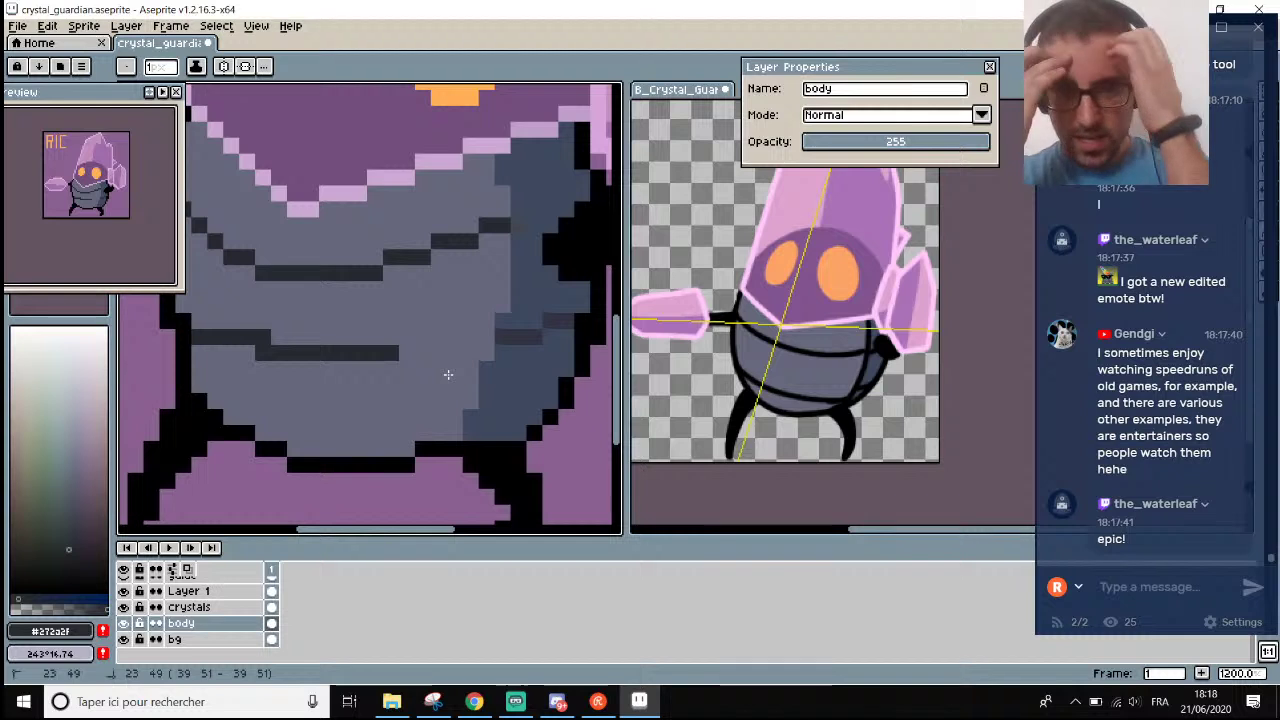
{"action": "left_click", "coordinate": [448, 374]}
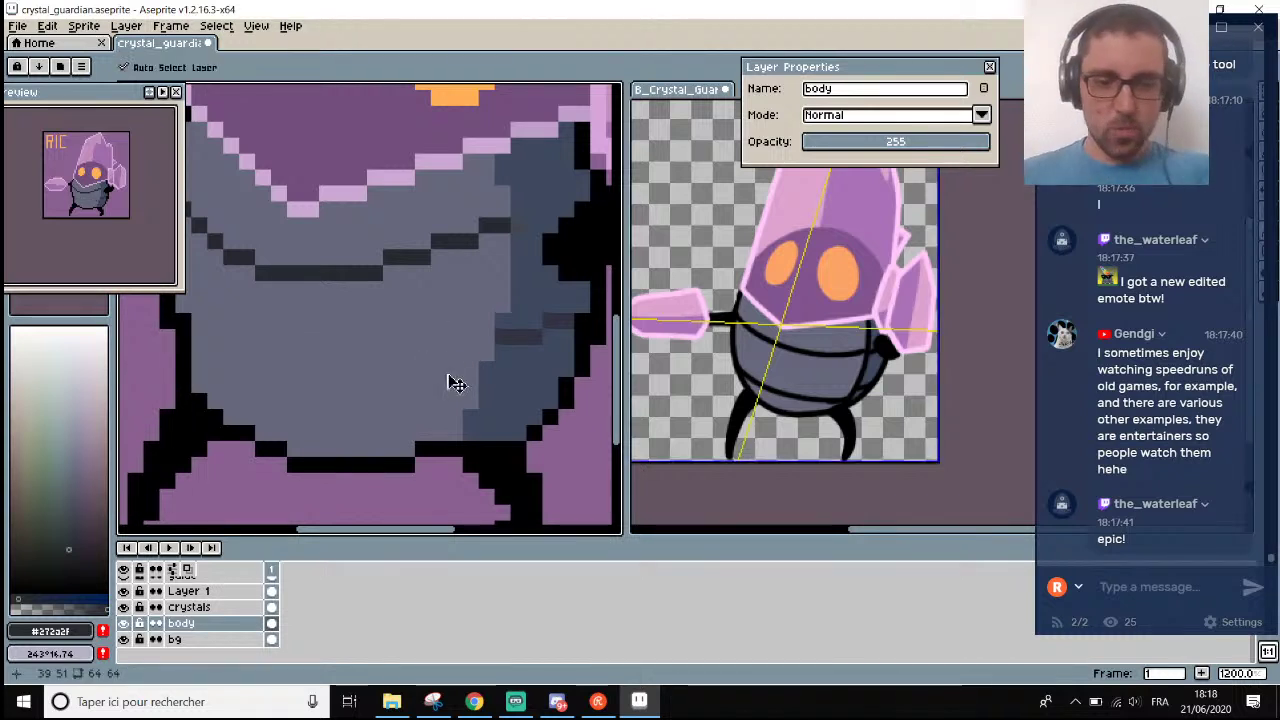
{"action": "key", "text": "ctrl+z"}
Try a longer lower seam curve from pixel 23, 50 toward 41, 52, and undo it.
{"action": "left_click_drag", "start_coordinate": [201, 355], "coordinate": [428, 386]}
{"action": "scroll", "coordinate": [490, 382], "scroll_direction": "down", "scroll_amount": 3}
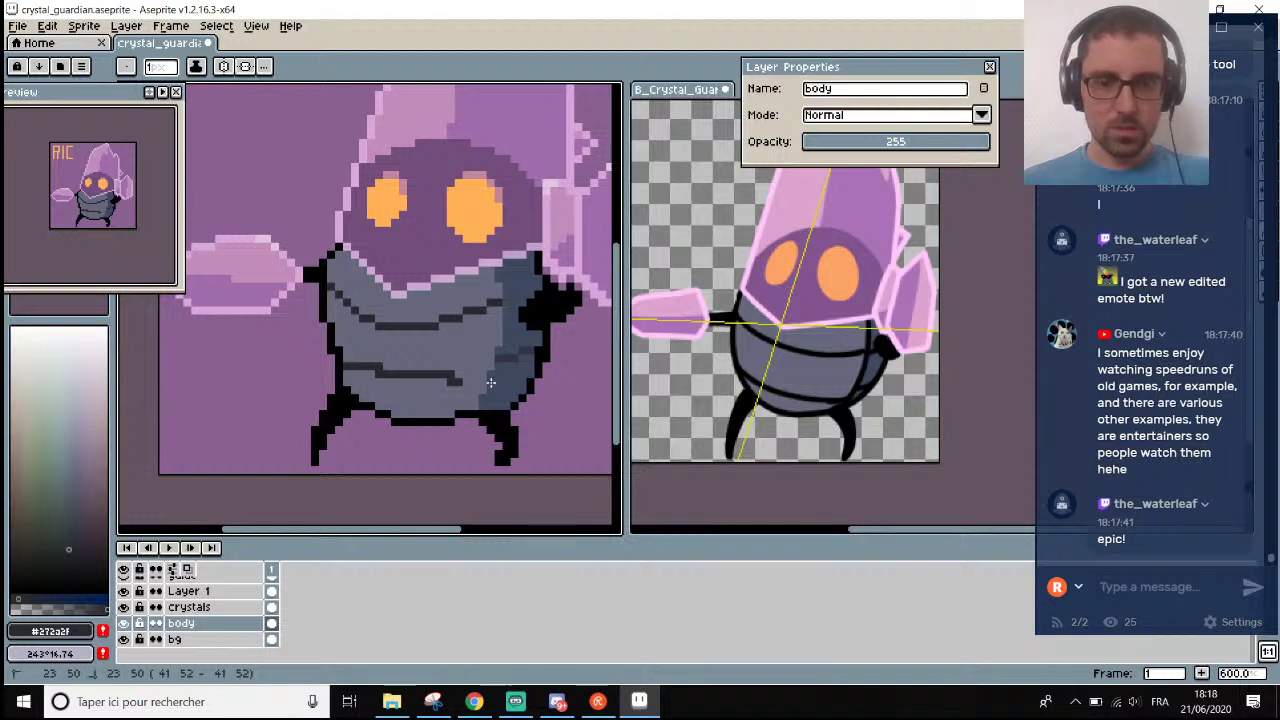
{"action": "key", "text": "ctrl+z"}
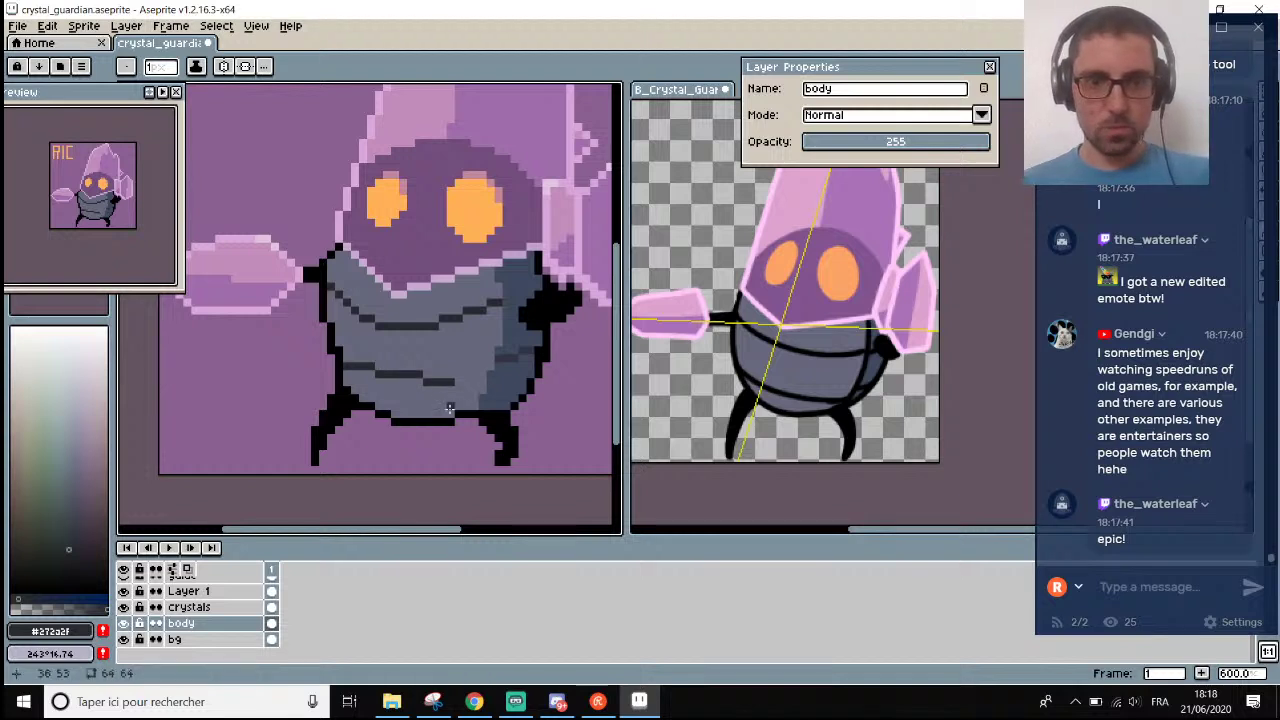
Undo the remaining curve trials back to the earlier stepped lower seam and save the sprite.
{"action": "scroll", "coordinate": [450, 408], "scroll_direction": "down", "scroll_amount": 3}
{"action": "scroll", "coordinate": [450, 408], "scroll_direction": "up", "scroll_amount": 1}
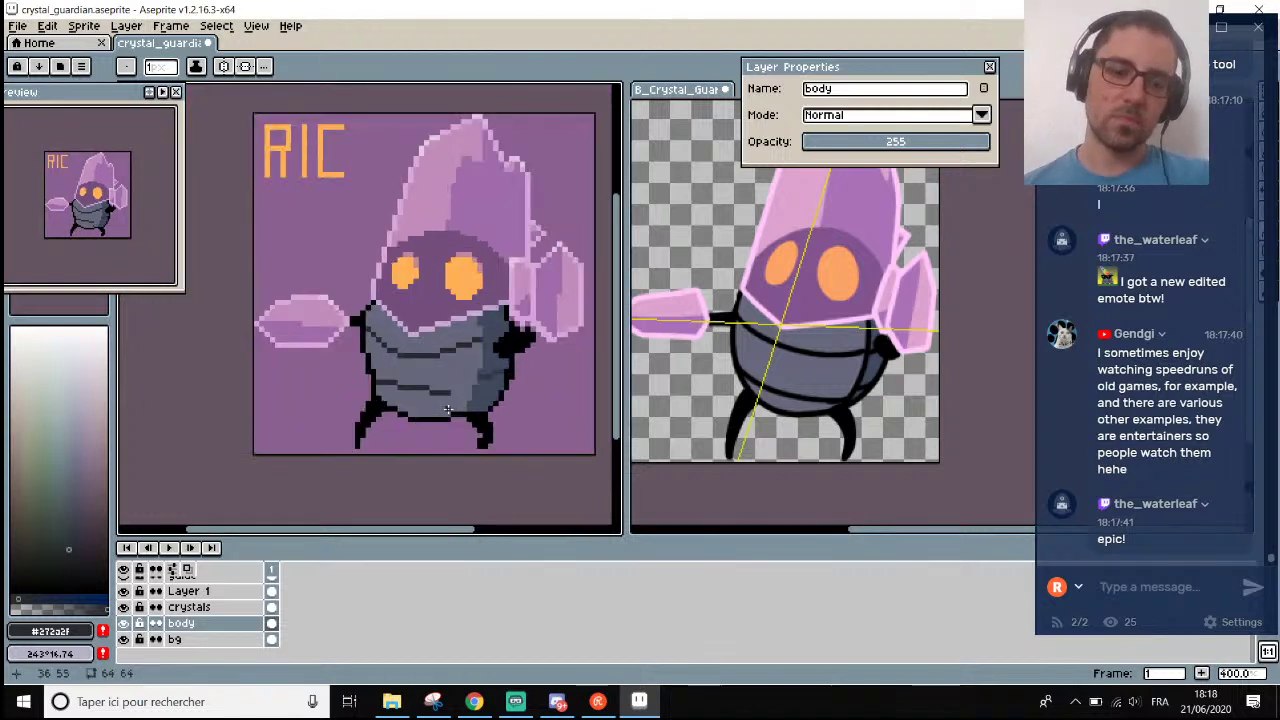
{"action": "key", "text": "v"}
{"action": "key", "text": "ctrl+z"}
{"action": "scroll", "coordinate": [455, 418], "scroll_direction": "down", "scroll_amount": 2}
{"action": "scroll", "coordinate": [455, 418], "scroll_direction": "up", "scroll_amount": 2}
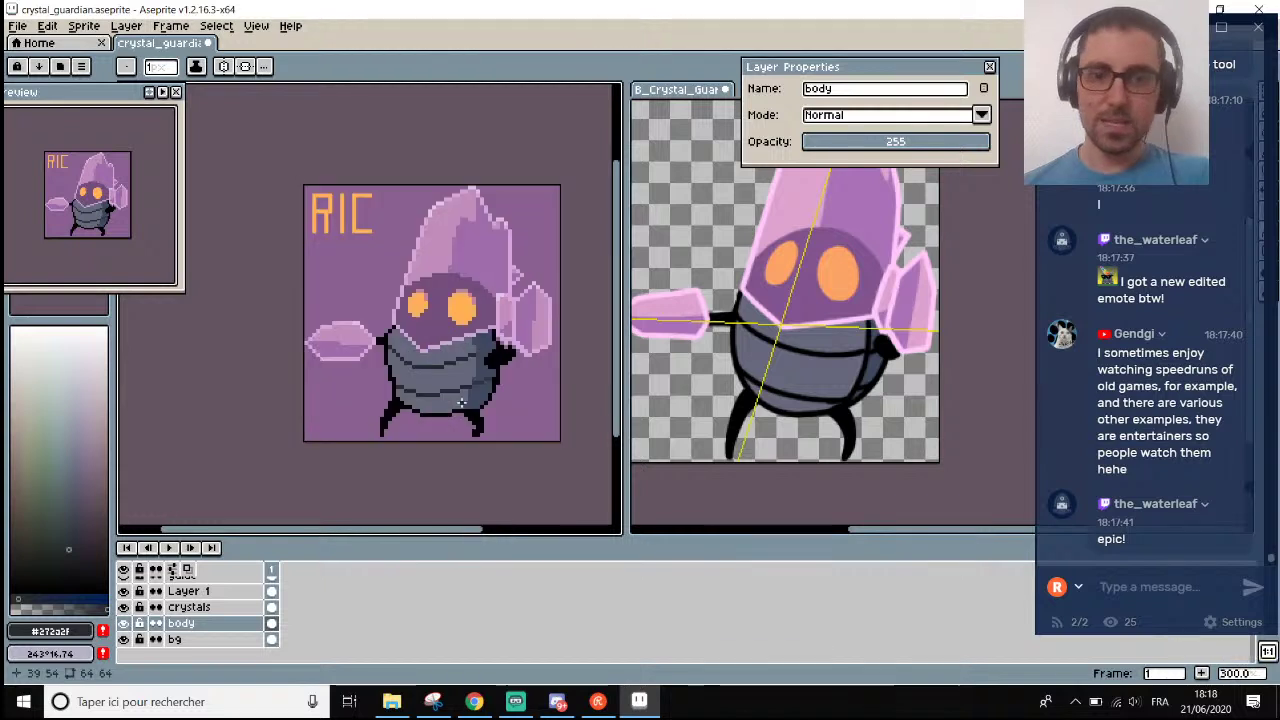
{"action": "key", "text": "ctrl+s"}
With the Pencil, cover the lower seam's rising part in #66687b and redraw it in #272a2f, dipping one pixel lower before rising.
{"action": "key", "text": "b"}
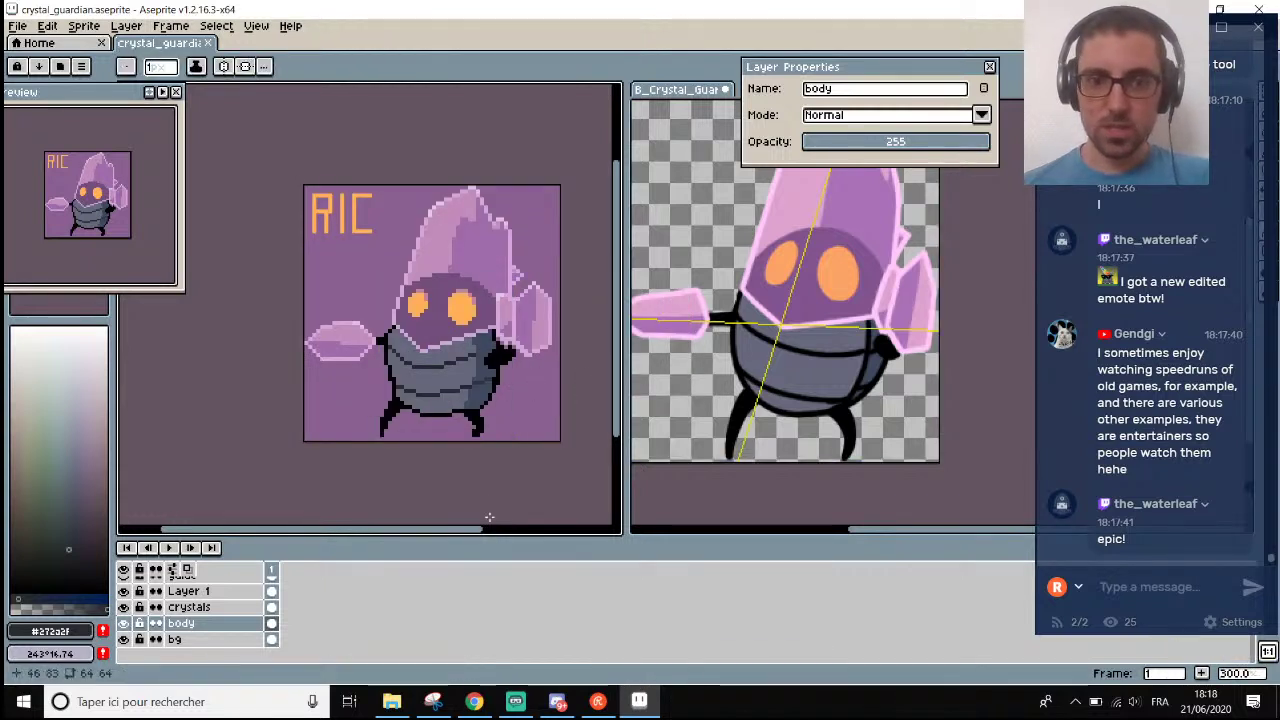
{"action": "left_click_drag", "start_coordinate": [471, 530], "coordinate": [498, 530]}
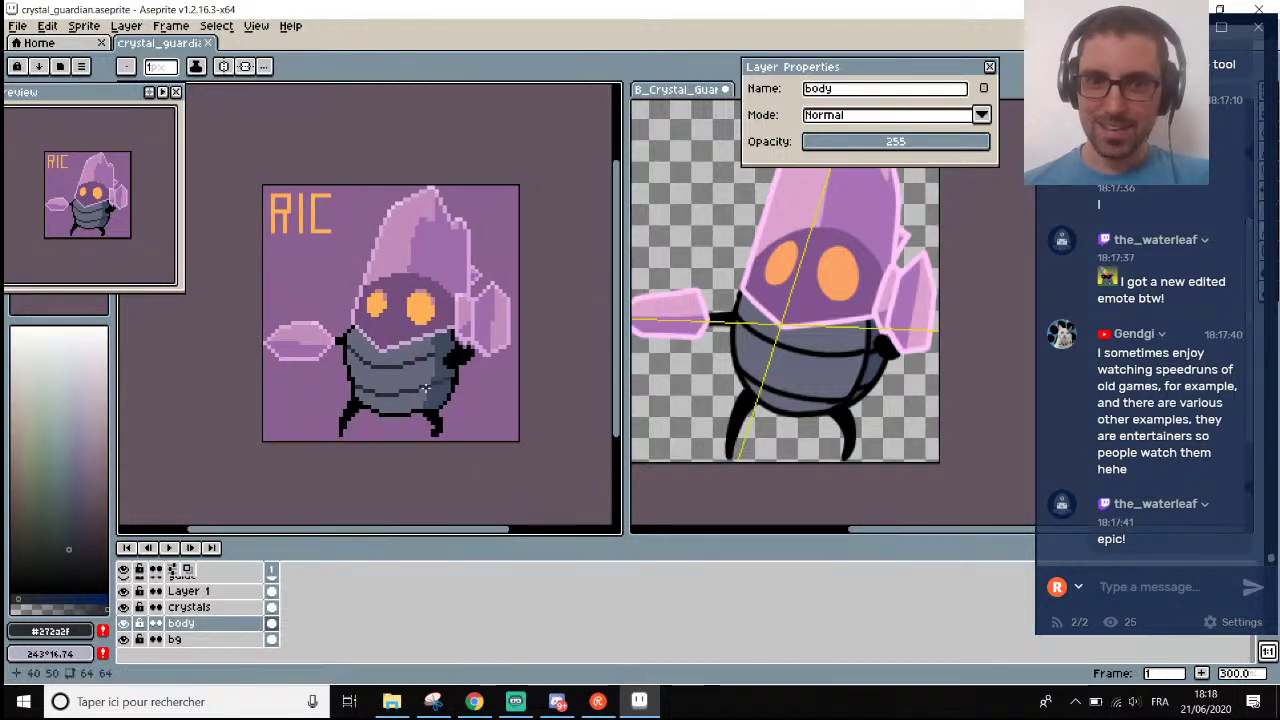
{"action": "scroll", "coordinate": [424, 388], "scroll_direction": "down", "scroll_amount": 1}
{"action": "scroll", "coordinate": [413, 369], "scroll_direction": "up", "scroll_amount": 2}
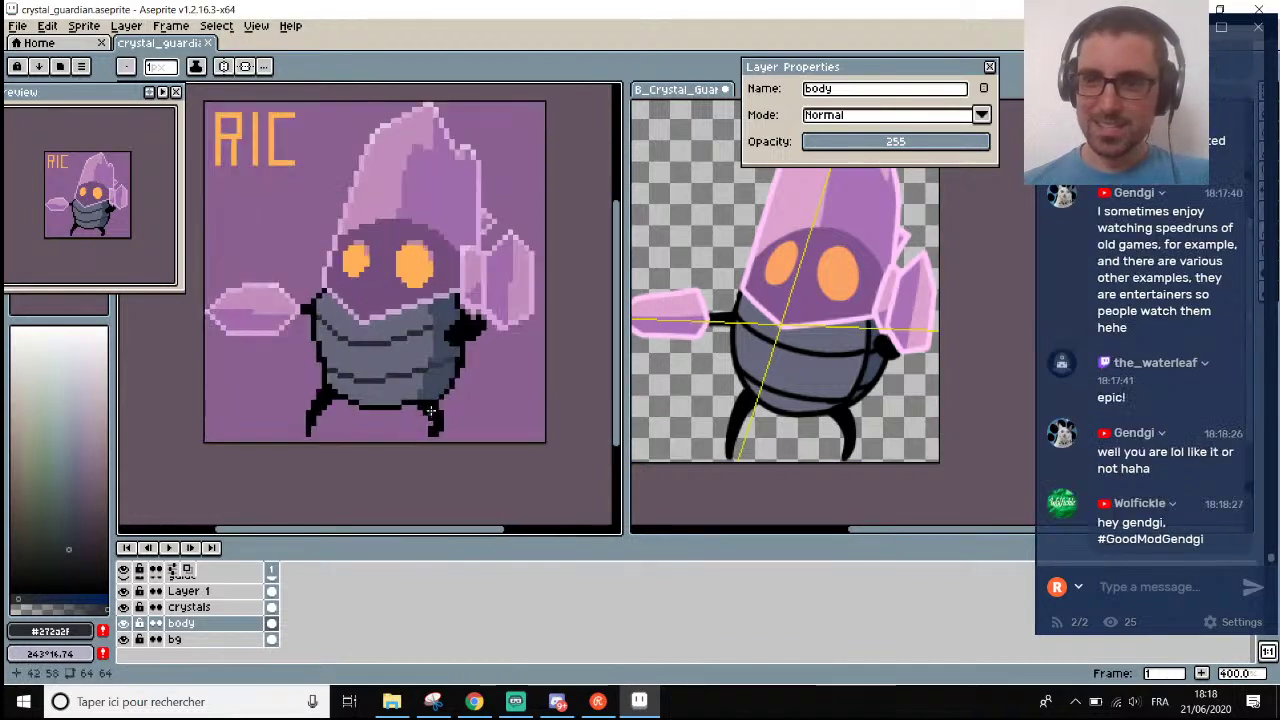
{"action": "scroll", "coordinate": [398, 389], "scroll_direction": "up", "scroll_amount": 5}
{"action": "left_click", "coordinate": [386, 363], "text": "alt"}
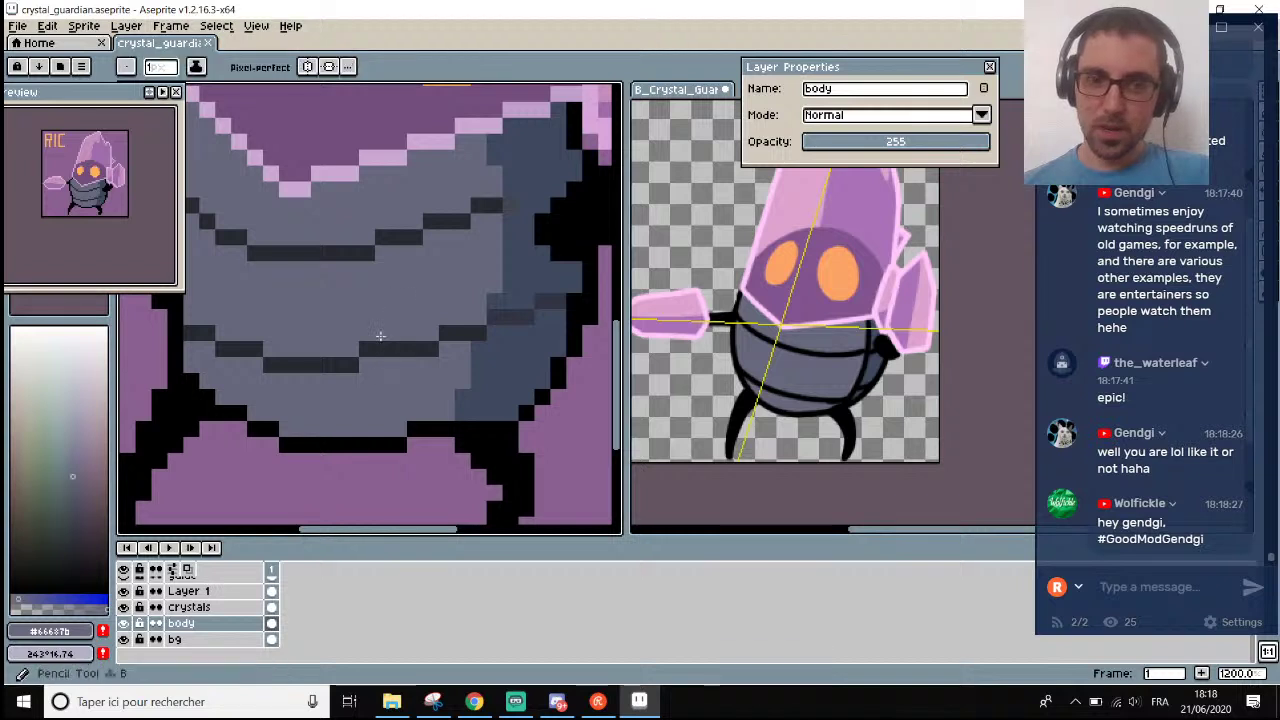
{"action": "key", "text": "i"}
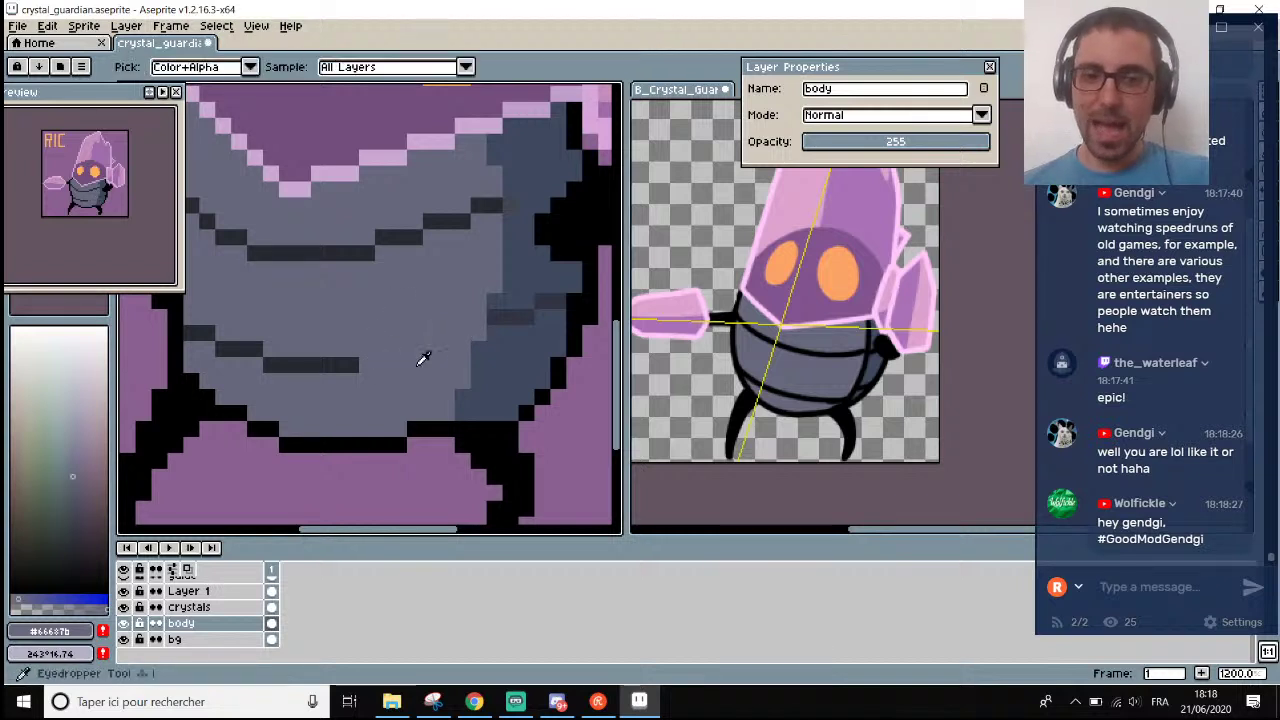
{"action": "left_click", "coordinate": [331, 360]}
{"action": "key", "text": "b"}
{"action": "left_click_drag", "start_coordinate": [330, 375], "coordinate": [405, 379]}
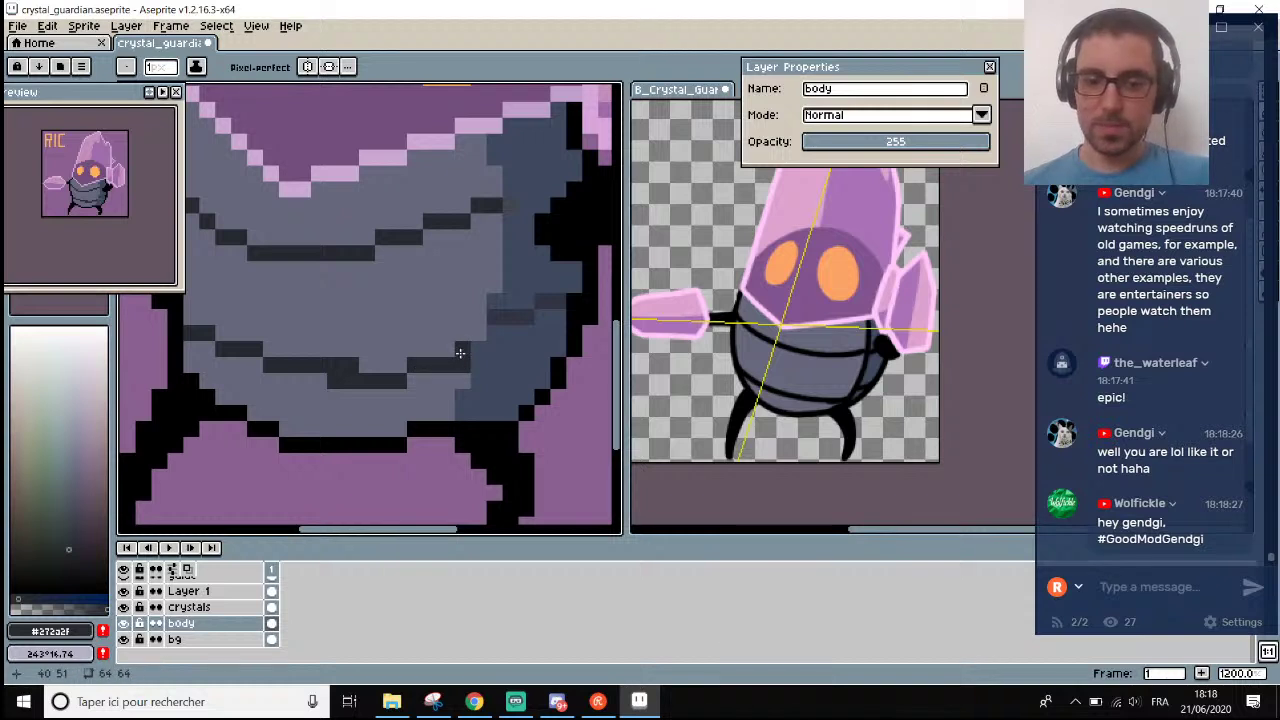
Refine the lower seam's rising step beside the shaded side, covering the surplus dark pixel in #66687b and extending the upper step in #272a2f.
{"action": "left_click", "coordinate": [463, 365], "text": "alt"}
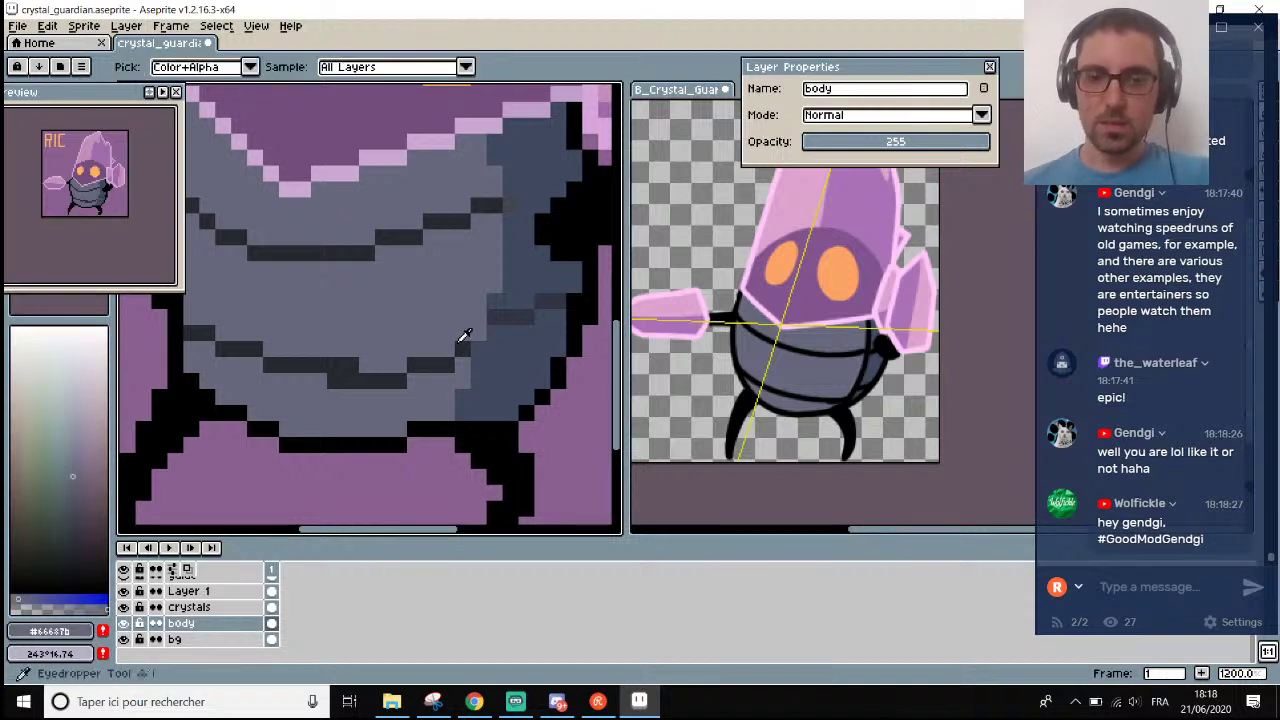
{"action": "left_click", "coordinate": [452, 350]}
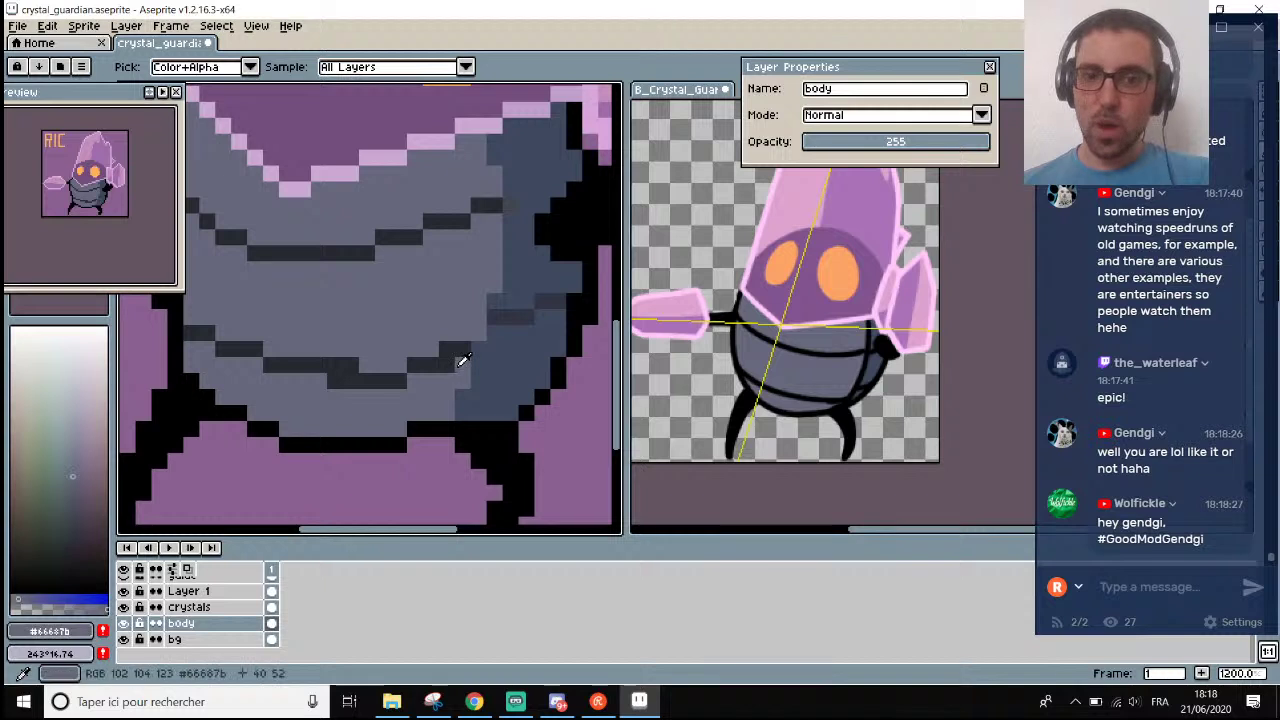
{"action": "key", "text": "alt"}
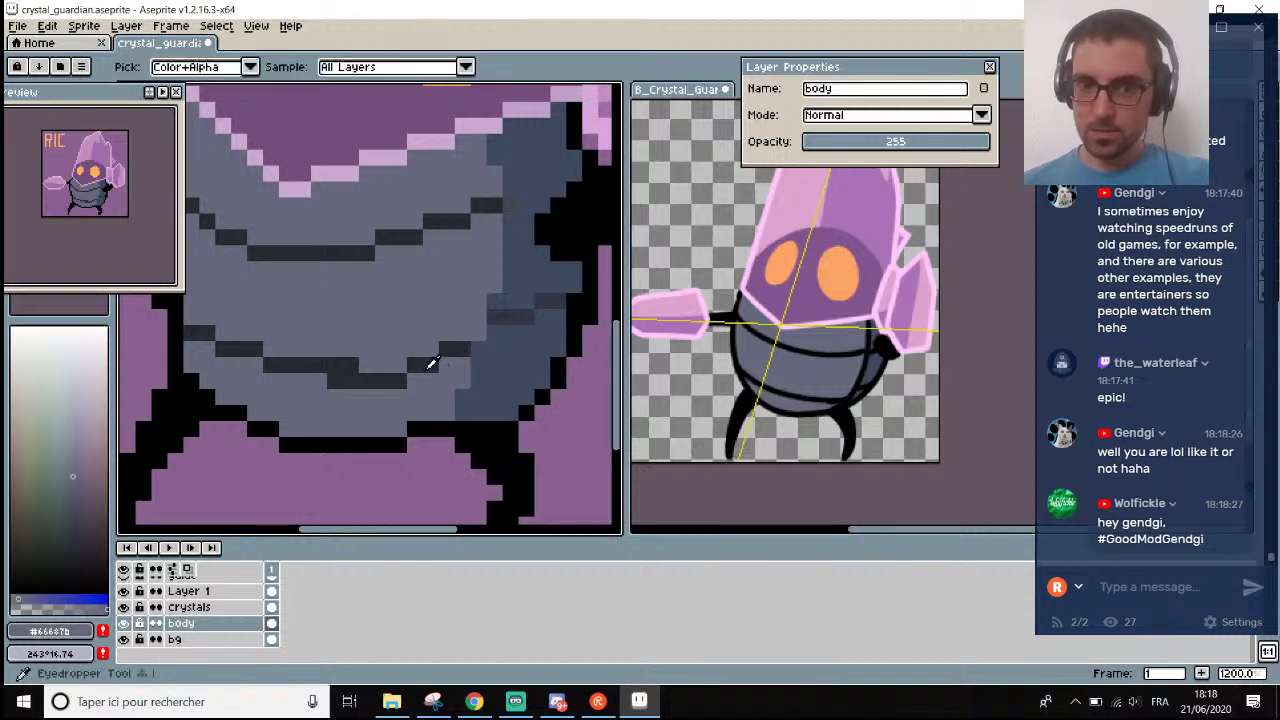
{"action": "left_click", "coordinate": [433, 355], "text": "alt"}
{"action": "key", "text": "ctrl+s"}
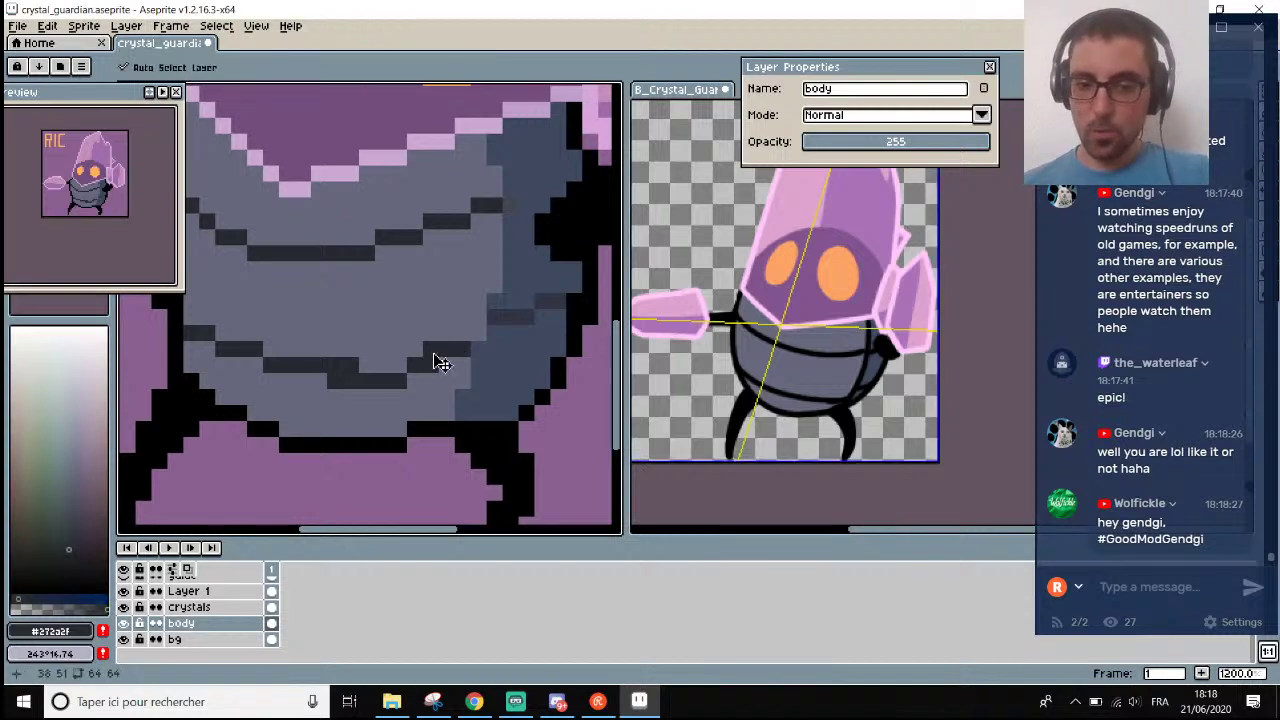
Remove the lower seam's dip with the lit grey and fill the gap so its middle forms one flat dark row.
{"action": "key", "text": "alt"}
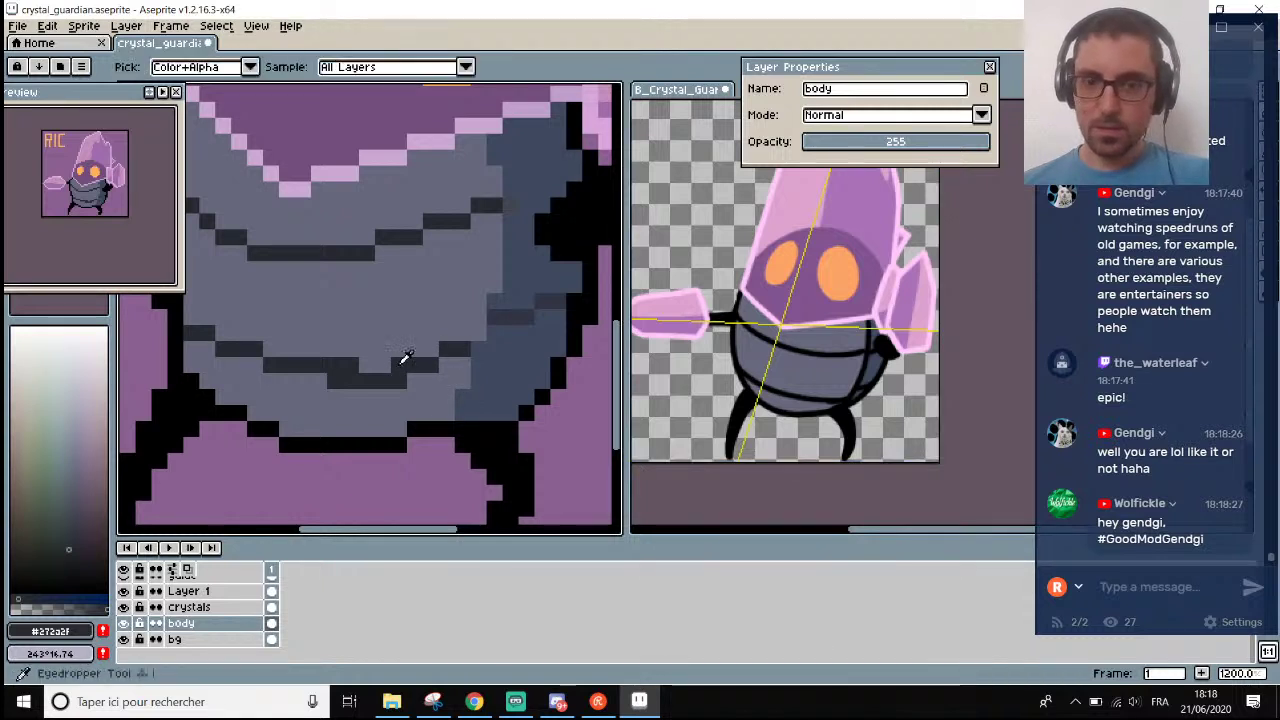
{"action": "left_click", "coordinate": [414, 371], "text": "alt"}
{"action": "mouse_move", "coordinate": [414, 379]}
{"action": "left_mouse_down"}
{"action": "mouse_move", "coordinate": [314, 379]}
{"action": "mouse_move", "coordinate": [378, 366]}
{"action": "left_mouse_up"}
{"action": "left_click", "coordinate": [358, 362], "text": "alt"}
{"action": "scroll", "coordinate": [378, 366], "scroll_direction": "down", "scroll_amount": 3}
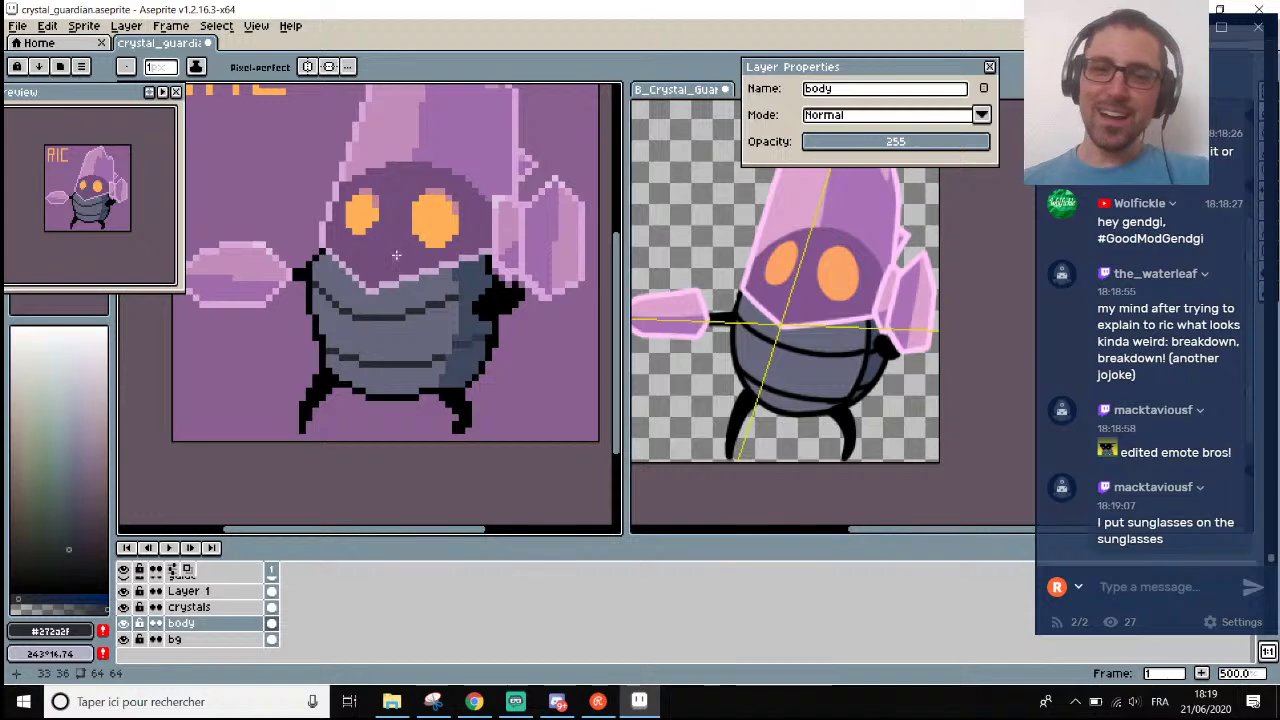
Try a second dark row below the lower seam's middle, from pixel 29, 53 to 35, 53, and undo it.
{"action": "scroll", "coordinate": [400, 314], "scroll_direction": "down", "scroll_amount": 1}
{"action": "scroll", "coordinate": [342, 322], "scroll_direction": "up", "scroll_amount": 1}
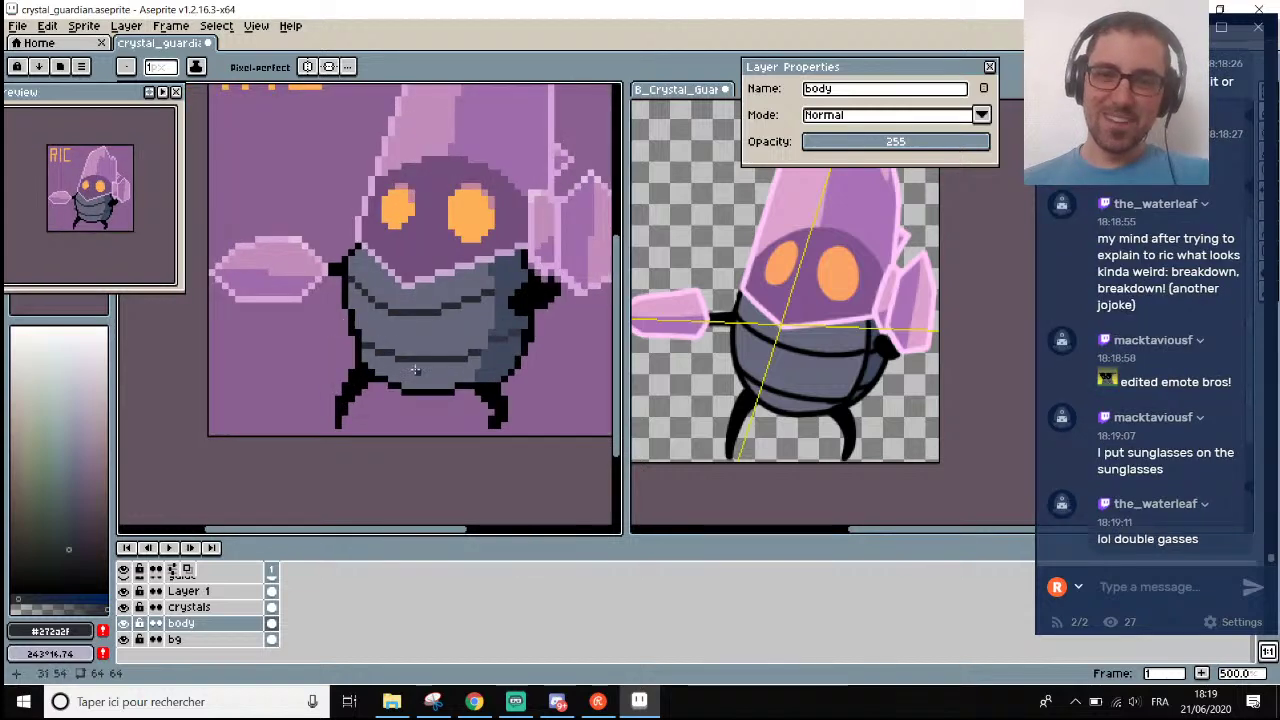
{"action": "scroll", "coordinate": [415, 370], "scroll_direction": "up", "scroll_amount": 3}
{"action": "left_click_drag", "start_coordinate": [345, 345], "coordinate": [437, 344]}
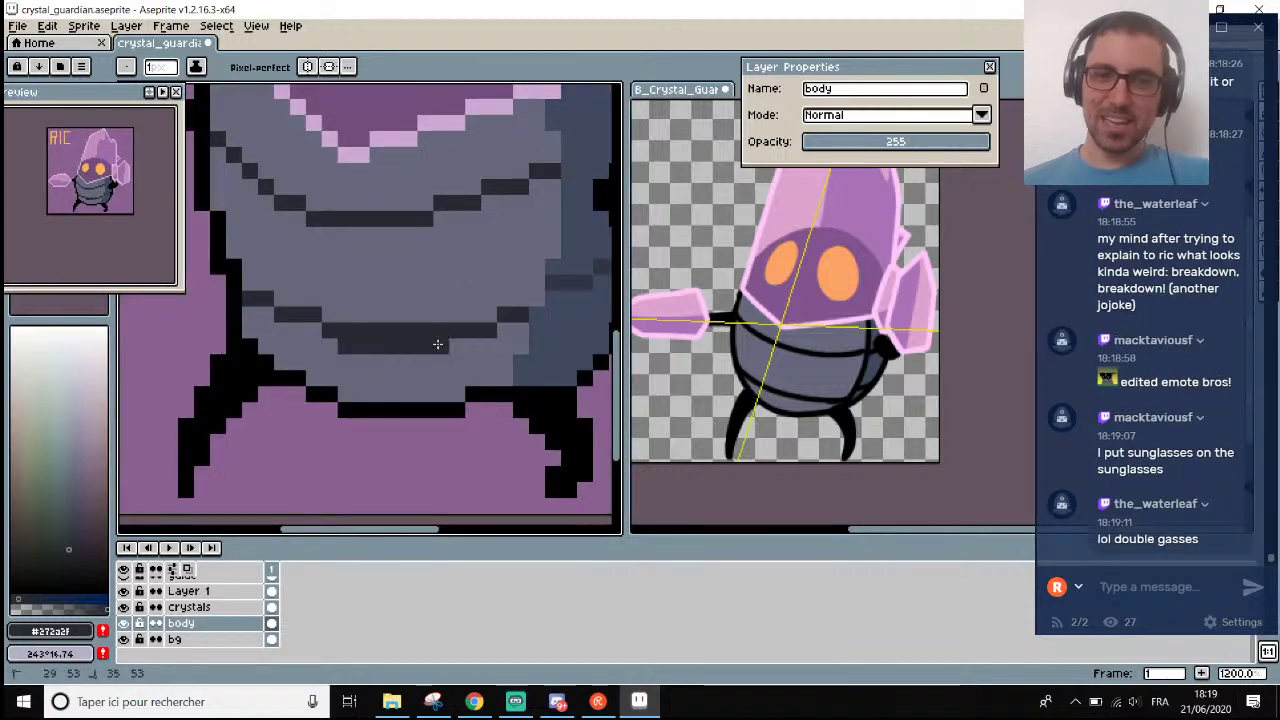
{"action": "key", "text": "ctrl+z"}
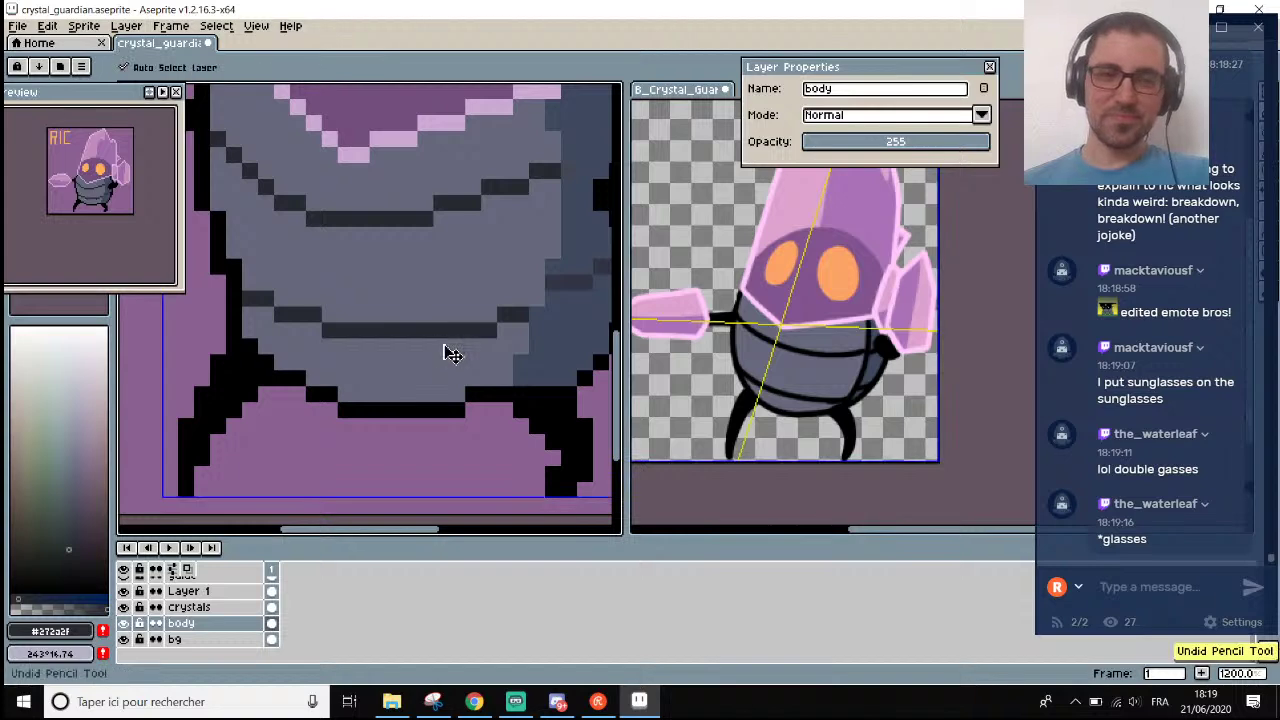
Lengthen the upper seam's flat middle toward the shaded side in #272a2f and cover the old raised pixels with lit grey #66687b.
{"action": "scroll", "coordinate": [430, 330], "scroll_direction": "down", "scroll_amount": 4}
{"action": "scroll", "coordinate": [408, 292], "scroll_direction": "up", "scroll_amount": 6}
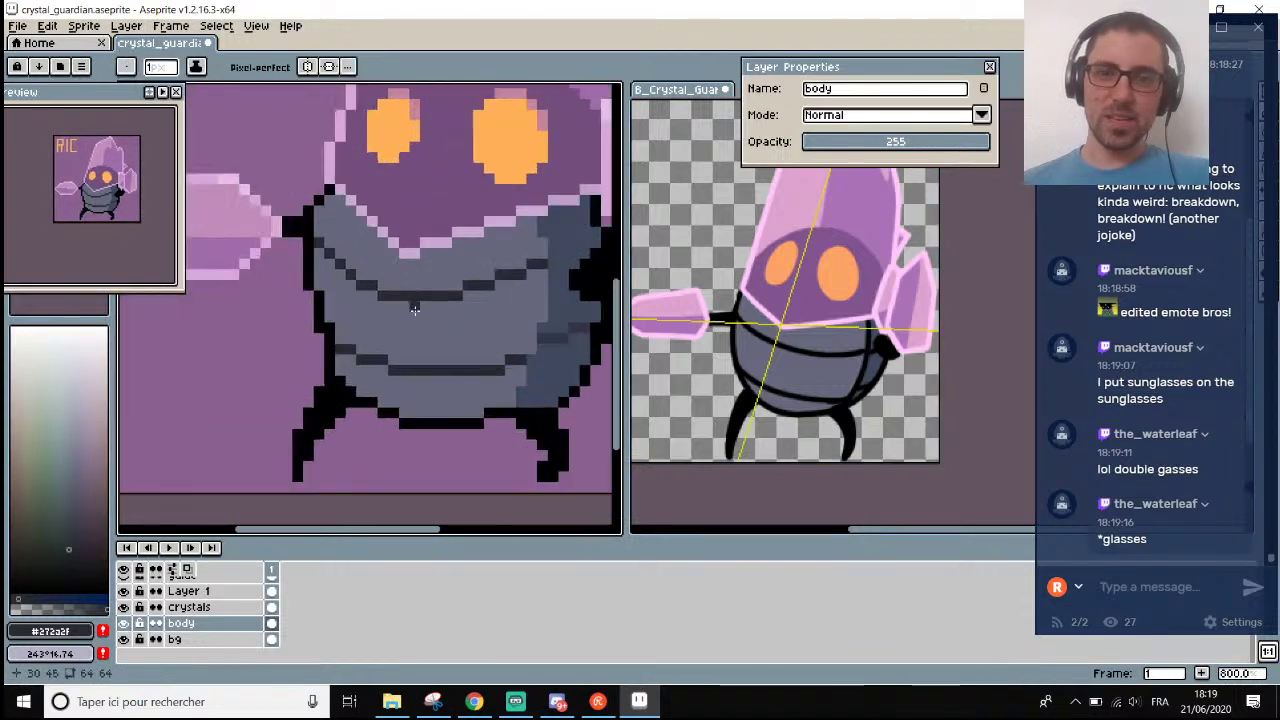
{"action": "scroll", "coordinate": [500, 280], "scroll_direction": "down", "scroll_amount": 5}
{"action": "scroll", "coordinate": [570, 272], "scroll_direction": "up", "scroll_amount": 4}
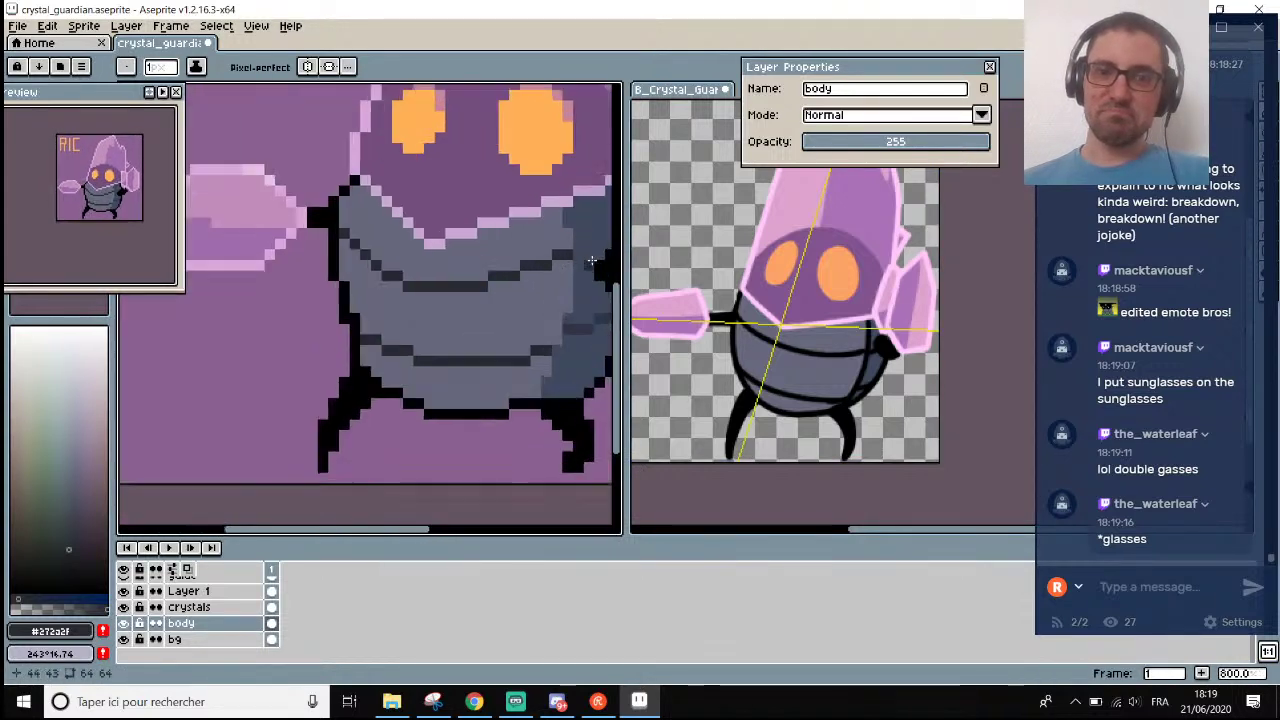
{"action": "scroll", "coordinate": [455, 290], "scroll_direction": "down", "scroll_amount": 2}
{"action": "scroll", "coordinate": [470, 288], "scroll_direction": "up", "scroll_amount": 2}
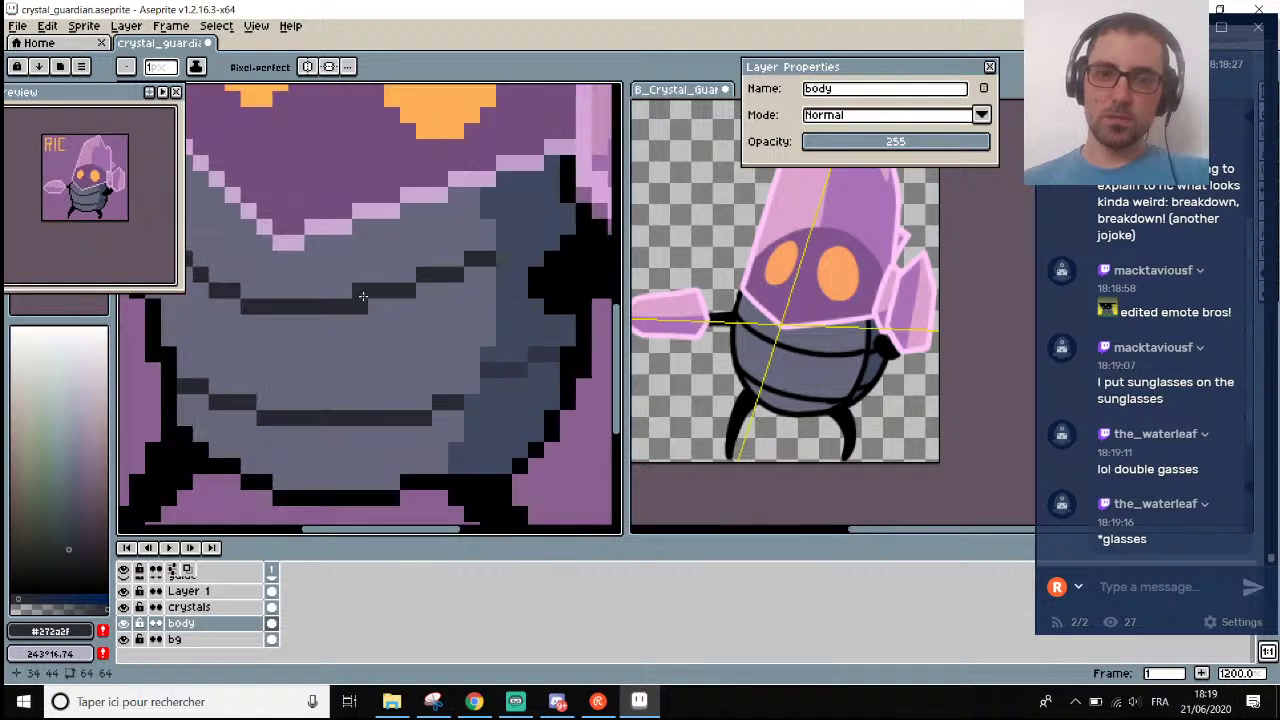
{"action": "mouse_move", "coordinate": [404, 301]}
{"action": "left_mouse_down"}
{"action": "mouse_move", "coordinate": [487, 275]}
{"action": "mouse_move", "coordinate": [448, 266]}
{"action": "mouse_move", "coordinate": [400, 286]}
{"action": "left_mouse_up"}
{"action": "key", "text": "i"}
{"action": "left_click", "coordinate": [471, 236]}
{"action": "key", "text": "b"}
Examine both body seams at different zoom levels against the whole sprite and the reference sketch.
{"action": "scroll", "coordinate": [400, 286], "scroll_direction": "down", "scroll_amount": 5}
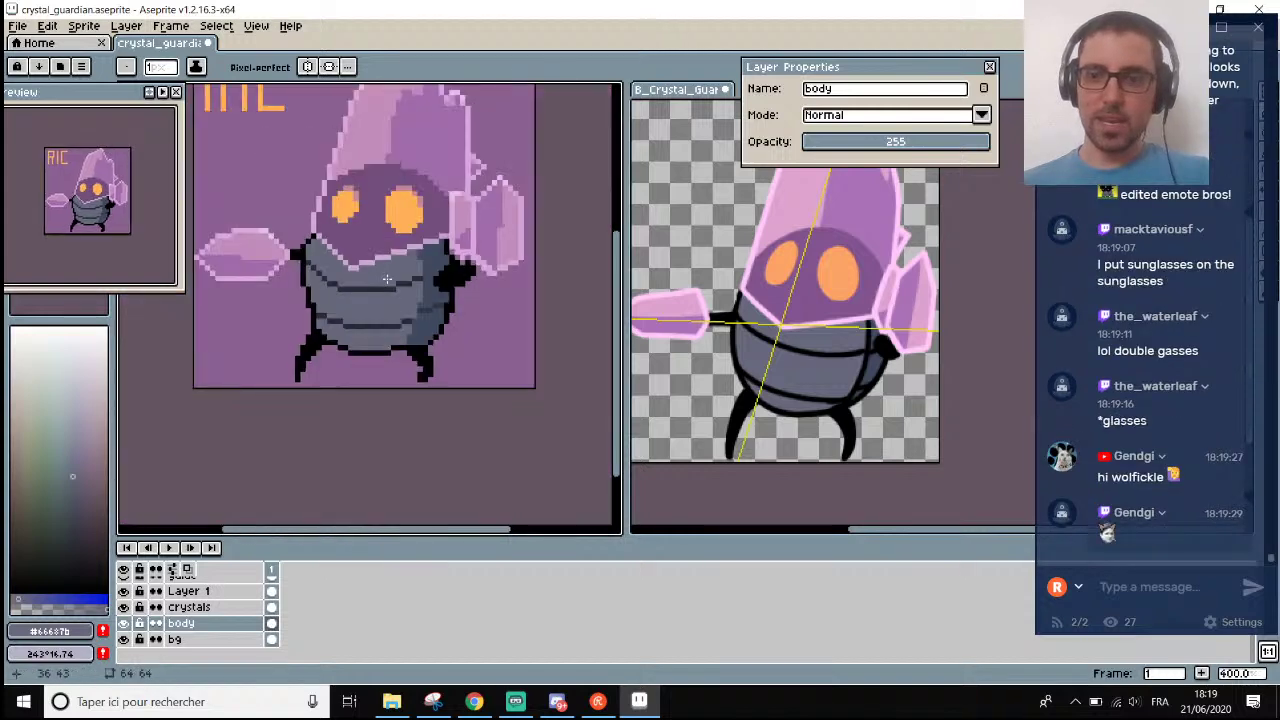
{"action": "scroll", "coordinate": [366, 274], "scroll_direction": "up", "scroll_amount": 1}
{"action": "scroll", "coordinate": [290, 246], "scroll_direction": "down", "scroll_amount": 1}
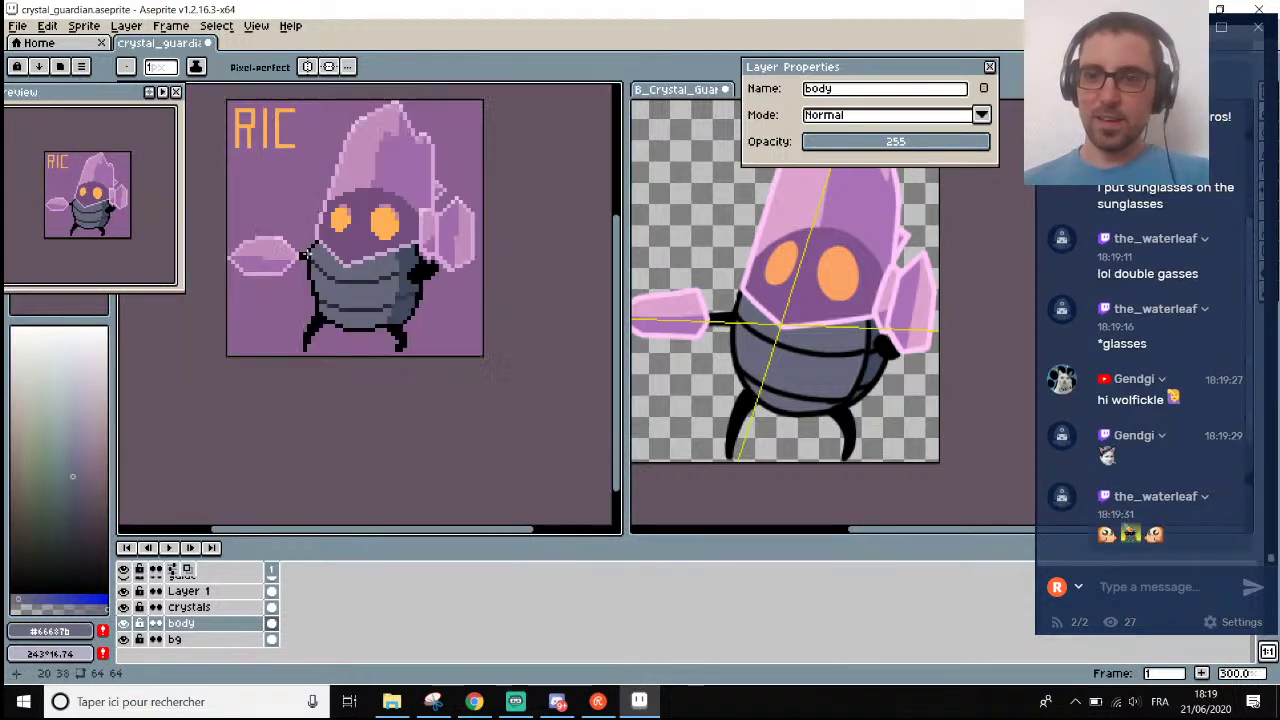
{"action": "scroll", "coordinate": [290, 246], "scroll_direction": "up", "scroll_amount": 1}
{"action": "scroll", "coordinate": [290, 246], "scroll_direction": "down", "scroll_amount": 1}
{"action": "scroll", "coordinate": [290, 246], "scroll_direction": "up", "scroll_amount": 1}
{"action": "scroll", "coordinate": [300, 260], "scroll_direction": "down", "scroll_amount": 1}
{"action": "scroll", "coordinate": [300, 260], "scroll_direction": "up", "scroll_amount": 1}
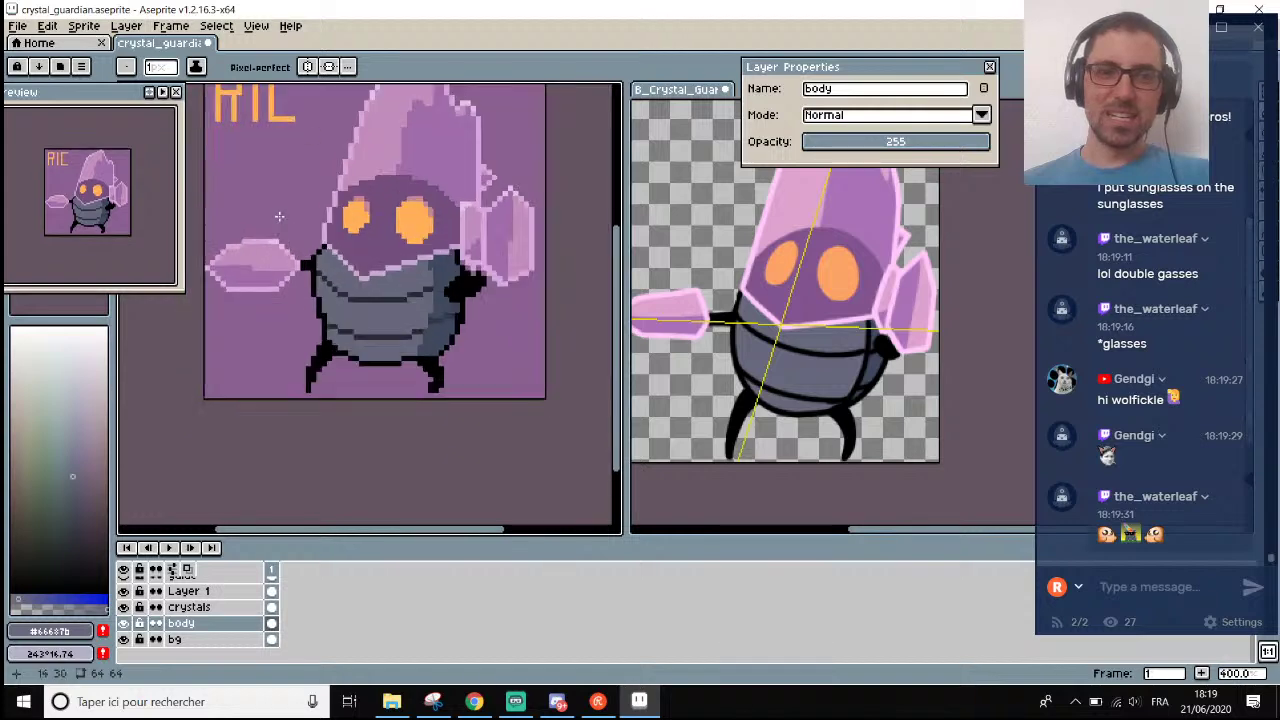
{"action": "scroll", "coordinate": [315, 275], "scroll_direction": "down", "scroll_amount": 4}
{"action": "scroll", "coordinate": [330, 286], "scroll_direction": "up", "scroll_amount": 4}
{"action": "scroll", "coordinate": [331, 286], "scroll_direction": "up", "scroll_amount": 1}
{"action": "scroll", "coordinate": [339, 355], "scroll_direction": "up", "scroll_amount": 1}
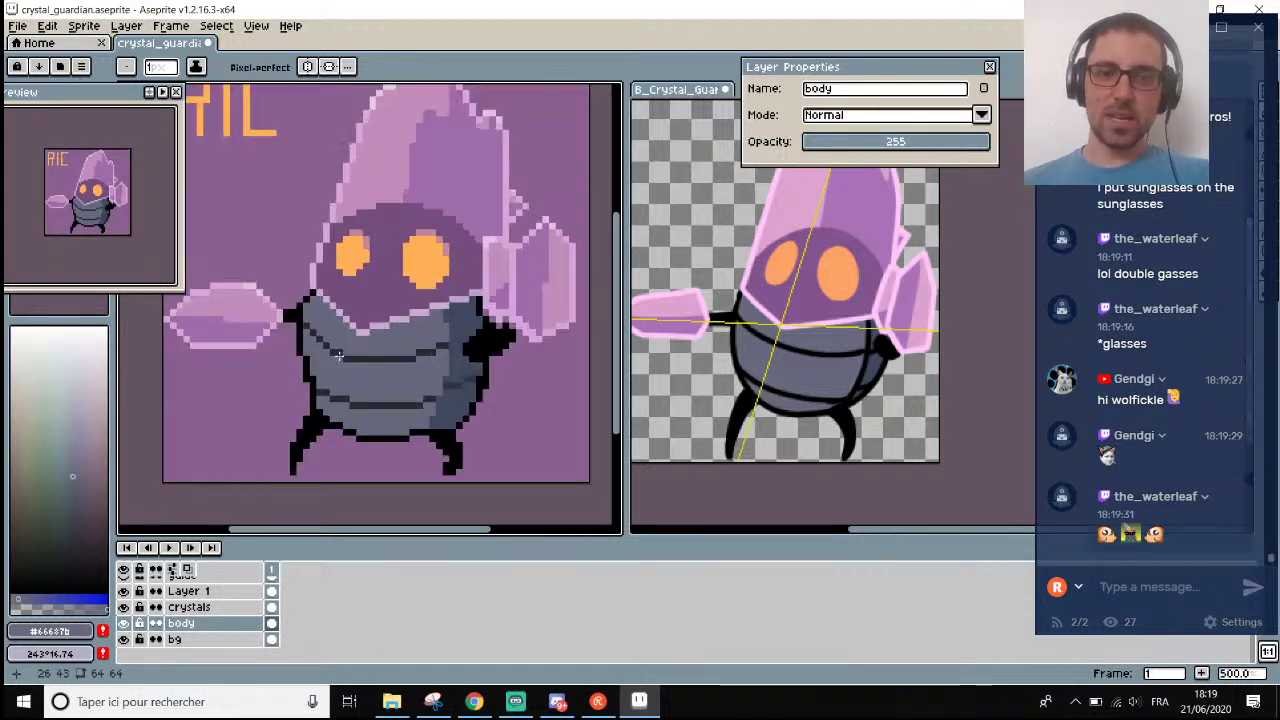
{"action": "scroll", "coordinate": [339, 355], "scroll_direction": "up", "scroll_amount": 5}
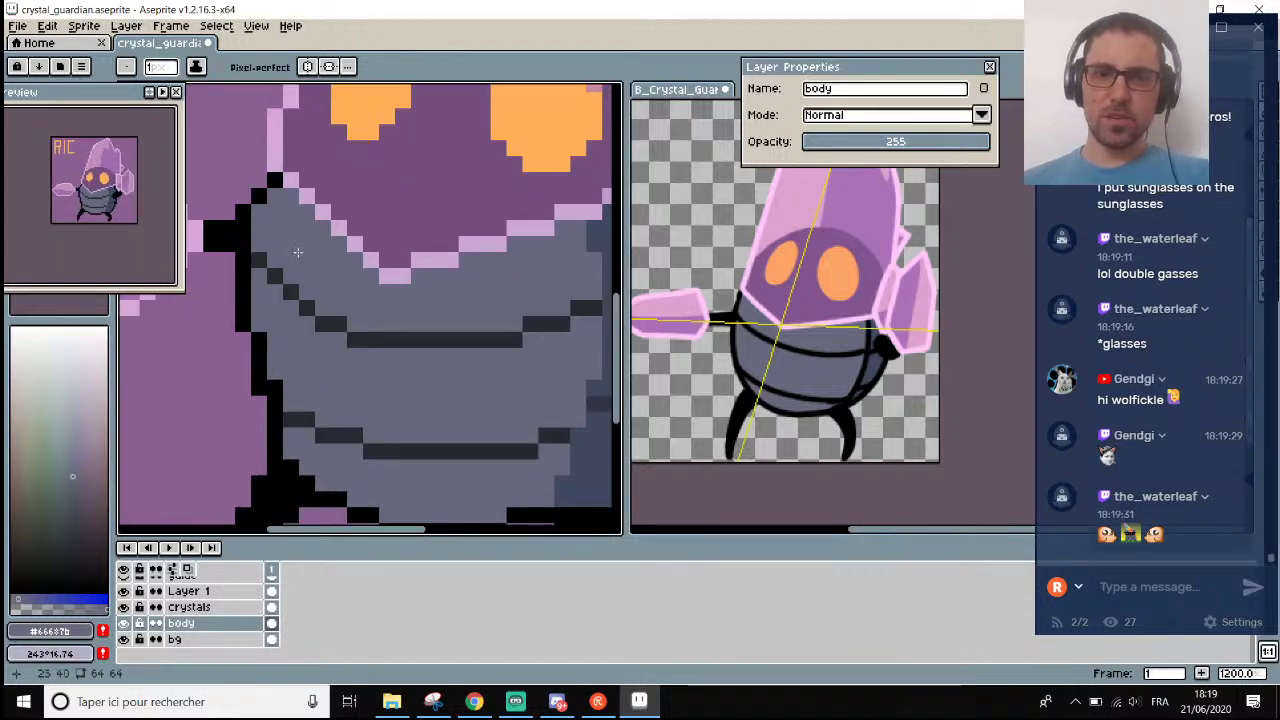
{"action": "scroll", "coordinate": [345, 279], "scroll_direction": "down", "scroll_amount": 4}
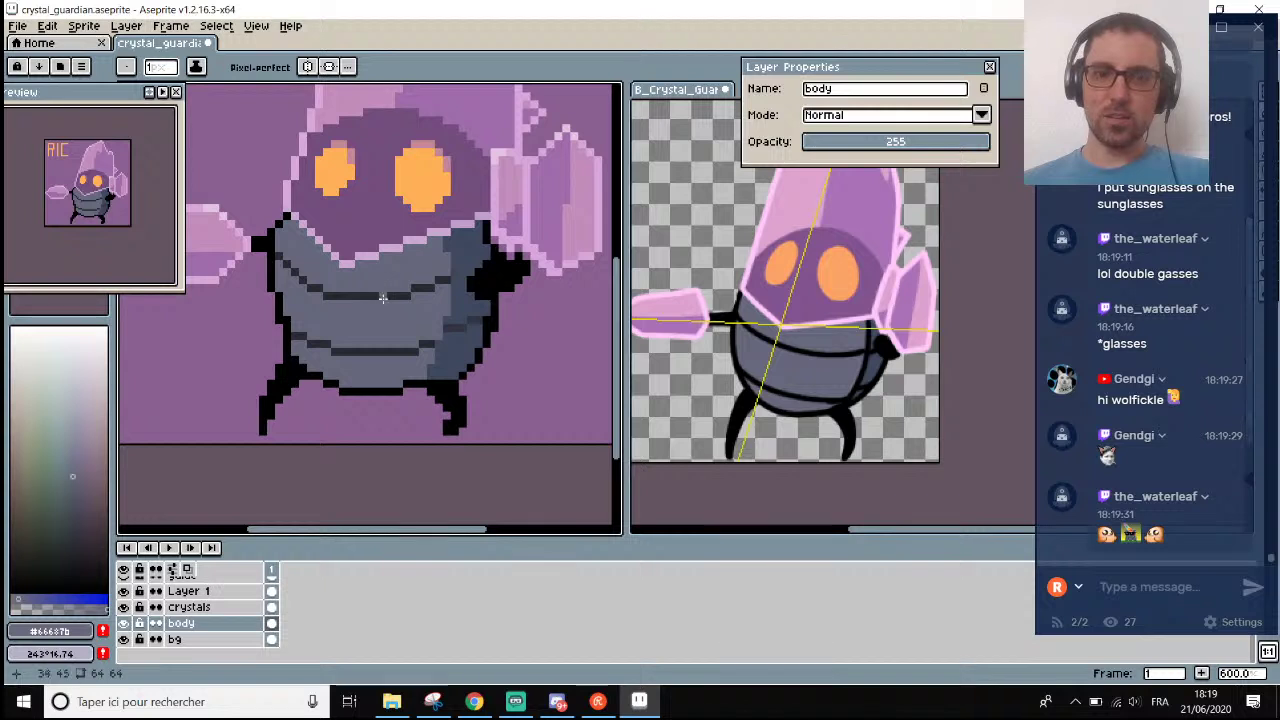
Shorten the upper seam's flat middle with lit grey and extend its raised step back to meet it in #272a2f.
{"action": "scroll", "coordinate": [404, 287], "scroll_direction": "up", "scroll_amount": 1}
{"action": "left_click_drag", "start_coordinate": [395, 297], "coordinate": [410, 297]}
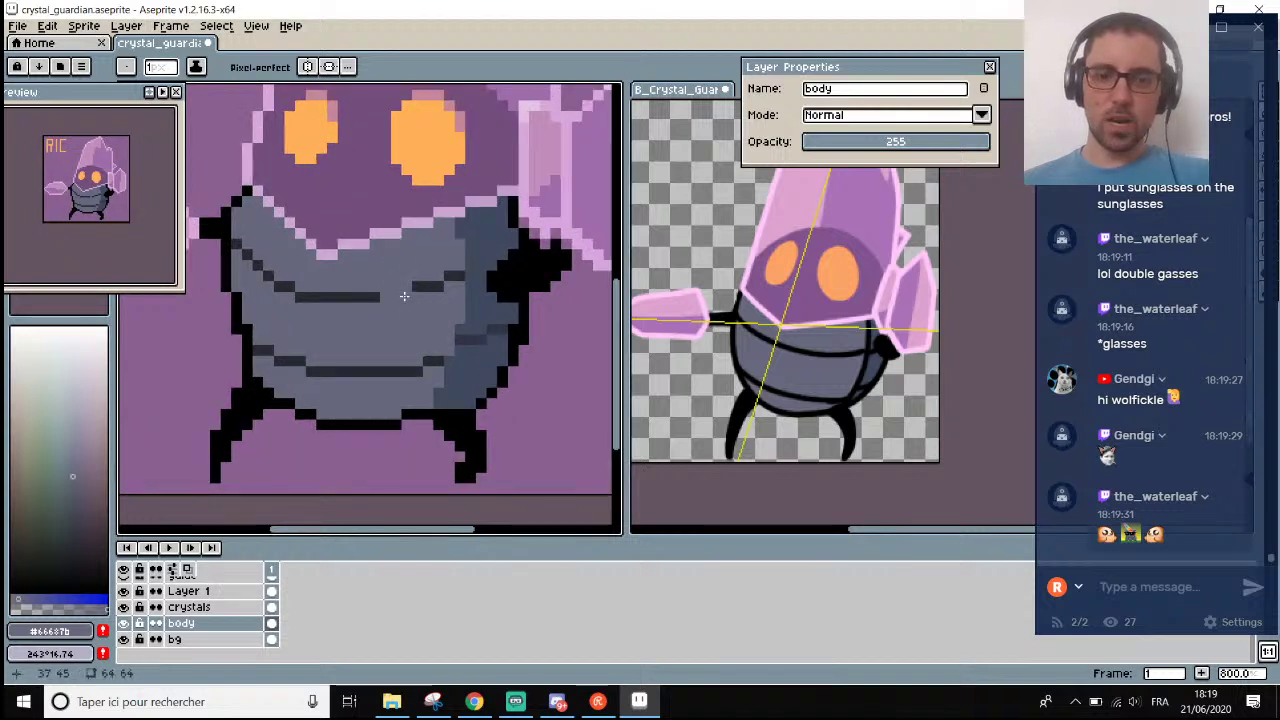
{"action": "left_click", "coordinate": [420, 281], "text": "alt"}
{"action": "left_click", "coordinate": [398, 286]}
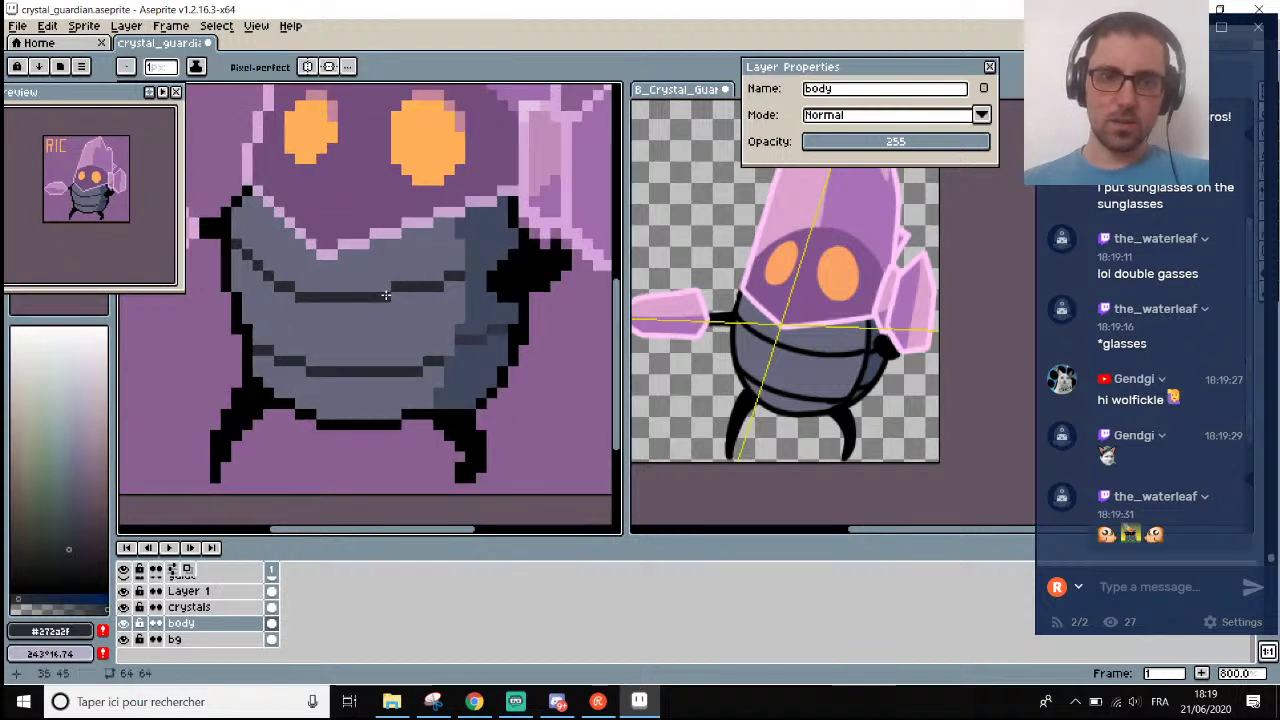
Cover the shaded-side half of the lower seam with lit grey #66687b, and sample the seam color #272a2f.
{"action": "scroll", "coordinate": [400, 295], "scroll_direction": "down", "scroll_amount": 3}
{"action": "scroll", "coordinate": [413, 329], "scroll_direction": "up", "scroll_amount": 2}
{"action": "scroll", "coordinate": [413, 329], "scroll_direction": "up", "scroll_amount": 1}
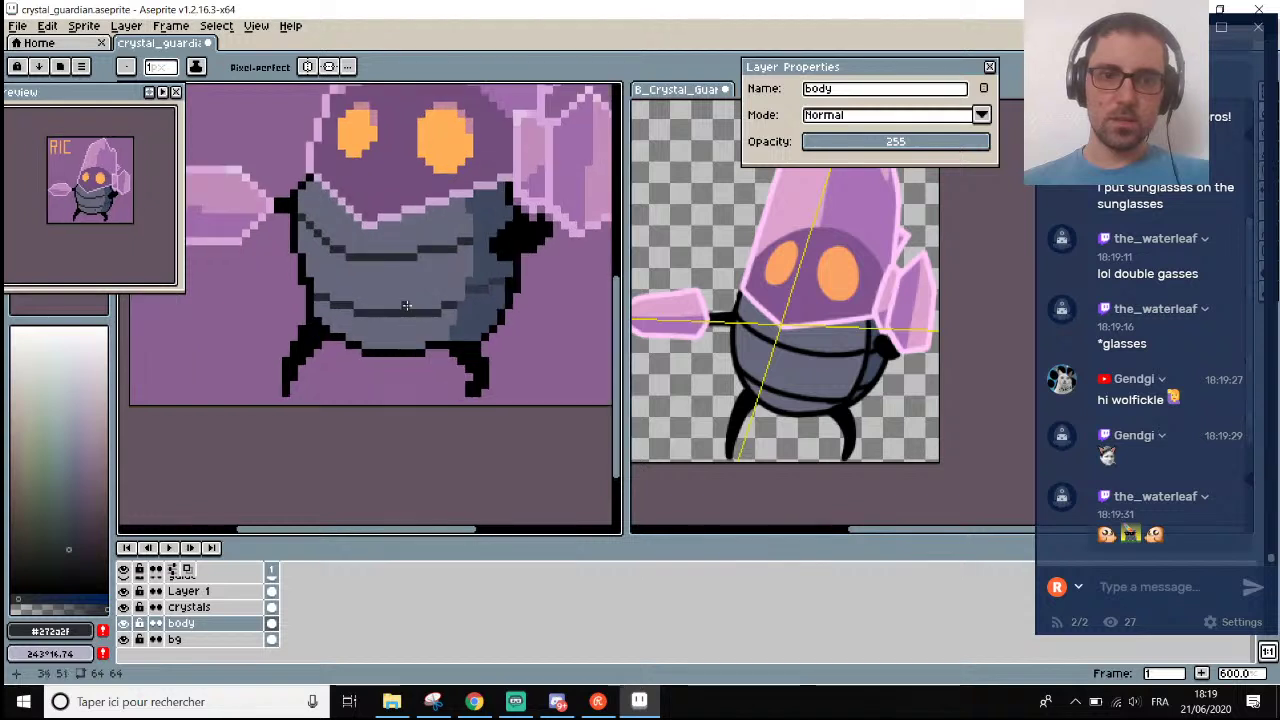
{"action": "left_click", "coordinate": [405, 311], "text": "alt"}
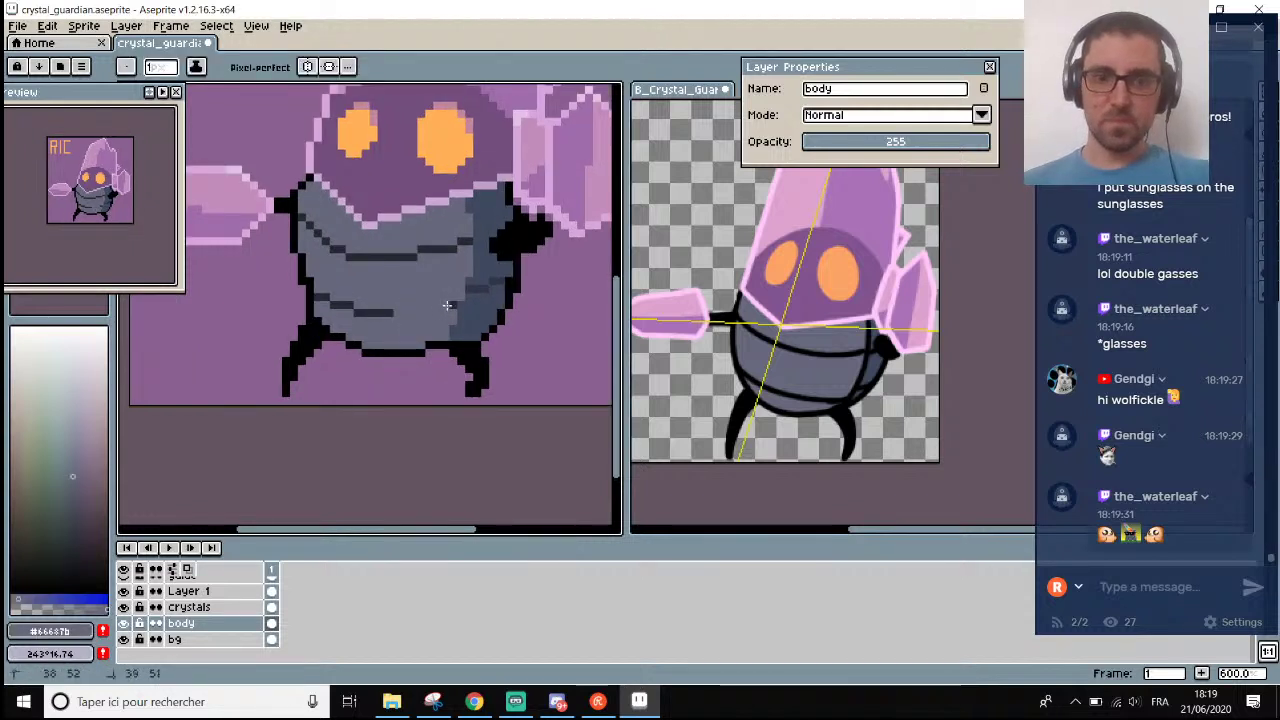
{"action": "key", "text": "alt"}
{"action": "left_click", "coordinate": [388, 307], "text": "alt"}
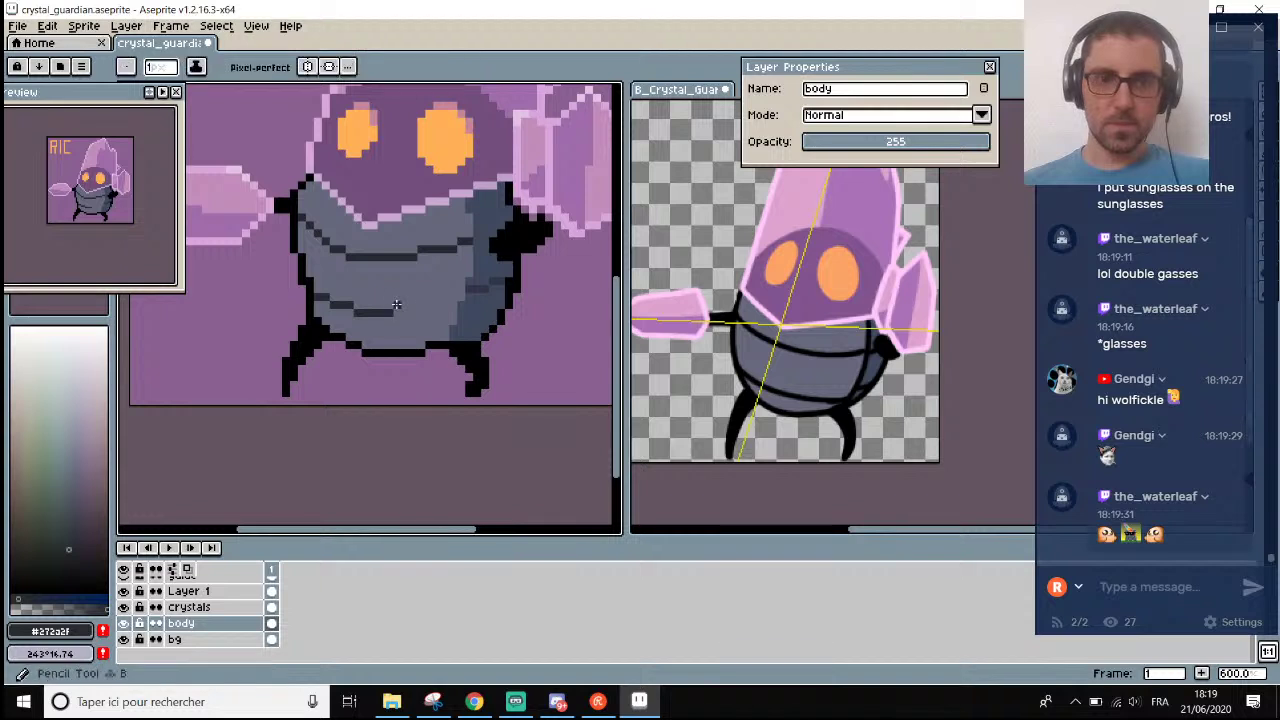
Try redrawing the shaded-side half of the lower seam in #272a2f, check it against the whole sprite, and undo it.
{"action": "left_click_drag", "start_coordinate": [419, 303], "coordinate": [466, 308]}
{"action": "scroll", "coordinate": [466, 308], "scroll_direction": "down", "scroll_amount": 2}
{"action": "scroll", "coordinate": [490, 320], "scroll_direction": "up", "scroll_amount": 2}
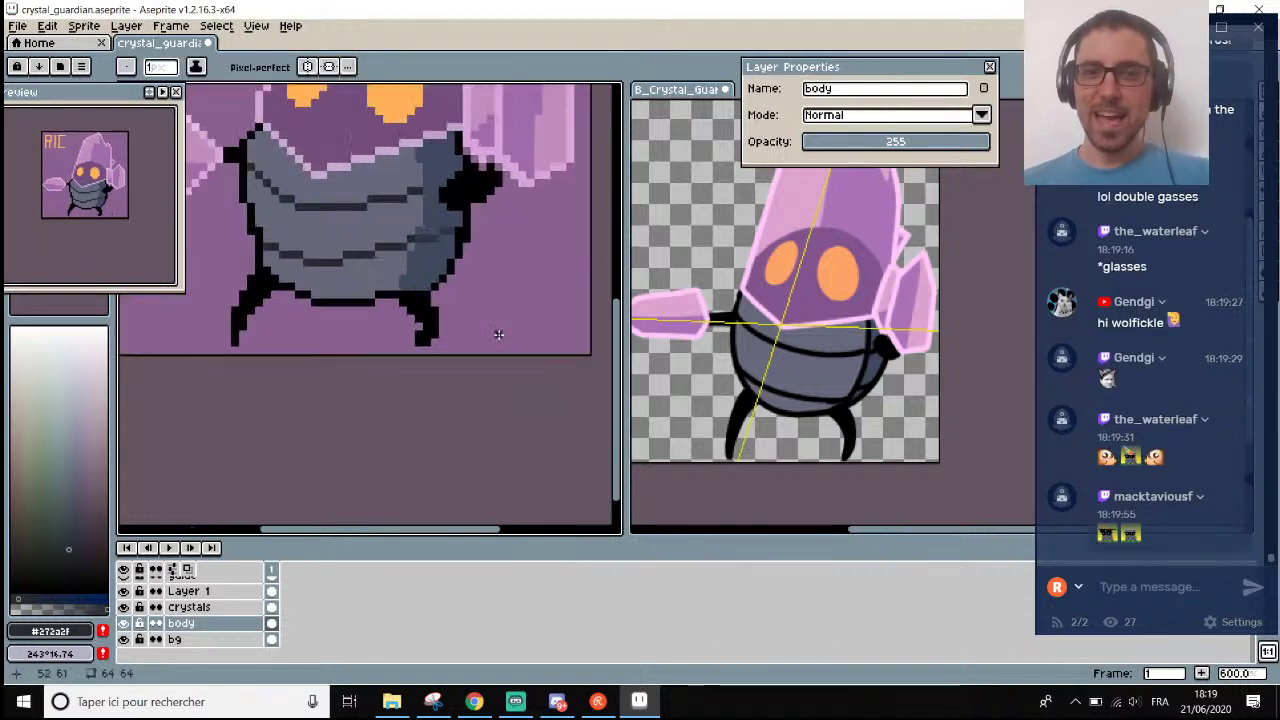
{"action": "scroll", "coordinate": [433, 219], "scroll_direction": "down", "scroll_amount": 2}
{"action": "scroll", "coordinate": [430, 250], "scroll_direction": "up", "scroll_amount": 2}
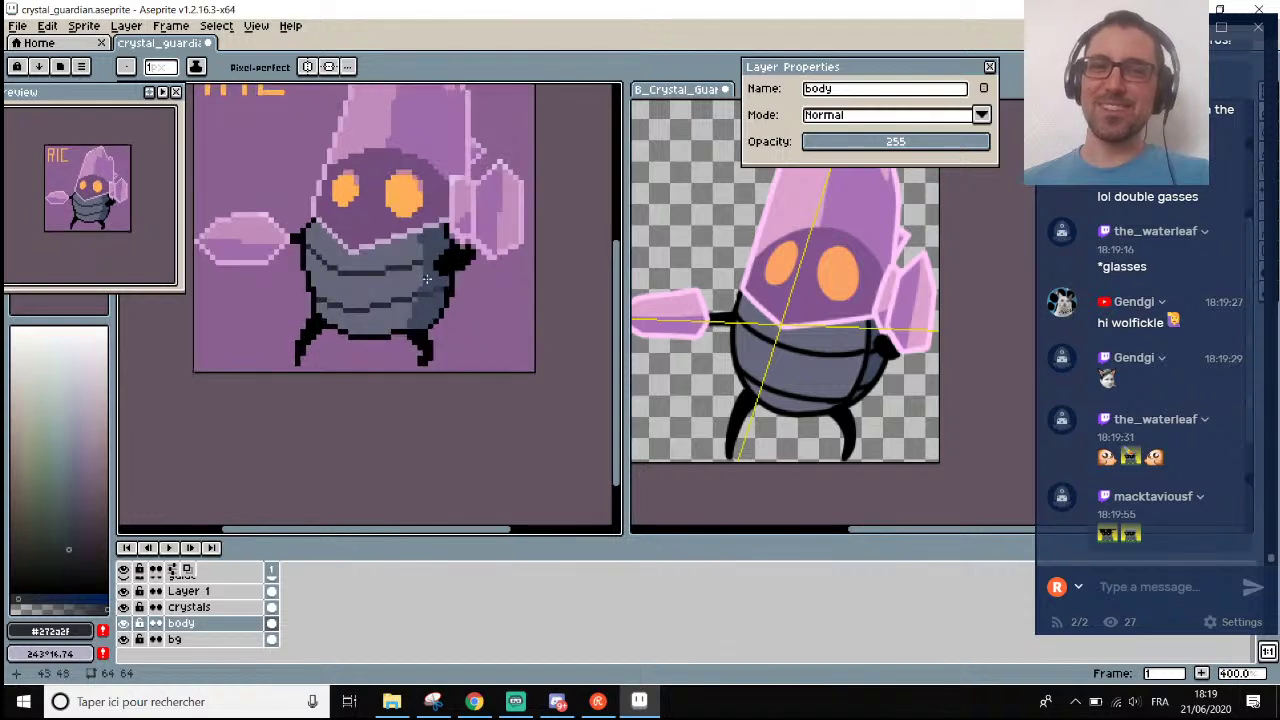
{"action": "scroll", "coordinate": [427, 280], "scroll_direction": "down", "scroll_amount": 2}
{"action": "scroll", "coordinate": [422, 294], "scroll_direction": "up", "scroll_amount": 2}
{"action": "key", "text": "ctrl"}
{"action": "key", "text": "ctrl+z"}
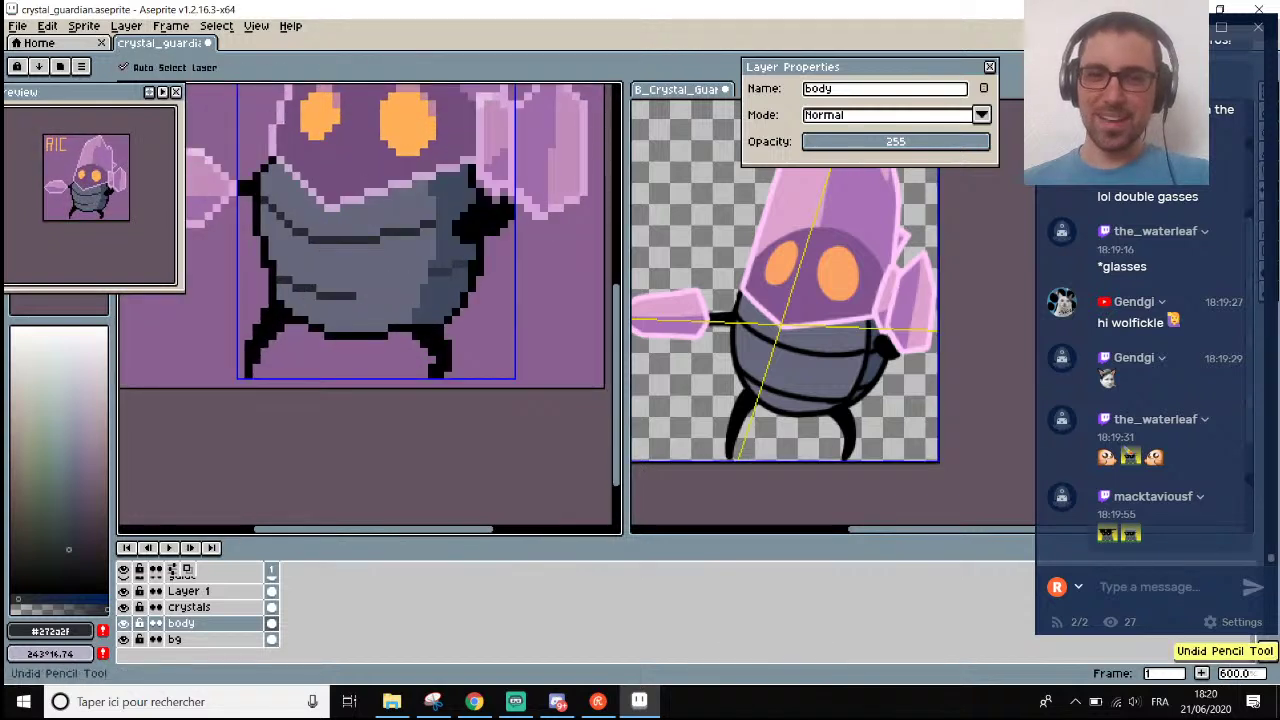
Redraw the lower seam toward the shaded side in #272a2f, one row above its flat middle, and step it up to the shaded part.
{"action": "scroll", "coordinate": [420, 295], "scroll_direction": "up", "scroll_amount": 1}
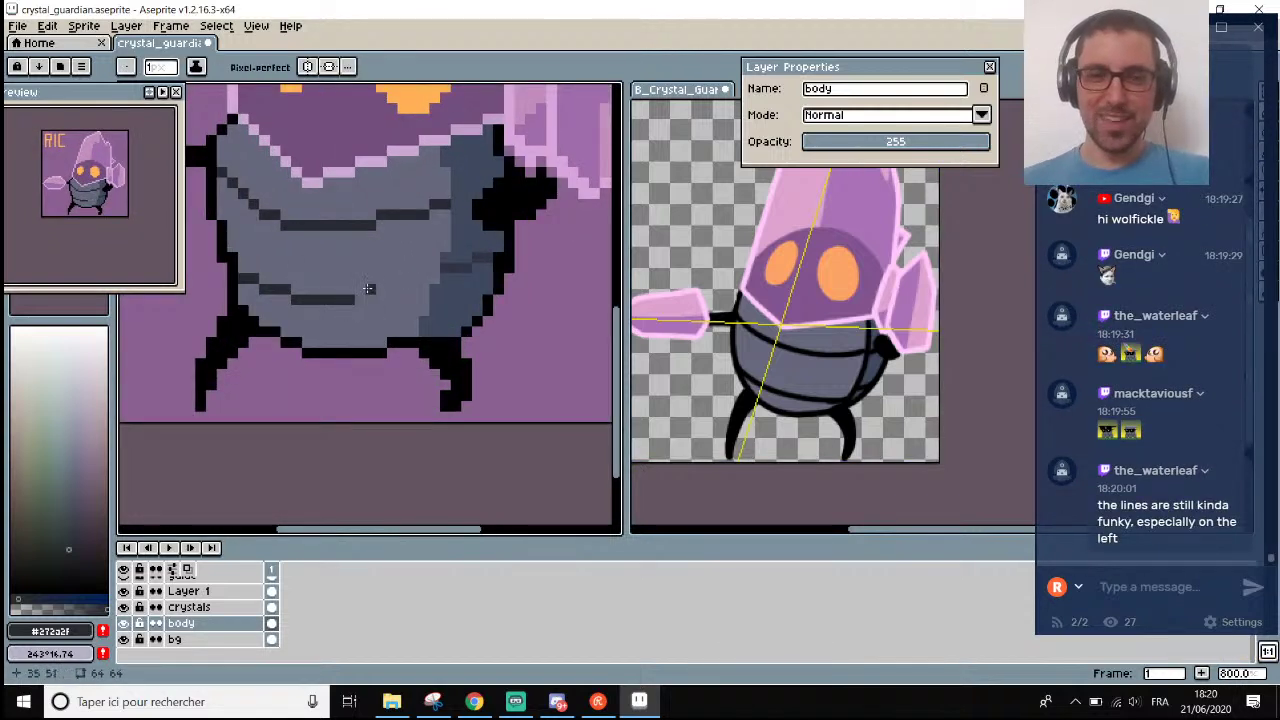
{"action": "left_click_drag", "start_coordinate": [356, 289], "coordinate": [380, 289]}
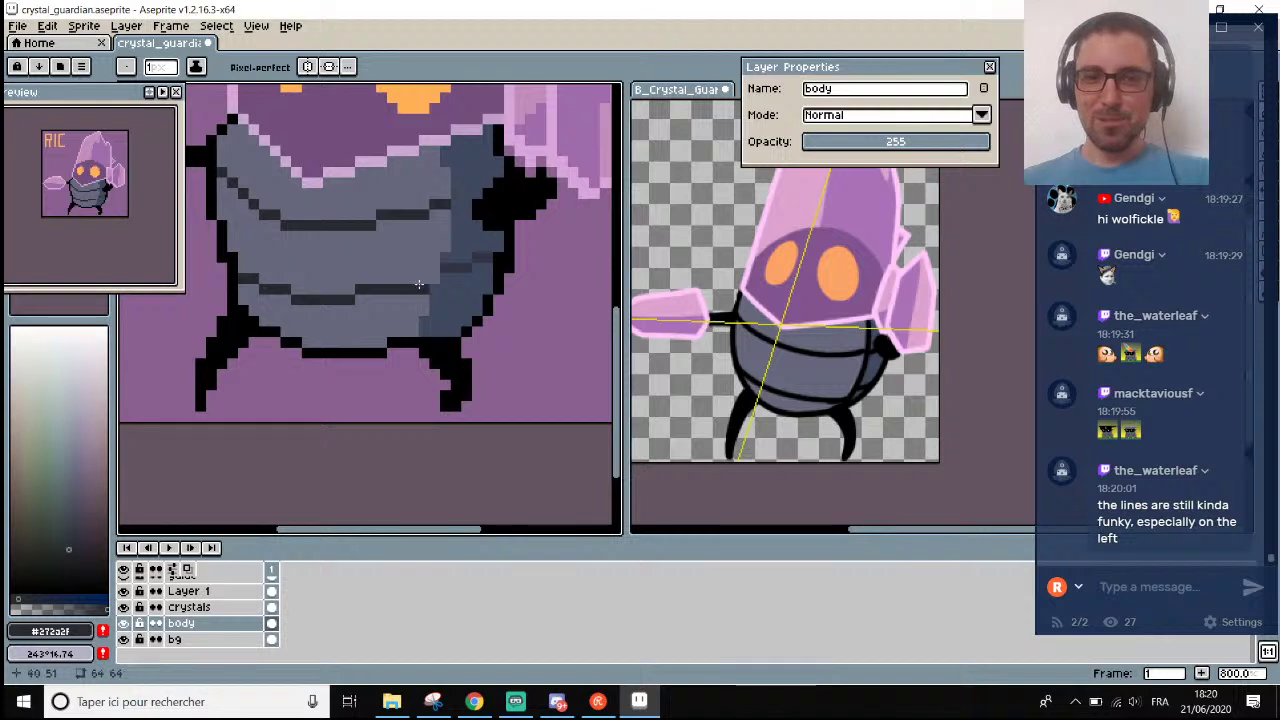
Examine the redrawn lower seam and the body outline at different zoom levels against the whole sprite.
{"action": "scroll", "coordinate": [430, 275], "scroll_direction": "down", "scroll_amount": 3}
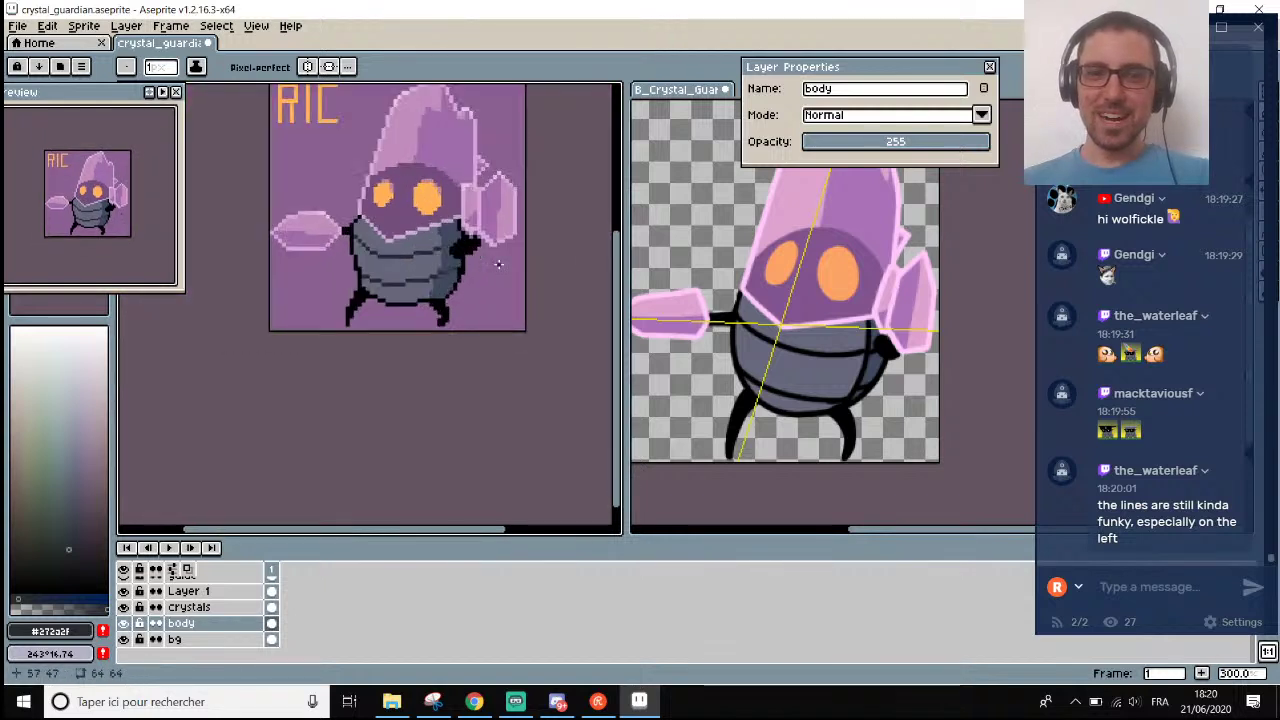
{"action": "scroll", "coordinate": [497, 194], "scroll_direction": "down", "scroll_amount": 3}
{"action": "scroll", "coordinate": [497, 194], "scroll_direction": "up", "scroll_amount": 1}
{"action": "scroll", "coordinate": [490, 325], "scroll_direction": "up", "scroll_amount": 3}
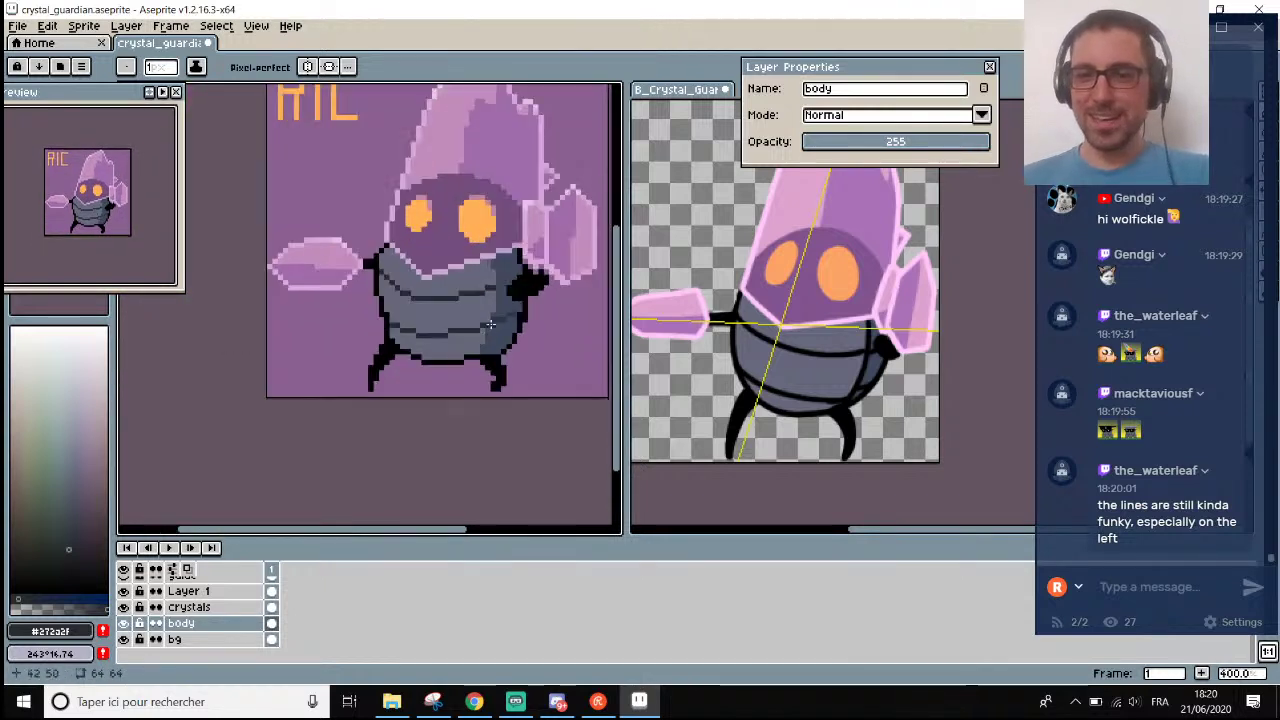
{"action": "scroll", "coordinate": [513, 360], "scroll_direction": "up", "scroll_amount": 1}
{"action": "scroll", "coordinate": [518, 330], "scroll_direction": "down", "scroll_amount": 2}
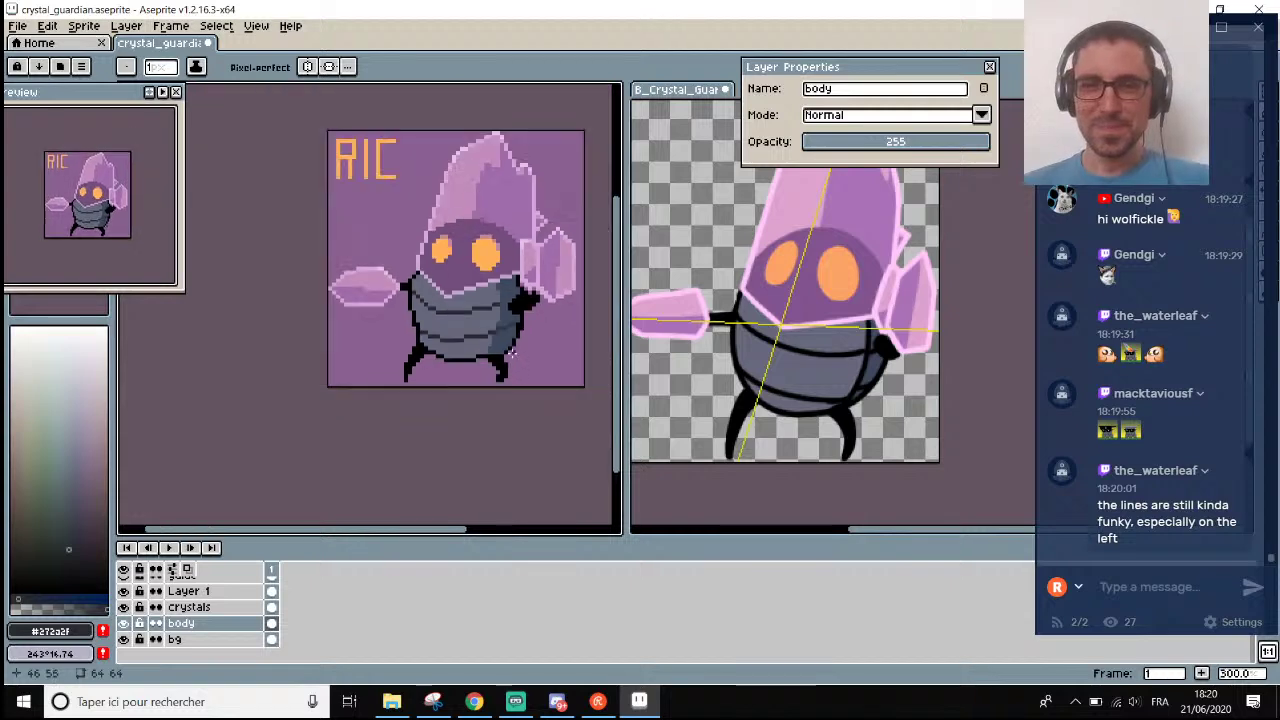
{"action": "scroll", "coordinate": [522, 310], "scroll_direction": "up", "scroll_amount": 2}
{"action": "scroll", "coordinate": [528, 285], "scroll_direction": "down", "scroll_amount": 2}
{"action": "scroll", "coordinate": [535, 300], "scroll_direction": "up", "scroll_amount": 1}
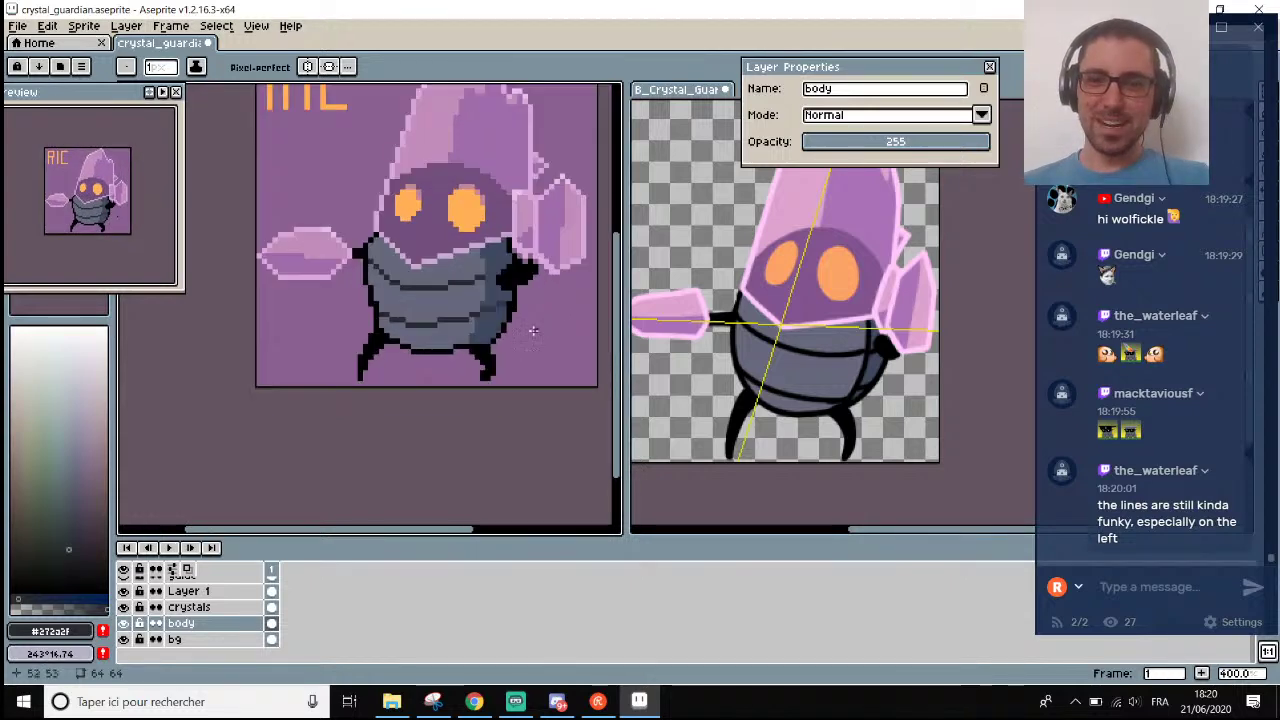
{"action": "scroll", "coordinate": [527, 336], "scroll_direction": "up", "scroll_amount": 1}
{"action": "scroll", "coordinate": [489, 346], "scroll_direction": "up", "scroll_amount": 1}
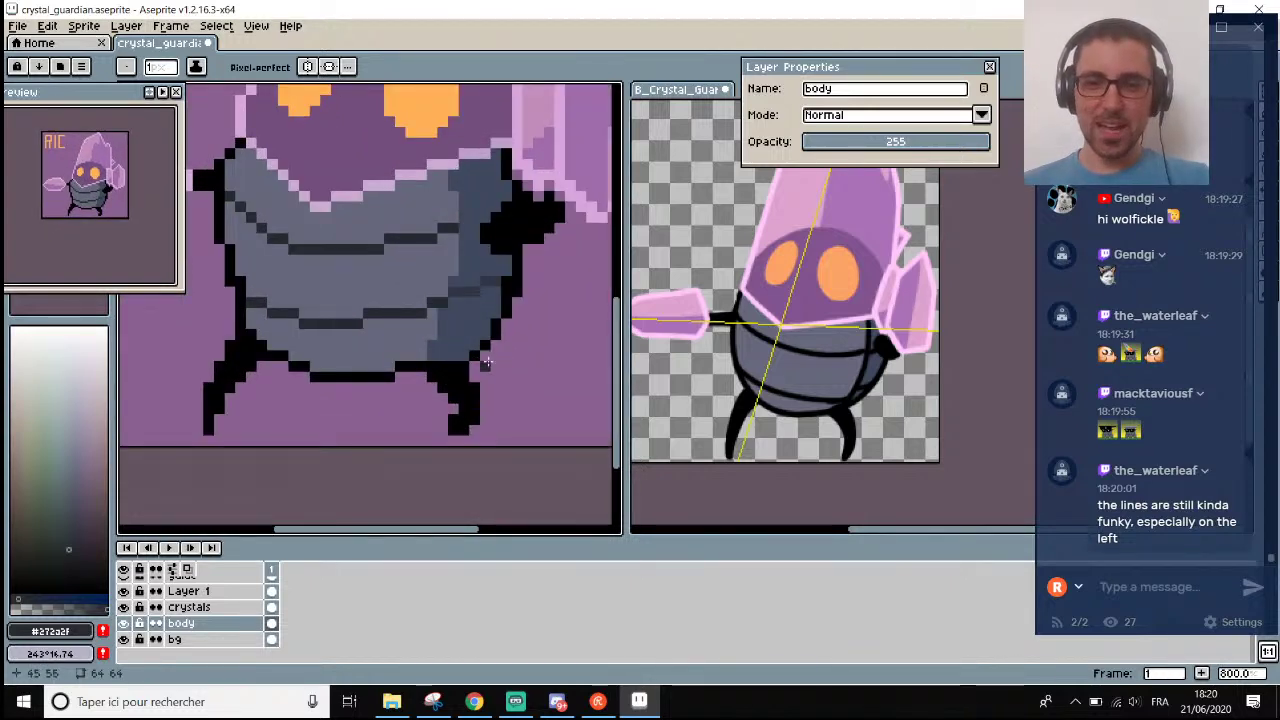
{"action": "key", "text": "e"}
{"action": "scroll", "coordinate": [485, 334], "scroll_direction": "down", "scroll_amount": 4}
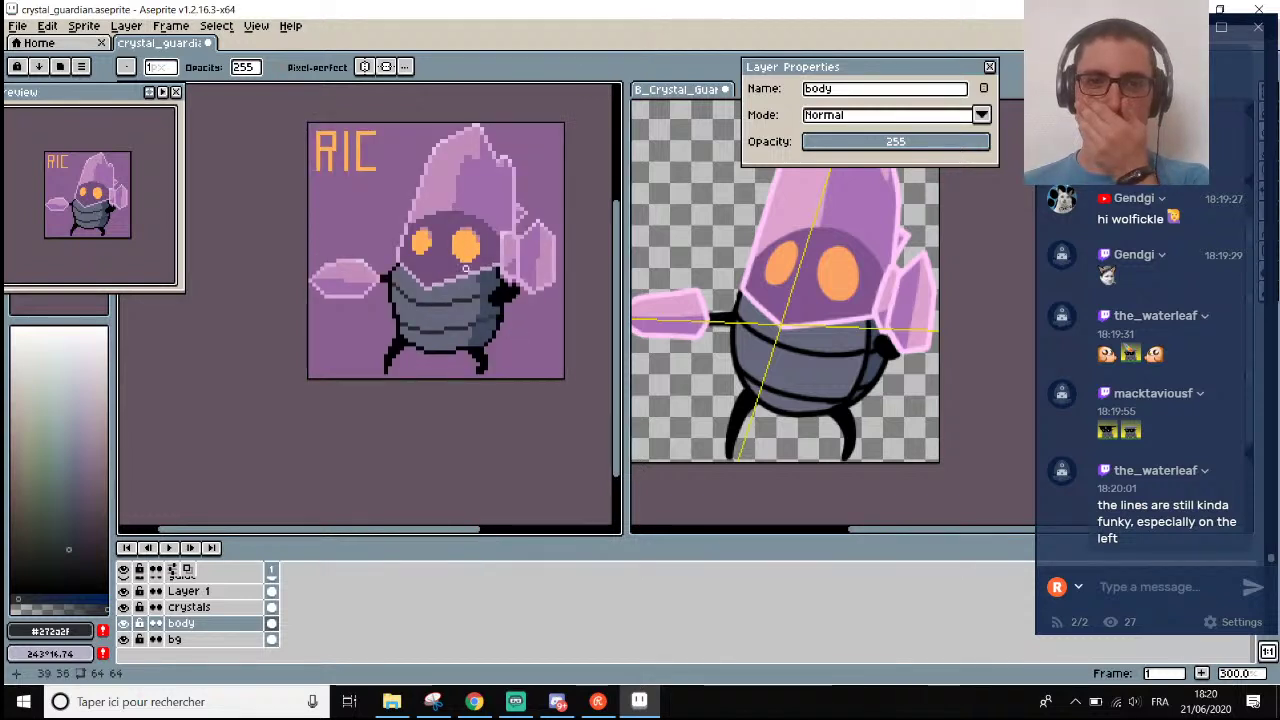
{"action": "scroll", "coordinate": [510, 305], "scroll_direction": "down", "scroll_amount": 2}
{"action": "scroll", "coordinate": [506, 300], "scroll_direction": "up", "scroll_amount": 1}
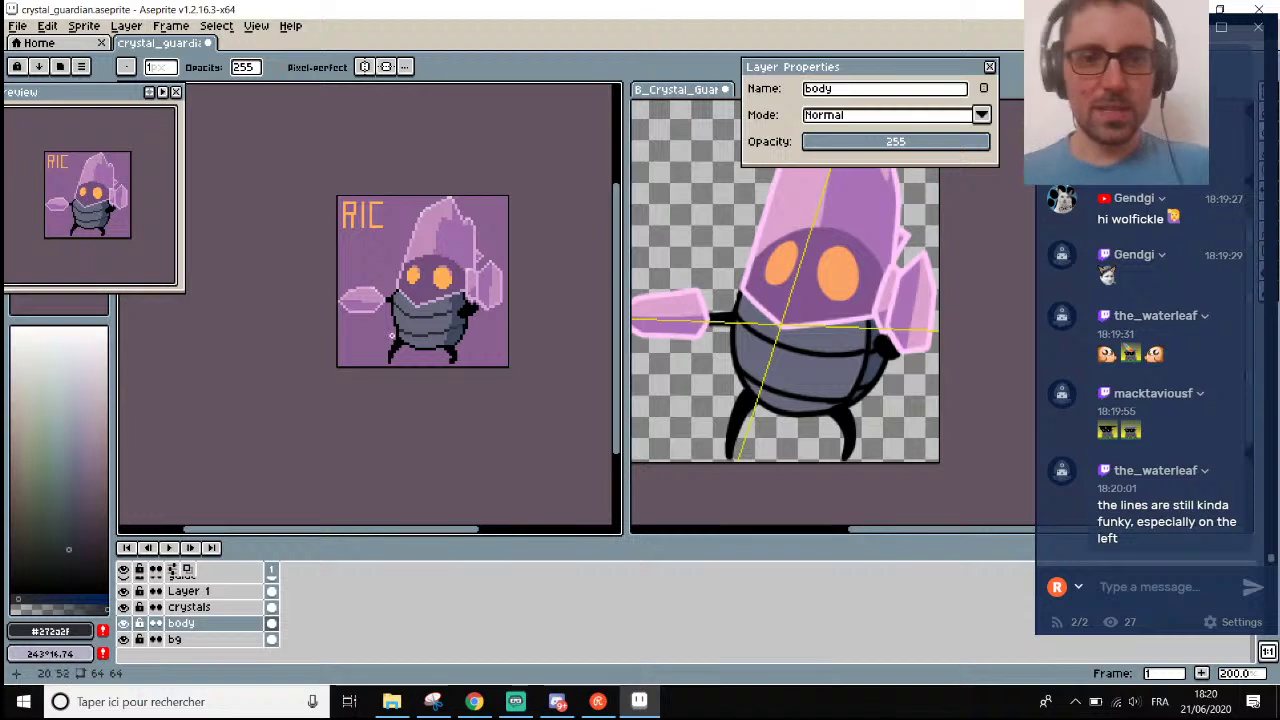
{"action": "scroll", "coordinate": [471, 322], "scroll_direction": "up", "scroll_amount": 5}
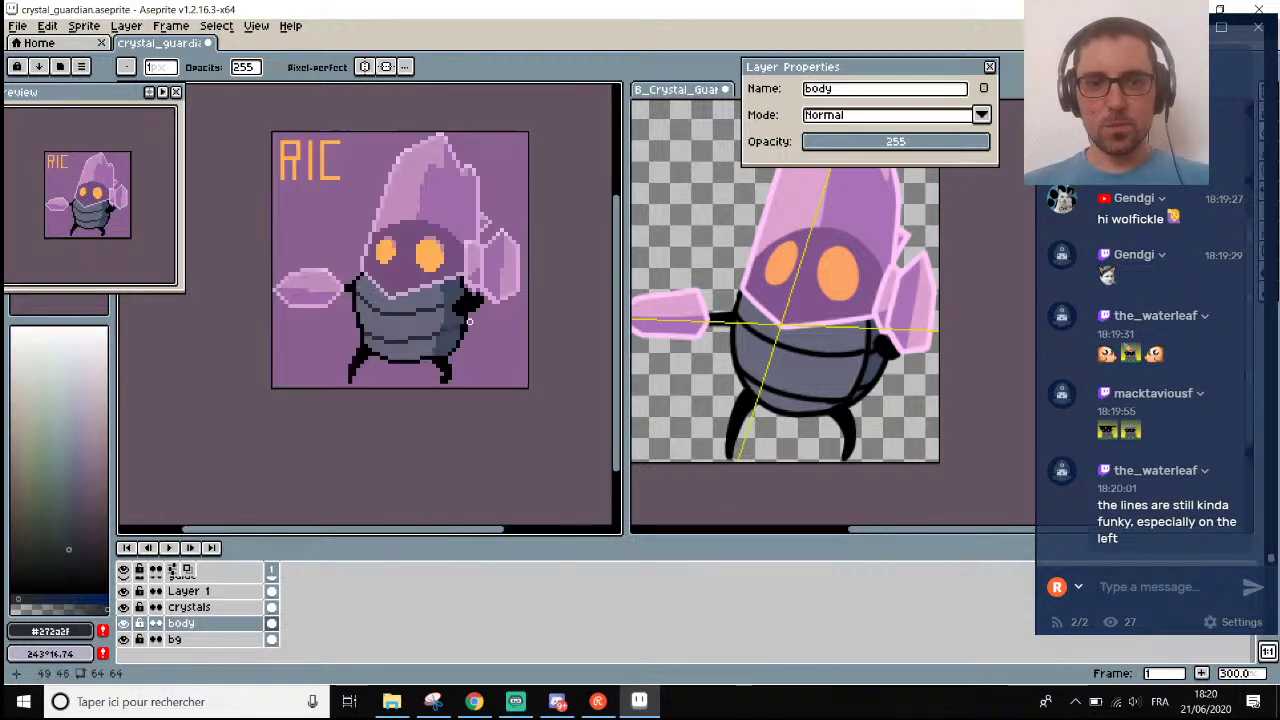
Thin the shaded-side body outline at the lower seam's end by covering its inner black pixels with #3f485f.
{"action": "key", "text": "i"}
{"action": "left_click", "coordinate": [424, 336]}
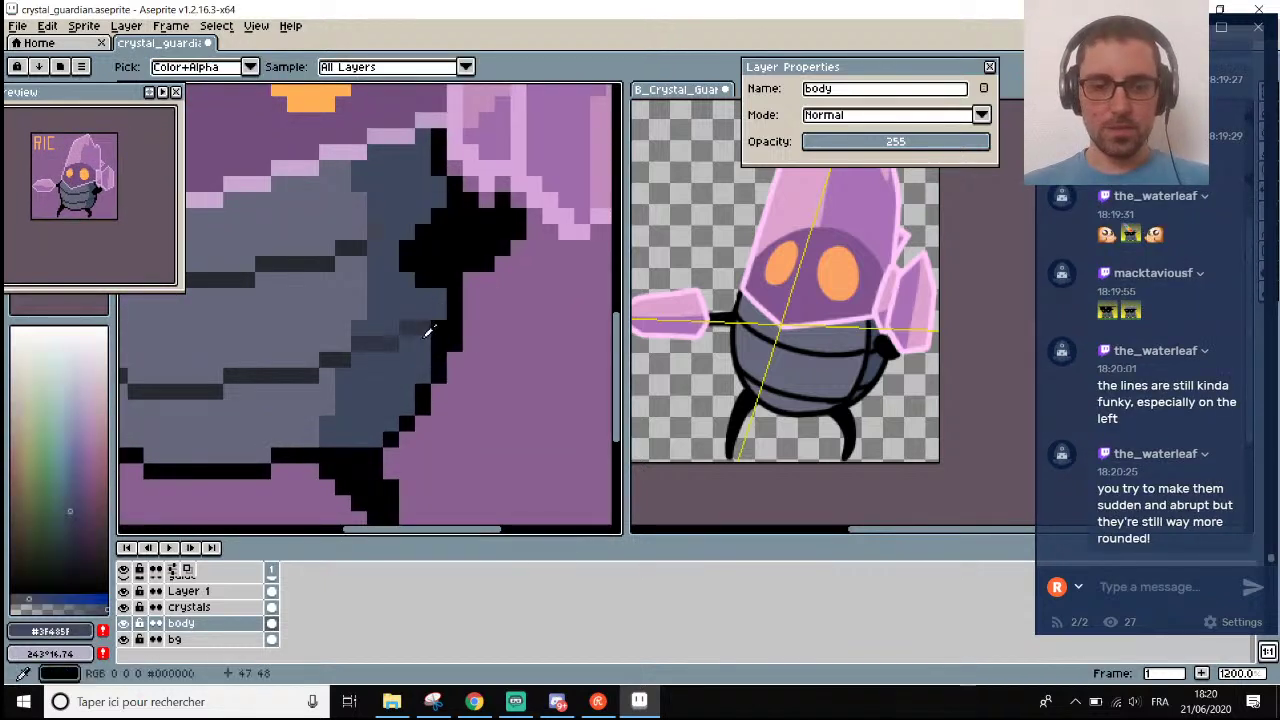
{"action": "key", "text": "b"}
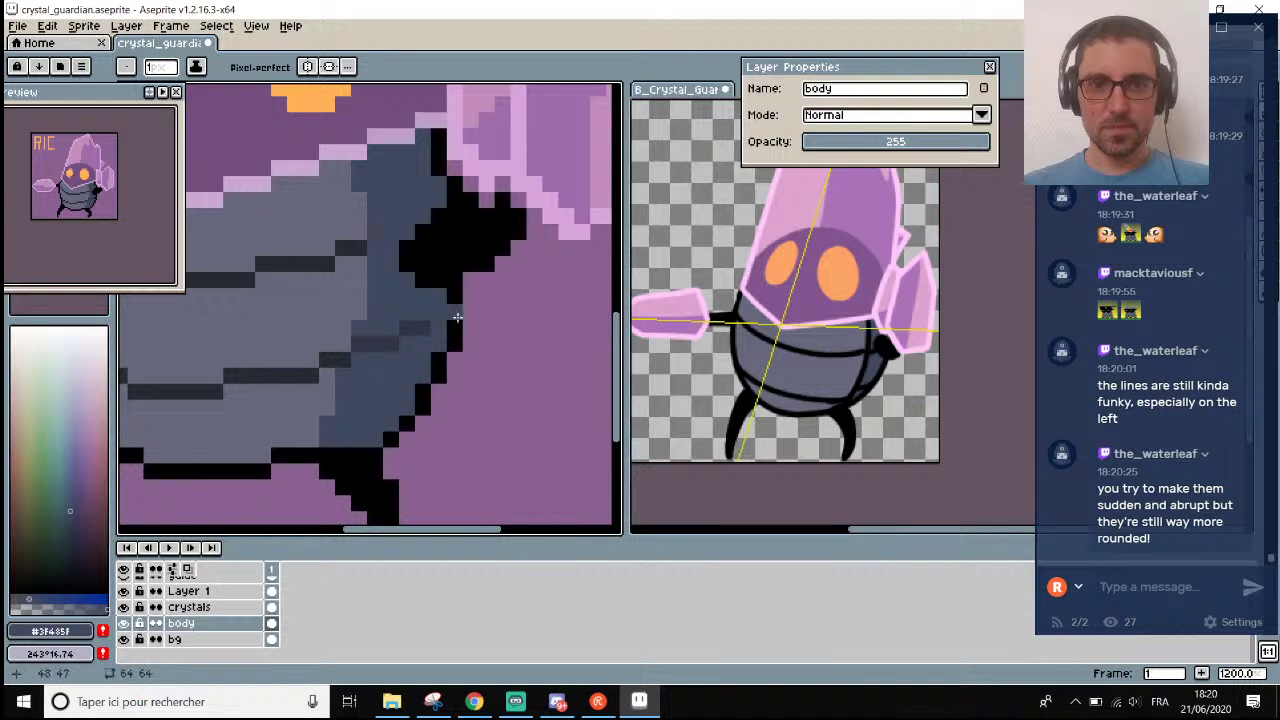
Examine the lit-side body outline and both seam ends at different zoom levels against the whole sprite.
{"action": "scroll", "coordinate": [430, 320], "scroll_direction": "down", "scroll_amount": 6}
{"action": "scroll", "coordinate": [402, 297], "scroll_direction": "up", "scroll_amount": 1}
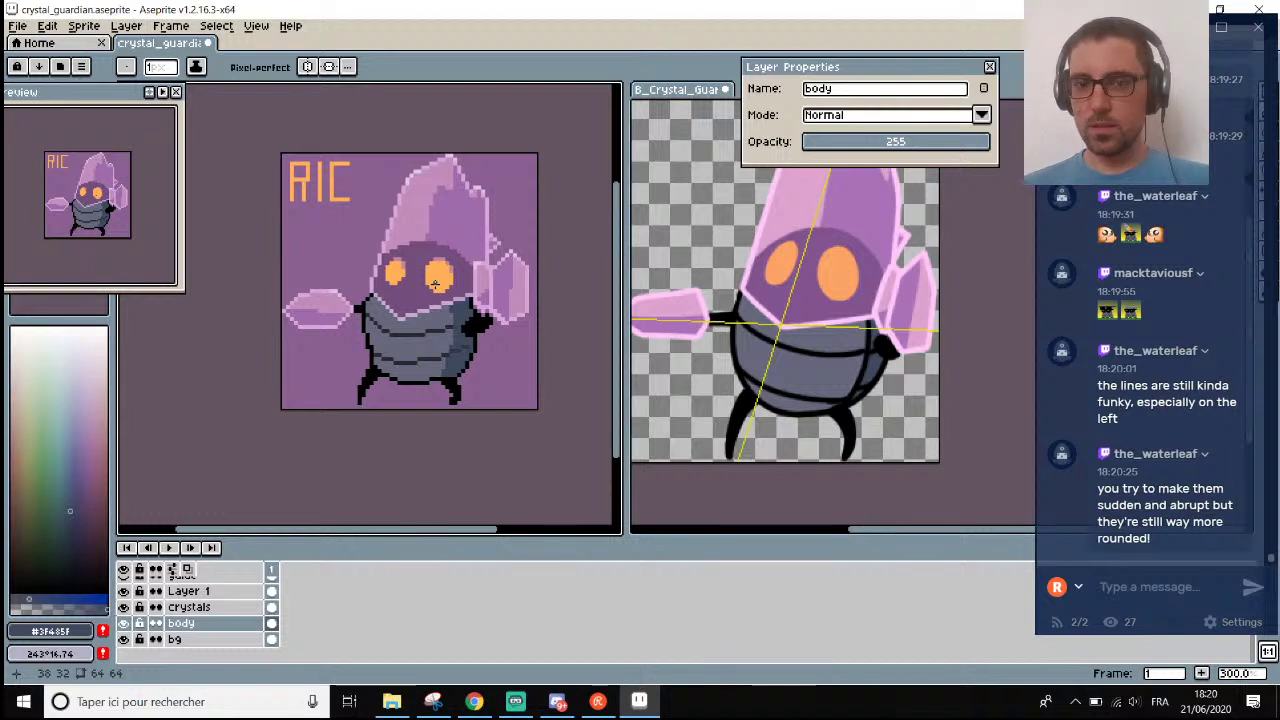
{"action": "scroll", "coordinate": [390, 370], "scroll_direction": "up", "scroll_amount": 2}
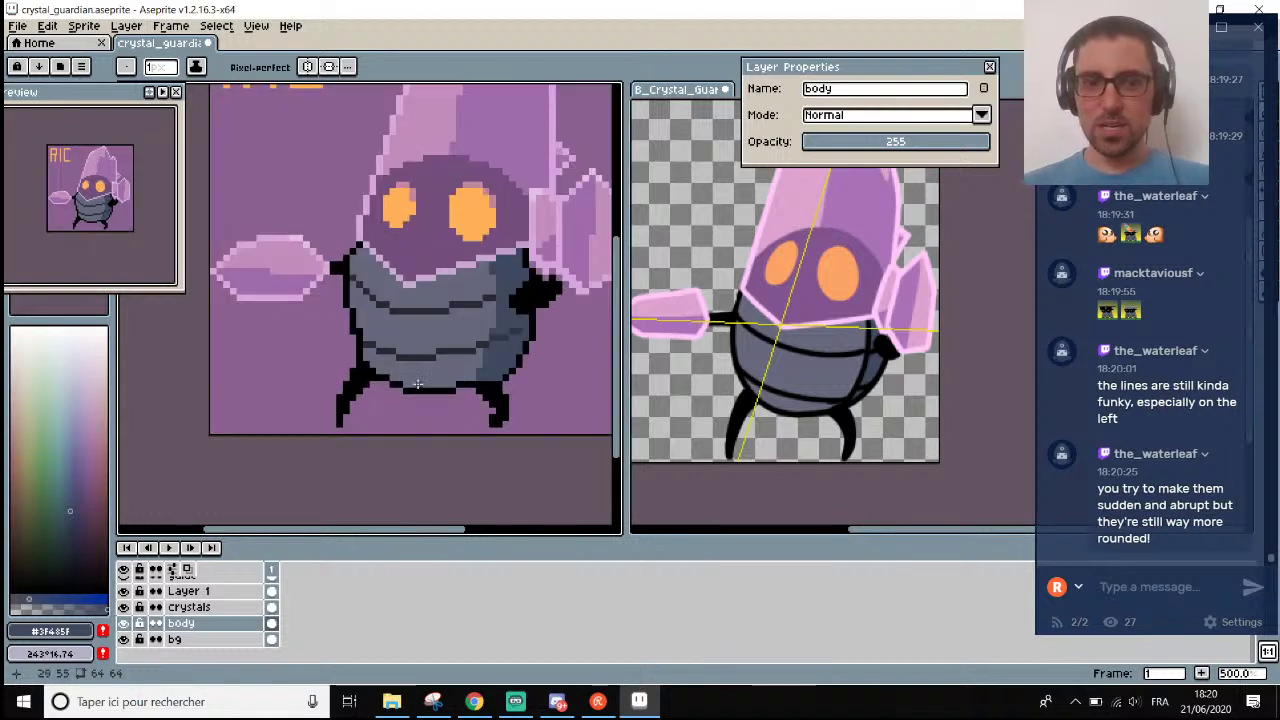
{"action": "scroll", "coordinate": [353, 341], "scroll_direction": "up", "scroll_amount": 4}
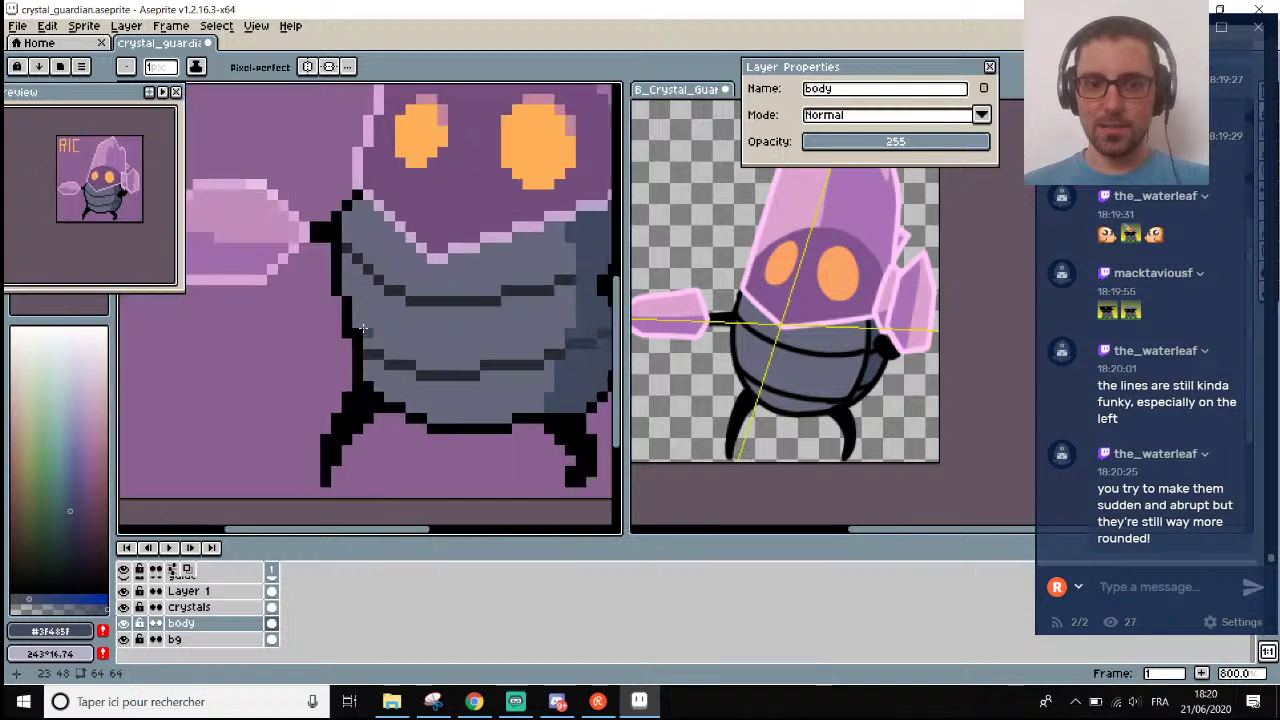
{"action": "scroll", "coordinate": [365, 325], "scroll_direction": "down", "scroll_amount": 3}
{"action": "key", "text": "i"}
{"action": "scroll", "coordinate": [370, 318], "scroll_direction": "up", "scroll_amount": 1}
{"action": "scroll", "coordinate": [380, 300], "scroll_direction": "down", "scroll_amount": 3}
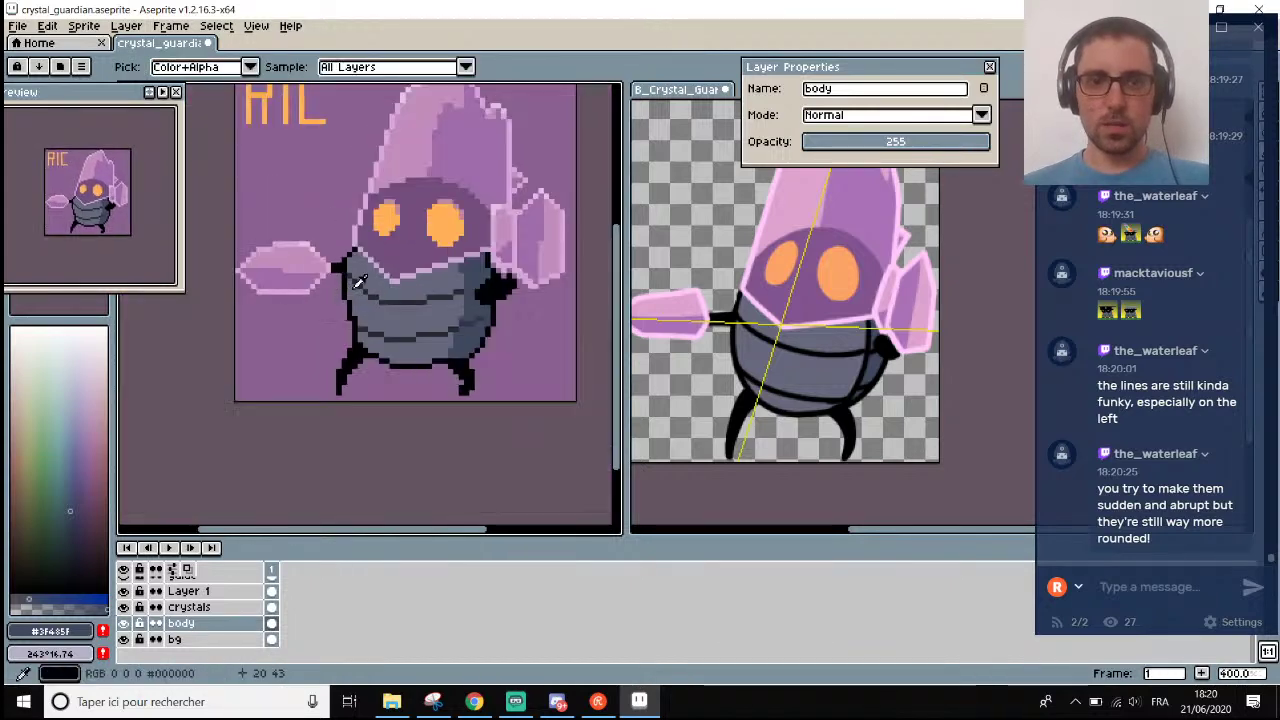
{"action": "scroll", "coordinate": [400, 266], "scroll_direction": "up", "scroll_amount": 2}
{"action": "scroll", "coordinate": [340, 330], "scroll_direction": "up", "scroll_amount": 2}
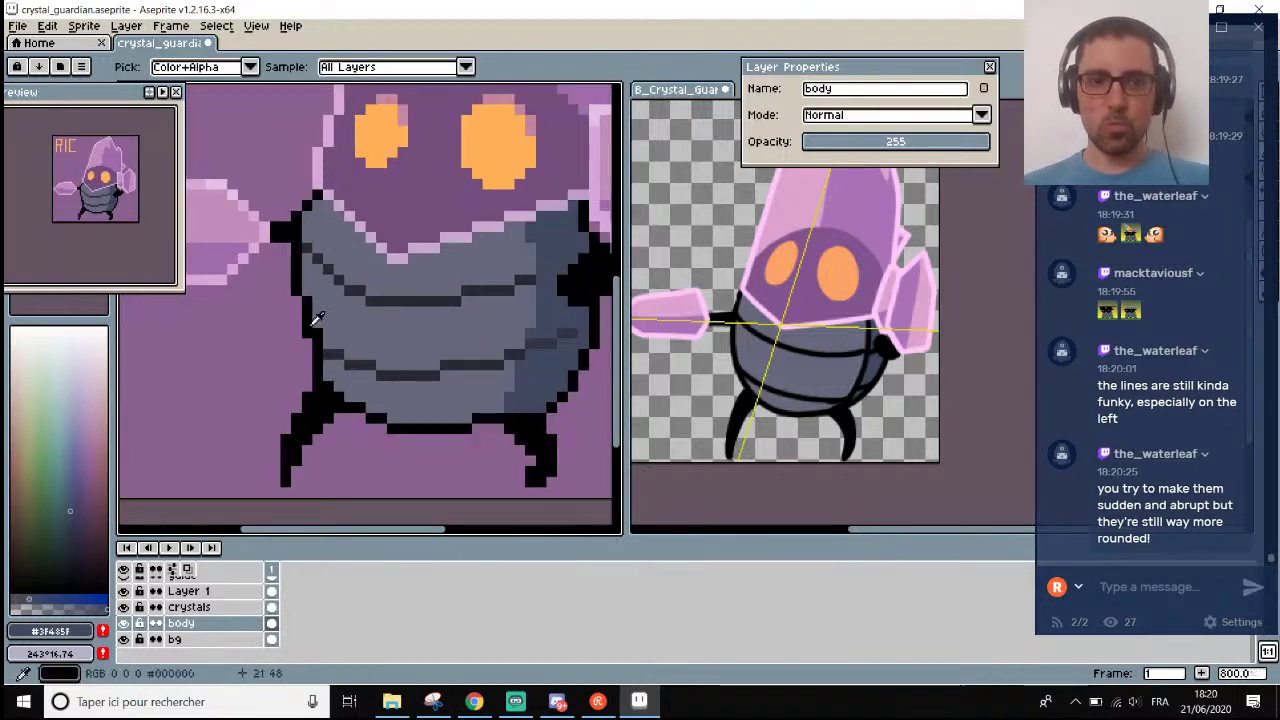
{"action": "scroll", "coordinate": [316, 318], "scroll_direction": "down", "scroll_amount": 2}
{"action": "scroll", "coordinate": [315, 315], "scroll_direction": "up", "scroll_amount": 3}
{"action": "scroll", "coordinate": [314, 310], "scroll_direction": "down", "scroll_amount": 2}
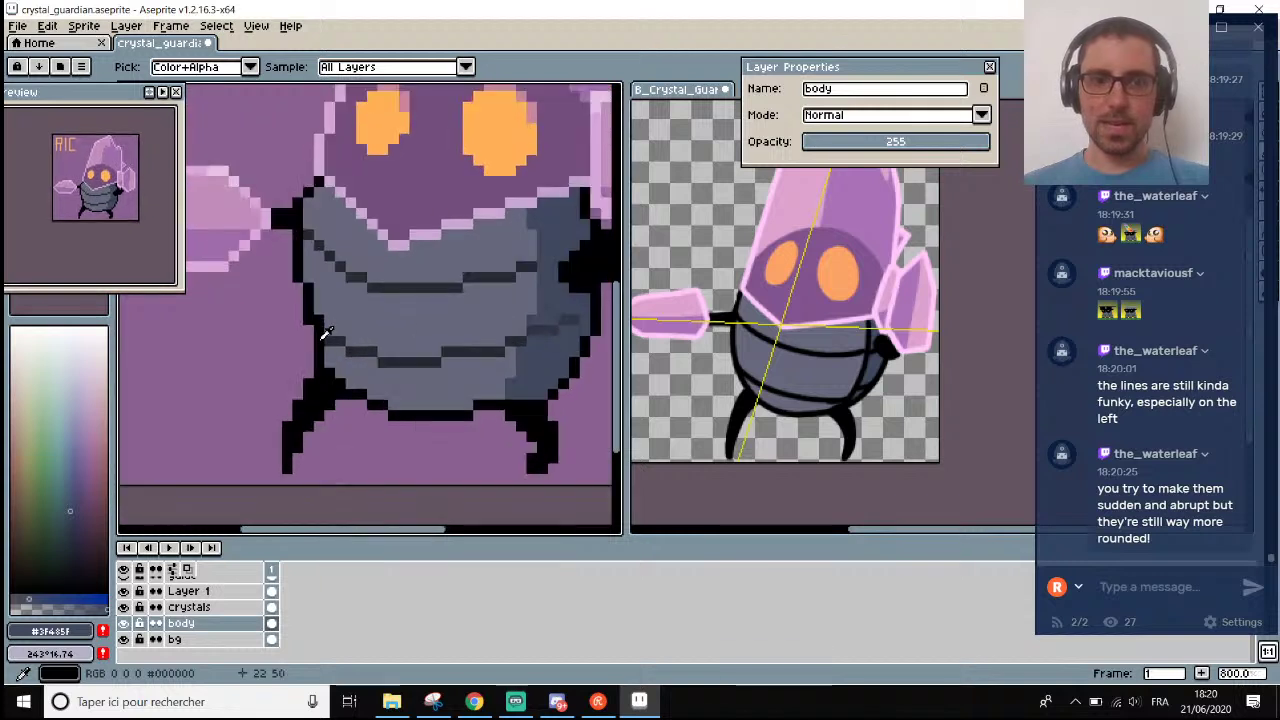
Bulge the lit-side body outline one pixel outward in black #000000 and fill its old inner pixels with lit grey #66687b.
{"action": "scroll", "coordinate": [313, 302], "scroll_direction": "up", "scroll_amount": 1}
{"action": "left_click", "coordinate": [311, 299]}
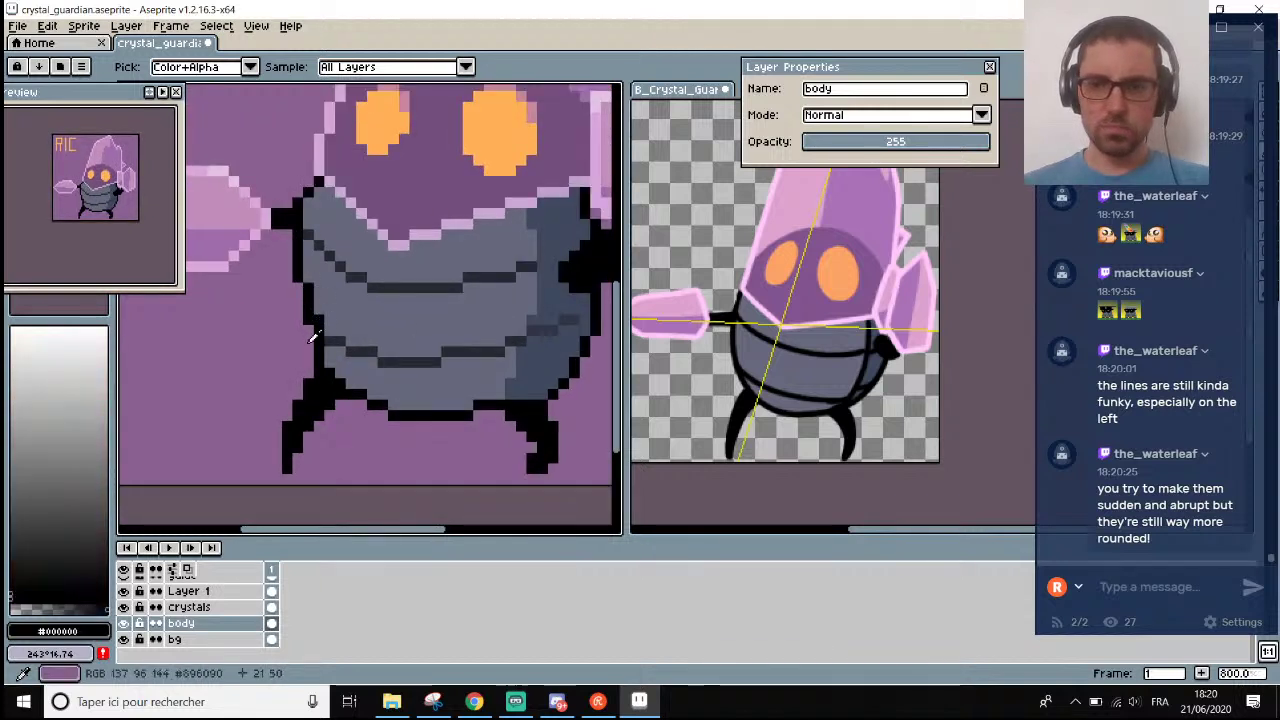
{"action": "key", "text": "b"}
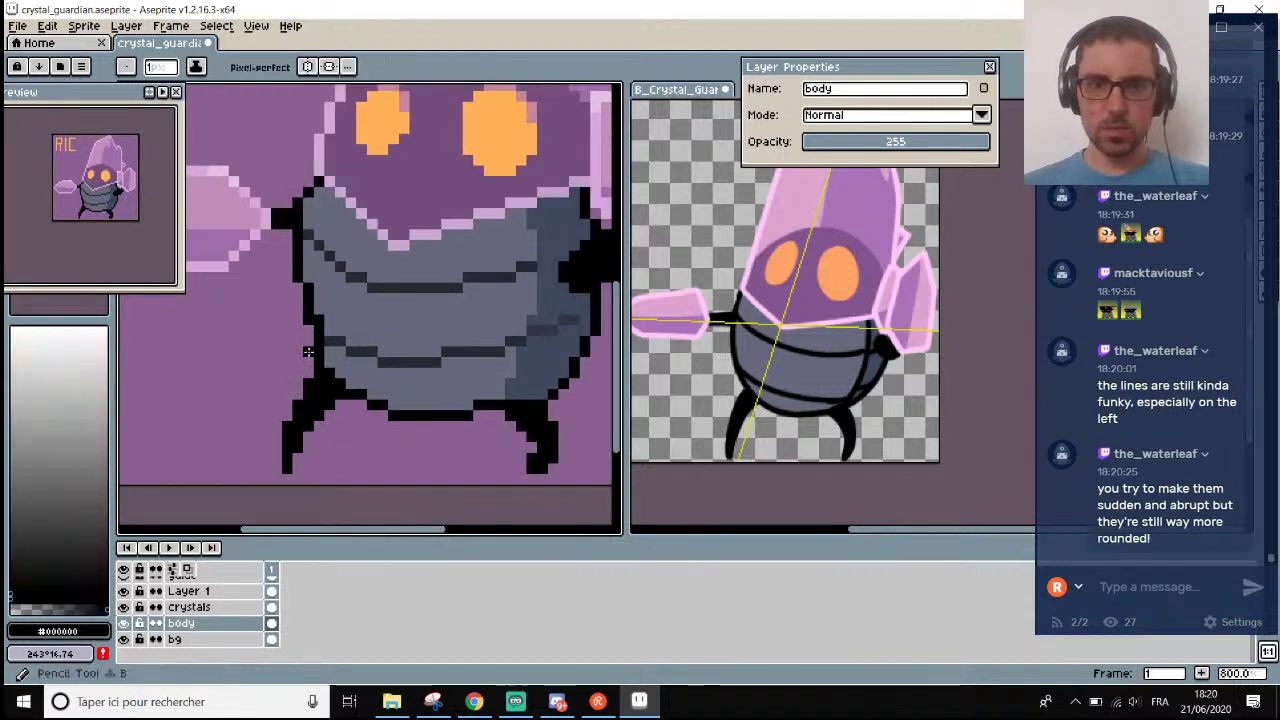
{"action": "left_click", "coordinate": [318, 276], "text": "alt"}
{"action": "left_click", "coordinate": [309, 303]}
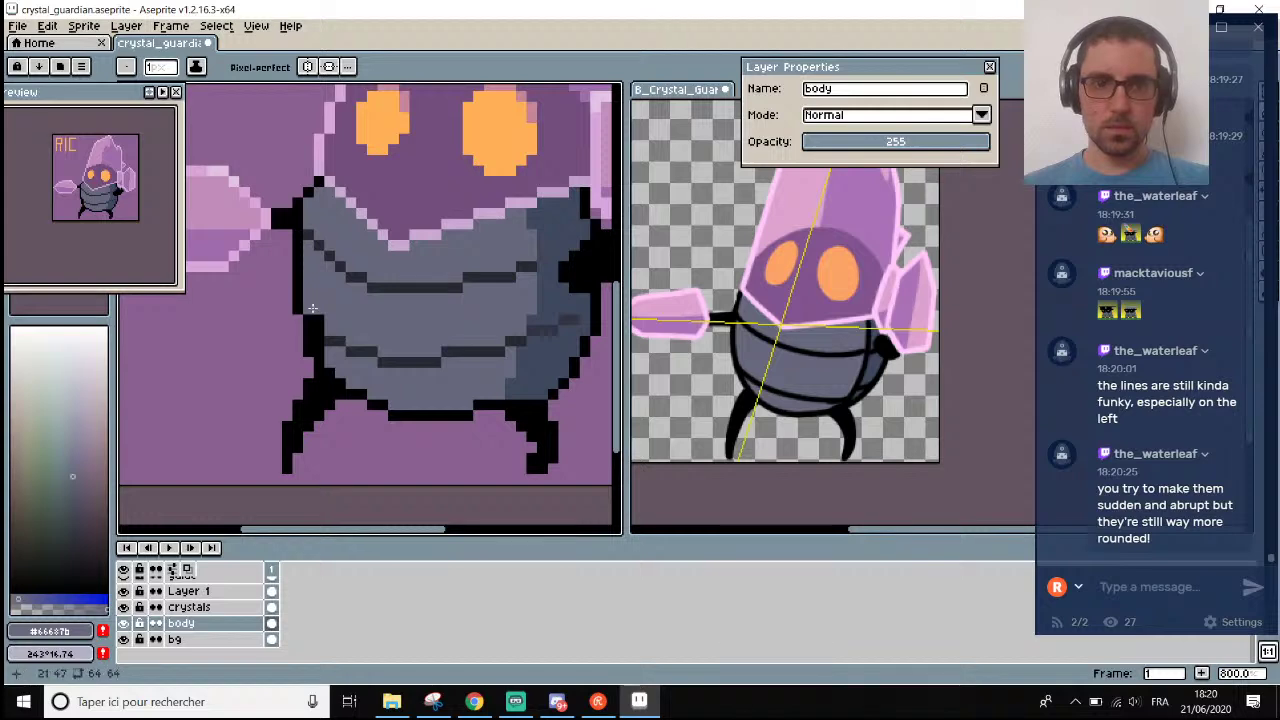
Compare the reshaped lit-side outline with the whole sprite and the reference sketch at different zoom levels.
{"action": "scroll", "coordinate": [316, 325], "scroll_direction": "down", "scroll_amount": 5}
{"action": "scroll", "coordinate": [340, 348], "scroll_direction": "up", "scroll_amount": 1}
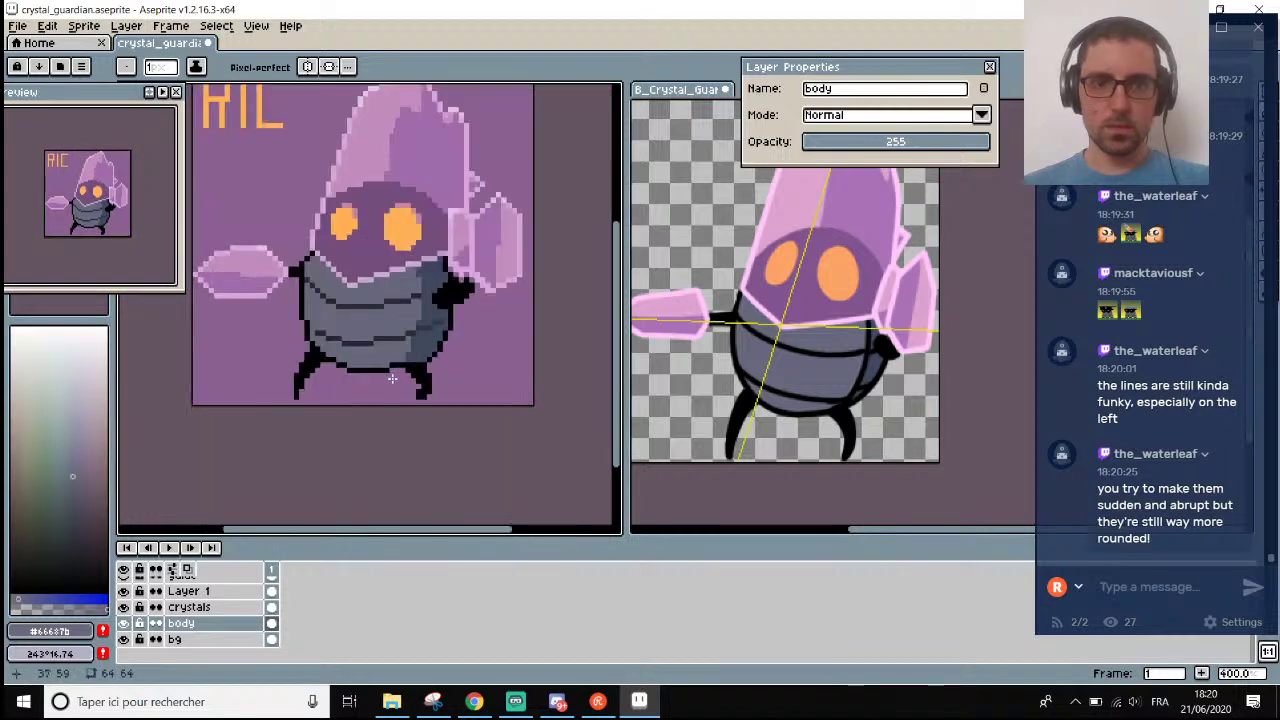
{"action": "scroll", "coordinate": [395, 378], "scroll_direction": "down", "scroll_amount": 2}
{"action": "scroll", "coordinate": [397, 378], "scroll_direction": "up", "scroll_amount": 2}
{"action": "scroll", "coordinate": [828, 383], "scroll_direction": "down", "scroll_amount": 3}
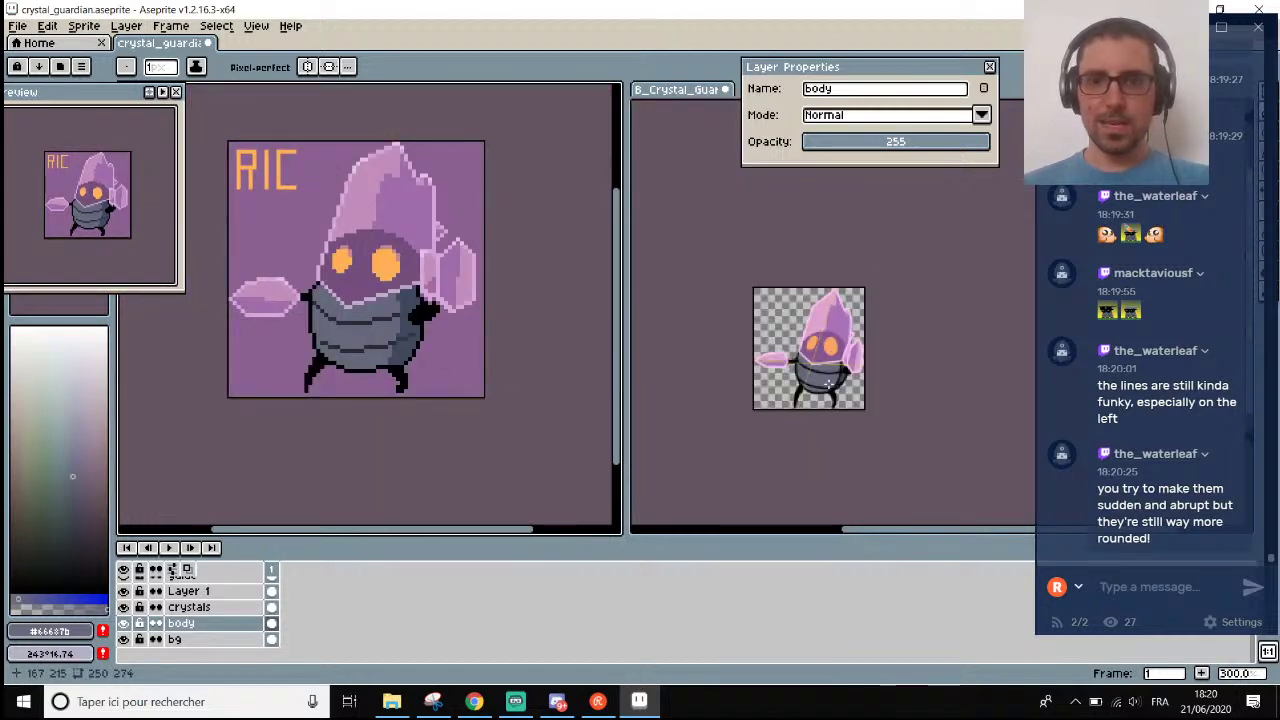
{"action": "scroll", "coordinate": [828, 383], "scroll_direction": "up", "scroll_amount": 3}
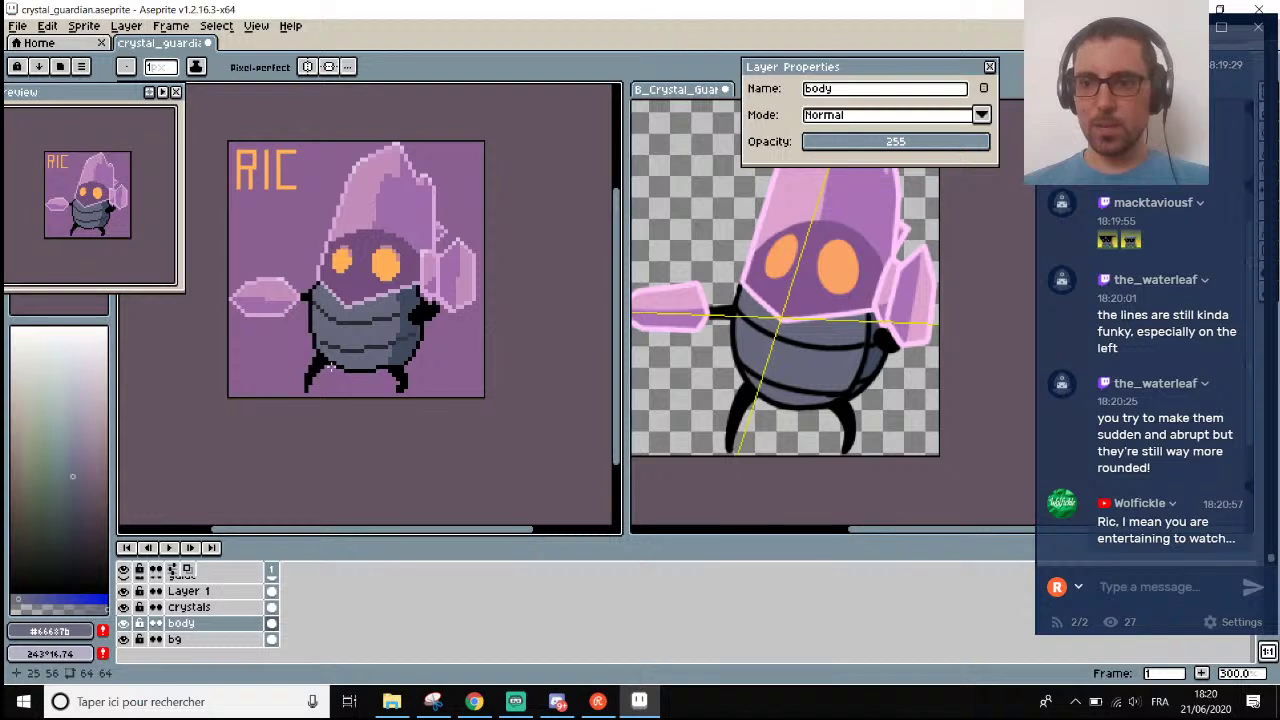
{"action": "scroll", "coordinate": [343, 363], "scroll_direction": "up", "scroll_amount": 5}
{"action": "scroll", "coordinate": [322, 354], "scroll_direction": "down", "scroll_amount": 2}
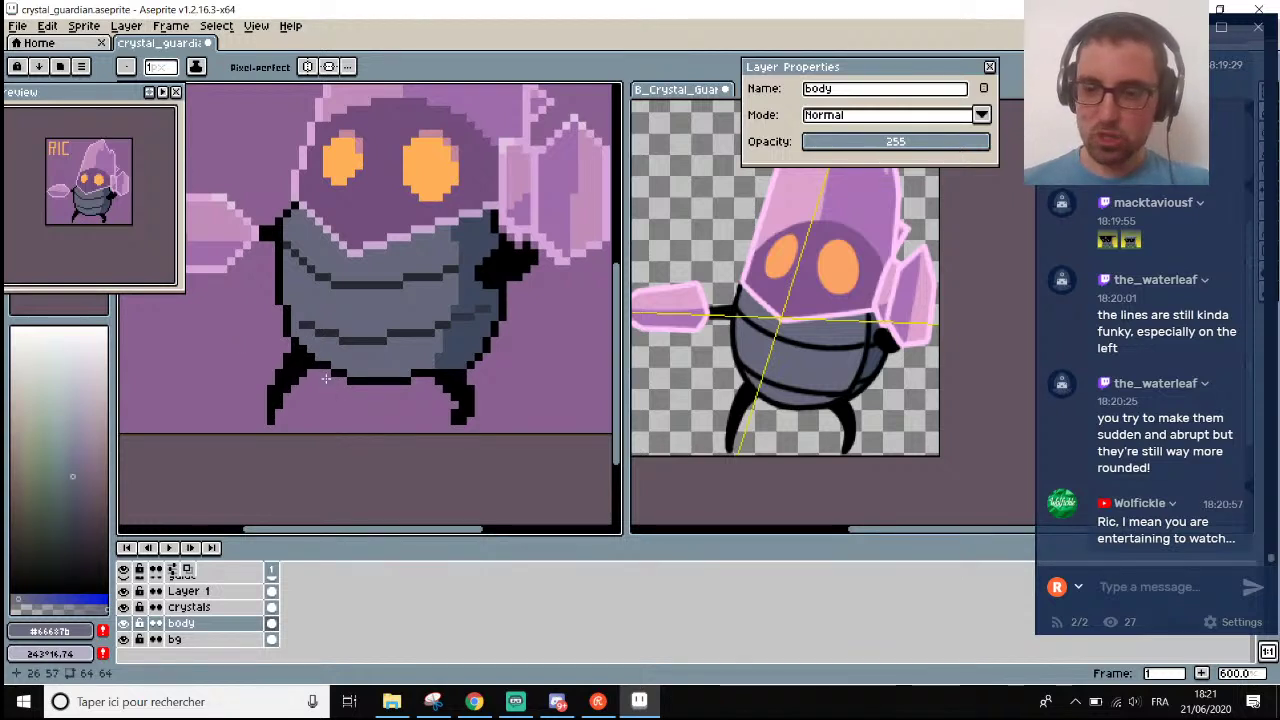
Clean up where the belly outline meets the lit-side leg by erasing stray pixels and drawing pixel 26, 55 in black #000000.
{"action": "scroll", "coordinate": [326, 378], "scroll_direction": "up", "scroll_amount": 4}
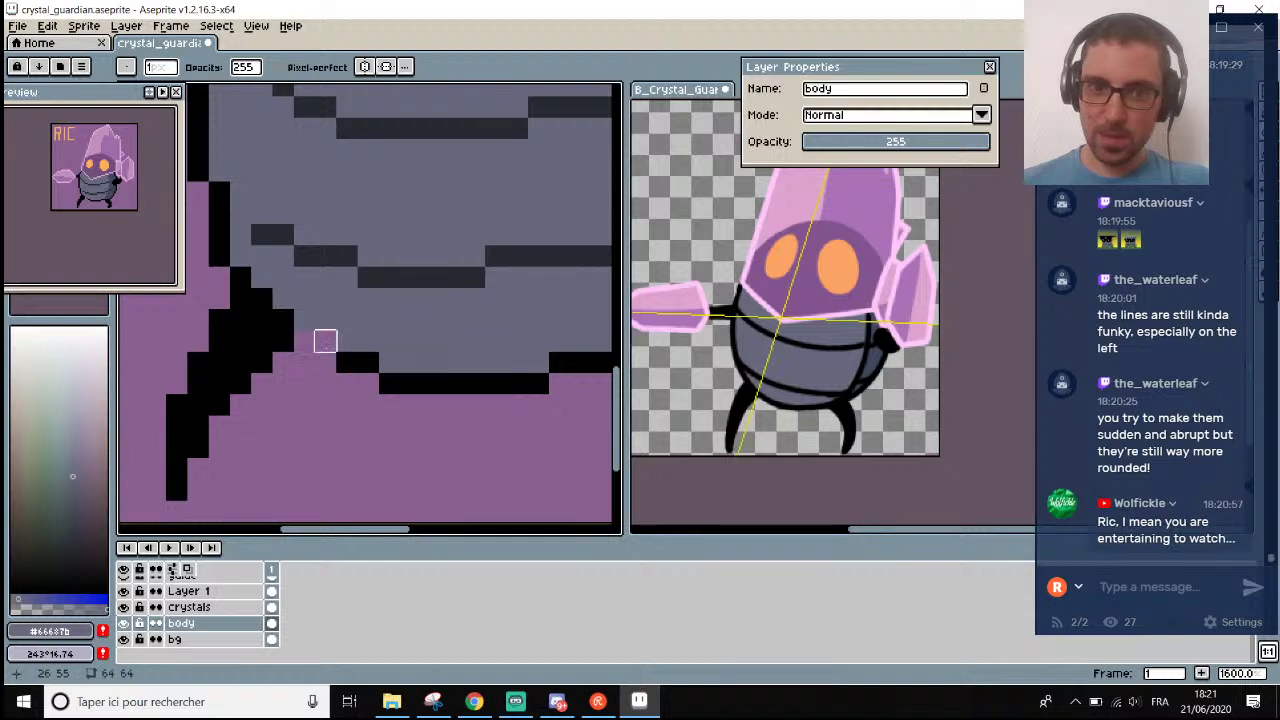
{"action": "left_click", "coordinate": [343, 360], "text": "alt"}
{"action": "key", "text": "b"}
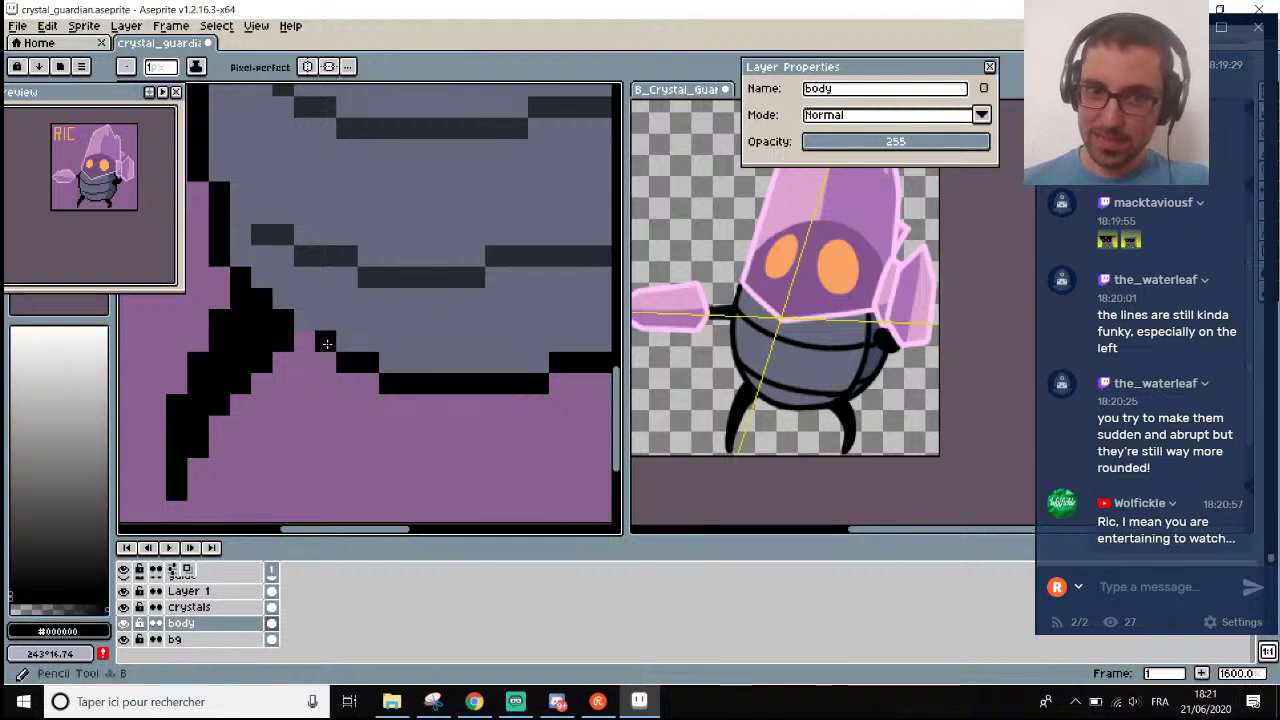
{"action": "left_click", "coordinate": [330, 343]}
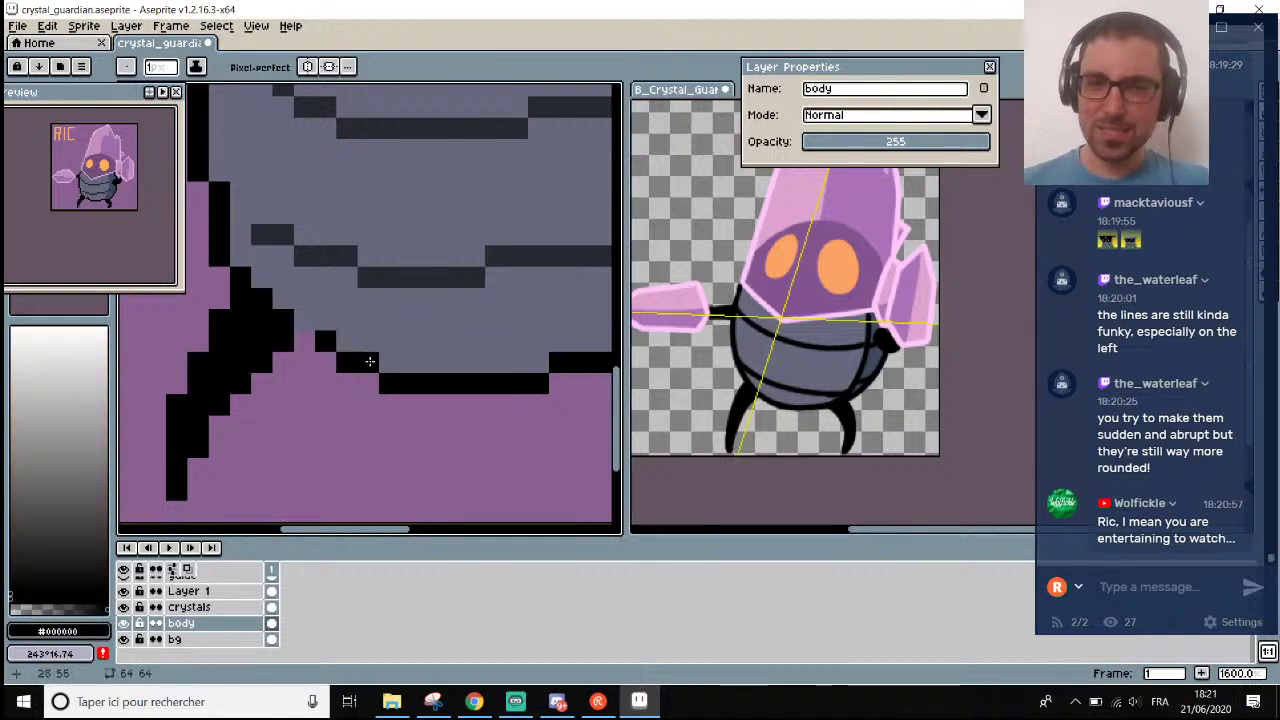
{"action": "scroll", "coordinate": [309, 338], "scroll_direction": "down", "scroll_amount": 3}
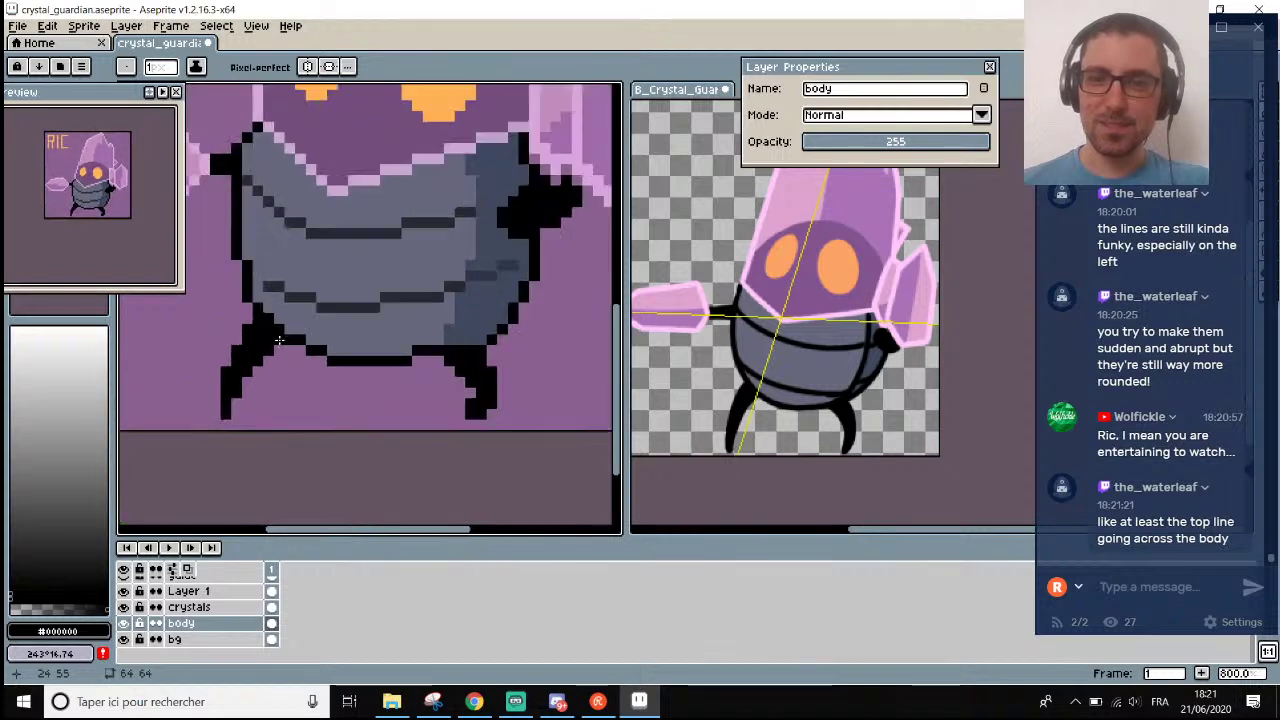
Compare the lit-side body outline and leg joint with the whole sprite and the reference sketch at different zoom levels.
{"action": "scroll", "coordinate": [283, 332], "scroll_direction": "down", "scroll_amount": 2}
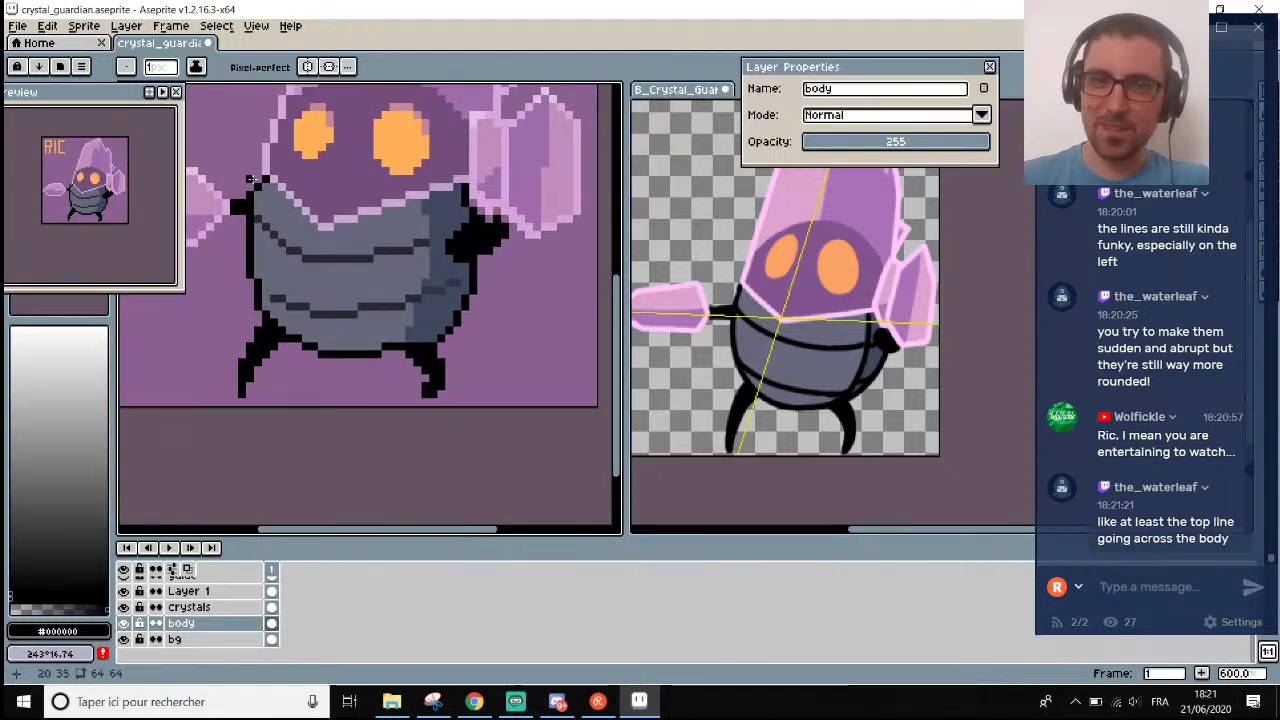
{"action": "scroll", "coordinate": [253, 190], "scroll_direction": "down", "scroll_amount": 1}
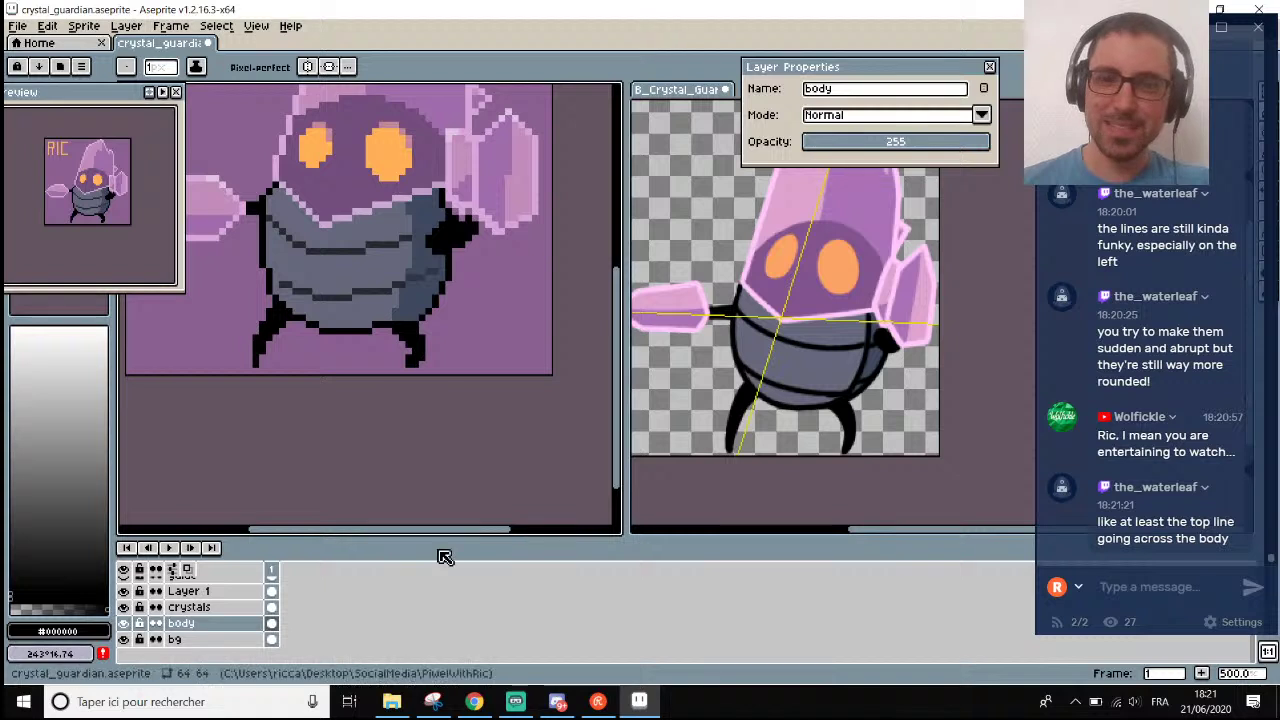
{"action": "scroll", "coordinate": [448, 537], "scroll_direction": "up", "scroll_amount": 1}
{"action": "scroll", "coordinate": [263, 120], "scroll_direction": "down", "scroll_amount": 1}
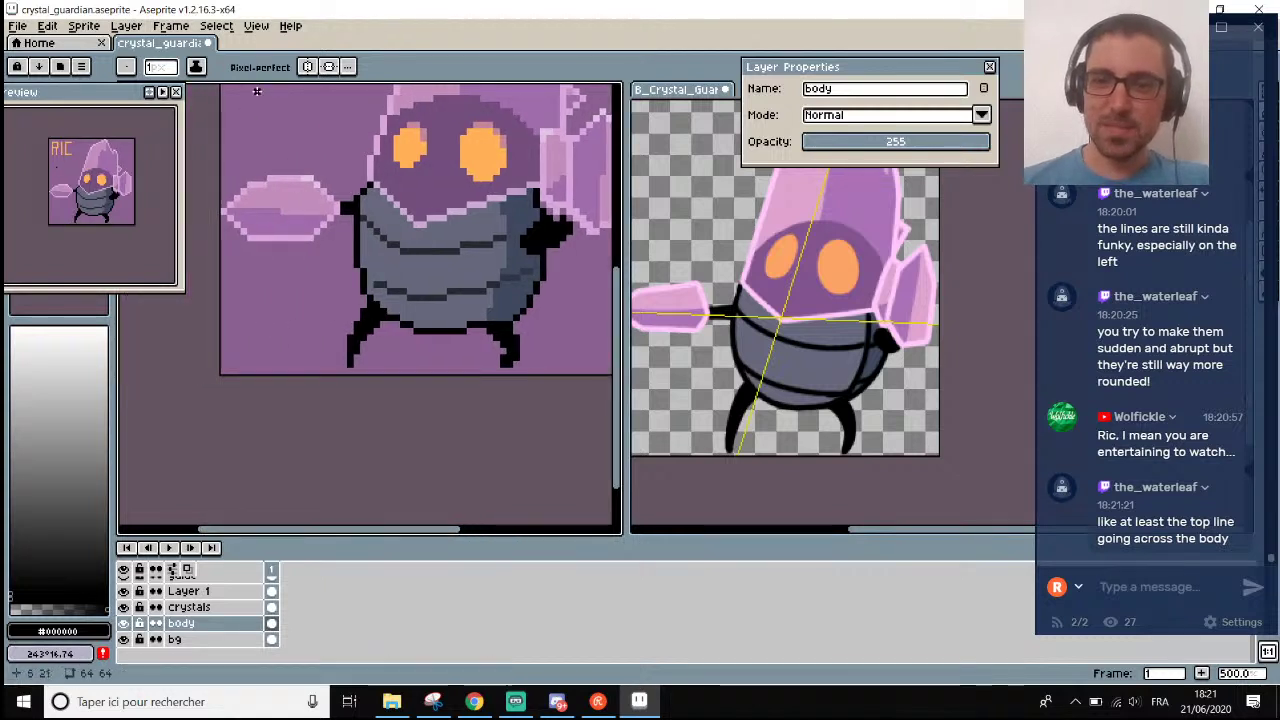
{"action": "scroll", "coordinate": [256, 88], "scroll_direction": "up", "scroll_amount": 1}
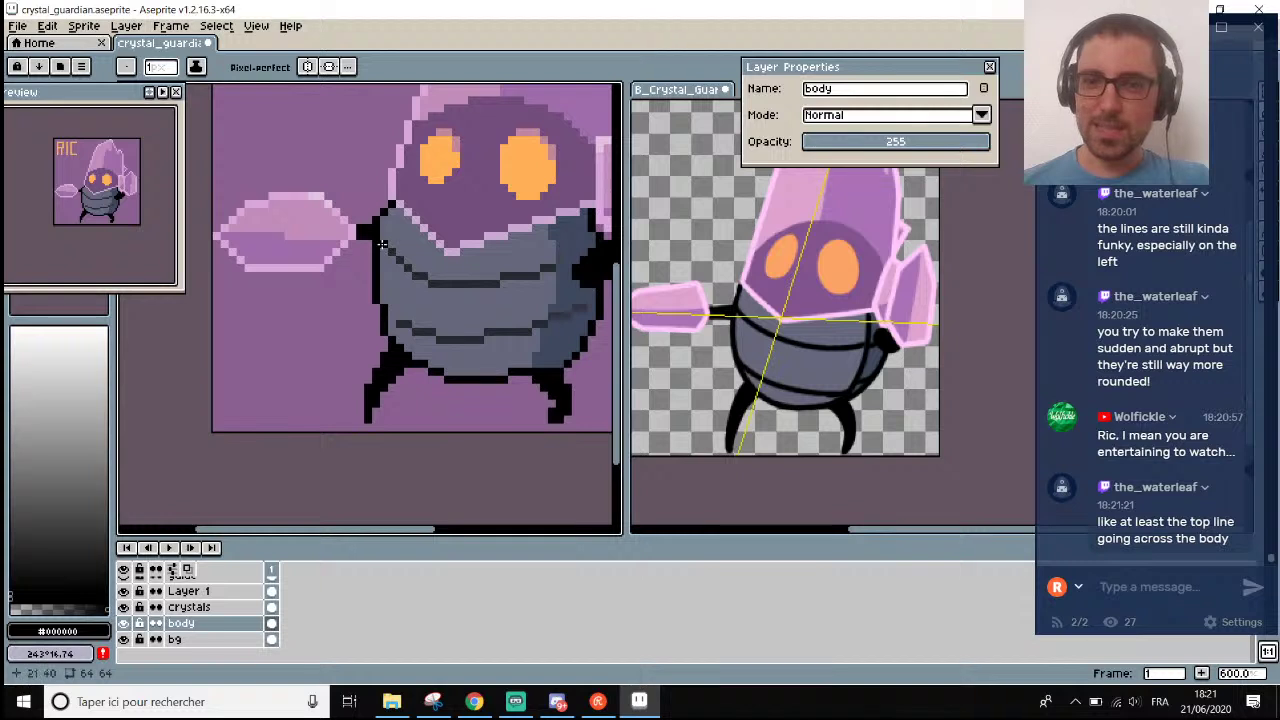
{"action": "scroll", "coordinate": [365, 250], "scroll_direction": "up", "scroll_amount": 3}
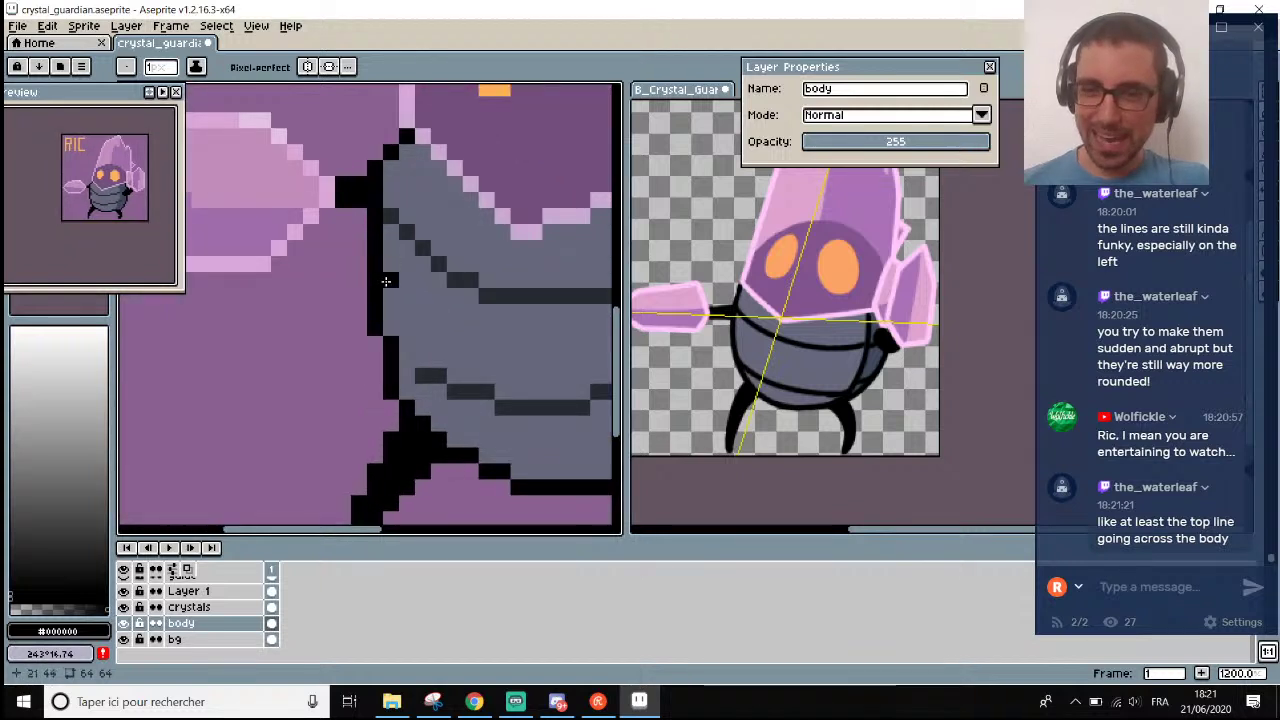
{"action": "scroll", "coordinate": [388, 283], "scroll_direction": "down", "scroll_amount": 1}
{"action": "scroll", "coordinate": [378, 298], "scroll_direction": "up", "scroll_amount": 1}
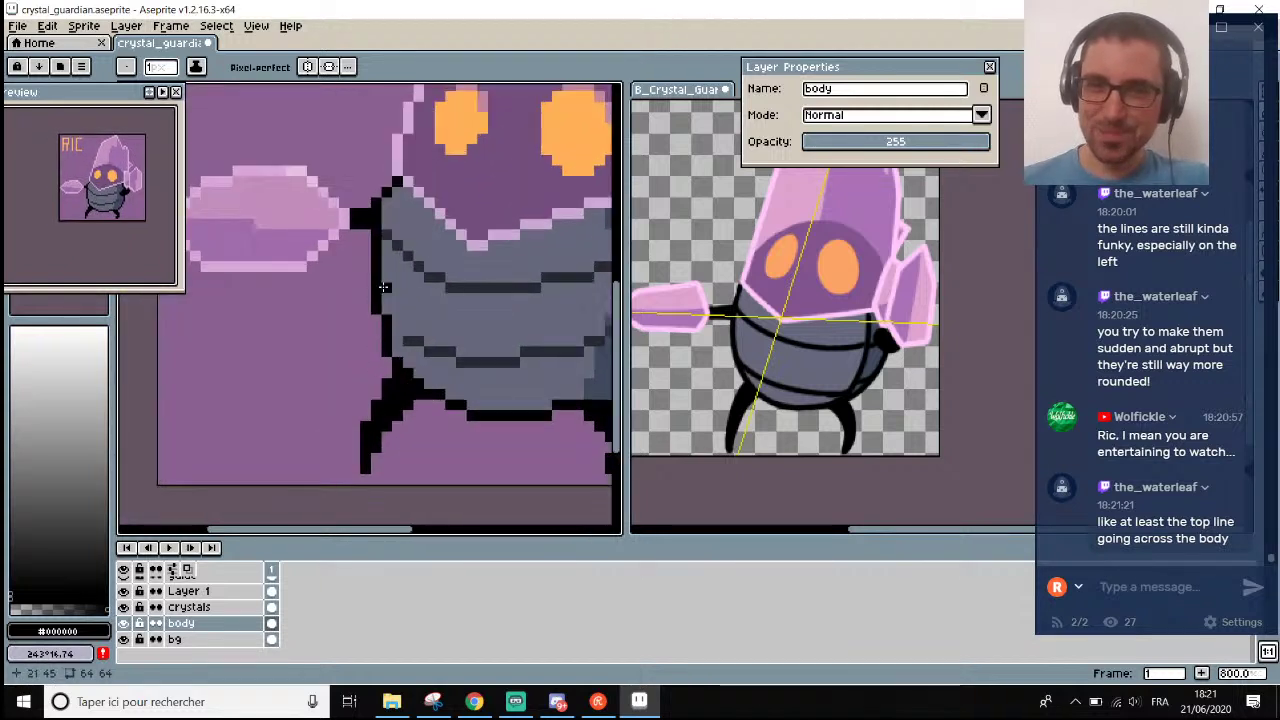
Redraw the lower lit-side body outline one pixel inward in black from 21, 44 to 22, 52 and erase its old outer pixels.
{"action": "mouse_move", "coordinate": [385, 279]}
{"action": "left_mouse_down"}
{"action": "mouse_move", "coordinate": [381, 319]}
{"action": "mouse_move", "coordinate": [396, 325]}
{"action": "mouse_move", "coordinate": [396, 360]}
{"action": "left_mouse_up"}
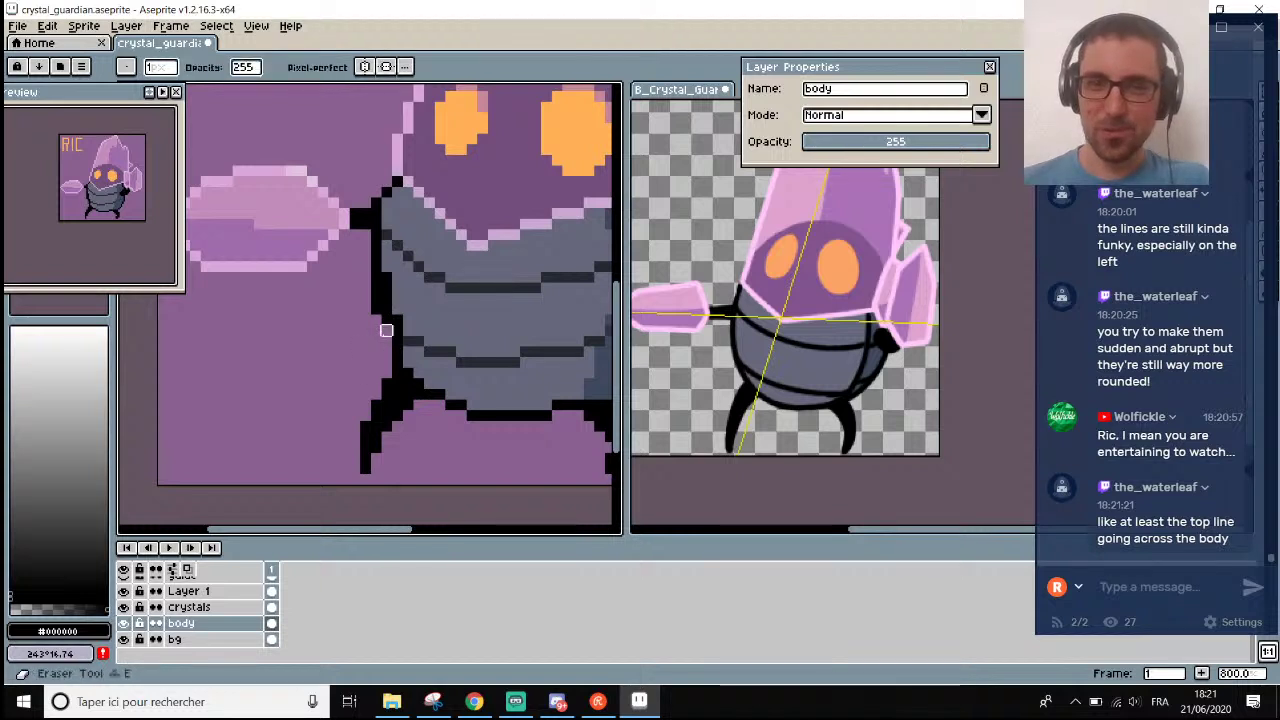
{"action": "scroll", "coordinate": [373, 284], "scroll_direction": "down", "scroll_amount": 2}
{"action": "scroll", "coordinate": [373, 284], "scroll_direction": "down", "scroll_amount": 2}
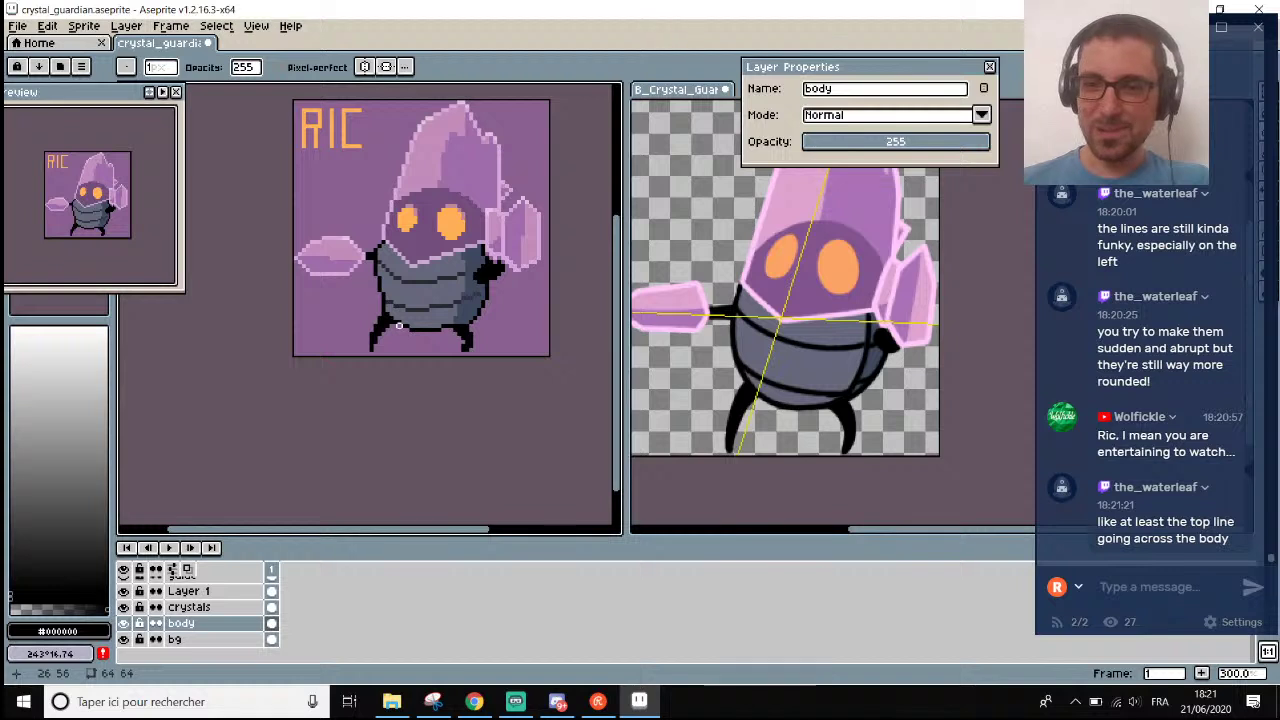
Refine the outline's joint with the lit-side leg by erasing pixels 22, 52 and 23, 52 and drawing 23, 52 in black.
{"action": "scroll", "coordinate": [410, 325], "scroll_direction": "up", "scroll_amount": 4}
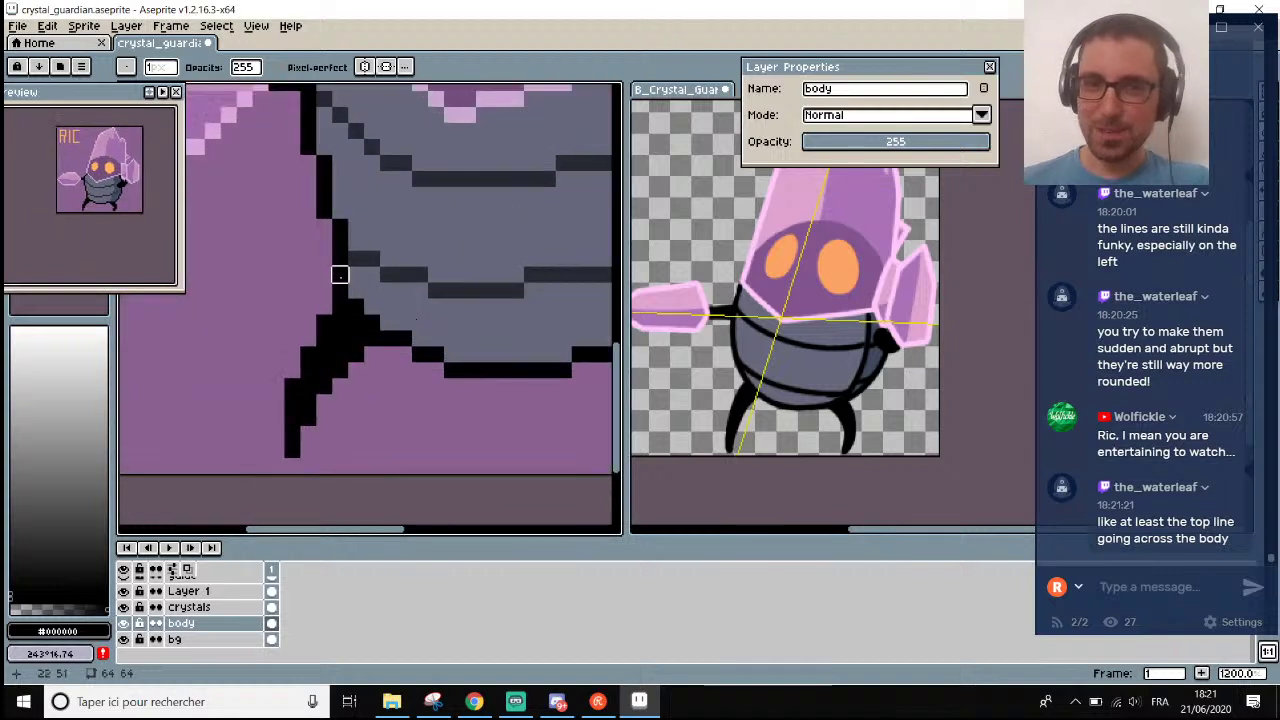
{"action": "scroll", "coordinate": [340, 274], "scroll_direction": "down", "scroll_amount": 1}
{"action": "scroll", "coordinate": [362, 283], "scroll_direction": "up", "scroll_amount": 1}
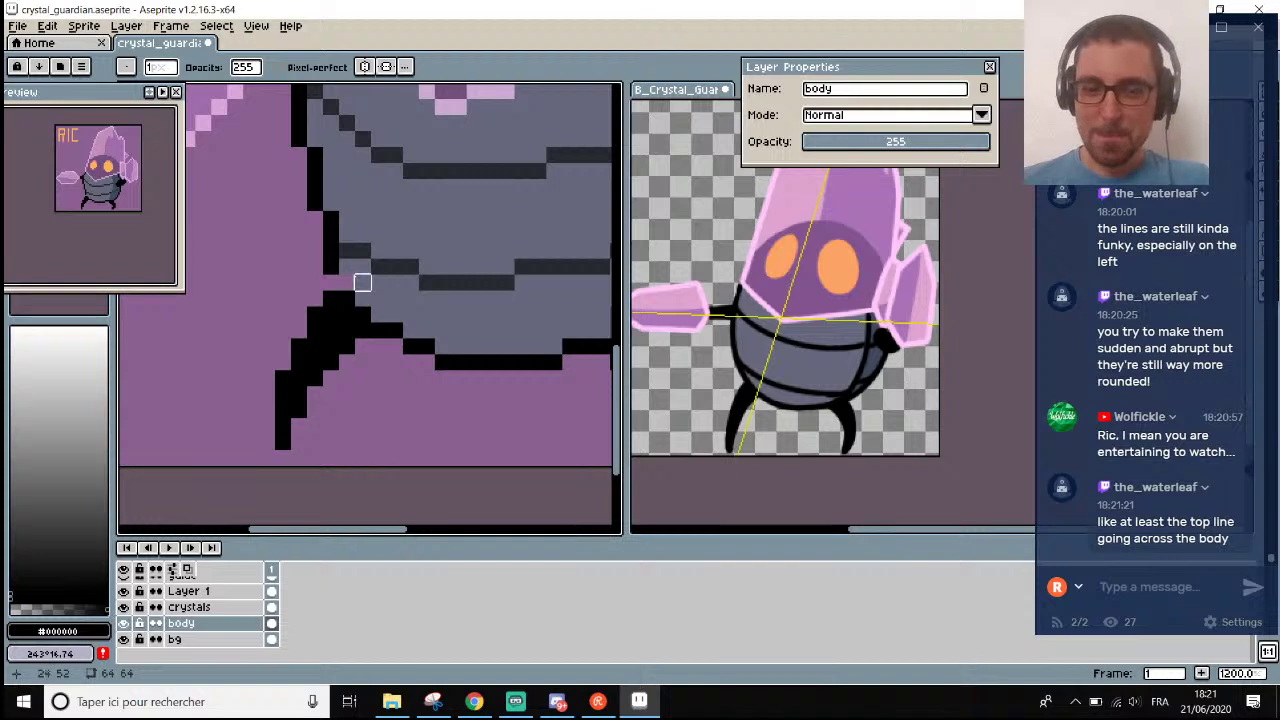
{"action": "scroll", "coordinate": [421, 303], "scroll_direction": "down", "scroll_amount": 4}
{"action": "scroll", "coordinate": [421, 303], "scroll_direction": "down", "scroll_amount": 1}
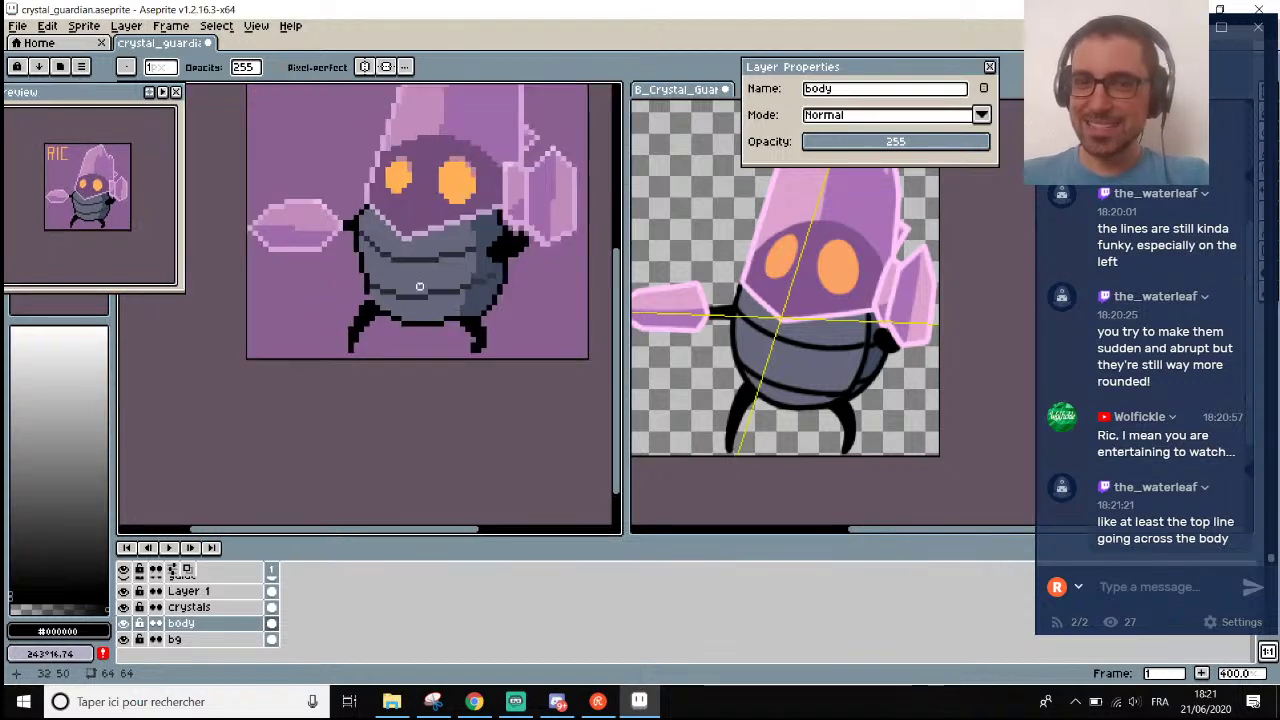
{"action": "scroll", "coordinate": [366, 291], "scroll_direction": "up", "scroll_amount": 5}
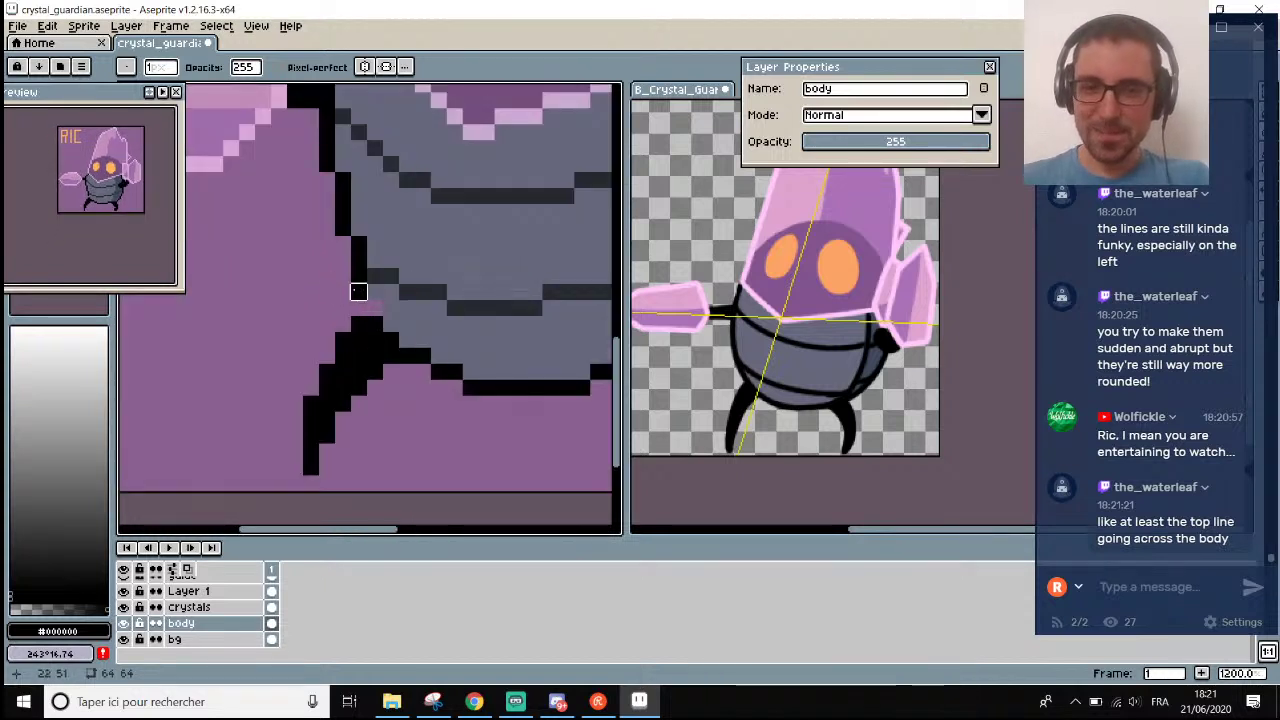
{"action": "key", "text": "alt"}
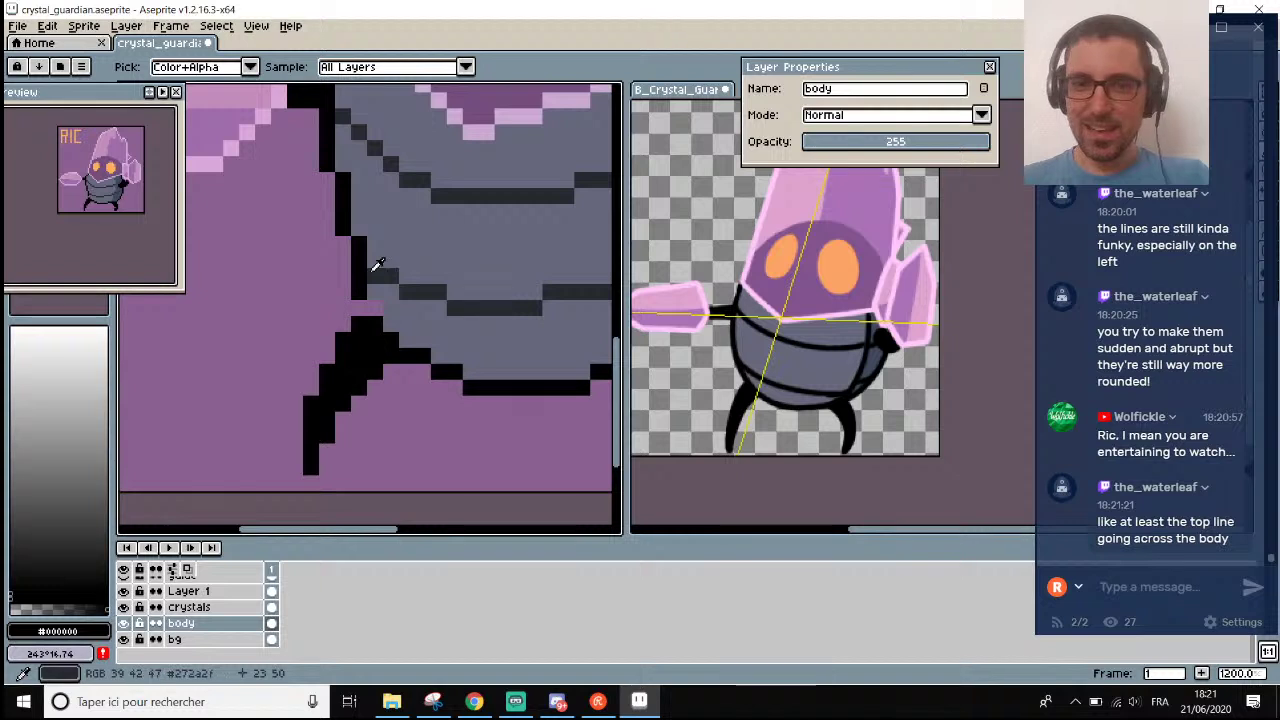
{"action": "left_click", "coordinate": [375, 308]}
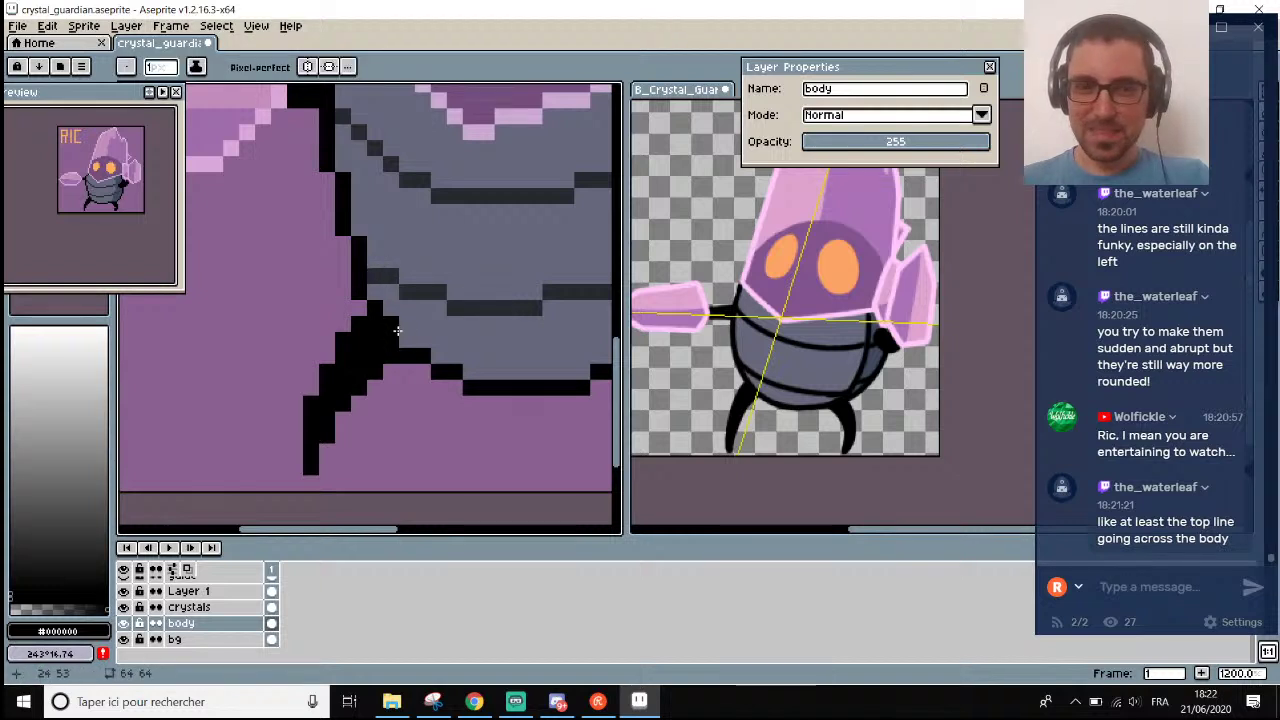
Draw a stepped black belly outline one pixel higher beside the lit-side leg, starting at pixel 24, 53.
{"action": "left_click_drag", "start_coordinate": [397, 331], "coordinate": [480, 366]}
{"action": "scroll", "coordinate": [485, 366], "scroll_direction": "down", "scroll_amount": 6}
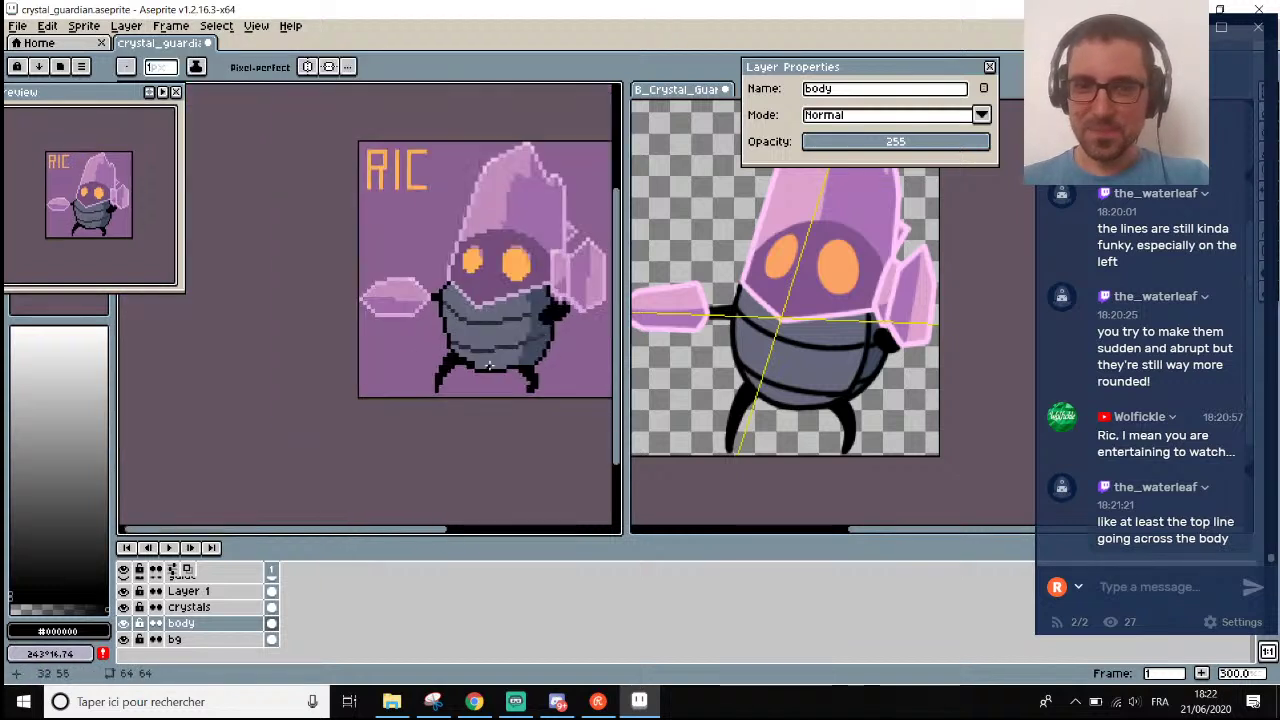
{"action": "scroll", "coordinate": [489, 366], "scroll_direction": "up", "scroll_amount": 3}
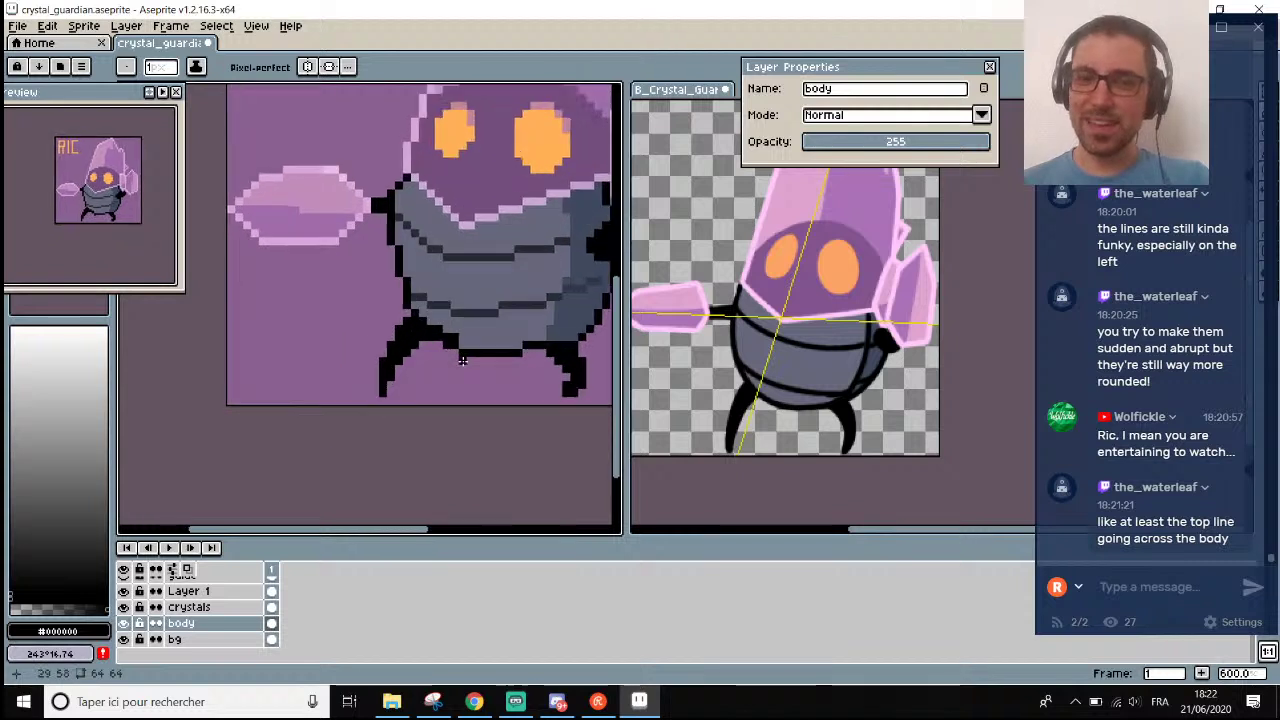
{"action": "scroll", "coordinate": [462, 360], "scroll_direction": "up", "scroll_amount": 3}
{"action": "key", "text": "m"}
{"action": "left_click_drag", "start_coordinate": [318, 279], "coordinate": [357, 366]}
{"action": "key", "text": "ctrl+z"}
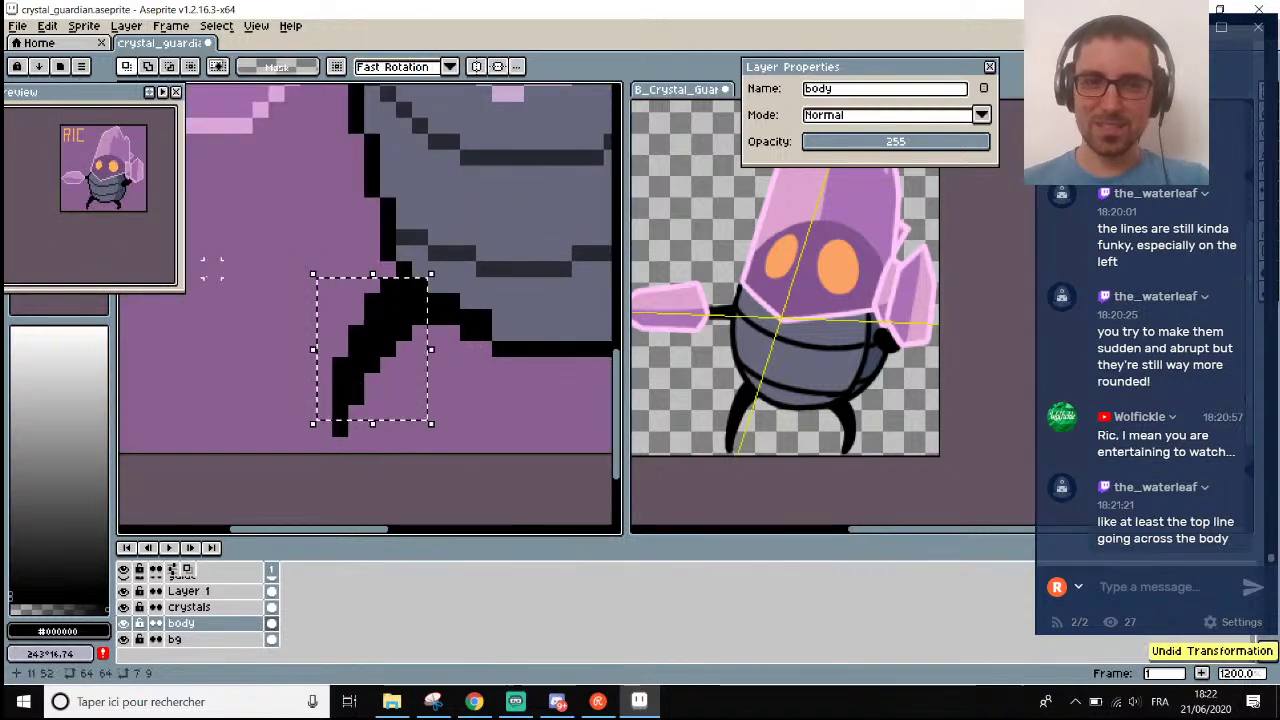
{"action": "left_click", "coordinate": [212, 268]}
{"action": "left_click_drag", "start_coordinate": [284, 261], "coordinate": [434, 452]}
{"action": "left_click", "coordinate": [307, 289]}
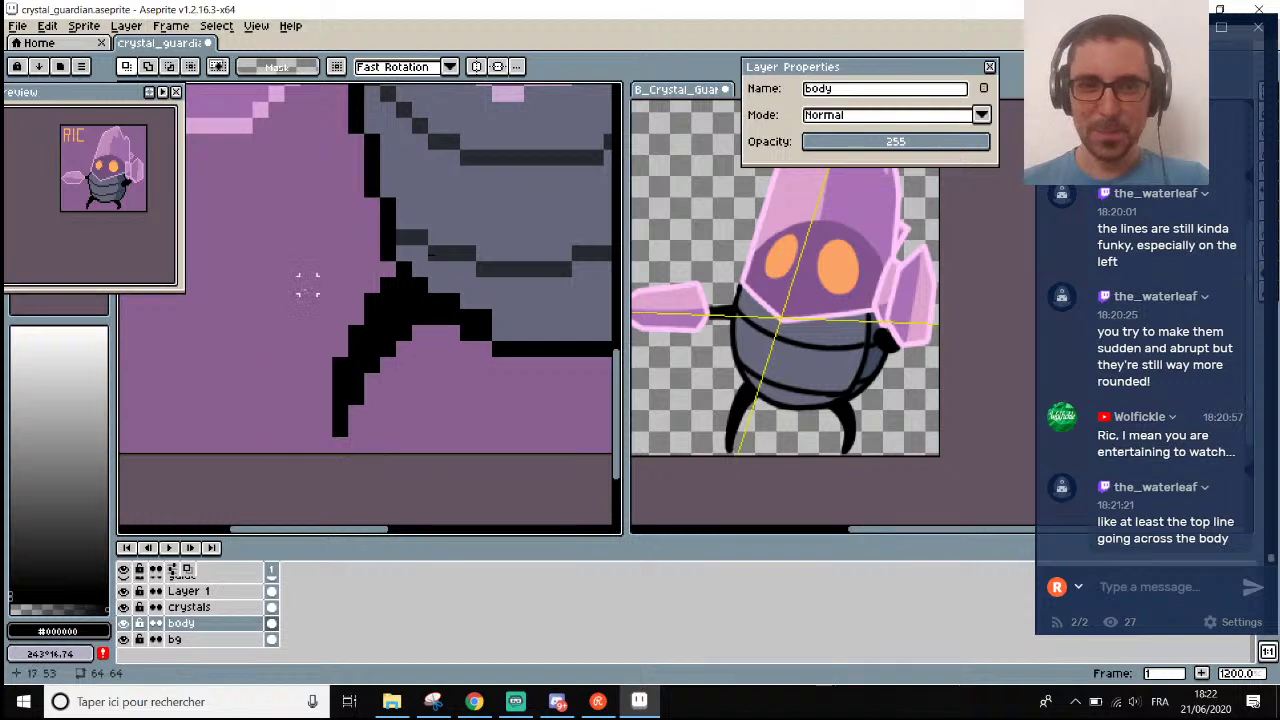
Select the whole lit-side leg and move it one pixel up and one pixel outward, away from the belly.
{"action": "left_click_drag", "start_coordinate": [307, 289], "coordinate": [423, 443]}
{"action": "left_click_drag", "start_coordinate": [396, 402], "coordinate": [380, 386]}
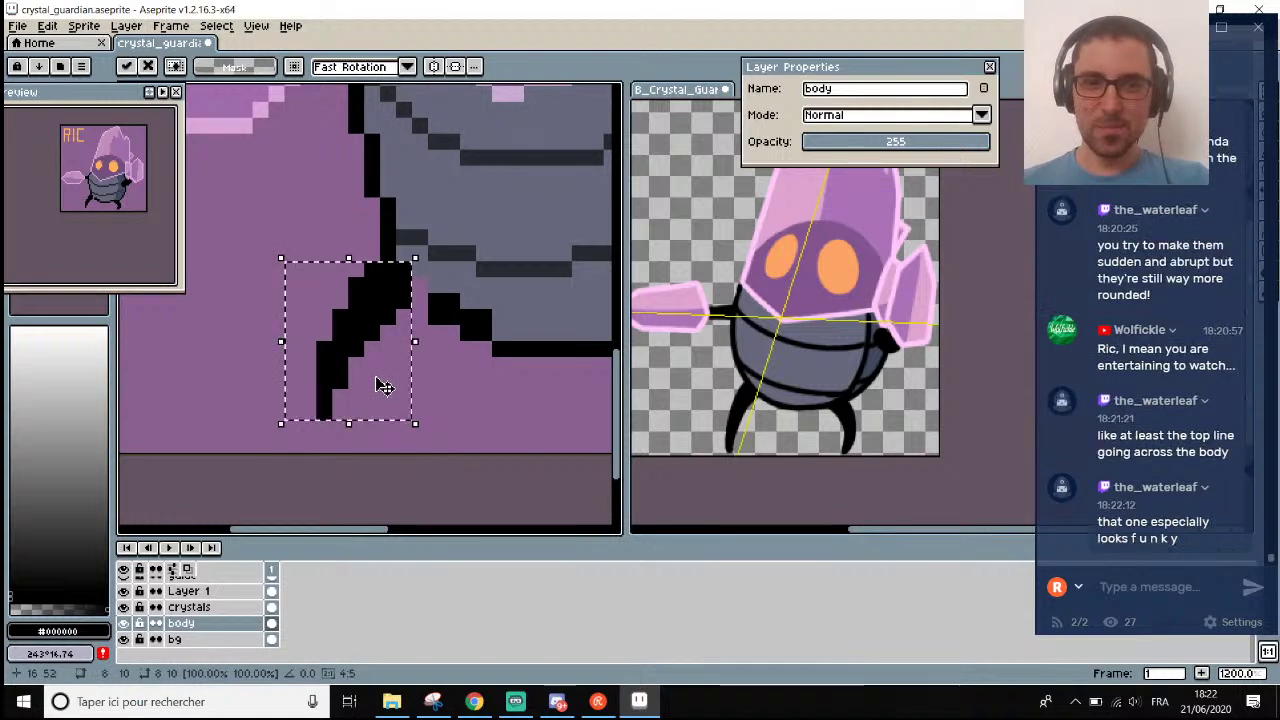
{"action": "key", "text": "Return"}
{"action": "scroll", "coordinate": [449, 377], "scroll_direction": "down", "scroll_amount": 4}
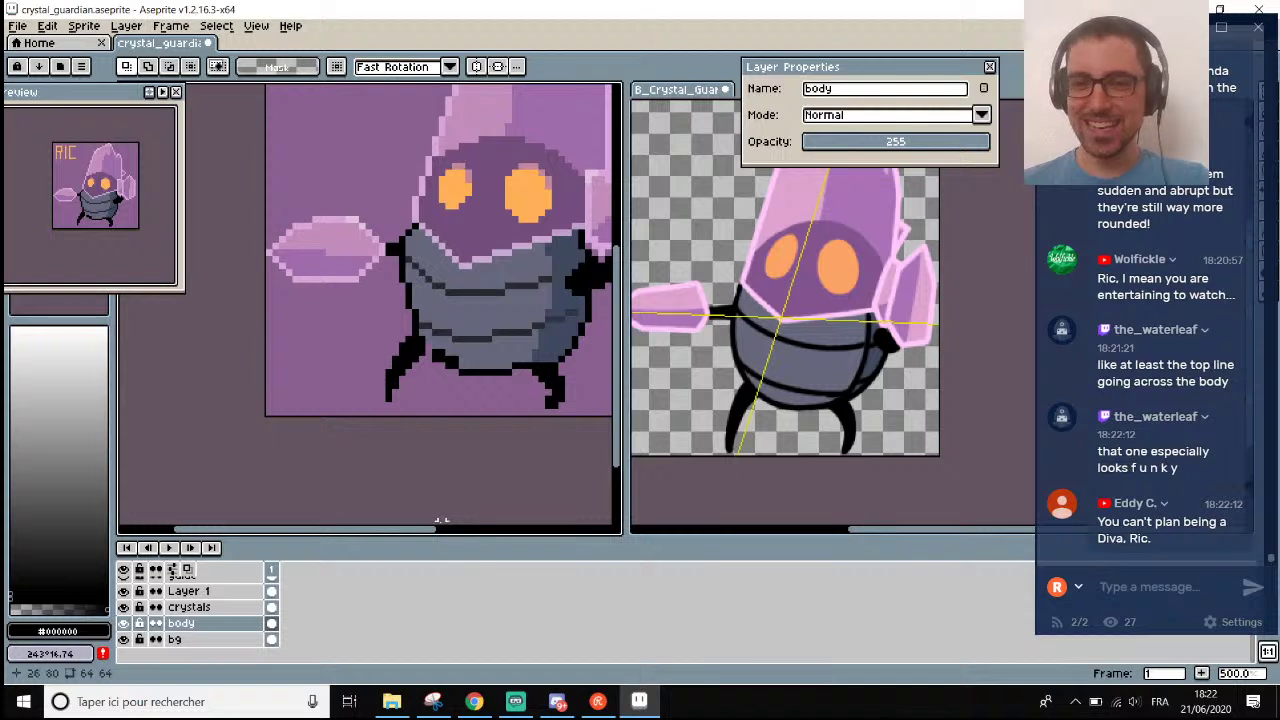
{"action": "left_click_drag", "start_coordinate": [441, 528], "coordinate": [470, 530]}
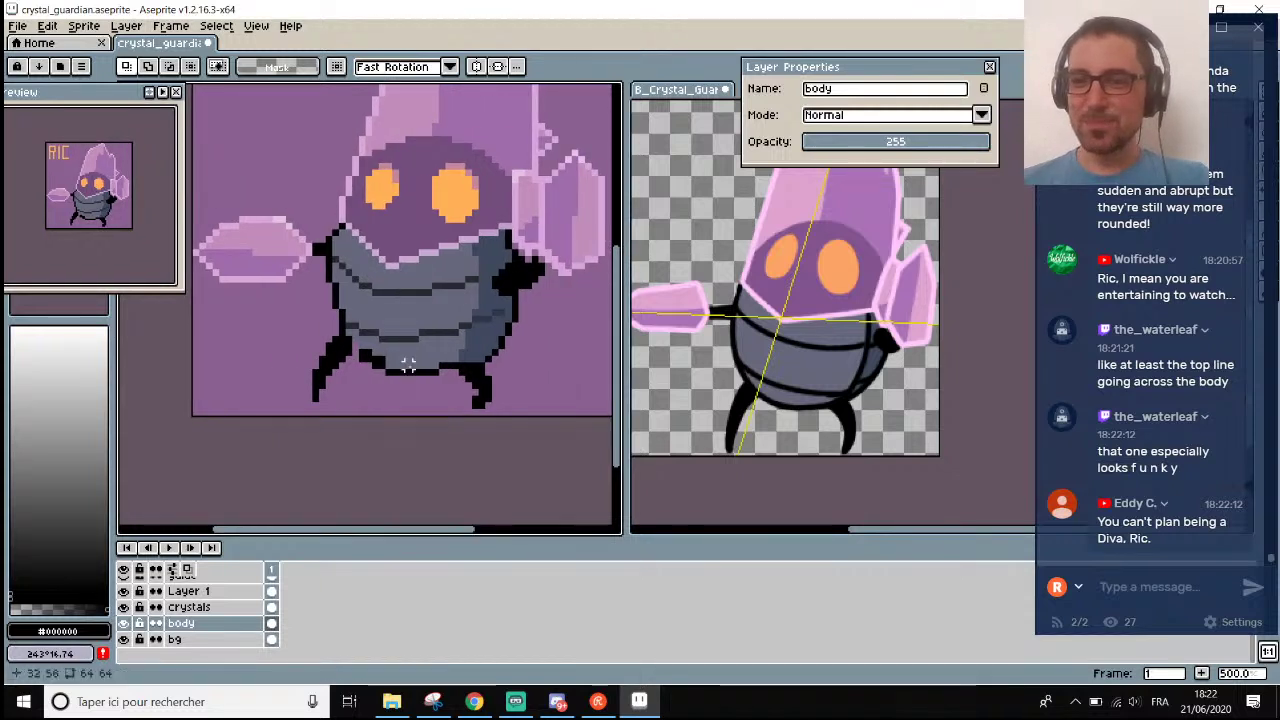
{"action": "scroll", "coordinate": [408, 365], "scroll_direction": "down", "scroll_amount": 1}
Close the gap beside the moved leg with a black pixel at 24, 53 and erase the doubled outline pixels under the belly.
{"action": "scroll", "coordinate": [393, 382], "scroll_direction": "up", "scroll_amount": 3}
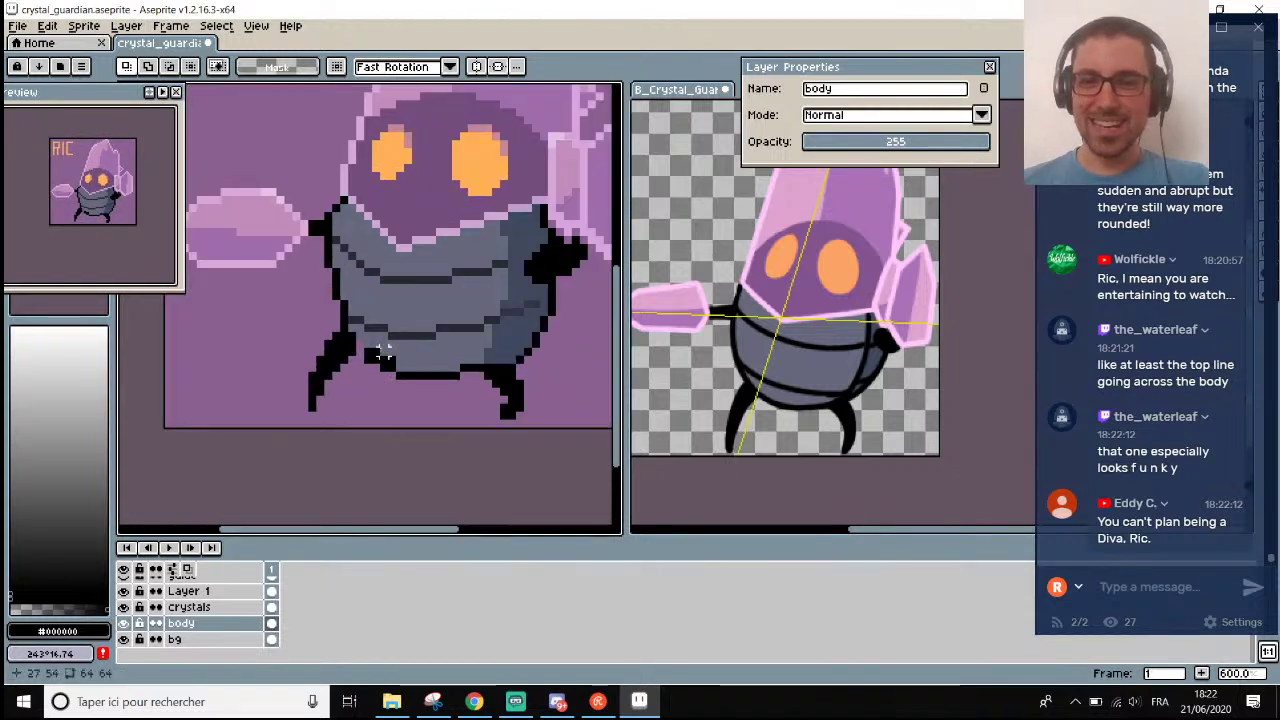
{"action": "scroll", "coordinate": [385, 380], "scroll_direction": "up", "scroll_amount": 3}
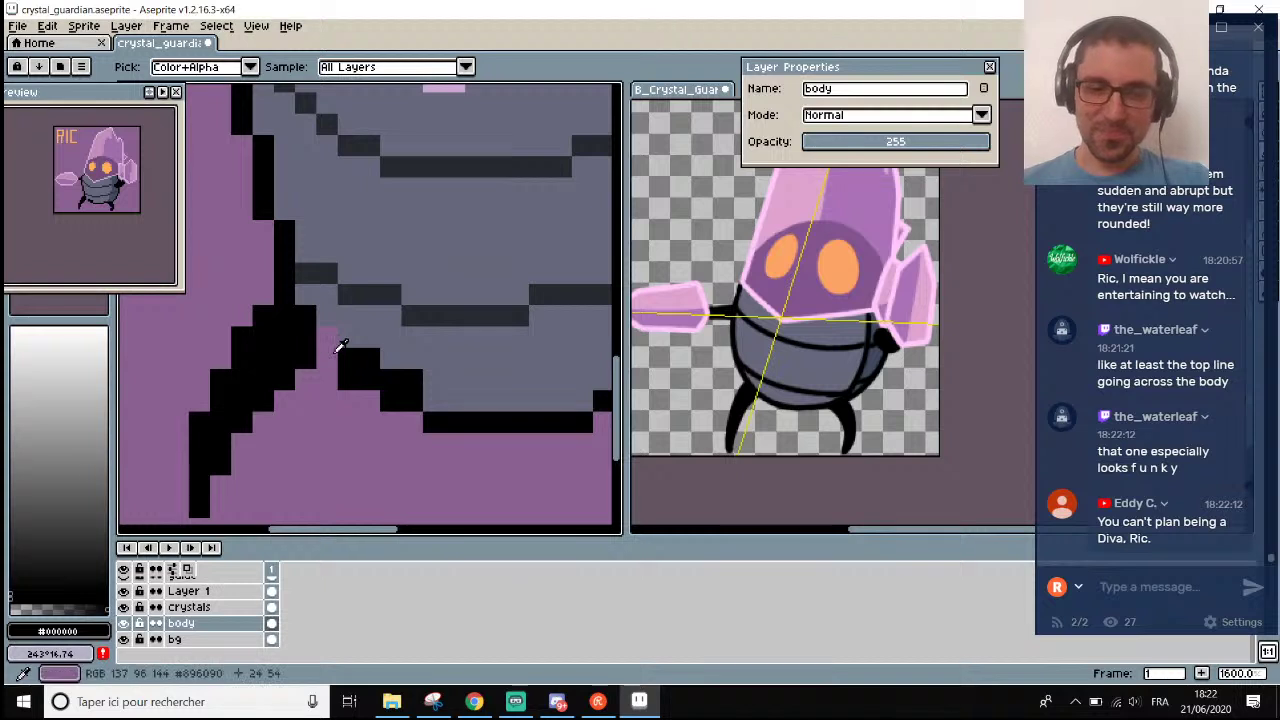
{"action": "left_click", "coordinate": [326, 338]}
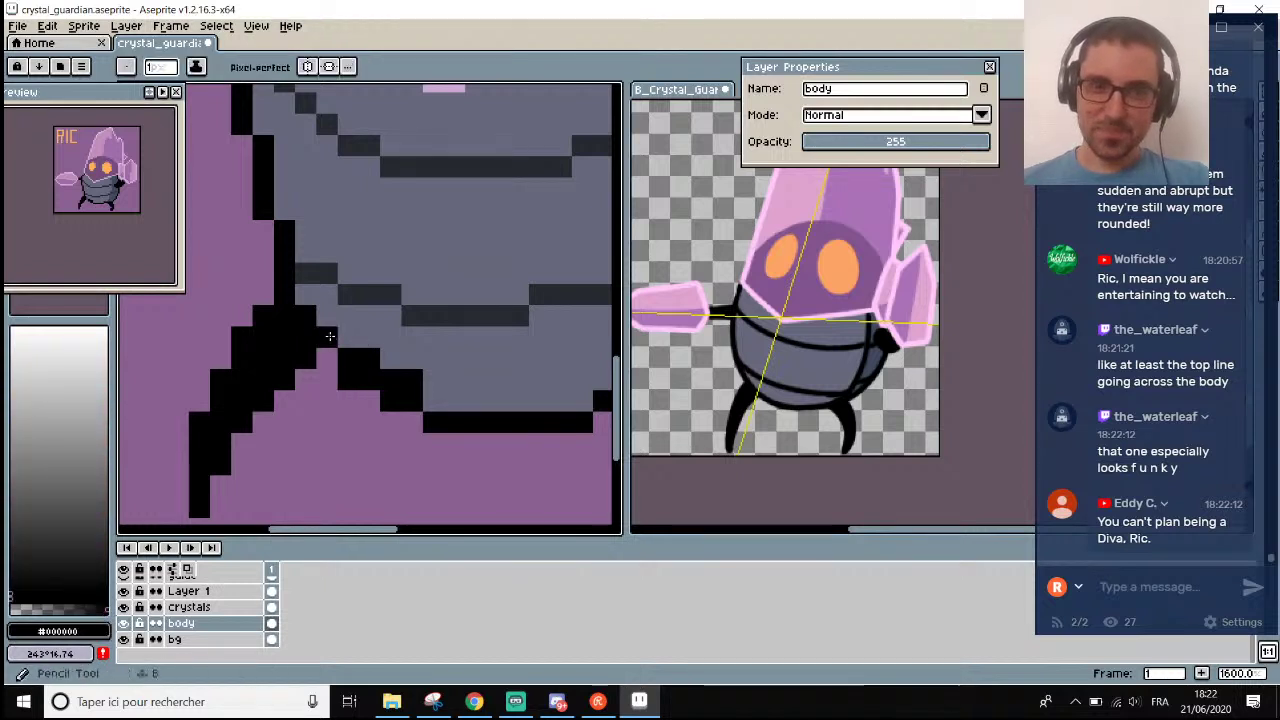
{"action": "right_click", "coordinate": [348, 378]}
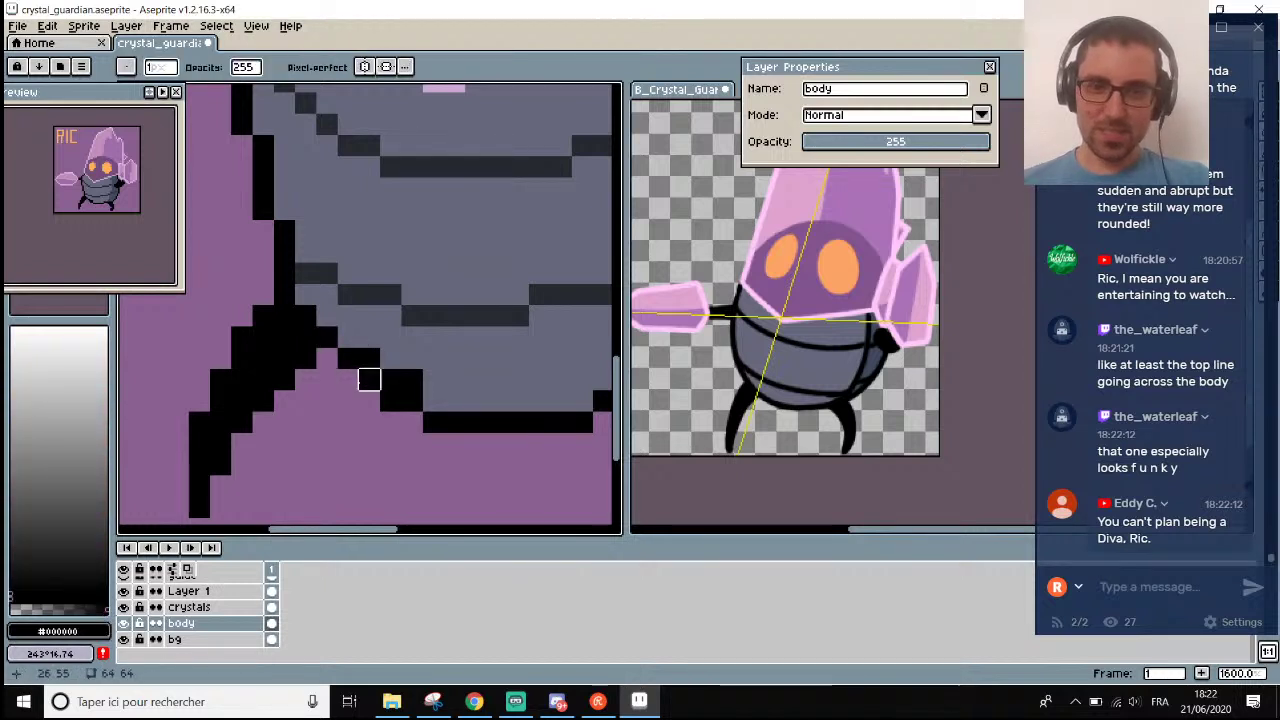
Raise the belly's bottom outline one row by erasing the old line and drawing it in black from 29, 56 to 38, 56.
{"action": "scroll", "coordinate": [420, 402], "scroll_direction": "down", "scroll_amount": 4}
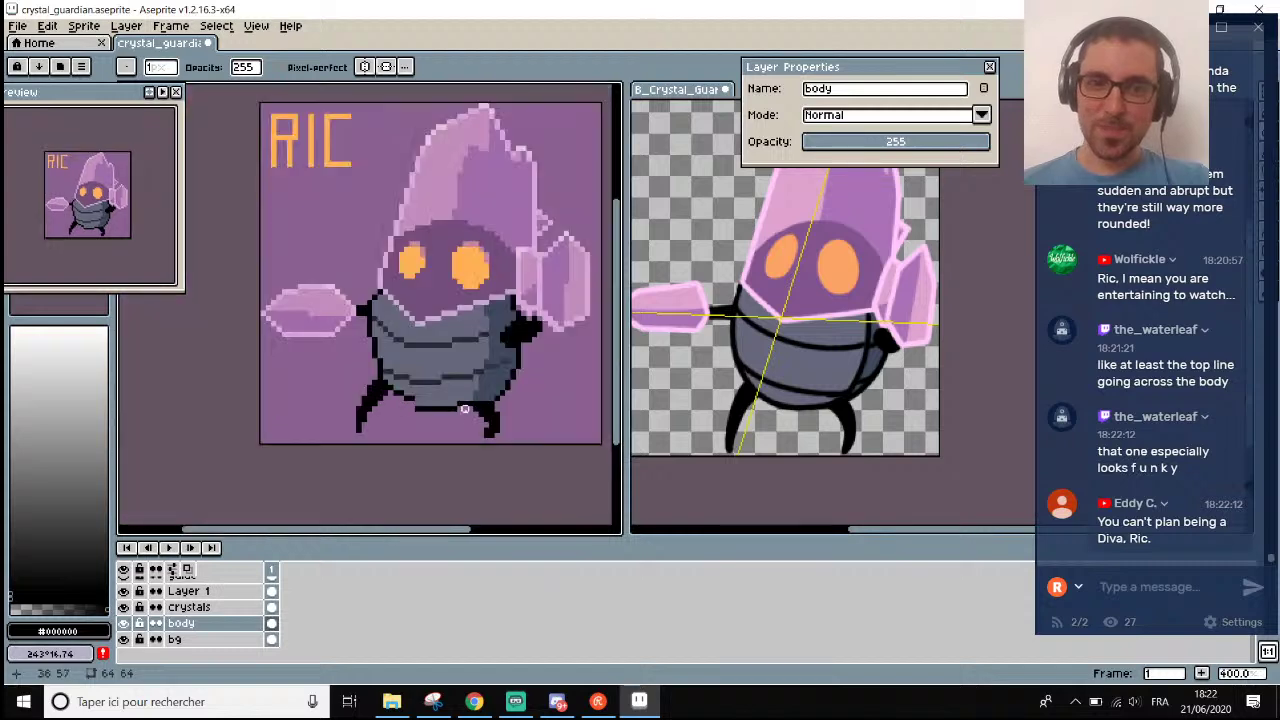
{"action": "scroll", "coordinate": [467, 427], "scroll_direction": "up", "scroll_amount": 2}
{"action": "scroll", "coordinate": [467, 427], "scroll_direction": "down", "scroll_amount": 2}
{"action": "scroll", "coordinate": [466, 429], "scroll_direction": "up", "scroll_amount": 2}
{"action": "scroll", "coordinate": [423, 414], "scroll_direction": "down", "scroll_amount": 1}
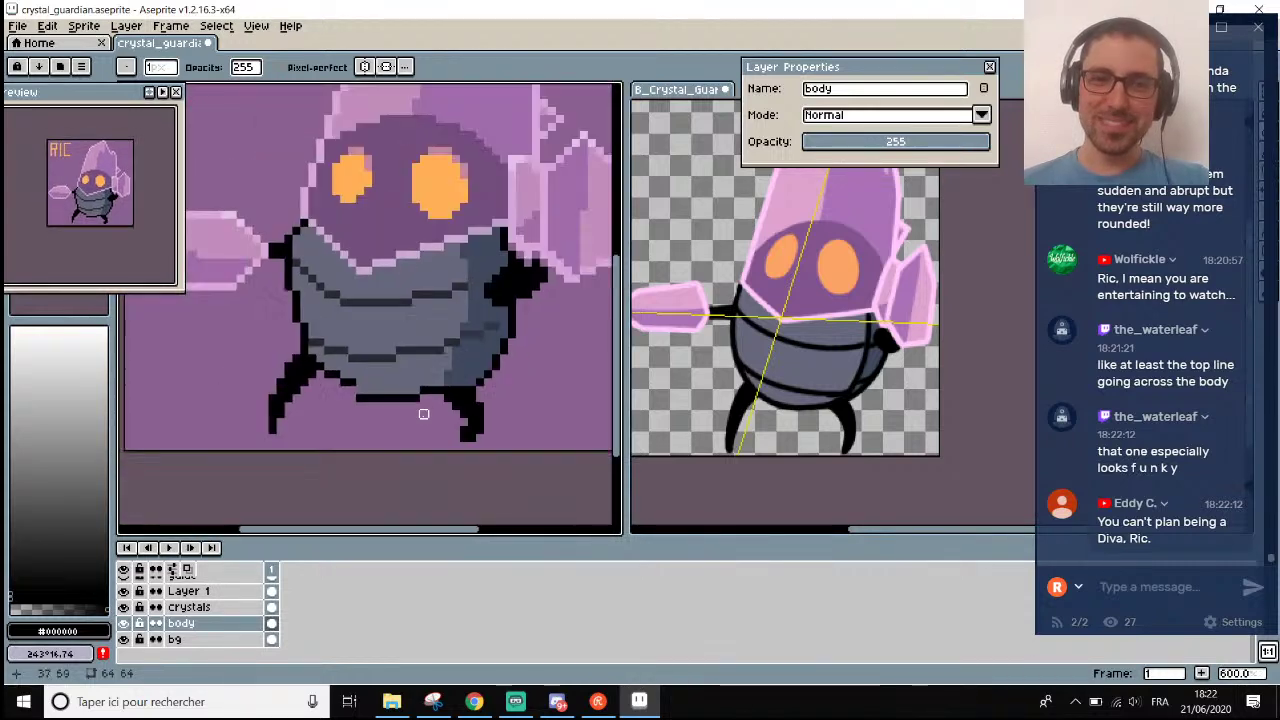
{"action": "scroll", "coordinate": [378, 405], "scroll_direction": "up", "scroll_amount": 2}
{"action": "left_click_drag", "start_coordinate": [476, 406], "coordinate": [363, 406]}
{"action": "key", "text": "alt"}
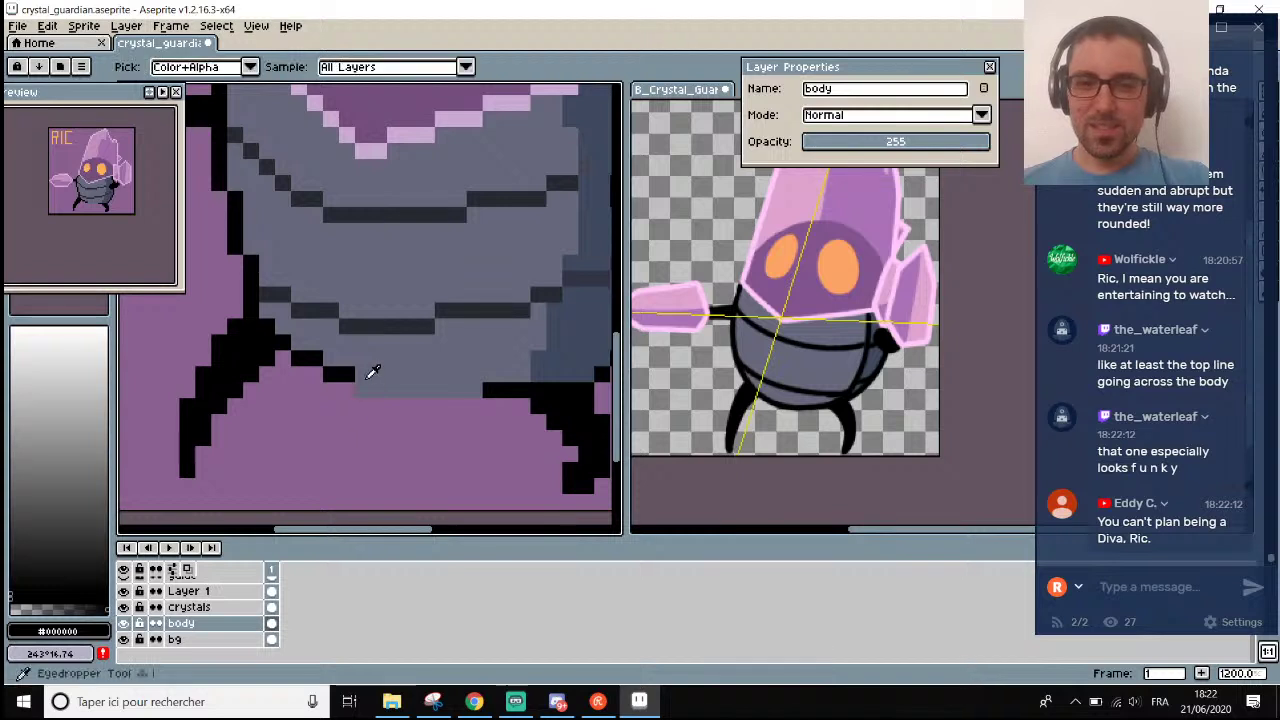
{"action": "left_click_drag", "start_coordinate": [363, 389], "coordinate": [427, 389]}
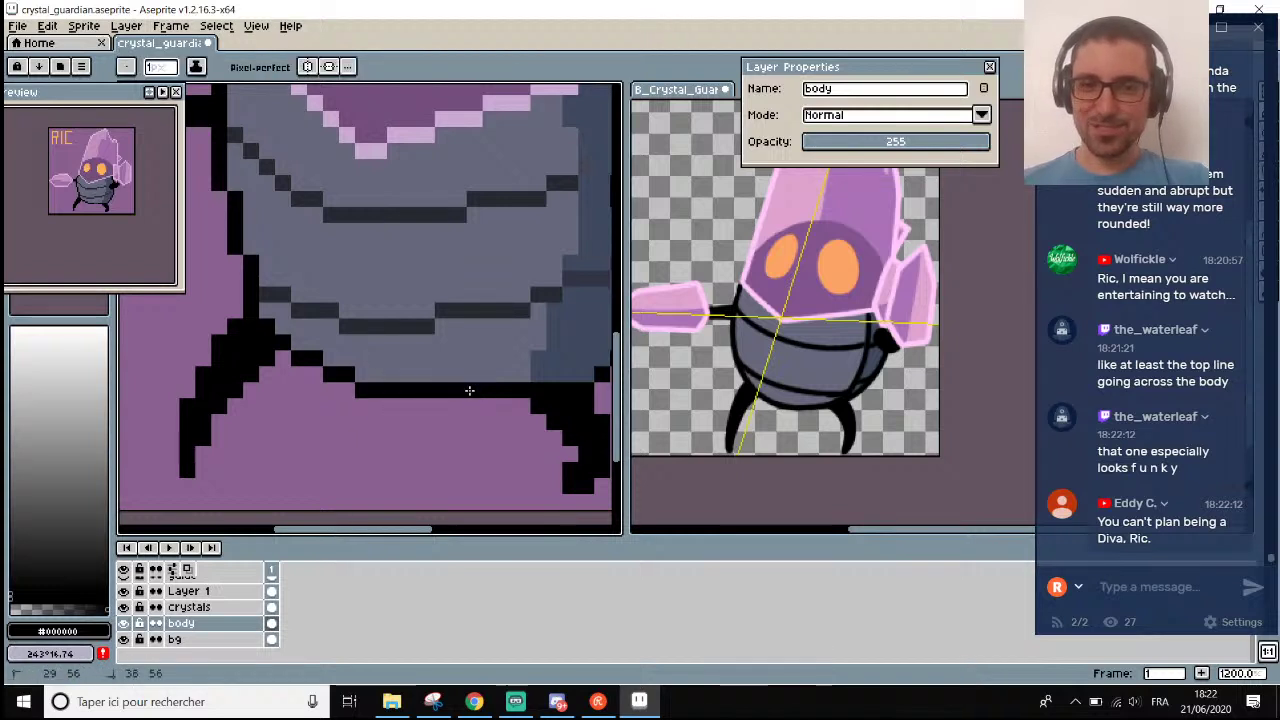
Curve the belly outline up toward the shaded-side leg by erasing its end on row 56 and drawing black on row 55 from pixel 37.
{"action": "scroll", "coordinate": [469, 390], "scroll_direction": "down", "scroll_amount": 3}
{"action": "scroll", "coordinate": [378, 393], "scroll_direction": "up", "scroll_amount": 4}
{"action": "key", "text": "e"}
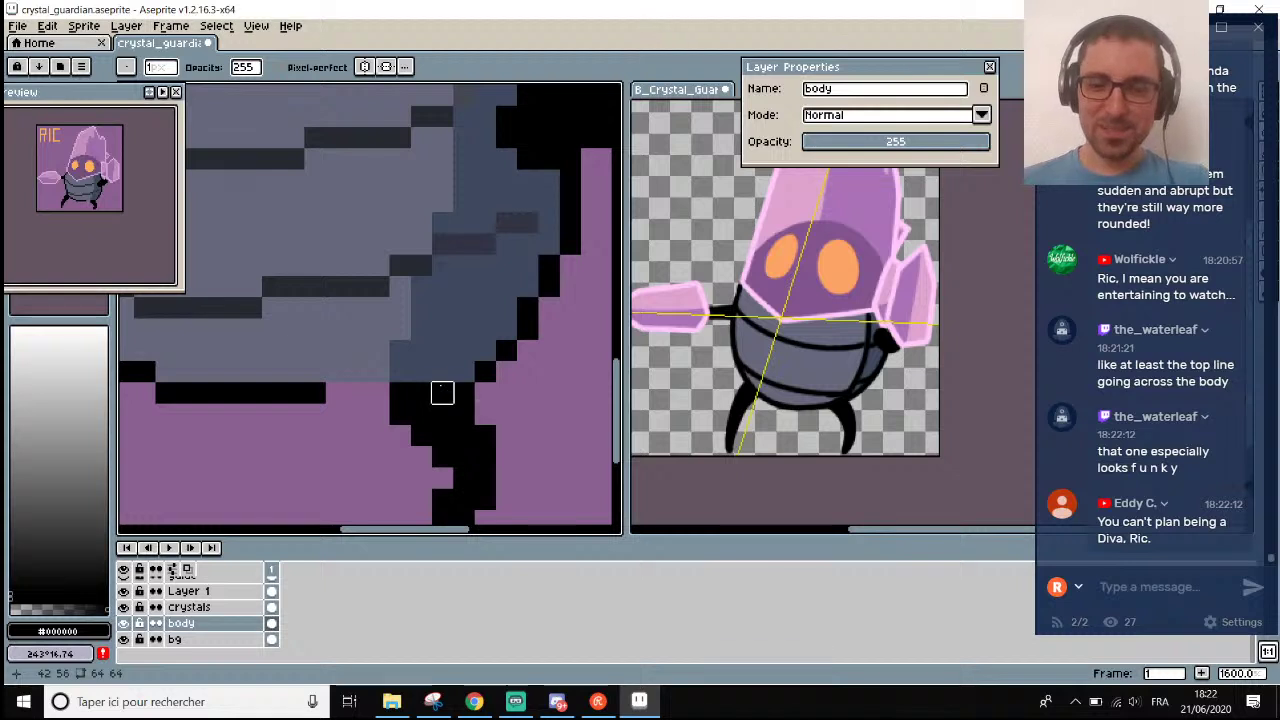
{"action": "key", "text": "i"}
{"action": "key", "text": "b"}
{"action": "left_click_drag", "start_coordinate": [357, 373], "coordinate": [385, 374]}
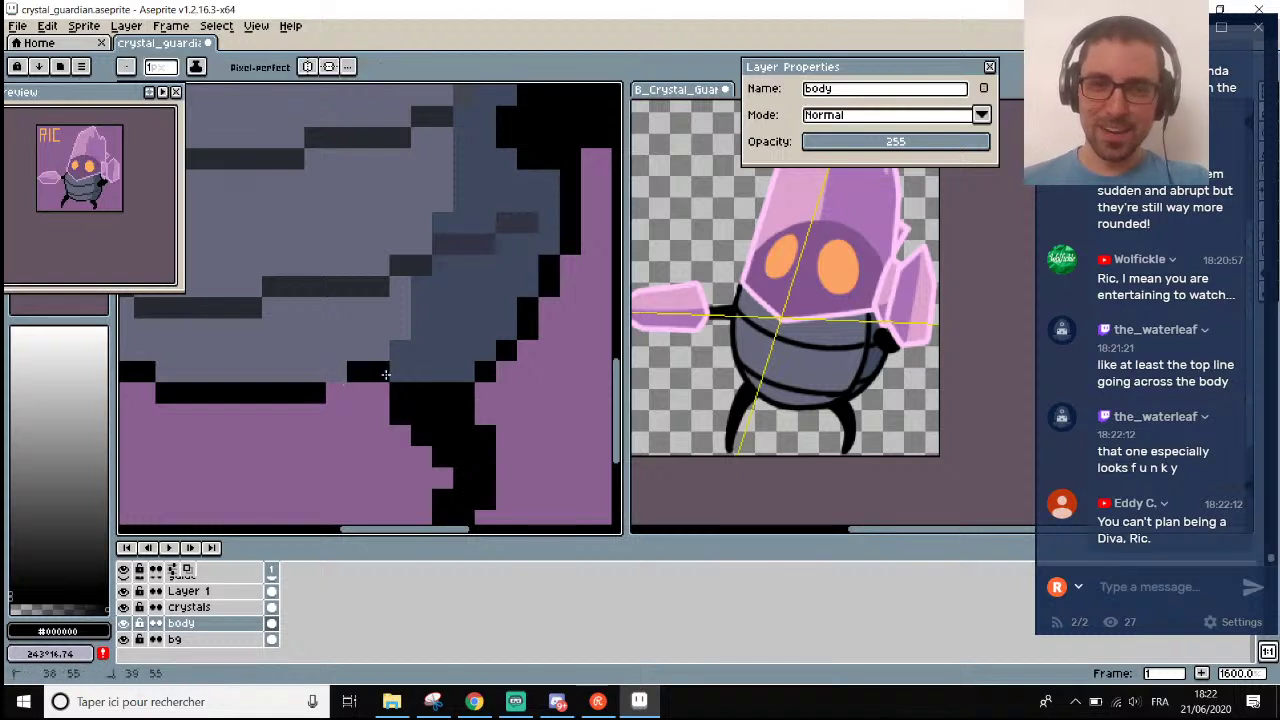
{"action": "left_click", "coordinate": [337, 372]}
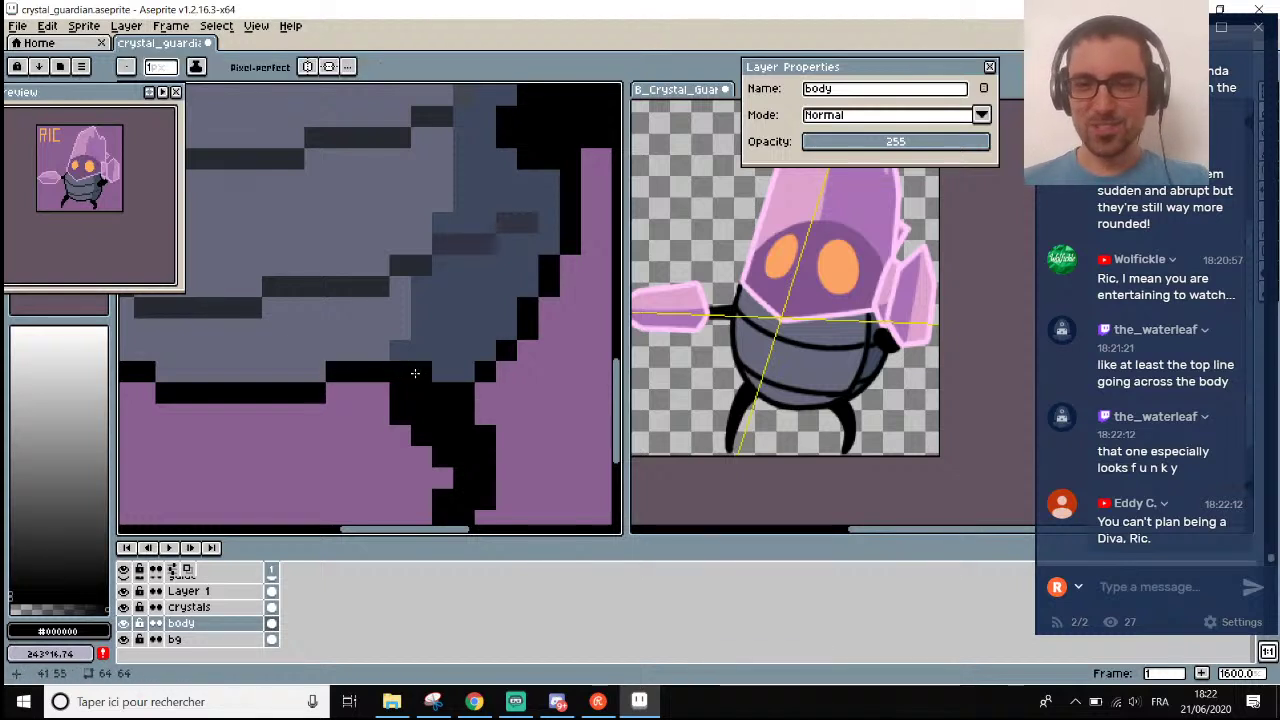
Pick the body's shadow colour #3F485F and check the reshaped belly outline against the whole sprite at different zoom levels.
{"action": "scroll", "coordinate": [478, 378], "scroll_direction": "down", "scroll_amount": 6}
{"action": "scroll", "coordinate": [479, 381], "scroll_direction": "up", "scroll_amount": 2}
{"action": "scroll", "coordinate": [479, 381], "scroll_direction": "up", "scroll_amount": 5}
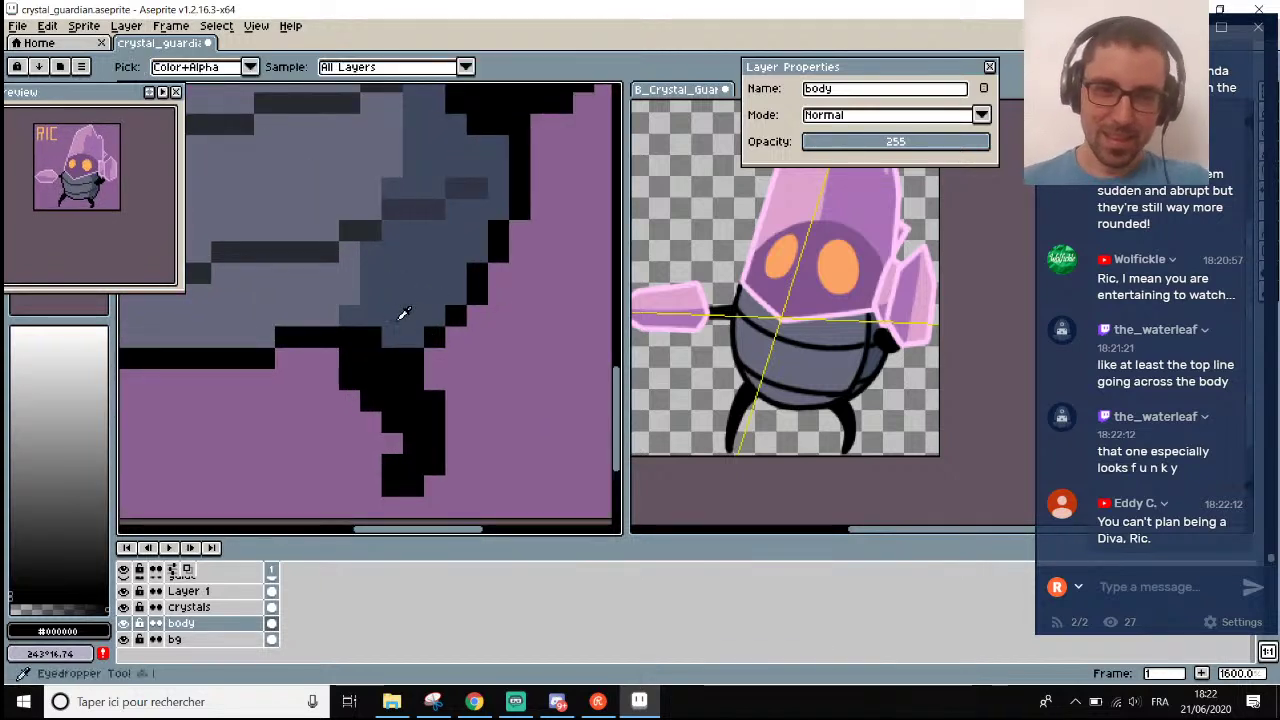
{"action": "left_click", "coordinate": [400, 316], "text": "alt"}
{"action": "scroll", "coordinate": [373, 331], "scroll_direction": "down", "scroll_amount": 1}
{"action": "scroll", "coordinate": [373, 331], "scroll_direction": "down", "scroll_amount": 2}
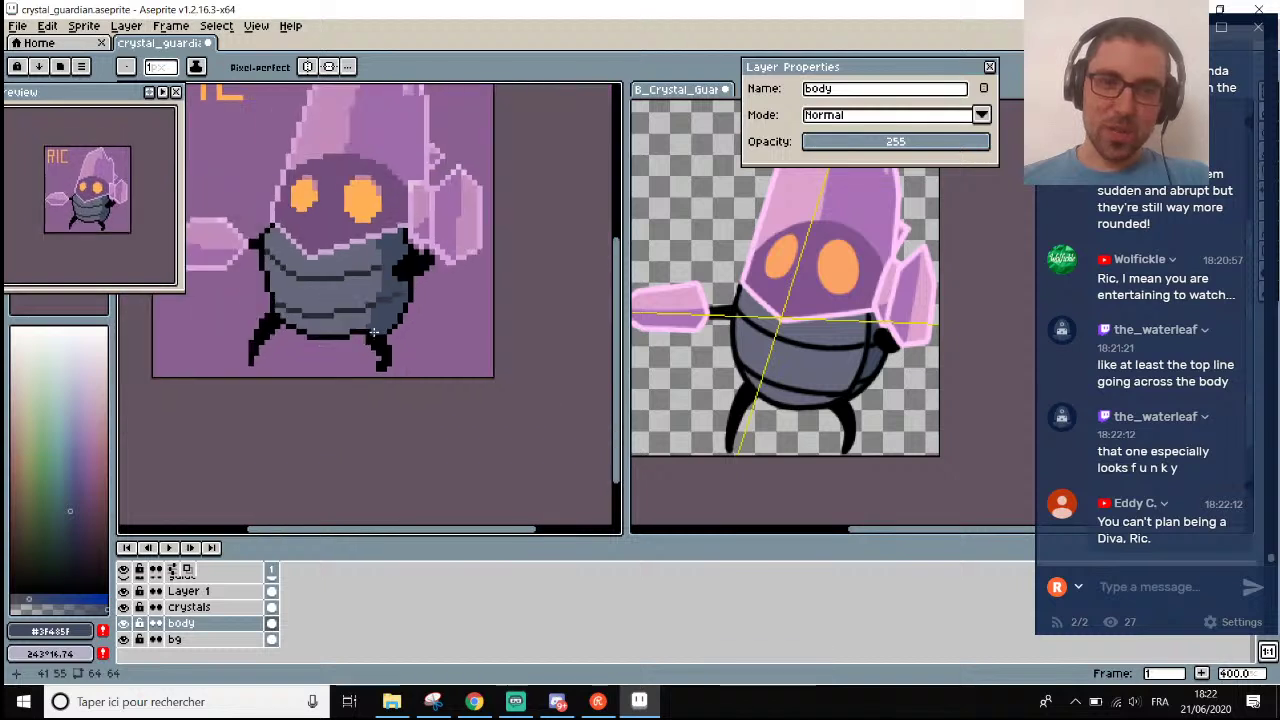
{"action": "scroll", "coordinate": [370, 320], "scroll_direction": "up", "scroll_amount": 1}
{"action": "scroll", "coordinate": [368, 315], "scroll_direction": "down", "scroll_amount": 1}
{"action": "scroll", "coordinate": [340, 330], "scroll_direction": "down", "scroll_amount": 1}
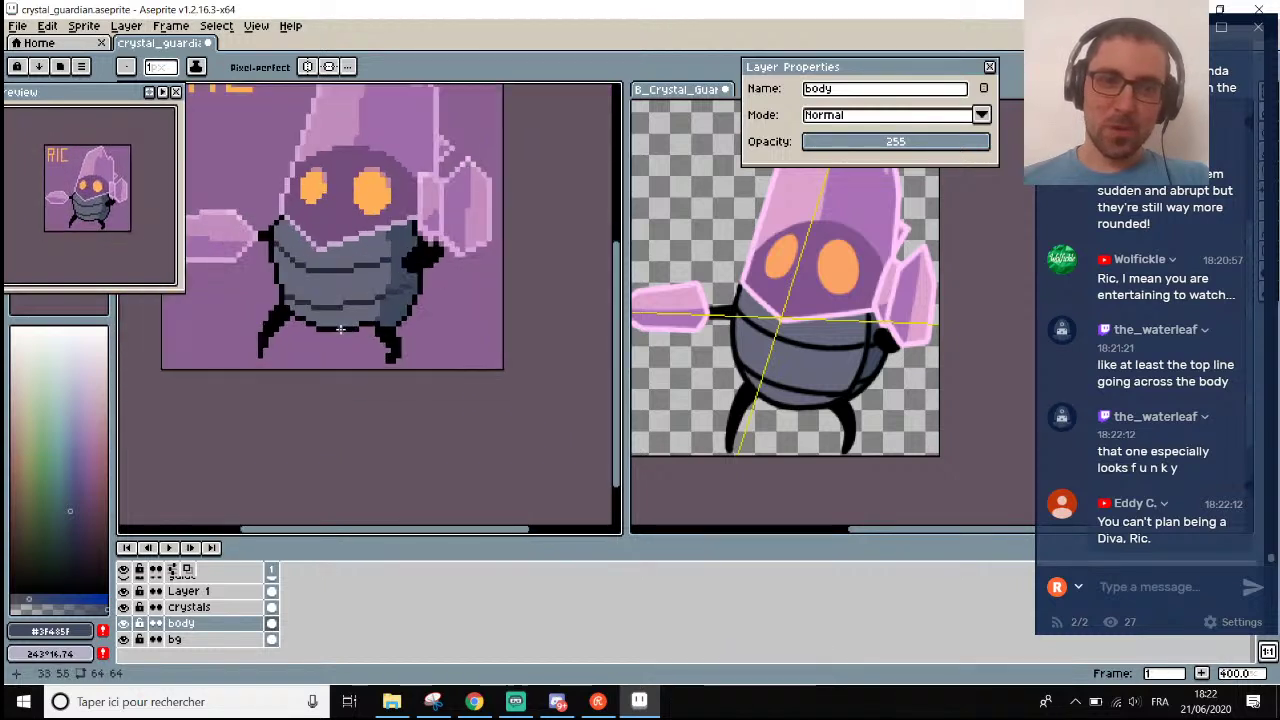
Erase the black outline along the body's lower shaded side, between the leg and the arm joint.
{"action": "scroll", "coordinate": [345, 300], "scroll_direction": "down", "scroll_amount": 2}
{"action": "scroll", "coordinate": [338, 268], "scroll_direction": "up", "scroll_amount": 1}
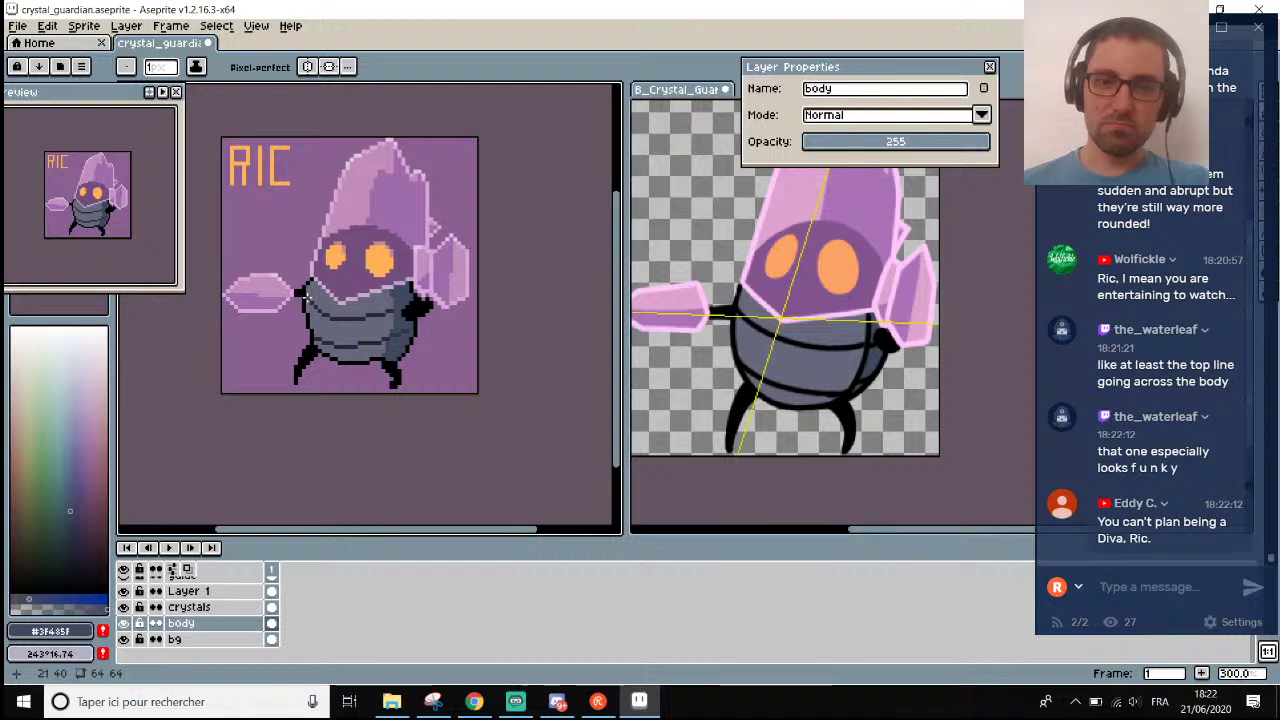
{"action": "scroll", "coordinate": [305, 295], "scroll_direction": "down", "scroll_amount": 1}
{"action": "scroll", "coordinate": [305, 281], "scroll_direction": "up", "scroll_amount": 2}
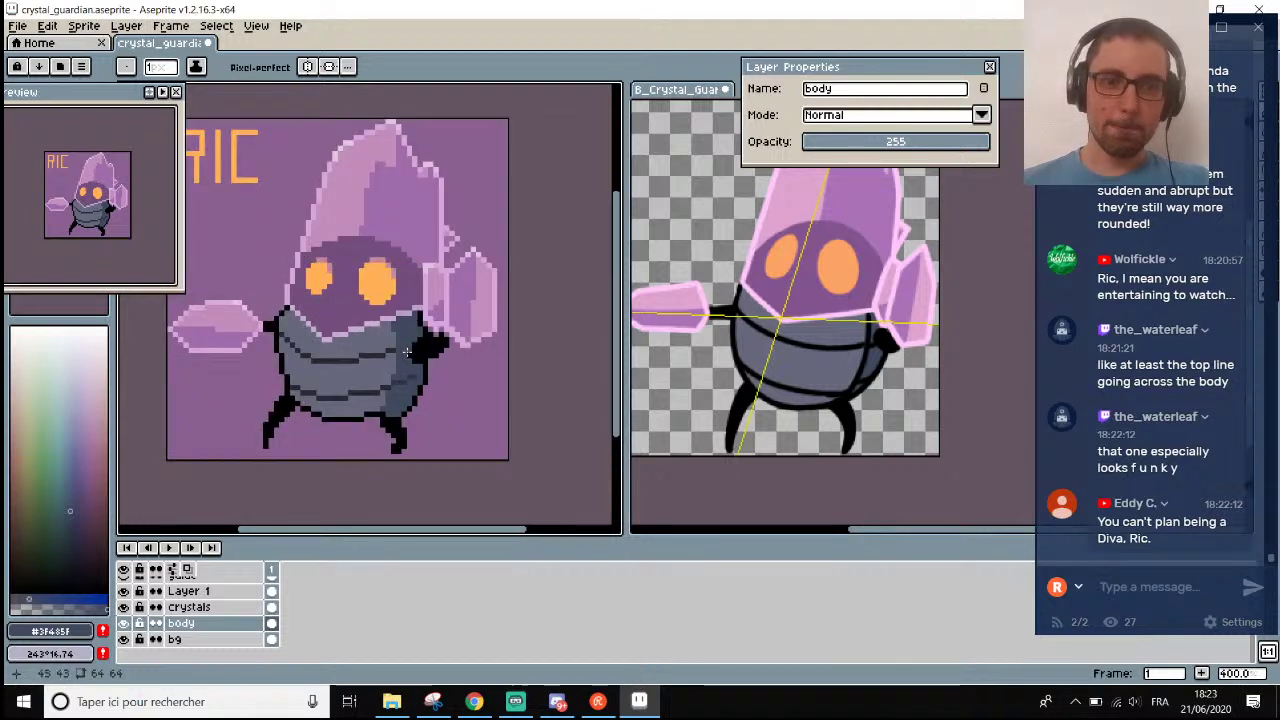
{"action": "scroll", "coordinate": [407, 352], "scroll_direction": "up", "scroll_amount": 6}
{"action": "key", "text": "i"}
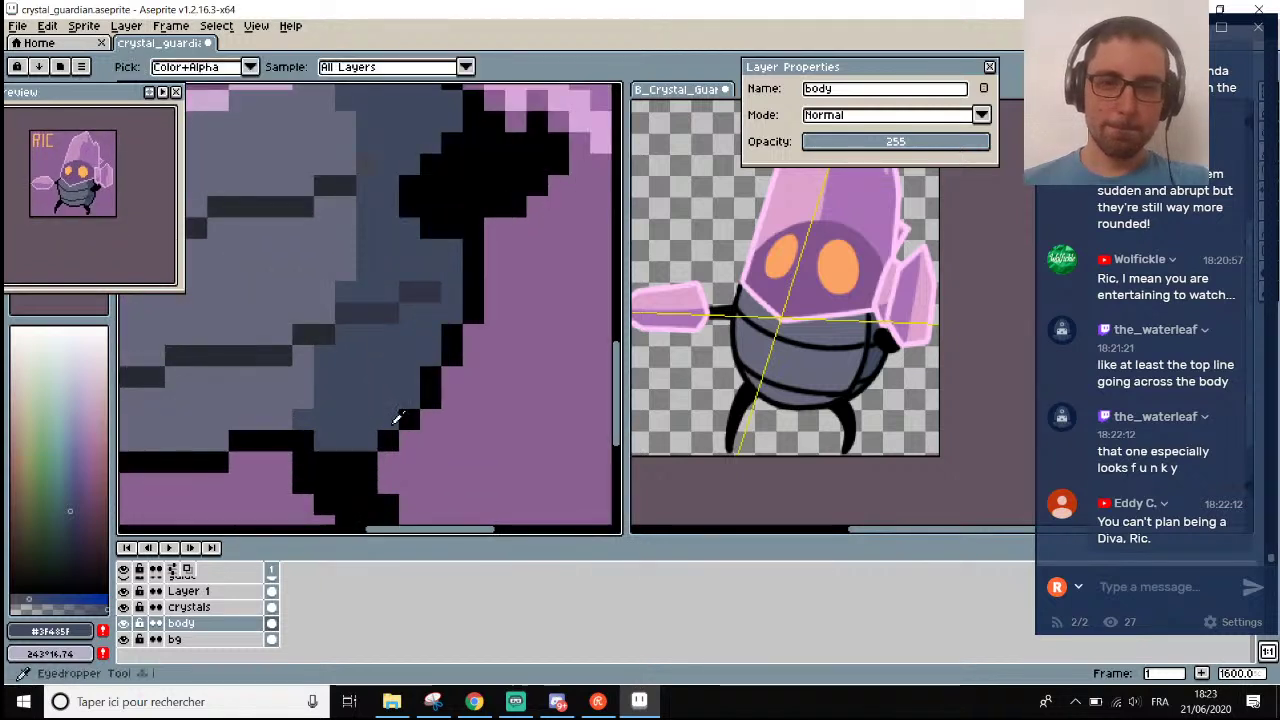
{"action": "key", "text": "b"}
{"action": "mouse_move", "coordinate": [408, 420]}
{"action": "left_mouse_down"}
{"action": "mouse_move", "coordinate": [367, 440]}
{"action": "mouse_move", "coordinate": [409, 419]}
{"action": "mouse_move", "coordinate": [409, 397]}
{"action": "mouse_move", "coordinate": [452, 355]}
{"action": "mouse_move", "coordinate": [473, 312]}
{"action": "mouse_move", "coordinate": [471, 249]}
{"action": "left_mouse_up"}
{"action": "scroll", "coordinate": [440, 290], "scroll_direction": "down", "scroll_amount": 4}
{"action": "scroll", "coordinate": [425, 310], "scroll_direction": "up", "scroll_amount": 3}
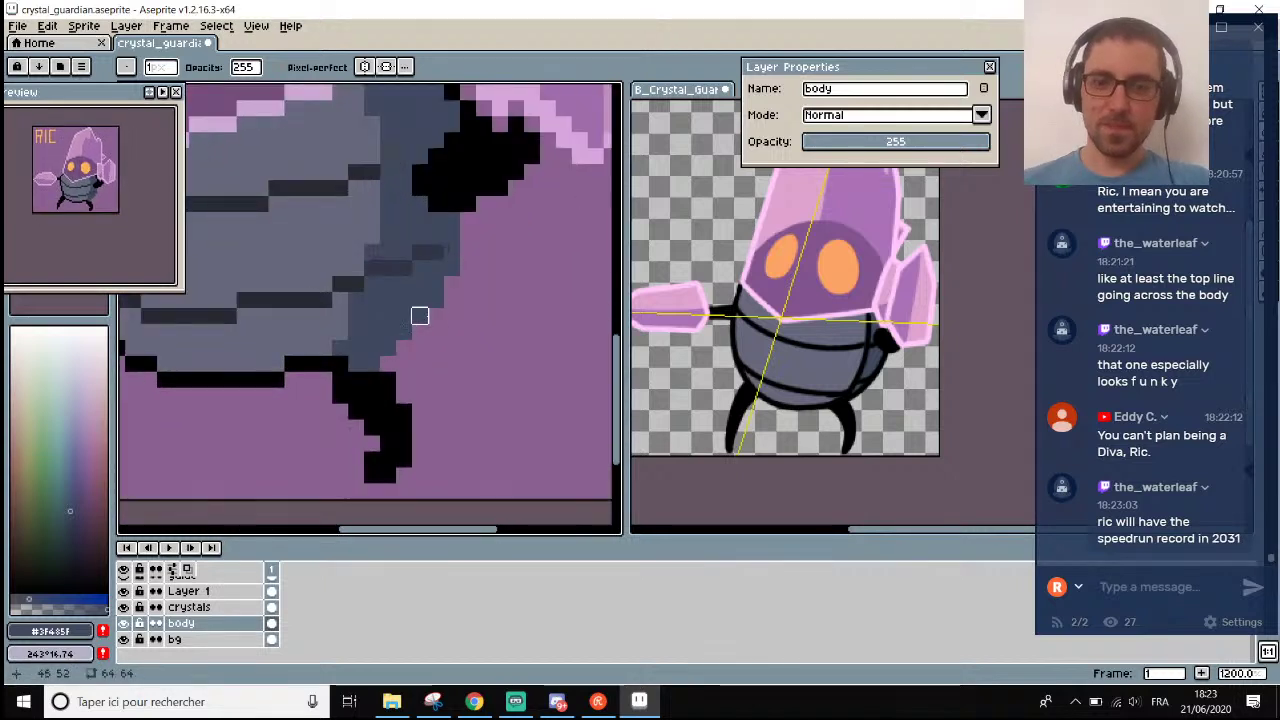
Redraw the body's shaded-side outline in black #000000 one pixel further in, from the leg up to the arm joint.
{"action": "key", "text": "i"}
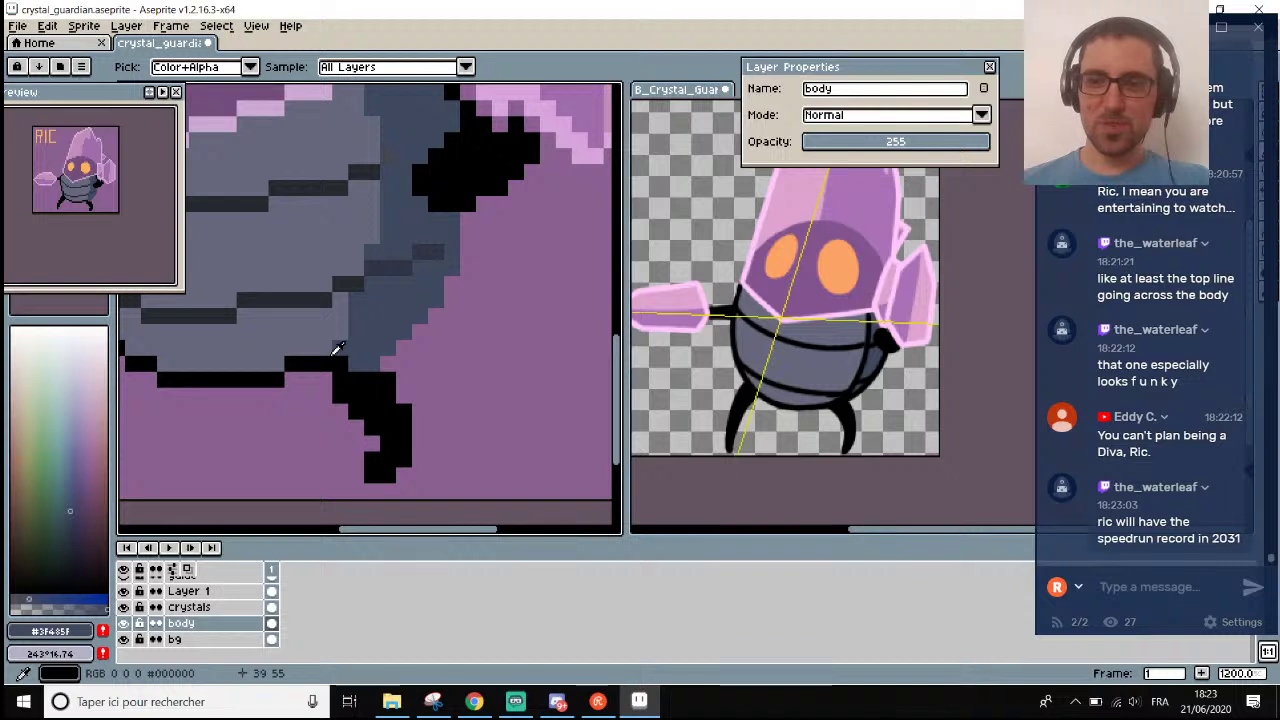
{"action": "left_click", "coordinate": [361, 346]}
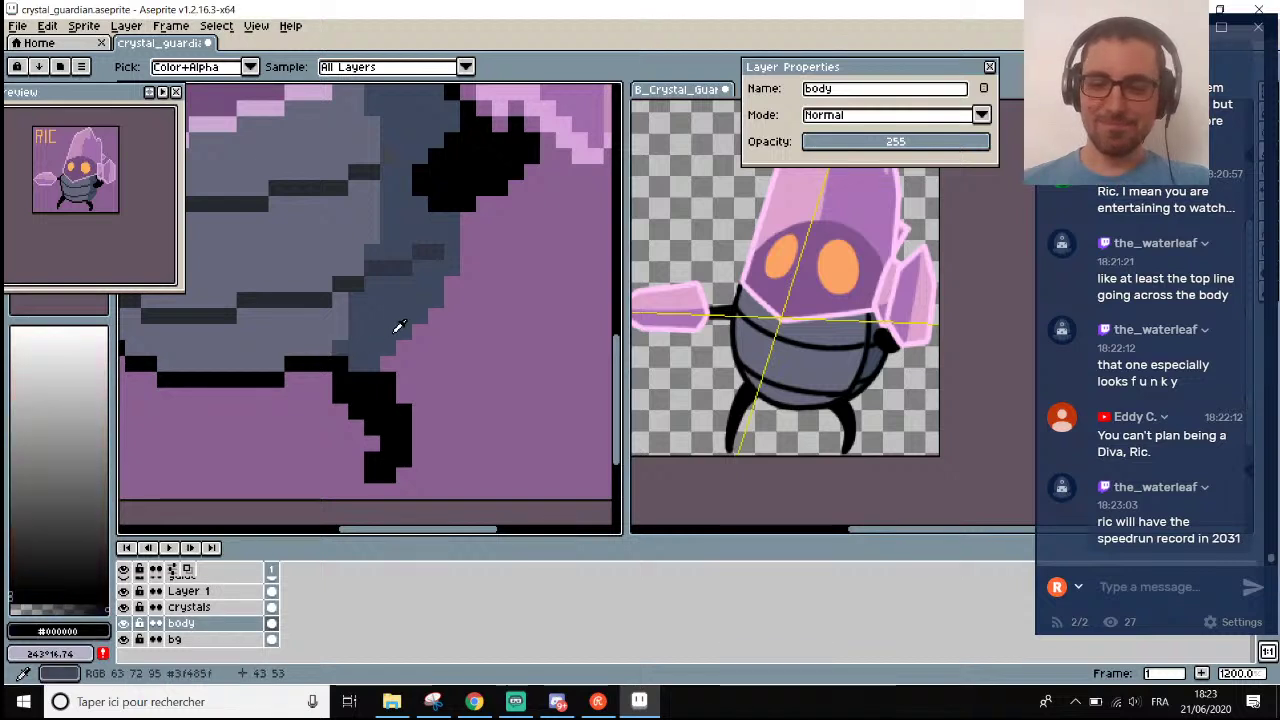
{"action": "key", "text": "b"}
{"action": "left_click_drag", "start_coordinate": [388, 346], "coordinate": [453, 256]}
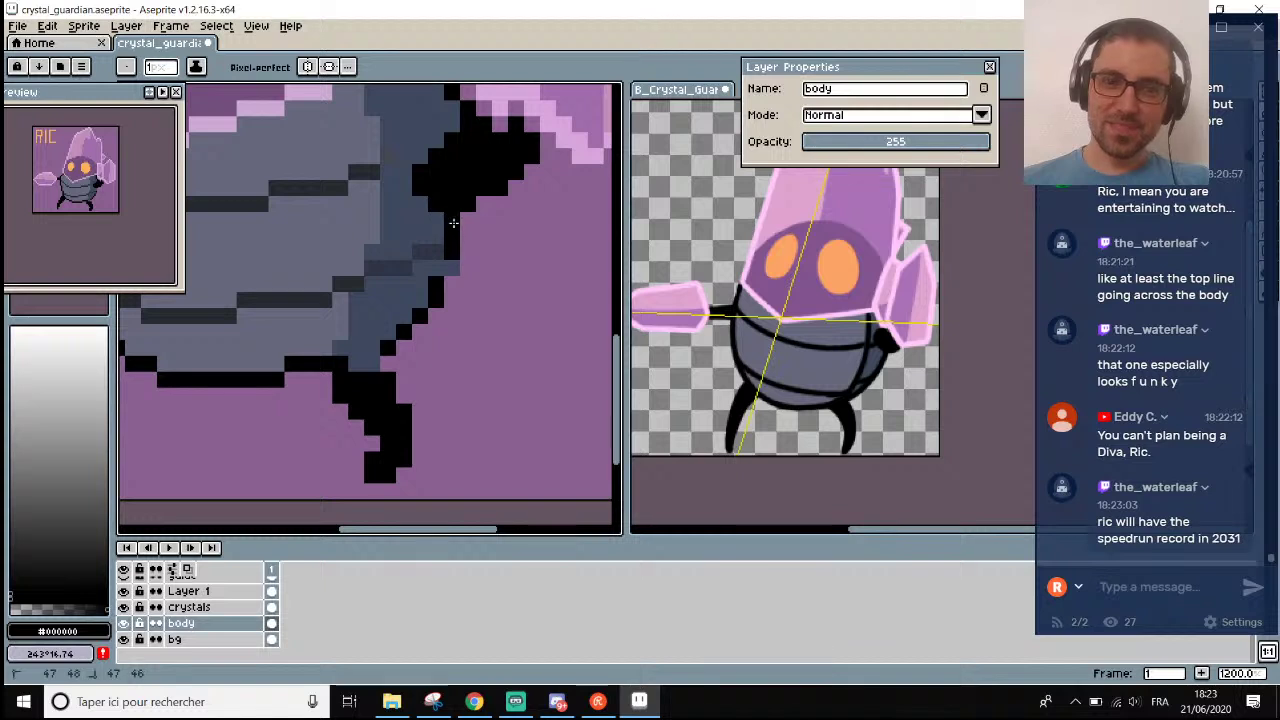
{"action": "left_click_drag", "start_coordinate": [405, 340], "coordinate": [360, 365]}
{"action": "scroll", "coordinate": [360, 365], "scroll_direction": "down", "scroll_amount": 5}
{"action": "scroll", "coordinate": [357, 366], "scroll_direction": "down", "scroll_amount": 1}
{"action": "scroll", "coordinate": [314, 308], "scroll_direction": "up", "scroll_amount": 1}
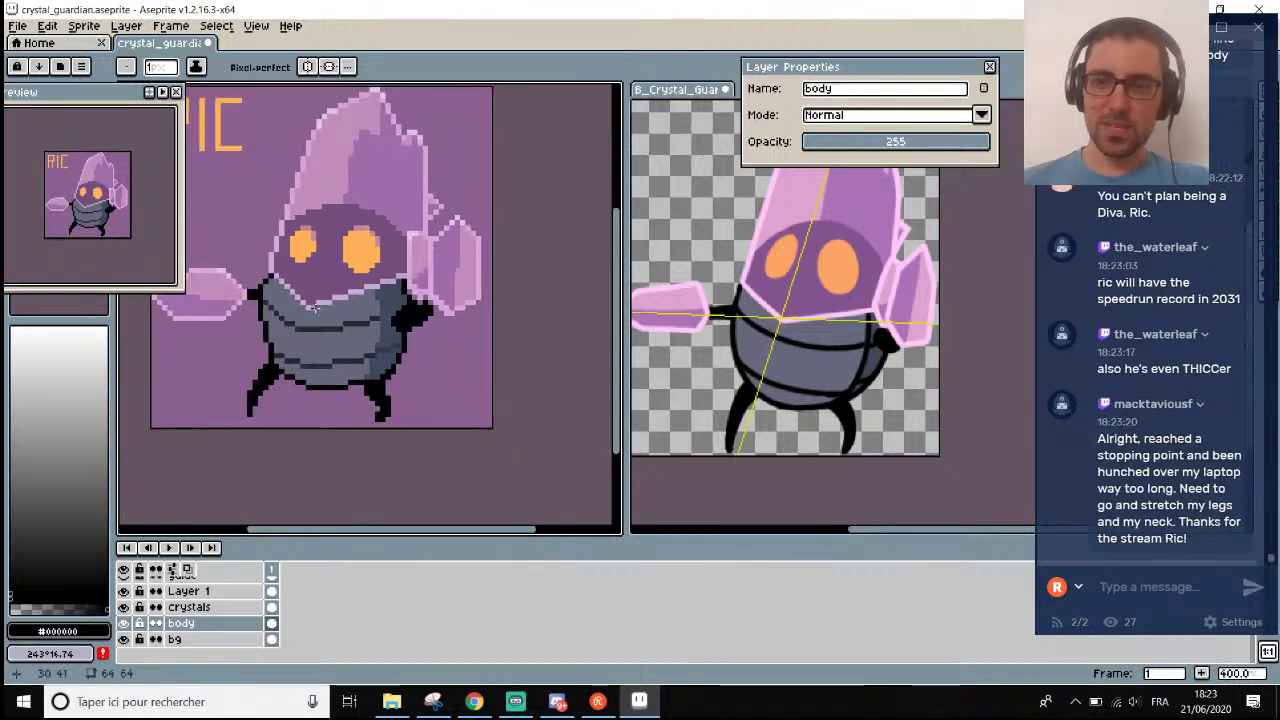
{"action": "scroll", "coordinate": [280, 250], "scroll_direction": "down", "scroll_amount": 1}
{"action": "scroll", "coordinate": [271, 236], "scroll_direction": "up", "scroll_amount": 1}
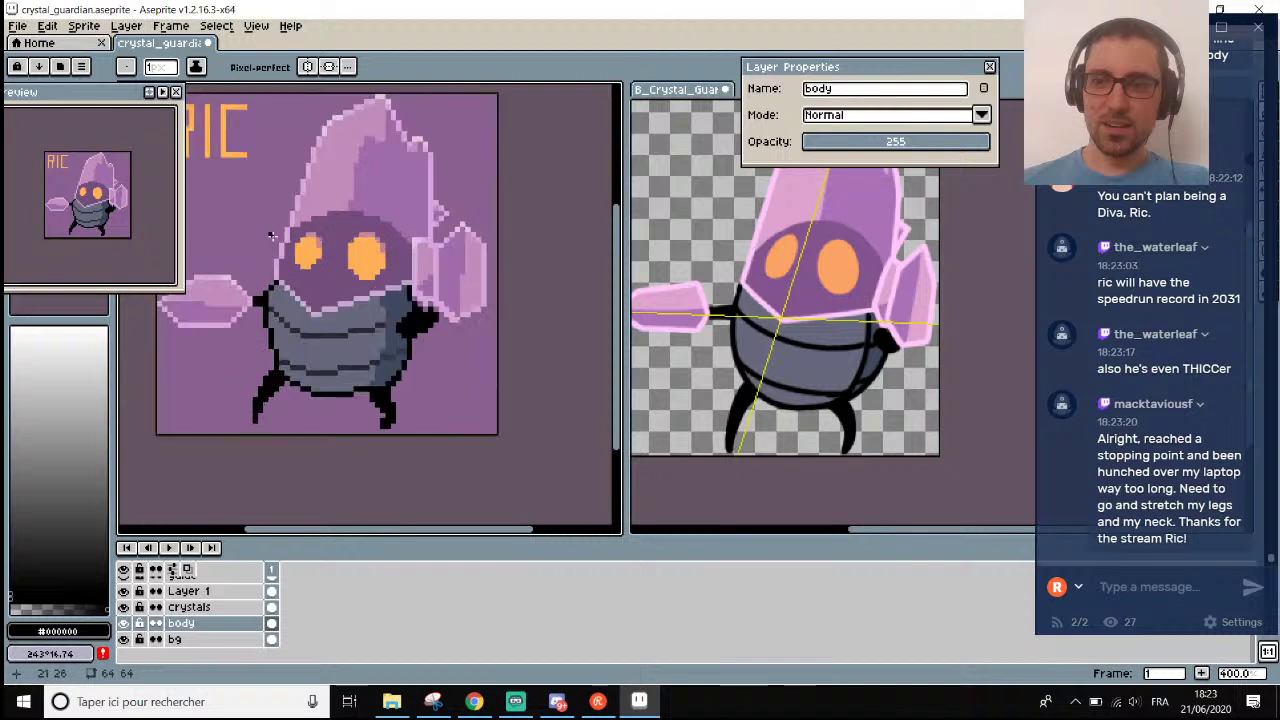
Erase the doubled black pixels where the new shaded-side outline meets the leg.
{"action": "left_click_drag", "start_coordinate": [450, 532], "coordinate": [393, 537]}
{"action": "scroll", "coordinate": [505, 367], "scroll_direction": "up", "scroll_amount": 5}
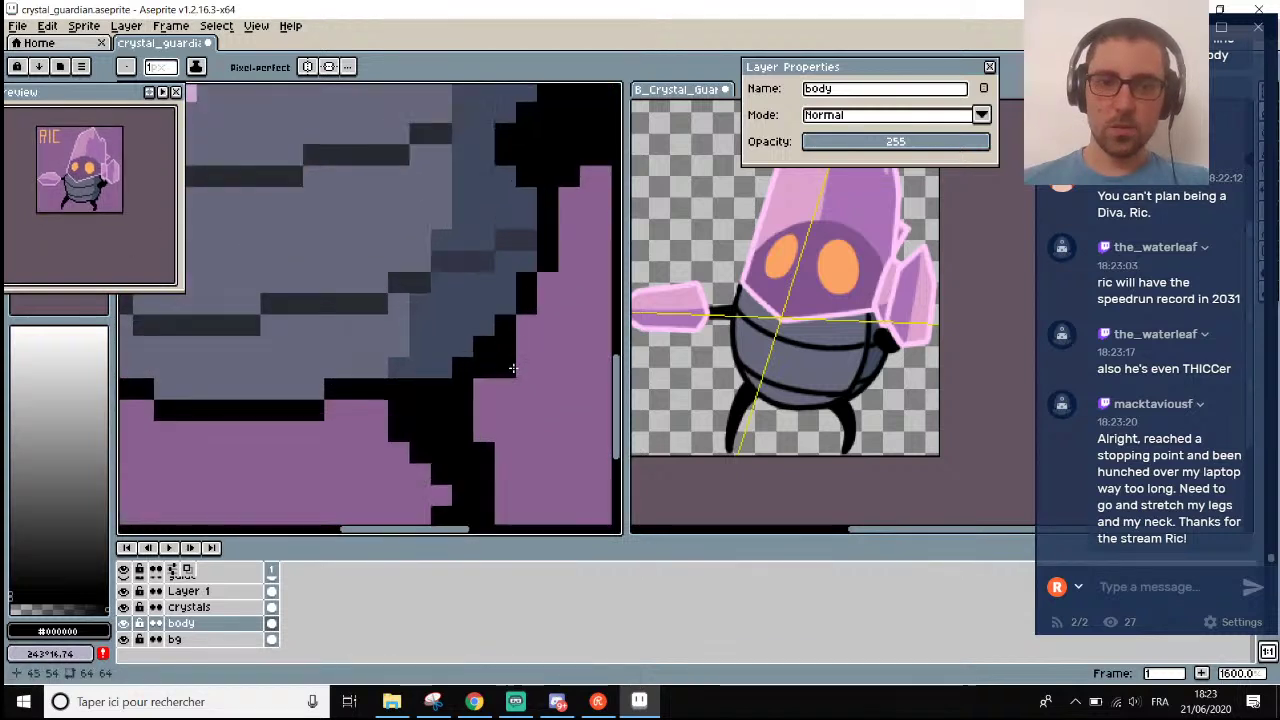
{"action": "key", "text": "e"}
{"action": "scroll", "coordinate": [540, 375], "scroll_direction": "down", "scroll_amount": 6}
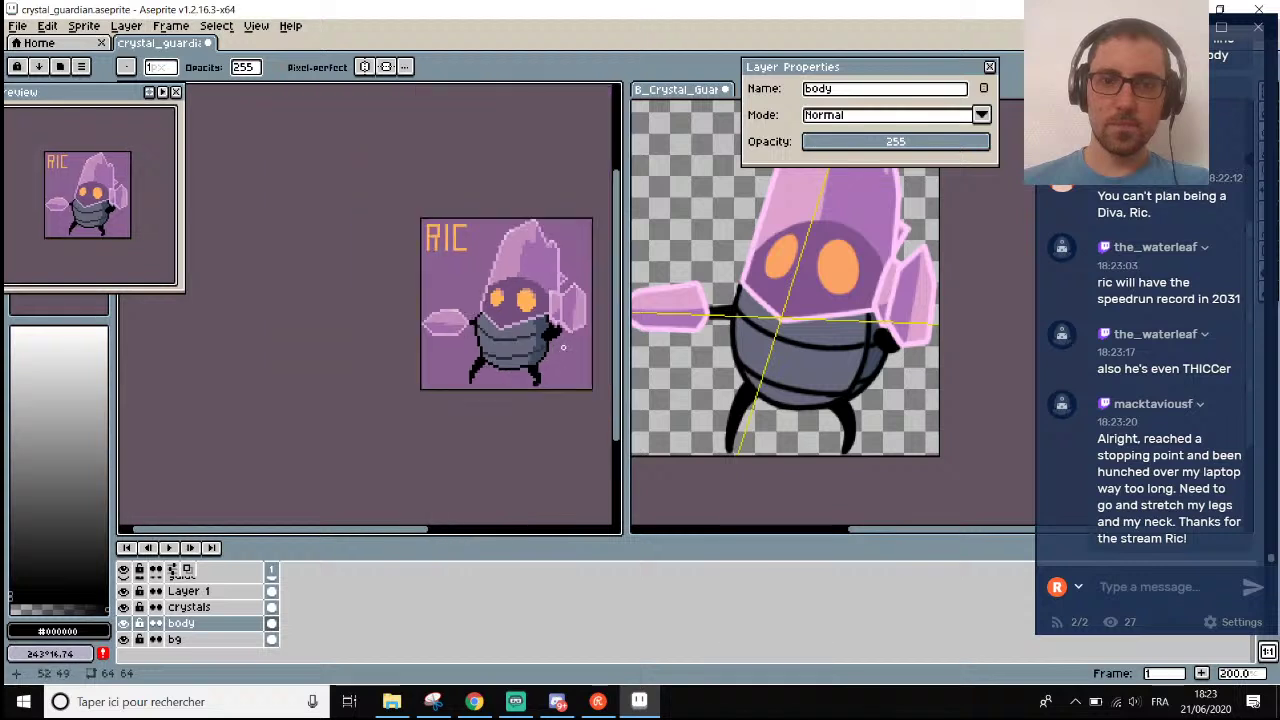
{"action": "scroll", "coordinate": [584, 308], "scroll_direction": "up", "scroll_amount": 1}
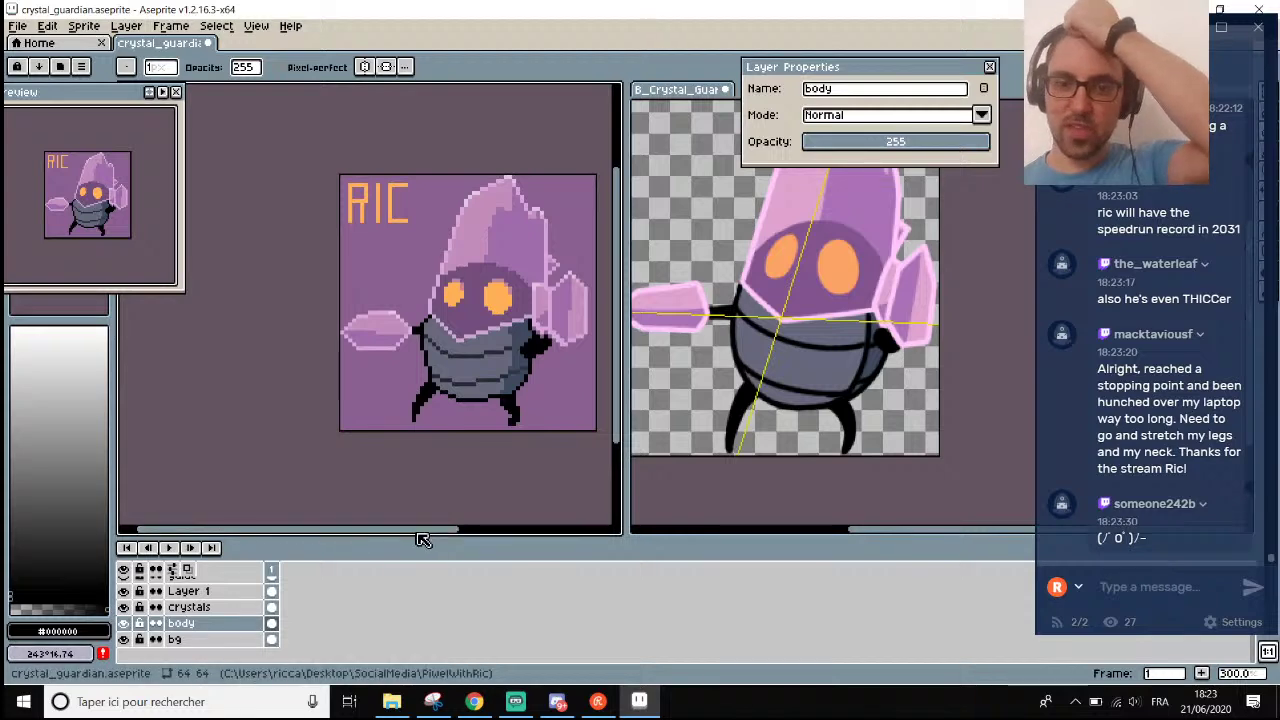
{"action": "left_click_drag", "start_coordinate": [420, 533], "coordinate": [451, 531]}
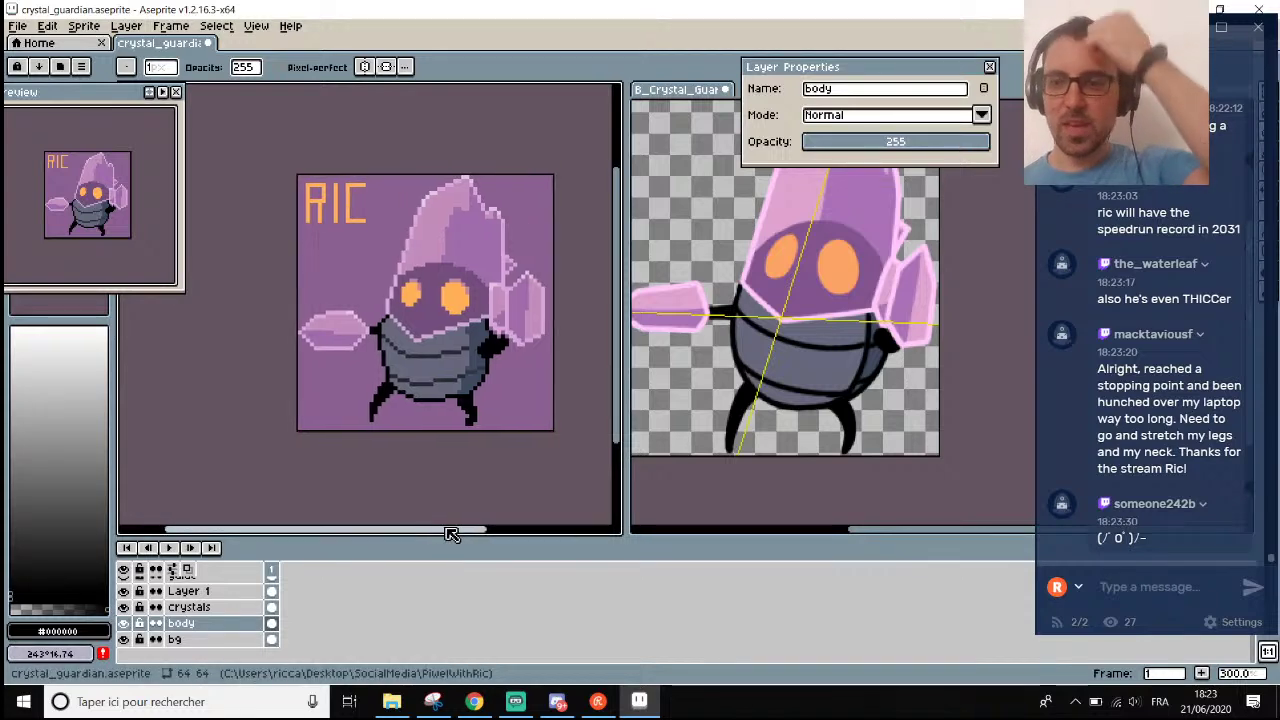
{"action": "left_click", "coordinate": [512, 703]}
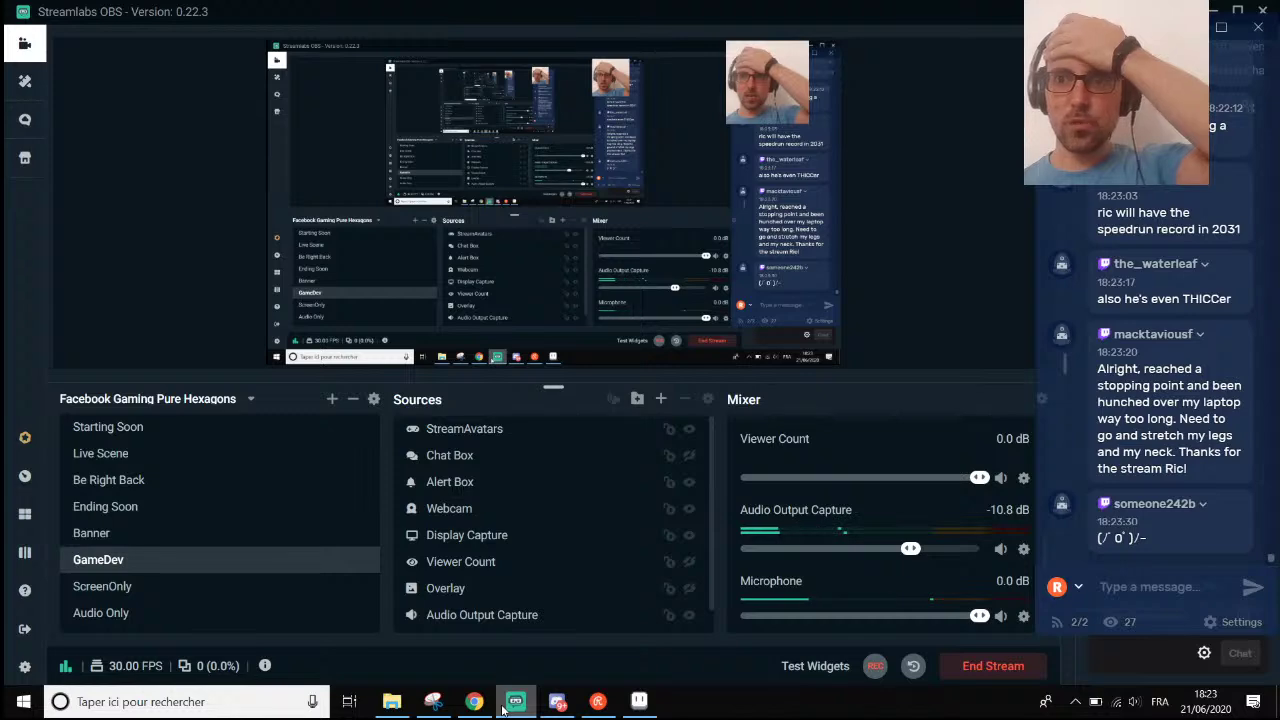
{"action": "left_click", "coordinate": [510, 703]}
Shift the shaded-side leg outward with black pixels at 44, 56 and 44, 57, and erase its inner edge from 42, 59 to 40, 57.
{"action": "scroll", "coordinate": [508, 494], "scroll_direction": "up", "scroll_amount": 1}
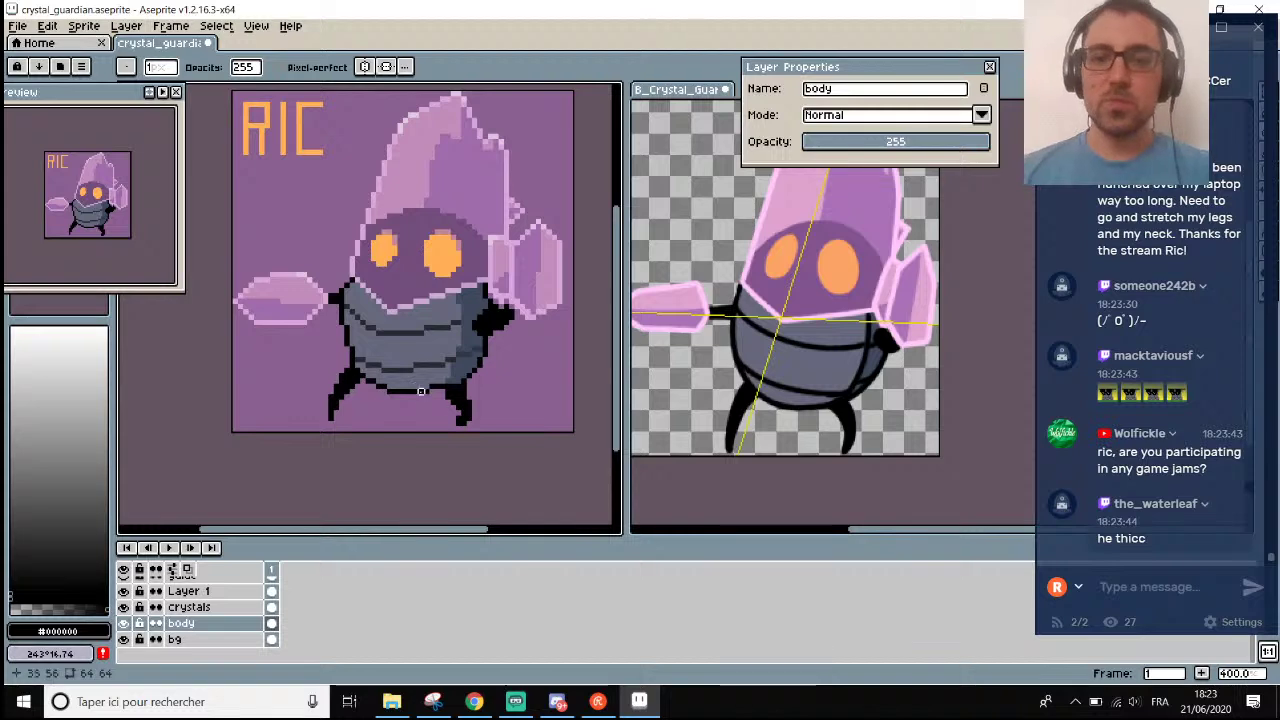
{"action": "scroll", "coordinate": [465, 425], "scroll_direction": "up", "scroll_amount": 3}
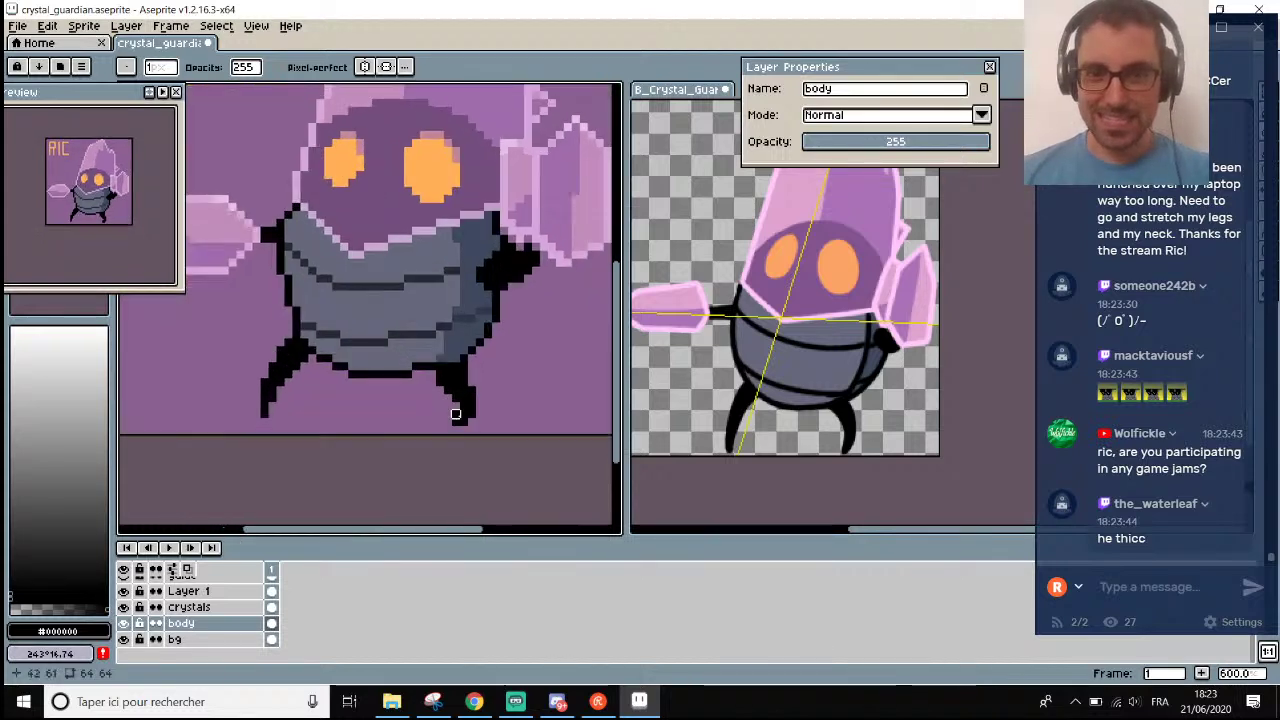
{"action": "scroll", "coordinate": [457, 410], "scroll_direction": "down", "scroll_amount": 3}
{"action": "scroll", "coordinate": [455, 412], "scroll_direction": "up", "scroll_amount": 3}
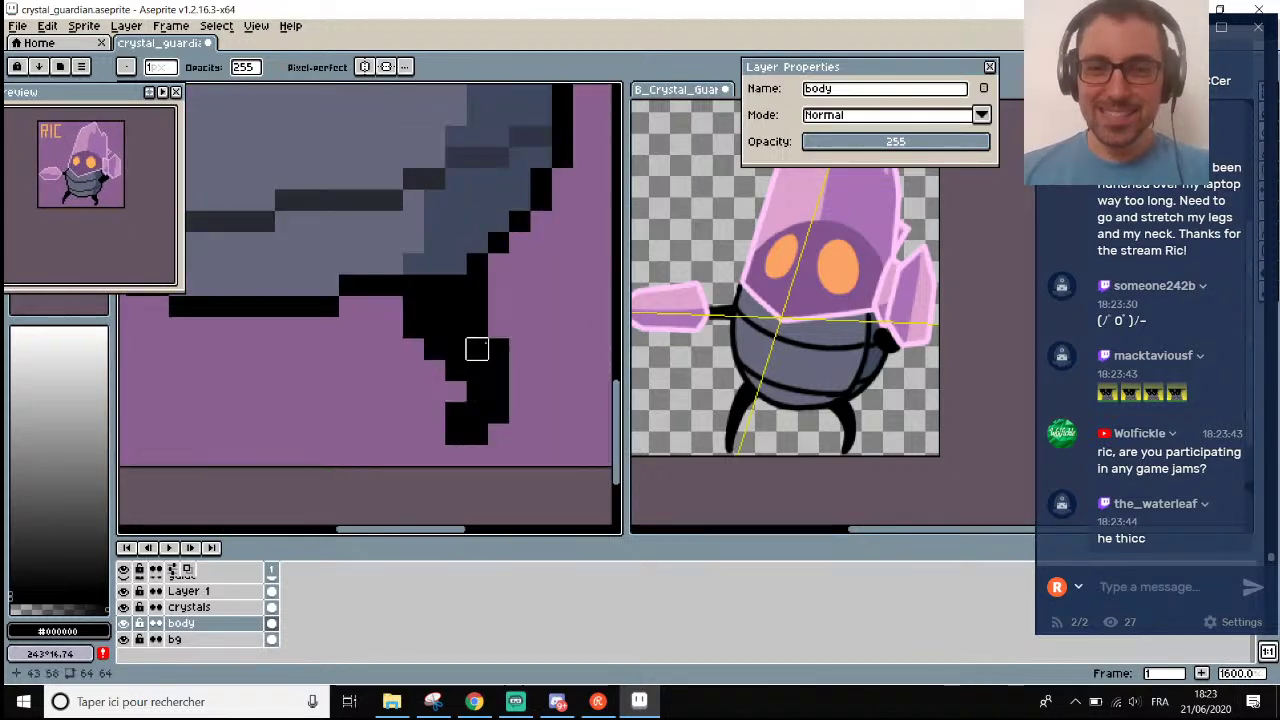
{"action": "key", "text": "i"}
{"action": "key", "text": "b"}
{"action": "left_click_drag", "start_coordinate": [498, 305], "coordinate": [498, 328]}
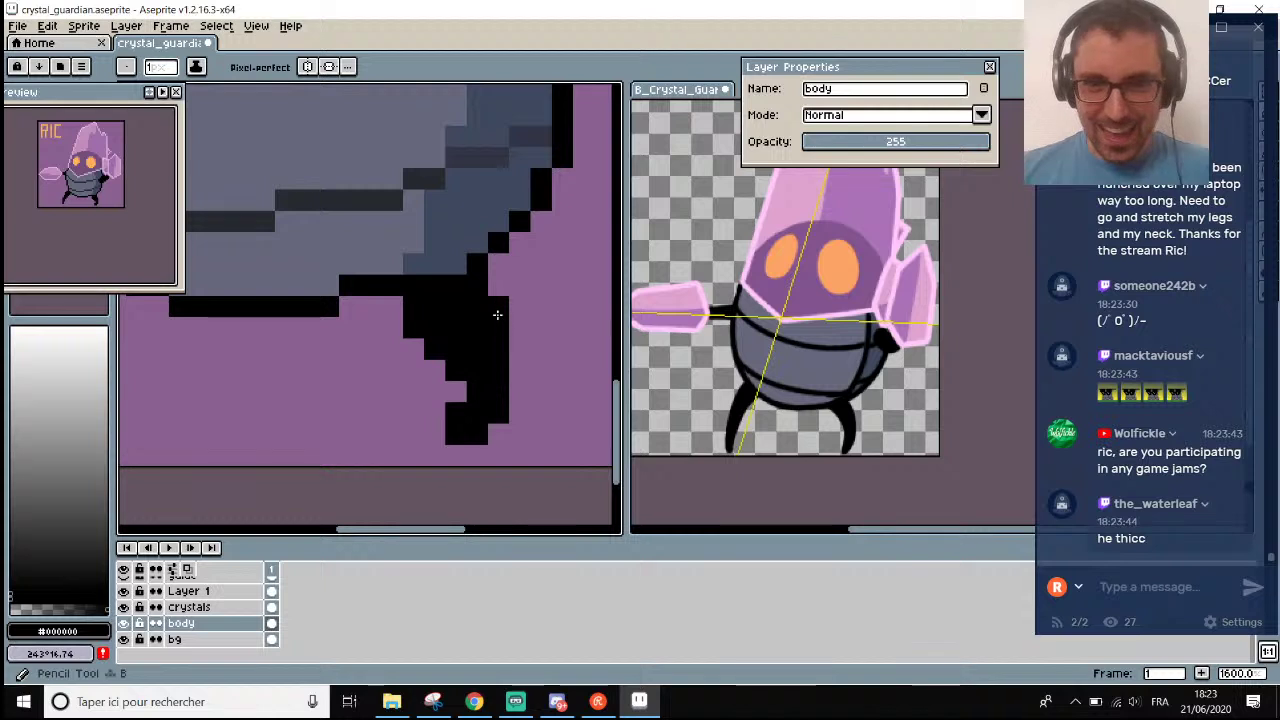
{"action": "key", "text": "e"}
{"action": "left_click_drag", "start_coordinate": [455, 370], "coordinate": [417, 329]}
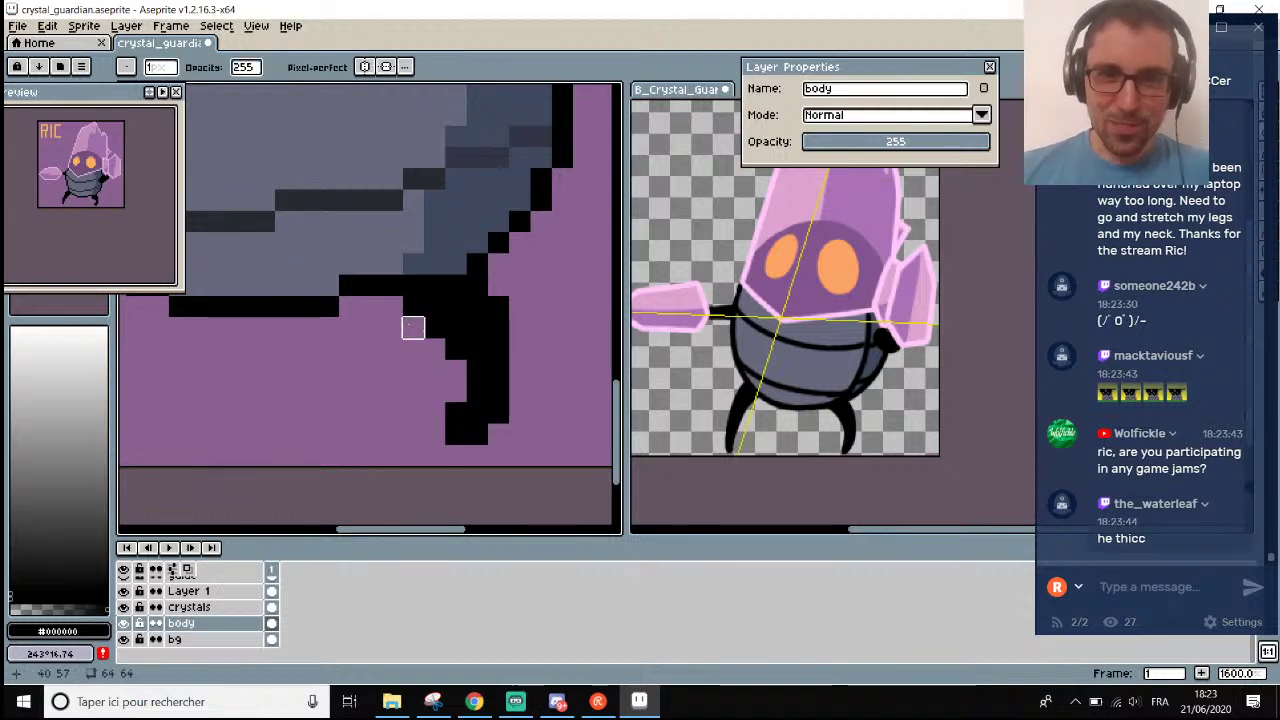
Narrow the shaded-side foot to one pixel by erasing its side pixels at 44, 61, 42, 61 and 42, 62.
{"action": "scroll", "coordinate": [491, 423], "scroll_direction": "down", "scroll_amount": 3}
{"action": "scroll", "coordinate": [498, 425], "scroll_direction": "up", "scroll_amount": 3}
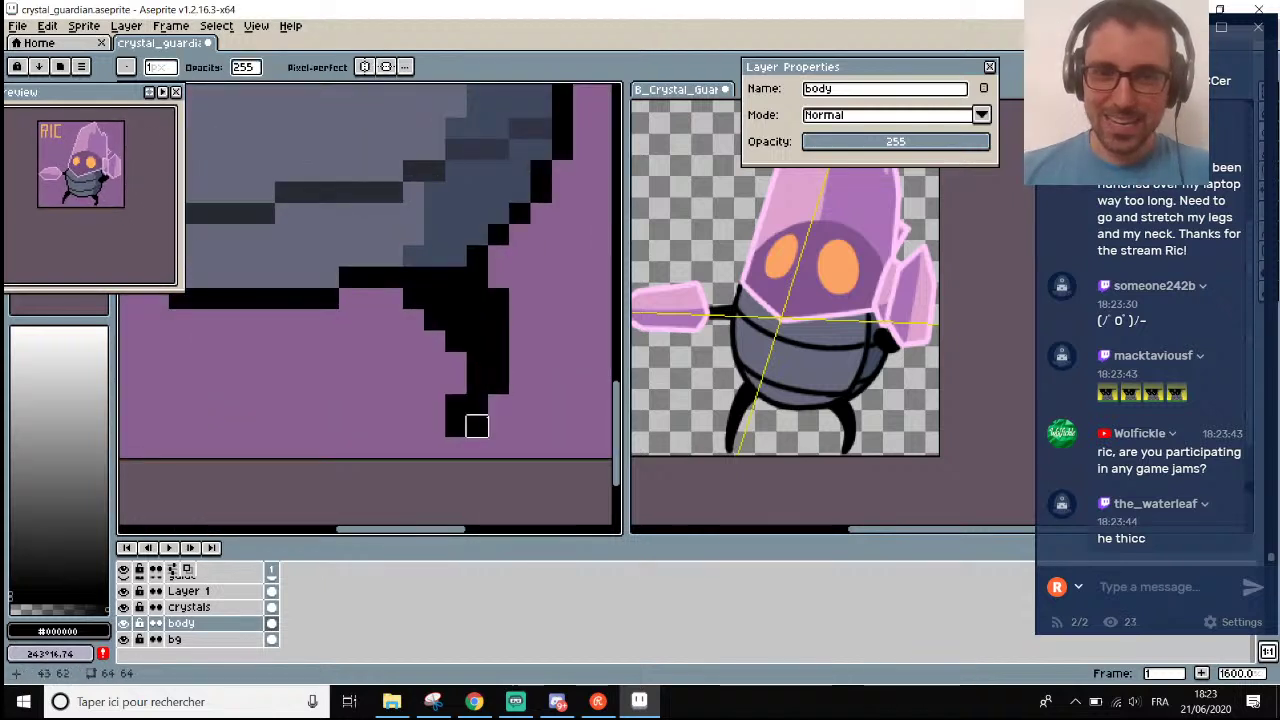
{"action": "left_click", "coordinate": [456, 426]}
{"action": "scroll", "coordinate": [468, 392], "scroll_direction": "down", "scroll_amount": 3}
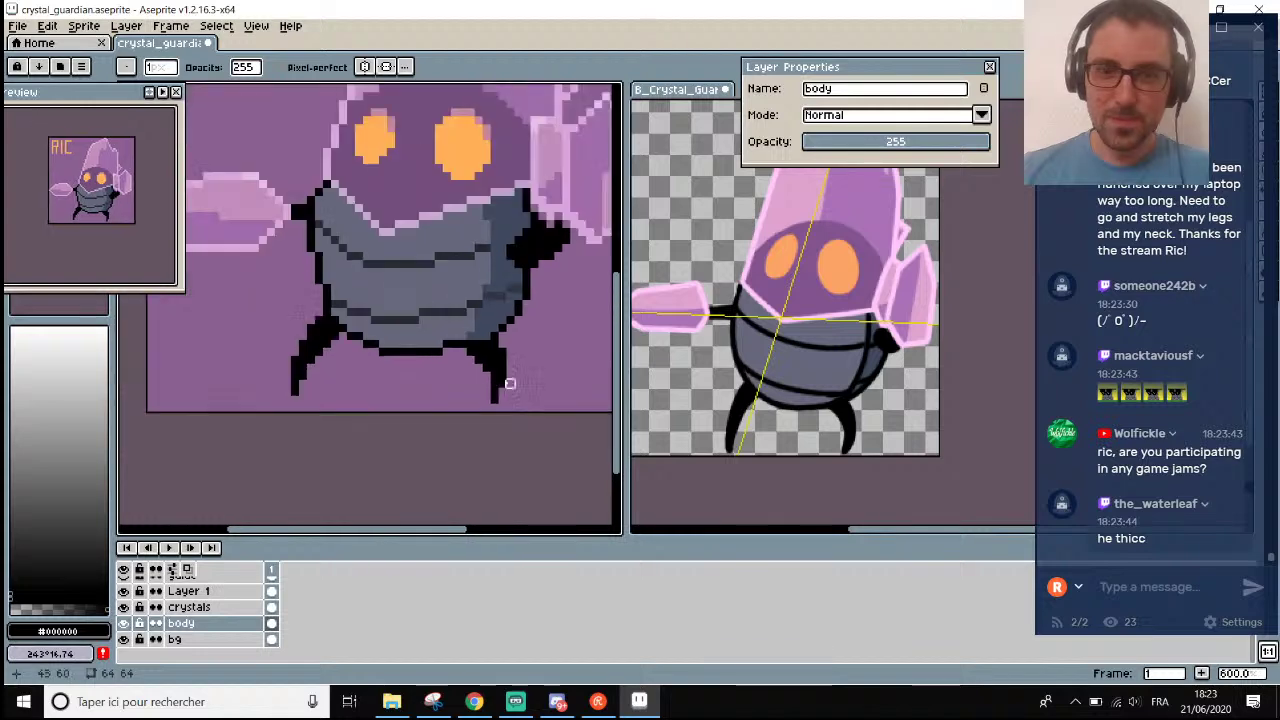
Try shortening the shaded-side foot by erasing the pixels at 43, 62 and 44, 60, and put both back in black.
{"action": "scroll", "coordinate": [466, 393], "scroll_direction": "up", "scroll_amount": 3}
{"action": "left_click", "coordinate": [466, 414]}
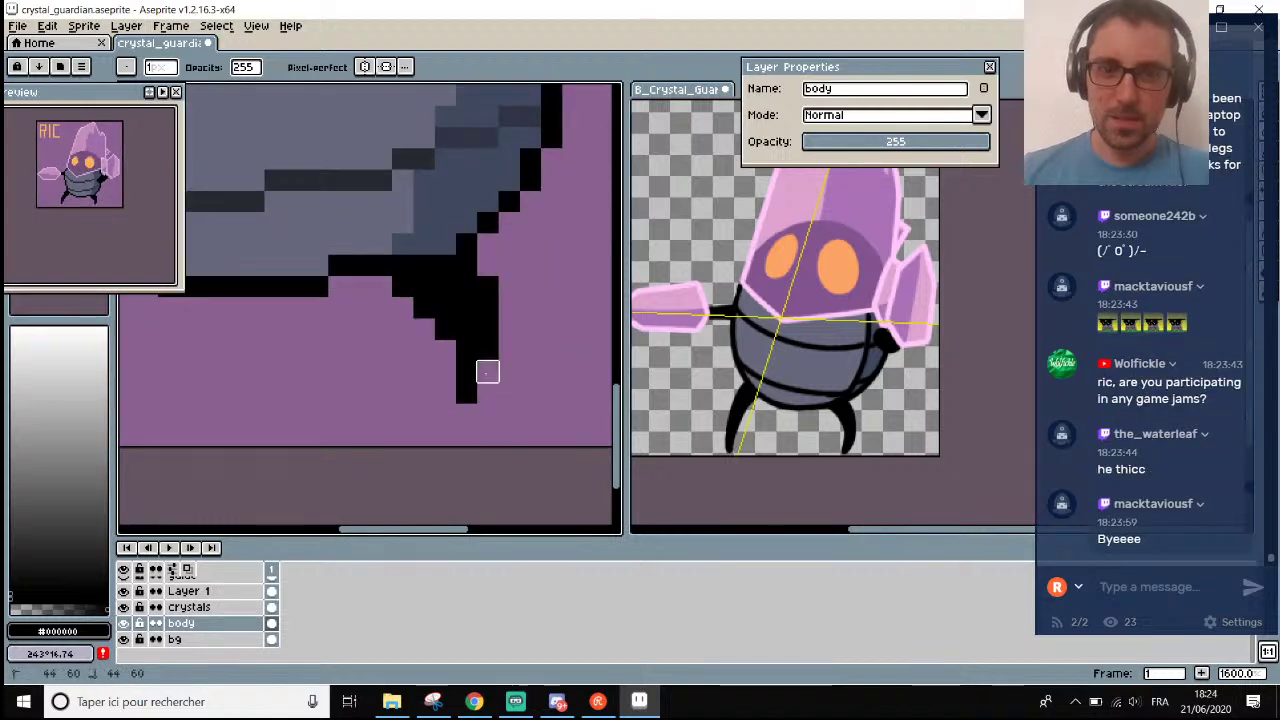
{"action": "scroll", "coordinate": [543, 407], "scroll_direction": "down", "scroll_amount": 3}
{"action": "scroll", "coordinate": [500, 355], "scroll_direction": "down", "scroll_amount": 2}
{"action": "scroll", "coordinate": [480, 360], "scroll_direction": "up", "scroll_amount": 8}
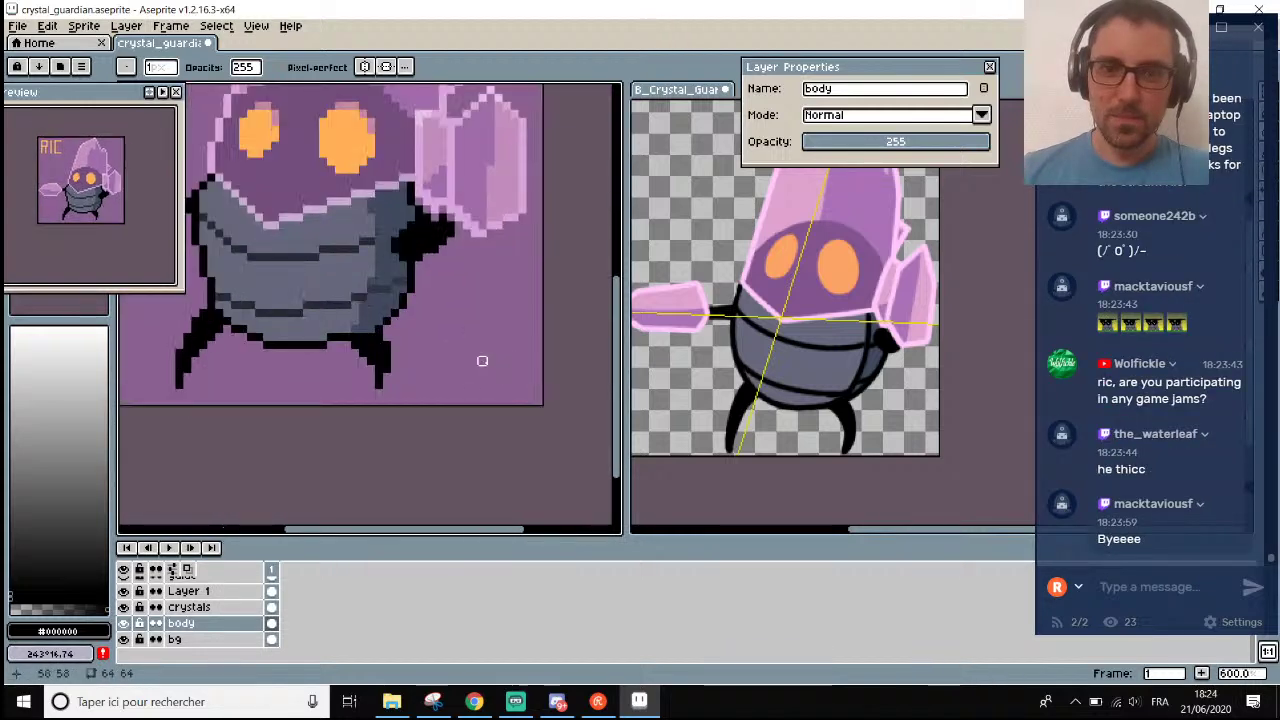
{"action": "key", "text": "b"}
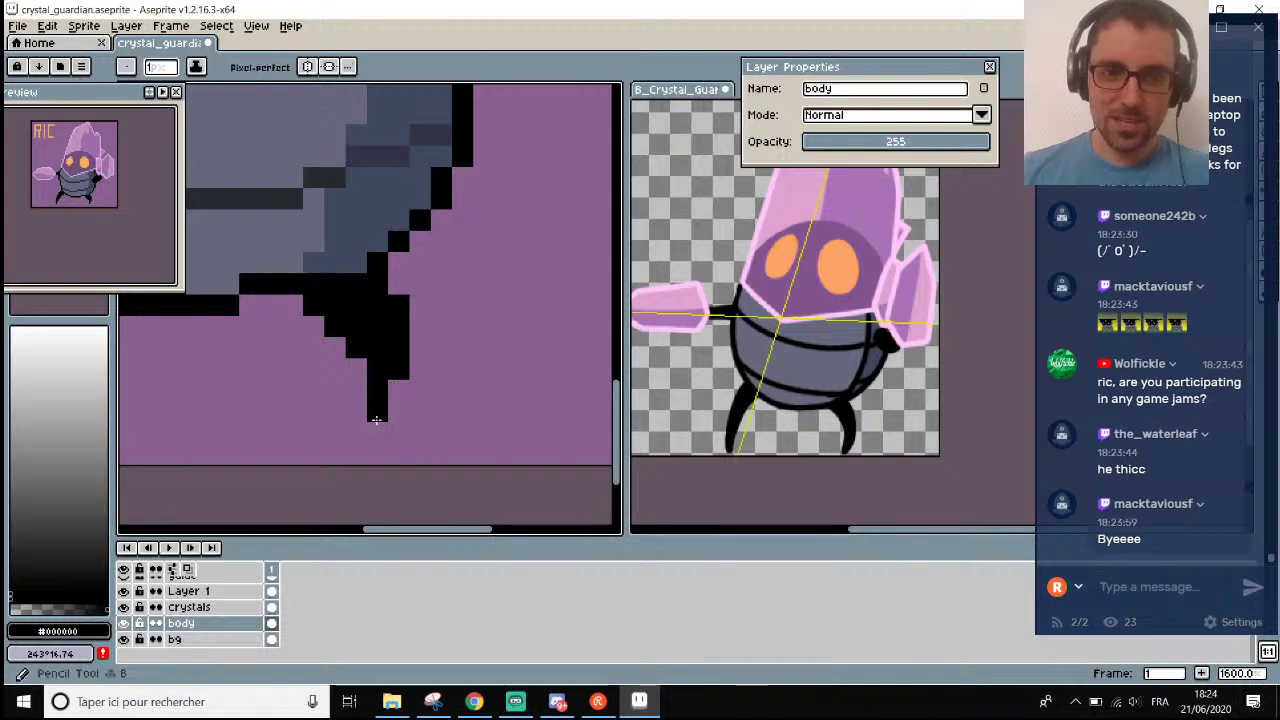
{"action": "left_click", "coordinate": [377, 431]}
{"action": "left_click", "coordinate": [398, 390]}
{"action": "scroll", "coordinate": [393, 375], "scroll_direction": "down", "scroll_amount": 1}
{"action": "scroll", "coordinate": [371, 343], "scroll_direction": "up", "scroll_amount": 1}
{"action": "key", "text": "e"}
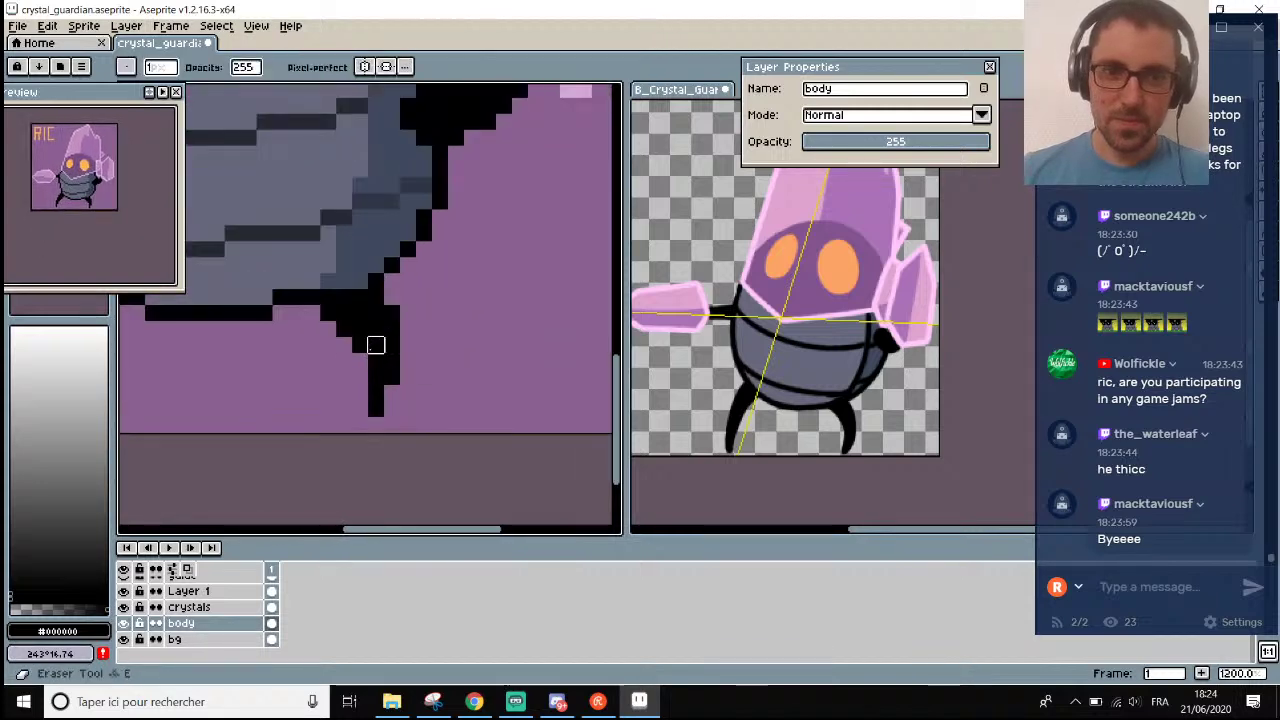
{"action": "scroll", "coordinate": [382, 374], "scroll_direction": "down", "scroll_amount": 1}
{"action": "scroll", "coordinate": [398, 390], "scroll_direction": "down", "scroll_amount": 1}
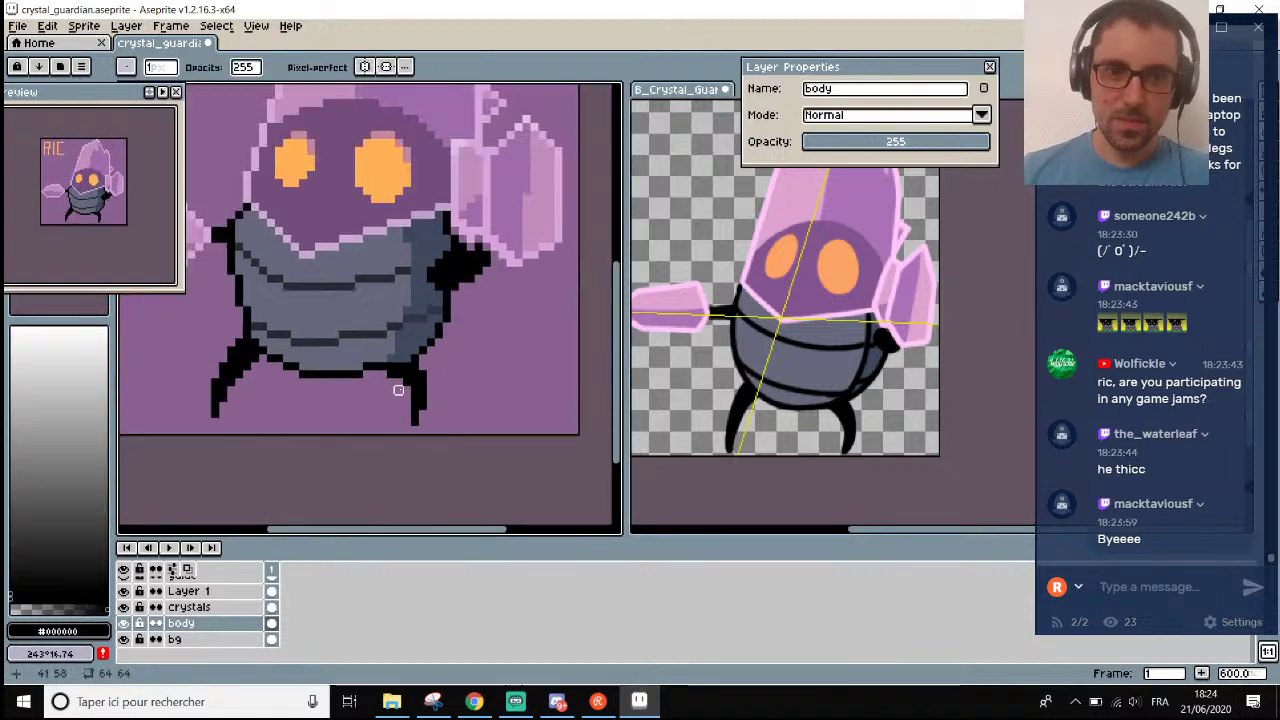
{"action": "scroll", "coordinate": [486, 443], "scroll_direction": "down", "scroll_amount": 4}
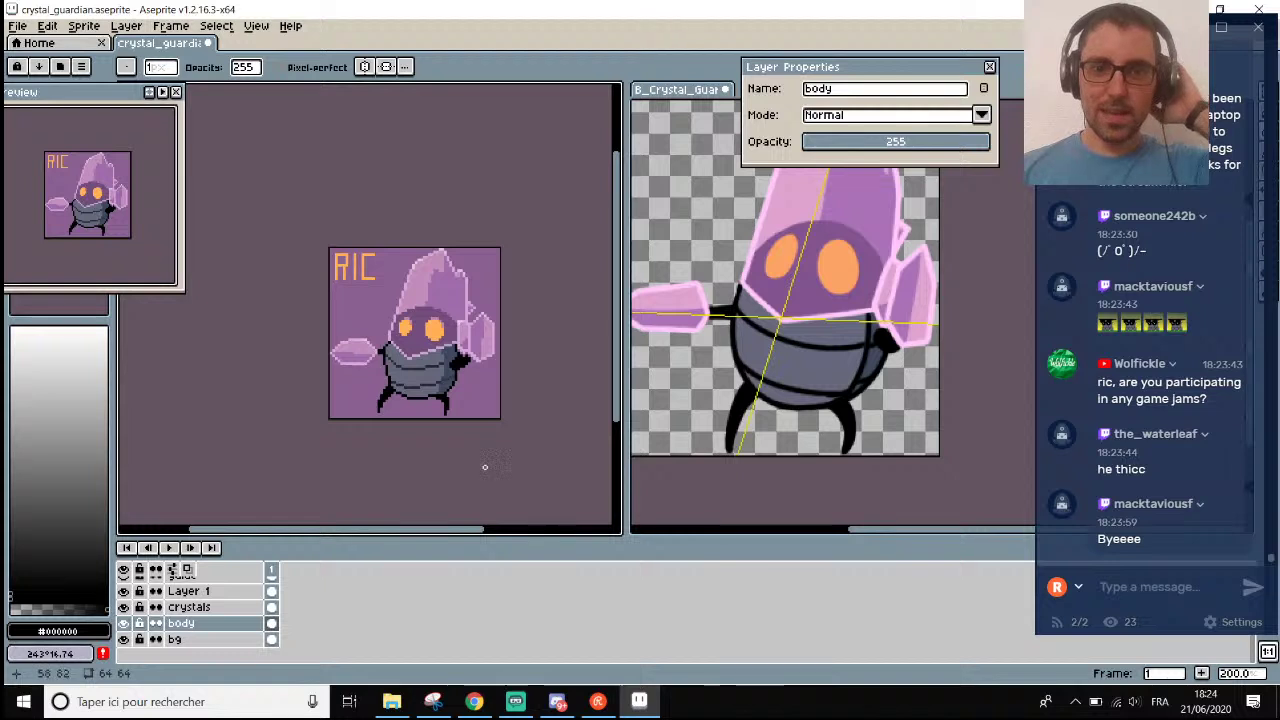
{"action": "scroll", "coordinate": [460, 440], "scroll_direction": "up", "scroll_amount": 1}
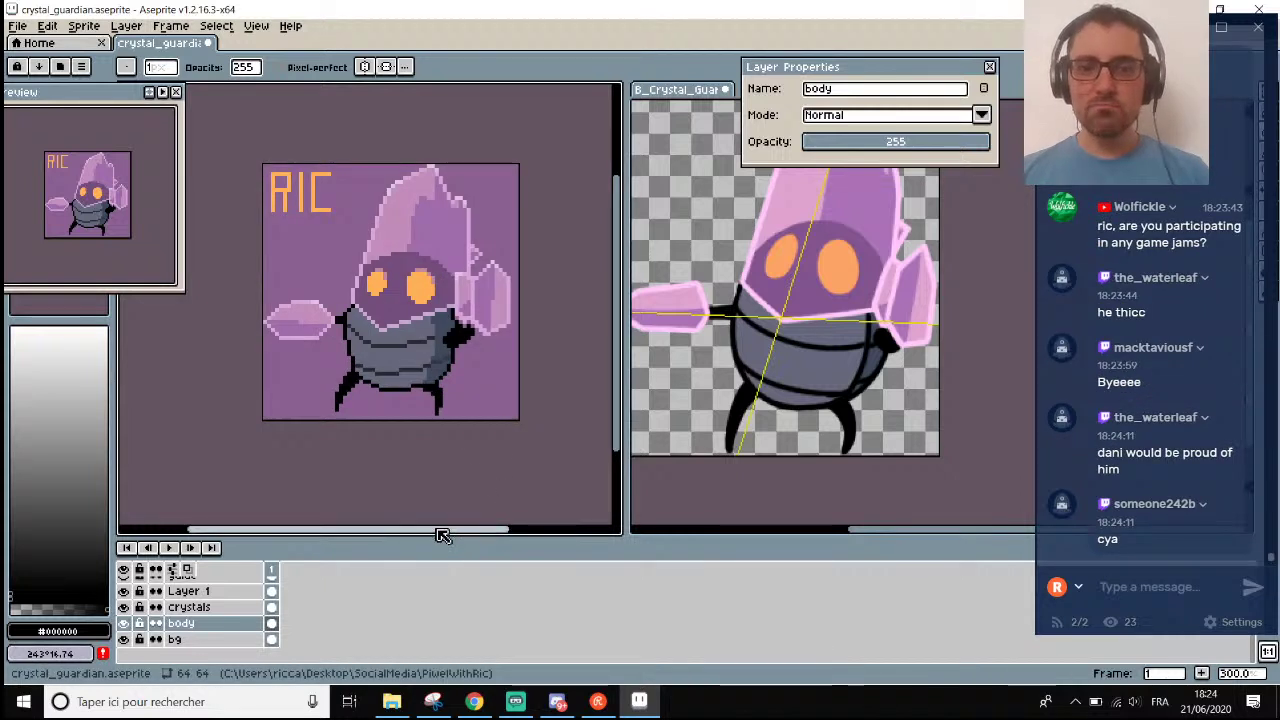
{"action": "left_click_drag", "start_coordinate": [440, 535], "coordinate": [457, 530]}
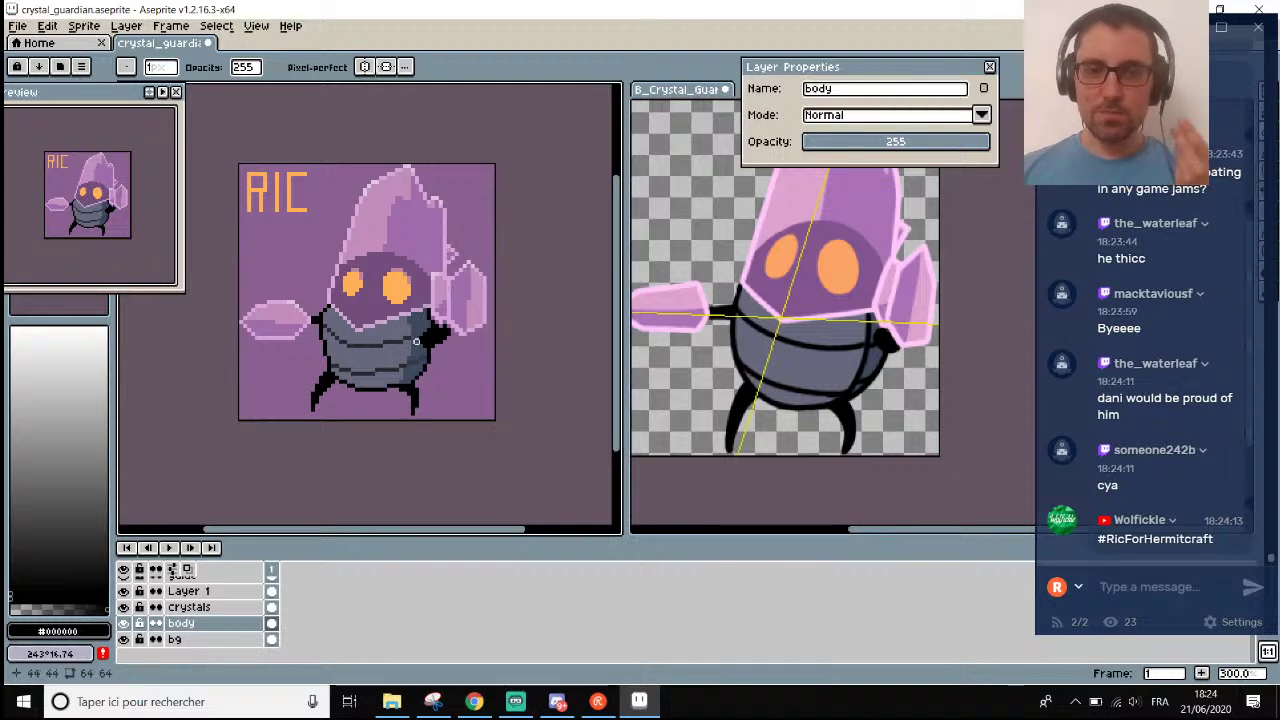
Extend the upper body seam across the shadow in the lower seam's colour #323543, stepping up from 42, 42 to 45, 41.
{"action": "scroll", "coordinate": [416, 341], "scroll_direction": "up", "scroll_amount": 9}
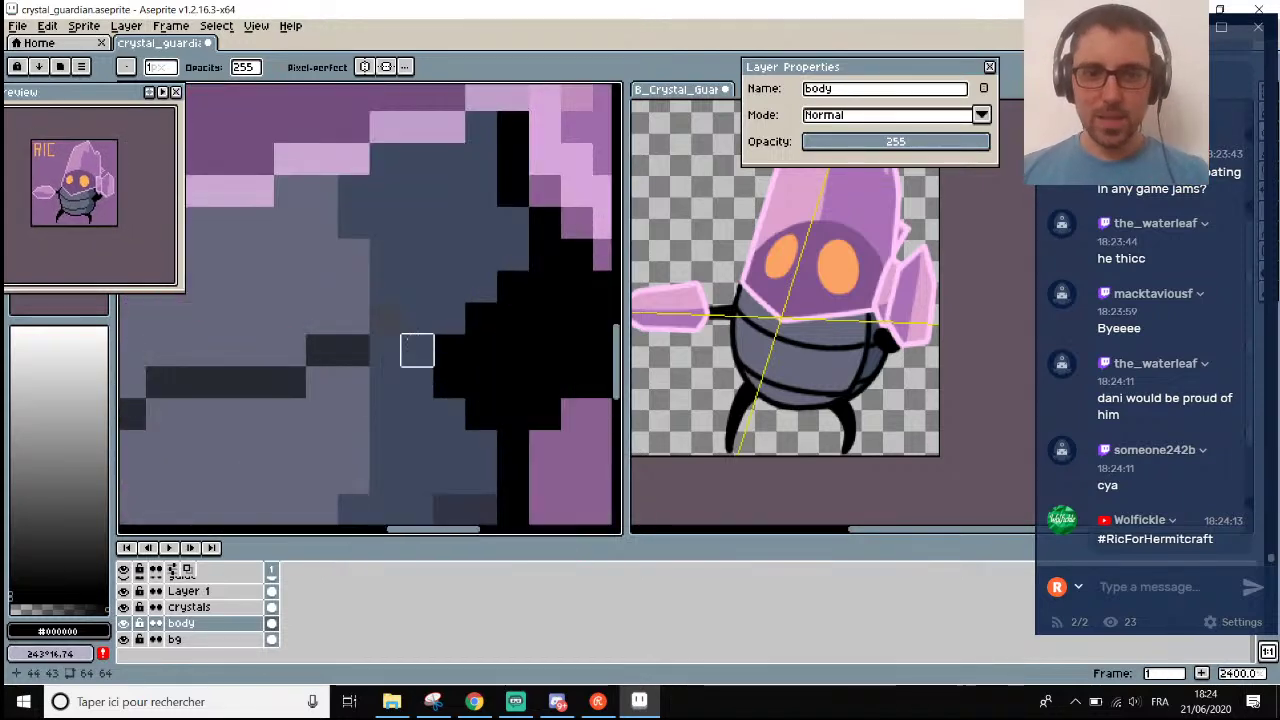
{"action": "key", "text": "i"}
{"action": "scroll", "coordinate": [414, 337], "scroll_direction": "down", "scroll_amount": 3}
{"action": "scroll", "coordinate": [443, 451], "scroll_direction": "up", "scroll_amount": 2}
{"action": "left_click", "coordinate": [411, 380]}
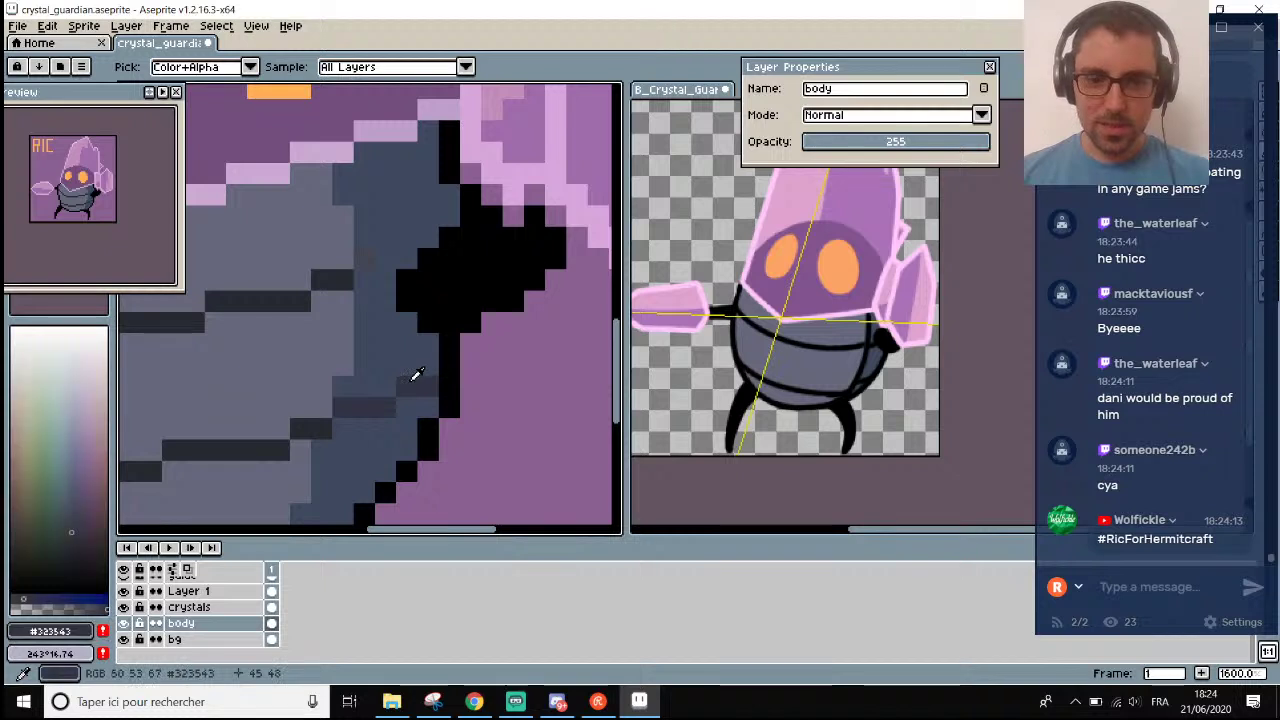
{"action": "key", "text": "b"}
{"action": "left_click", "coordinate": [363, 258]}
{"action": "left_click_drag", "start_coordinate": [385, 258], "coordinate": [407, 238]}
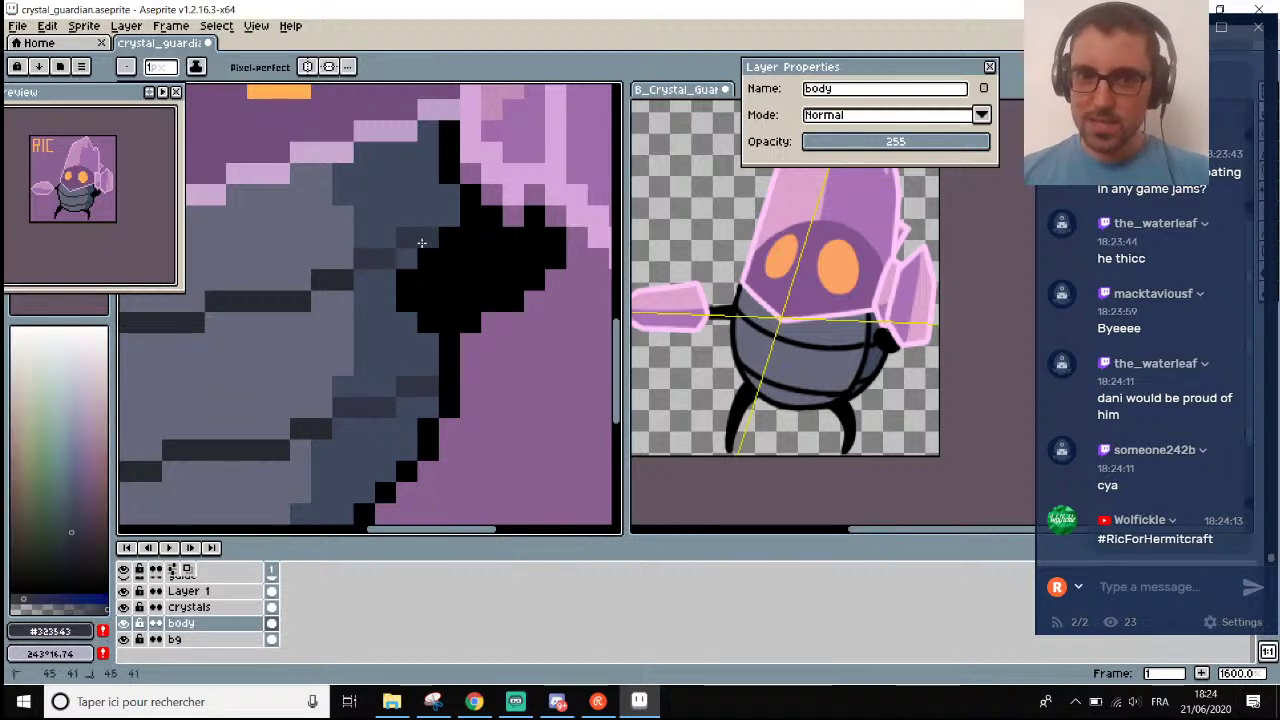
{"action": "scroll", "coordinate": [421, 242], "scroll_direction": "down", "scroll_amount": 6}
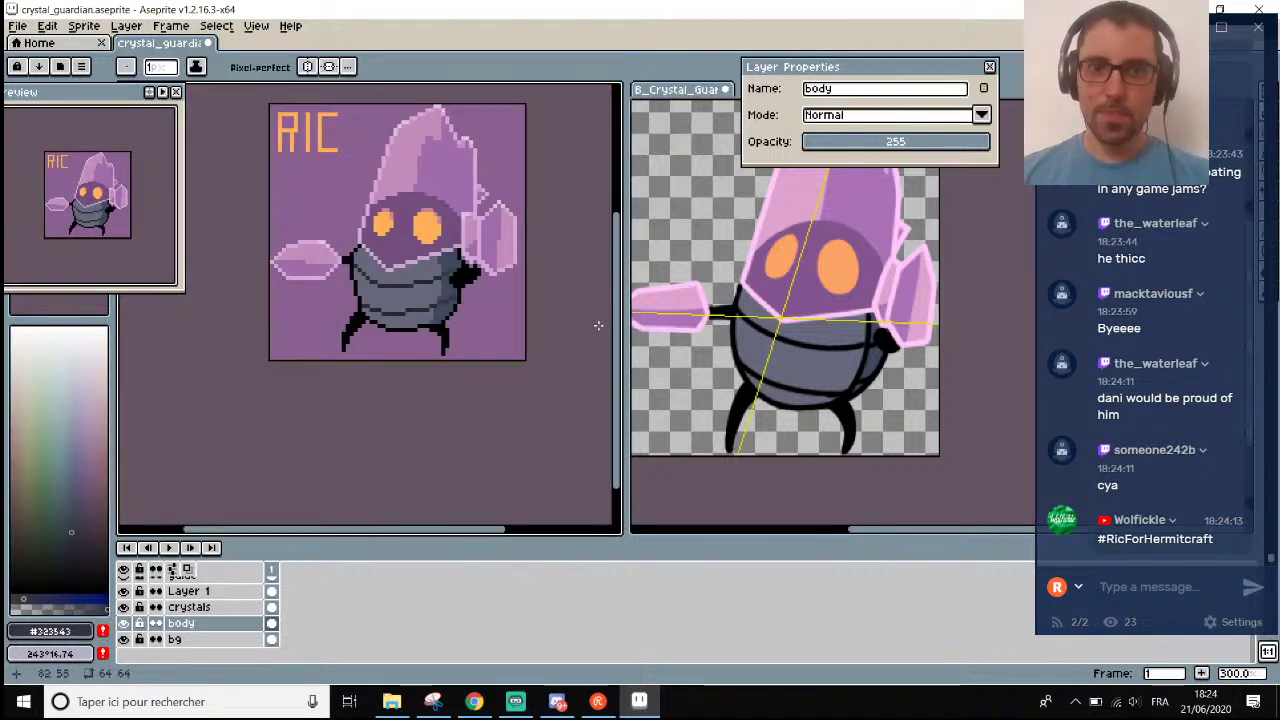
Widen the sprite's editing area beside the reference sketch and centre the whole sprite in it.
{"action": "left_click_drag", "start_coordinate": [618, 289], "coordinate": [676, 249]}
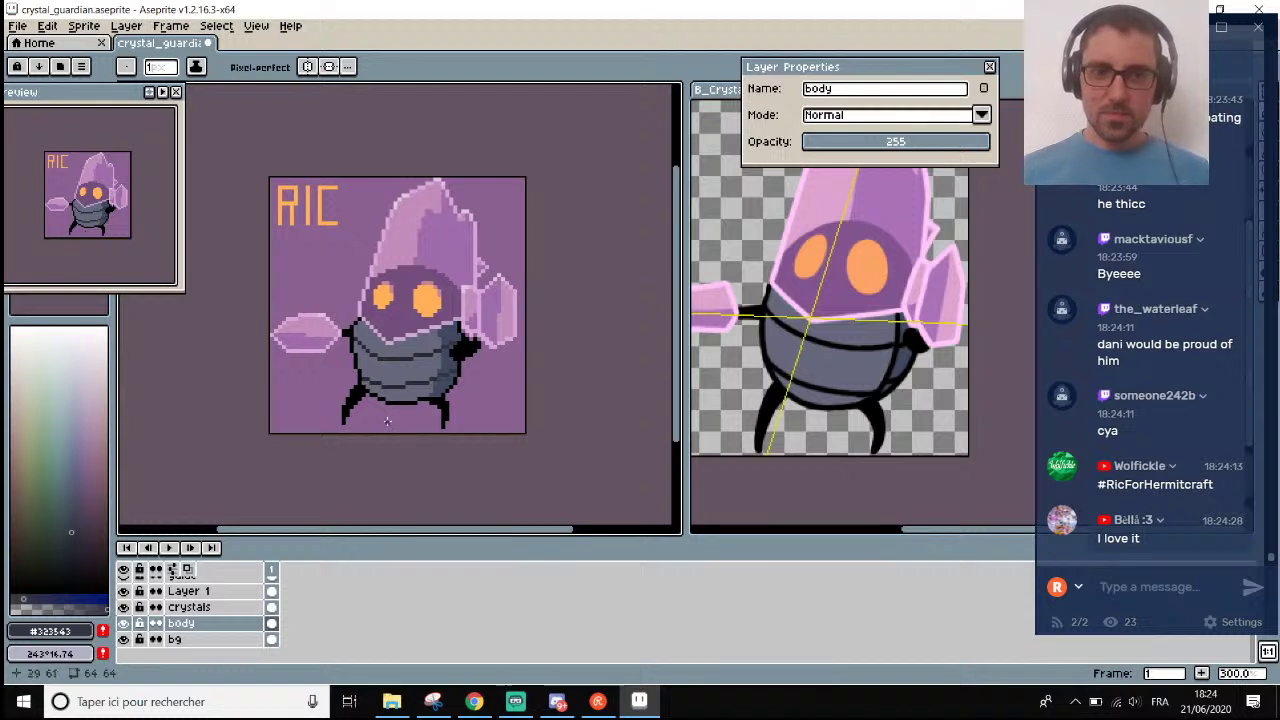
{"action": "left_click_drag", "start_coordinate": [517, 537], "coordinate": [493, 537]}
{"action": "left_click_drag", "start_coordinate": [680, 366], "coordinate": [683, 352]}
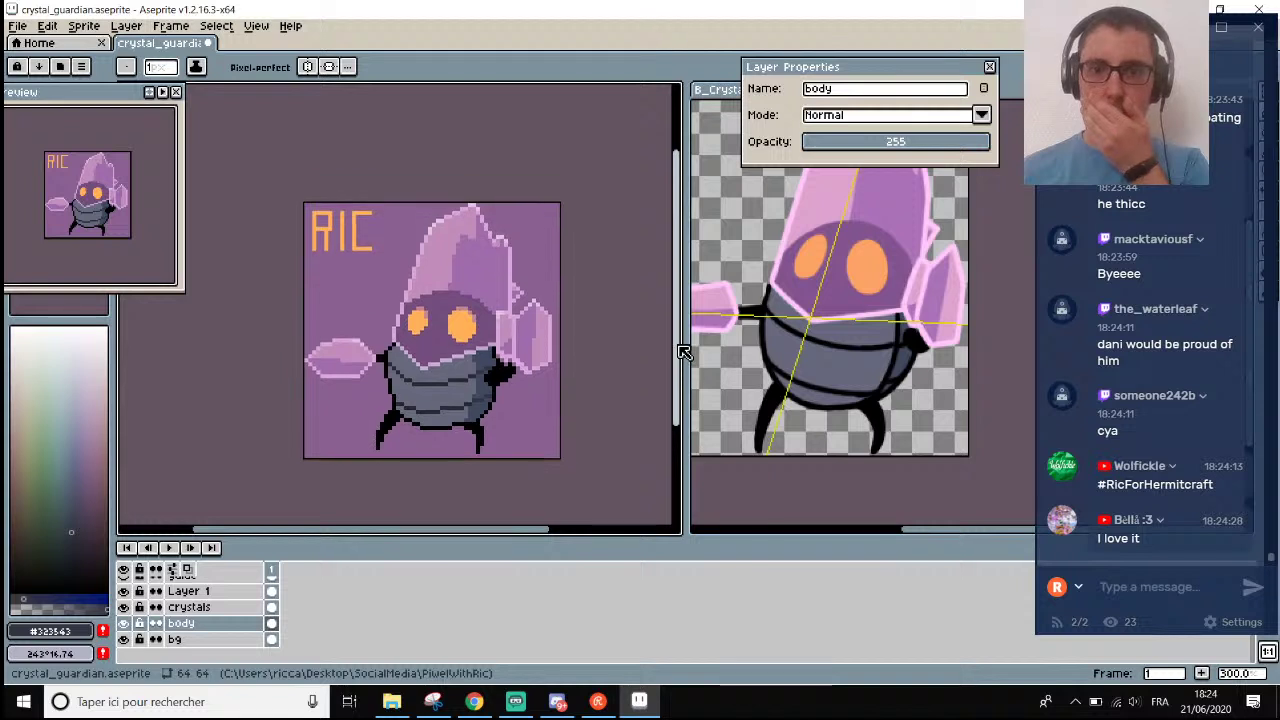
Trim the inner edge of the left leg on the body layer with the eraser and save the sprite.
{"action": "key", "text": "ctrl+s"}
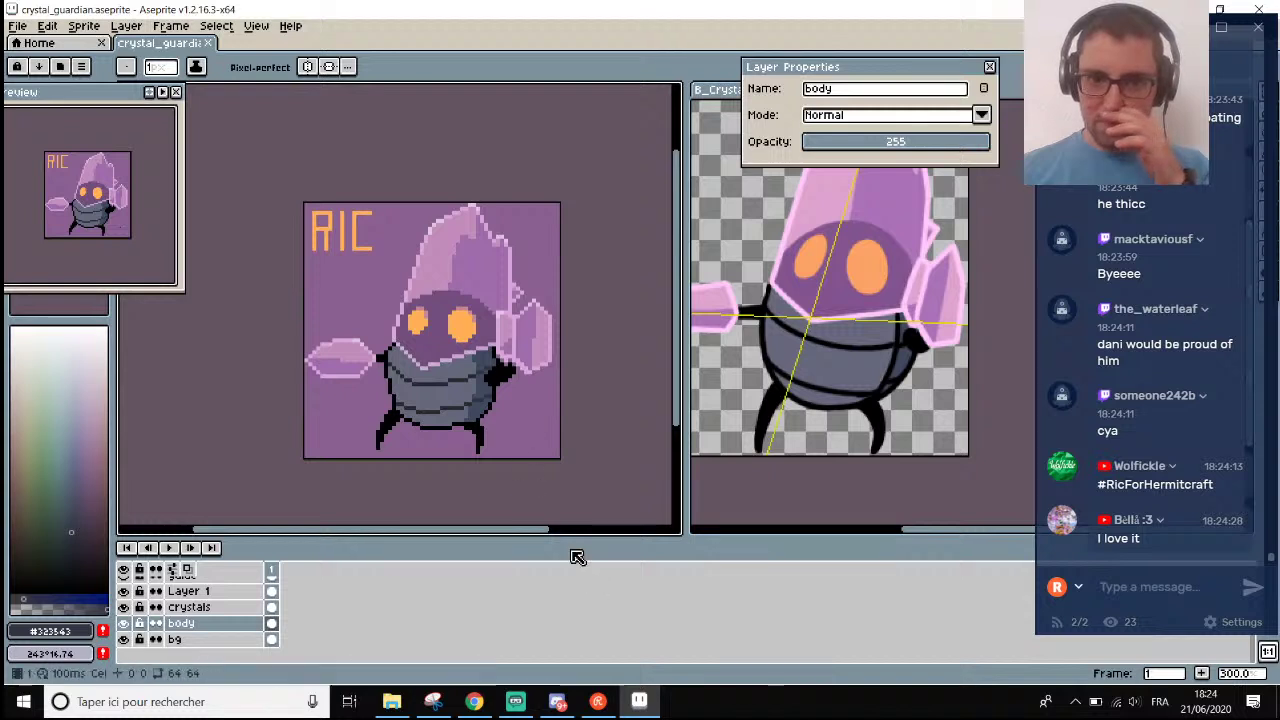
{"action": "scroll", "coordinate": [400, 440], "scroll_direction": "up", "scroll_amount": 6}
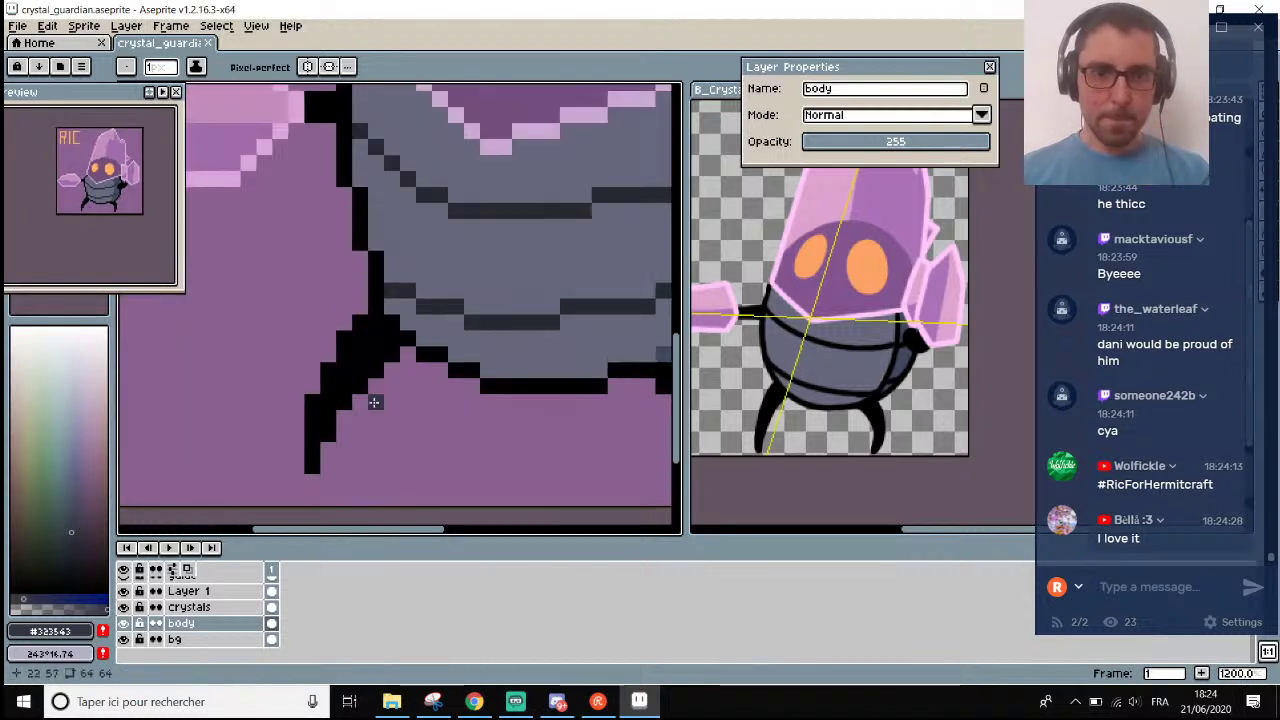
{"action": "scroll", "coordinate": [374, 402], "scroll_direction": "up", "scroll_amount": 1}
{"action": "key", "text": "e"}
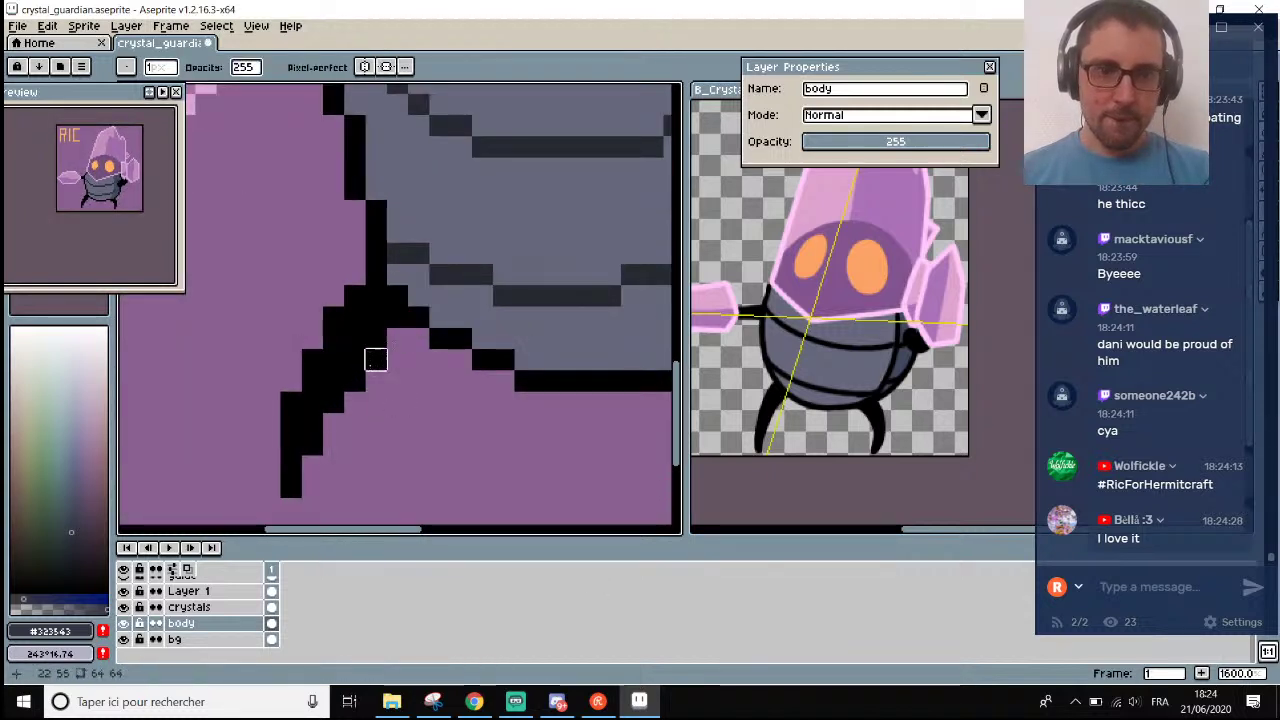
{"action": "scroll", "coordinate": [405, 415], "scroll_direction": "down", "scroll_amount": 10}
{"action": "scroll", "coordinate": [409, 437], "scroll_direction": "up", "scroll_amount": 3}
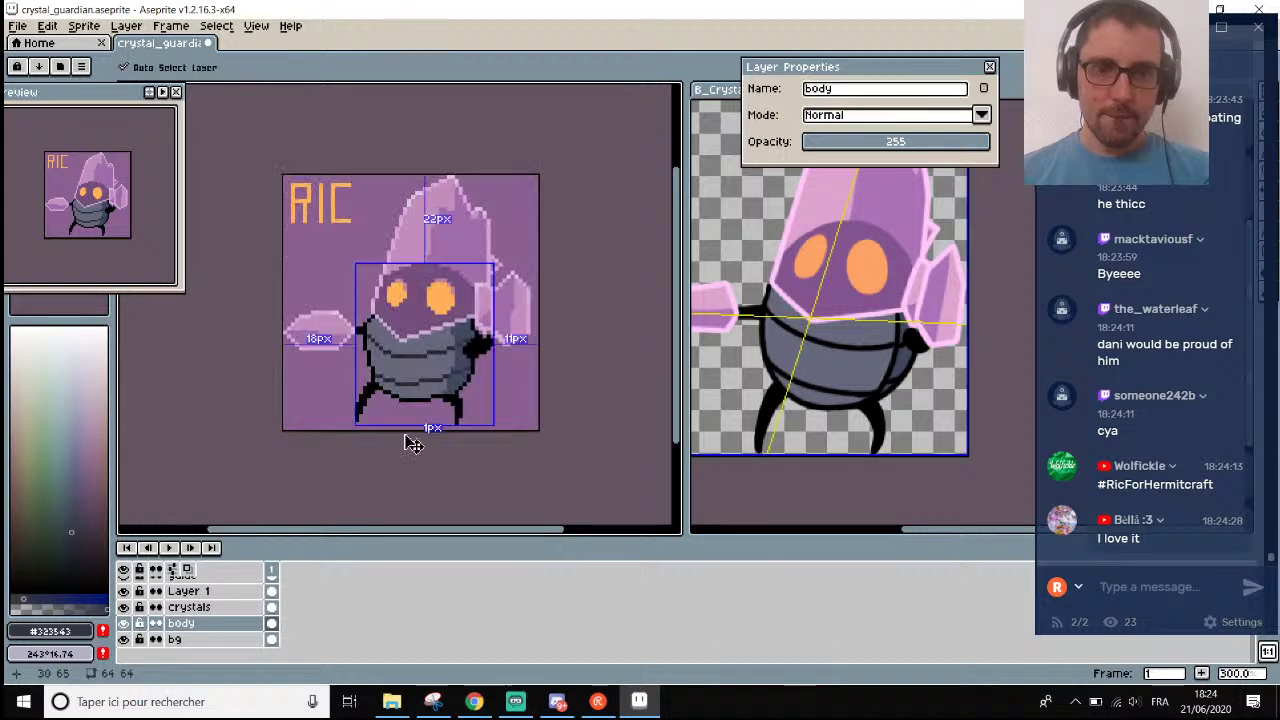
{"action": "key", "text": "ctrl+s"}
Add a highlight pixel at 48, 7 on Layer 1 and recolour it #e6d6e6, sampled with the layer's opacity at 255.
{"action": "scroll", "coordinate": [390, 425], "scroll_direction": "up", "scroll_amount": 7}
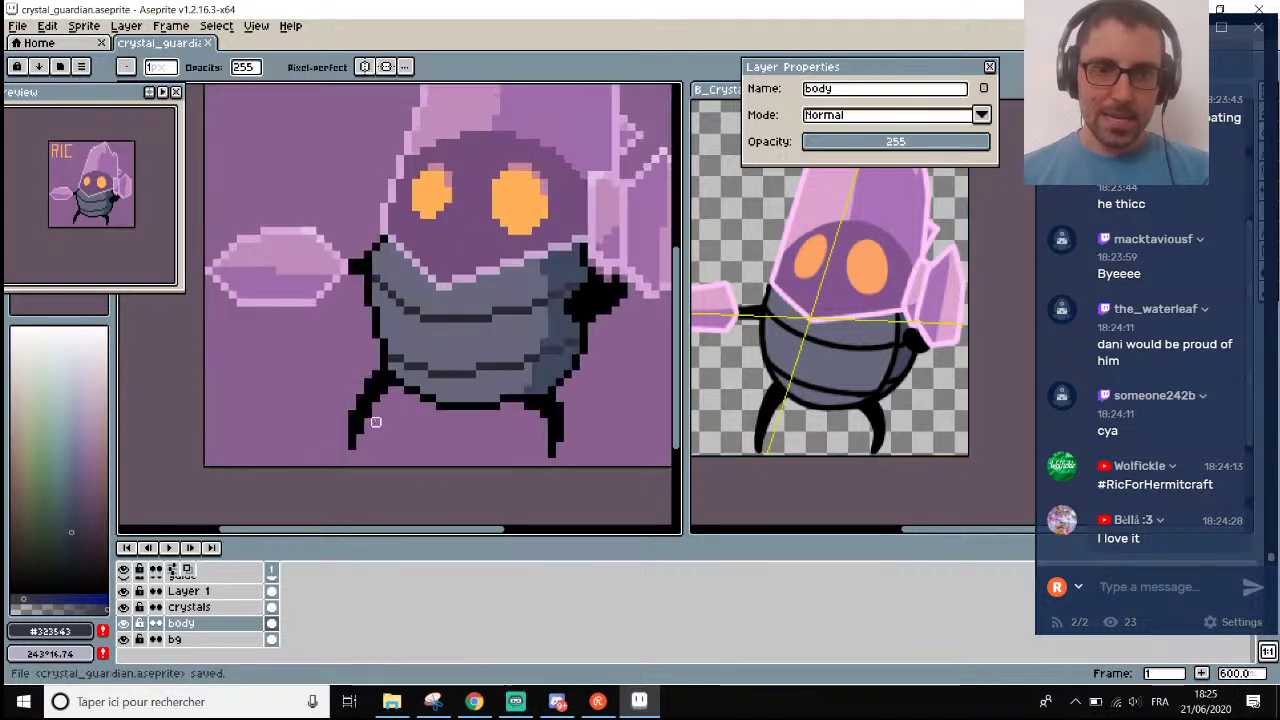
{"action": "scroll", "coordinate": [345, 370], "scroll_direction": "down", "scroll_amount": 6}
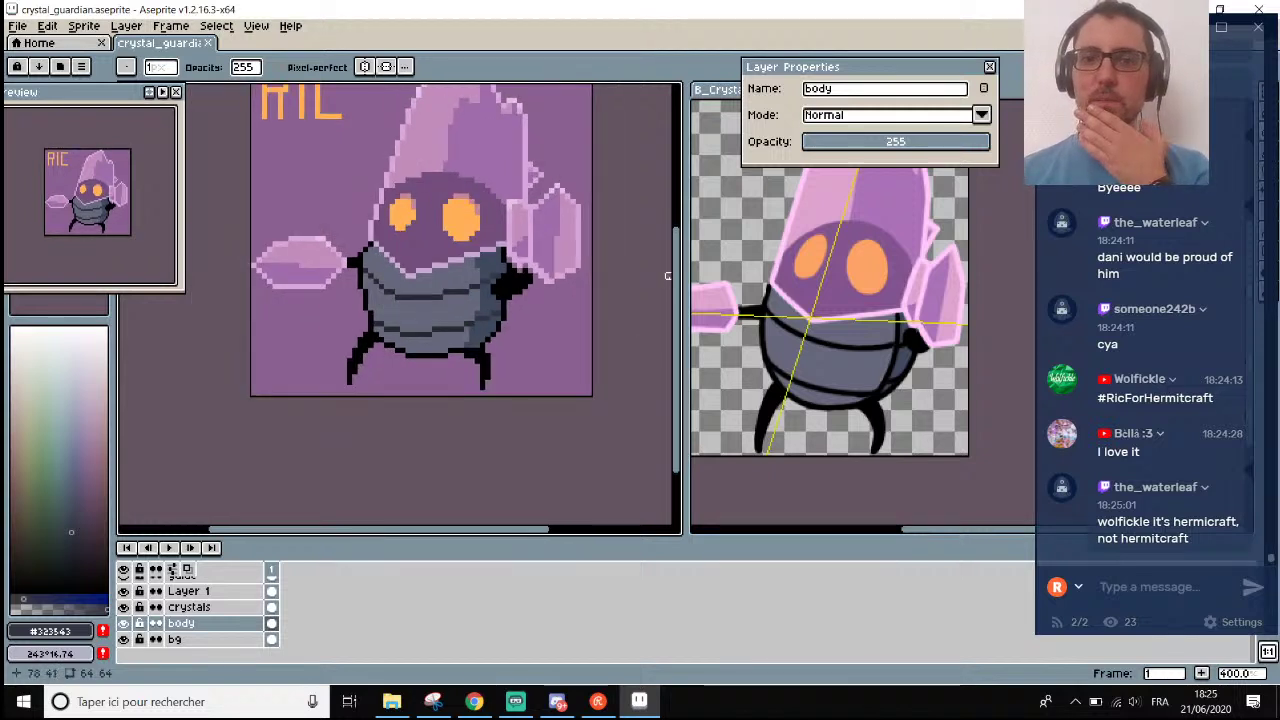
{"action": "scroll", "coordinate": [667, 276], "scroll_direction": "down", "scroll_amount": 2}
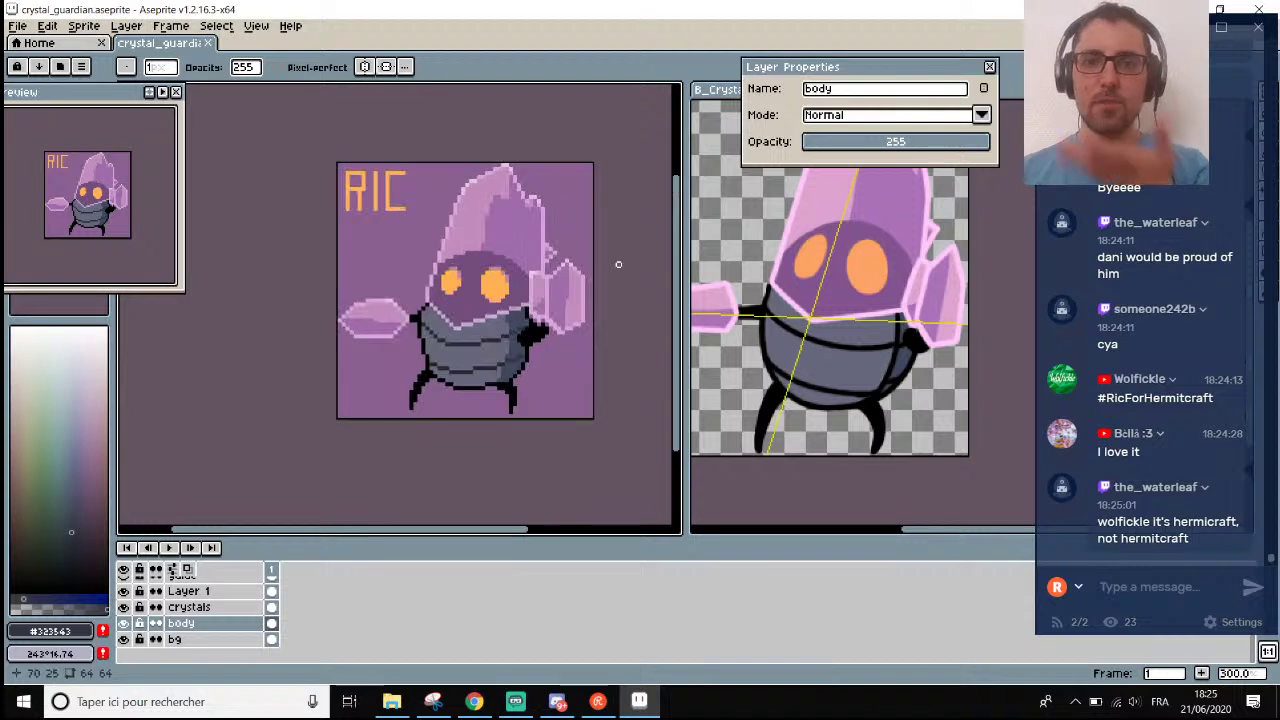
{"action": "scroll", "coordinate": [526, 185], "scroll_direction": "up", "scroll_amount": 4}
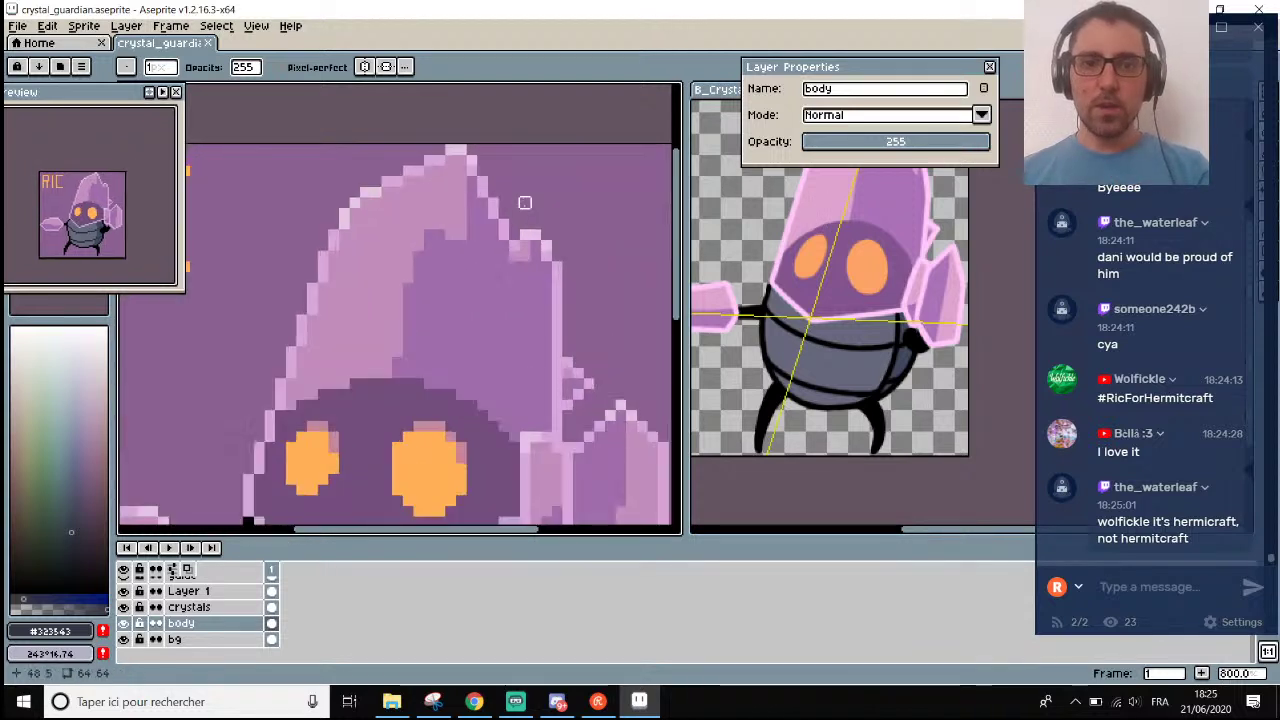
{"action": "left_click", "coordinate": [215, 591]}
{"action": "scroll", "coordinate": [554, 257], "scroll_direction": "up", "scroll_amount": 5}
{"action": "left_click", "coordinate": [530, 320], "text": "alt"}
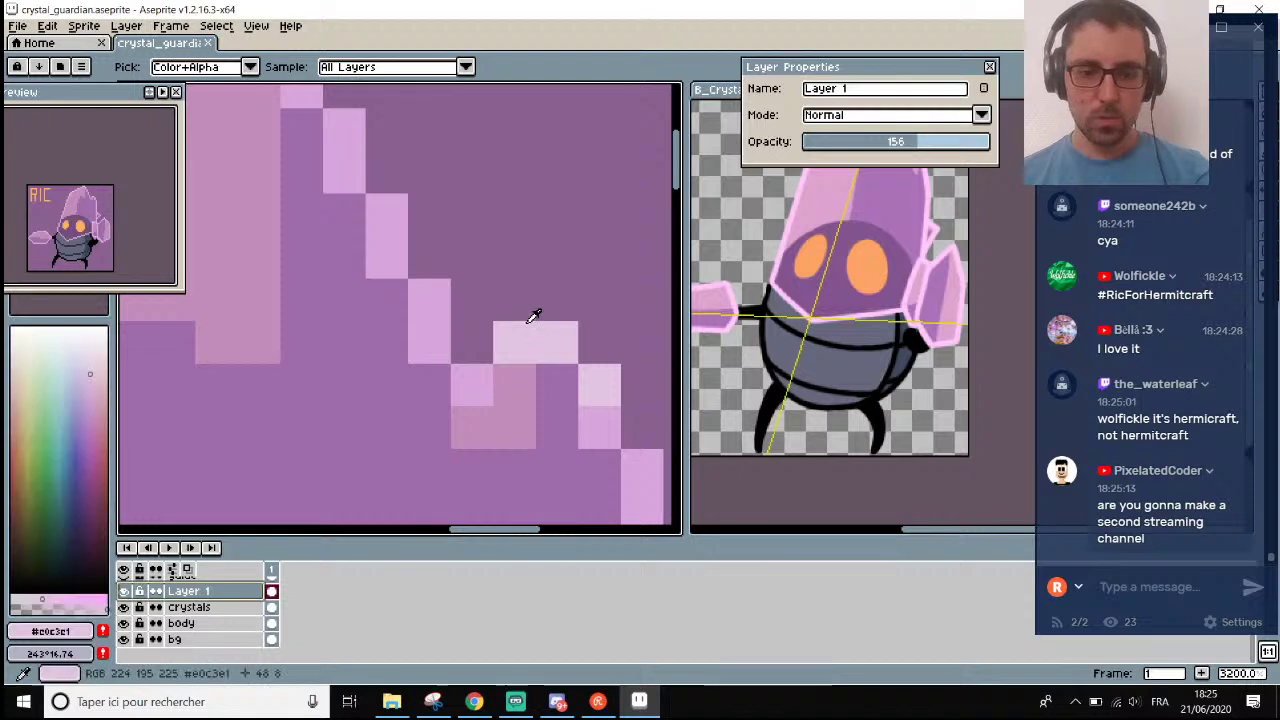
{"action": "scroll", "coordinate": [530, 300], "scroll_direction": "down", "scroll_amount": 1}
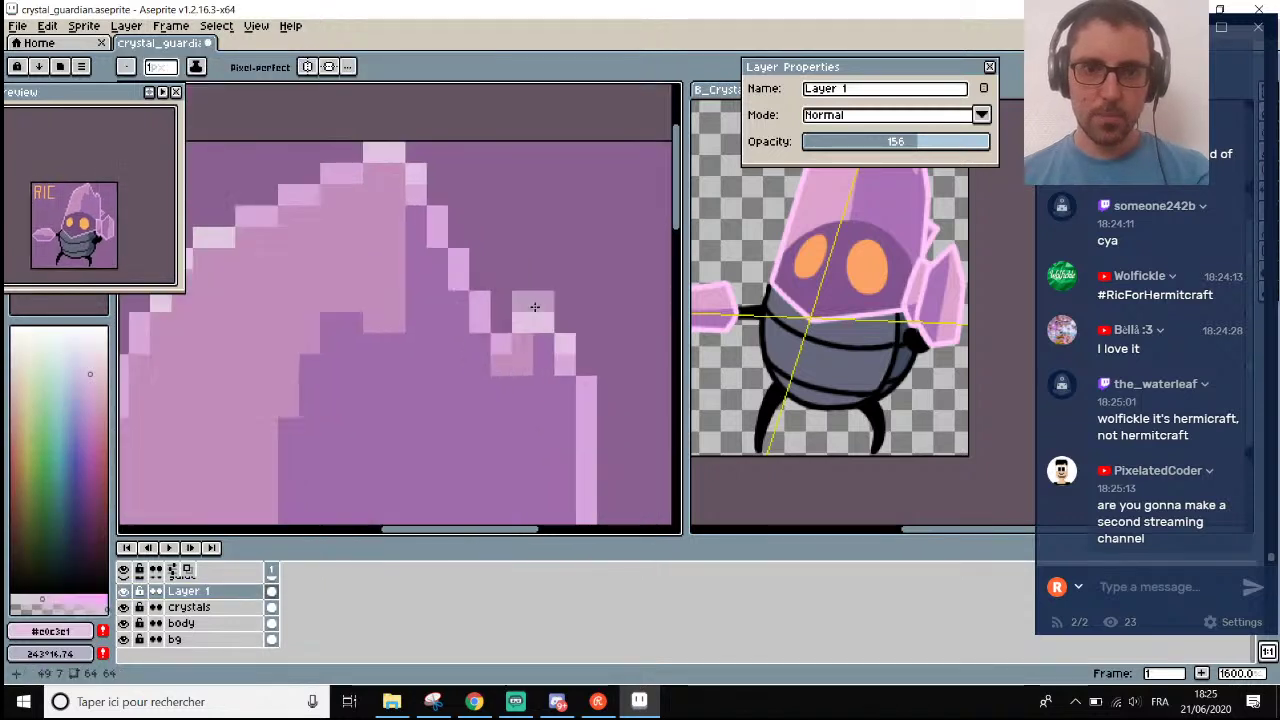
{"action": "double_click", "coordinate": [238, 591]}
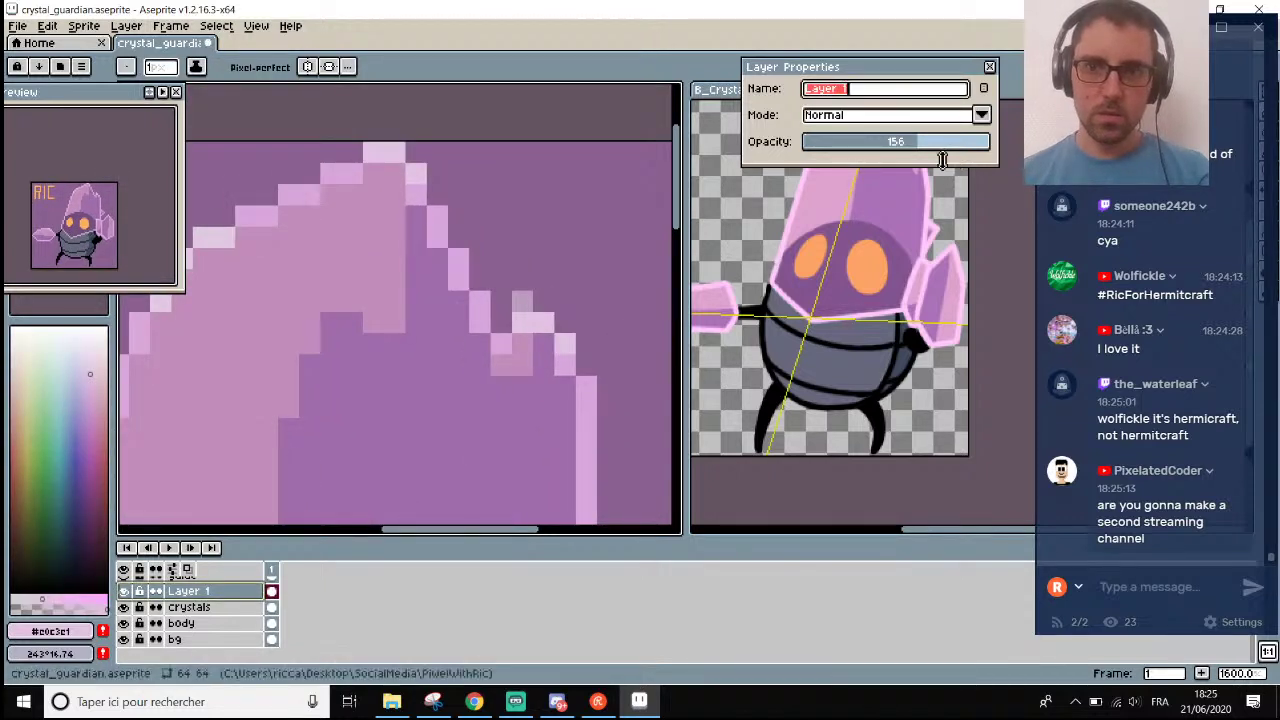
{"action": "left_click_drag", "start_coordinate": [942, 150], "coordinate": [996, 146]}
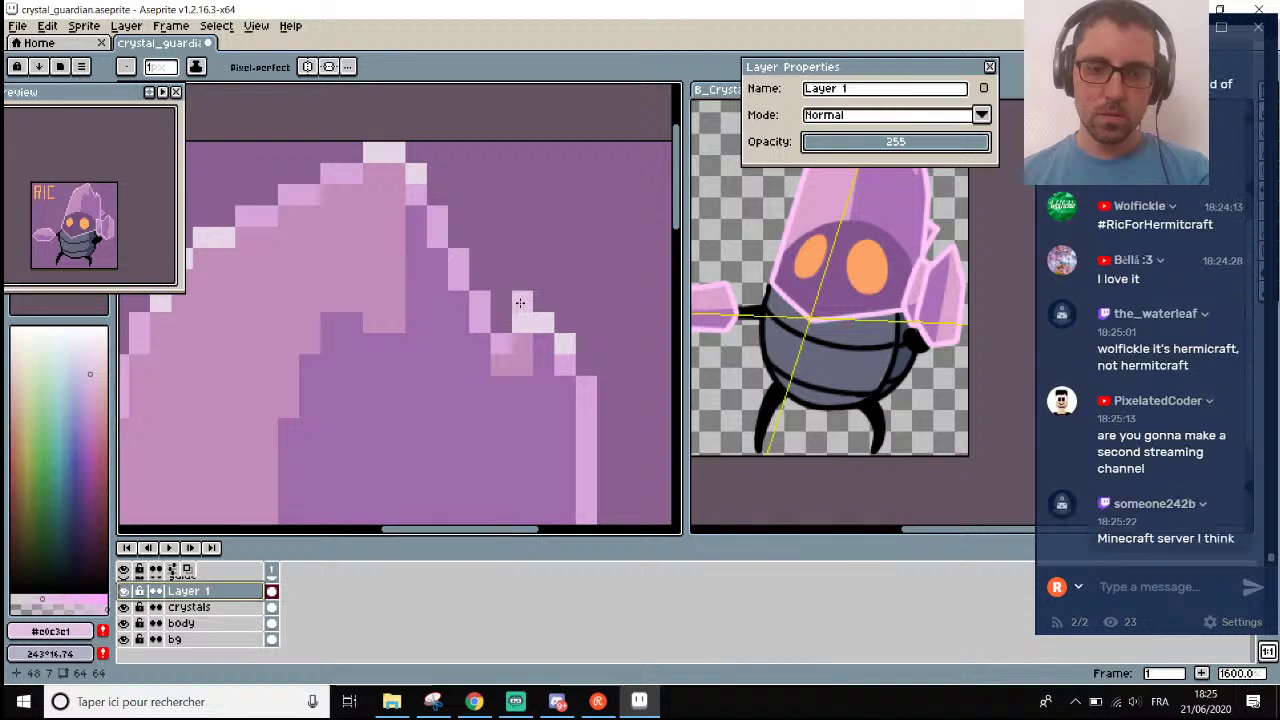
{"action": "left_click", "coordinate": [520, 302]}
{"action": "left_click", "coordinate": [531, 297], "text": "alt"}
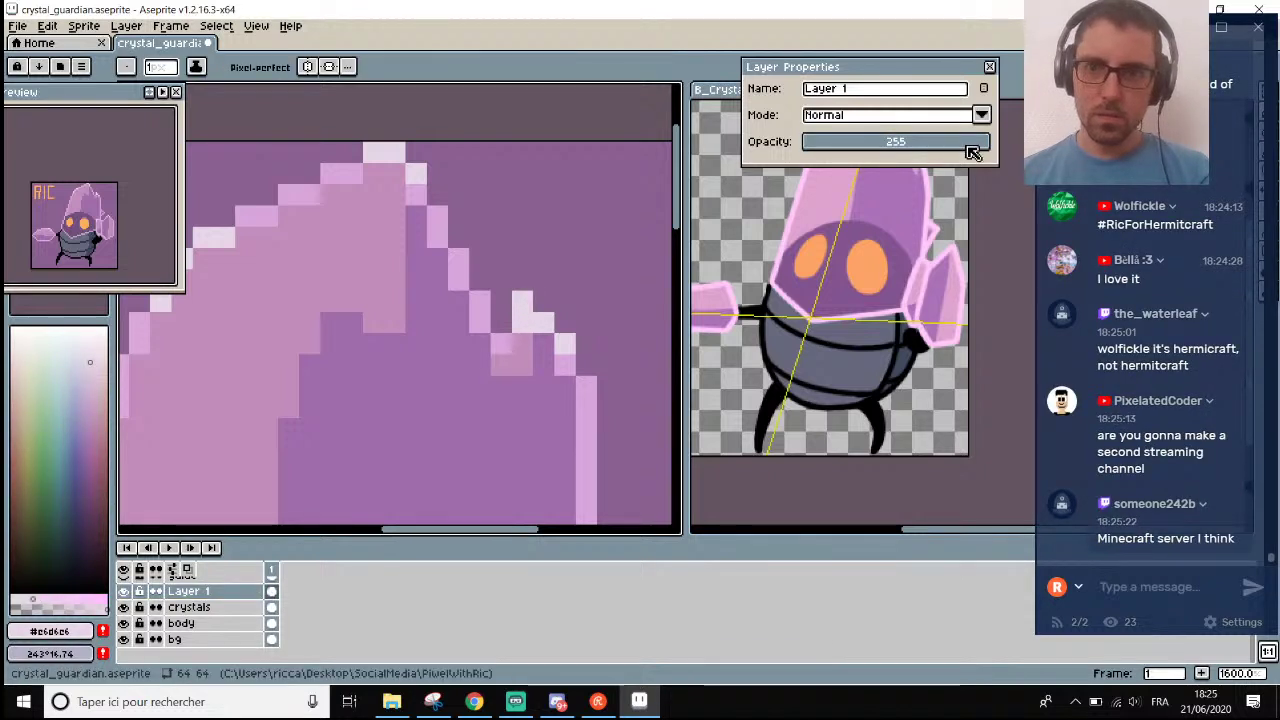
Lower the opacity of Layer 1 to 139.
{"action": "left_click_drag", "start_coordinate": [972, 152], "coordinate": [904, 143]}
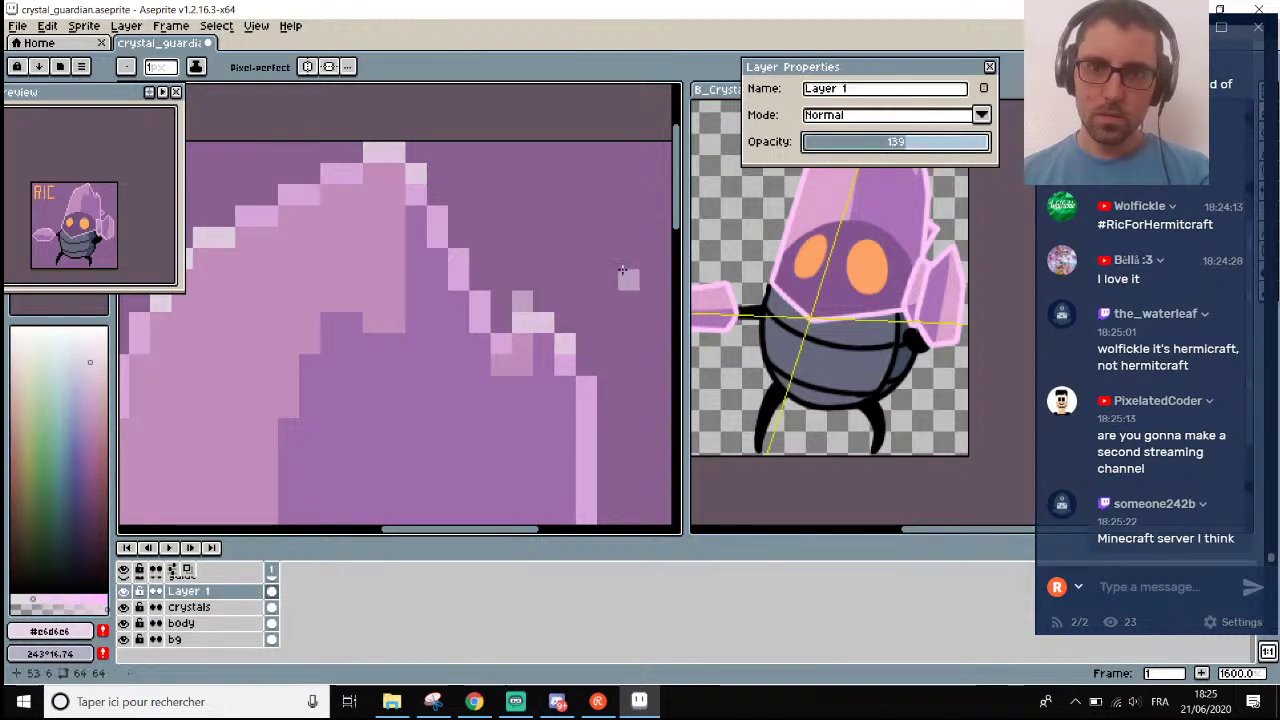
{"action": "scroll", "coordinate": [622, 270], "scroll_direction": "down", "scroll_amount": 3}
{"action": "scroll", "coordinate": [600, 400], "scroll_direction": "up", "scroll_amount": 1}
{"action": "scroll", "coordinate": [594, 459], "scroll_direction": "down", "scroll_amount": 3}
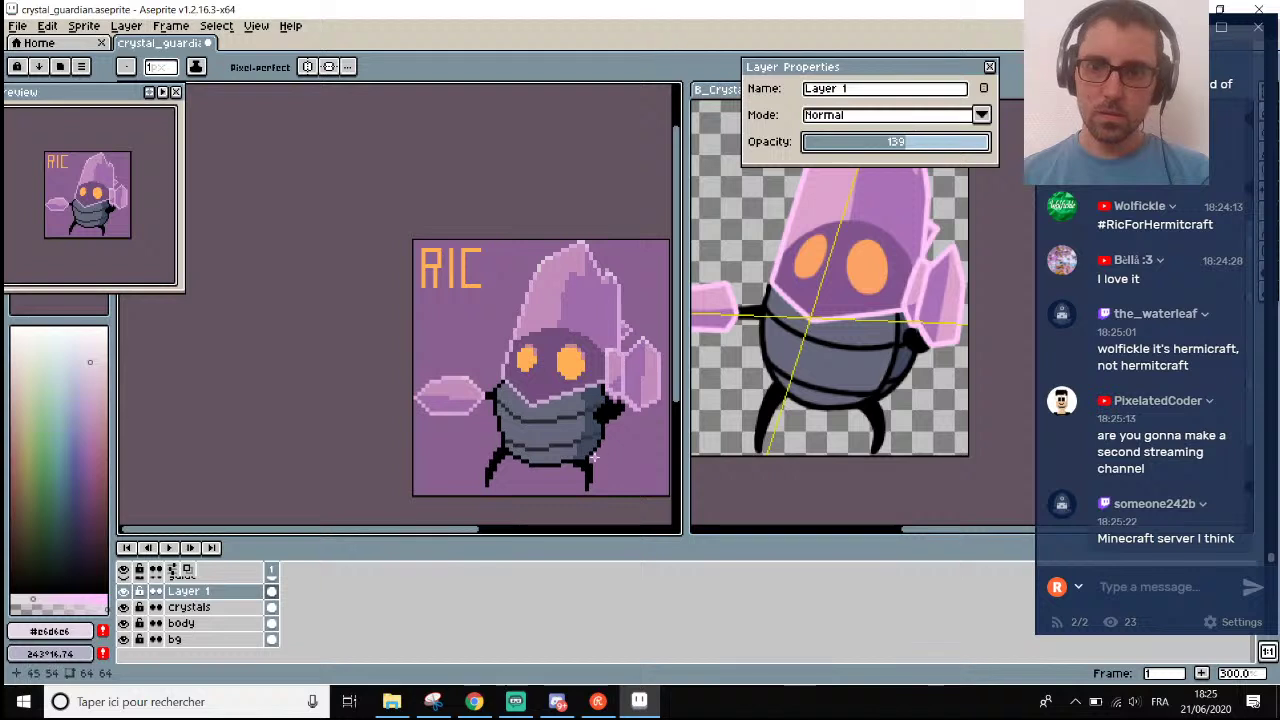
{"action": "left_click_drag", "start_coordinate": [455, 537], "coordinate": [550, 511]}
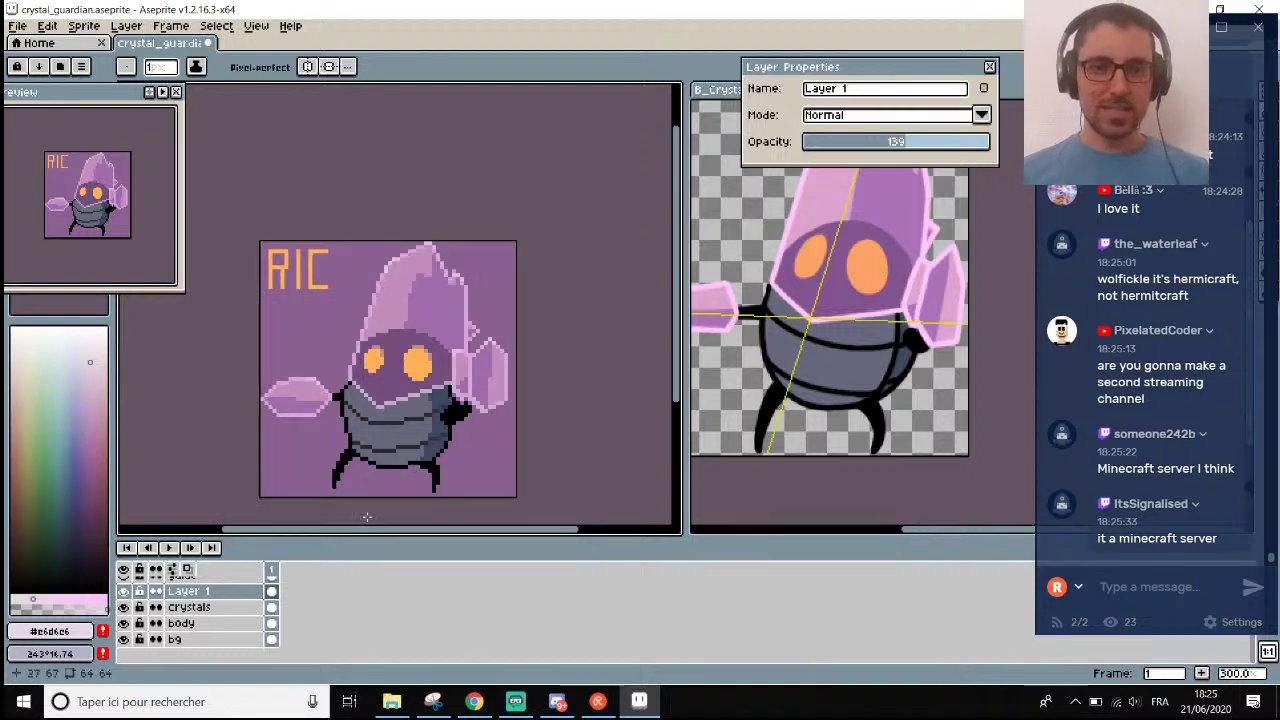
Compare the sprite with the crystals layer and the Layer 1 highlights alternately hidden and shown.
{"action": "left_click", "coordinate": [178, 607]}
{"action": "left_click", "coordinate": [124, 608]}
{"action": "left_click", "coordinate": [124, 608]}
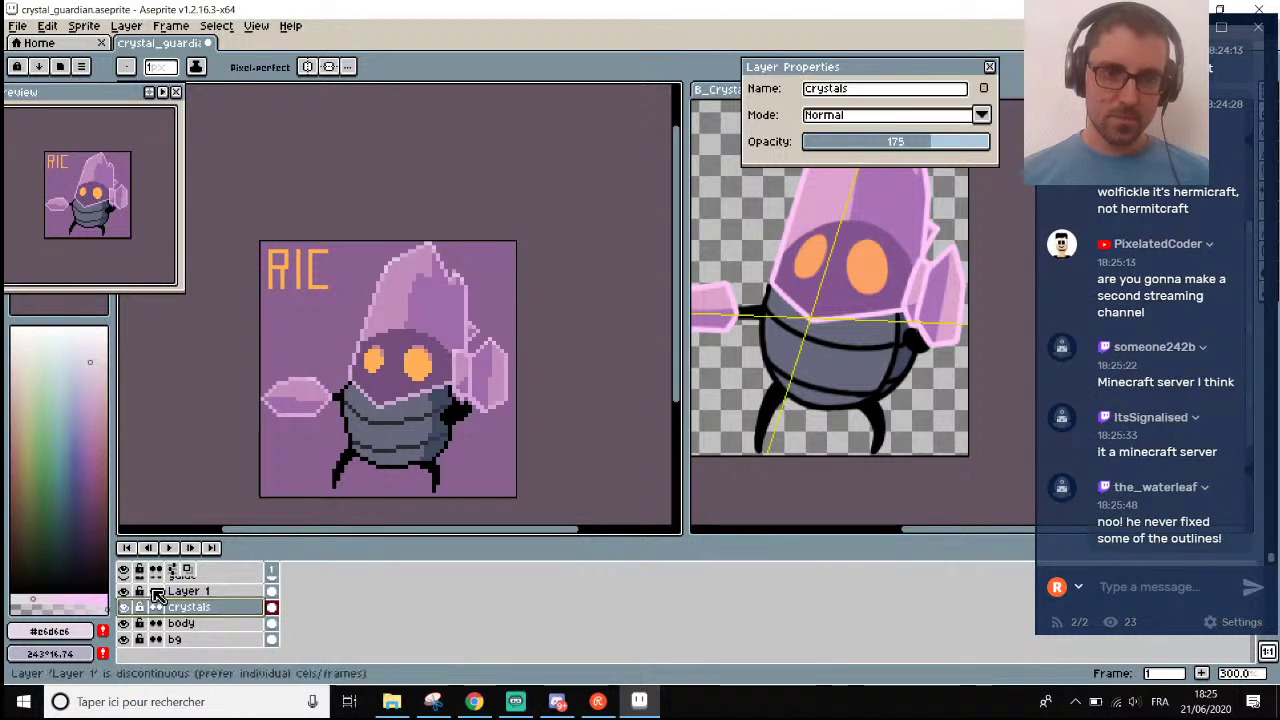
{"action": "left_click", "coordinate": [125, 607]}
{"action": "left_click", "coordinate": [125, 607]}
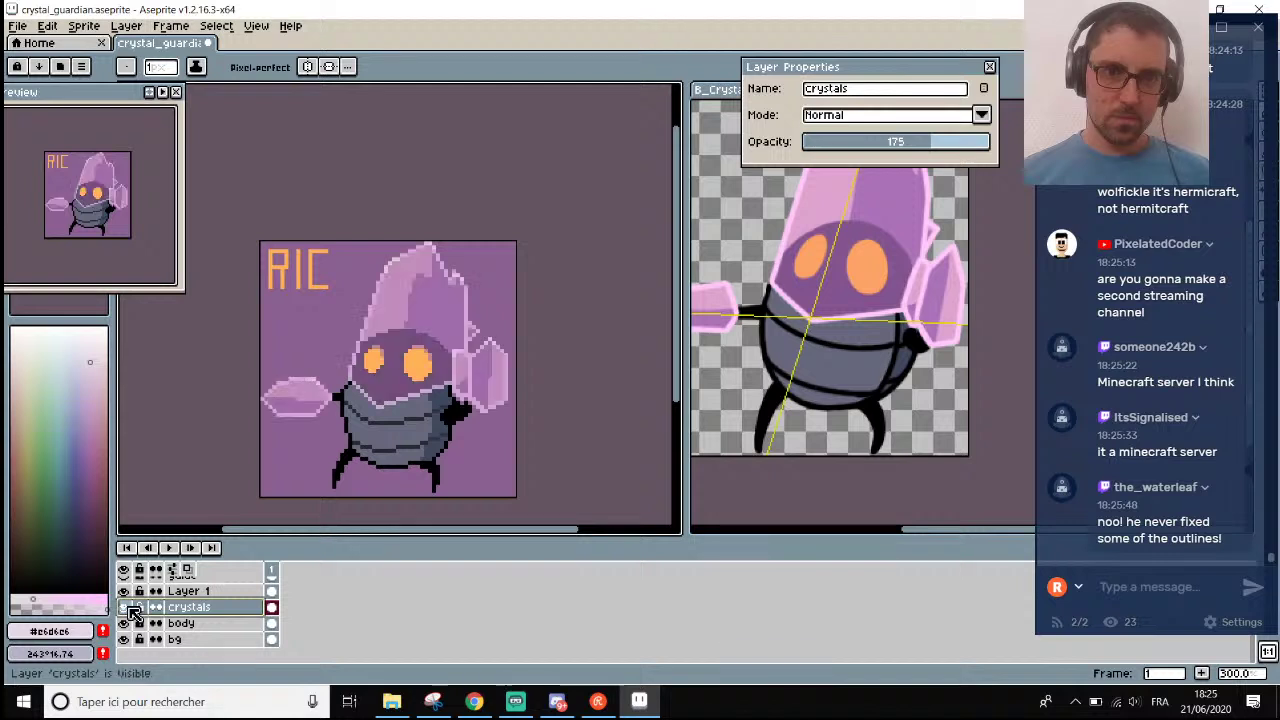
{"action": "left_click", "coordinate": [124, 591]}
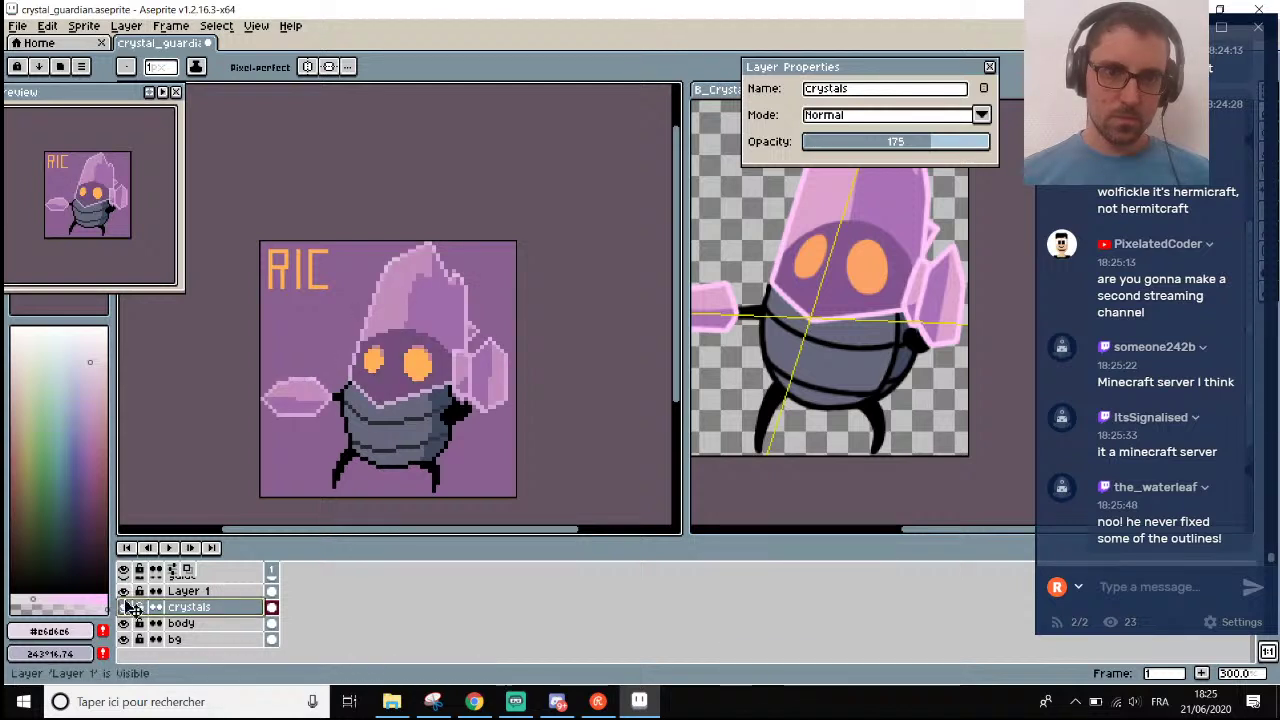
{"action": "left_click", "coordinate": [125, 607]}
{"action": "left_click", "coordinate": [160, 591]}
{"action": "left_click", "coordinate": [124, 591]}
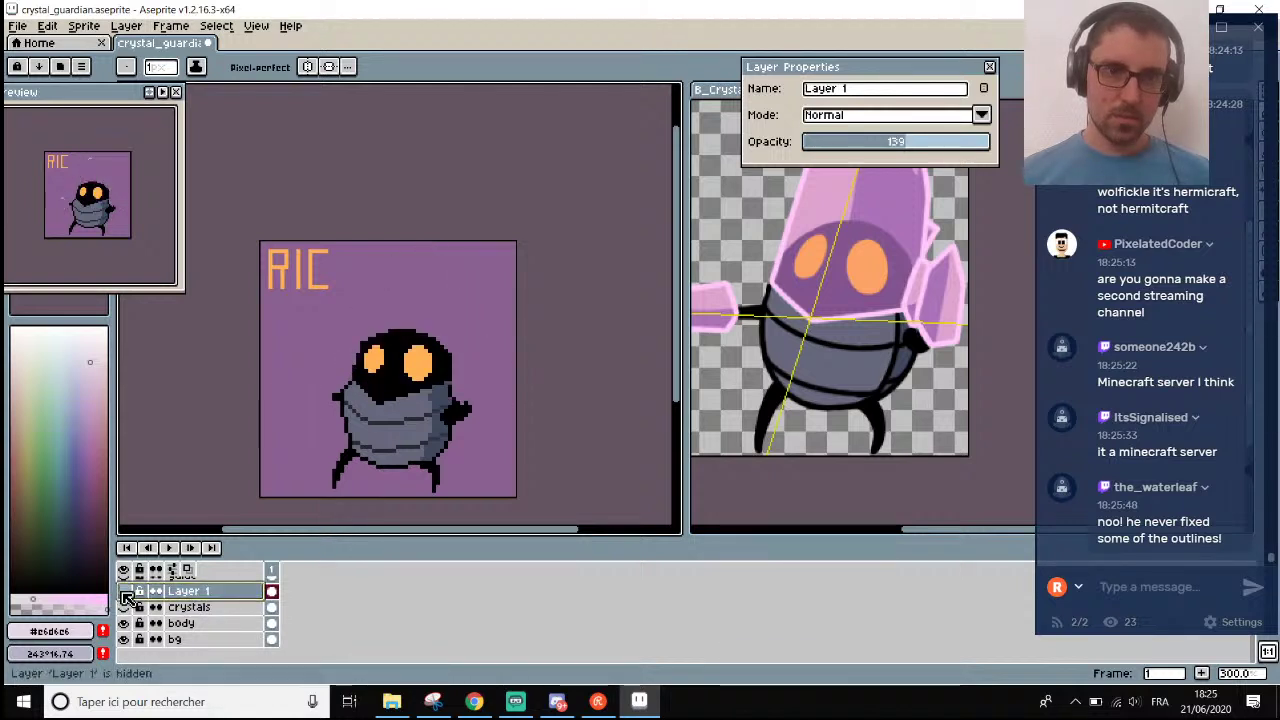
{"action": "left_click", "coordinate": [124, 591]}
Raise the opacity of Layer 1 to 255 and make the crystals layer visible again.
{"action": "left_click_drag", "start_coordinate": [948, 142], "coordinate": [992, 142]}
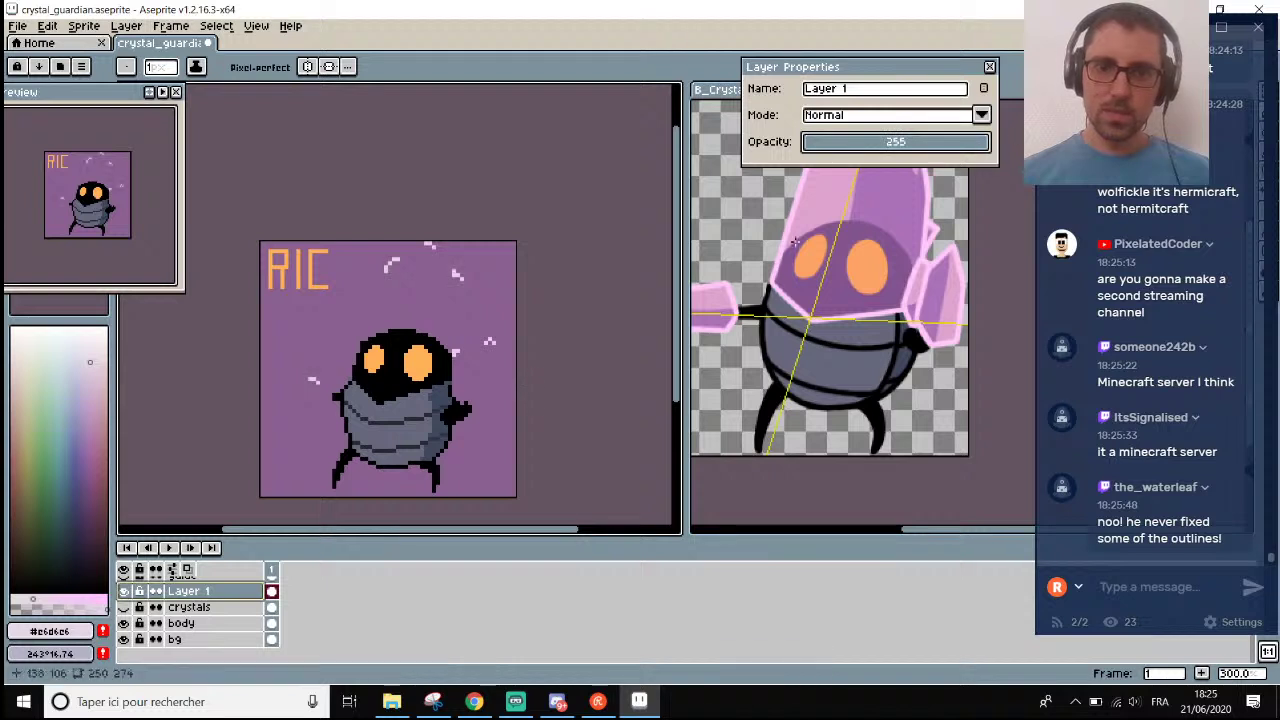
{"action": "left_click", "coordinate": [186, 607]}
{"action": "left_click", "coordinate": [124, 607]}
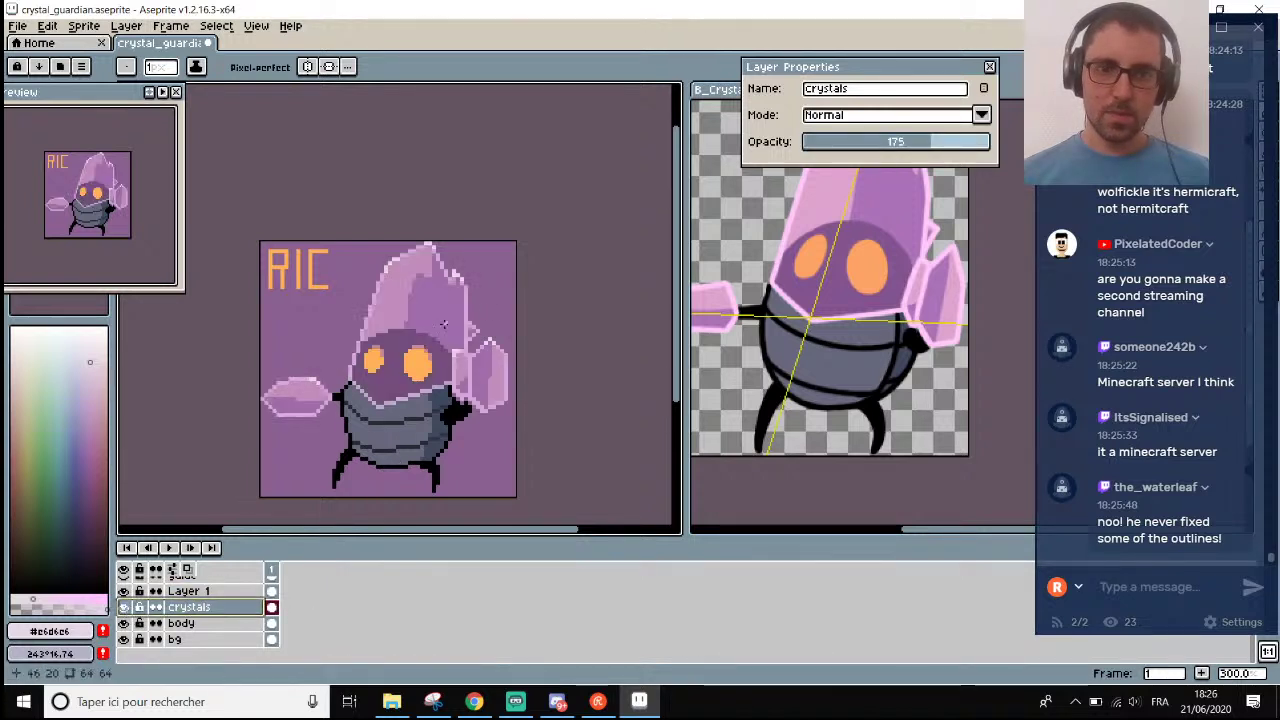
Set the opacity of the crystals layer to 165 and that of Layer 1 to 171, and save the sprite.
{"action": "scroll", "coordinate": [443, 323], "scroll_direction": "up", "scroll_amount": 1}
{"action": "scroll", "coordinate": [461, 263], "scroll_direction": "down", "scroll_amount": 1}
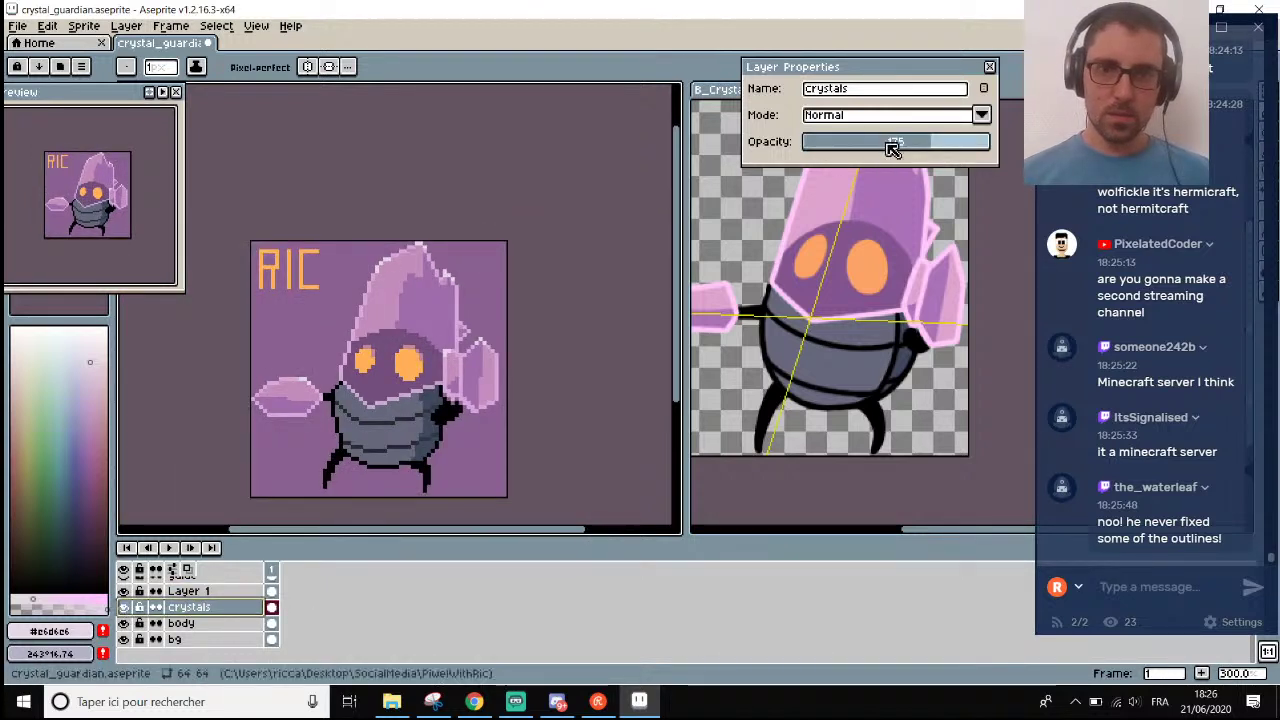
{"action": "left_click_drag", "start_coordinate": [891, 141], "coordinate": [931, 146]}
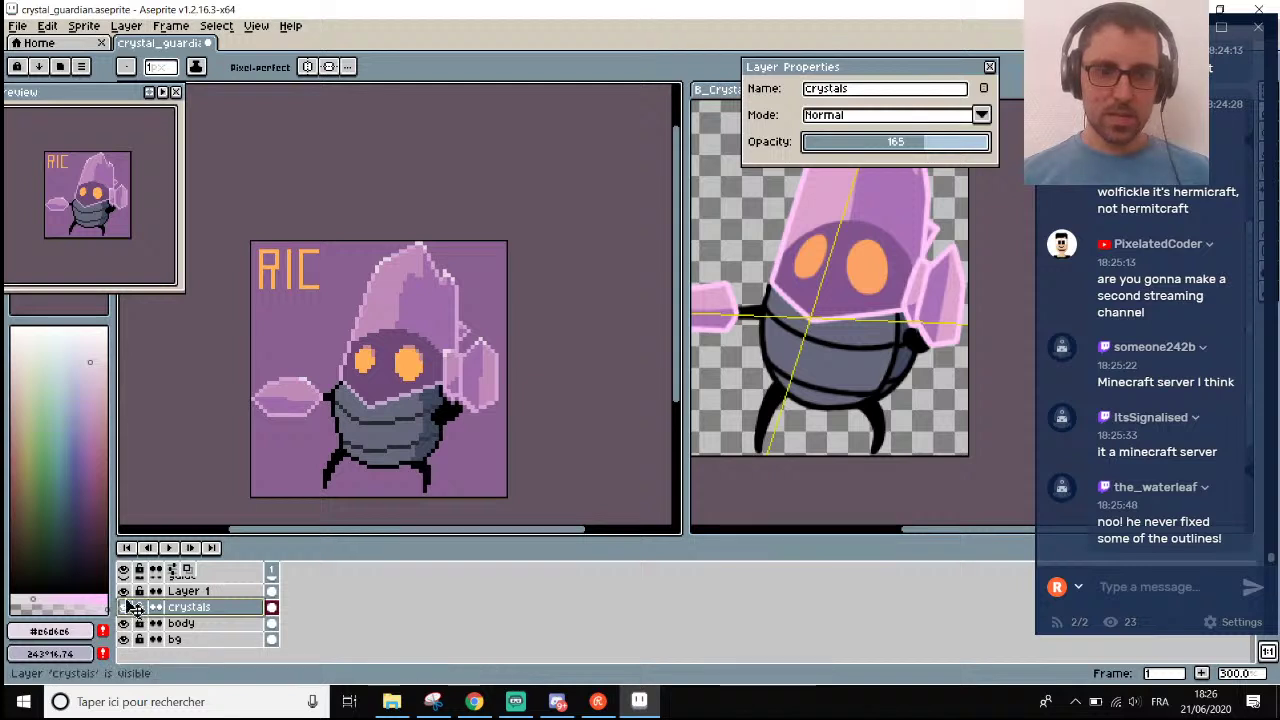
{"action": "left_click", "coordinate": [166, 592]}
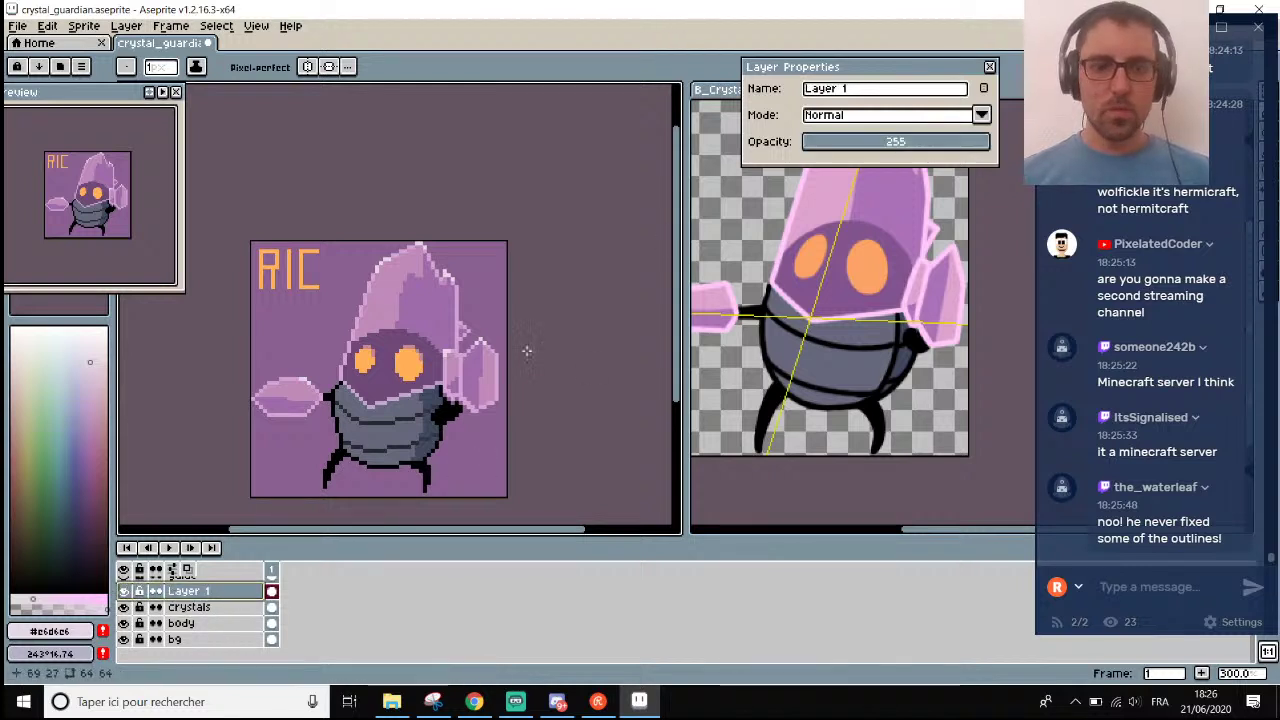
{"action": "left_click_drag", "start_coordinate": [966, 143], "coordinate": [930, 146]}
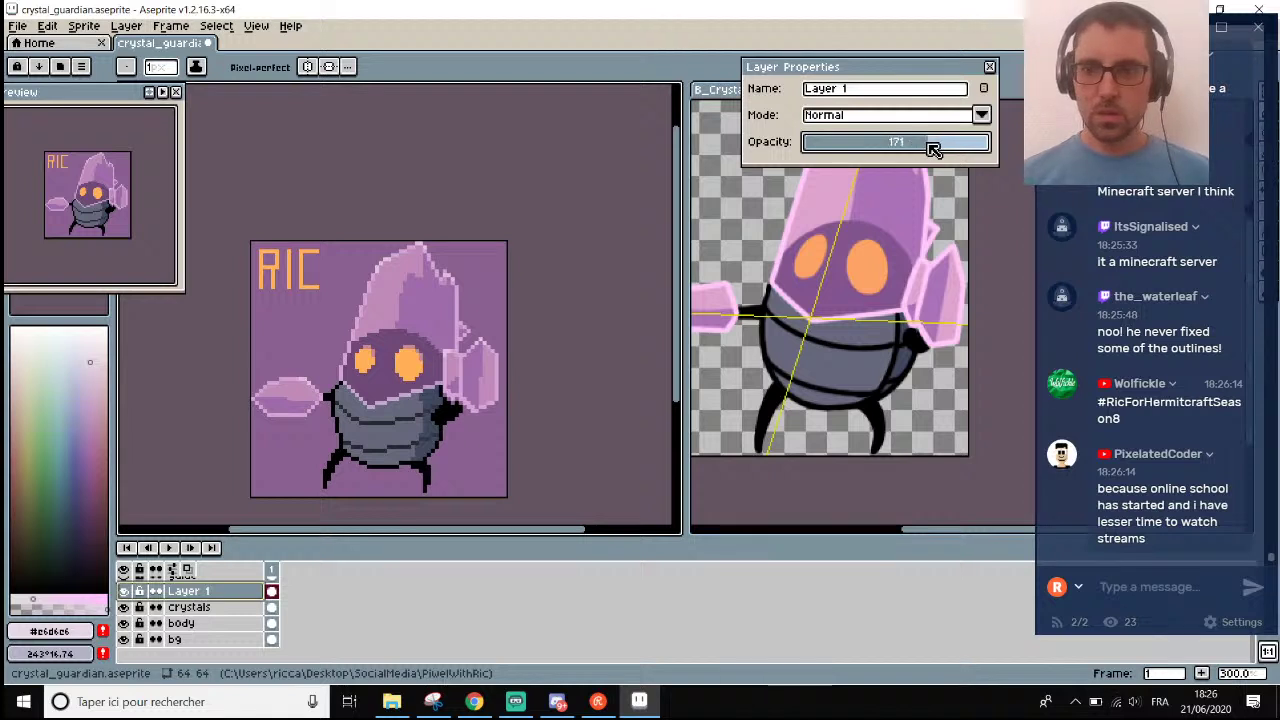
{"action": "scroll", "coordinate": [371, 372], "scroll_direction": "up", "scroll_amount": 3}
{"action": "key", "text": "ctrl+s"}
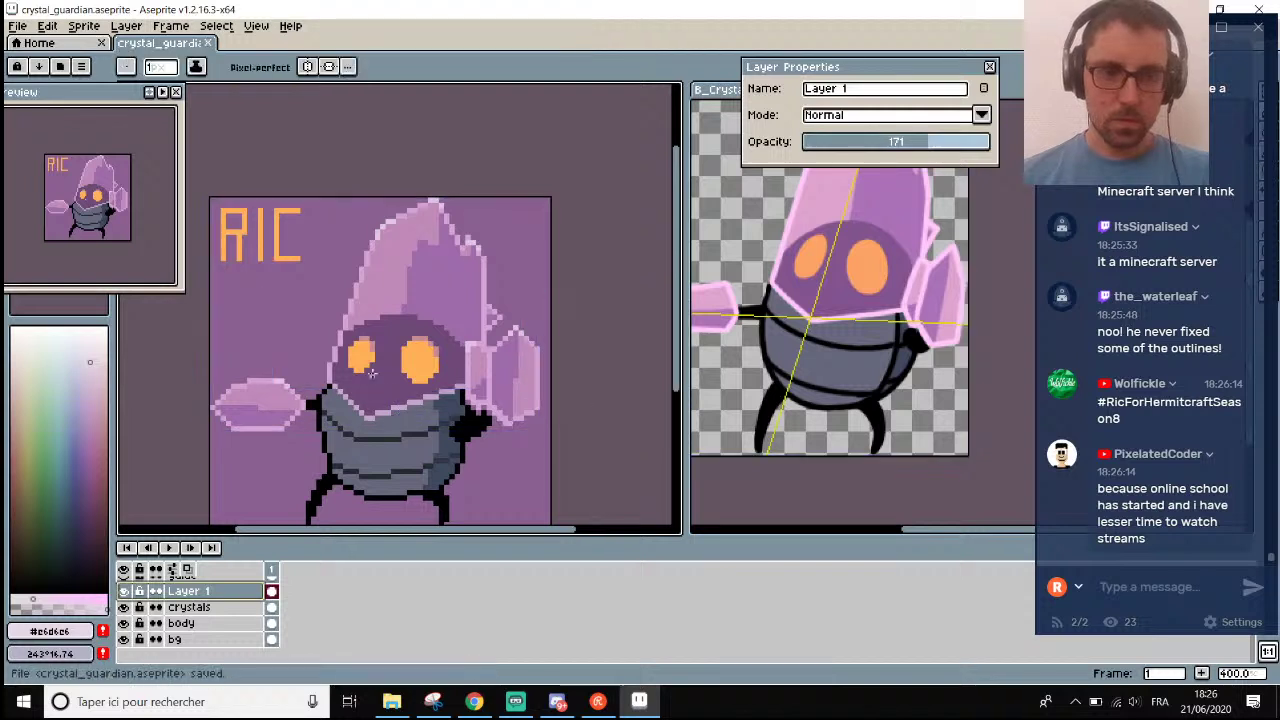
Try repainting the lower tip of the right-hand crystal in the sampled purple #9e6ba9 on the crystals layer, and undo it.
{"action": "scroll", "coordinate": [375, 380], "scroll_direction": "down", "scroll_amount": 4}
{"action": "scroll", "coordinate": [386, 406], "scroll_direction": "up", "scroll_amount": 1}
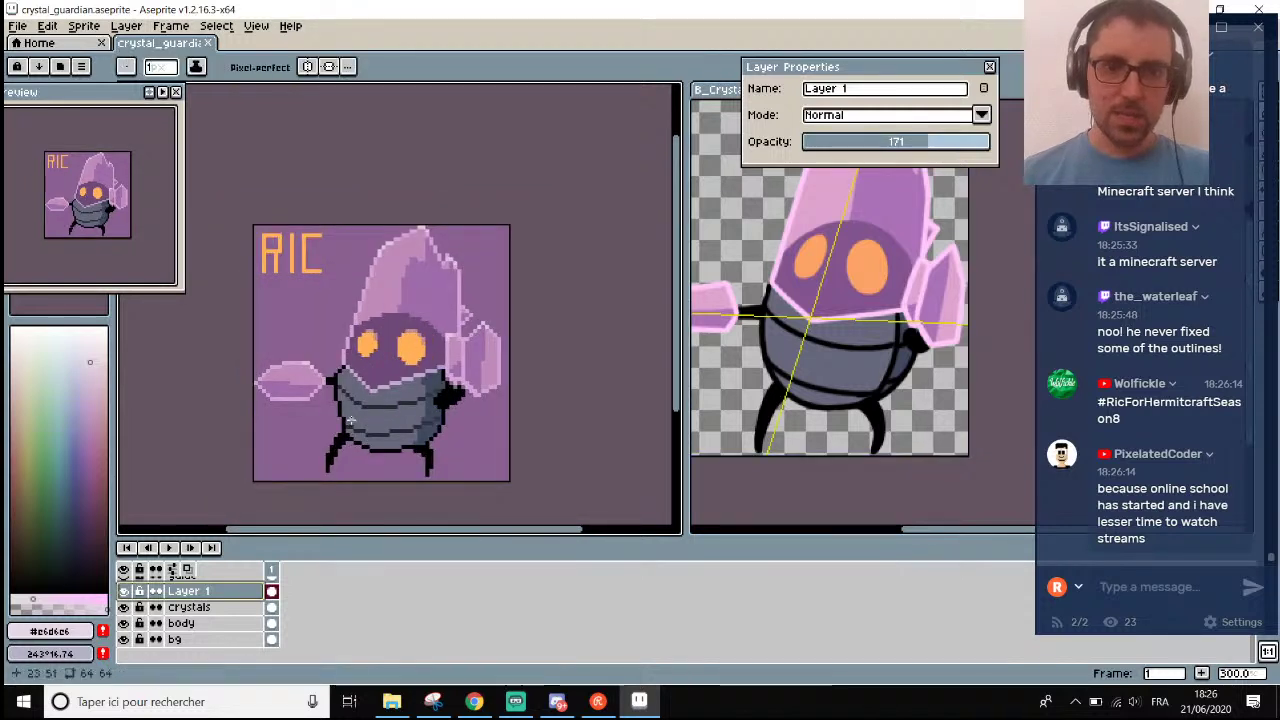
{"action": "scroll", "coordinate": [457, 443], "scroll_direction": "up", "scroll_amount": 2}
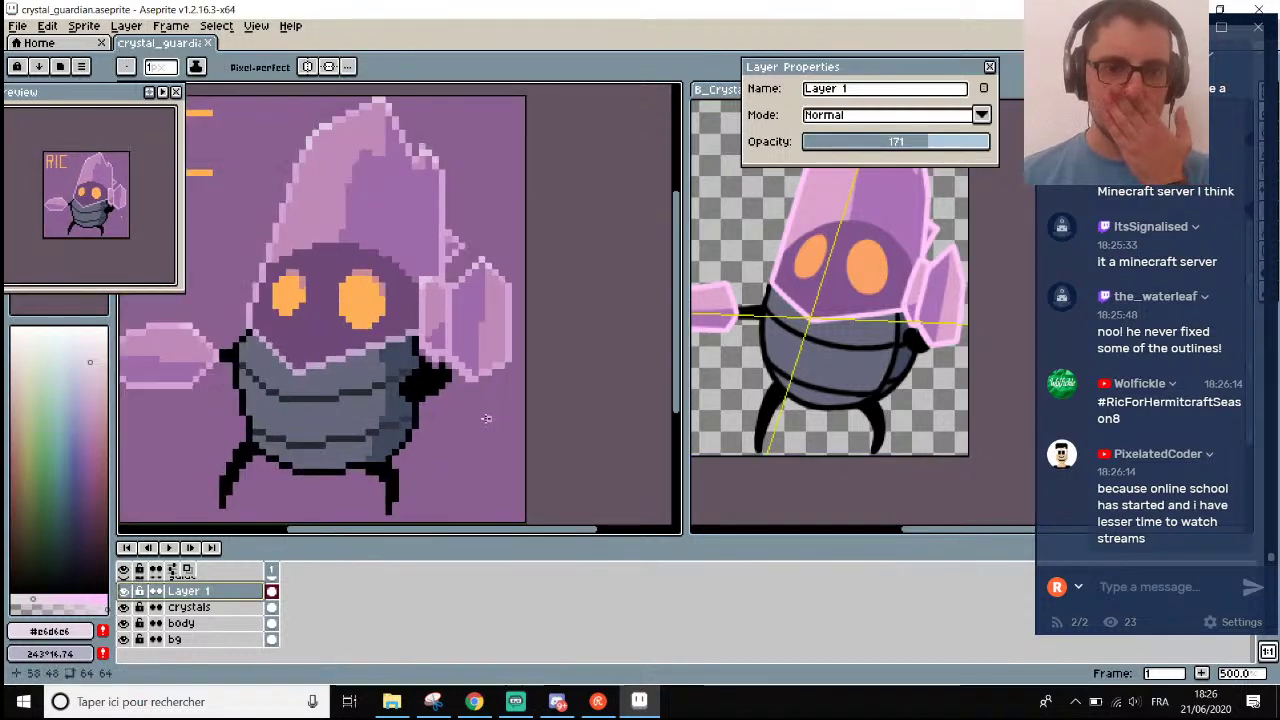
{"action": "scroll", "coordinate": [481, 386], "scroll_direction": "up", "scroll_amount": 1}
{"action": "left_click", "coordinate": [189, 607]}
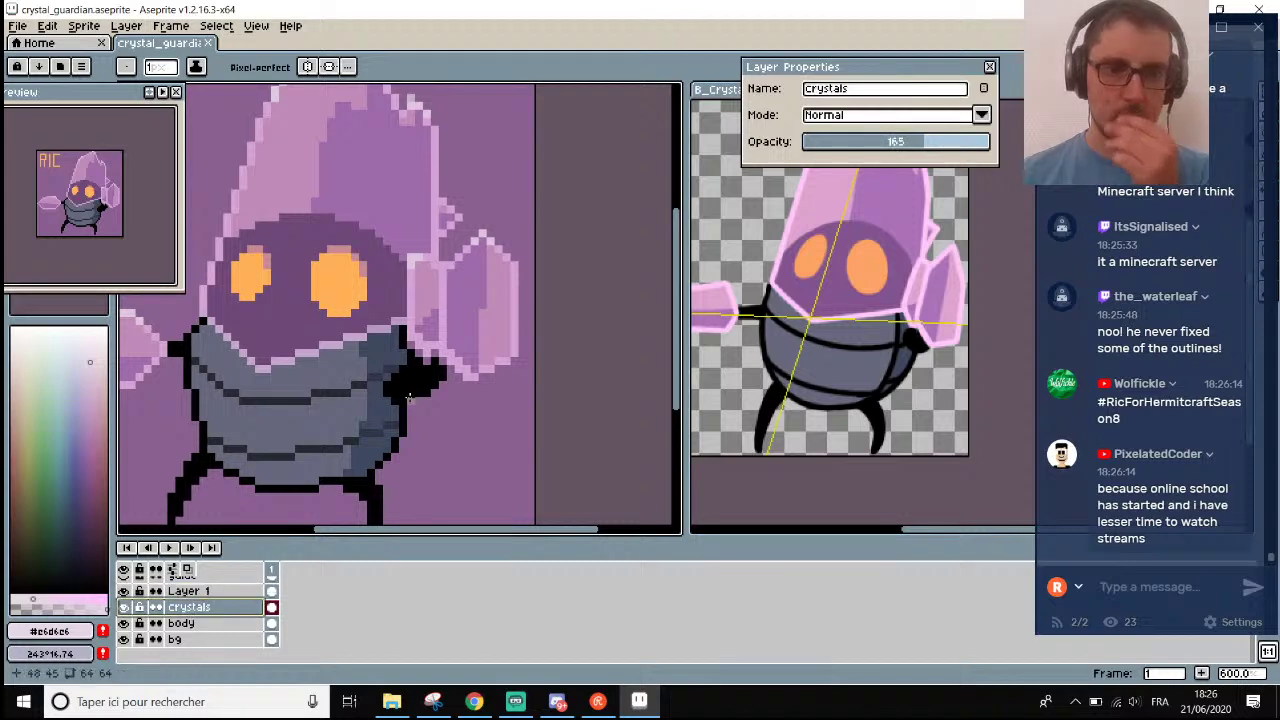
{"action": "scroll", "coordinate": [489, 316], "scroll_direction": "up", "scroll_amount": 2}
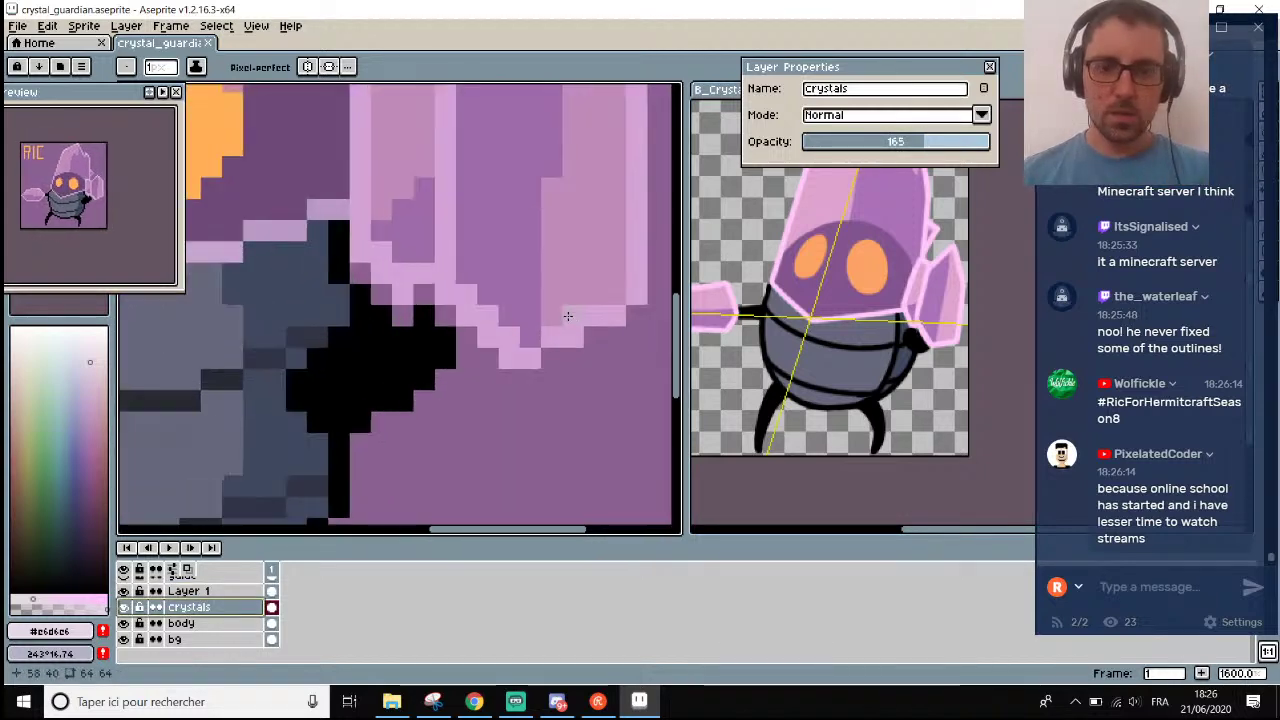
{"action": "left_click", "coordinate": [534, 323], "text": "alt"}
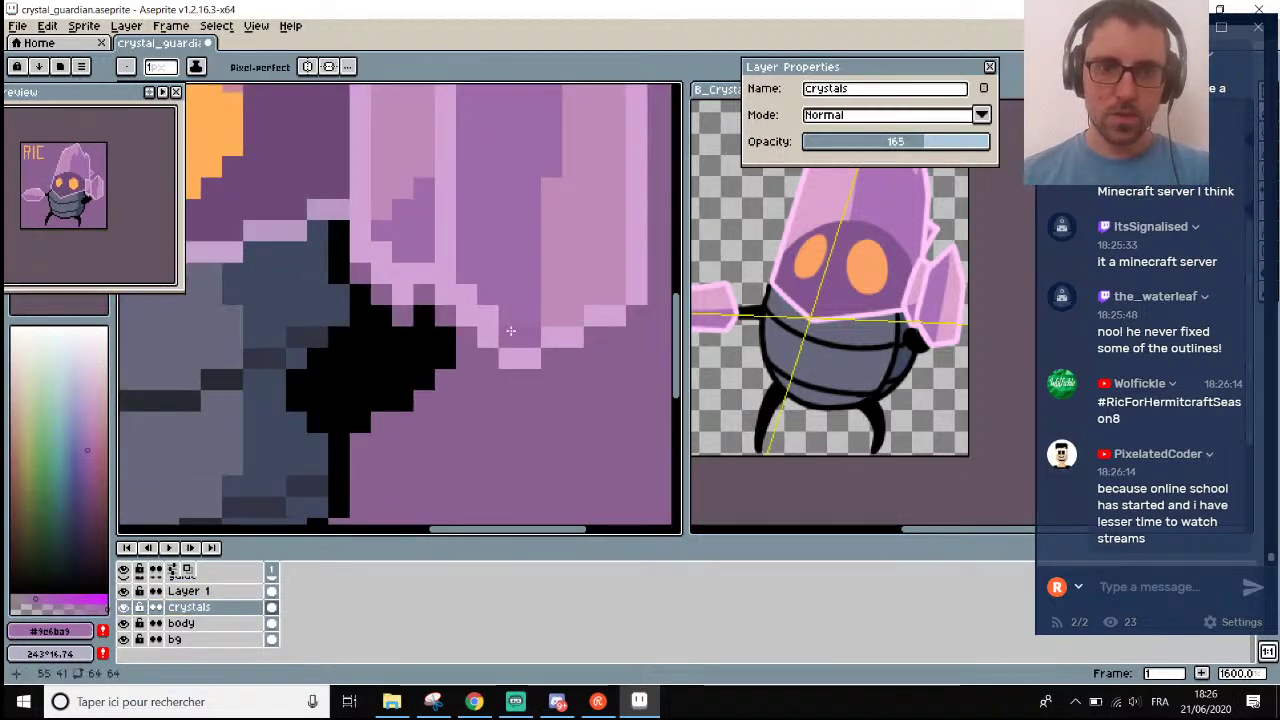
{"action": "key", "text": "ctrl+z"}
{"action": "key", "text": "ctrl+z"}
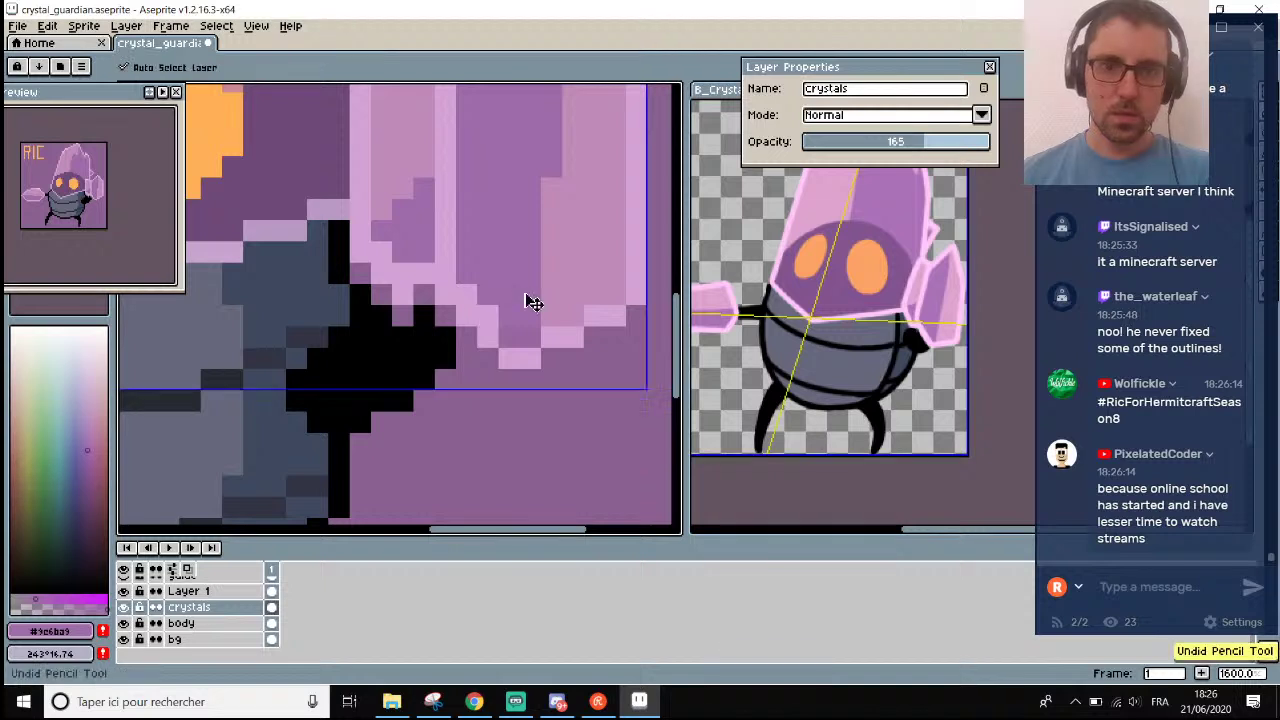
Set the opacity of the crystals layer to 255 and retouch the right-hand crystal's lower tip in the sampled purple #aa72b8.
{"action": "left_click", "coordinate": [920, 143]}
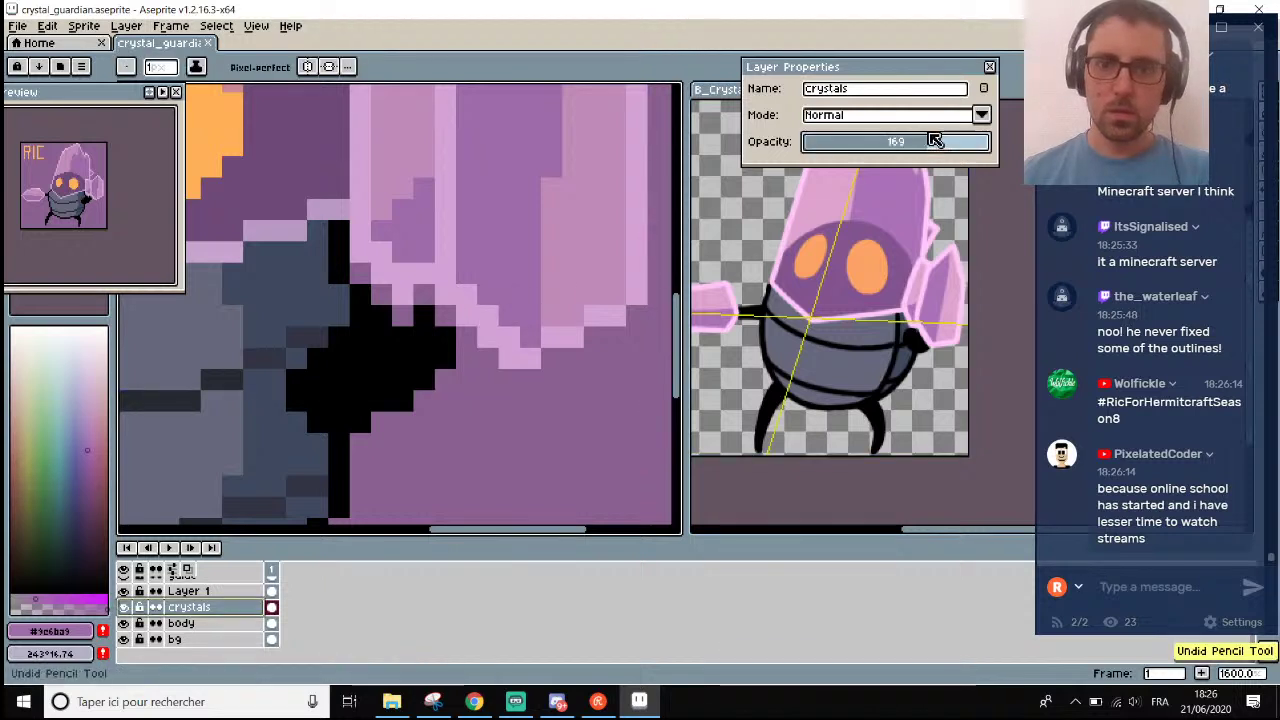
{"action": "type", "text": "255"}
{"action": "left_click", "coordinate": [545, 335]}
{"action": "left_click", "coordinate": [511, 306], "text": "alt"}
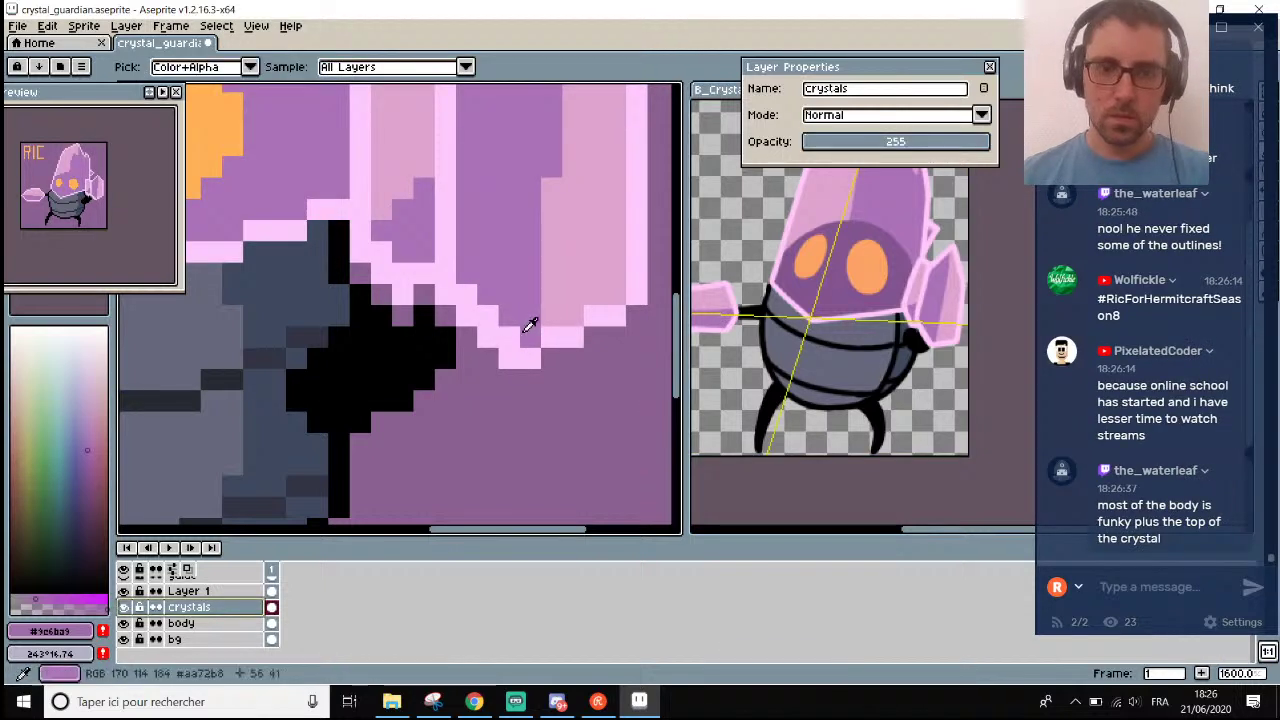
{"action": "scroll", "coordinate": [498, 300], "scroll_direction": "down", "scroll_amount": 4}
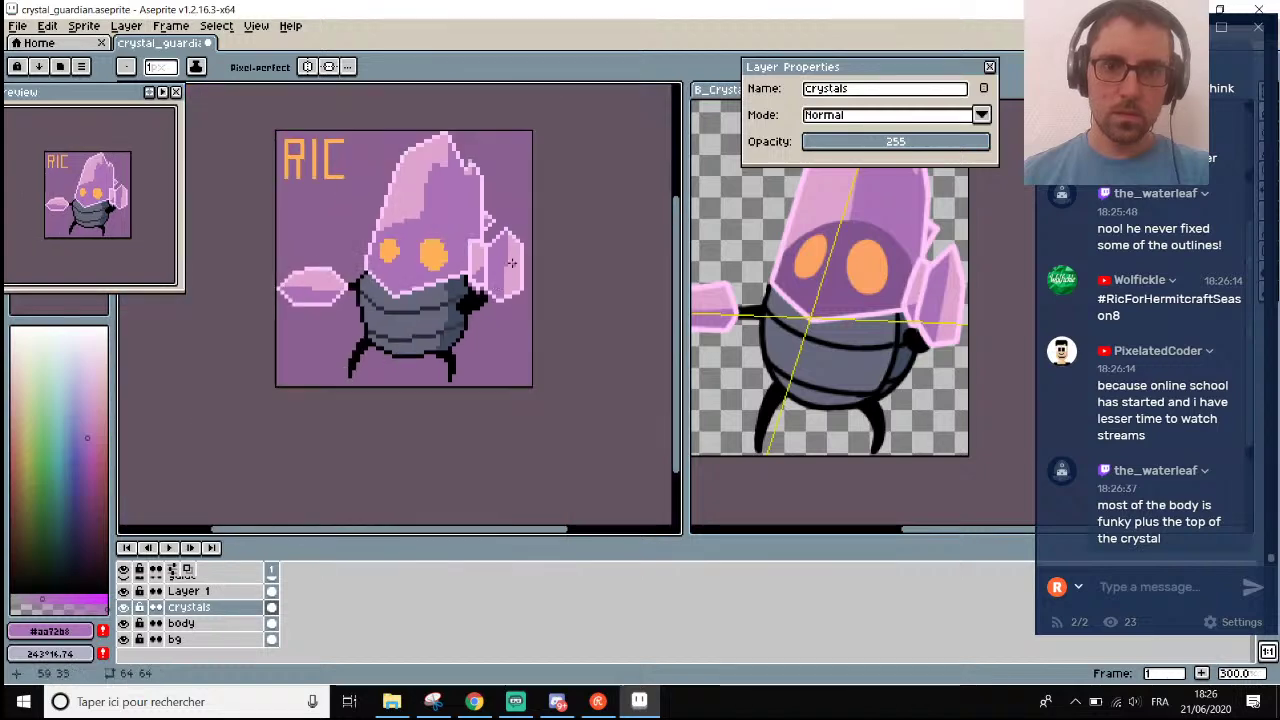
Examine the outlines of the right-hand crystals, the head crystal and its peak at several magnifications.
{"action": "scroll", "coordinate": [493, 250], "scroll_direction": "up", "scroll_amount": 3}
{"action": "scroll", "coordinate": [495, 240], "scroll_direction": "up", "scroll_amount": 1}
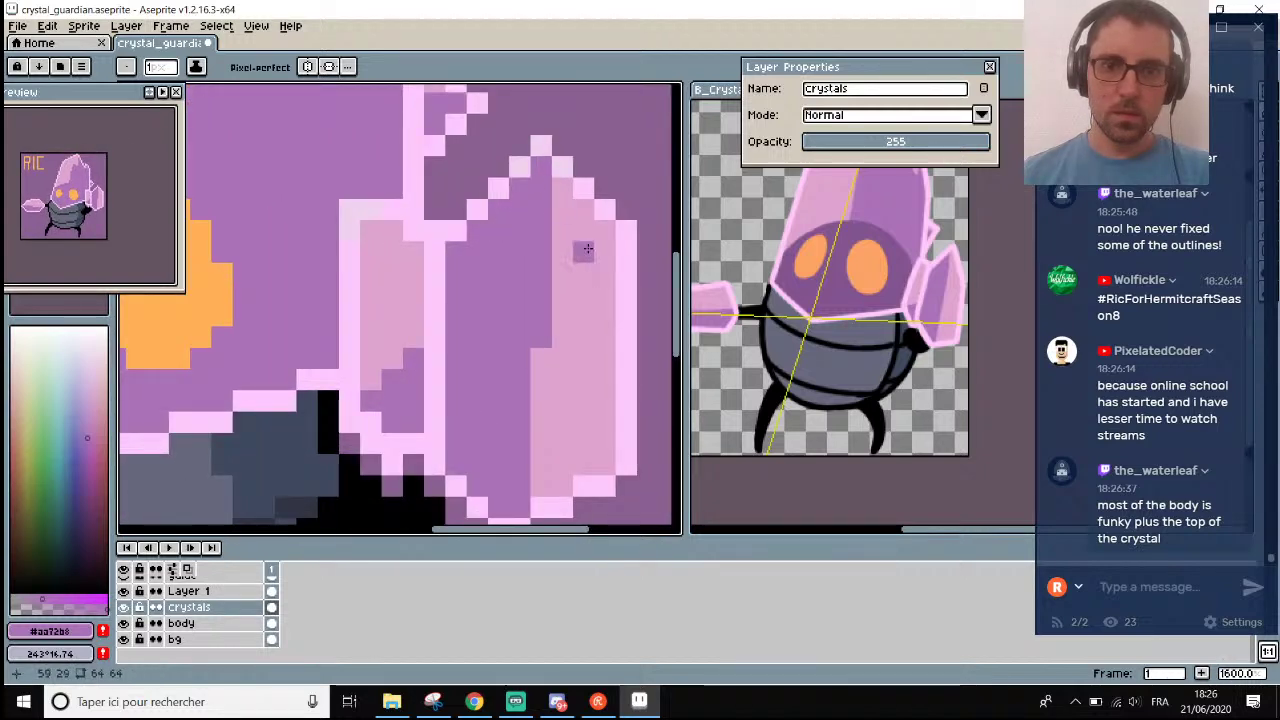
{"action": "scroll", "coordinate": [587, 249], "scroll_direction": "down", "scroll_amount": 3}
{"action": "scroll", "coordinate": [572, 424], "scroll_direction": "up", "scroll_amount": 2}
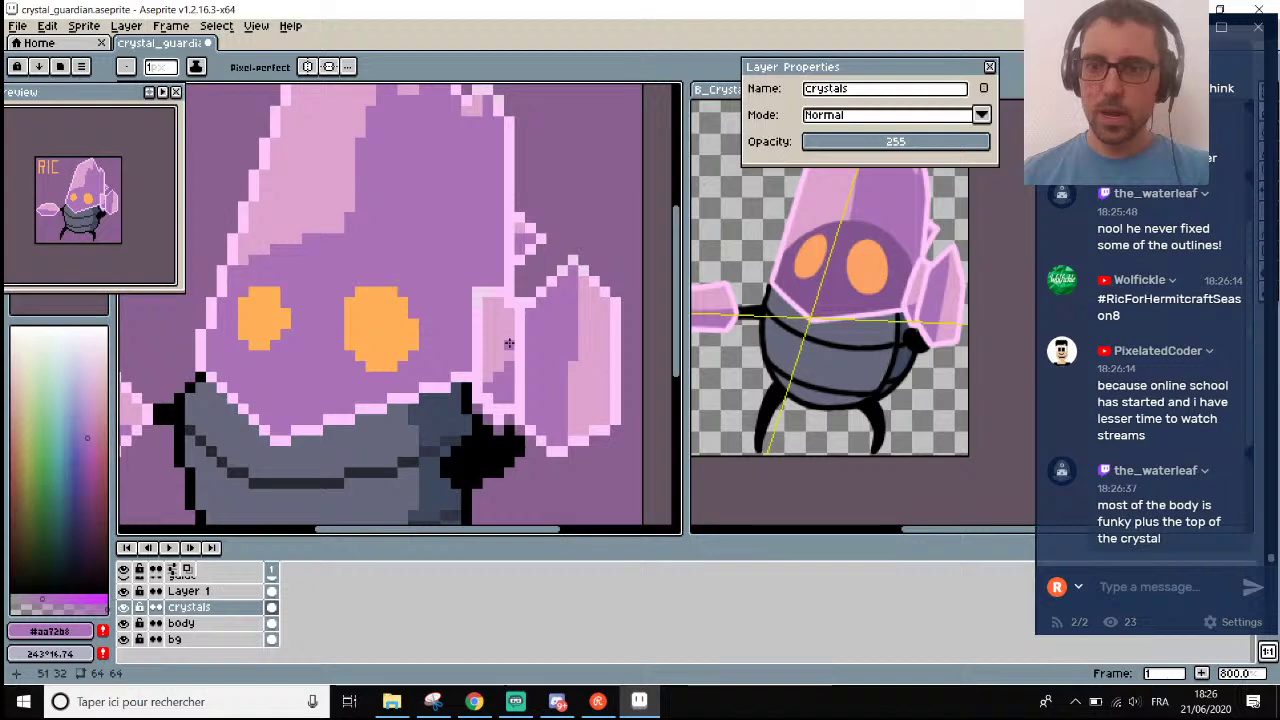
{"action": "scroll", "coordinate": [509, 343], "scroll_direction": "down", "scroll_amount": 1}
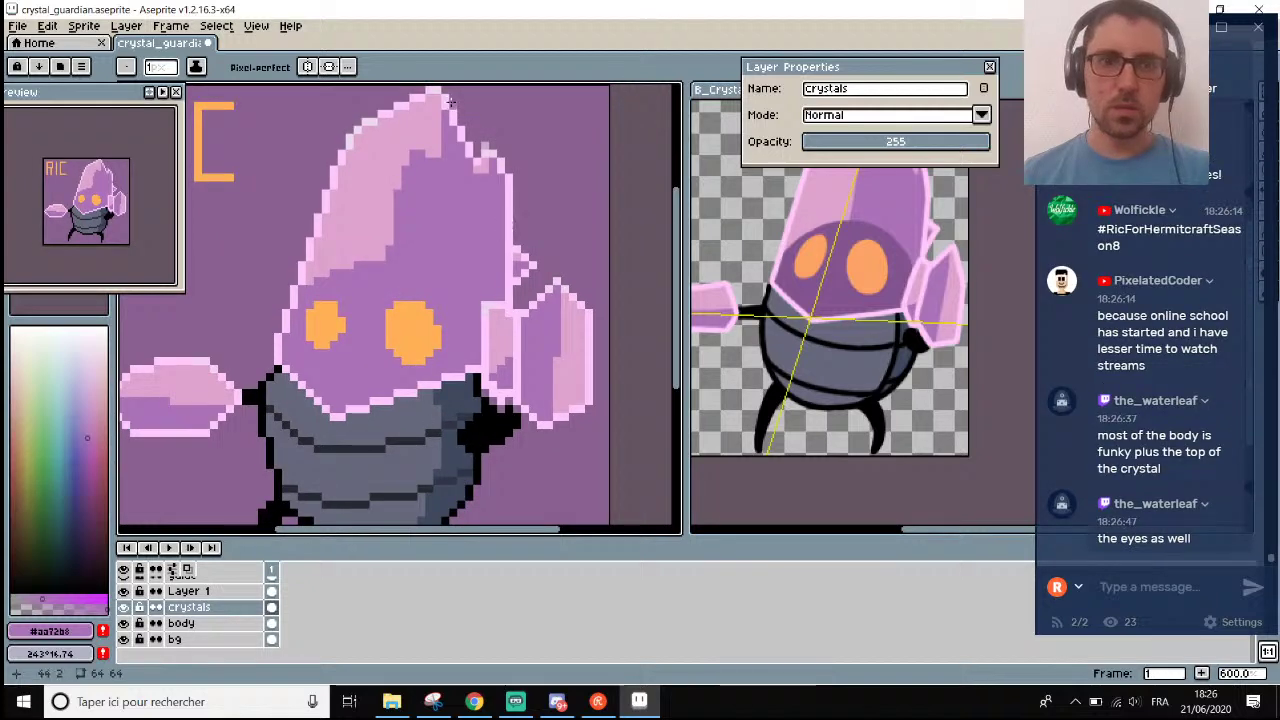
{"action": "scroll", "coordinate": [446, 95], "scroll_direction": "up", "scroll_amount": 1}
{"action": "scroll", "coordinate": [441, 88], "scroll_direction": "down", "scroll_amount": 1}
{"action": "scroll", "coordinate": [505, 380], "scroll_direction": "up", "scroll_amount": 4}
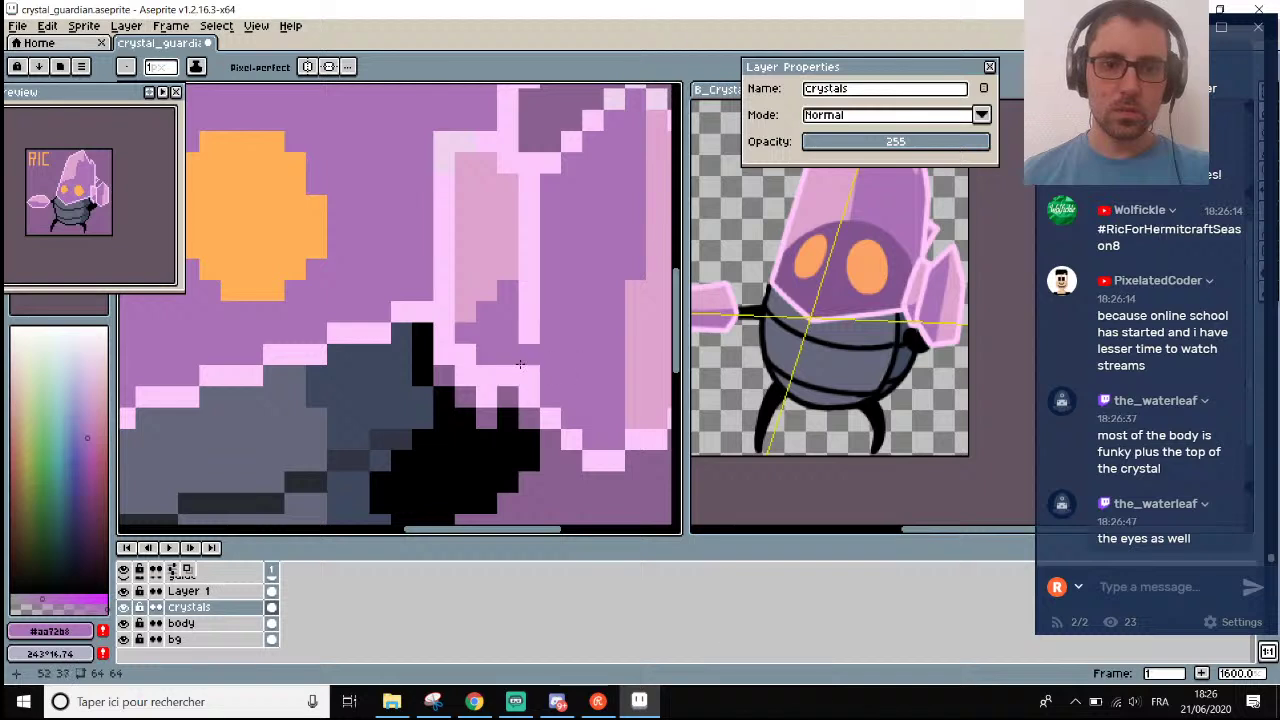
{"action": "scroll", "coordinate": [512, 372], "scroll_direction": "down", "scroll_amount": 4}
{"action": "scroll", "coordinate": [479, 370], "scroll_direction": "down", "scroll_amount": 1}
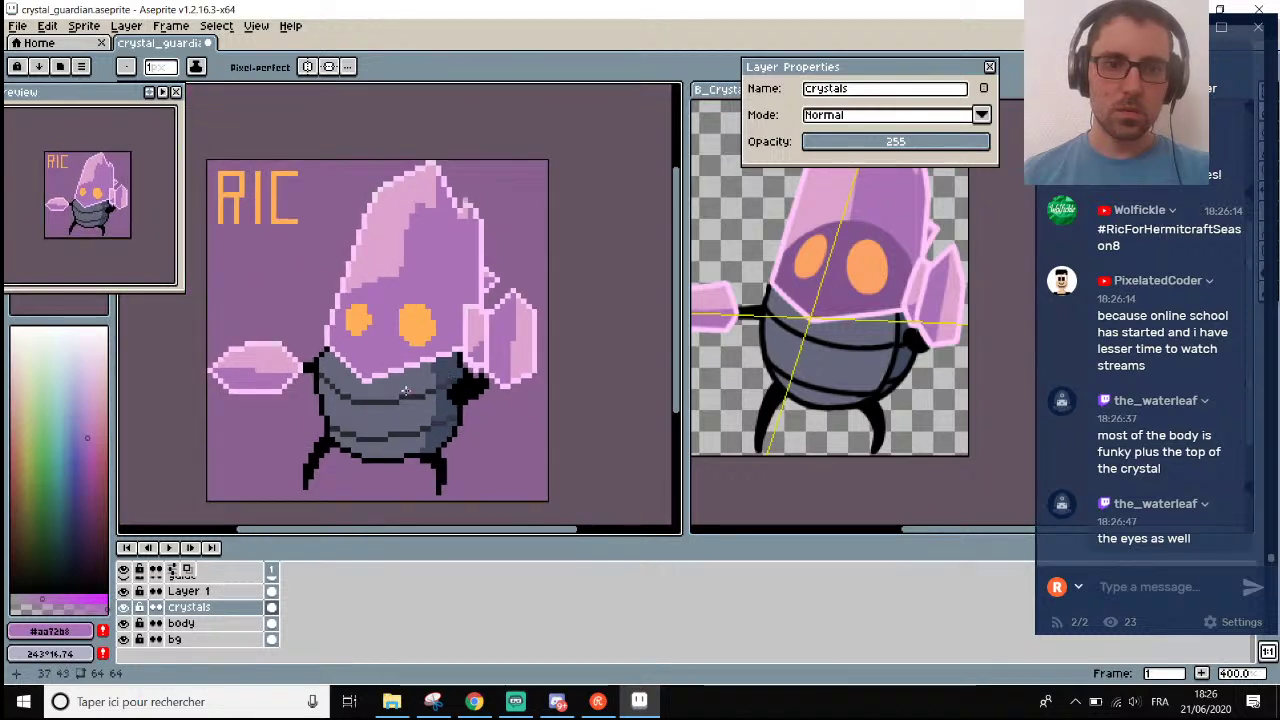
{"action": "scroll", "coordinate": [395, 270], "scroll_direction": "up", "scroll_amount": 5}
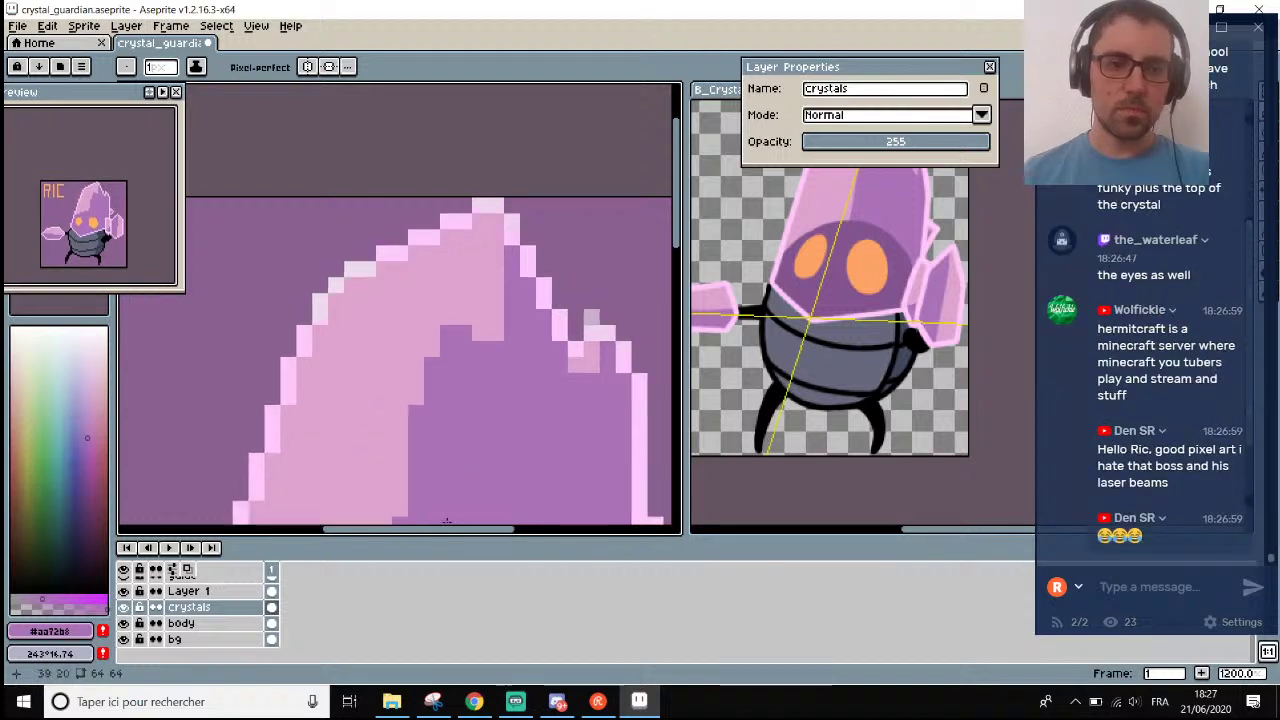
Hide the body layer and check the head crystal's edge with the Layer 1 highlights hidden and shown.
{"action": "left_click", "coordinate": [200, 608]}
{"action": "left_click", "coordinate": [175, 623]}
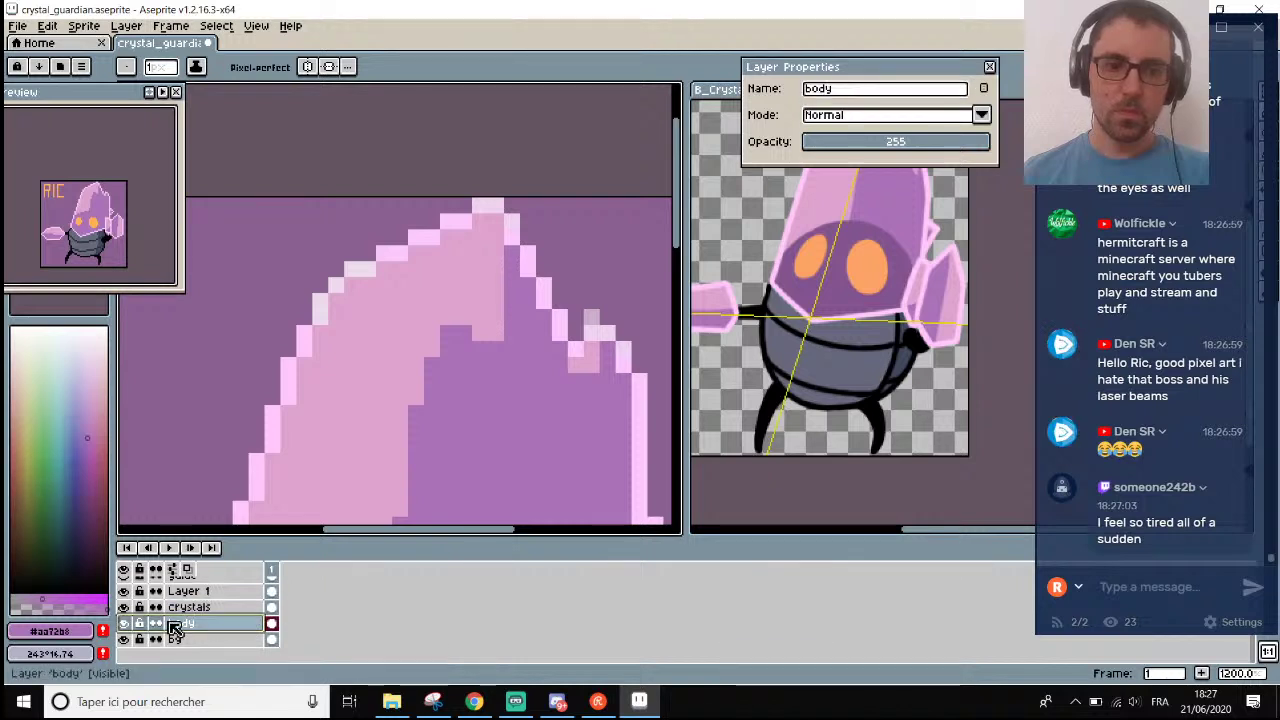
{"action": "left_click", "coordinate": [124, 623]}
{"action": "left_click", "coordinate": [123, 628]}
{"action": "left_click", "coordinate": [123, 628]}
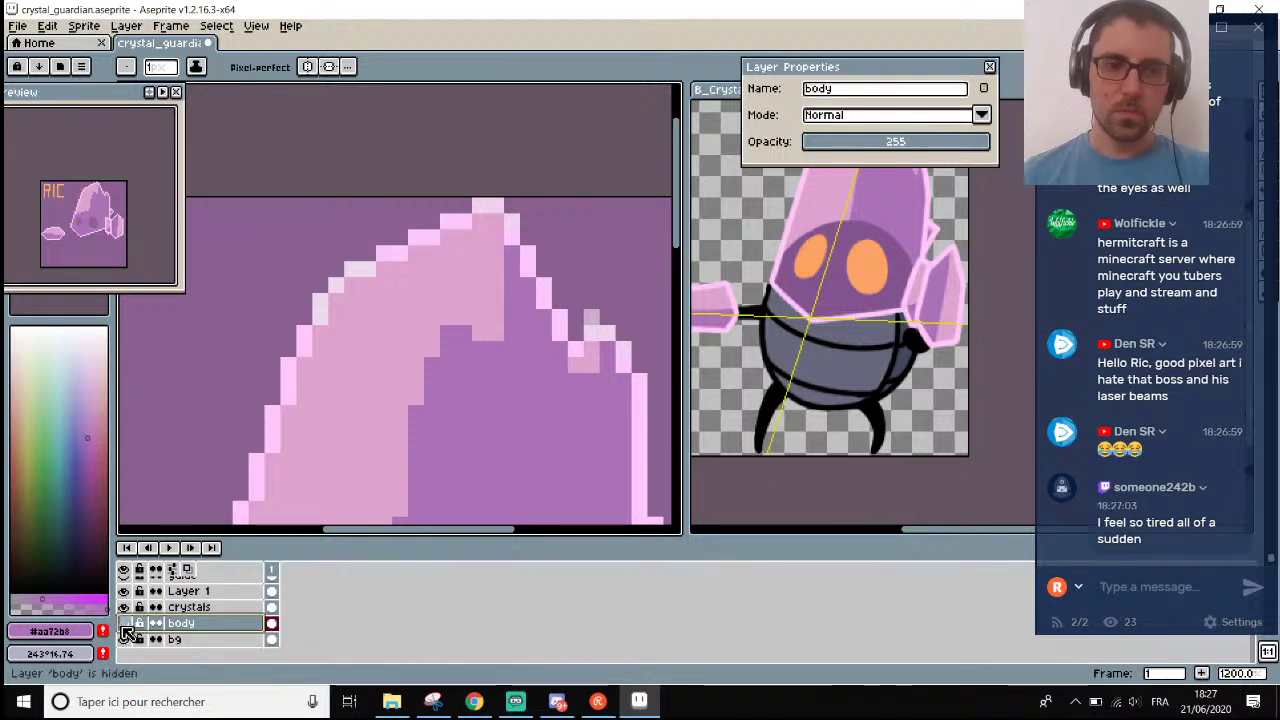
{"action": "left_click", "coordinate": [121, 609]}
{"action": "left_click", "coordinate": [121, 609]}
{"action": "left_click", "coordinate": [183, 592]}
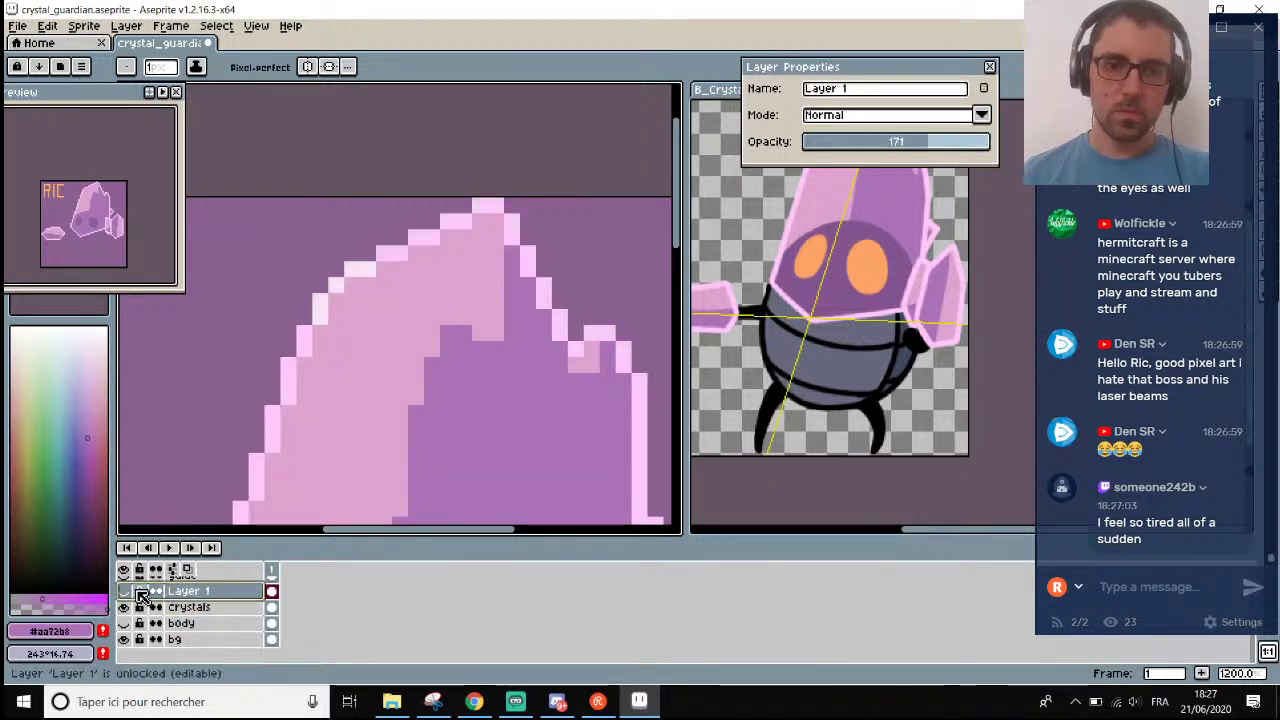
{"action": "left_click", "coordinate": [183, 593]}
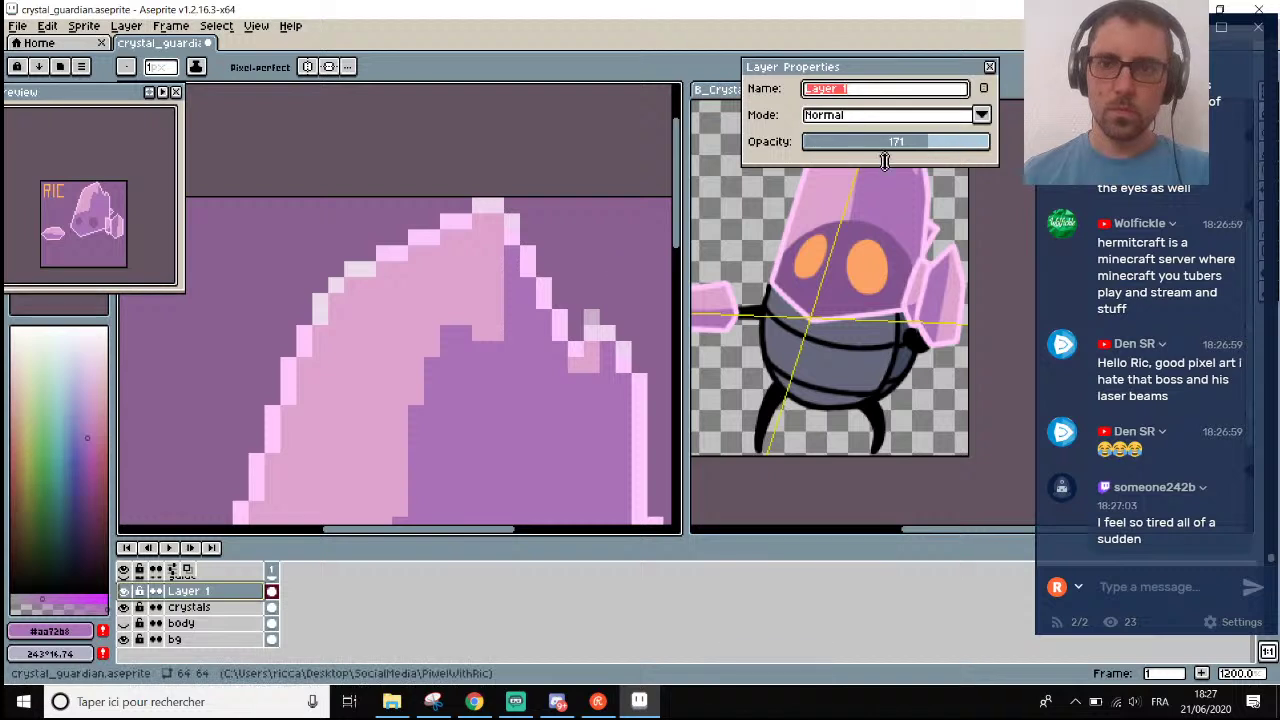
Set the opacity of Layer 1 to 255 and sample the pale highlight colour #e6d6e6 at the head crystal's small side peak.
{"action": "left_click_drag", "start_coordinate": [935, 141], "coordinate": [990, 141]}
{"action": "scroll", "coordinate": [653, 276], "scroll_direction": "up", "scroll_amount": 3}
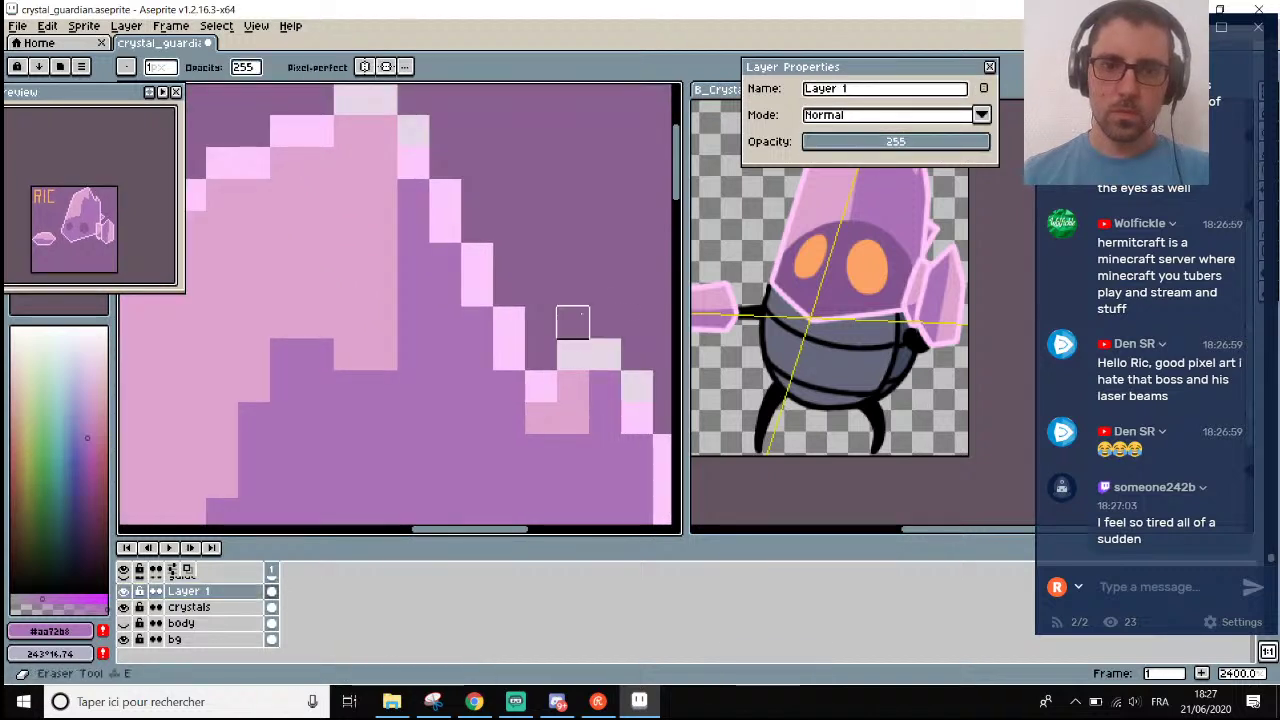
{"action": "key", "text": "i"}
{"action": "left_click", "coordinate": [578, 336]}
{"action": "key", "text": "b"}
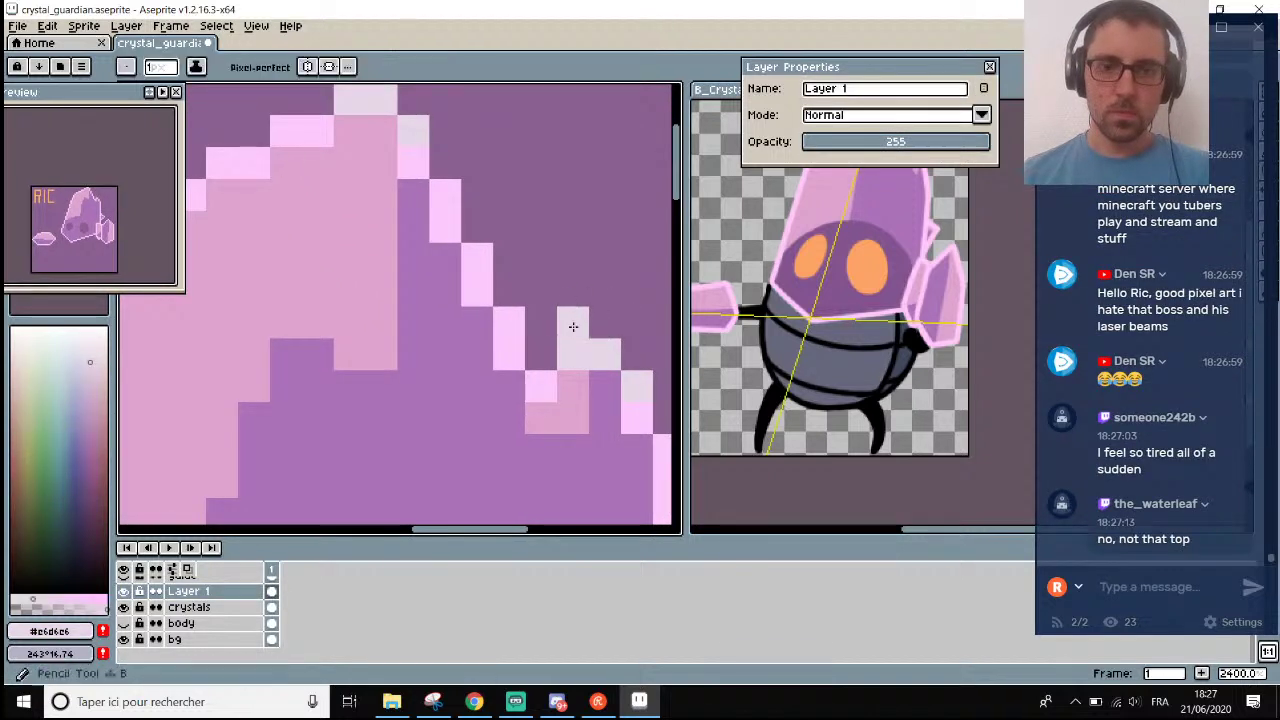
{"action": "scroll", "coordinate": [571, 323], "scroll_direction": "down", "scroll_amount": 7}
{"action": "mouse_move", "coordinate": [992, 149]}
{"action": "left_mouse_down"}
{"action": "mouse_move", "coordinate": [940, 151]}
{"action": "mouse_move", "coordinate": [997, 141]}
{"action": "left_mouse_up"}
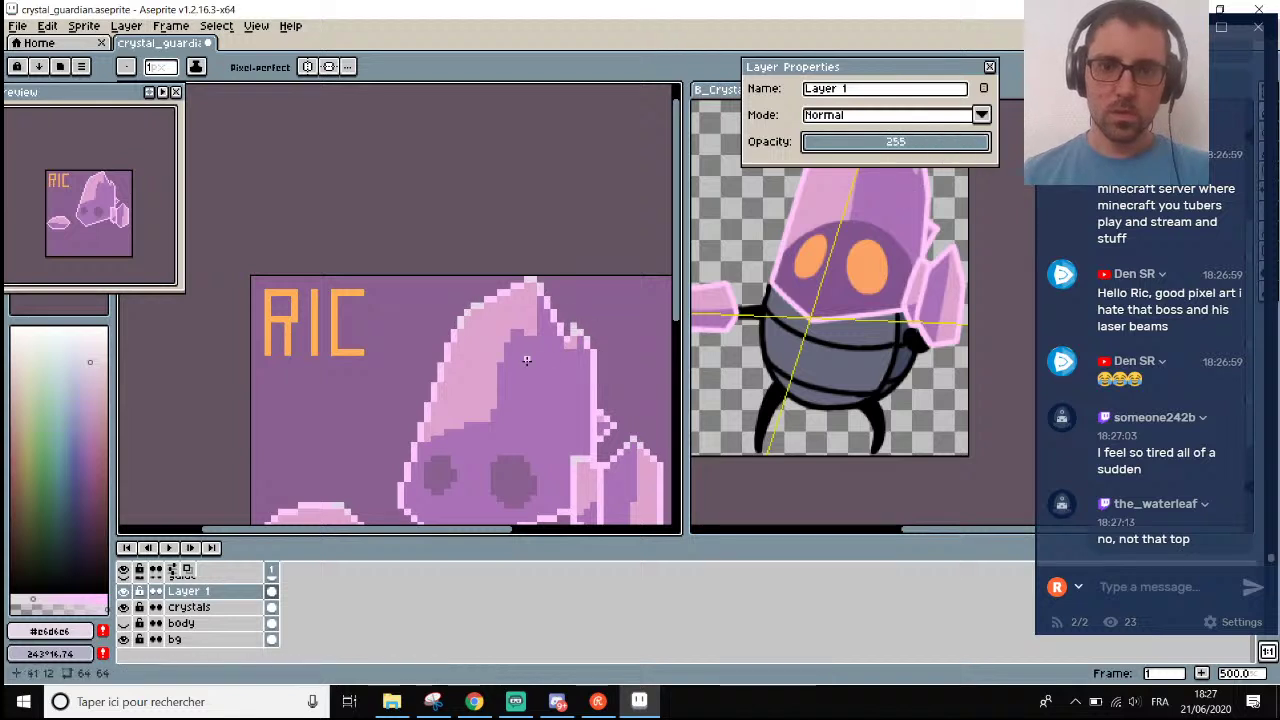
Rework the highlight pixel on the head crystal's small side peak and move the Preview window fully into view.
{"action": "scroll", "coordinate": [560, 369], "scroll_direction": "up", "scroll_amount": 8}
{"action": "scroll", "coordinate": [530, 390], "scroll_direction": "down", "scroll_amount": 6}
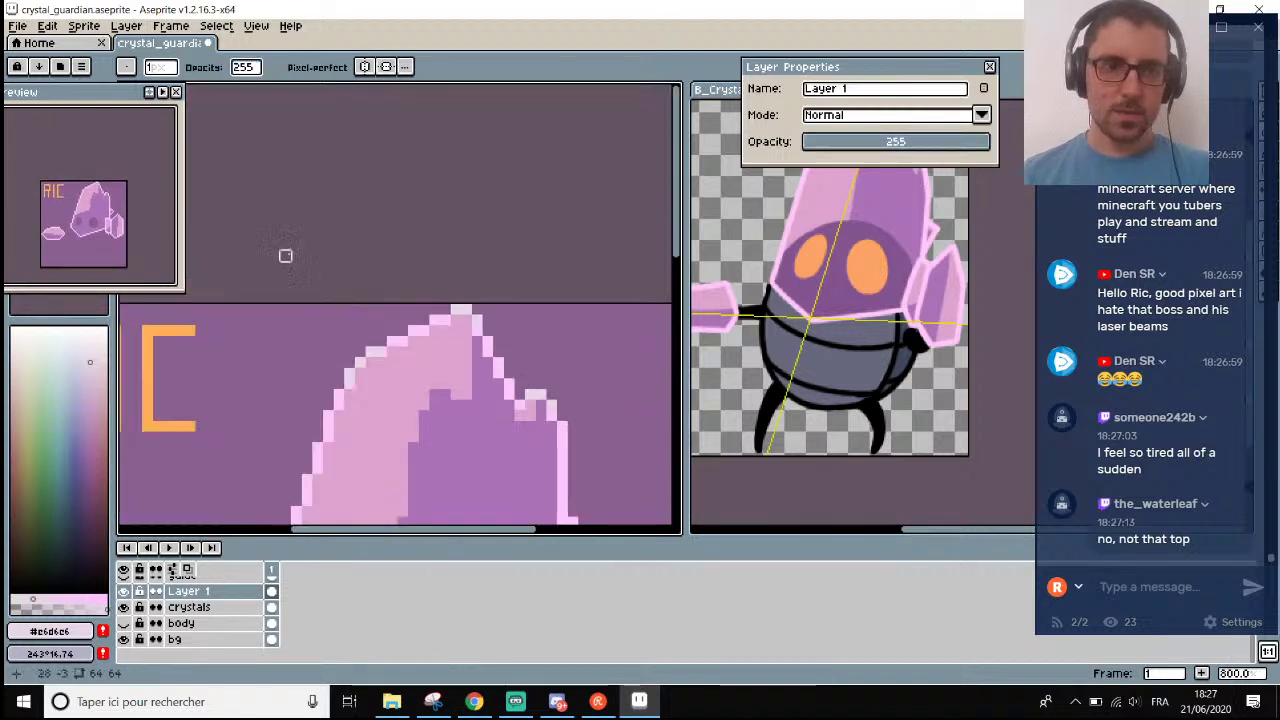
{"action": "scroll", "coordinate": [493, 404], "scroll_direction": "down", "scroll_amount": 1}
{"action": "scroll", "coordinate": [557, 351], "scroll_direction": "down", "scroll_amount": 1}
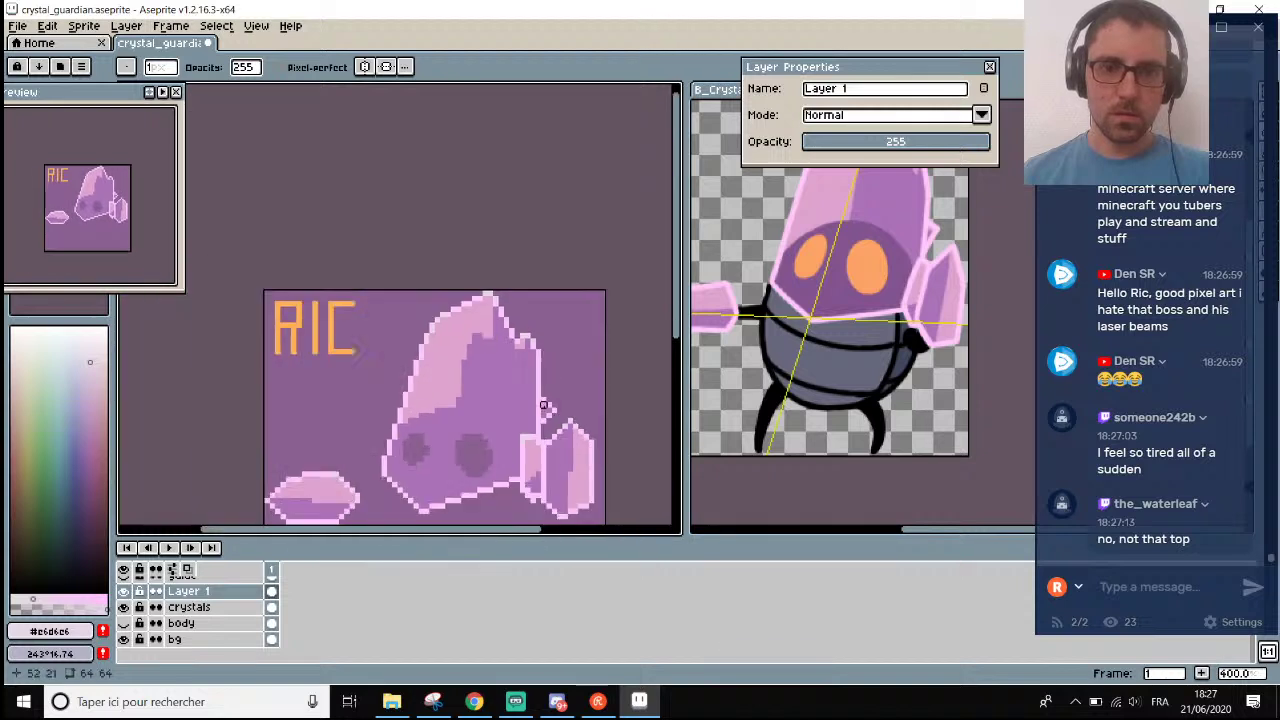
{"action": "scroll", "coordinate": [557, 351], "scroll_direction": "up", "scroll_amount": 2}
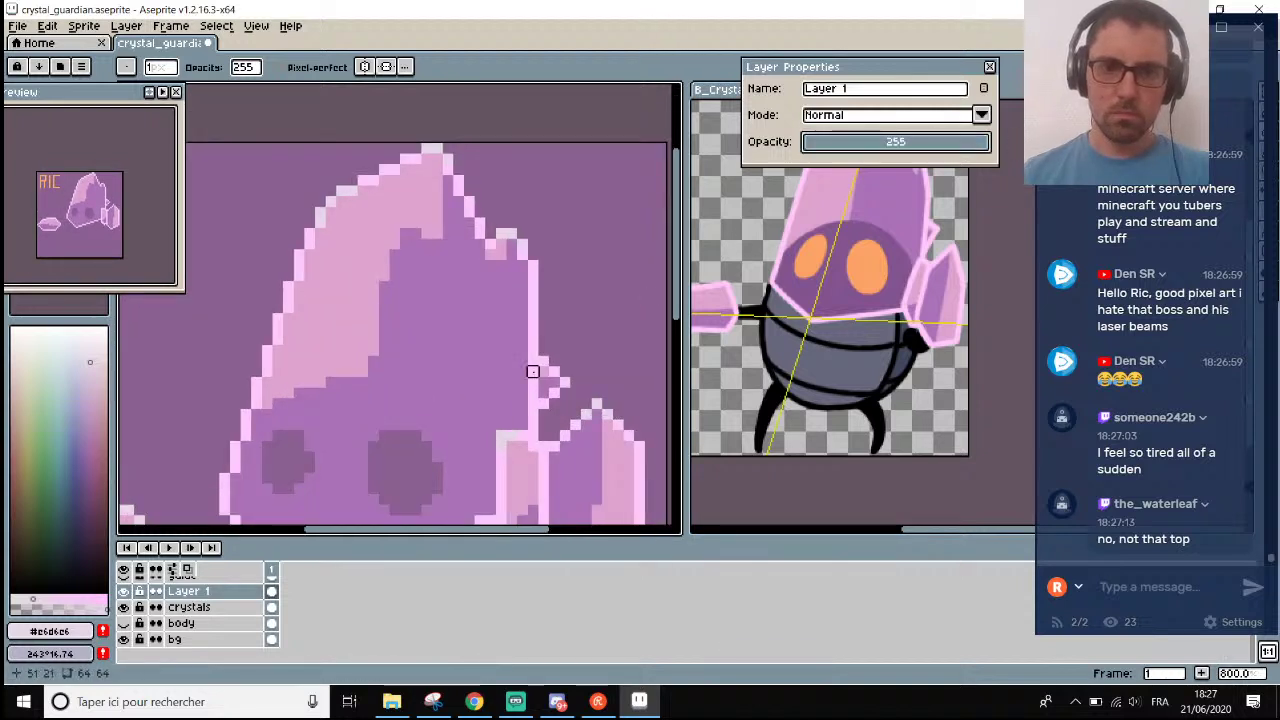
{"action": "scroll", "coordinate": [530, 285], "scroll_direction": "up", "scroll_amount": 5}
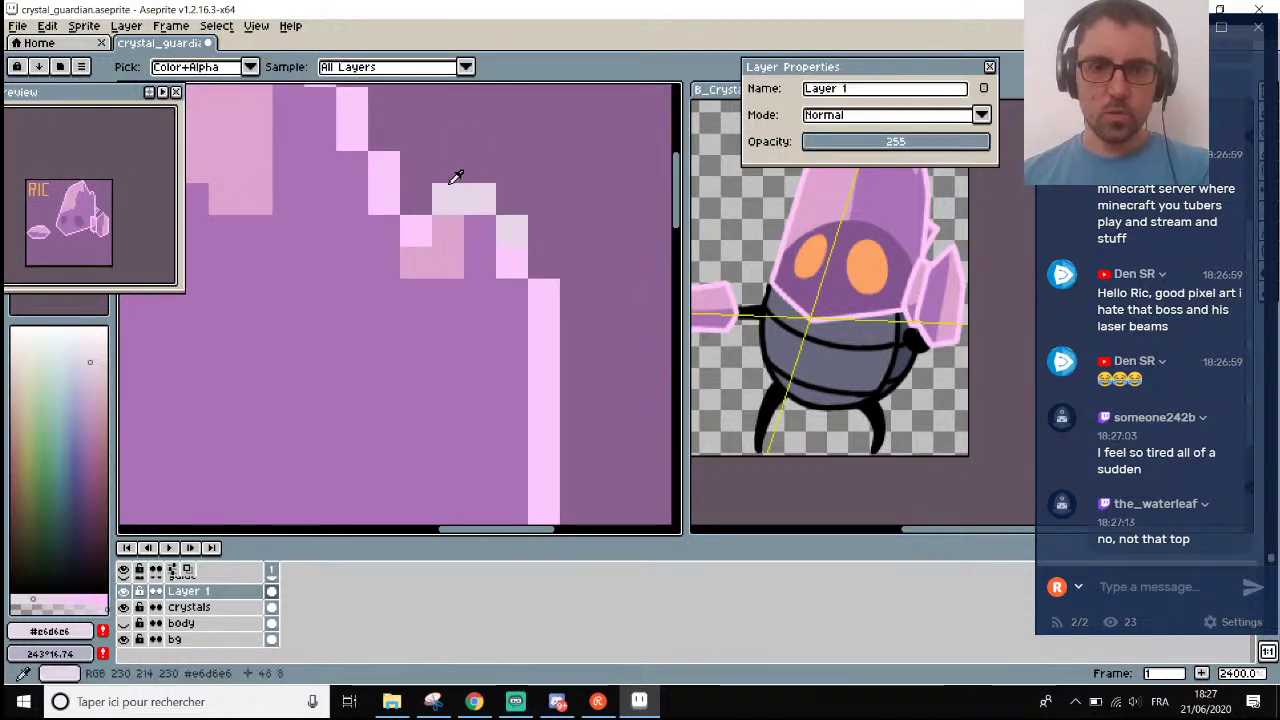
{"action": "scroll", "coordinate": [485, 180], "scroll_direction": "down", "scroll_amount": 5}
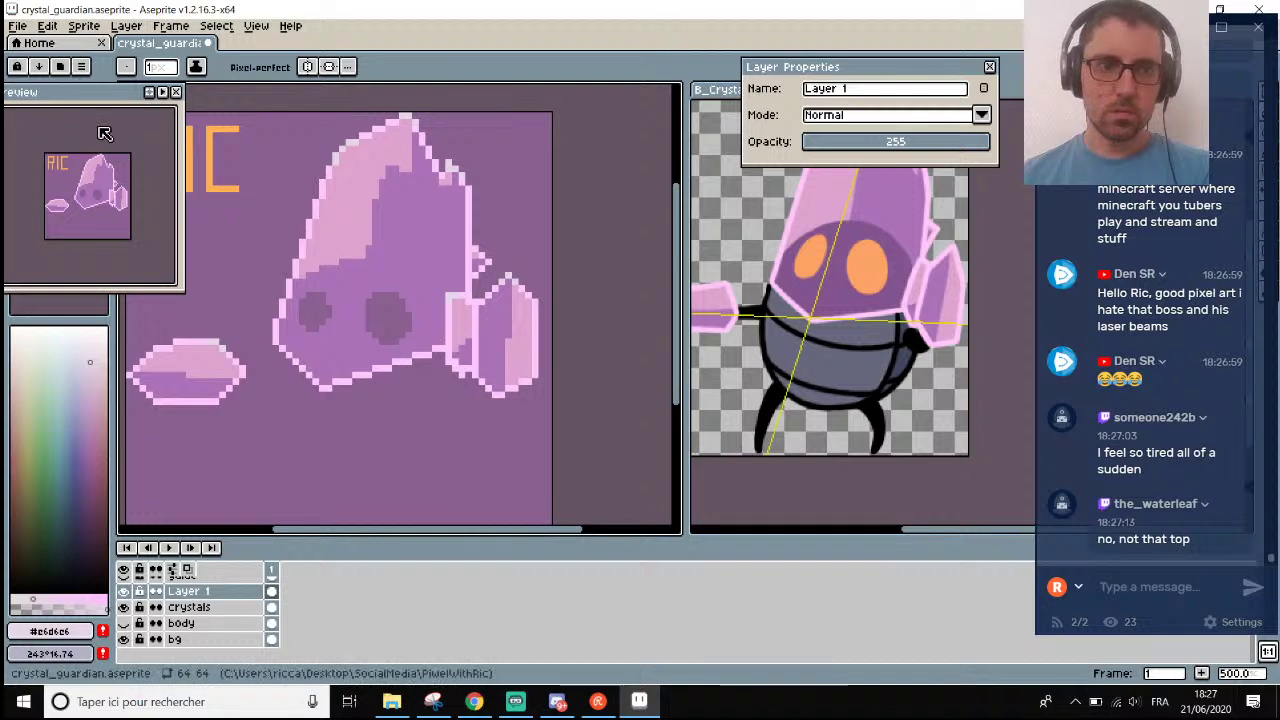
{"action": "left_click_drag", "start_coordinate": [105, 94], "coordinate": [167, 106]}
{"action": "scroll", "coordinate": [498, 190], "scroll_direction": "up", "scroll_amount": 2}
{"action": "scroll", "coordinate": [420, 180], "scroll_direction": "up", "scroll_amount": 6}
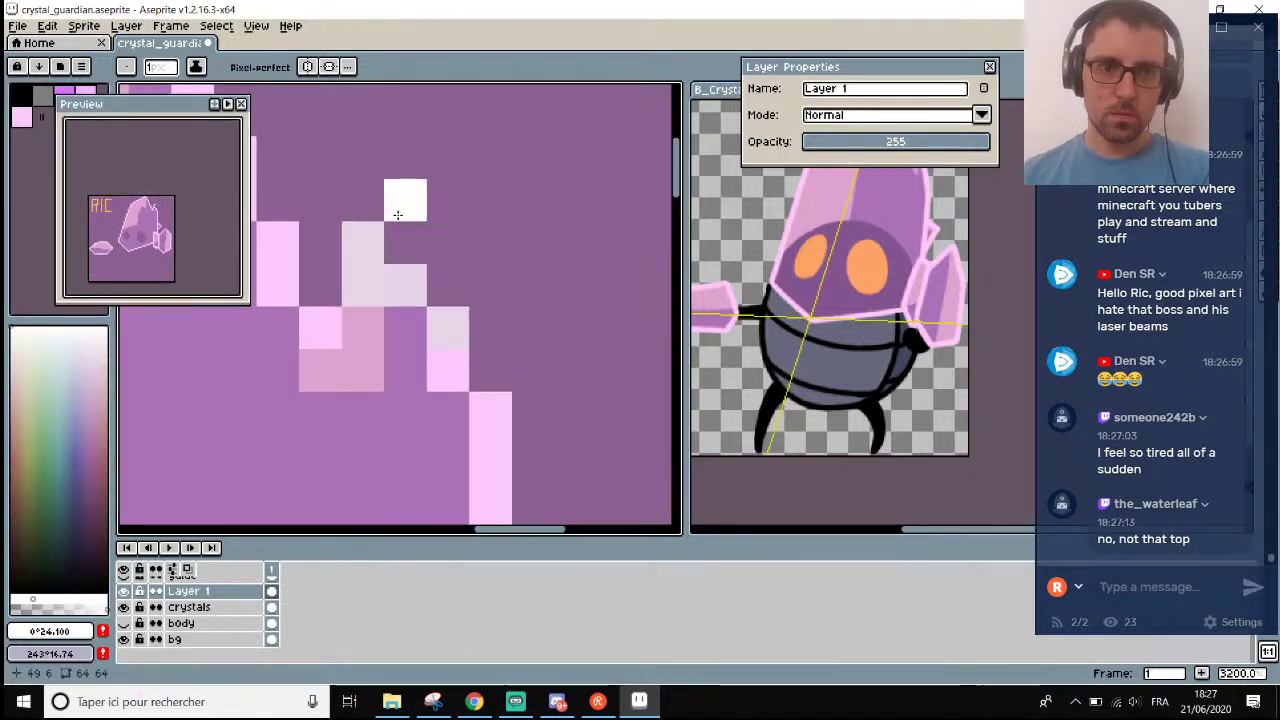
Set the opacity of Layer 1 to 158 and make the body layer visible again.
{"action": "scroll", "coordinate": [406, 197], "scroll_direction": "down", "scroll_amount": 9}
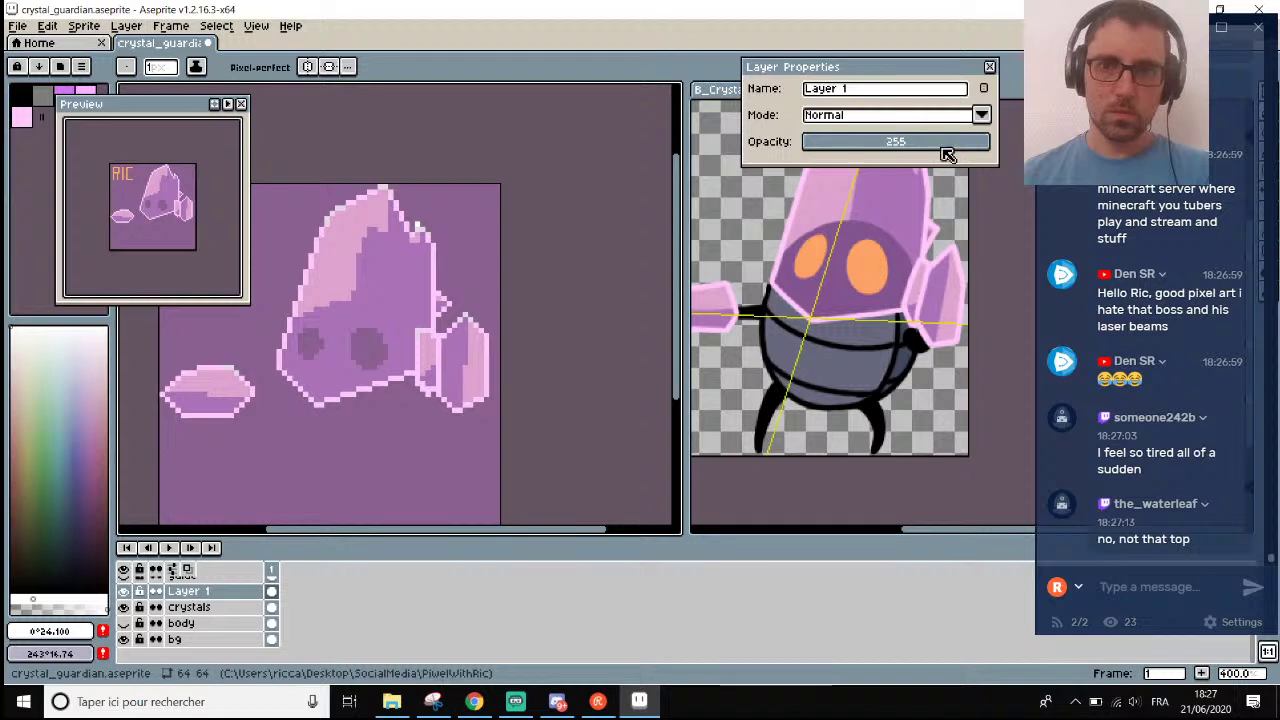
{"action": "mouse_move", "coordinate": [947, 155]}
{"action": "left_mouse_down"}
{"action": "mouse_move", "coordinate": [905, 148]}
{"action": "mouse_move", "coordinate": [925, 148]}
{"action": "left_mouse_up"}
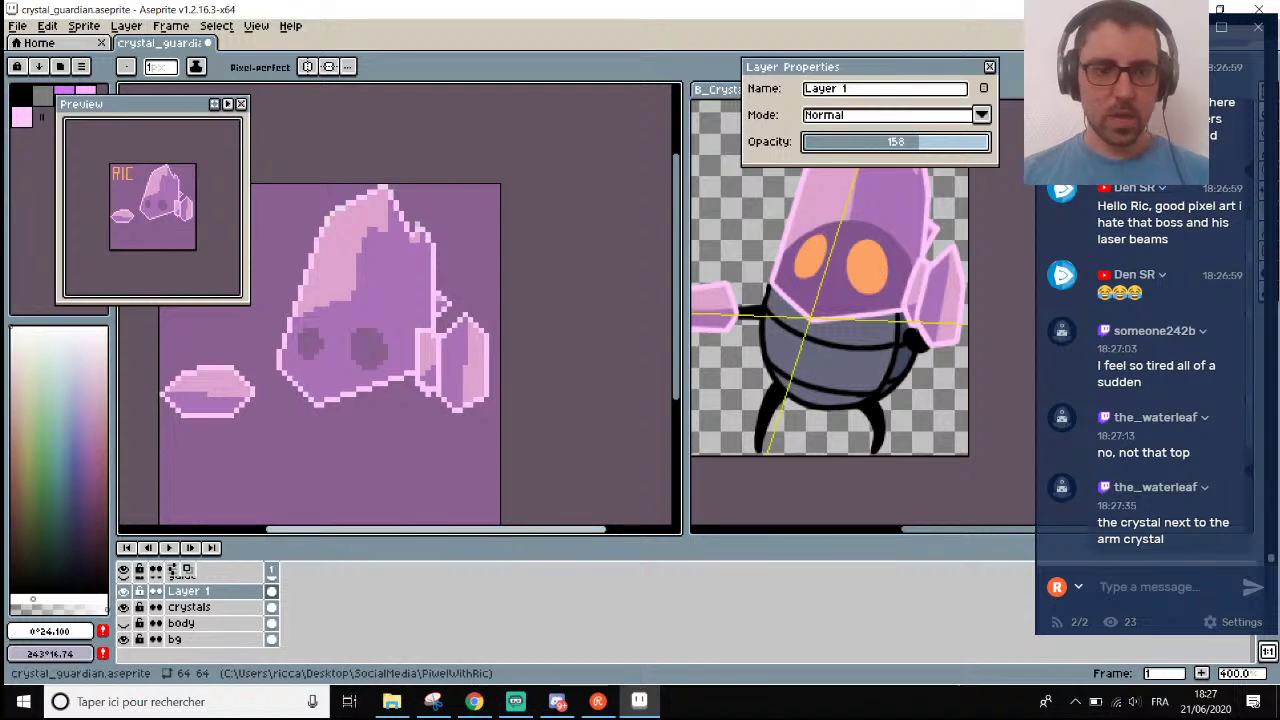
{"action": "left_click", "coordinate": [123, 623]}
{"action": "scroll", "coordinate": [343, 354], "scroll_direction": "down", "scroll_amount": 2}
{"action": "scroll", "coordinate": [343, 354], "scroll_direction": "up", "scroll_amount": 2}
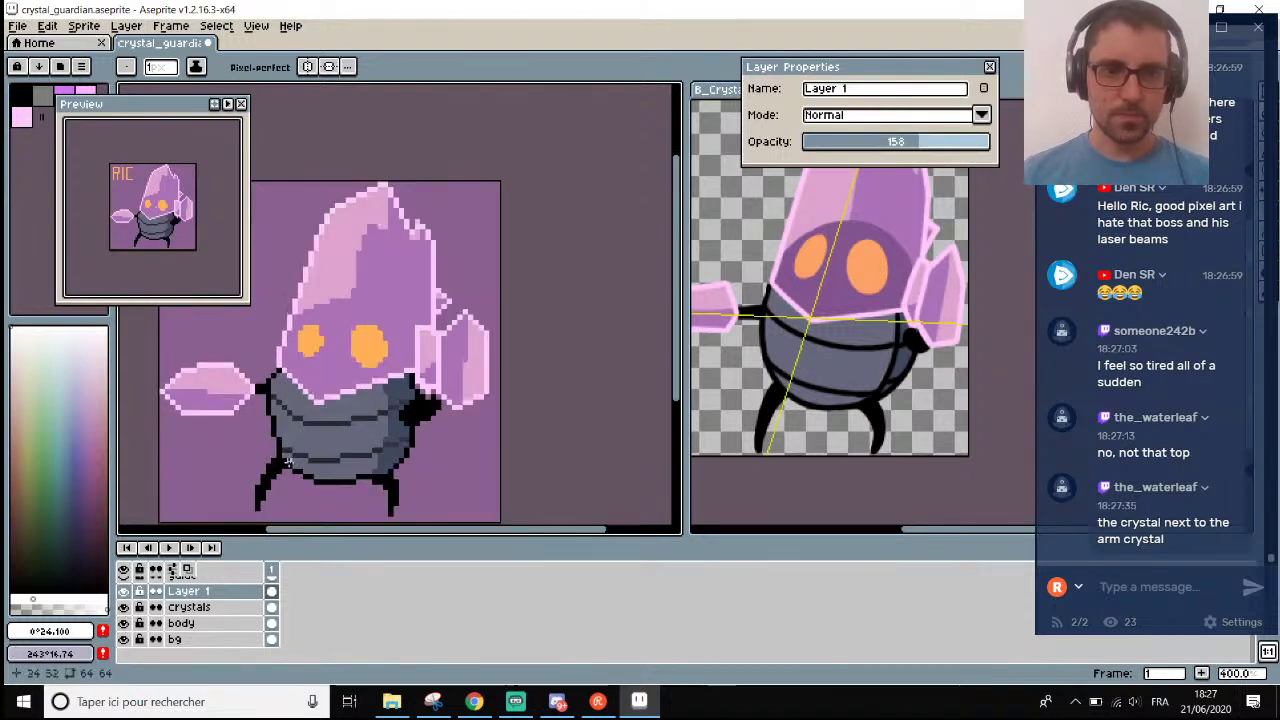
Set the opacity of the crystals layer to 161 and save the sprite.
{"action": "left_click", "coordinate": [237, 607]}
{"action": "left_click_drag", "start_coordinate": [979, 148], "coordinate": [925, 145]}
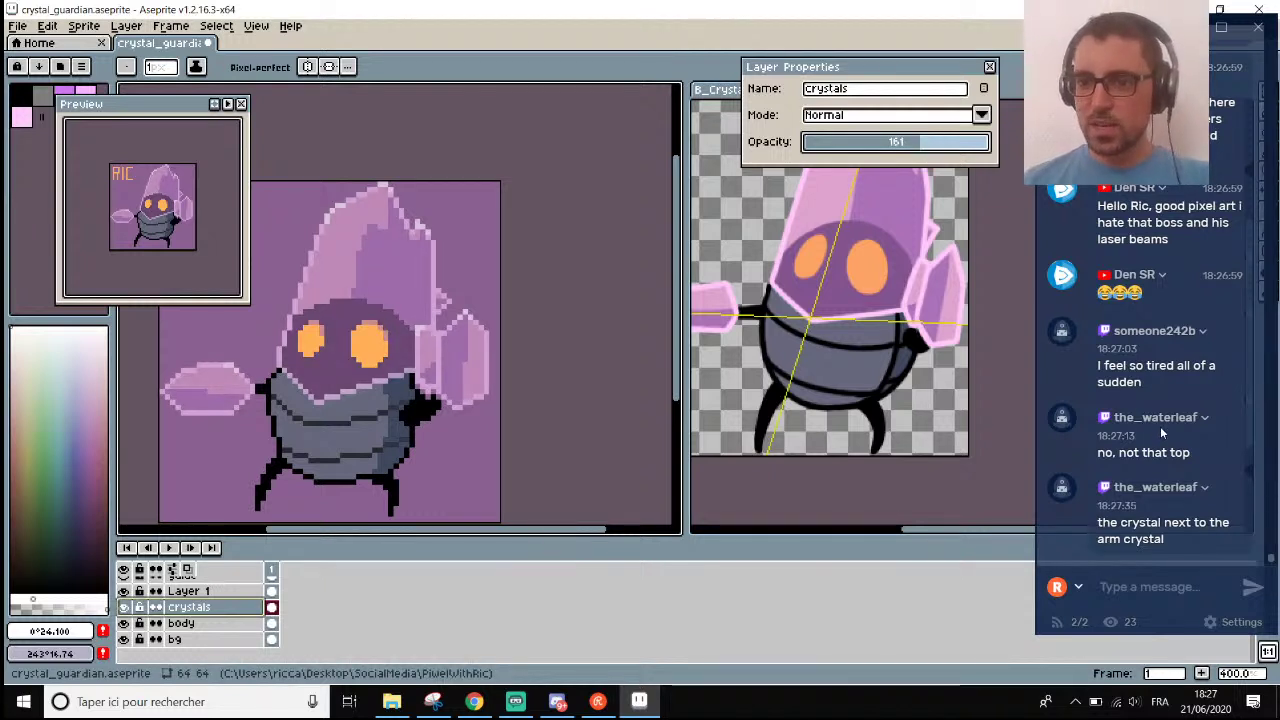
{"action": "scroll", "coordinate": [1176, 322], "scroll_direction": "up", "scroll_amount": 1}
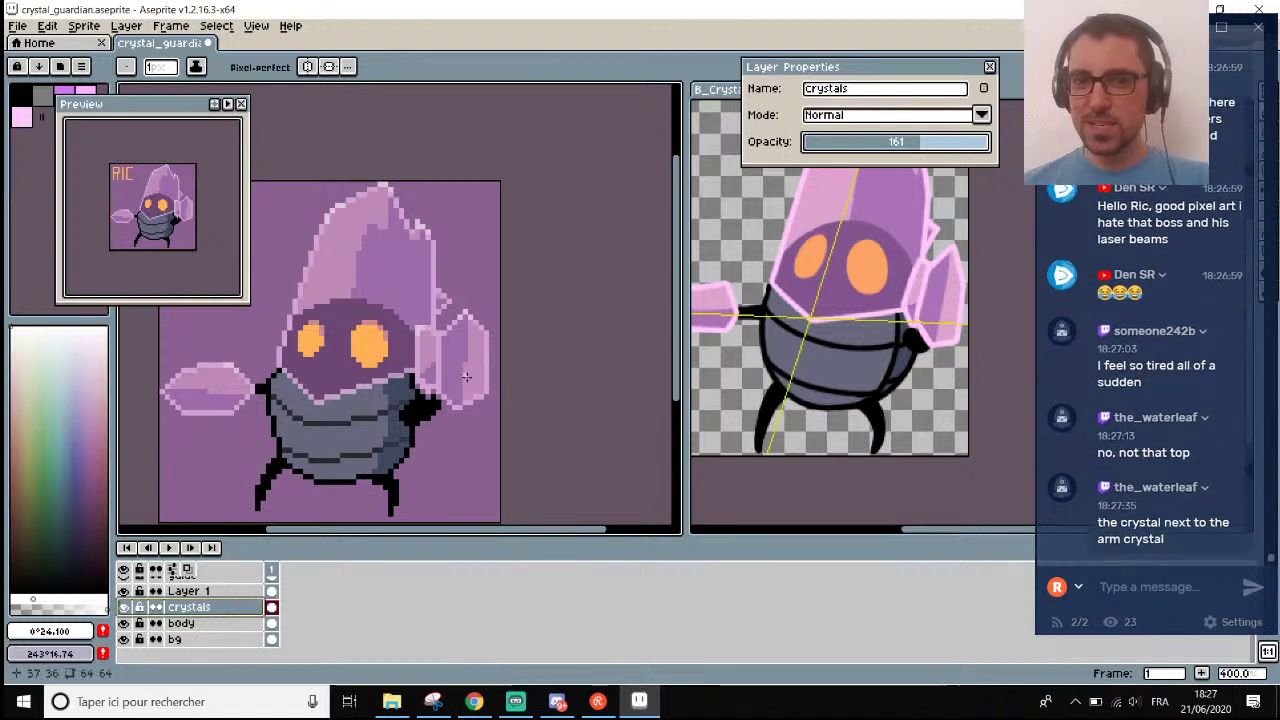
{"action": "scroll", "coordinate": [500, 470], "scroll_direction": "down", "scroll_amount": 1}
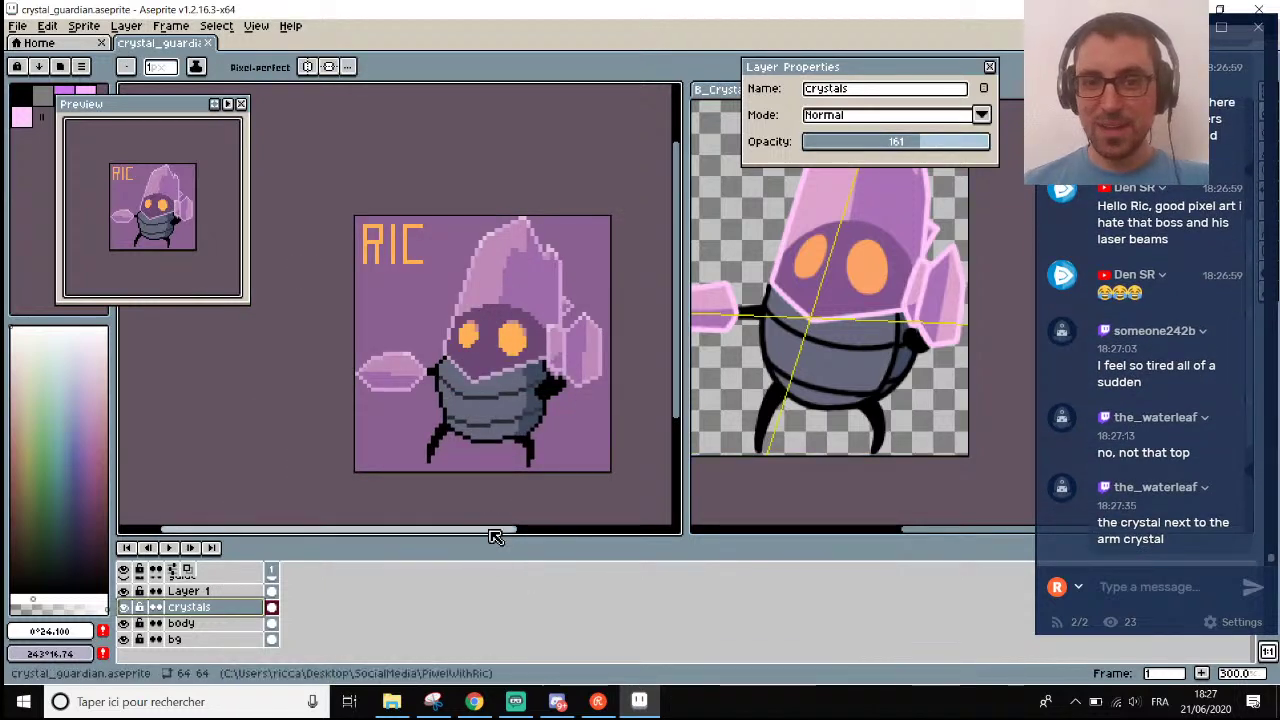
{"action": "left_click_drag", "start_coordinate": [494, 534], "coordinate": [522, 534]}
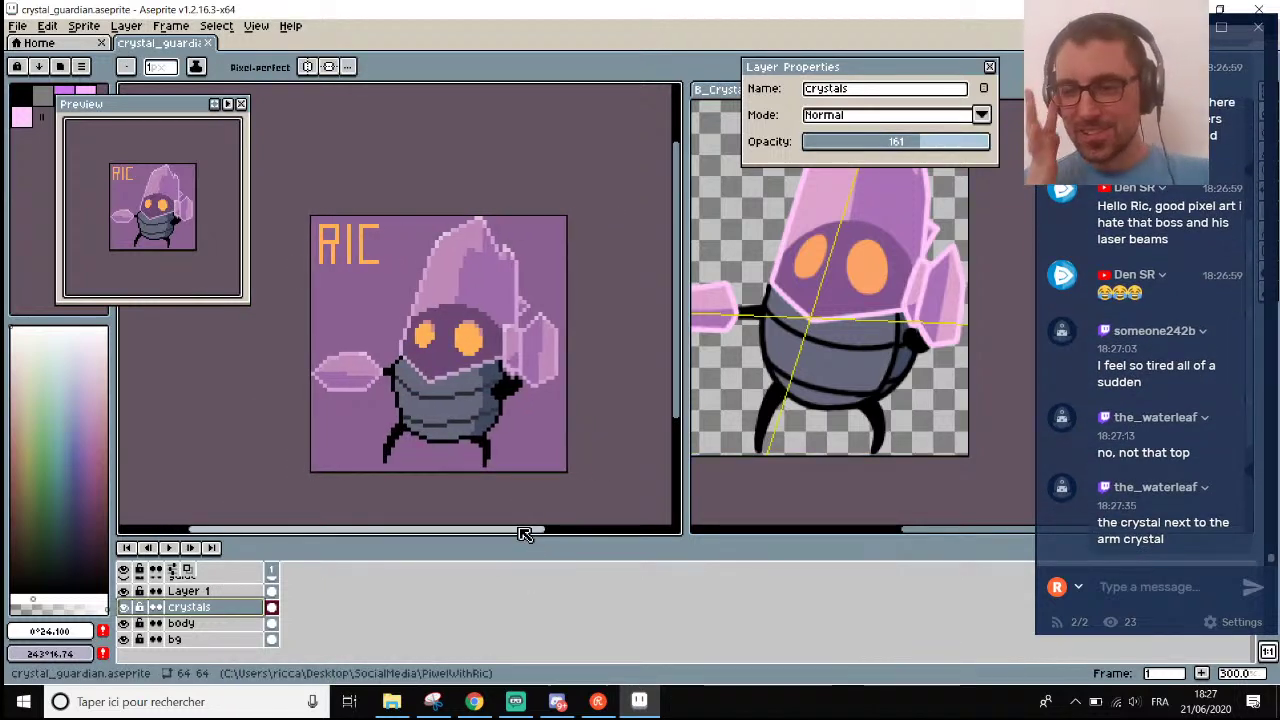
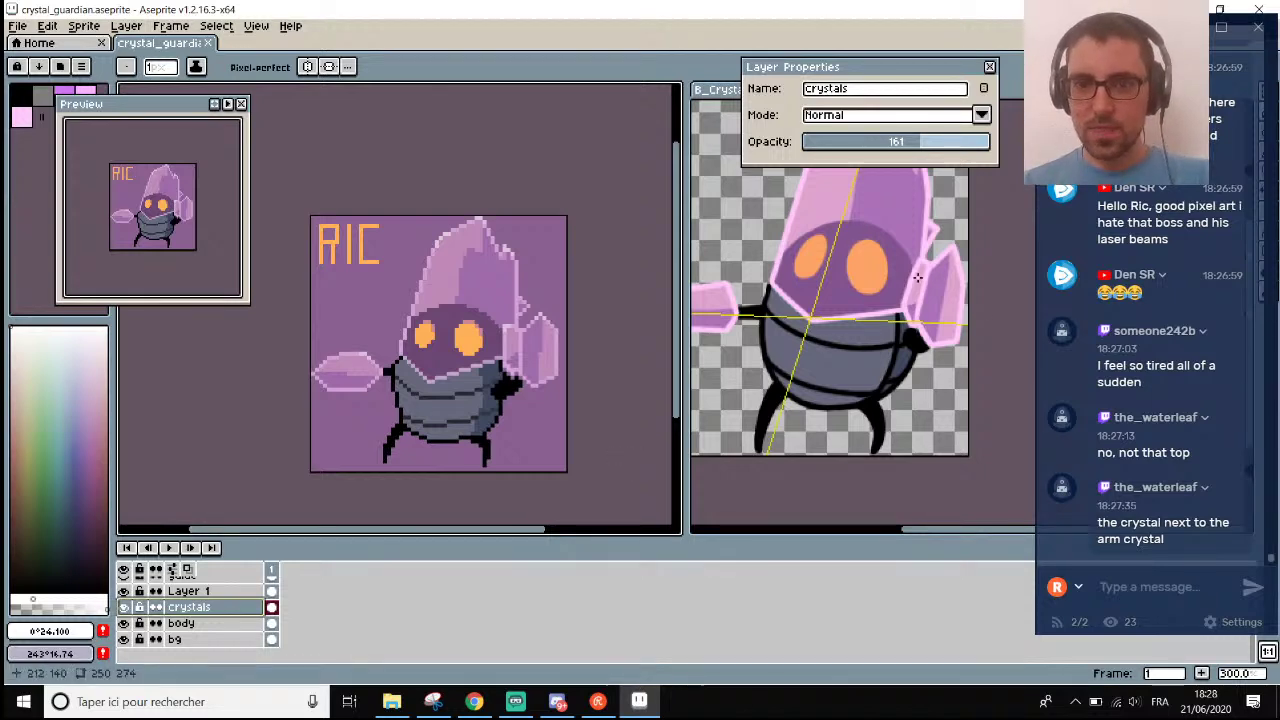
Examine the small crystal beside the right arm crystal and the nearby head edge against the reference sketch.
{"action": "scroll", "coordinate": [918, 278], "scroll_direction": "up", "scroll_amount": 3}
{"action": "scroll", "coordinate": [920, 277], "scroll_direction": "down", "scroll_amount": 3}
{"action": "scroll", "coordinate": [507, 358], "scroll_direction": "up", "scroll_amount": 3}
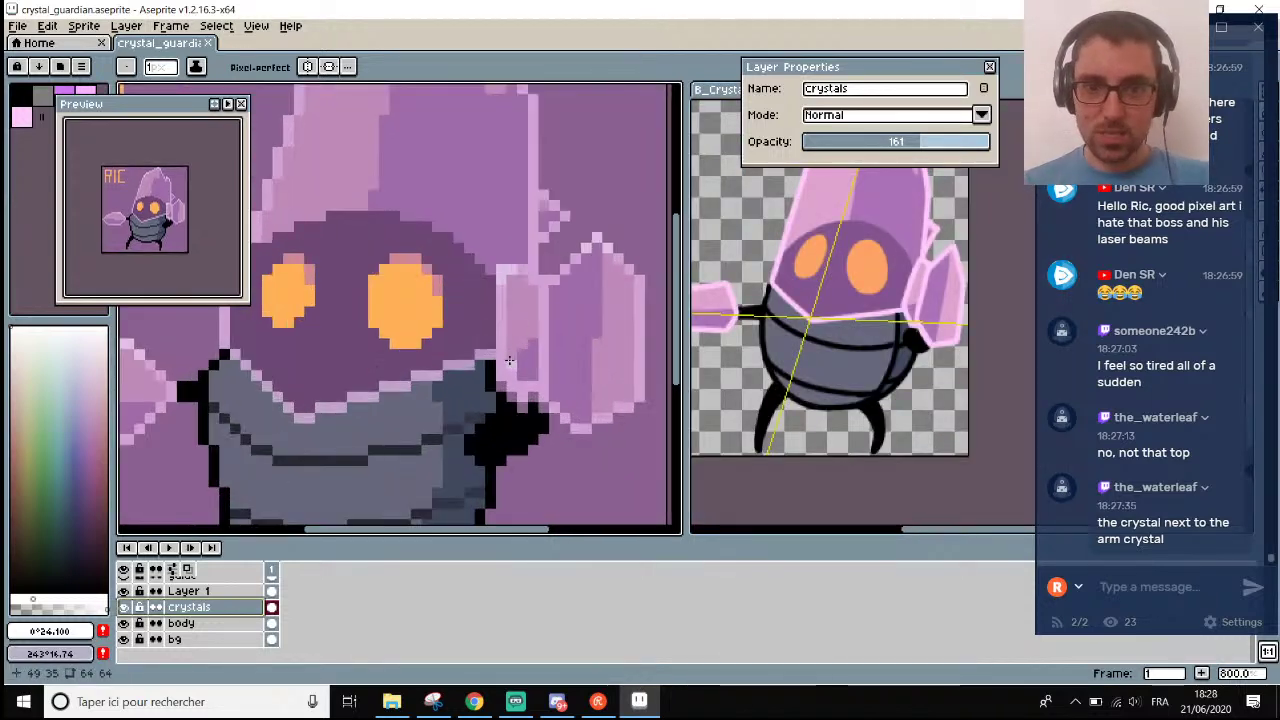
{"action": "scroll", "coordinate": [593, 330], "scroll_direction": "down", "scroll_amount": 3}
{"action": "scroll", "coordinate": [540, 246], "scroll_direction": "up", "scroll_amount": 3}
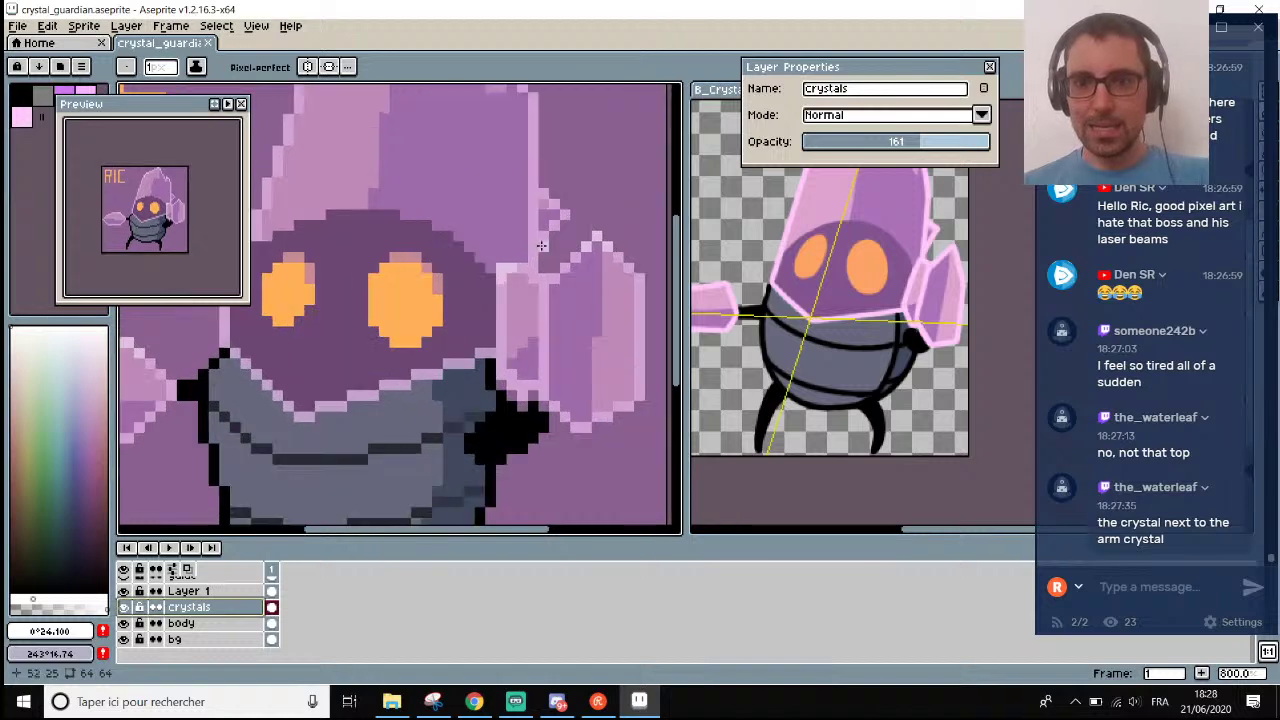
{"action": "scroll", "coordinate": [500, 390], "scroll_direction": "down", "scroll_amount": 2}
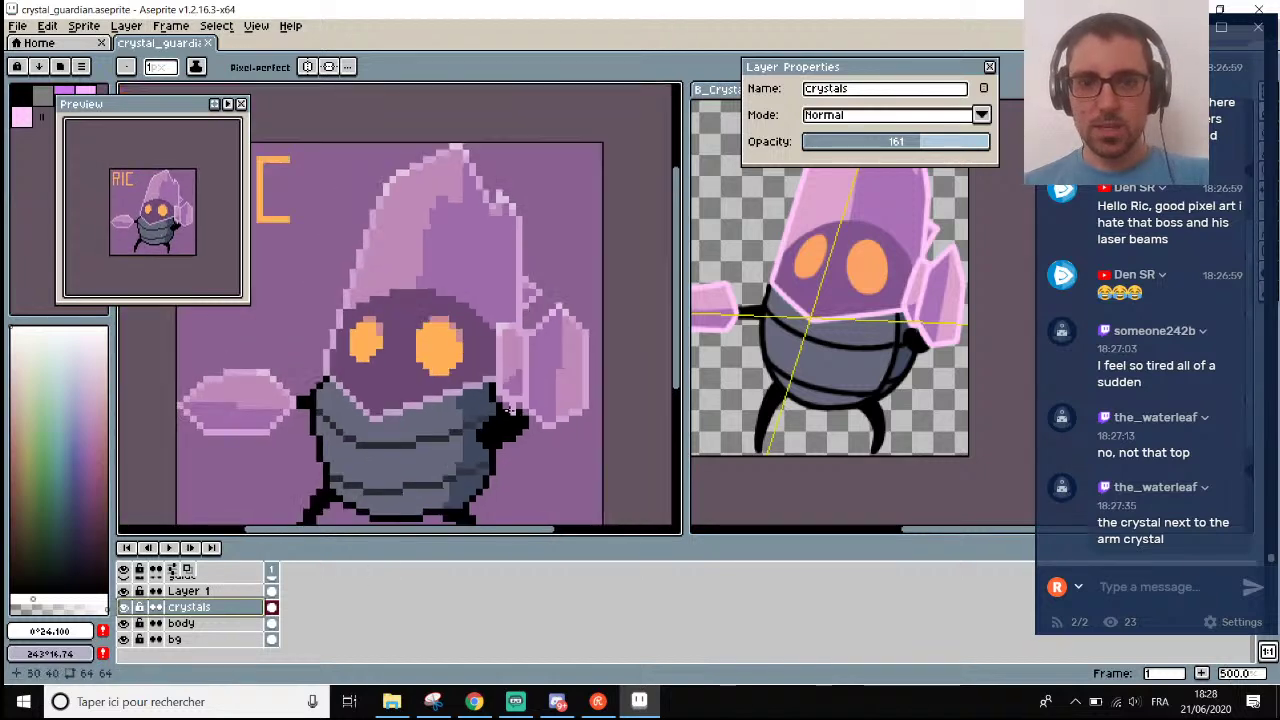
{"action": "scroll", "coordinate": [507, 418], "scroll_direction": "up", "scroll_amount": 1}
{"action": "scroll", "coordinate": [521, 403], "scroll_direction": "down", "scroll_amount": 2}
{"action": "scroll", "coordinate": [526, 445], "scroll_direction": "up", "scroll_amount": 3}
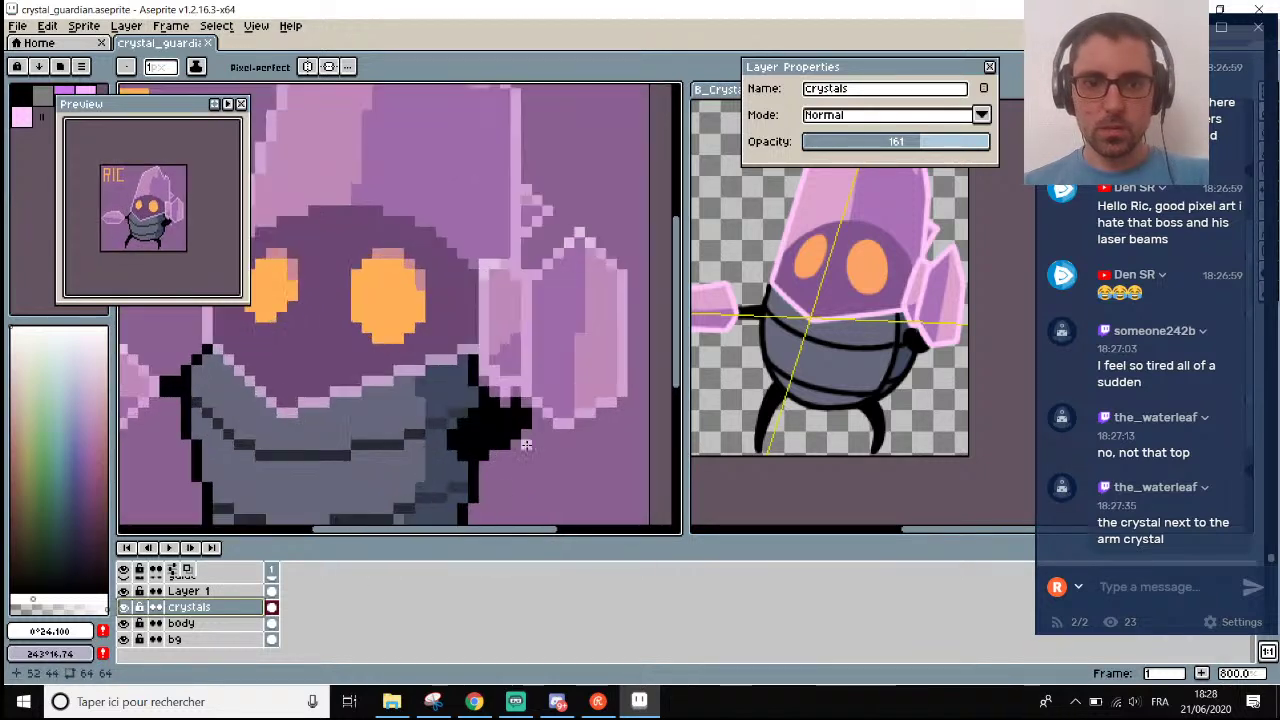
{"action": "scroll", "coordinate": [524, 463], "scroll_direction": "up", "scroll_amount": 1}
{"action": "scroll", "coordinate": [523, 466], "scroll_direction": "down", "scroll_amount": 2}
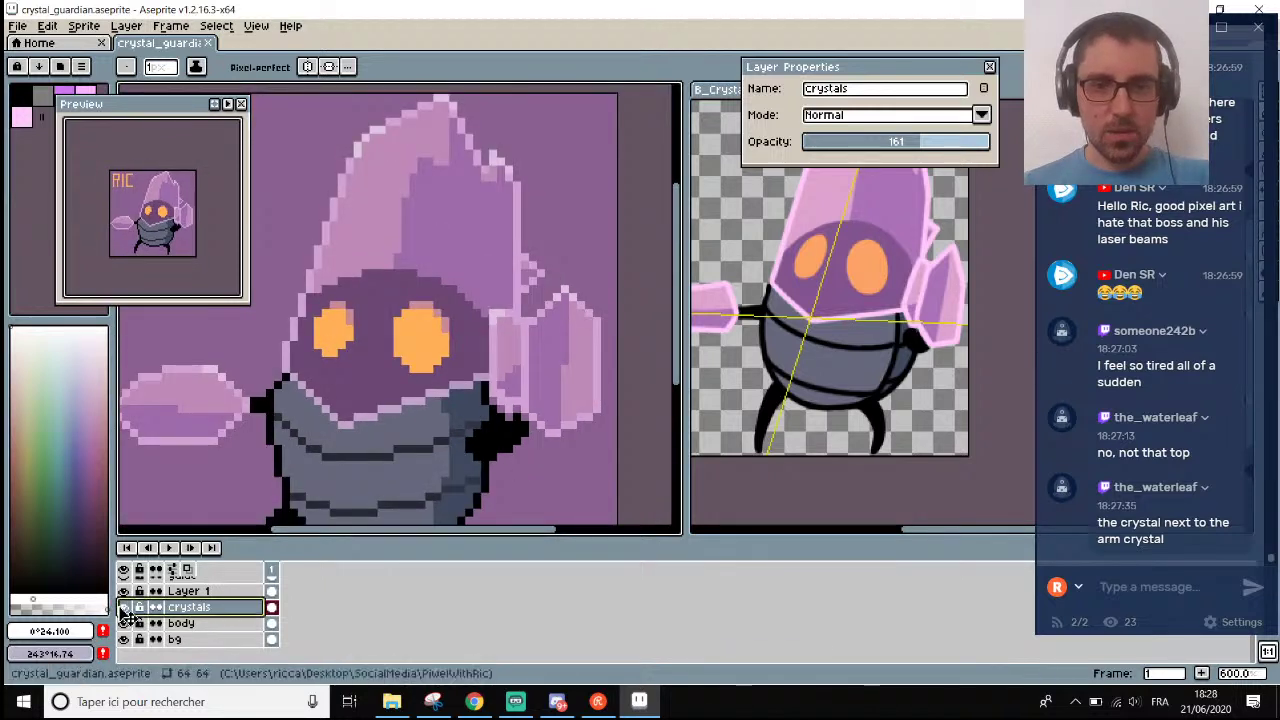
On the body layer, add black pixels along the lower edge of the small crystal above the right arm joint, and save the sprite.
{"action": "left_click", "coordinate": [123, 608]}
{"action": "left_click", "coordinate": [123, 608]}
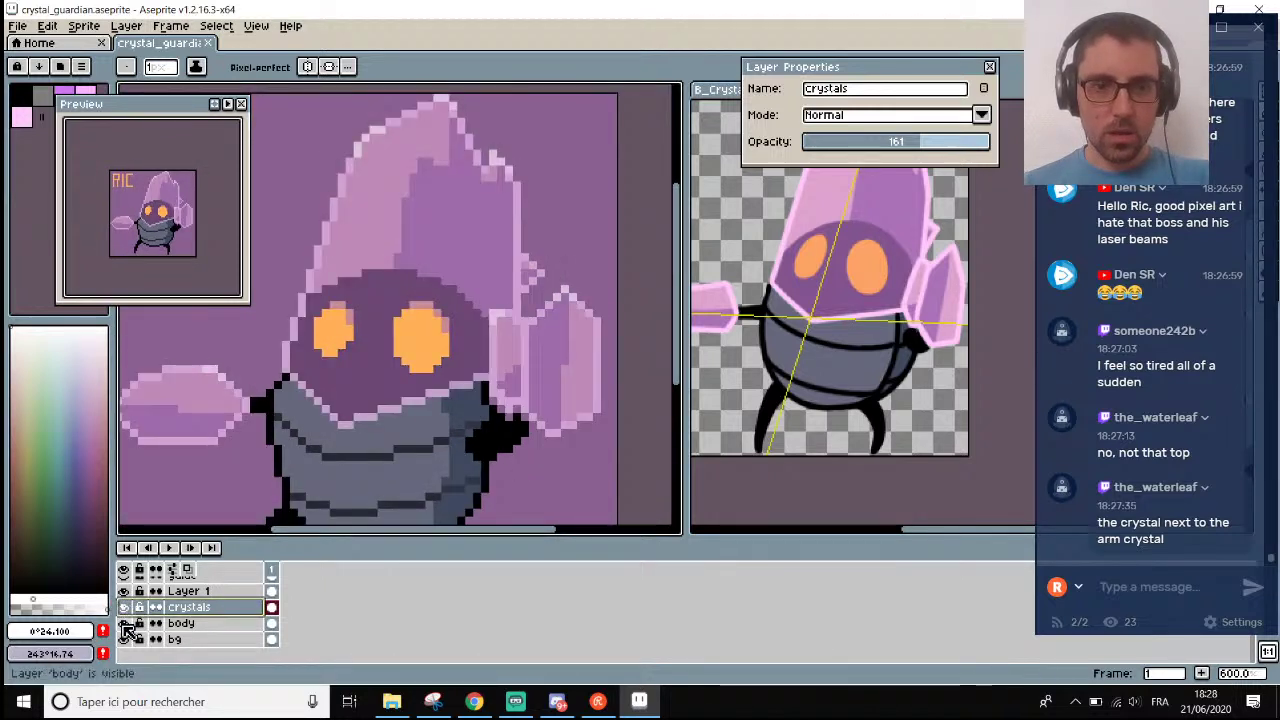
{"action": "left_click", "coordinate": [124, 623]}
{"action": "left_click", "coordinate": [124, 623]}
{"action": "left_click", "coordinate": [181, 623]}
{"action": "scroll", "coordinate": [516, 420], "scroll_direction": "down", "scroll_amount": 1}
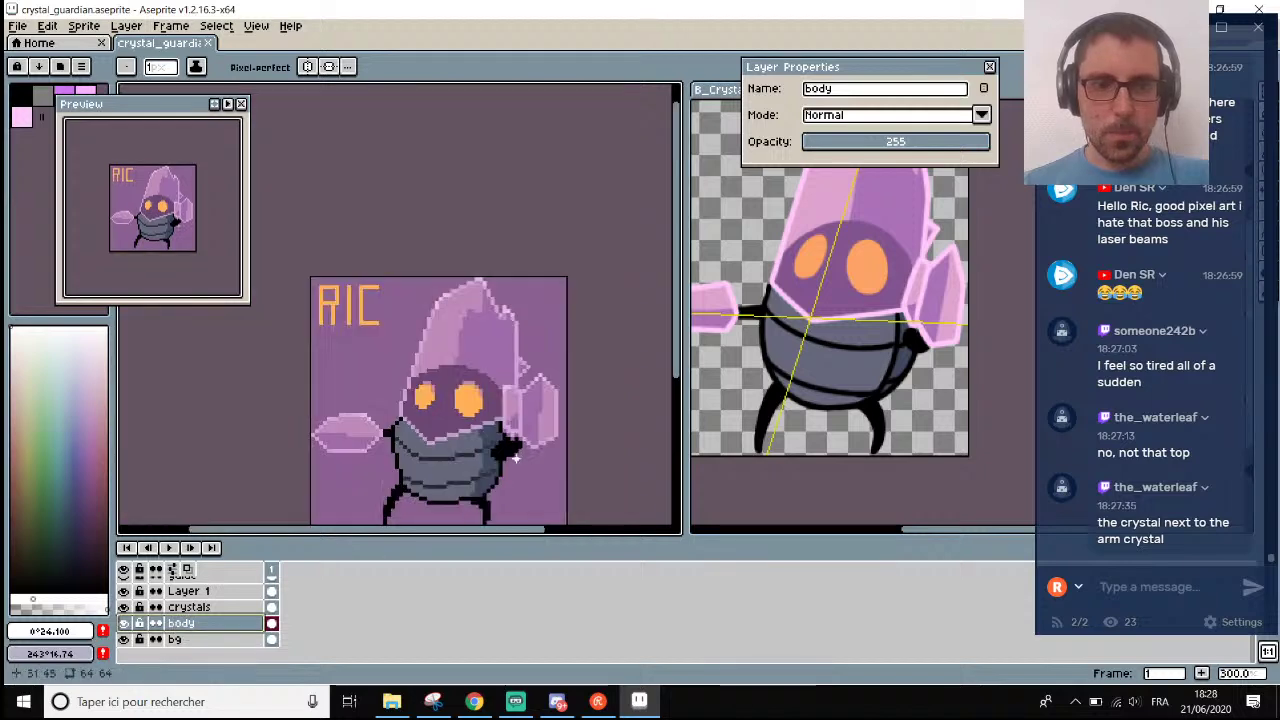
{"action": "scroll", "coordinate": [516, 420], "scroll_direction": "up", "scroll_amount": 1}
{"action": "scroll", "coordinate": [516, 420], "scroll_direction": "up", "scroll_amount": 4}
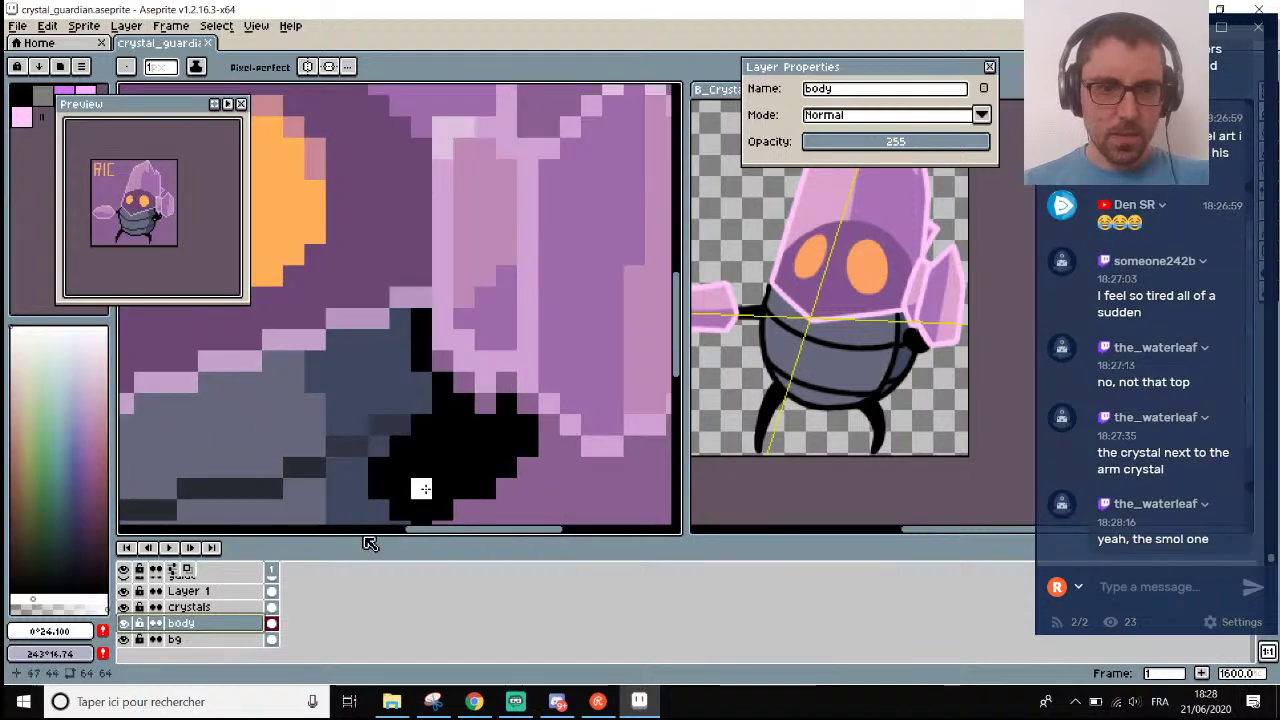
{"action": "left_click", "coordinate": [480, 420], "text": "alt"}
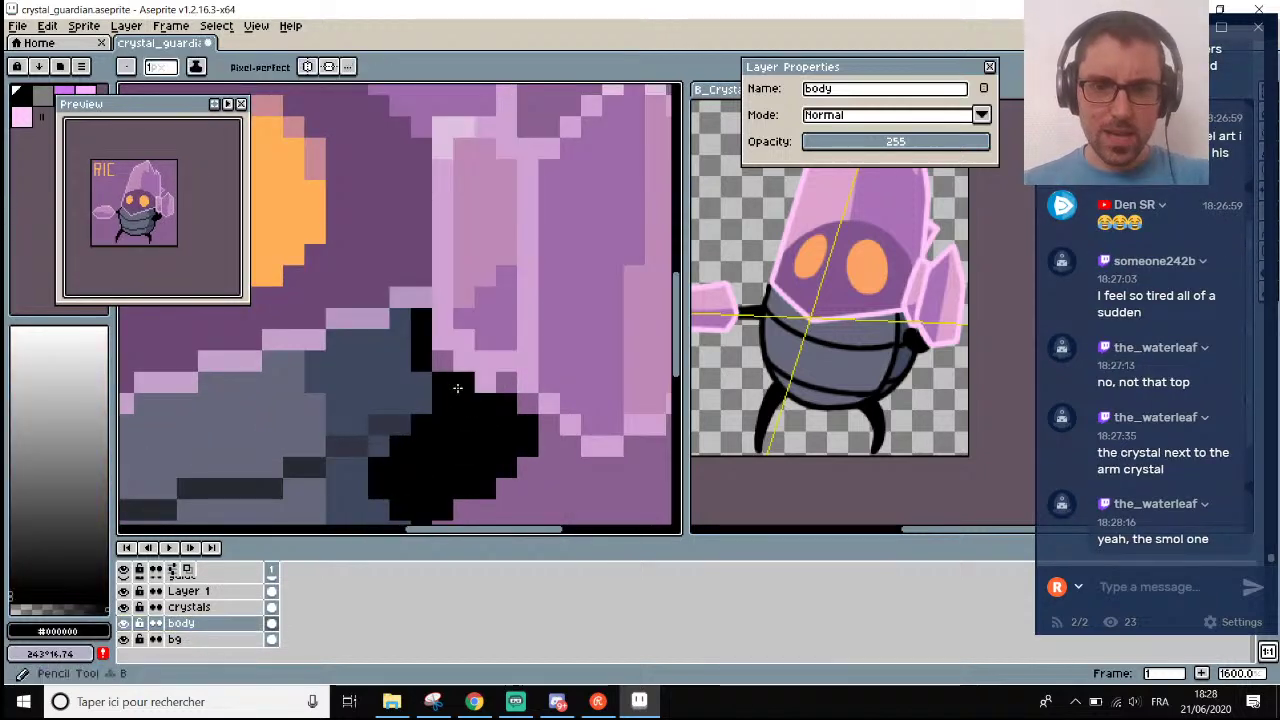
{"action": "mouse_move", "coordinate": [518, 401]}
{"action": "left_mouse_down"}
{"action": "mouse_move", "coordinate": [421, 381]}
{"action": "mouse_move", "coordinate": [435, 362]}
{"action": "left_mouse_up"}
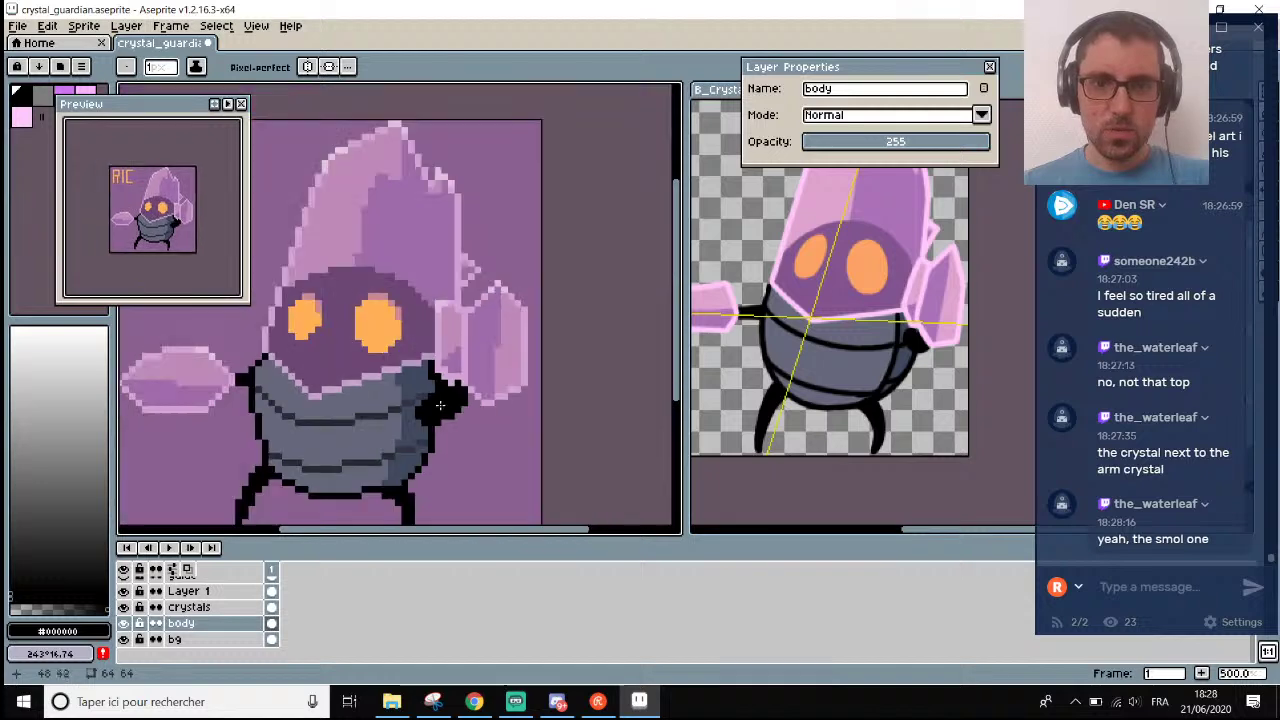
{"action": "scroll", "coordinate": [427, 450], "scroll_direction": "down", "scroll_amount": 6}
{"action": "key", "text": "ctrl+s"}
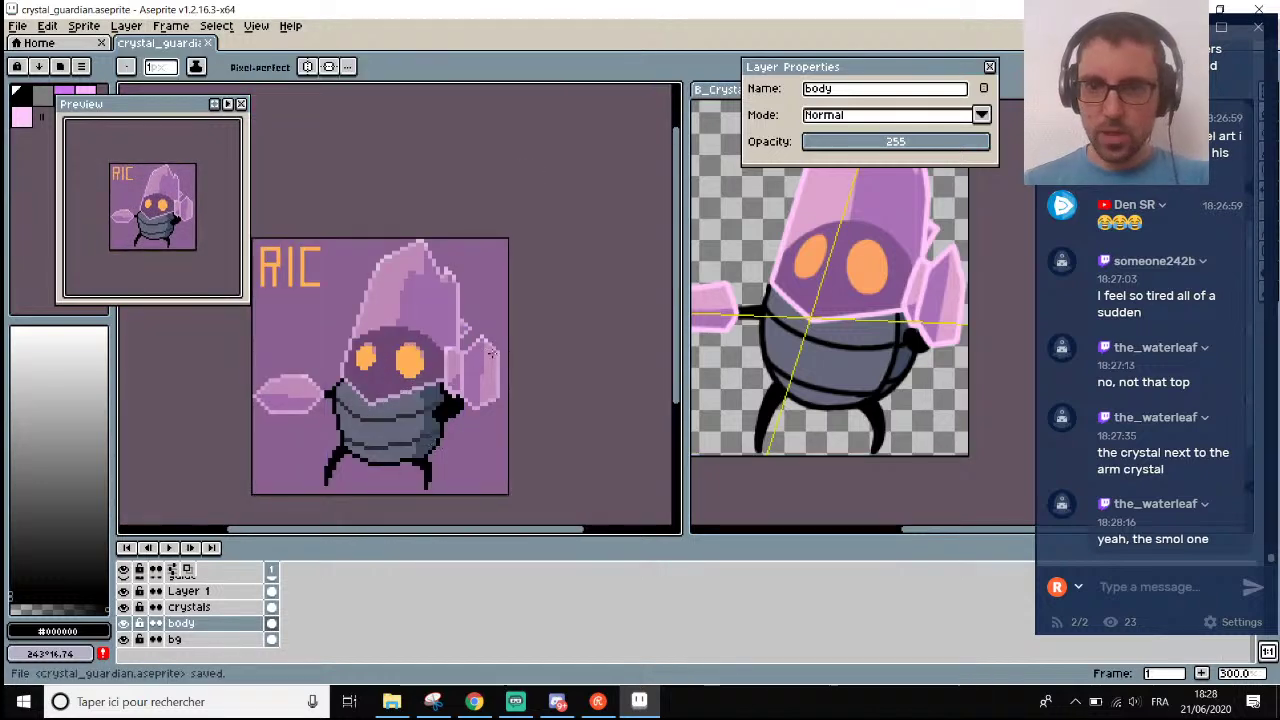
Examine how the small crystal's lower edge meets the black right arm joint.
{"action": "scroll", "coordinate": [500, 360], "scroll_direction": "up", "scroll_amount": 6}
{"action": "scroll", "coordinate": [498, 433], "scroll_direction": "down", "scroll_amount": 5}
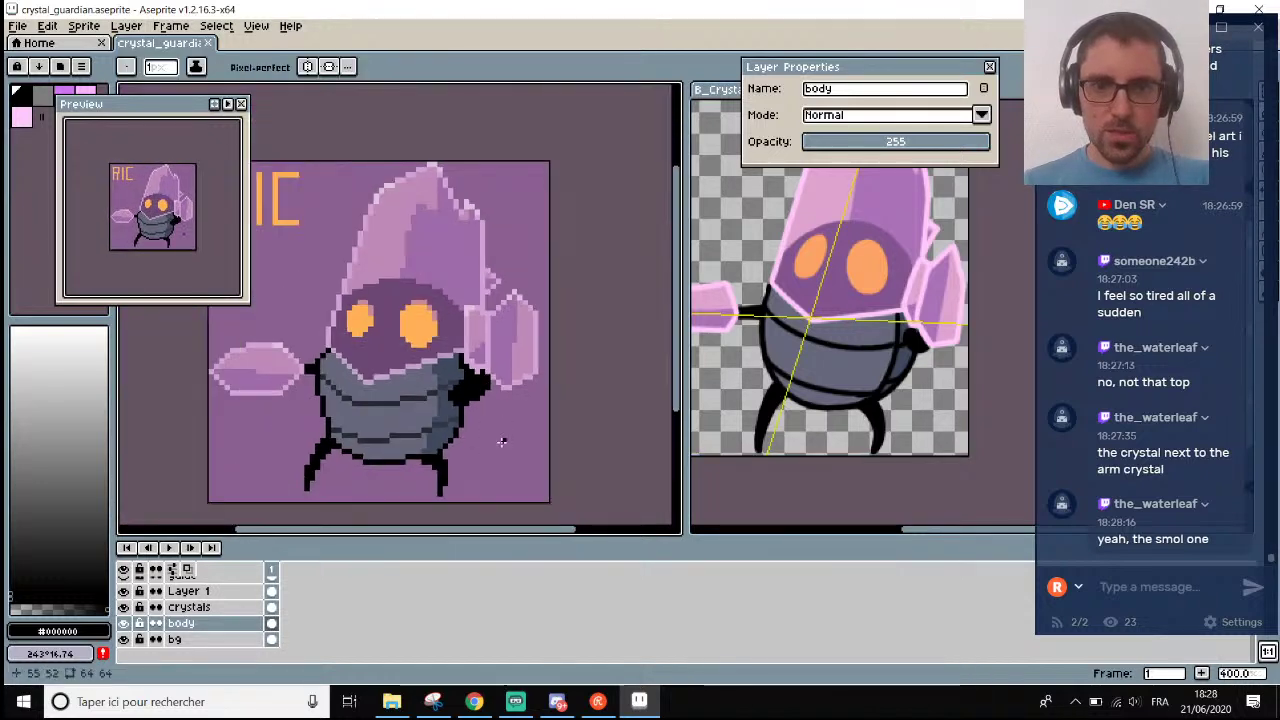
{"action": "scroll", "coordinate": [490, 400], "scroll_direction": "up", "scroll_amount": 4}
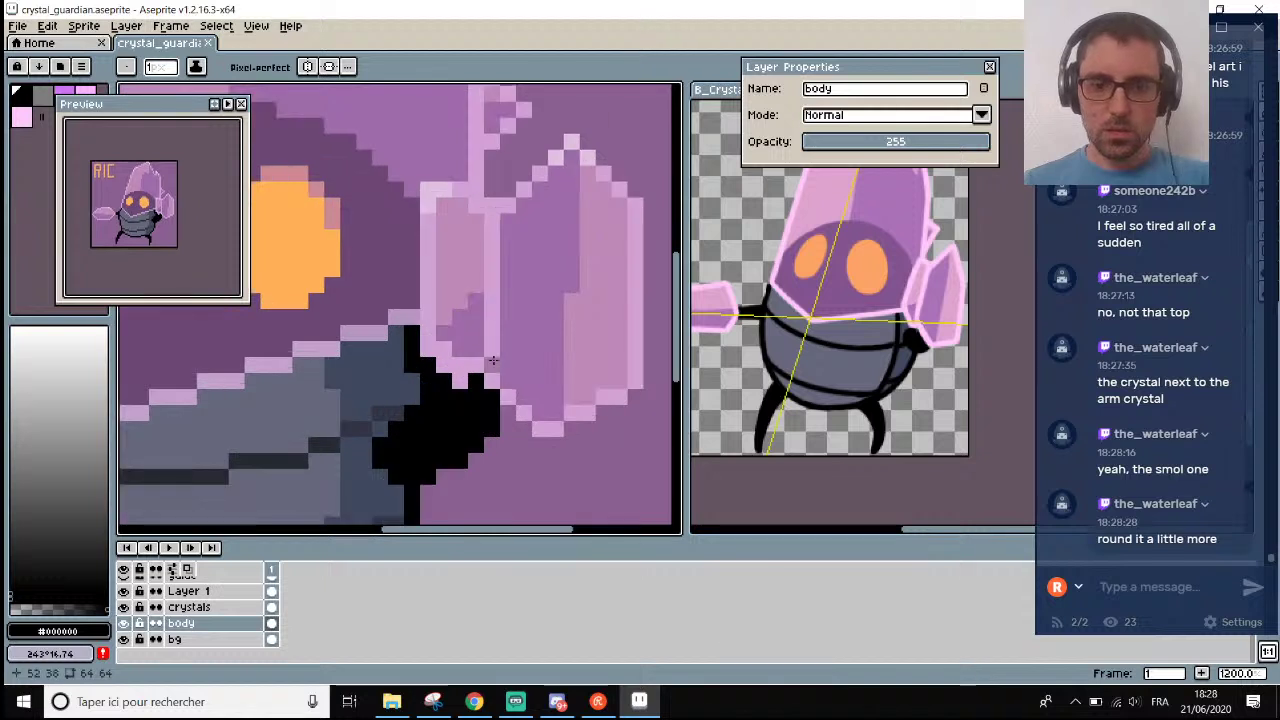
{"action": "key", "text": "i"}
{"action": "key", "text": "b"}
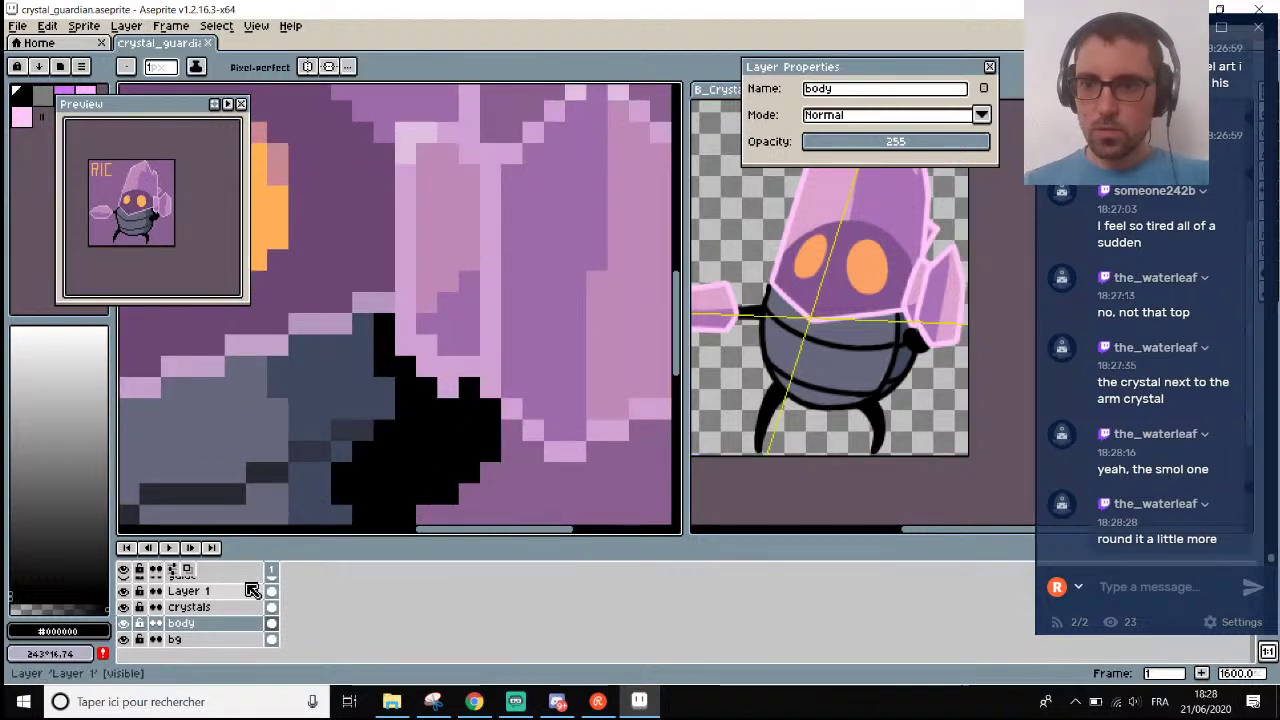
{"action": "scroll", "coordinate": [384, 456], "scroll_direction": "down", "scroll_amount": 5}
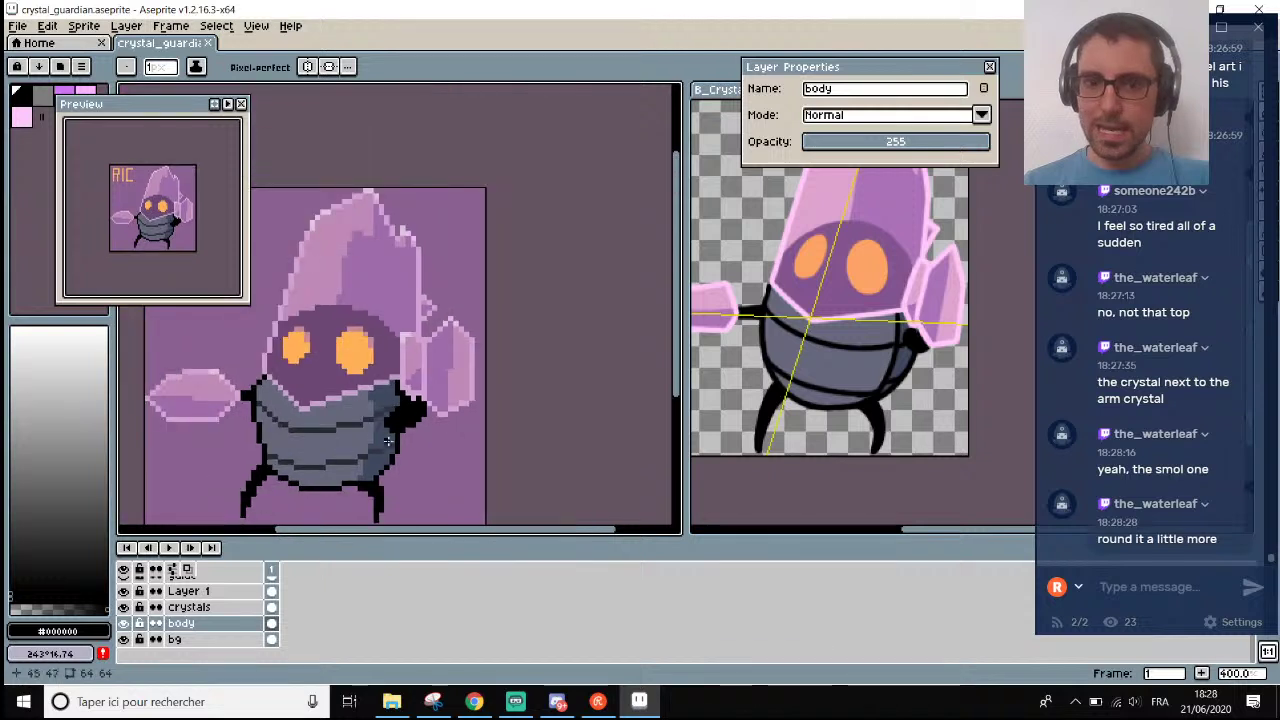
{"action": "scroll", "coordinate": [385, 456], "scroll_direction": "up", "scroll_amount": 1}
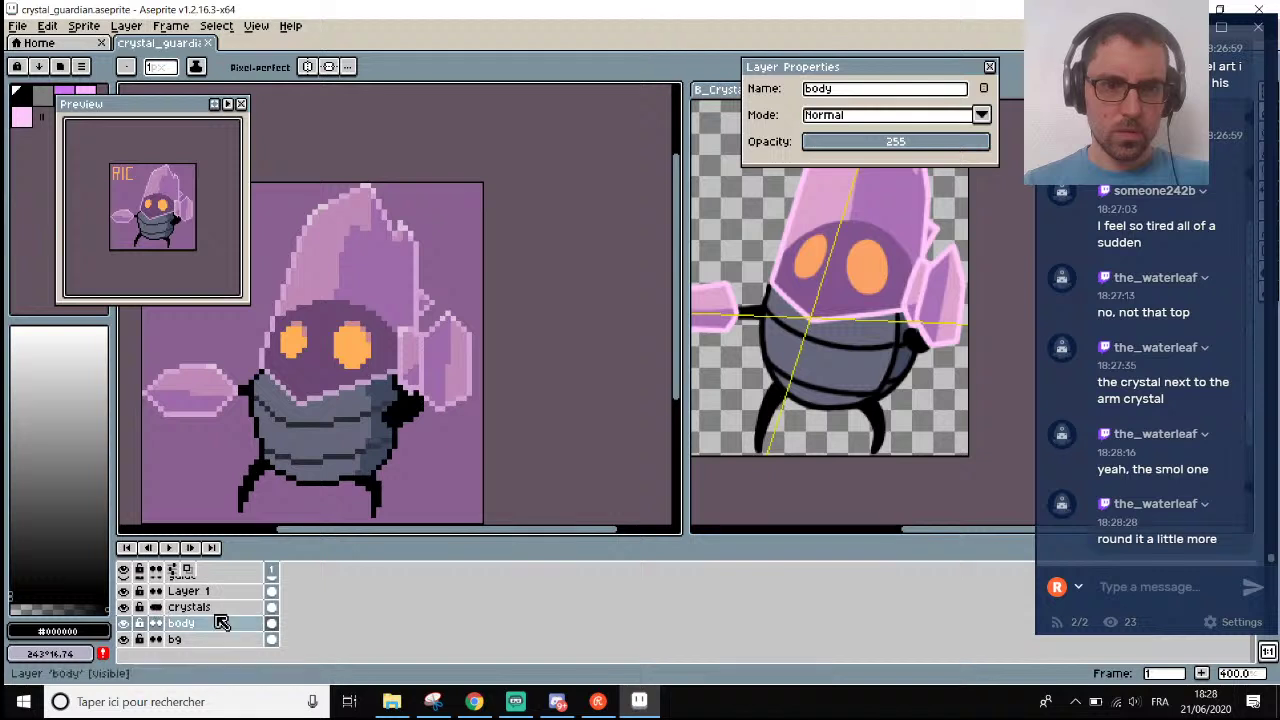
On the crystals layer, try retouching the small crystal's lower tip with the sampled purple #9d6ba9.
{"action": "left_click", "coordinate": [175, 622]}
{"action": "left_click", "coordinate": [180, 607]}
{"action": "scroll", "coordinate": [400, 404], "scroll_direction": "up", "scroll_amount": 8}
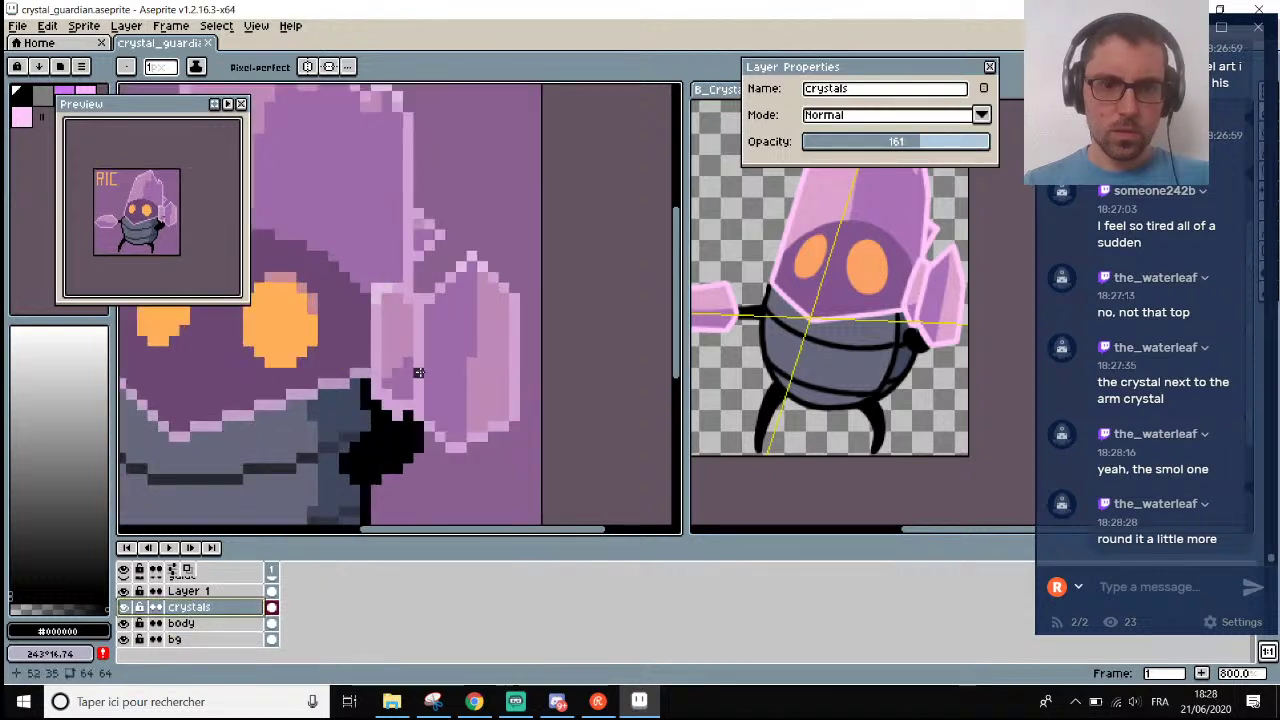
{"action": "left_click", "coordinate": [399, 404], "text": "alt"}
{"action": "left_click", "coordinate": [390, 405]}
{"action": "scroll", "coordinate": [385, 408], "scroll_direction": "down", "scroll_amount": 3}
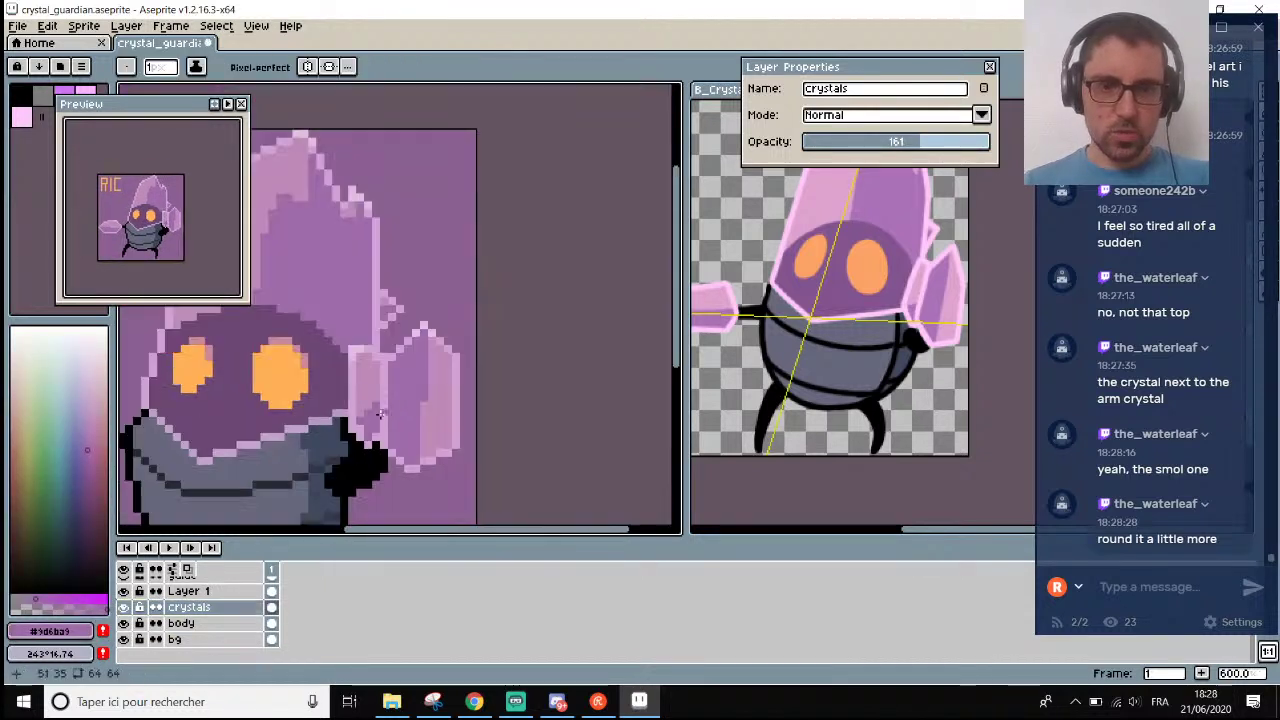
{"action": "scroll", "coordinate": [380, 411], "scroll_direction": "up", "scroll_amount": 1}
{"action": "scroll", "coordinate": [380, 411], "scroll_direction": "down", "scroll_amount": 1}
{"action": "key", "text": "ctrl+z"}
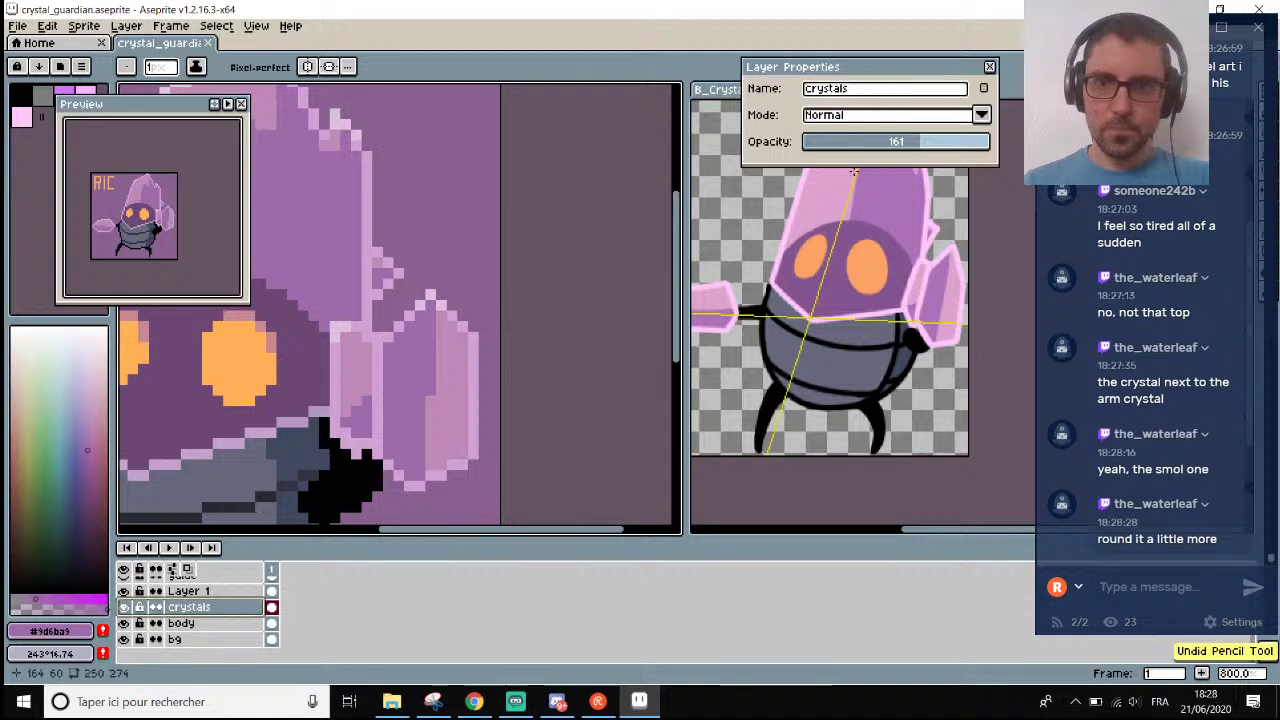
Set the crystals layer's opacity to 255 and retouch the small crystal's lower tip with its purple #aa72b8.
{"action": "left_click_drag", "start_coordinate": [853, 145], "coordinate": [990, 142]}
{"action": "scroll", "coordinate": [384, 463], "scroll_direction": "up", "scroll_amount": 3}
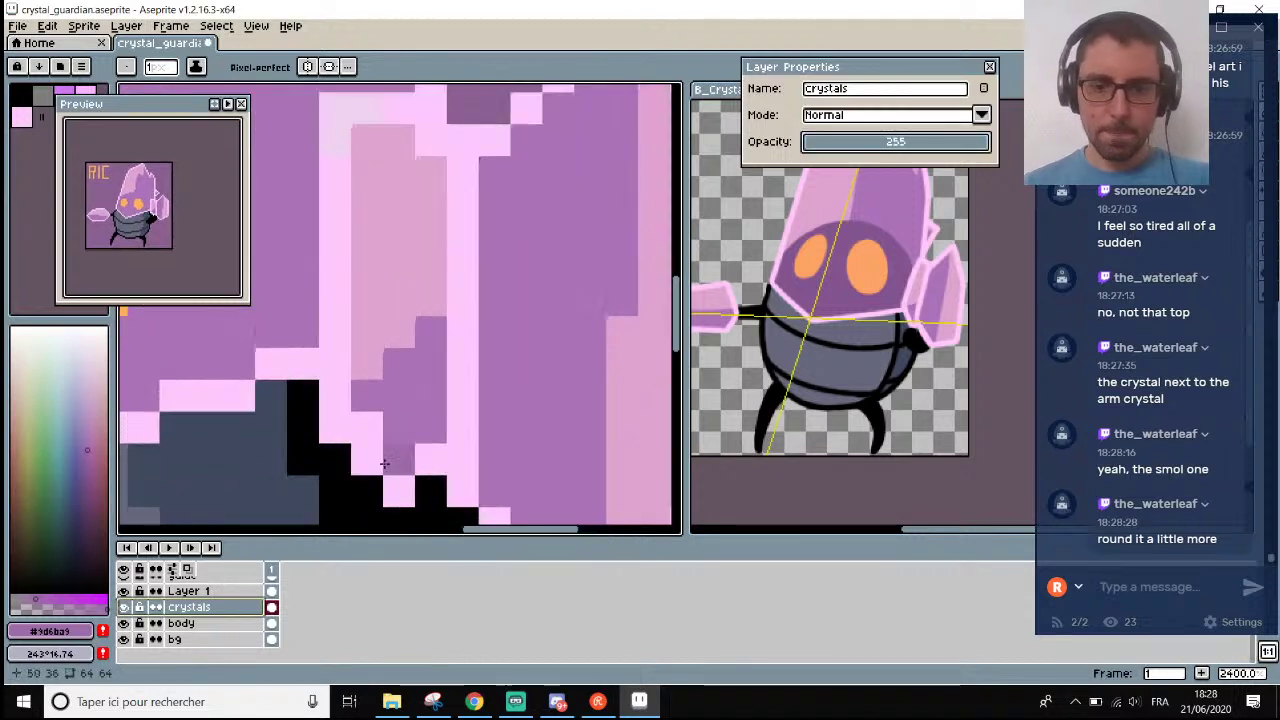
{"action": "left_click", "coordinate": [418, 414], "text": "alt"}
{"action": "scroll", "coordinate": [406, 433], "scroll_direction": "down", "scroll_amount": 4}
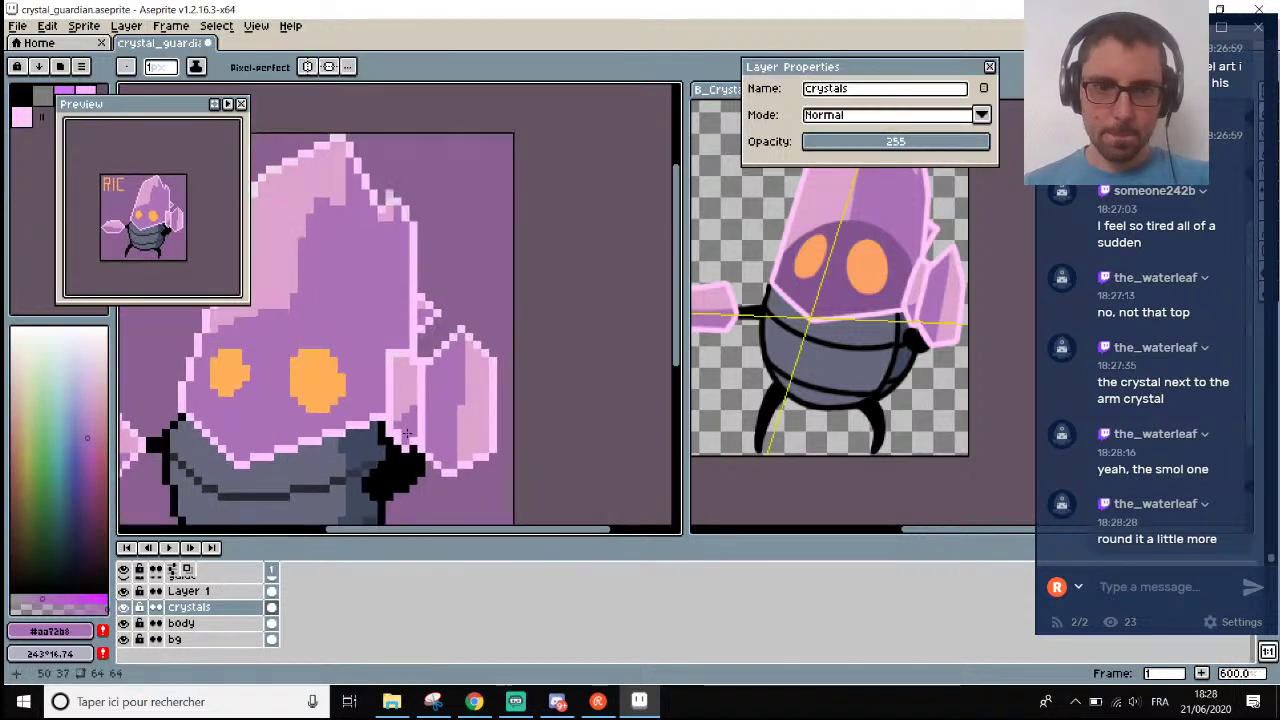
{"action": "scroll", "coordinate": [406, 433], "scroll_direction": "up", "scroll_amount": 1}
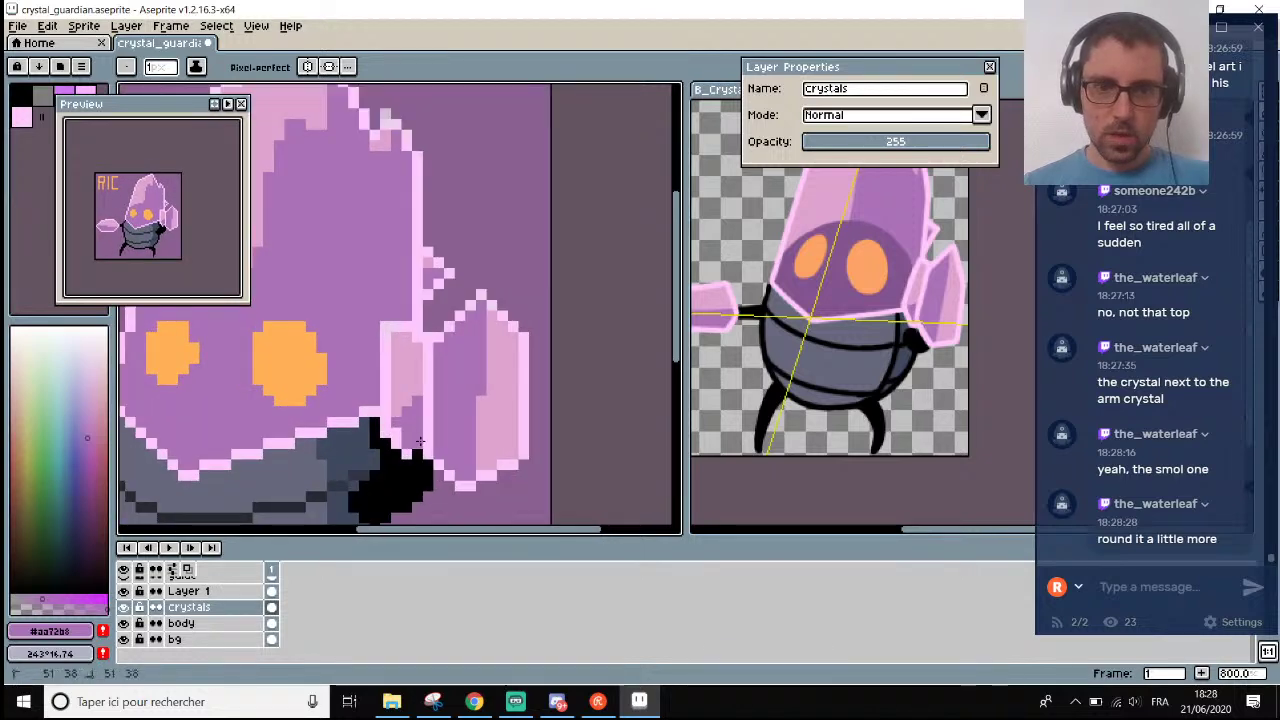
{"action": "scroll", "coordinate": [443, 428], "scroll_direction": "down", "scroll_amount": 1}
{"action": "key", "text": "ctrl+z"}
{"action": "scroll", "coordinate": [441, 440], "scroll_direction": "down", "scroll_amount": 4}
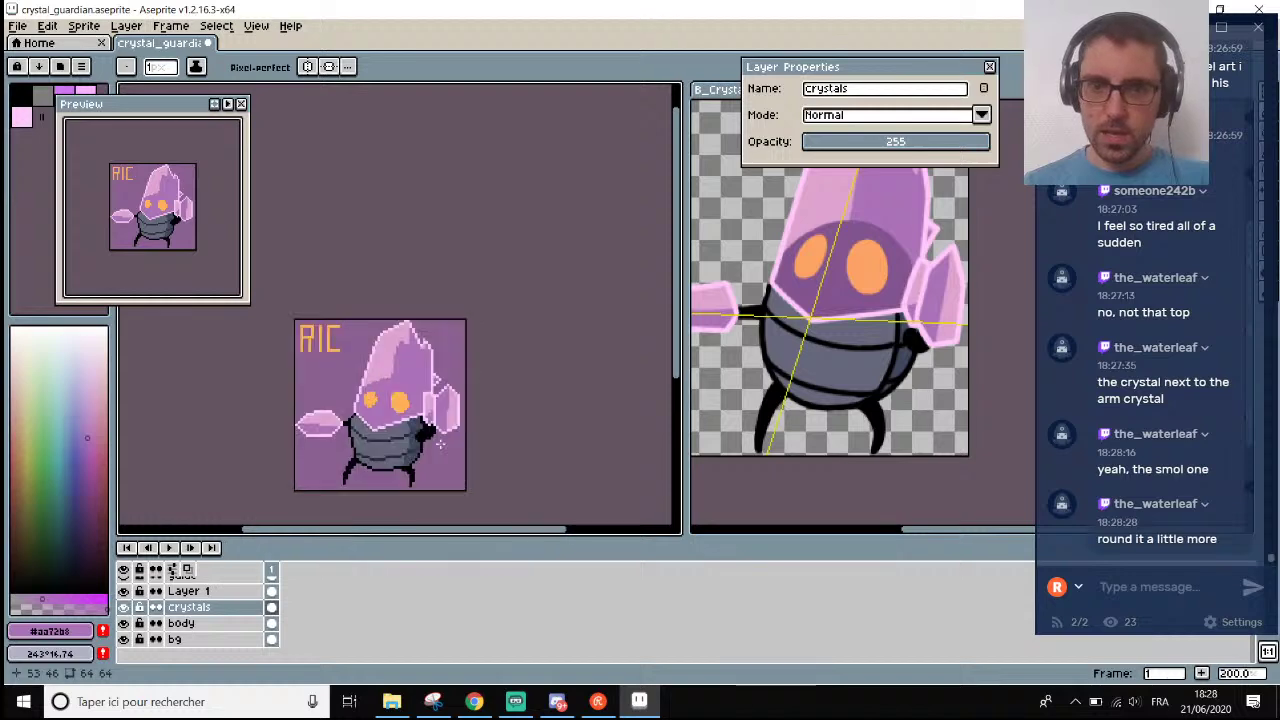
Compare the small crystal and the right arm joint with the reference sketch.
{"action": "scroll", "coordinate": [415, 396], "scroll_direction": "up", "scroll_amount": 1}
{"action": "scroll", "coordinate": [913, 308], "scroll_direction": "up", "scroll_amount": 3}
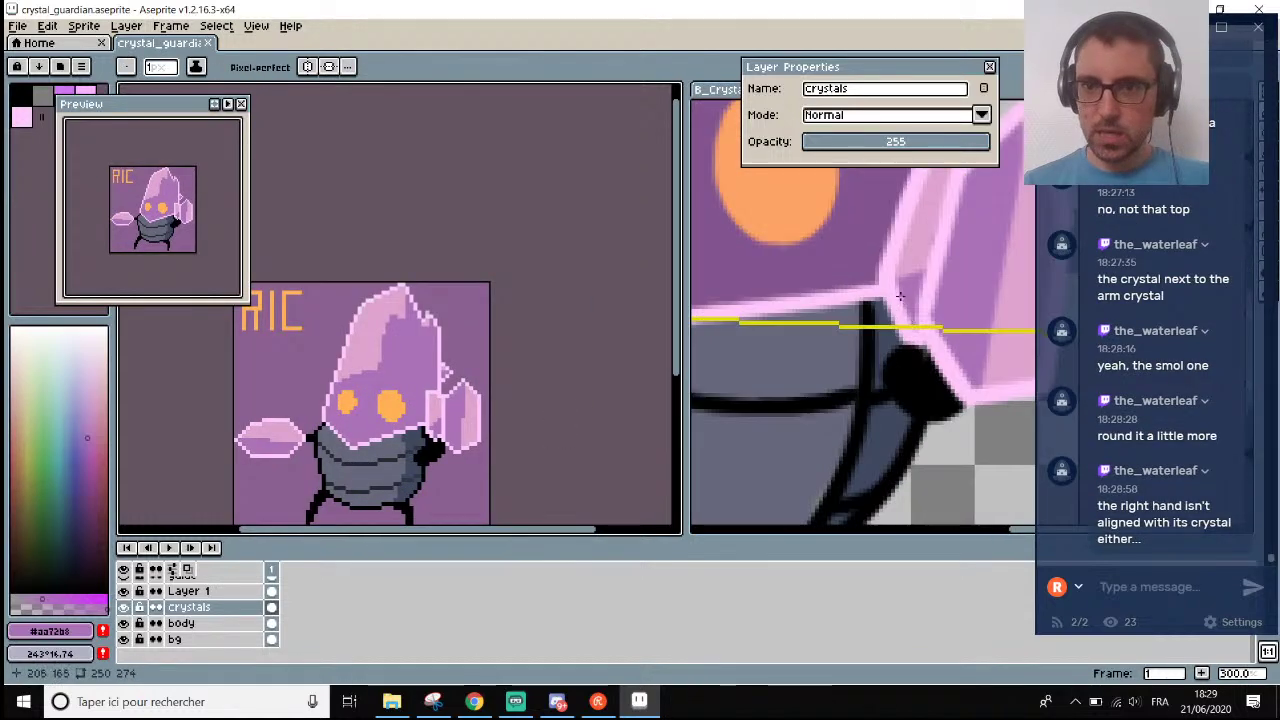
{"action": "scroll", "coordinate": [1002, 317], "scroll_direction": "down", "scroll_amount": 3}
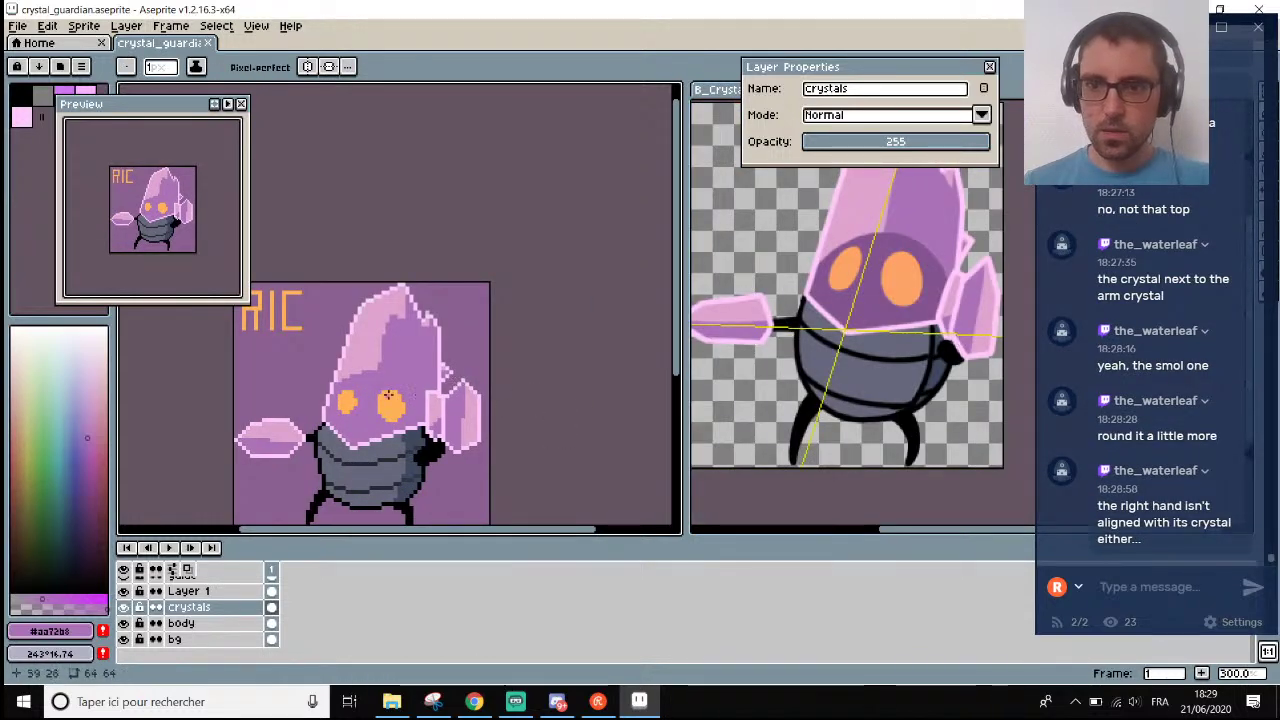
{"action": "scroll", "coordinate": [388, 396], "scroll_direction": "down", "scroll_amount": 4}
{"action": "scroll", "coordinate": [388, 396], "scroll_direction": "up", "scroll_amount": 4}
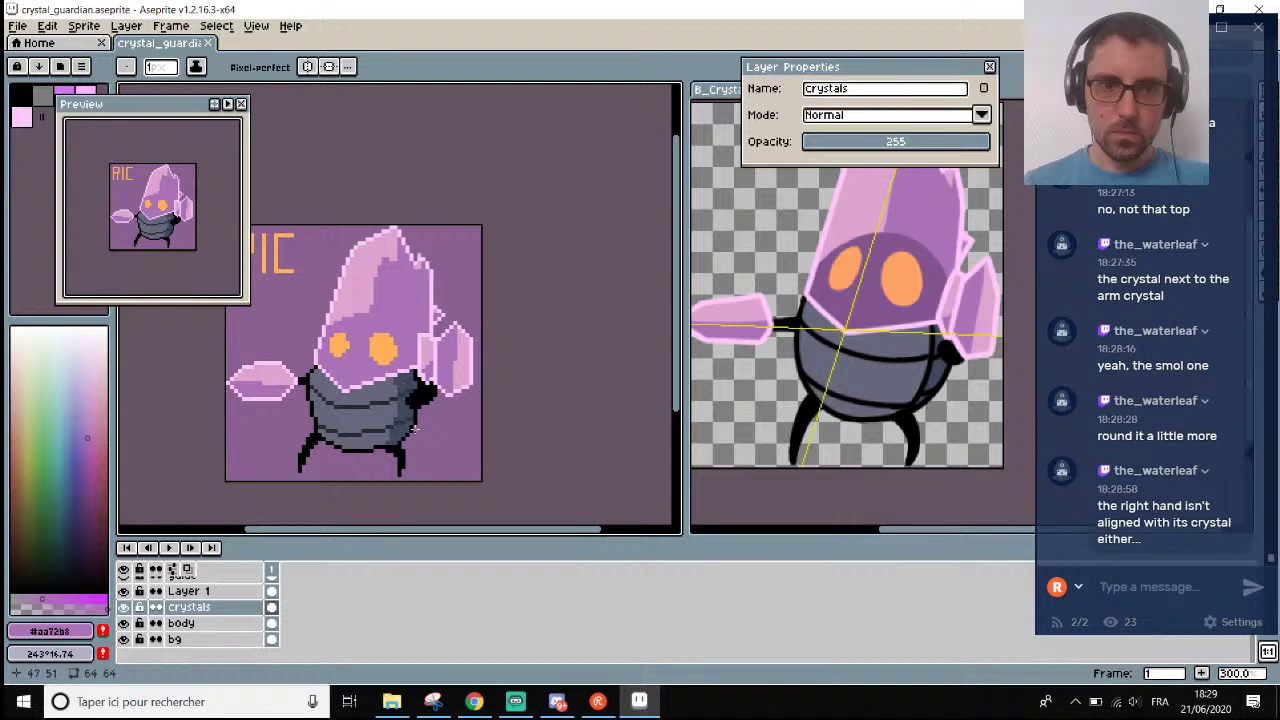
{"action": "scroll", "coordinate": [396, 444], "scroll_direction": "down", "scroll_amount": 1}
{"action": "scroll", "coordinate": [380, 416], "scroll_direction": "up", "scroll_amount": 1}
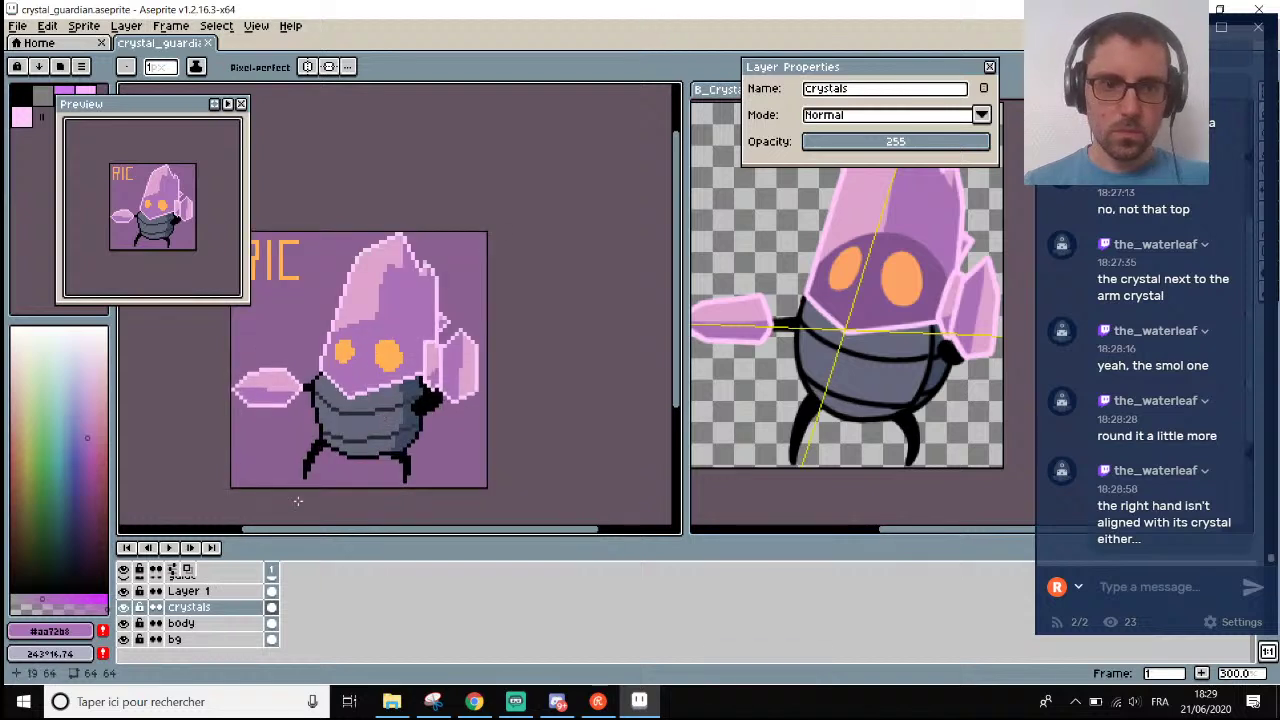
Set the opacity of the crystals layer to 156 and save the sprite.
{"action": "left_click", "coordinate": [983, 142]}
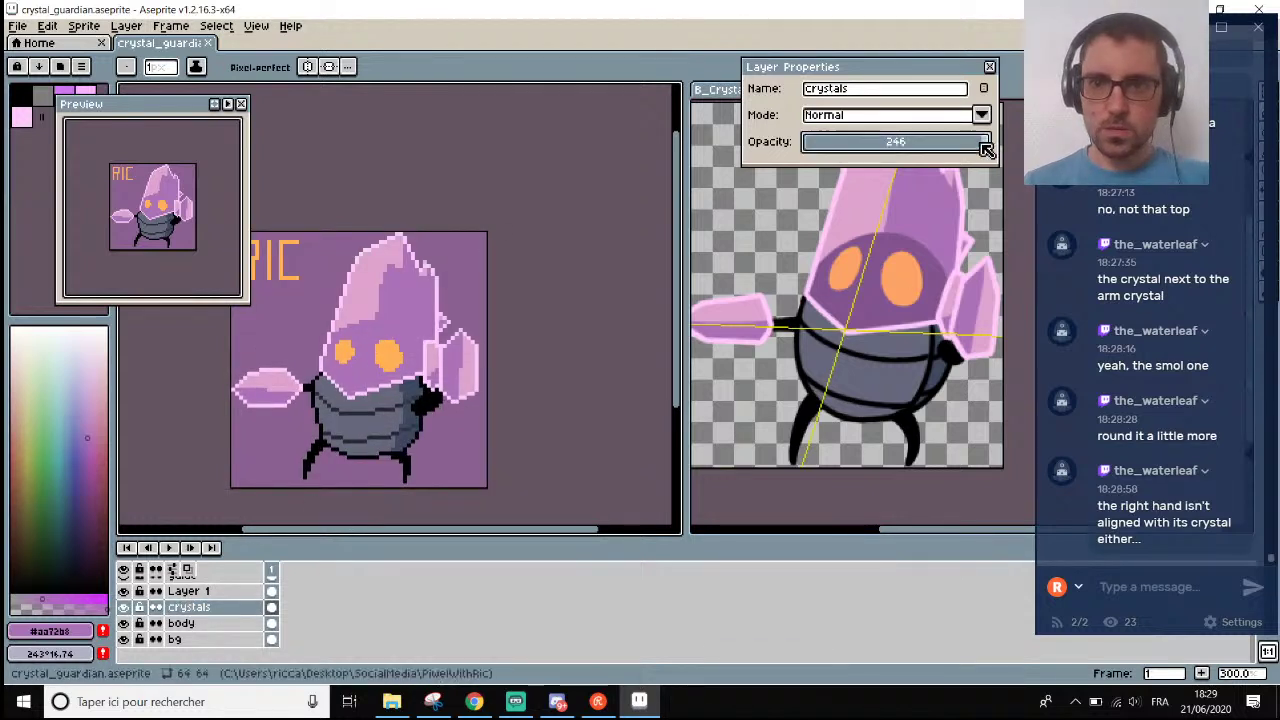
{"action": "left_click_drag", "start_coordinate": [986, 148], "coordinate": [917, 144]}
{"action": "scroll", "coordinate": [288, 296], "scroll_direction": "down", "scroll_amount": 2}
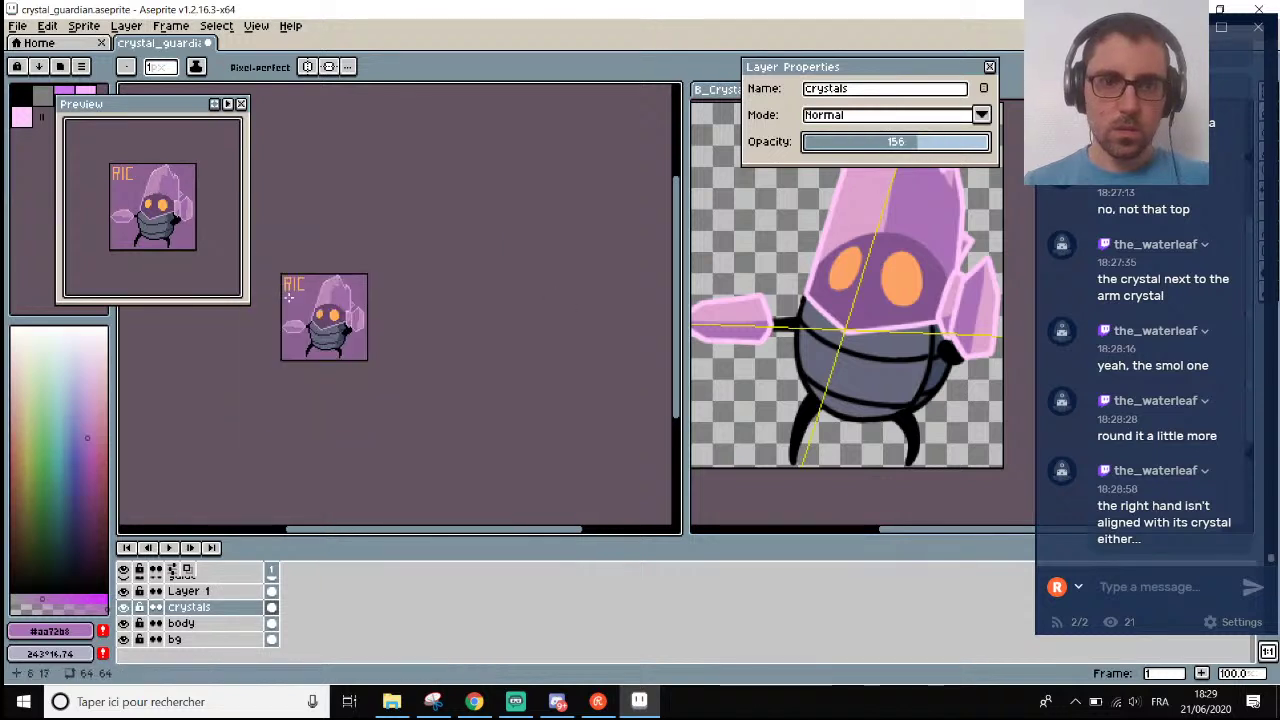
{"action": "scroll", "coordinate": [288, 296], "scroll_direction": "up", "scroll_amount": 2}
{"action": "key", "text": "ctrl+s"}
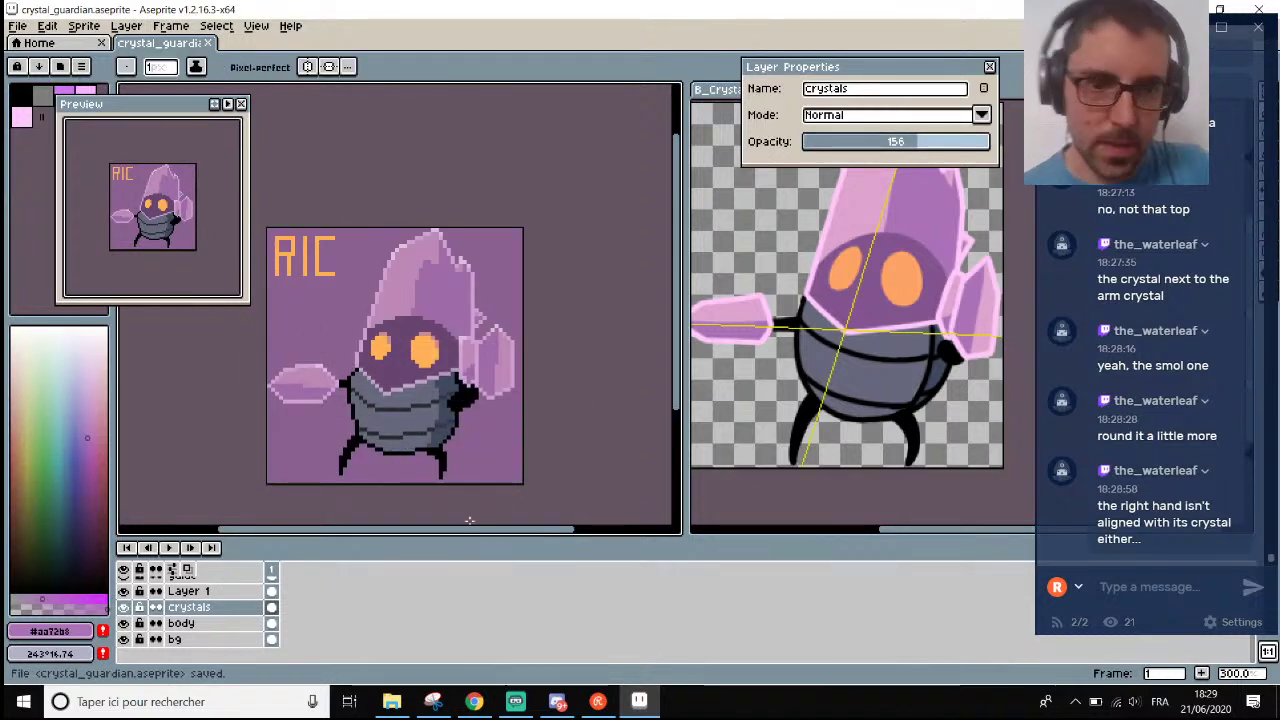
On the body layer, extend the black right arm joint along the lower-left edge of the right arm crystal.
{"action": "left_click_drag", "start_coordinate": [466, 534], "coordinate": [461, 536]}
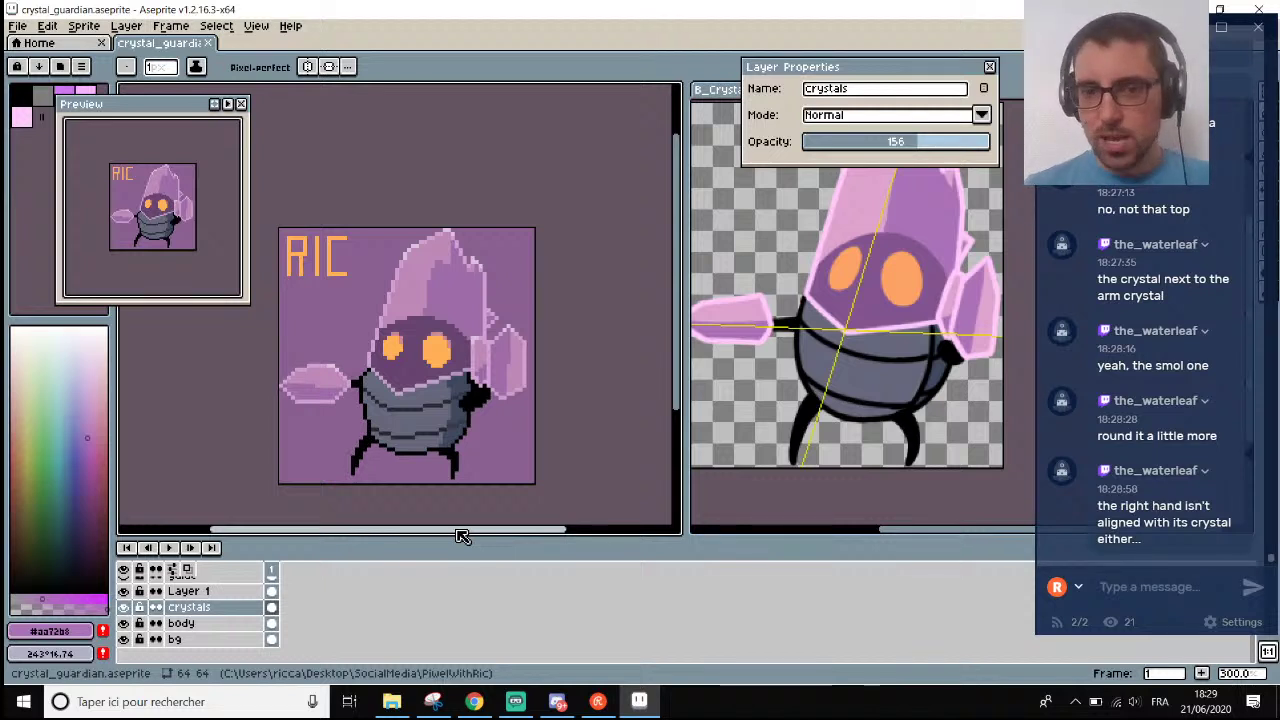
{"action": "scroll", "coordinate": [527, 380], "scroll_direction": "up", "scroll_amount": 3}
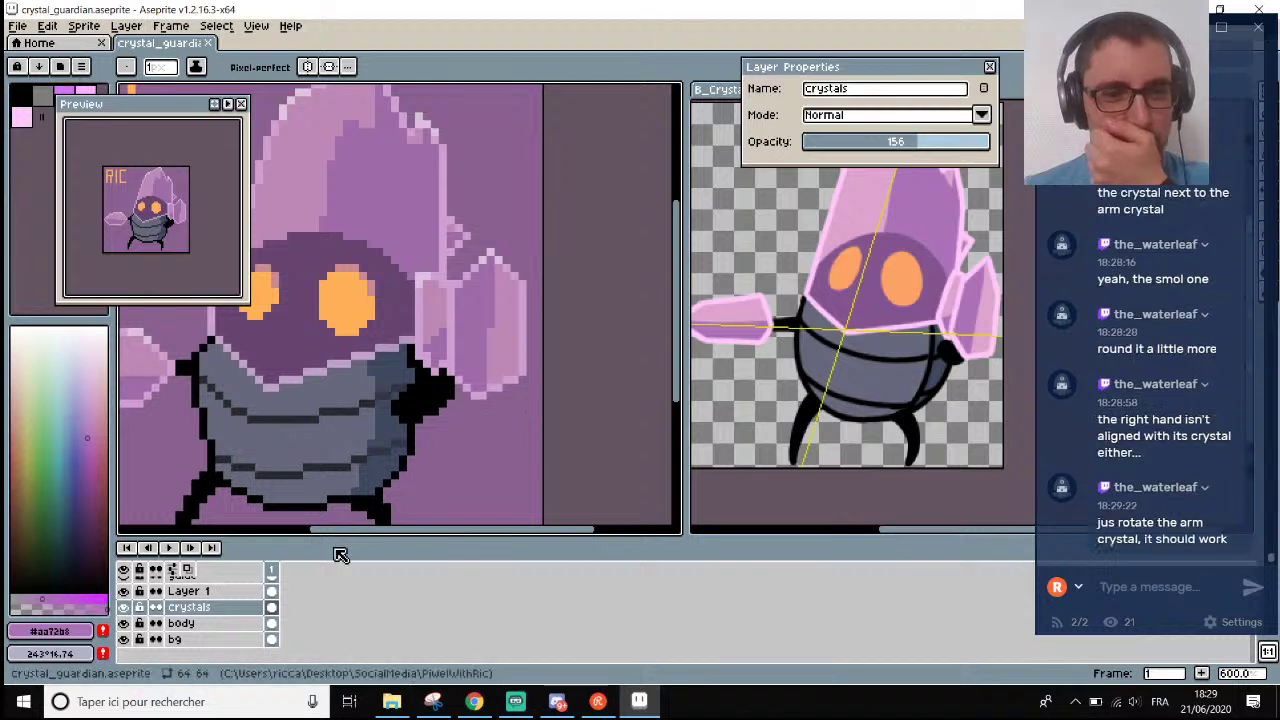
{"action": "left_click", "coordinate": [205, 623]}
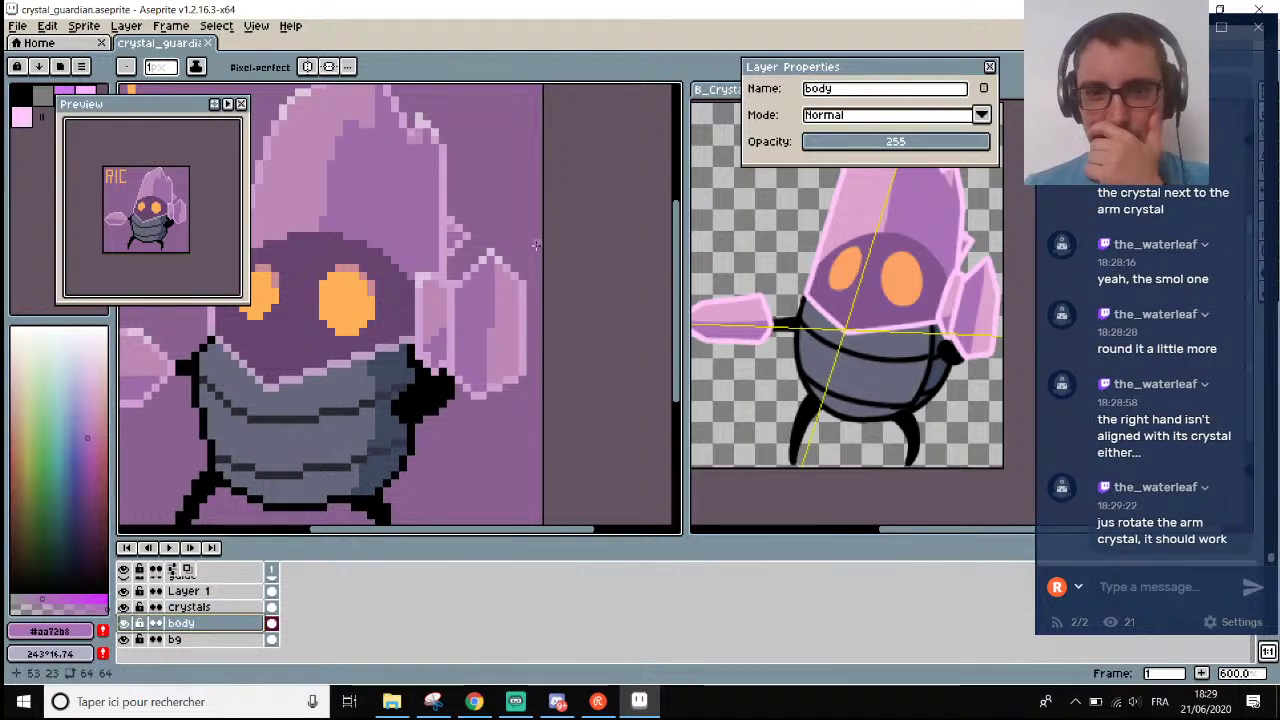
{"action": "scroll", "coordinate": [497, 397], "scroll_direction": "up", "scroll_amount": 2}
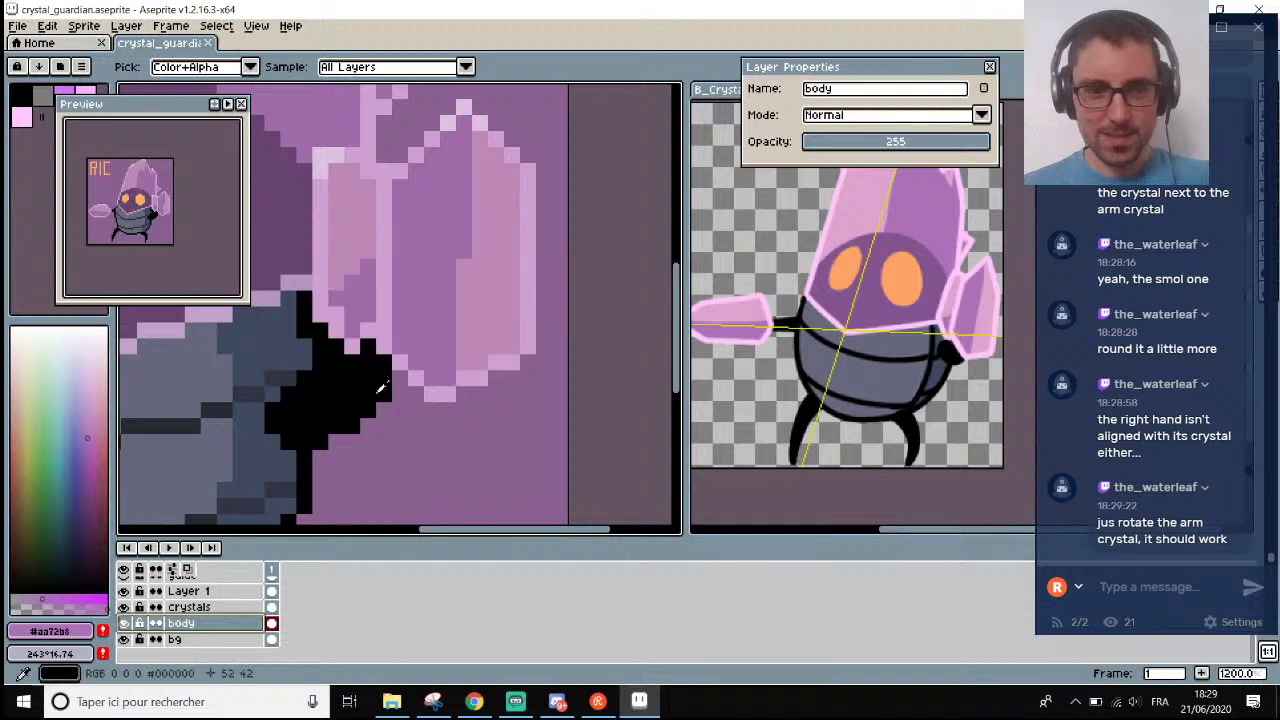
{"action": "left_click", "coordinate": [378, 380], "text": "alt"}
{"action": "key", "text": "ctrl+z"}
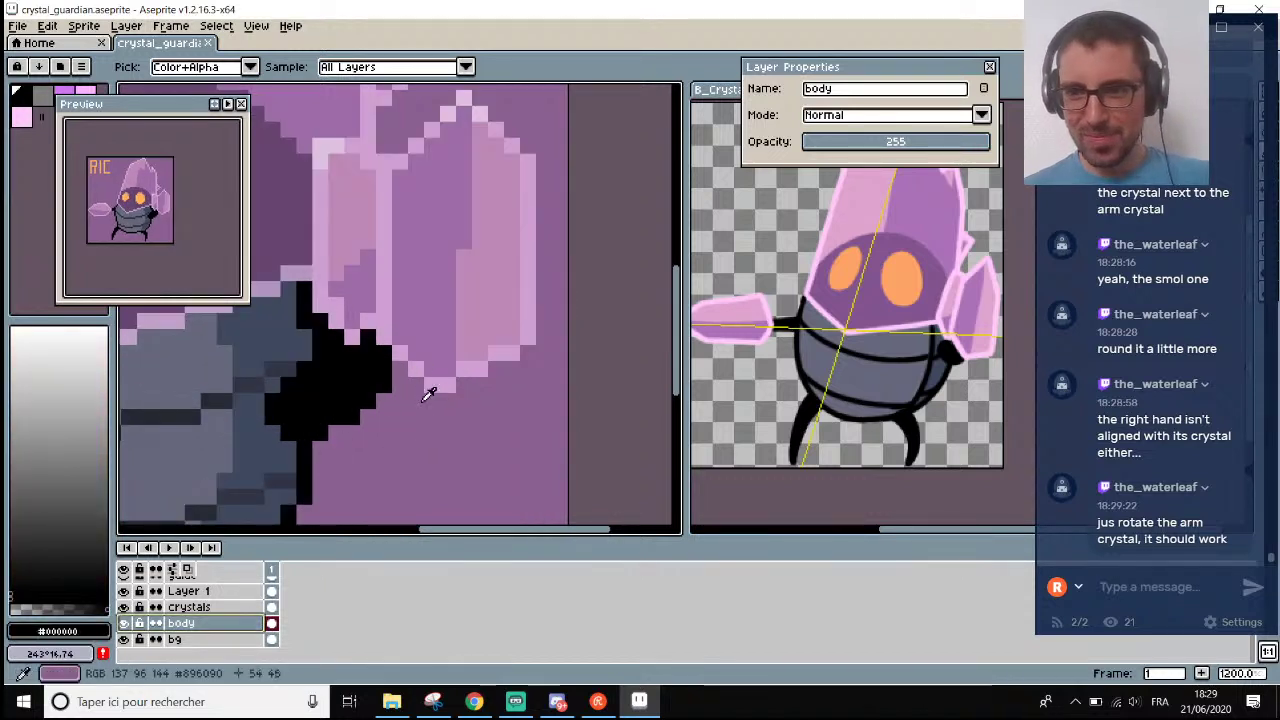
{"action": "scroll", "coordinate": [426, 388], "scroll_direction": "up", "scroll_amount": 1}
{"action": "key", "text": "b"}
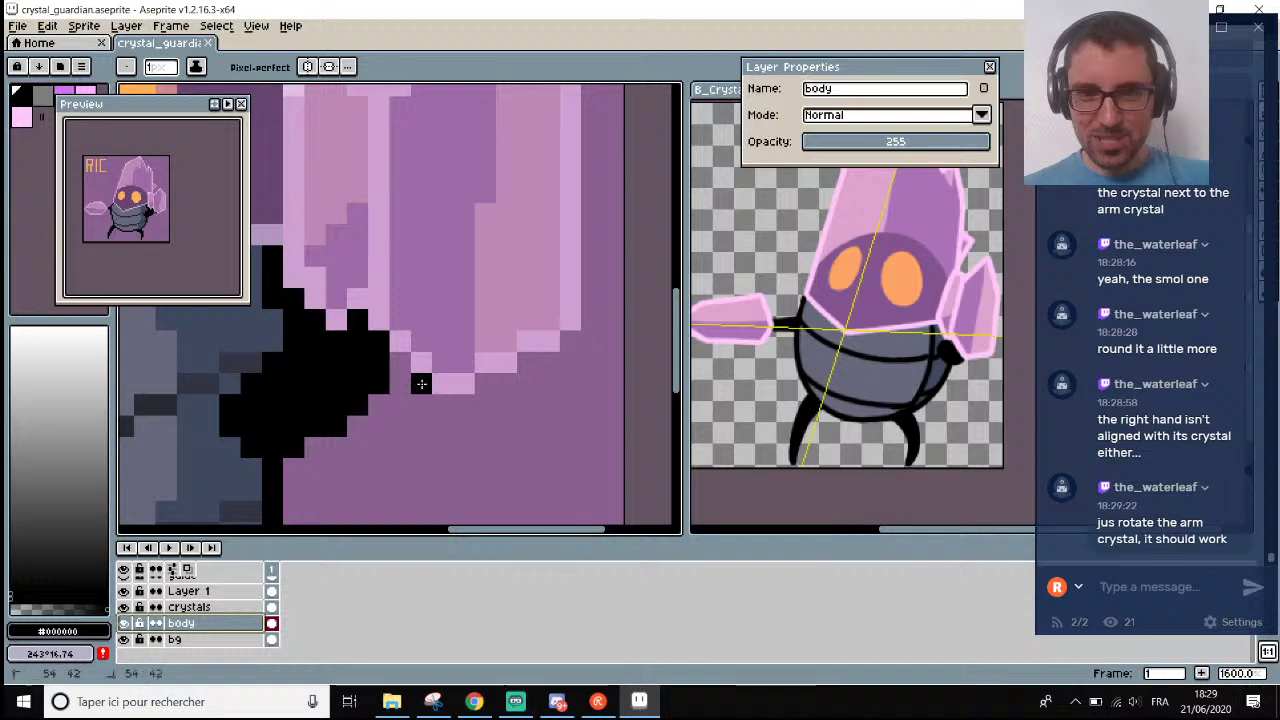
{"action": "left_click_drag", "start_coordinate": [400, 380], "coordinate": [400, 358]}
{"action": "scroll", "coordinate": [423, 396], "scroll_direction": "down", "scroll_amount": 5}
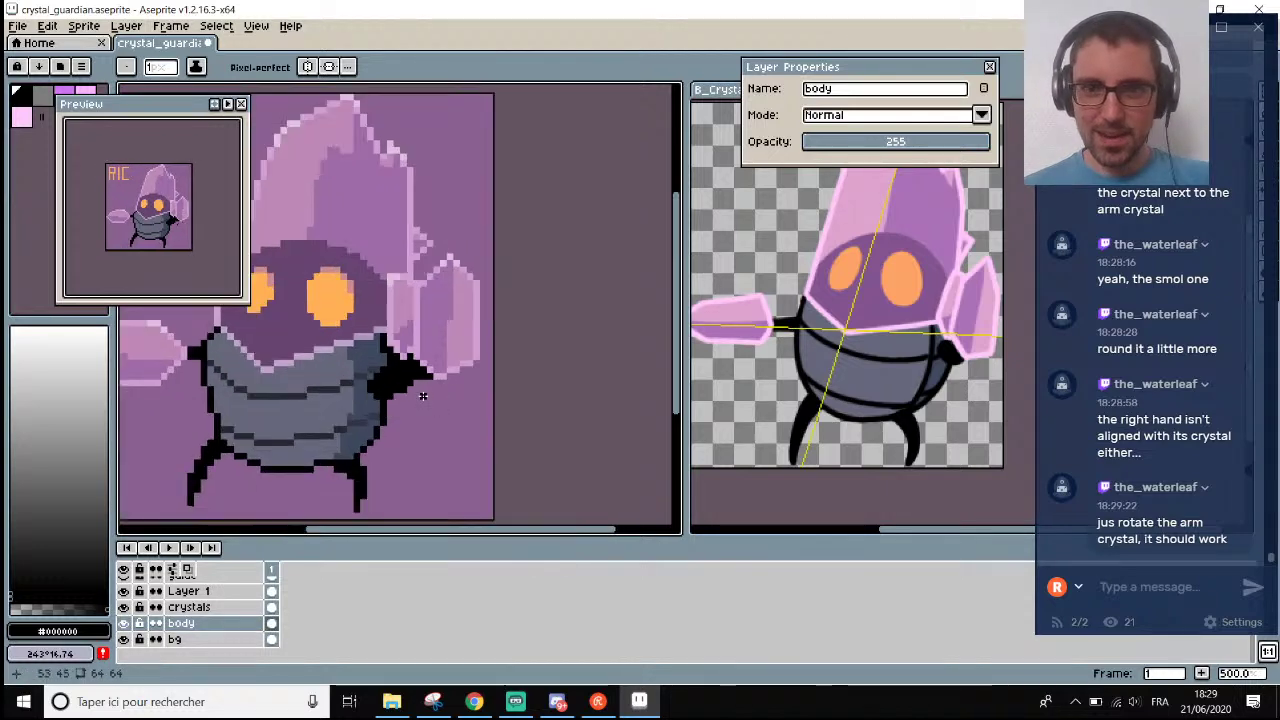
{"action": "scroll", "coordinate": [423, 396], "scroll_direction": "up", "scroll_amount": 5}
{"action": "left_click", "coordinate": [412, 349]}
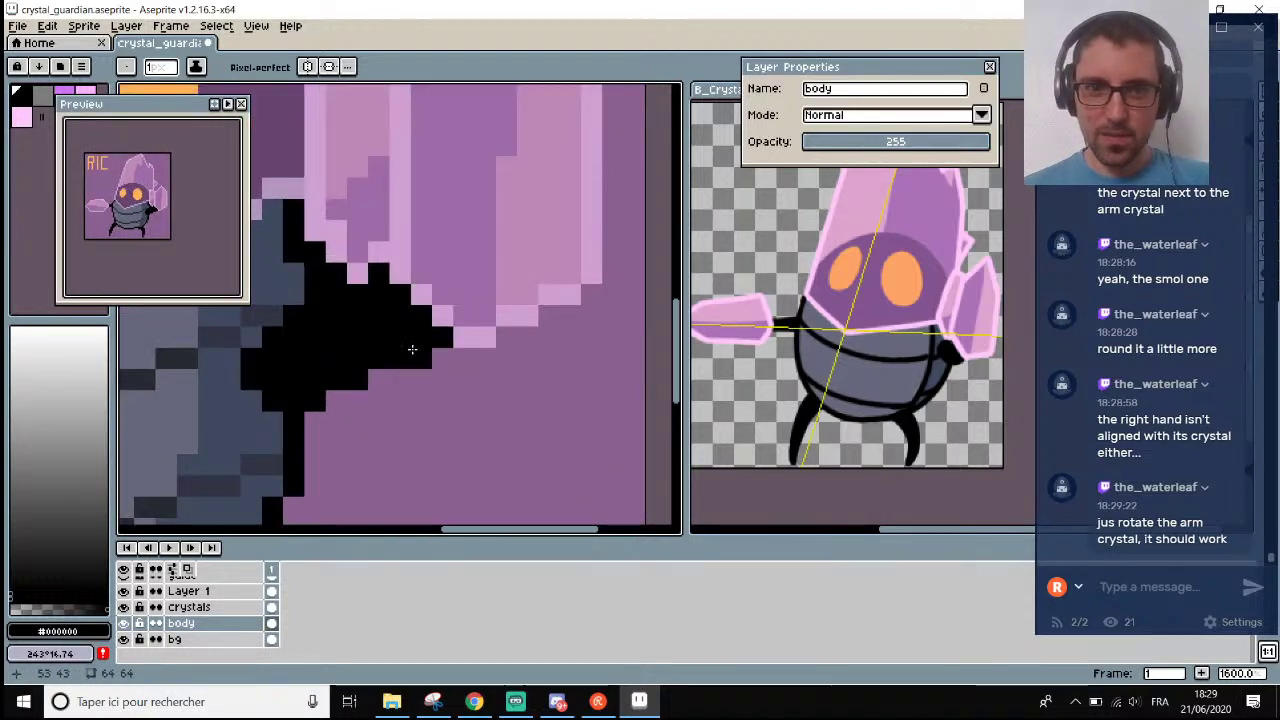
Replace the black outline pixels on the body's upper edge above the right arm joint with the slate shade #3f485f.
{"action": "scroll", "coordinate": [412, 349], "scroll_direction": "down", "scroll_amount": 2}
{"action": "scroll", "coordinate": [360, 315], "scroll_direction": "up", "scroll_amount": 2}
{"action": "key", "text": "i"}
{"action": "left_click", "coordinate": [356, 311]}
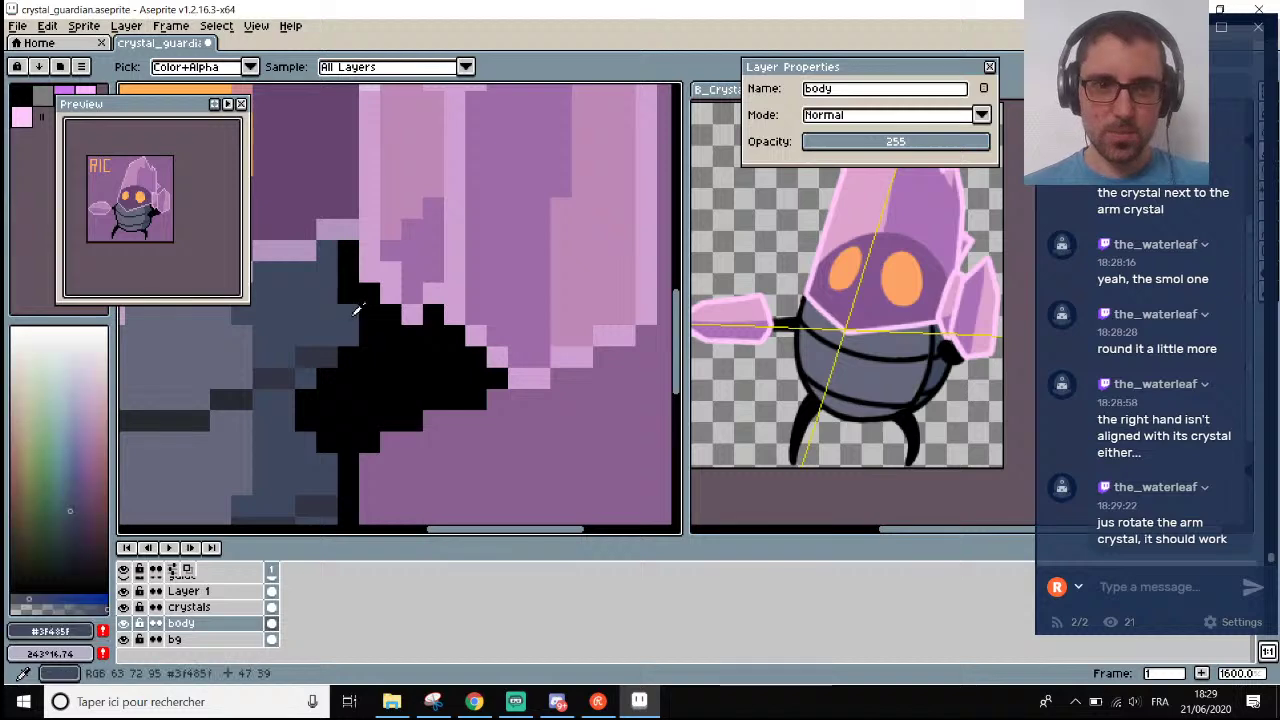
{"action": "key", "text": "b"}
{"action": "left_click_drag", "start_coordinate": [348, 294], "coordinate": [345, 264]}
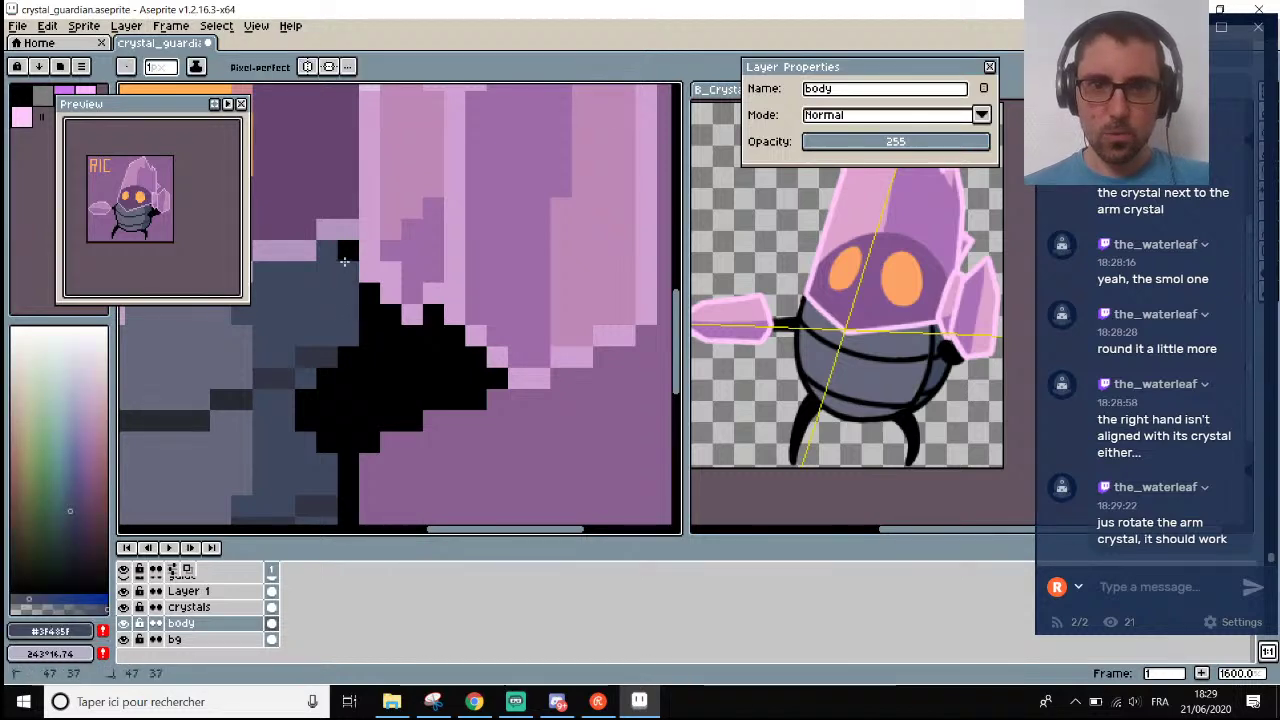
Recolor the black pixels beneath the small crystal, just above the right arm joint, in slate #3f485f.
{"action": "scroll", "coordinate": [343, 261], "scroll_direction": "down", "scroll_amount": 2}
{"action": "scroll", "coordinate": [341, 264], "scroll_direction": "up", "scroll_amount": 2}
{"action": "scroll", "coordinate": [339, 268], "scroll_direction": "down", "scroll_amount": 2}
{"action": "scroll", "coordinate": [339, 268], "scroll_direction": "up", "scroll_amount": 2}
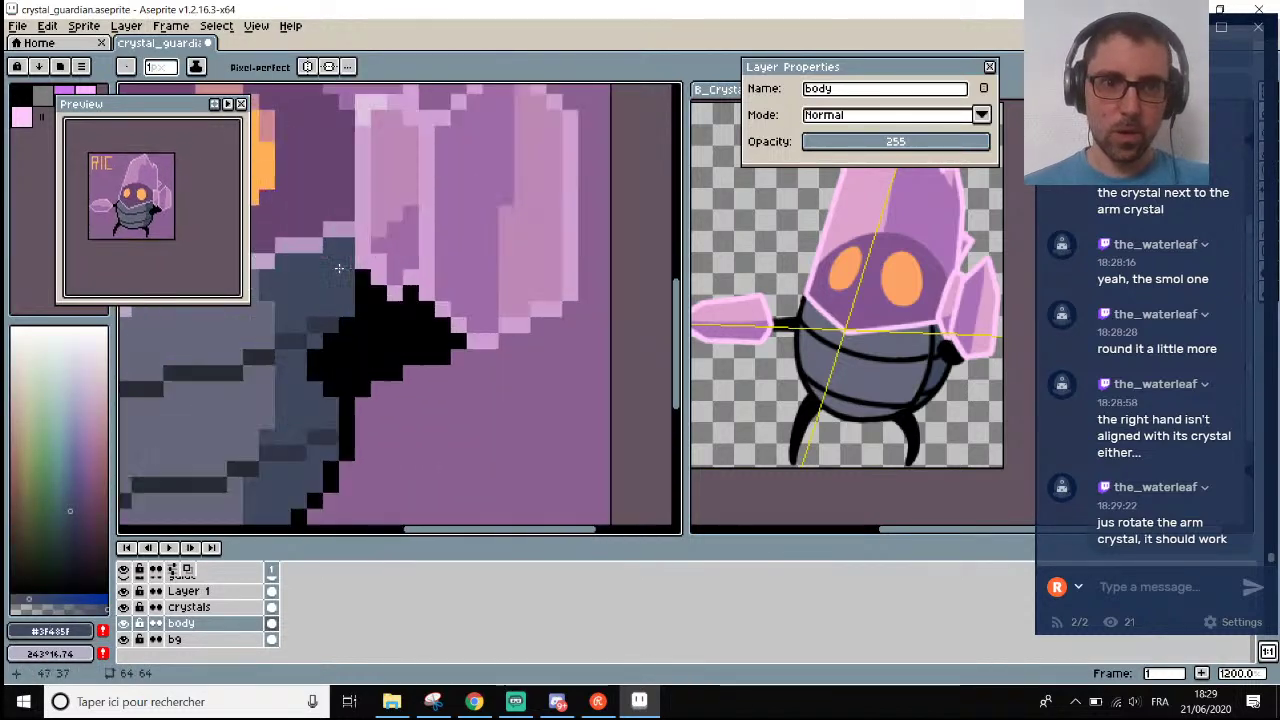
{"action": "scroll", "coordinate": [339, 268], "scroll_direction": "up", "scroll_amount": 1}
{"action": "scroll", "coordinate": [345, 310], "scroll_direction": "down", "scroll_amount": 6}
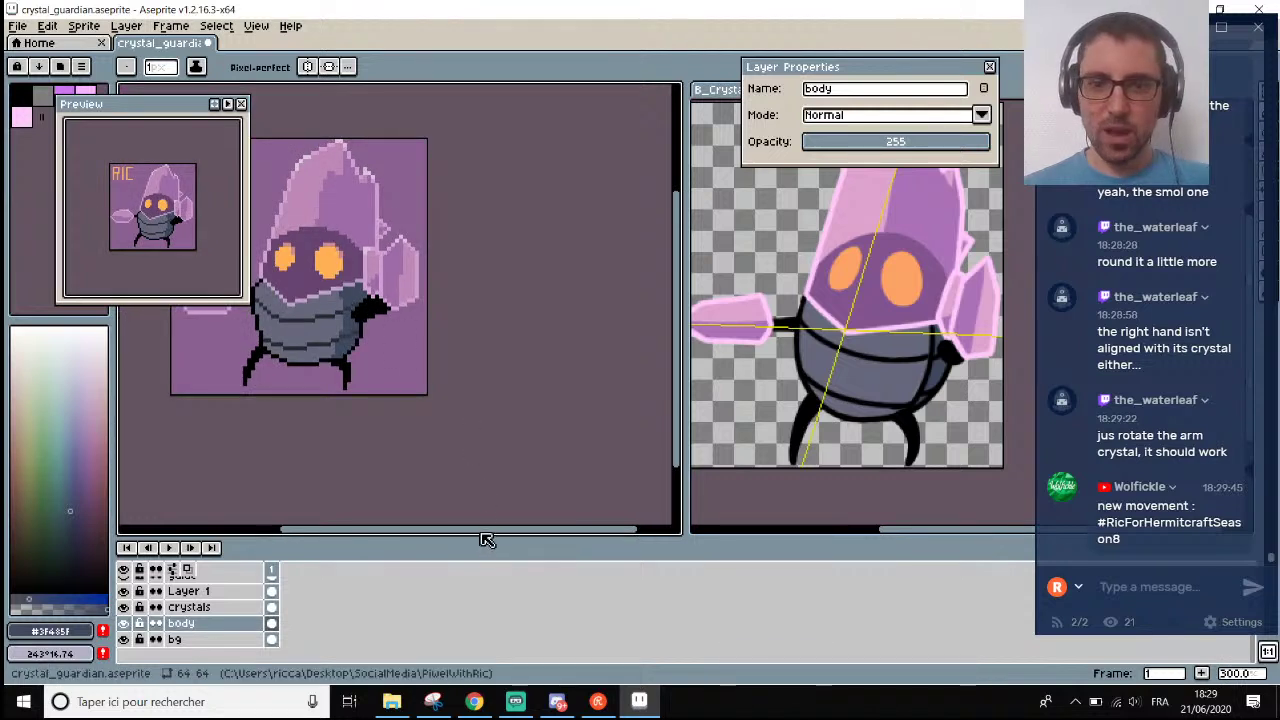
{"action": "scroll", "coordinate": [485, 370], "scroll_direction": "left", "scroll_amount": 2}
{"action": "scroll", "coordinate": [439, 271], "scroll_direction": "up", "scroll_amount": 10}
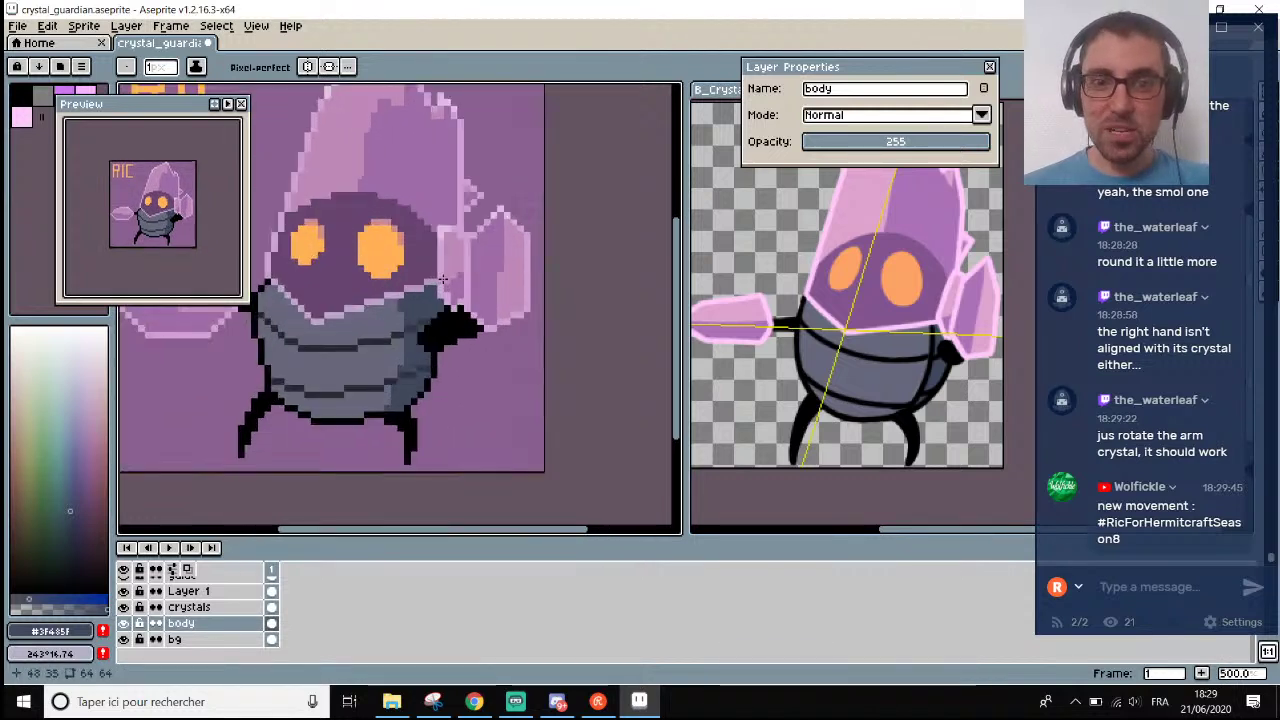
{"action": "scroll", "coordinate": [407, 365], "scroll_direction": "down", "scroll_amount": 8}
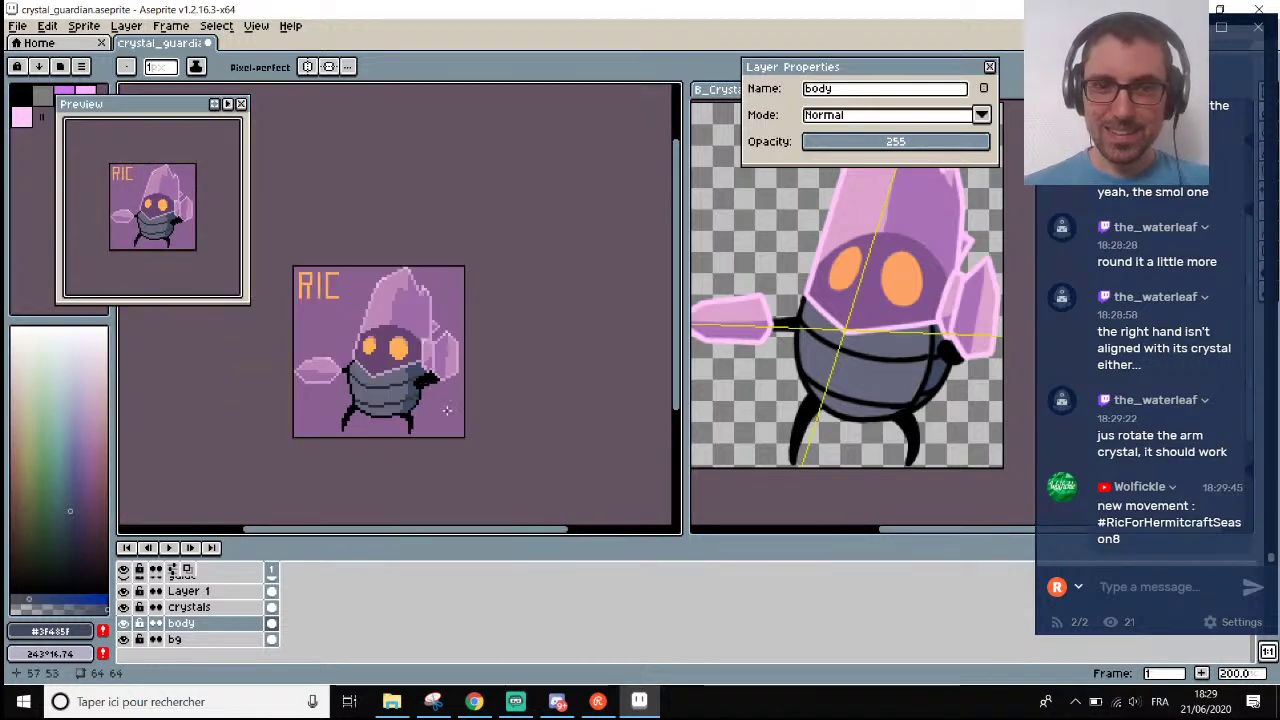
{"action": "scroll", "coordinate": [430, 380], "scroll_direction": "up", "scroll_amount": 5}
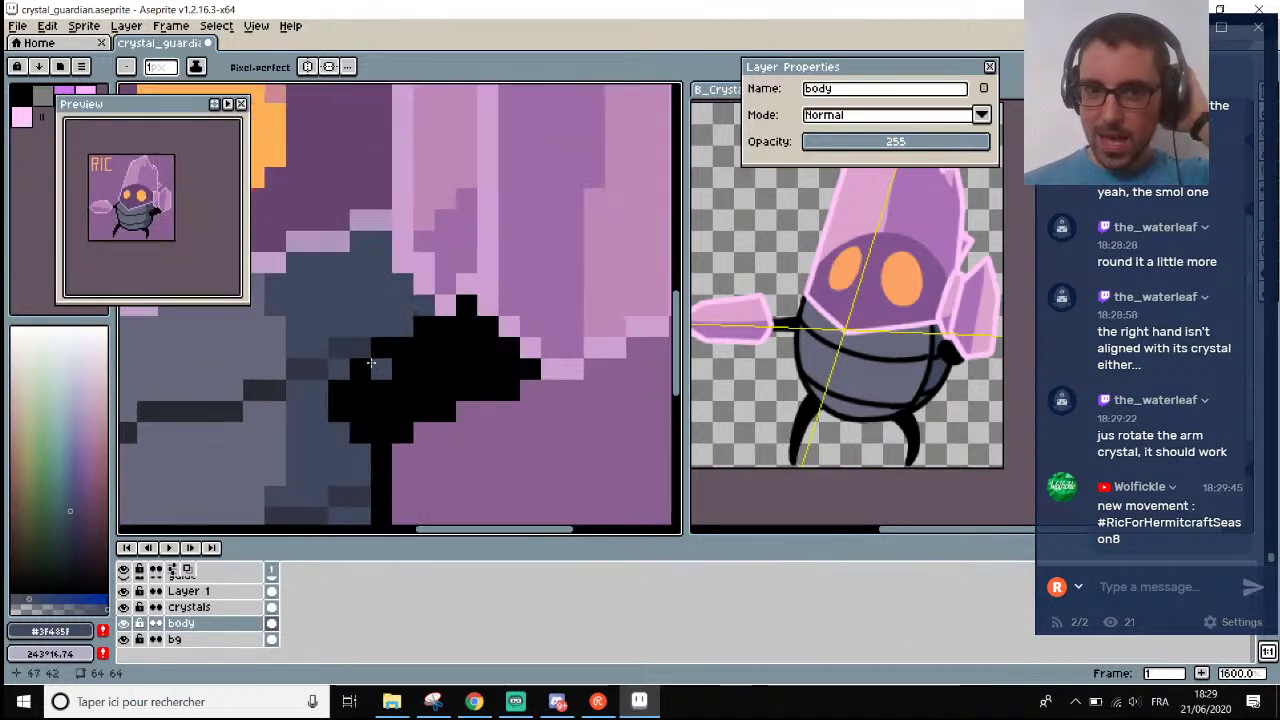
Extend the upper-left corner of the right arm joint with a few black pixels, undoing a misplaced stroke.
{"action": "key", "text": "alt"}
{"action": "left_click", "coordinate": [422, 341]}
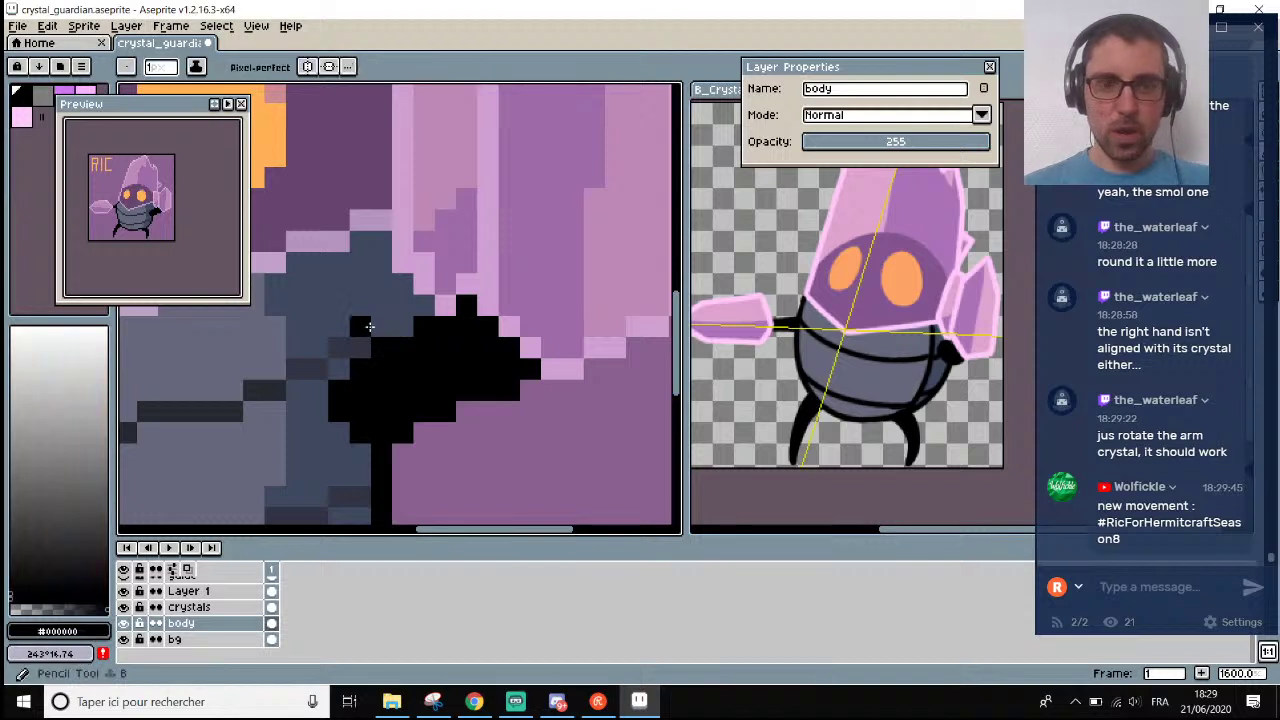
{"action": "mouse_move", "coordinate": [370, 327]}
{"action": "left_mouse_down"}
{"action": "mouse_move", "coordinate": [340, 332]}
{"action": "mouse_move", "coordinate": [346, 356]}
{"action": "mouse_move", "coordinate": [333, 365]}
{"action": "mouse_move", "coordinate": [322, 332]}
{"action": "left_mouse_up"}
{"action": "key", "text": "ctrl+z"}
{"action": "left_click", "coordinate": [355, 333]}
{"action": "scroll", "coordinate": [330, 350], "scroll_direction": "down", "scroll_amount": 5}
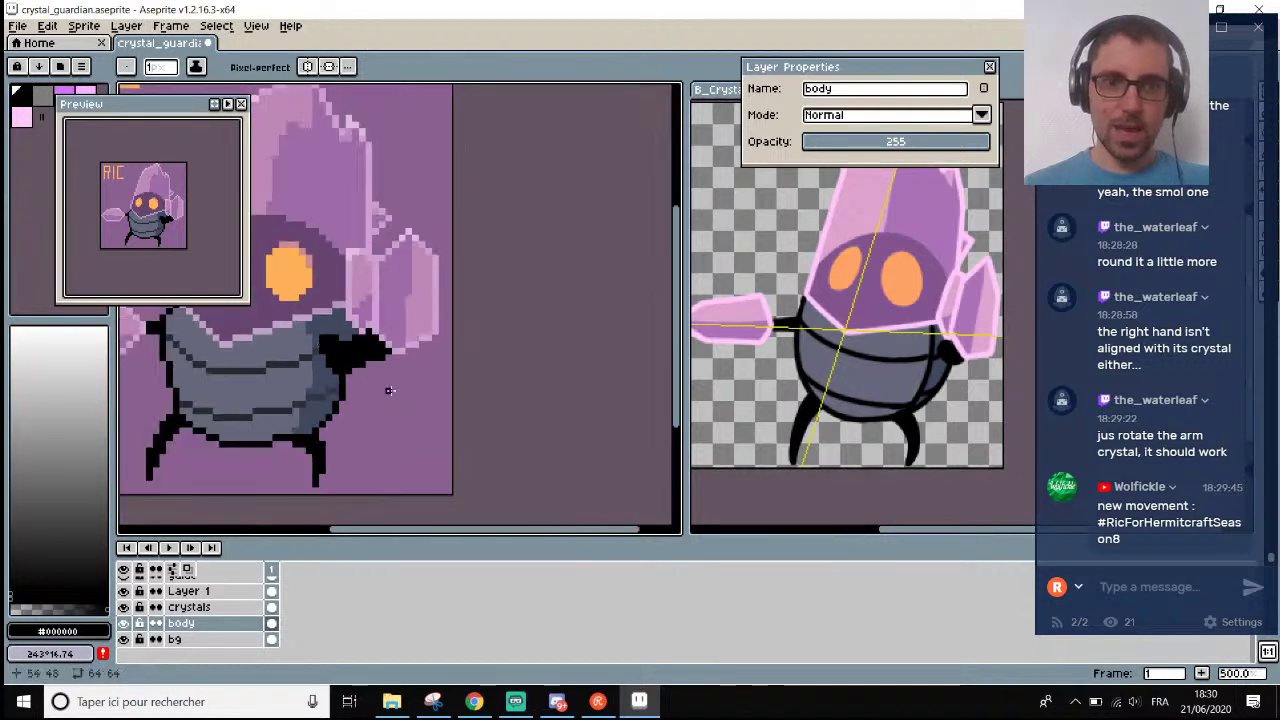
{"action": "scroll", "coordinate": [343, 398], "scroll_direction": "up", "scroll_amount": 4}
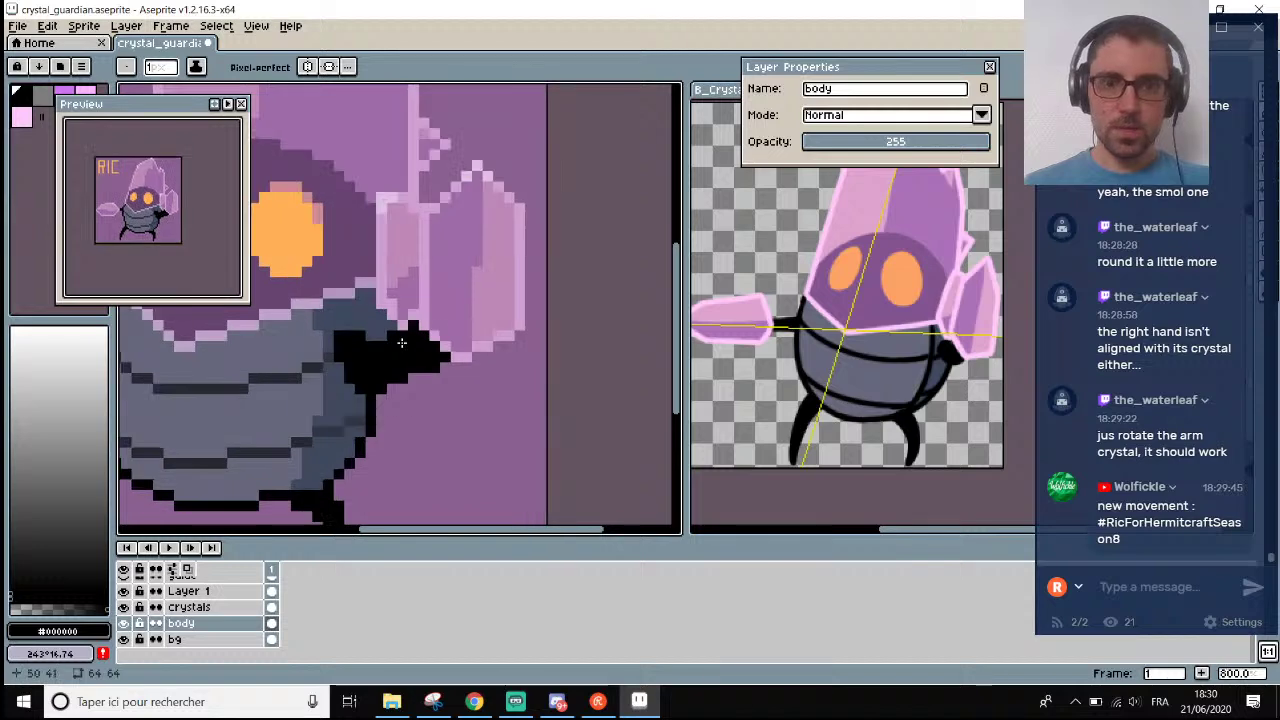
{"action": "scroll", "coordinate": [410, 328], "scroll_direction": "up", "scroll_amount": 2}
{"action": "scroll", "coordinate": [395, 328], "scroll_direction": "down", "scroll_amount": 3}
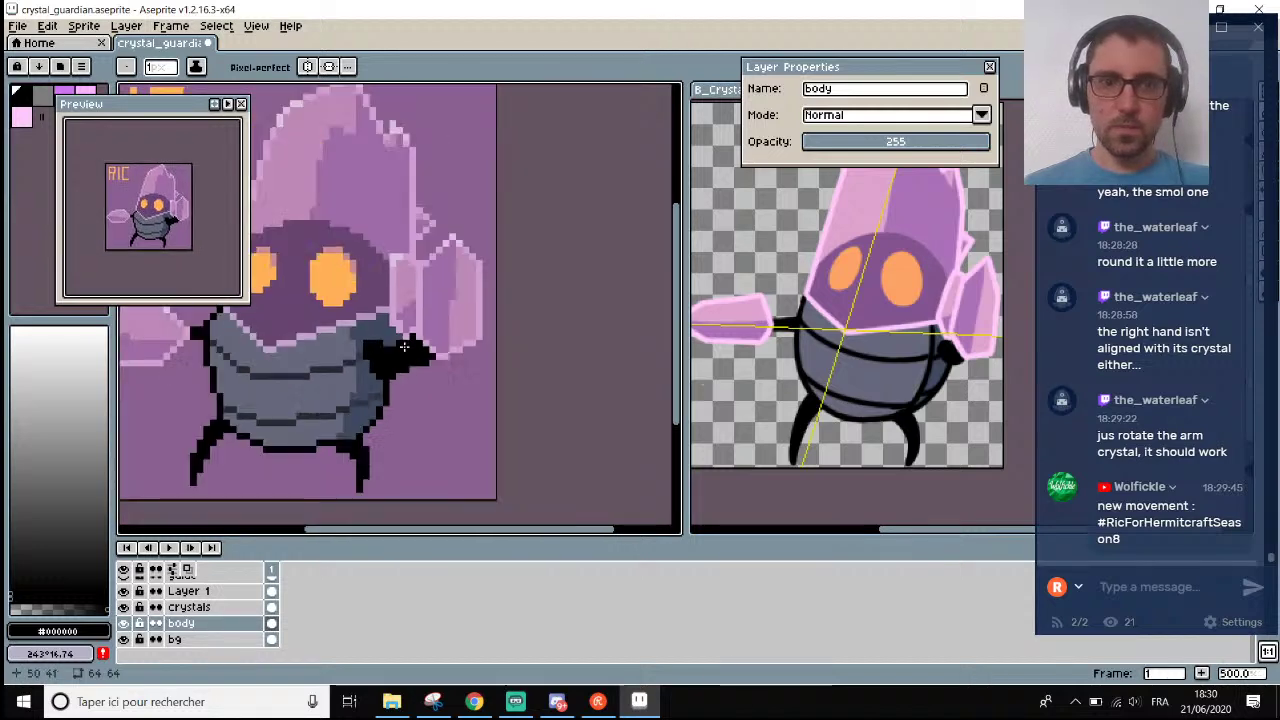
{"action": "scroll", "coordinate": [381, 329], "scroll_direction": "up", "scroll_amount": 3}
Trim the lower edge of the black right arm joint with slate #3f485f and save the sprite.
{"action": "left_click", "coordinate": [386, 306], "text": "alt"}
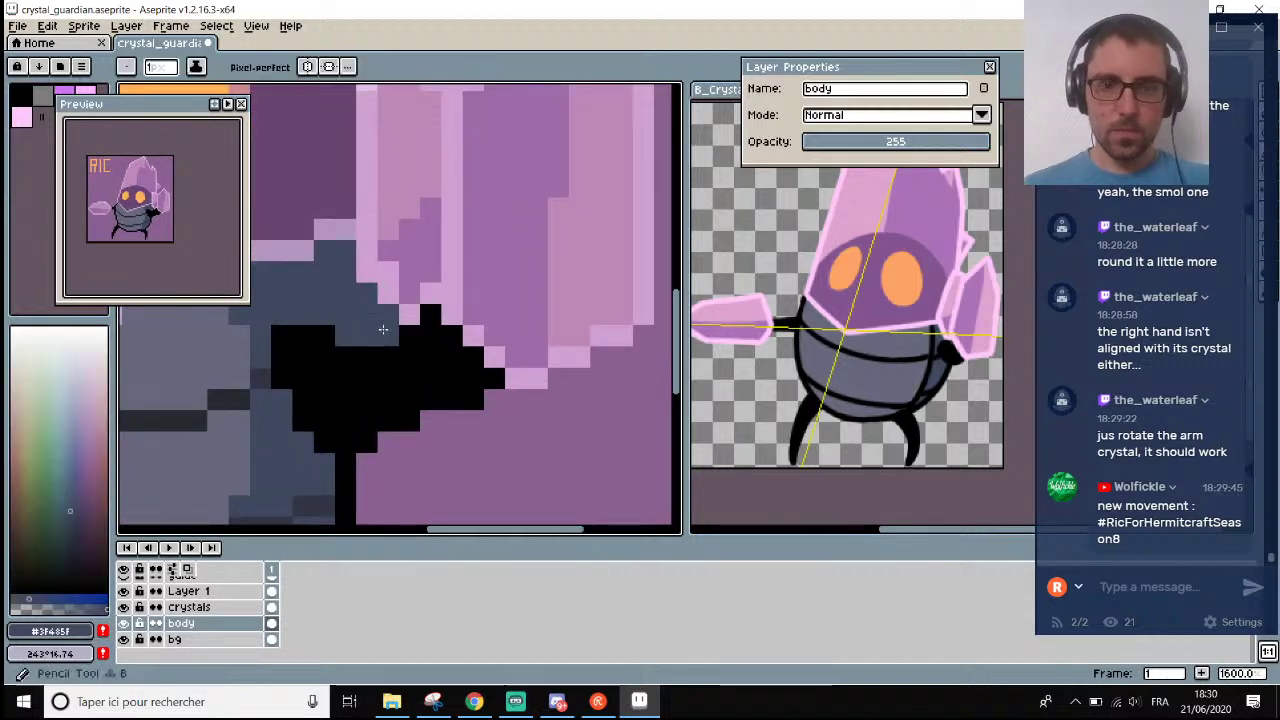
{"action": "scroll", "coordinate": [385, 398], "scroll_direction": "down", "scroll_amount": 3}
{"action": "scroll", "coordinate": [403, 373], "scroll_direction": "up", "scroll_amount": 3}
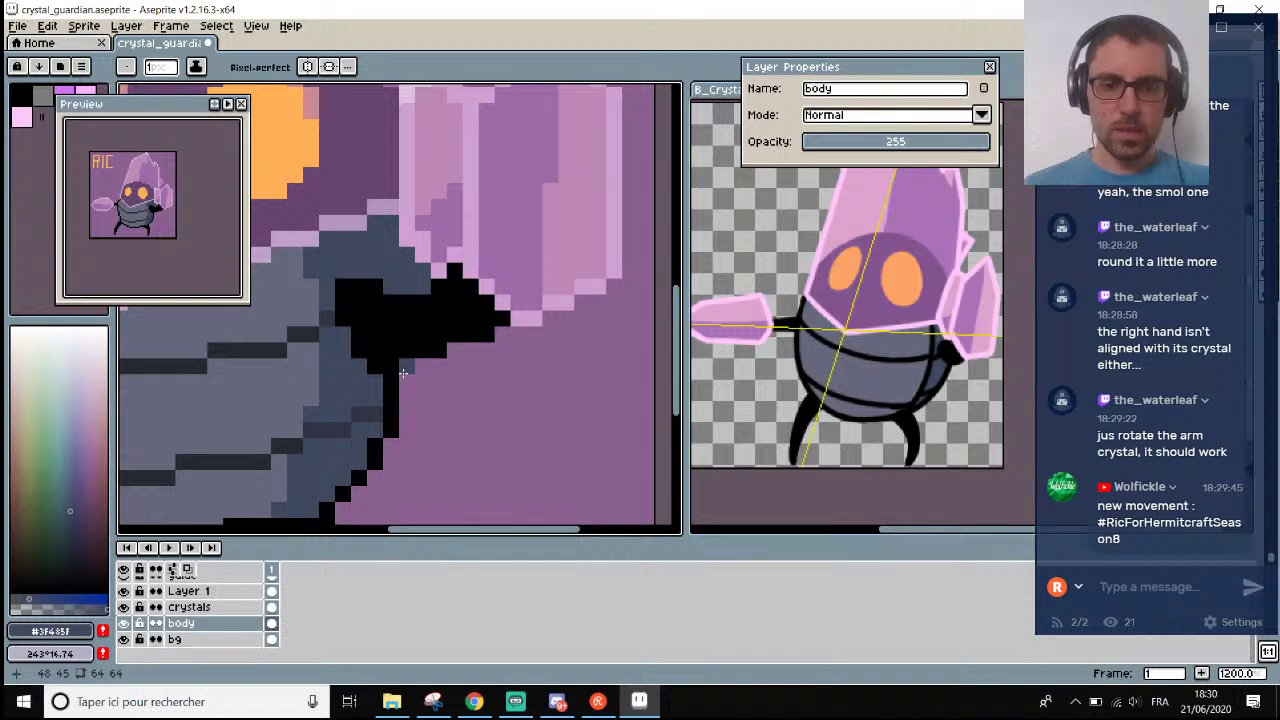
{"action": "key", "text": "alt"}
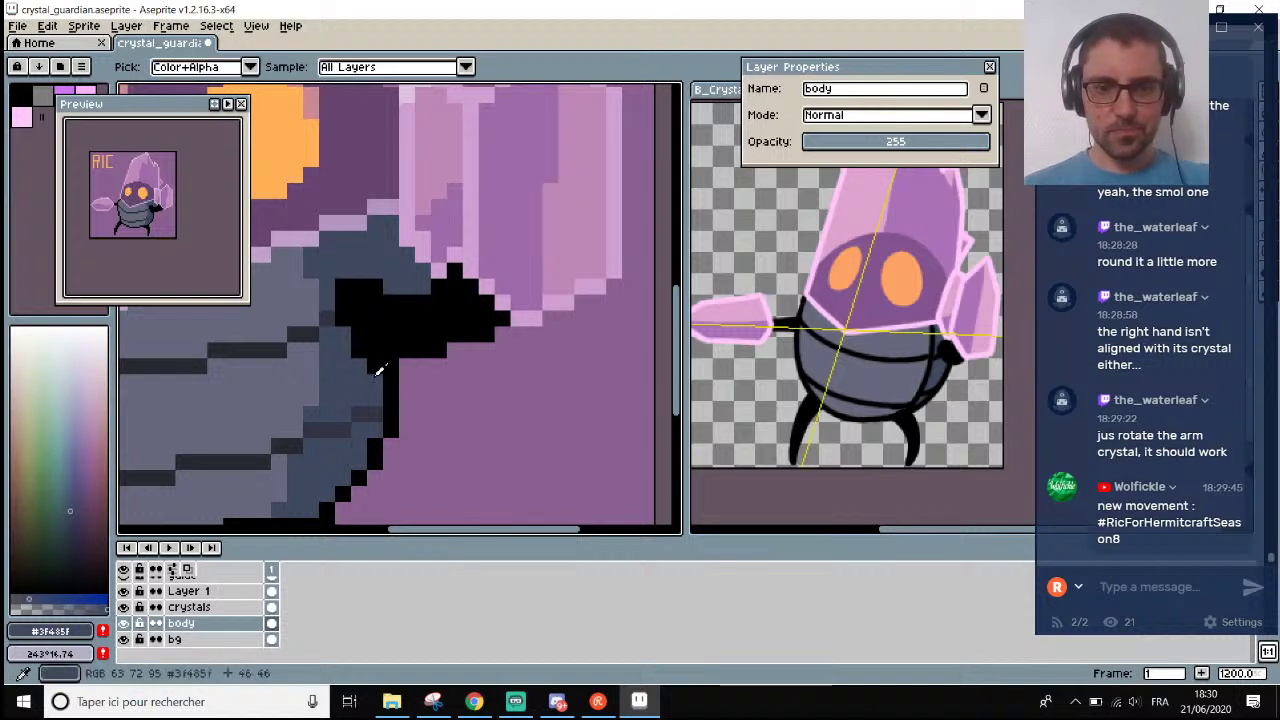
{"action": "scroll", "coordinate": [378, 380], "scroll_direction": "down", "scroll_amount": 6}
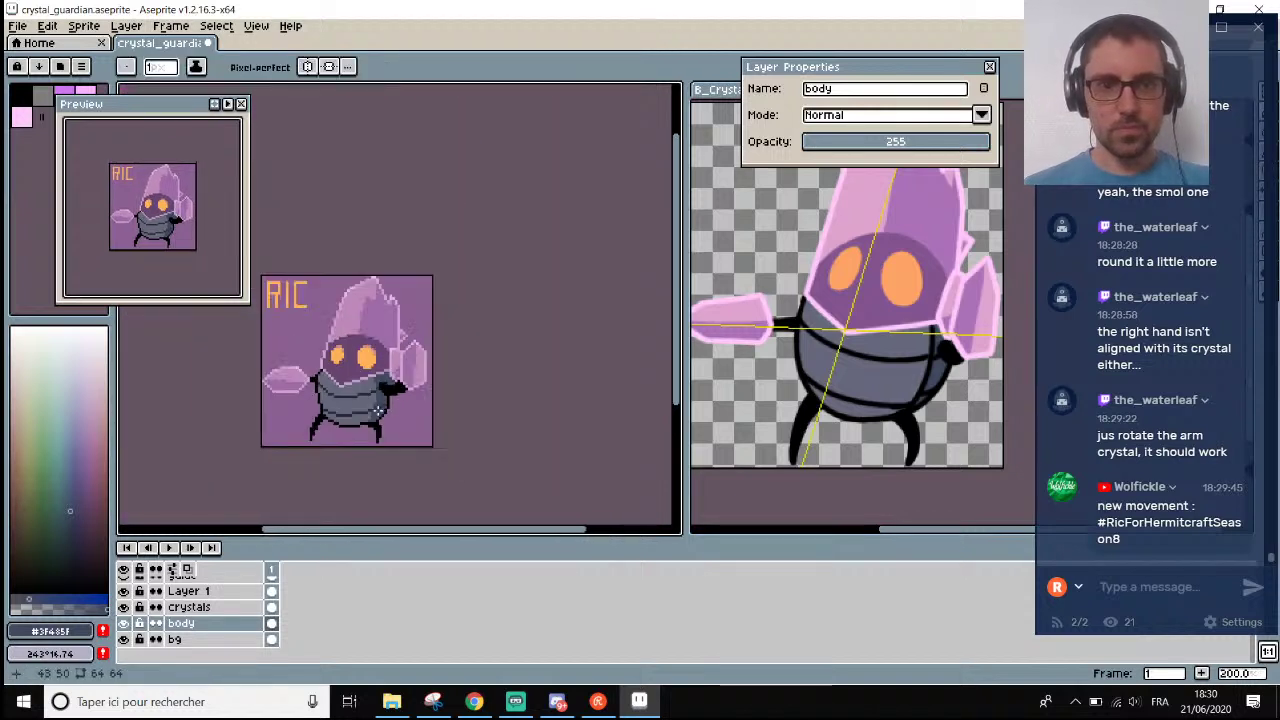
{"action": "scroll", "coordinate": [378, 411], "scroll_direction": "up", "scroll_amount": 1}
{"action": "key", "text": "ctrl+s"}
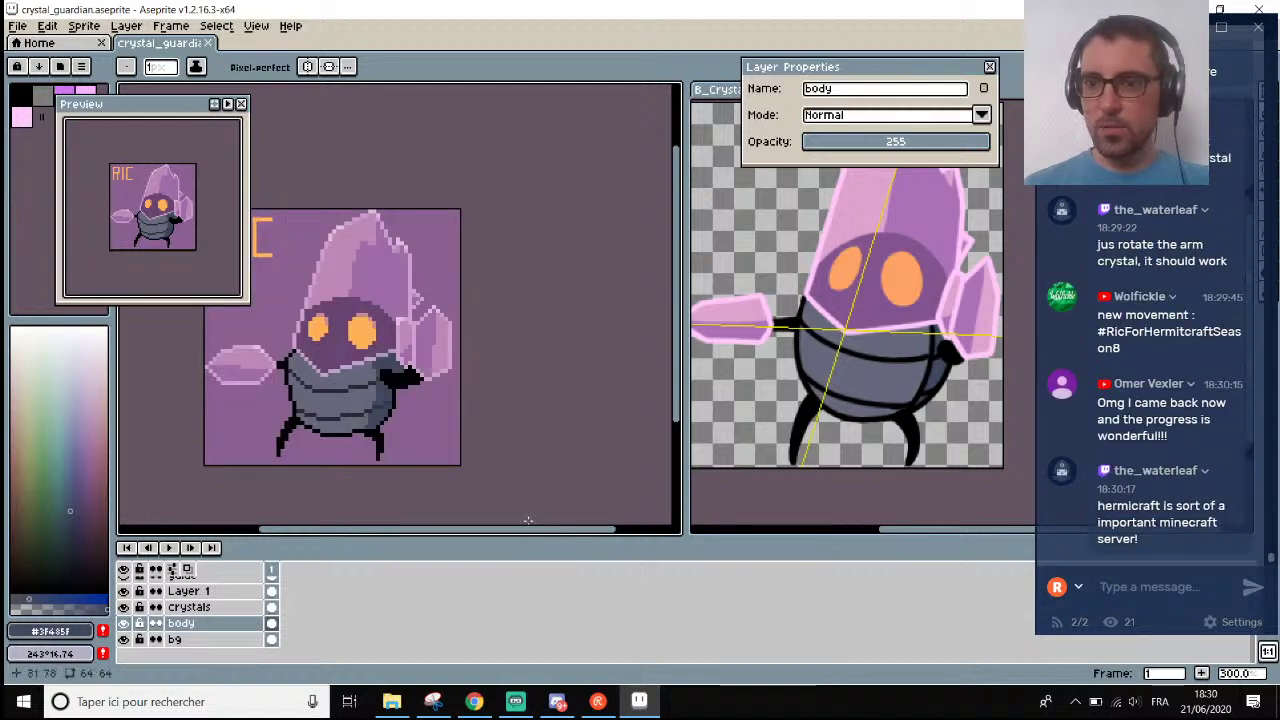
Shave the left edge of the right arm joint with slate and extend the body's dark stripe to the joint in #323543.
{"action": "left_click_drag", "start_coordinate": [491, 538], "coordinate": [441, 541]}
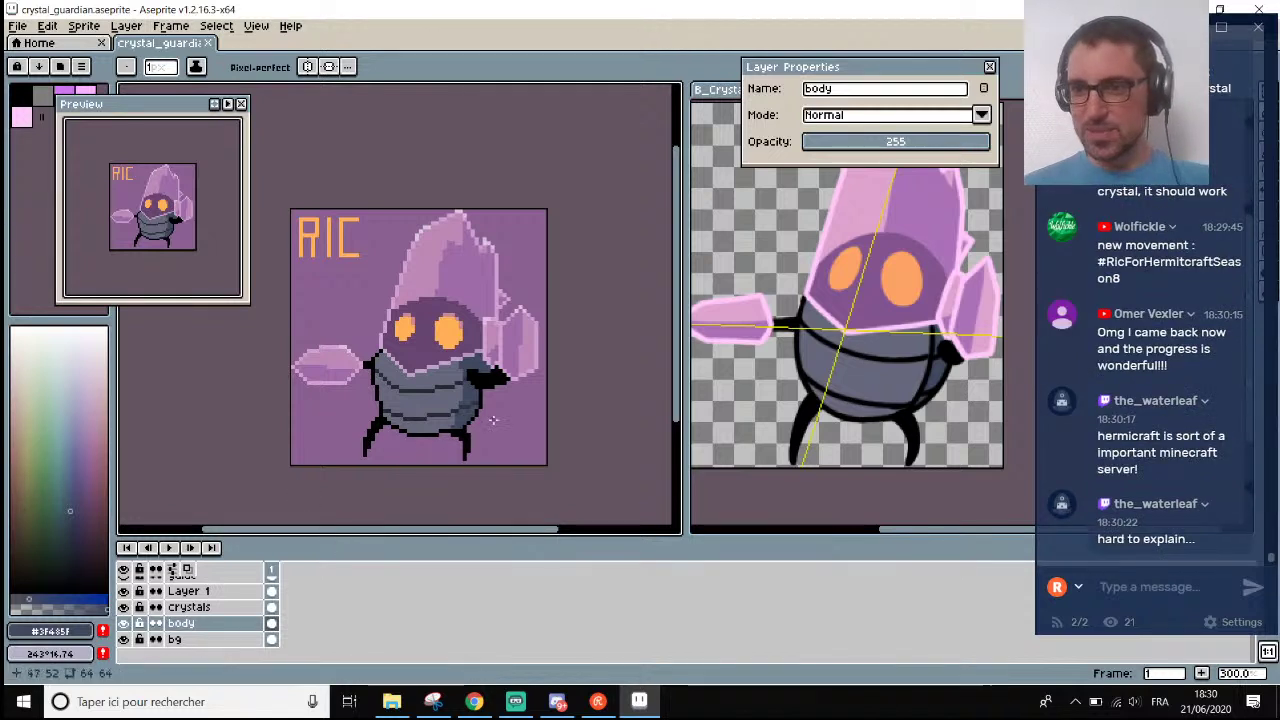
{"action": "scroll", "coordinate": [546, 380], "scroll_direction": "up", "scroll_amount": 1}
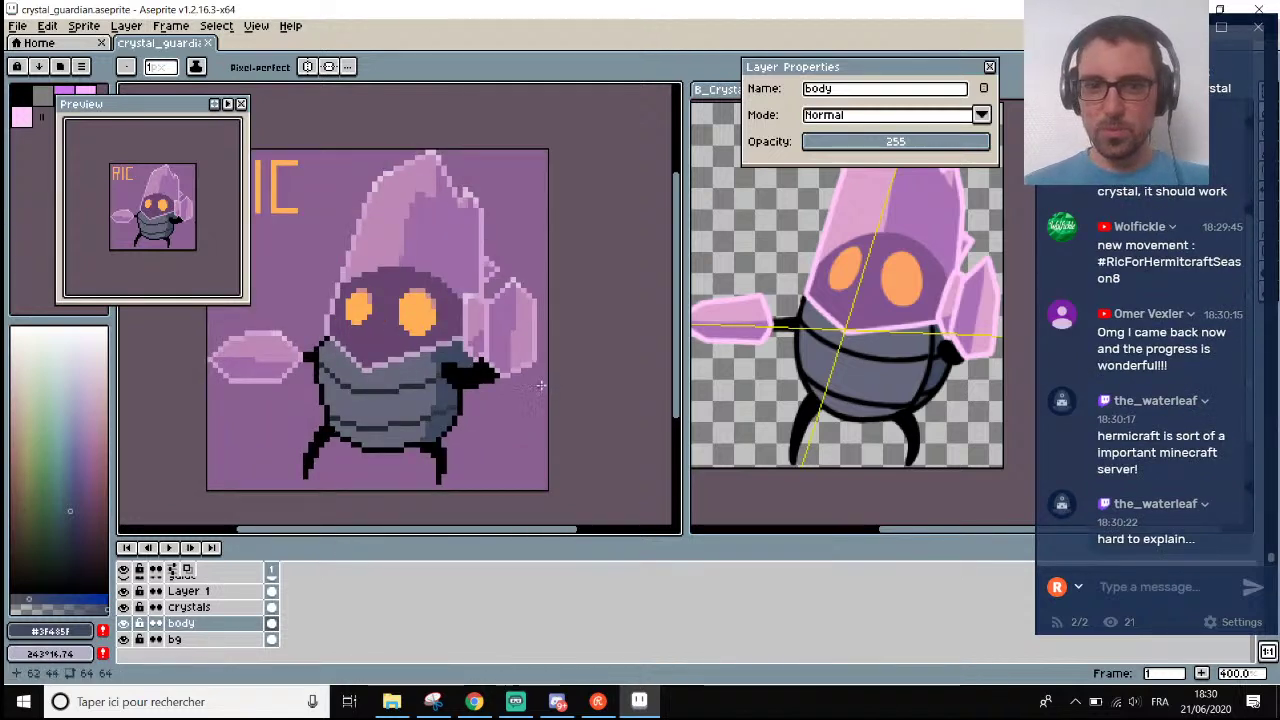
{"action": "scroll", "coordinate": [535, 395], "scroll_direction": "up", "scroll_amount": 2}
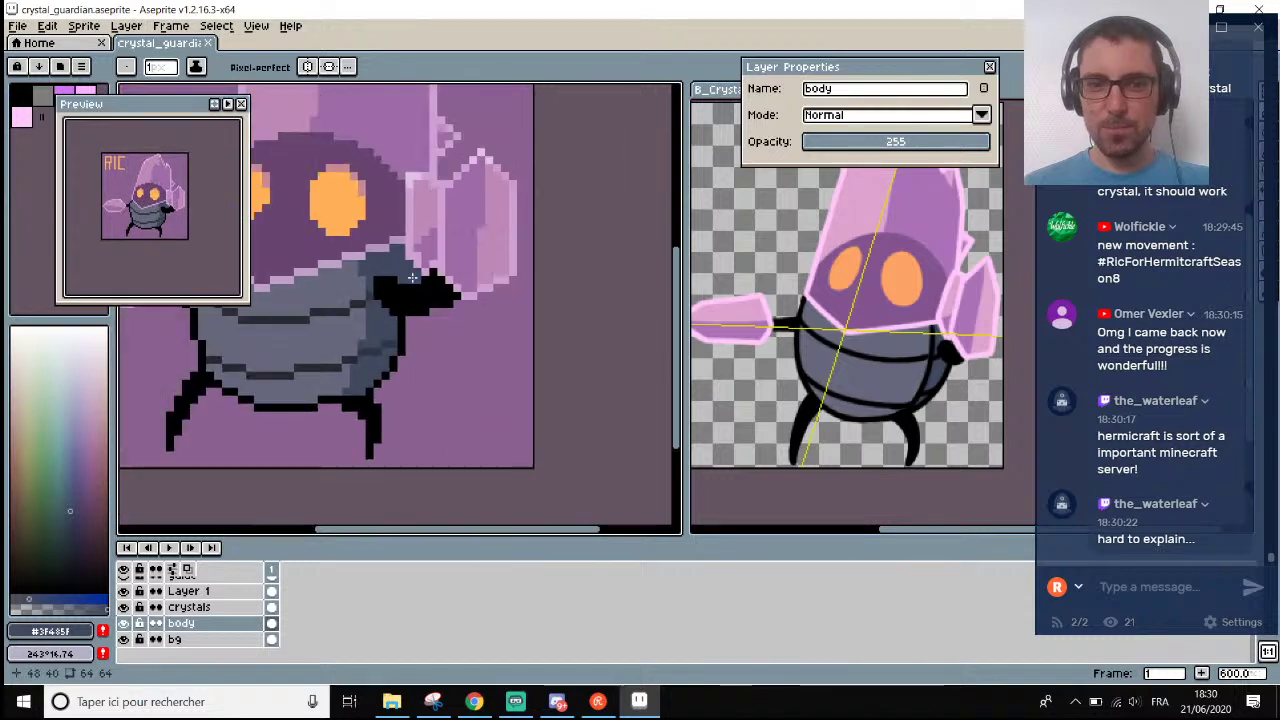
{"action": "scroll", "coordinate": [412, 277], "scroll_direction": "up", "scroll_amount": 1}
{"action": "key", "text": "alt"}
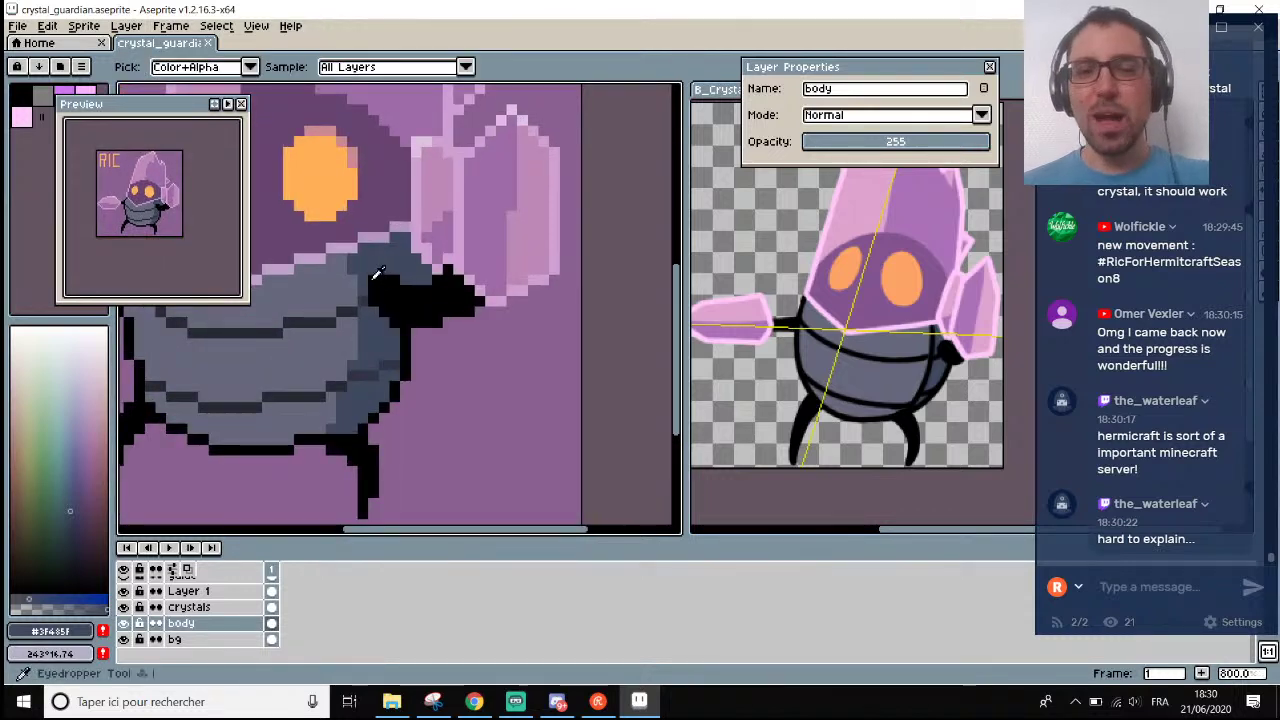
{"action": "scroll", "coordinate": [382, 268], "scroll_direction": "up", "scroll_amount": 3}
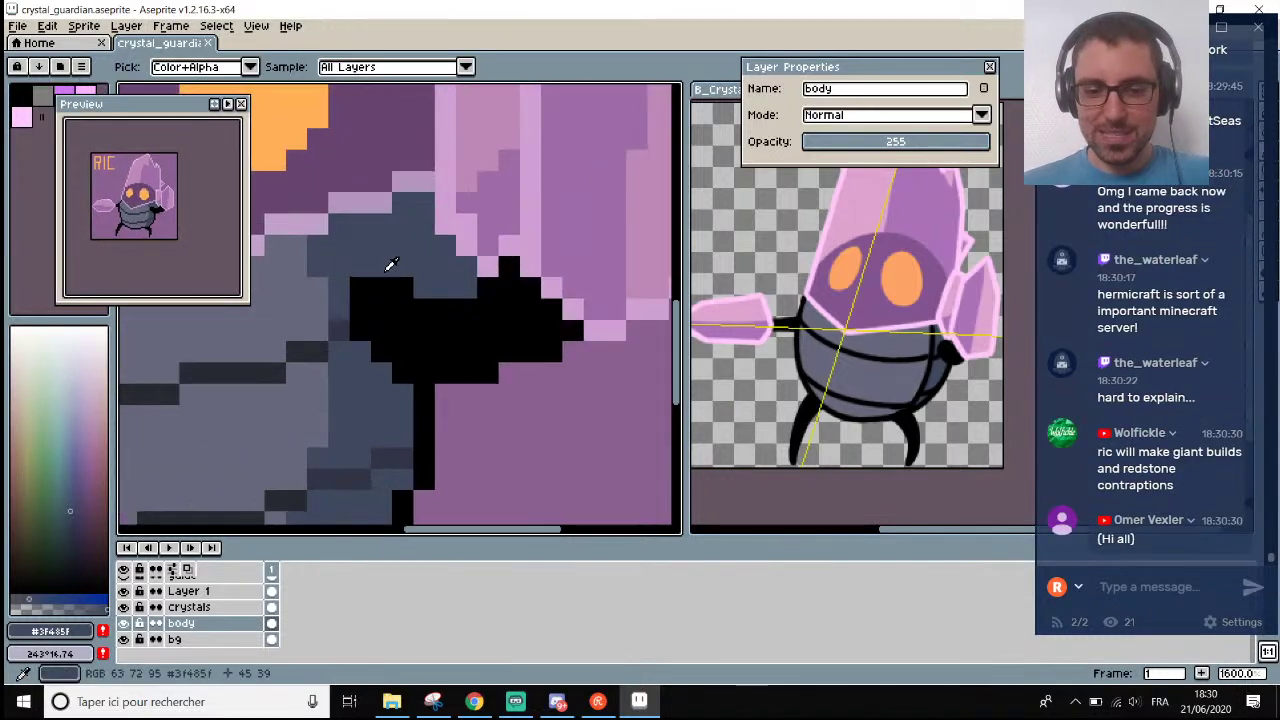
{"action": "key", "text": "alt"}
{"action": "left_click", "coordinate": [350, 321]}
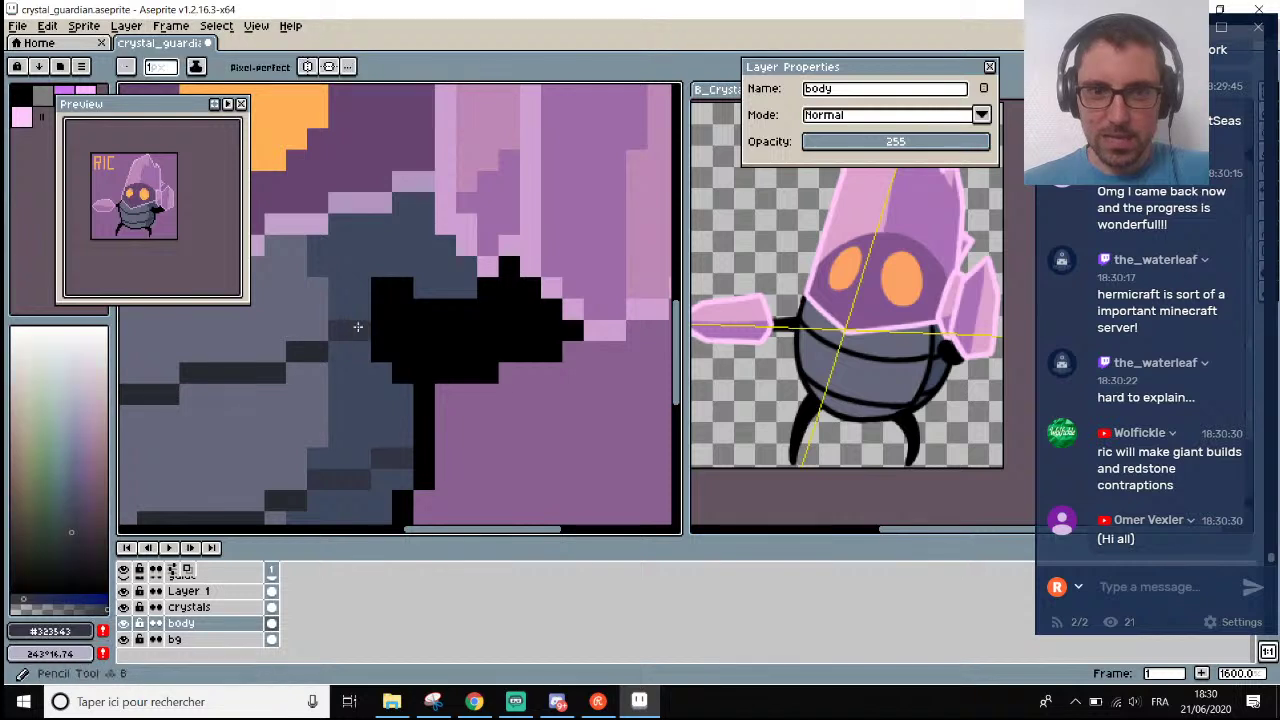
Recolor the black pixels at the lower-left and upper-left corners of the right arm joint in slate #3f485f.
{"action": "key", "text": "alt"}
{"action": "left_click", "coordinate": [371, 366]}
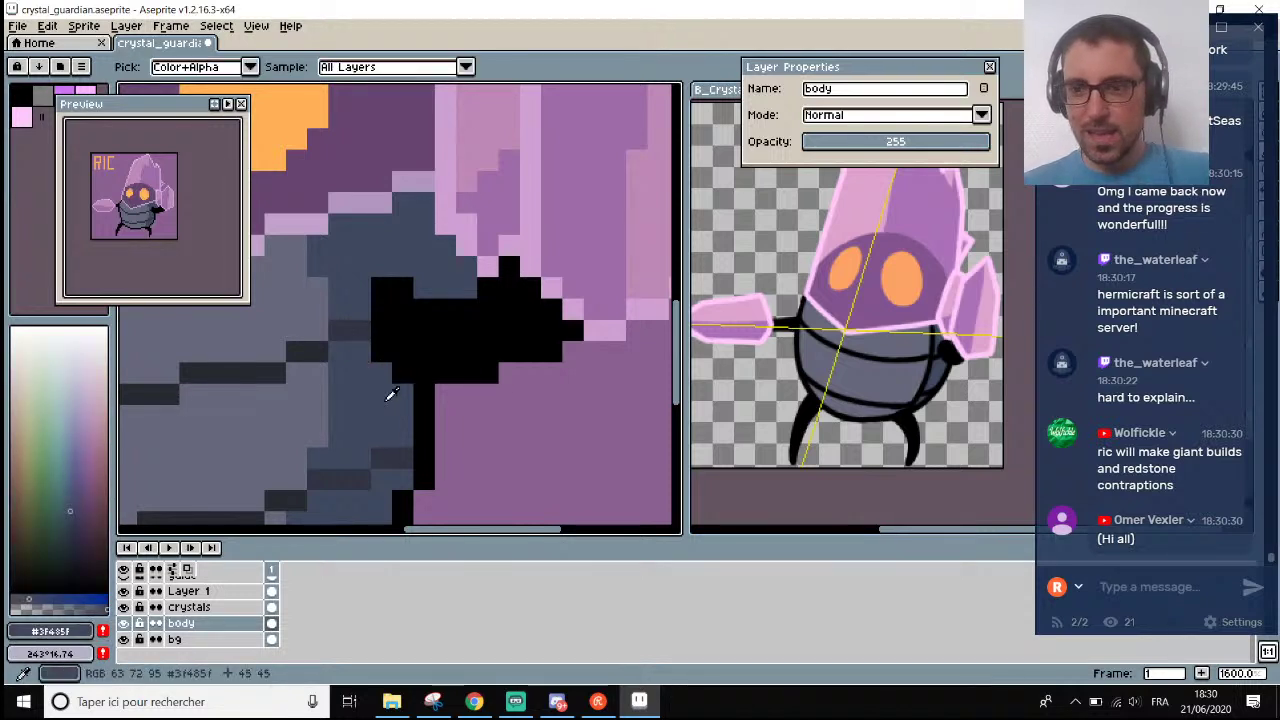
{"action": "left_click", "coordinate": [403, 373]}
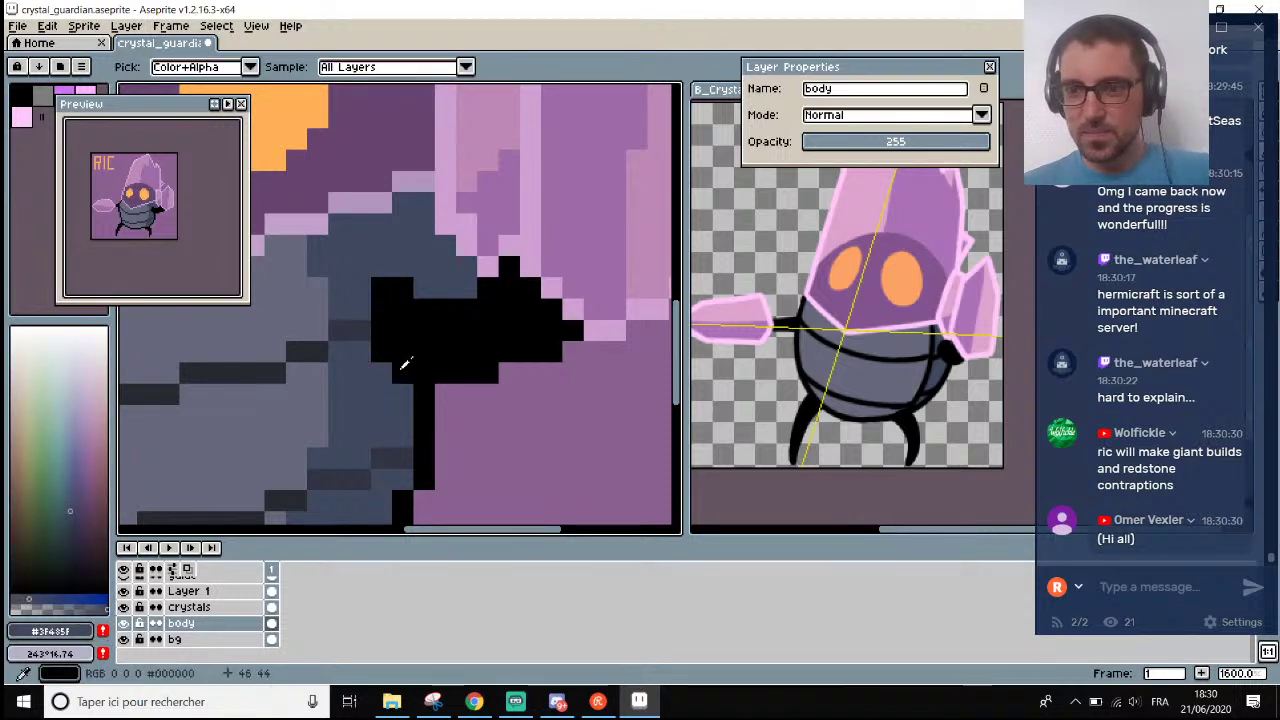
{"action": "left_click", "coordinate": [381, 352]}
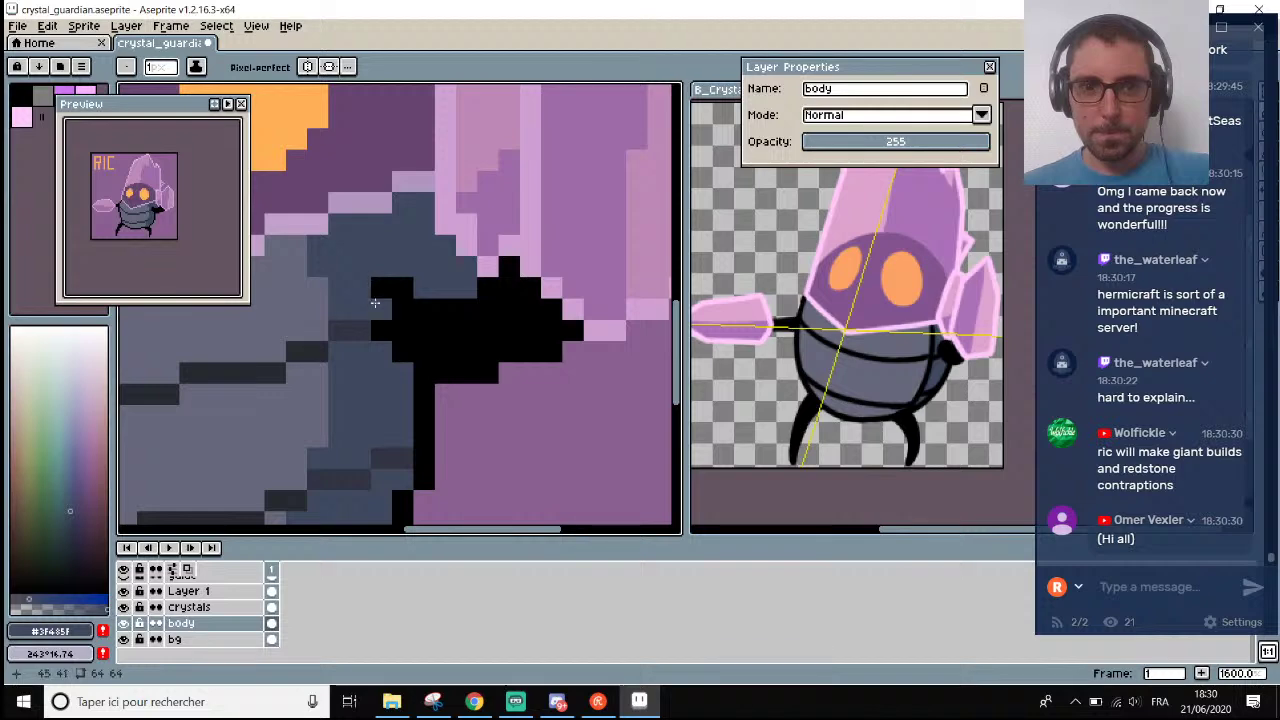
{"action": "scroll", "coordinate": [488, 290], "scroll_direction": "down", "scroll_amount": 6}
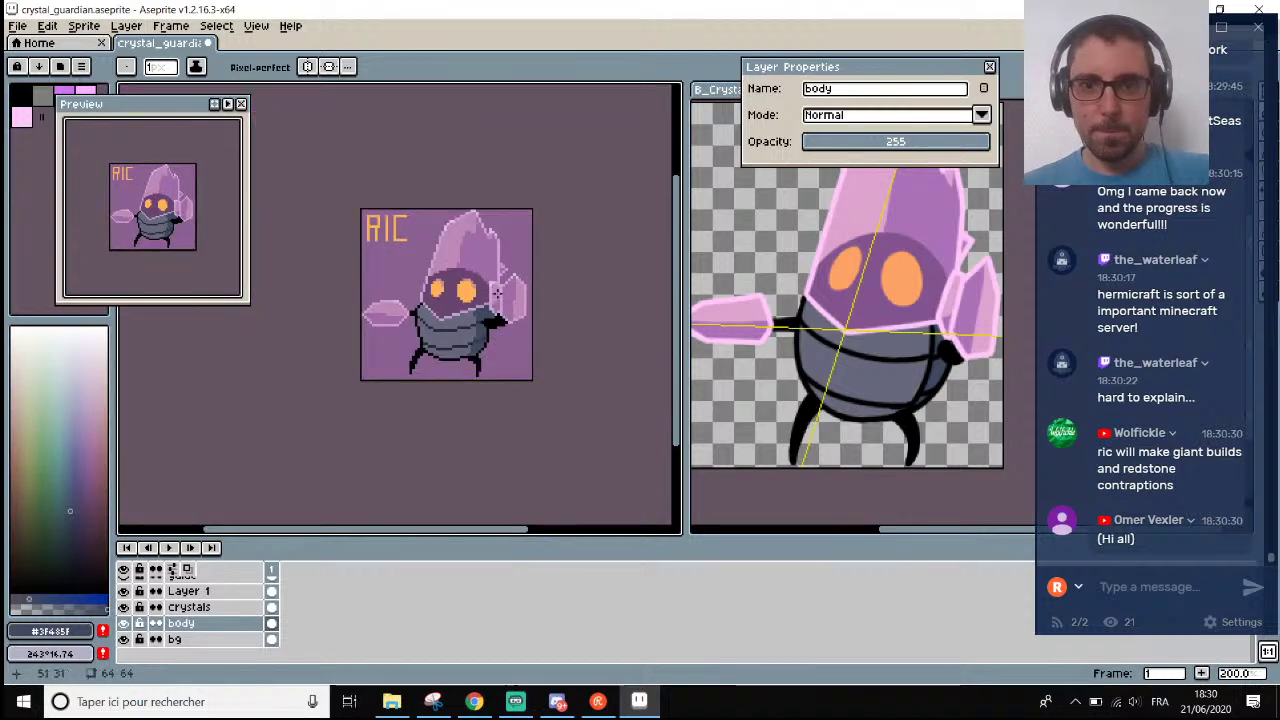
{"action": "scroll", "coordinate": [496, 292], "scroll_direction": "up", "scroll_amount": 6}
Round the upper-left contour of the right arm joint with black pixels and save the sprite.
{"action": "key", "text": "alt"}
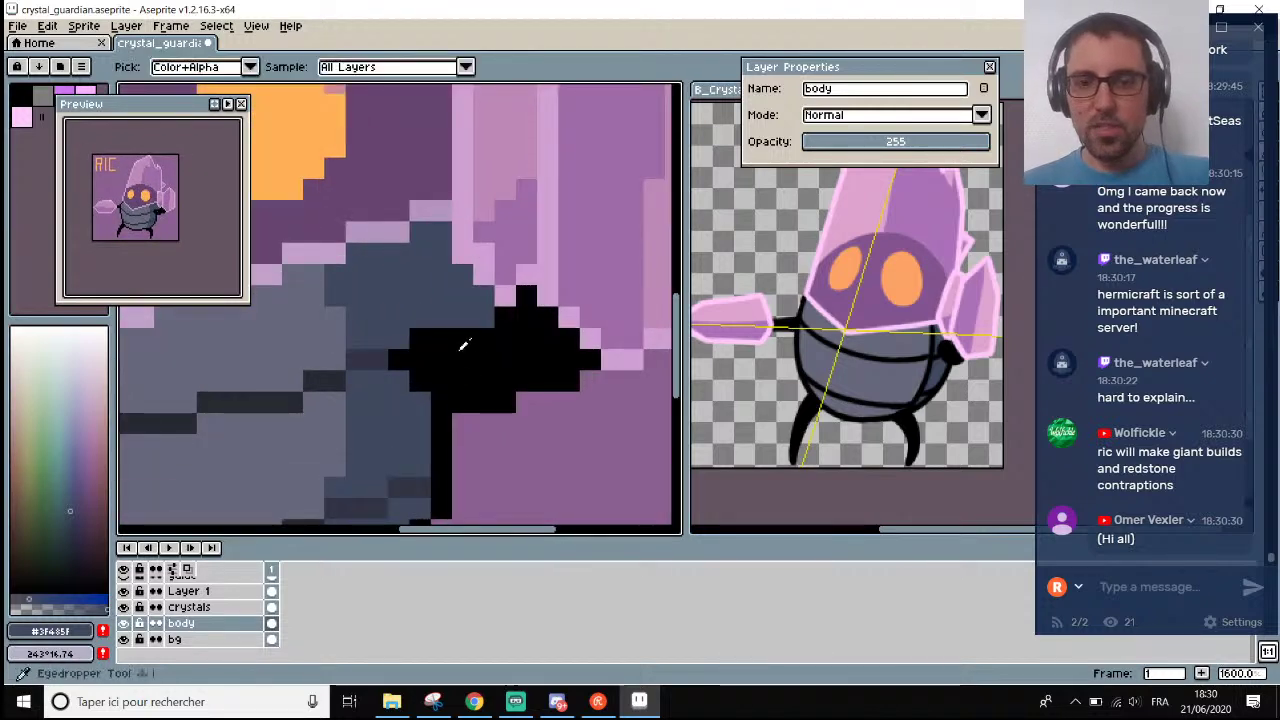
{"action": "left_click", "coordinate": [463, 345], "text": "alt"}
{"action": "left_click", "coordinate": [424, 317]}
{"action": "left_click", "coordinate": [400, 338]}
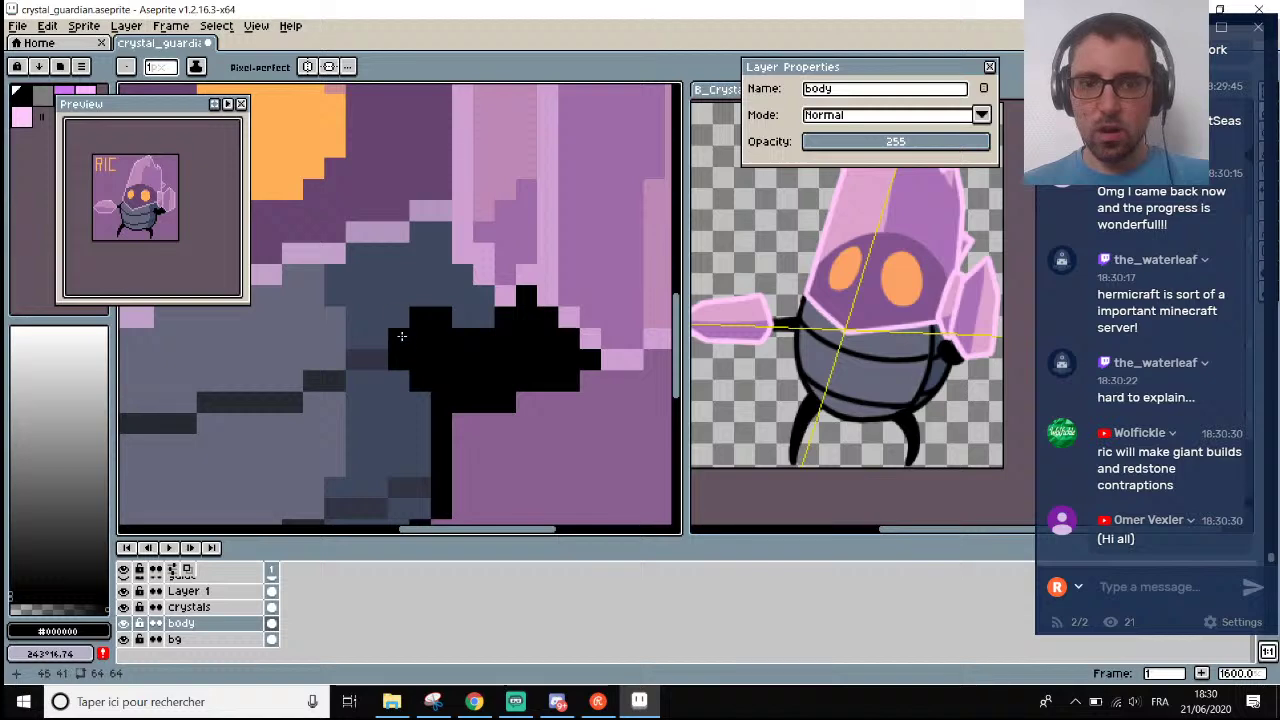
{"action": "scroll", "coordinate": [420, 342], "scroll_direction": "down", "scroll_amount": 4}
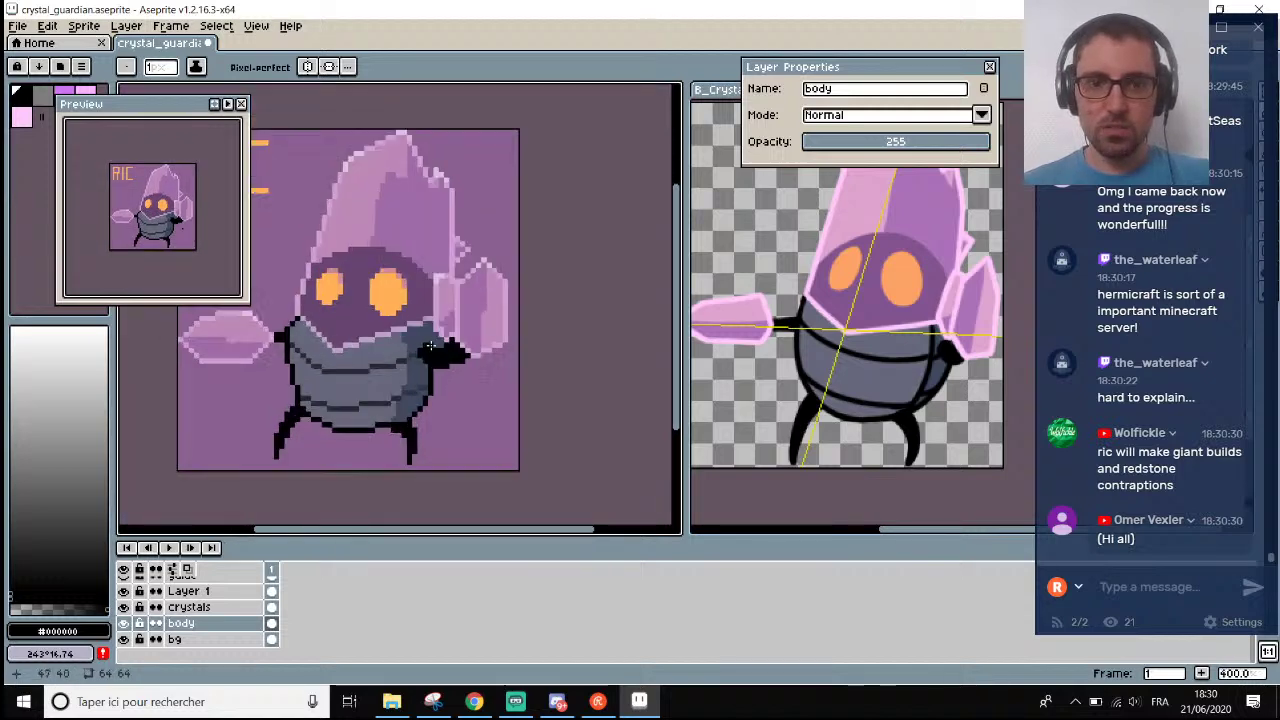
{"action": "scroll", "coordinate": [430, 345], "scroll_direction": "down", "scroll_amount": 3}
{"action": "key", "text": "ctrl+s"}
{"action": "scroll", "coordinate": [460, 385], "scroll_direction": "up", "scroll_amount": 2}
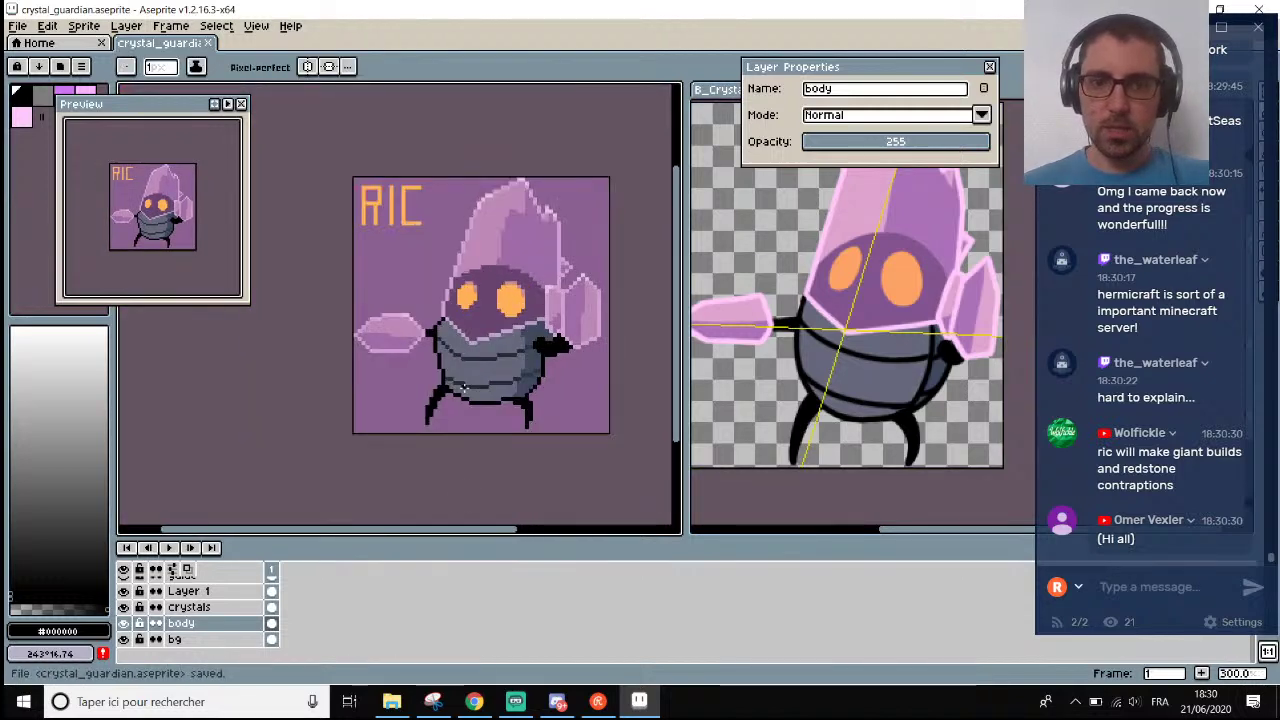
Set the opacity of the crystals layer to 173.
{"action": "left_click", "coordinate": [230, 607]}
{"action": "left_click_drag", "start_coordinate": [912, 146], "coordinate": [934, 147]}
{"action": "left_click_drag", "start_coordinate": [471, 531], "coordinate": [523, 530]}
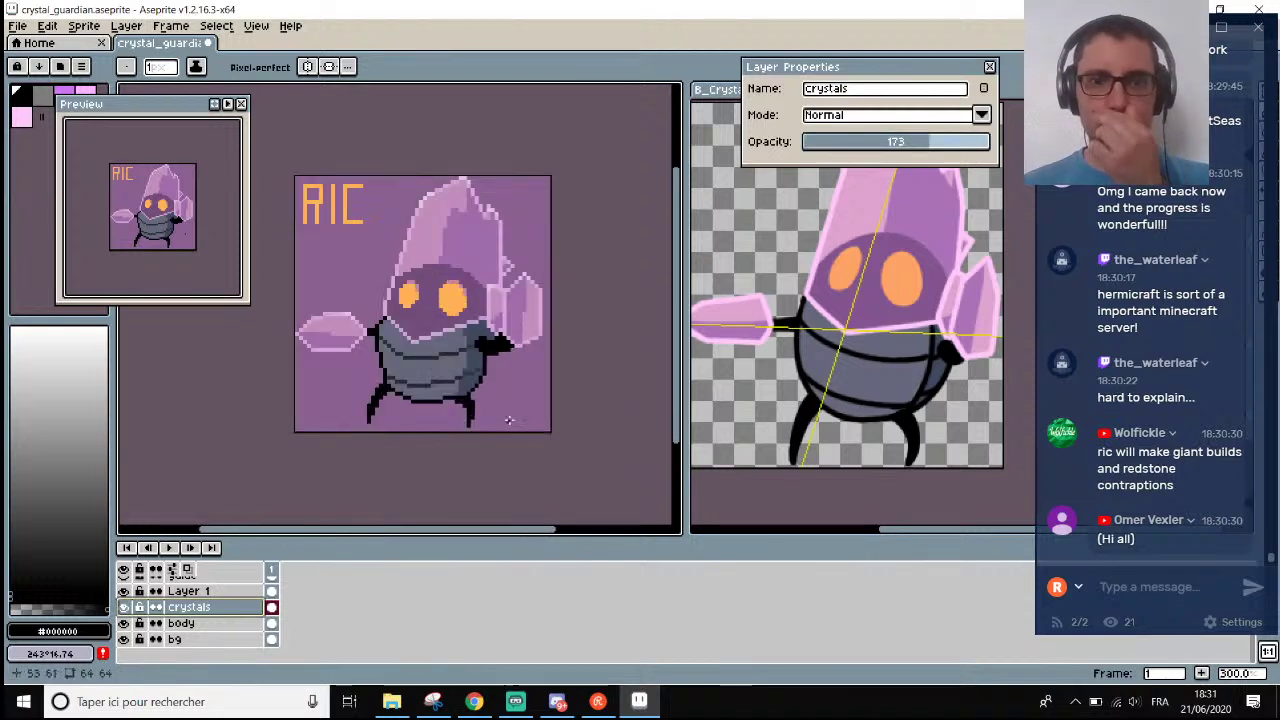
Raise the crystals layer's opacity to 255.
{"action": "scroll", "coordinate": [451, 231], "scroll_direction": "up", "scroll_amount": 1}
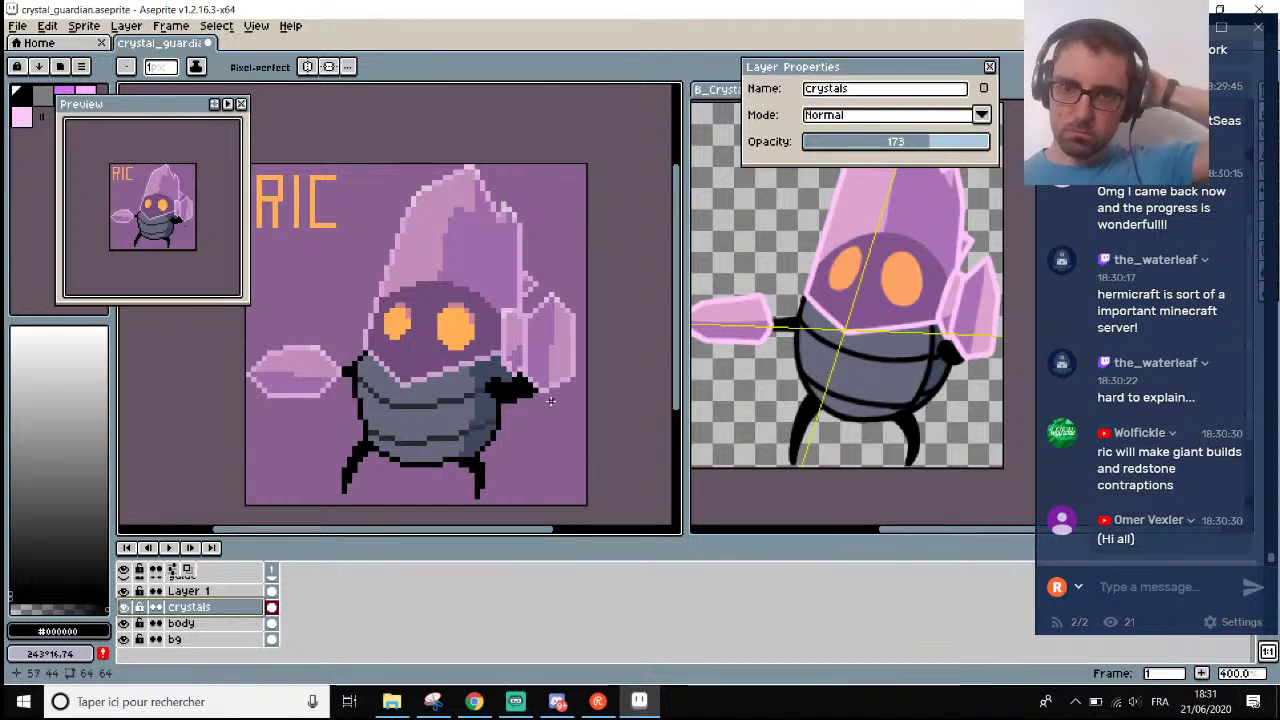
{"action": "scroll", "coordinate": [872, 287], "scroll_direction": "down", "scroll_amount": 2}
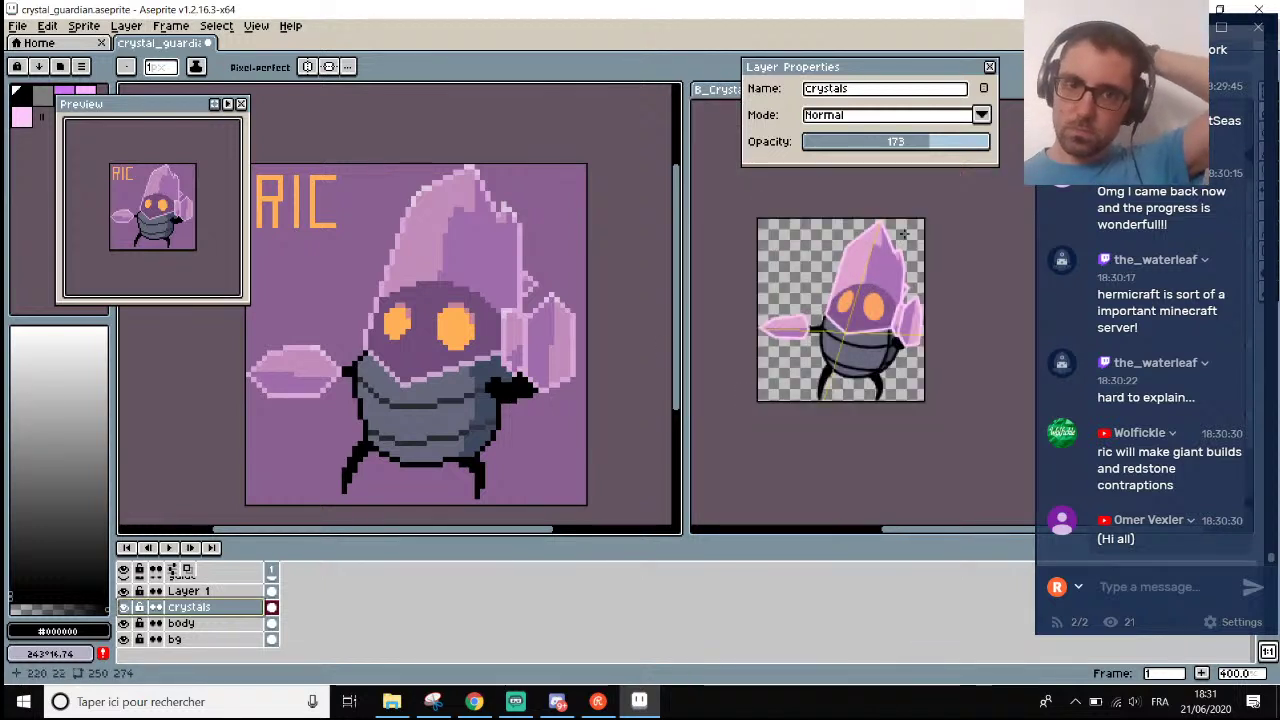
{"action": "scroll", "coordinate": [908, 225], "scroll_direction": "up", "scroll_amount": 2}
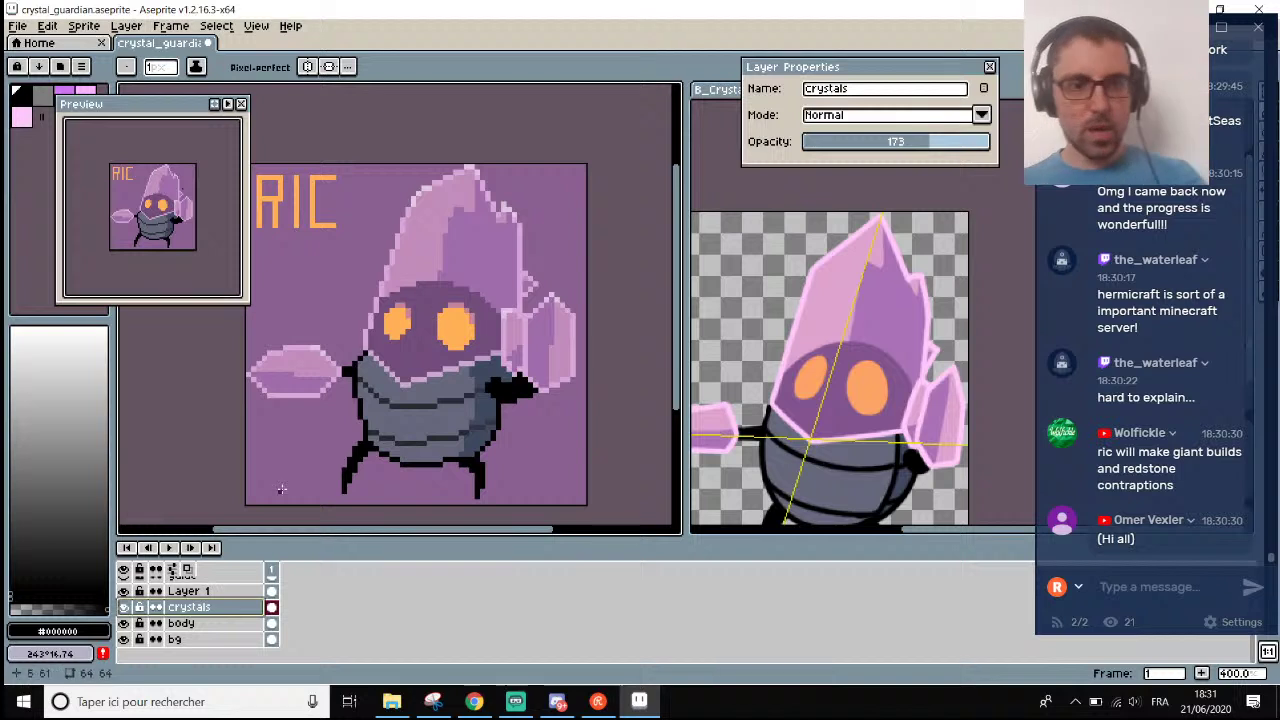
{"action": "left_click_drag", "start_coordinate": [937, 141], "coordinate": [995, 141]}
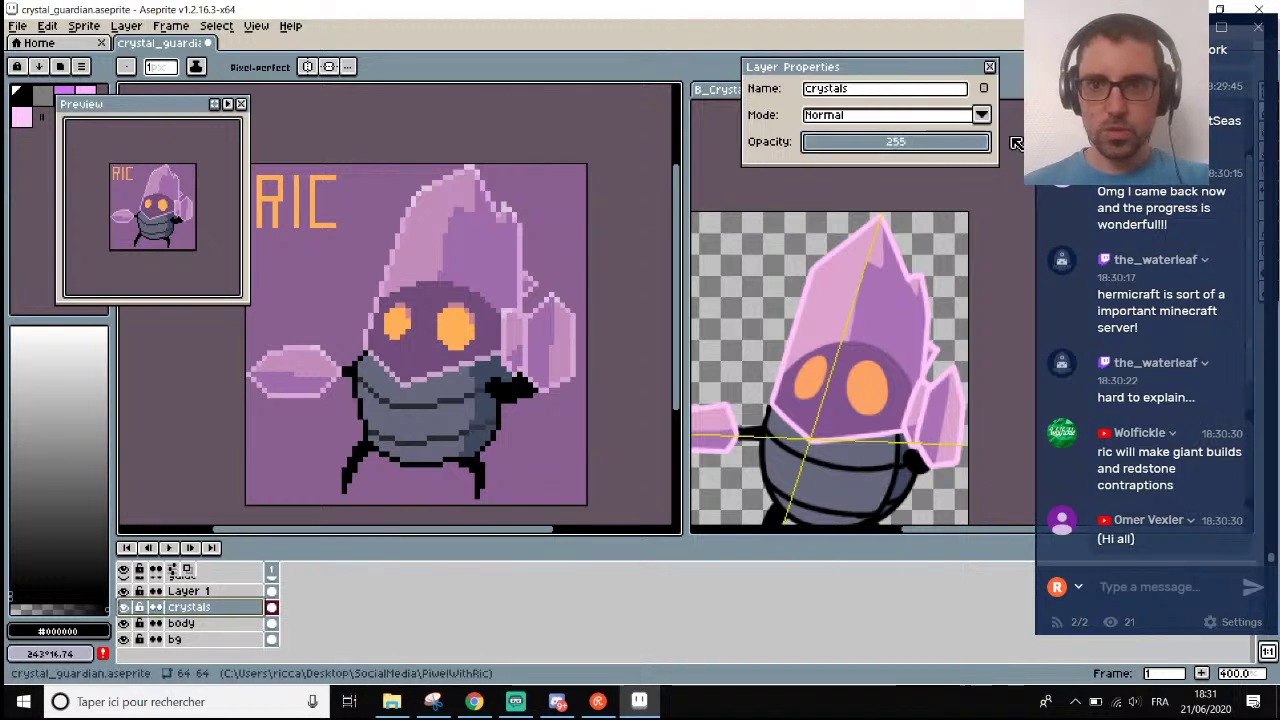
Sample the darker crystal purple #aa72b8 and add one pixel to the facet edge just below the head crystal's tip.
{"action": "scroll", "coordinate": [459, 213], "scroll_direction": "up", "scroll_amount": 5}
{"action": "key", "text": "i"}
{"action": "left_click", "coordinate": [474, 194]}
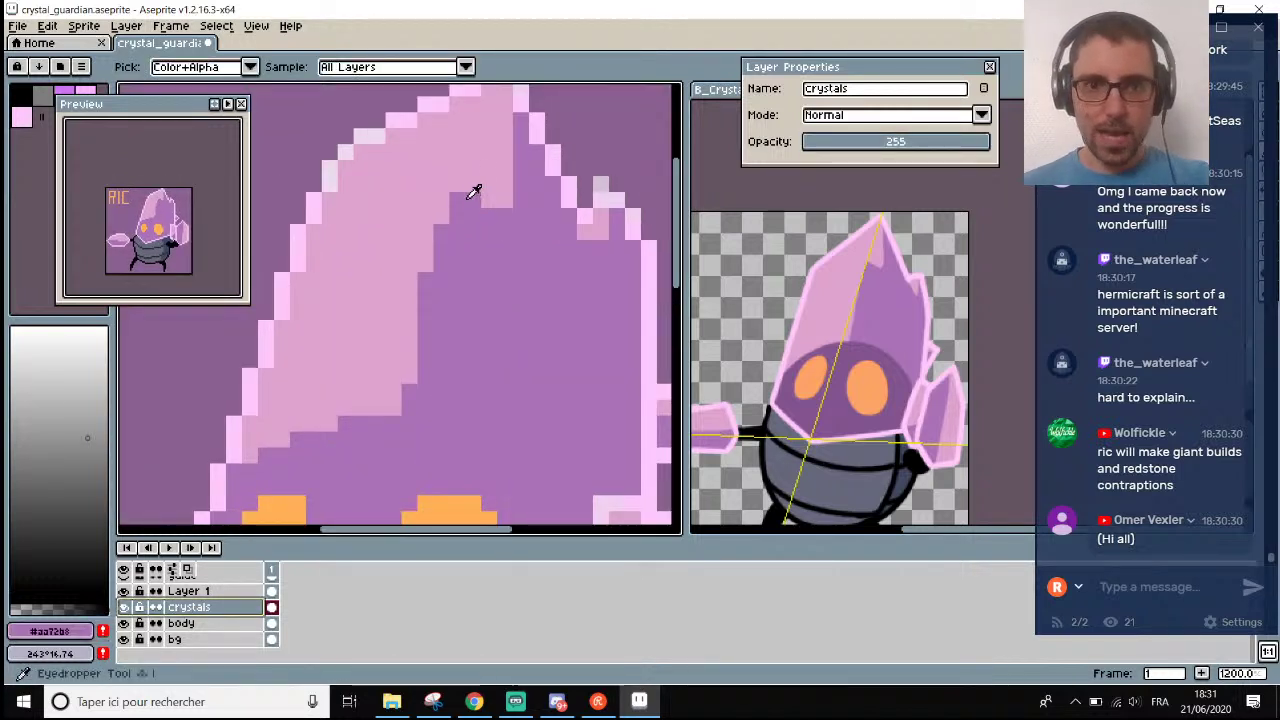
{"action": "key", "text": "b"}
{"action": "left_click", "coordinate": [470, 184]}
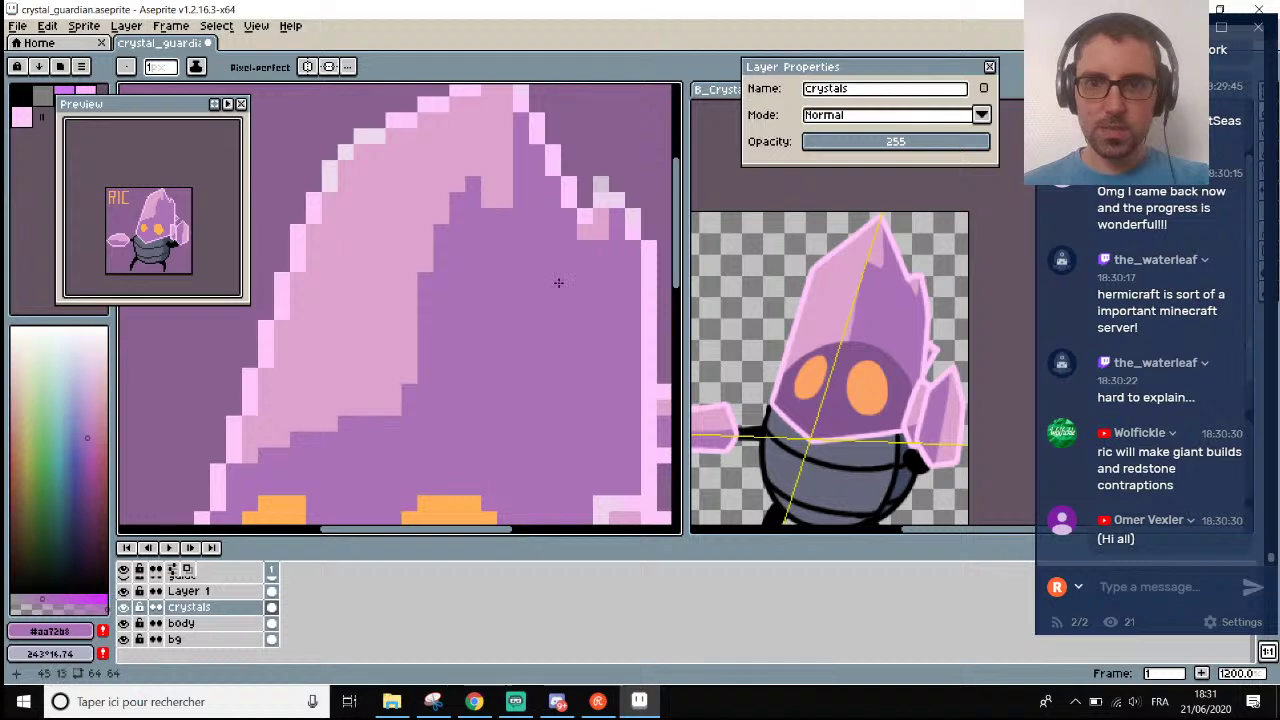
{"action": "scroll", "coordinate": [500, 209], "scroll_direction": "down", "scroll_amount": 5}
{"action": "scroll", "coordinate": [544, 280], "scroll_direction": "up", "scroll_amount": 1}
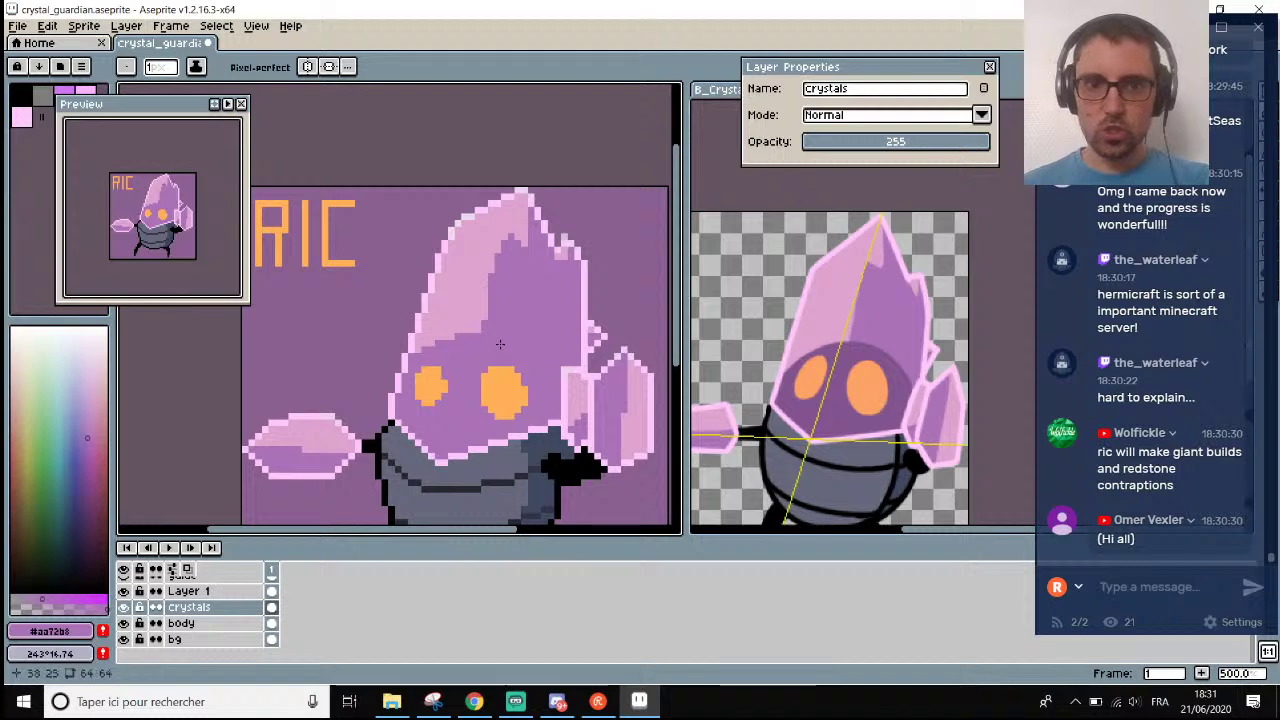
{"action": "scroll", "coordinate": [500, 343], "scroll_direction": "up", "scroll_amount": 4}
{"action": "key", "text": "i"}
{"action": "left_click", "coordinate": [464, 284]}
{"action": "key", "text": "b"}
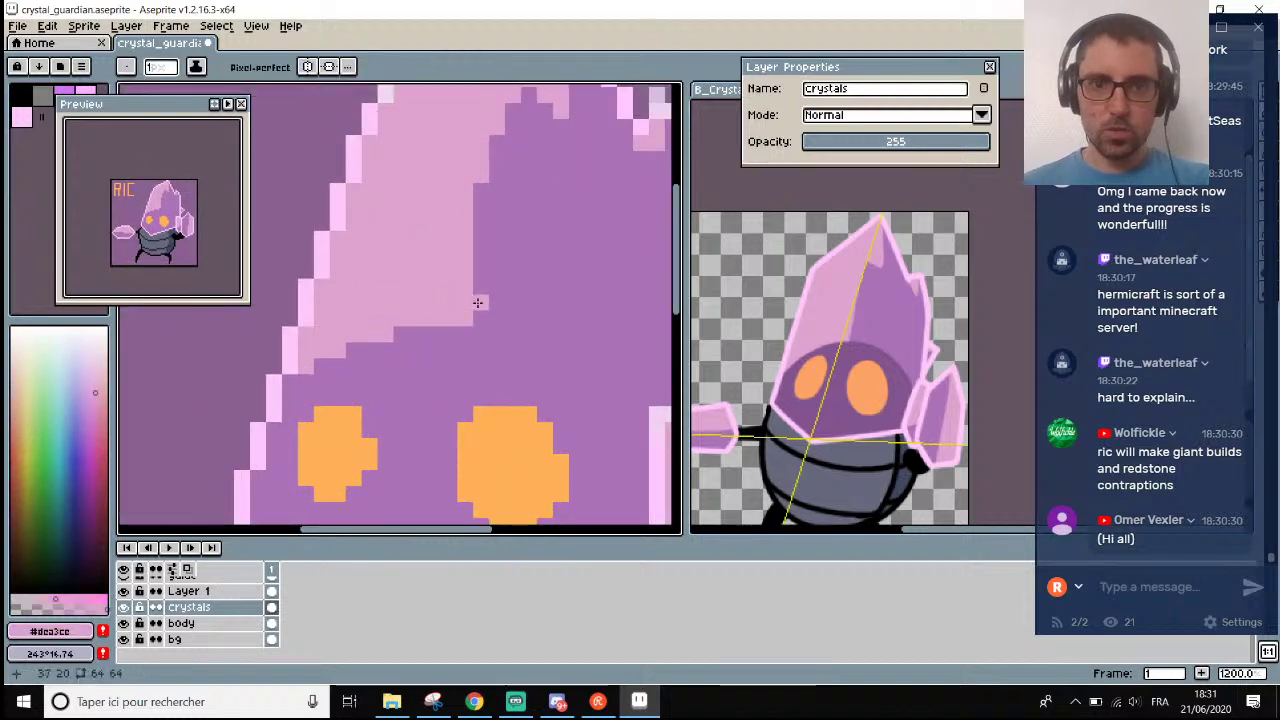
{"action": "scroll", "coordinate": [484, 306], "scroll_direction": "down", "scroll_amount": 6}
{"action": "scroll", "coordinate": [470, 314], "scroll_direction": "up", "scroll_amount": 4}
{"action": "key", "text": "ctrl+z"}
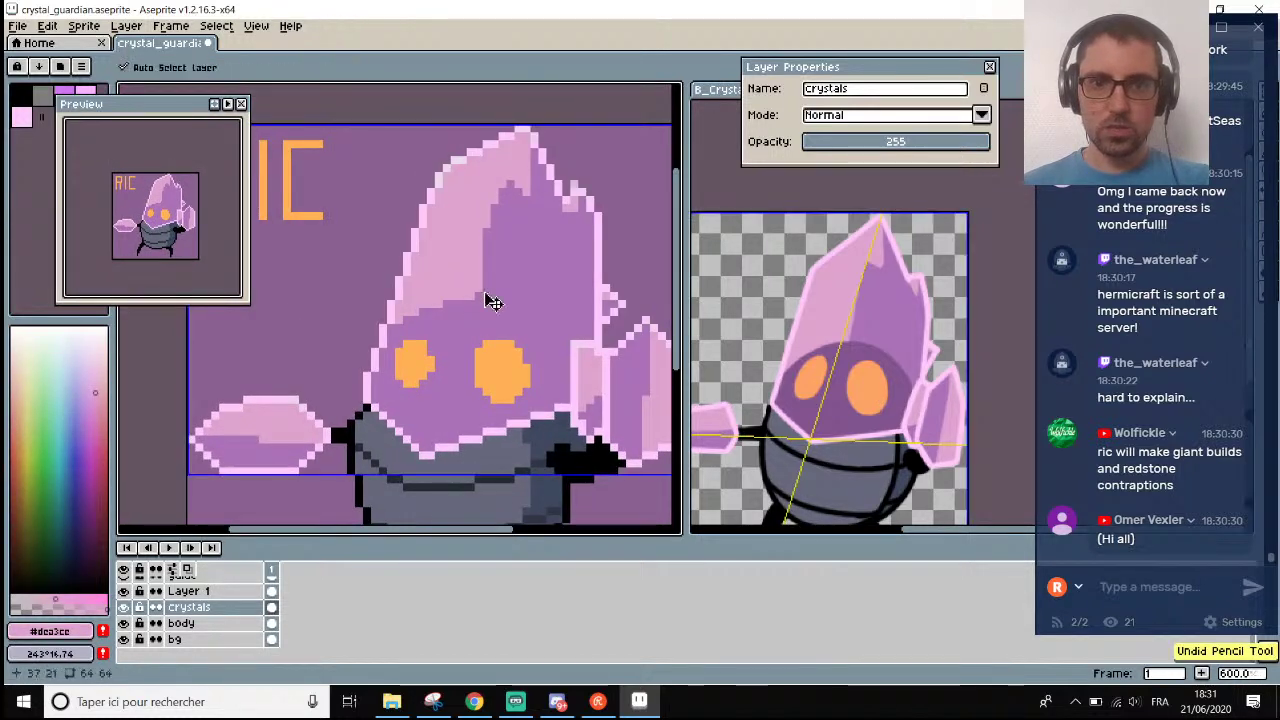
{"action": "scroll", "coordinate": [484, 293], "scroll_direction": "down", "scroll_amount": 5}
{"action": "scroll", "coordinate": [489, 277], "scroll_direction": "up", "scroll_amount": 4}
{"action": "scroll", "coordinate": [475, 300], "scroll_direction": "down", "scroll_amount": 2}
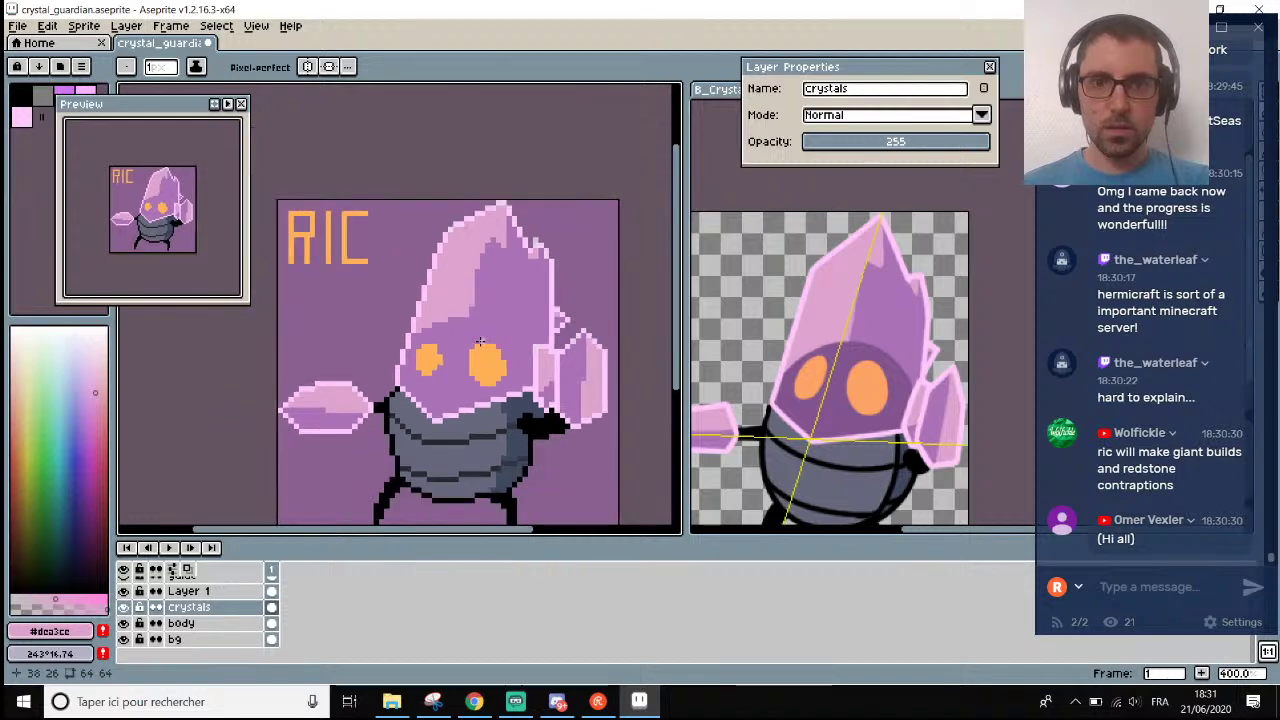
Retouch the lower inner corner of the head crystal's light facet with one #aa72b8 pixel.
{"action": "scroll", "coordinate": [472, 302], "scroll_direction": "up", "scroll_amount": 4}
{"action": "left_click", "coordinate": [478, 316]}
{"action": "scroll", "coordinate": [484, 322], "scroll_direction": "down", "scroll_amount": 6}
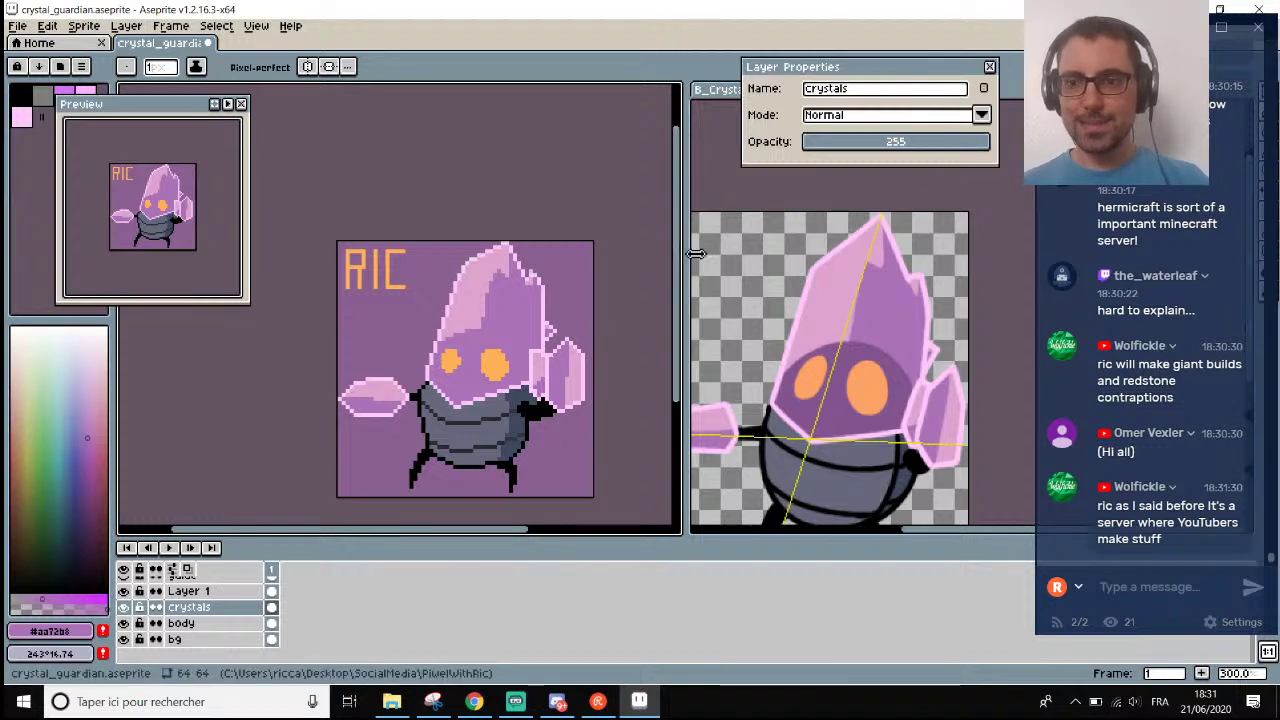
Lower the crystals layer's opacity to 169 and check the sprite at several zoom levels.
{"action": "left_click_drag", "start_coordinate": [986, 143], "coordinate": [926, 149]}
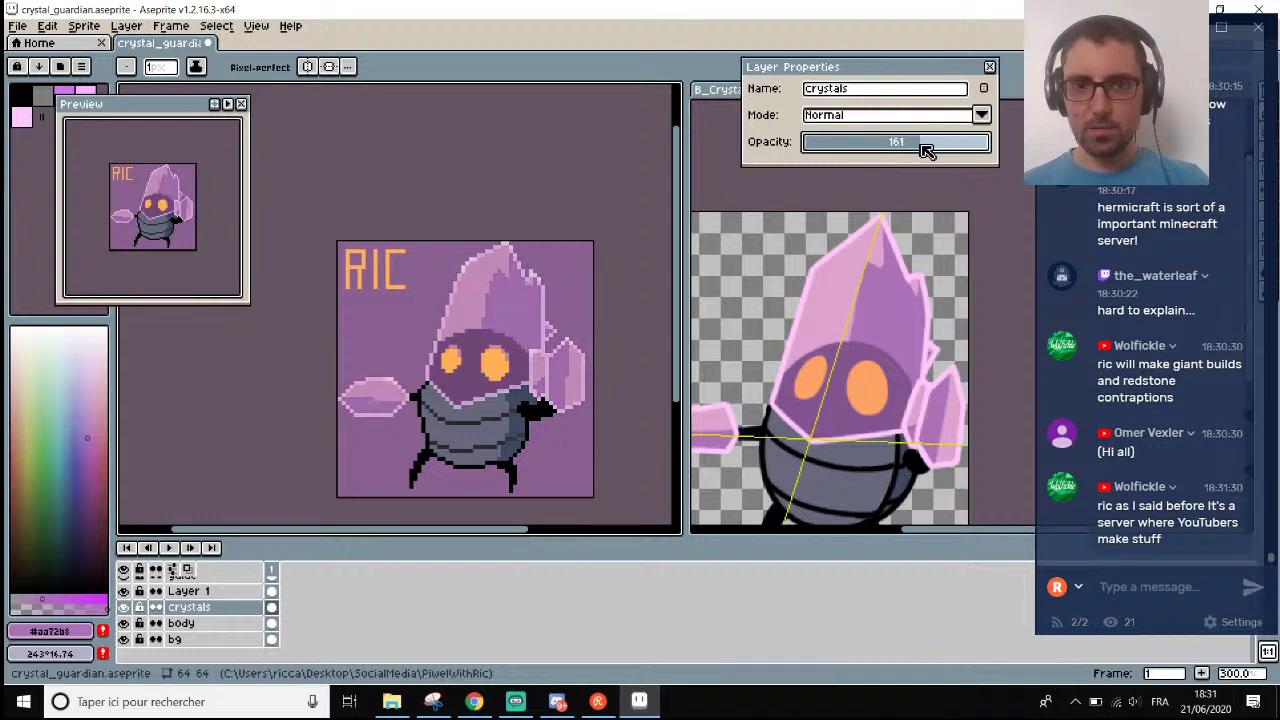
{"action": "scroll", "coordinate": [510, 371], "scroll_direction": "down", "scroll_amount": 2}
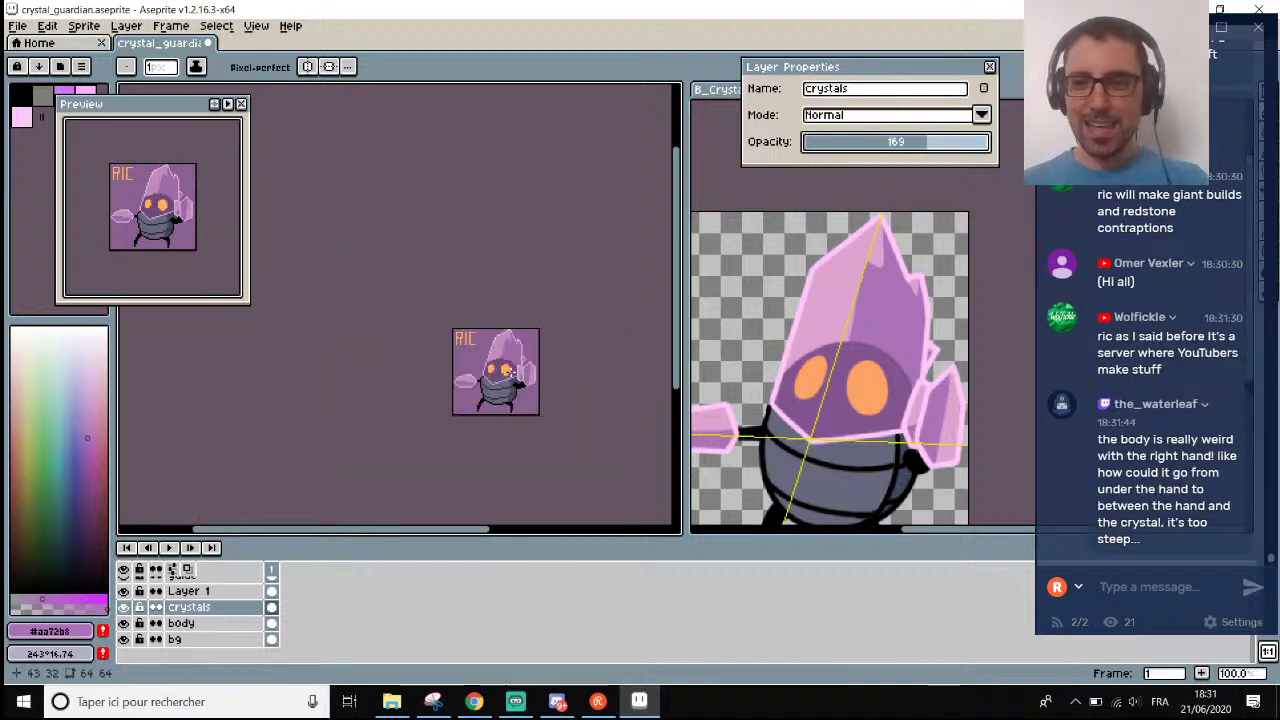
{"action": "scroll", "coordinate": [510, 371], "scroll_direction": "up", "scroll_amount": 1}
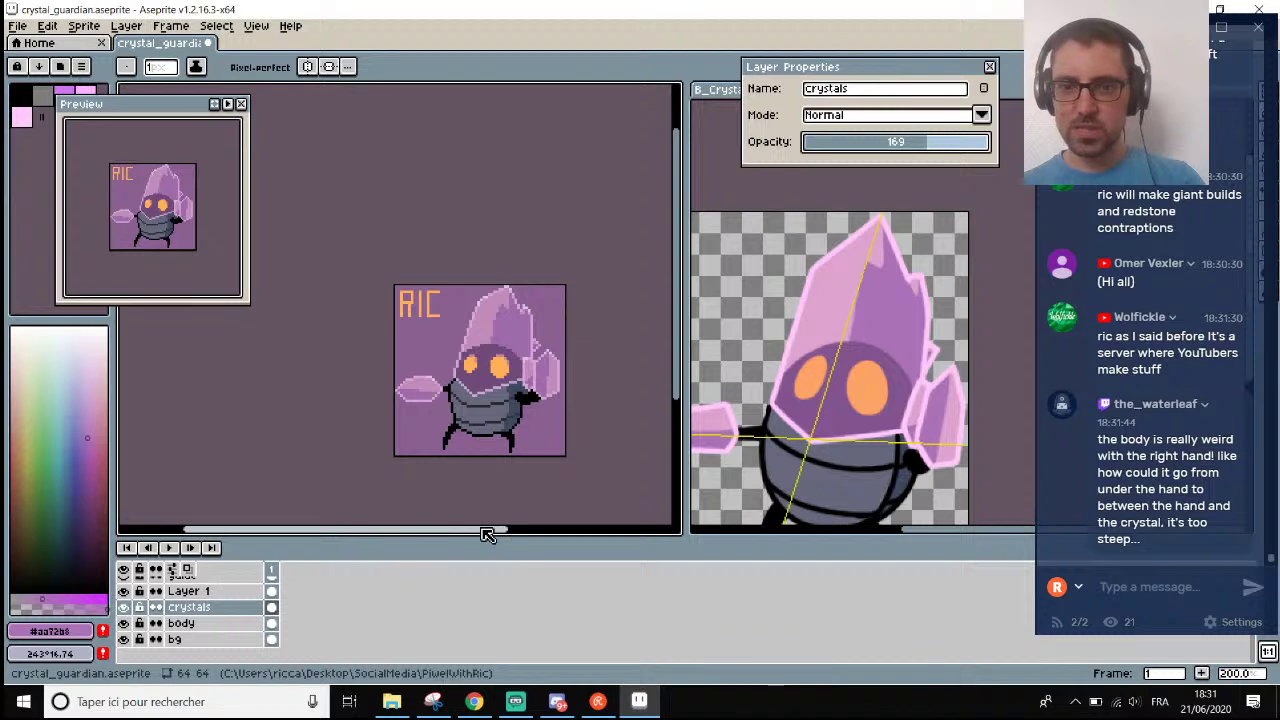
{"action": "left_click_drag", "start_coordinate": [493, 534], "coordinate": [500, 534]}
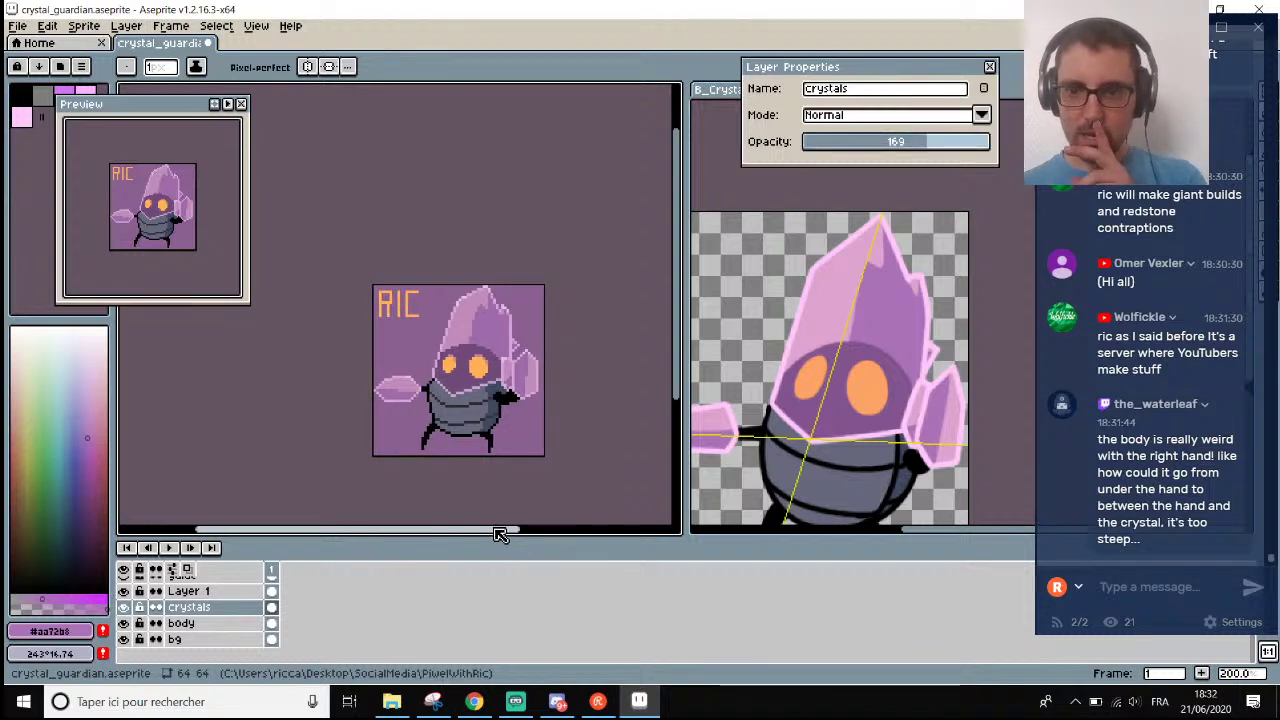
{"action": "scroll", "coordinate": [505, 469], "scroll_direction": "up", "scroll_amount": 2}
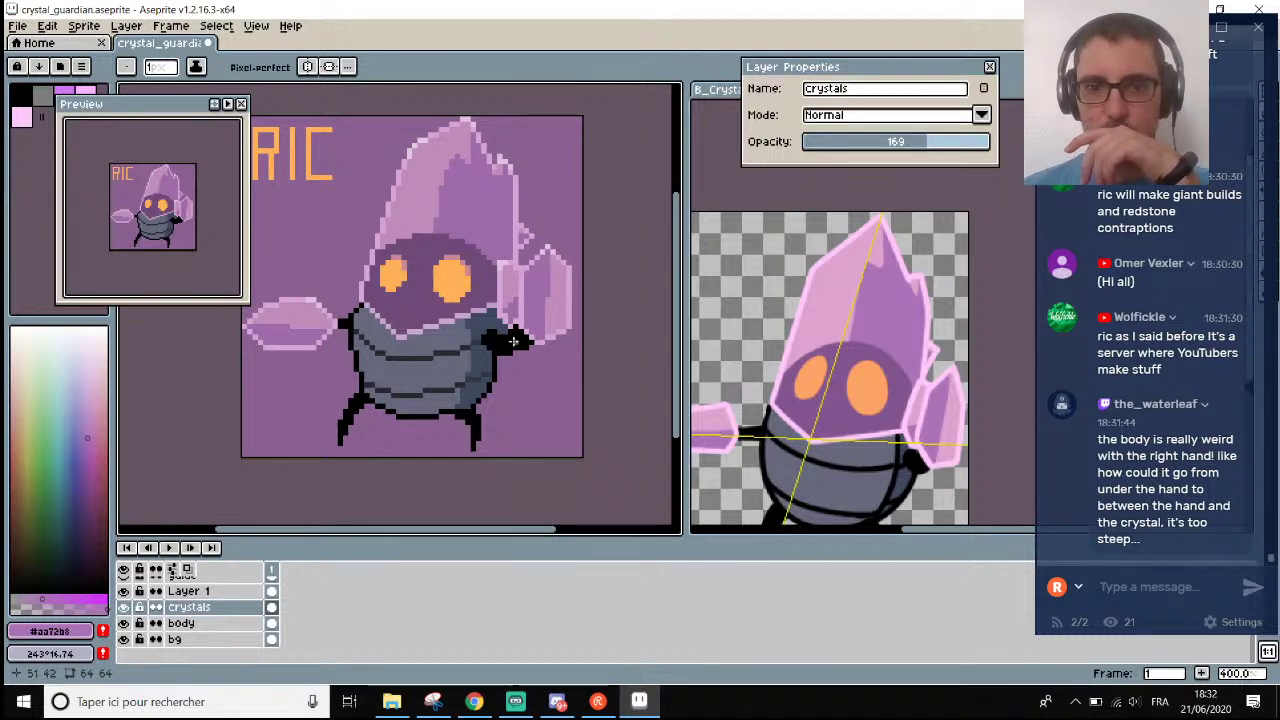
{"action": "scroll", "coordinate": [513, 341], "scroll_direction": "down", "scroll_amount": 2}
{"action": "scroll", "coordinate": [513, 341], "scroll_direction": "up", "scroll_amount": 1}
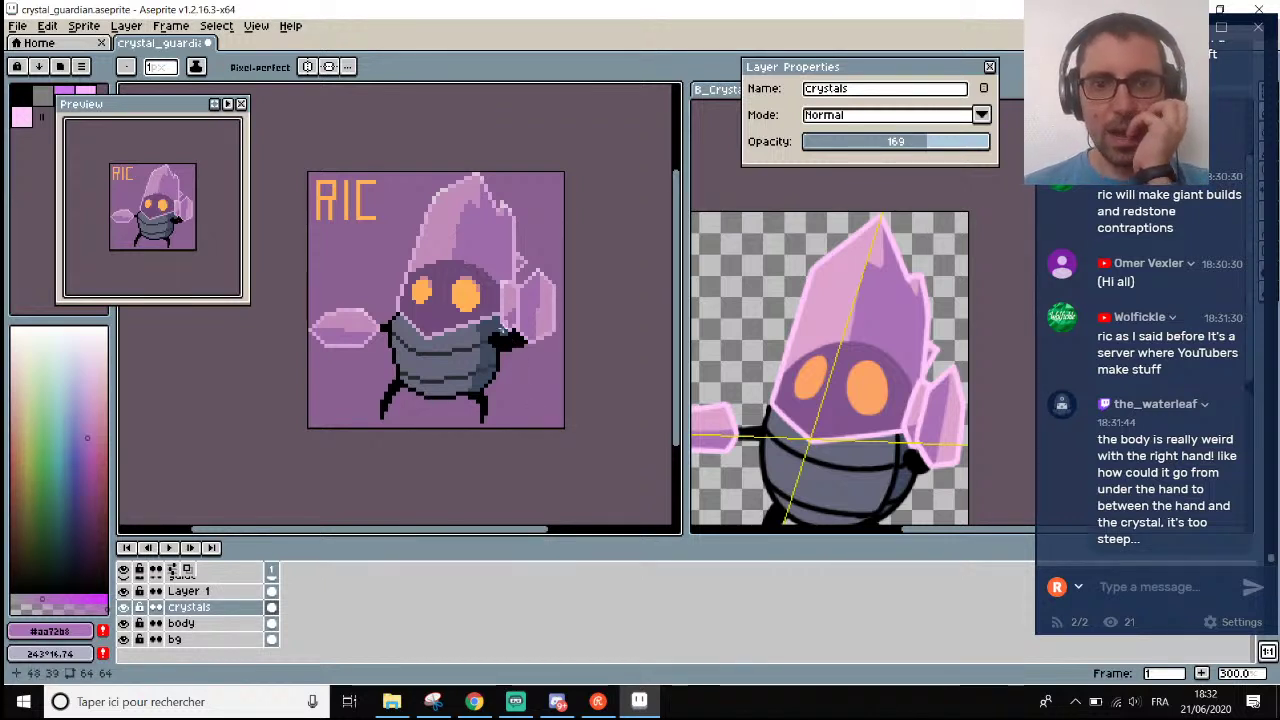
On the body layer, erase the stray blue-grey pixels between the torso and the raised arm beneath the large side crystal.
{"action": "scroll", "coordinate": [500, 326], "scroll_direction": "up", "scroll_amount": 3}
{"action": "left_click", "coordinate": [268, 622]}
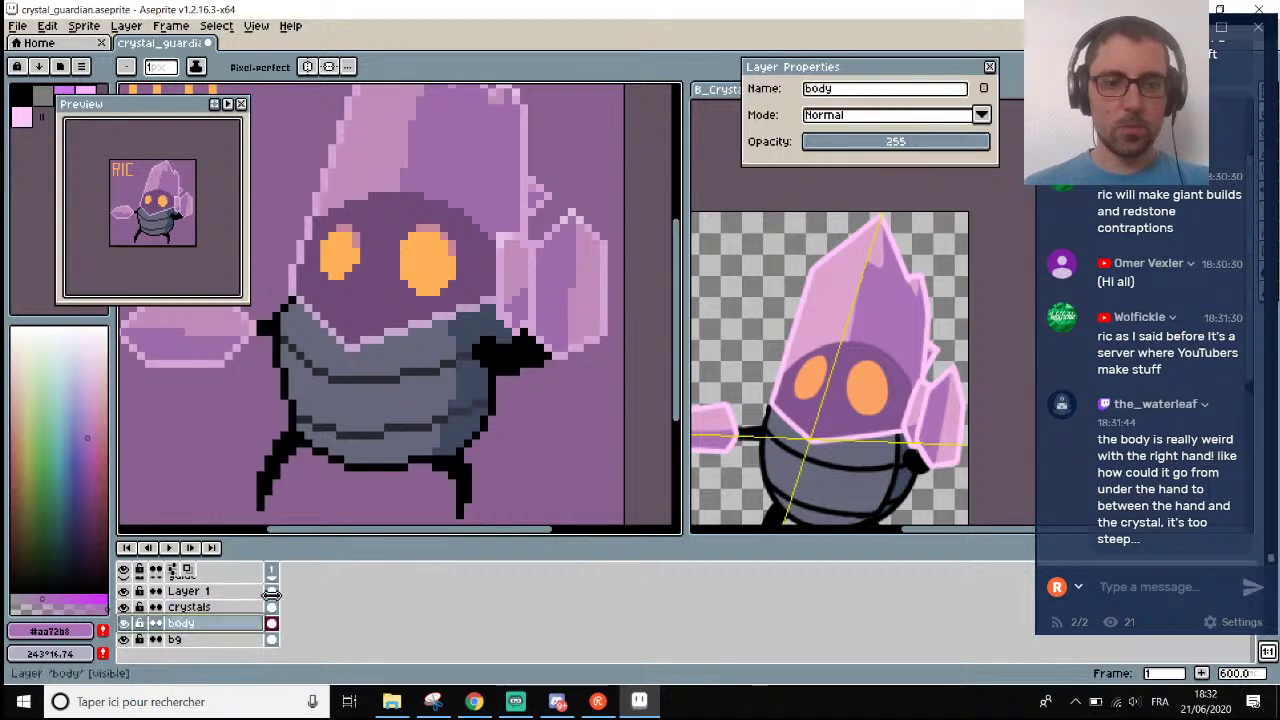
{"action": "scroll", "coordinate": [500, 288], "scroll_direction": "up", "scroll_amount": 4}
{"action": "scroll", "coordinate": [500, 288], "scroll_direction": "down", "scroll_amount": 3}
{"action": "scroll", "coordinate": [497, 320], "scroll_direction": "up", "scroll_amount": 2}
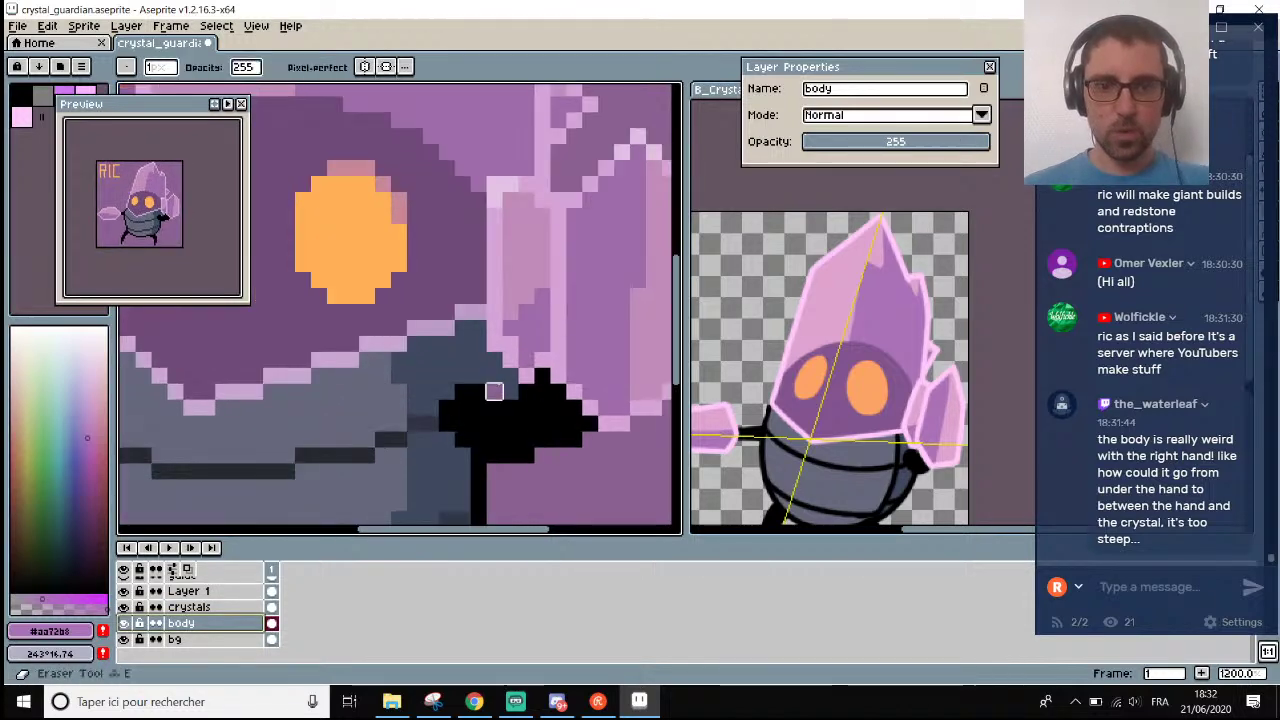
{"action": "scroll", "coordinate": [494, 359], "scroll_direction": "down", "scroll_amount": 4}
{"action": "scroll", "coordinate": [490, 370], "scroll_direction": "up", "scroll_amount": 3}
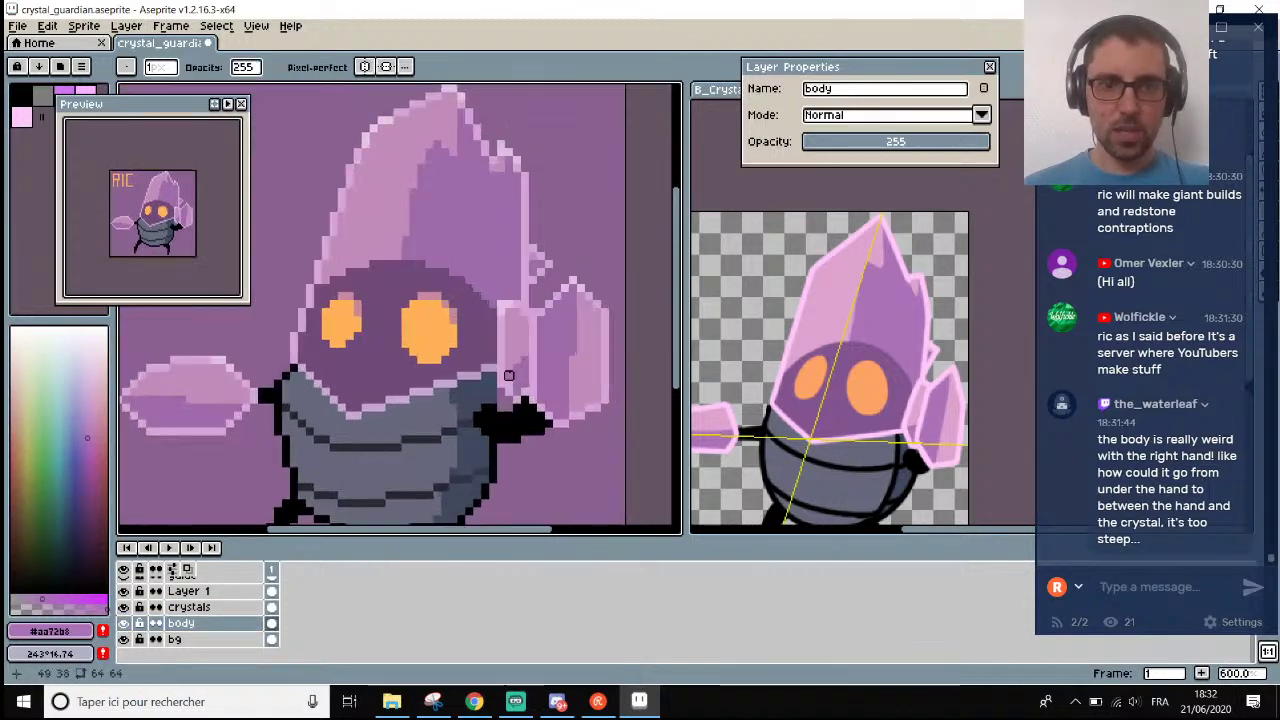
{"action": "scroll", "coordinate": [561, 479], "scroll_direction": "down", "scroll_amount": 3}
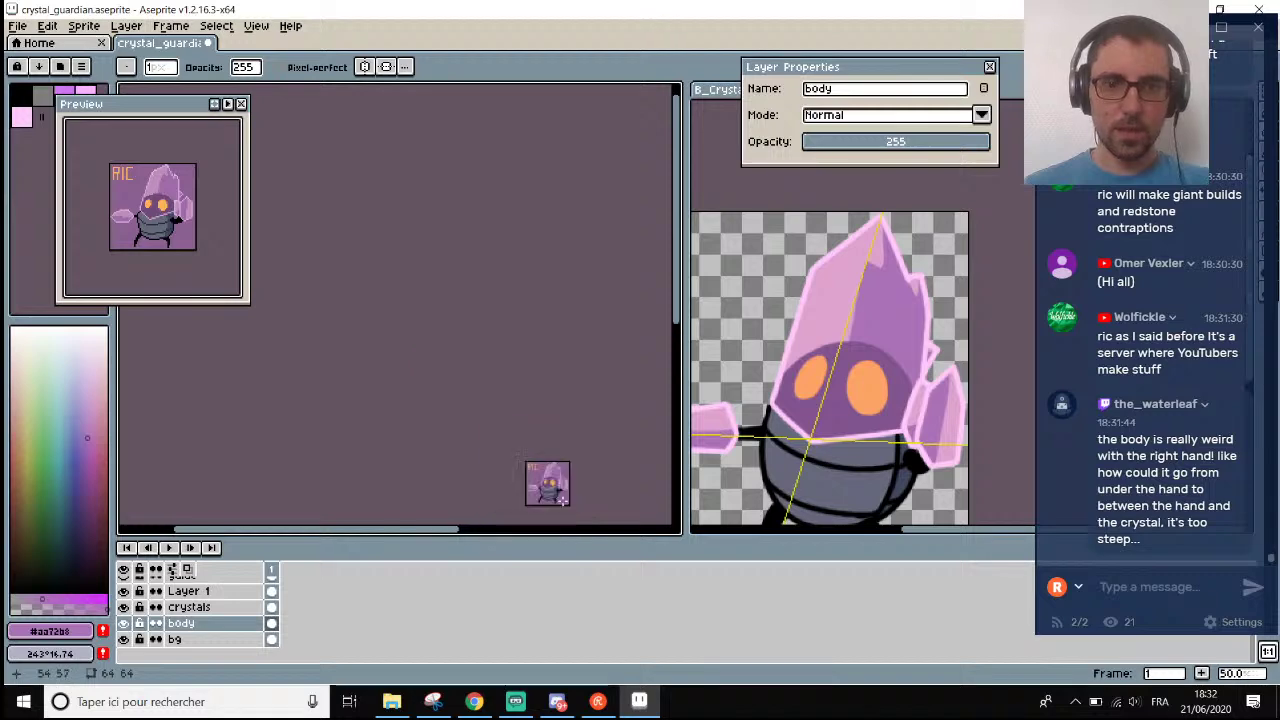
Sample black and draw the torso's outline from the raised arm up to the head crystal.
{"action": "scroll", "coordinate": [540, 470], "scroll_direction": "up", "scroll_amount": 8}
{"action": "key", "text": "i"}
{"action": "scroll", "coordinate": [534, 377], "scroll_direction": "down", "scroll_amount": 2}
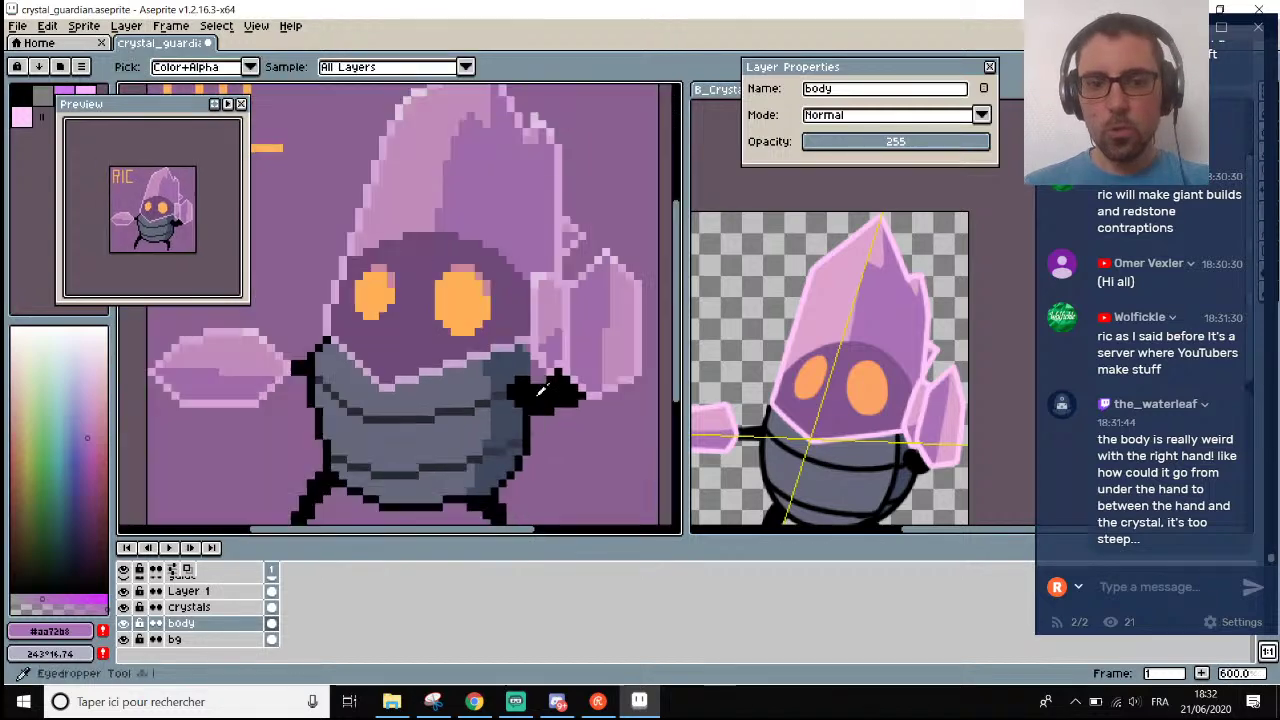
{"action": "scroll", "coordinate": [534, 385], "scroll_direction": "up", "scroll_amount": 3}
{"action": "left_click", "coordinate": [543, 337]}
{"action": "key", "text": "b"}
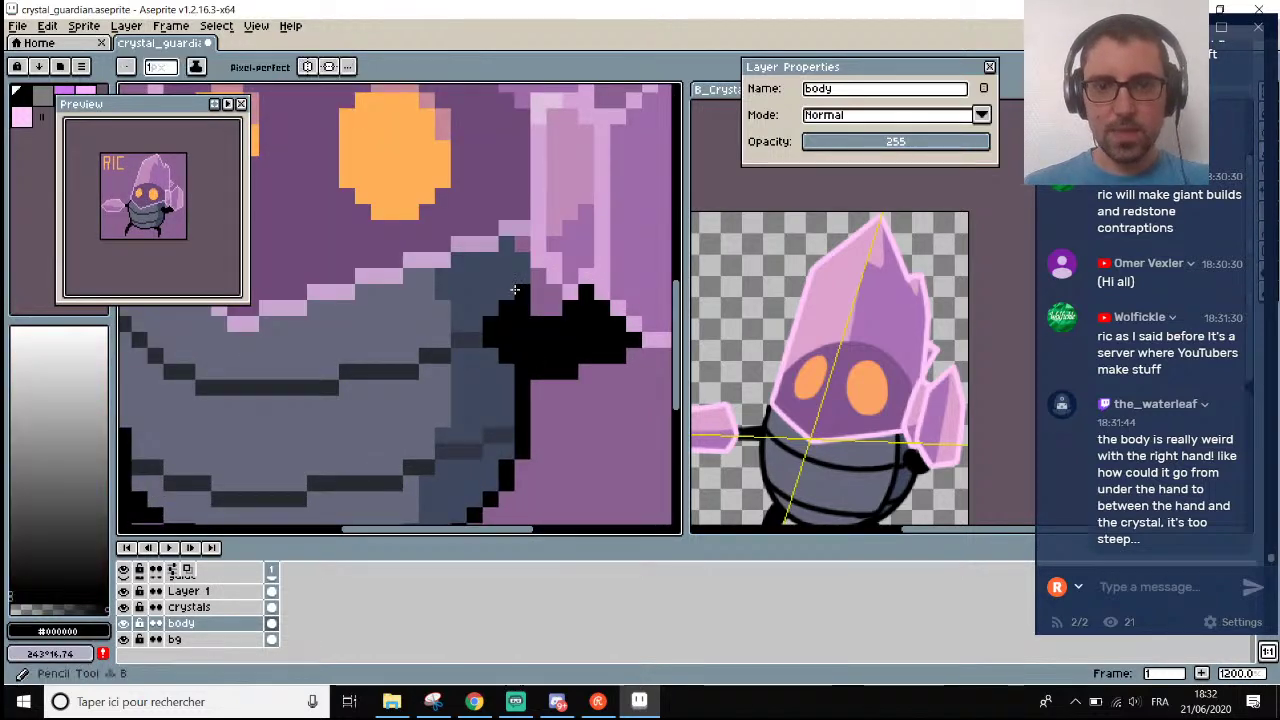
{"action": "left_click_drag", "start_coordinate": [514, 291], "coordinate": [516, 257]}
{"action": "scroll", "coordinate": [505, 245], "scroll_direction": "down", "scroll_amount": 4}
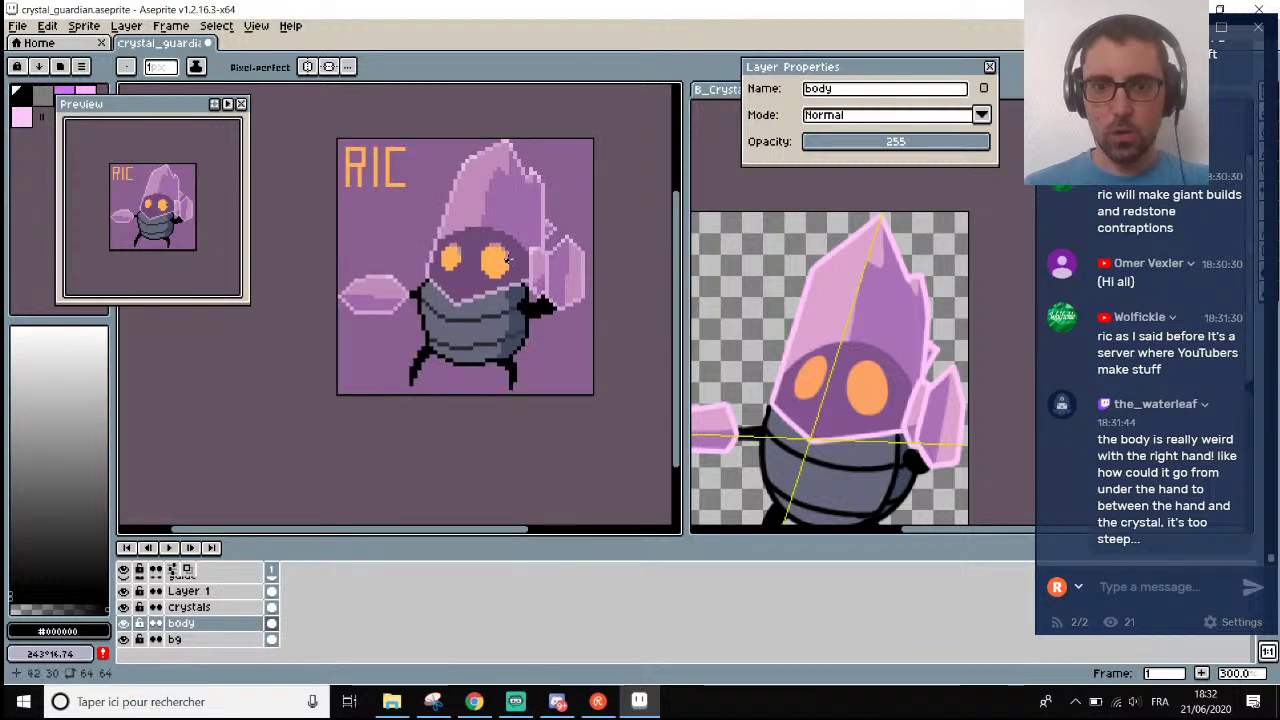
Recolour the inner pixel at the top of the new torso outline with the body shadow colour #3F485F.
{"action": "scroll", "coordinate": [508, 258], "scroll_direction": "up", "scroll_amount": 3}
{"action": "scroll", "coordinate": [510, 282], "scroll_direction": "up", "scroll_amount": 1}
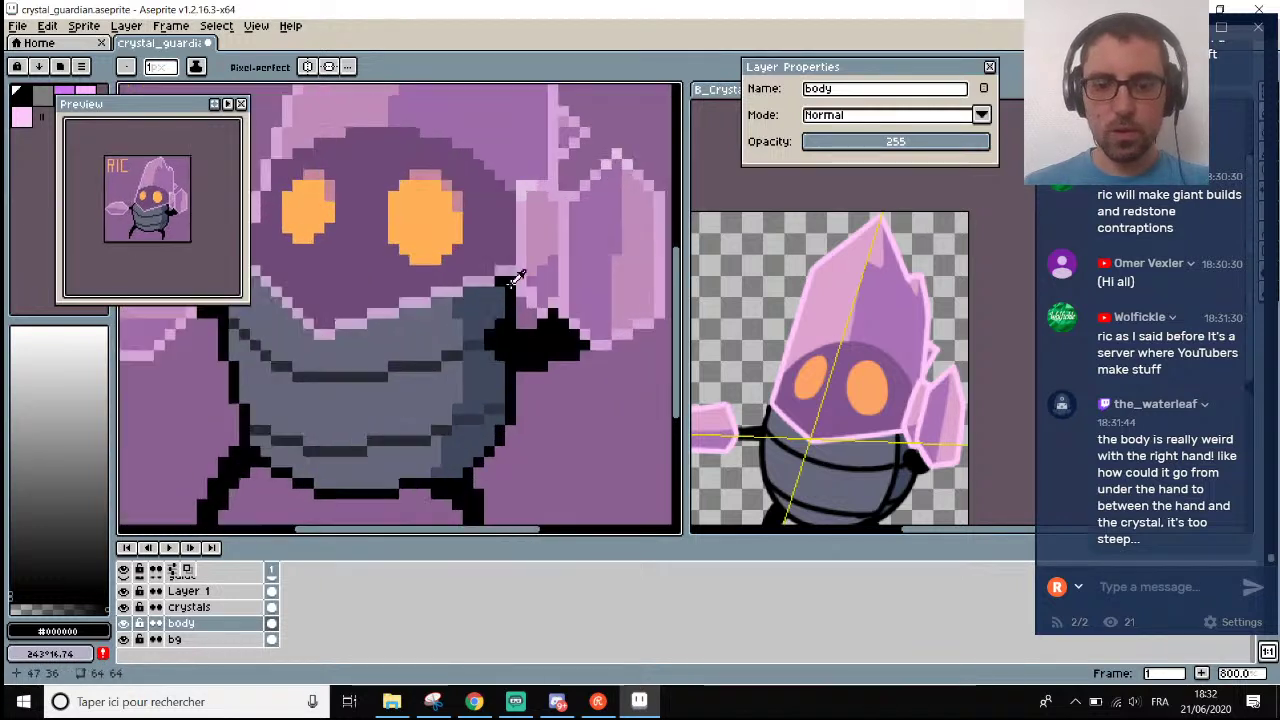
{"action": "scroll", "coordinate": [505, 285], "scroll_direction": "down", "scroll_amount": 4}
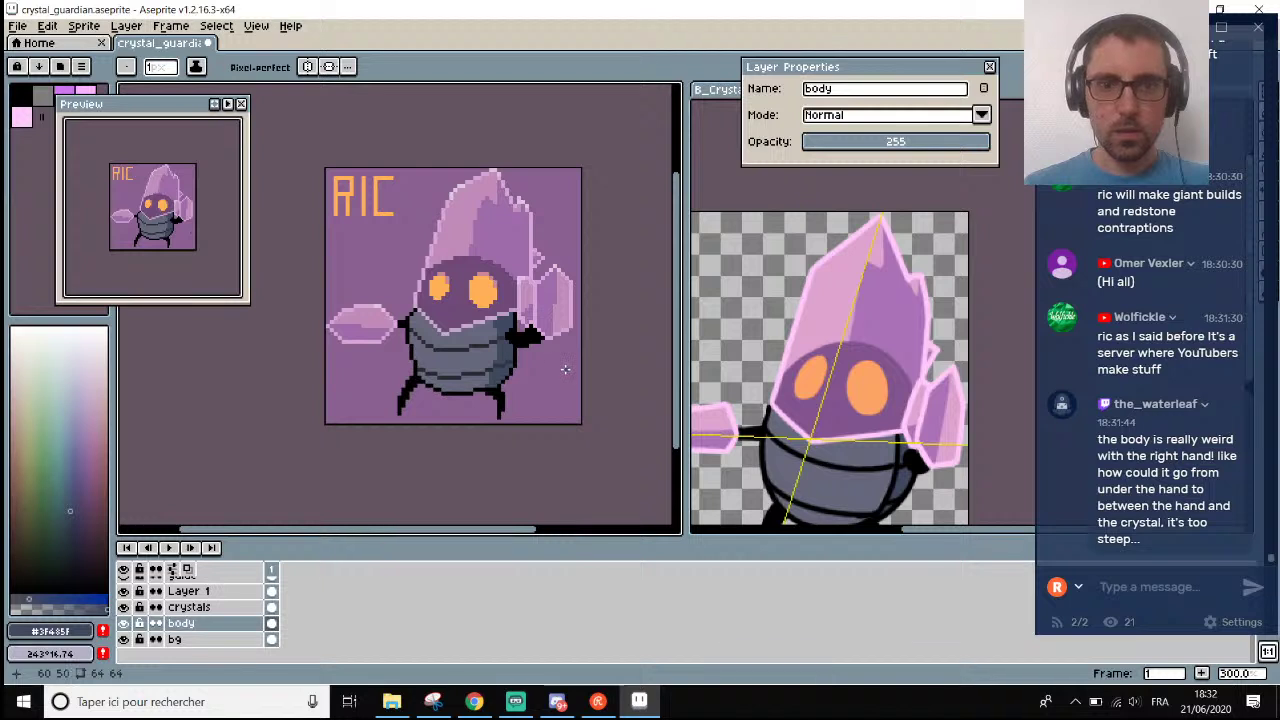
{"action": "scroll", "coordinate": [565, 370], "scroll_direction": "down", "scroll_amount": 2}
{"action": "scroll", "coordinate": [480, 346], "scroll_direction": "up", "scroll_amount": 8}
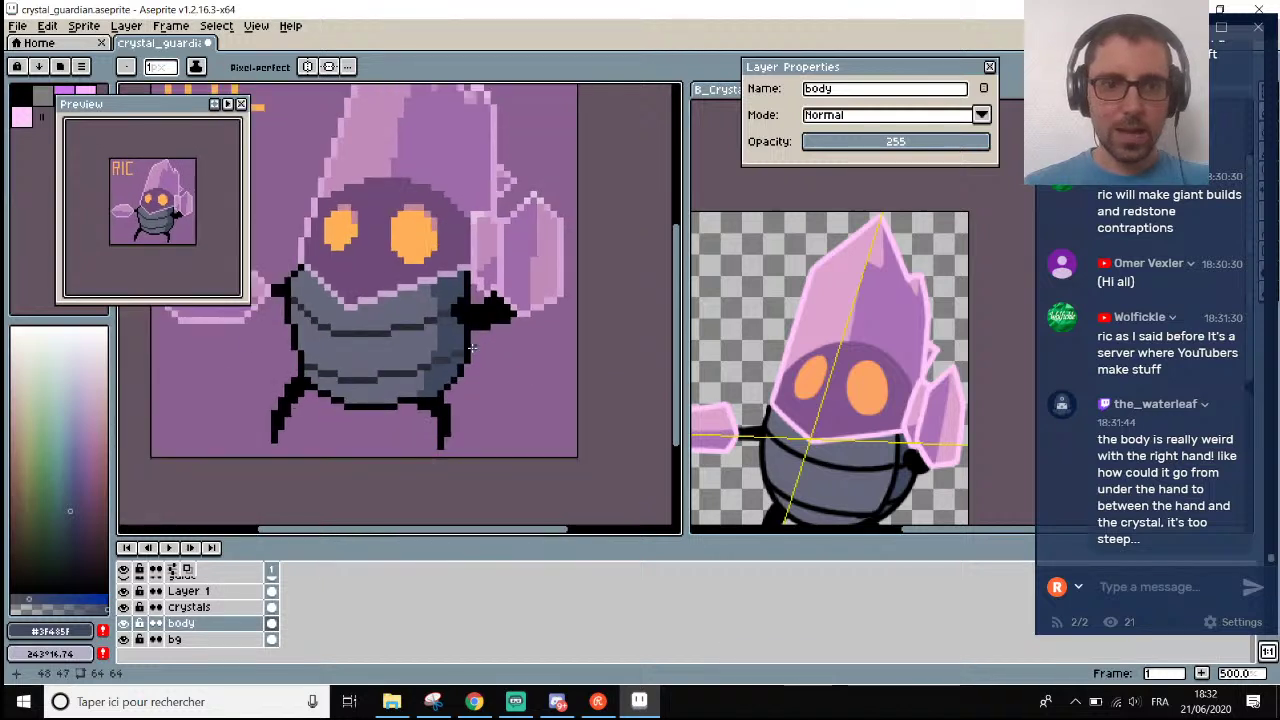
Widen the torso's black outline one pixel outward around the raised arm and fill its inner pixels with #3F485F.
{"action": "left_click", "coordinate": [462, 336], "text": "alt"}
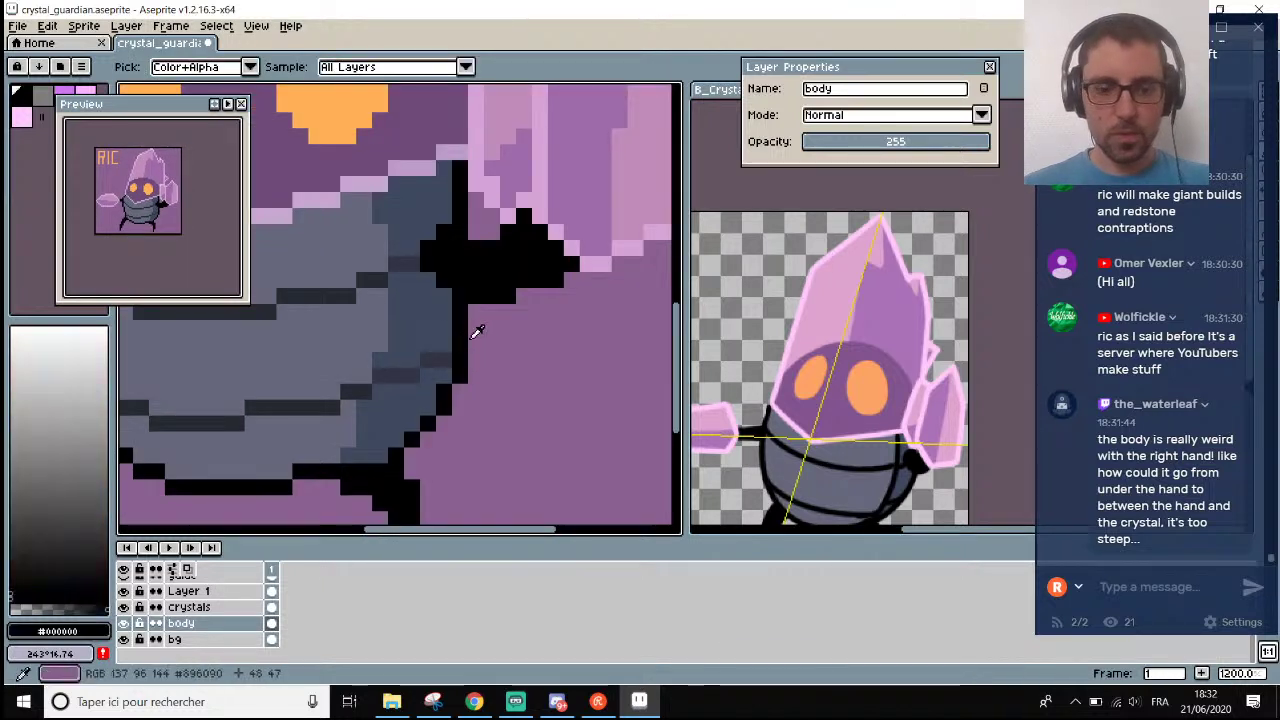
{"action": "left_click_drag", "start_coordinate": [470, 340], "coordinate": [476, 200]}
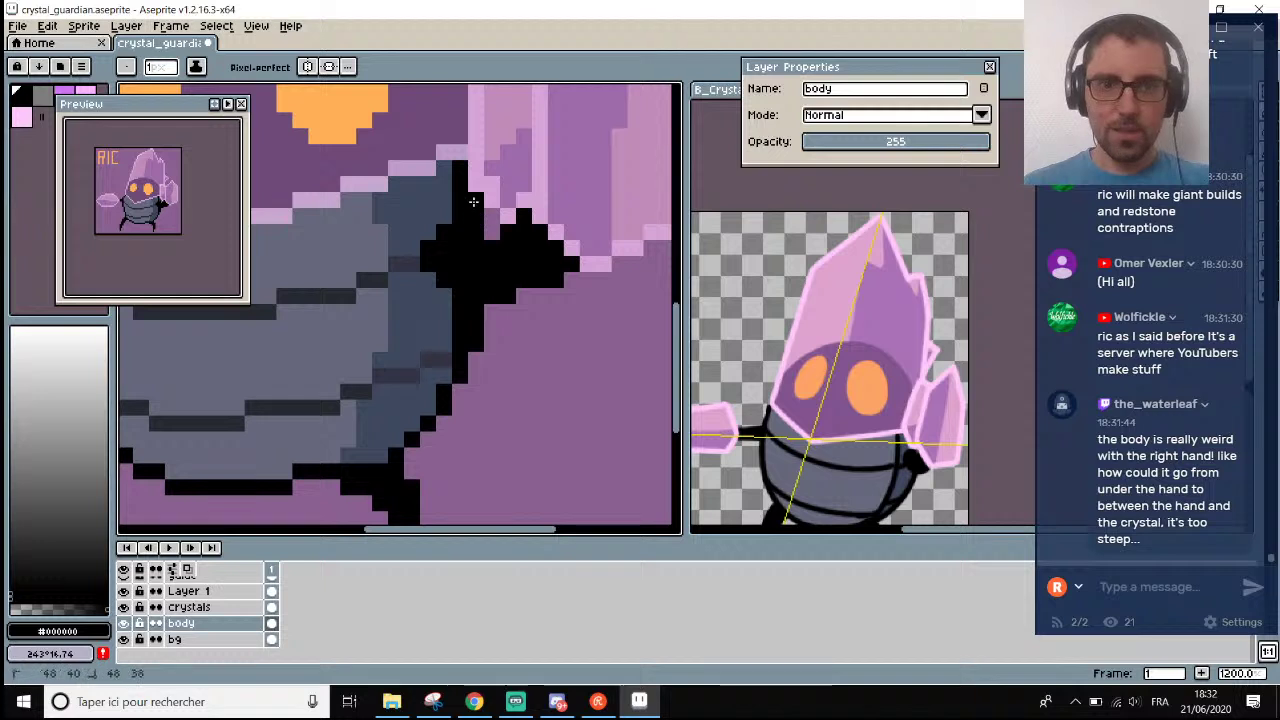
{"action": "left_click", "coordinate": [432, 200], "text": "alt"}
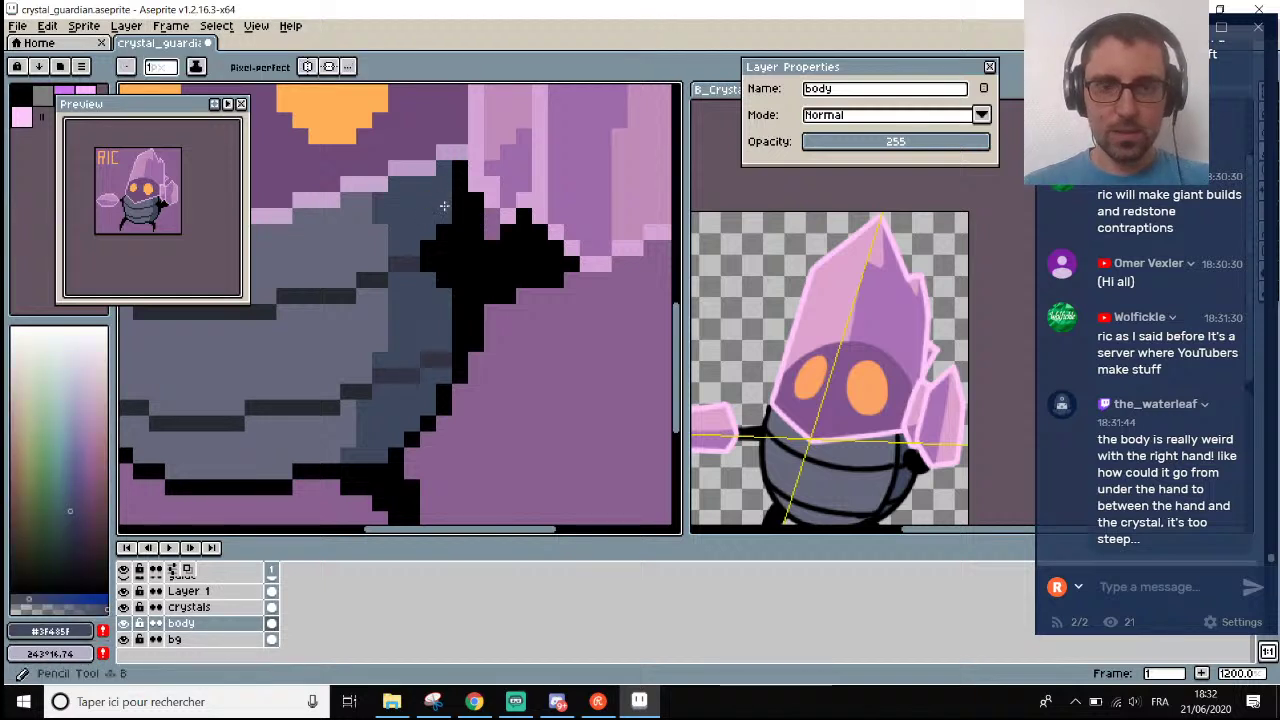
{"action": "scroll", "coordinate": [449, 270], "scroll_direction": "down", "scroll_amount": 2}
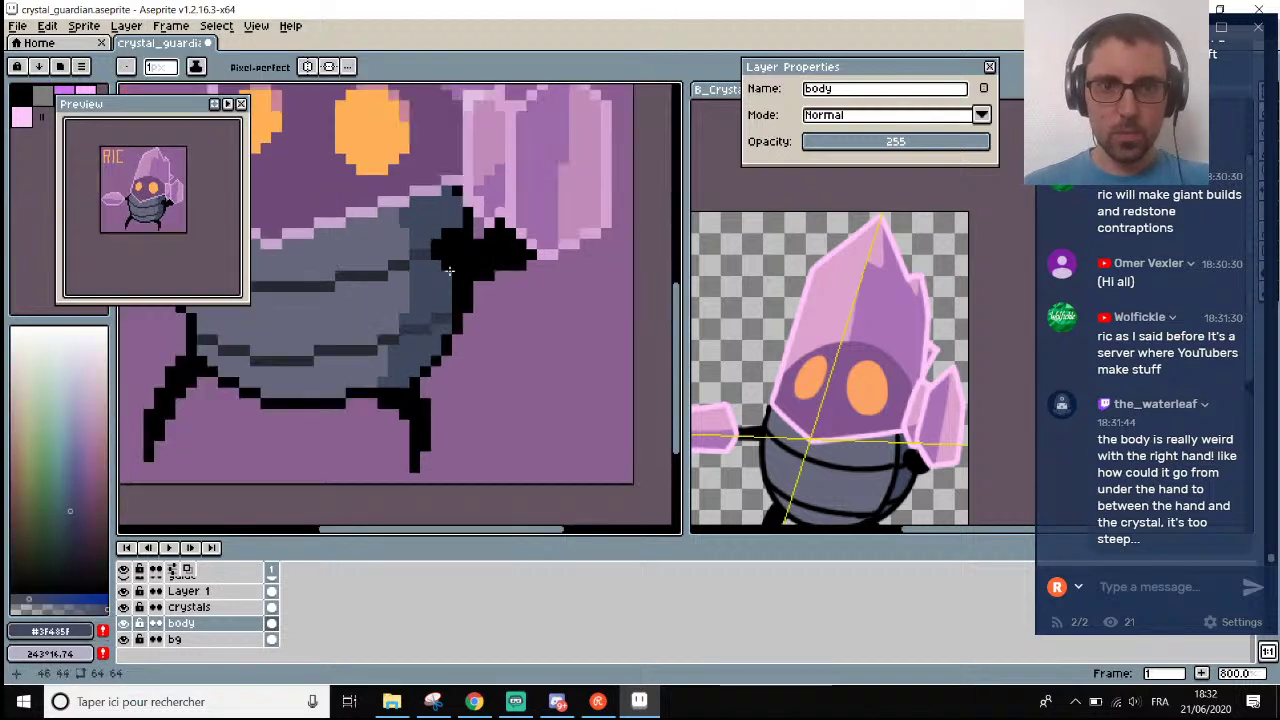
{"action": "scroll", "coordinate": [458, 280], "scroll_direction": "down", "scroll_amount": 5}
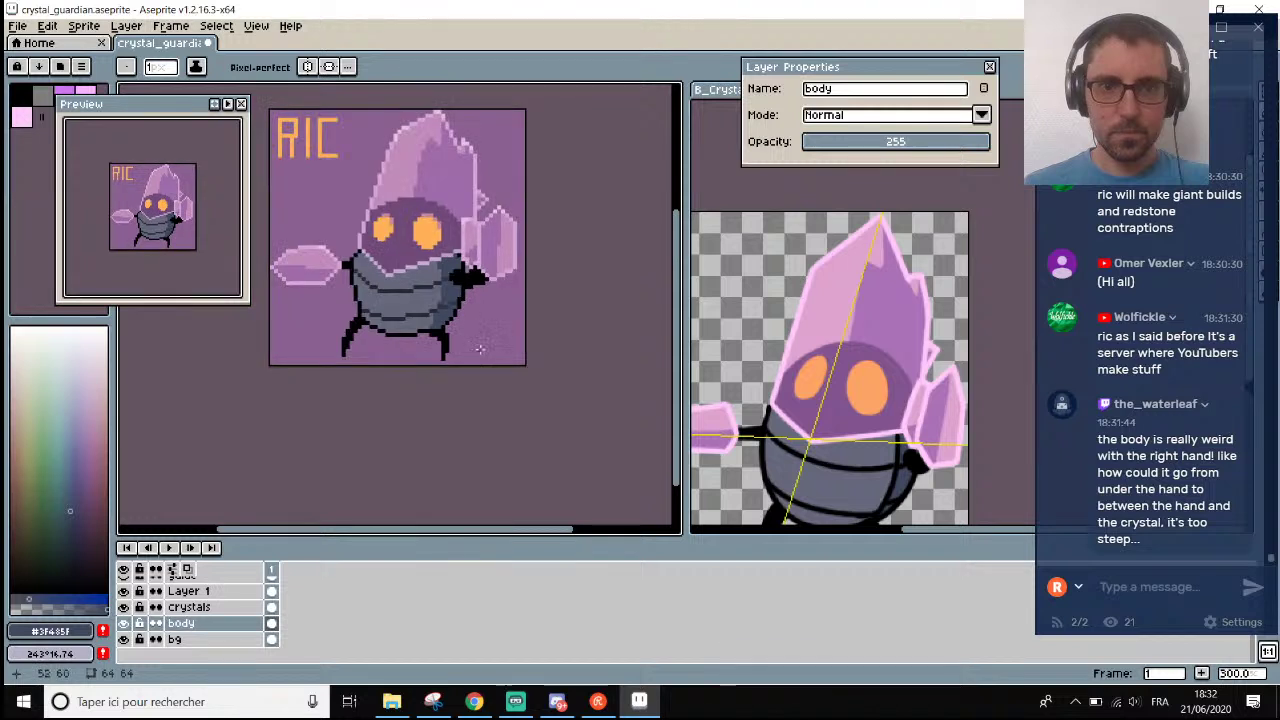
{"action": "scroll", "coordinate": [479, 345], "scroll_direction": "up", "scroll_amount": 1}
{"action": "scroll", "coordinate": [333, 321], "scroll_direction": "down", "scroll_amount": 1}
{"action": "scroll", "coordinate": [293, 319], "scroll_direction": "up", "scroll_amount": 1}
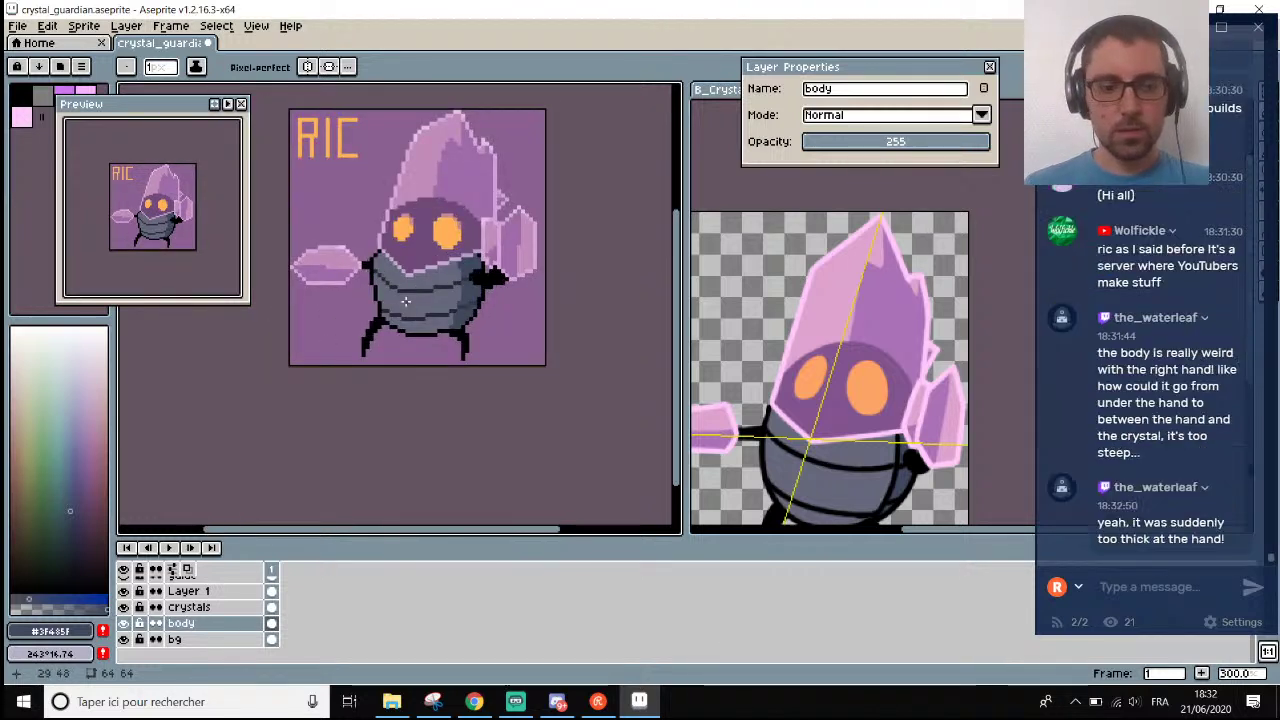
Save the crystal_guardian sprite.
{"action": "key", "text": "ctrl+s"}
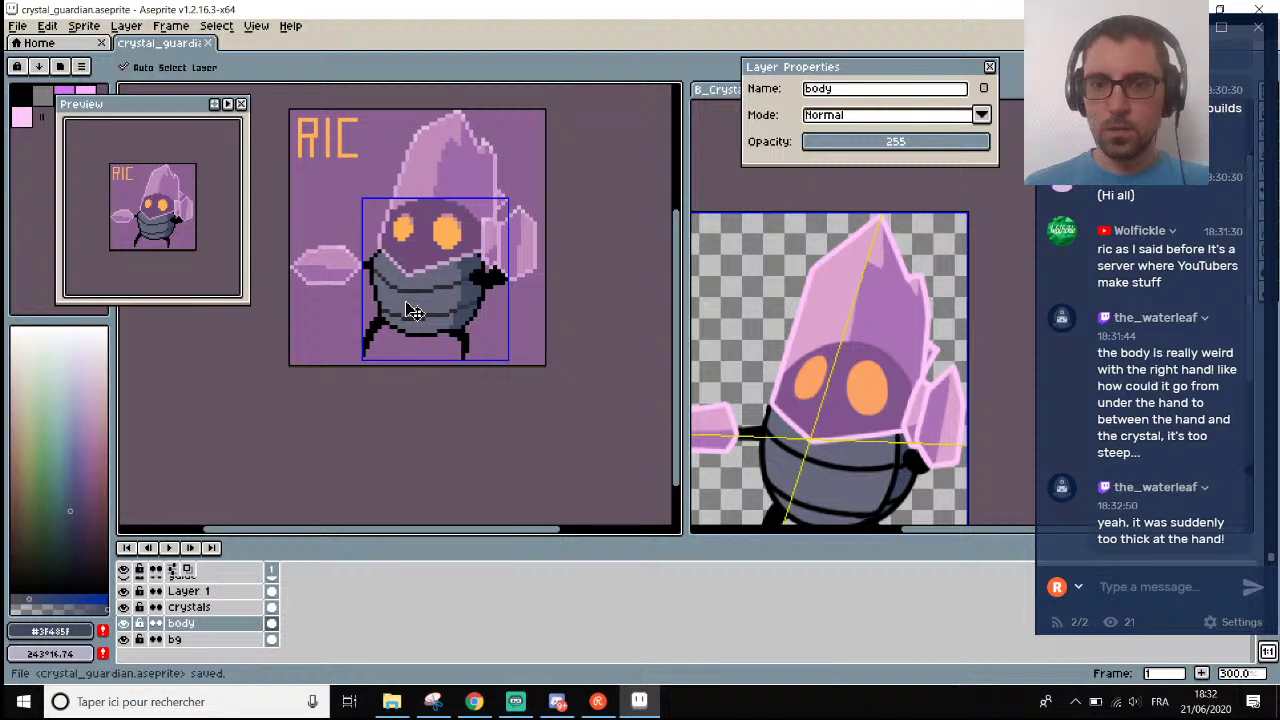
{"action": "scroll", "coordinate": [430, 240], "scroll_direction": "down", "scroll_amount": 1}
{"action": "scroll", "coordinate": [440, 231], "scroll_direction": "up", "scroll_amount": 2}
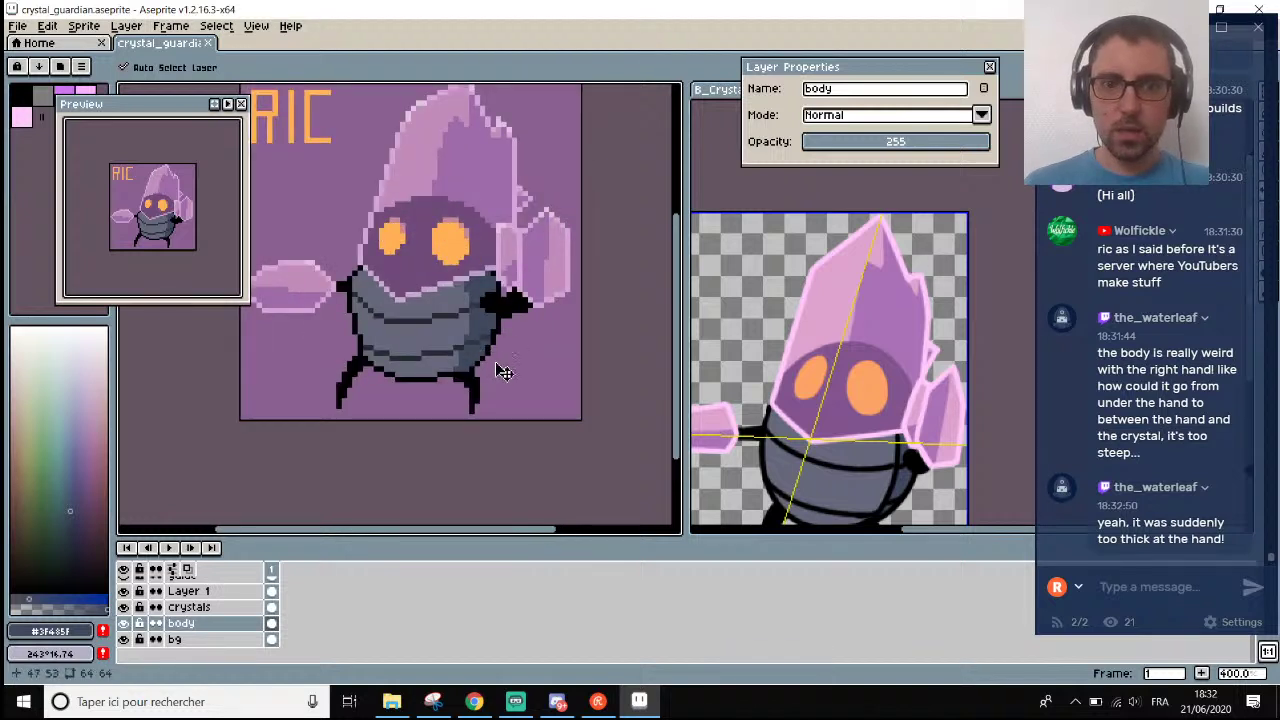
Examine the reshaped torso outline and legs up close and at full-sprite size, and save the sprite.
{"action": "scroll", "coordinate": [510, 350], "scroll_direction": "up", "scroll_amount": 6}
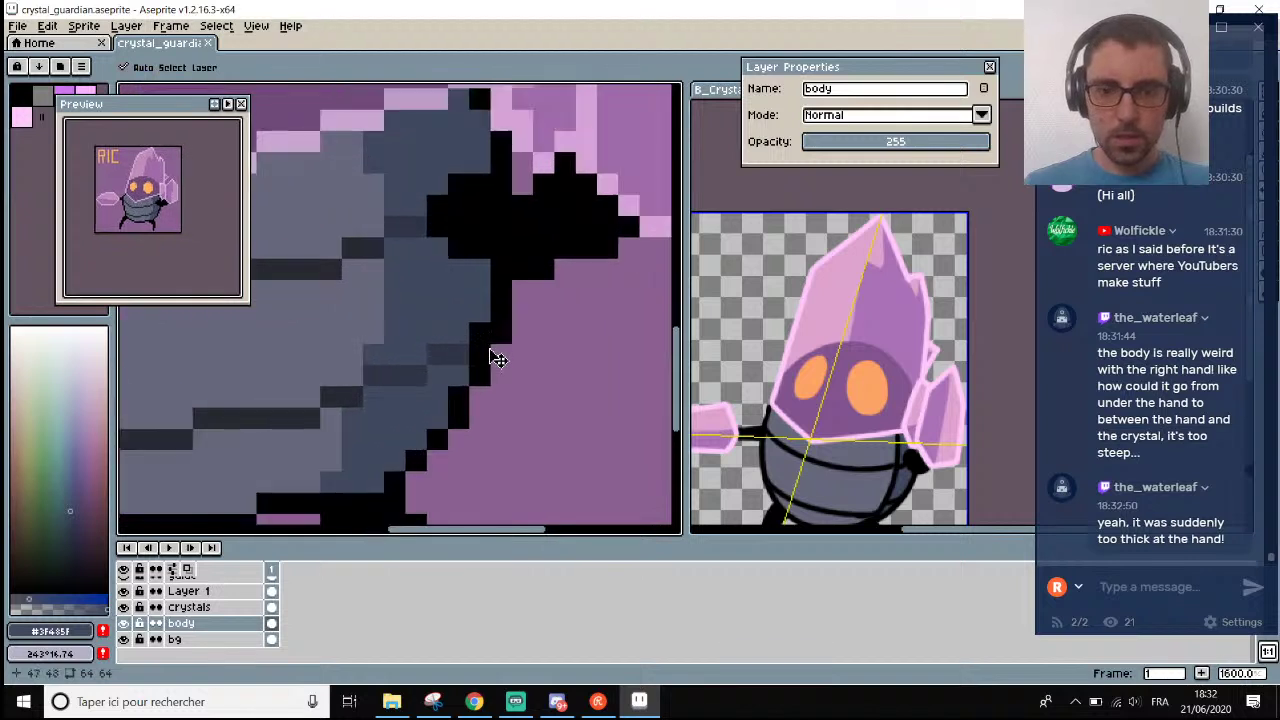
{"action": "scroll", "coordinate": [490, 345], "scroll_direction": "down", "scroll_amount": 7}
{"action": "key", "text": "ctrl+s"}
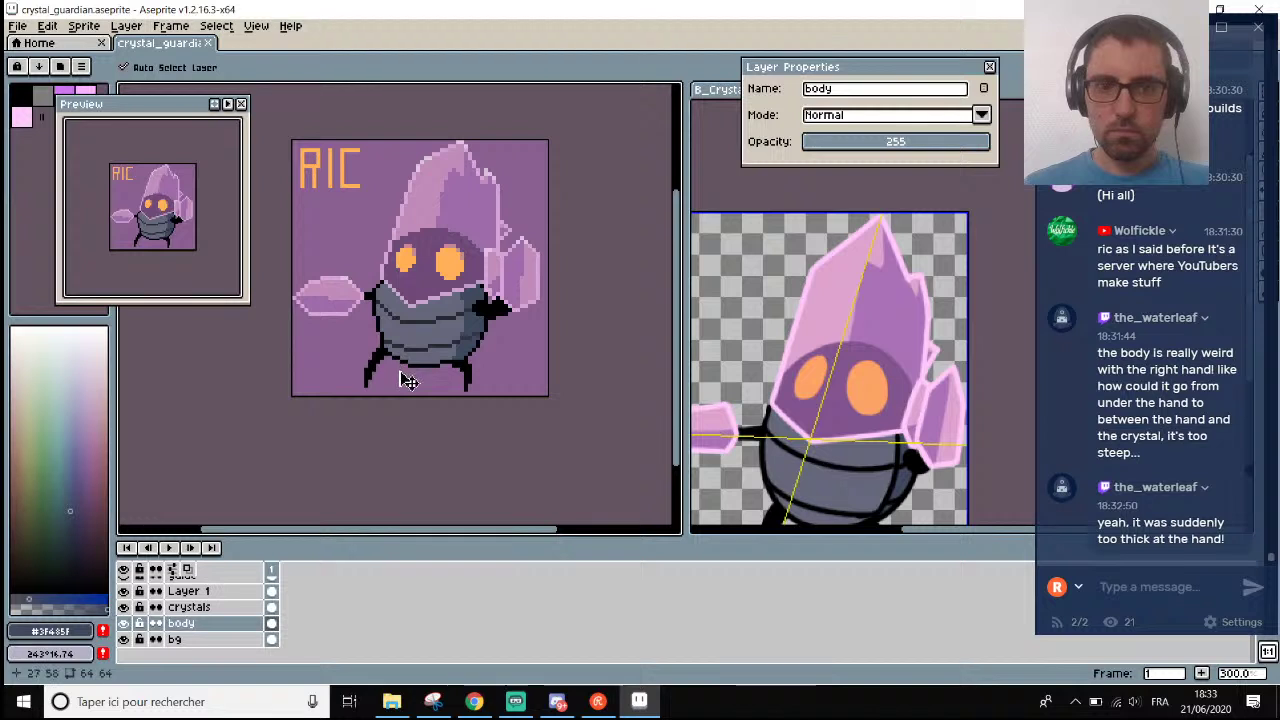
{"action": "scroll", "coordinate": [403, 370], "scroll_direction": "up", "scroll_amount": 2}
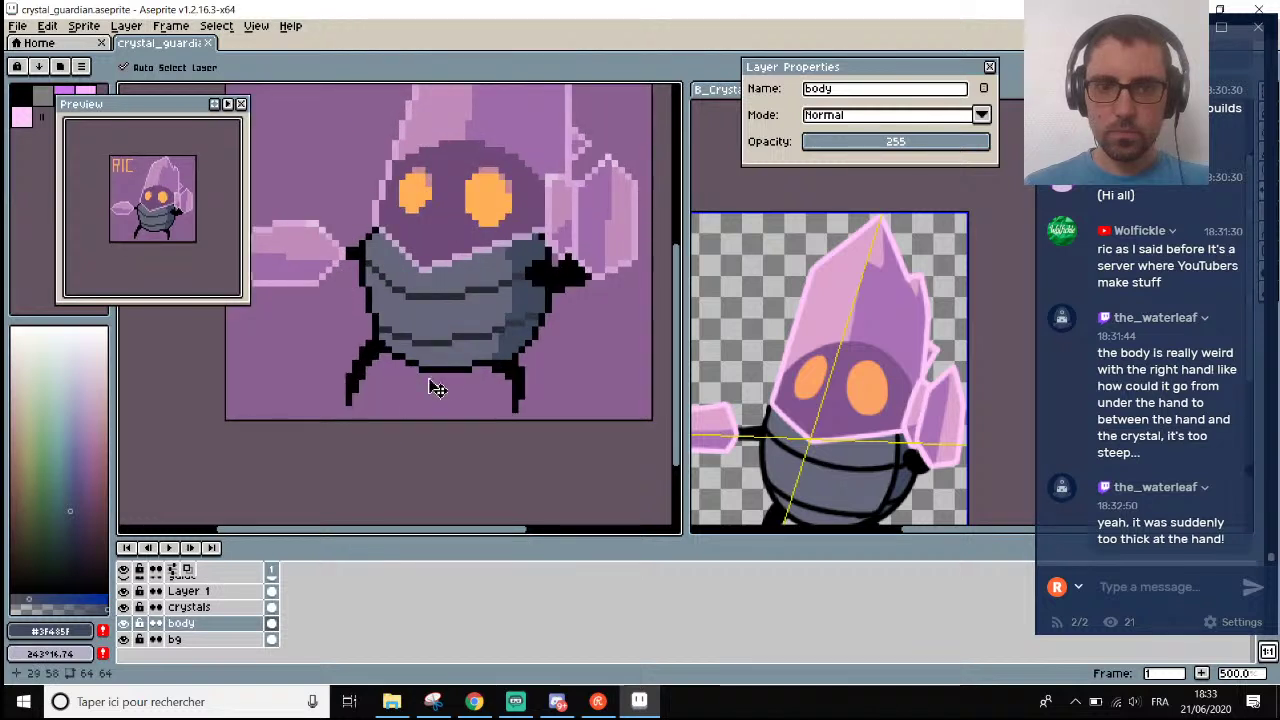
{"action": "scroll", "coordinate": [515, 378], "scroll_direction": "down", "scroll_amount": 1}
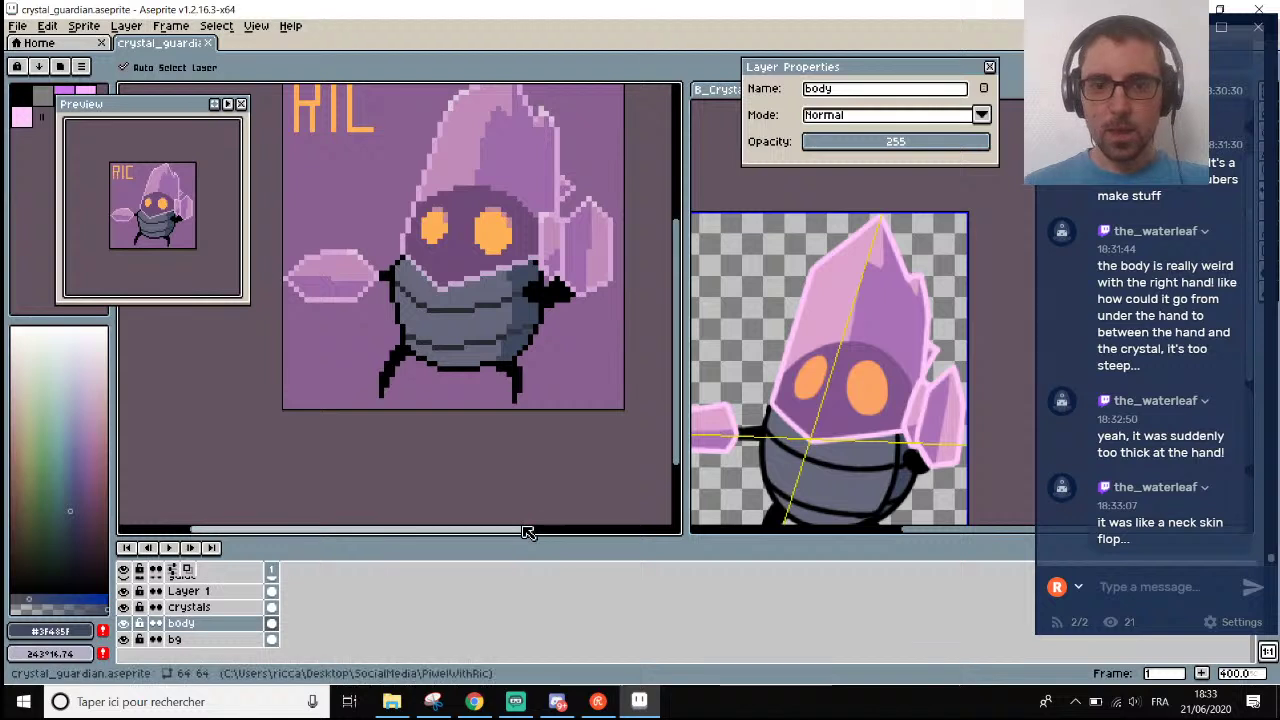
{"action": "left_click_drag", "start_coordinate": [531, 531], "coordinate": [562, 531]}
{"action": "scroll", "coordinate": [490, 241], "scroll_direction": "down", "scroll_amount": 2}
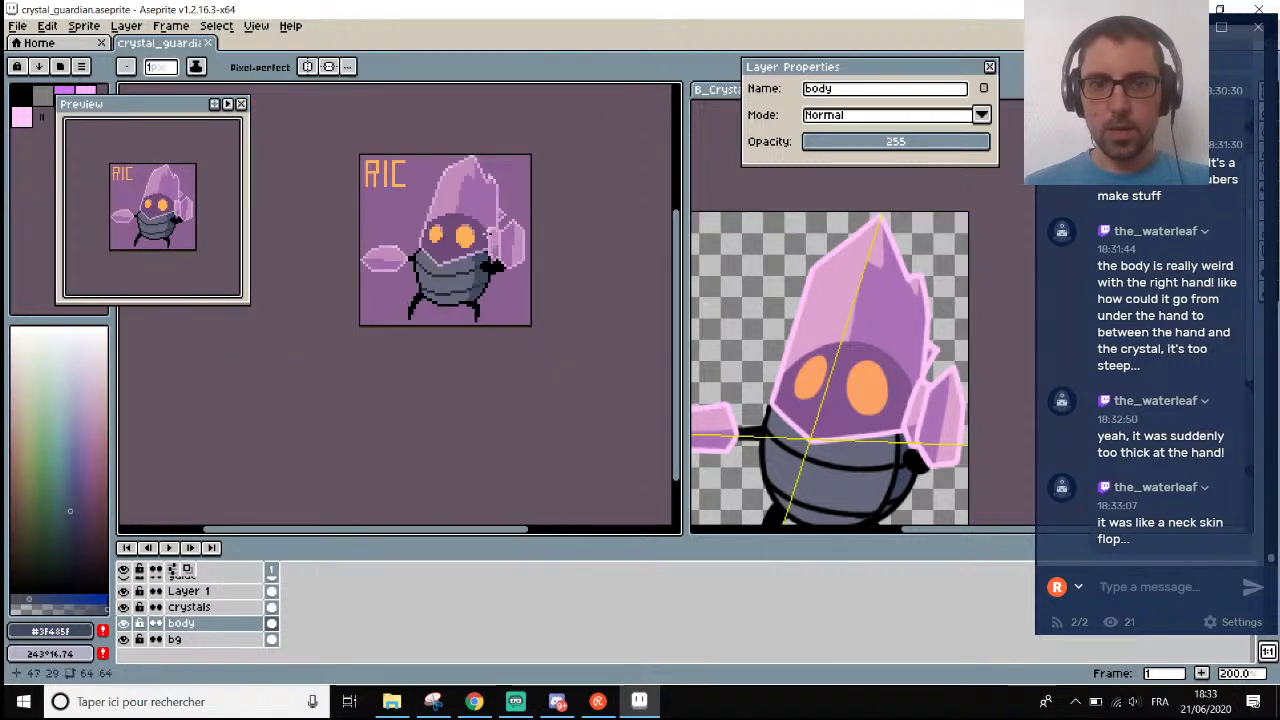
{"action": "scroll", "coordinate": [467, 171], "scroll_direction": "up", "scroll_amount": 1}
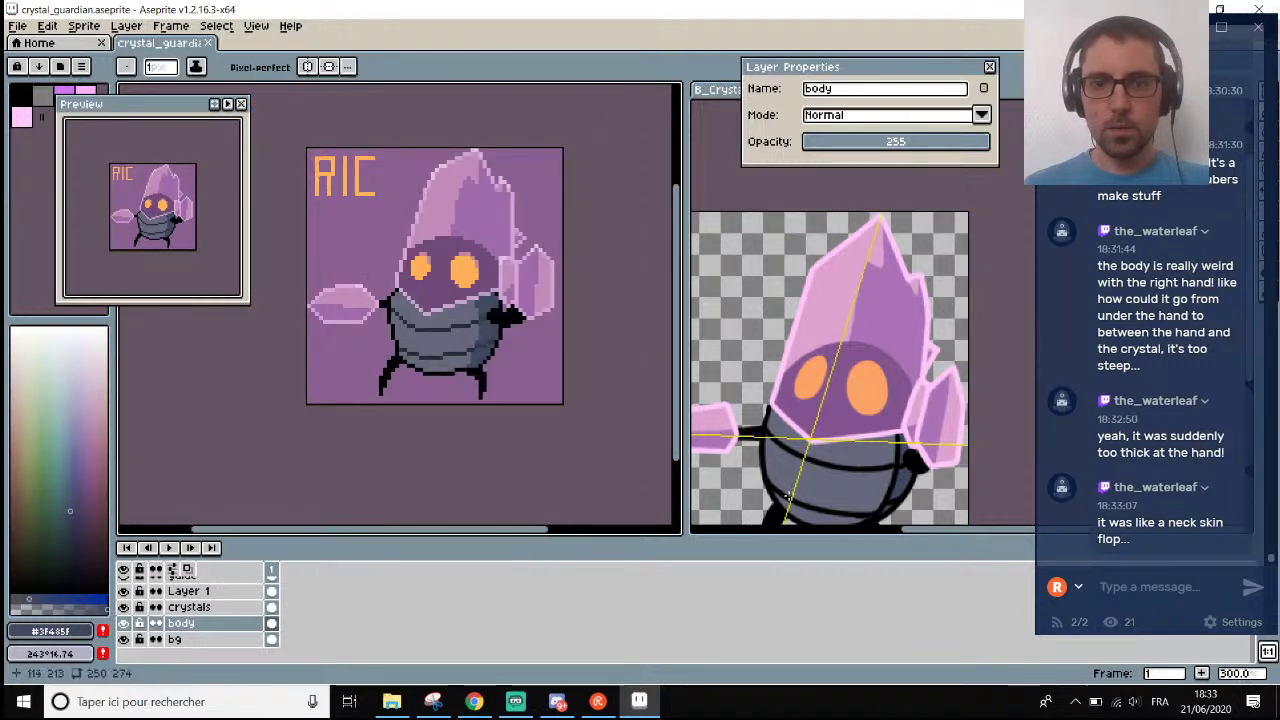
Sample the dark seam colour on the grey body, set its HSL saturation to 6 and refill the seam lines.
{"action": "scroll", "coordinate": [449, 325], "scroll_direction": "up", "scroll_amount": 4}
{"action": "scroll", "coordinate": [449, 325], "scroll_direction": "up", "scroll_amount": 1}
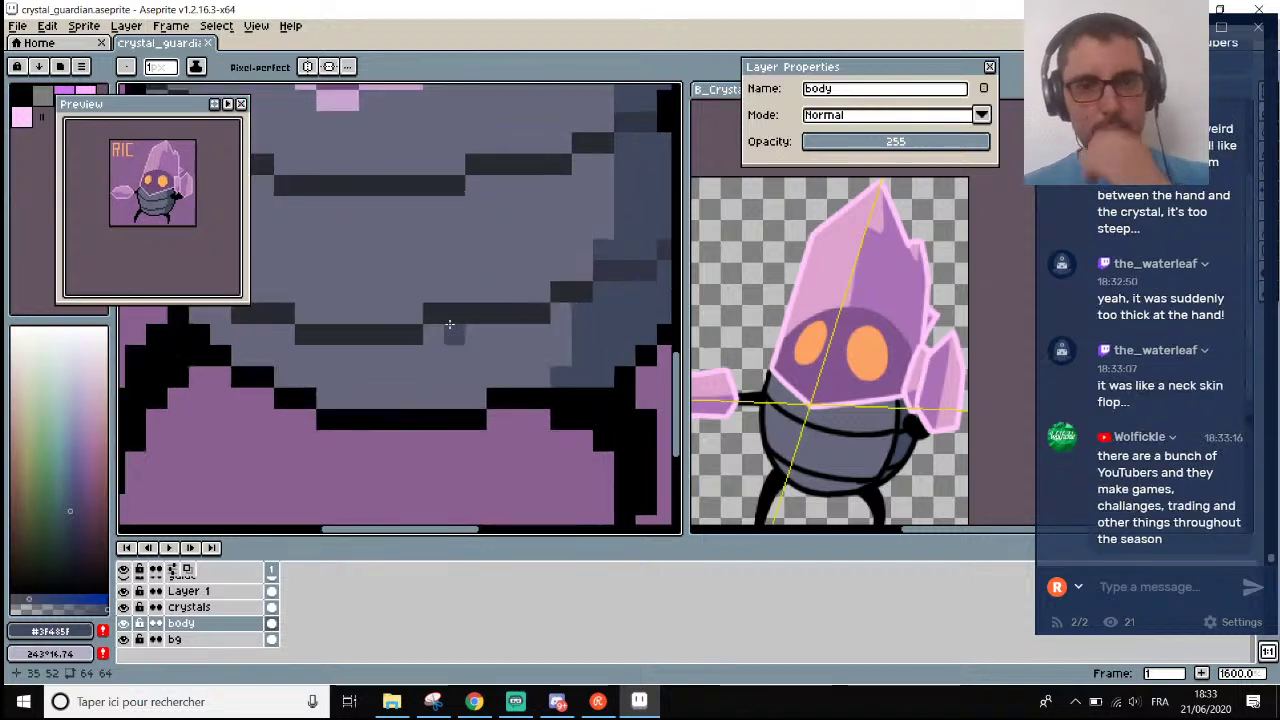
{"action": "key", "text": "i"}
{"action": "left_click", "coordinate": [463, 306]}
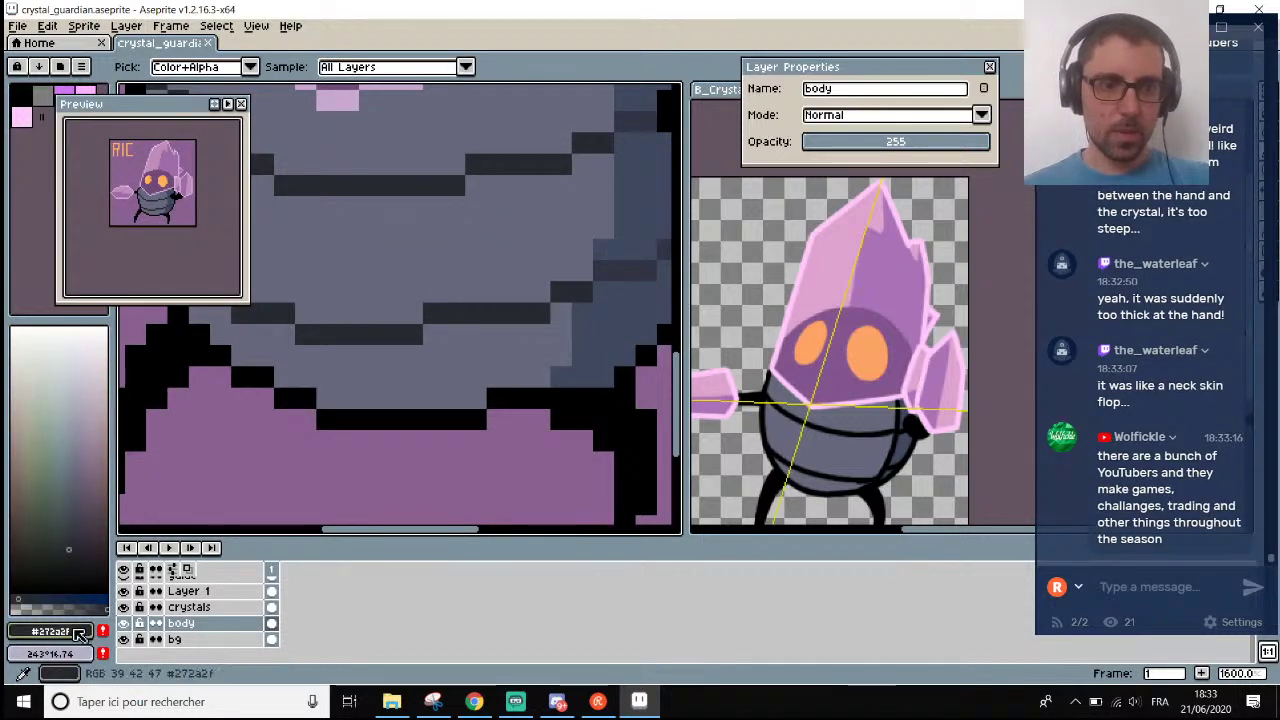
{"action": "left_click", "coordinate": [55, 631]}
{"action": "left_click", "coordinate": [75, 508]}
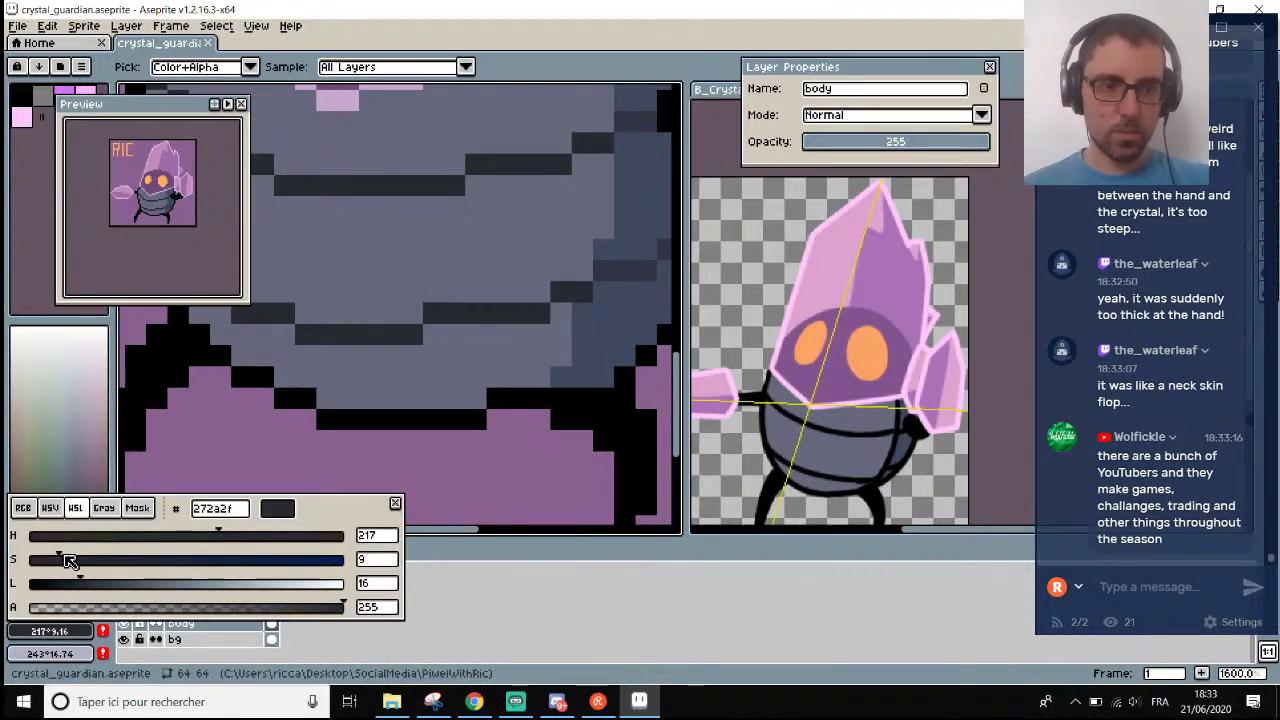
{"action": "scroll", "coordinate": [374, 326], "scroll_direction": "down", "scroll_amount": 1}
{"action": "scroll", "coordinate": [300, 280], "scroll_direction": "up", "scroll_amount": 2}
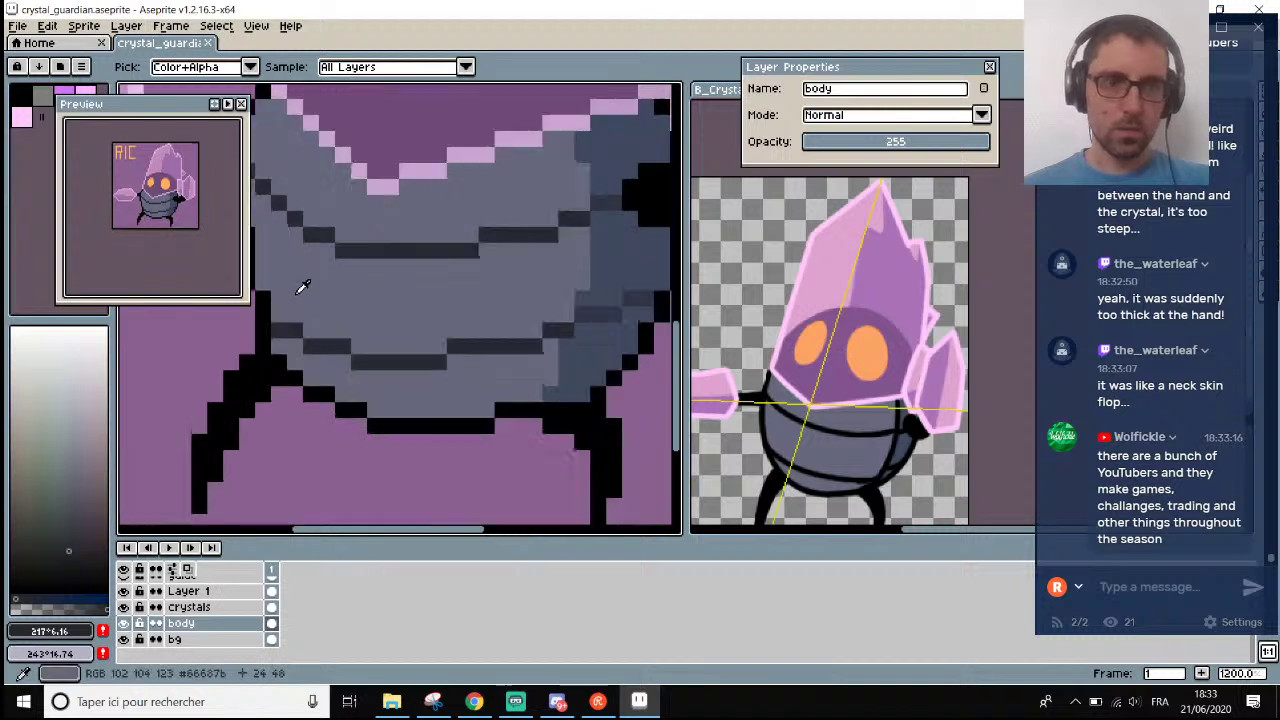
{"action": "key", "text": "g"}
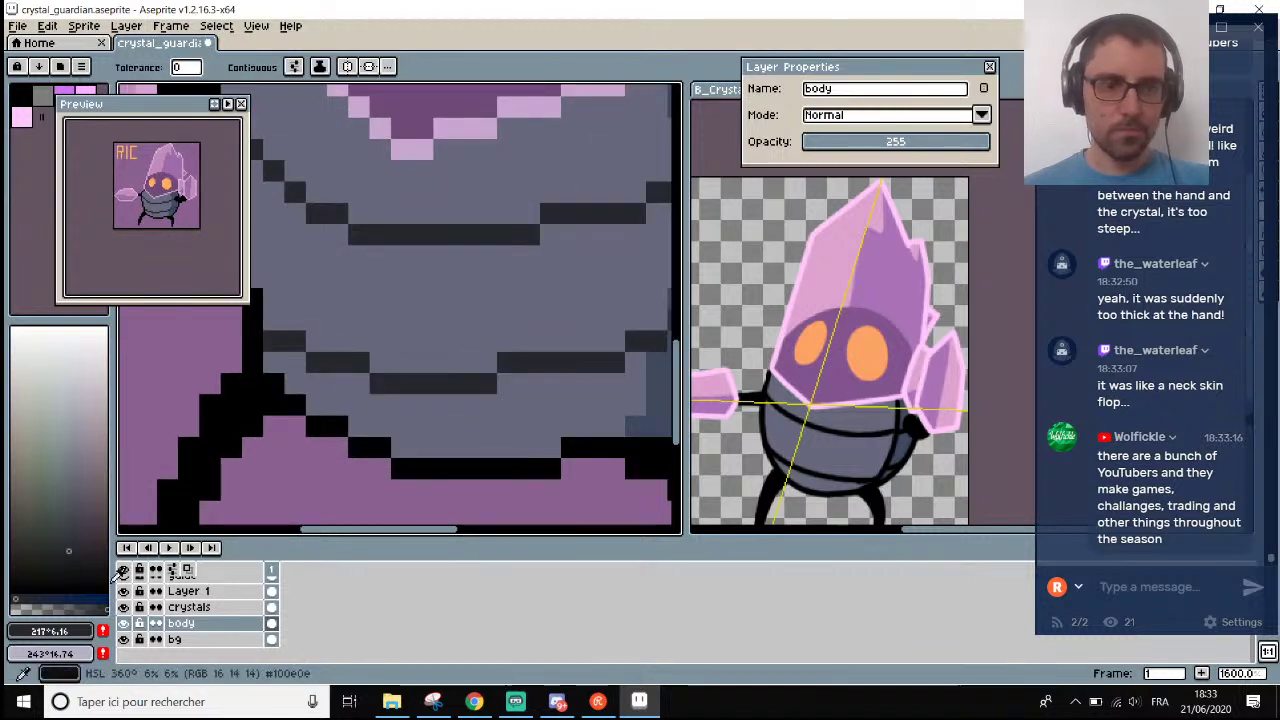
Set the seam colour's HSL lightness to 12 and refill both curved seam lines across the lit part of the body.
{"action": "left_click", "coordinate": [83, 634]}
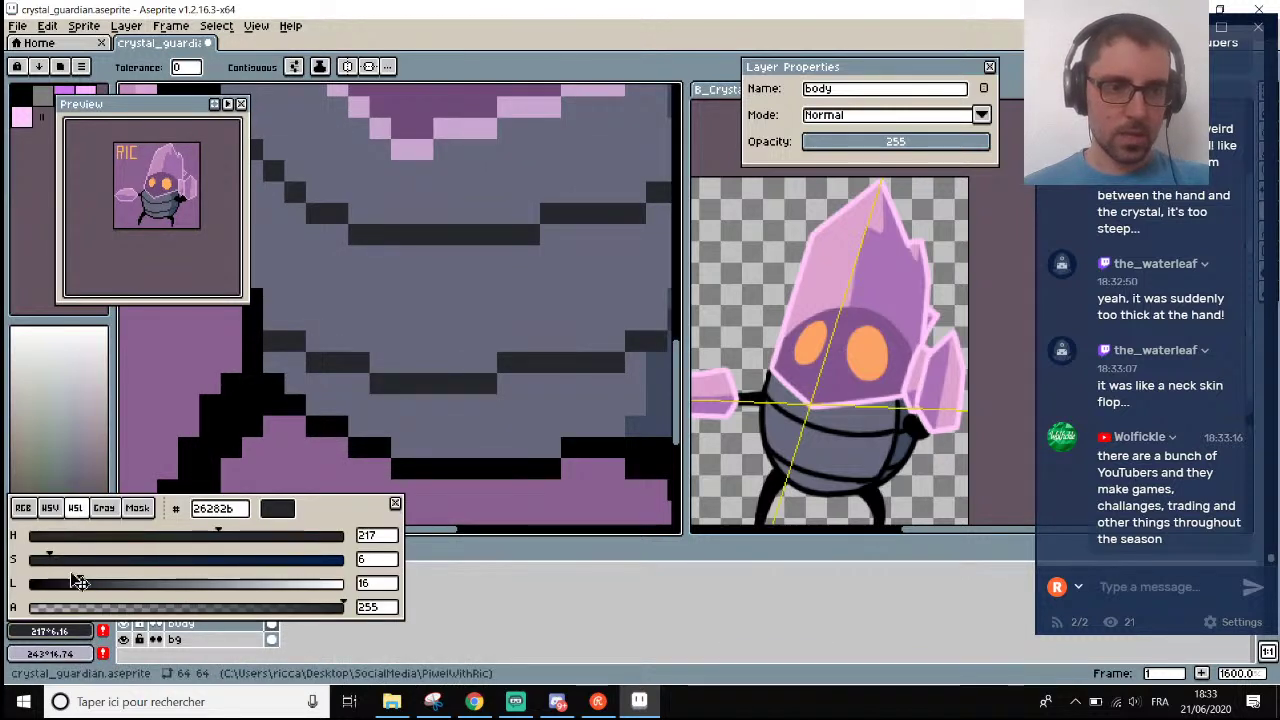
{"action": "left_click_drag", "start_coordinate": [88, 586], "coordinate": [67, 586]}
{"action": "left_click", "coordinate": [343, 362]}
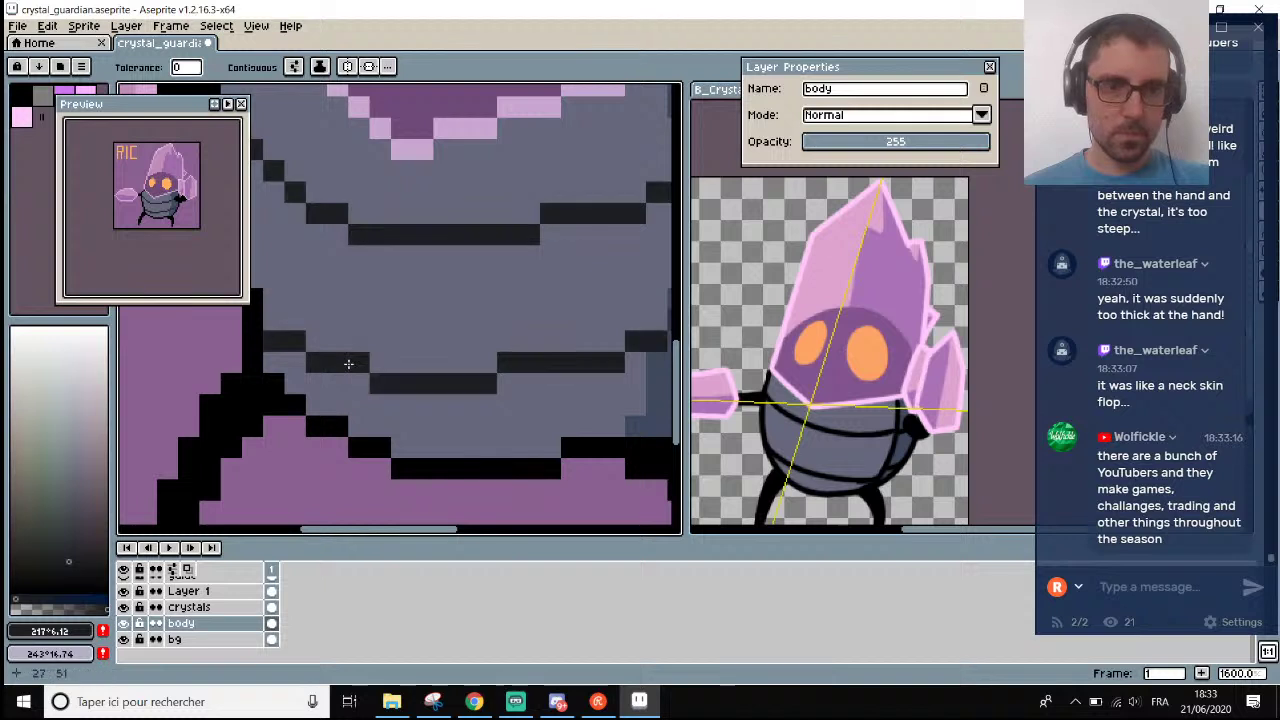
{"action": "scroll", "coordinate": [317, 356], "scroll_direction": "down", "scroll_amount": 3}
{"action": "scroll", "coordinate": [484, 287], "scroll_direction": "up", "scroll_amount": 1}
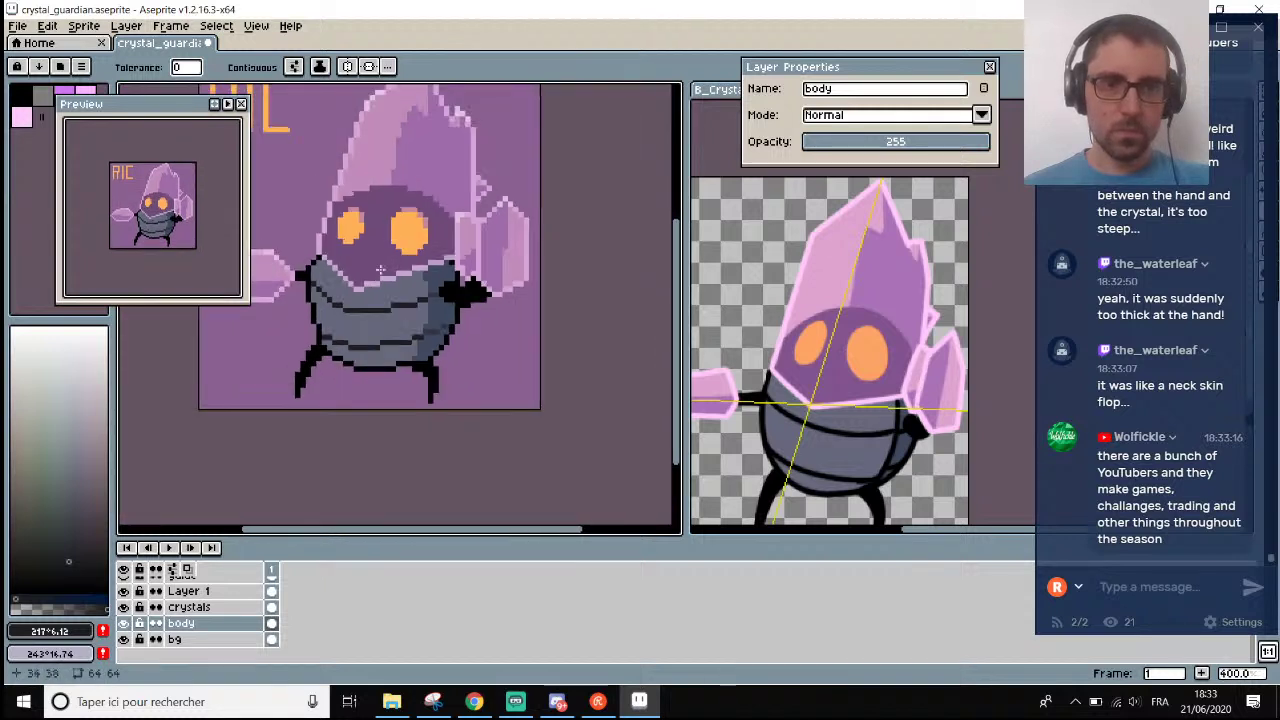
Sample the shaded seam colour #323543 beside the raised arm, set its HSV value to 22 and refill the seams in the body's shadow.
{"action": "scroll", "coordinate": [484, 287], "scroll_direction": "up", "scroll_amount": 2}
{"action": "key", "text": "i"}
{"action": "left_click", "coordinate": [433, 323]}
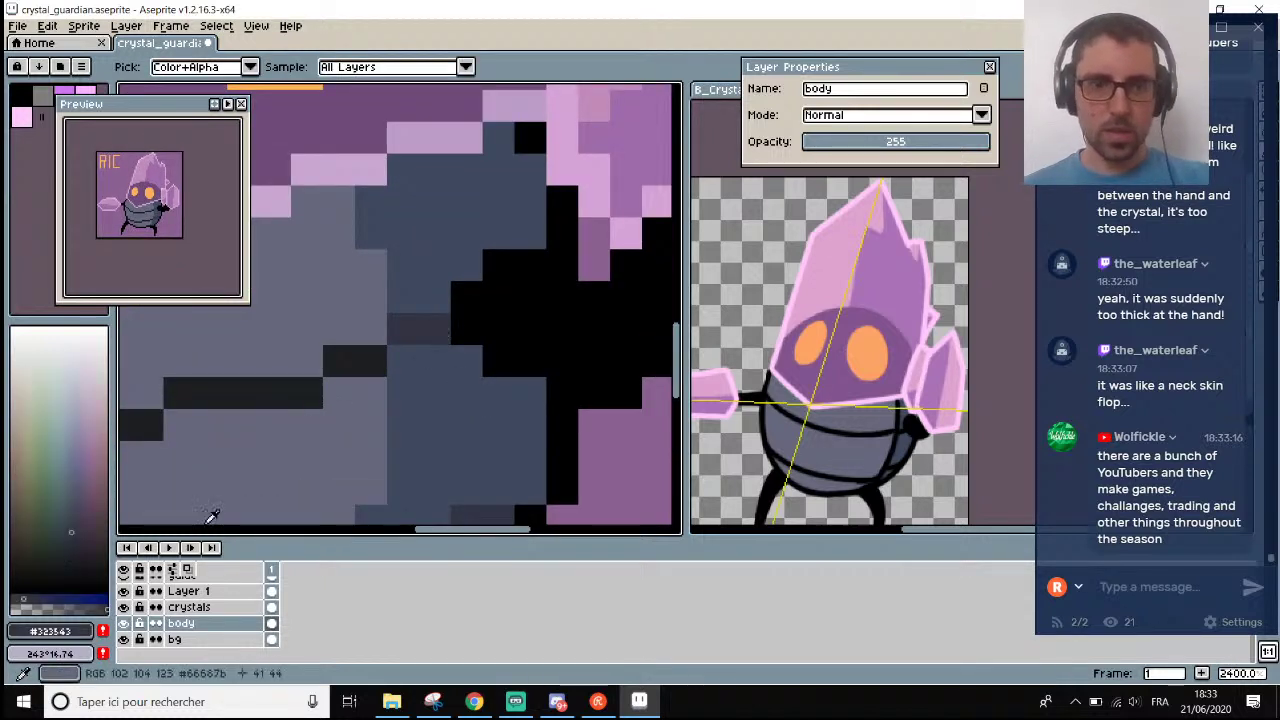
{"action": "left_click", "coordinate": [73, 640]}
{"action": "left_click", "coordinate": [50, 508]}
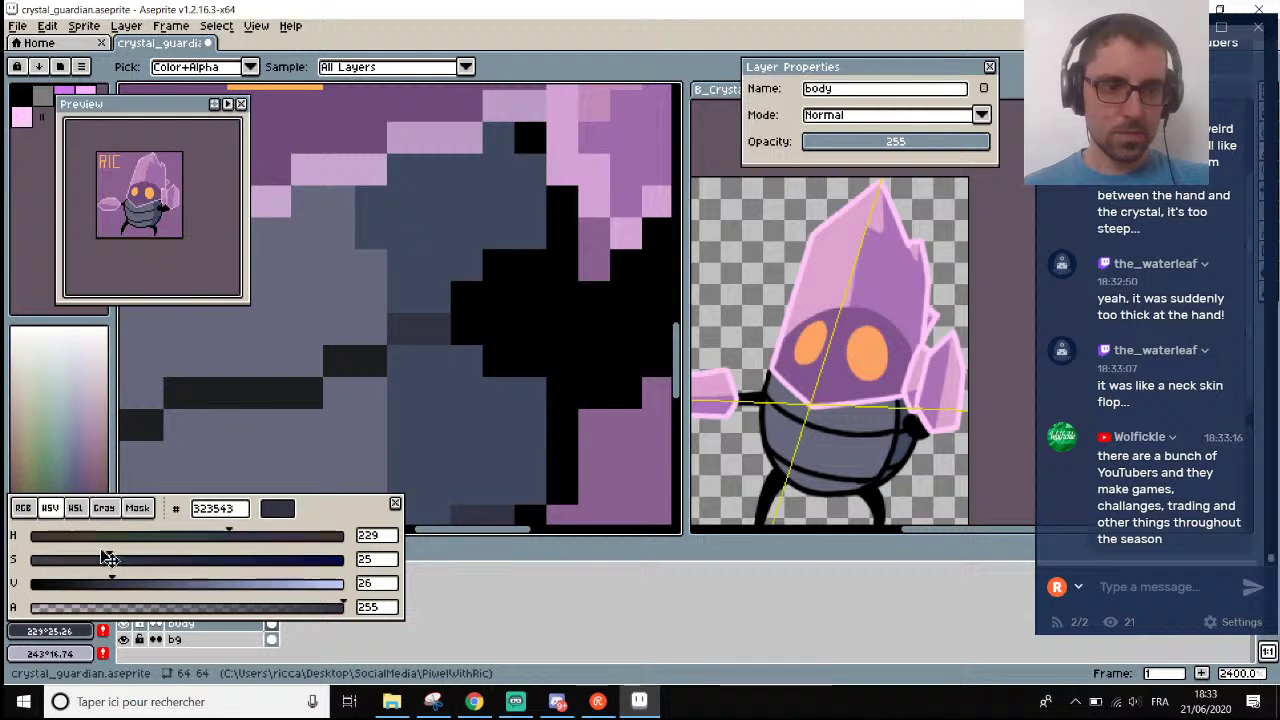
{"action": "left_click", "coordinate": [371, 343]}
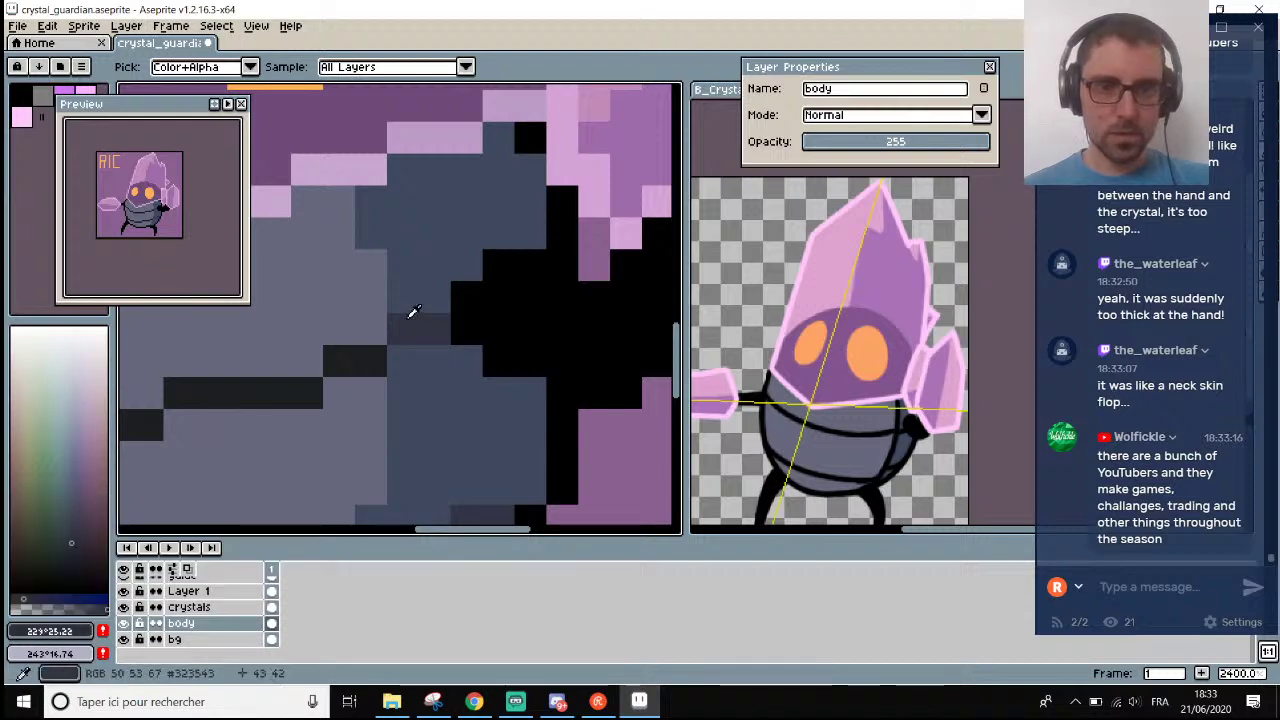
{"action": "scroll", "coordinate": [417, 315], "scroll_direction": "down", "scroll_amount": 2}
{"action": "key", "text": "g"}
{"action": "scroll", "coordinate": [420, 322], "scroll_direction": "up", "scroll_amount": 2}
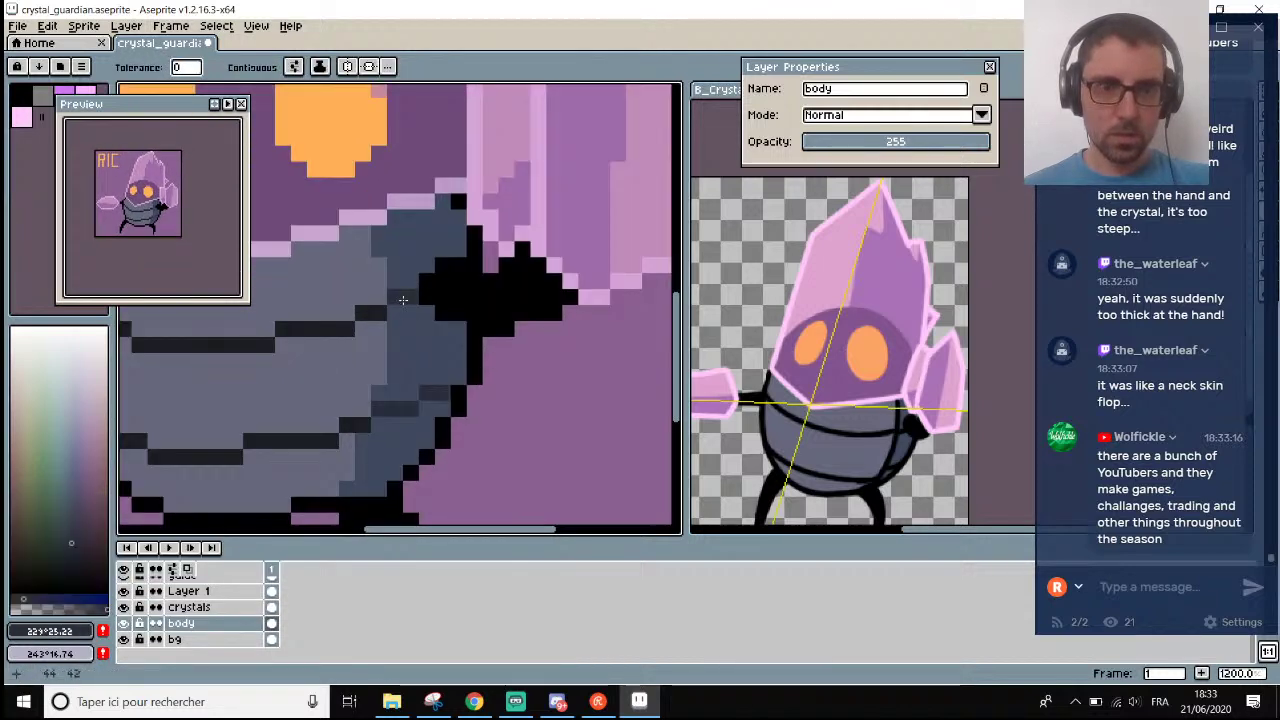
Save the crystal_guardian sprite with the darkened seam lines.
{"action": "scroll", "coordinate": [428, 302], "scroll_direction": "down", "scroll_amount": 4}
{"action": "scroll", "coordinate": [420, 298], "scroll_direction": "down", "scroll_amount": 1}
{"action": "scroll", "coordinate": [395, 288], "scroll_direction": "up", "scroll_amount": 2}
{"action": "key", "text": "ctrl+s"}
{"action": "scroll", "coordinate": [390, 285], "scroll_direction": "down", "scroll_amount": 2}
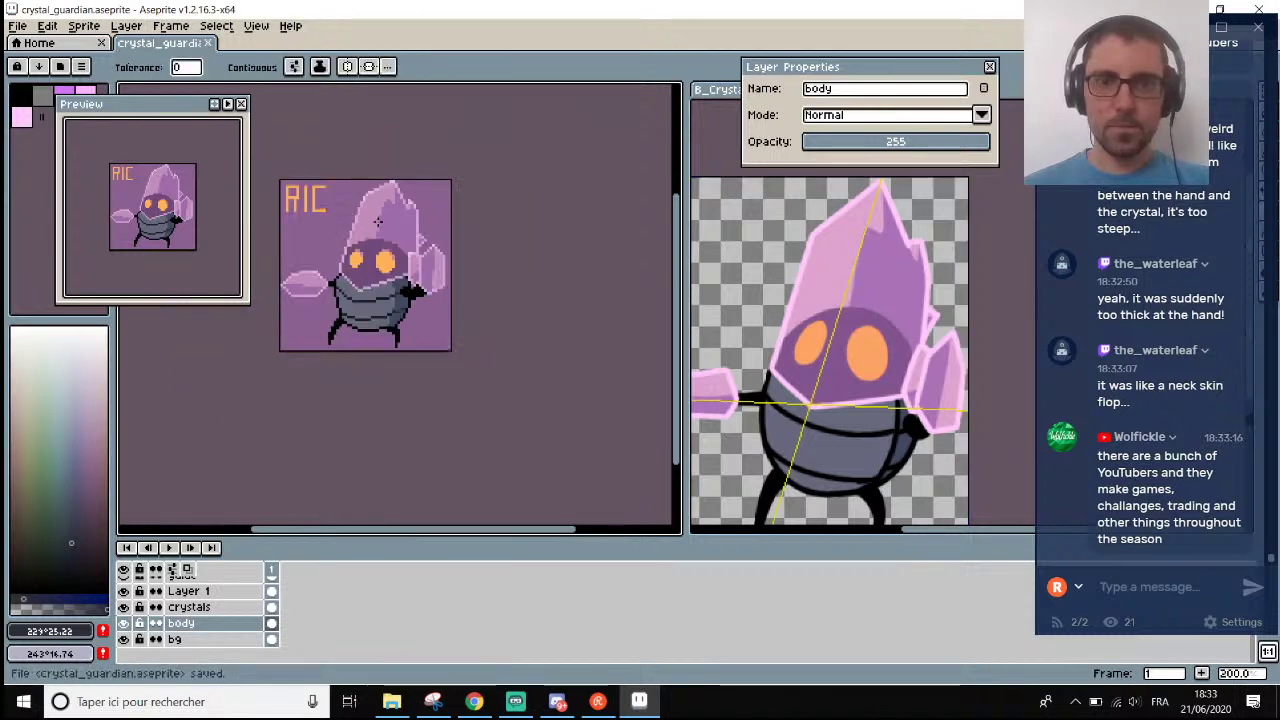
Look over the whole sprite on the body layer, check the Streamlabs OBS window and return to Aseprite.
{"action": "scroll", "coordinate": [381, 277], "scroll_direction": "up", "scroll_amount": 1}
{"action": "left_click_drag", "start_coordinate": [480, 537], "coordinate": [474, 537]}
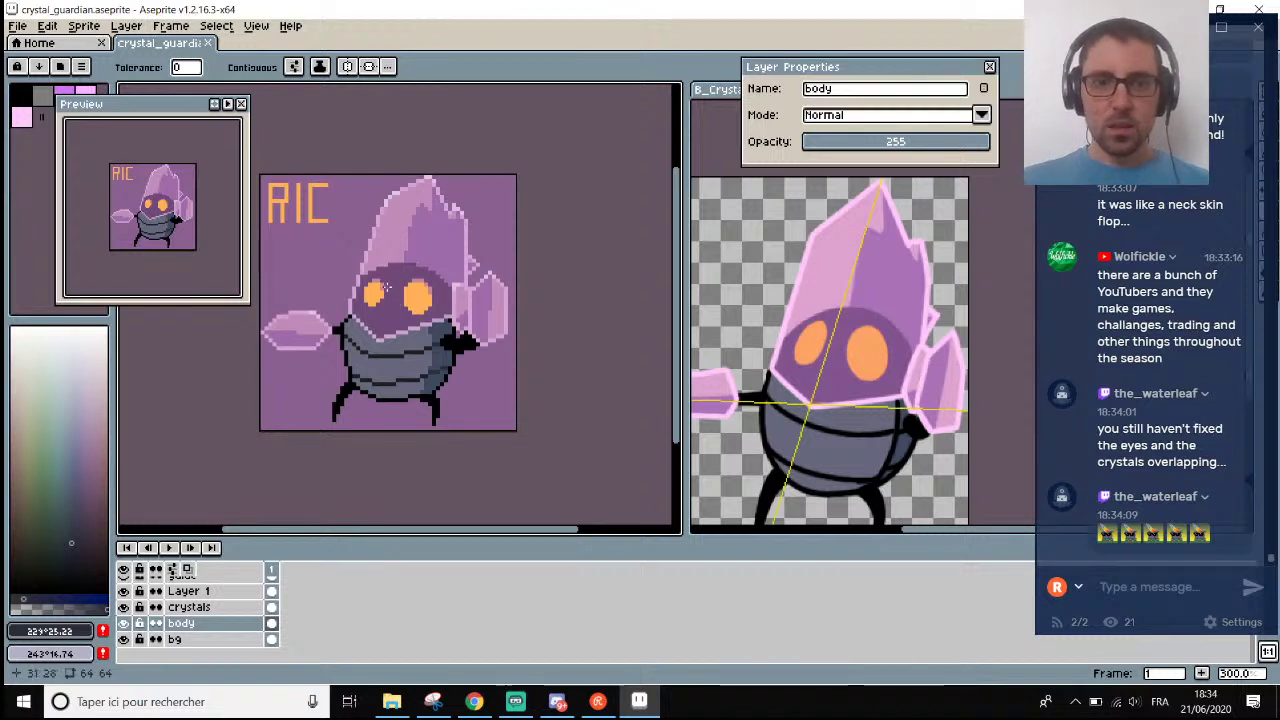
{"action": "left_click", "coordinate": [200, 623]}
{"action": "scroll", "coordinate": [383, 263], "scroll_direction": "down", "scroll_amount": 2}
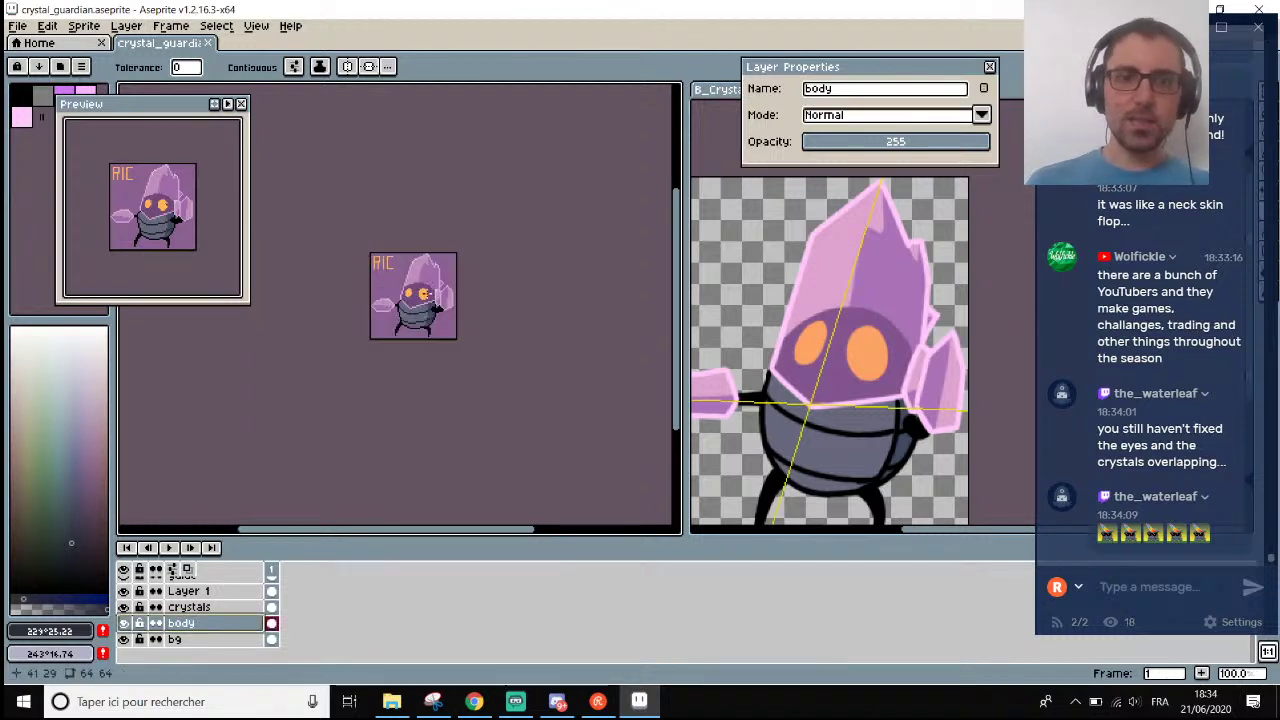
{"action": "scroll", "coordinate": [383, 263], "scroll_direction": "up", "scroll_amount": 1}
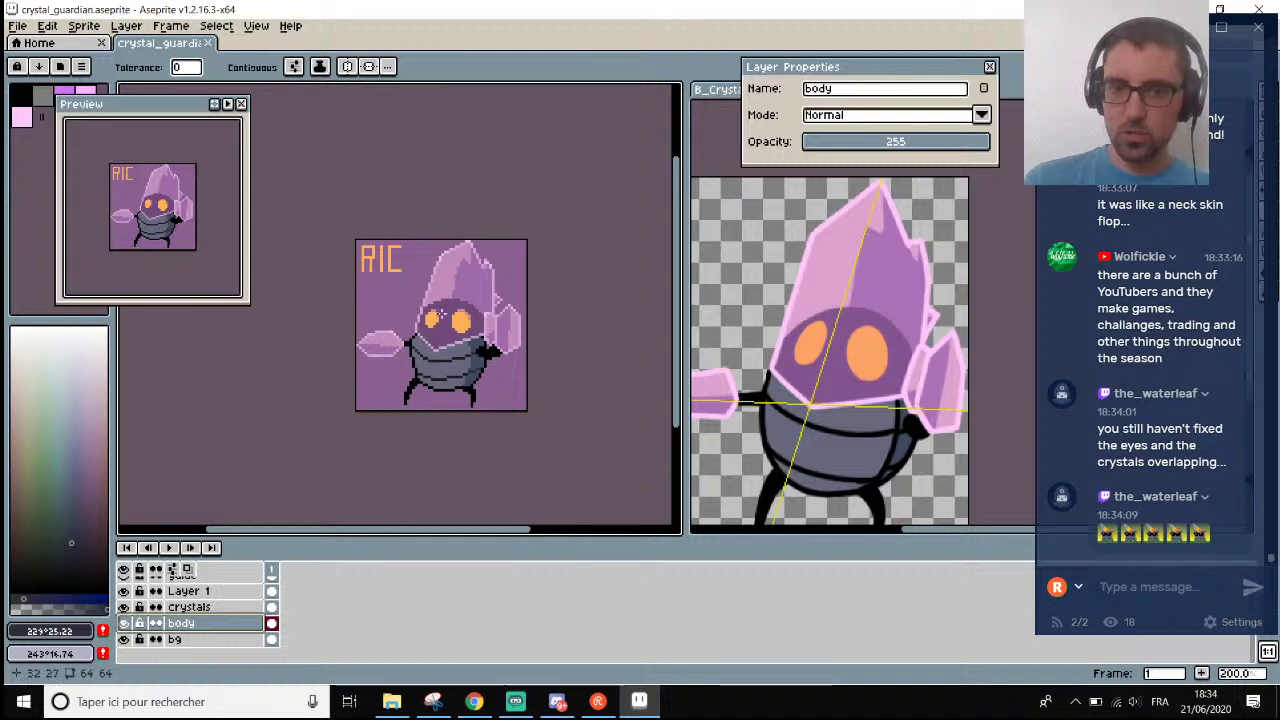
{"action": "left_click", "coordinate": [516, 701]}
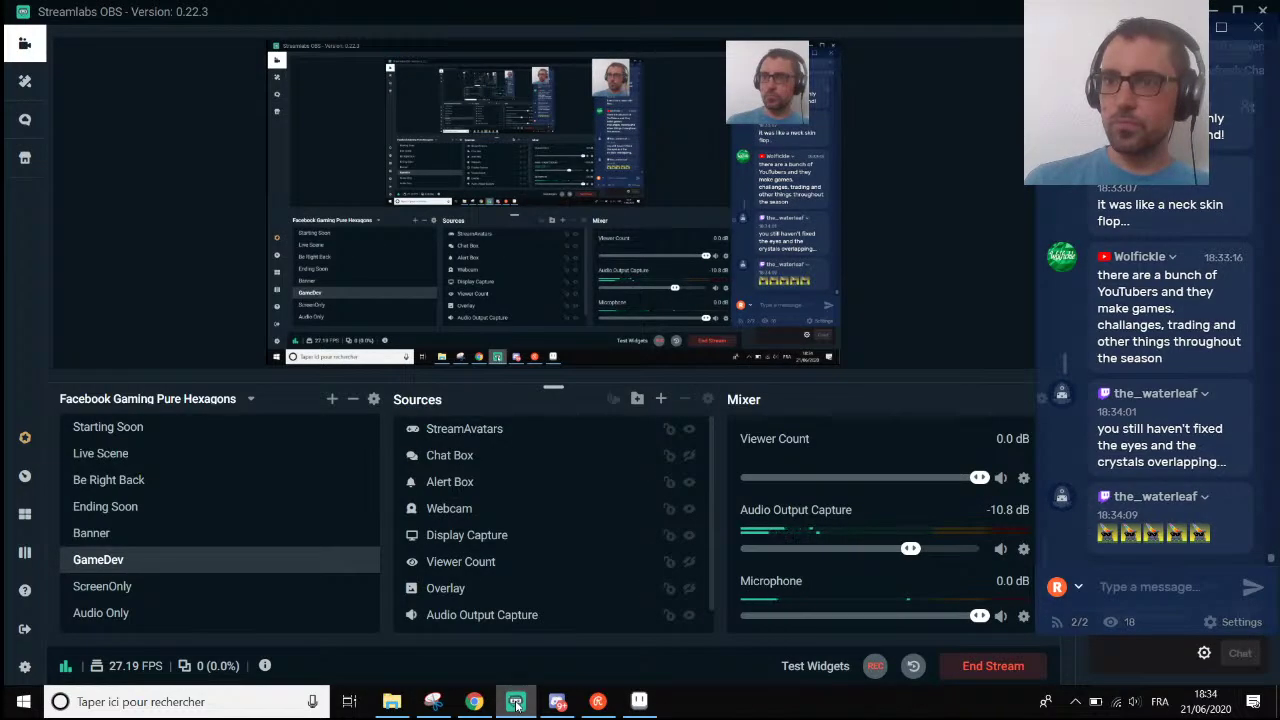
{"action": "left_click", "coordinate": [516, 701]}
Ready the Pencil tool with the eye orange #FFB057 sampled from the guardian's smaller eye.
{"action": "scroll", "coordinate": [400, 345], "scroll_direction": "up", "scroll_amount": 2}
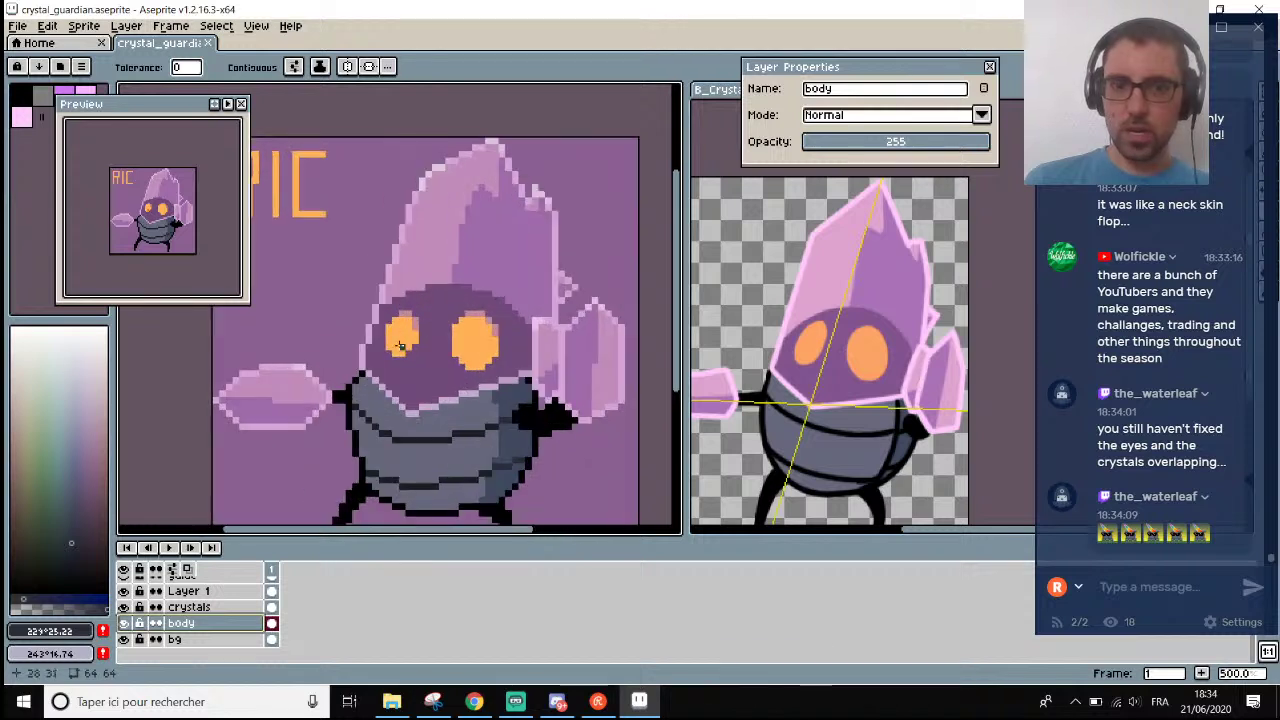
{"action": "scroll", "coordinate": [400, 345], "scroll_direction": "up", "scroll_amount": 1}
{"action": "scroll", "coordinate": [443, 343], "scroll_direction": "up", "scroll_amount": 1}
{"action": "key", "text": "b"}
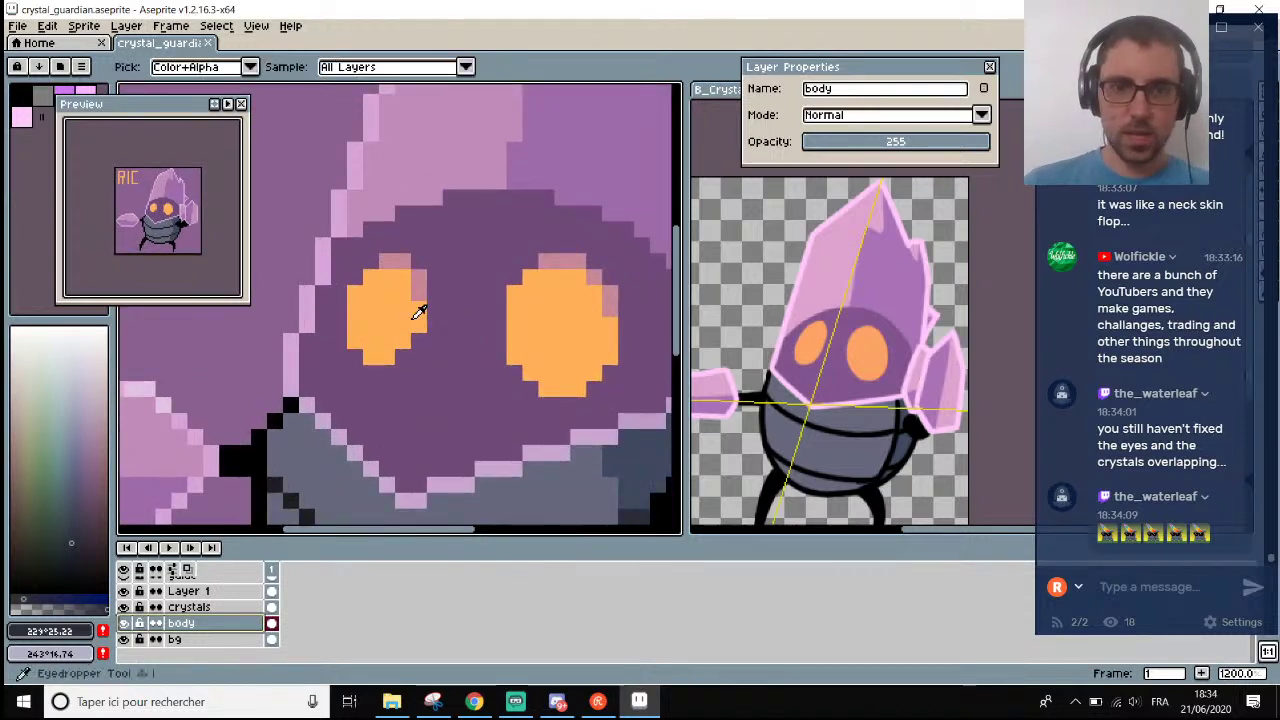
{"action": "left_click", "coordinate": [415, 340], "text": "alt"}
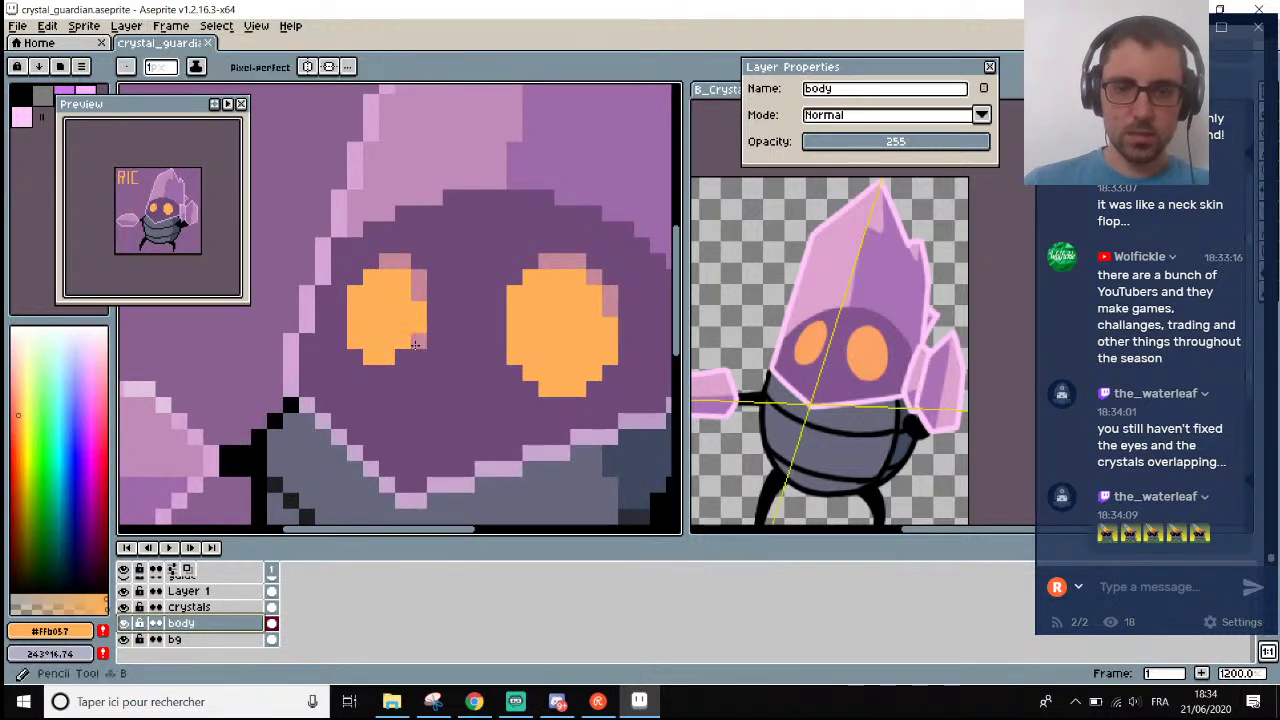
Hide the crystals layer and Layer 1 to compare the bare body and eyes with the reference drawing.
{"action": "left_click", "coordinate": [123, 607]}
{"action": "scroll", "coordinate": [410, 352], "scroll_direction": "down", "scroll_amount": 2}
{"action": "scroll", "coordinate": [393, 412], "scroll_direction": "down", "scroll_amount": 2}
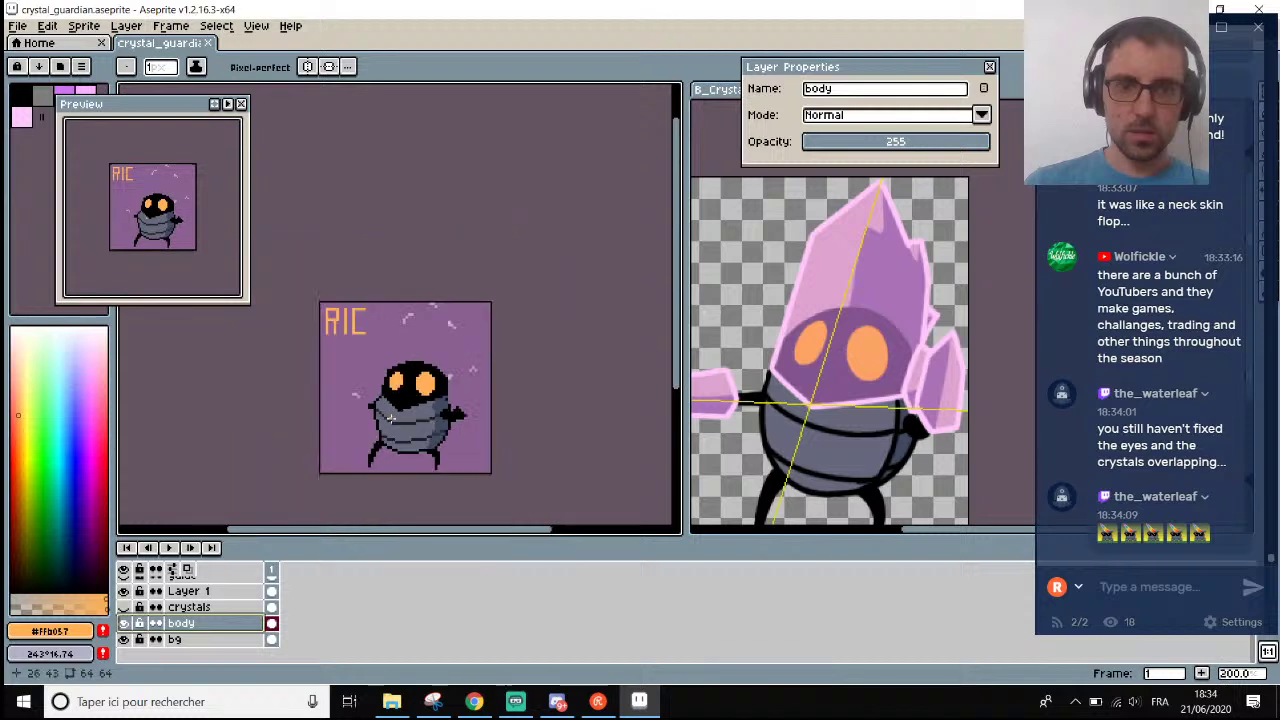
{"action": "left_click", "coordinate": [124, 591]}
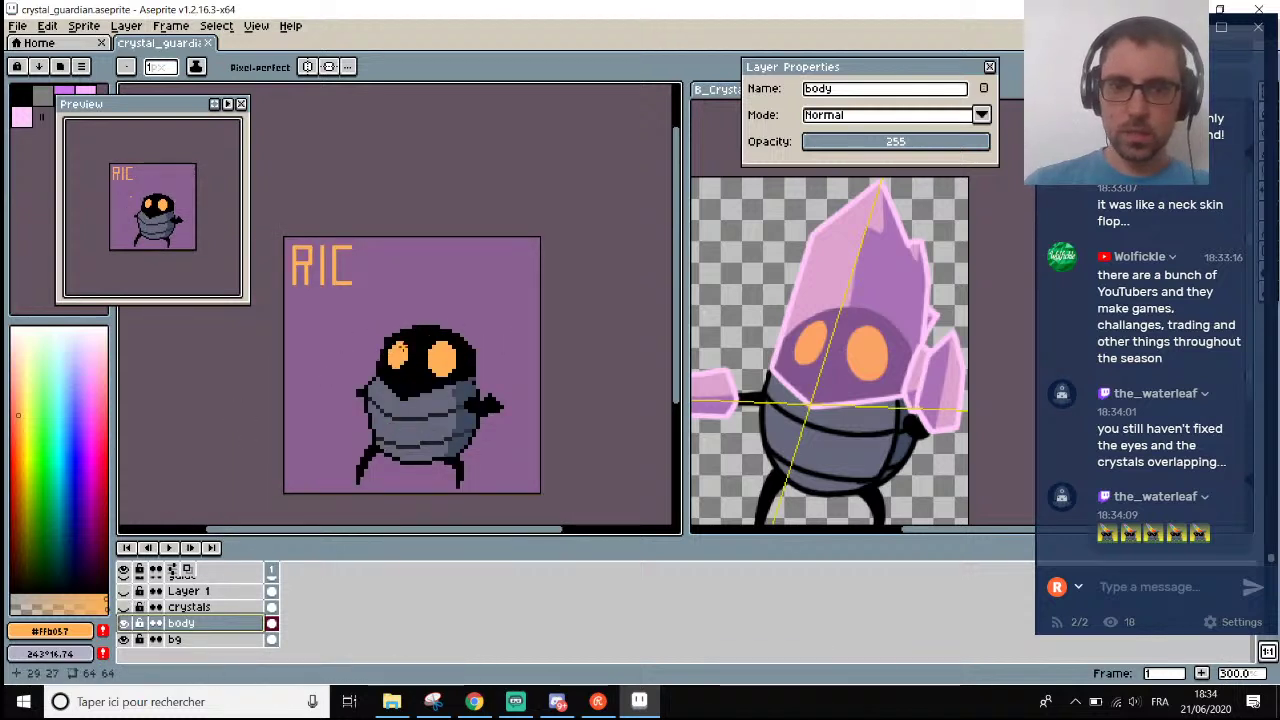
{"action": "scroll", "coordinate": [404, 350], "scroll_direction": "down", "scroll_amount": 2}
{"action": "scroll", "coordinate": [392, 343], "scroll_direction": "up", "scroll_amount": 1}
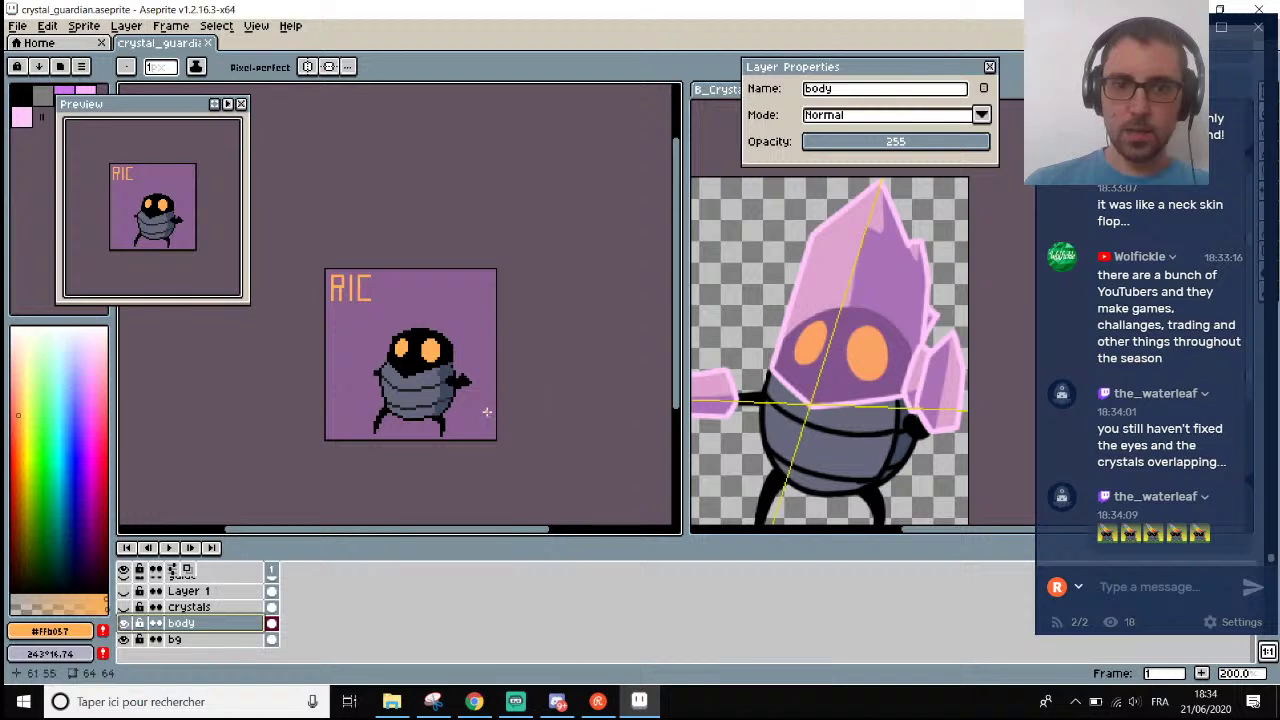
{"action": "scroll", "coordinate": [920, 355], "scroll_direction": "down", "scroll_amount": 3}
{"action": "scroll", "coordinate": [922, 353], "scroll_direction": "up", "scroll_amount": 1}
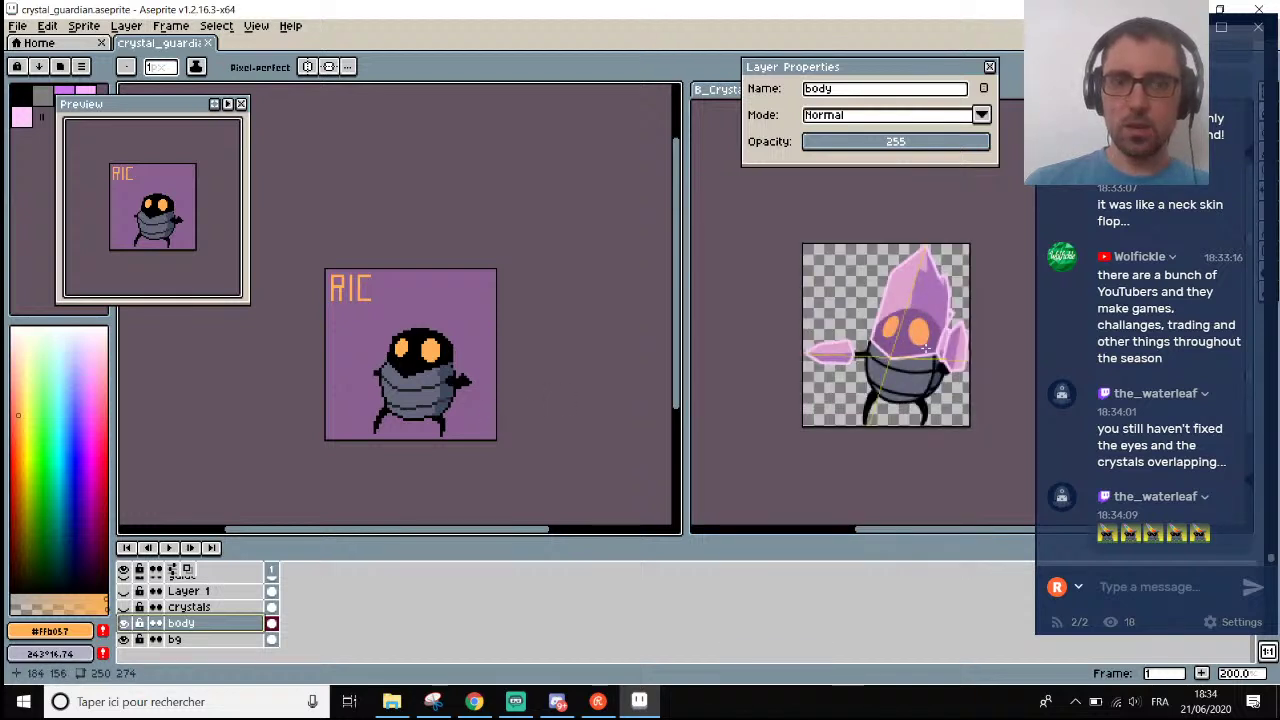
{"action": "scroll", "coordinate": [158, 222], "scroll_direction": "down", "scroll_amount": 1}
{"action": "scroll", "coordinate": [158, 222], "scroll_direction": "up", "scroll_amount": 1}
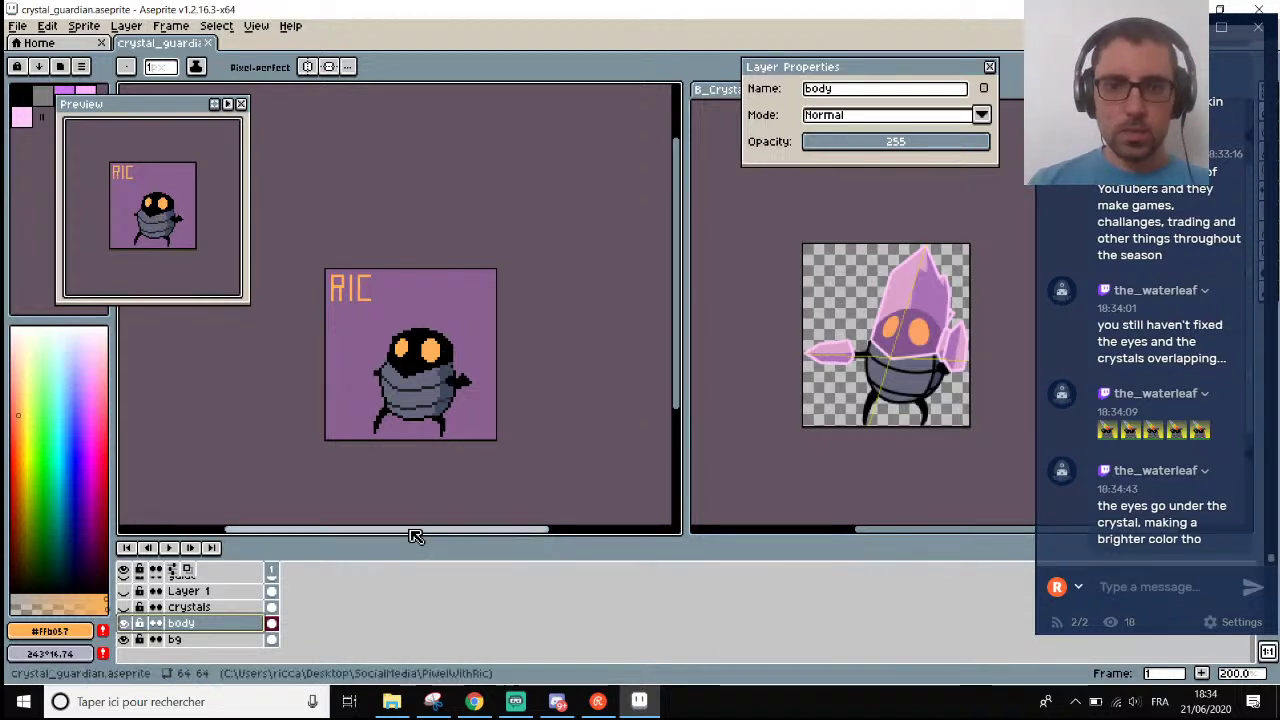
Show the crystals layer again and set its opacity to 255.
{"action": "left_click", "coordinate": [123, 607]}
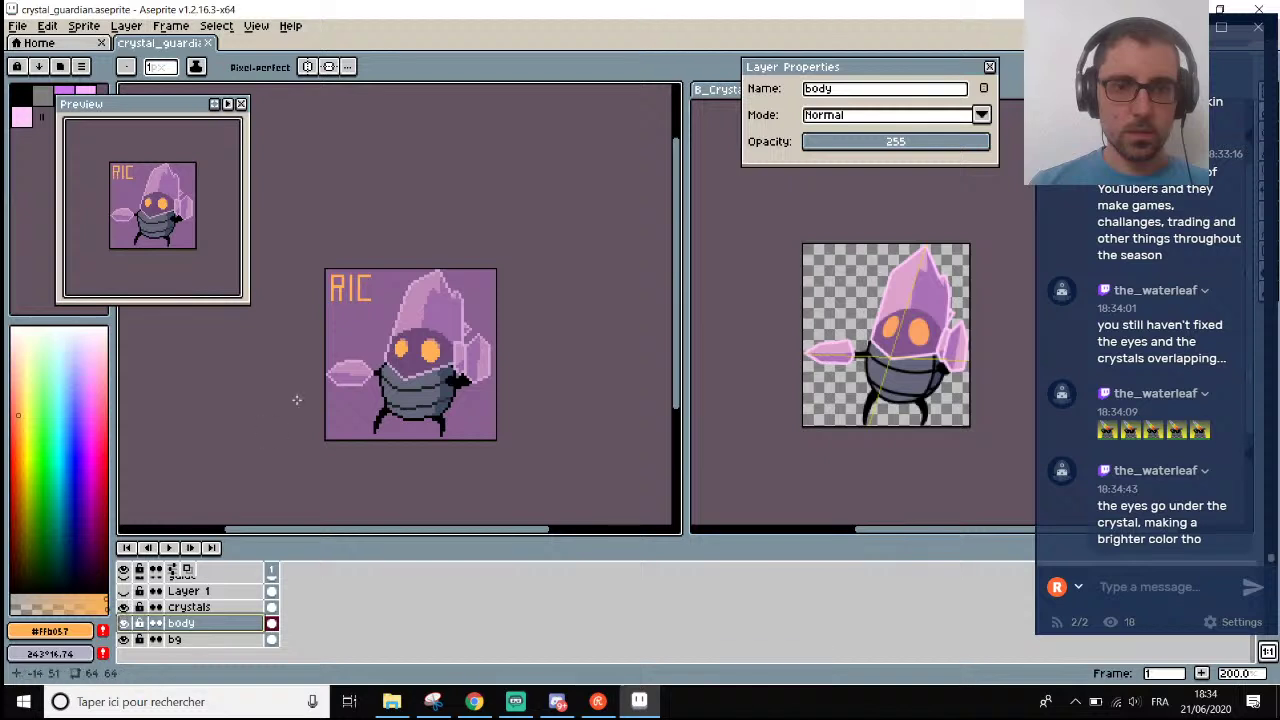
{"action": "scroll", "coordinate": [430, 345], "scroll_direction": "up", "scroll_amount": 4}
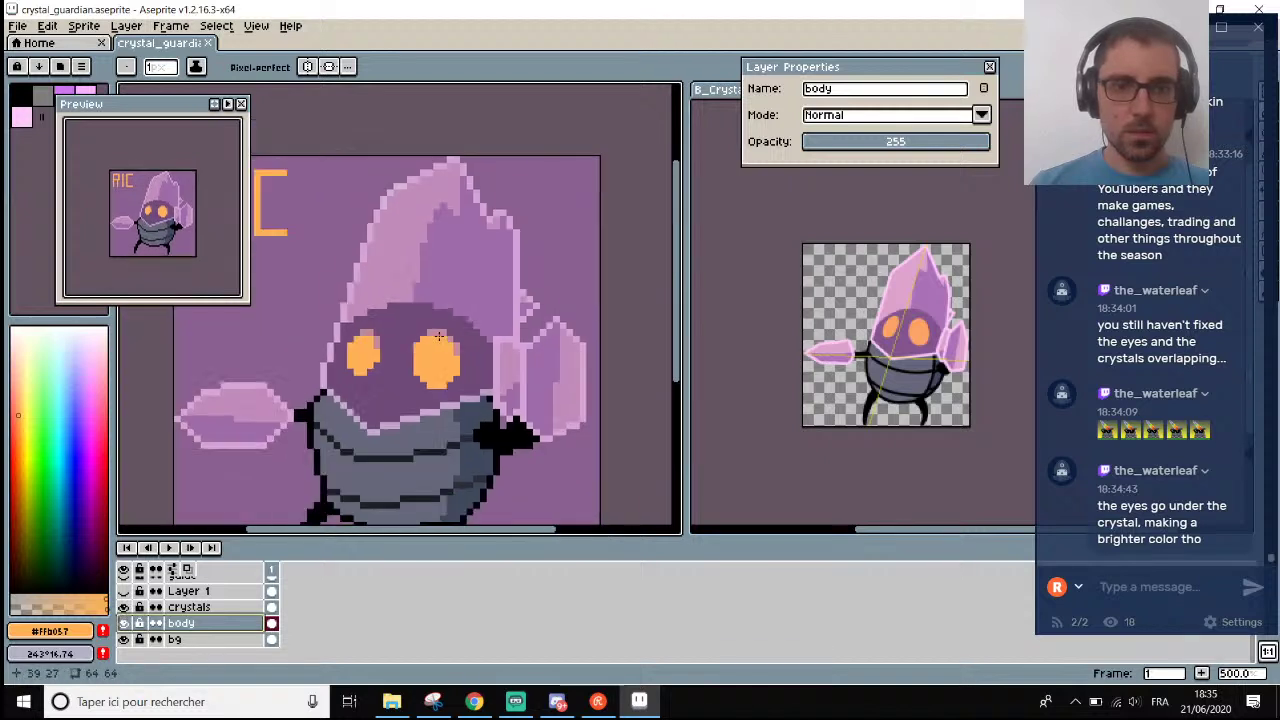
{"action": "left_click", "coordinate": [189, 607]}
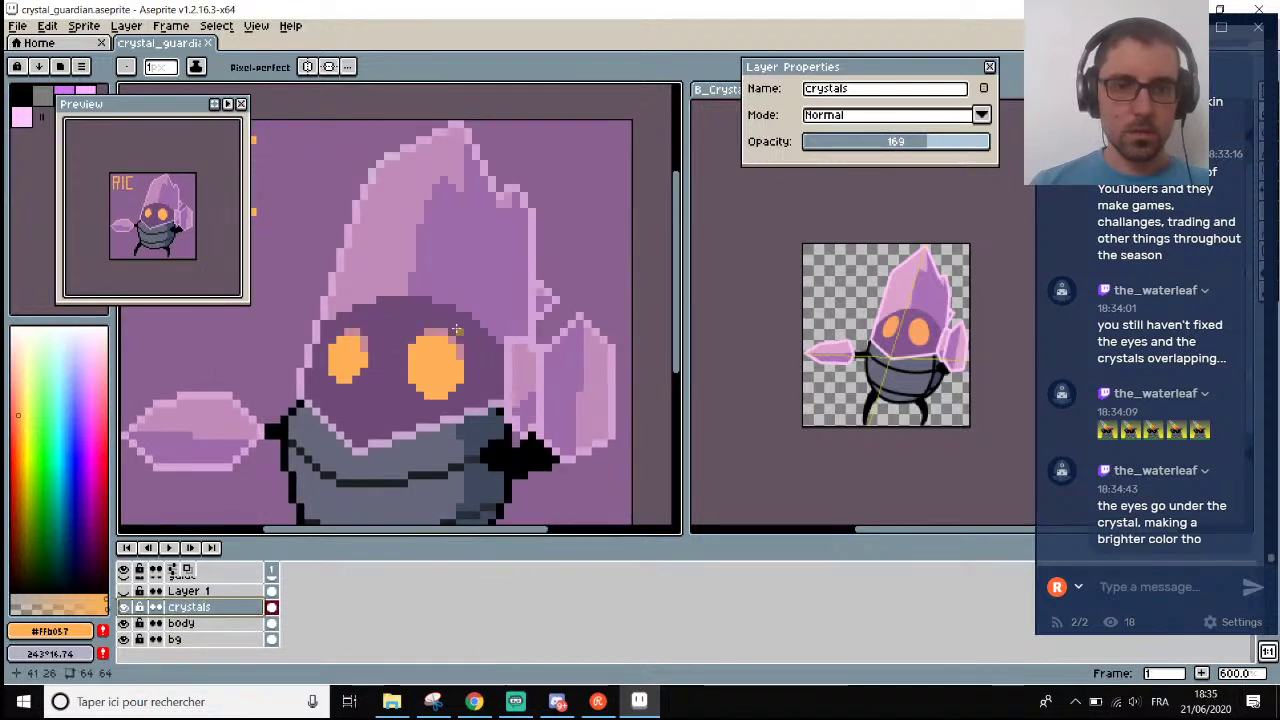
{"action": "left_click_drag", "start_coordinate": [930, 141], "coordinate": [990, 141]}
{"action": "scroll", "coordinate": [452, 353], "scroll_direction": "up", "scroll_amount": 3}
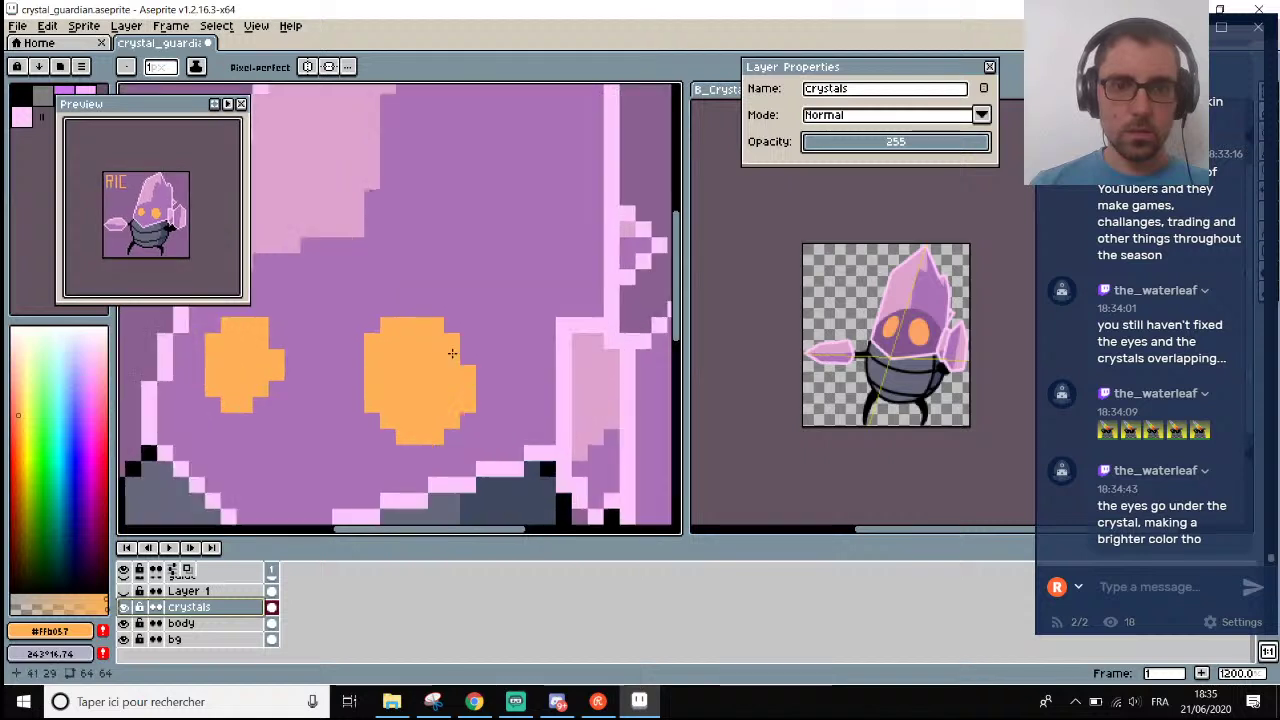
Try the crystals layer at opacity 143 and compare the sprite with the reference drawing.
{"action": "key", "text": "i"}
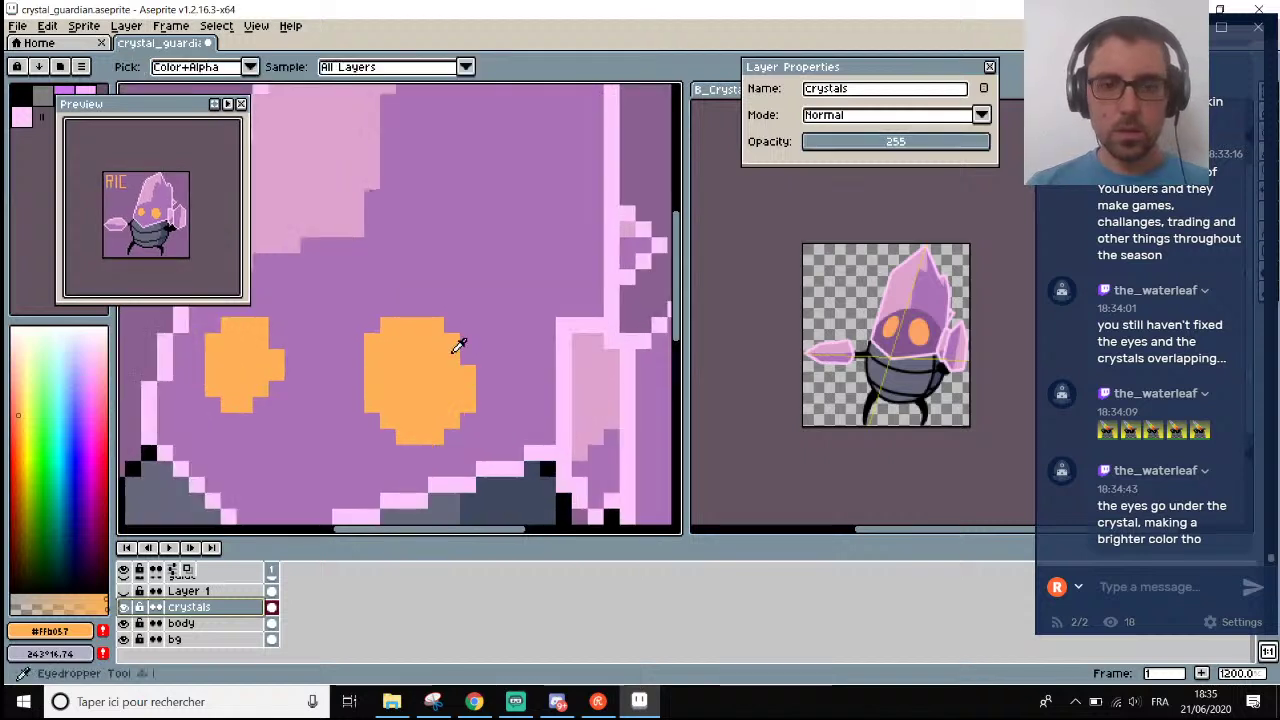
{"action": "left_click", "coordinate": [190, 623]}
{"action": "double_click", "coordinate": [186, 608]}
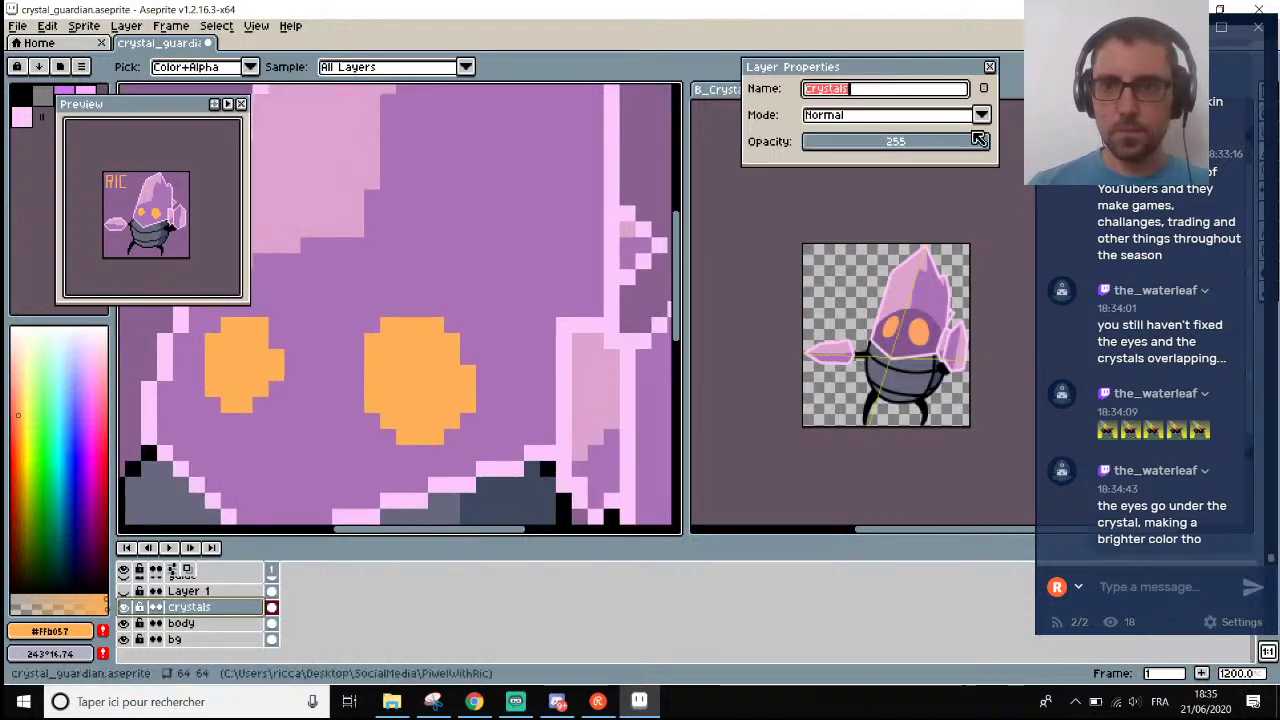
{"action": "left_click_drag", "start_coordinate": [979, 140], "coordinate": [914, 146]}
{"action": "scroll", "coordinate": [462, 260], "scroll_direction": "down", "scroll_amount": 6}
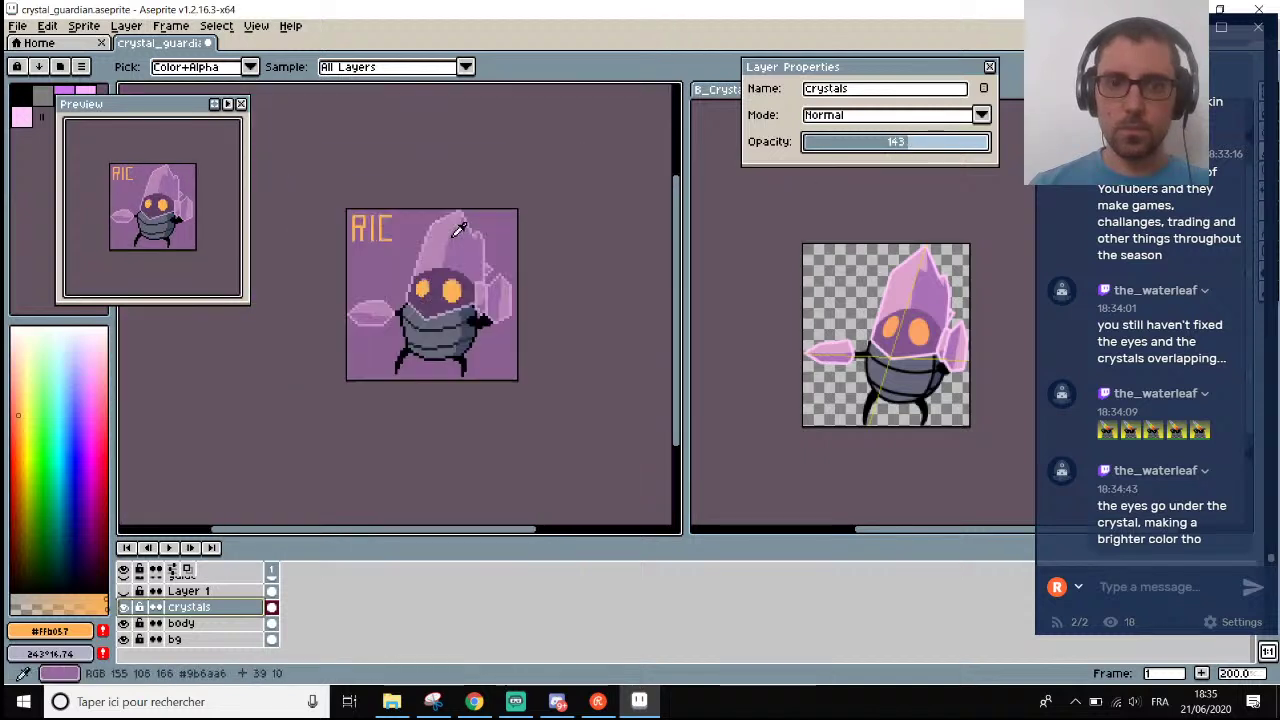
{"action": "scroll", "coordinate": [458, 229], "scroll_direction": "up", "scroll_amount": 1}
{"action": "scroll", "coordinate": [458, 229], "scroll_direction": "down", "scroll_amount": 1}
{"action": "scroll", "coordinate": [430, 218], "scroll_direction": "up", "scroll_amount": 1}
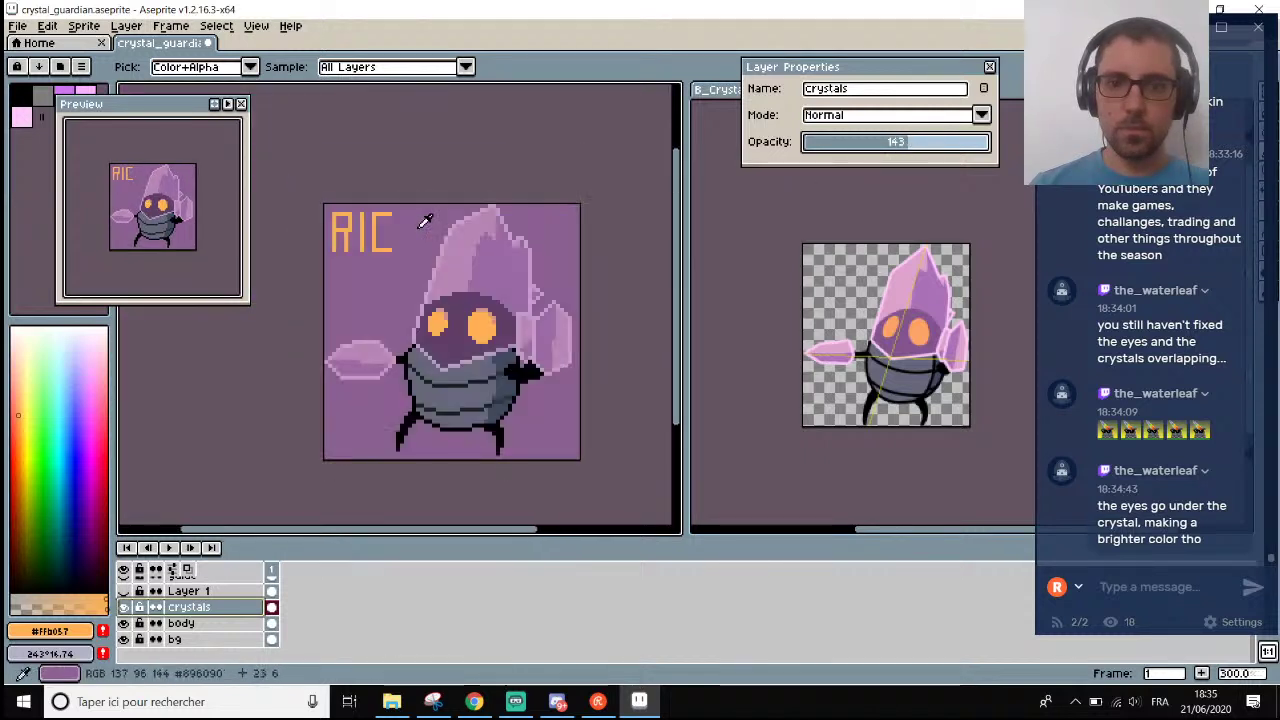
{"action": "scroll", "coordinate": [443, 212], "scroll_direction": "down", "scroll_amount": 1}
{"action": "scroll", "coordinate": [445, 214], "scroll_direction": "up", "scroll_amount": 1}
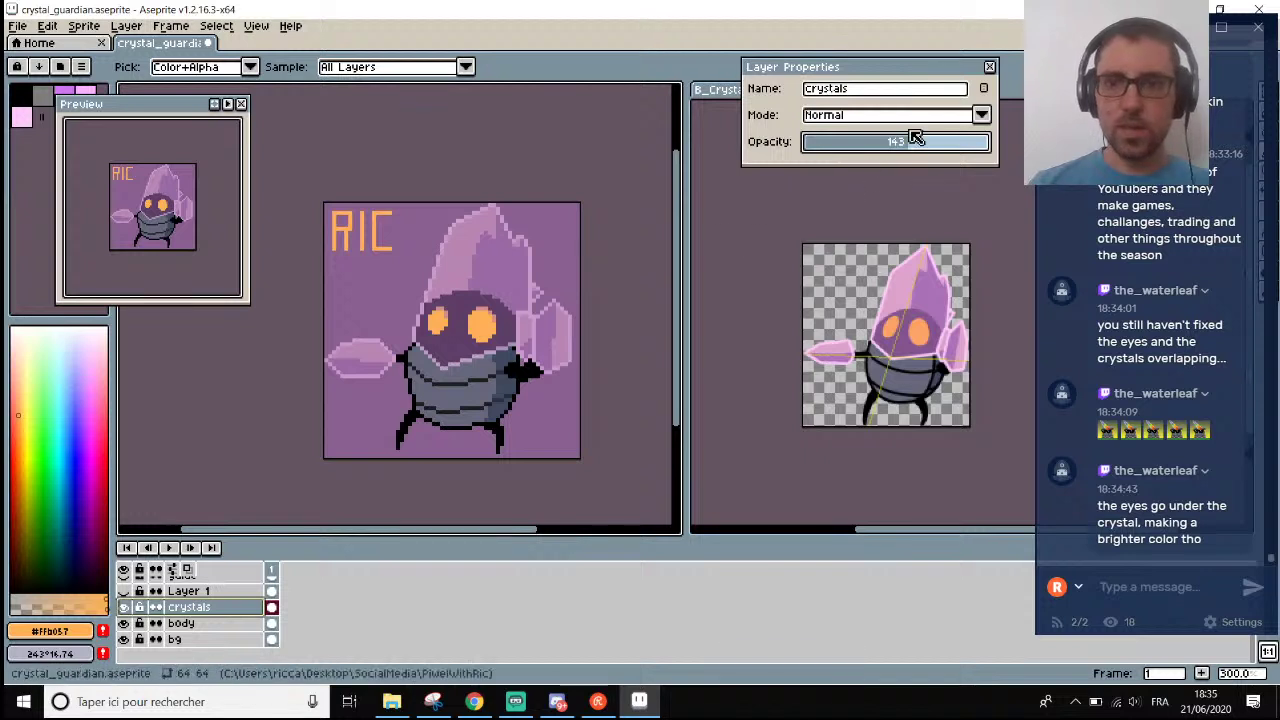
Set the crystals layer's opacity to 184 and check the whole sprite.
{"action": "left_click_drag", "start_coordinate": [907, 146], "coordinate": [944, 157]}
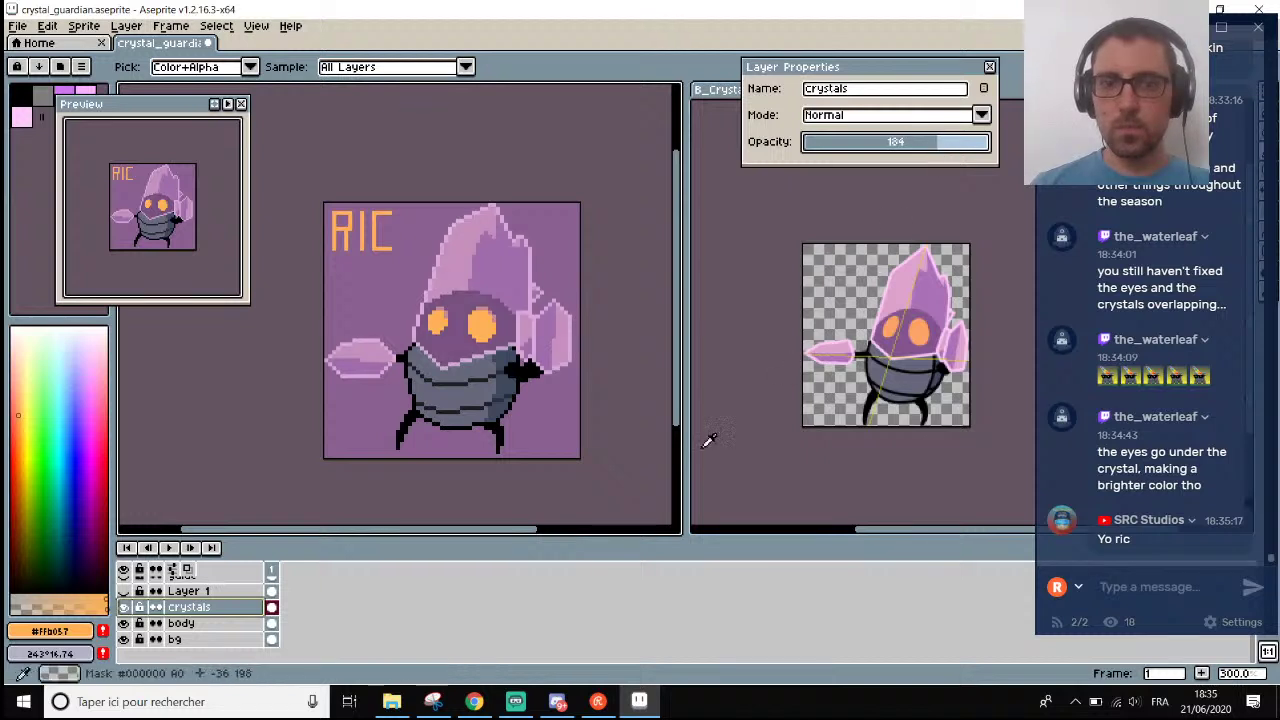
{"action": "left_click_drag", "start_coordinate": [509, 531], "coordinate": [535, 528]}
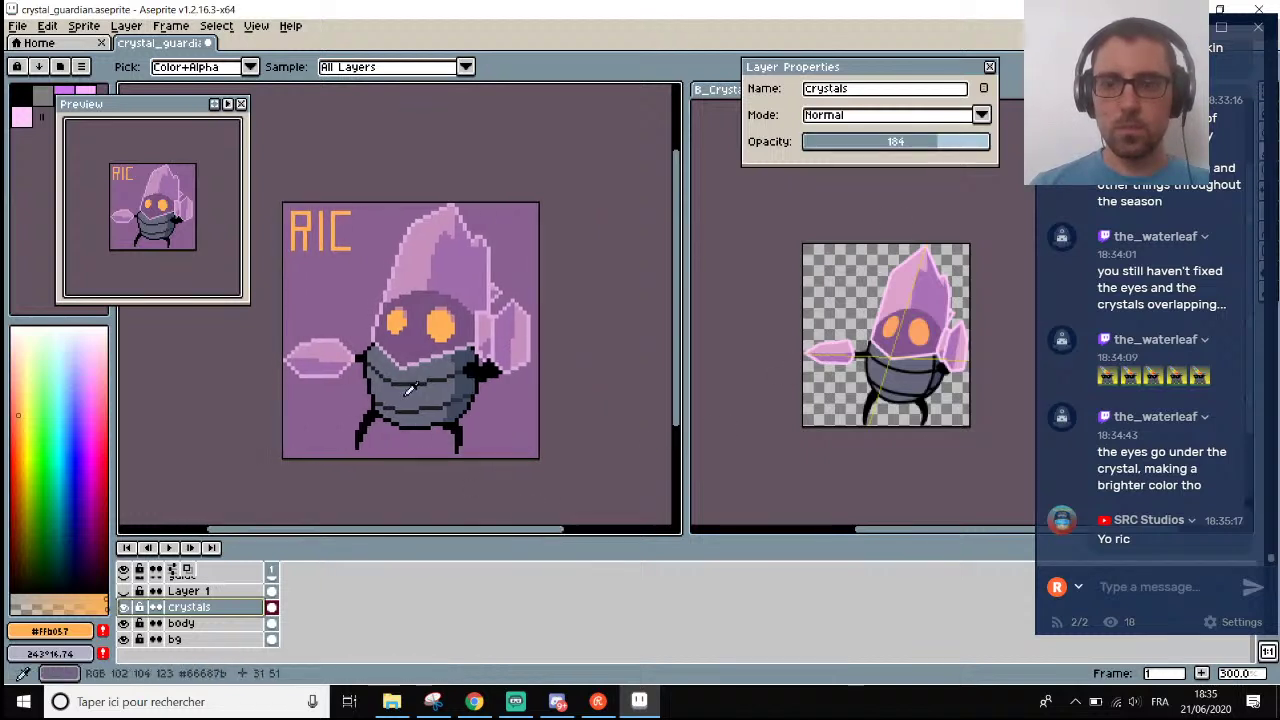
{"action": "scroll", "coordinate": [402, 388], "scroll_direction": "down", "scroll_amount": 1}
{"action": "scroll", "coordinate": [402, 388], "scroll_direction": "up", "scroll_amount": 2}
{"action": "scroll", "coordinate": [402, 388], "scroll_direction": "down", "scroll_amount": 2}
{"action": "scroll", "coordinate": [408, 378], "scroll_direction": "up", "scroll_amount": 1}
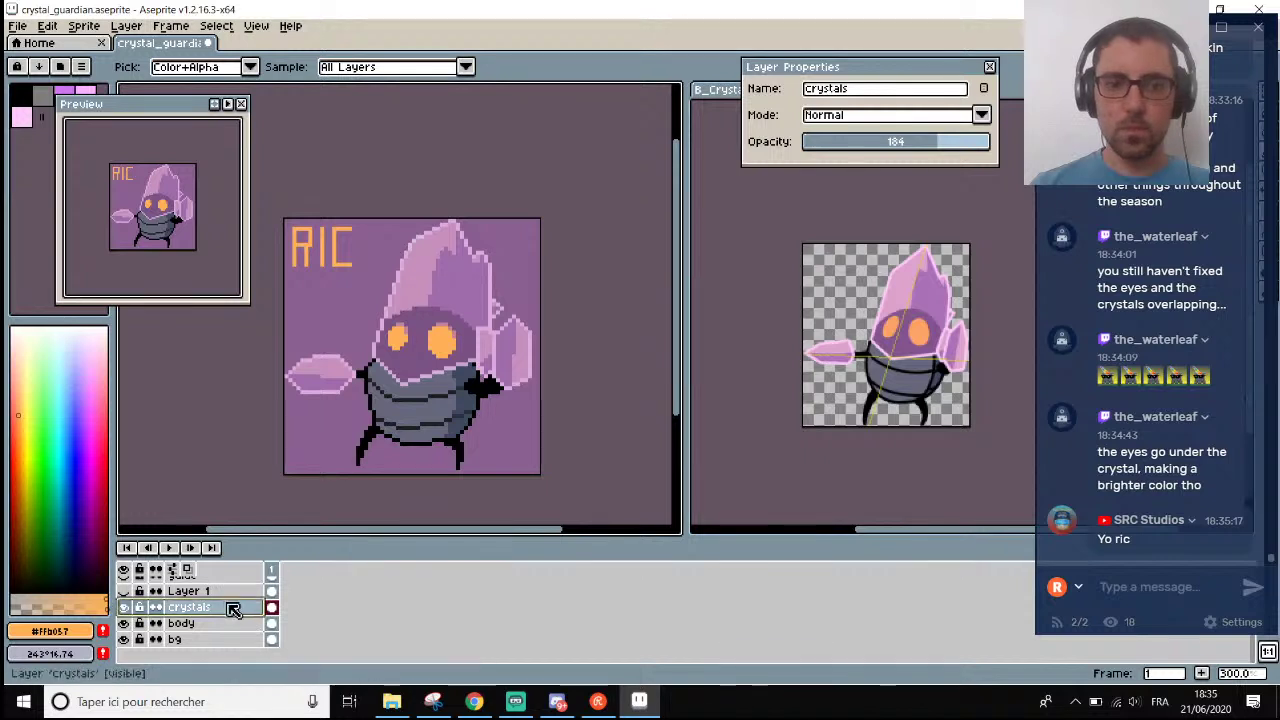
Make Layer 1 visible again and save the sprite file.
{"action": "left_click", "coordinate": [195, 591]}
{"action": "left_click", "coordinate": [123, 591]}
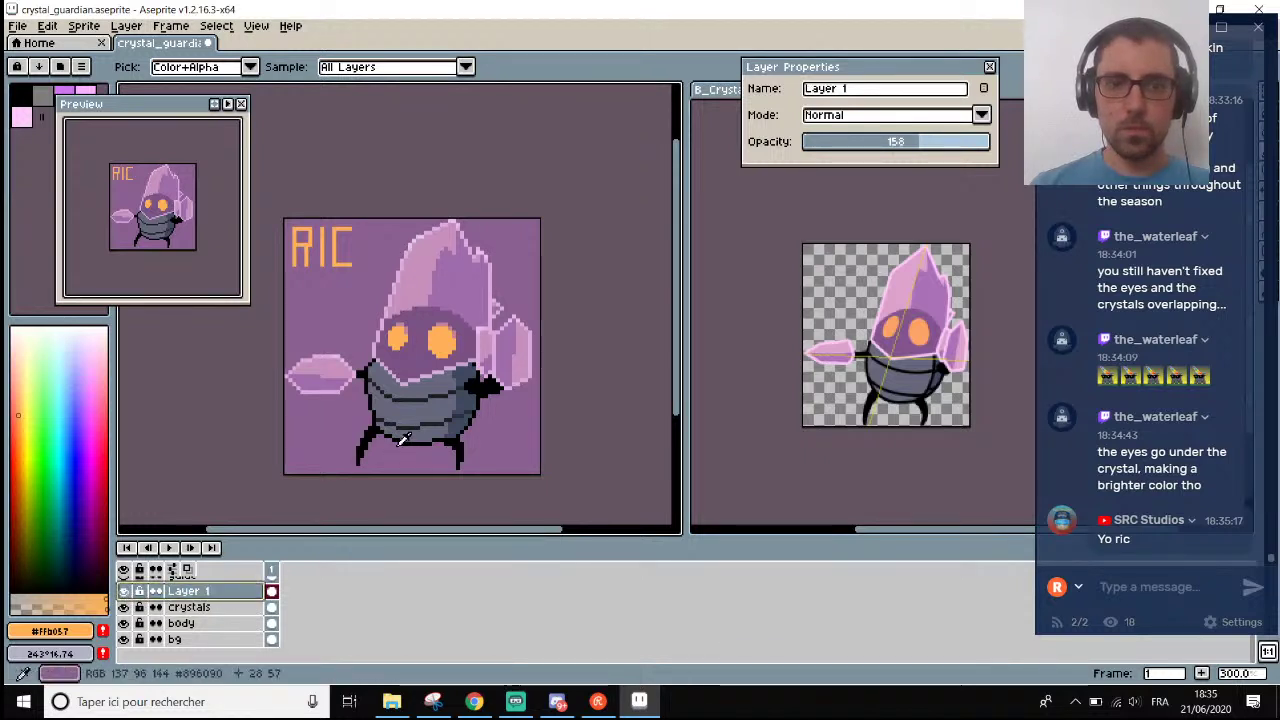
{"action": "key", "text": "ctrl+s"}
{"action": "scroll", "coordinate": [420, 460], "scroll_direction": "down", "scroll_amount": 2}
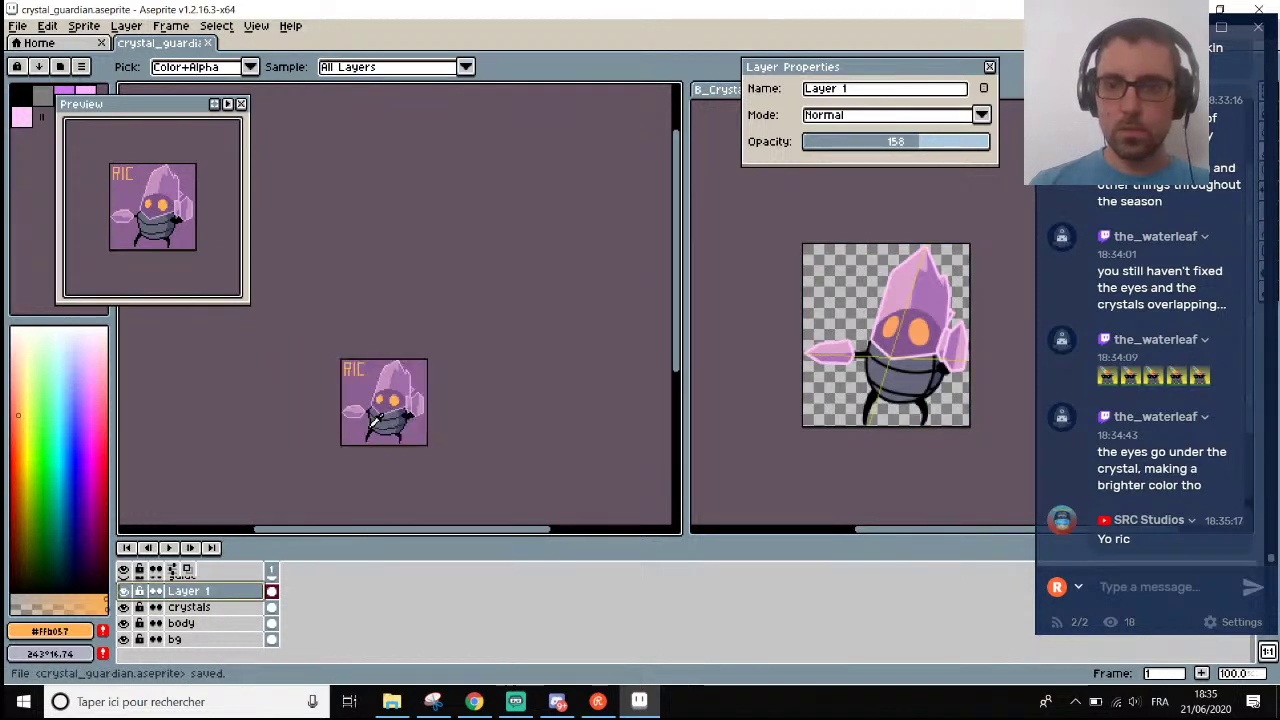
Examine the whole sprite with Layer 1 visible, looking at the eyes and body, and save the file again.
{"action": "scroll", "coordinate": [440, 473], "scroll_direction": "up", "scroll_amount": 2}
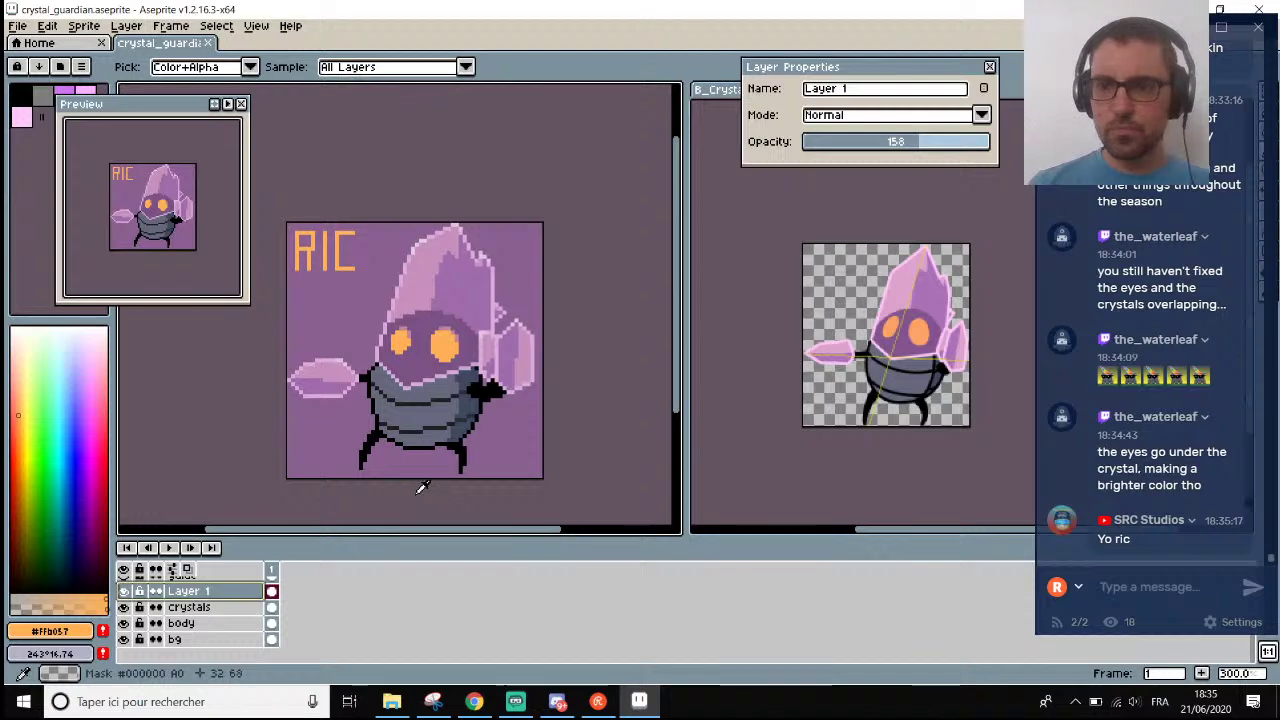
{"action": "scroll", "coordinate": [384, 416], "scroll_direction": "up", "scroll_amount": 1}
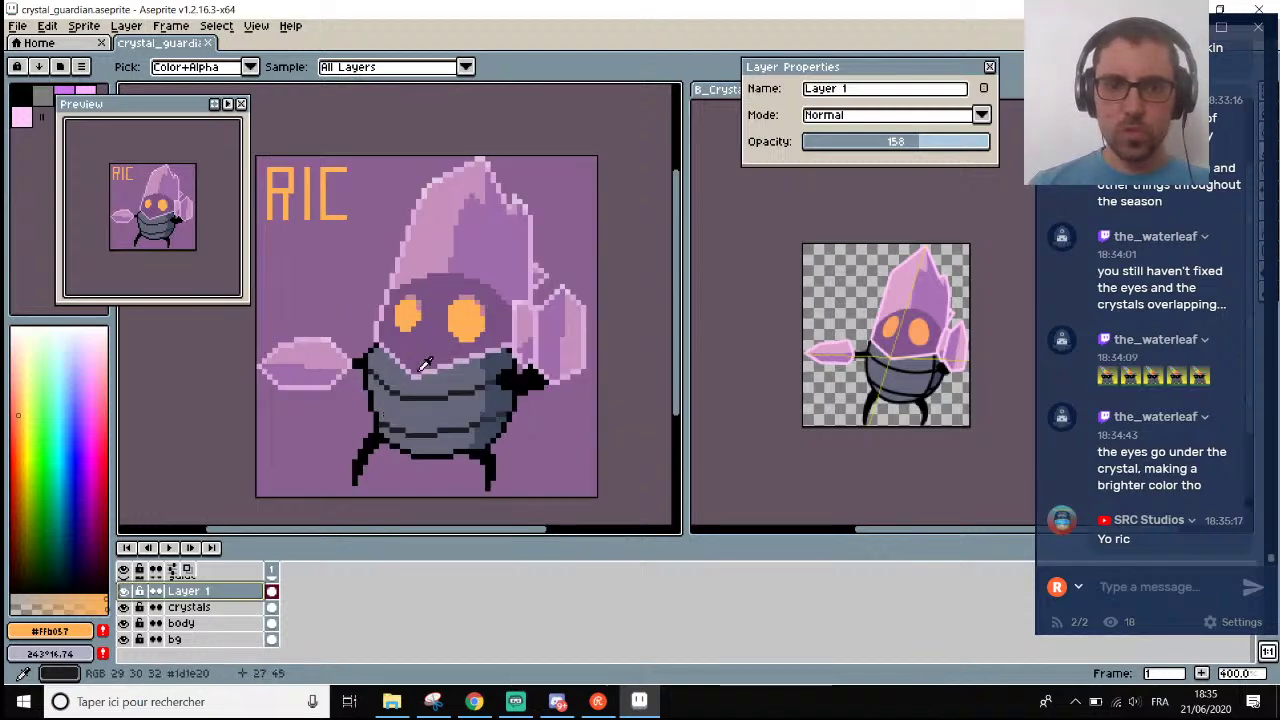
{"action": "scroll", "coordinate": [413, 380], "scroll_direction": "up", "scroll_amount": 2}
{"action": "scroll", "coordinate": [408, 386], "scroll_direction": "down", "scroll_amount": 1}
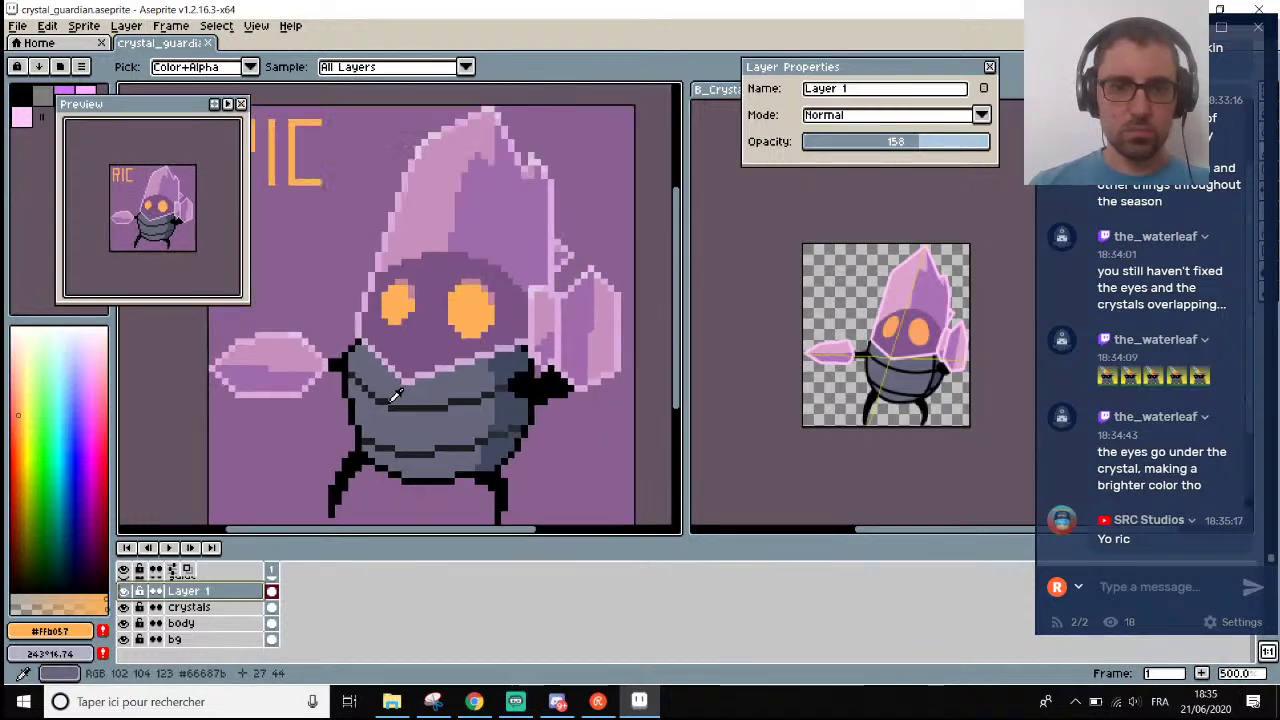
{"action": "scroll", "coordinate": [400, 392], "scroll_direction": "down", "scroll_amount": 3}
{"action": "scroll", "coordinate": [392, 402], "scroll_direction": "up", "scroll_amount": 2}
{"action": "key", "text": "ctrl+s"}
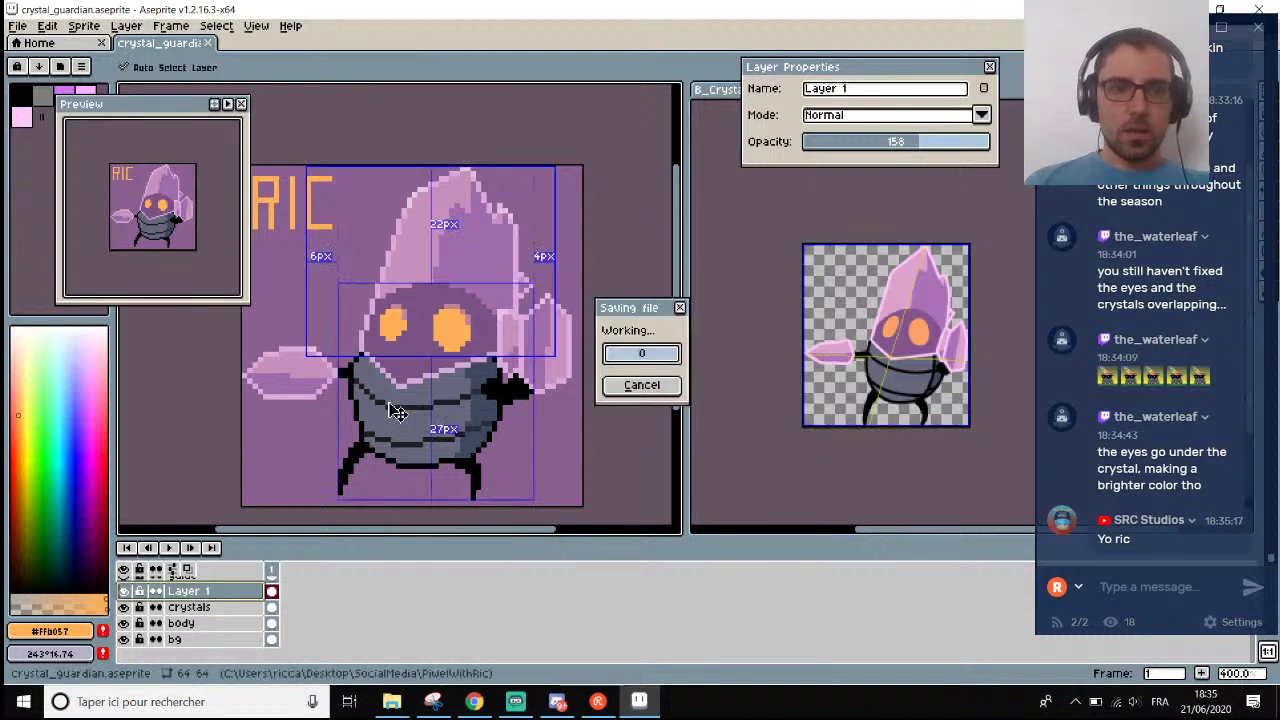
{"action": "scroll", "coordinate": [392, 402], "scroll_direction": "down", "scroll_amount": 2}
{"action": "scroll", "coordinate": [392, 402], "scroll_direction": "up", "scroll_amount": 1}
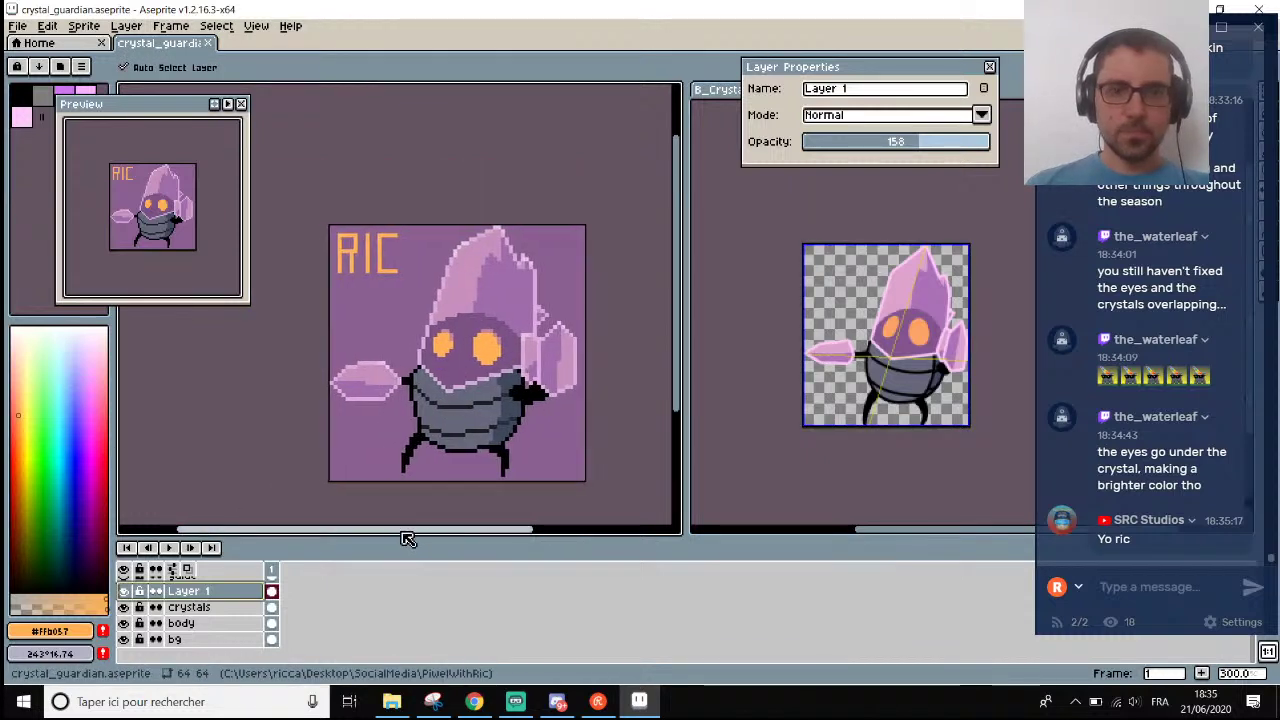
{"action": "key", "text": "i"}
{"action": "left_click", "coordinate": [195, 639]}
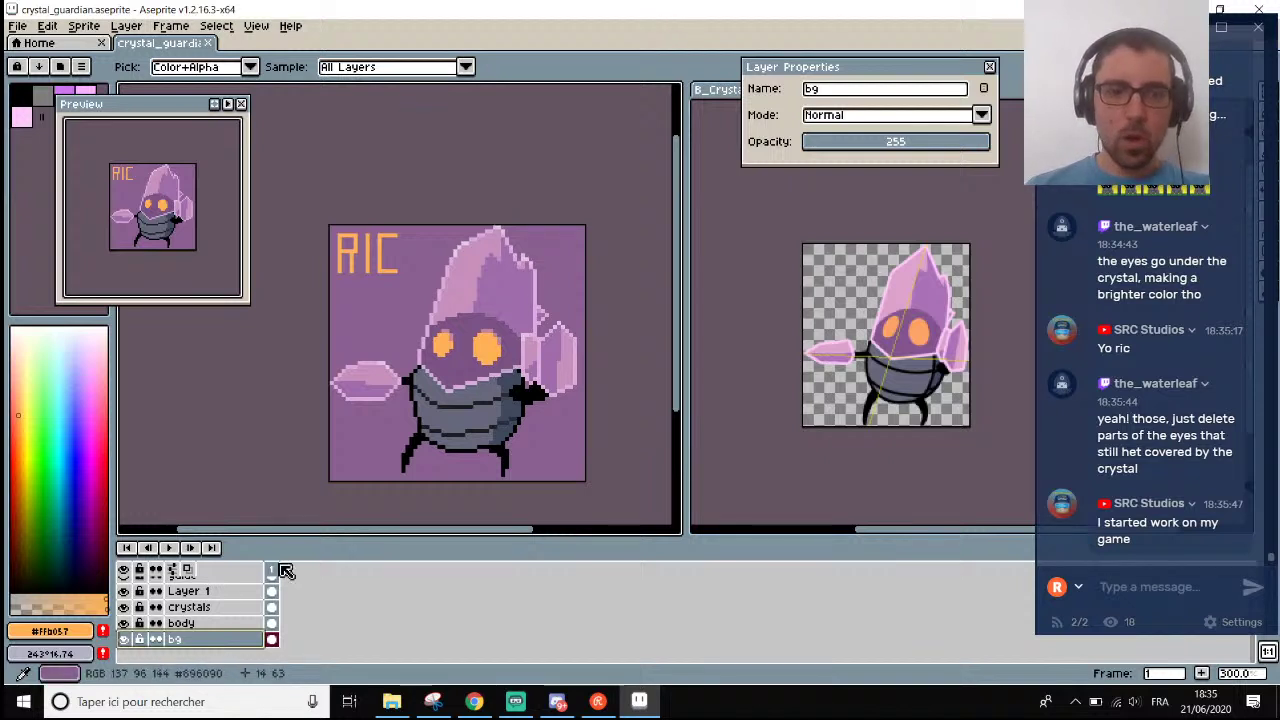
On the crystals layer, erase the crystal pixels covering the edges of both orange eyes and save the file.
{"action": "left_click", "coordinate": [137, 608]}
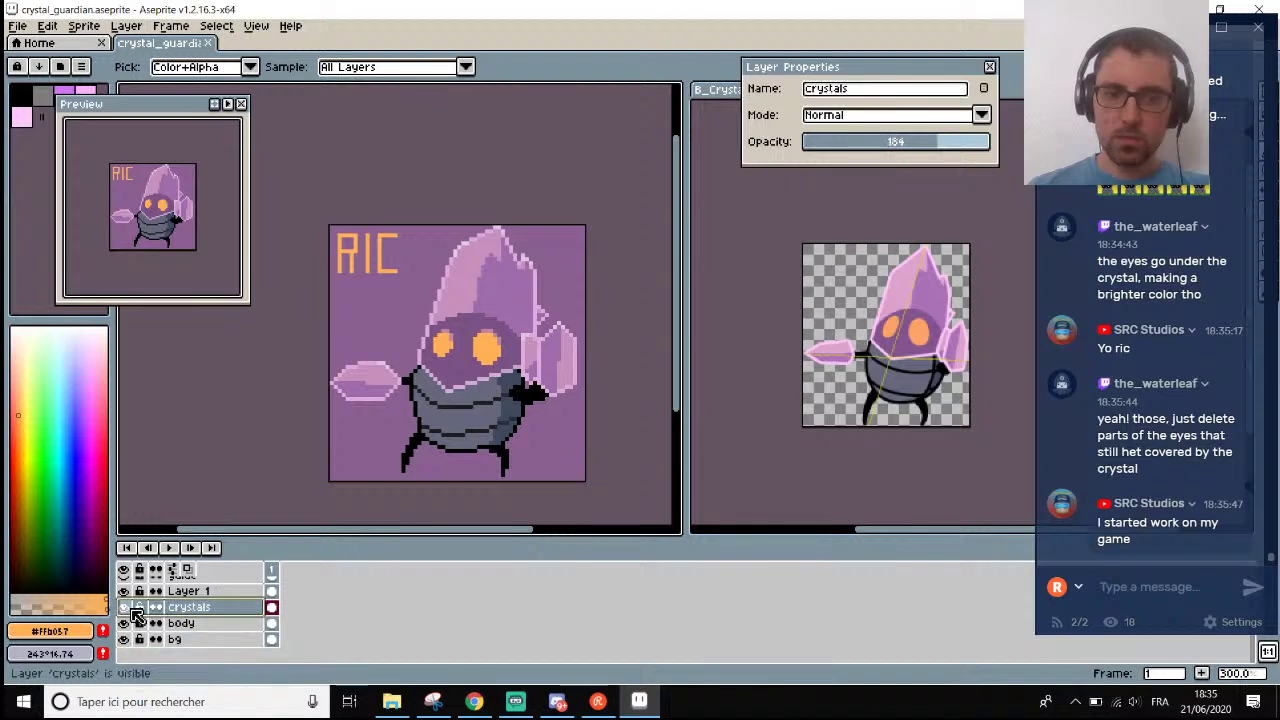
{"action": "left_click", "coordinate": [136, 612]}
{"action": "left_click", "coordinate": [136, 612]}
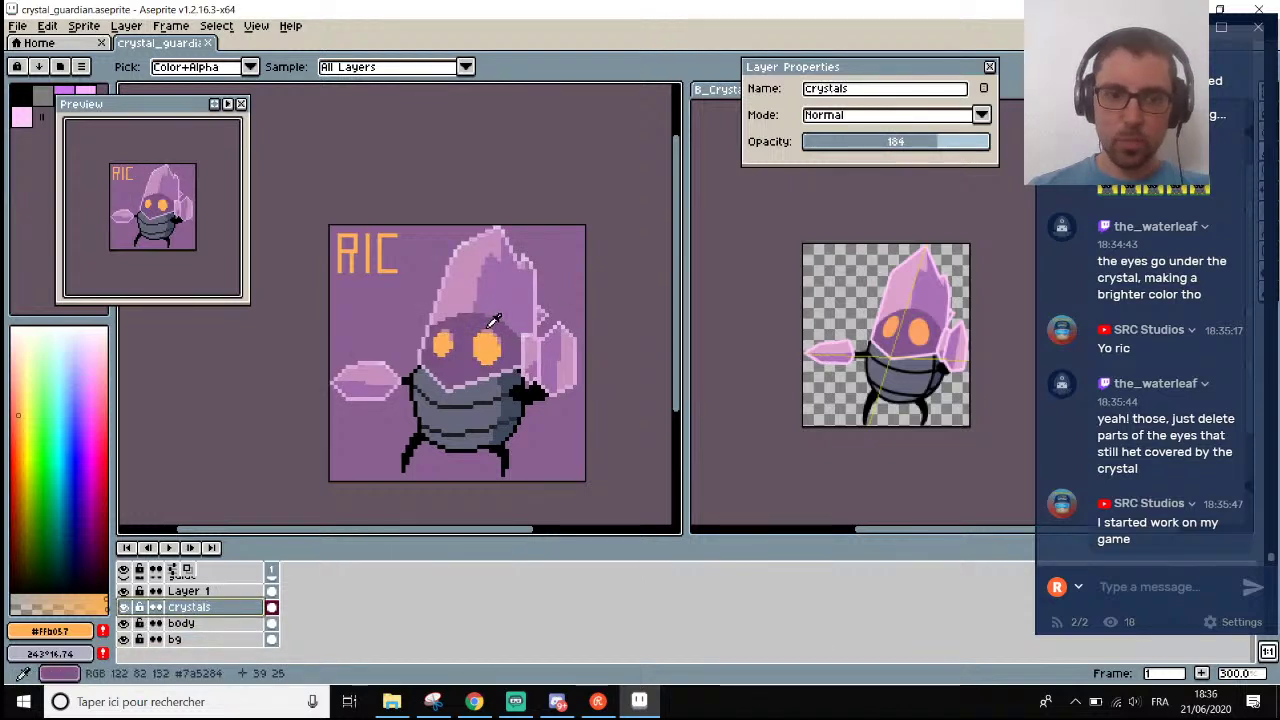
{"action": "scroll", "coordinate": [491, 323], "scroll_direction": "up", "scroll_amount": 3}
{"action": "key", "text": "e"}
{"action": "mouse_move", "coordinate": [492, 336]}
{"action": "left_mouse_down"}
{"action": "mouse_move", "coordinate": [525, 353]}
{"action": "mouse_move", "coordinate": [542, 390]}
{"action": "left_mouse_up"}
{"action": "mouse_move", "coordinate": [381, 384]}
{"action": "left_mouse_down"}
{"action": "mouse_move", "coordinate": [349, 369]}
{"action": "mouse_move", "coordinate": [325, 338]}
{"action": "left_mouse_up"}
{"action": "scroll", "coordinate": [430, 403], "scroll_direction": "down", "scroll_amount": 5}
{"action": "scroll", "coordinate": [300, 364], "scroll_direction": "up", "scroll_amount": 1}
{"action": "key", "text": "ctrl+s"}
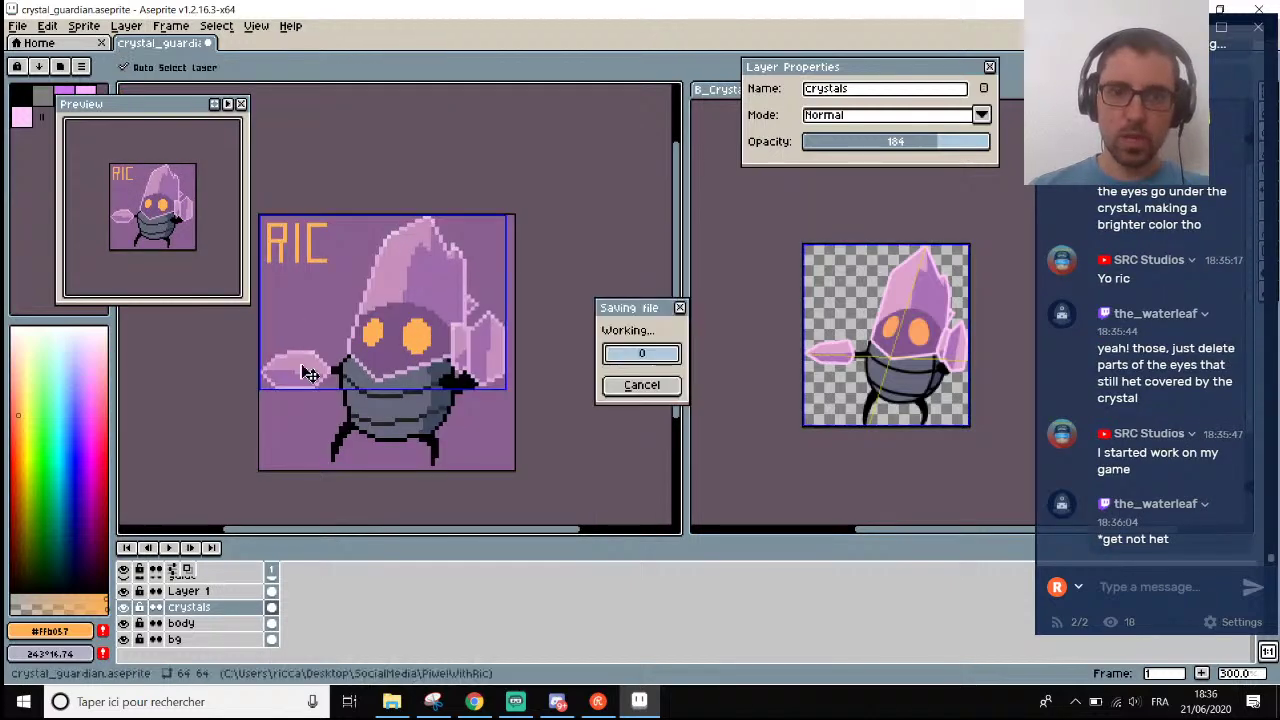
Look over the sprite with the cleaned eyes at different sizes, saving the file once more.
{"action": "scroll", "coordinate": [328, 364], "scroll_direction": "down", "scroll_amount": 2}
{"action": "scroll", "coordinate": [343, 364], "scroll_direction": "up", "scroll_amount": 2}
{"action": "key", "text": "v"}
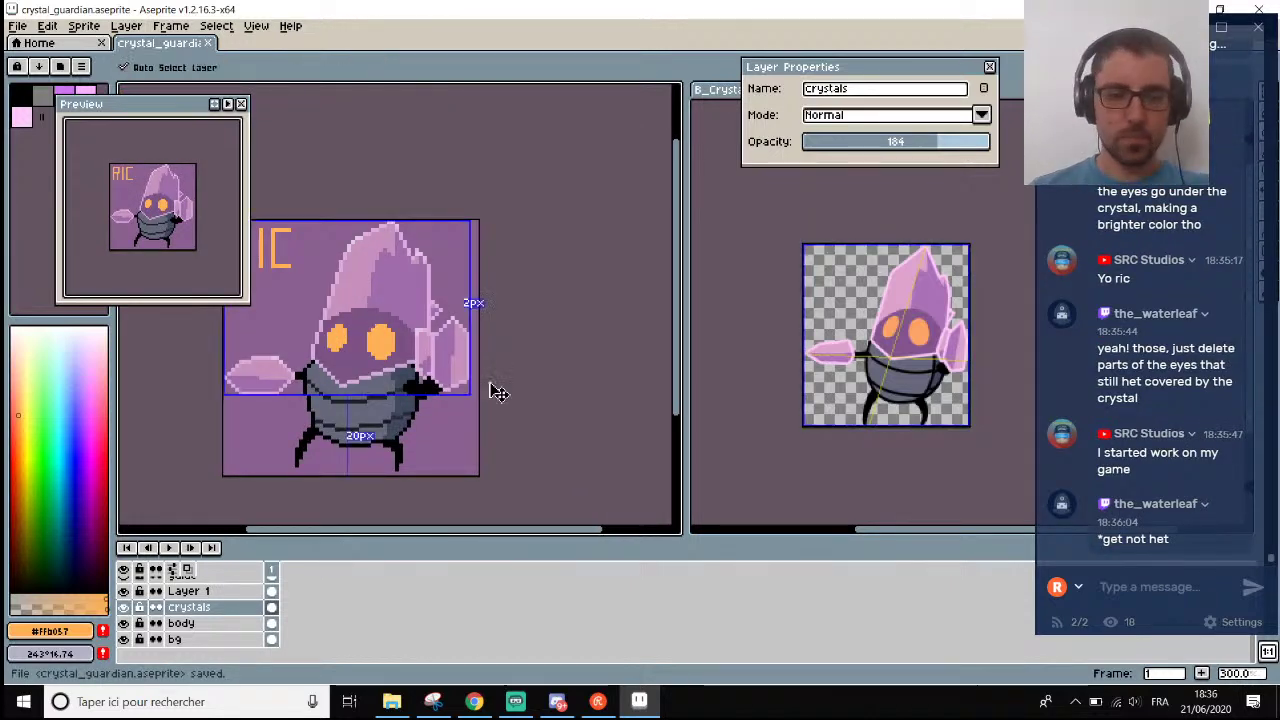
{"action": "left_click_drag", "start_coordinate": [423, 530], "coordinate": [385, 530]}
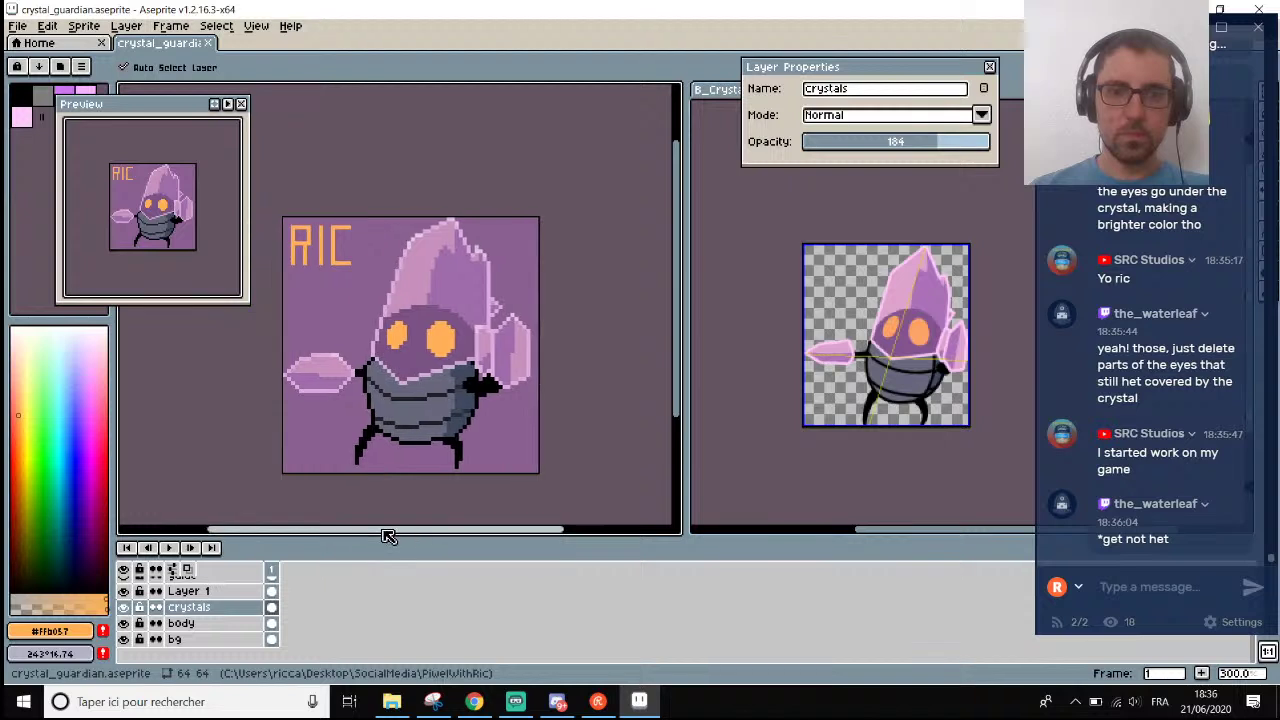
{"action": "key", "text": "ctrl+s"}
{"action": "scroll", "coordinate": [351, 309], "scroll_direction": "down", "scroll_amount": 1}
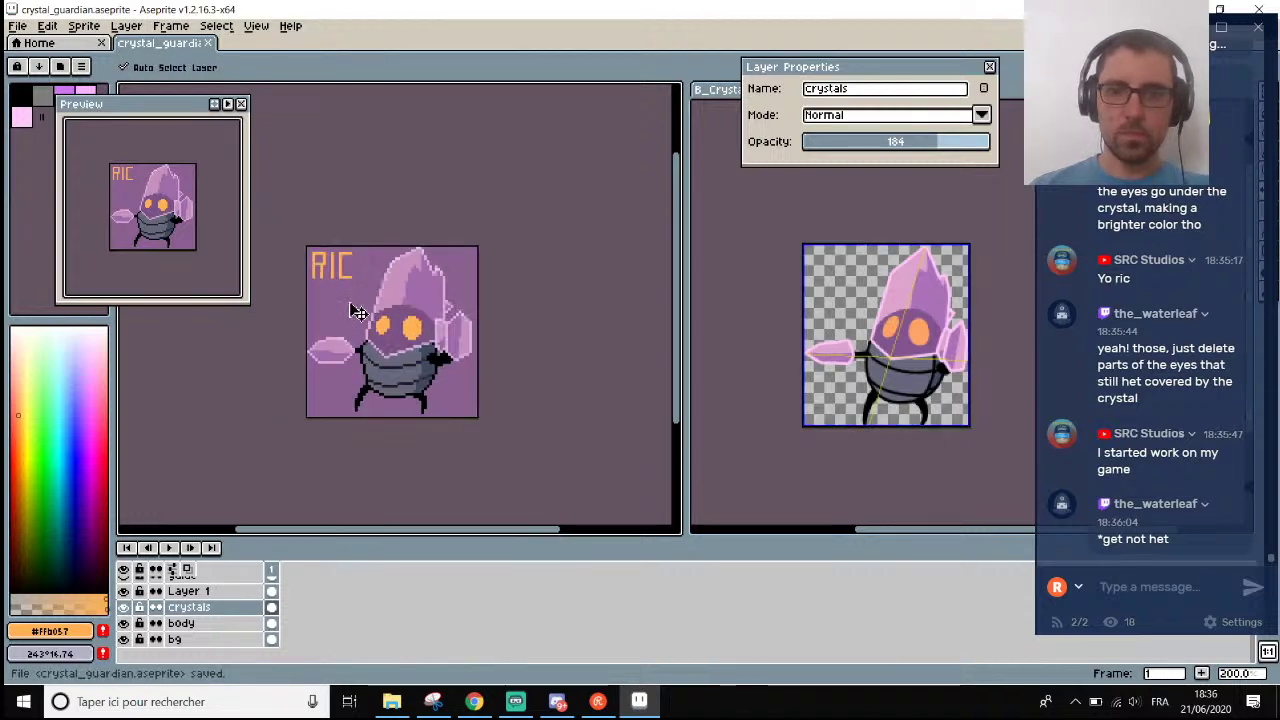
{"action": "scroll", "coordinate": [351, 309], "scroll_direction": "up", "scroll_amount": 1}
{"action": "scroll", "coordinate": [357, 312], "scroll_direction": "up", "scroll_amount": 1}
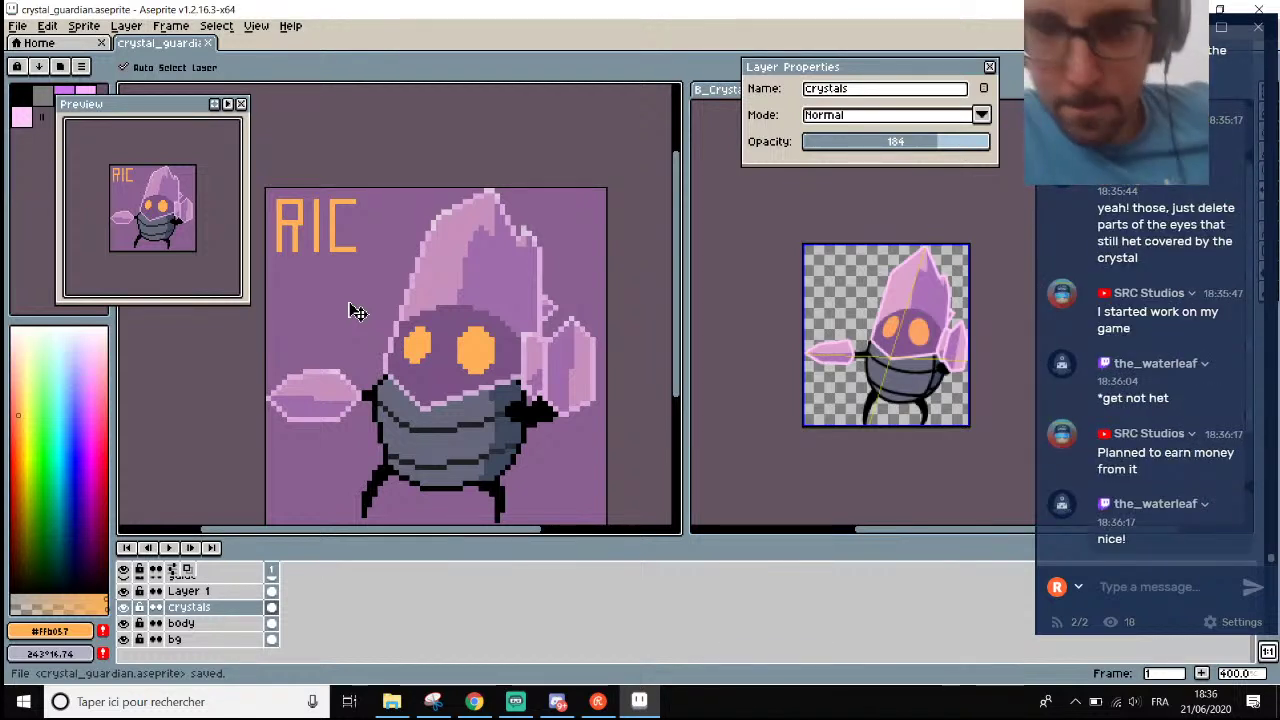
{"action": "scroll", "coordinate": [357, 312], "scroll_direction": "down", "scroll_amount": 1}
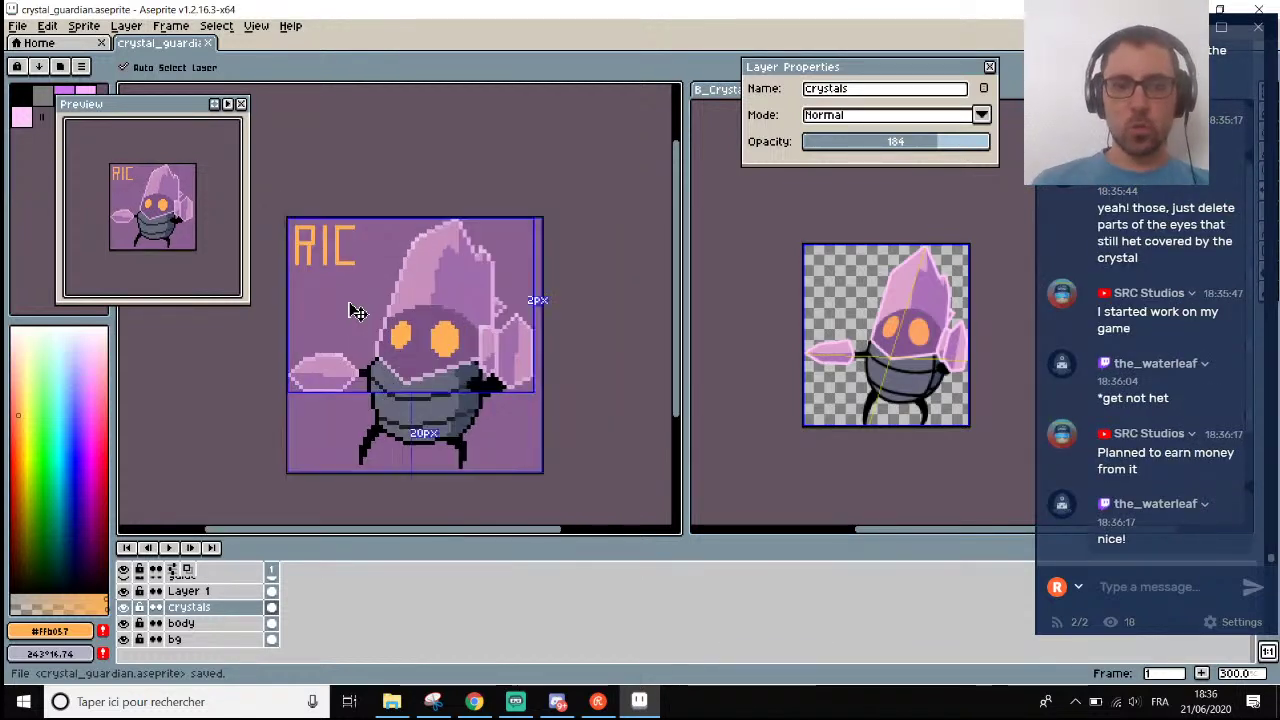
{"action": "scroll", "coordinate": [437, 330], "scroll_direction": "down", "scroll_amount": 2}
{"action": "scroll", "coordinate": [437, 330], "scroll_direction": "up", "scroll_amount": 2}
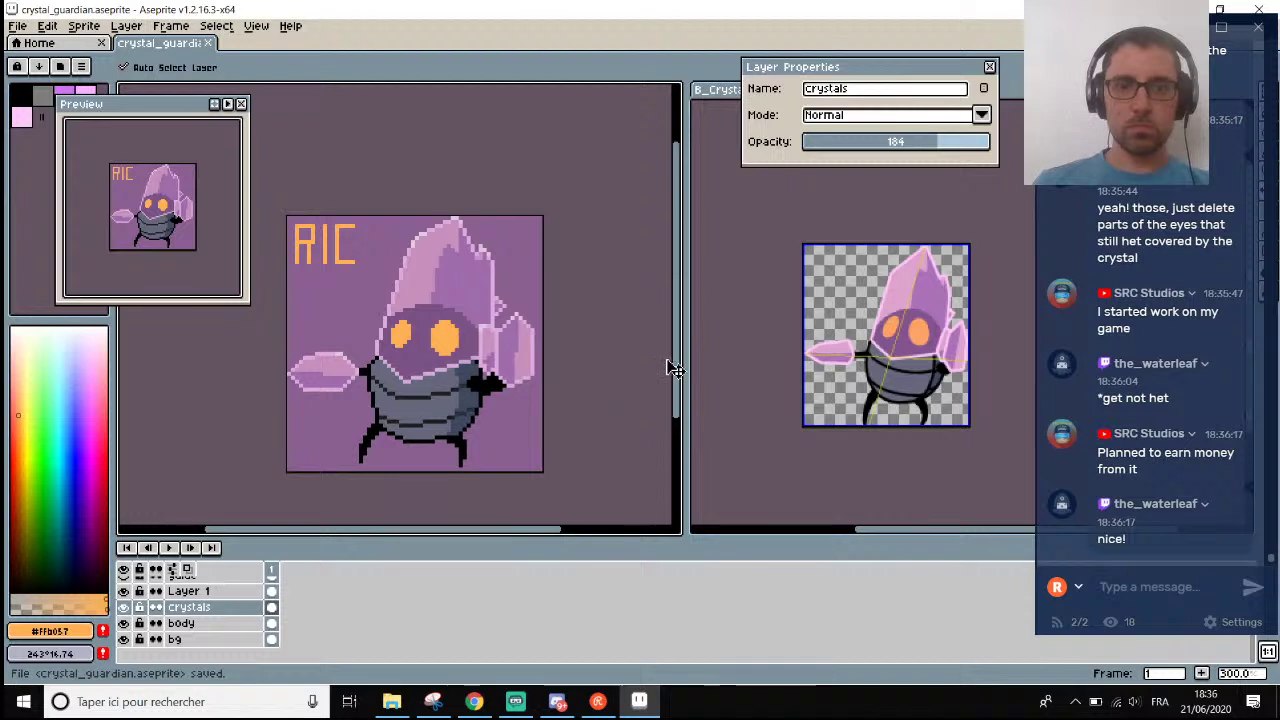
Widen the sprite's editing area and sample the light pink #deaadb from the head crystal's outline.
{"action": "left_click_drag", "start_coordinate": [684, 347], "coordinate": [714, 347]}
{"action": "key", "text": "b"}
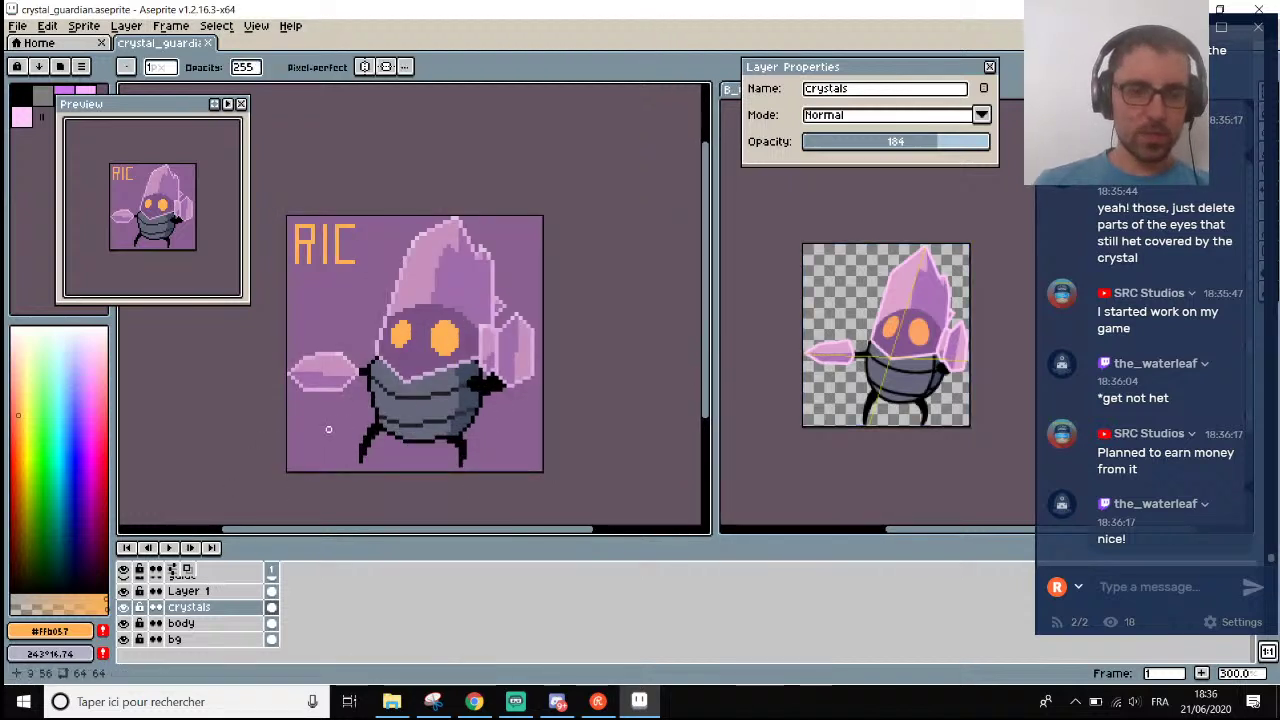
{"action": "left_click", "coordinate": [217, 608]}
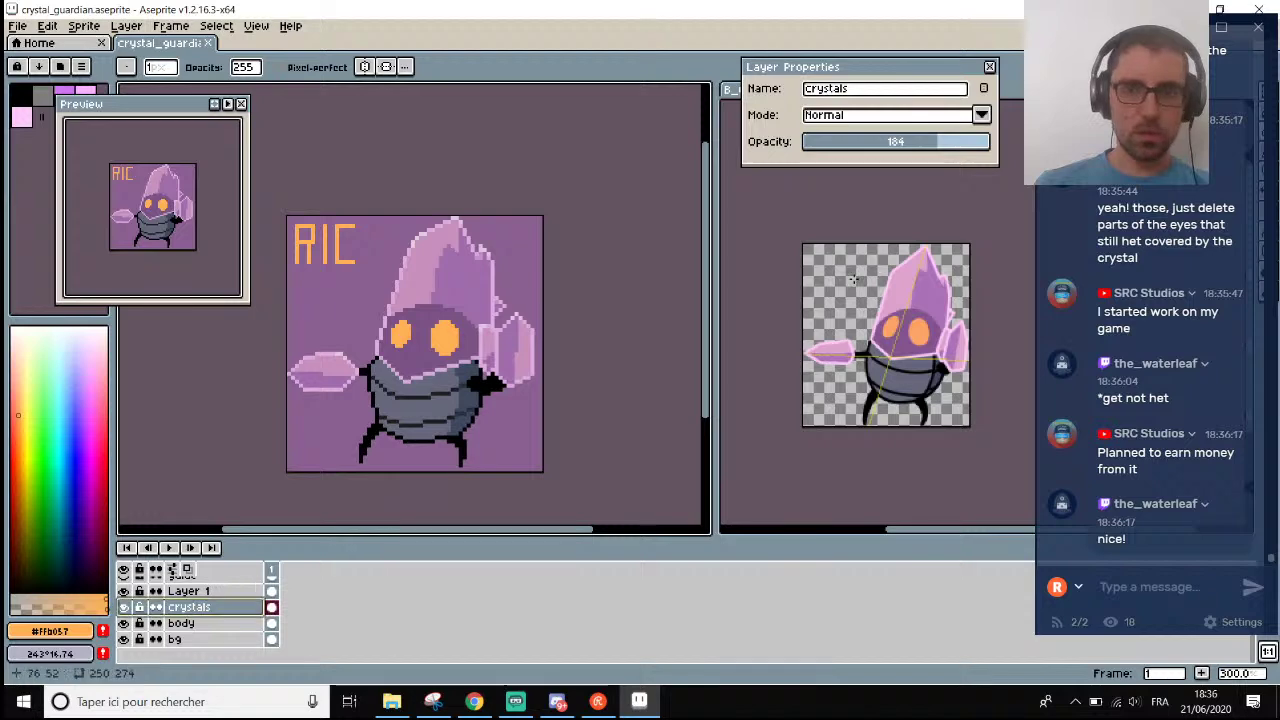
{"action": "scroll", "coordinate": [360, 345], "scroll_direction": "up", "scroll_amount": 7}
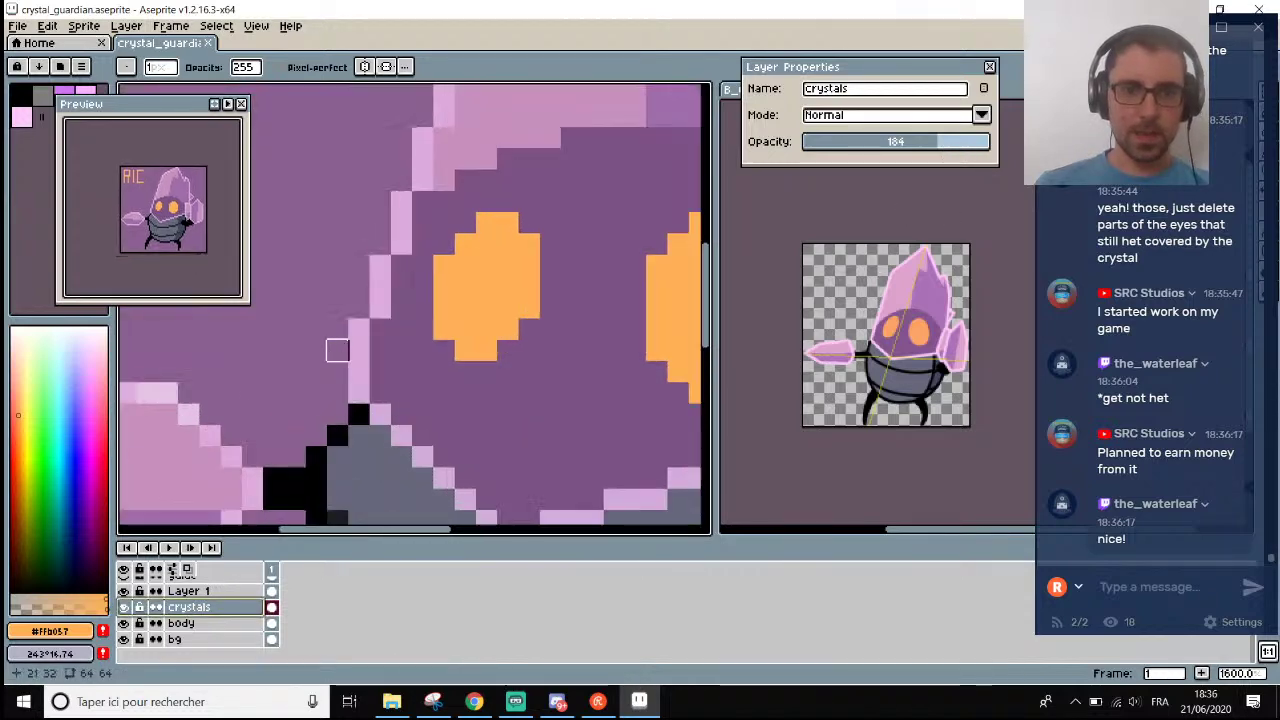
{"action": "key", "text": "i"}
{"action": "left_click", "coordinate": [402, 206]}
{"action": "scroll", "coordinate": [400, 206], "scroll_direction": "down", "scroll_amount": 5}
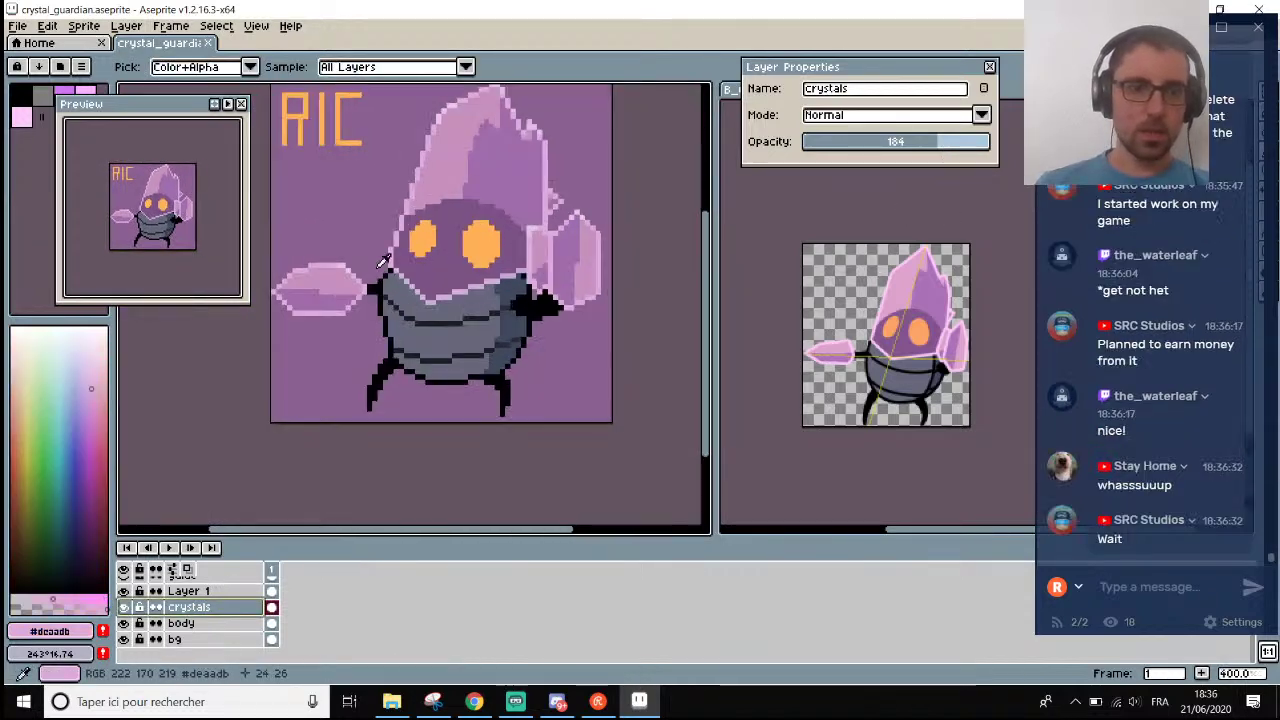
Try to draw a #deaadb border along the canvas's bottom and left edges on the bg layer.
{"action": "left_click", "coordinate": [200, 639]}
{"action": "scroll", "coordinate": [375, 500], "scroll_direction": "down", "scroll_amount": 1}
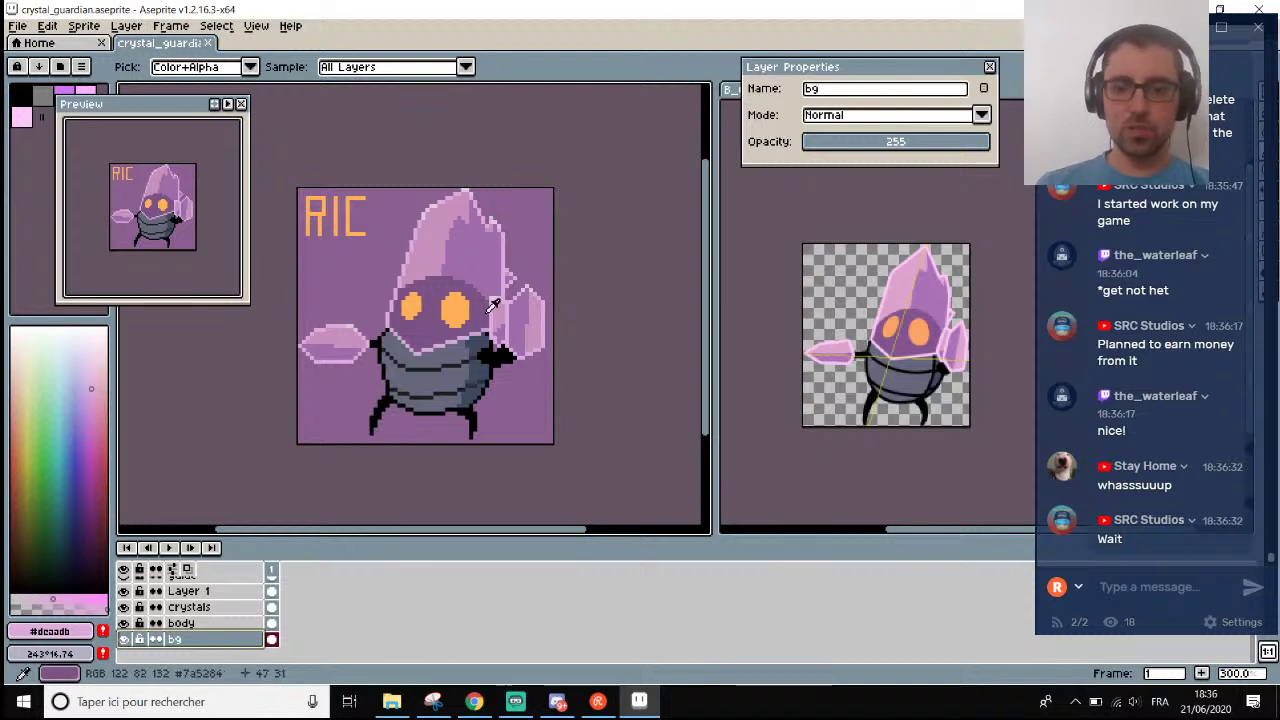
{"action": "key", "text": "b"}
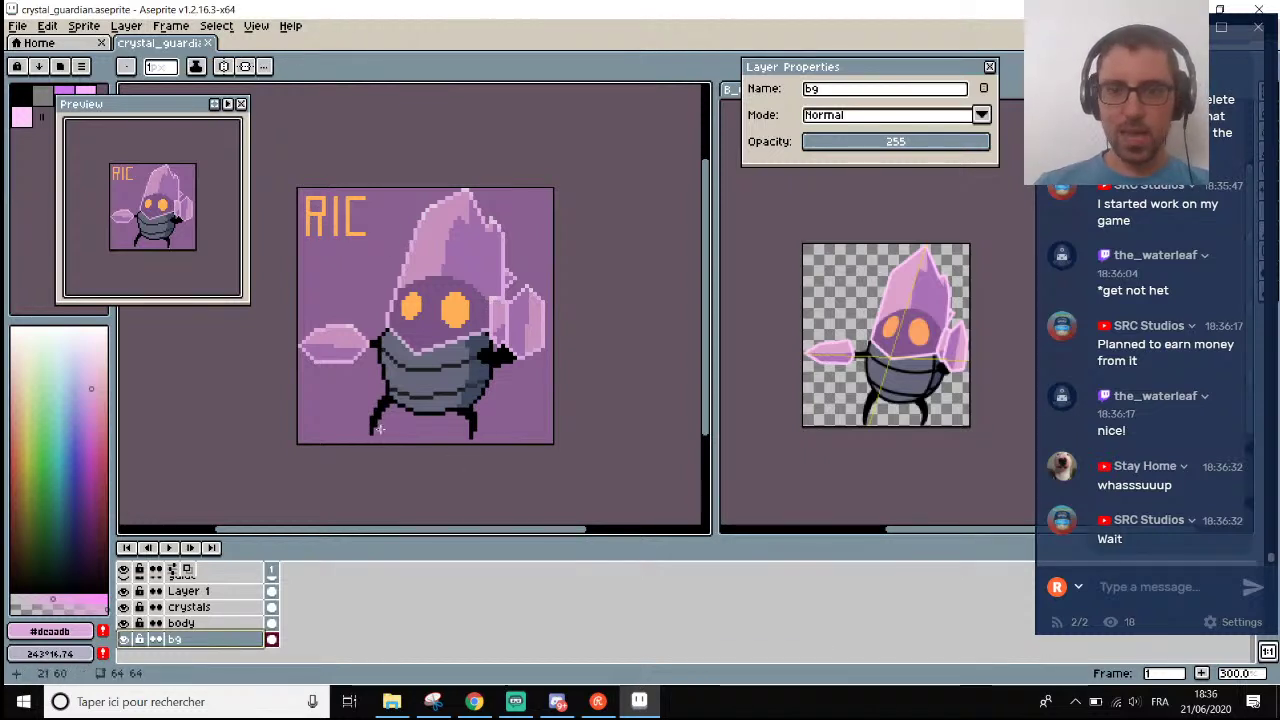
{"action": "scroll", "coordinate": [291, 443], "scroll_direction": "up", "scroll_amount": 4}
{"action": "left_click_drag", "start_coordinate": [266, 440], "coordinate": [645, 440]}
{"action": "scroll", "coordinate": [645, 440], "scroll_direction": "down", "scroll_amount": 3}
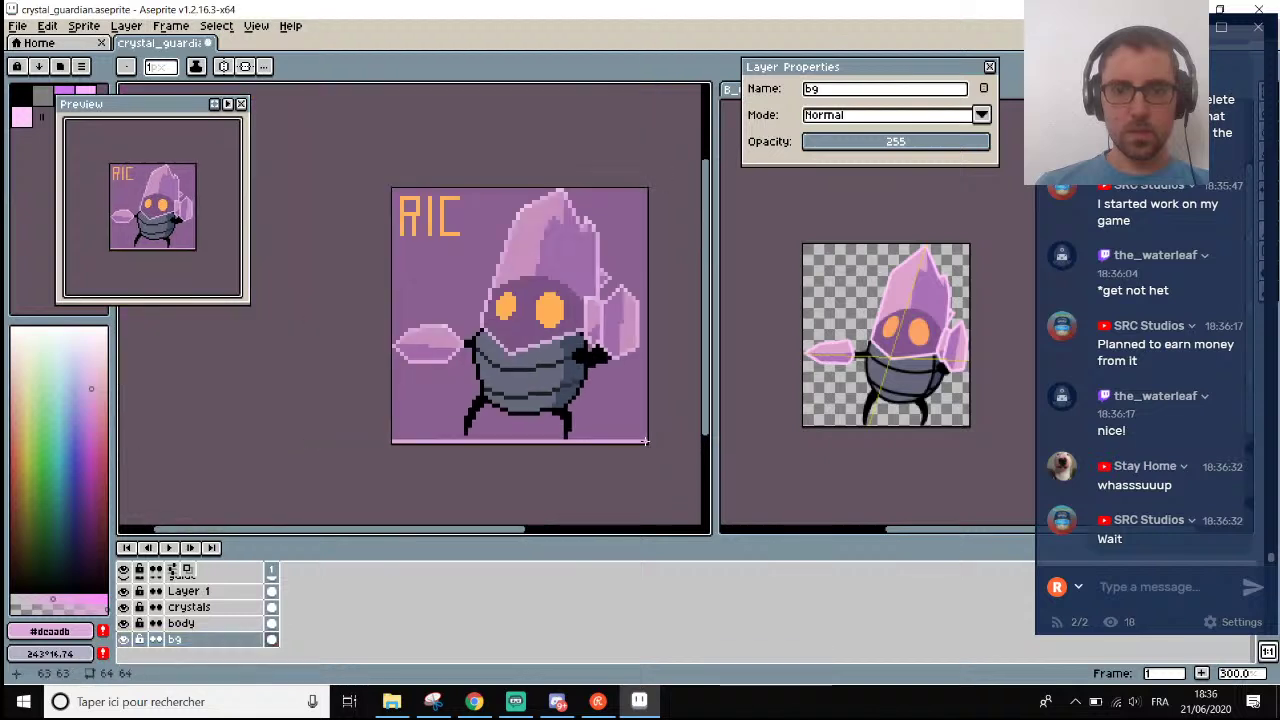
{"action": "left_click_drag", "start_coordinate": [310, 428], "coordinate": [309, 378]}
{"action": "key", "text": "ctrl+z"}
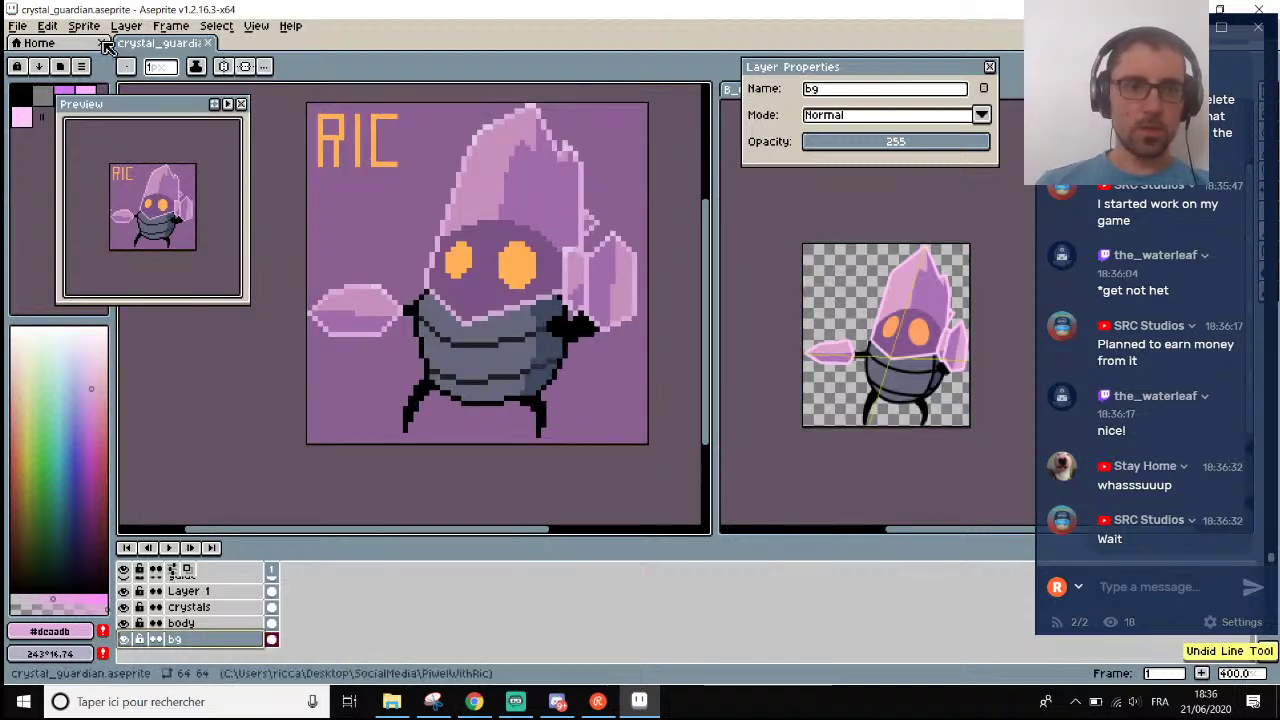
Try enlarging the canvas to 66 × 66 pixels, adding one pixel on every side.
{"action": "left_click", "coordinate": [84, 26]}
{"action": "left_click", "coordinate": [130, 117]}
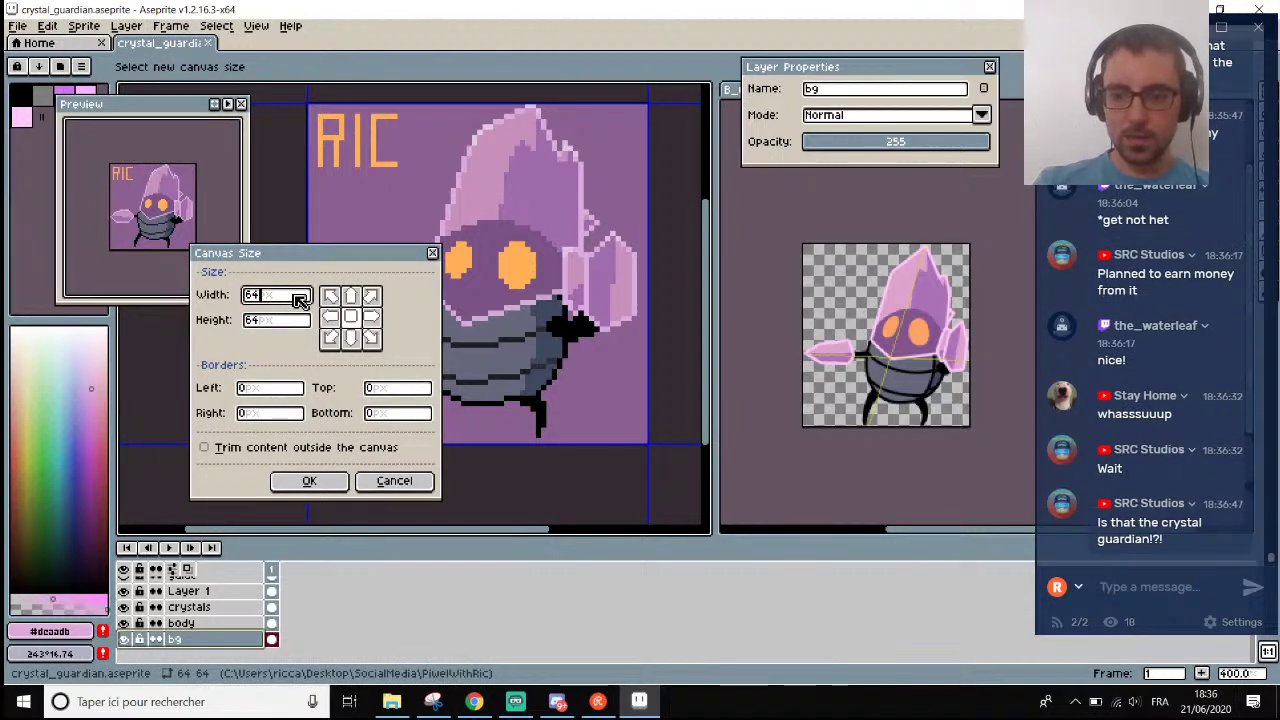
{"action": "type", "text": "64+2"}
{"action": "left_click", "coordinate": [293, 322]}
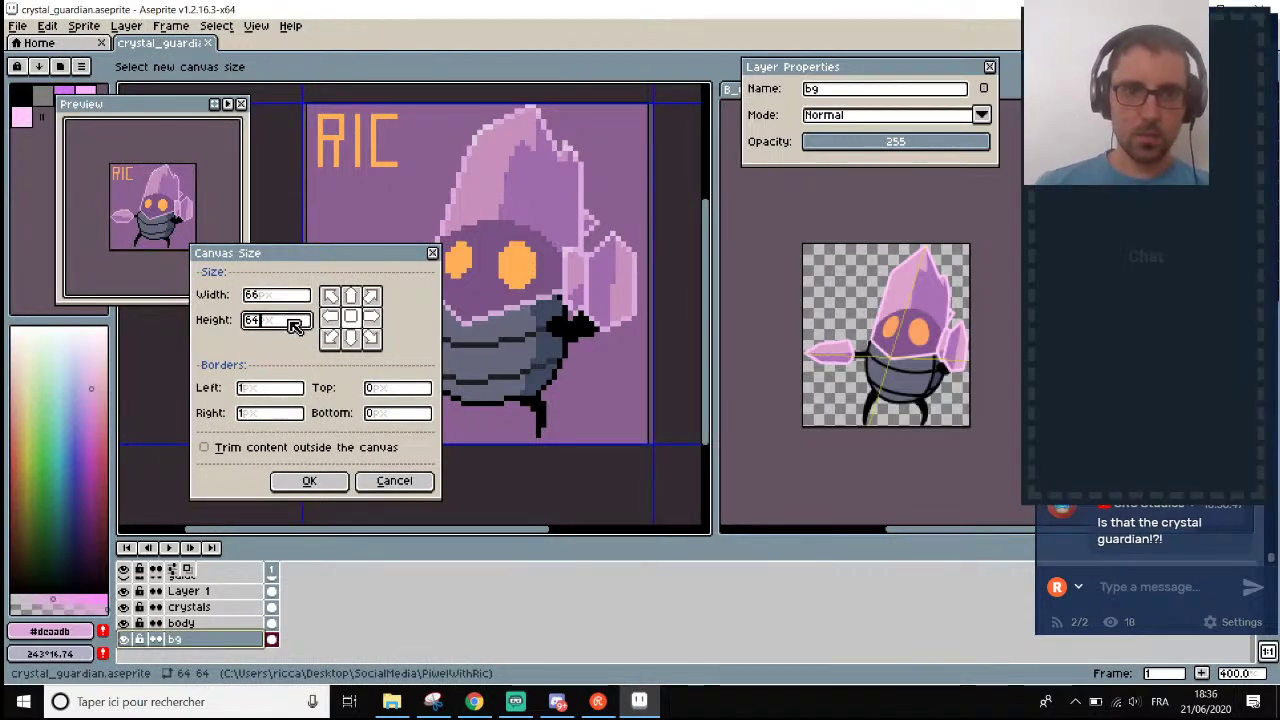
{"action": "type", "text": "64+2"}
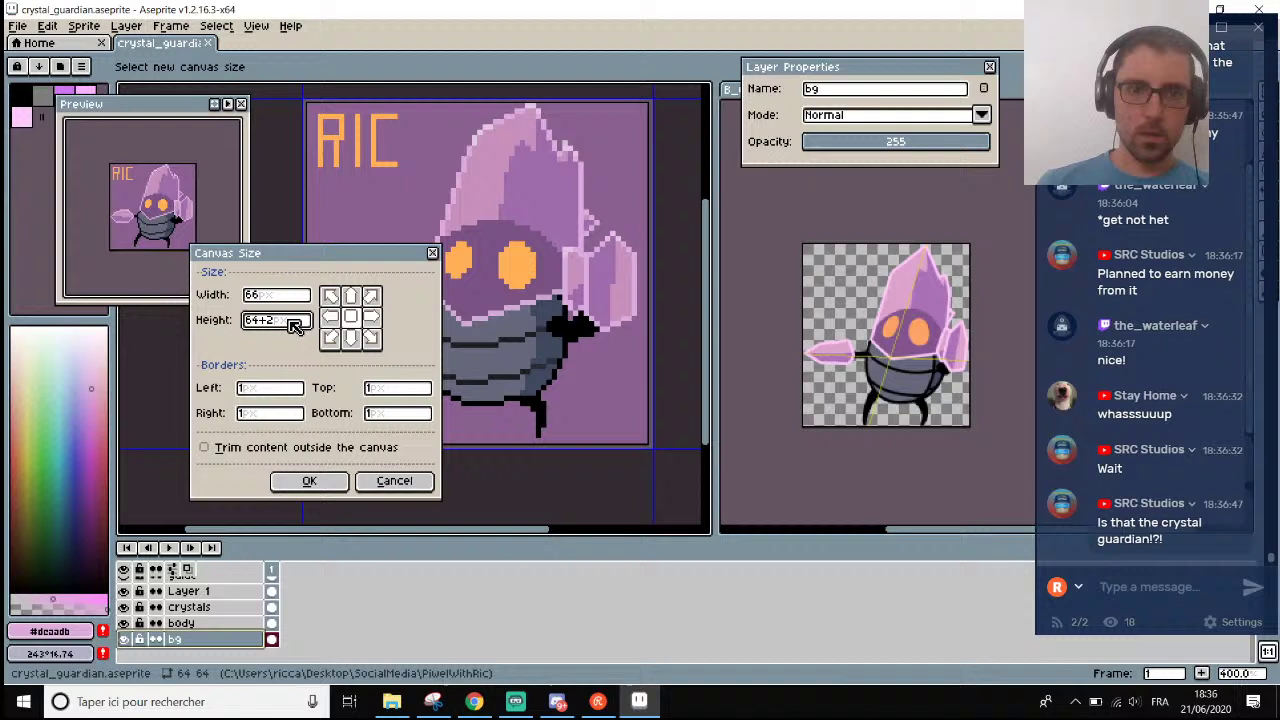
{"action": "left_click", "coordinate": [310, 481]}
Fill the empty one-pixel edge around the background with #deaadb on the bg layer and save the file.
{"action": "scroll", "coordinate": [410, 477], "scroll_direction": "up", "scroll_amount": 1}
{"action": "scroll", "coordinate": [410, 477], "scroll_direction": "up", "scroll_amount": 1}
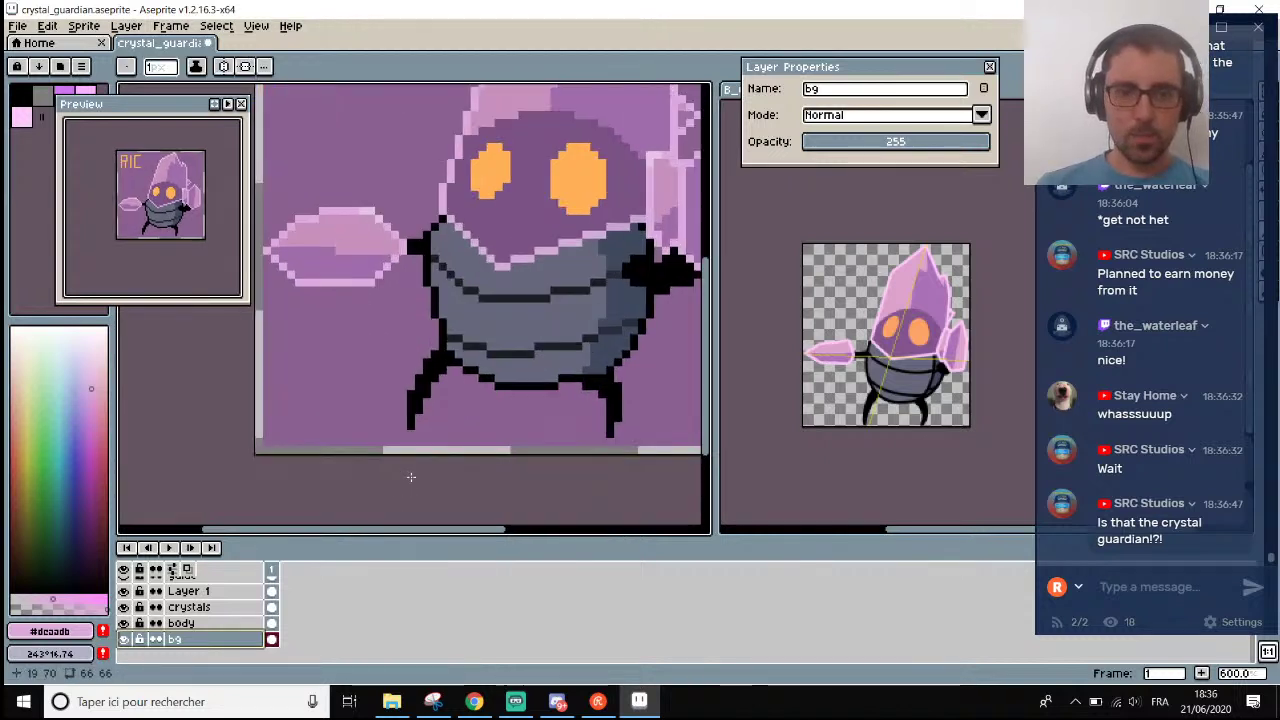
{"action": "key", "text": "g"}
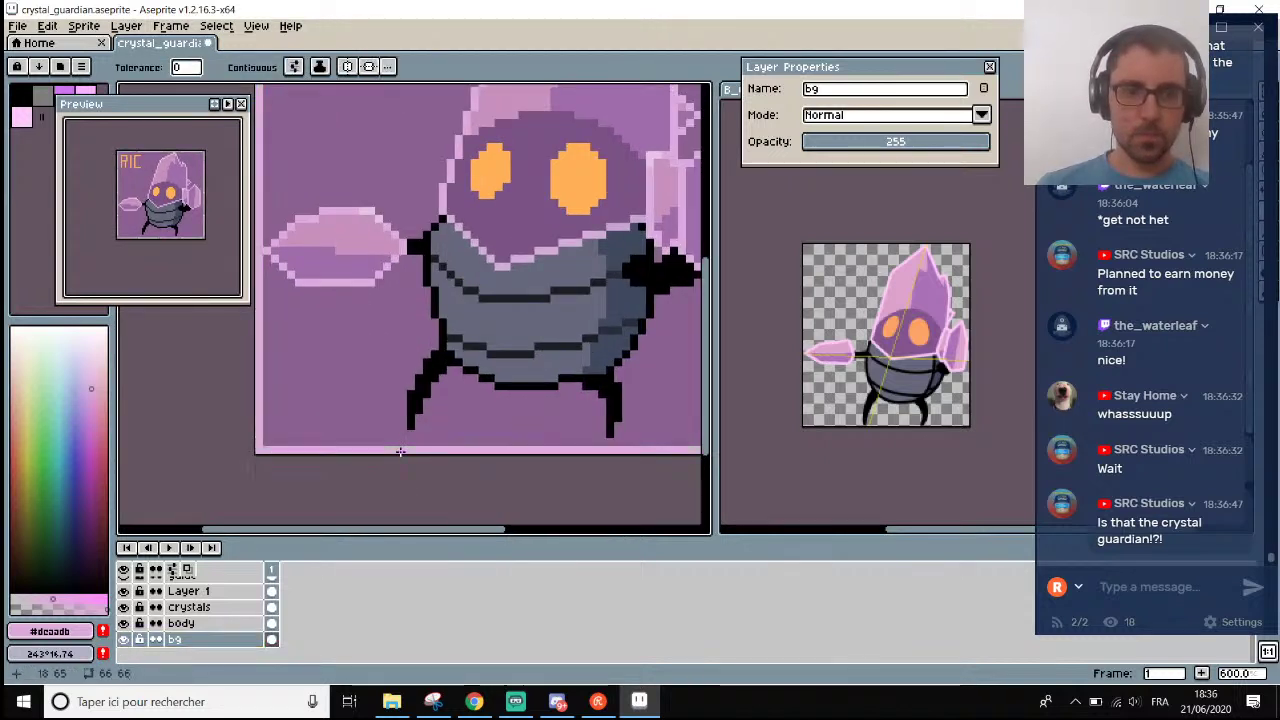
{"action": "scroll", "coordinate": [402, 448], "scroll_direction": "down", "scroll_amount": 3}
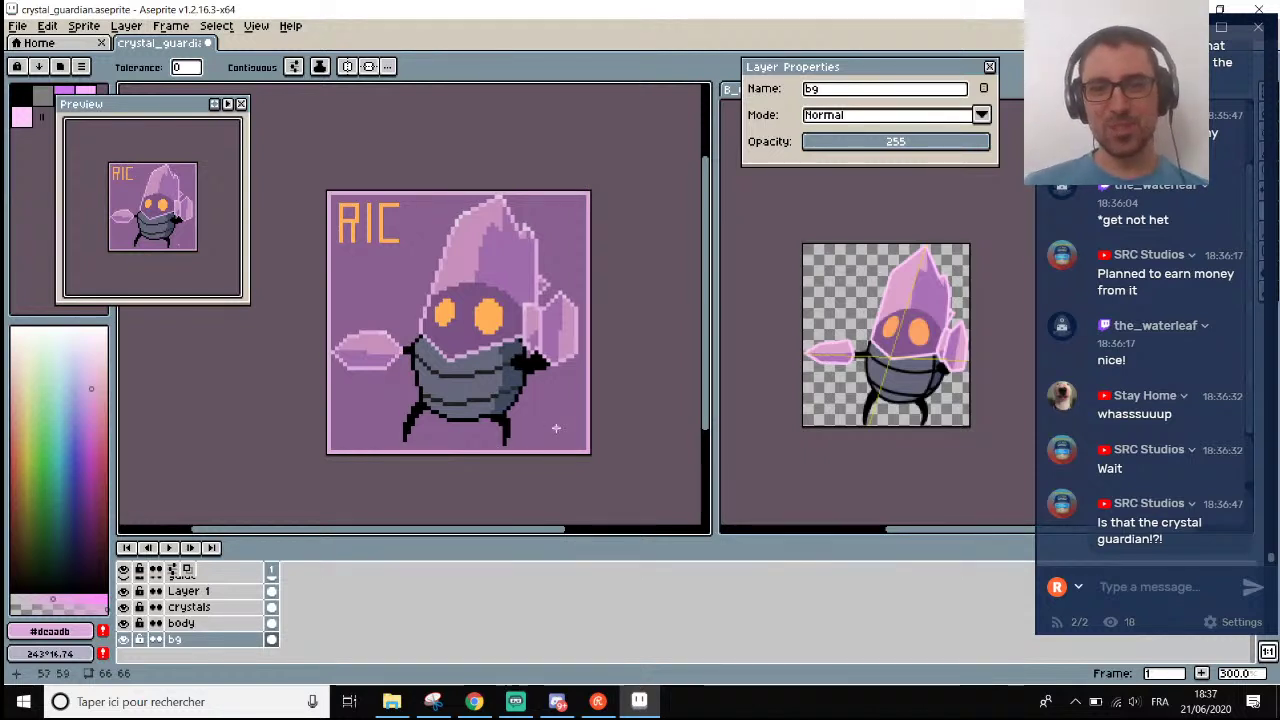
{"action": "key", "text": "ctrl+s"}
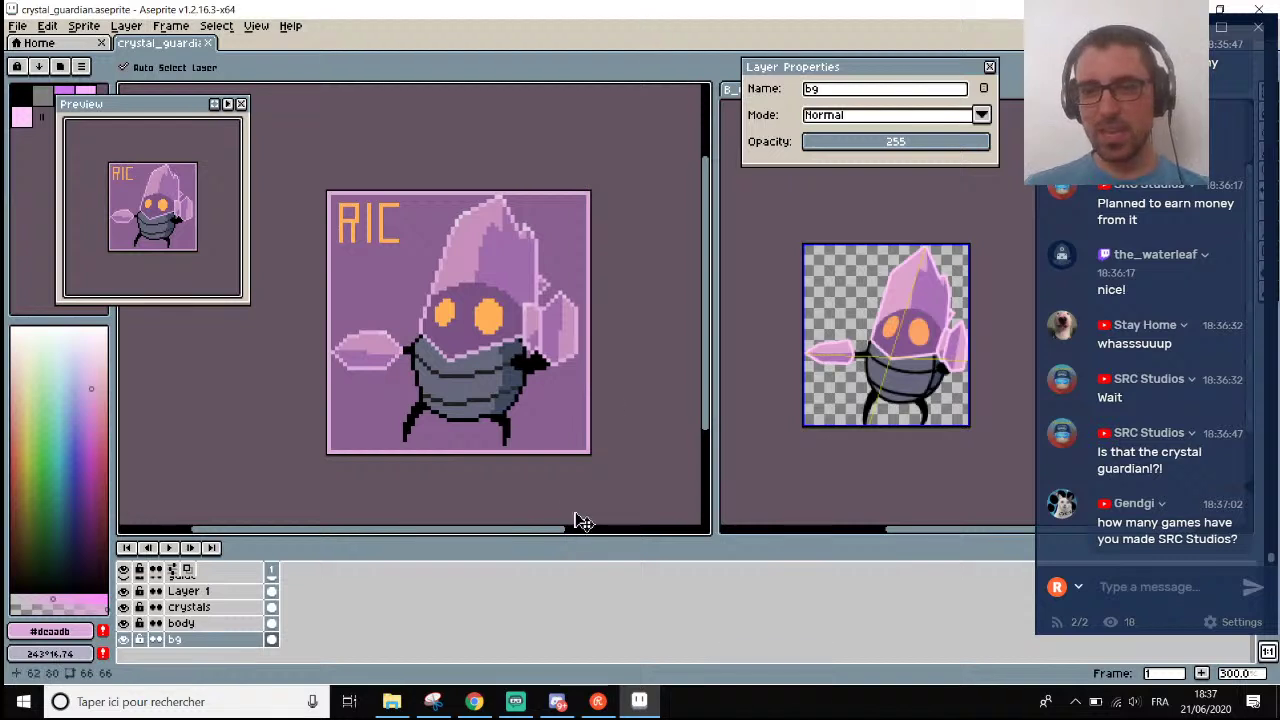
Undo the pink edge fill and the one-pixel canvas enlargement.
{"action": "left_click_drag", "start_coordinate": [551, 537], "coordinate": [567, 538]}
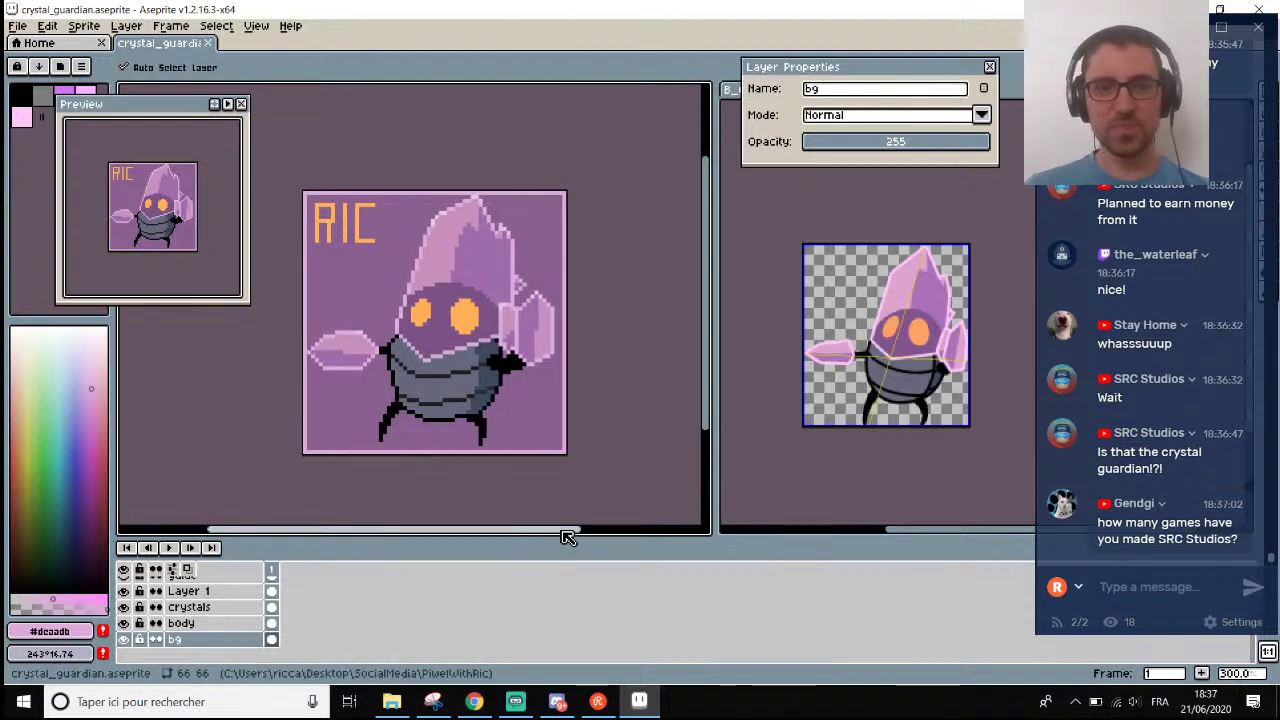
{"action": "key", "text": "g"}
{"action": "scroll", "coordinate": [484, 390], "scroll_direction": "up", "scroll_amount": 1}
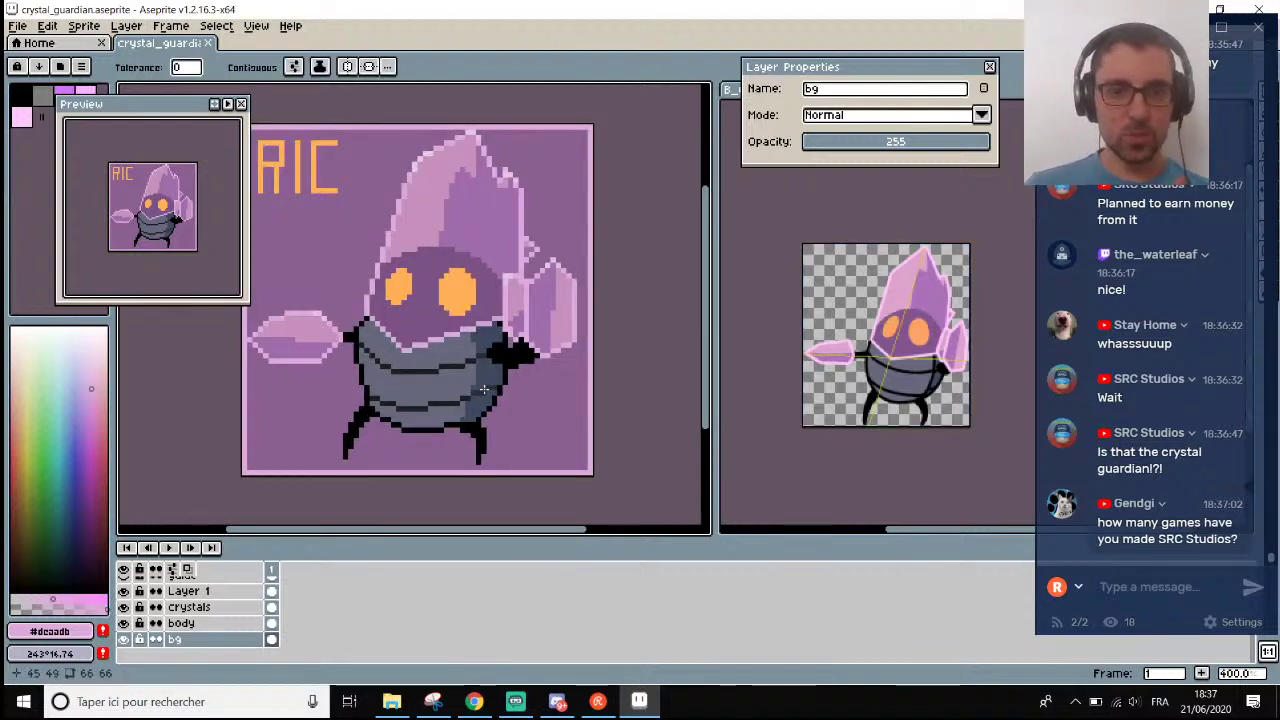
{"action": "scroll", "coordinate": [484, 390], "scroll_direction": "down", "scroll_amount": 2}
{"action": "scroll", "coordinate": [484, 390], "scroll_direction": "up", "scroll_amount": 2}
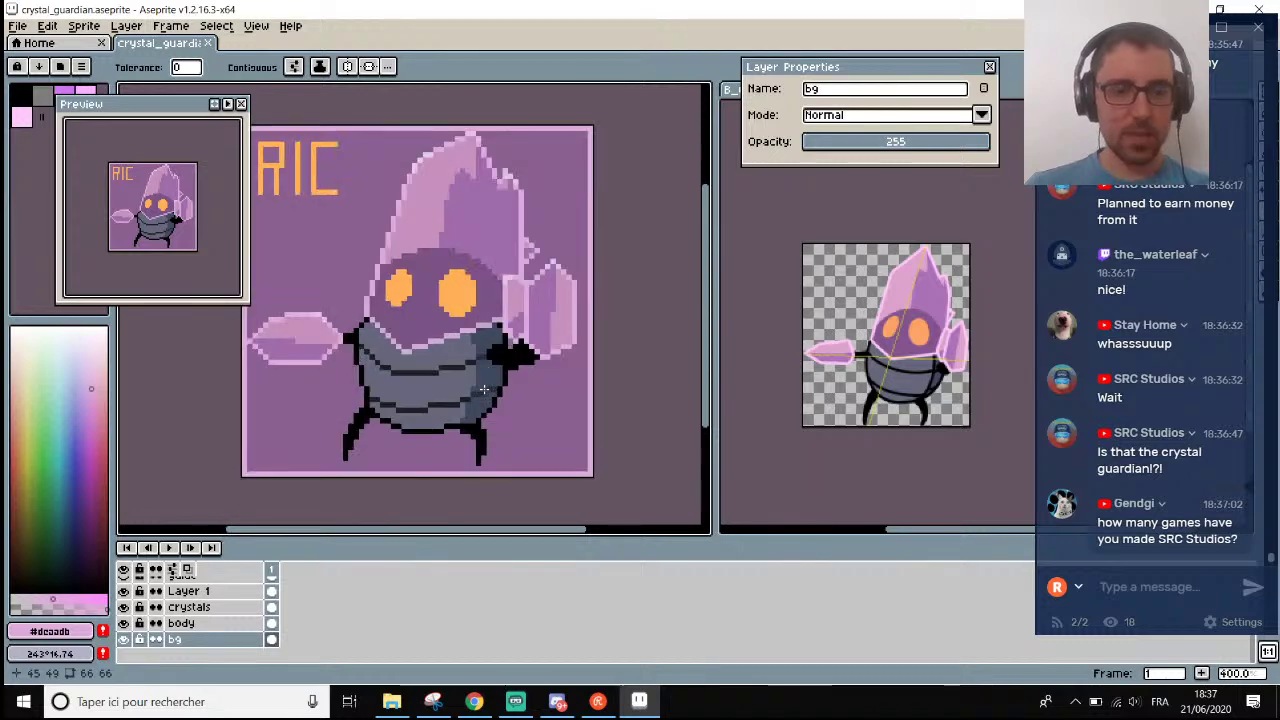
{"action": "scroll", "coordinate": [486, 392], "scroll_direction": "down", "scroll_amount": 1}
{"action": "key", "text": "ctrl+z"}
{"action": "scroll", "coordinate": [490, 398], "scroll_direction": "up", "scroll_amount": 1}
{"action": "key", "text": "ctrl+z"}
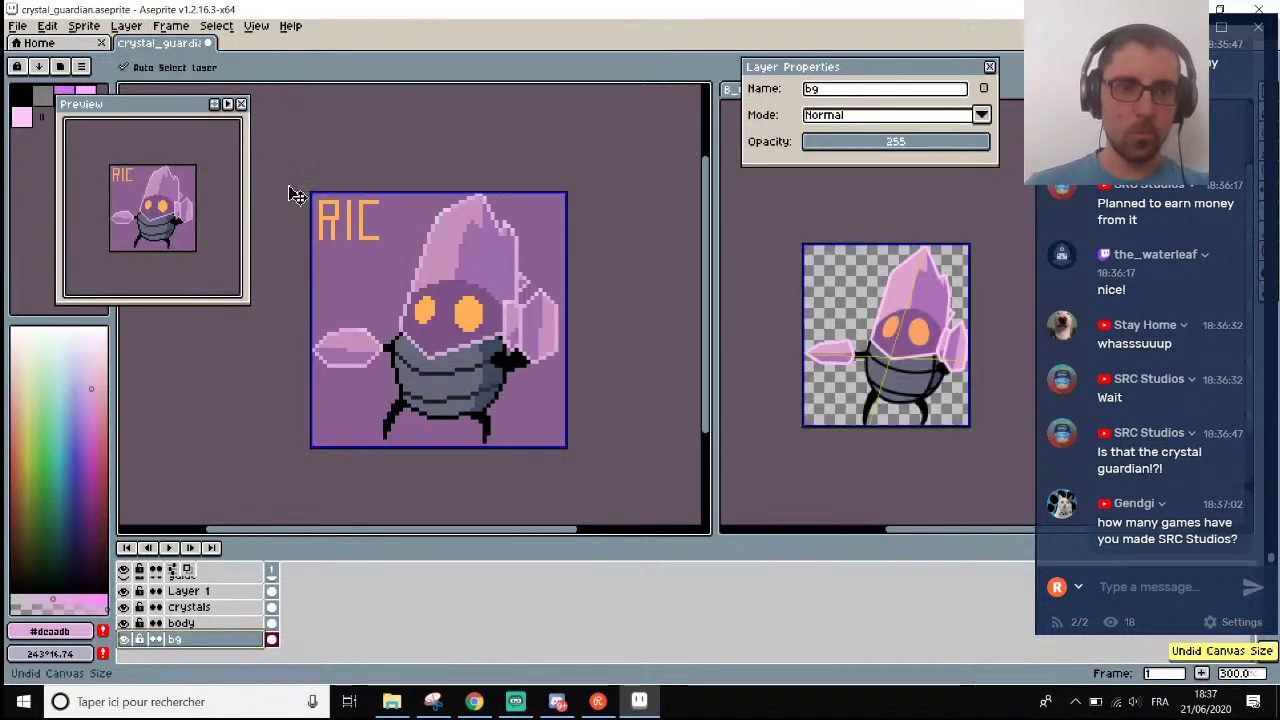
Try enlarging the canvas to 67 × 67 pixels, with borders of 1 px left, 2 px right, 2 px top and 1 px bottom.
{"action": "left_click", "coordinate": [84, 25]}
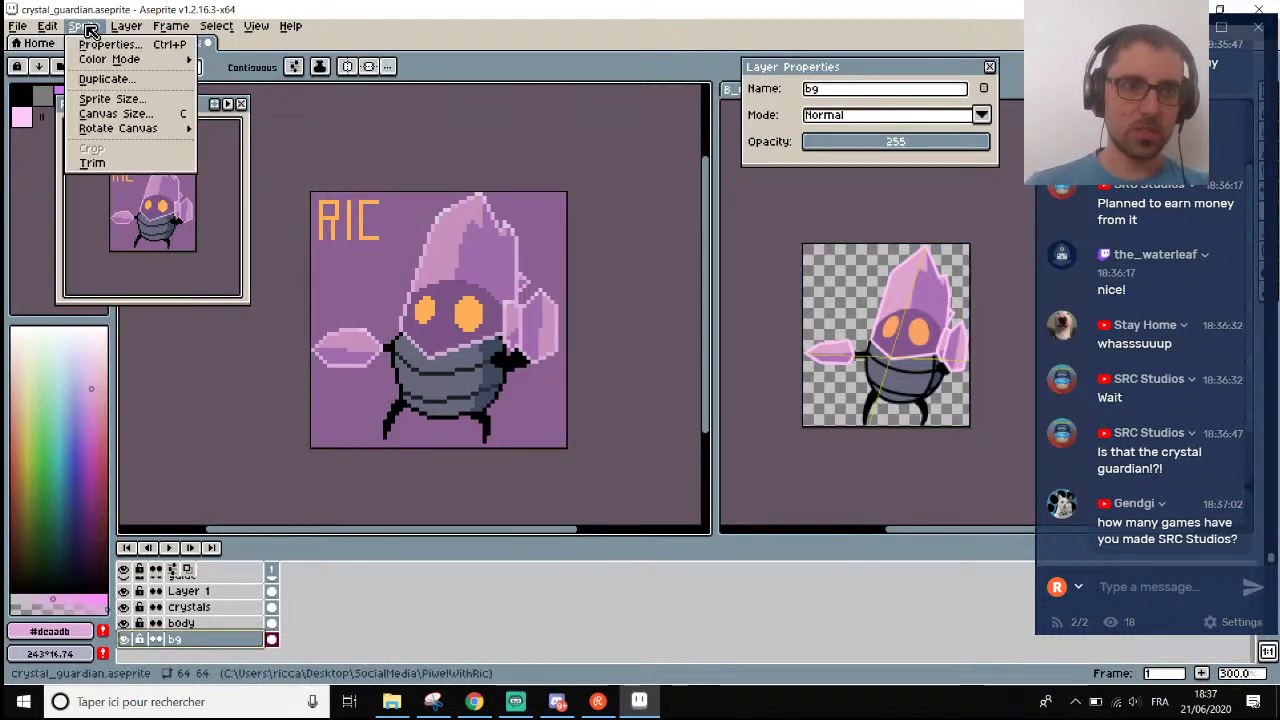
{"action": "left_click", "coordinate": [137, 117]}
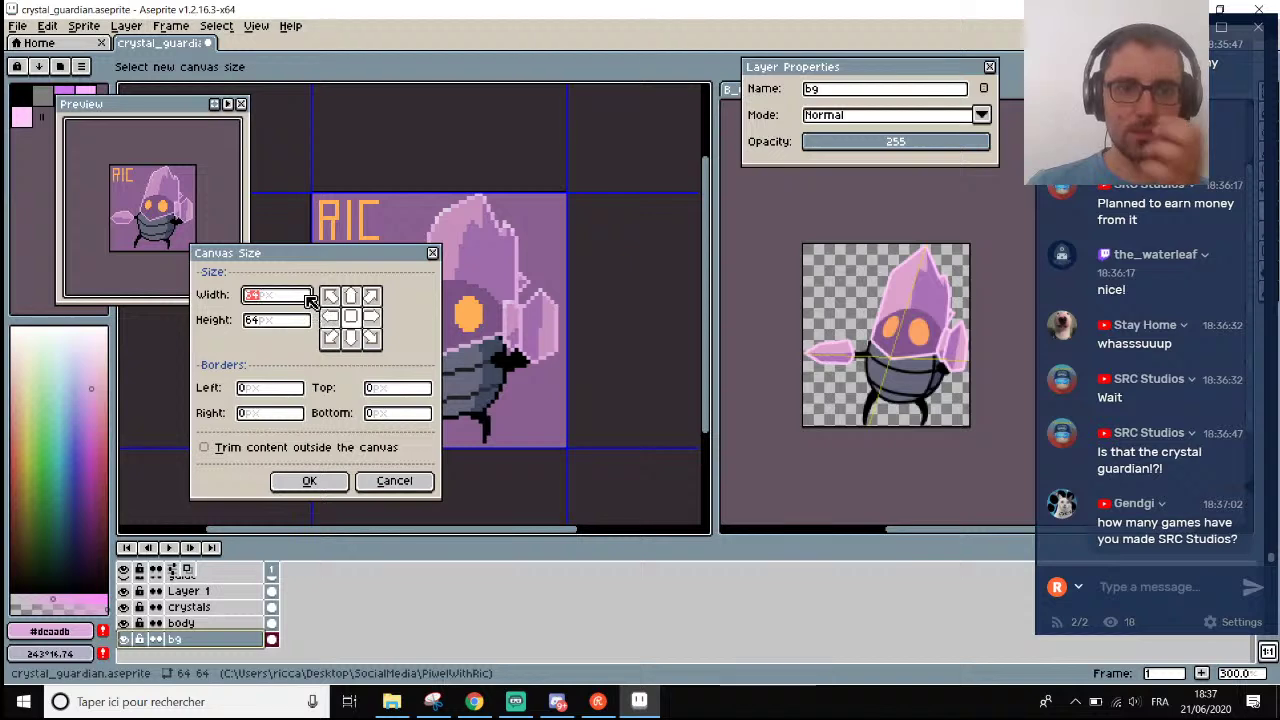
{"action": "type", "text": "67"}
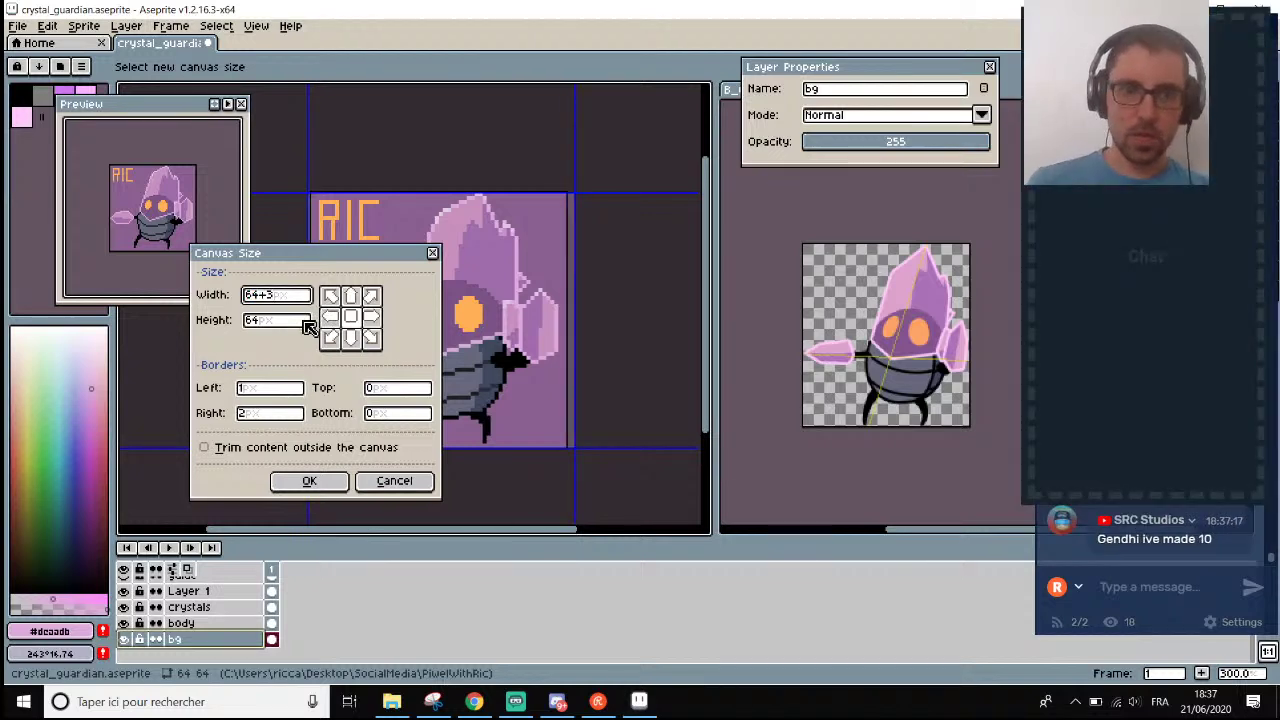
{"action": "key", "text": "Tab"}
{"action": "left_click", "coordinate": [308, 328]}
{"action": "type", "text": "+3"}
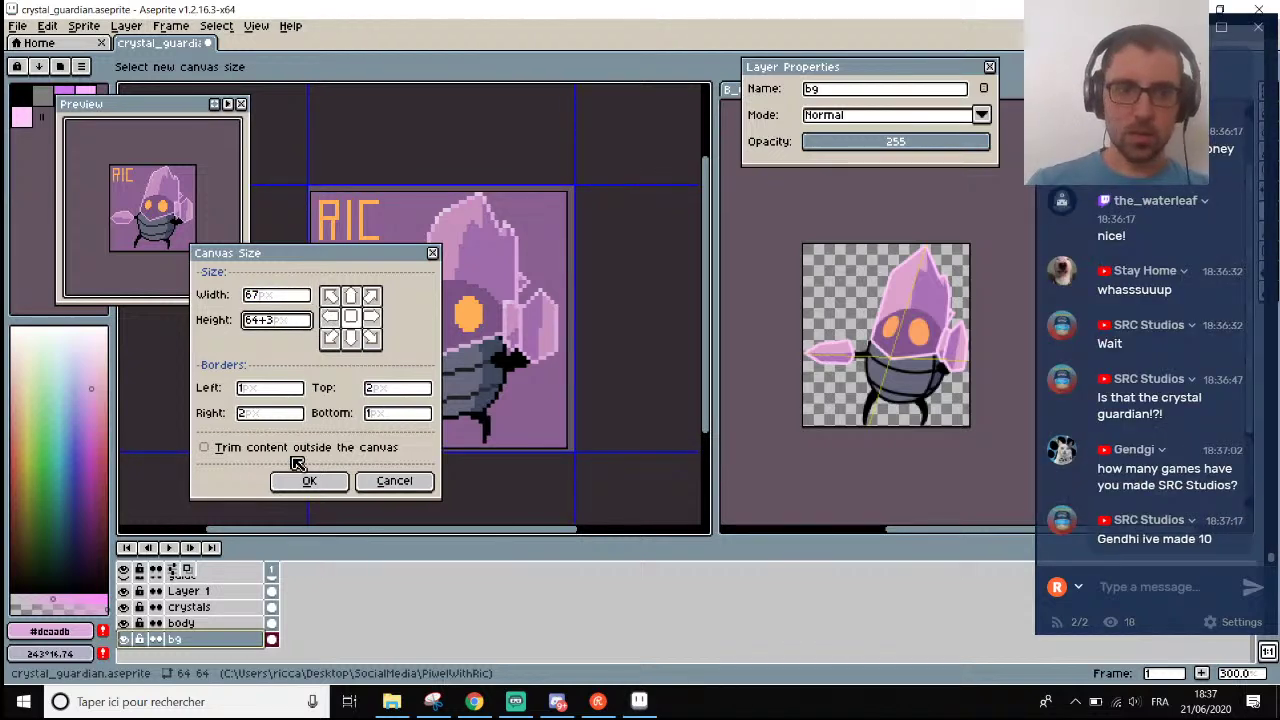
{"action": "left_click", "coordinate": [309, 481]}
Fill the uneven transparent edge of the enlarged canvas with #deaadb and save the file.
{"action": "scroll", "coordinate": [460, 465], "scroll_direction": "up", "scroll_amount": 2}
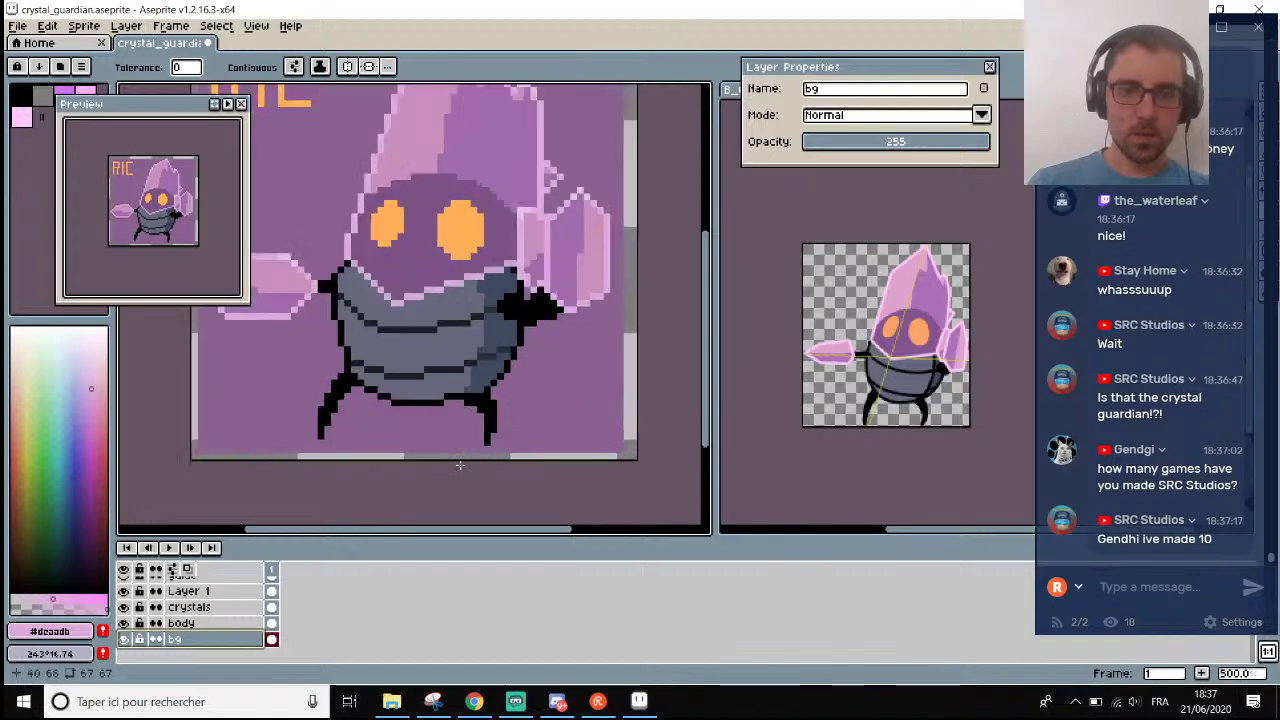
{"action": "scroll", "coordinate": [463, 458], "scroll_direction": "down", "scroll_amount": 1}
{"action": "scroll", "coordinate": [467, 453], "scroll_direction": "down", "scroll_amount": 1}
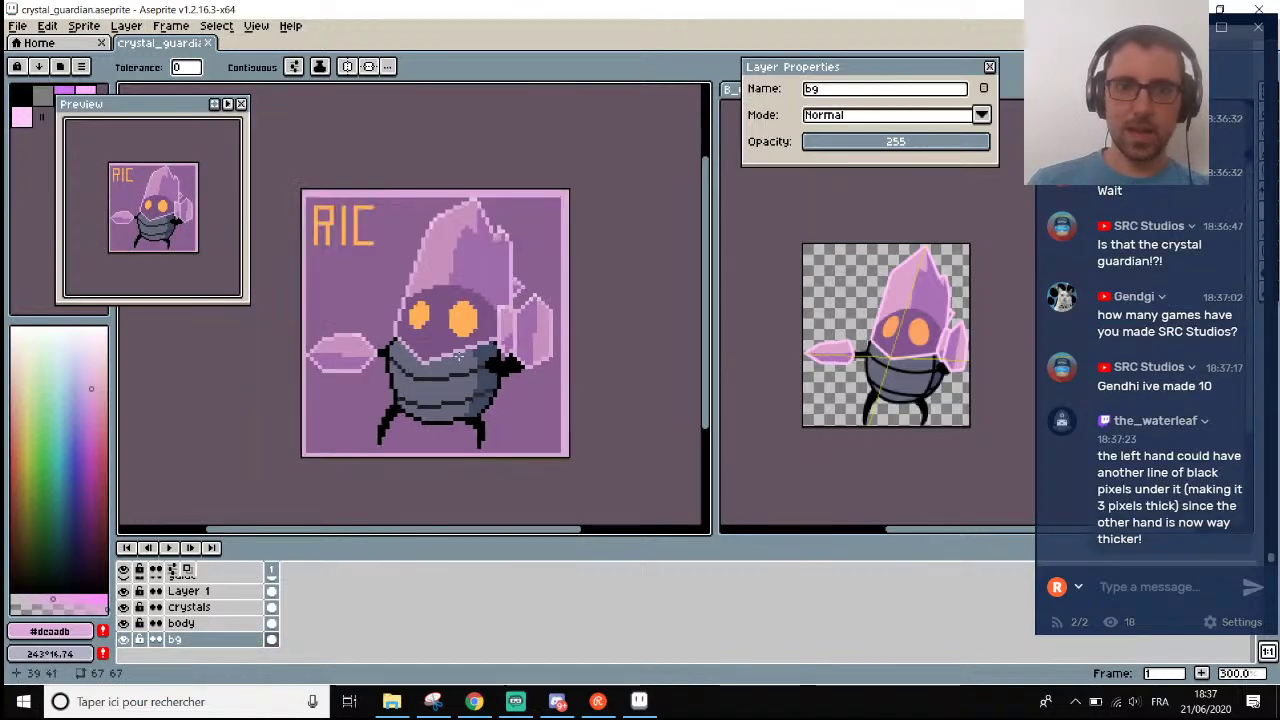
{"action": "scroll", "coordinate": [456, 312], "scroll_direction": "up", "scroll_amount": 1}
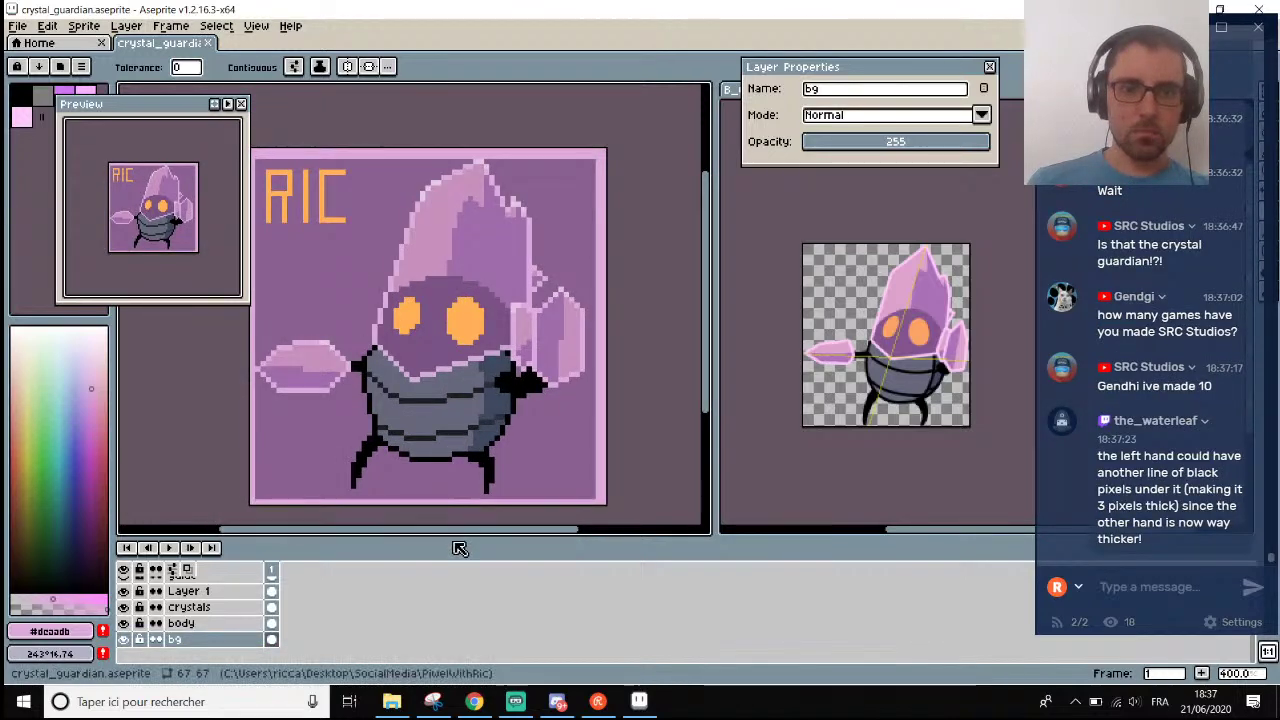
{"action": "left_click_drag", "start_coordinate": [463, 529], "coordinate": [451, 529]}
Undo the pink edge fill and sample the background purple #896090.
{"action": "key", "text": "ctrl+z"}
{"action": "key", "text": "v"}
{"action": "scroll", "coordinate": [409, 432], "scroll_direction": "up", "scroll_amount": 3}
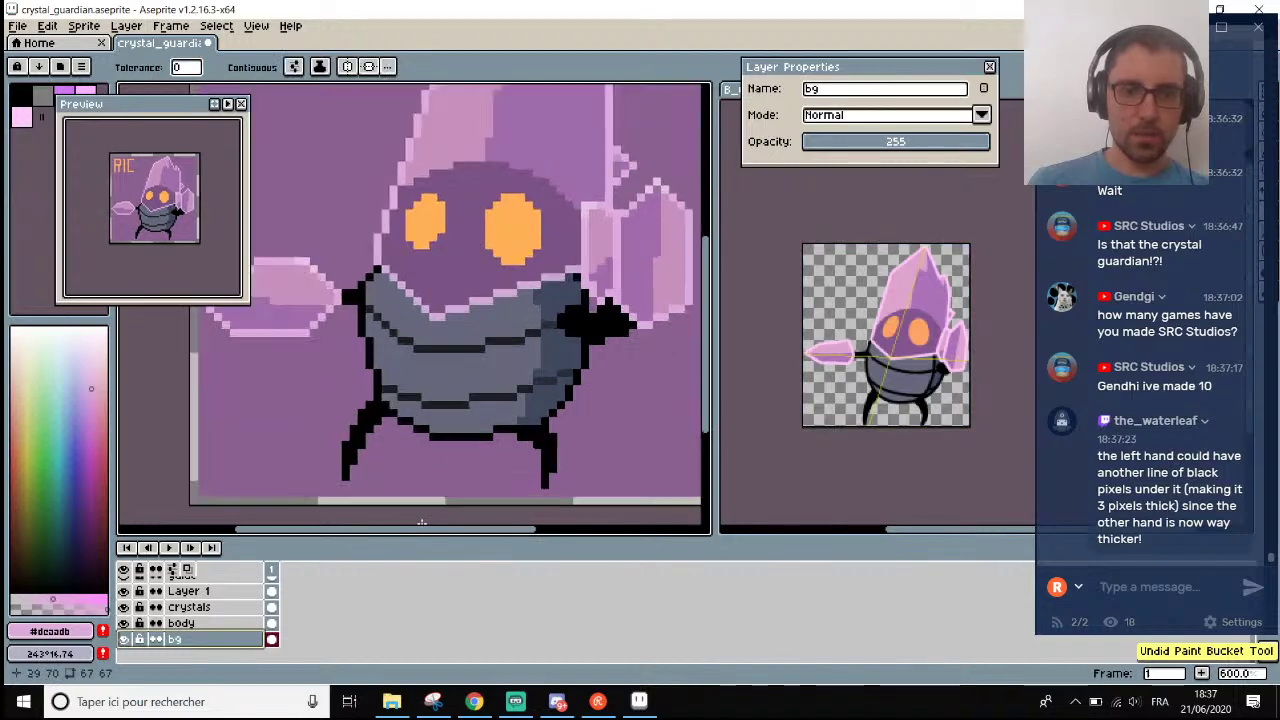
{"action": "key", "text": "i"}
{"action": "left_click", "coordinate": [285, 484]}
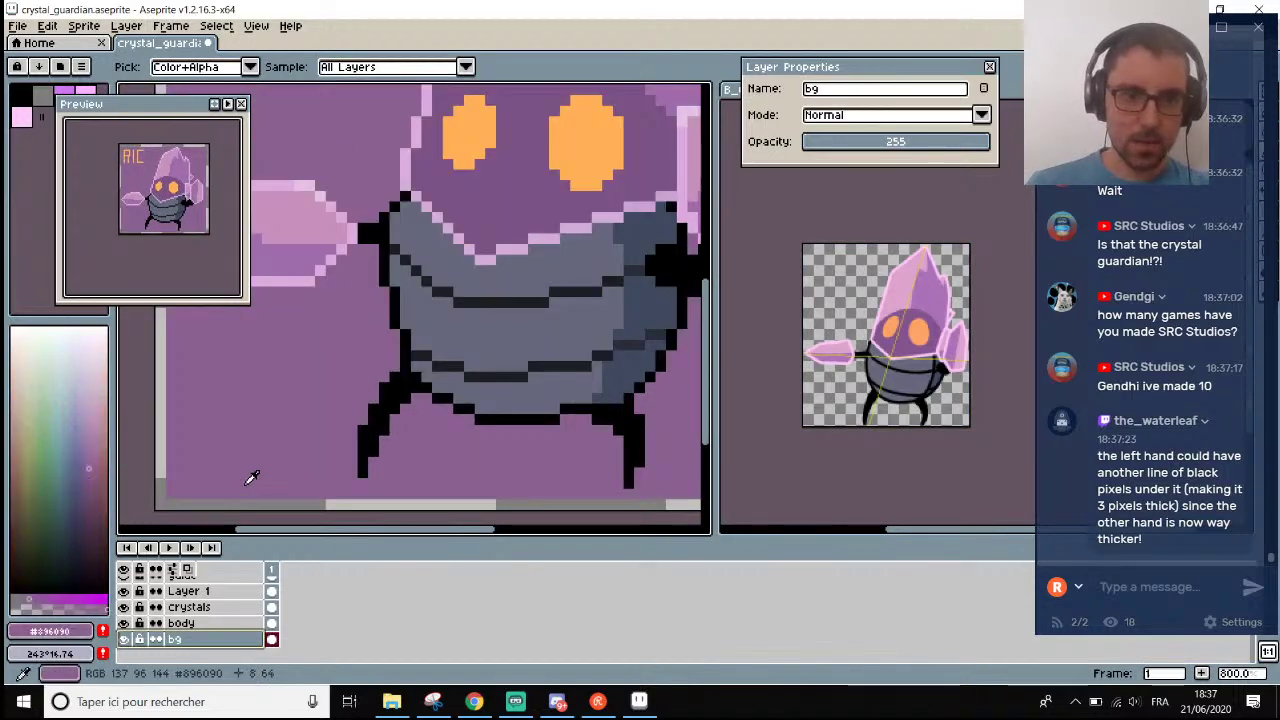
Undo the canvas enlargement to 67 × 67 pixels.
{"action": "scroll", "coordinate": [270, 488], "scroll_direction": "down", "scroll_amount": 3}
{"action": "scroll", "coordinate": [260, 490], "scroll_direction": "up", "scroll_amount": 2}
{"action": "key", "text": "l"}
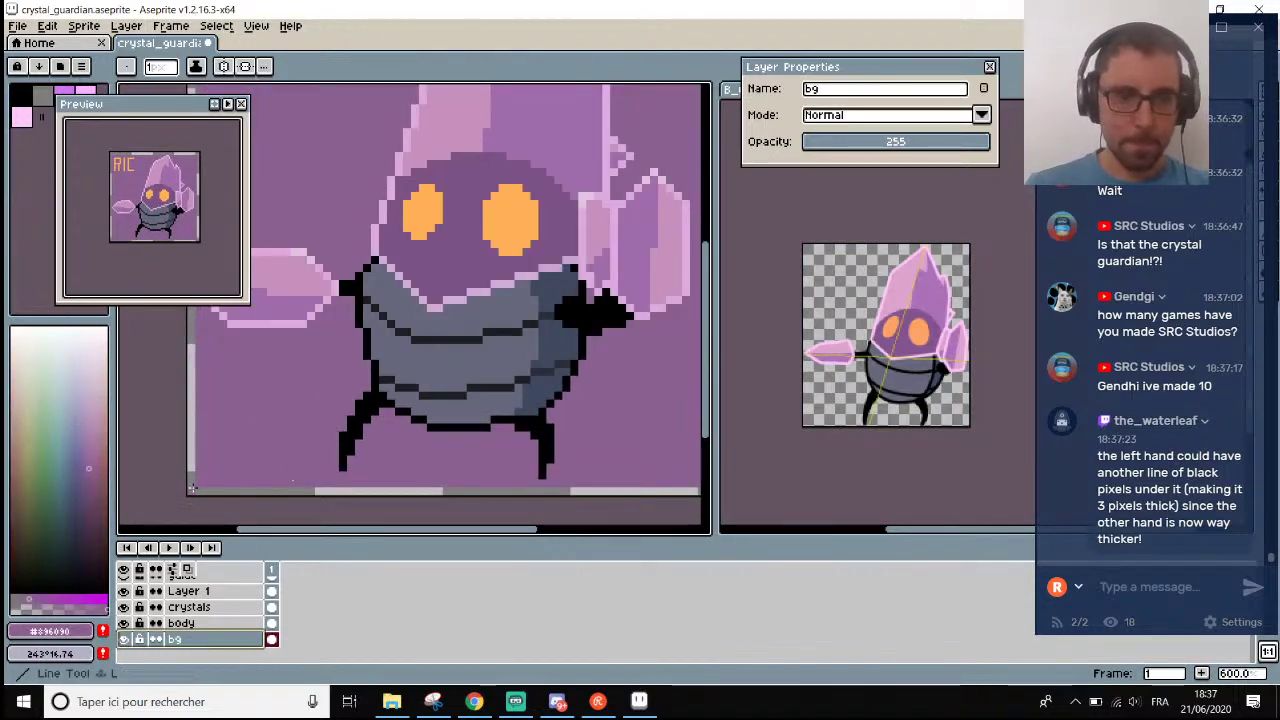
{"action": "scroll", "coordinate": [215, 488], "scroll_direction": "up", "scroll_amount": 1}
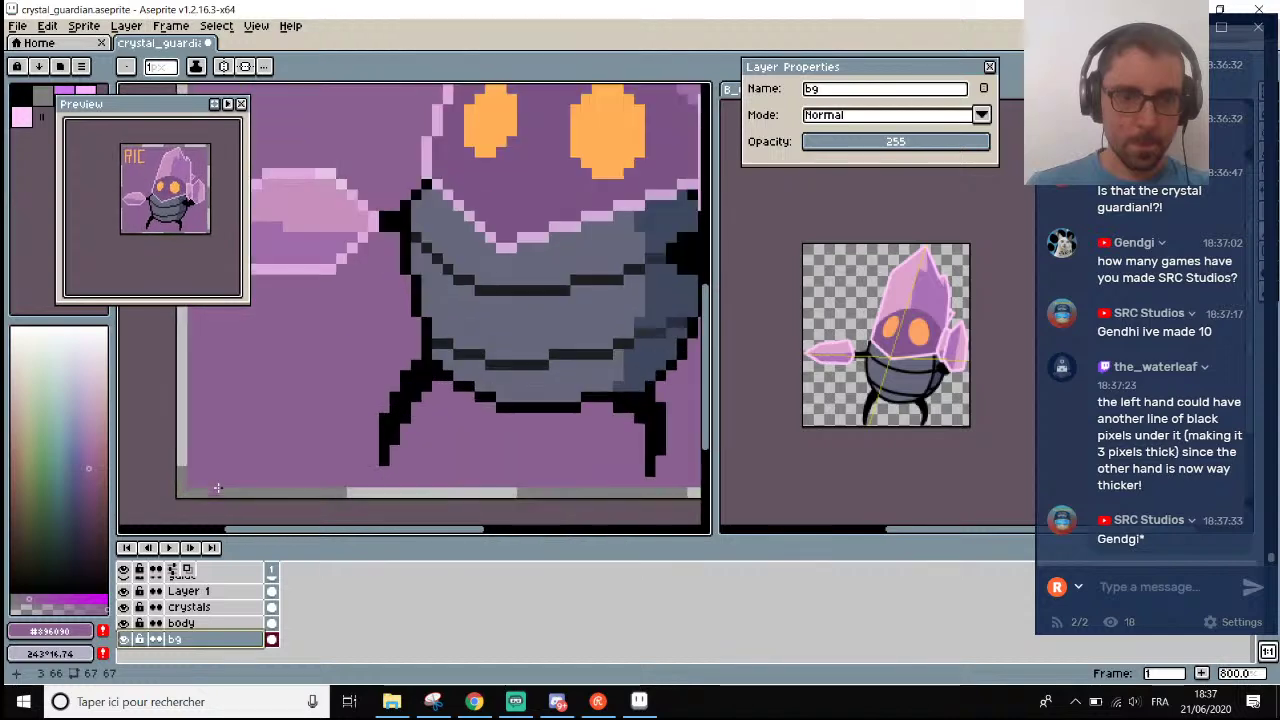
{"action": "scroll", "coordinate": [212, 490], "scroll_direction": "down", "scroll_amount": 5}
{"action": "scroll", "coordinate": [215, 488], "scroll_direction": "up", "scroll_amount": 1}
{"action": "key", "text": "ctrl+z"}
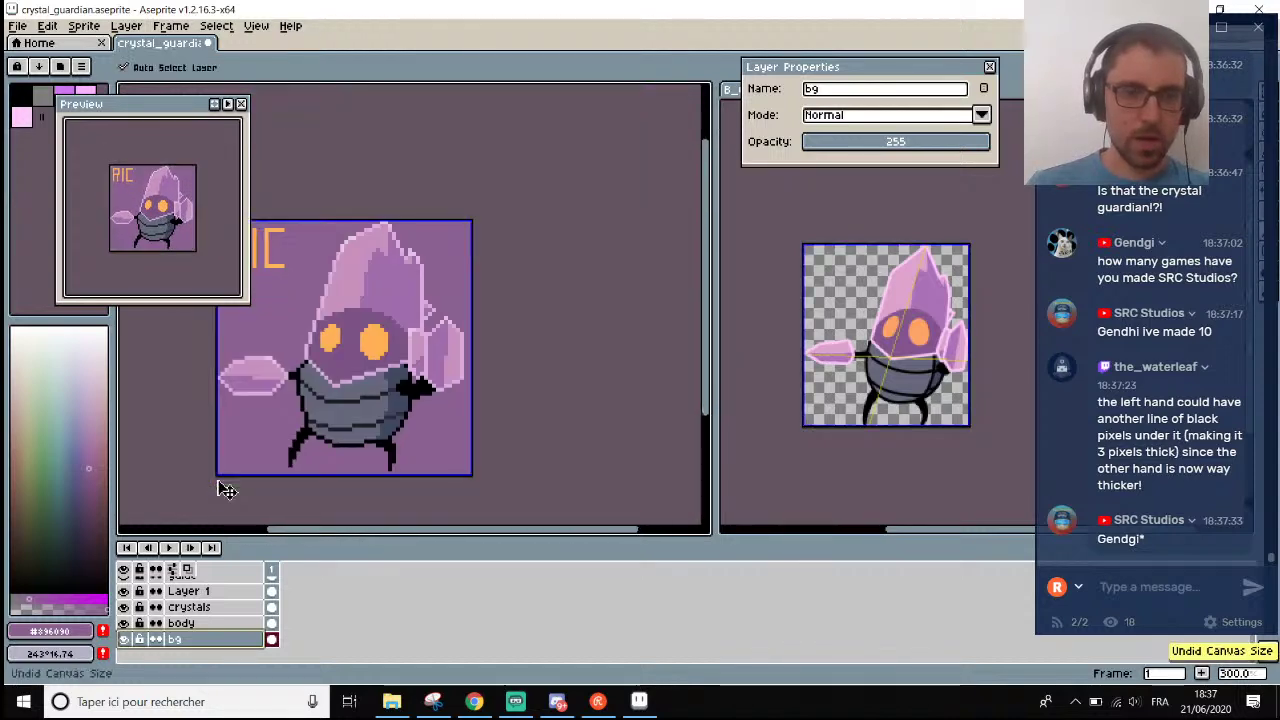
{"action": "scroll", "coordinate": [218, 483], "scroll_direction": "down", "scroll_amount": 3}
{"action": "scroll", "coordinate": [218, 483], "scroll_direction": "up", "scroll_amount": 1}
{"action": "left_click_drag", "start_coordinate": [354, 531], "coordinate": [326, 531]}
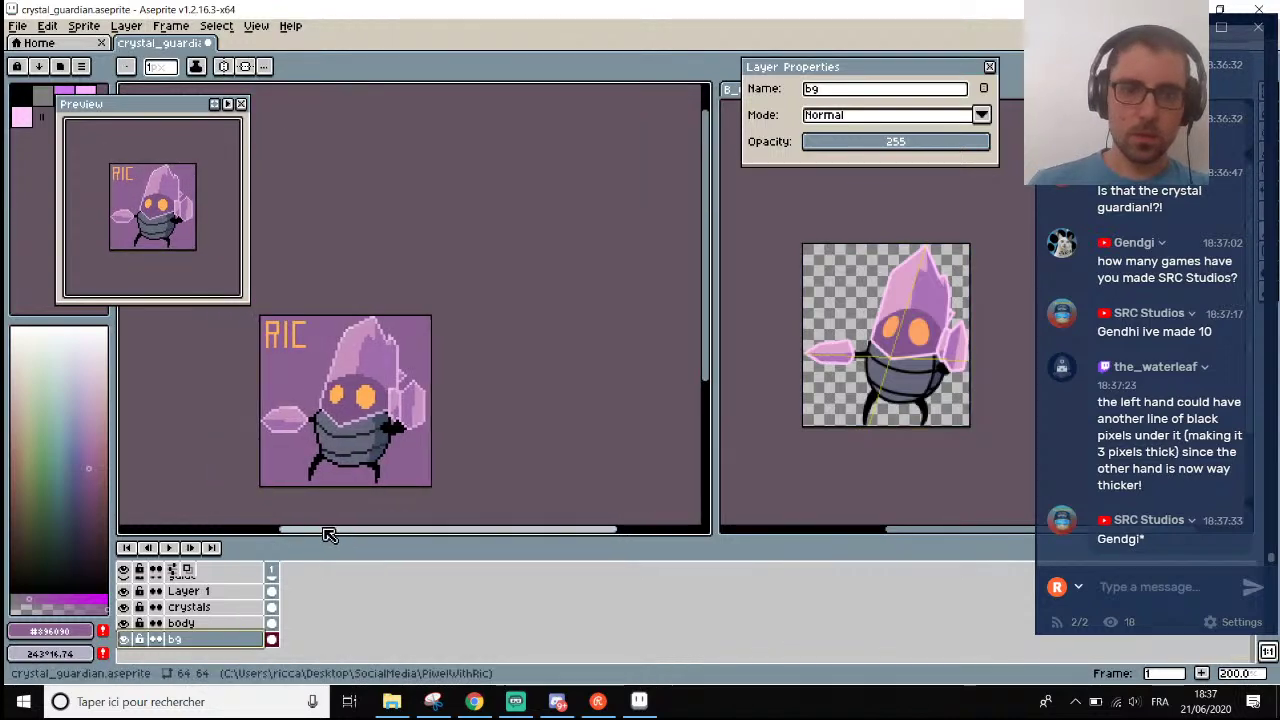
Enlarge the canvas to 68 × 68 pixels, adding two pixels on every side.
{"action": "left_click", "coordinate": [84, 26]}
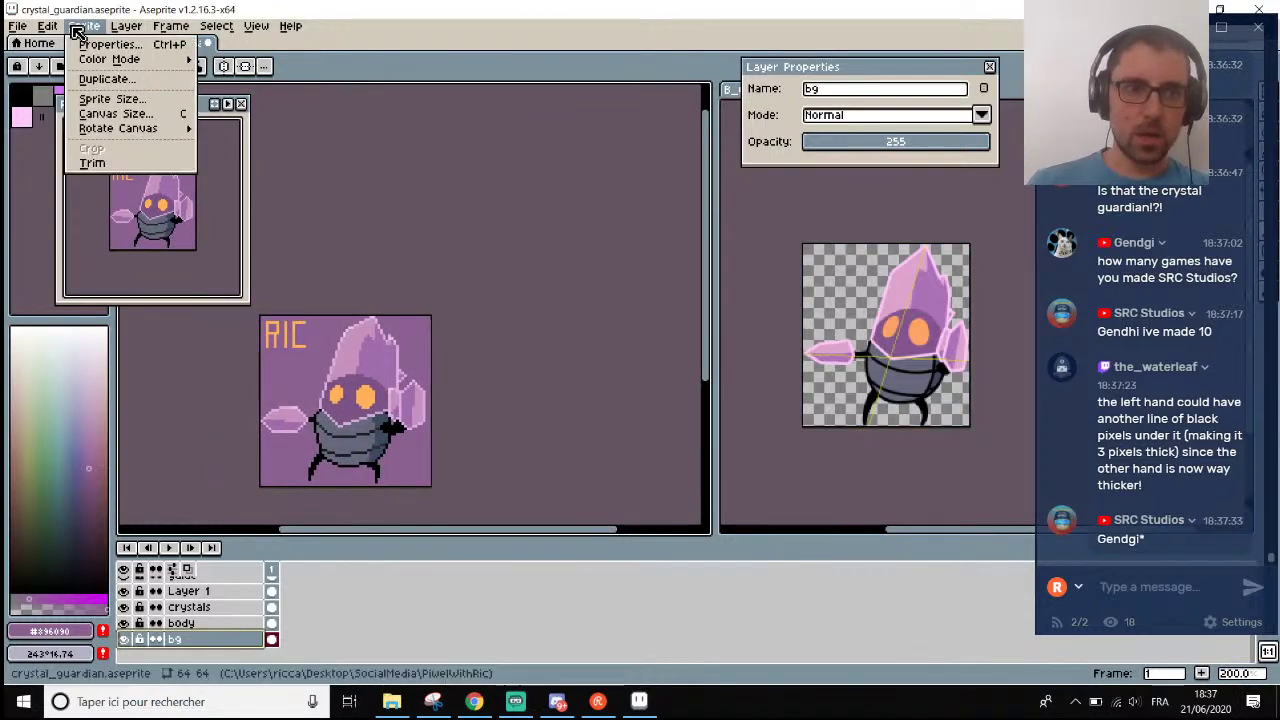
{"action": "left_click", "coordinate": [130, 116]}
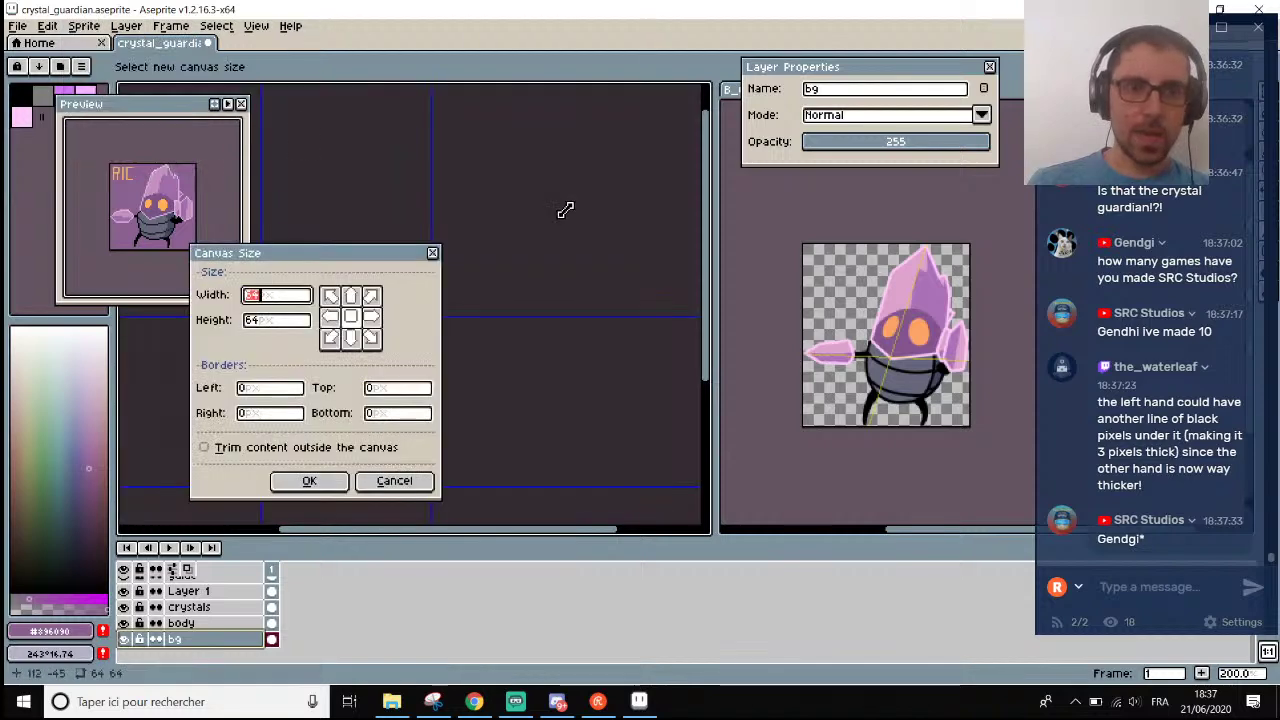
{"action": "left_click", "coordinate": [305, 297]}
{"action": "type", "text": "+4"}
{"action": "left_click", "coordinate": [290, 321]}
{"action": "type", "text": "+4"}
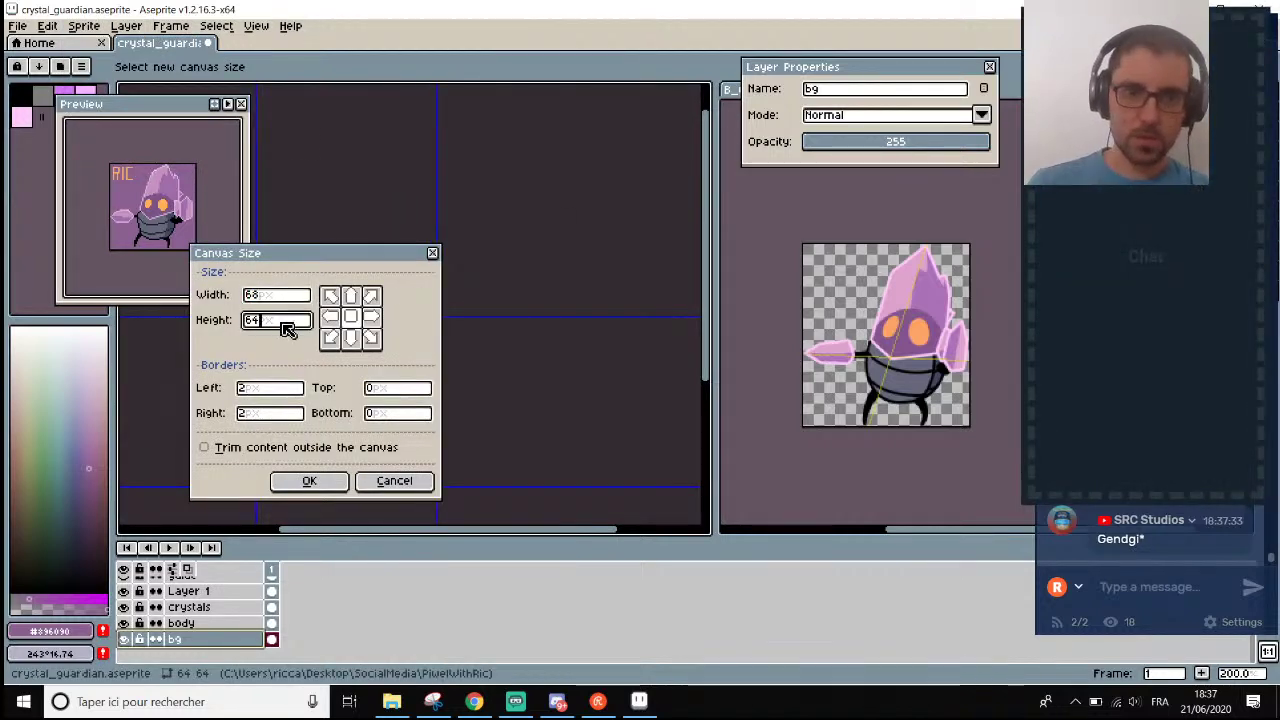
{"action": "left_click", "coordinate": [309, 480]}
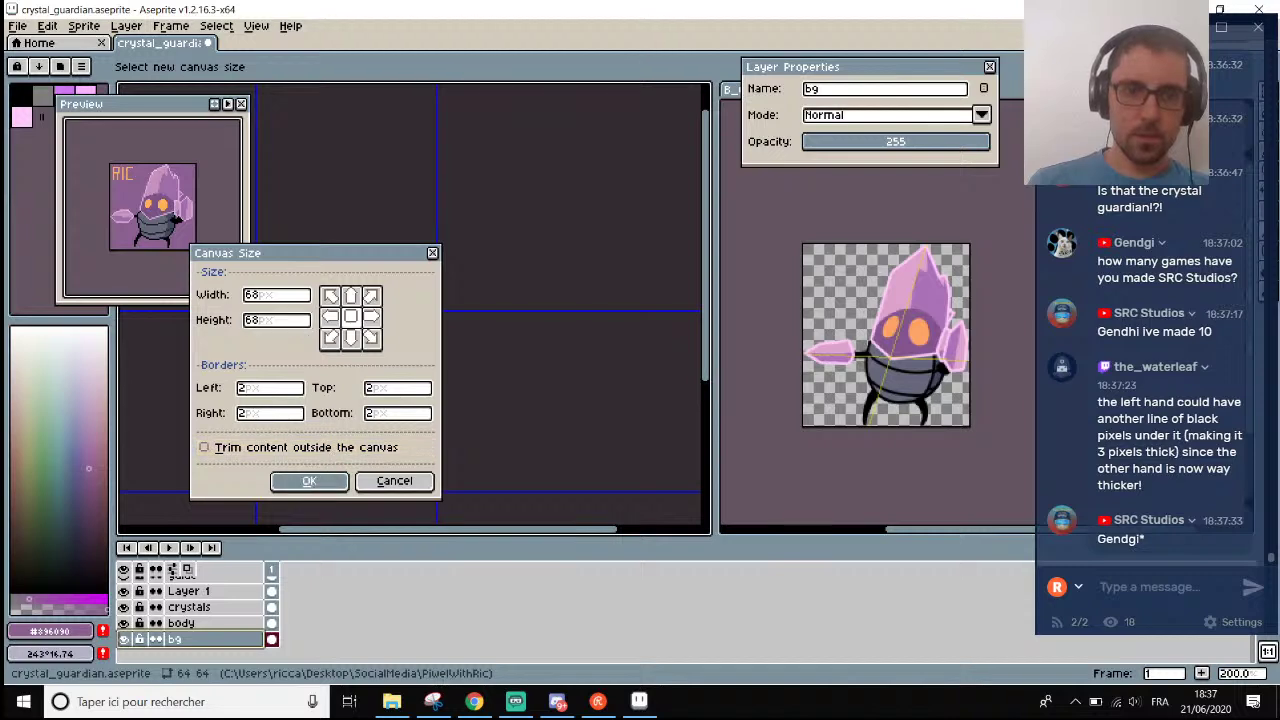
Draw a one-pixel #896090 rectangle directly around the purple background on the bg layer, leaving the canvas's outermost pixel ring empty.
{"action": "scroll", "coordinate": [366, 469], "scroll_direction": "up", "scroll_amount": 2}
{"action": "scroll", "coordinate": [366, 469], "scroll_direction": "down", "scroll_amount": 1}
{"action": "scroll", "coordinate": [346, 484], "scroll_direction": "down", "scroll_amount": 1}
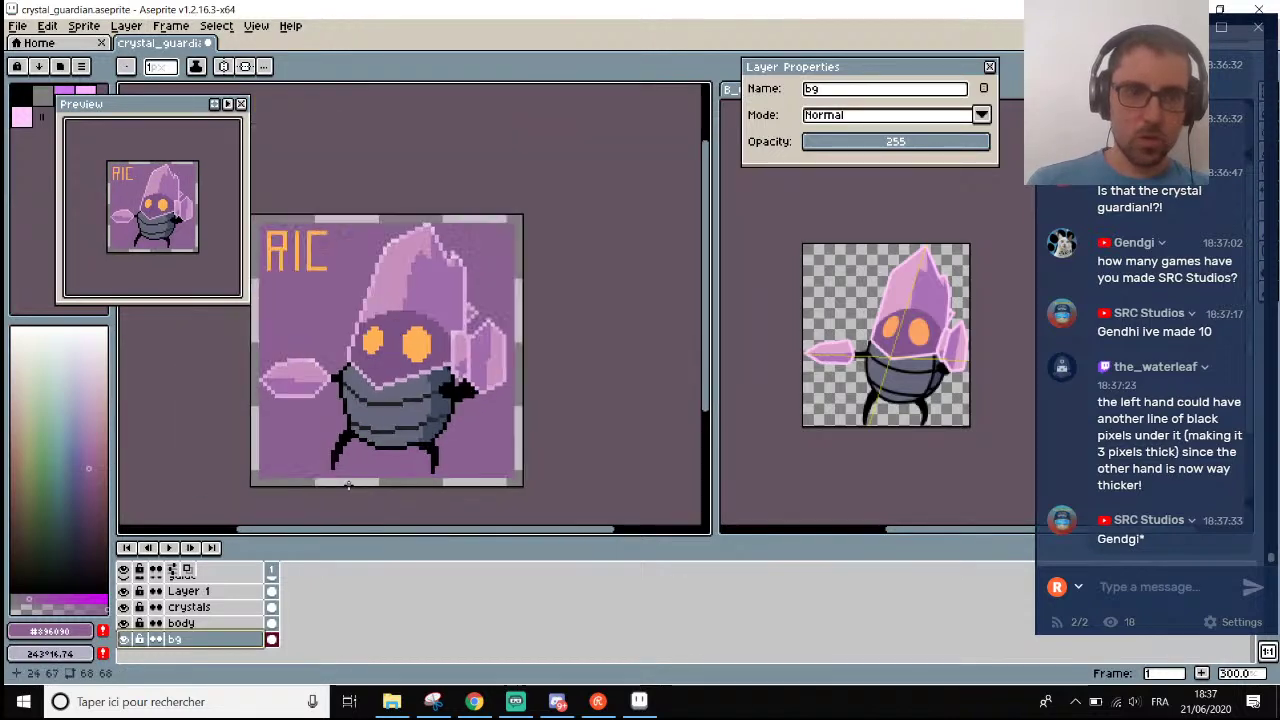
{"action": "scroll", "coordinate": [344, 484], "scroll_direction": "up", "scroll_amount": 2}
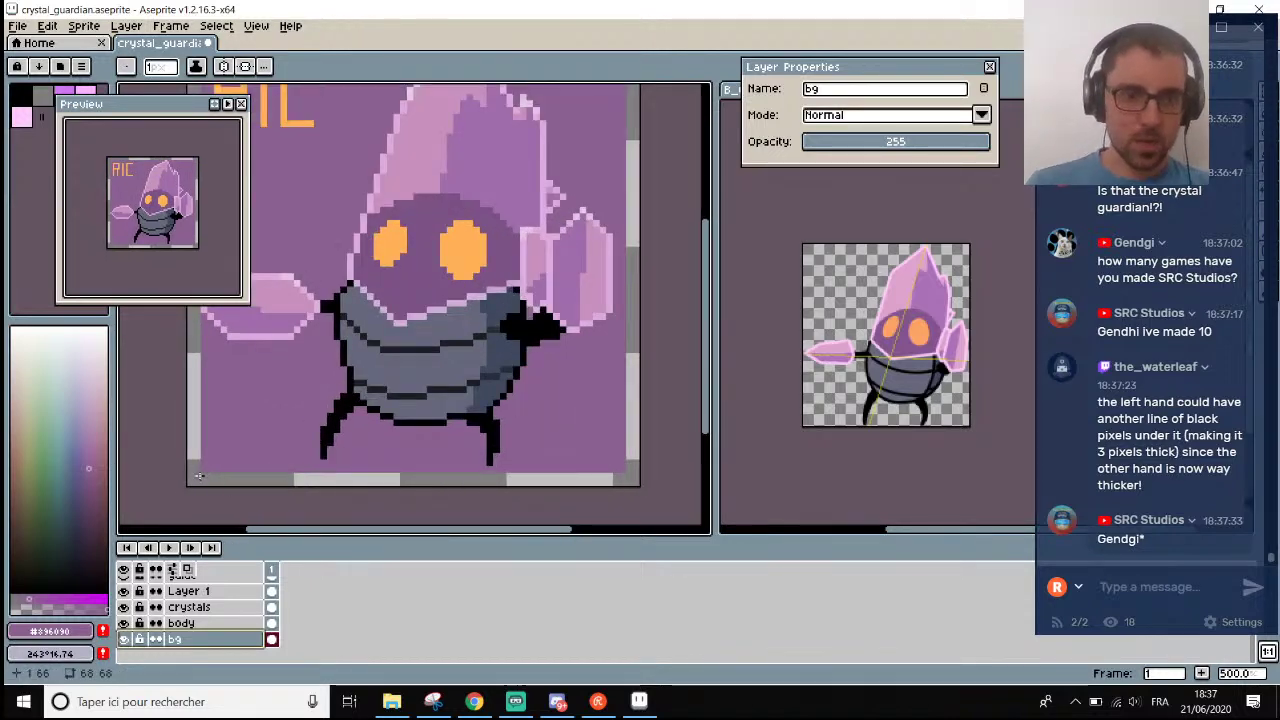
{"action": "mouse_move", "coordinate": [199, 477]}
{"action": "left_mouse_down"}
{"action": "mouse_move", "coordinate": [562, 447]}
{"action": "mouse_move", "coordinate": [627, 477]}
{"action": "mouse_move", "coordinate": [662, 88]}
{"action": "mouse_move", "coordinate": [637, 97]}
{"action": "mouse_move", "coordinate": [638, 133]}
{"action": "mouse_move", "coordinate": [480, 107]}
{"action": "mouse_move", "coordinate": [343, 132]}
{"action": "mouse_move", "coordinate": [401, 125]}
{"action": "mouse_move", "coordinate": [382, 124]}
{"action": "mouse_move", "coordinate": [406, 500]}
{"action": "mouse_move", "coordinate": [392, 522]}
{"action": "mouse_move", "coordinate": [364, 456]}
{"action": "mouse_move", "coordinate": [385, 487]}
{"action": "left_mouse_up"}
{"action": "scroll", "coordinate": [460, 358], "scroll_direction": "up", "scroll_amount": 2}
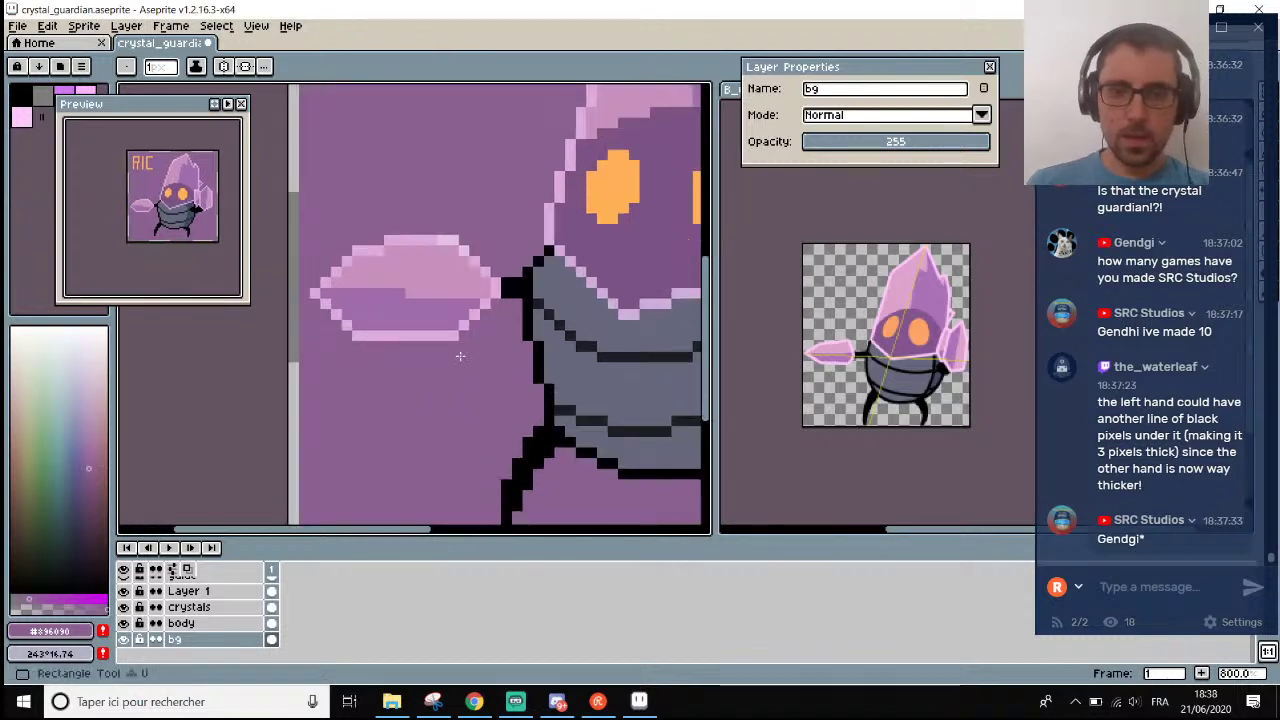
Sample #deaadb from the left crystal's outline, fill the outermost pixel ring of the canvas with it on the bg layer, and save the file.
{"action": "key", "text": "i"}
{"action": "left_click", "coordinate": [404, 235]}
{"action": "scroll", "coordinate": [400, 263], "scroll_direction": "down", "scroll_amount": 2}
{"action": "scroll", "coordinate": [400, 480], "scroll_direction": "up", "scroll_amount": 1}
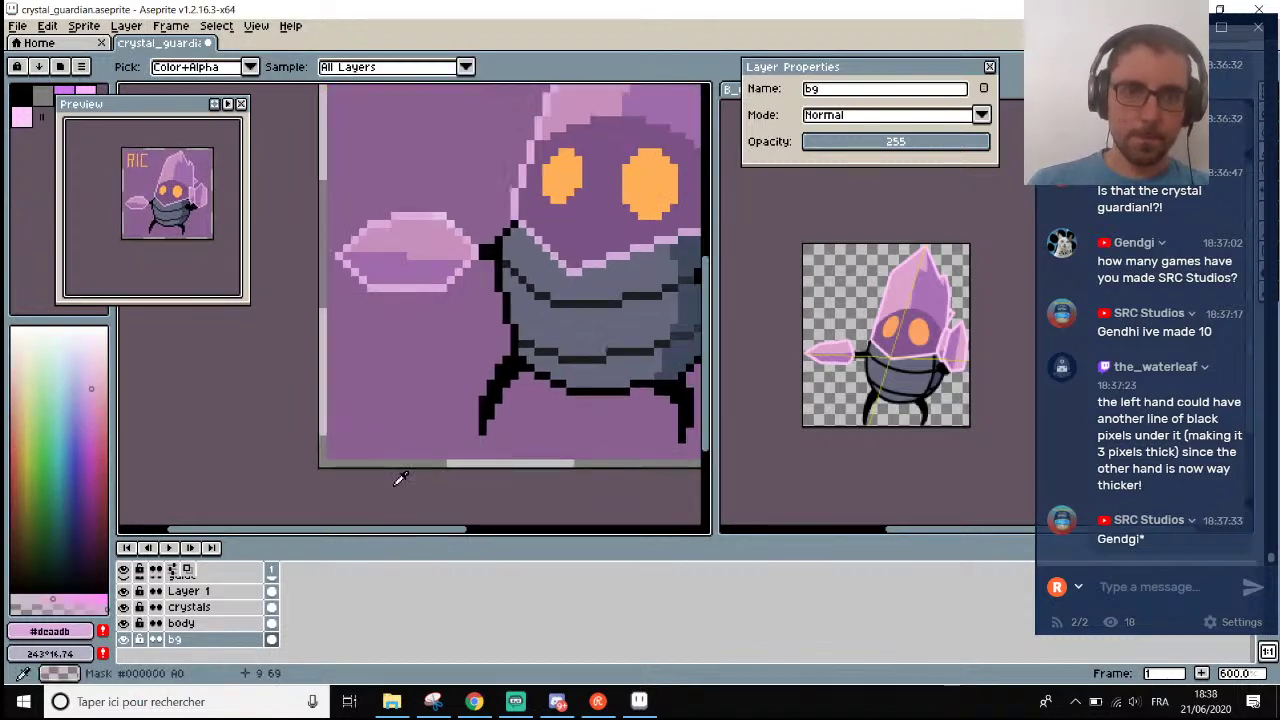
{"action": "key", "text": "g"}
{"action": "scroll", "coordinate": [396, 463], "scroll_direction": "down", "scroll_amount": 3}
{"action": "scroll", "coordinate": [500, 490], "scroll_direction": "up", "scroll_amount": 1}
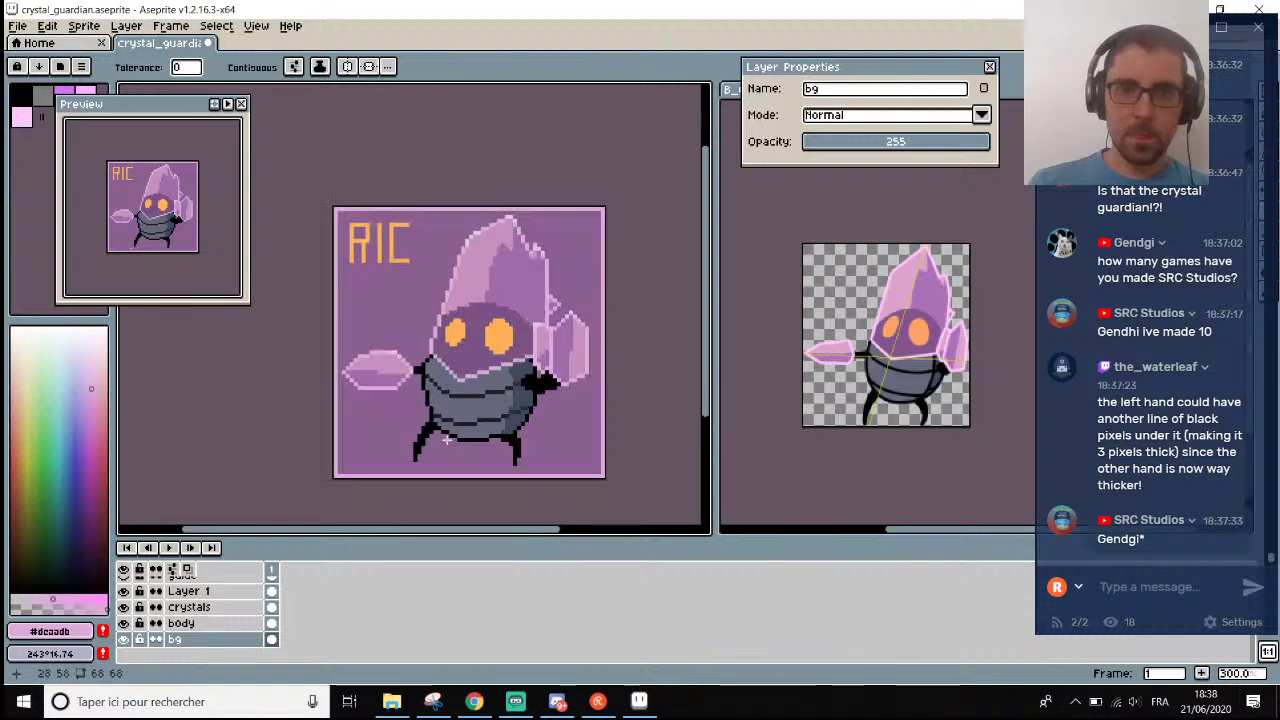
{"action": "key", "text": "ctrl+s"}
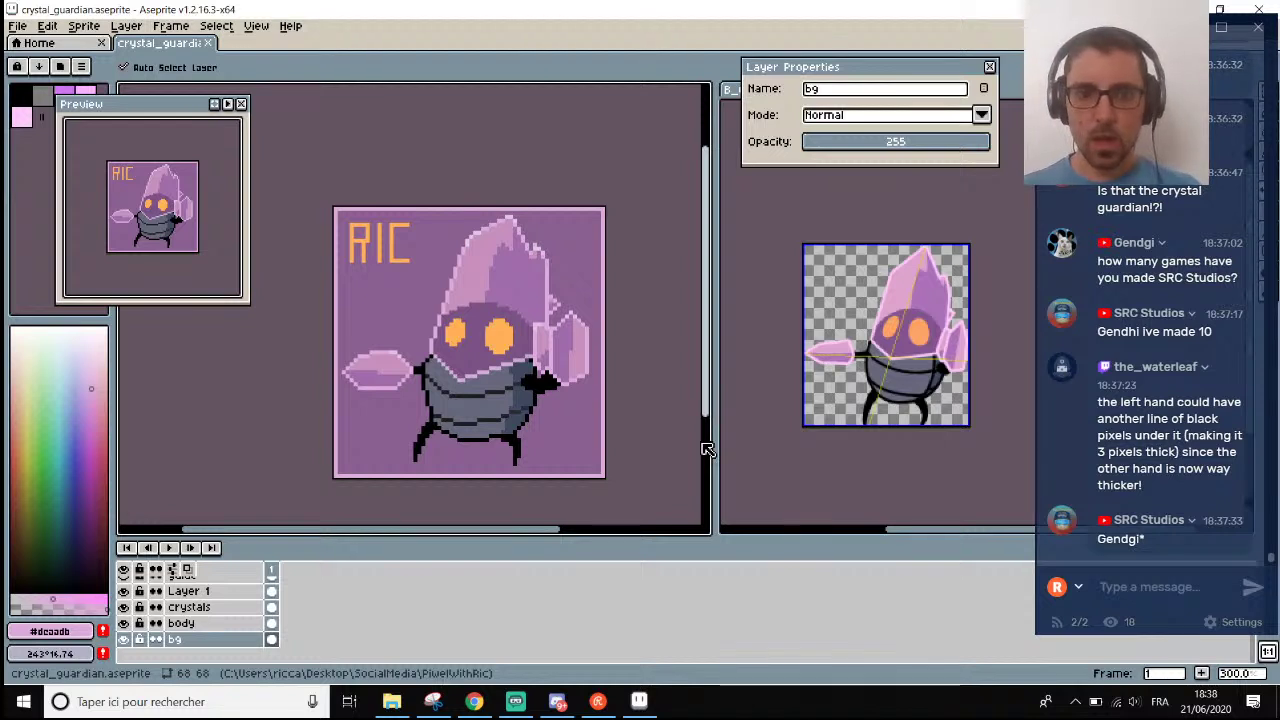
{"action": "key", "text": "g"}
{"action": "scroll", "coordinate": [428, 384], "scroll_direction": "up", "scroll_amount": 3}
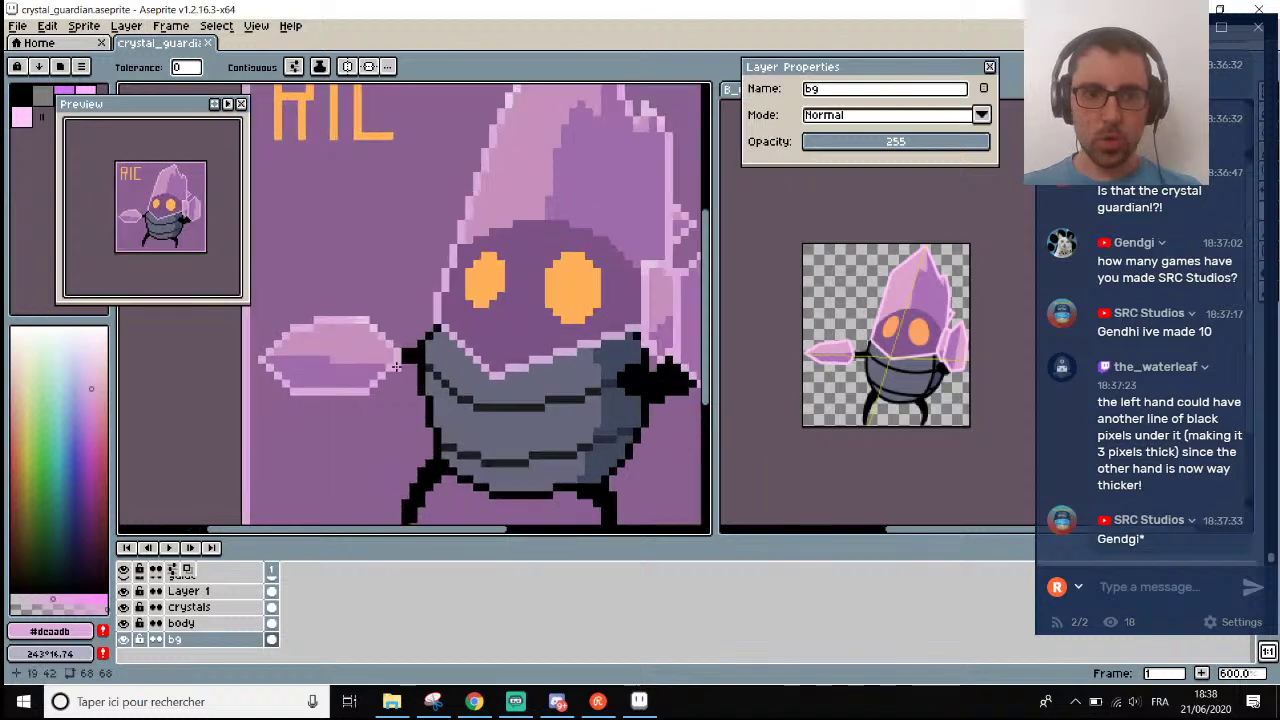
Sample the arm's black and paint another pixel row under the left arm on the body layer, then save the file.
{"action": "scroll", "coordinate": [397, 365], "scroll_direction": "up", "scroll_amount": 4}
{"action": "left_click", "coordinate": [180, 623]}
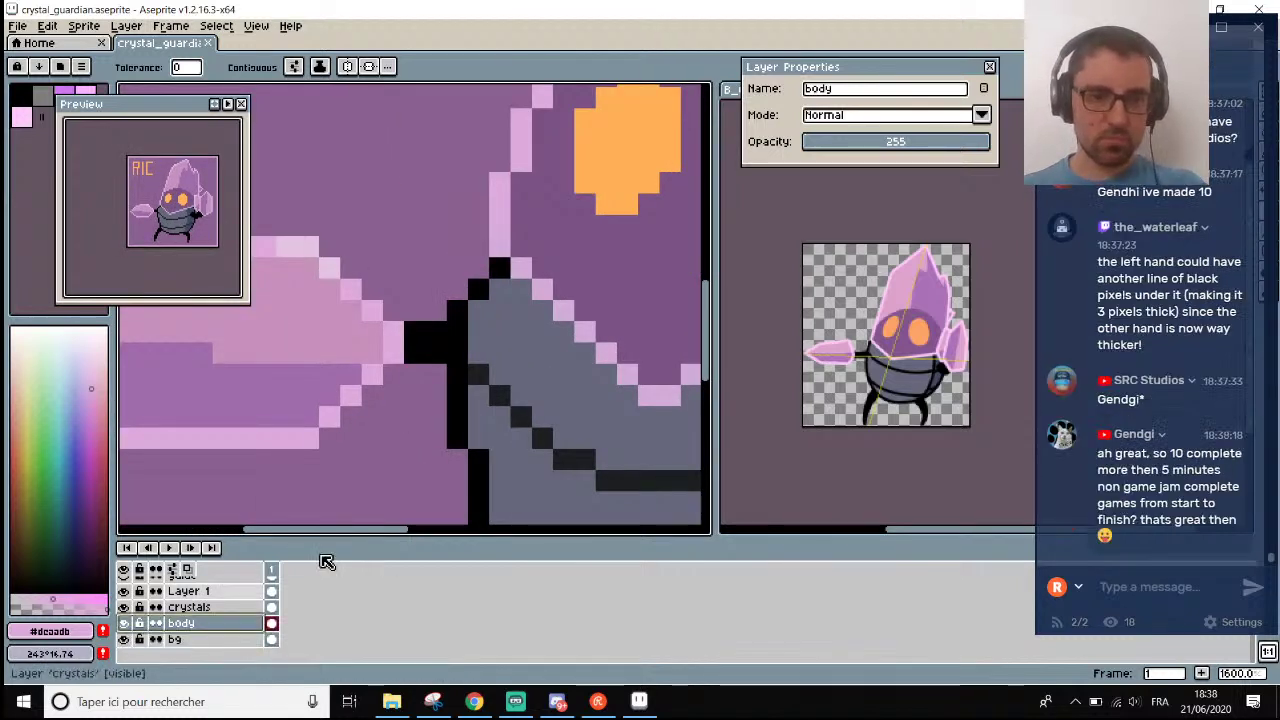
{"action": "key", "text": "i"}
{"action": "left_click", "coordinate": [447, 331]}
{"action": "key", "text": "b"}
{"action": "left_click", "coordinate": [404, 372]}
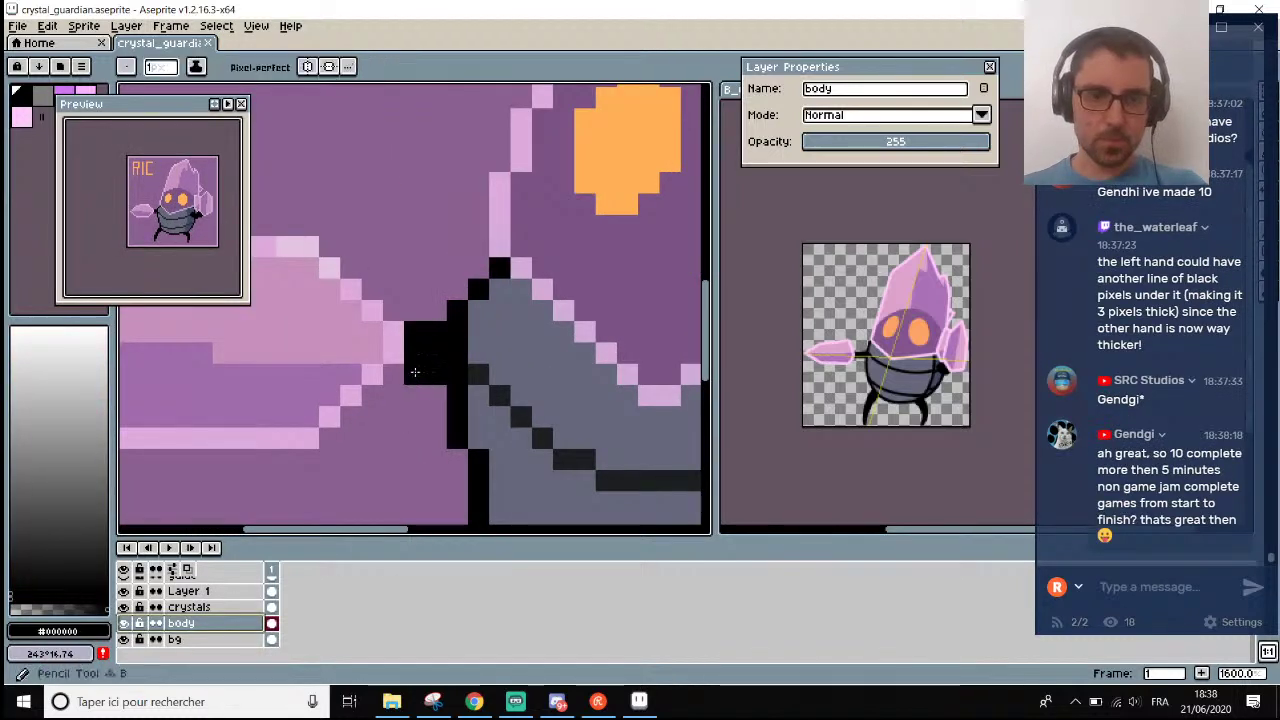
{"action": "scroll", "coordinate": [420, 385], "scroll_direction": "down", "scroll_amount": 7}
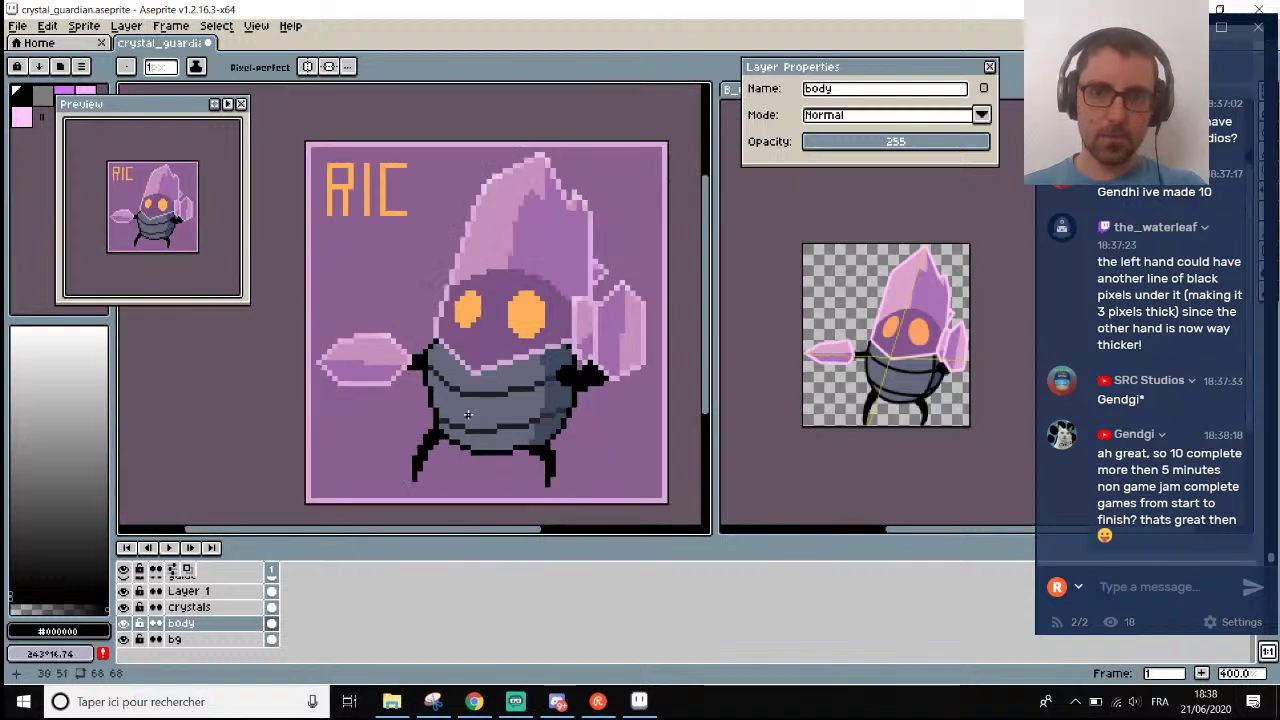
{"action": "key", "text": "v"}
{"action": "key", "text": "ctrl+s"}
Examine the whole guardian sprite inside its pink border and save the file.
{"action": "scroll", "coordinate": [535, 428], "scroll_direction": "up", "scroll_amount": 1}
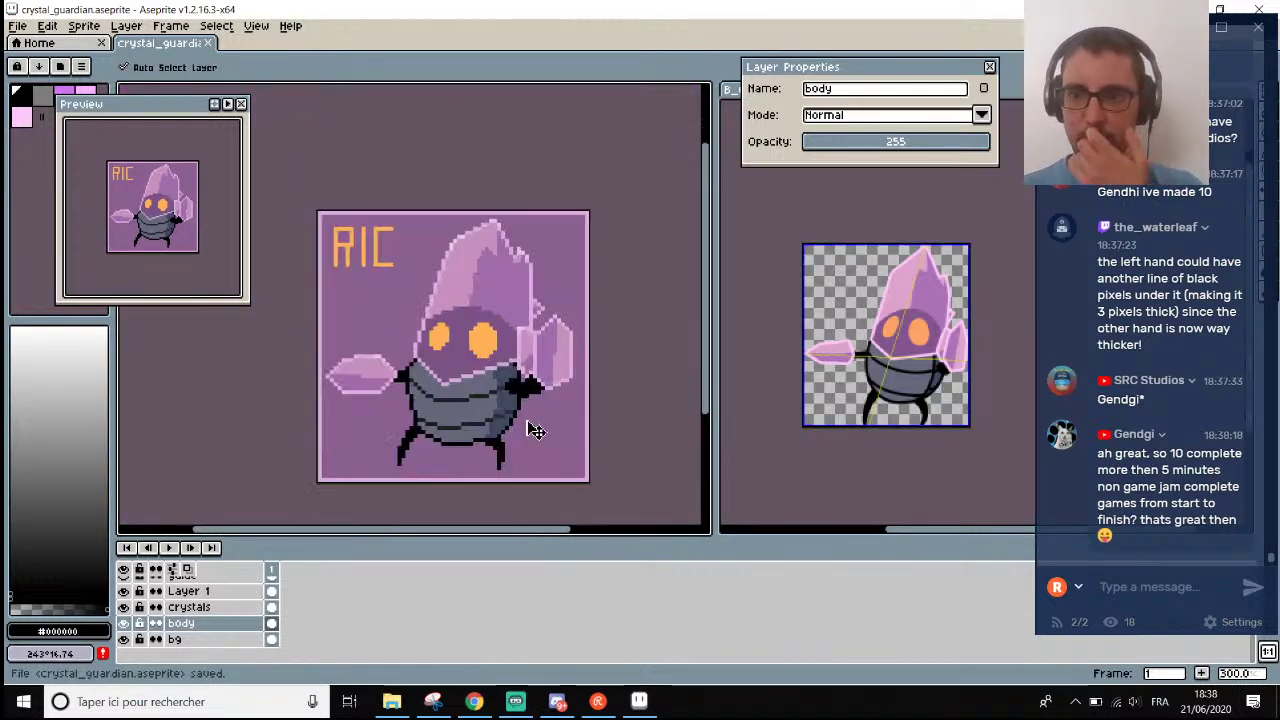
{"action": "left_click_drag", "start_coordinate": [503, 531], "coordinate": [529, 535]}
{"action": "key", "text": "b"}
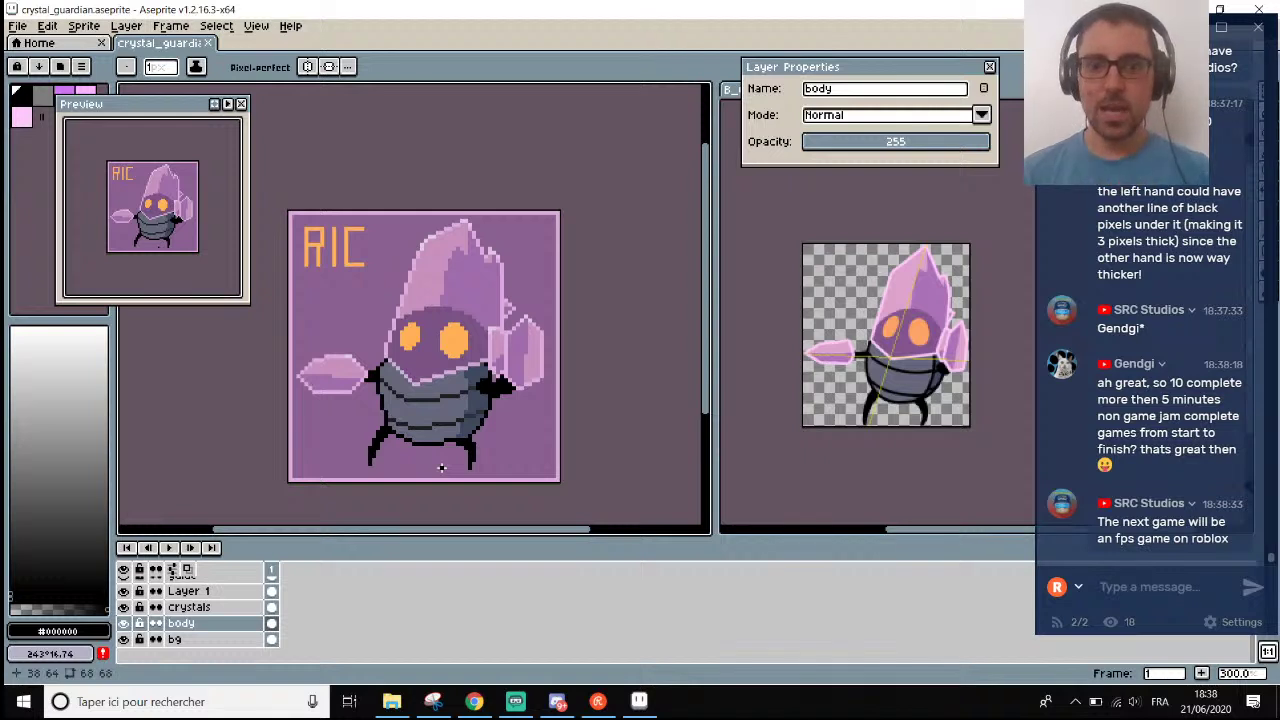
{"action": "scroll", "coordinate": [388, 368], "scroll_direction": "up", "scroll_amount": 1}
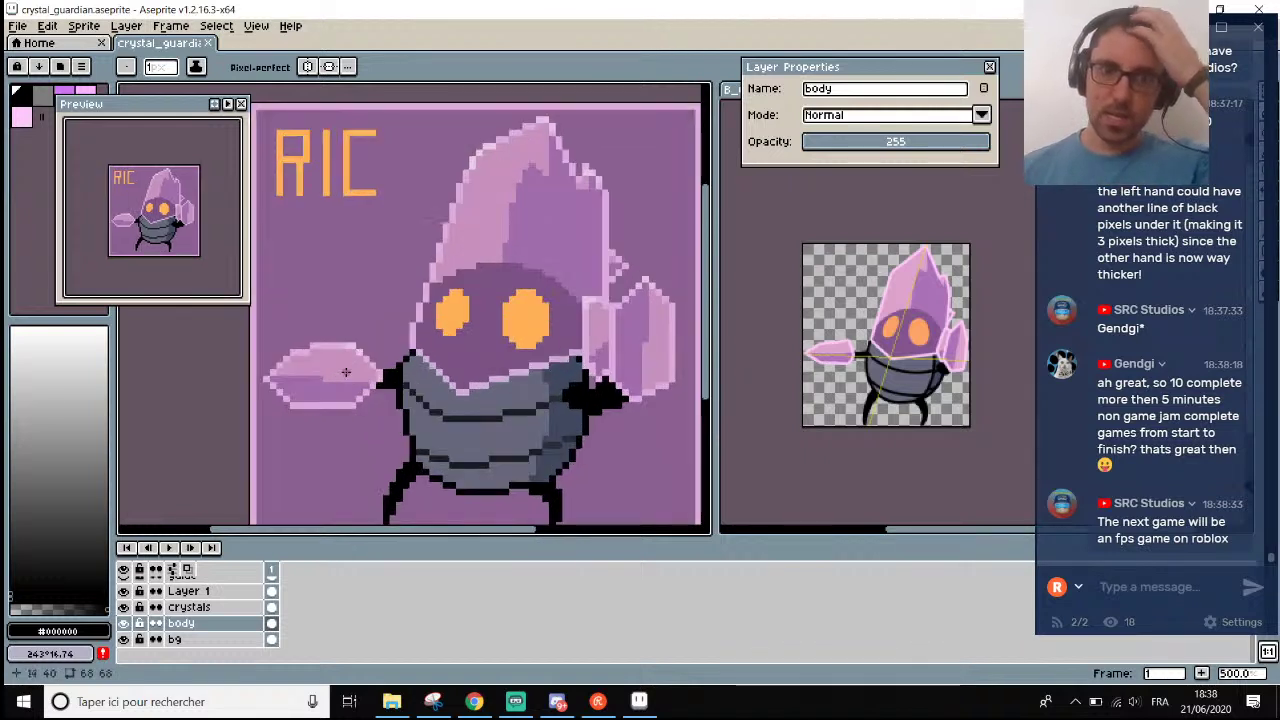
{"action": "scroll", "coordinate": [345, 372], "scroll_direction": "down", "scroll_amount": 1}
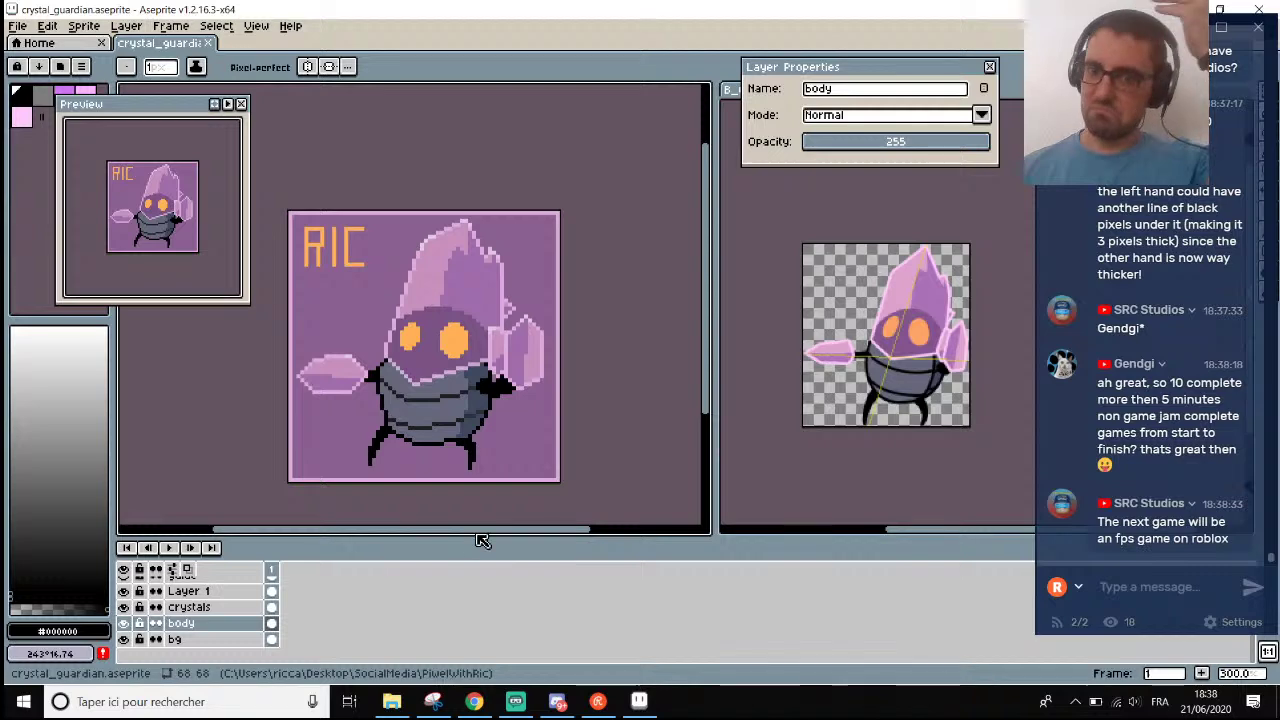
{"action": "left_click_drag", "start_coordinate": [483, 535], "coordinate": [460, 533]}
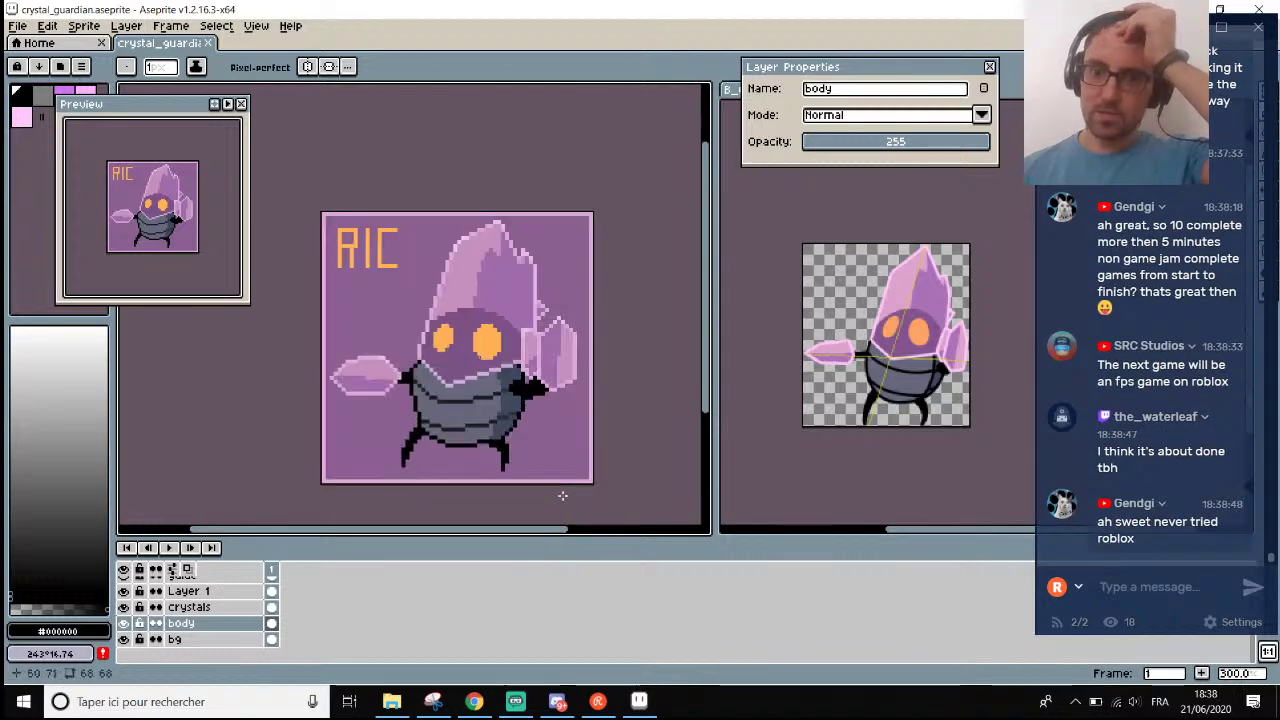
{"action": "scroll", "coordinate": [557, 491], "scroll_direction": "up", "scroll_amount": 1}
{"action": "scroll", "coordinate": [562, 495], "scroll_direction": "down", "scroll_amount": 1}
{"action": "key", "text": "ctrl+s"}
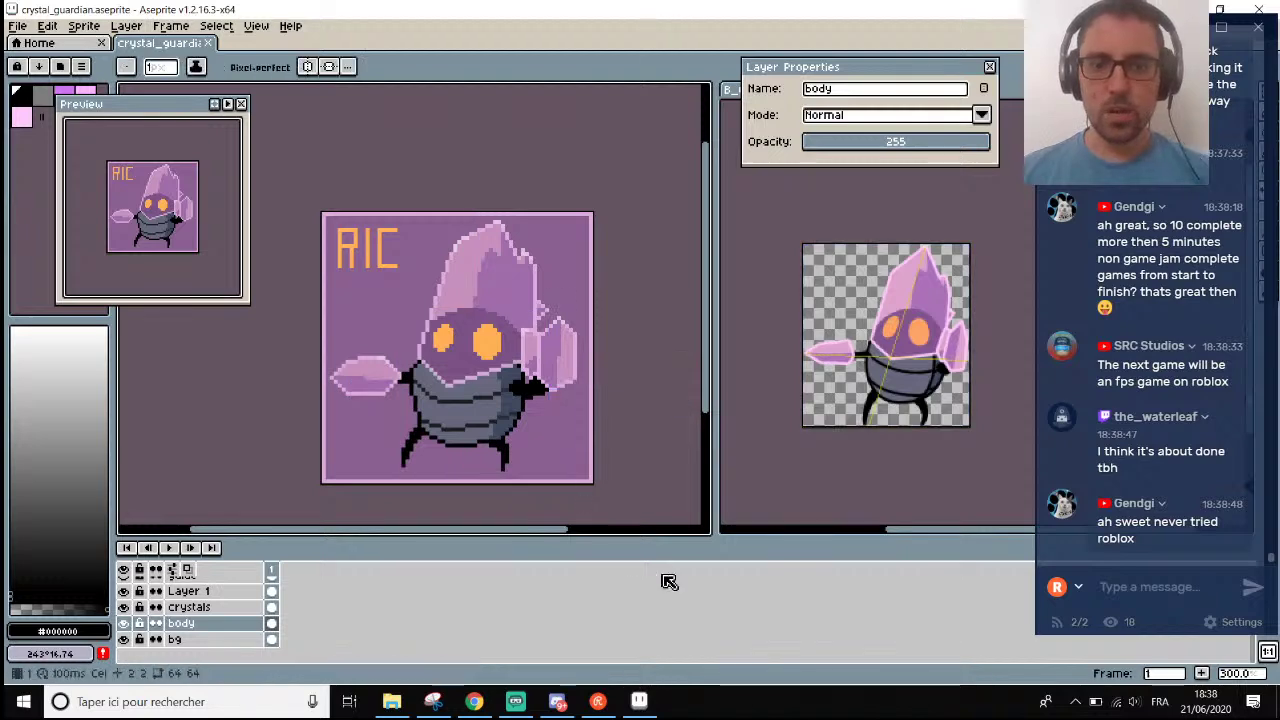
Check Streamlabs OBS, return to Aseprite, and compare the guardian sprite with the reference image.
{"action": "left_click", "coordinate": [516, 702]}
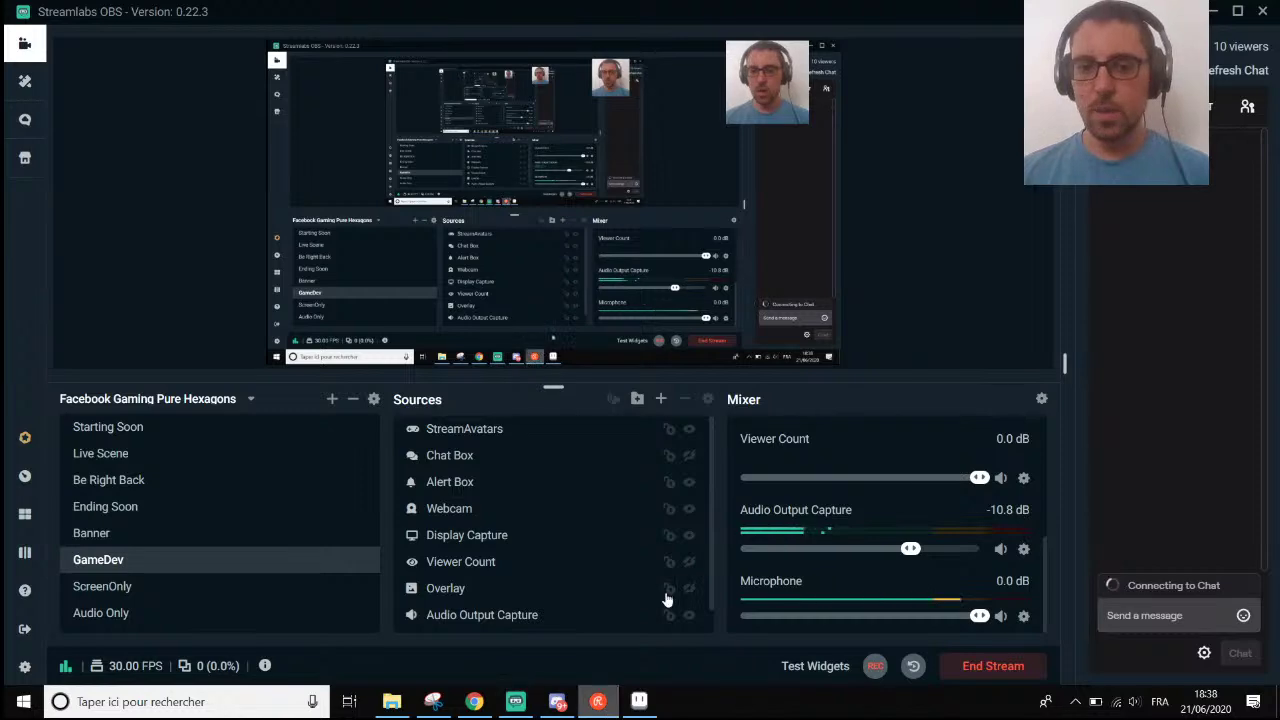
{"action": "left_click", "coordinate": [640, 701]}
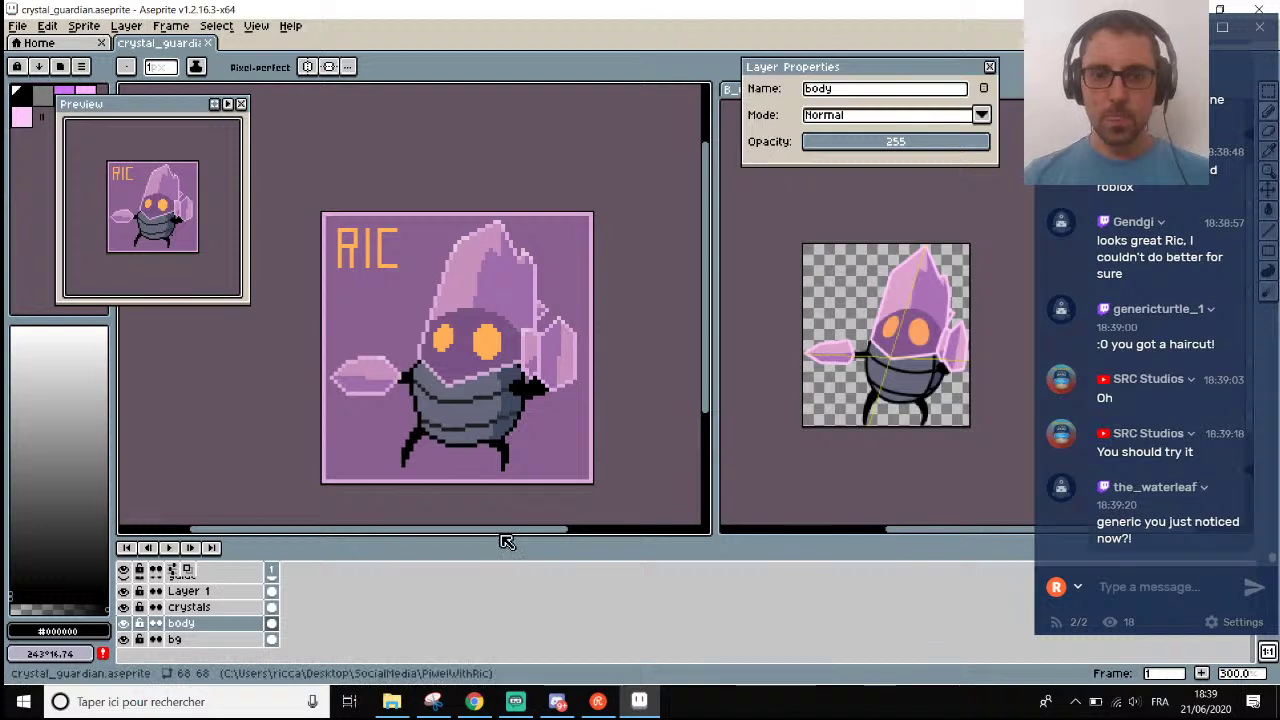
{"action": "left_click_drag", "start_coordinate": [500, 529], "coordinate": [488, 529]}
{"action": "scroll", "coordinate": [485, 449], "scroll_direction": "up", "scroll_amount": 1}
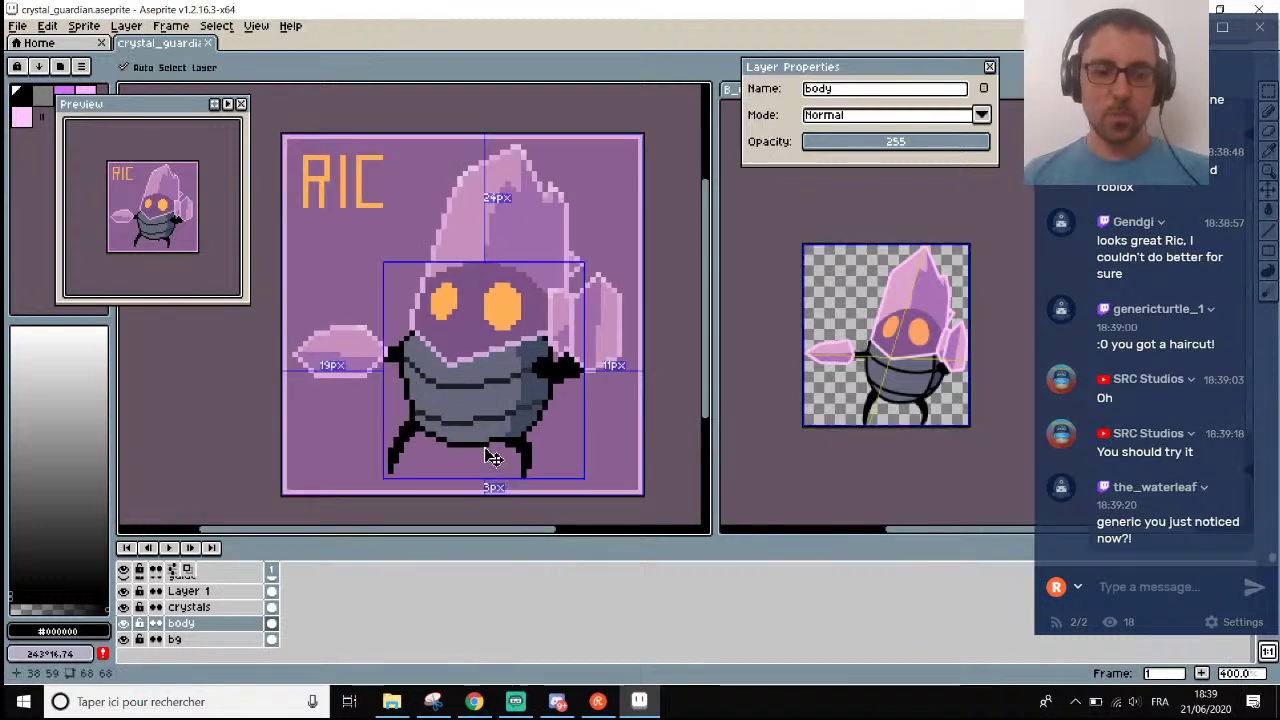
{"action": "left_click_drag", "start_coordinate": [718, 399], "coordinate": [742, 400]}
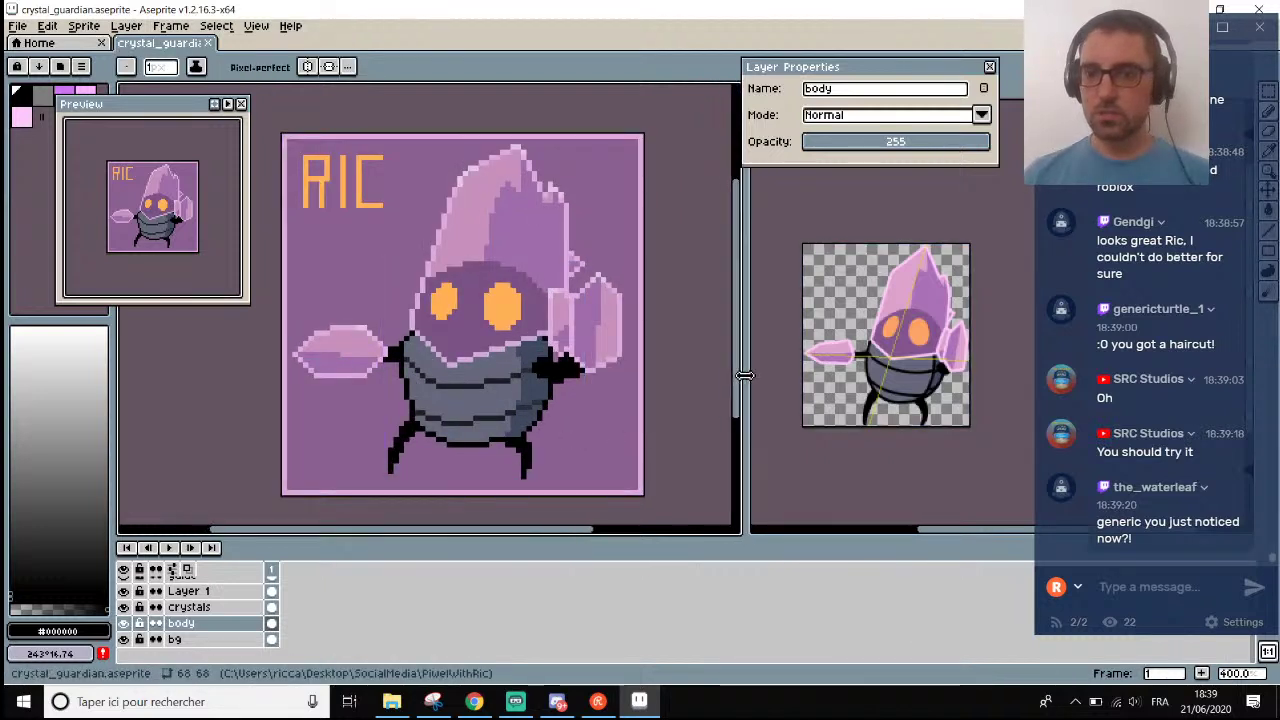
{"action": "scroll", "coordinate": [516, 412], "scroll_direction": "down", "scroll_amount": 1}
{"action": "scroll", "coordinate": [880, 340], "scroll_direction": "down", "scroll_amount": 1}
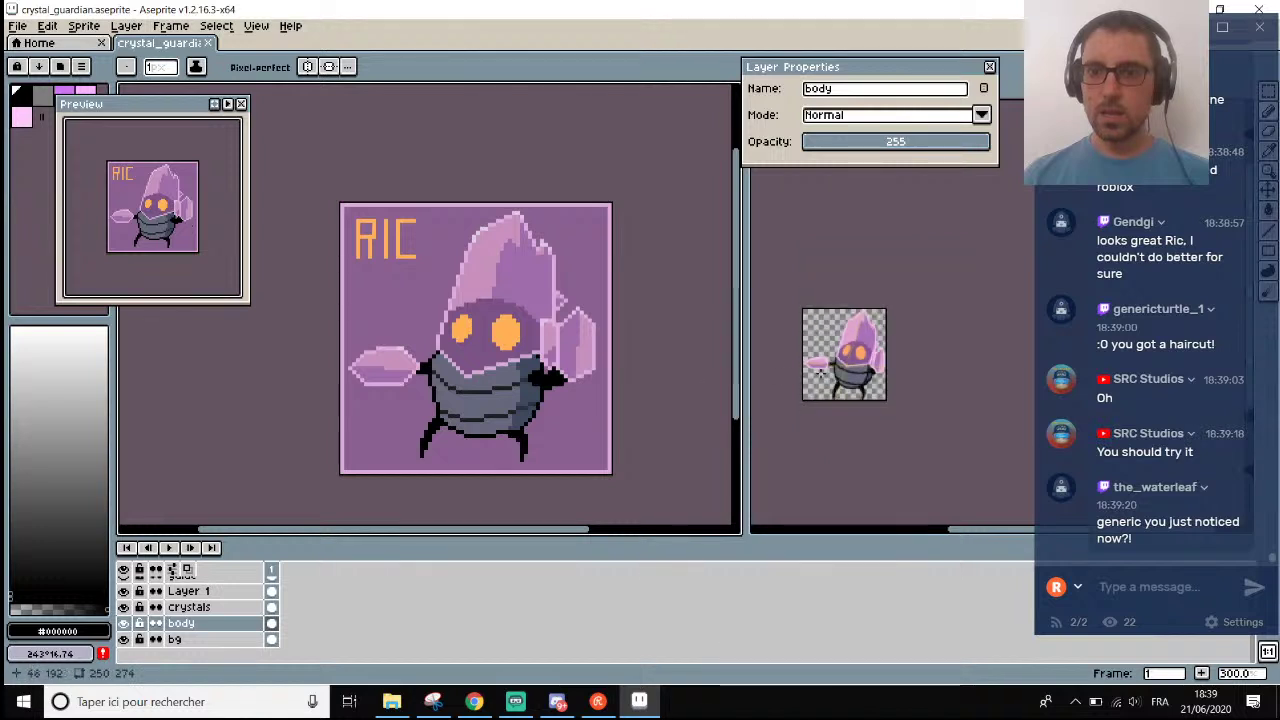
{"action": "scroll", "coordinate": [880, 340], "scroll_direction": "up", "scroll_amount": 1}
{"action": "scroll", "coordinate": [552, 385], "scroll_direction": "down", "scroll_amount": 1}
{"action": "scroll", "coordinate": [552, 385], "scroll_direction": "up", "scroll_amount": 2}
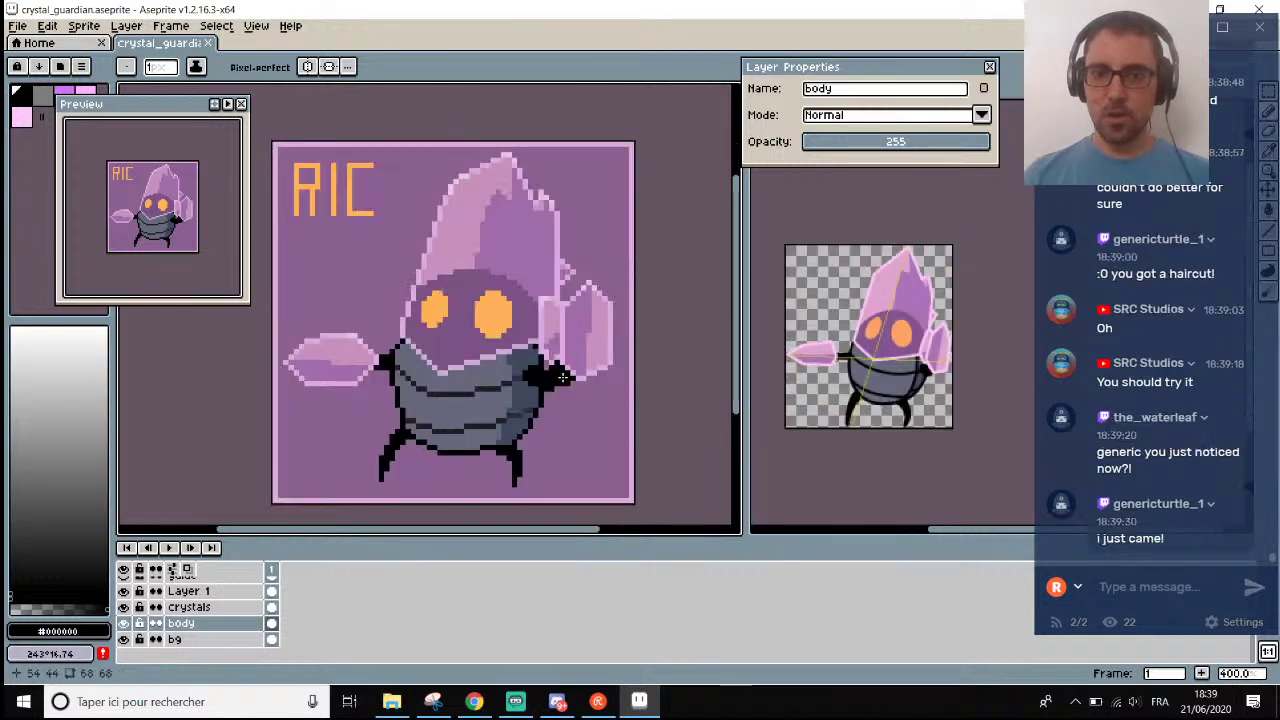
Sample the #896090 background on the bg layer, lower its HSV value to 50 (#795580), and fill the background with it.
{"action": "left_click", "coordinate": [175, 639]}
{"action": "scroll", "coordinate": [366, 289], "scroll_direction": "up", "scroll_amount": 1}
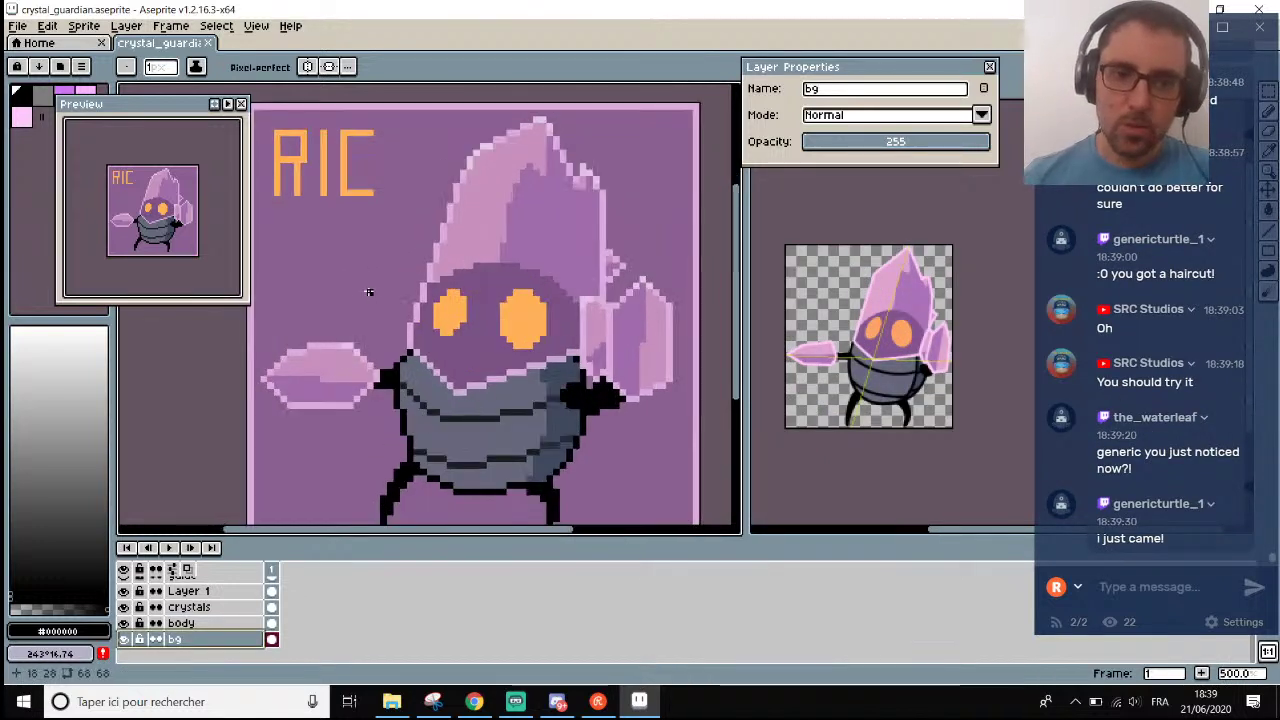
{"action": "key", "text": "i"}
{"action": "left_click", "coordinate": [349, 240]}
{"action": "scroll", "coordinate": [349, 240], "scroll_direction": "down", "scroll_amount": 2}
{"action": "scroll", "coordinate": [349, 240], "scroll_direction": "up", "scroll_amount": 1}
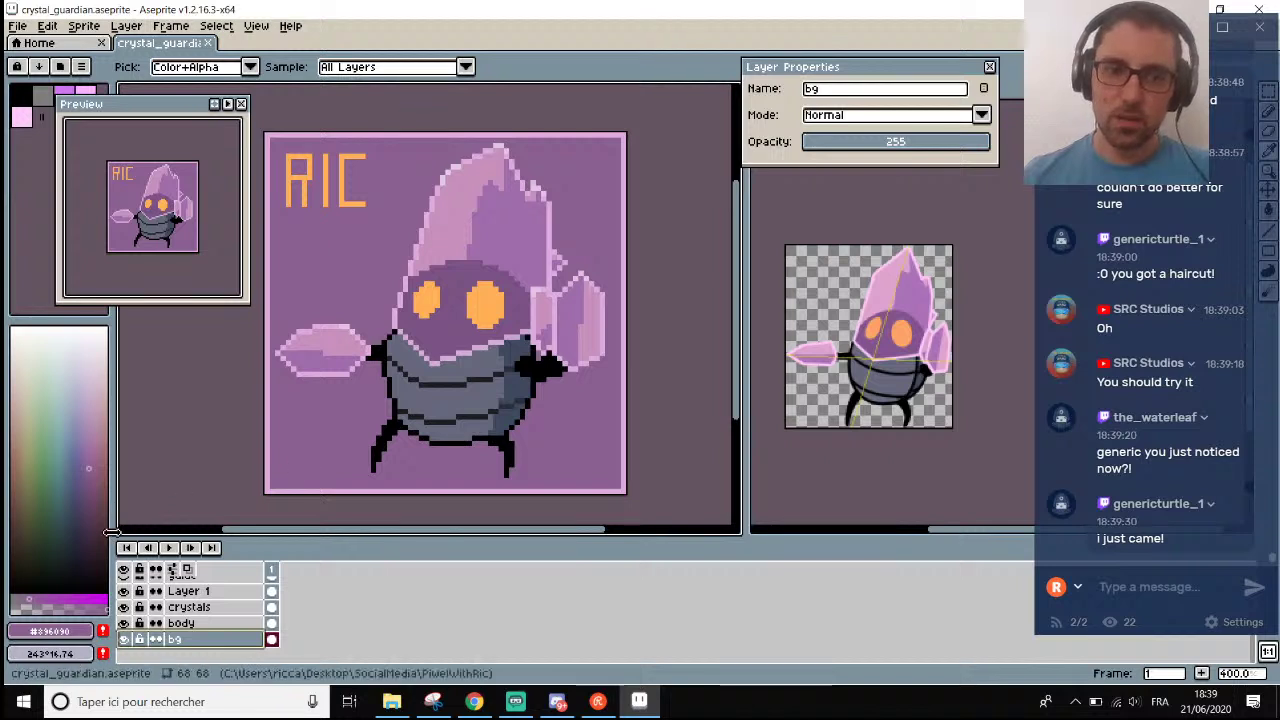
{"action": "left_click", "coordinate": [50, 631]}
{"action": "left_click", "coordinate": [50, 631]}
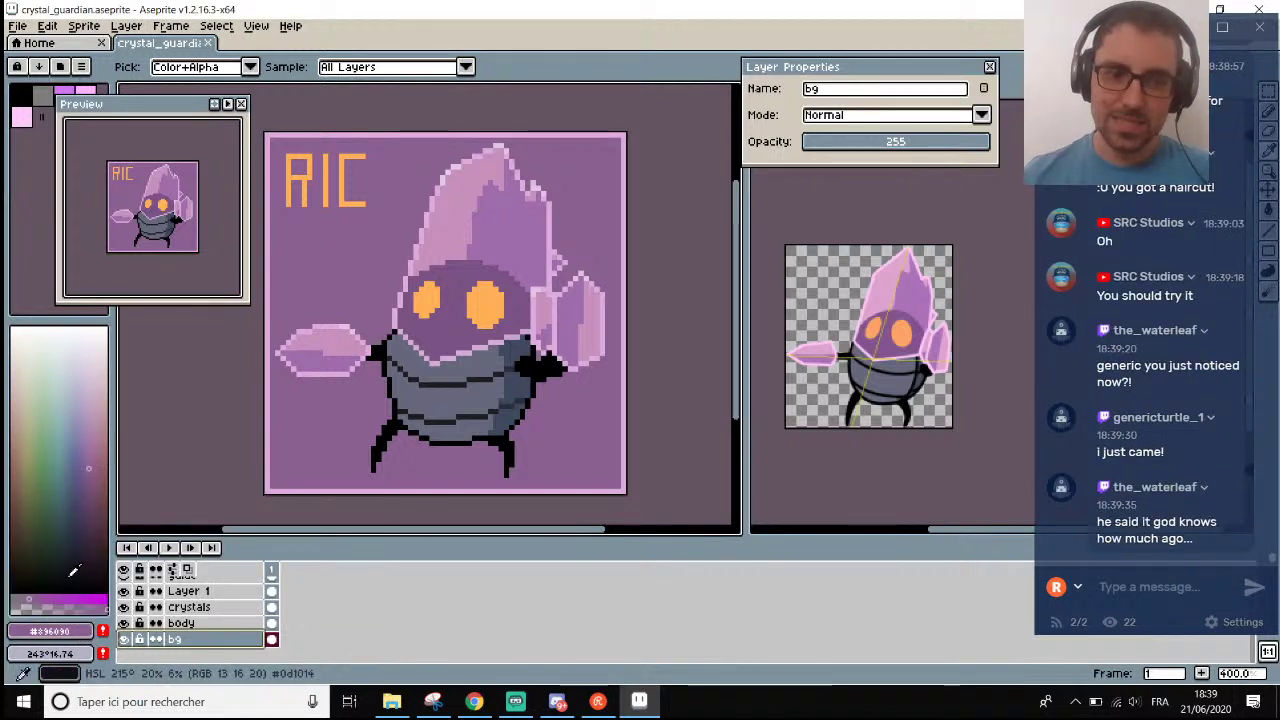
{"action": "left_click", "coordinate": [50, 631]}
{"action": "left_click", "coordinate": [50, 508]}
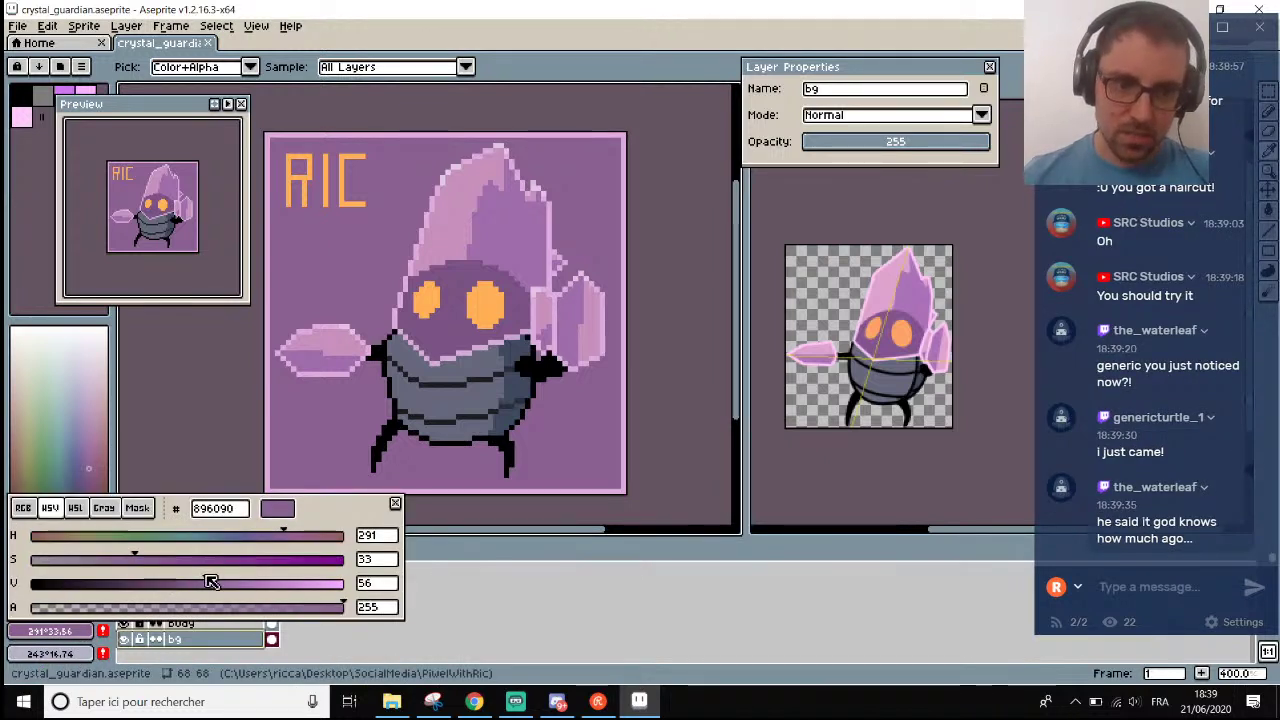
{"action": "left_click_drag", "start_coordinate": [210, 582], "coordinate": [193, 583]}
{"action": "key", "text": "Escape"}
{"action": "key", "text": "g"}
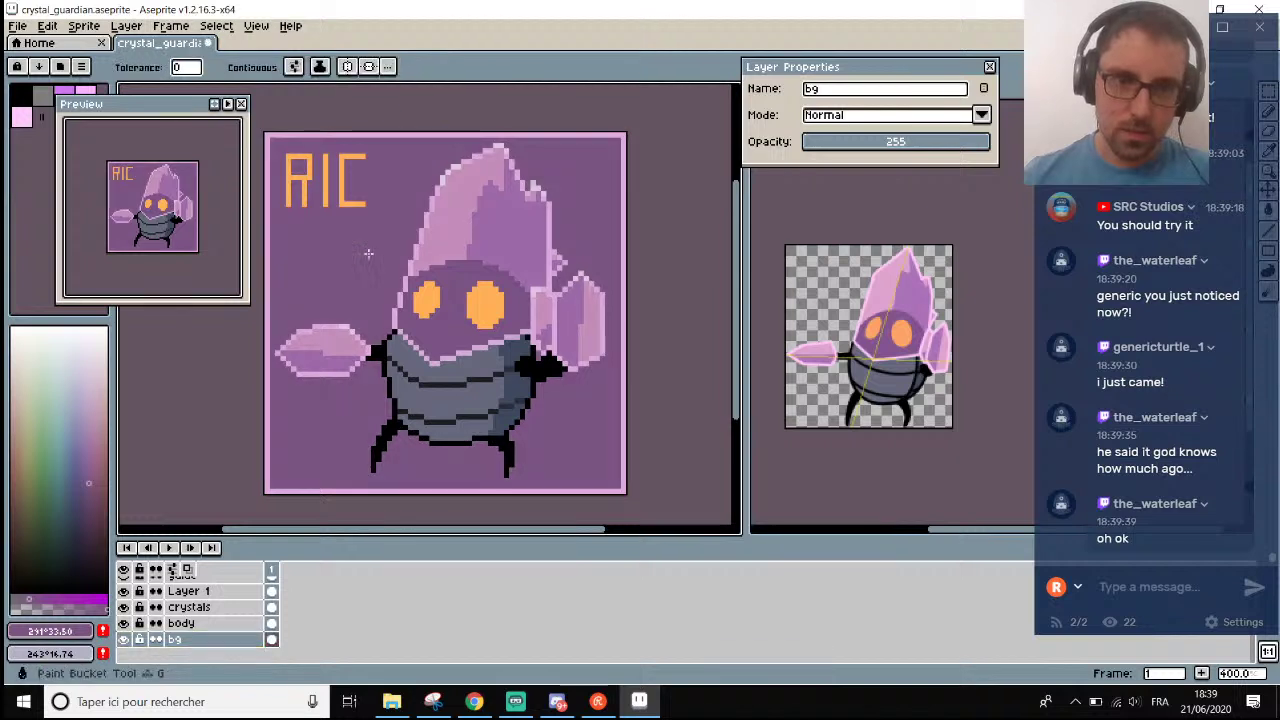
{"action": "scroll", "coordinate": [368, 254], "scroll_direction": "down", "scroll_amount": 1}
{"action": "scroll", "coordinate": [368, 254], "scroll_direction": "up", "scroll_amount": 1}
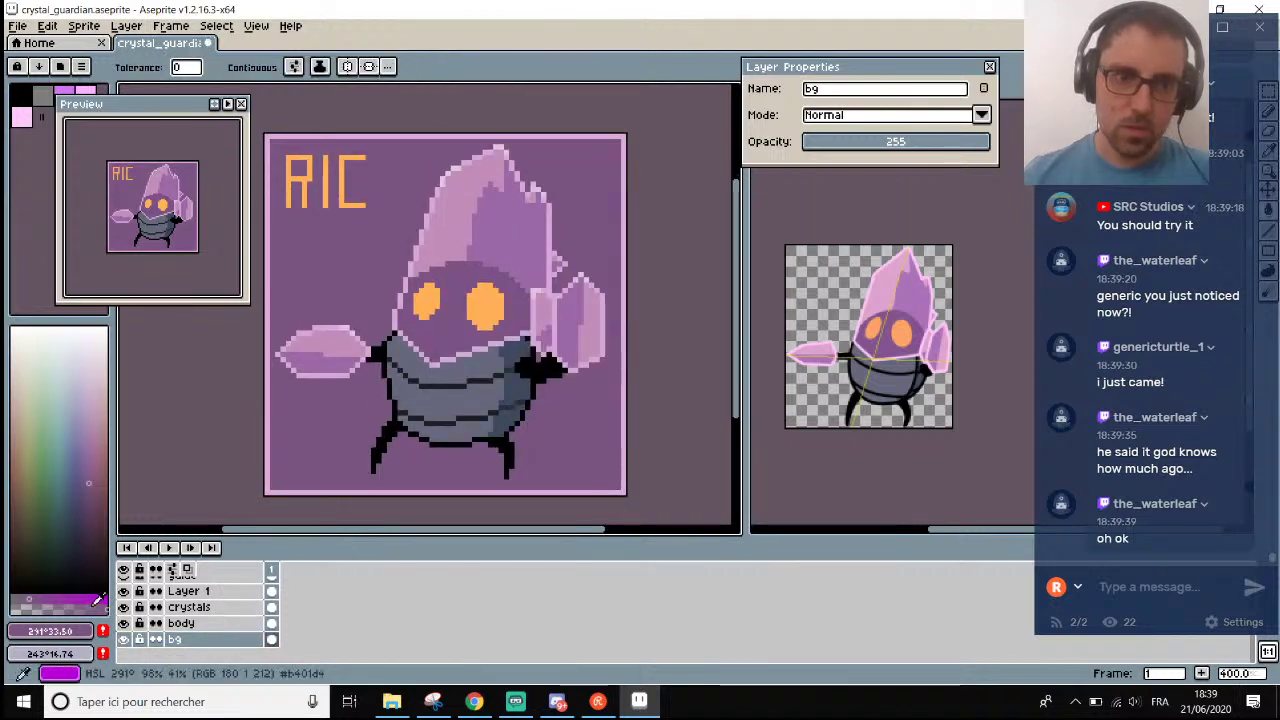
Lower the foreground colour's HSV value to 45 (#6d4d73) and fill the bg layer's background inside the border with it.
{"action": "left_click", "coordinate": [50, 631]}
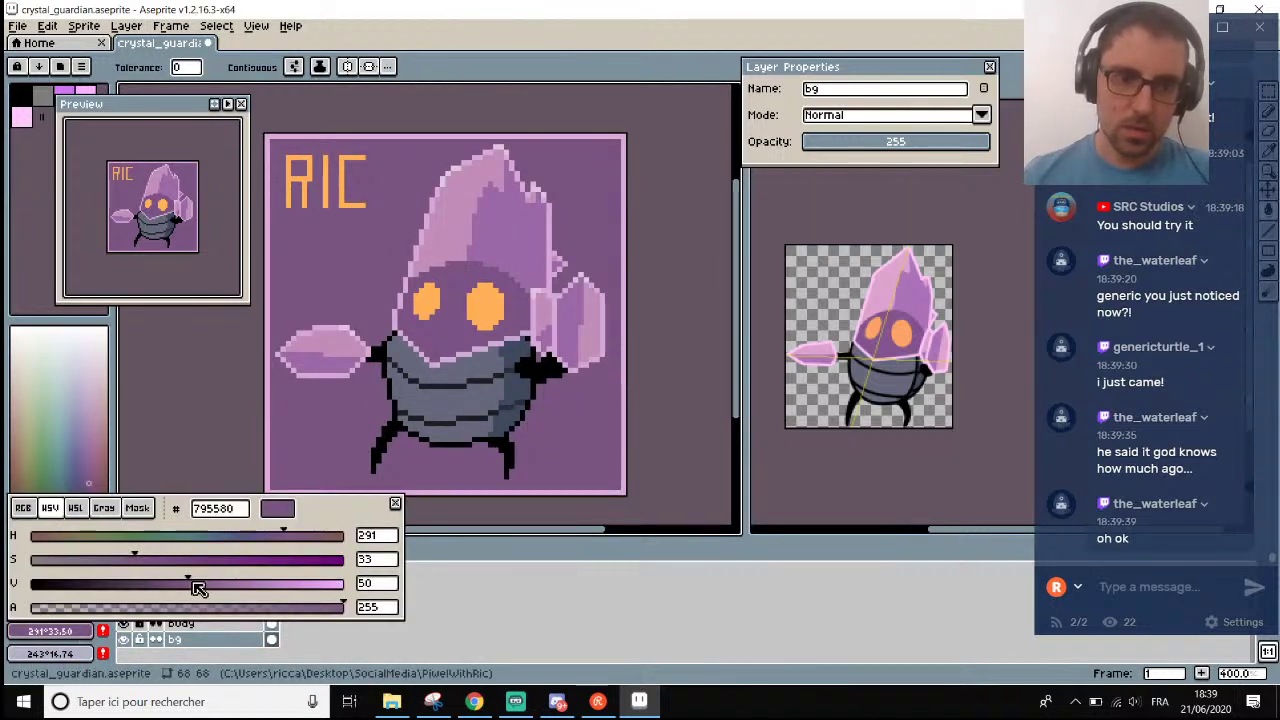
{"action": "left_click_drag", "start_coordinate": [190, 584], "coordinate": [174, 580]}
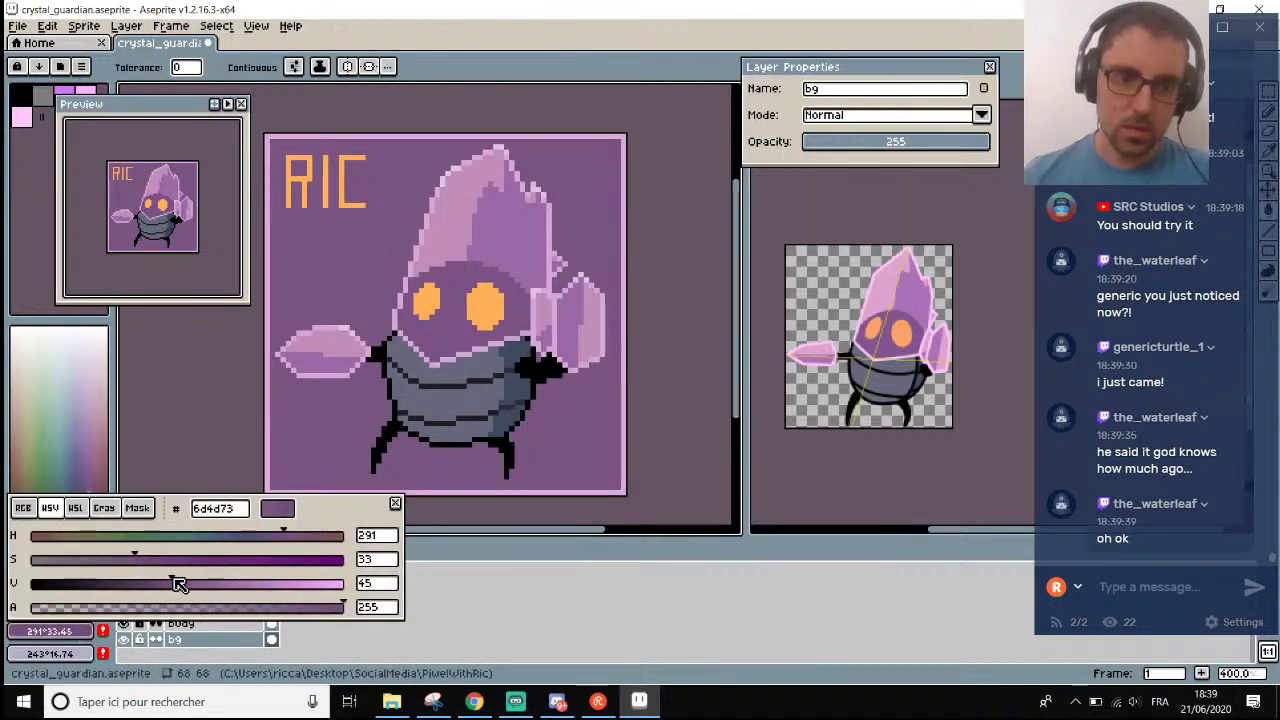
{"action": "left_click", "coordinate": [356, 406]}
{"action": "scroll", "coordinate": [356, 407], "scroll_direction": "down", "scroll_amount": 2}
{"action": "scroll", "coordinate": [356, 406], "scroll_direction": "up", "scroll_amount": 1}
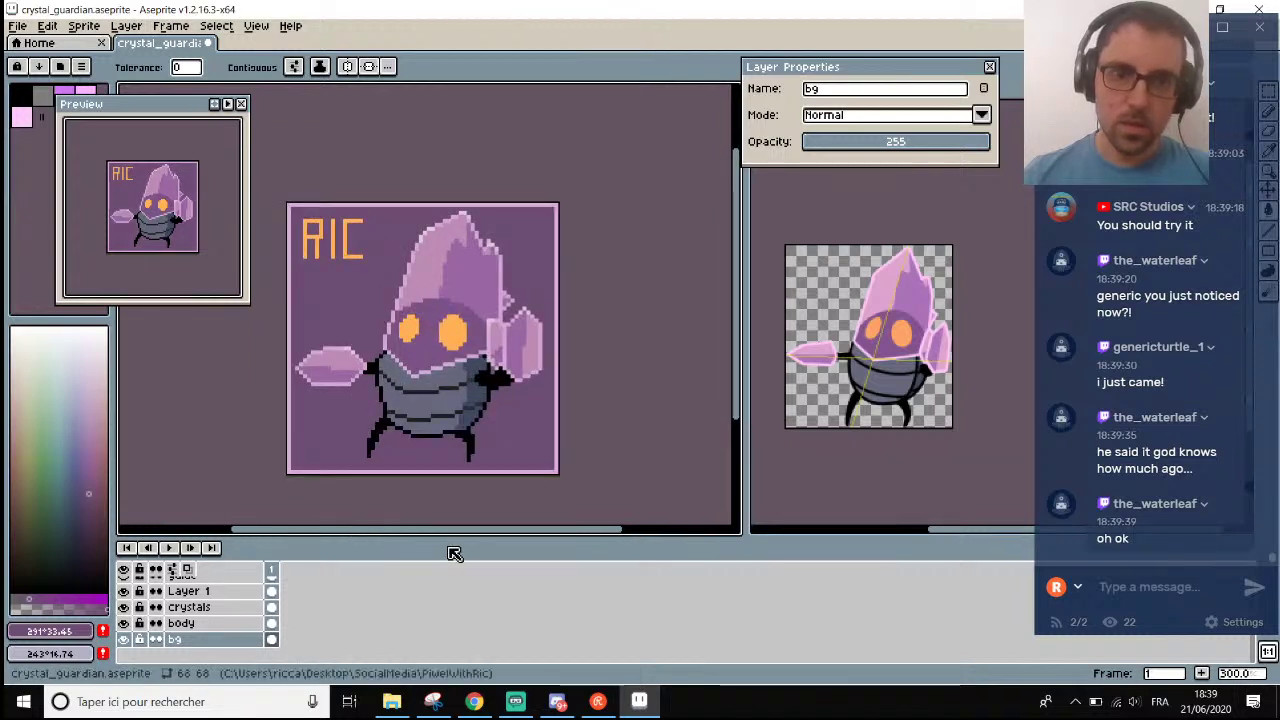
Examine how the guardian and its pink border read against the background at small and large sizes, using a wider sprite view.
{"action": "left_click_drag", "start_coordinate": [448, 531], "coordinate": [425, 531]}
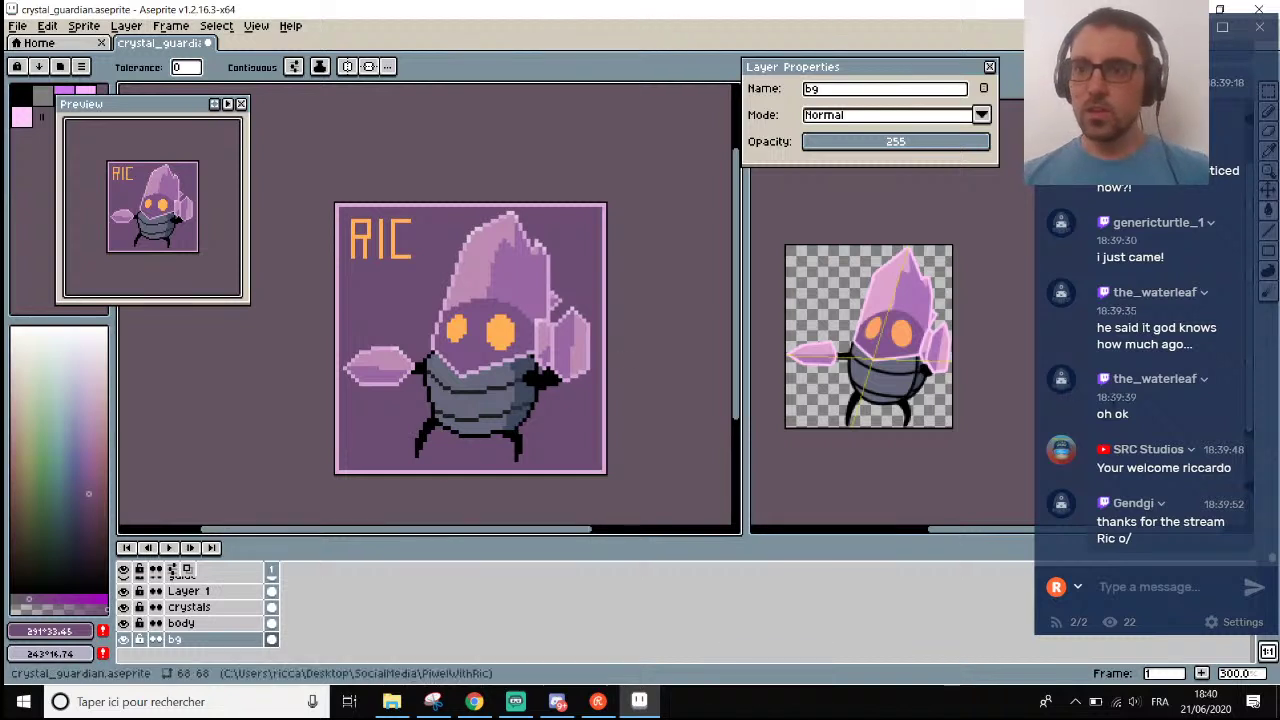
{"action": "scroll", "coordinate": [379, 358], "scroll_direction": "down", "scroll_amount": 4}
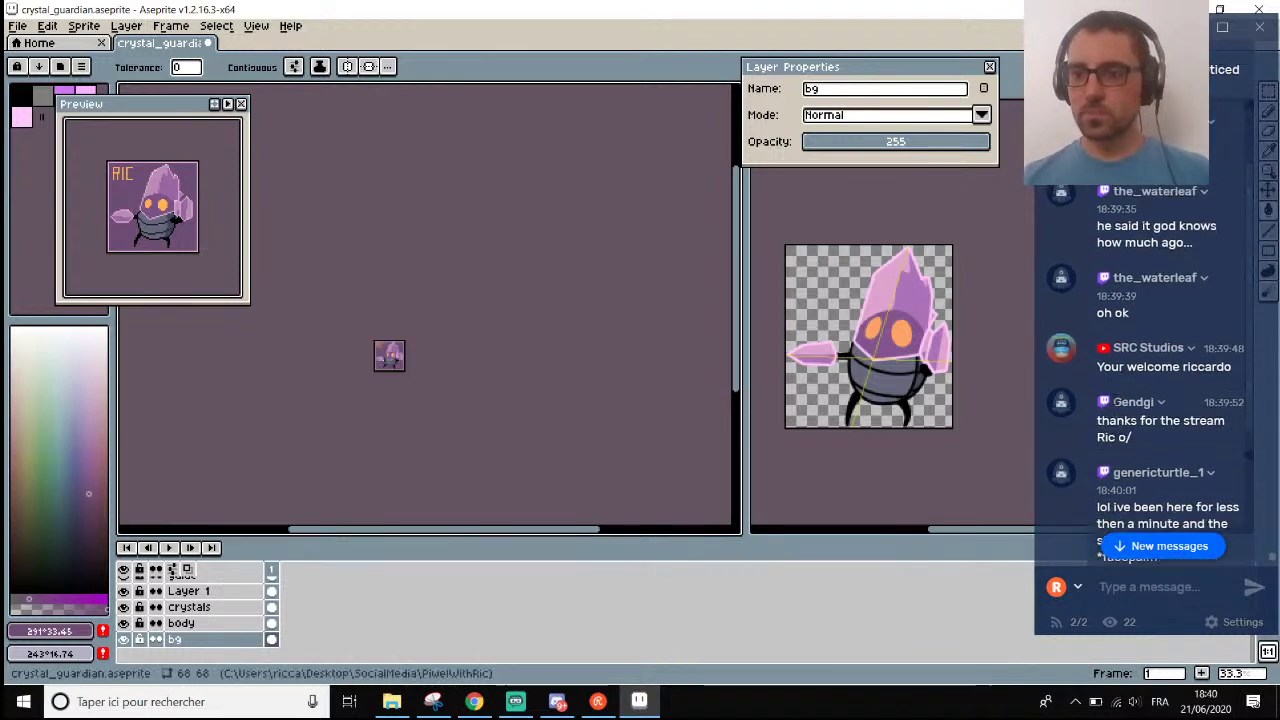
{"action": "scroll", "coordinate": [375, 366], "scroll_direction": "up", "scroll_amount": 5}
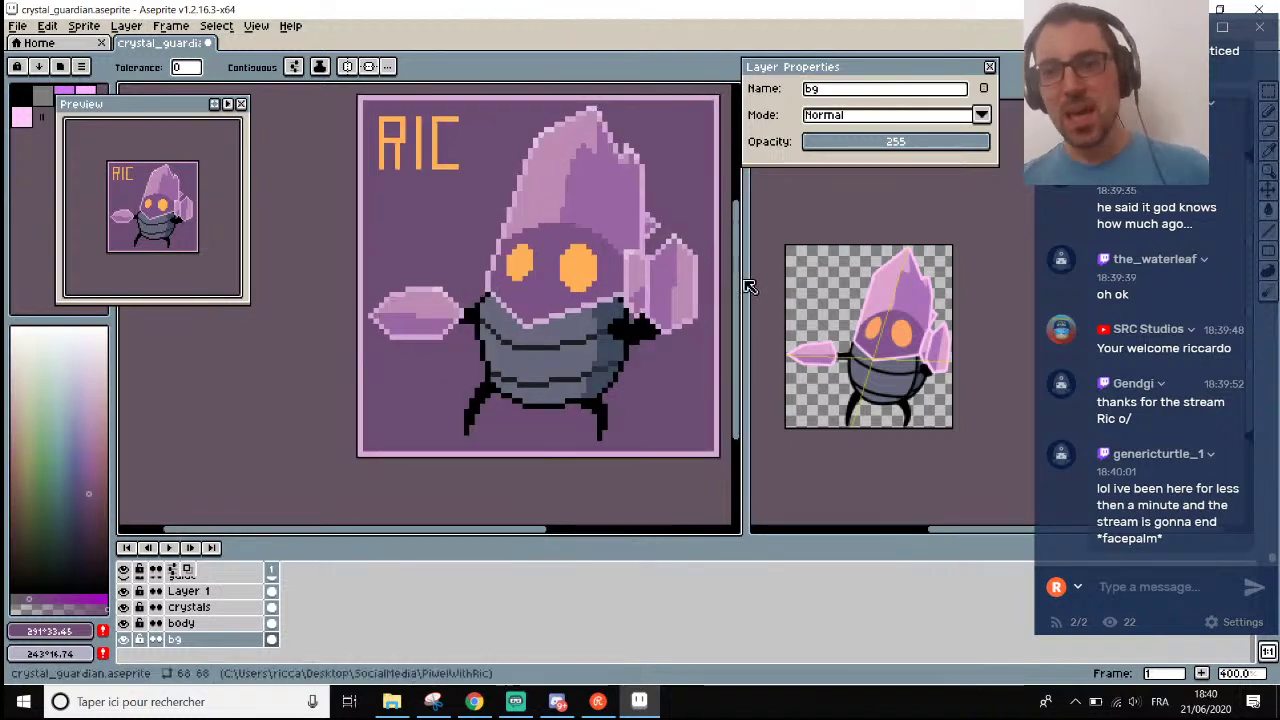
{"action": "left_click_drag", "start_coordinate": [734, 284], "coordinate": [795, 284]}
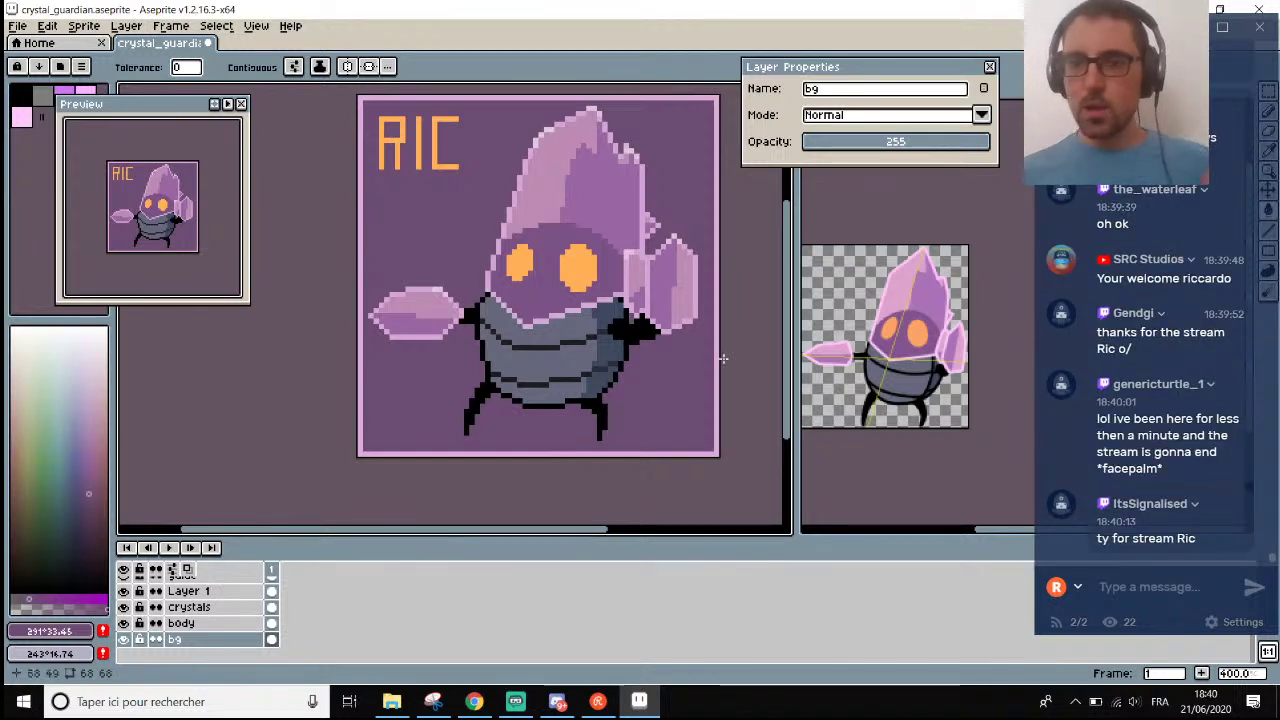
{"action": "scroll", "coordinate": [723, 358], "scroll_direction": "down", "scroll_amount": 1}
{"action": "scroll", "coordinate": [716, 290], "scroll_direction": "up", "scroll_amount": 1}
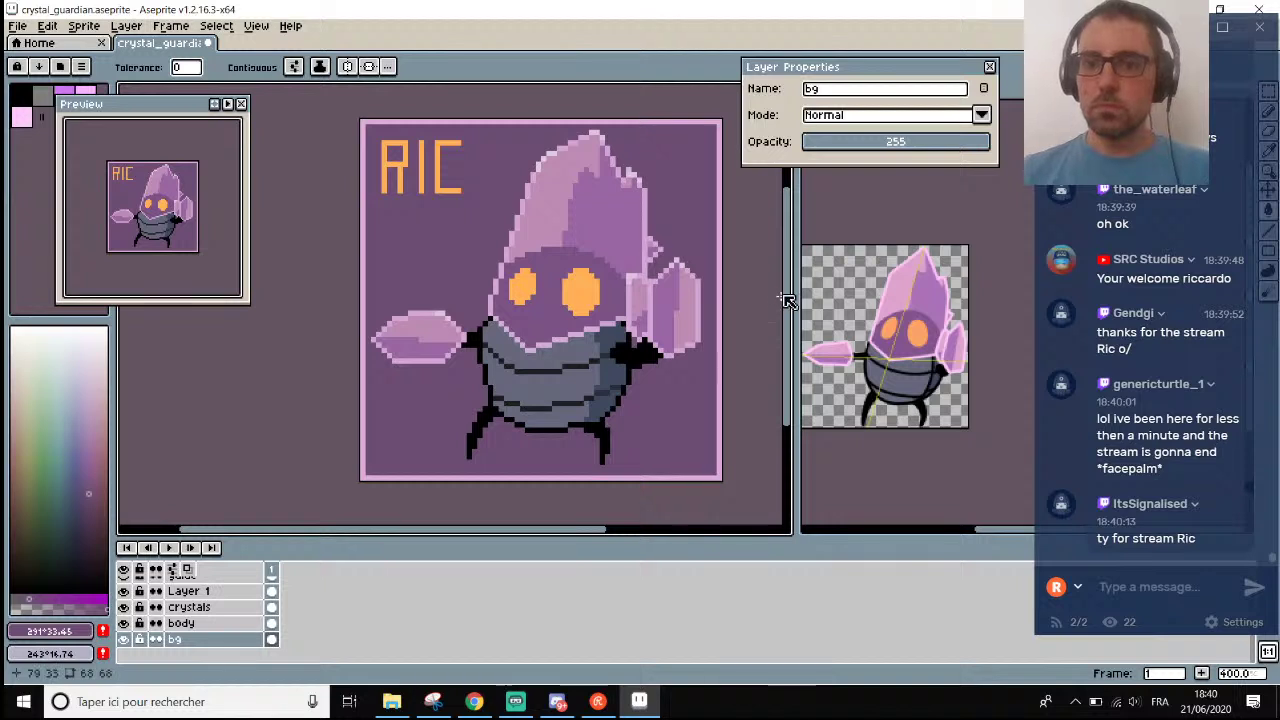
{"action": "scroll", "coordinate": [785, 300], "scroll_direction": "up", "scroll_amount": 1}
{"action": "scroll", "coordinate": [785, 300], "scroll_direction": "down", "scroll_amount": 1}
{"action": "scroll", "coordinate": [746, 284], "scroll_direction": "down", "scroll_amount": 2}
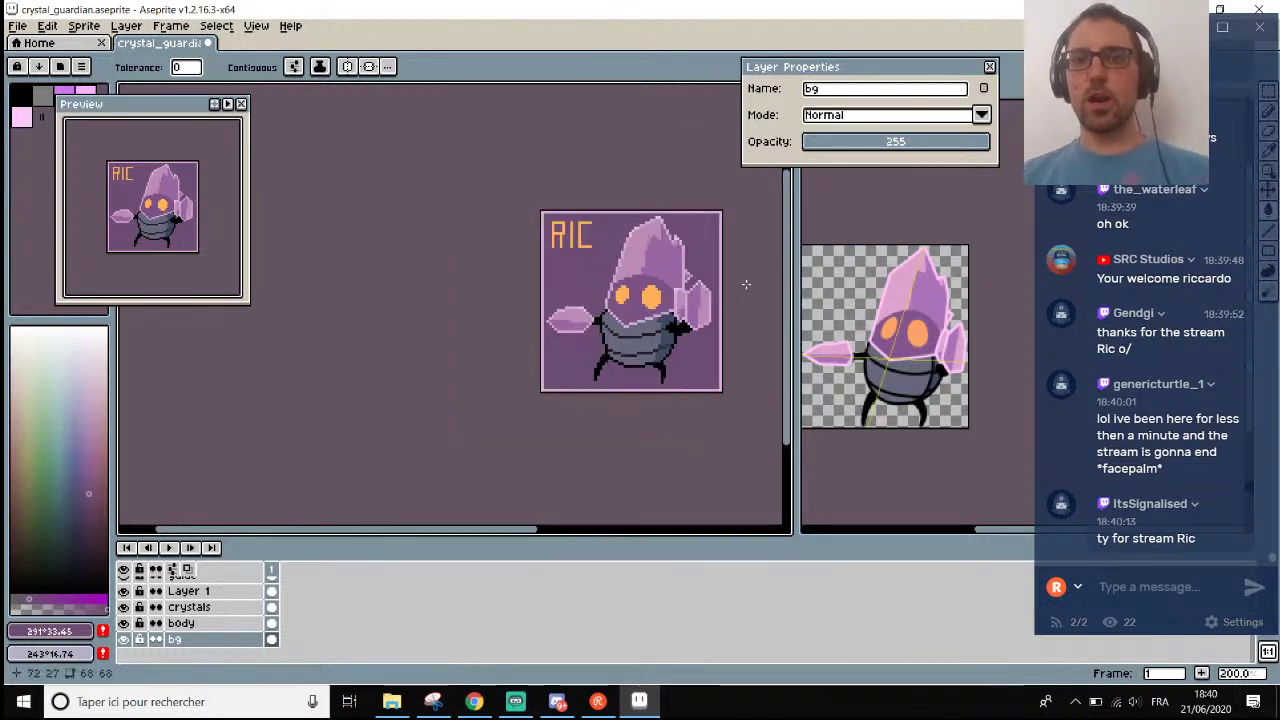
{"action": "scroll", "coordinate": [746, 284], "scroll_direction": "up", "scroll_amount": 1}
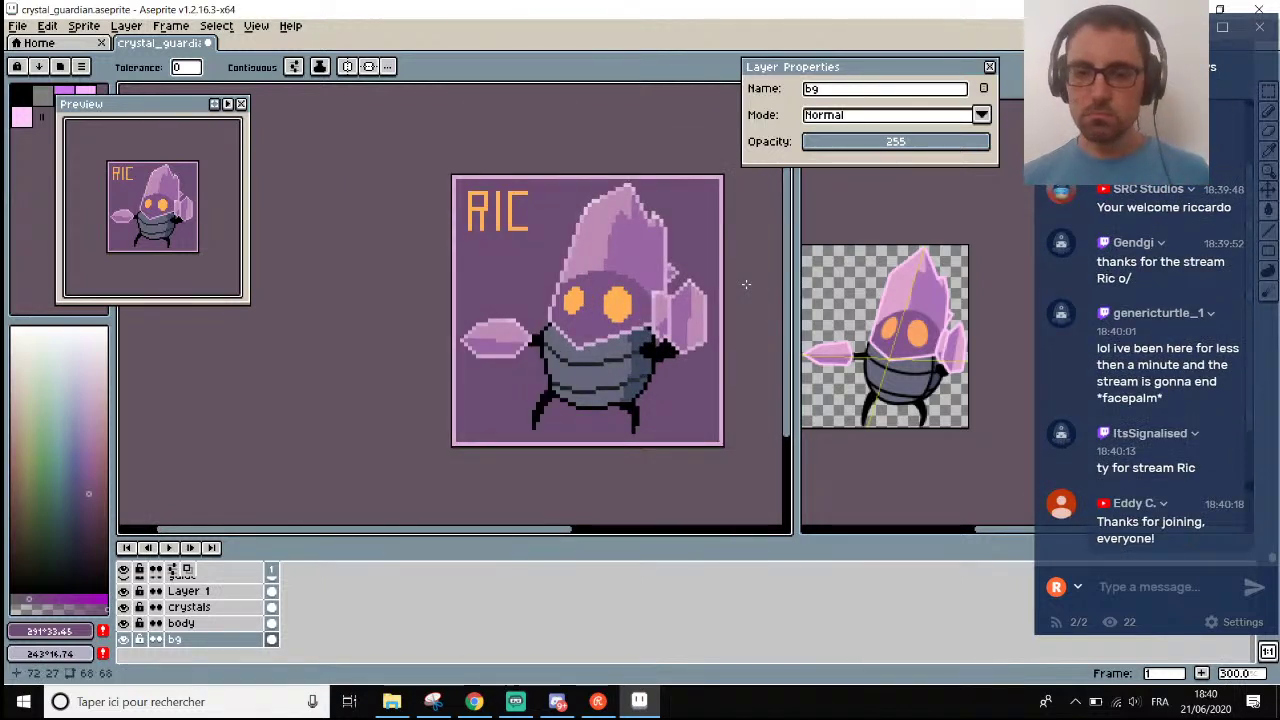
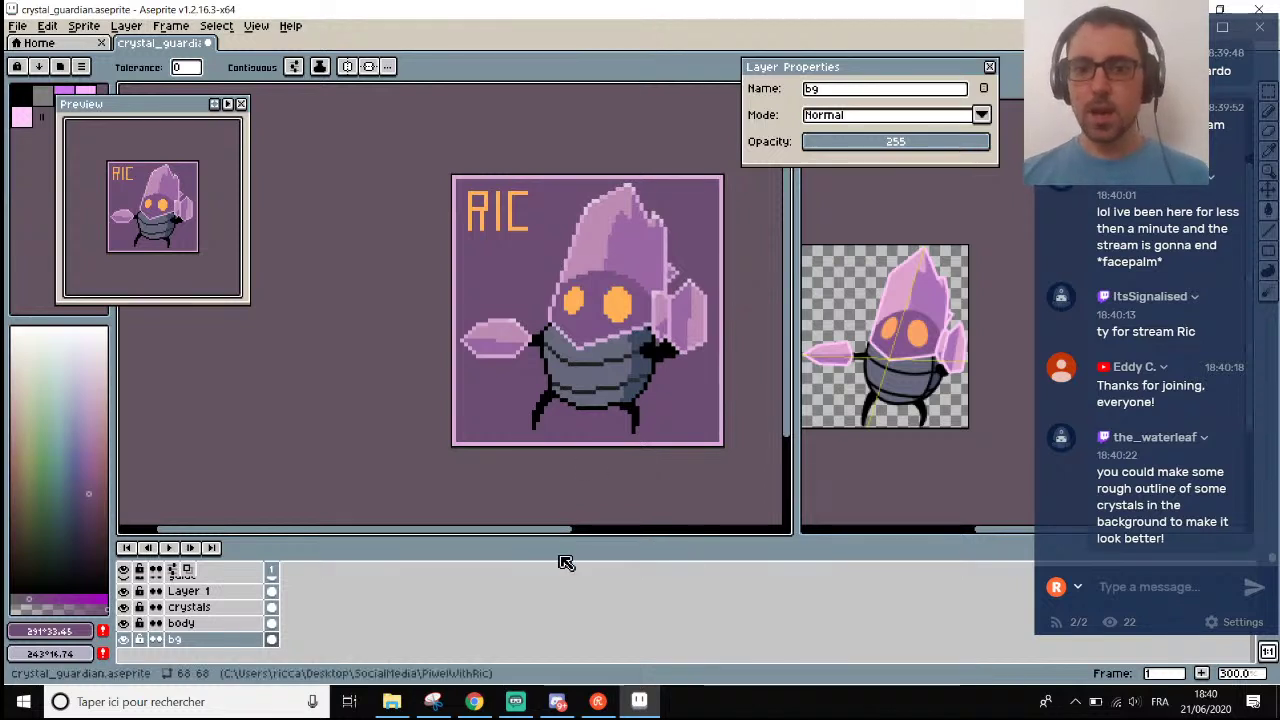
Save the crystal guardian file and switch to the Mario outfits image search in Chrome.
{"action": "left_click_drag", "start_coordinate": [563, 531], "coordinate": [603, 531]}
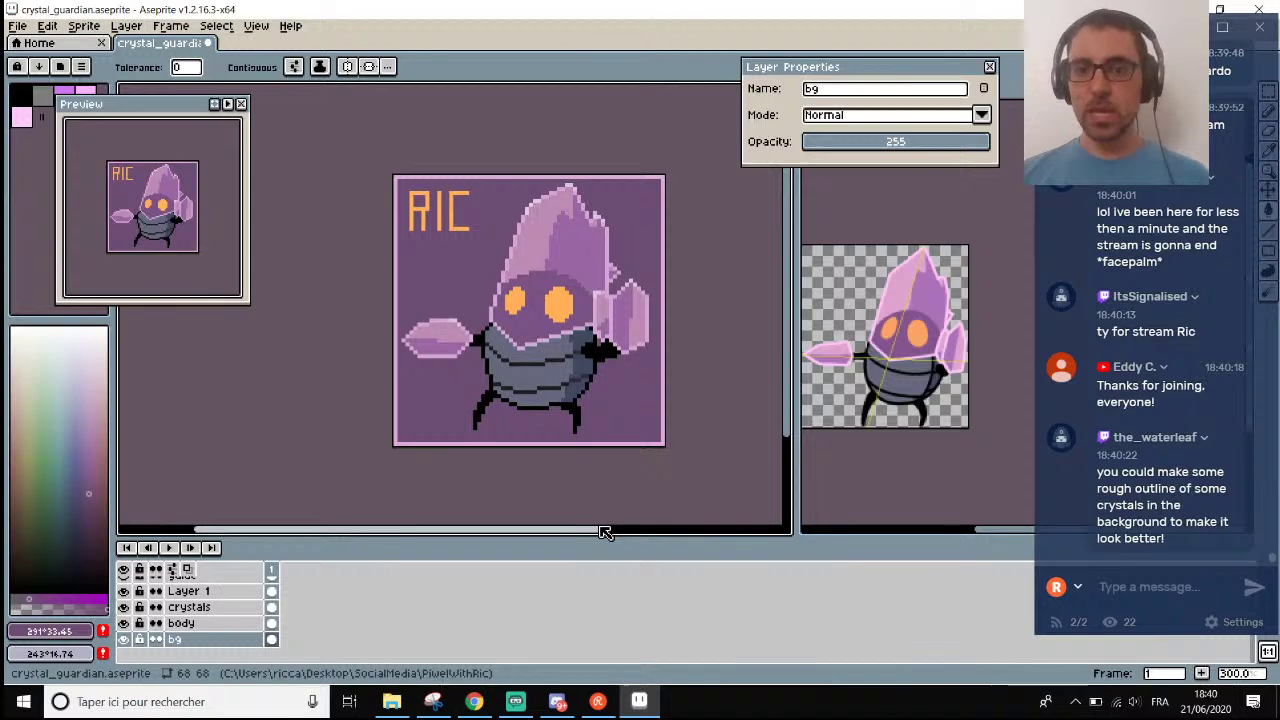
{"action": "key", "text": "ctrl+s"}
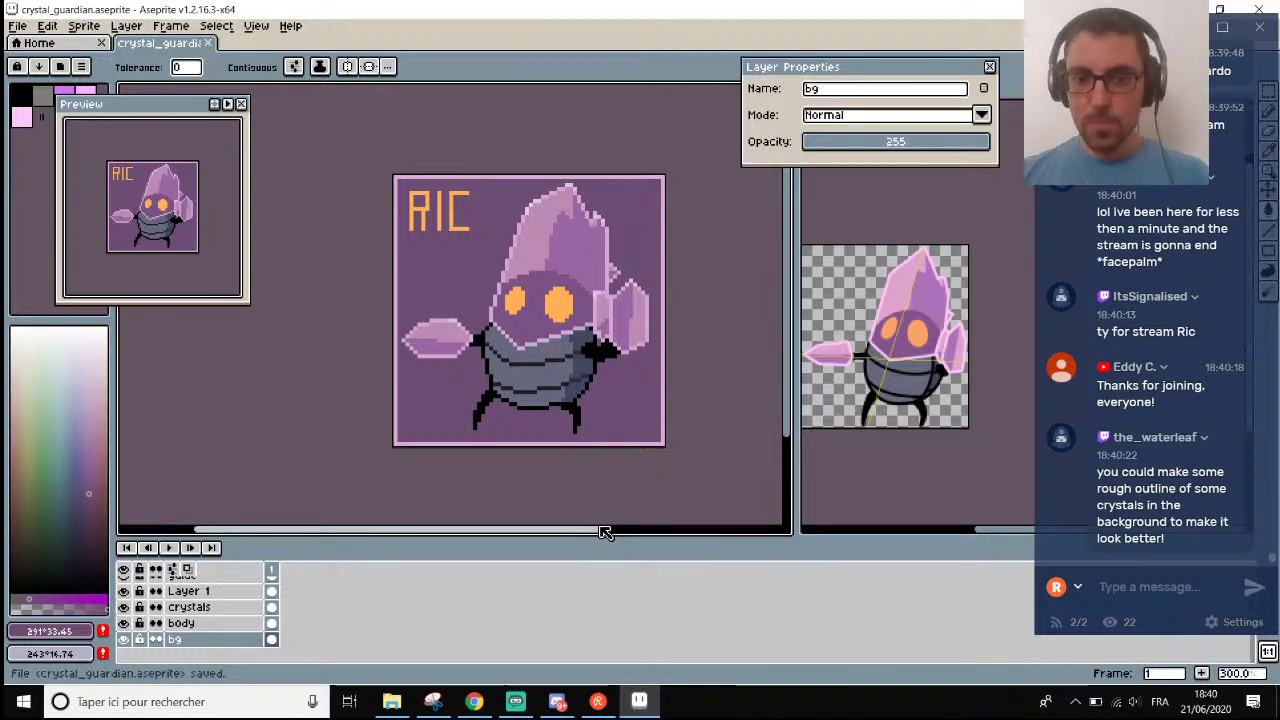
{"action": "left_click", "coordinate": [474, 701]}
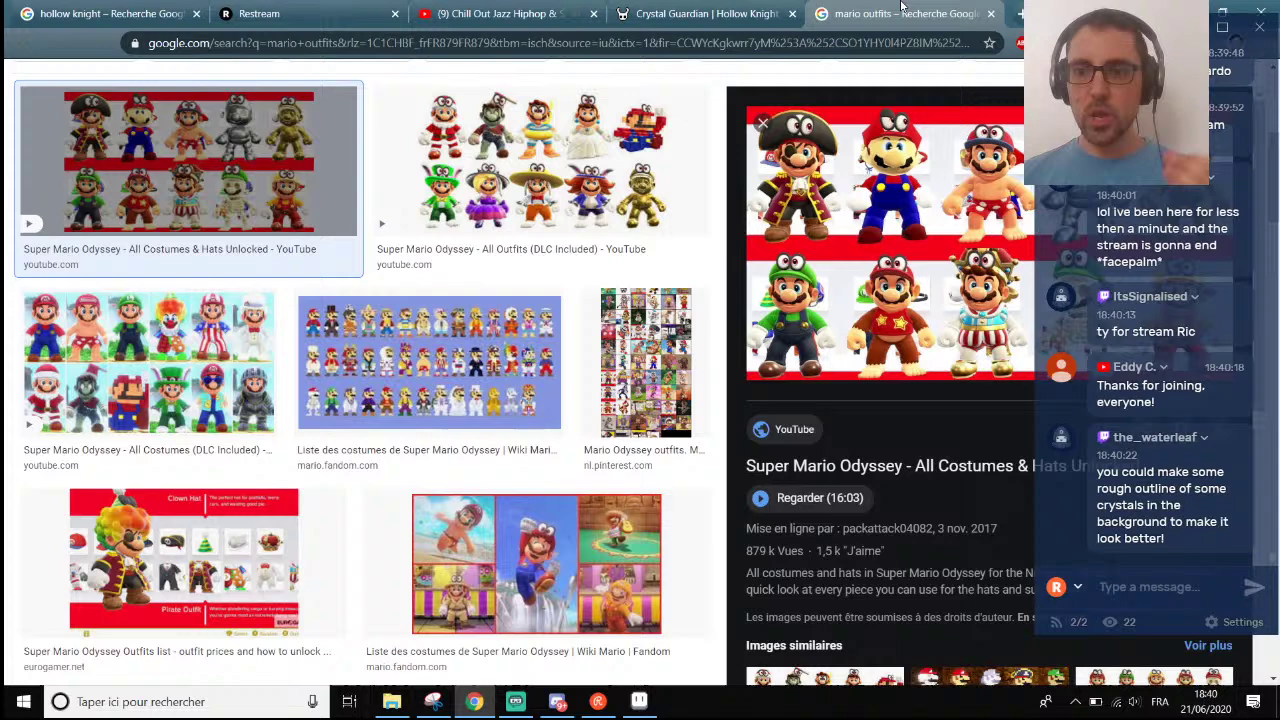
Browse the Mario outfits image results for costume references for a pixel-art character.
{"action": "left_click", "coordinate": [900, 13]}
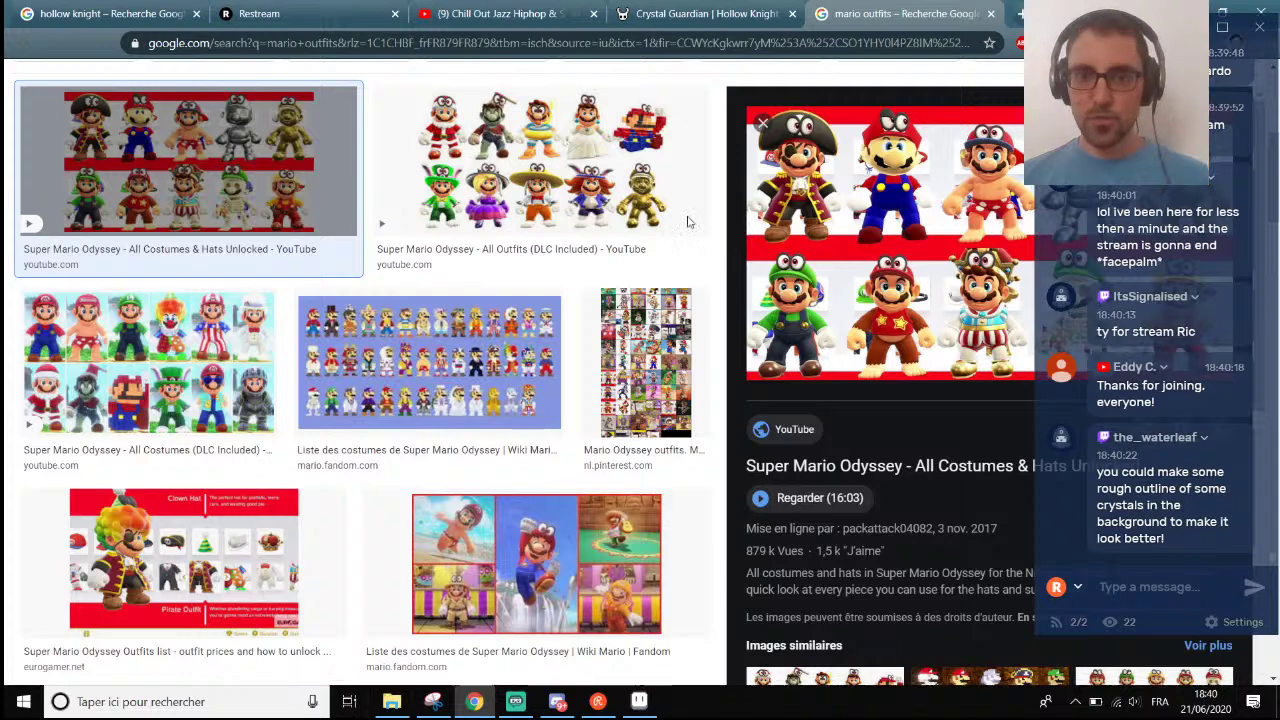
{"action": "scroll", "coordinate": [540, 368], "scroll_direction": "down", "scroll_amount": 3}
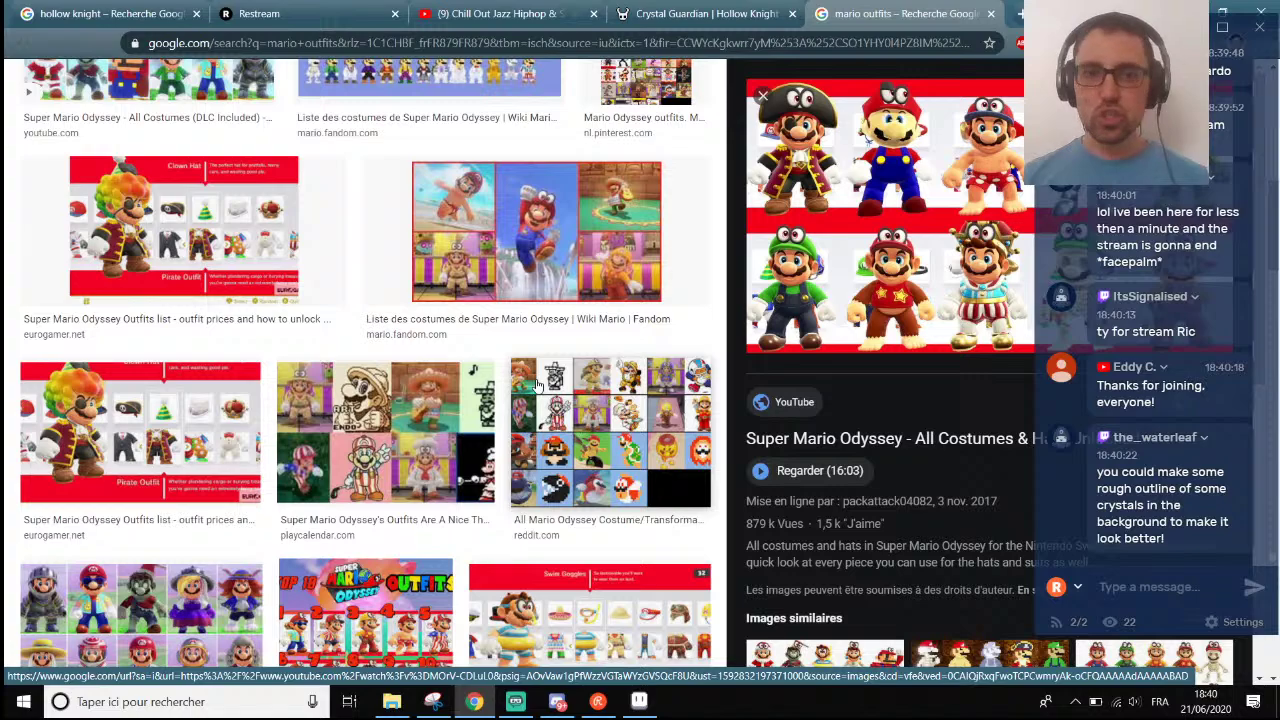
{"action": "scroll", "coordinate": [447, 347], "scroll_direction": "up", "scroll_amount": 2}
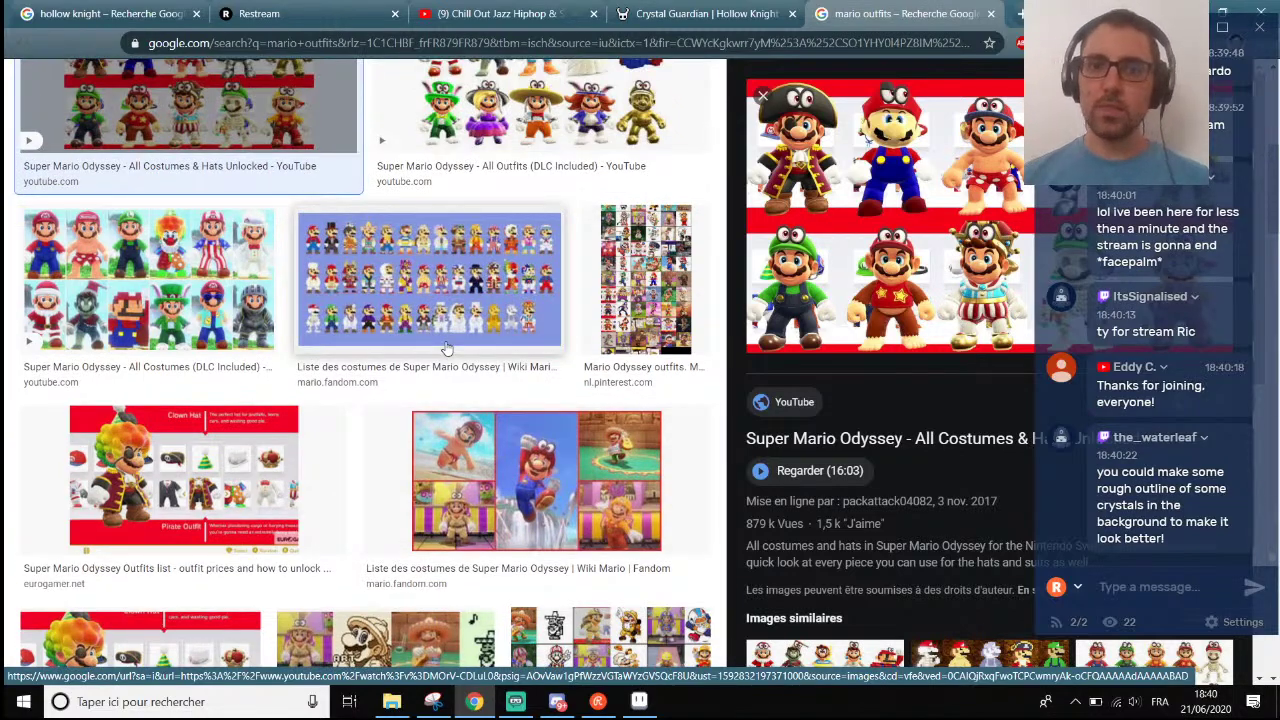
{"action": "scroll", "coordinate": [447, 347], "scroll_direction": "up", "scroll_amount": 4}
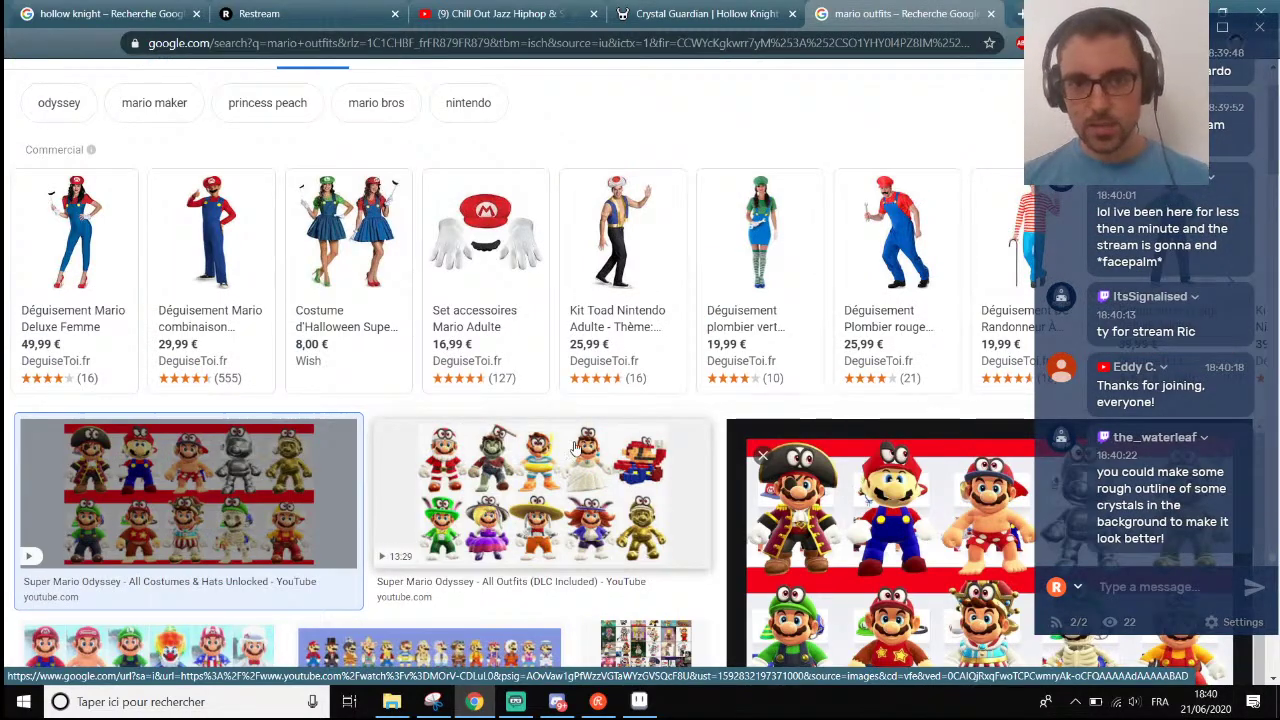
{"action": "scroll", "coordinate": [577, 447], "scroll_direction": "down", "scroll_amount": 2}
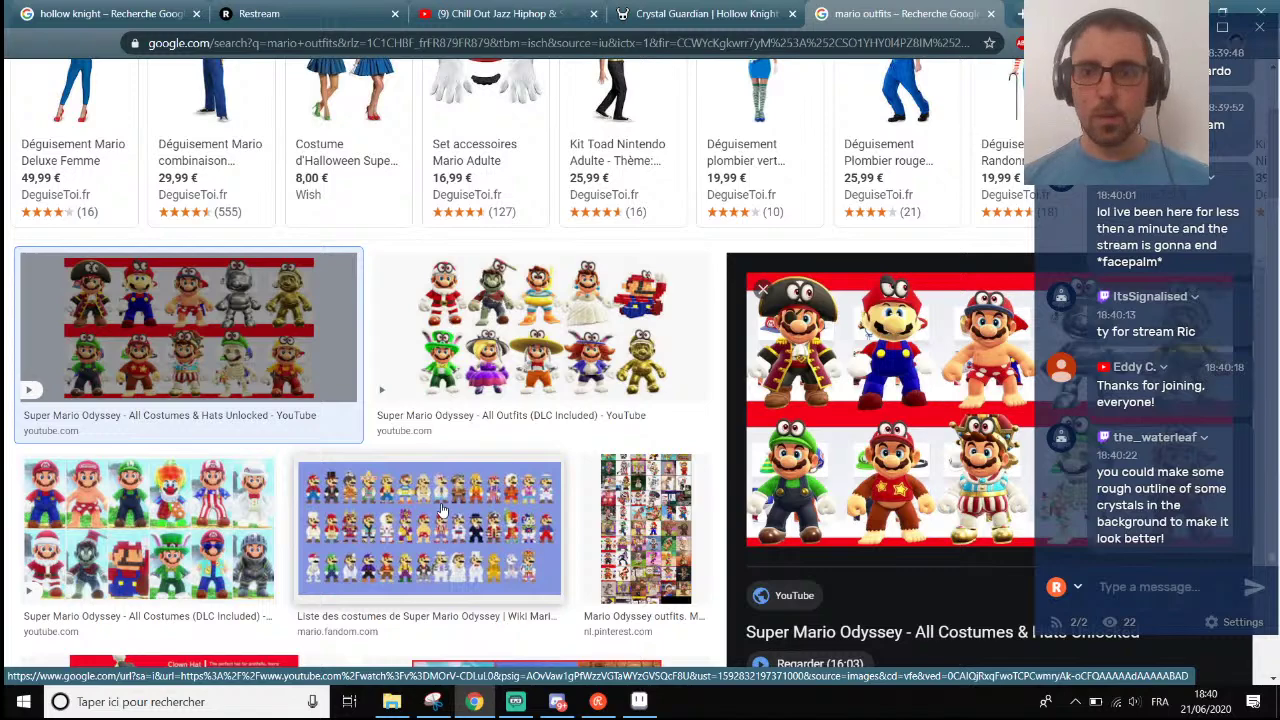
{"action": "scroll", "coordinate": [434, 460], "scroll_direction": "down", "scroll_amount": 2}
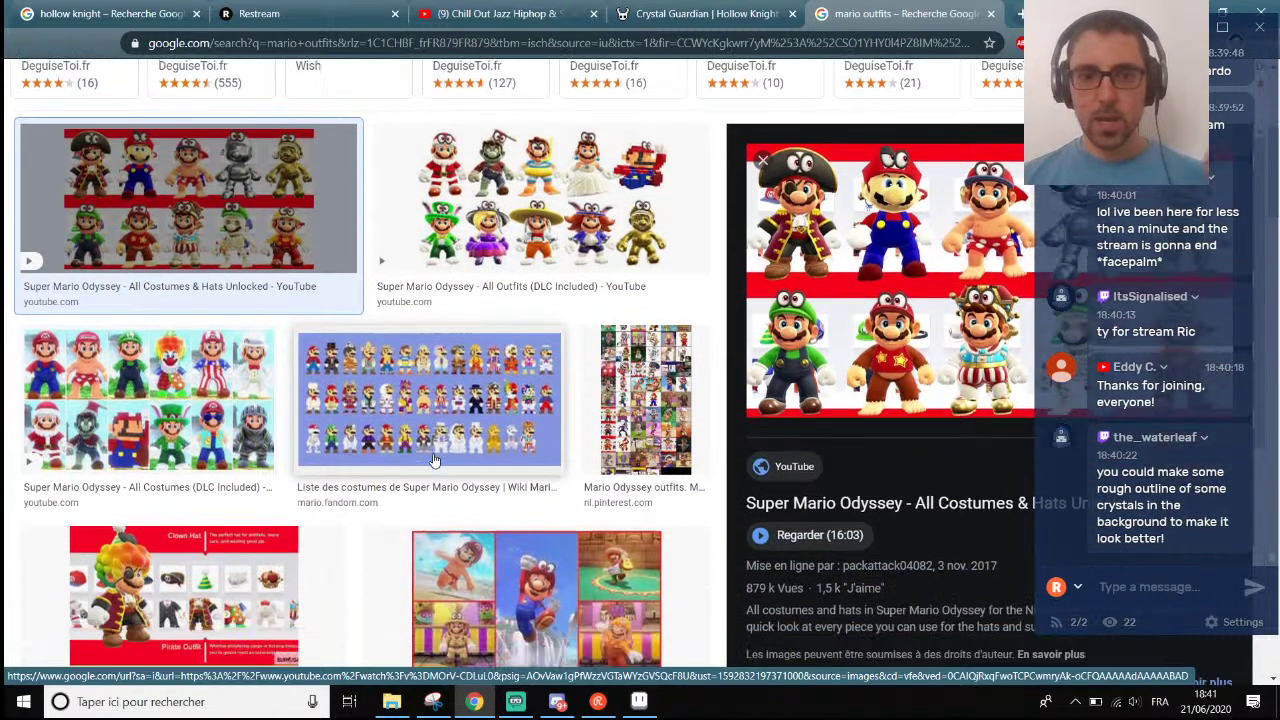
{"action": "scroll", "coordinate": [434, 460], "scroll_direction": "down", "scroll_amount": 3}
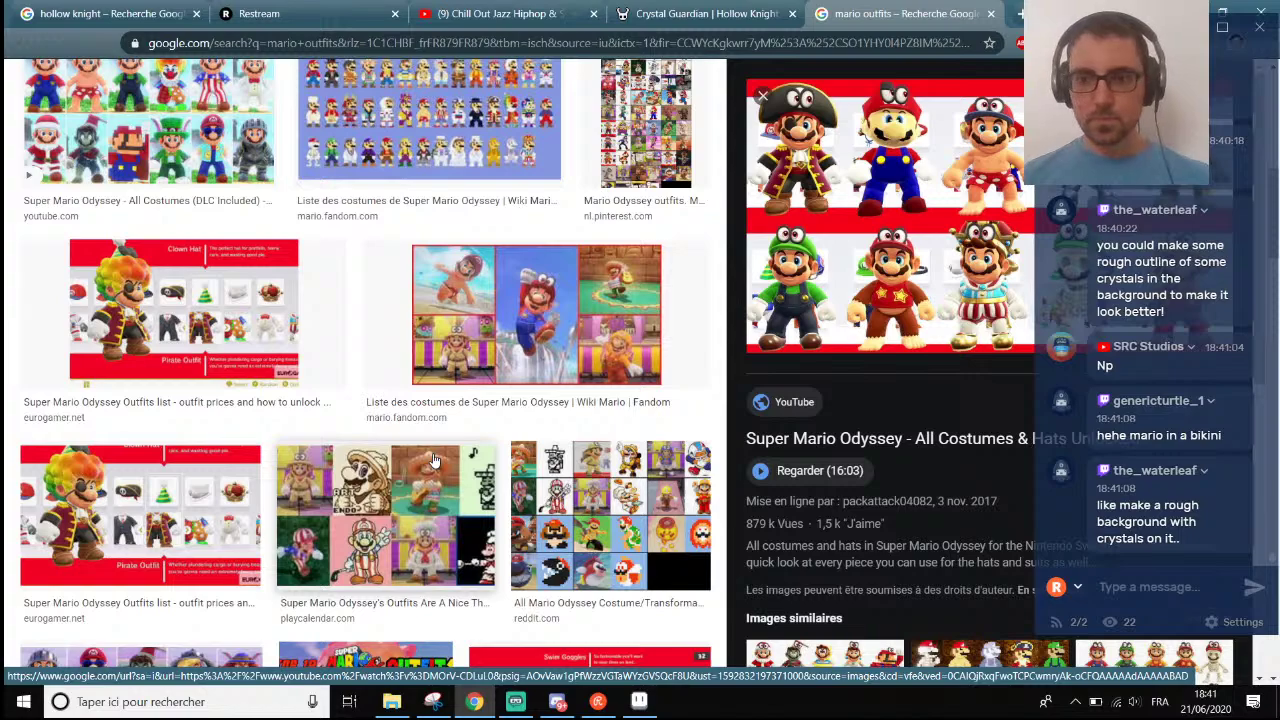
{"action": "scroll", "coordinate": [434, 459], "scroll_direction": "down", "scroll_amount": 12}
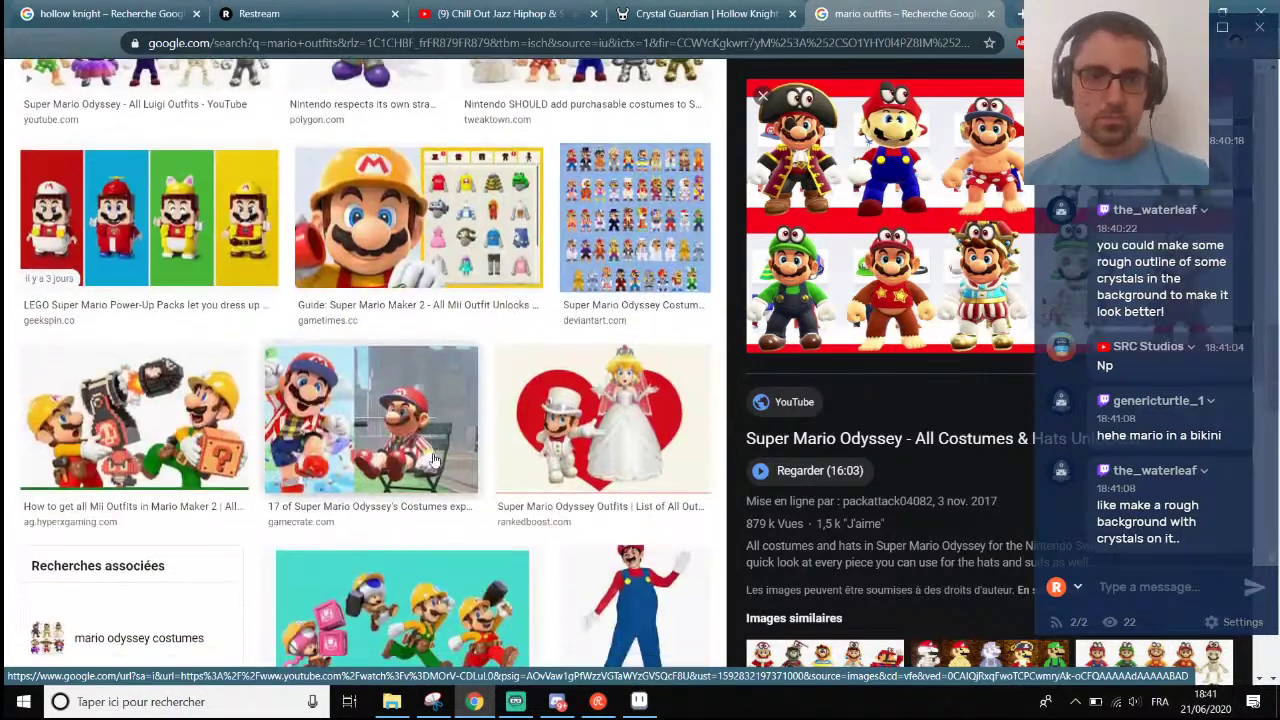
{"action": "scroll", "coordinate": [434, 459], "scroll_direction": "down", "scroll_amount": 10}
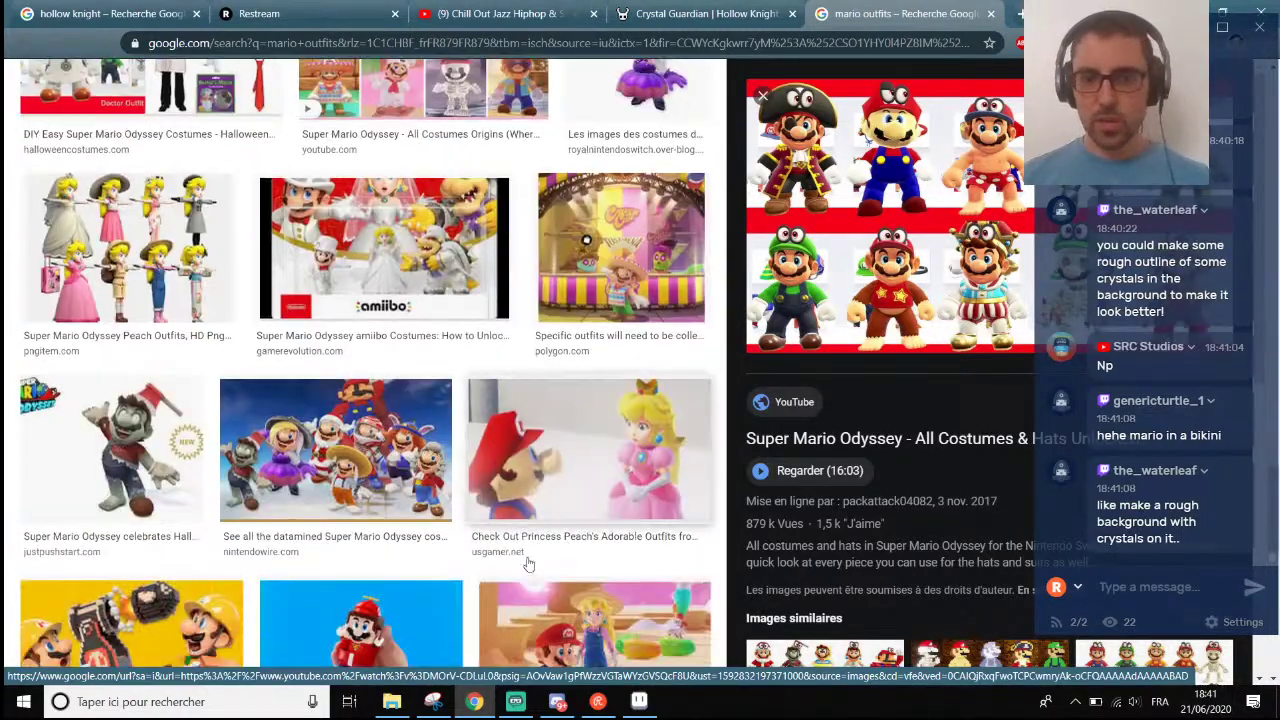
Switch back to Aseprite, sample the purple background, and set the foreground colour to HSL 282, 15, 31 for the background crystals.
{"action": "key", "text": "alt+Tab"}
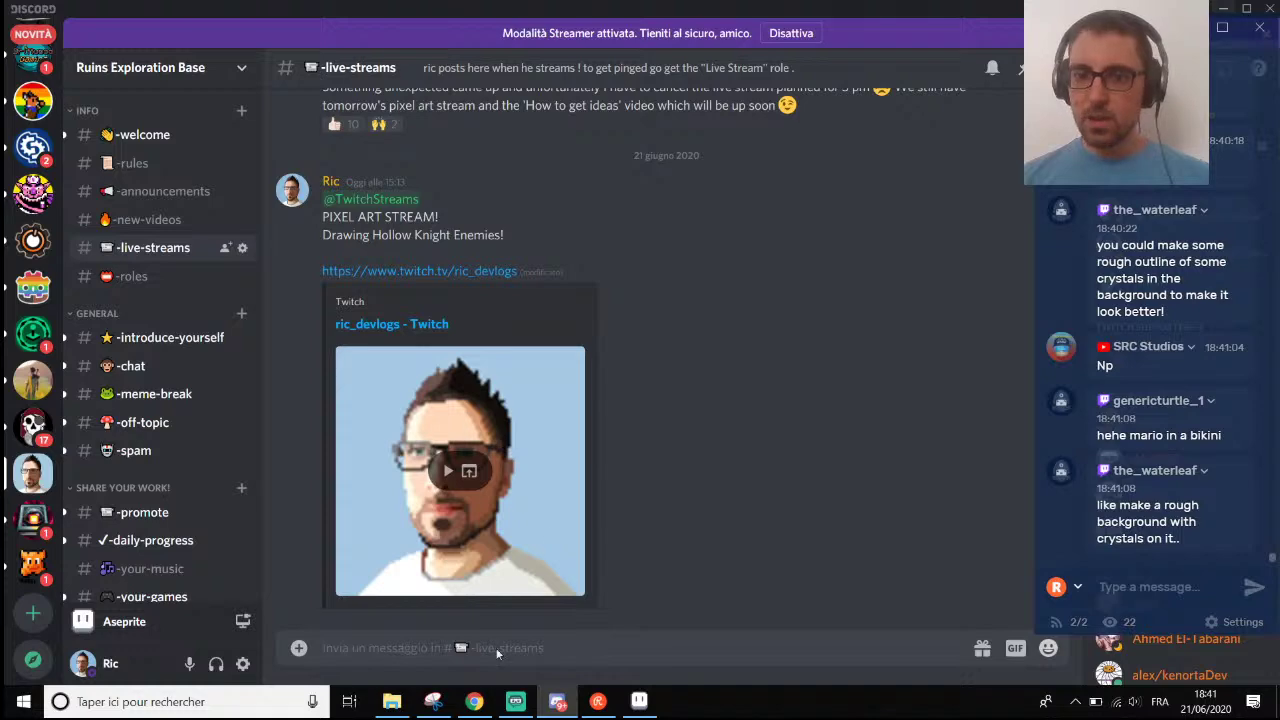
{"action": "left_click", "coordinate": [557, 701]}
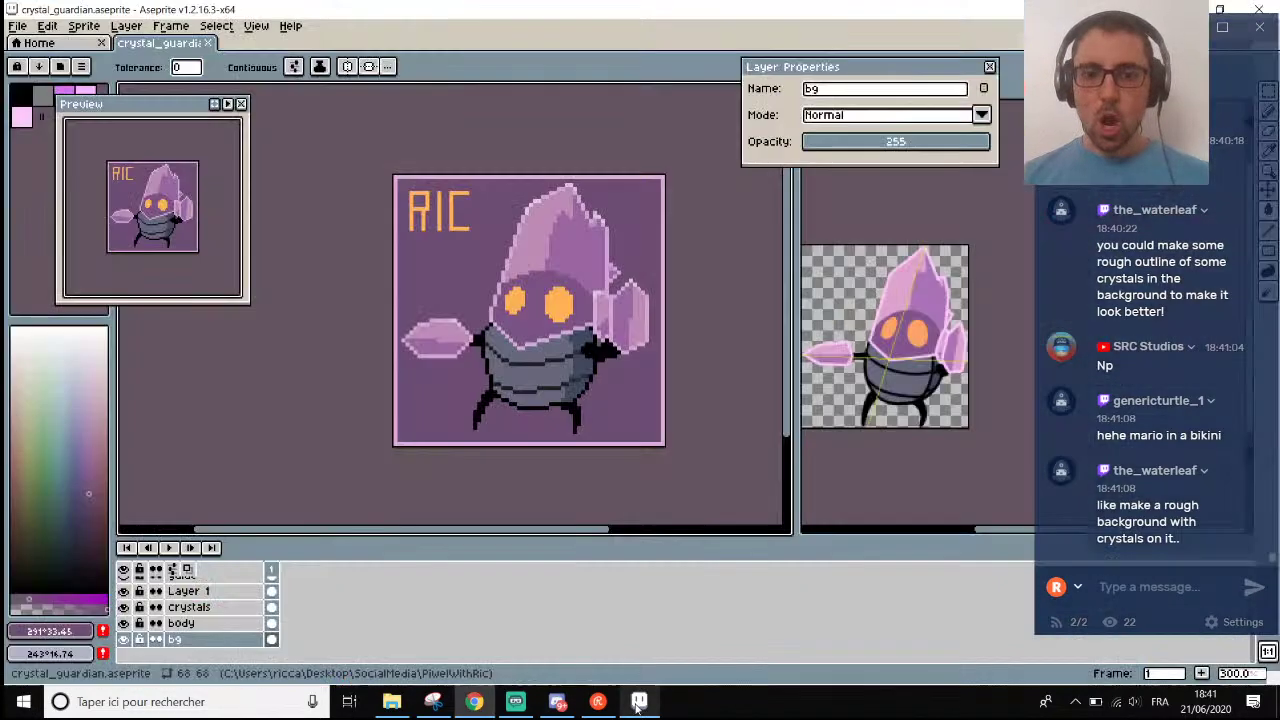
{"action": "scroll", "coordinate": [531, 520], "scroll_direction": "up", "scroll_amount": 1}
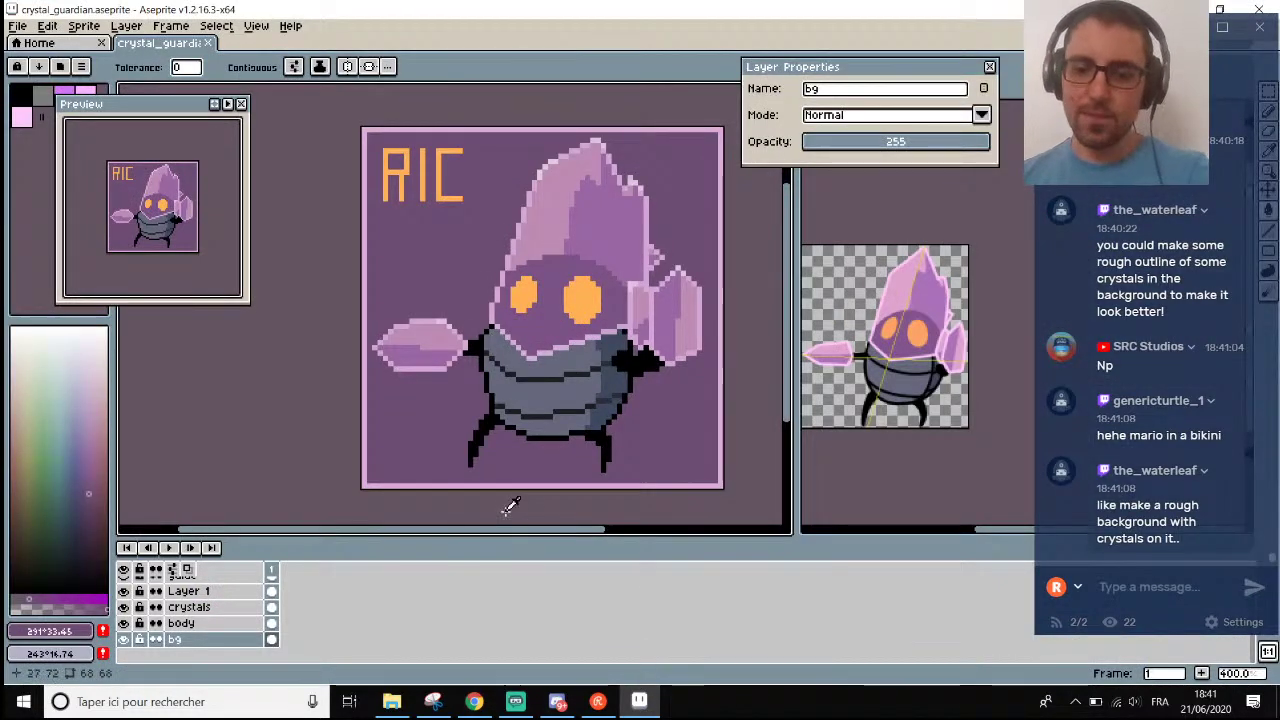
{"action": "scroll", "coordinate": [509, 509], "scroll_direction": "up", "scroll_amount": 1}
{"action": "key", "text": "i"}
{"action": "left_click", "coordinate": [514, 455]}
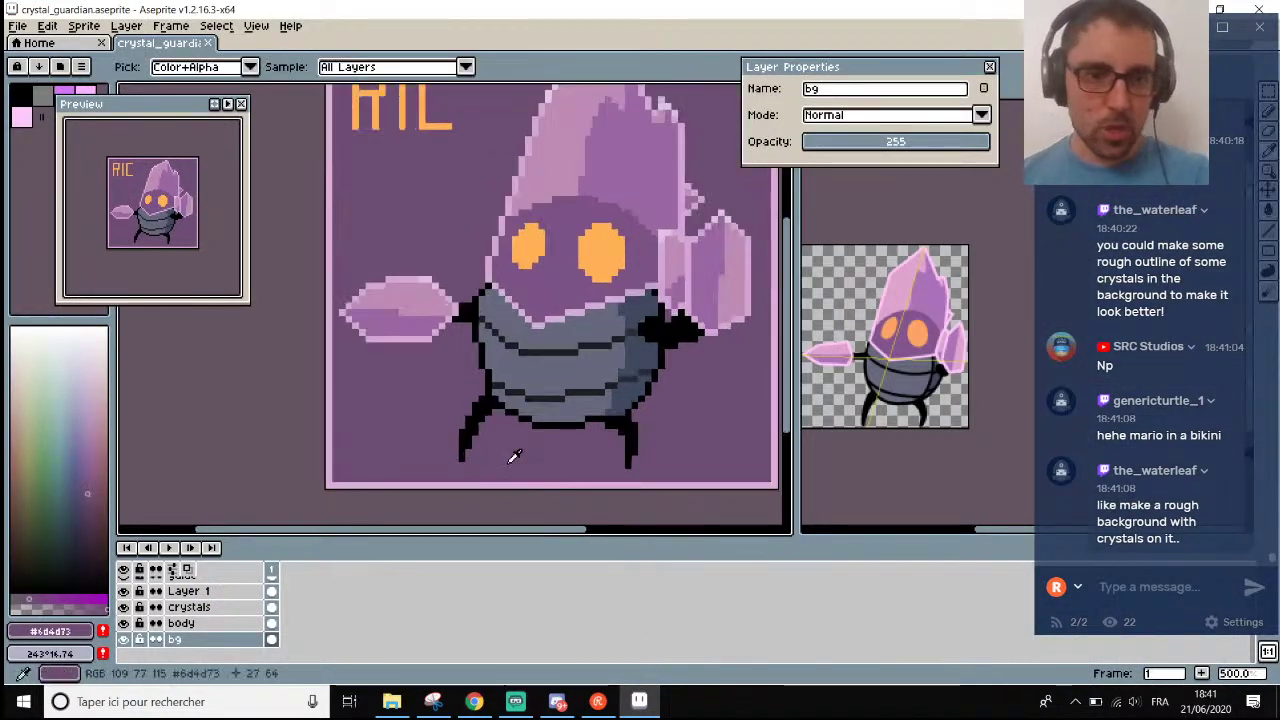
{"action": "left_click", "coordinate": [50, 631]}
{"action": "left_click", "coordinate": [75, 508]}
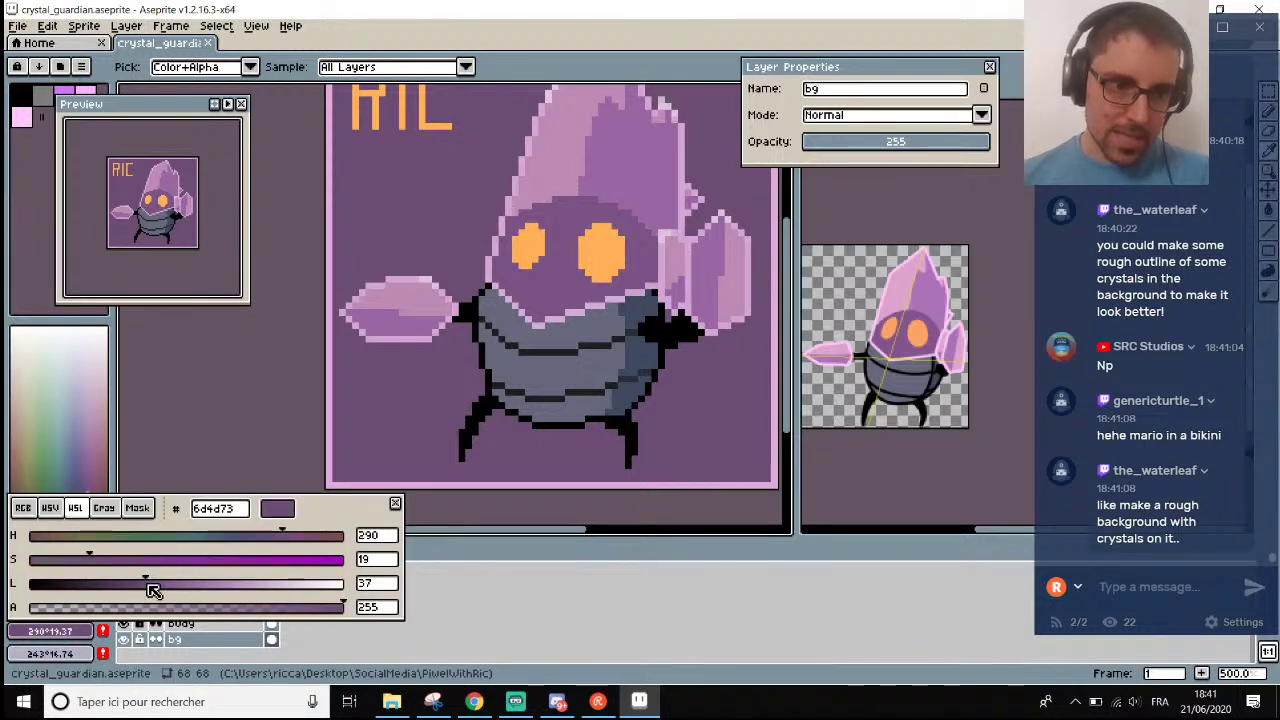
{"action": "left_click_drag", "start_coordinate": [151, 583], "coordinate": [134, 580]}
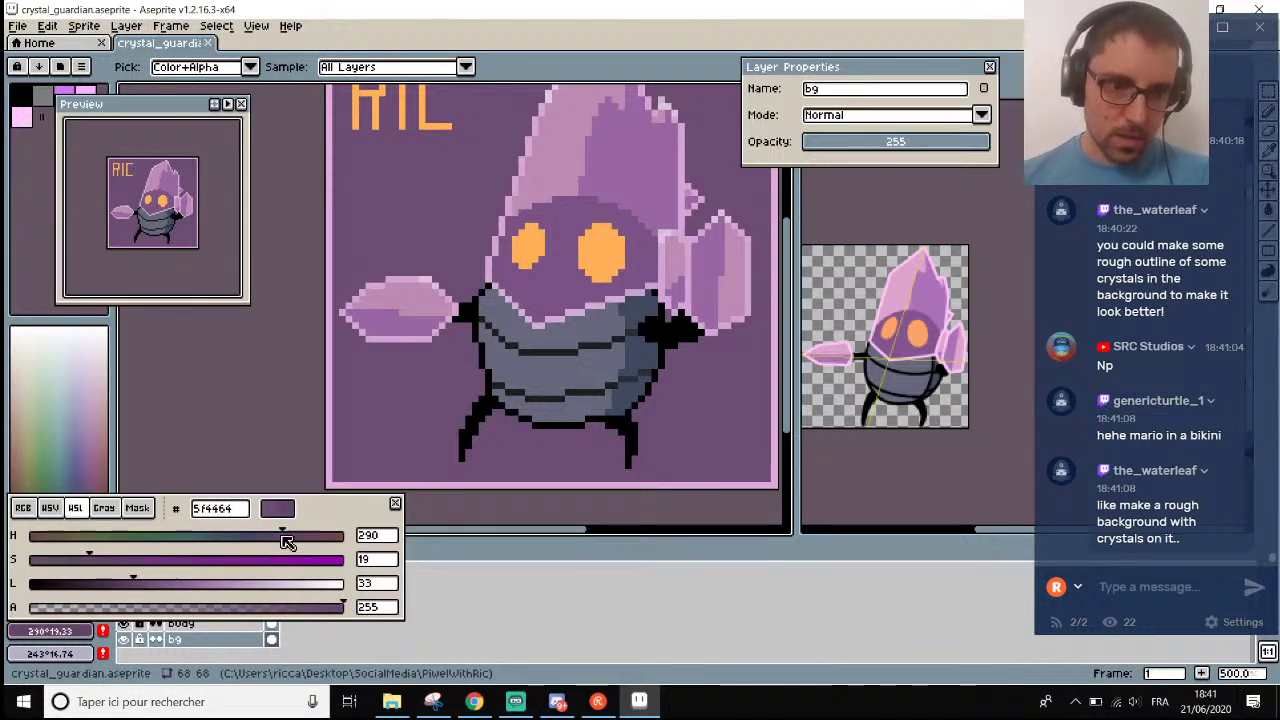
{"action": "left_click_drag", "start_coordinate": [285, 536], "coordinate": [280, 534]}
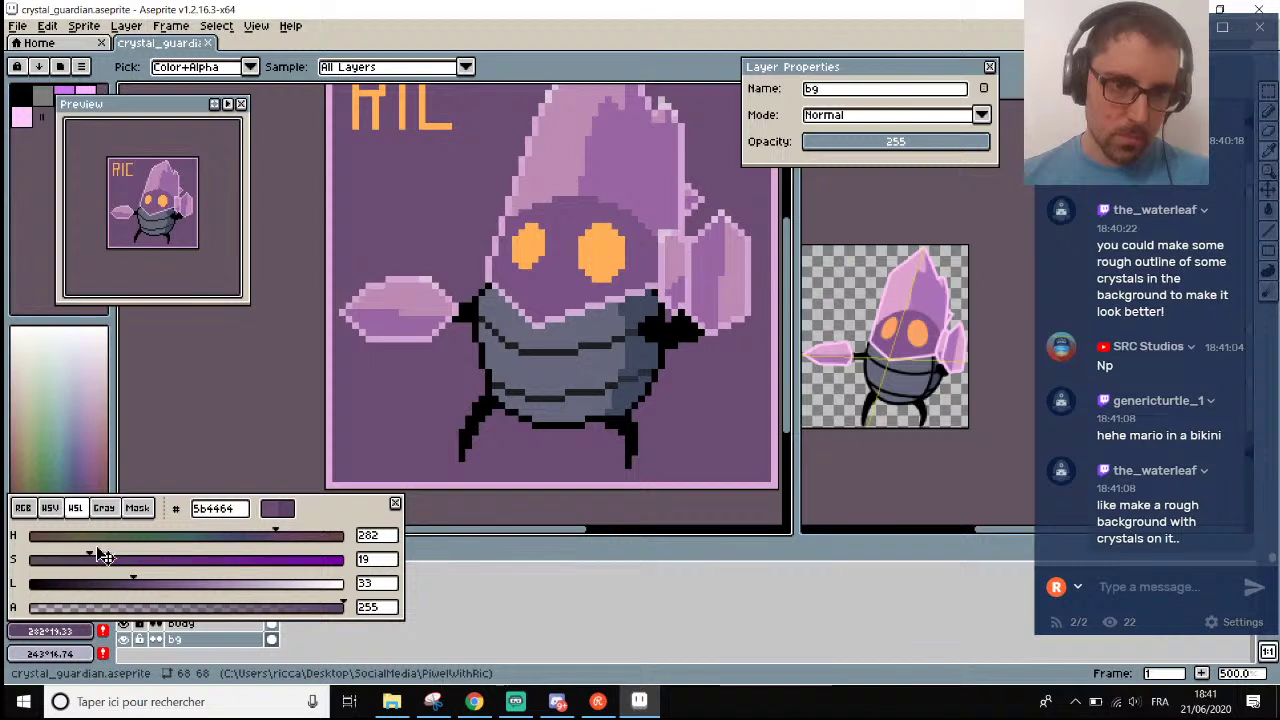
{"action": "left_click_drag", "start_coordinate": [94, 560], "coordinate": [129, 585]}
Add a new layer above bg and draw a straight slanted crystal edge from the left border up toward the RIC lettering.
{"action": "scroll", "coordinate": [347, 281], "scroll_direction": "down", "scroll_amount": 2}
{"action": "scroll", "coordinate": [400, 240], "scroll_direction": "up", "scroll_amount": 1}
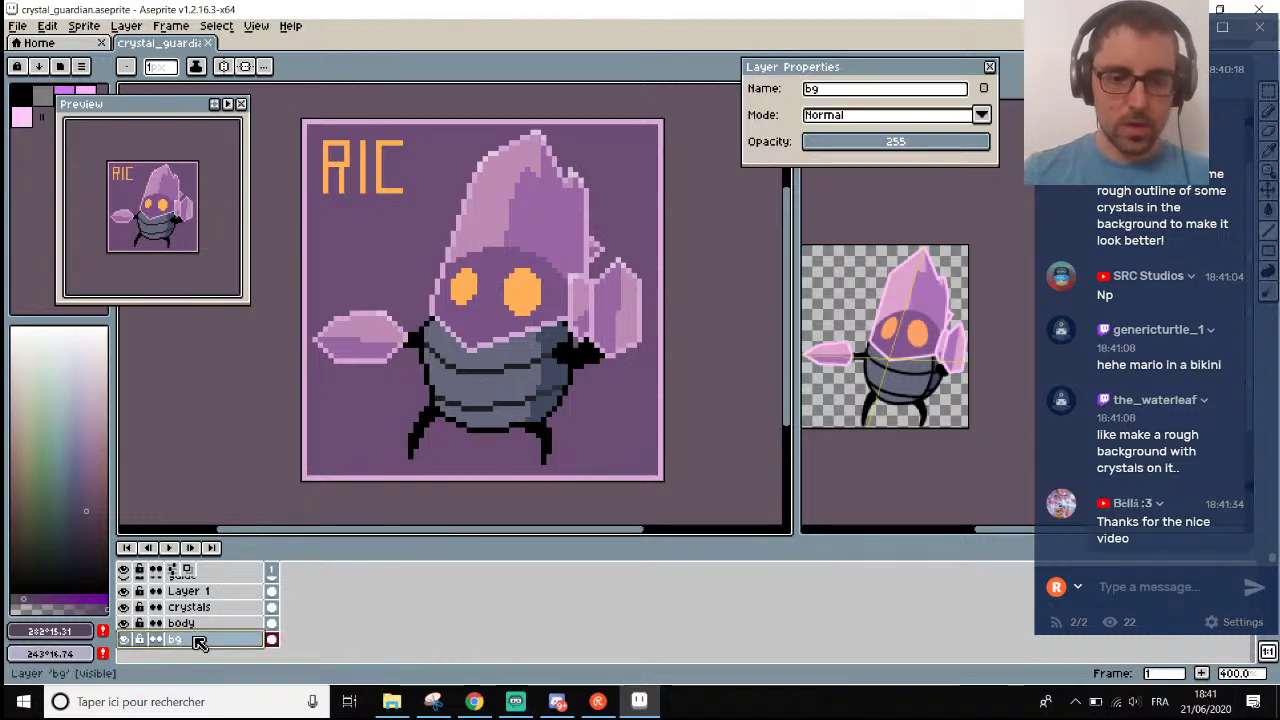
{"action": "key", "text": "shift+n"}
{"action": "scroll", "coordinate": [341, 396], "scroll_direction": "up", "scroll_amount": 1}
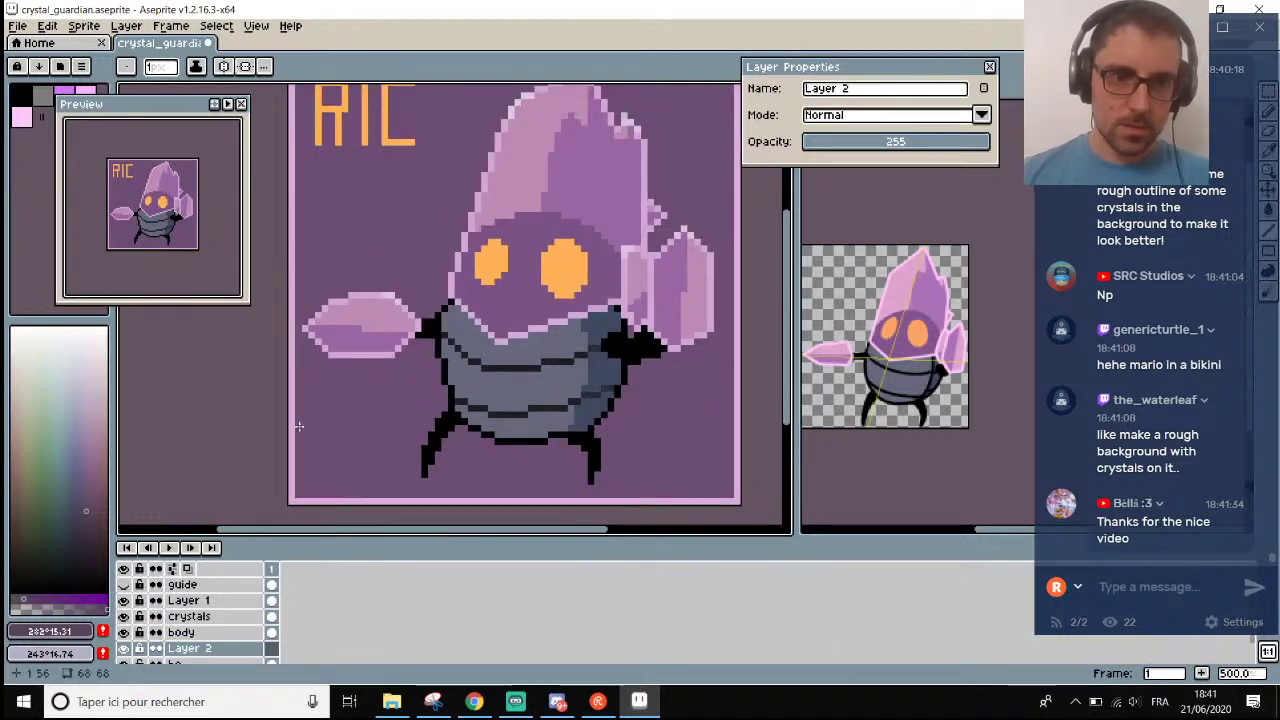
{"action": "left_click_drag", "start_coordinate": [300, 428], "coordinate": [381, 196]}
{"action": "scroll", "coordinate": [381, 196], "scroll_direction": "down", "scroll_amount": 2}
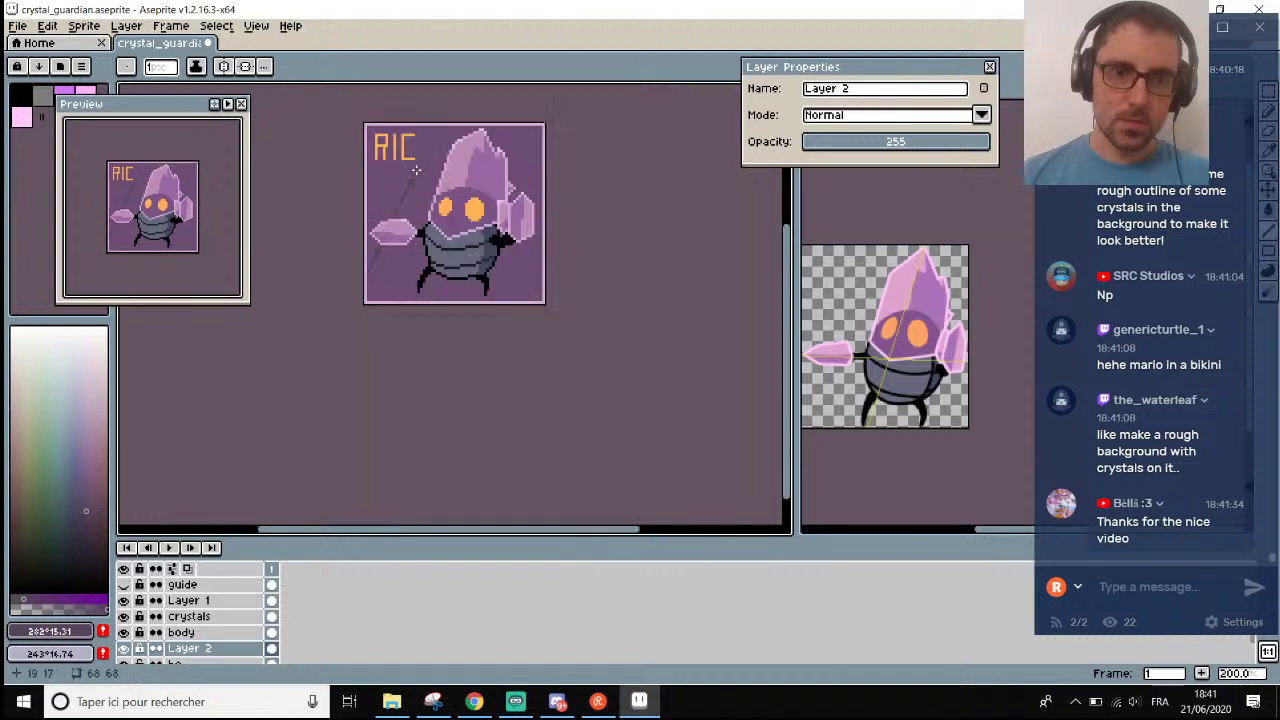
Outline the remaining background crystals on Layer 2, with peaks beside the guardian's head and a slanted edge behind its right crystal arm.
{"action": "scroll", "coordinate": [370, 143], "scroll_direction": "up", "scroll_amount": 1}
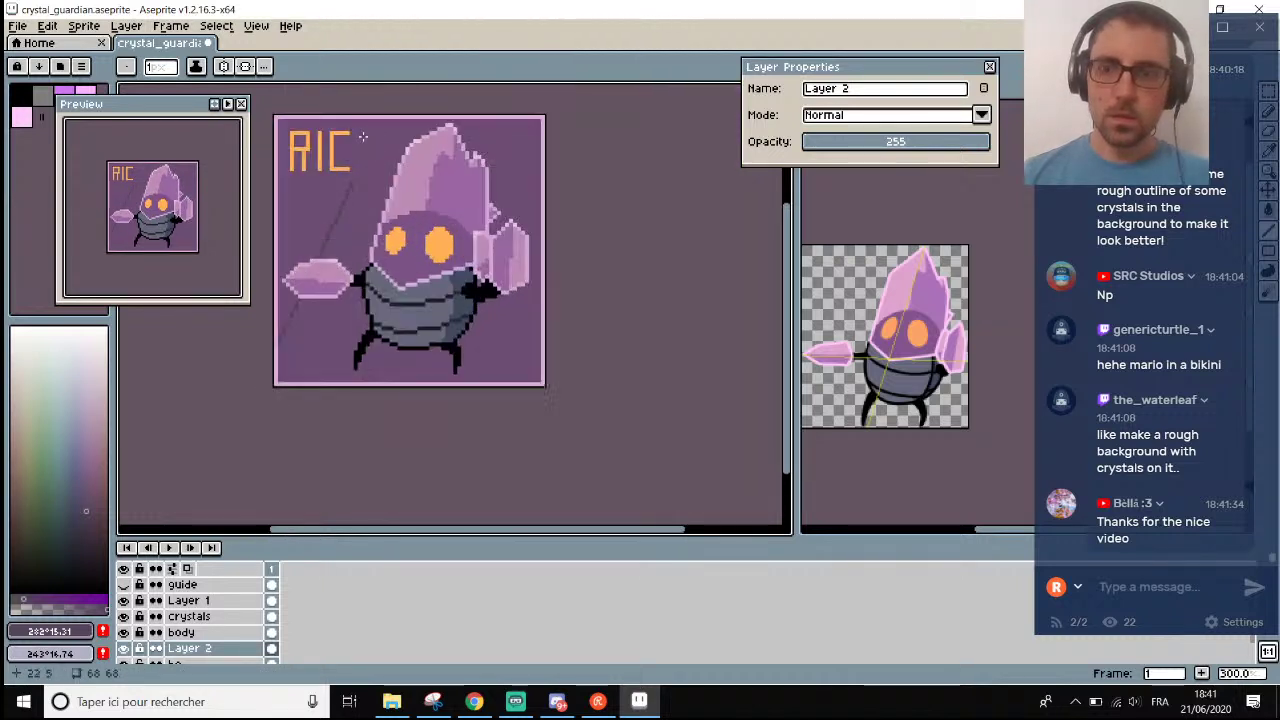
{"action": "scroll", "coordinate": [370, 145], "scroll_direction": "up", "scroll_amount": 1}
{"action": "left_click_drag", "start_coordinate": [349, 199], "coordinate": [374, 243]}
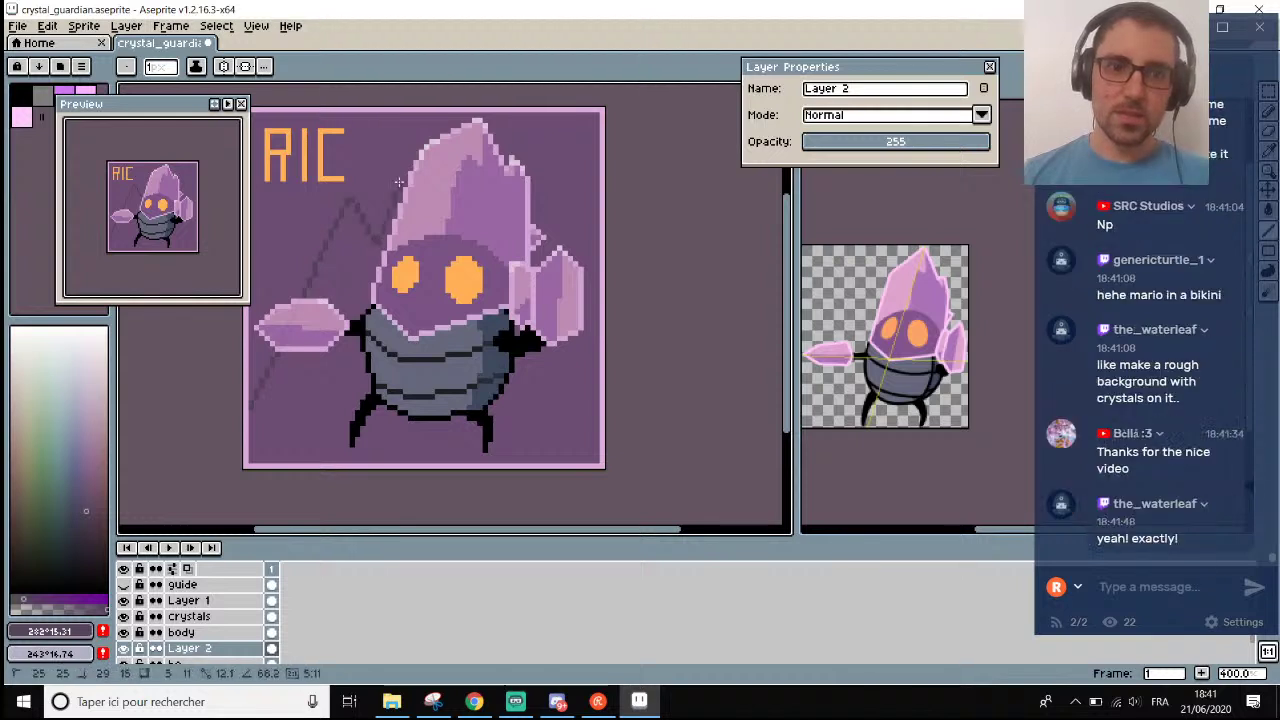
{"action": "left_click_drag", "start_coordinate": [378, 241], "coordinate": [417, 126]}
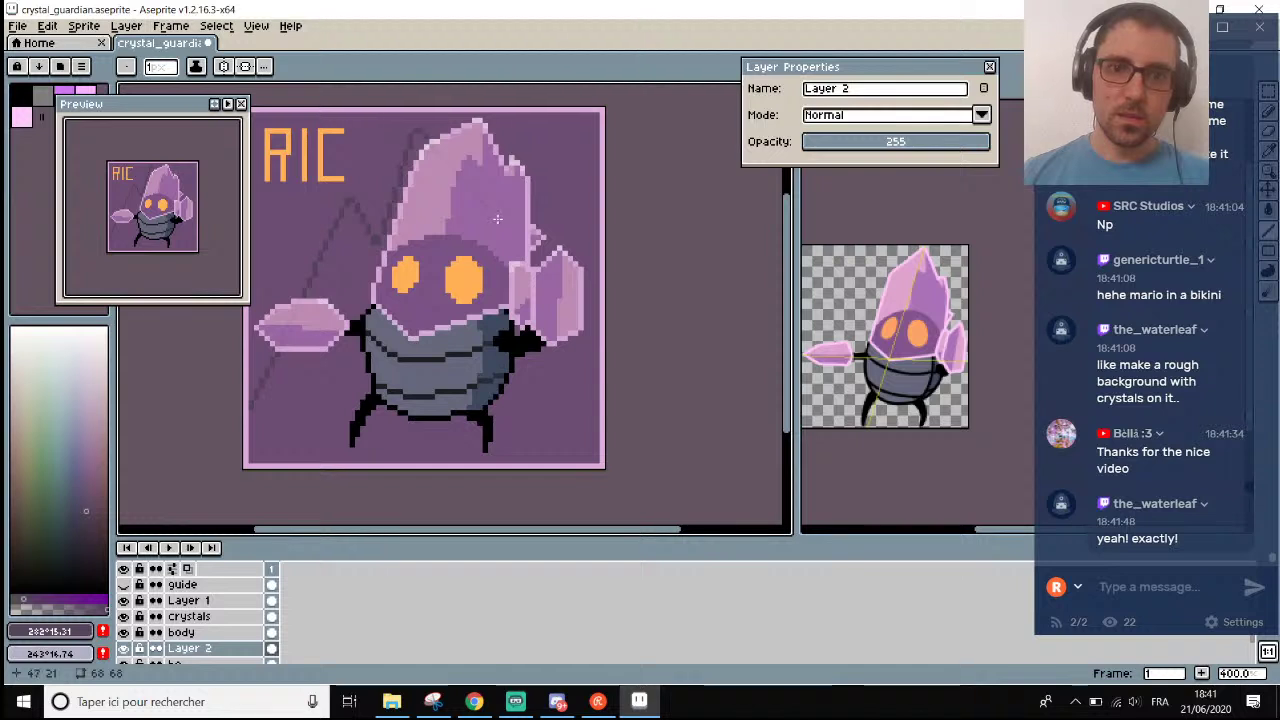
{"action": "left_click_drag", "start_coordinate": [493, 220], "coordinate": [525, 377]}
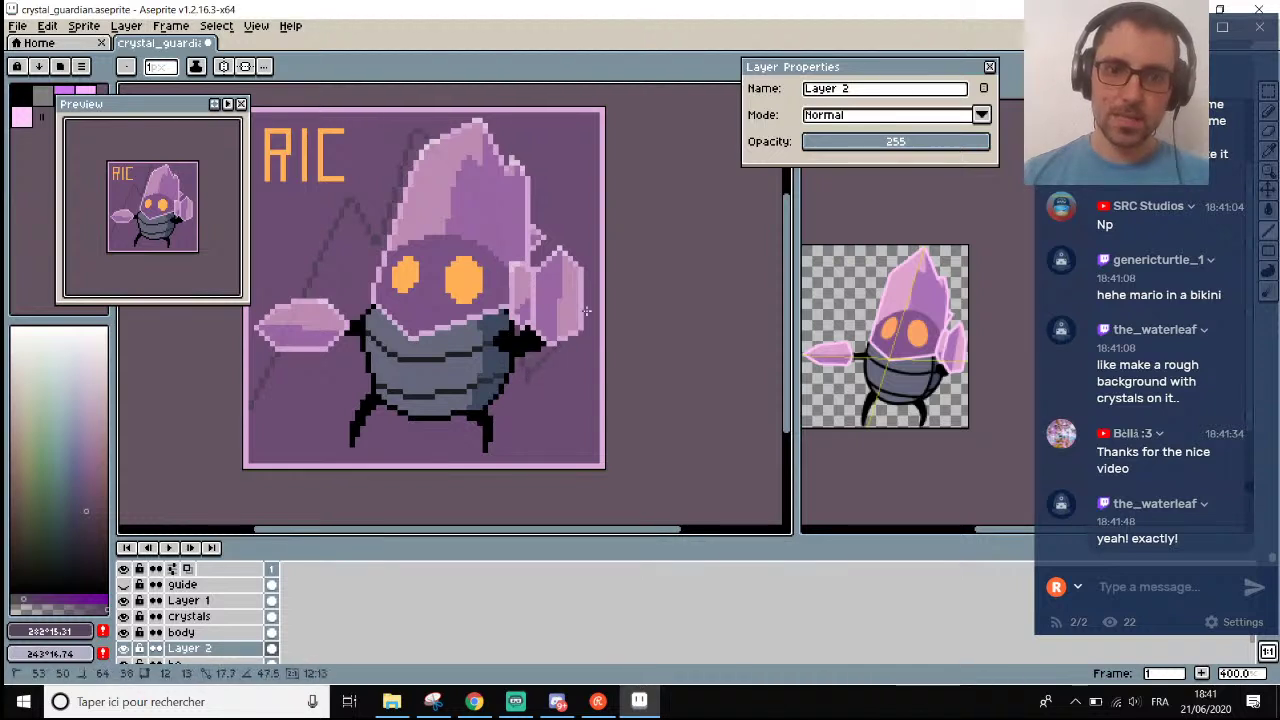
{"action": "key", "text": "g"}
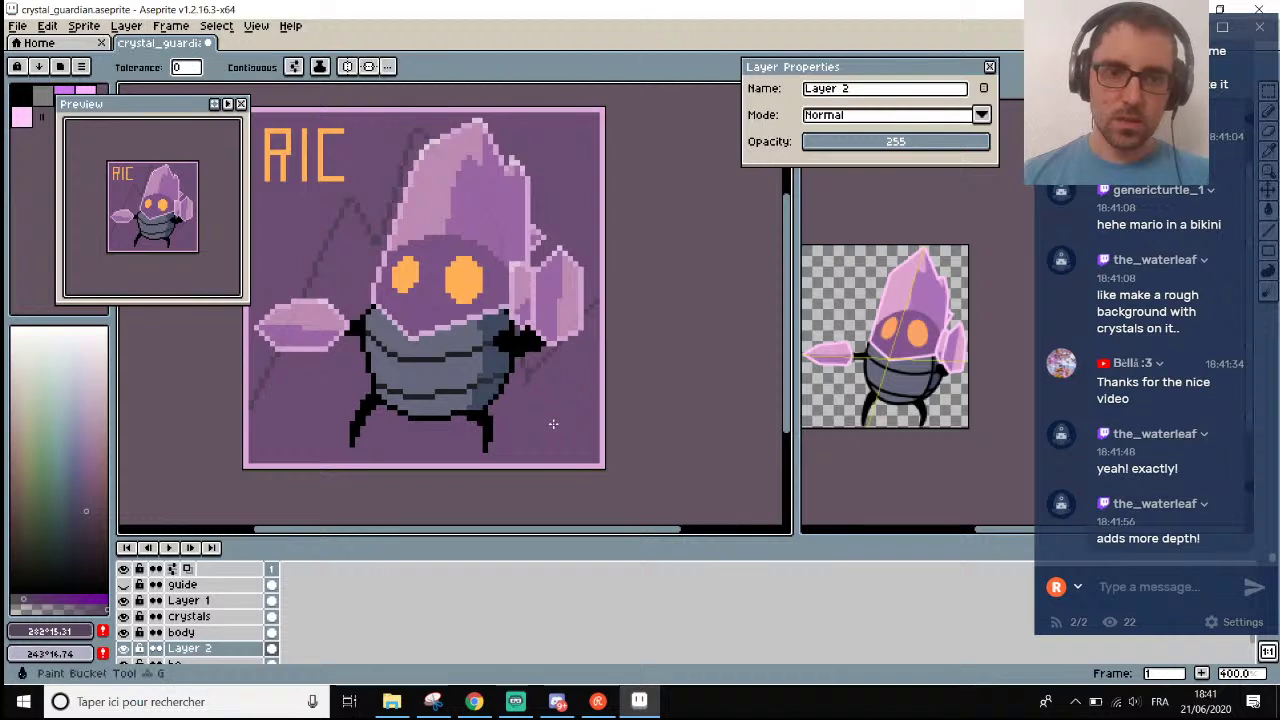
{"action": "key", "text": "b"}
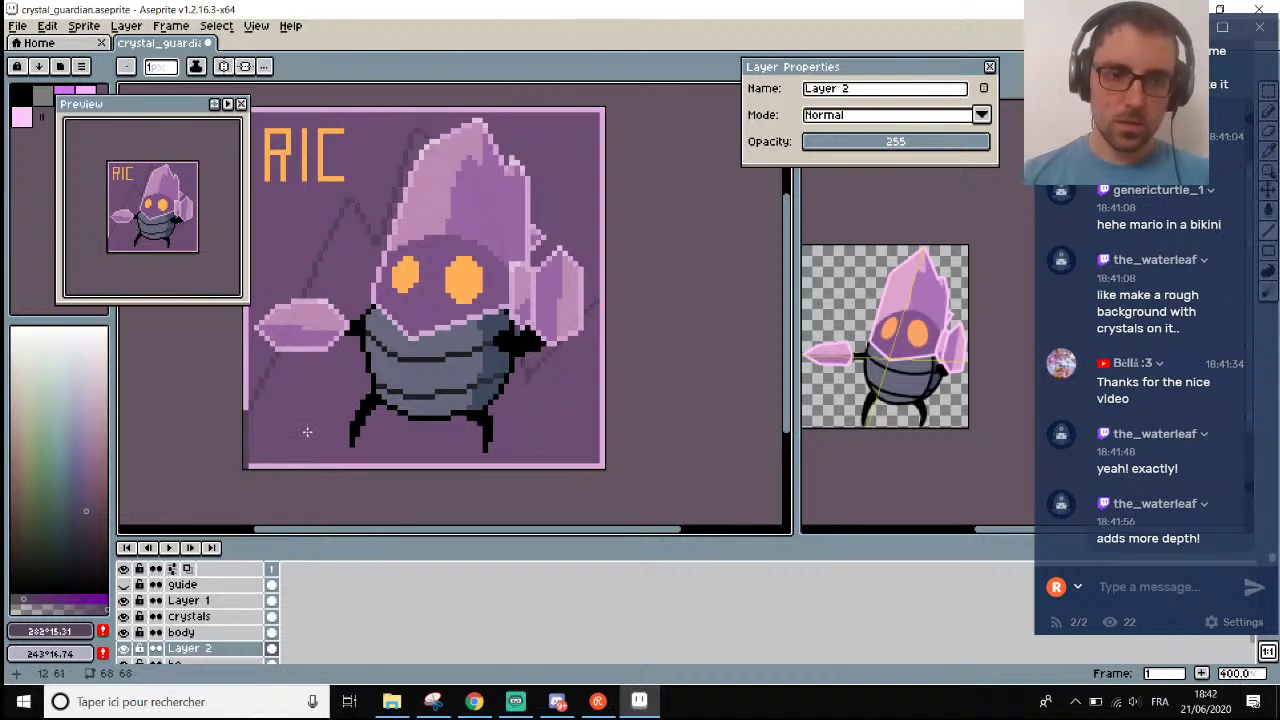
Close the background crystal outline at the canvas's right edge and fill the silhouettes with the dark purple using contiguous filling.
{"action": "key", "text": "g"}
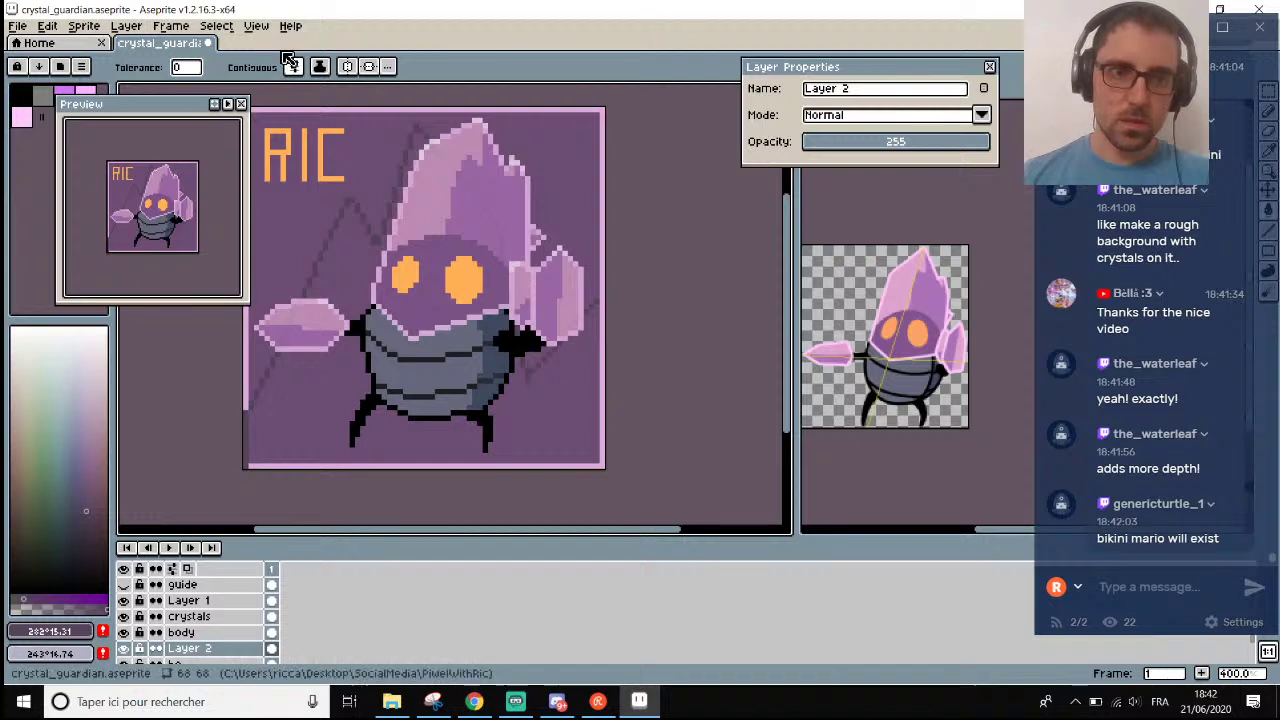
{"action": "left_click", "coordinate": [217, 67]}
{"action": "left_click", "coordinate": [323, 423]}
{"action": "key", "text": "ctrl+z"}
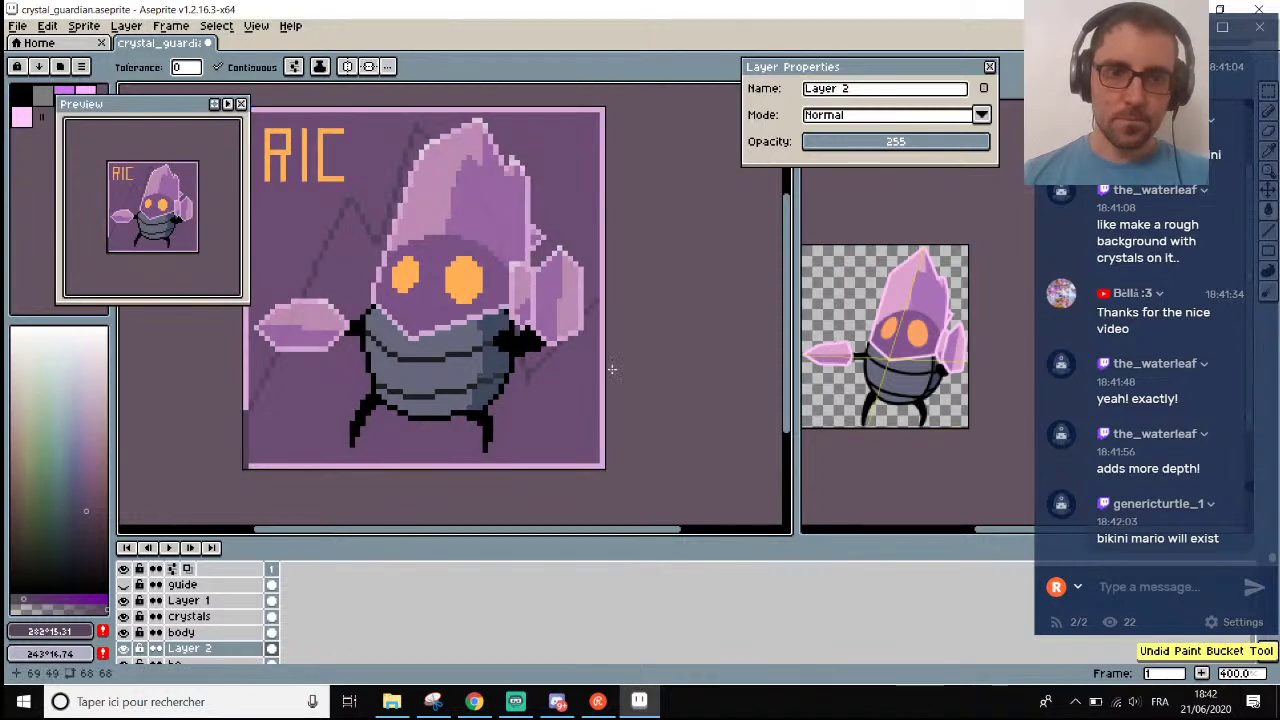
{"action": "scroll", "coordinate": [612, 369], "scroll_direction": "up", "scroll_amount": 1}
{"action": "key", "text": "b"}
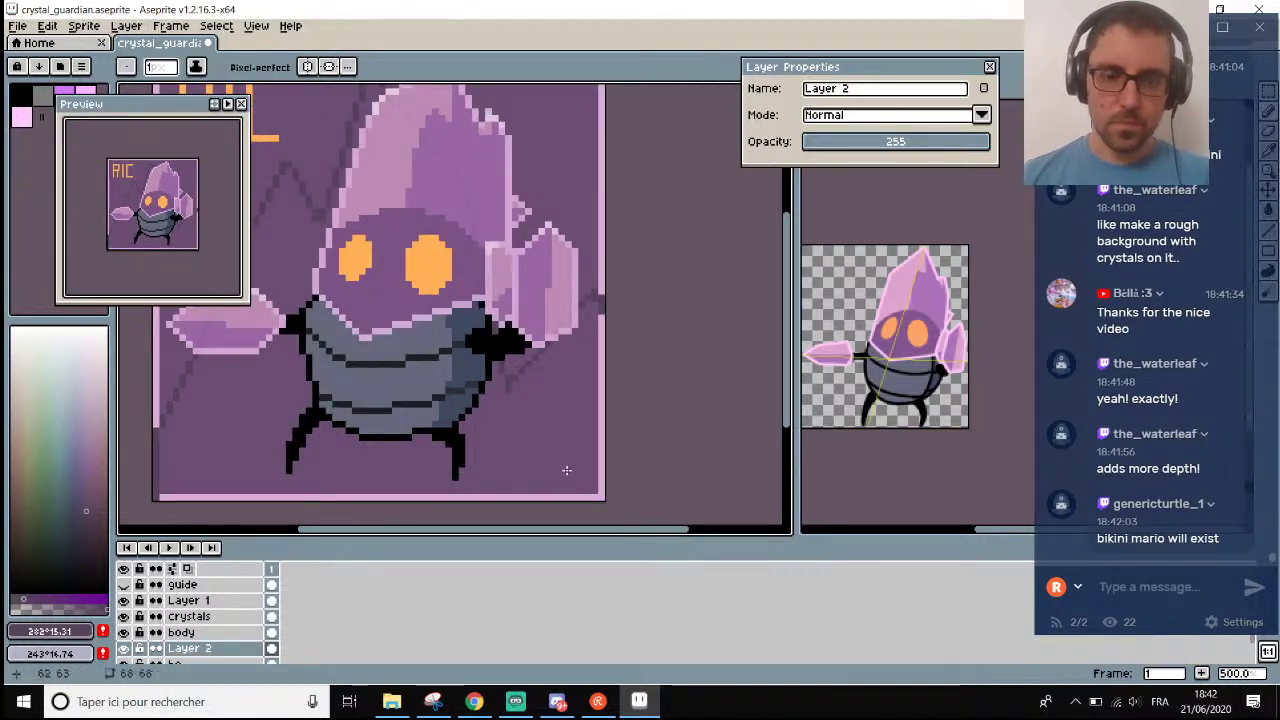
{"action": "key", "text": "g"}
{"action": "scroll", "coordinate": [560, 466], "scroll_direction": "down", "scroll_amount": 2}
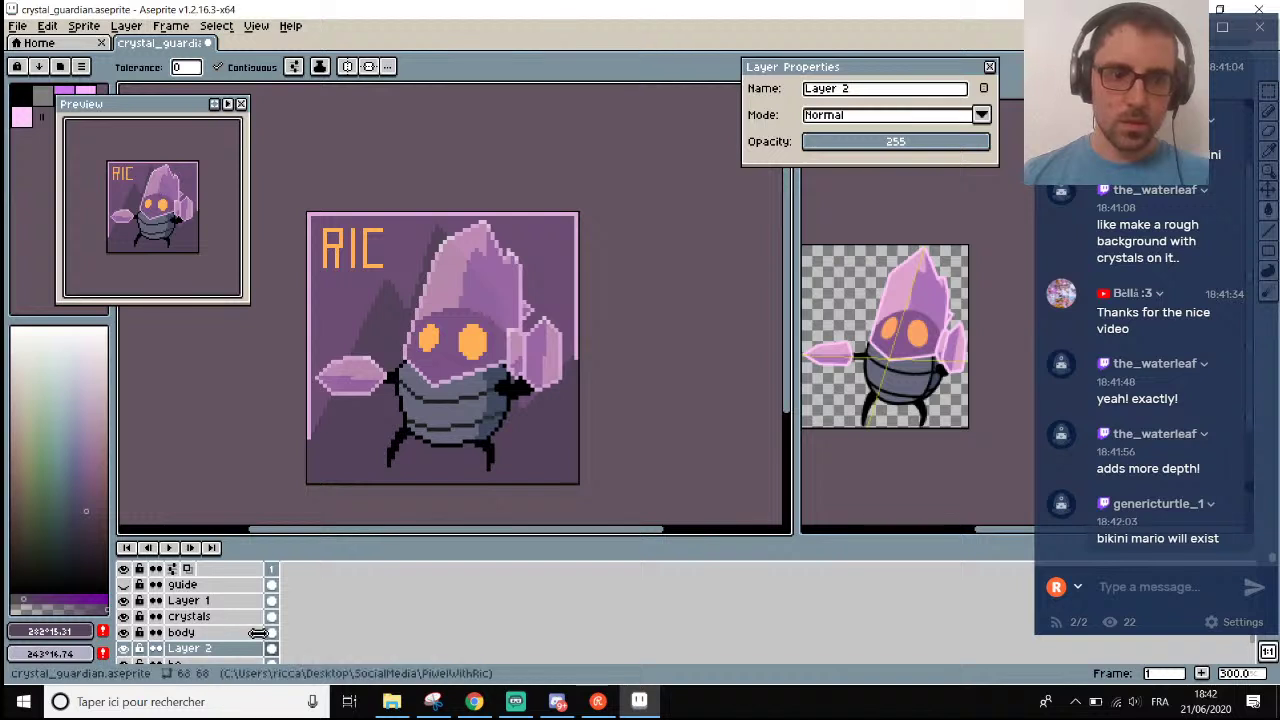
Try placing Layer 2 beneath the bg layer, and put it back directly above bg.
{"action": "scroll", "coordinate": [258, 632], "scroll_direction": "down", "scroll_amount": 1}
{"action": "left_click_drag", "start_coordinate": [214, 639], "coordinate": [215, 626]}
{"action": "left_click", "coordinate": [198, 638]}
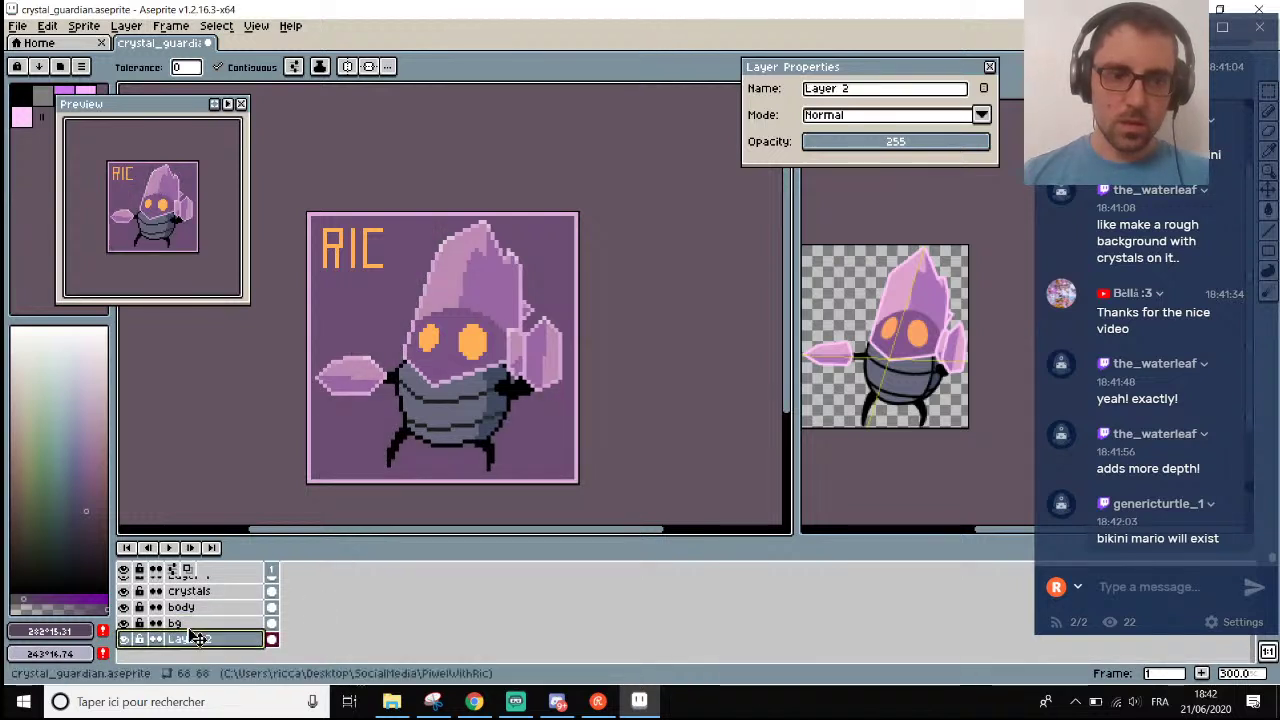
{"action": "left_click", "coordinate": [185, 623]}
{"action": "left_click", "coordinate": [190, 640]}
{"action": "left_click_drag", "start_coordinate": [190, 640], "coordinate": [195, 624]}
Erase the dark crystal pixels on Layer 2 that cover the pink border along the canvas's left and bottom edges.
{"action": "scroll", "coordinate": [311, 449], "scroll_direction": "up", "scroll_amount": 2}
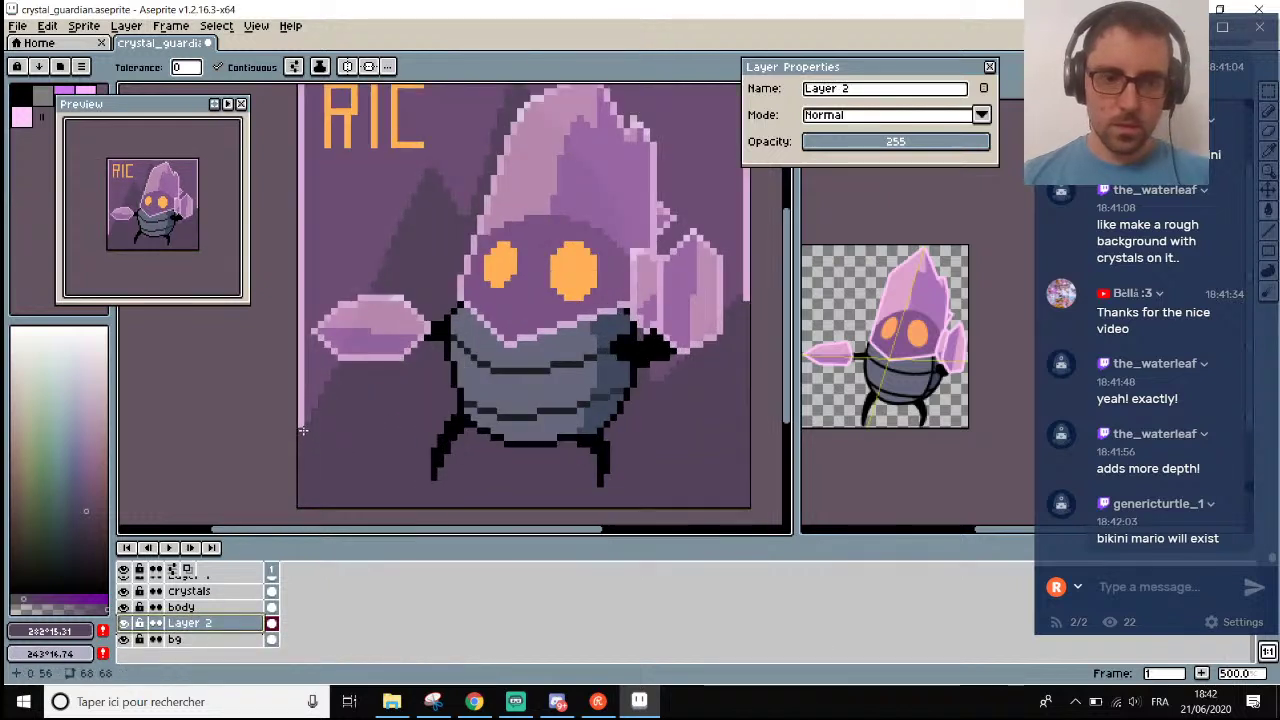
{"action": "key", "text": "e"}
{"action": "left_click_drag", "start_coordinate": [294, 490], "coordinate": [300, 444]}
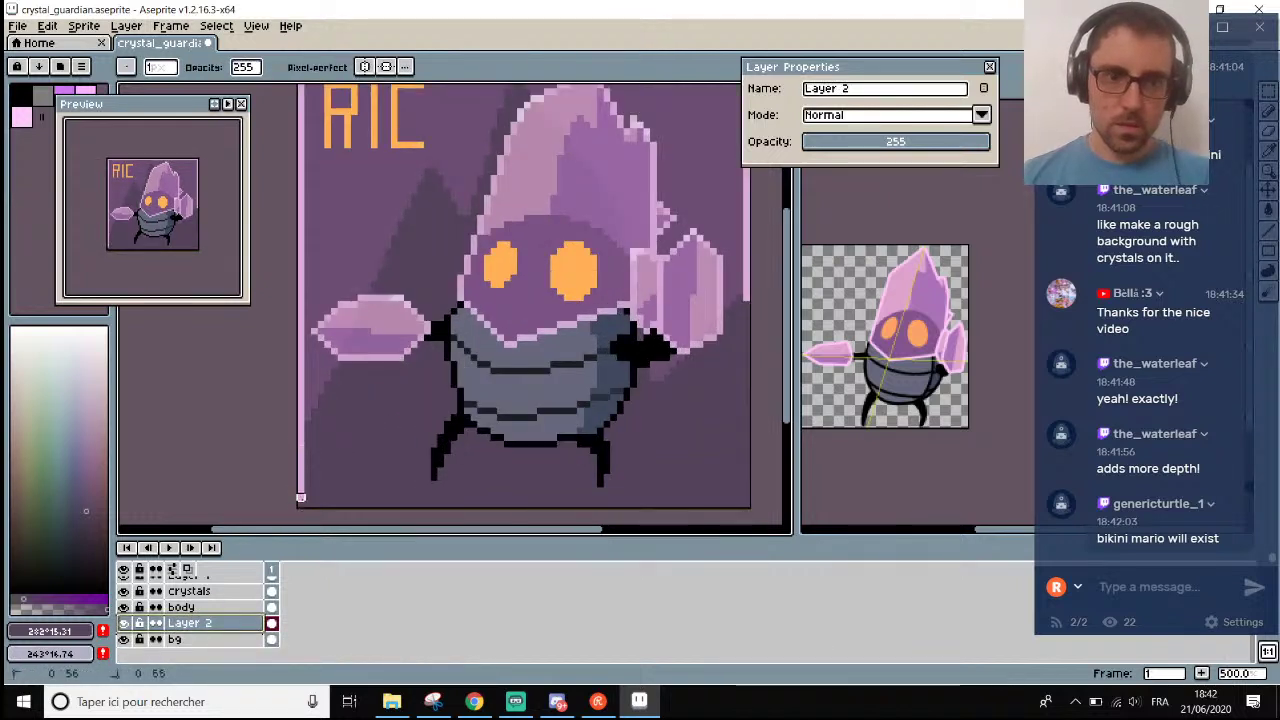
{"action": "left_click_drag", "start_coordinate": [300, 497], "coordinate": [394, 504]}
{"action": "left_click", "coordinate": [466, 503], "text": "shift"}
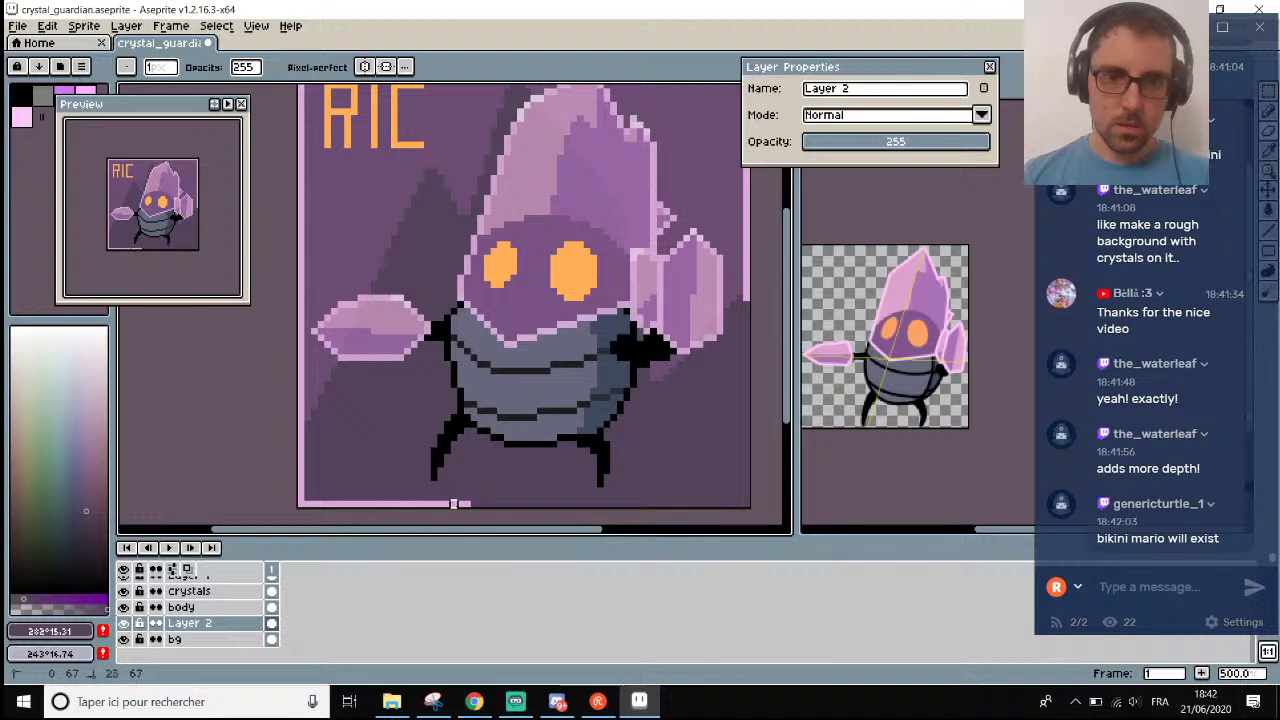
{"action": "left_click_drag", "start_coordinate": [507, 503], "coordinate": [573, 503]}
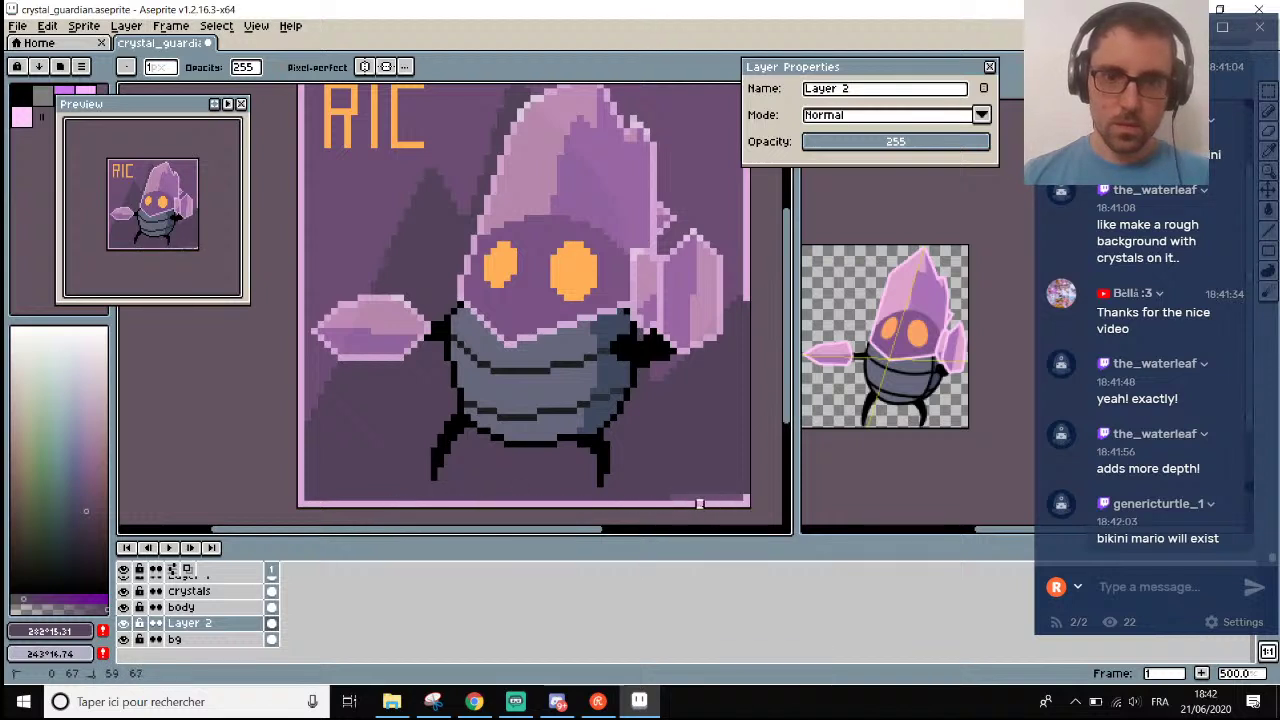
Sample the dark crystal colour #54435b and fill the empty area of Layer 2 with it.
{"action": "left_click", "coordinate": [725, 486], "text": "alt"}
{"action": "key", "text": "g"}
{"action": "left_click", "coordinate": [700, 507]}
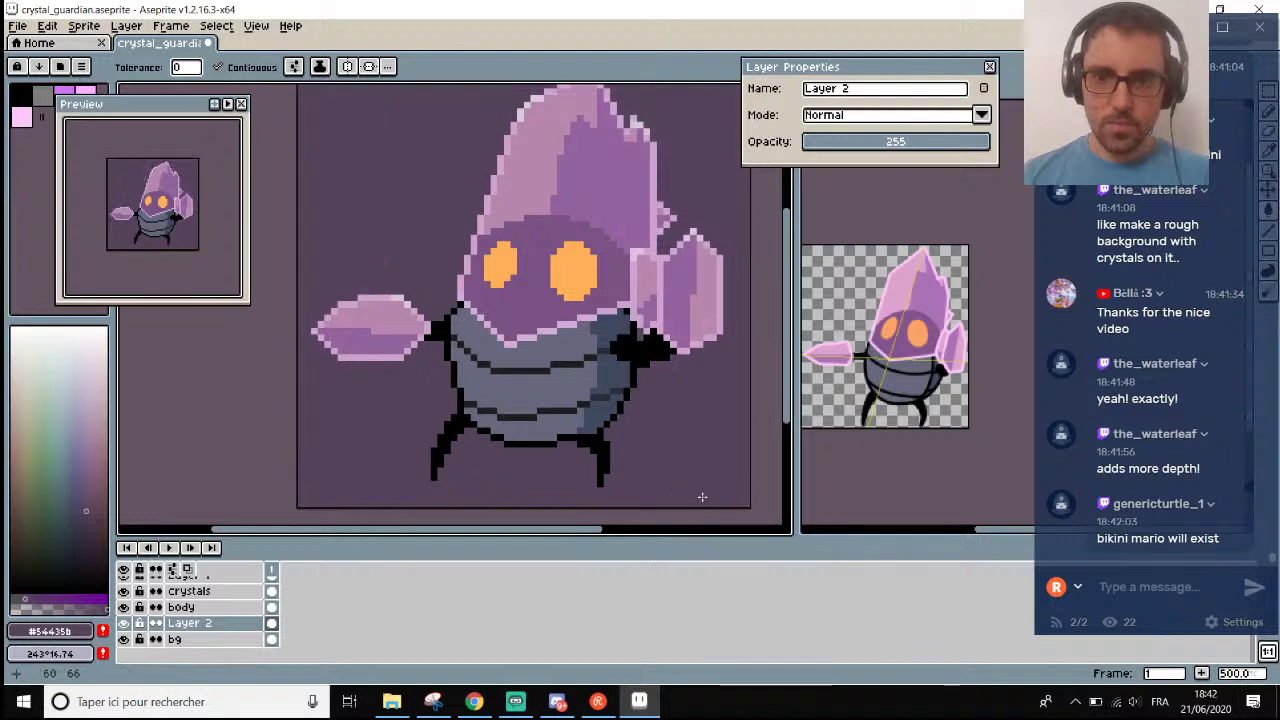
Undo the fill on Layer 2 and clear the dark crystal pixels covering the pink border along the canvas's right edge.
{"action": "key", "text": "ctrl+z"}
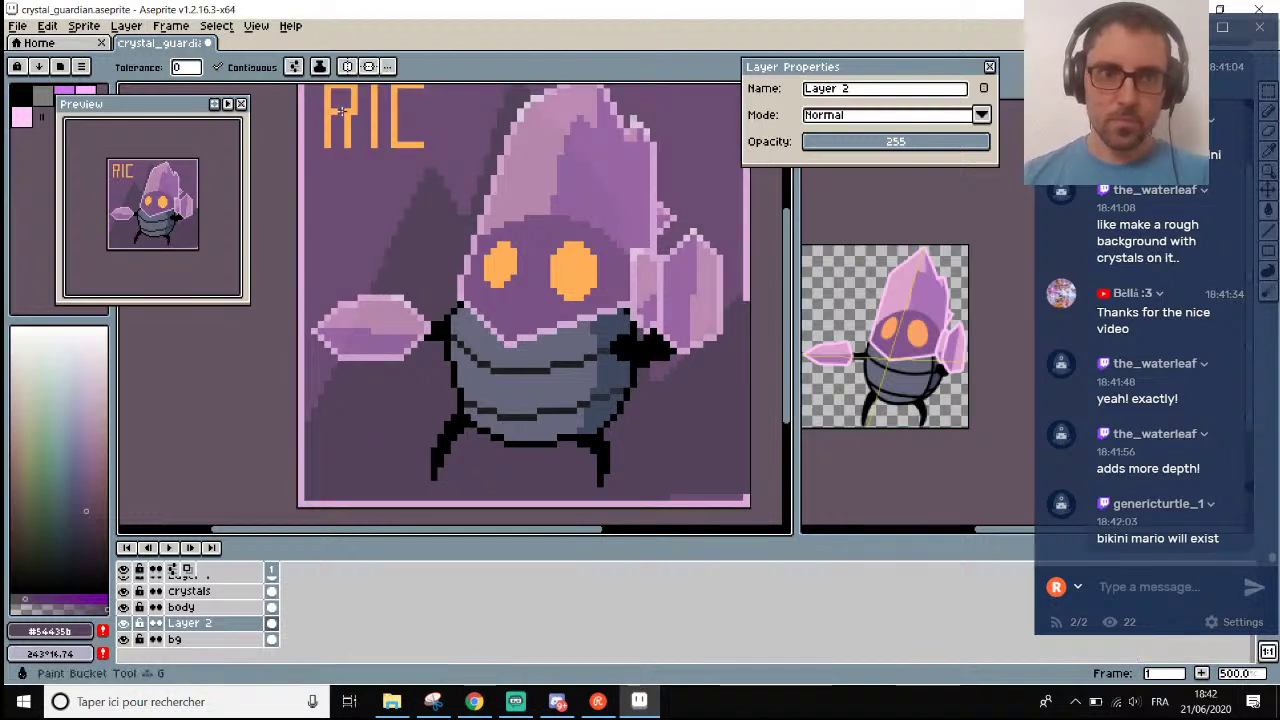
{"action": "key", "text": "b"}
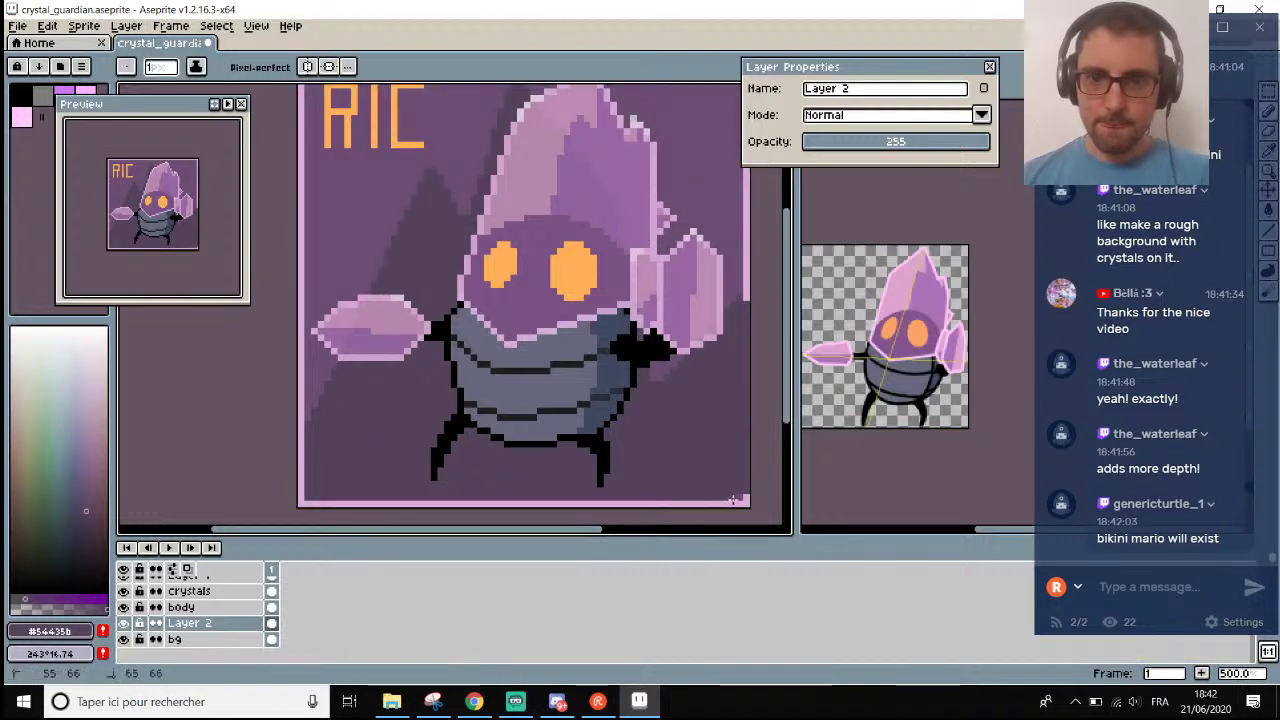
{"action": "key", "text": "m"}
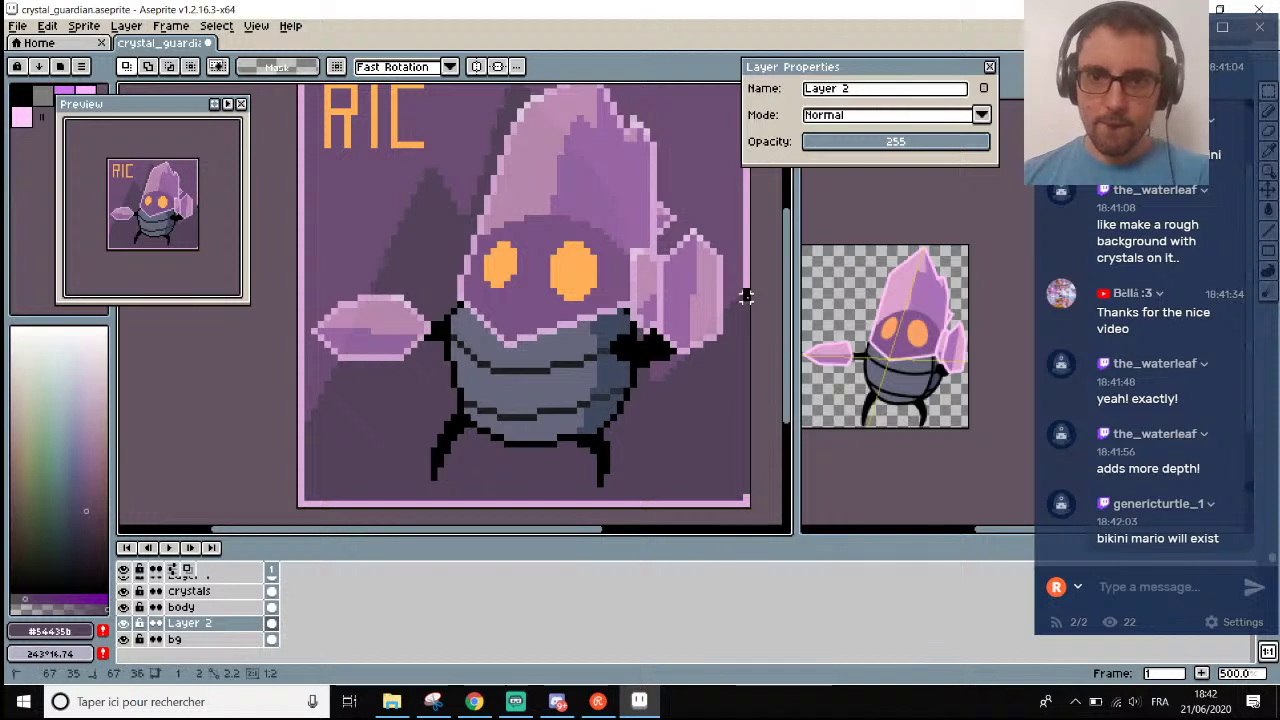
{"action": "left_click_drag", "start_coordinate": [746, 293], "coordinate": [750, 506]}
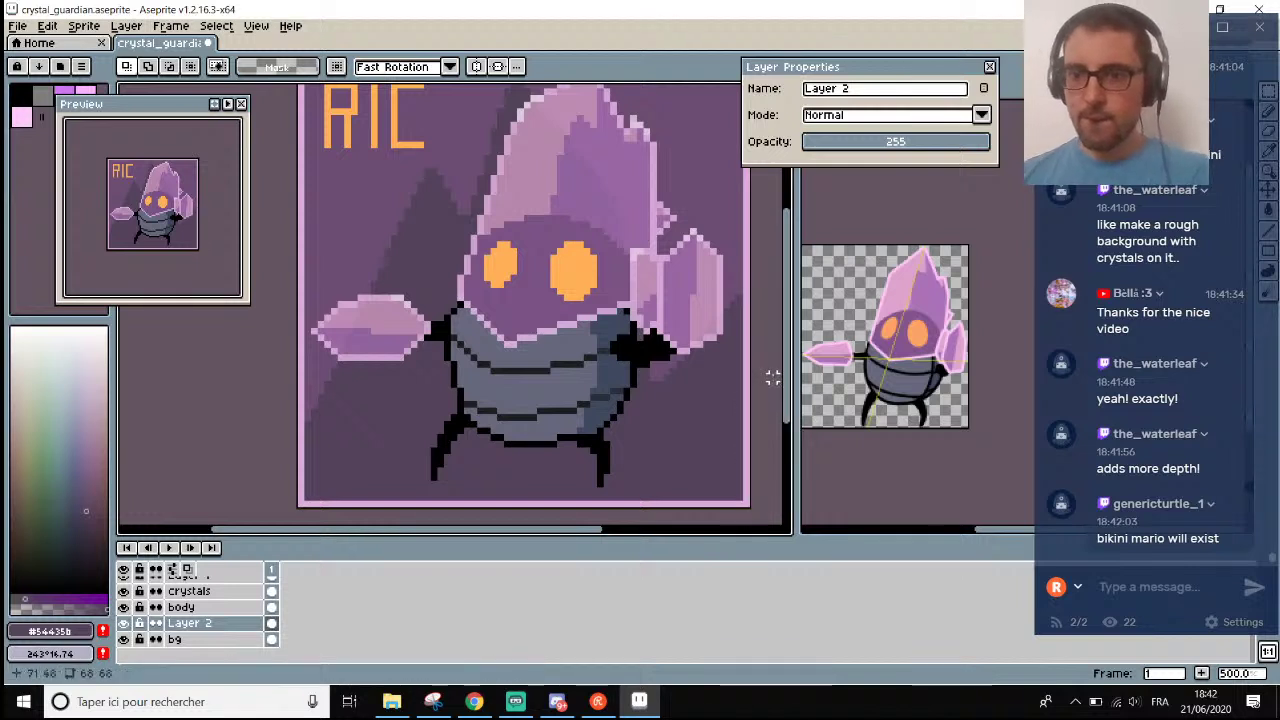
Examine the dark crystal silhouettes around the guardian at several zoom levels, from the whole sprite to close detail.
{"action": "scroll", "coordinate": [771, 340], "scroll_direction": "down", "scroll_amount": 2}
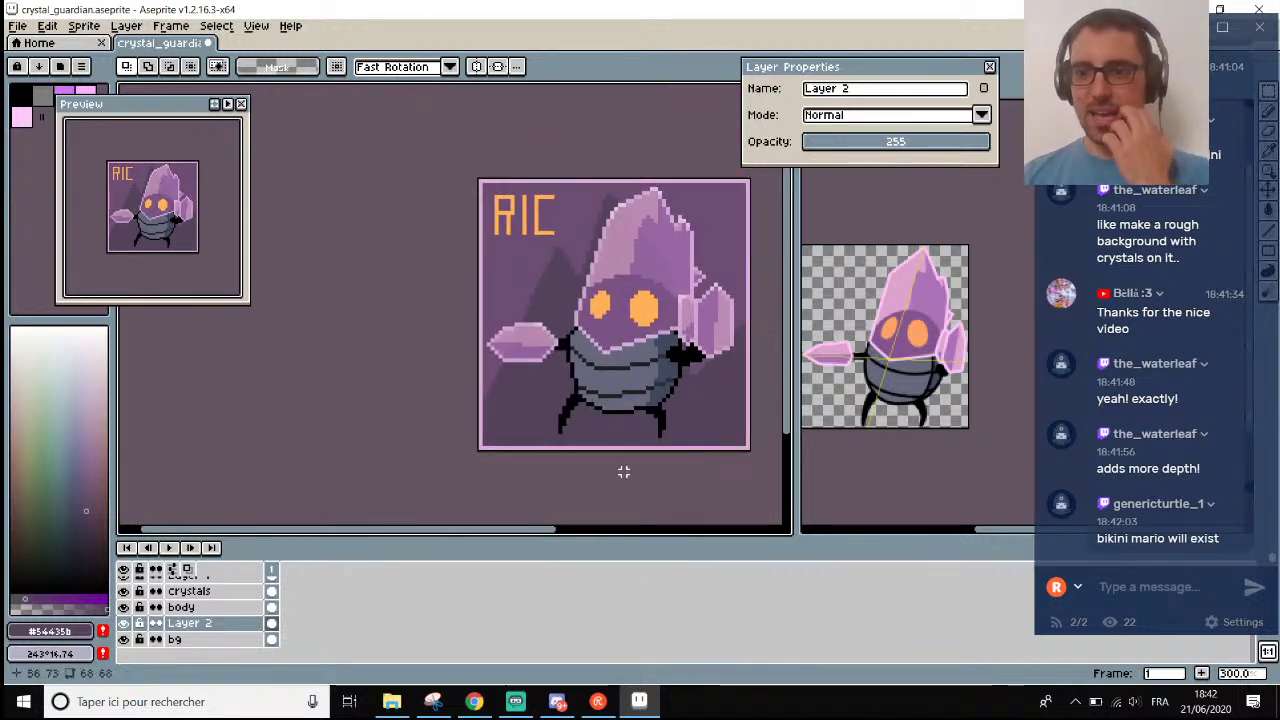
{"action": "left_click_drag", "start_coordinate": [543, 530], "coordinate": [651, 527]}
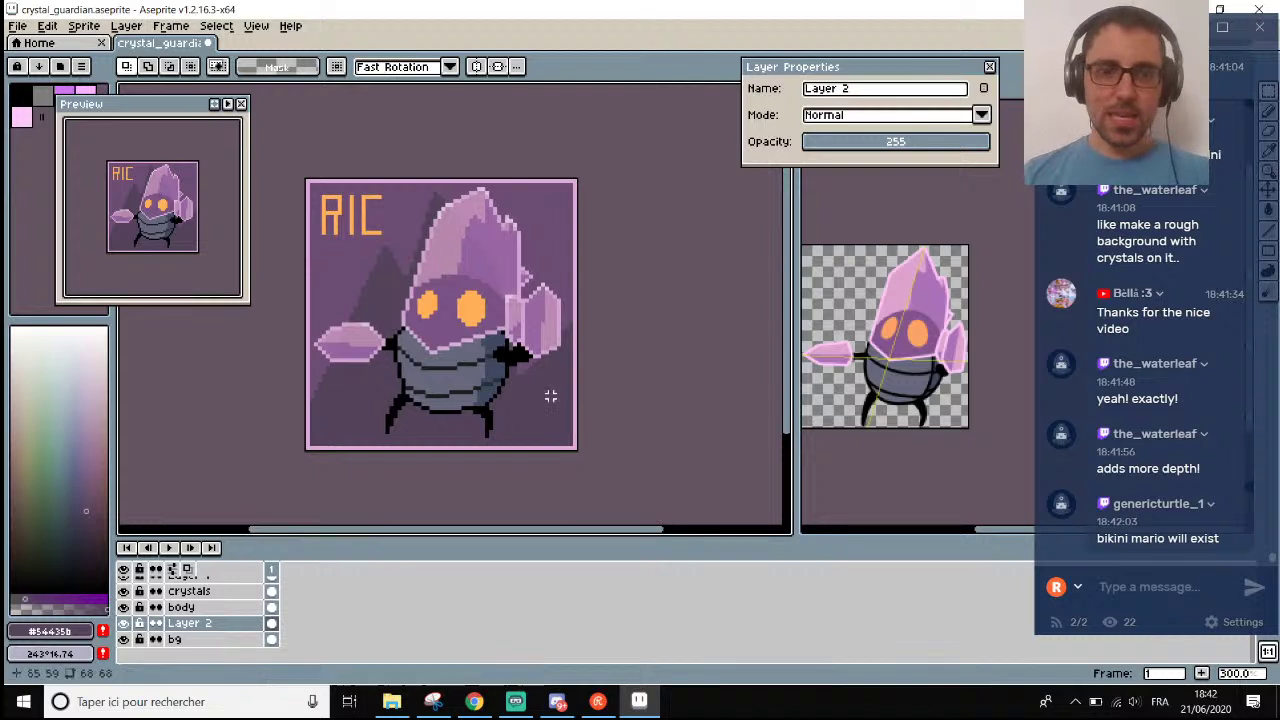
{"action": "scroll", "coordinate": [470, 320], "scroll_direction": "down", "scroll_amount": 1}
{"action": "scroll", "coordinate": [455, 313], "scroll_direction": "up", "scroll_amount": 1}
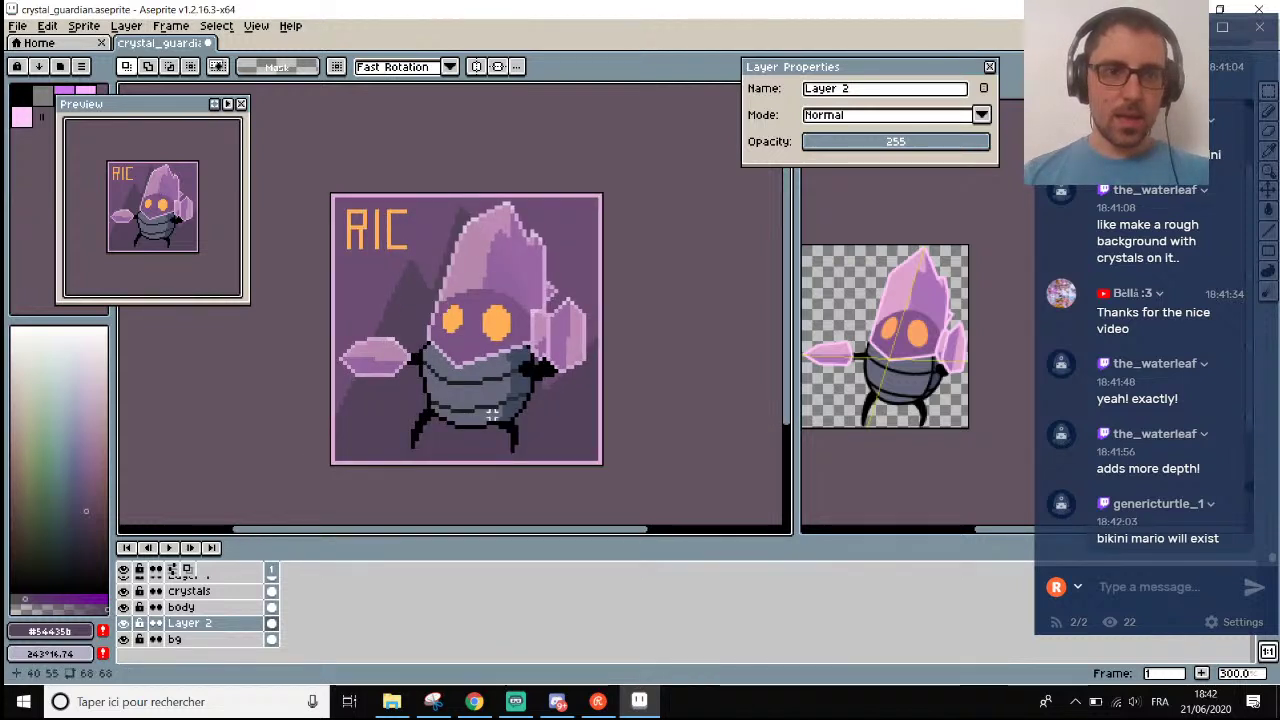
{"action": "scroll", "coordinate": [440, 210], "scroll_direction": "up", "scroll_amount": 2}
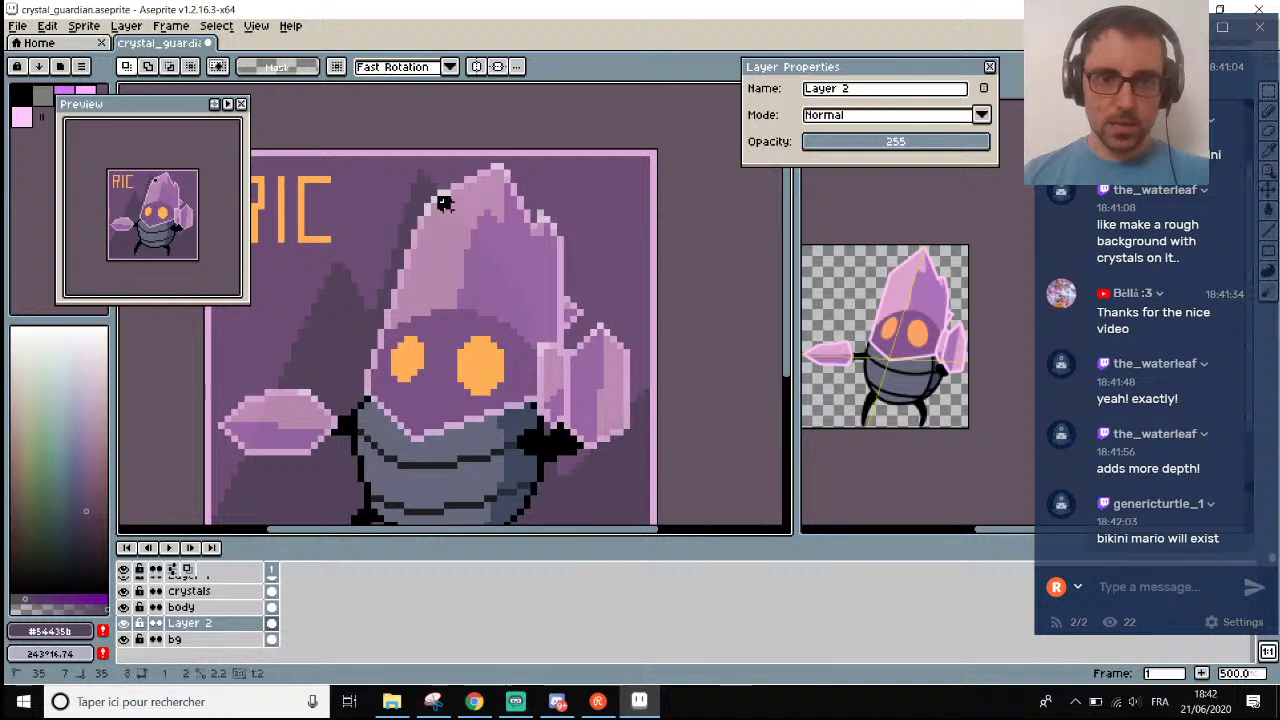
{"action": "left_click_drag", "start_coordinate": [437, 199], "coordinate": [552, 412]}
{"action": "key", "text": "ctrl+d"}
{"action": "scroll", "coordinate": [520, 300], "scroll_direction": "down", "scroll_amount": 1}
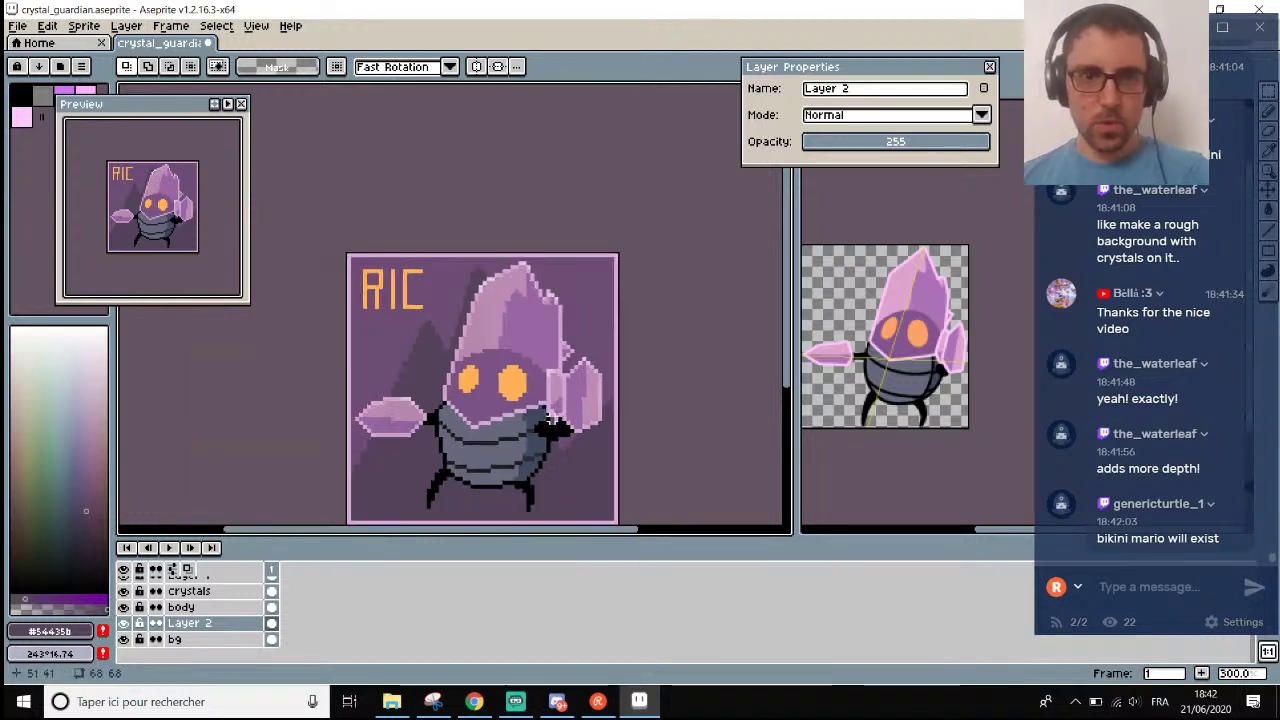
{"action": "scroll", "coordinate": [481, 183], "scroll_direction": "up", "scroll_amount": 1}
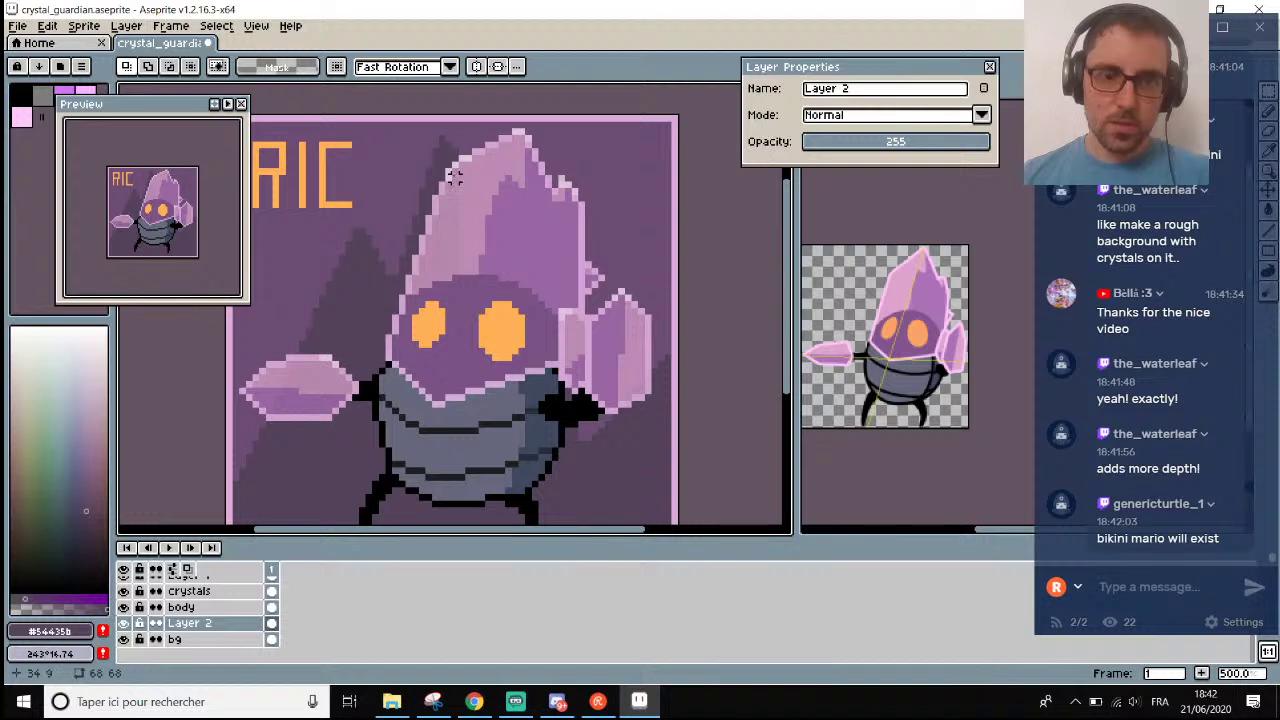
{"action": "key", "text": "b"}
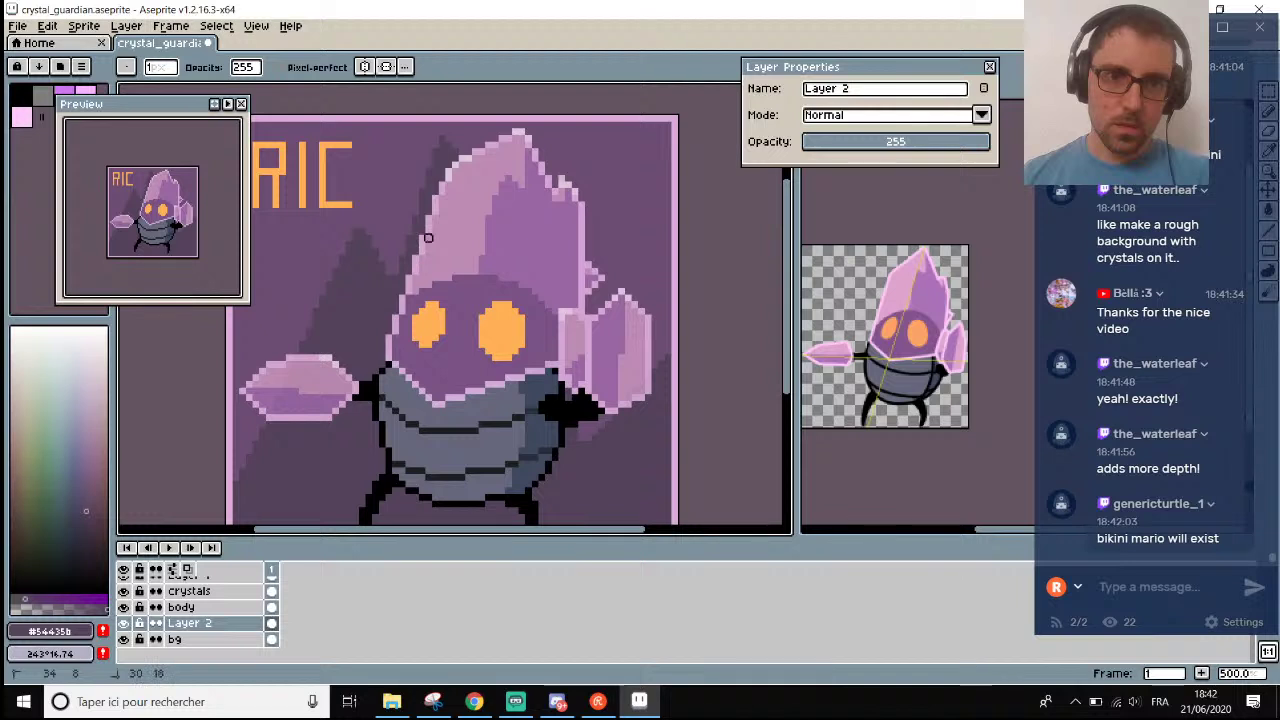
{"action": "scroll", "coordinate": [515, 324], "scroll_direction": "down", "scroll_amount": 2}
{"action": "scroll", "coordinate": [374, 237], "scroll_direction": "up", "scroll_amount": 1}
{"action": "scroll", "coordinate": [374, 237], "scroll_direction": "down", "scroll_amount": 1}
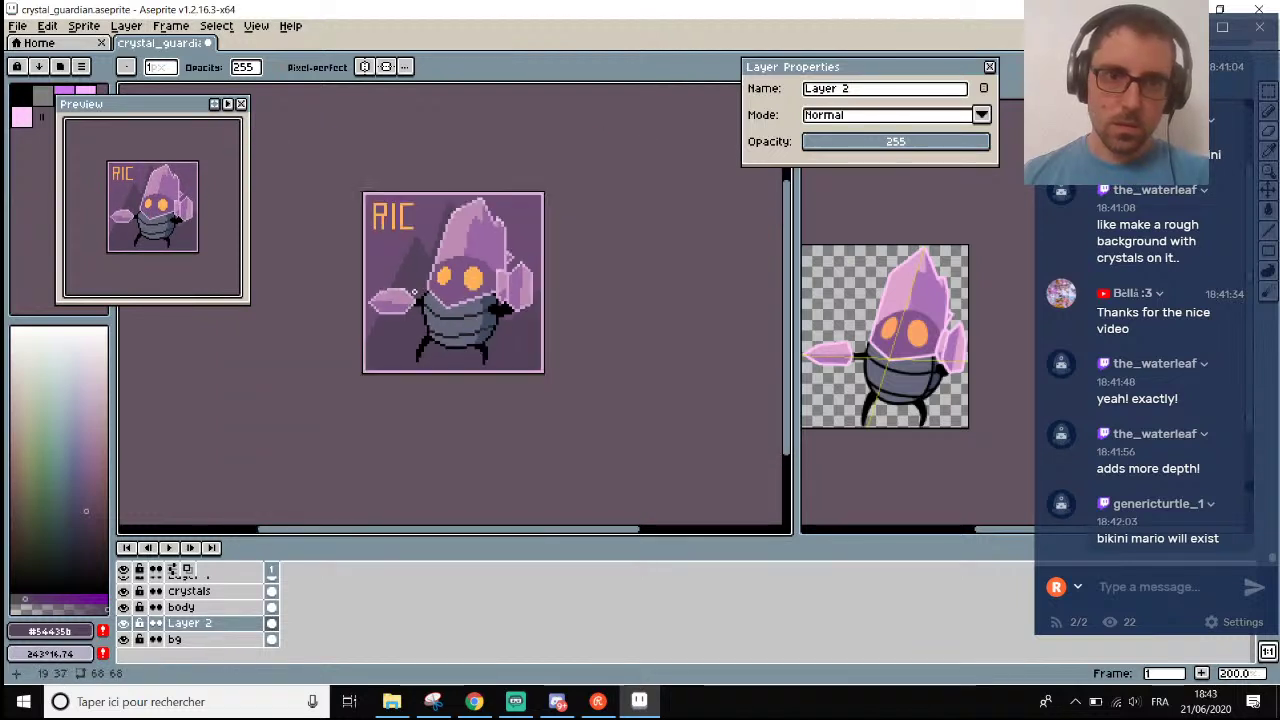
{"action": "scroll", "coordinate": [410, 353], "scroll_direction": "up", "scroll_amount": 2}
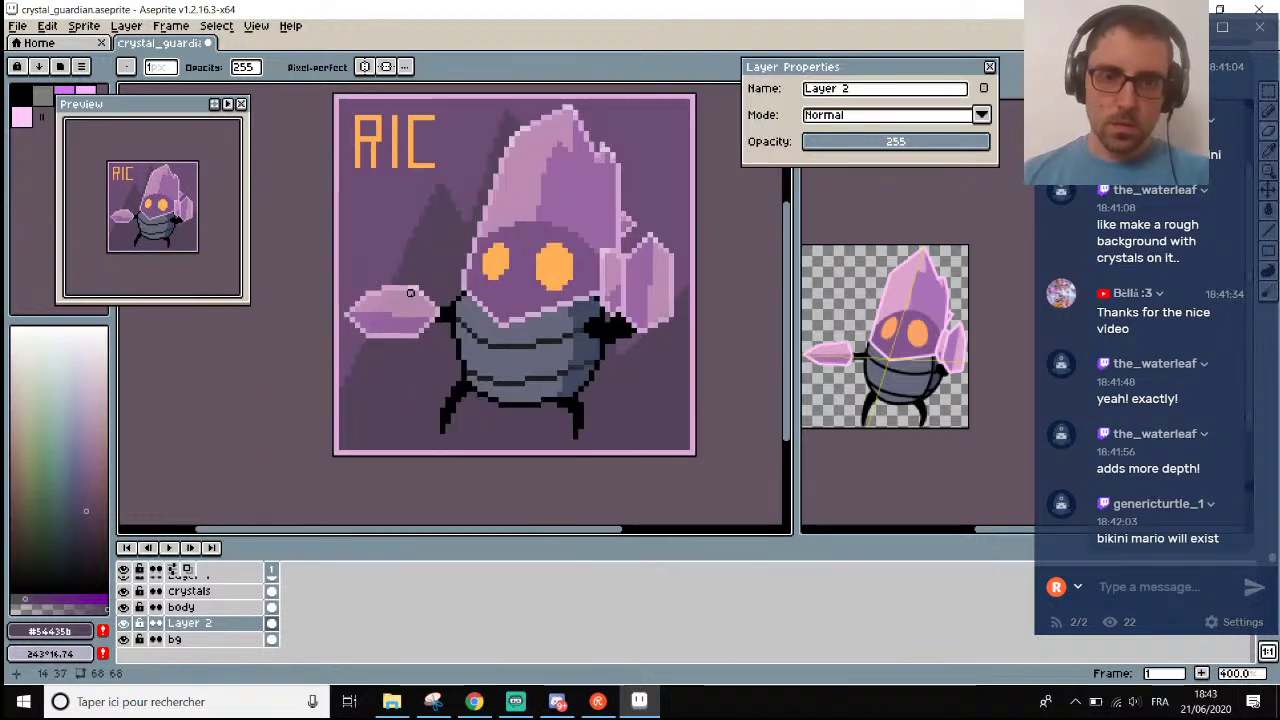
{"action": "key", "text": "i"}
{"action": "scroll", "coordinate": [420, 237], "scroll_direction": "down", "scroll_amount": 1}
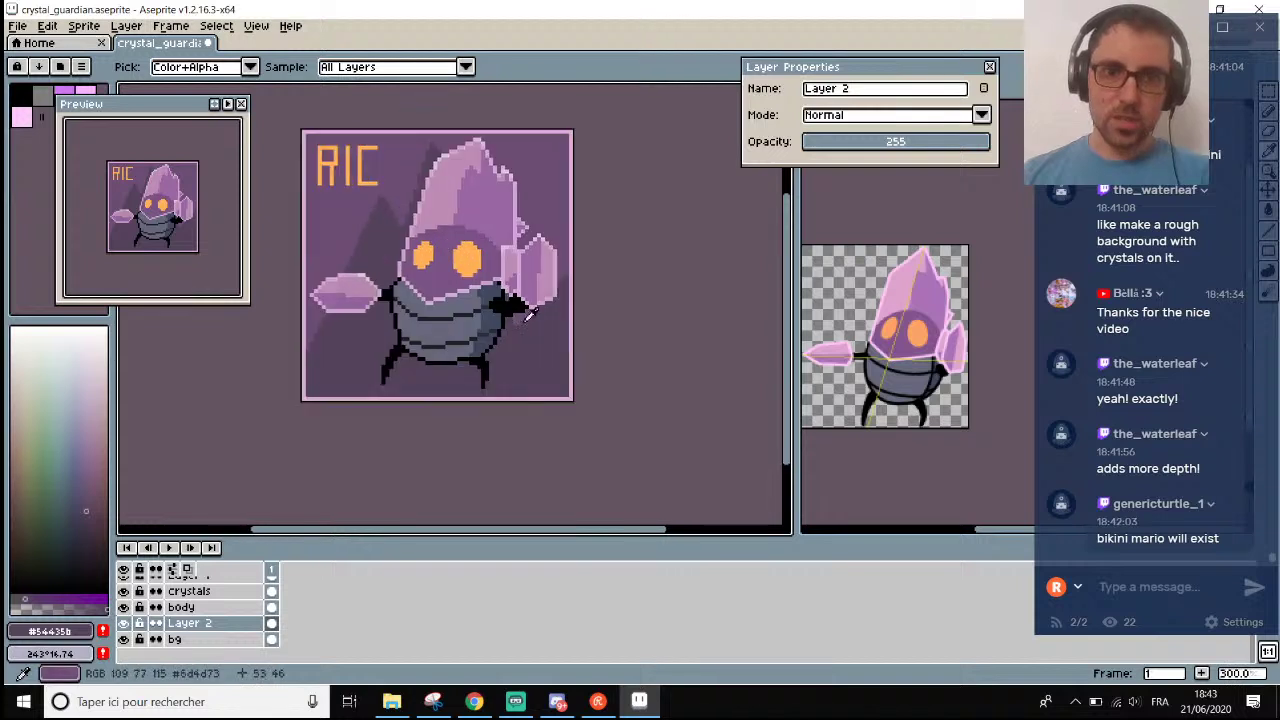
{"action": "scroll", "coordinate": [525, 350], "scroll_direction": "up", "scroll_amount": 1}
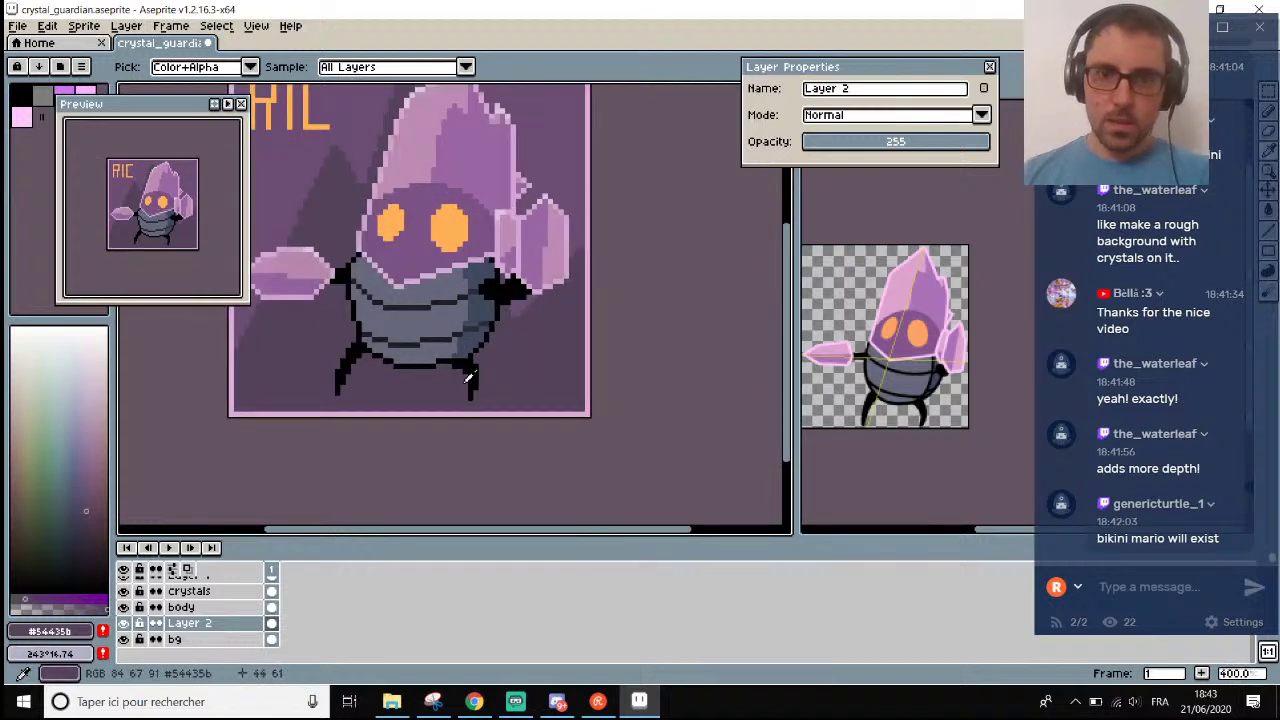
{"action": "scroll", "coordinate": [252, 305], "scroll_direction": "down", "scroll_amount": 2}
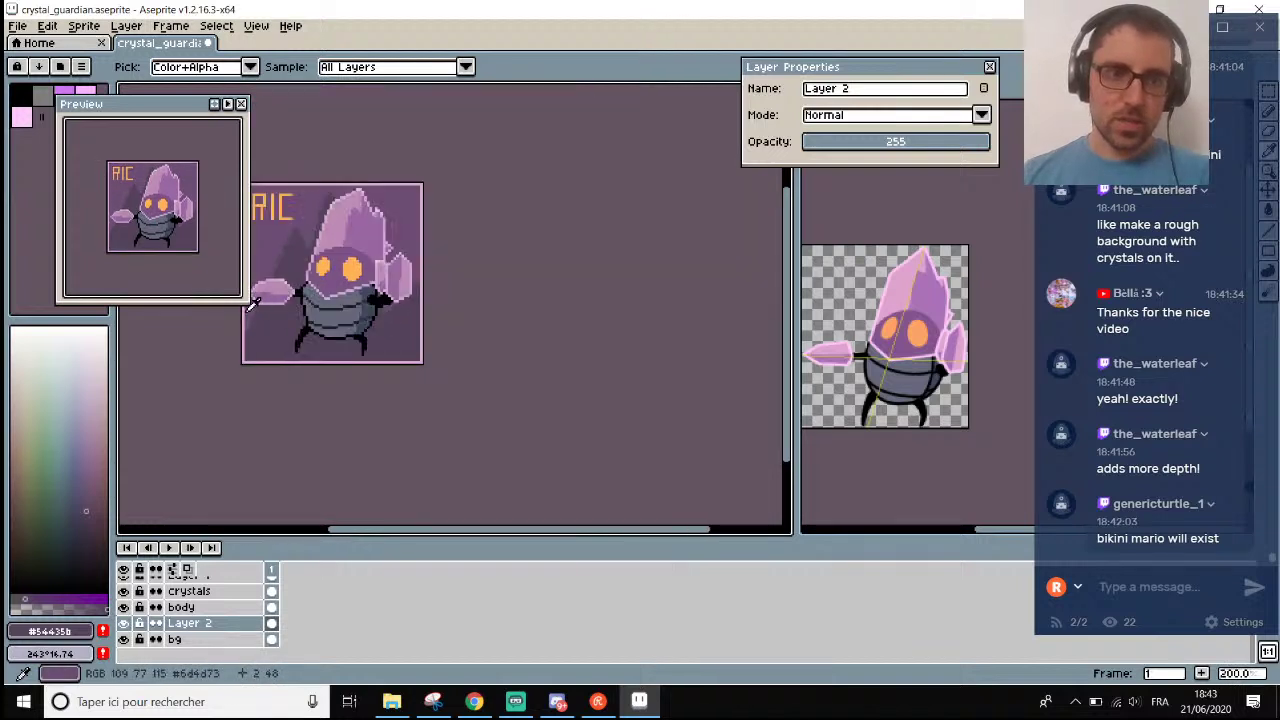
{"action": "scroll", "coordinate": [252, 302], "scroll_direction": "up", "scroll_amount": 2}
Draw transparent cutting lines with the Line tool across the lower parts of the dark silhouettes on Layer 2.
{"action": "key", "text": "e"}
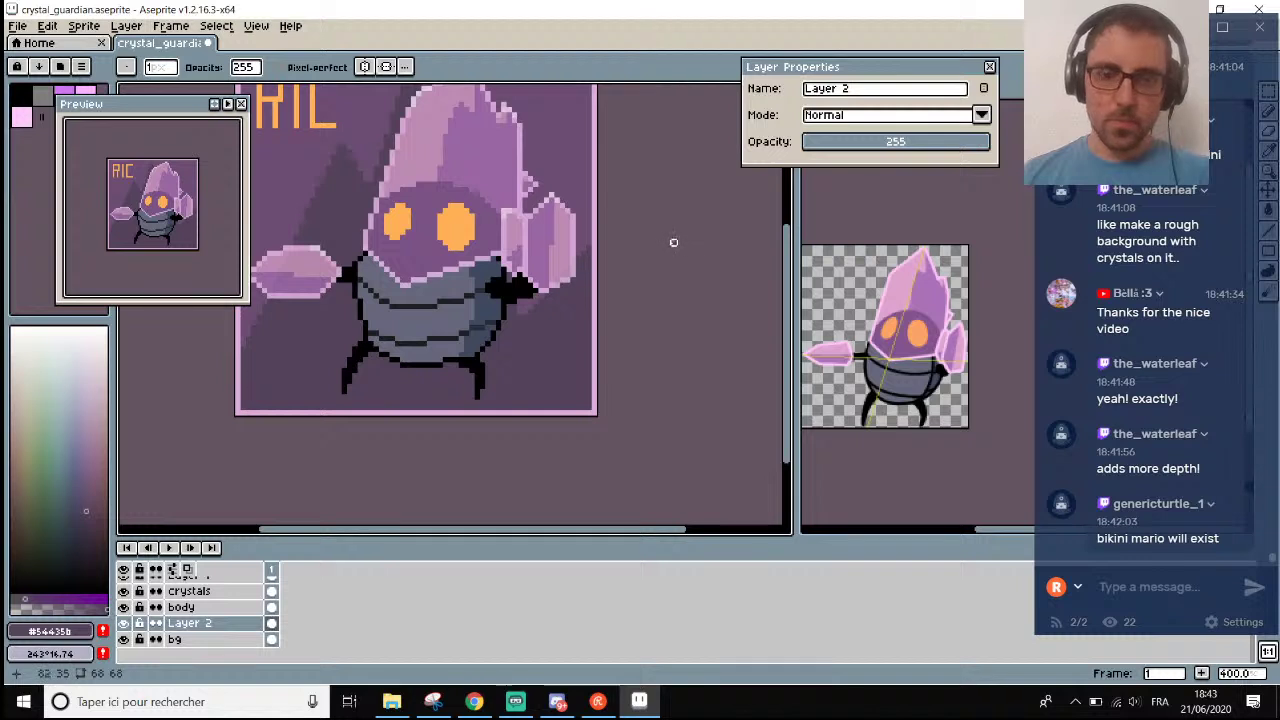
{"action": "left_click", "coordinate": [250, 292], "text": "alt"}
{"action": "key", "text": "l"}
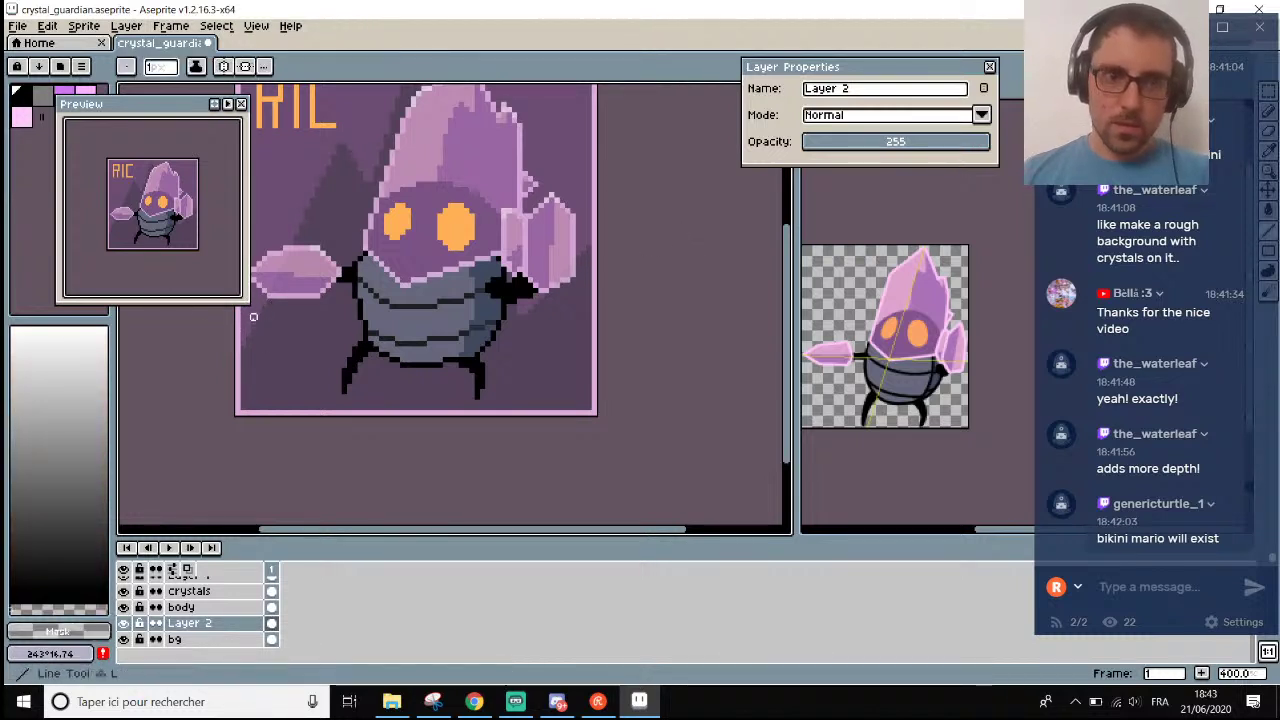
{"action": "left_click_drag", "start_coordinate": [253, 317], "coordinate": [329, 395]}
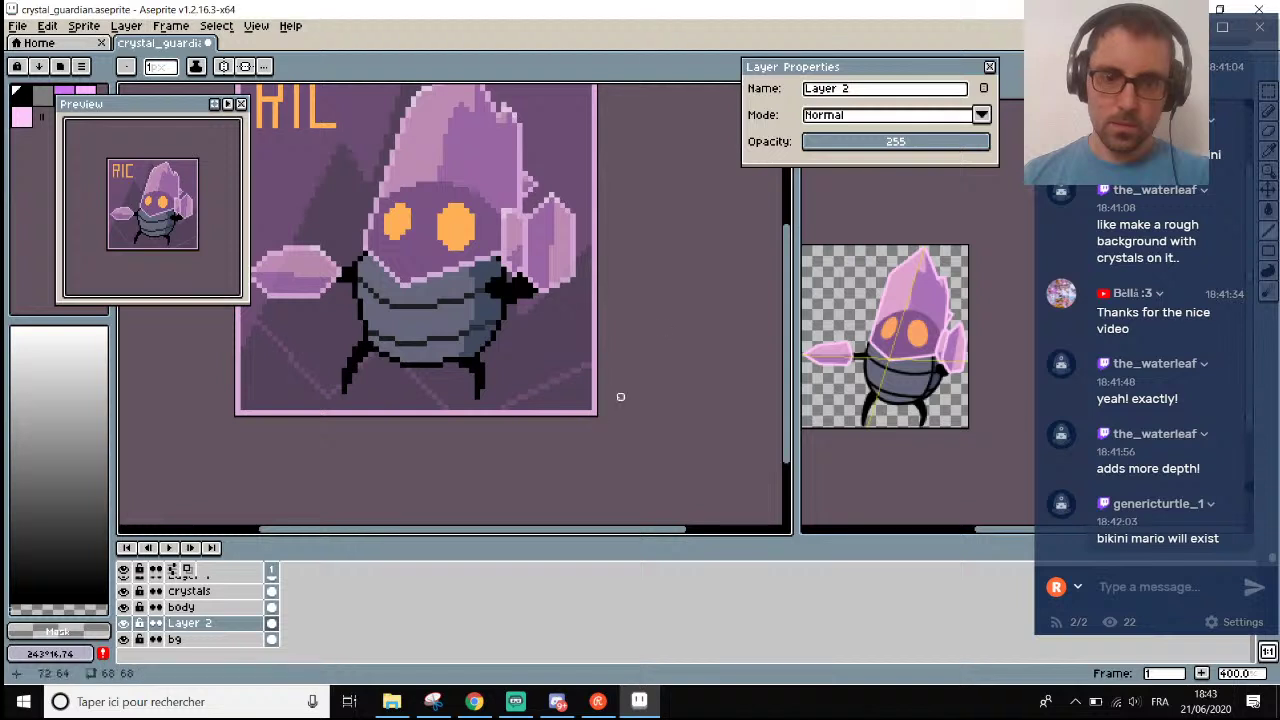
{"action": "scroll", "coordinate": [575, 415], "scroll_direction": "up", "scroll_amount": 2}
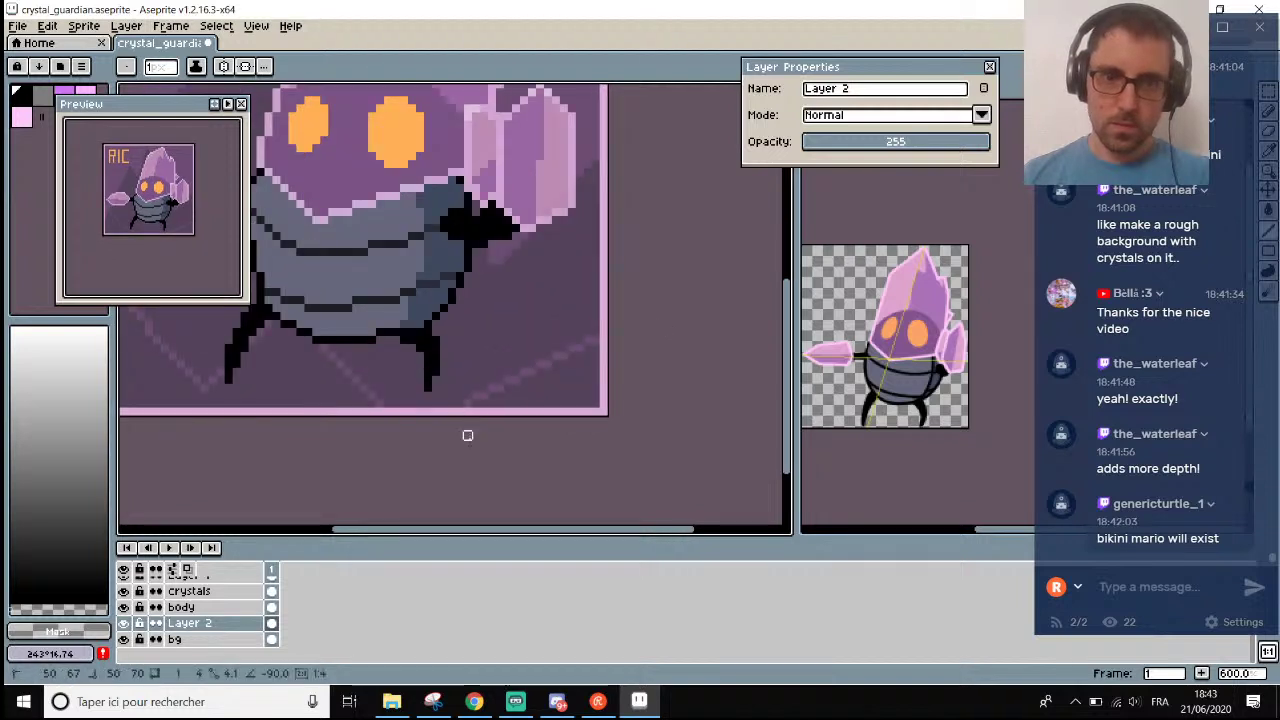
Fill the cut-off lower areas of the dark silhouettes with transparency, leaving angular crystal bottoms around the guardian's legs.
{"action": "key", "text": "g"}
{"action": "scroll", "coordinate": [563, 398], "scroll_direction": "down", "scroll_amount": 4}
{"action": "scroll", "coordinate": [511, 413], "scroll_direction": "up", "scroll_amount": 3}
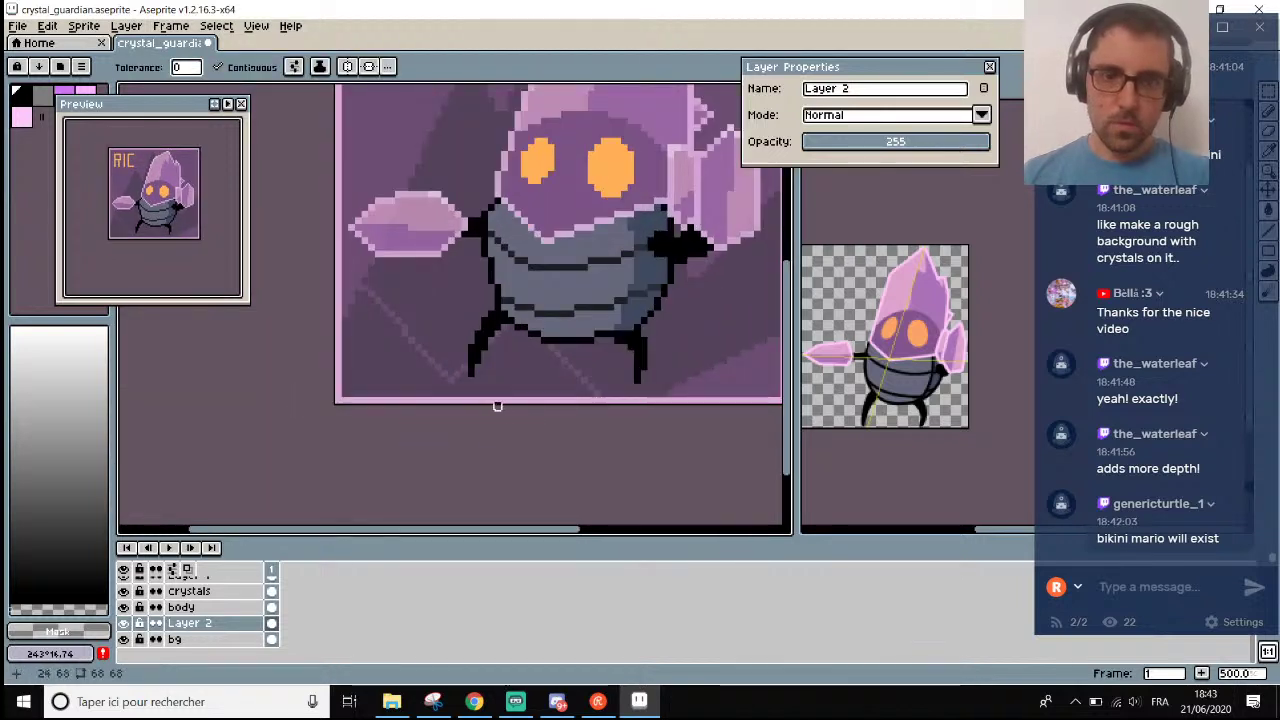
{"action": "key", "text": "g"}
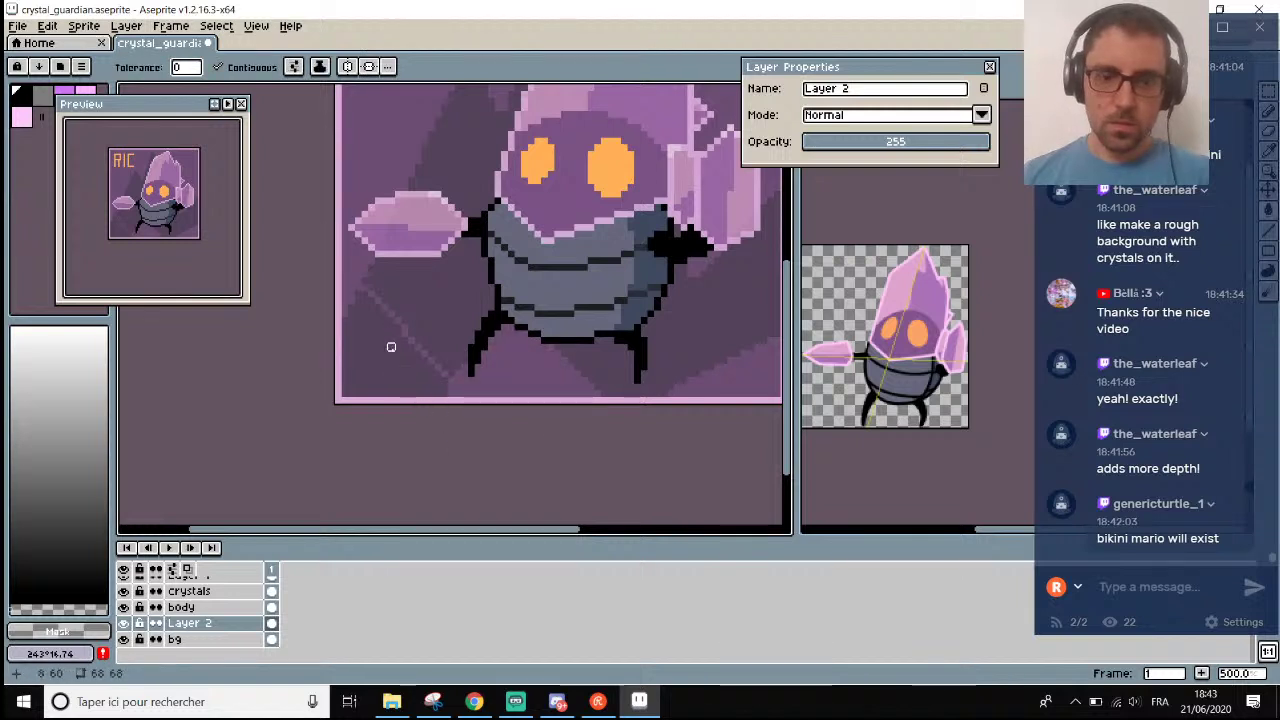
{"action": "scroll", "coordinate": [371, 354], "scroll_direction": "down", "scroll_amount": 4}
{"action": "scroll", "coordinate": [375, 400], "scroll_direction": "up", "scroll_amount": 3}
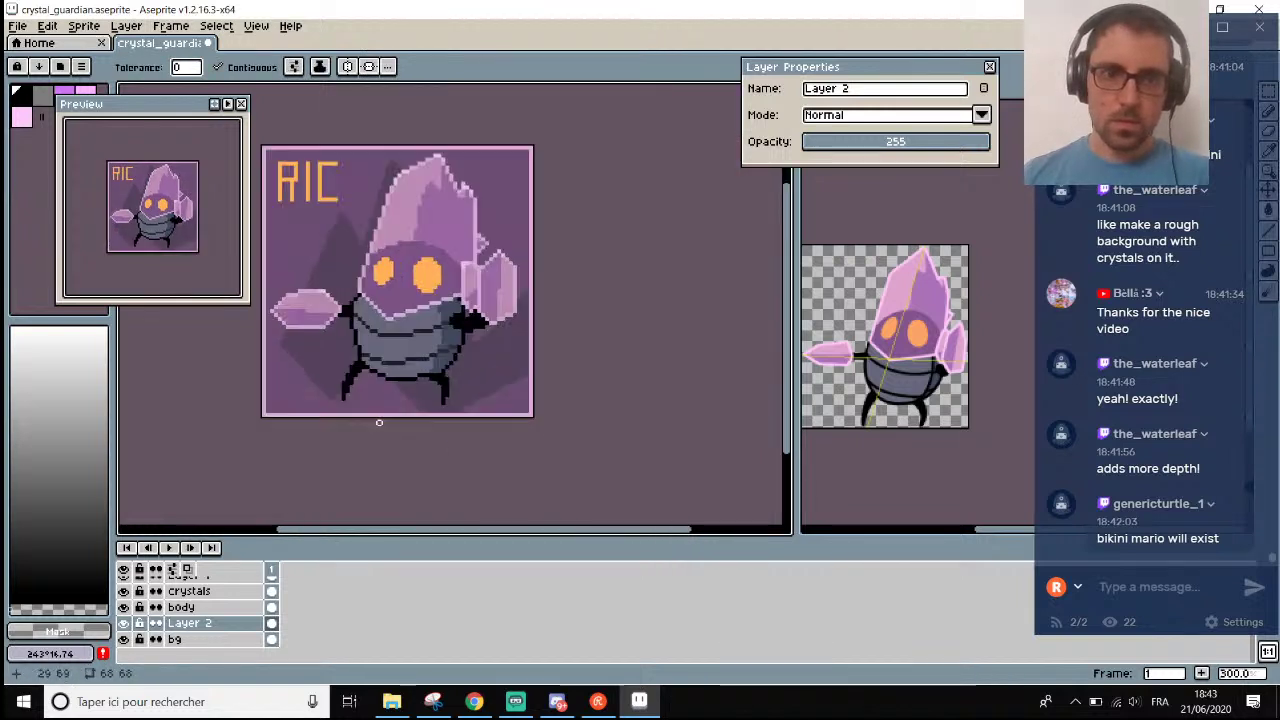
{"action": "left_click_drag", "start_coordinate": [457, 531], "coordinate": [431, 531]}
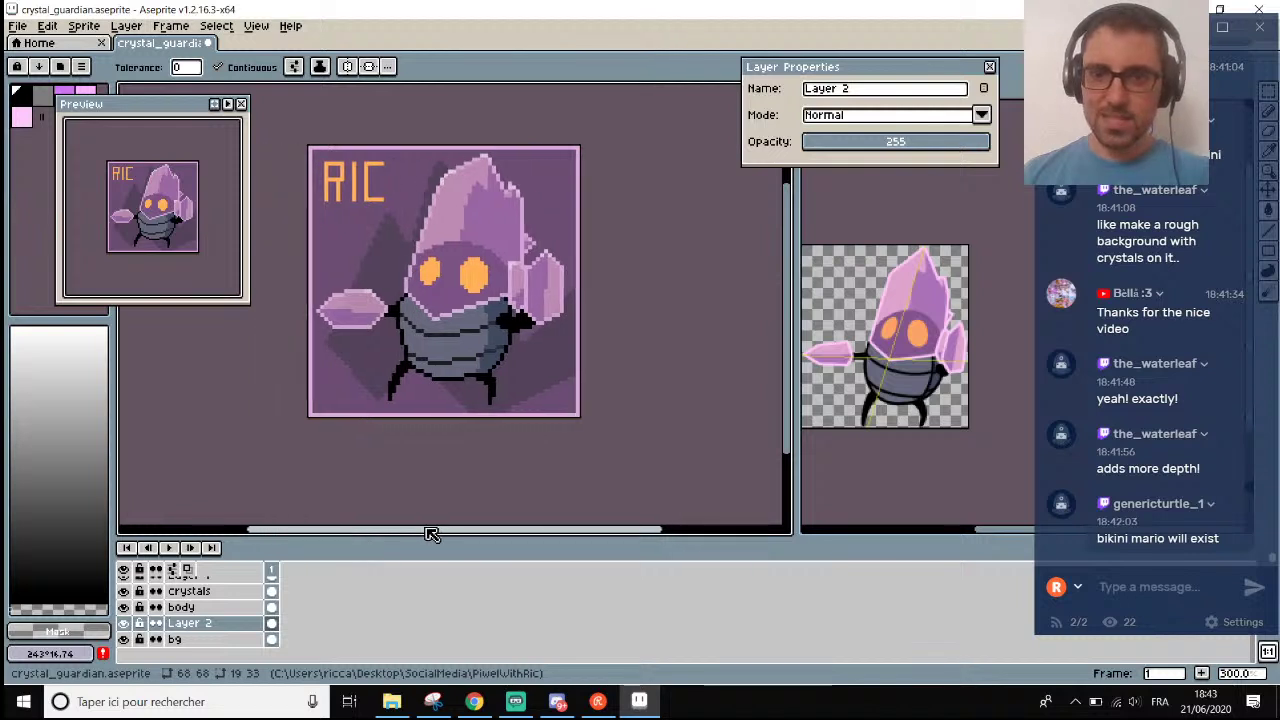
Cut a transparent line through the dark silhouette below the right-hand crystal, try clearing the part beyond it, and undo that fill.
{"action": "scroll", "coordinate": [566, 374], "scroll_direction": "up", "scroll_amount": 2}
{"action": "key", "text": "l"}
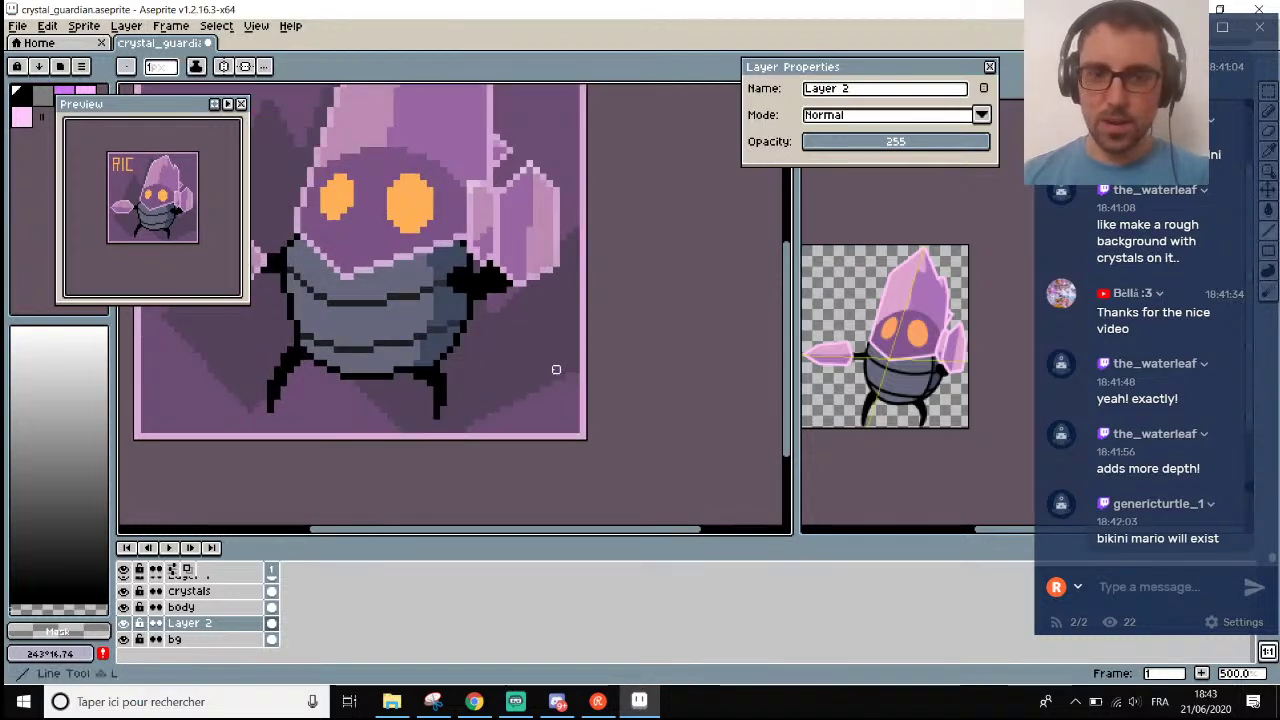
{"action": "key", "text": "g"}
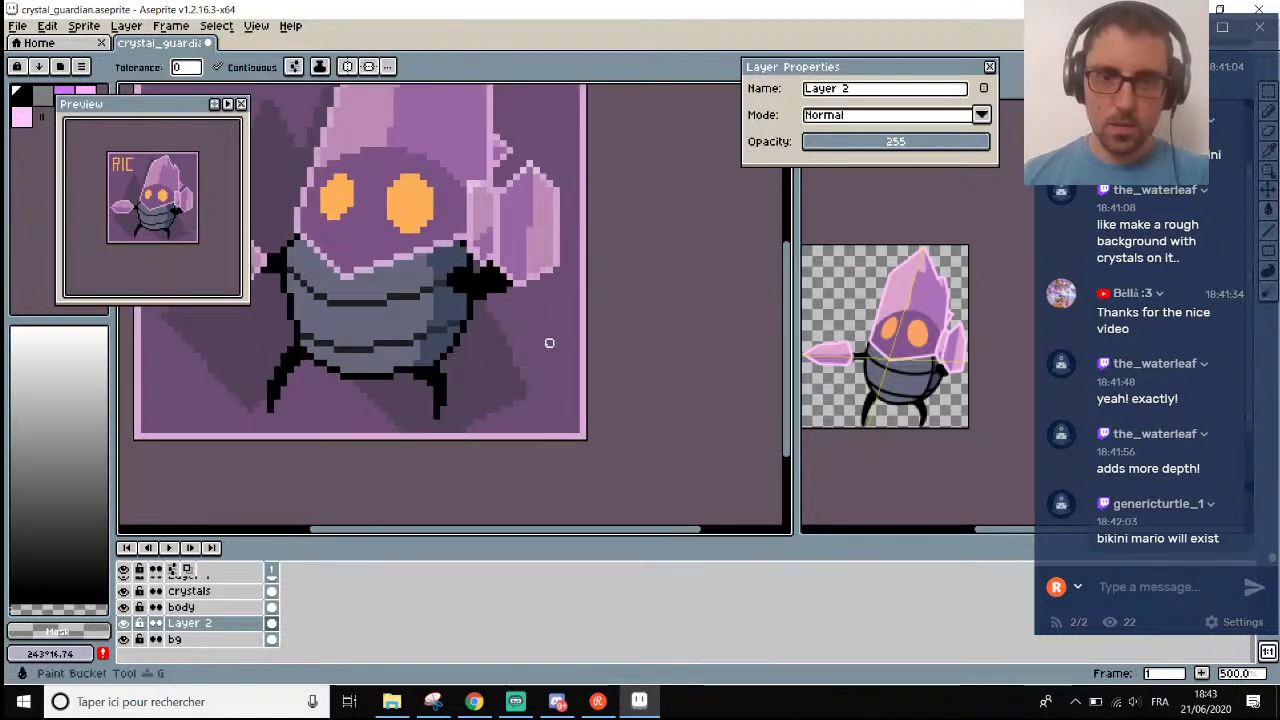
{"action": "scroll", "coordinate": [546, 344], "scroll_direction": "down", "scroll_amount": 4}
{"action": "scroll", "coordinate": [546, 344], "scroll_direction": "up", "scroll_amount": 1}
{"action": "scroll", "coordinate": [550, 350], "scroll_direction": "up", "scroll_amount": 1}
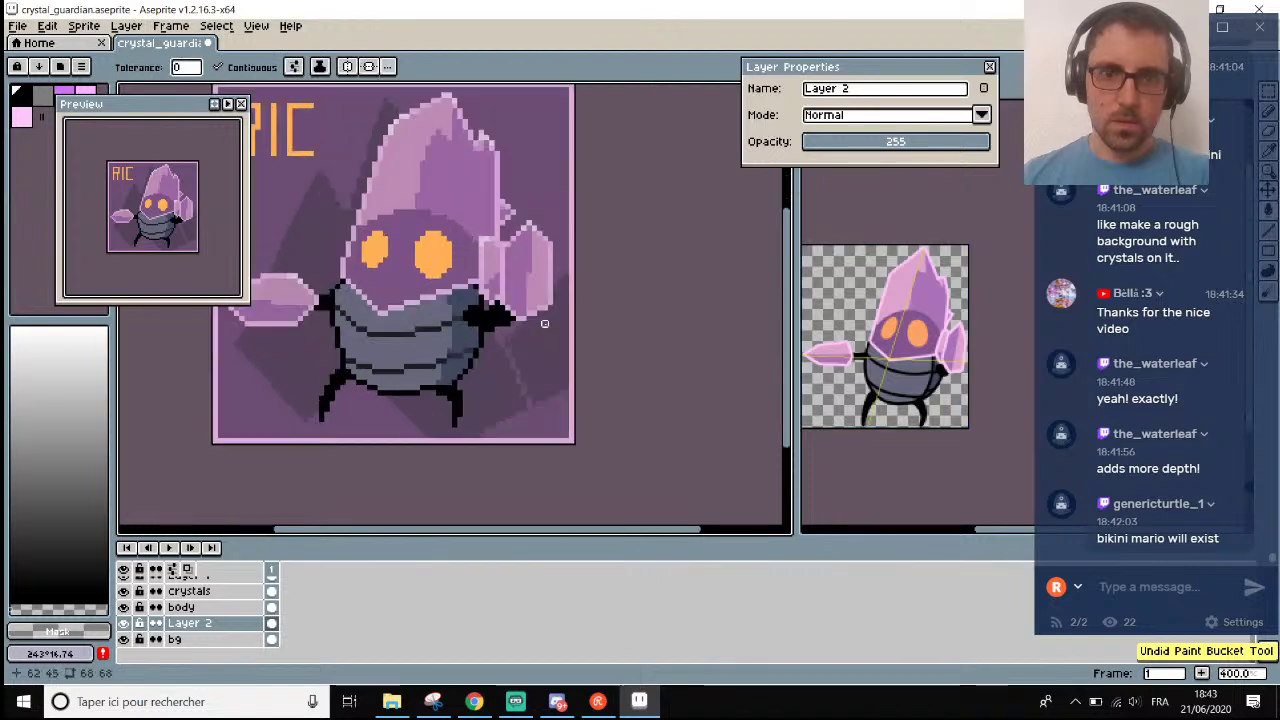
Sample the dark crystal colour #54435b, then outline and fill a pointed crystal silhouette above the right-hand crystal at the canvas's right edge.
{"action": "scroll", "coordinate": [542, 211], "scroll_direction": "up", "scroll_amount": 1}
{"action": "key", "text": "i"}
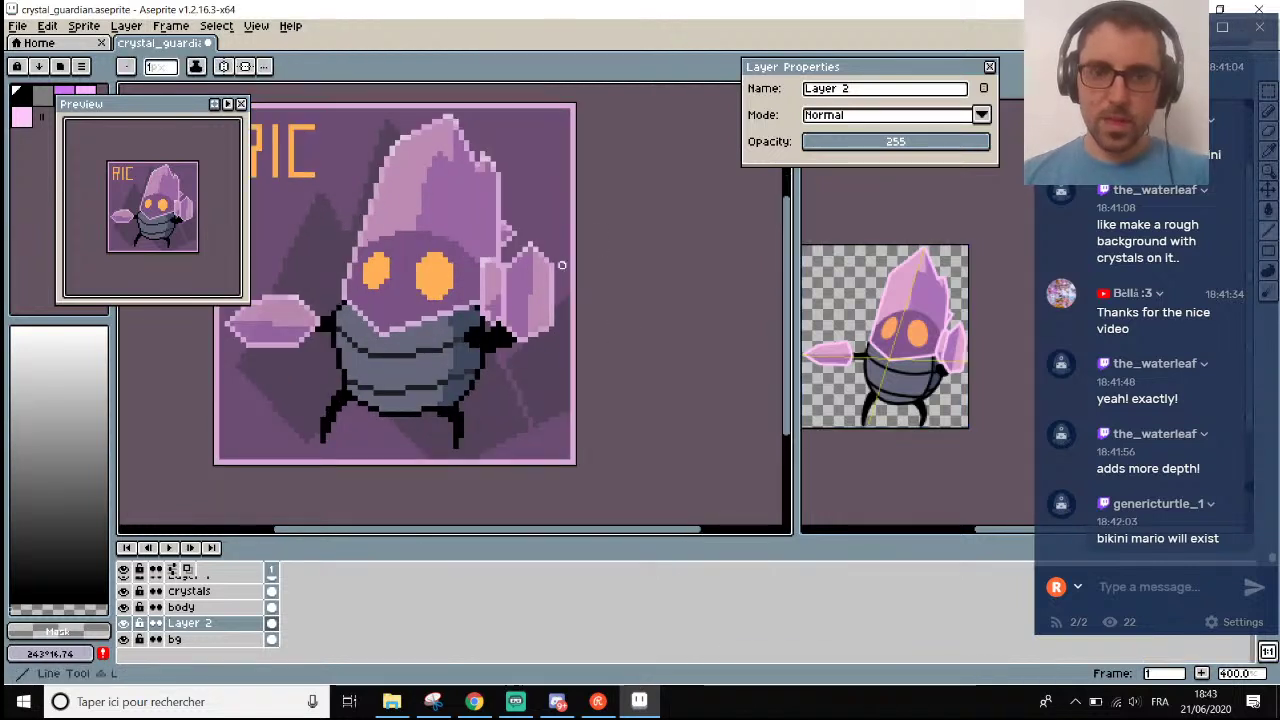
{"action": "left_click", "coordinate": [558, 356]}
{"action": "scroll", "coordinate": [562, 205], "scroll_direction": "up", "scroll_amount": 1}
{"action": "key", "text": "b"}
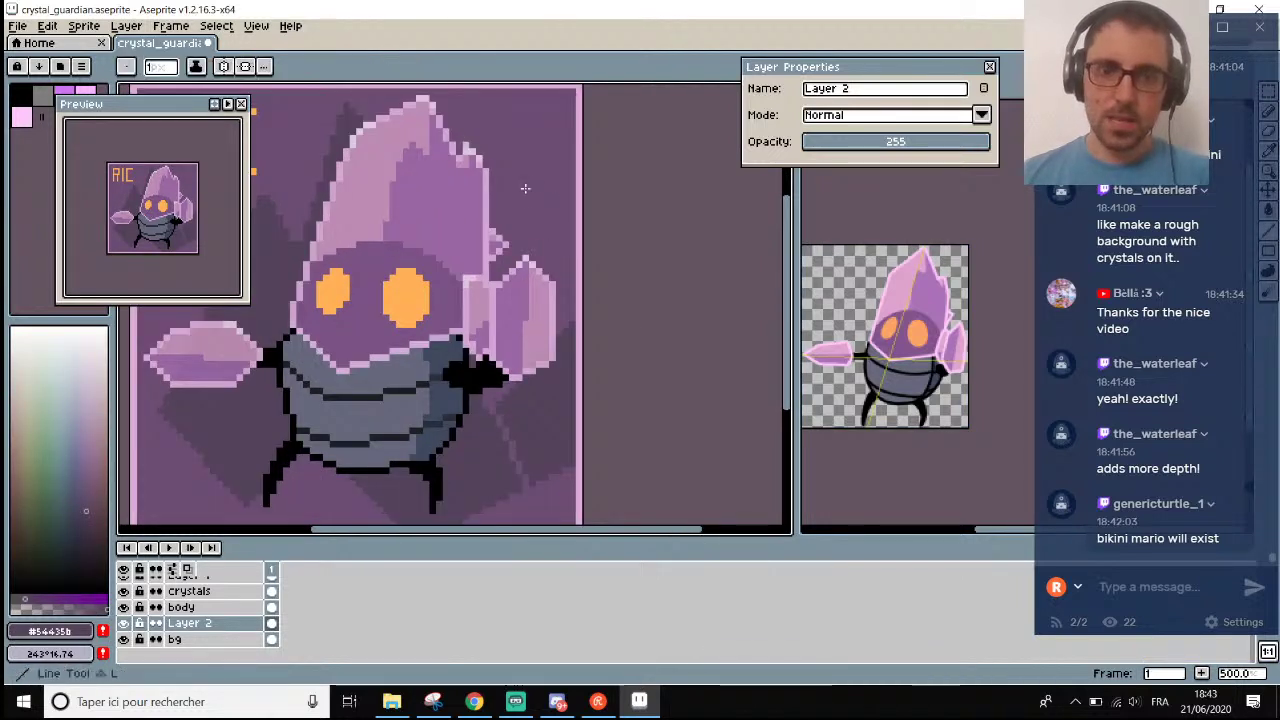
{"action": "left_click_drag", "start_coordinate": [527, 183], "coordinate": [574, 268]}
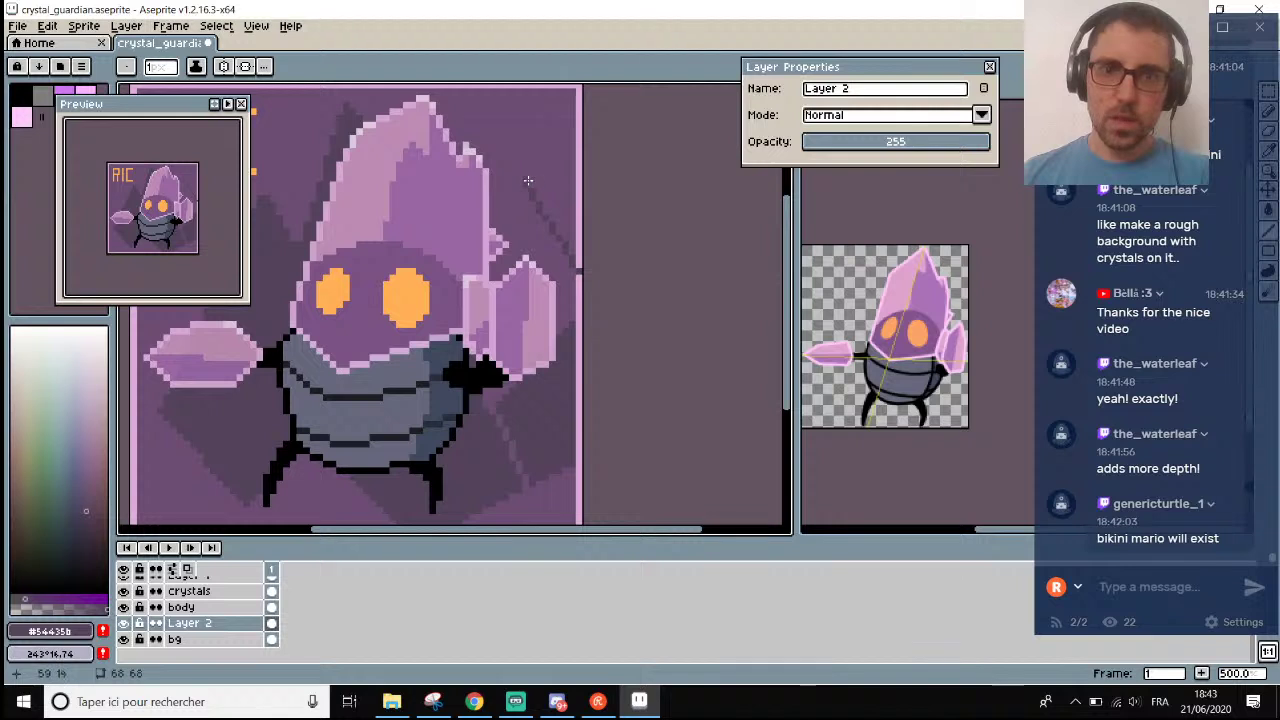
{"action": "left_click_drag", "start_coordinate": [536, 176], "coordinate": [584, 156]}
{"action": "key", "text": "g"}
{"action": "left_click", "coordinate": [572, 200]}
{"action": "scroll", "coordinate": [582, 184], "scroll_direction": "down", "scroll_amount": 1}
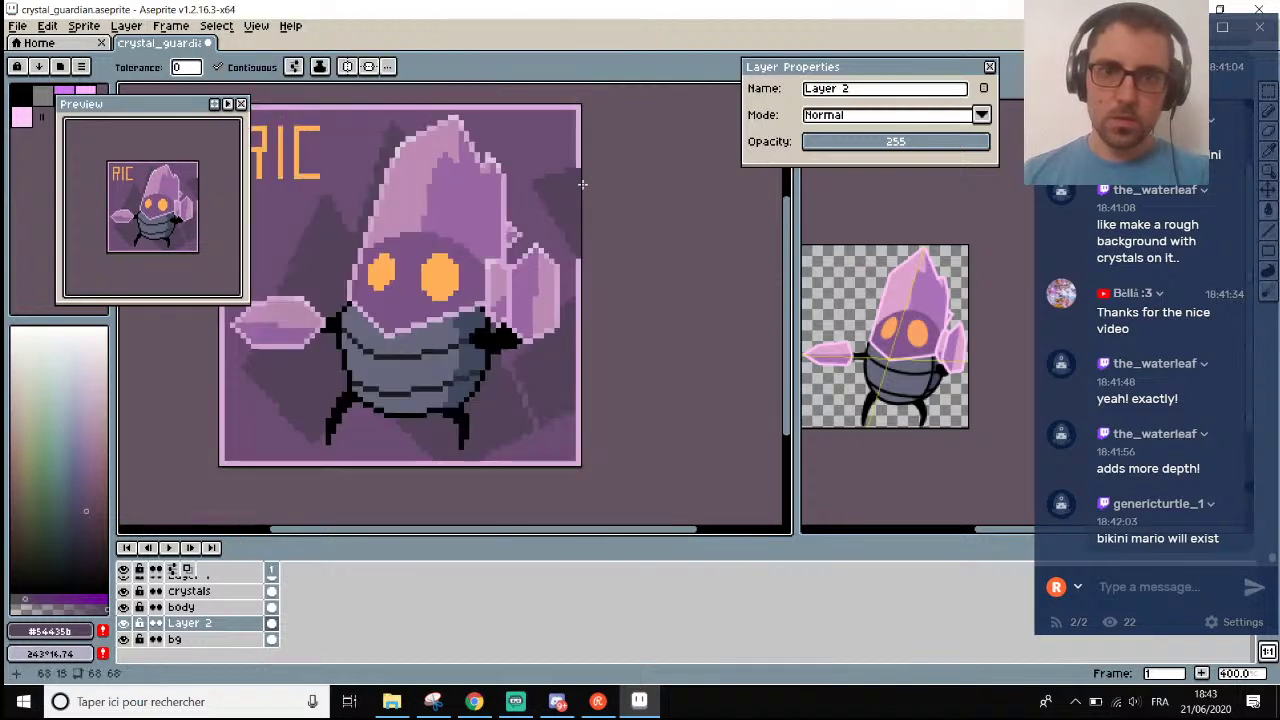
Select and delete the new silhouette's dark pixels that cover the pink border on the canvas's right edge.
{"action": "key", "text": "m"}
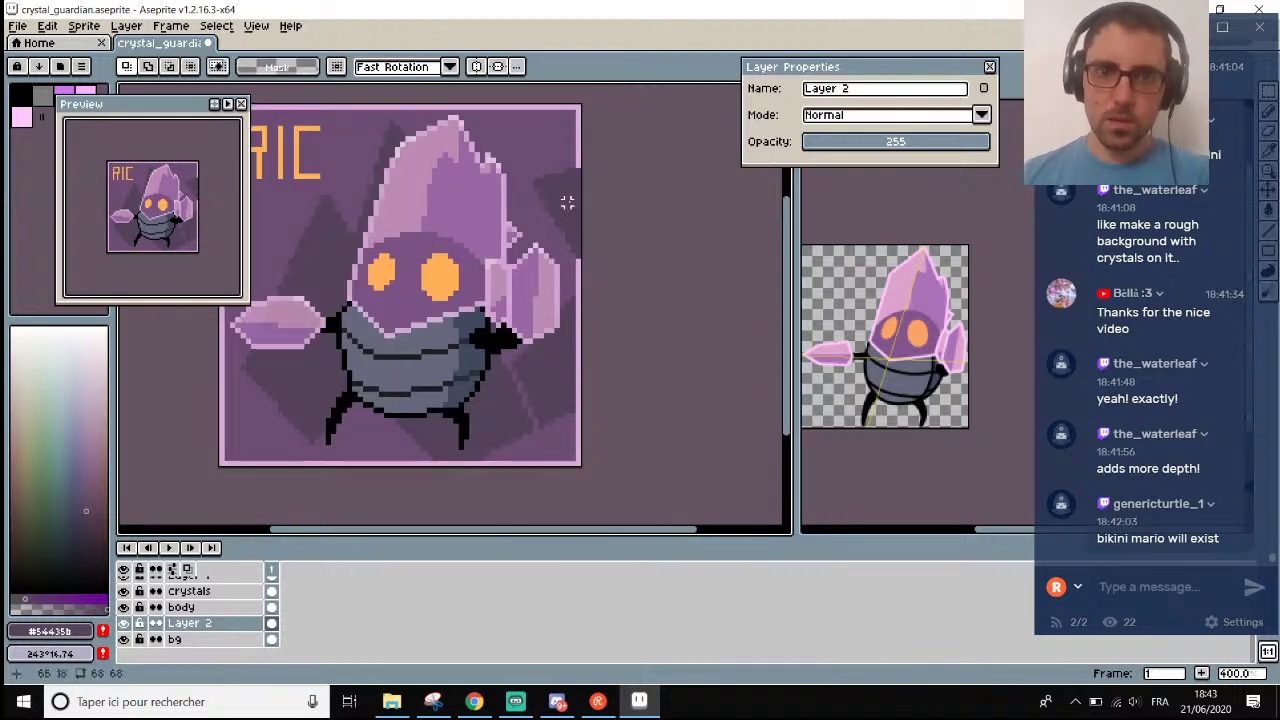
{"action": "mouse_move", "coordinate": [578, 160]}
{"action": "left_mouse_down"}
{"action": "mouse_move", "coordinate": [579, 330]}
{"action": "mouse_move", "coordinate": [532, 297]}
{"action": "left_mouse_up"}
{"action": "key", "text": "Delete"}
{"action": "scroll", "coordinate": [580, 295], "scroll_direction": "down", "scroll_amount": 2}
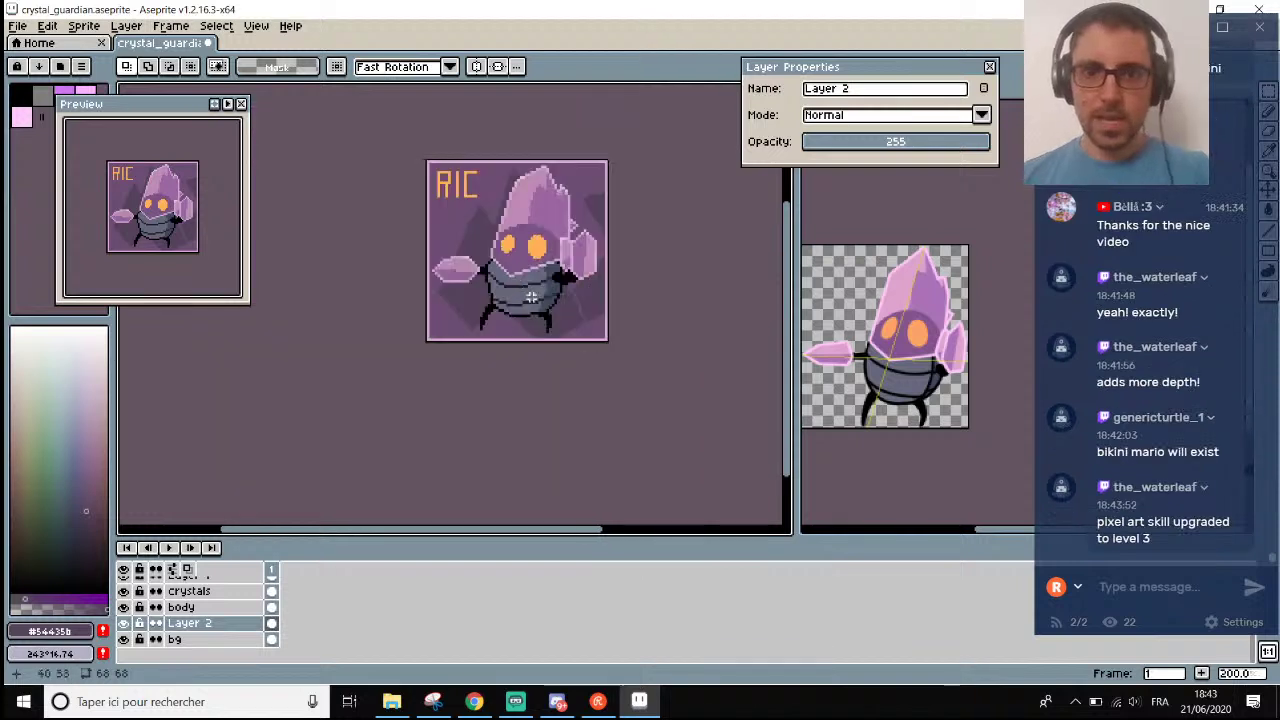
{"action": "scroll", "coordinate": [480, 308], "scroll_direction": "up", "scroll_amount": 2}
{"action": "scroll", "coordinate": [419, 271], "scroll_direction": "up", "scroll_amount": 1}
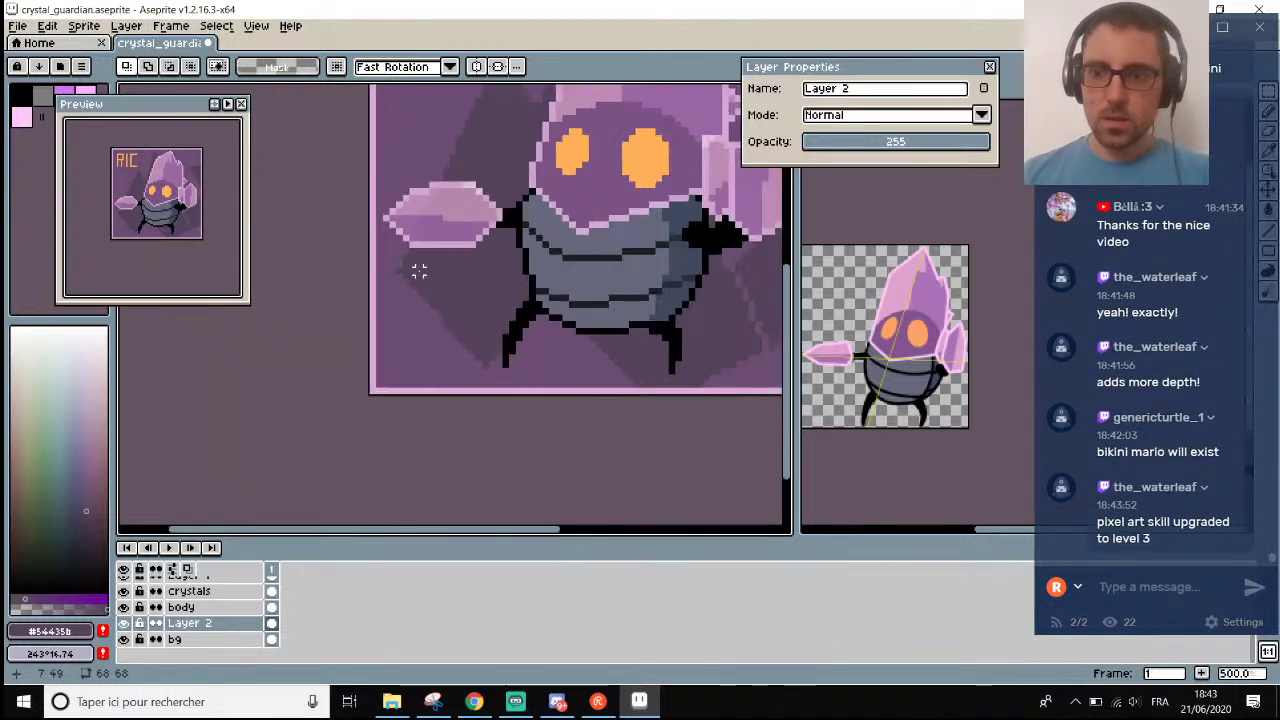
{"action": "scroll", "coordinate": [404, 253], "scroll_direction": "up", "scroll_amount": 1}
{"action": "scroll", "coordinate": [407, 316], "scroll_direction": "up", "scroll_amount": 1}
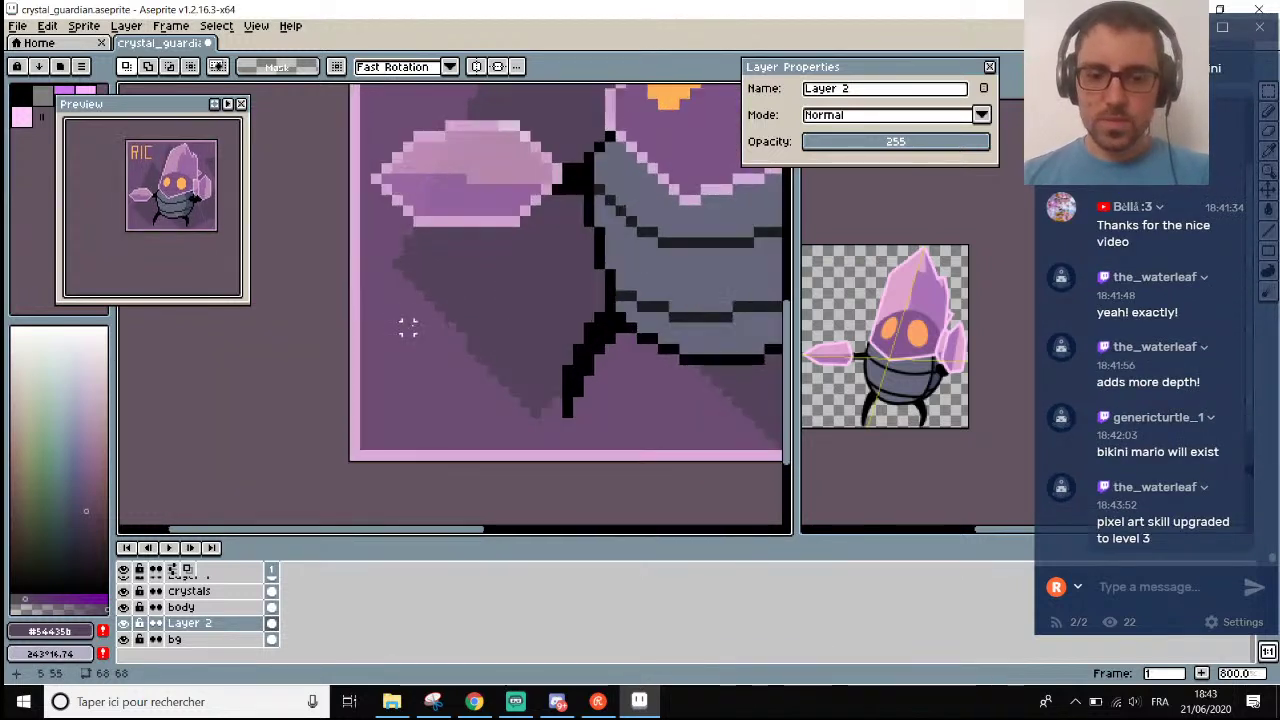
Draw a dark diagonal edge across the canvas's lower-left corner and fill the corner beyond it with #54435b.
{"action": "left_click_drag", "start_coordinate": [372, 289], "coordinate": [490, 458]}
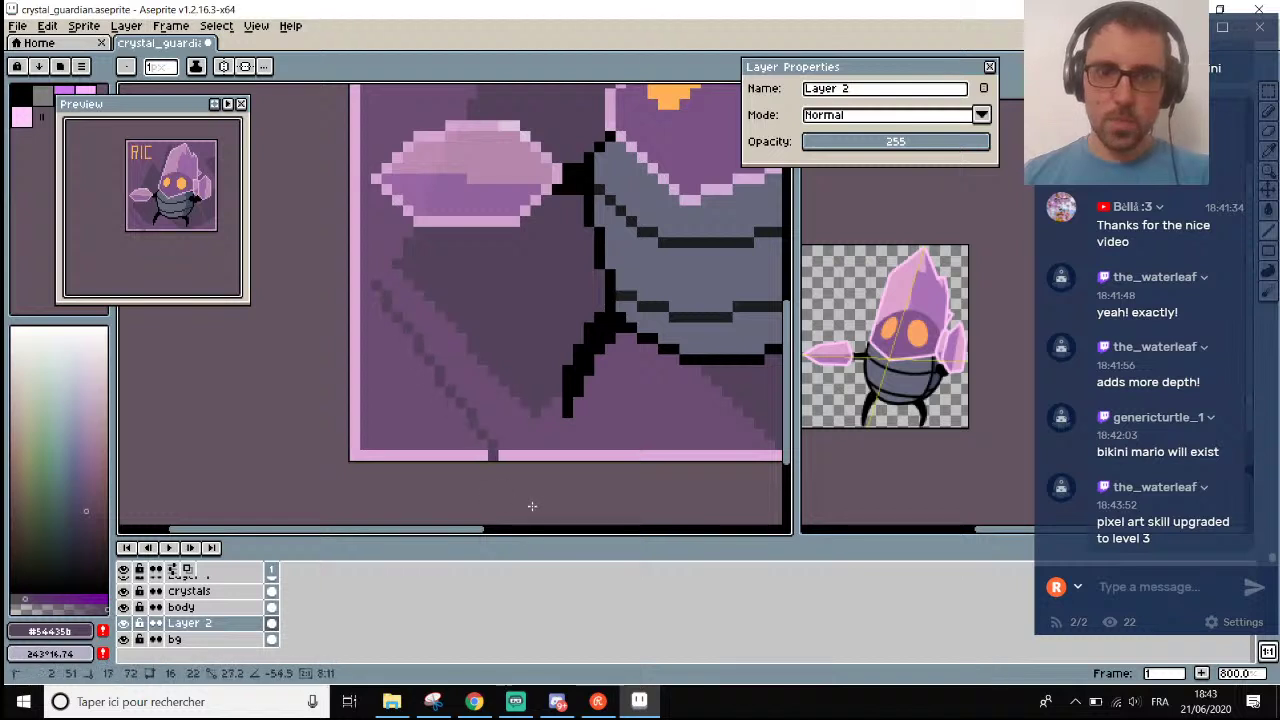
{"action": "key", "text": "g"}
{"action": "left_click", "coordinate": [368, 357]}
Select and delete the corner silhouette's dark pixels that cover the pink border on the left and bottom edges.
{"action": "key", "text": "m"}
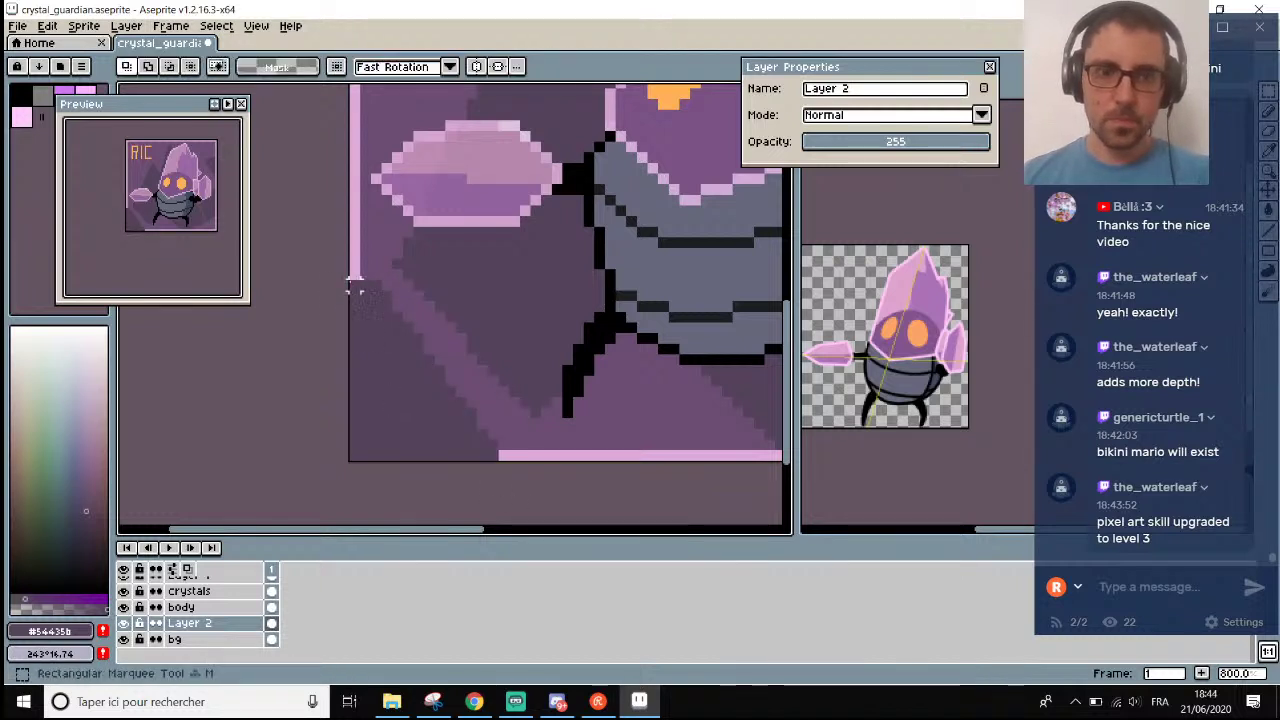
{"action": "left_click_drag", "start_coordinate": [350, 277], "coordinate": [608, 470]}
{"action": "key", "text": "f"}
{"action": "key", "text": "f"}
{"action": "scroll", "coordinate": [608, 474], "scroll_direction": "down", "scroll_amount": 3}
{"action": "scroll", "coordinate": [634, 476], "scroll_direction": "up", "scroll_amount": 1}
{"action": "scroll", "coordinate": [614, 463], "scroll_direction": "up", "scroll_amount": 3}
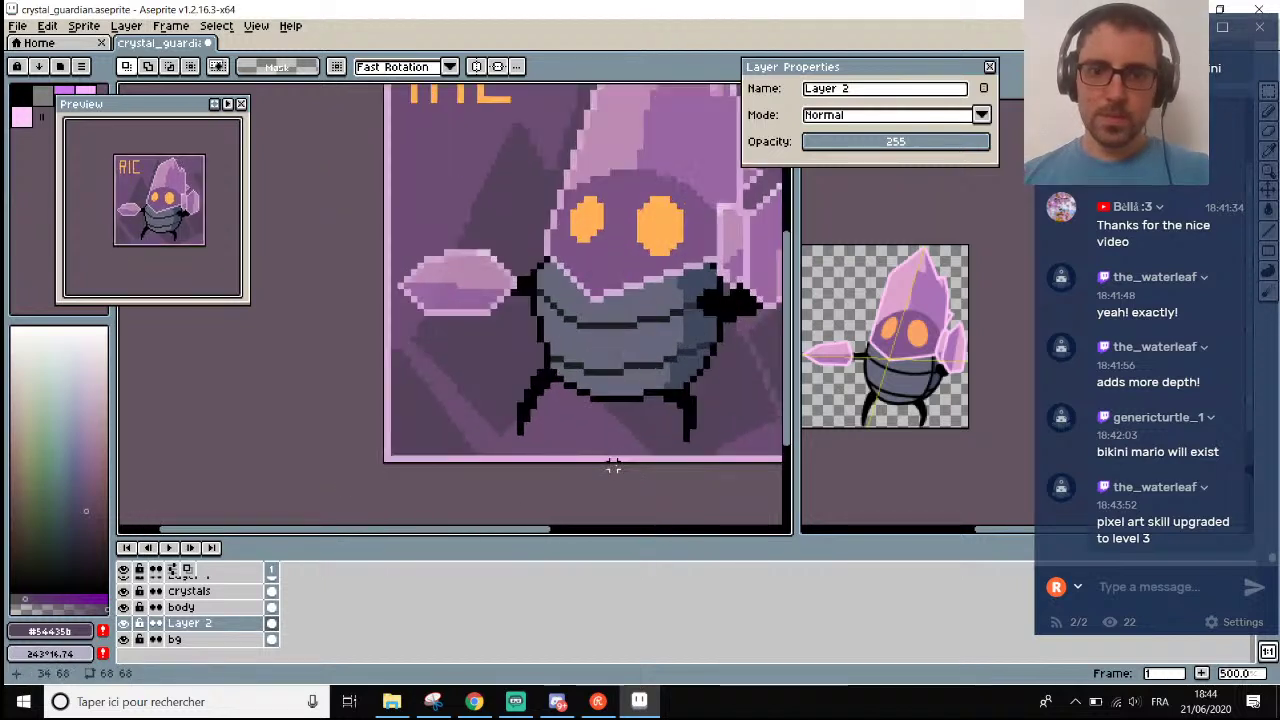
Outline and fill a small dark crystal silhouette rising from the canvas's bottom edge between the guardian's legs.
{"action": "key", "text": "i"}
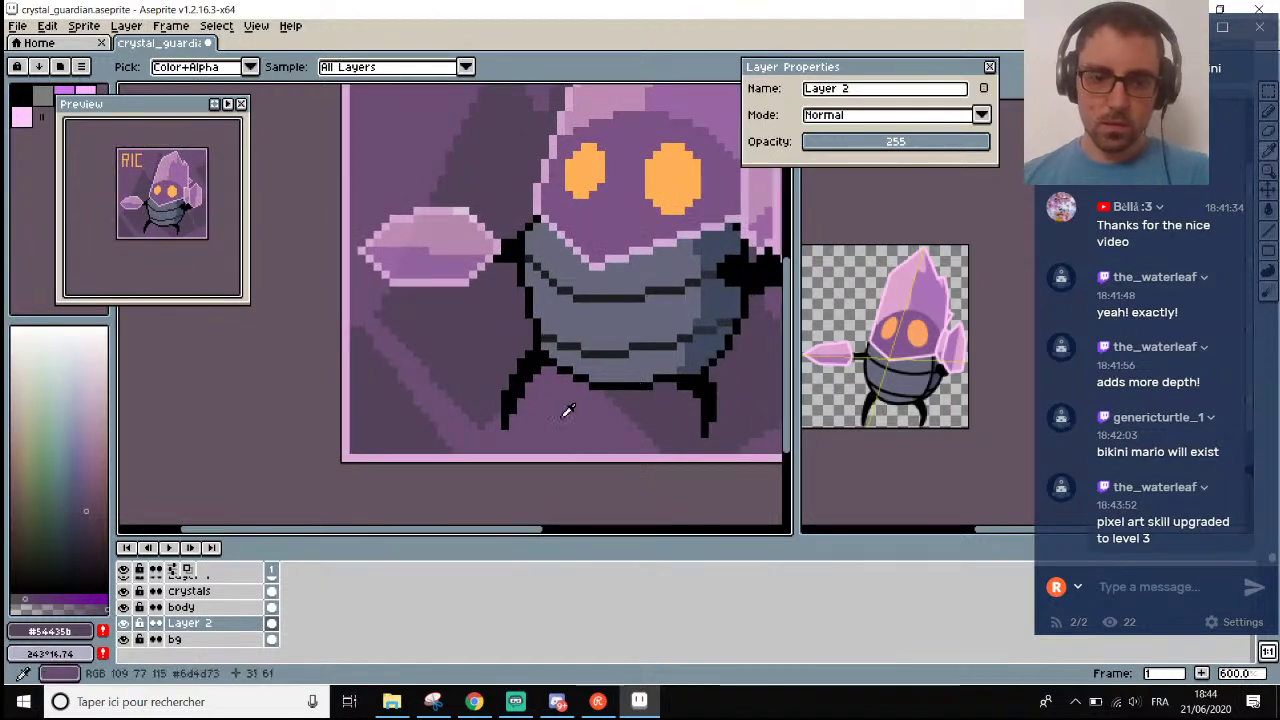
{"action": "key", "text": "b"}
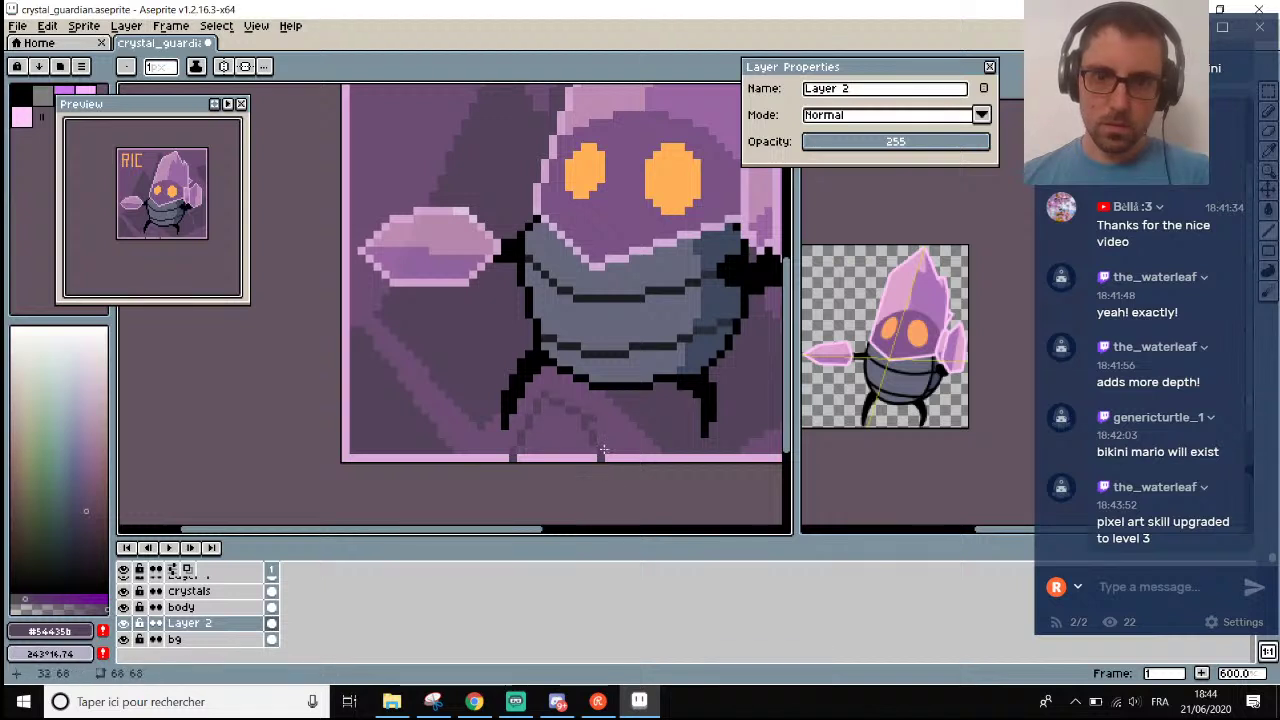
{"action": "key", "text": "g"}
{"action": "left_click", "coordinate": [551, 441]}
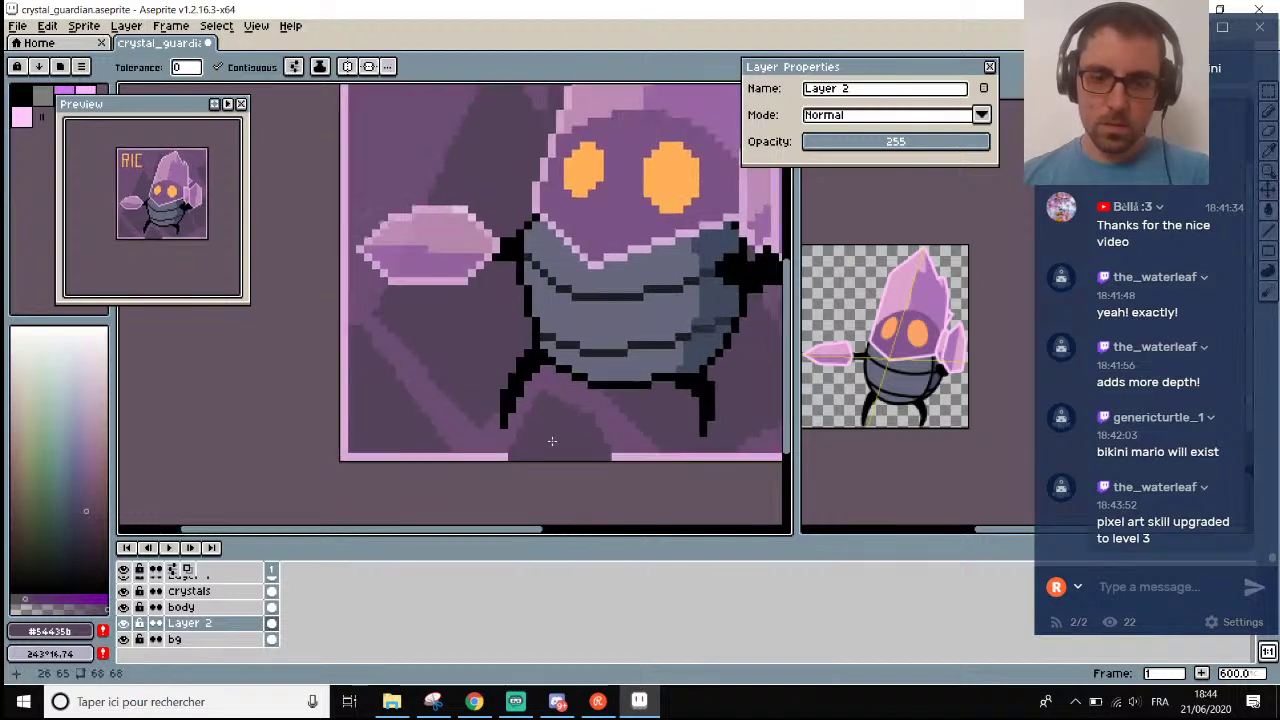
Select and delete the dark pixels of the silhouette between the legs that cover the bottom pink border.
{"action": "key", "text": "m"}
{"action": "left_click_drag", "start_coordinate": [603, 447], "coordinate": [430, 463]}
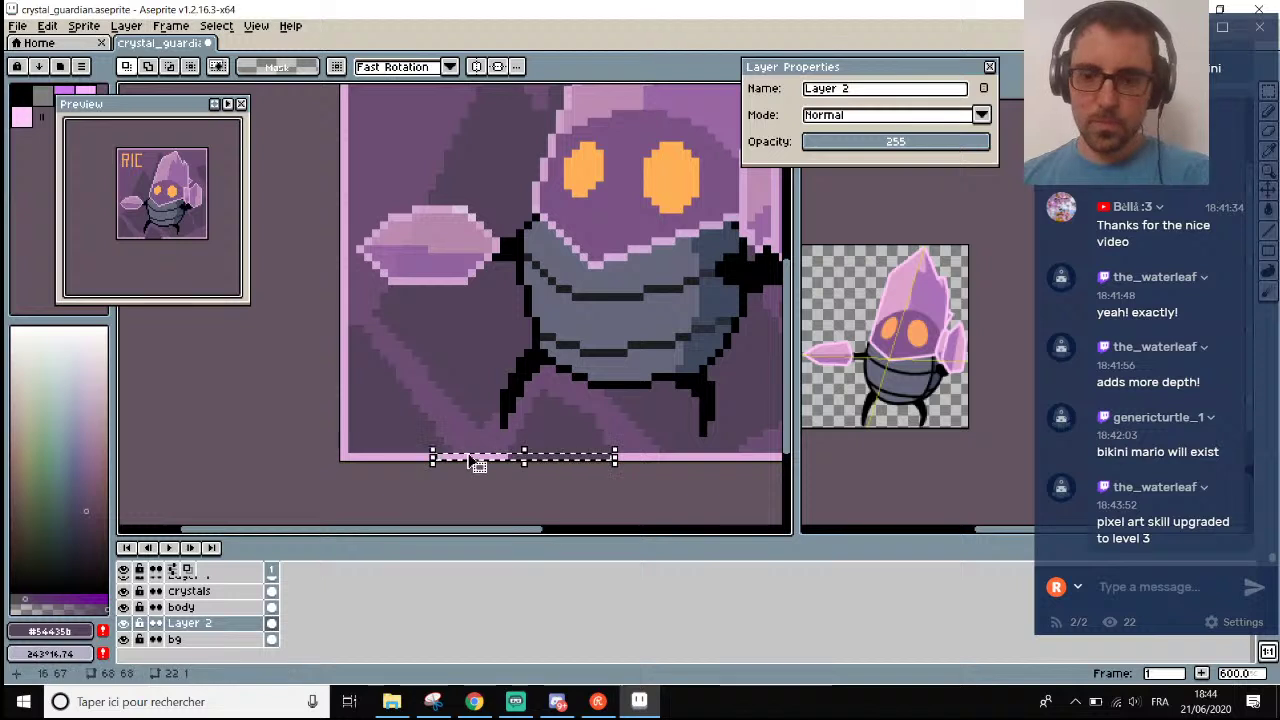
{"action": "scroll", "coordinate": [580, 368], "scroll_direction": "down", "scroll_amount": 4}
{"action": "scroll", "coordinate": [613, 356], "scroll_direction": "up", "scroll_amount": 1}
{"action": "scroll", "coordinate": [472, 196], "scroll_direction": "up", "scroll_amount": 3}
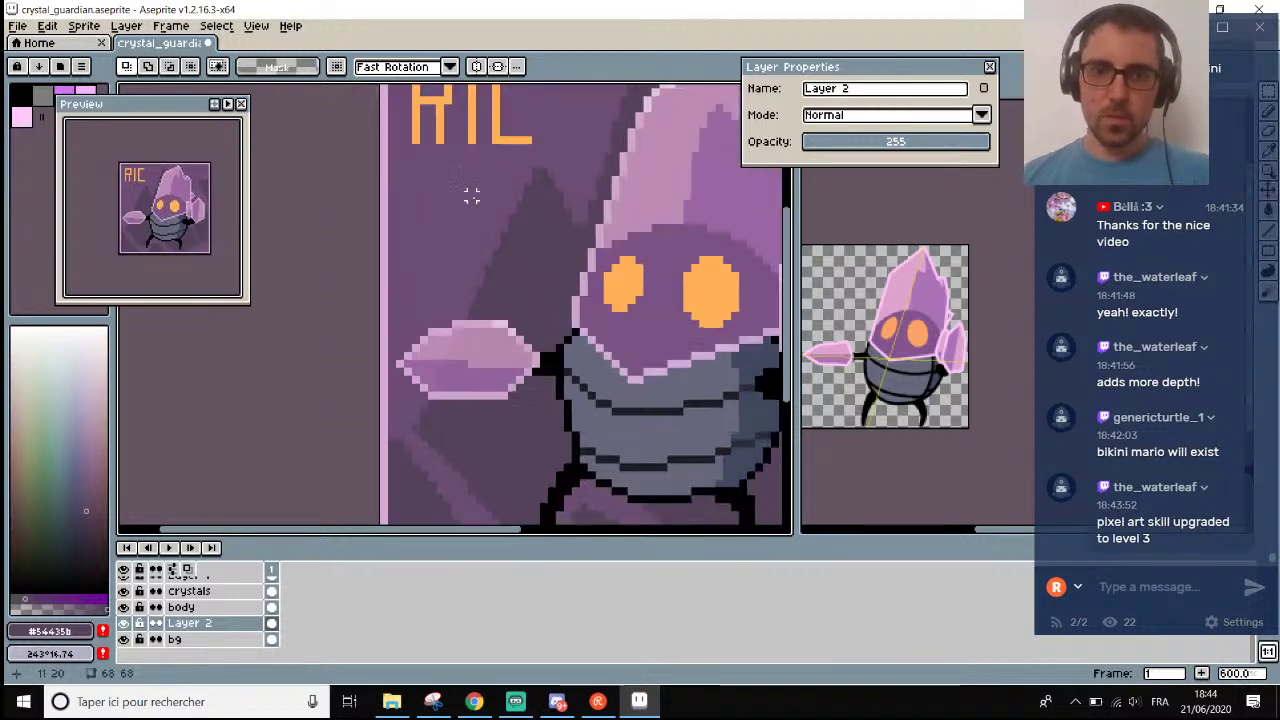
{"action": "key", "text": "i"}
{"action": "scroll", "coordinate": [457, 323], "scroll_direction": "up", "scroll_amount": 1}
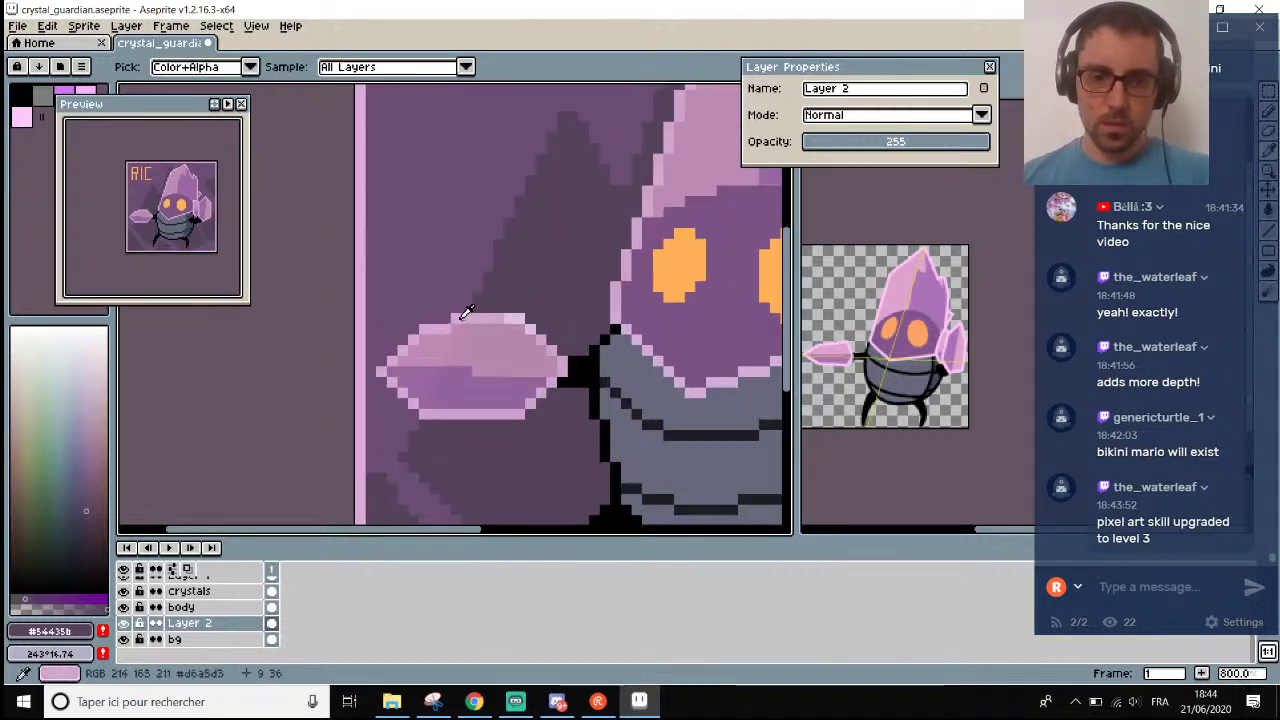
{"action": "key", "text": "e"}
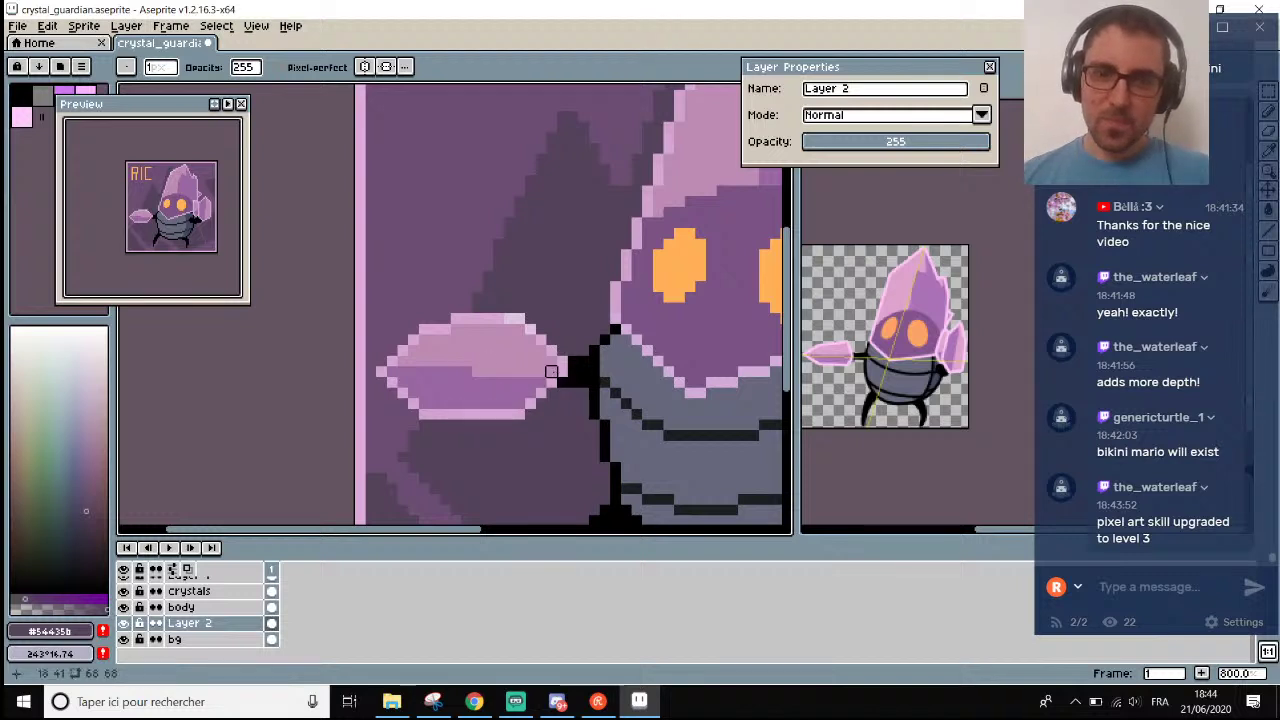
{"action": "scroll", "coordinate": [550, 381], "scroll_direction": "down", "scroll_amount": 5}
{"action": "scroll", "coordinate": [543, 284], "scroll_direction": "up", "scroll_amount": 3}
{"action": "scroll", "coordinate": [543, 284], "scroll_direction": "down", "scroll_amount": 1}
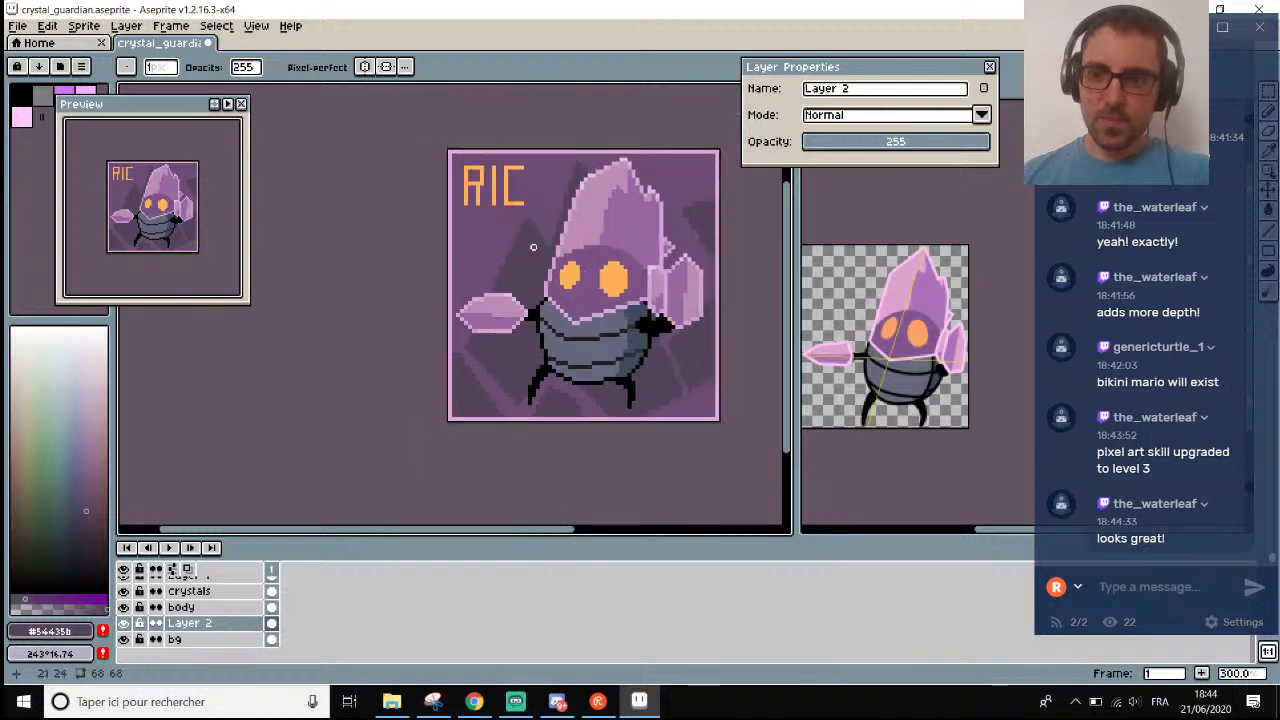
Outline and fill an angular dark crystal silhouette in the canvas's upper-left corner behind the RIC lettering, undoing the fill that floods the background.
{"action": "scroll", "coordinate": [517, 243], "scroll_direction": "up", "scroll_amount": 2}
{"action": "key", "text": "i"}
{"action": "key", "text": "b"}
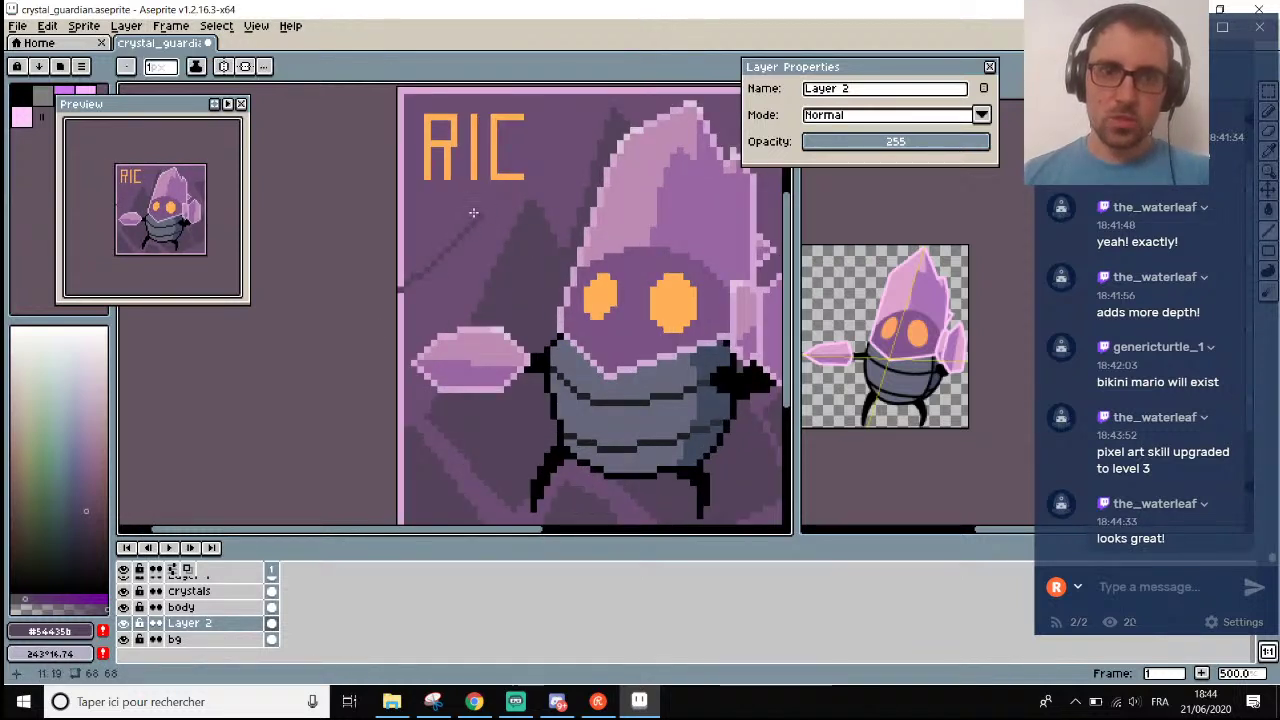
{"action": "left_click", "coordinate": [421, 177], "text": "shift"}
{"action": "left_click_drag", "start_coordinate": [421, 177], "coordinate": [421, 205]}
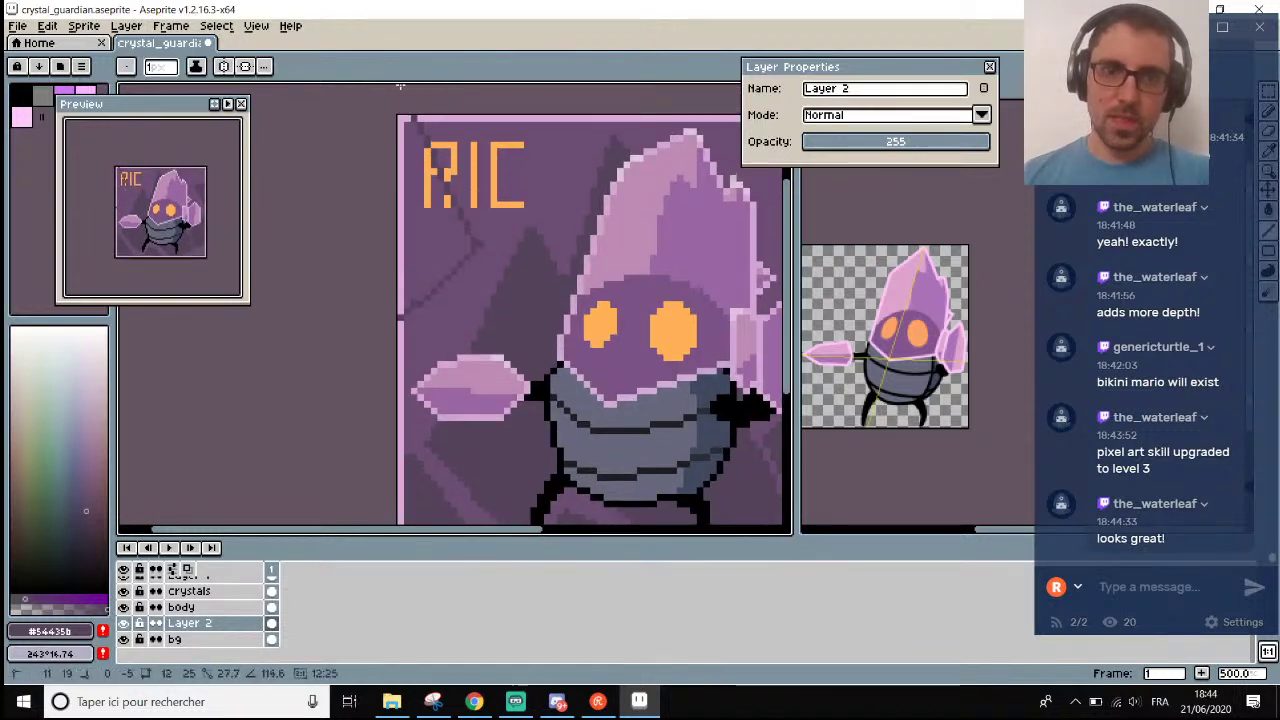
{"action": "key", "text": "g"}
{"action": "left_click", "coordinate": [422, 224]}
{"action": "left_click", "coordinate": [542, 170]}
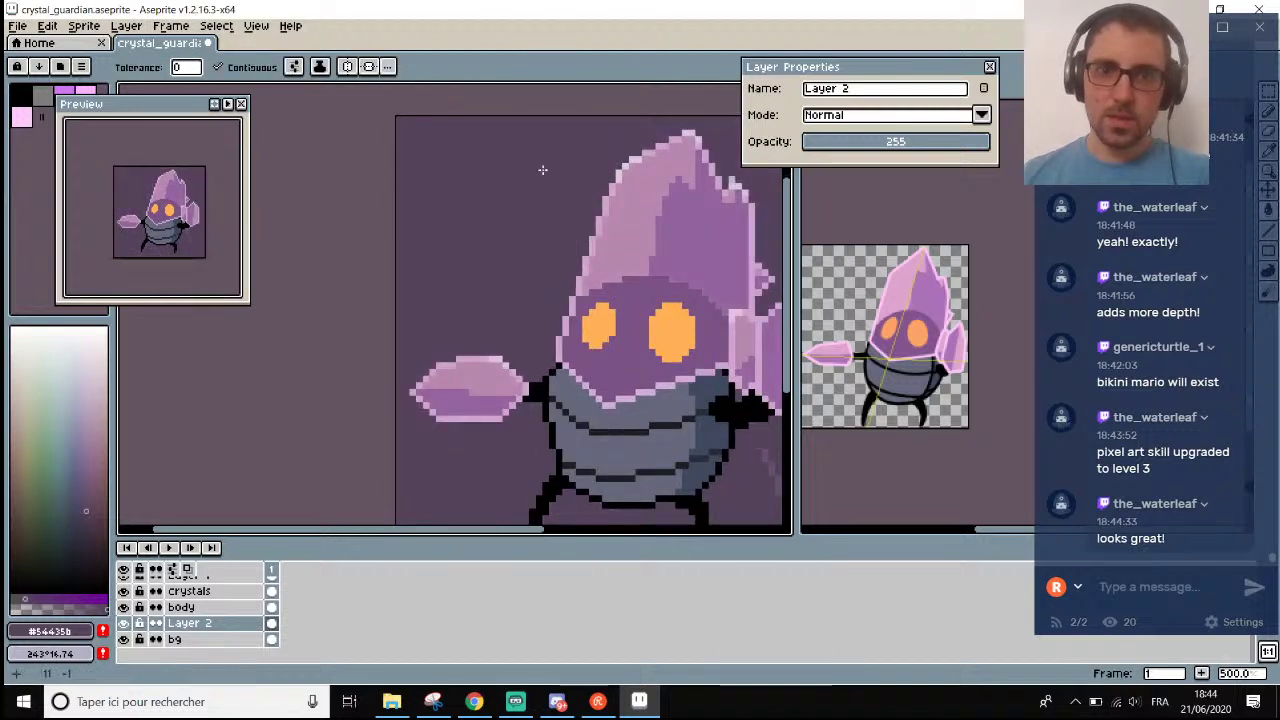
{"action": "key", "text": "ctrl+z"}
Outline and fill a downward-pointing dark silhouette from the canvas's top edge between the RIC lettering and the guardian's head crystal.
{"action": "key", "text": "b"}
{"action": "key", "text": "l"}
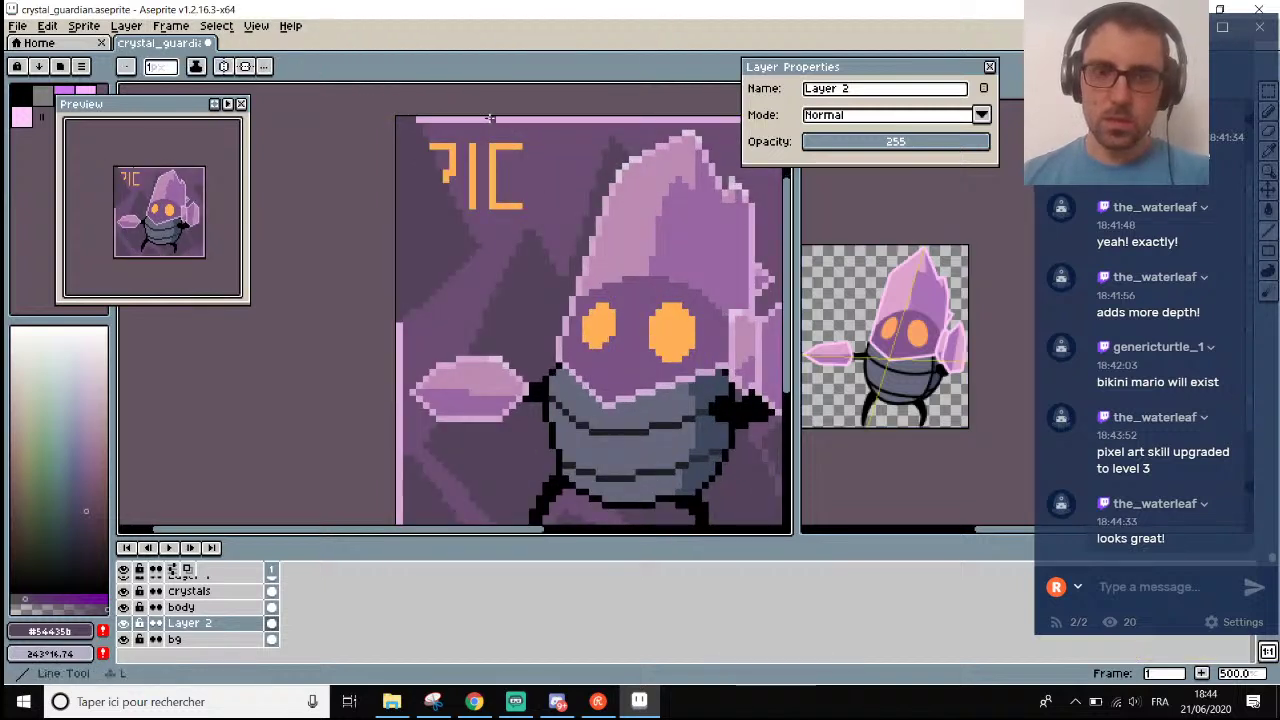
{"action": "left_click_drag", "start_coordinate": [490, 118], "coordinate": [556, 195]}
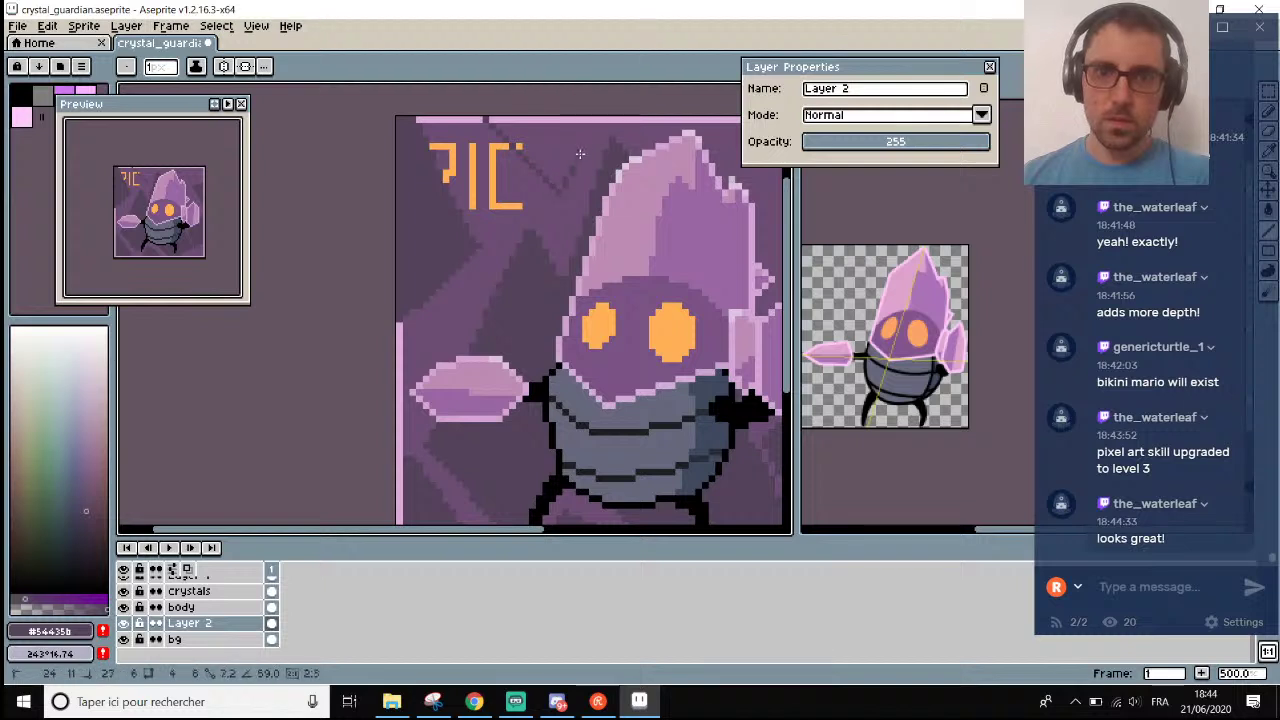
{"action": "key", "text": "ctrl+z"}
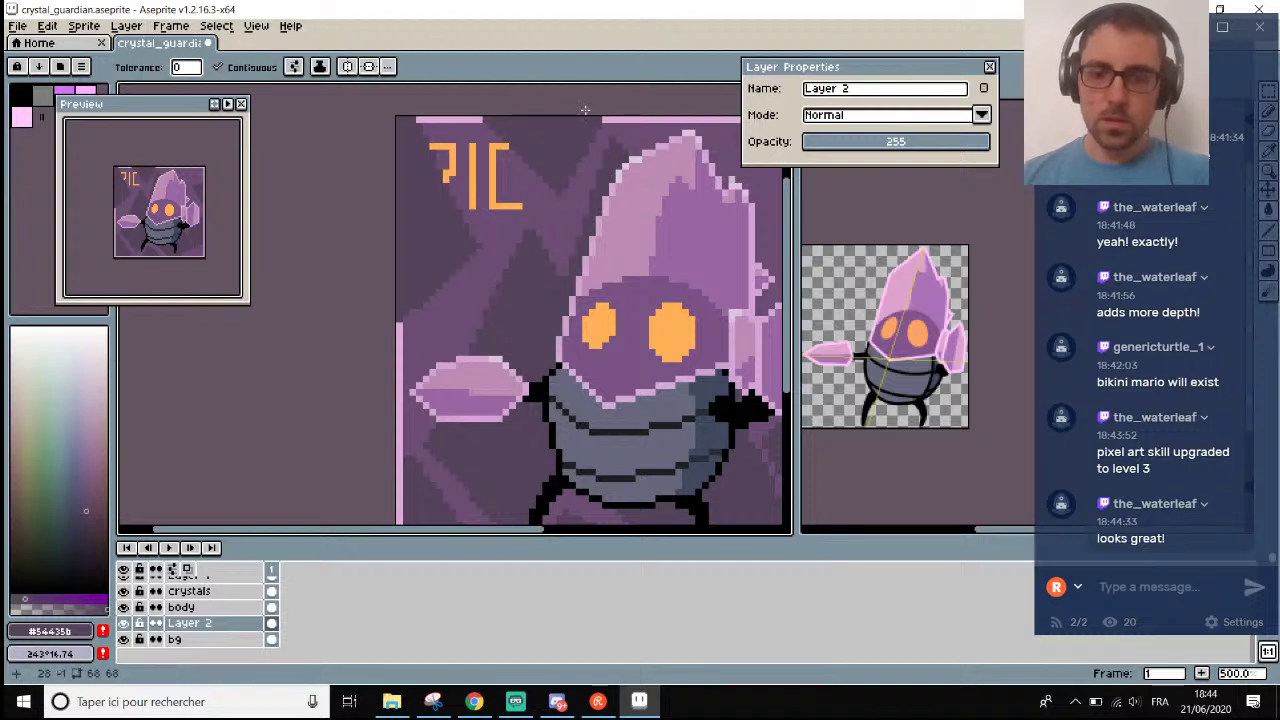
Delete the dark pixels covering the pink top border and the letter R of the RIC lettering.
{"action": "key", "text": "m"}
{"action": "mouse_move", "coordinate": [600, 118]}
{"action": "left_mouse_down"}
{"action": "mouse_move", "coordinate": [466, 120]}
{"action": "mouse_move", "coordinate": [425, 188]}
{"action": "mouse_move", "coordinate": [426, 212]}
{"action": "left_mouse_up"}
{"action": "left_click", "coordinate": [428, 134]}
{"action": "left_click_drag", "start_coordinate": [446, 170], "coordinate": [420, 188]}
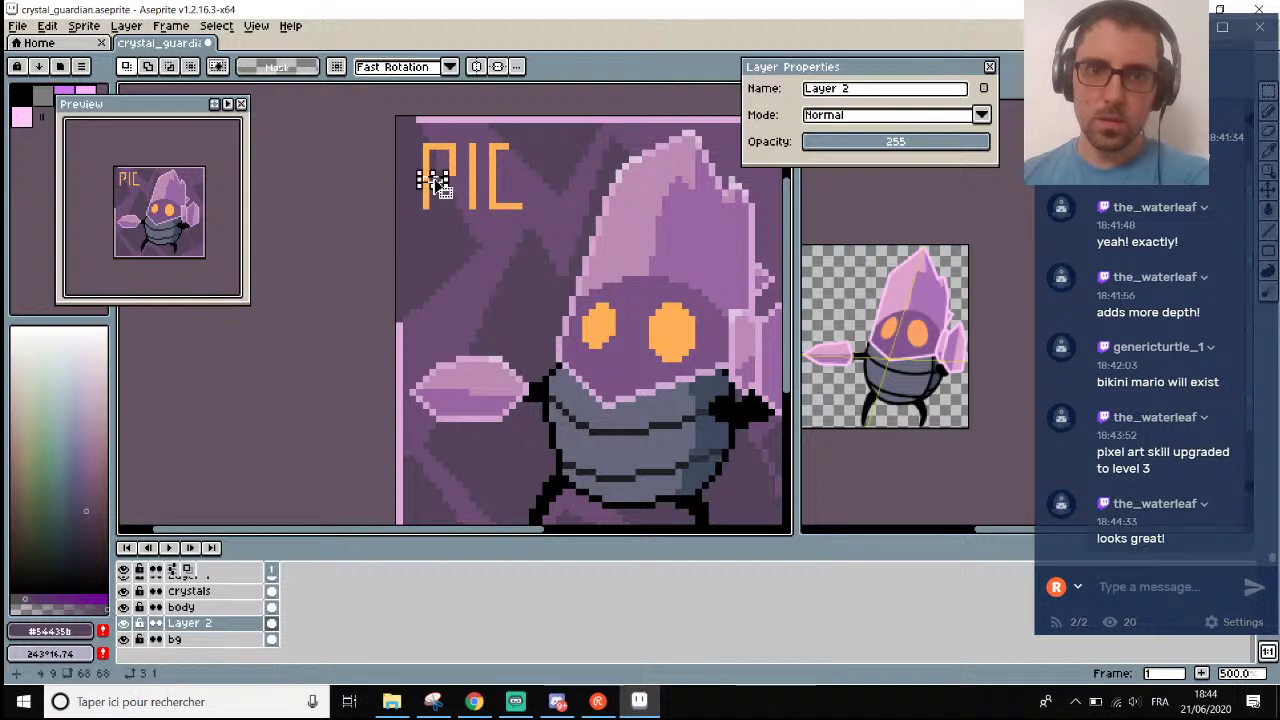
{"action": "left_click", "coordinate": [453, 164]}
{"action": "key", "text": "Return"}
{"action": "scroll", "coordinate": [433, 170], "scroll_direction": "up", "scroll_amount": 1}
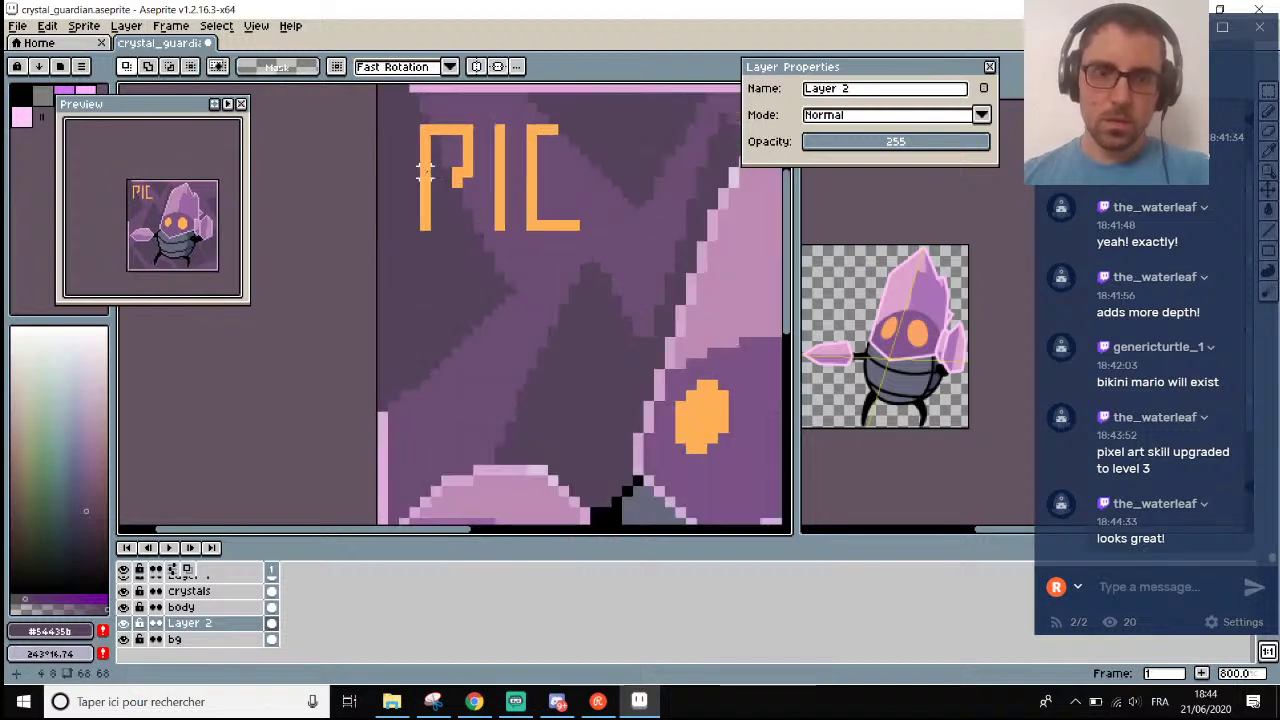
{"action": "key", "text": "b"}
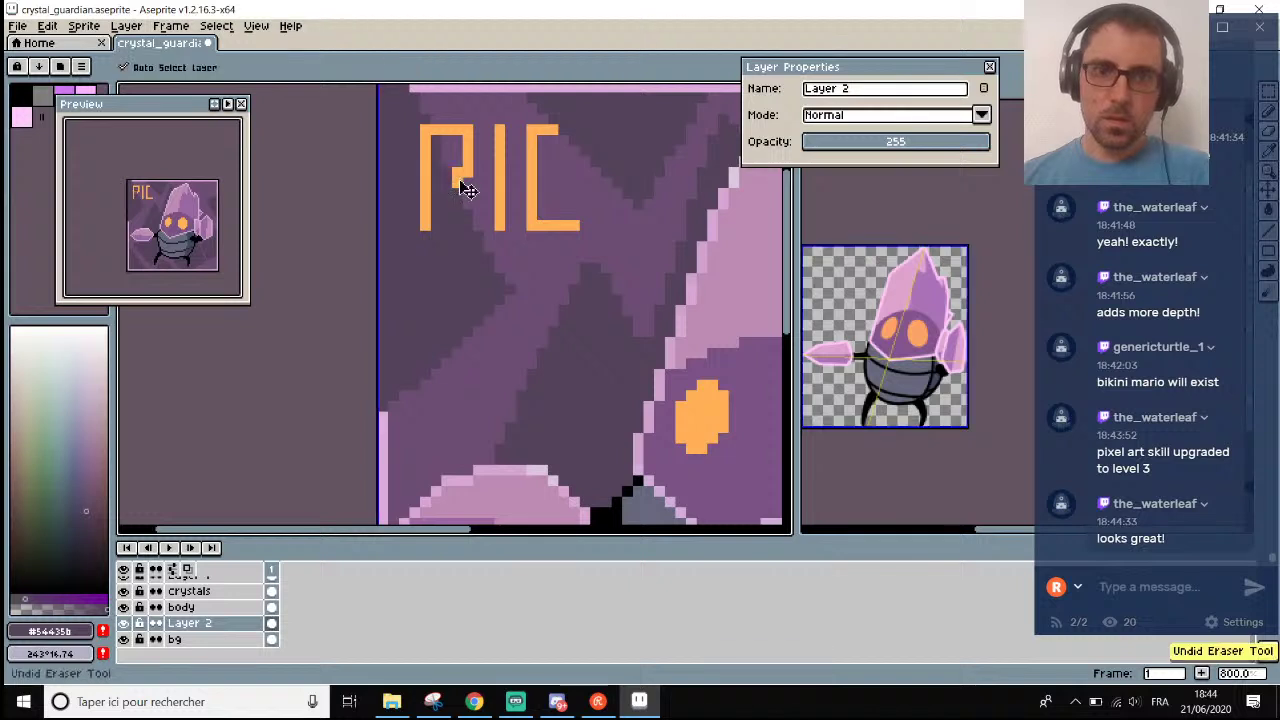
{"action": "mouse_move", "coordinate": [457, 186]}
{"action": "left_mouse_down"}
{"action": "mouse_move", "coordinate": [457, 224]}
{"action": "mouse_move", "coordinate": [457, 161]}
{"action": "mouse_move", "coordinate": [426, 172]}
{"action": "left_mouse_up"}
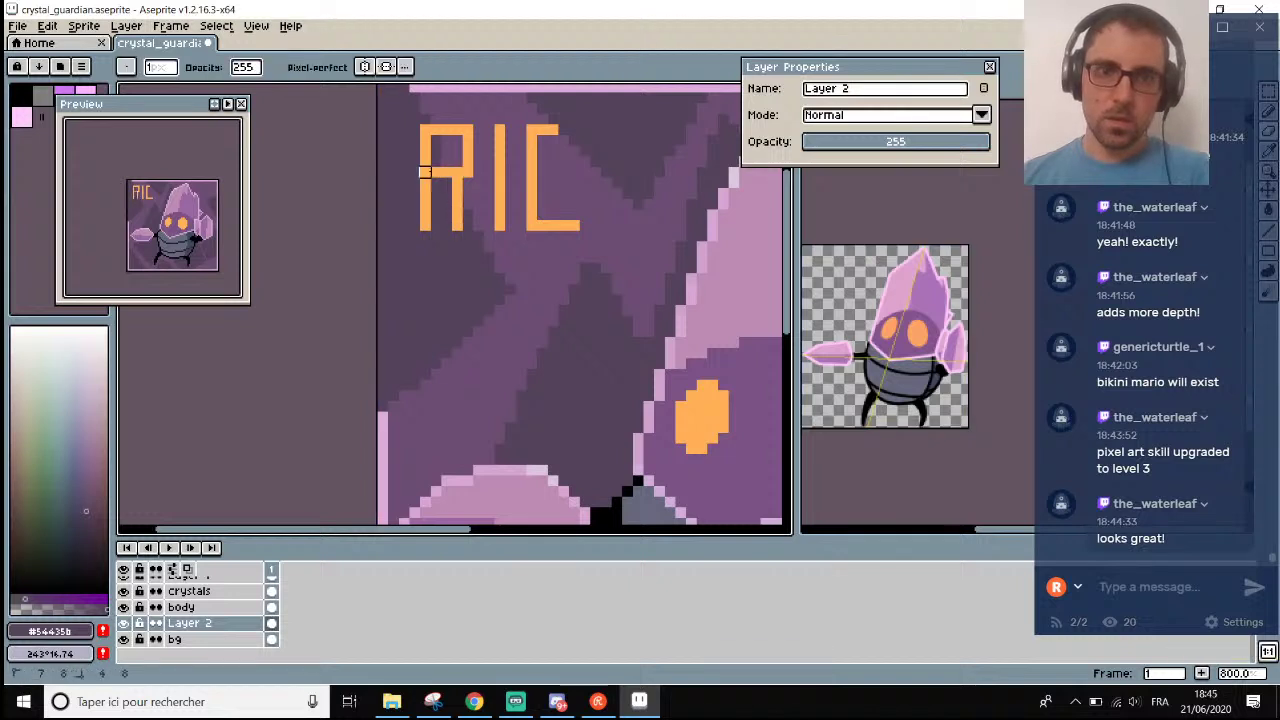
Select and delete the dark pixels covering the upper part of the pink border on the canvas's left edge.
{"action": "key", "text": "m"}
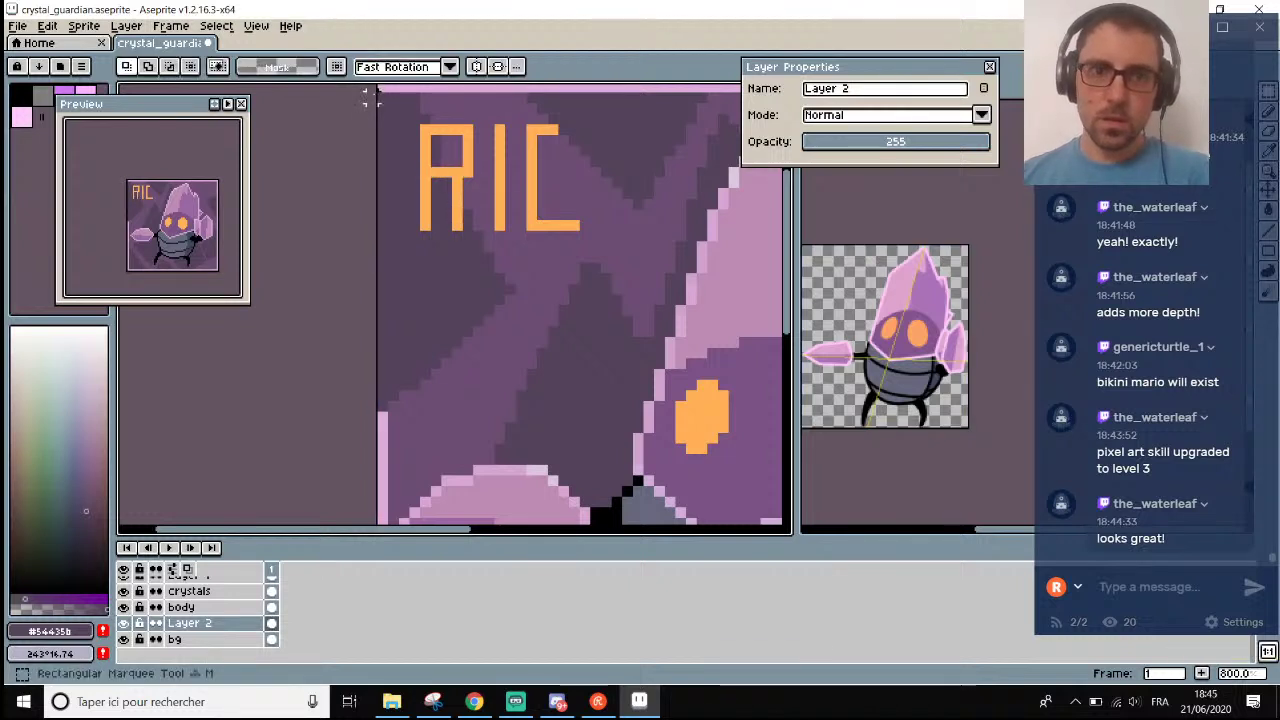
{"action": "left_click_drag", "start_coordinate": [372, 88], "coordinate": [361, 397]}
{"action": "scroll", "coordinate": [361, 397], "scroll_direction": "down", "scroll_amount": 5}
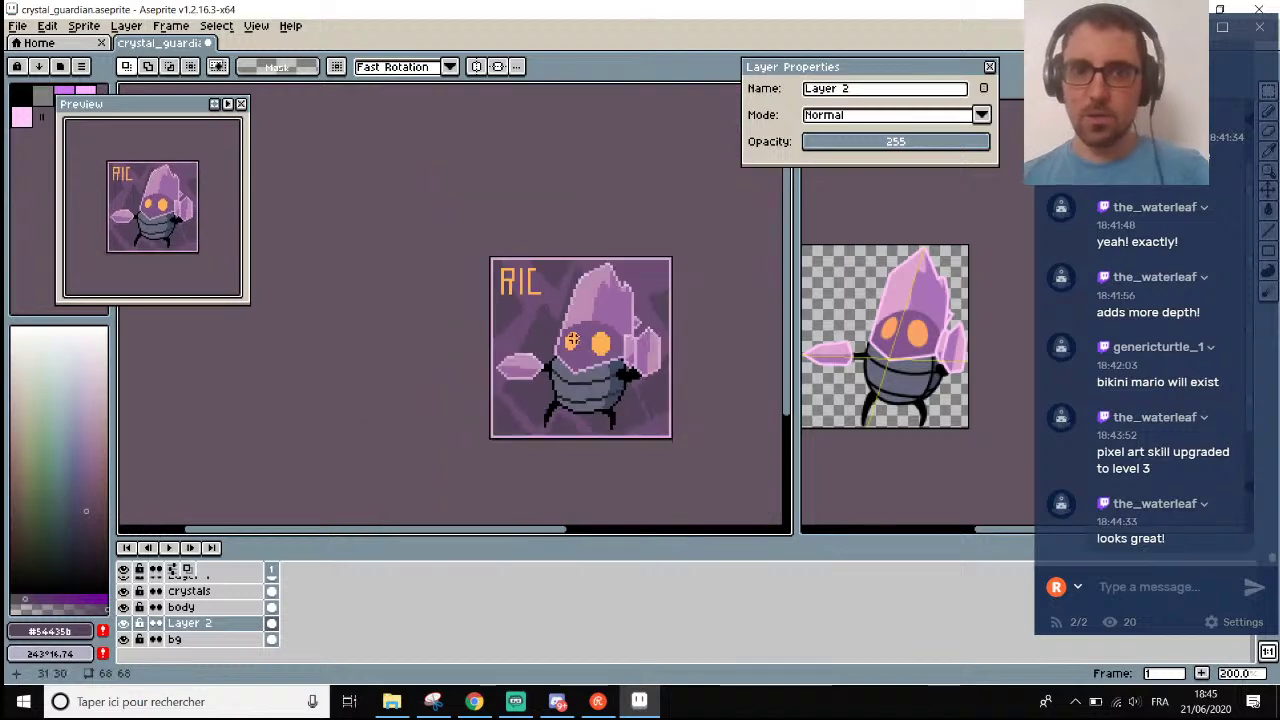
Outline and fill a dark crystal silhouette in the canvas's upper-right corner, undoing the fill that floods the background.
{"action": "scroll", "coordinate": [697, 371], "scroll_direction": "up", "scroll_amount": 2}
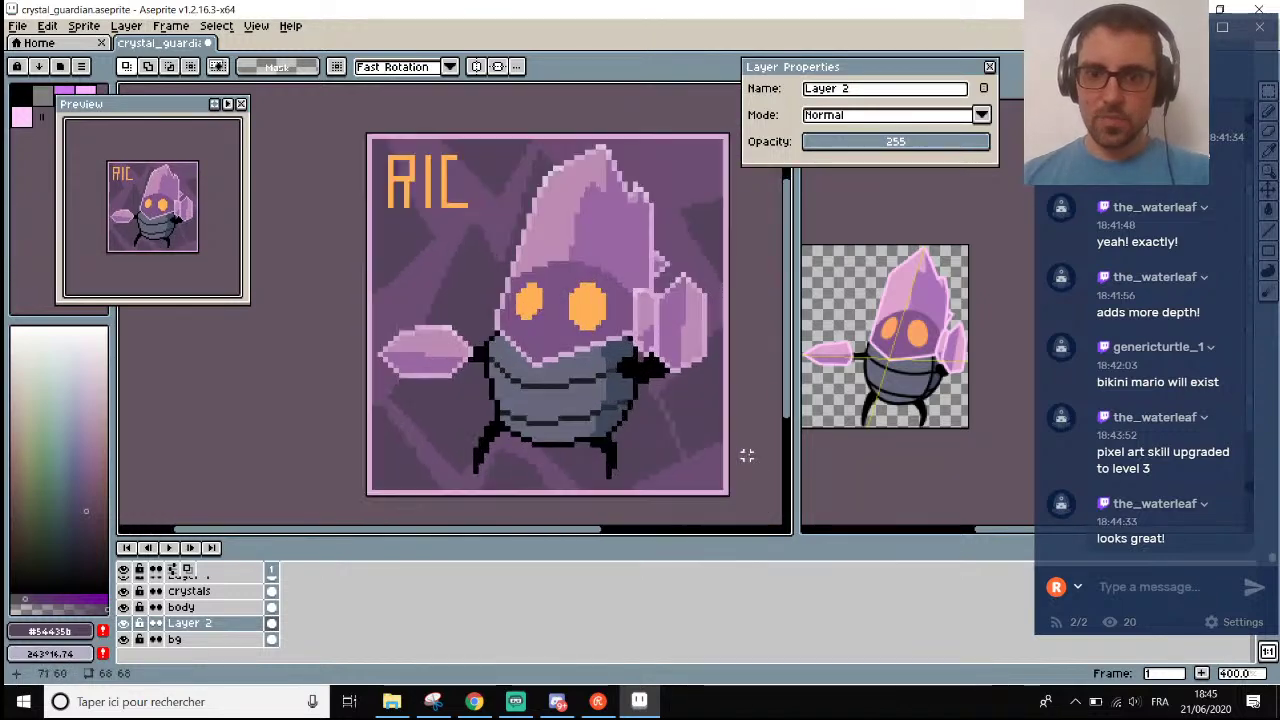
{"action": "scroll", "coordinate": [656, 178], "scroll_direction": "up", "scroll_amount": 1}
{"action": "scroll", "coordinate": [660, 175], "scroll_direction": "down", "scroll_amount": 1}
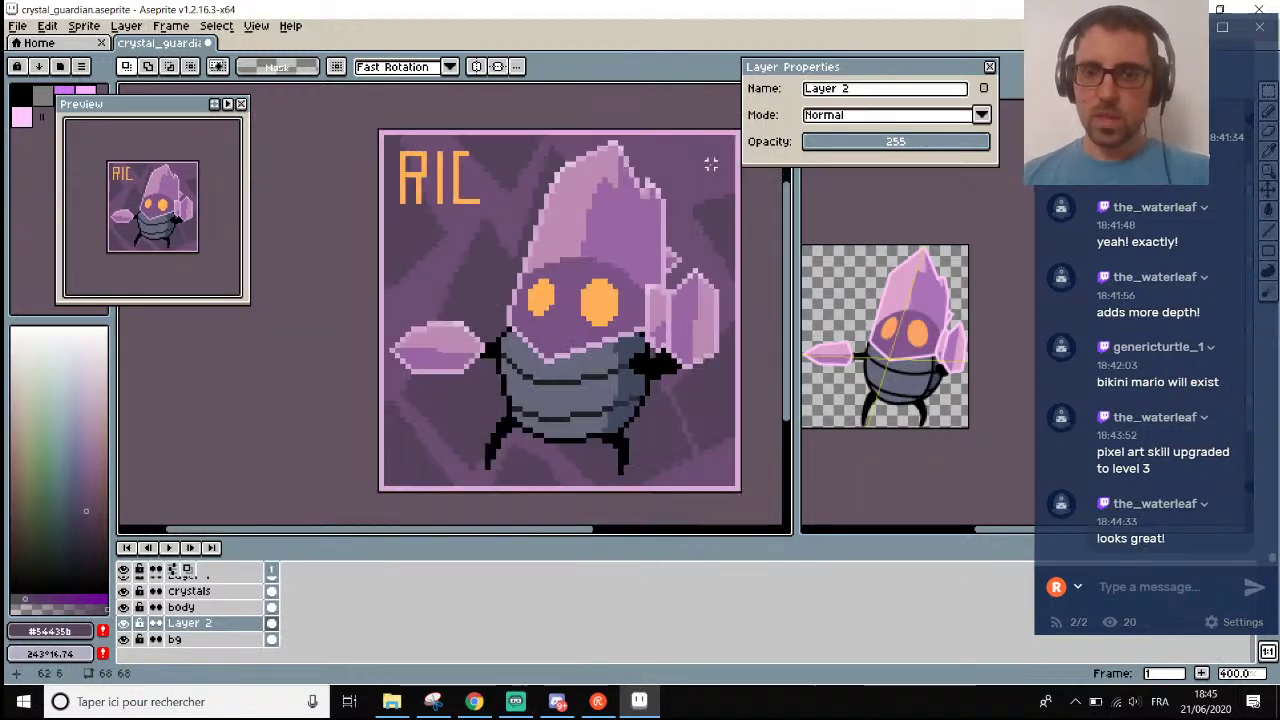
{"action": "scroll", "coordinate": [710, 165], "scroll_direction": "up", "scroll_amount": 1}
{"action": "key", "text": "i"}
{"action": "scroll", "coordinate": [727, 148], "scroll_direction": "down", "scroll_amount": 1}
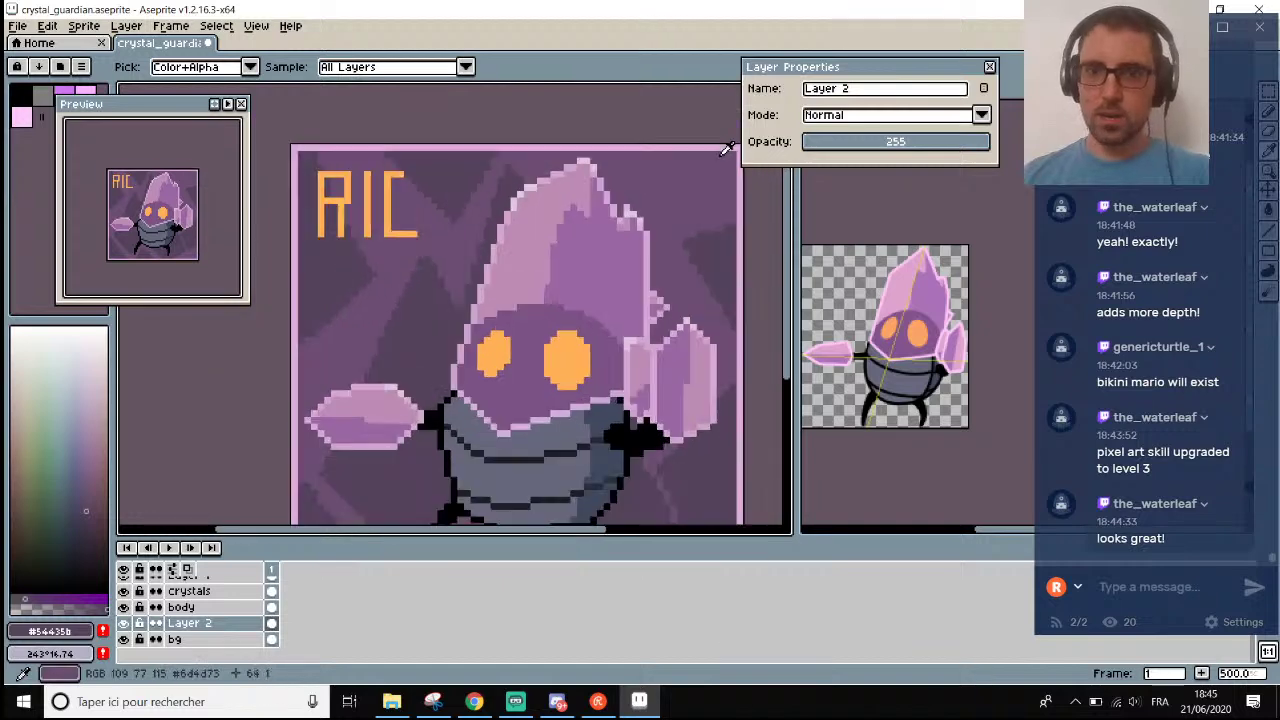
{"action": "key", "text": "b"}
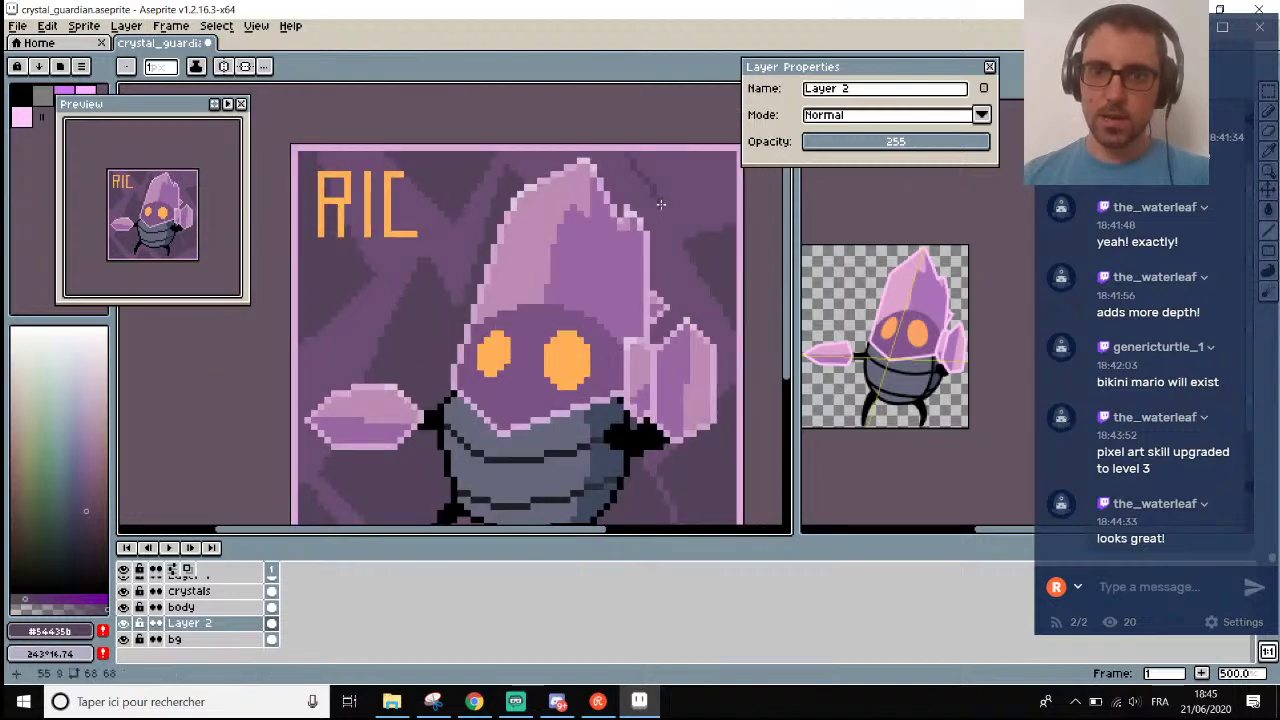
{"action": "scroll", "coordinate": [705, 168], "scroll_direction": "down", "scroll_amount": 2}
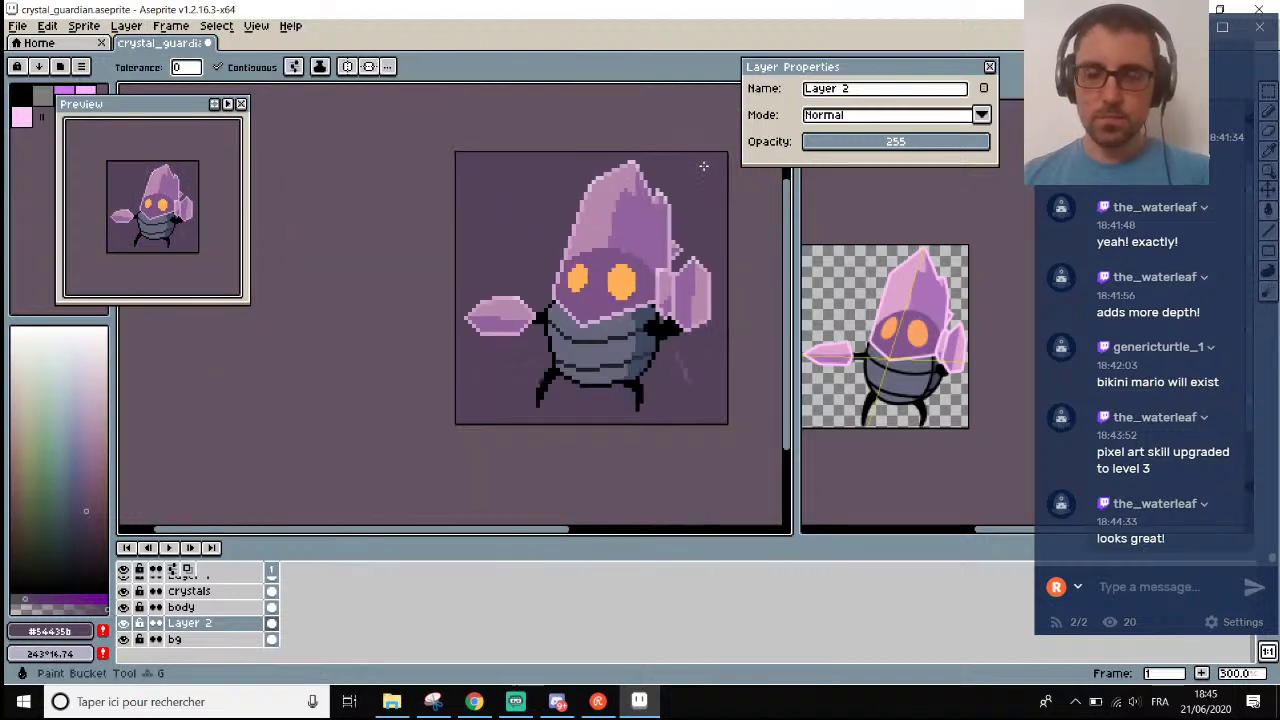
{"action": "key", "text": "ctrl+z"}
{"action": "key", "text": "g"}
{"action": "scroll", "coordinate": [714, 171], "scroll_direction": "up", "scroll_amount": 3}
{"action": "key", "text": "b"}
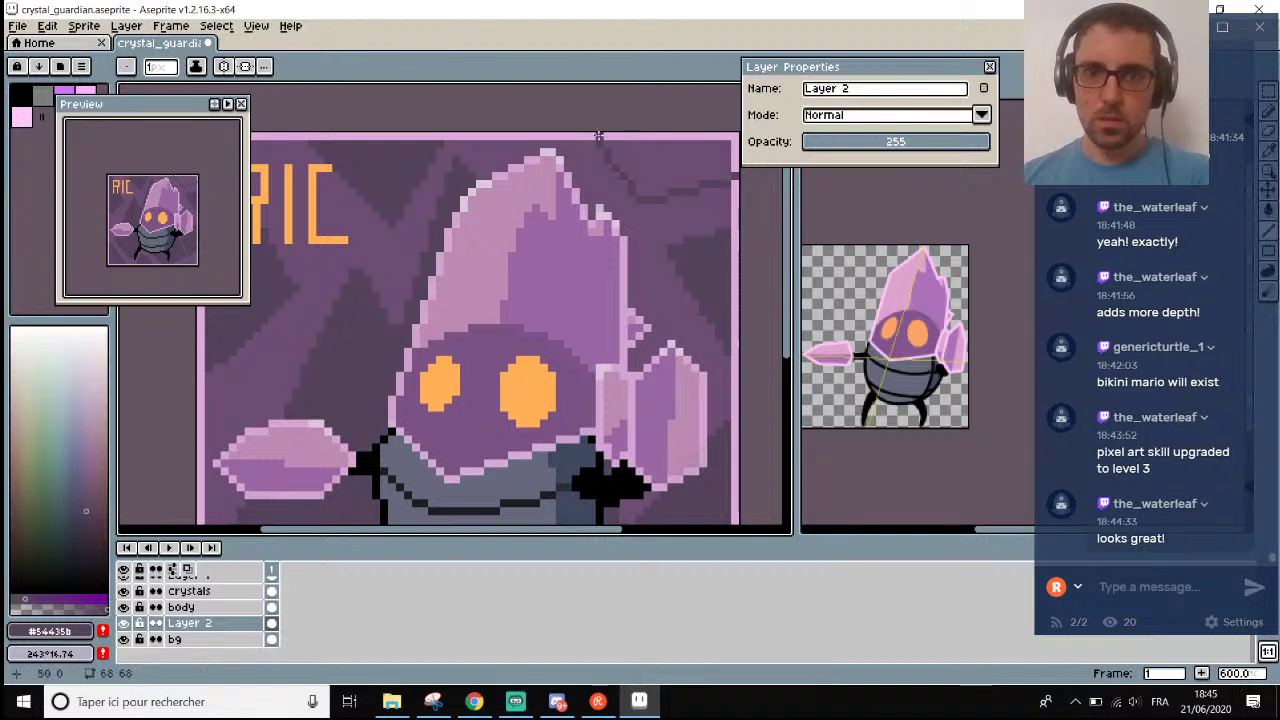
Select and delete the upper-right silhouette's dark pixels that cover the pink border on the top and right edges.
{"action": "key", "text": "m"}
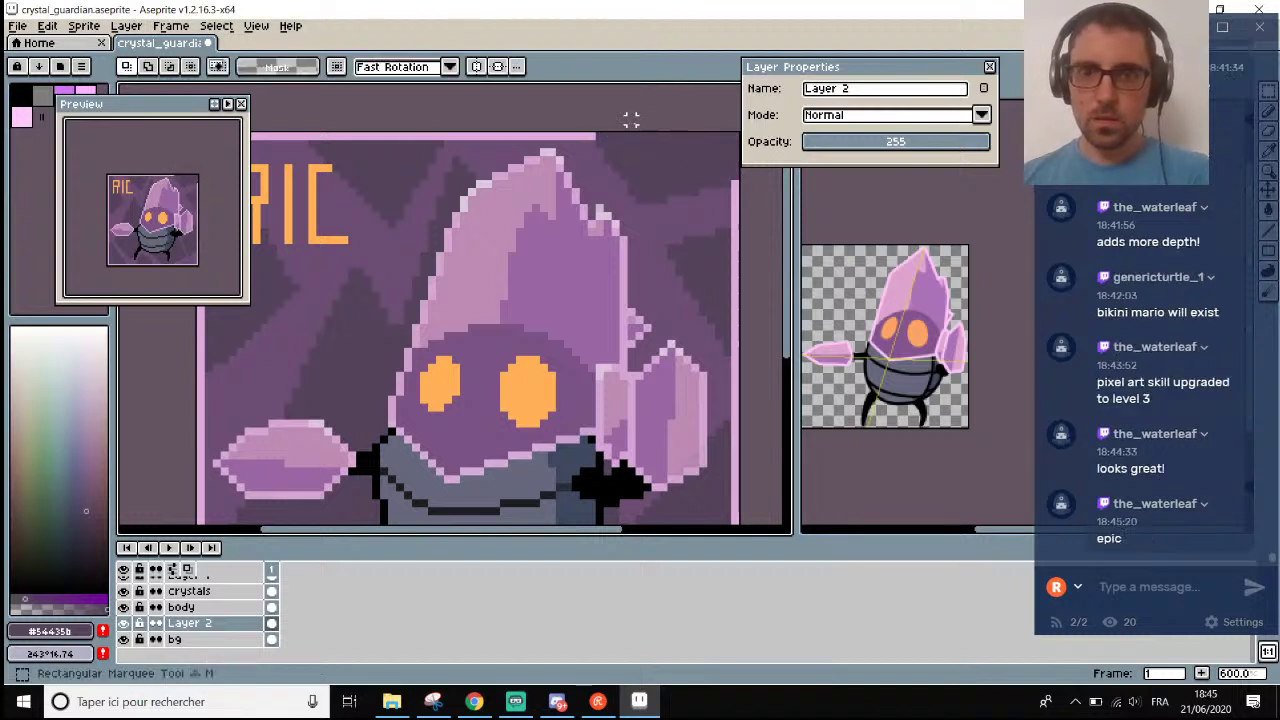
{"action": "left_click_drag", "start_coordinate": [600, 131], "coordinate": [680, 176]}
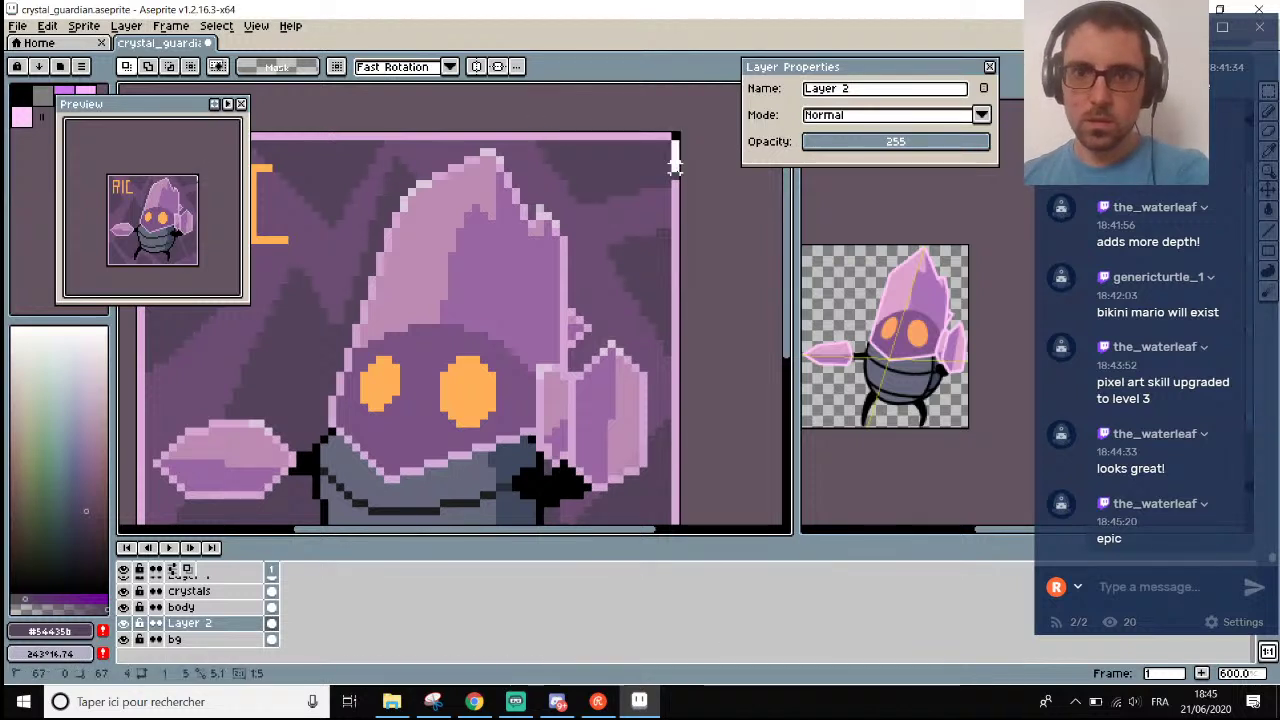
{"action": "left_click", "coordinate": [755, 175]}
{"action": "scroll", "coordinate": [709, 285], "scroll_direction": "down", "scroll_amount": 4}
{"action": "scroll", "coordinate": [700, 210], "scroll_direction": "down", "scroll_amount": 1}
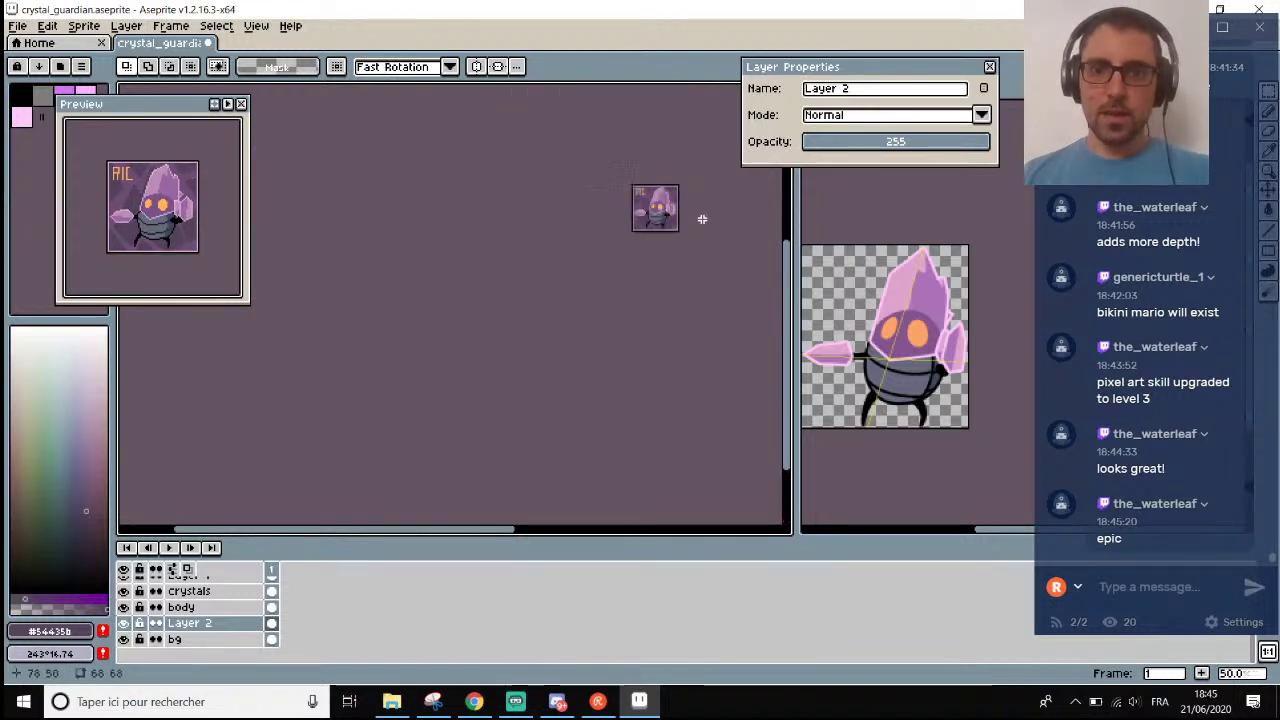
Sample the transparent mask colour and widen the thin cut in the dark silhouette below the right-hand crystal with a second line and a fill.
{"action": "scroll", "coordinate": [663, 229], "scroll_direction": "up", "scroll_amount": 4}
{"action": "key", "text": "i"}
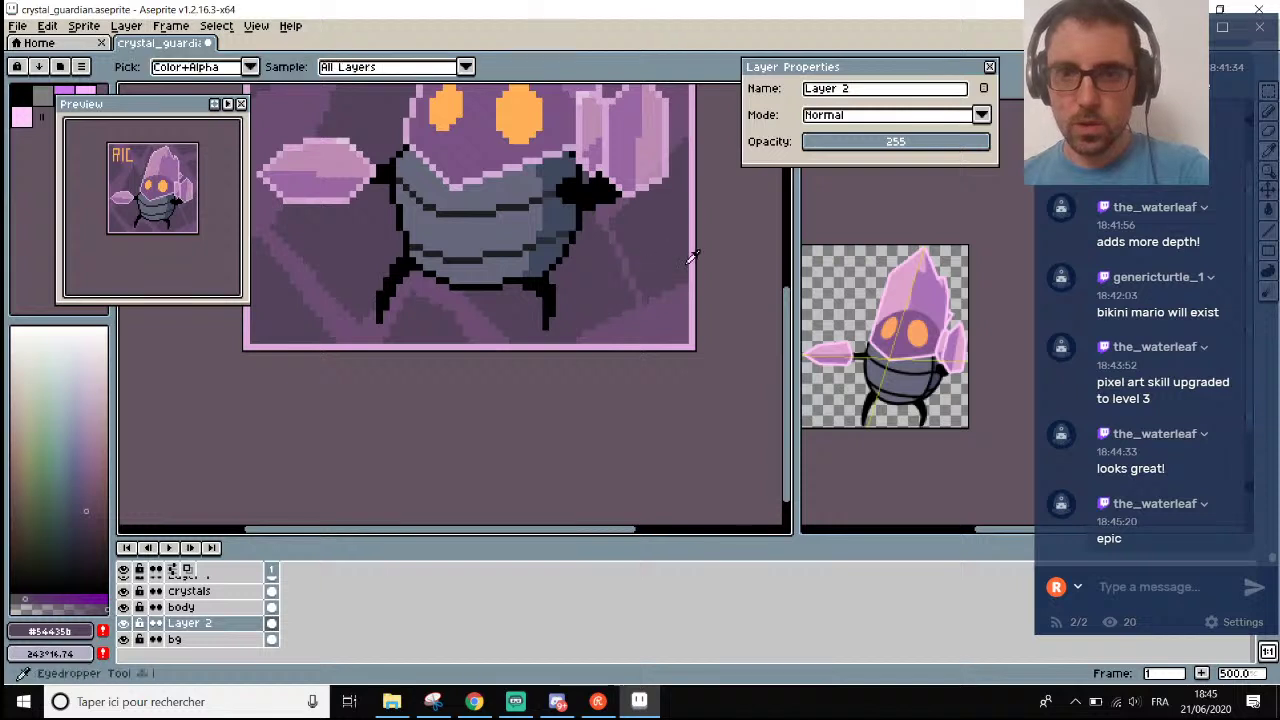
{"action": "left_click", "coordinate": [614, 182]}
{"action": "key", "text": "l"}
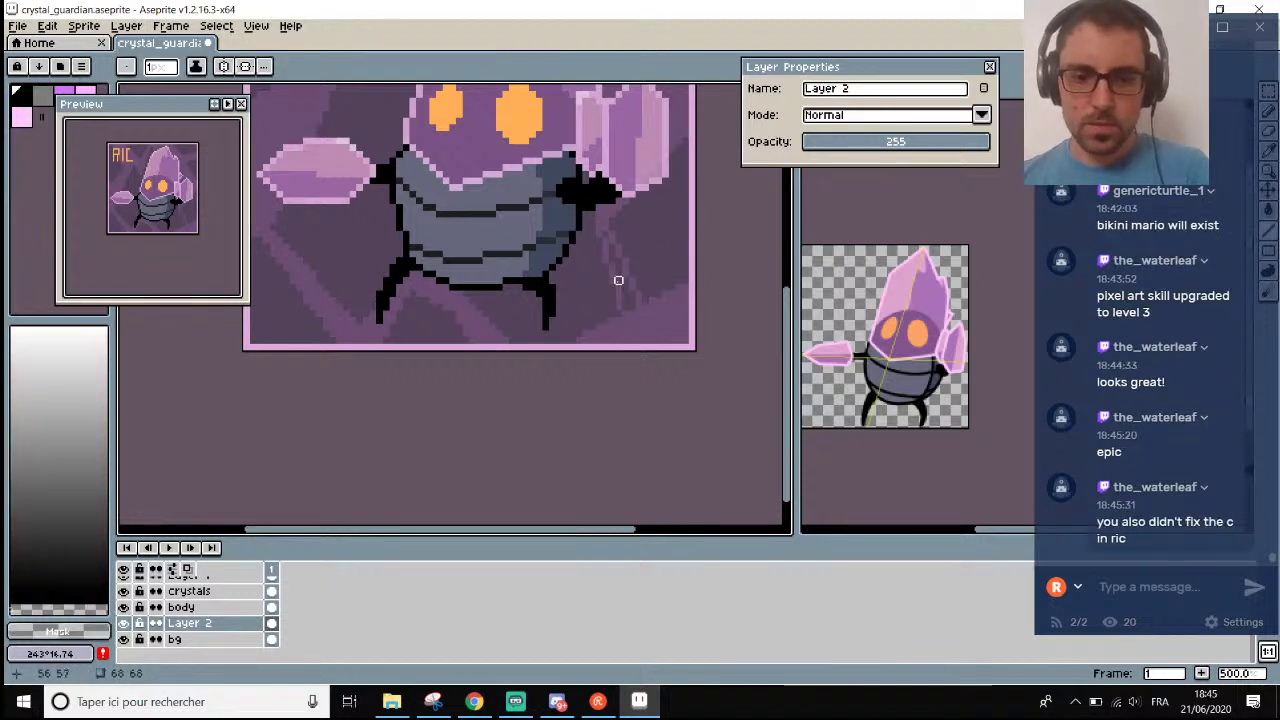
{"action": "key", "text": "g"}
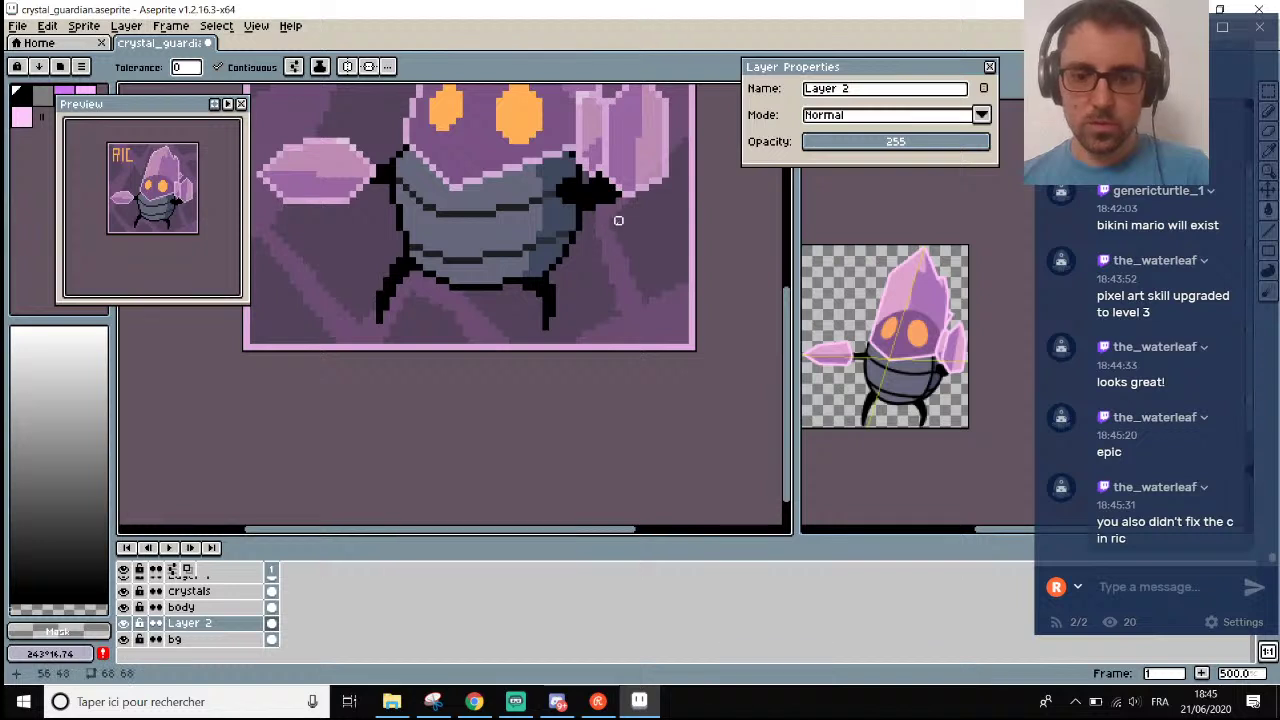
Fill the strip between the two lines with the transparent mask colour to complete the cut below the right-hand crystal.
{"action": "key", "text": "g"}
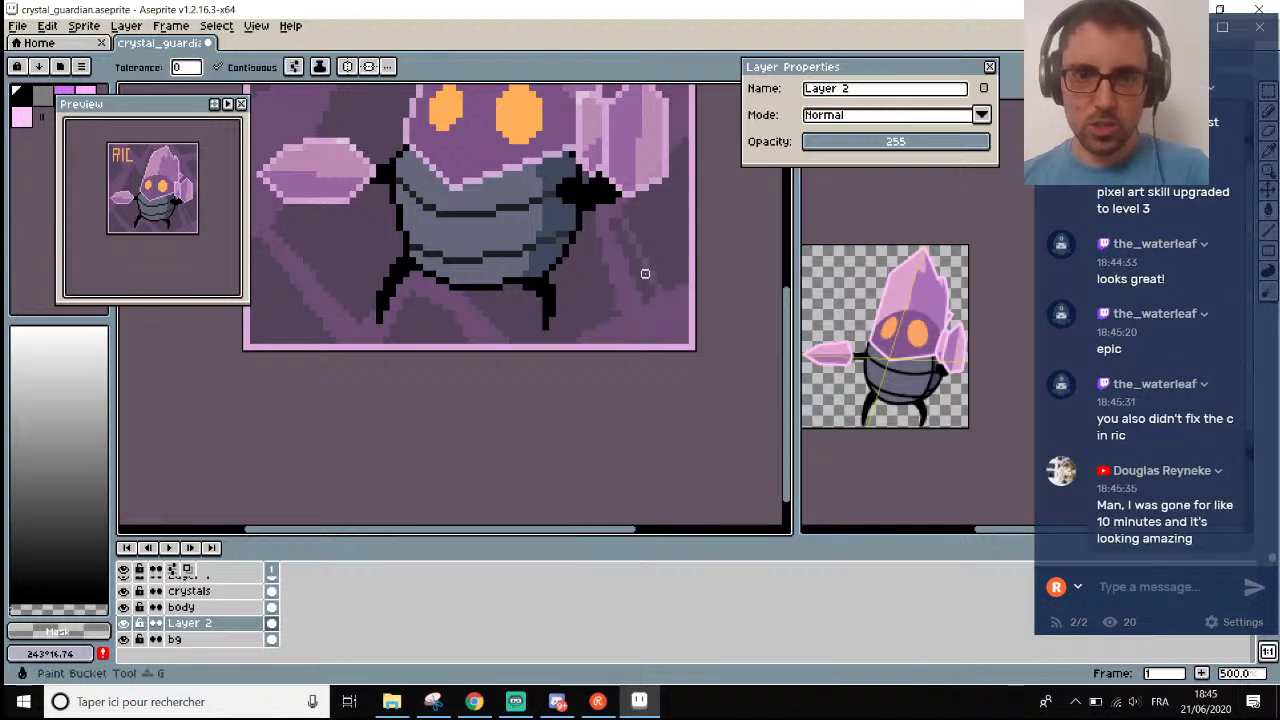
{"action": "scroll", "coordinate": [645, 273], "scroll_direction": "down", "scroll_amount": 4}
{"action": "scroll", "coordinate": [654, 332], "scroll_direction": "up", "scroll_amount": 1}
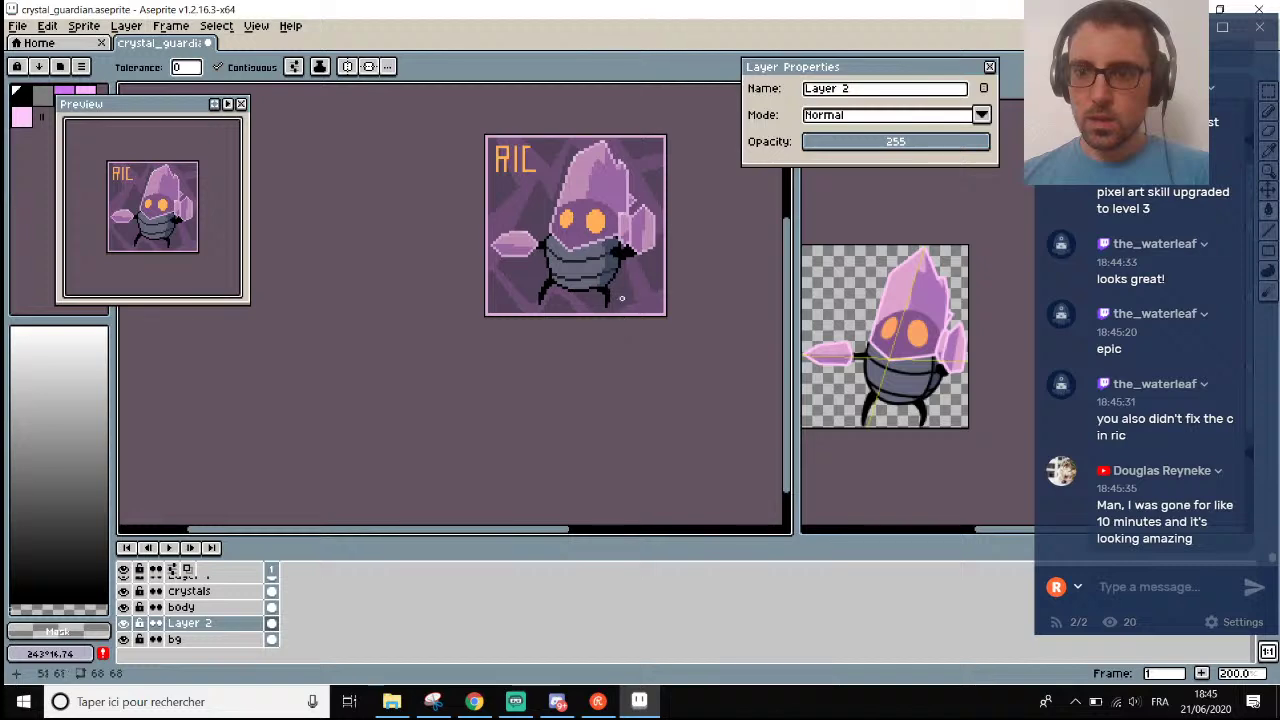
Cut a transparent band through the dark silhouette beside the head's left side and trim the isolated upper fragment.
{"action": "scroll", "coordinate": [600, 270], "scroll_direction": "up", "scroll_amount": 3}
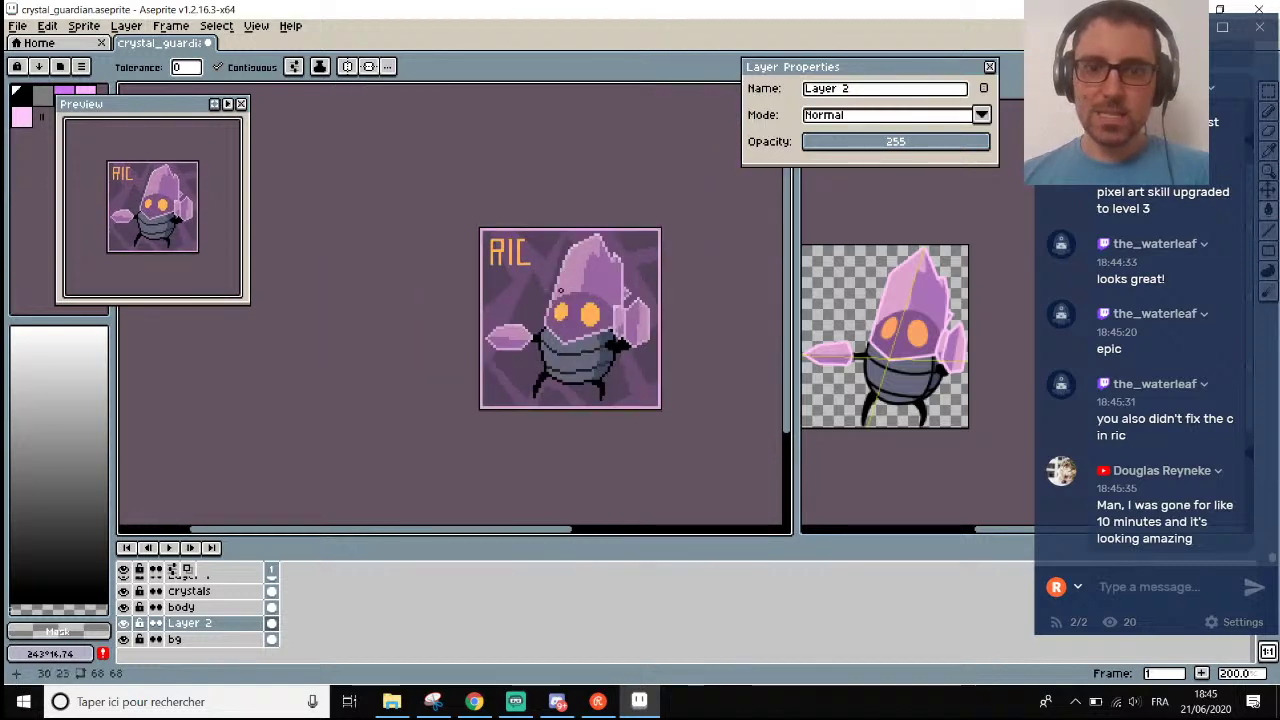
{"action": "scroll", "coordinate": [545, 290], "scroll_direction": "up", "scroll_amount": 3}
{"action": "scroll", "coordinate": [526, 290], "scroll_direction": "down", "scroll_amount": 1}
{"action": "scroll", "coordinate": [526, 290], "scroll_direction": "up", "scroll_amount": 2}
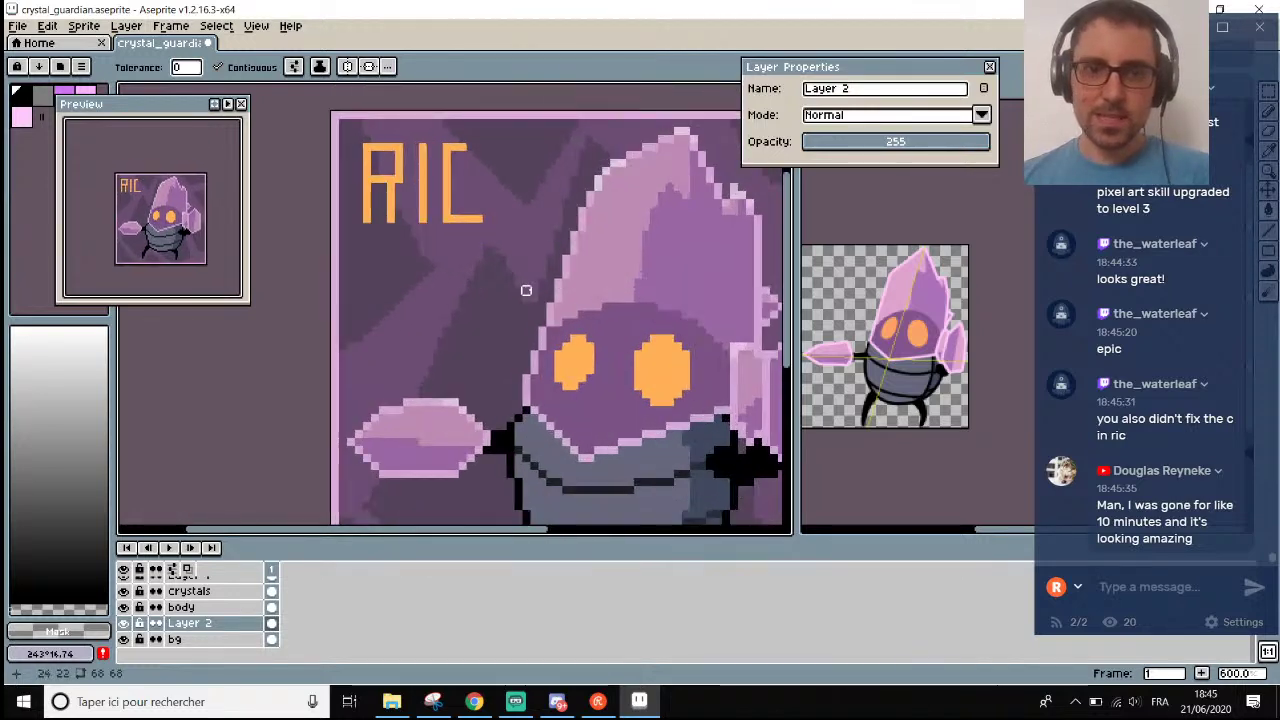
{"action": "key", "text": "b"}
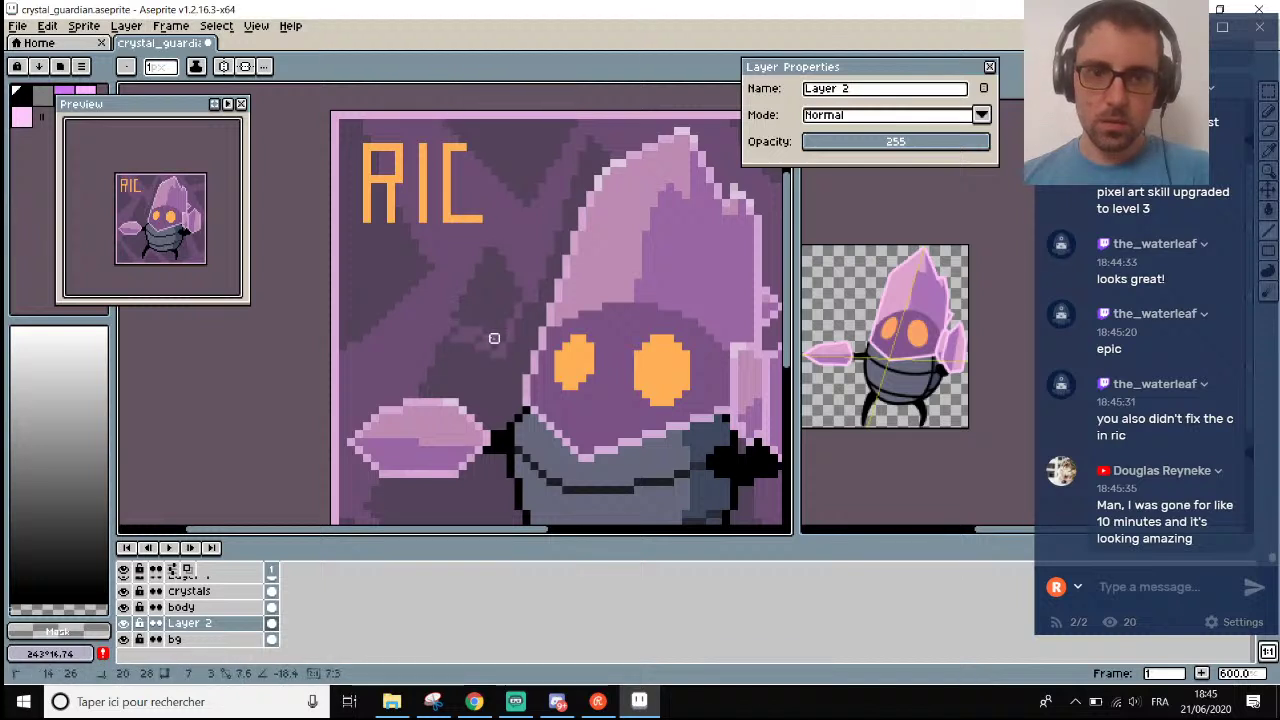
{"action": "key", "text": "b"}
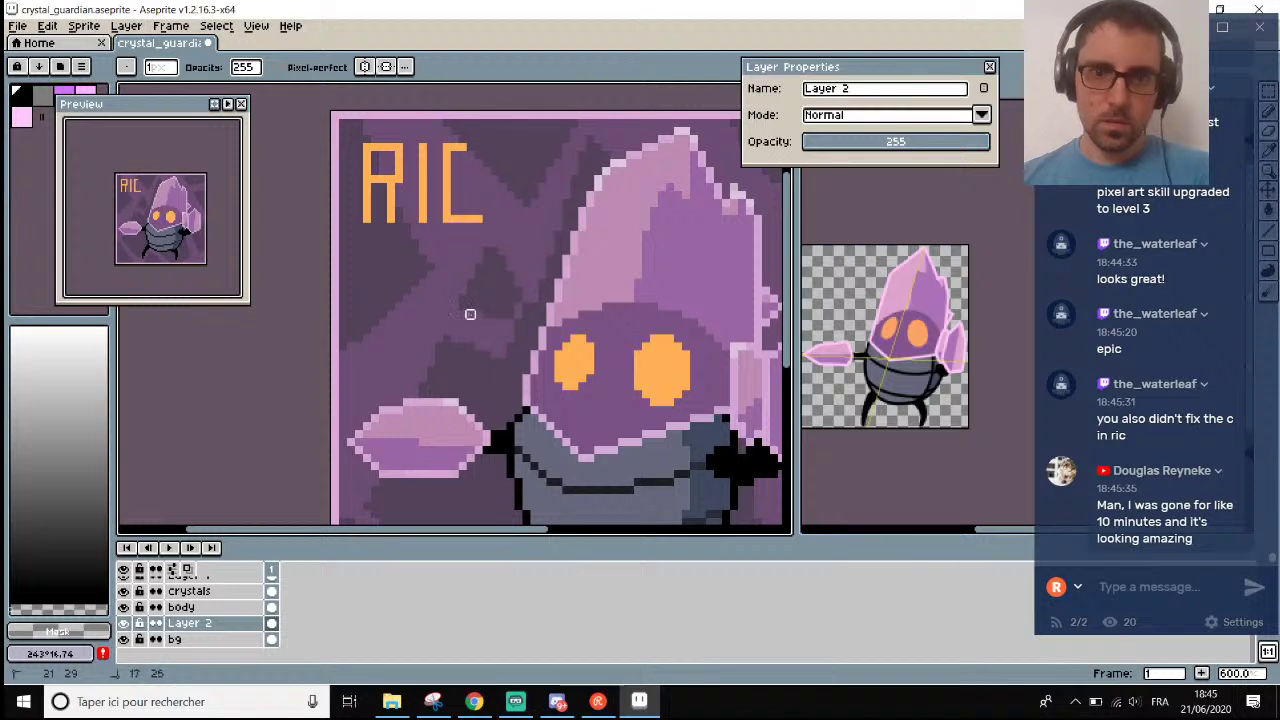
{"action": "scroll", "coordinate": [454, 298], "scroll_direction": "down", "scroll_amount": 5}
{"action": "scroll", "coordinate": [492, 313], "scroll_direction": "up", "scroll_amount": 1}
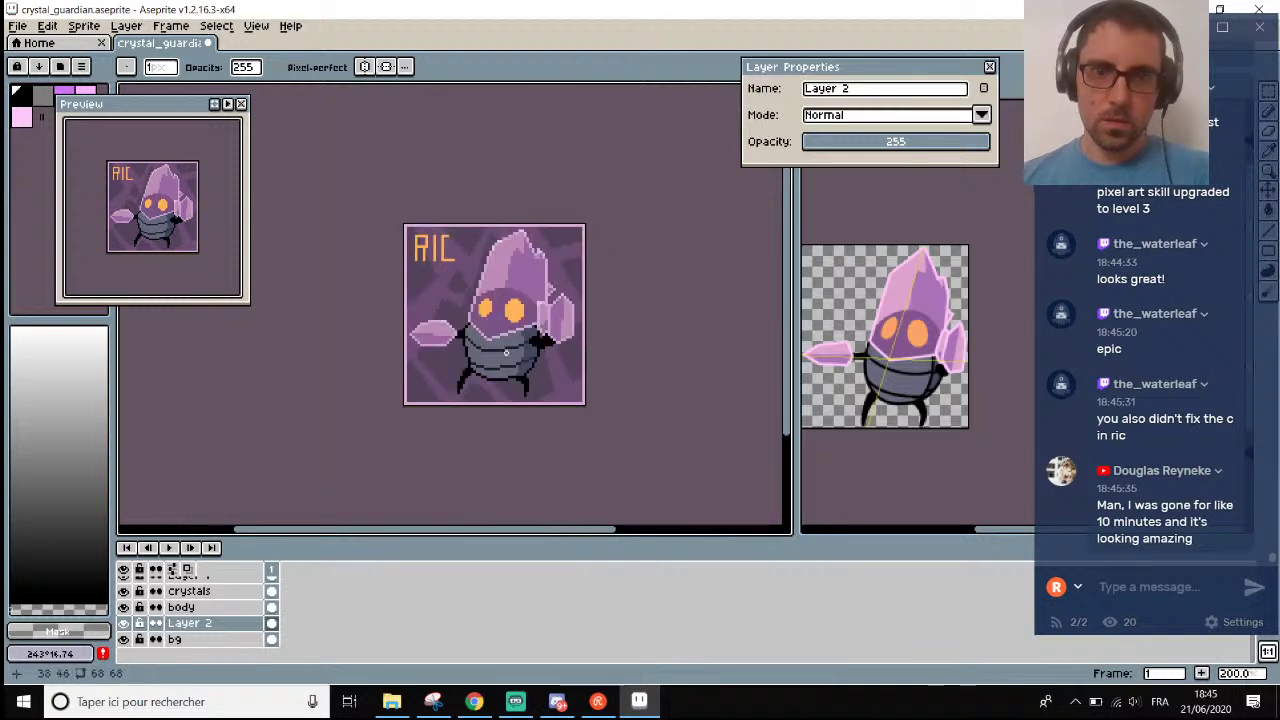
{"action": "scroll", "coordinate": [506, 352], "scroll_direction": "up", "scroll_amount": 3}
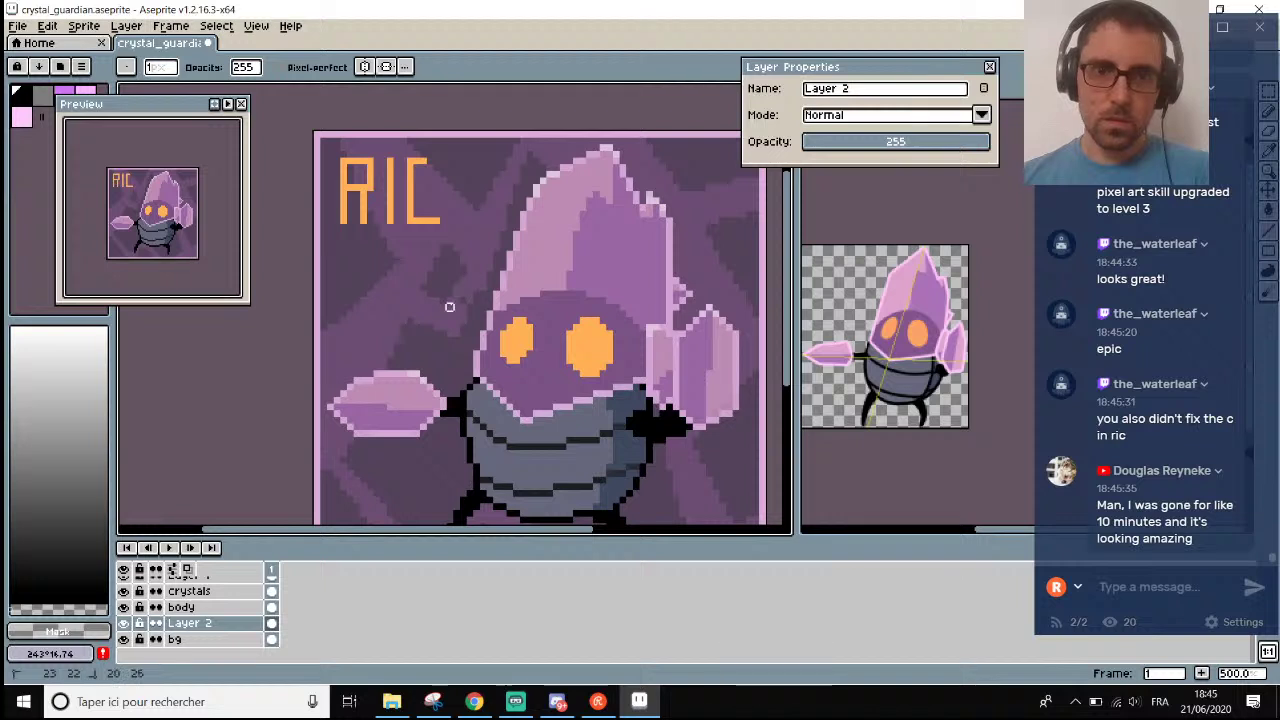
{"action": "scroll", "coordinate": [449, 300], "scroll_direction": "down", "scroll_amount": 4}
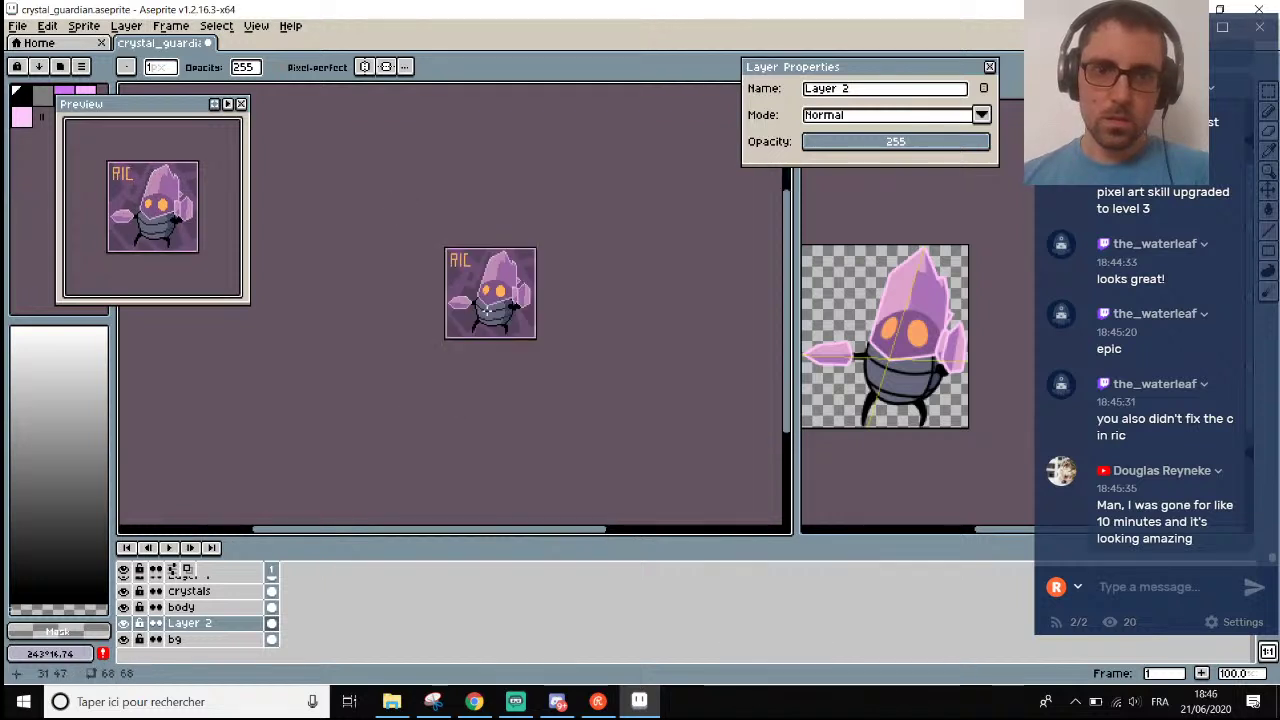
{"action": "scroll", "coordinate": [455, 280], "scroll_direction": "up", "scroll_amount": 1}
{"action": "scroll", "coordinate": [469, 240], "scroll_direction": "up", "scroll_amount": 5}
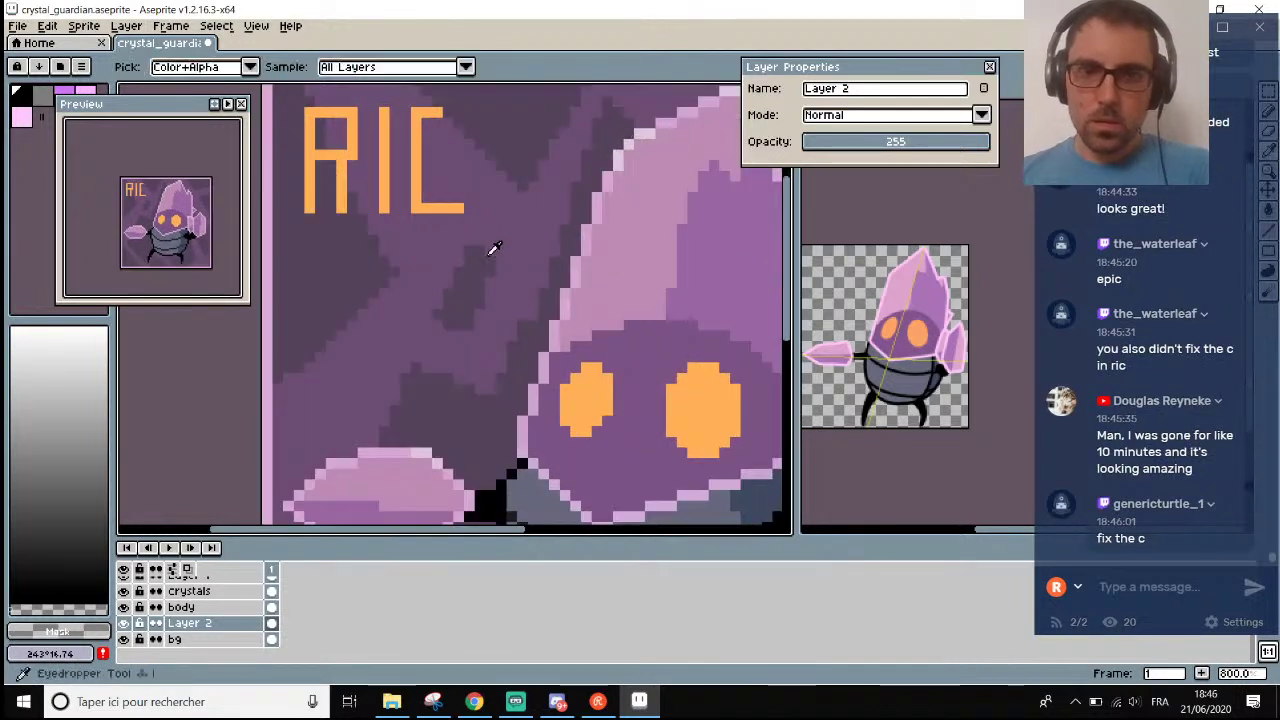
Sample the dark silhouette colour #54435b and enlarge the isolated fragment beside the head's left side.
{"action": "left_click", "coordinate": [491, 254], "text": "alt"}
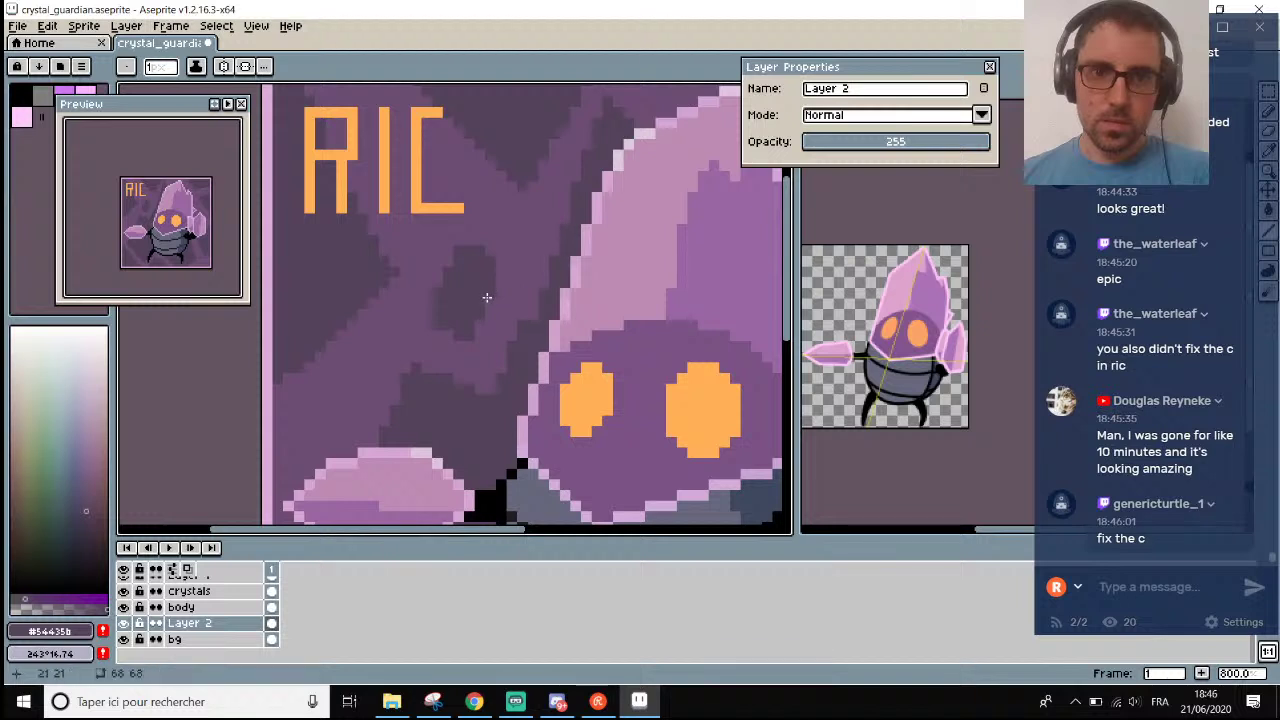
{"action": "scroll", "coordinate": [488, 289], "scroll_direction": "down", "scroll_amount": 5}
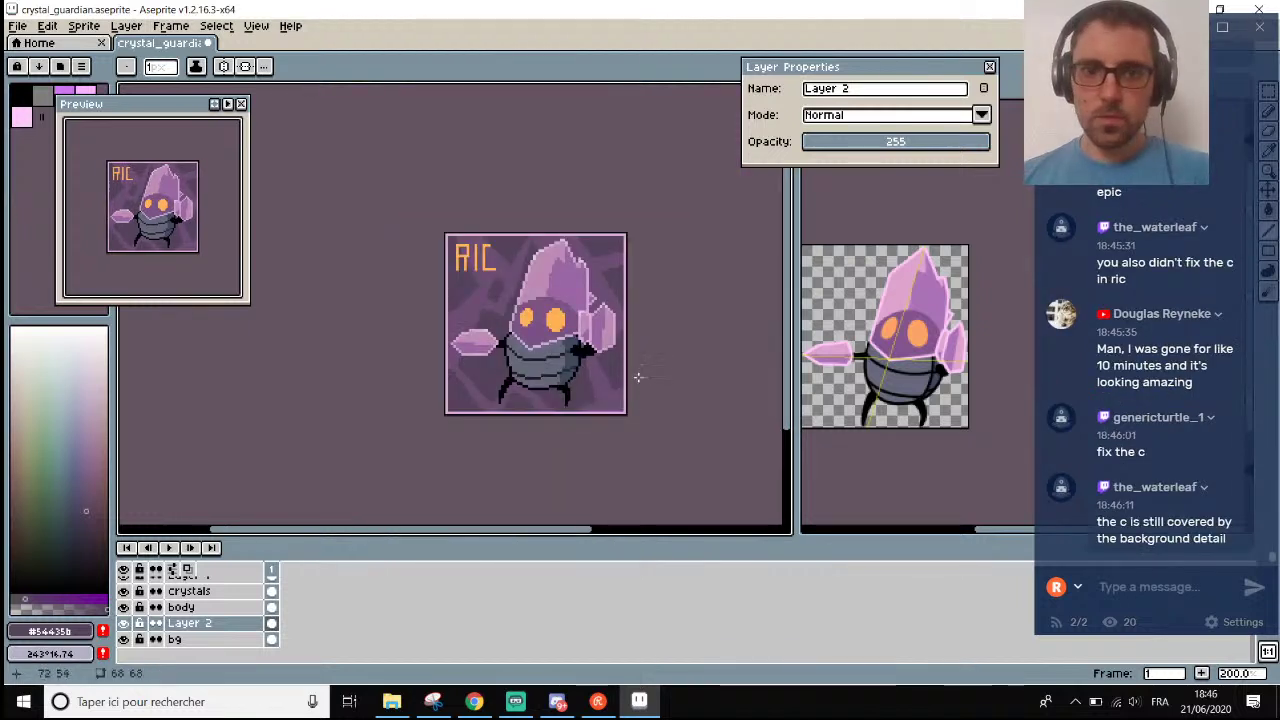
{"action": "scroll", "coordinate": [651, 356], "scroll_direction": "up", "scroll_amount": 2}
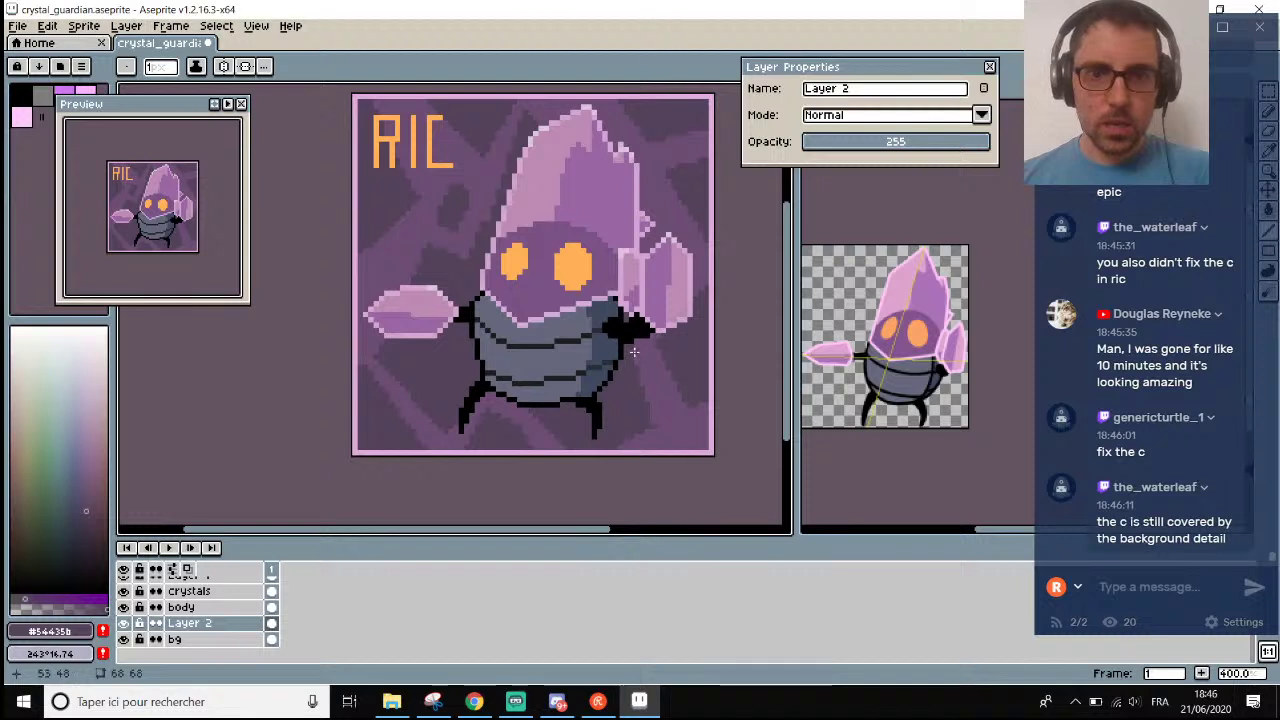
{"action": "scroll", "coordinate": [655, 330], "scroll_direction": "down", "scroll_amount": 2}
{"action": "scroll", "coordinate": [658, 308], "scroll_direction": "up", "scroll_amount": 1}
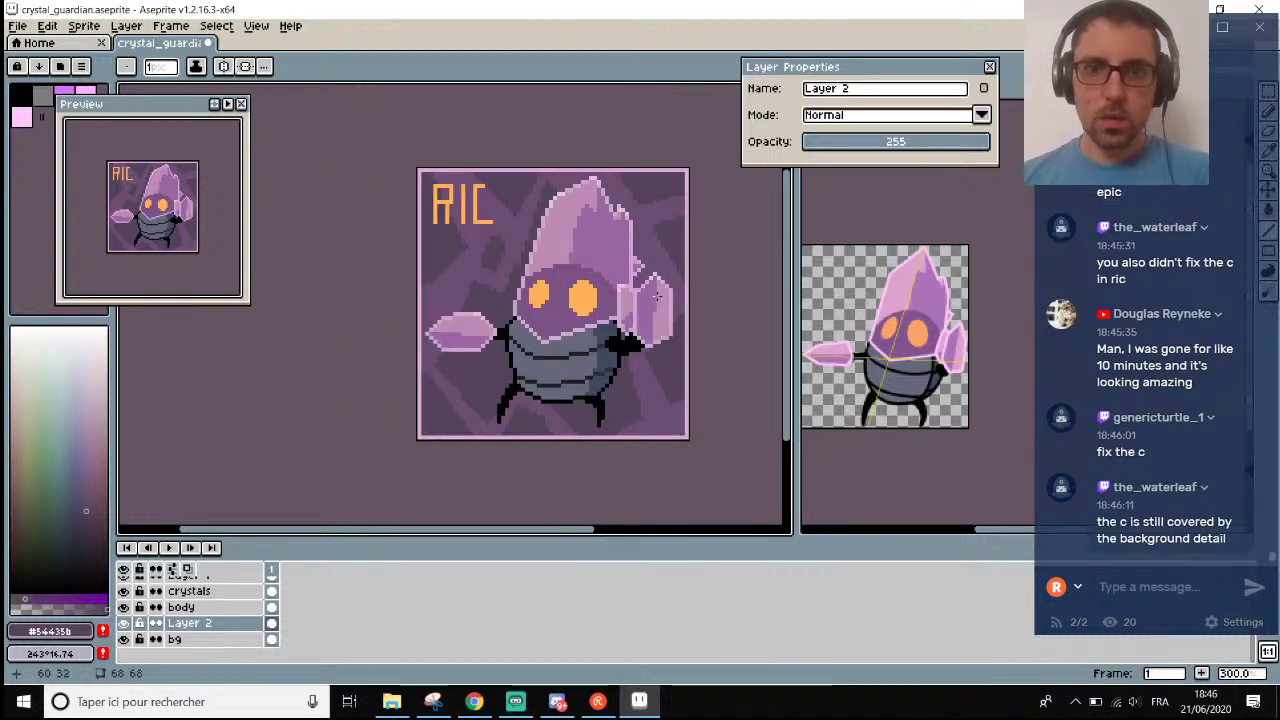
Erase the dark background pixels on Layer 2 that cover the end of the C's top bar in the RIC lettering.
{"action": "scroll", "coordinate": [600, 260], "scroll_direction": "up", "scroll_amount": 4}
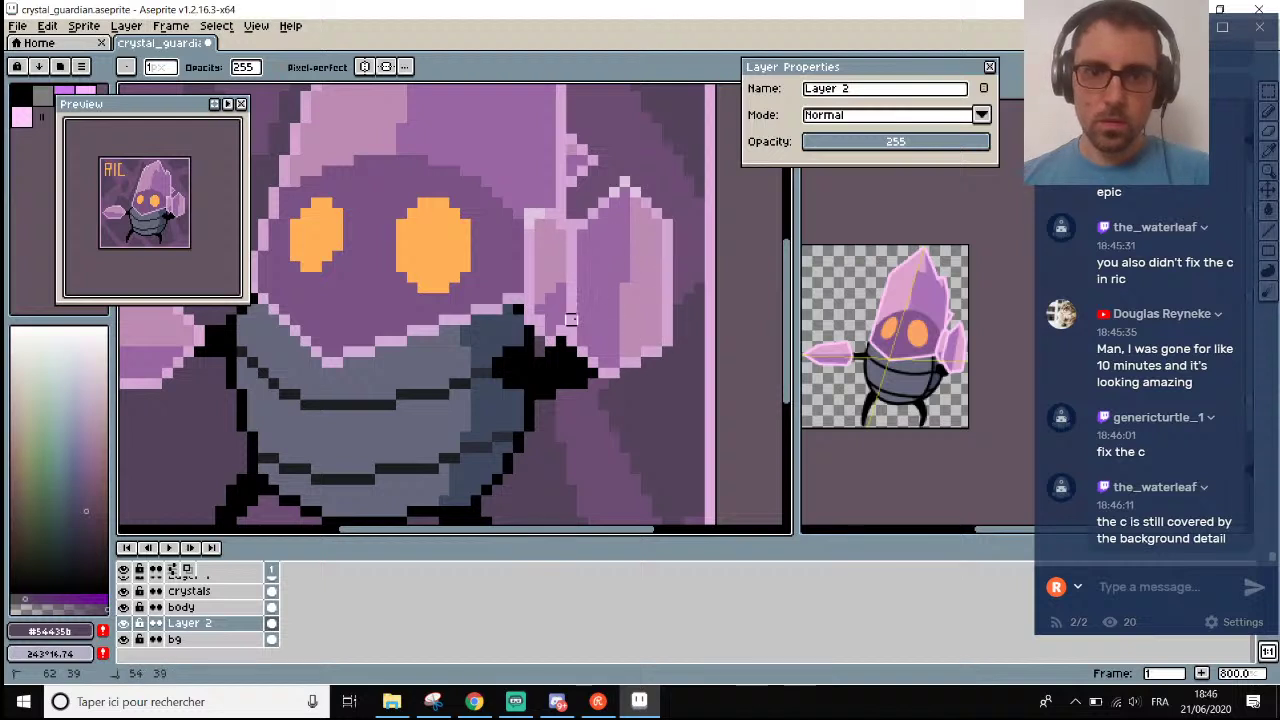
{"action": "scroll", "coordinate": [430, 160], "scroll_direction": "down", "scroll_amount": 3}
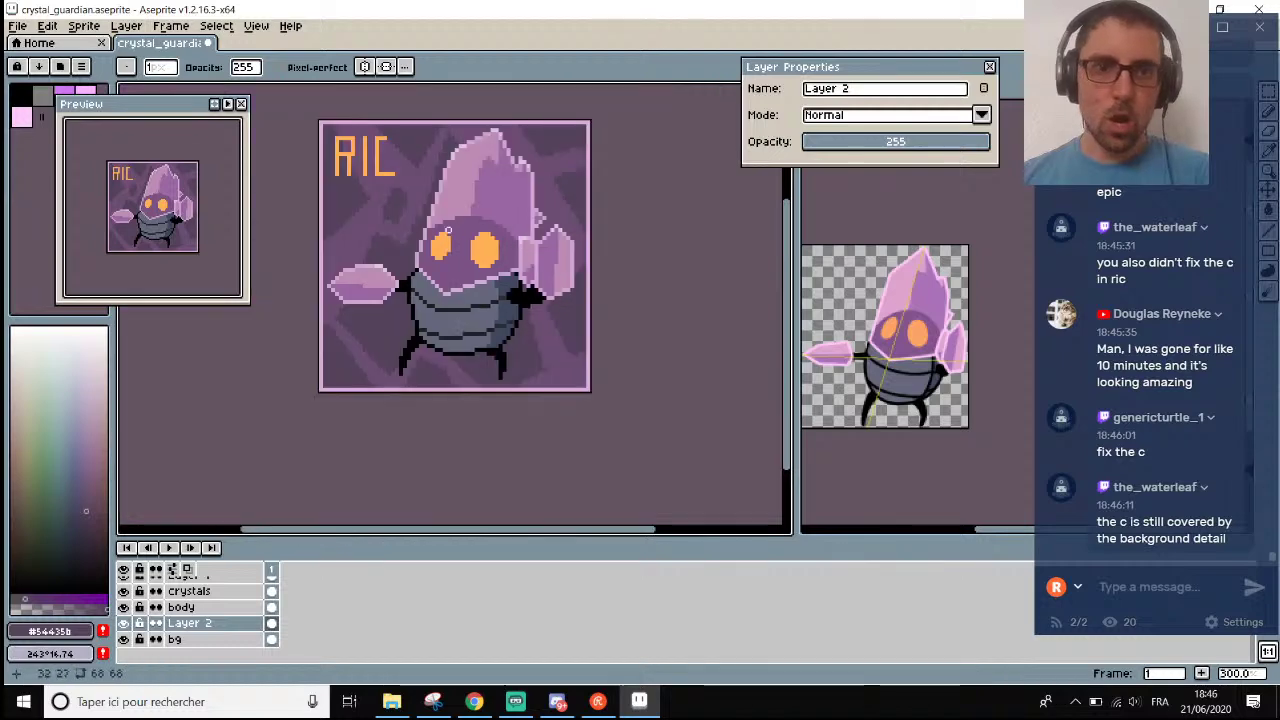
{"action": "scroll", "coordinate": [422, 130], "scroll_direction": "up", "scroll_amount": 5}
{"action": "left_click_drag", "start_coordinate": [444, 172], "coordinate": [465, 172]}
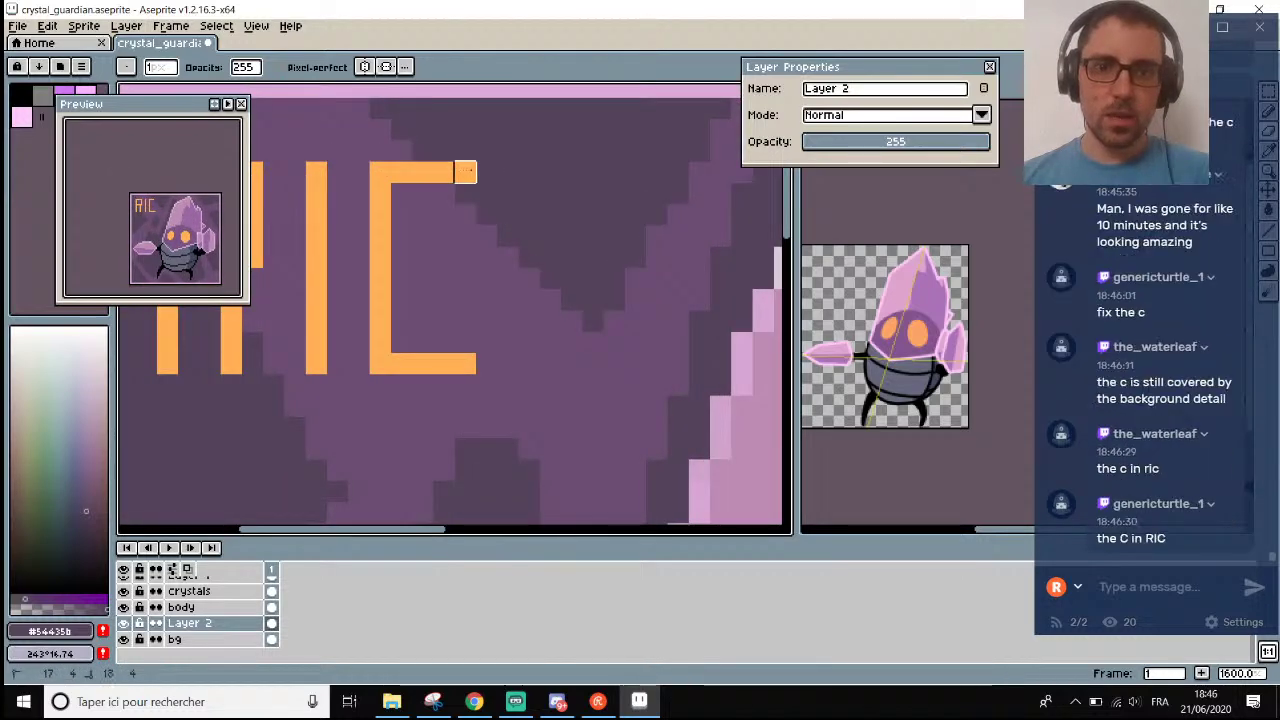
{"action": "scroll", "coordinate": [571, 321], "scroll_direction": "down", "scroll_amount": 7}
{"action": "scroll", "coordinate": [621, 313], "scroll_direction": "up", "scroll_amount": 2}
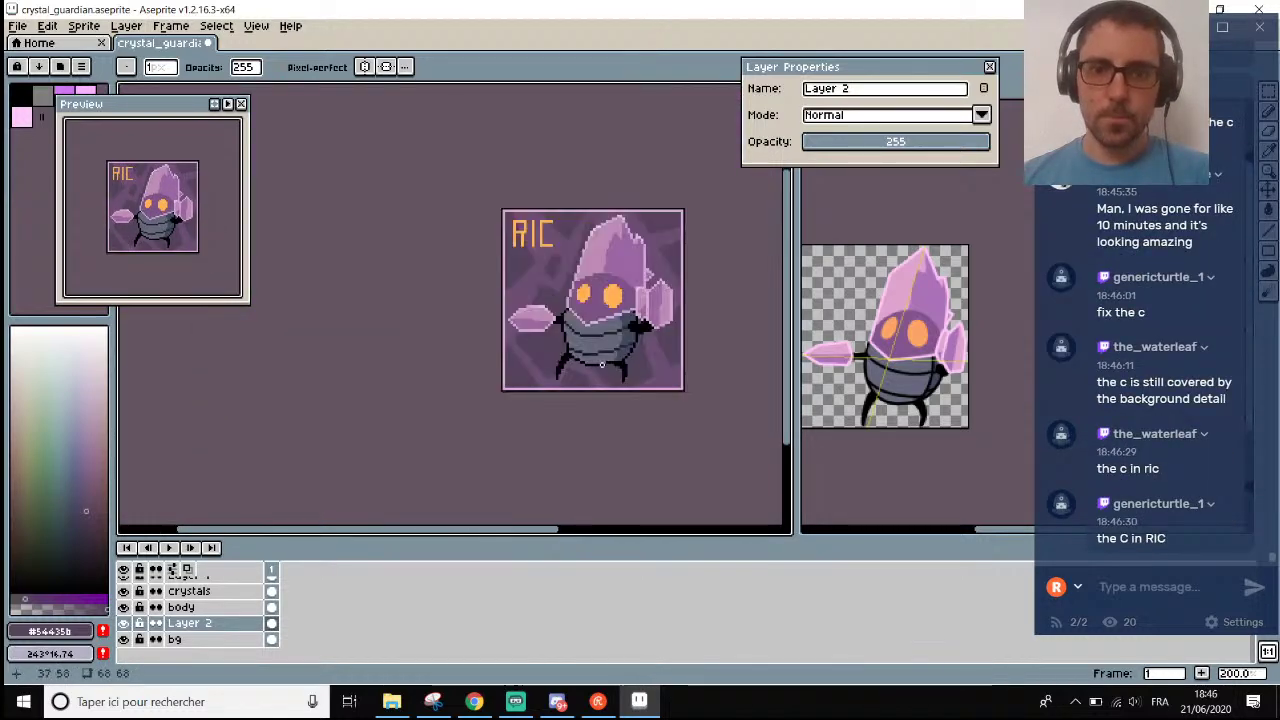
{"action": "scroll", "coordinate": [600, 290], "scroll_direction": "up", "scroll_amount": 1}
{"action": "scroll", "coordinate": [600, 290], "scroll_direction": "down", "scroll_amount": 3}
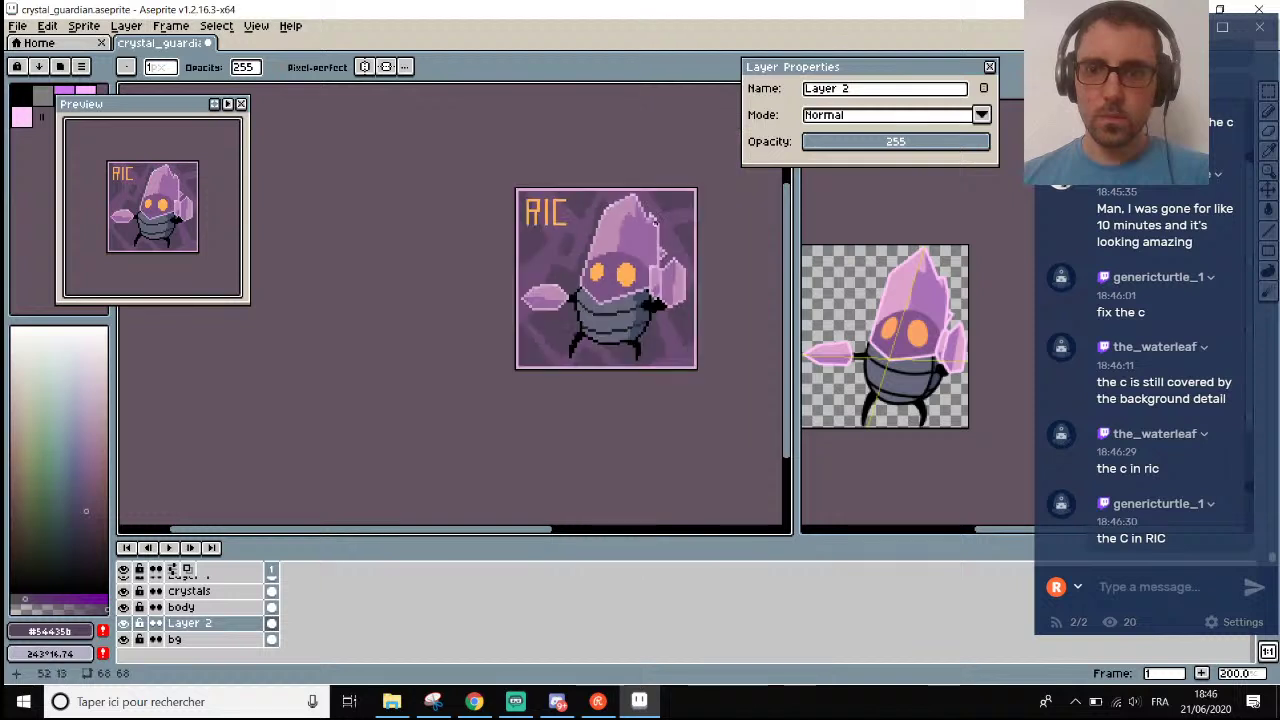
{"action": "scroll", "coordinate": [600, 290], "scroll_direction": "up", "scroll_amount": 1}
{"action": "scroll", "coordinate": [600, 290], "scroll_direction": "up", "scroll_amount": 1}
{"action": "scroll", "coordinate": [600, 290], "scroll_direction": "down", "scroll_amount": 1}
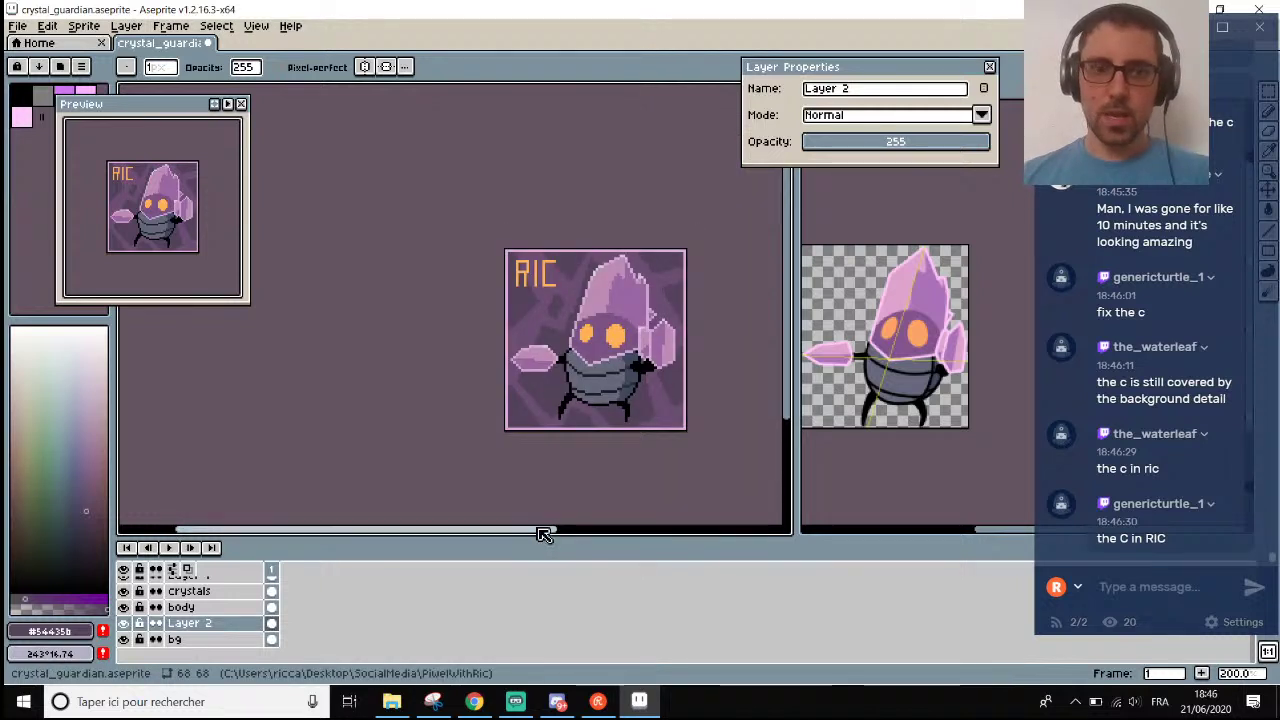
Outline and fill a small dark crystal fragment in the lighter gap above the left-hand crystal using the Line tool.
{"action": "left_click_drag", "start_coordinate": [543, 531], "coordinate": [584, 532]}
{"action": "scroll", "coordinate": [466, 320], "scroll_direction": "up", "scroll_amount": 4}
{"action": "key", "text": "i"}
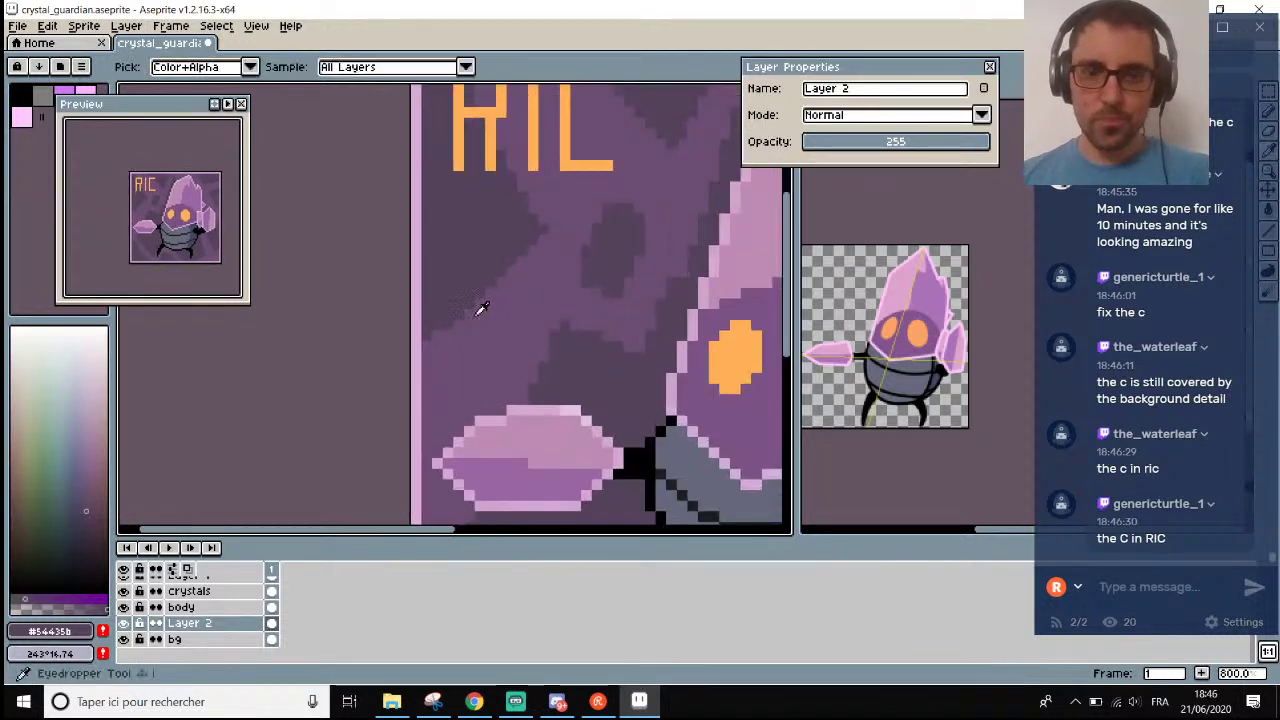
{"action": "scroll", "coordinate": [480, 325], "scroll_direction": "up", "scroll_amount": 3}
{"action": "key", "text": "b"}
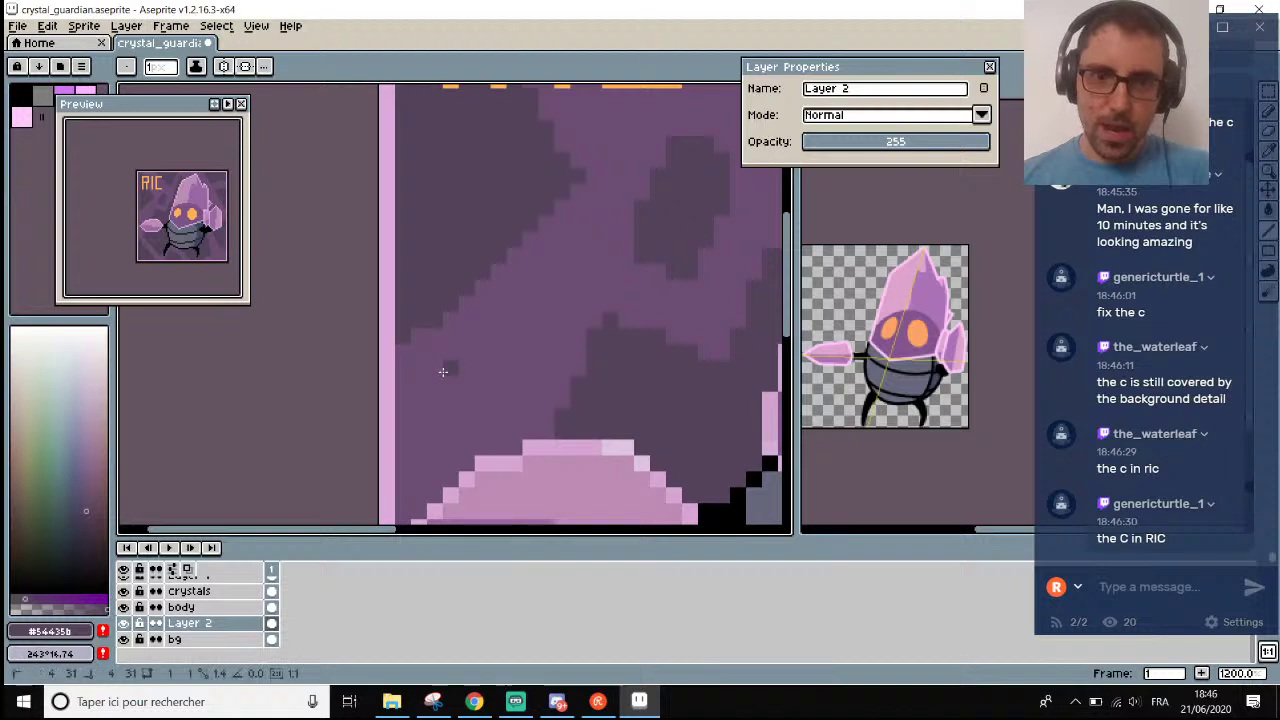
{"action": "left_click_drag", "start_coordinate": [443, 368], "coordinate": [537, 368]}
{"action": "mouse_move", "coordinate": [444, 377]}
{"action": "left_mouse_down"}
{"action": "mouse_move", "coordinate": [491, 414]}
{"action": "mouse_move", "coordinate": [501, 380]}
{"action": "mouse_move", "coordinate": [484, 386]}
{"action": "mouse_move", "coordinate": [514, 400]}
{"action": "mouse_move", "coordinate": [526, 380]}
{"action": "mouse_move", "coordinate": [514, 354]}
{"action": "mouse_move", "coordinate": [463, 354]}
{"action": "left_mouse_up"}
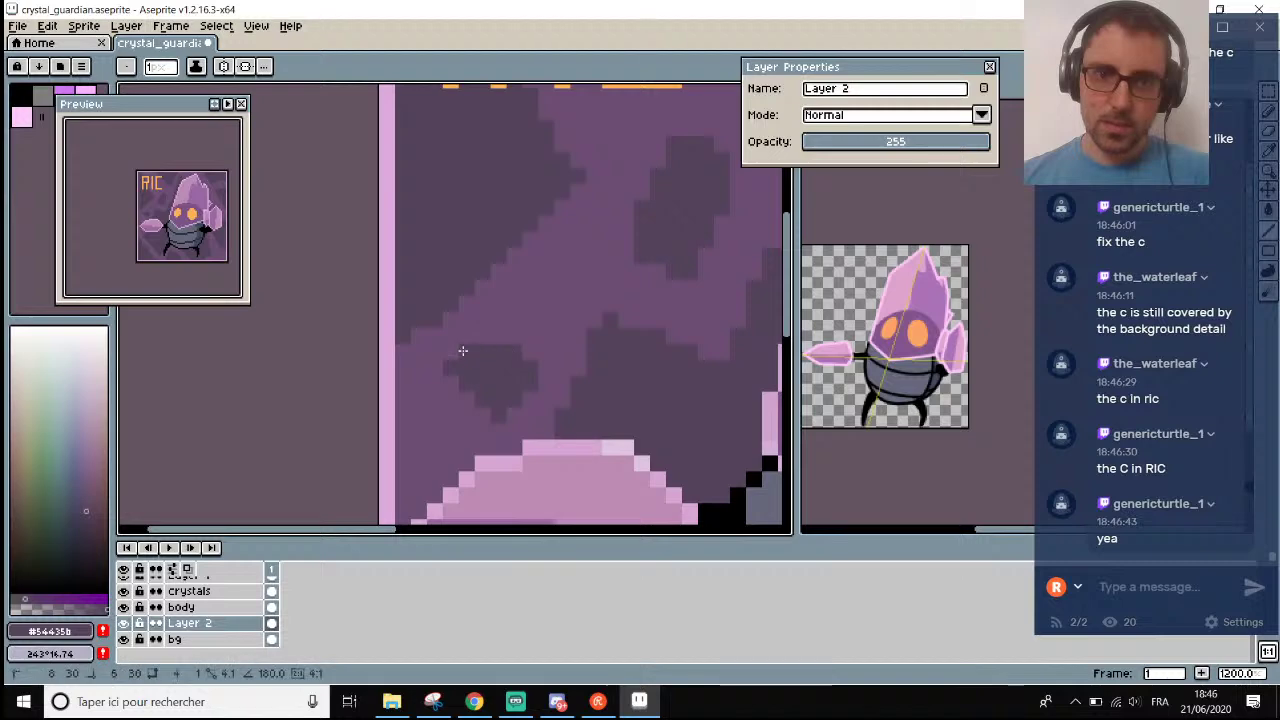
{"action": "scroll", "coordinate": [500, 390], "scroll_direction": "down", "scroll_amount": 8}
{"action": "scroll", "coordinate": [537, 422], "scroll_direction": "up", "scroll_amount": 5}
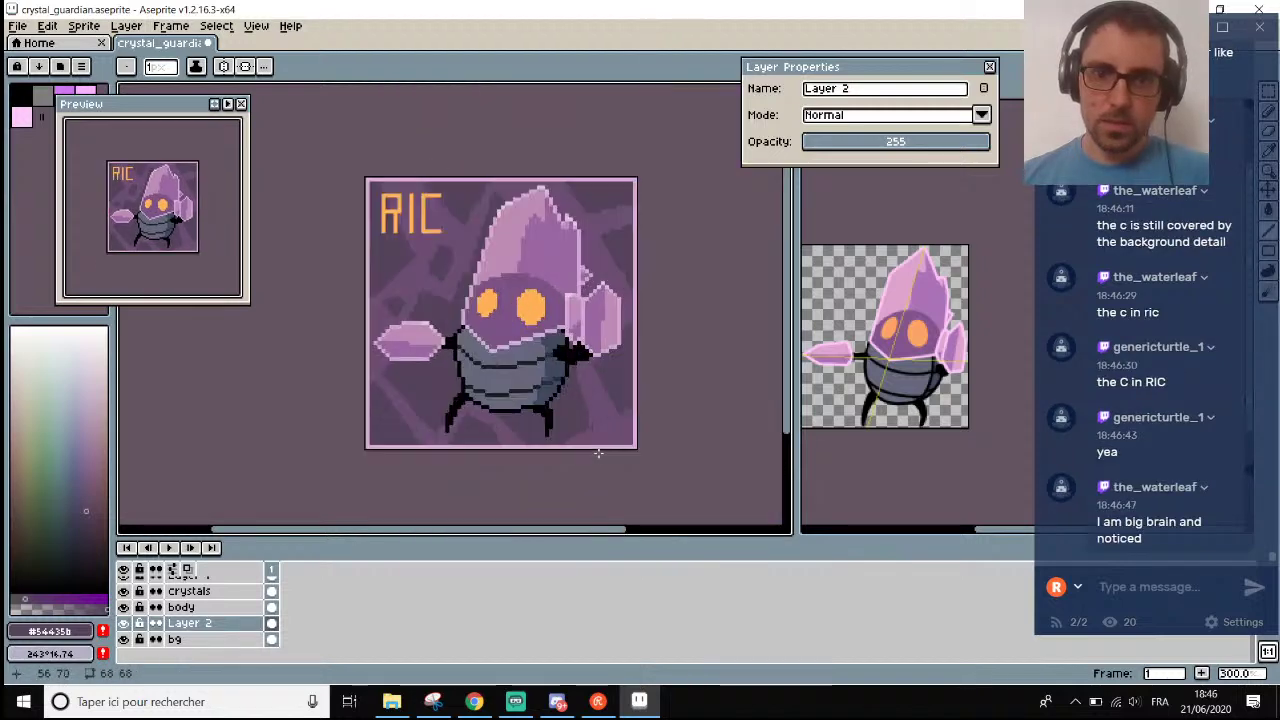
Draw and fill a small dark crystal fragment in the lighter area of the canvas's lower-right corner.
{"action": "key", "text": "e"}
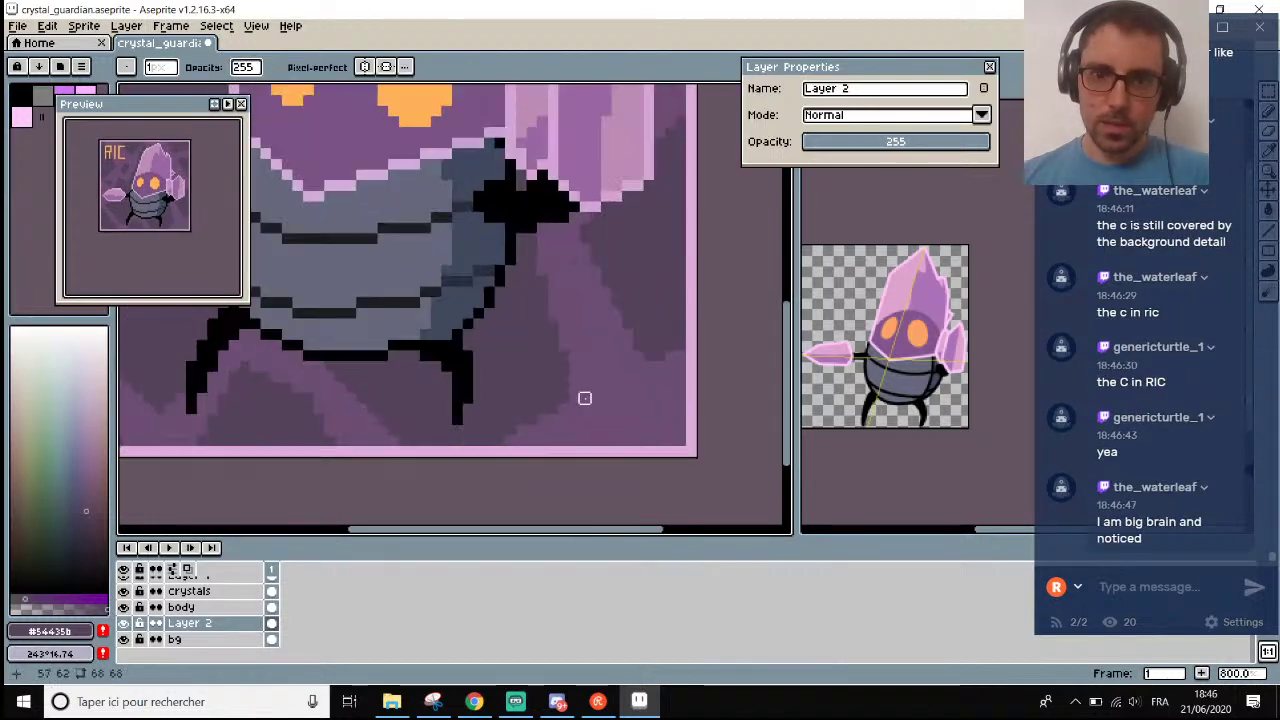
{"action": "key", "text": "l"}
{"action": "left_click_drag", "start_coordinate": [601, 386], "coordinate": [603, 434]}
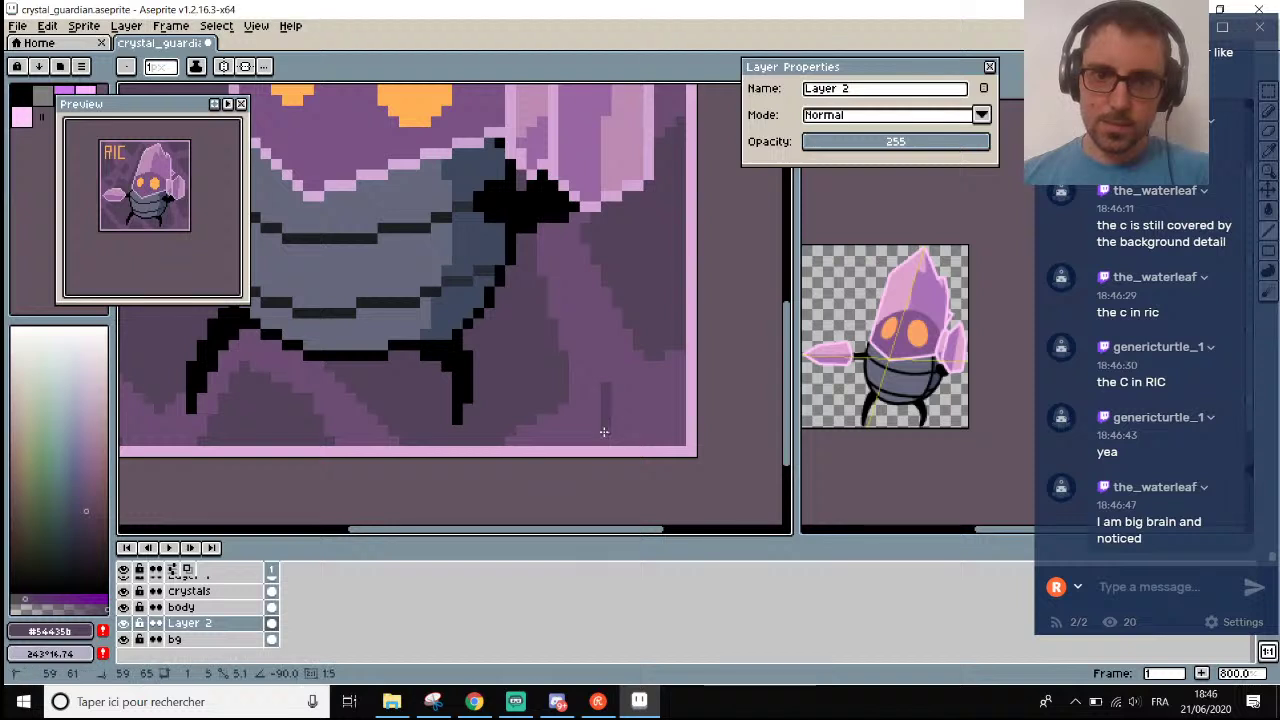
{"action": "left_click_drag", "start_coordinate": [626, 392], "coordinate": [646, 417]}
{"action": "scroll", "coordinate": [646, 420], "scroll_direction": "down", "scroll_amount": 3}
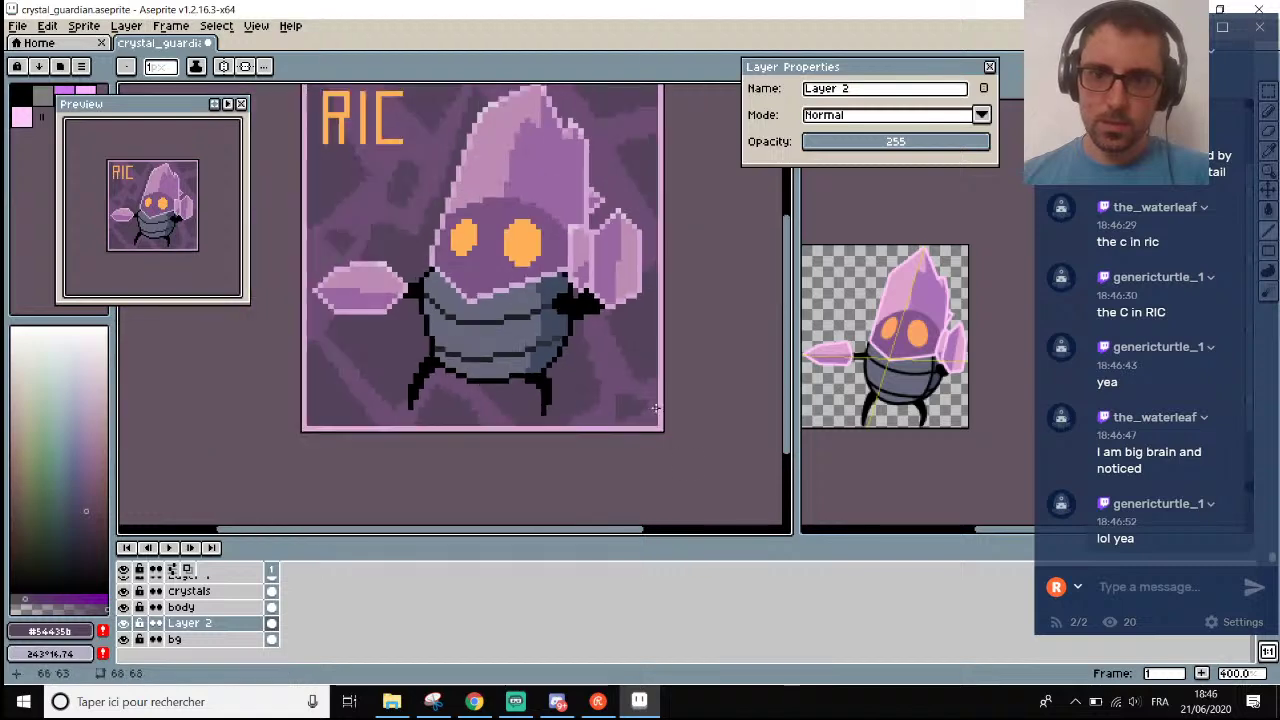
{"action": "scroll", "coordinate": [646, 428], "scroll_direction": "up", "scroll_amount": 3}
{"action": "scroll", "coordinate": [620, 400], "scroll_direction": "up", "scroll_amount": 2}
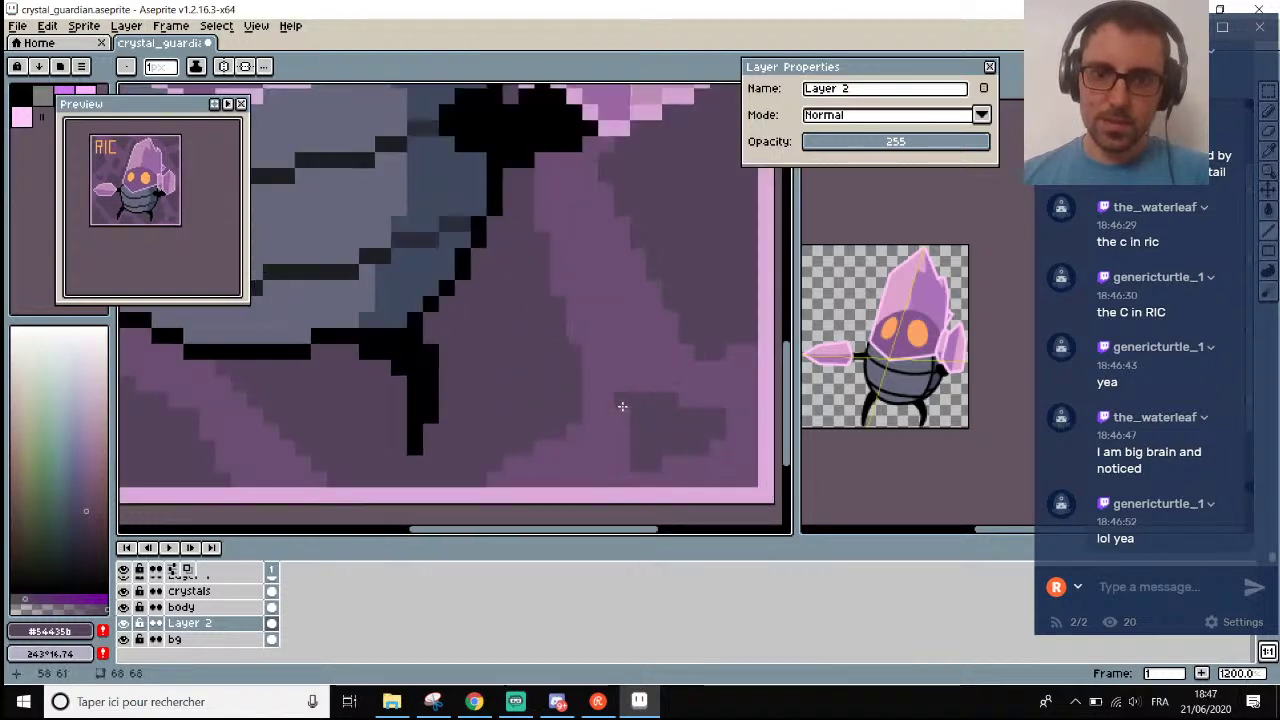
Draw a small diagonal dark fragment inside the light cut below the right-hand crystal, above the corner fragment.
{"action": "scroll", "coordinate": [618, 371], "scroll_direction": "down", "scroll_amount": 2}
{"action": "scroll", "coordinate": [618, 368], "scroll_direction": "up", "scroll_amount": 4}
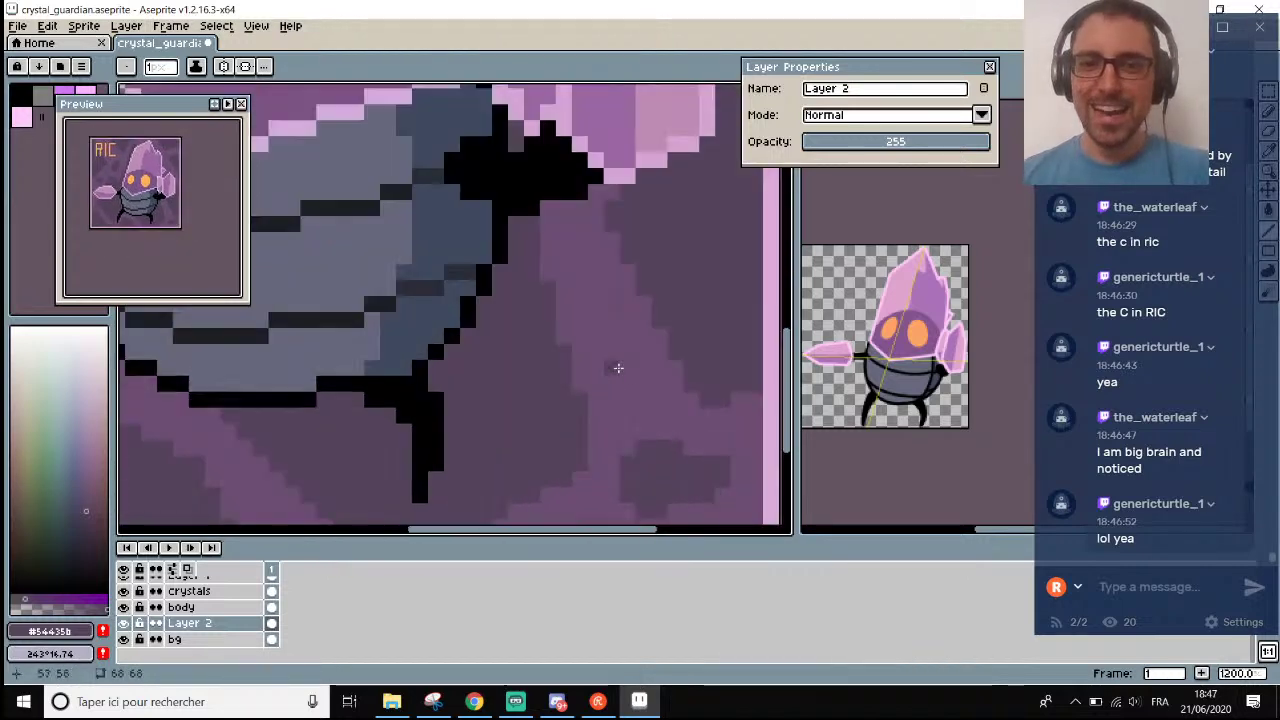
{"action": "left_click_drag", "start_coordinate": [658, 406], "coordinate": [658, 406]}
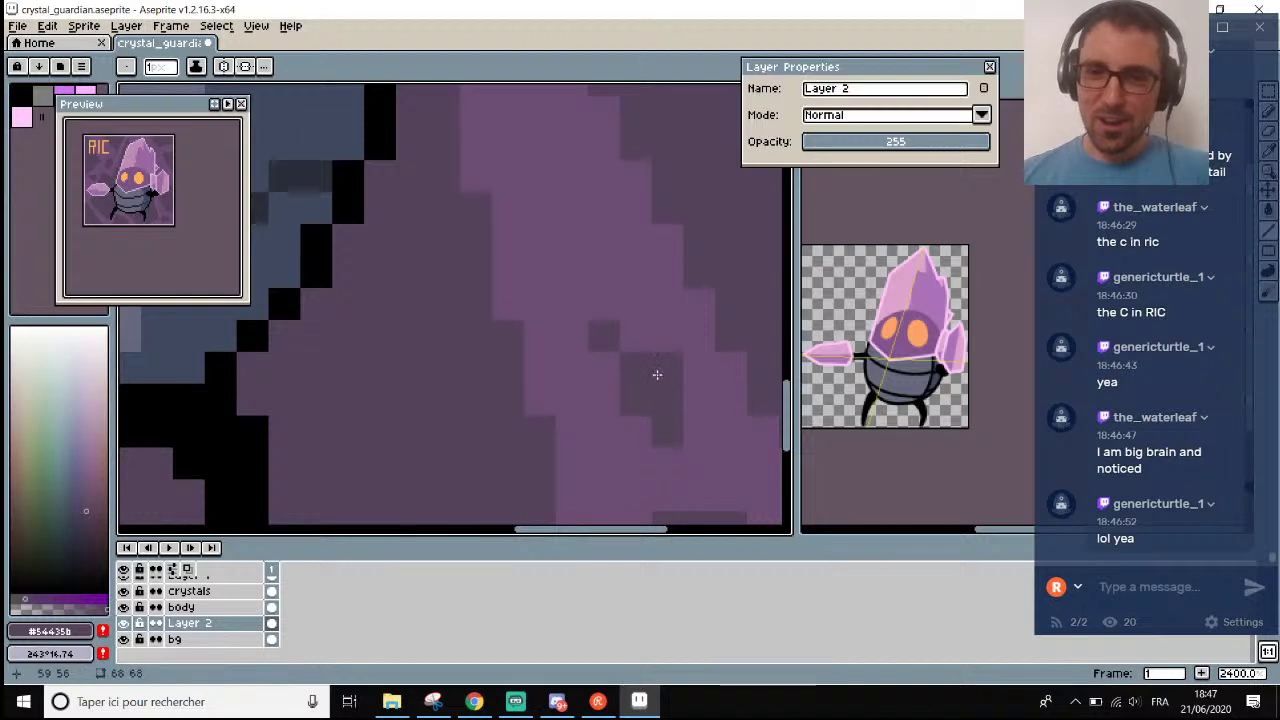
{"action": "scroll", "coordinate": [636, 350], "scroll_direction": "down", "scroll_amount": 2}
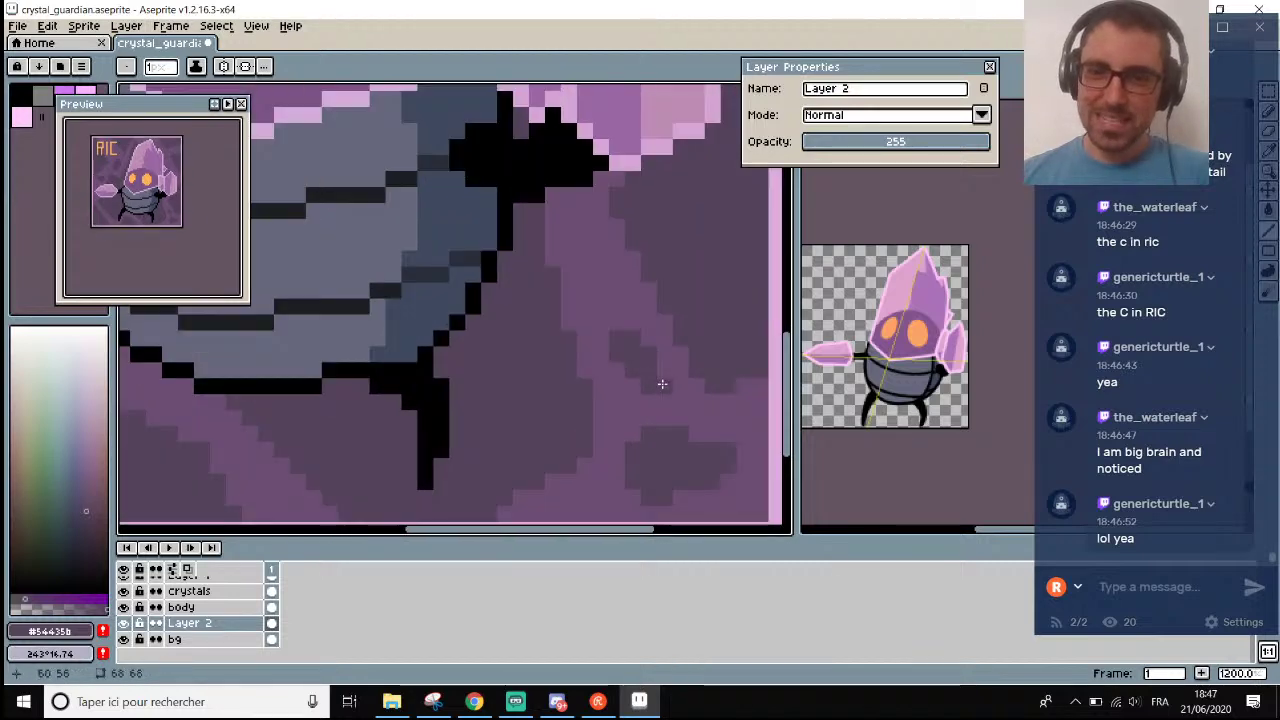
{"action": "scroll", "coordinate": [634, 385], "scroll_direction": "down", "scroll_amount": 4}
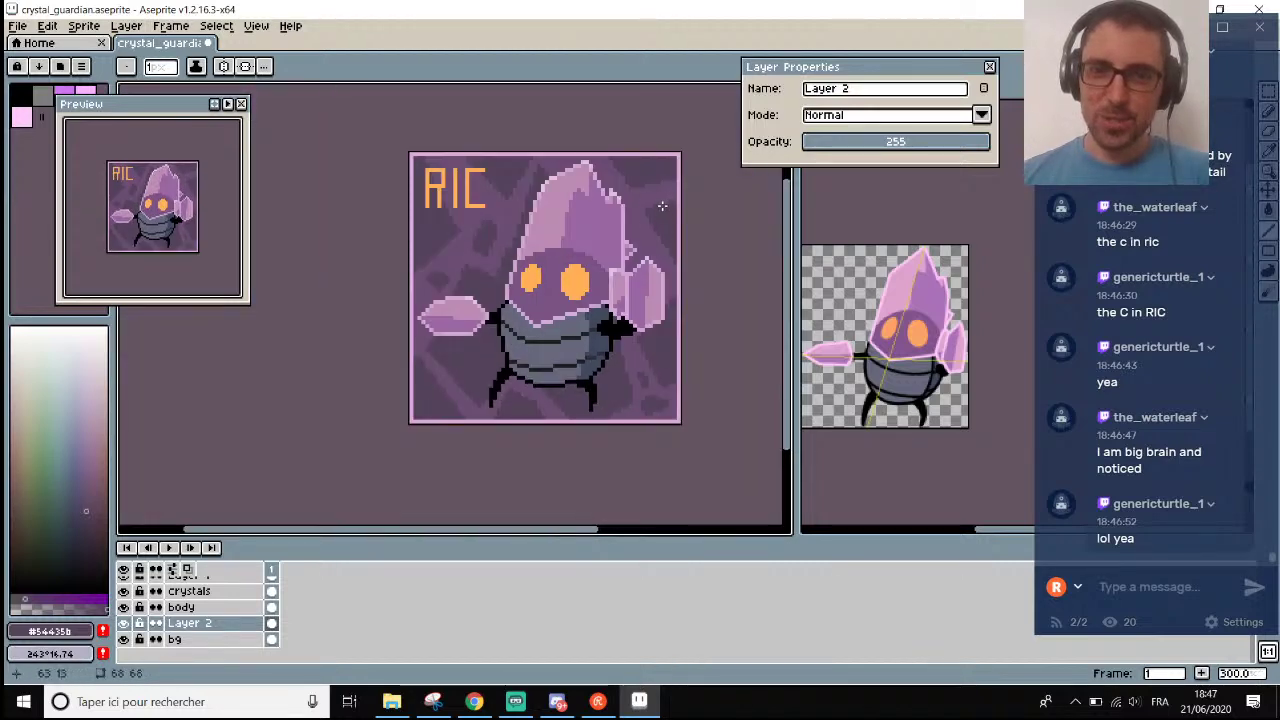
Draw a small dark fragment in the light gap between the head's right edge and the upper-right silhouette.
{"action": "scroll", "coordinate": [662, 205], "scroll_direction": "up", "scroll_amount": 4}
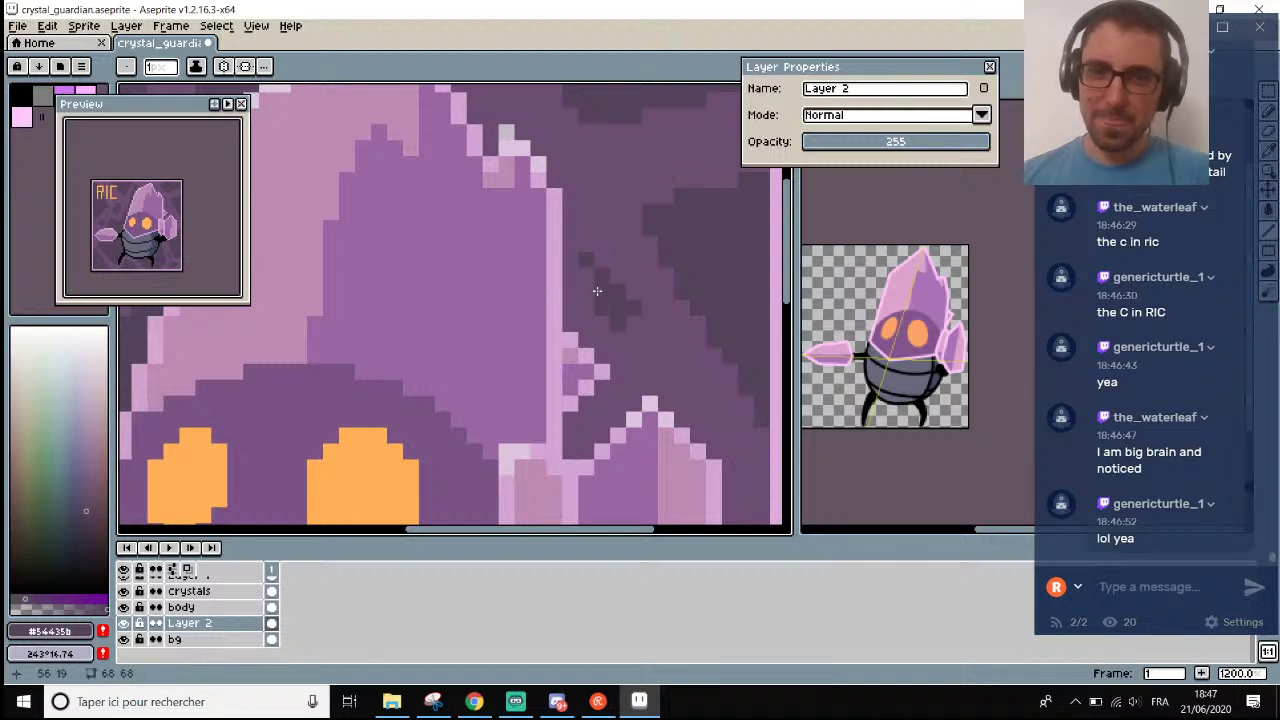
{"action": "mouse_move", "coordinate": [596, 290]}
{"action": "left_mouse_down"}
{"action": "mouse_move", "coordinate": [586, 280]}
{"action": "mouse_move", "coordinate": [600, 262]}
{"action": "left_mouse_up"}
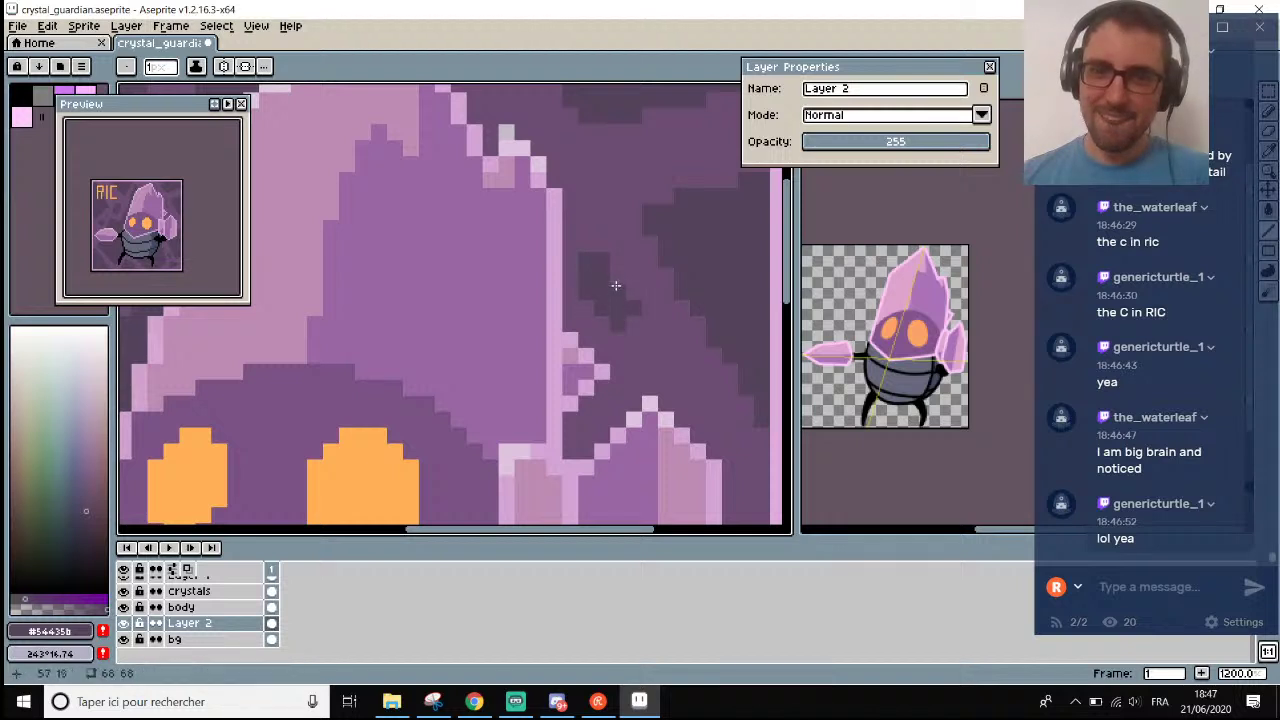
{"action": "scroll", "coordinate": [653, 381], "scroll_direction": "down", "scroll_amount": 4}
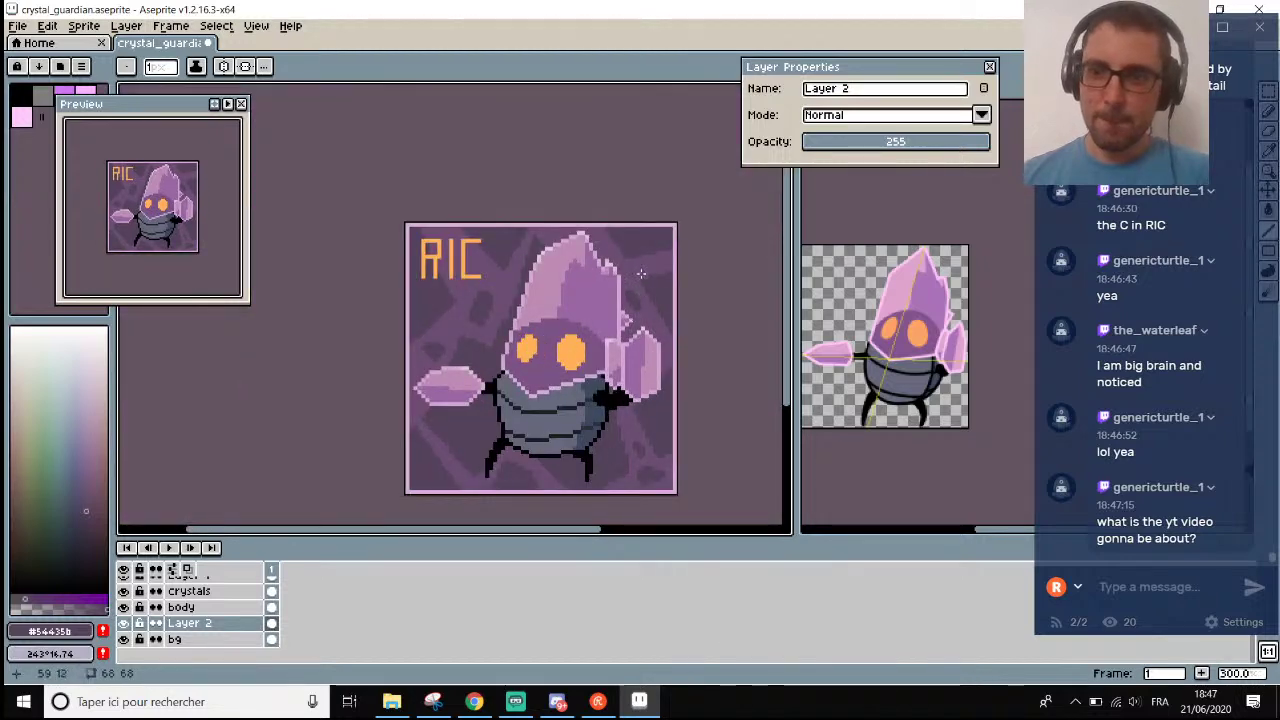
Draw a second small dark fragment in the light gap beside the head's upper-right edge, above the existing fragment there.
{"action": "scroll", "coordinate": [587, 270], "scroll_direction": "up", "scroll_amount": 3}
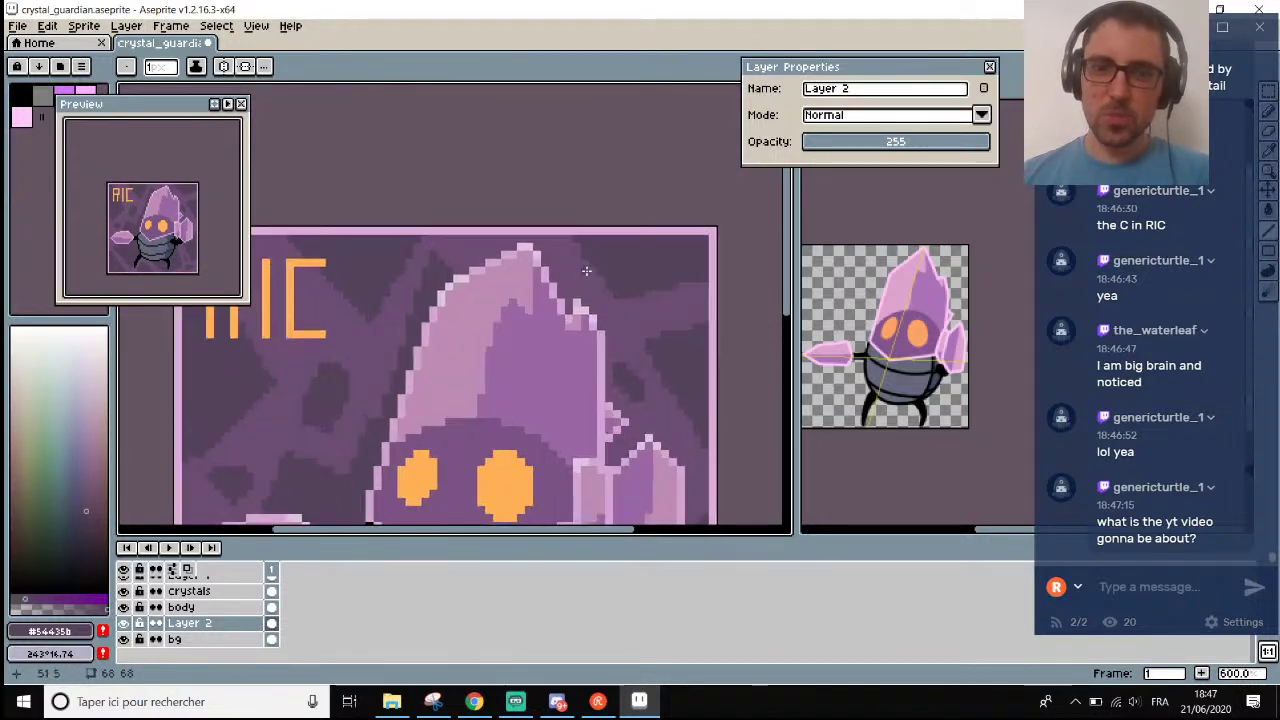
{"action": "scroll", "coordinate": [587, 270], "scroll_direction": "up", "scroll_amount": 4}
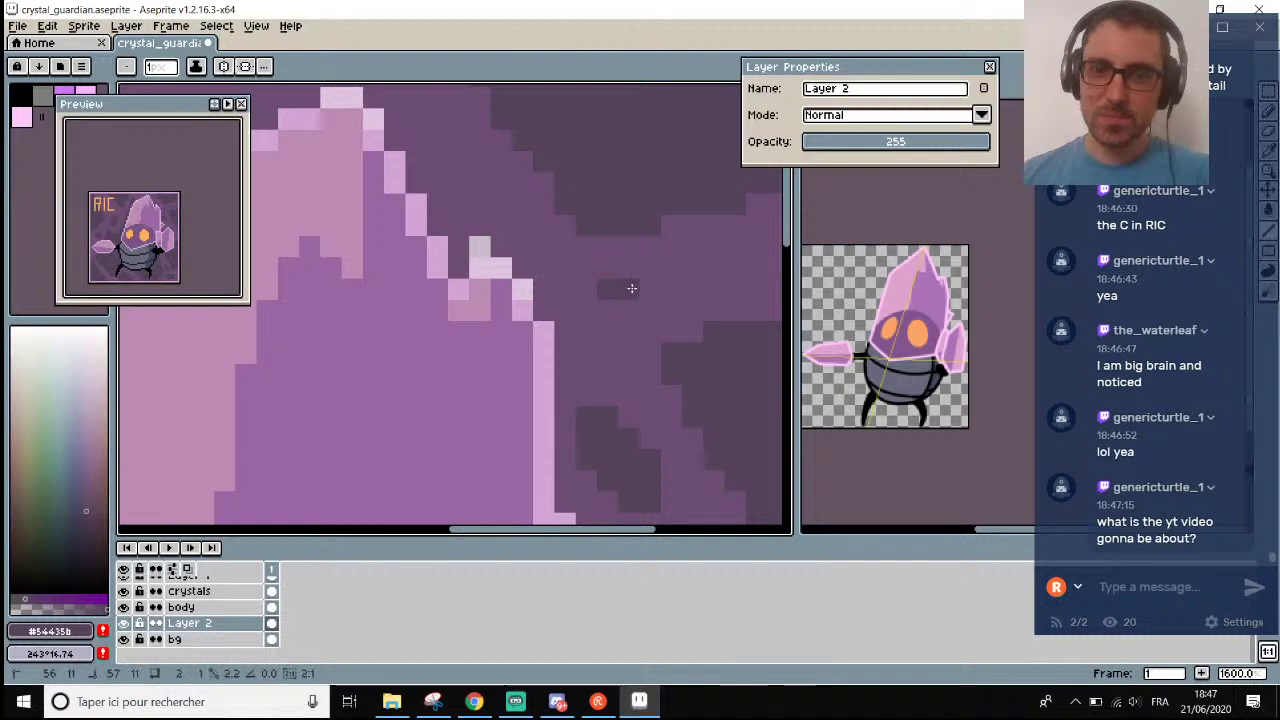
{"action": "mouse_move", "coordinate": [632, 288]}
{"action": "left_mouse_down"}
{"action": "mouse_move", "coordinate": [610, 321]}
{"action": "mouse_move", "coordinate": [591, 328]}
{"action": "mouse_move", "coordinate": [588, 295]}
{"action": "mouse_move", "coordinate": [625, 304]}
{"action": "left_mouse_up"}
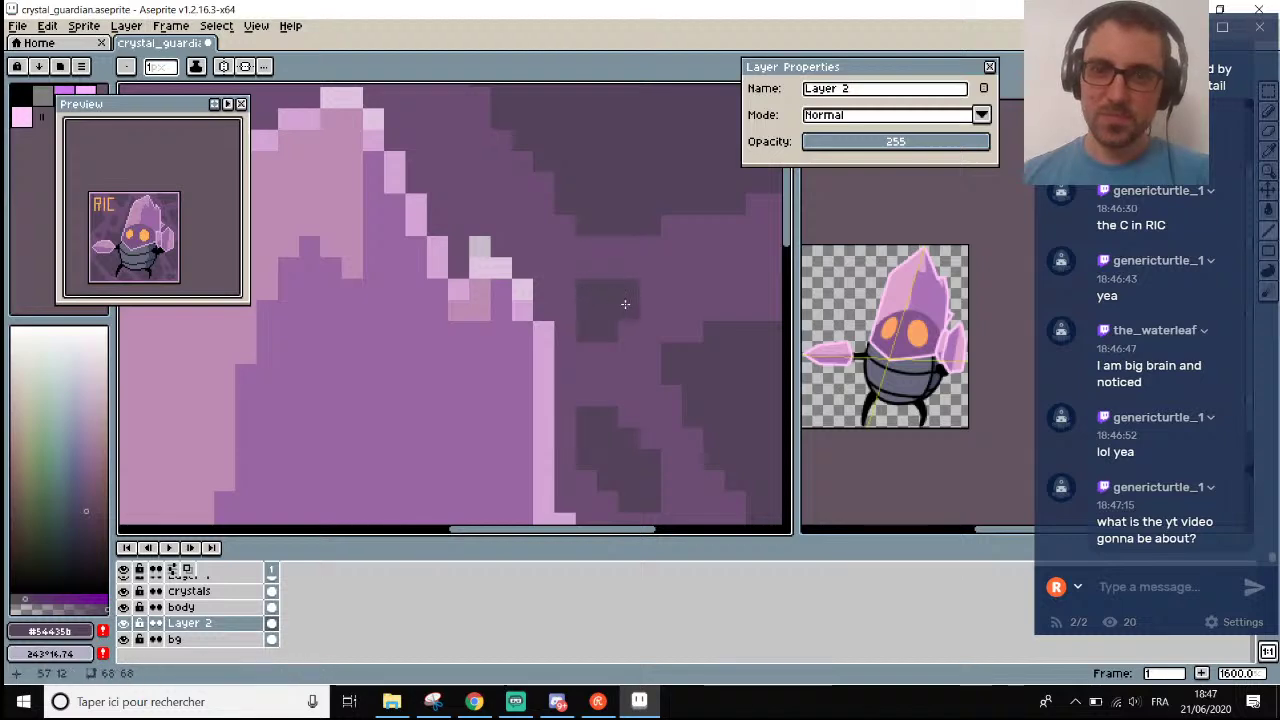
{"action": "scroll", "coordinate": [625, 304], "scroll_direction": "down", "scroll_amount": 9}
{"action": "scroll", "coordinate": [560, 250], "scroll_direction": "up", "scroll_amount": 1}
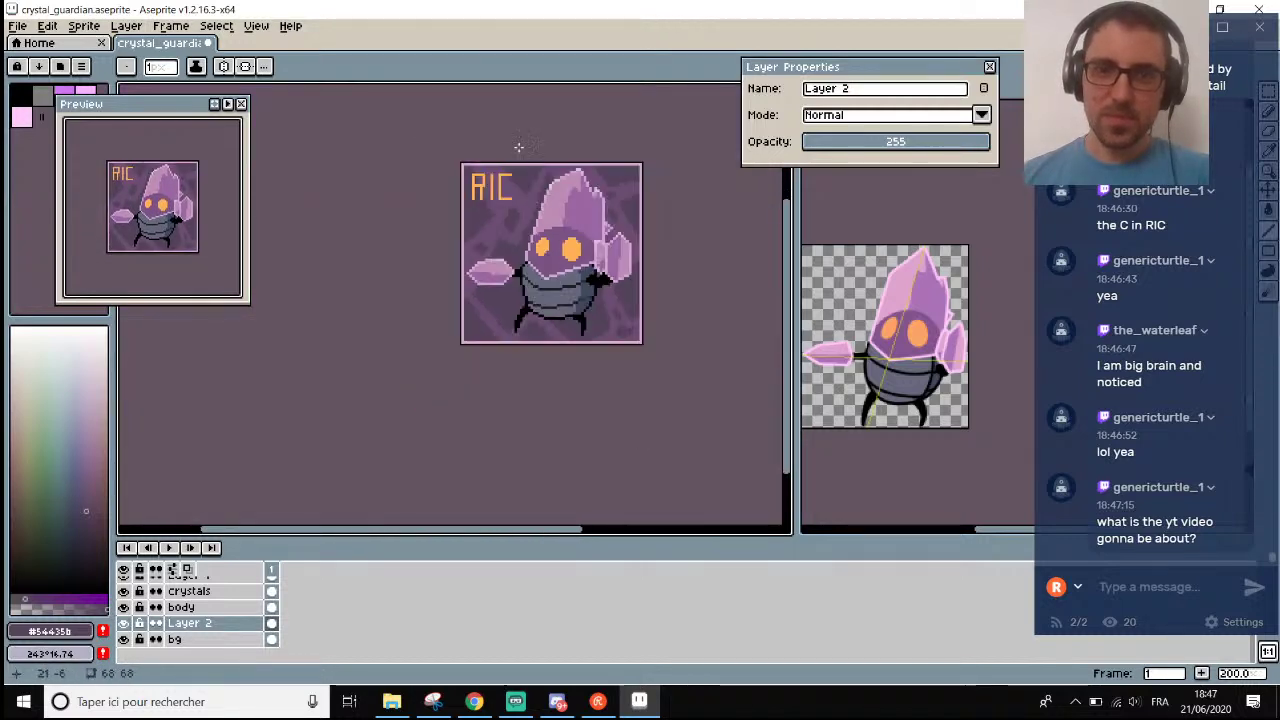
Place a small dark fragment in the light gap between the lower end of the letter C and the head.
{"action": "scroll", "coordinate": [560, 300], "scroll_direction": "up", "scroll_amount": 5}
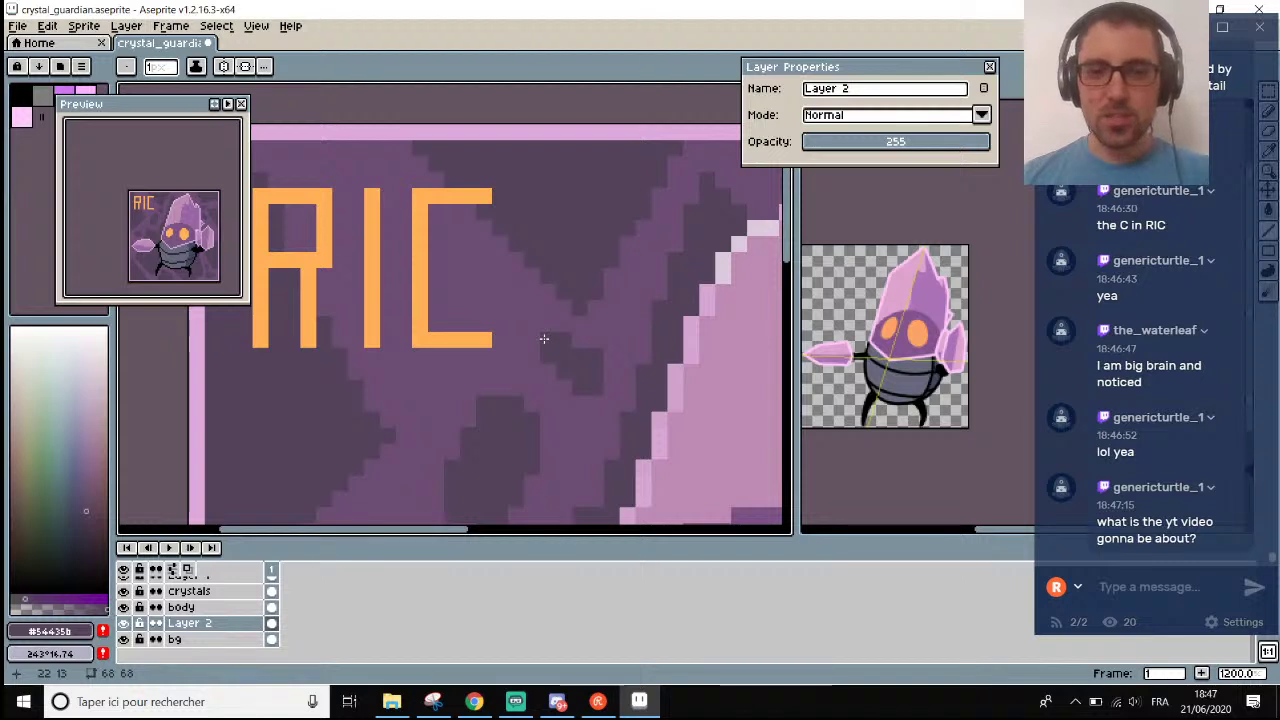
{"action": "key", "text": "b"}
{"action": "scroll", "coordinate": [560, 343], "scroll_direction": "down", "scroll_amount": 5}
{"action": "scroll", "coordinate": [618, 394], "scroll_direction": "down", "scroll_amount": 2}
{"action": "scroll", "coordinate": [613, 430], "scroll_direction": "up", "scroll_amount": 2}
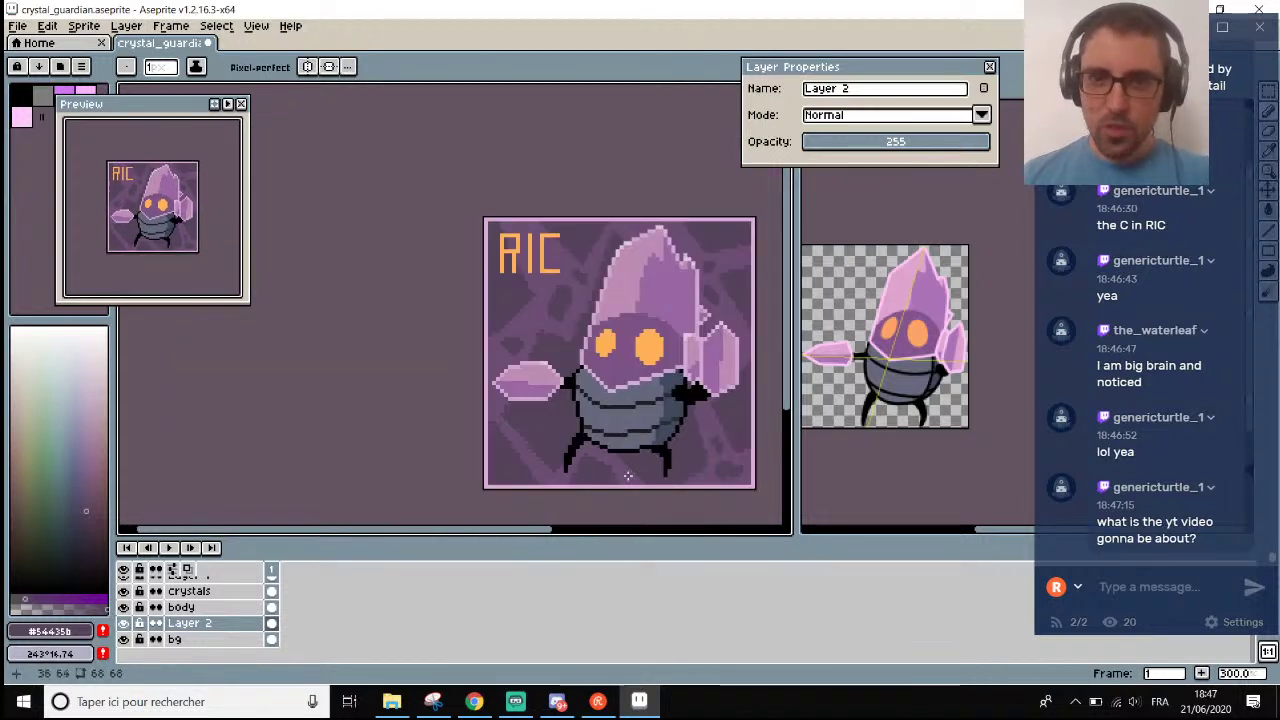
Extend the dark background shape with a Pencil stroke behind the top of the R lettering.
{"action": "scroll", "coordinate": [627, 242], "scroll_direction": "up", "scroll_amount": 8}
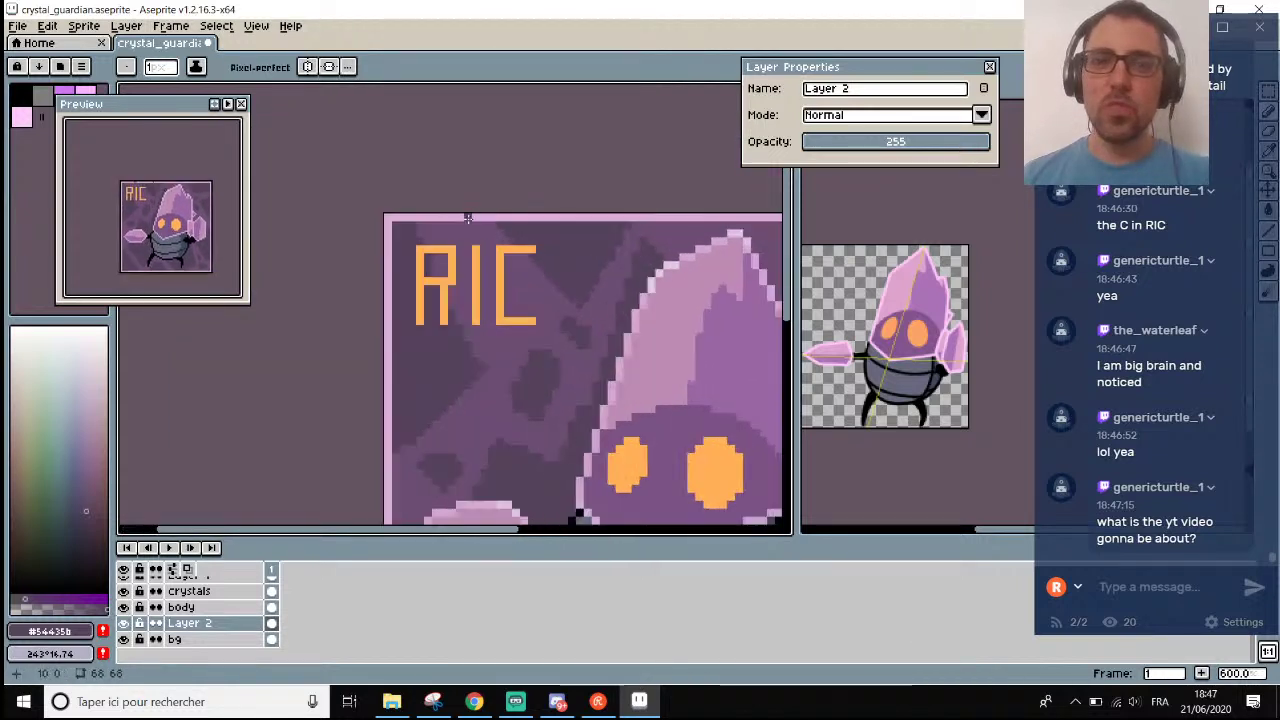
{"action": "mouse_move", "coordinate": [473, 228]}
{"action": "left_mouse_down"}
{"action": "mouse_move", "coordinate": [491, 240]}
{"action": "mouse_move", "coordinate": [474, 263]}
{"action": "mouse_move", "coordinate": [443, 264]}
{"action": "left_mouse_up"}
{"action": "scroll", "coordinate": [443, 264], "scroll_direction": "down", "scroll_amount": 8}
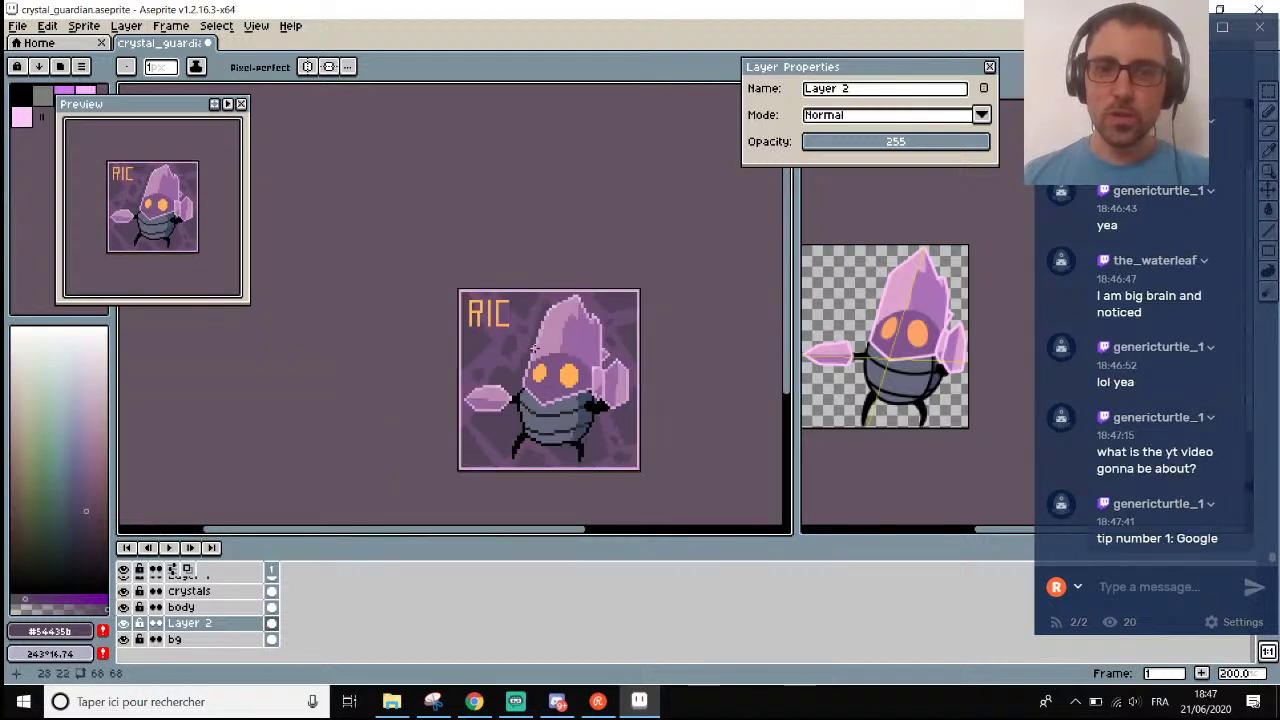
{"action": "scroll", "coordinate": [576, 437], "scroll_direction": "down", "scroll_amount": 1}
{"action": "scroll", "coordinate": [600, 449], "scroll_direction": "up", "scroll_amount": 2}
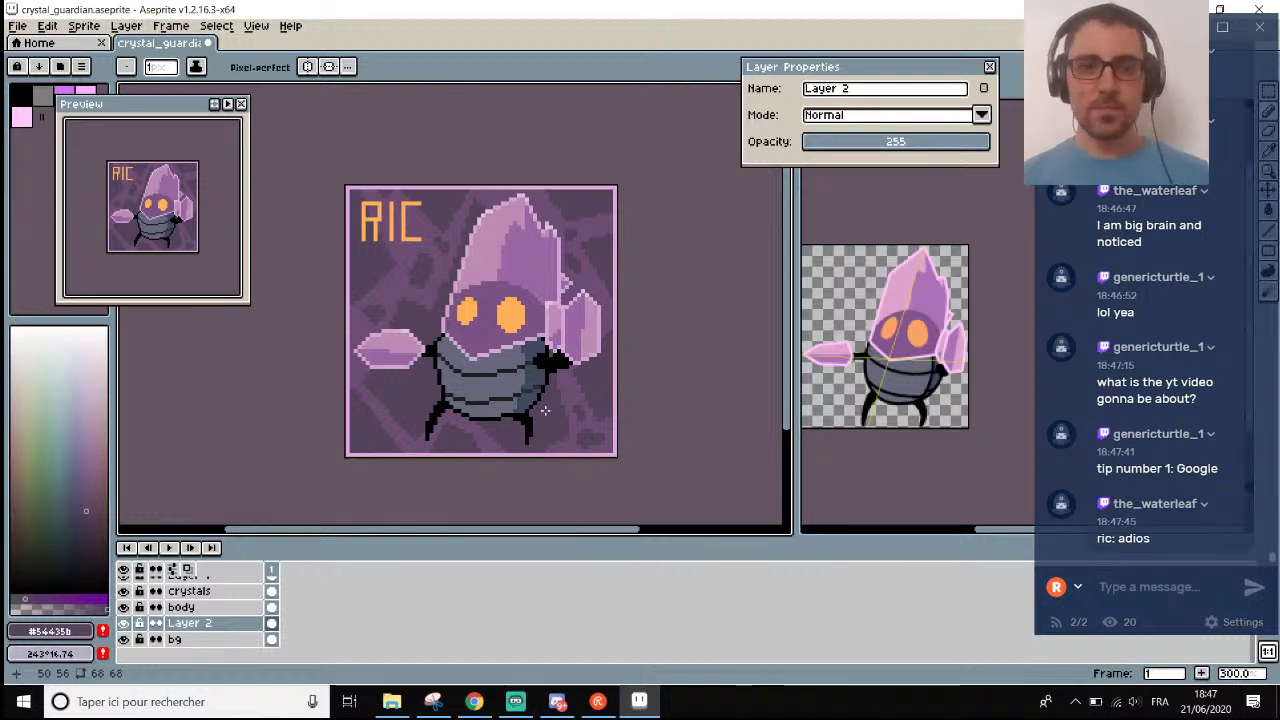
Pick the transparent colour and cut a narrow, near-vertical light strip through the dark silhouette below the left-hand crystal with the Pencil.
{"action": "scroll", "coordinate": [414, 398], "scroll_direction": "up", "scroll_amount": 7}
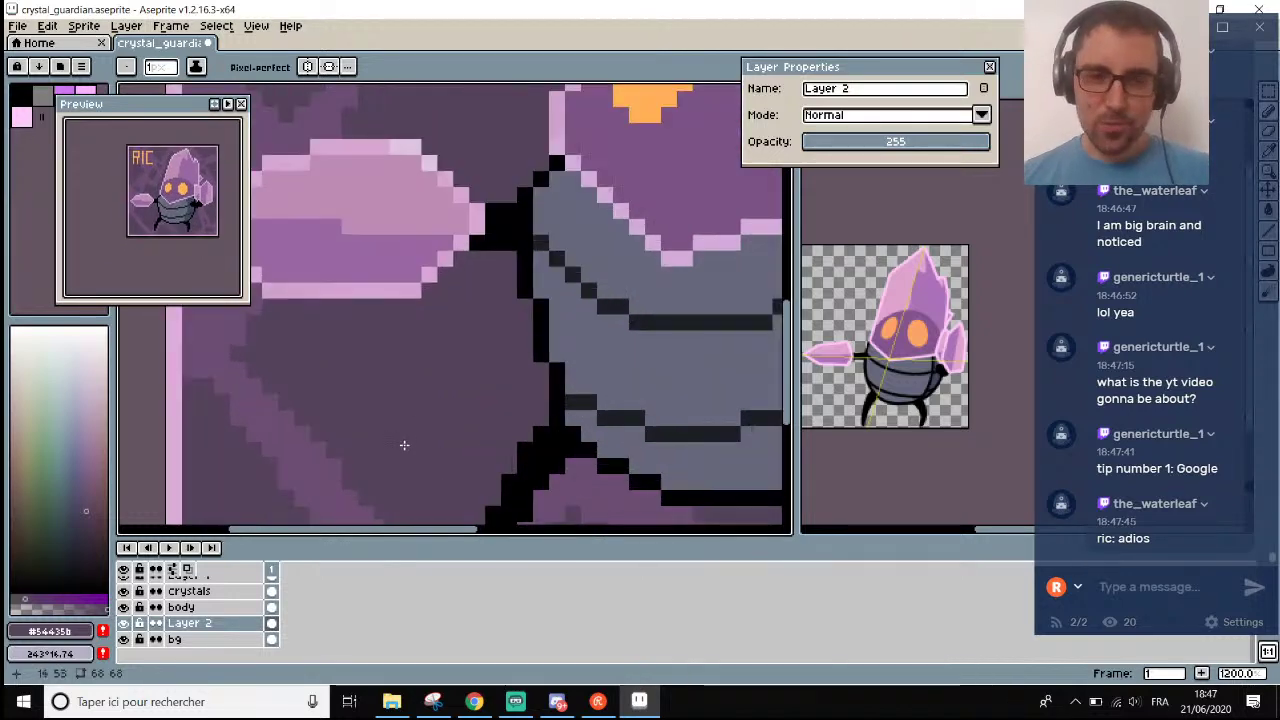
{"action": "scroll", "coordinate": [400, 450], "scroll_direction": "down", "scroll_amount": 3}
{"action": "scroll", "coordinate": [394, 484], "scroll_direction": "up", "scroll_amount": 1}
{"action": "scroll", "coordinate": [390, 474], "scroll_direction": "down", "scroll_amount": 3}
{"action": "key", "text": "i"}
{"action": "left_click", "coordinate": [300, 478]}
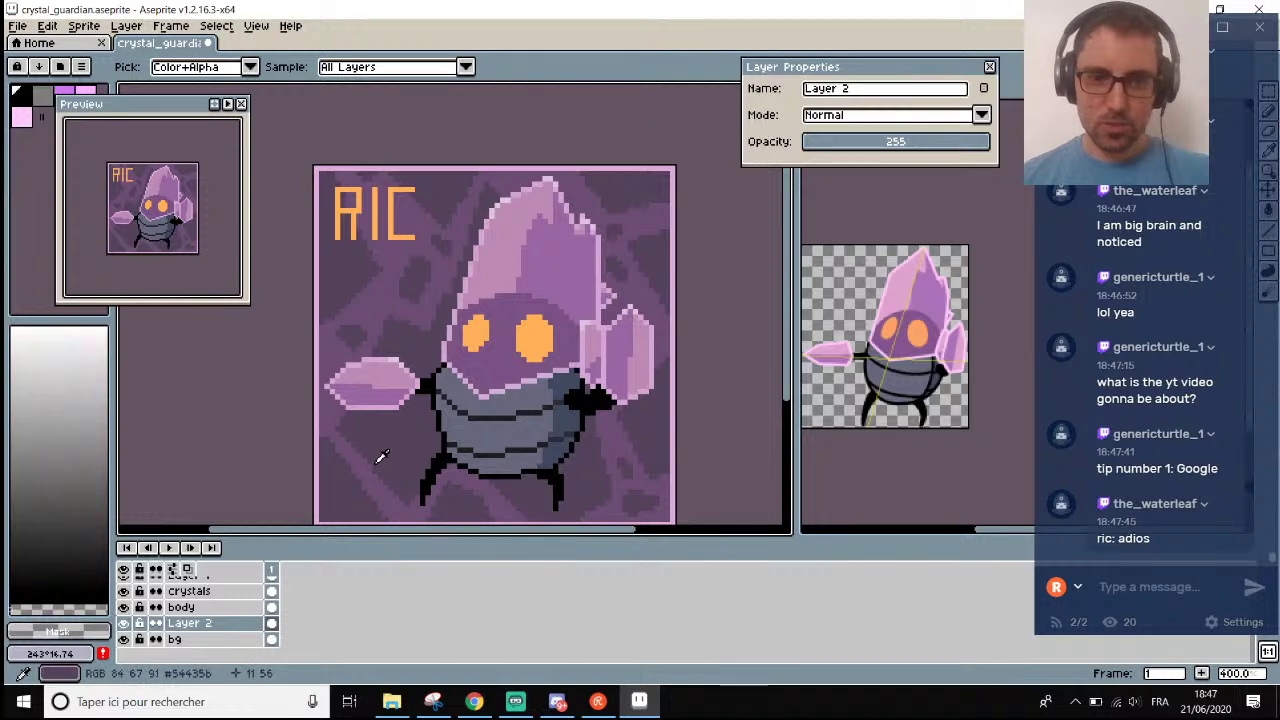
{"action": "scroll", "coordinate": [379, 460], "scroll_direction": "up", "scroll_amount": 5}
{"action": "key", "text": "b"}
{"action": "mouse_move", "coordinate": [376, 488]}
{"action": "left_mouse_down"}
{"action": "mouse_move", "coordinate": [382, 405]}
{"action": "mouse_move", "coordinate": [398, 374]}
{"action": "left_mouse_up"}
{"action": "left_click_drag", "start_coordinate": [366, 466], "coordinate": [382, 358]}
{"action": "scroll", "coordinate": [385, 415], "scroll_direction": "down", "scroll_amount": 5}
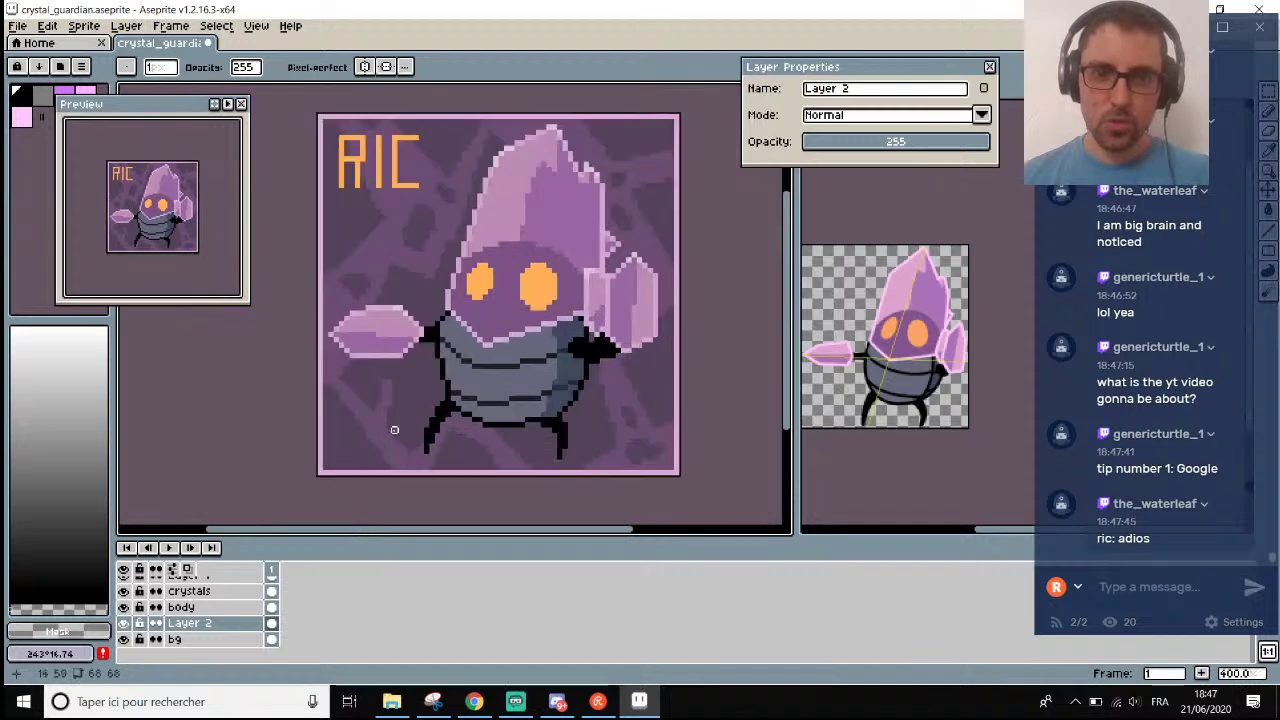
{"action": "scroll", "coordinate": [393, 407], "scroll_direction": "up", "scroll_amount": 2}
{"action": "scroll", "coordinate": [393, 407], "scroll_direction": "up", "scroll_amount": 2}
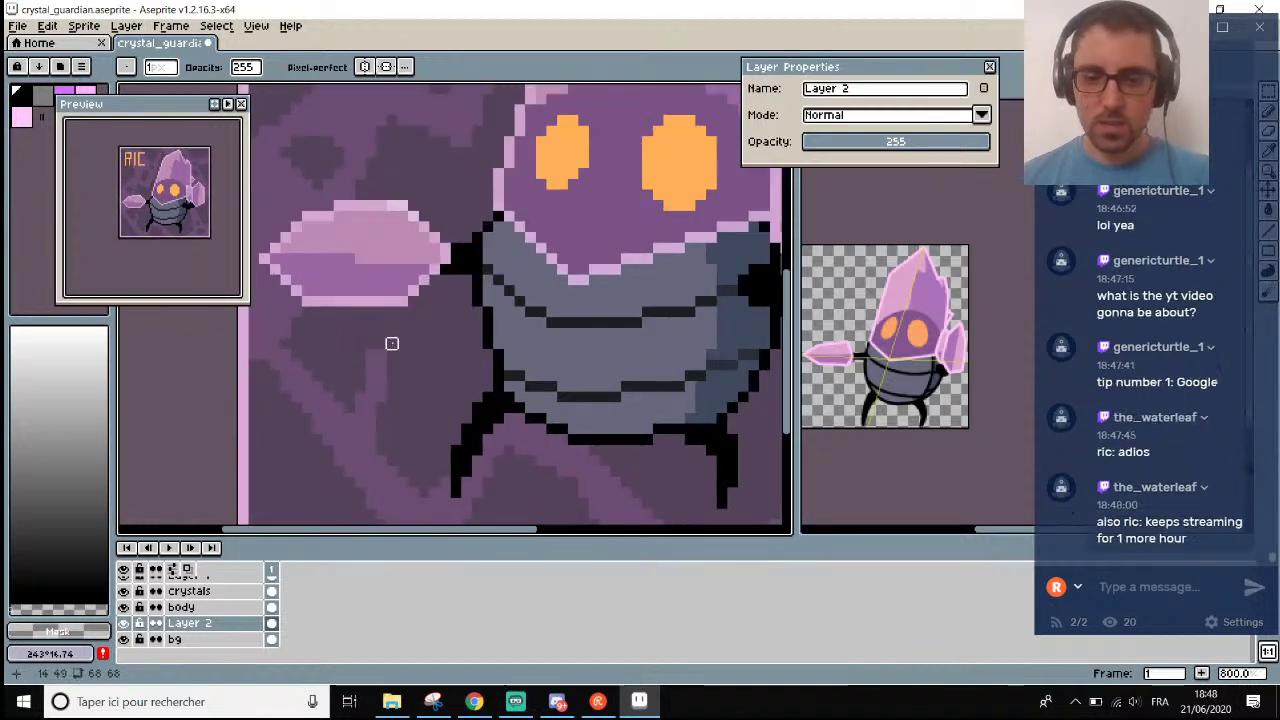
Cut diagonal light branches from that strip toward the left-hand crystal and the body using the Line tool.
{"action": "key", "text": "l"}
{"action": "mouse_move", "coordinate": [381, 343]}
{"action": "left_mouse_down"}
{"action": "mouse_move", "coordinate": [391, 354]}
{"action": "mouse_move", "coordinate": [572, 269]}
{"action": "mouse_move", "coordinate": [391, 363]}
{"action": "mouse_move", "coordinate": [487, 311]}
{"action": "mouse_move", "coordinate": [498, 322]}
{"action": "mouse_move", "coordinate": [454, 331]}
{"action": "mouse_move", "coordinate": [488, 312]}
{"action": "mouse_move", "coordinate": [360, 343]}
{"action": "mouse_move", "coordinate": [264, 322]}
{"action": "mouse_move", "coordinate": [307, 301]}
{"action": "mouse_move", "coordinate": [368, 362]}
{"action": "left_mouse_up"}
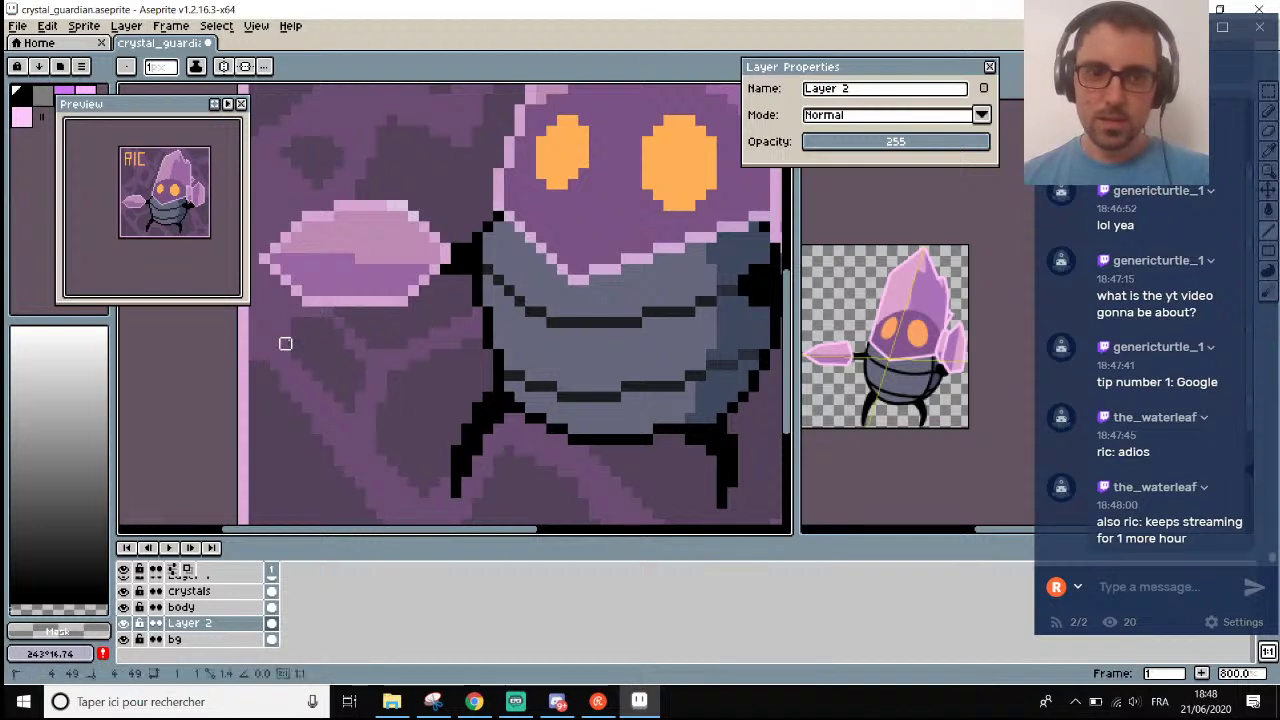
{"action": "scroll", "coordinate": [286, 340], "scroll_direction": "down", "scroll_amount": 3}
{"action": "scroll", "coordinate": [400, 355], "scroll_direction": "up", "scroll_amount": 5}
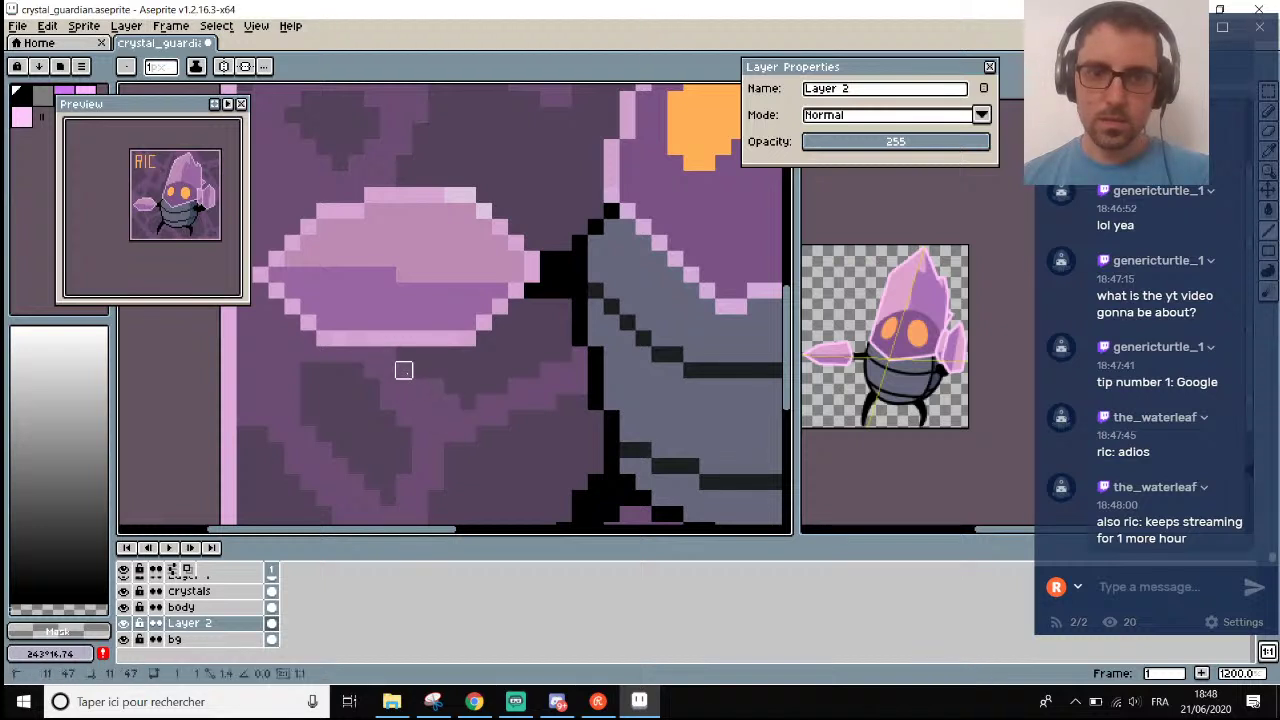
{"action": "scroll", "coordinate": [449, 400], "scroll_direction": "down", "scroll_amount": 5}
Review the whole sprite and save the file.
{"action": "scroll", "coordinate": [591, 465], "scroll_direction": "up", "scroll_amount": 1}
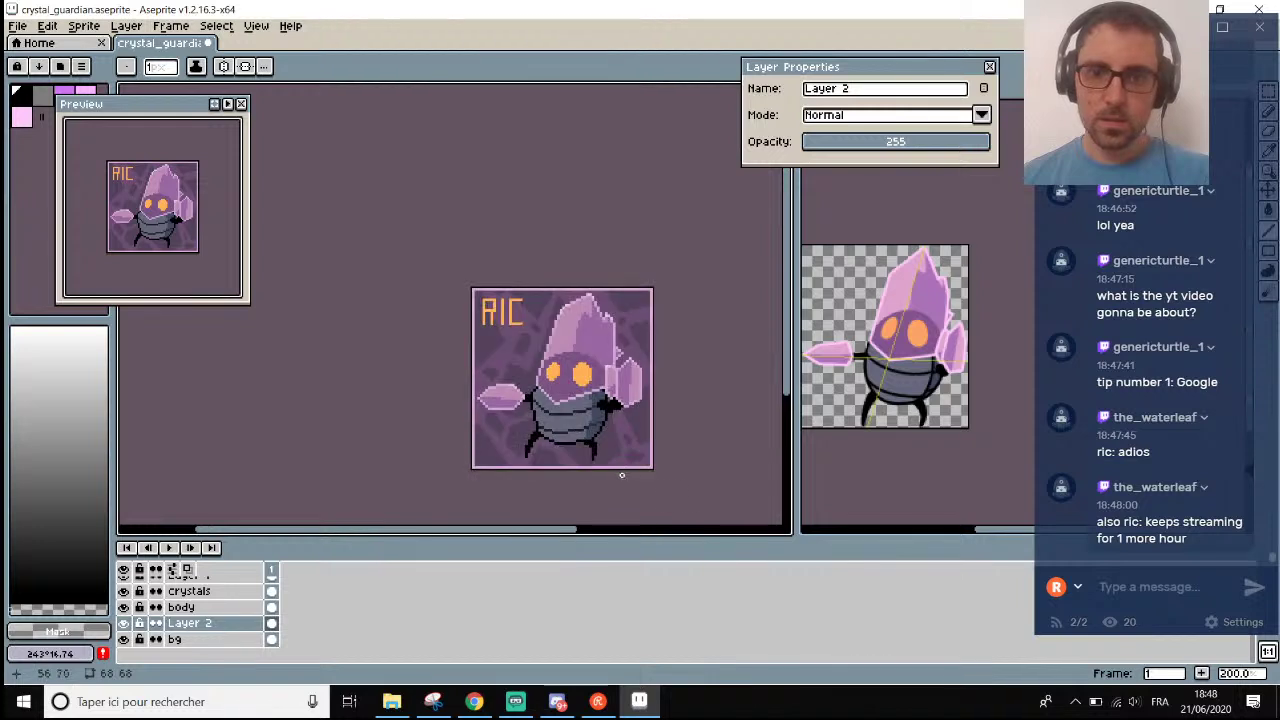
{"action": "scroll", "coordinate": [680, 483], "scroll_direction": "up", "scroll_amount": 1}
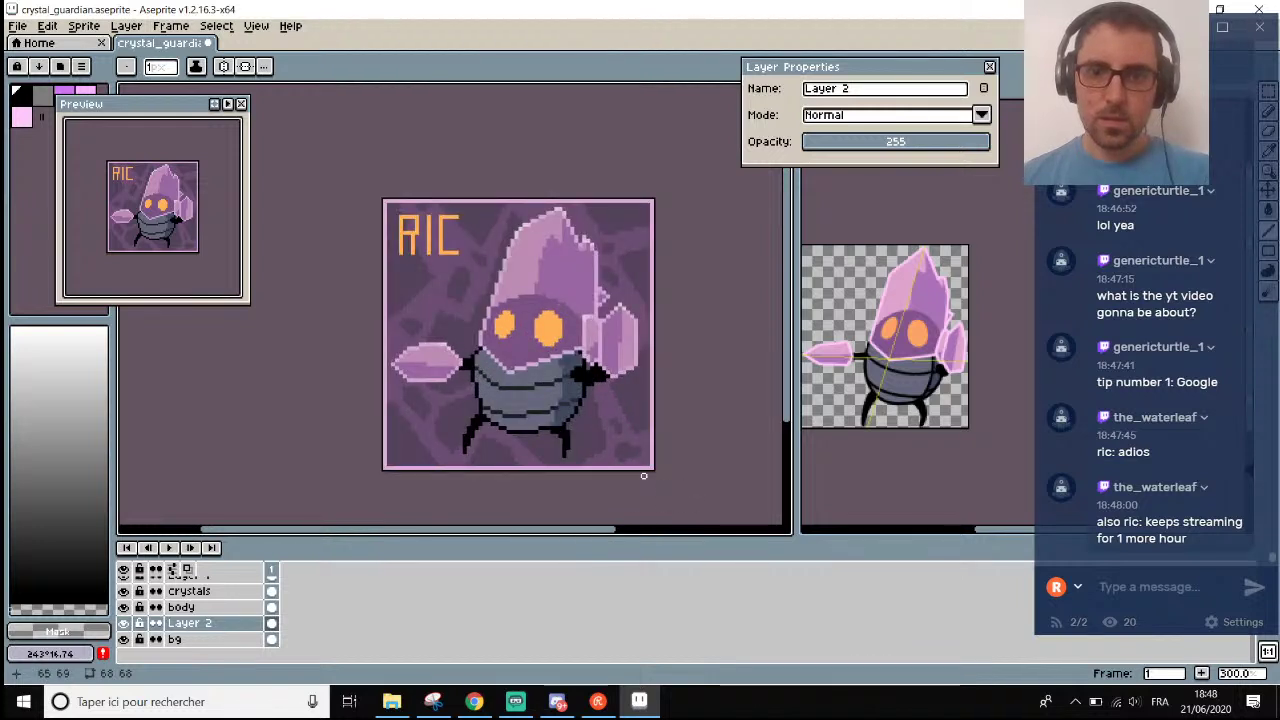
{"action": "scroll", "coordinate": [456, 276], "scroll_direction": "up", "scroll_amount": 3}
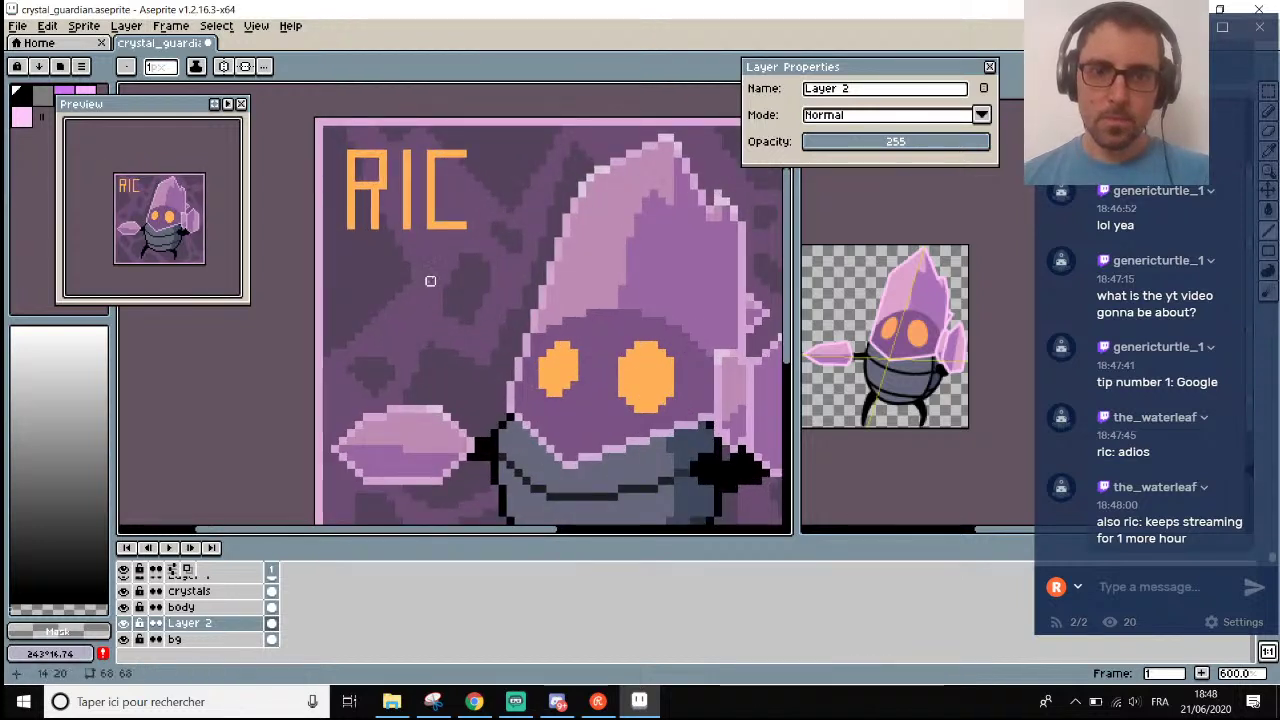
{"action": "scroll", "coordinate": [430, 281], "scroll_direction": "down", "scroll_amount": 3}
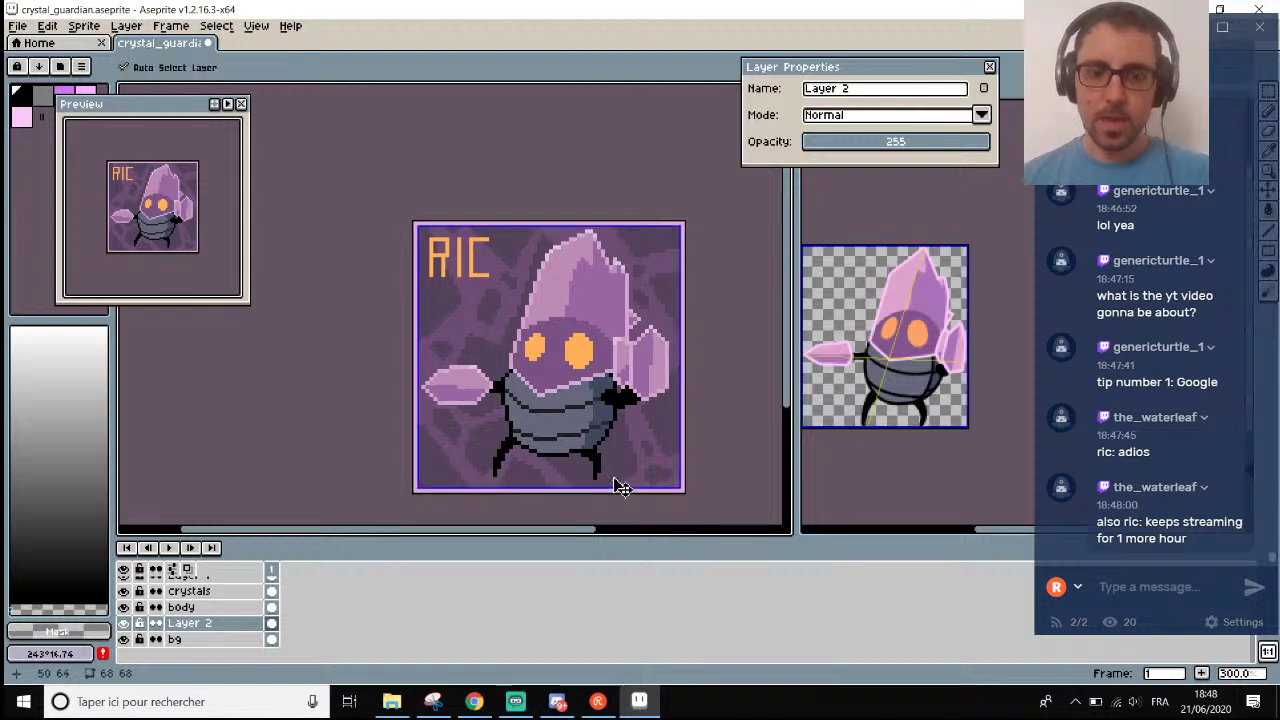
{"action": "scroll", "coordinate": [620, 487], "scroll_direction": "down", "scroll_amount": 1}
{"action": "scroll", "coordinate": [622, 522], "scroll_direction": "up", "scroll_amount": 1}
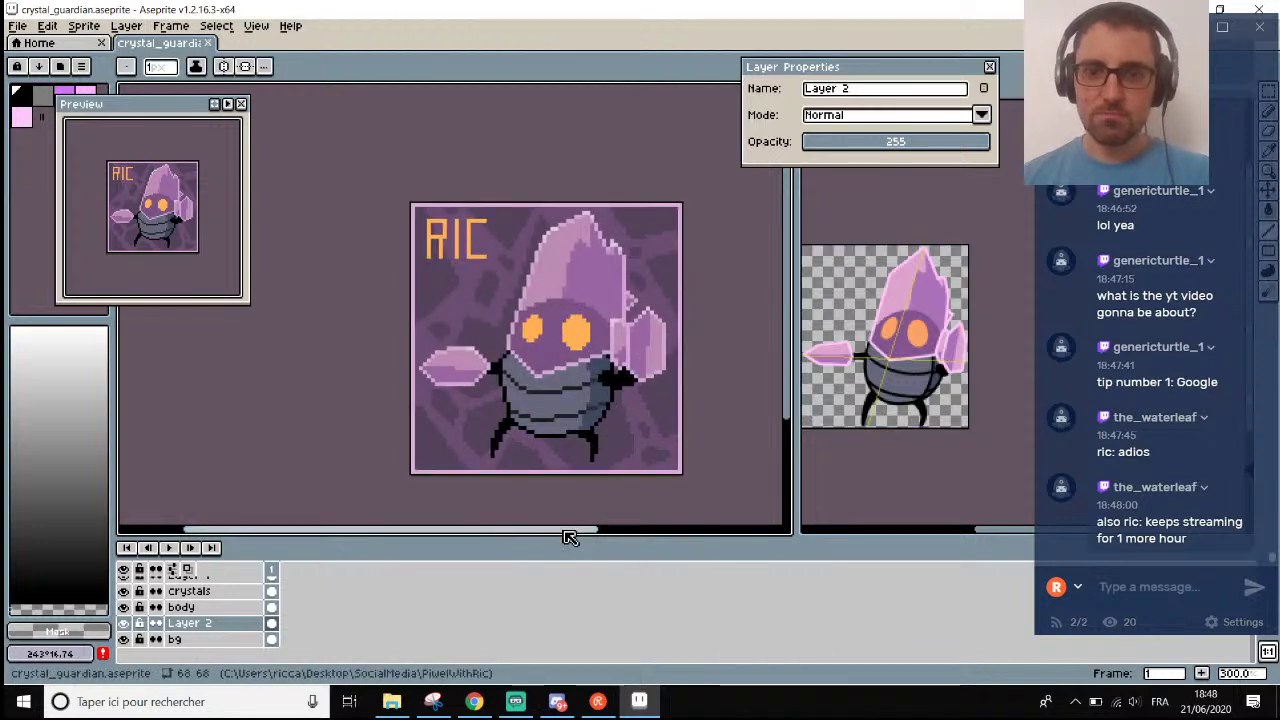
{"action": "left_click_drag", "start_coordinate": [568, 538], "coordinate": [601, 535]}
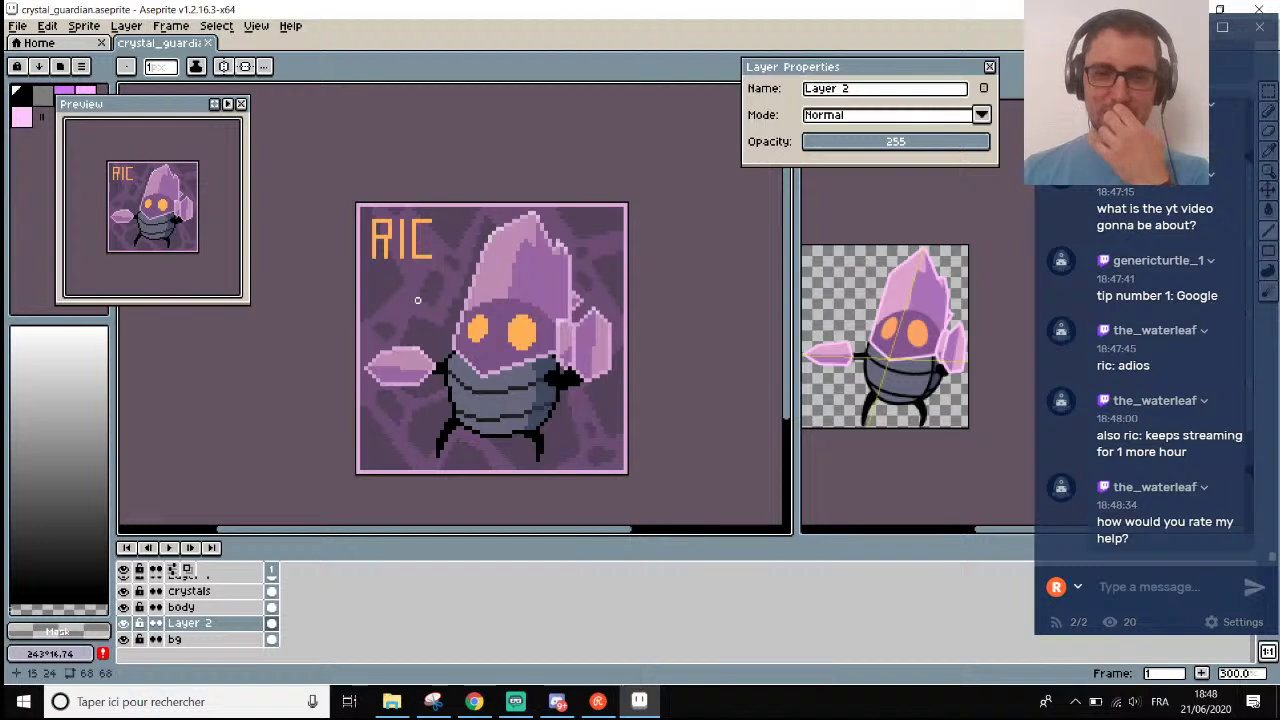
Trim the lower-left silhouette's diagonal edge with a transparent line and redraw it in dark #54435b down to the bottom border.
{"action": "scroll", "coordinate": [430, 463], "scroll_direction": "up", "scroll_amount": 4}
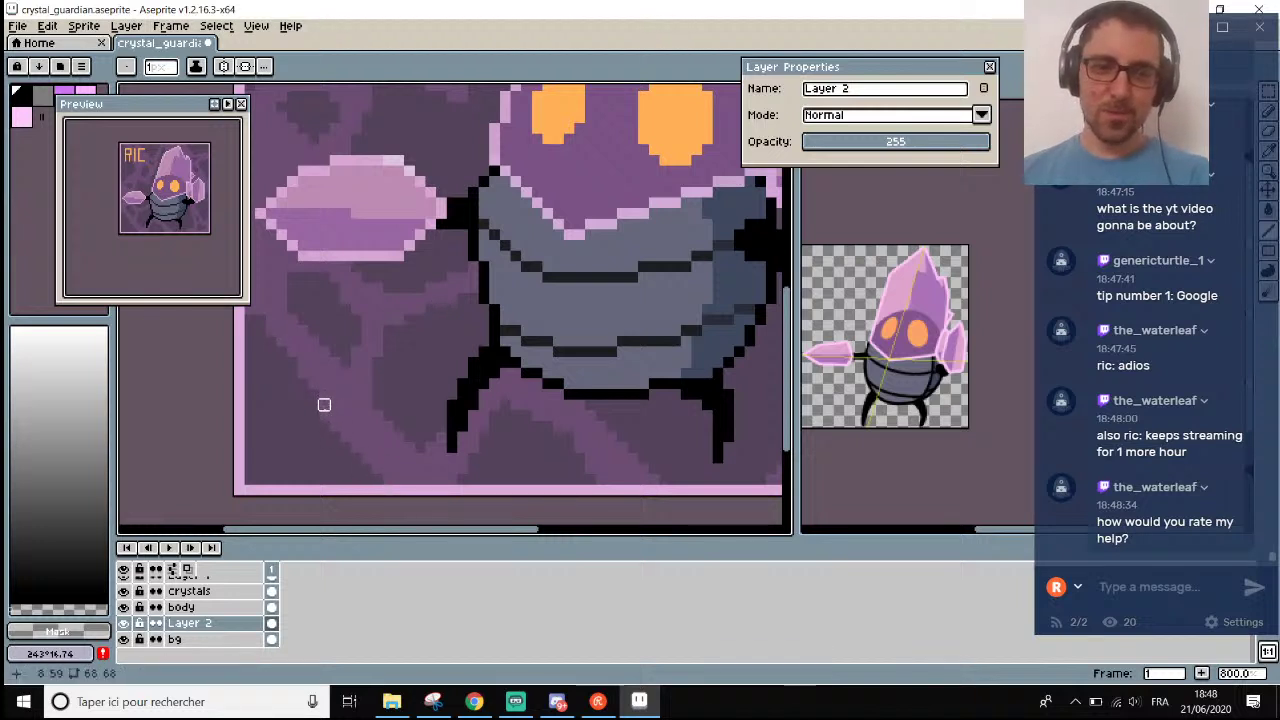
{"action": "left_click_drag", "start_coordinate": [324, 404], "coordinate": [239, 320]}
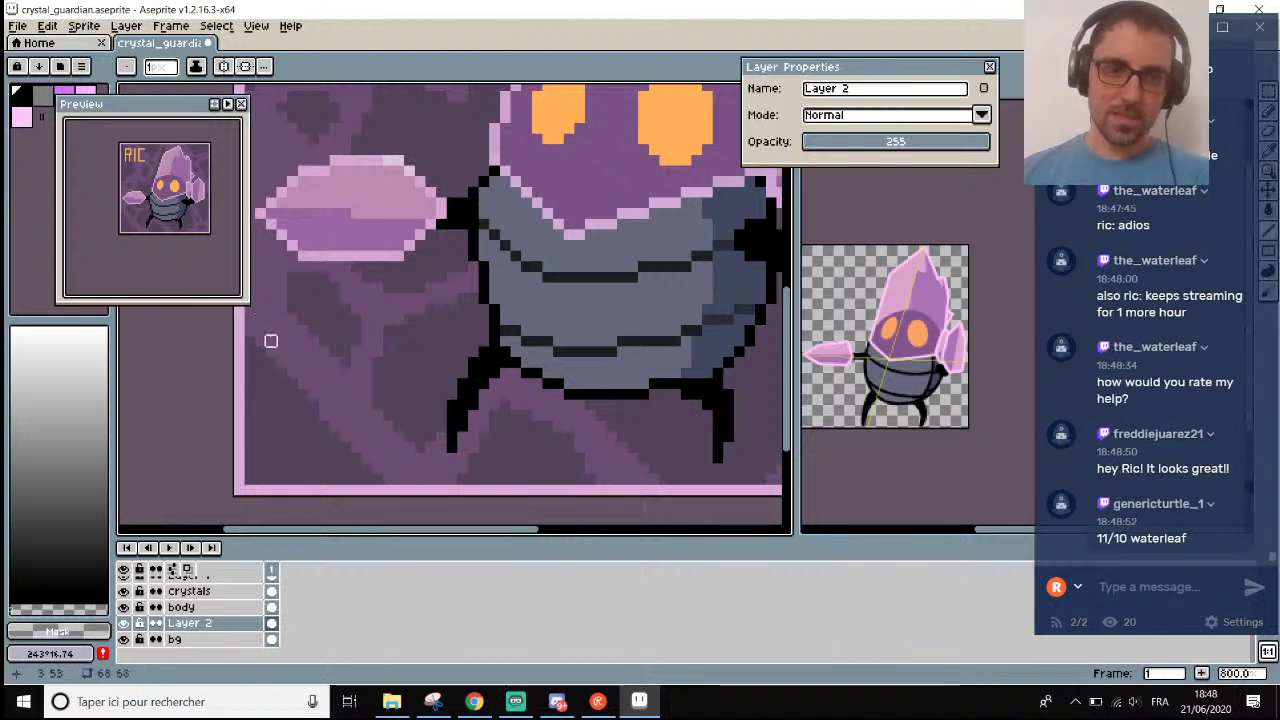
{"action": "scroll", "coordinate": [318, 422], "scroll_direction": "up", "scroll_amount": 1}
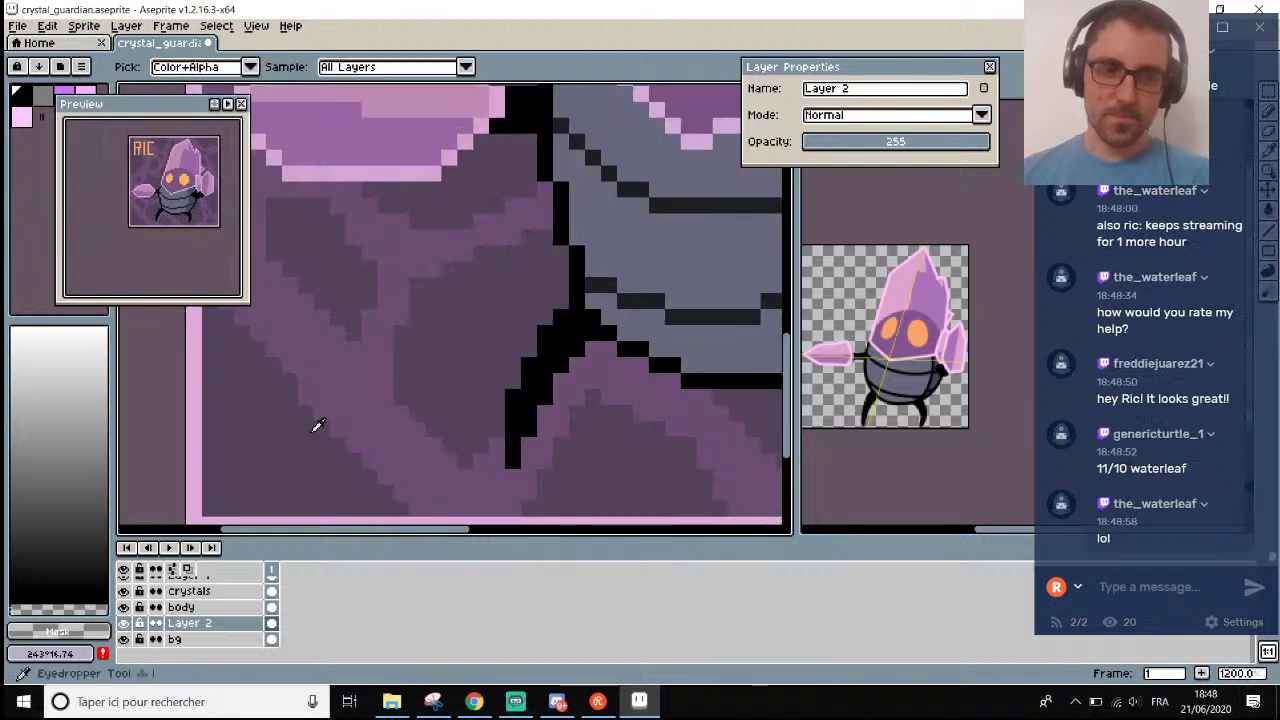
{"action": "left_click", "coordinate": [313, 412], "text": "alt"}
{"action": "mouse_move", "coordinate": [306, 400]}
{"action": "left_mouse_down"}
{"action": "mouse_move", "coordinate": [400, 514]}
{"action": "mouse_move", "coordinate": [421, 512]}
{"action": "left_mouse_up"}
{"action": "scroll", "coordinate": [603, 491], "scroll_direction": "down", "scroll_amount": 4}
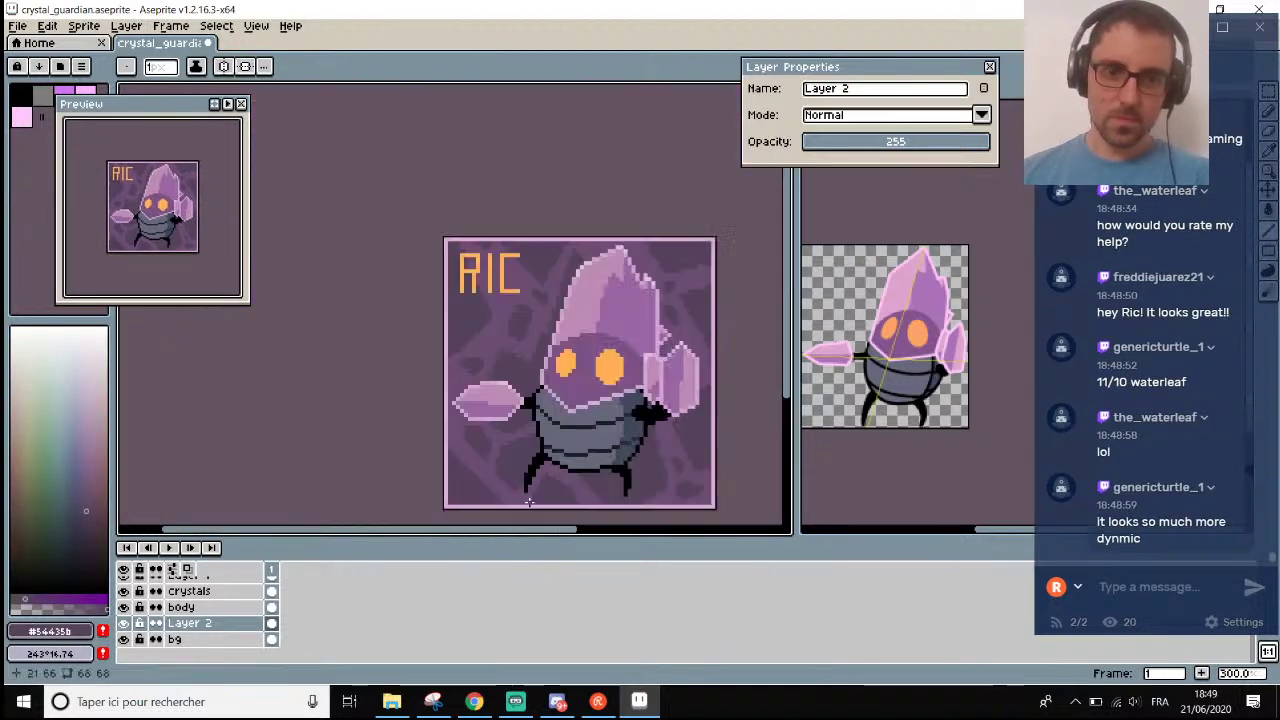
{"action": "scroll", "coordinate": [603, 491], "scroll_direction": "up", "scroll_amount": 2}
{"action": "scroll", "coordinate": [603, 491], "scroll_direction": "down", "scroll_amount": 1}
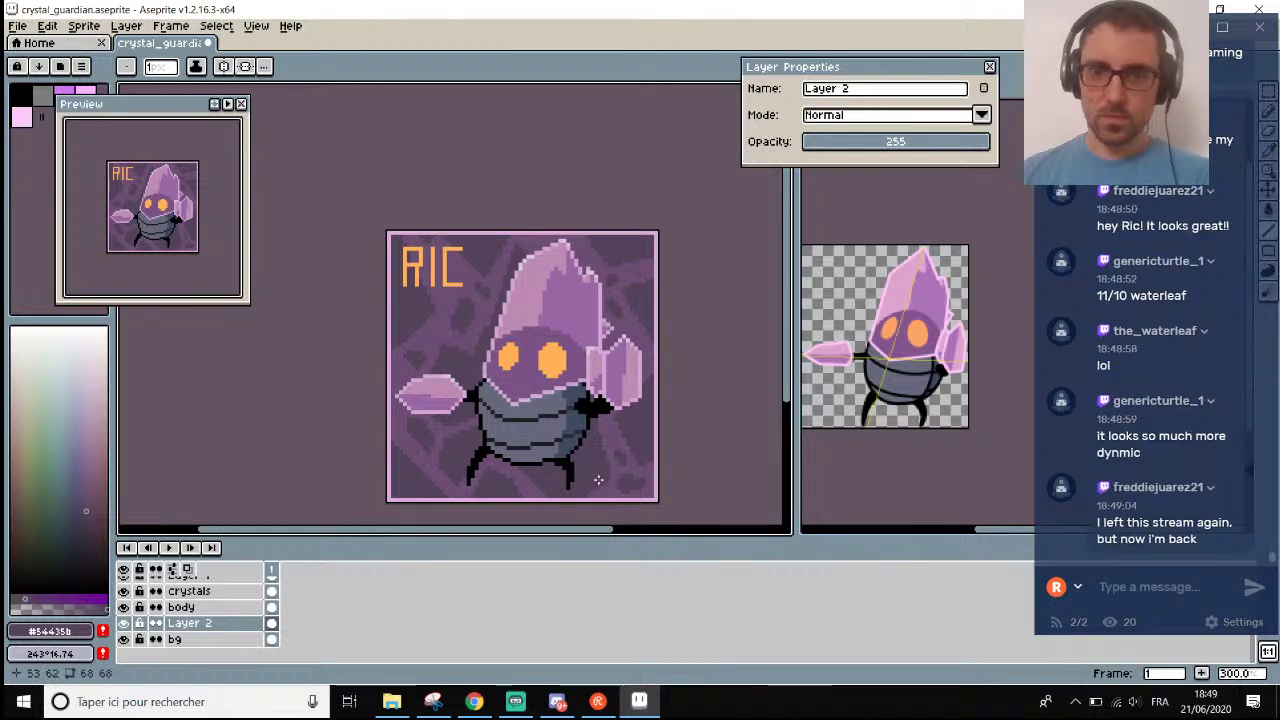
Save the sprite with the reworked lower-left silhouette edge.
{"action": "key", "text": "ctrl+s"}
{"action": "scroll", "coordinate": [605, 490], "scroll_direction": "down", "scroll_amount": 1}
{"action": "scroll", "coordinate": [605, 490], "scroll_direction": "up", "scroll_amount": 1}
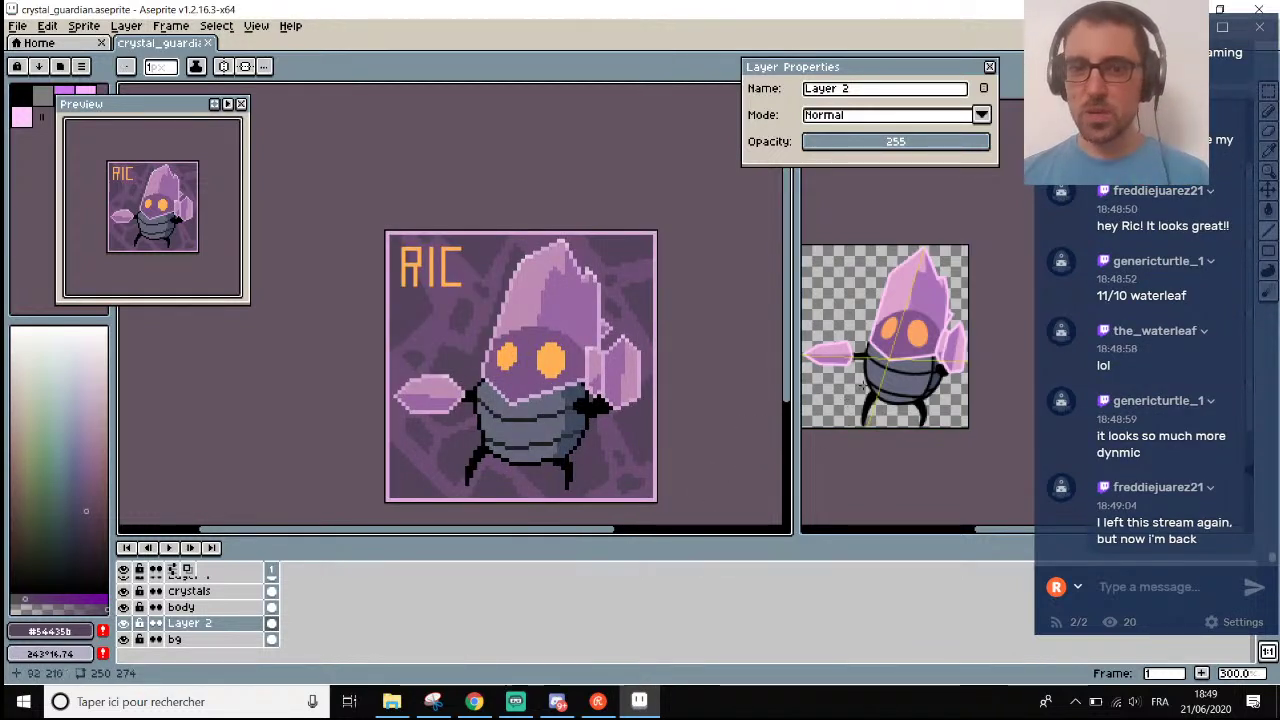
{"action": "left_click_drag", "start_coordinate": [791, 391], "coordinate": [791, 415]}
{"action": "scroll", "coordinate": [686, 394], "scroll_direction": "down", "scroll_amount": 1}
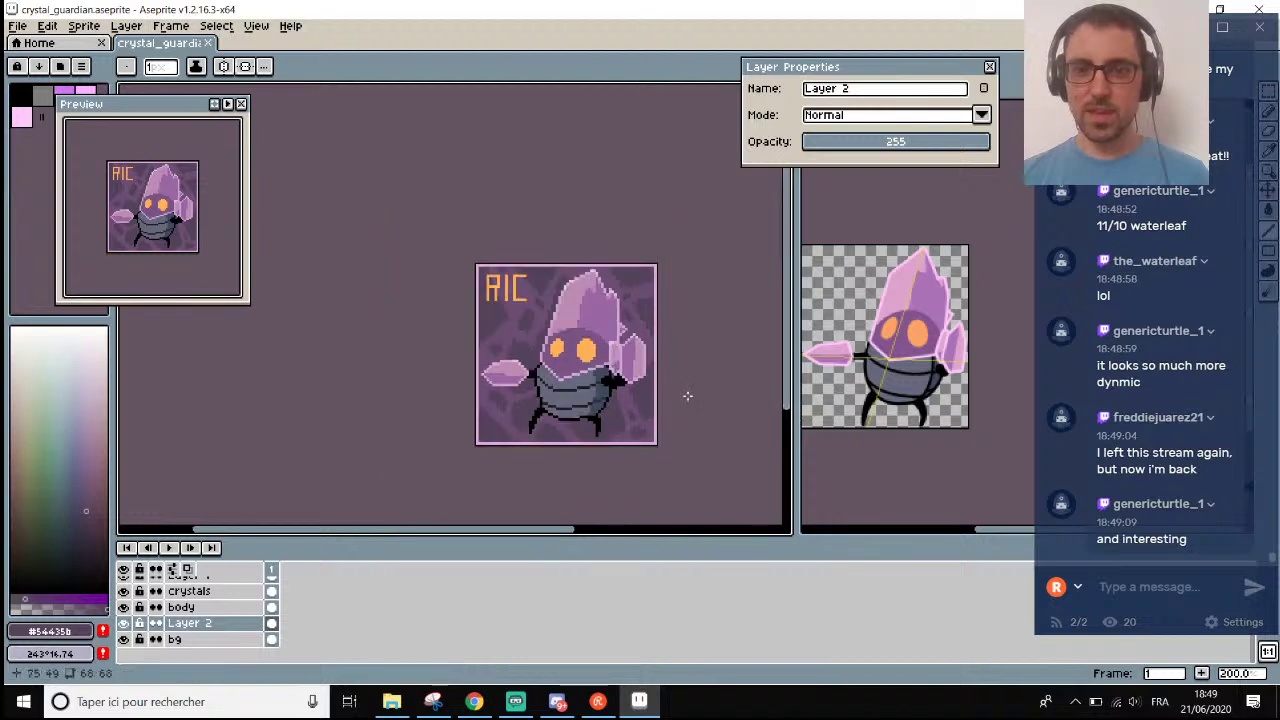
{"action": "scroll", "coordinate": [680, 400], "scroll_direction": "up", "scroll_amount": 1}
{"action": "left_click_drag", "start_coordinate": [580, 537], "coordinate": [615, 538]}
Cut a light gap in transparent colour through the lower-left silhouette's tip at the bottom border, separating a small dark fragment.
{"action": "scroll", "coordinate": [385, 470], "scroll_direction": "up", "scroll_amount": 5}
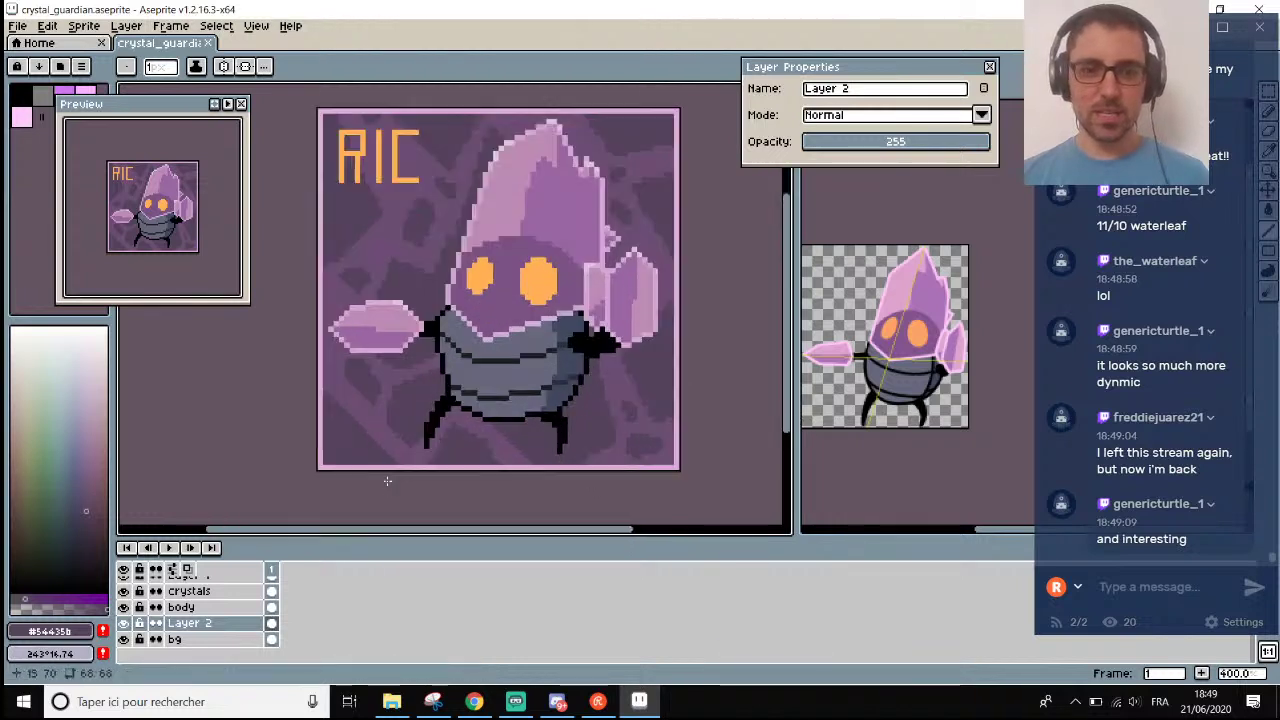
{"action": "left_click", "coordinate": [396, 465], "text": "alt"}
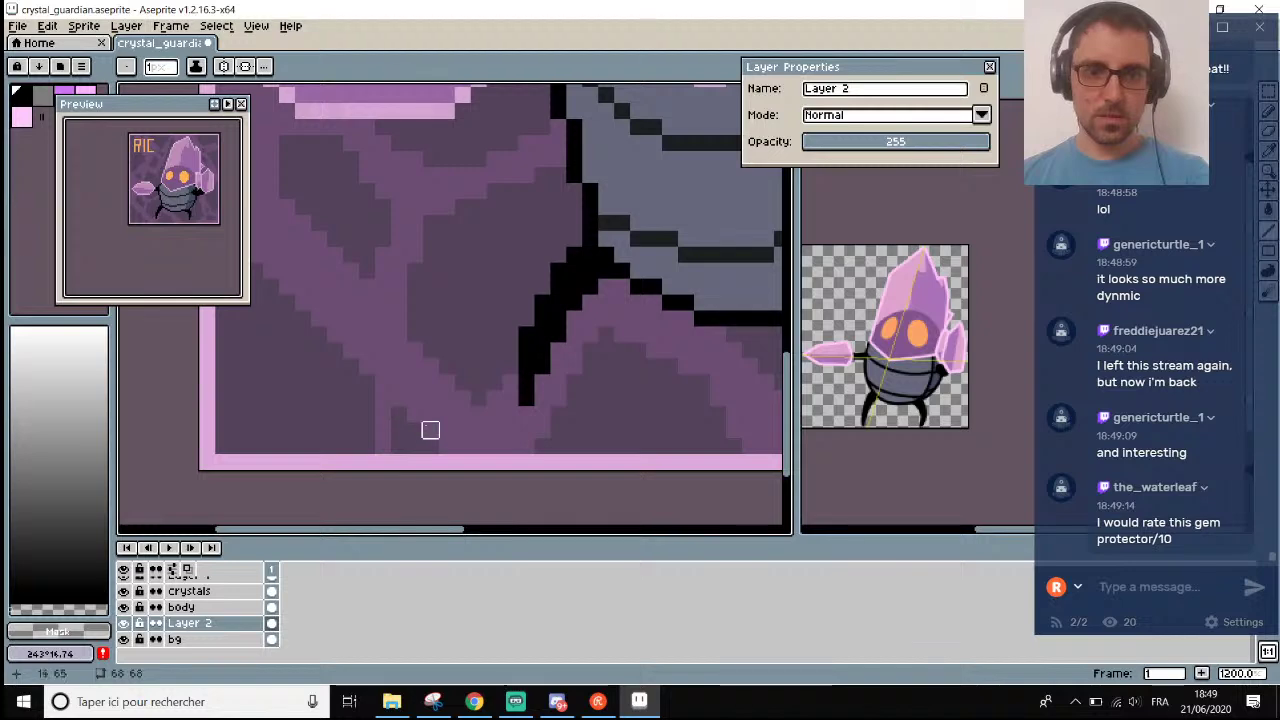
{"action": "scroll", "coordinate": [400, 430], "scroll_direction": "down", "scroll_amount": 2}
{"action": "scroll", "coordinate": [400, 430], "scroll_direction": "up", "scroll_amount": 2}
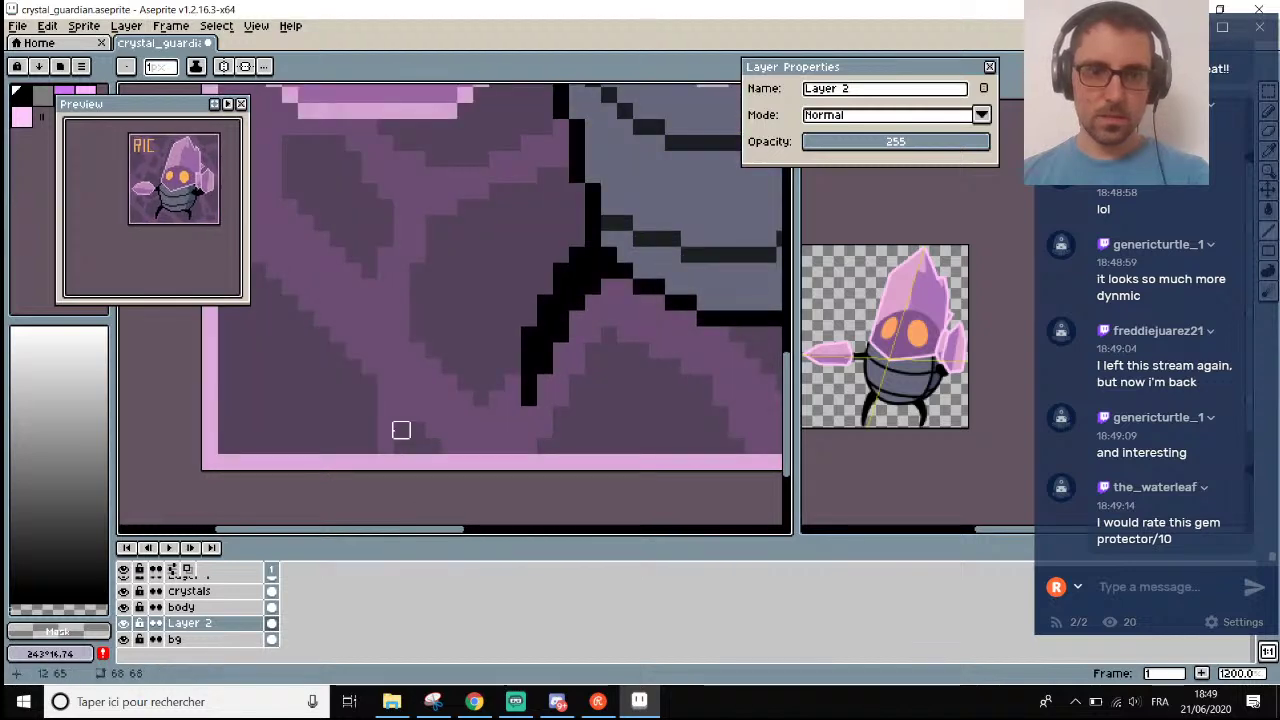
{"action": "left_click", "coordinate": [401, 430]}
{"action": "left_click", "coordinate": [353, 446]}
{"action": "left_click", "coordinate": [369, 430]}
{"action": "left_click", "coordinate": [369, 446]}
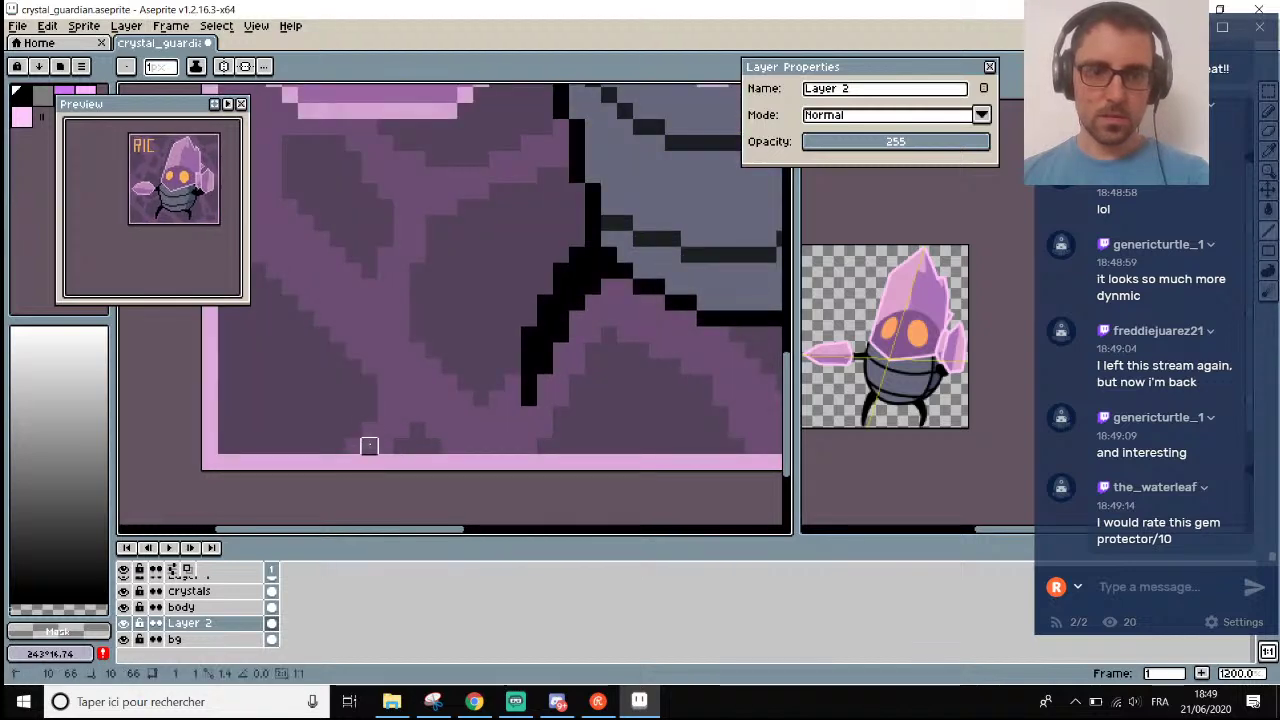
{"action": "scroll", "coordinate": [417, 471], "scroll_direction": "down", "scroll_amount": 2}
Save the changes to crystal_guardian.aseprite.
{"action": "key", "text": "v"}
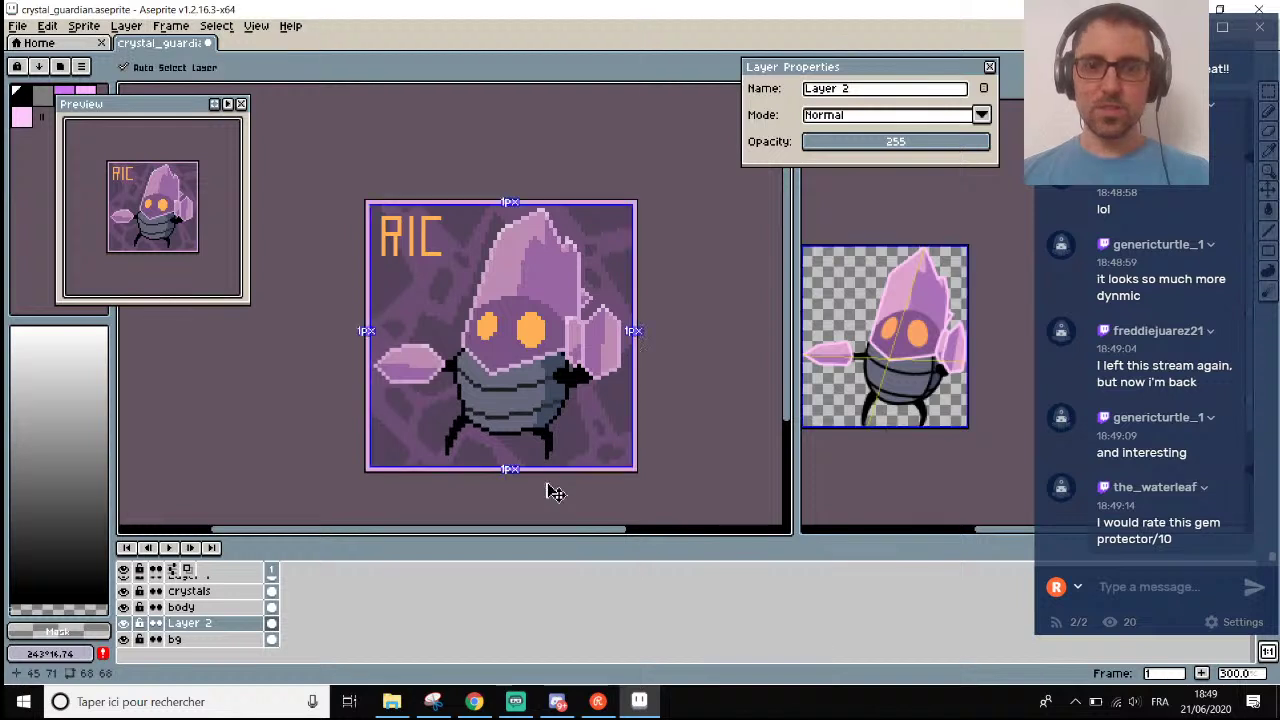
{"action": "key", "text": "ctrl+s"}
{"action": "key", "text": "b"}
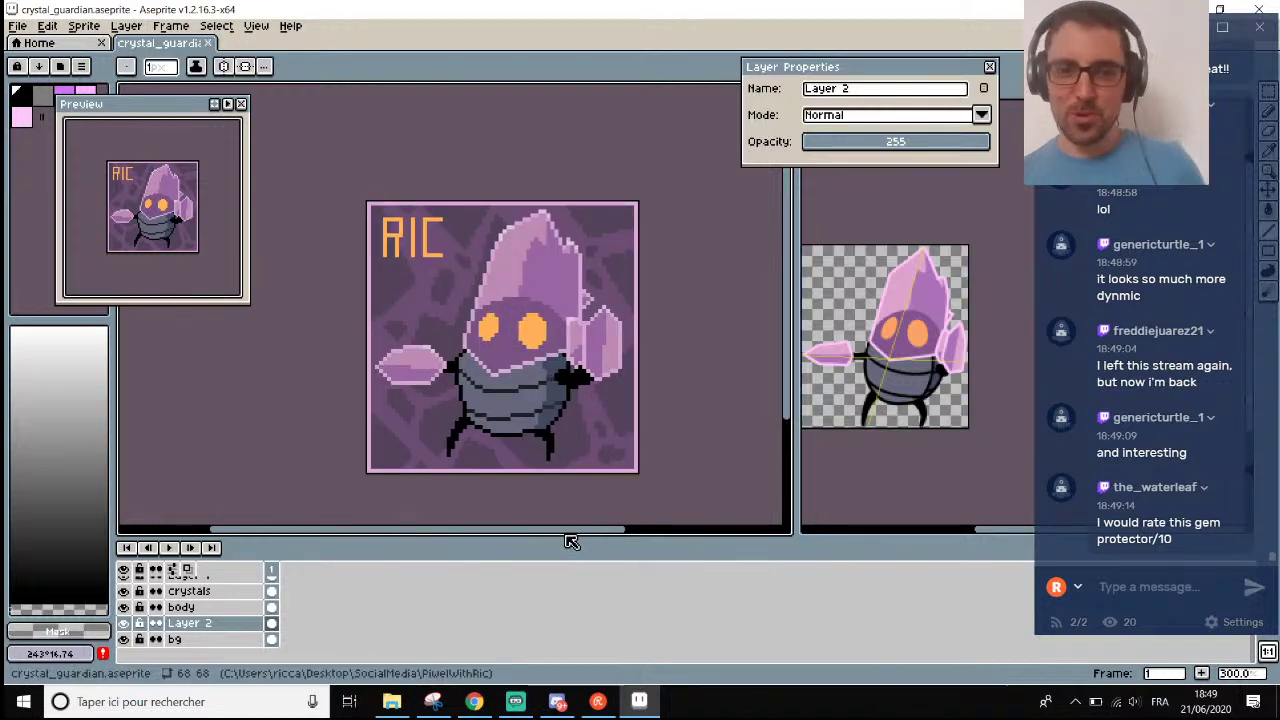
{"action": "left_click_drag", "start_coordinate": [569, 534], "coordinate": [591, 534]}
{"action": "scroll", "coordinate": [494, 486], "scroll_direction": "up", "scroll_amount": 2}
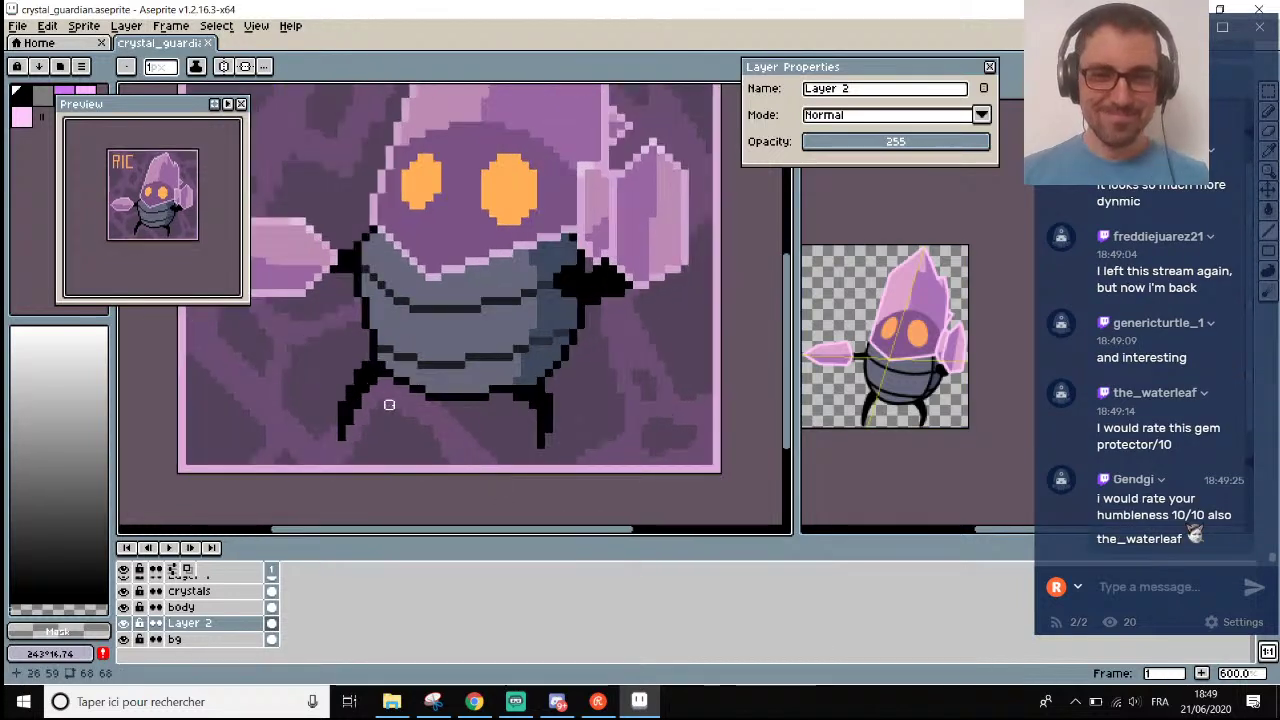
Touch up the background in transparent colour just below the body, beside the guardian's left-hand leg.
{"action": "left_click", "coordinate": [389, 404]}
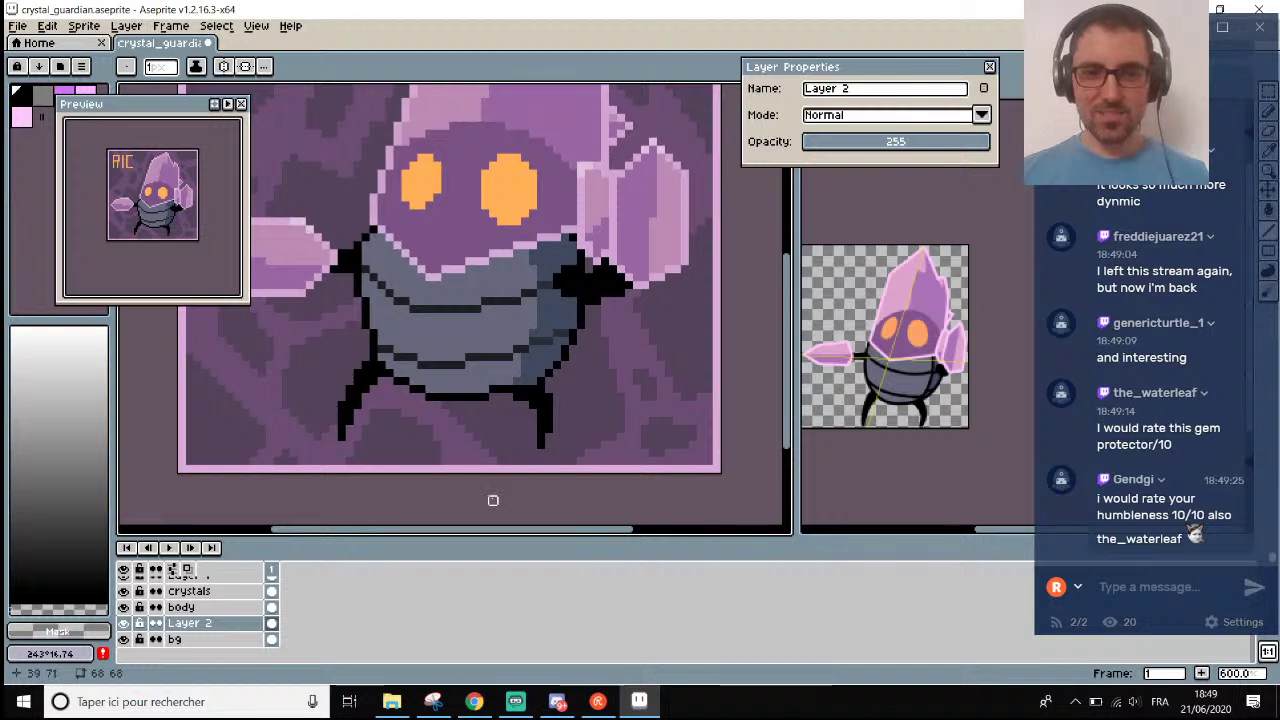
{"action": "scroll", "coordinate": [491, 500], "scroll_direction": "down", "scroll_amount": 2}
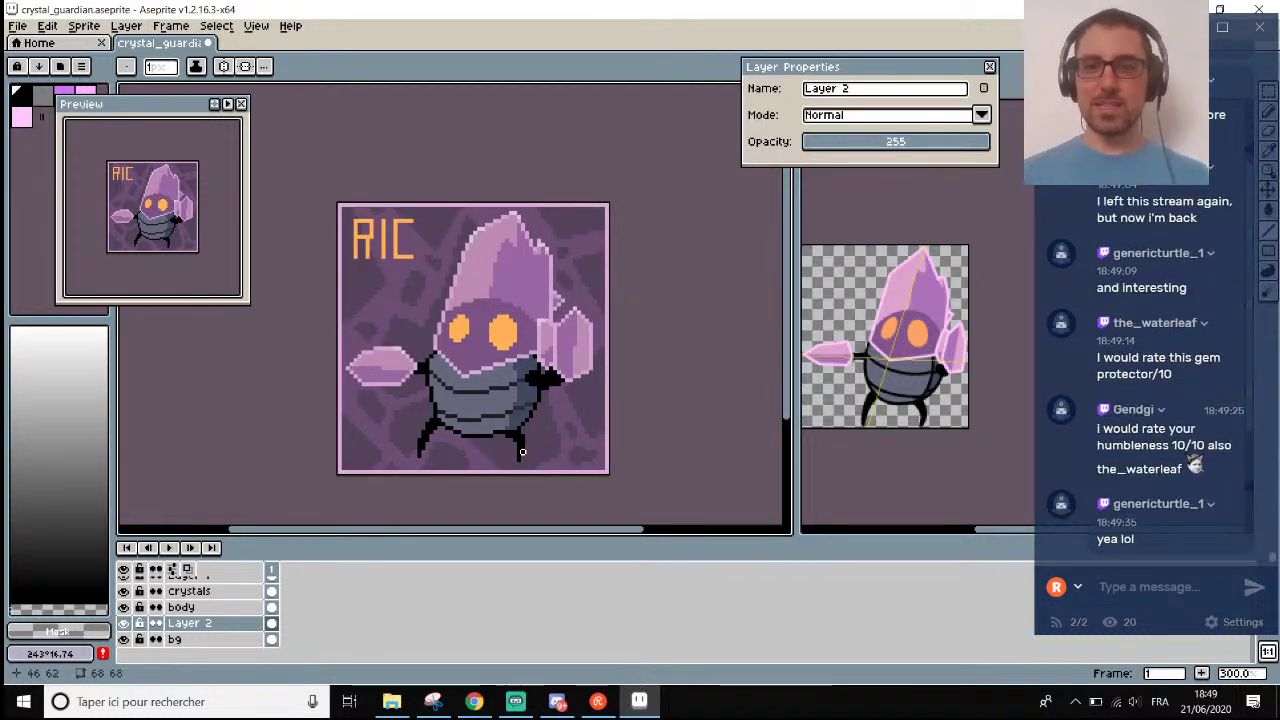
Examine the whole sprite at several magnifications, checking the background silhouettes against the guardian, border and RIC lettering.
{"action": "scroll", "coordinate": [522, 452], "scroll_direction": "down", "scroll_amount": 2}
{"action": "scroll", "coordinate": [522, 452], "scroll_direction": "up", "scroll_amount": 2}
{"action": "left_click_drag", "start_coordinate": [563, 537], "coordinate": [607, 538]}
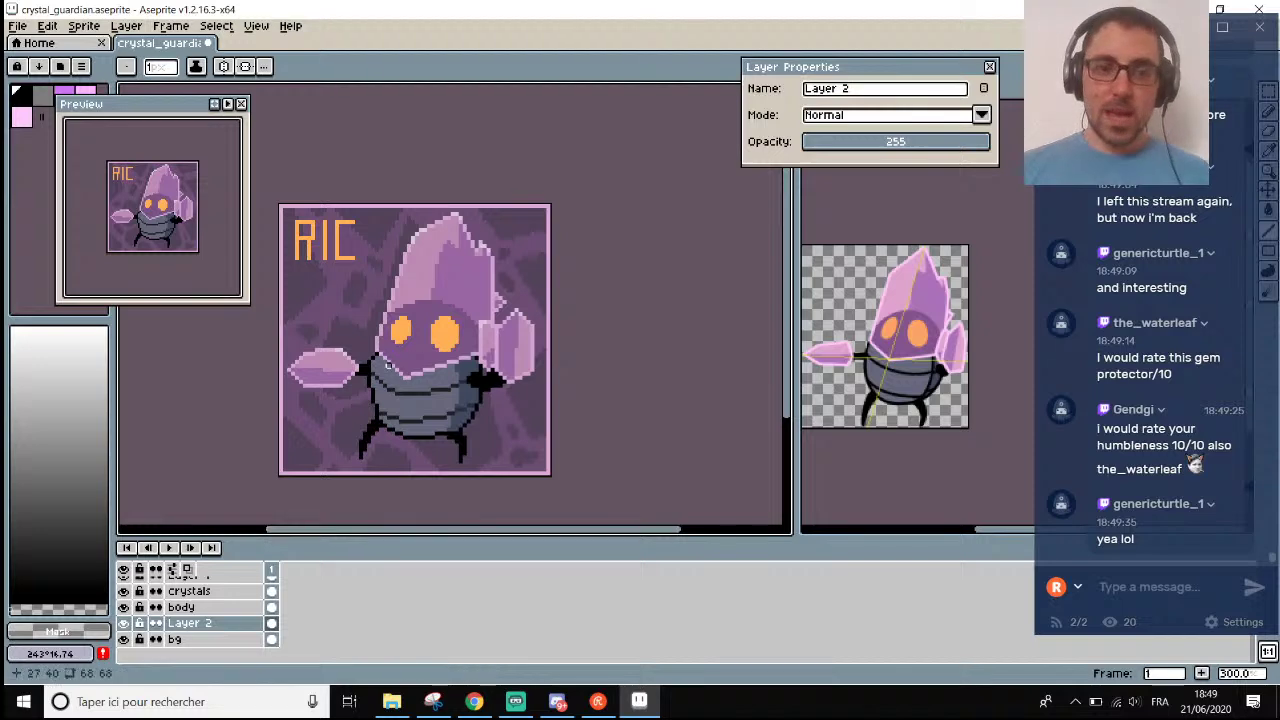
{"action": "scroll", "coordinate": [297, 337], "scroll_direction": "up", "scroll_amount": 2}
{"action": "scroll", "coordinate": [303, 333], "scroll_direction": "down", "scroll_amount": 4}
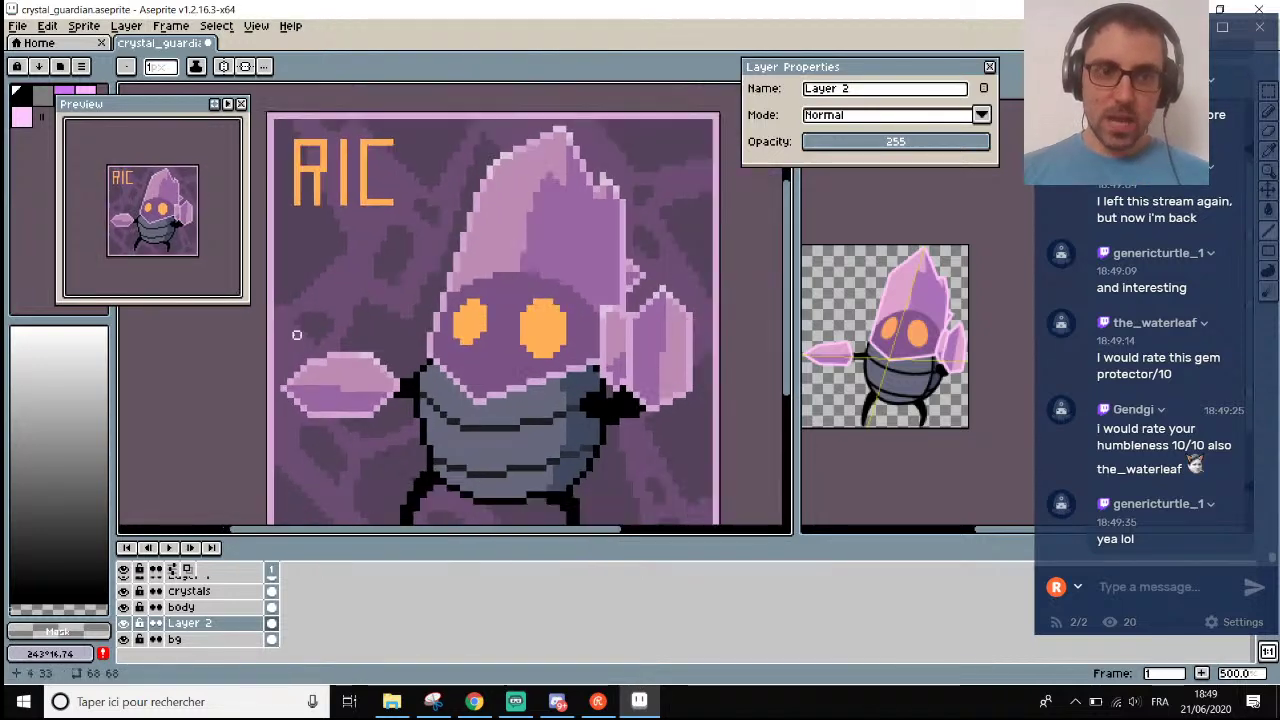
{"action": "scroll", "coordinate": [307, 333], "scroll_direction": "up", "scroll_amount": 2}
{"action": "scroll", "coordinate": [290, 311], "scroll_direction": "up", "scroll_amount": 1}
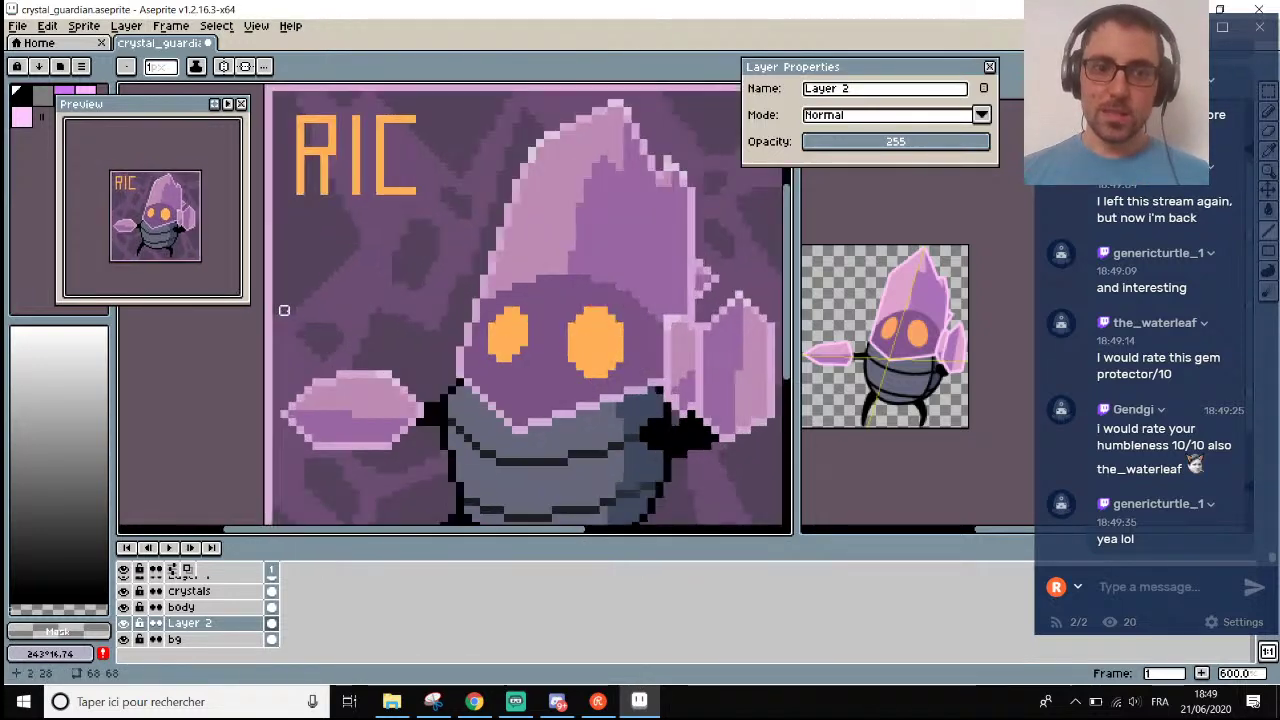
{"action": "scroll", "coordinate": [410, 399], "scroll_direction": "down", "scroll_amount": 3}
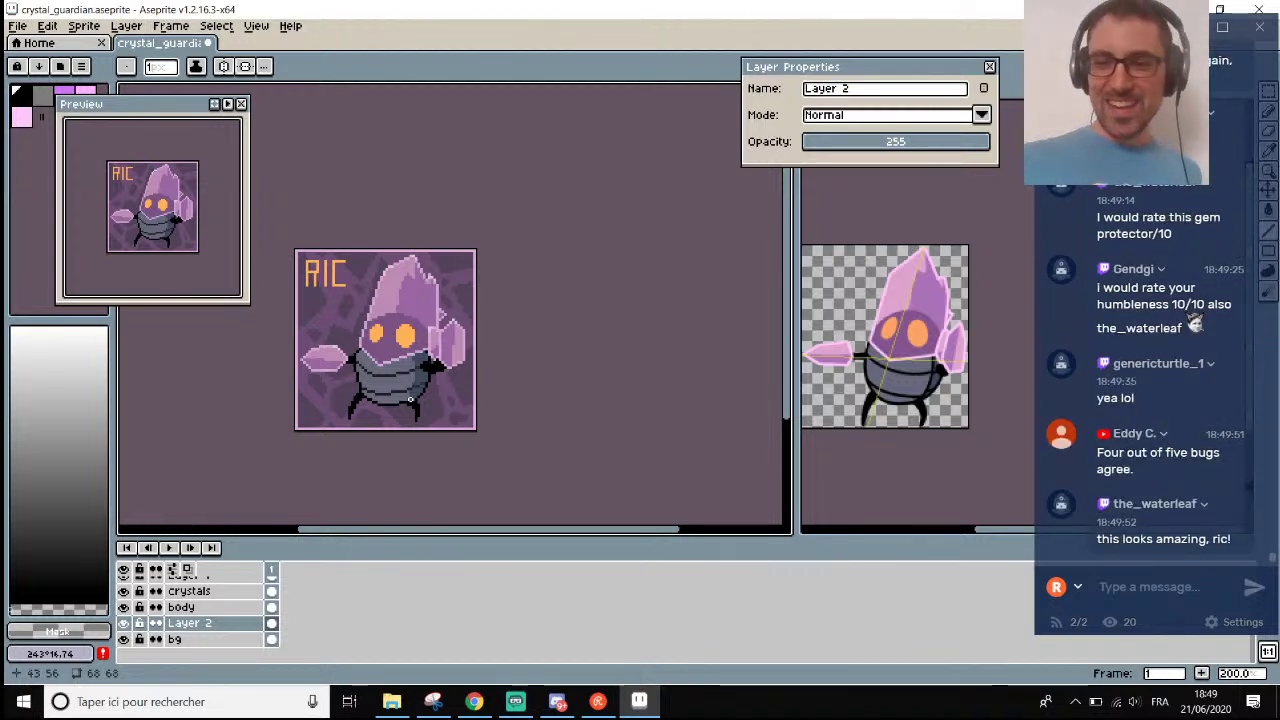
{"action": "scroll", "coordinate": [312, 375], "scroll_direction": "up", "scroll_amount": 1}
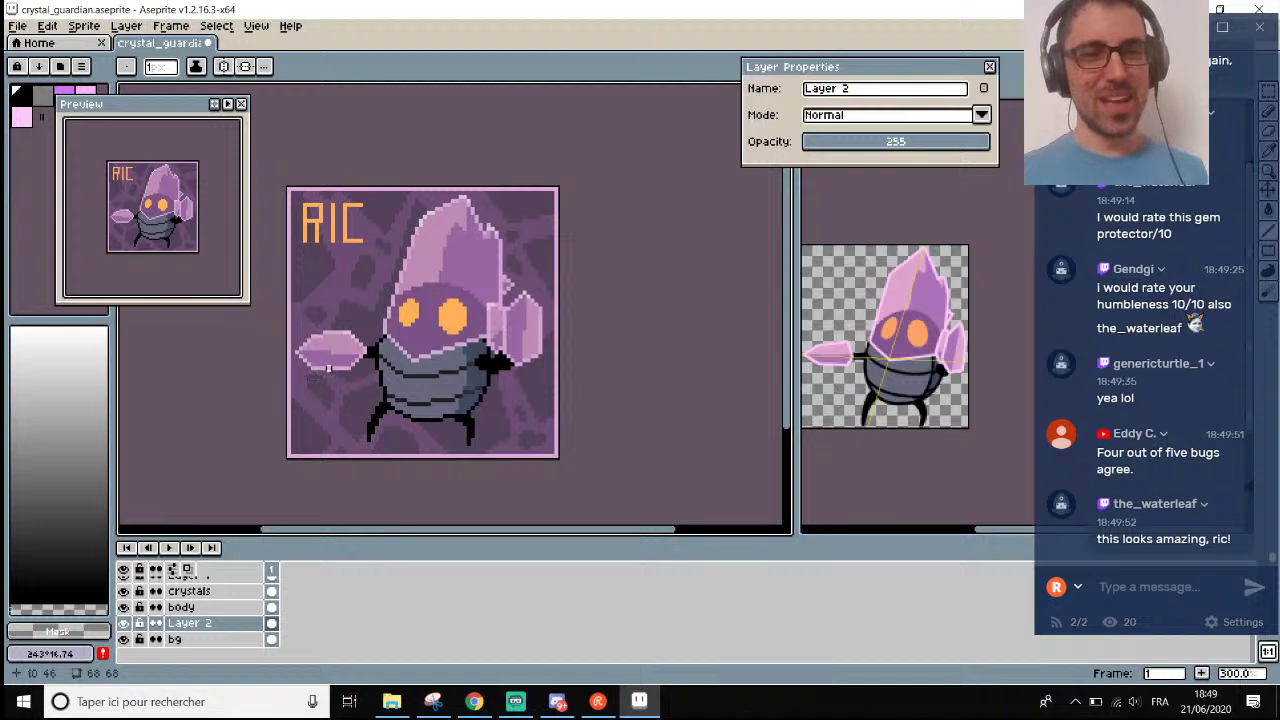
{"action": "scroll", "coordinate": [351, 294], "scroll_direction": "up", "scroll_amount": 2}
{"action": "scroll", "coordinate": [323, 297], "scroll_direction": "down", "scroll_amount": 4}
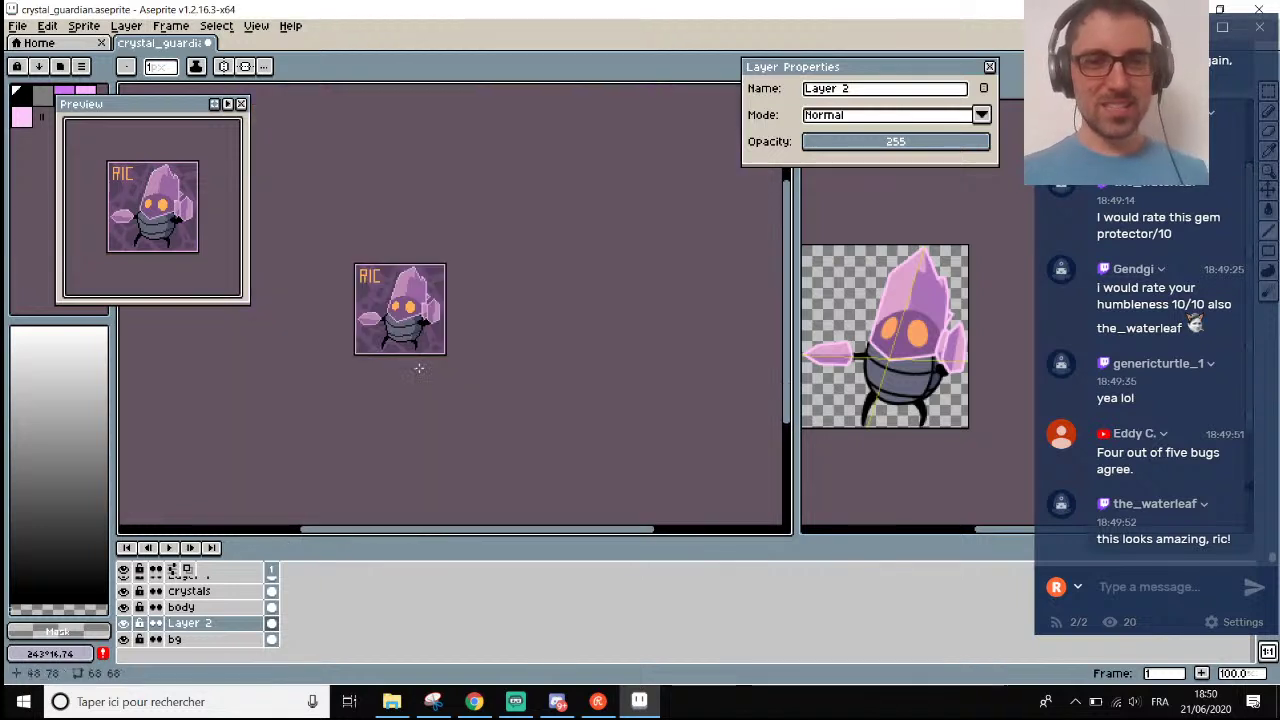
{"action": "scroll", "coordinate": [420, 368], "scroll_direction": "up", "scroll_amount": 2}
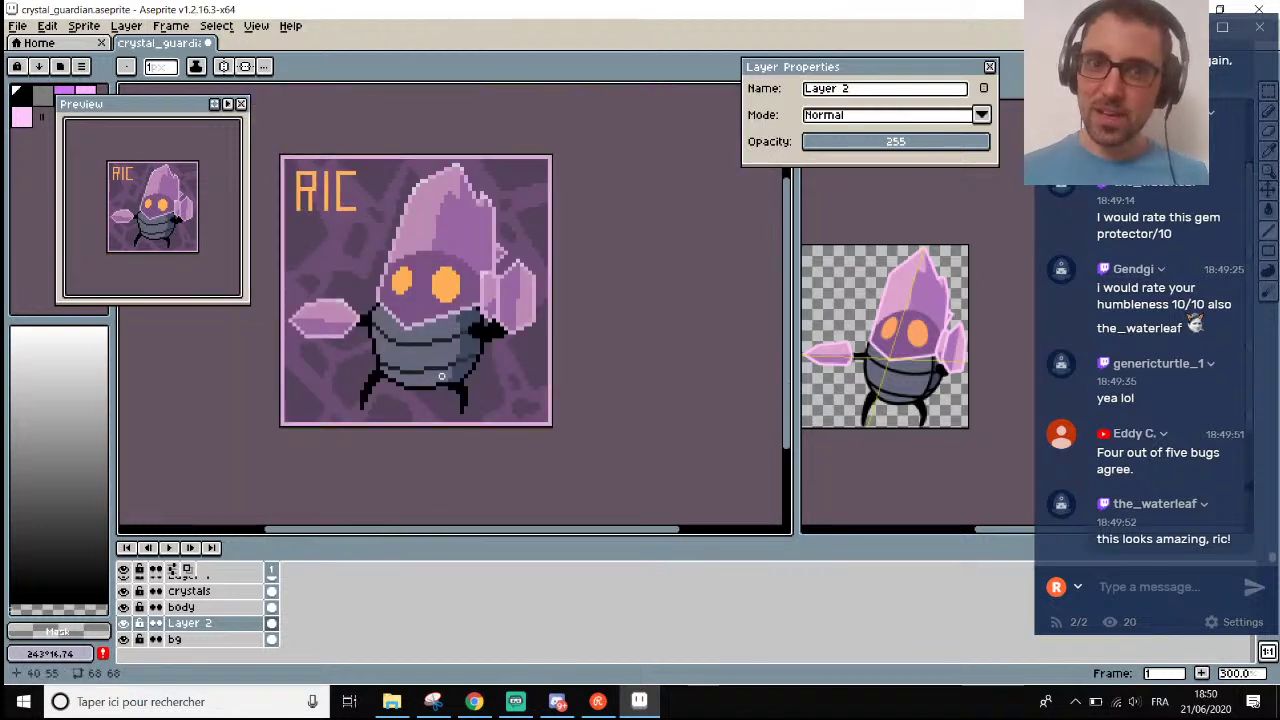
{"action": "left_click_drag", "start_coordinate": [530, 533], "coordinate": [495, 533]}
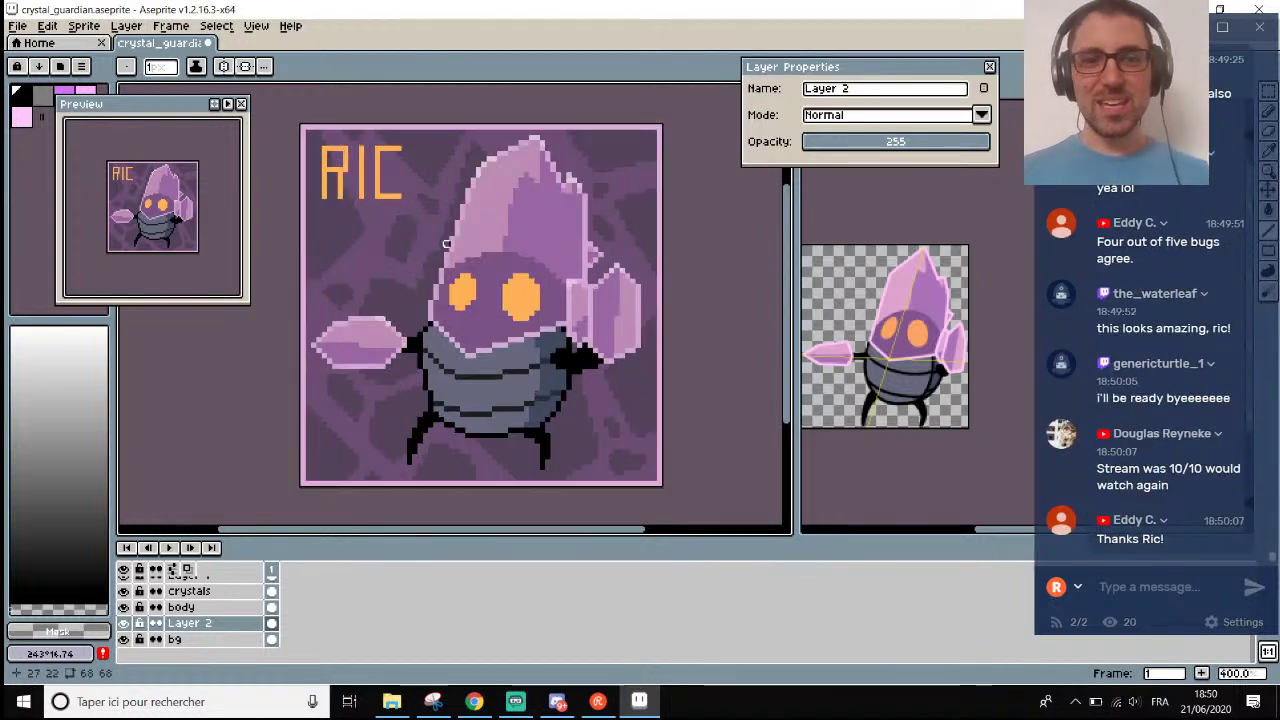
Save the retouched sprite to crystal_guardian.aseprite.
{"action": "key", "text": "v"}
{"action": "key", "text": "ctrl+s"}
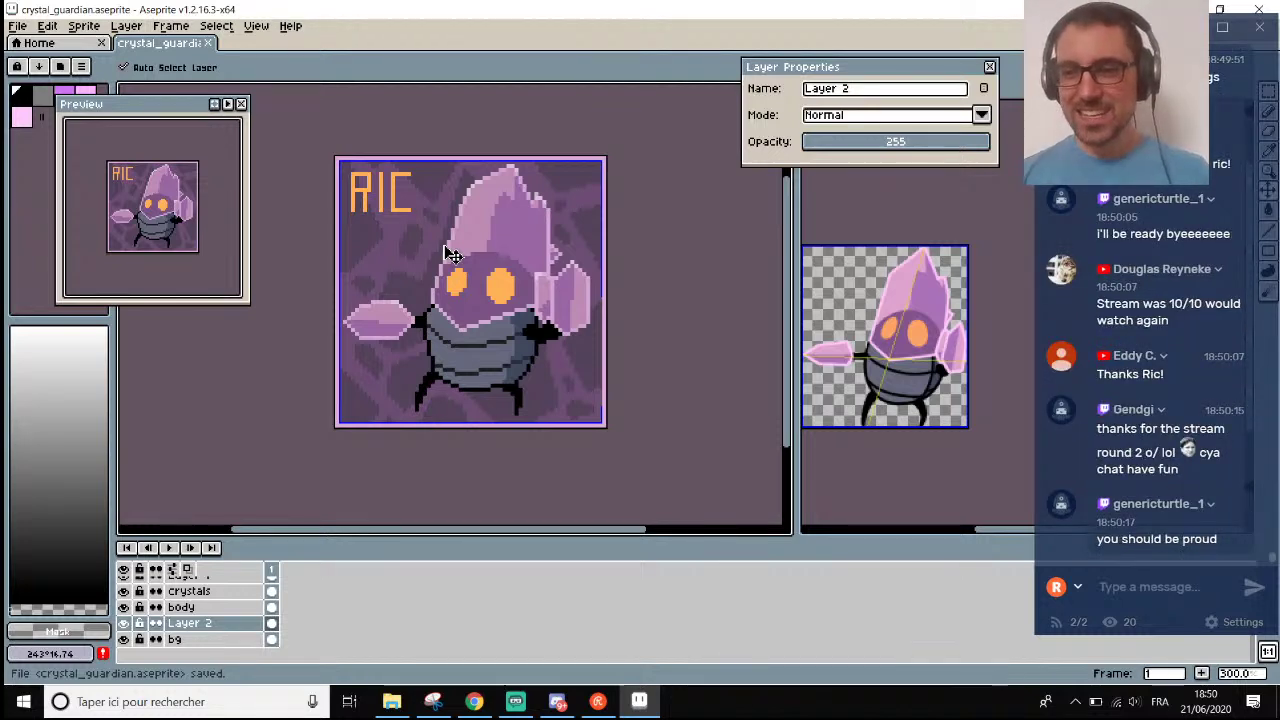
Check the stream in Streamlabs OBS, and return to Aseprite to save the crystal guardian sprite again.
{"action": "left_click", "coordinate": [515, 701]}
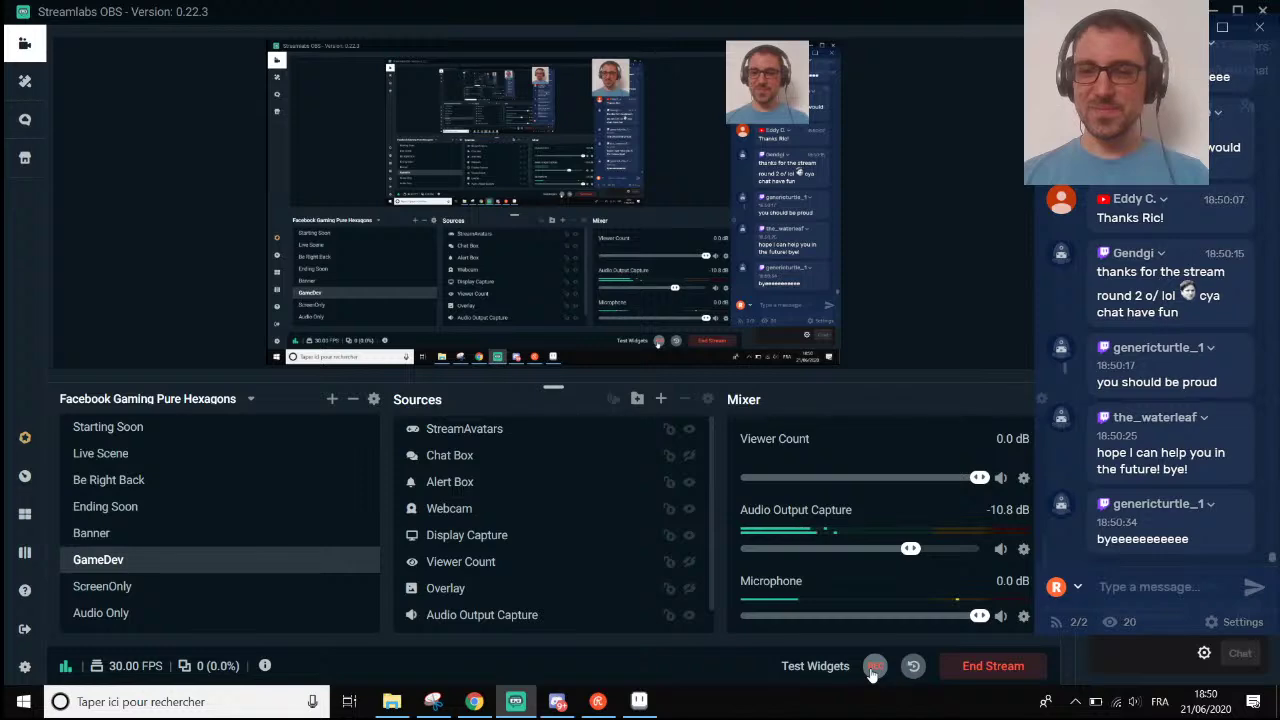
{"action": "left_click", "coordinate": [639, 701]}
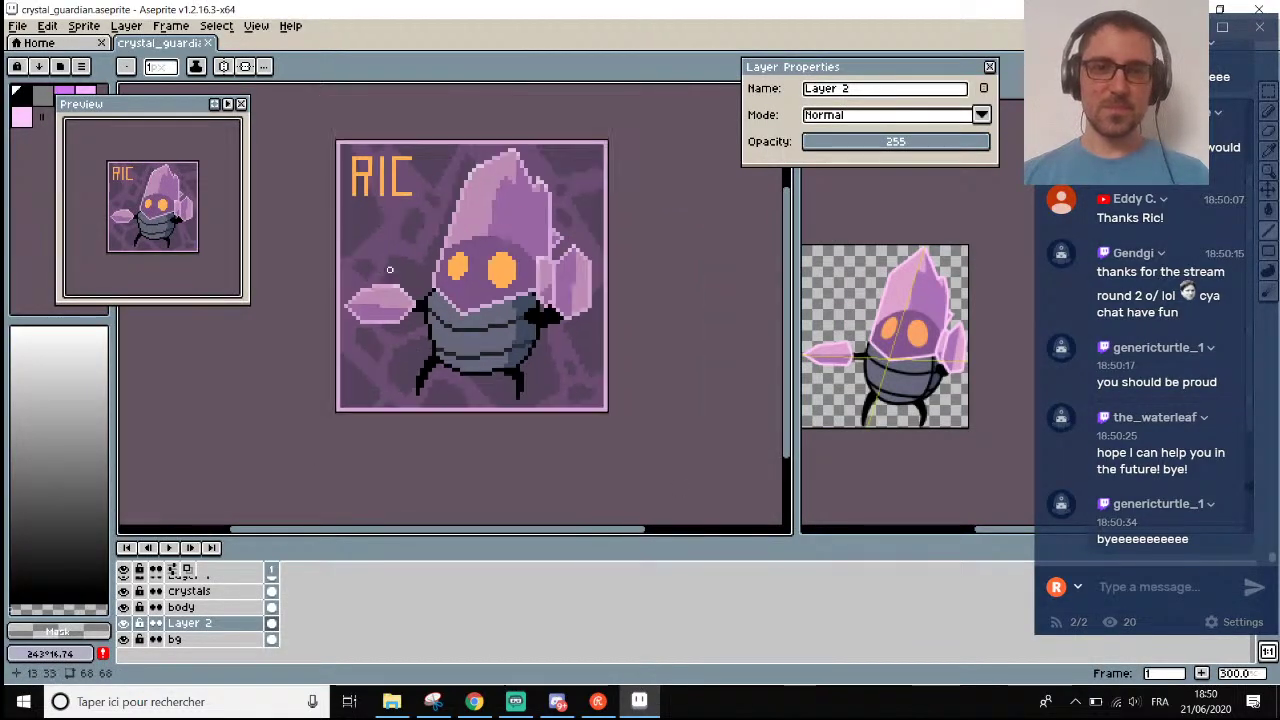
{"action": "key", "text": "ctrl+s"}
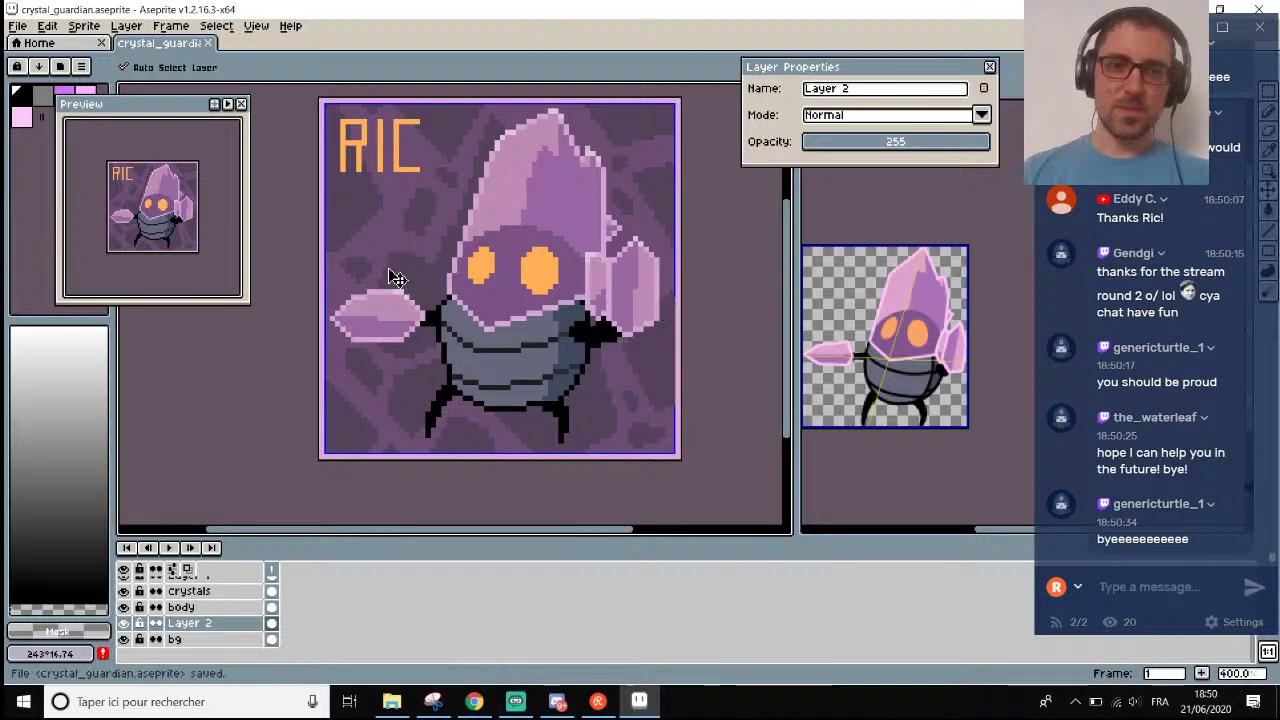
Review the finished sprite at different magnifications, temporarily hiding the body layer to inspect the background behind it.
{"action": "scroll", "coordinate": [392, 250], "scroll_direction": "down", "scroll_amount": 2}
{"action": "scroll", "coordinate": [392, 226], "scroll_direction": "up", "scroll_amount": 1}
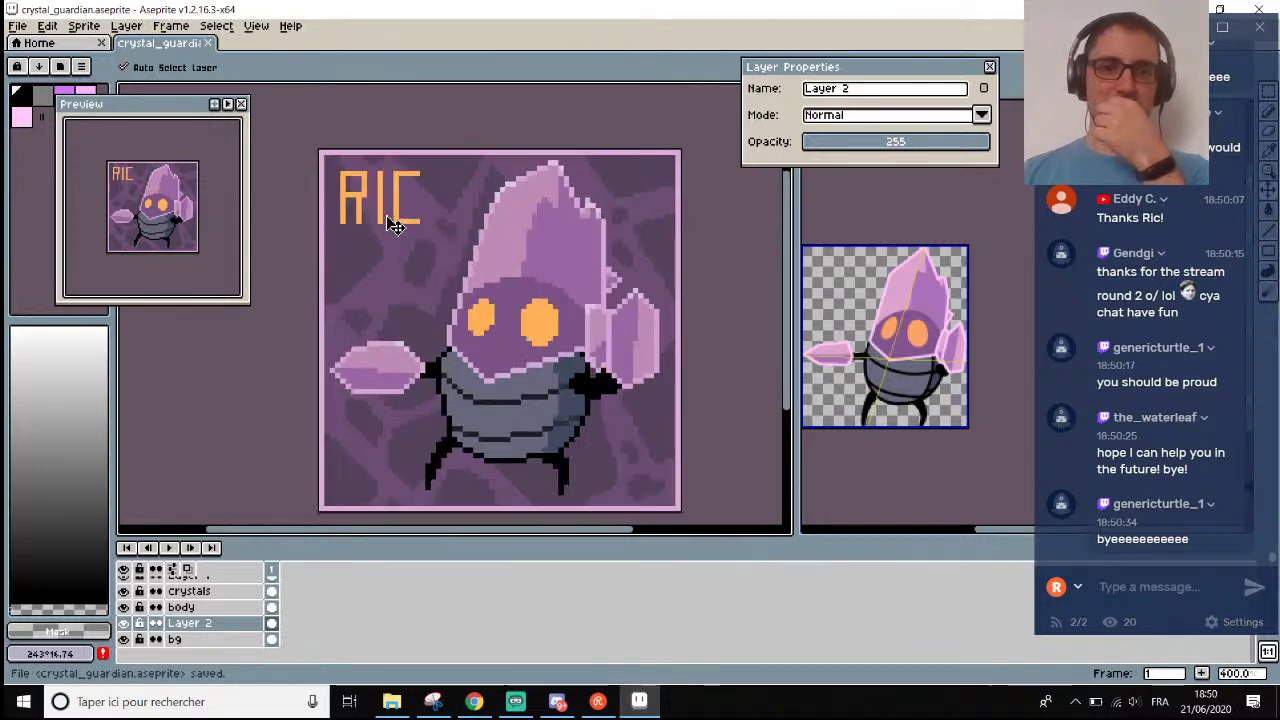
{"action": "scroll", "coordinate": [545, 403], "scroll_direction": "down", "scroll_amount": 1}
{"action": "scroll", "coordinate": [545, 403], "scroll_direction": "up", "scroll_amount": 1}
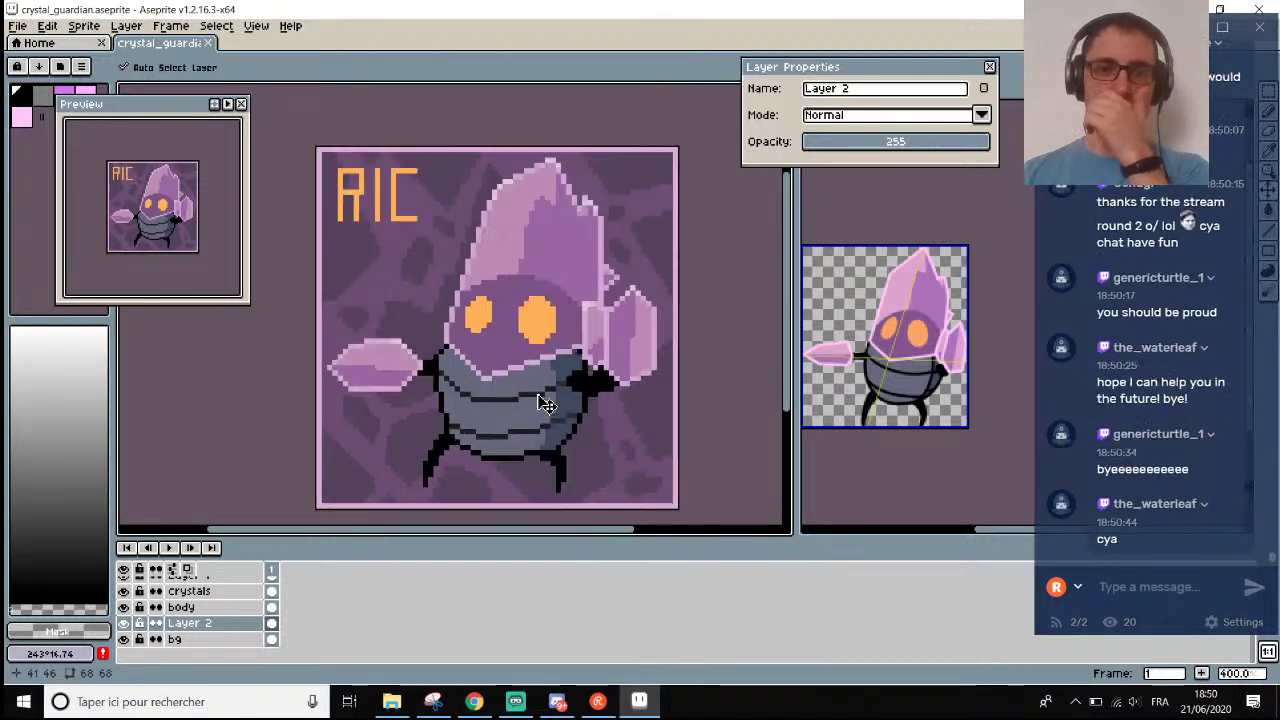
{"action": "scroll", "coordinate": [545, 403], "scroll_direction": "up", "scroll_amount": 1}
{"action": "scroll", "coordinate": [545, 403], "scroll_direction": "down", "scroll_amount": 1}
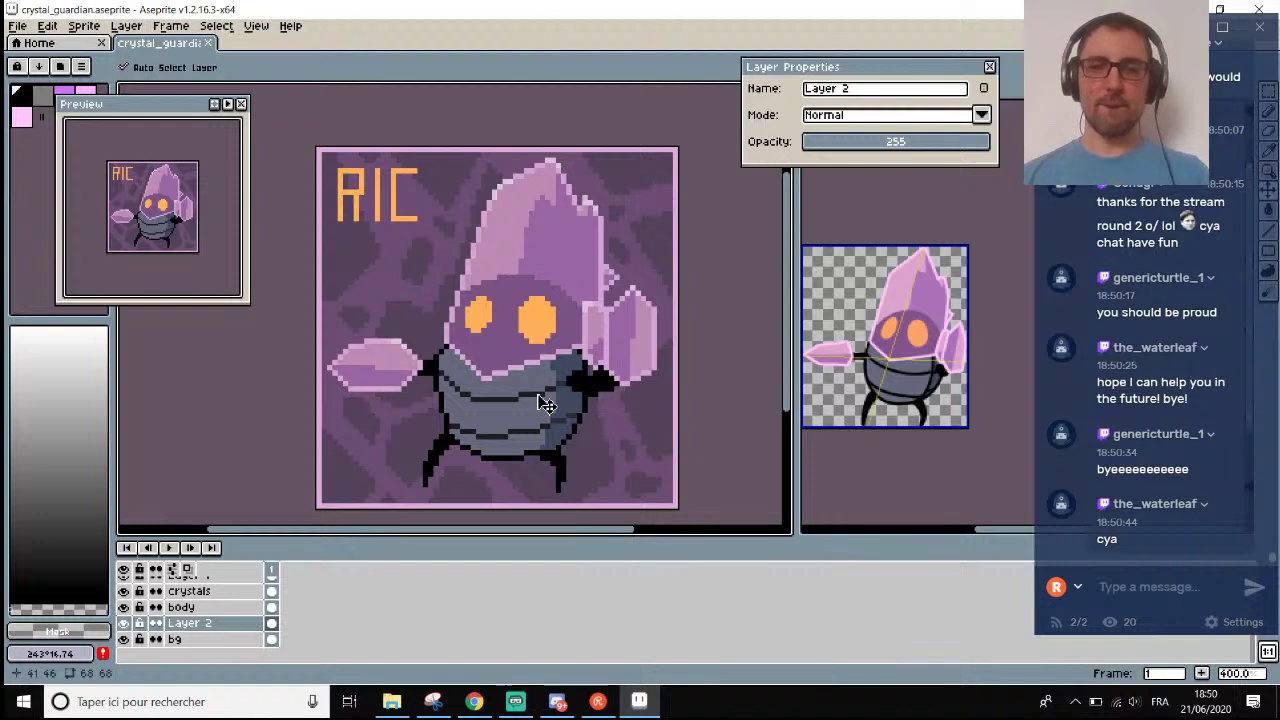
{"action": "left_click", "coordinate": [123, 607]}
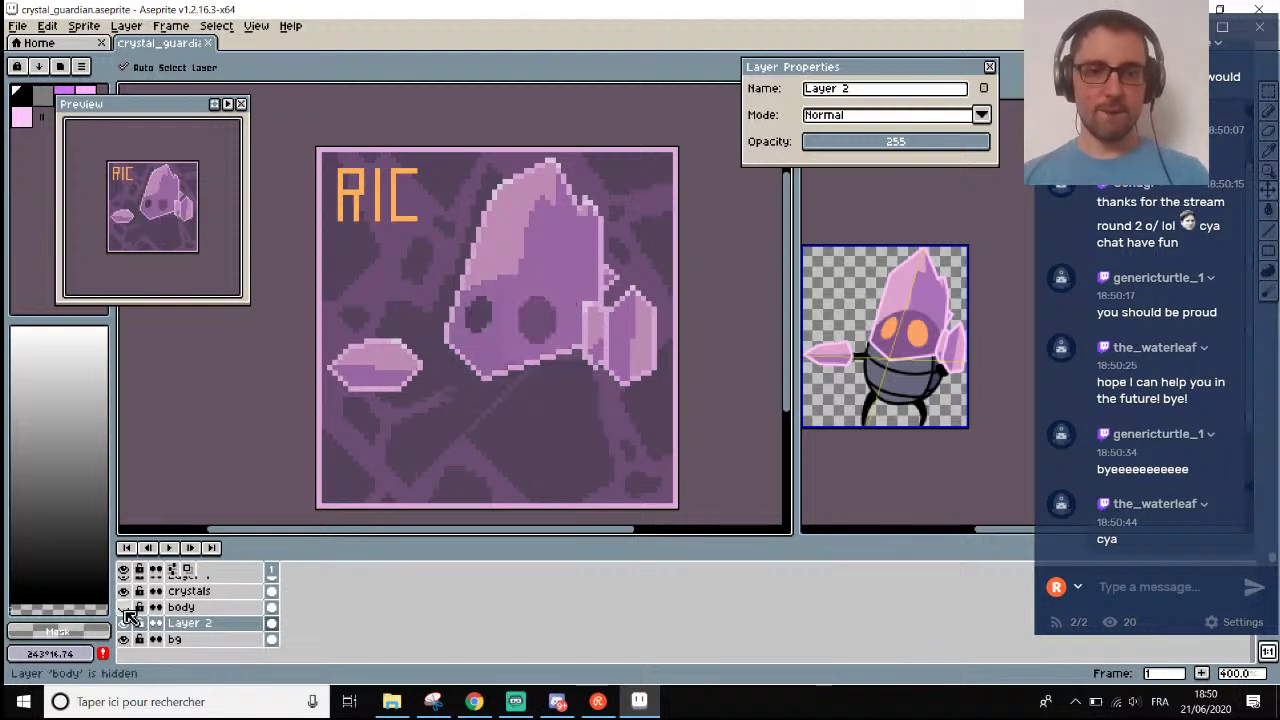
{"action": "left_click", "coordinate": [123, 607]}
{"action": "scroll", "coordinate": [476, 515], "scroll_direction": "down", "scroll_amount": 1}
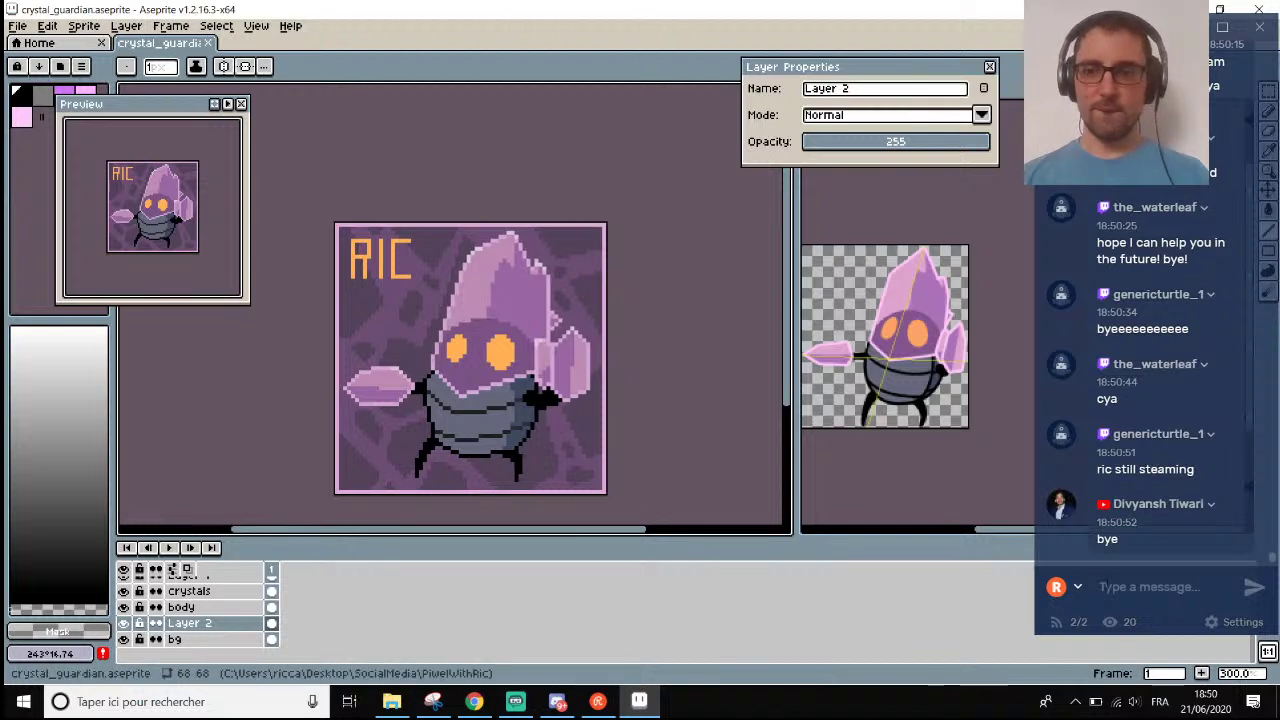
Send the farewell message "bye everybody!" in the Restream chat.
{"action": "left_click", "coordinate": [1150, 587]}
{"action": "type", "text": "bye"}
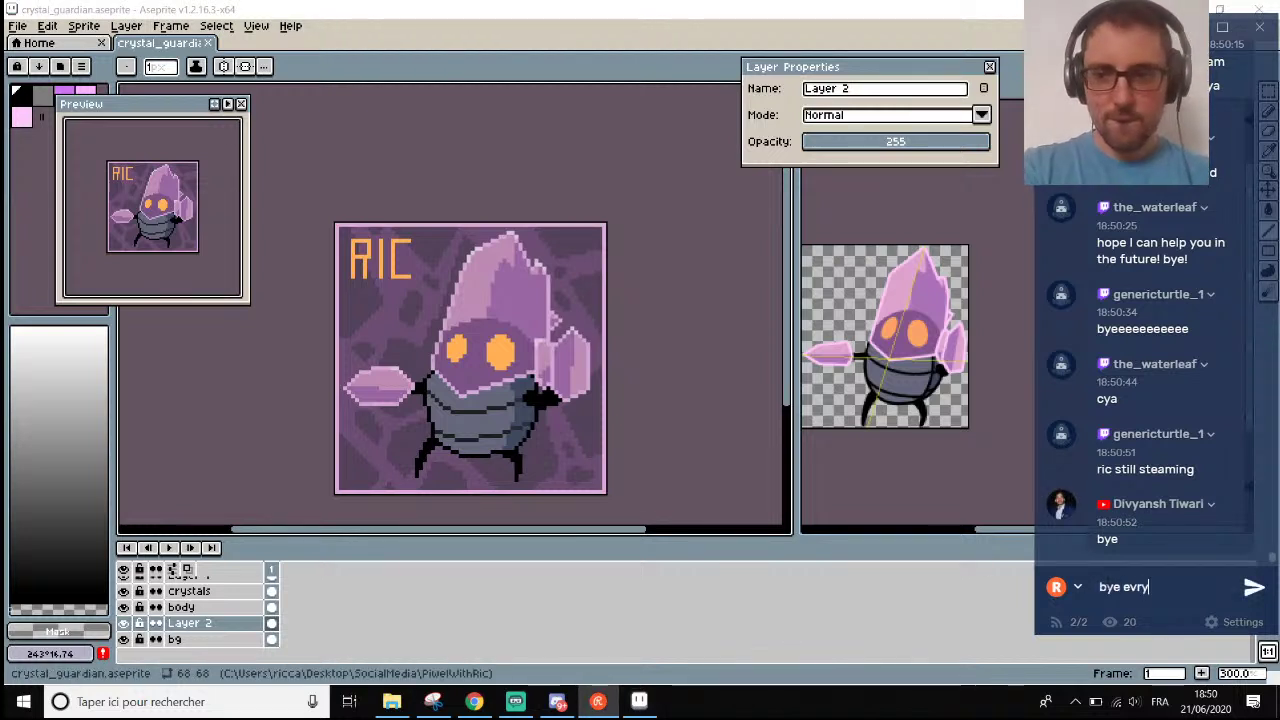
{"action": "type", "text": " everybod"}
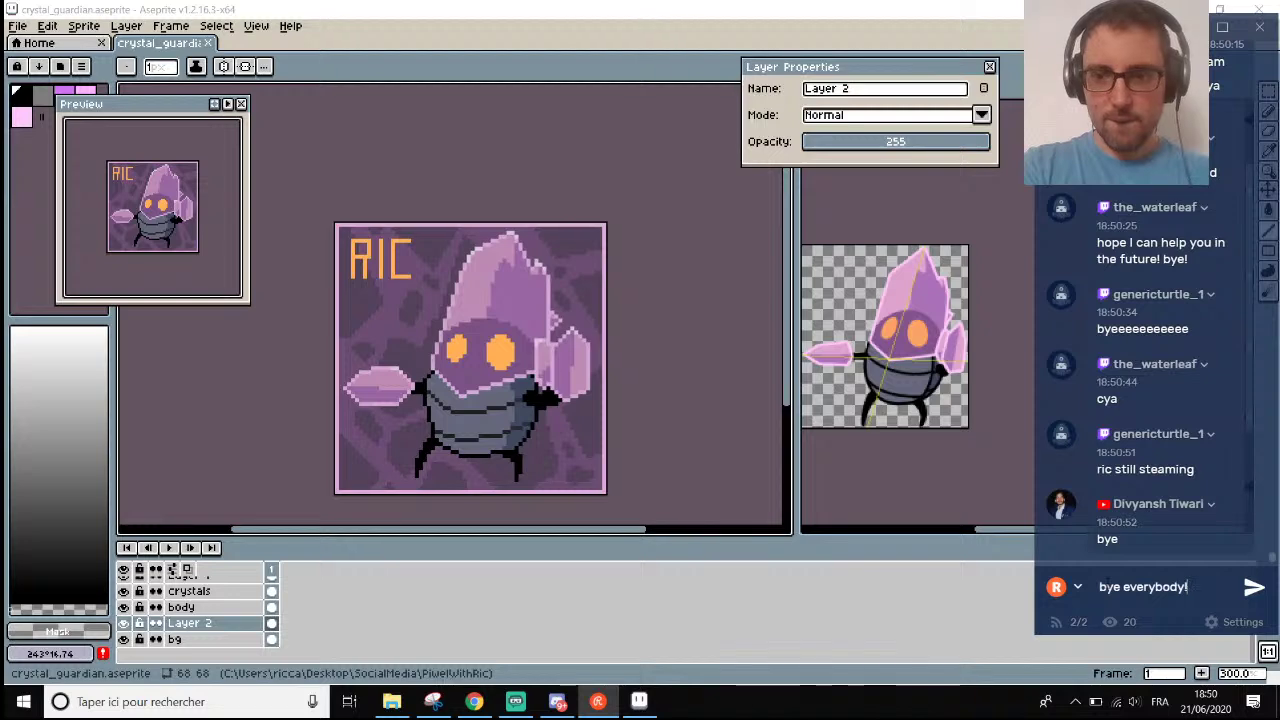
{"action": "type", "text": "y!"}
{"action": "key", "text": "Return"}
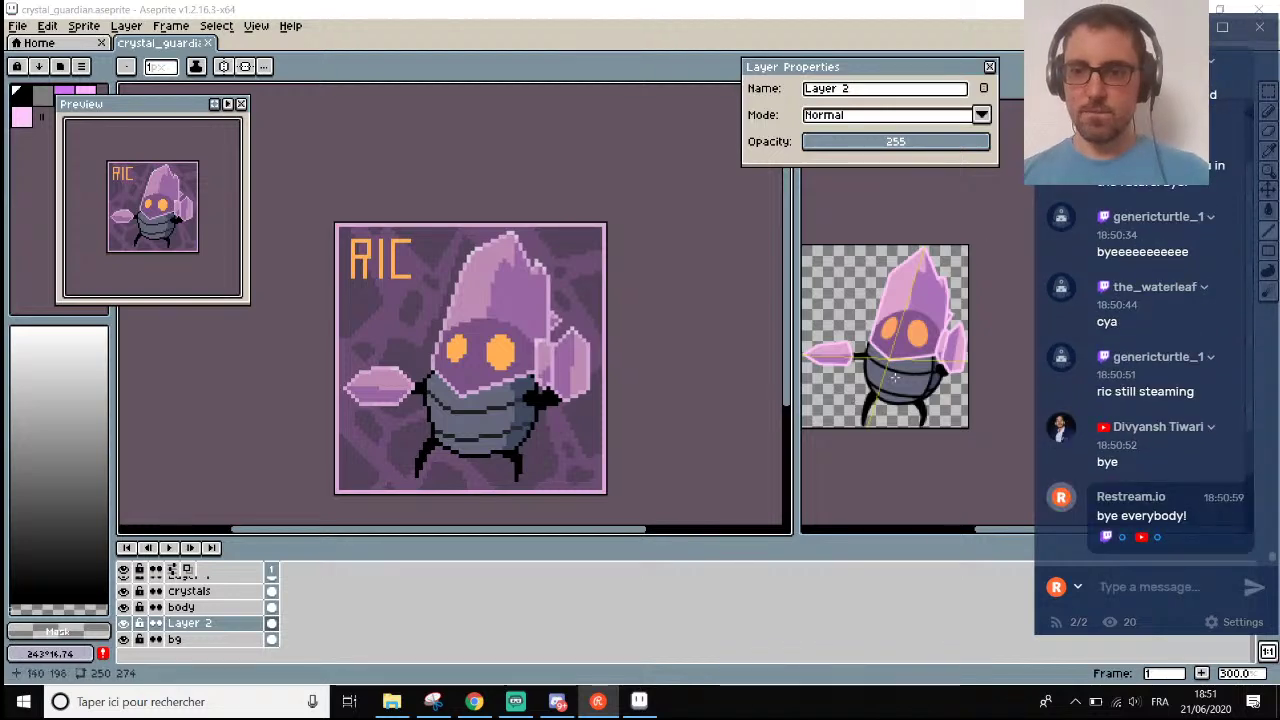